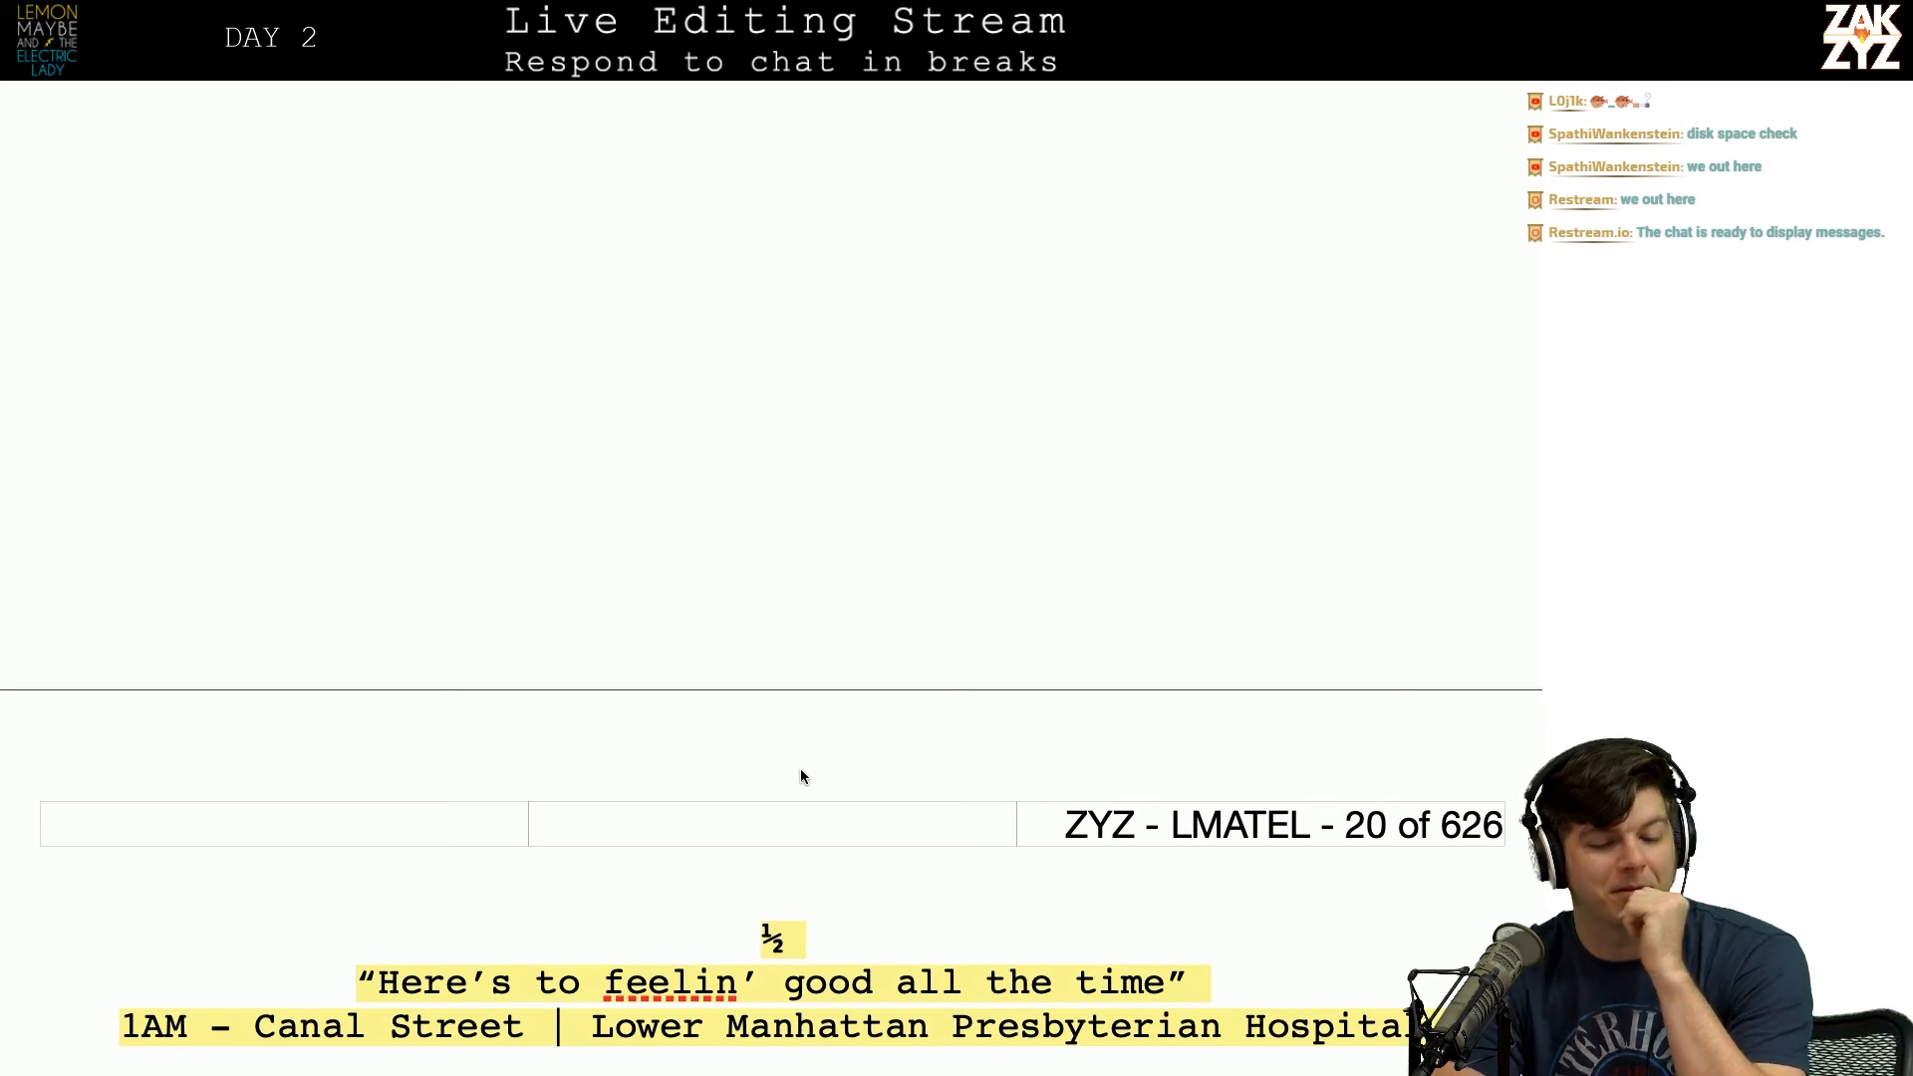
Step: Switch to the Editlist document and lengthen its window so every entry in the list fits
scroll(801, 770, "down", 2)
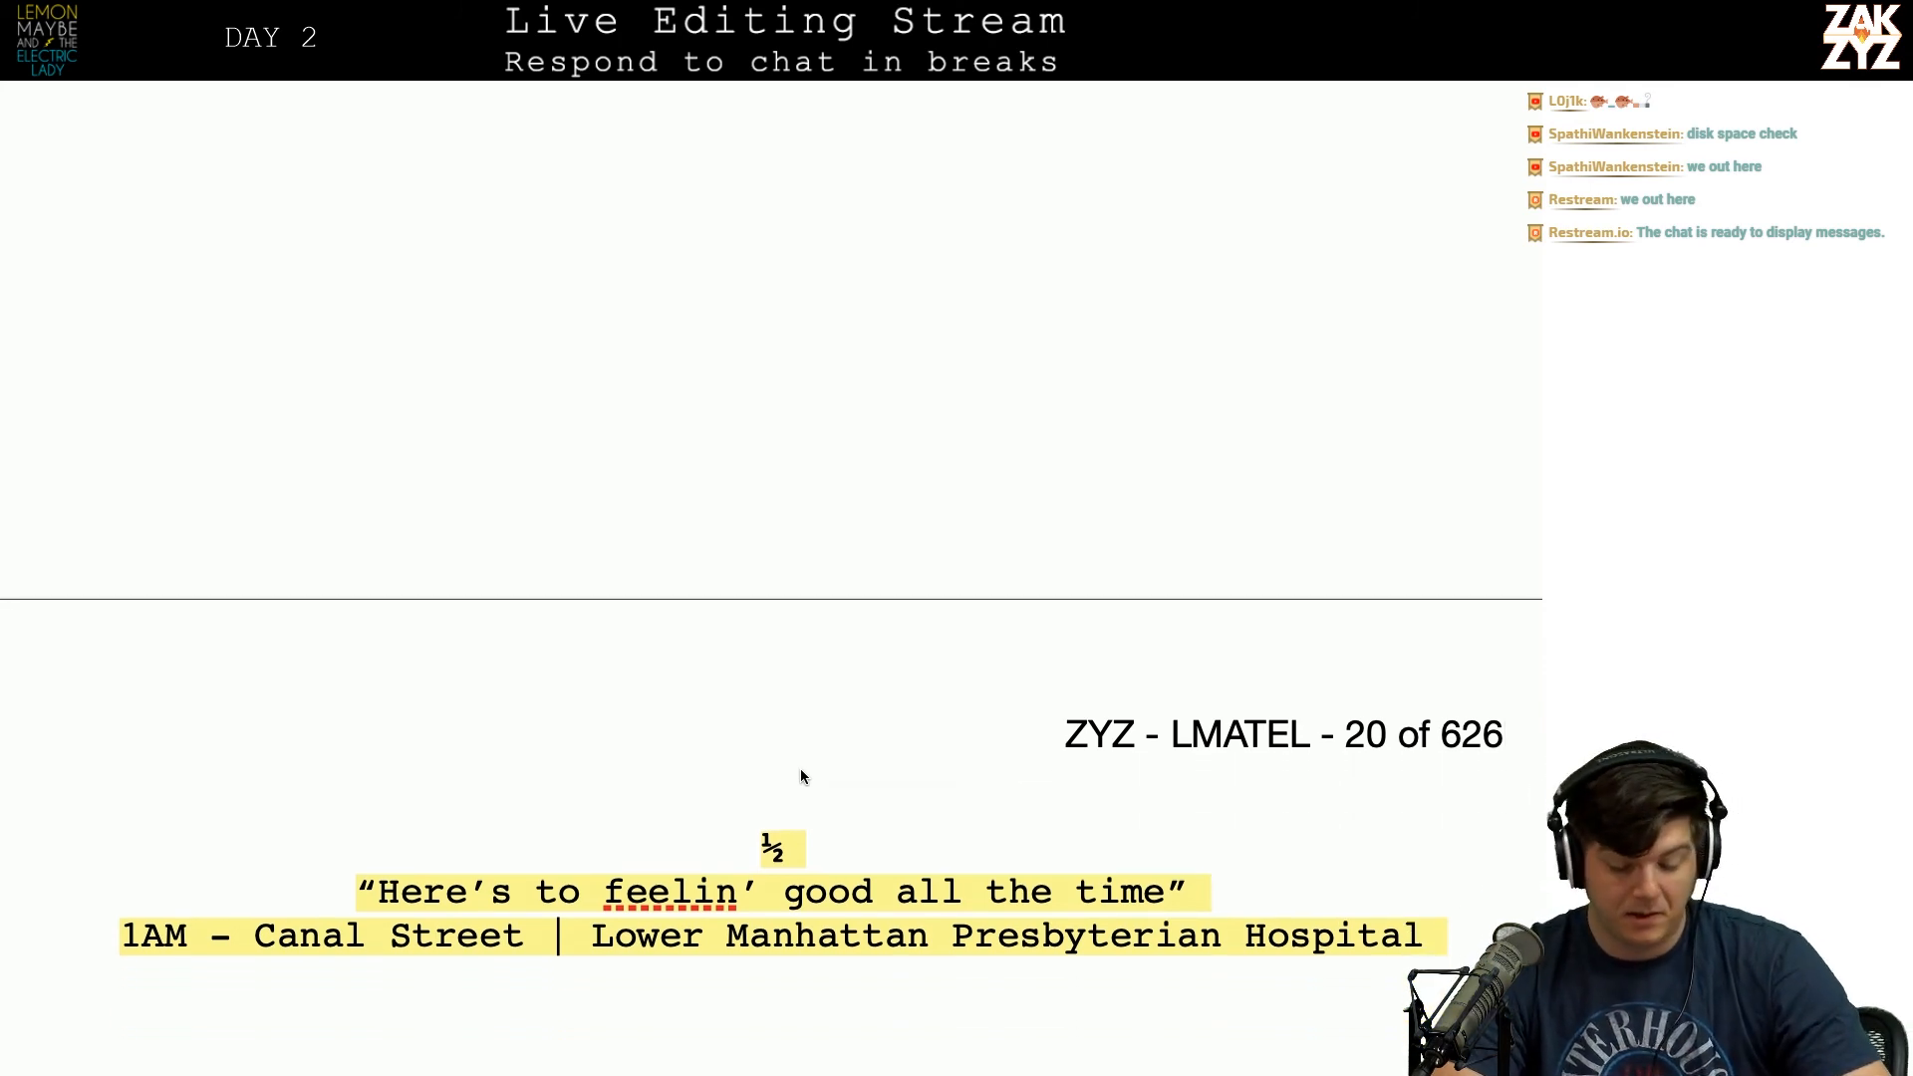
key("super+Tab")
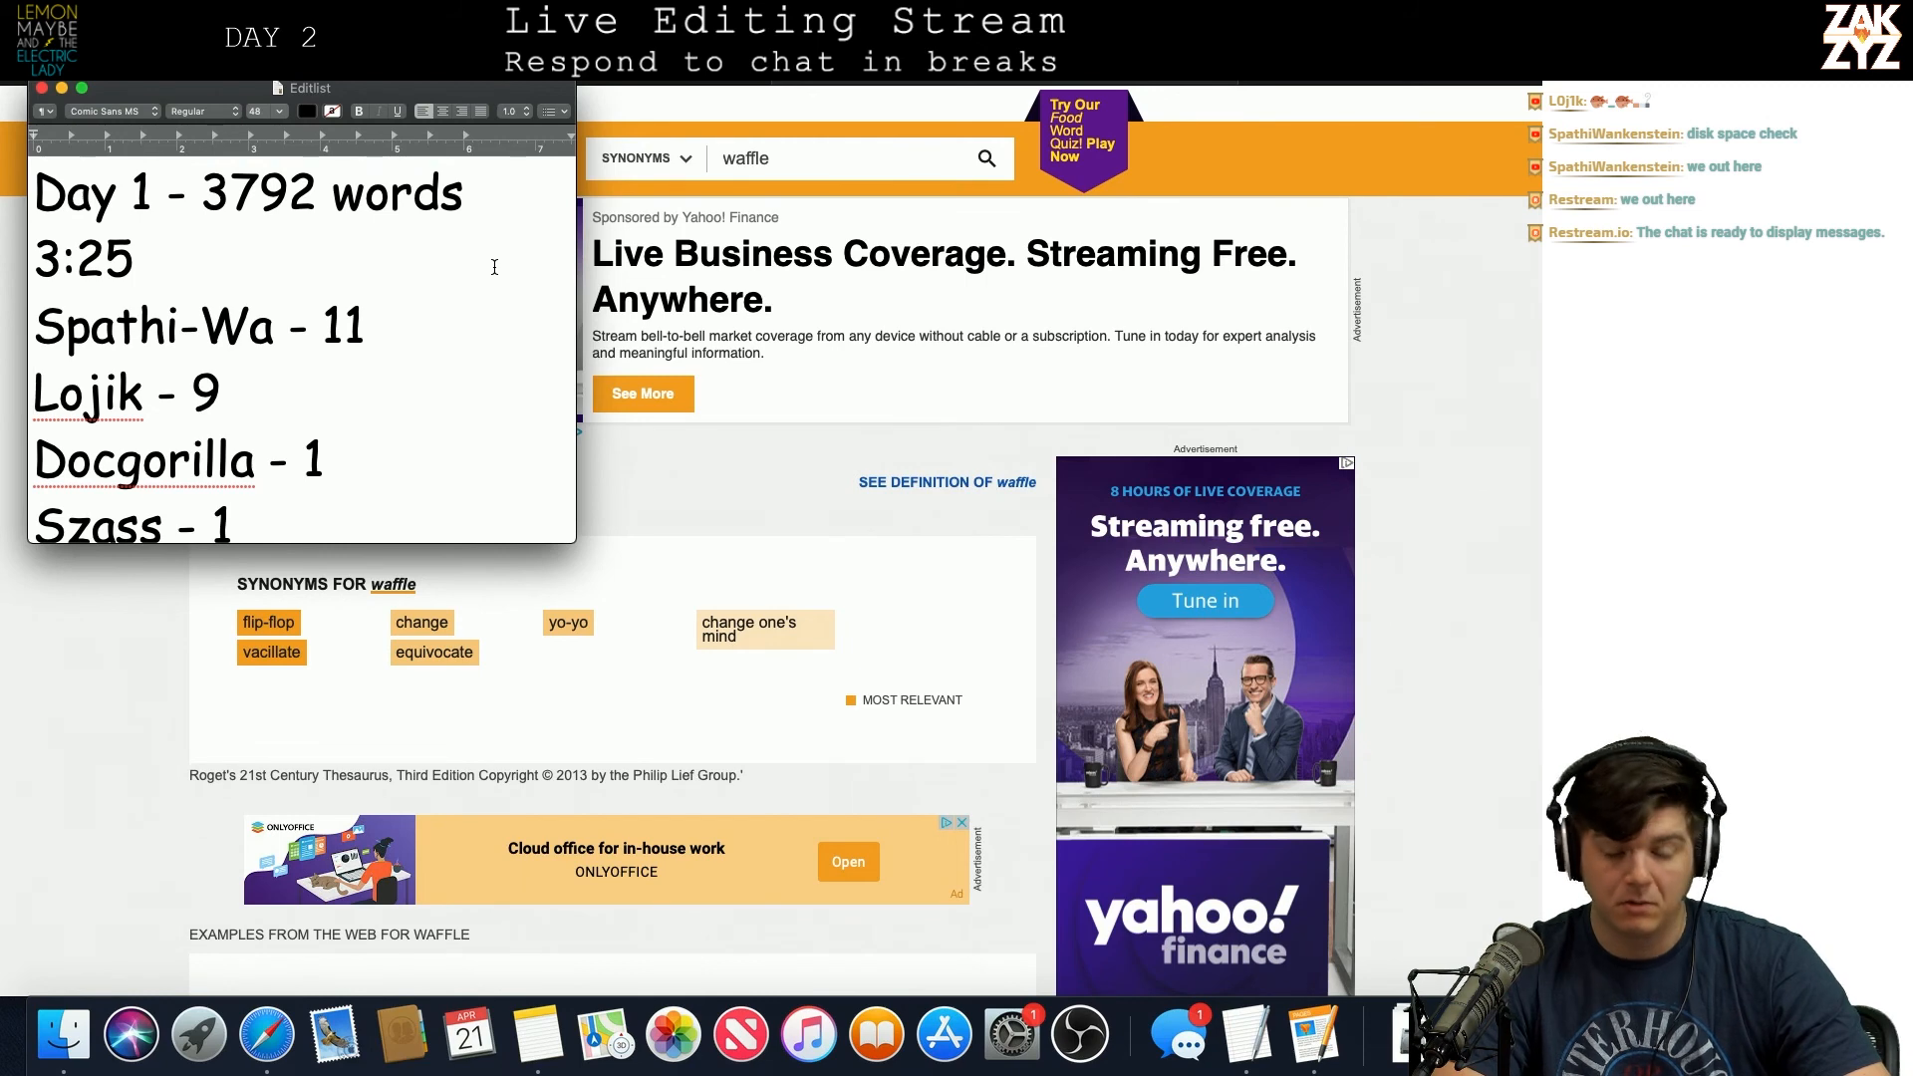
left_click(445, 265)
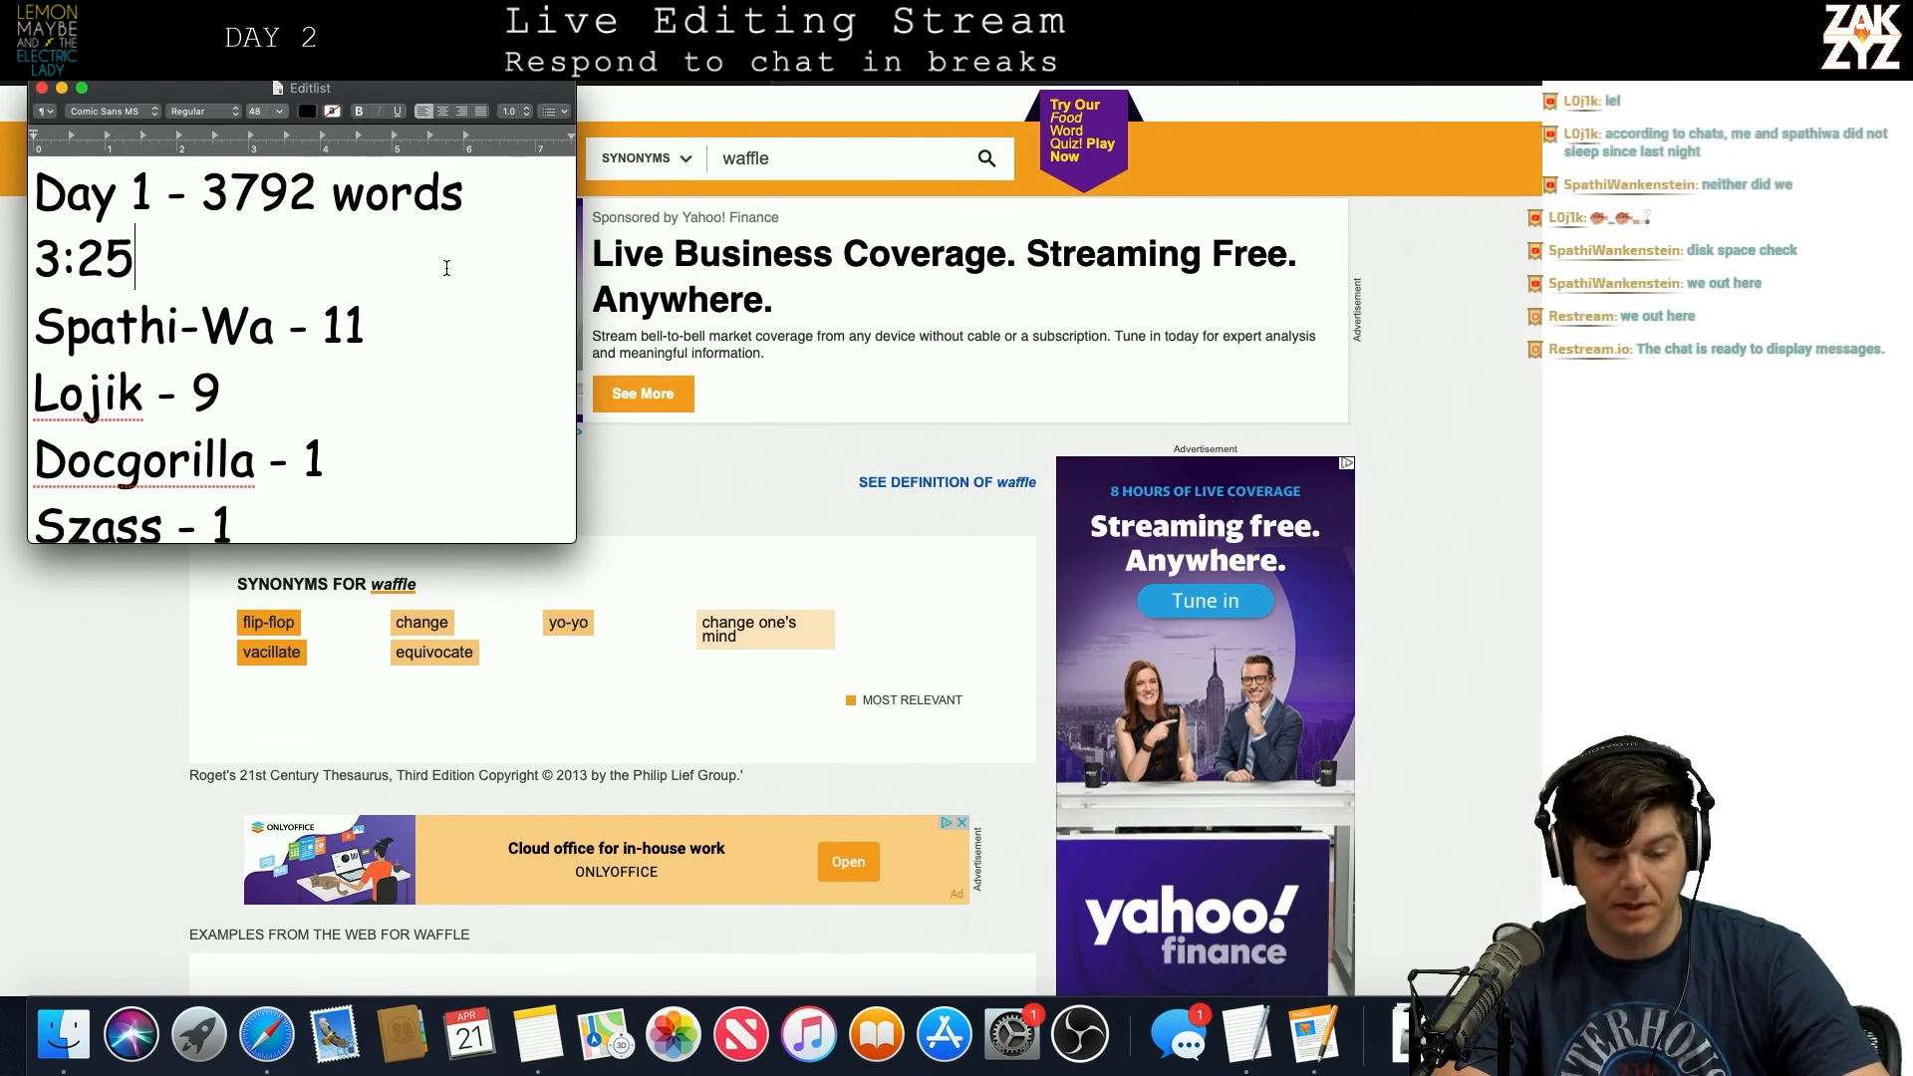
scroll(446, 268, "down", 1)
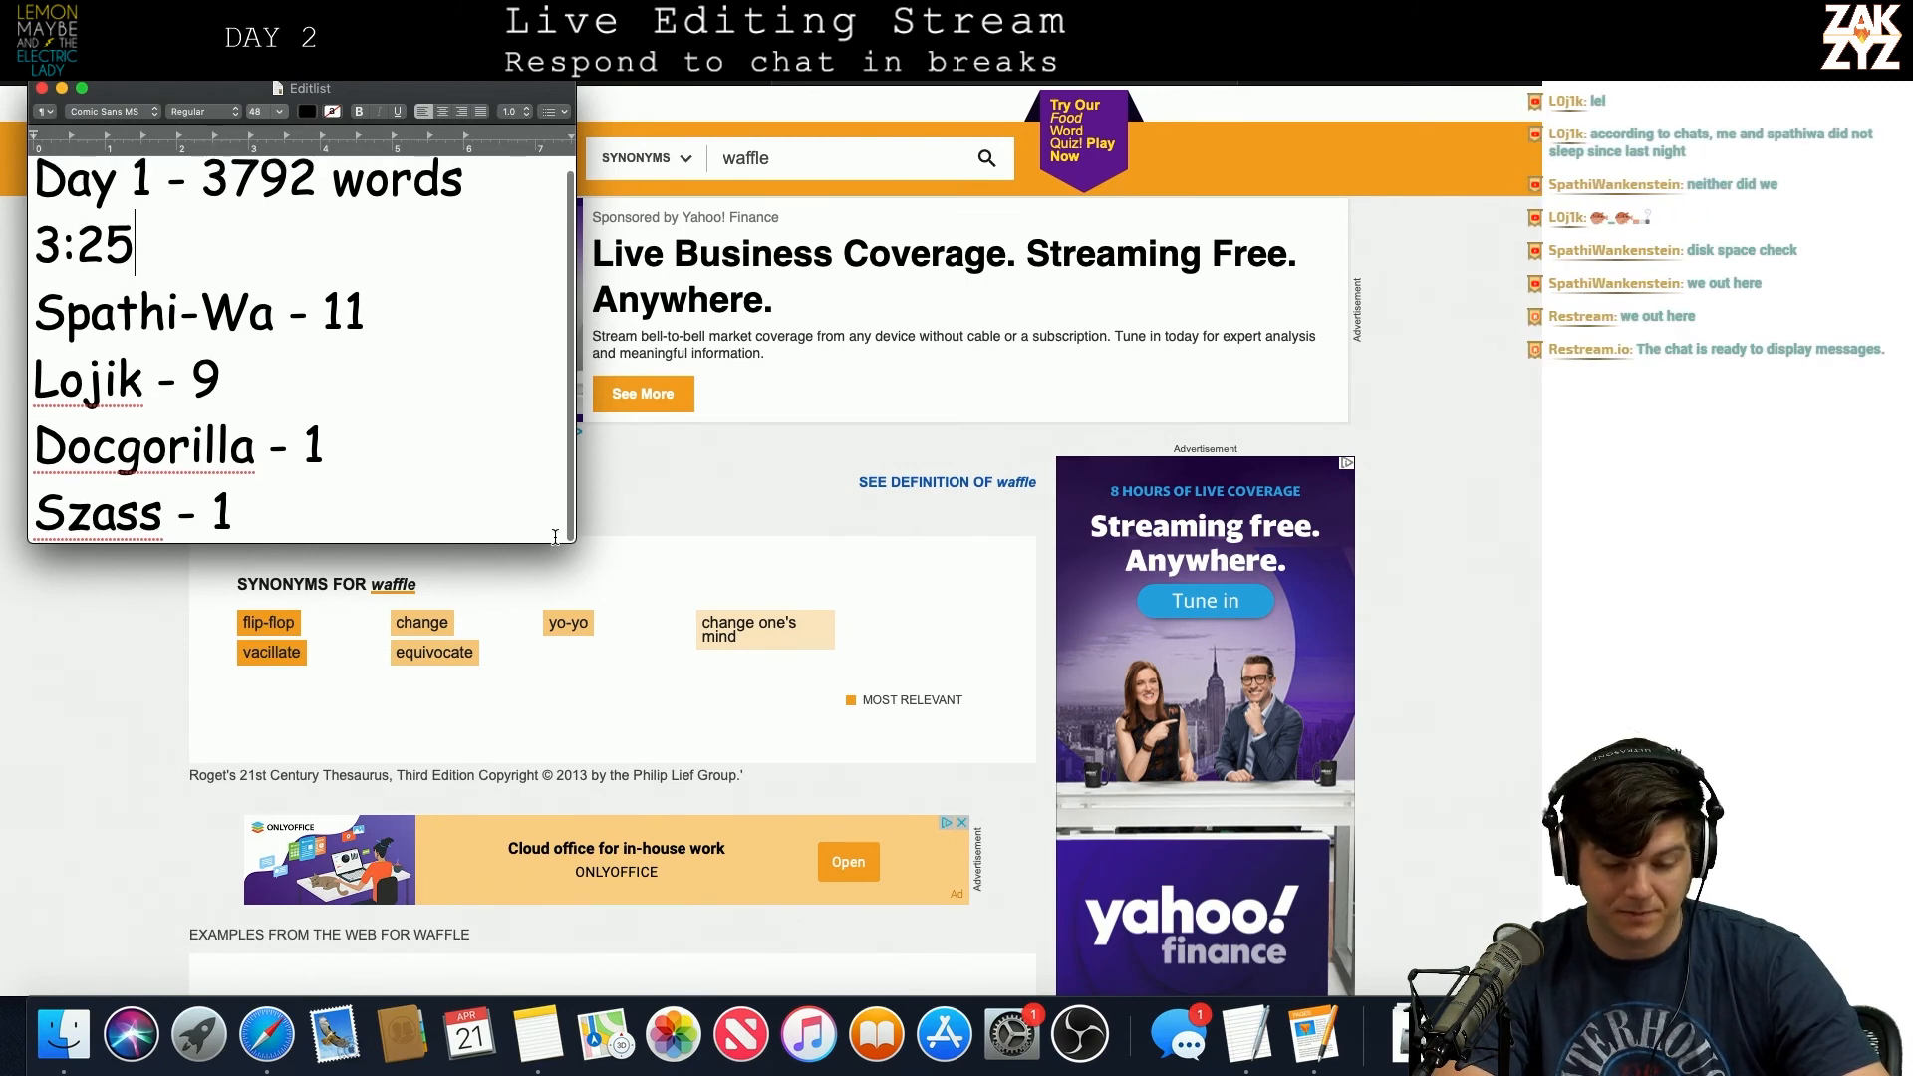
left_click_drag(558, 541, 656, 968)
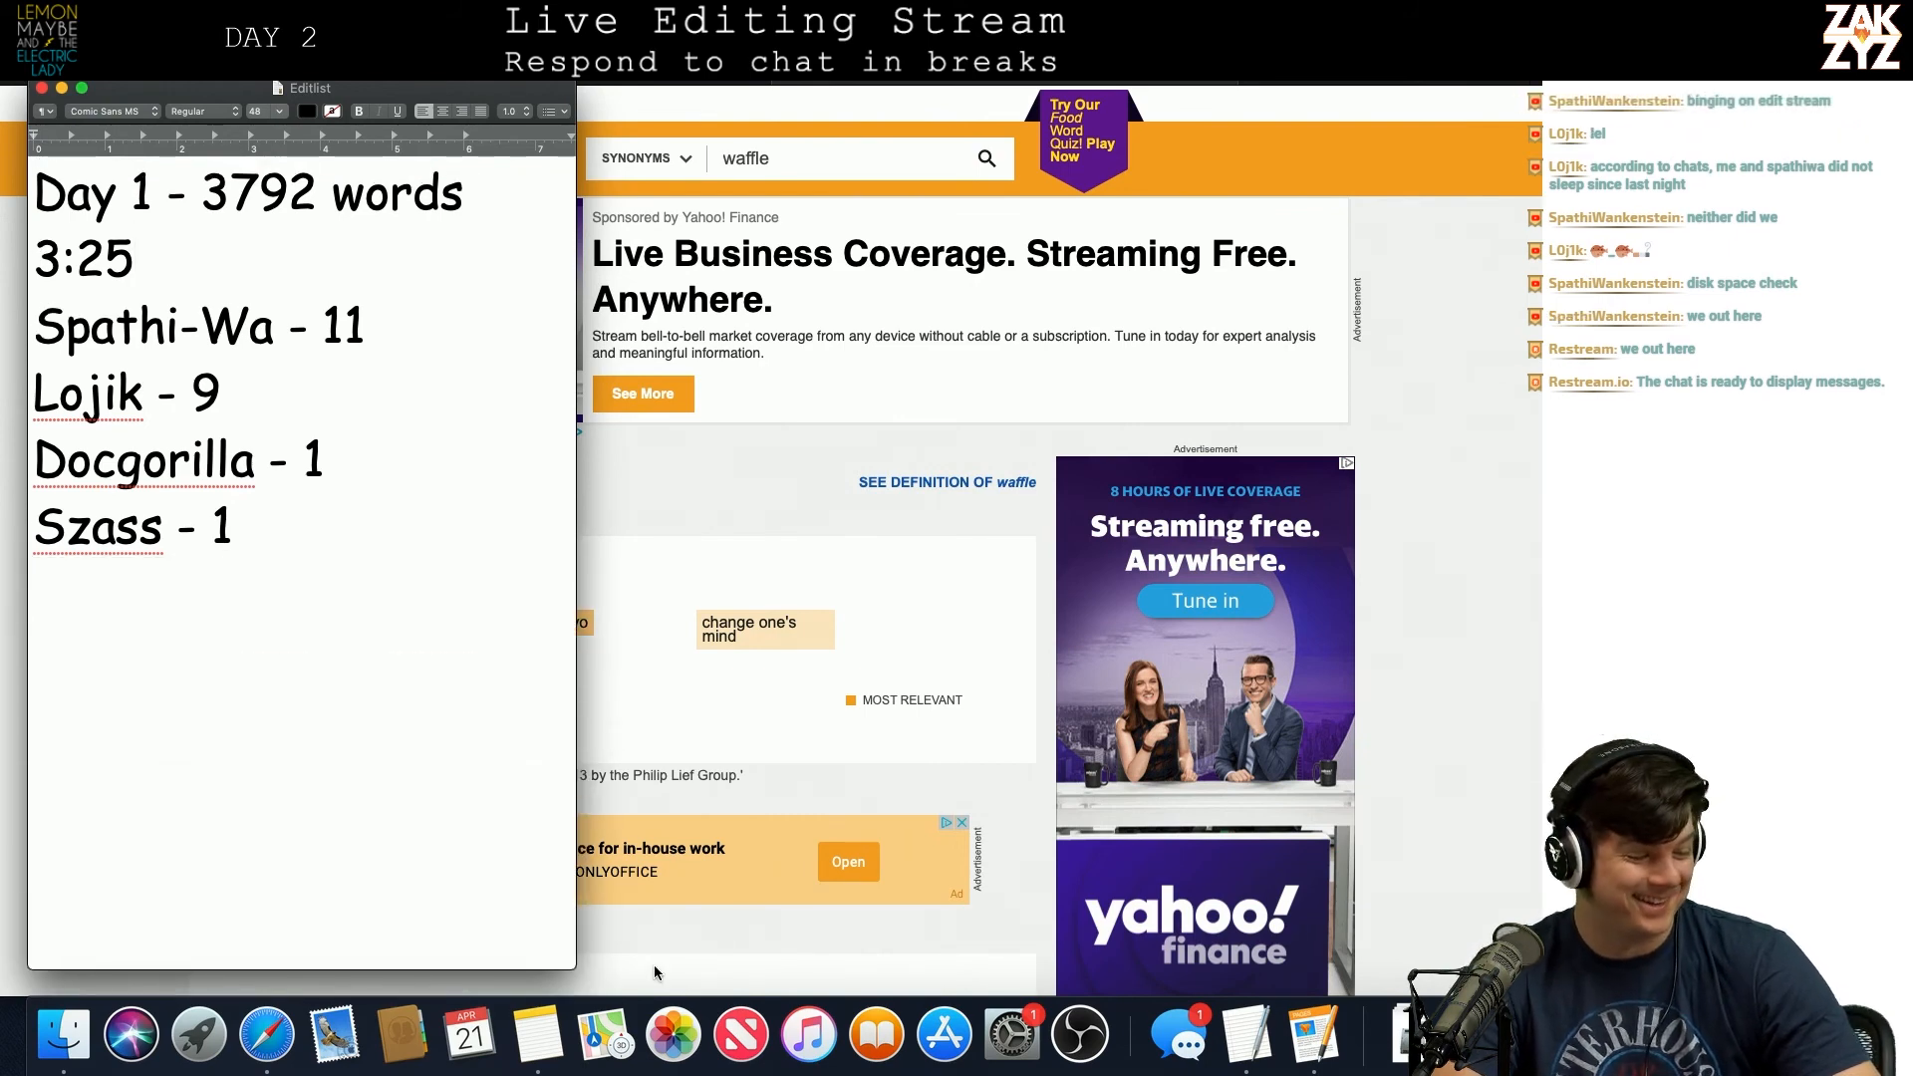
Step: Return to the manuscript and read the highlighted chapter ½ heading and the opening paragraph on page 20
key("super+Tab")
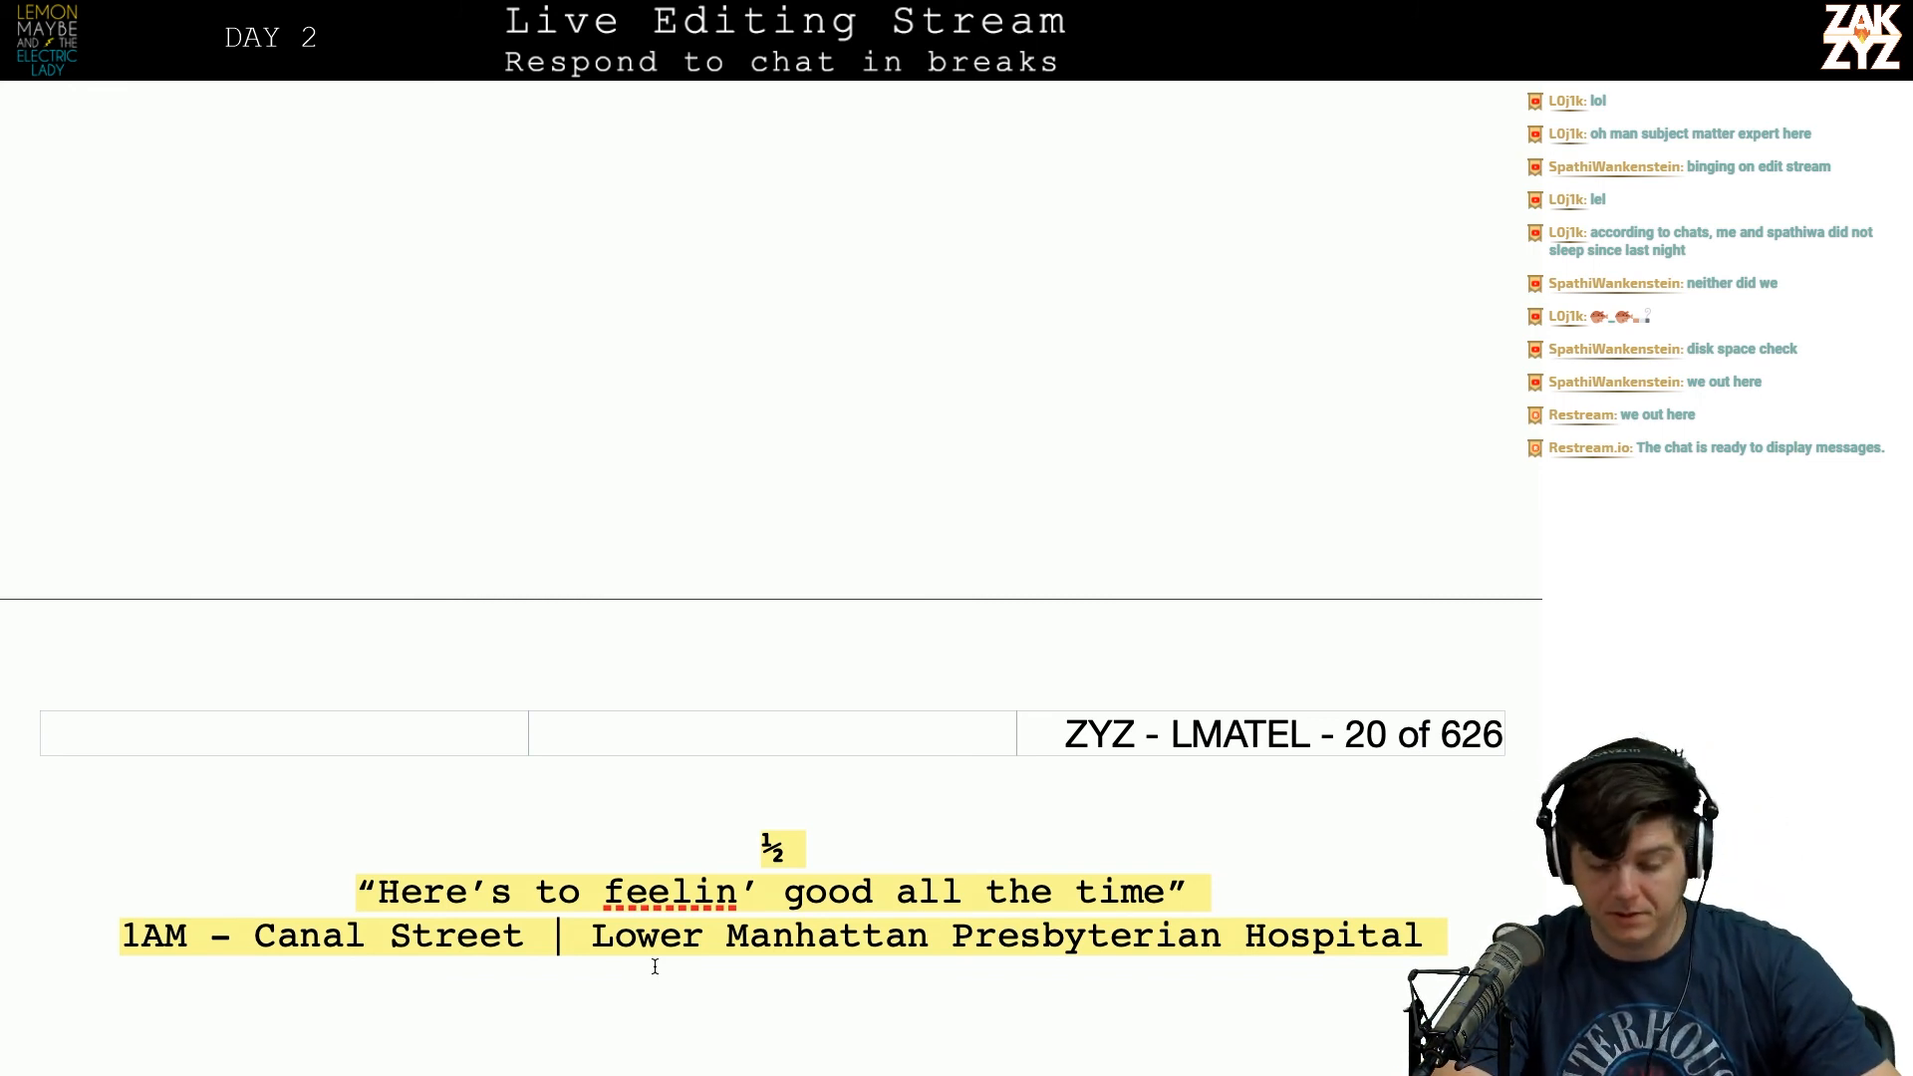
scroll(654, 966, "down", 3)
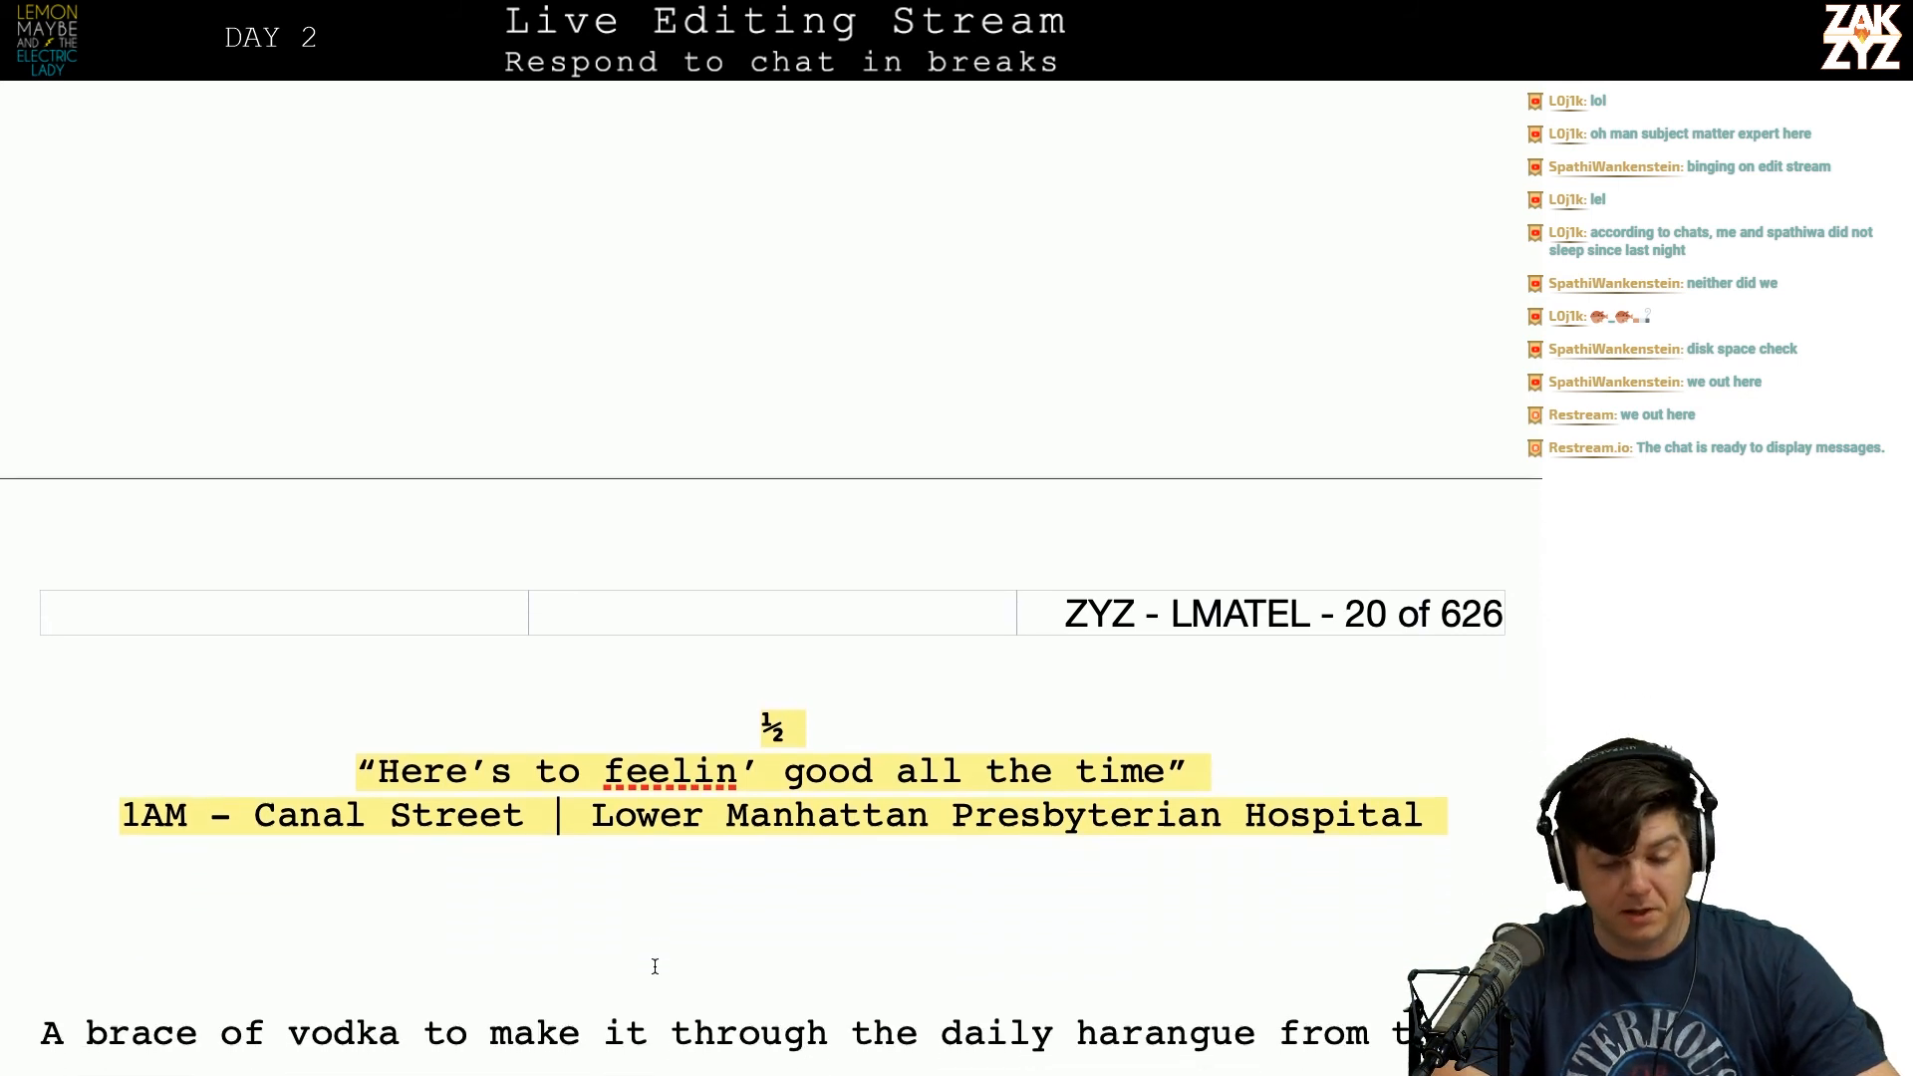
scroll(654, 967, "down", 10)
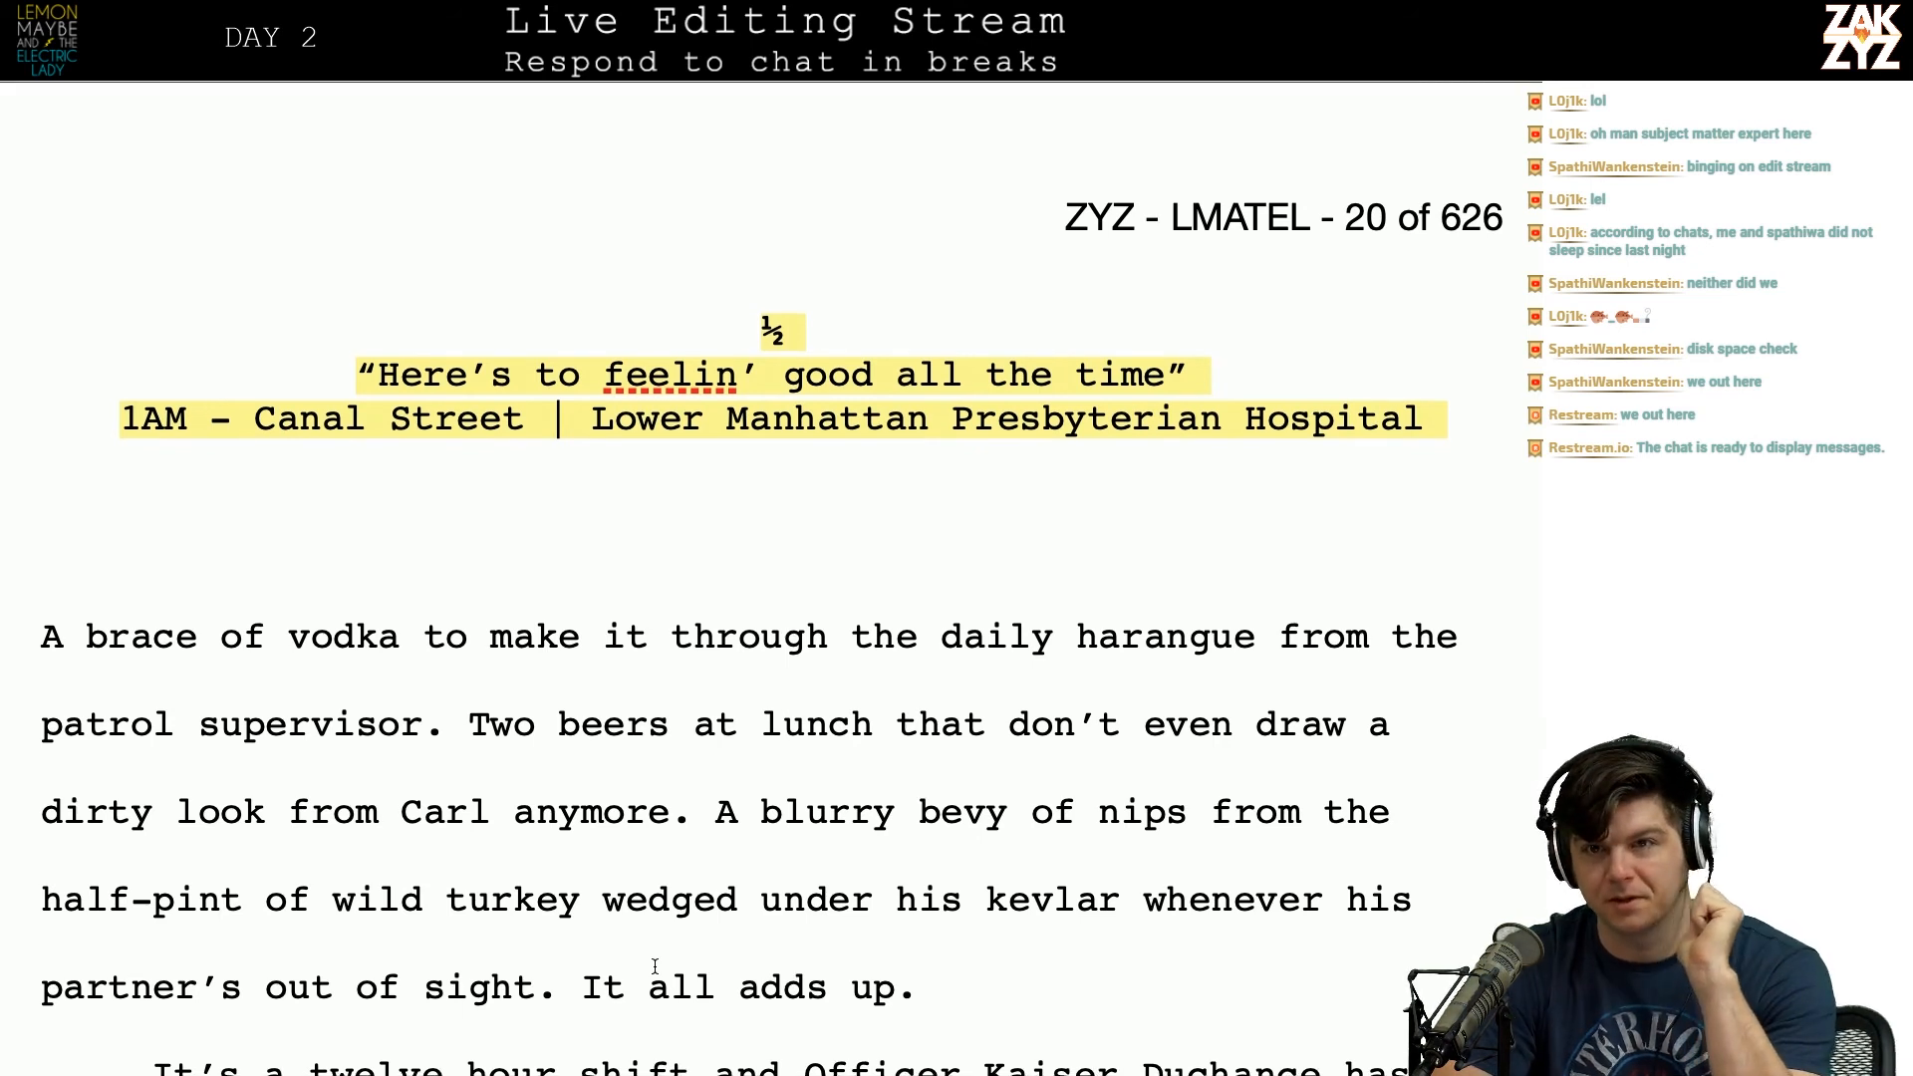
scroll(655, 967, "down", 1)
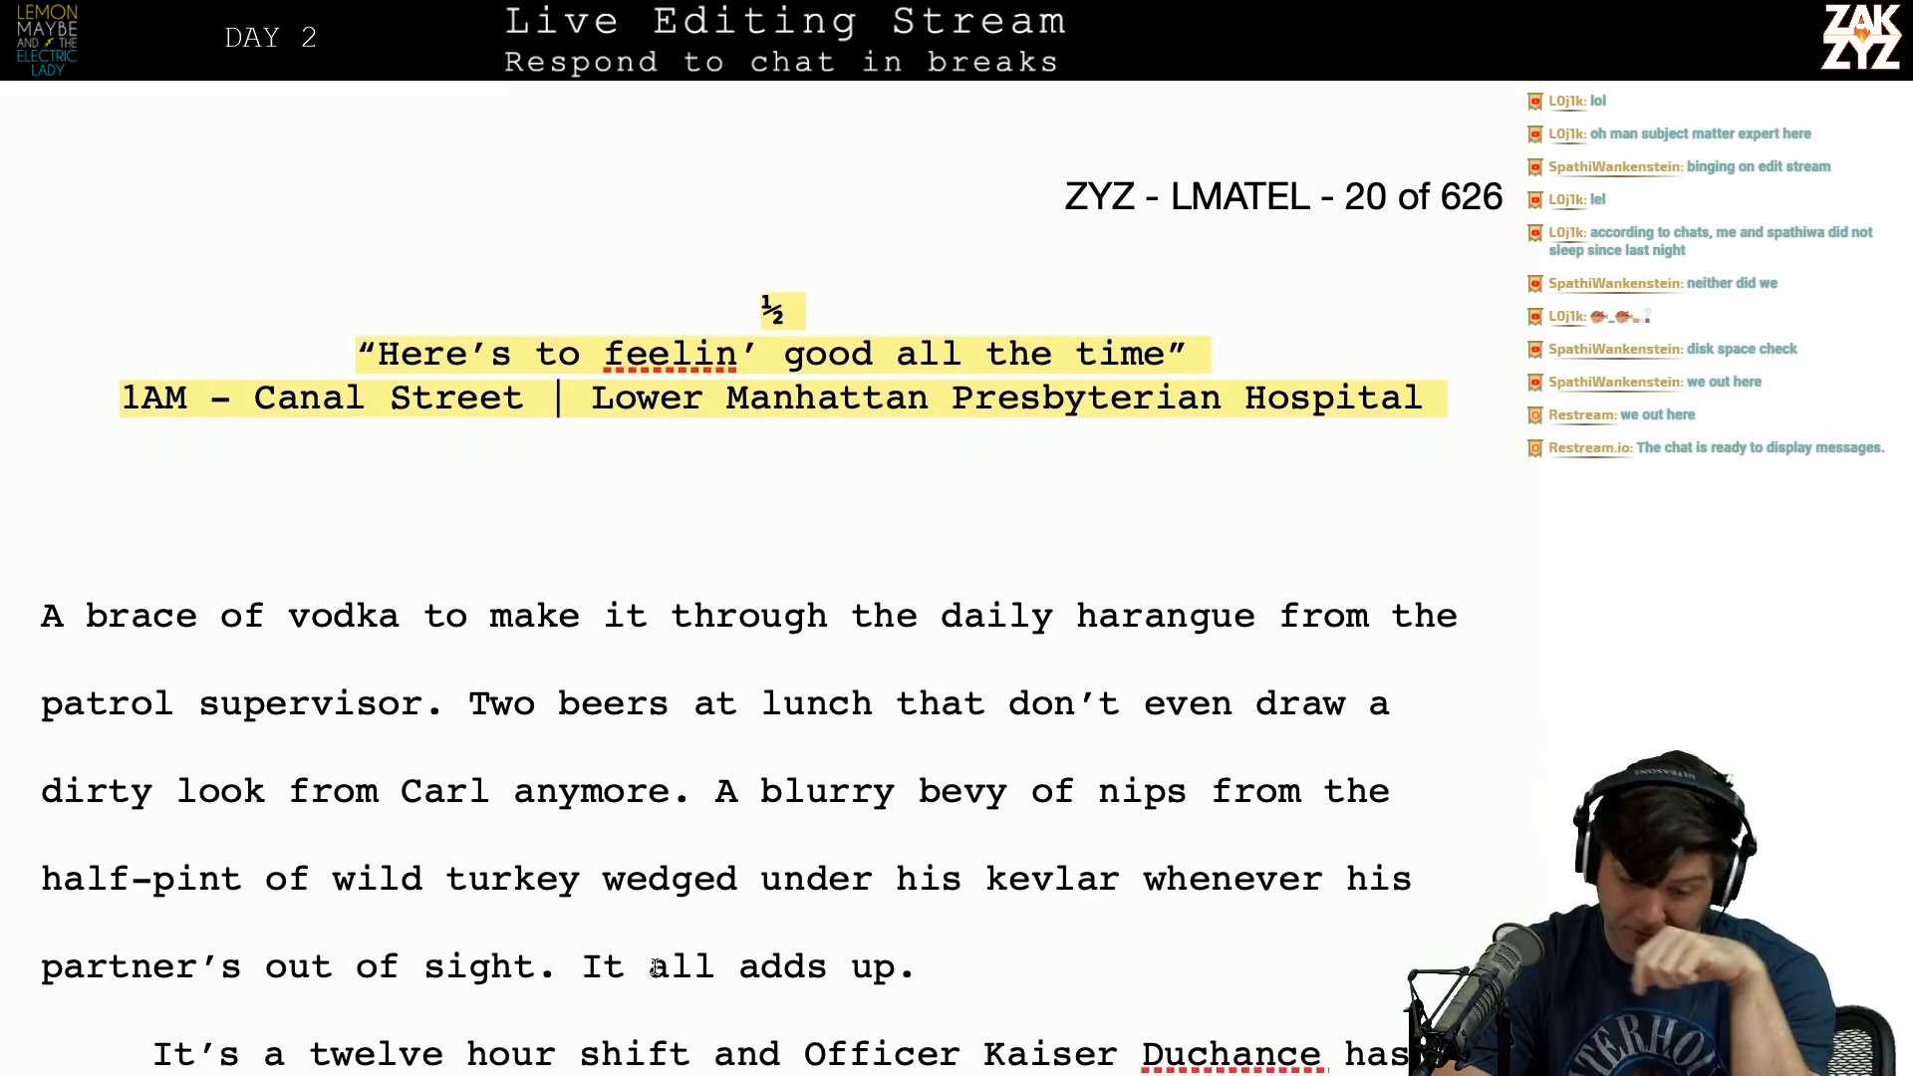
scroll(654, 967, "down", 2)
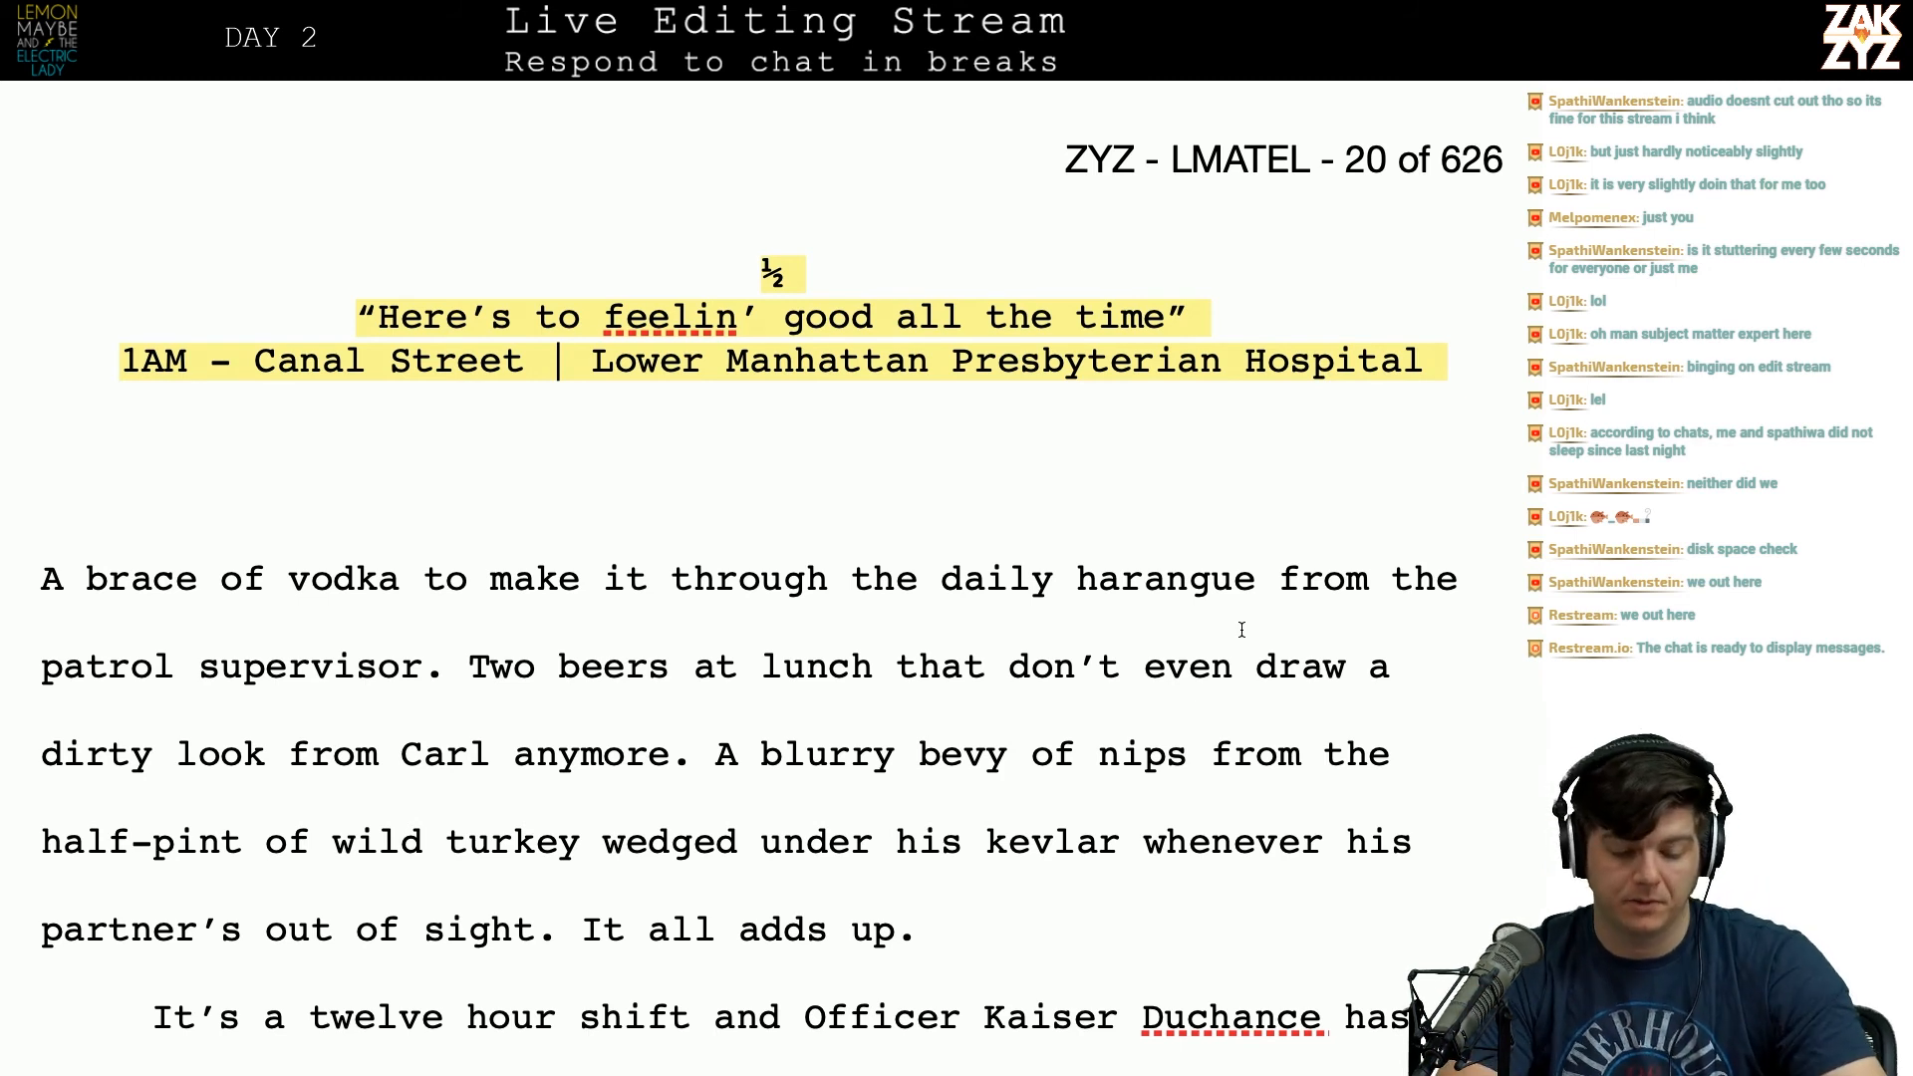
scroll(1242, 630, "down", 1)
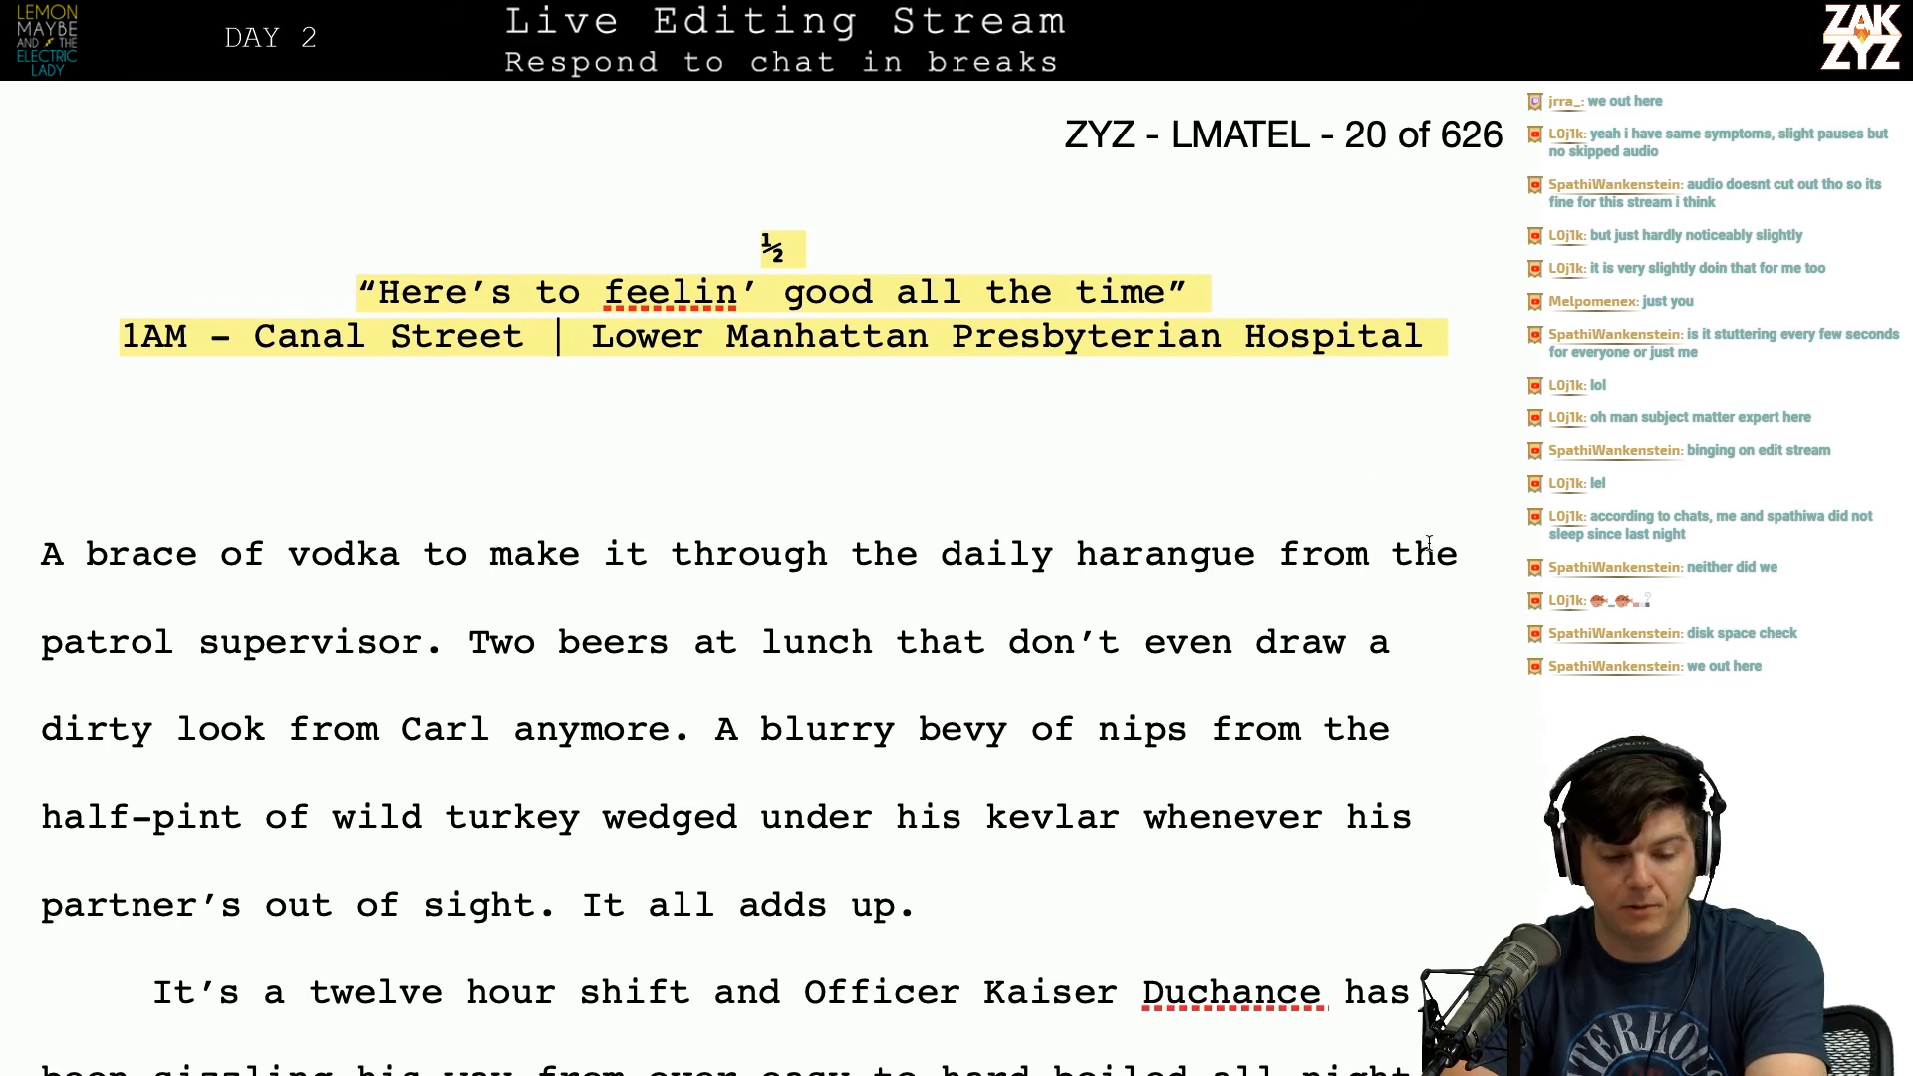
Step: Review the comment attached to the highlighted chapter ½ heading, and close it with the text cursor below the heading
mouse_move(586, 345)
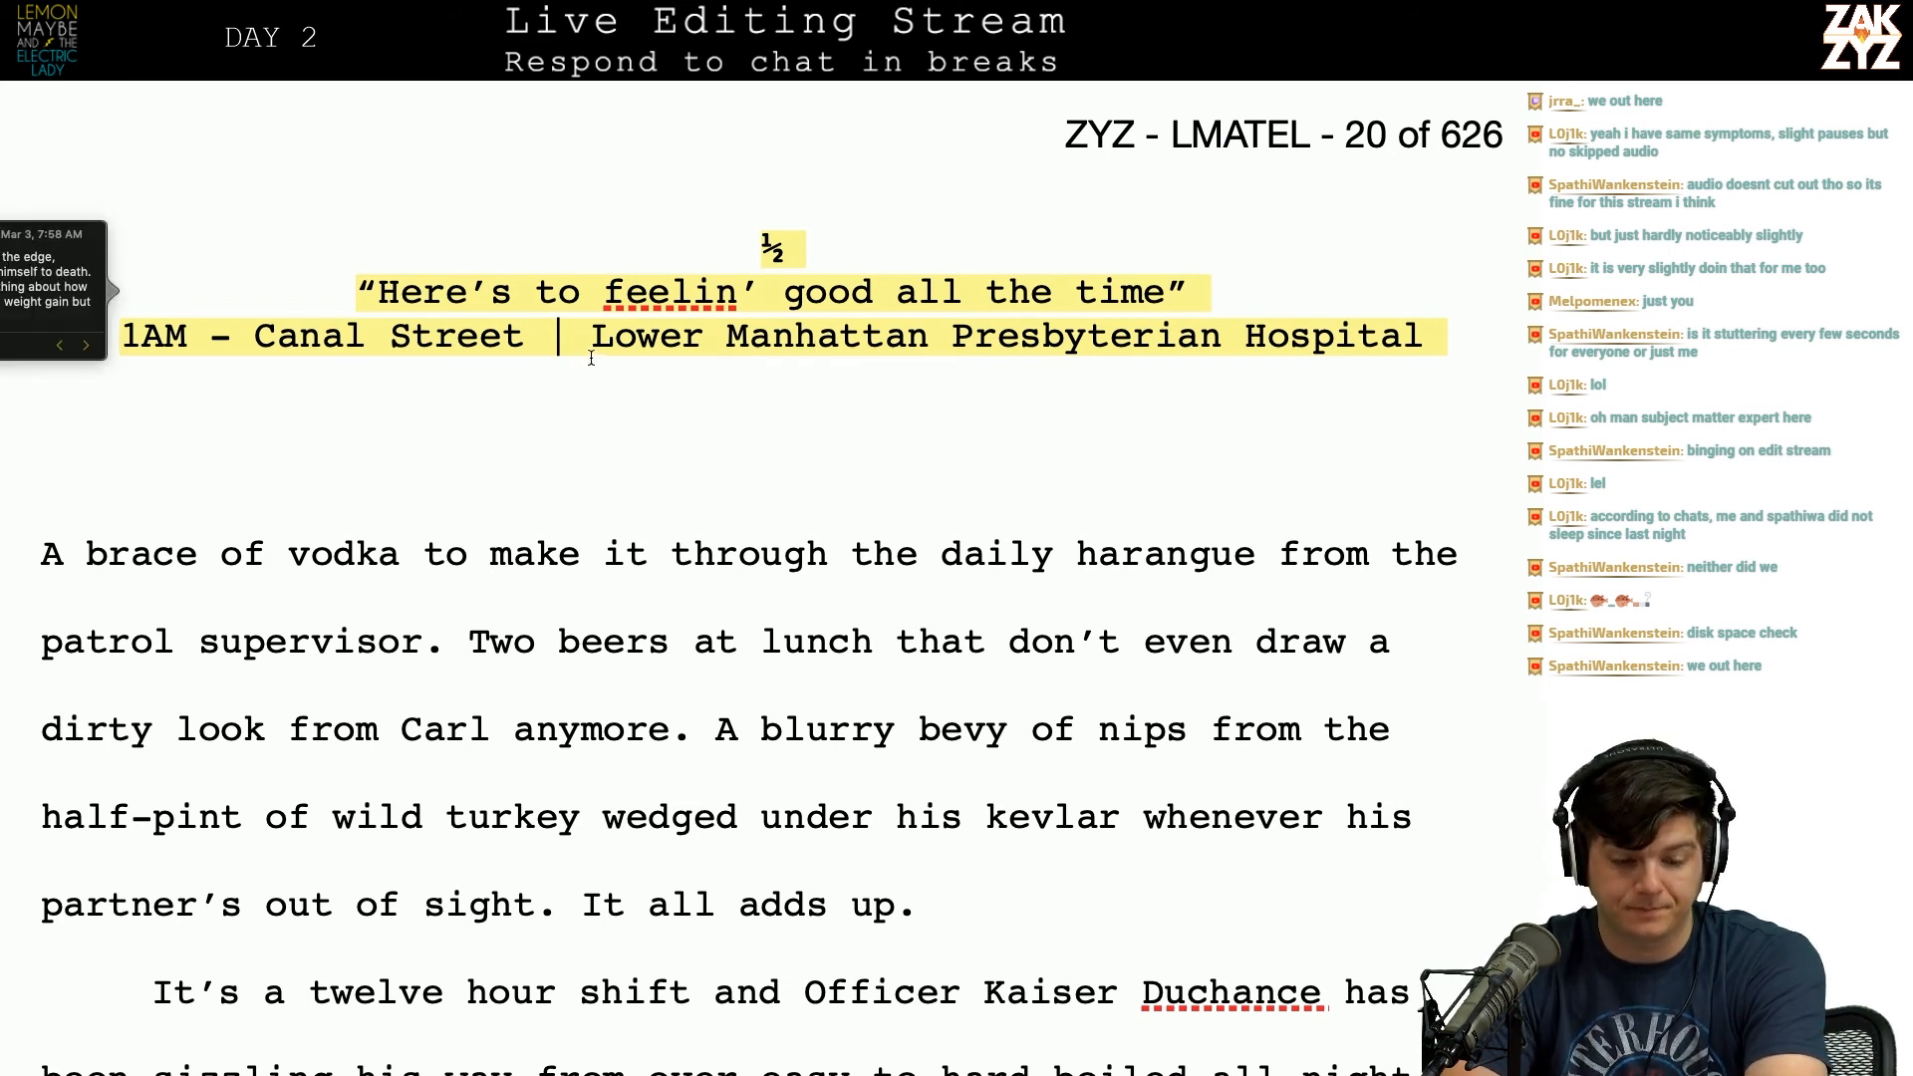
mouse_move(156, 329)
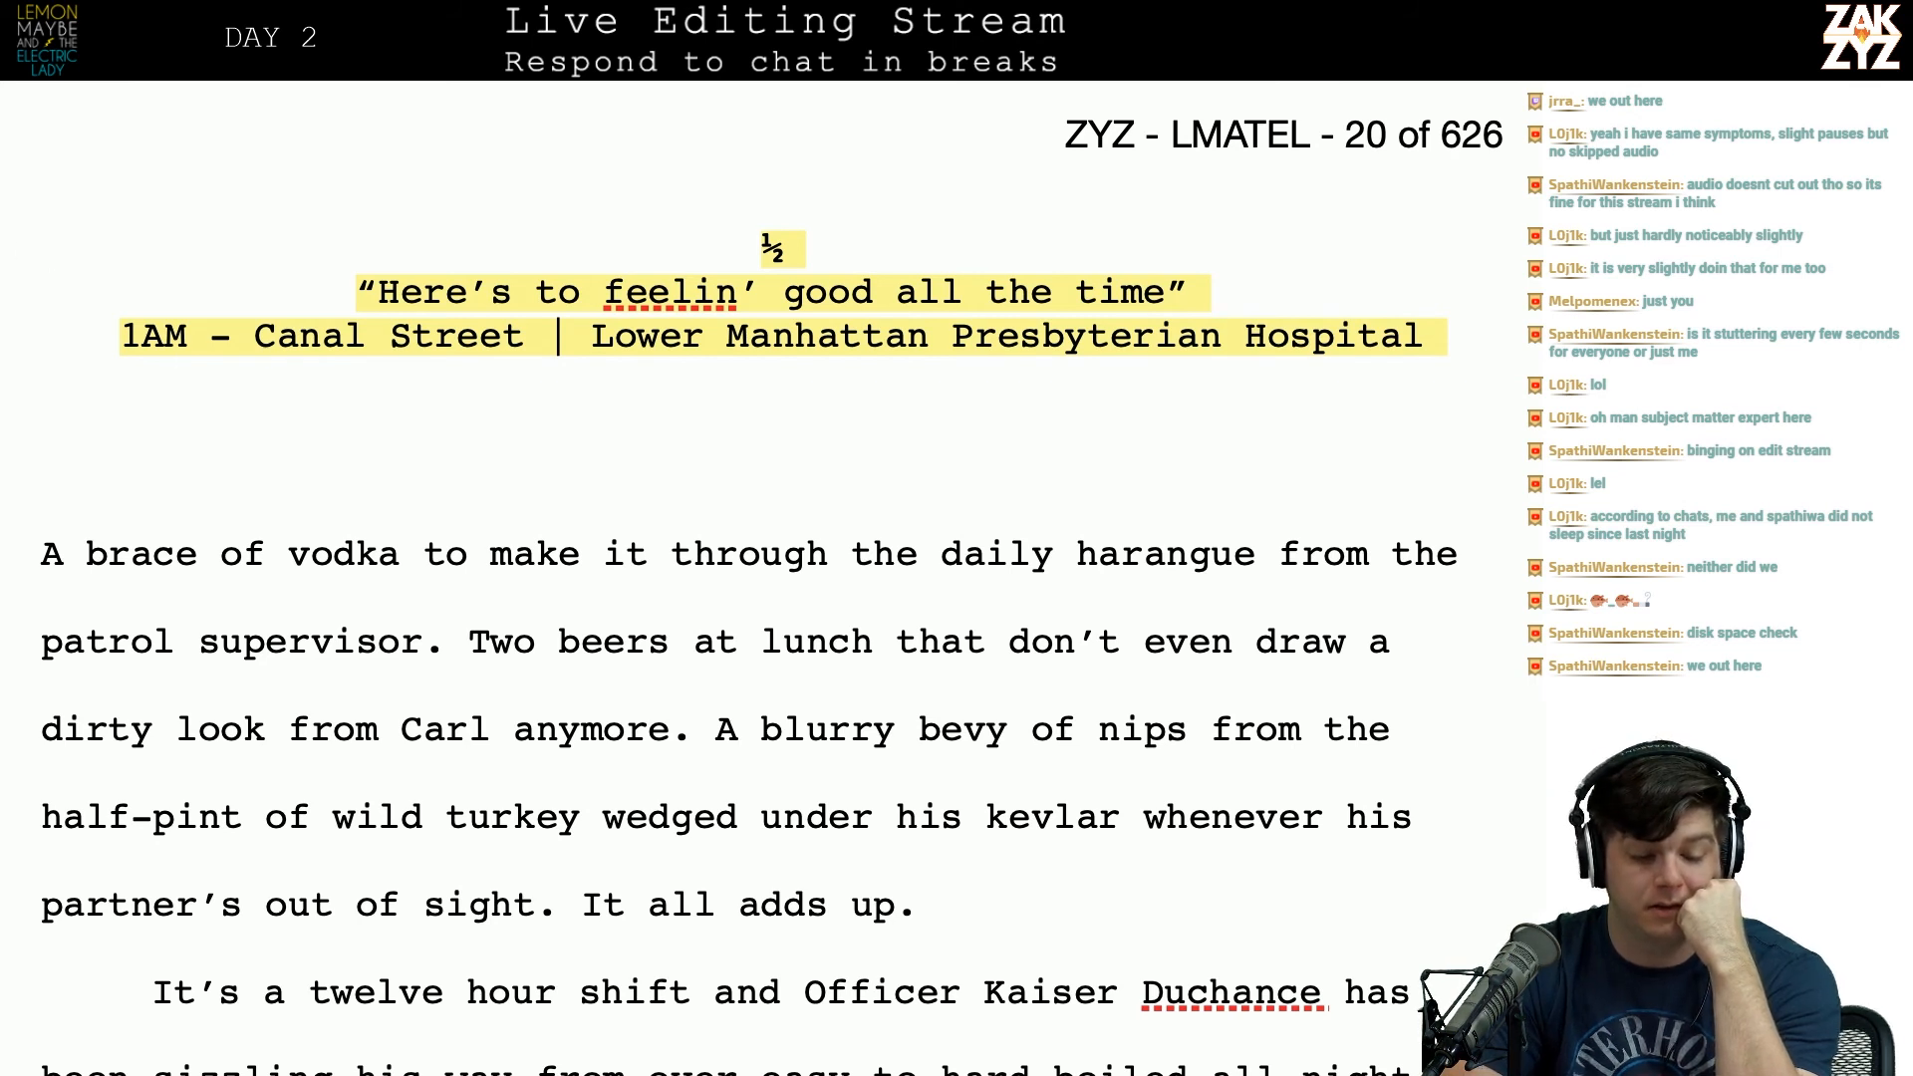
mouse_move(95, 309)
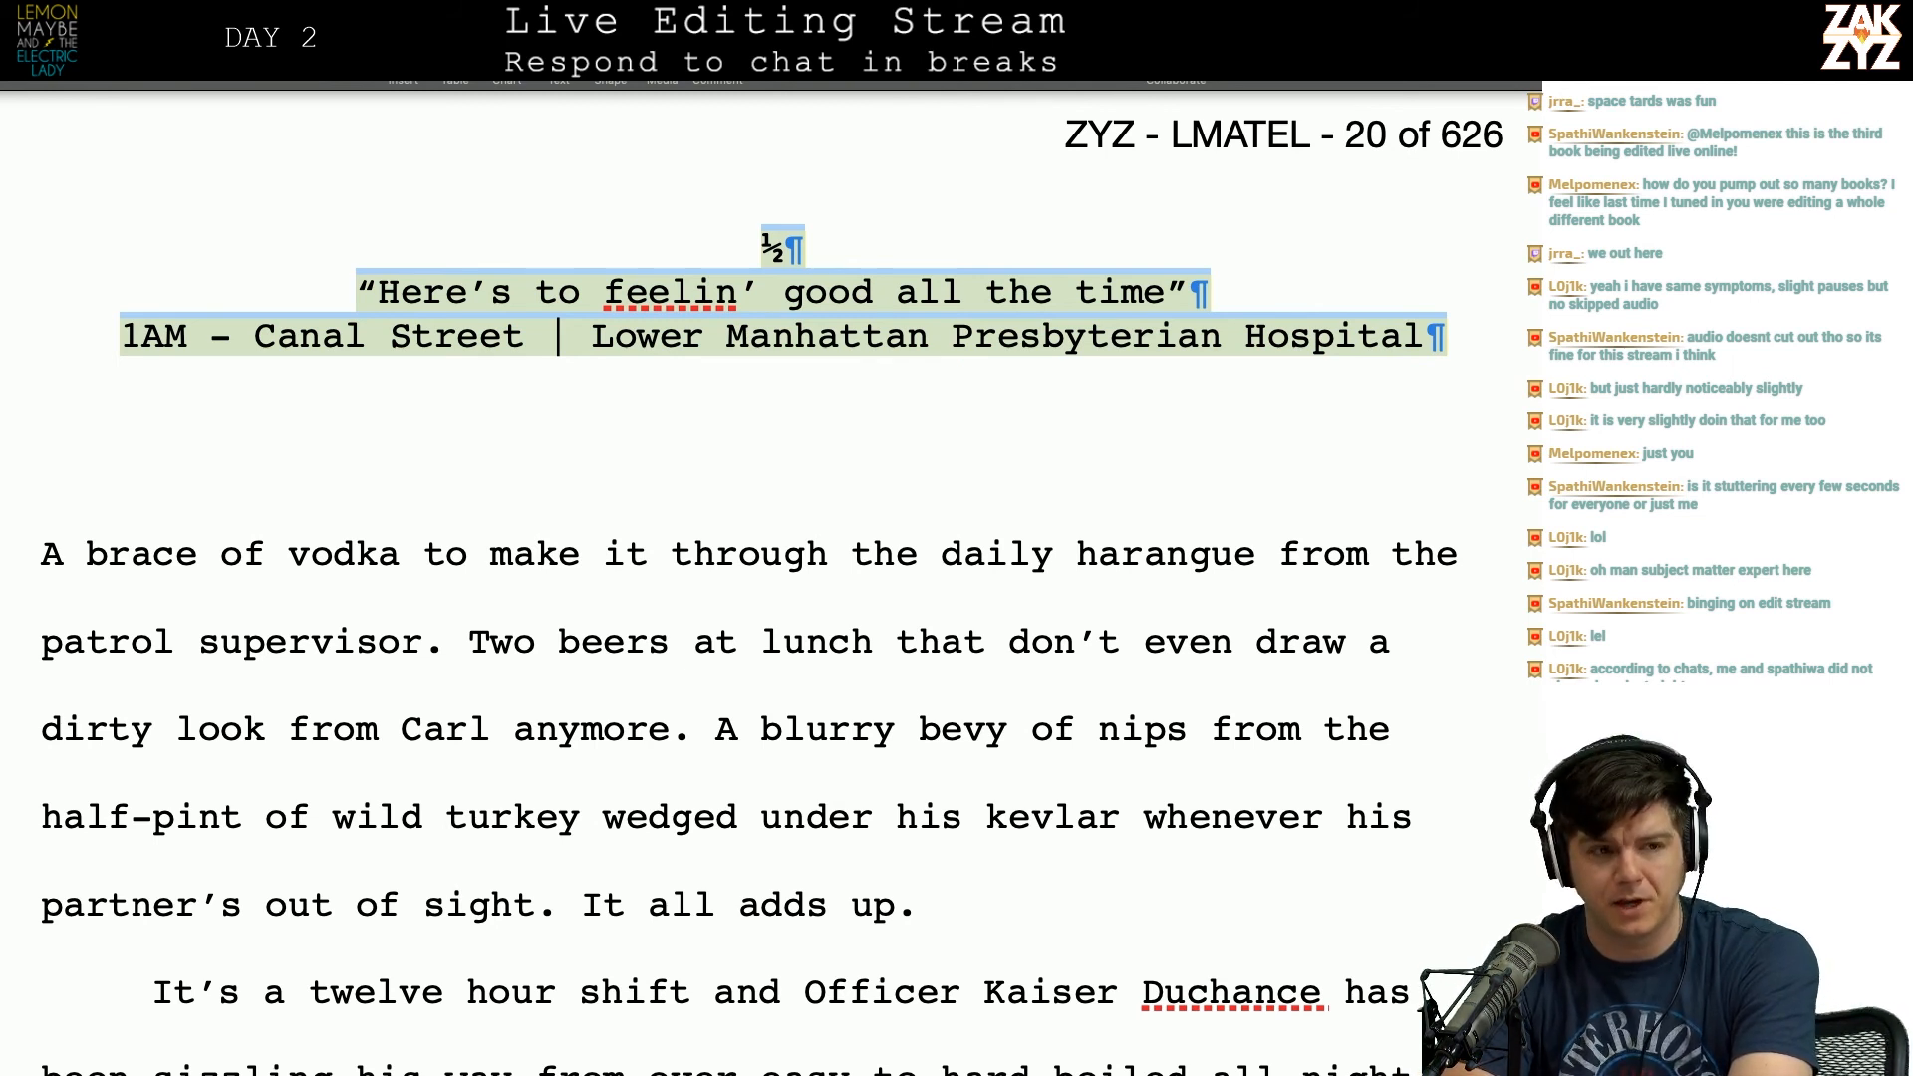
scroll(965, 117, "down", 2)
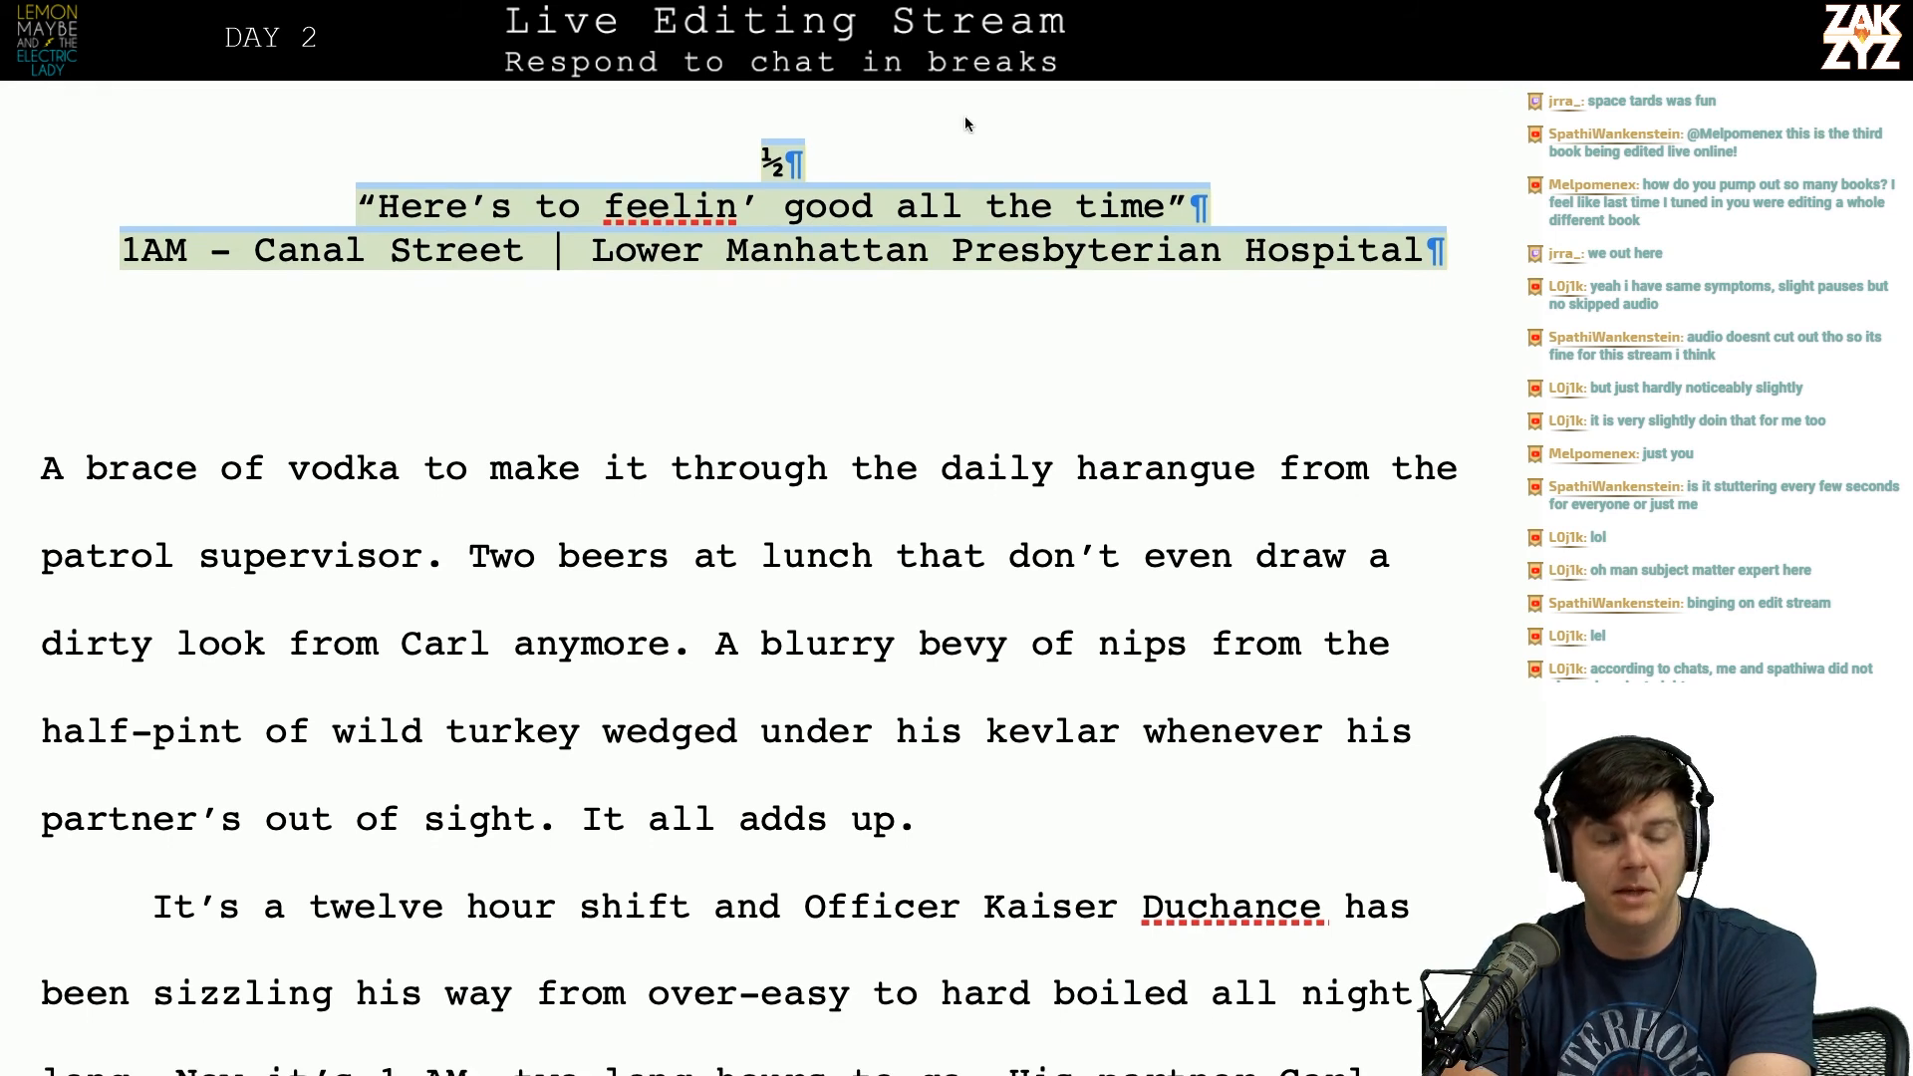
scroll(964, 124, "up", 1)
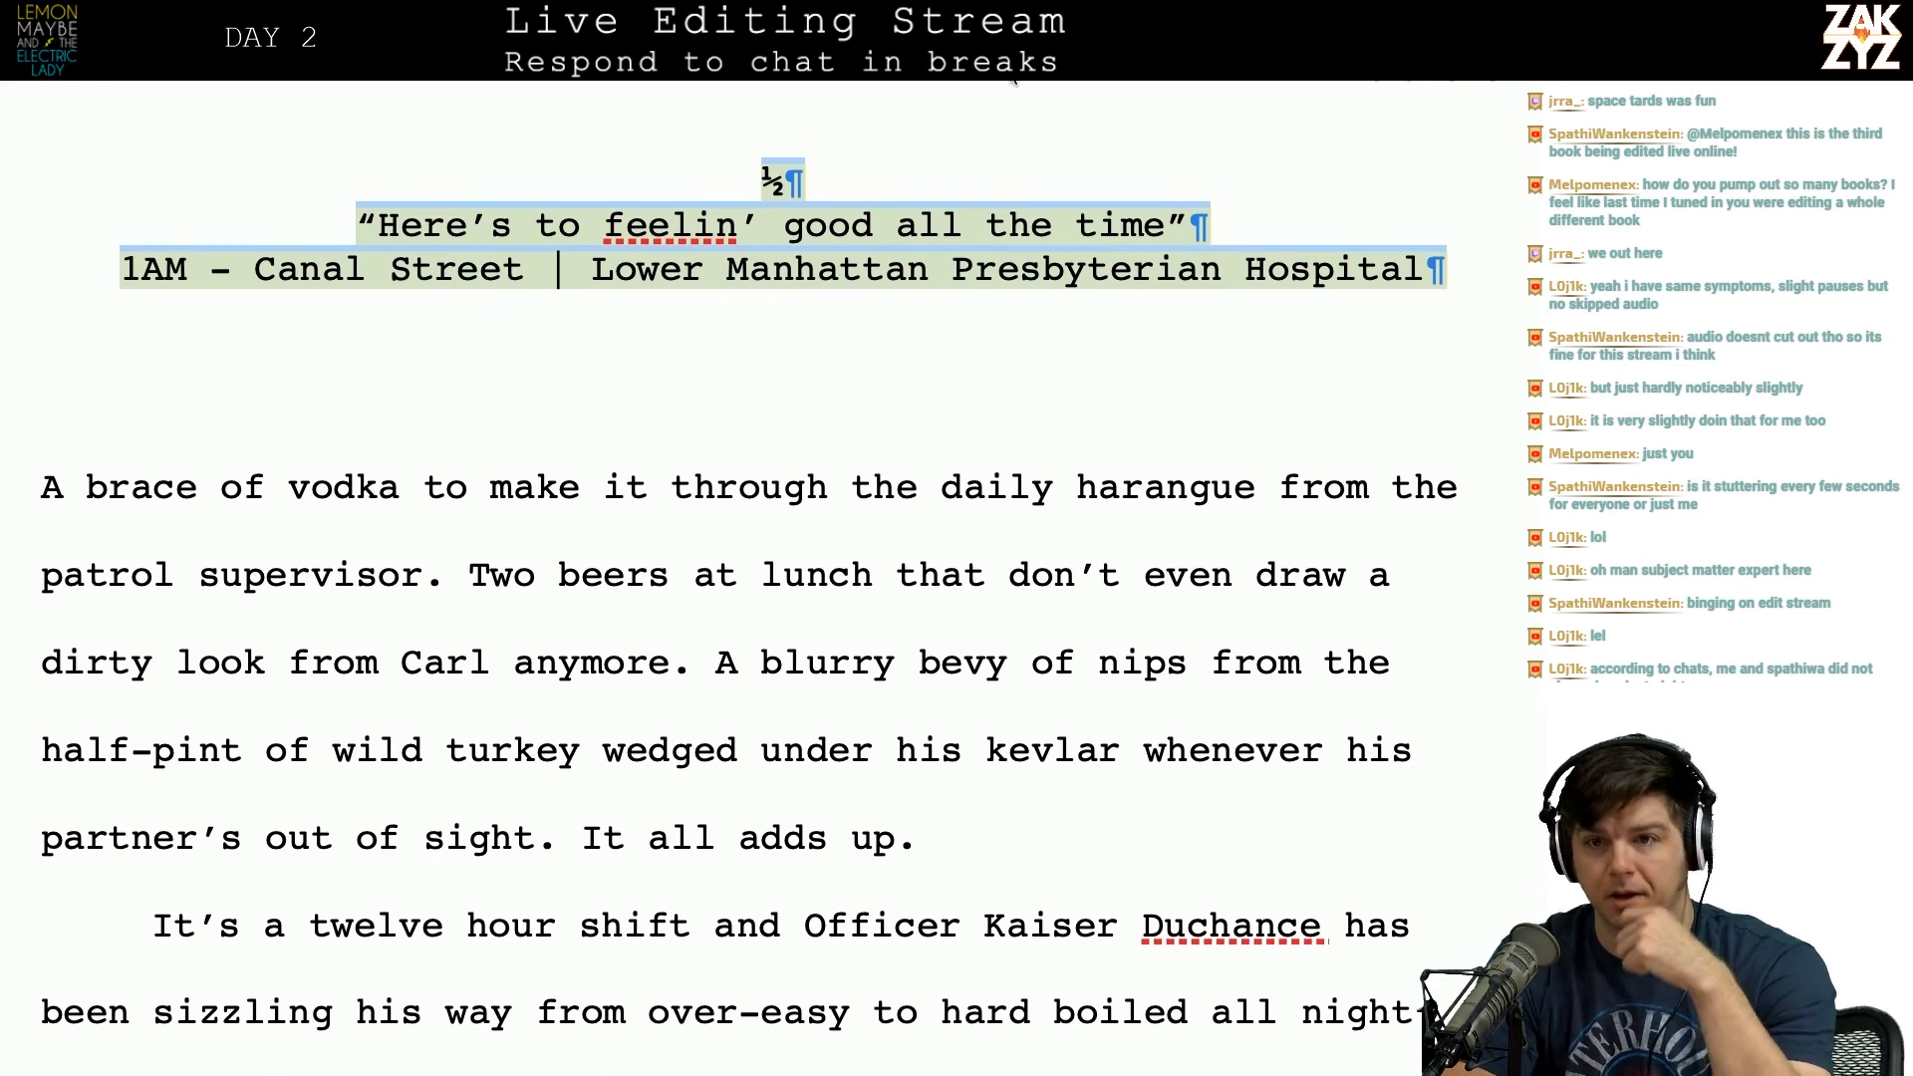
scroll(1012, 79, "down", 1)
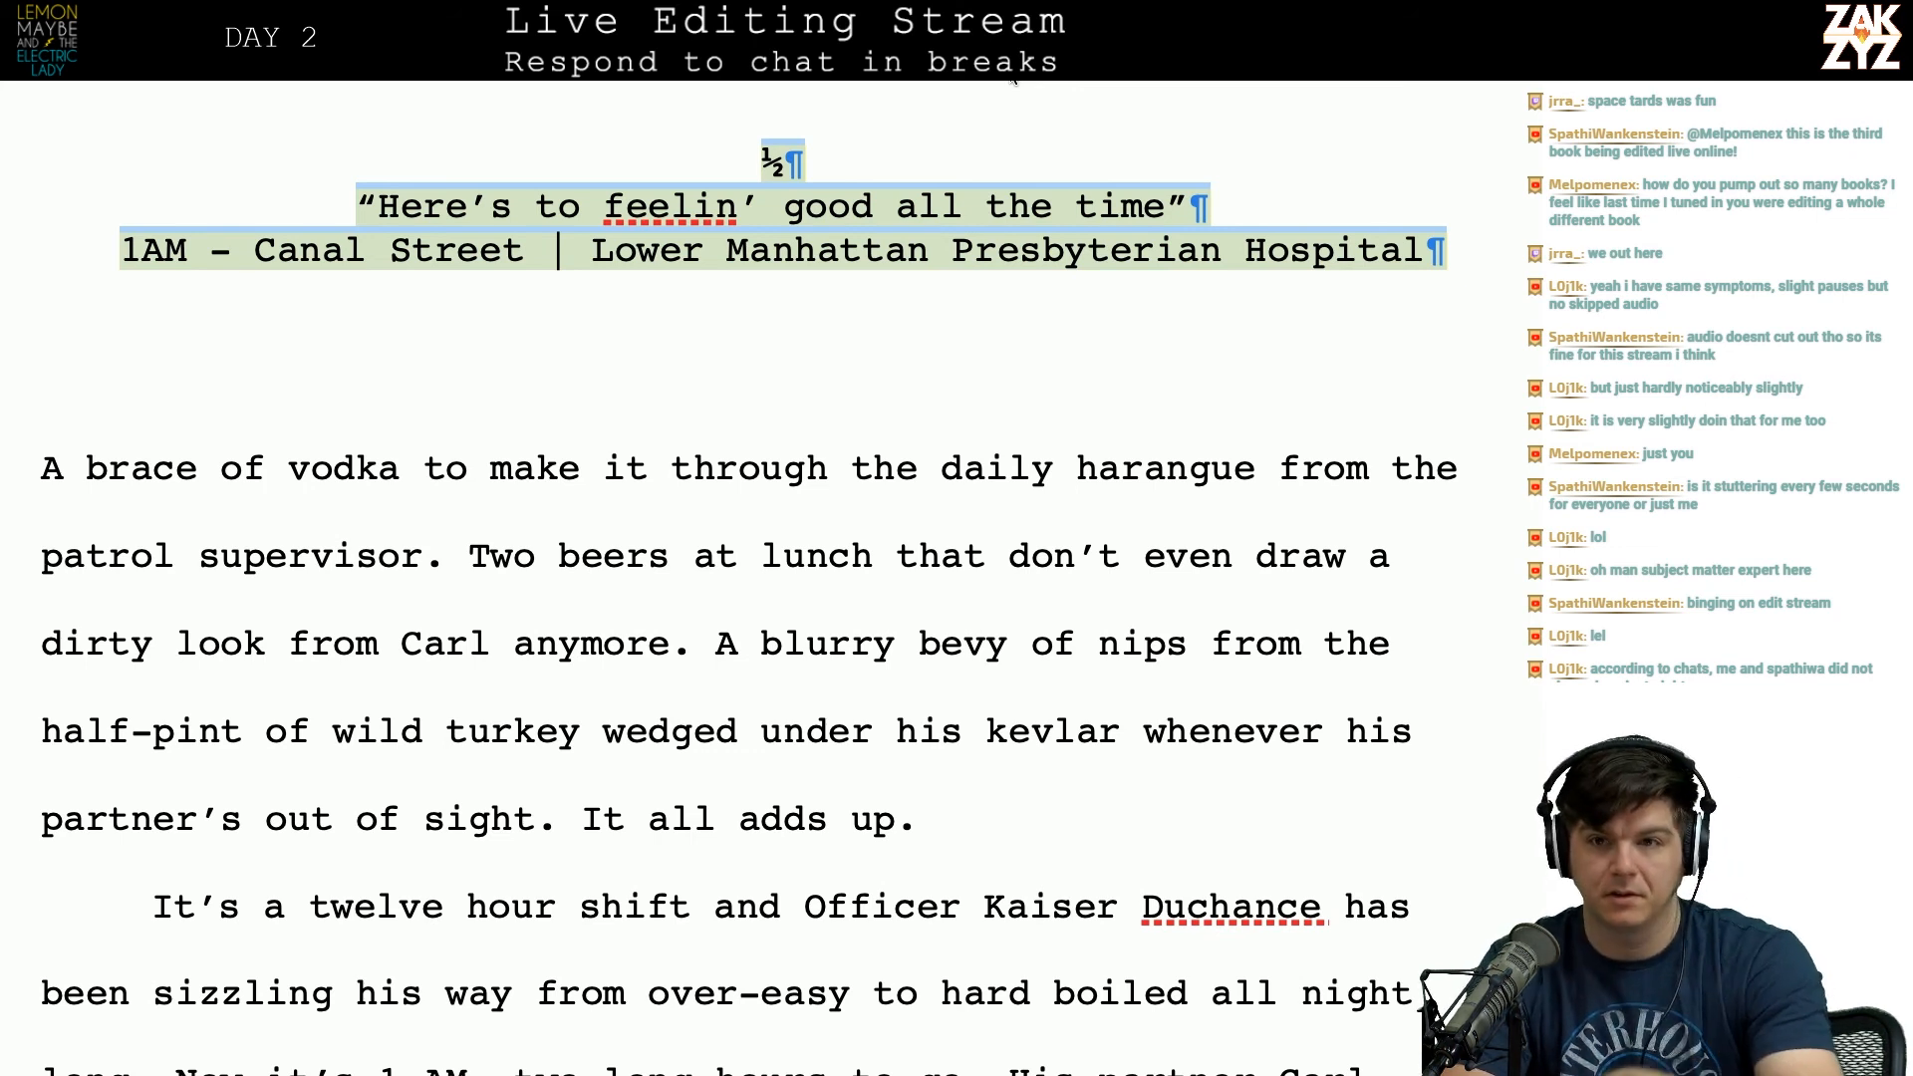
scroll(1012, 80, "down", 6)
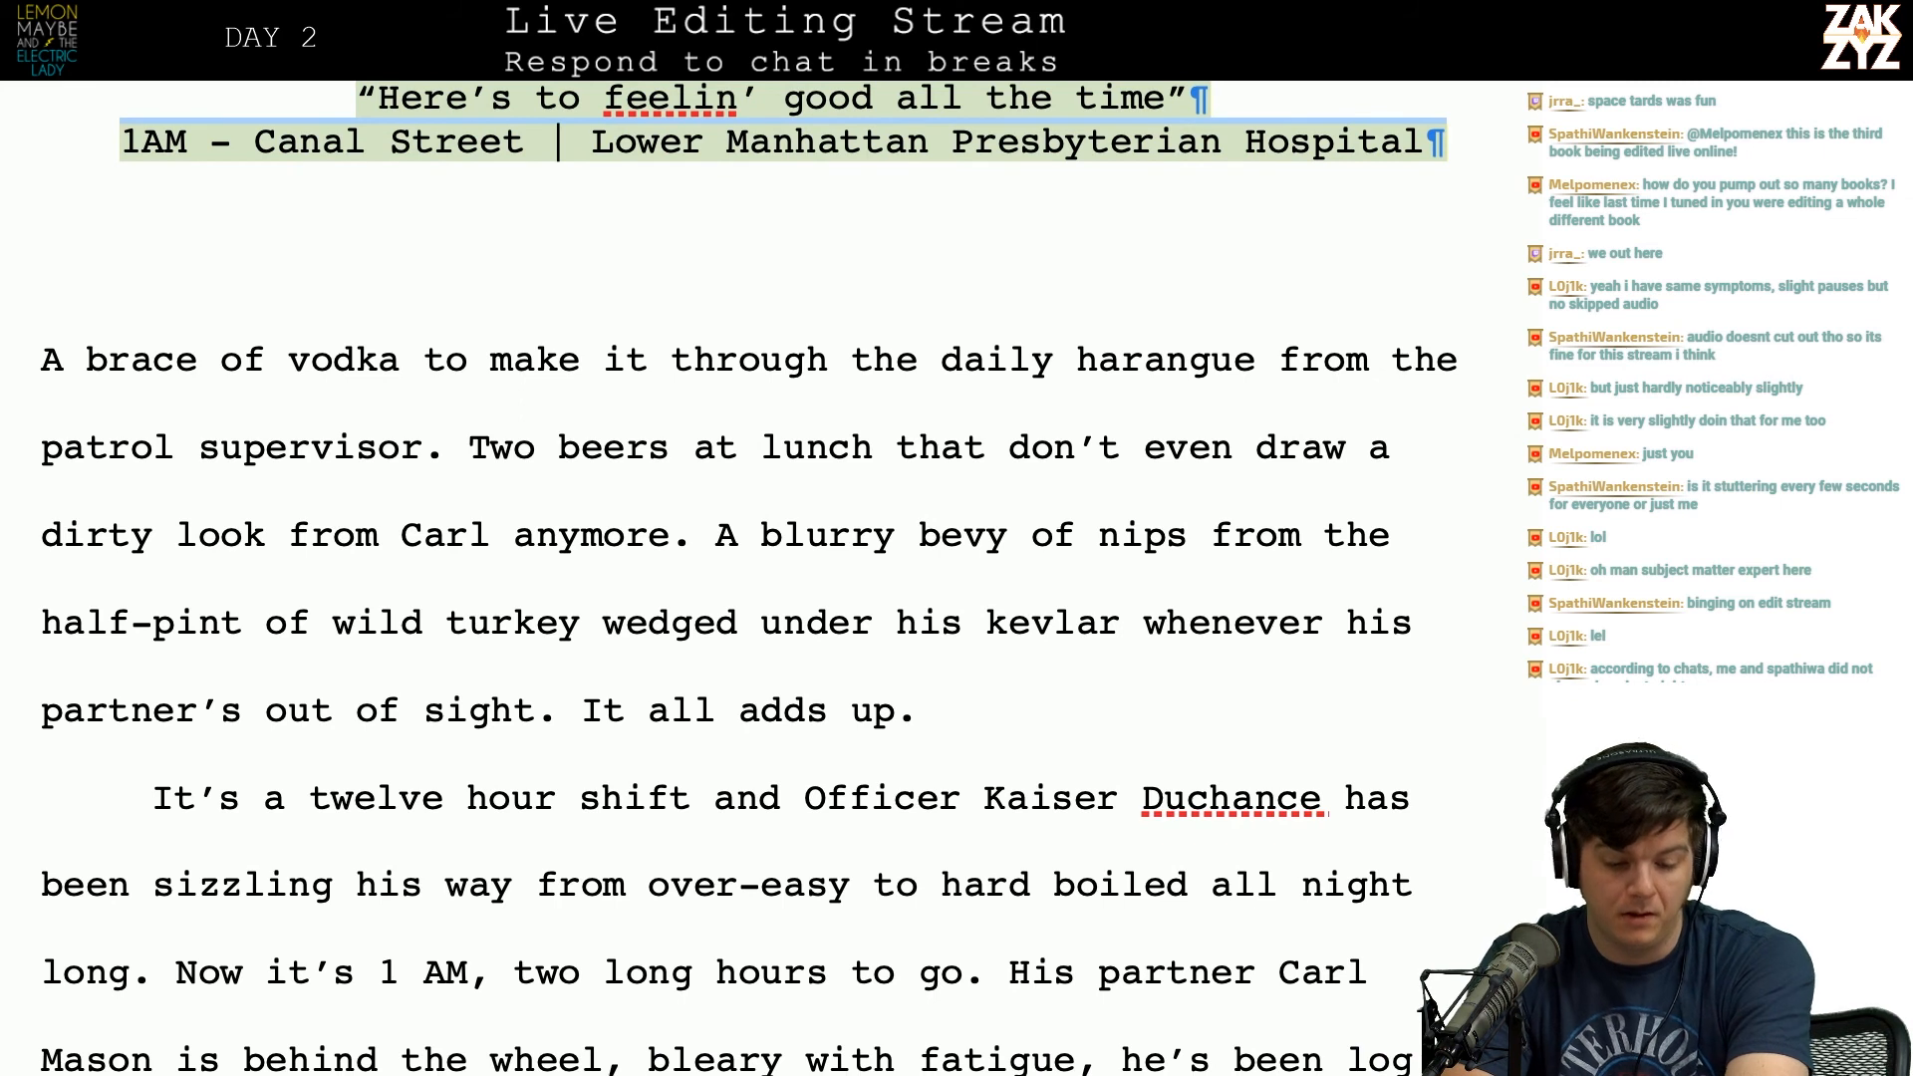
scroll(397, 296, "up", 5)
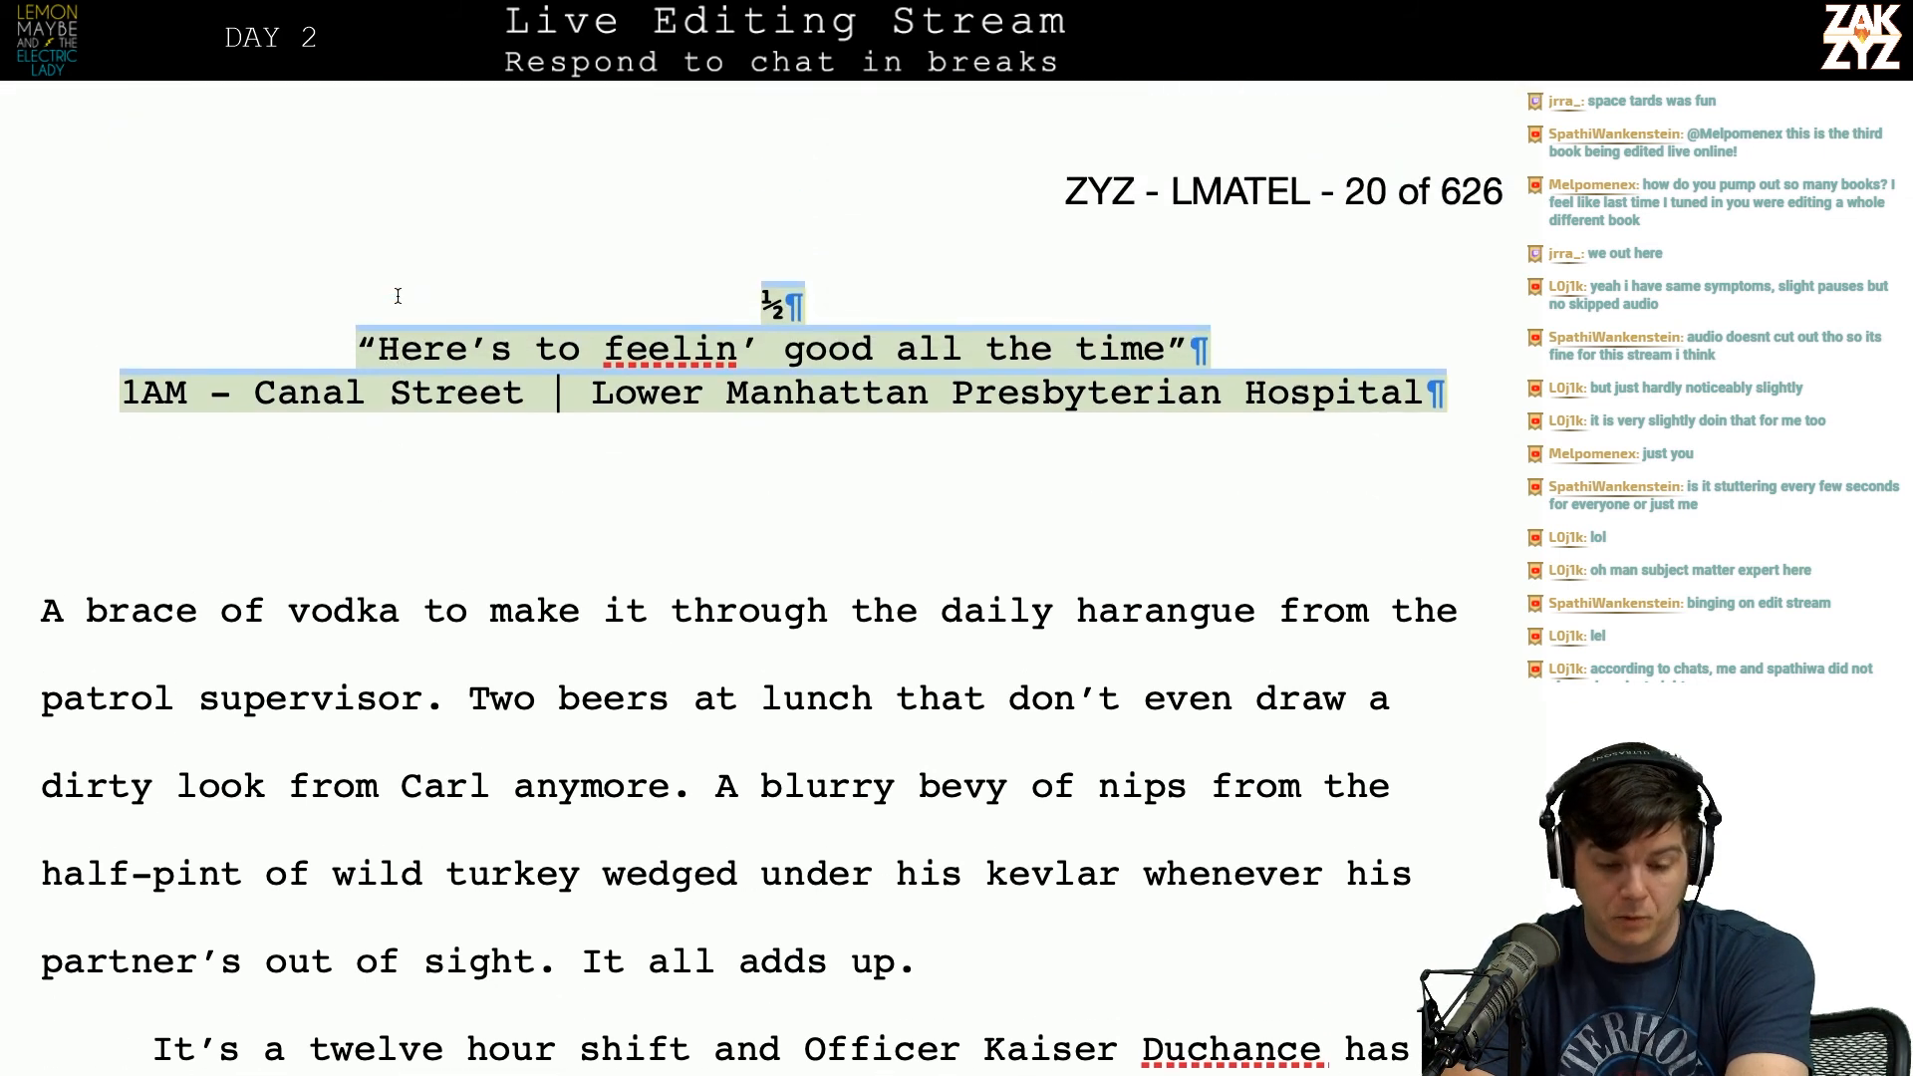
scroll(398, 296, "down", 1)
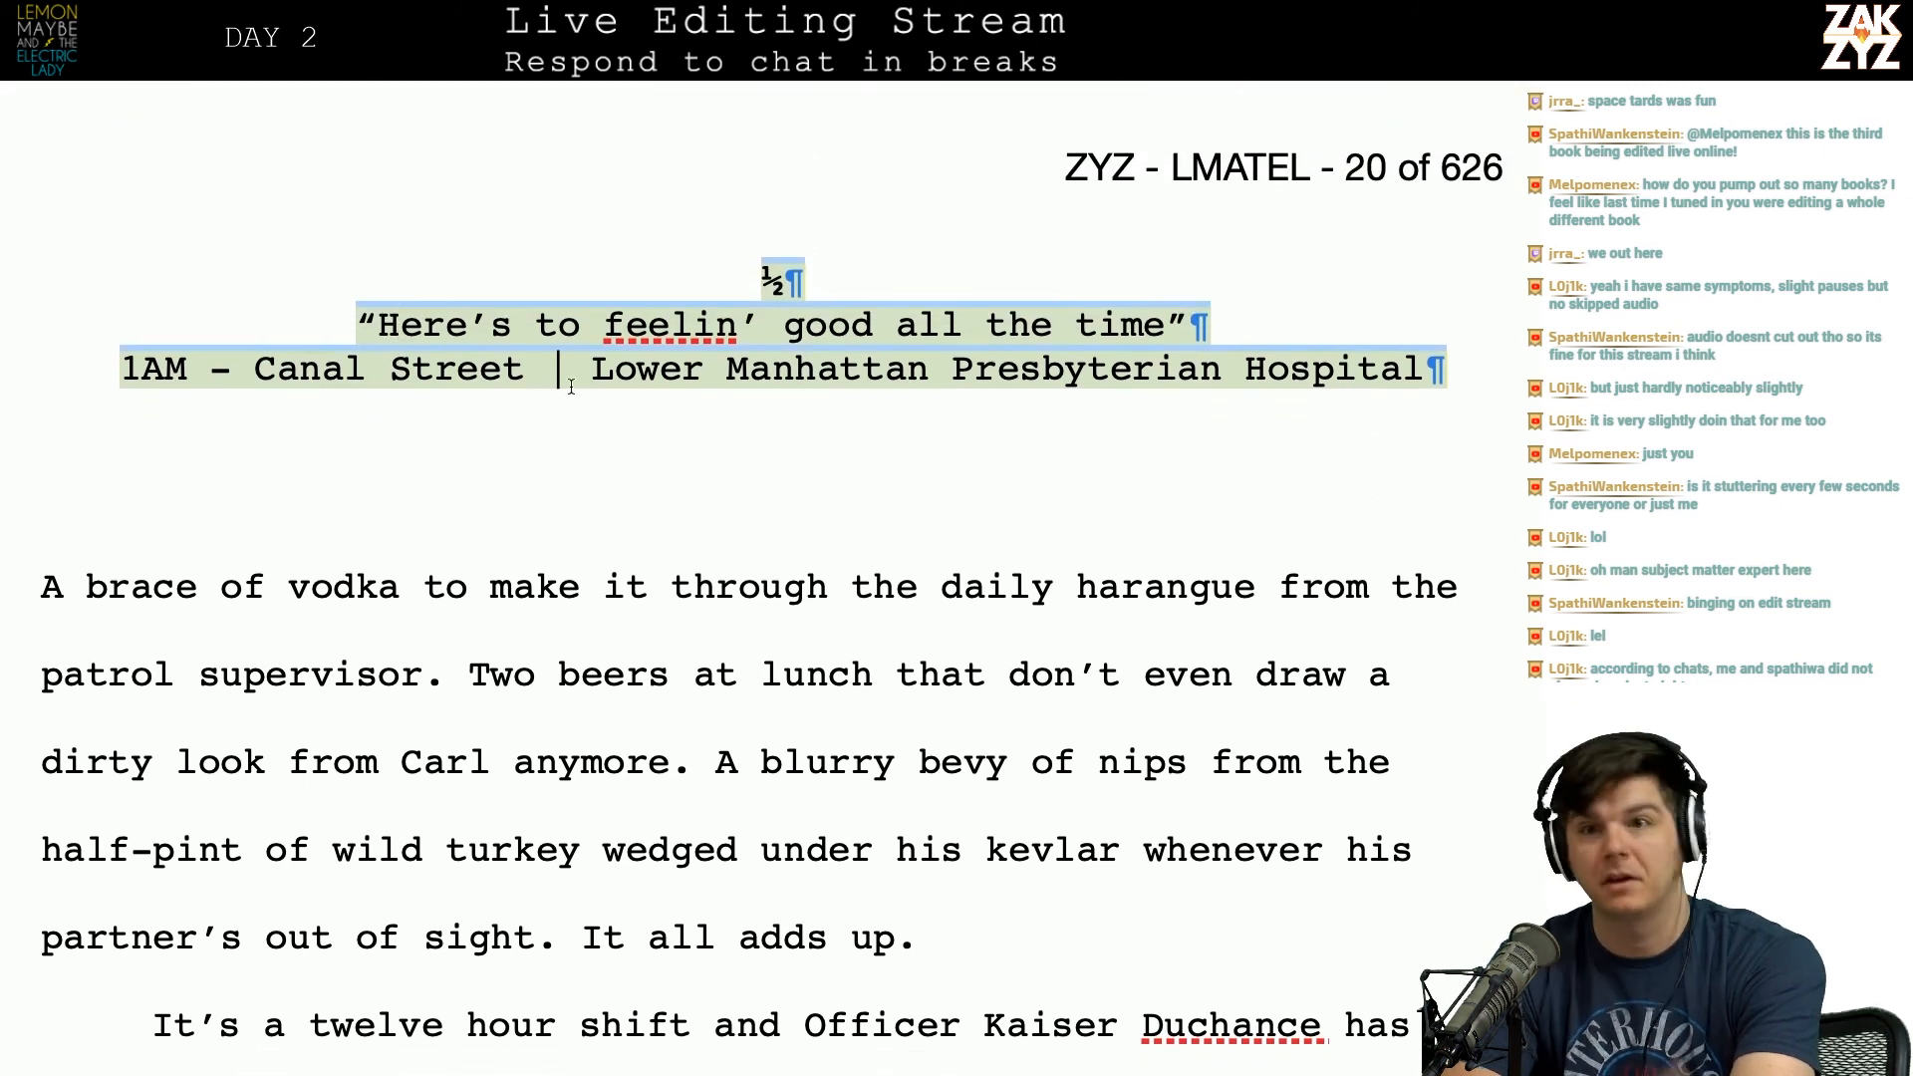
mouse_move(689, 374)
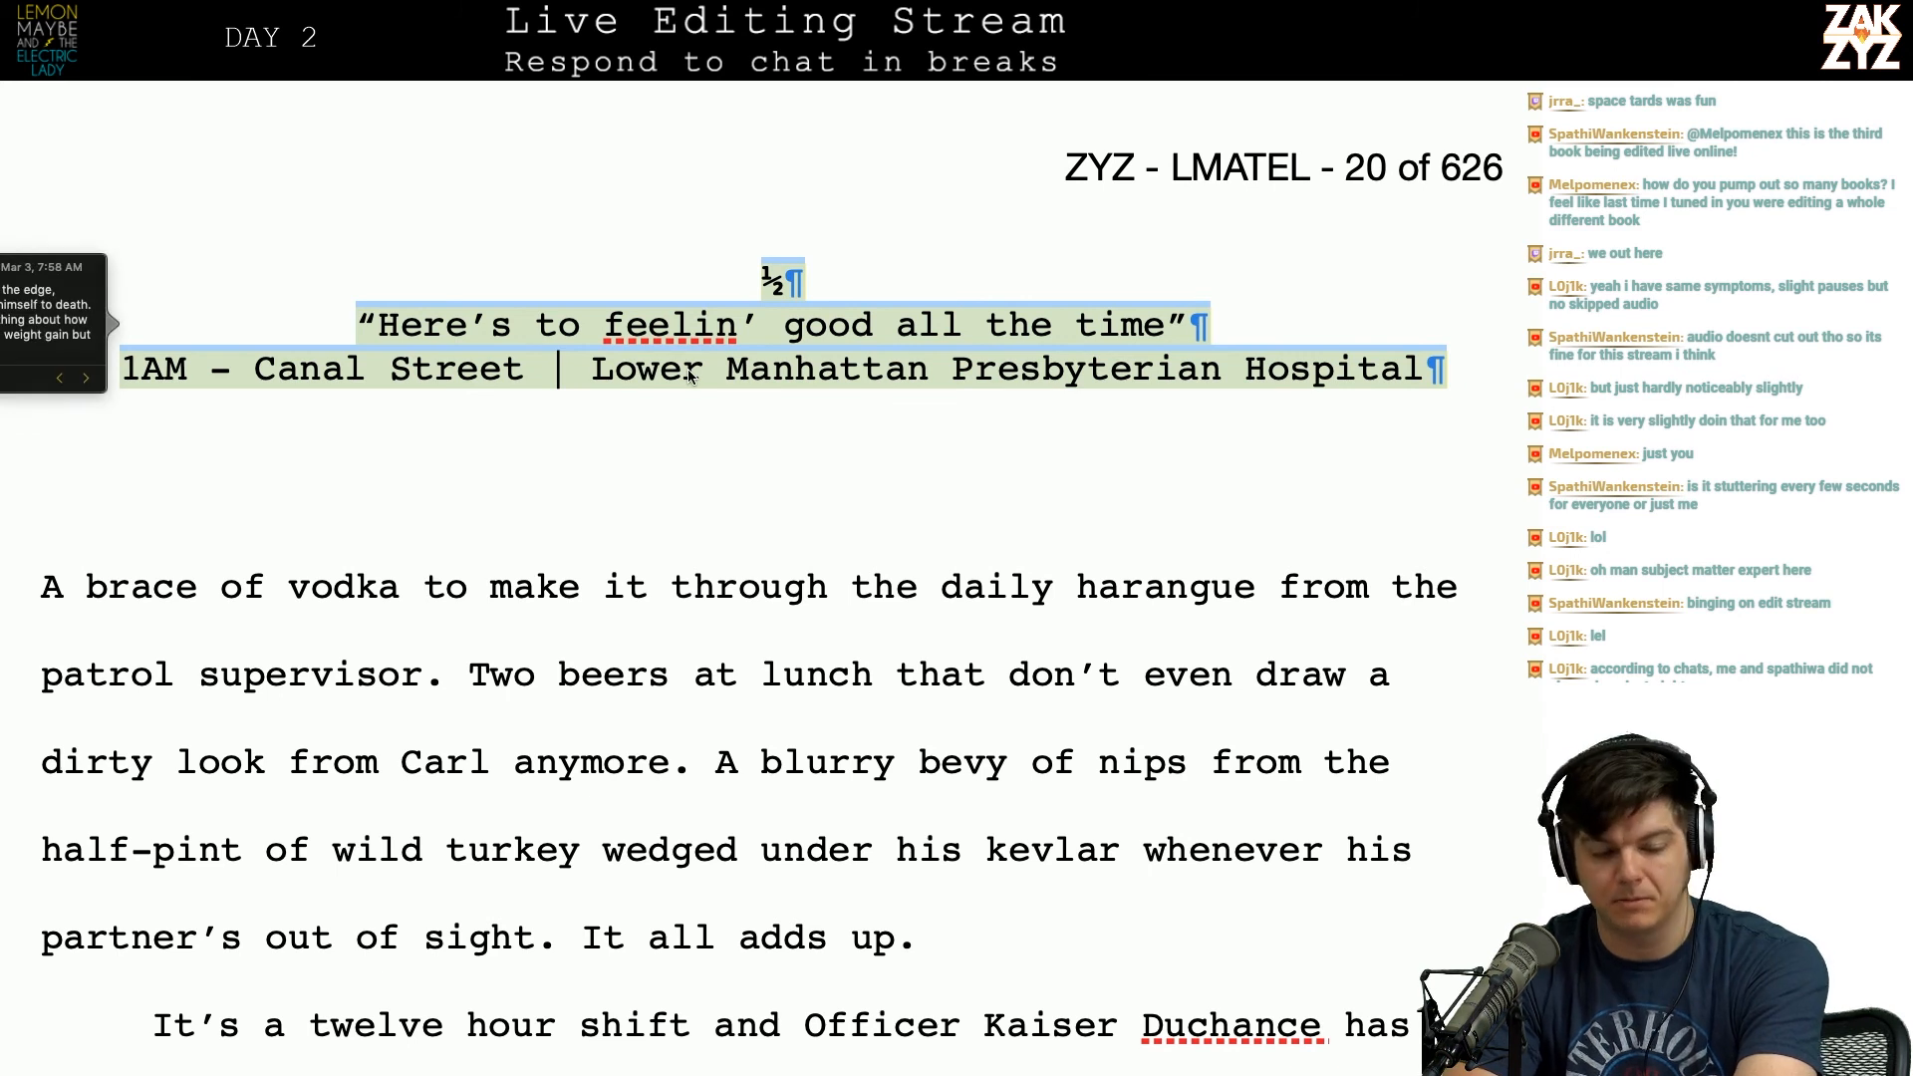
left_click(620, 481)
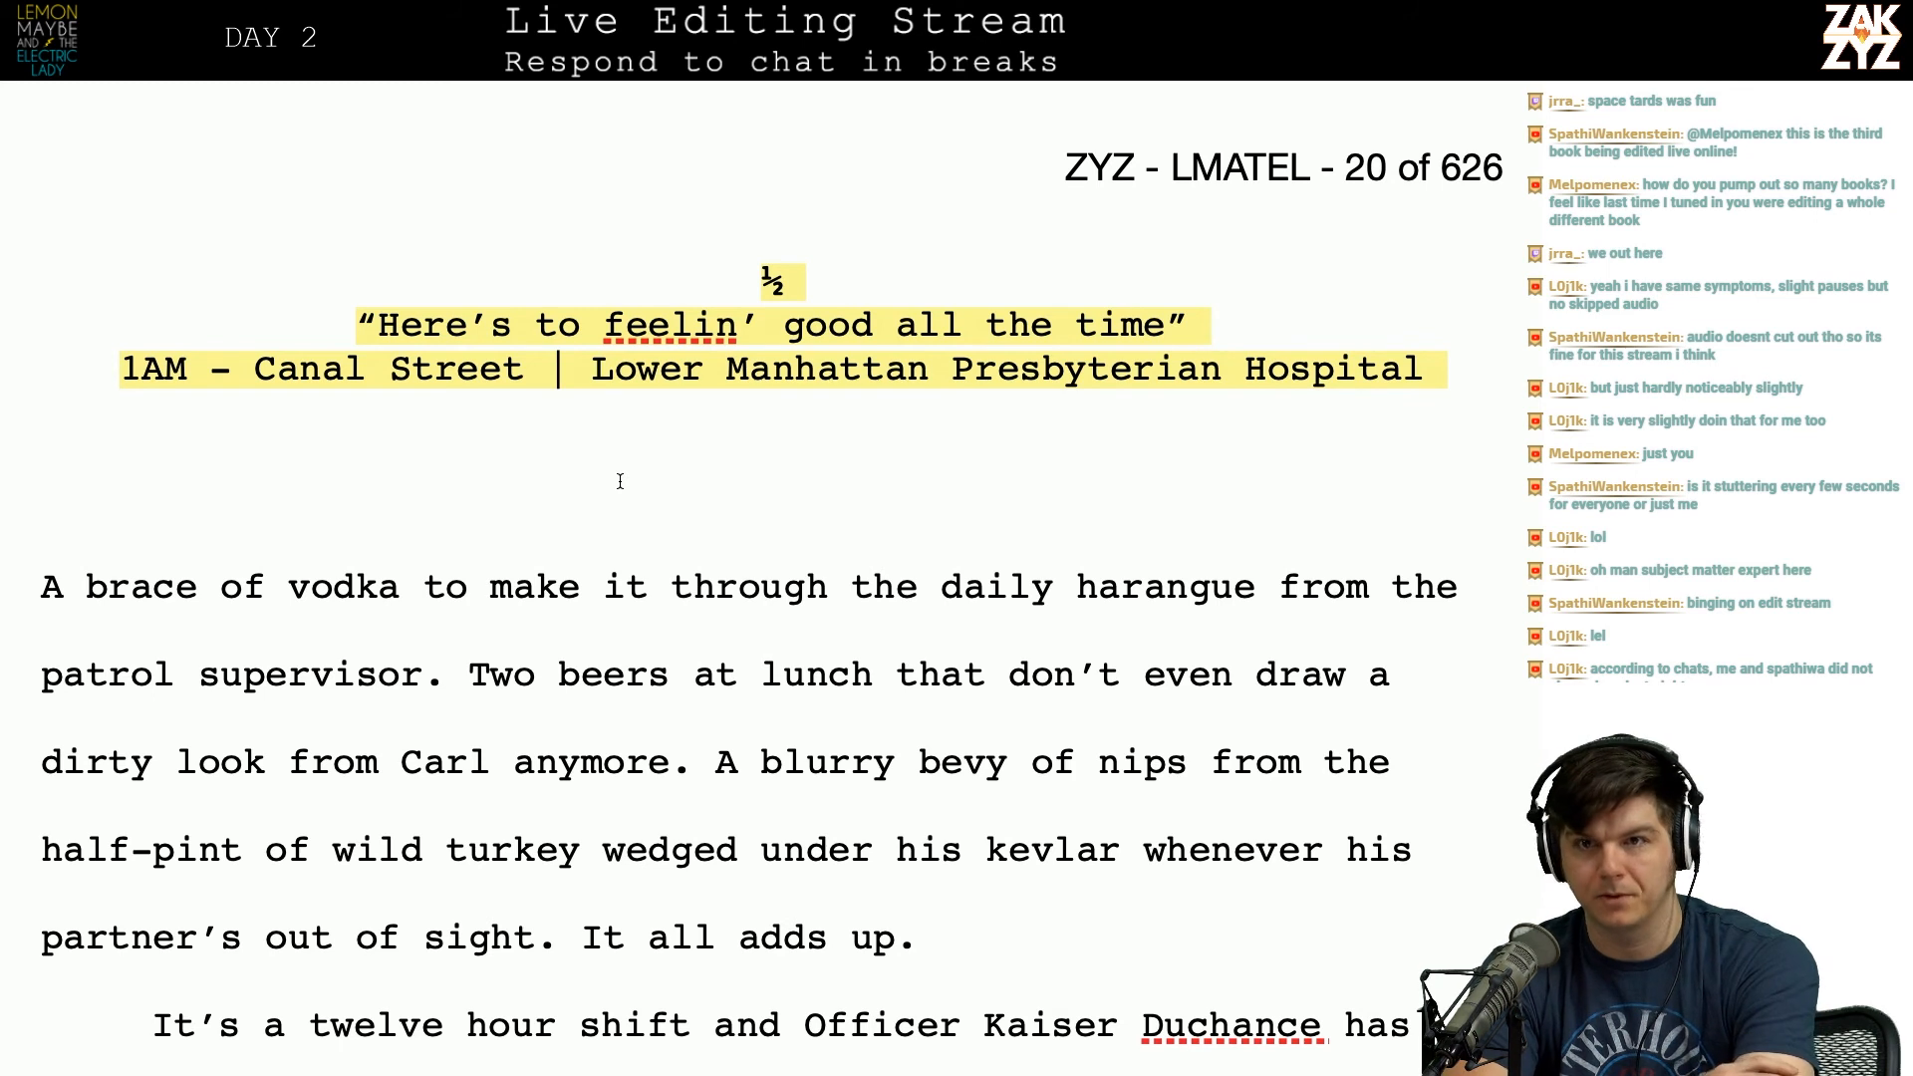
left_click(708, 459)
Step: Read the opening paragraphs of chapter ½, from the brace of vodka to the drop-off at lockup
scroll(518, 488, "down", 1)
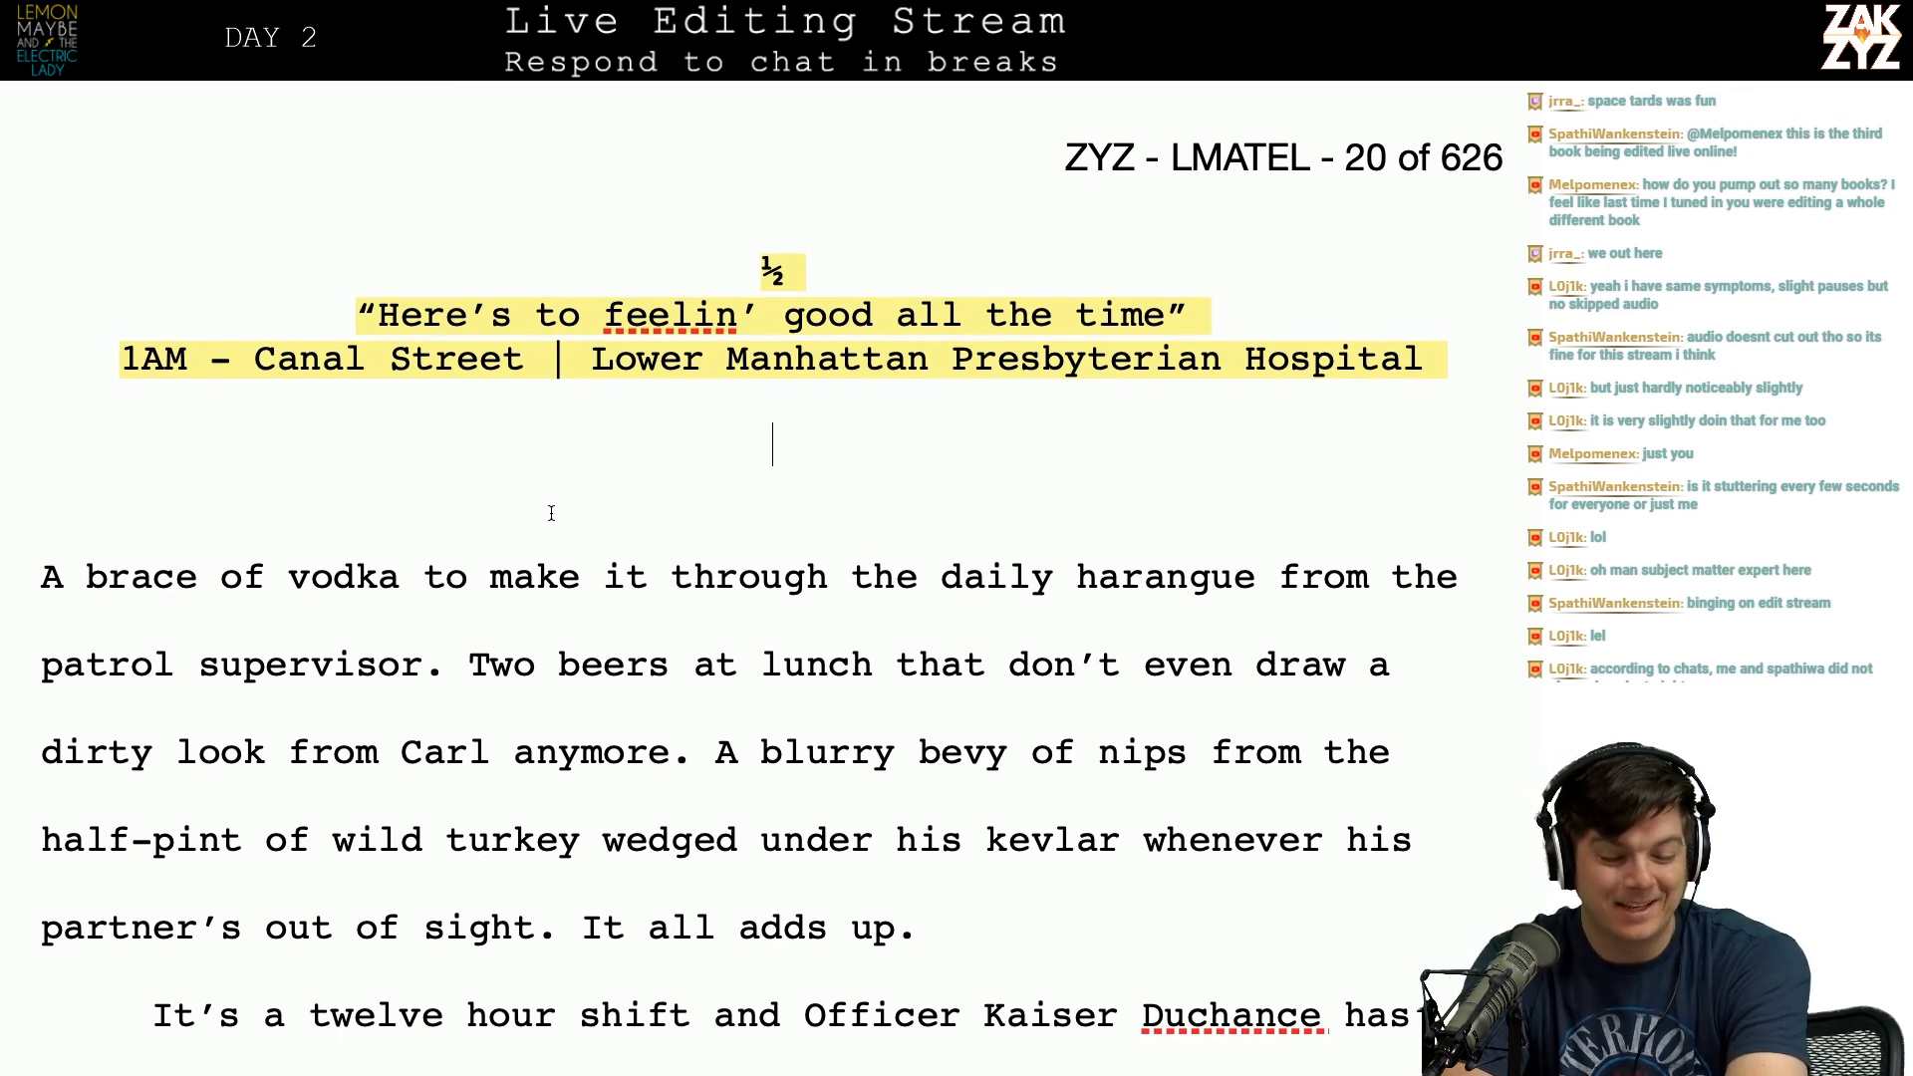
scroll(703, 454, "down", 1)
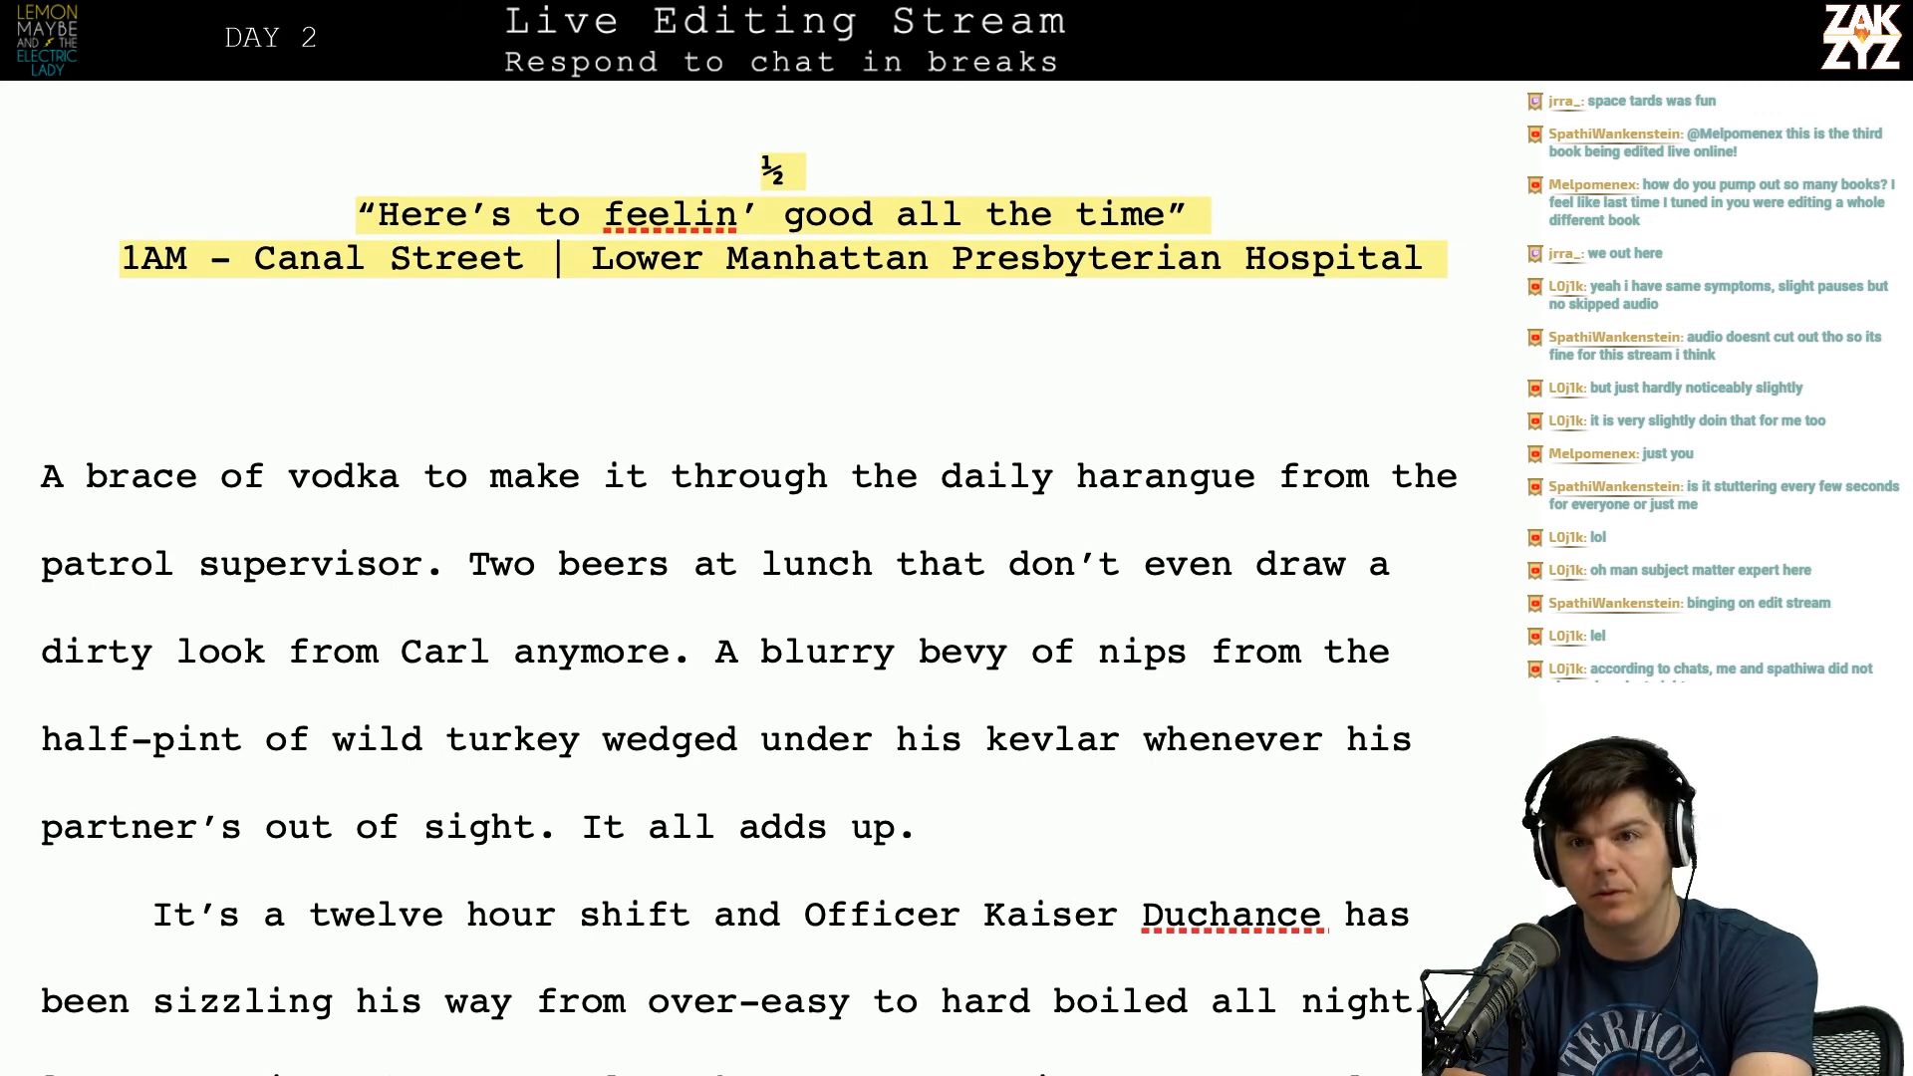
key("Left")
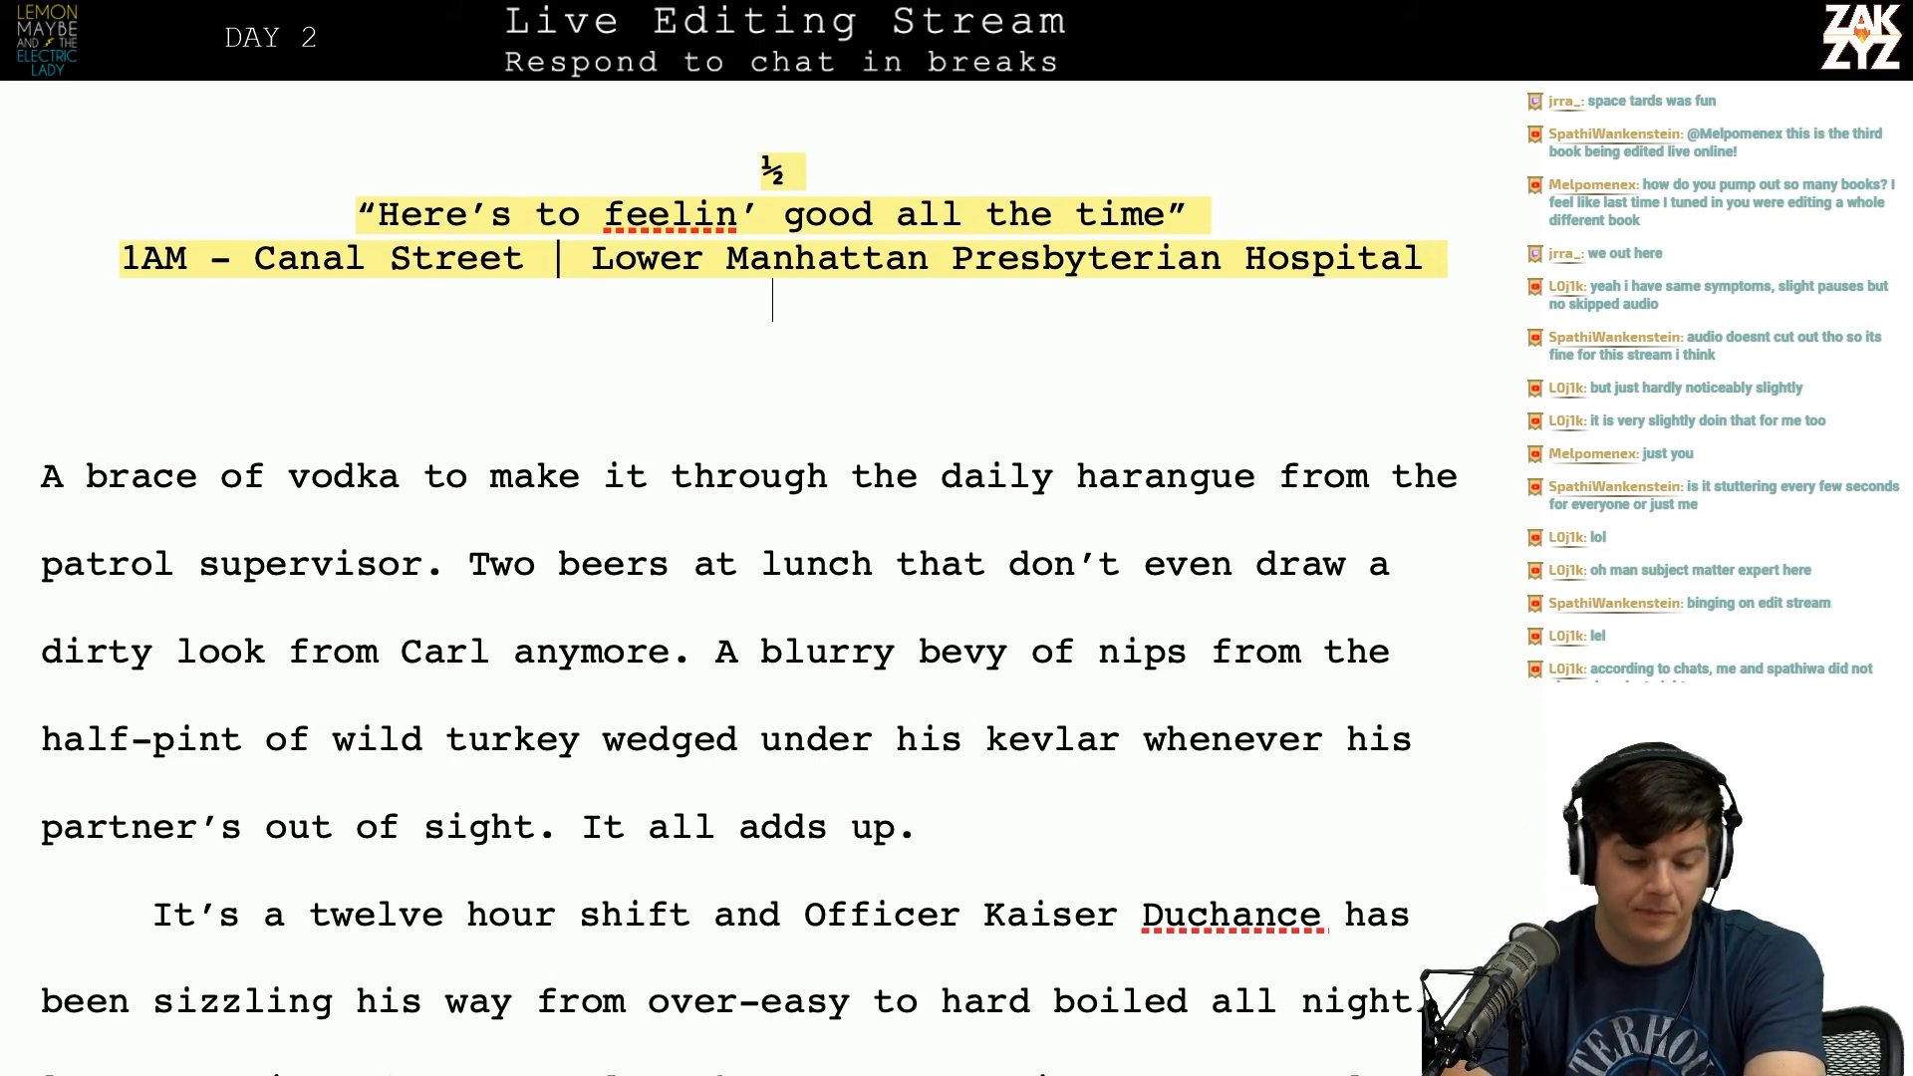
scroll(625, 397, "down", 1)
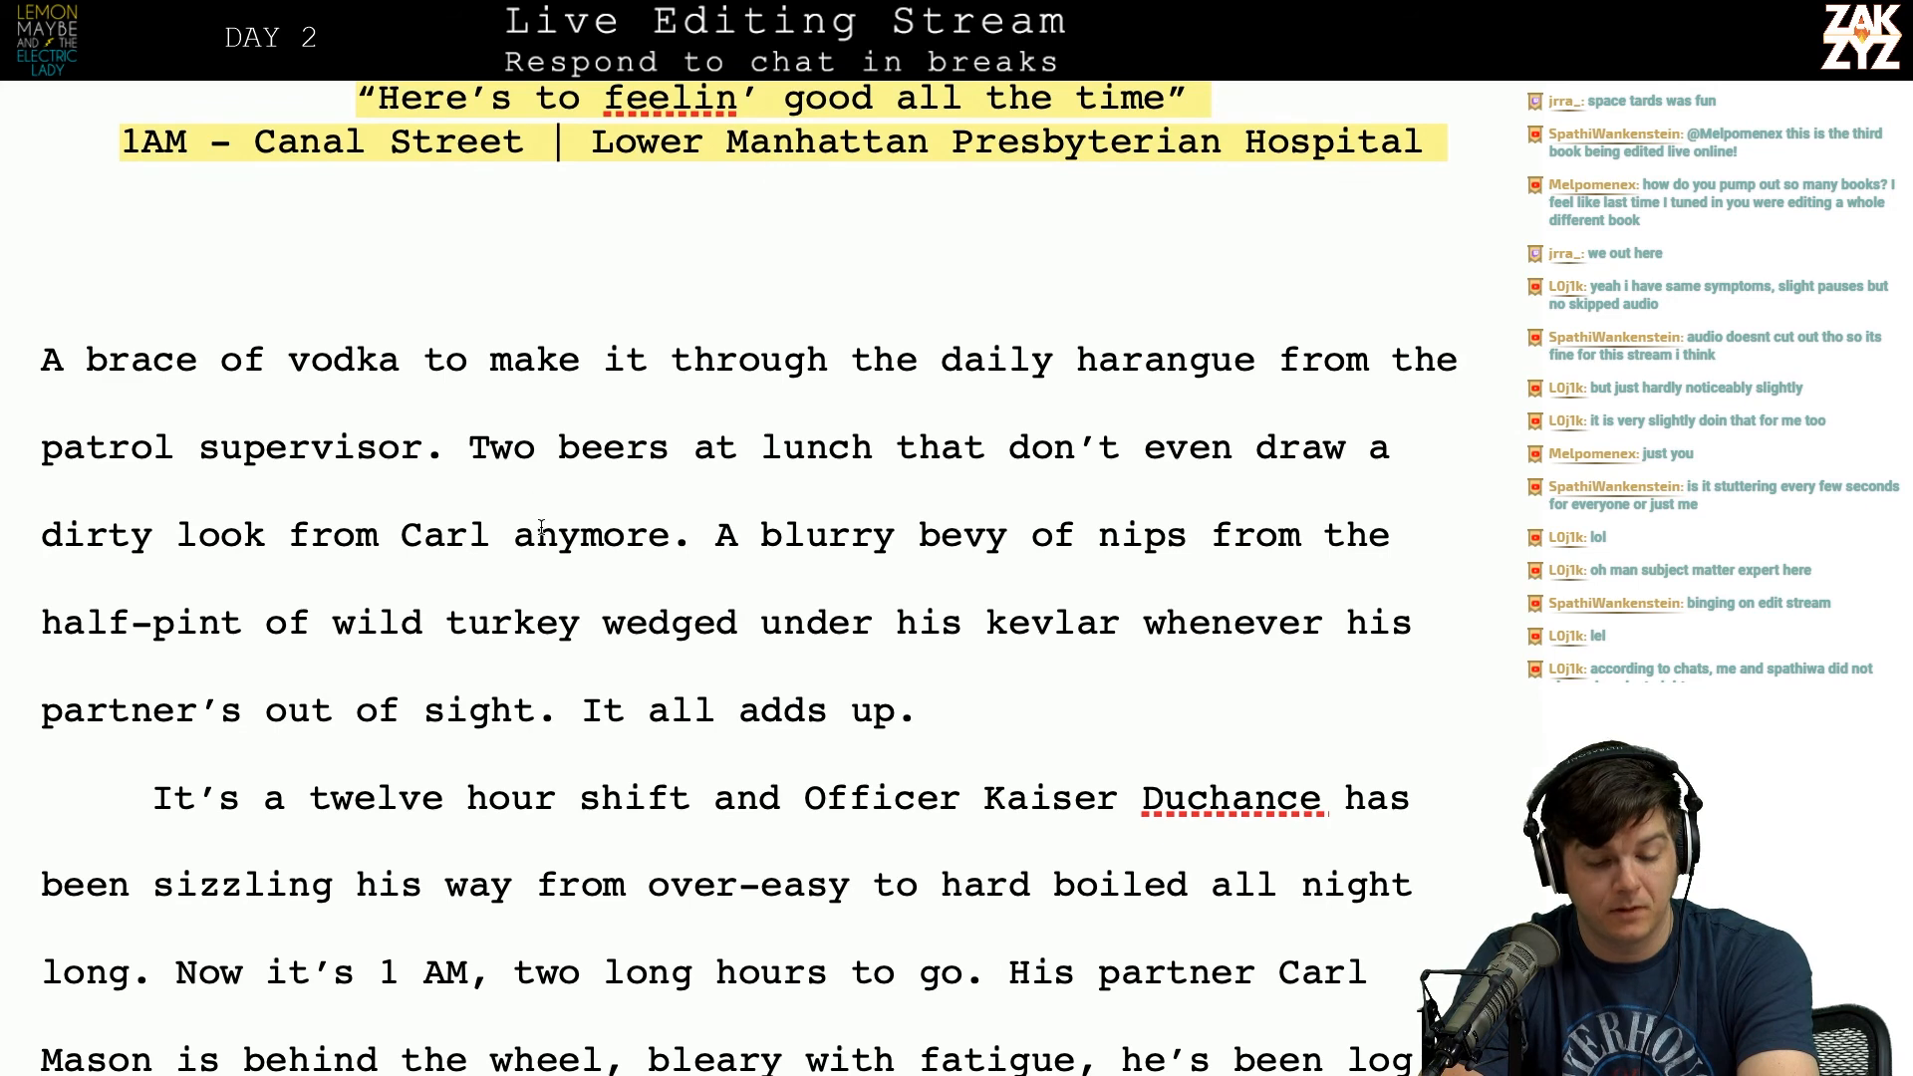
scroll(541, 527, "down", 1)
scroll(541, 527, "down", 1)
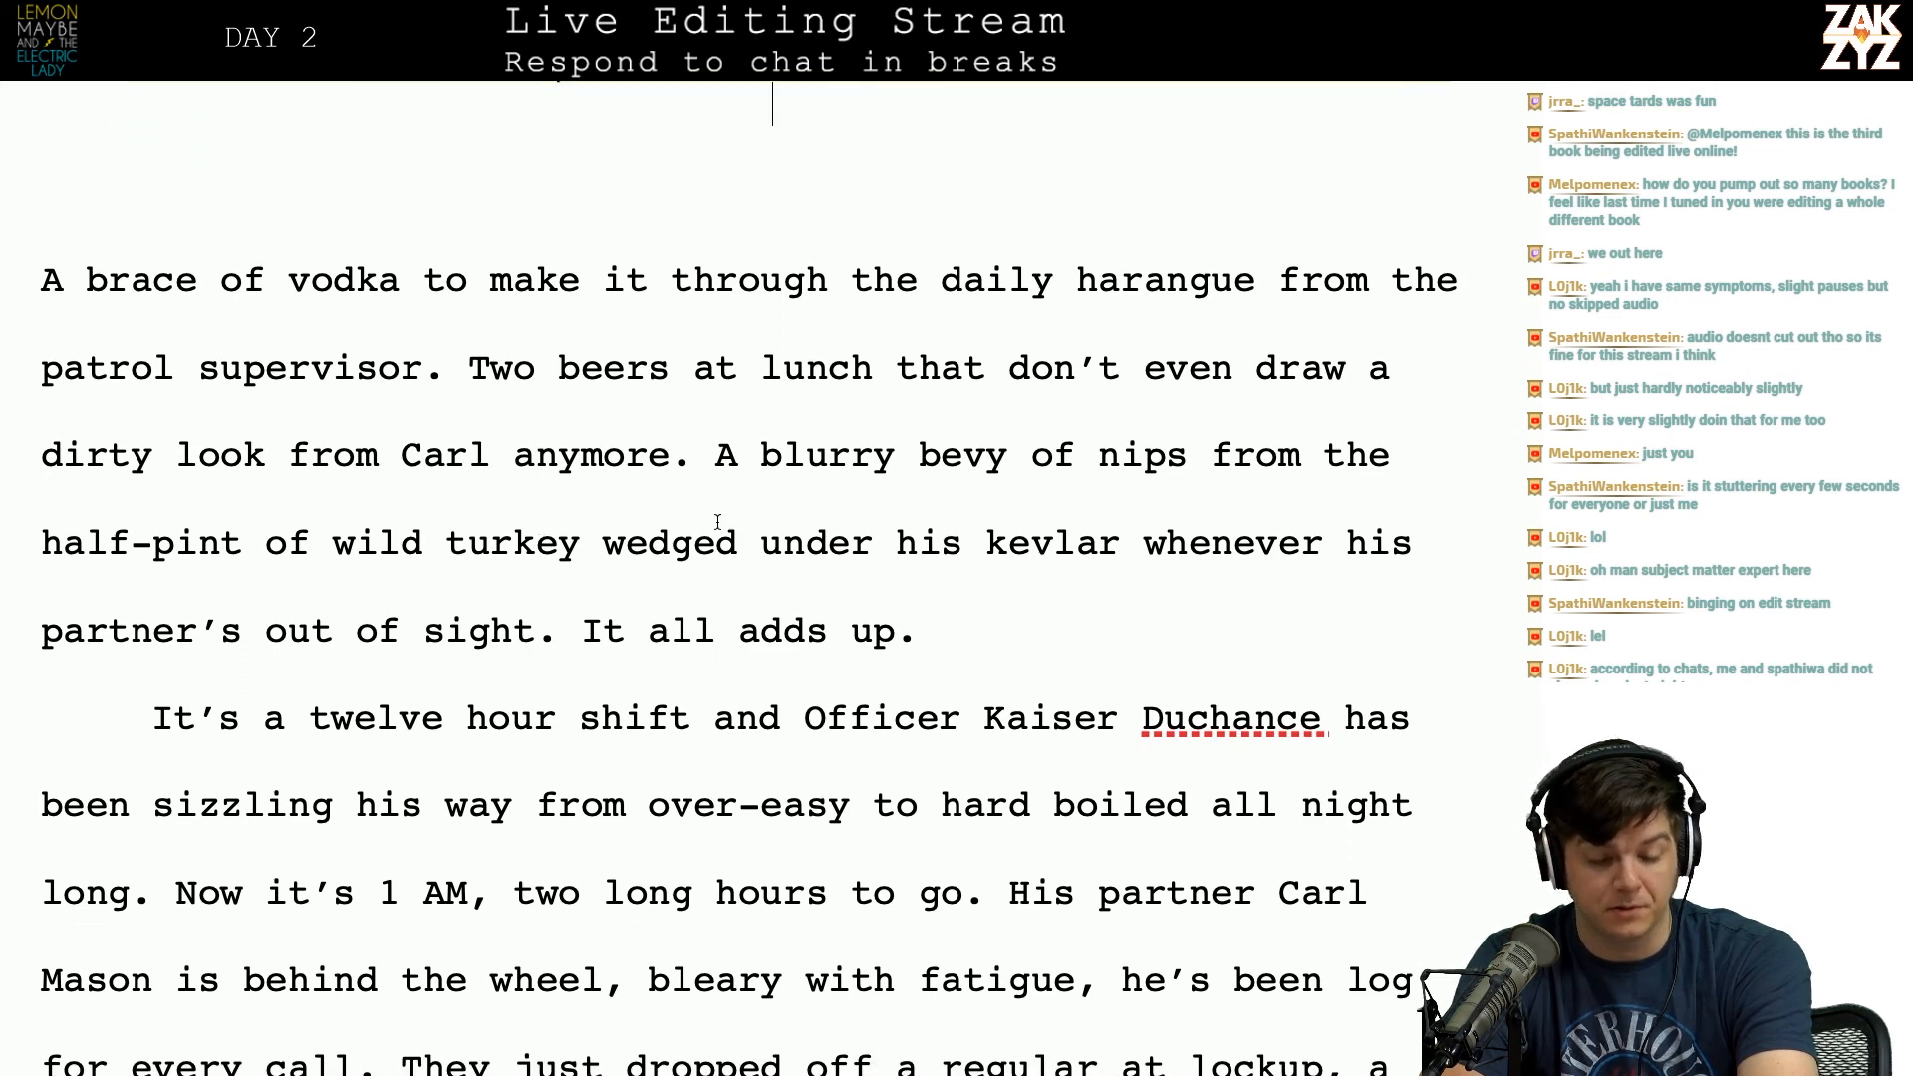
scroll(794, 451, "down", 3)
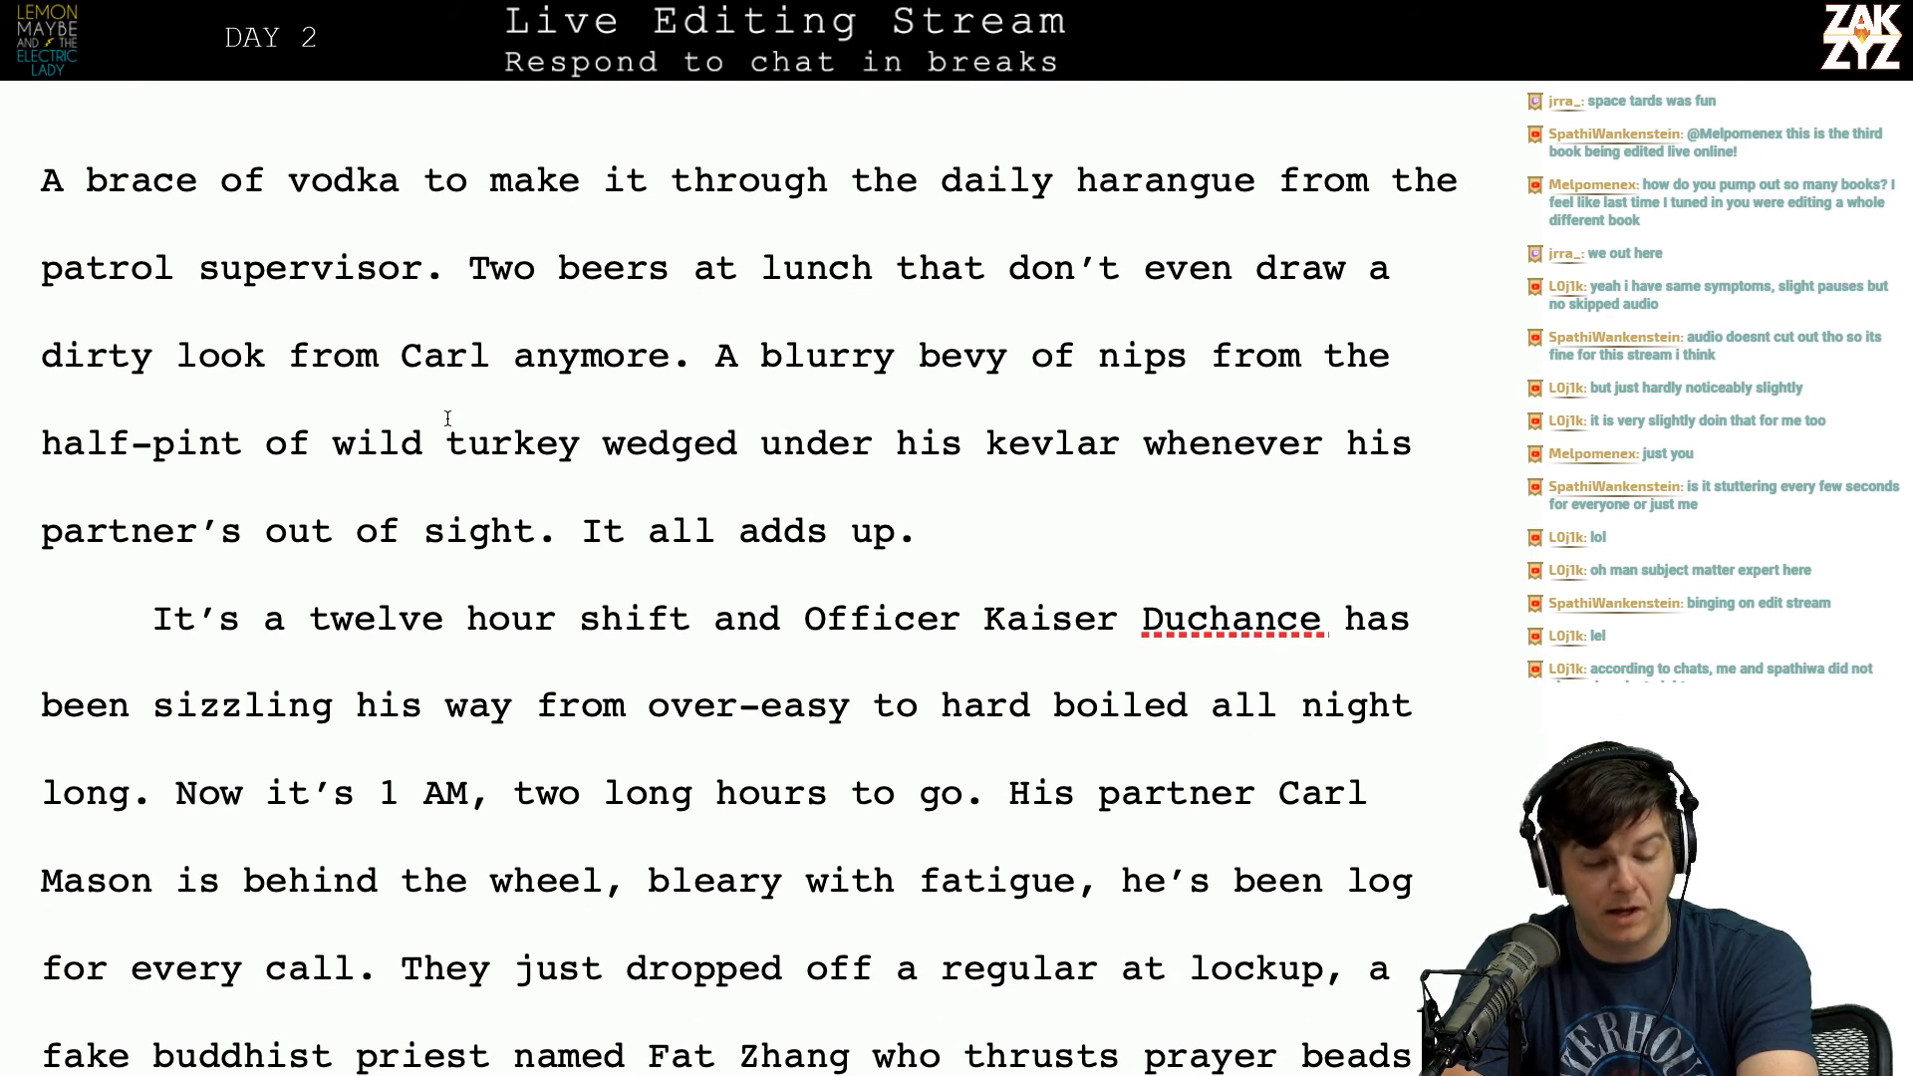
scroll(654, 462, "down", 1)
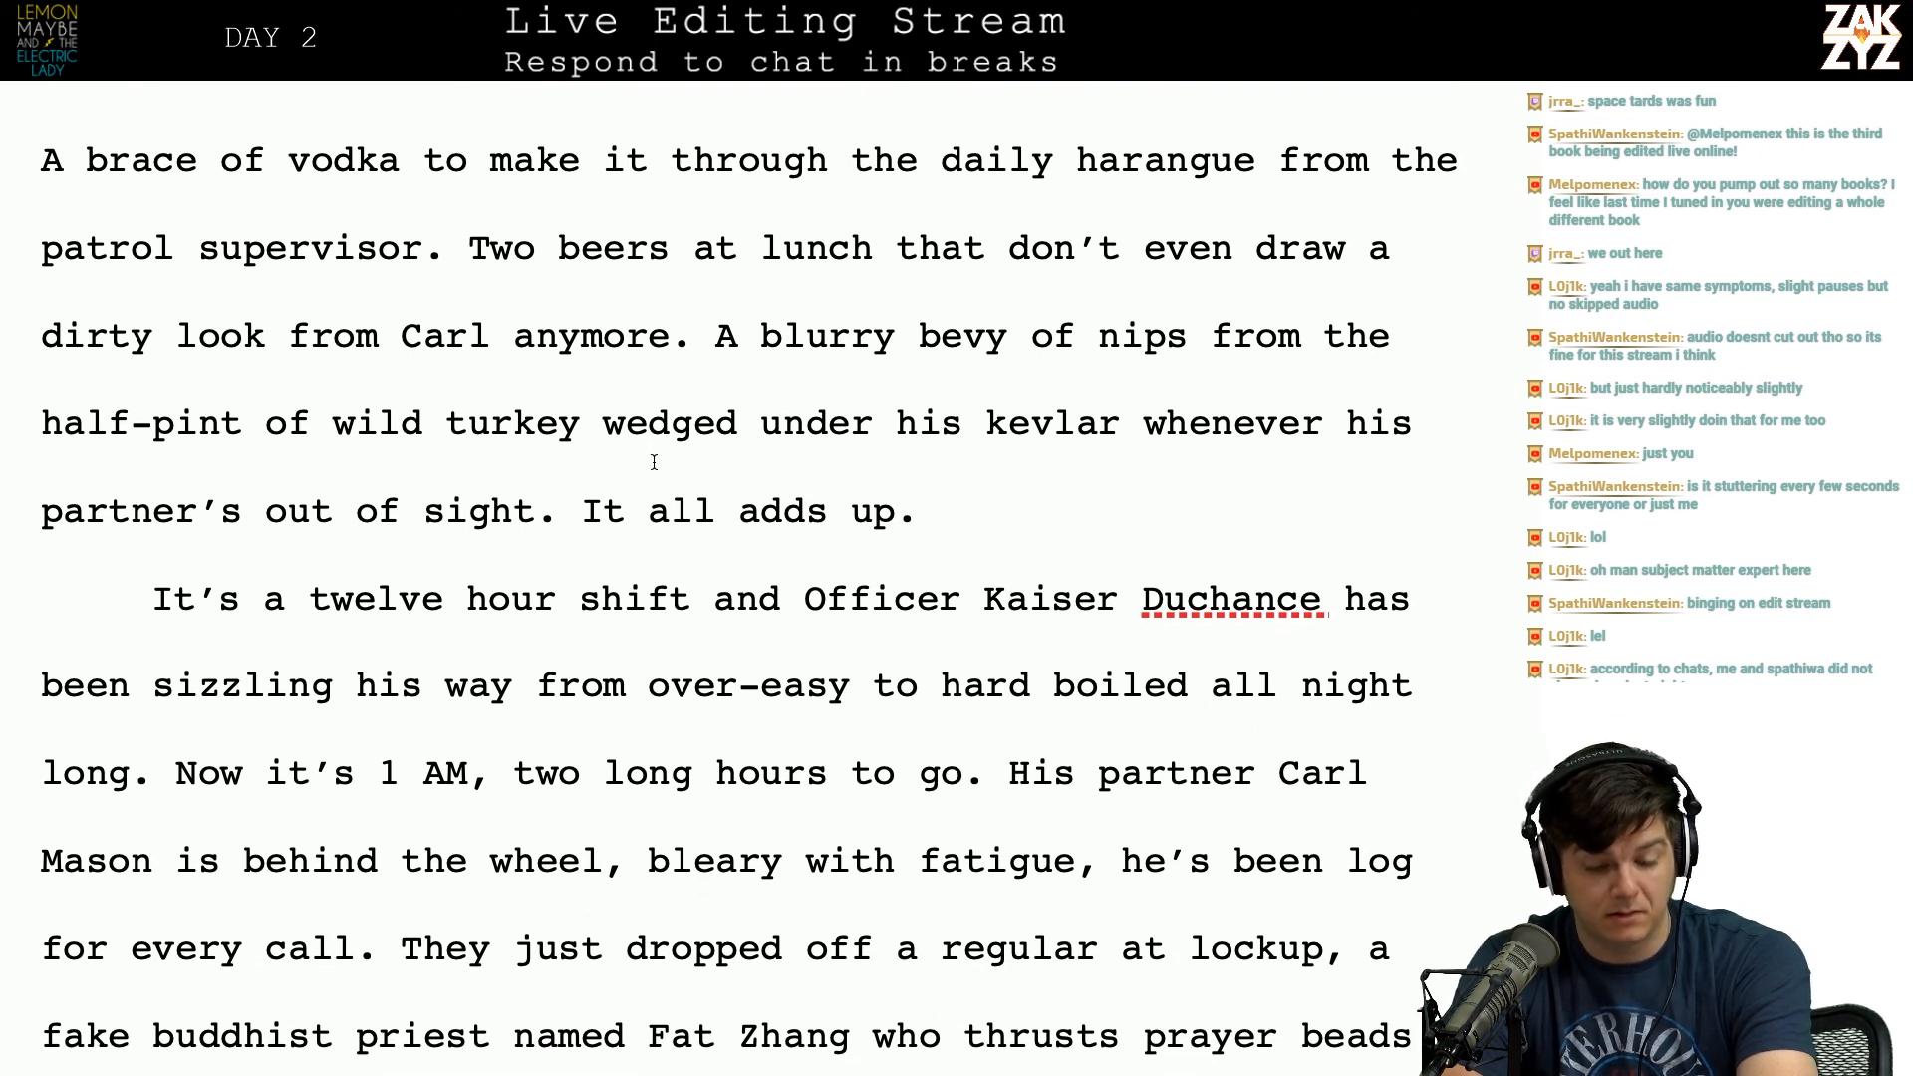
scroll(654, 461, "down", 1)
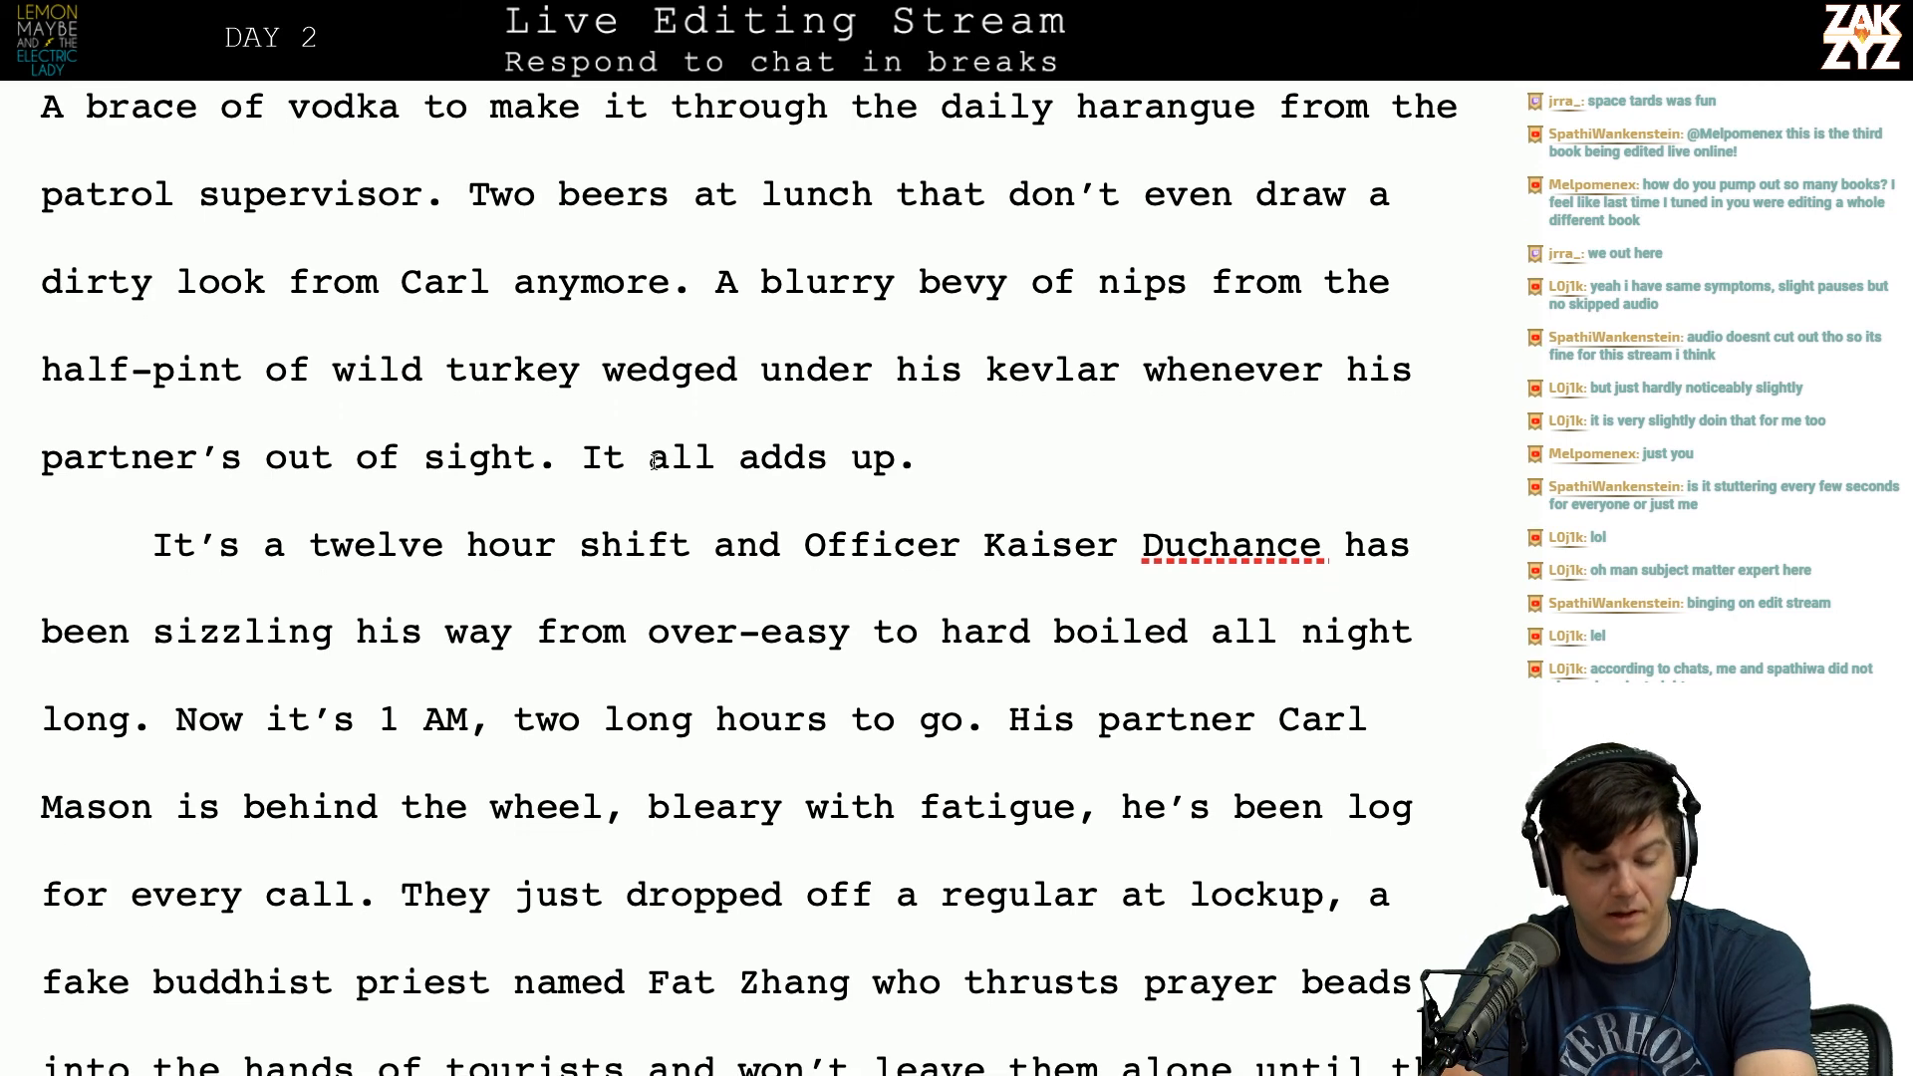
scroll(653, 461, "up", 1)
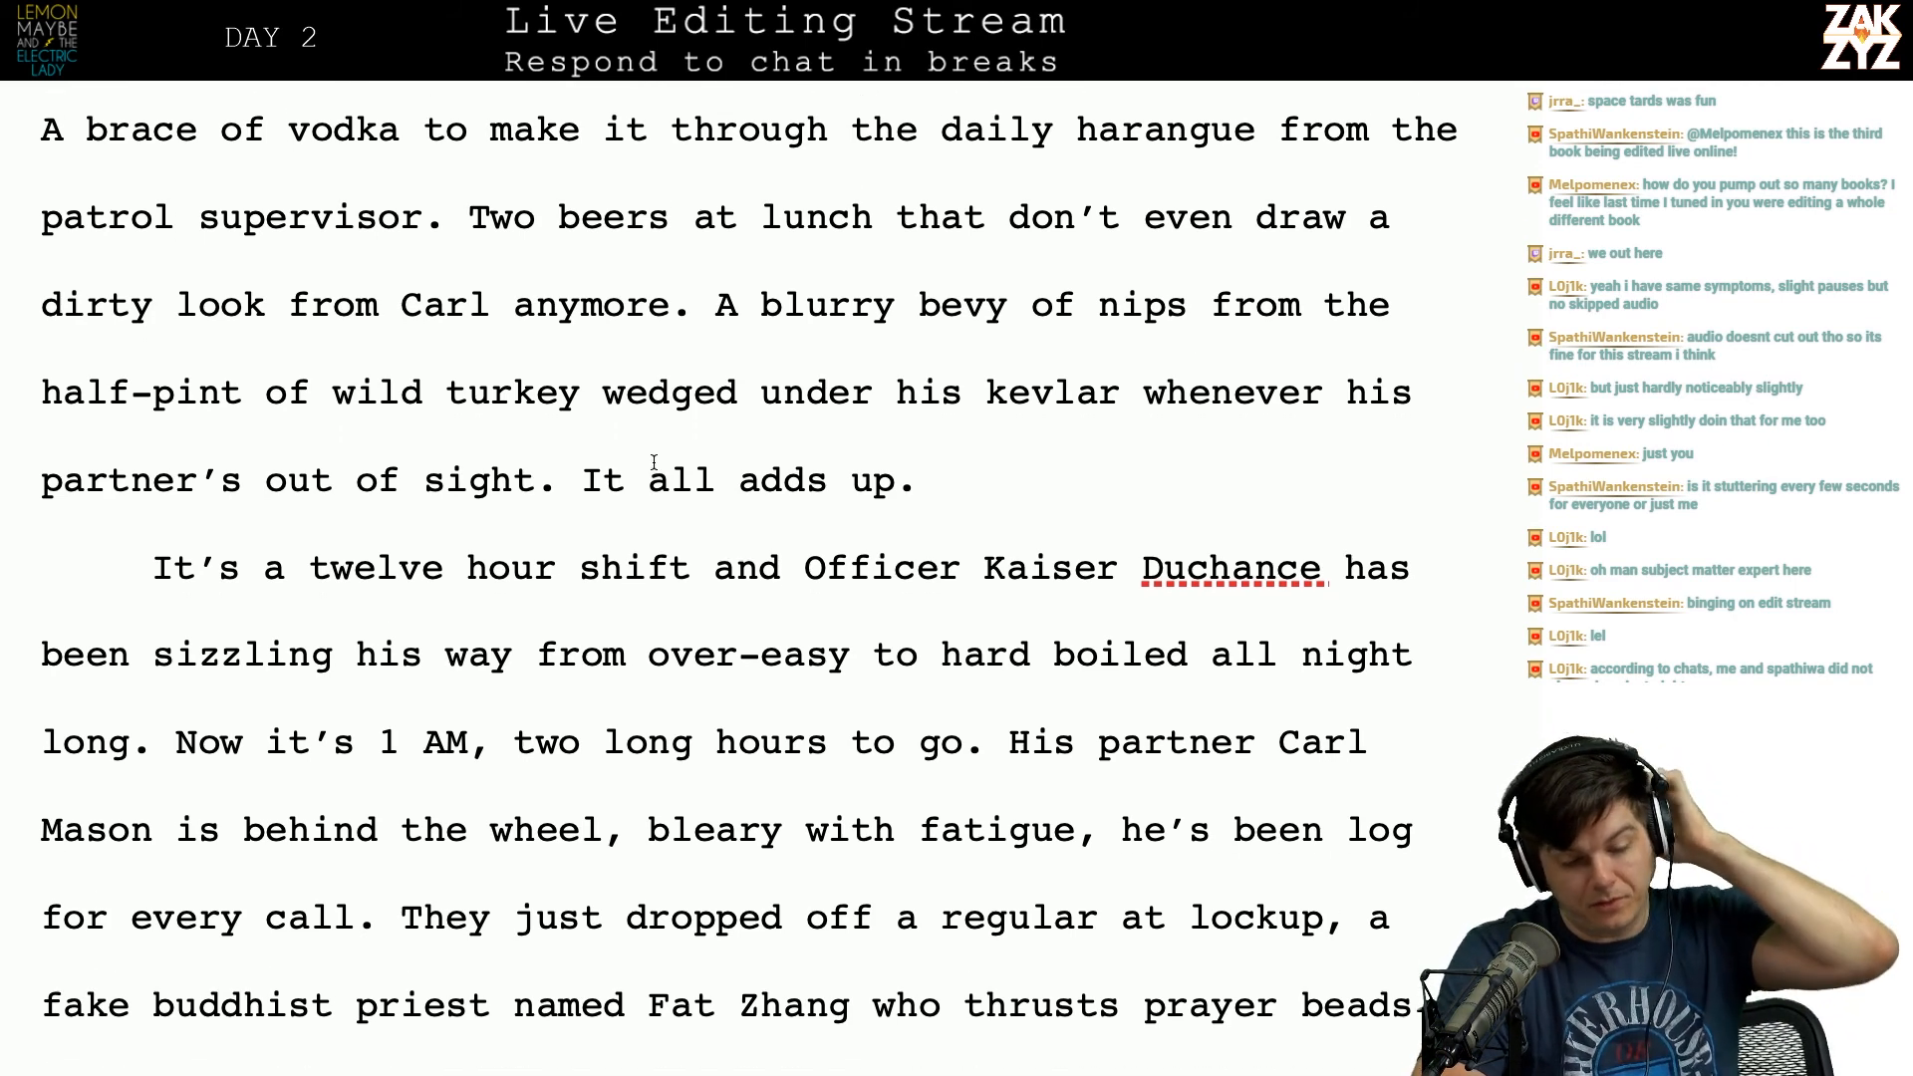
Step: Look back through the previous chapter's dialogue on pages 14 to 19, and return to the chapter ½ heading on page 20
scroll(653, 462, "up", 10)
scroll(653, 462, "up", 15)
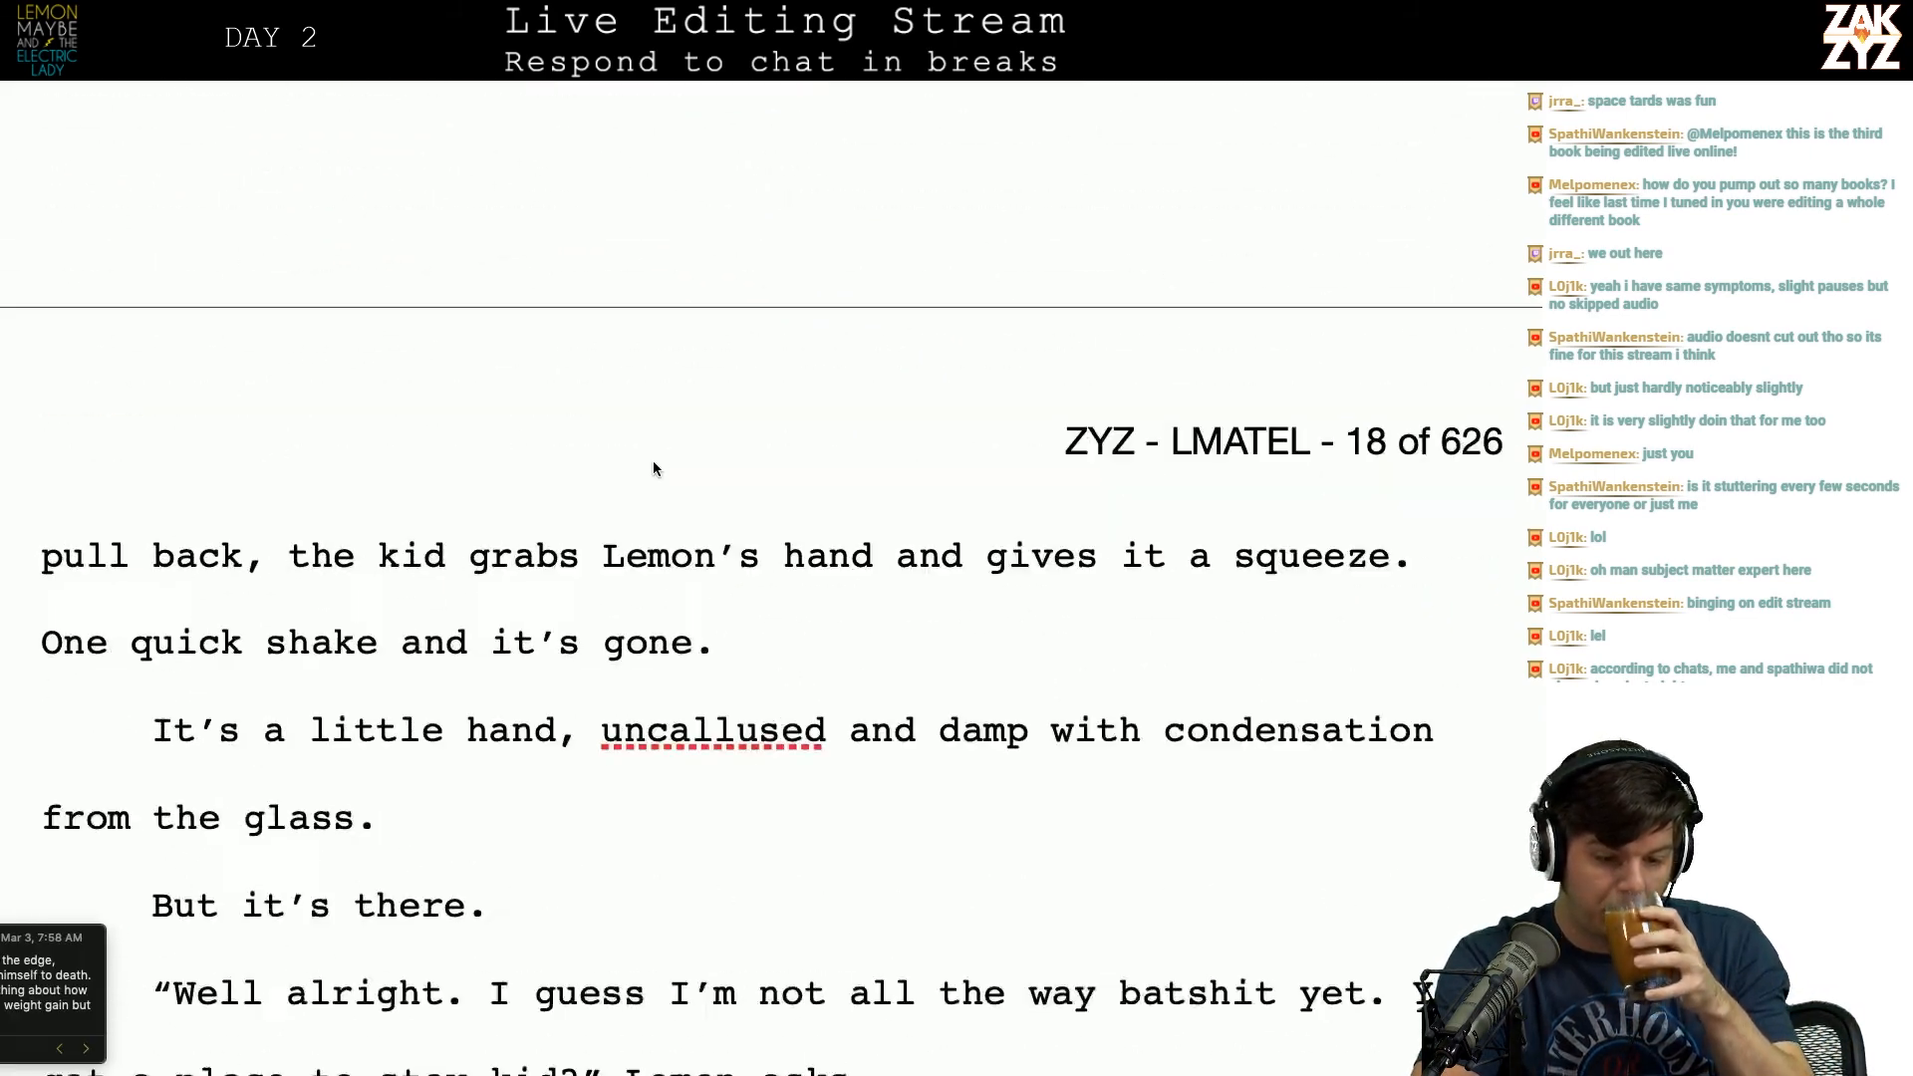
scroll(653, 462, "up", 15)
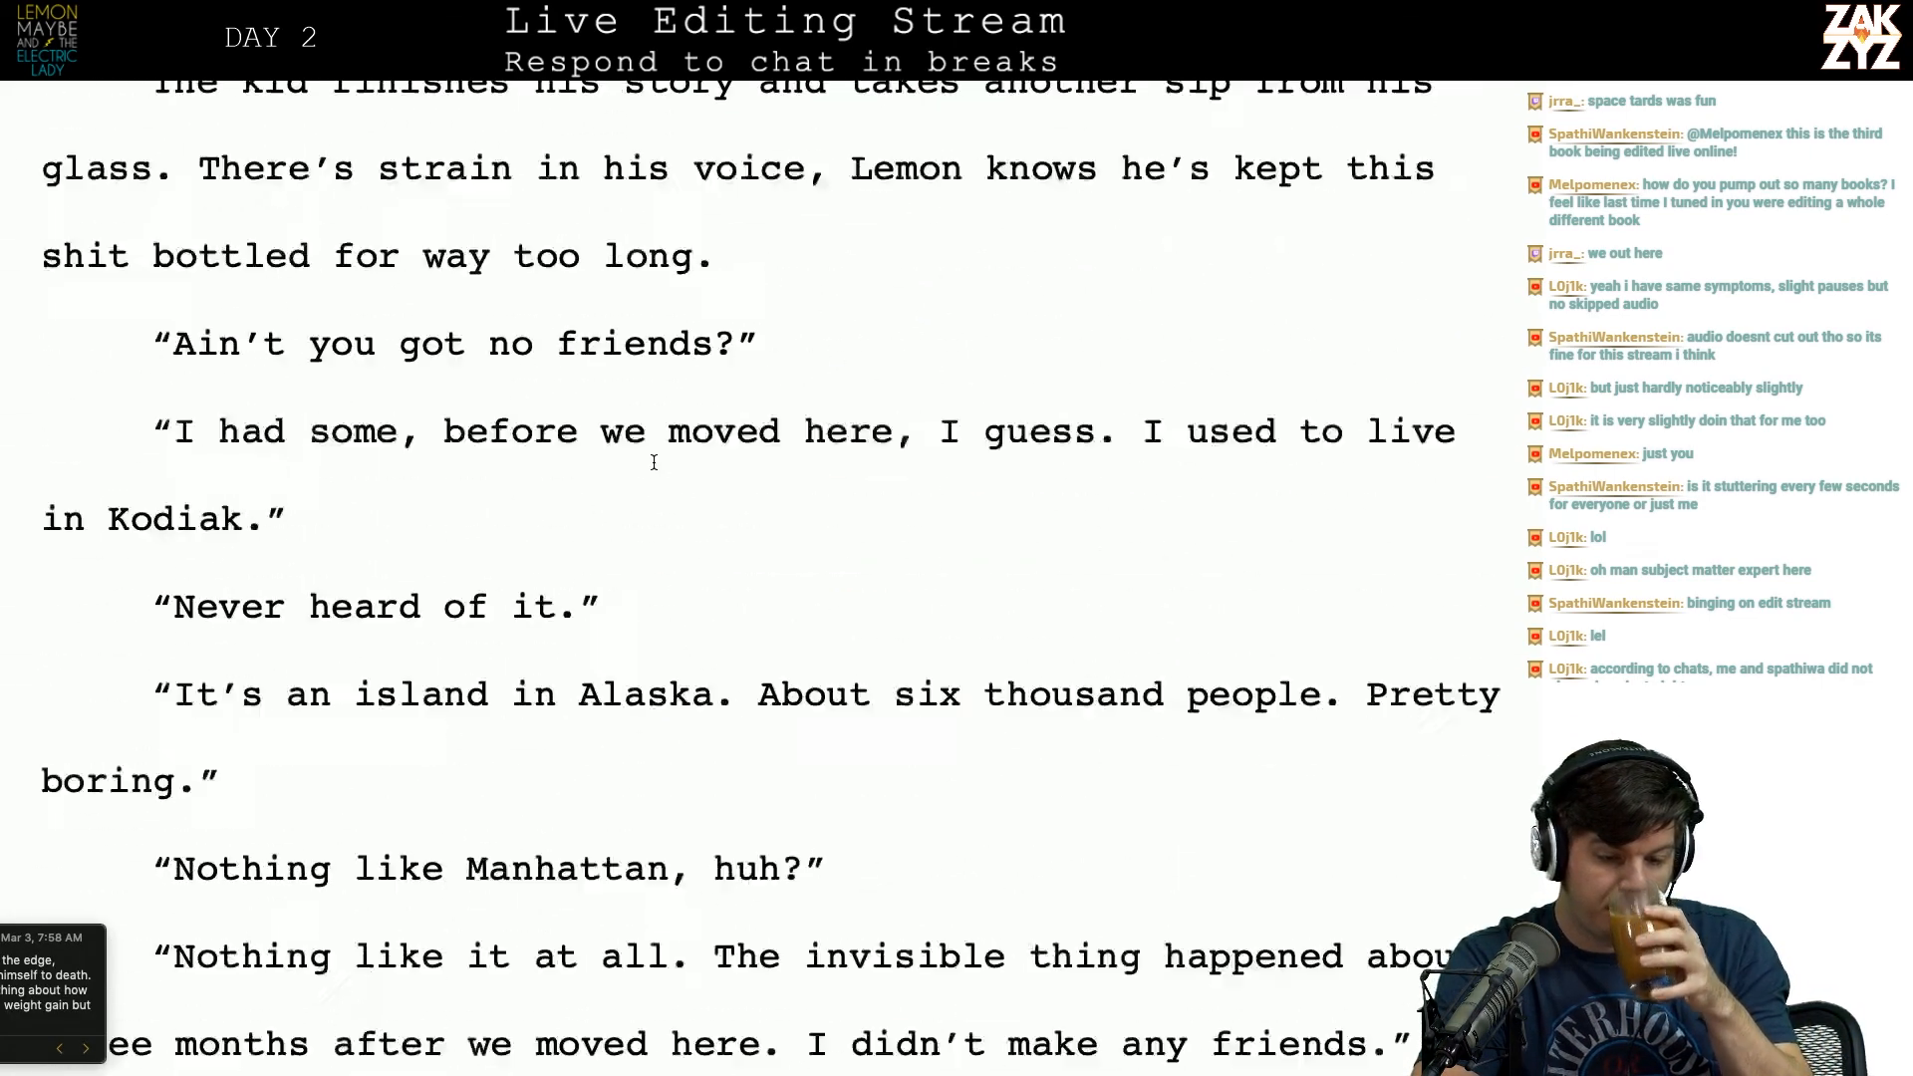
scroll(654, 461, "up", 15)
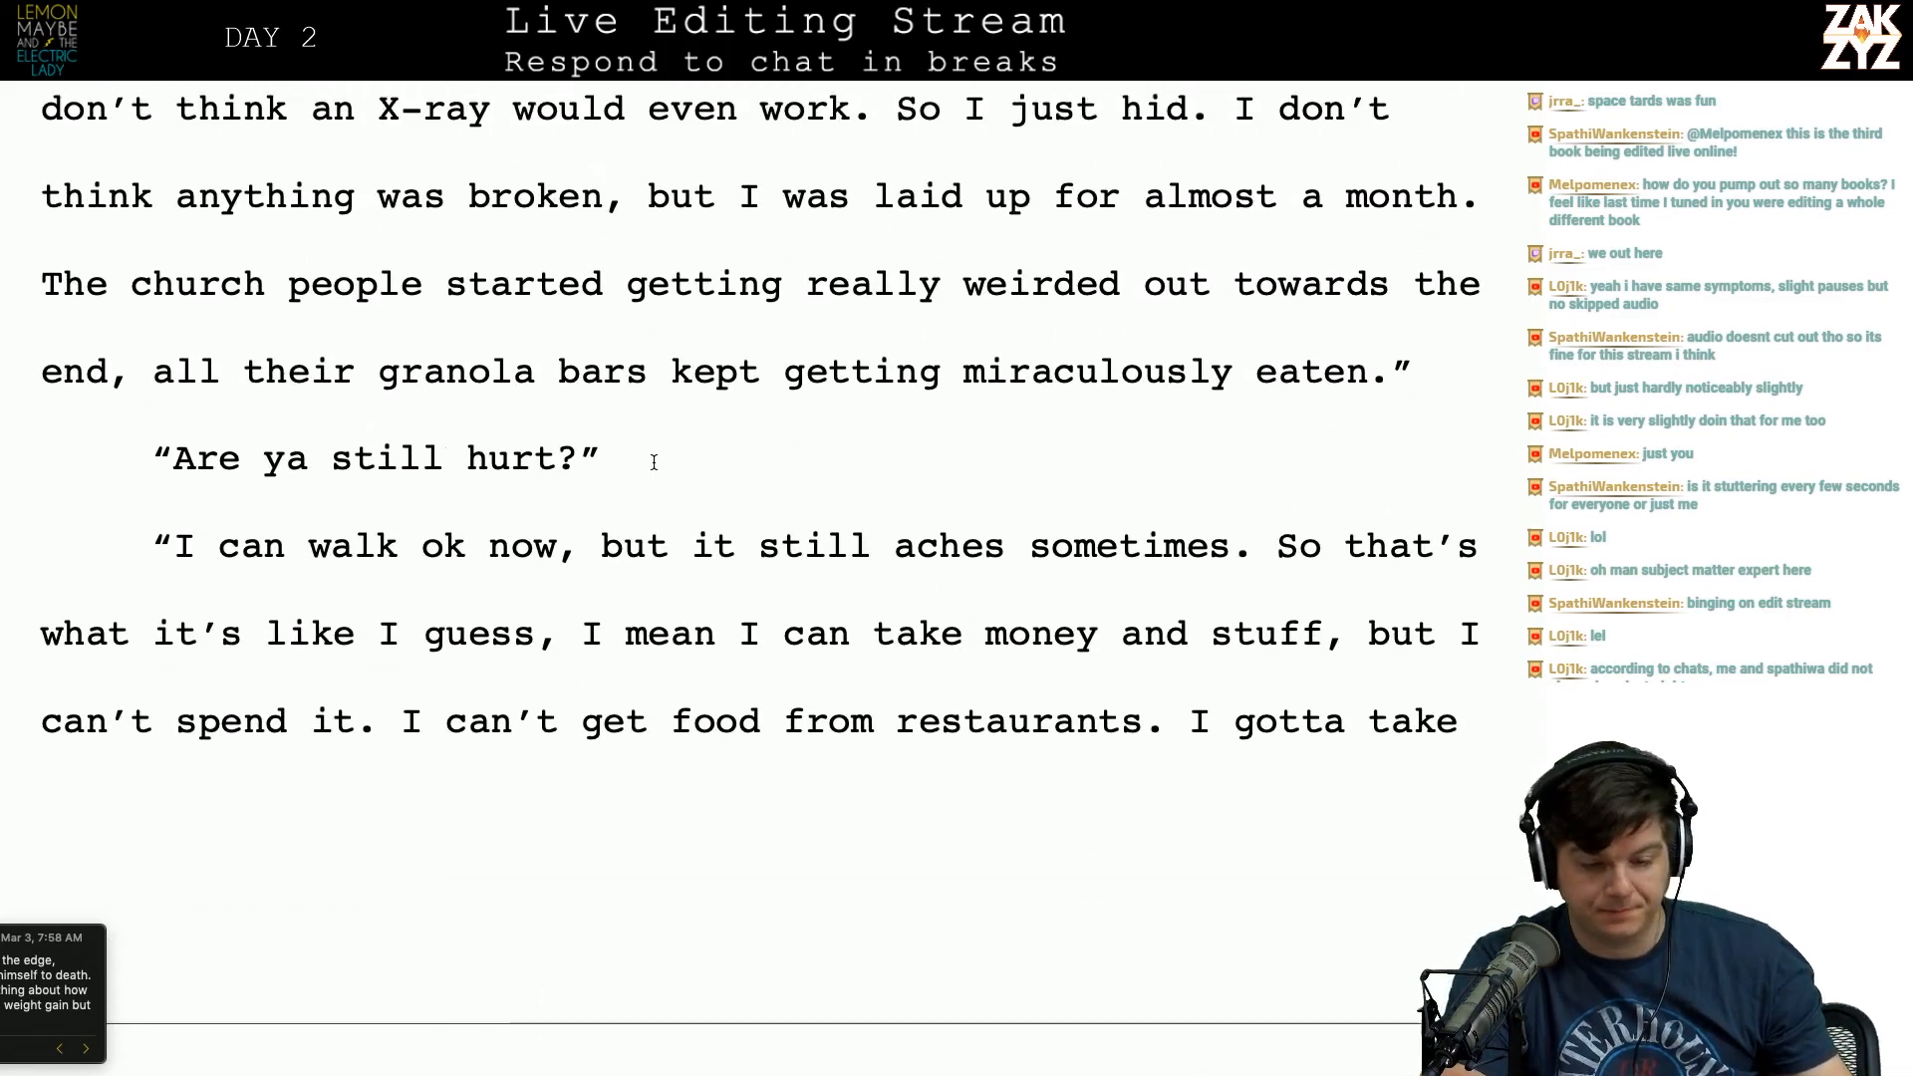
scroll(654, 461, "up", 15)
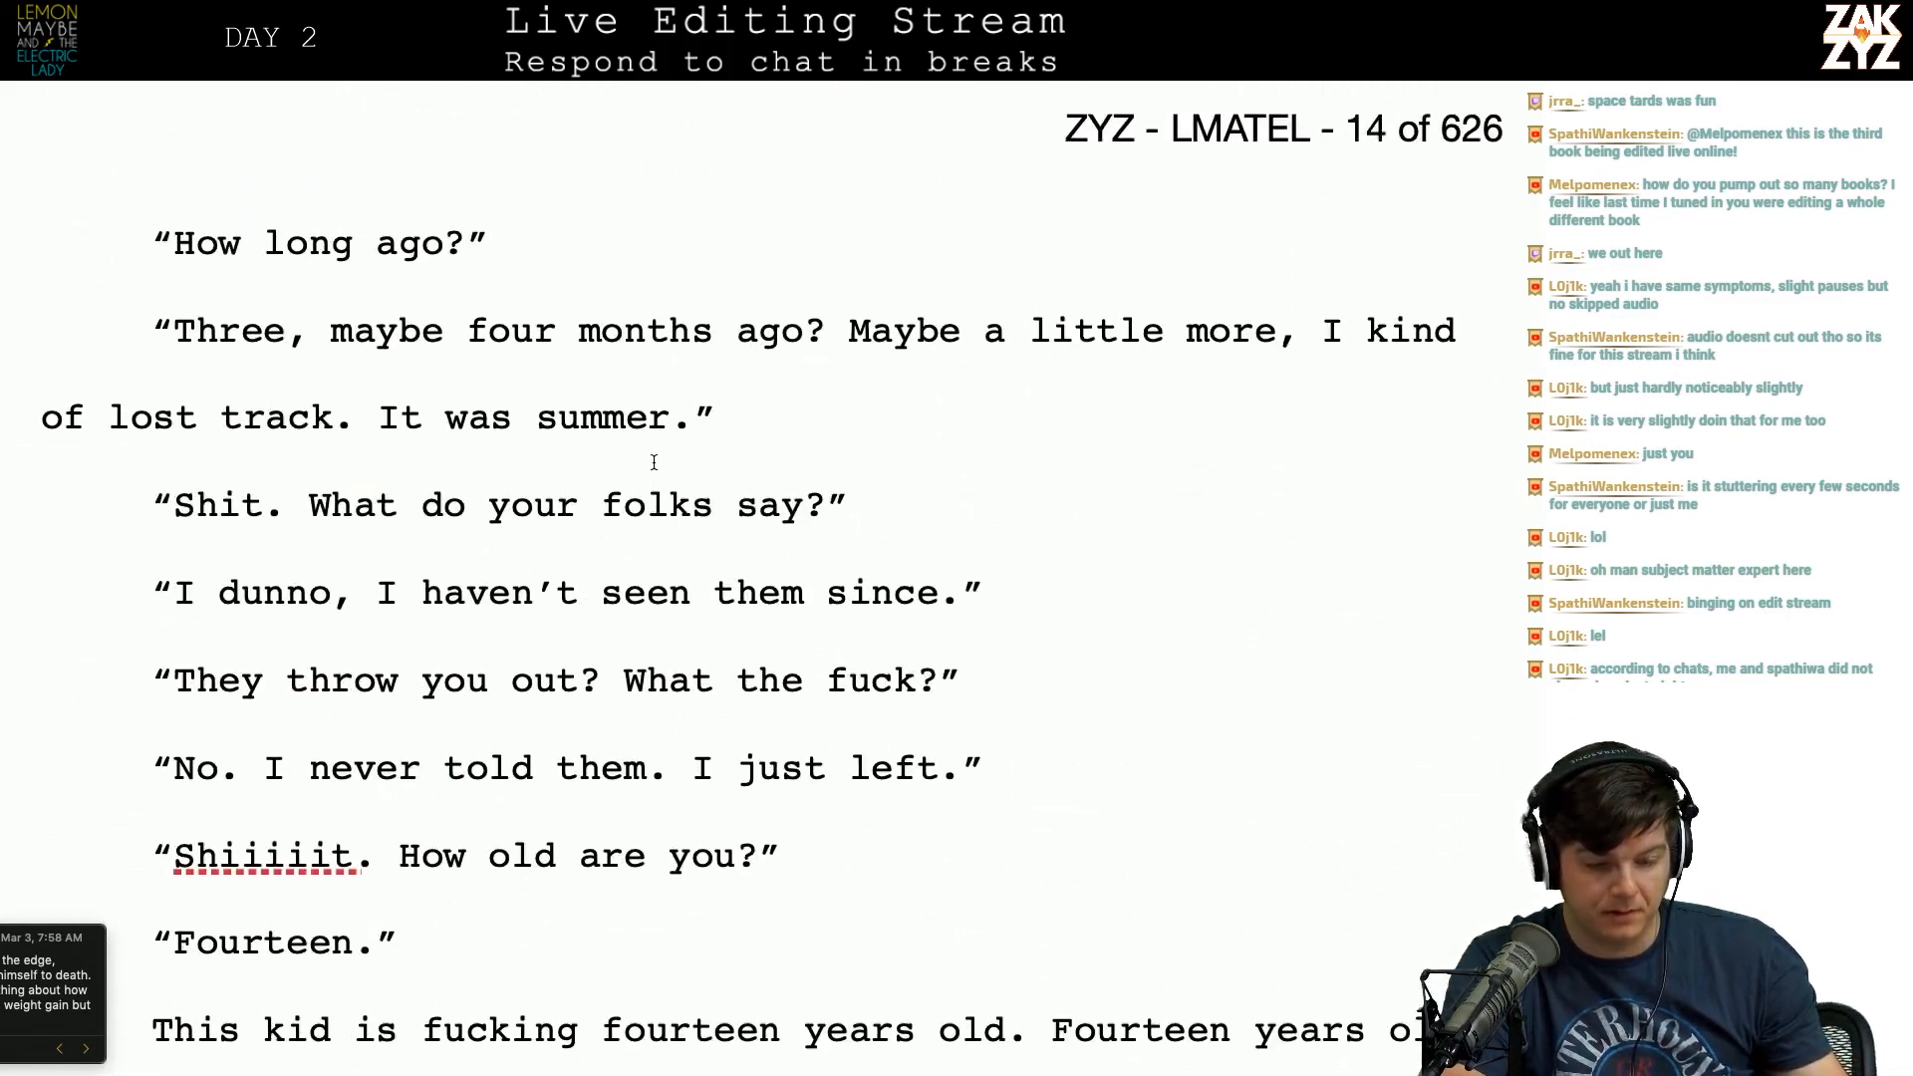
scroll(654, 461, "down", 15)
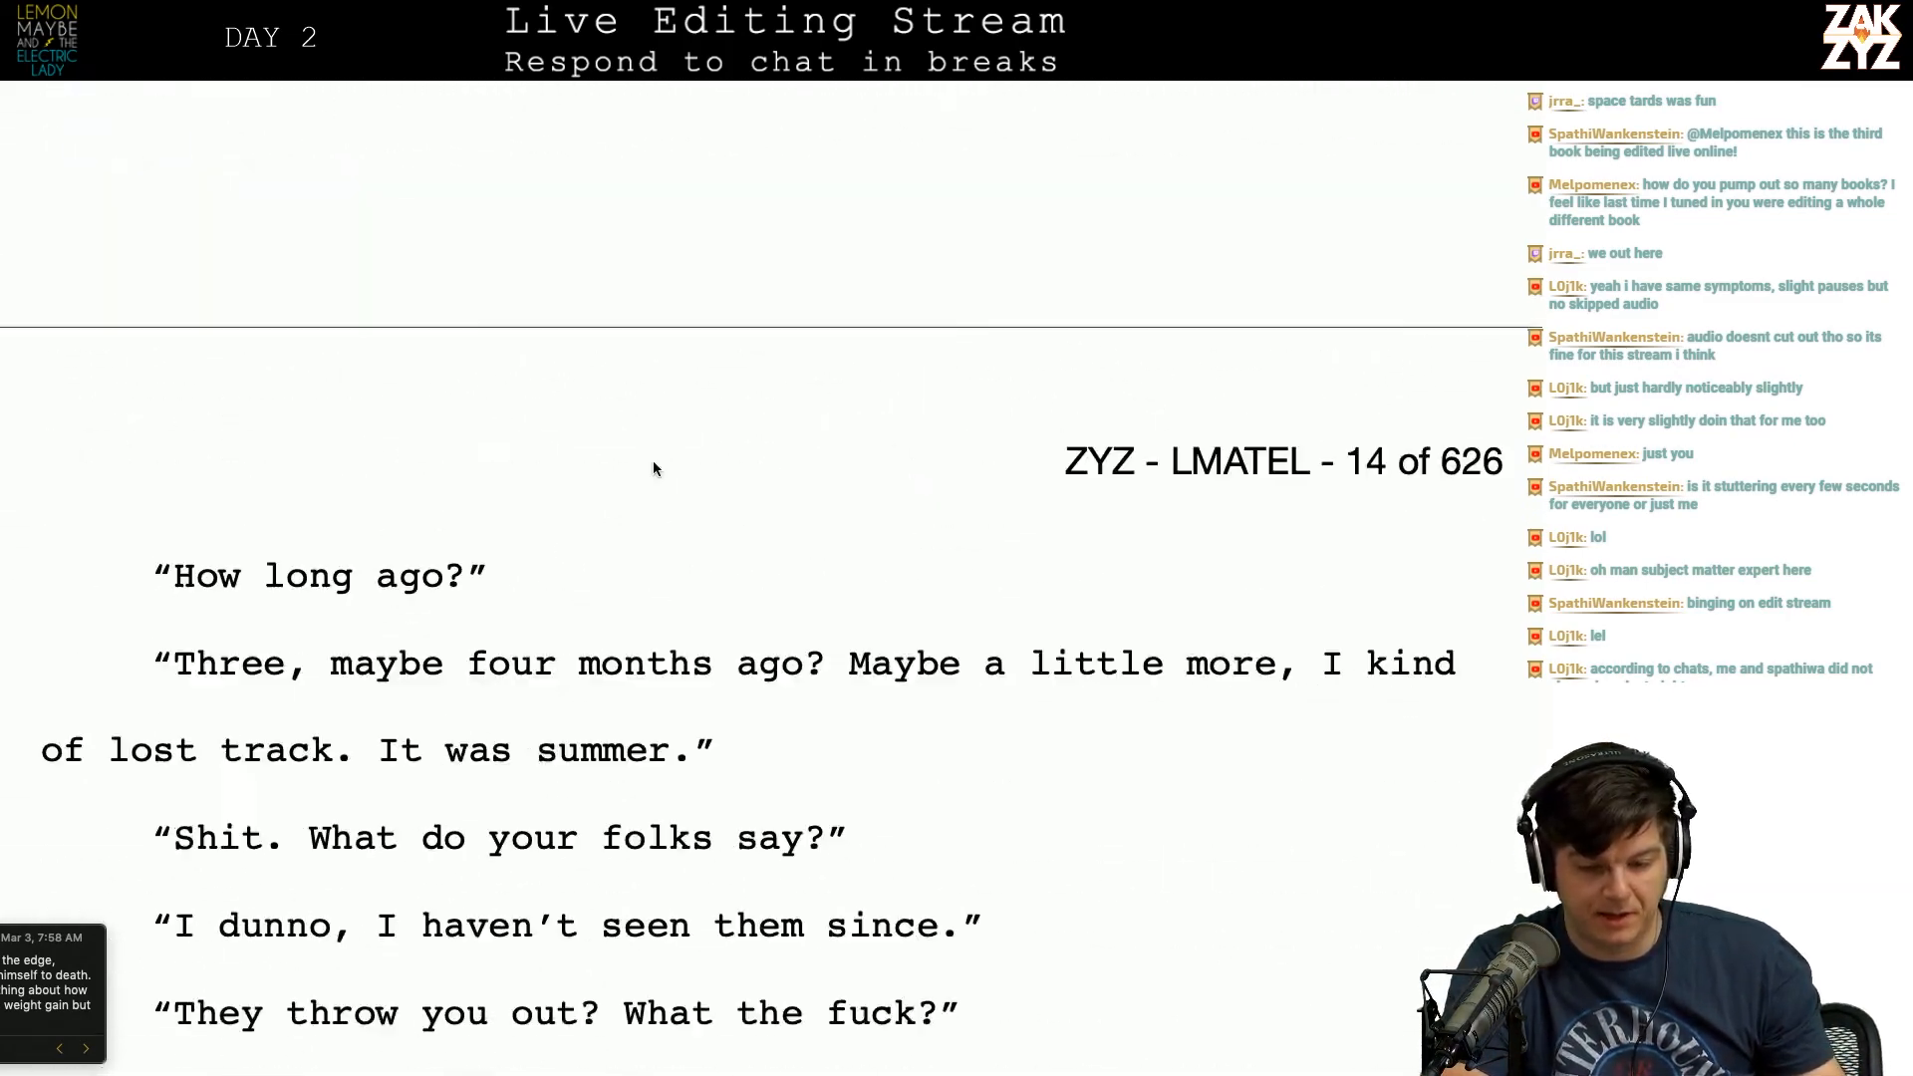
scroll(653, 461, "down", 15)
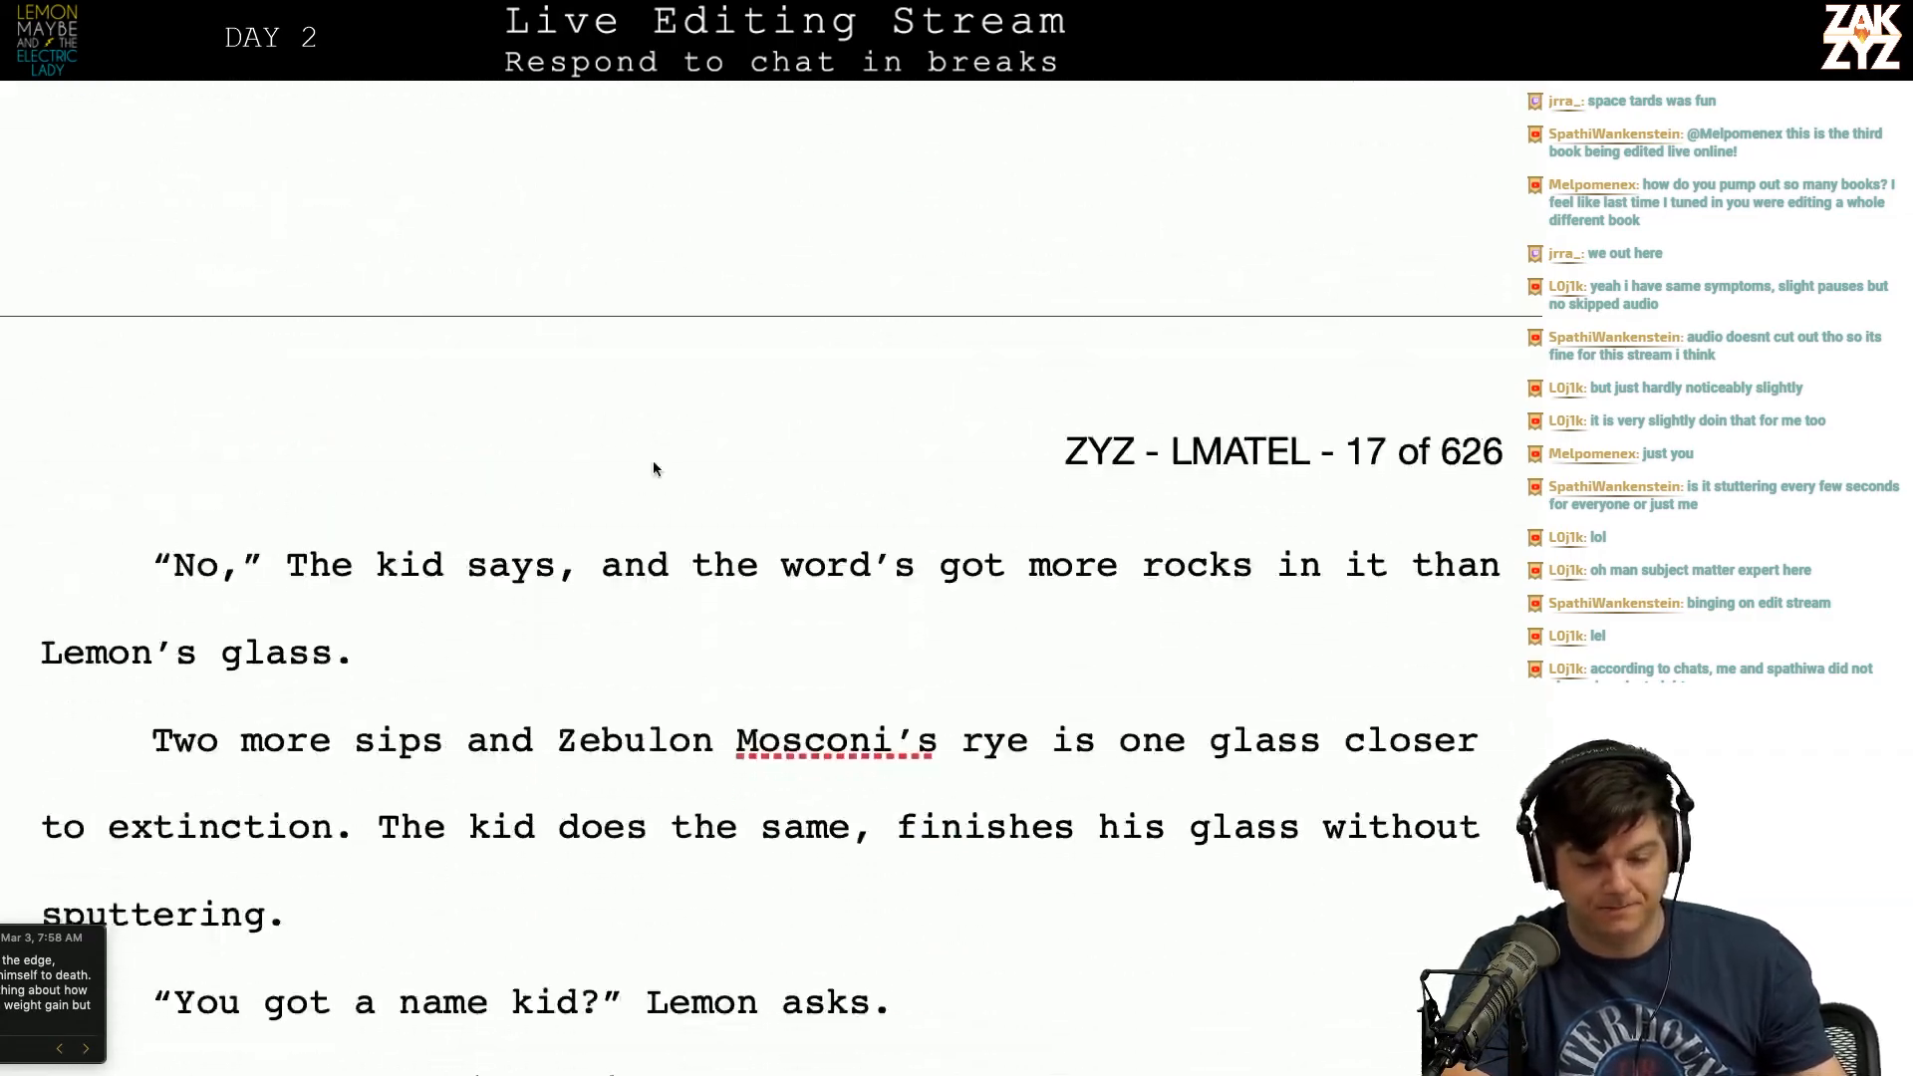
scroll(654, 461, "down", 15)
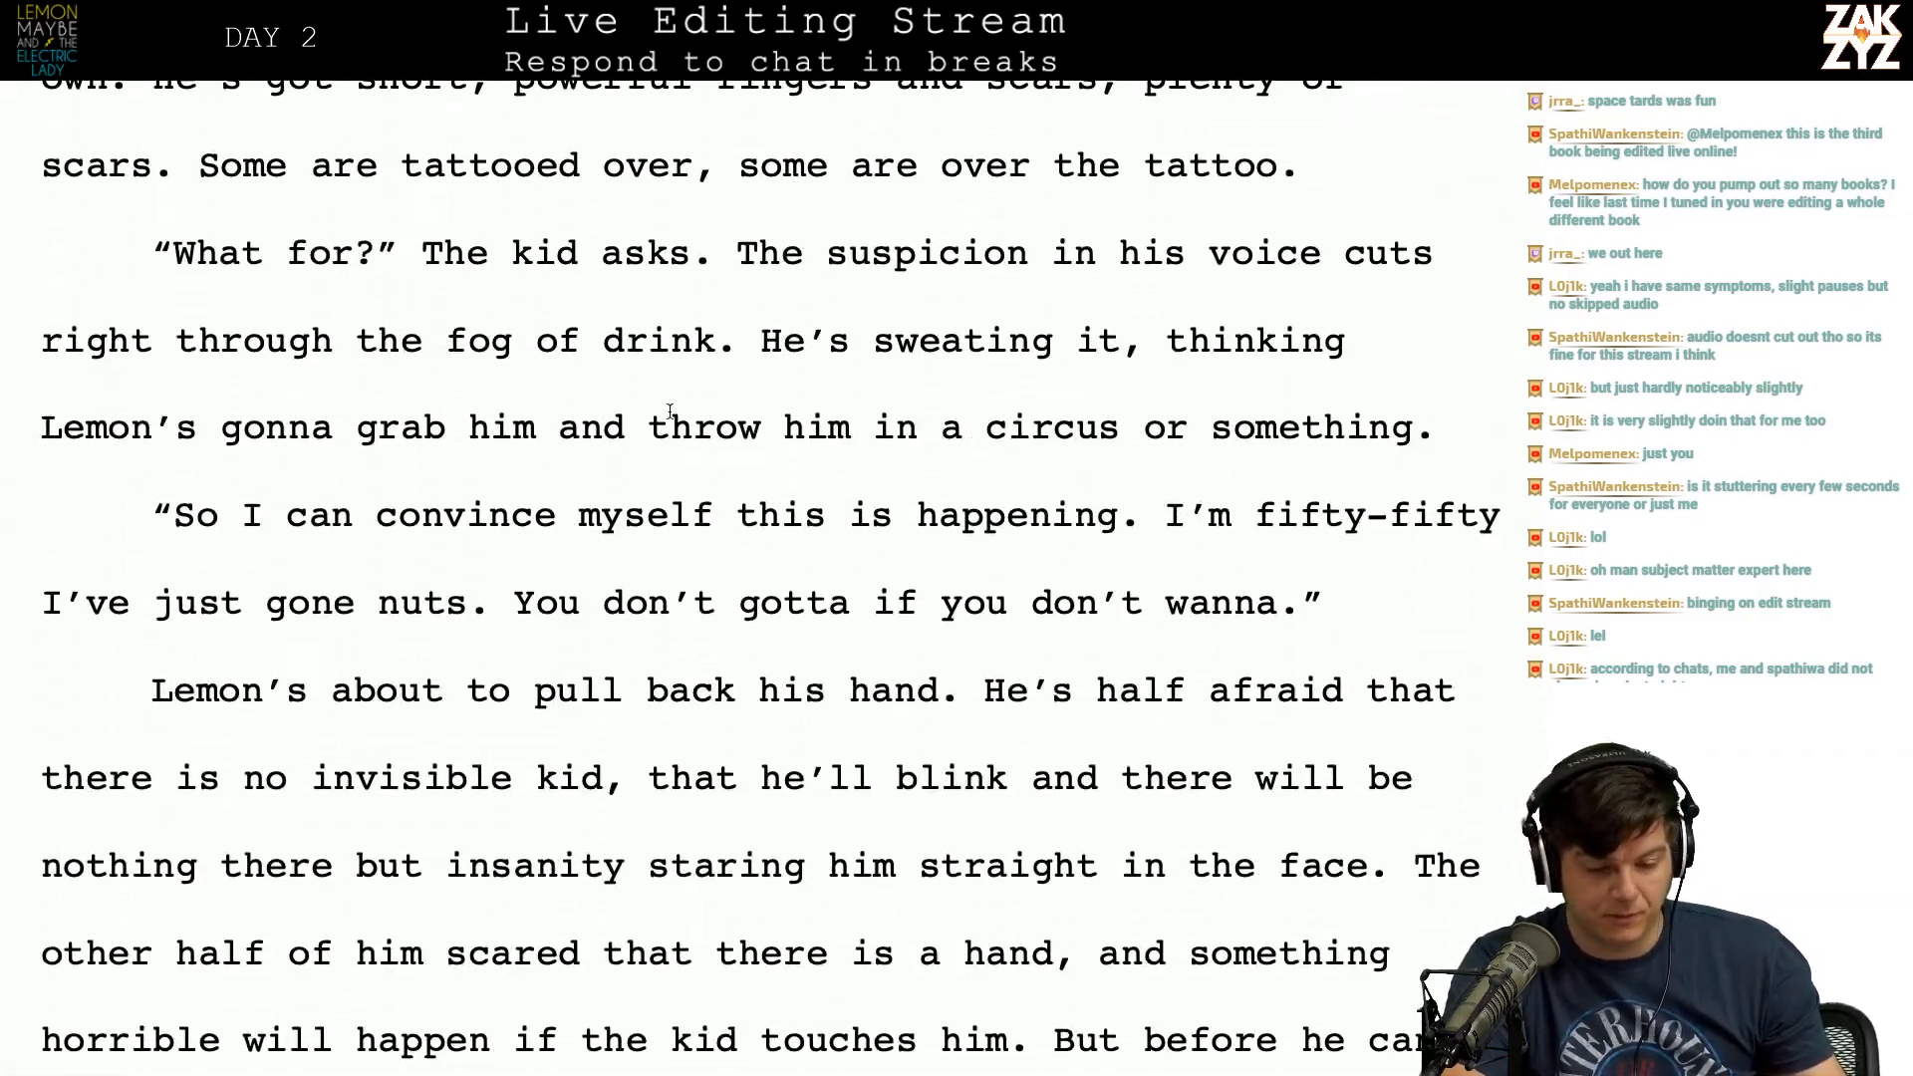
scroll(670, 411, "down", 12)
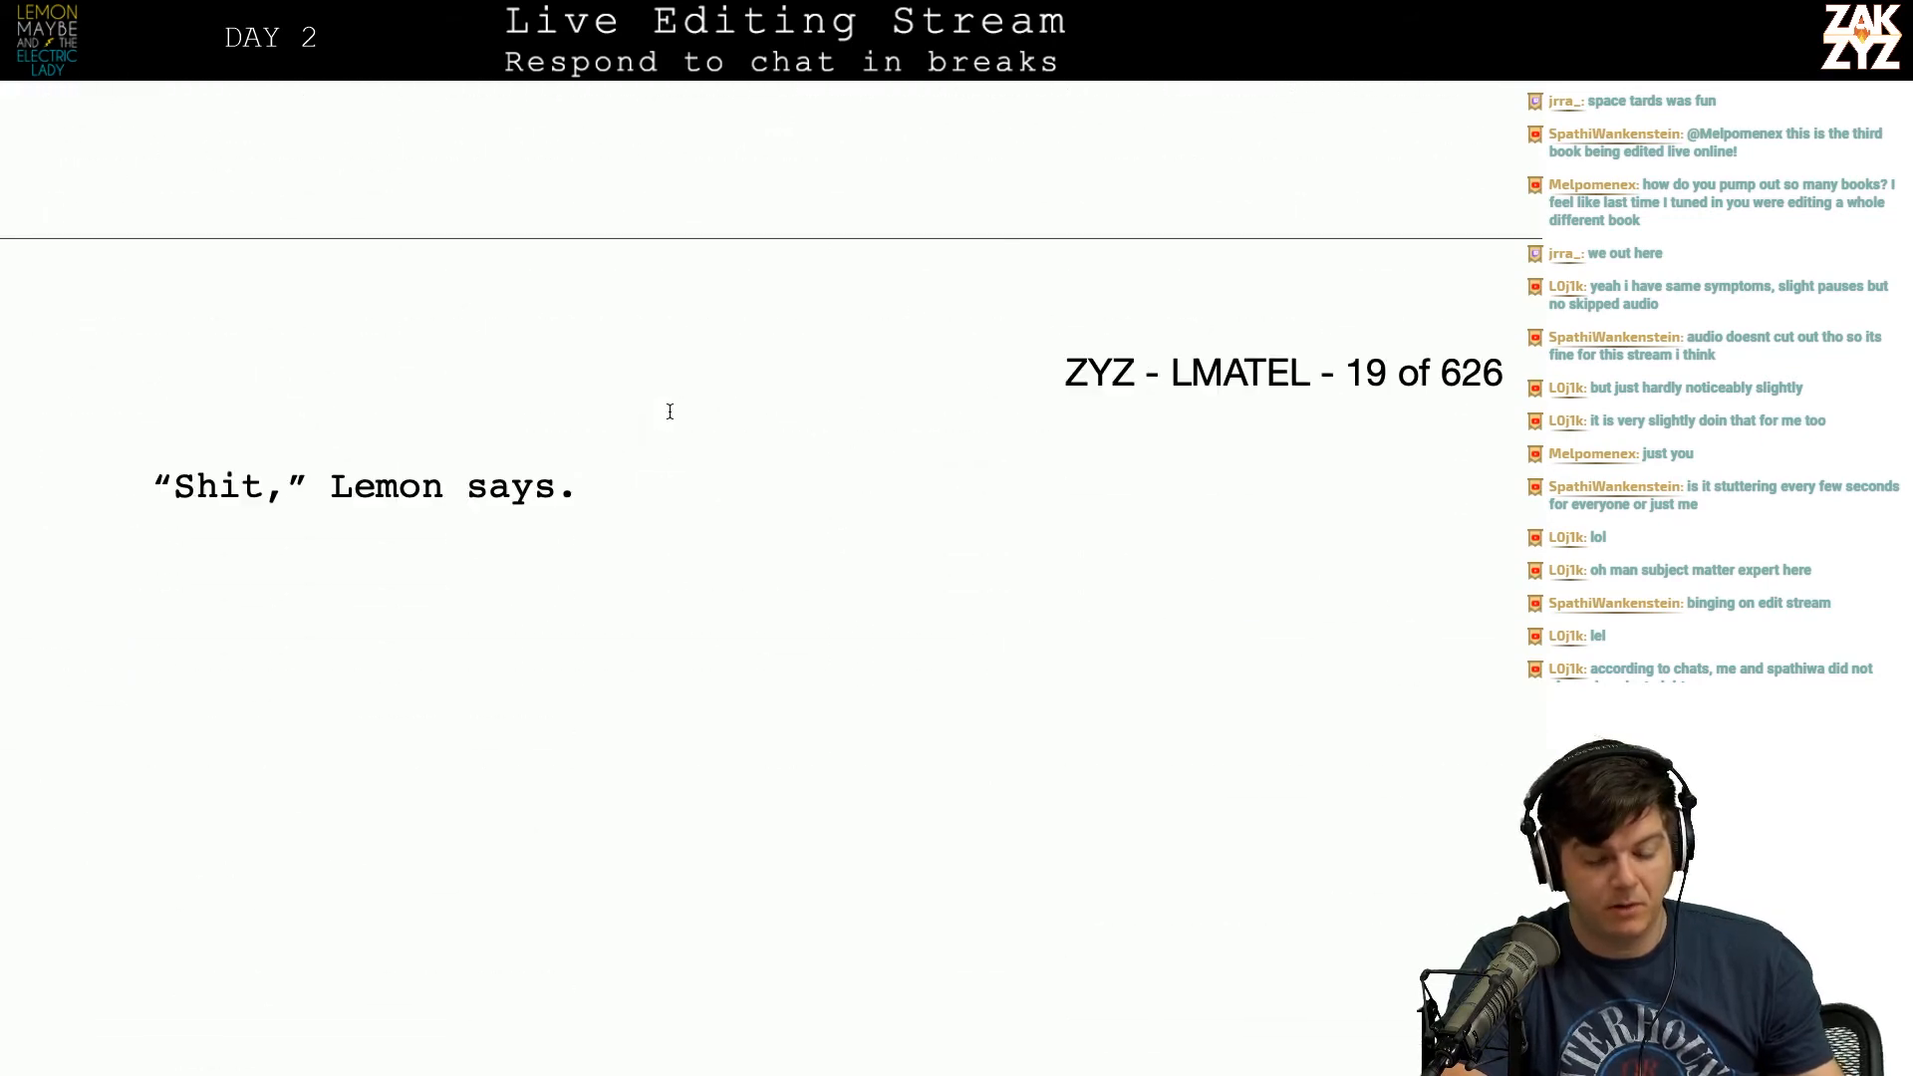
scroll(669, 411, "down", 10)
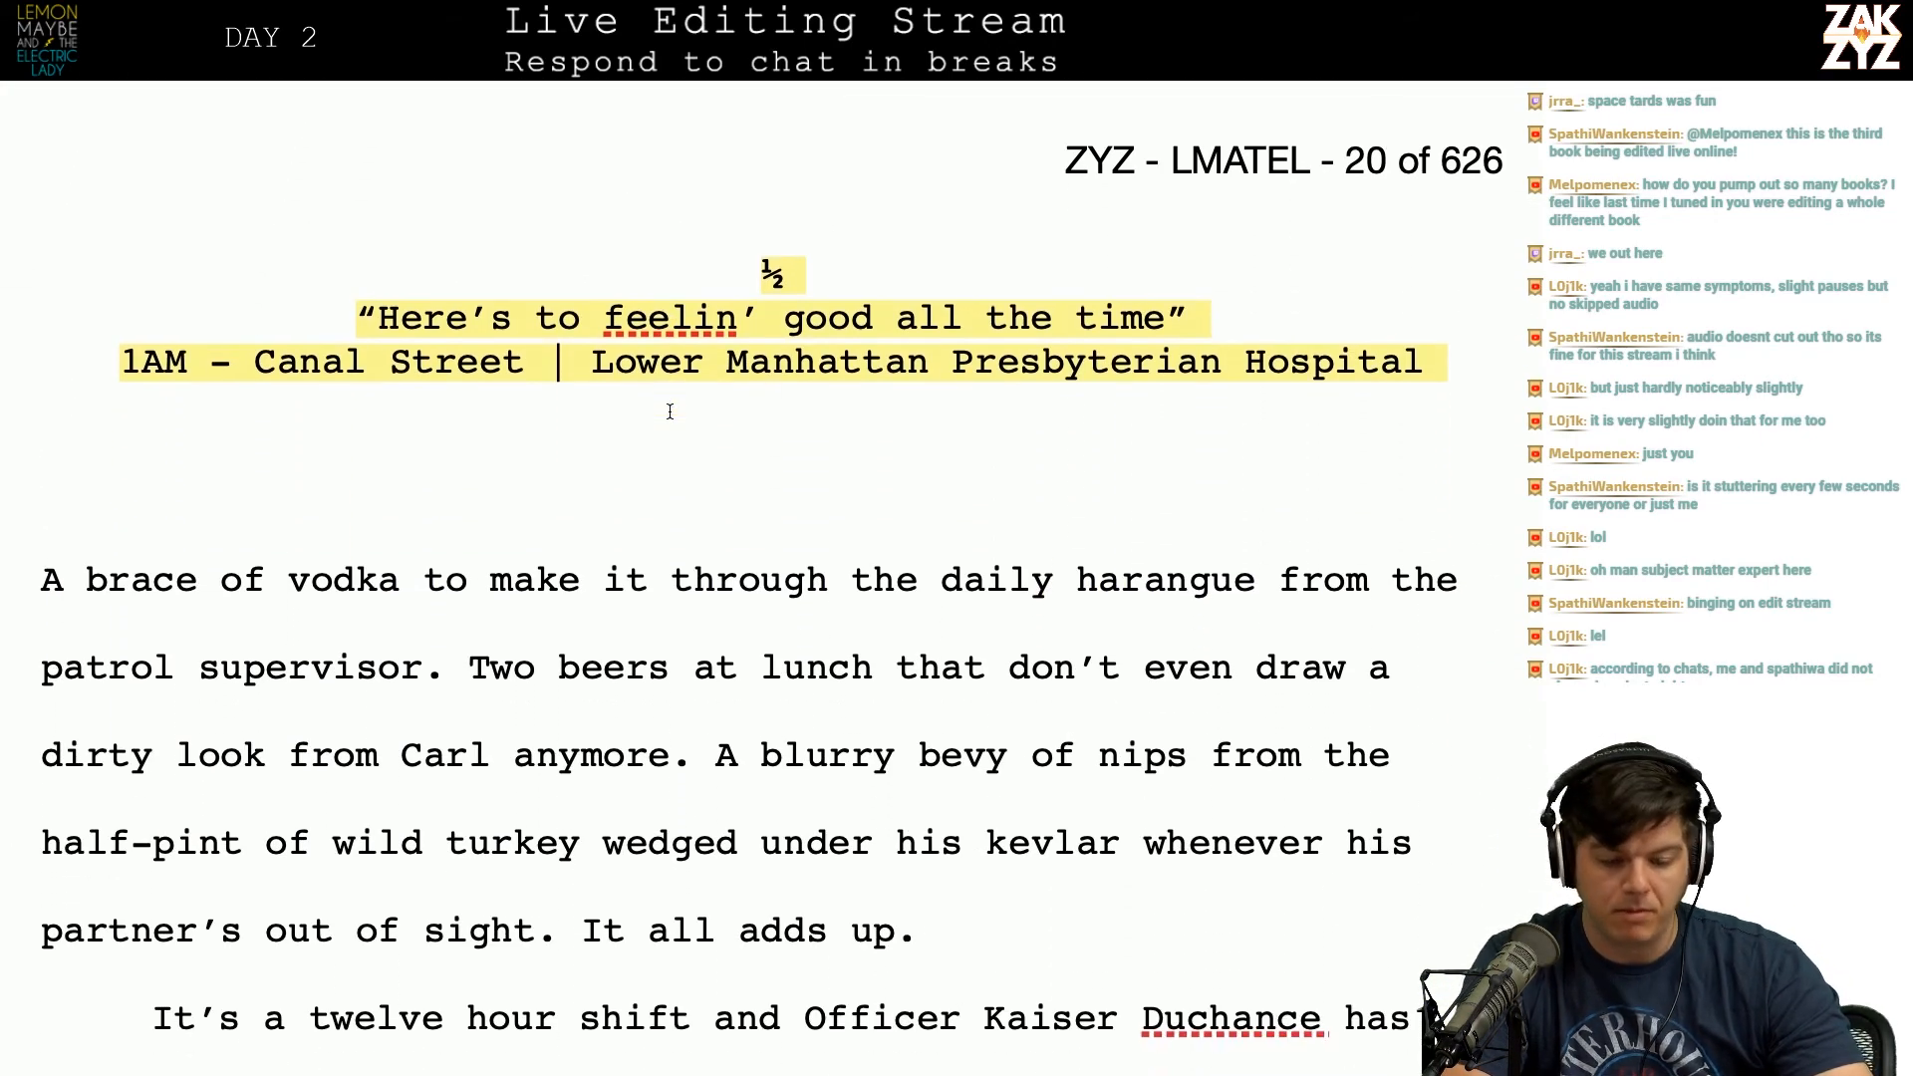
Step: Replace "wedged" with "concealed" in the opening paragraph's sentence about the half-pint of wild turkey
scroll(670, 412, "down", 1)
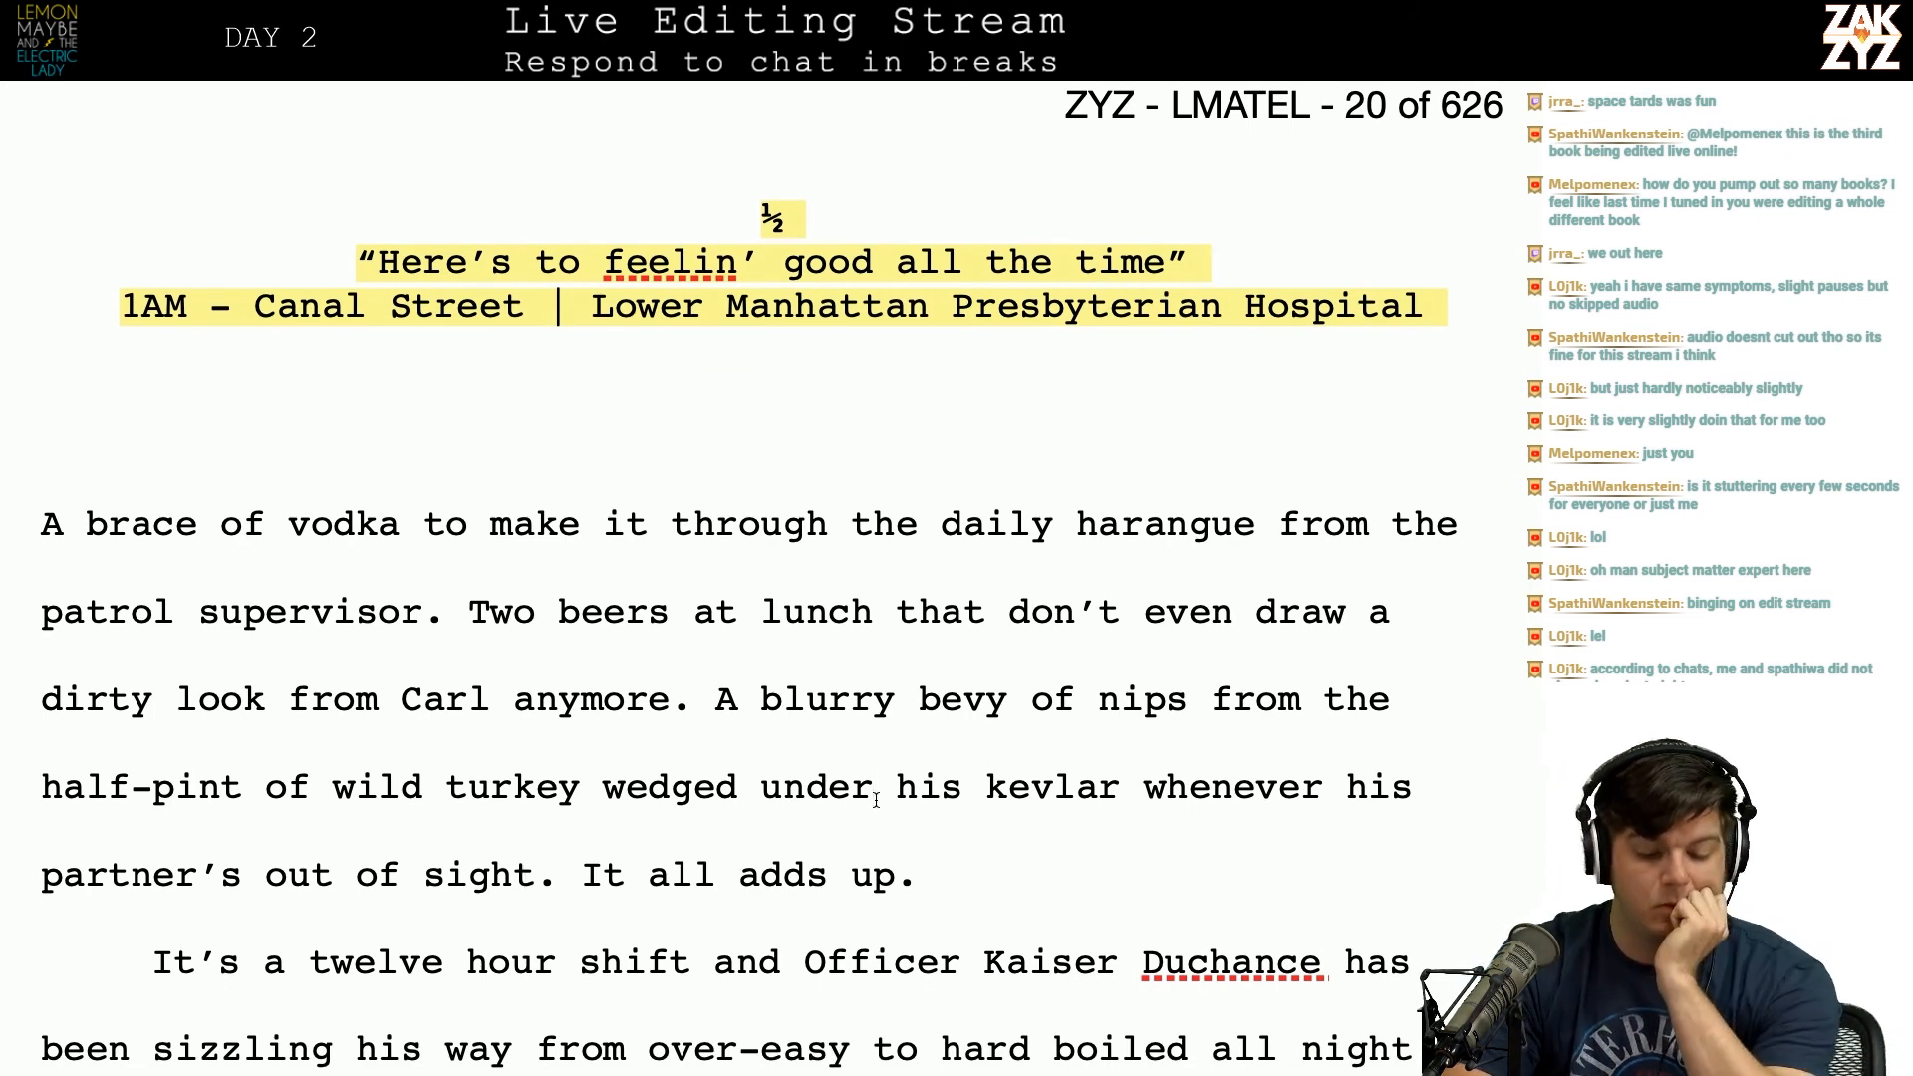
left_click(742, 802)
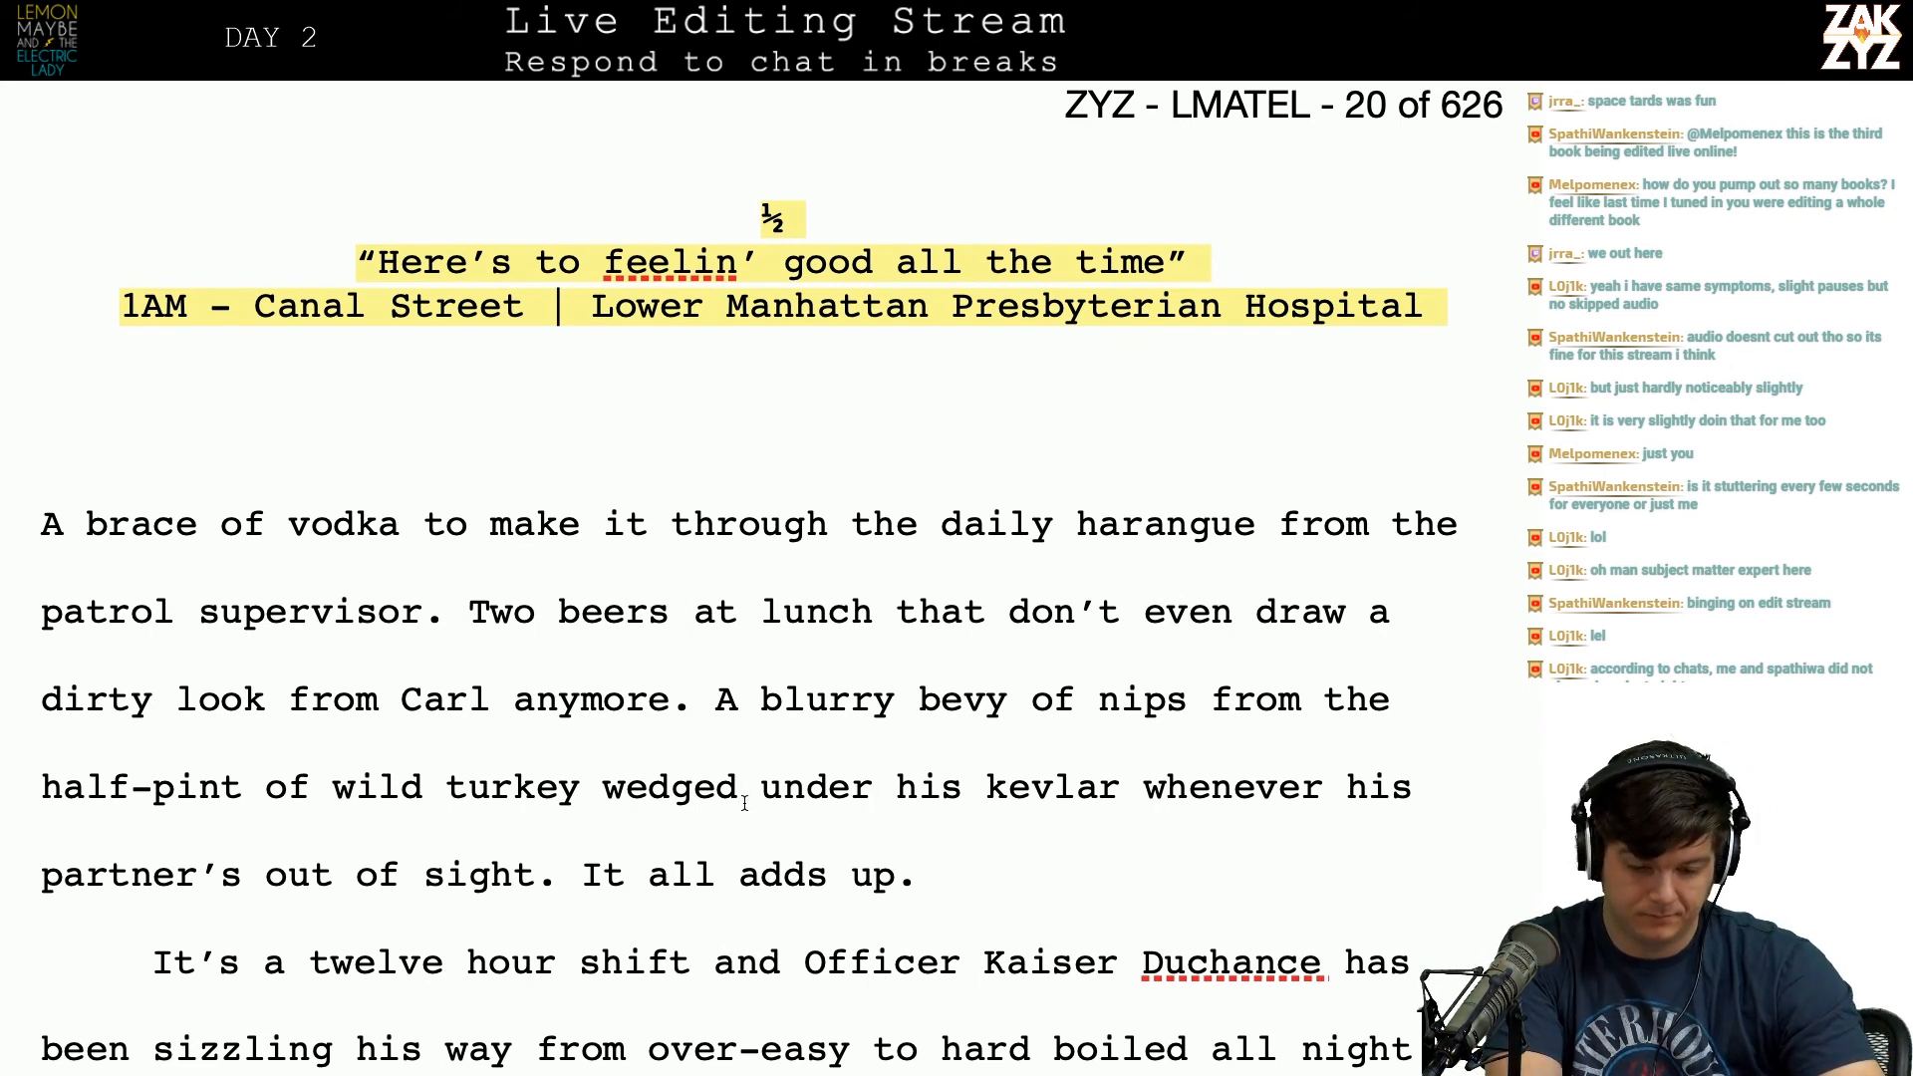
key("BackSpace")
key("BackSpace")
key("BackSpace")
key("BackSpace")
key("BackSpace")
key("BackSpace")
type("concealed")
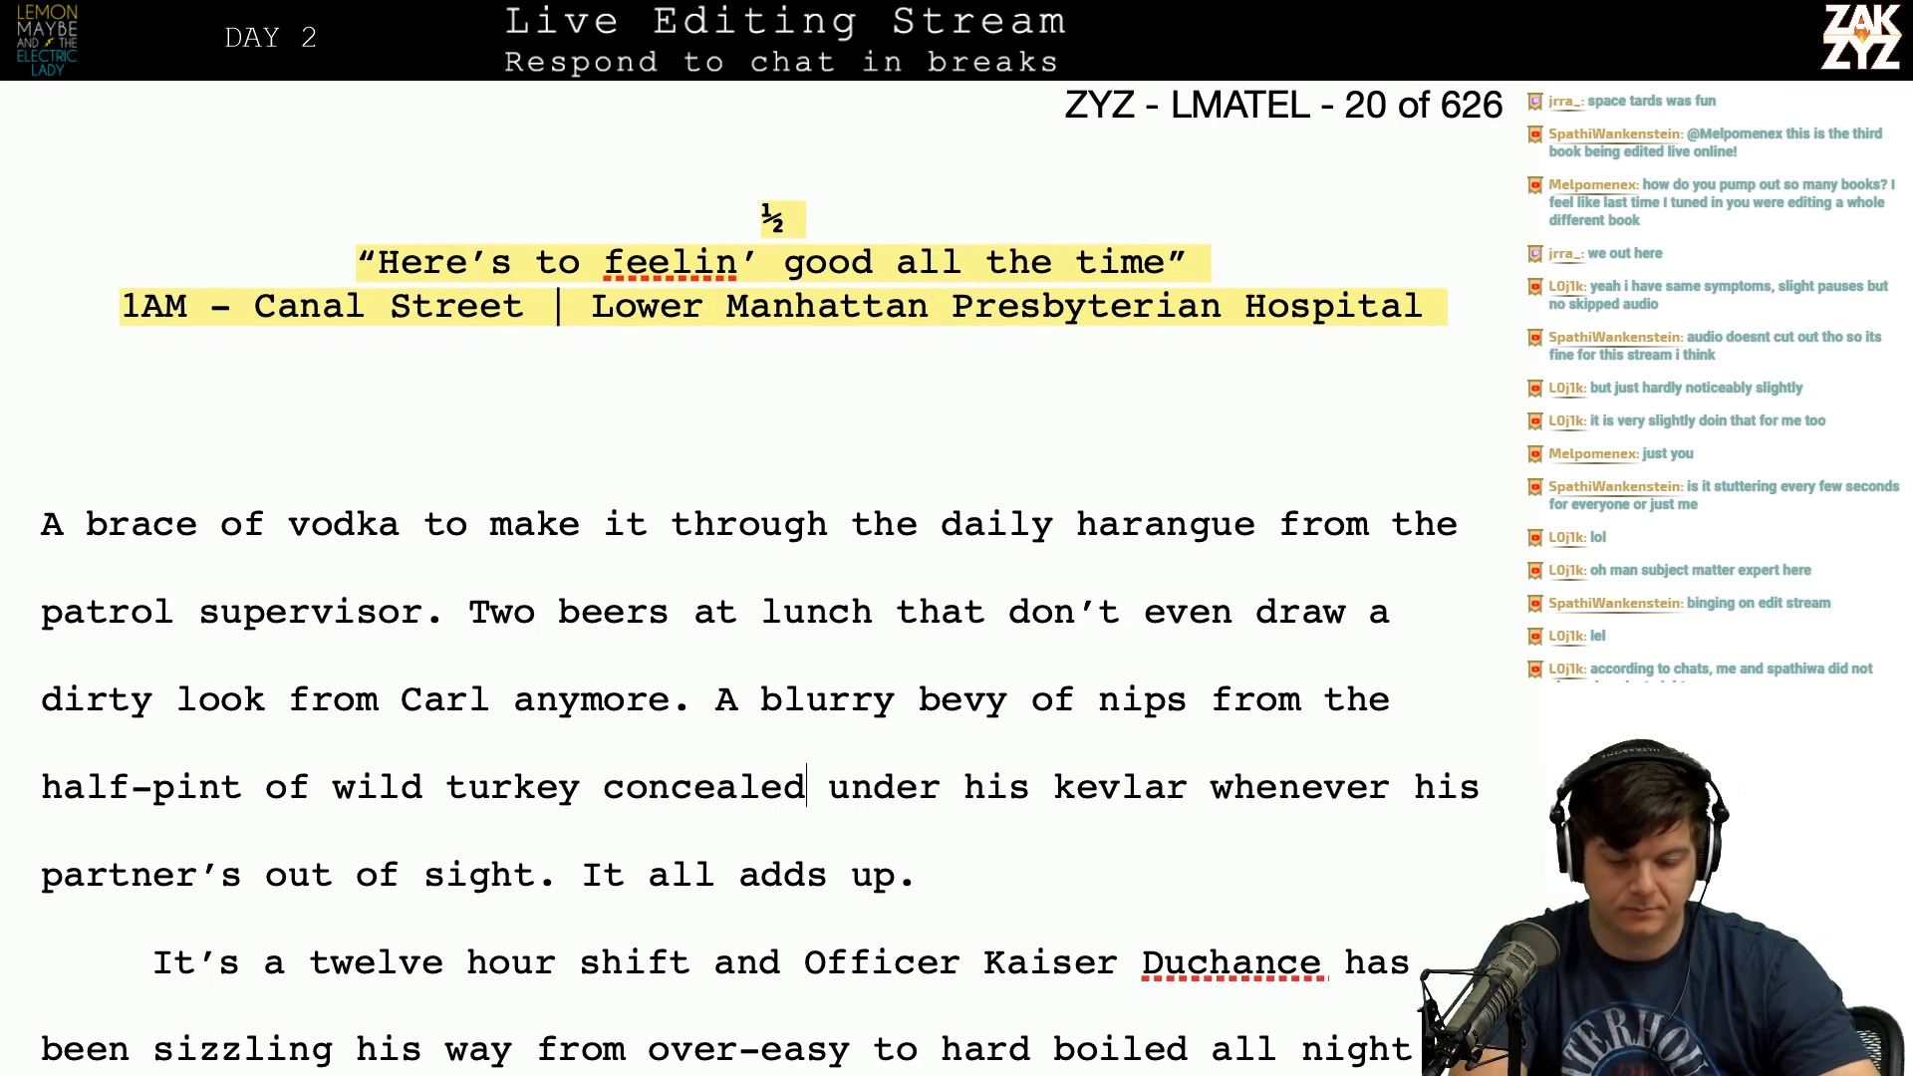
key("Right")
key("Right")
key("Right")
key("Right")
key("Right")
key("Right")
key("Right")
key("Right")
key("Left")
key("Left")
key("Left")
key("Left")
key("Left")
key("Left")
key("Left")
key("Left")
key("Left")
key("Left")
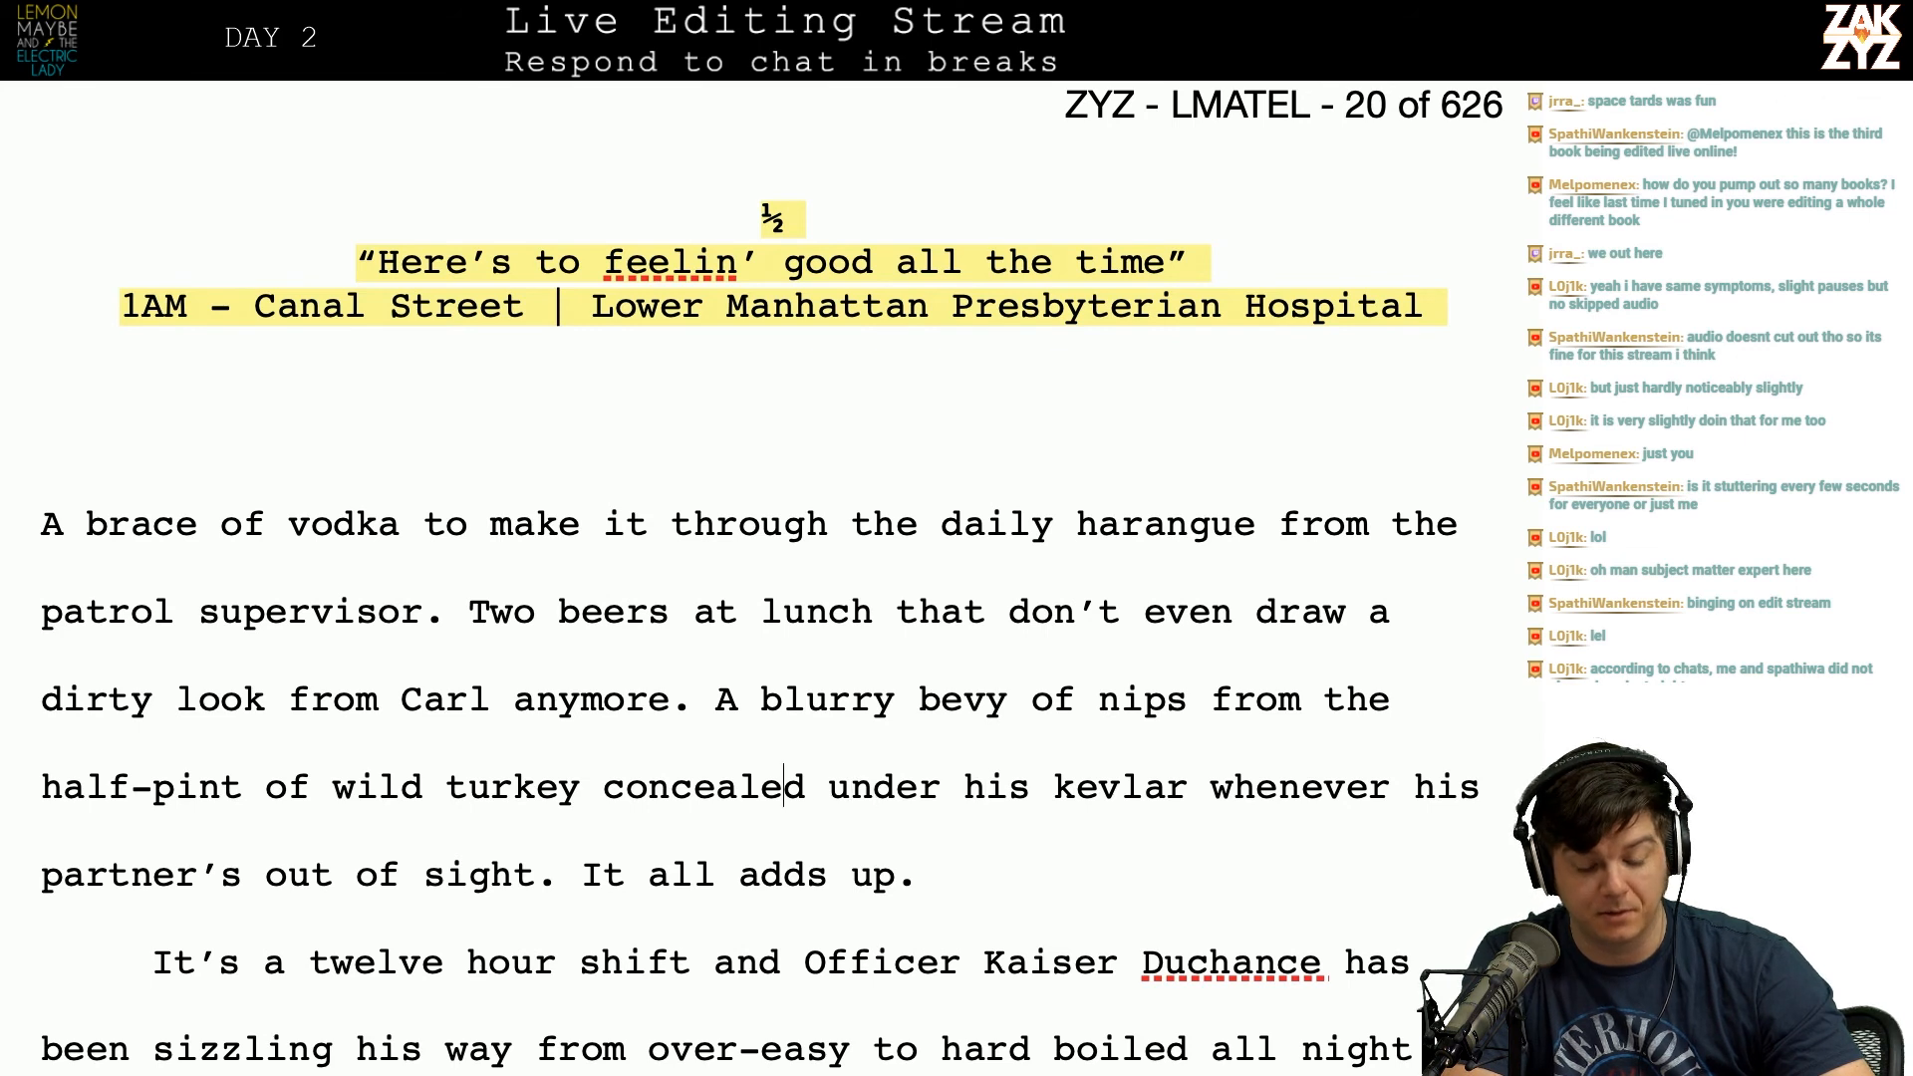
key("Right")
key("Right")
key("Right")
key("Right")
key("Right")
key("Right")
key("Right")
key("Right")
key("Right")
key("Right")
key("Right")
key("Left")
key("Left")
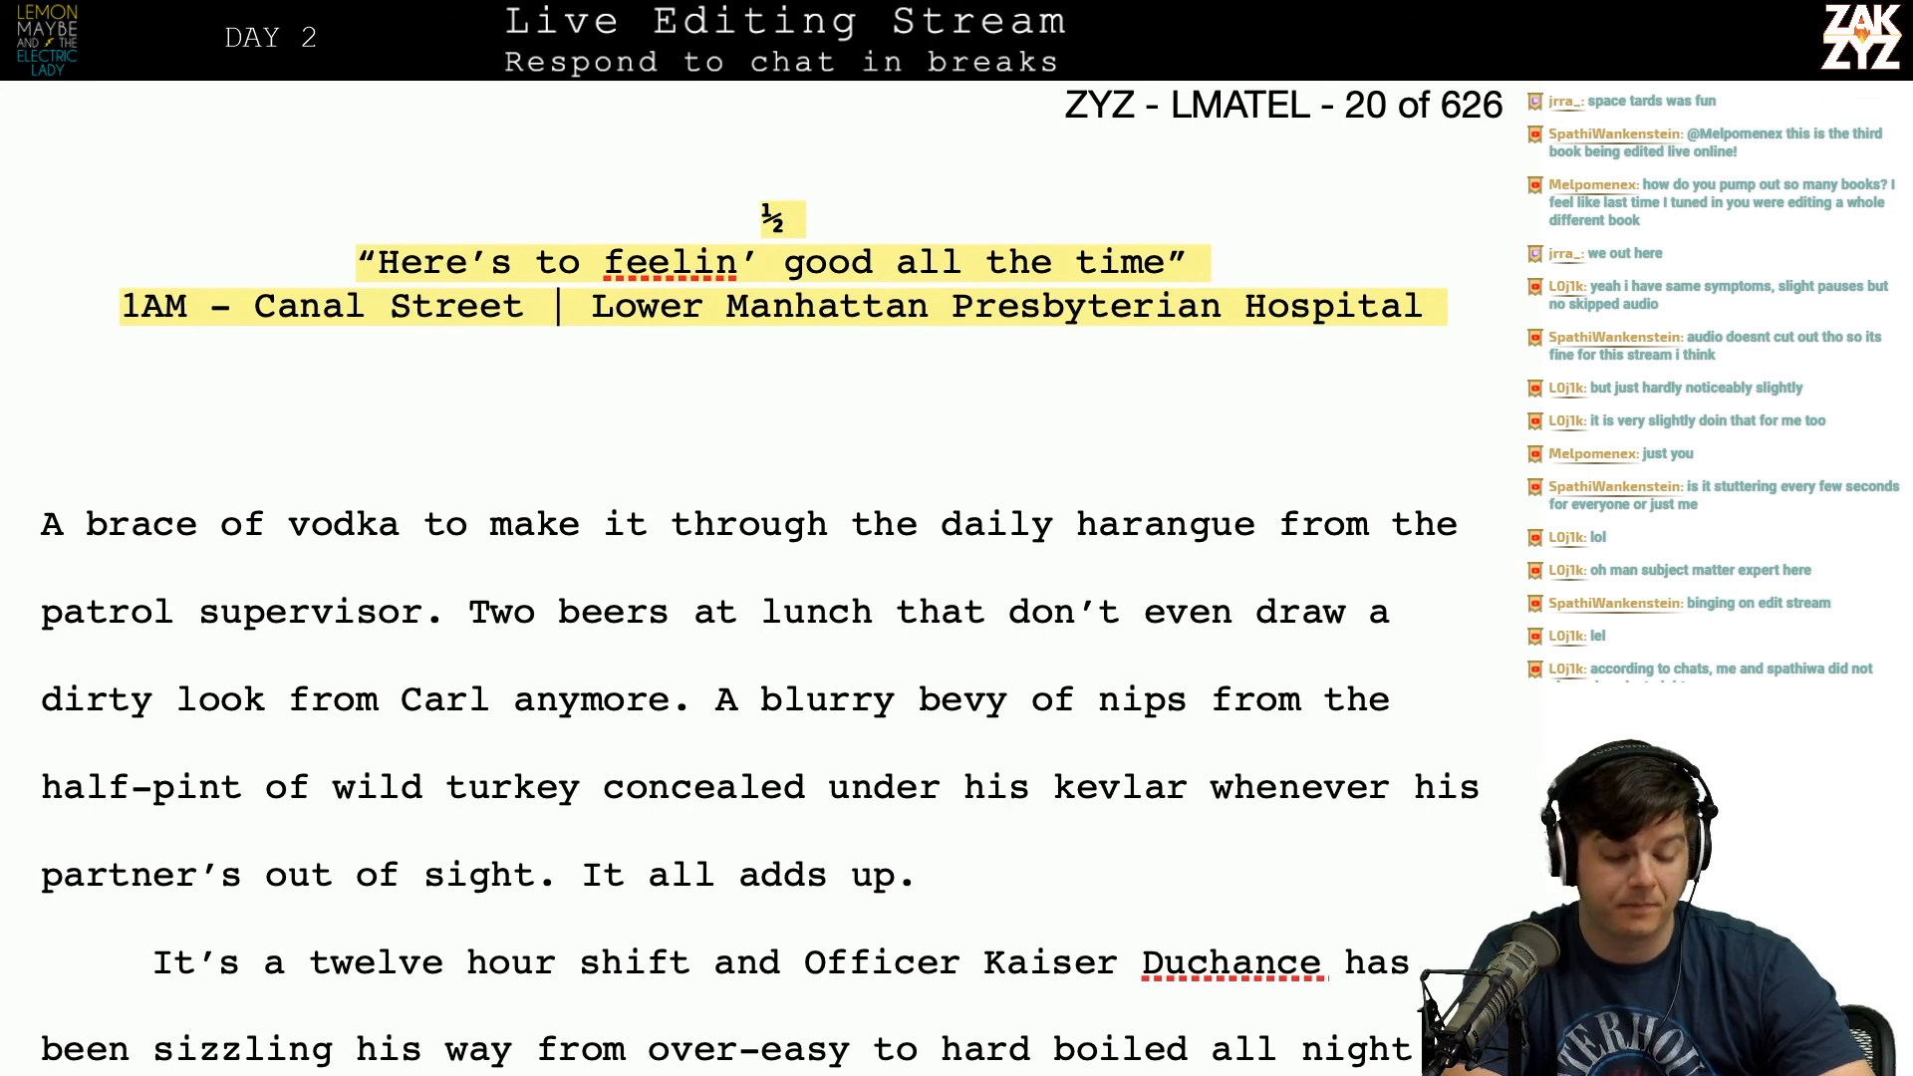
Step: Insert "bleary" before "behind the wheel" in the second paragraph's sentence about partner Carl Mason
scroll(771, 580, "down", 2)
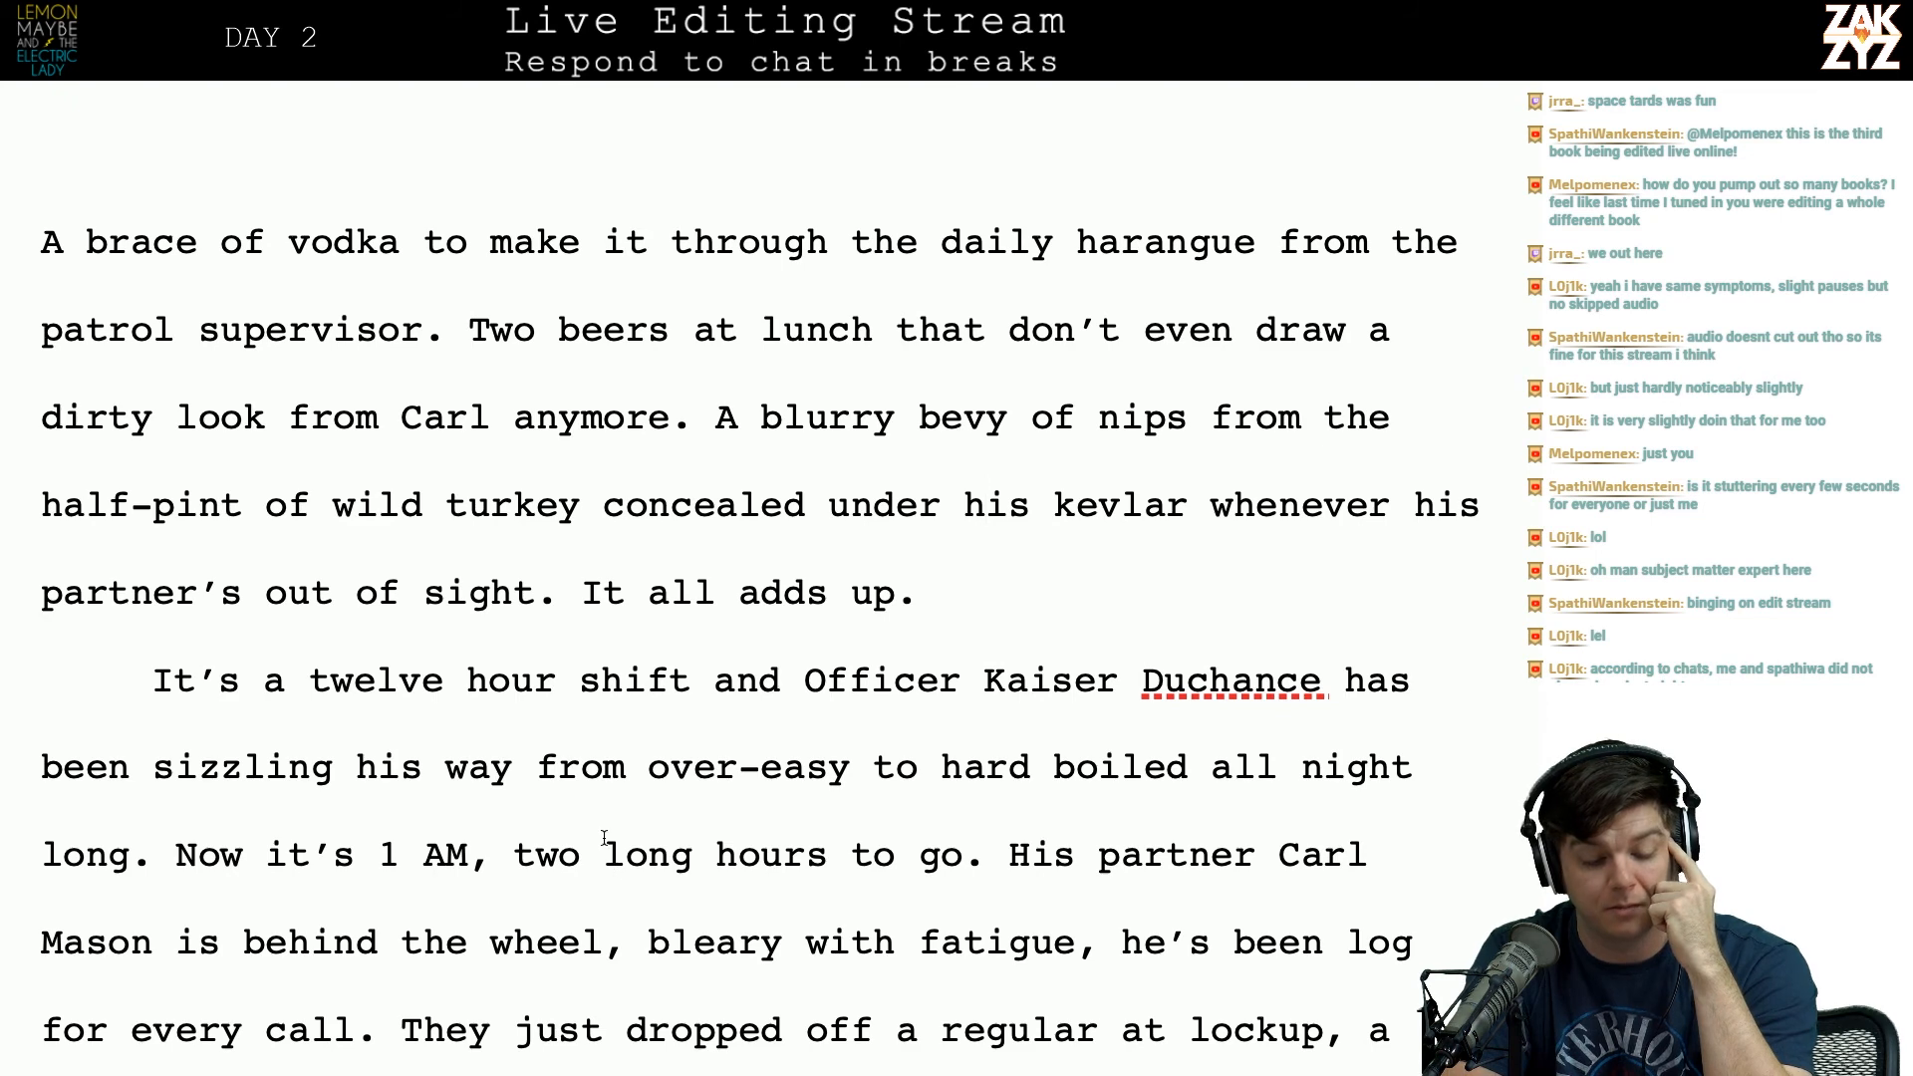
scroll(740, 850, "down", 1)
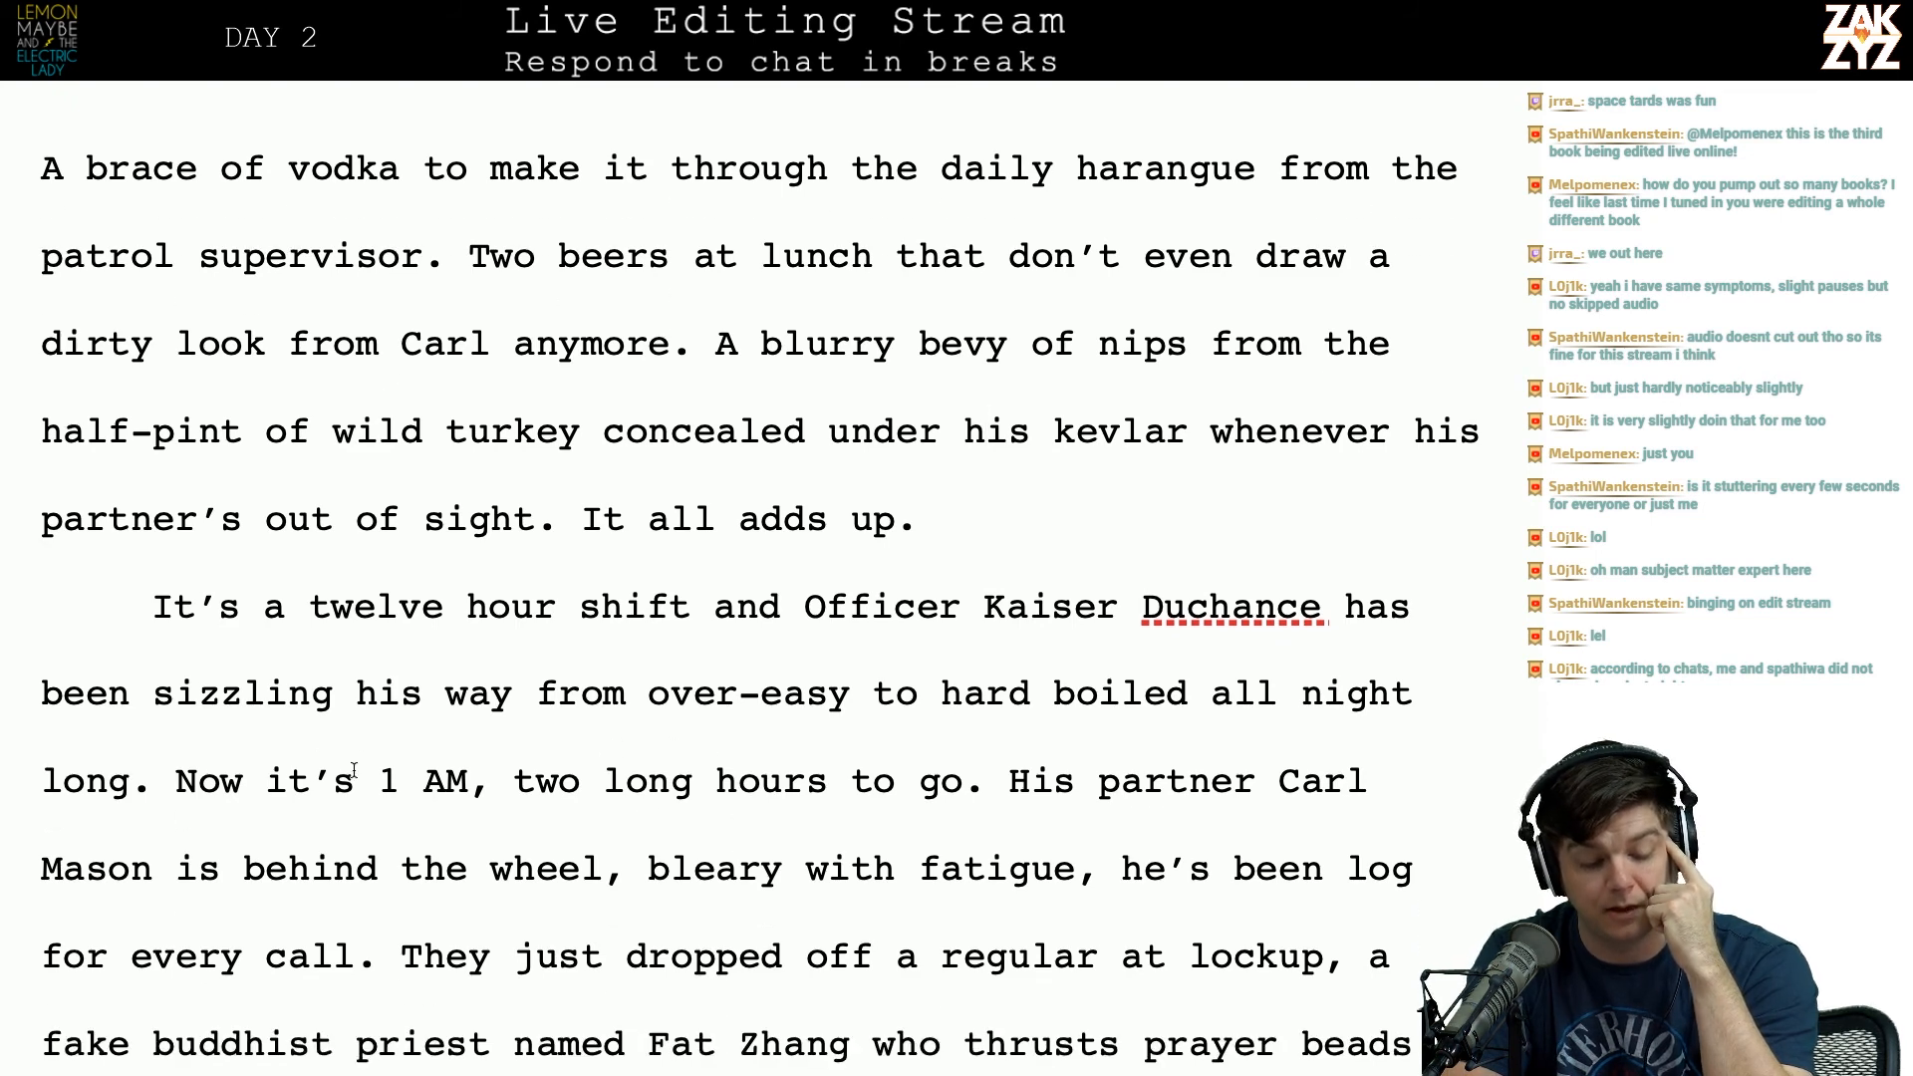
scroll(562, 730, "down", 2)
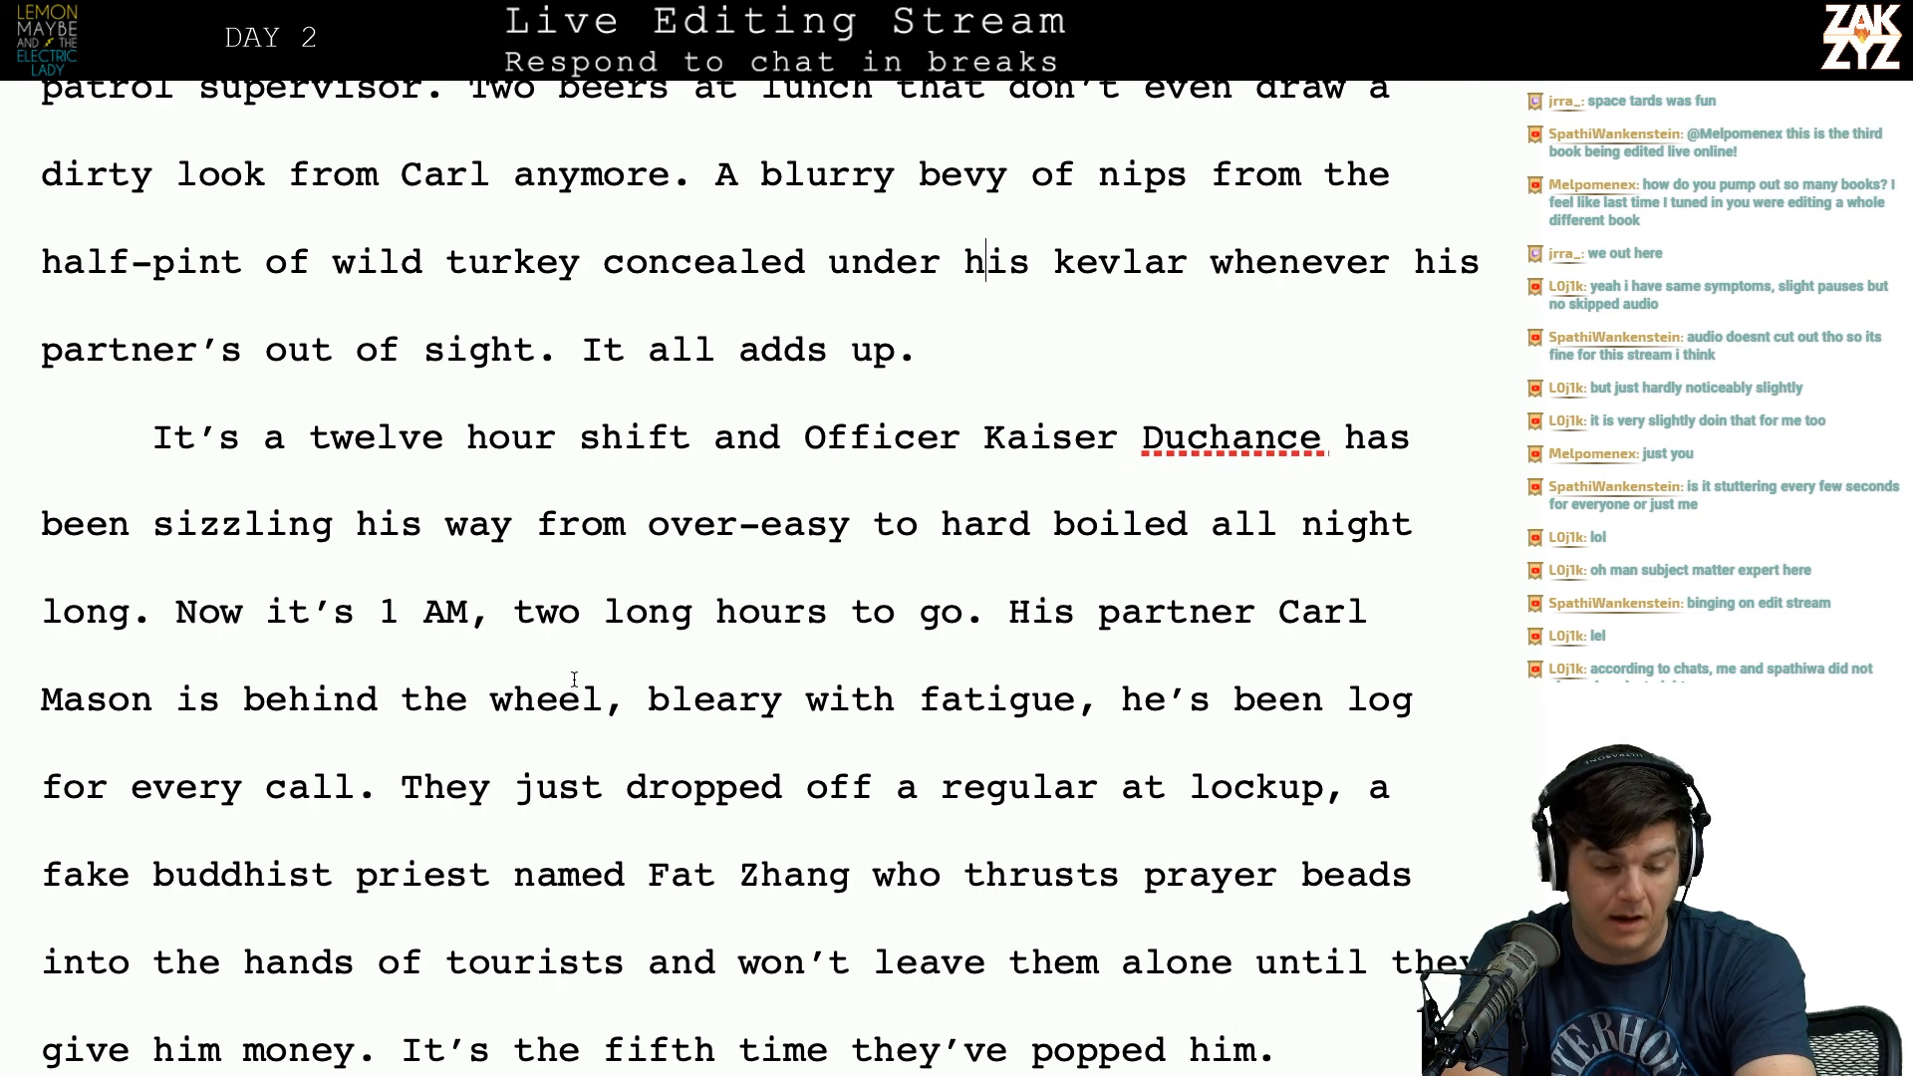
scroll(312, 645, "down", 1)
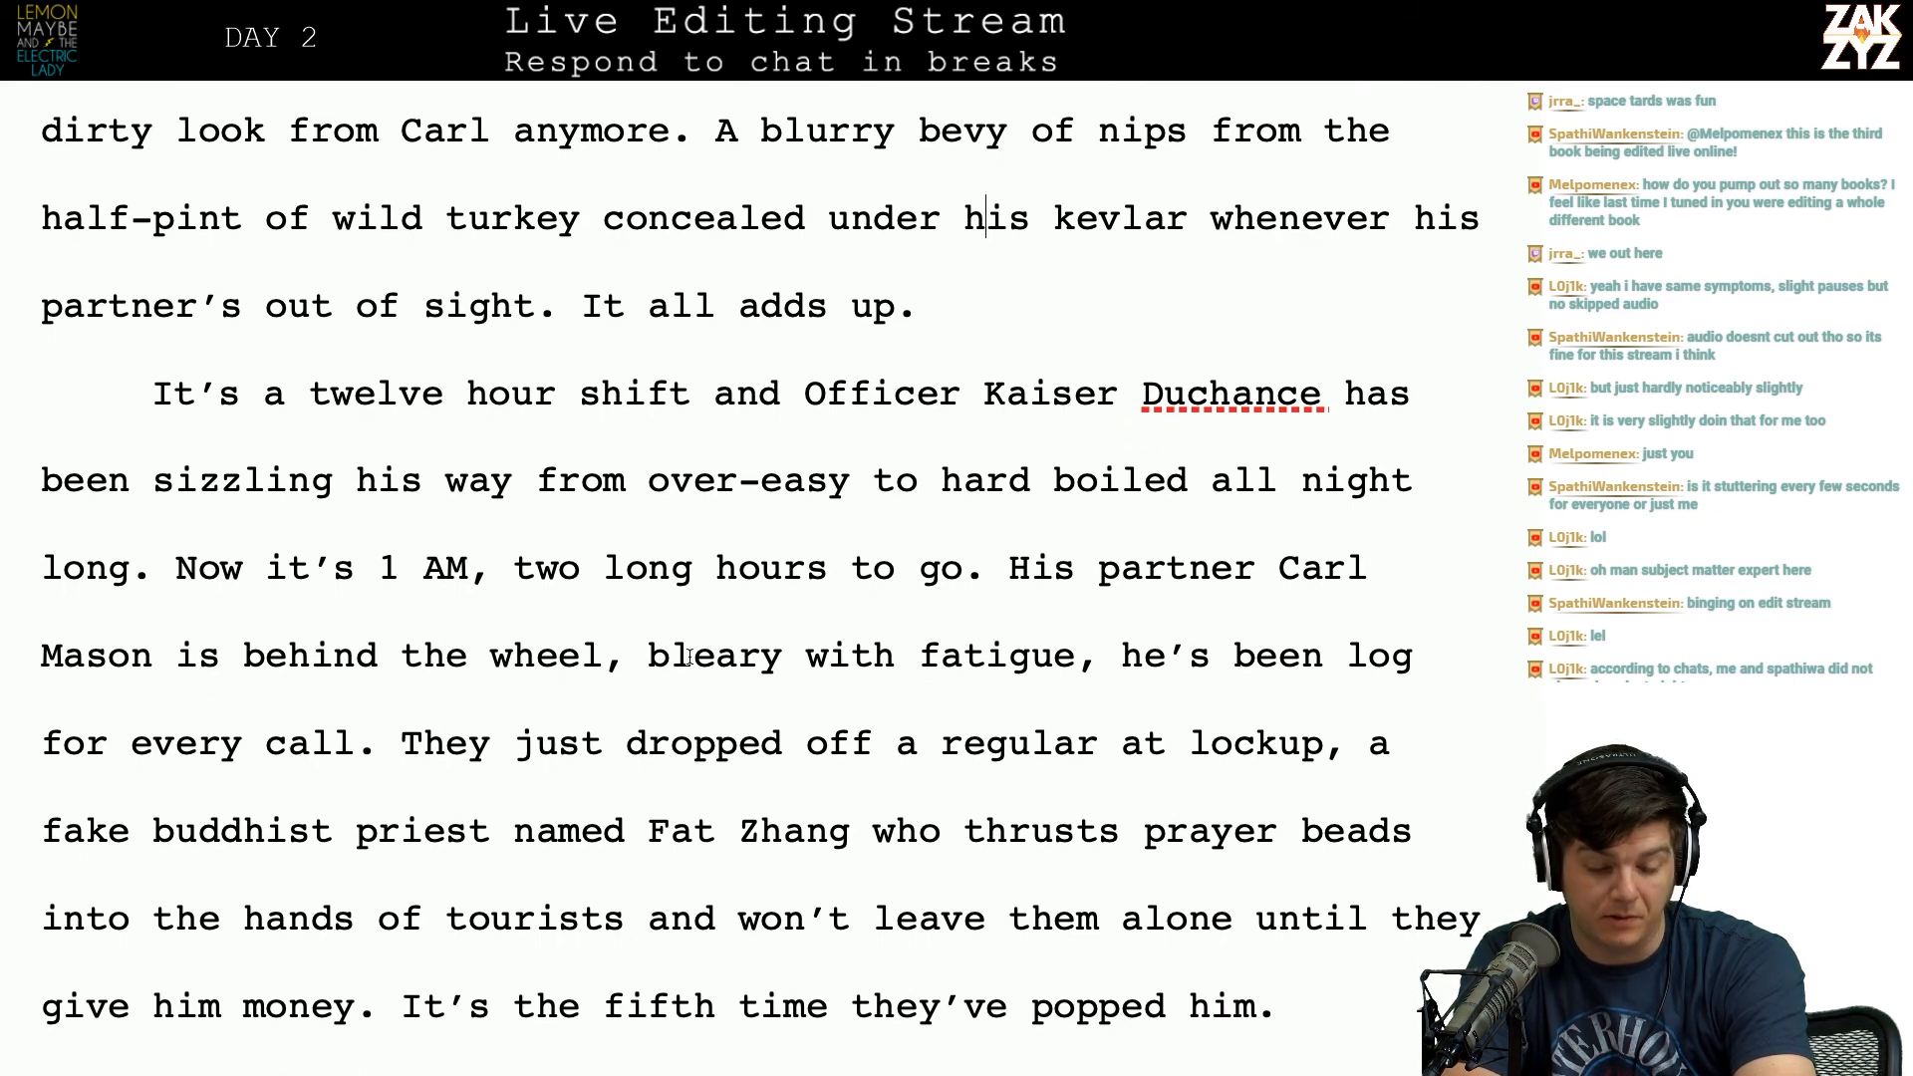
scroll(770, 609, "down", 1)
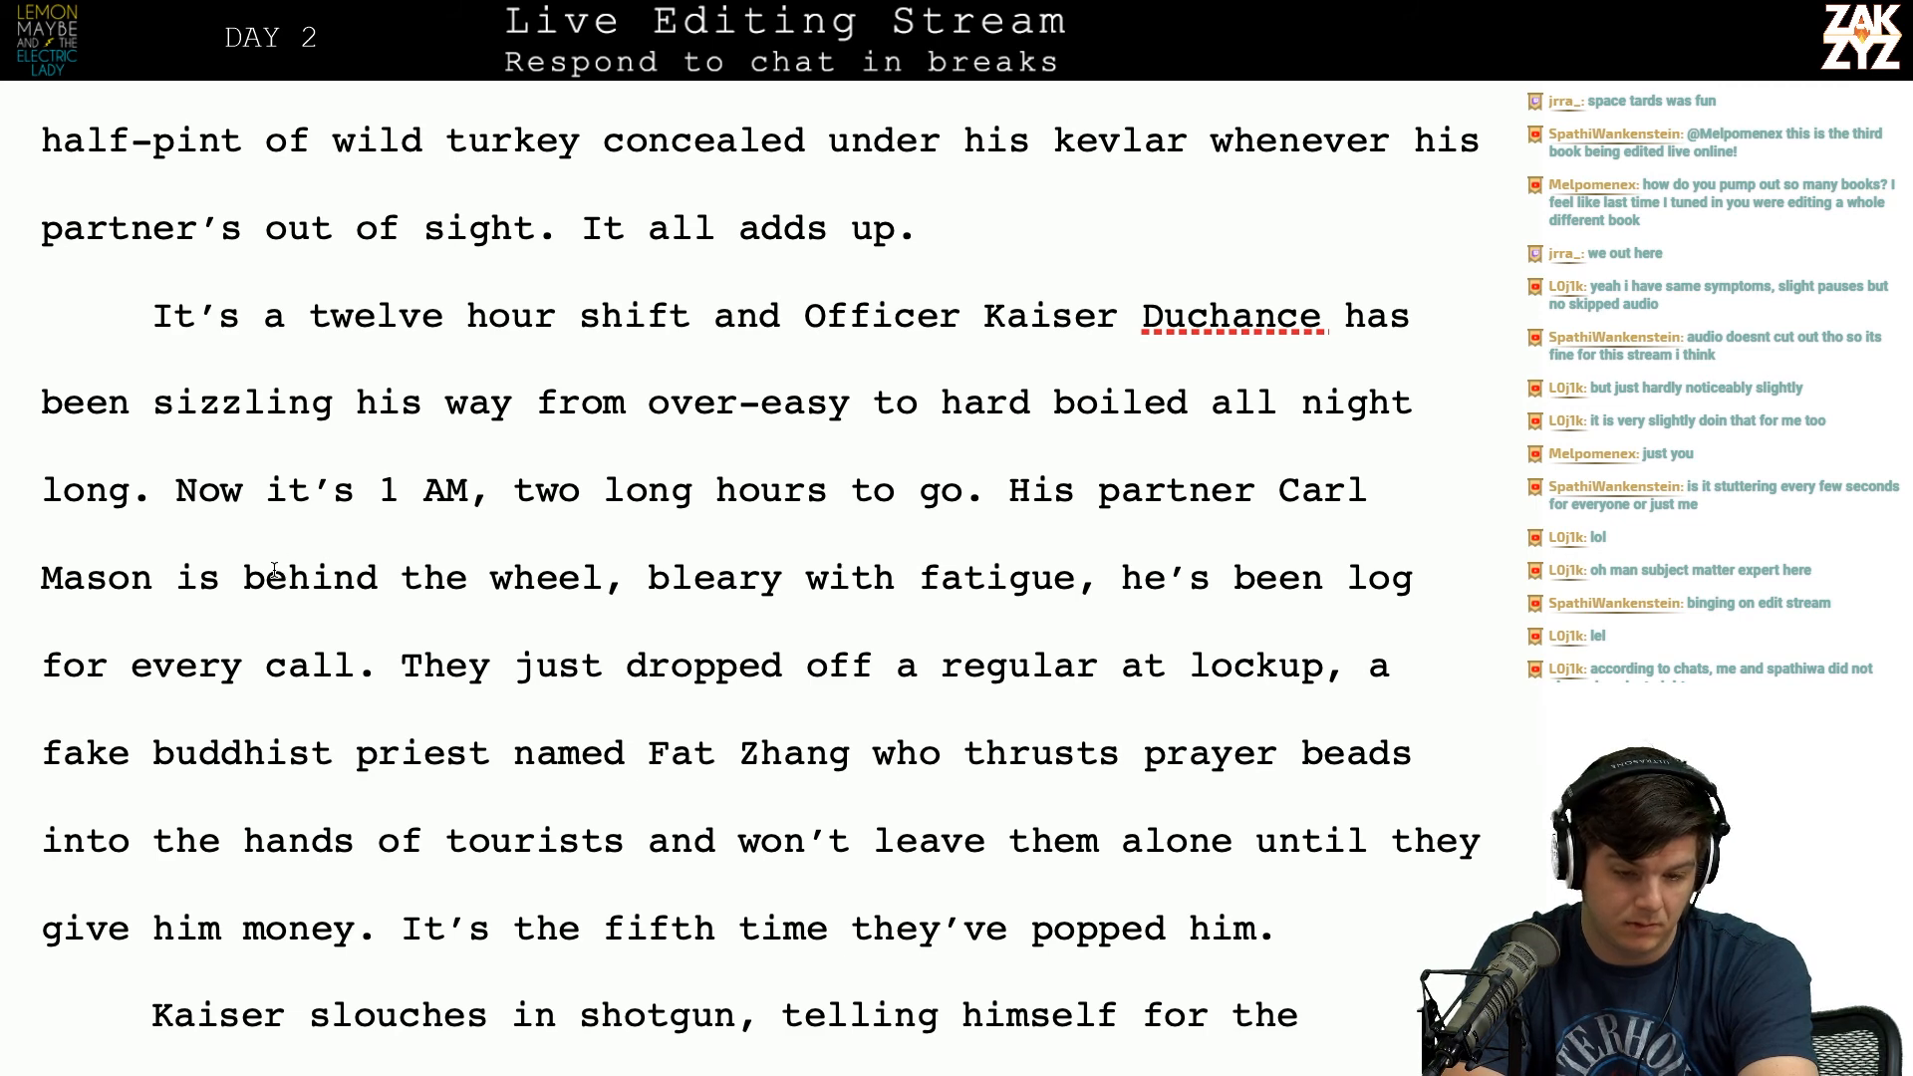
scroll(319, 569, "up", 2)
left_click(244, 769)
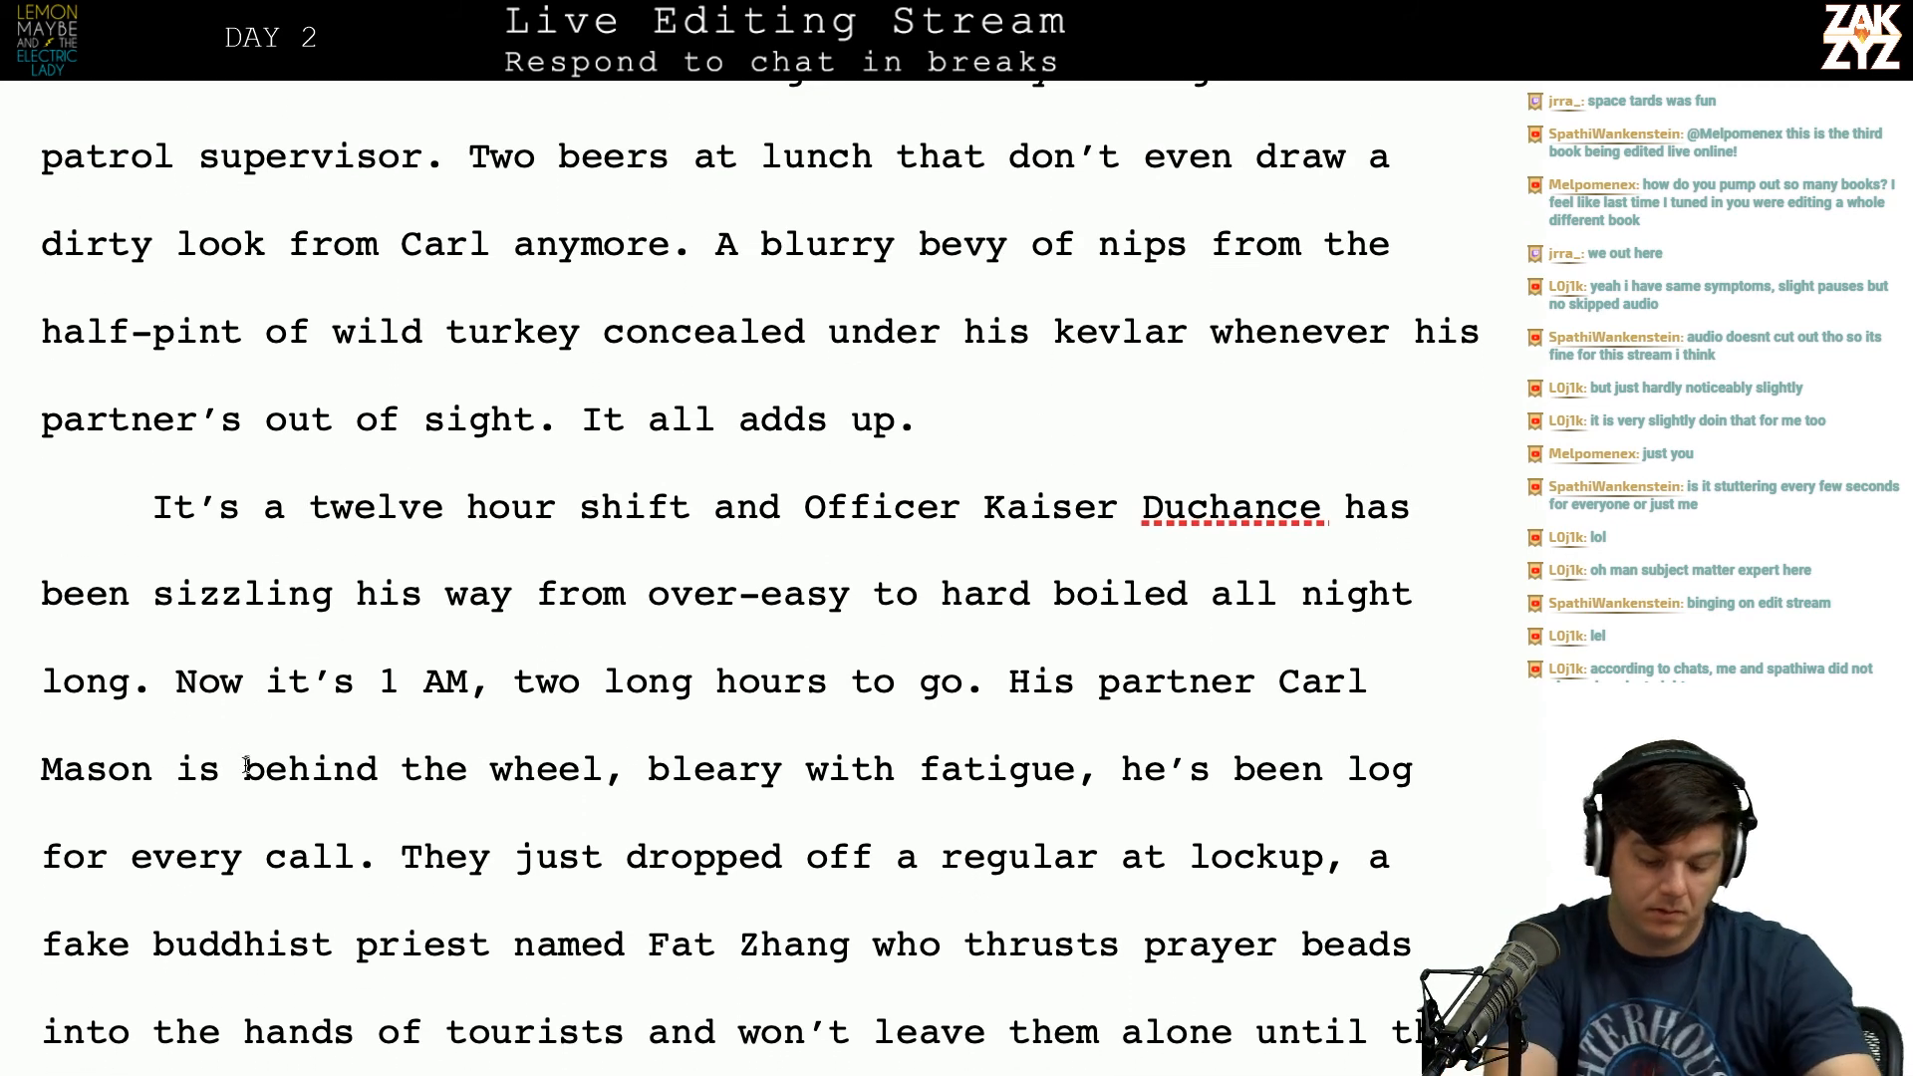
type("bleary")
Step: Delete the phrase "bleary with fatigue," after "behind the wheel," in the same sentence
key("Right")
key("Right")
key("Right")
key("Right")
key("Right")
key("Right")
key("Right")
key("Right")
key("Right")
key("Right")
key("Right")
key("Right")
key("Right")
key("Right")
key("Right")
key("Right")
key("Right")
key("Right")
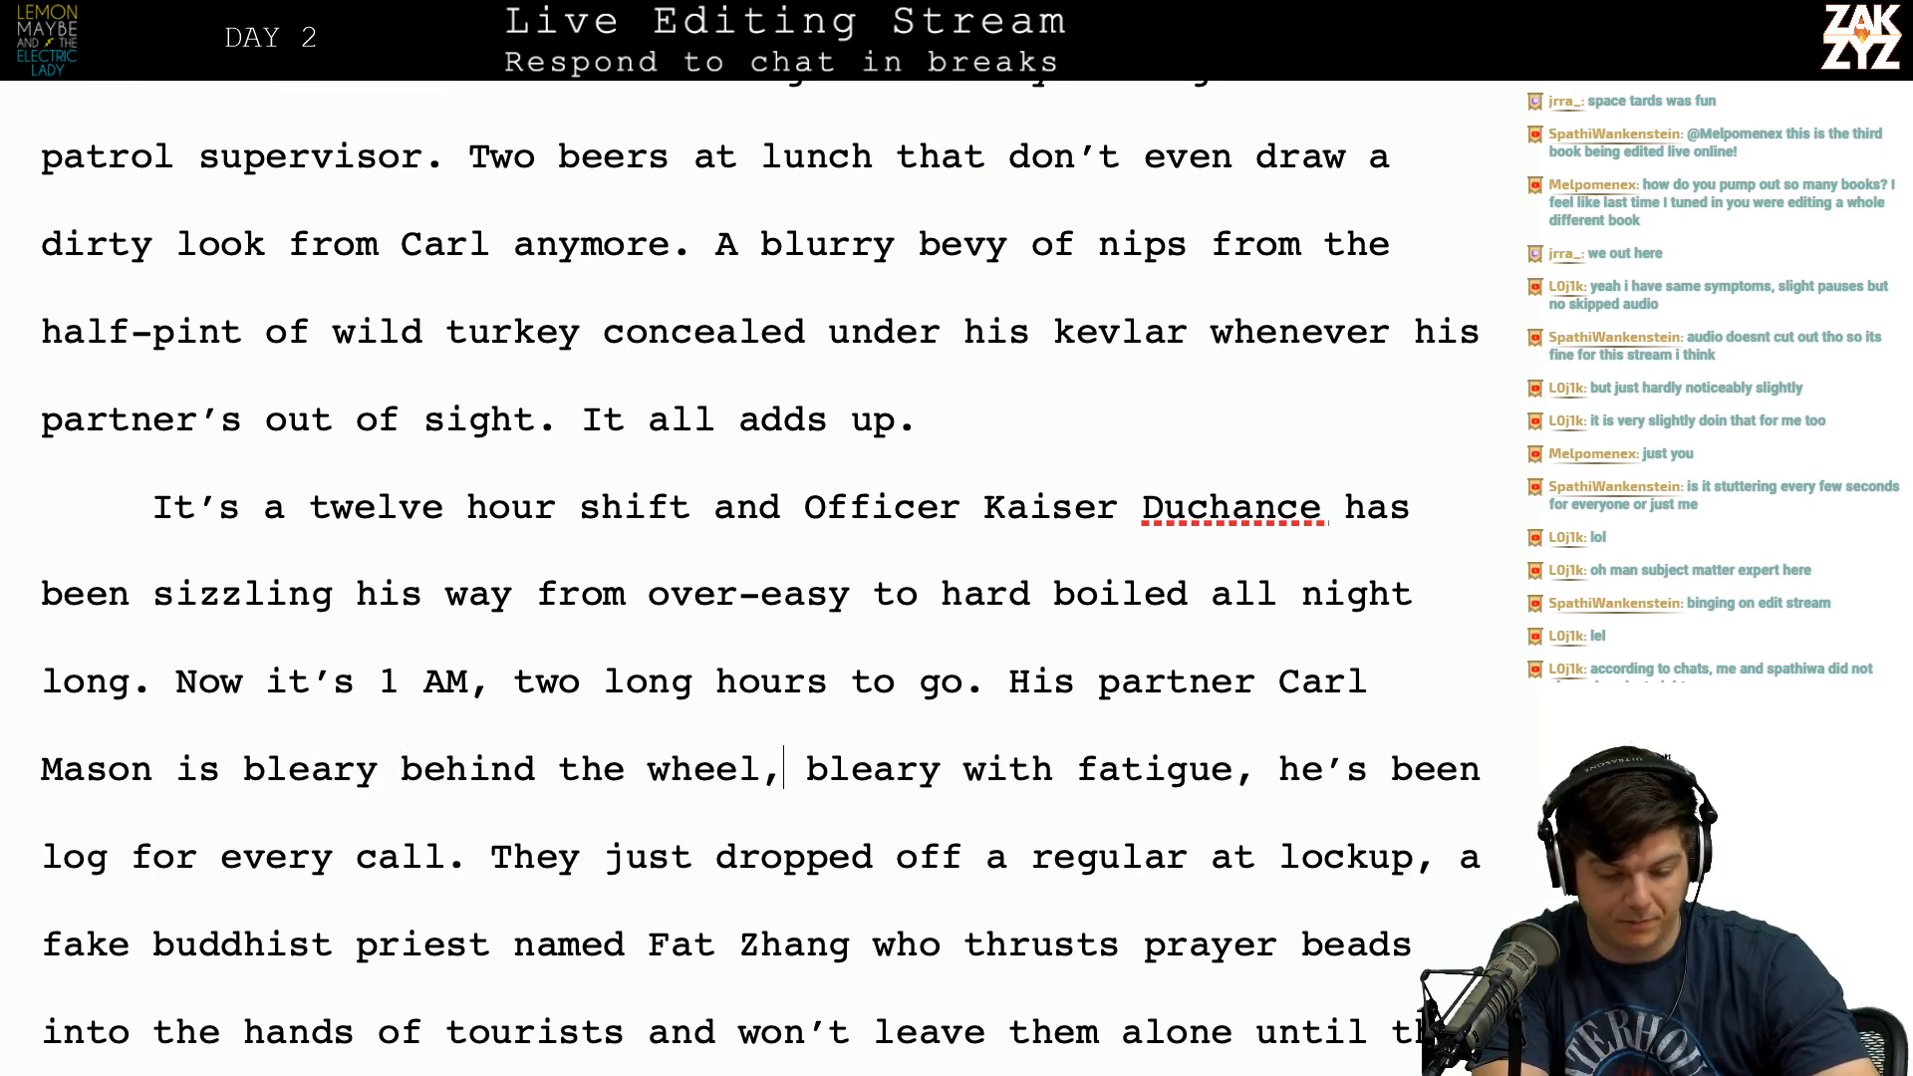
key("shift+Right")
key("shift+Right")
key("shift+Right")
key("shift+Right")
key("shift+Right")
key("shift+Right")
key("shift+Right")
key("shift+Right")
key("shift+Right")
key("shift+Right")
key("shift+Right")
key("shift+Right")
key("shift+Right")
key("shift+Right")
key("shift+Right")
key("shift+Right")
key("shift+Right")
key("shift+Right")
key("shift+Right")
key("shift+Right")
key("shift+Right")
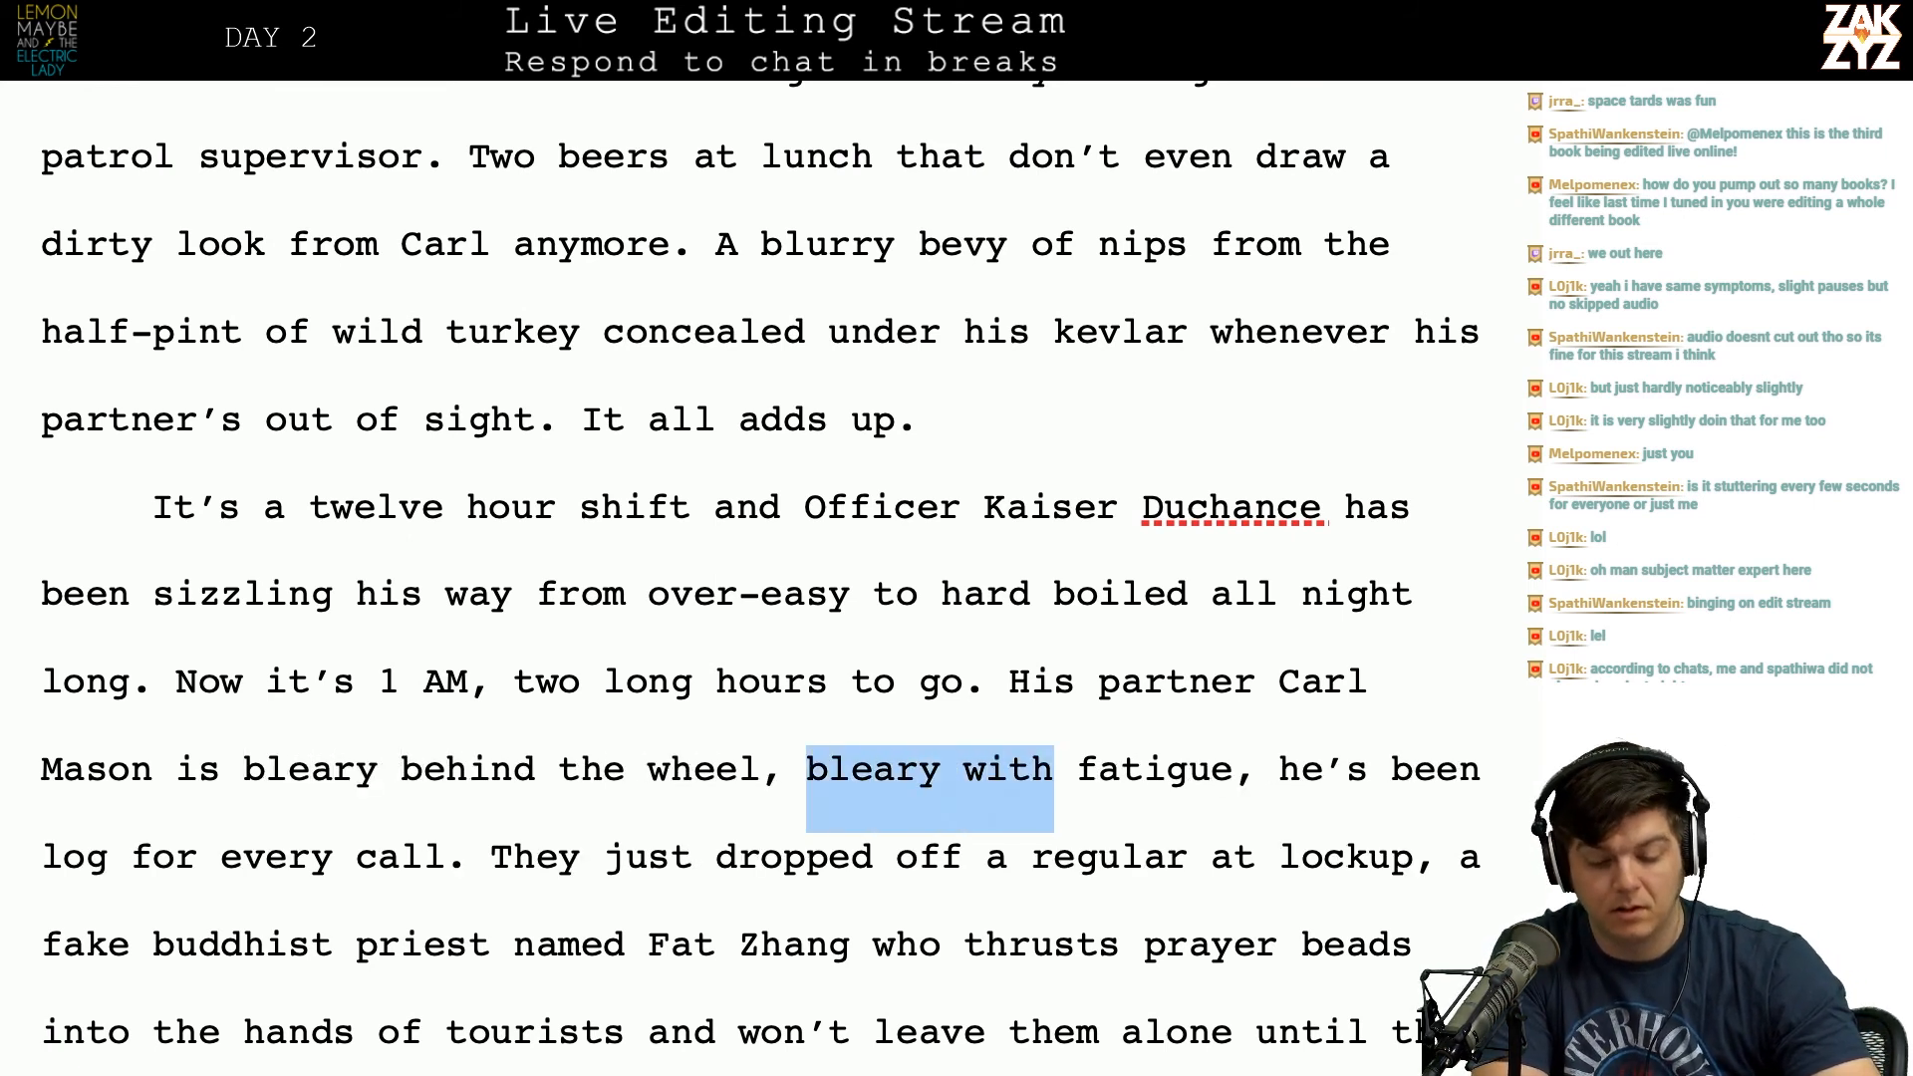
key("BackSpace")
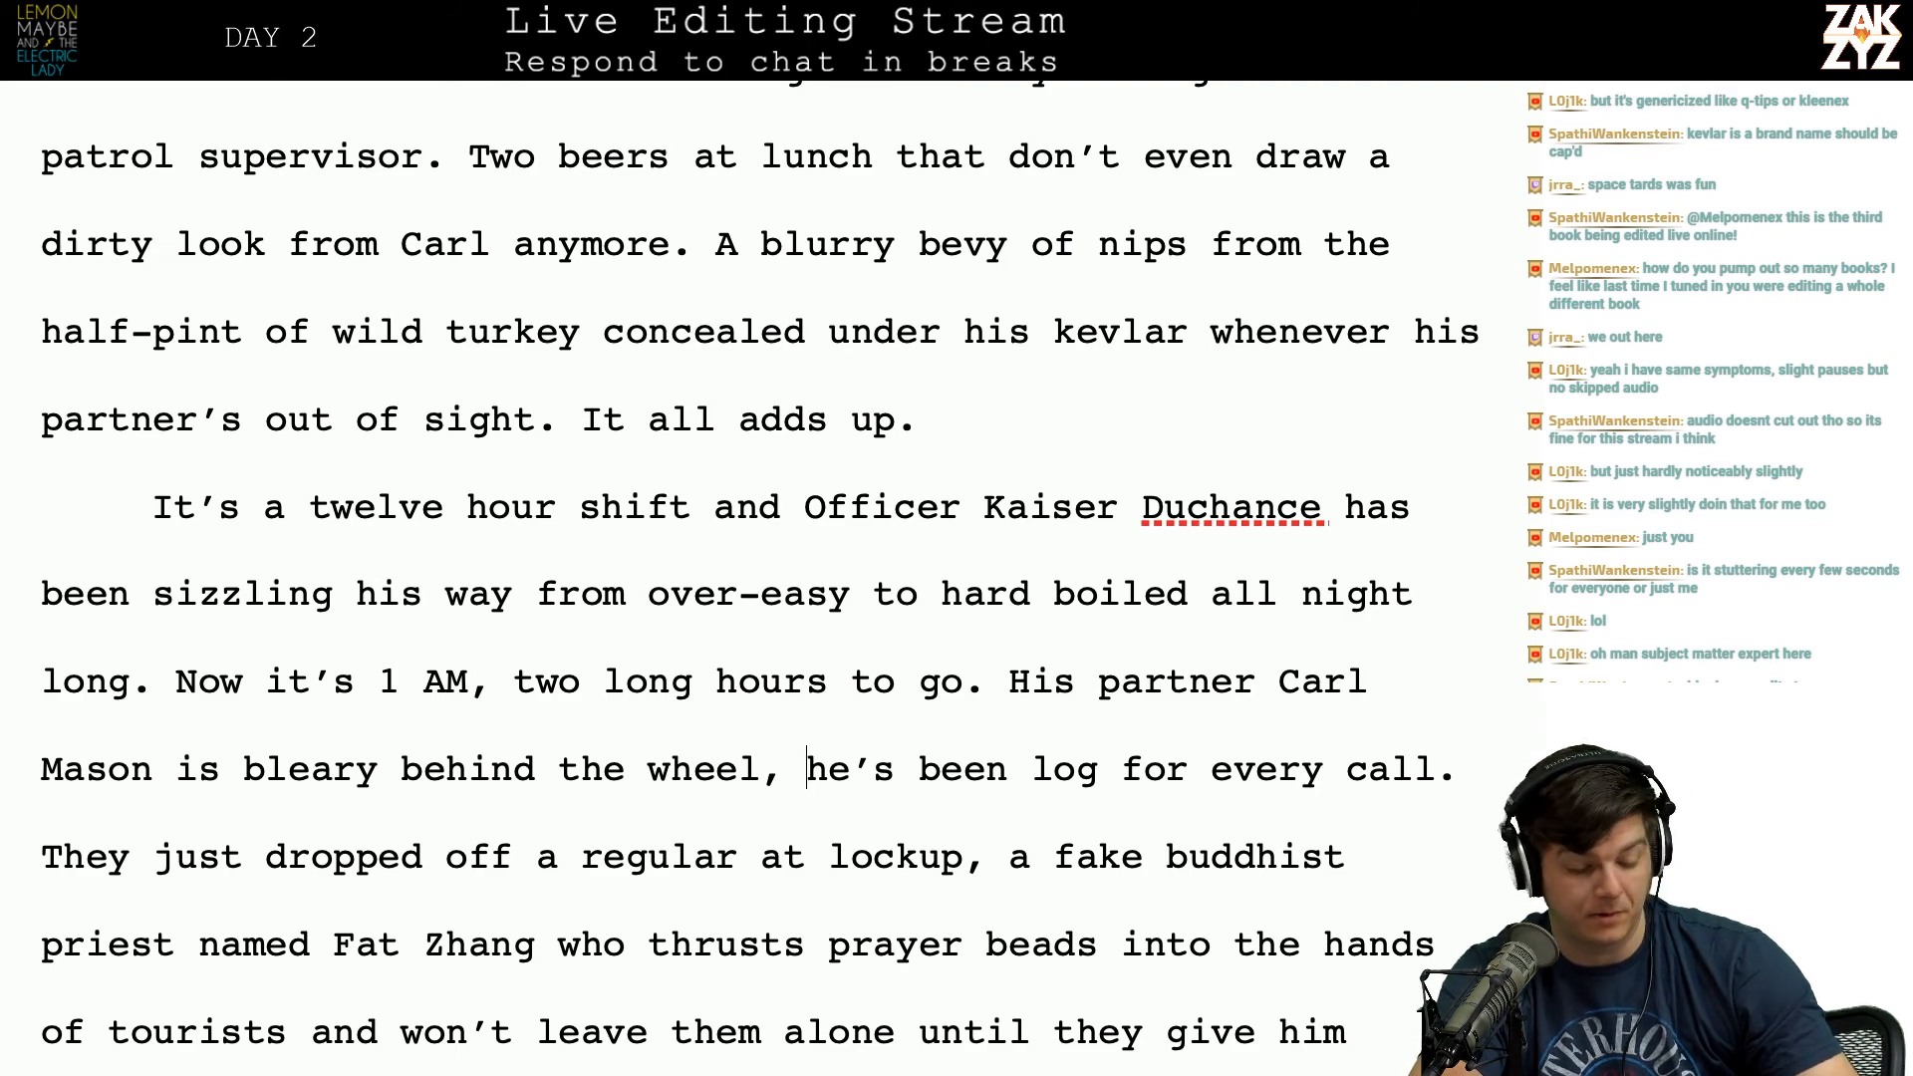
Step: Switch to Safari and search the web for "is kevlar capitalized"
key("super+Tab")
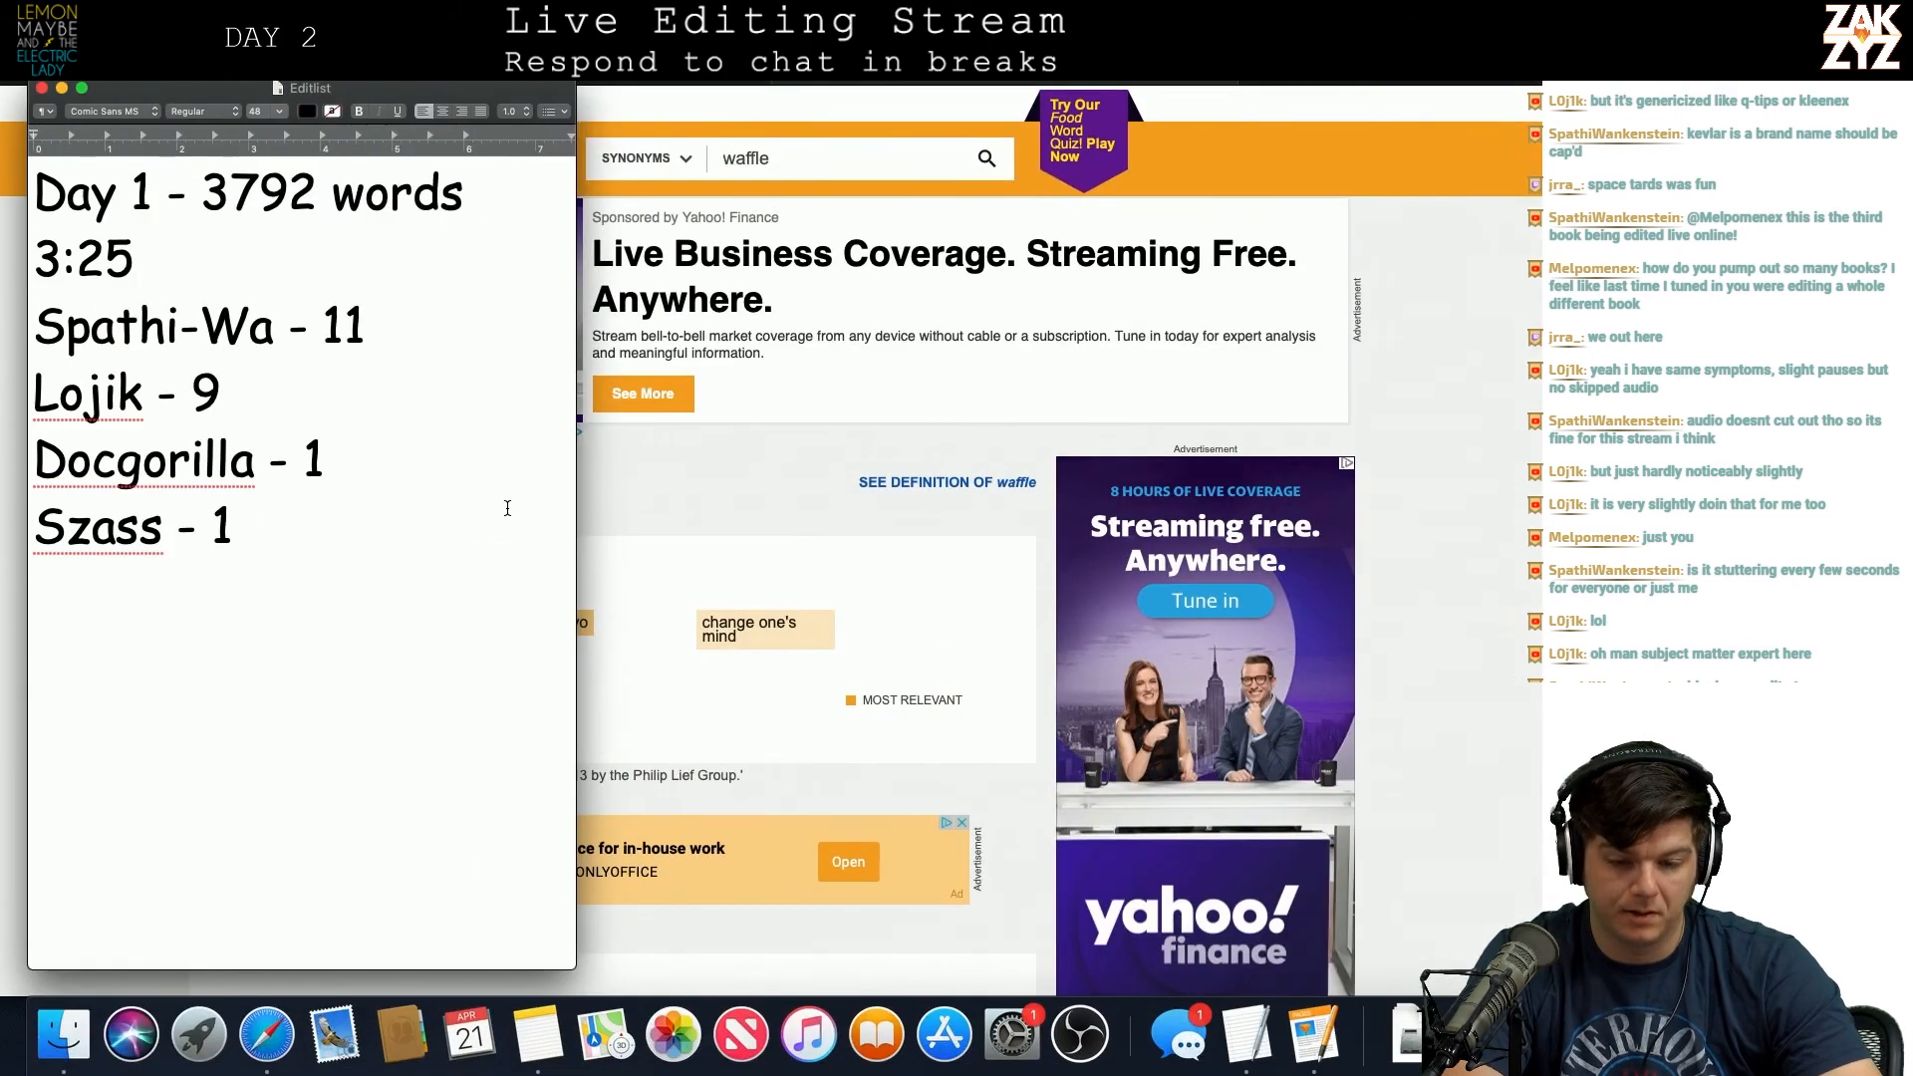
key("super+Tab")
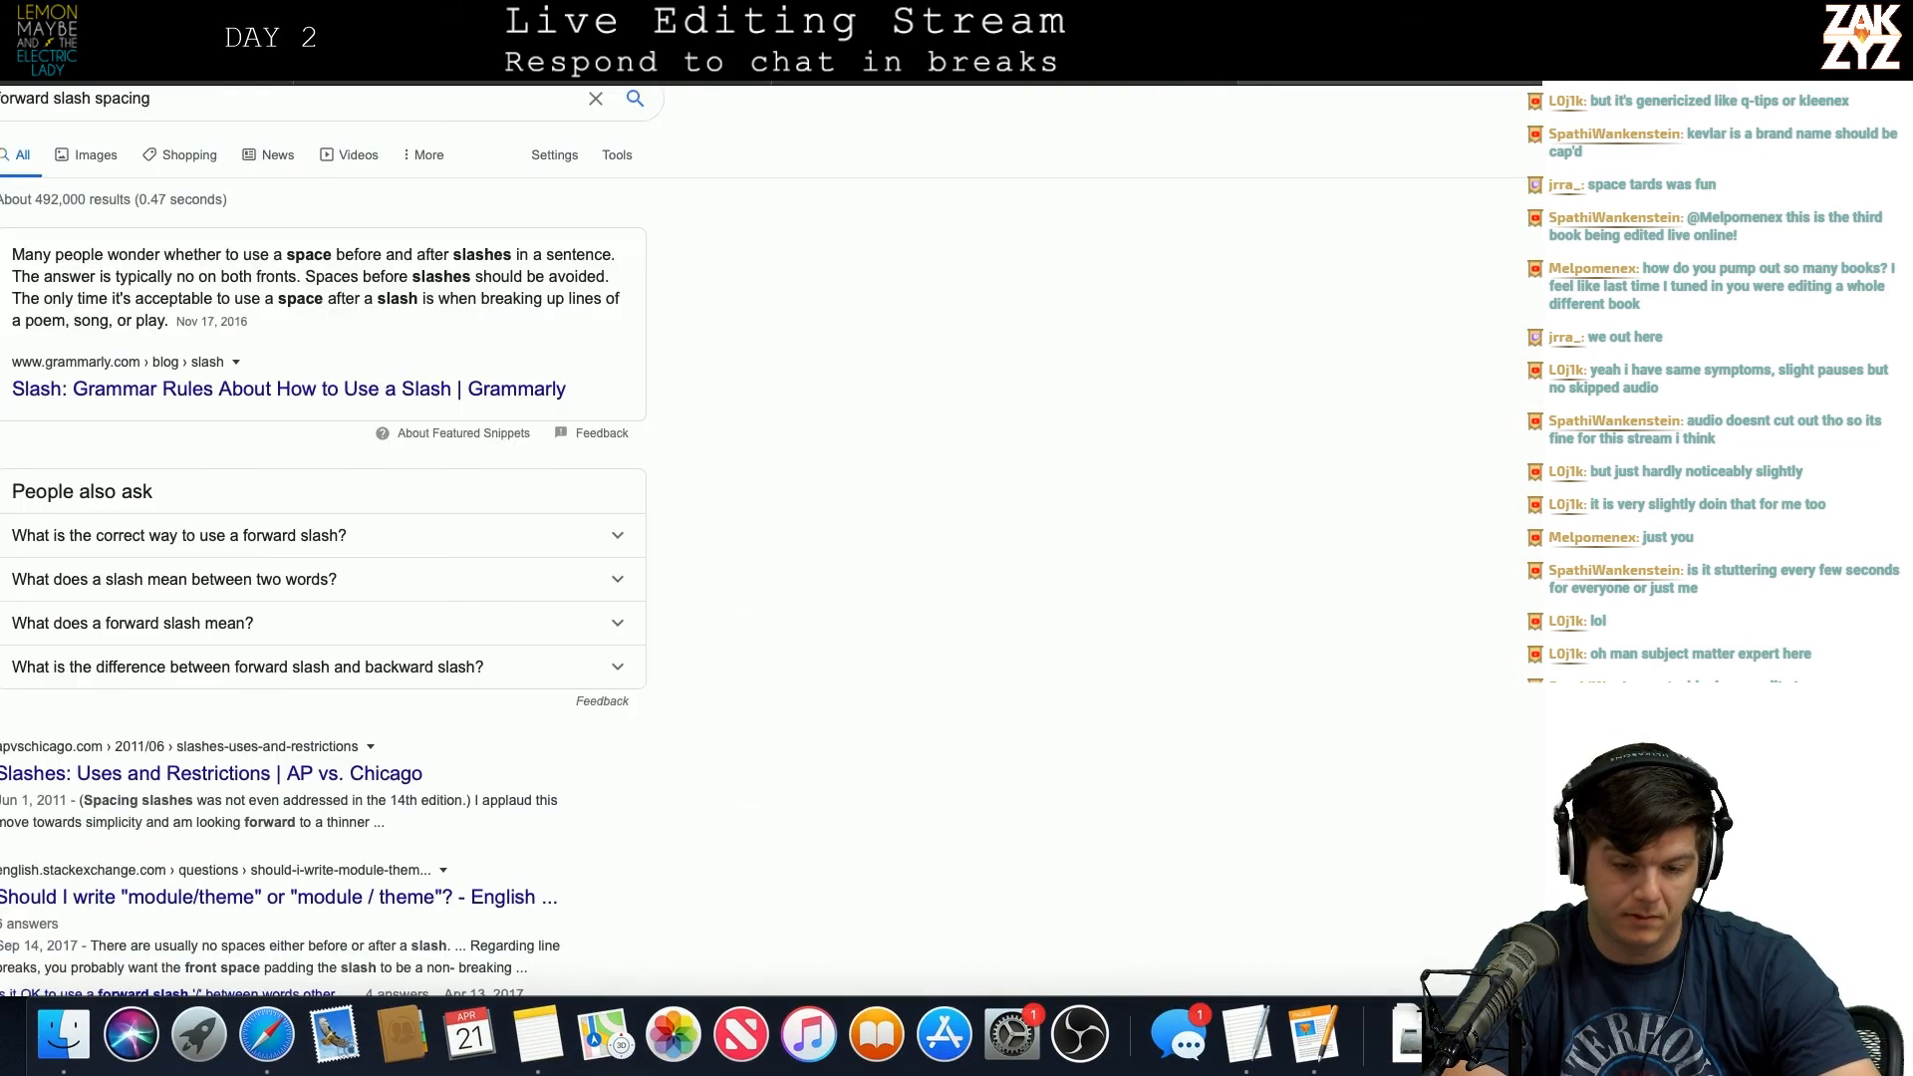
left_click(1036, 40)
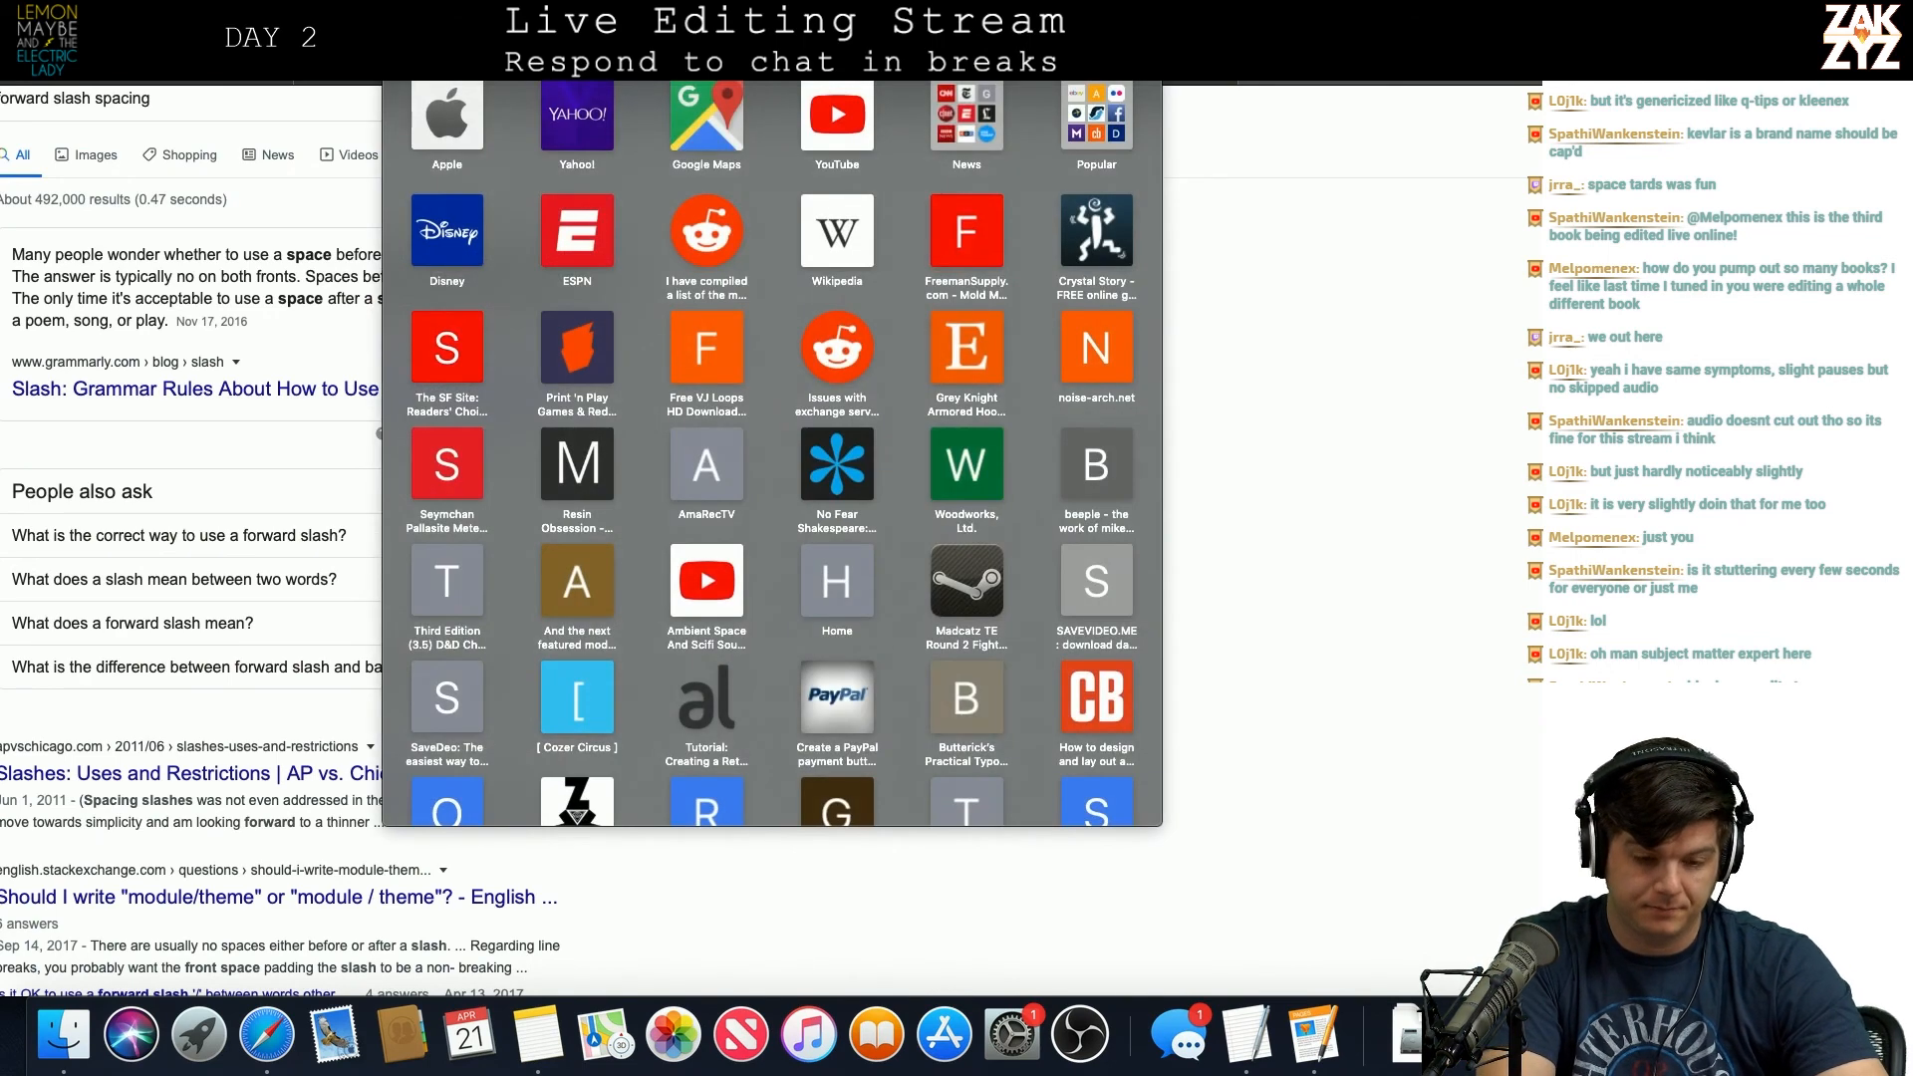
type("is kevlar capit")
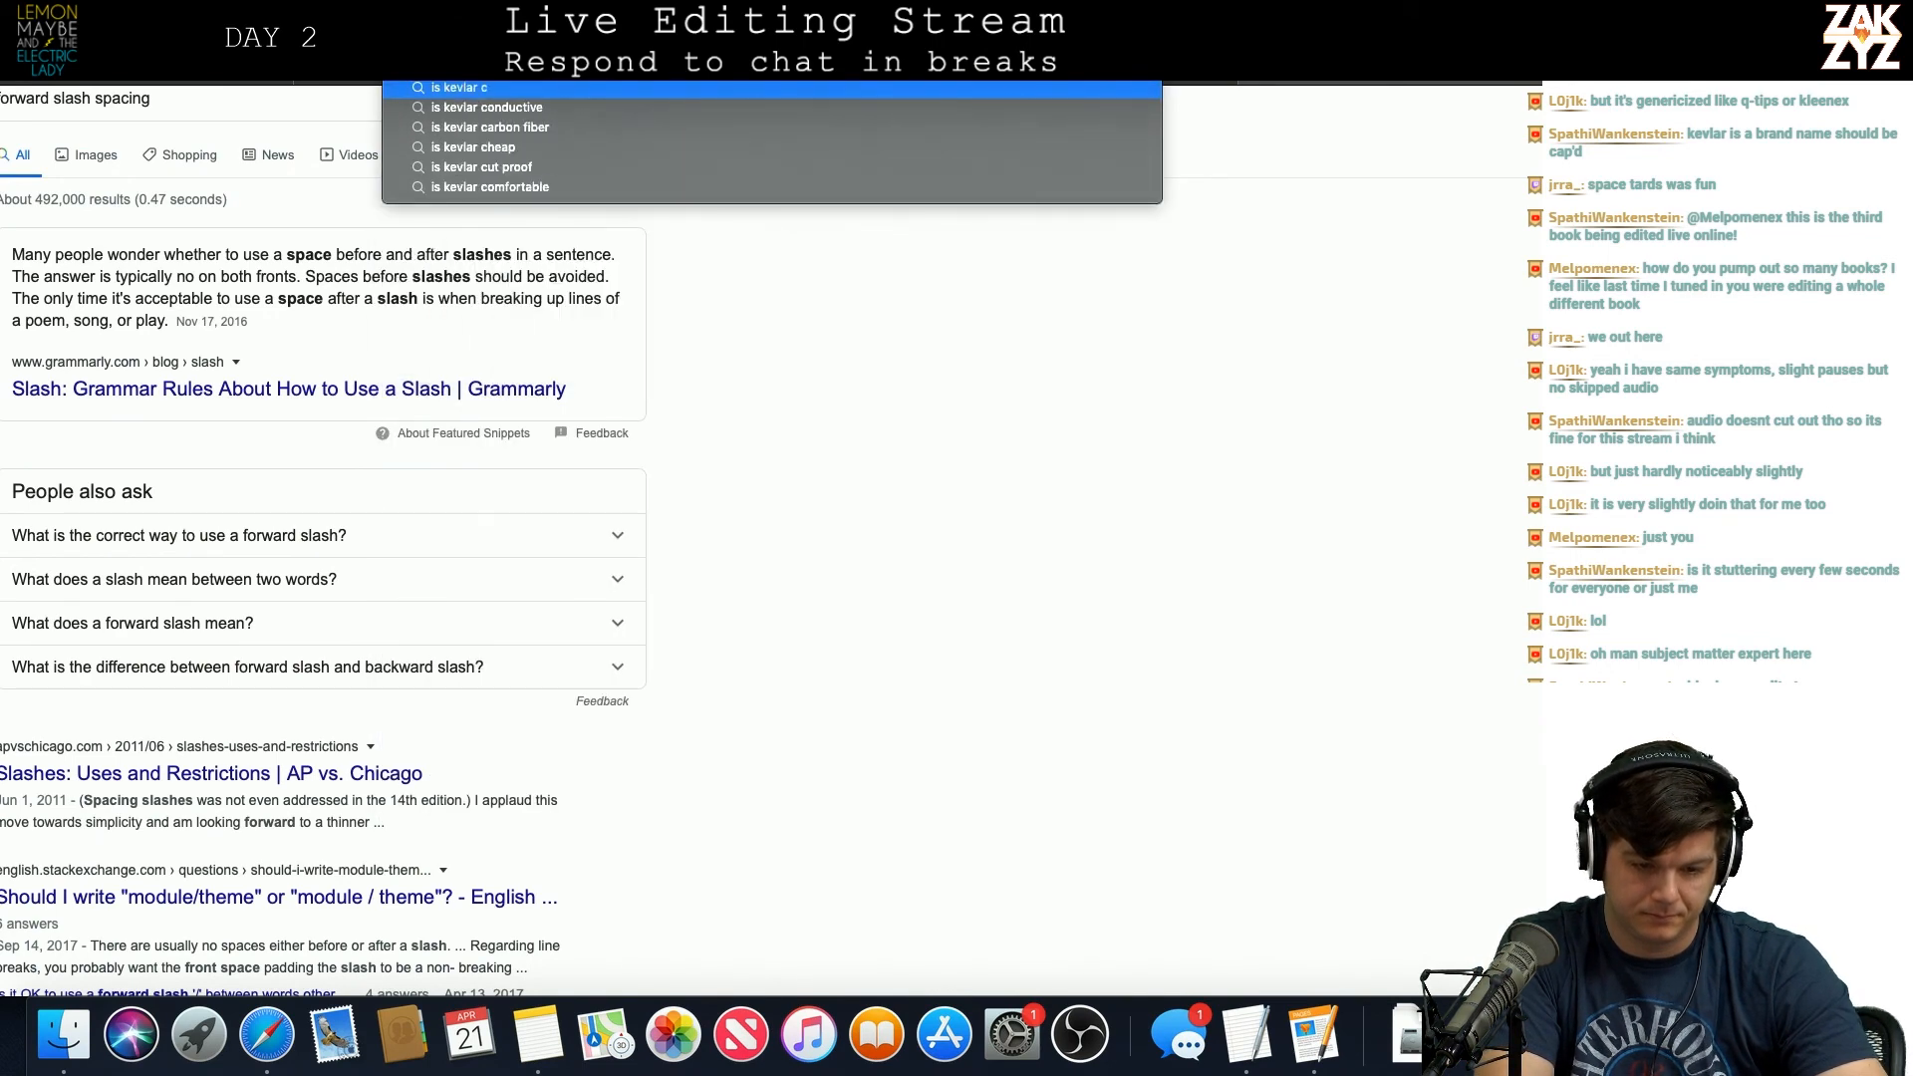
type("alized")
key("Return")
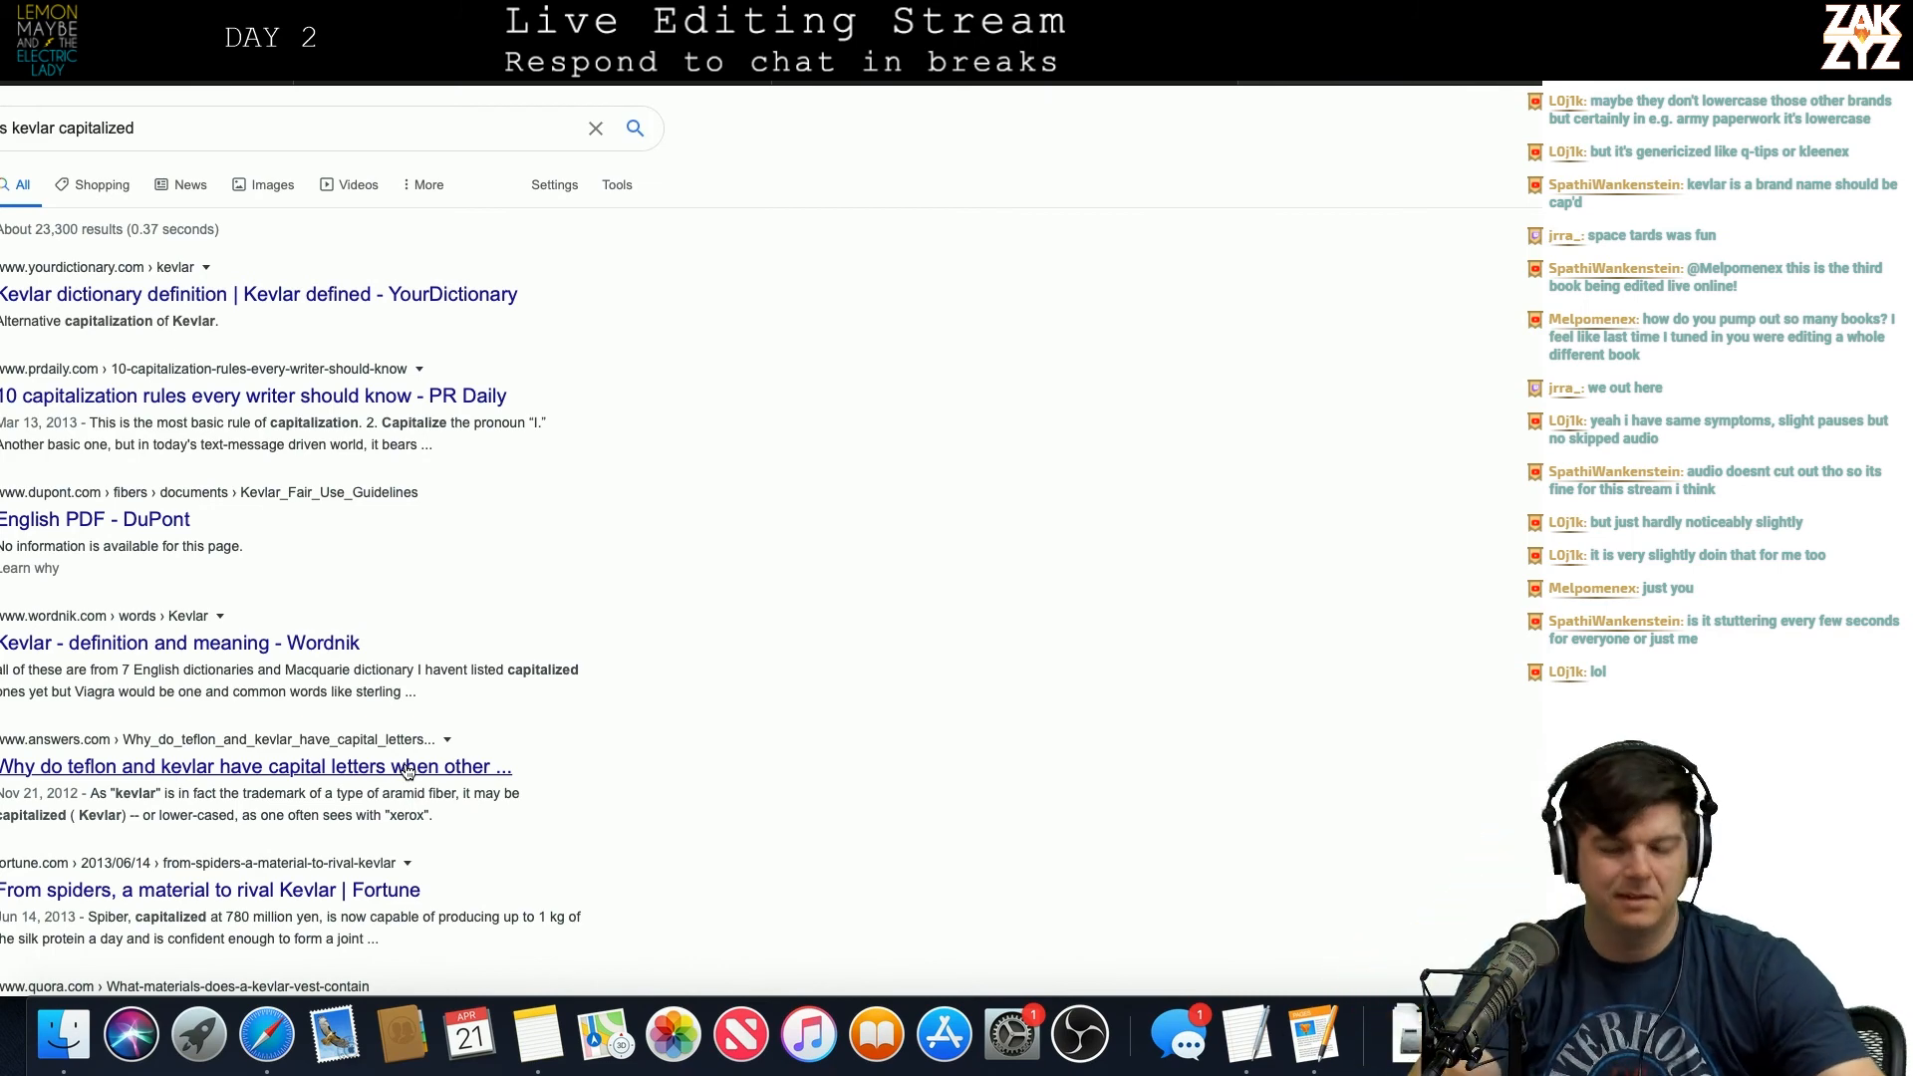
Step: Scan the search results on Kevlar's capitalization and open the YourDictionary definition
scroll(426, 765, "down", 2)
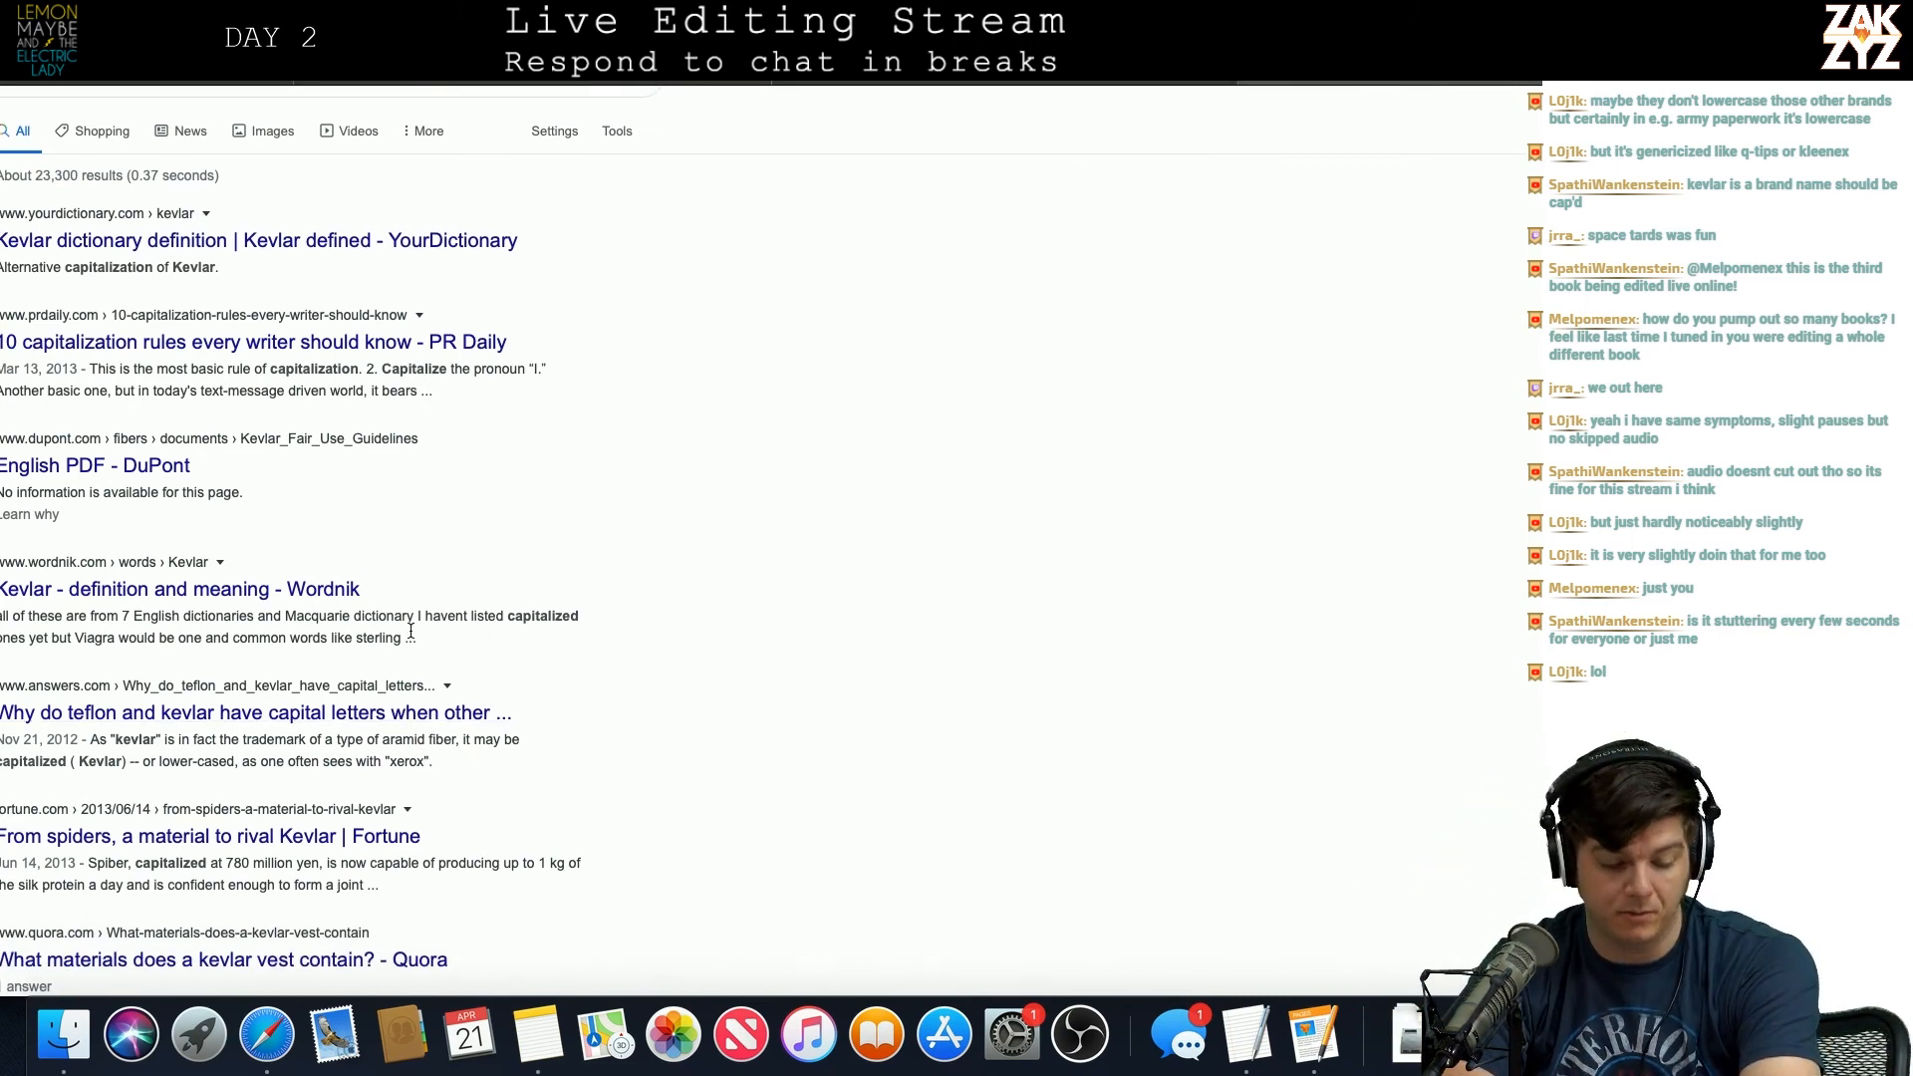
scroll(264, 787, "down", 5)
scroll(264, 797, "down", 1)
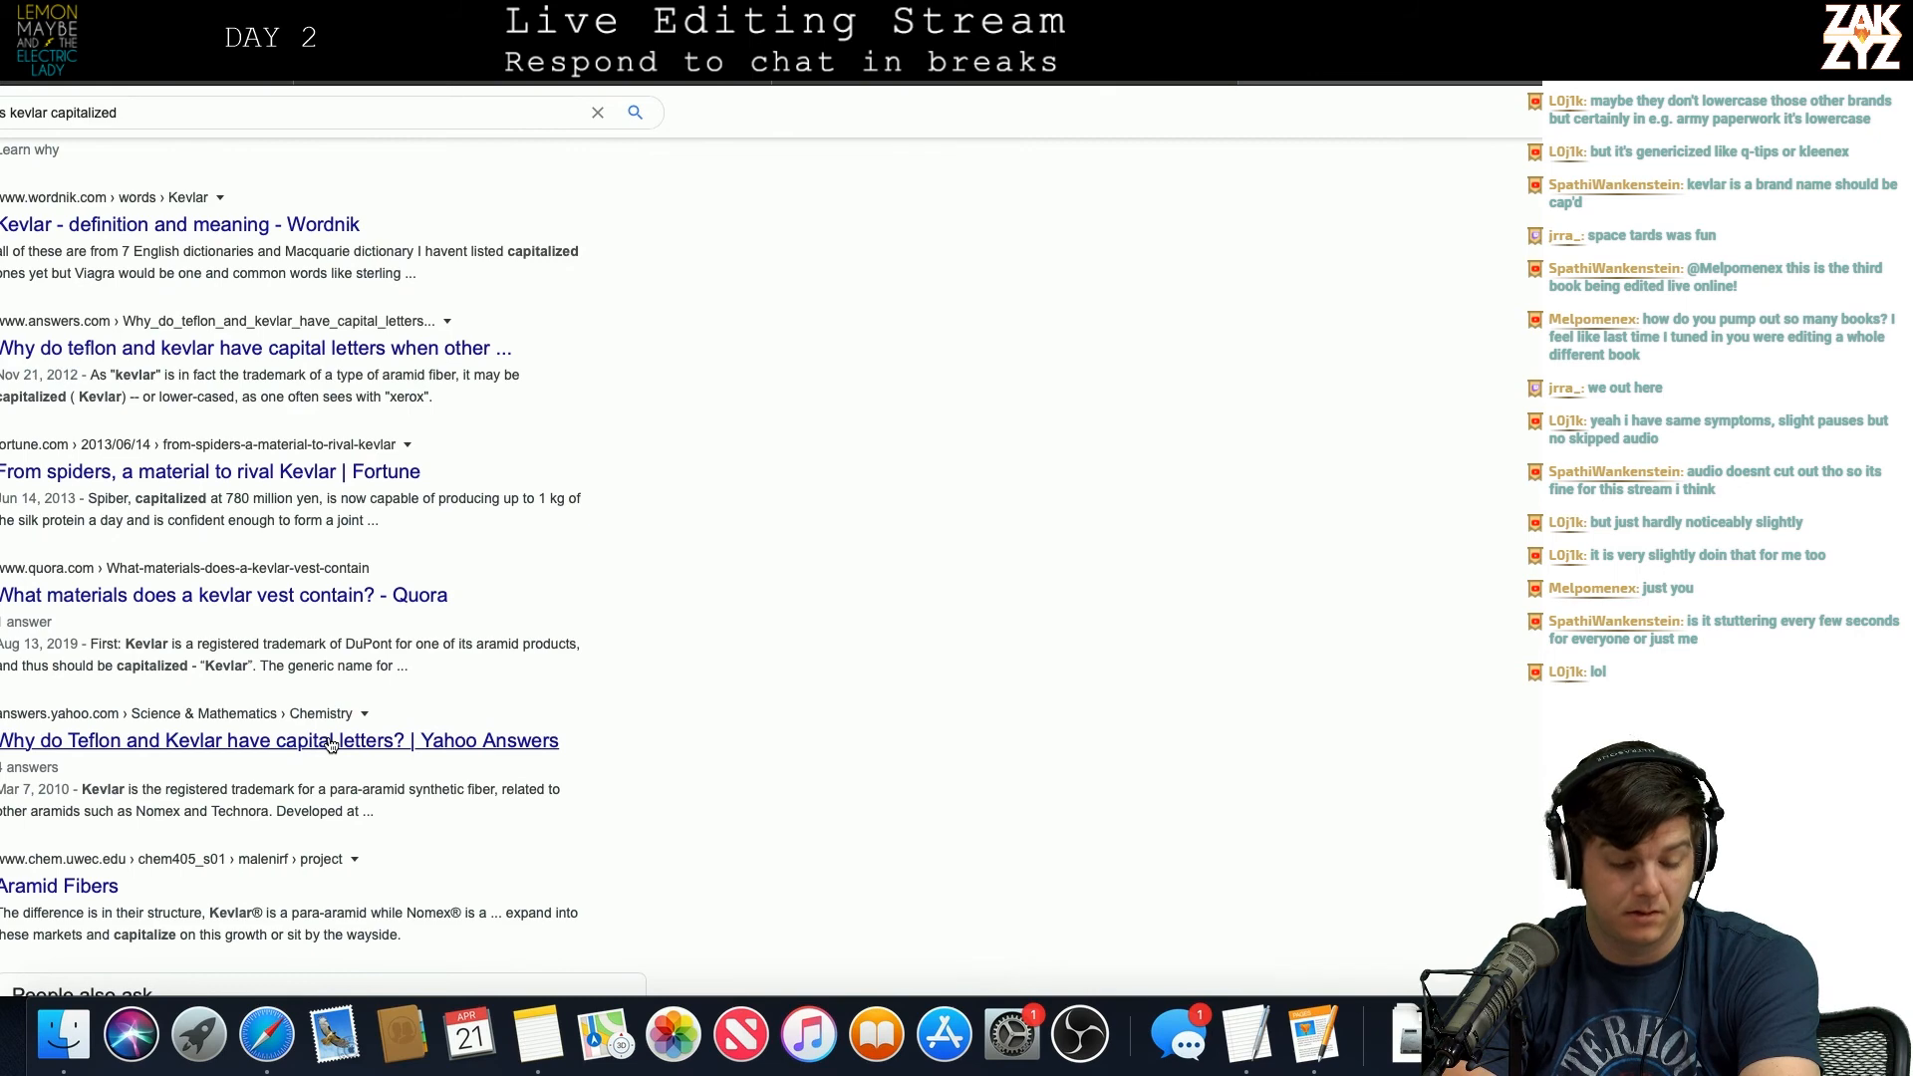
scroll(331, 745, "up", 6)
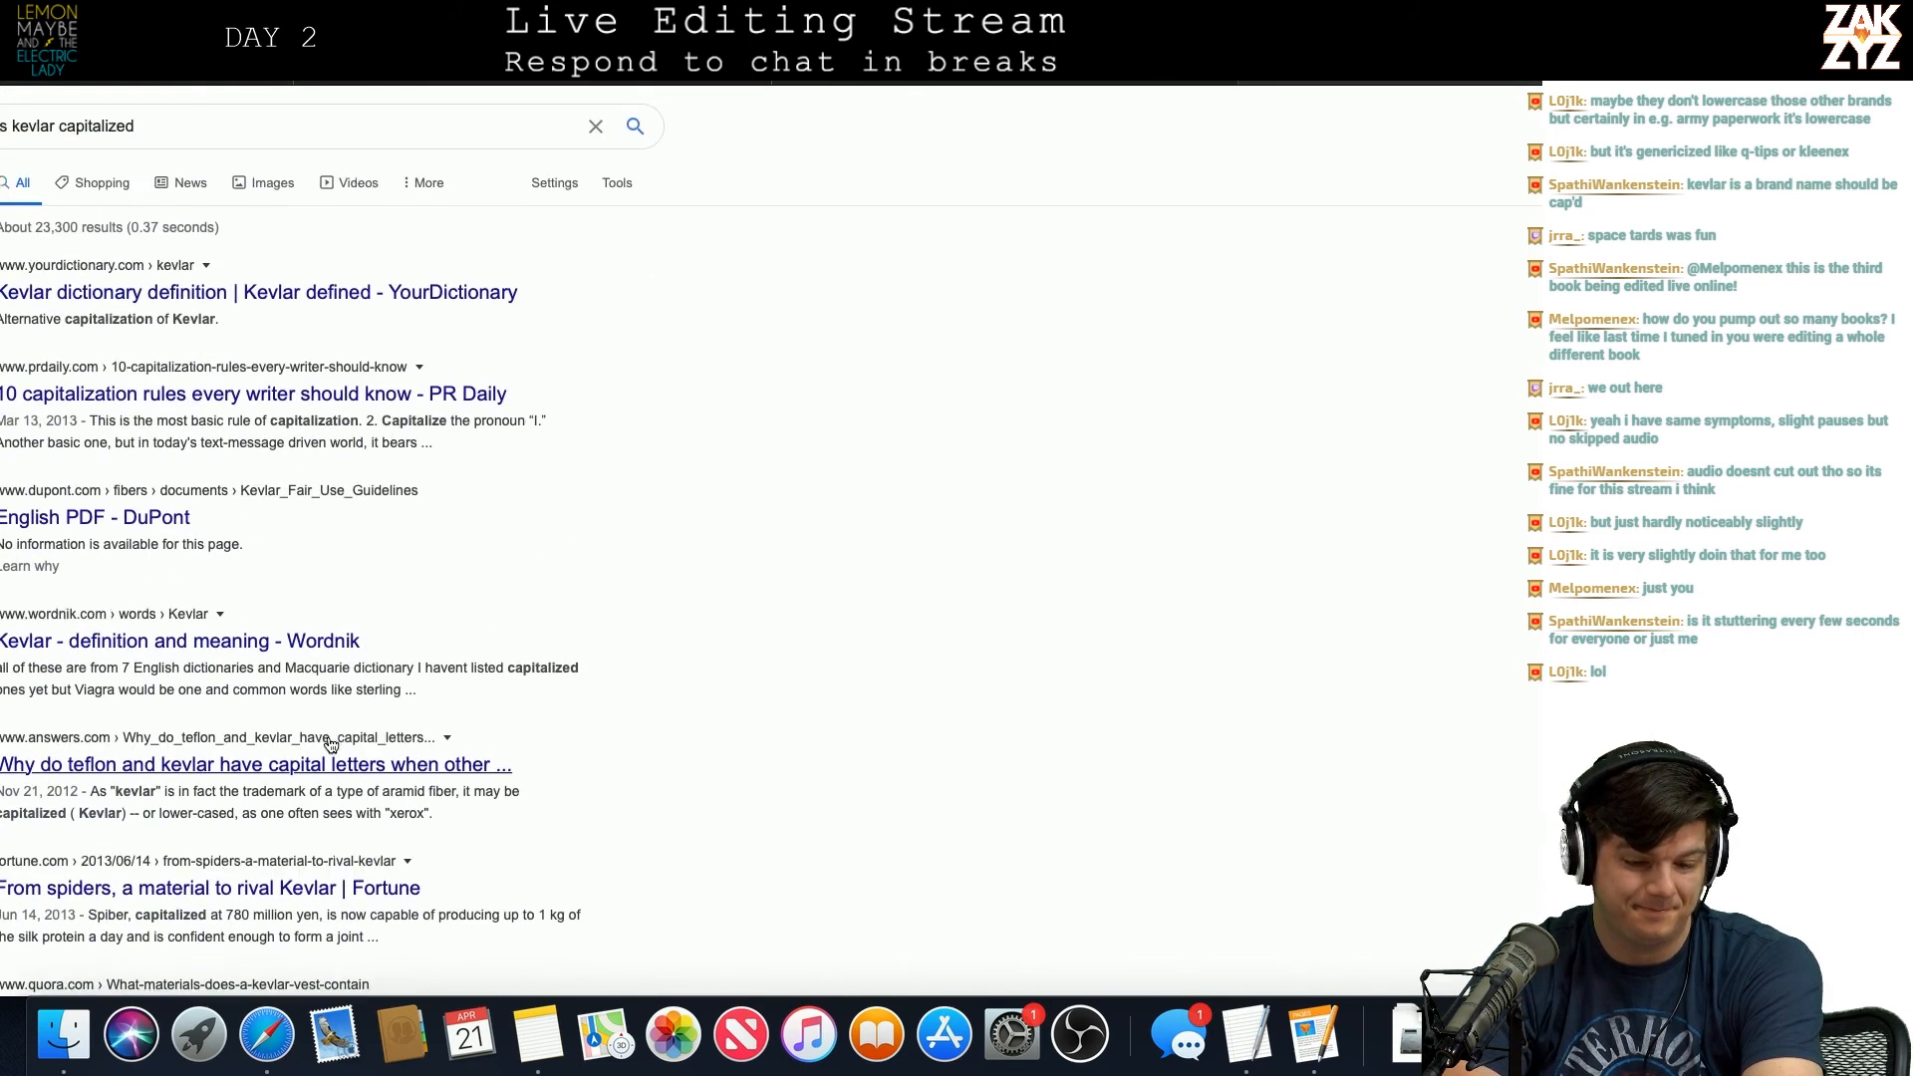
left_click(355, 289)
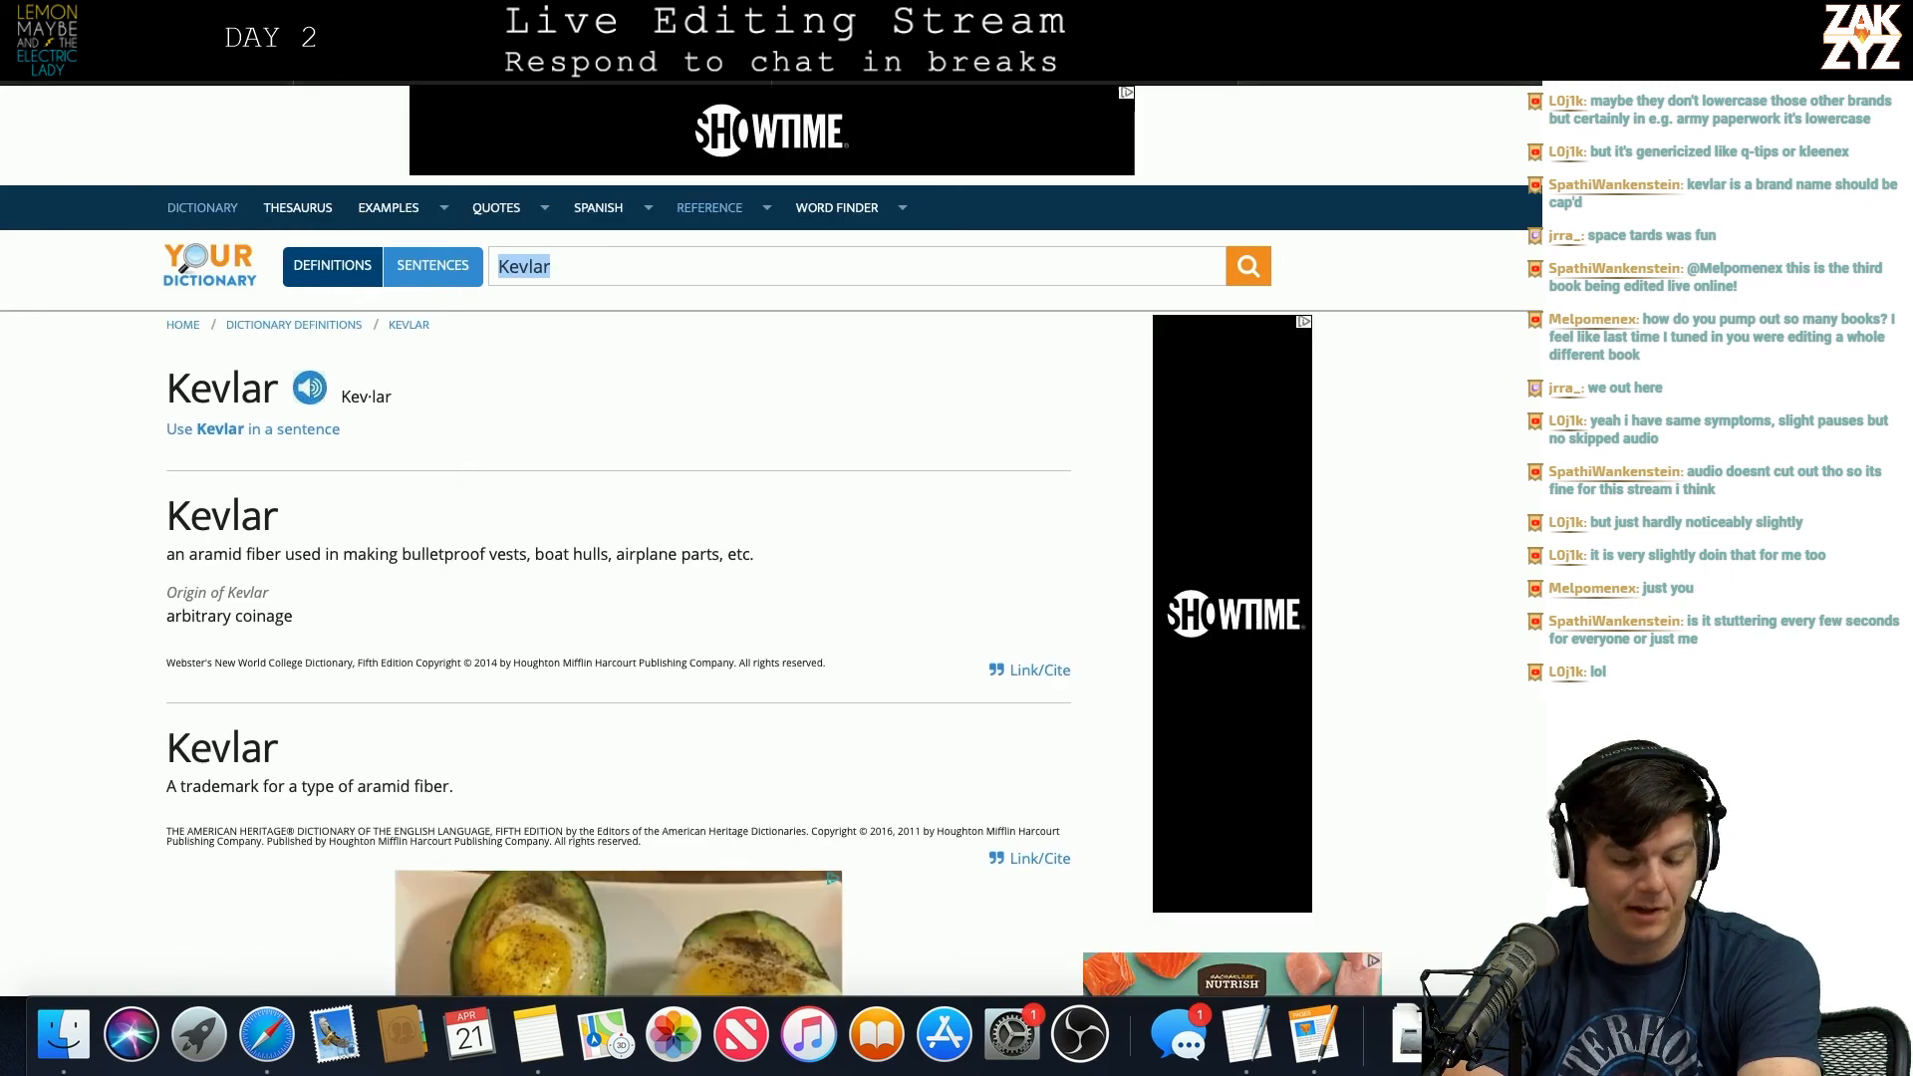
Step: Leave the dictionary page and return to the manuscript in Pages to resume reading the second paragraph of chapter ½
key("super+bracketleft")
key("super+Tab")
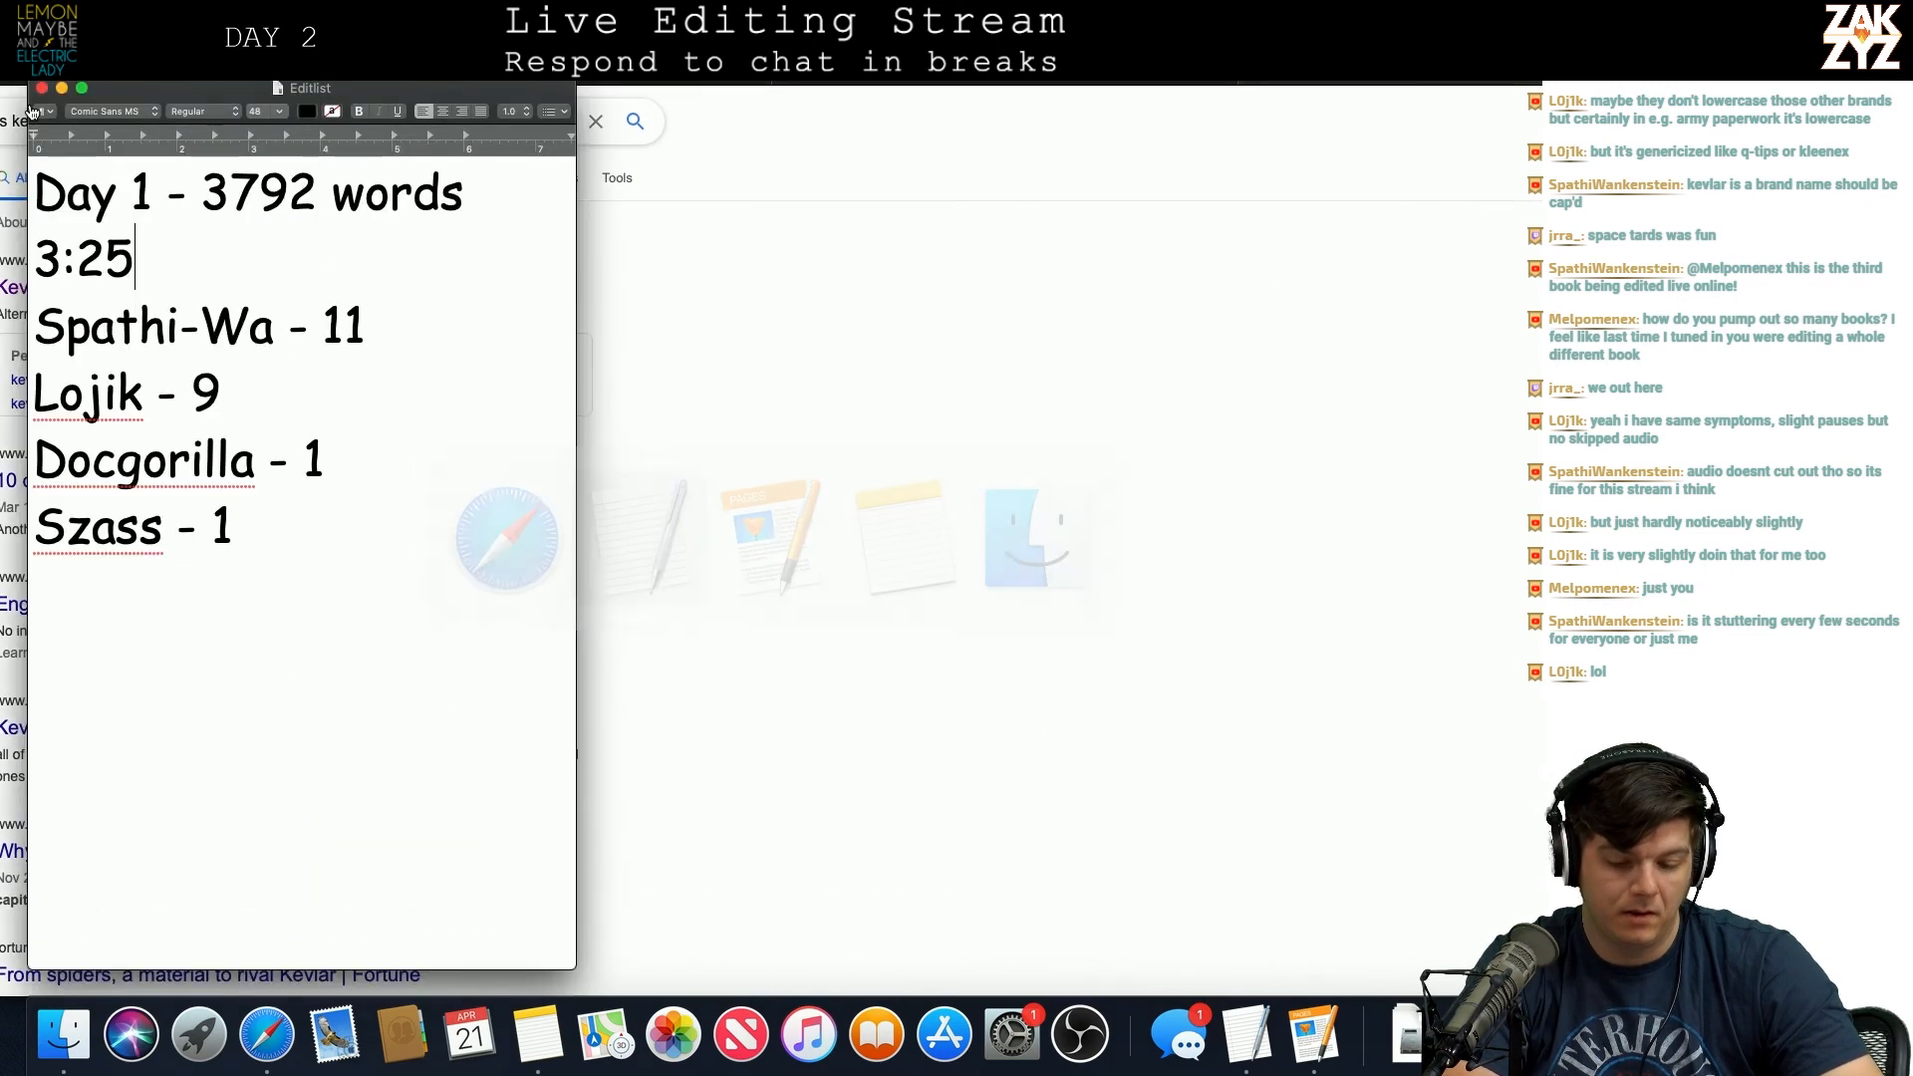
left_click(1314, 1036)
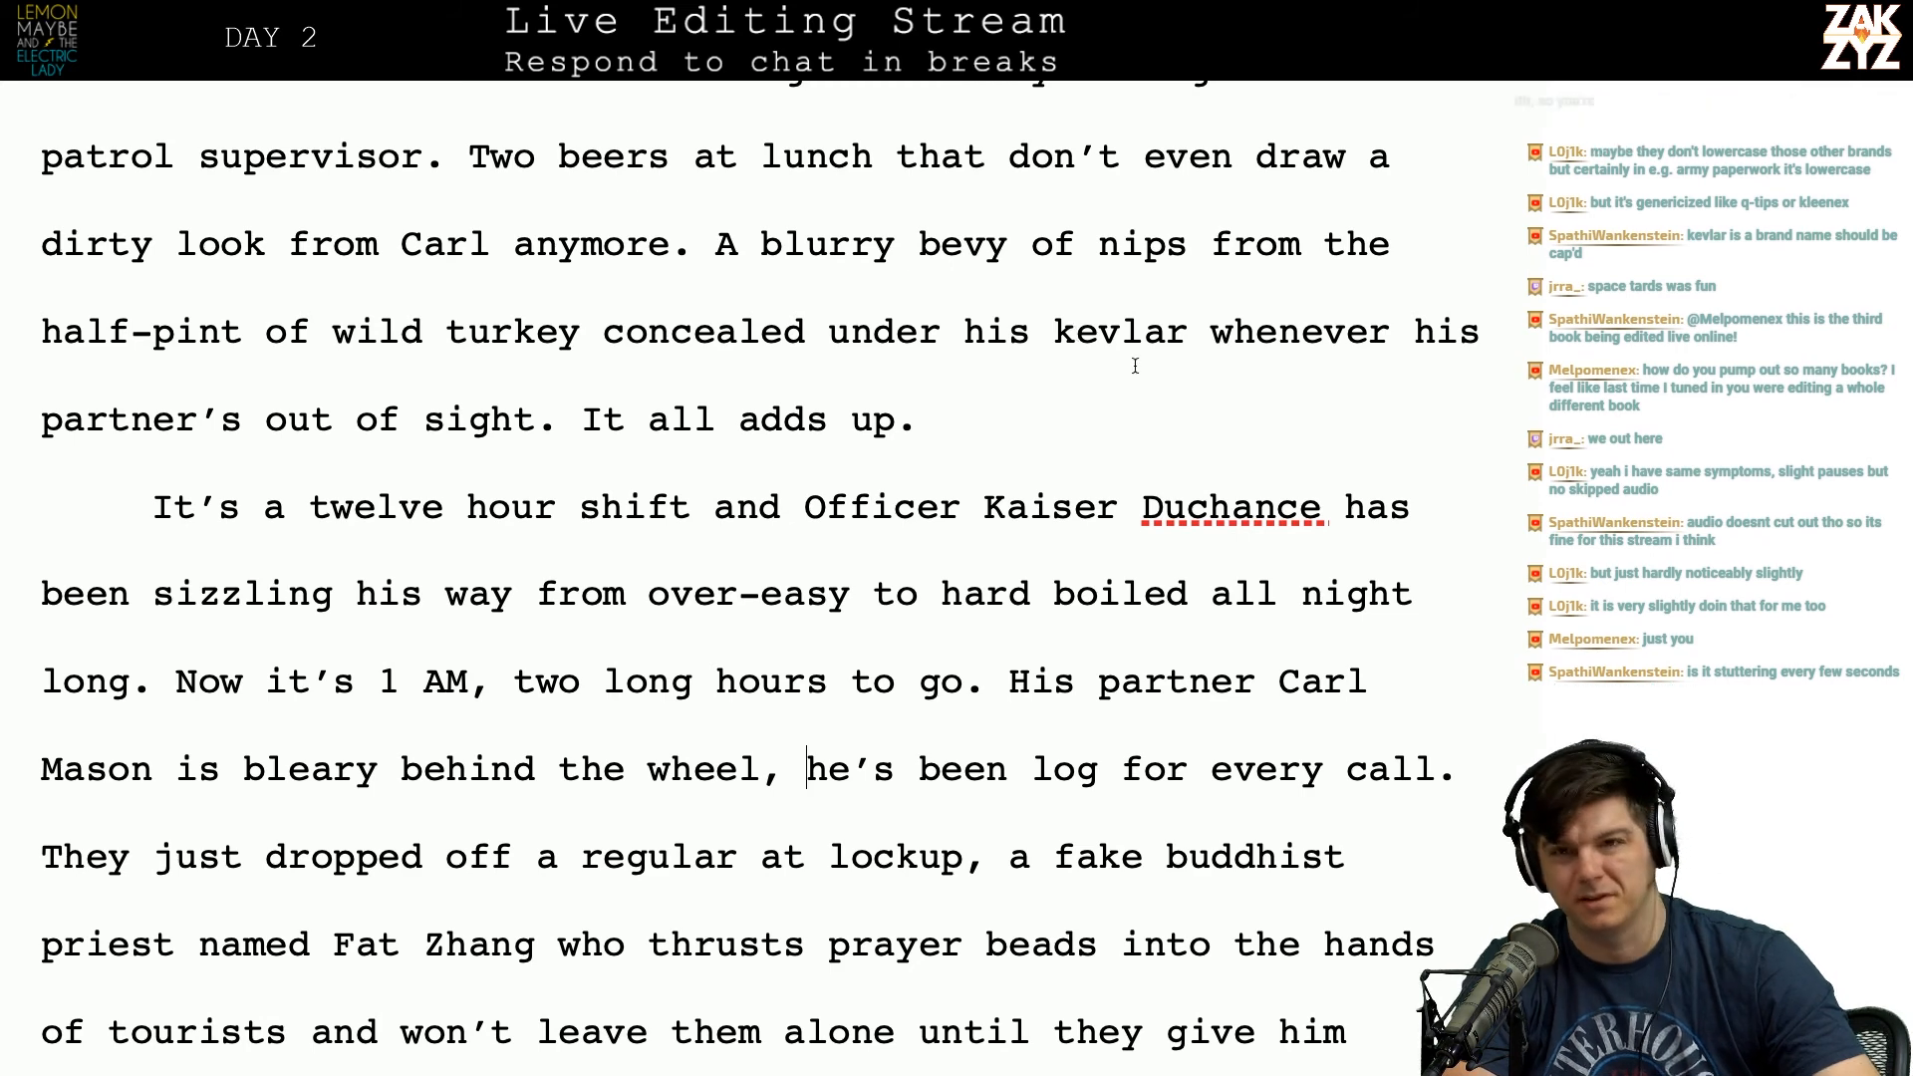
scroll(1154, 665, "down", 2)
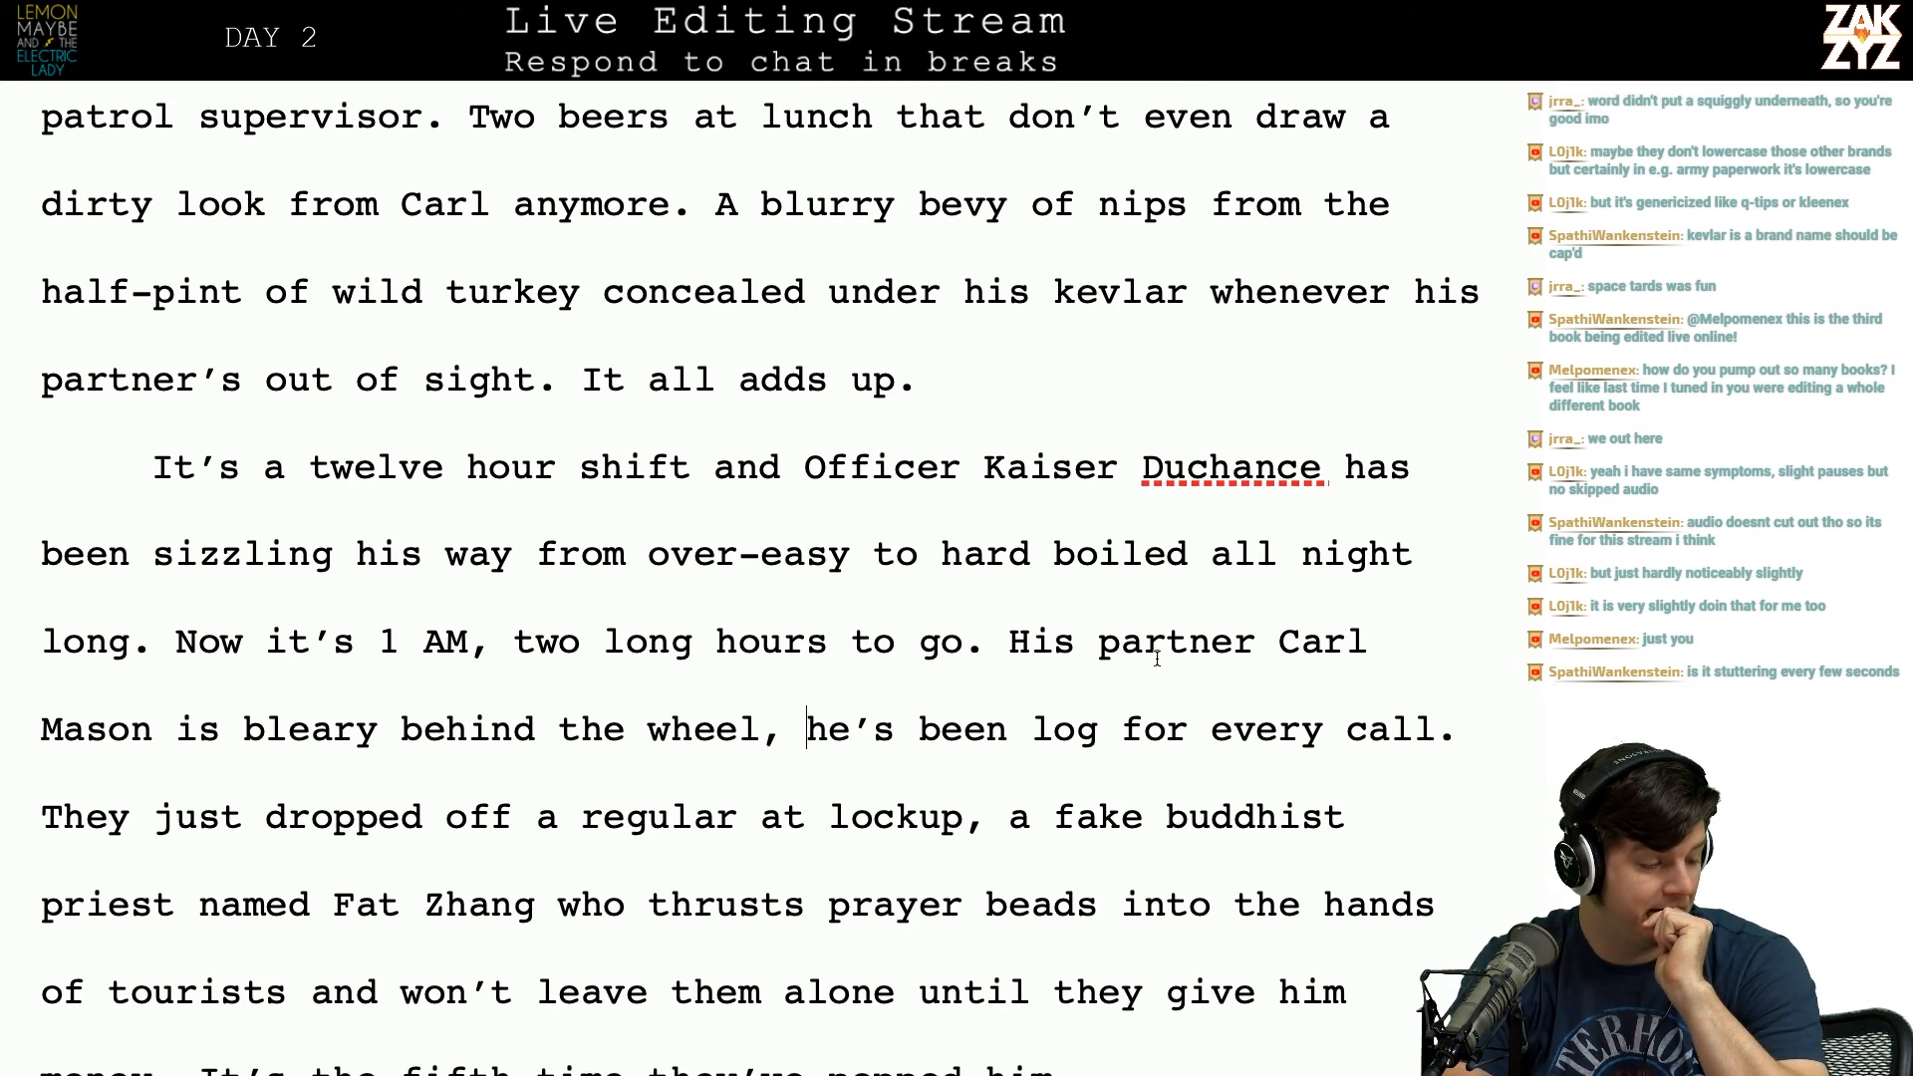
Step: Reread the second paragraph of chapter ½, from the twelve hour shift to the regular dropped at lockup, checking the wording
scroll(1157, 659, "down", 2)
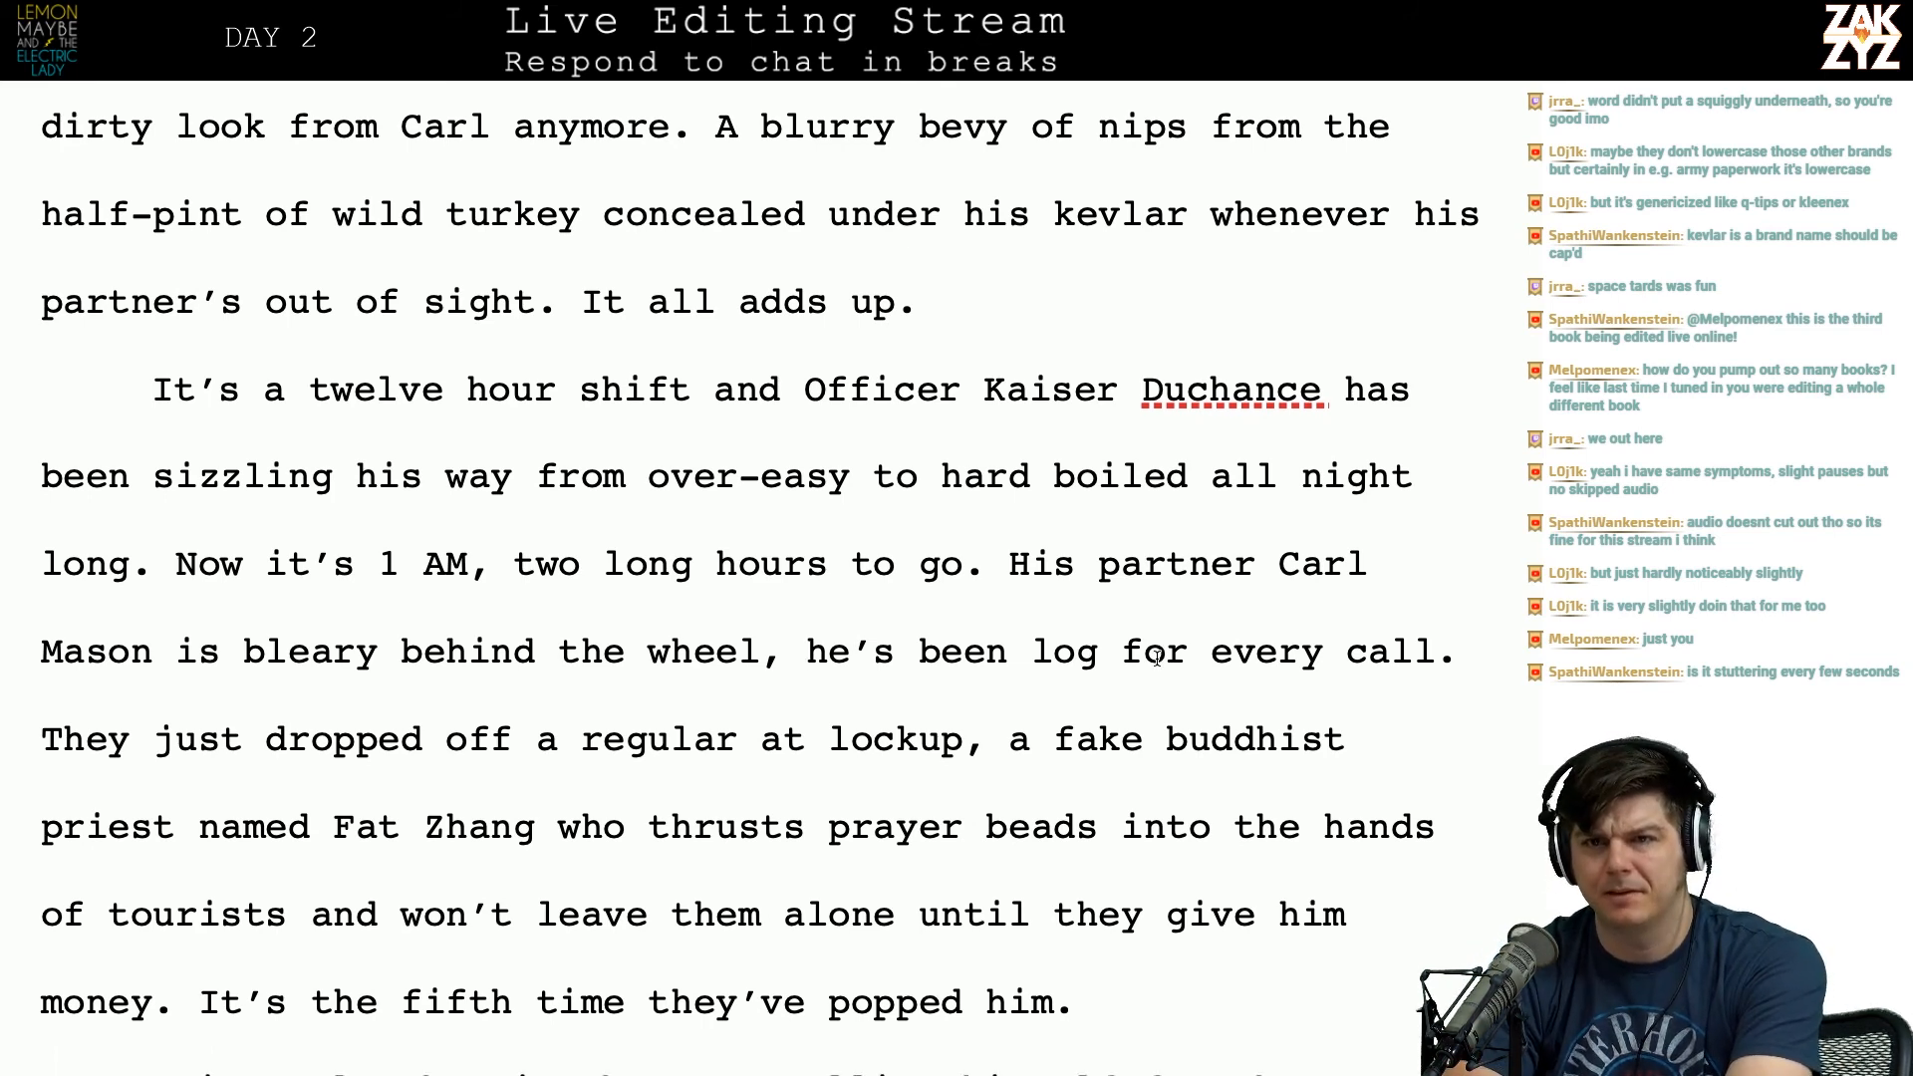
scroll(1156, 658, "down", 1)
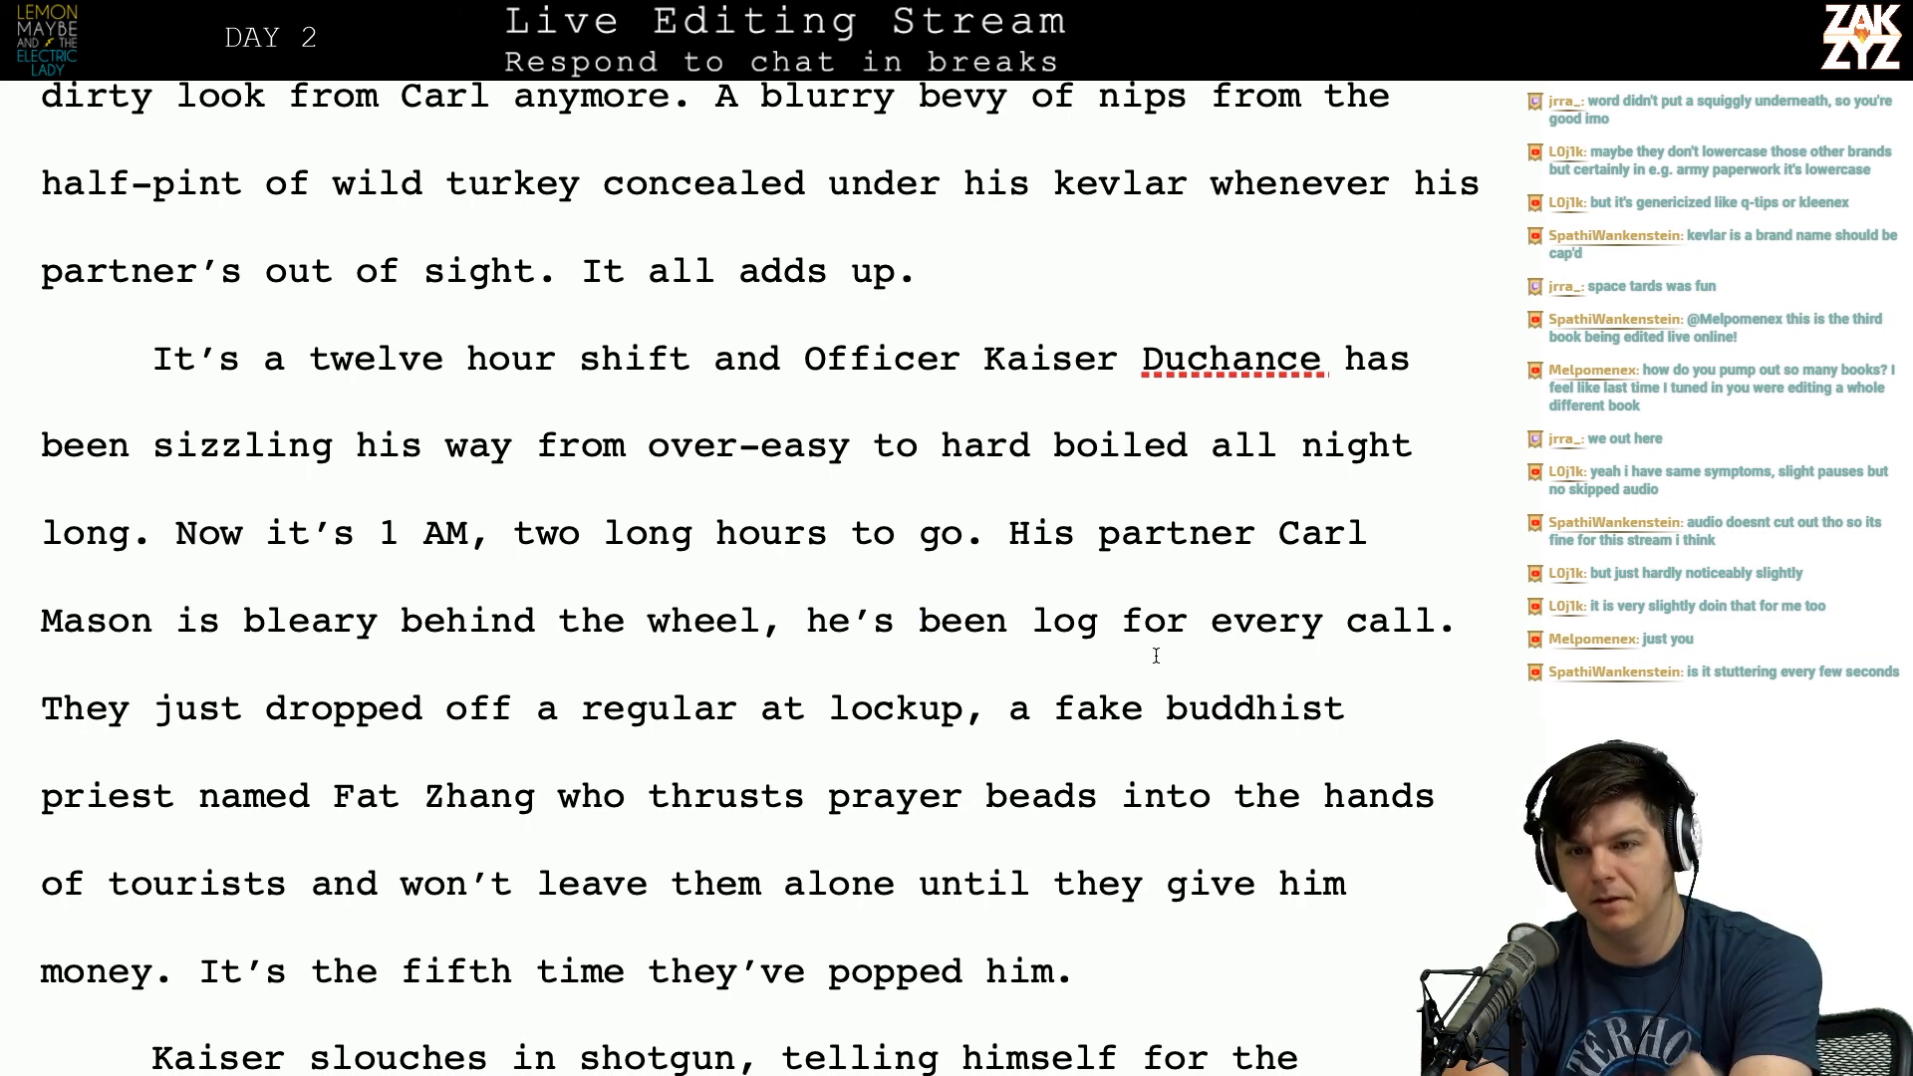
scroll(1156, 655, "down", 1)
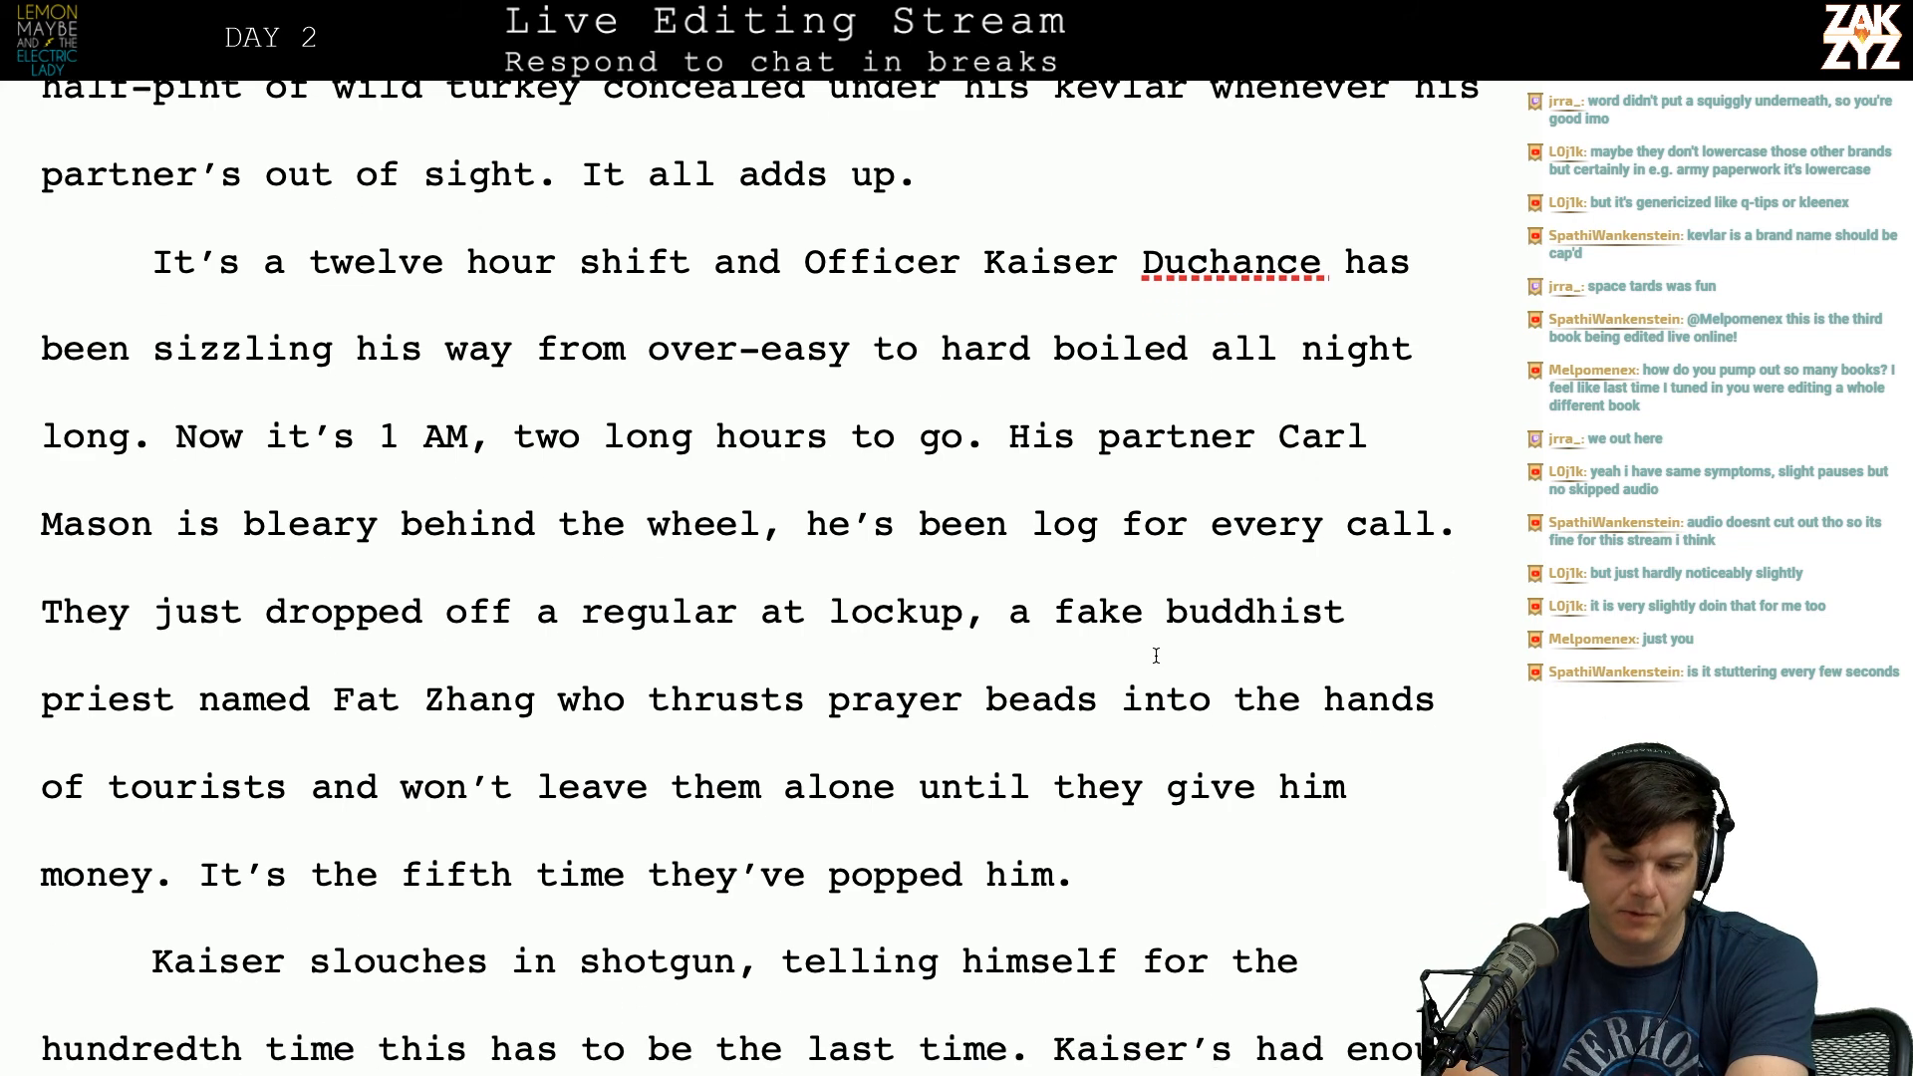
scroll(1156, 654, "up", 1)
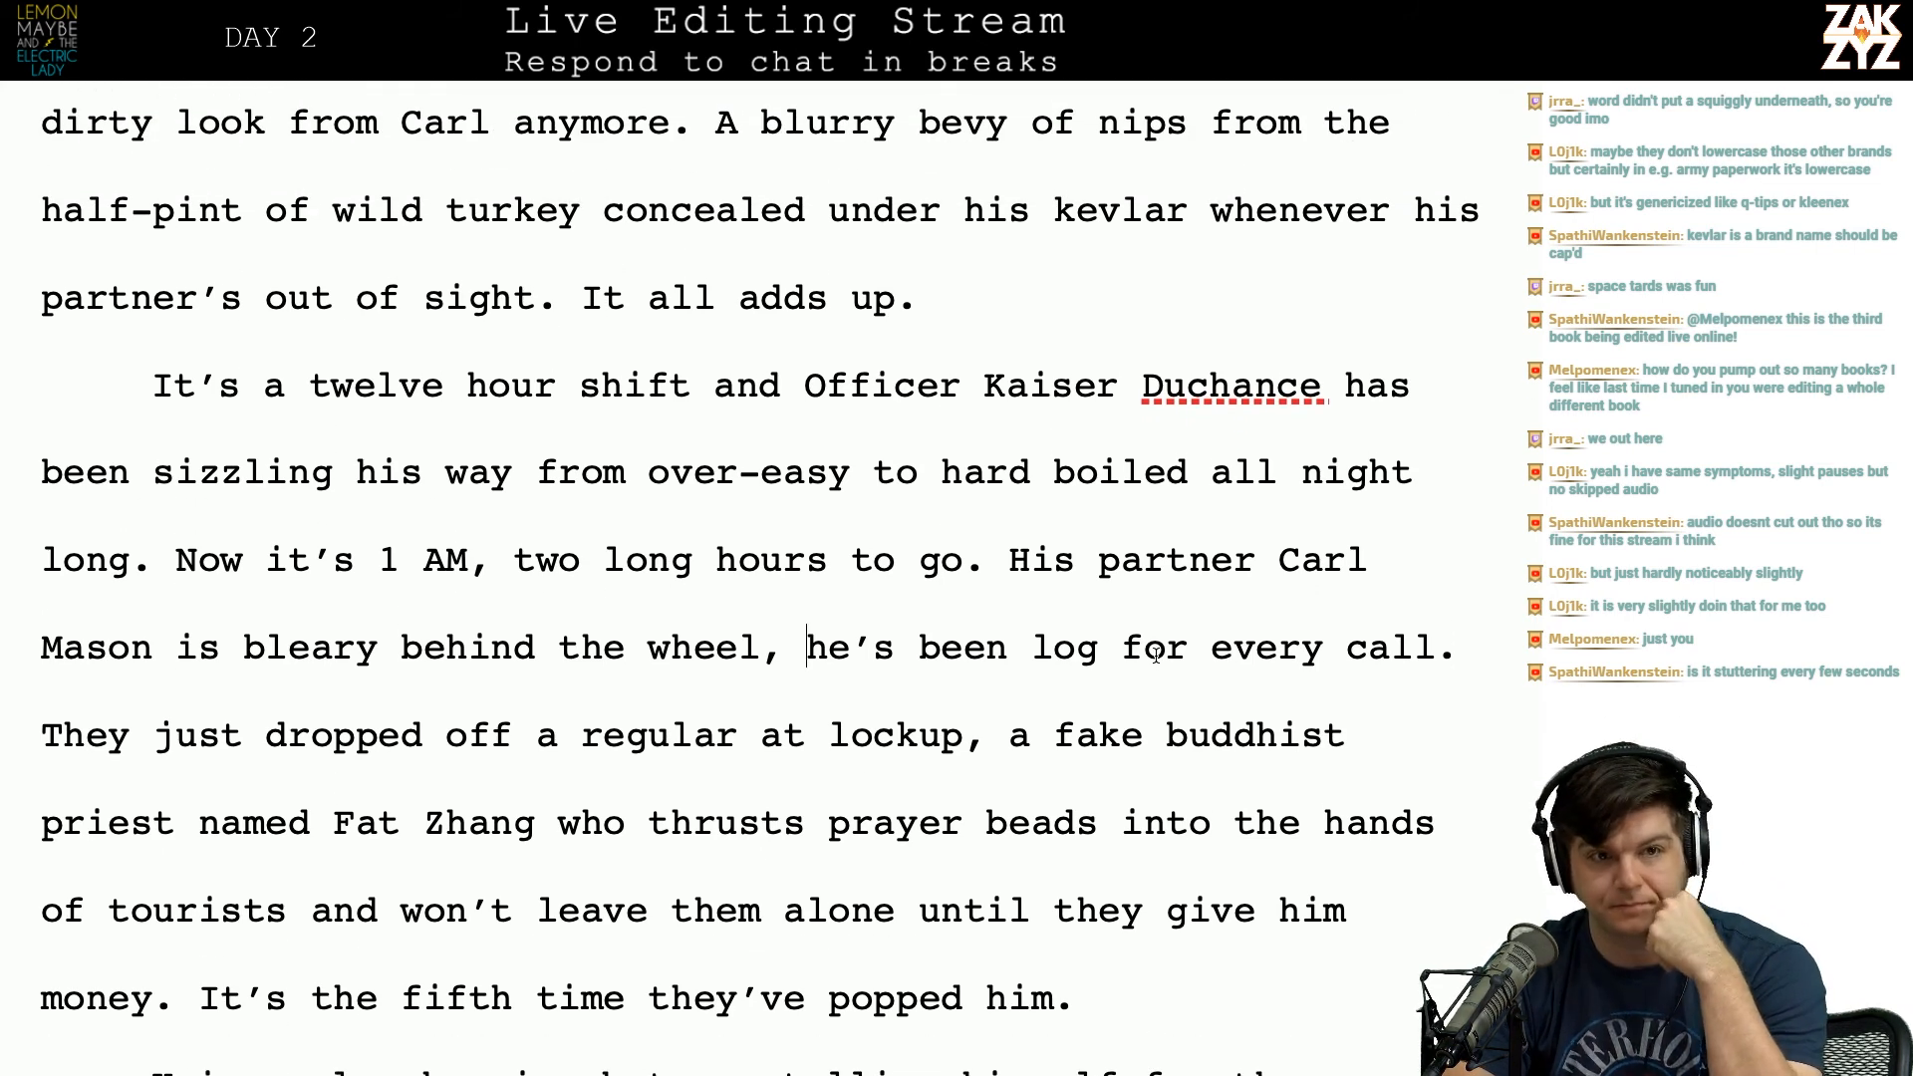
scroll(1156, 655, "down", 1)
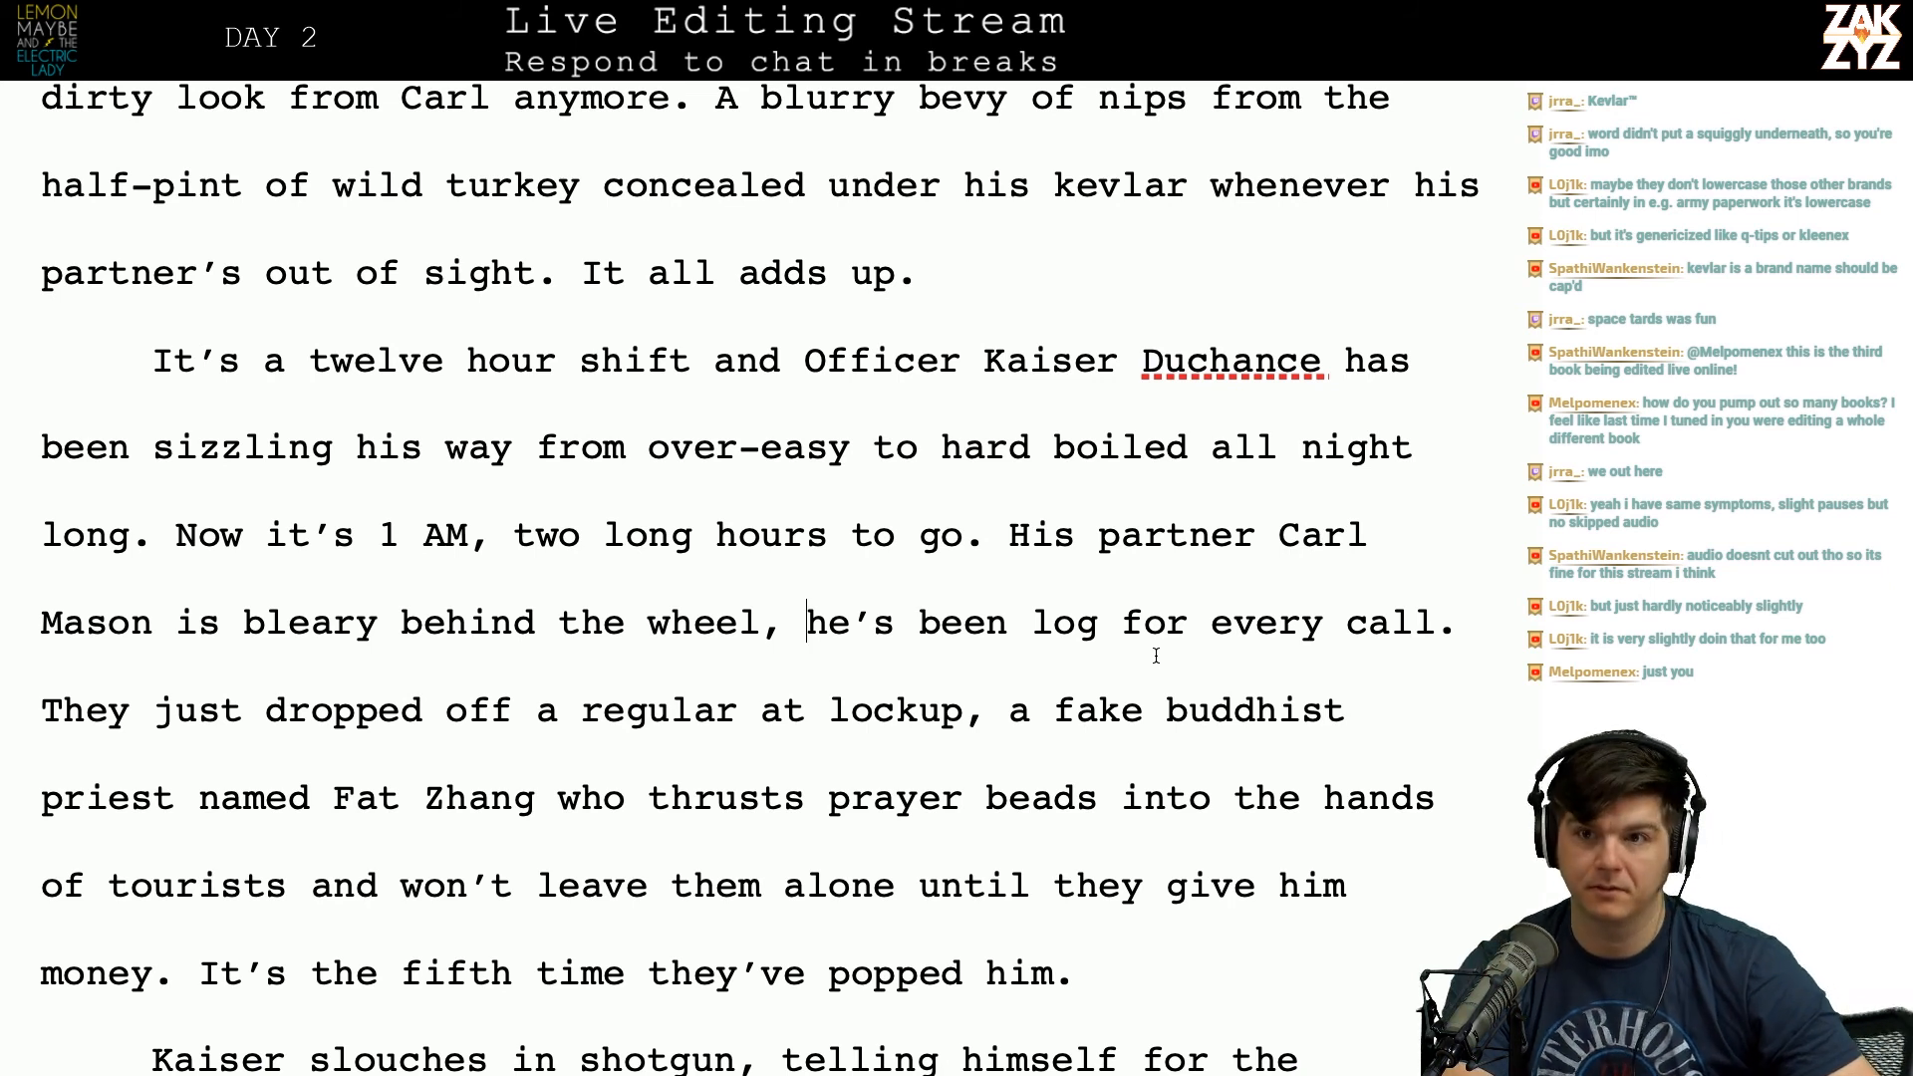
scroll(1156, 654, "down", 1)
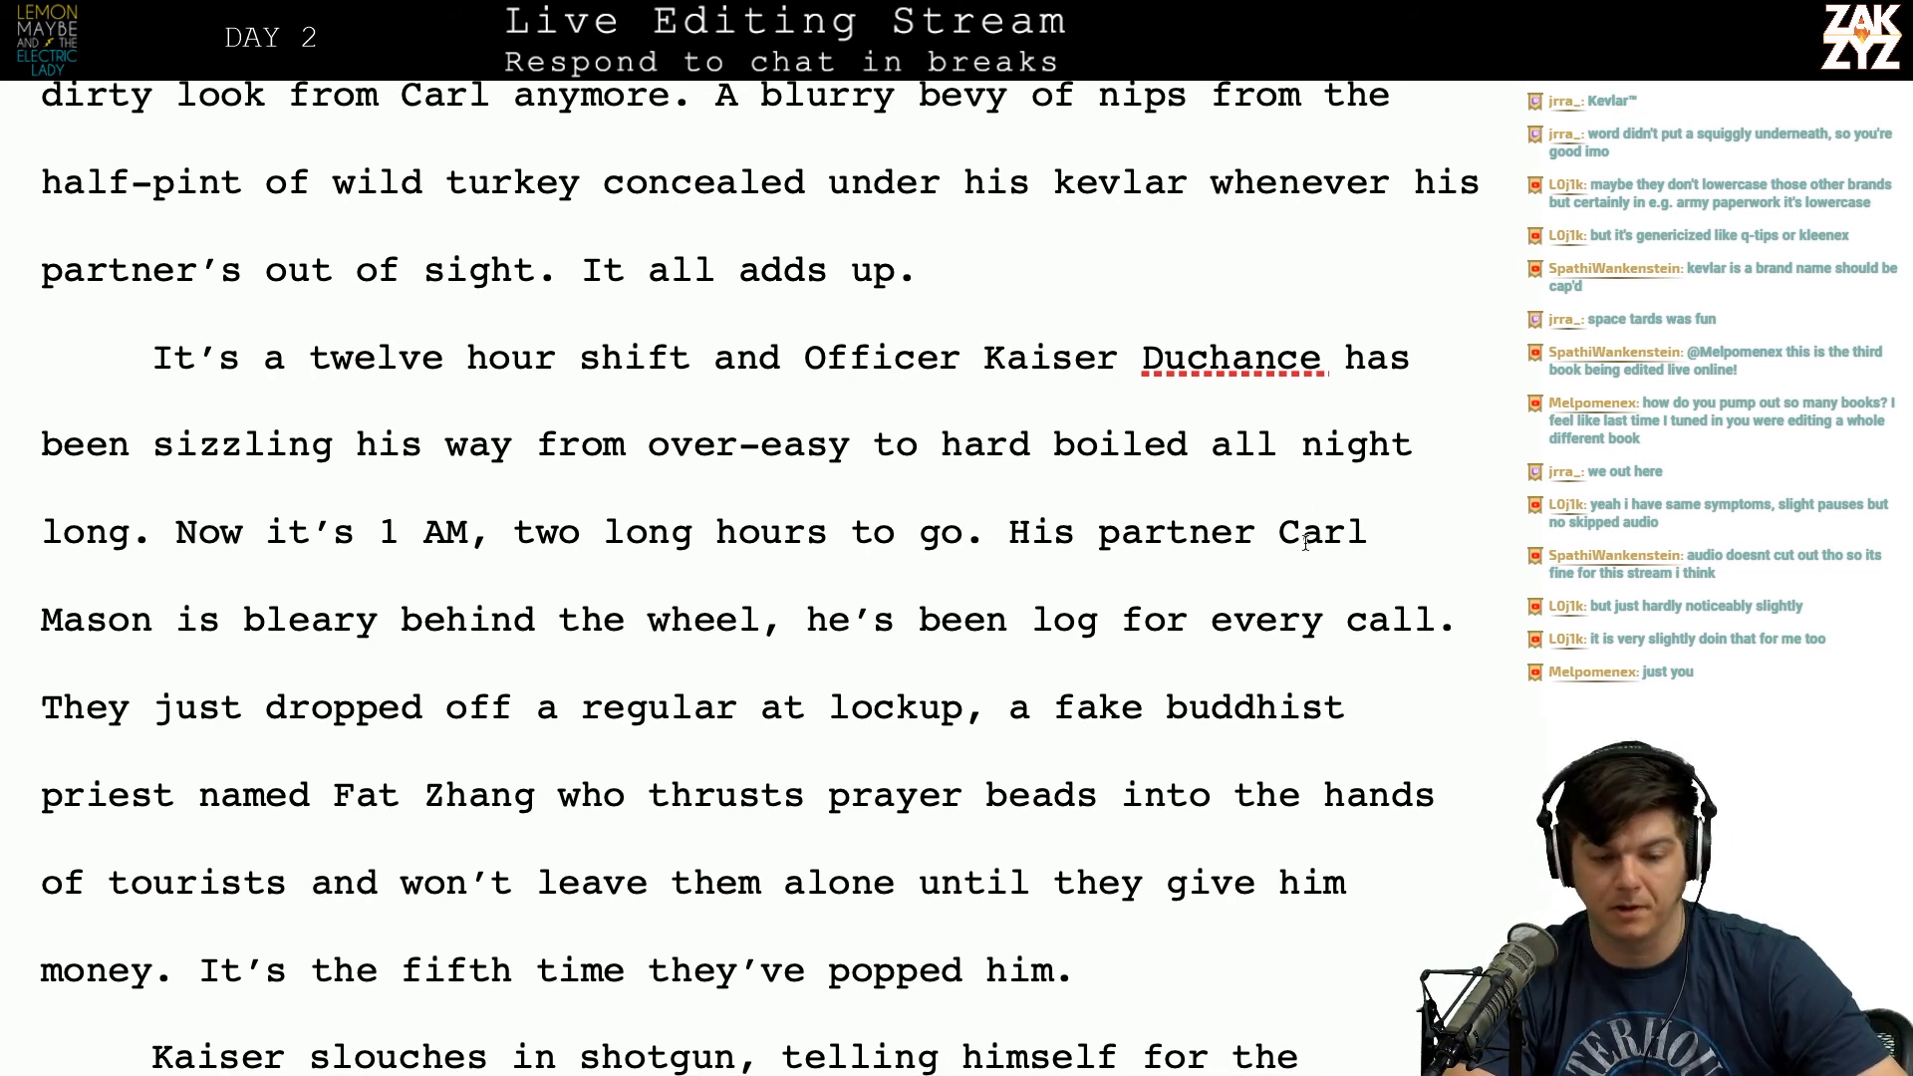
scroll(1308, 528, "down", 1)
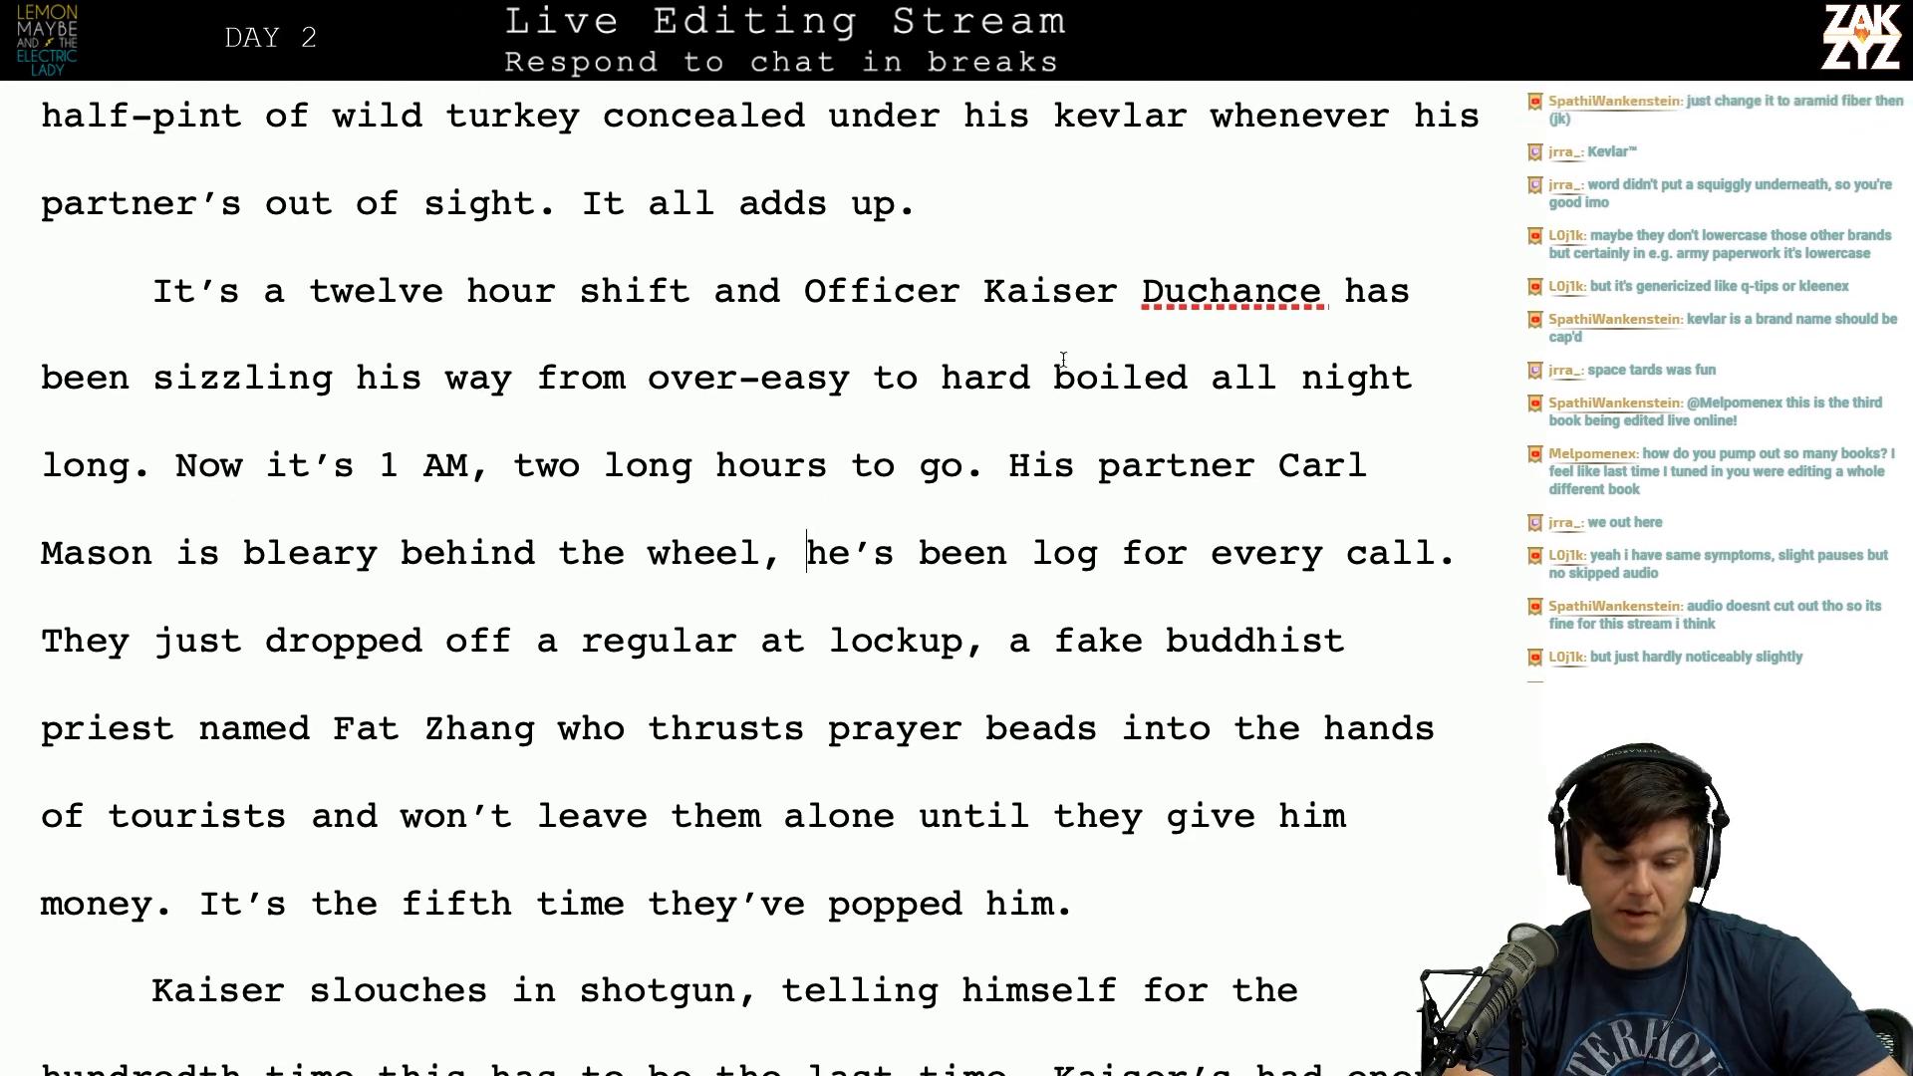
scroll(947, 329, "down", 1)
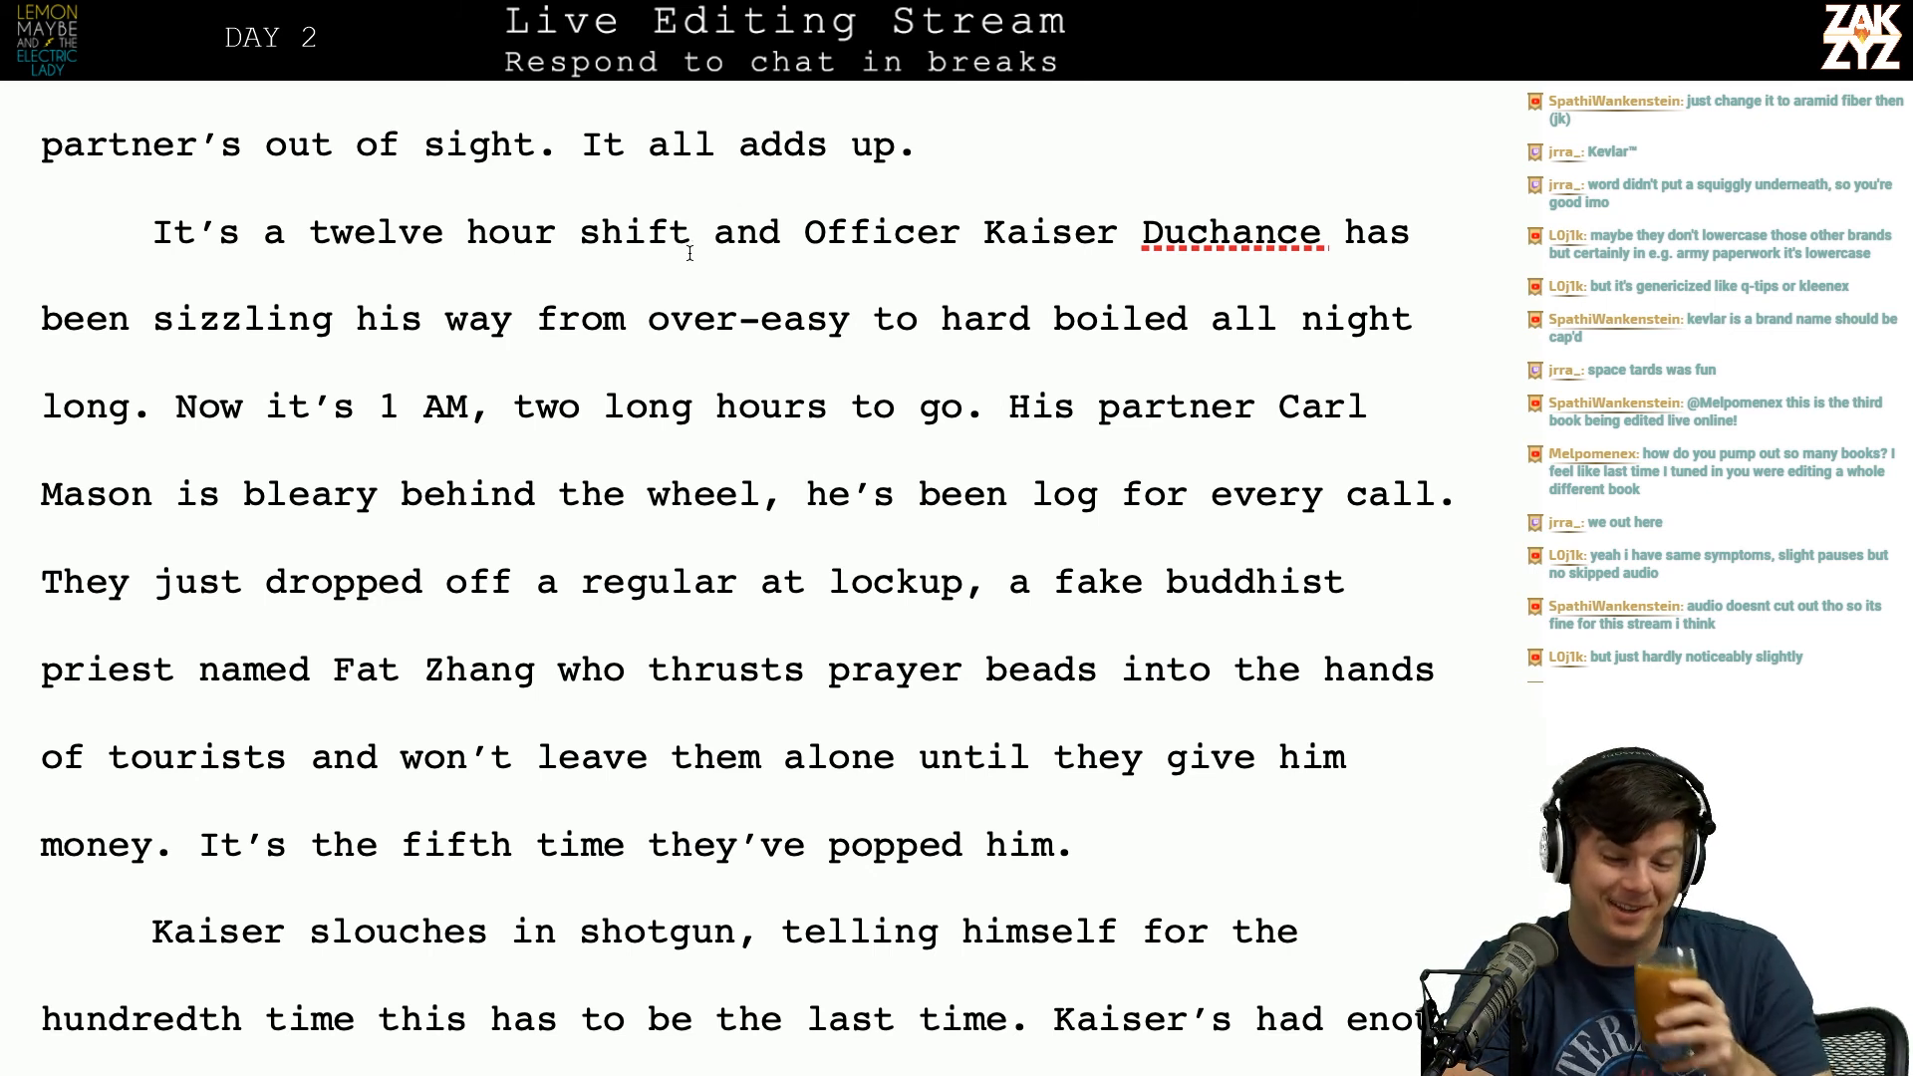
scroll(690, 253, "down", 1)
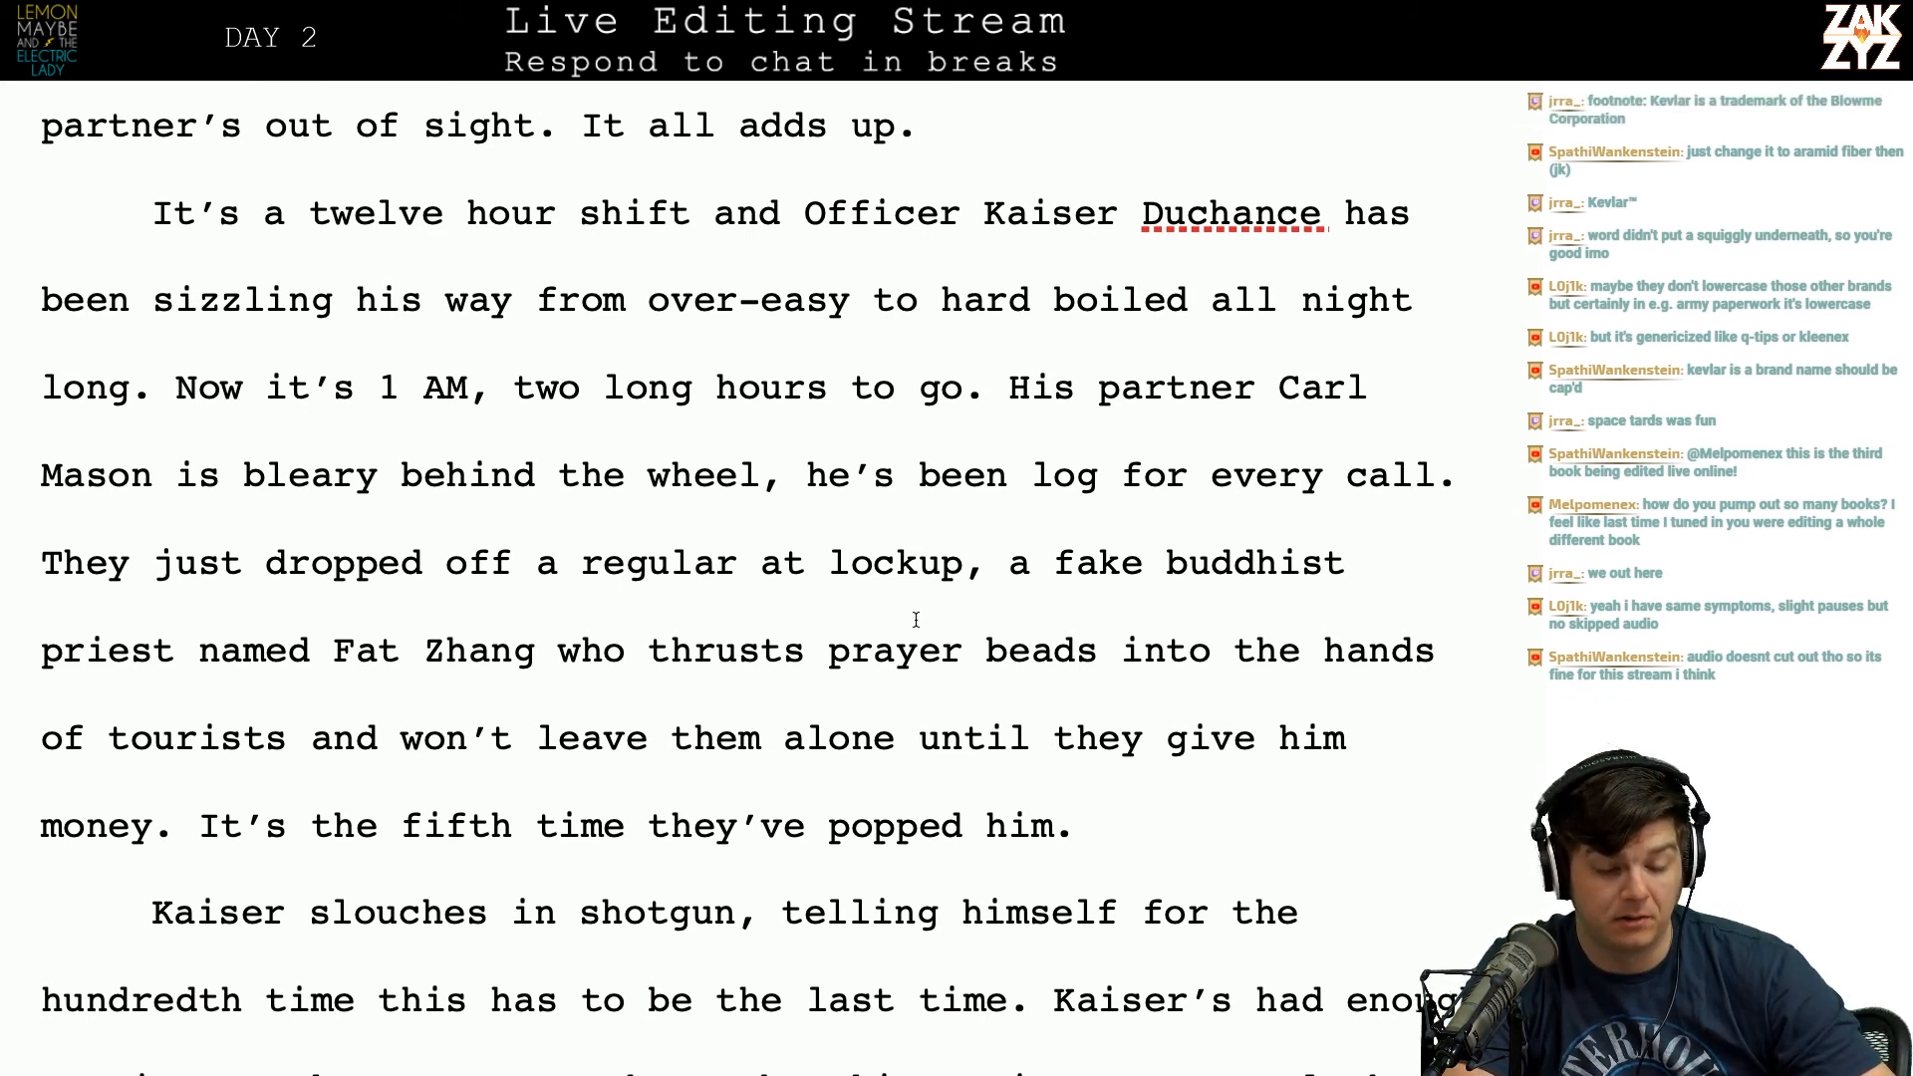
scroll(915, 620, "down", 1)
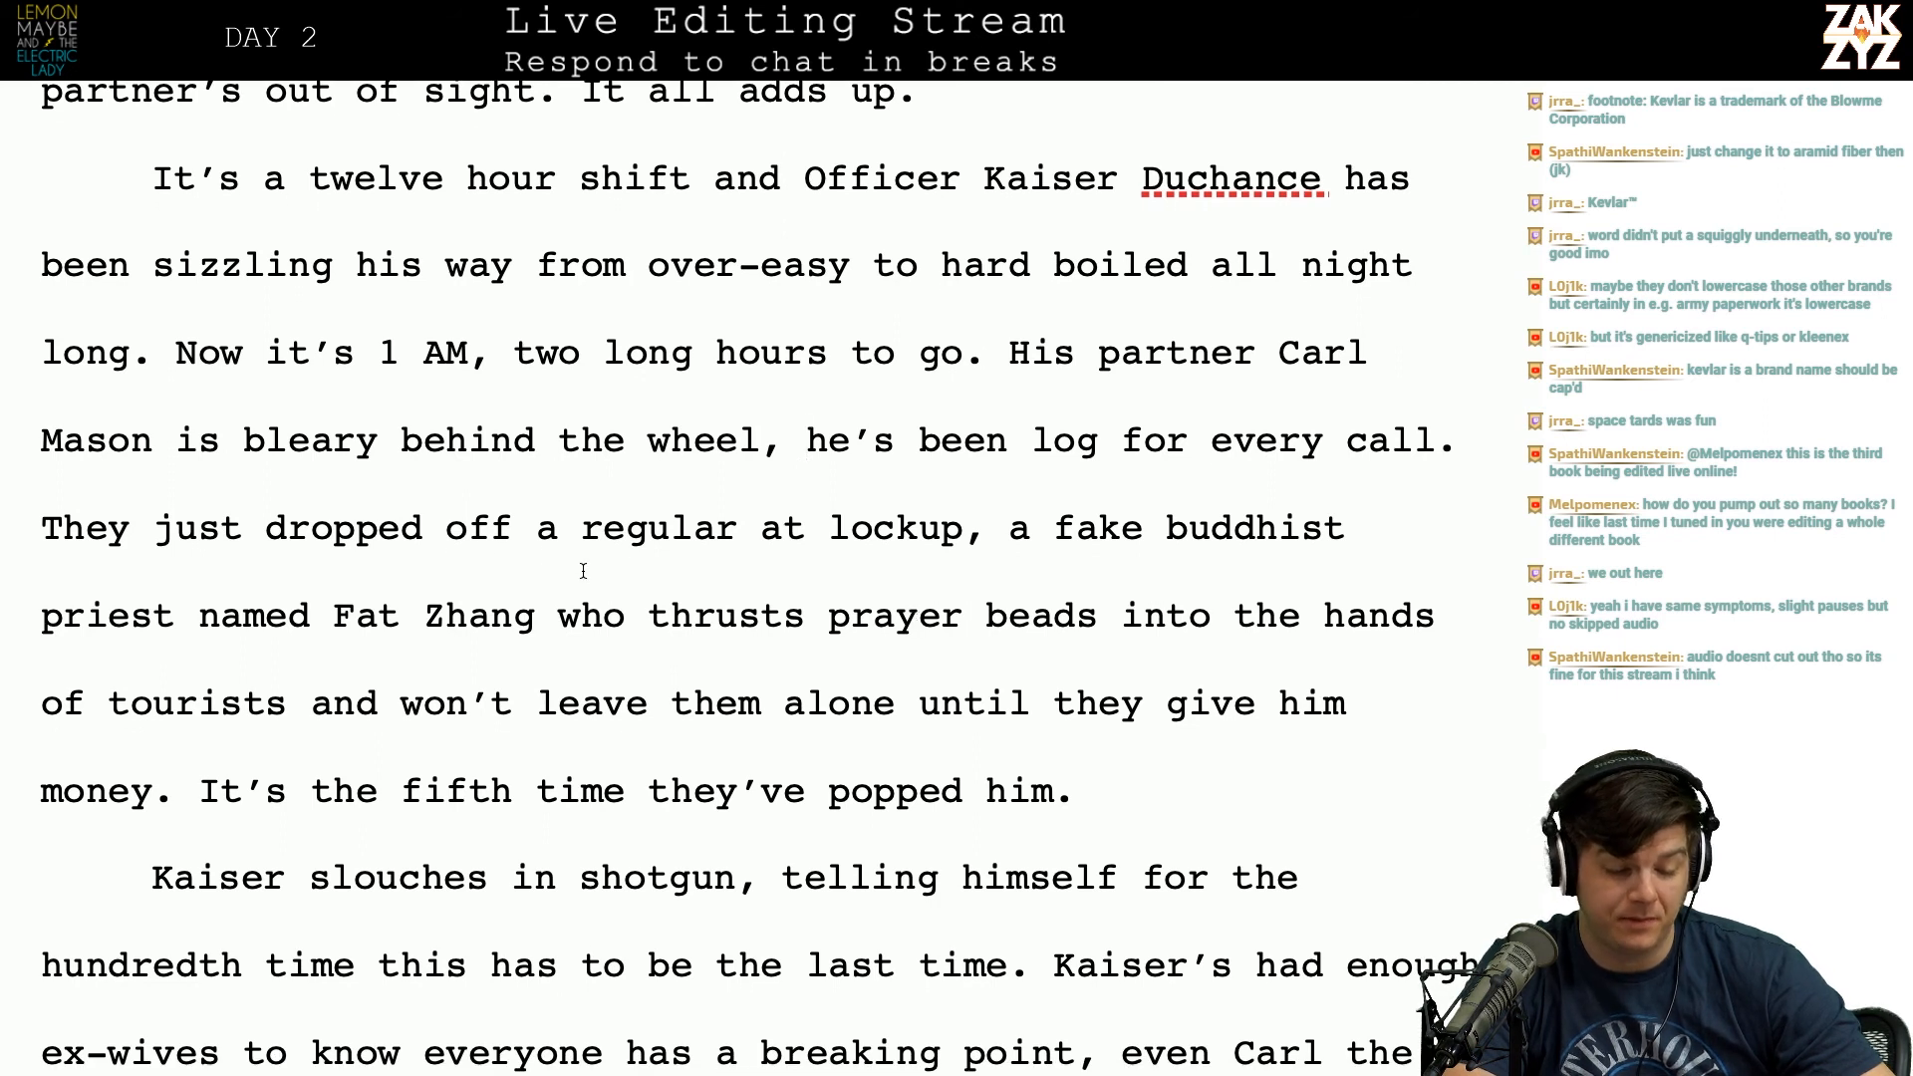
Step: Insert "one of their regulars at lockup," after "They just dropped" in the sentence about the fake buddhist priest
left_click(446, 529)
type("pie")
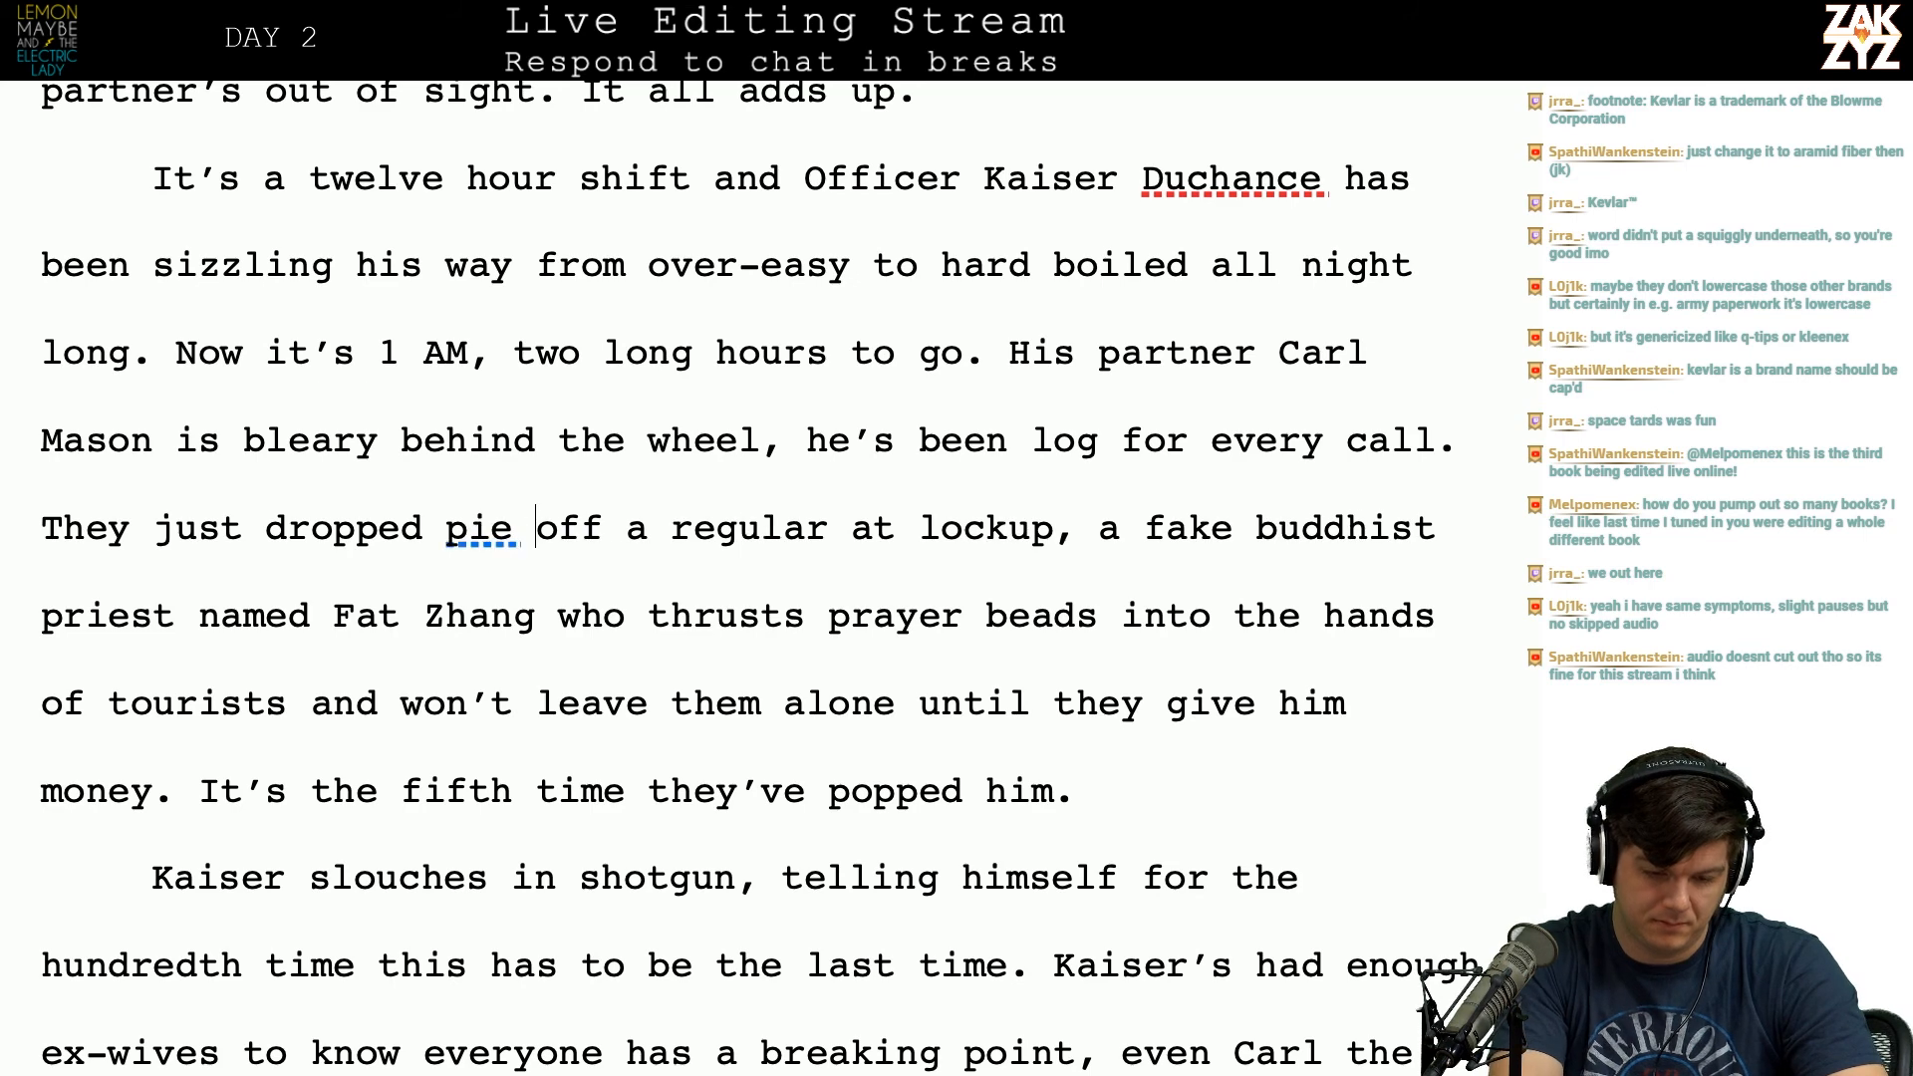
key("BackSpace")
key("BackSpace")
key("BackSpace")
key("BackSpace")
type("one of their re")
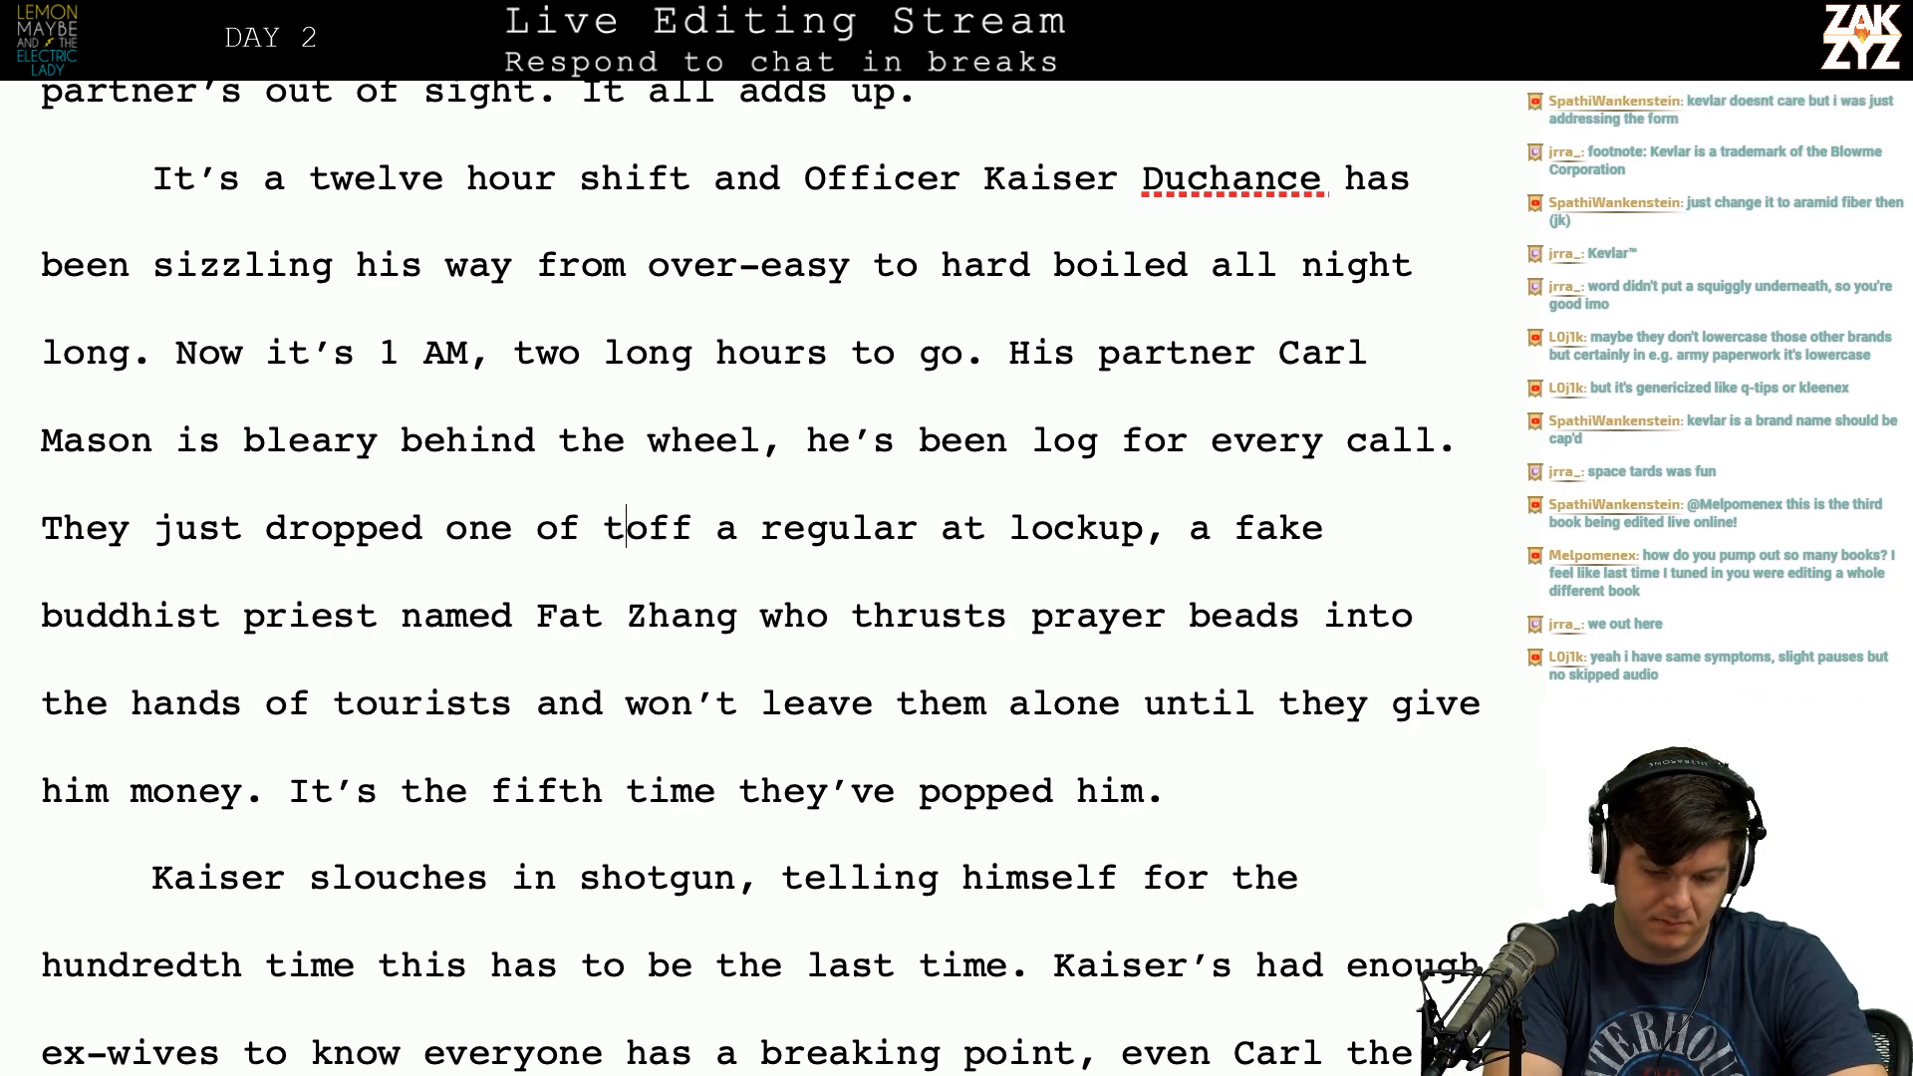
type("gulars at lock")
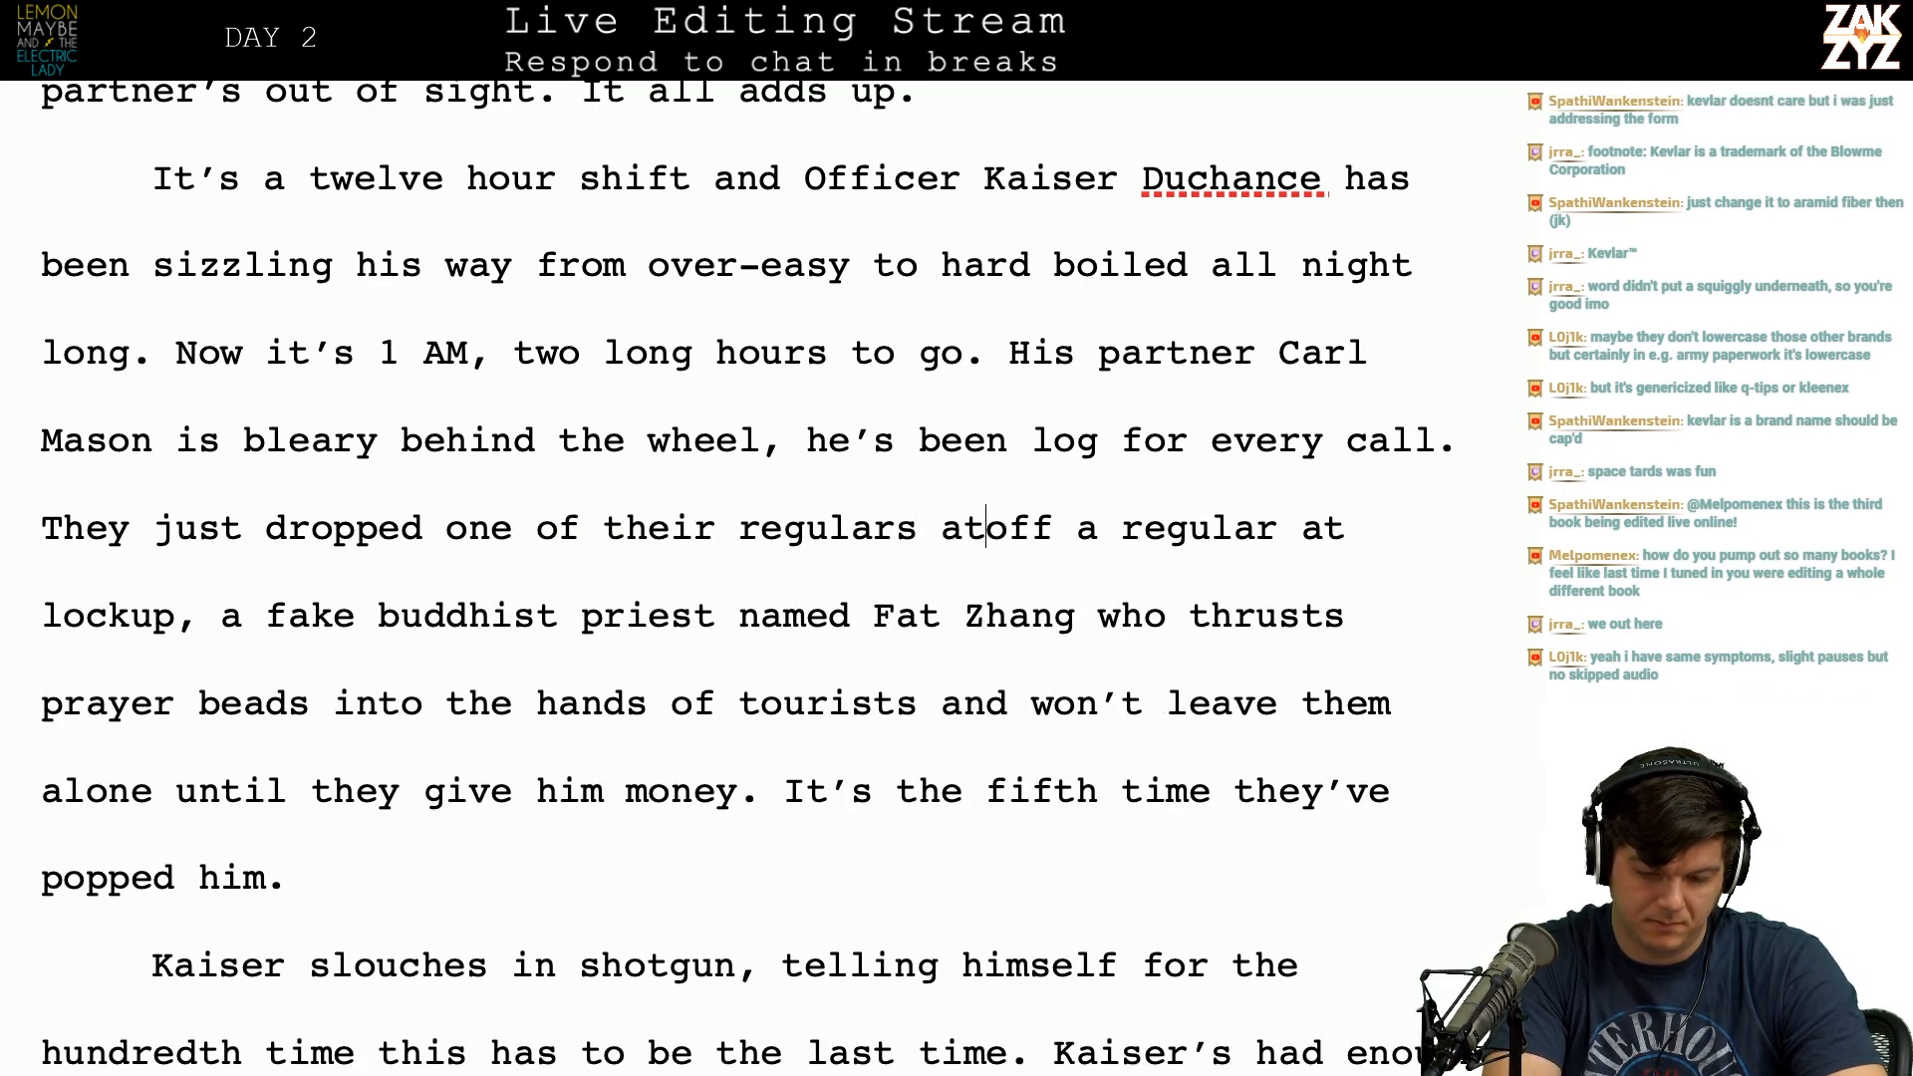
type("up,")
key("shift+Right")
key("shift+Right")
key("shift+Right")
key("shift+Right")
key("shift+Right")
key("shift+Right")
key("shift+Right")
key("shift+Right")
key("shift+Right")
key("shift+Right")
key("shift+Right")
key("shift+Right")
key("shift+Right")
key("shift+Right")
key("shift+Right")
key("shift+Right")
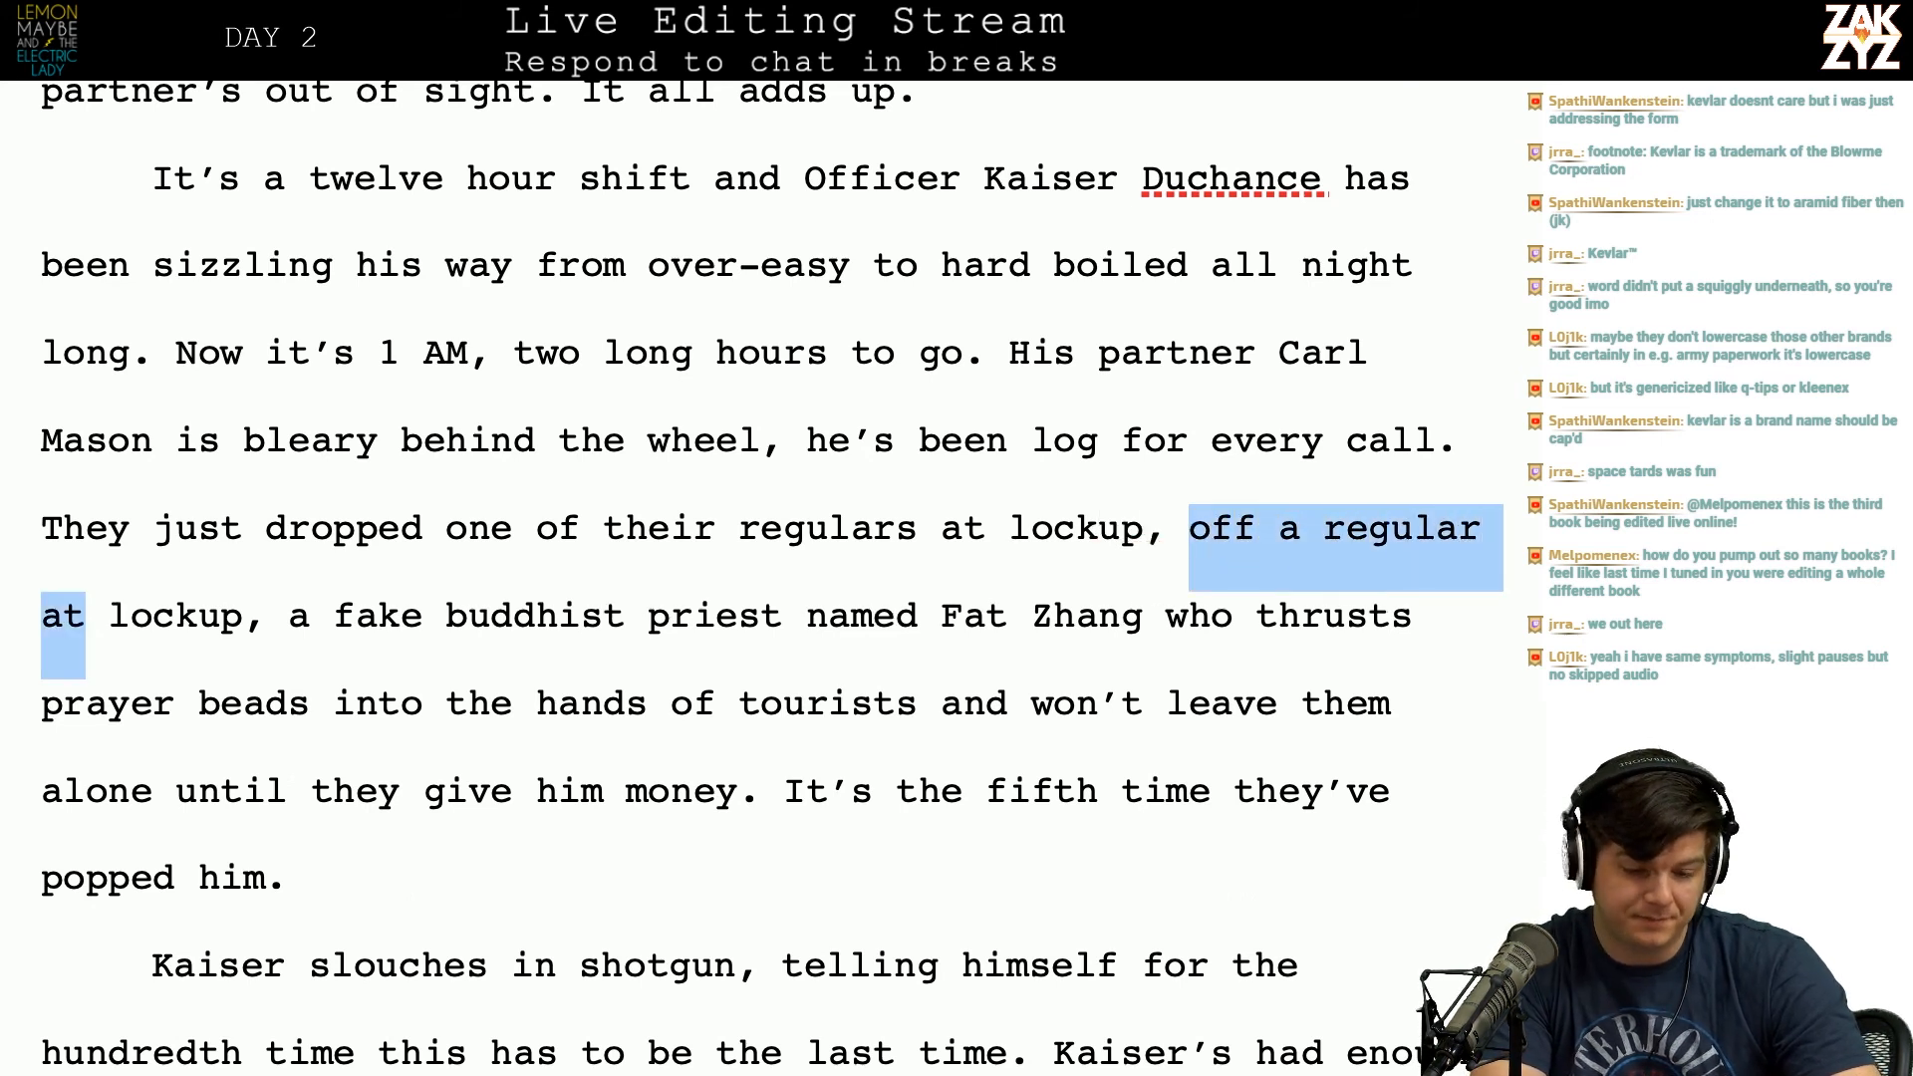
key("Up")
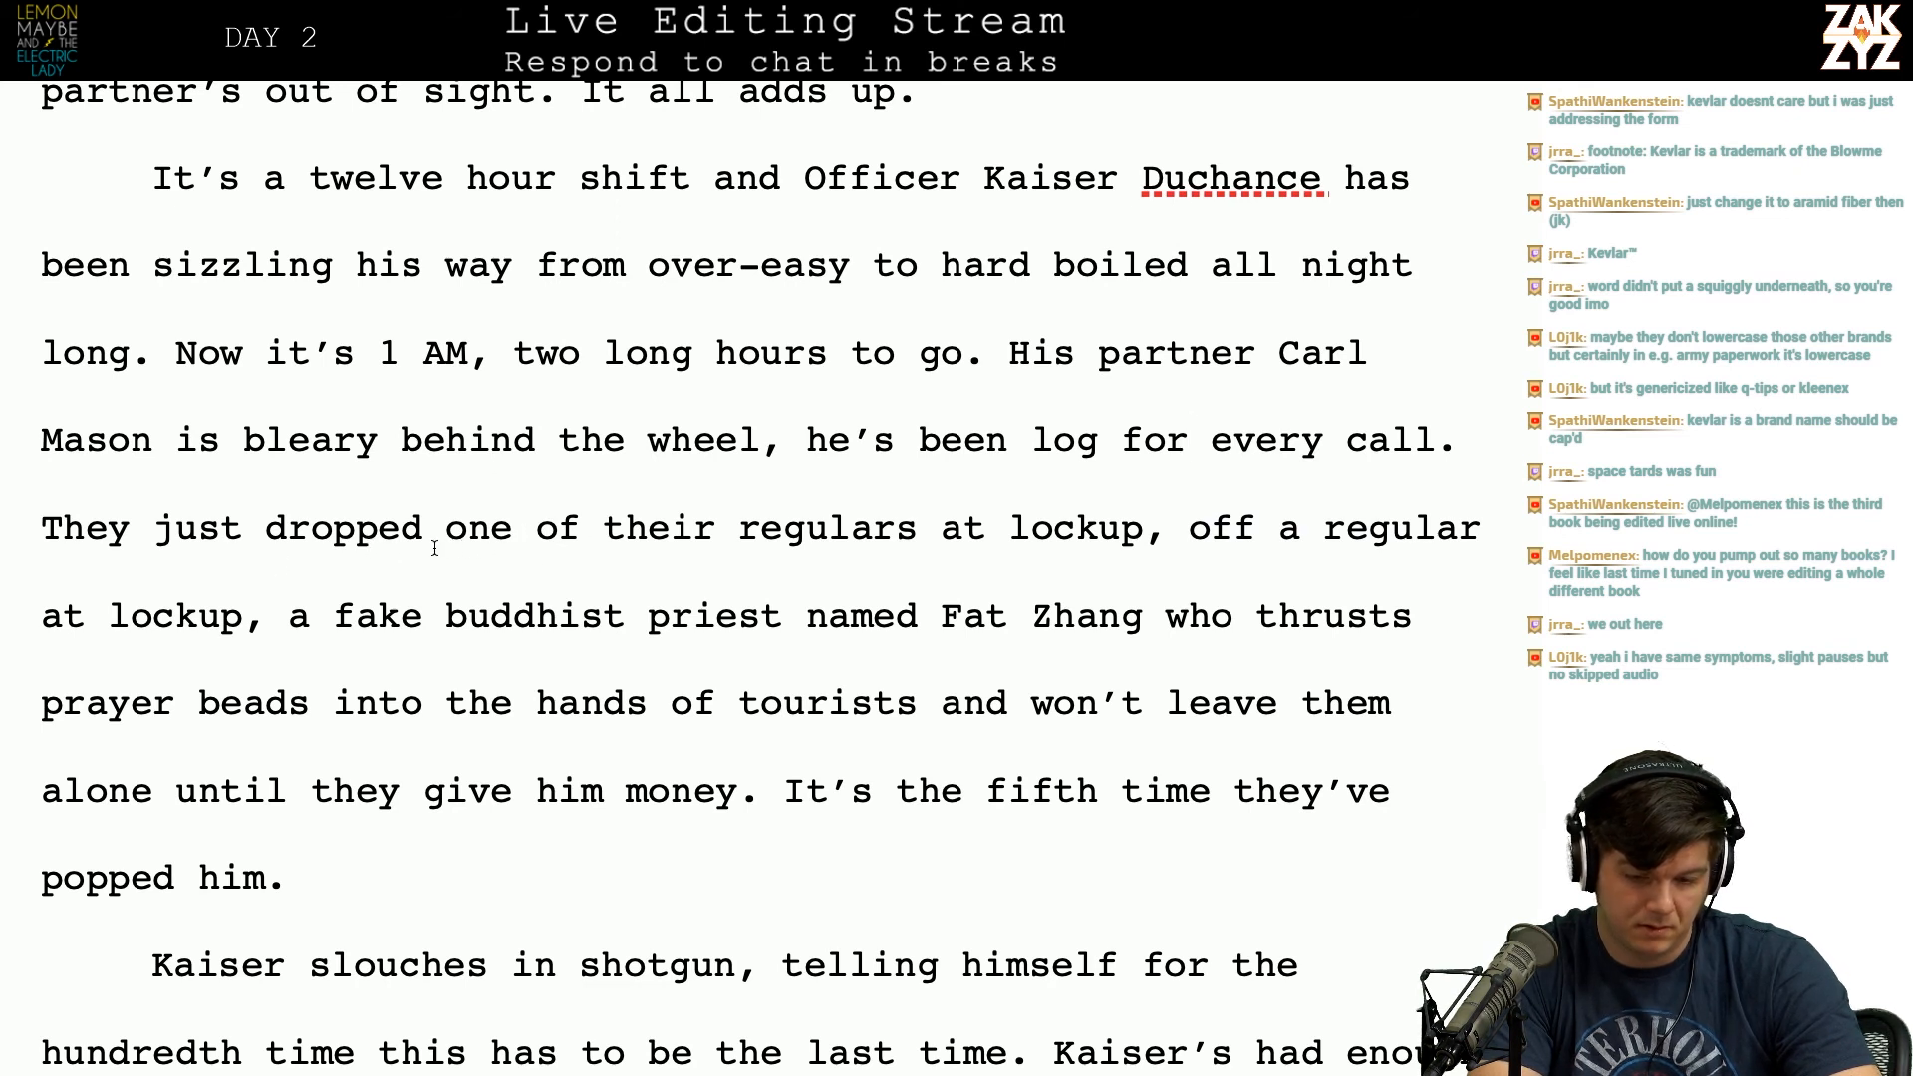
Step: Add "off" after "one of their regulars" and delete the leftover phrase "off a regular at lockup" with its extra comma
left_click(942, 528)
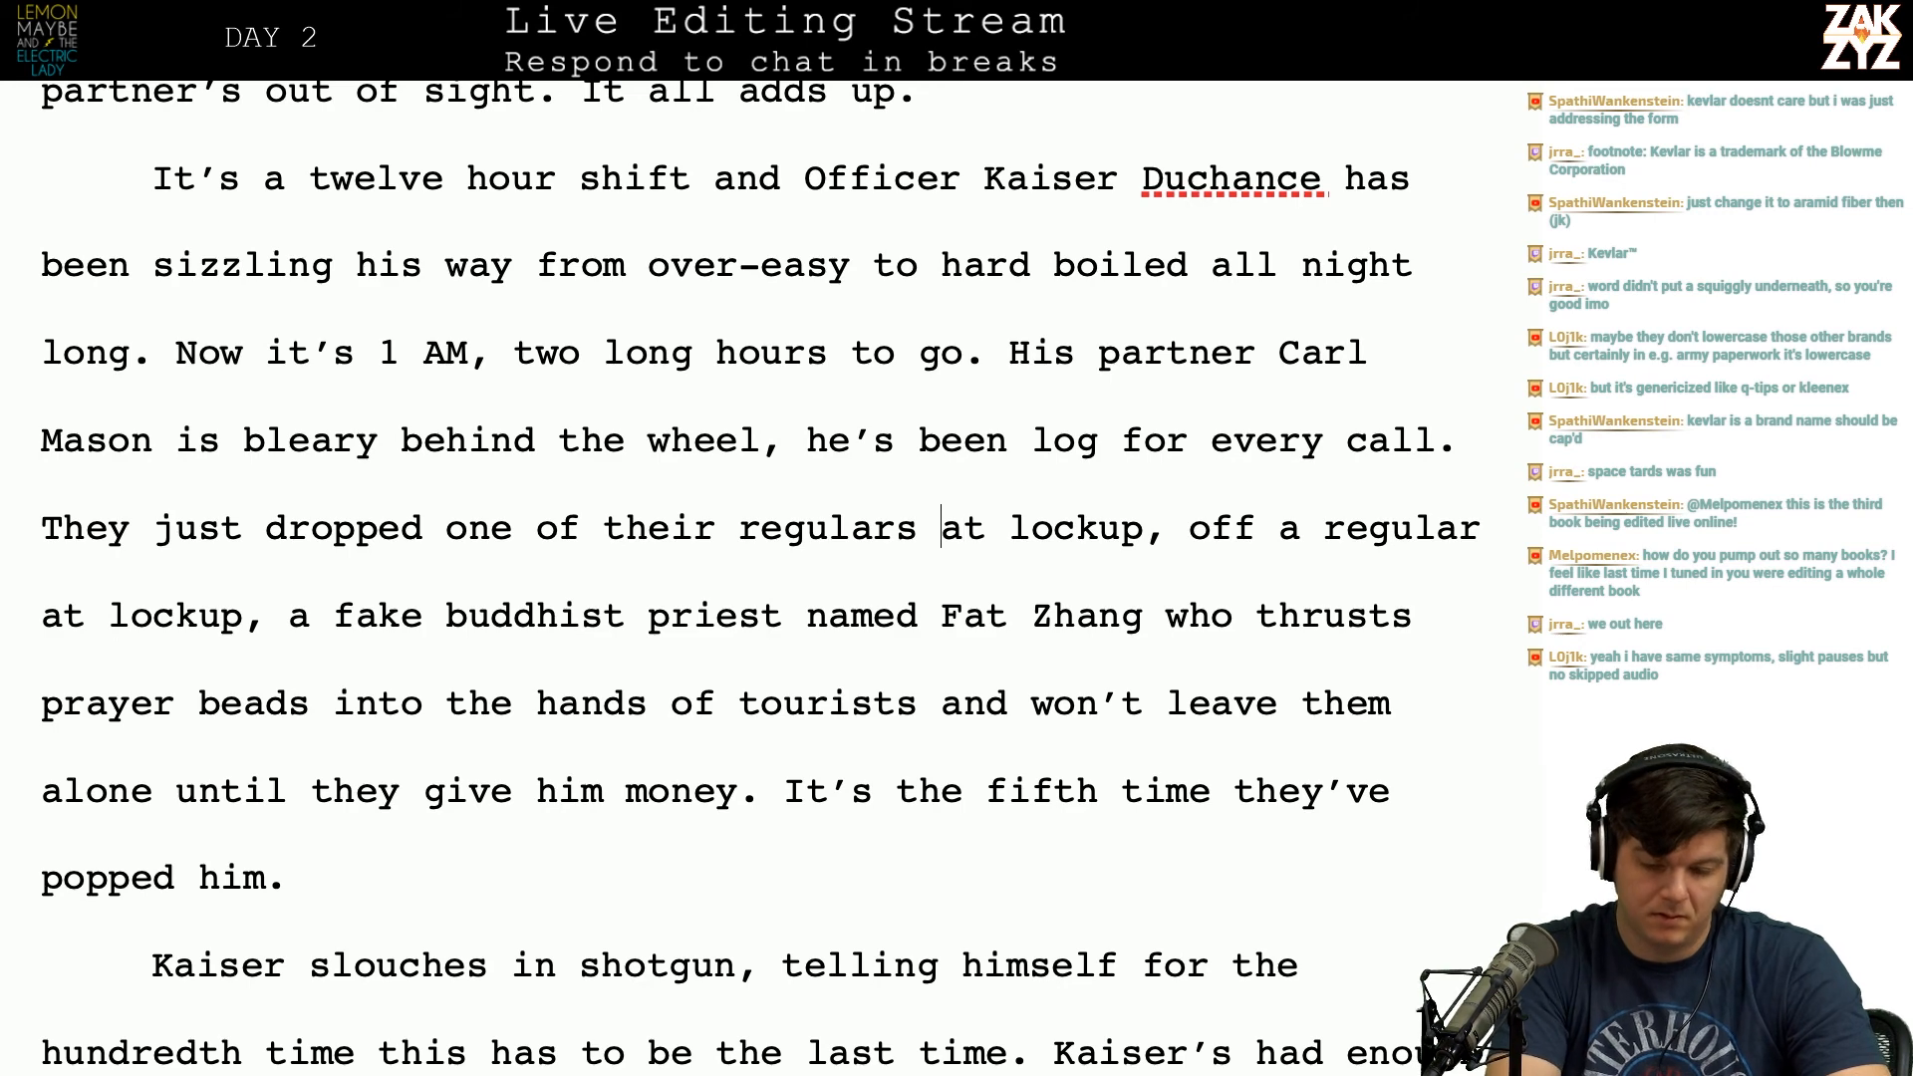
type("off")
key("Right")
key("Right")
key("Right")
key("Right")
key("Right")
key("Right")
key("Right")
key("Right")
key("Right")
key("Right")
key("Right")
key("shift+Right")
key("shift+Right")
key("shift+Right")
key("shift+Right")
key("shift+Right")
key("shift+Right")
key("shift+Right")
key("shift+Right")
key("shift+Right")
key("shift+Right")
key("shift+Right")
key("shift+Right")
key("shift+Right")
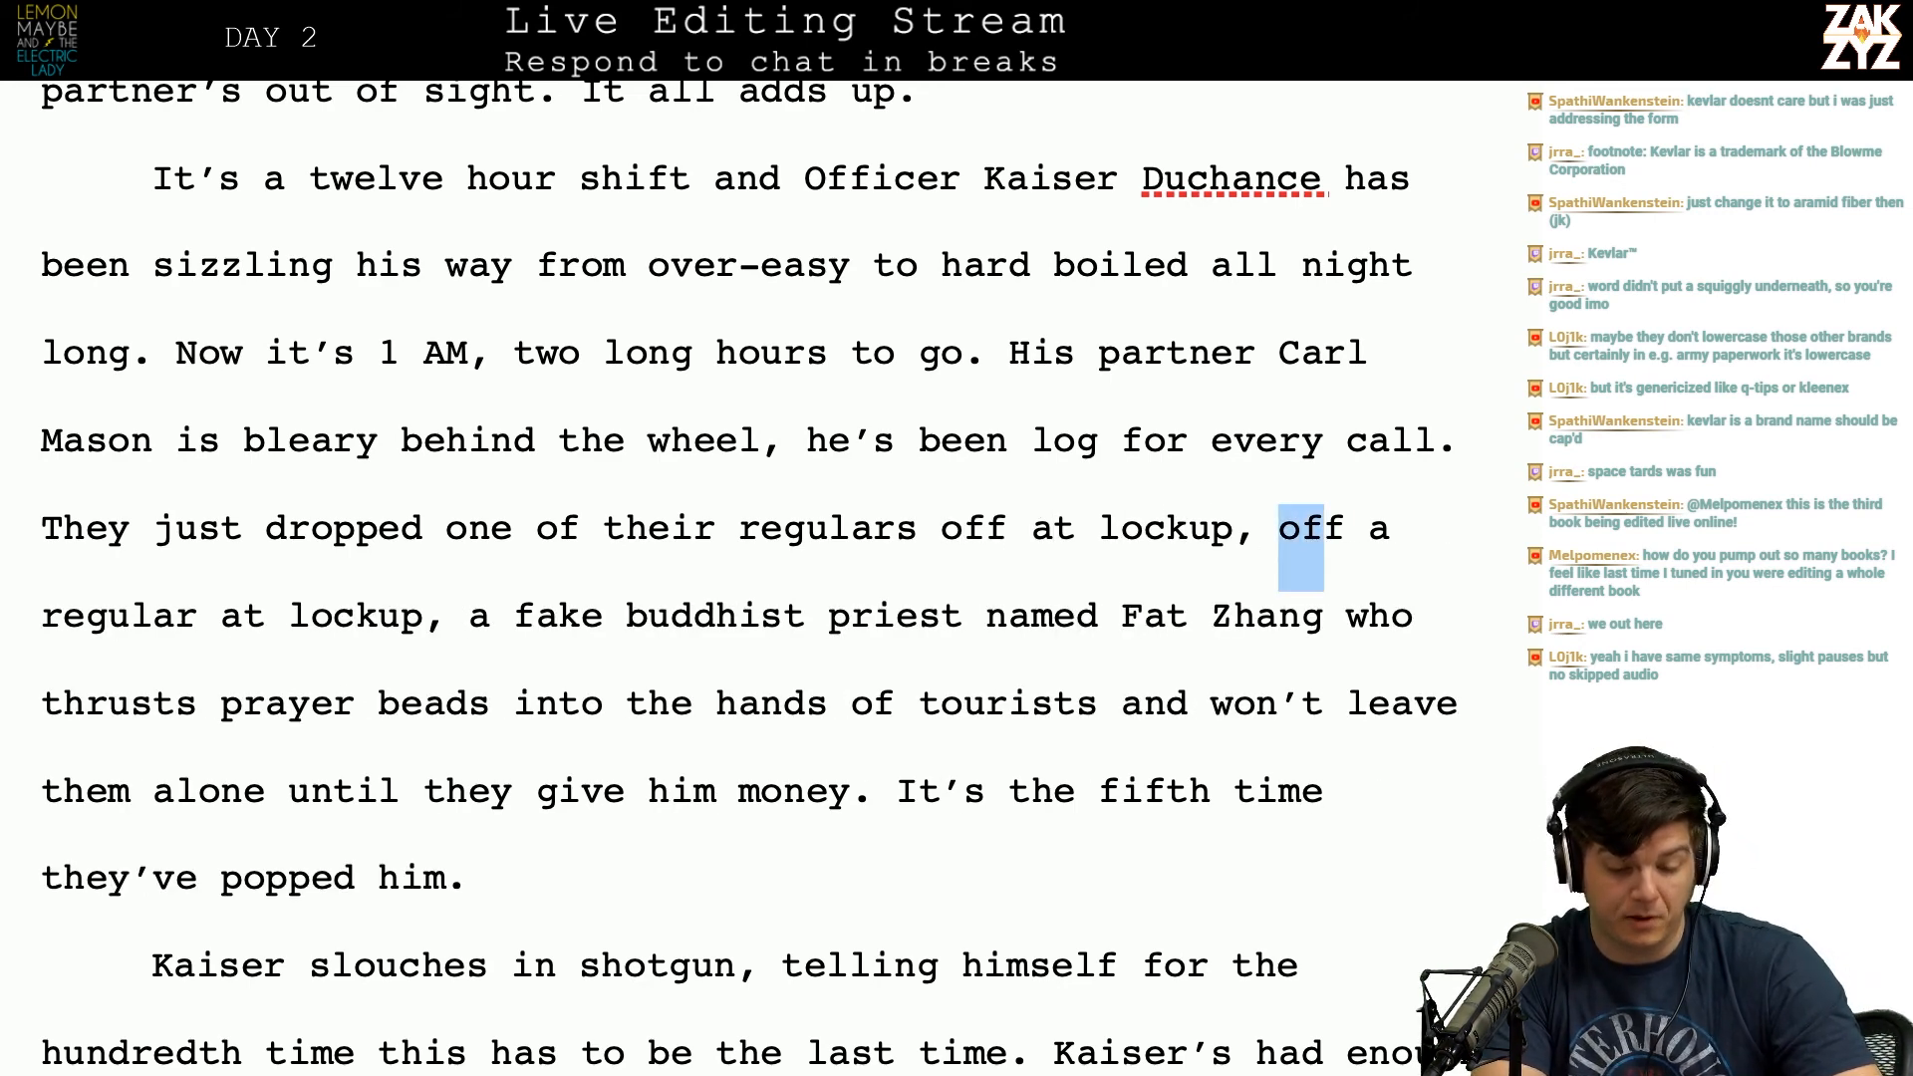
key("shift+Right")
key("shift+Right")
key("shift+Right")
key("shift+Right")
key("shift+Right")
key("shift+Right")
key("shift+Right")
key("shift+Right")
key("shift+Right")
key("shift+Right")
key("shift+Right")
key("shift+Left")
key("BackSpace")
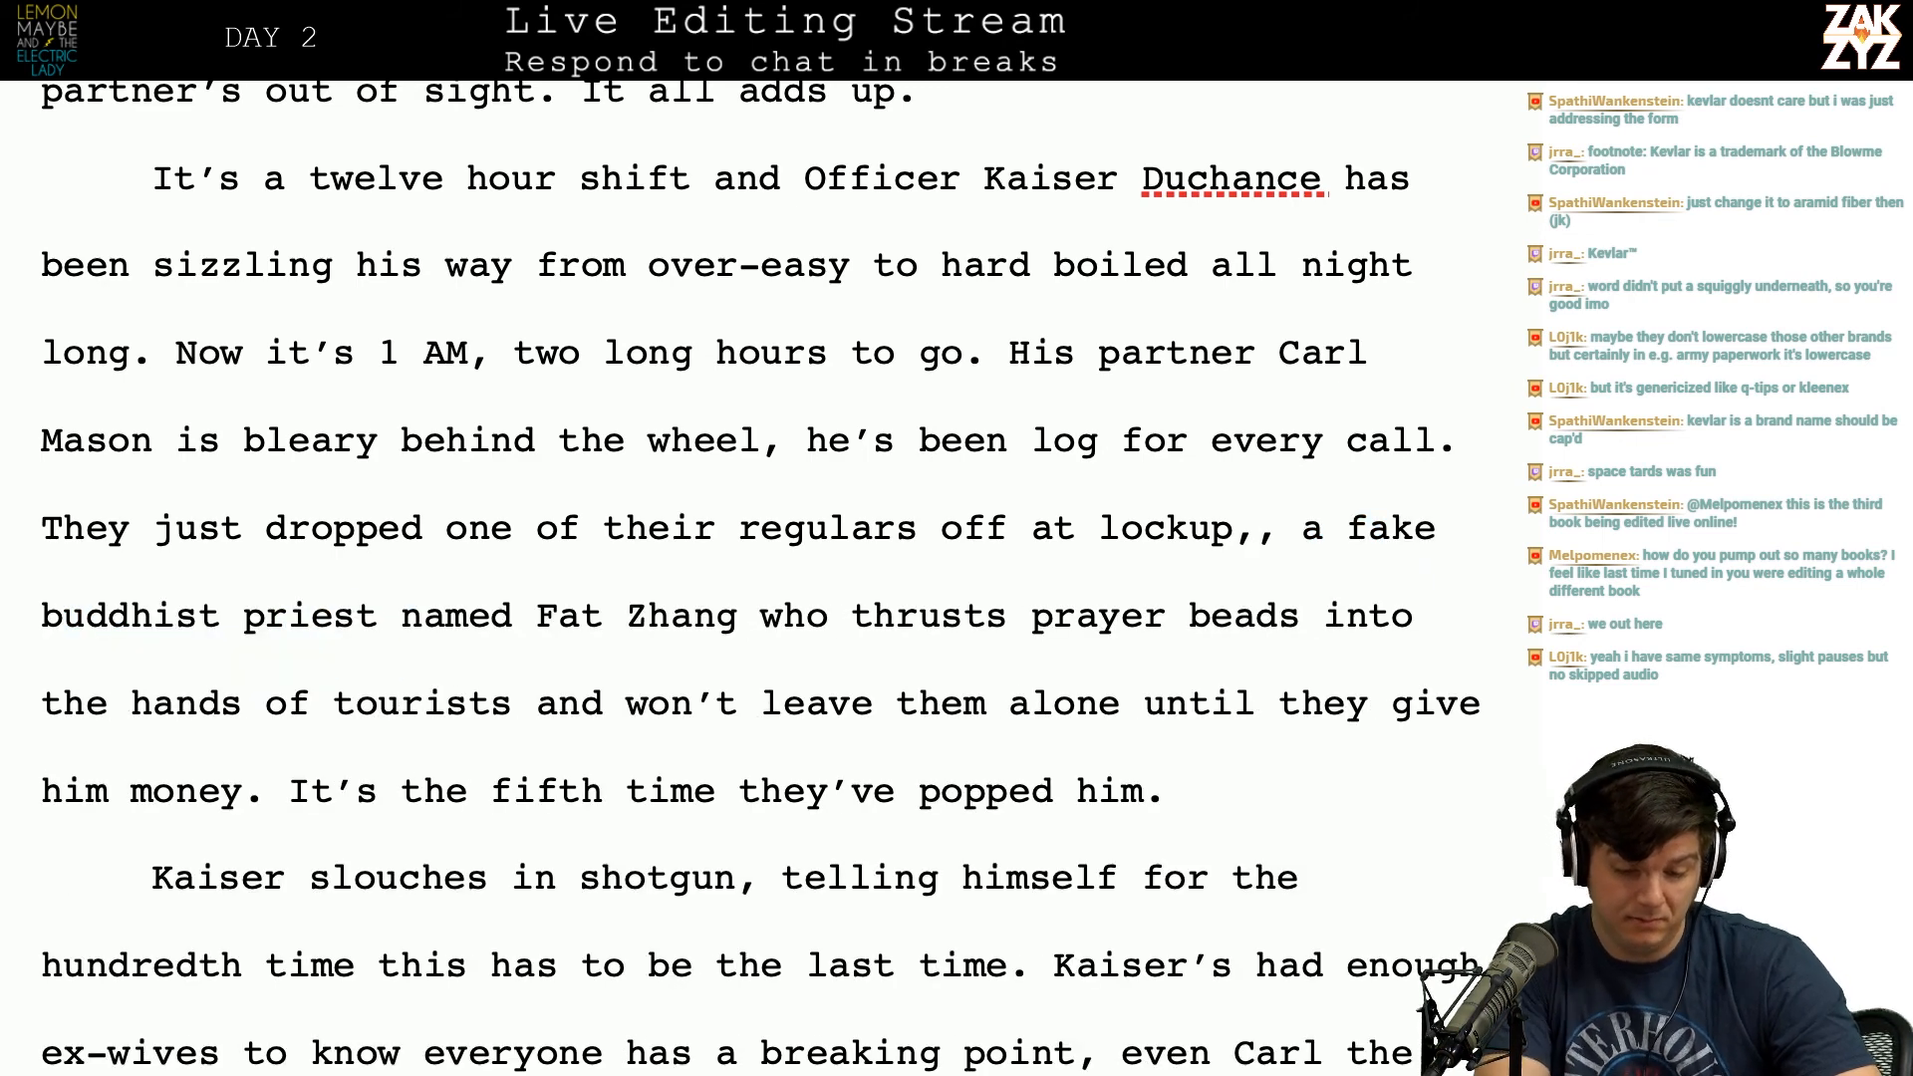
key("BackSpace")
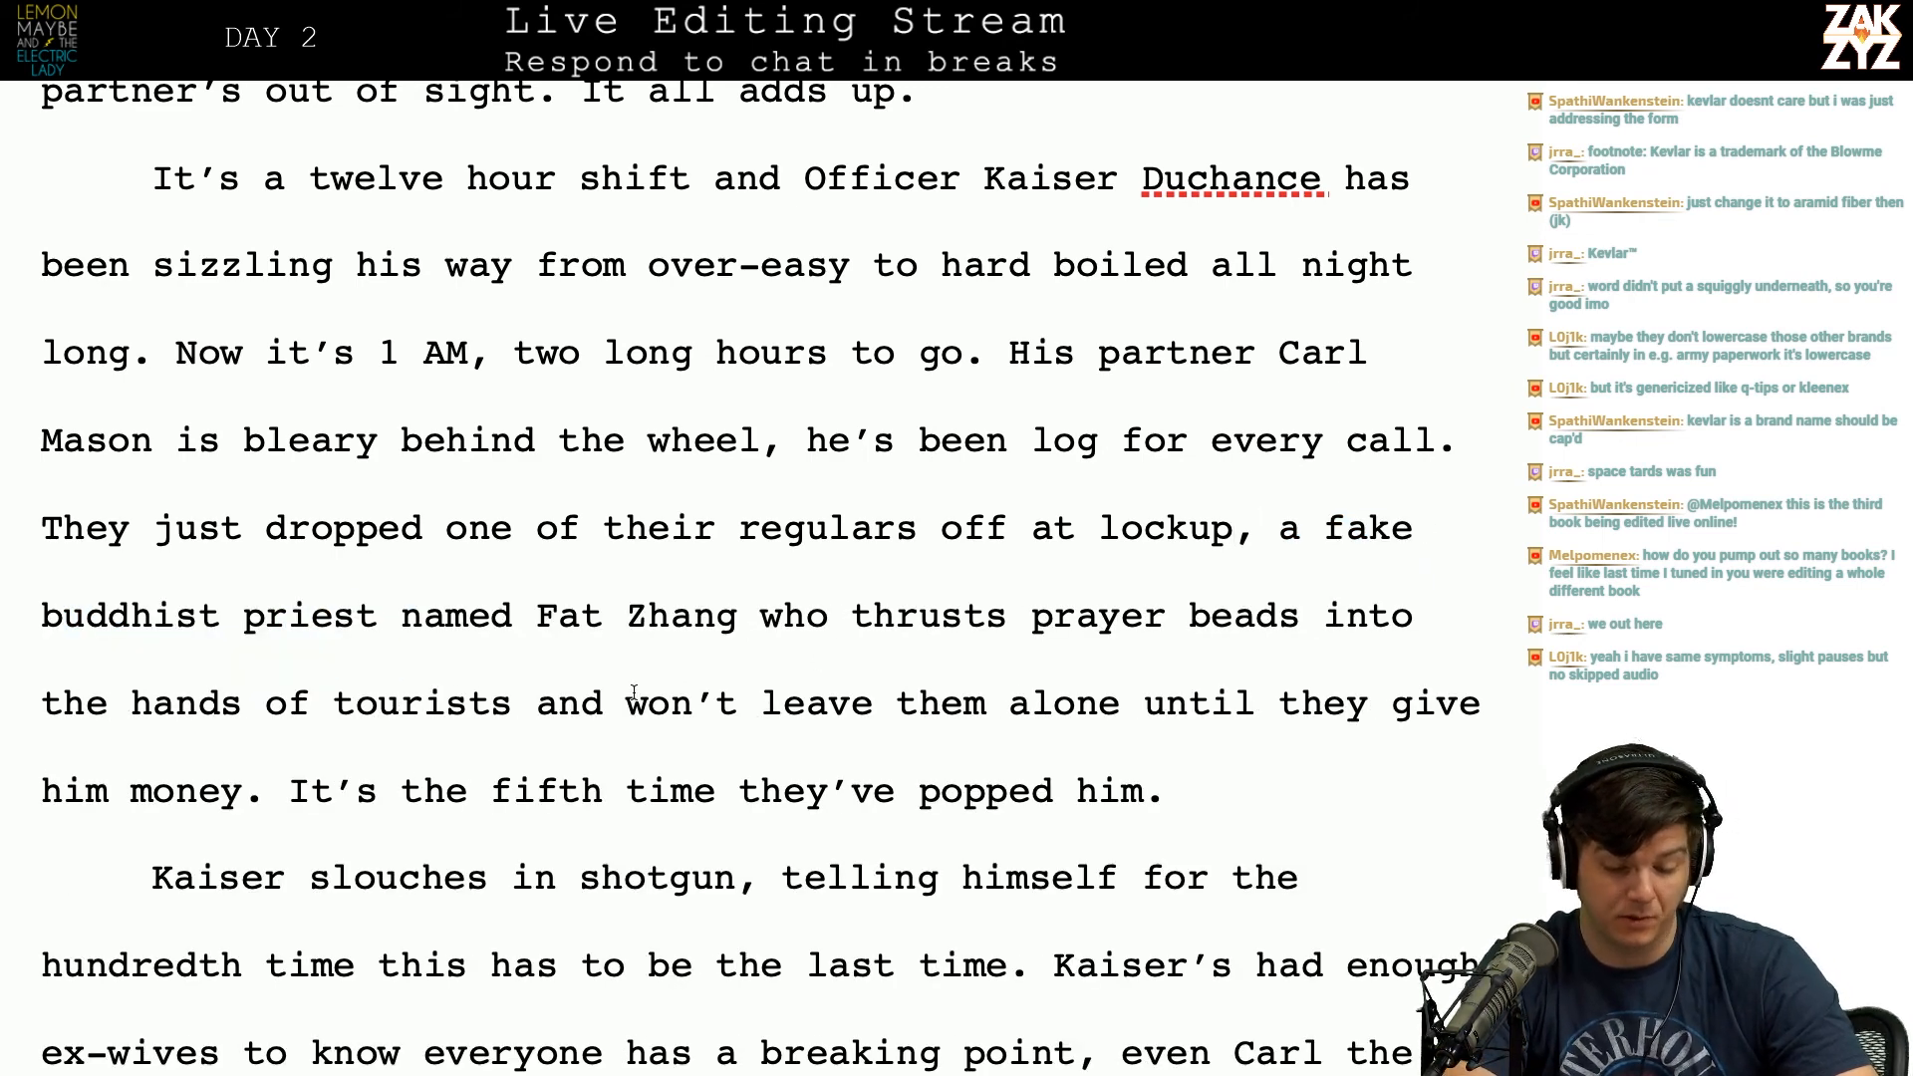
Step: Read on through the paragraphs about Kaiser in shotgun and young Carl, and recheck the revised second paragraph for flow
scroll(652, 715, "down", 1)
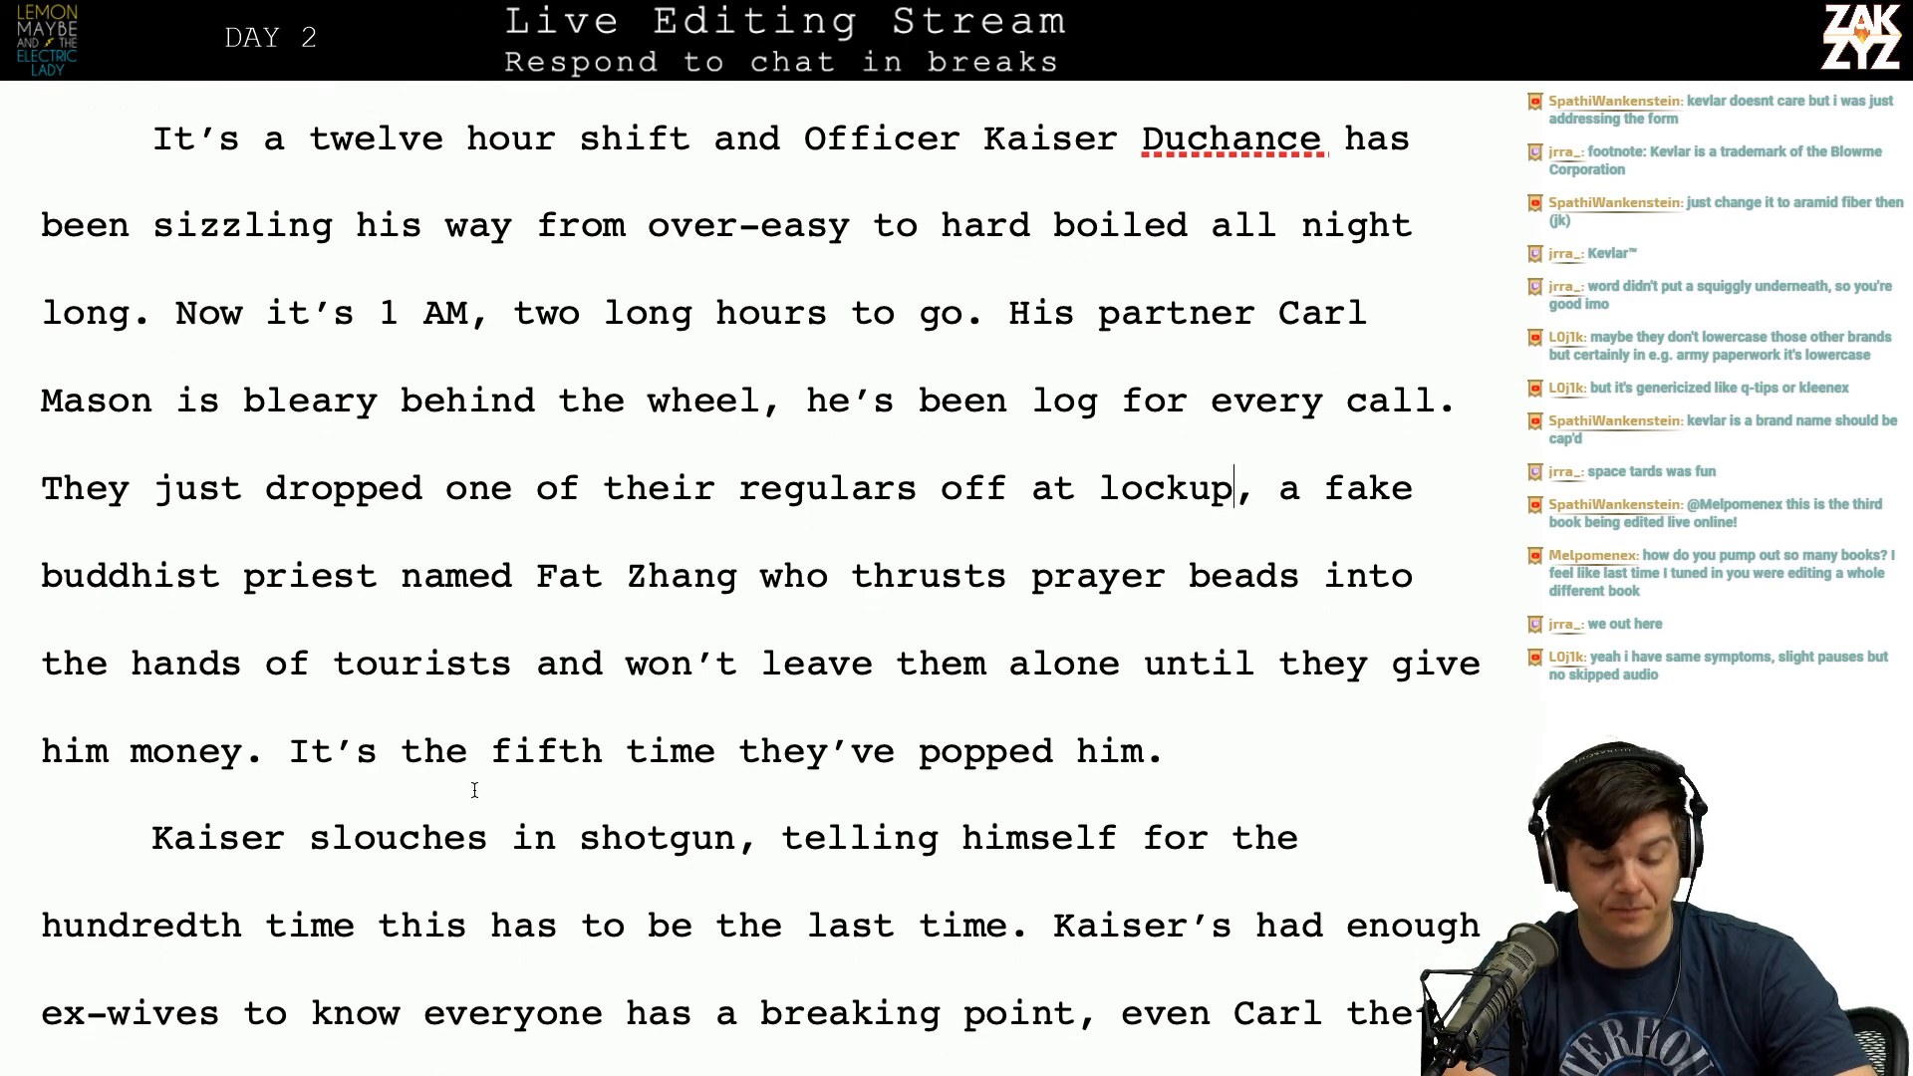
scroll(475, 790, "down", 5)
scroll(474, 790, "down", 1)
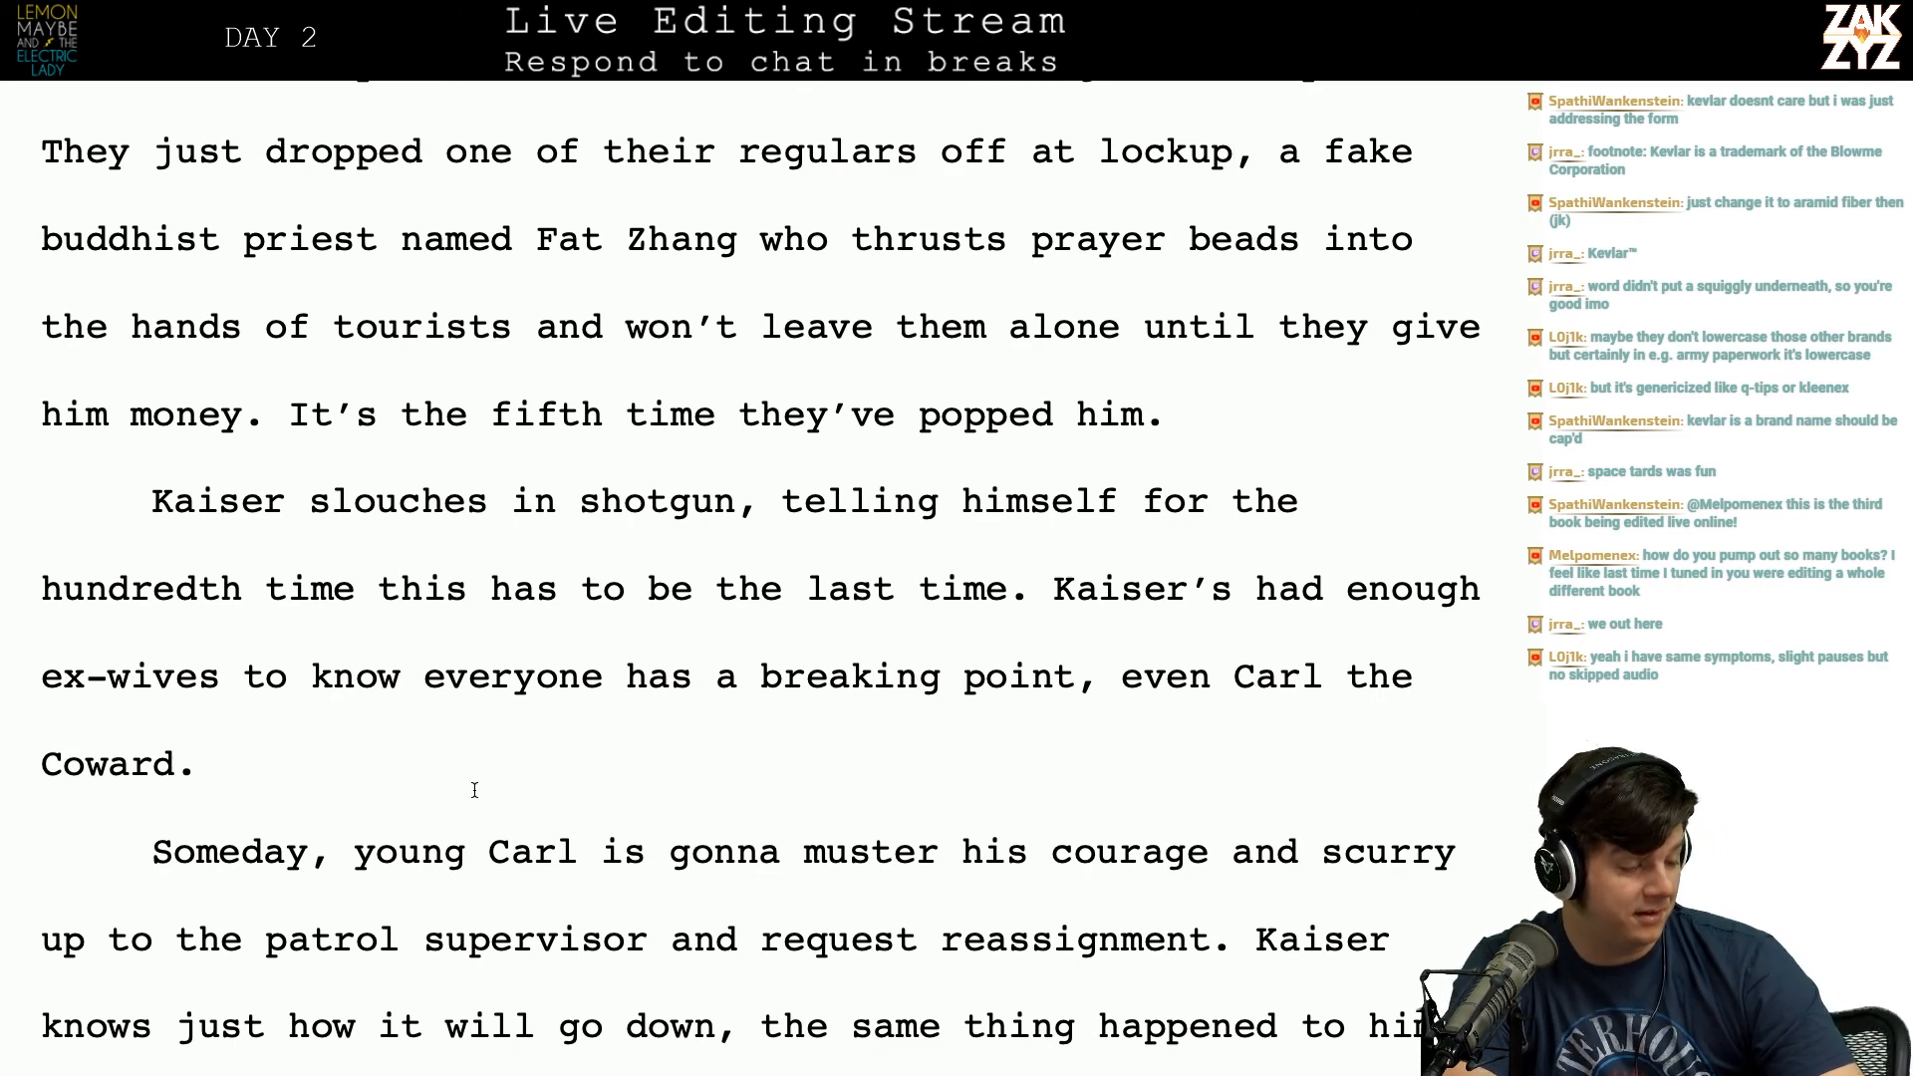
scroll(474, 790, "down", 1)
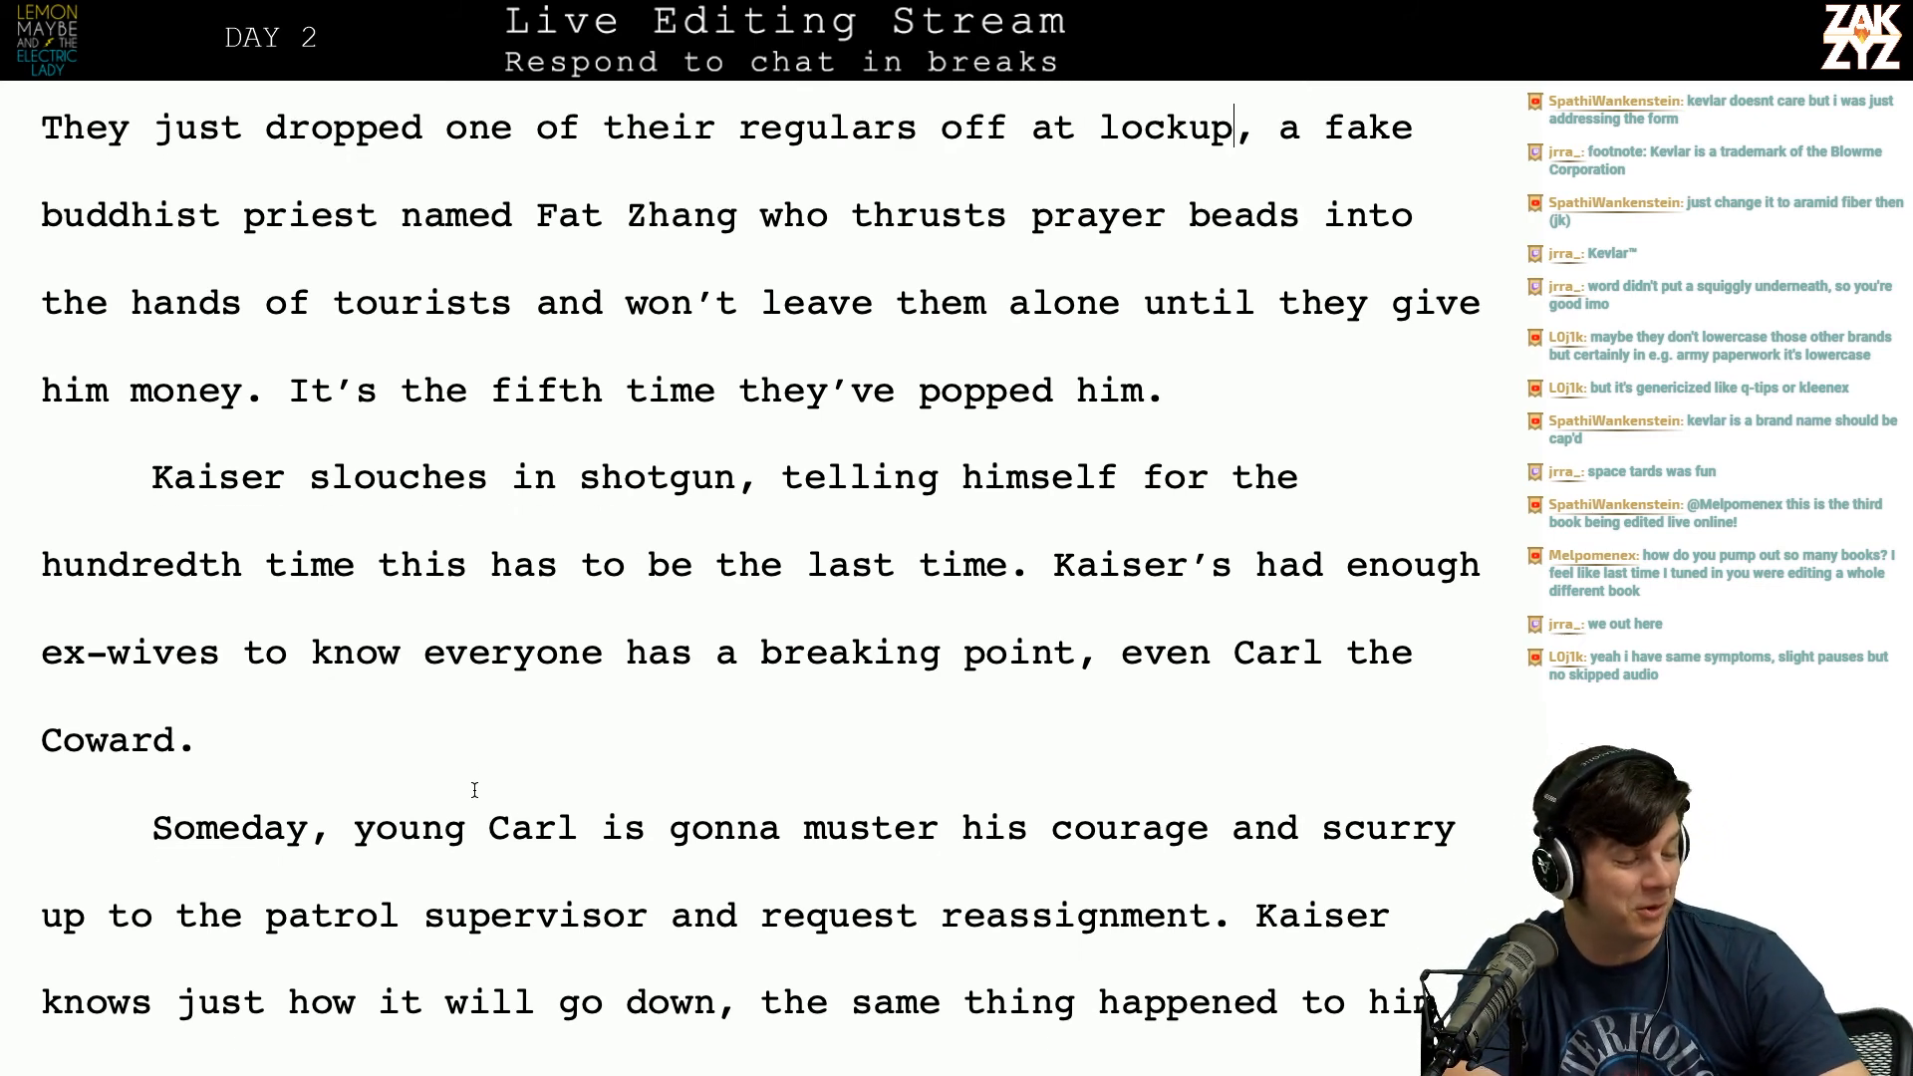
scroll(476, 782, "down", 1)
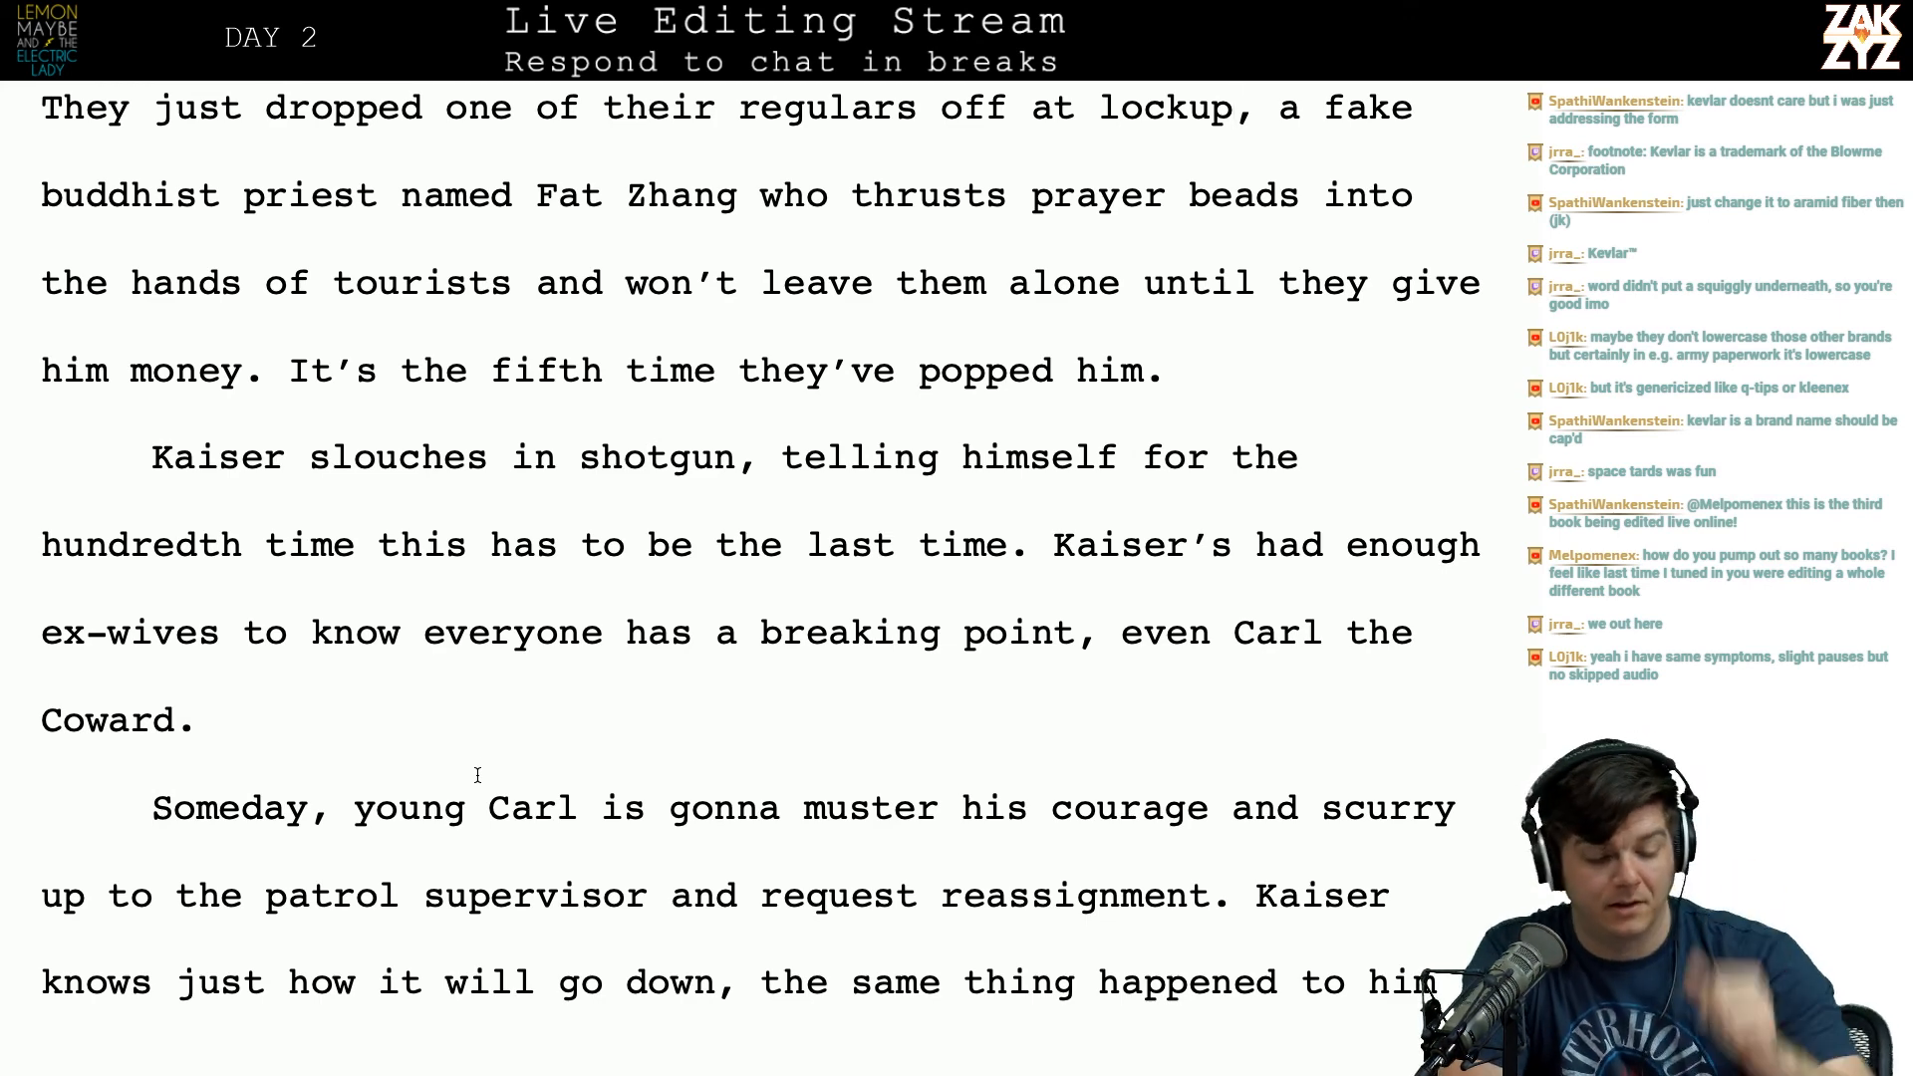
scroll(477, 775, "down", 3)
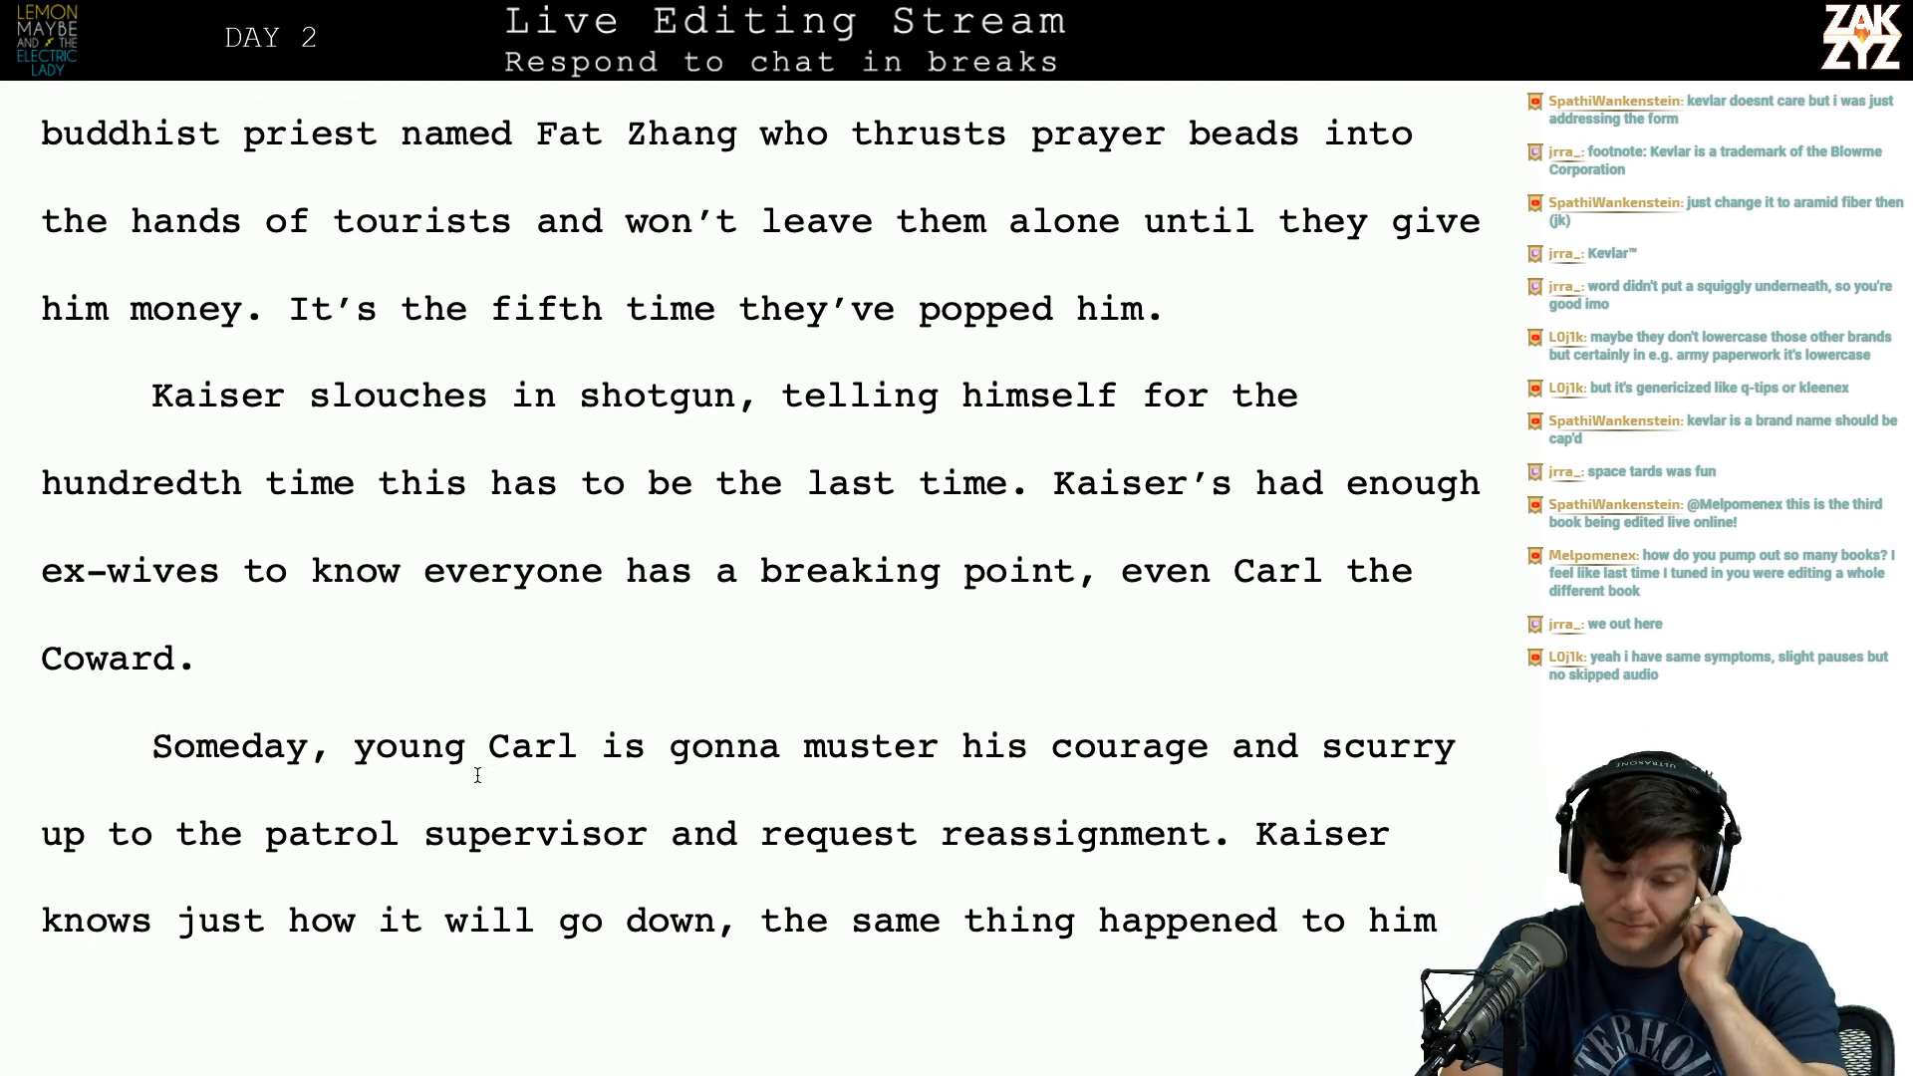
scroll(477, 775, "up", 5)
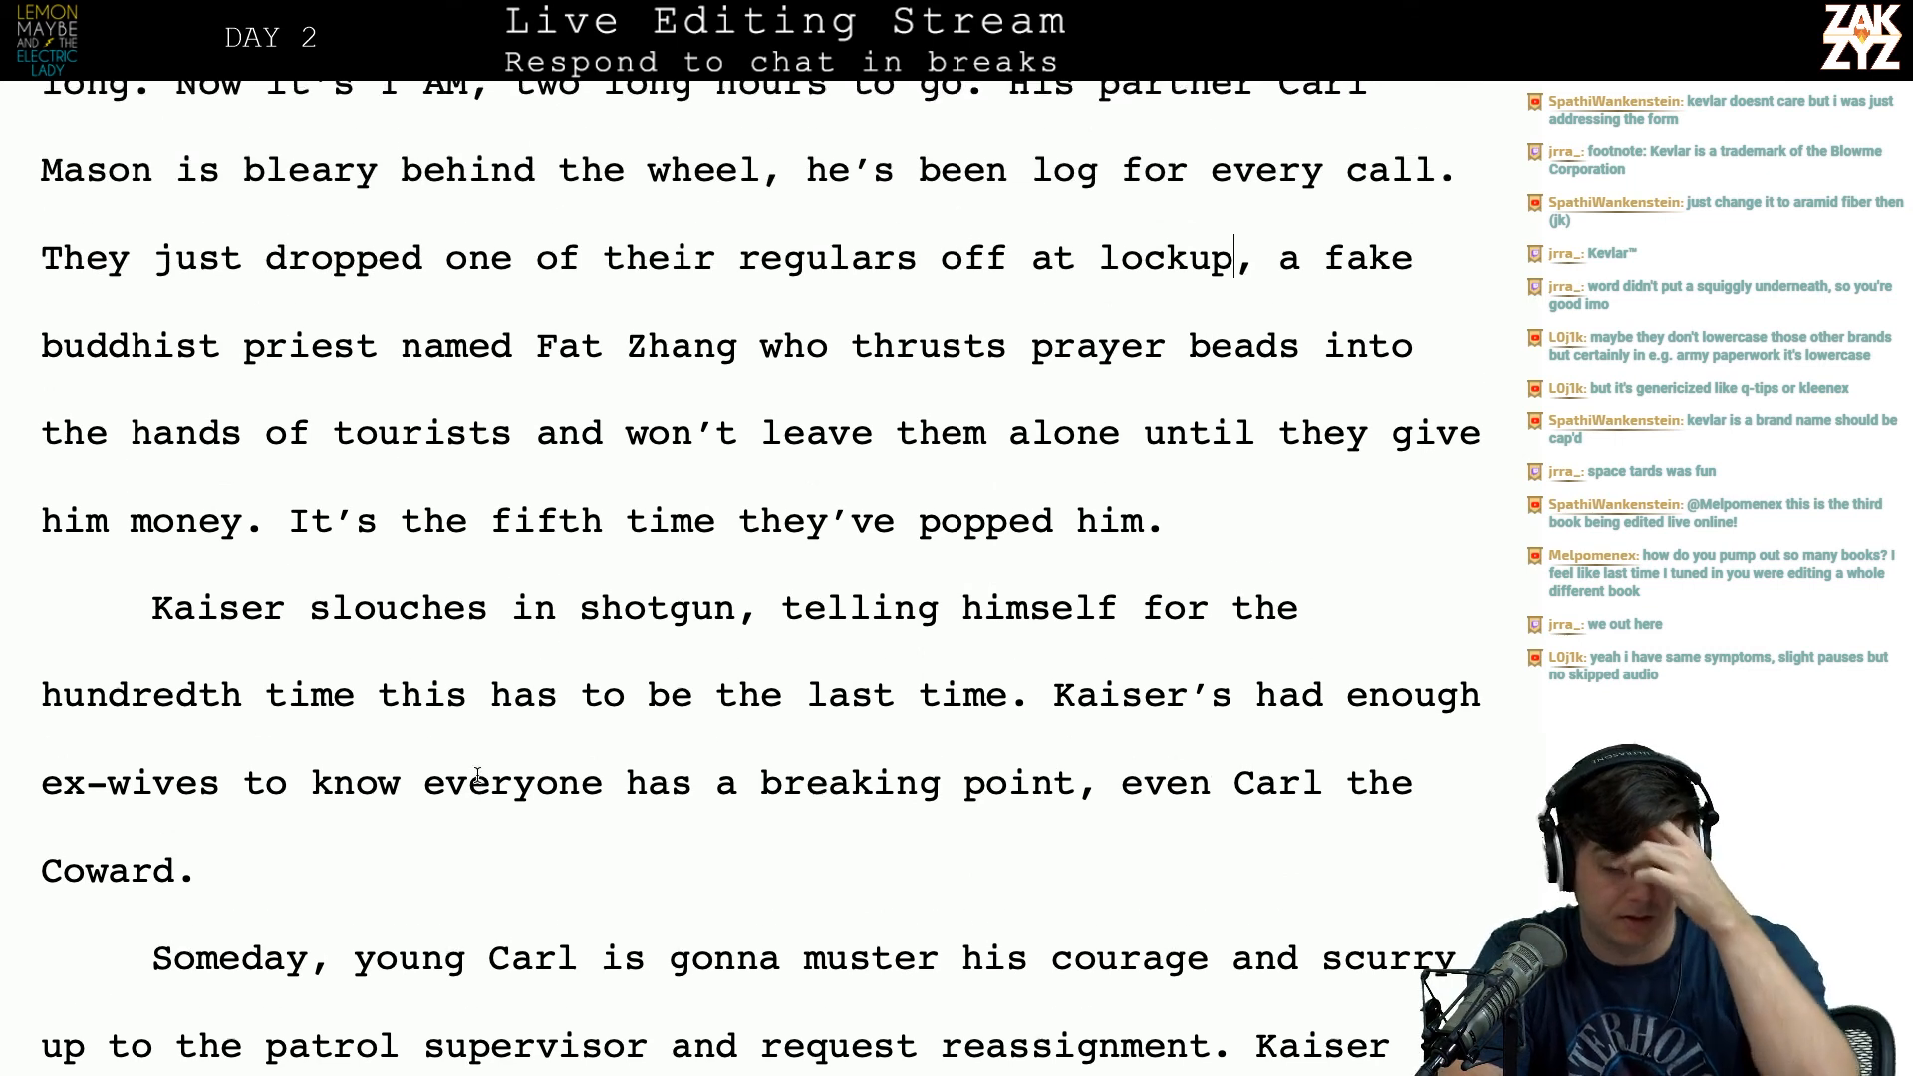
scroll(478, 776, "up", 1)
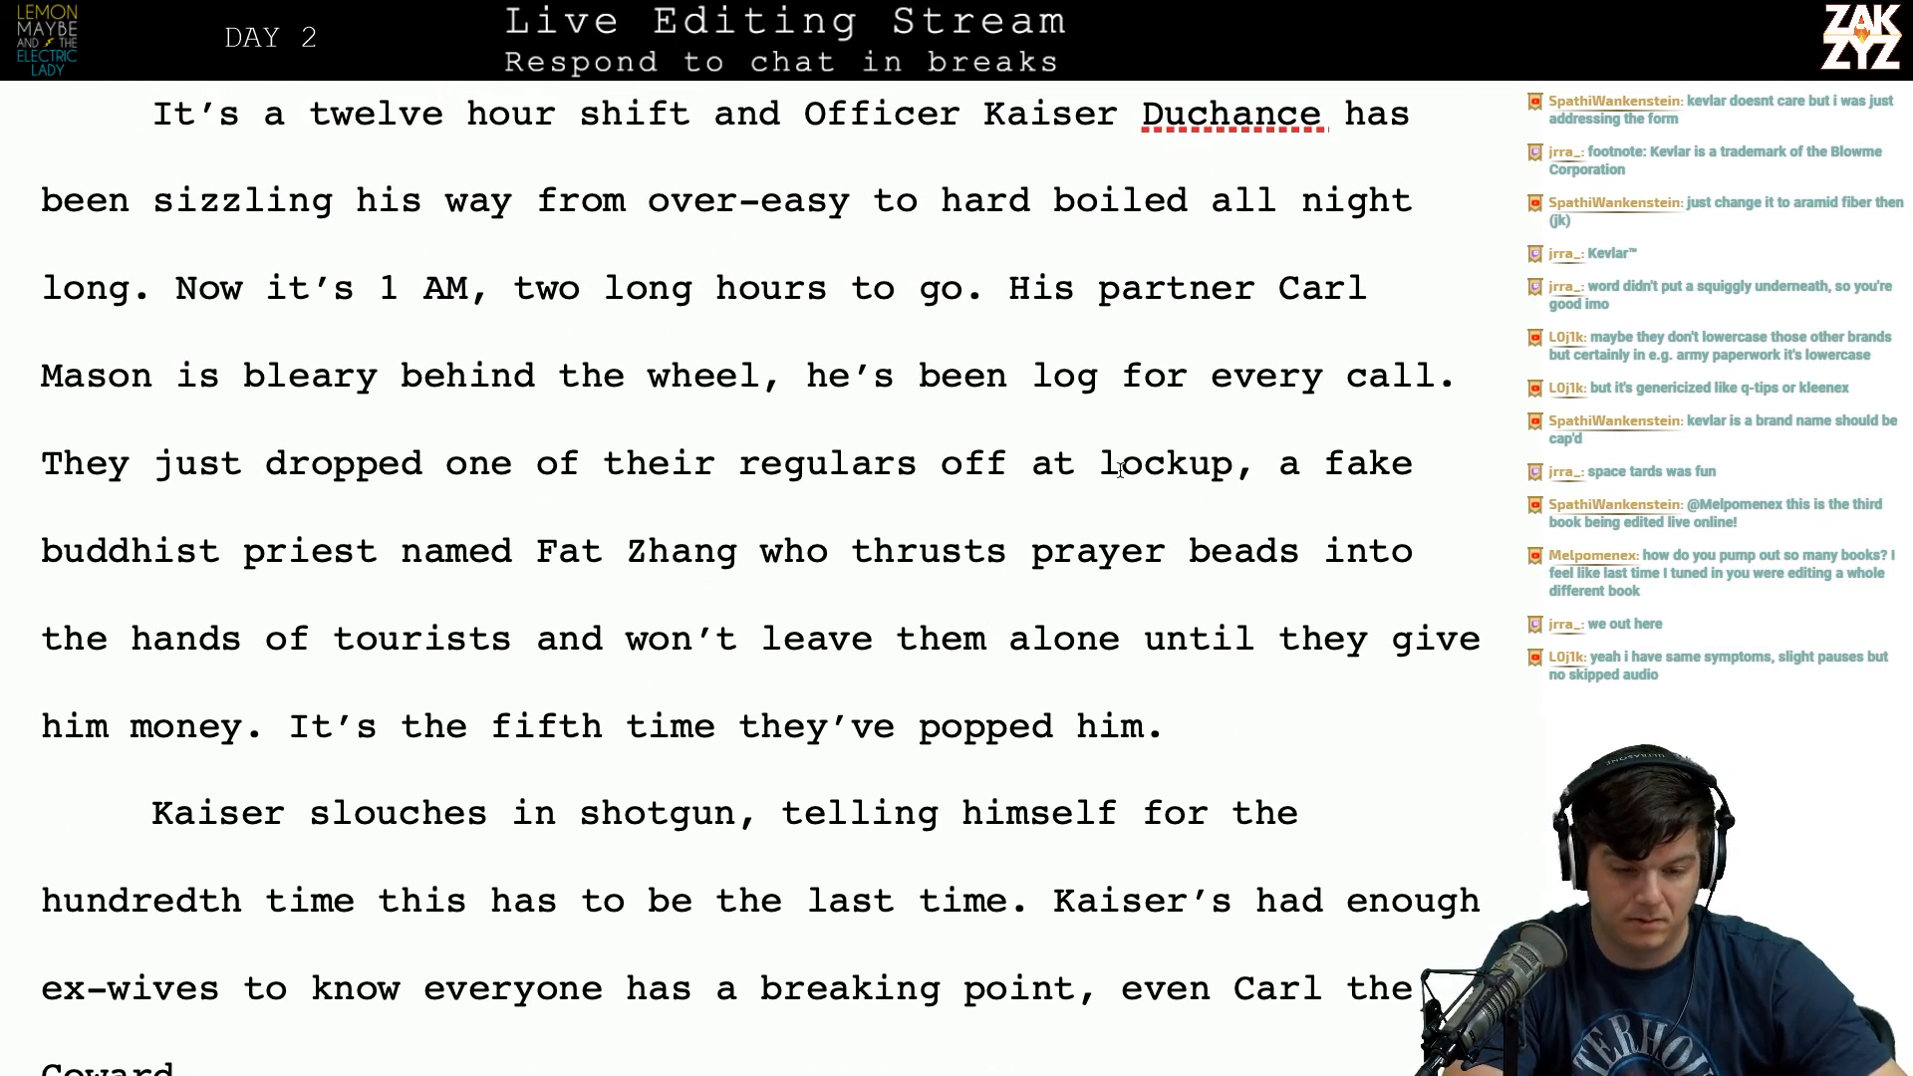
scroll(787, 553, "up", 2)
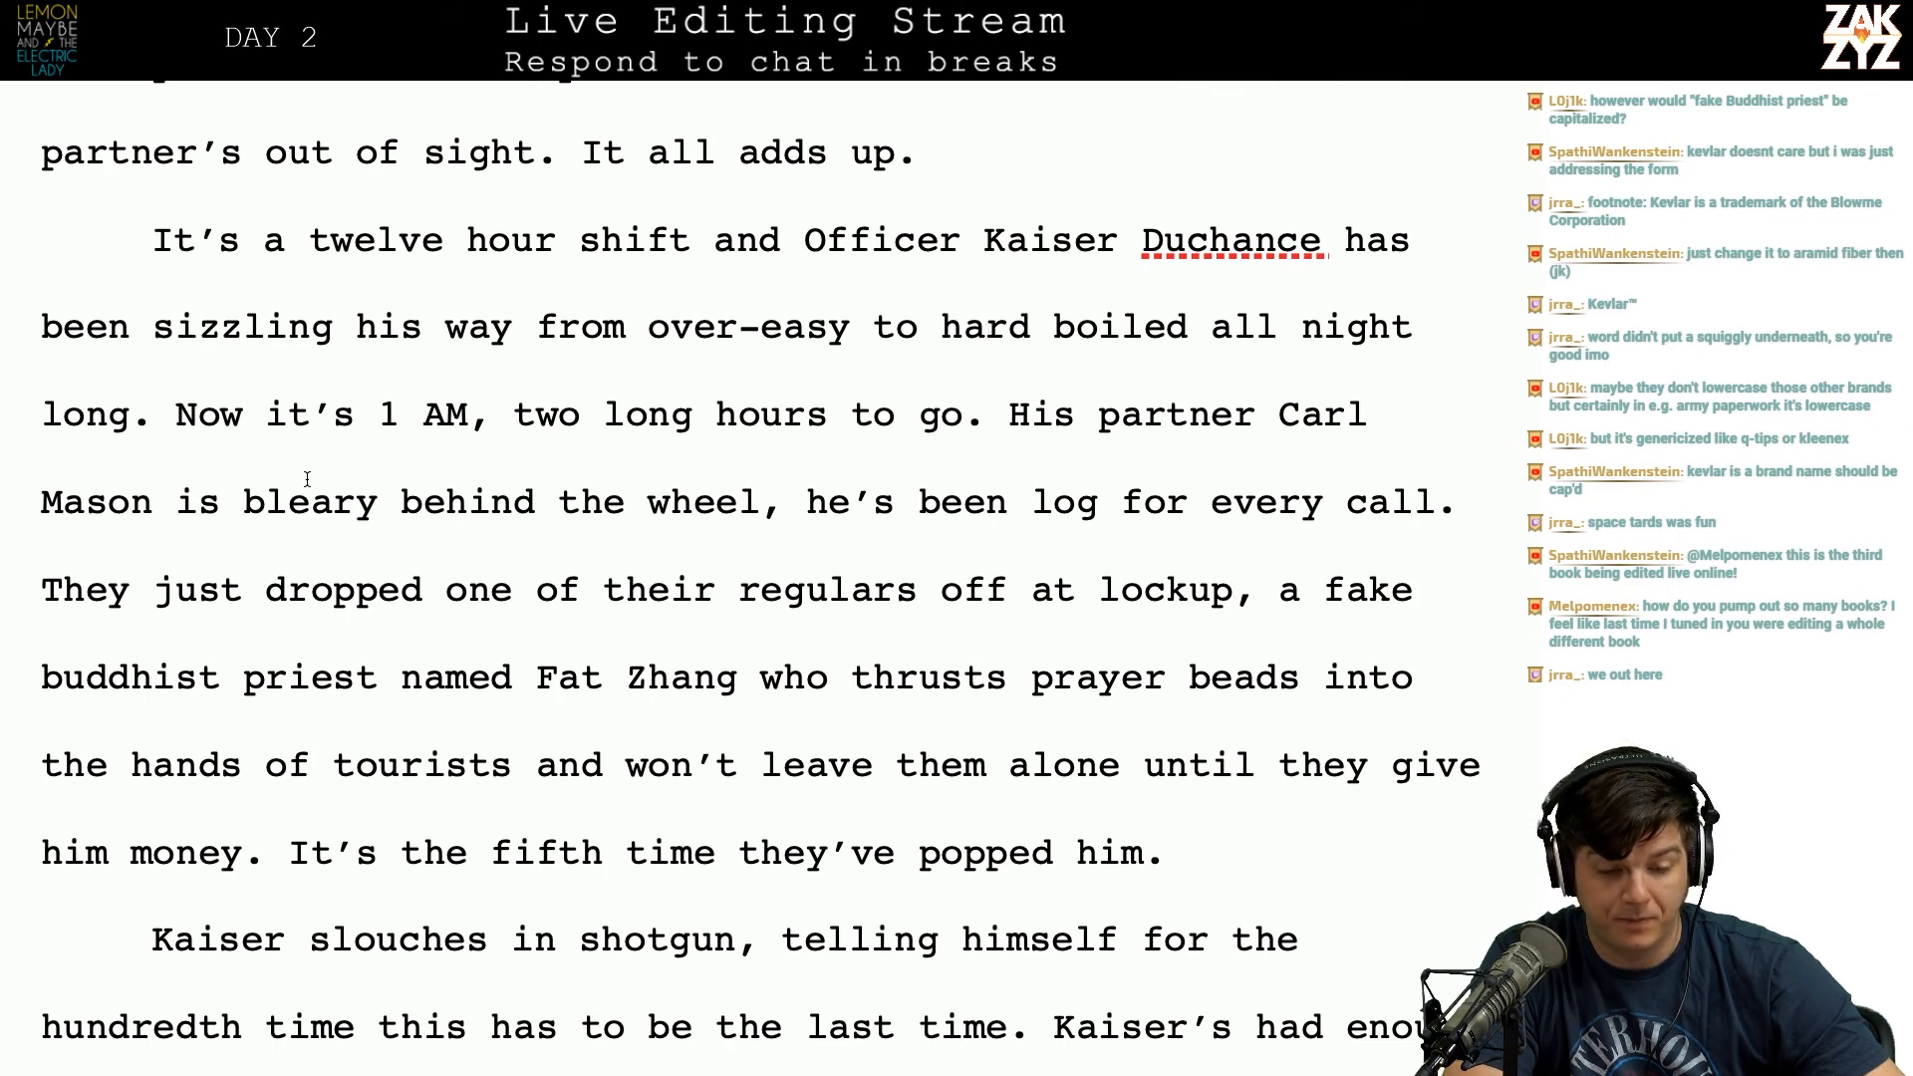
scroll(464, 498, "down", 1)
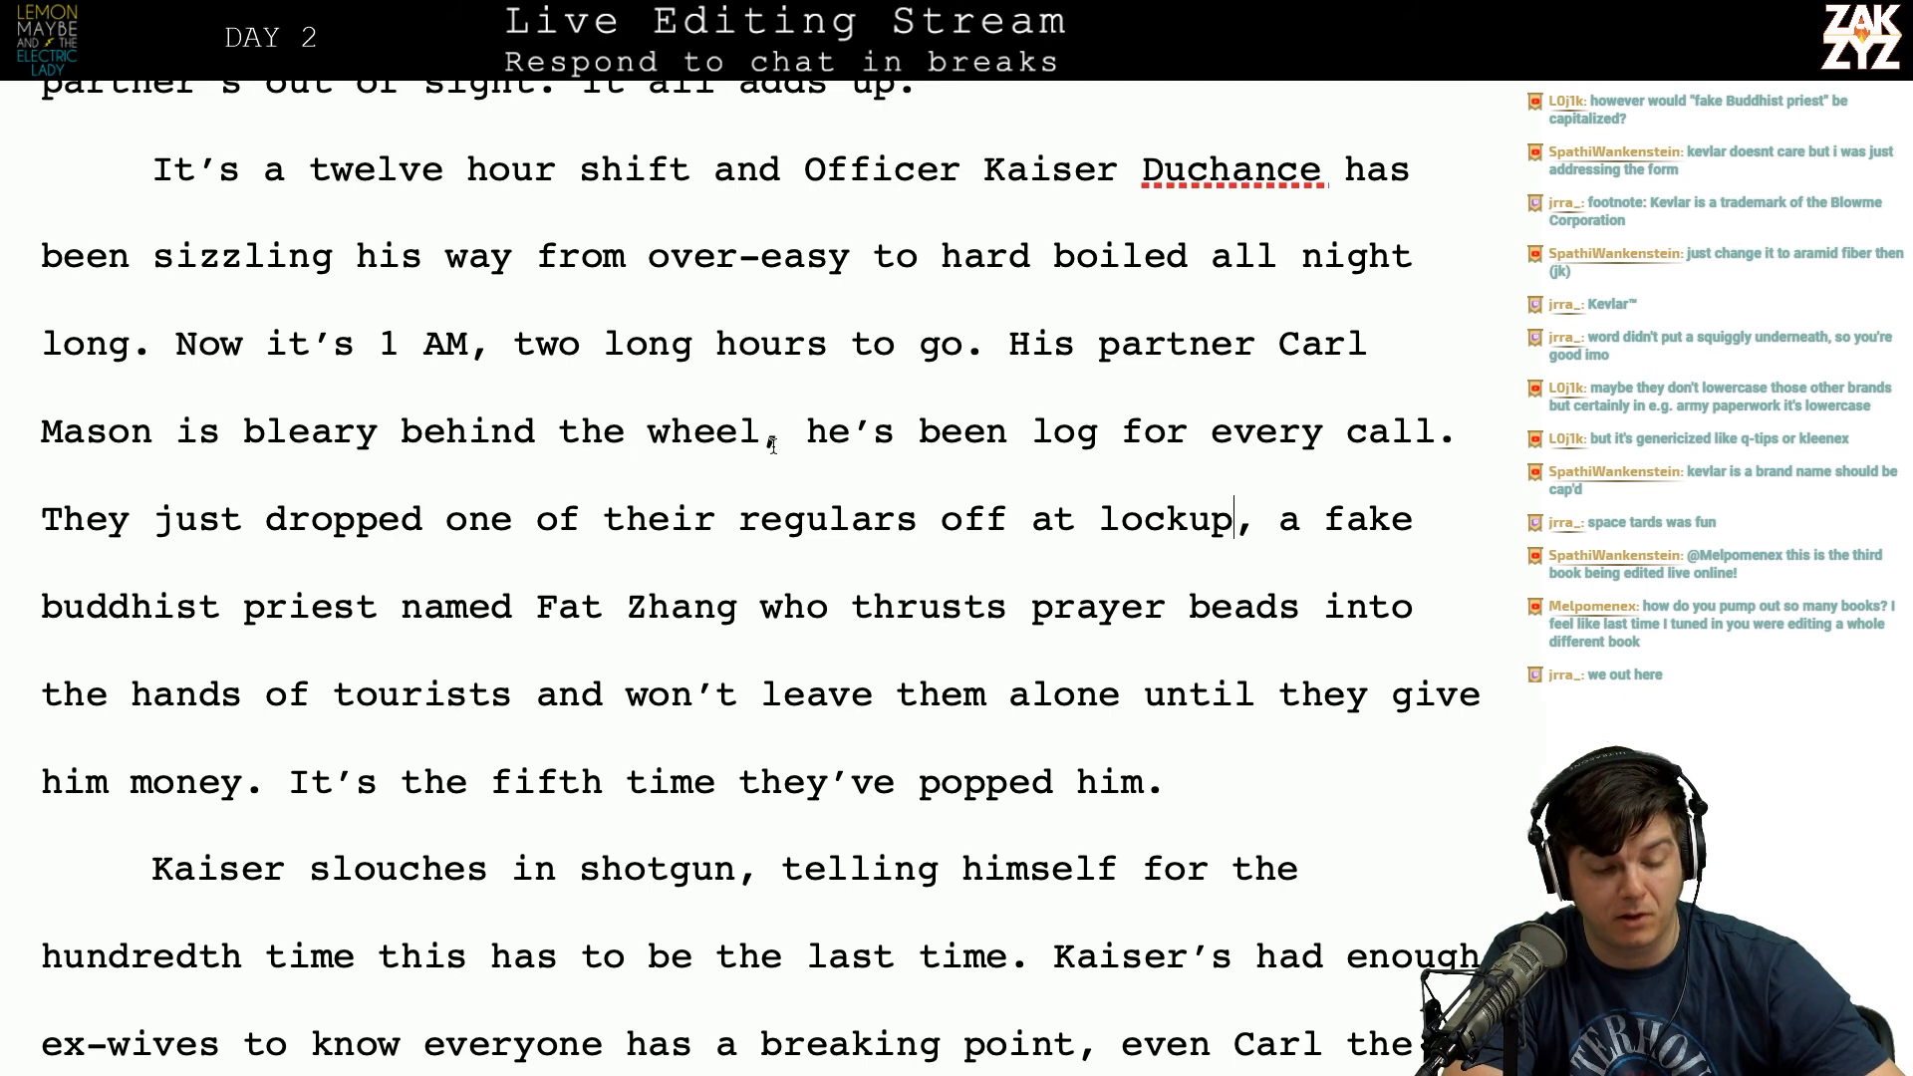
scroll(326, 476, "down", 1)
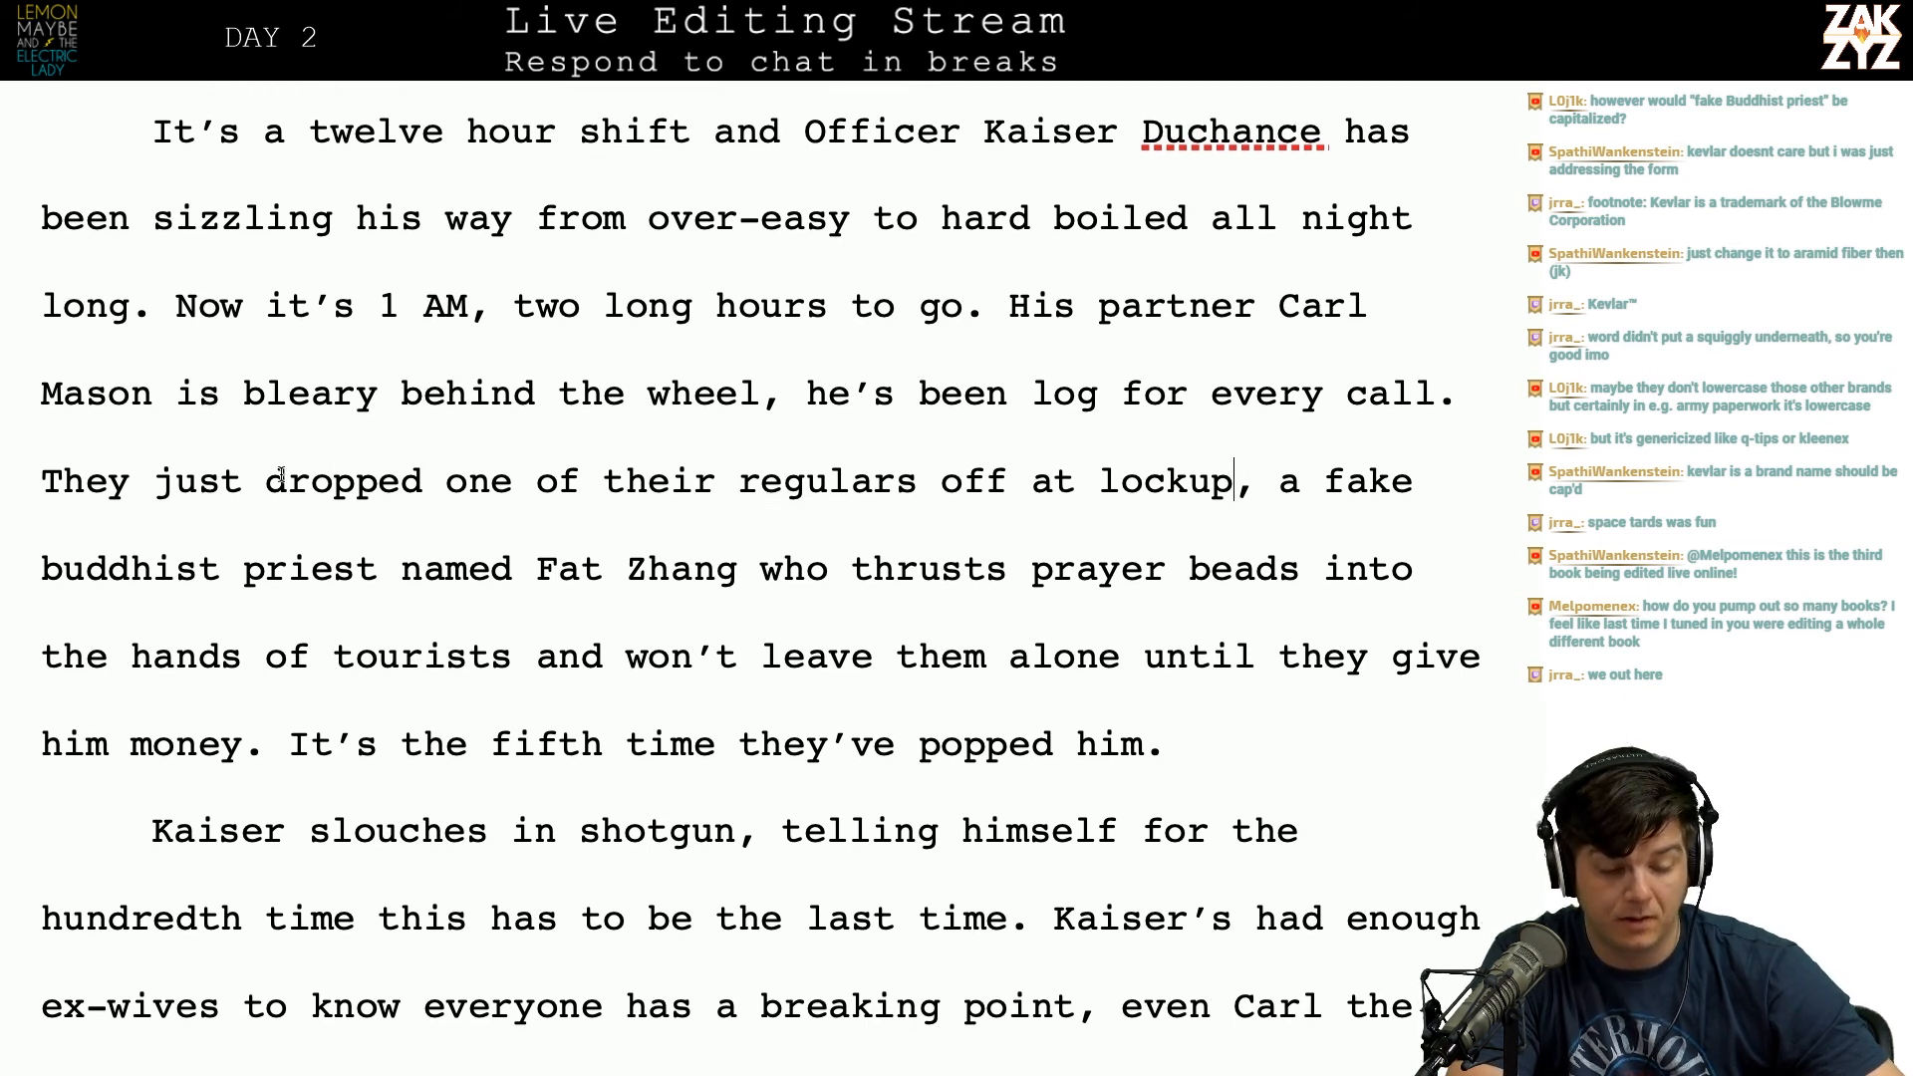
Step: Change "They" to "The dynamic duo" at the start of the sentence "They just dropped one of their regulars"
left_click(111, 481)
key("Delete")
type("dynamic duo")
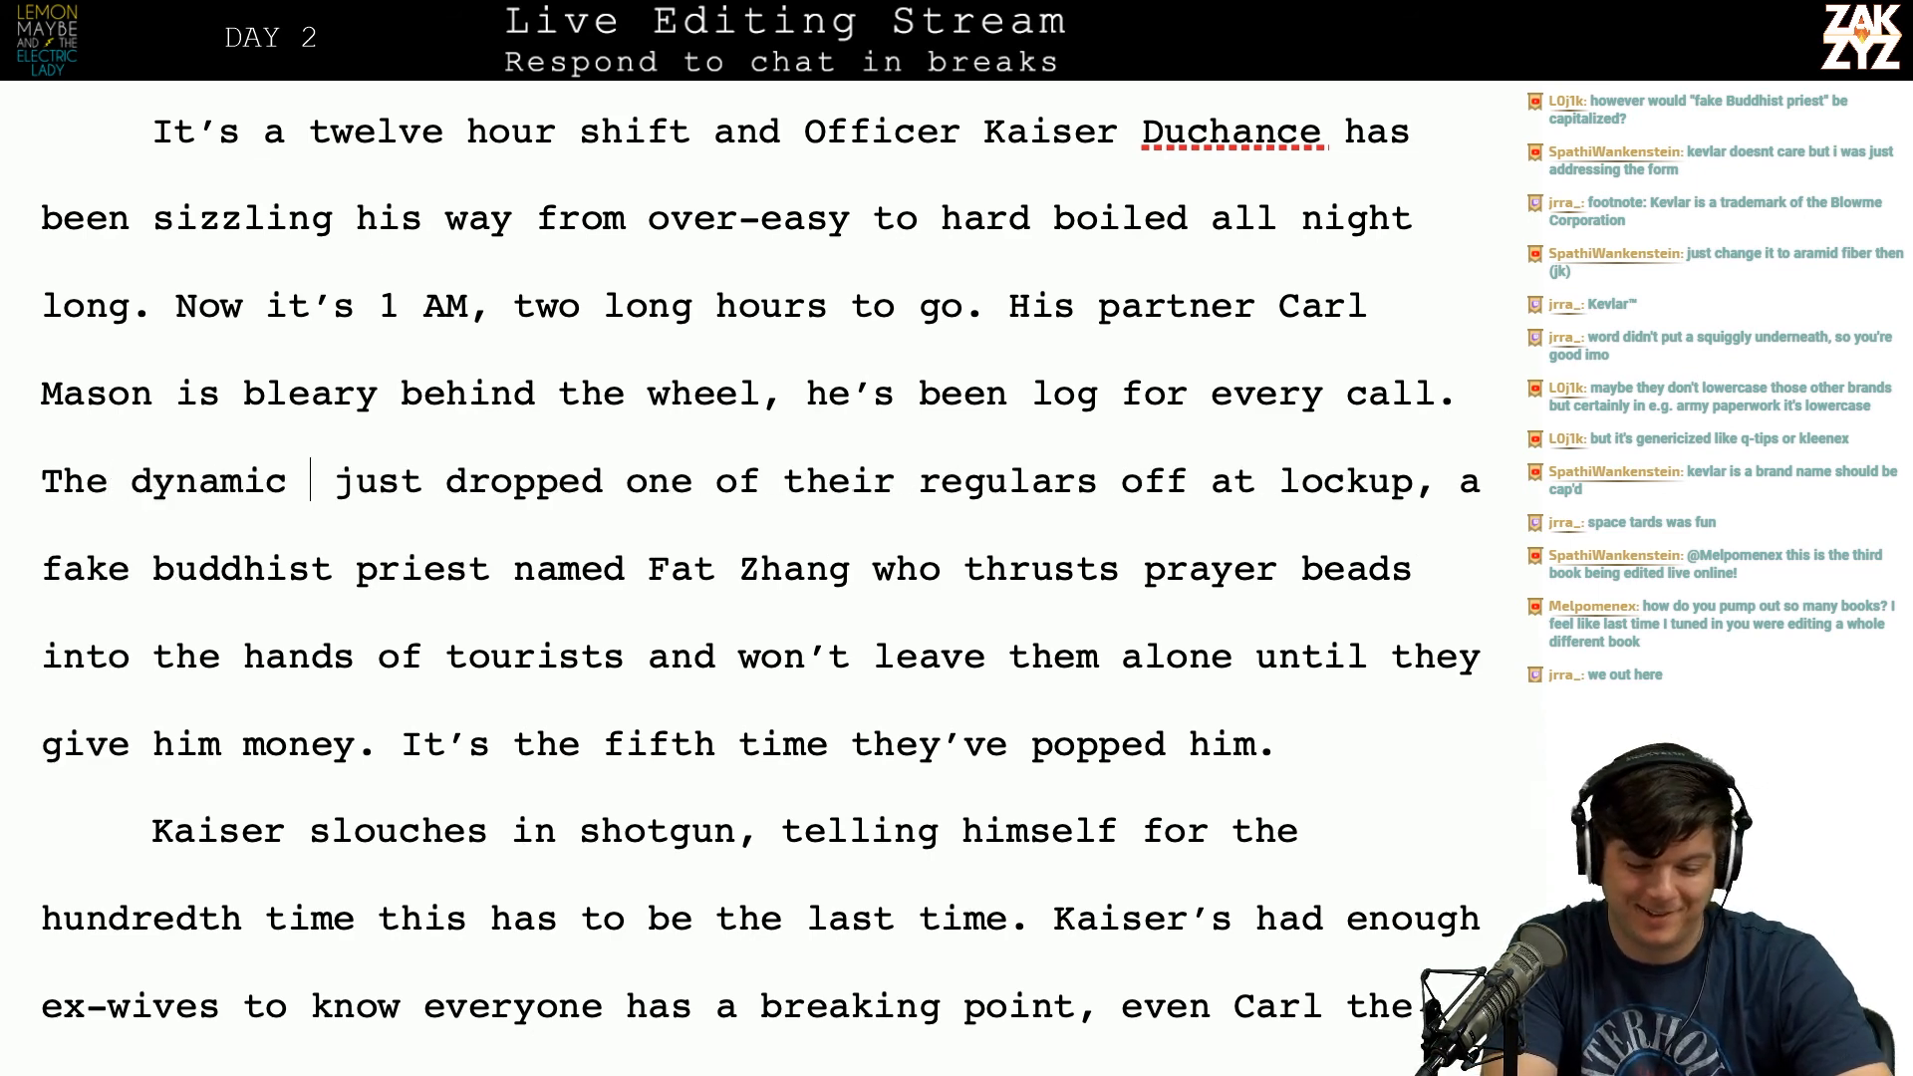
Step: Capitalize "Buddhist" in the phrase "a fake buddhist priest named Fat Zhang"
key("Right")
key("Right")
key("Right")
key("Right")
key("Right")
key("Right")
key("Down")
key("Left")
key("Left")
key("Left")
key("Left")
key("Left")
key("Left")
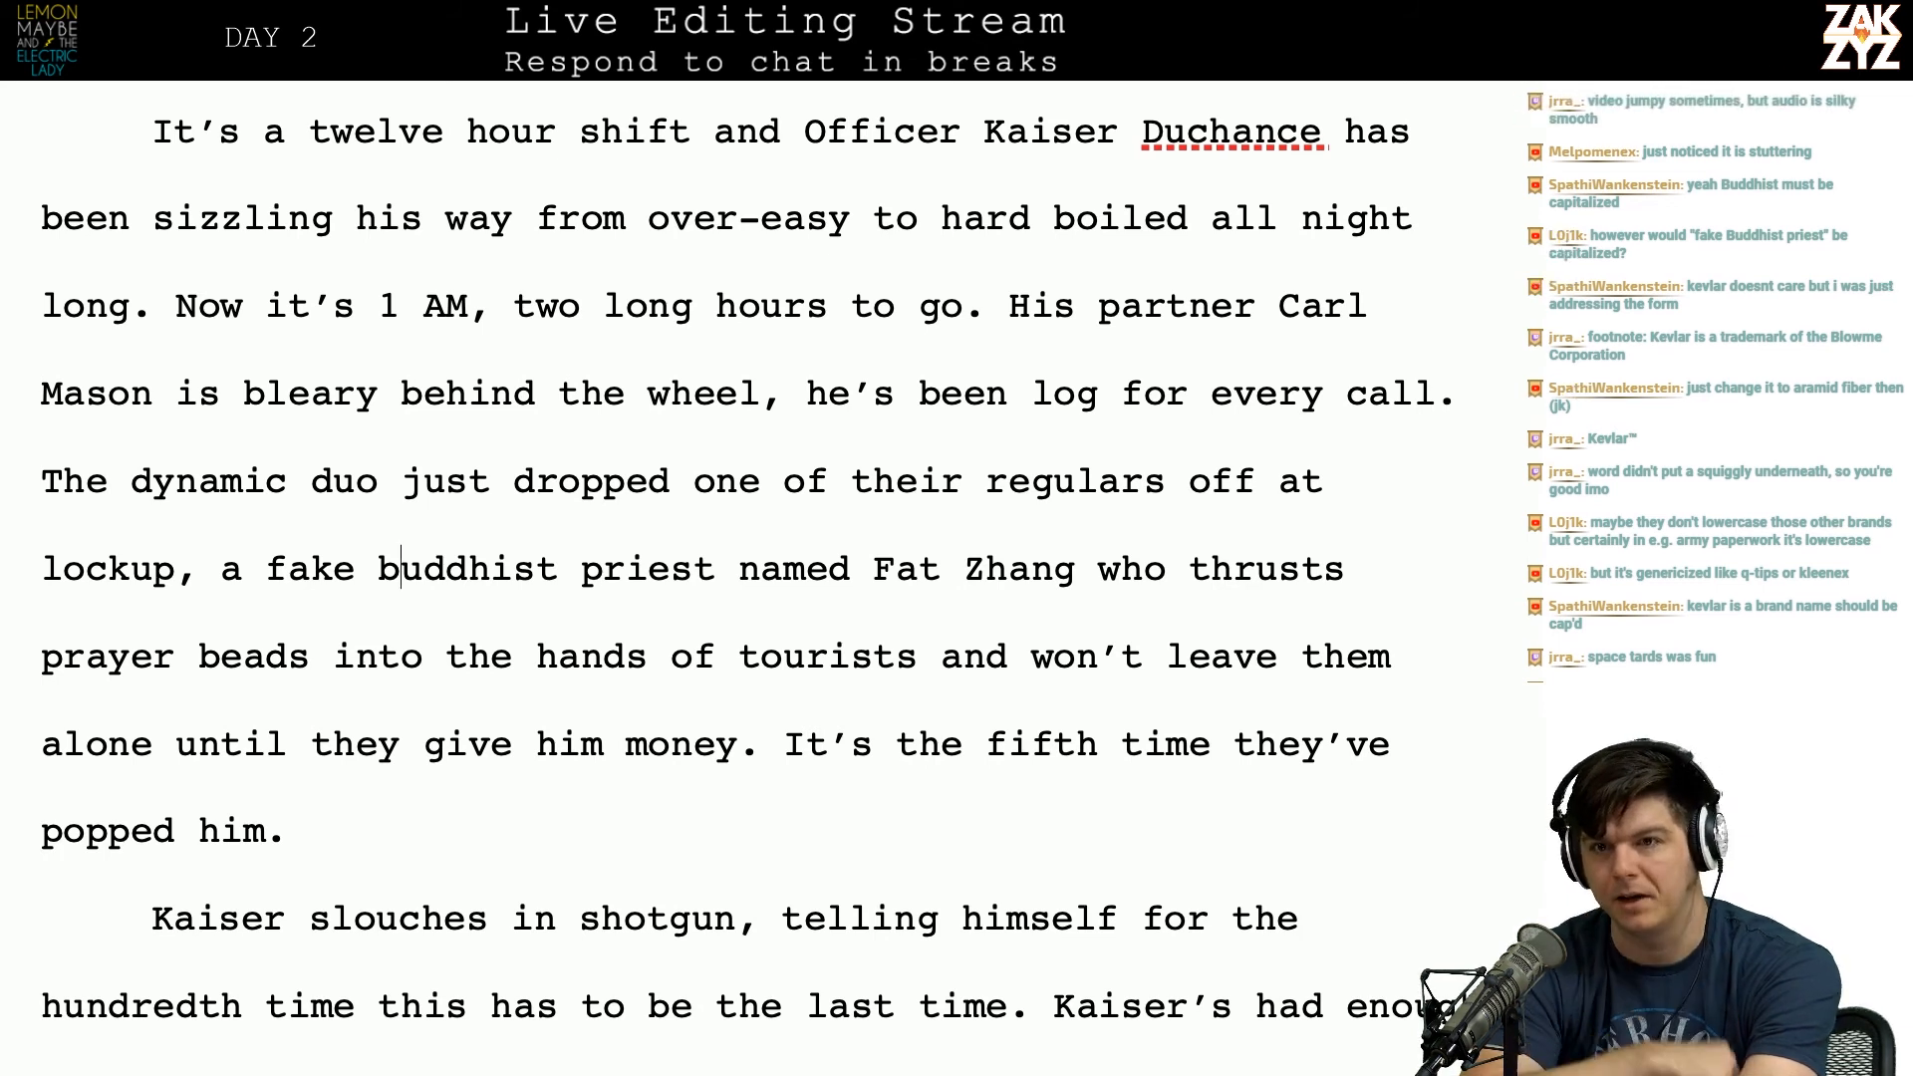
left_click(402, 567)
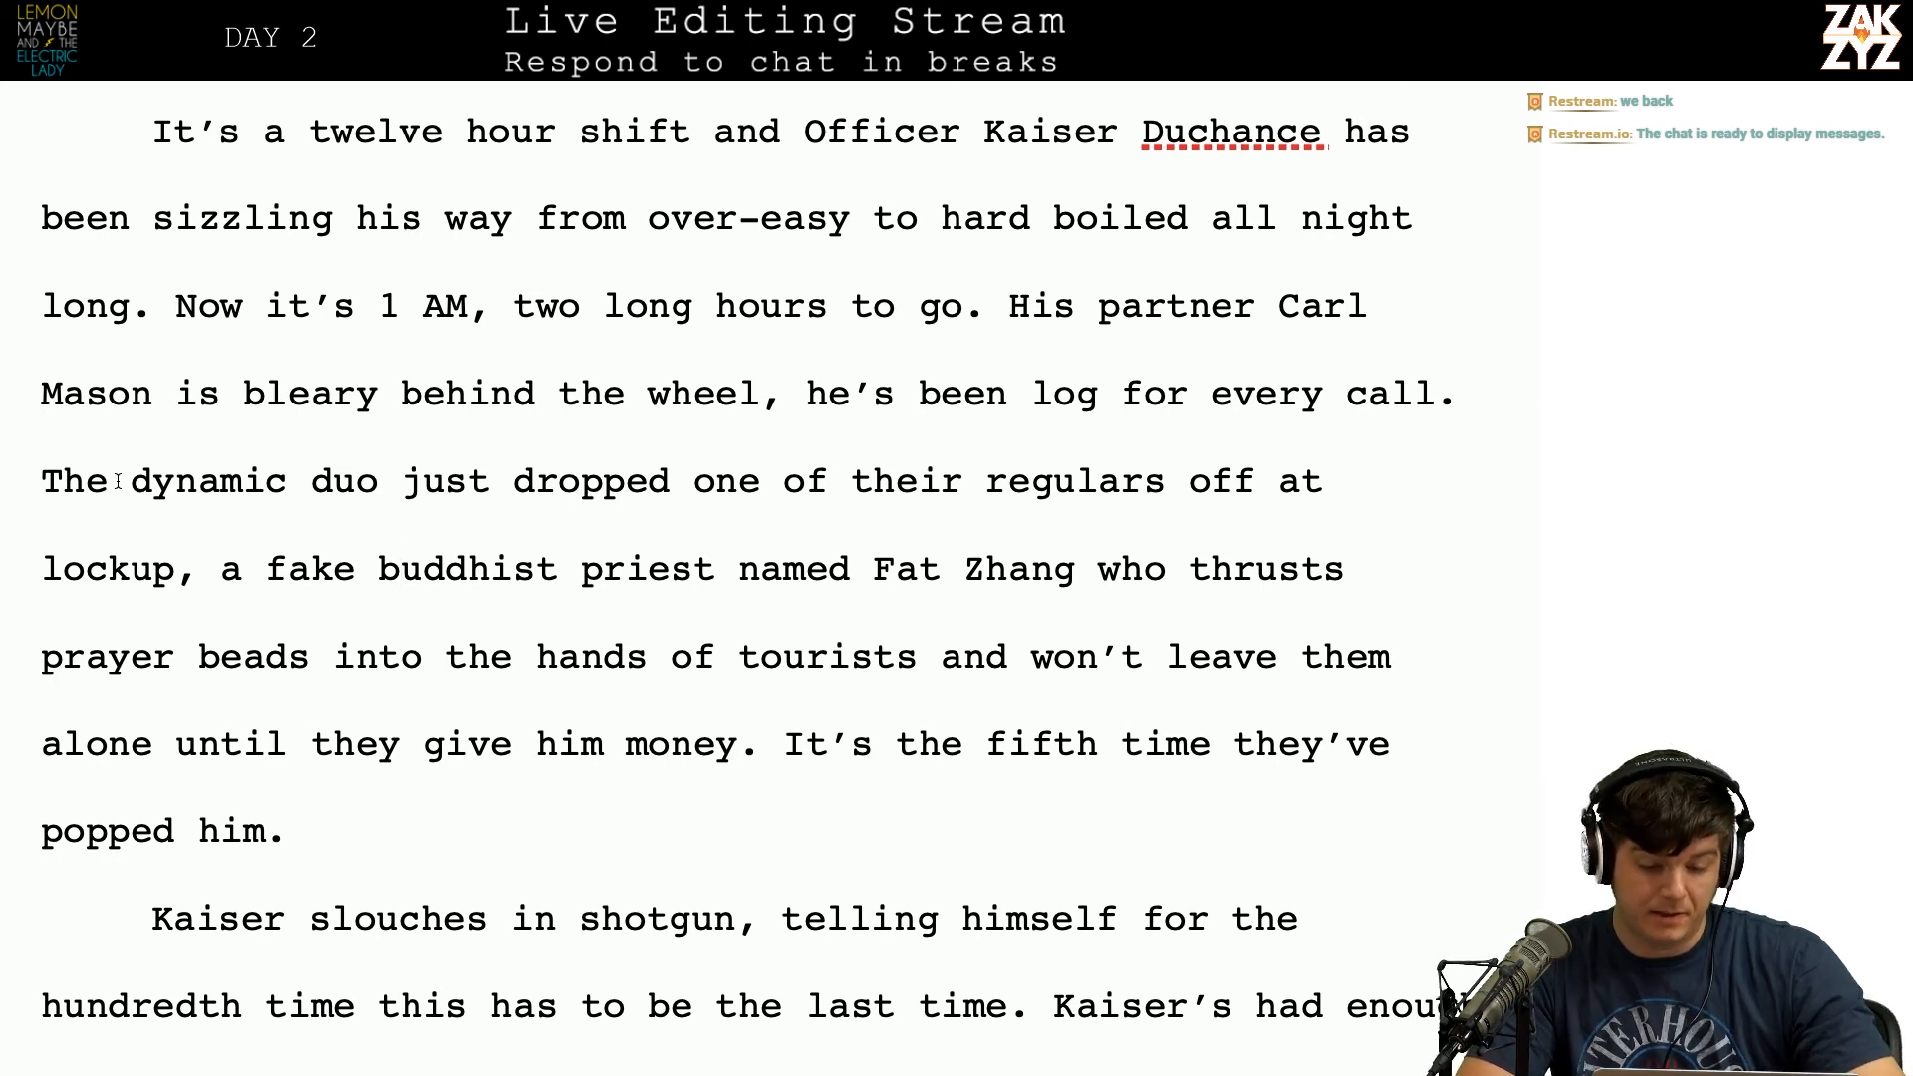
key("BackSpace")
type("B")
Step: Switch to the Editlist document, set the second listed contributor's tally to 10, and return to the manuscript
key("super+Tab")
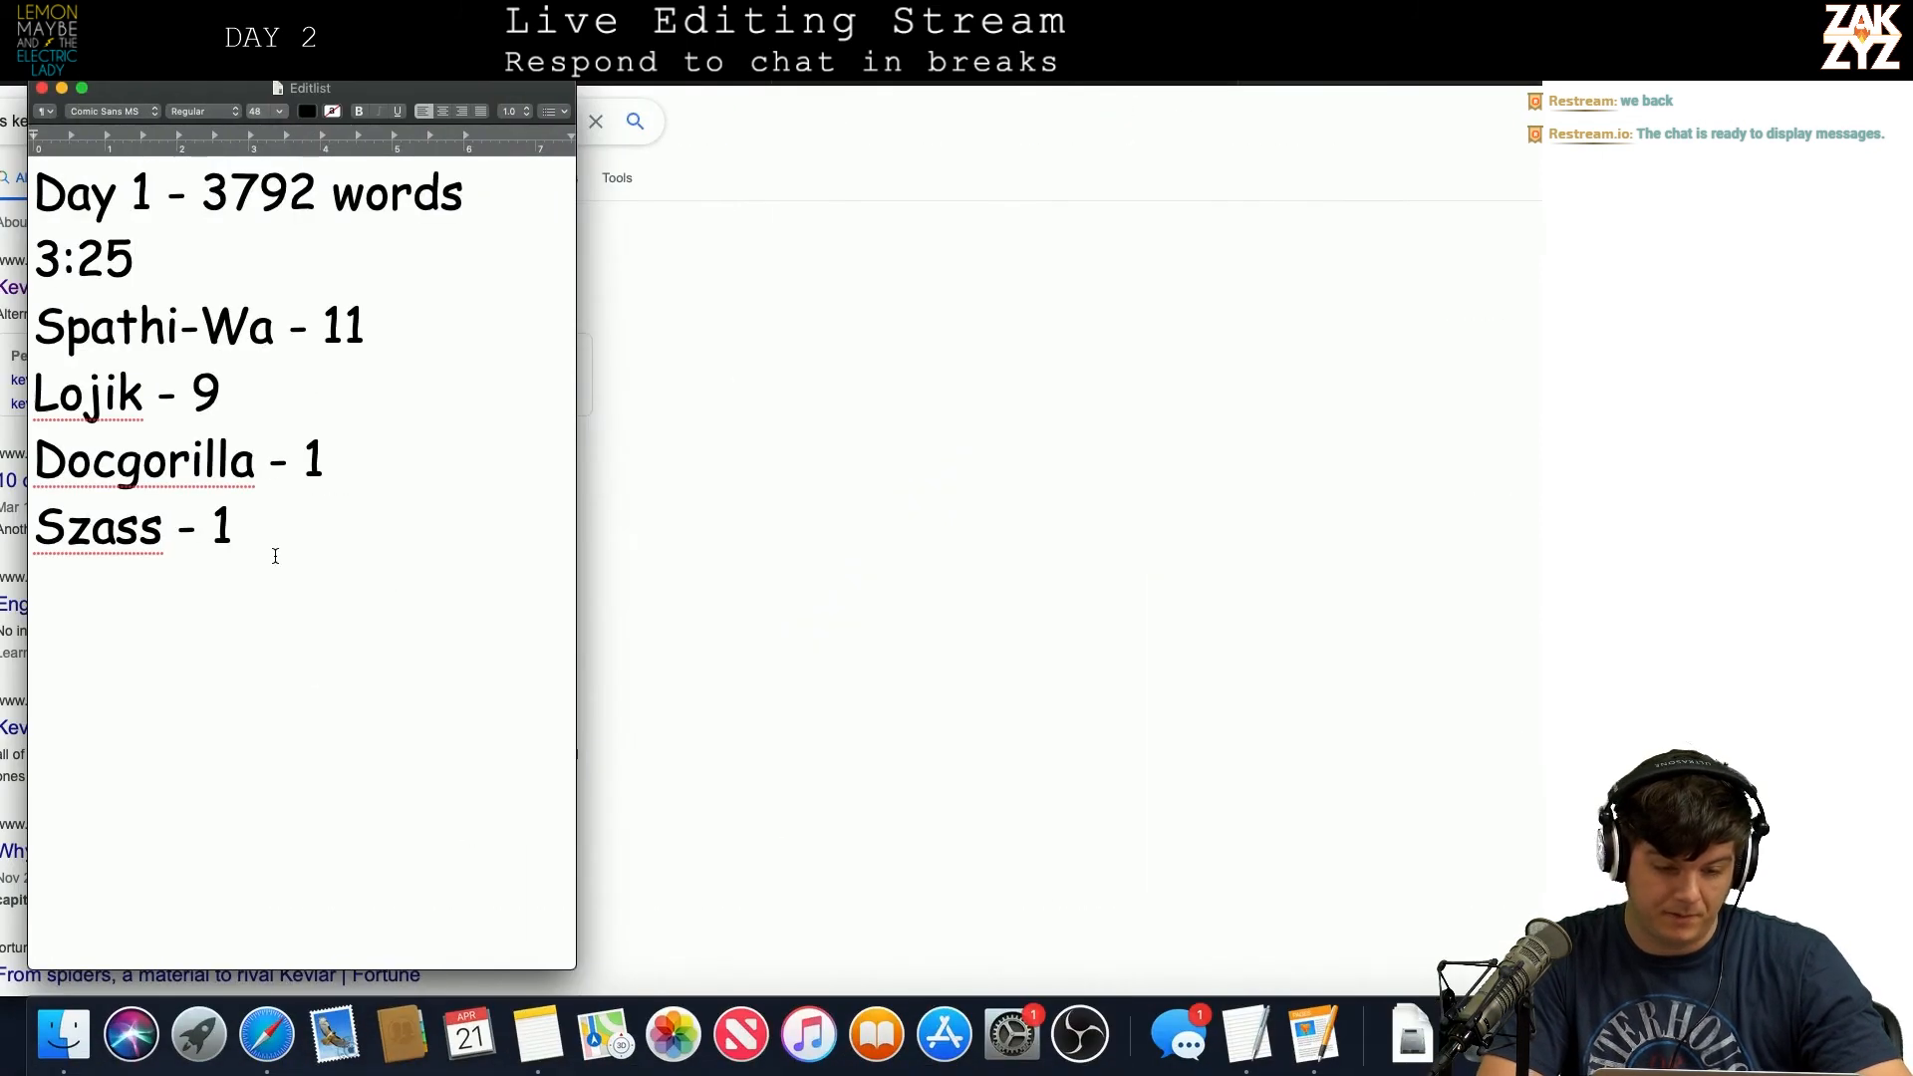
left_click(314, 469)
key("Up")
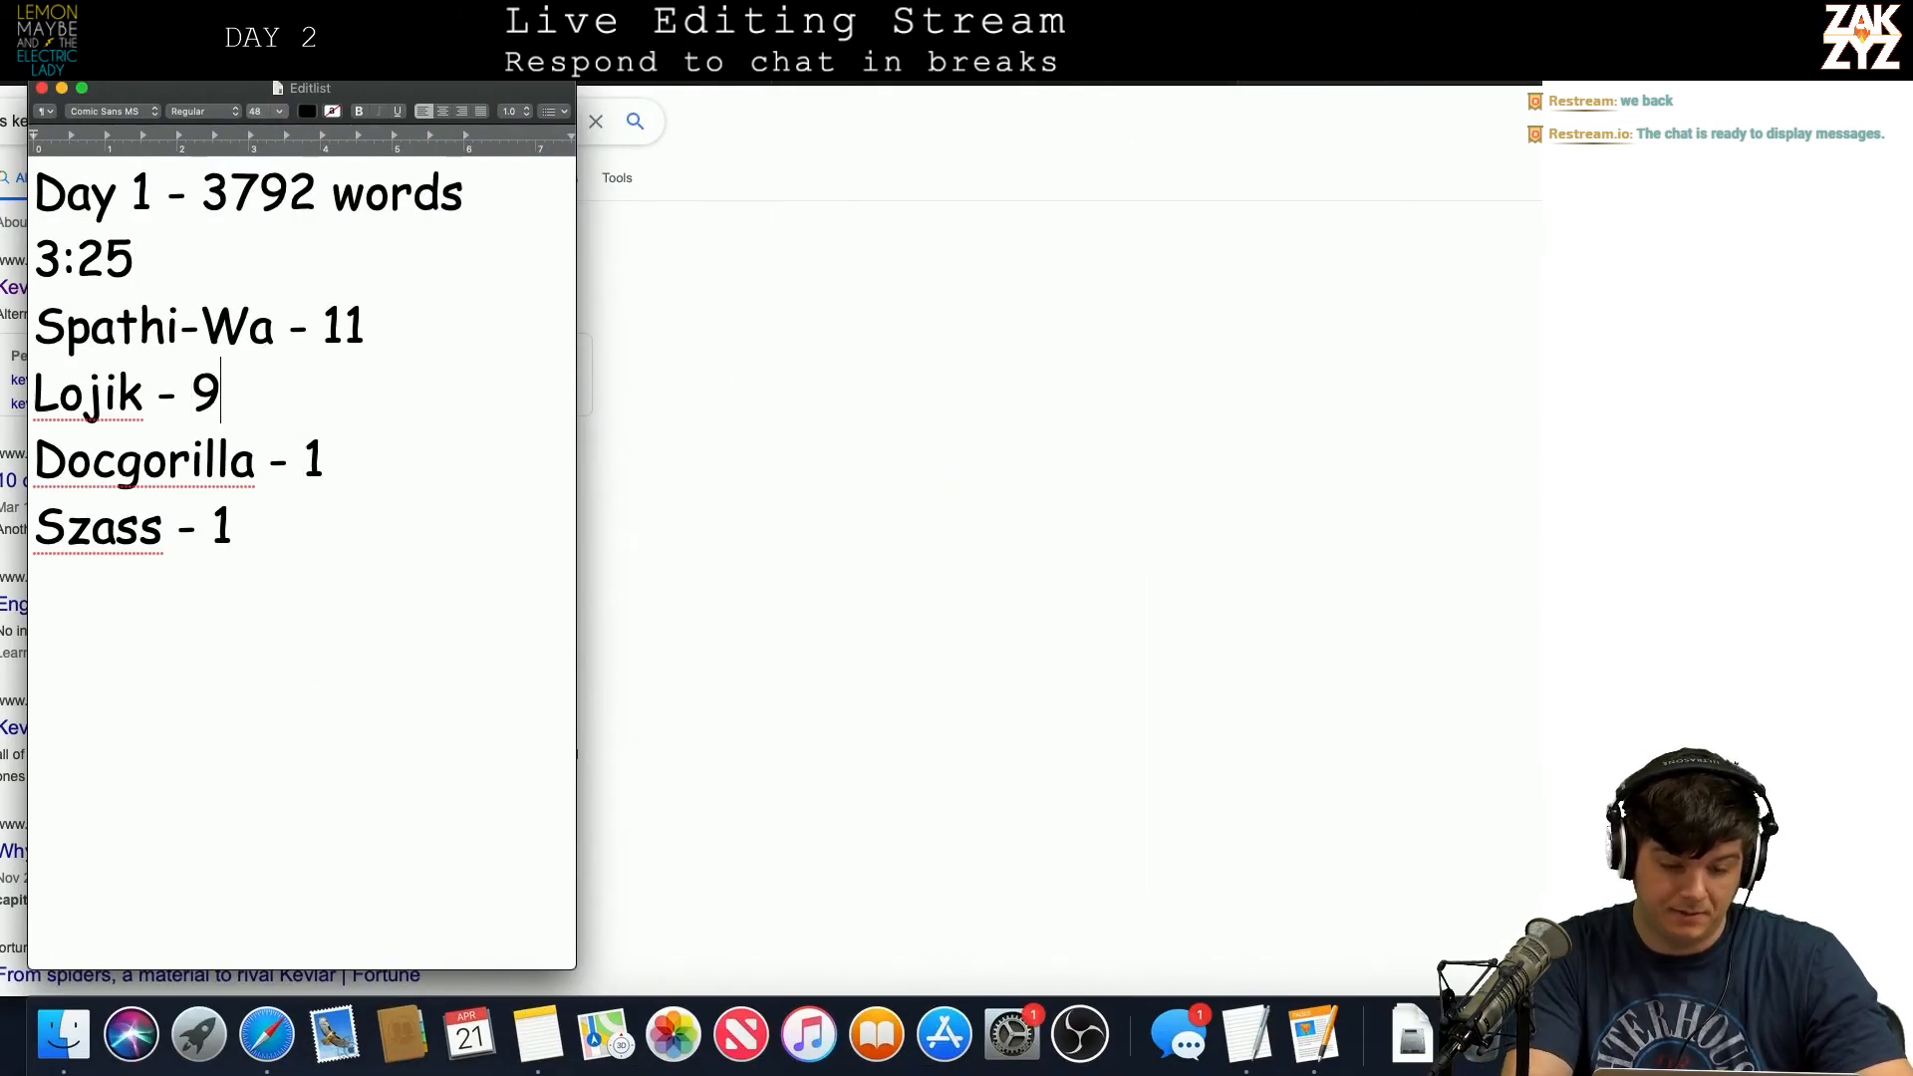
key("BackSpace")
type("10")
key("super+Tab")
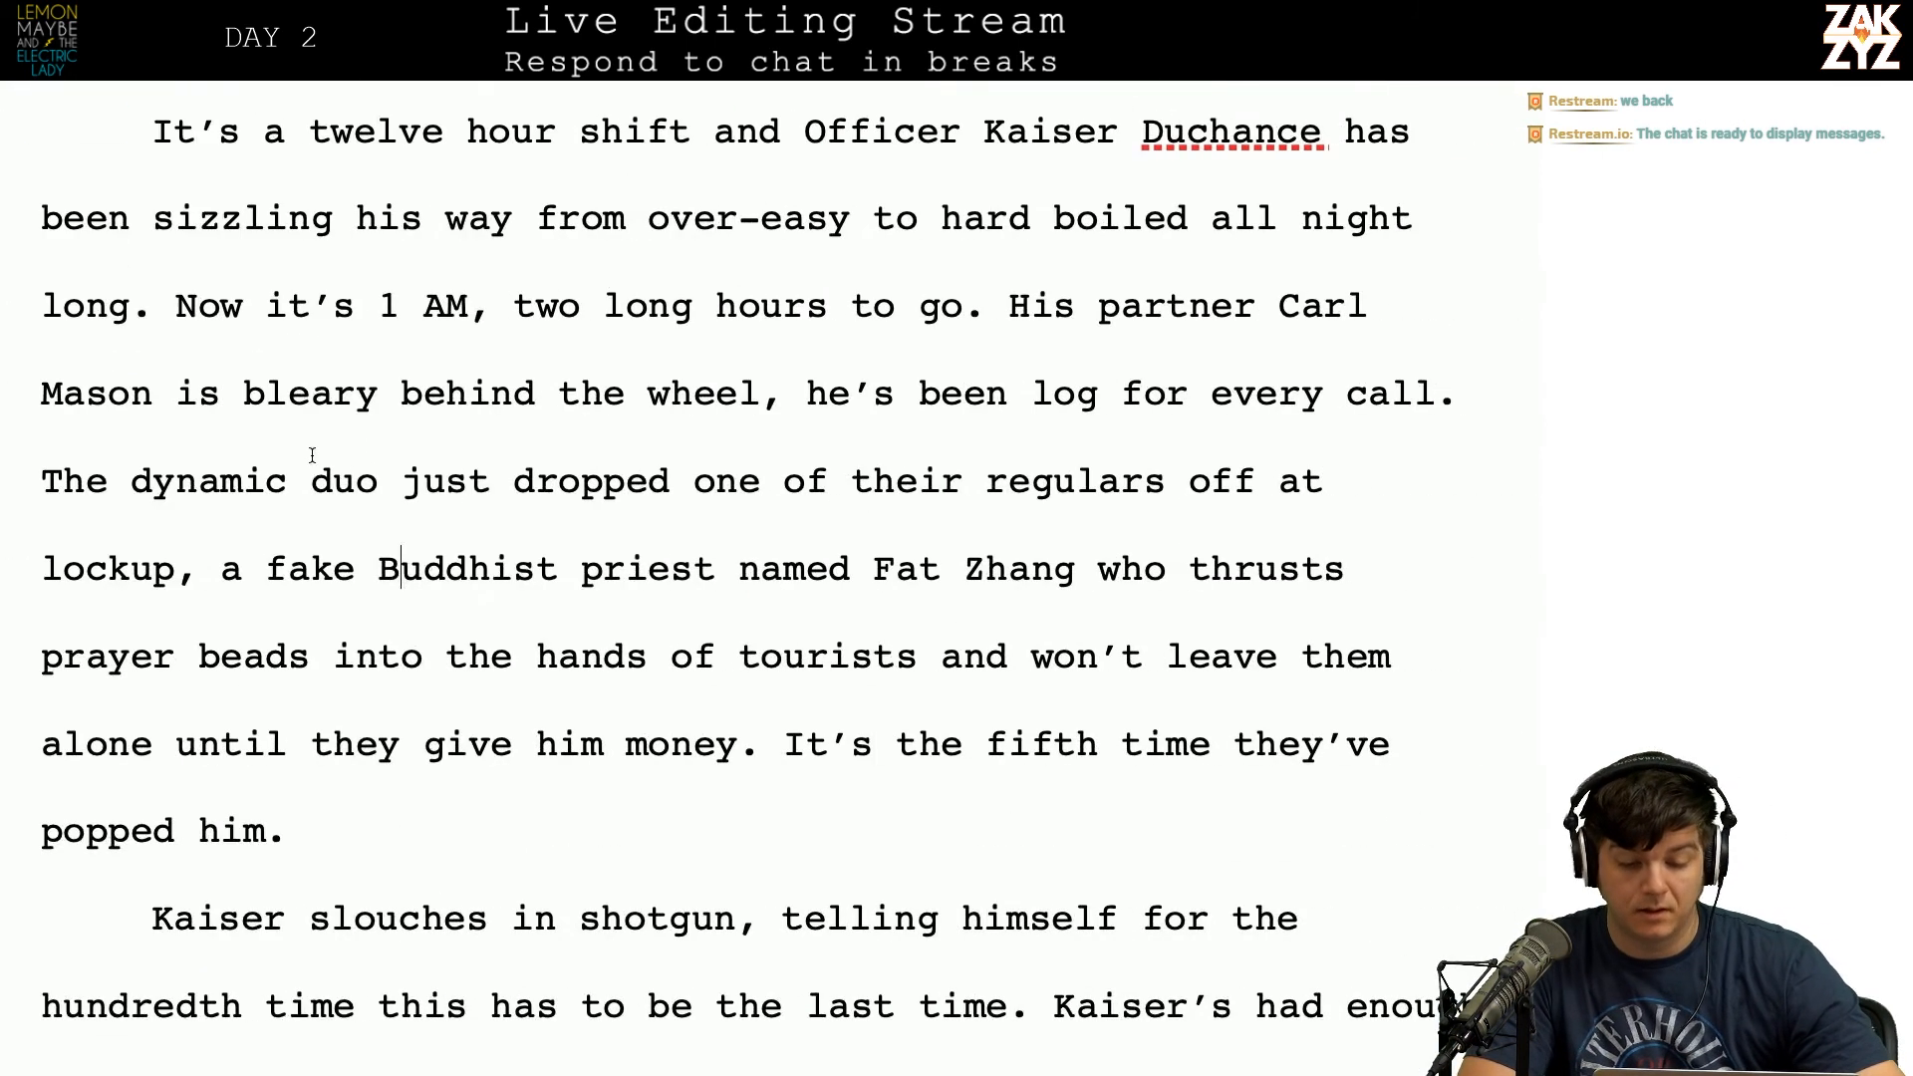
Step: Reread the twelve-hour-shift paragraph through the Fat Zhang passage, checking the wording about Carl behind the wheel
scroll(488, 634, "down", 2)
scroll(488, 634, "down", 1)
scroll(488, 634, "up", 2)
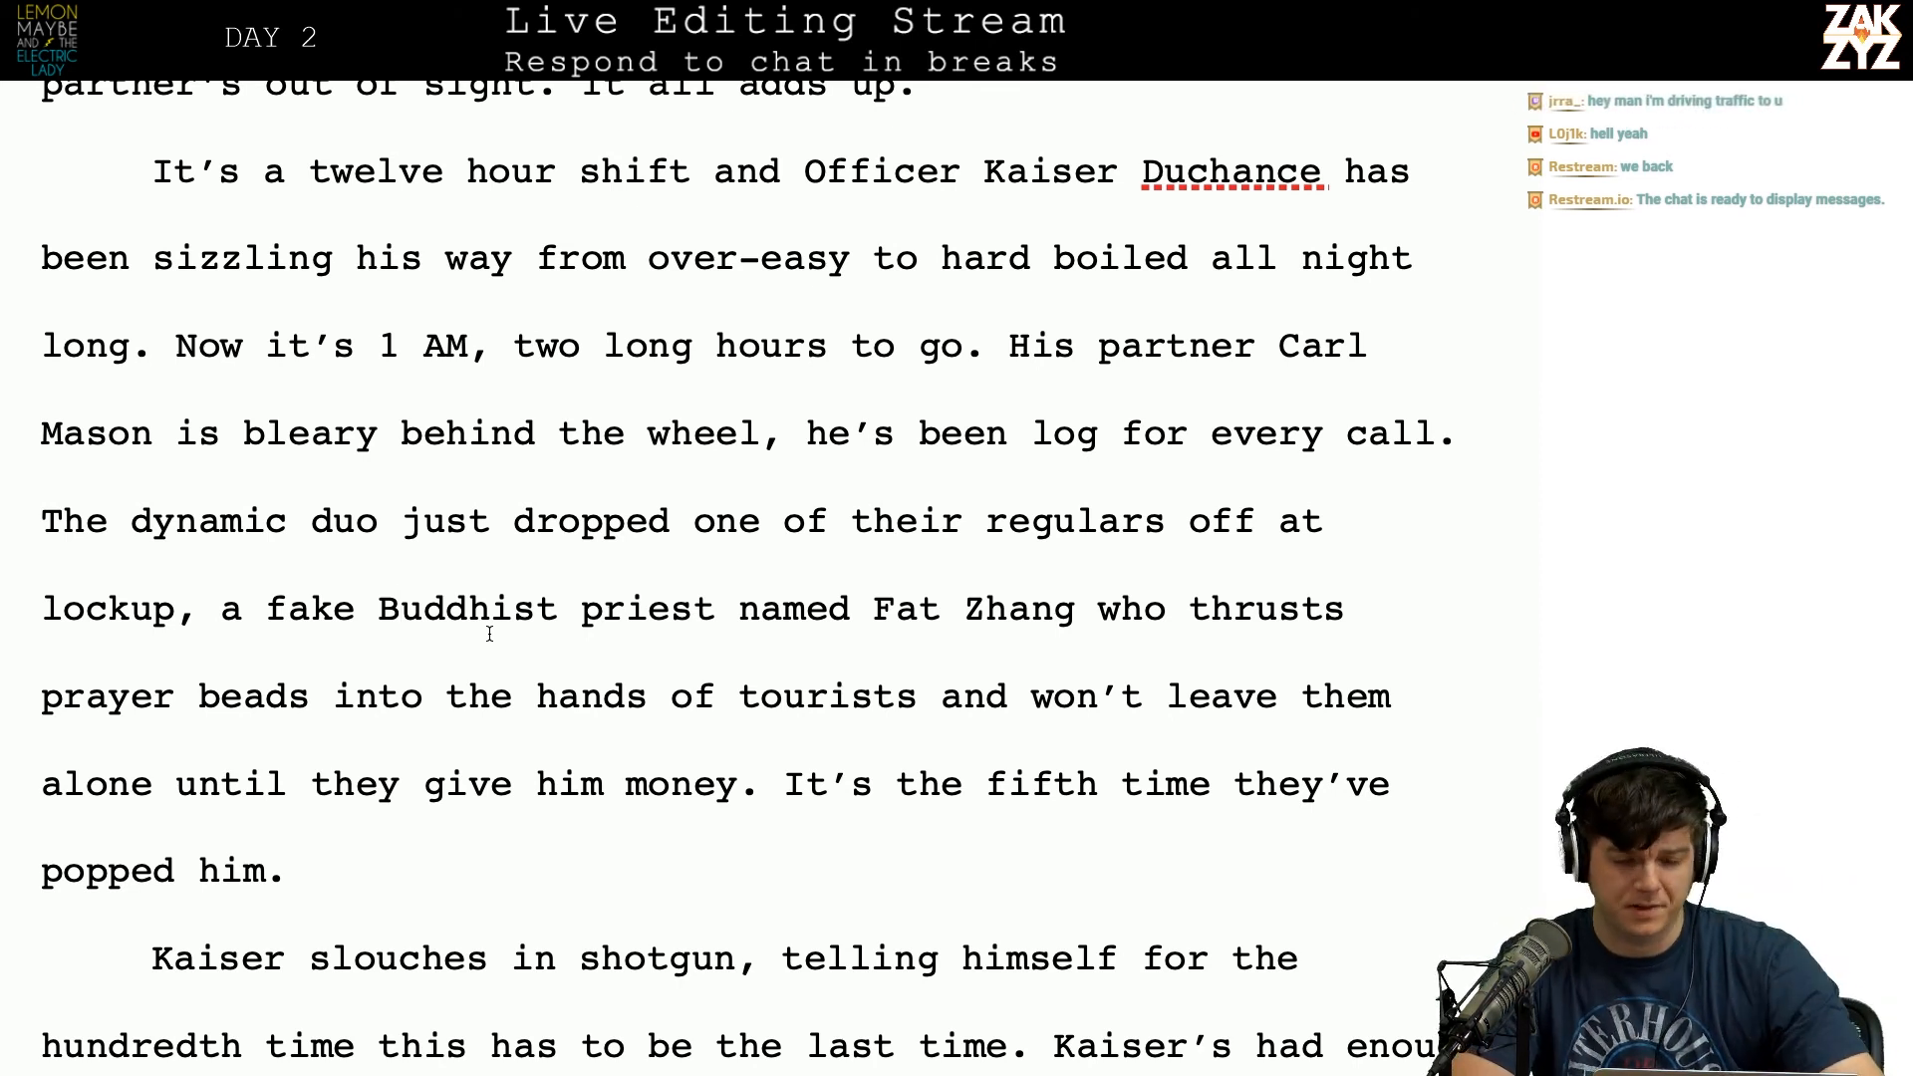
scroll(489, 634, "down", 1)
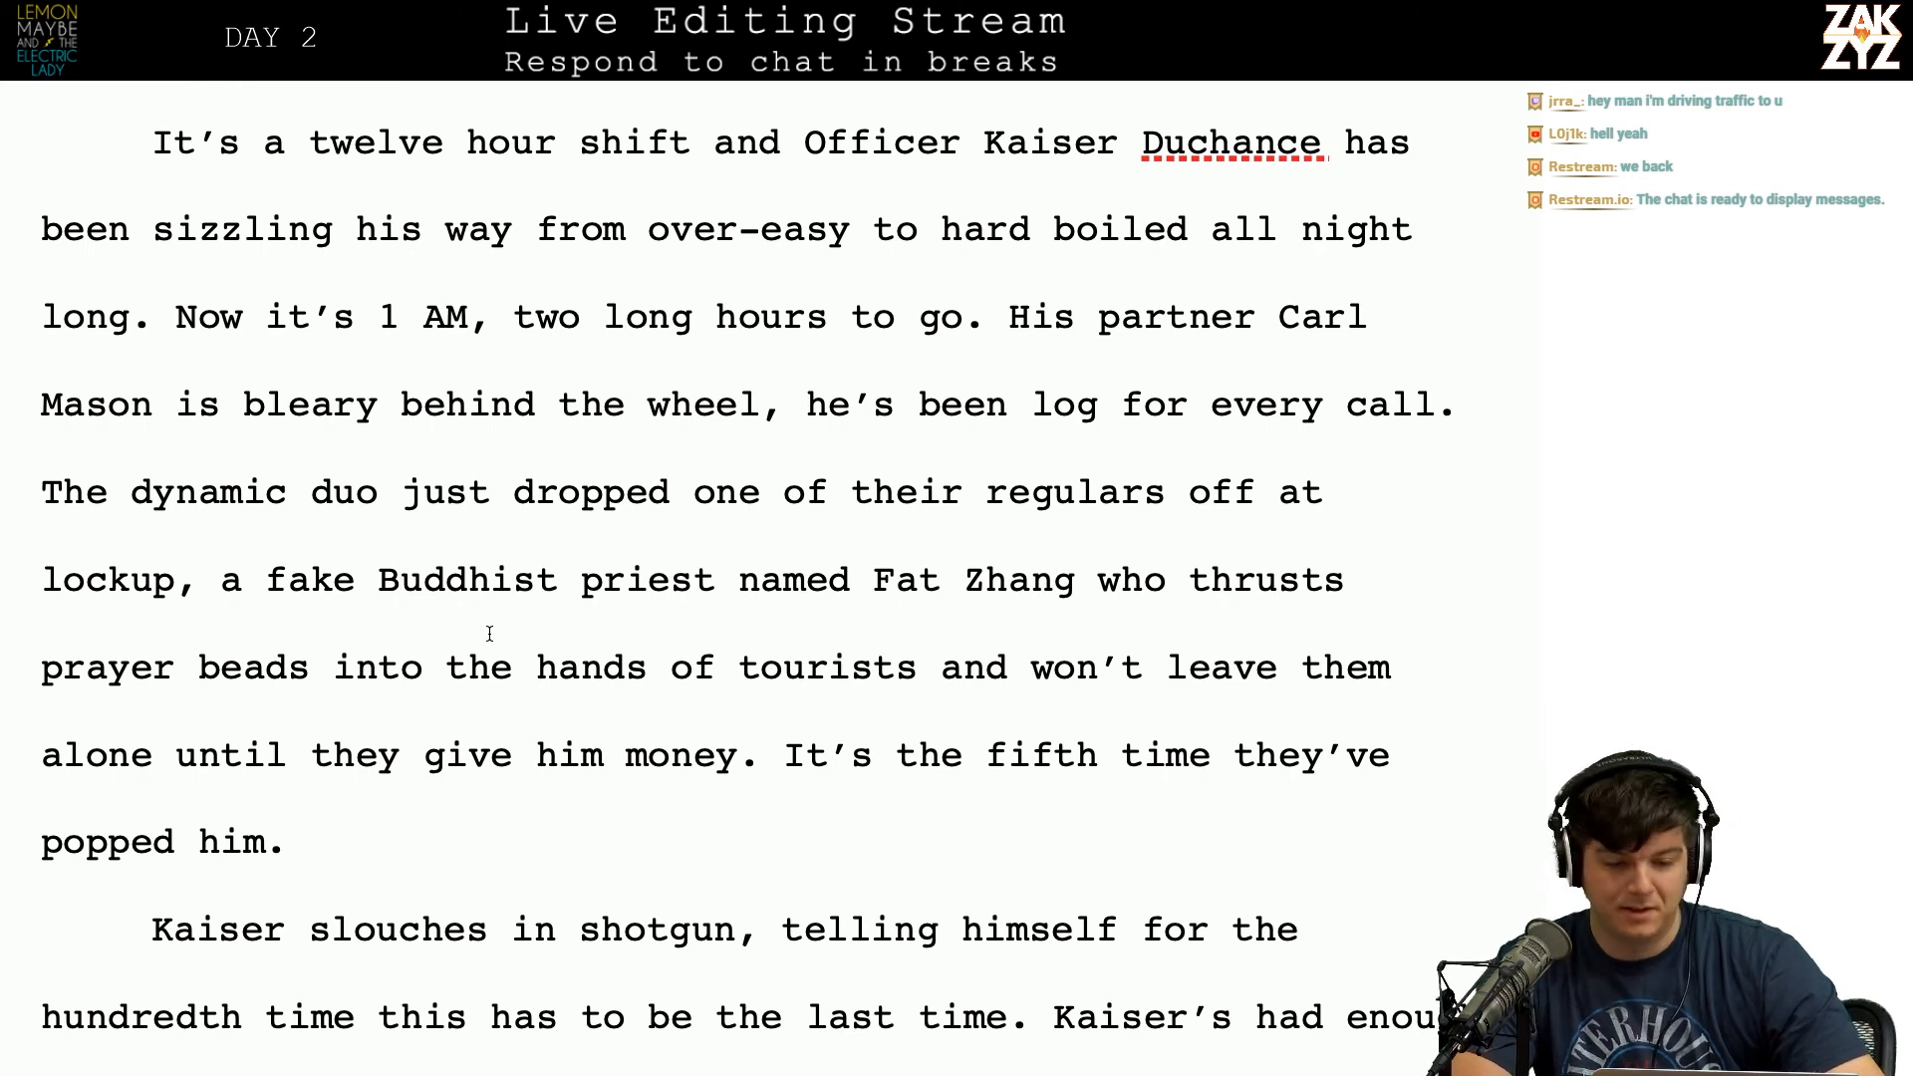
scroll(490, 634, "down", 1)
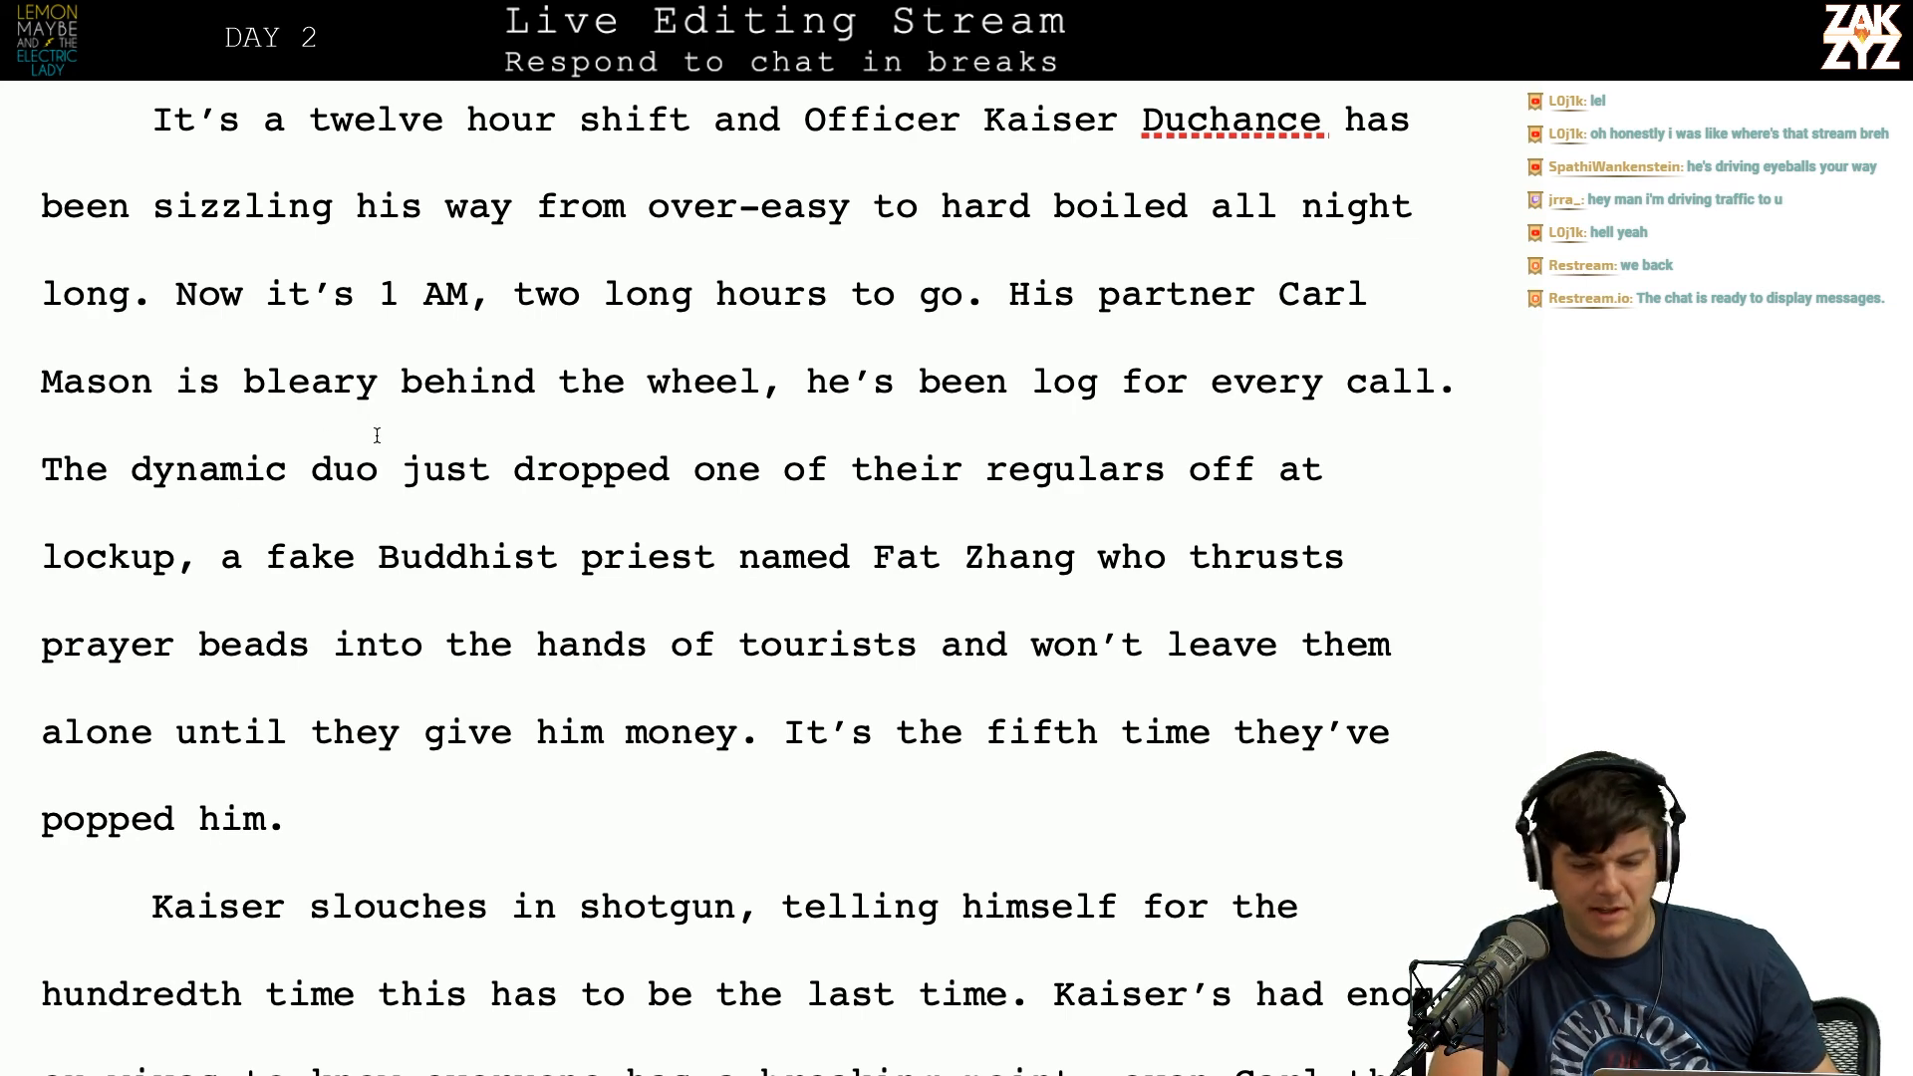
scroll(377, 435, "down", 1)
scroll(377, 436, "down", 1)
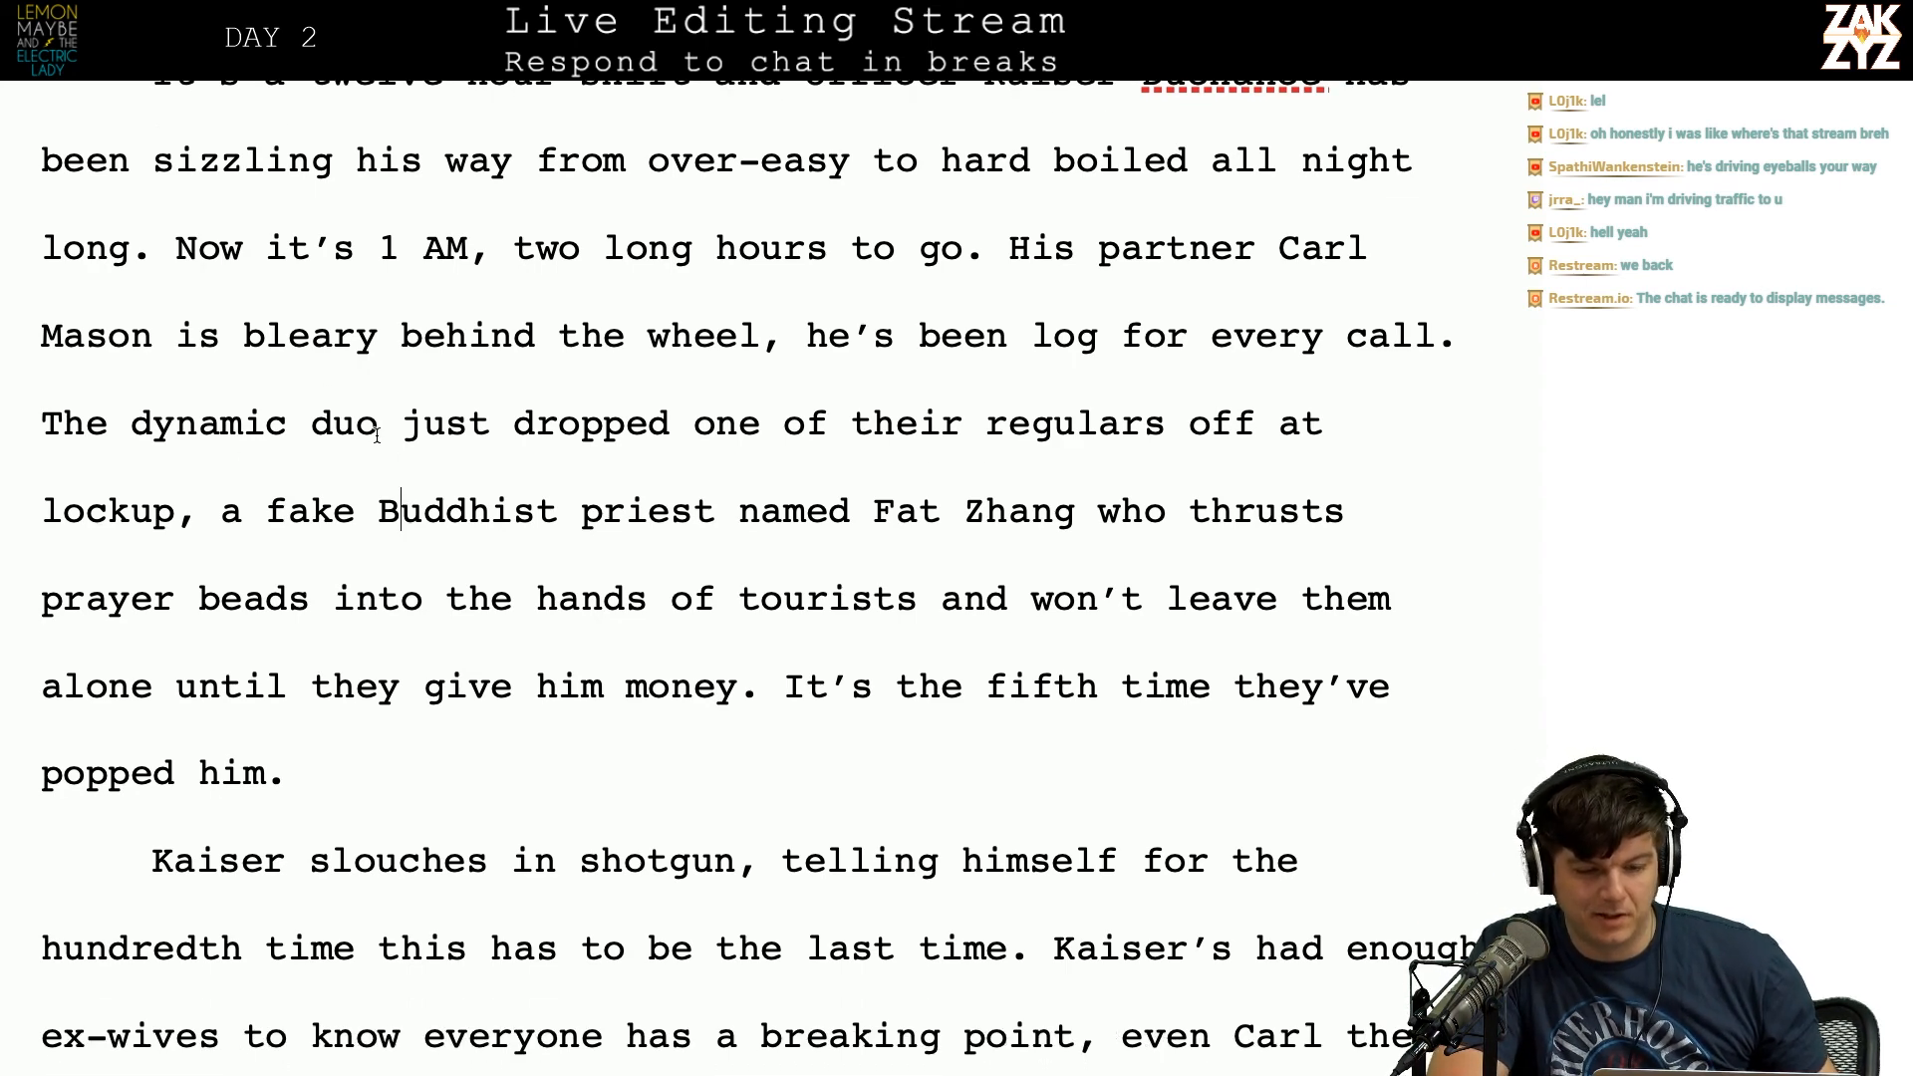
scroll(377, 435, "up", 2)
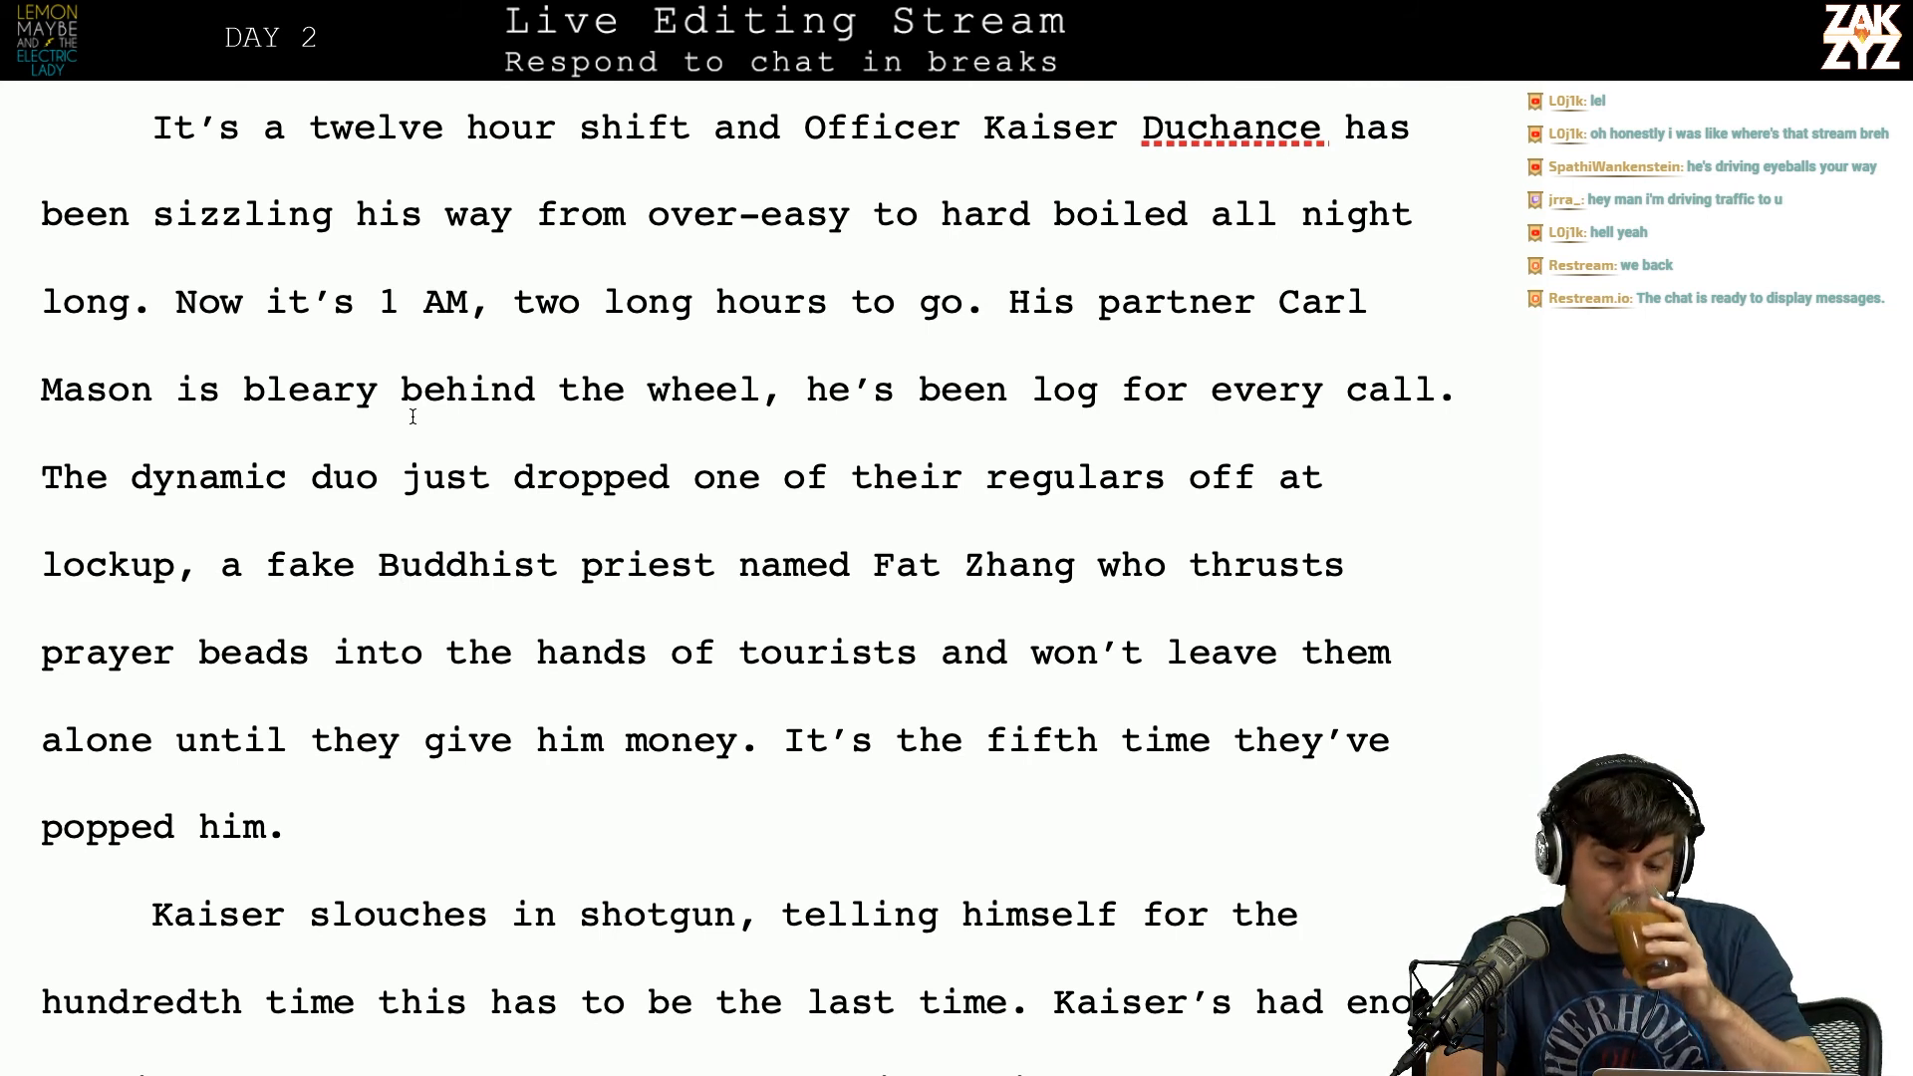
scroll(412, 417, "down", 1)
scroll(412, 417, "down", 1)
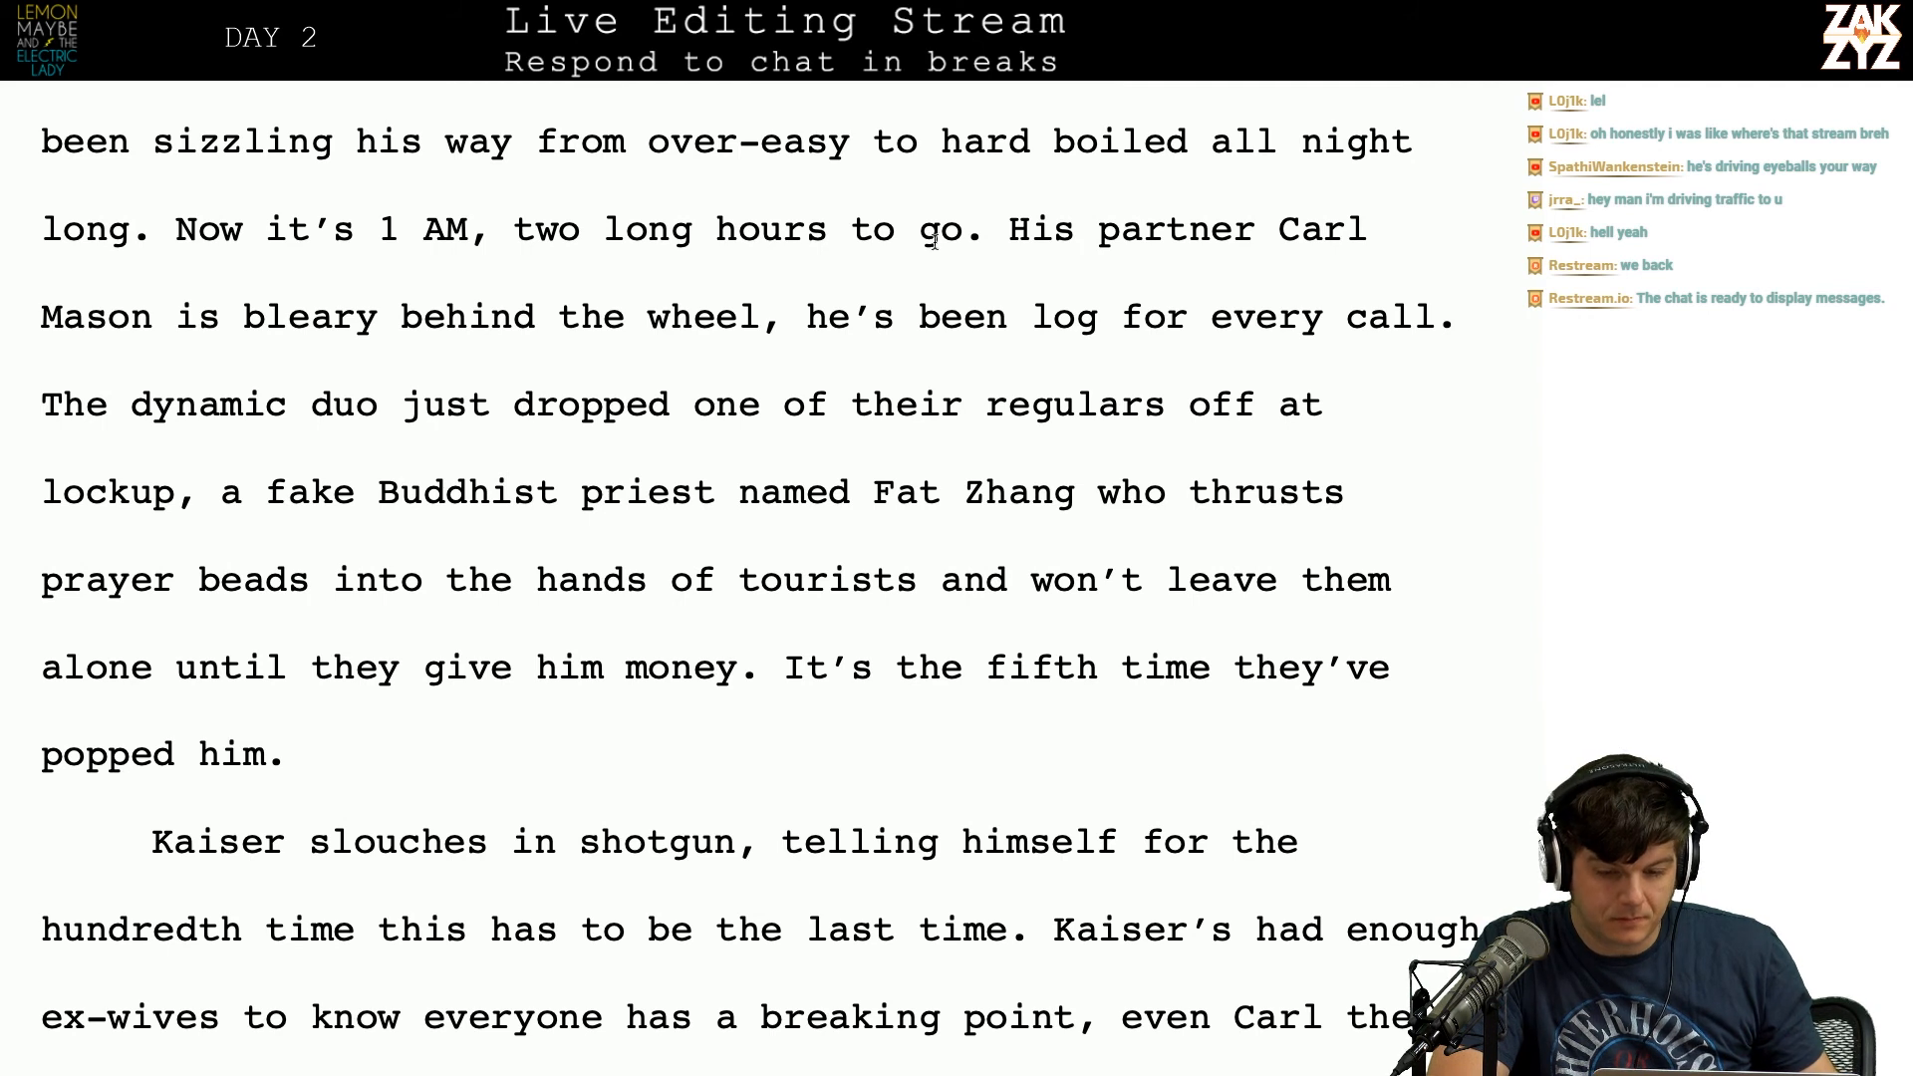
scroll(1072, 246, "down", 1)
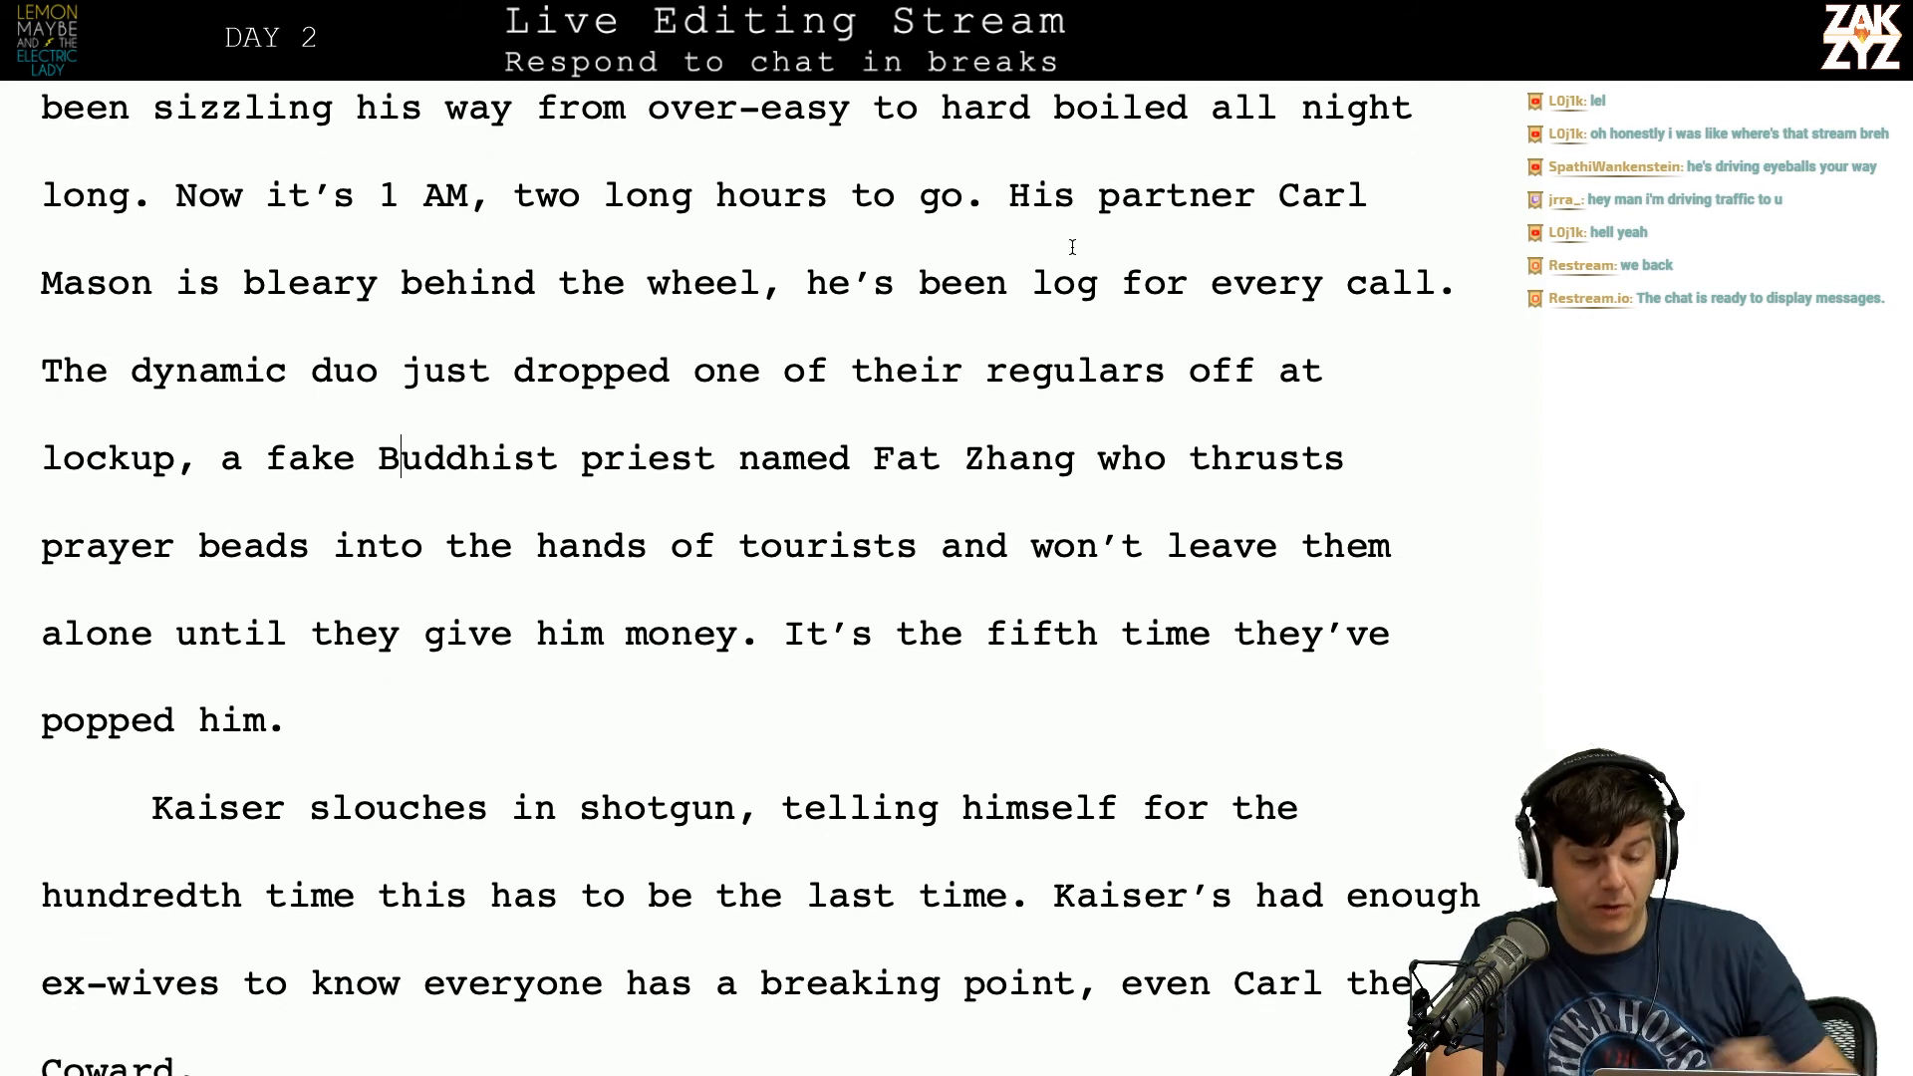
scroll(741, 322, "down", 1)
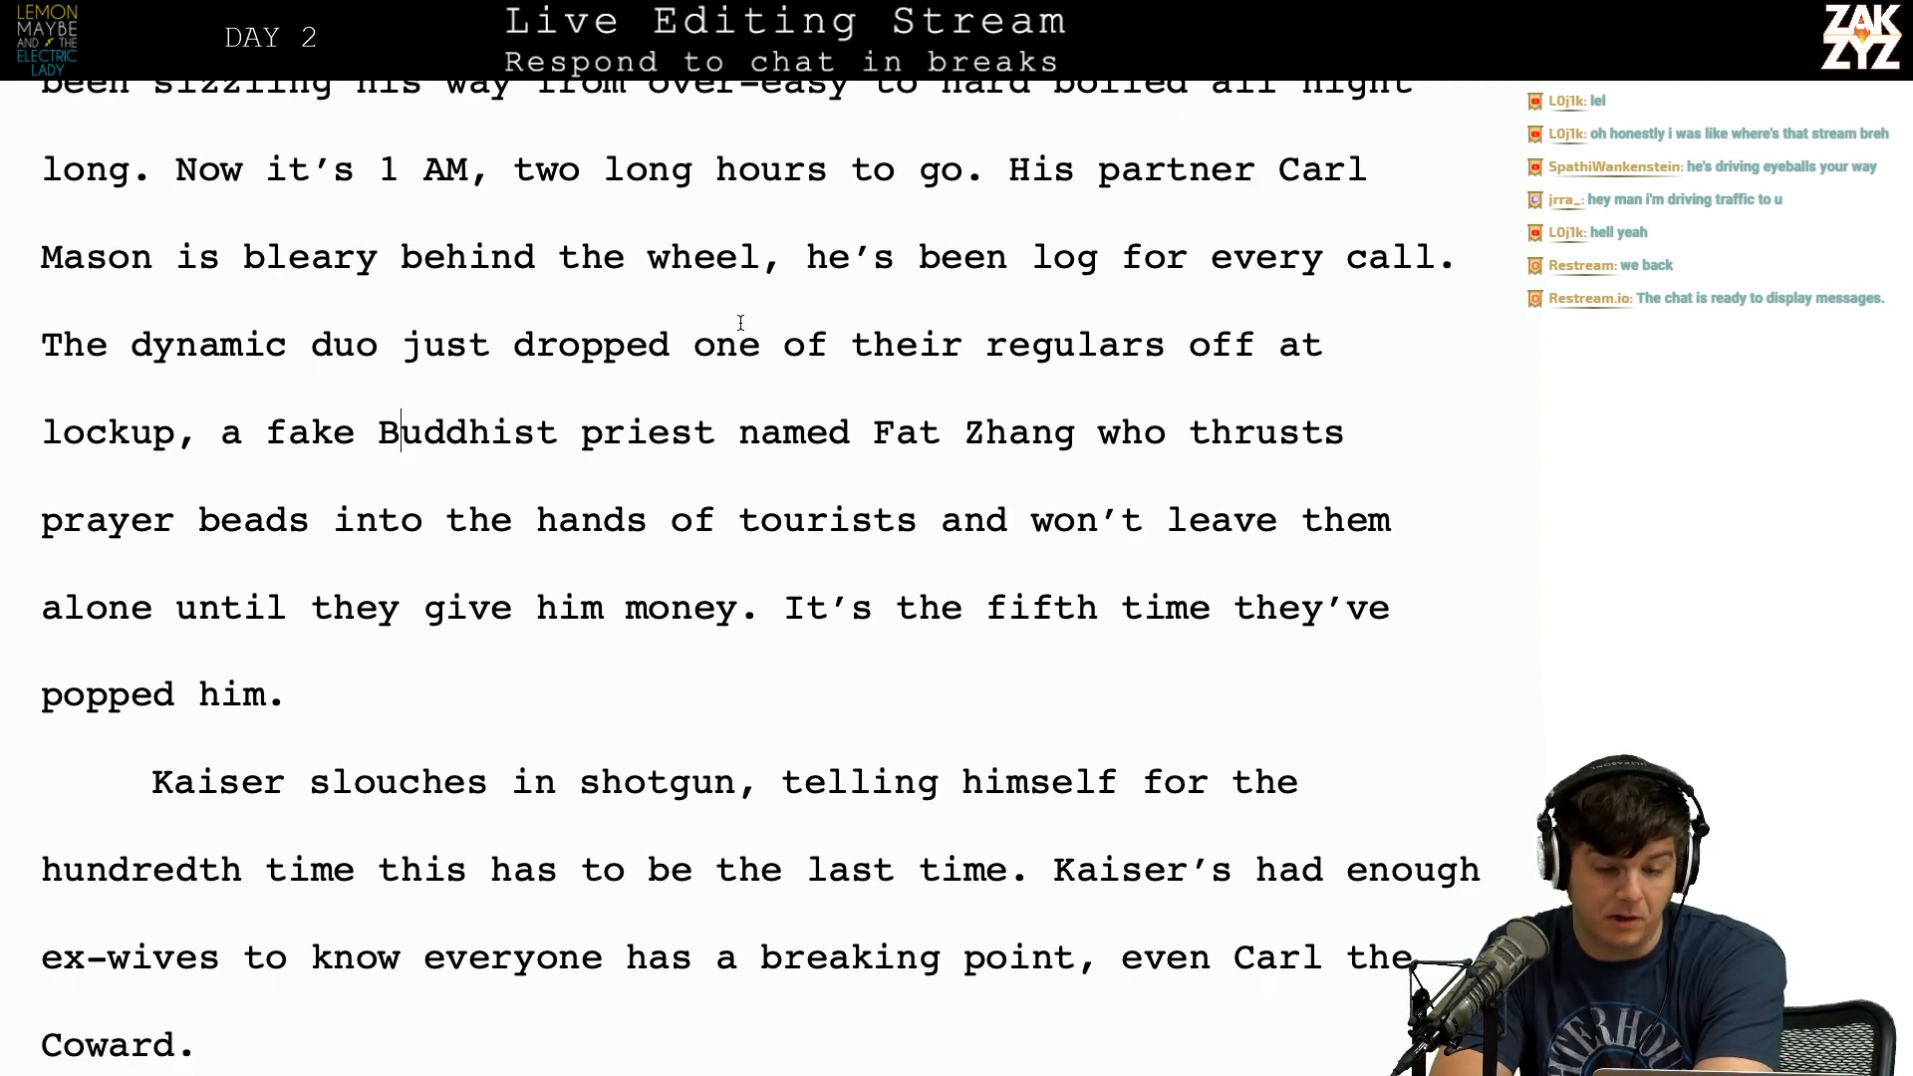
Step: Replace "he's" with "Carl's" before "been log for every call"
key("Left")
key("Left")
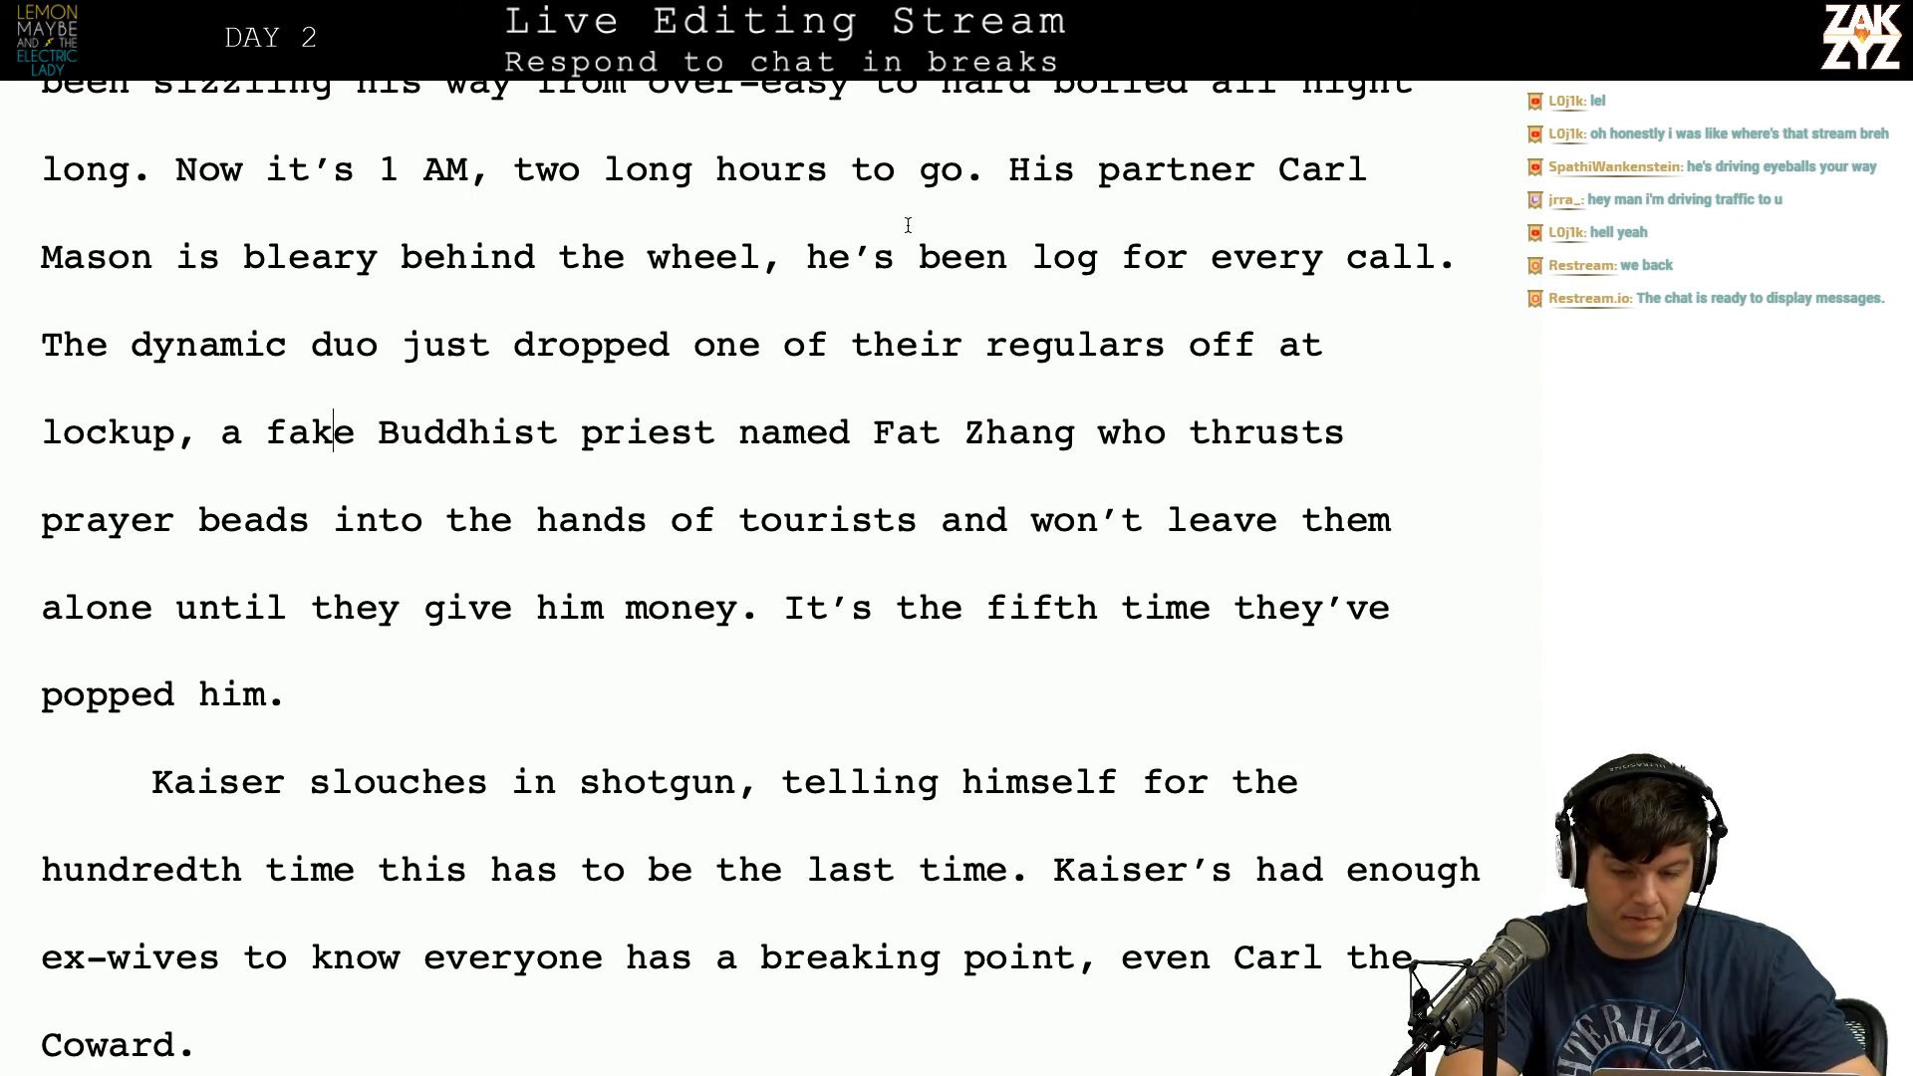
key("Left")
key("Left")
type("Carl's")
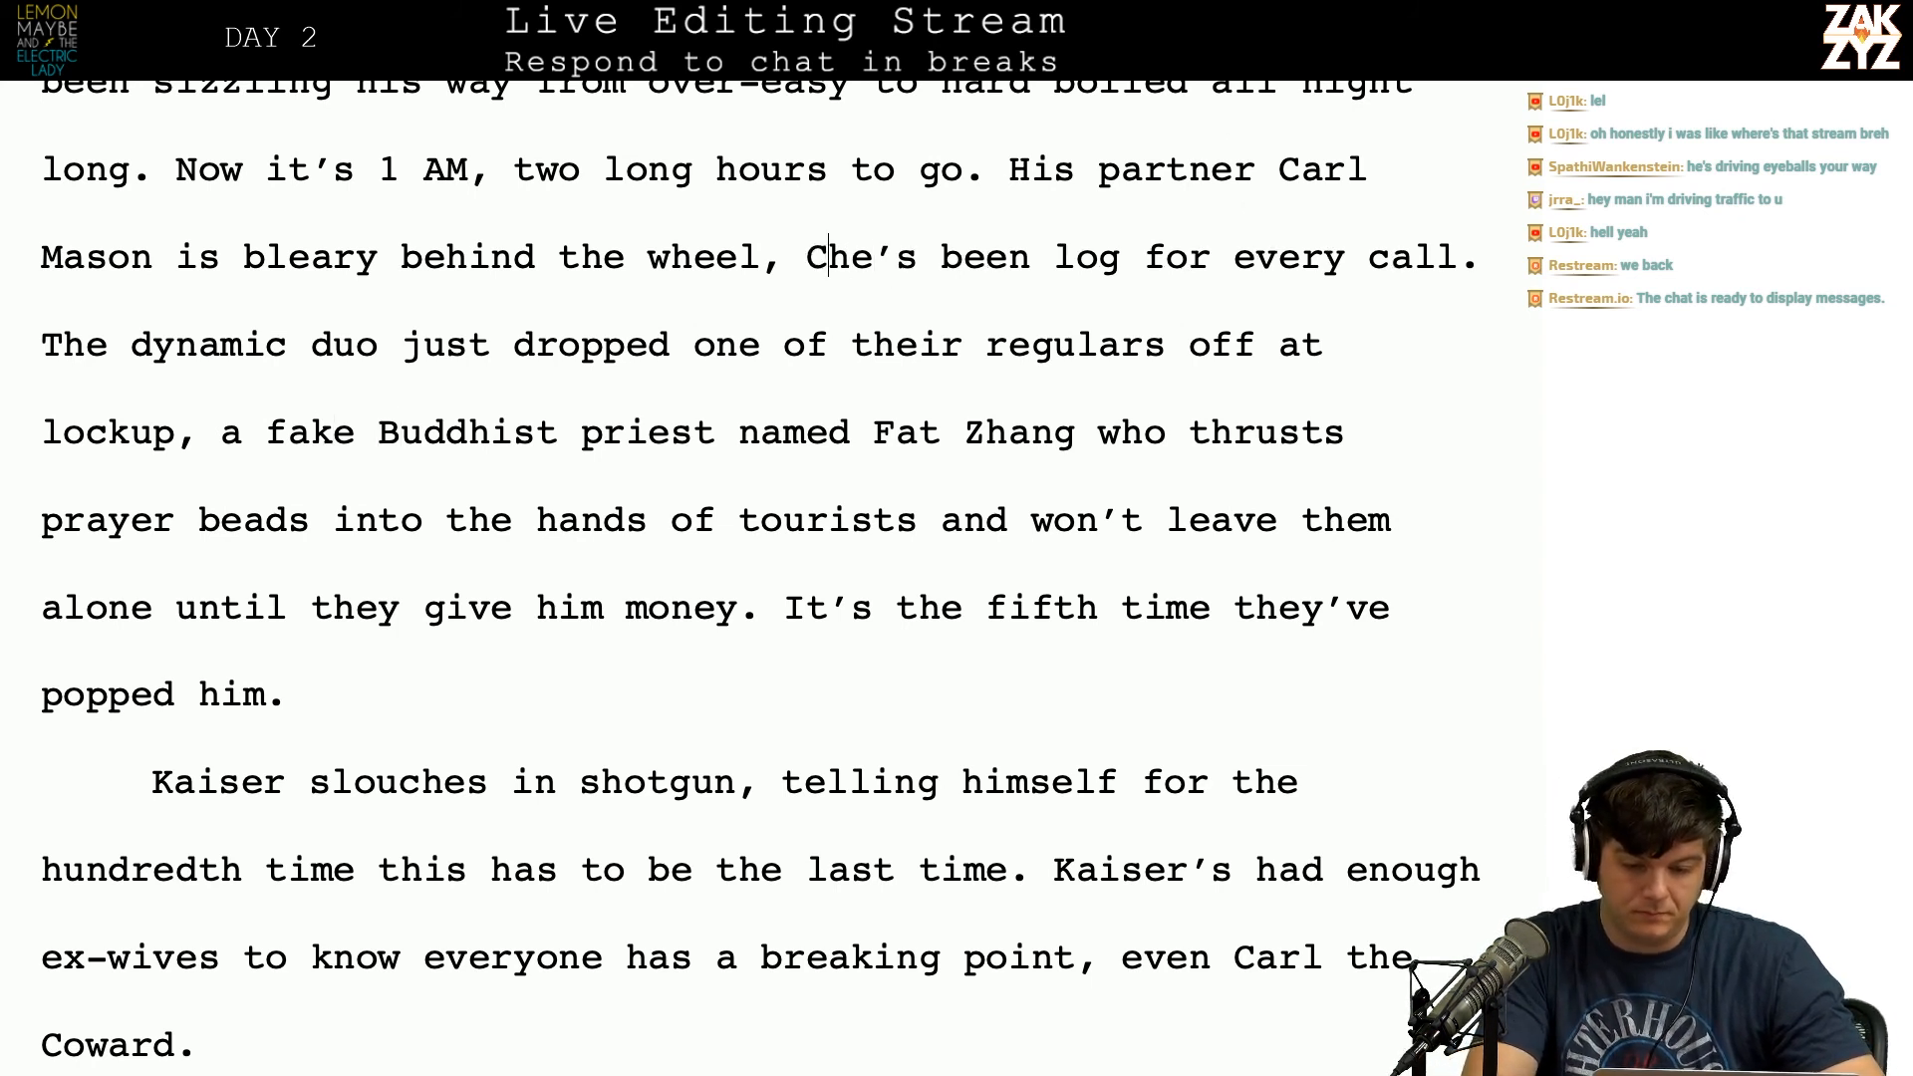
key("shift+Right")
key("shift+Right")
key("shift+Right")
key("shift+Right")
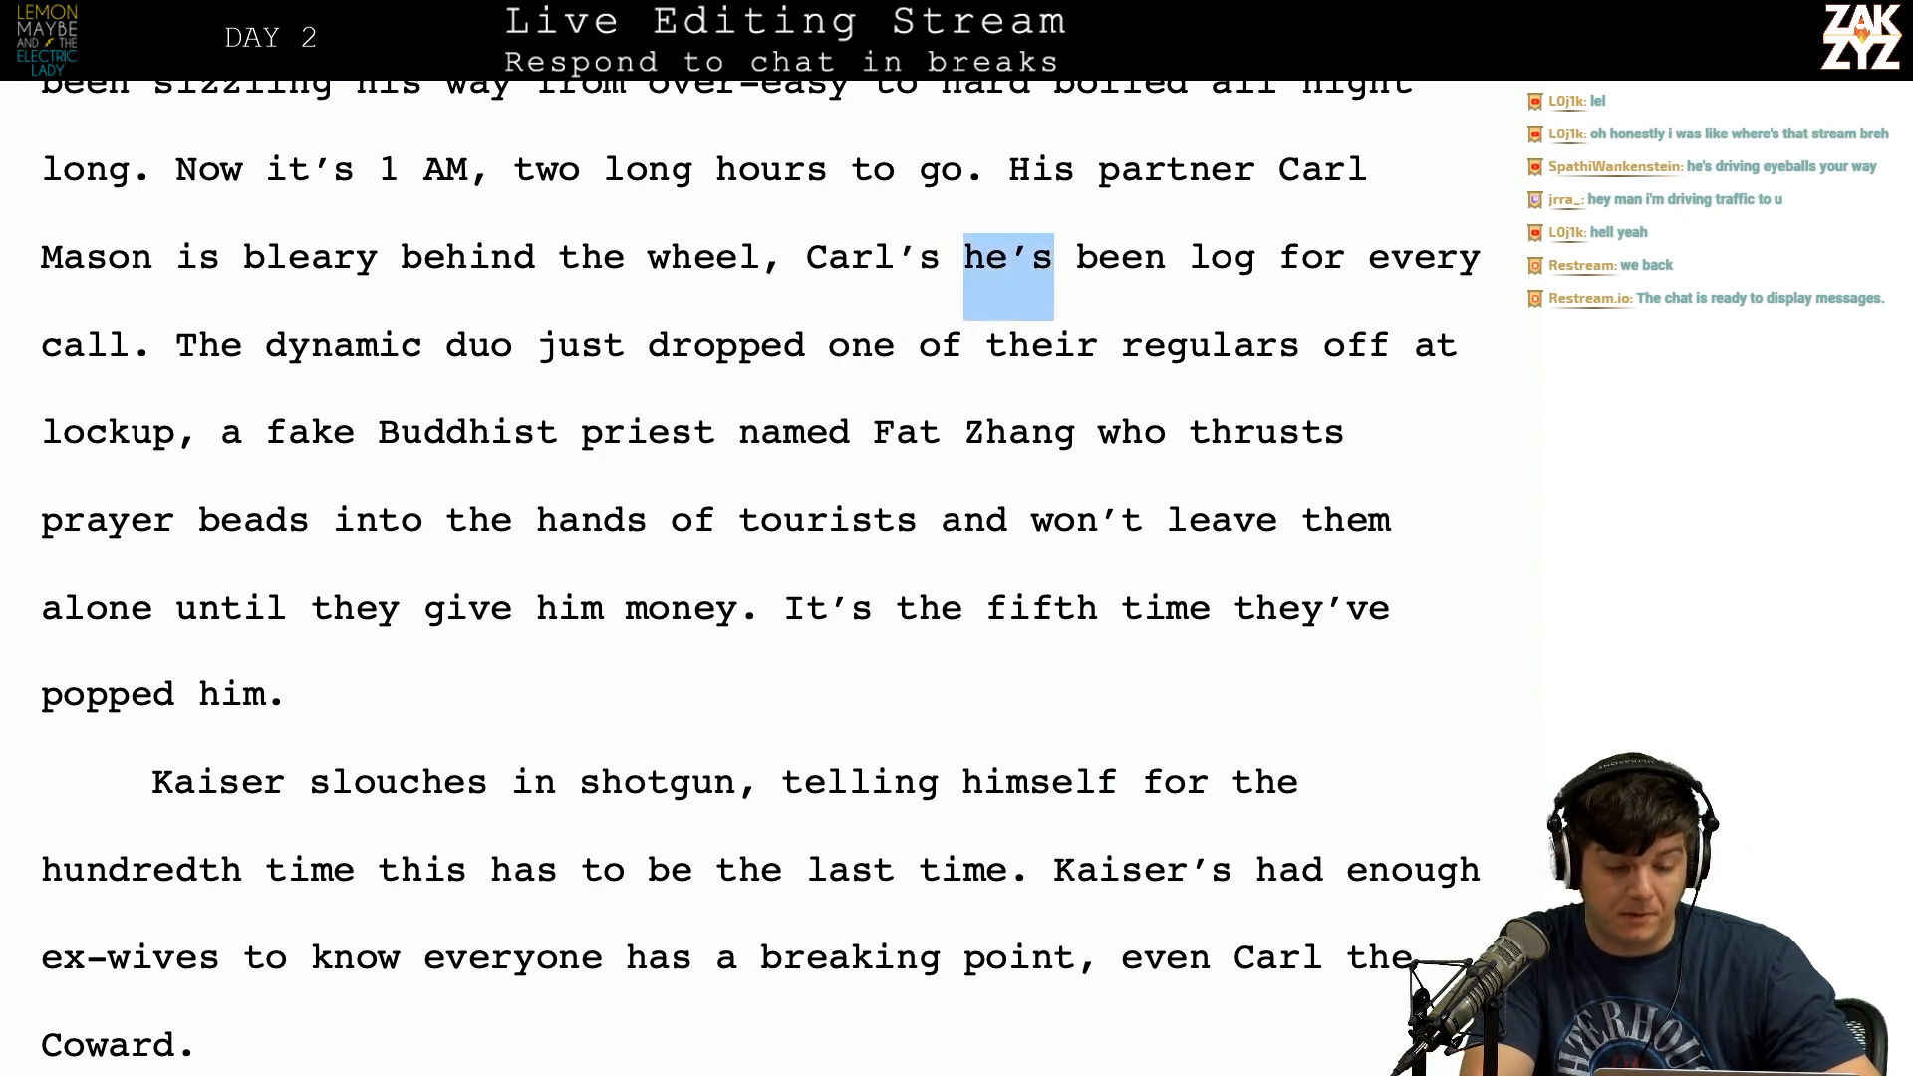
key("BackSpace")
Step: Try inserting "off" after "dropped" in the sentence about the dynamic duo
scroll(843, 292, "down", 1)
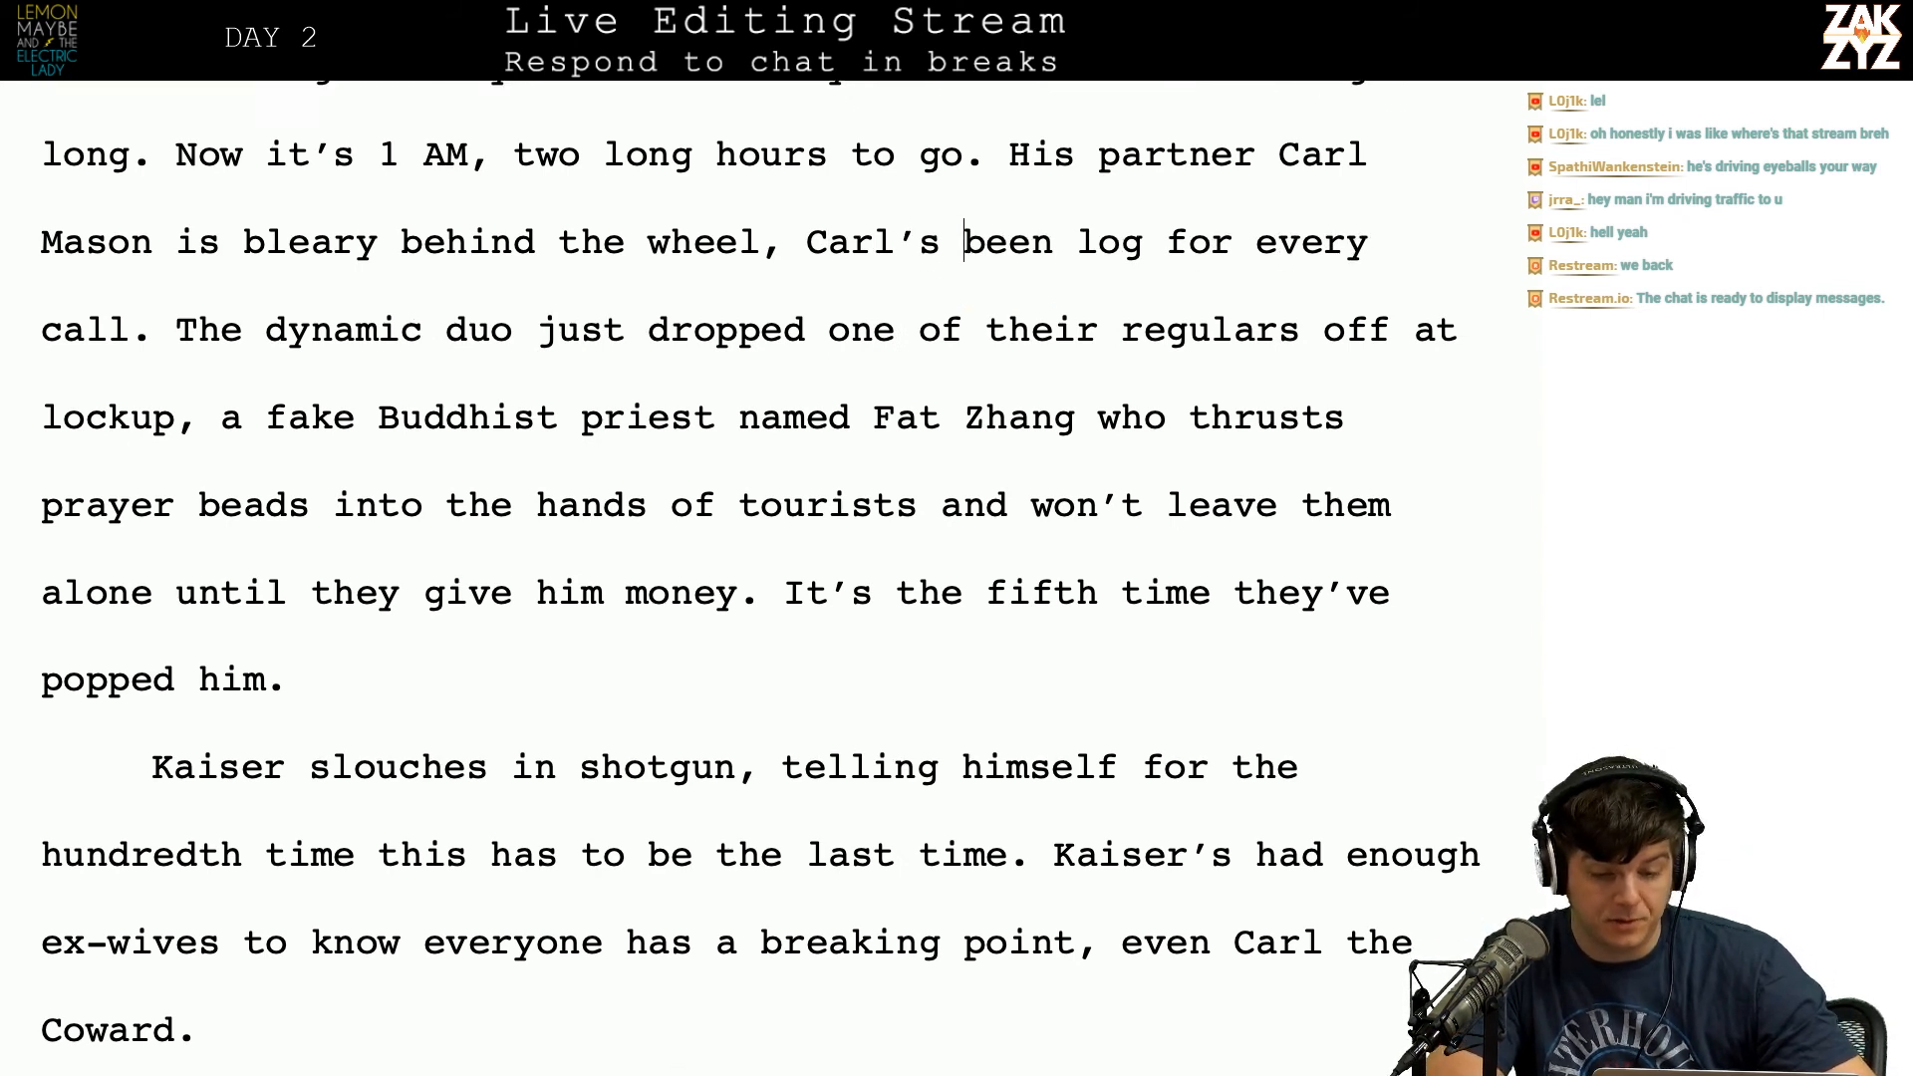
scroll(799, 454, "down", 3)
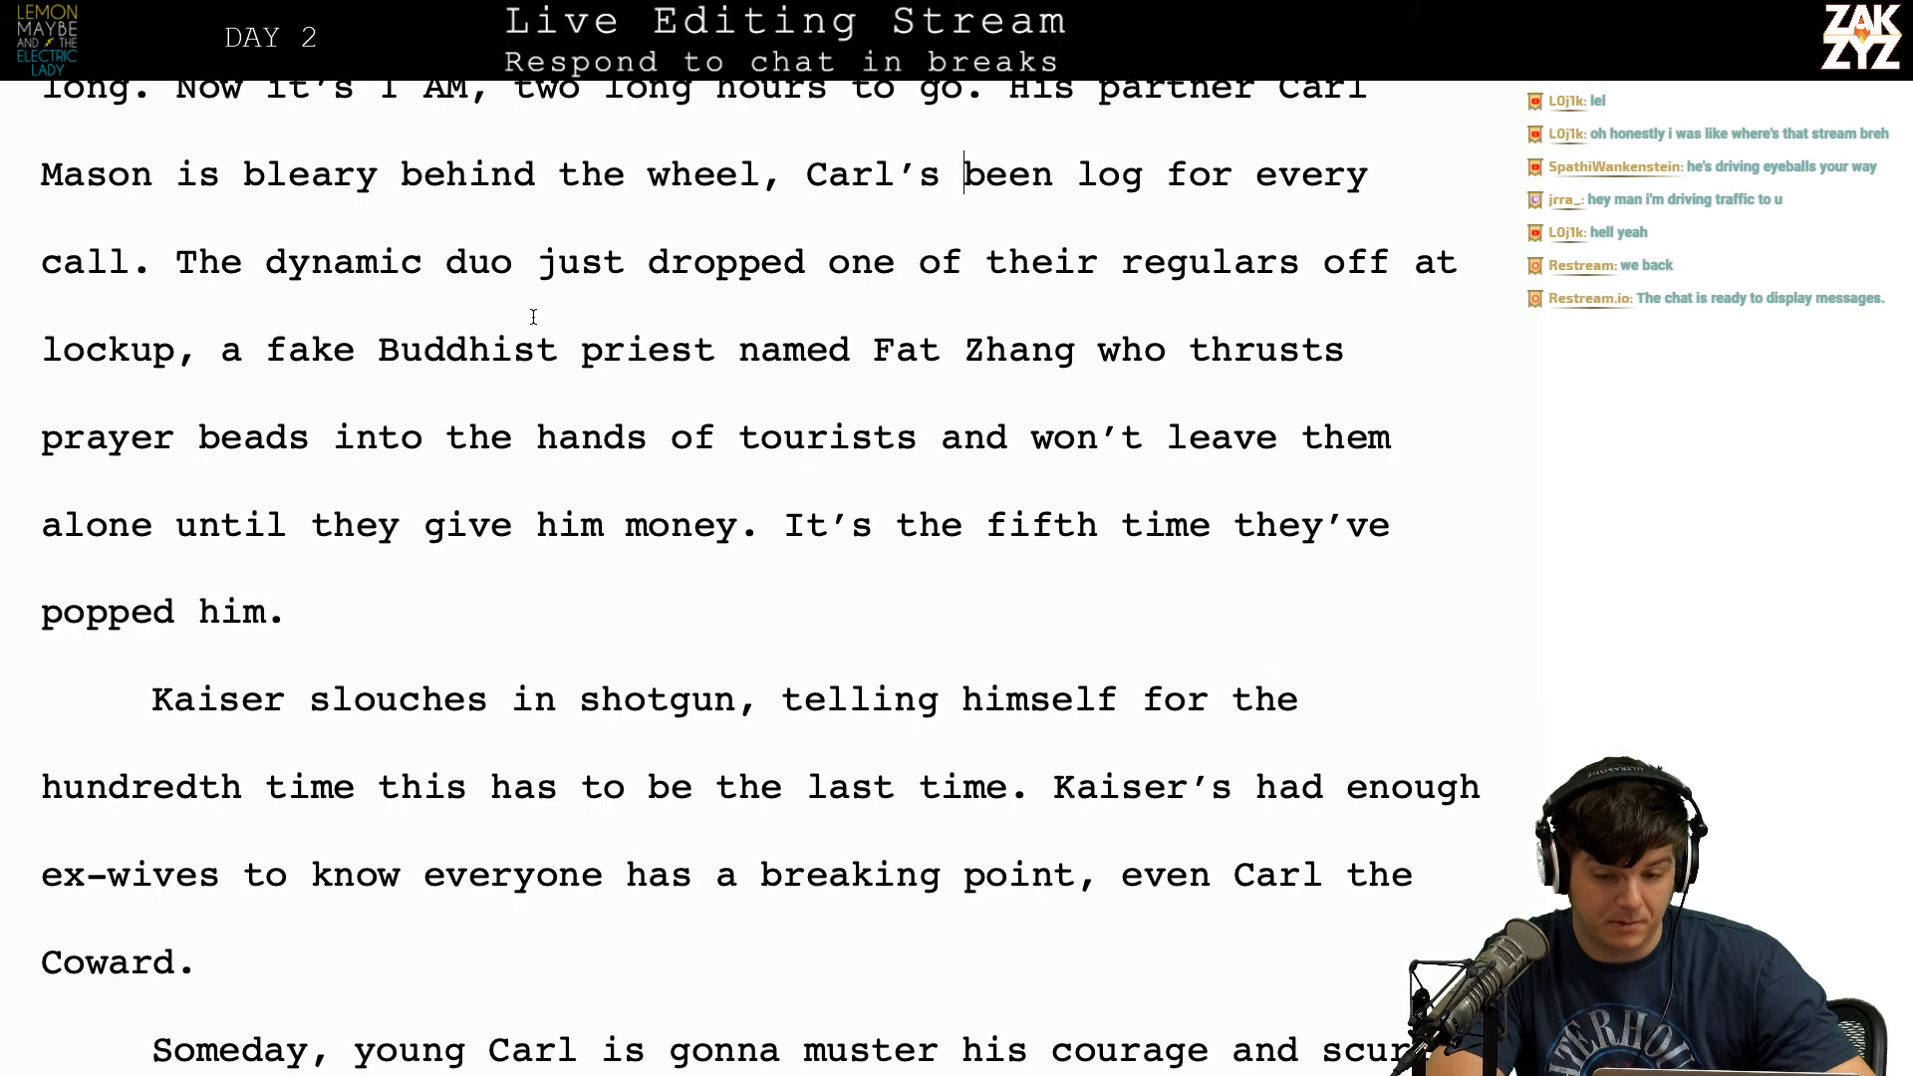
left_click(829, 263)
key("Right")
key("Left")
key("Right")
key("Left")
key("Left")
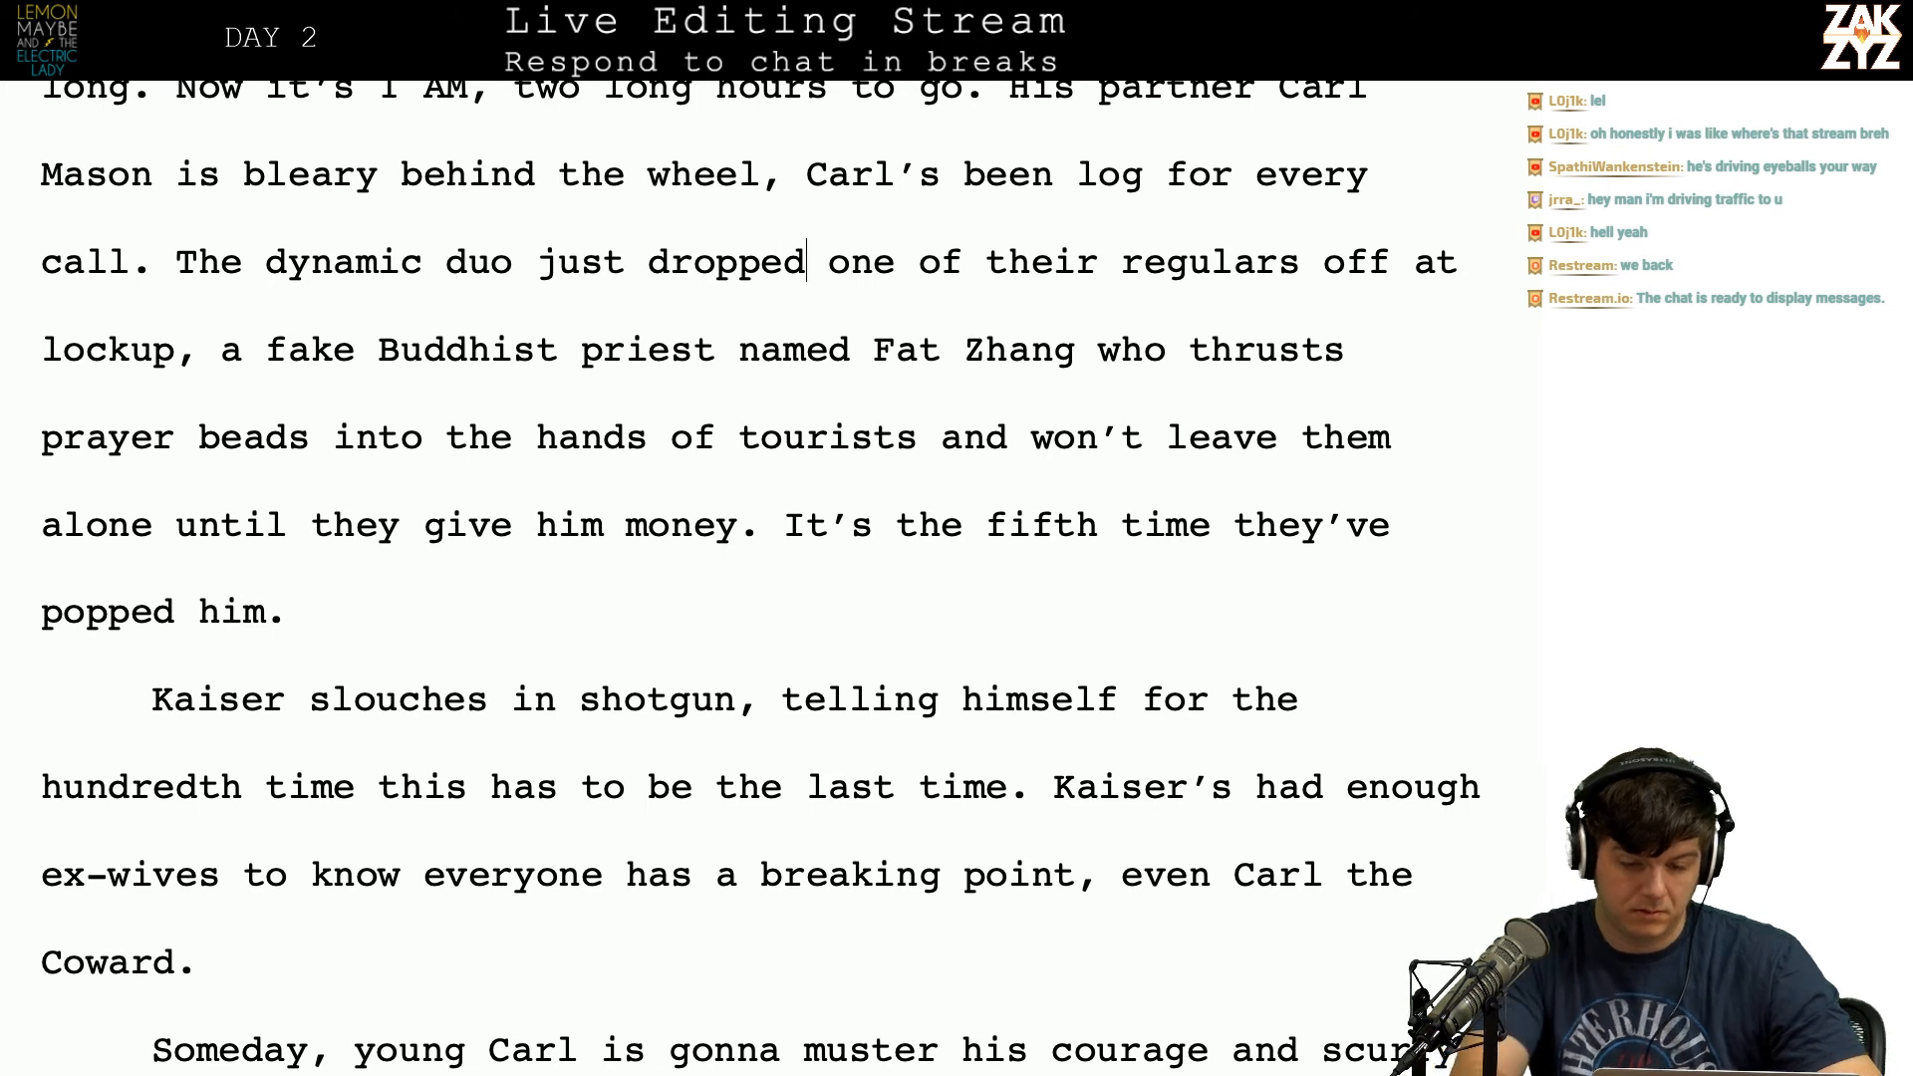
type("off")
key("BackSpace")
key("BackSpace")
key("BackSpace")
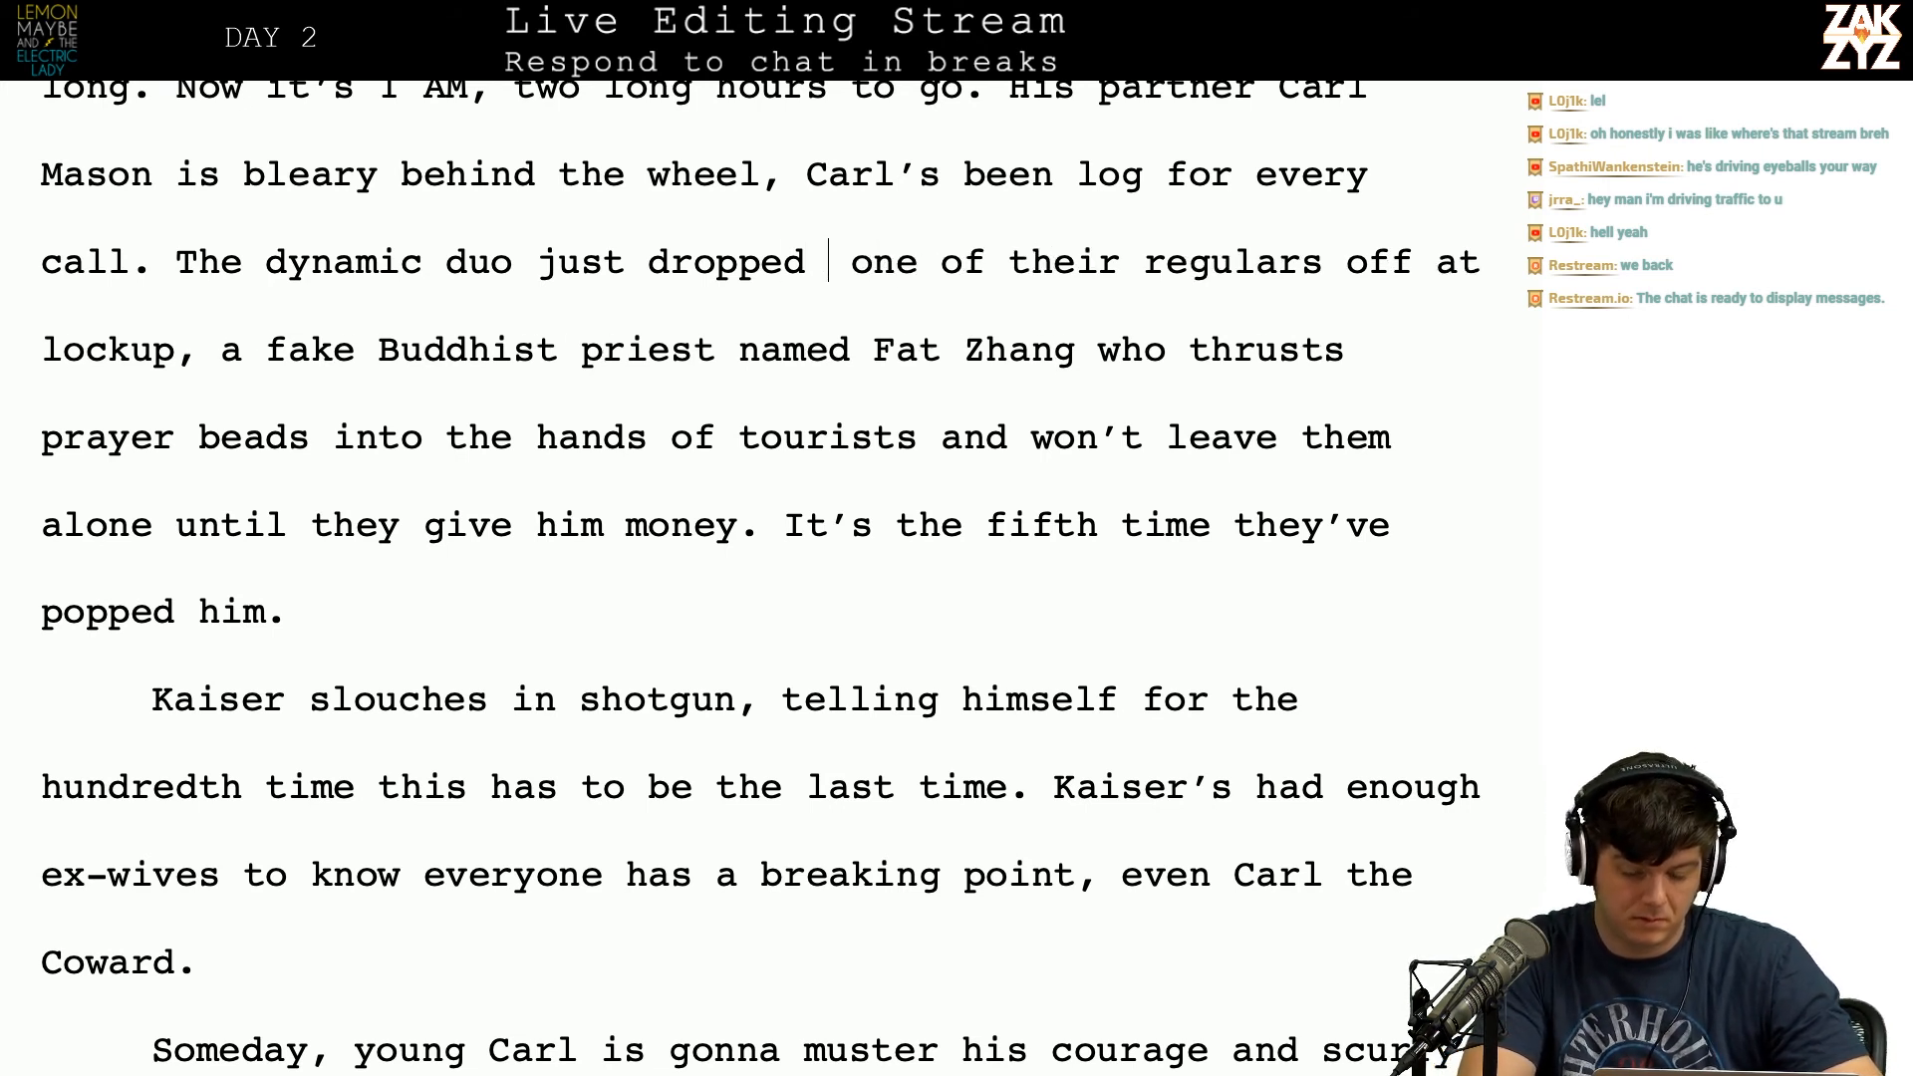
key("BackSpace")
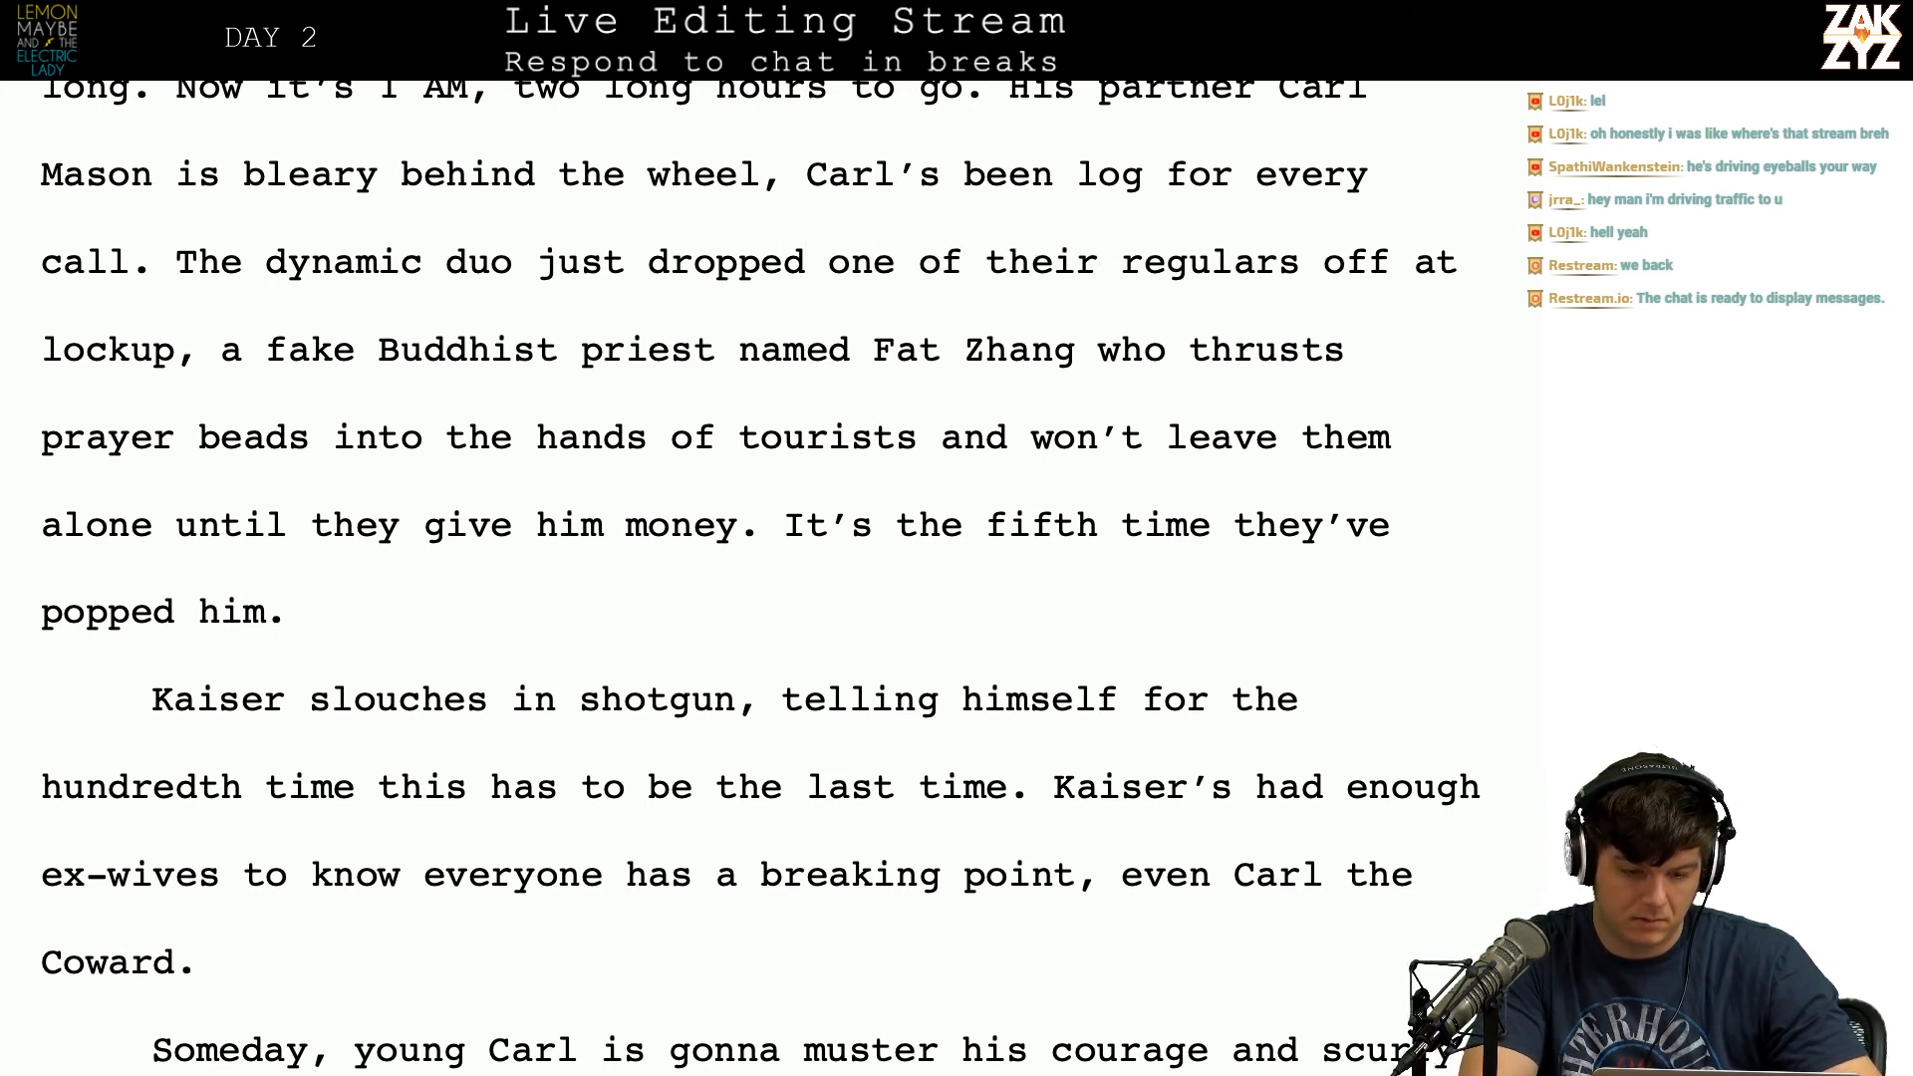
Step: Replace "dropped" with "deposited" in "The dynamic duo just dropped one of their regulars", keeping a single space after it
key("BackSpace")
key("BackSpace")
key("BackSpace")
key("BackSpace")
key("BackSpace")
key("BackSpace")
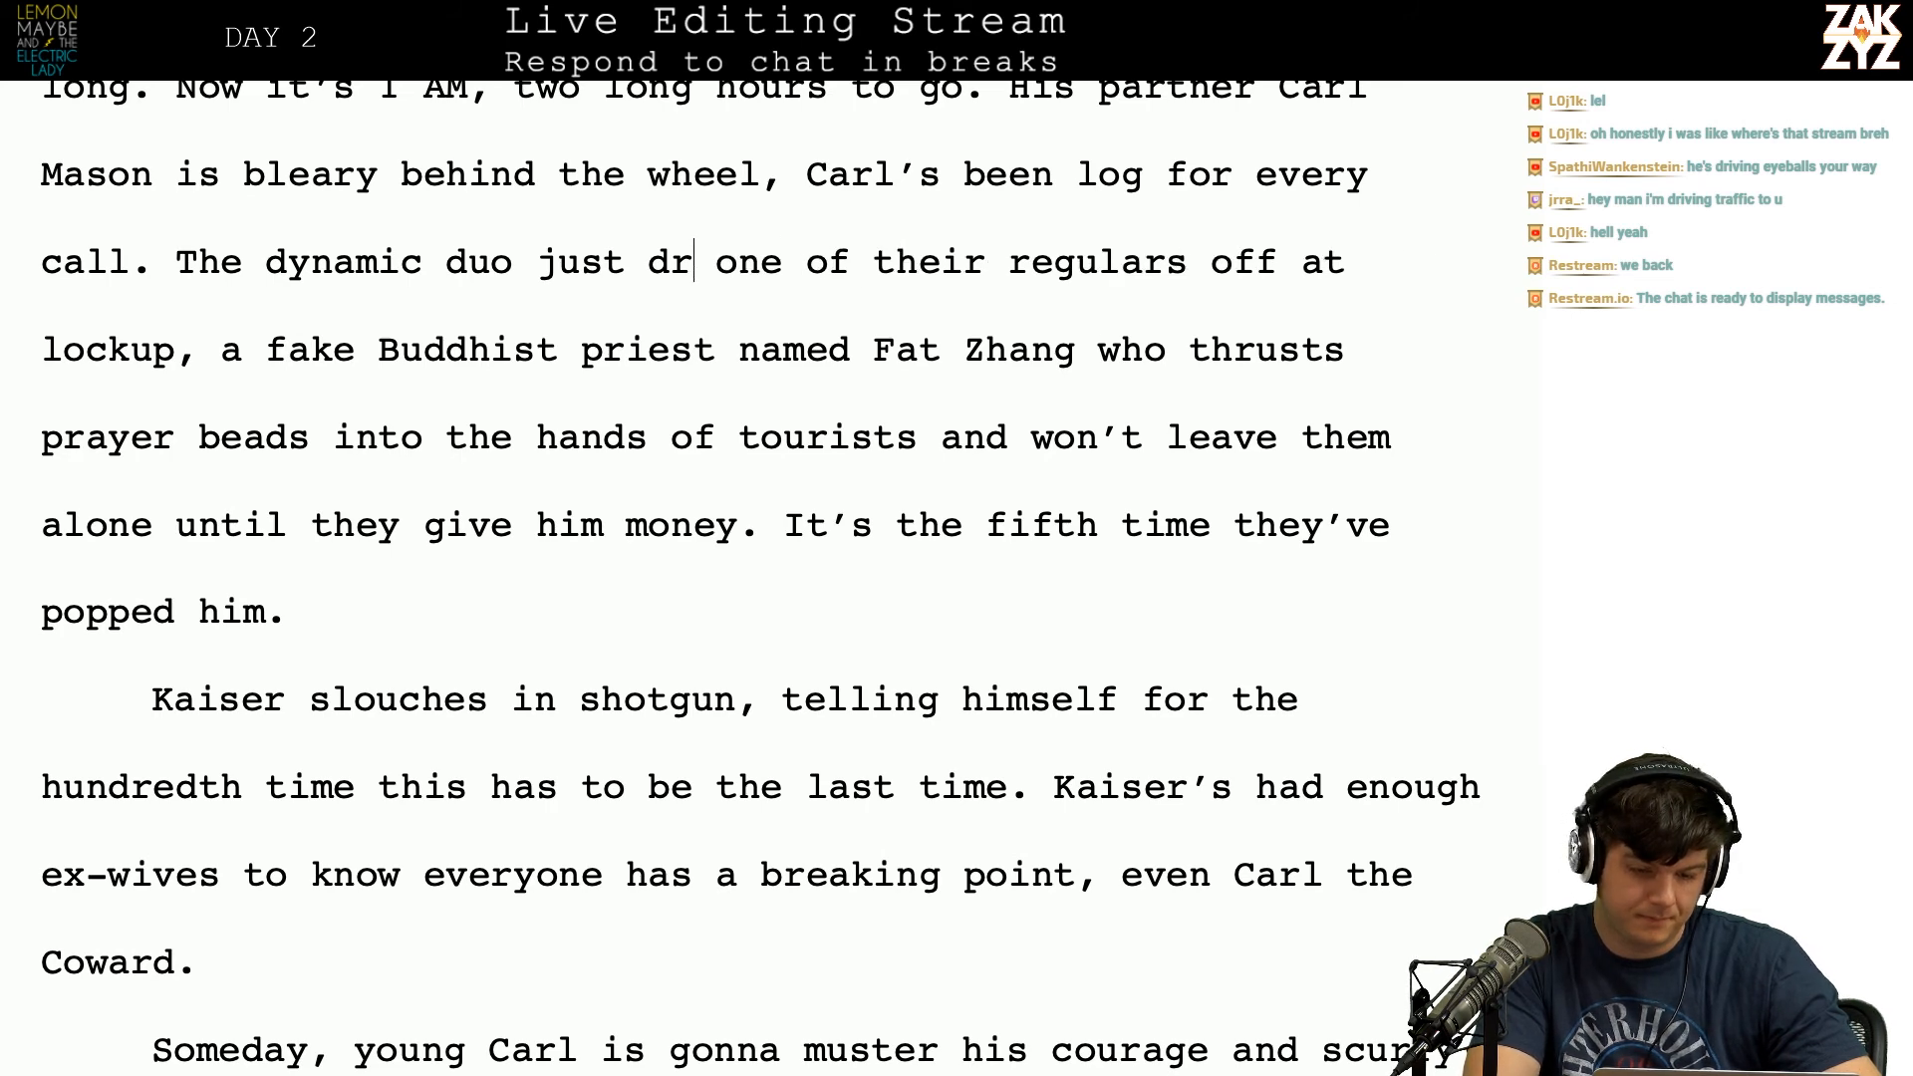
type("eposited")
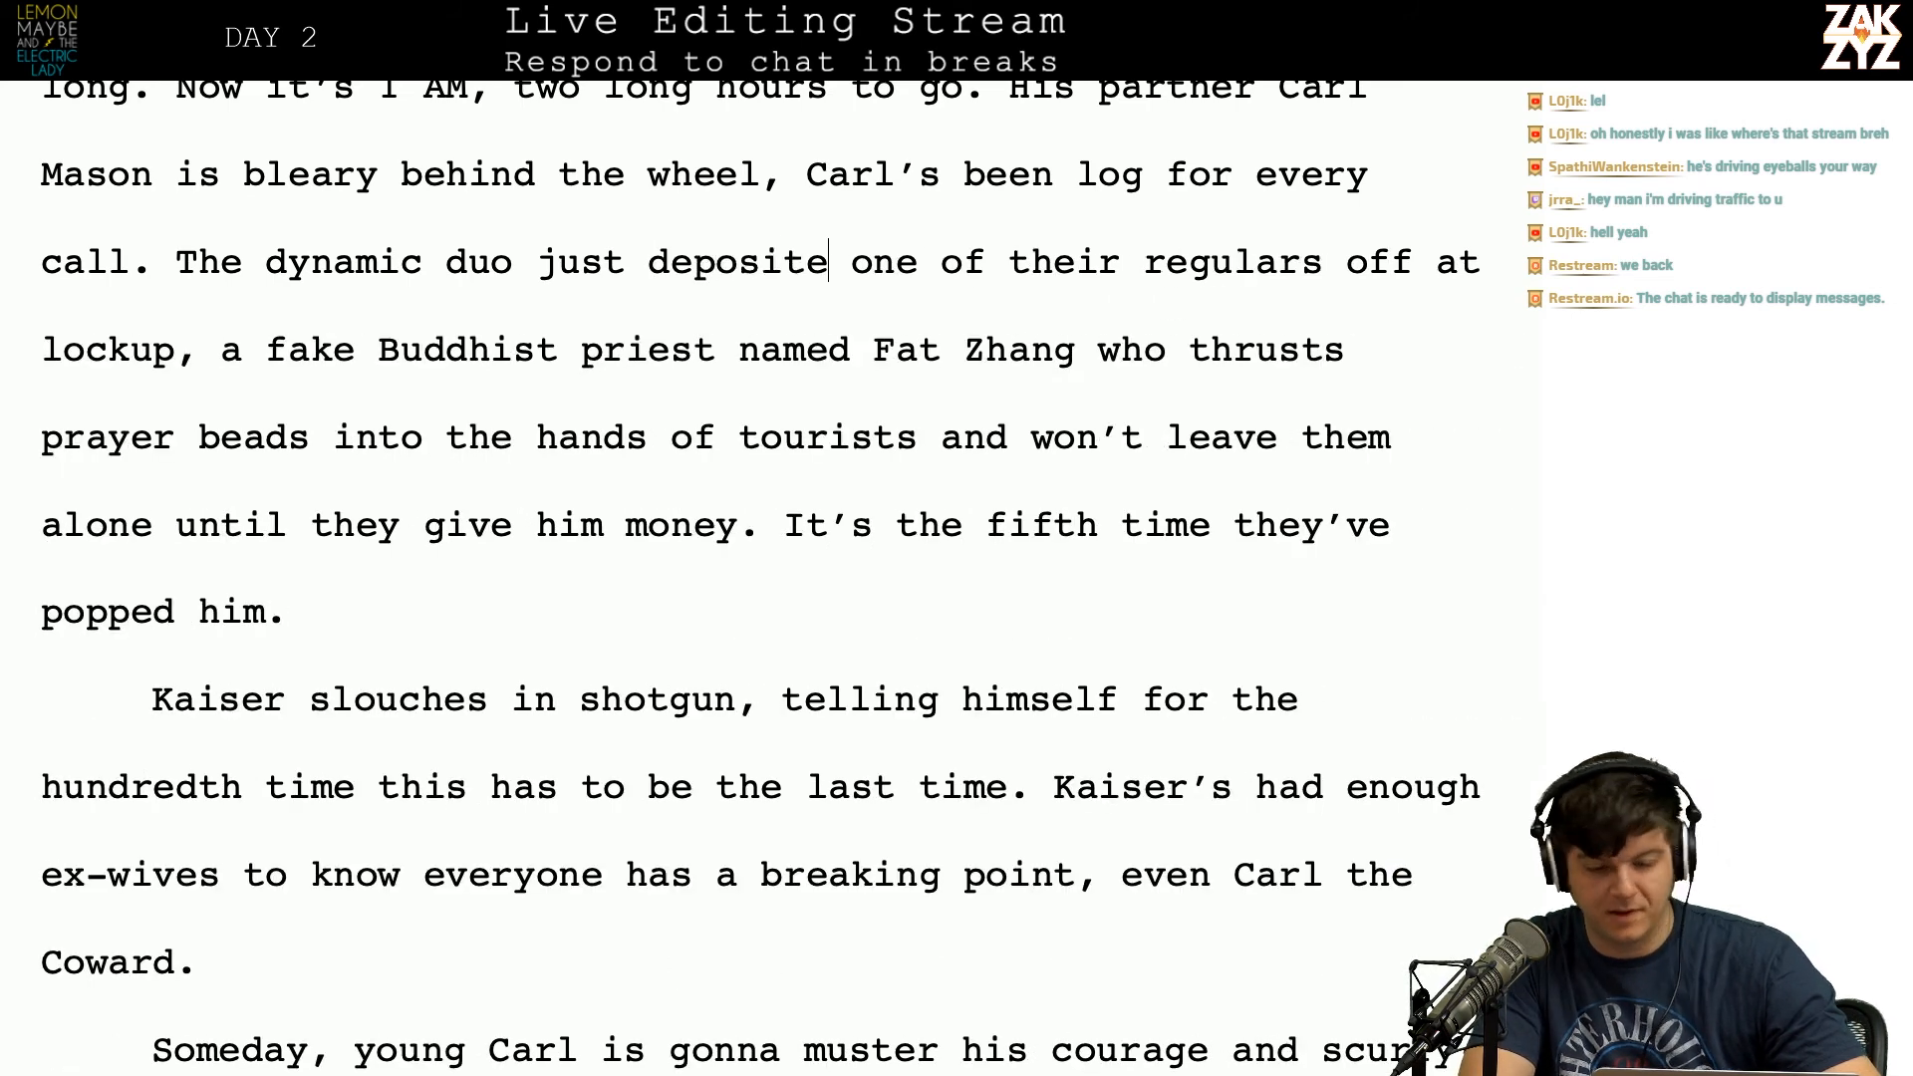
key("shift+Right")
key("shift+Right")
key("shift+Right")
key("shift+Right")
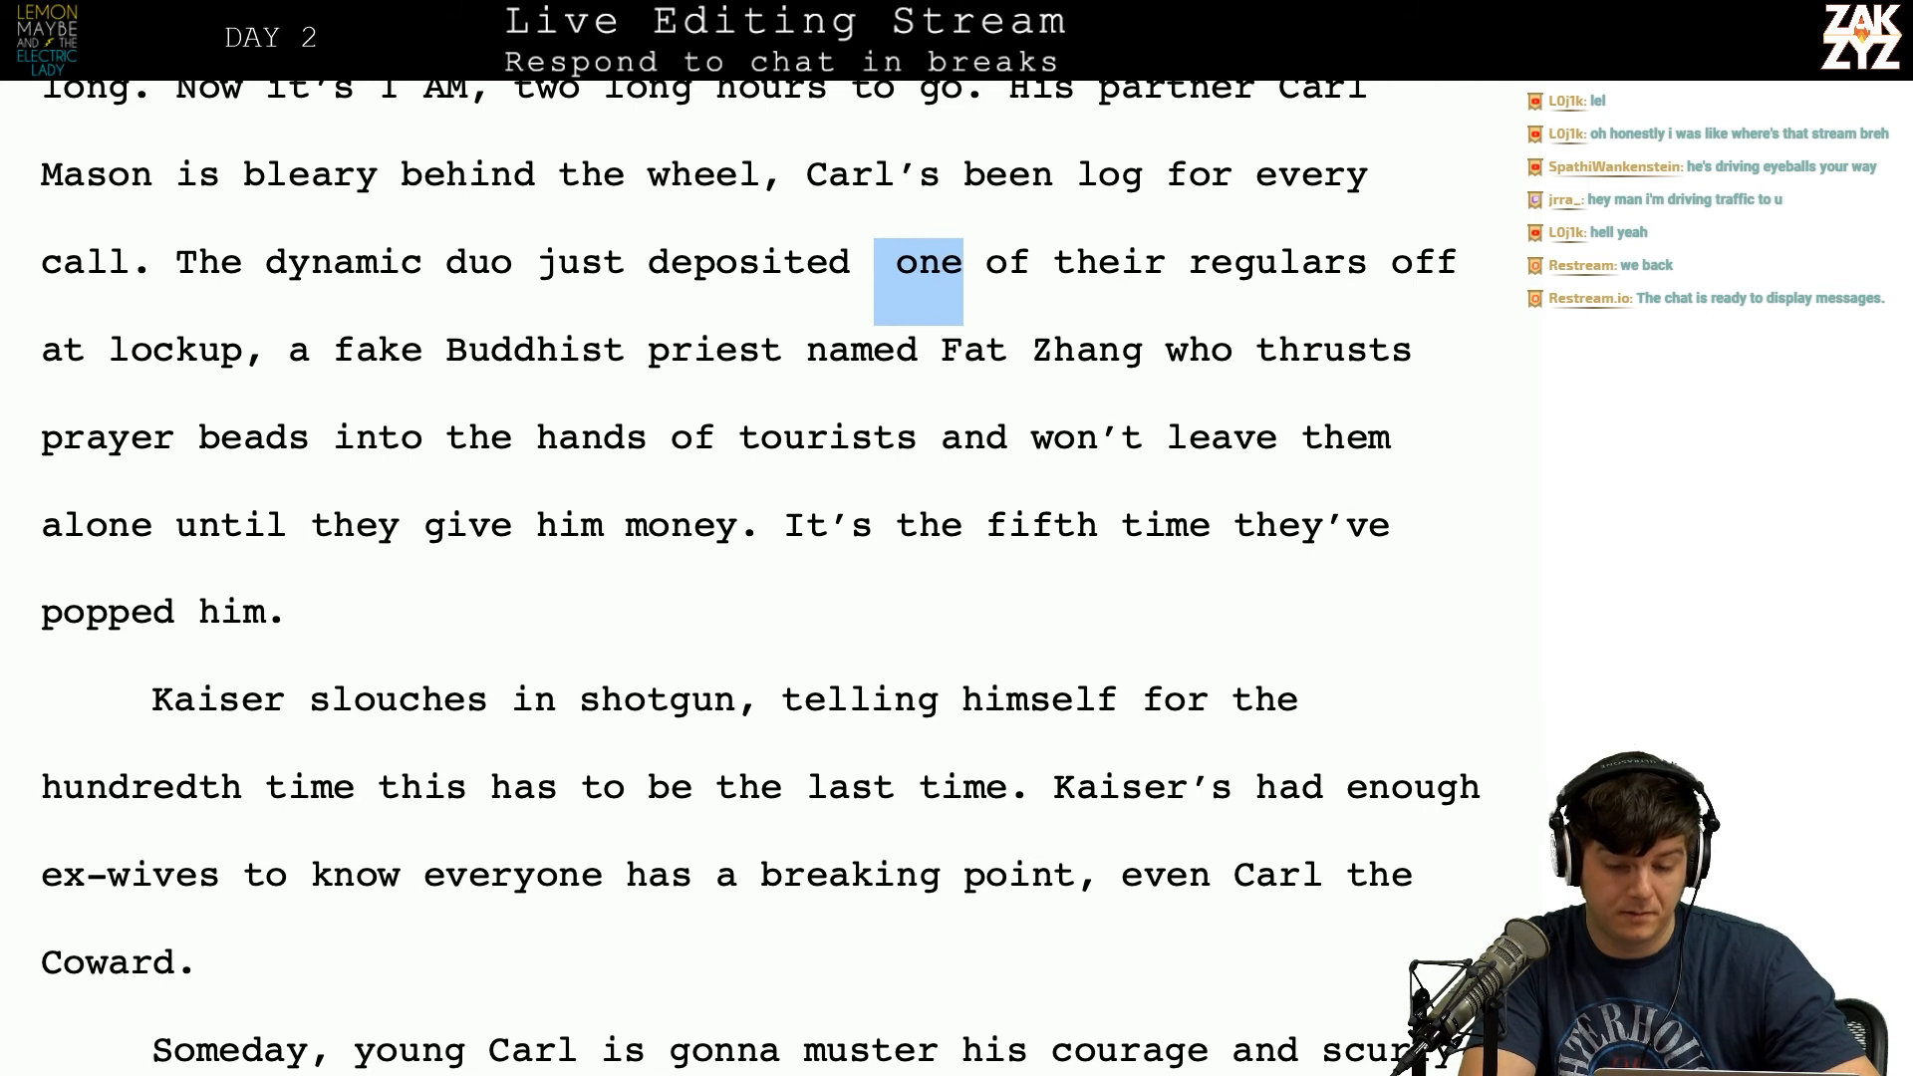
key("Left")
key("Left")
key("Right")
key("Right")
key("BackSpace")
Step: Delete the word "off" between "one of their regulars" and "at lockup"
key("Right")
key("Right")
key("Right")
key("Right")
key("Right")
key("Right")
key("Right")
key("Right")
key("Right")
key("Right")
key("Right")
key("Right")
key("Right")
key("Right")
key("Right")
key("Right")
key("Right")
key("Right")
key("Right")
key("Right")
key("Right")
key("Right")
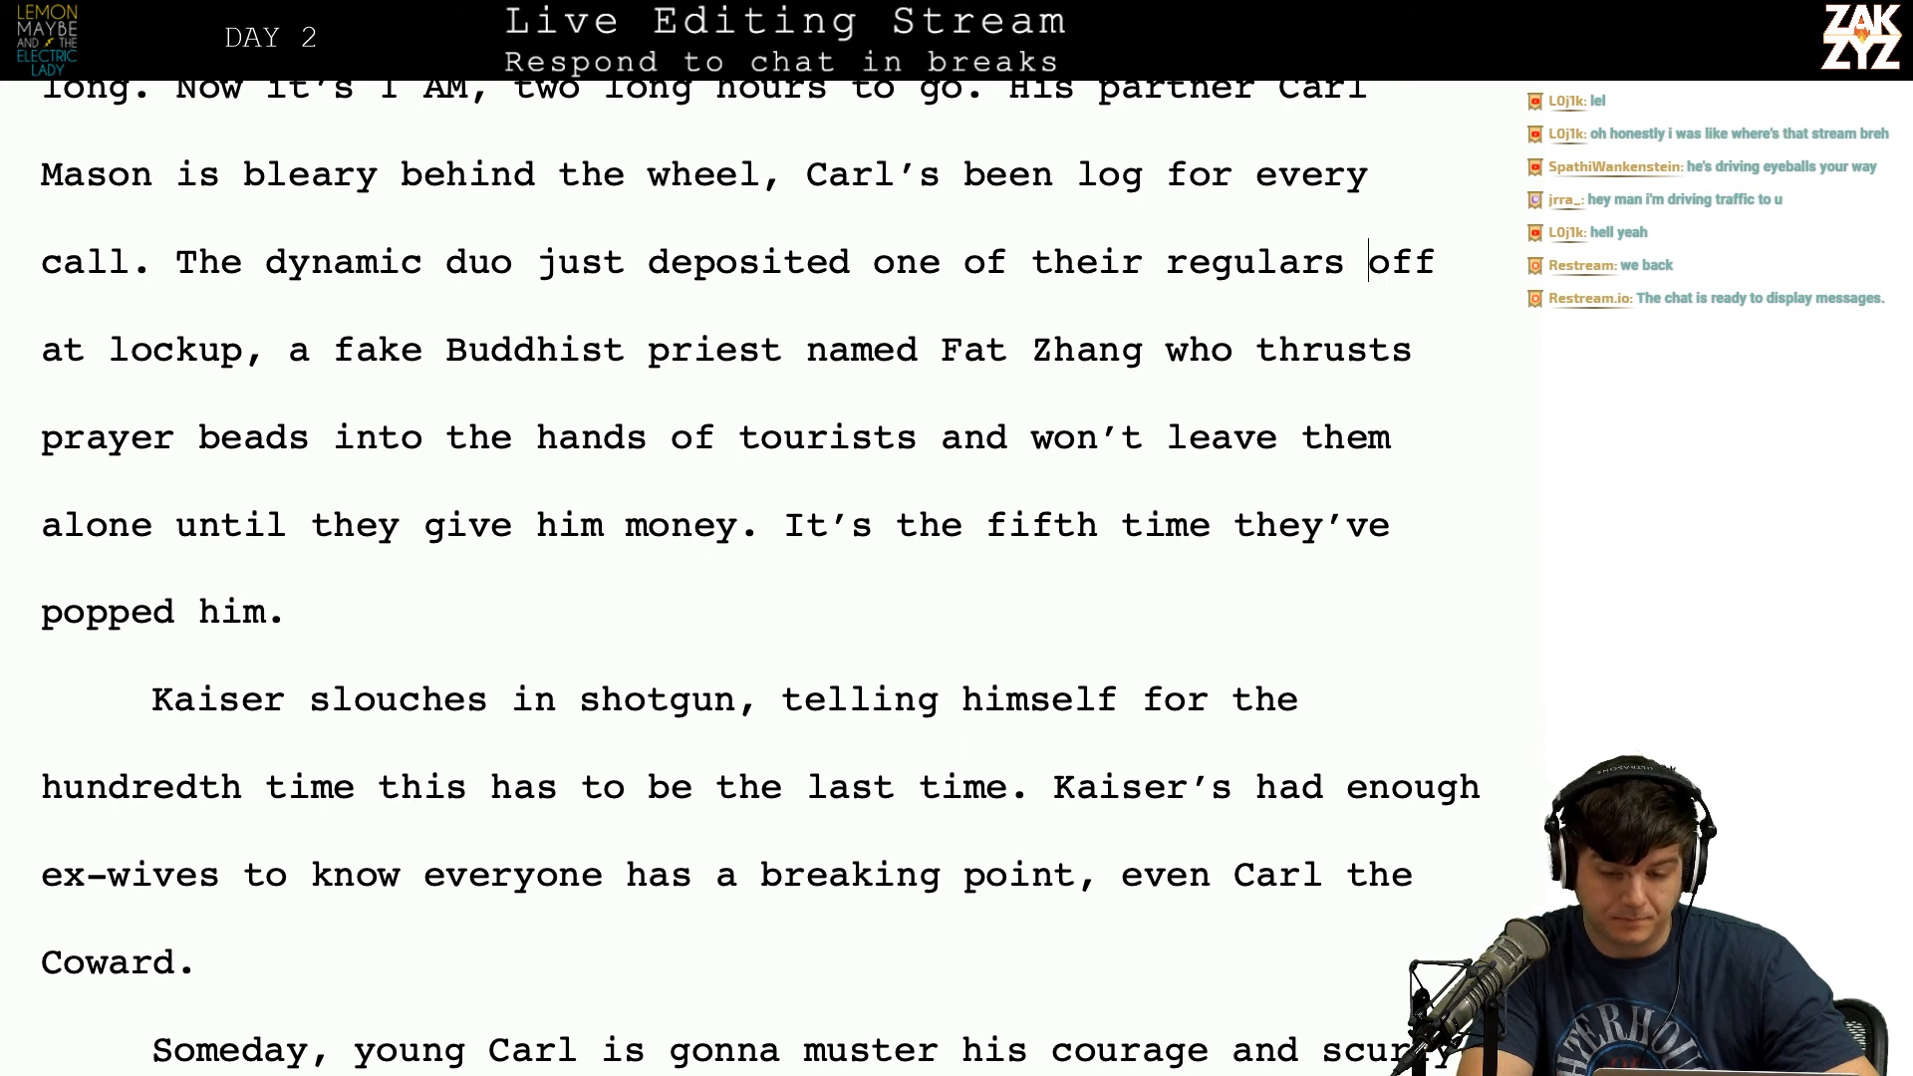
key("shift+Right")
key("shift+Right")
key("shift+Right")
key("shift+Right")
key("BackSpace")
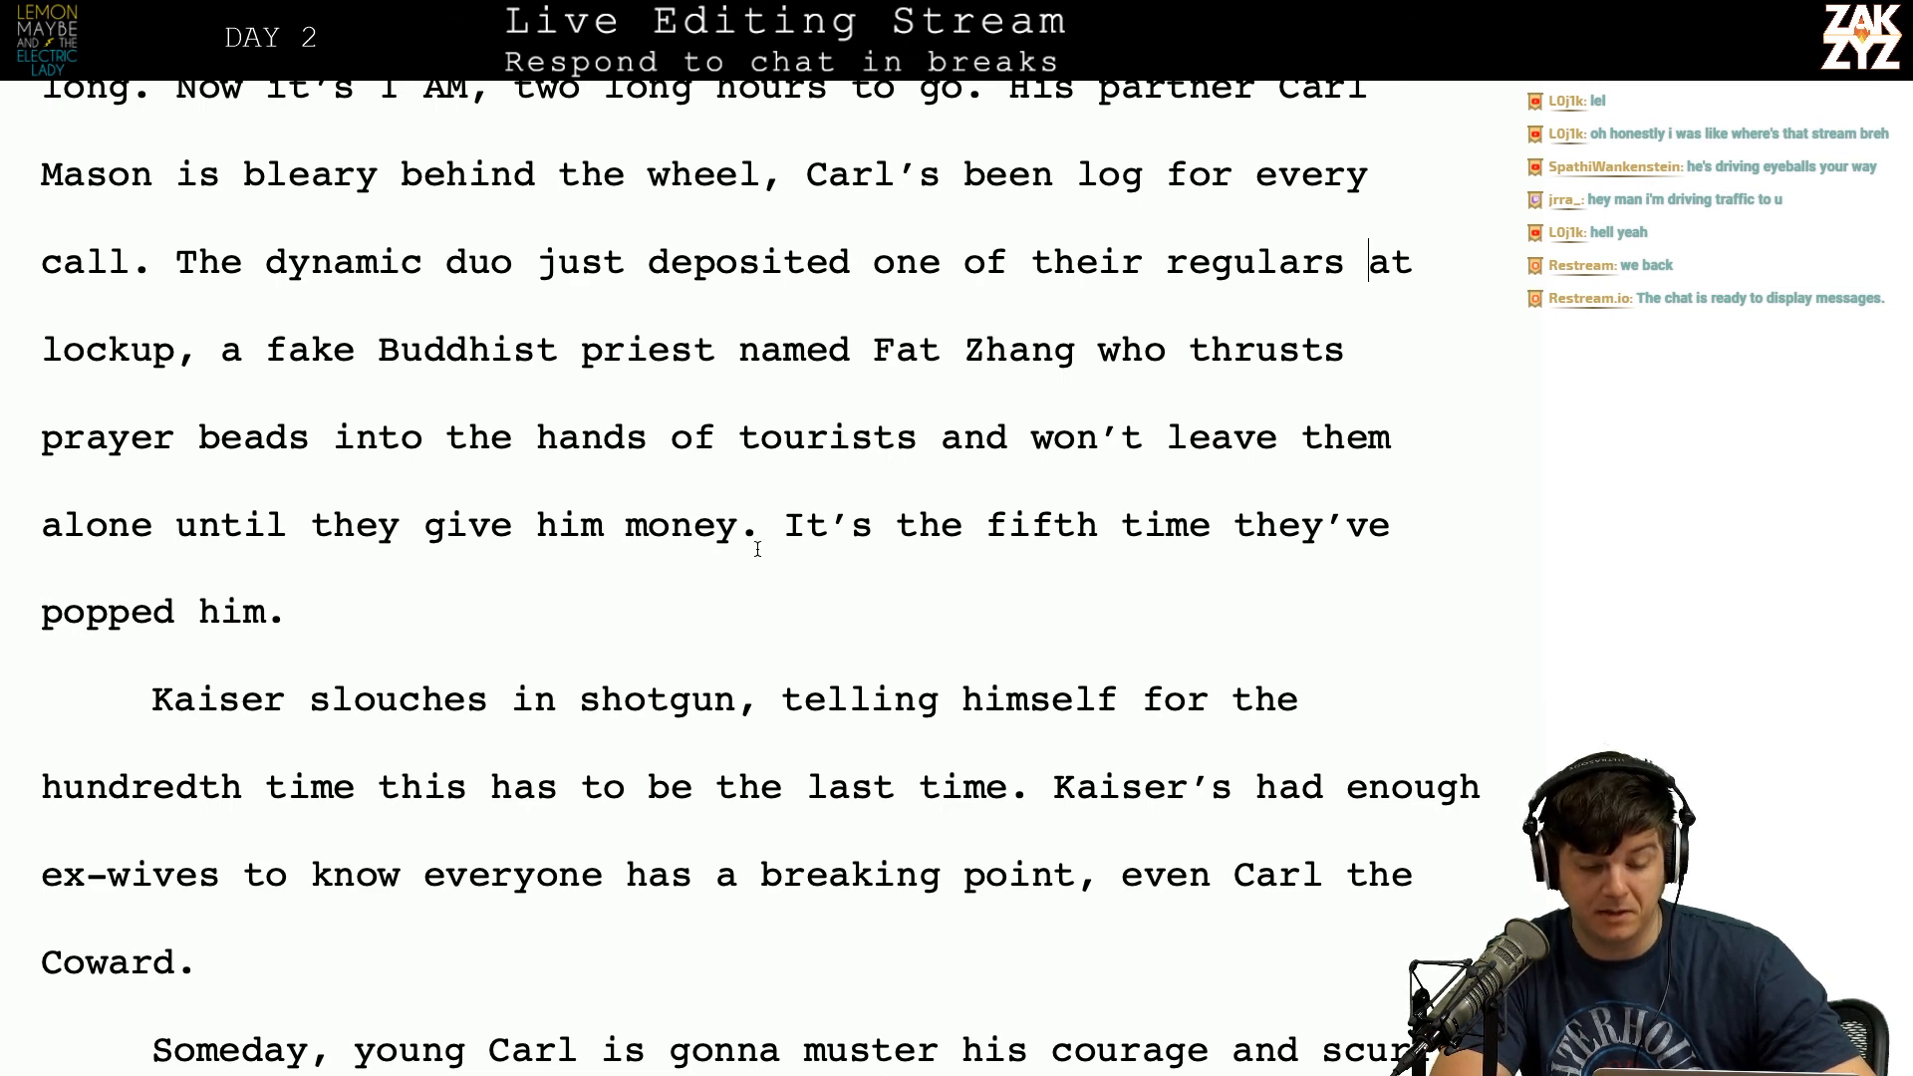
Step: Reread the revised shift paragraph and the following lines about Kaiser and Carl, checking how "deposited" reads in context
scroll(753, 538, "down", 1)
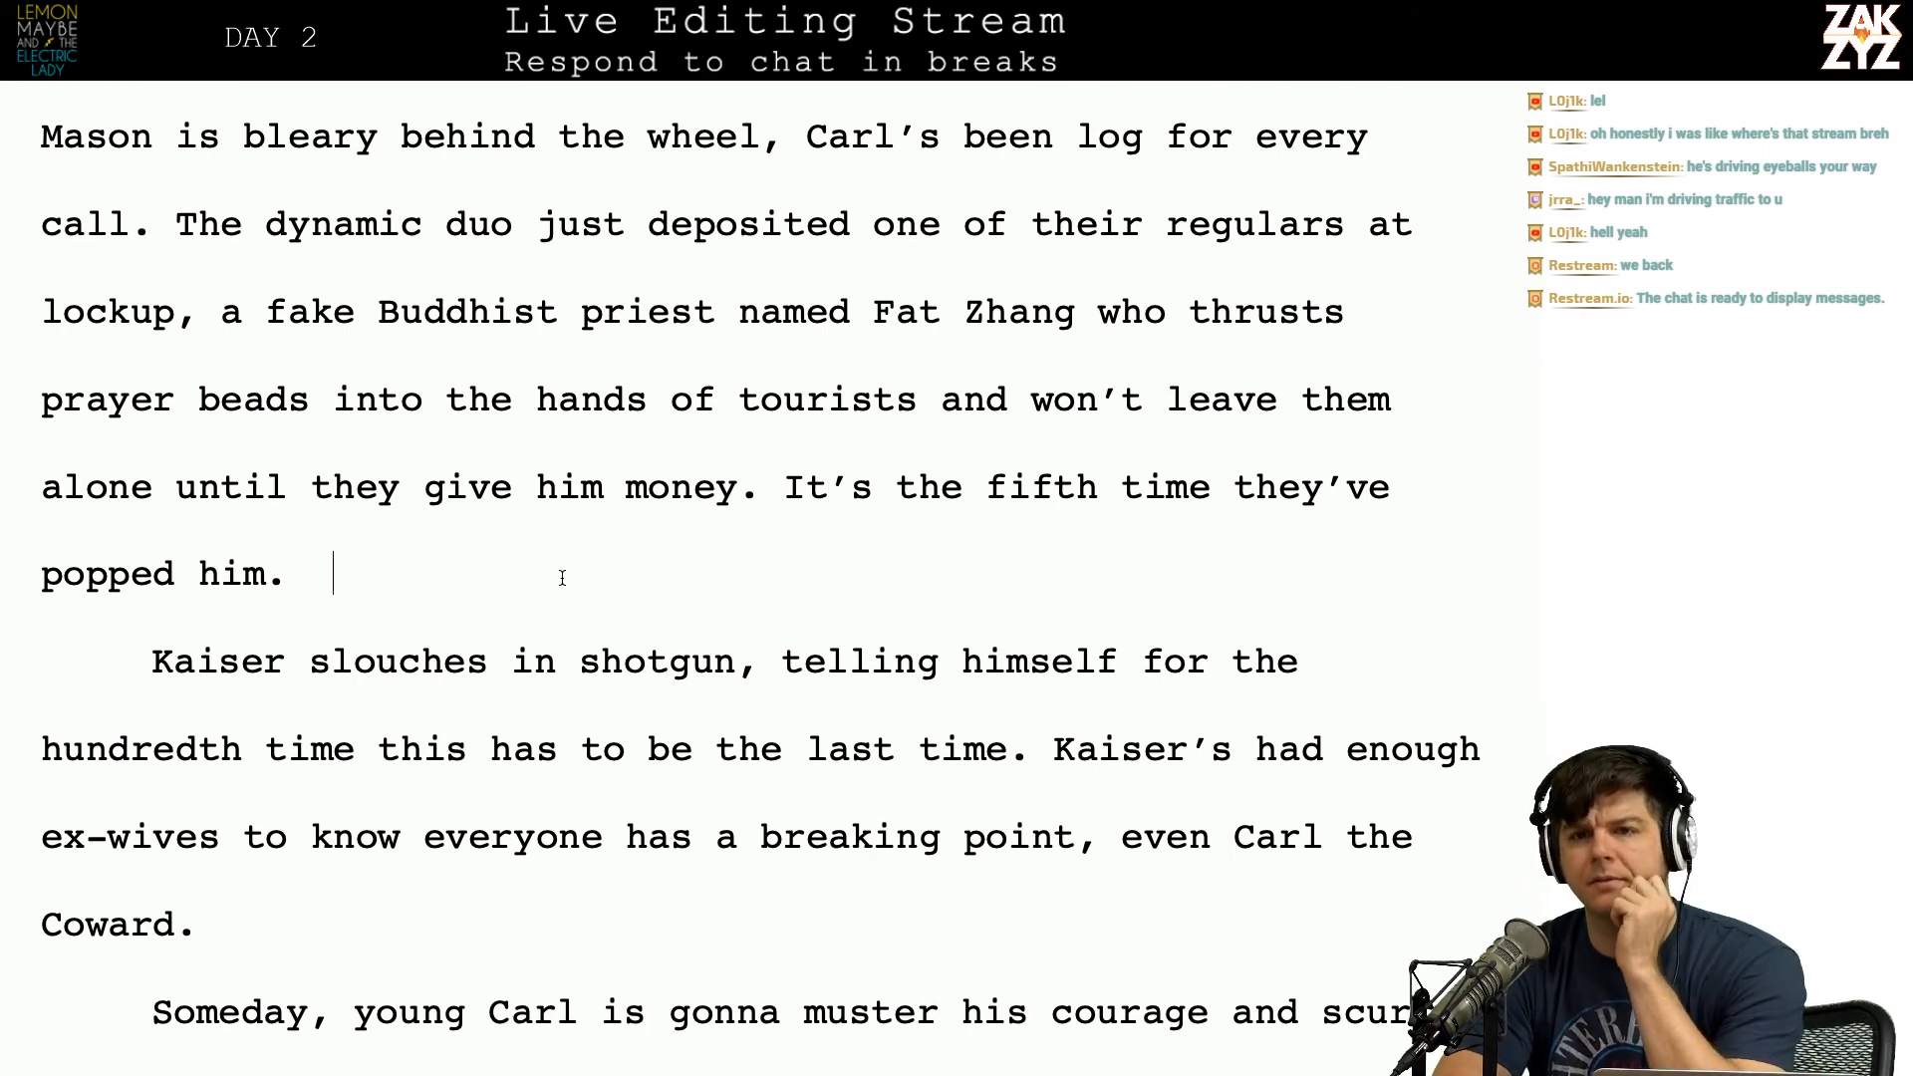
scroll(562, 578, "up", 3)
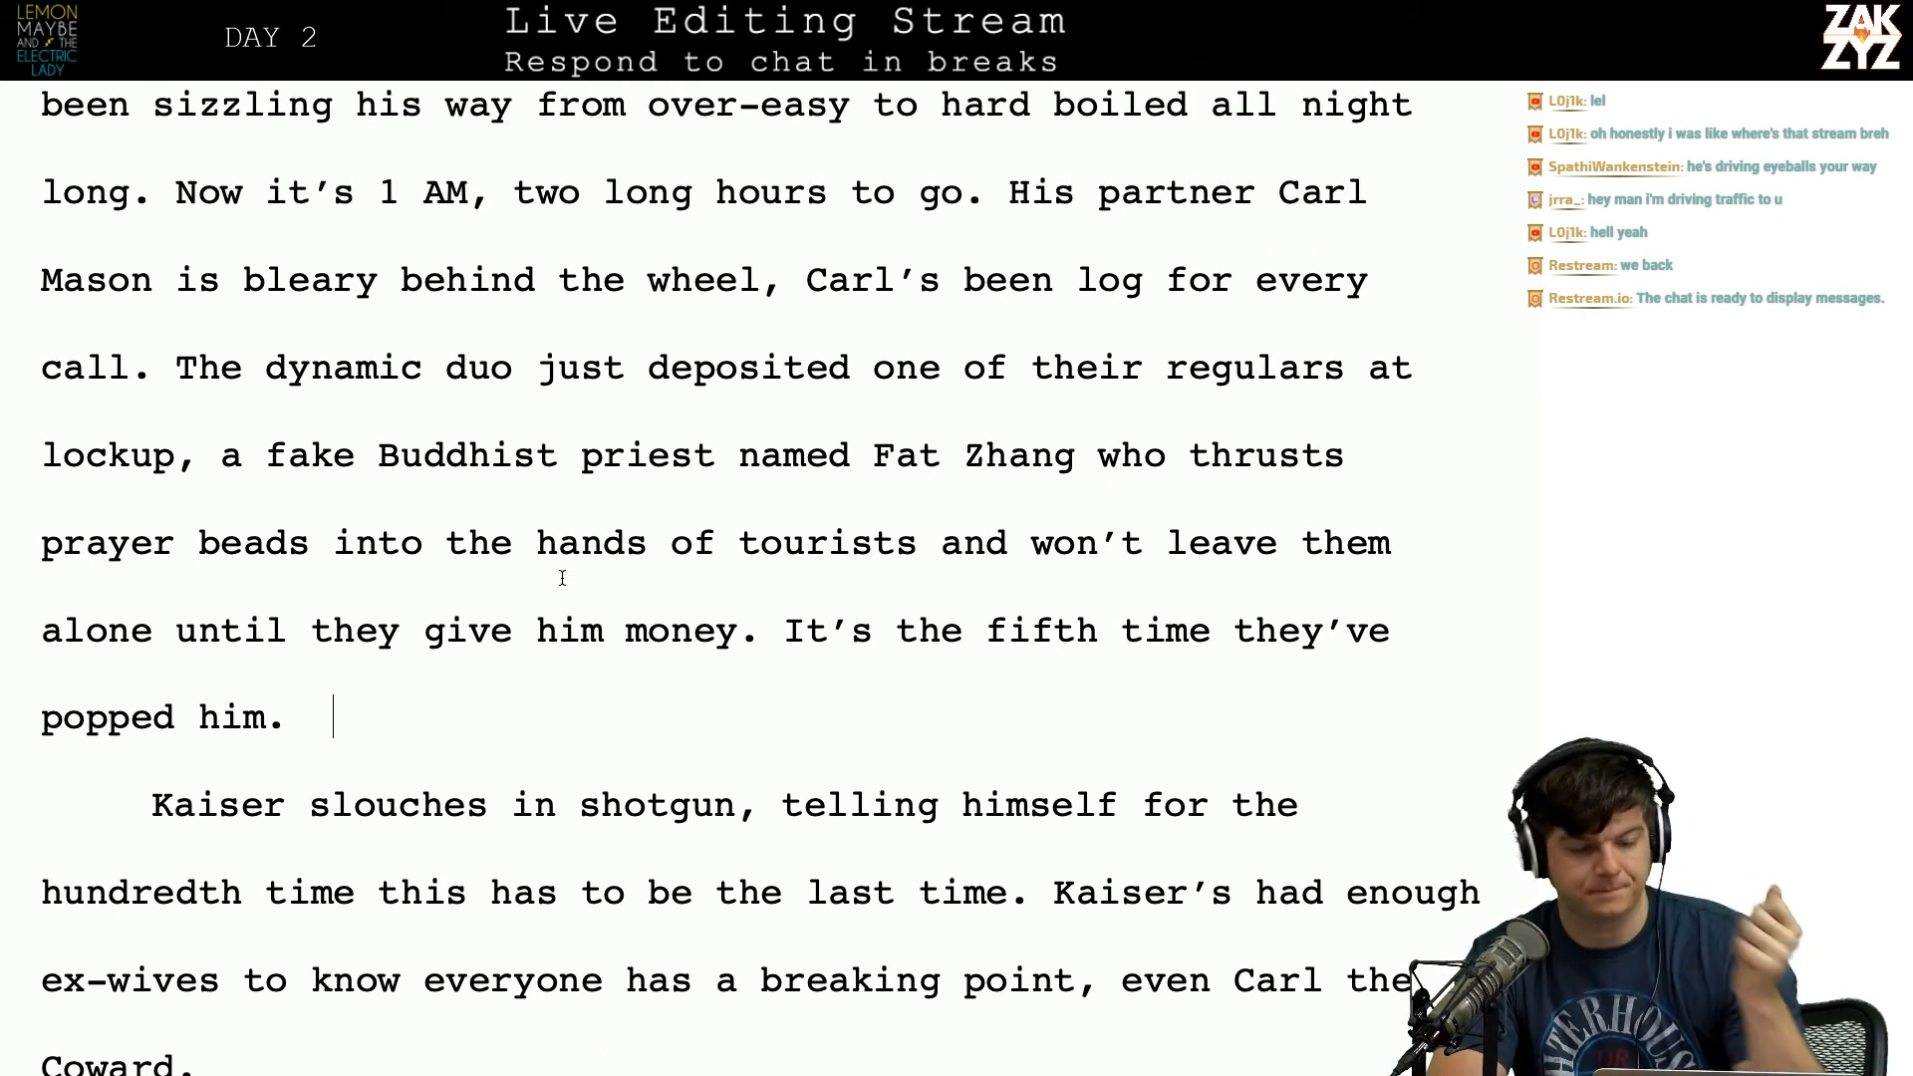
scroll(562, 578, "up", 4)
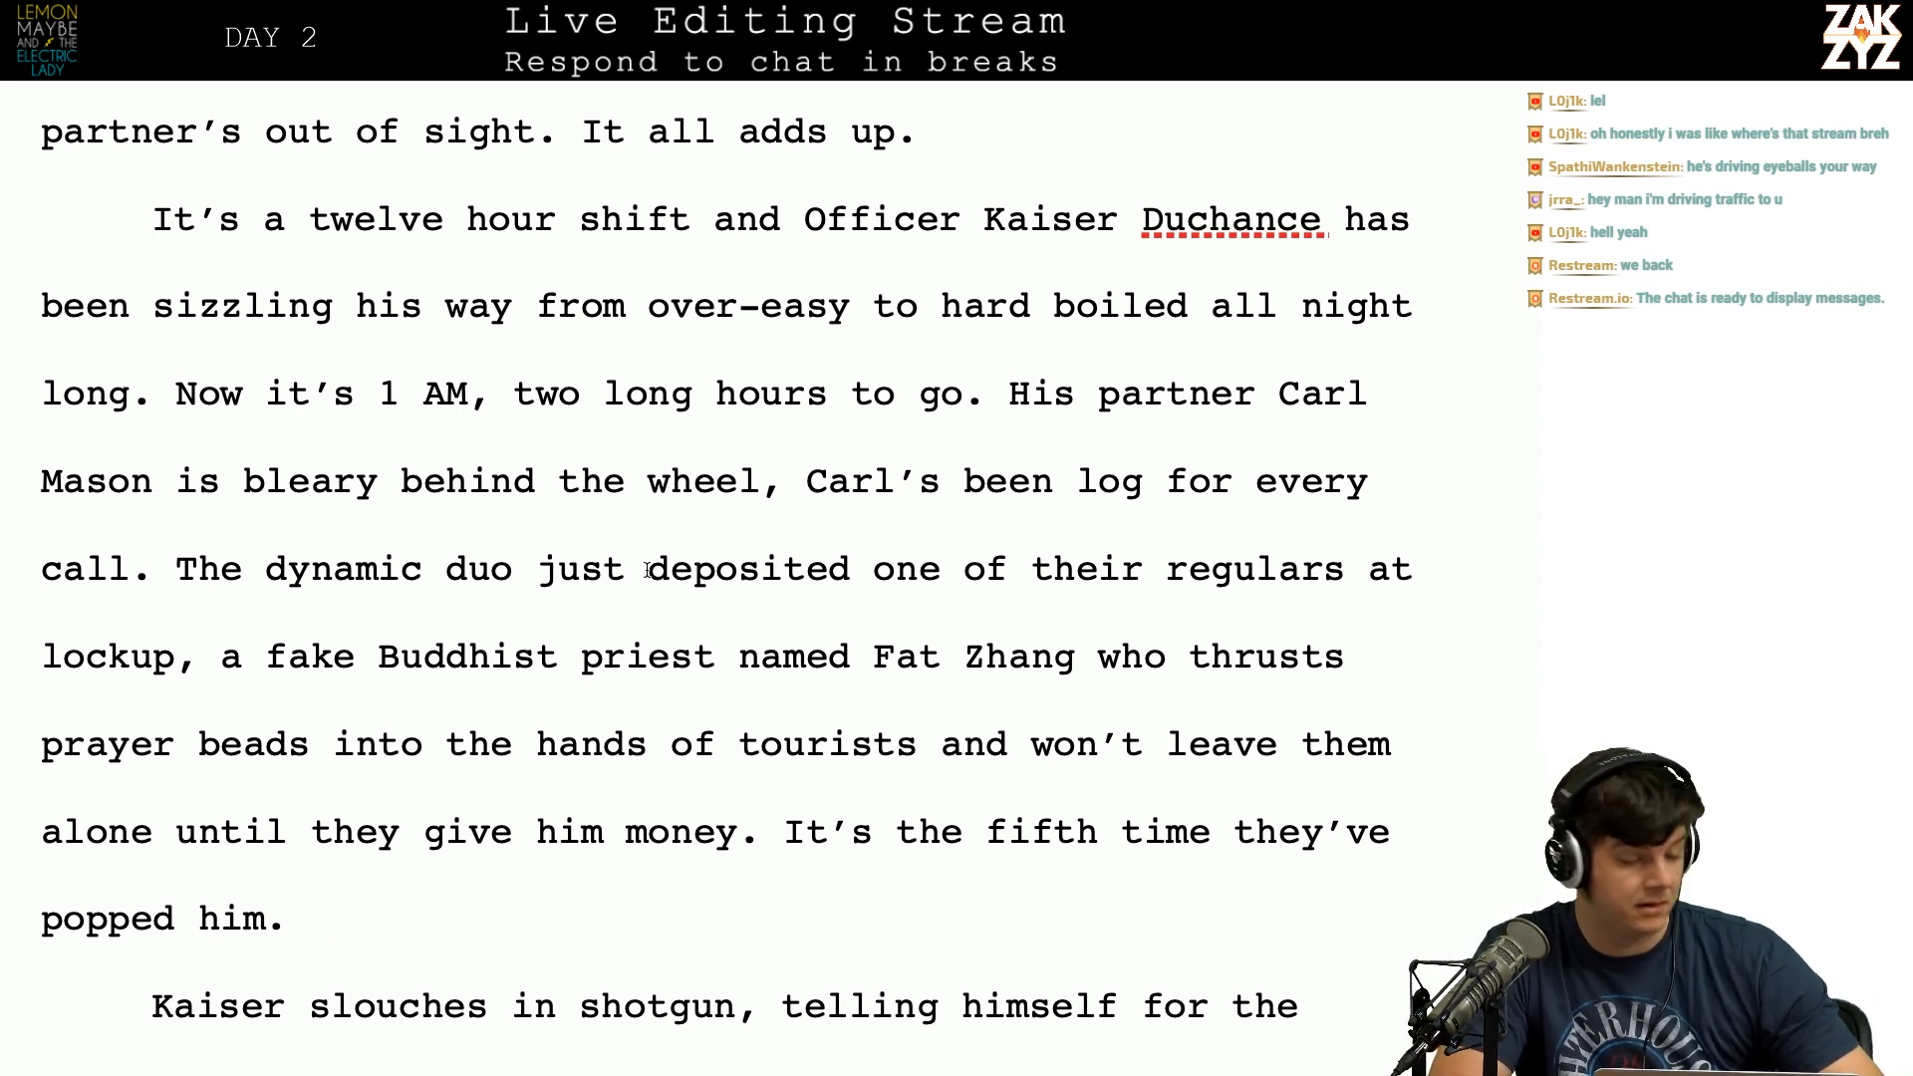
scroll(745, 638, "down", 1)
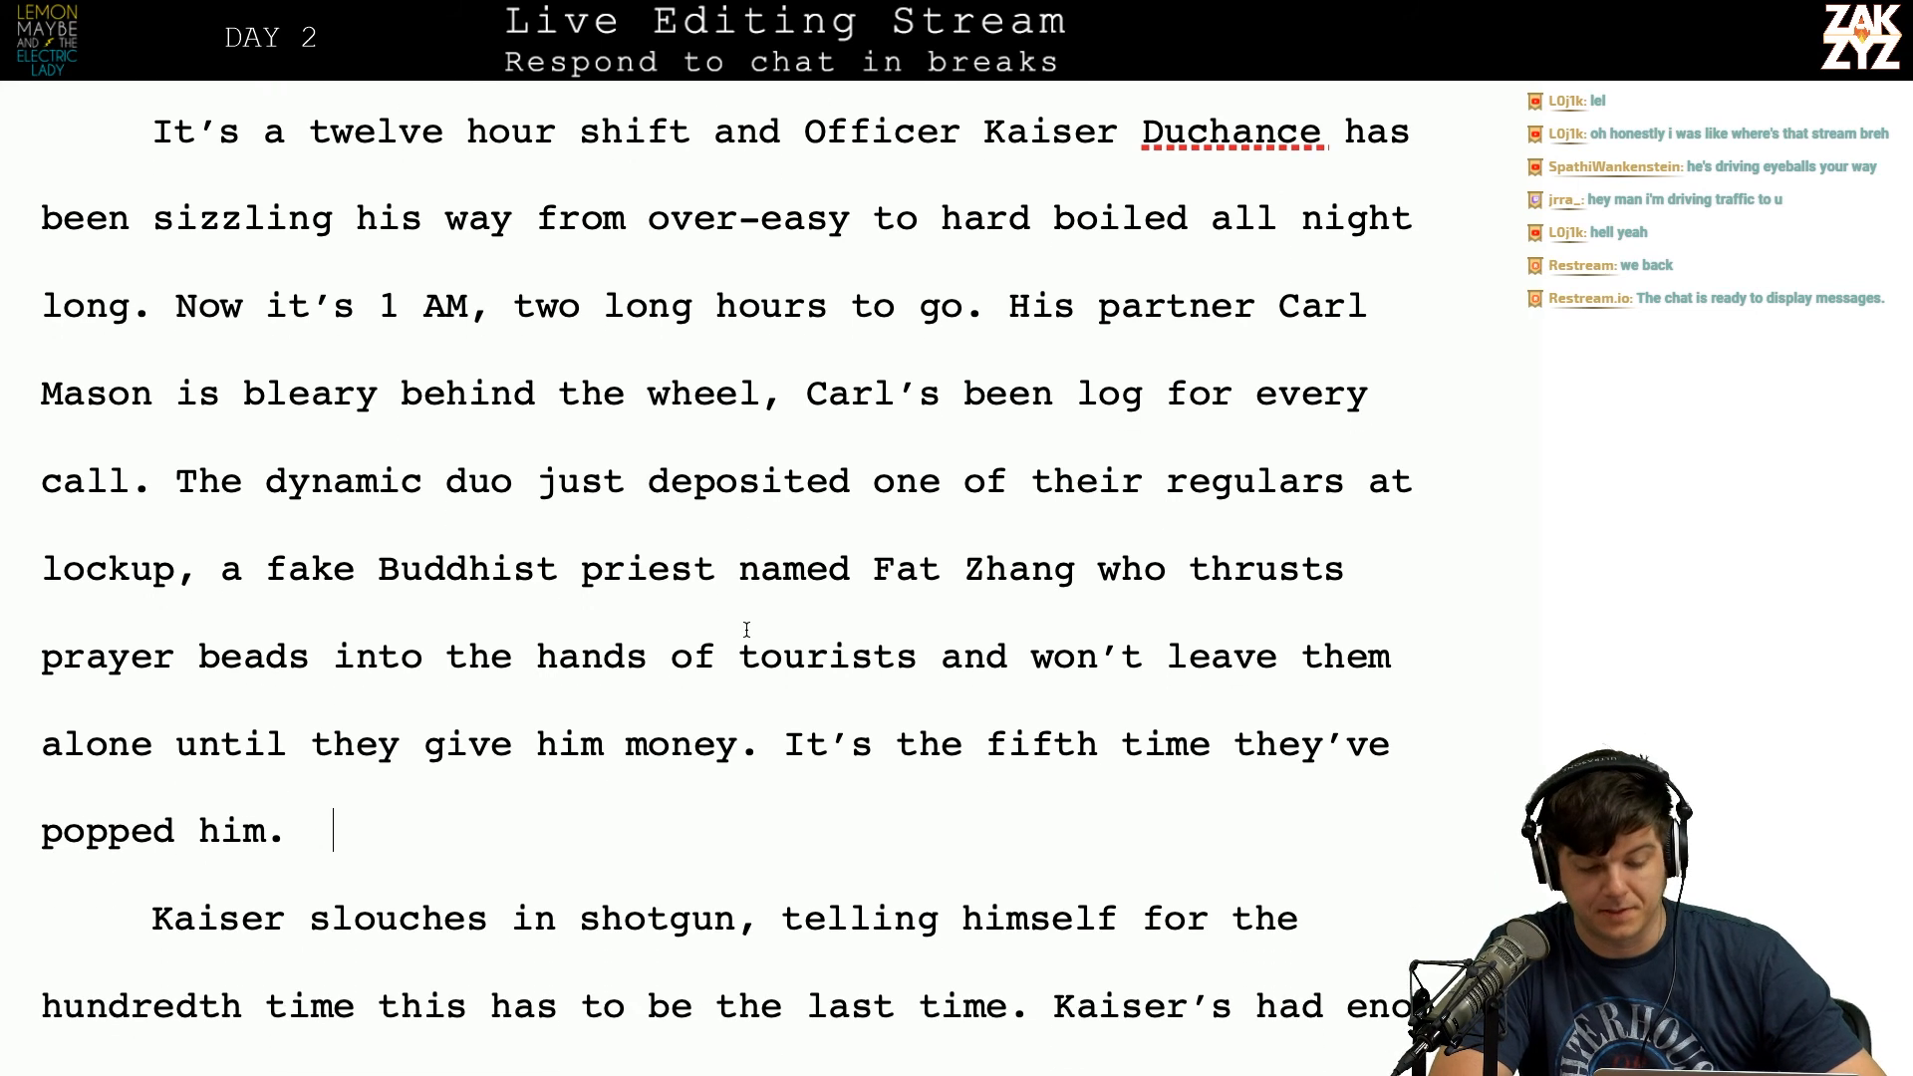
scroll(745, 630, "down", 4)
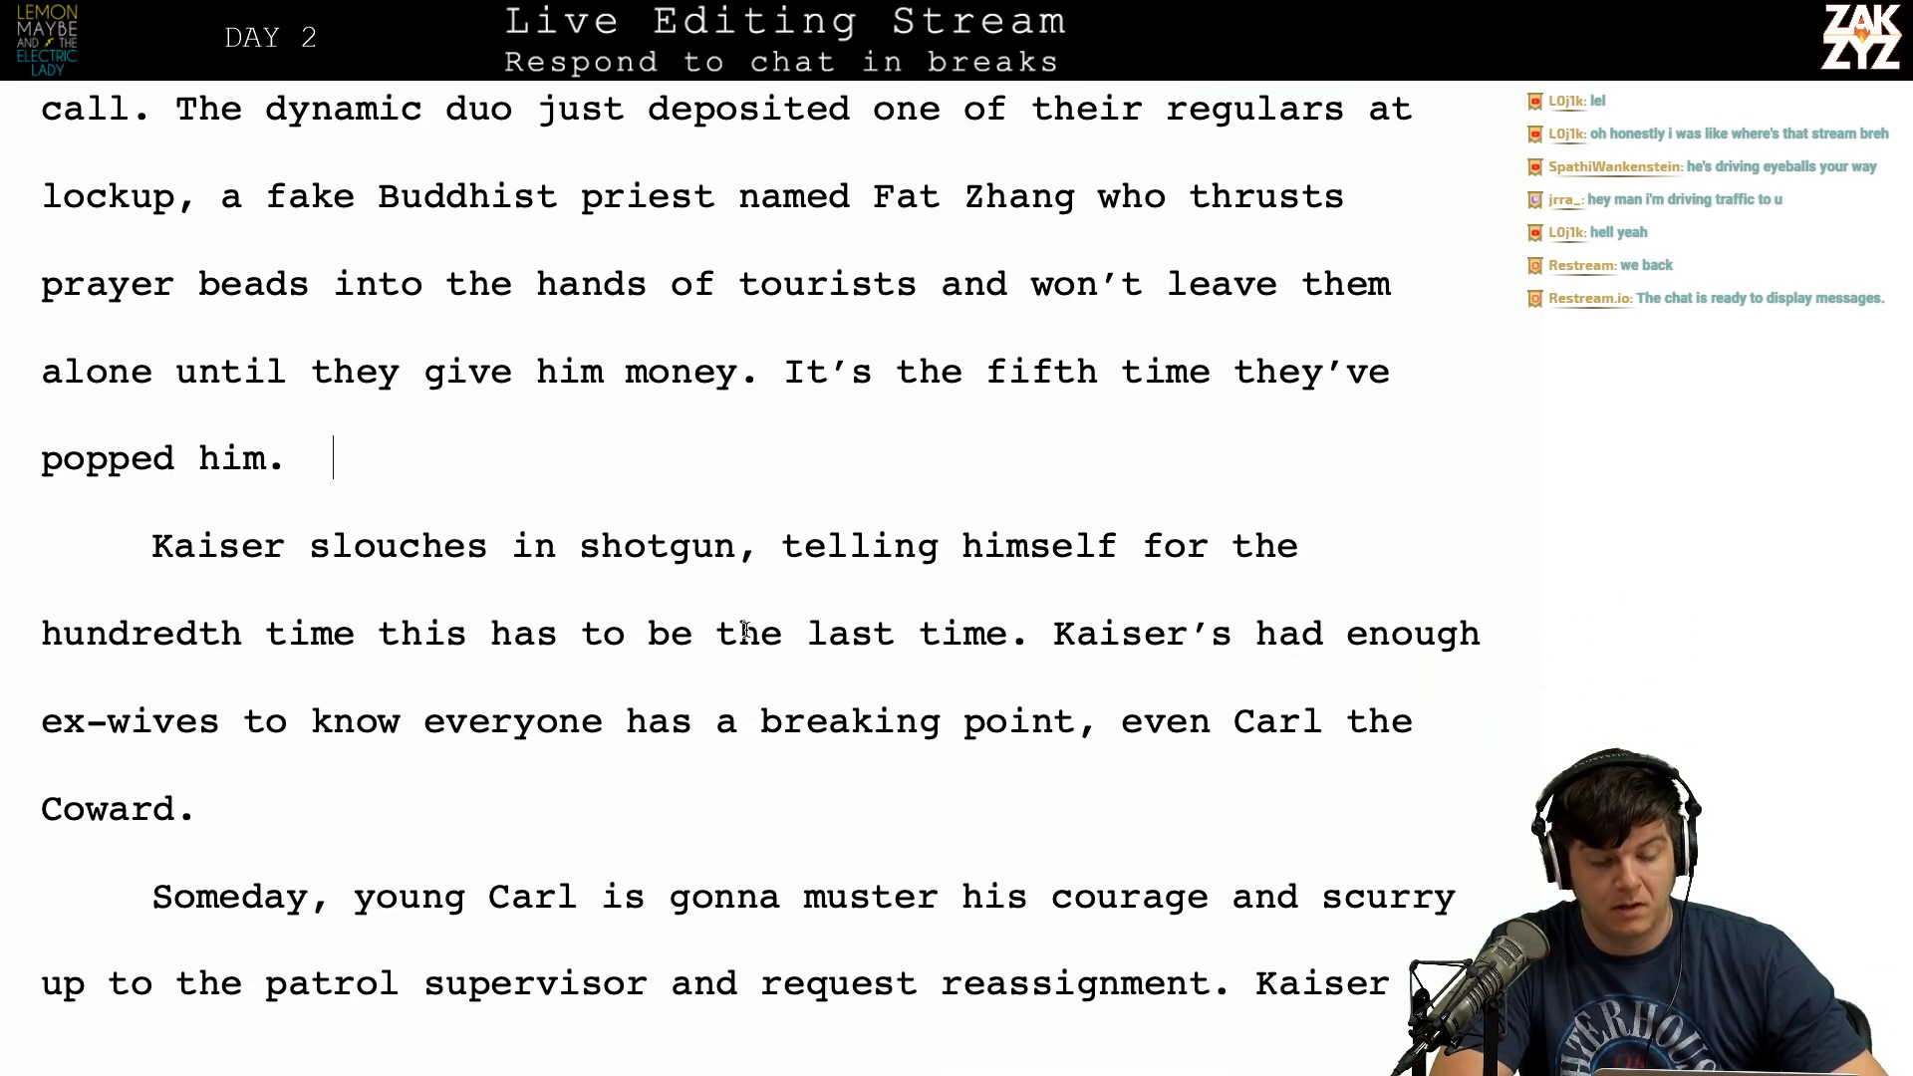
scroll(747, 629, "down", 1)
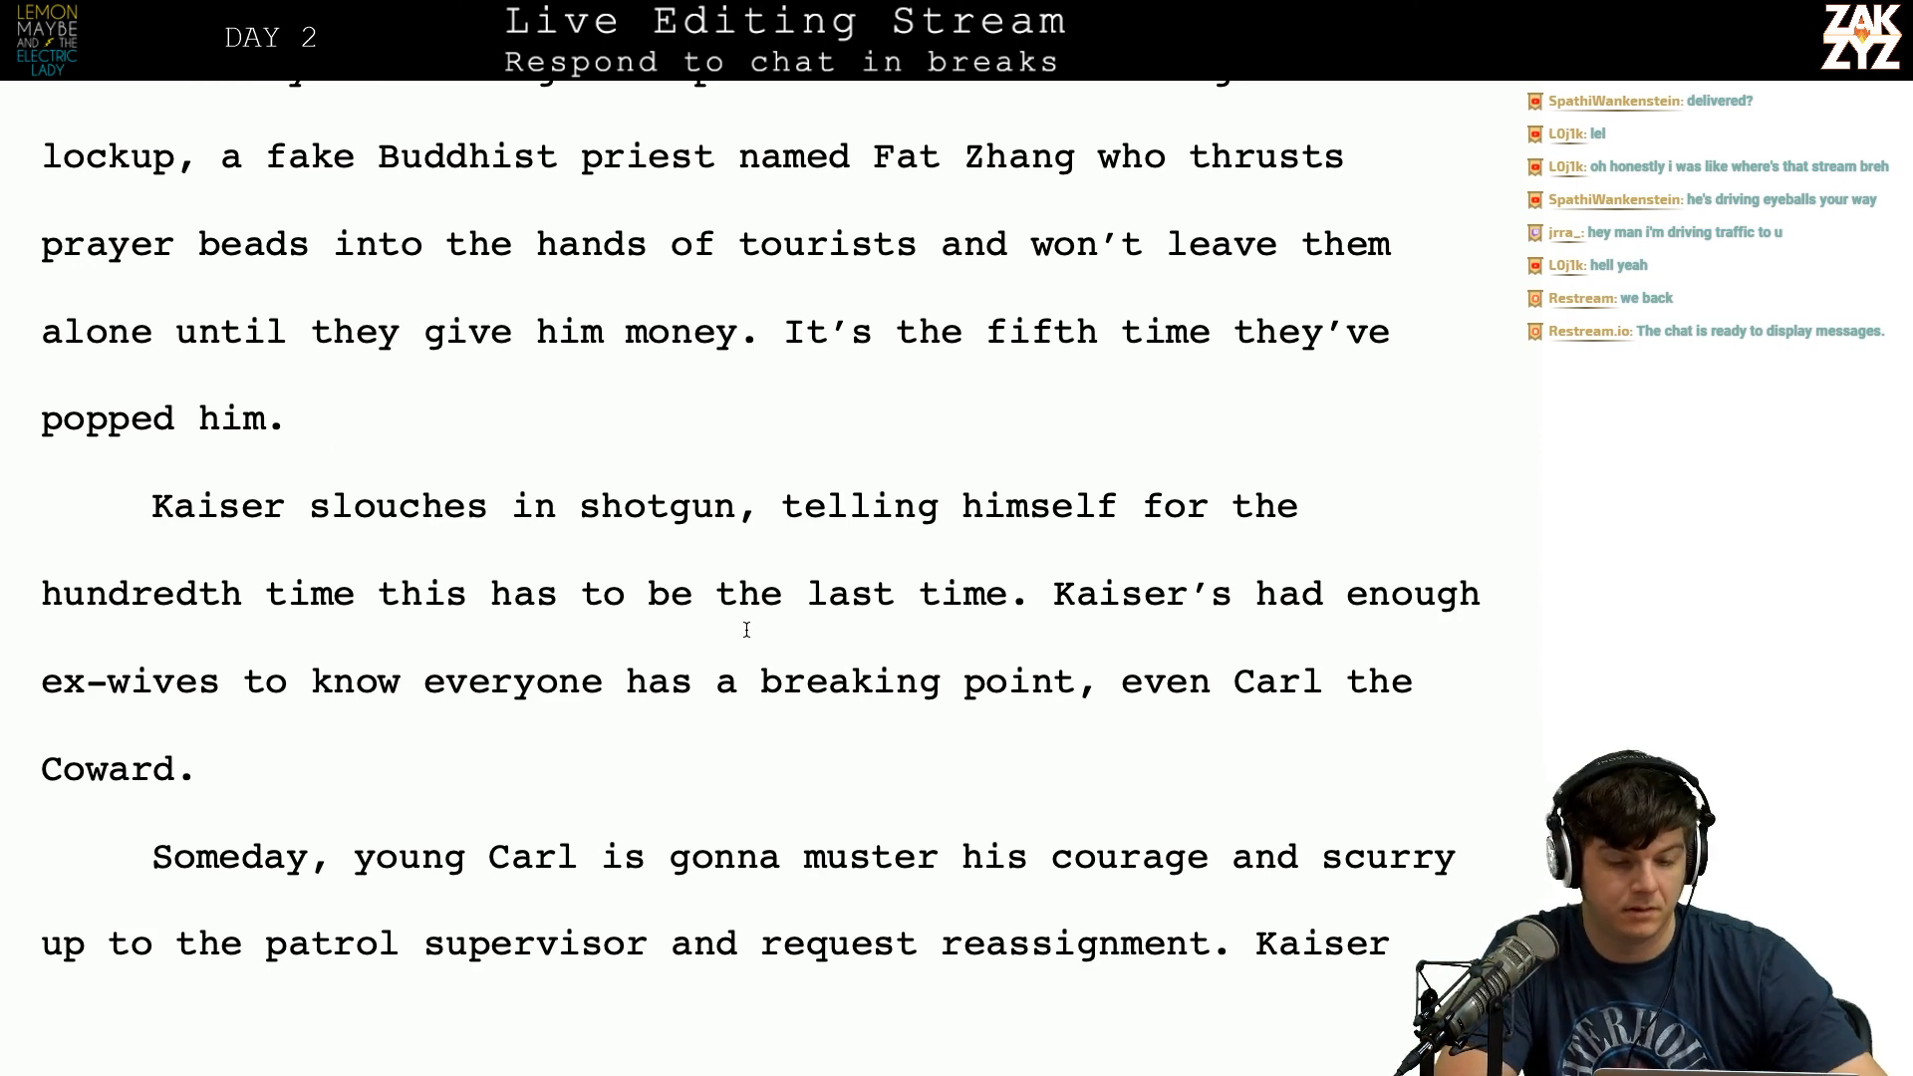
scroll(746, 629, "up", 3)
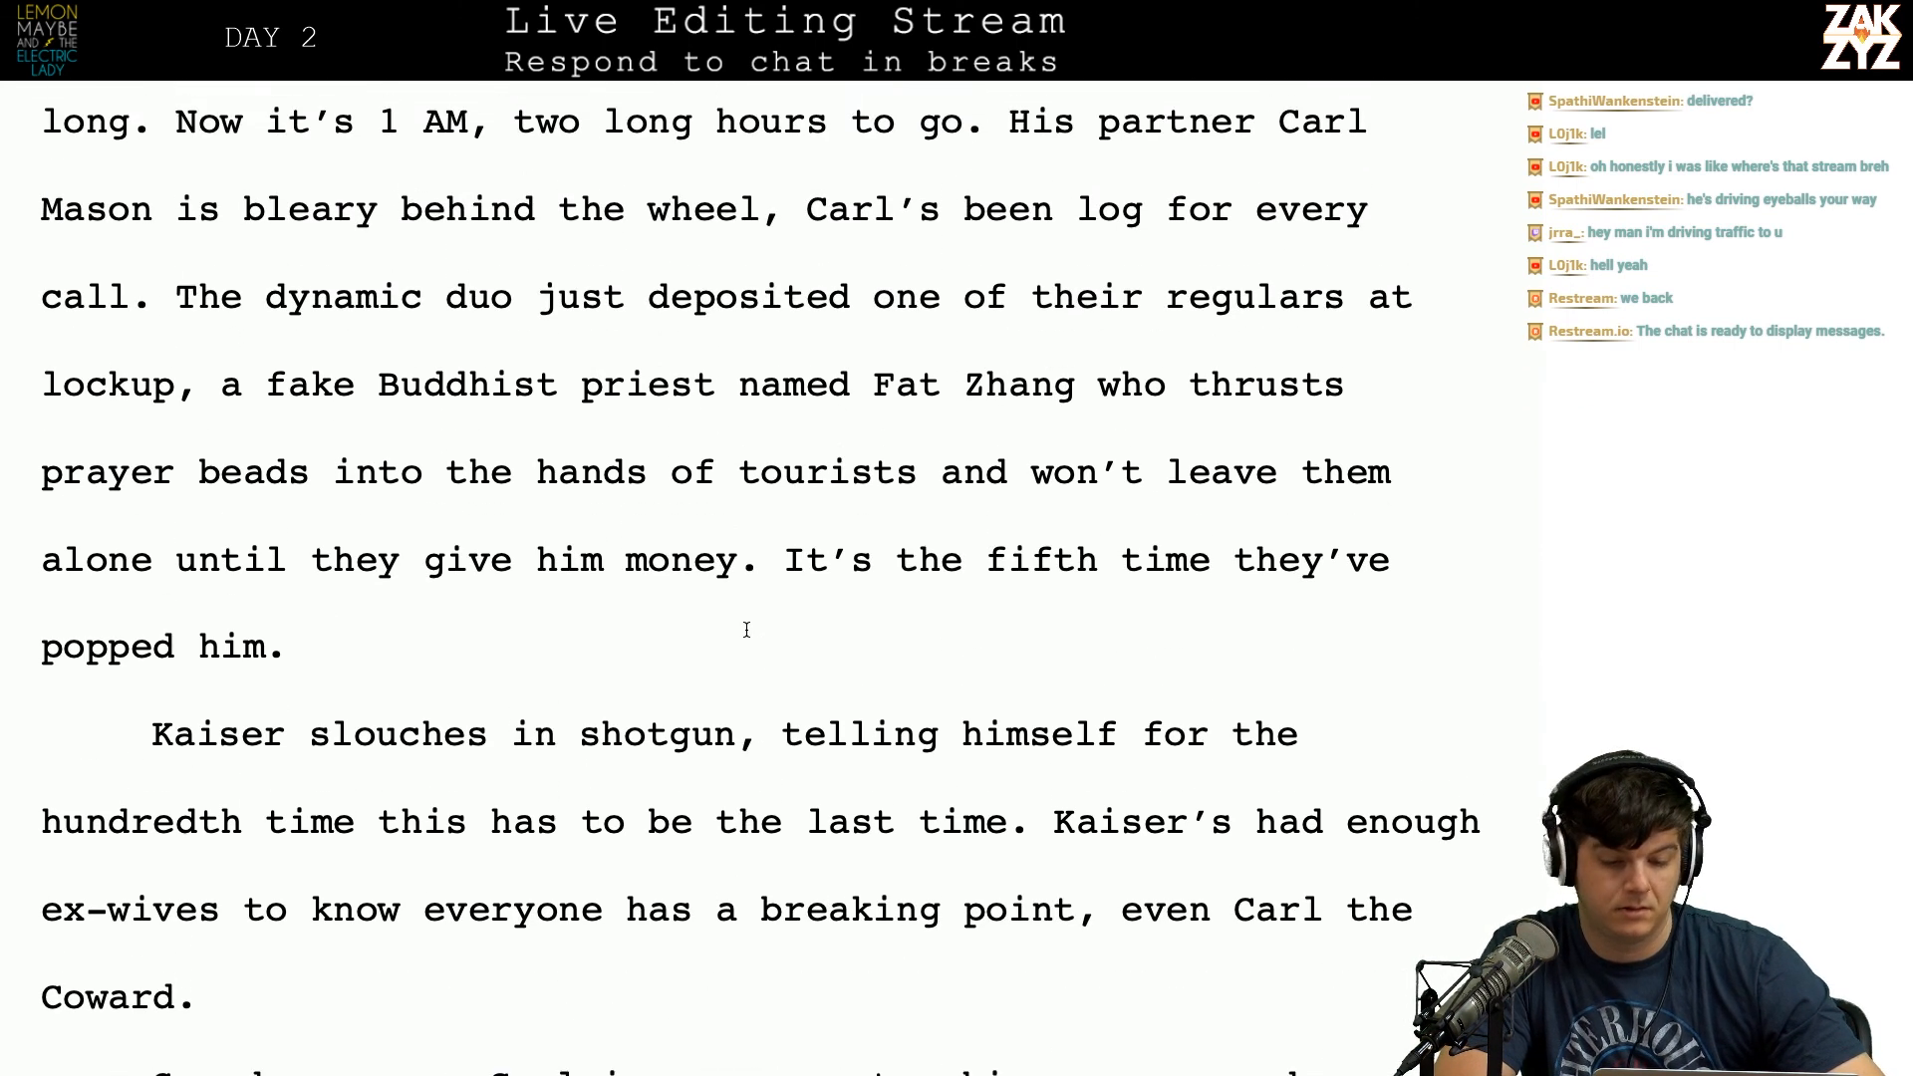
scroll(747, 630, "down", 1)
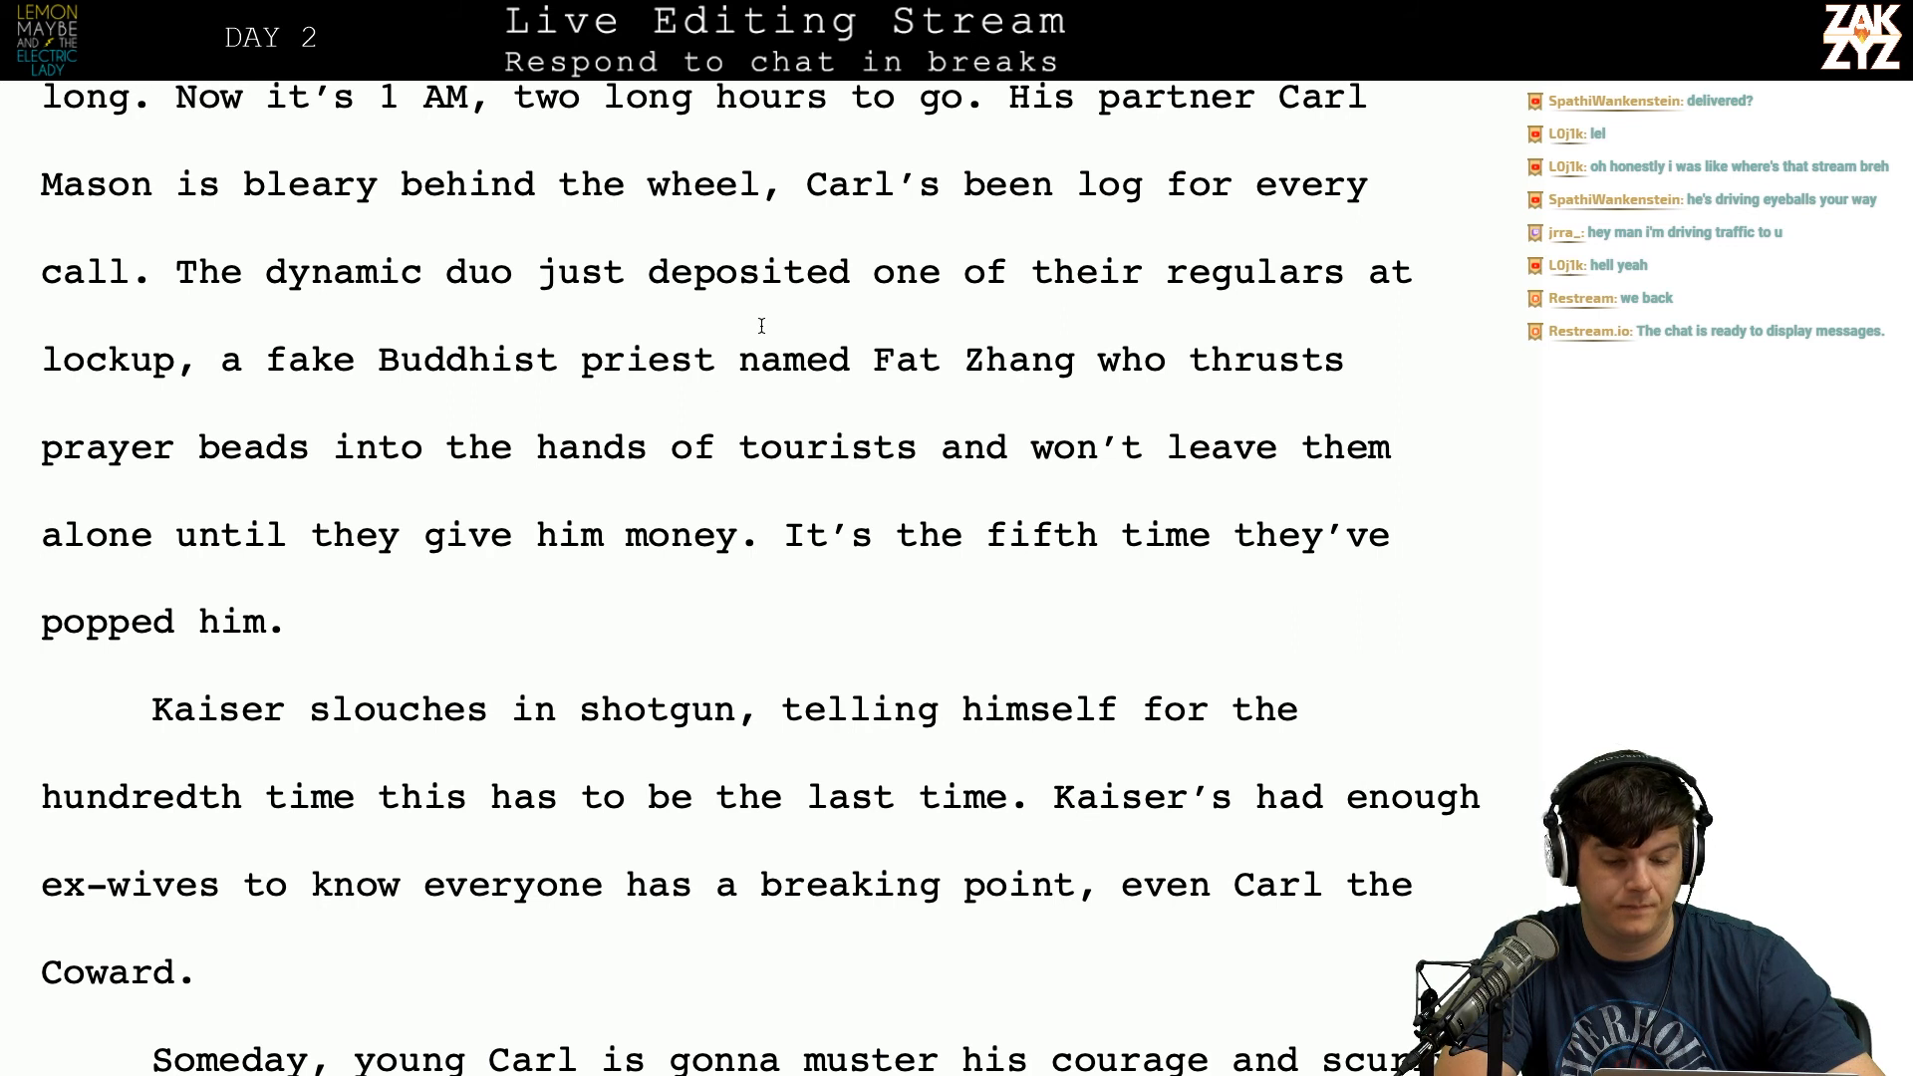
scroll(736, 448, "down", 1)
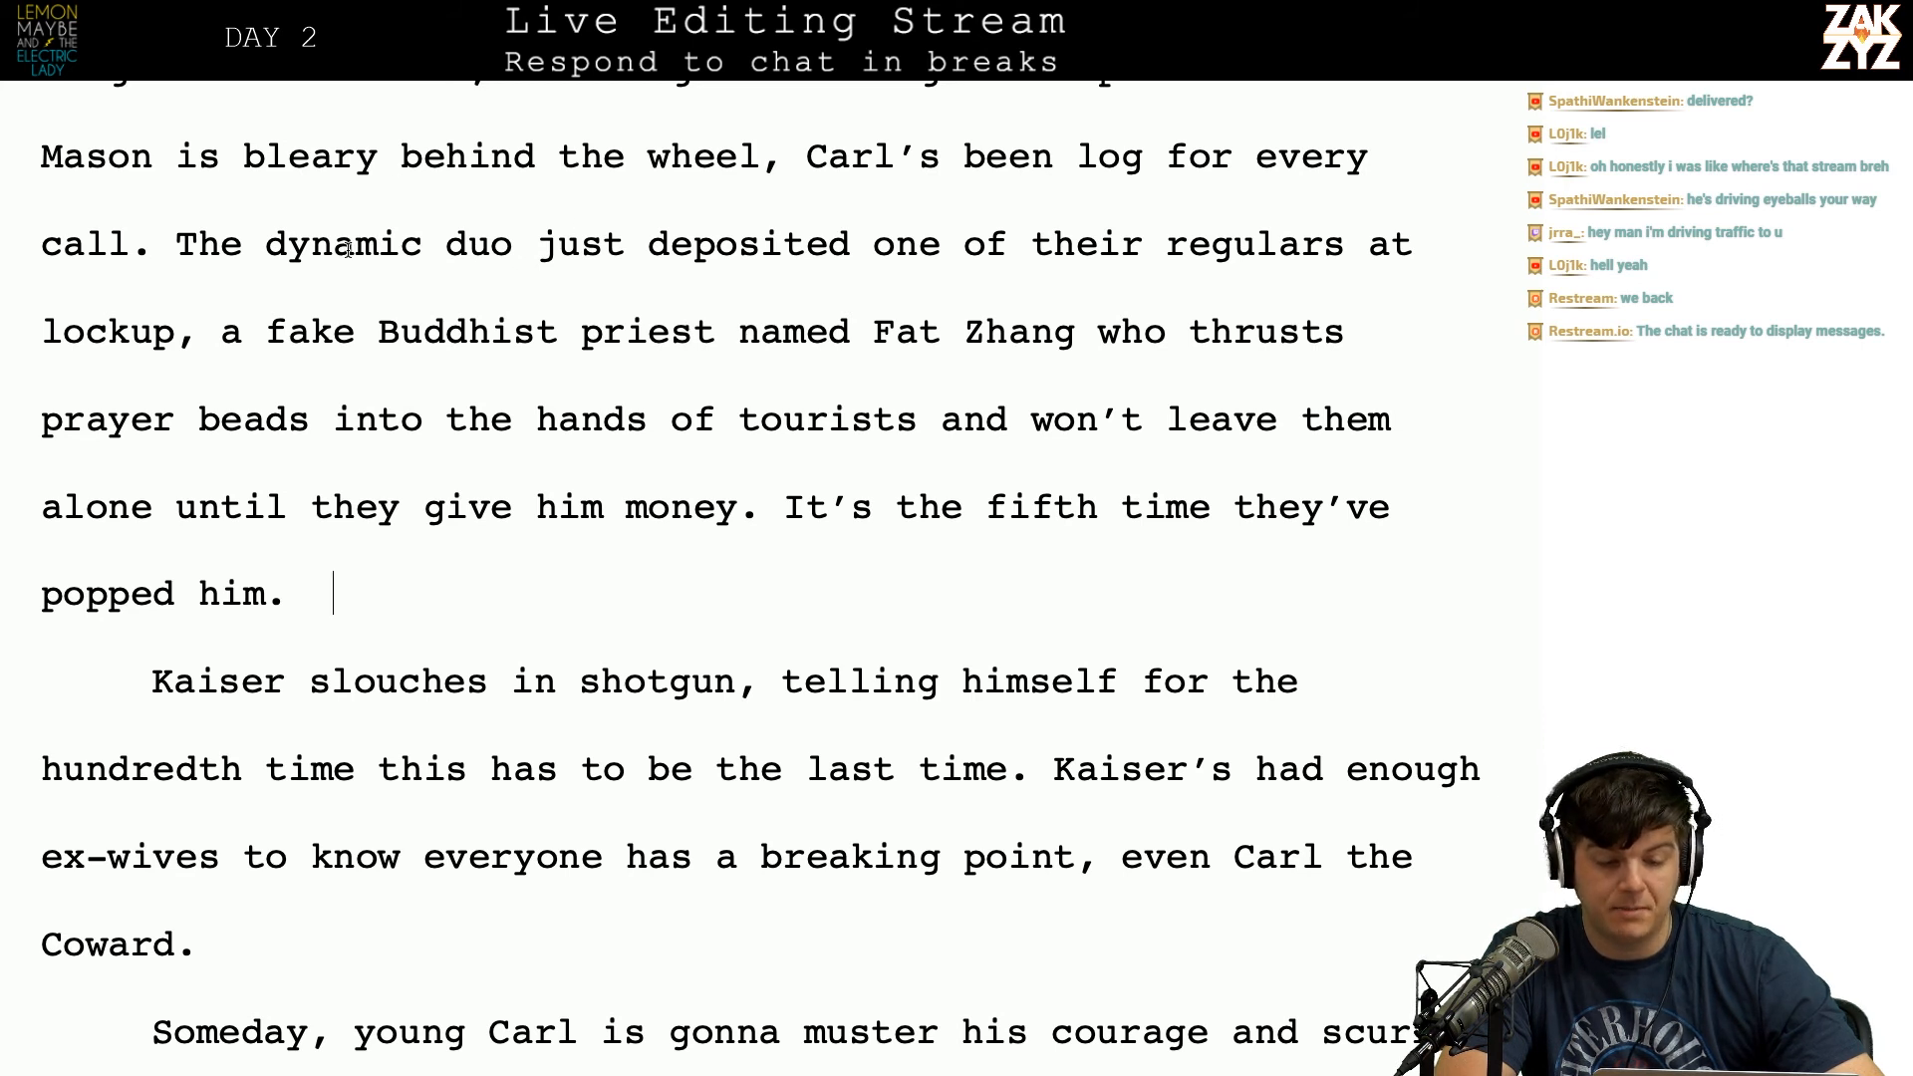
scroll(750, 288, "down", 1)
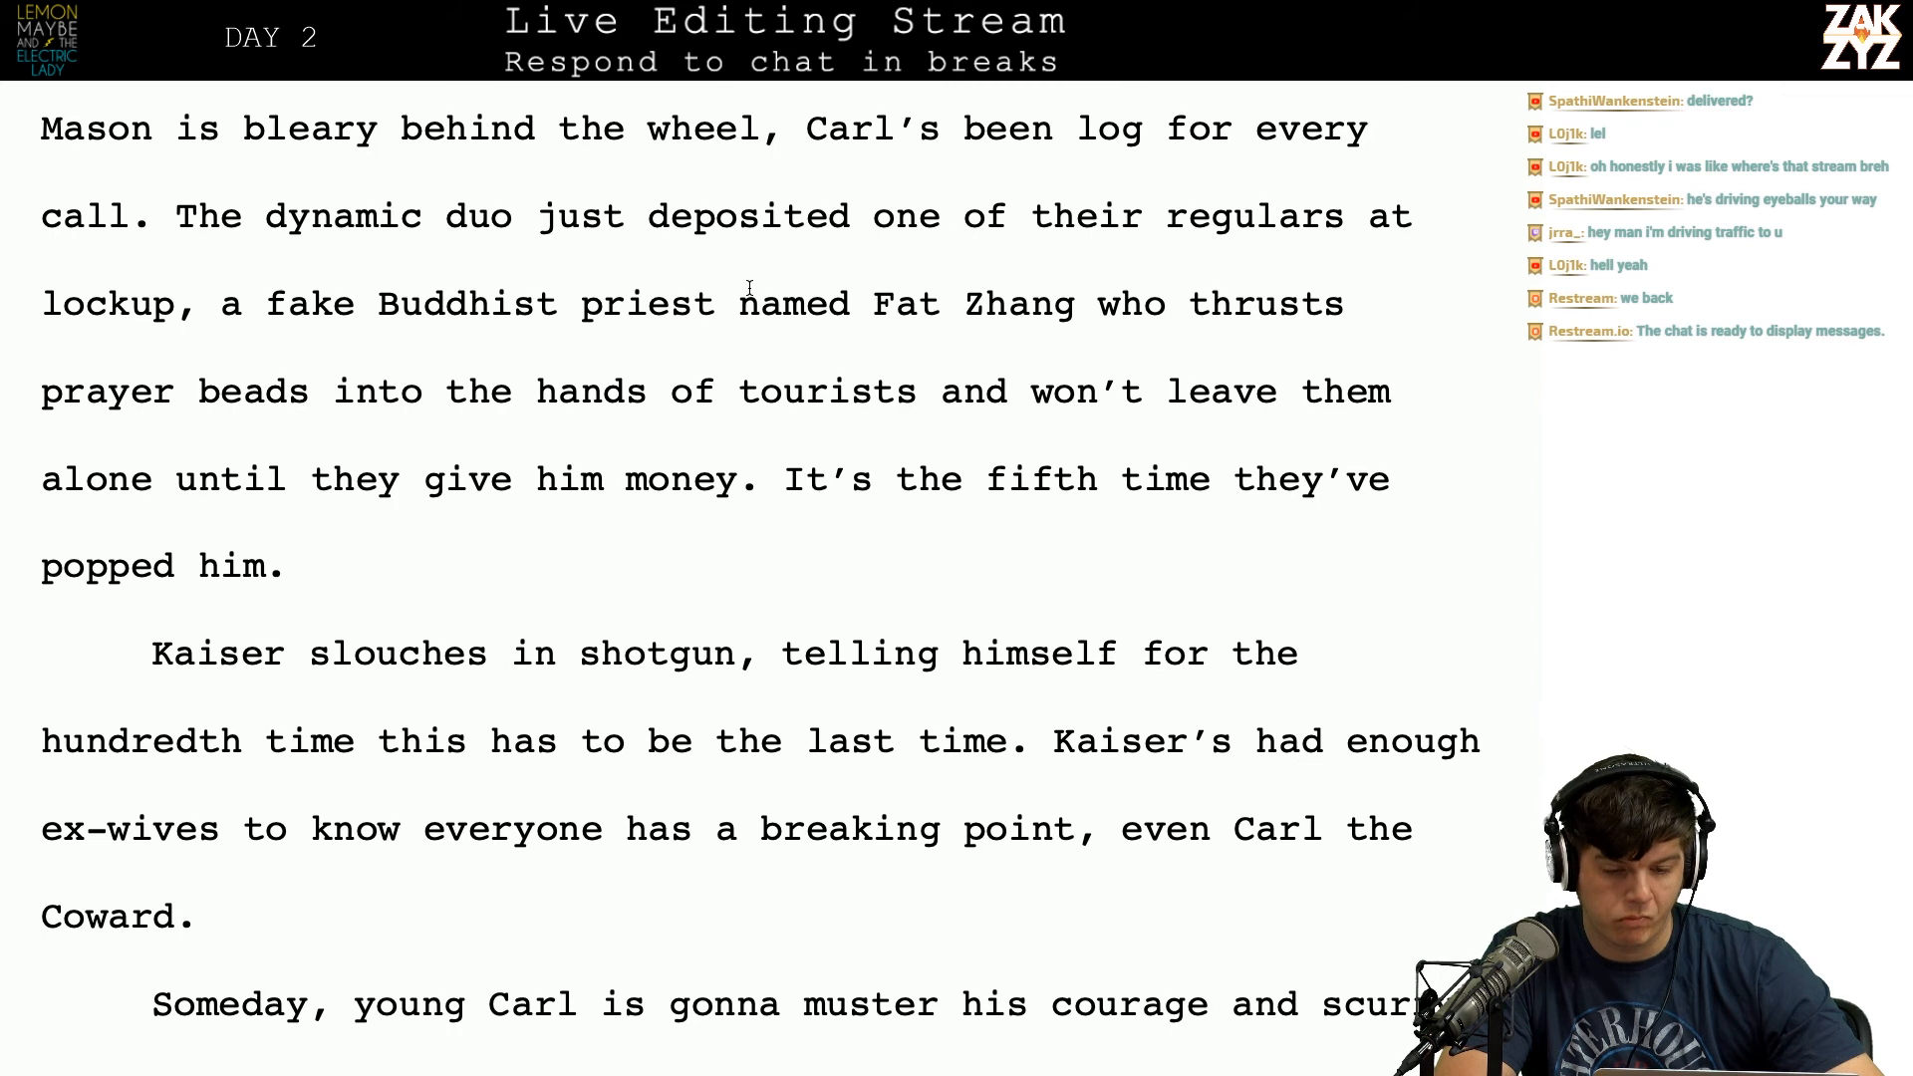
Step: Reword the dynamic duo sentence after "just" to begin "delivered one of their regulars to central"
left_click(649, 217)
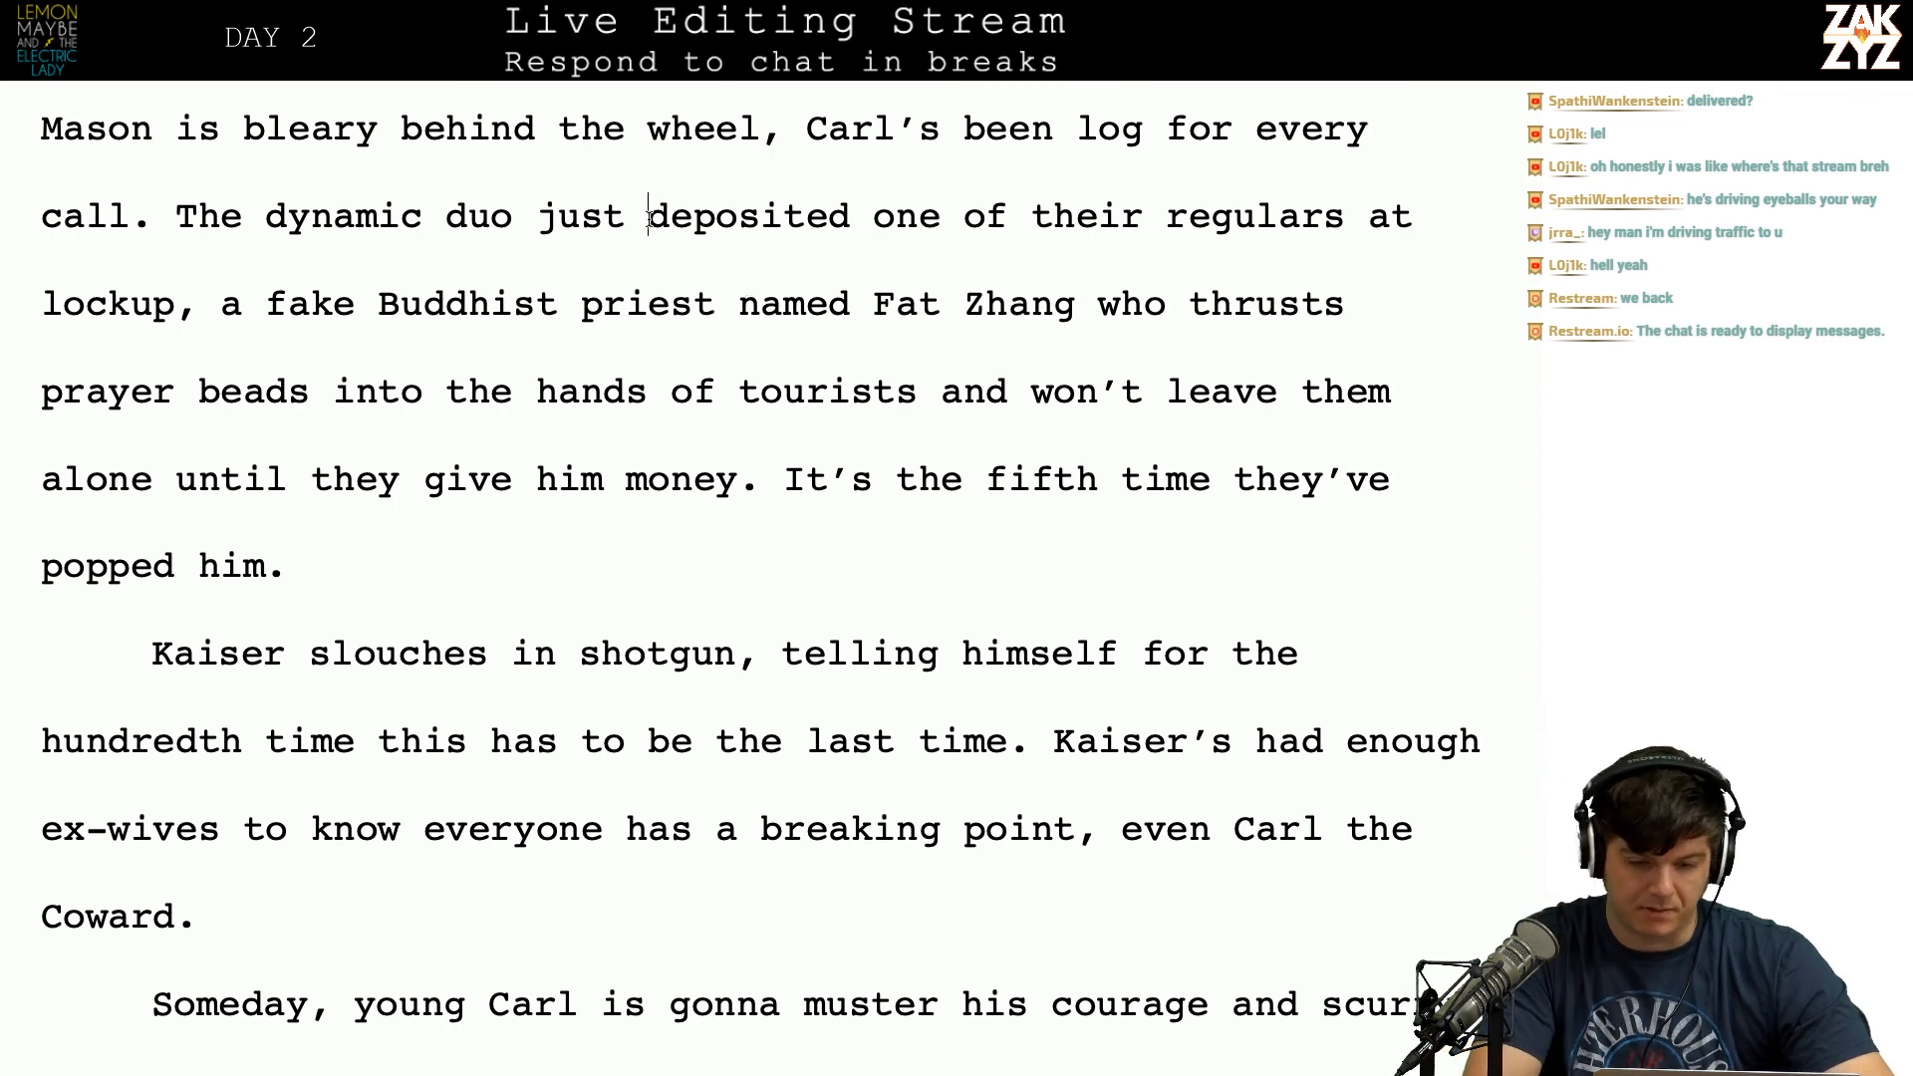
key("Right")
key("Right")
type("liv")
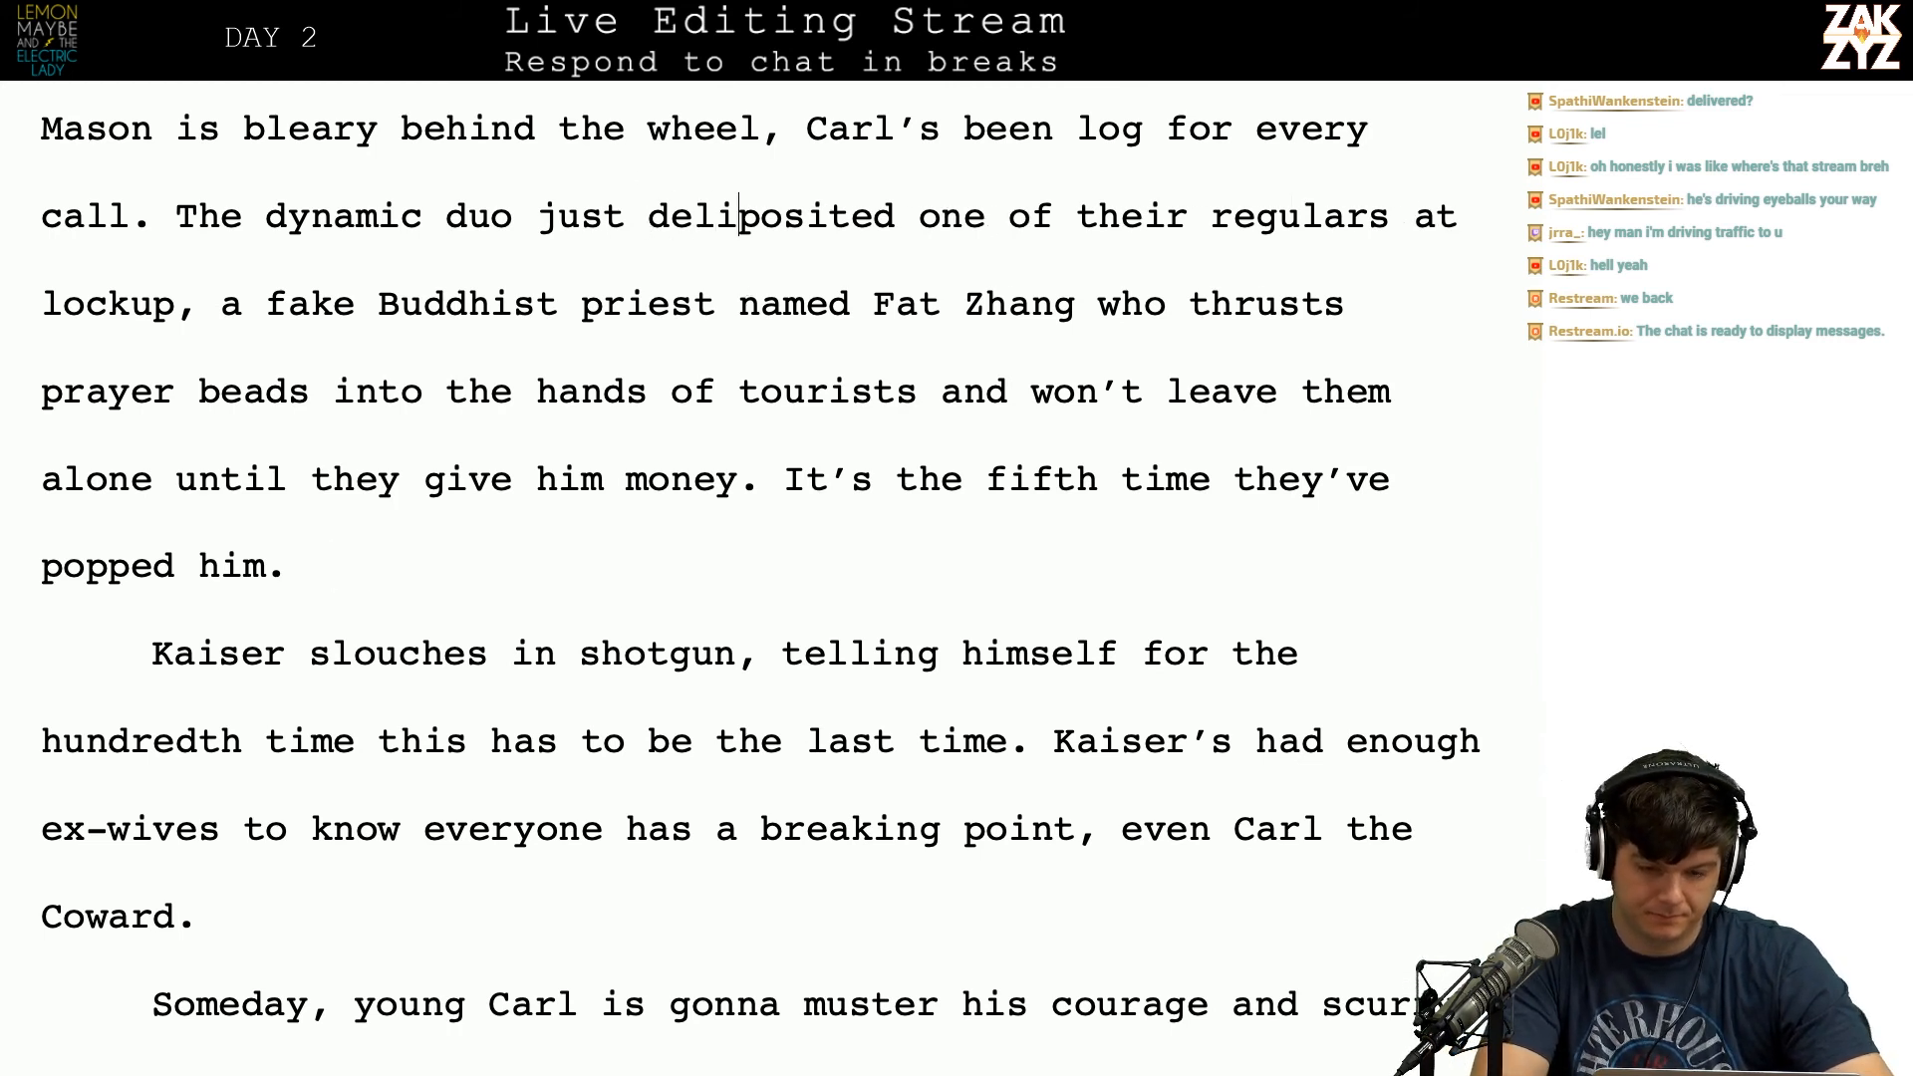
type("ered one f")
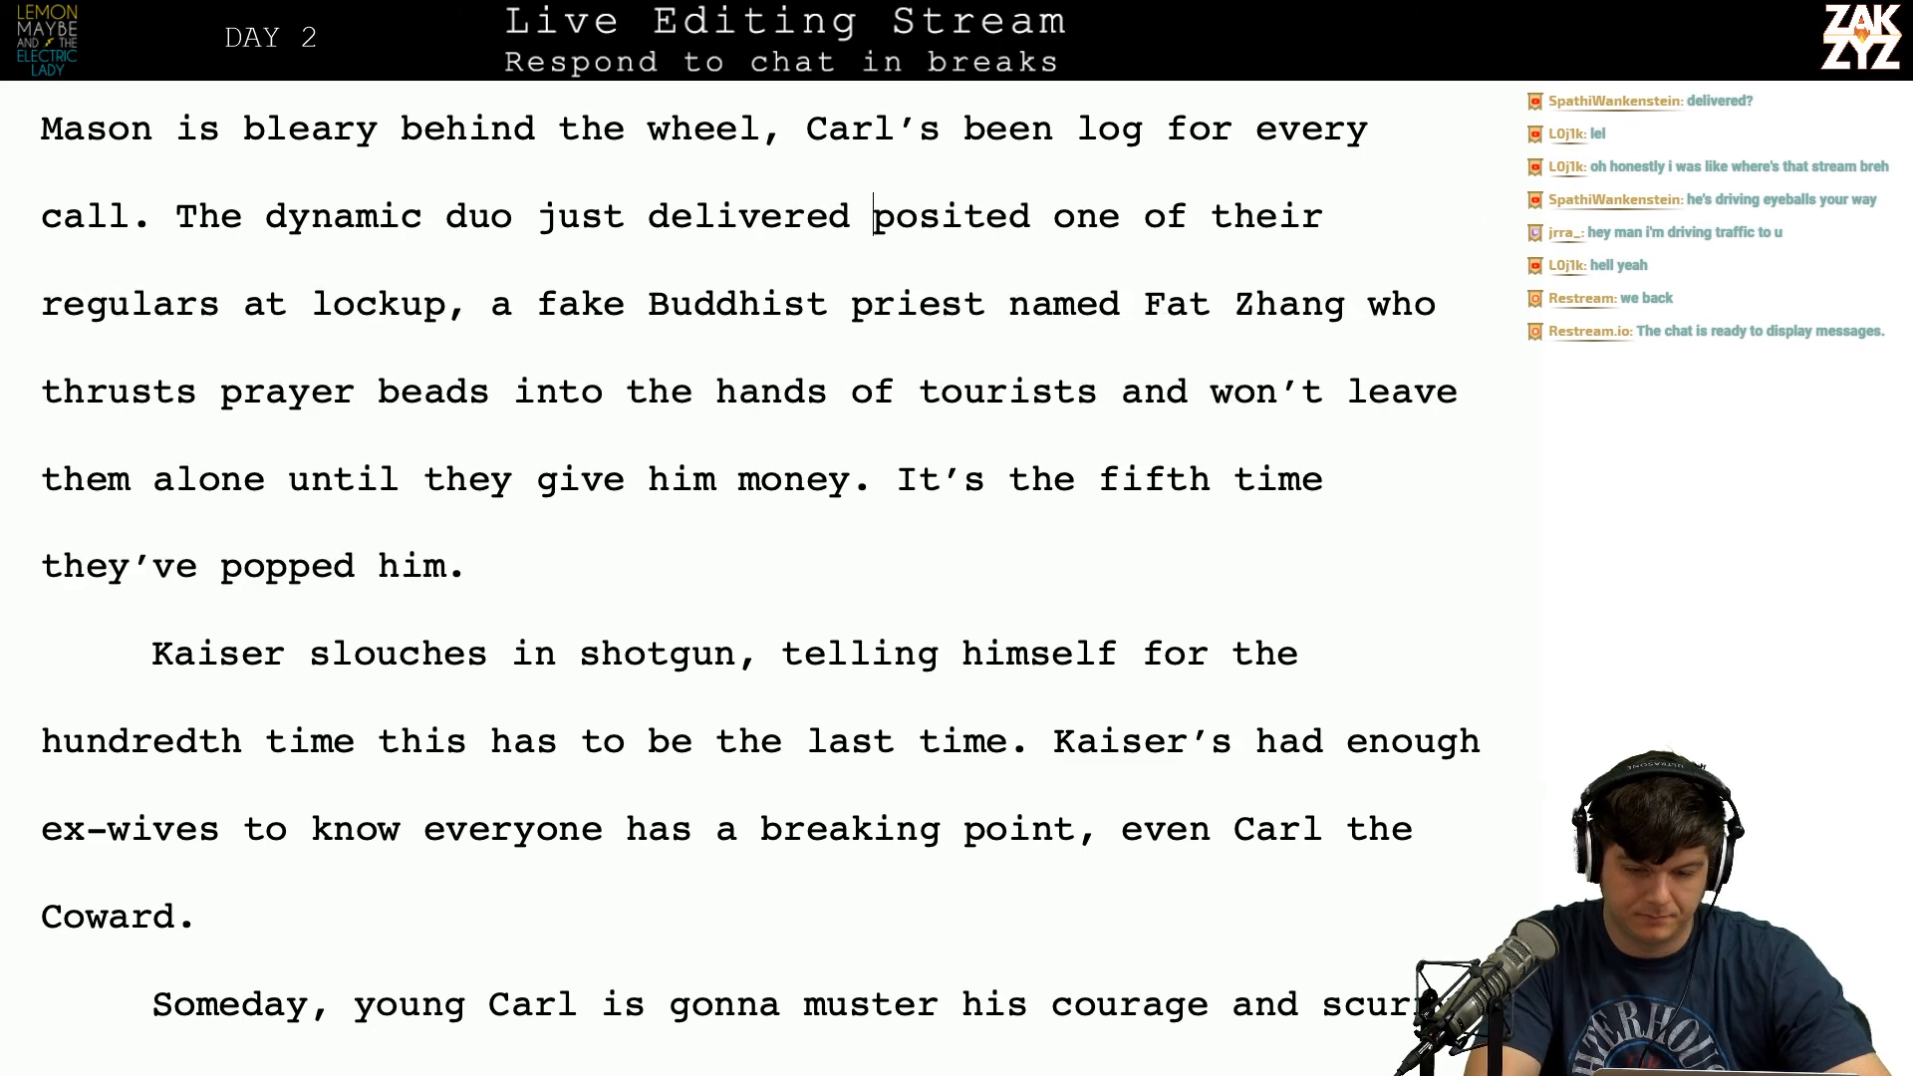
key("BackSpace")
type("of their regu")
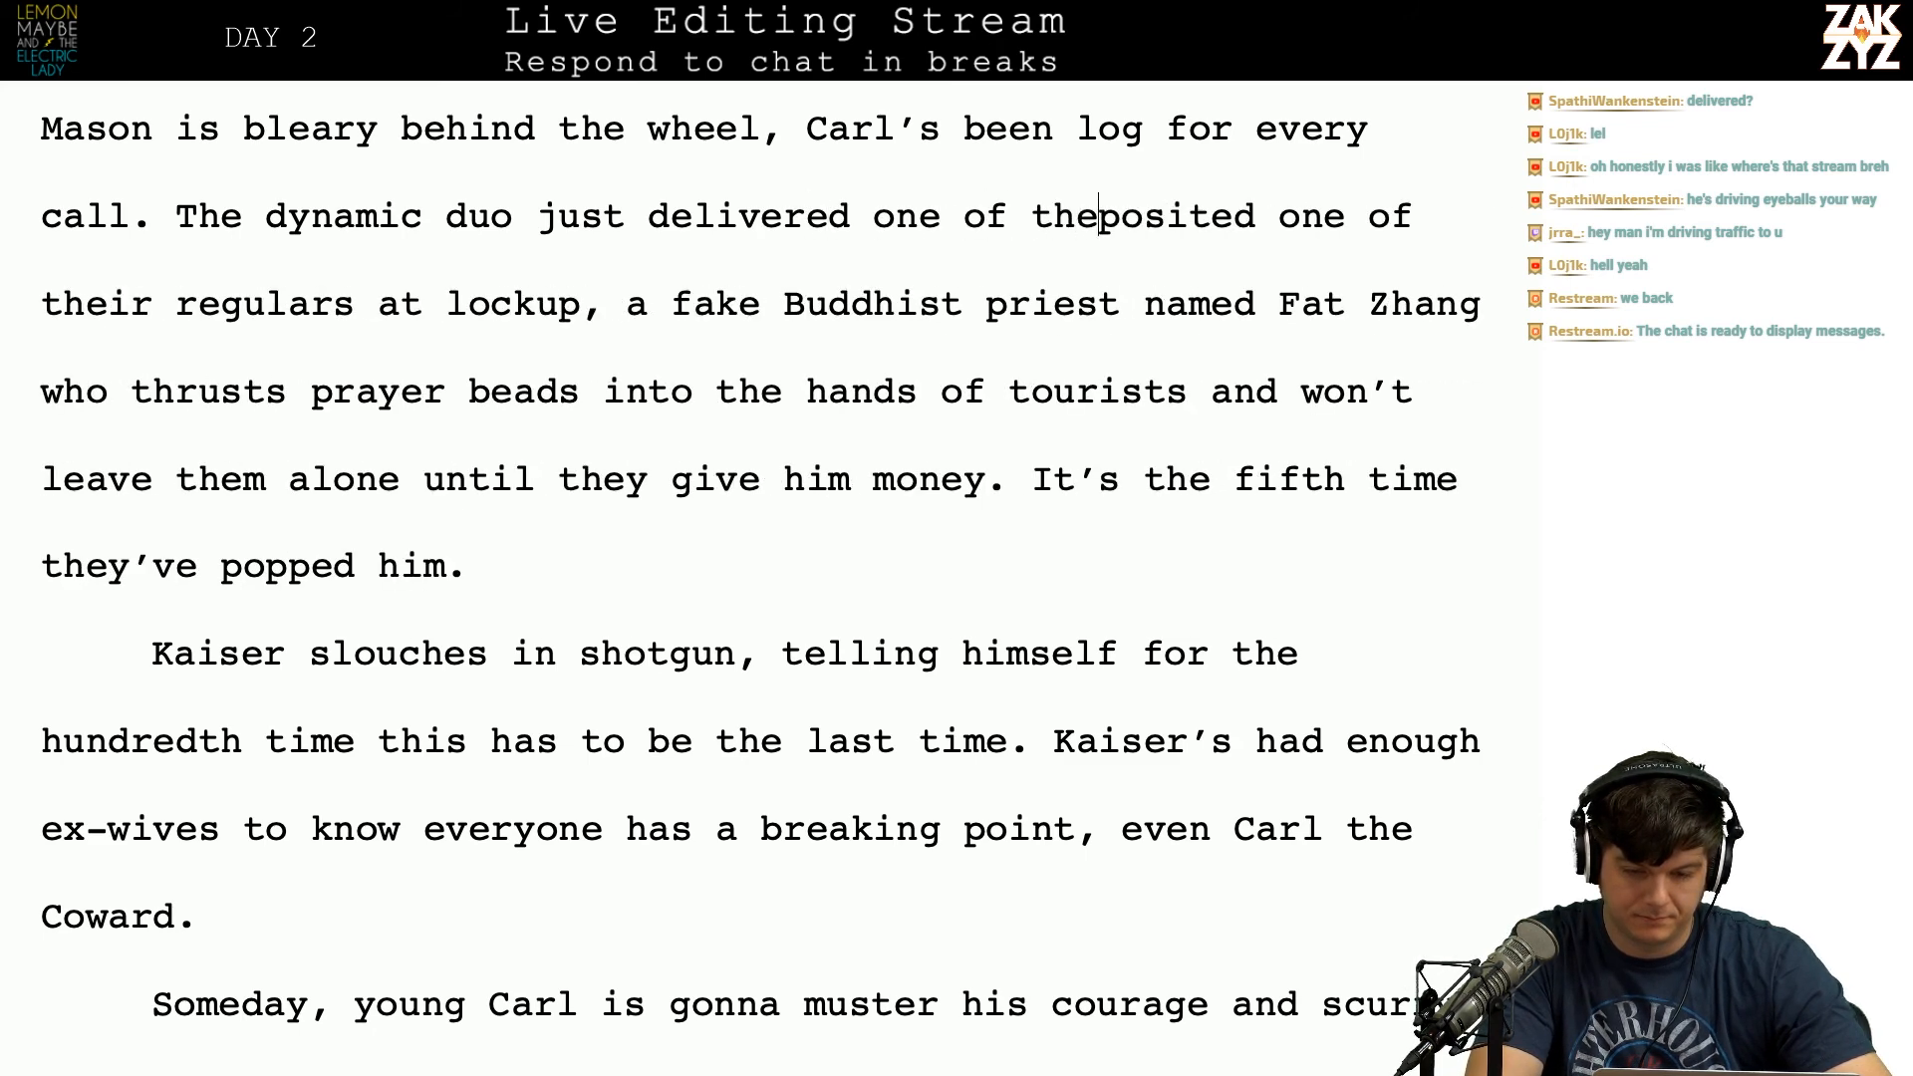
type("lars to centra")
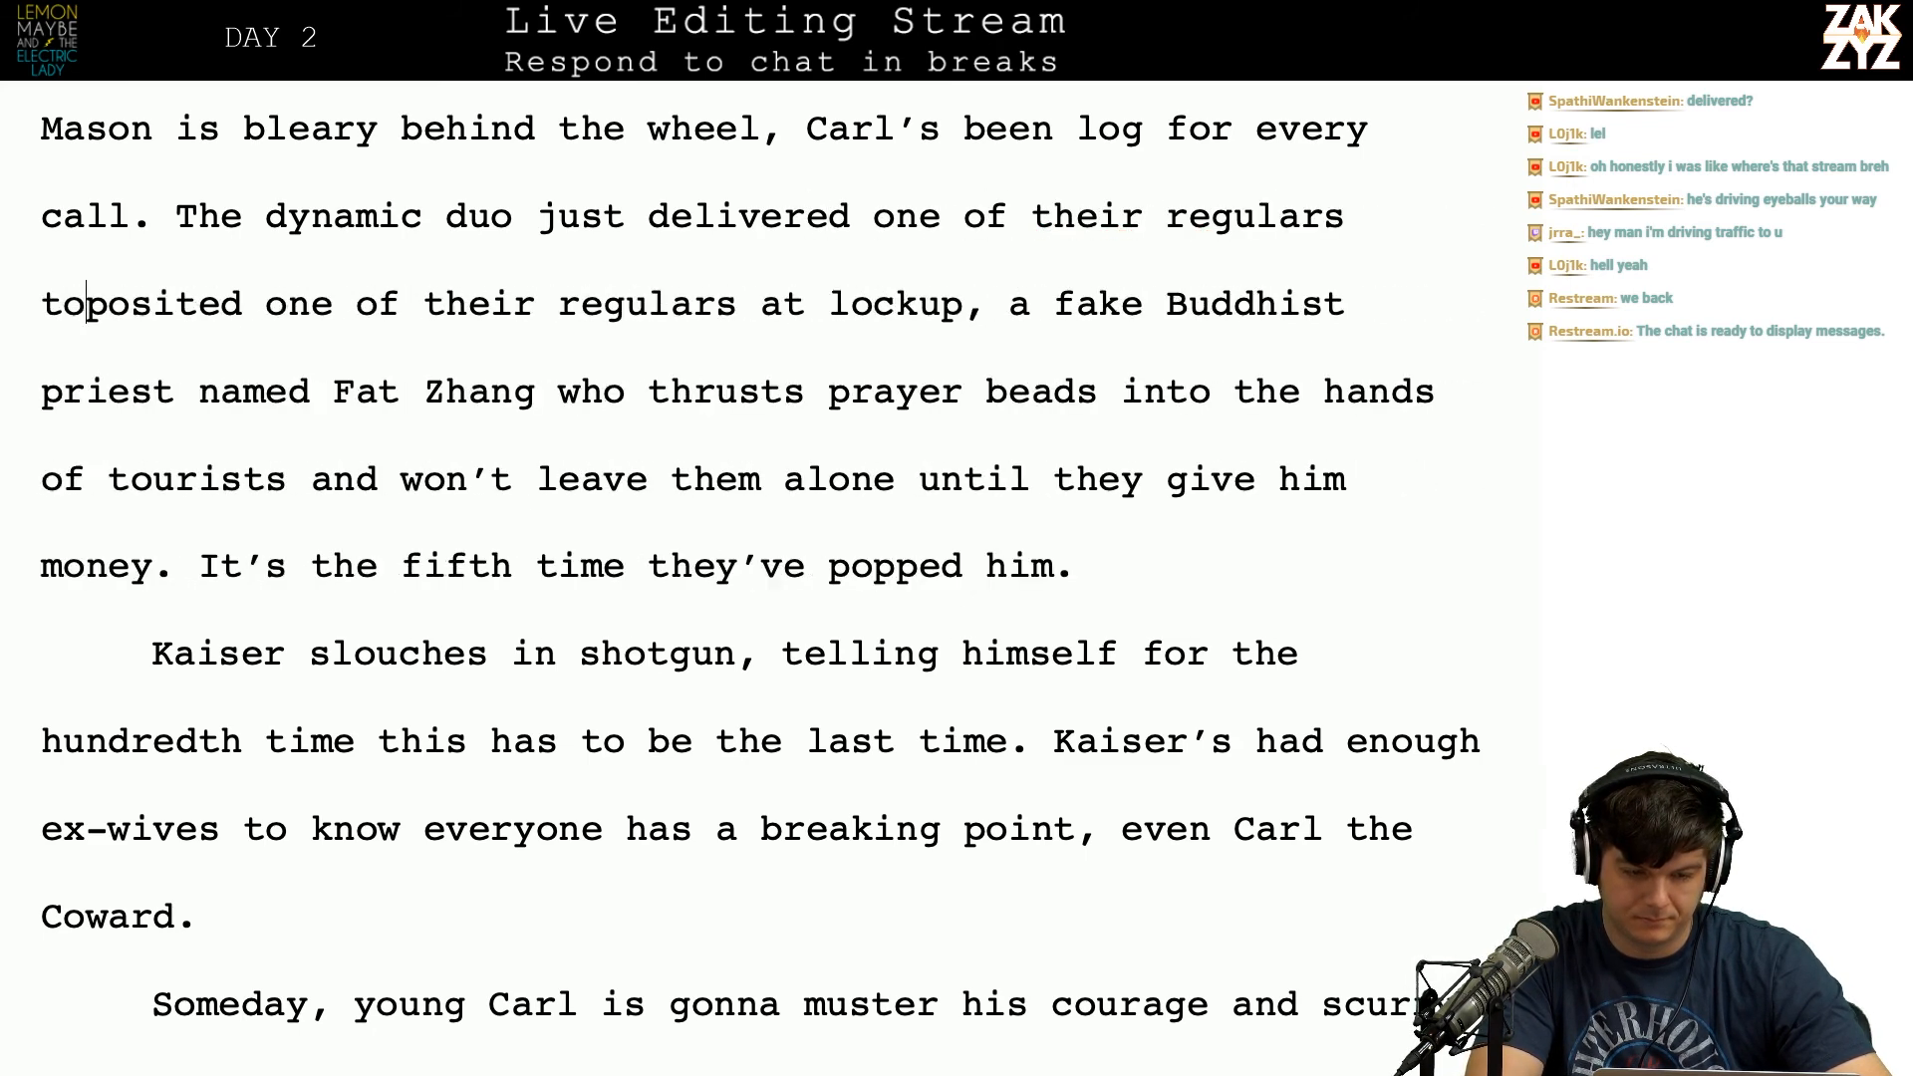
type("l")
Step: Delete the leftover "posited one of their regulars at" between "central" and "lockup"
key("shift+Right")
key("shift+Right")
key("shift+Right")
key("shift+Right")
key("shift+Right")
key("shift+Right")
key("shift+Right")
key("shift+Right")
key("shift+Right")
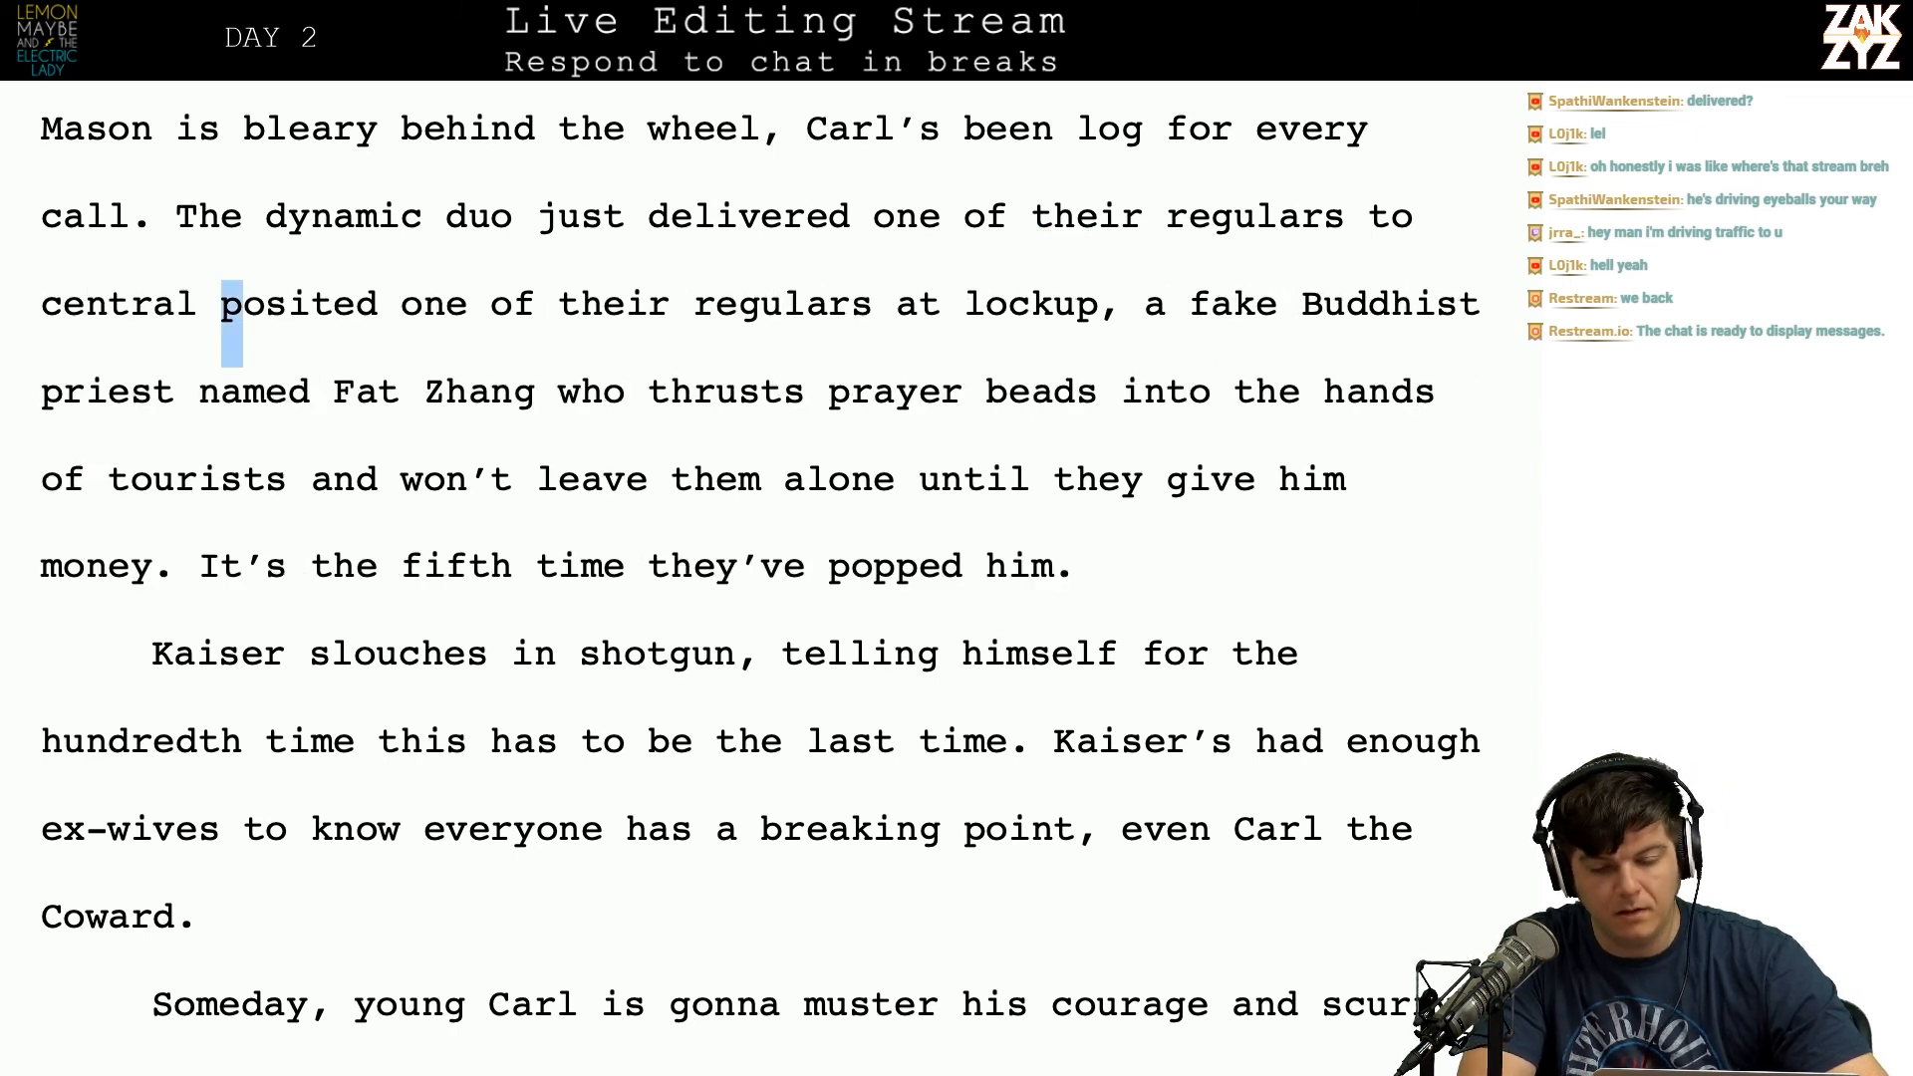
key("shift+Right")
key("shift+Right")
key("shift+Right")
key("shift+Right")
key("shift+Right")
key("shift+Right")
key("shift+Right")
key("shift+Right")
key("shift+Right")
key("shift+Right")
key("shift+Right")
key("shift+Right")
key("shift+Right")
key("shift+Right")
key("shift+Right")
key("shift+Right")
key("shift+Right")
key("shift+Right")
key("shift+Right")
key("shift+Right")
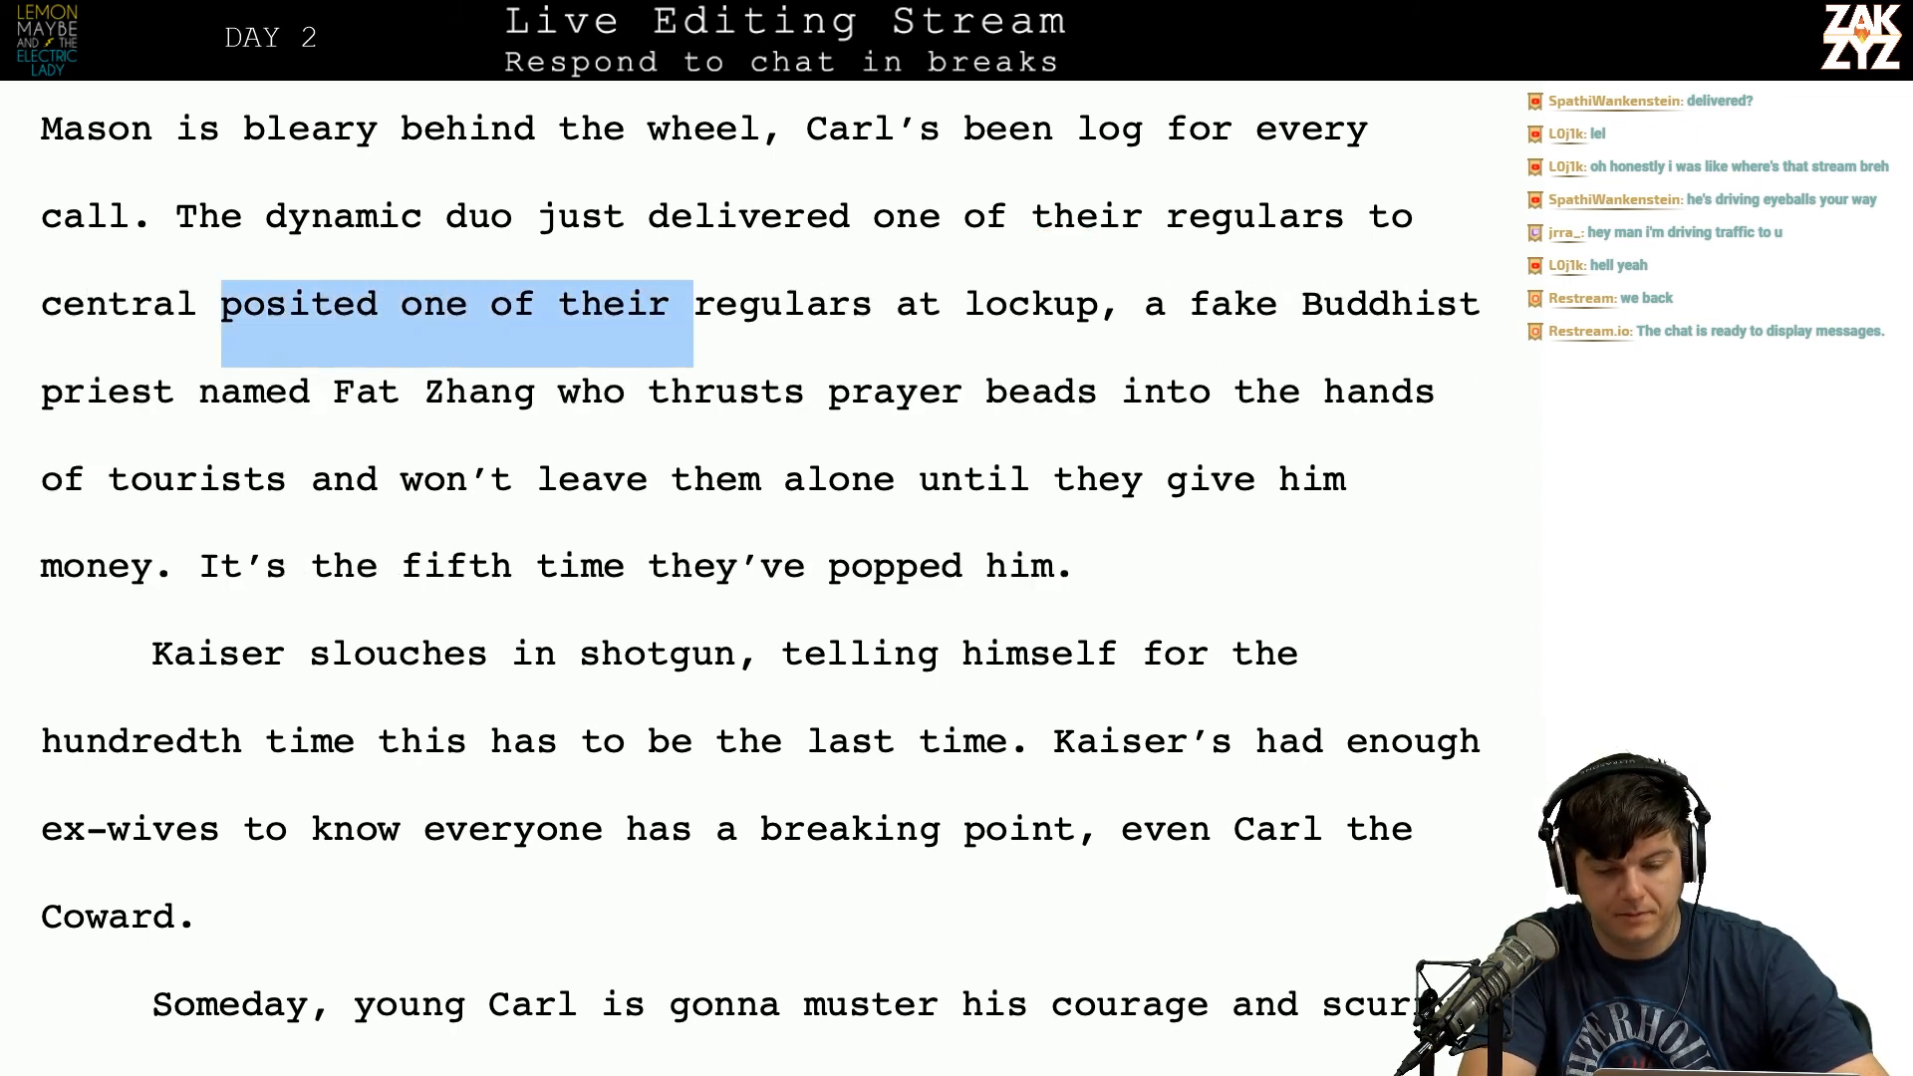
key("shift+Right")
key("BackSpace")
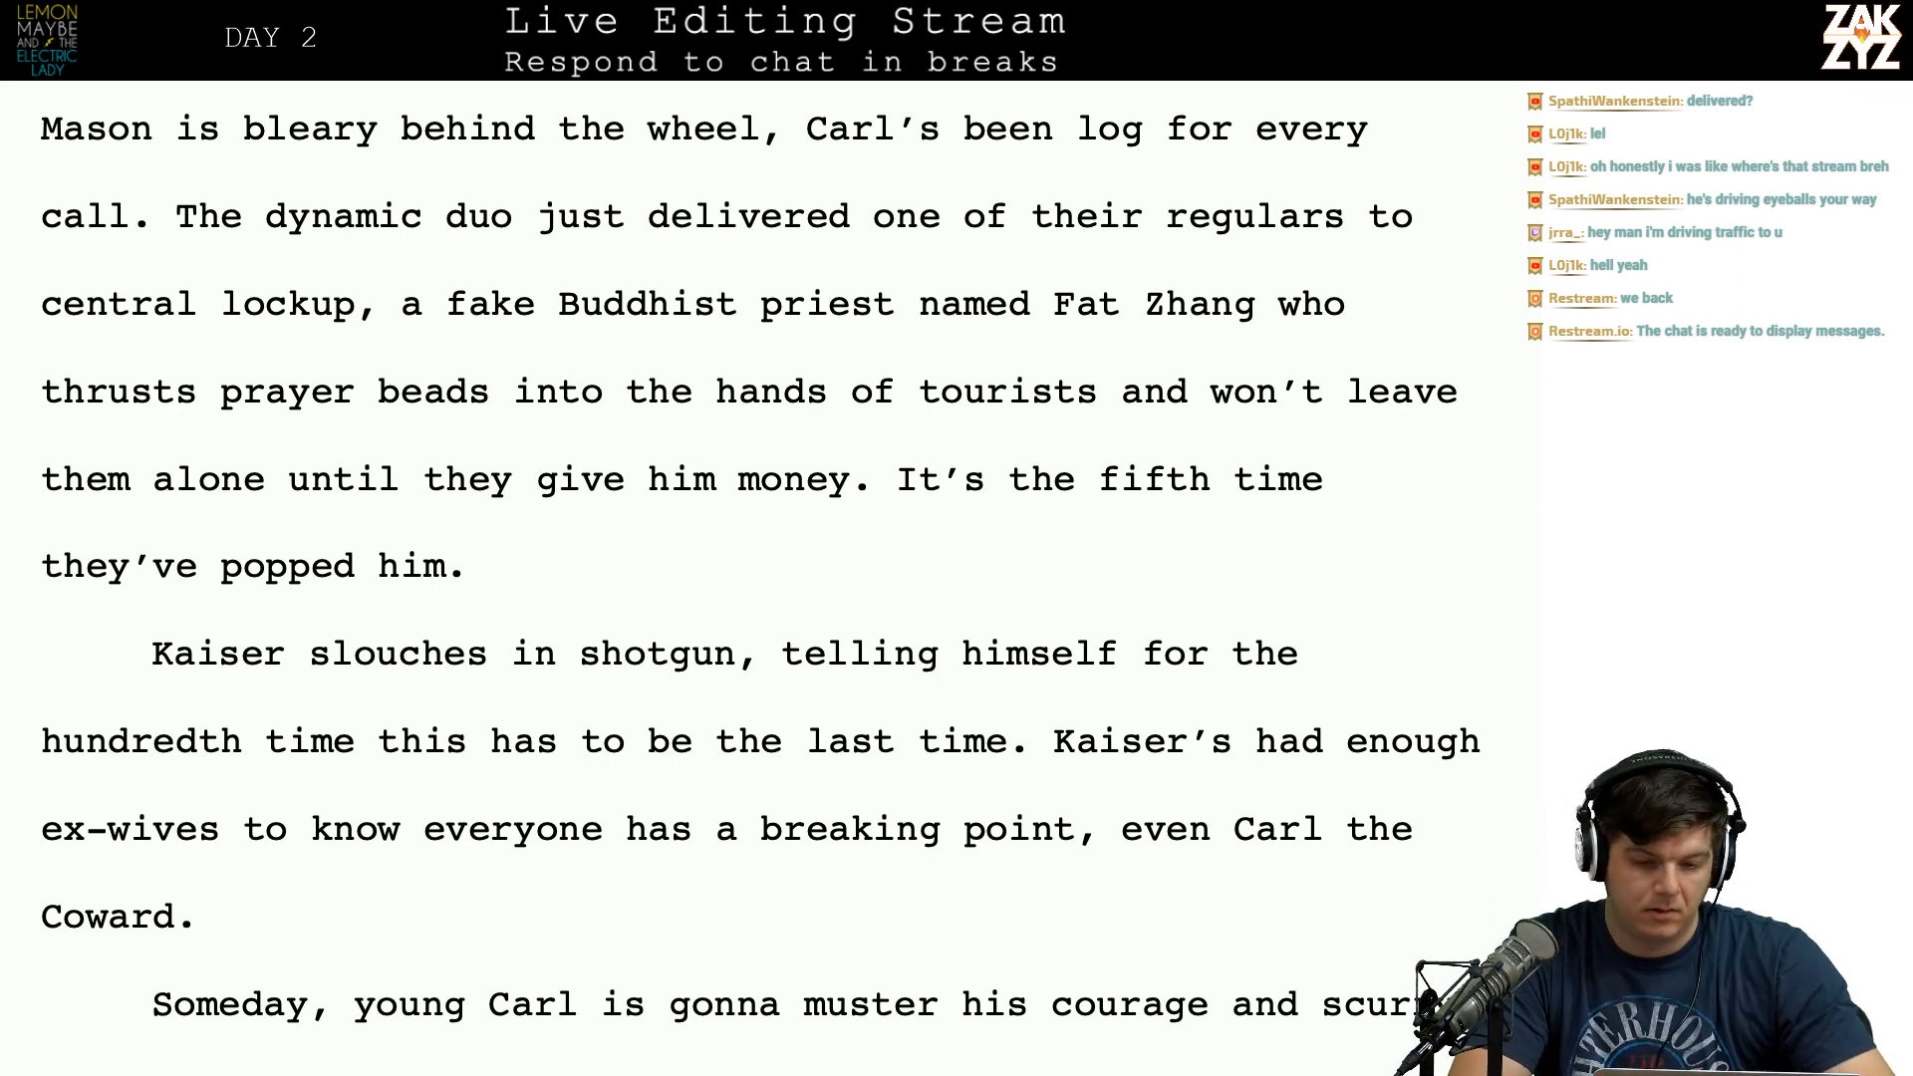
key("super+Tab")
key("super+Tab")
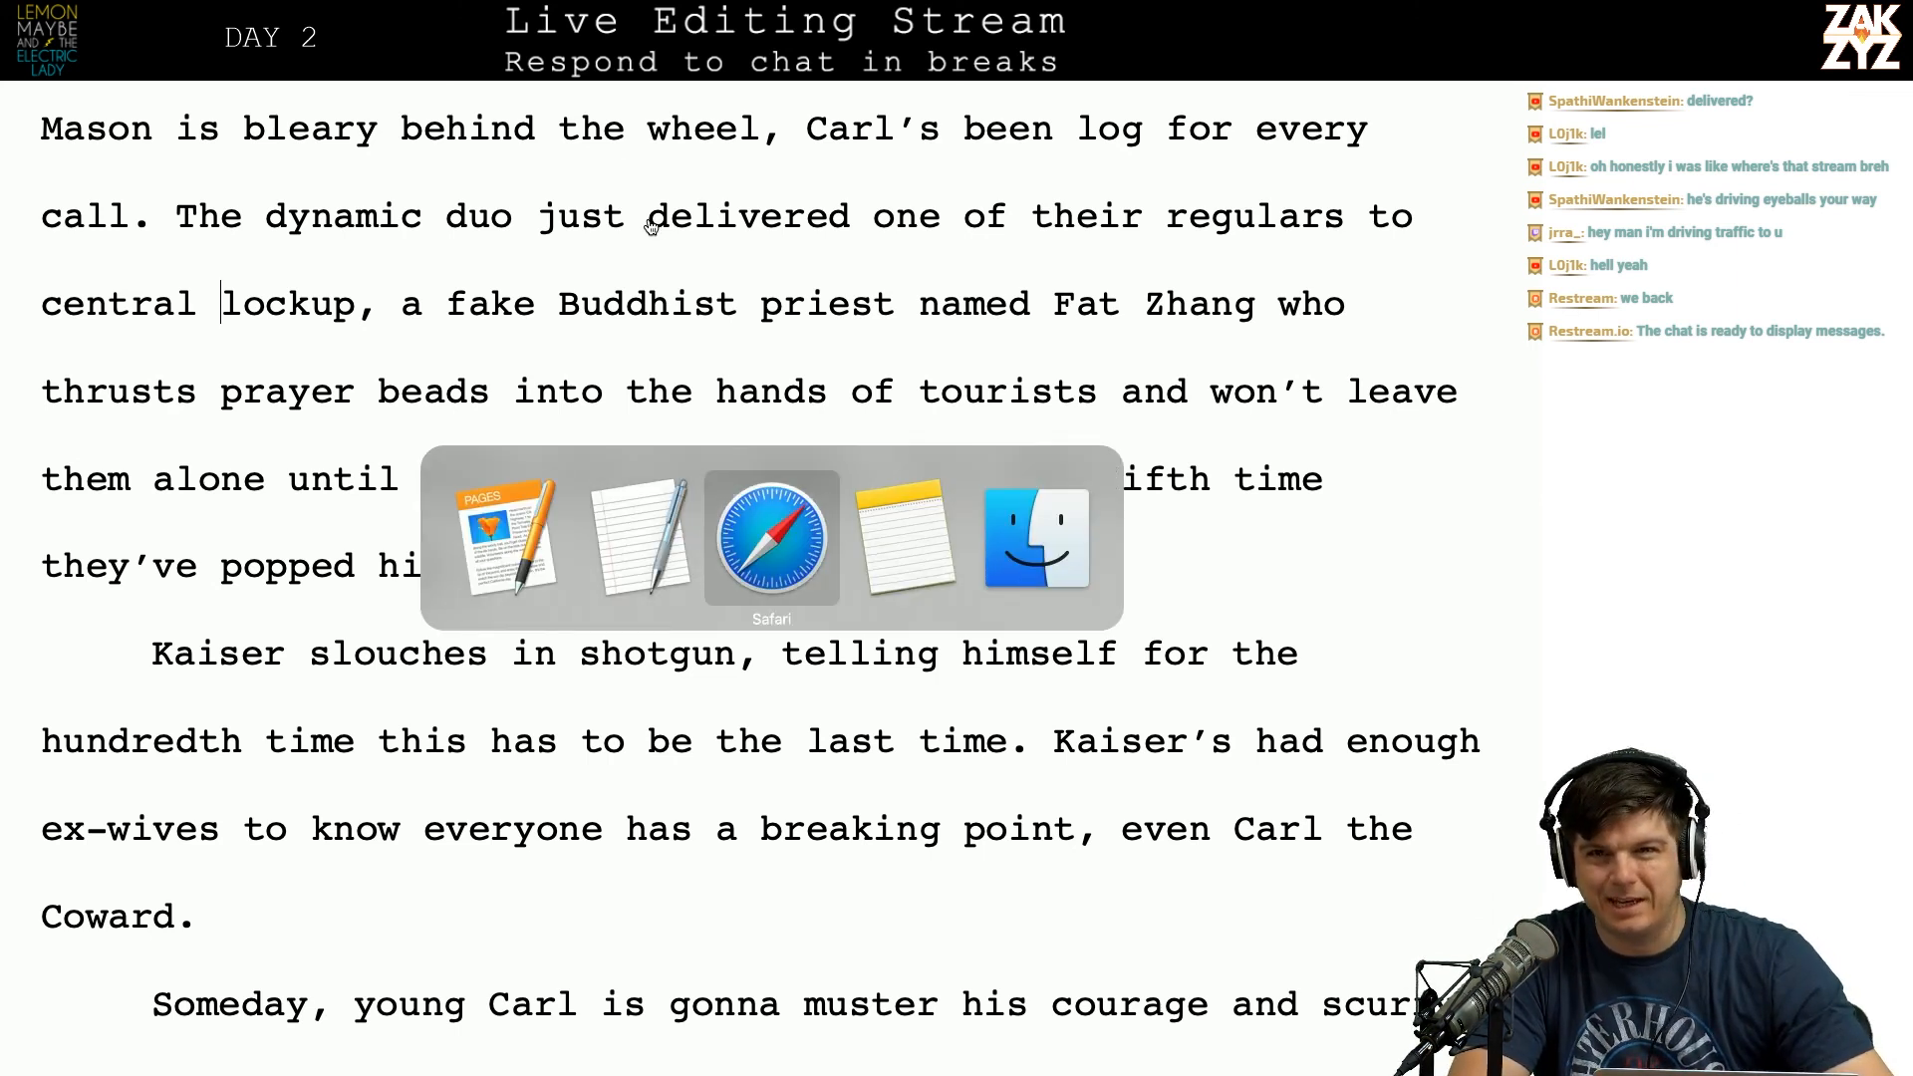
key("super+Tab")
key("super+Tab")
key("super+Tab")
key("super+Tab")
key("super+Tab")
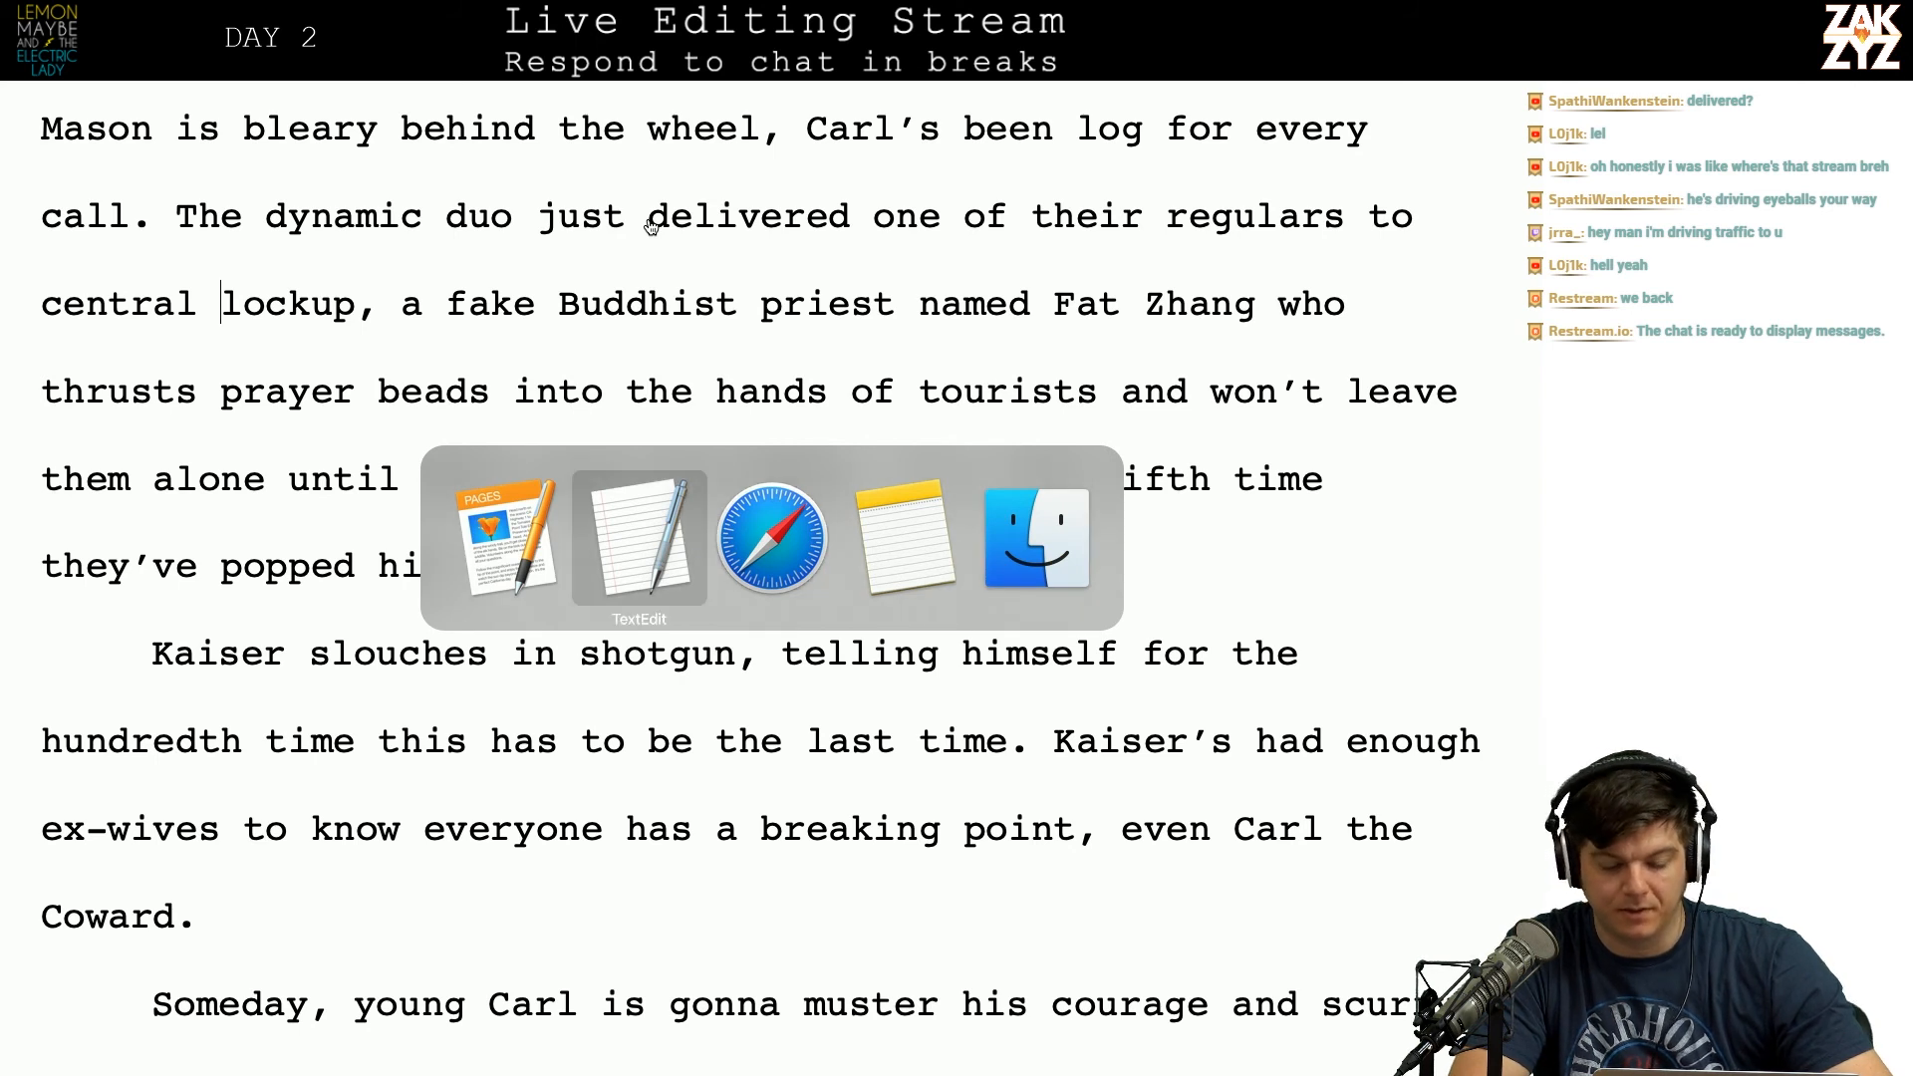
key("super+Tab")
key("super+Tab")
key("super+Tab")
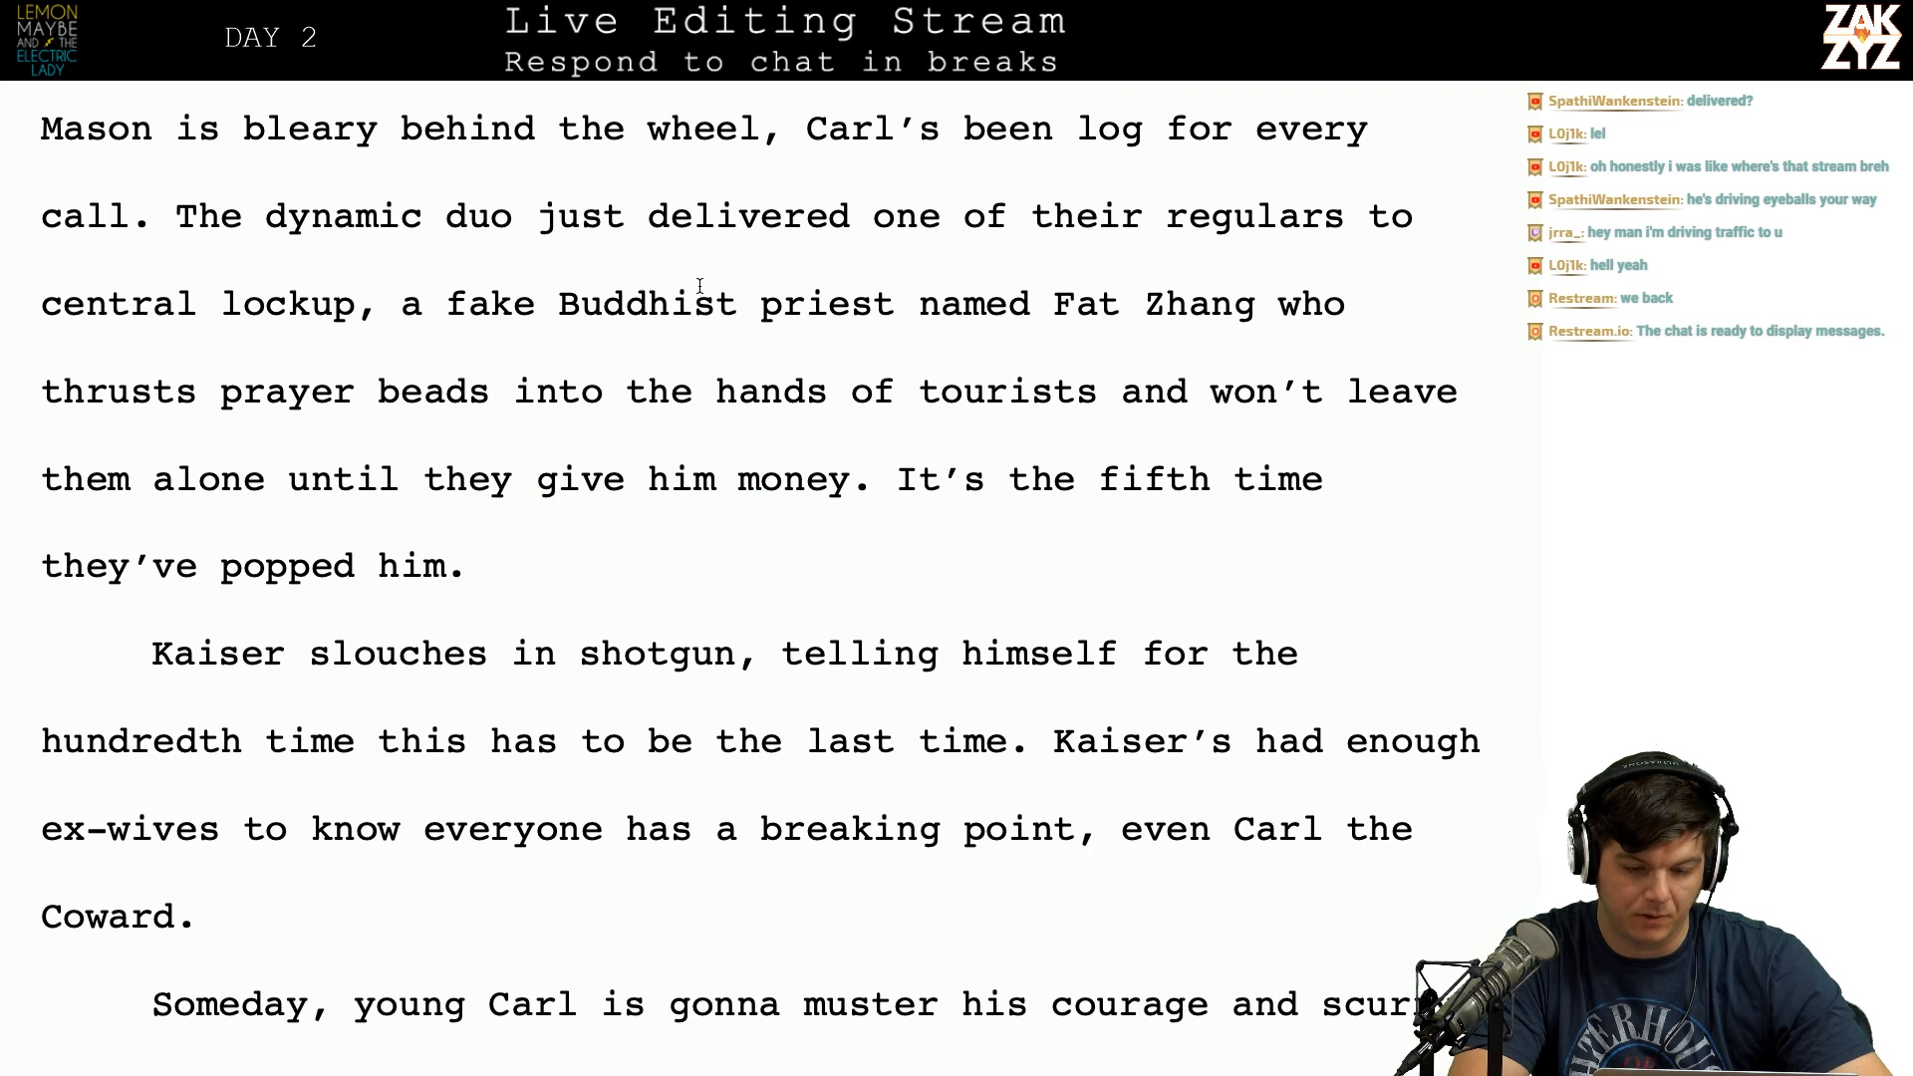
key("super+Tab")
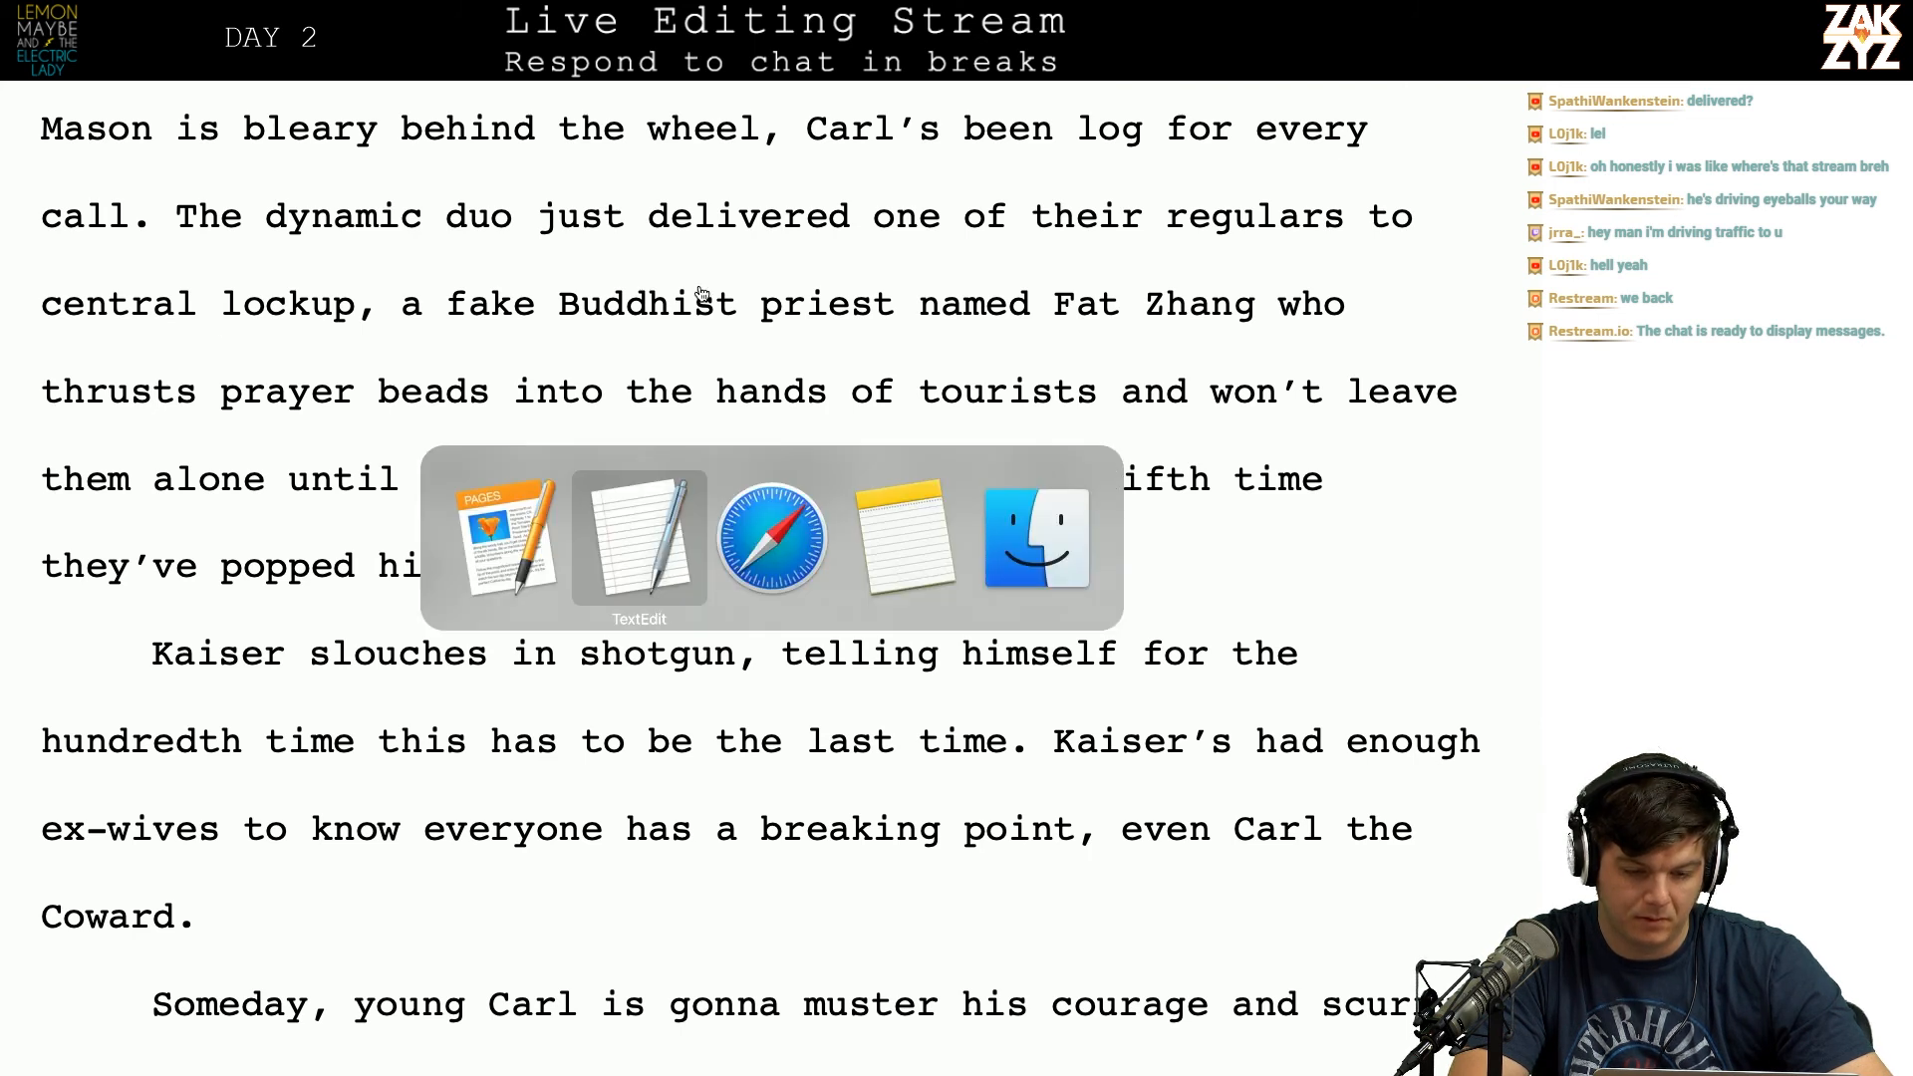
key("super+Tab")
key("super+Tab")
key("super+Tab")
key("super+Tab")
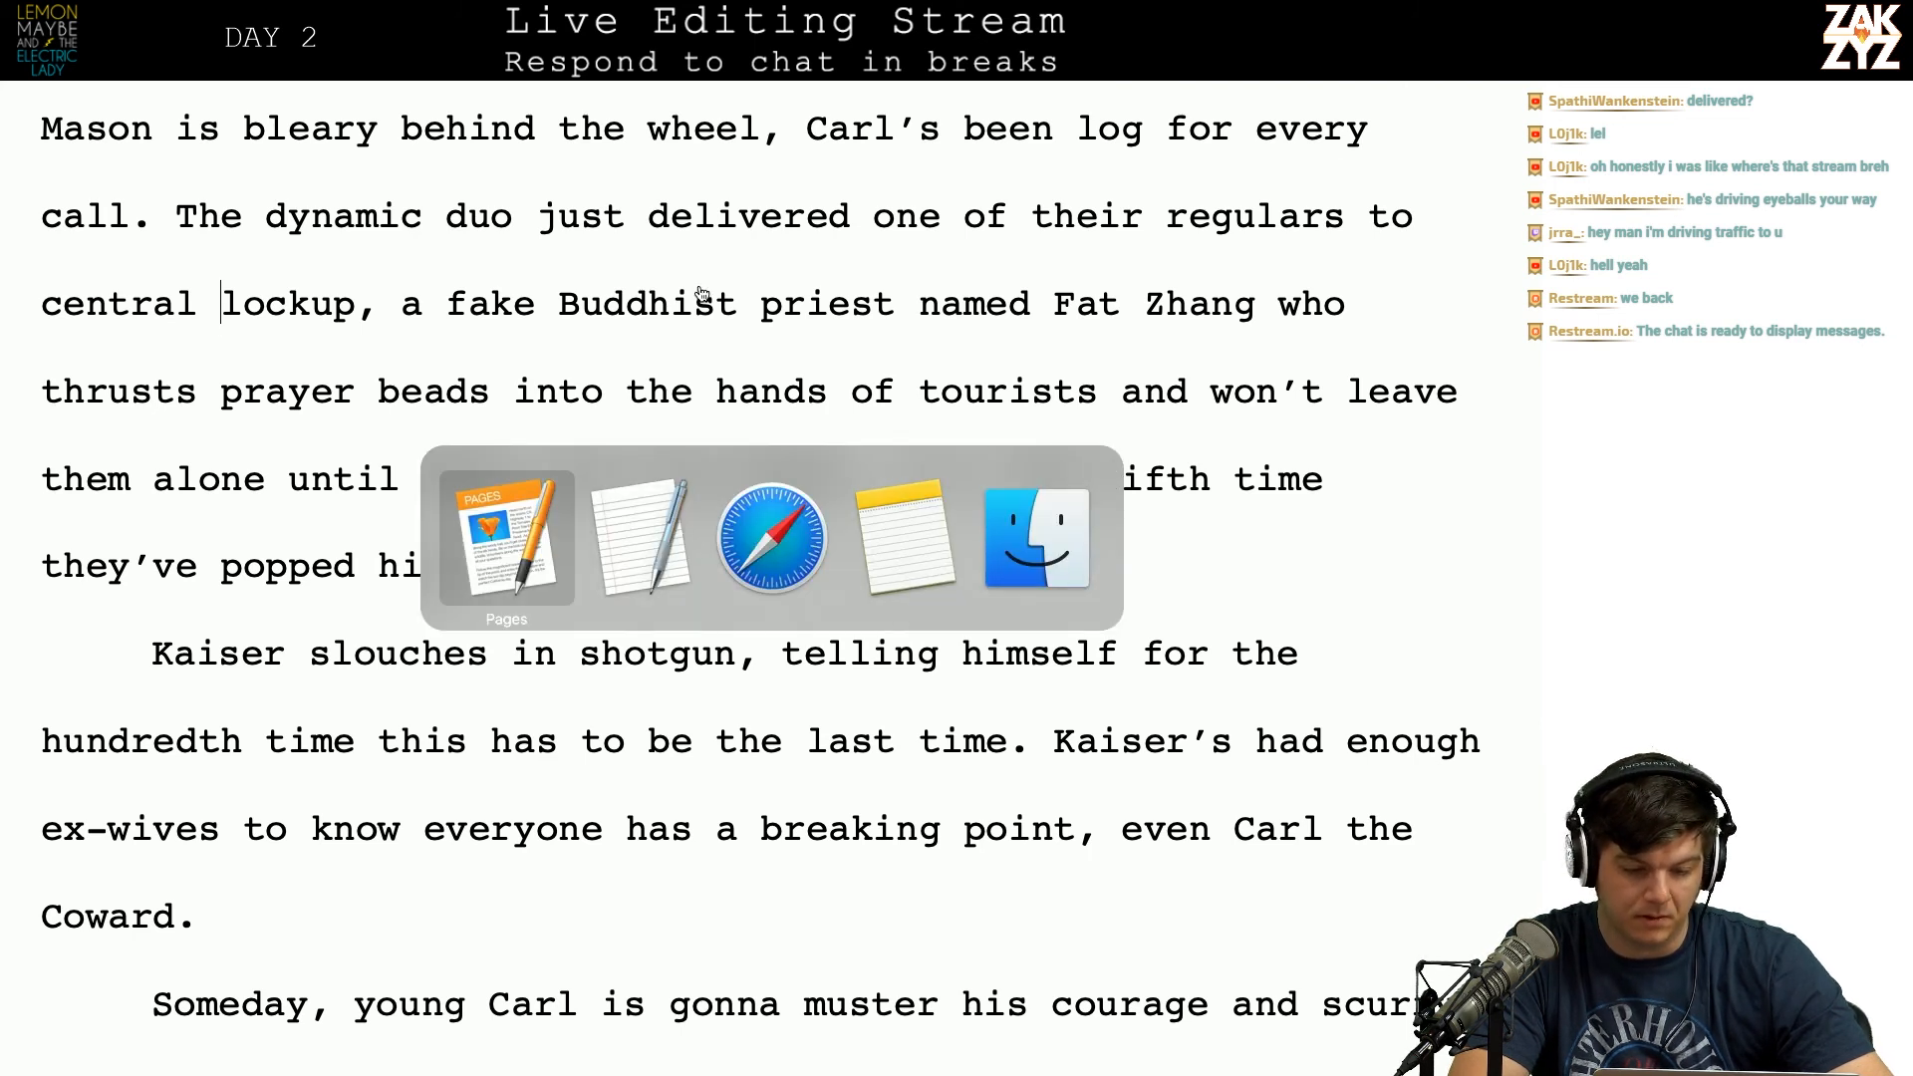
Step: Replace the comma after "central lockup" with a colon
key("alt+Right")
key("Right")
key("BackSpace")
type(":")
key("Right")
key("Right")
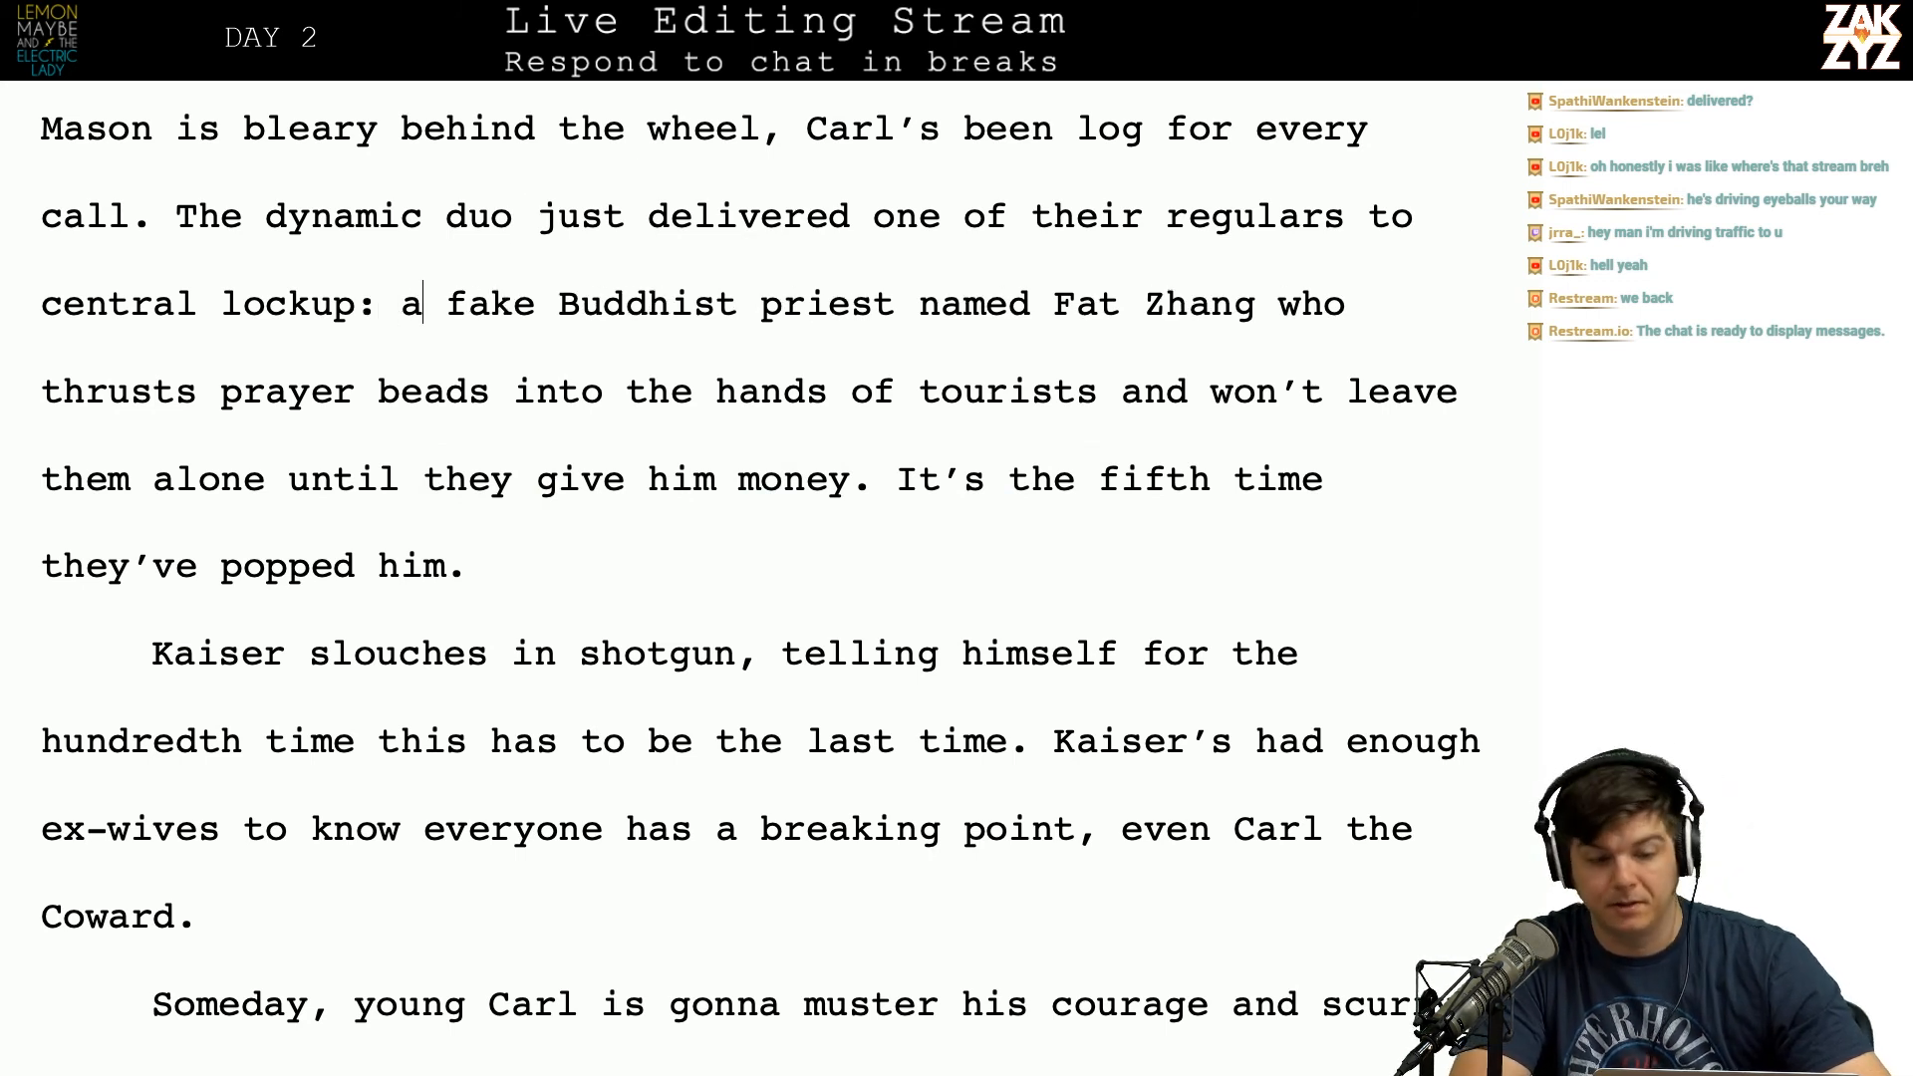
Step: Reread the twelve-hour shift paragraph and the following one about Kaiser, checking how the revised lockup sentence flows
scroll(758, 578, "down", 1)
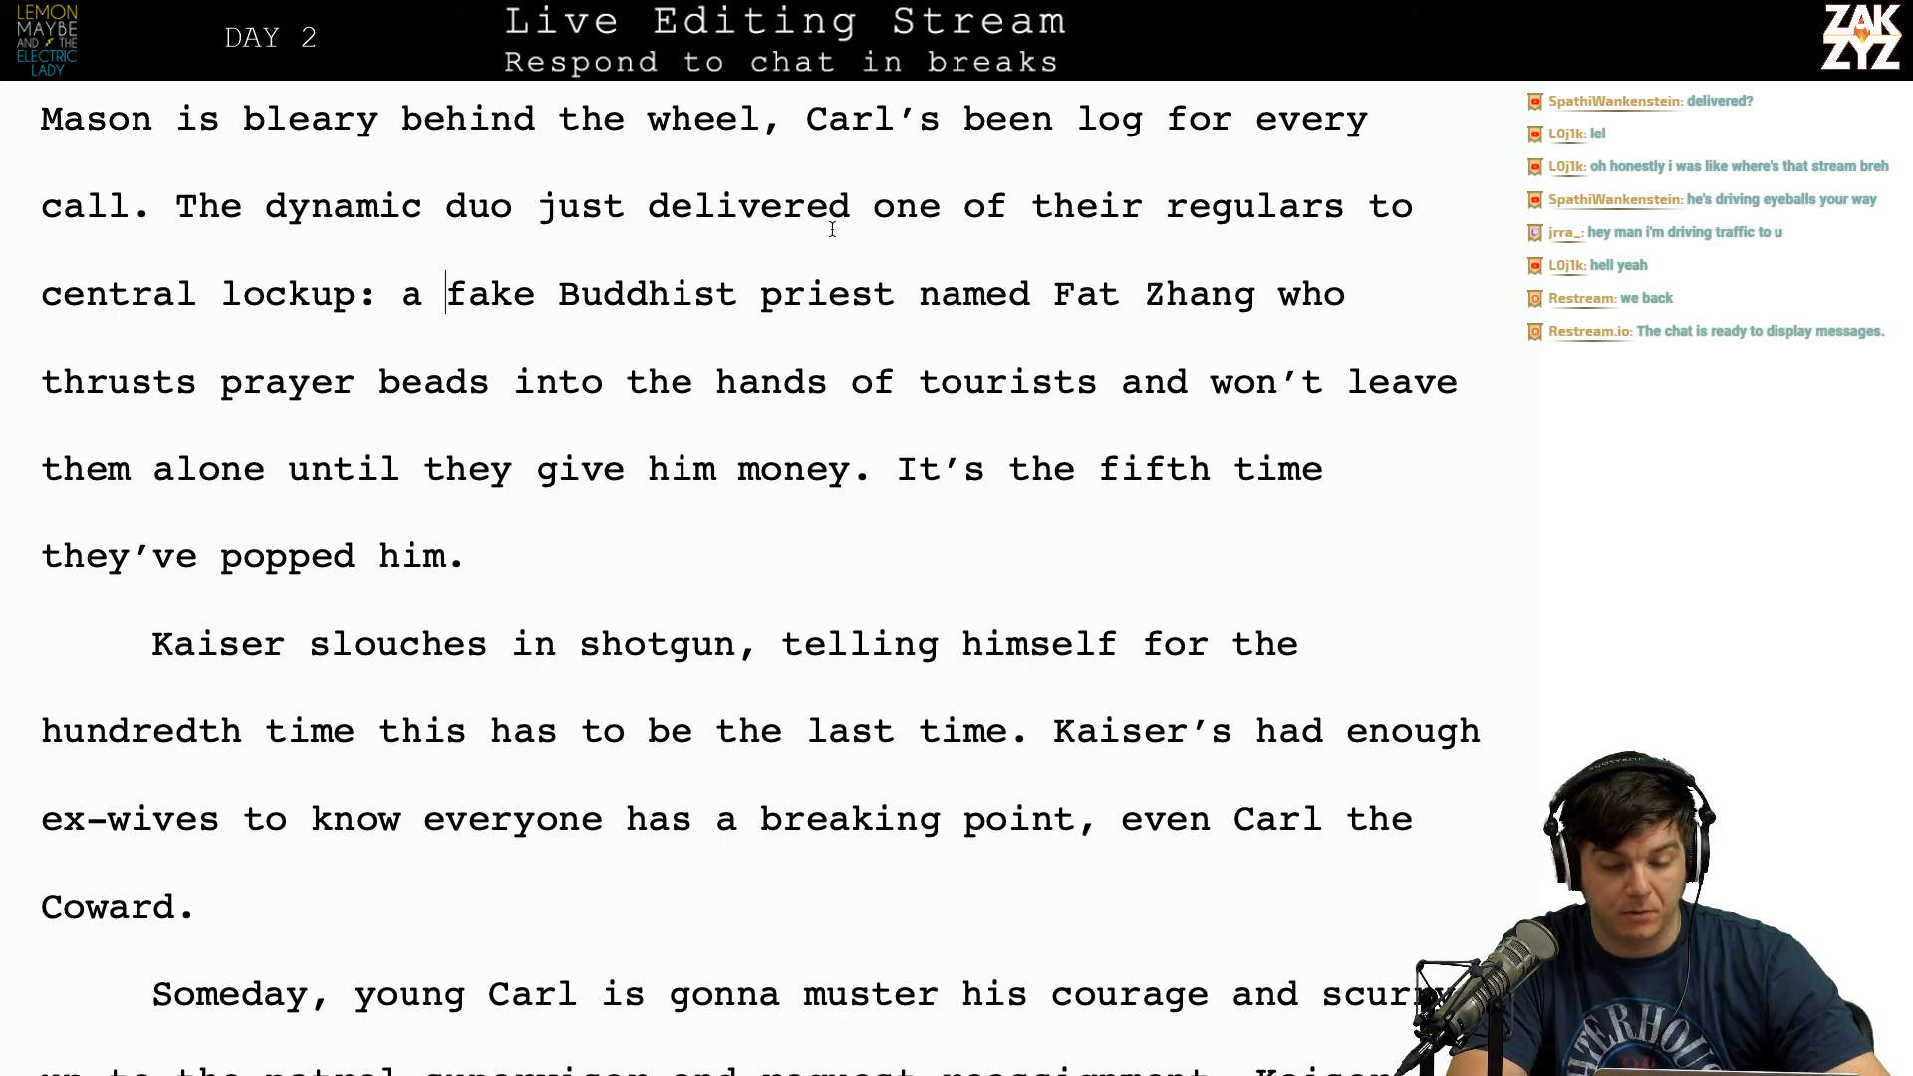
scroll(476, 308, "down", 3)
scroll(477, 308, "down", 2)
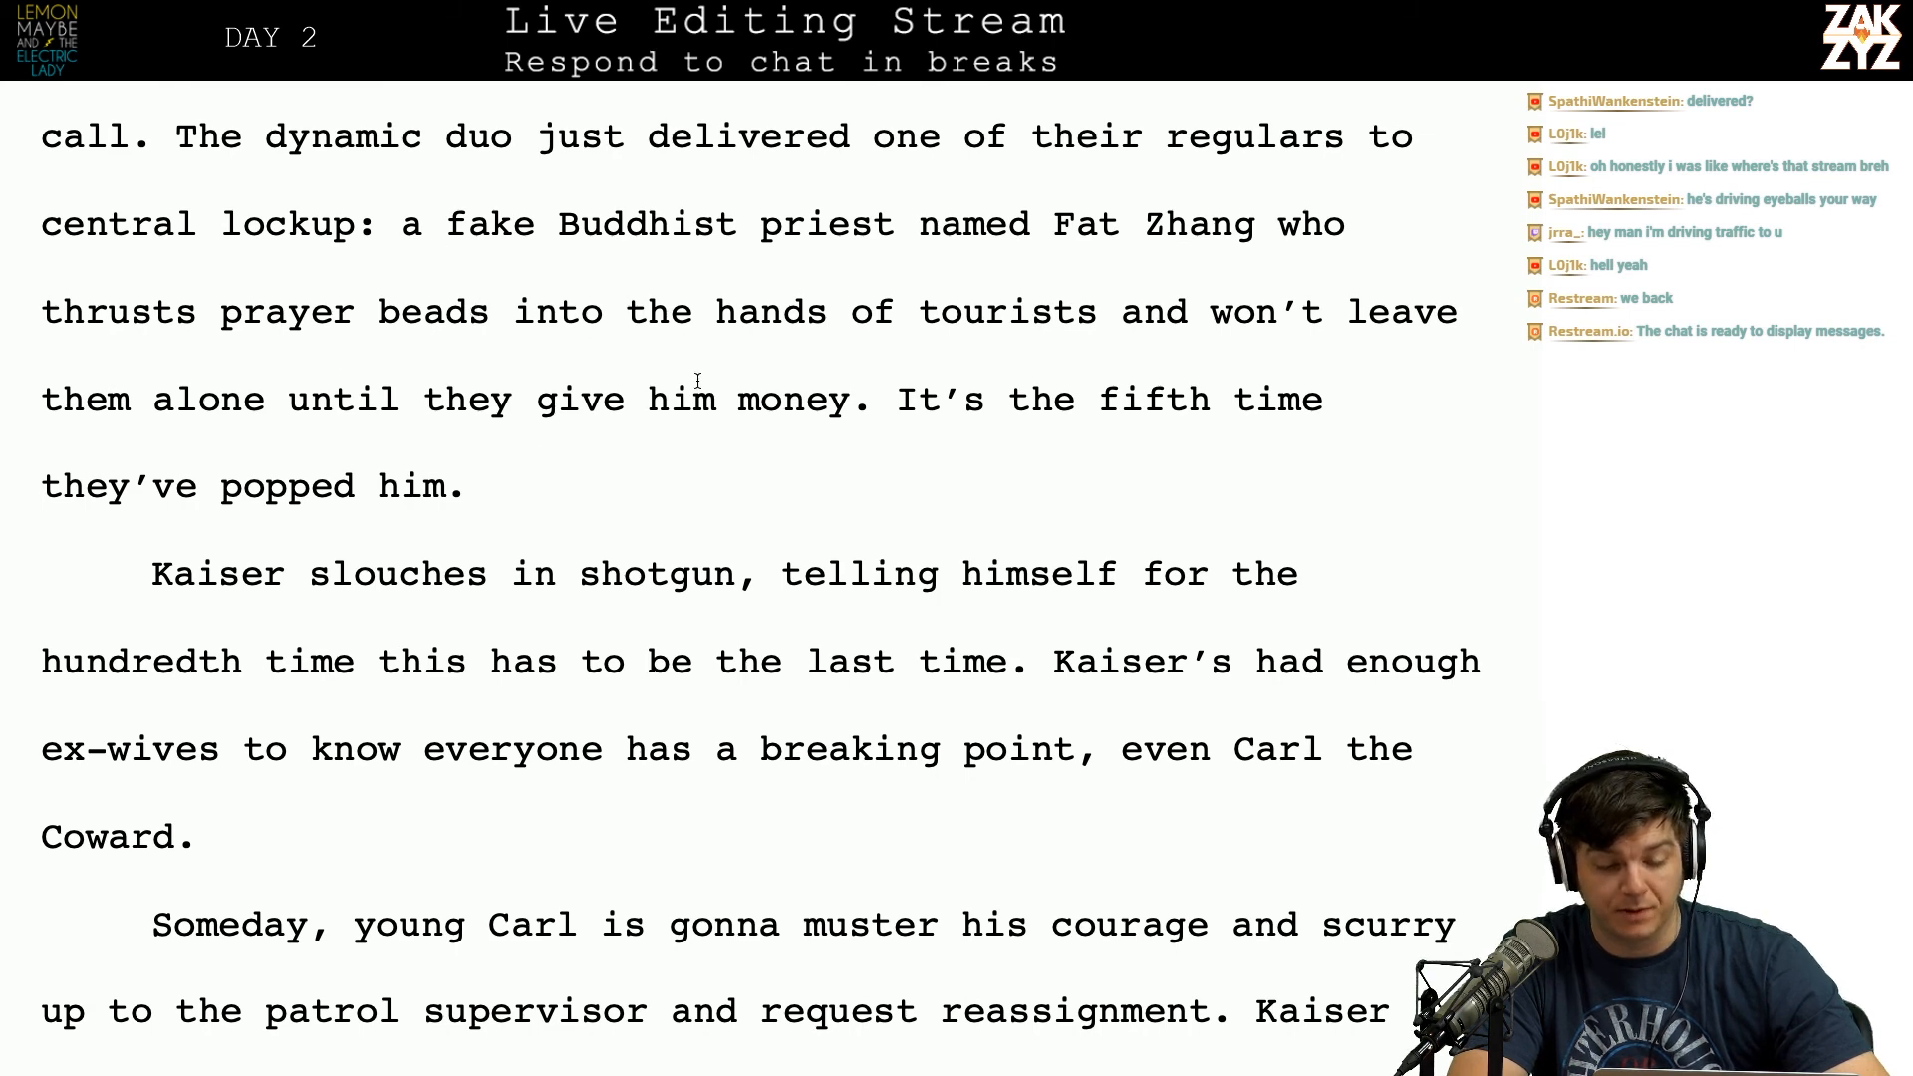
scroll(687, 383, "down", 1)
scroll(453, 475, "up", 5)
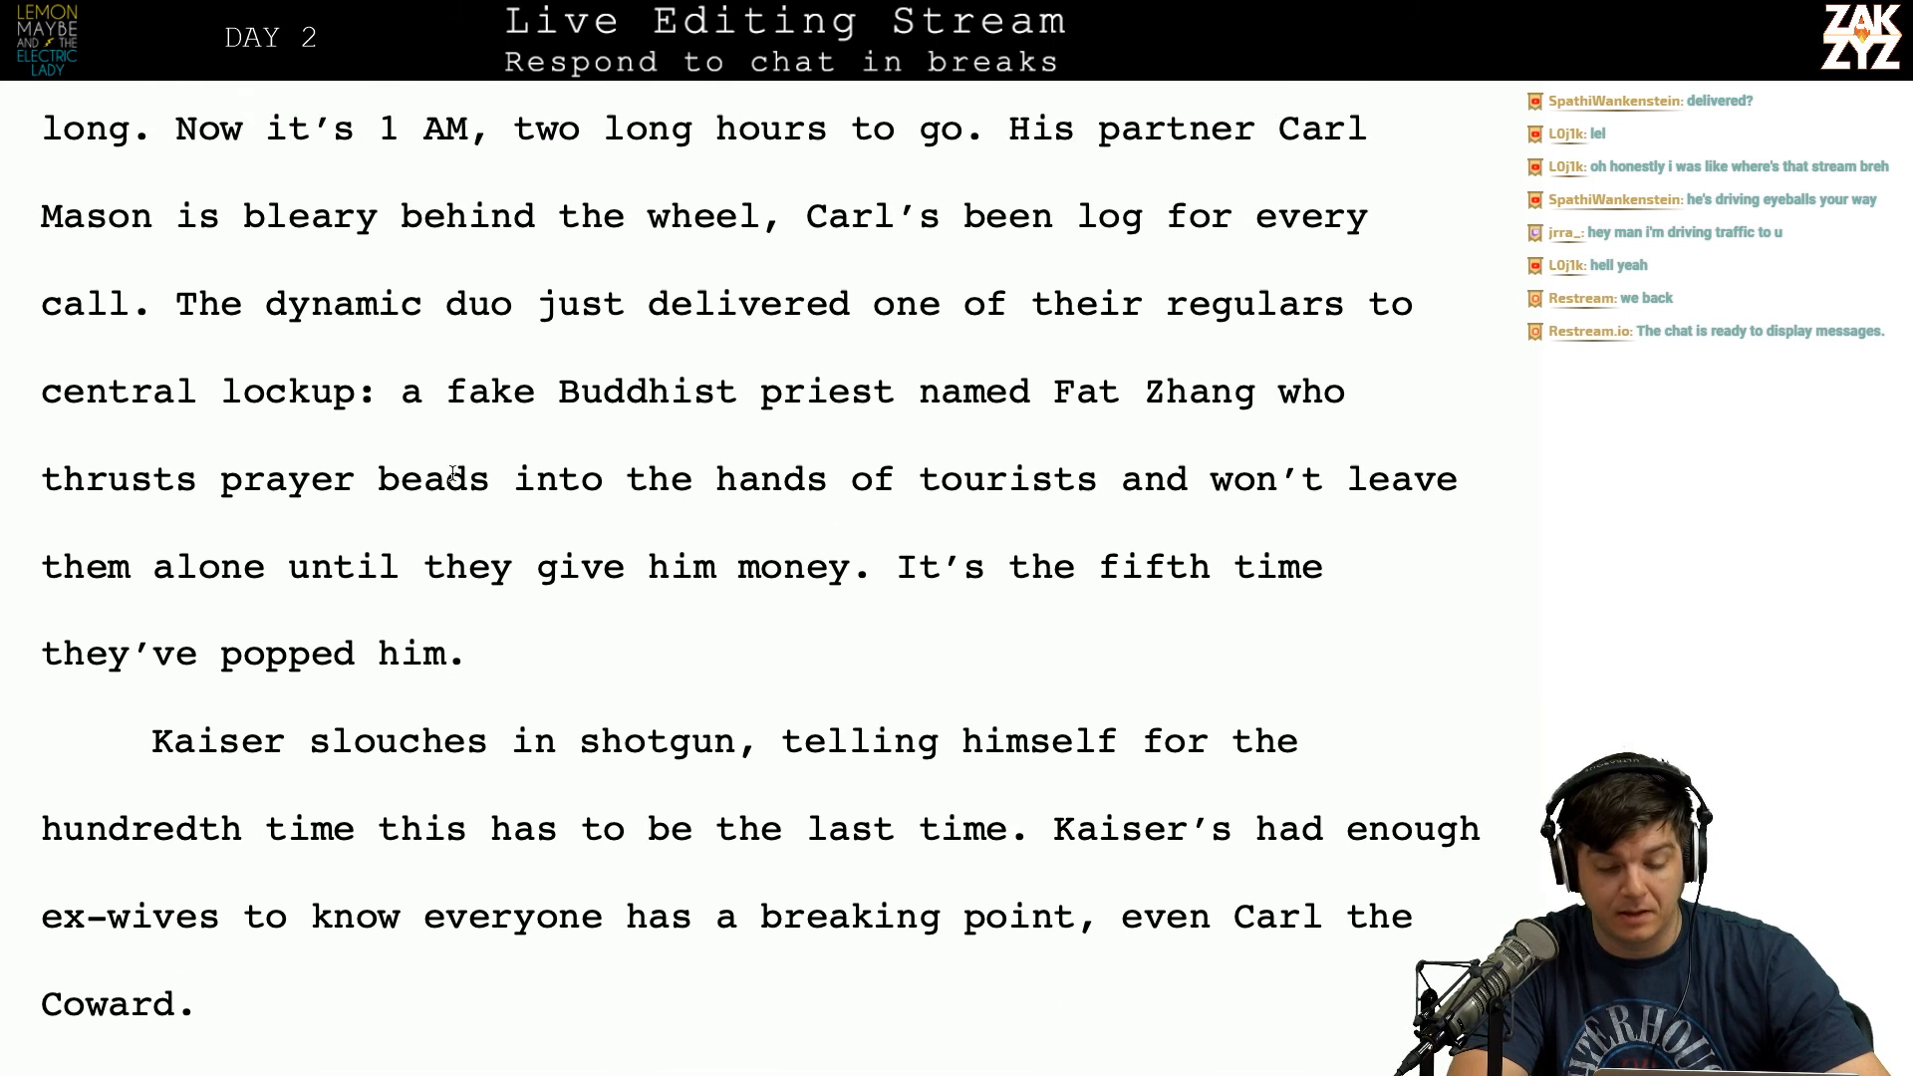
scroll(454, 474, "down", 1)
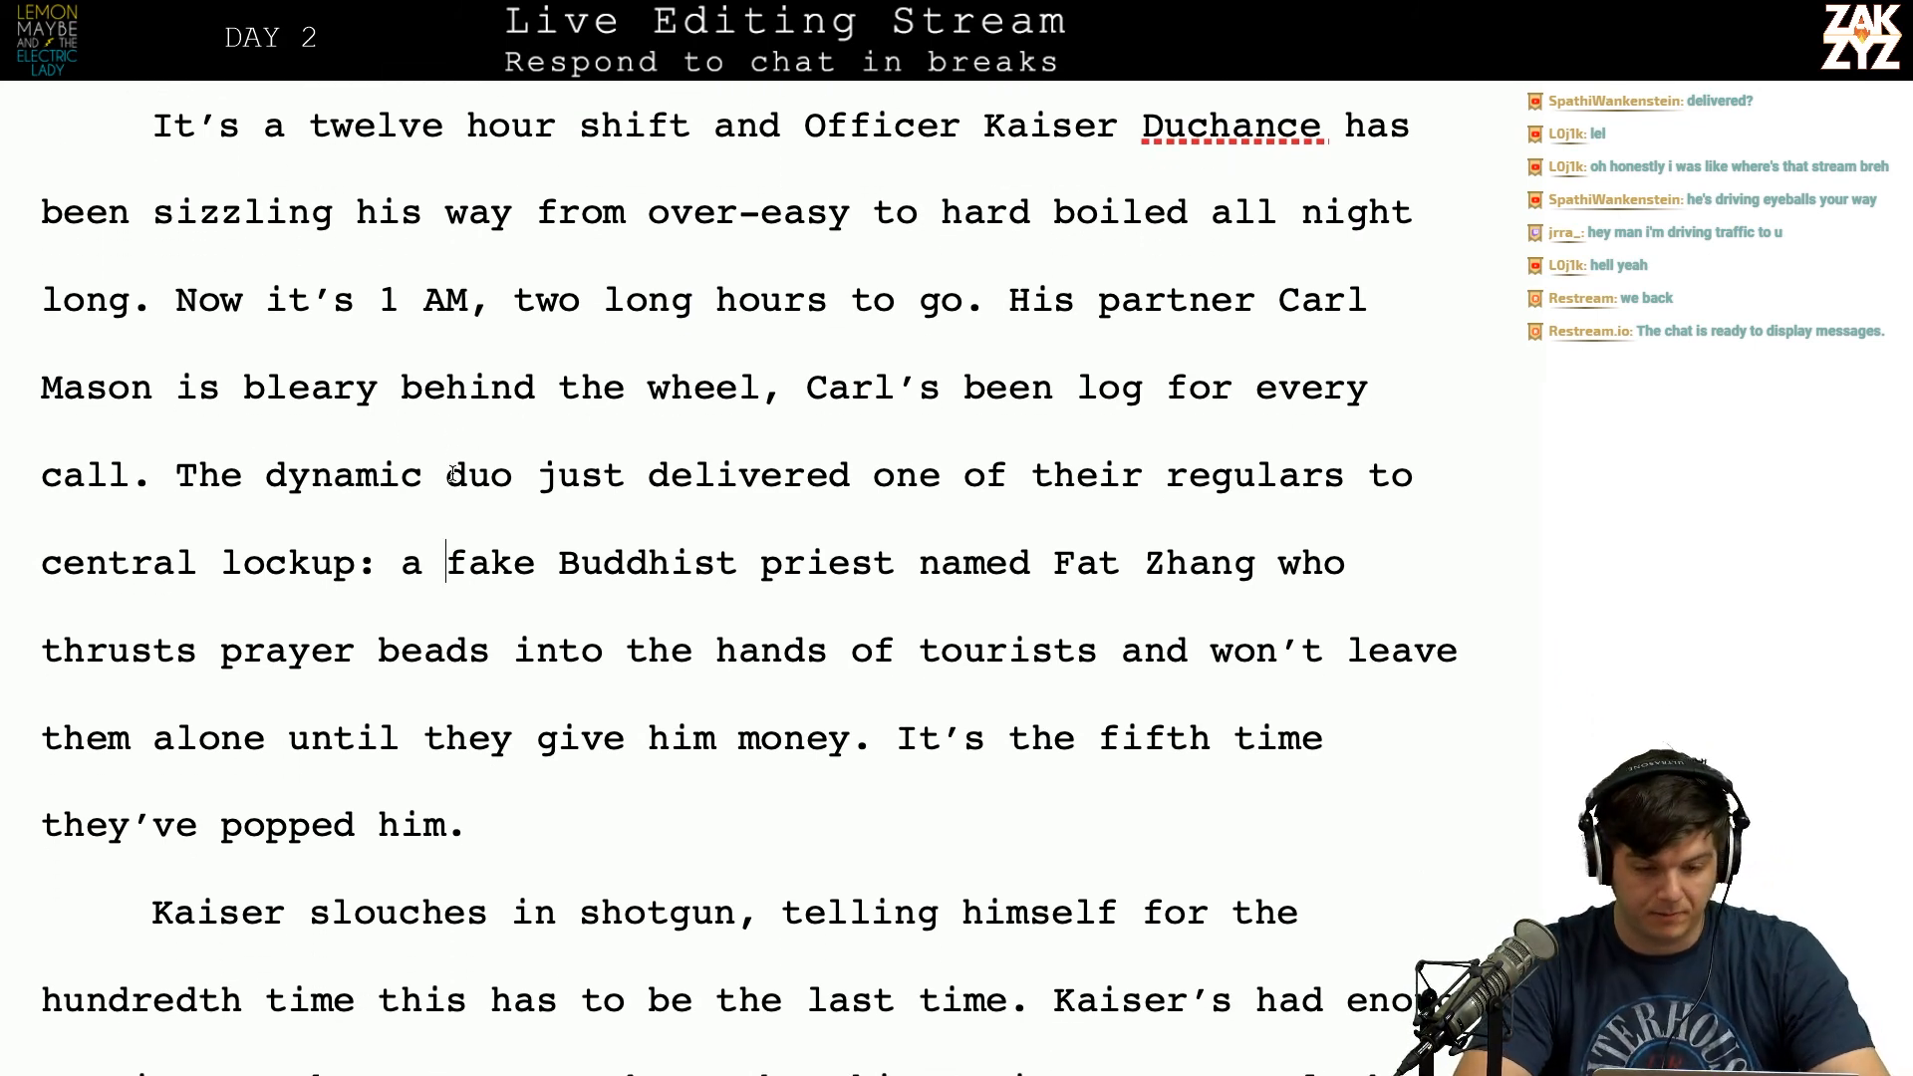
key("ctrl+Left")
left_click(377, 329)
key("BackSpace")
key("BackSpace")
type("2")
key("ctrl+Right")
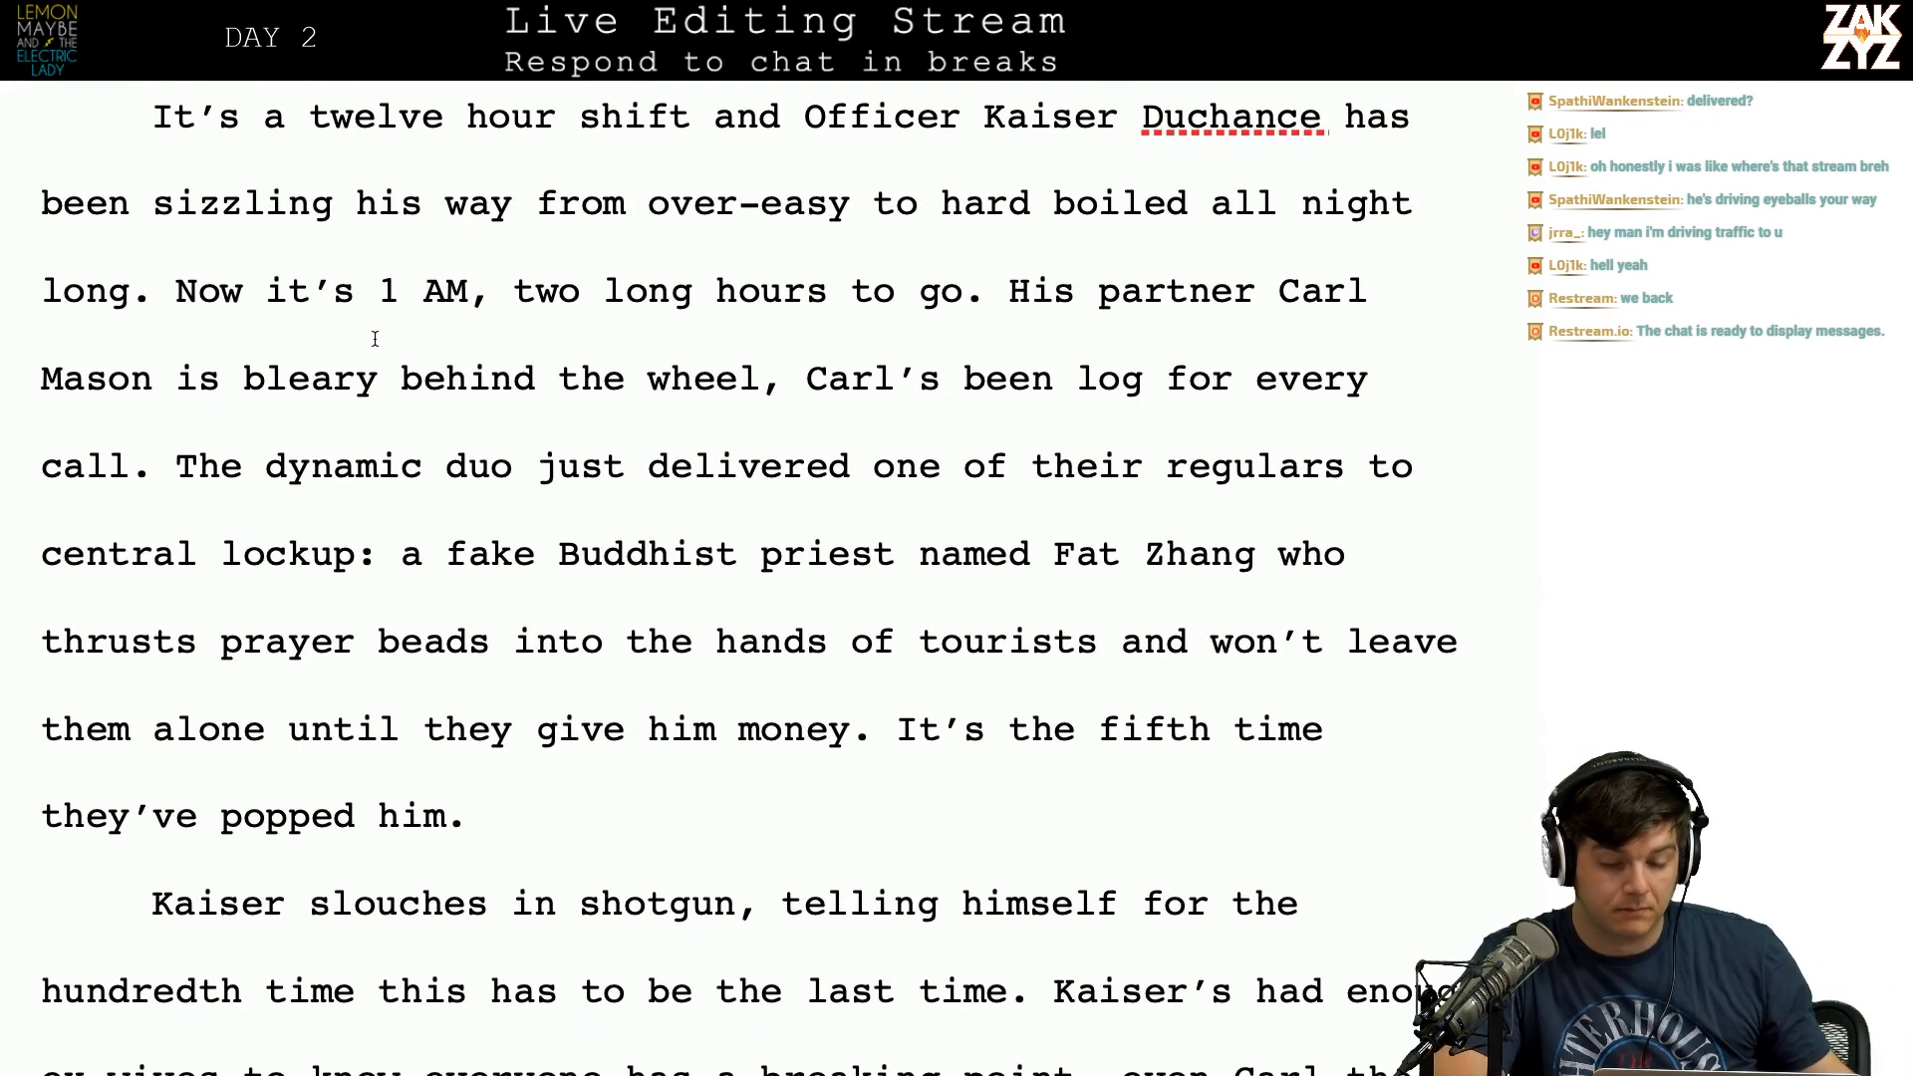
scroll(374, 339, "down", 2)
scroll(374, 338, "down", 1)
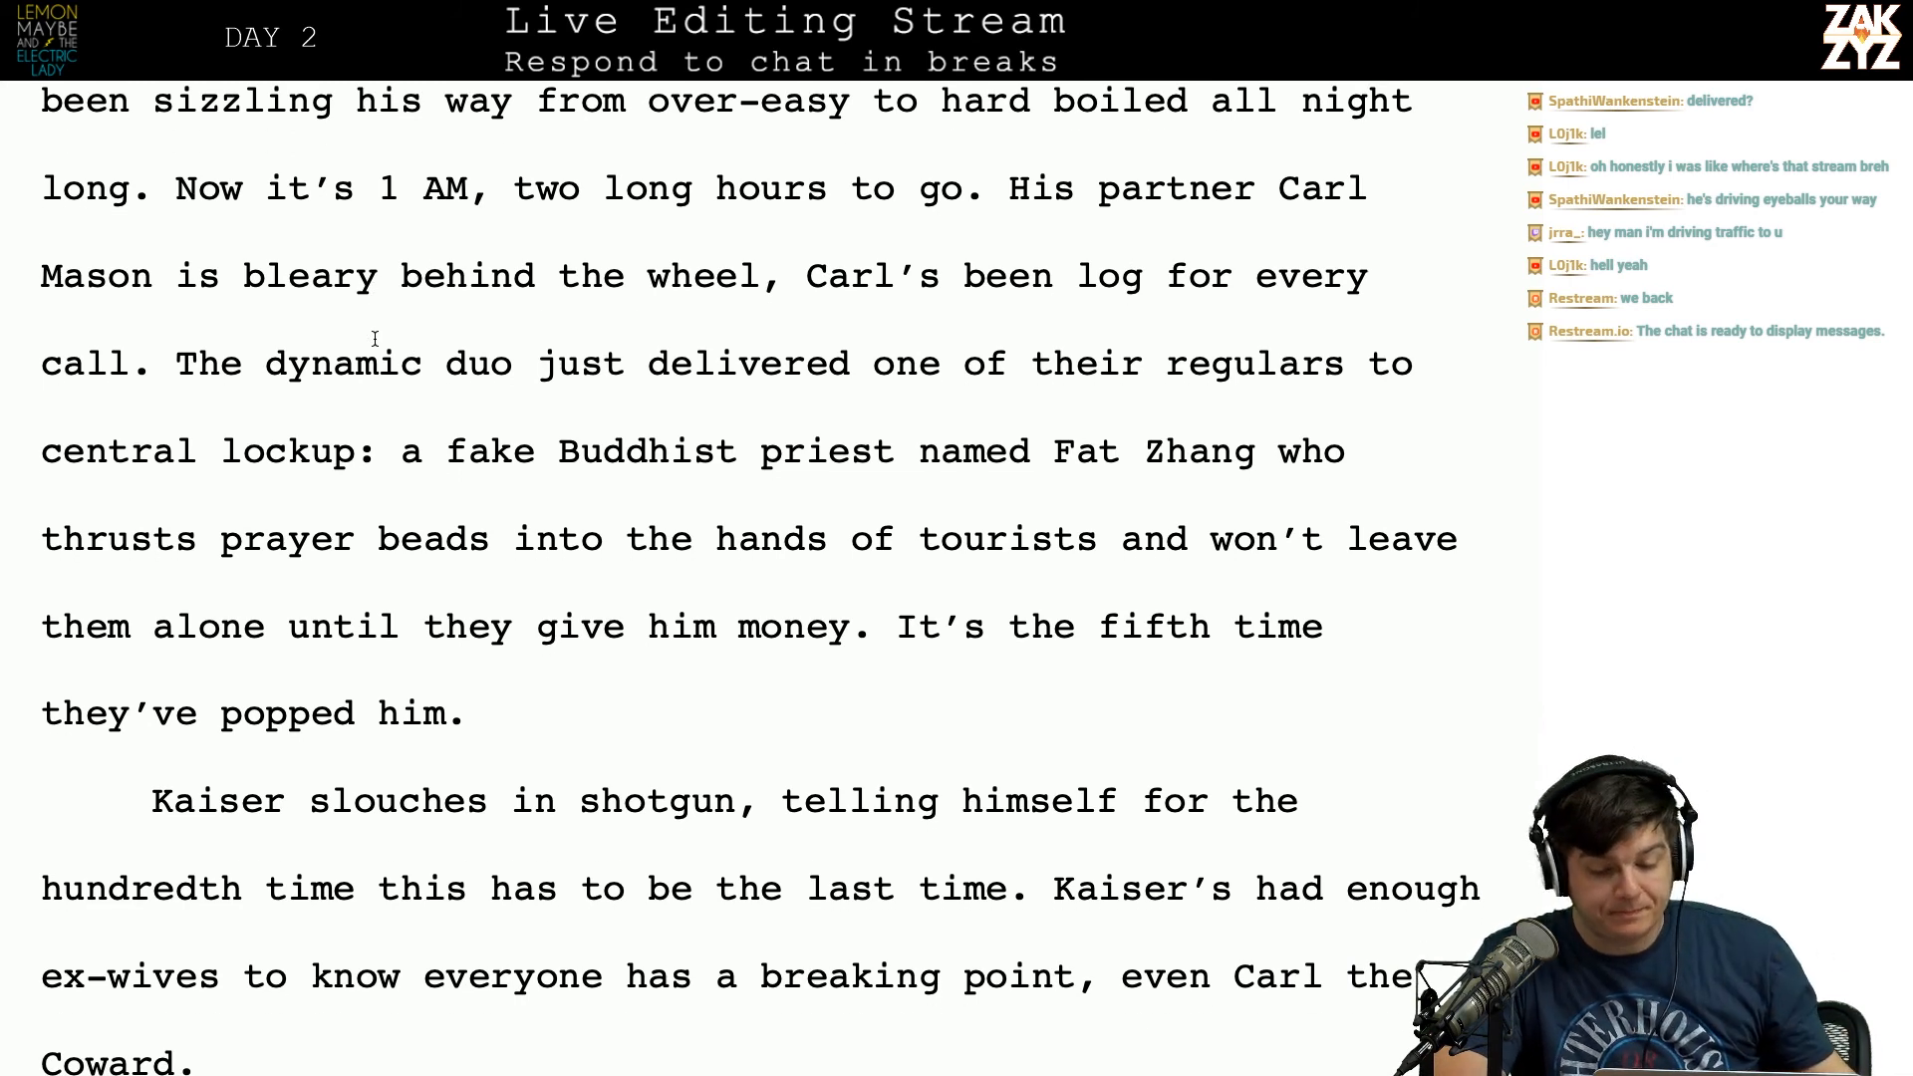
scroll(375, 338, "down", 5)
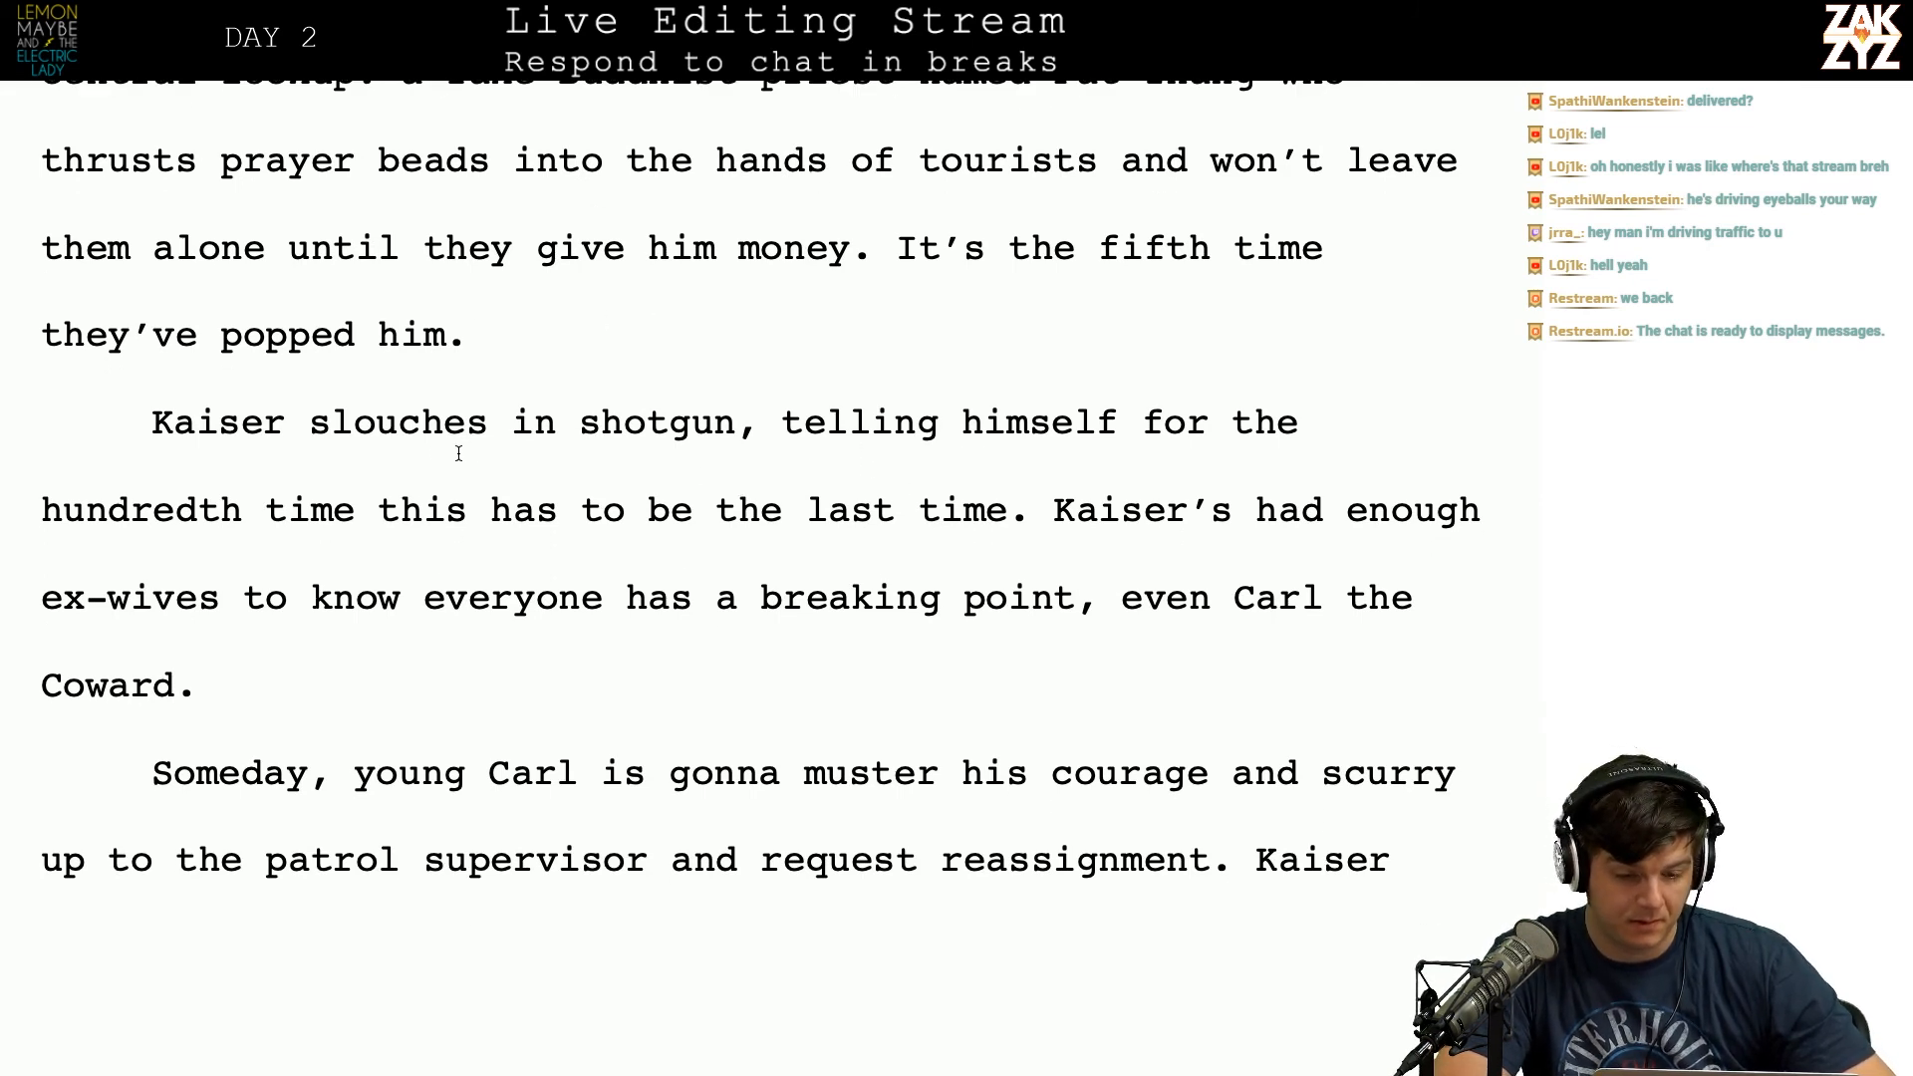
Step: Try adding "tonight" after "hundredth time" and "he does this" after "the last time" in the sentence about Kaiser slouching in shotgun
left_click(380, 510)
type("tonight")
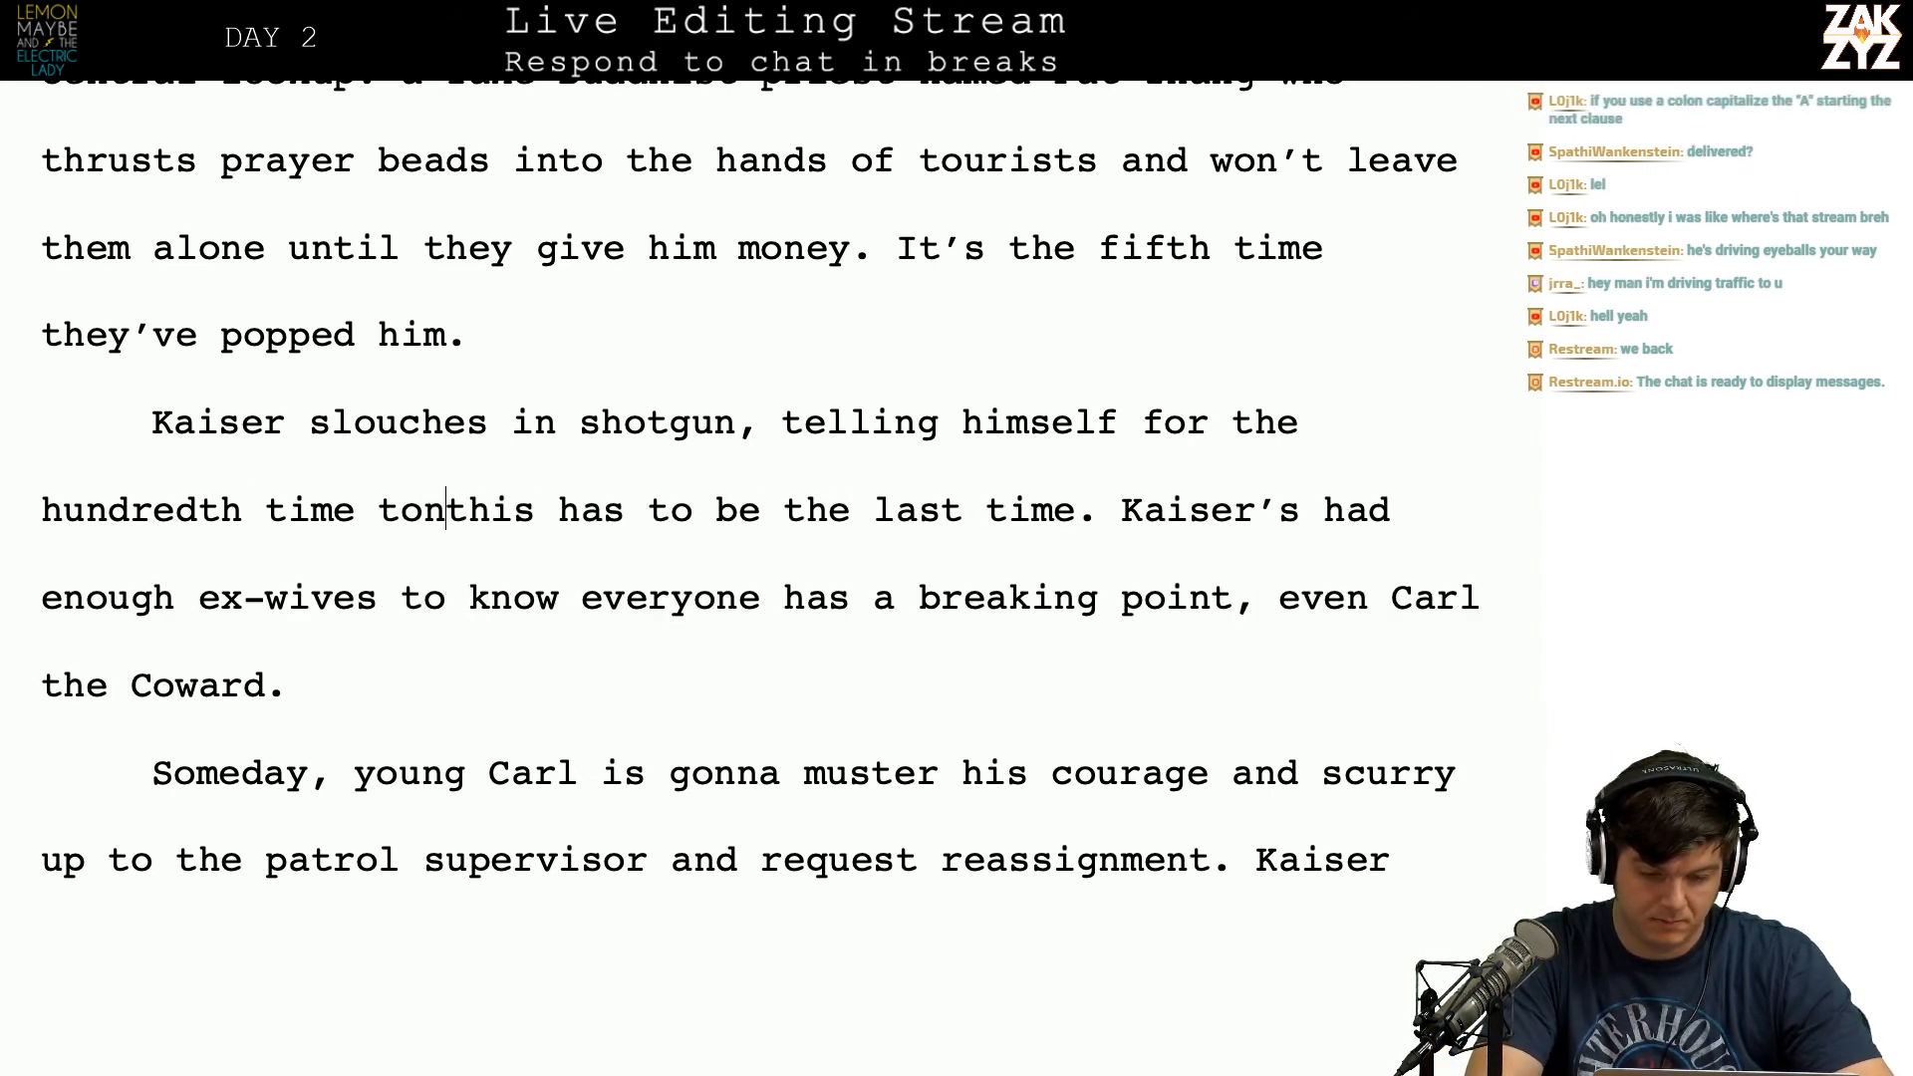
key("Right")
key("Right")
key("Right")
key("Right")
key("Right")
key("Right")
key("Right")
key("Right")
key("Right")
key("Right")
key("Right")
key("Right")
key("Right")
key("Right")
key("Right")
key("Right")
key("Right")
key("Right")
key("Right")
key("Right")
key("Right")
key("Right")
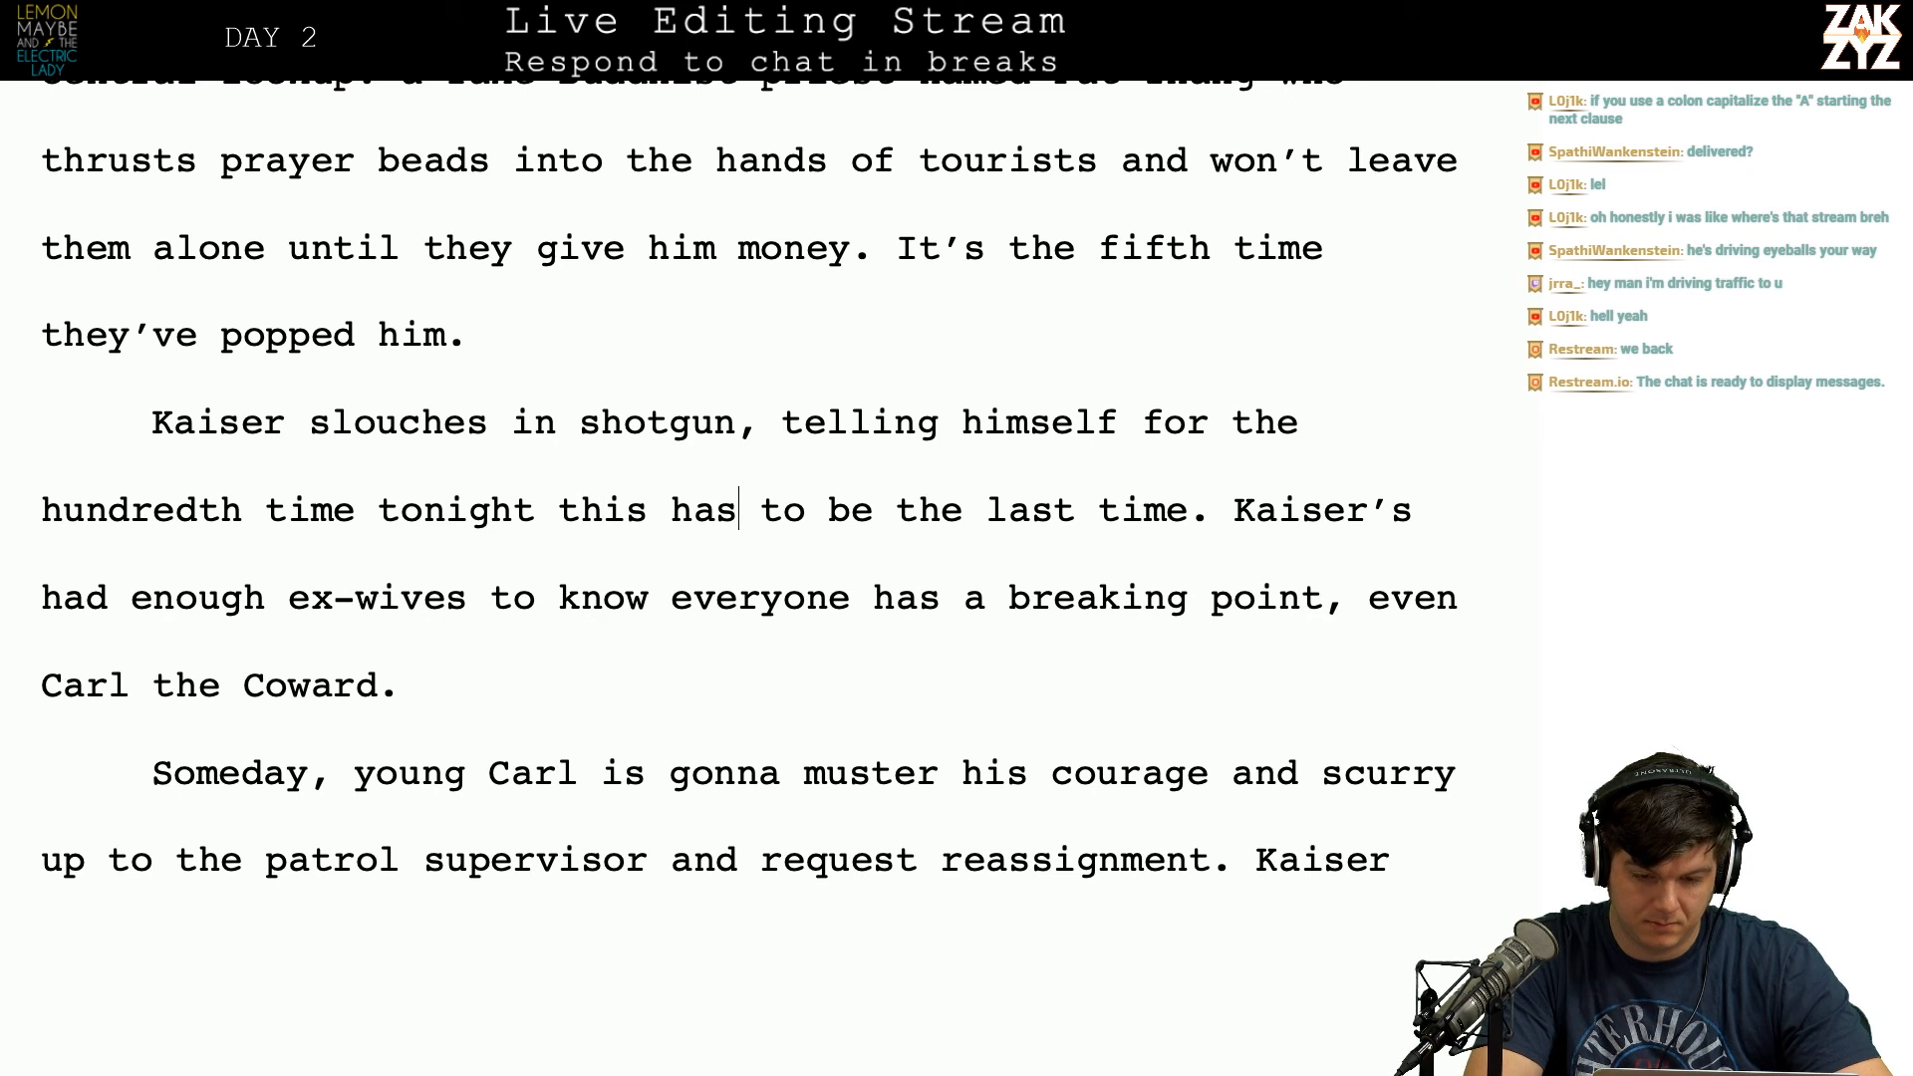
key("Right")
key("Right")
type("he doe")
type("s this")
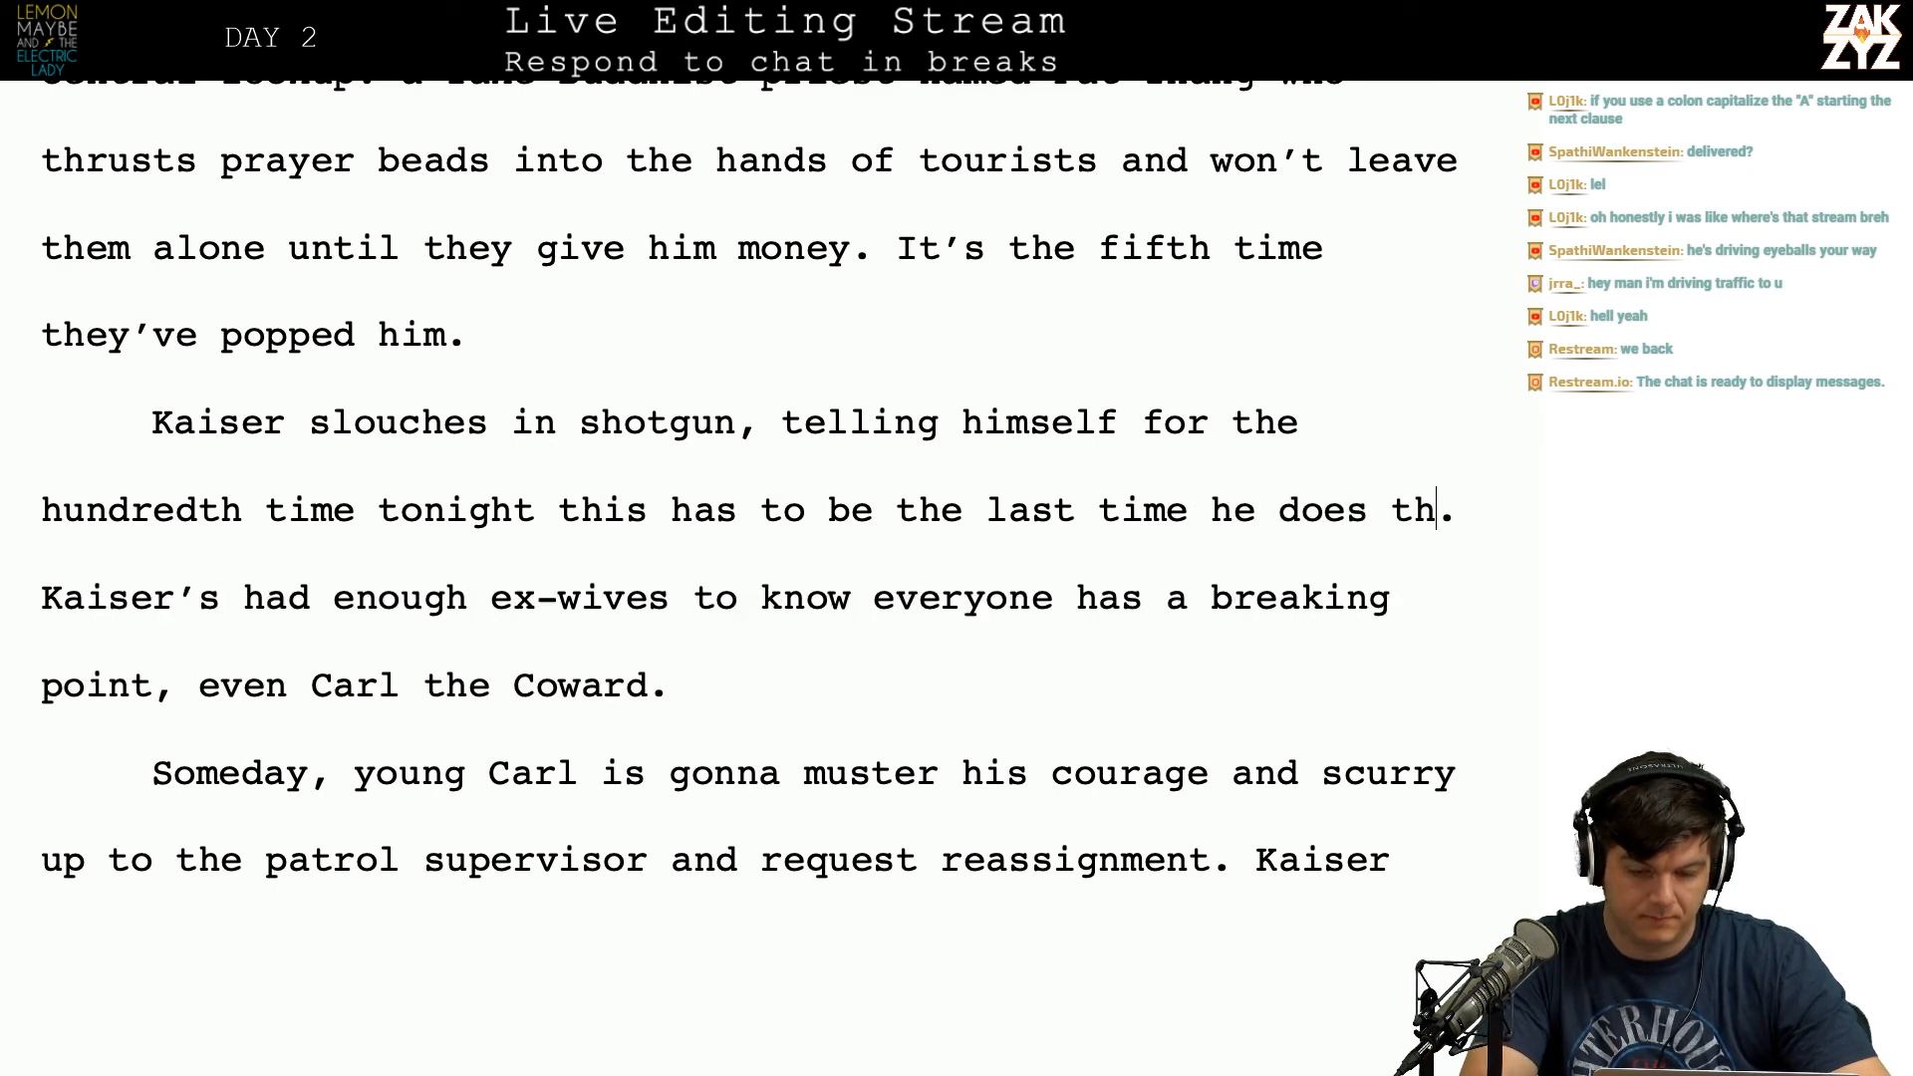
Step: Delete "tonight this" so the sentence about Kaiser reads "for the hundredth time has to be the last"
key("Right")
key("Up")
key("Right")
key("Right")
key("Right")
key("Right")
key("Right")
key("Right")
key("Right")
key("Right")
key("Right")
key("Right")
key("Right")
key("Right")
key("Left")
key("shift+Right")
key("shift+Right")
key("shift+Right")
key("shift+Right")
key("shift+Right")
key("shift+Right")
key("shift+Right")
key("shift+Right")
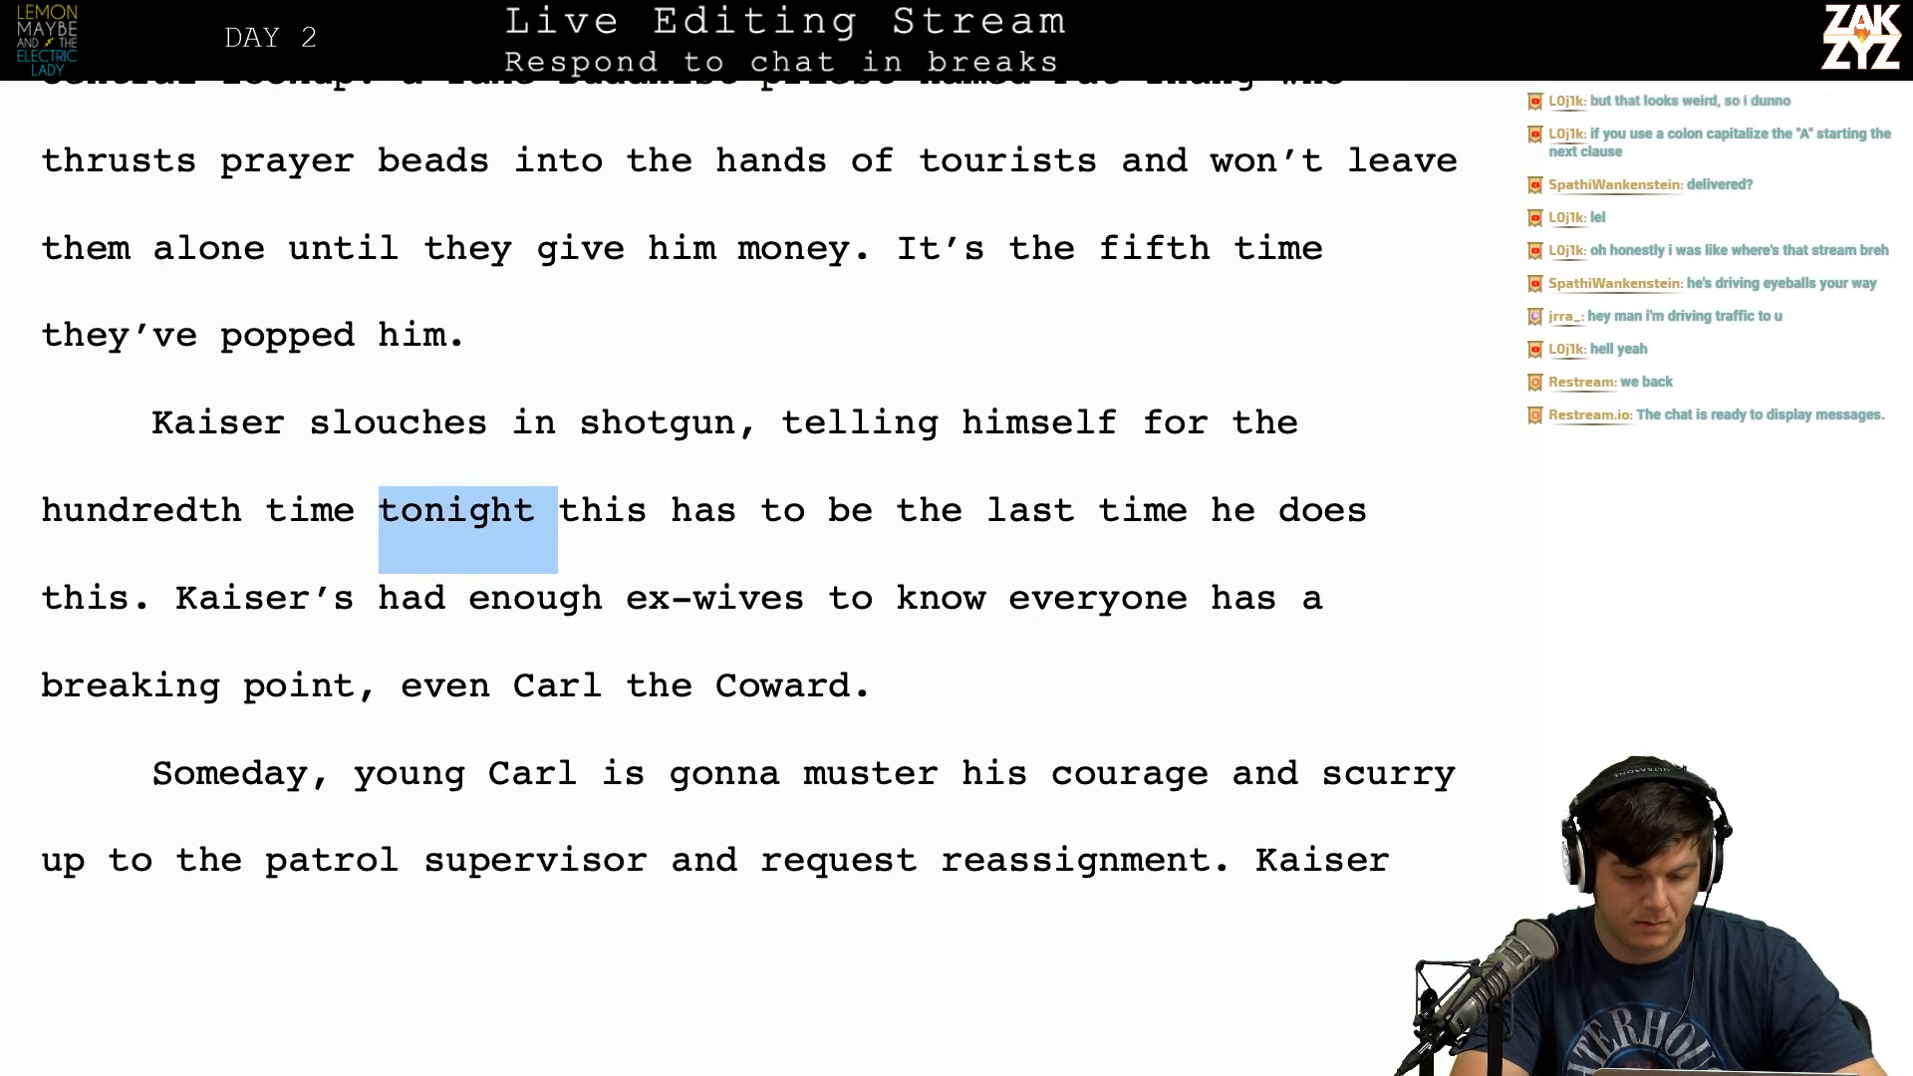
key("shift+Right")
key("shift+Right")
key("shift+Right")
key("shift+Right")
key("shift+Right")
key("BackSpace")
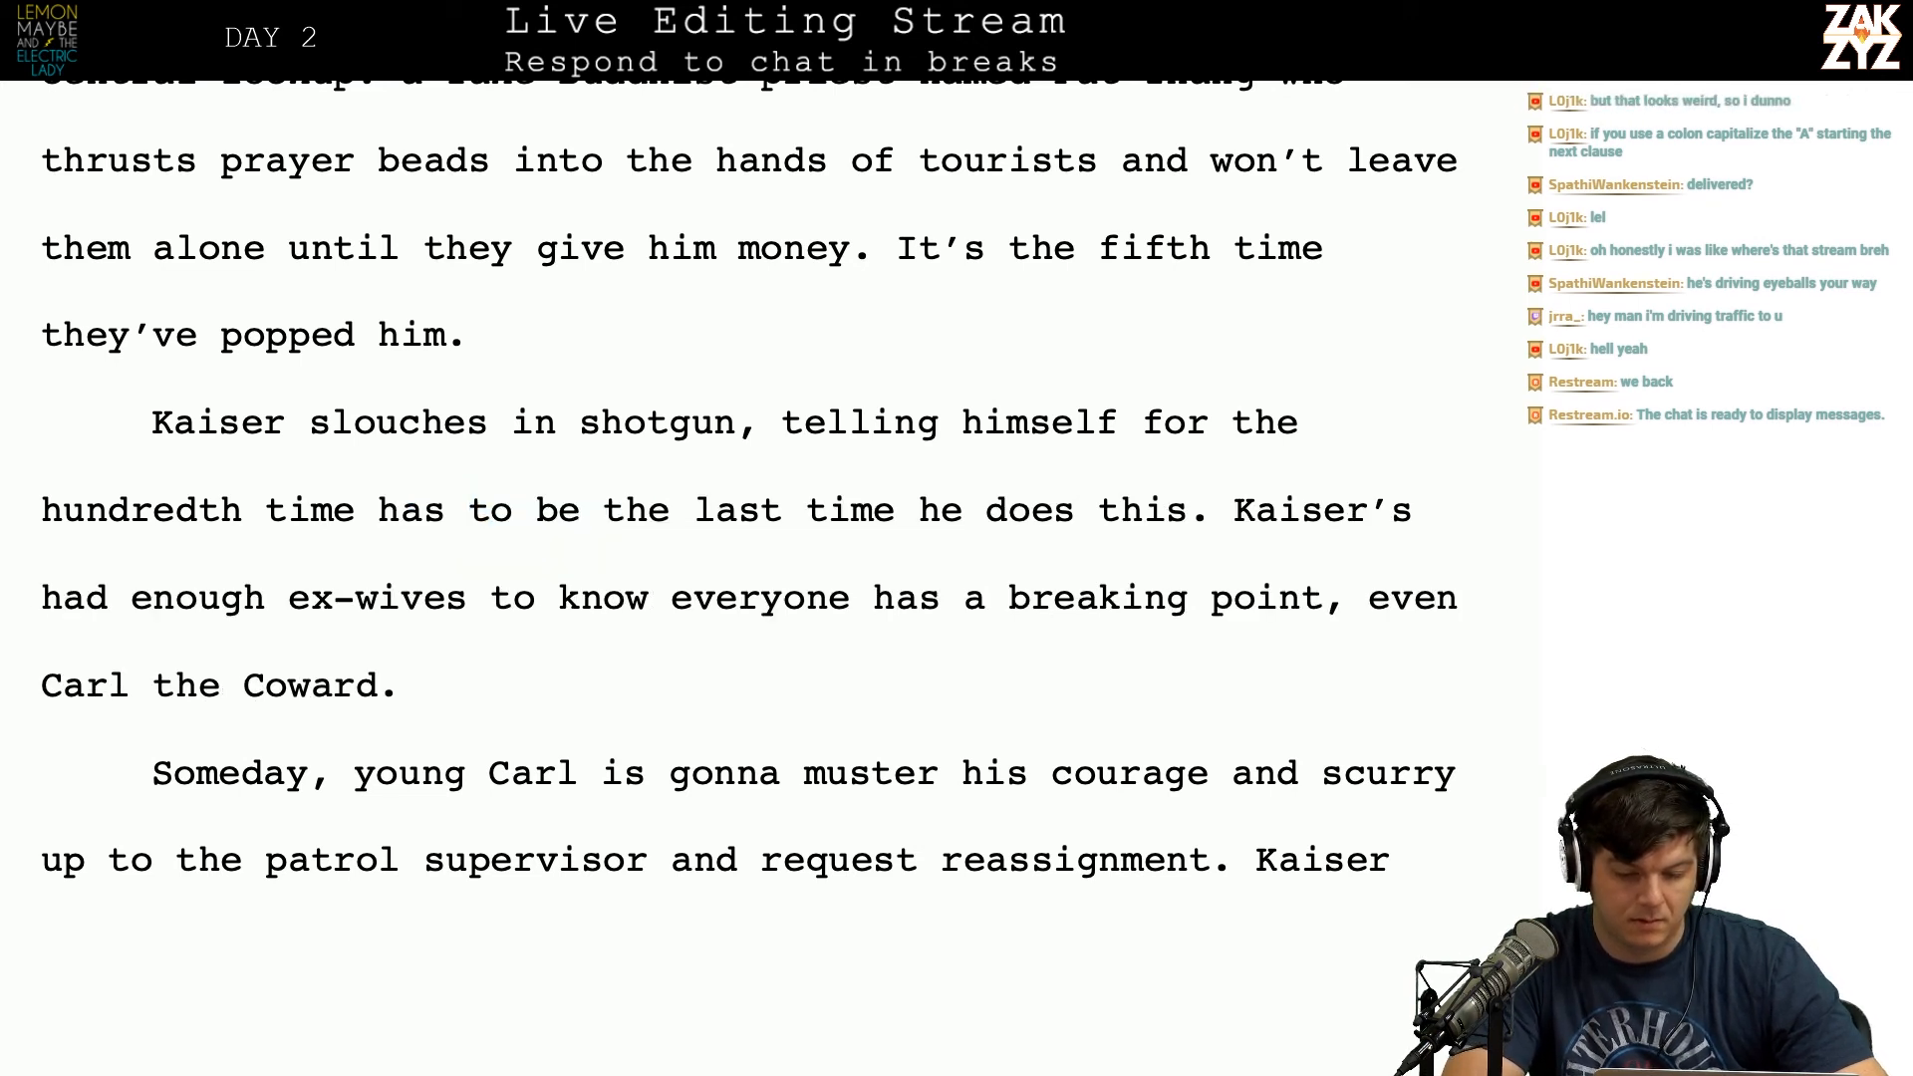
Step: End the sentence with a period after "has to be the last" and remove the trailing "time he does this."
left_click(783, 511)
type(".")
key("shift+Right")
key("shift+Right")
key("shift+Right")
key("shift+Right")
key("shift+Right")
key("shift+Right")
key("shift+Right")
key("shift+Right")
key("shift+Right")
key("shift+Right")
key("shift+Right")
key("shift+Right")
key("shift+Right")
key("shift+Right")
key("shift+Right")
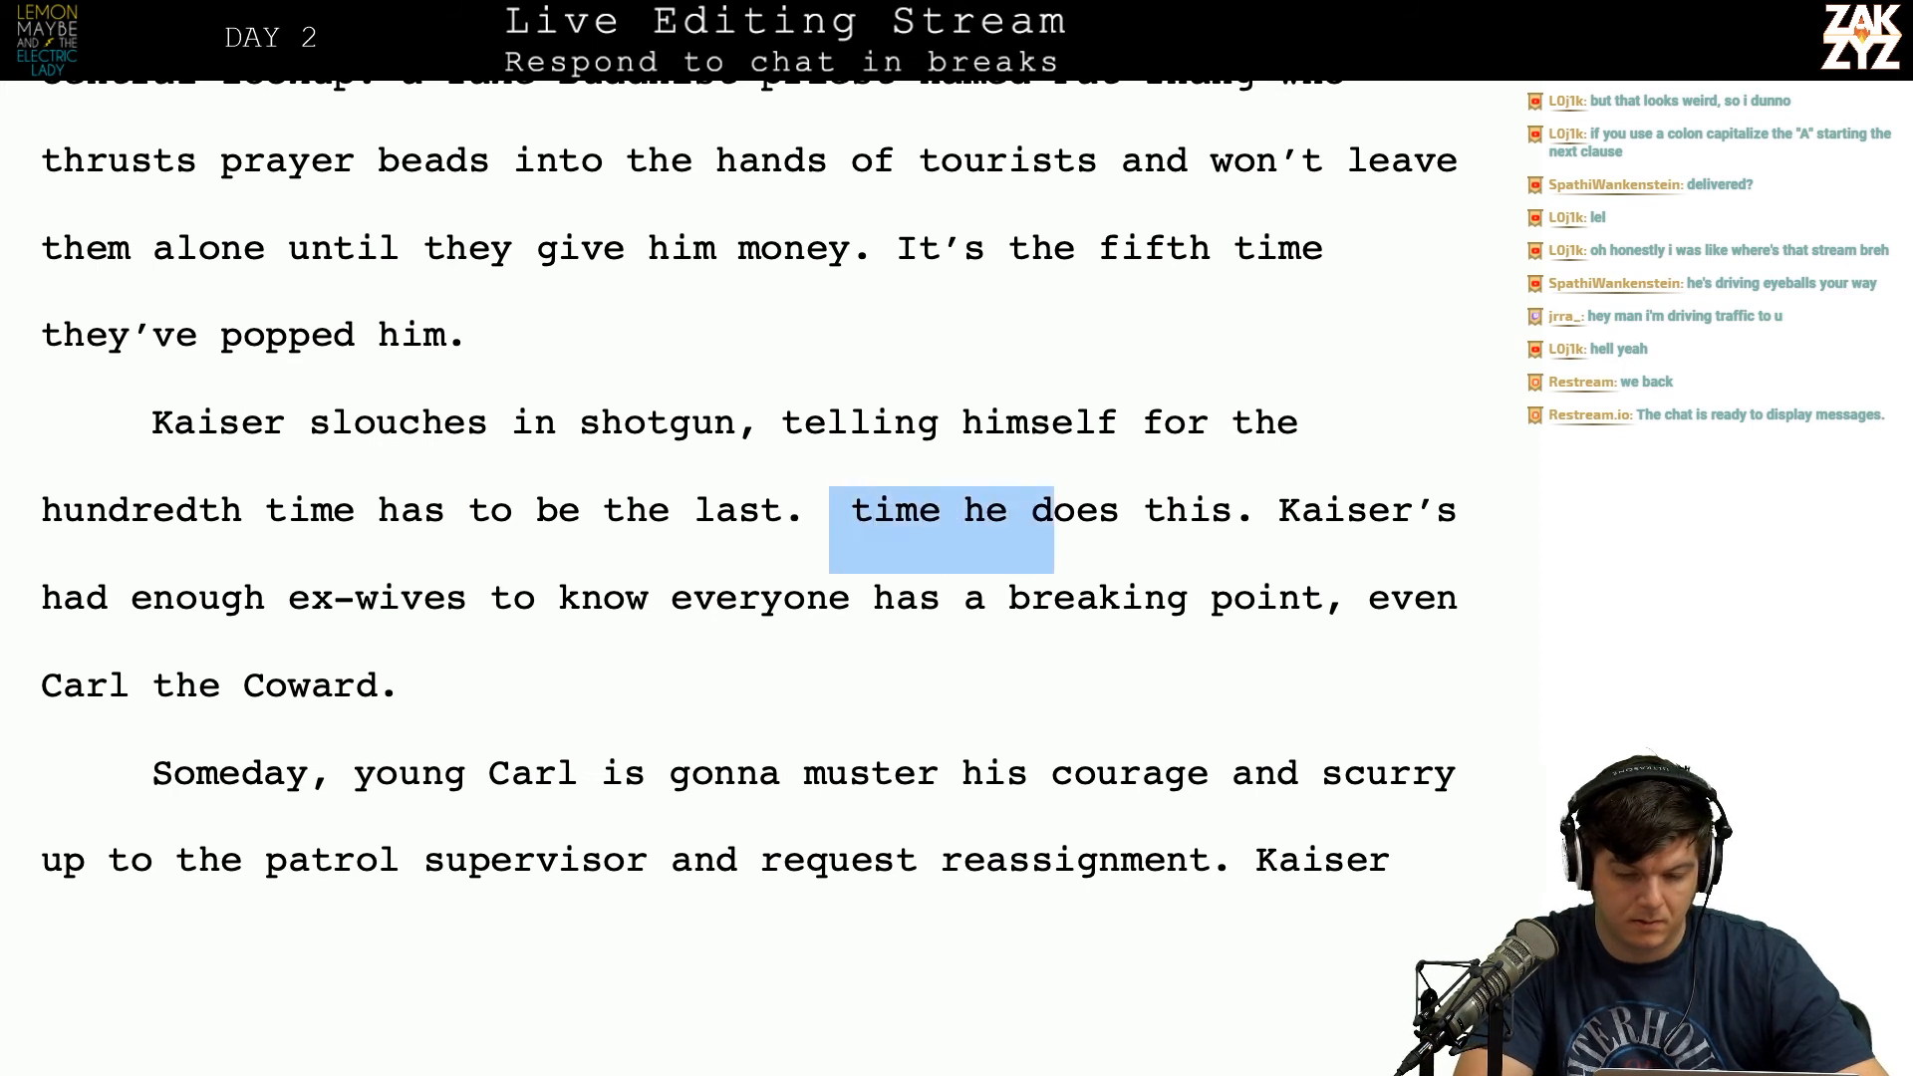
key("shift+Right")
key("shift+Right")
key("shift+Right")
key("shift+Right")
key("shift+Right")
key("BackSpace")
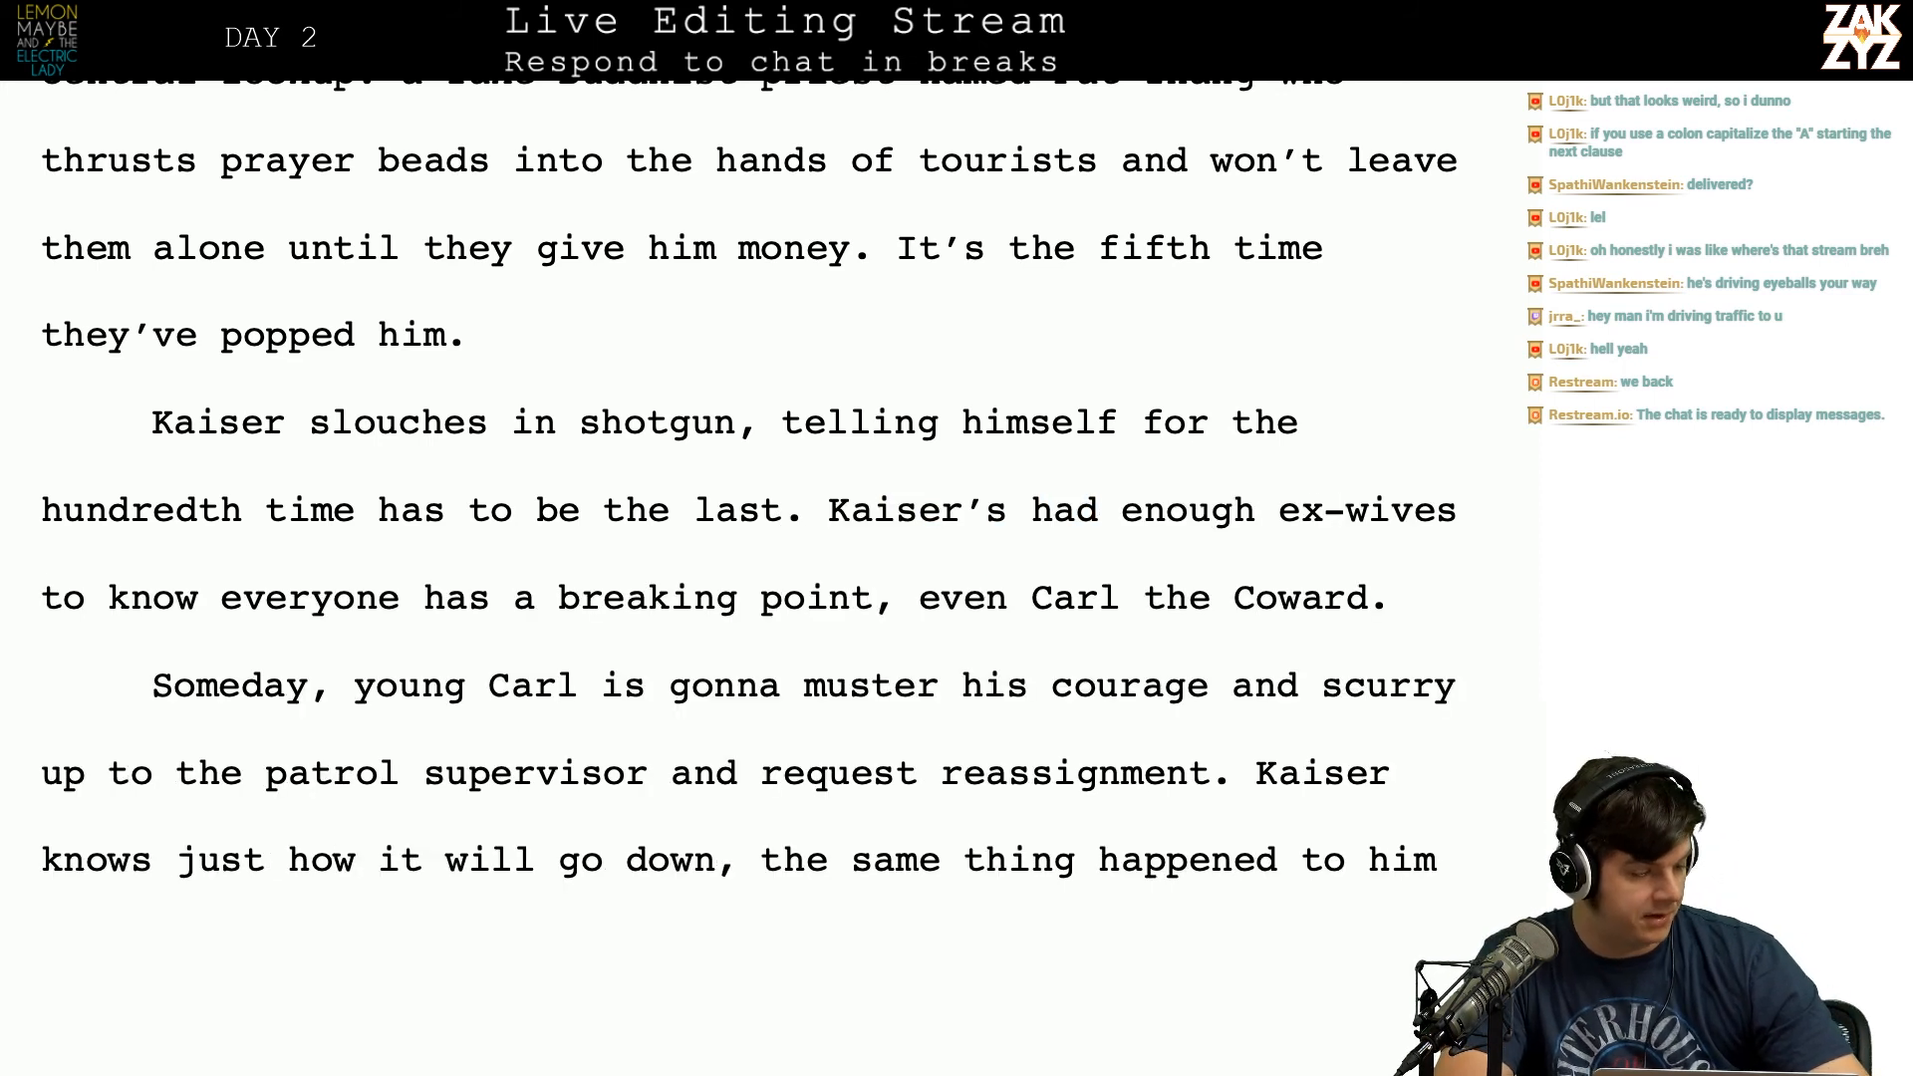
scroll(750, 510, "down", 1)
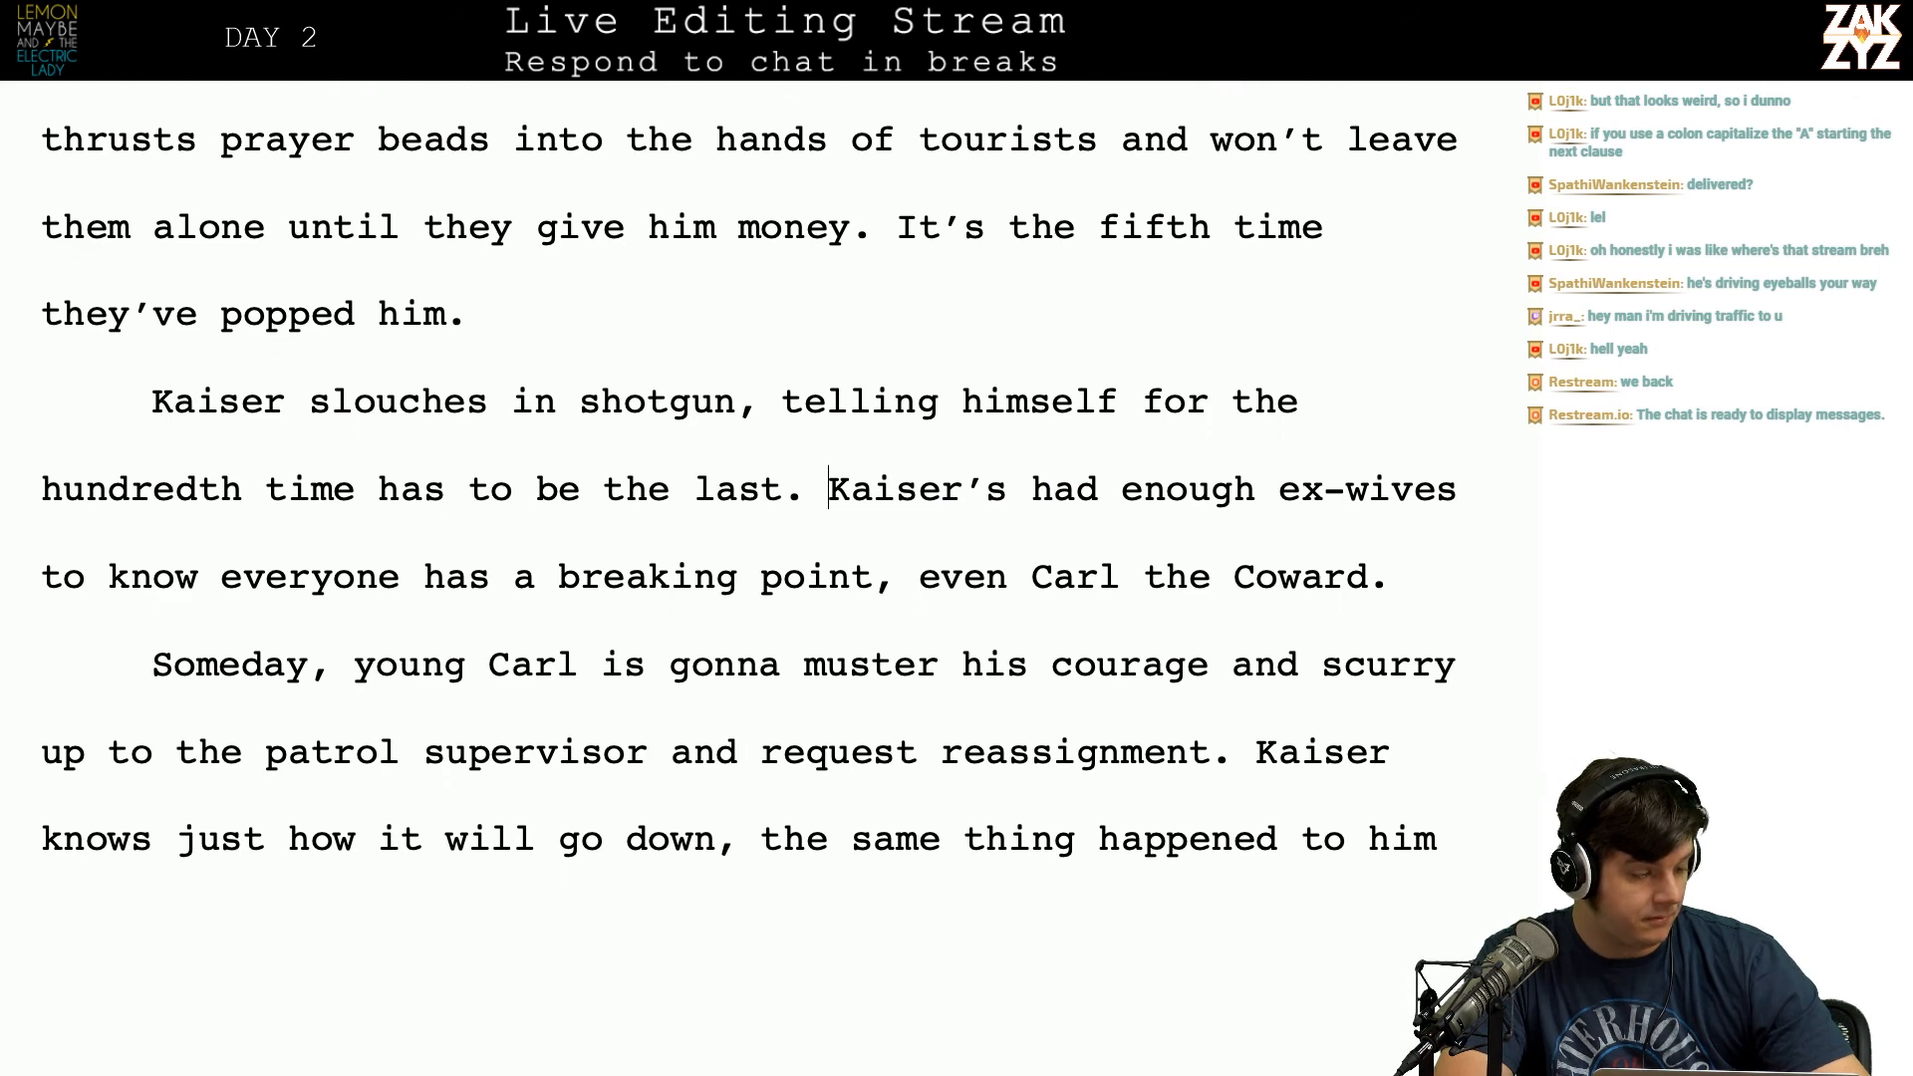
Step: Review the central lockup sentence's colon, switch to the web browser and search for "capitalize after colon"
scroll(750, 586, "up", 2)
scroll(749, 586, "up", 3)
scroll(750, 586, "up", 1)
scroll(749, 586, "down", 2)
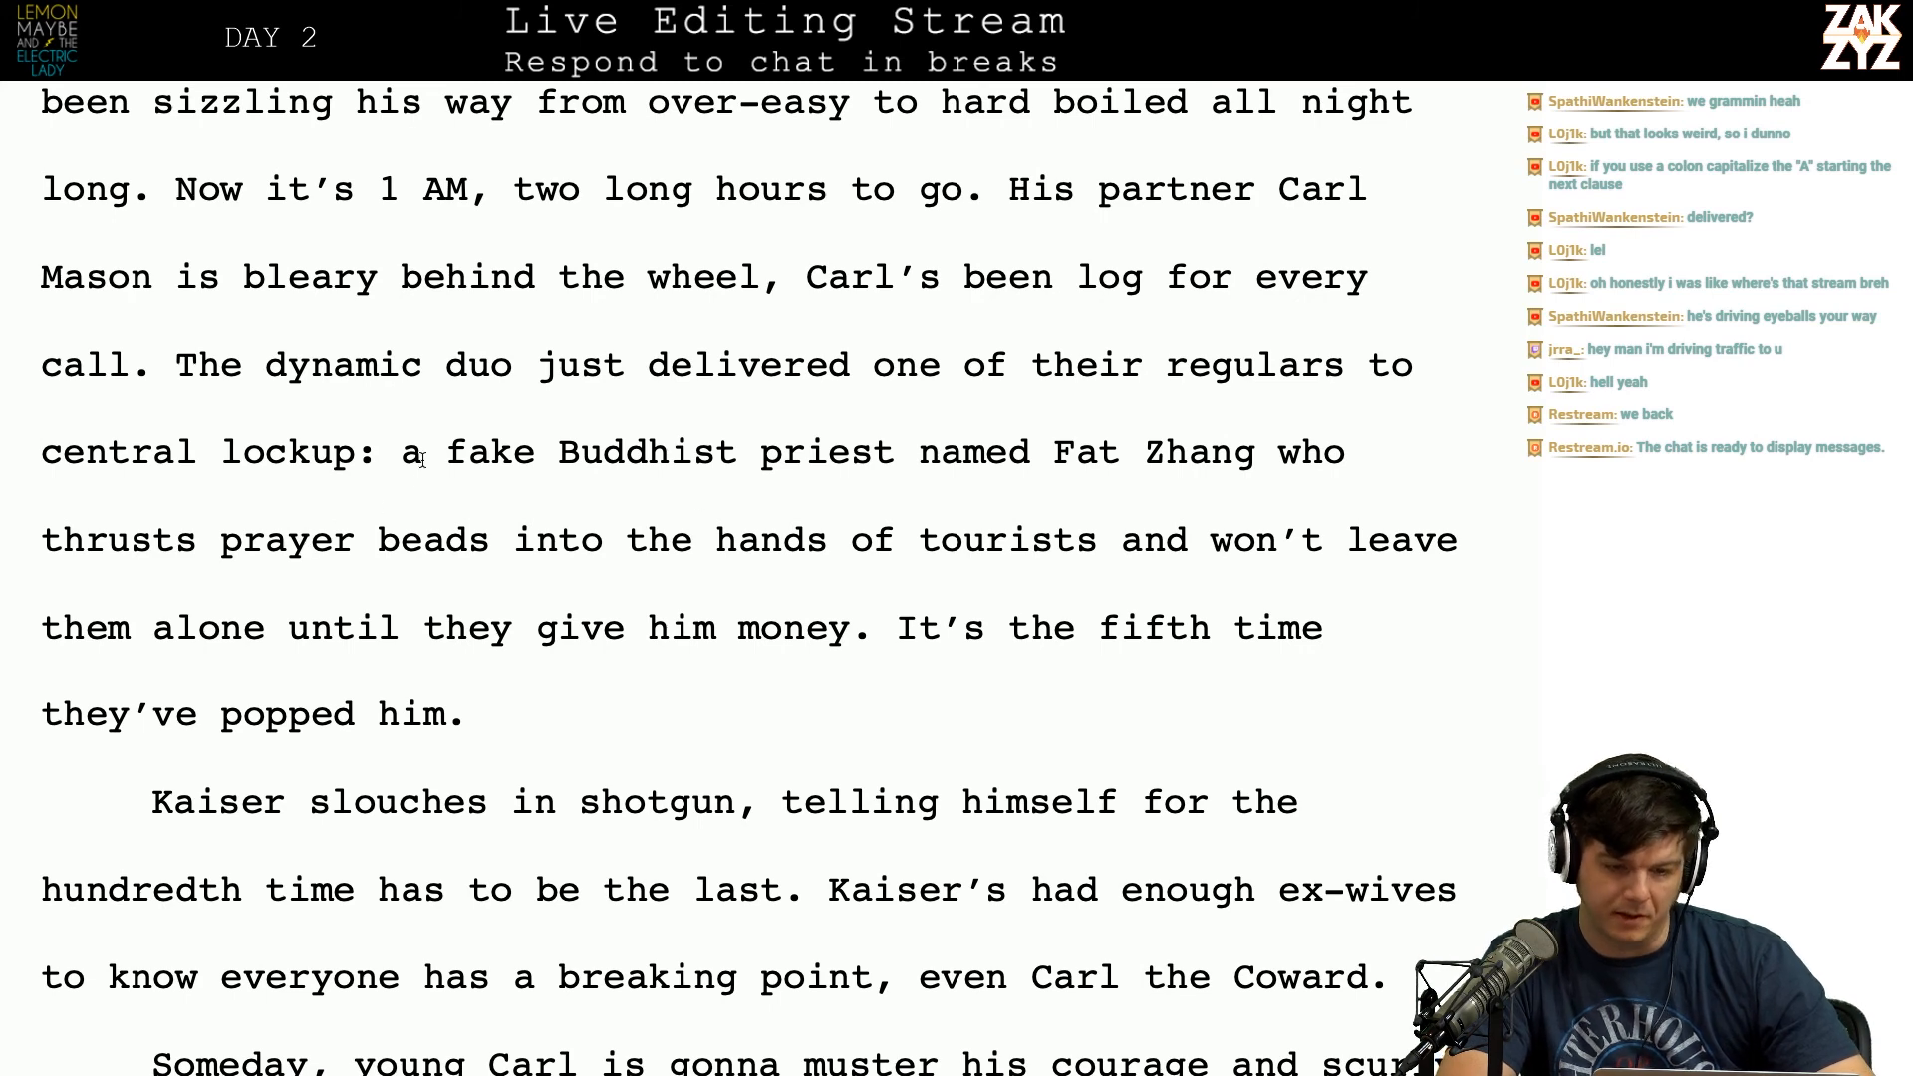
key("super+Tab")
left_click(799, 231)
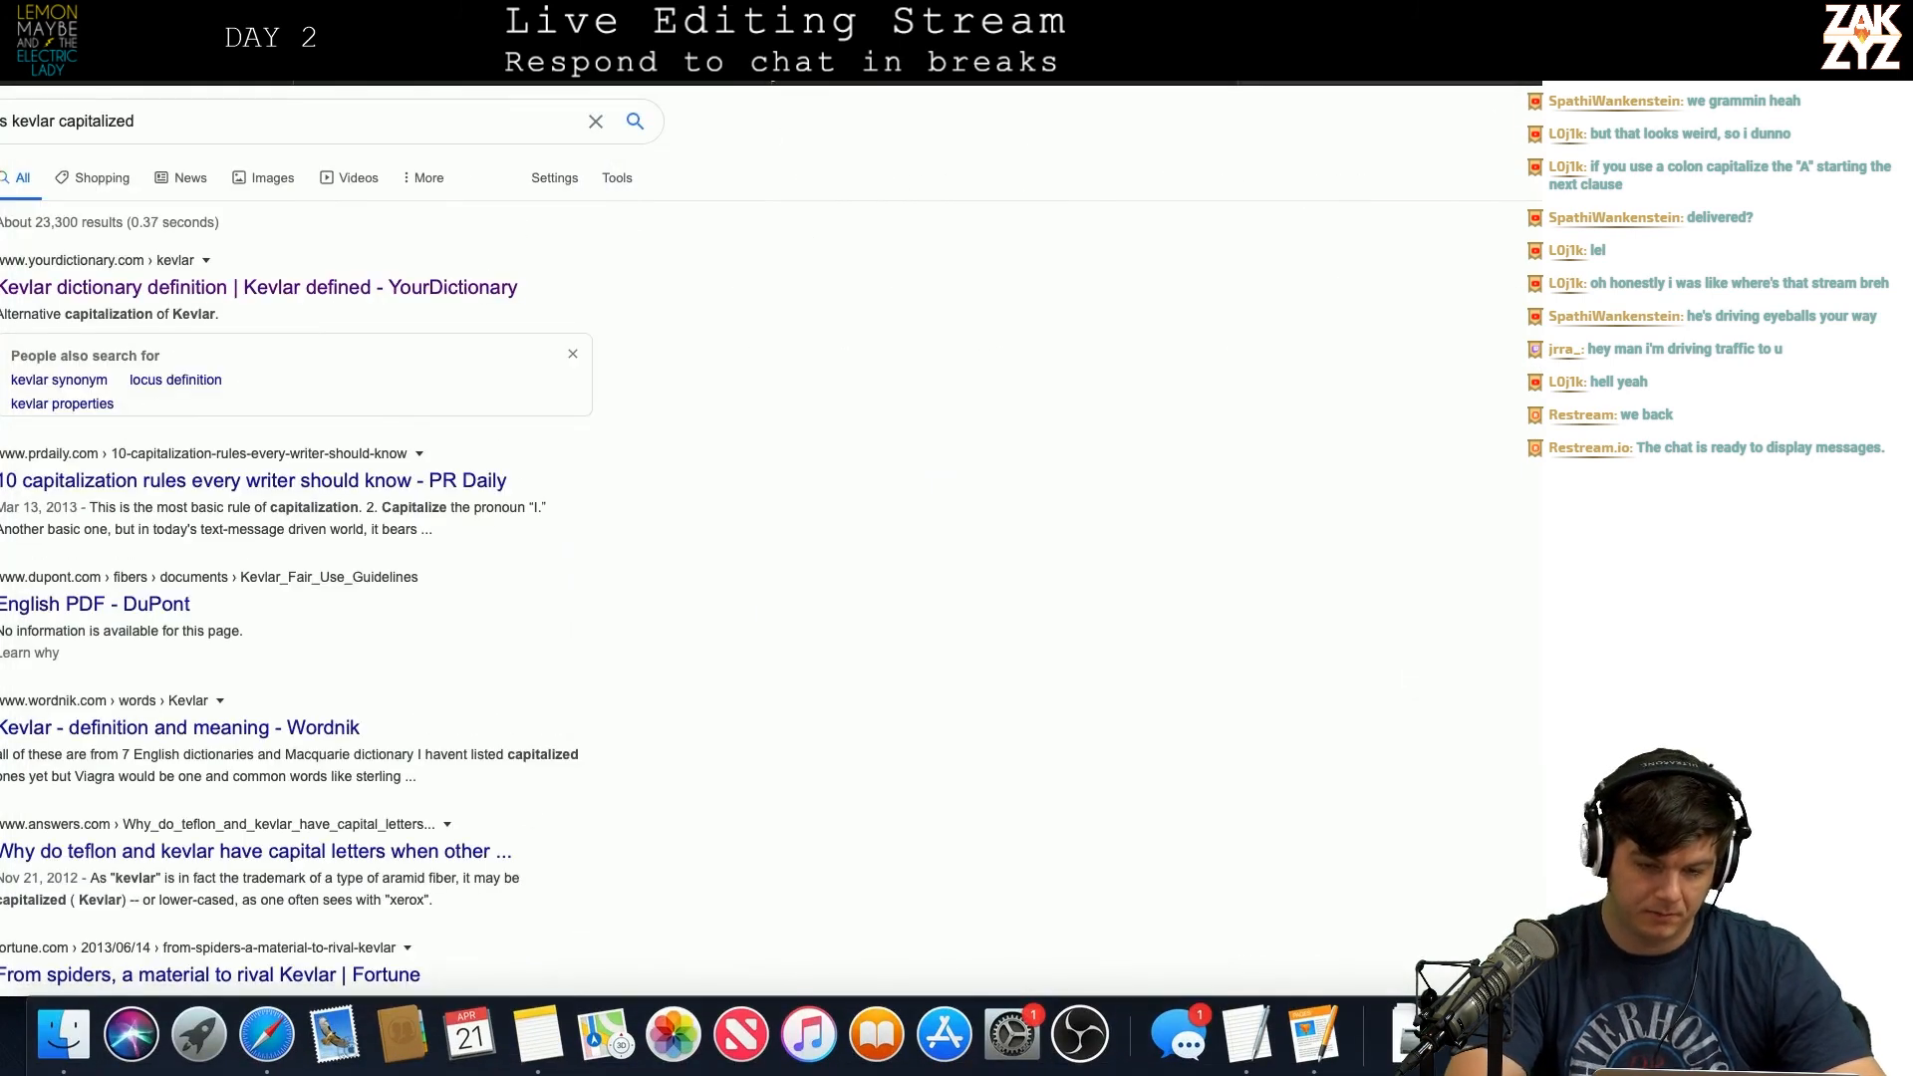
key("super+l")
type("capit")
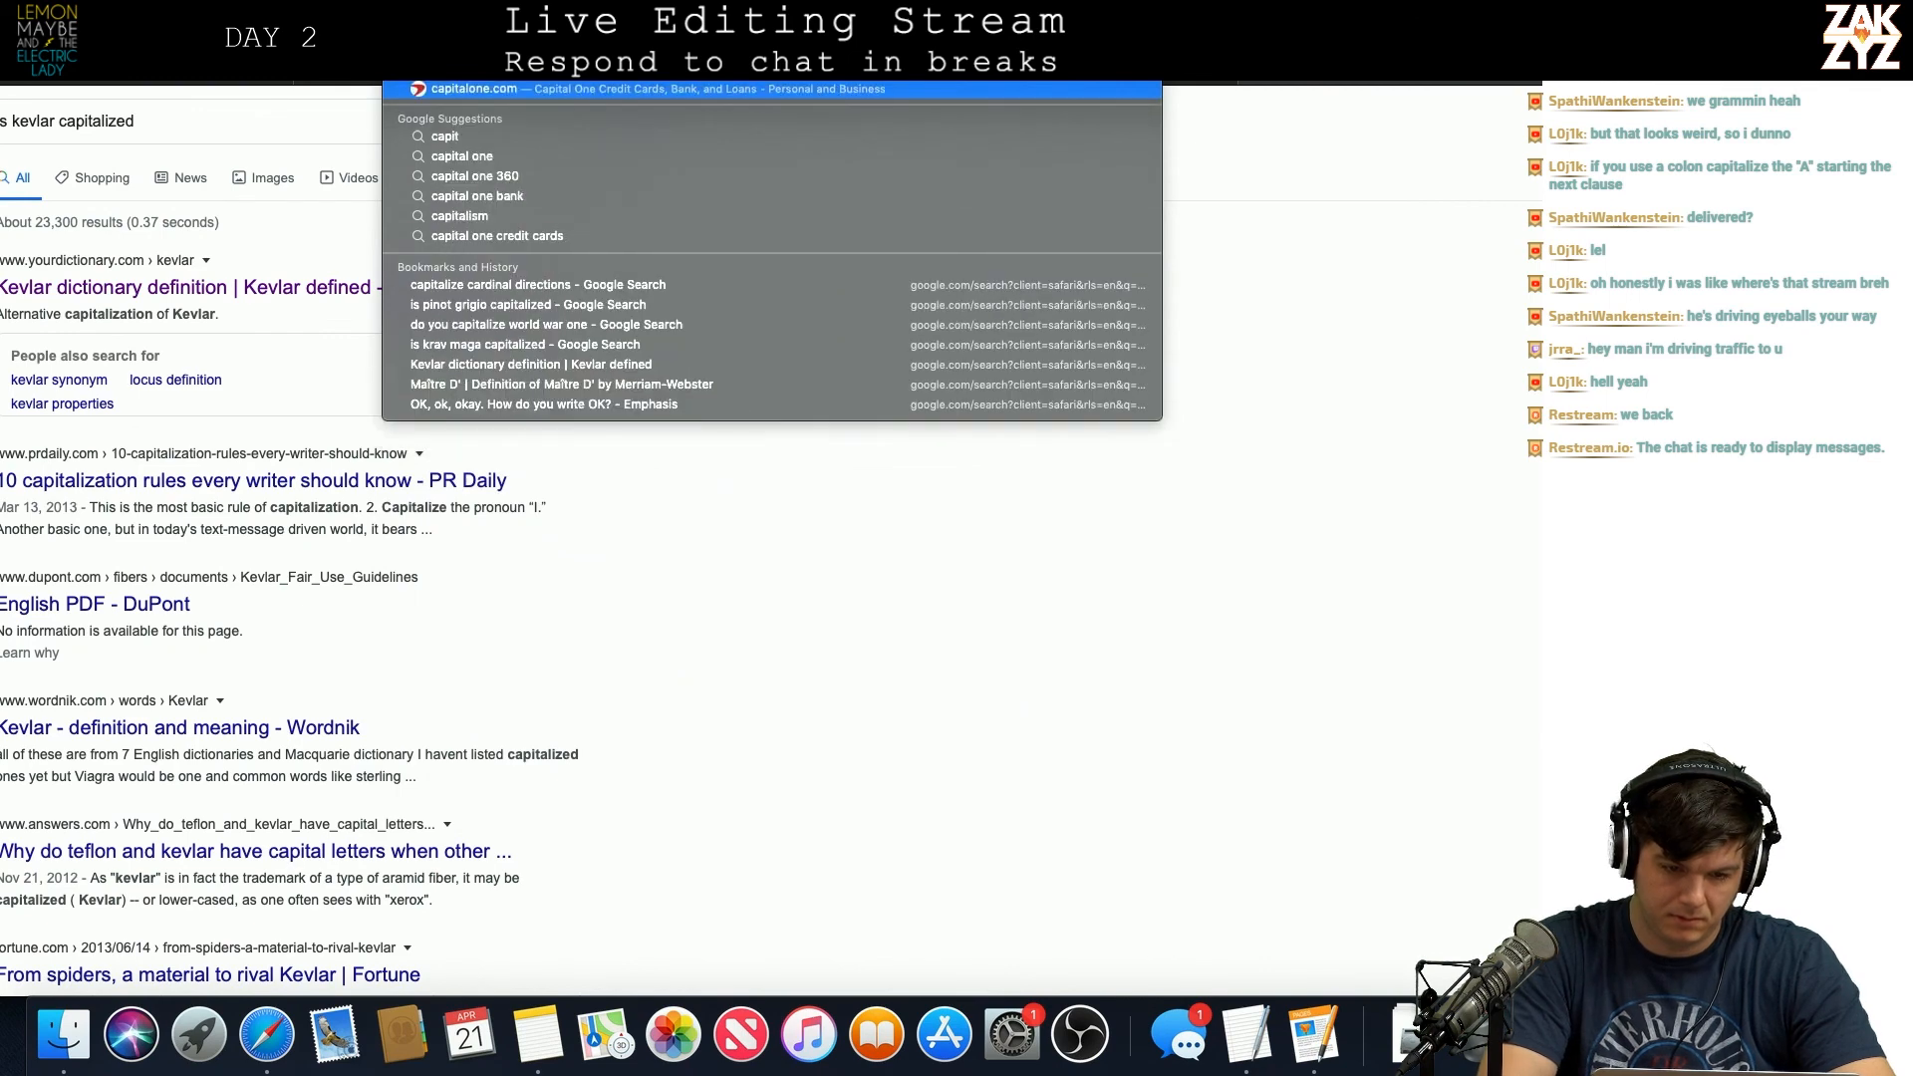
type("alize after col")
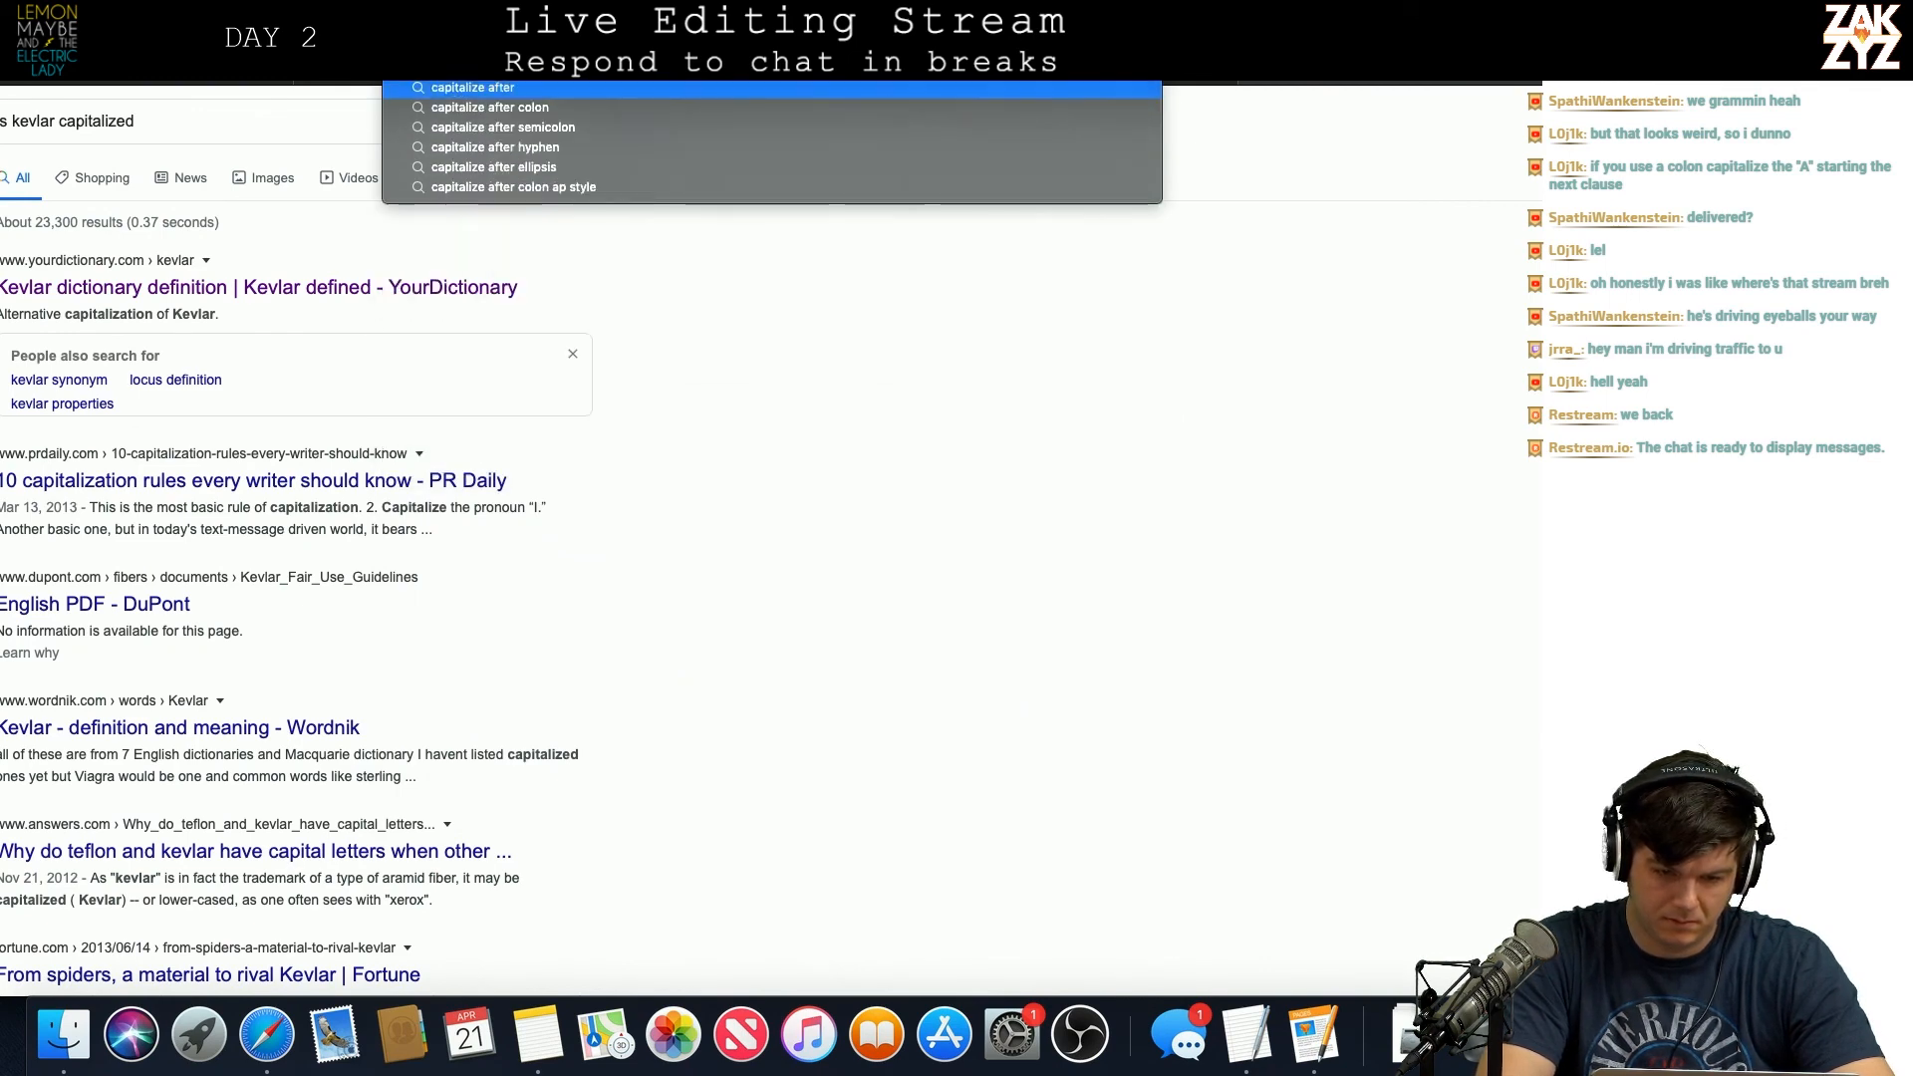
type("on")
key("Return")
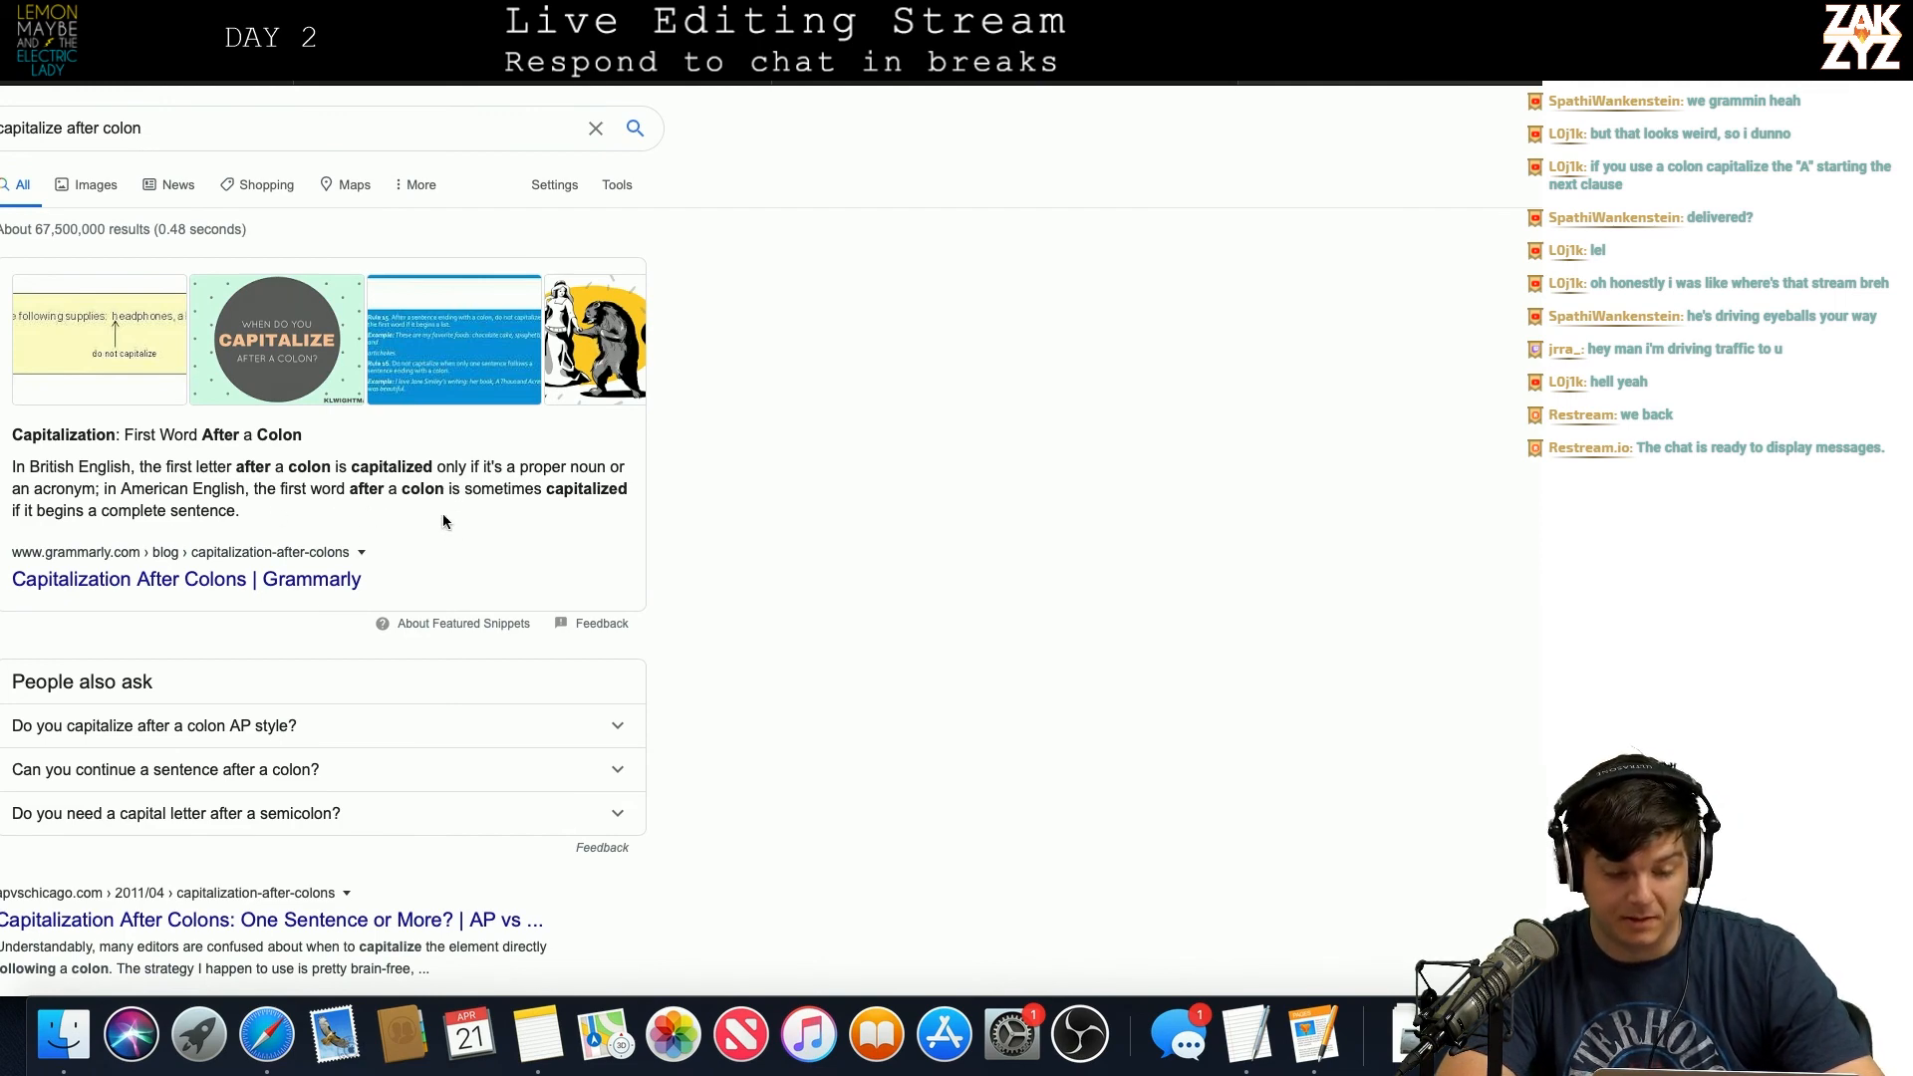
Step: Read through the search results on capitalization after colons, and return to the manuscript in Pages
scroll(443, 518, "down", 1)
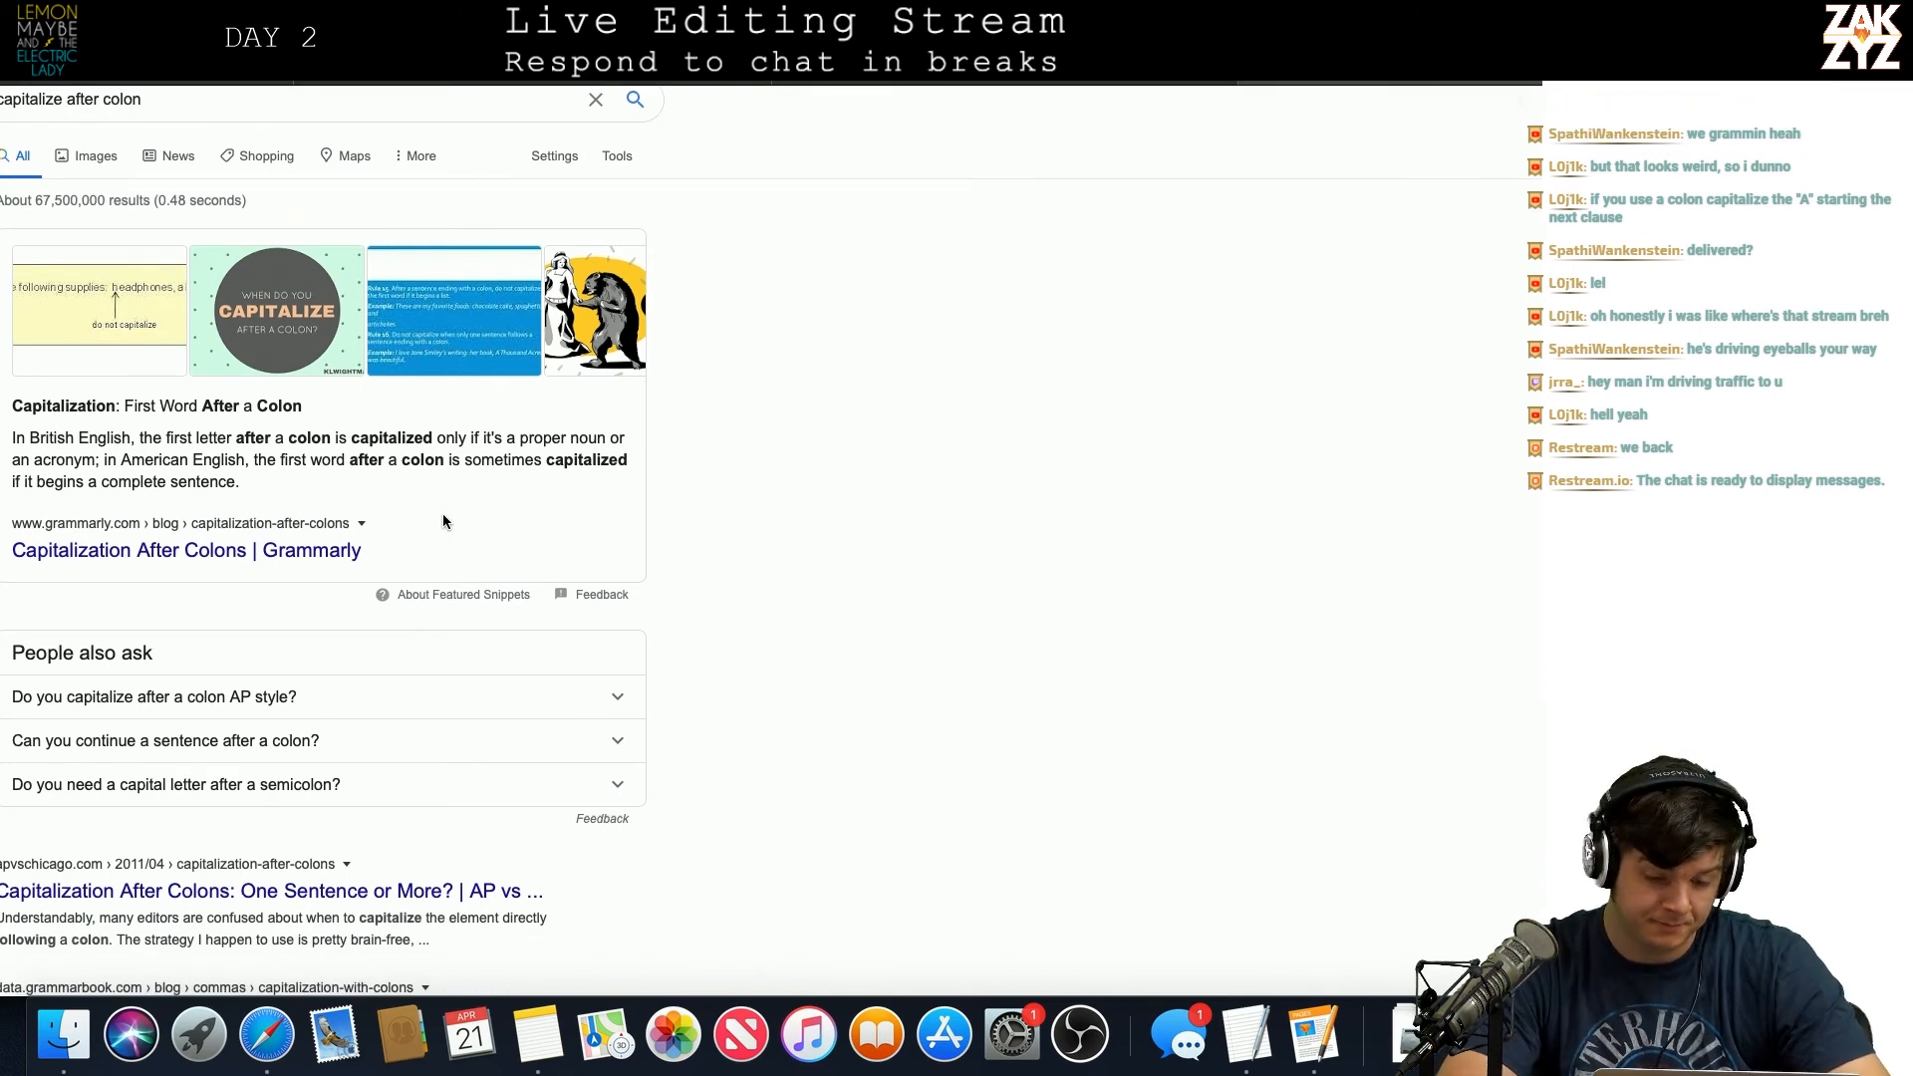
scroll(444, 520, "down", 5)
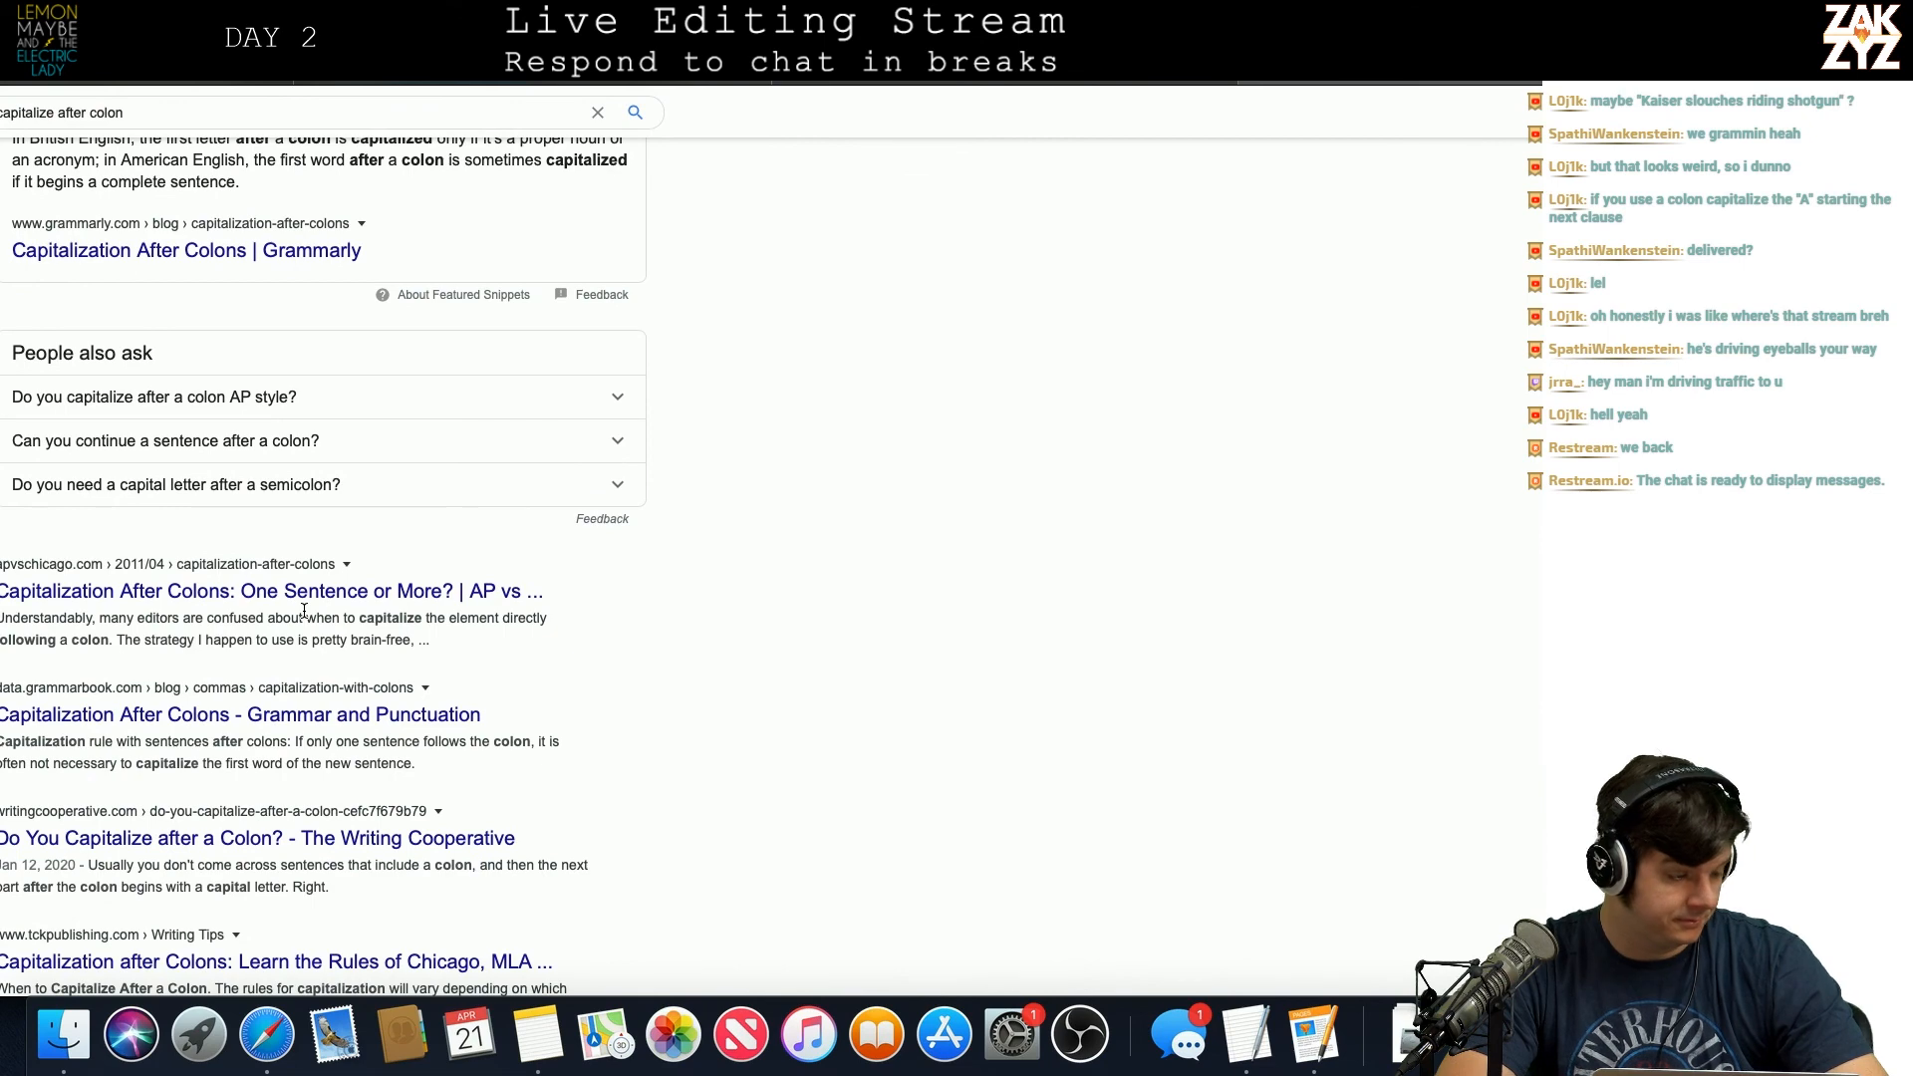
key("super+Tab")
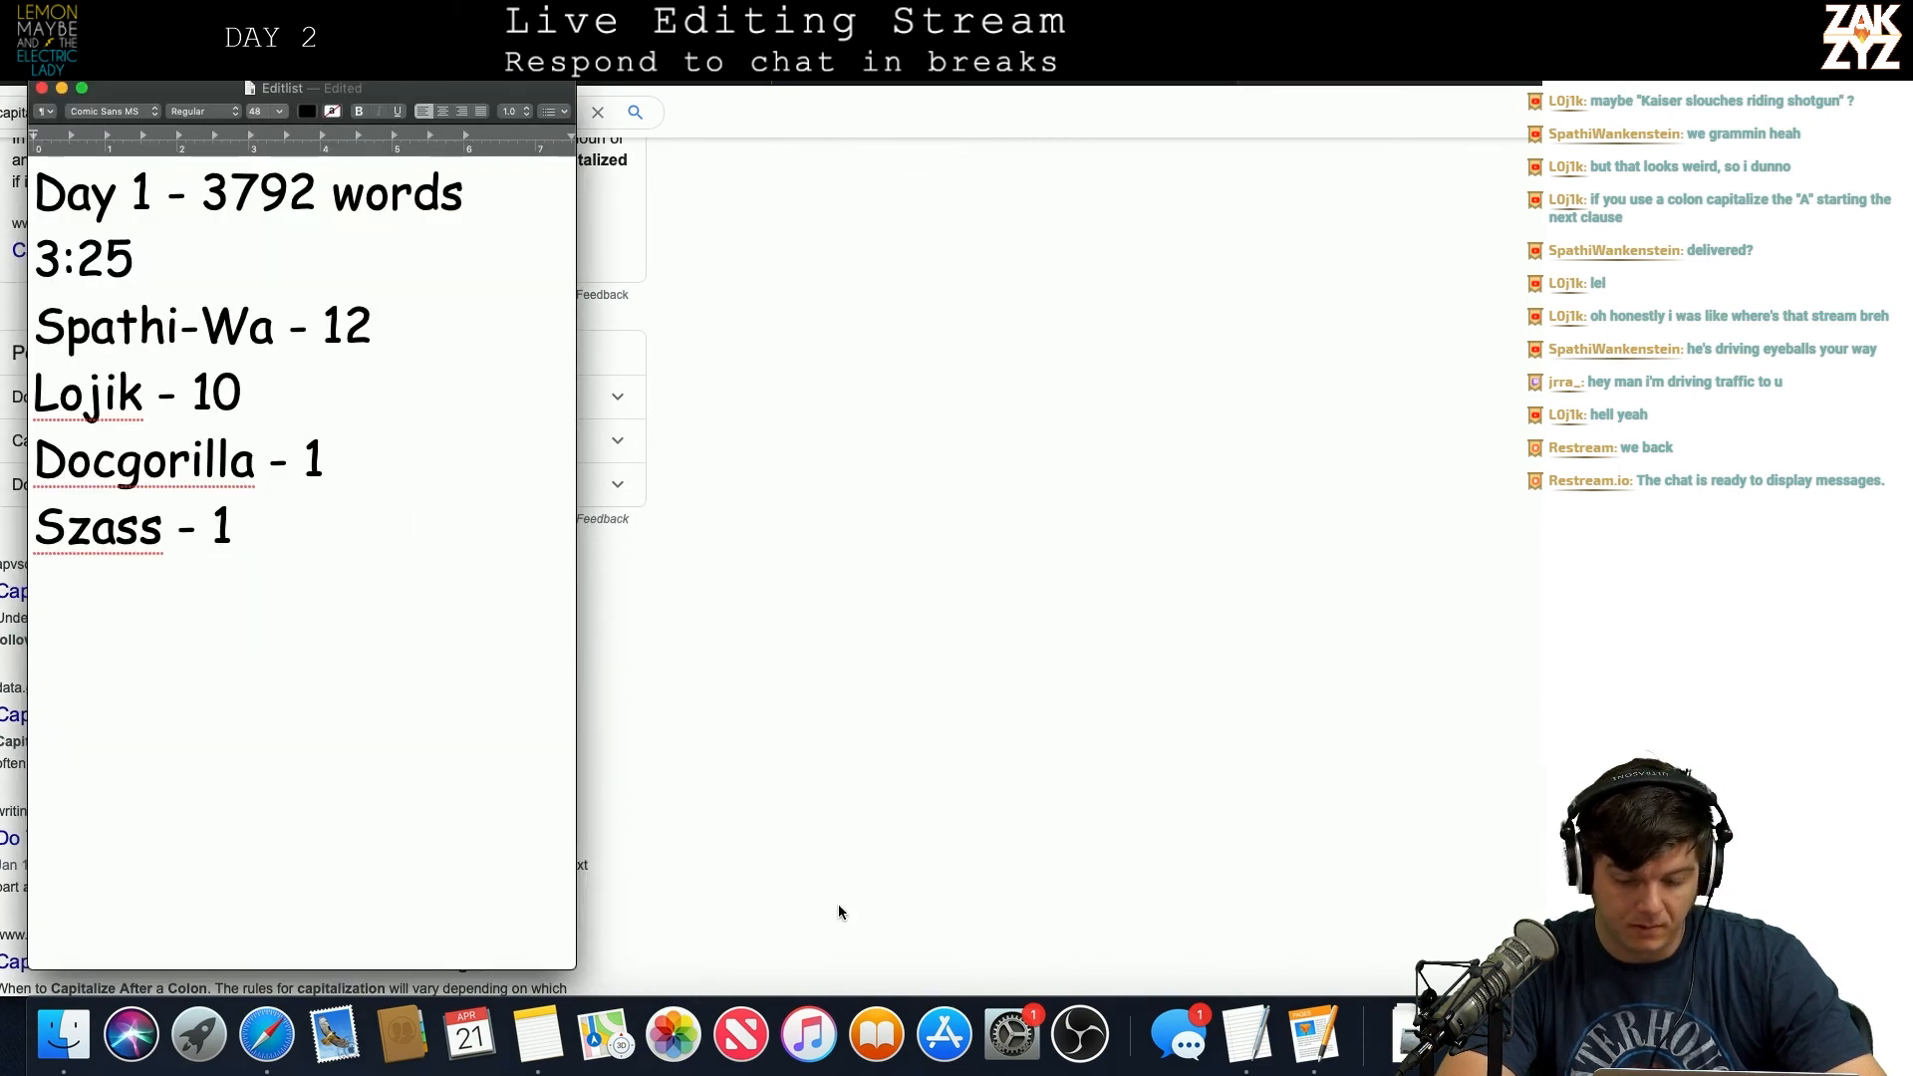
left_click(1313, 1034)
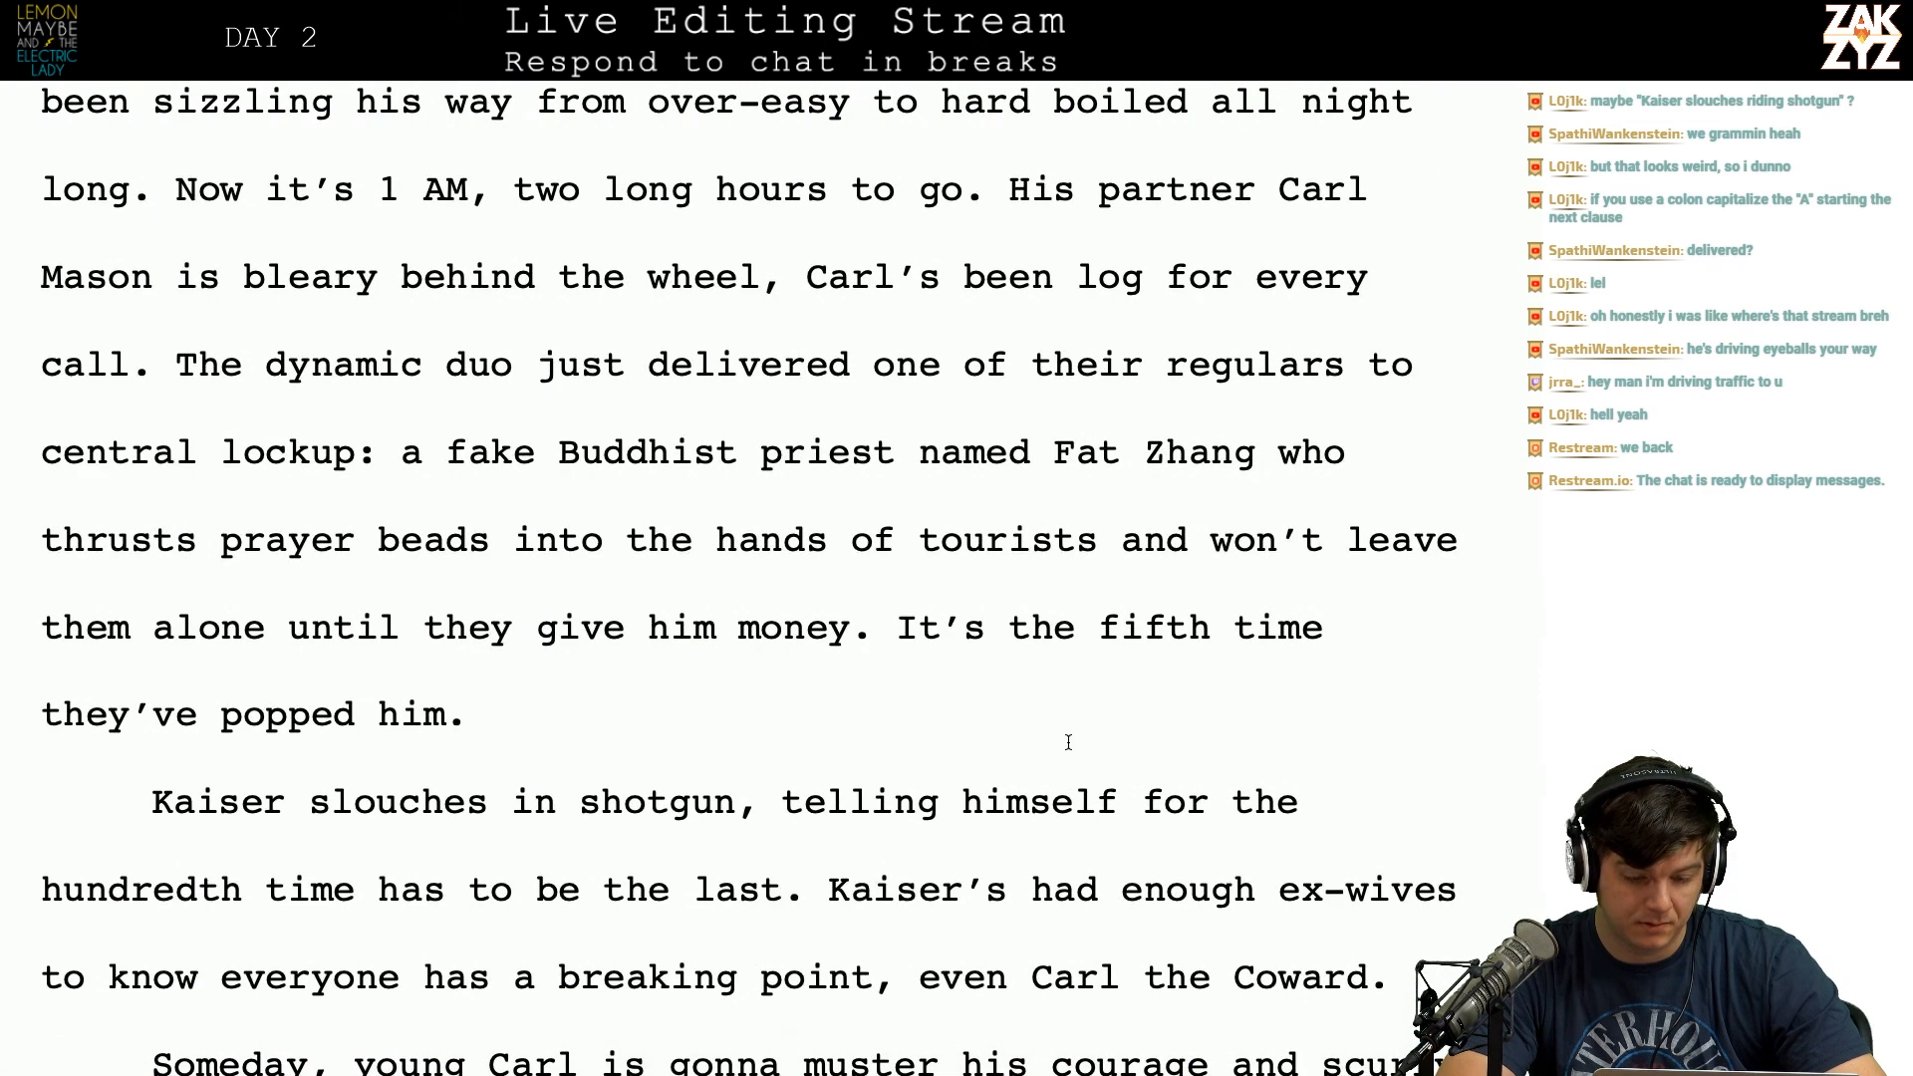
Step: Reread the sentence about Kaiser slouching in shotgun and the text around it, examining the "in shotgun" wording
left_click(728, 738)
key("Left")
key("Down")
key("Right")
key("Left")
key("Left")
key("Left")
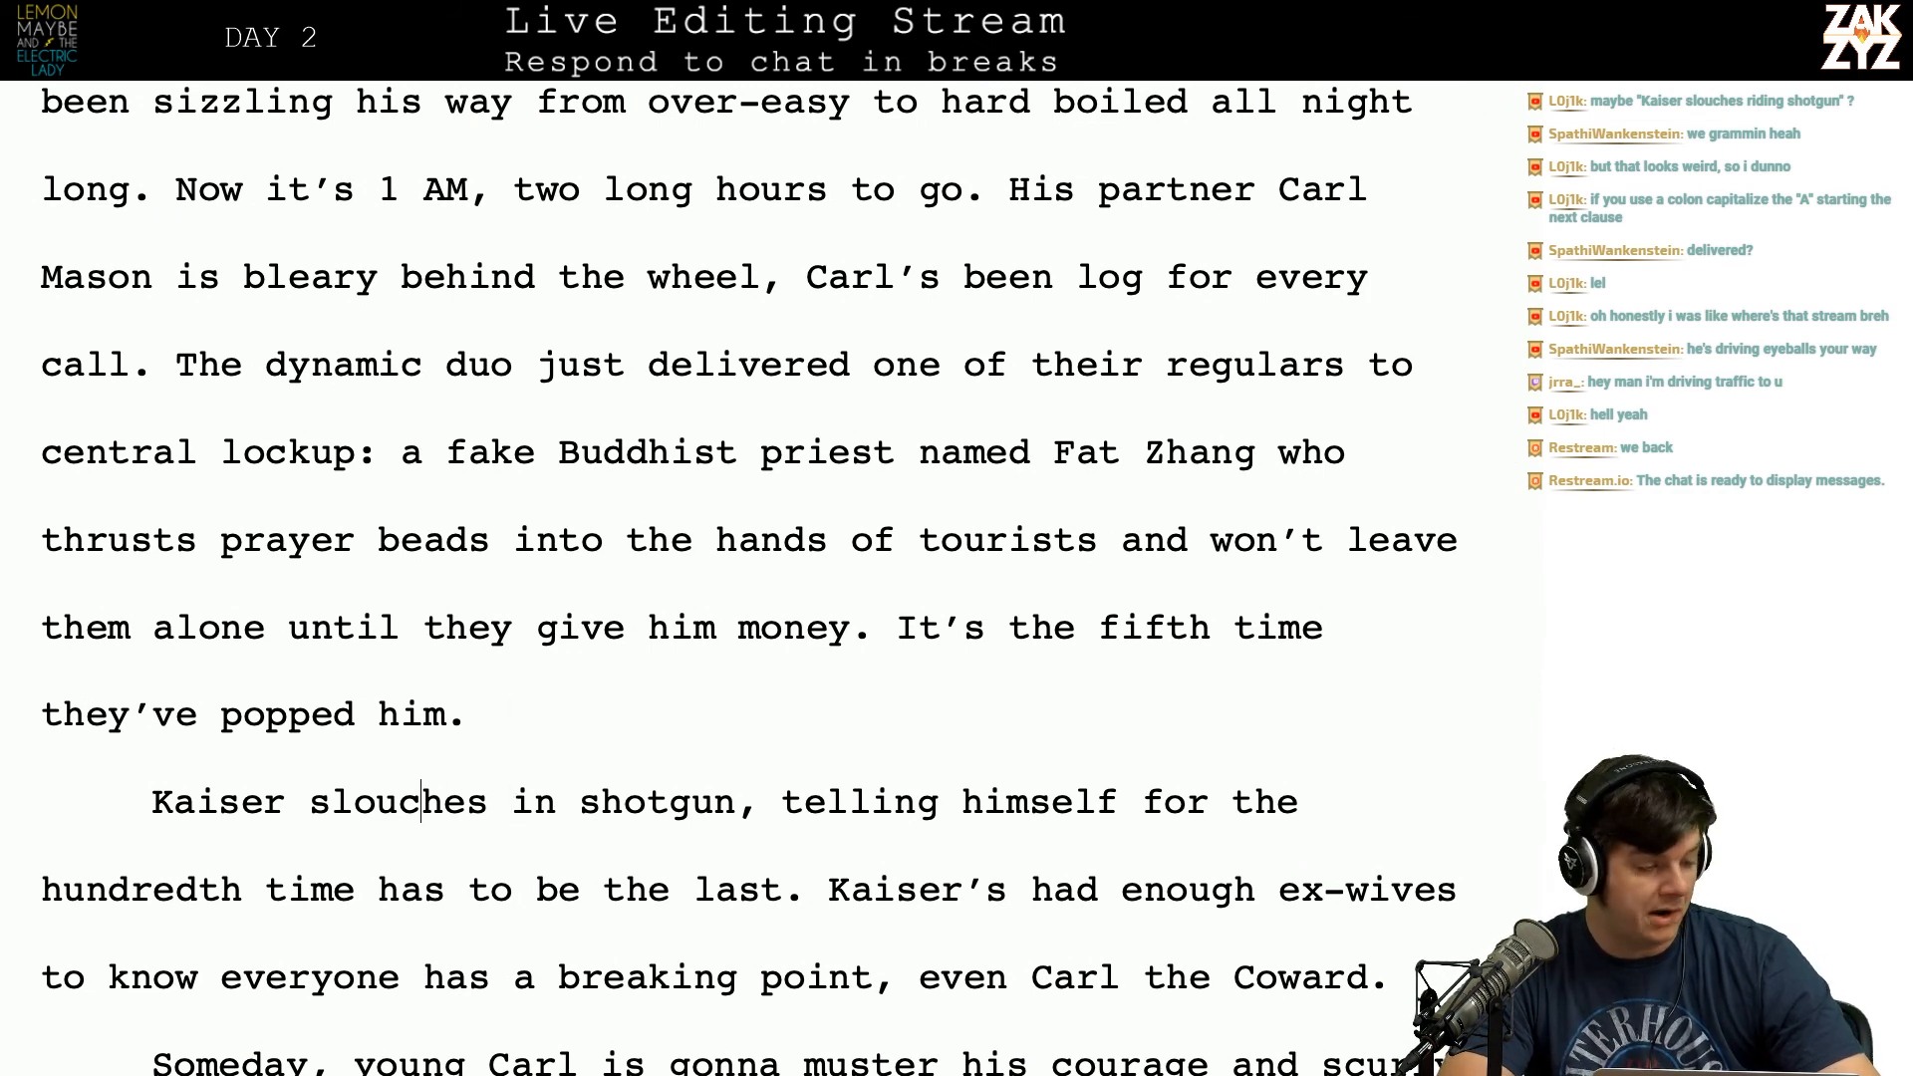
key("Right")
key("Right")
key("Right")
key("Right")
key("Right")
key("Right")
key("Right")
key("Right")
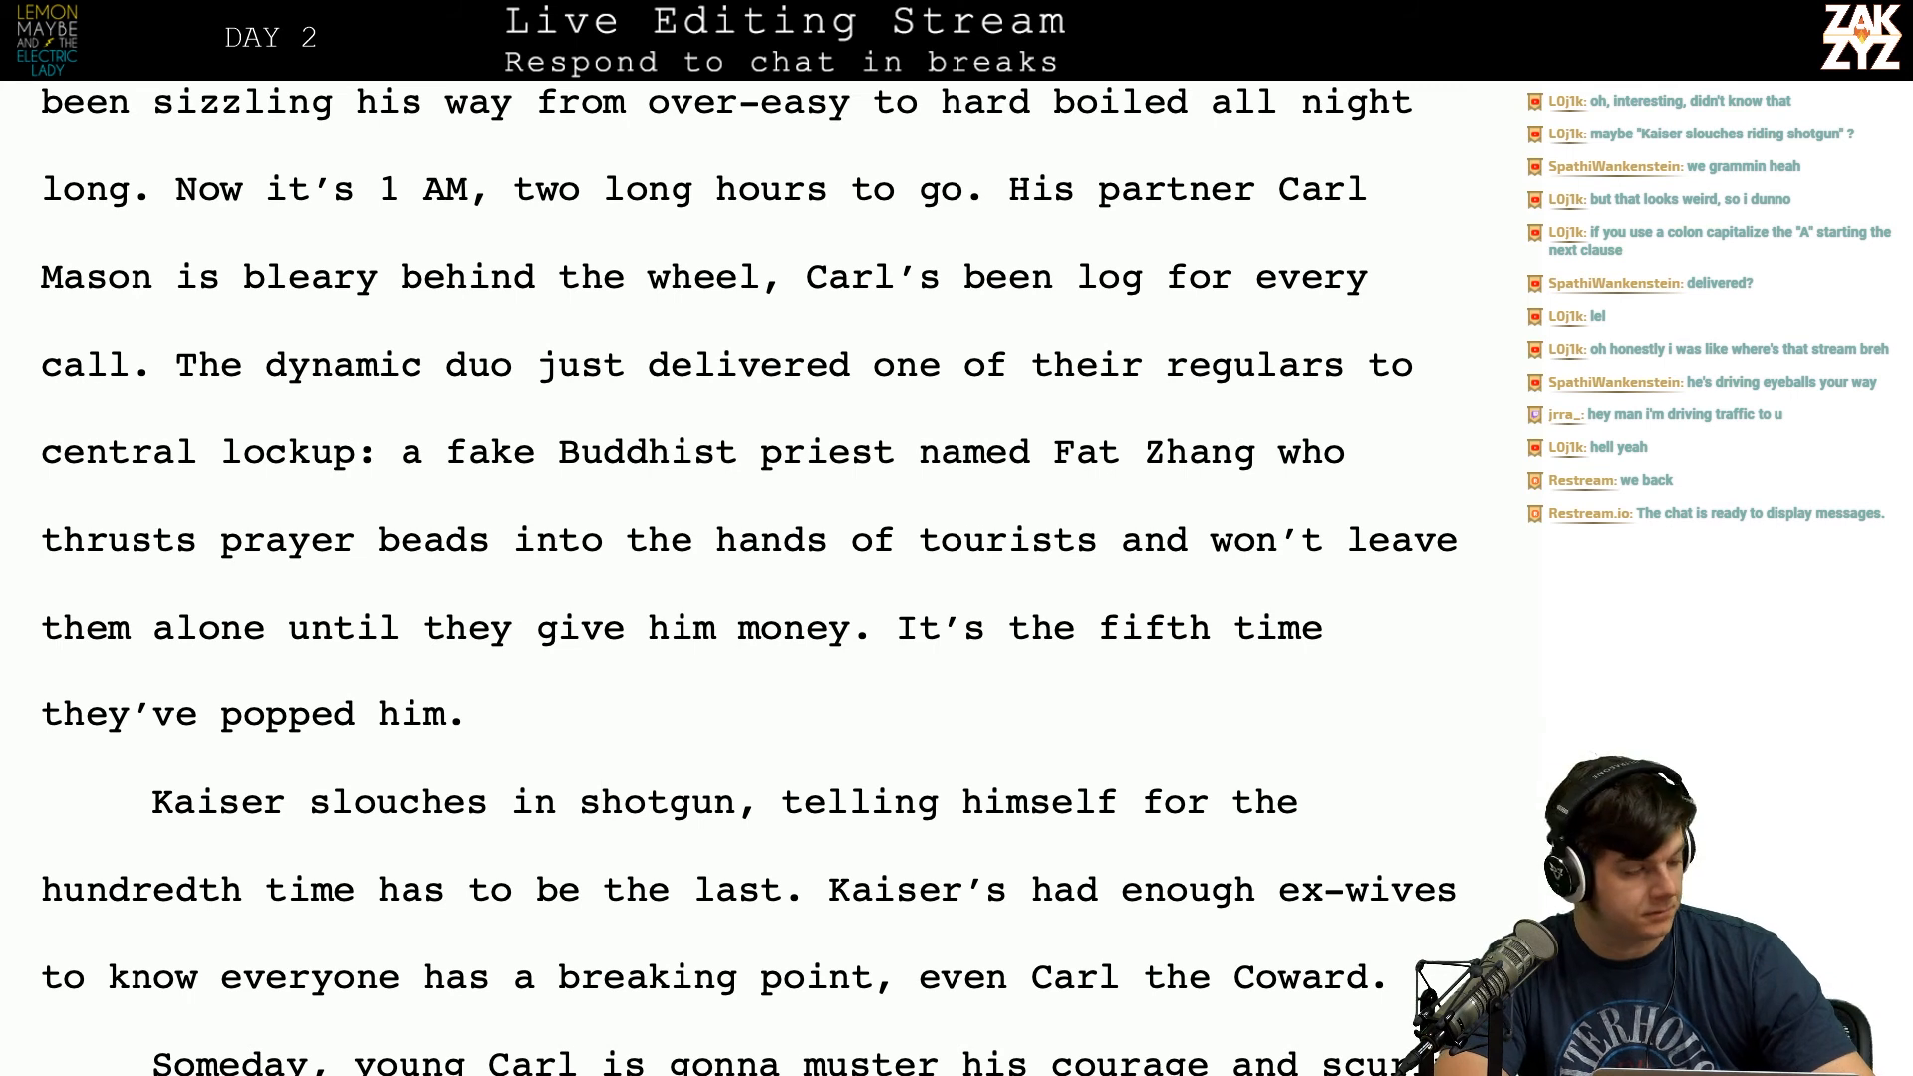
scroll(748, 578, "down", 1)
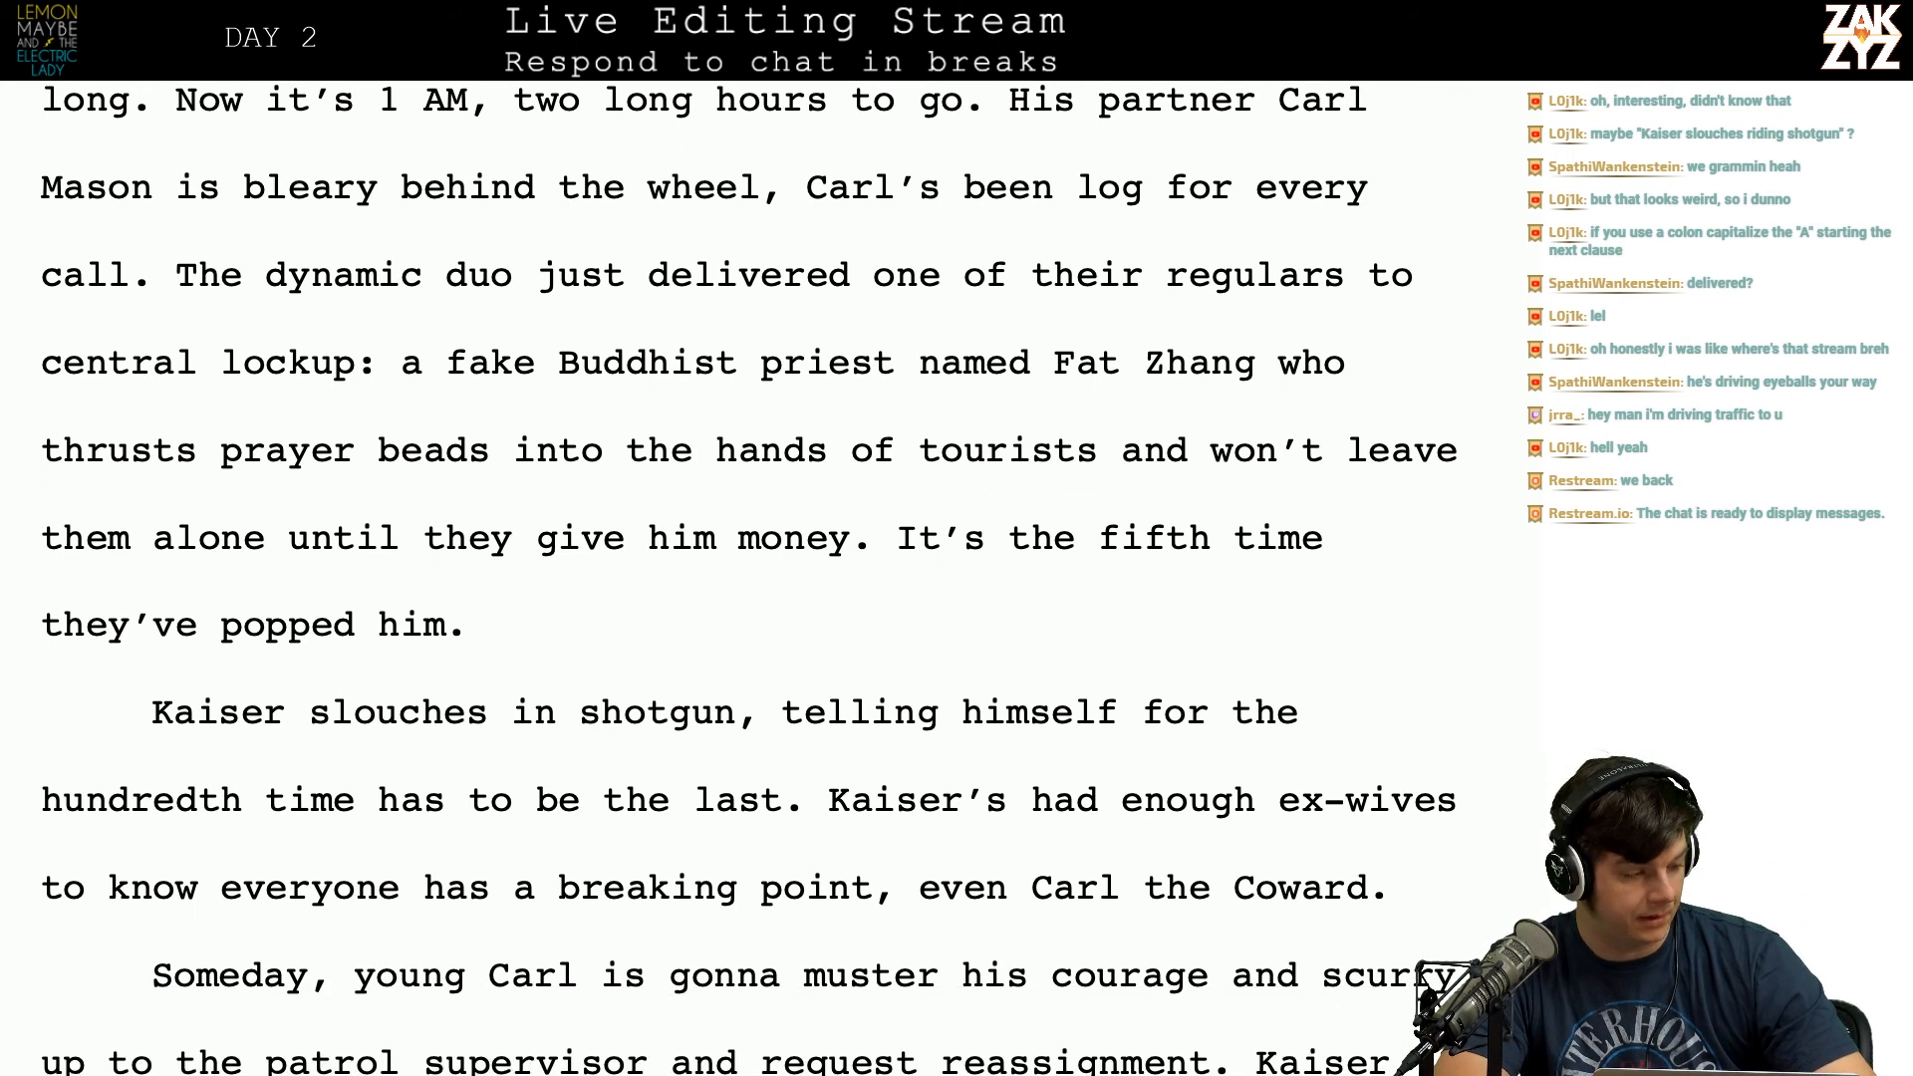
scroll(748, 577, "down", 1)
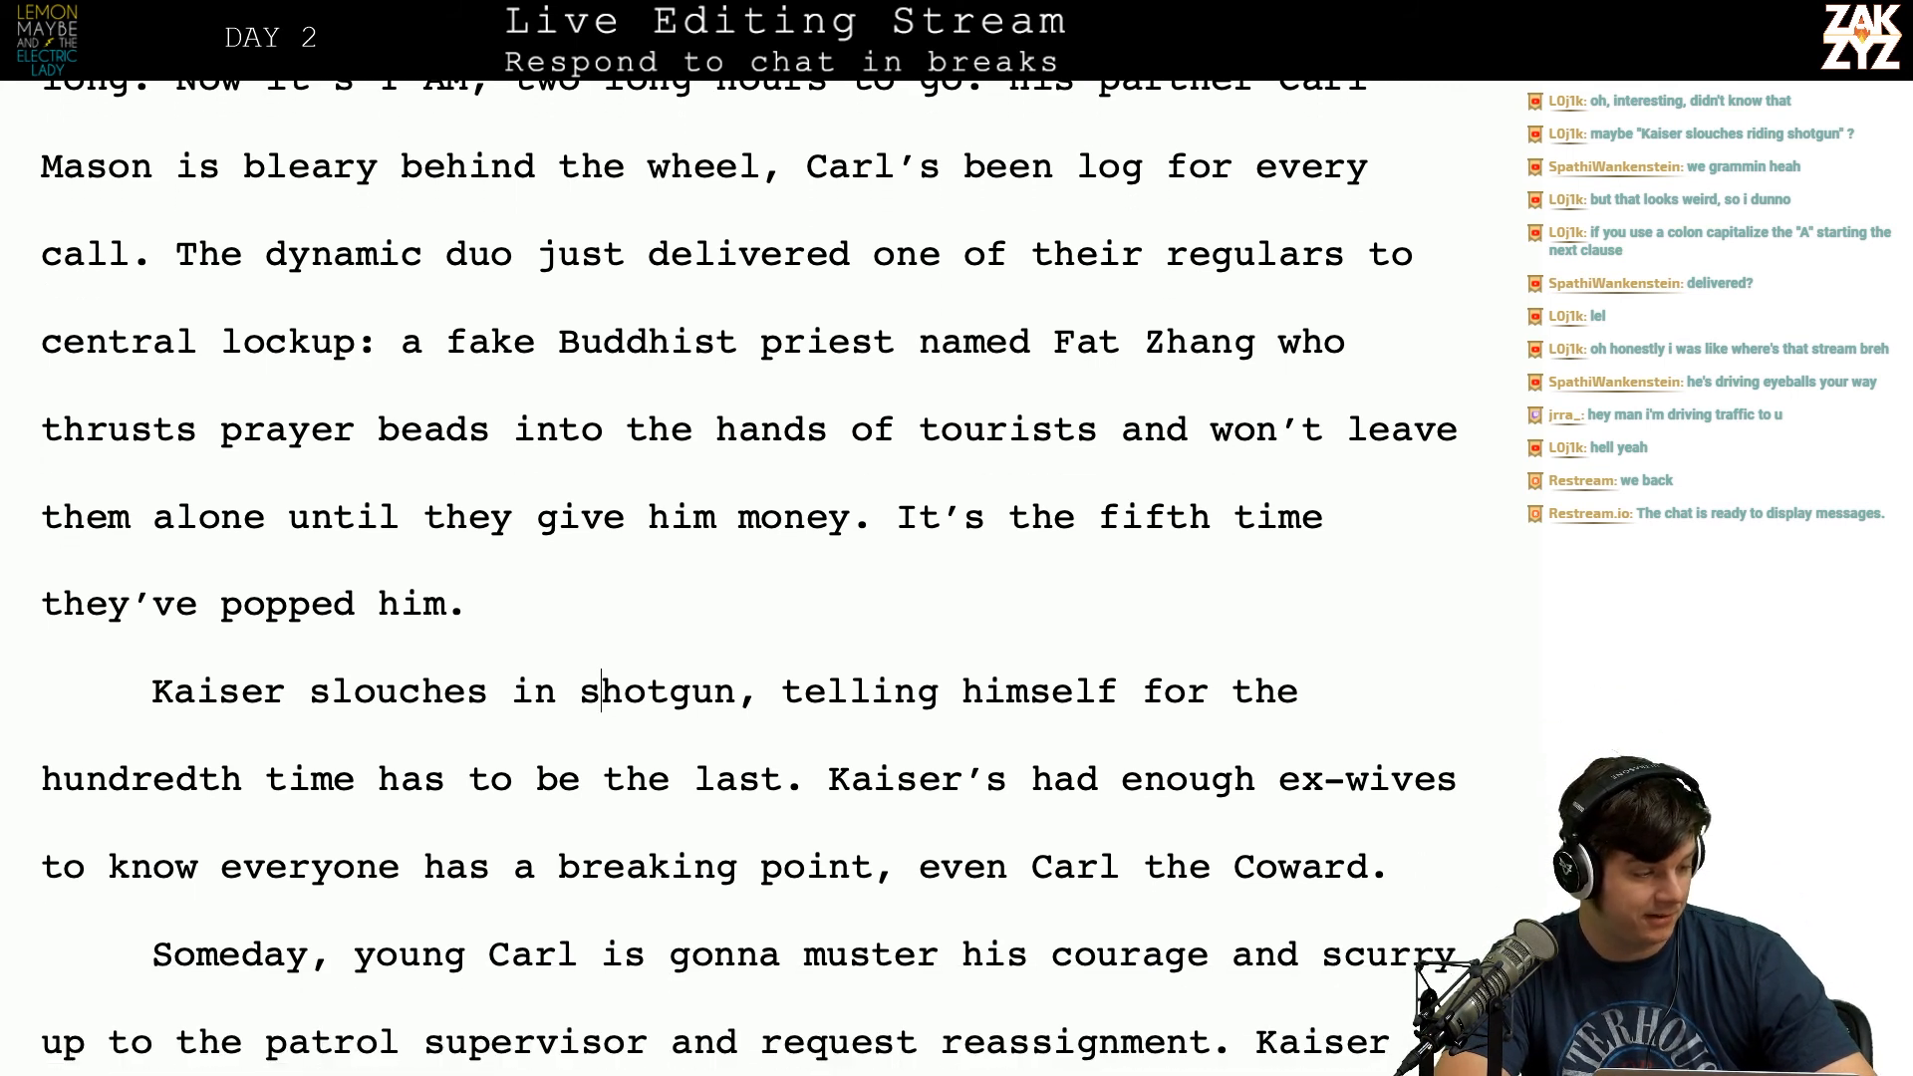
scroll(748, 578, "down", 1)
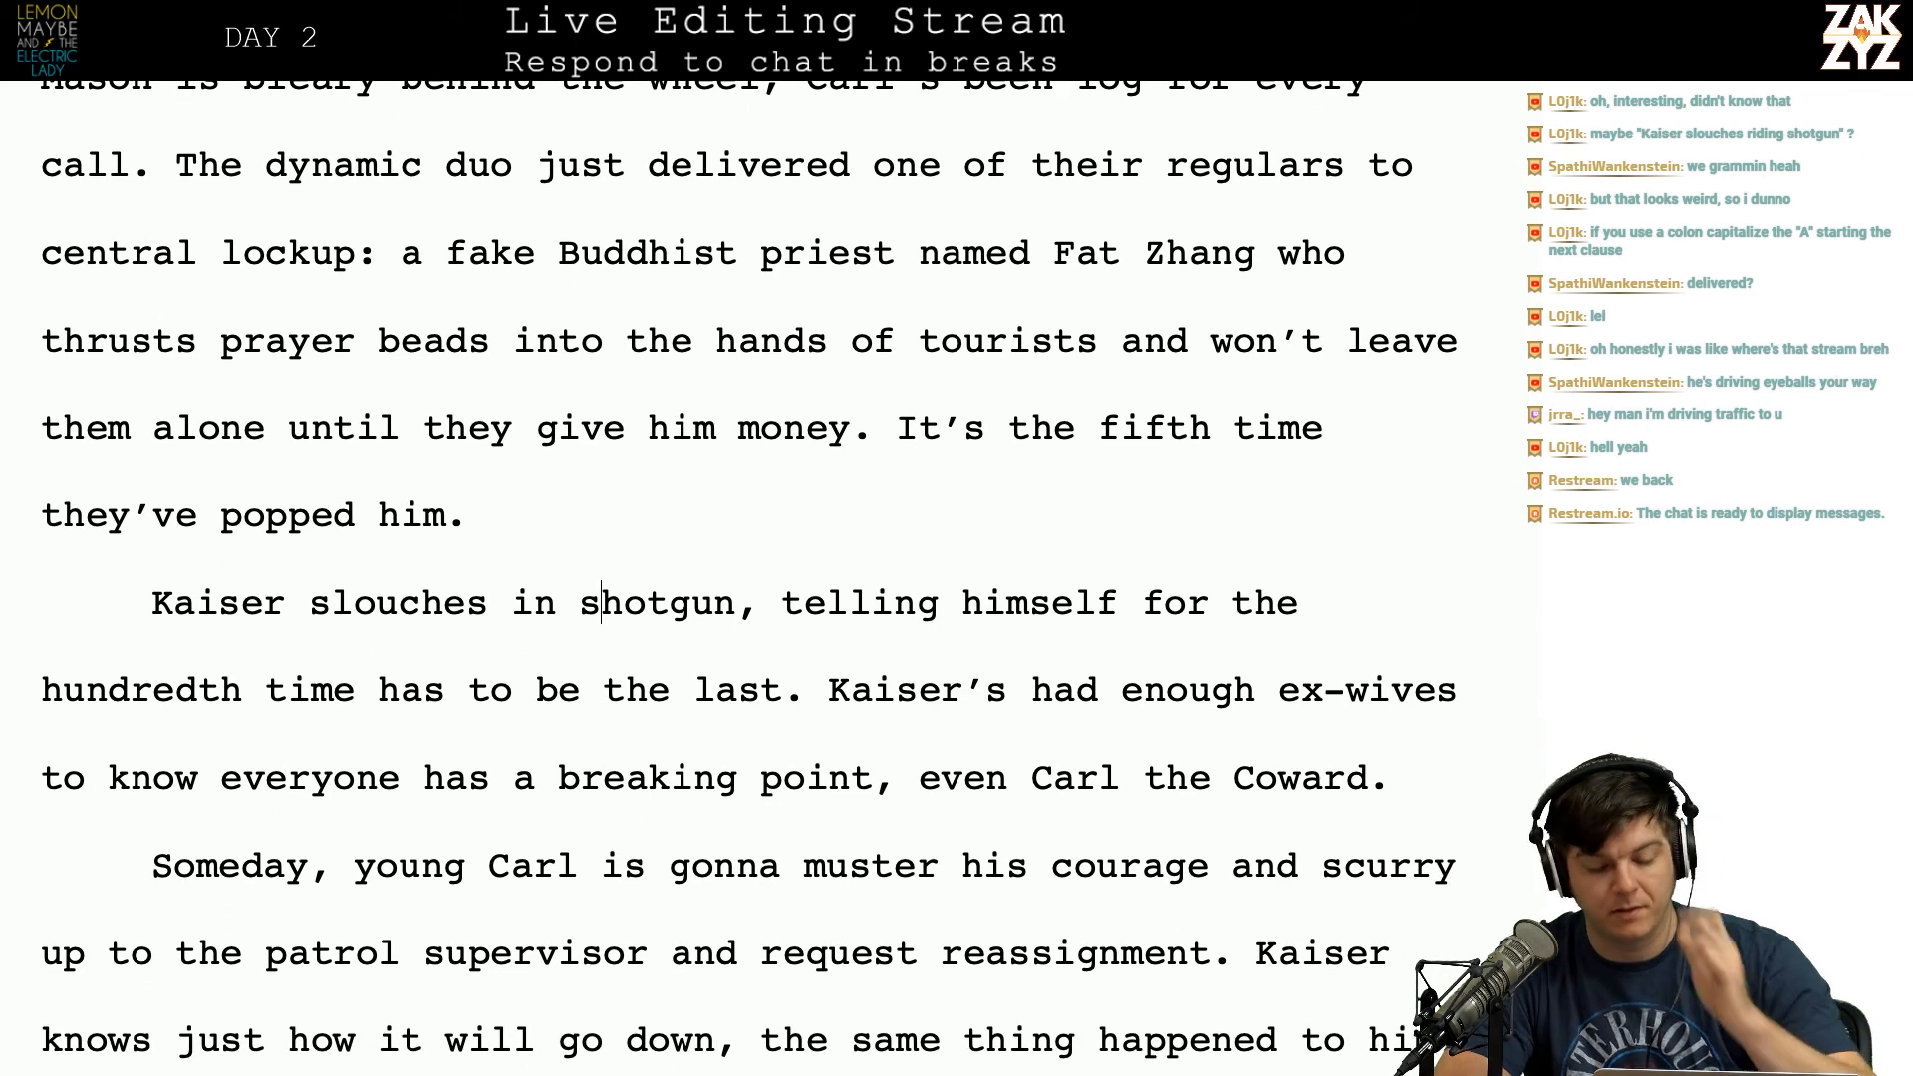
scroll(747, 578, "down", 1)
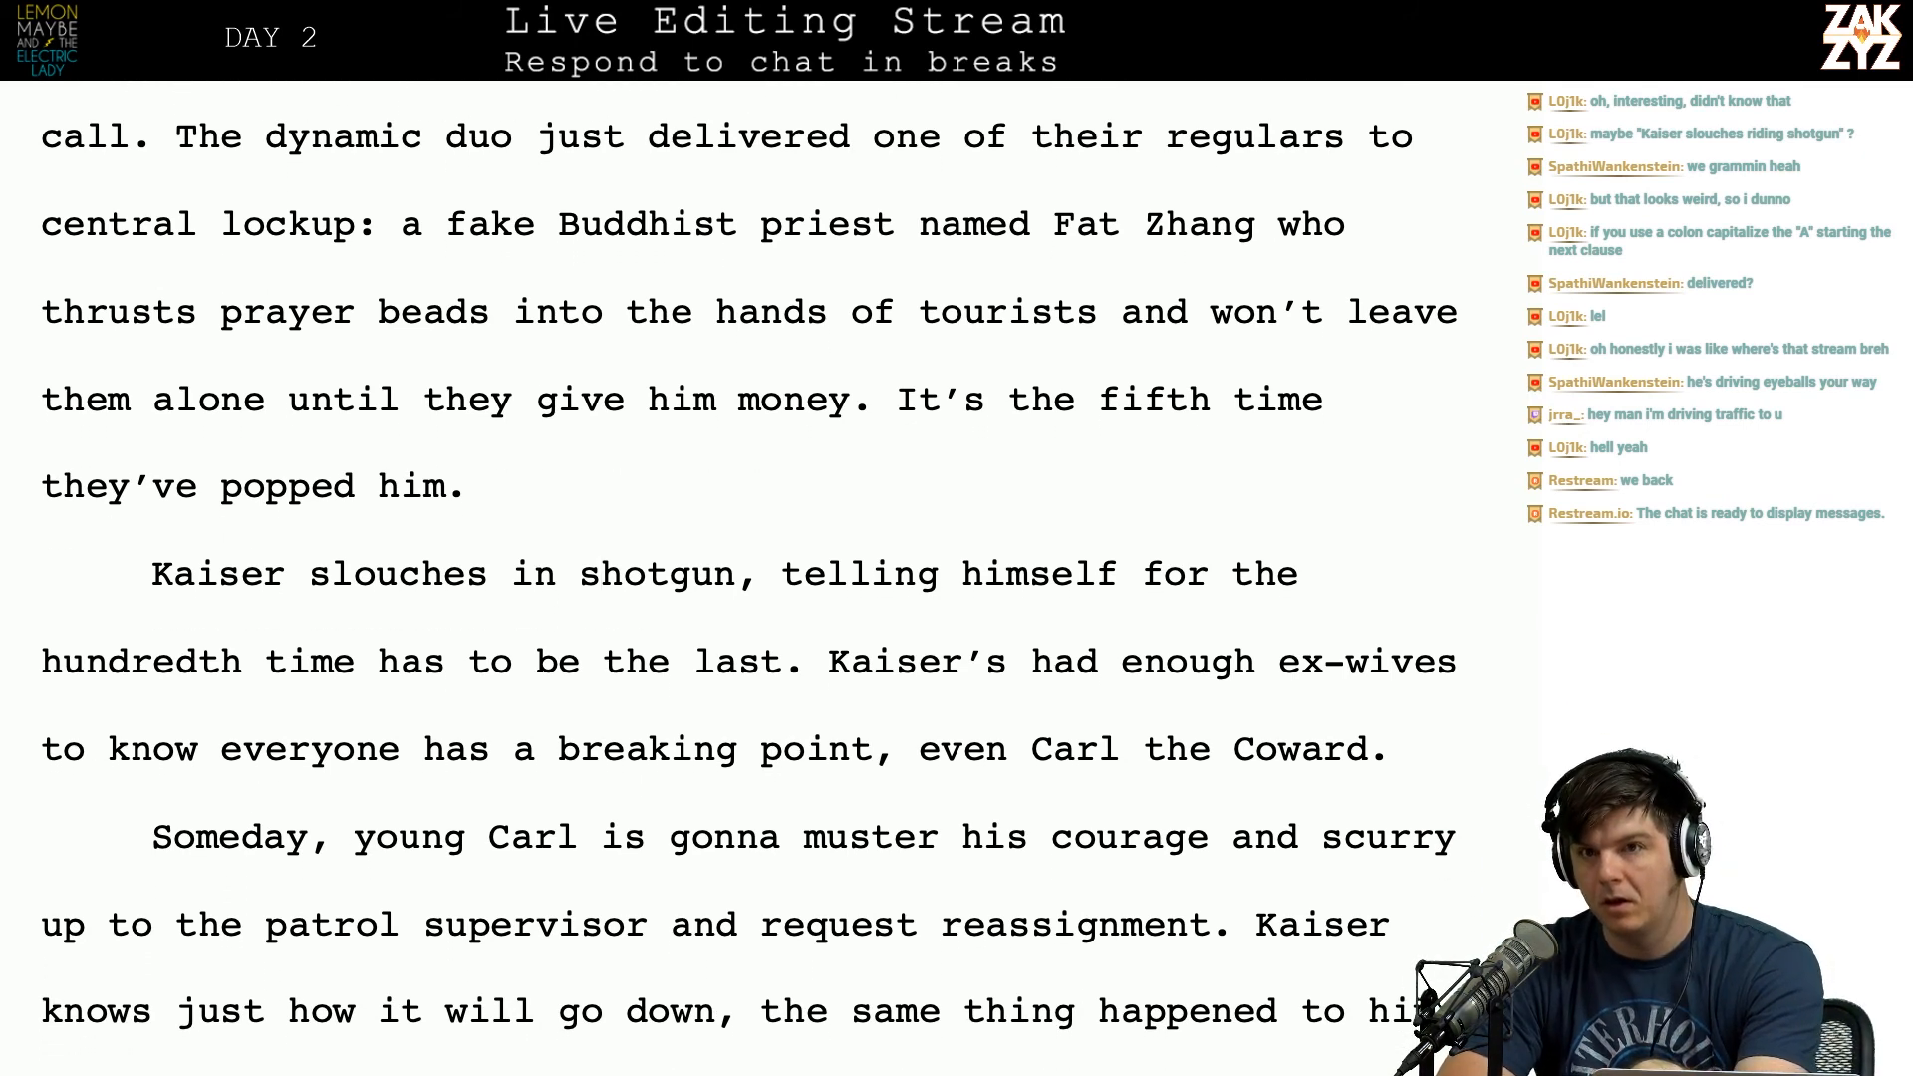
scroll(747, 578, "down", 1)
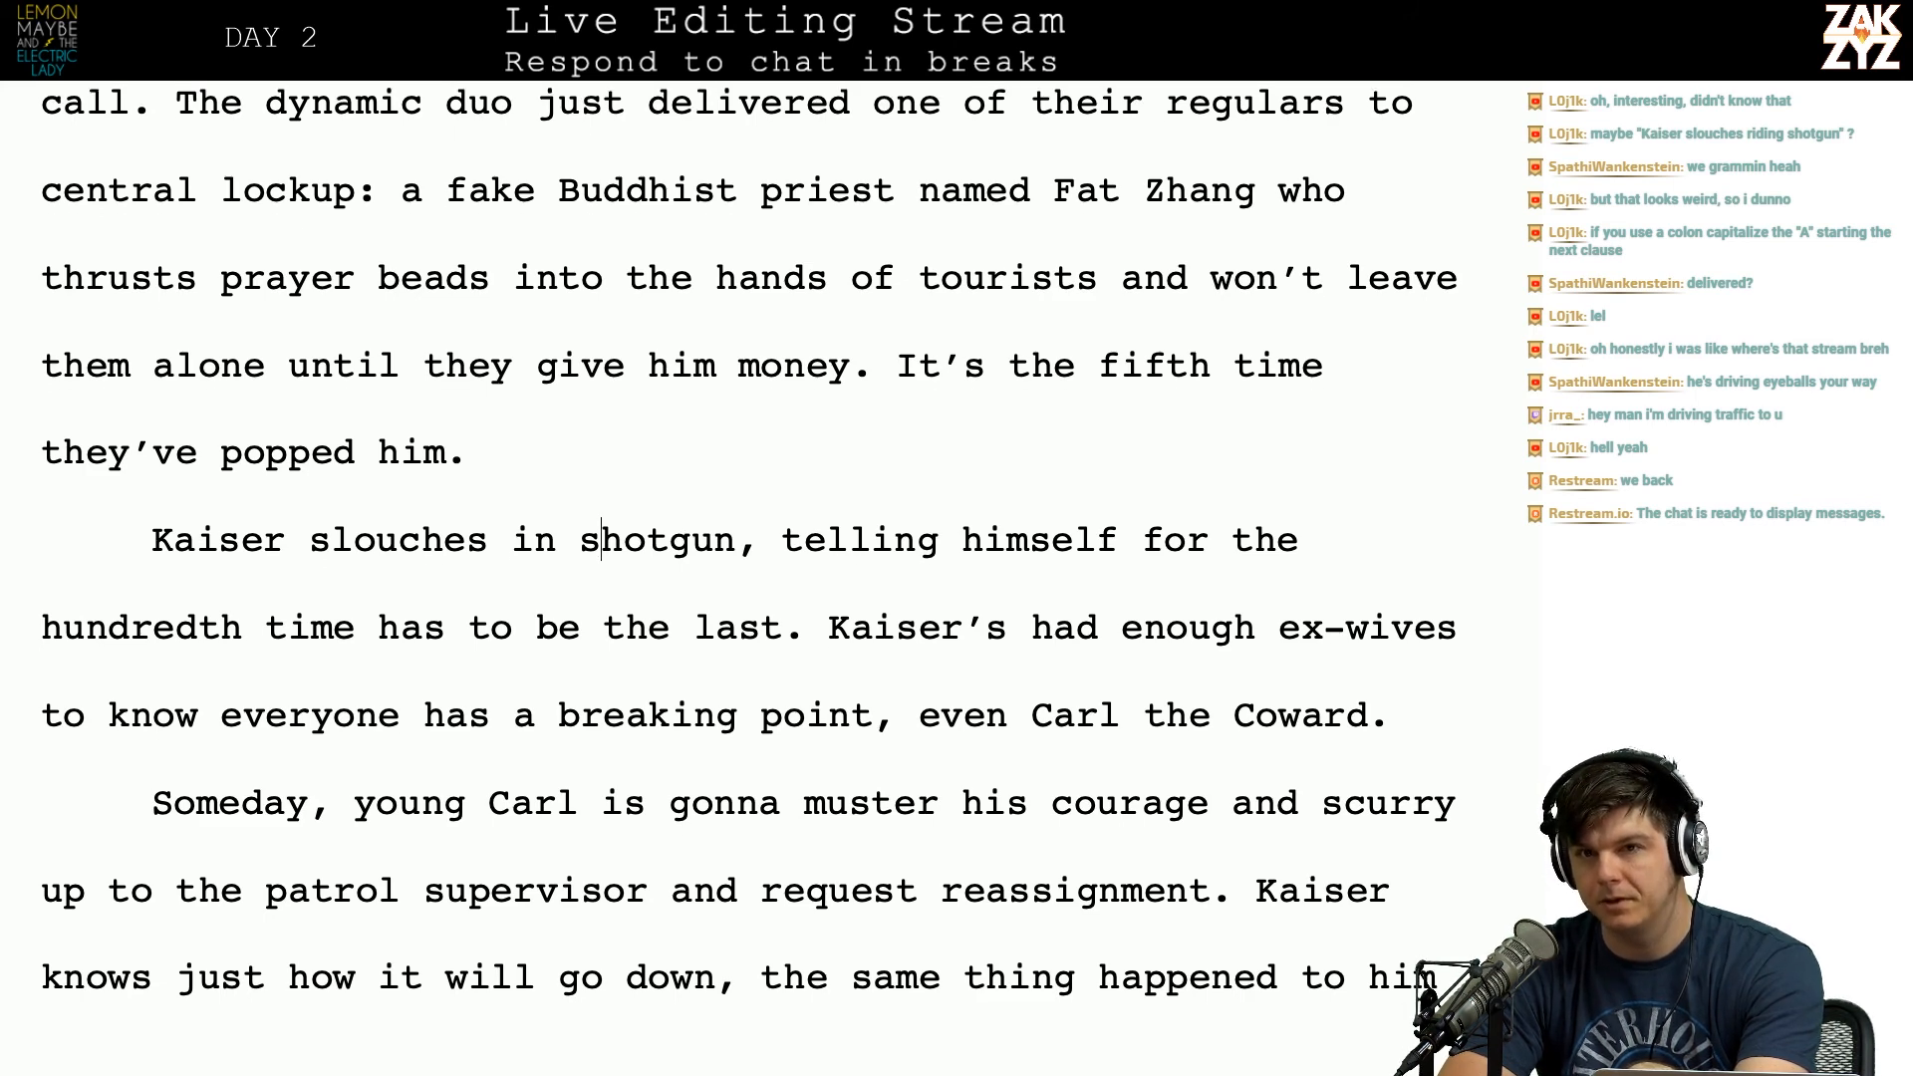
scroll(747, 578, "up", 1)
scroll(747, 578, "down", 1)
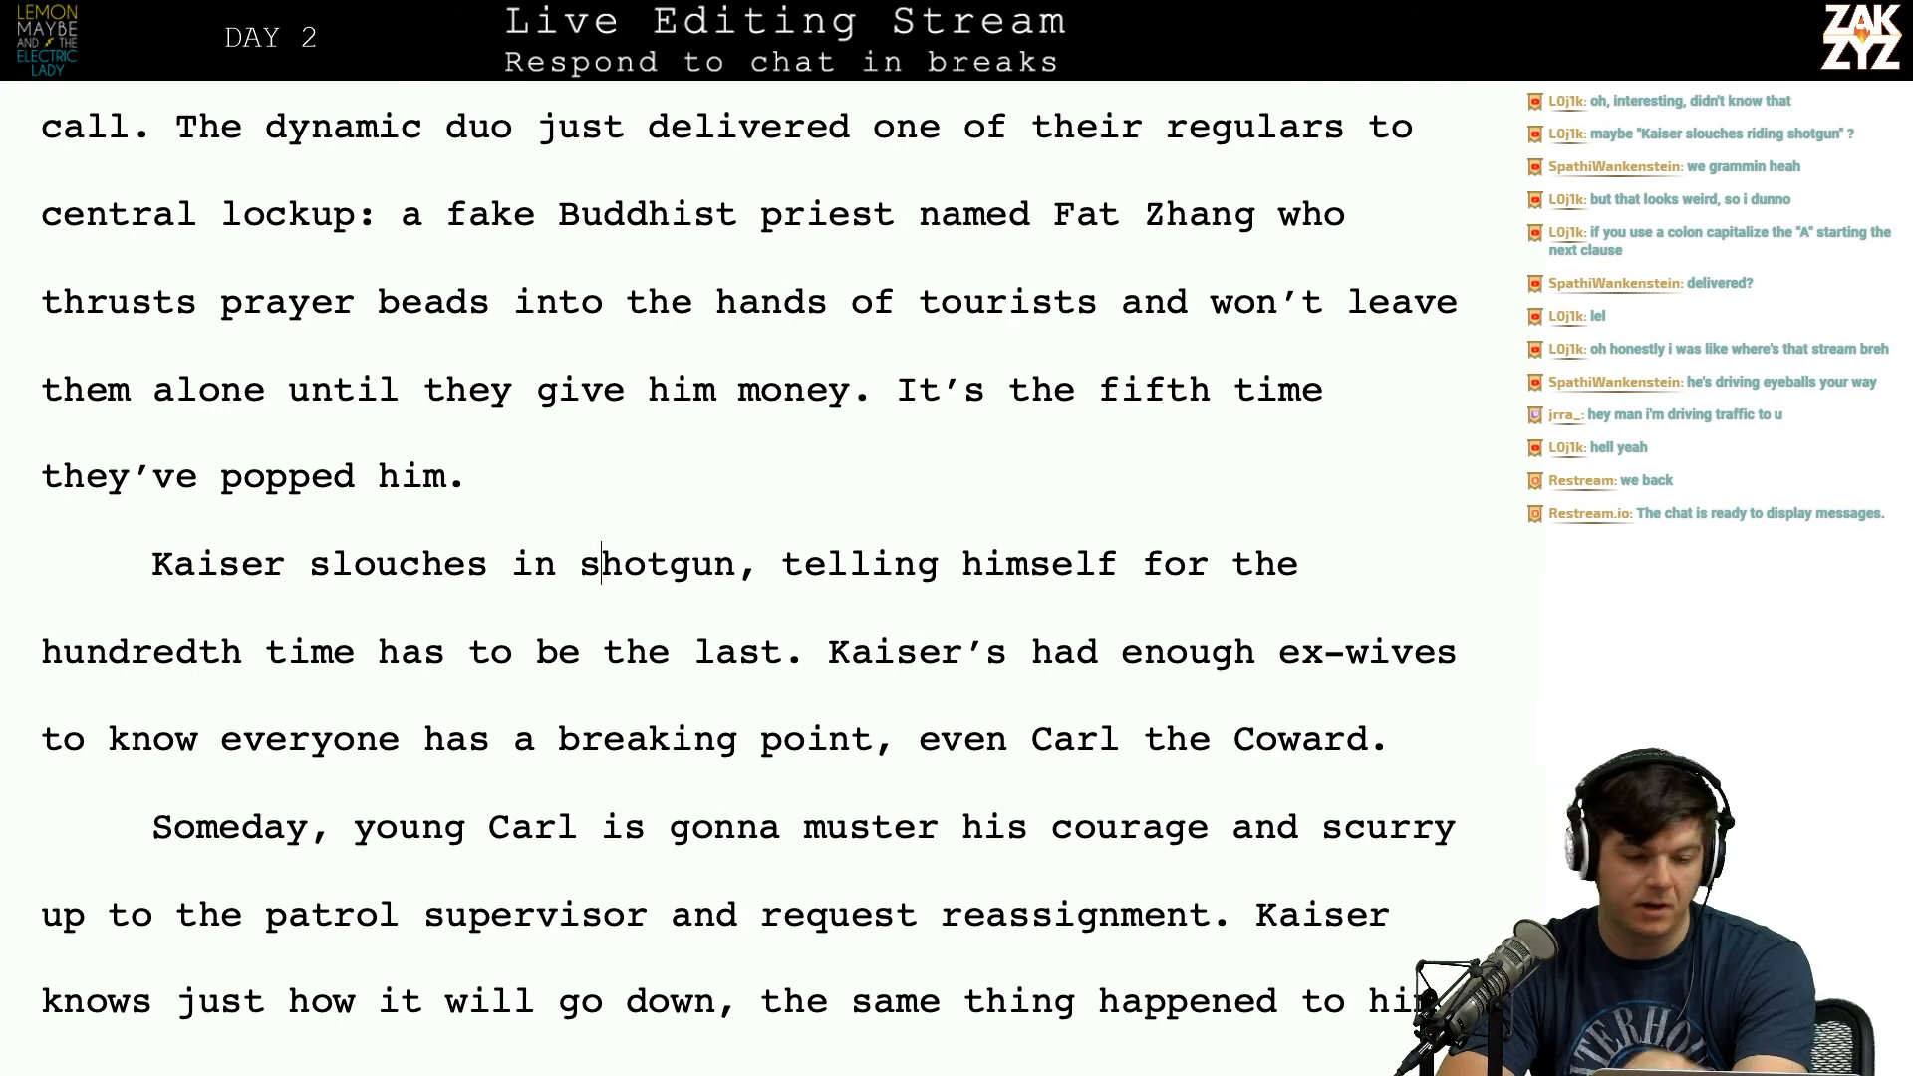
Step: Insert "of the patrol car" after "behind the wheel" in the sentence about Carl Mason
scroll(748, 578, "up", 8)
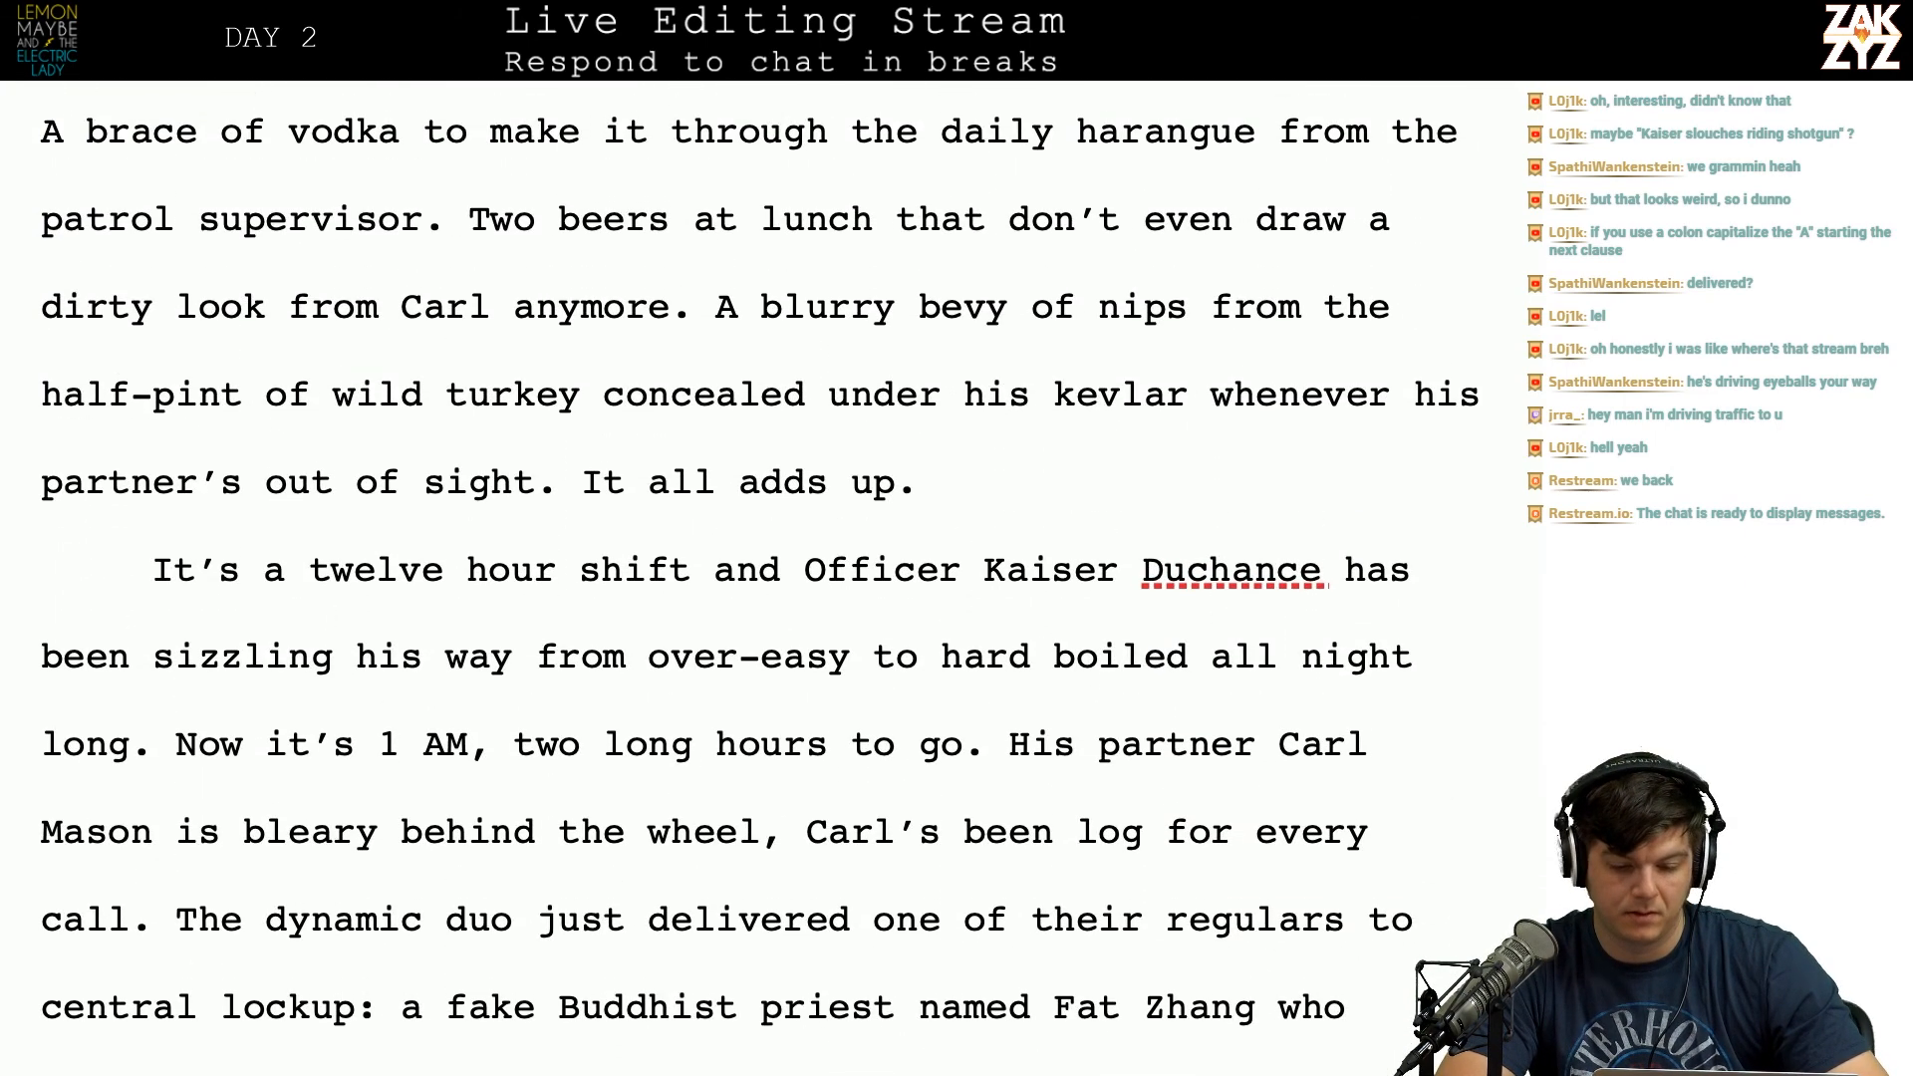
scroll(747, 578, "down", 3)
scroll(747, 578, "down", 1)
left_click(738, 539)
key("Right")
type("of the patrol car")
Step: Reread the twelve-hour shift paragraph with its revised patrol car wording, continuing into the paragraph about Kaiser
key("Down")
key("Down")
key("Right")
key("Down")
key("Up")
key("Up")
key("Up")
key("Up")
key("Up")
key("Up")
key("Down")
key("Right")
key("Down")
key("Down")
key("Down")
key("Down")
key("Down")
key("Down")
key("Right")
key("Down")
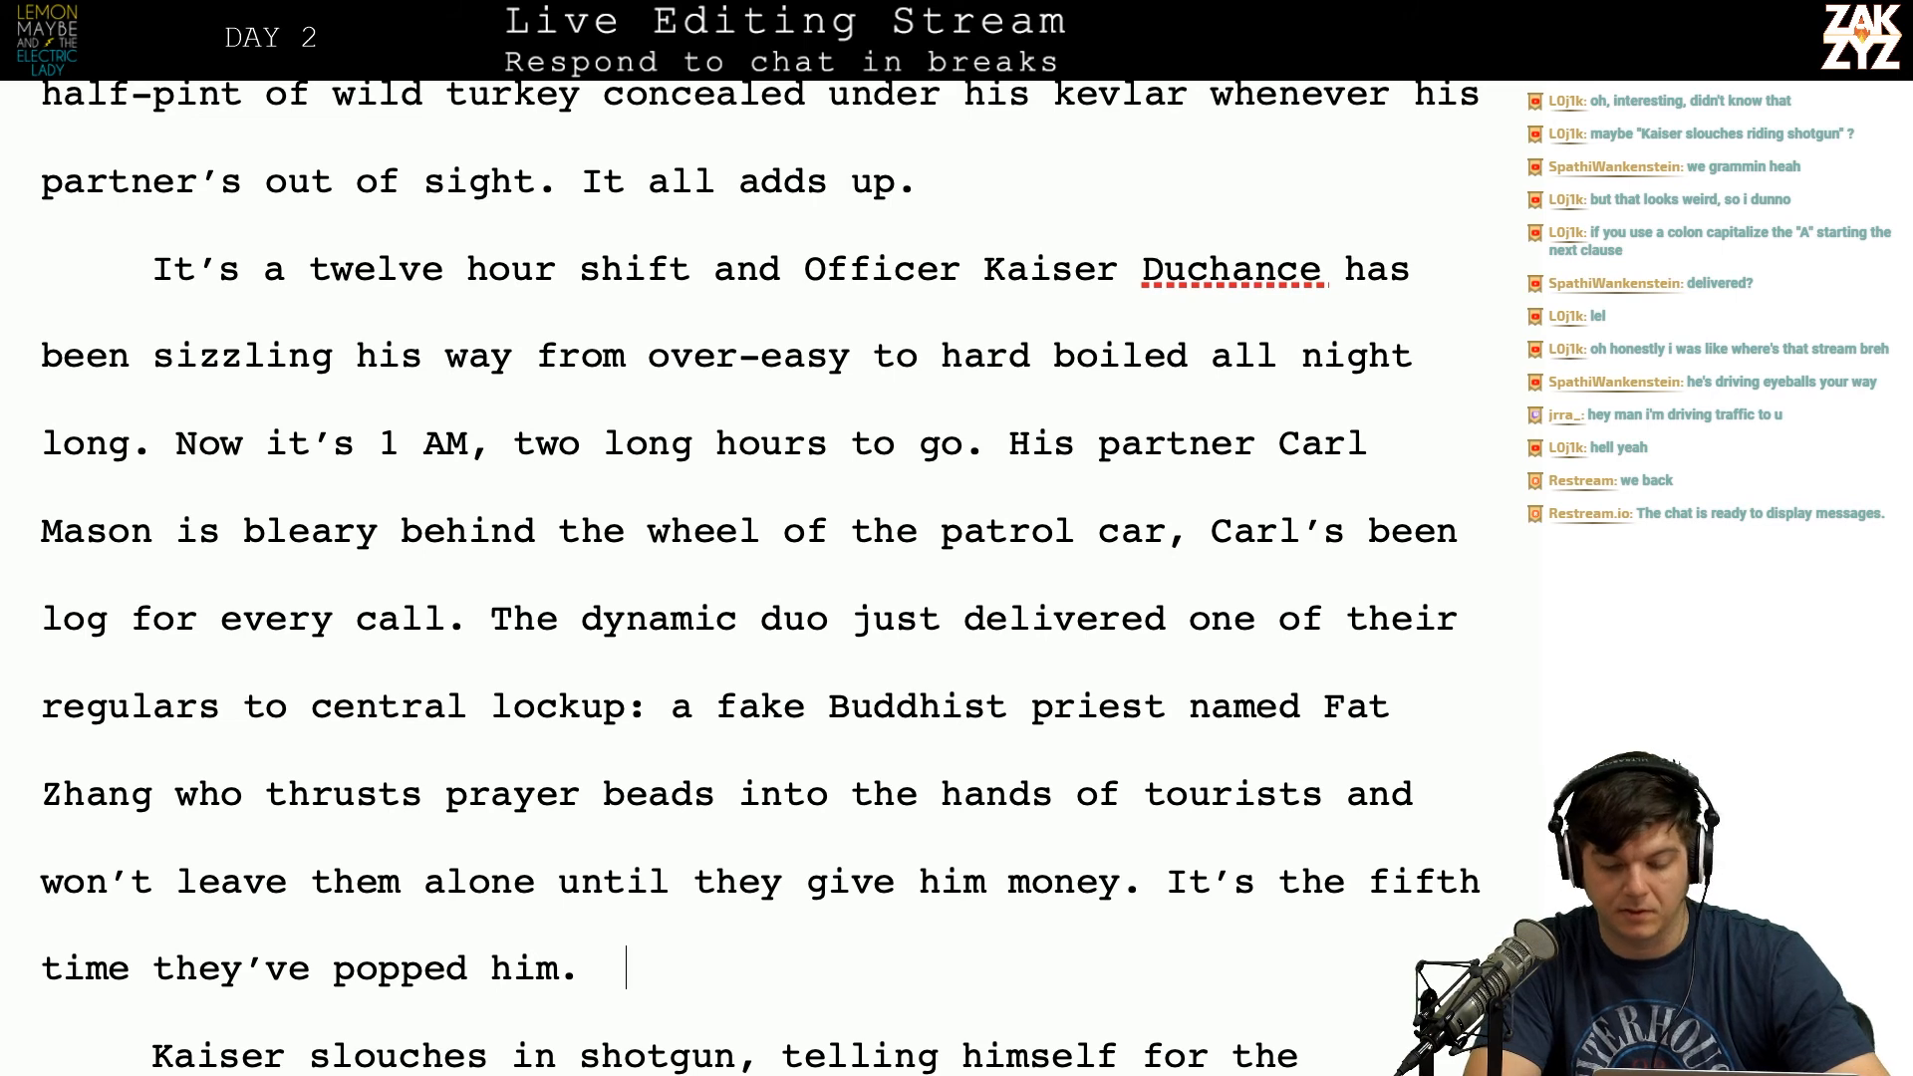
key("Down")
key("Down")
Step: Insert "this" so Kaiser's sentence reads "for the hundredth time this has to be the last"
scroll(488, 461, "down", 3)
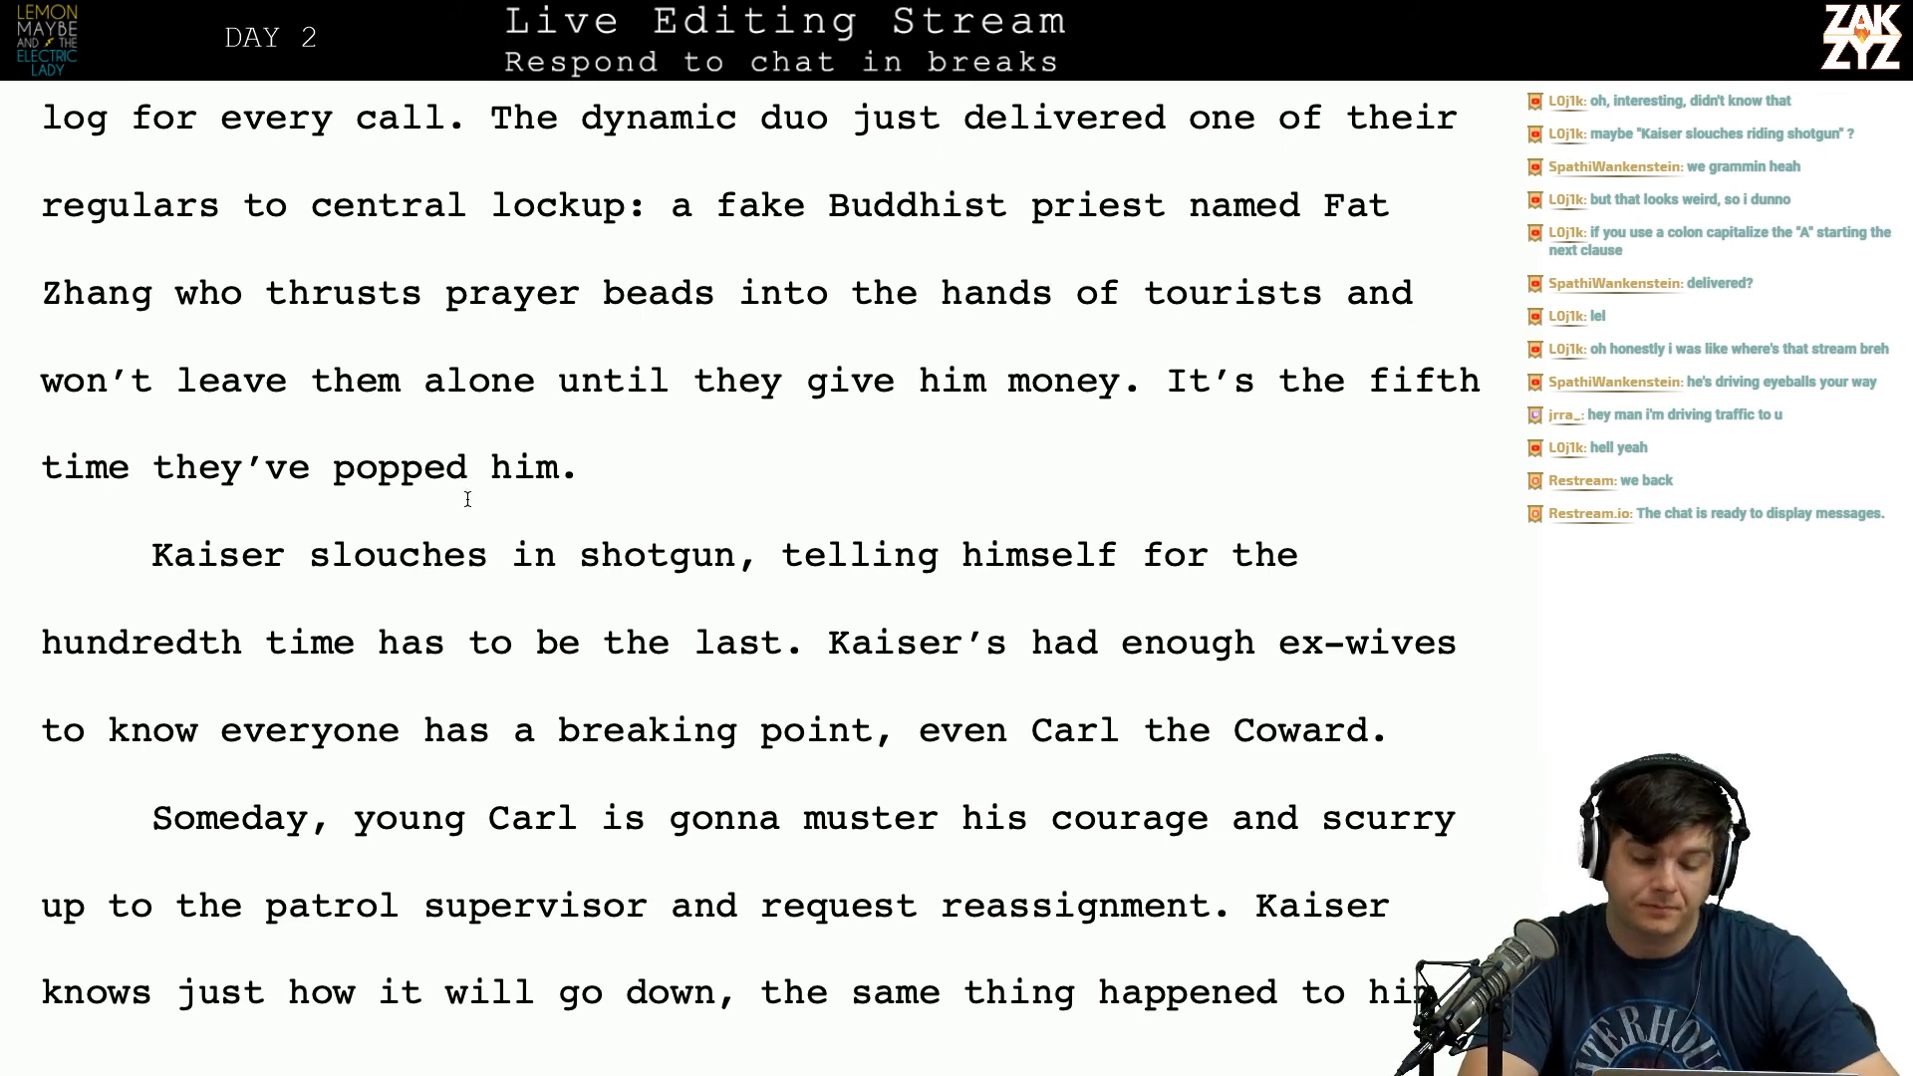
scroll(50, 481, "down", 1)
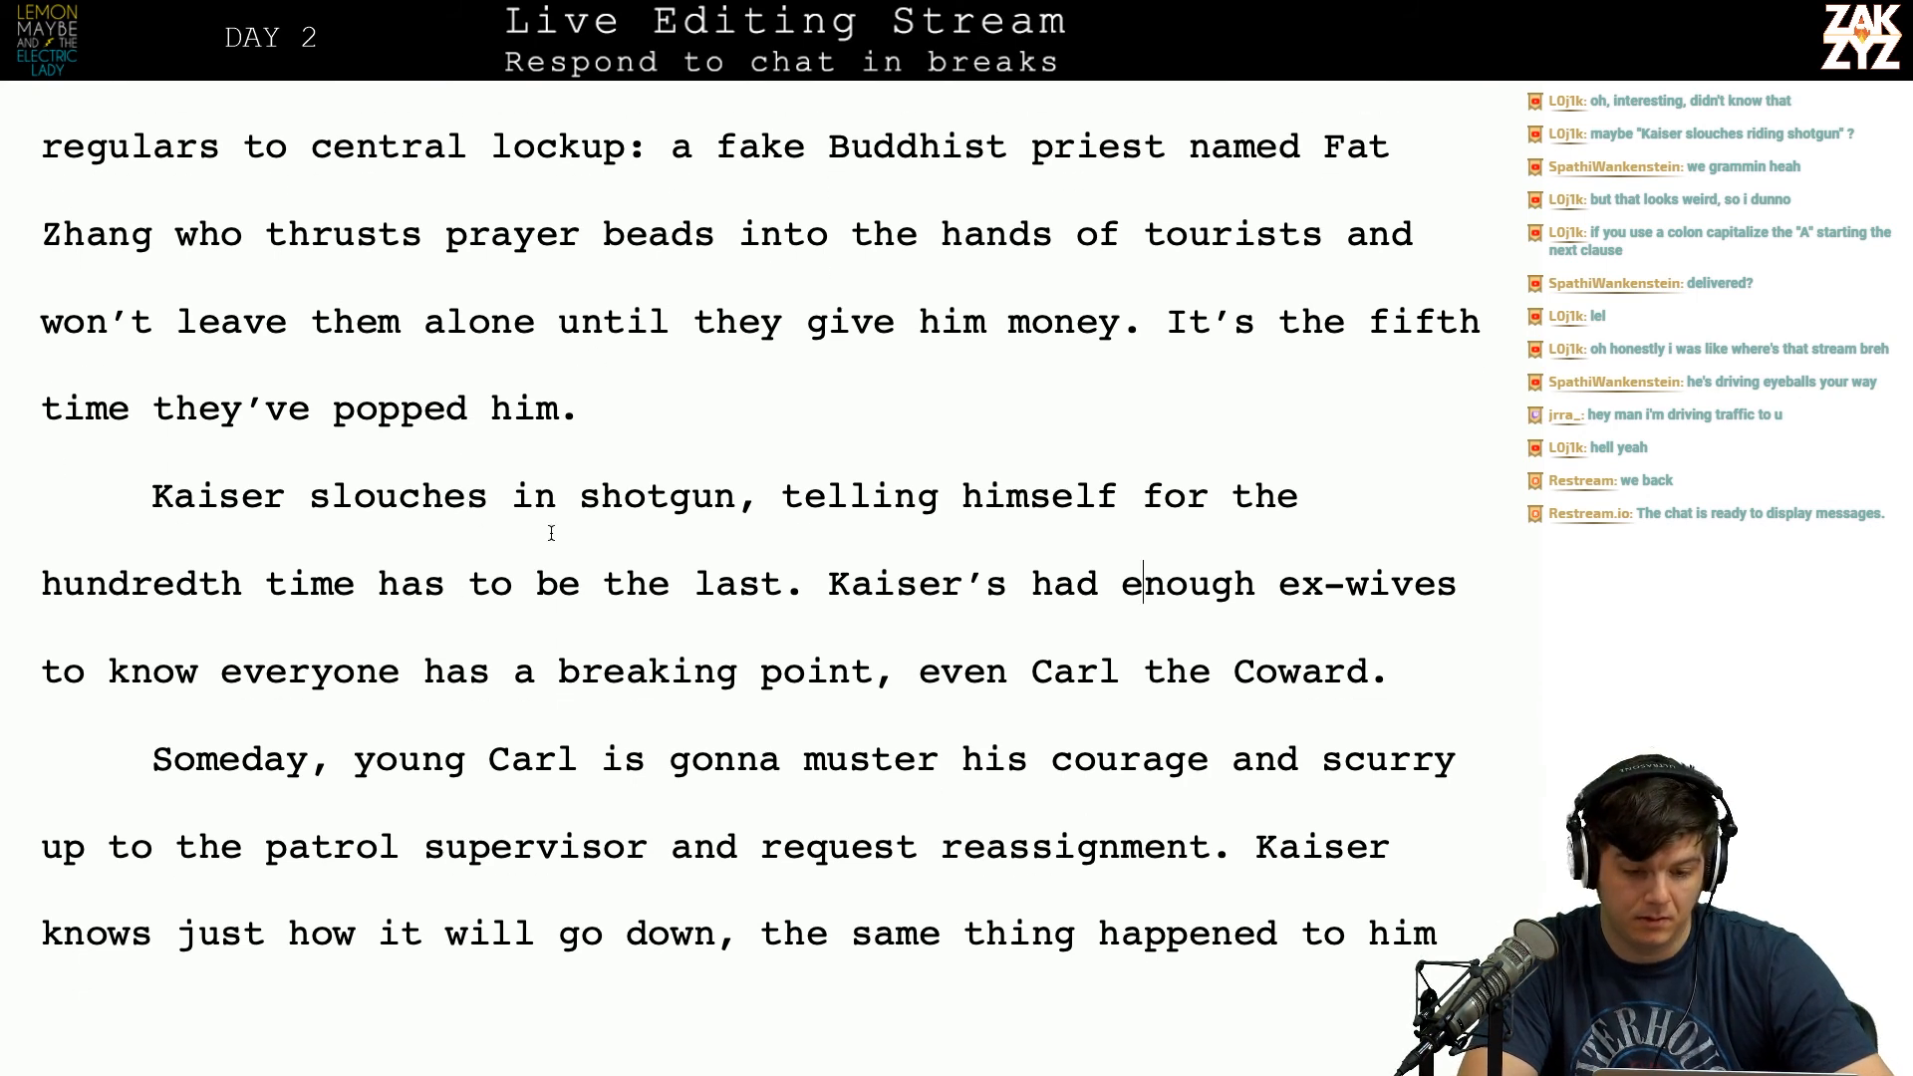
left_click(381, 583)
type("this")
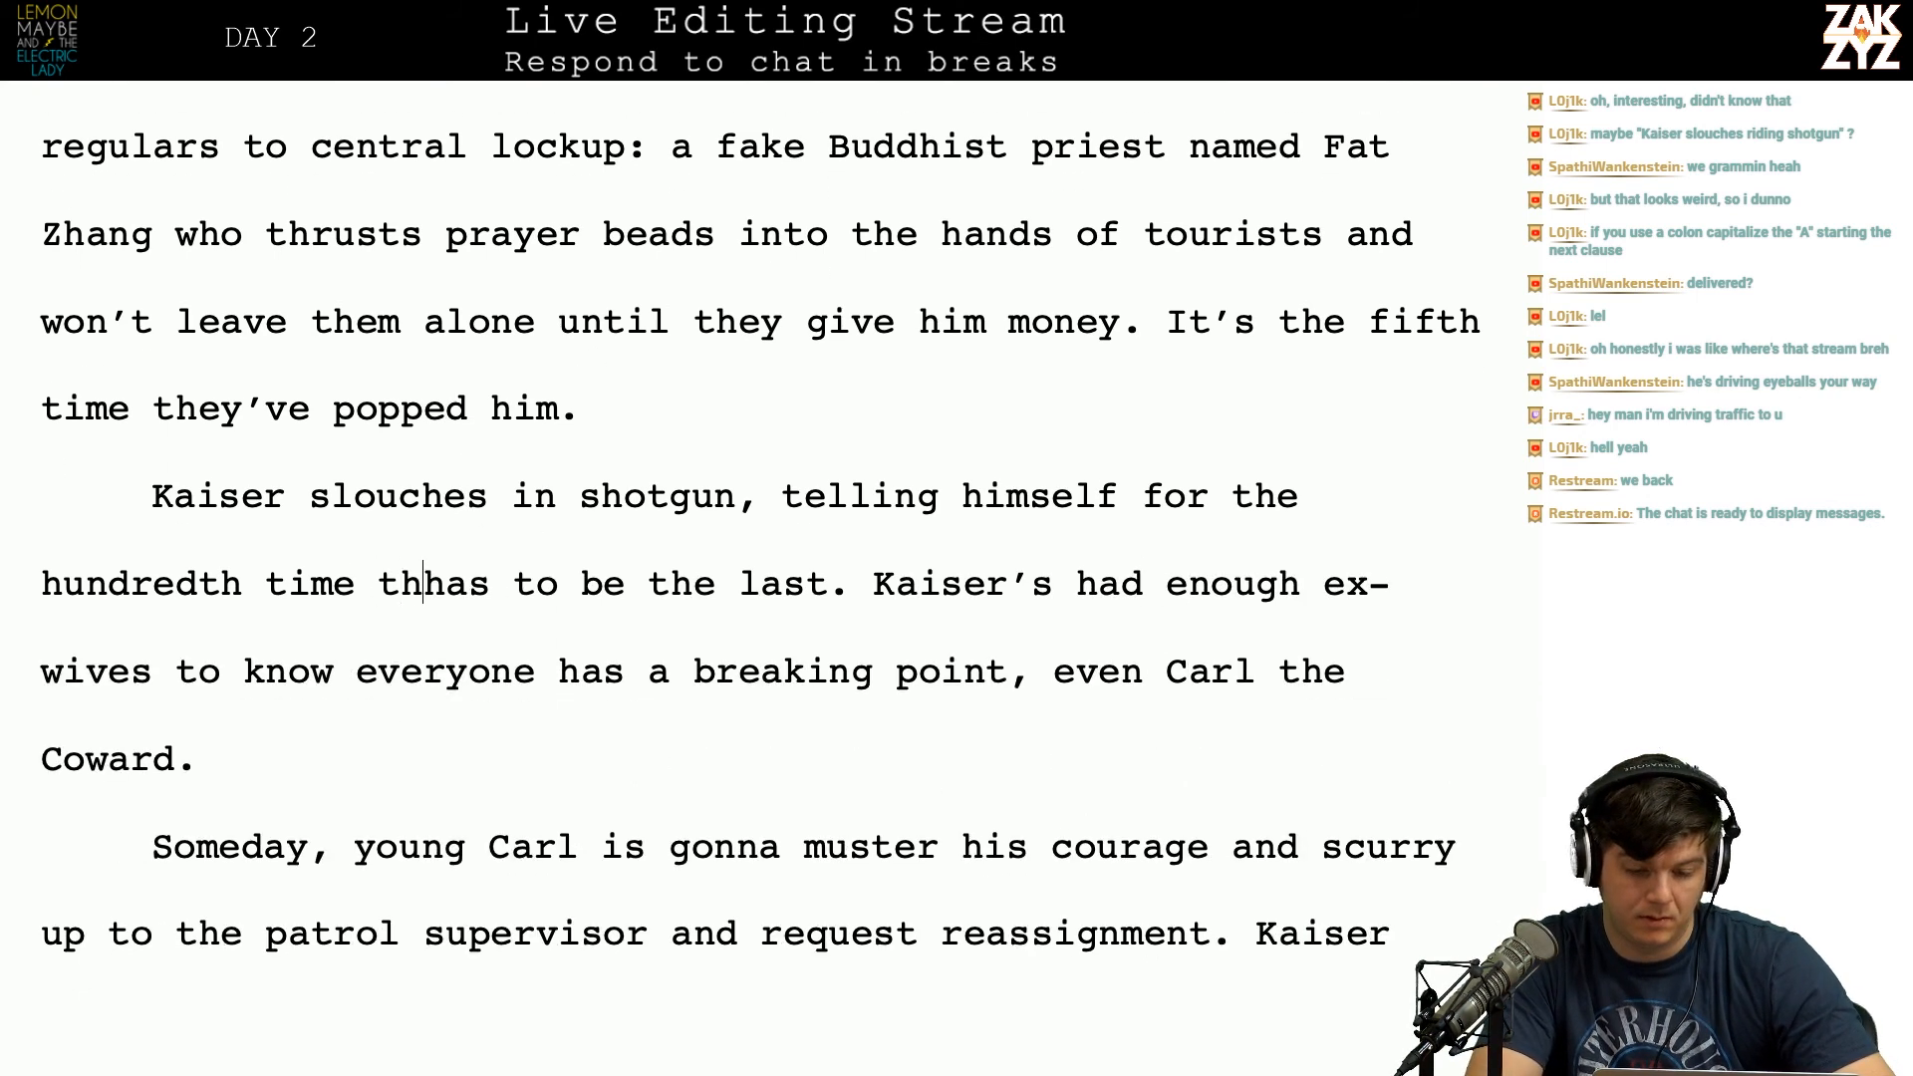
Step: Reread the sentence about Kaiser slouching in shotgun word by word, checking how it flows with the surrounding paragraphs
key("Right")
key("Up")
key("Up")
key("Down")
key("Left")
key("Left")
key("Left")
key("Left")
key("Right")
key("Left")
key("Left")
key("Right")
key("Right")
key("Right")
key("Right")
key("Right")
key("Right")
key("Right")
key("Right")
key("Right")
key("Right")
key("Right")
key("Right")
key("Right")
key("Right")
key("Right")
key("Right")
key("Right")
key("Right")
key("Right")
key("Right")
key("Right")
key("Right")
key("Right")
key("Right")
key("Right")
key("Right")
key("Right")
key("Right")
key("Right")
key("Right")
key("Right")
key("Right")
key("Right")
key("Right")
key("Right")
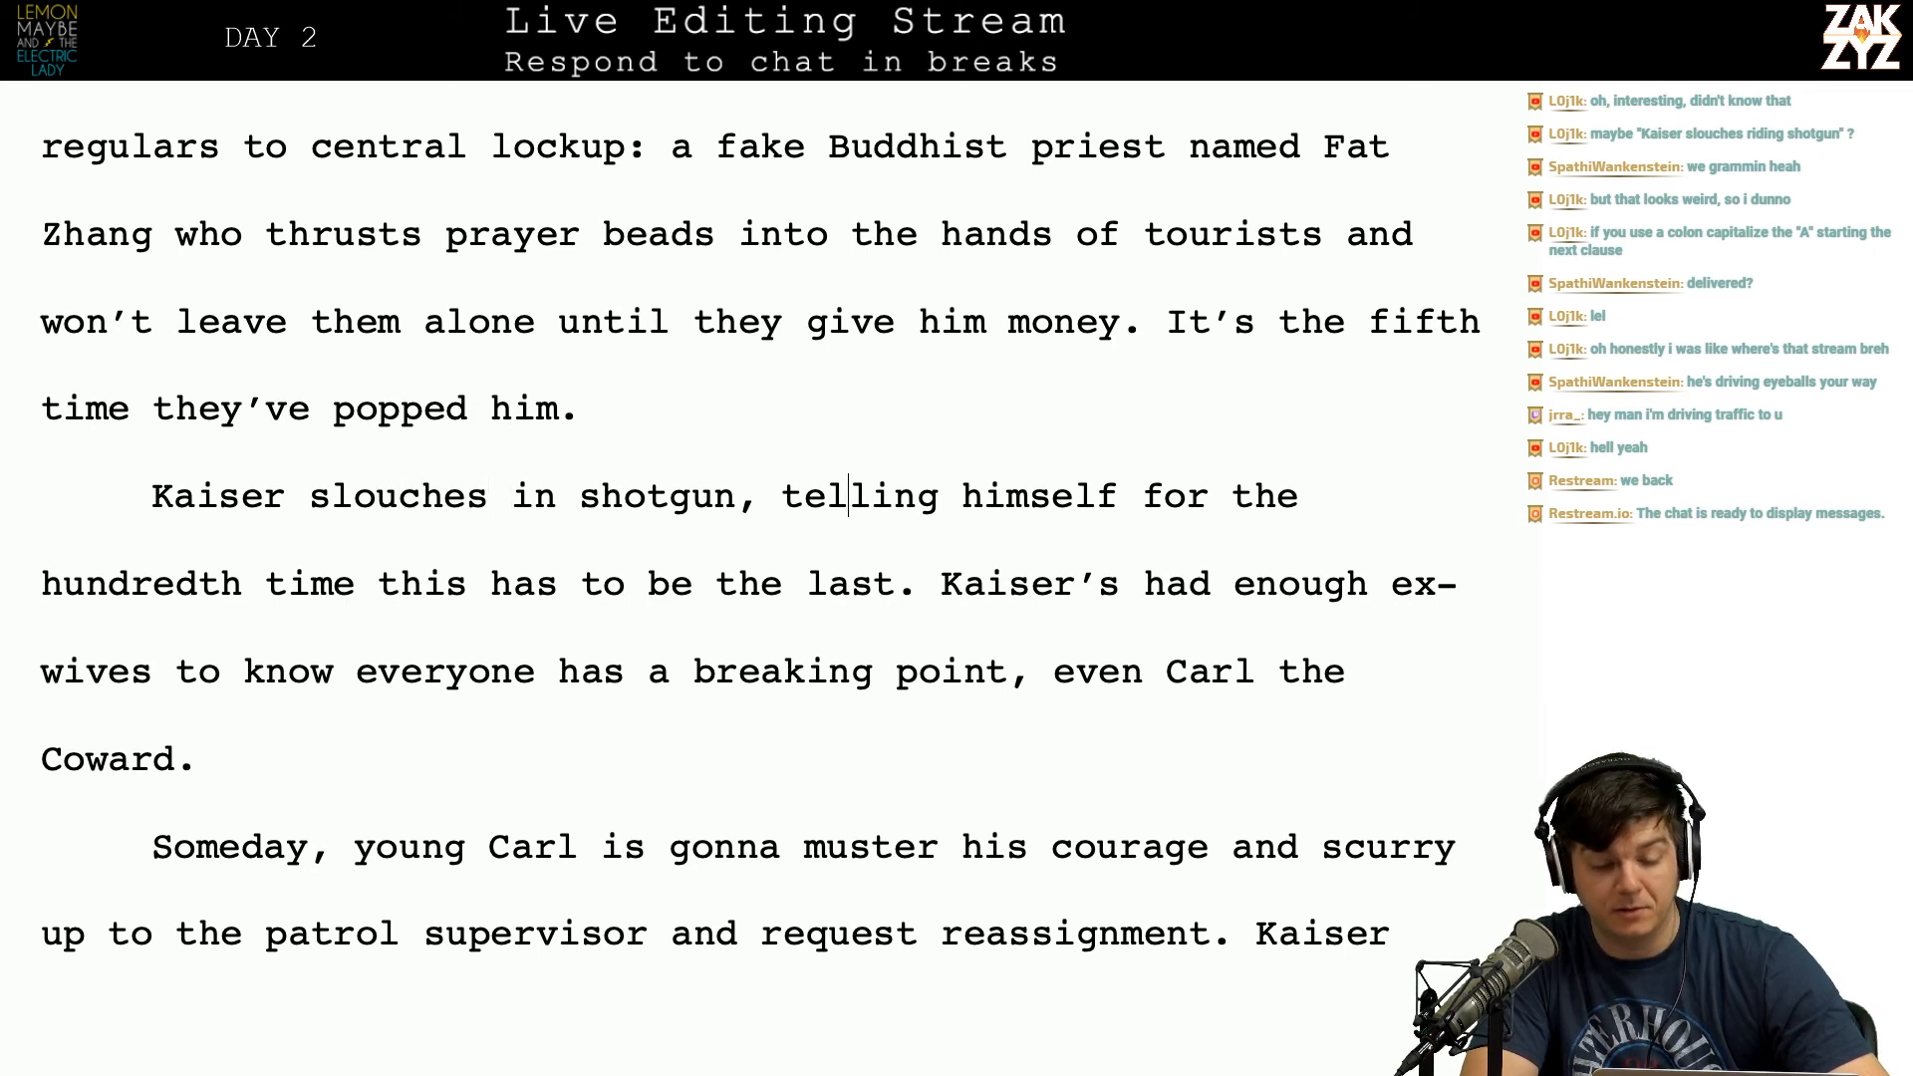
key("Right")
key("Right")
key("Right")
key("Right")
key("Right")
key("Right")
key("Right")
key("Right")
key("Right")
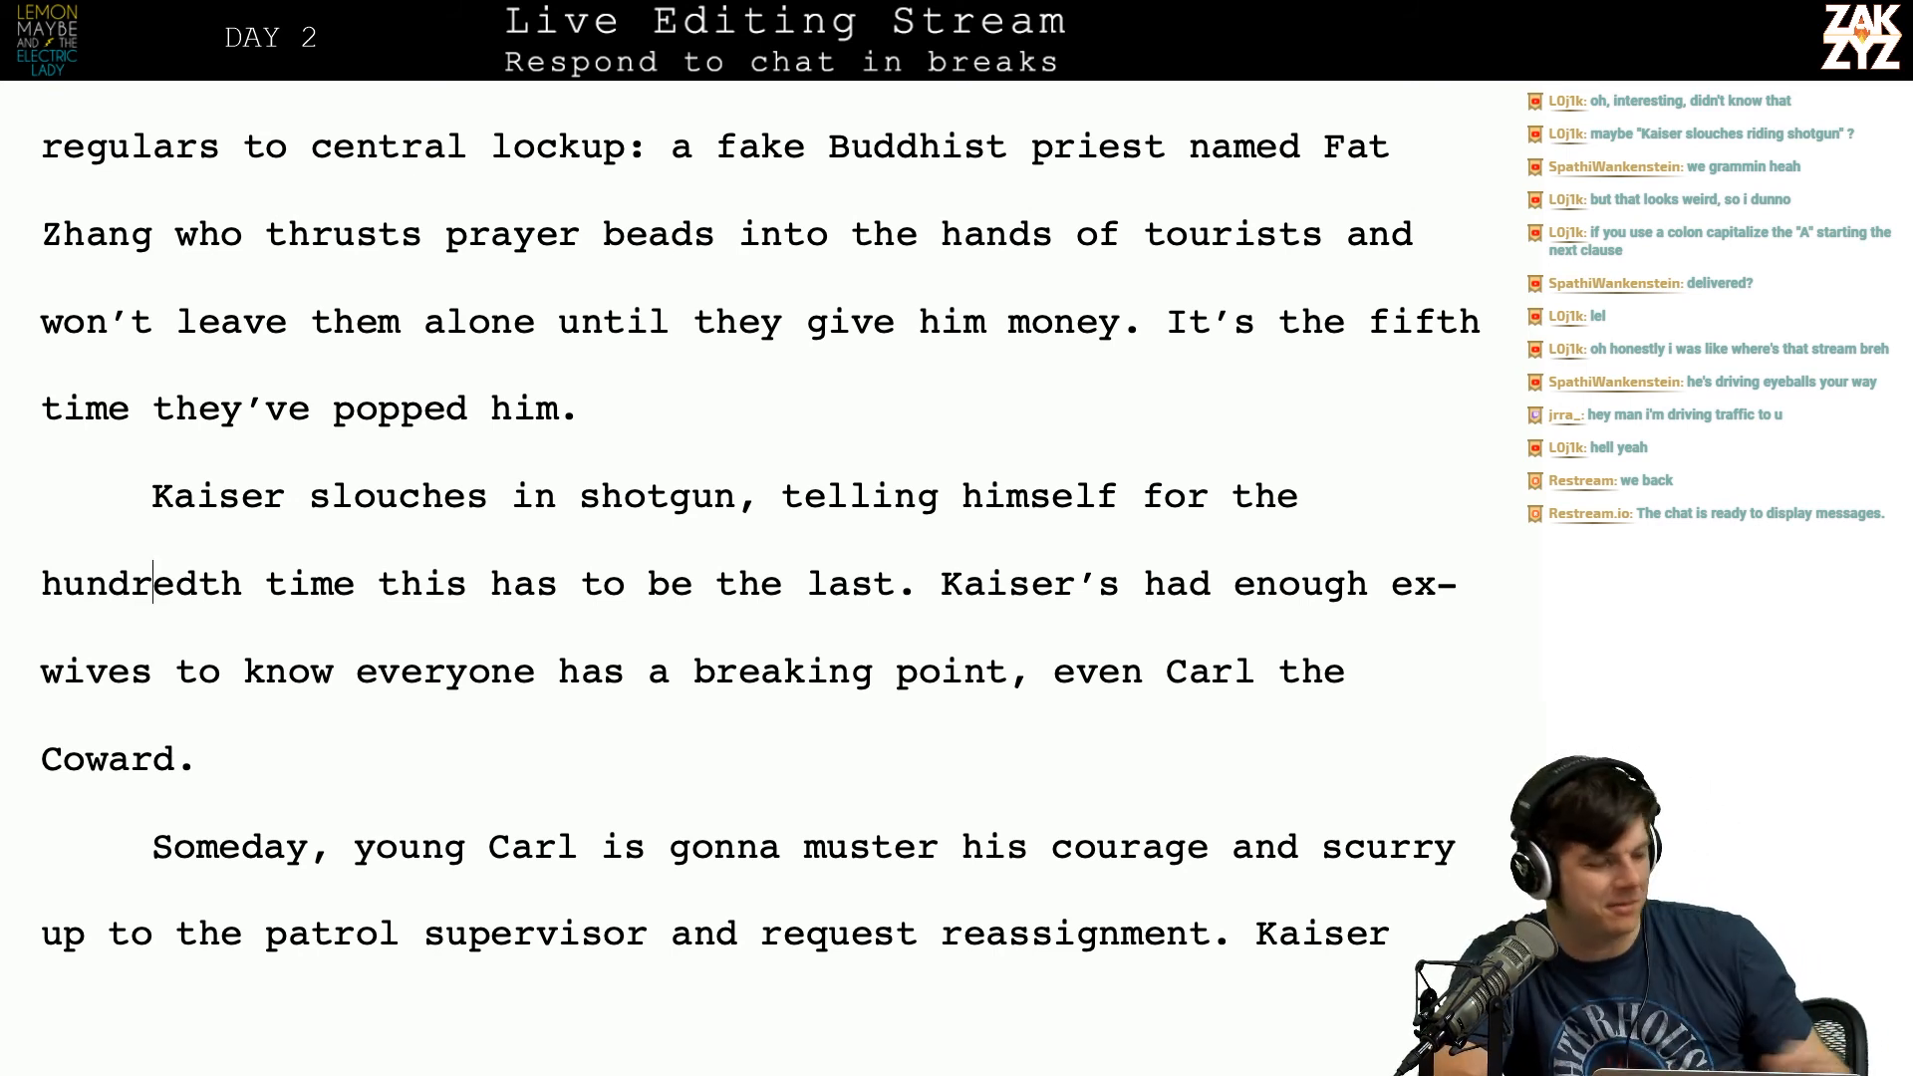
scroll(761, 538, "down", 1)
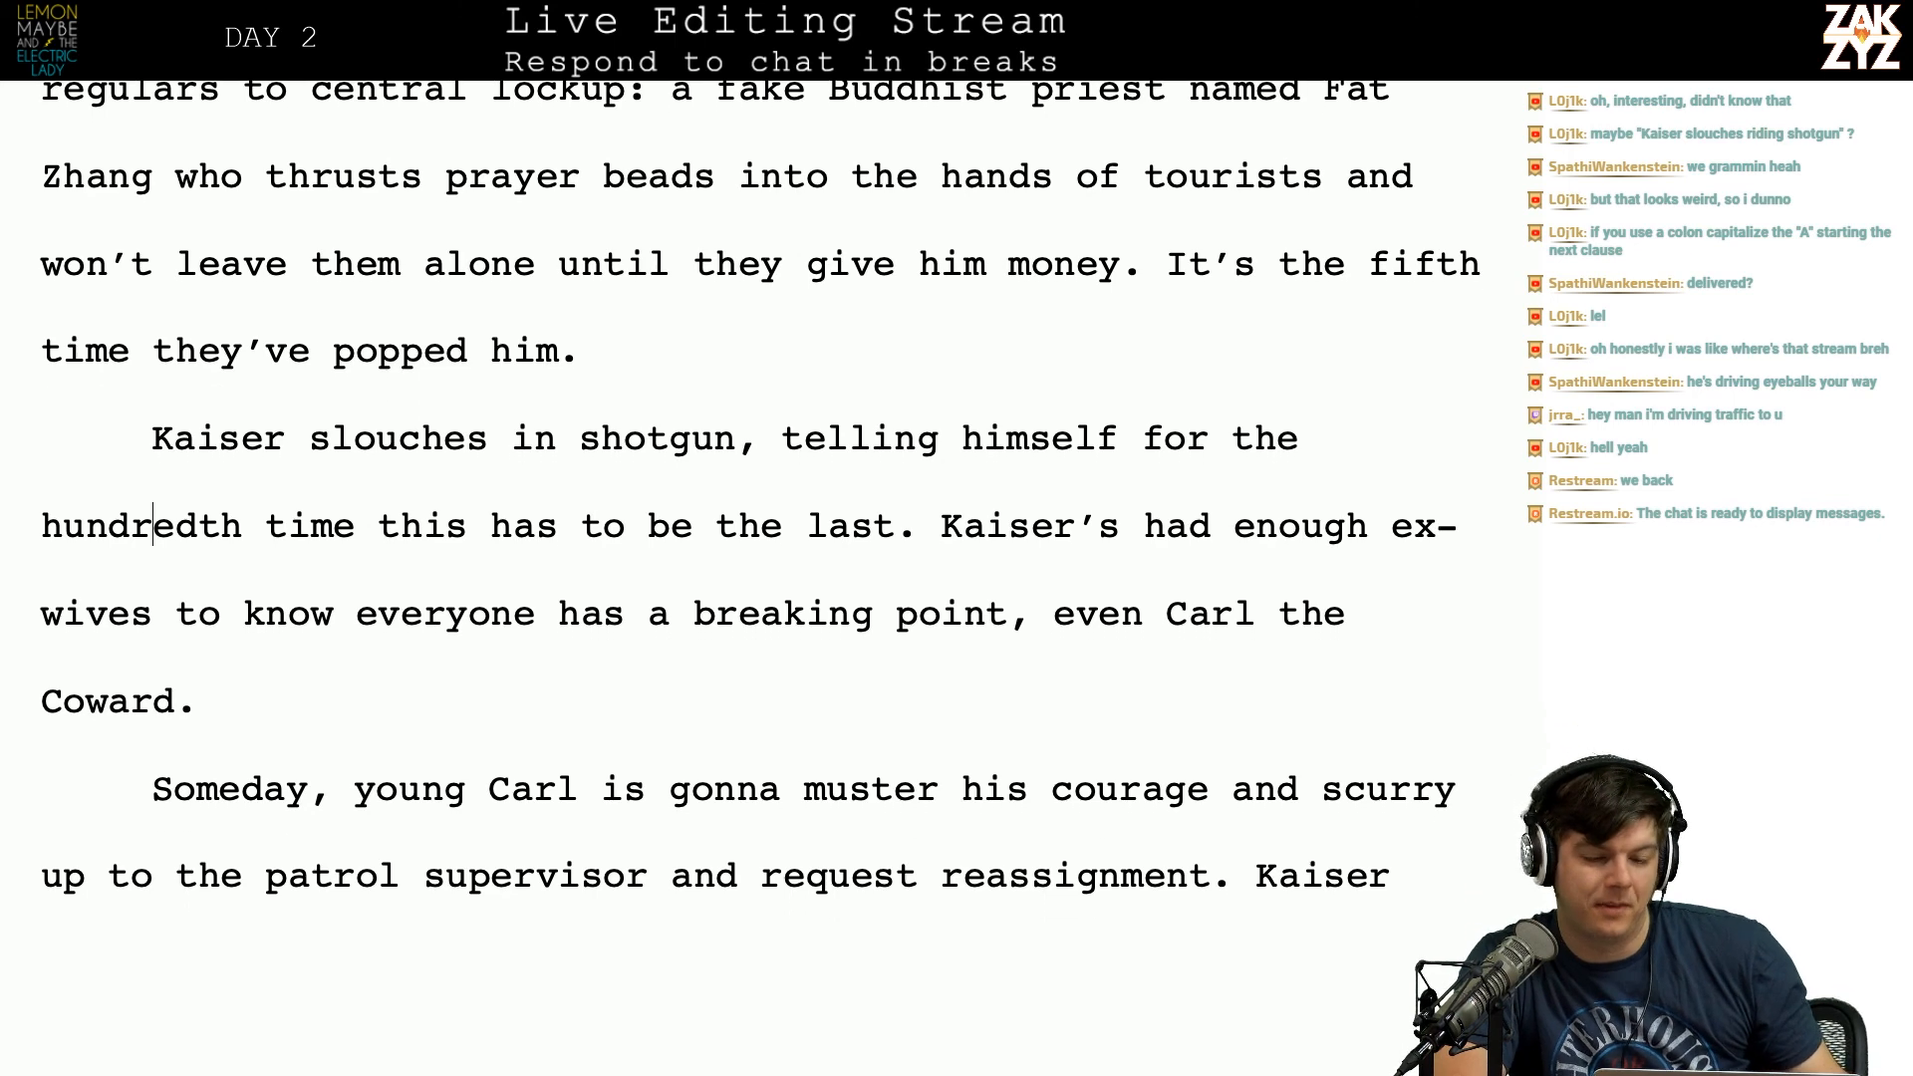
scroll(761, 538, "up", 1)
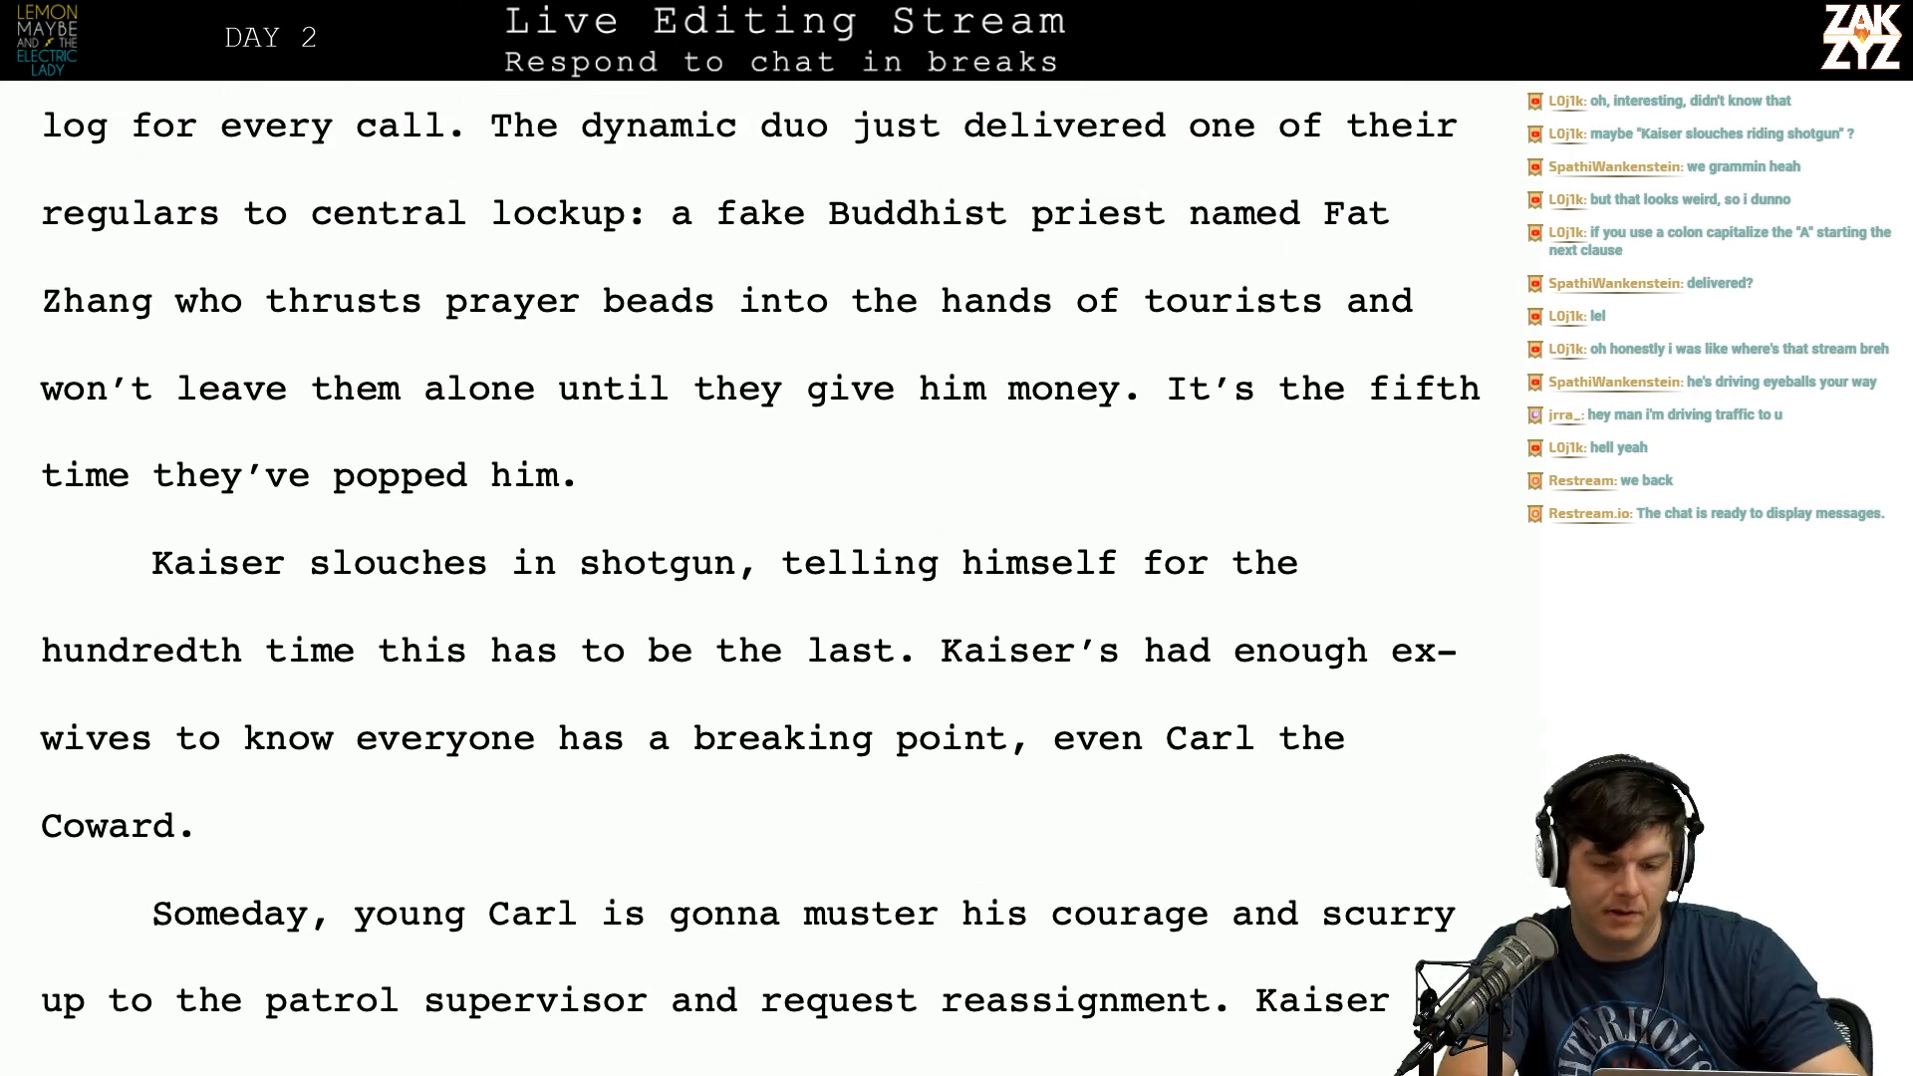
Step: Switch to the web browser and search for "wind cries mary lyrics"
key("ctrl+Left")
left_click(806, 162)
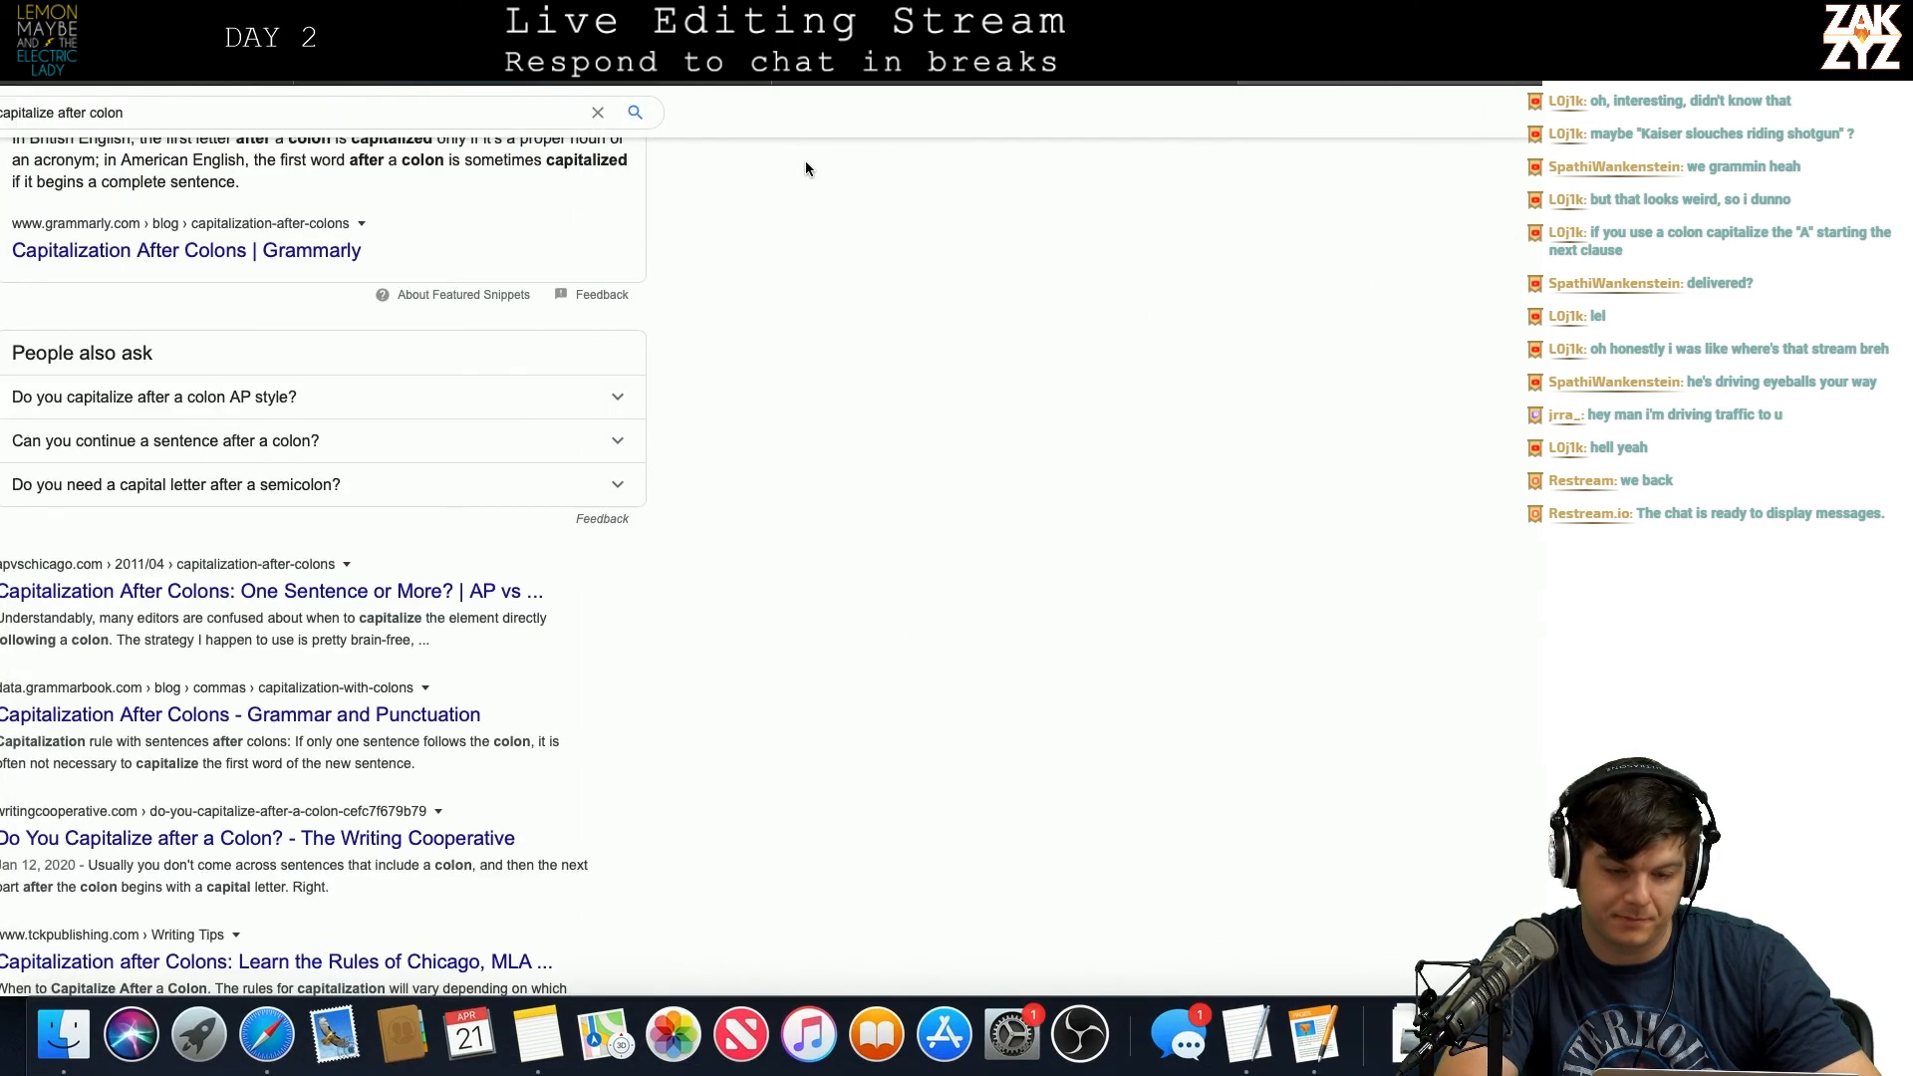
key("super+l")
type("wind c")
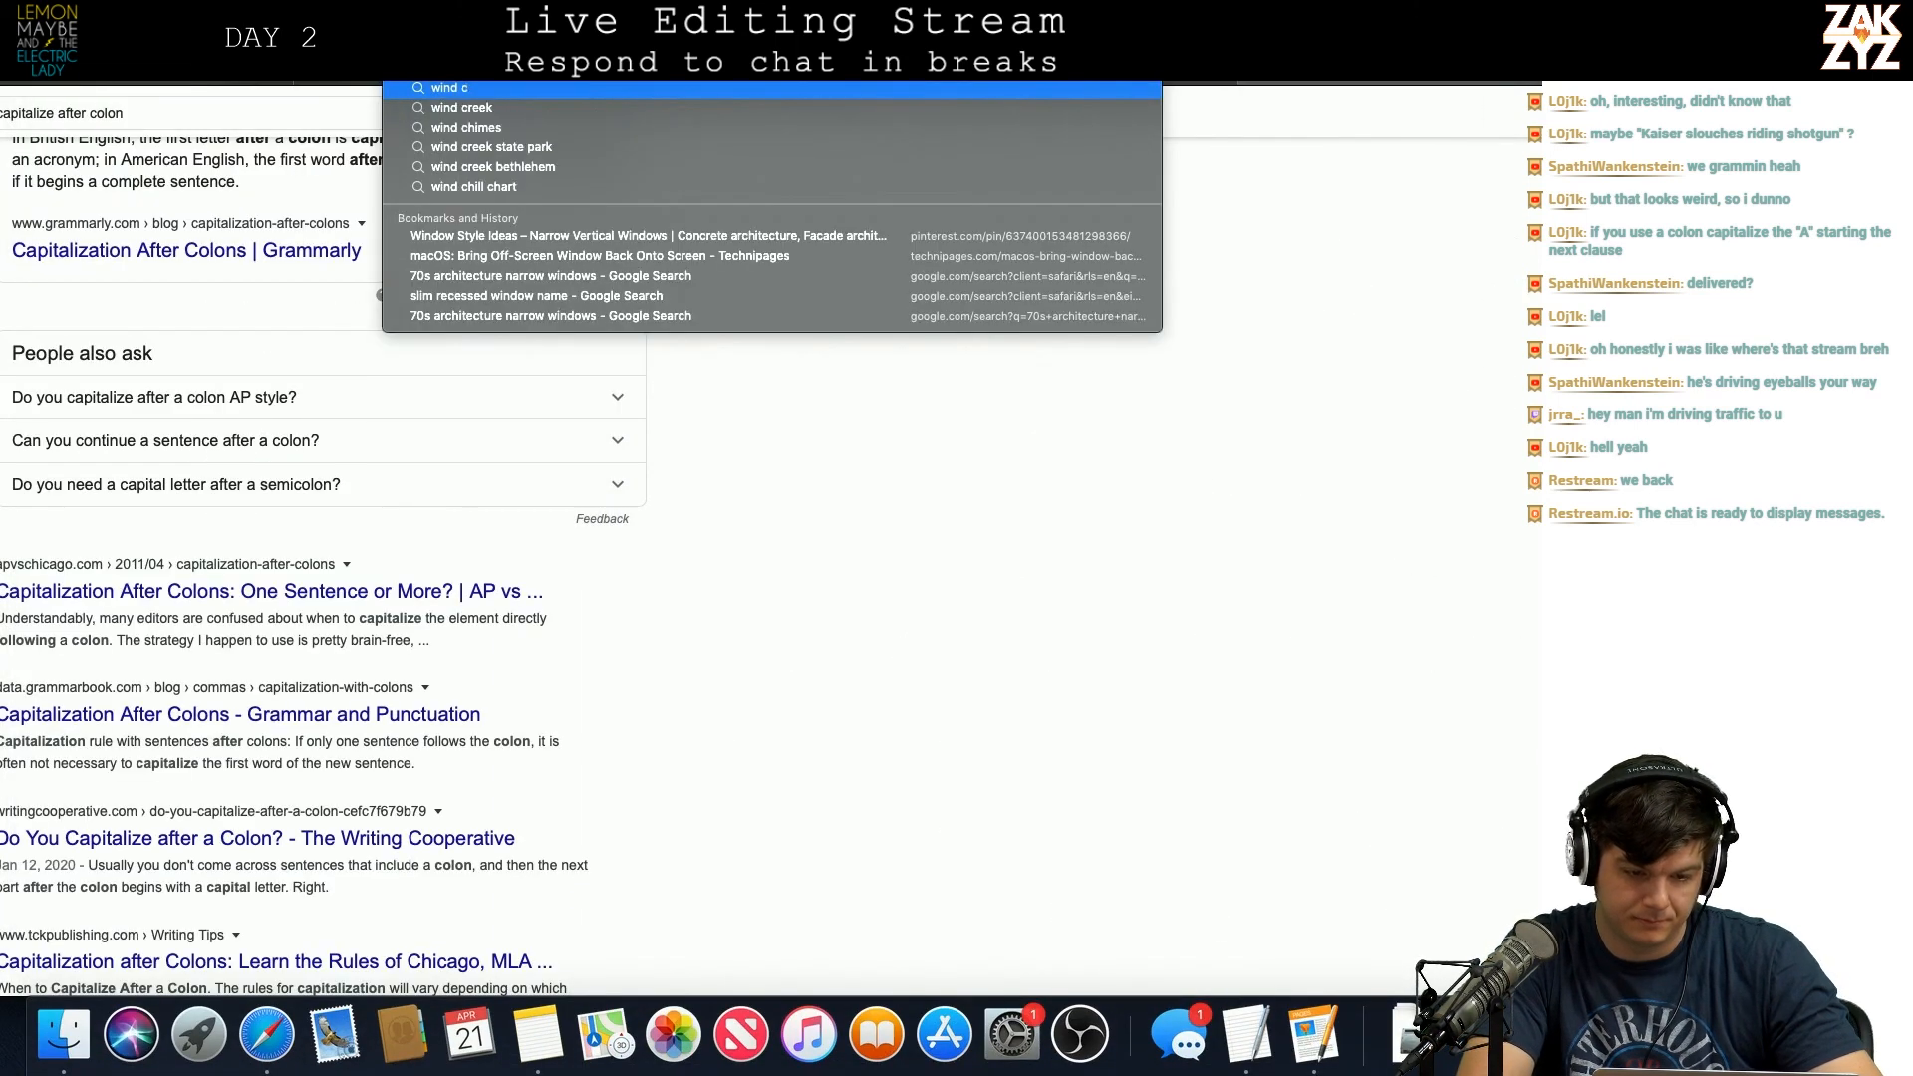
type("ries mary l")
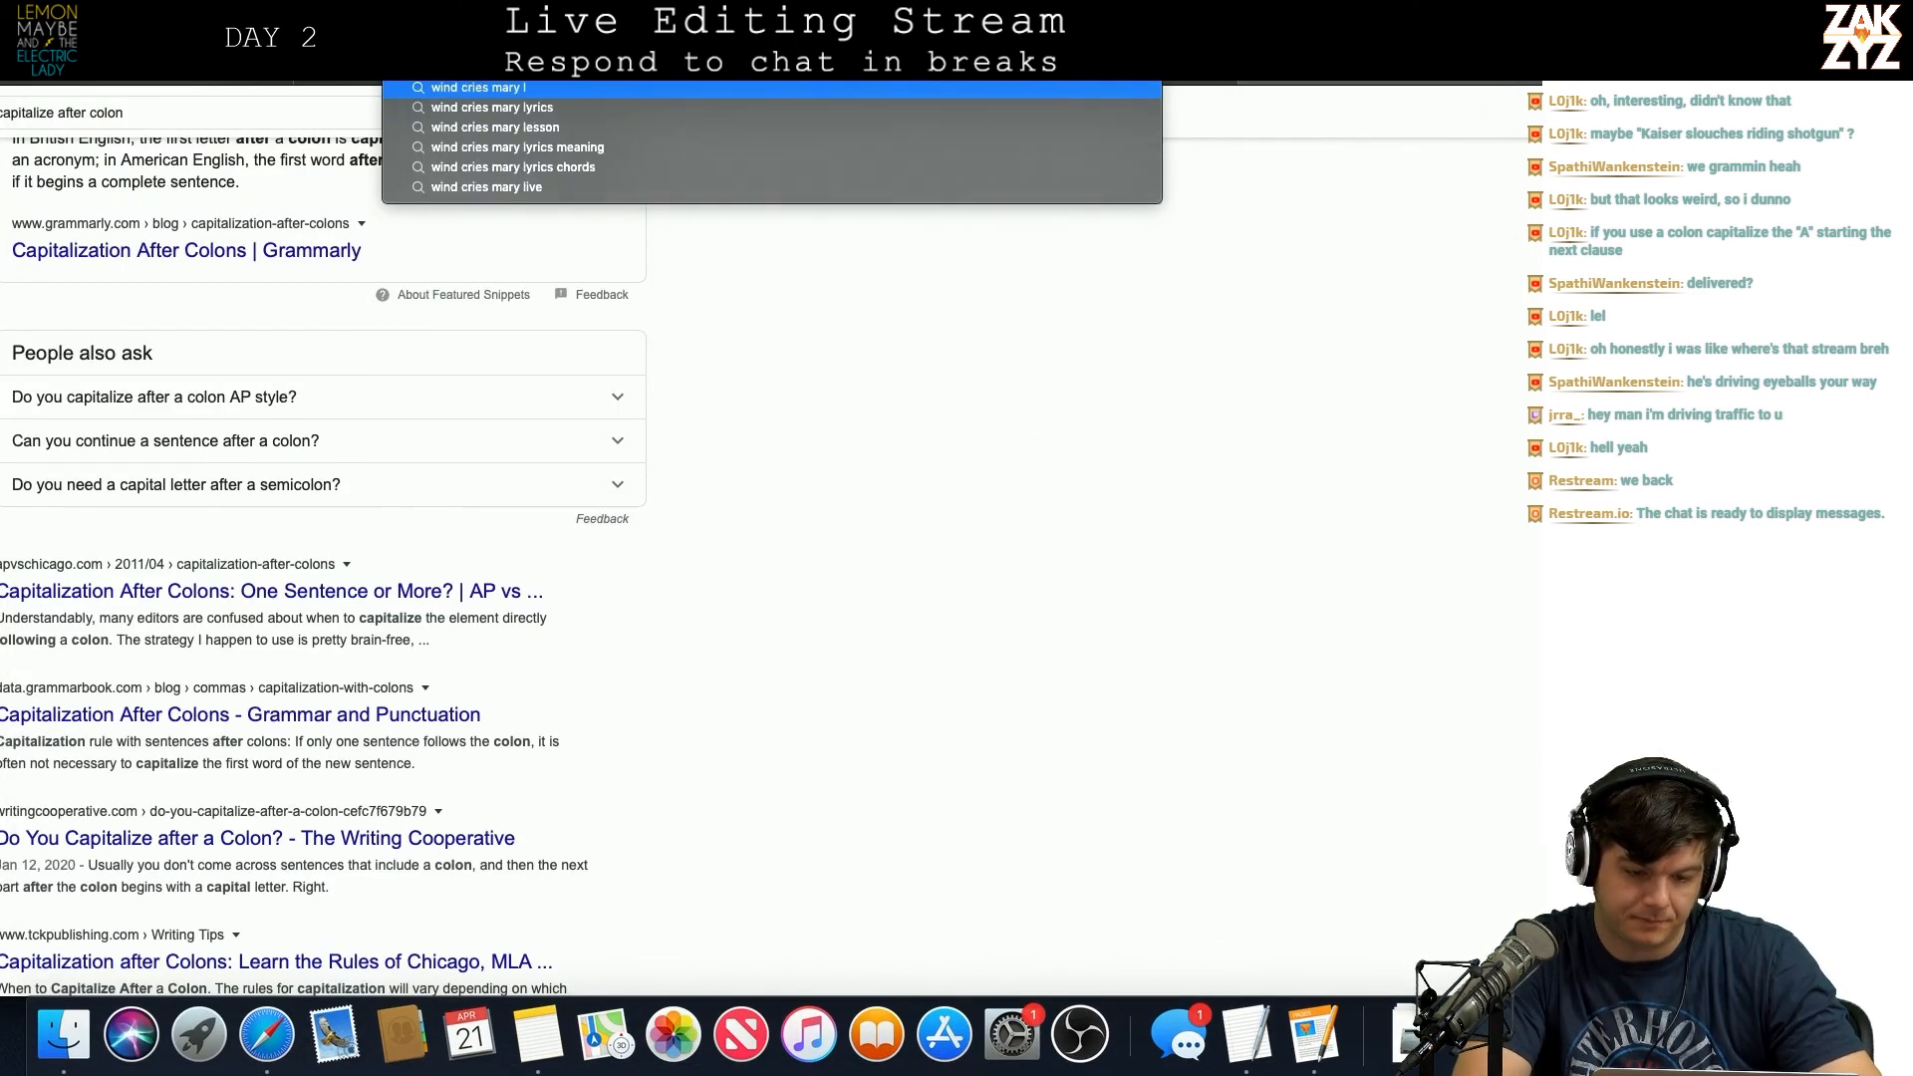
key("Down")
key("Return")
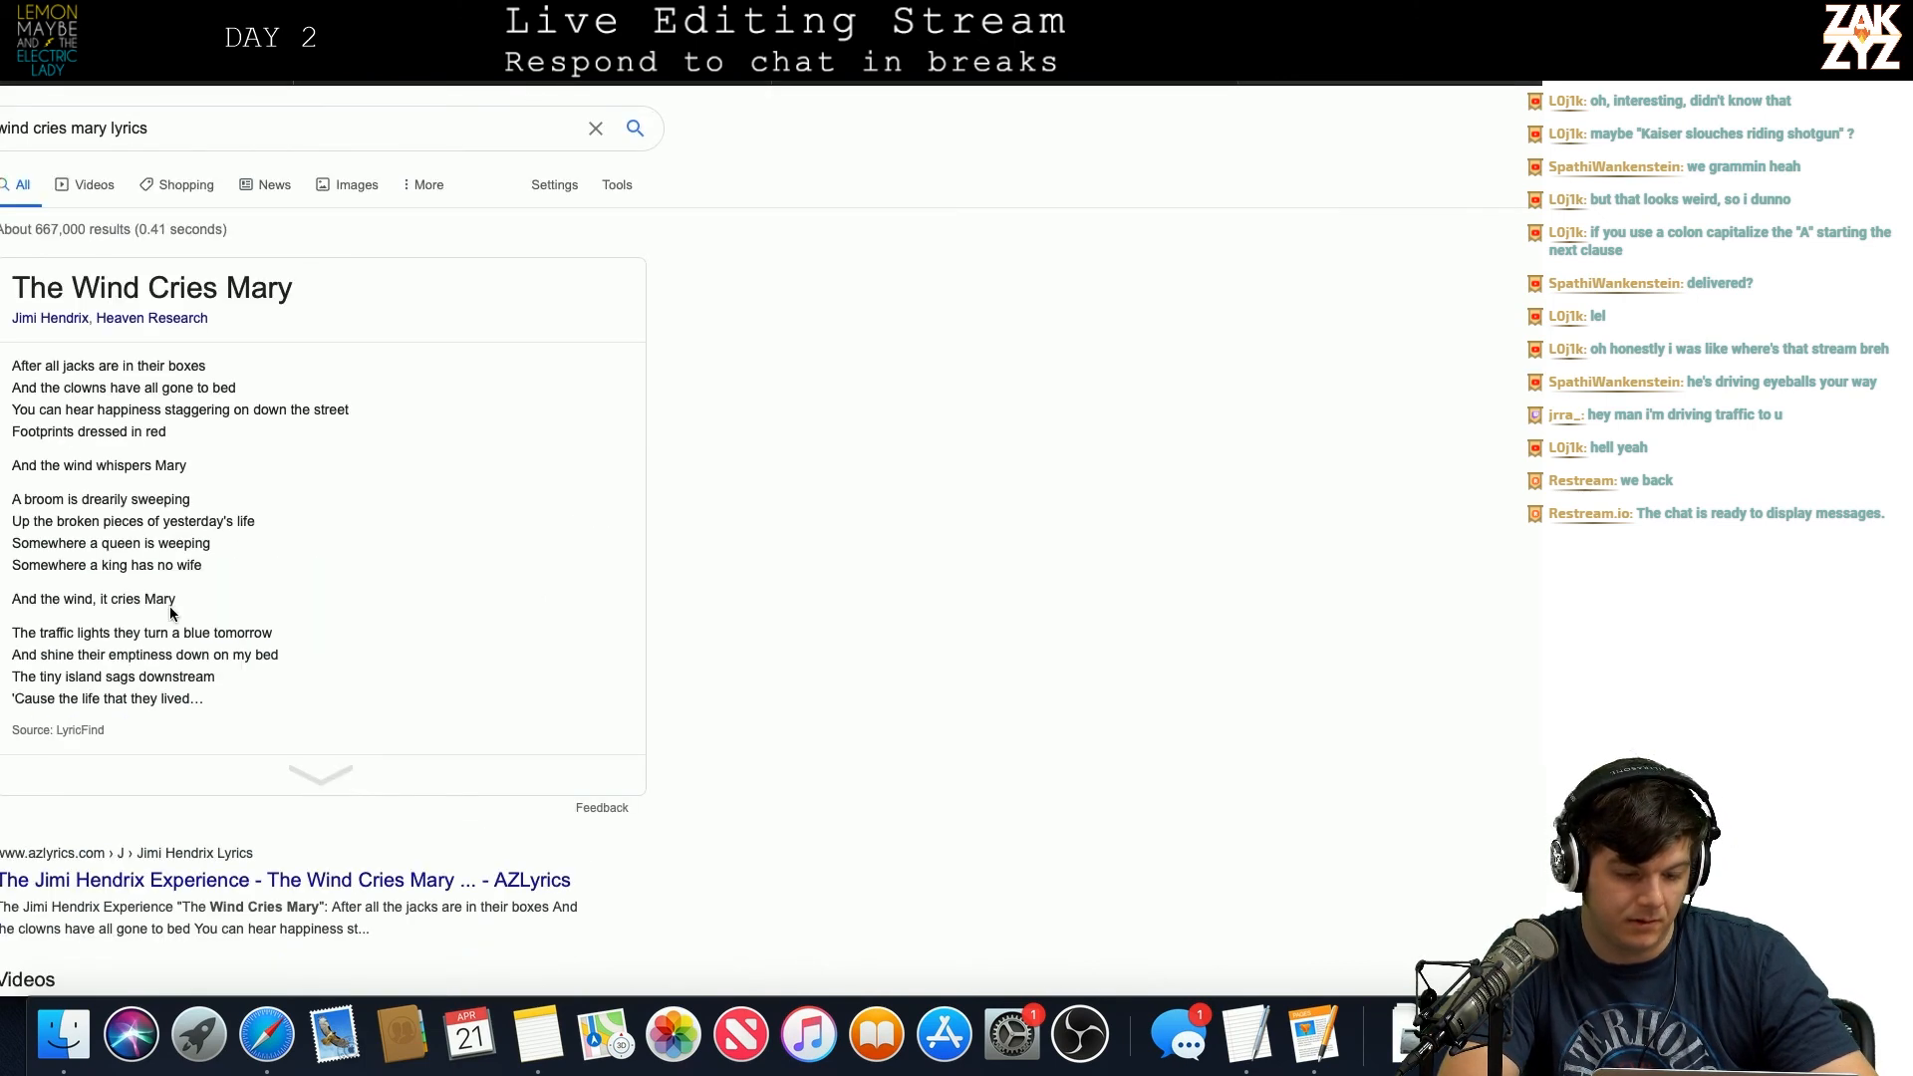
Step: Expand the full lyrics of The Wind Cries Mary, read the closing verse, and return to the manuscript in Pages
left_click(311, 770)
scroll(312, 769, "down", 1)
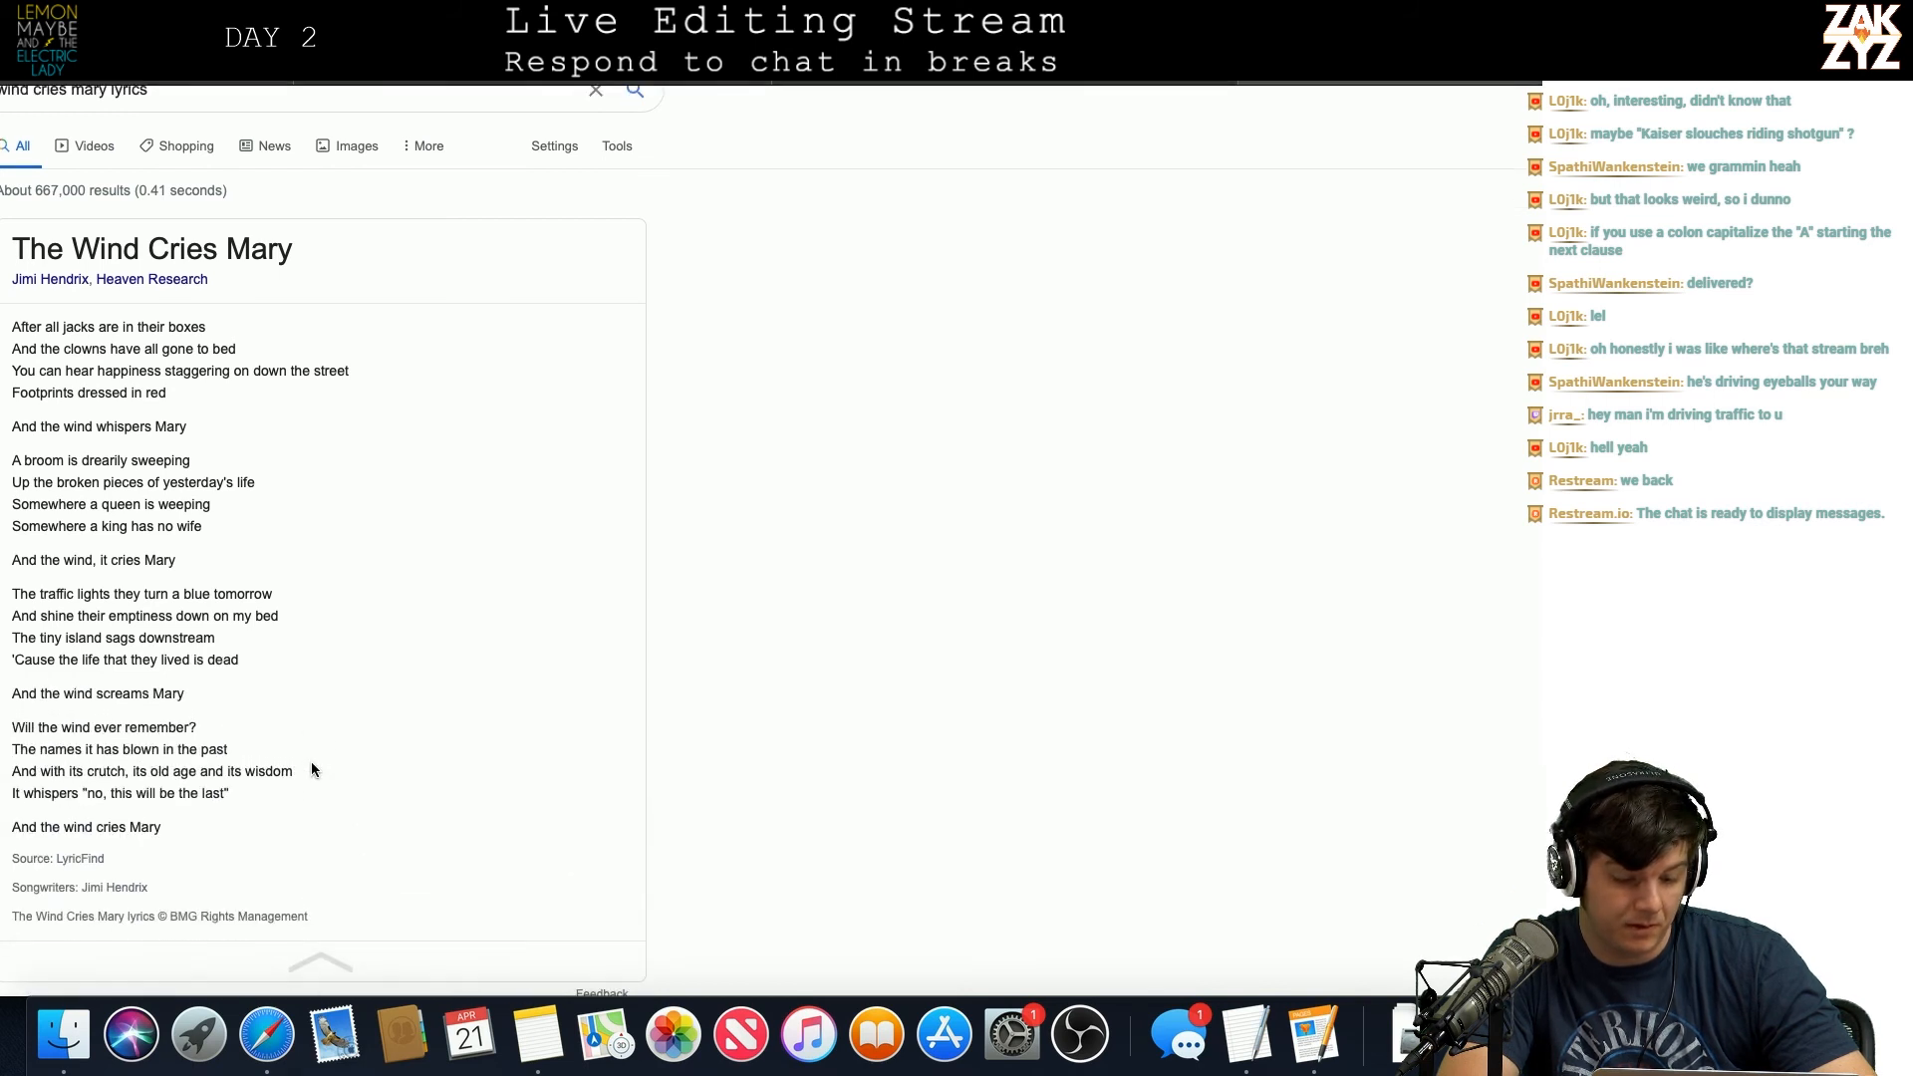
scroll(312, 767, "down", 4)
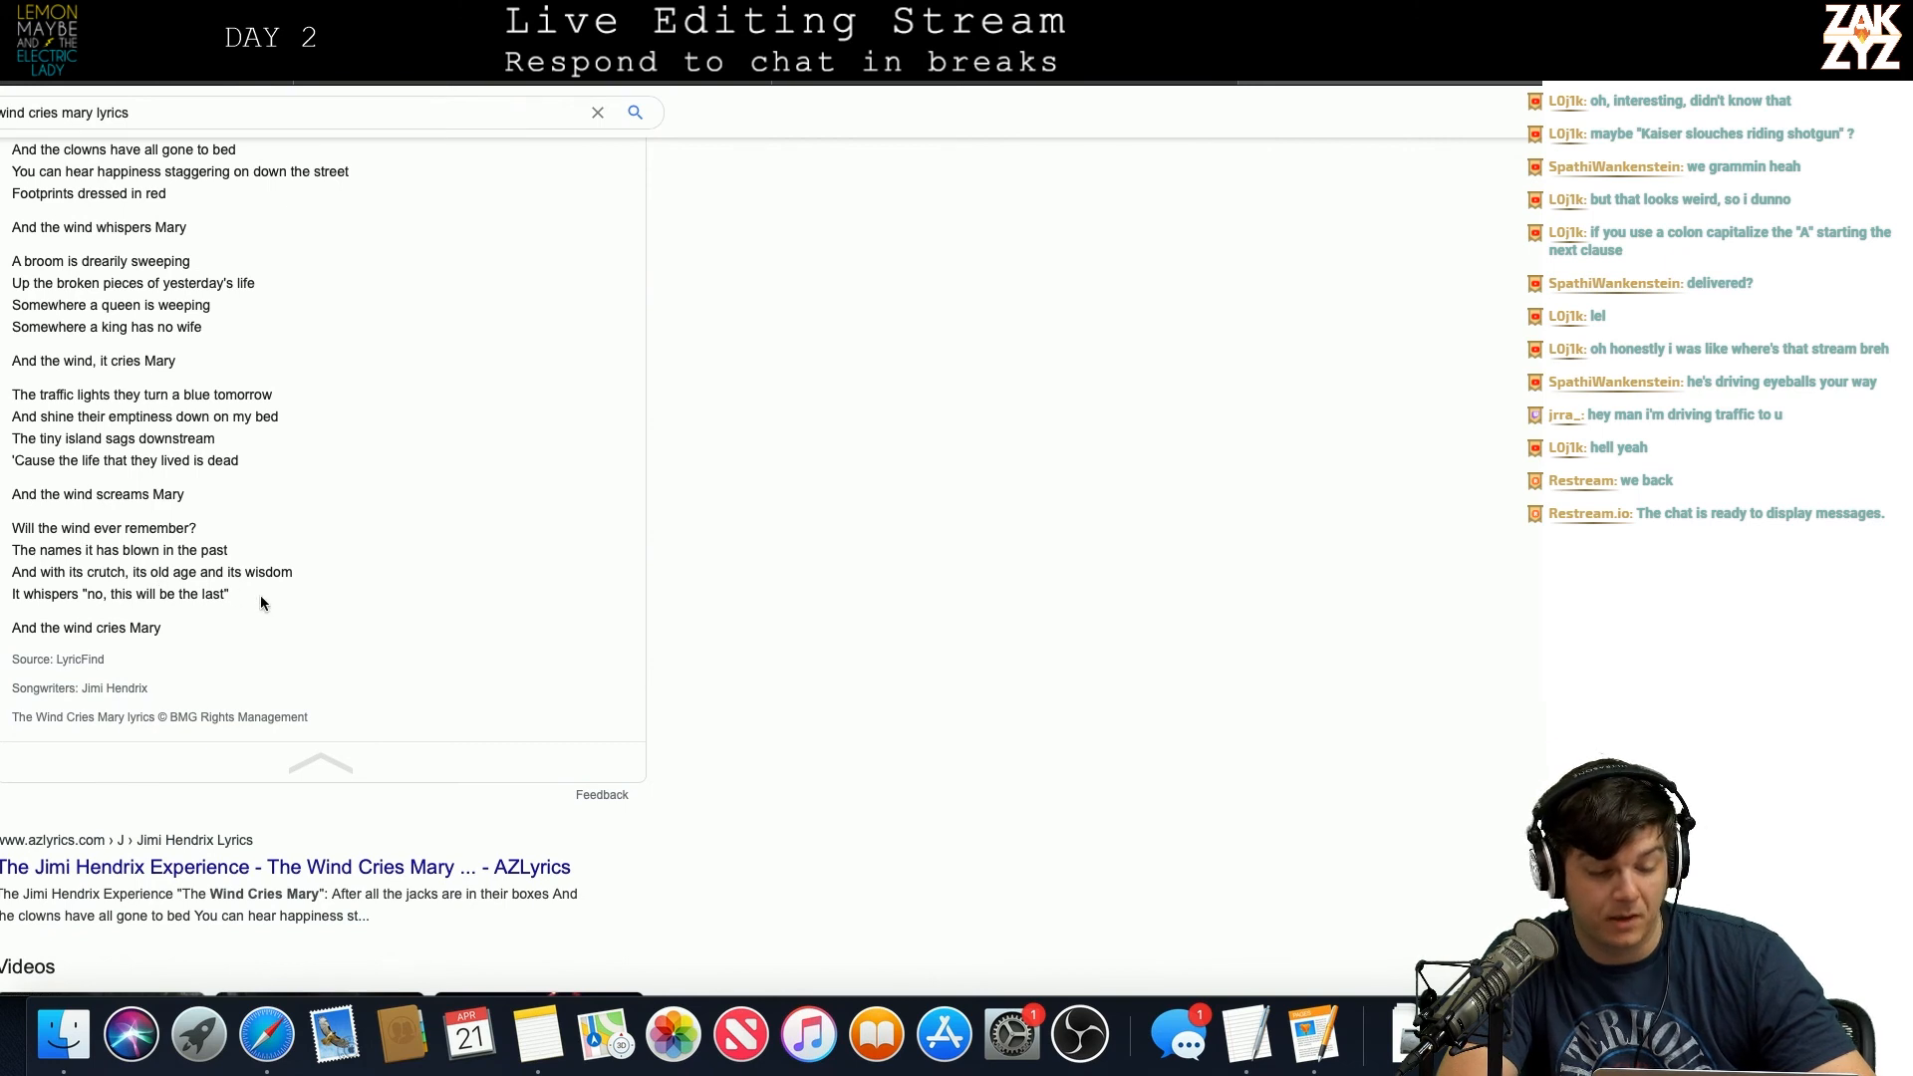
scroll(260, 595, "down", 1)
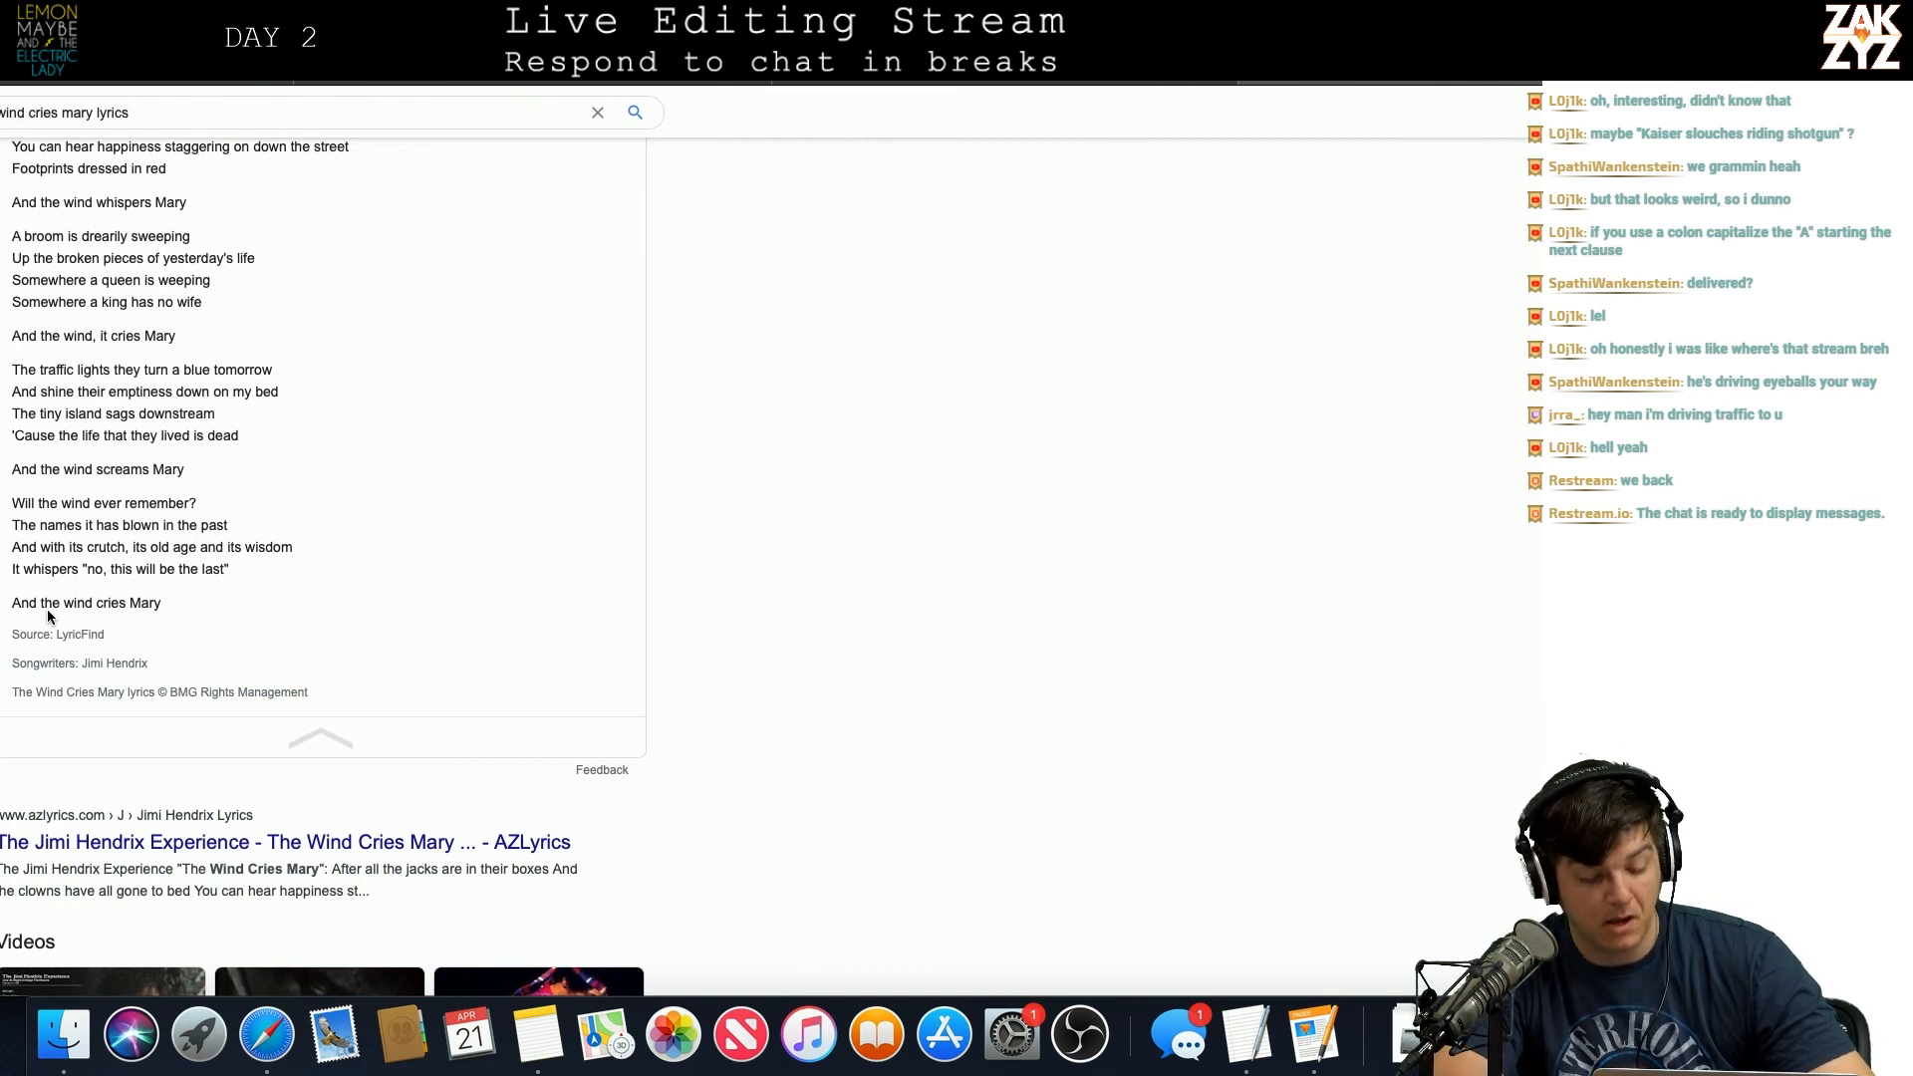
key("super+Tab")
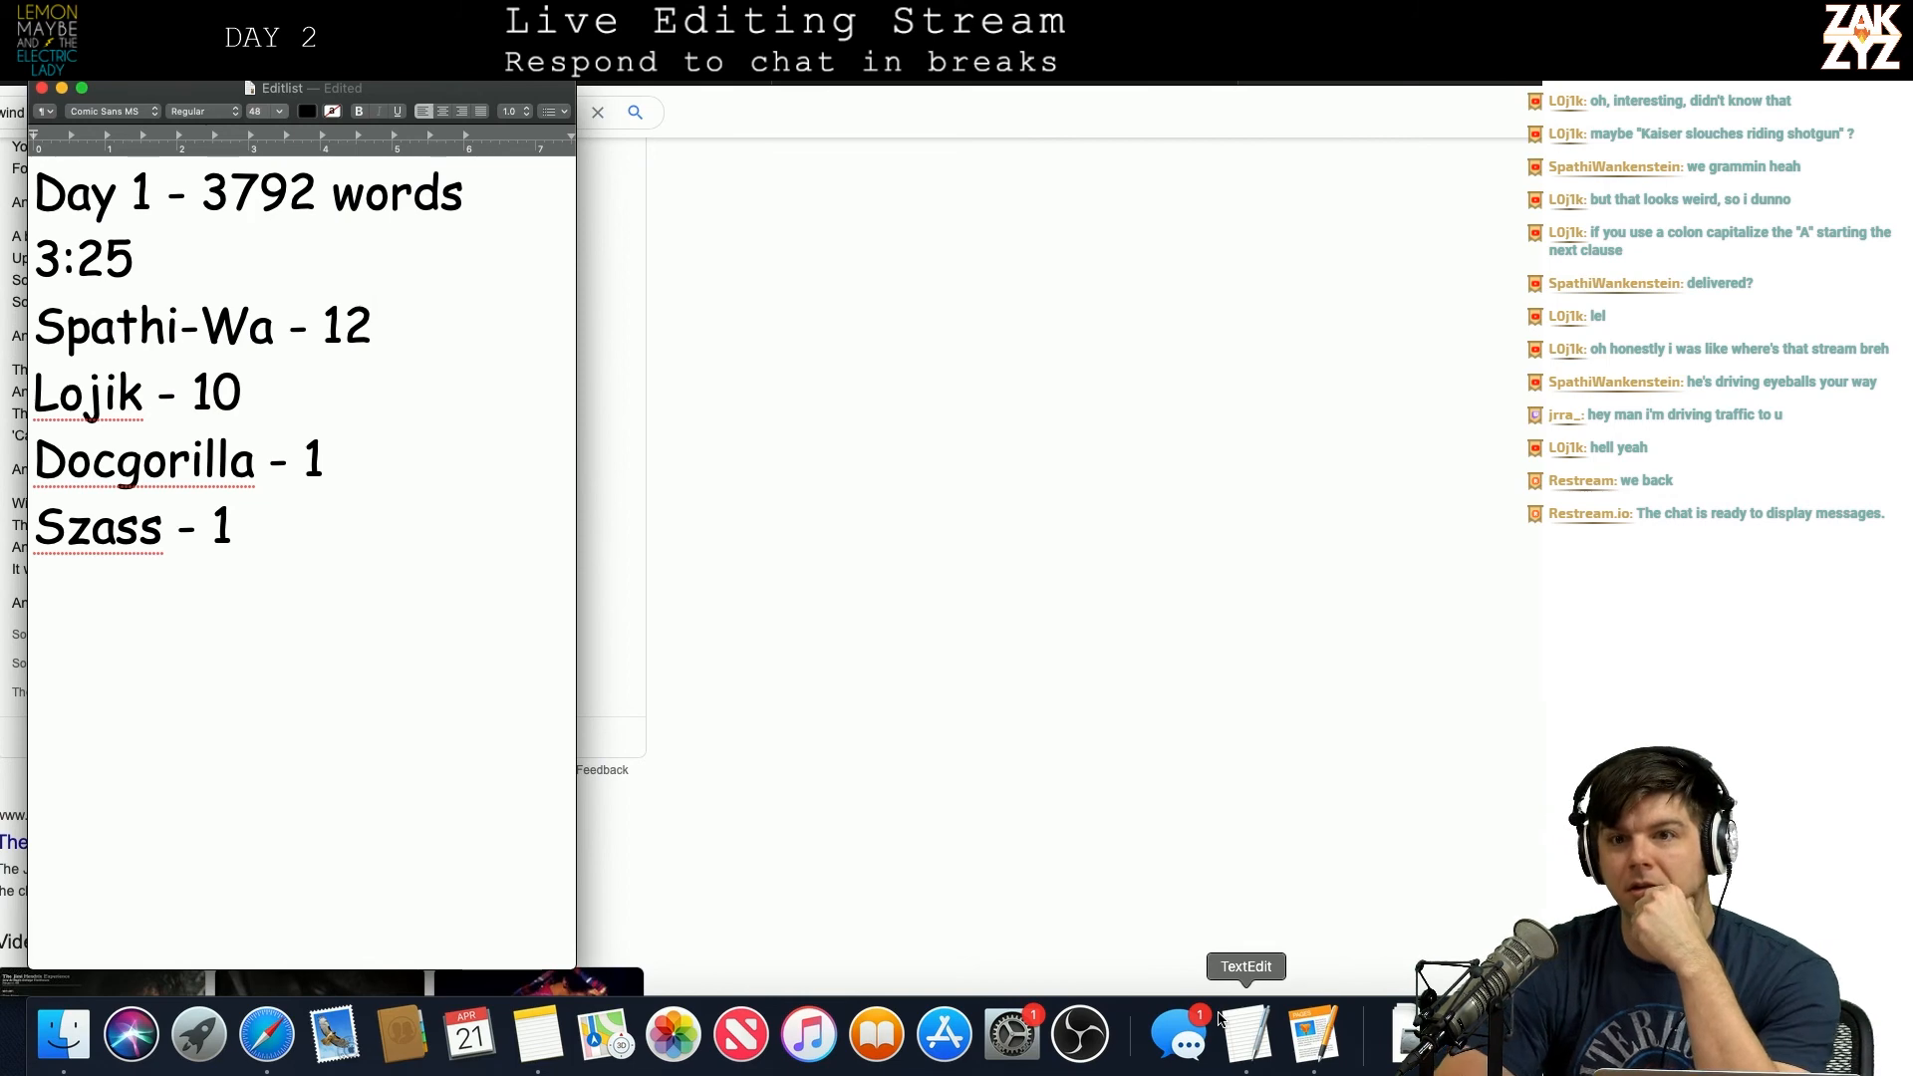
left_click(1313, 1063)
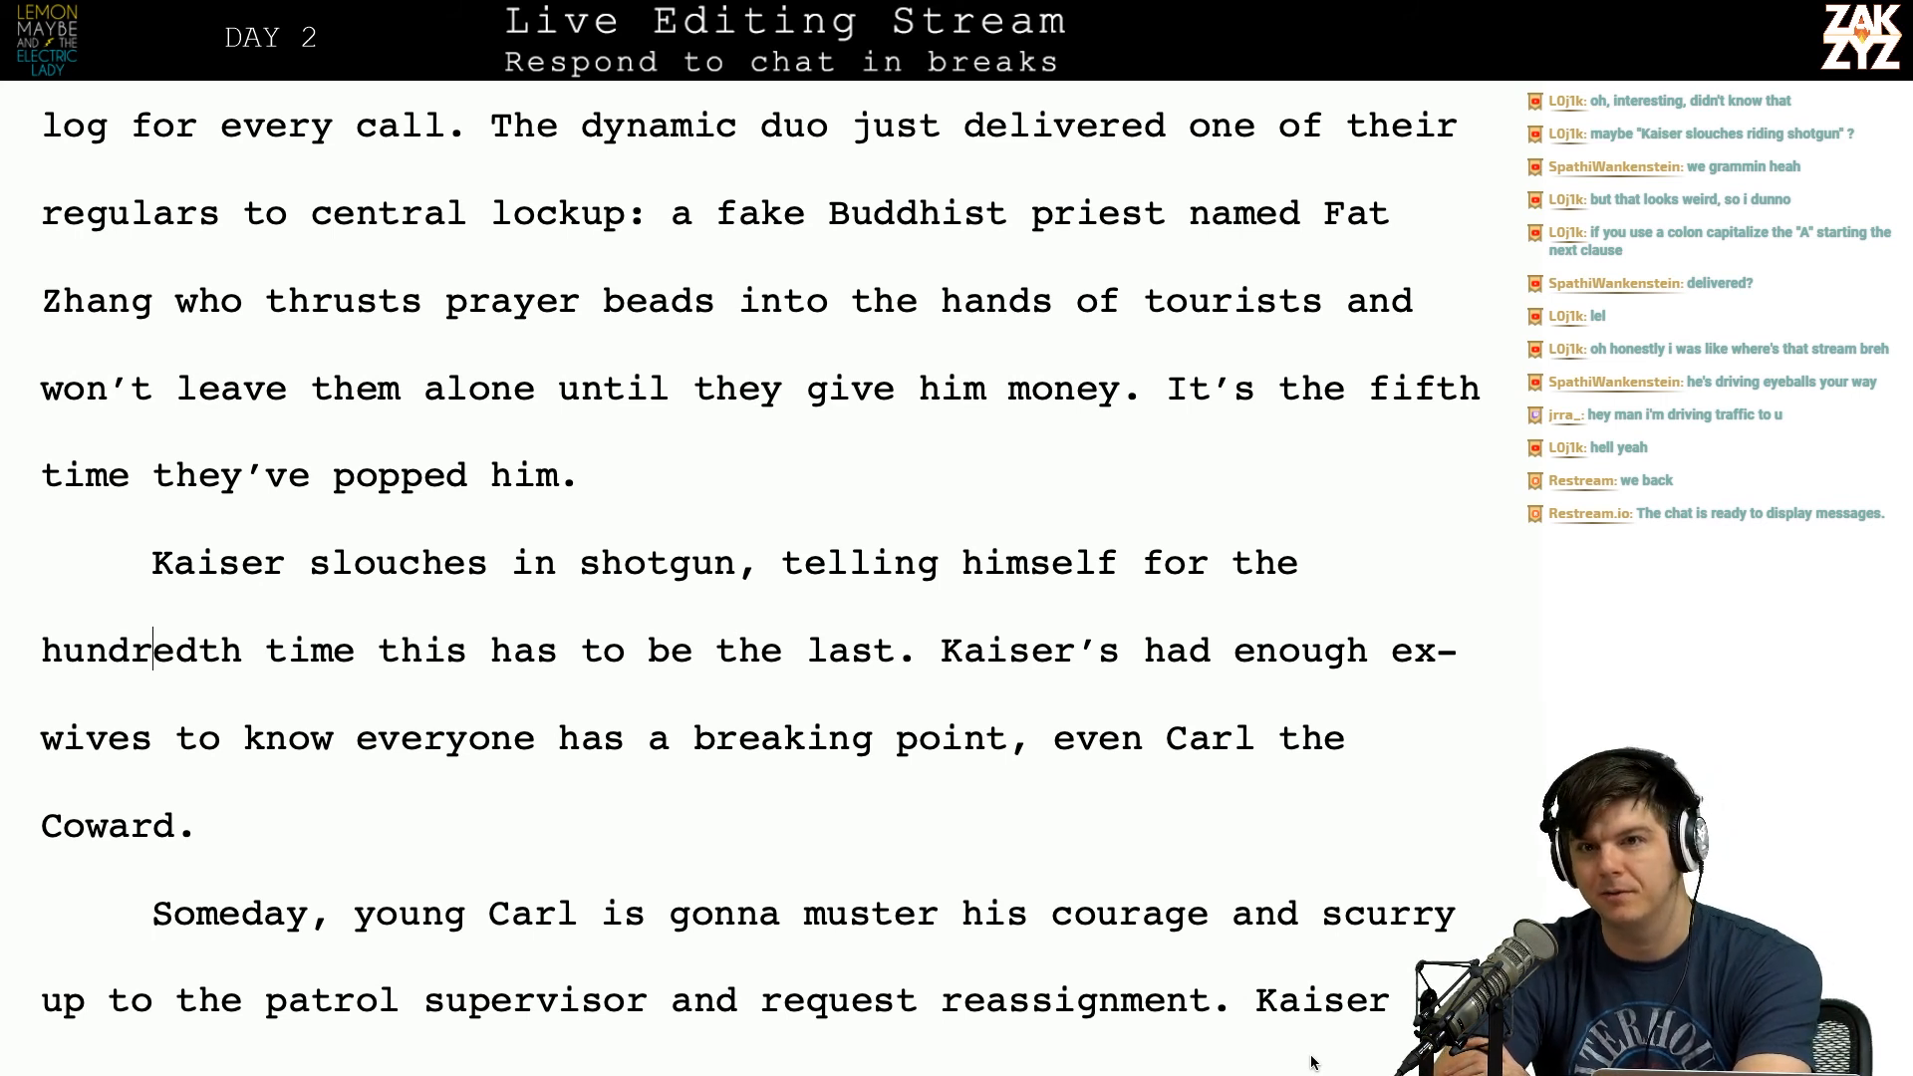
Step: Try opening the ex-wives sentence with "He's had enough" ahead of the existing wording
scroll(1311, 1062, "down", 1)
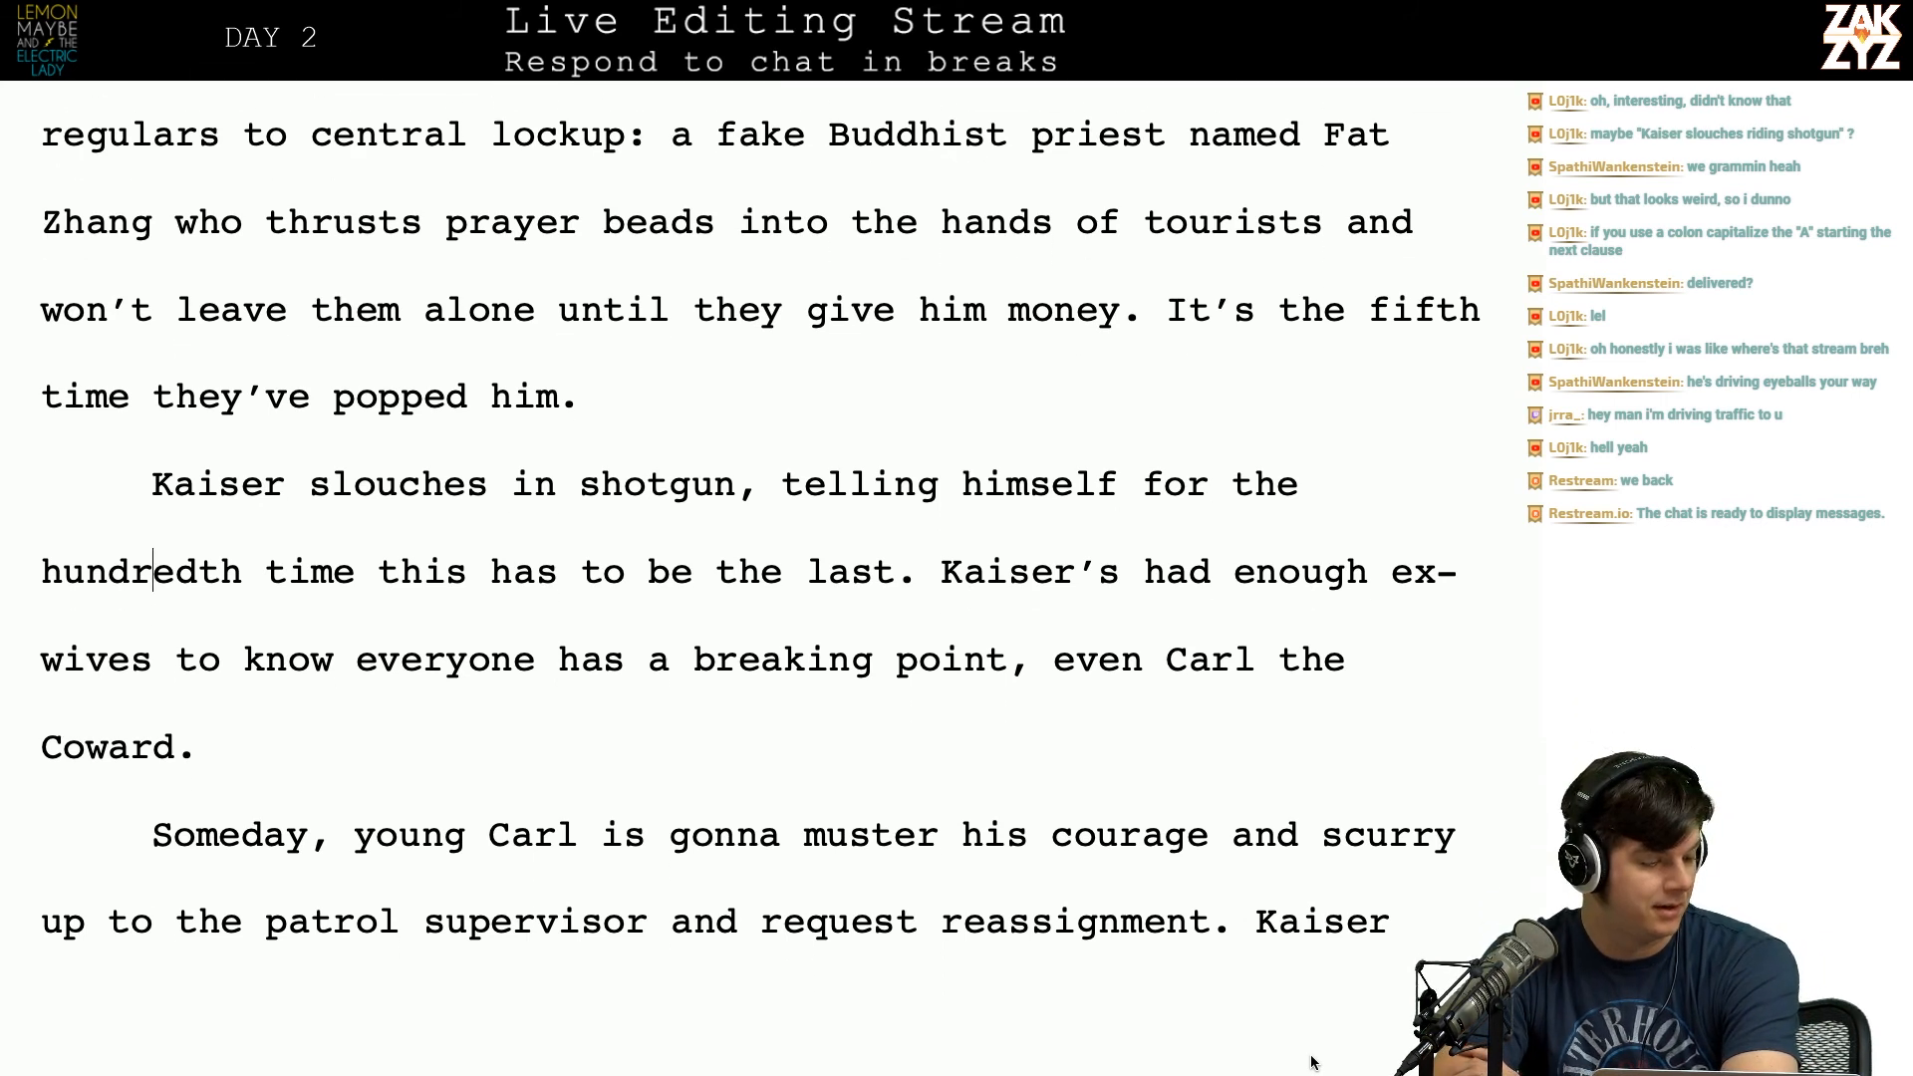
scroll(1311, 1062, "up", 3)
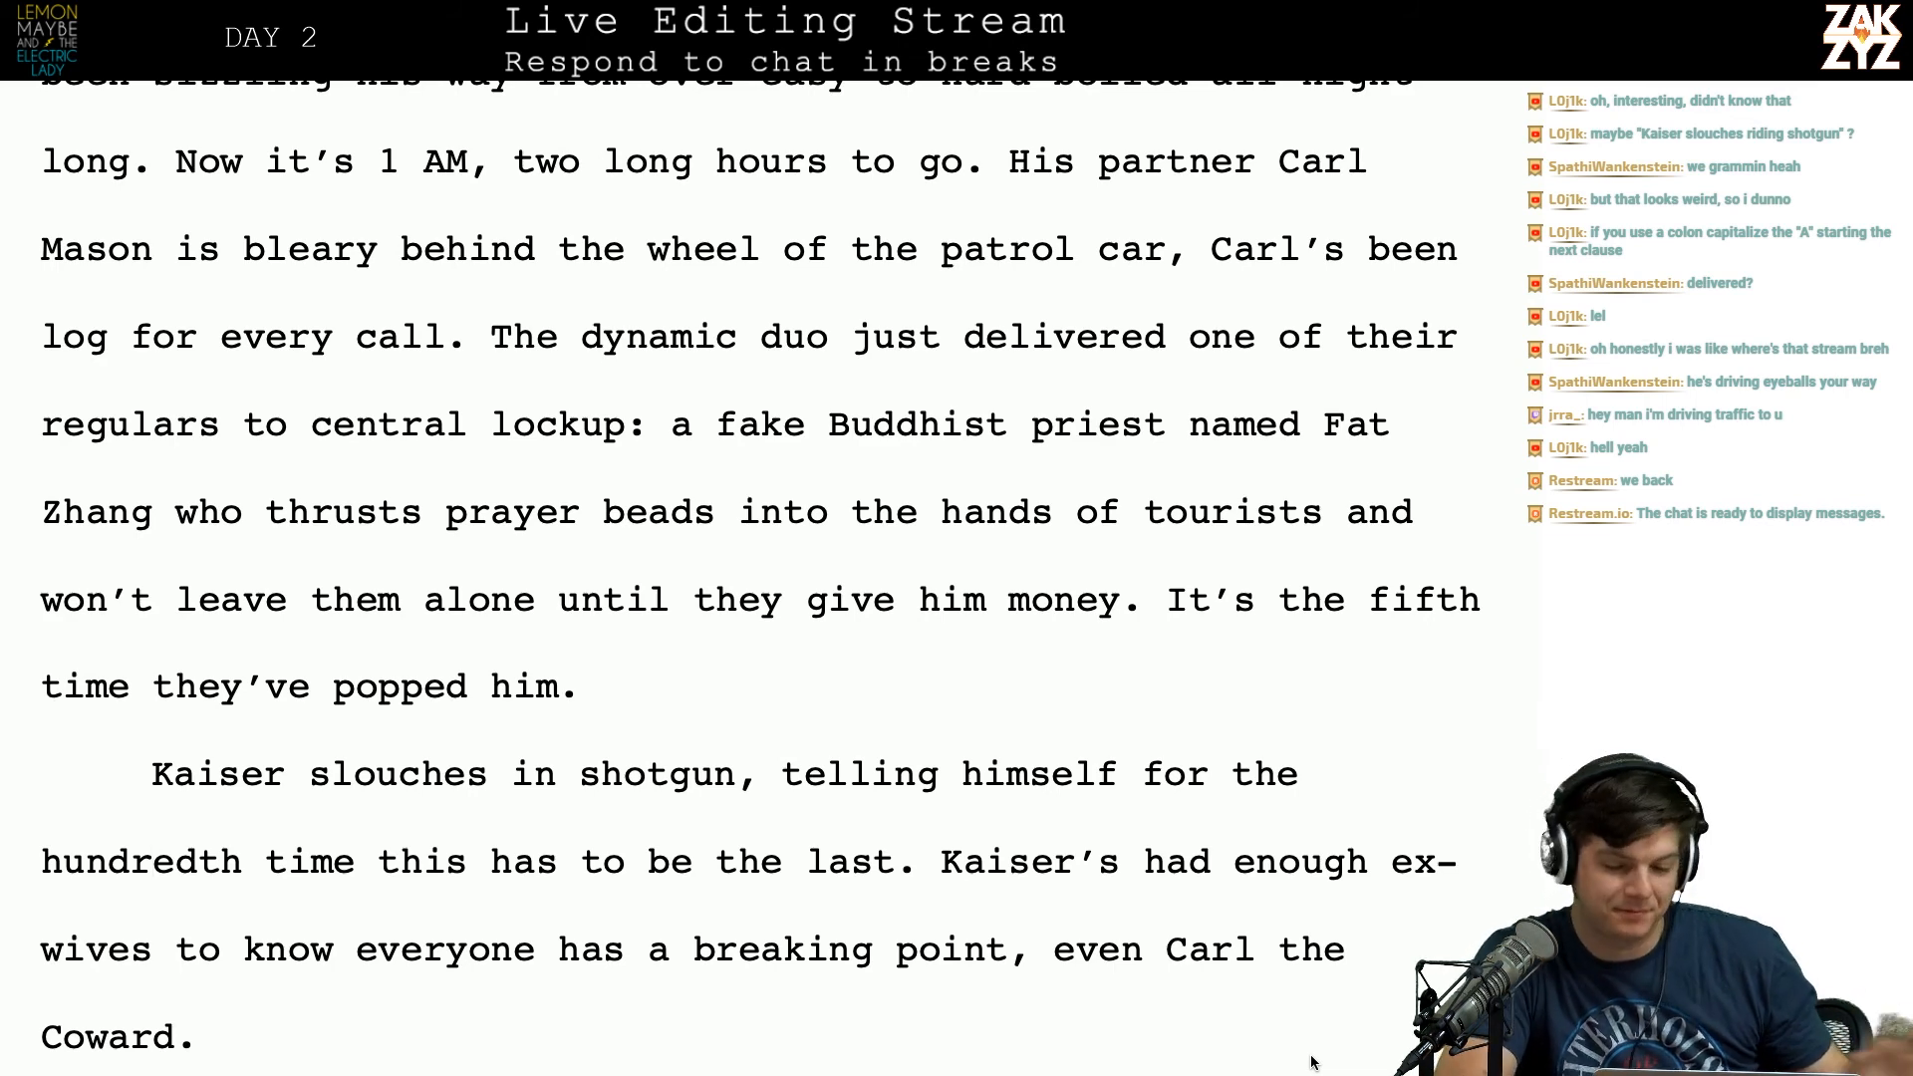
scroll(1311, 1062, "down", 1)
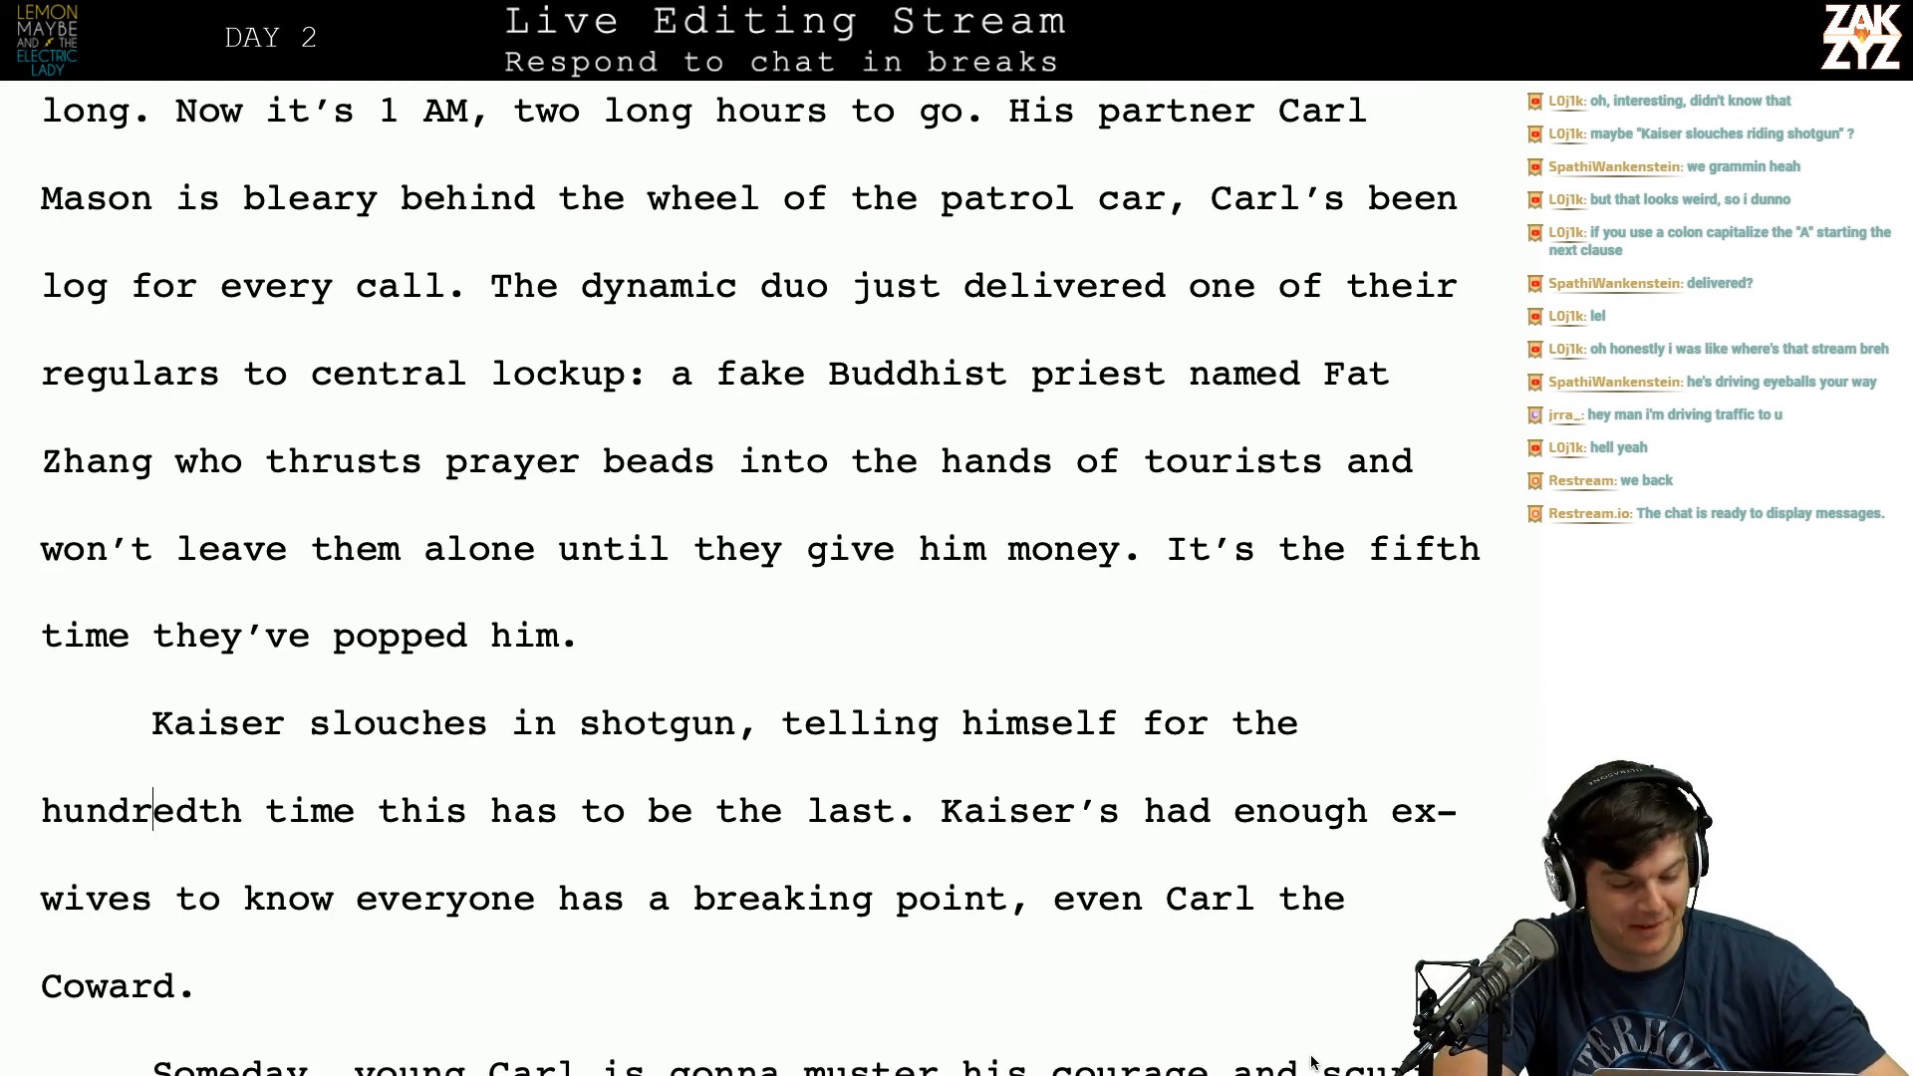
scroll(1286, 1006, "down", 3)
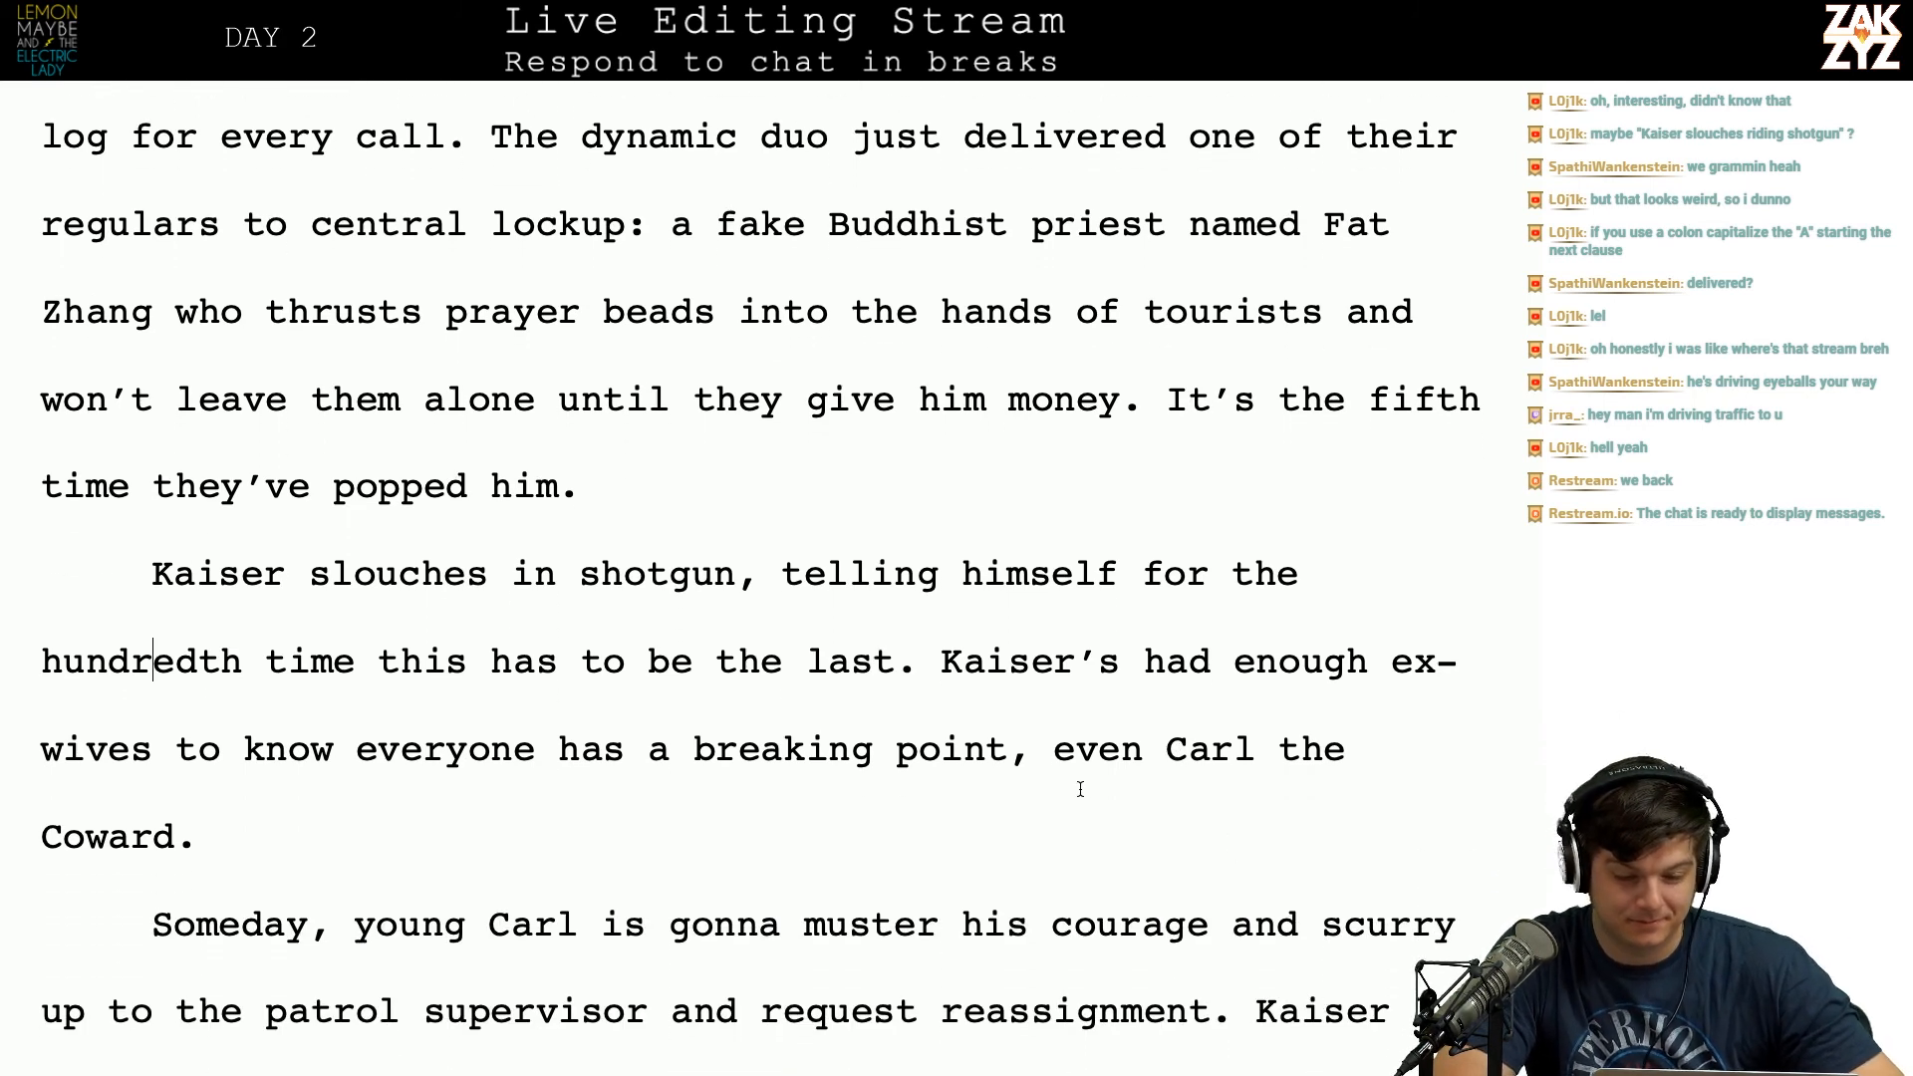
left_click(977, 589)
key("Left")
key("Right")
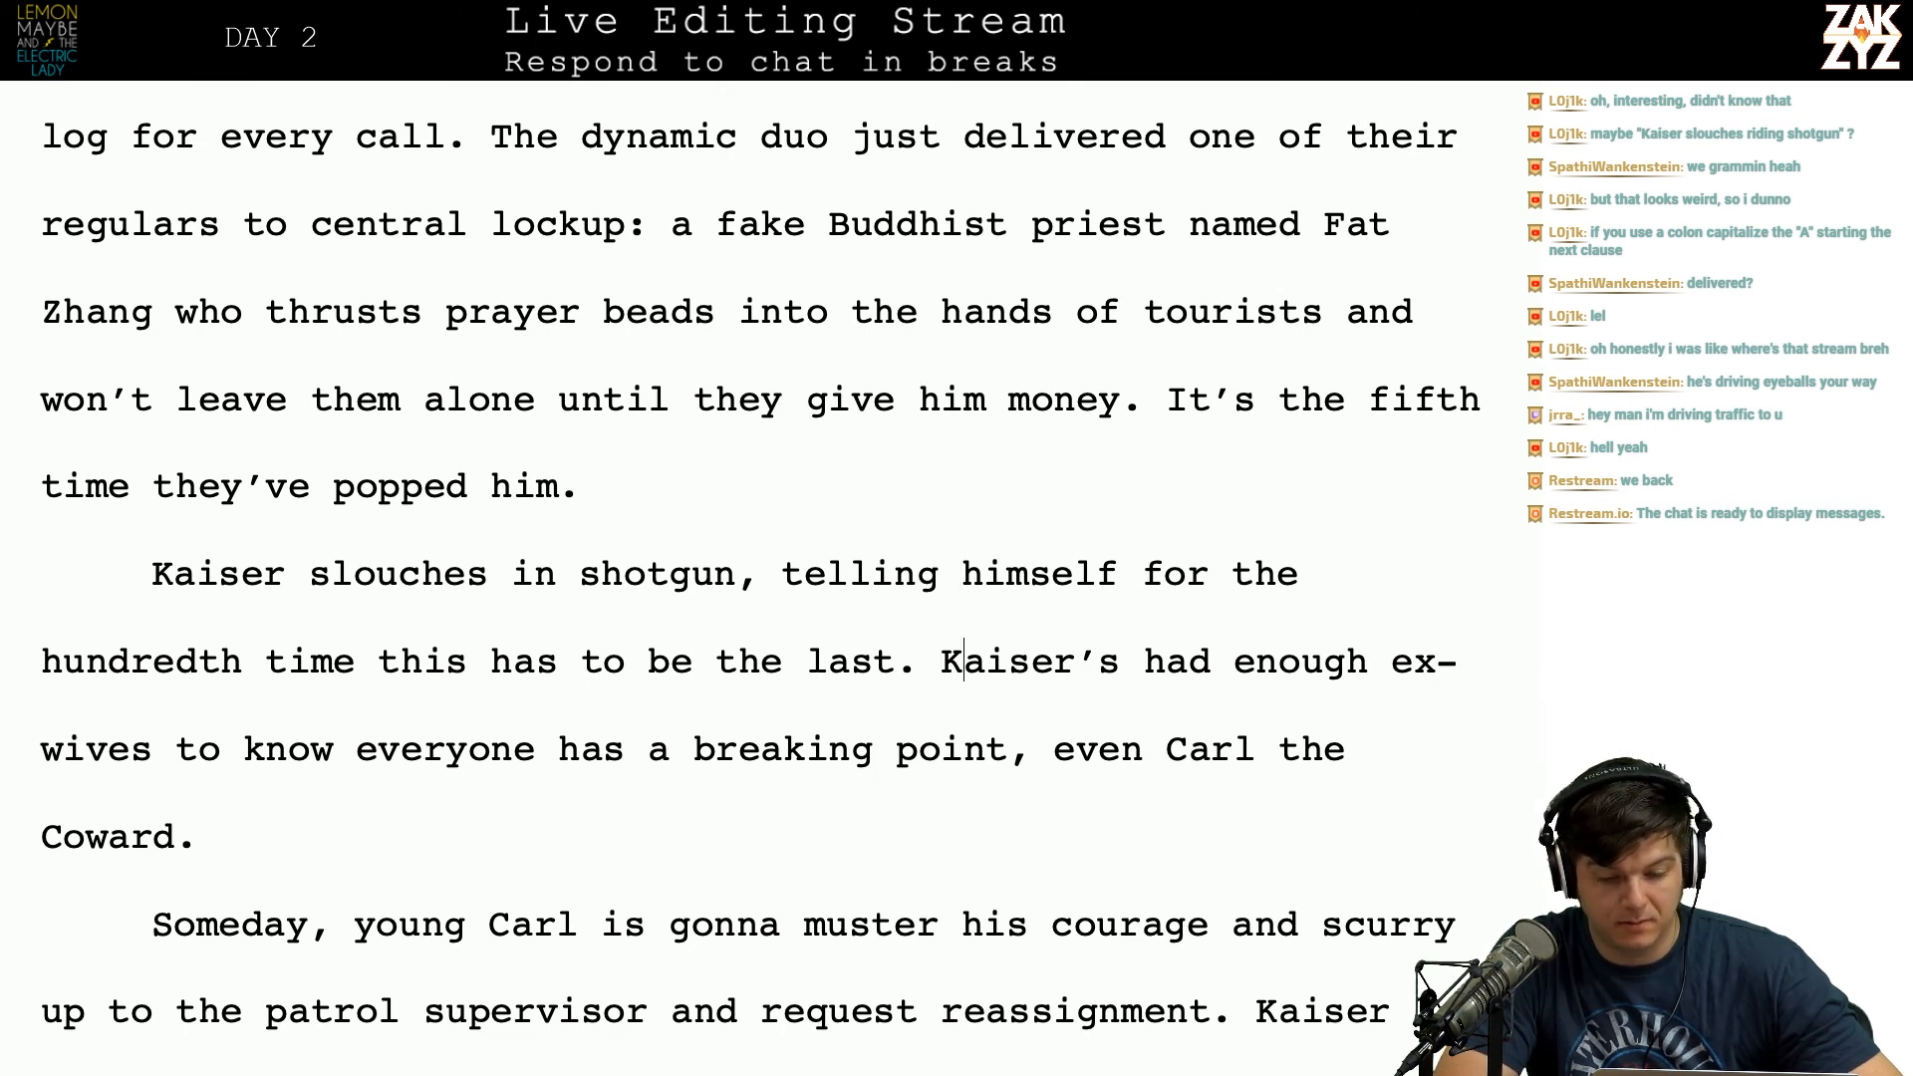
type("He's had eno")
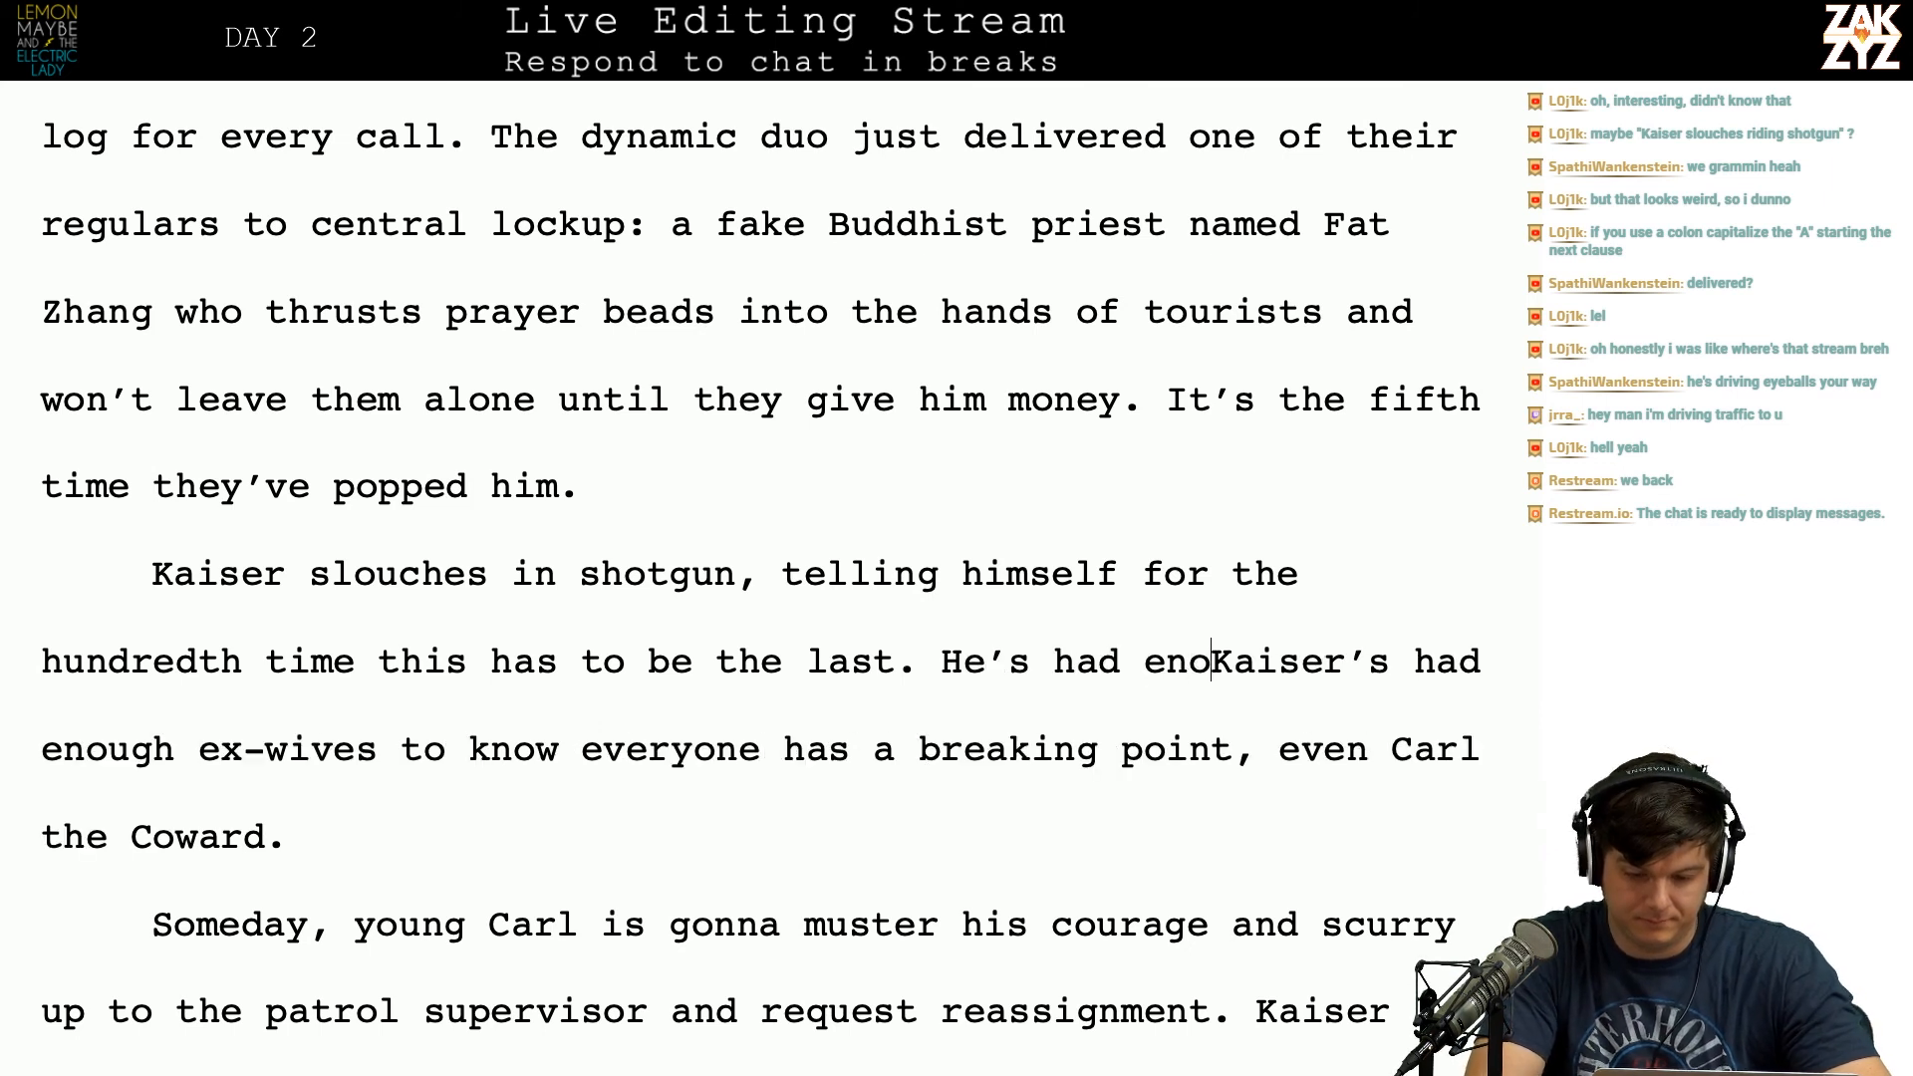
type("ugh")
key("shift+Right")
key("shift+Right")
key("shift+Right")
key("shift+Right")
key("shift+Right")
key("shift+Right")
key("shift+Right")
key("shift+Right")
key("shift+Right")
key("shift+Left")
key("Left")
key("Left")
key("Left")
key("Left")
key("Left")
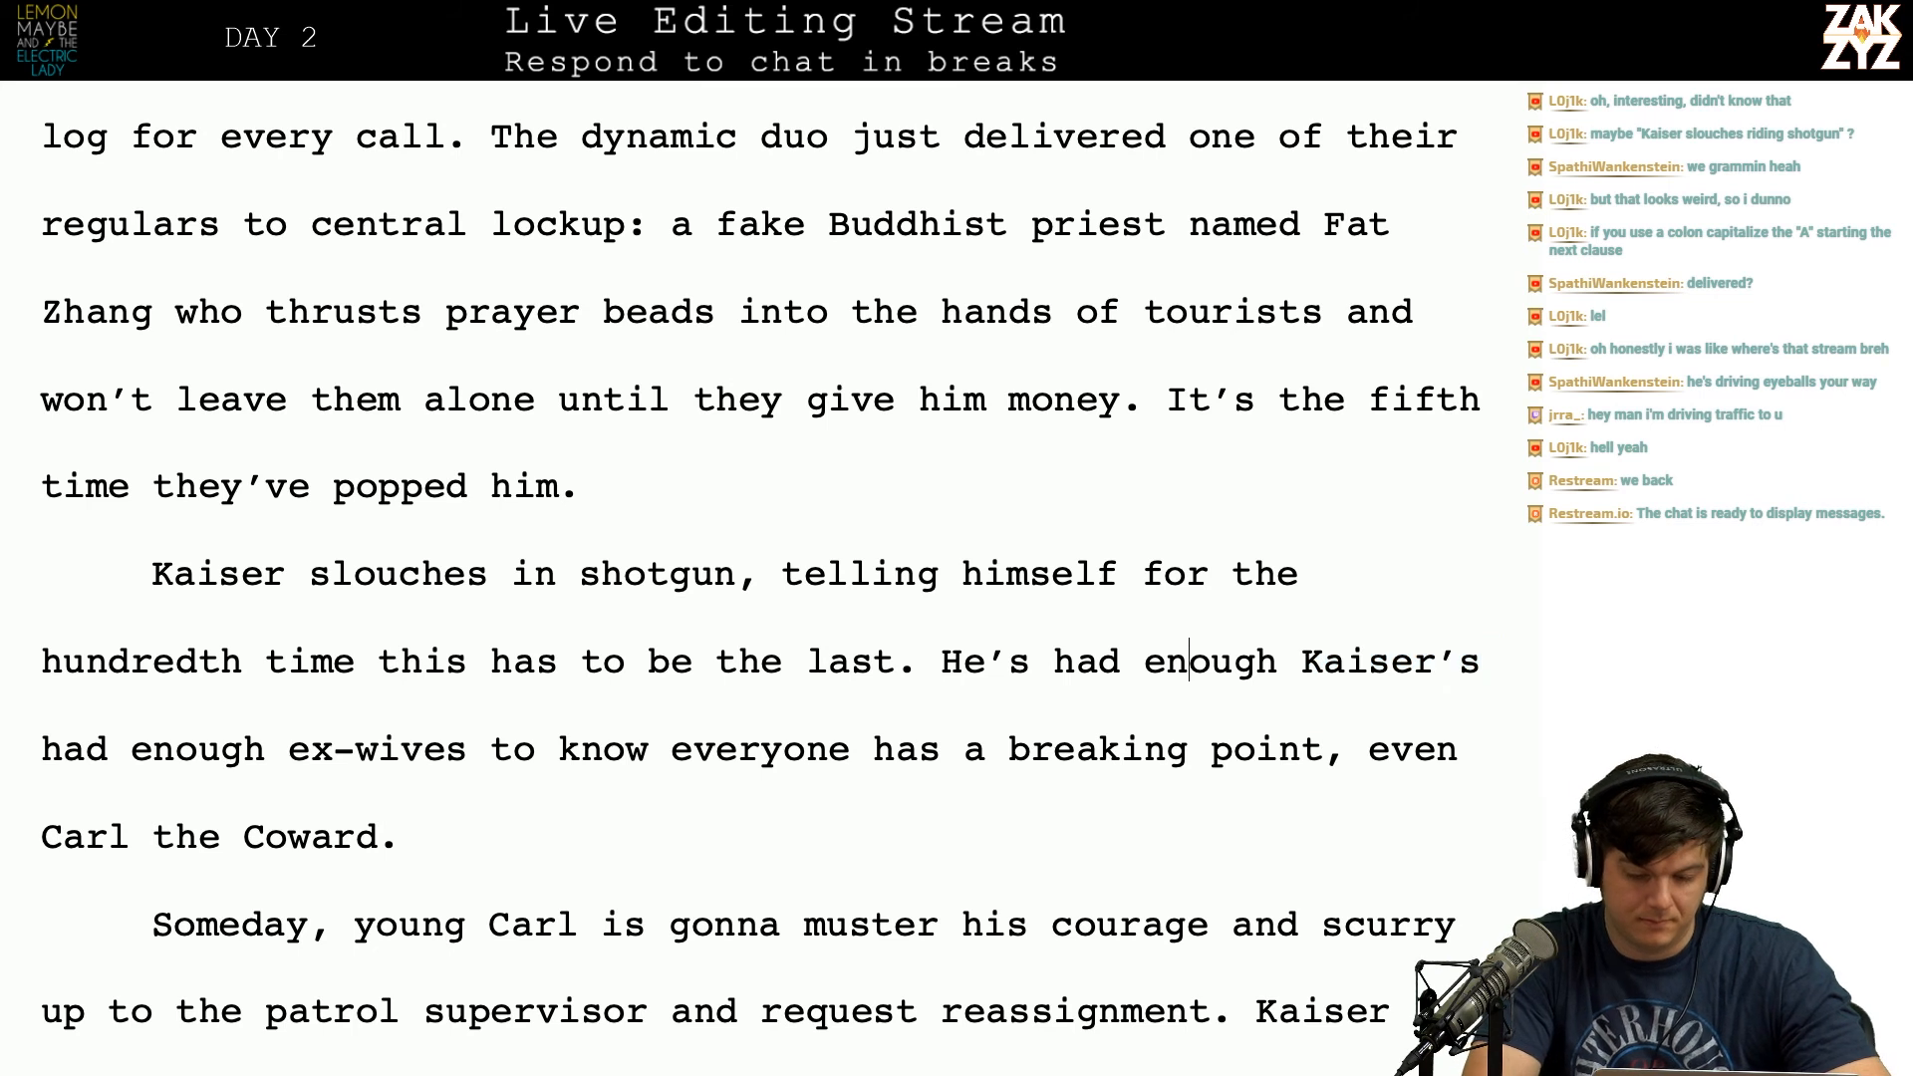
Step: Try "Duchance has had enough" as the opening of the ex-wives sentence
key("BackSpace")
key("BackSpace")
key("BackSpace")
key("BackSpace")
type("Duchance ")
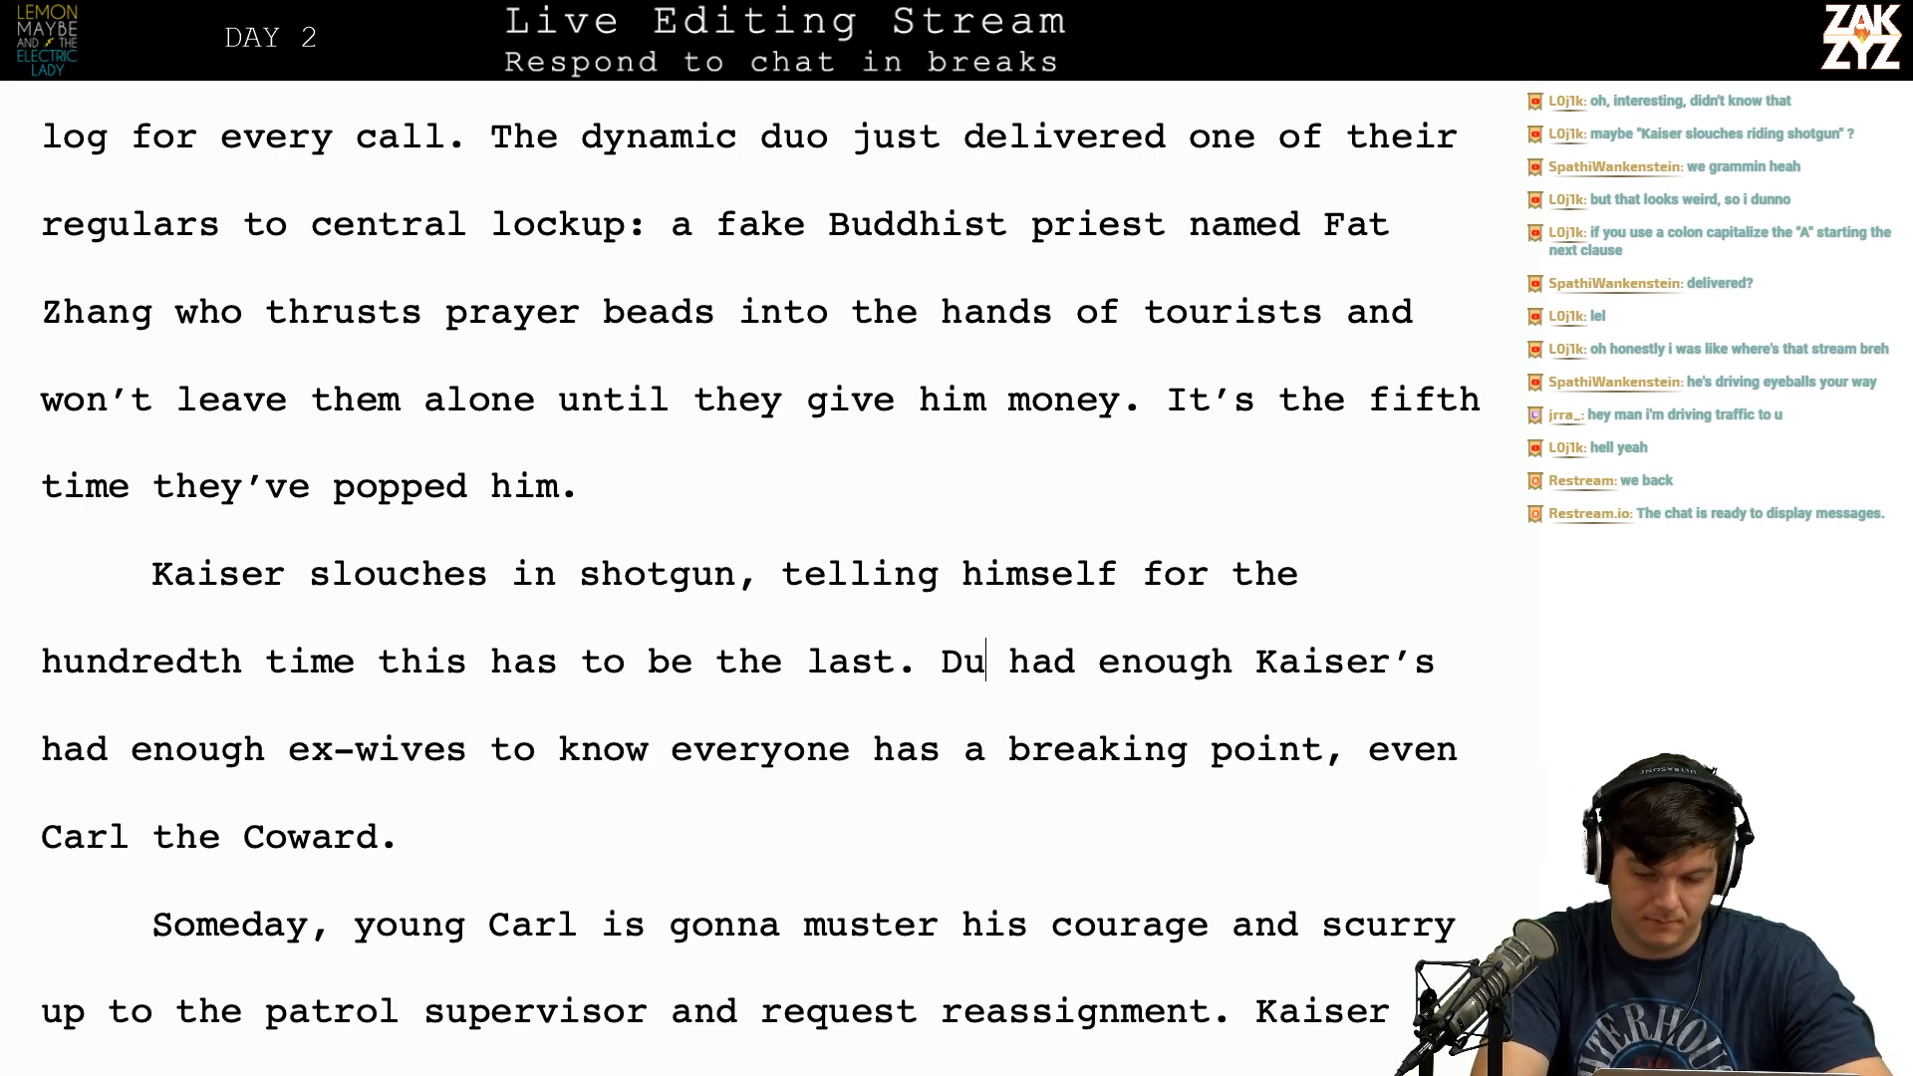
type("has")
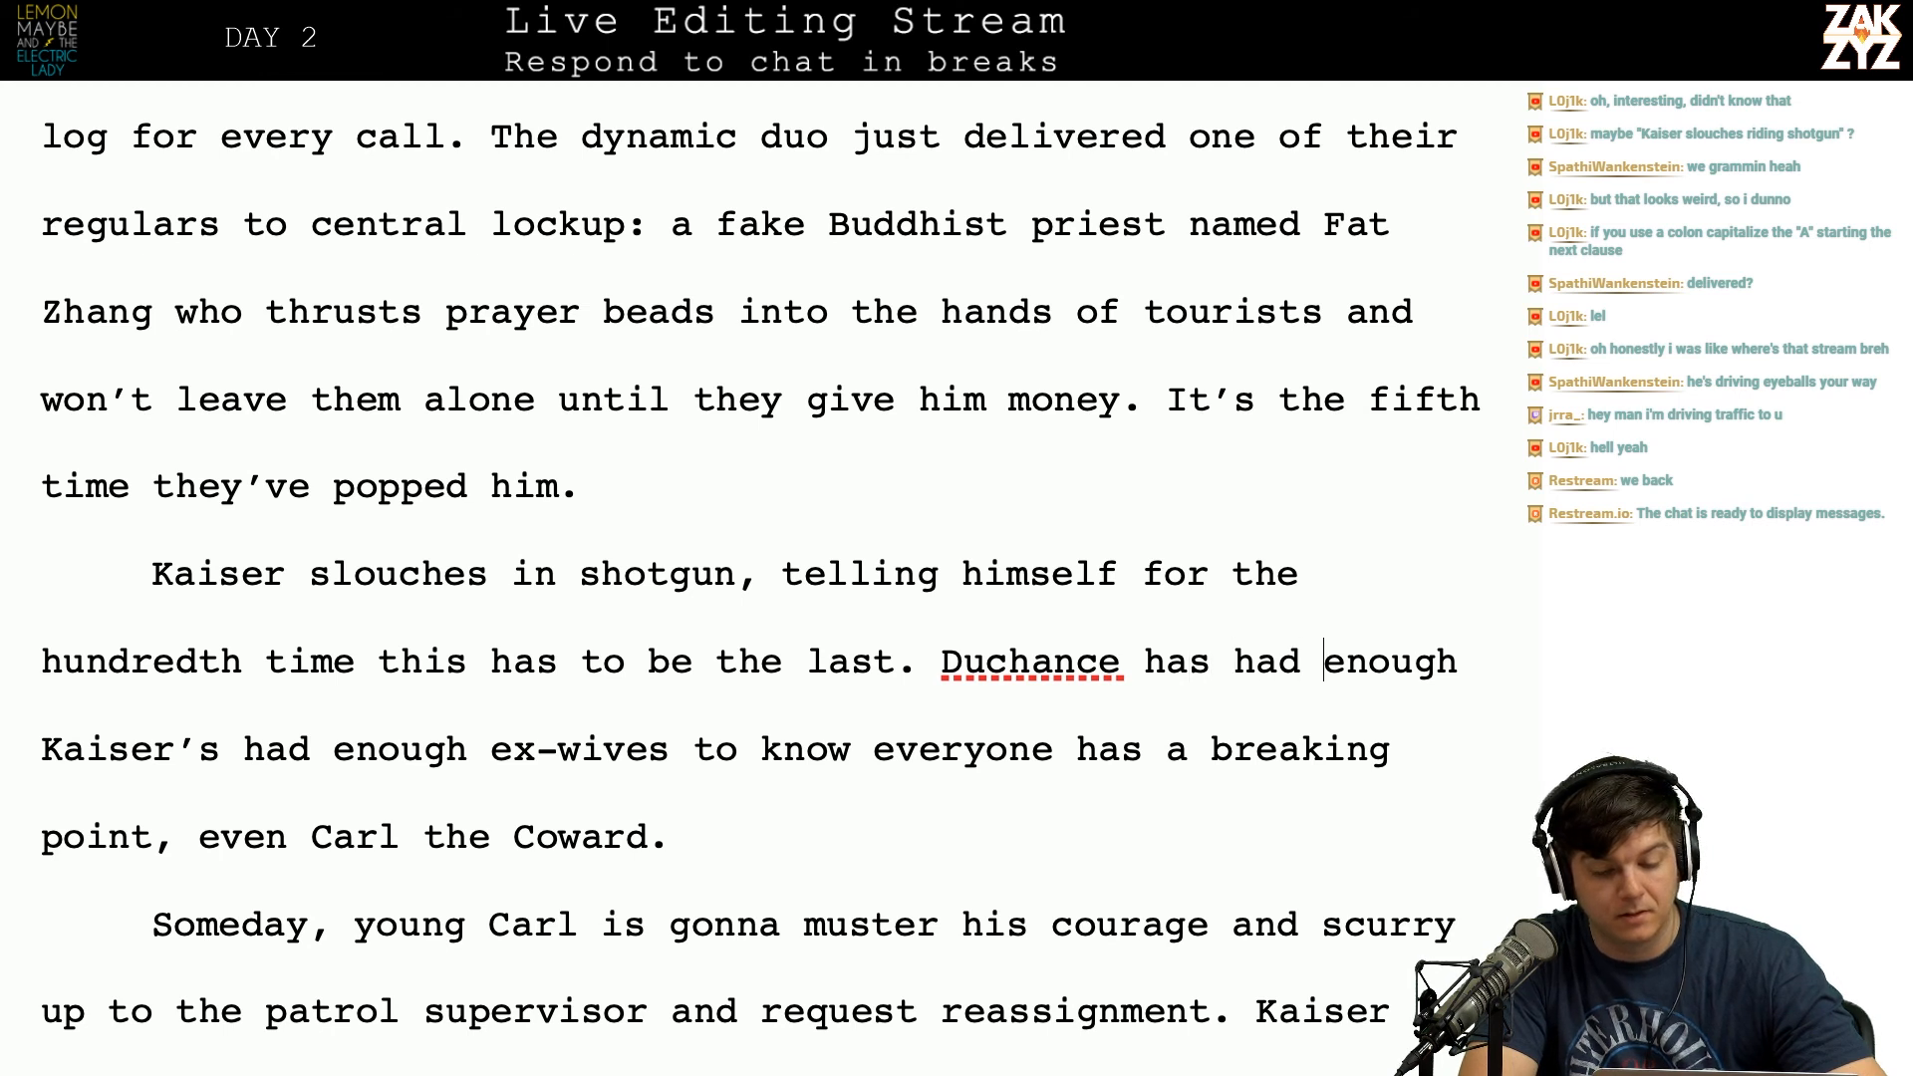
key("Right")
key("Right")
key("Right")
key("Right")
key("Left")
key("Left")
key("Left")
key("Left")
key("Left")
key("Left")
key("Left")
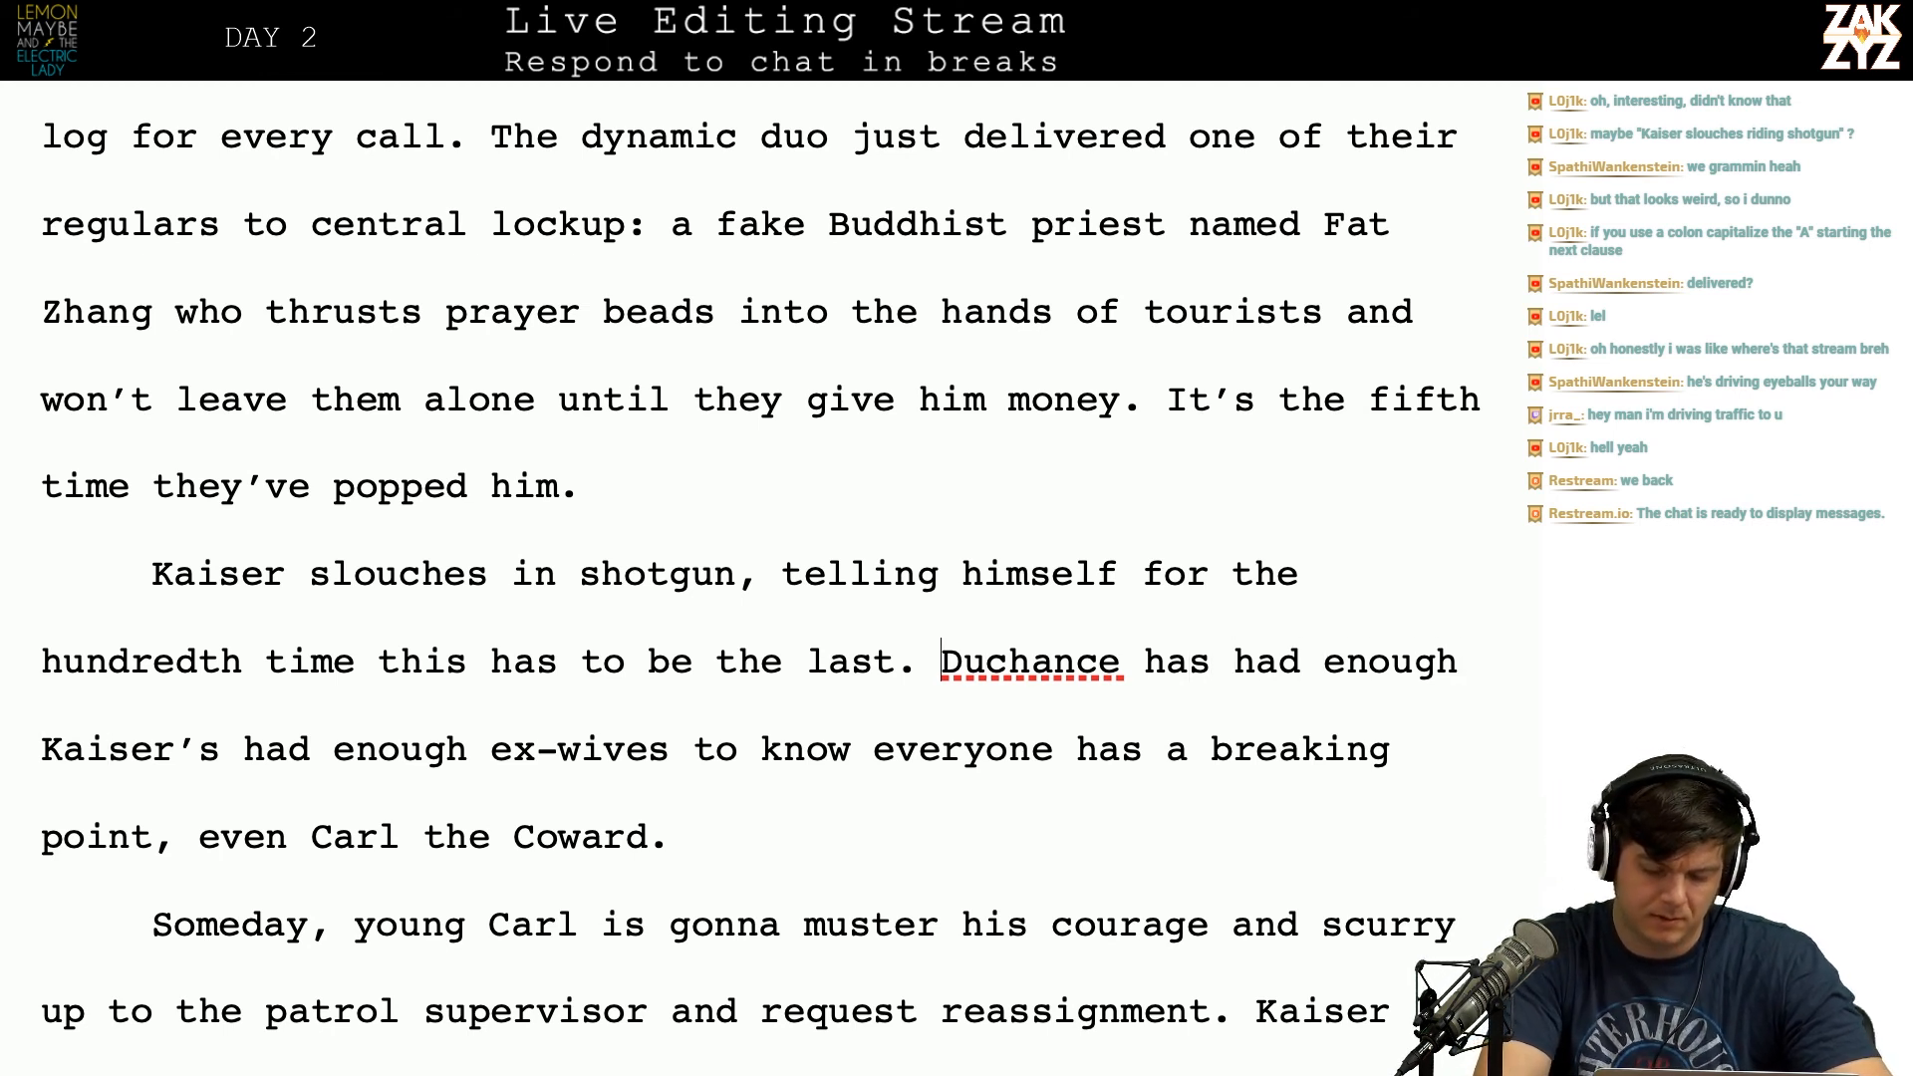
Step: Reword the sentence's opening to "He's had enough ex-wives", deleting the leftover Duchance and Kaiser's wording before "ex-wives"
type("He's had enoug")
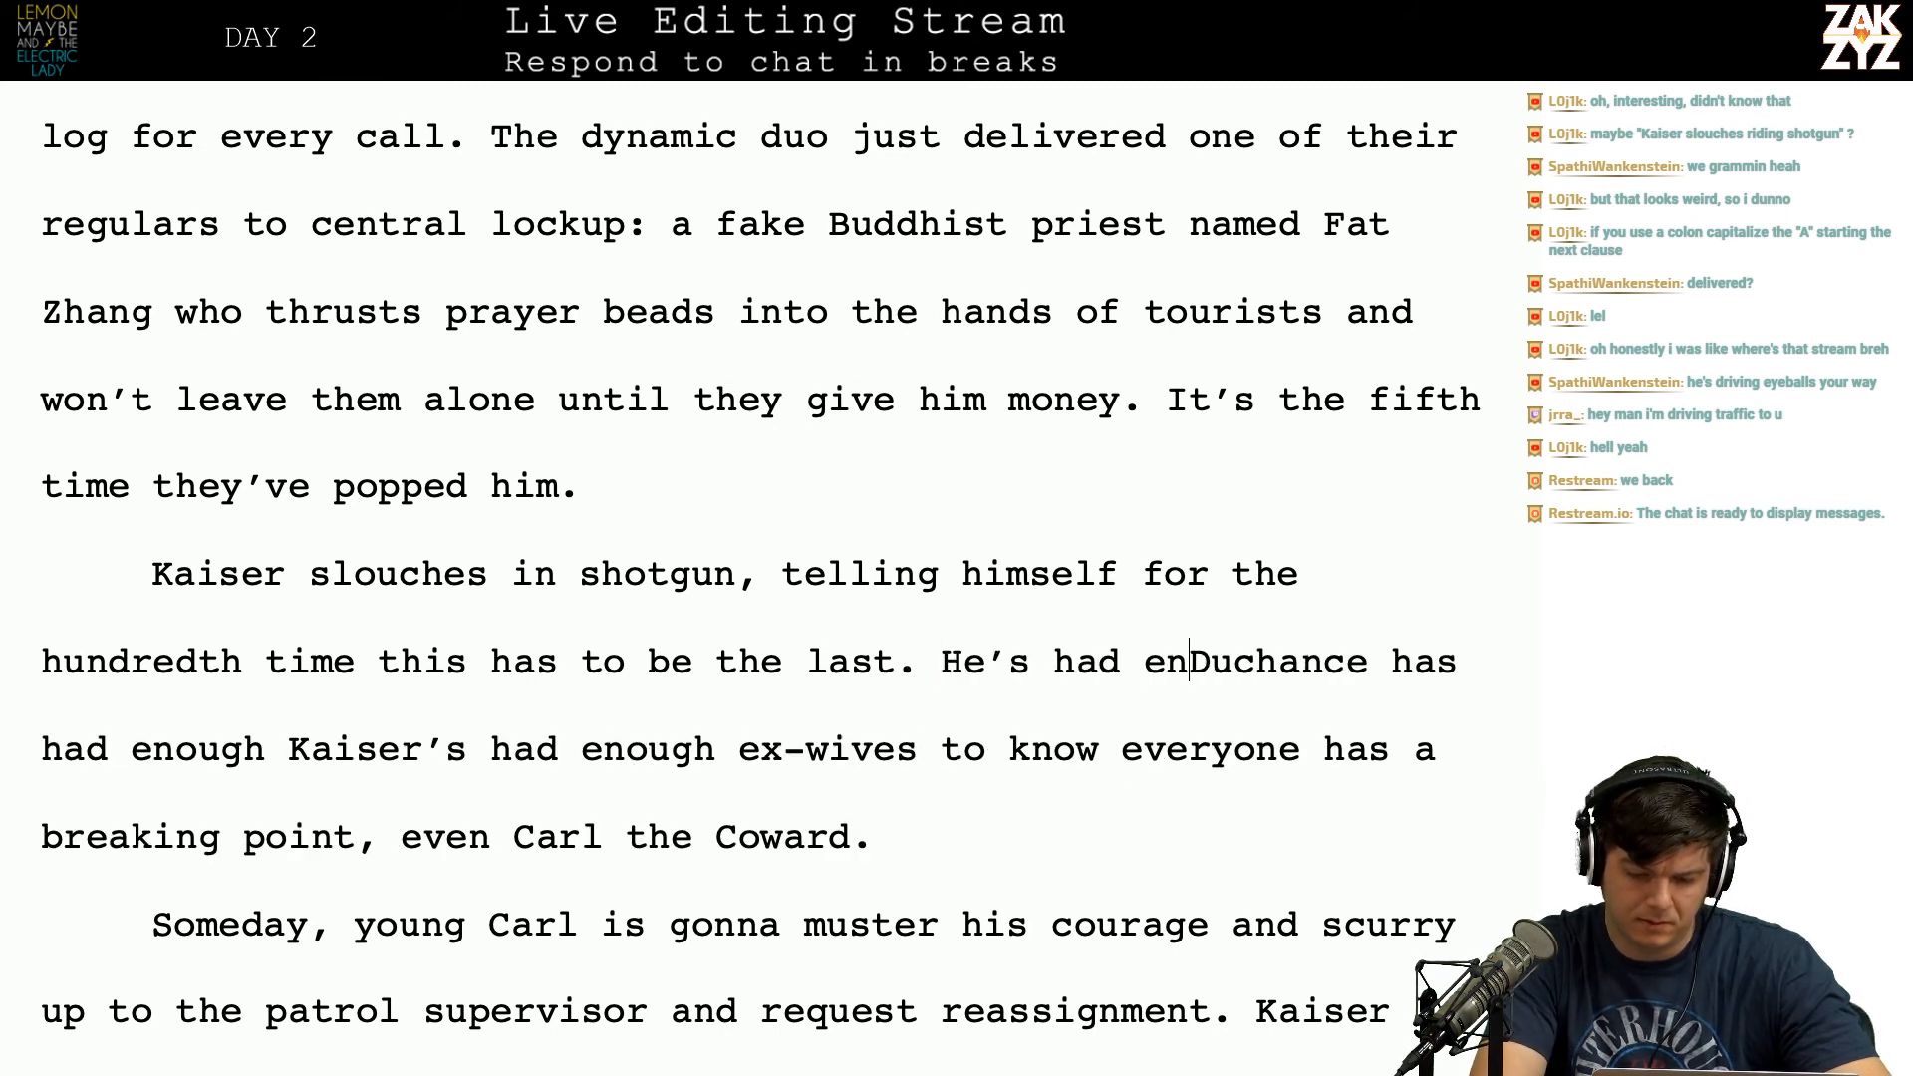
type("h")
key("shift+Down")
key("shift+Left")
key("shift+Left")
key("shift+Left")
key("shift+Left")
key("shift+Left")
key("shift+Left")
key("shift+Left")
key("shift+Left")
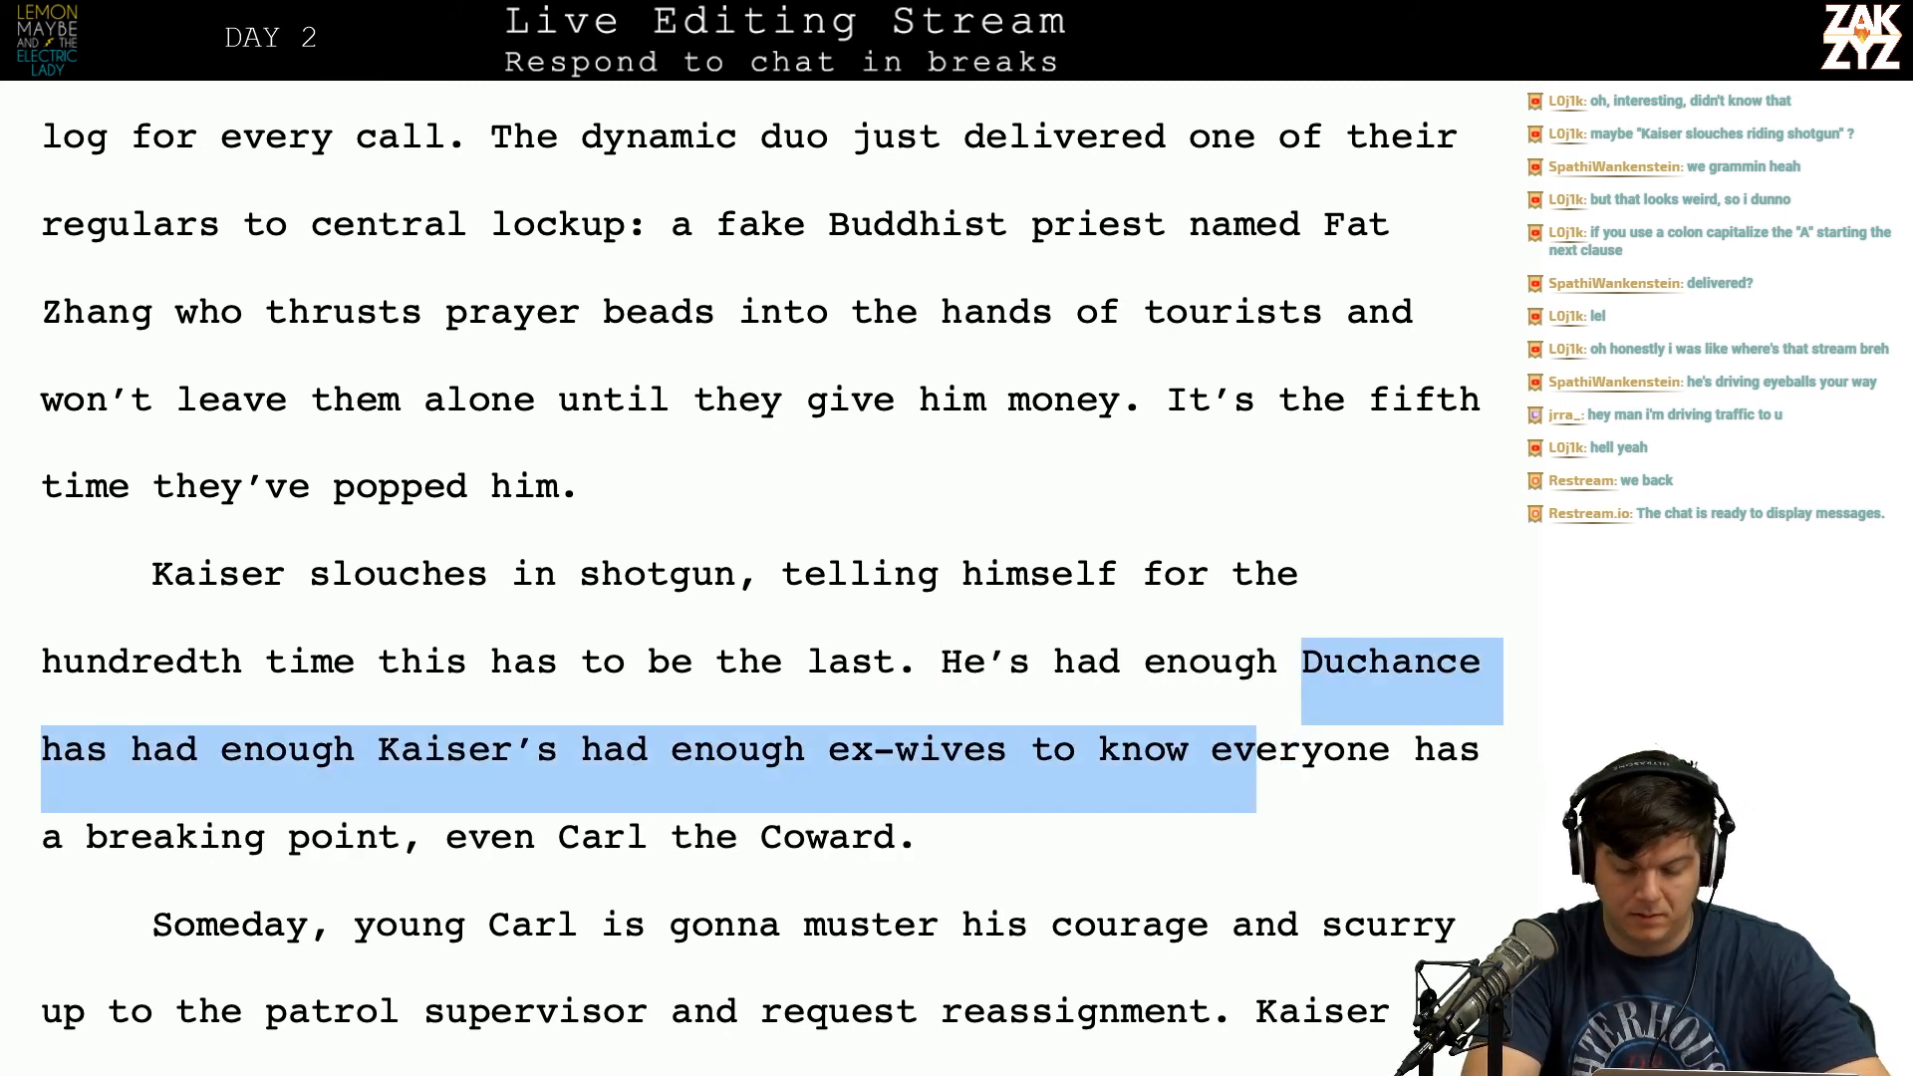
key("shift+Left")
key("shift+Left")
key("shift+Left")
key("shift+Left")
key("shift+Left")
key("shift+Left")
key("shift+Left")
key("shift+Left")
key("shift+Left")
key("shift+Left")
key("shift+Left")
key("shift+Left")
key("shift+Left")
key("shift+Left")
key("shift+Left")
key("shift+Left")
key("shift+Left")
key("shift+Left")
key("shift+Left")
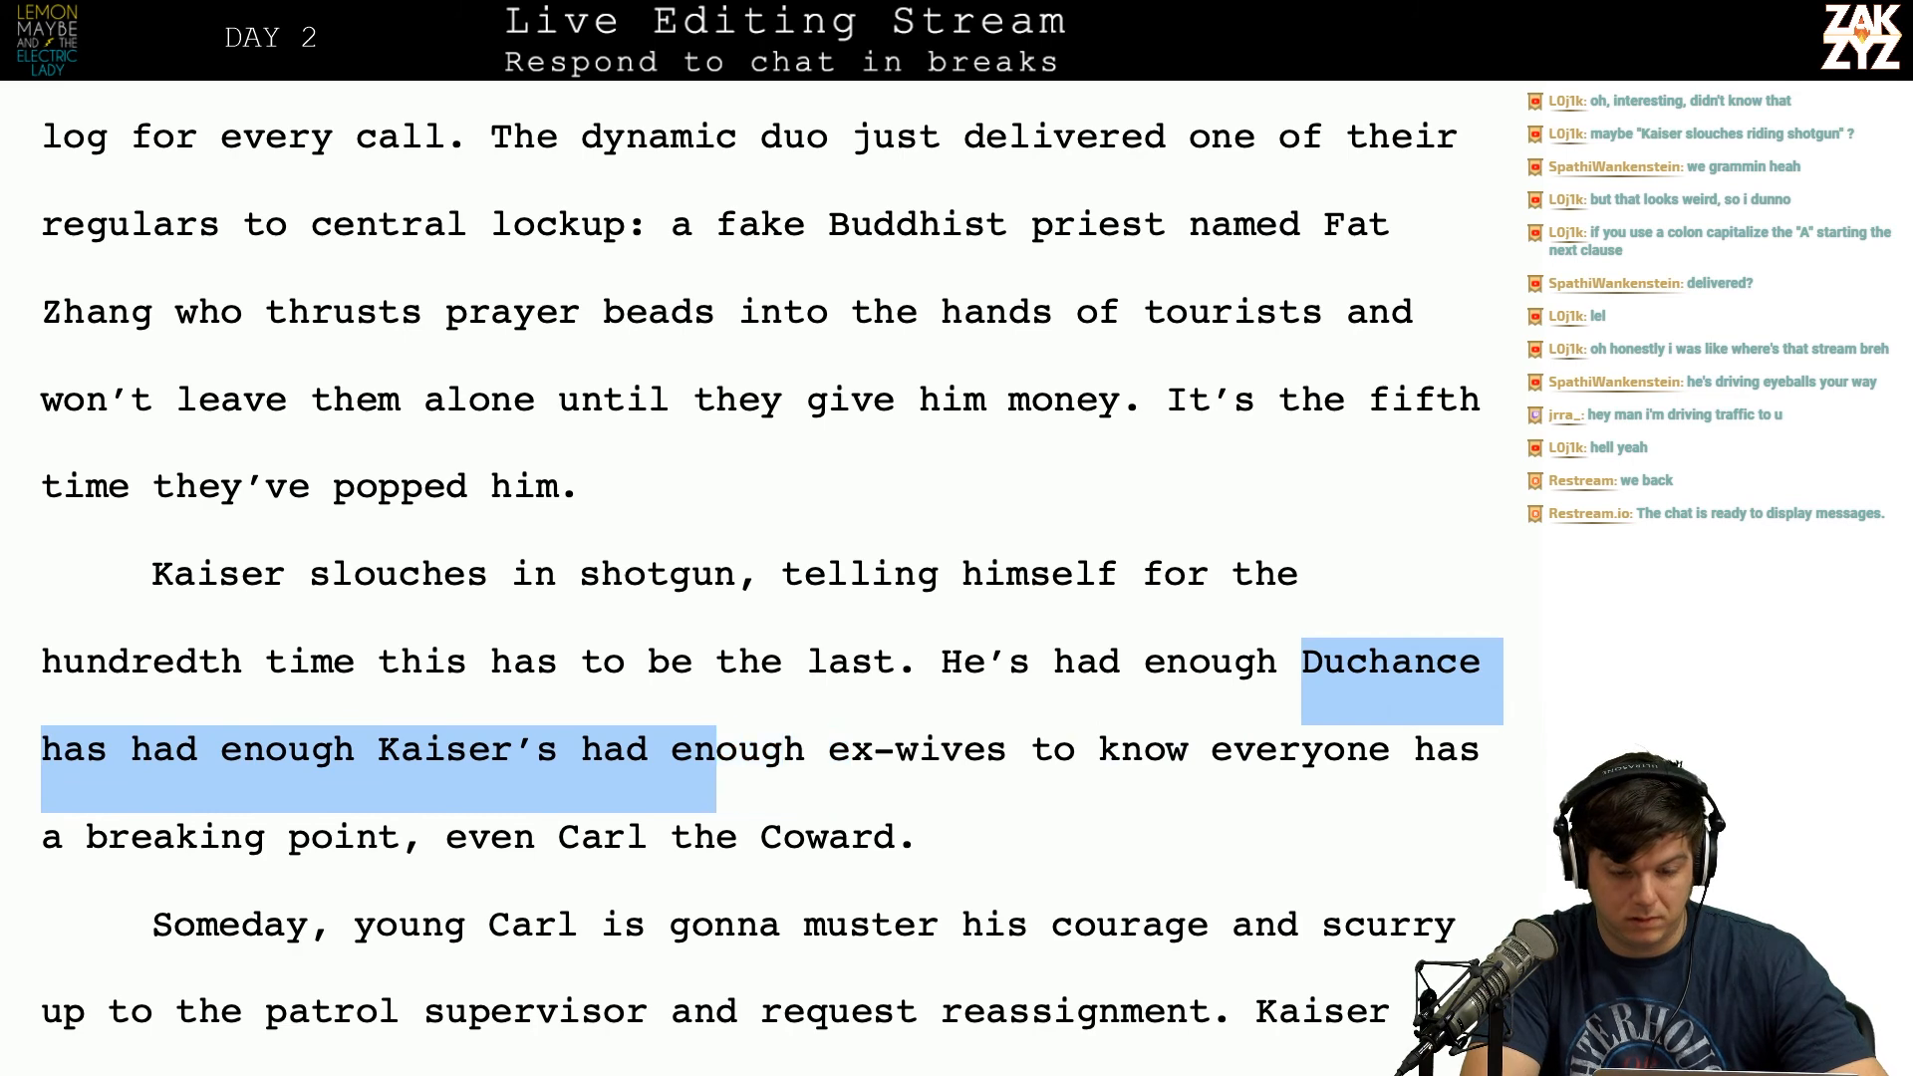
key("shift+Right")
key("shift+Right")
key("shift+Right")
key("shift+Right")
key("shift+Right")
key("shift+Right")
key("BackSpace")
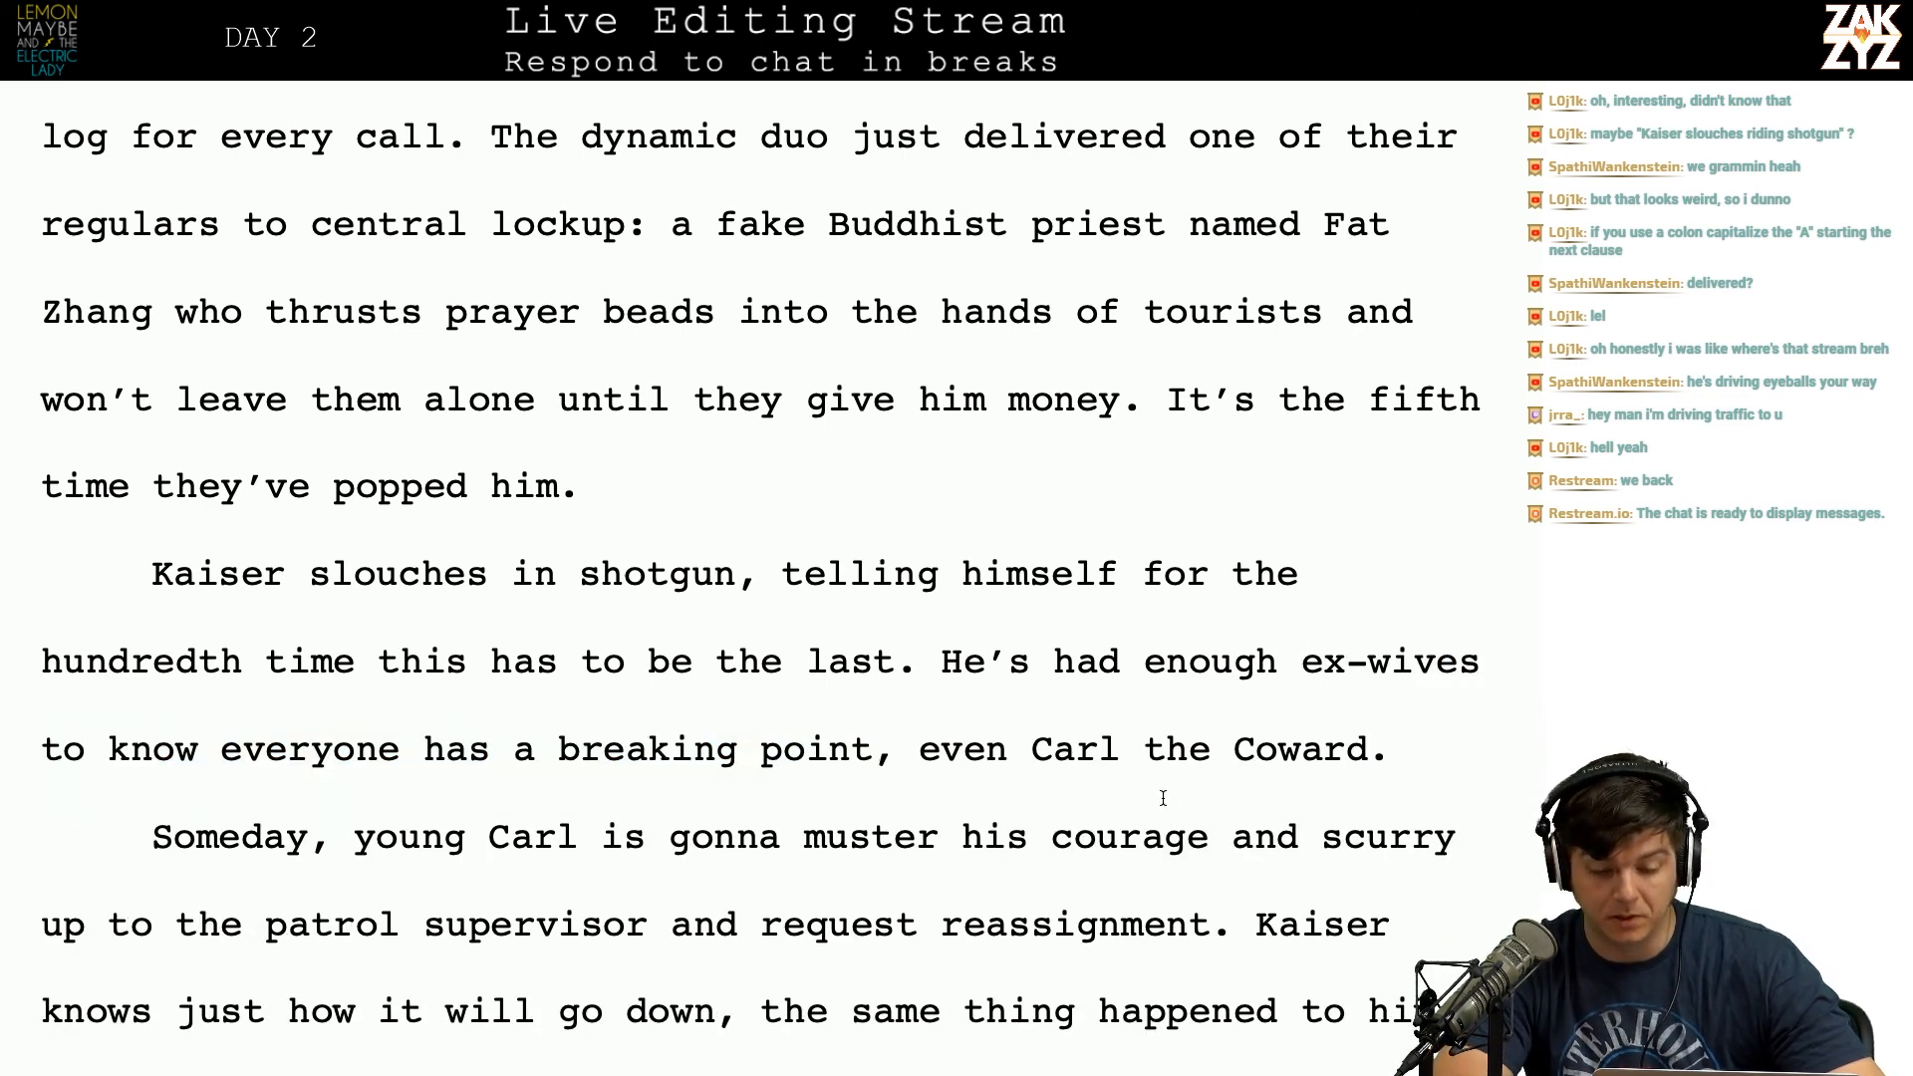
Step: Replace "just" with "exactly" so the sentence reads "Kaiser knows exactly how it will go down"
scroll(1175, 802, "down", 2)
left_click(513, 682)
key("Left")
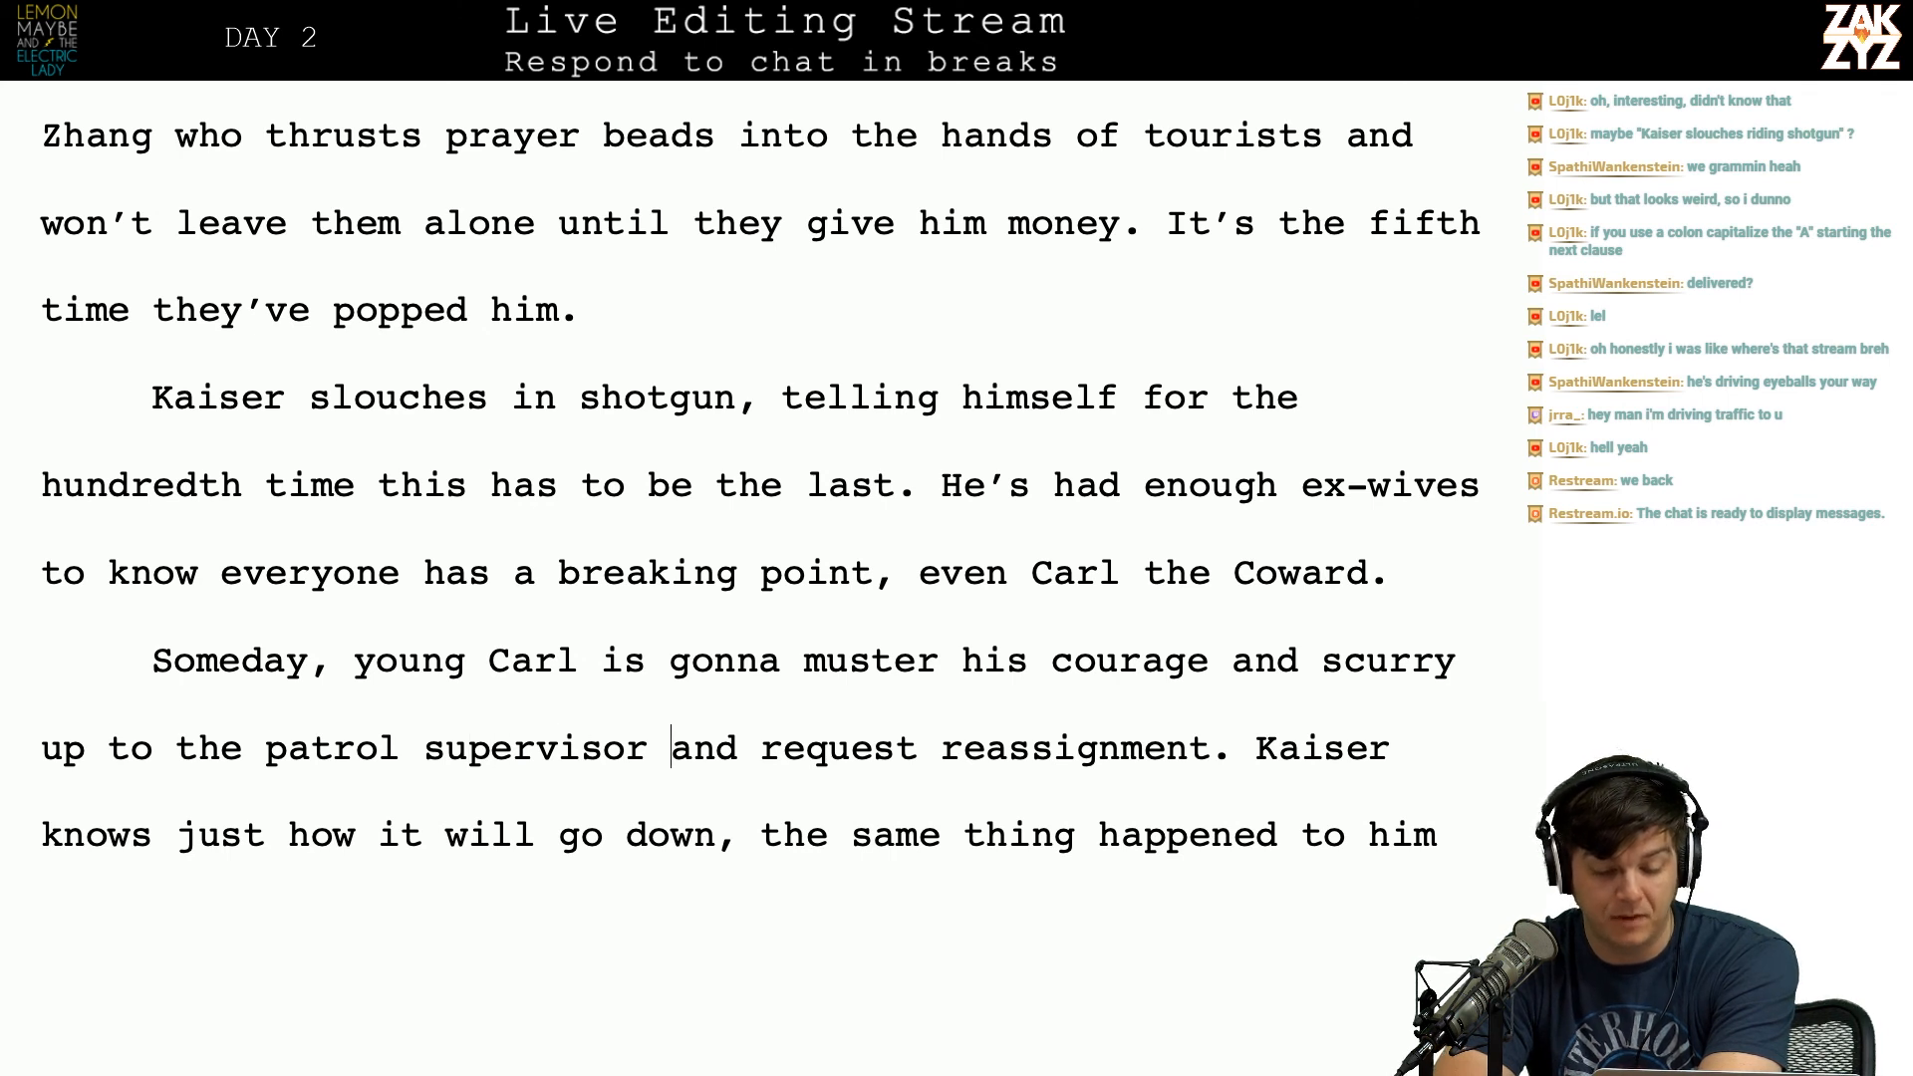
scroll(741, 584, "down", 2)
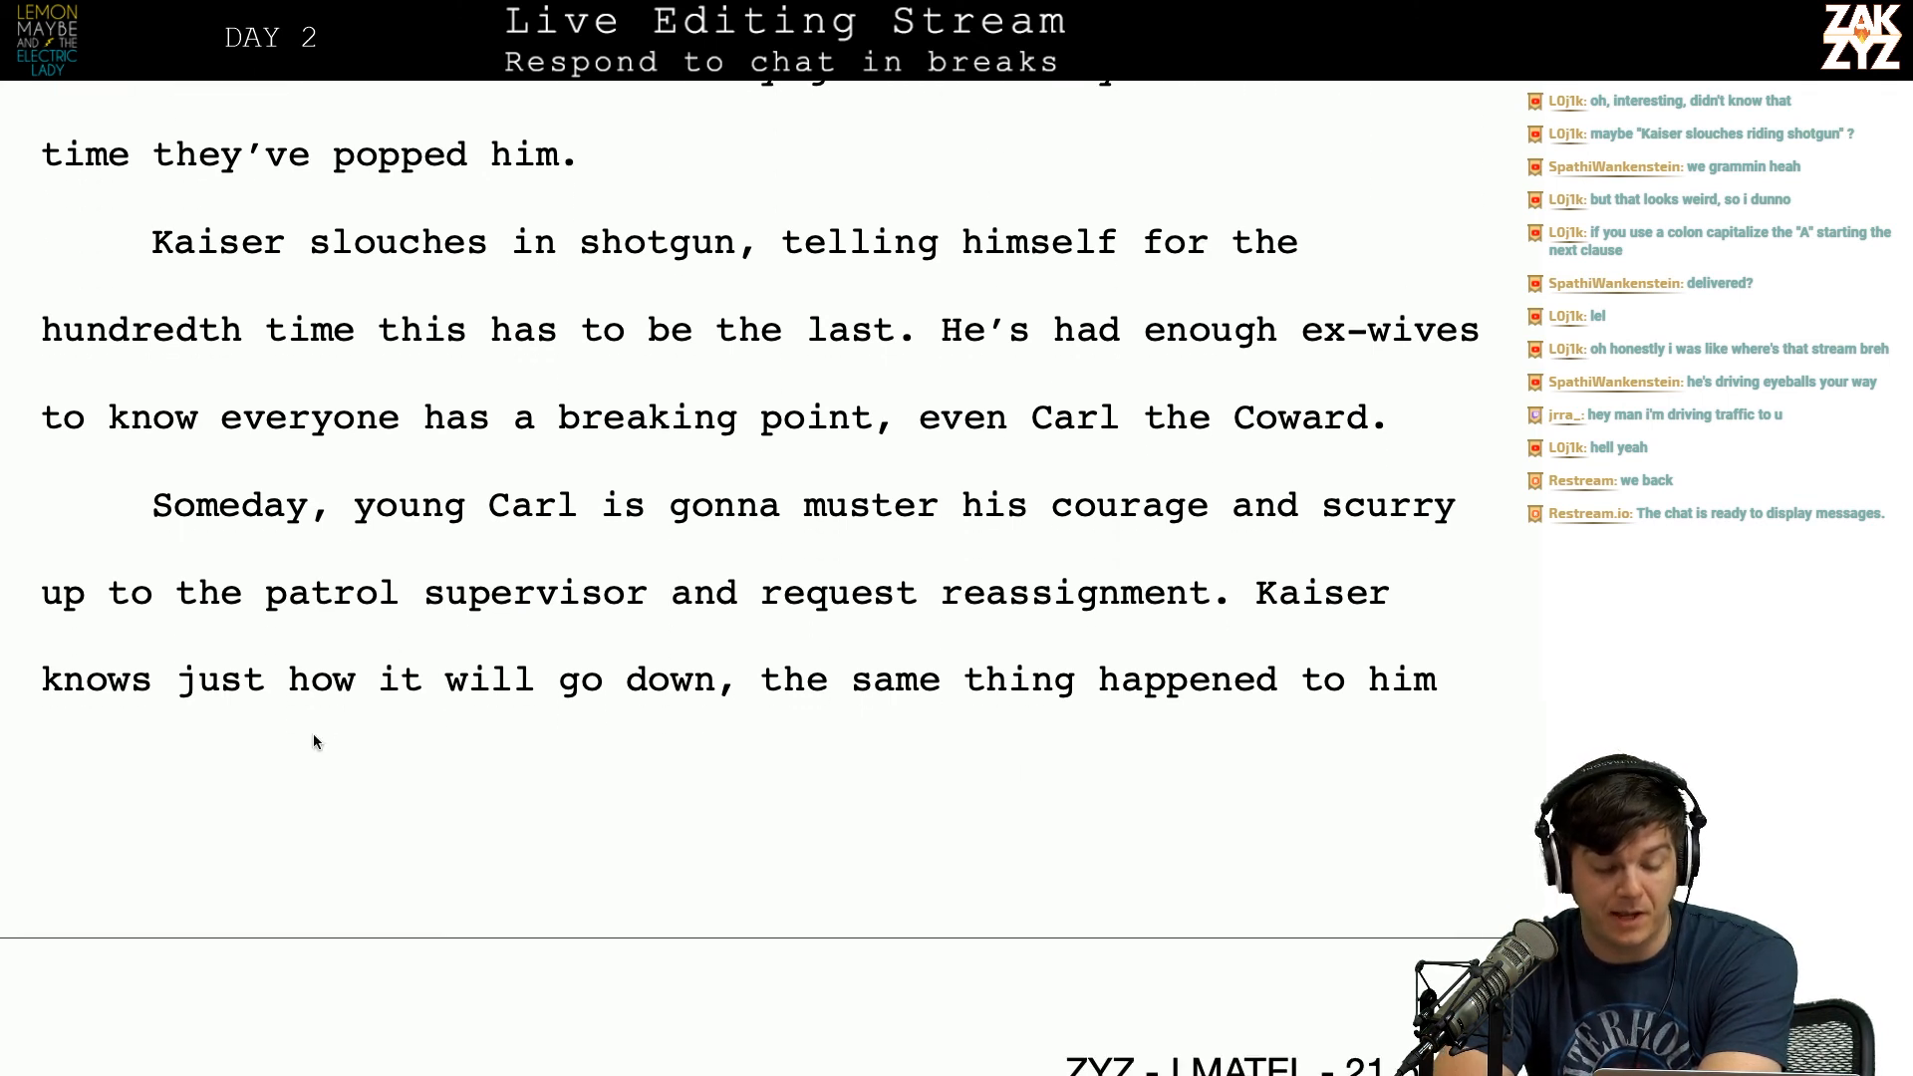
left_click(221, 681)
key("Left")
key("Left")
type("exactly")
key("shift+Right")
key("shift+Right")
key("shift+Right")
key("shift+Right")
key("shift+Right")
key("shift+Right")
key("shift+Right")
key("shift+Left")
key("shift+Left")
key("shift+Left")
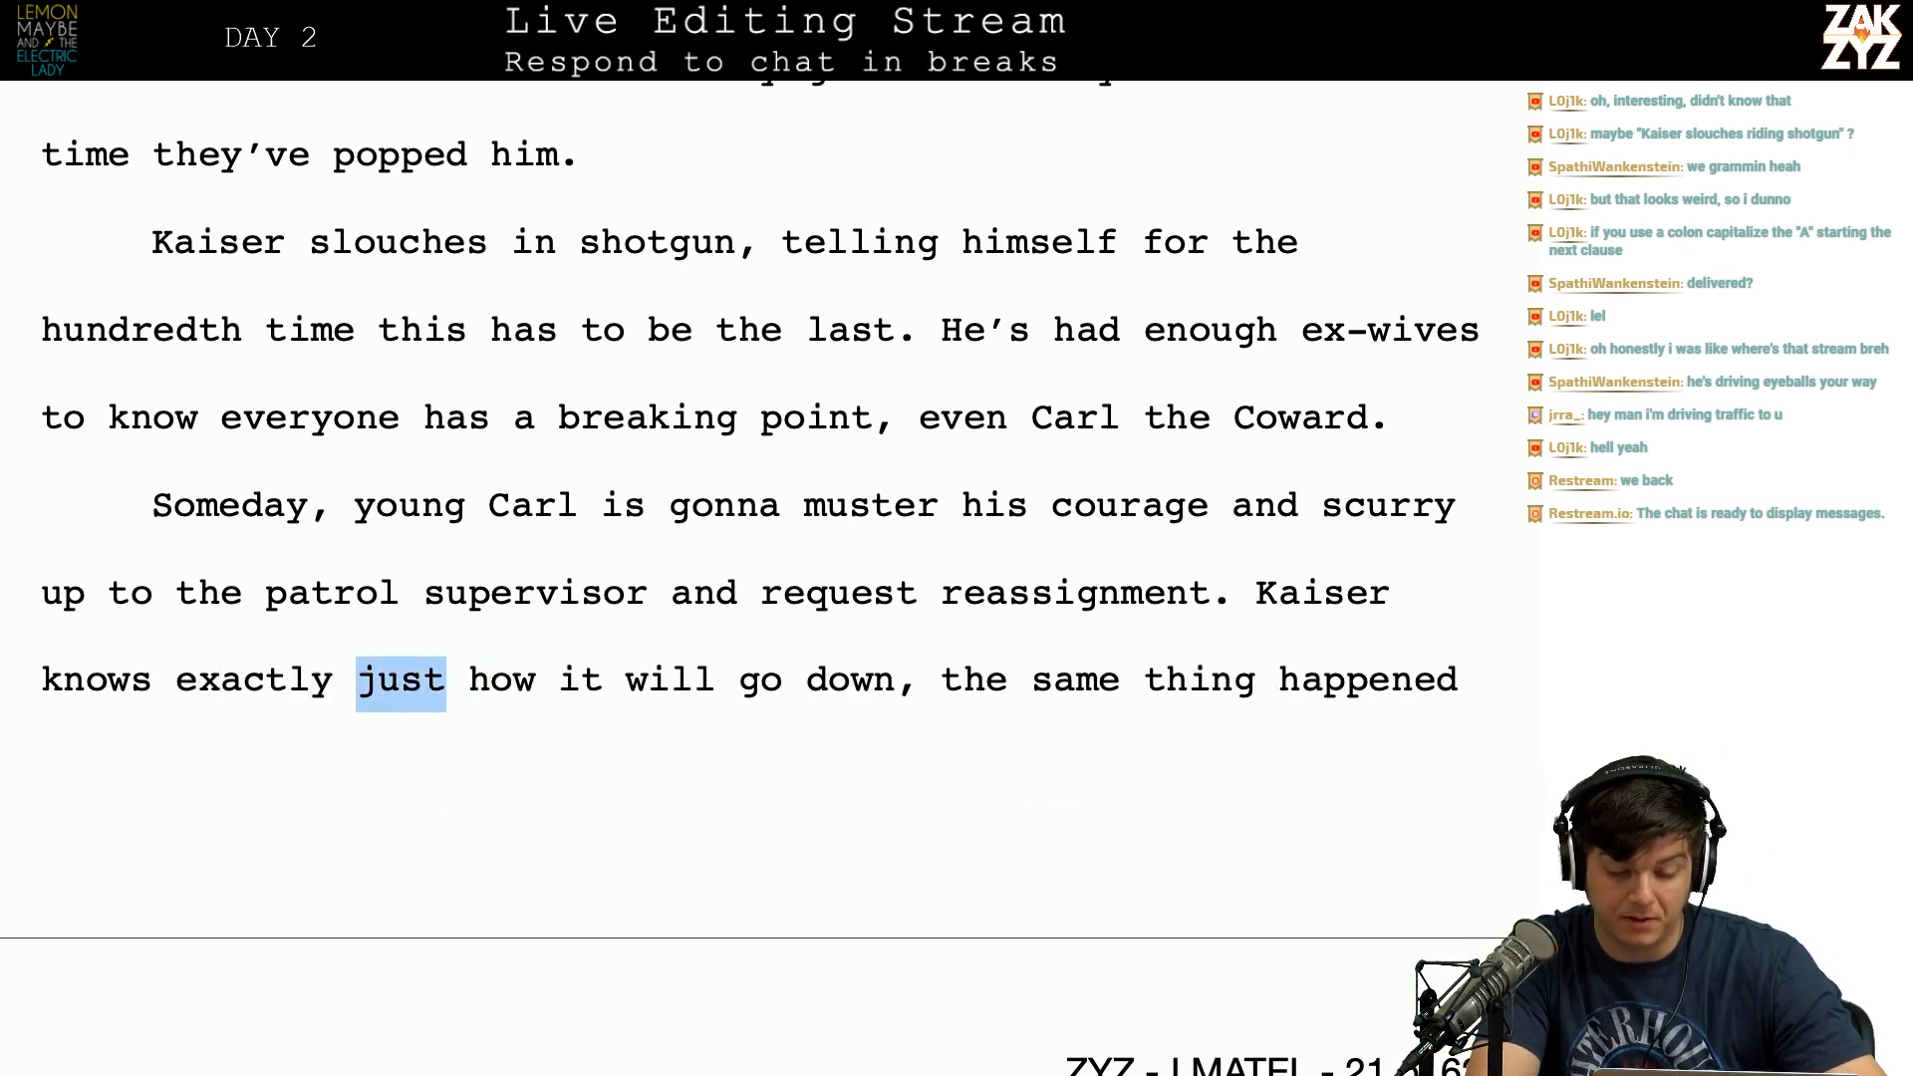
key("Delete")
key("Delete")
Step: Expand "super" to "supervisor" in the sentence beginning "That'll be the day" on page 21
scroll(739, 577, "down", 3)
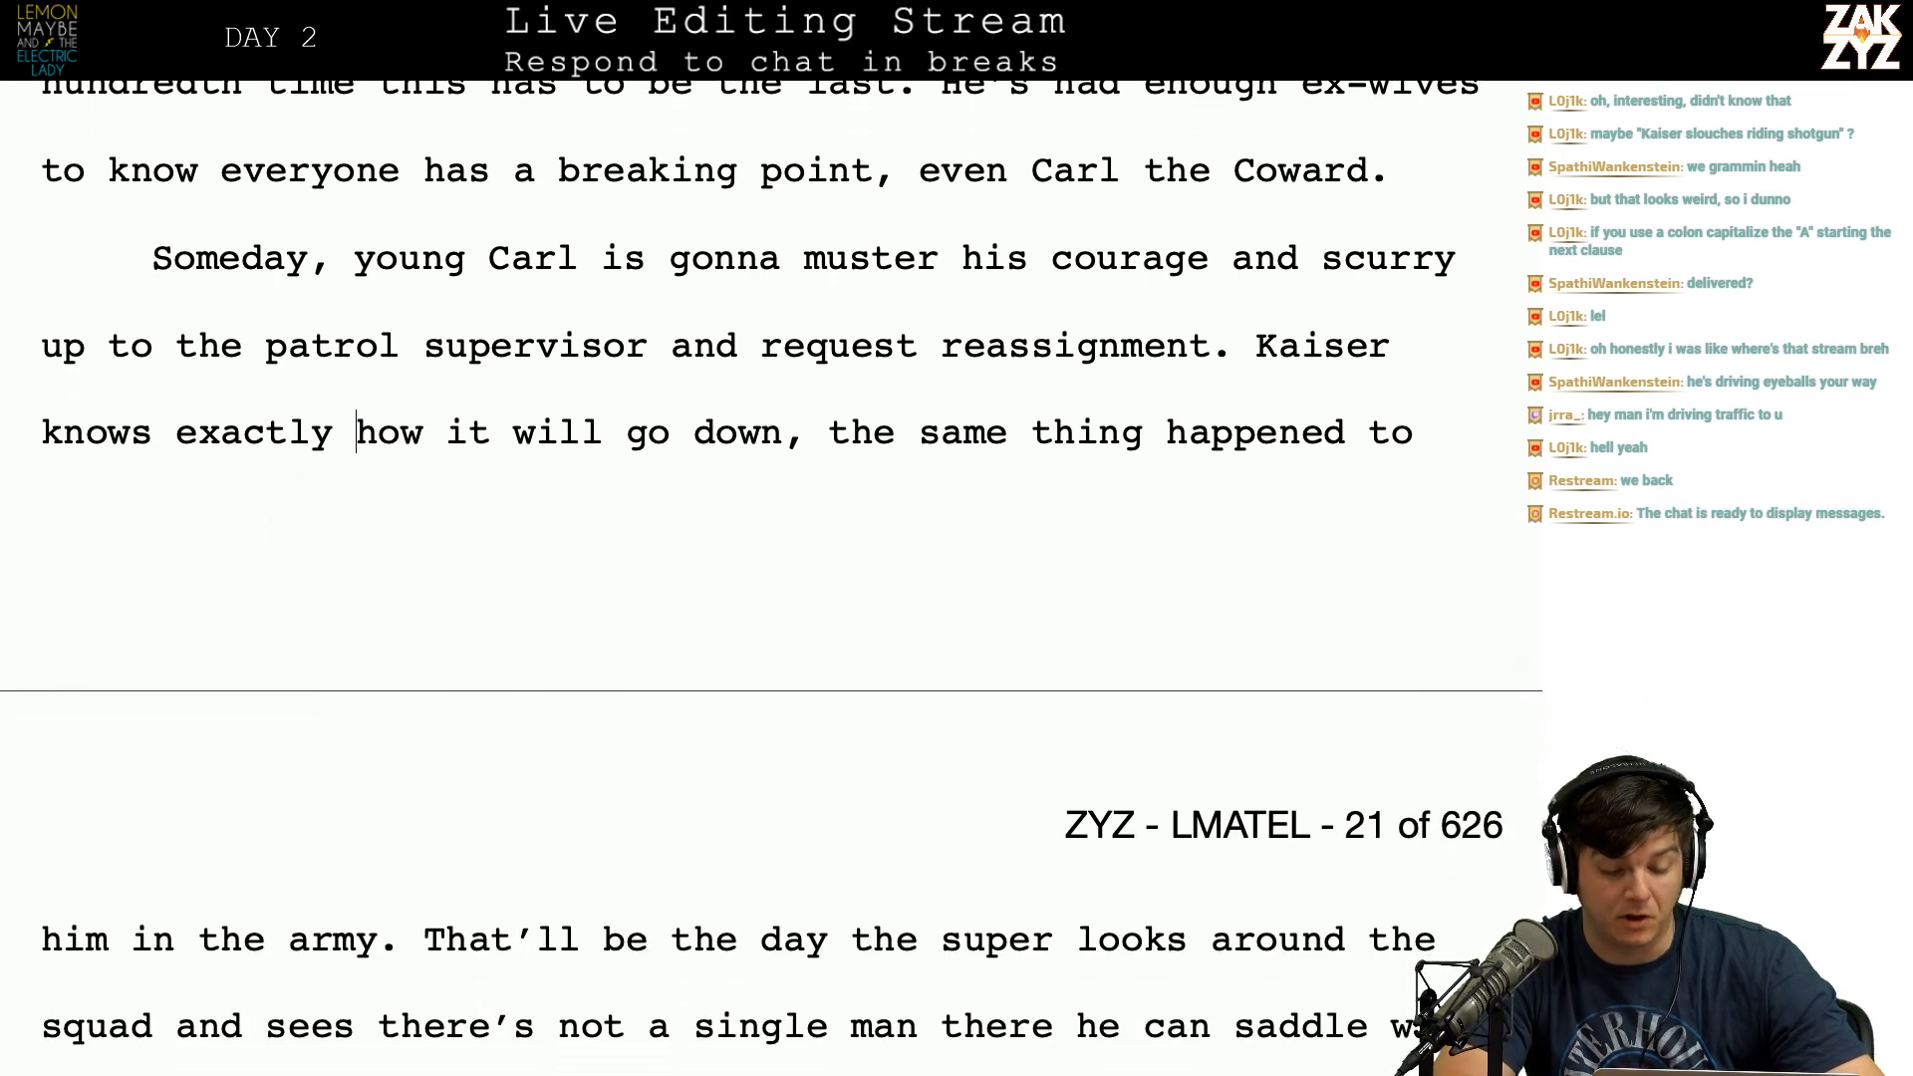
scroll(618, 880, "down", 3)
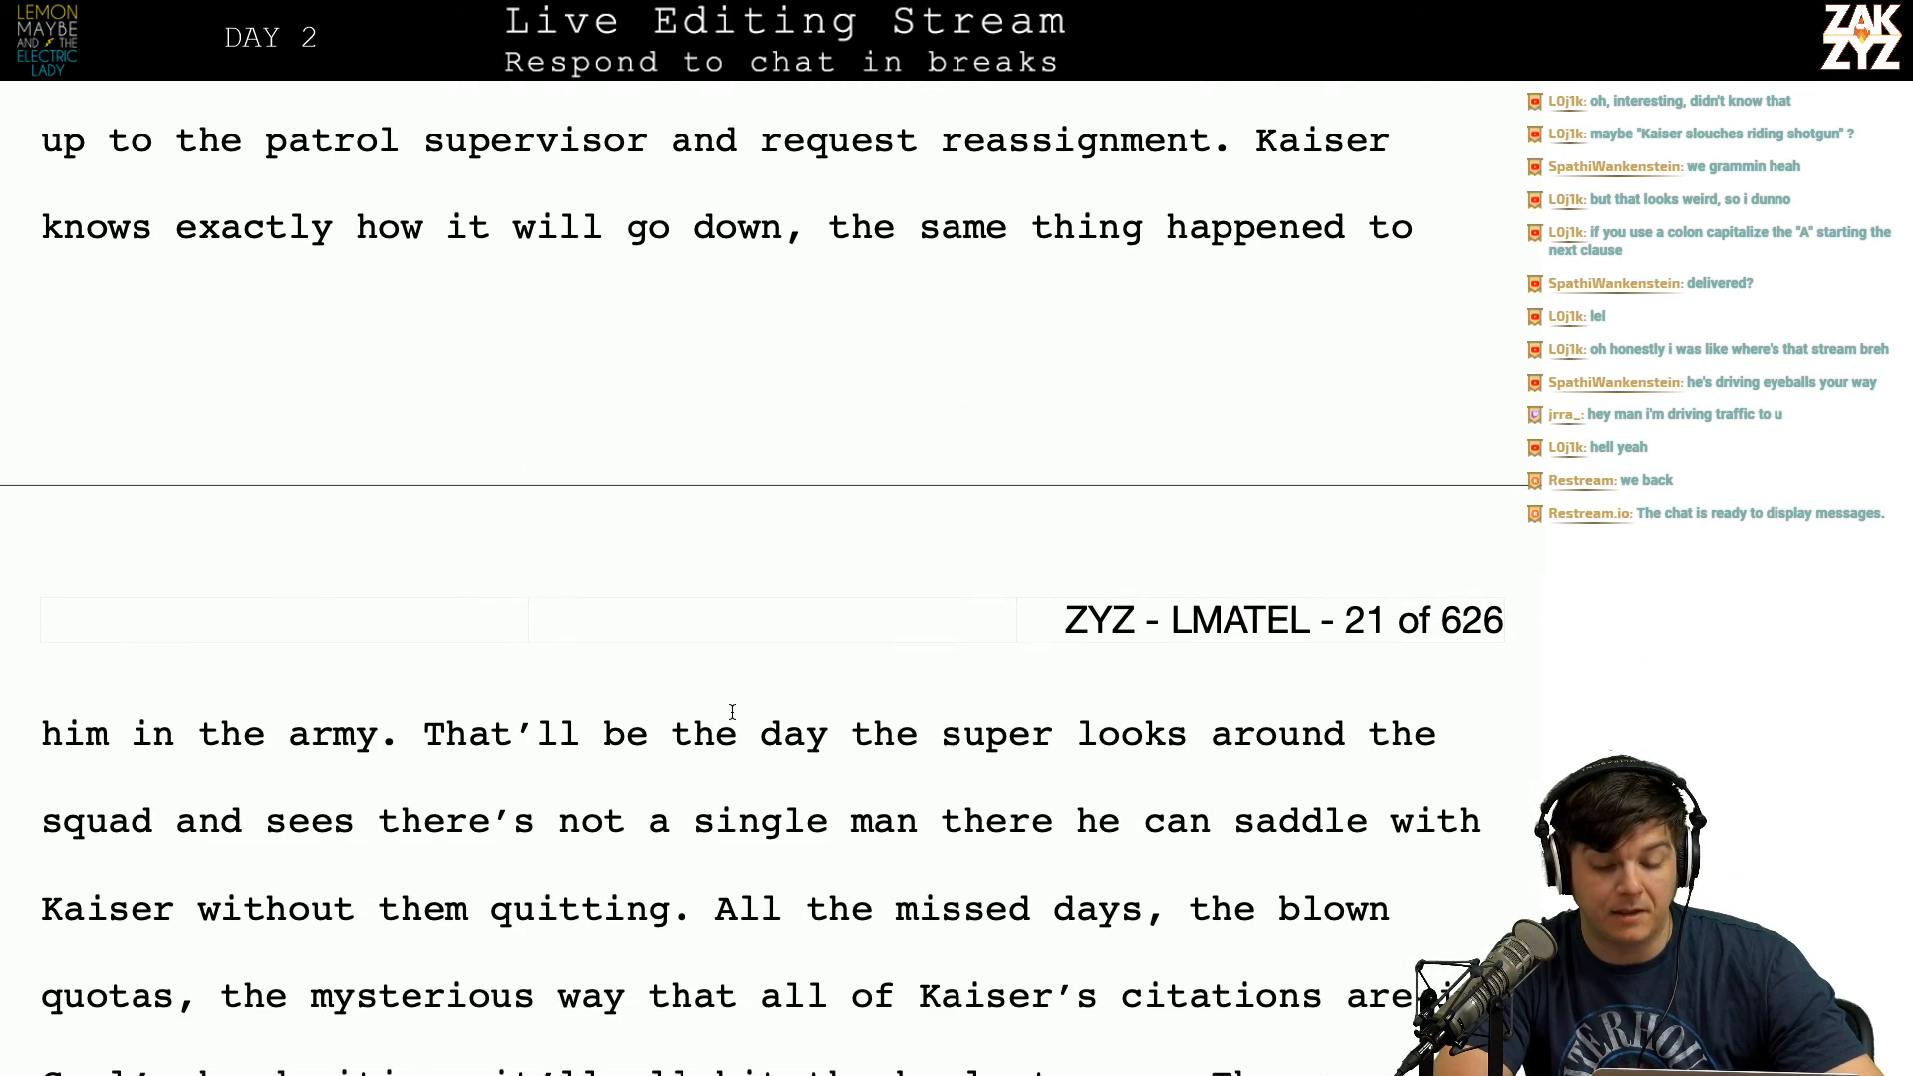
left_click(716, 755)
key("Right")
key("Right")
key("Right")
key("Right")
key("Right")
key("Right")
key("Right")
key("Right")
key("Right")
key("Right")
key("Right")
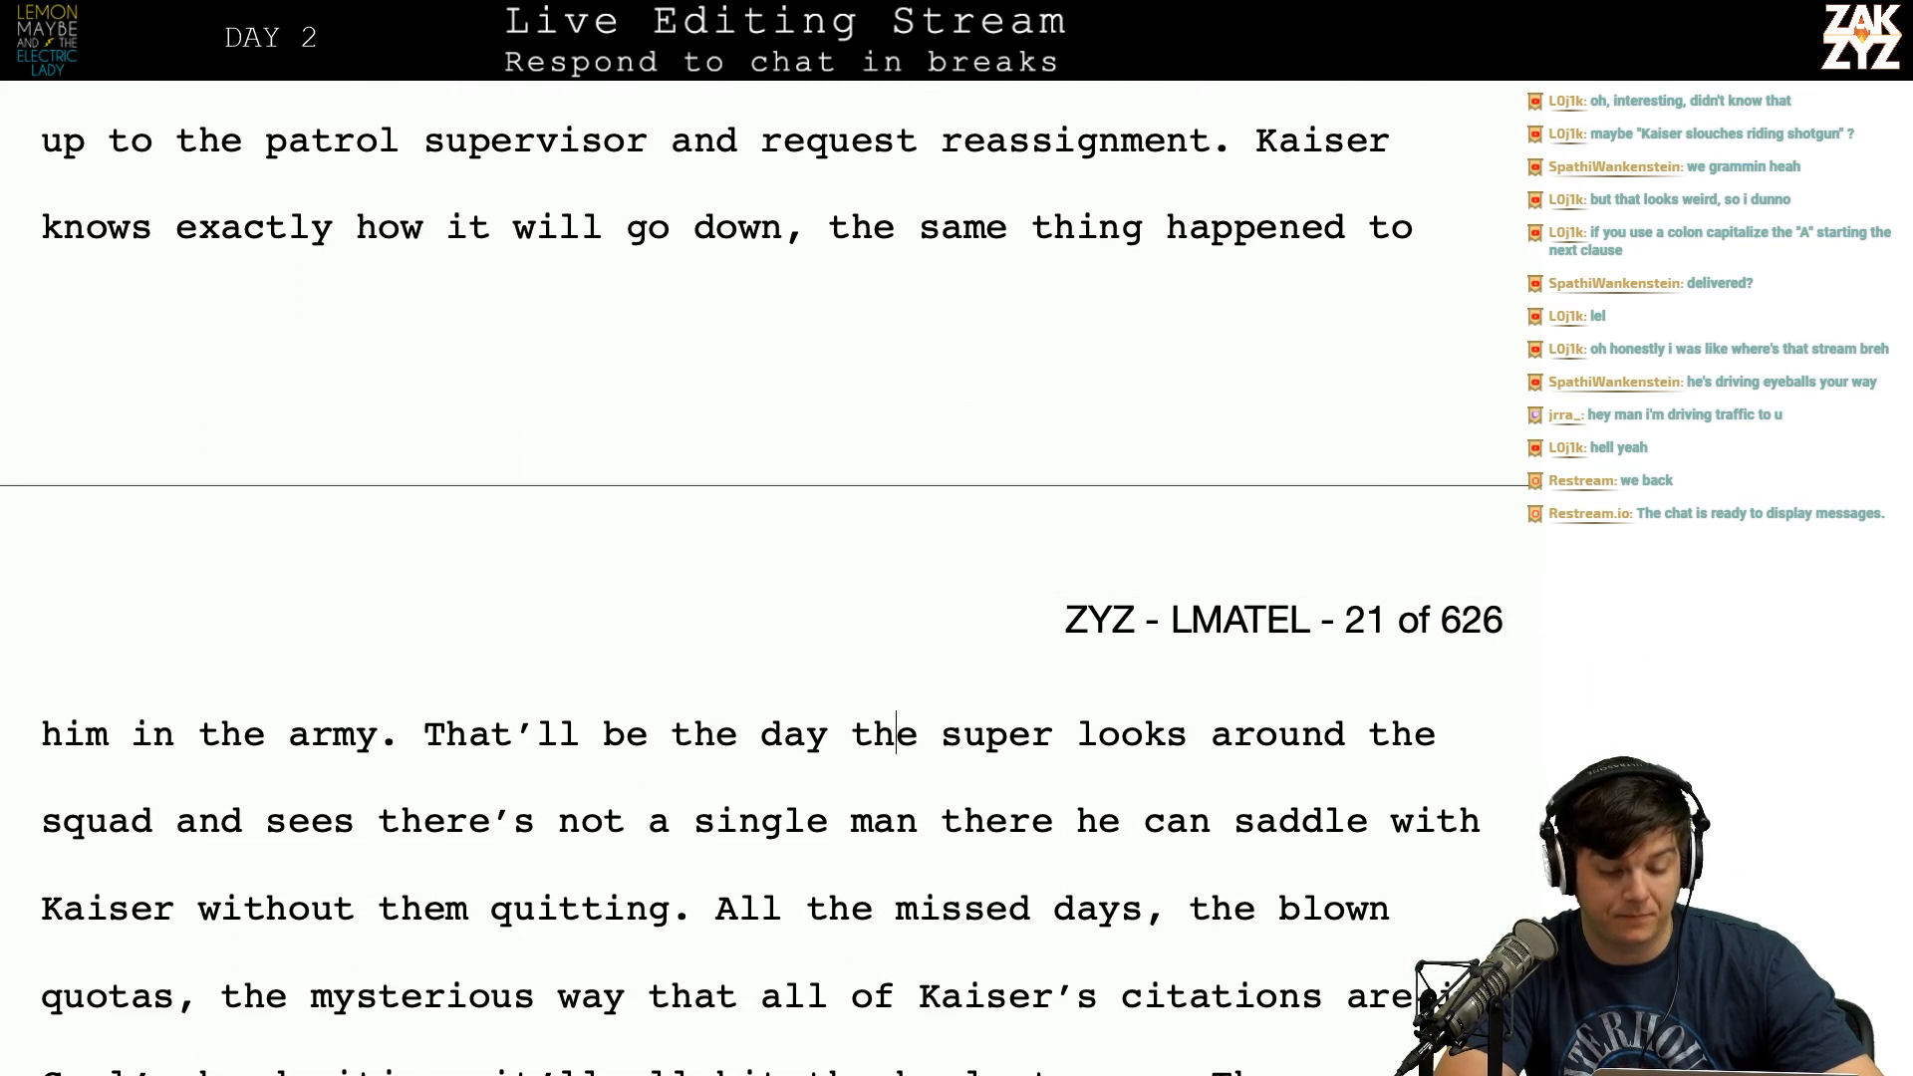
key("Left")
key("Right")
key("Right")
key("Right")
key("Right")
key("Right")
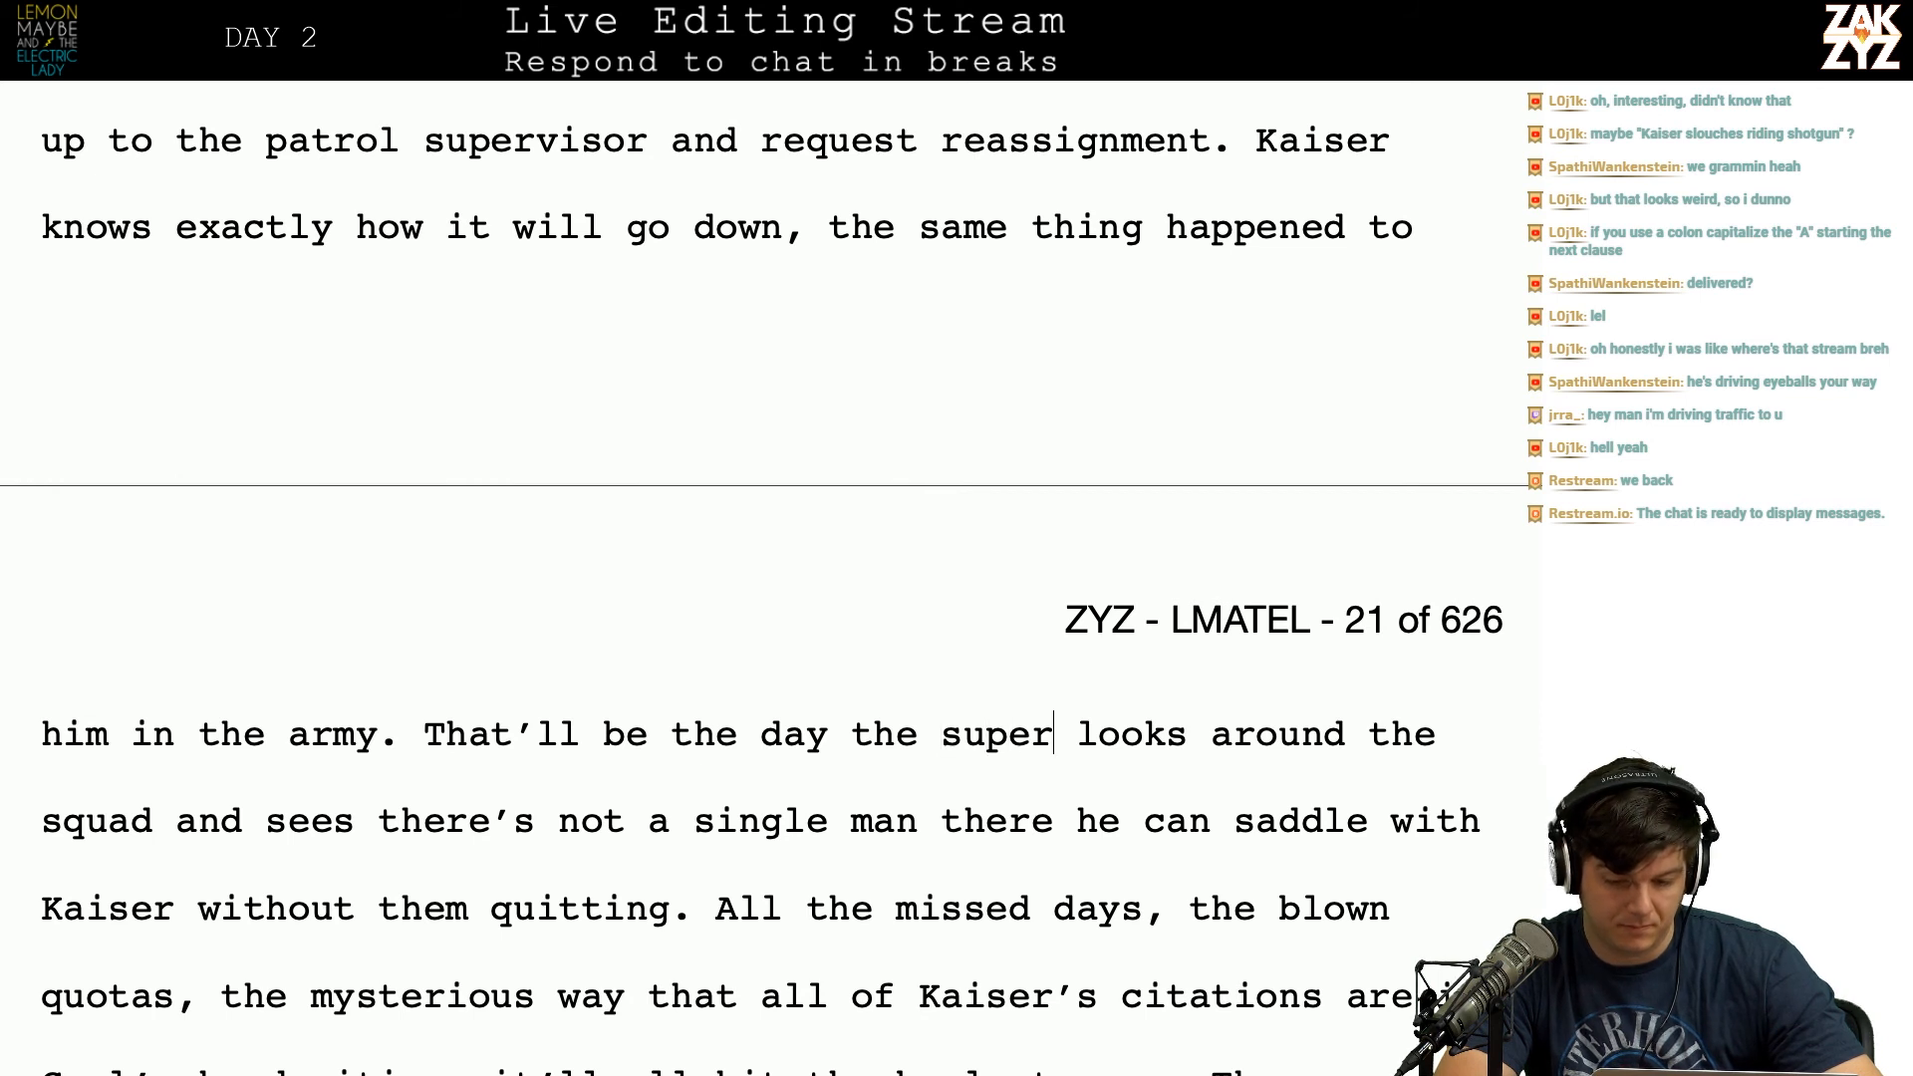
key("Left")
key("Right")
type("visor")
Step: Change "the squad" to "his squad" so the phrase reads "the supervisor looks around his squad"
key("Right")
key("Right")
key("Right")
key("Right")
key("Right")
key("Right")
key("Right")
key("Right")
key("Right")
key("Right")
key("Right")
key("Right")
key("Right")
key("Right")
key("Right")
key("Right")
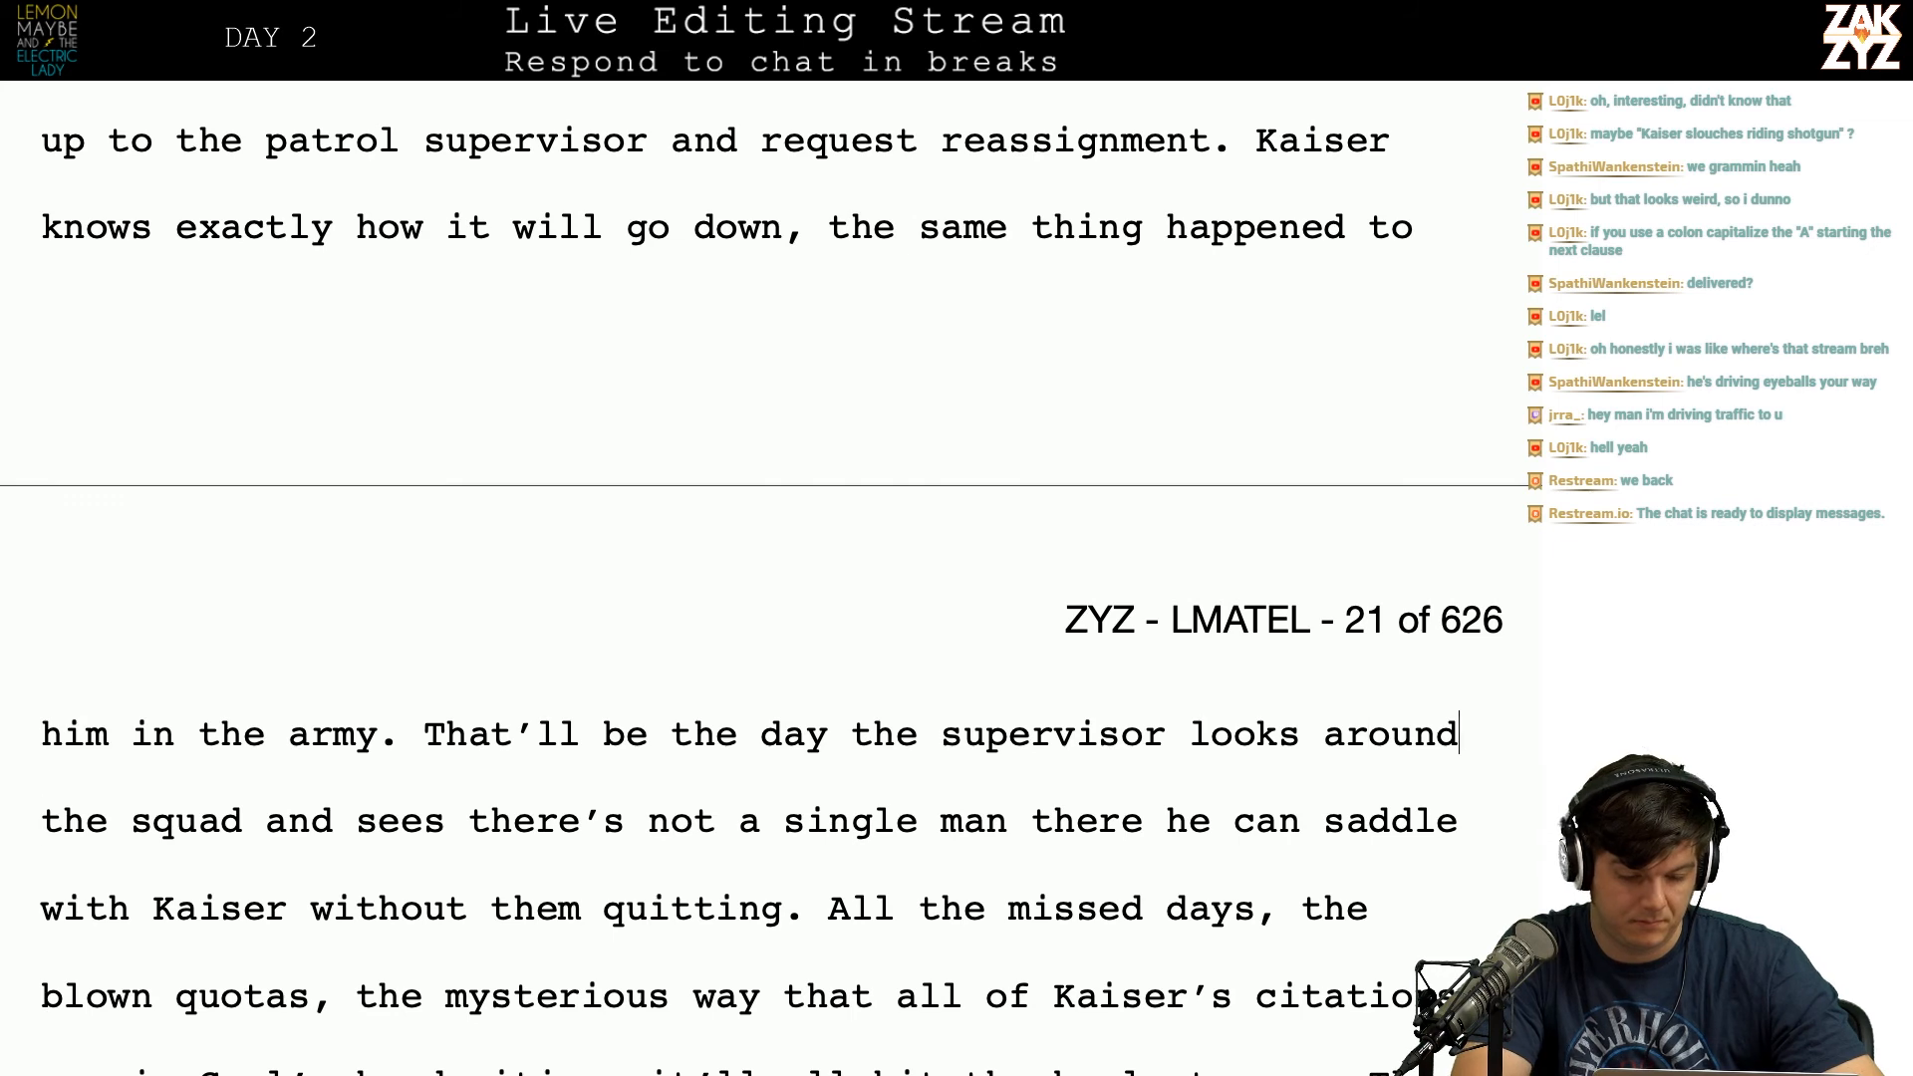
key("BackSpace")
key("BackSpace")
key("BackSpace")
key("BackSpace")
type("hi")
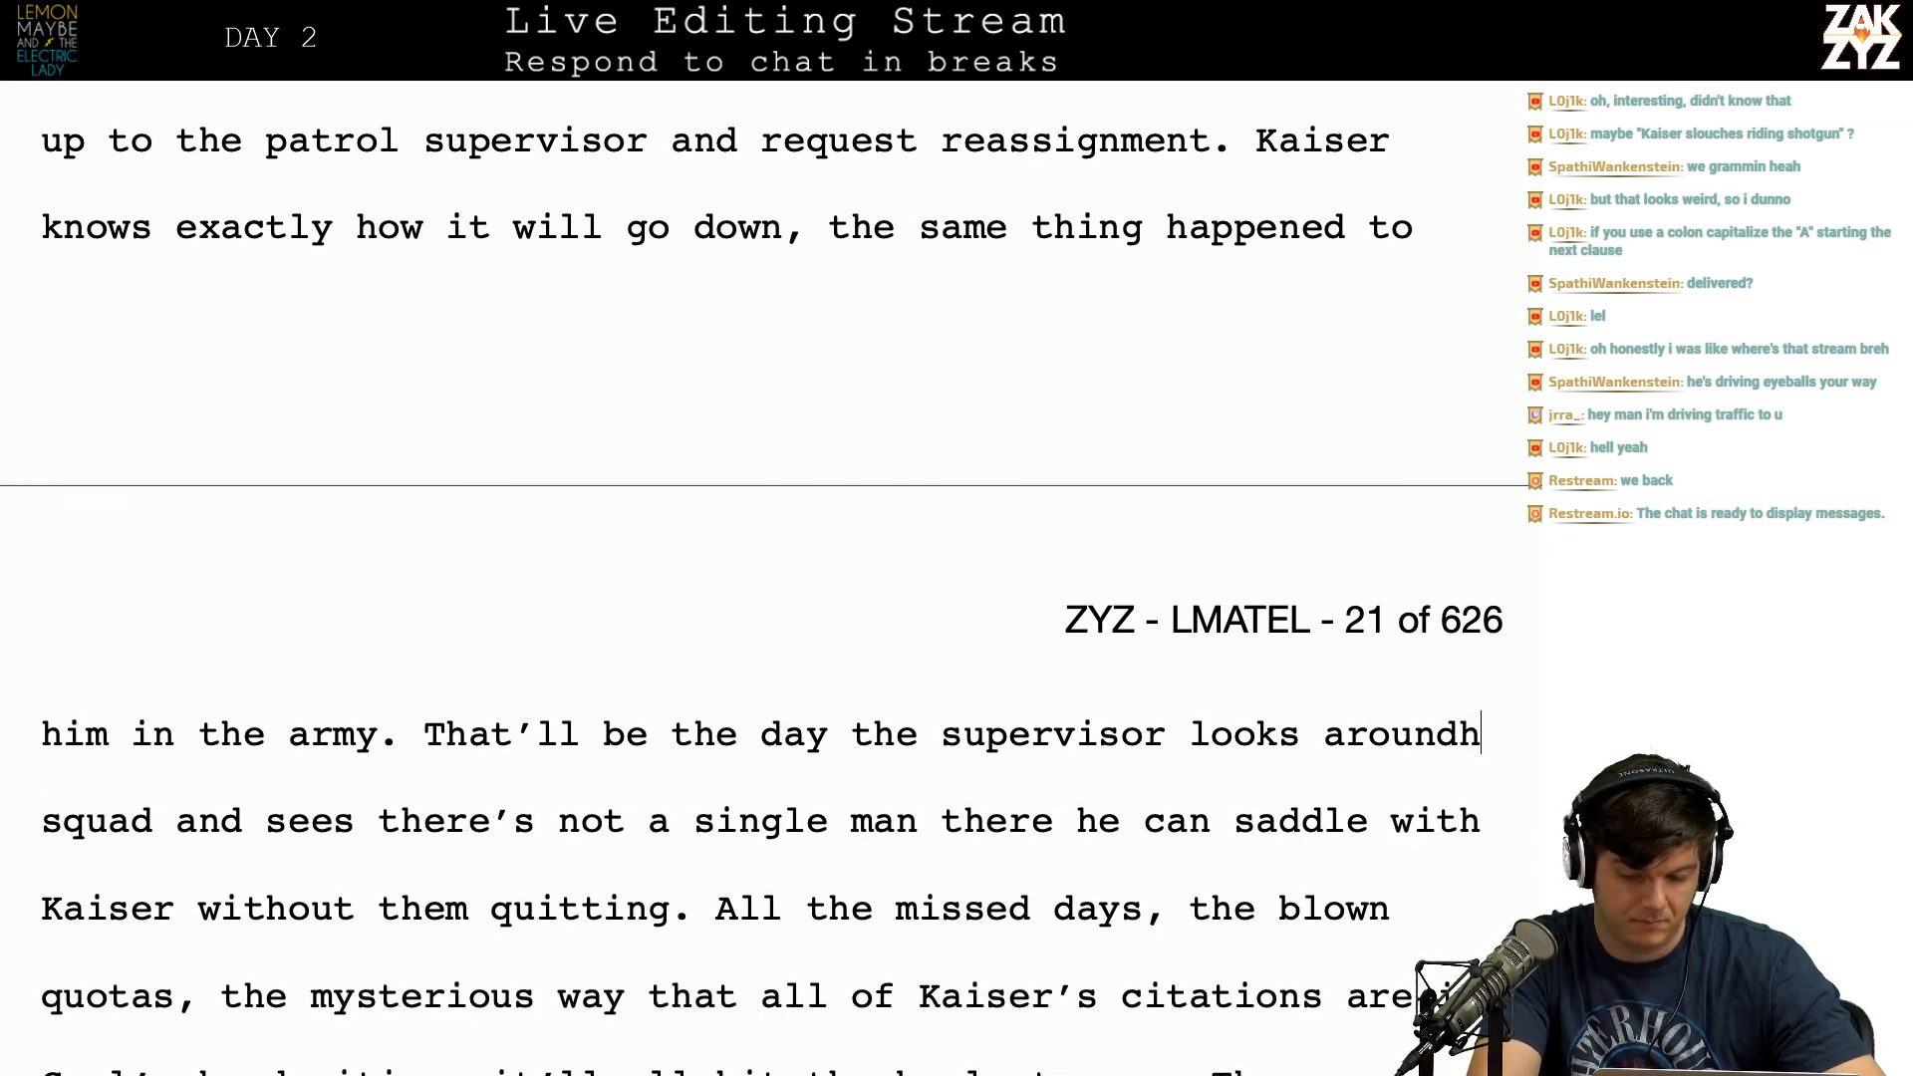
key("BackSpace")
key("BackSpace")
type("his")
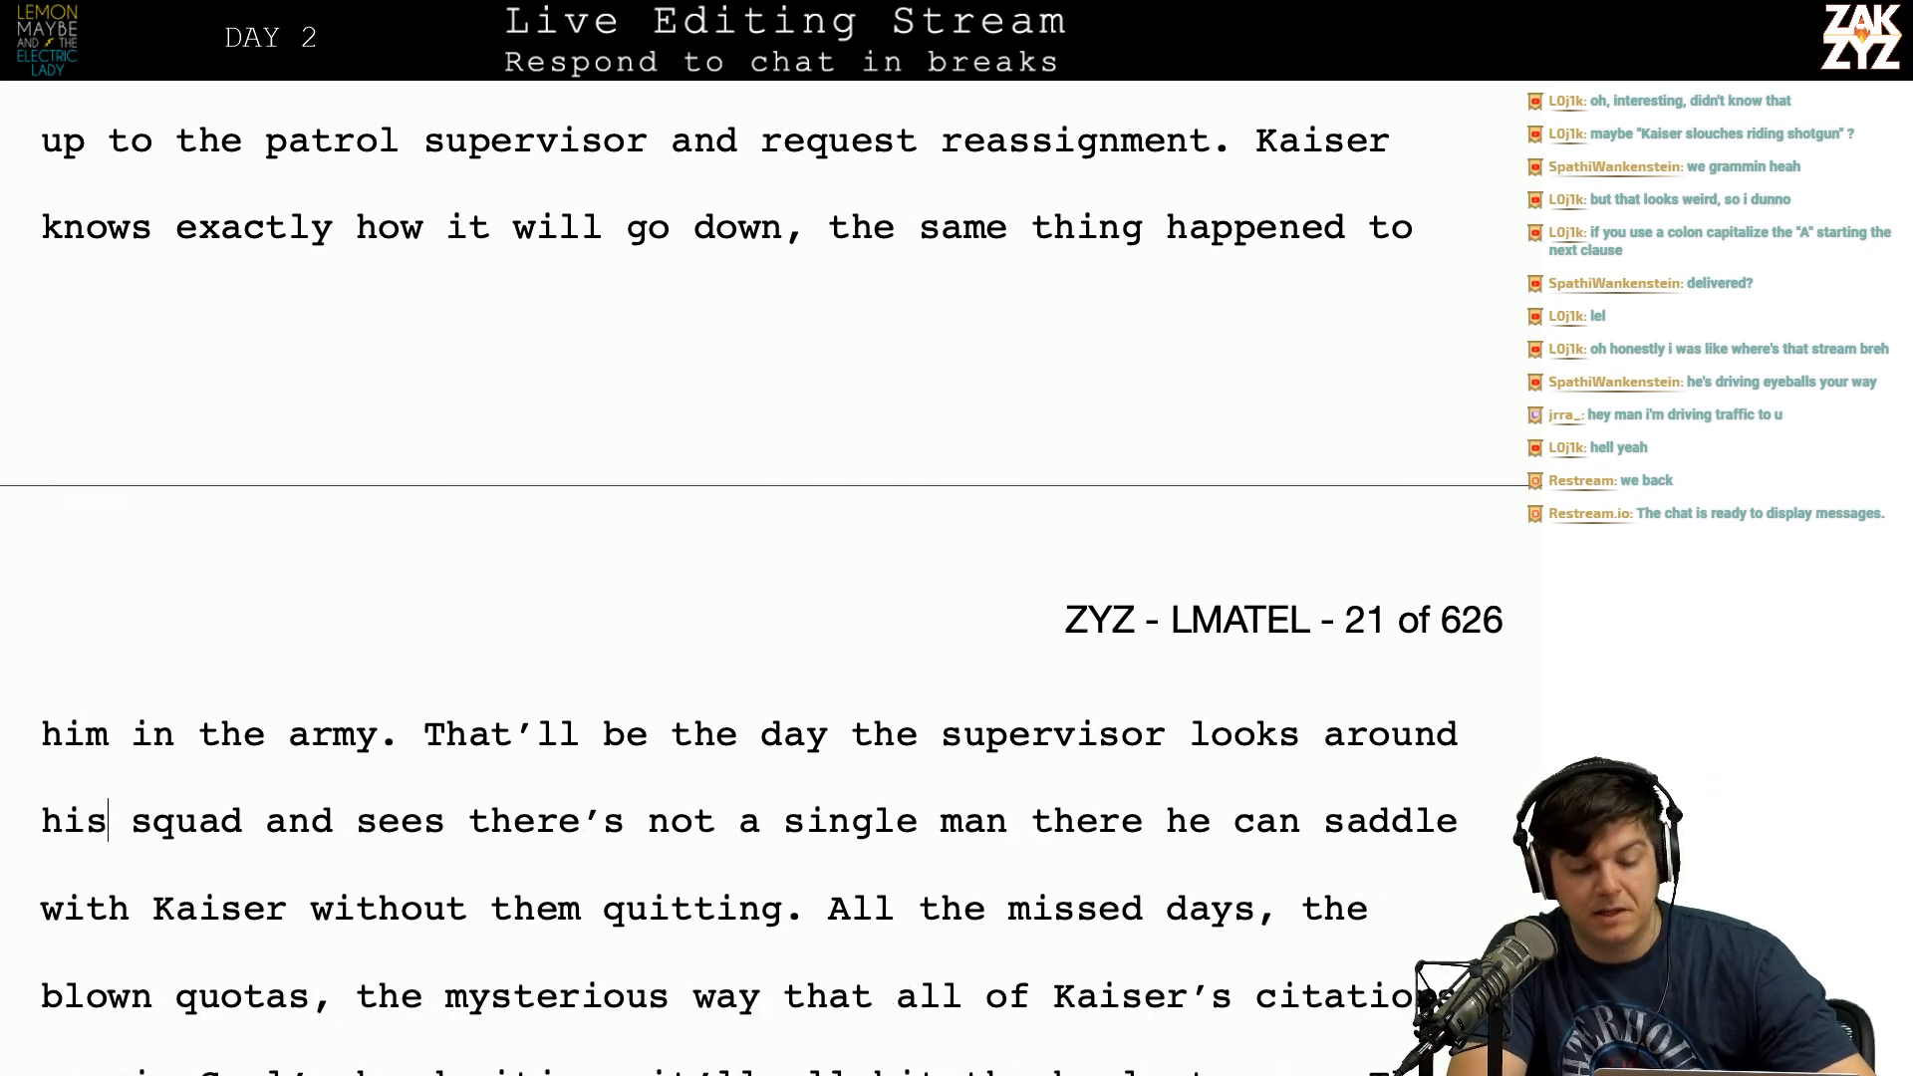
key("Left")
key("Left")
key("Left")
key("Left")
key("Left")
key("Left")
key("Left")
key("Left")
key("Left")
key("Right")
key("Right")
key("Right")
key("Right")
key("Right")
key("Right")
key("Right")
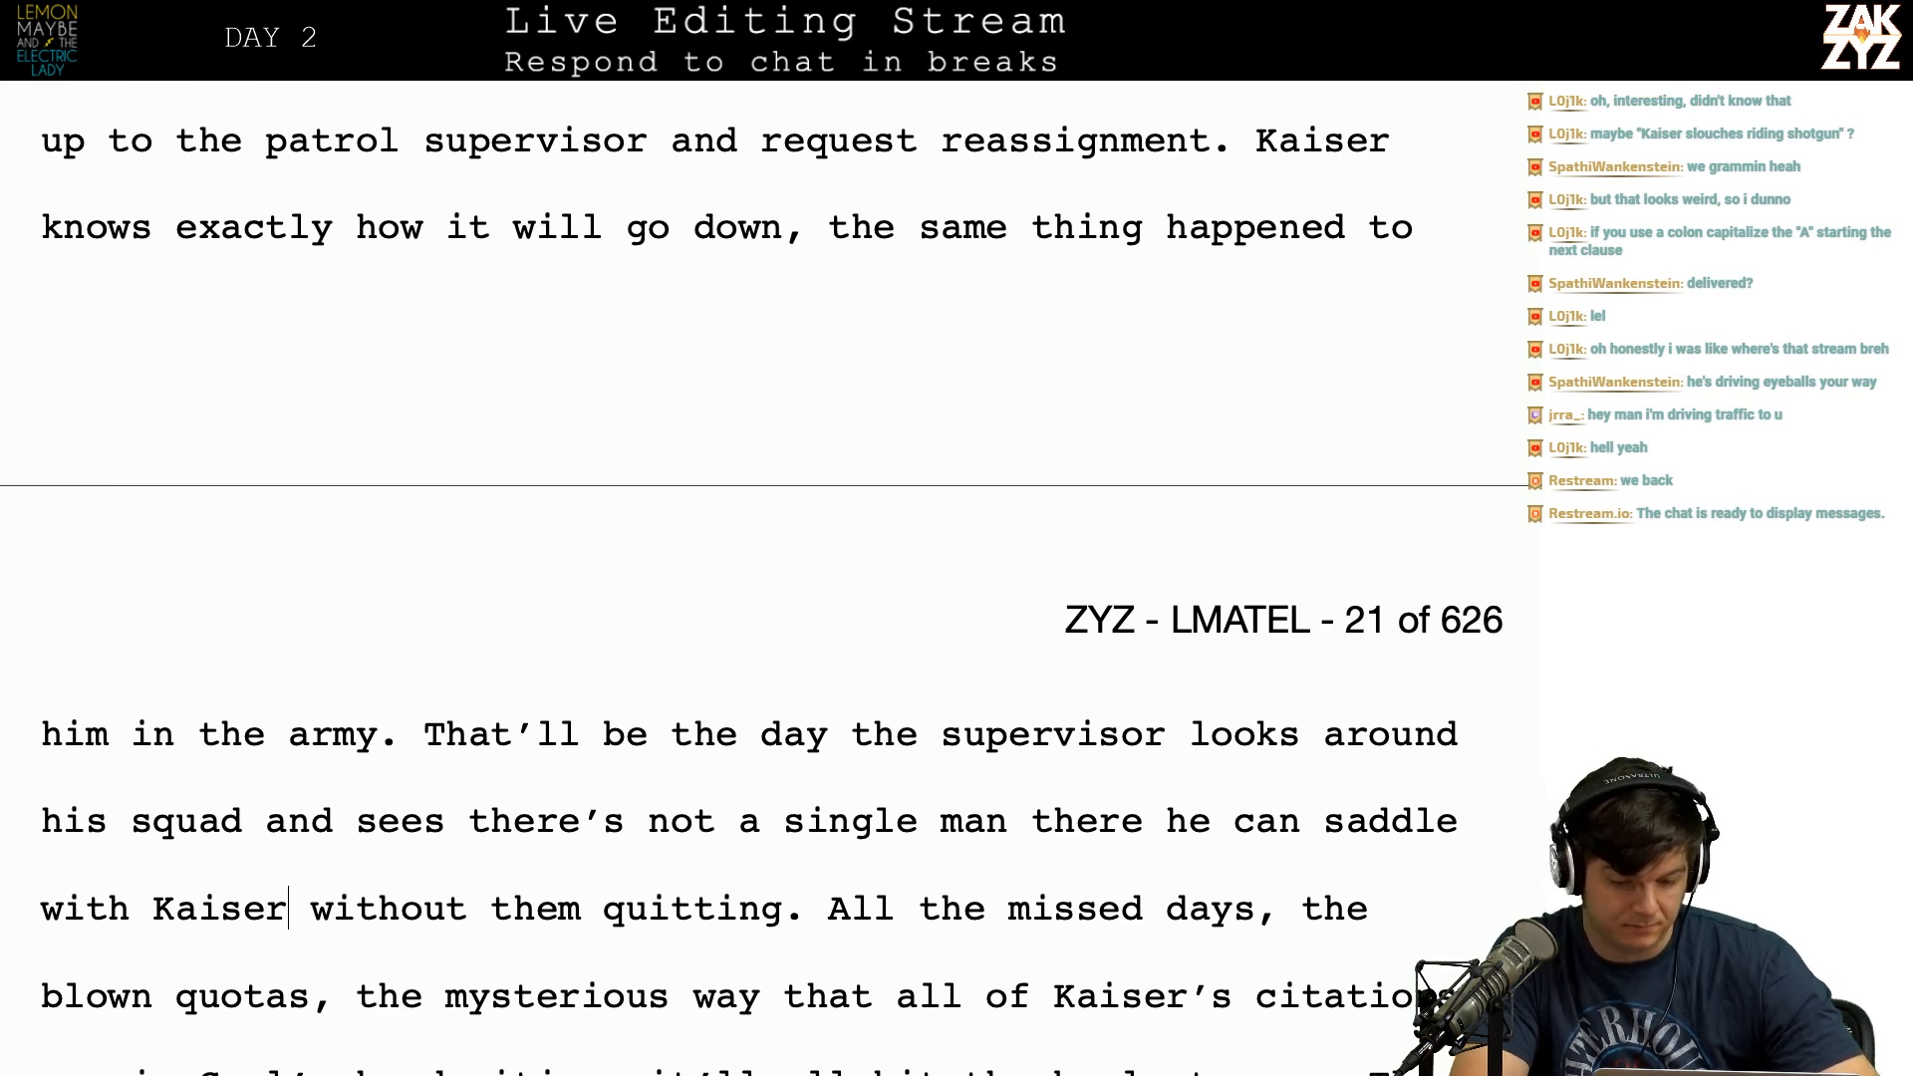
type("that")
key("BackSpace")
key("BackSpace")
key("BackSpace")
key("BackSpace")
key("BackSpace")
Step: Insert "that won't quit on the spot if he saddles them with Kaiser." after "not a single man there"
left_click(1144, 854)
type("that won't quit on the sp")
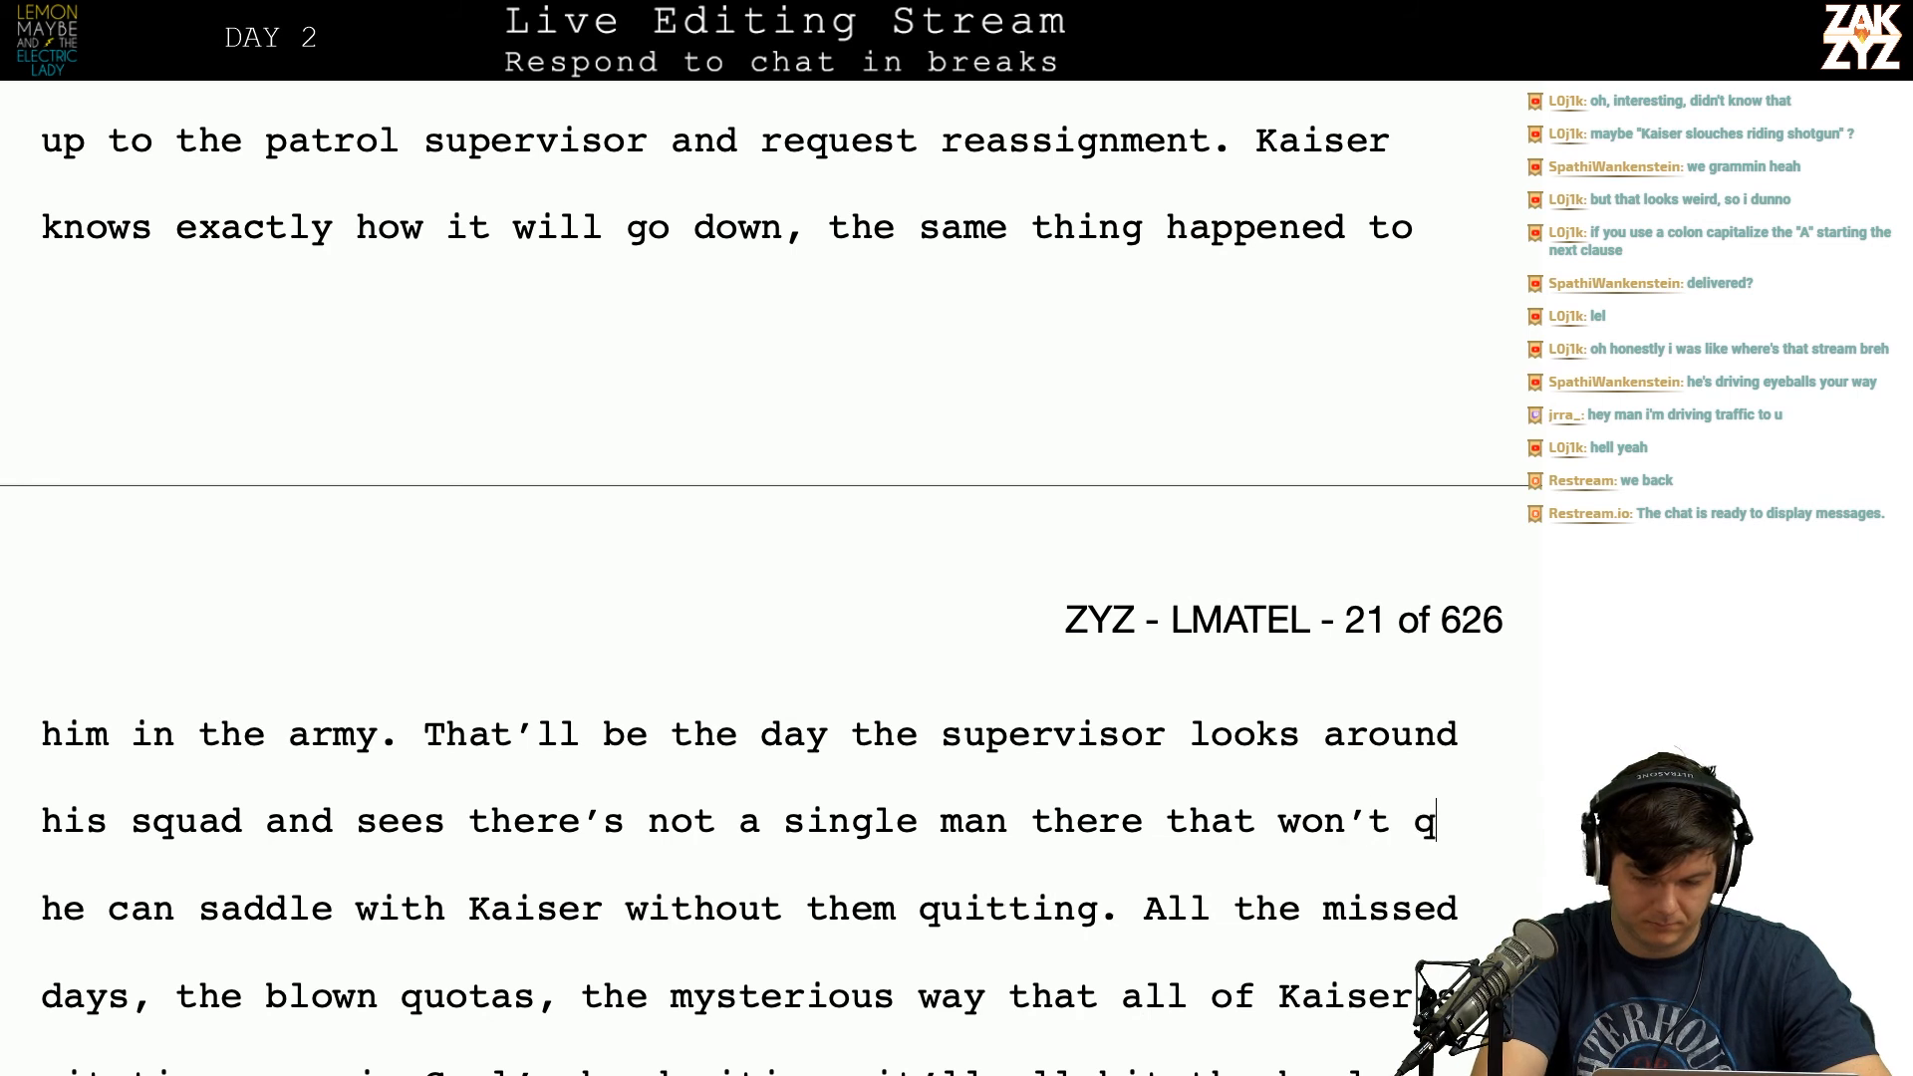
type("ot if he saddles ")
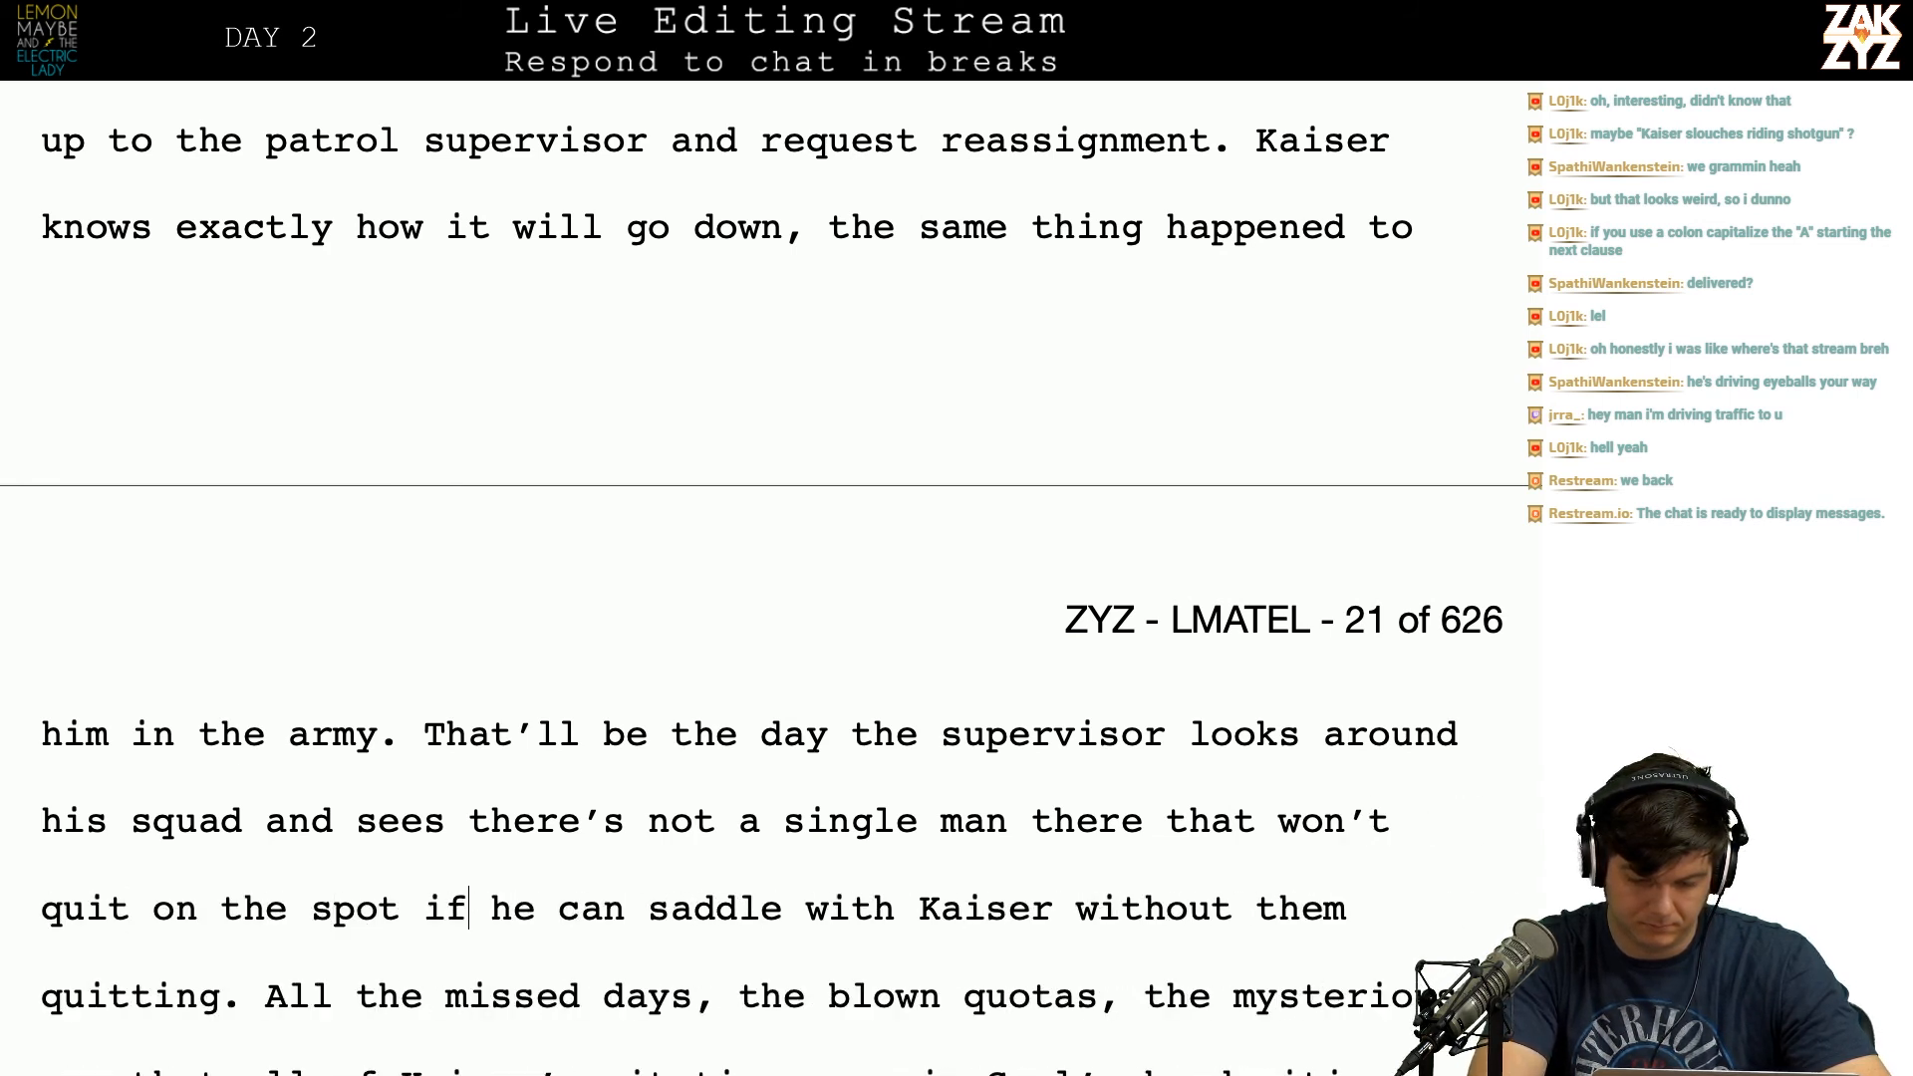
type("them with kaiser.")
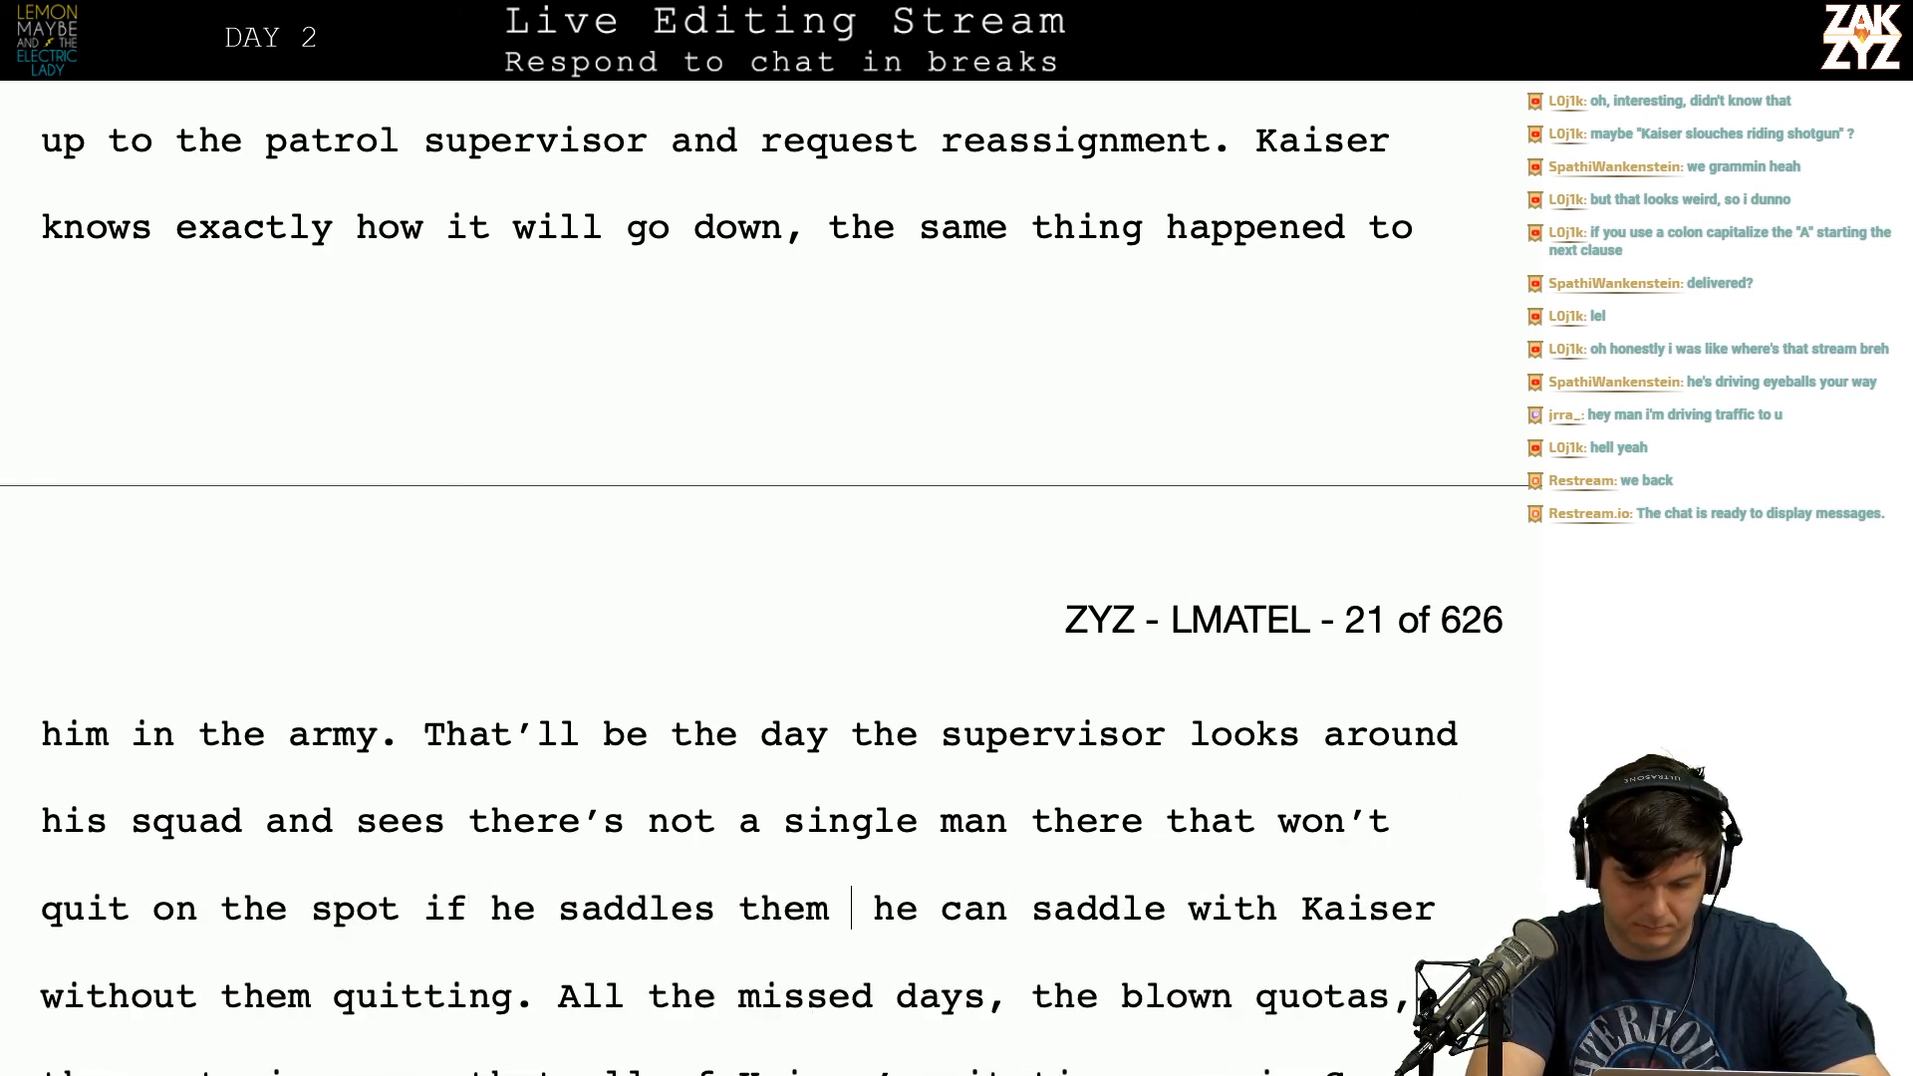
key("Left")
key("Left")
key("Left")
key("Left")
key("Left")
key("Left")
key("Left")
key("BackSpace")
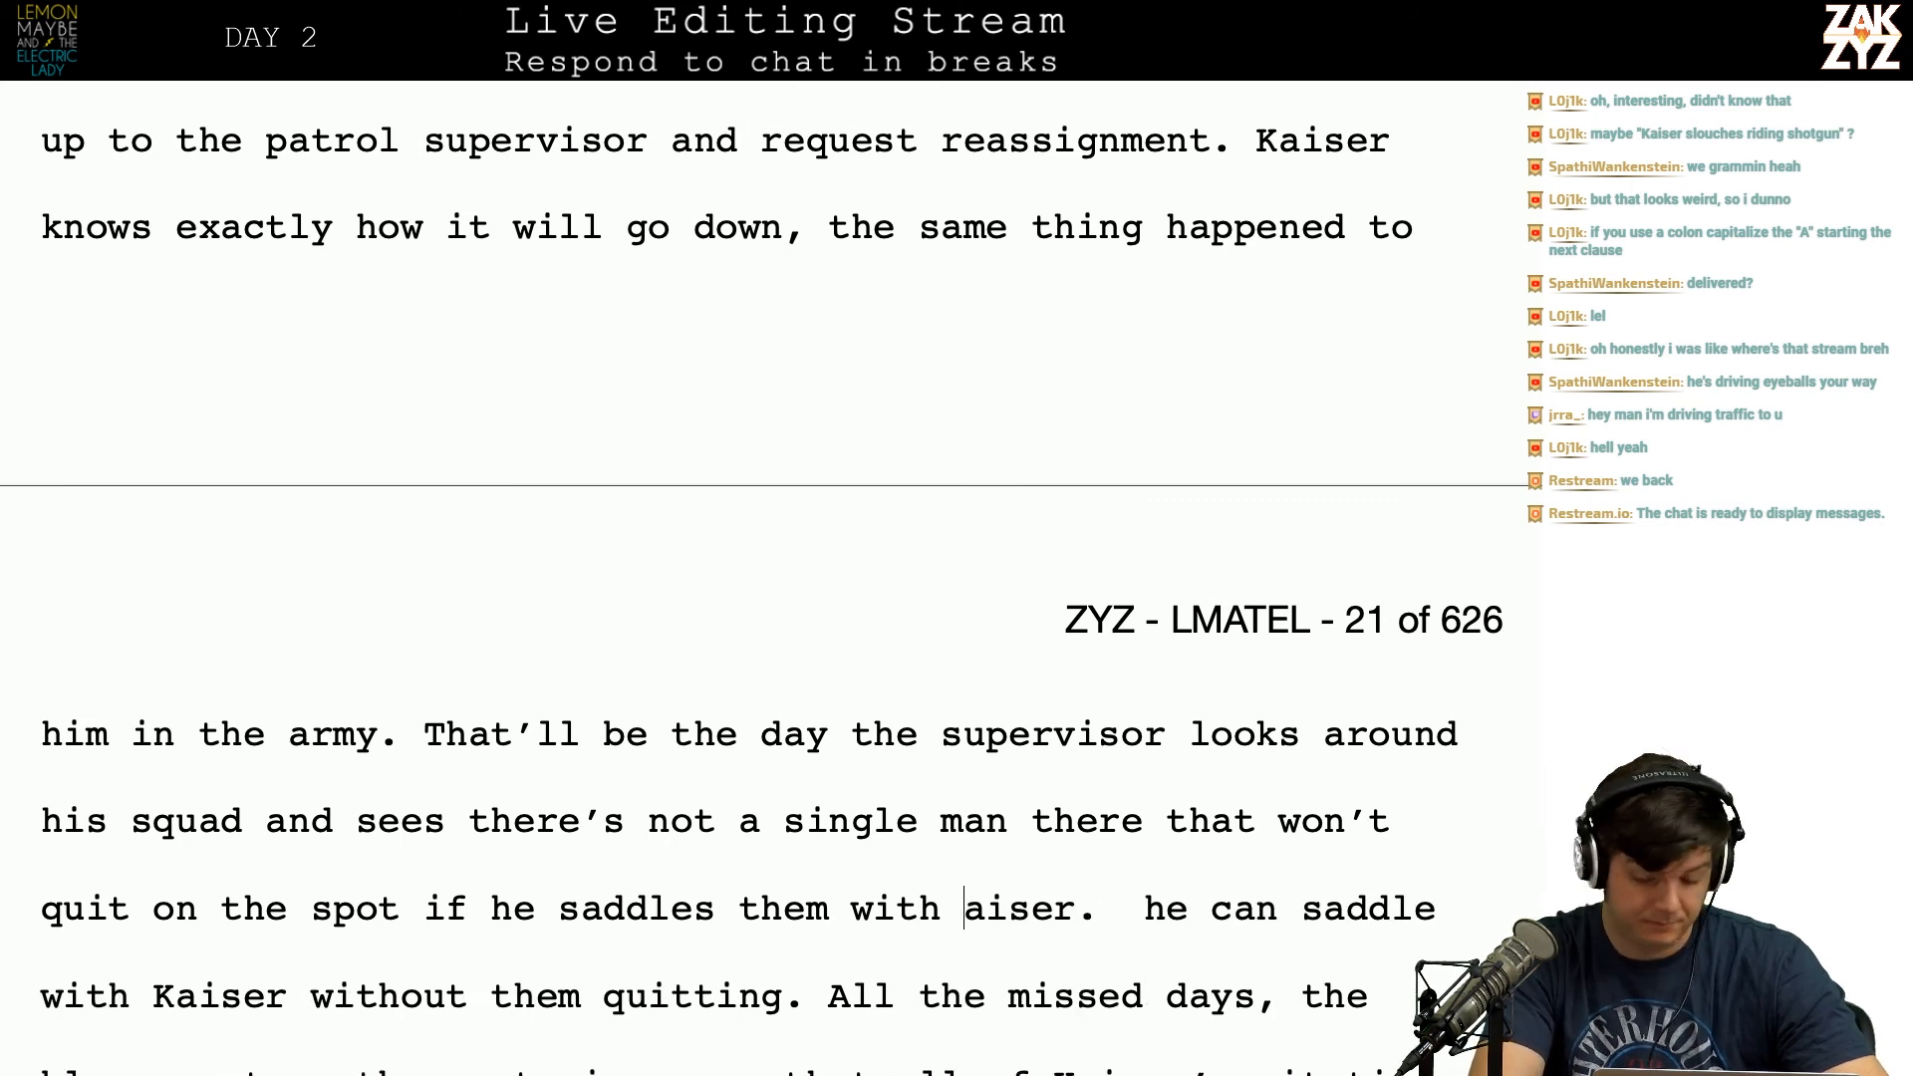
type("K")
Step: Delete the leftover wording "he can saddle with Kaiser without them quitting." and the extra space before "All the missed days"
key("Right")
key("Right")
key("Right")
key("Right")
key("Right")
key("Right")
key("Right")
key("Right")
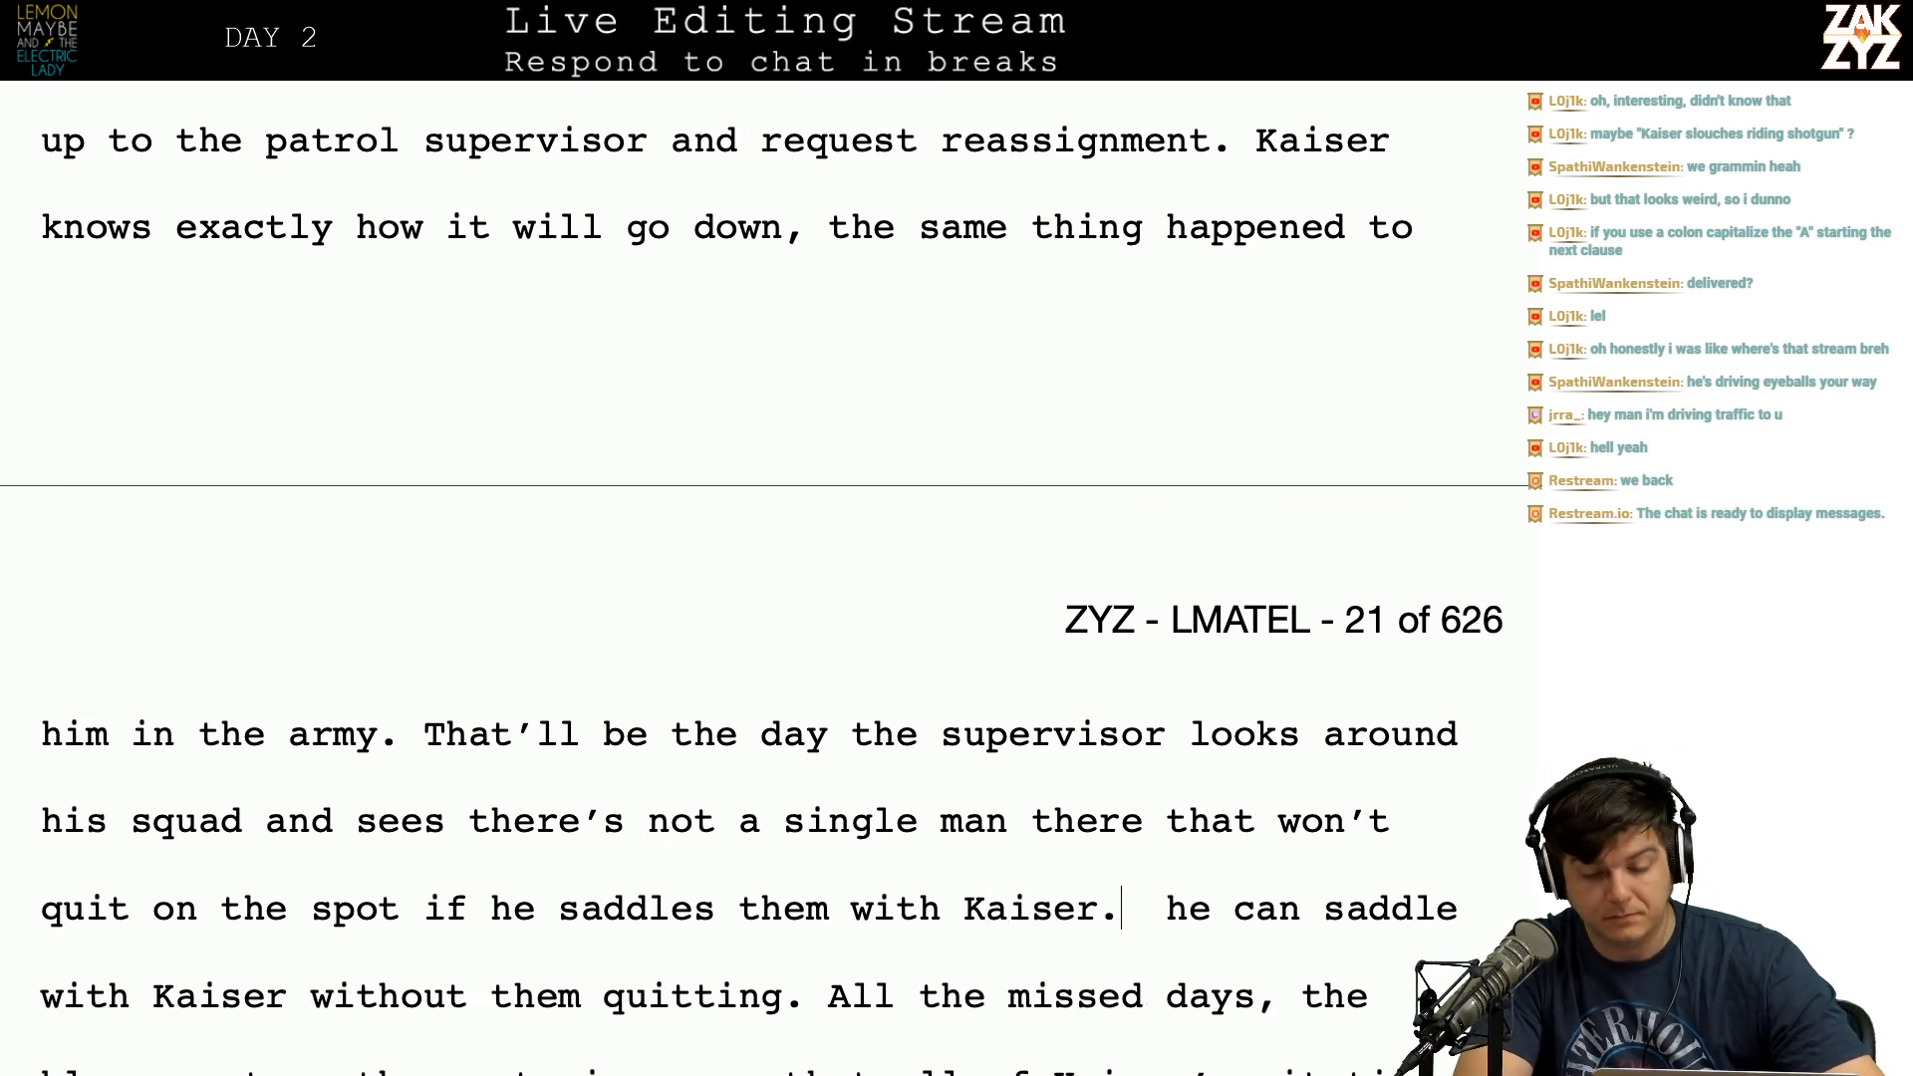
key("shift+Right")
key("shift+Right")
key("shift+Right")
key("shift+Right")
key("shift+Right")
key("shift+Right")
key("shift+Right")
key("shift+Right")
key("shift+Right")
key("shift+Right")
key("shift+Right")
key("shift+Right")
key("shift+Right")
key("shift+Right")
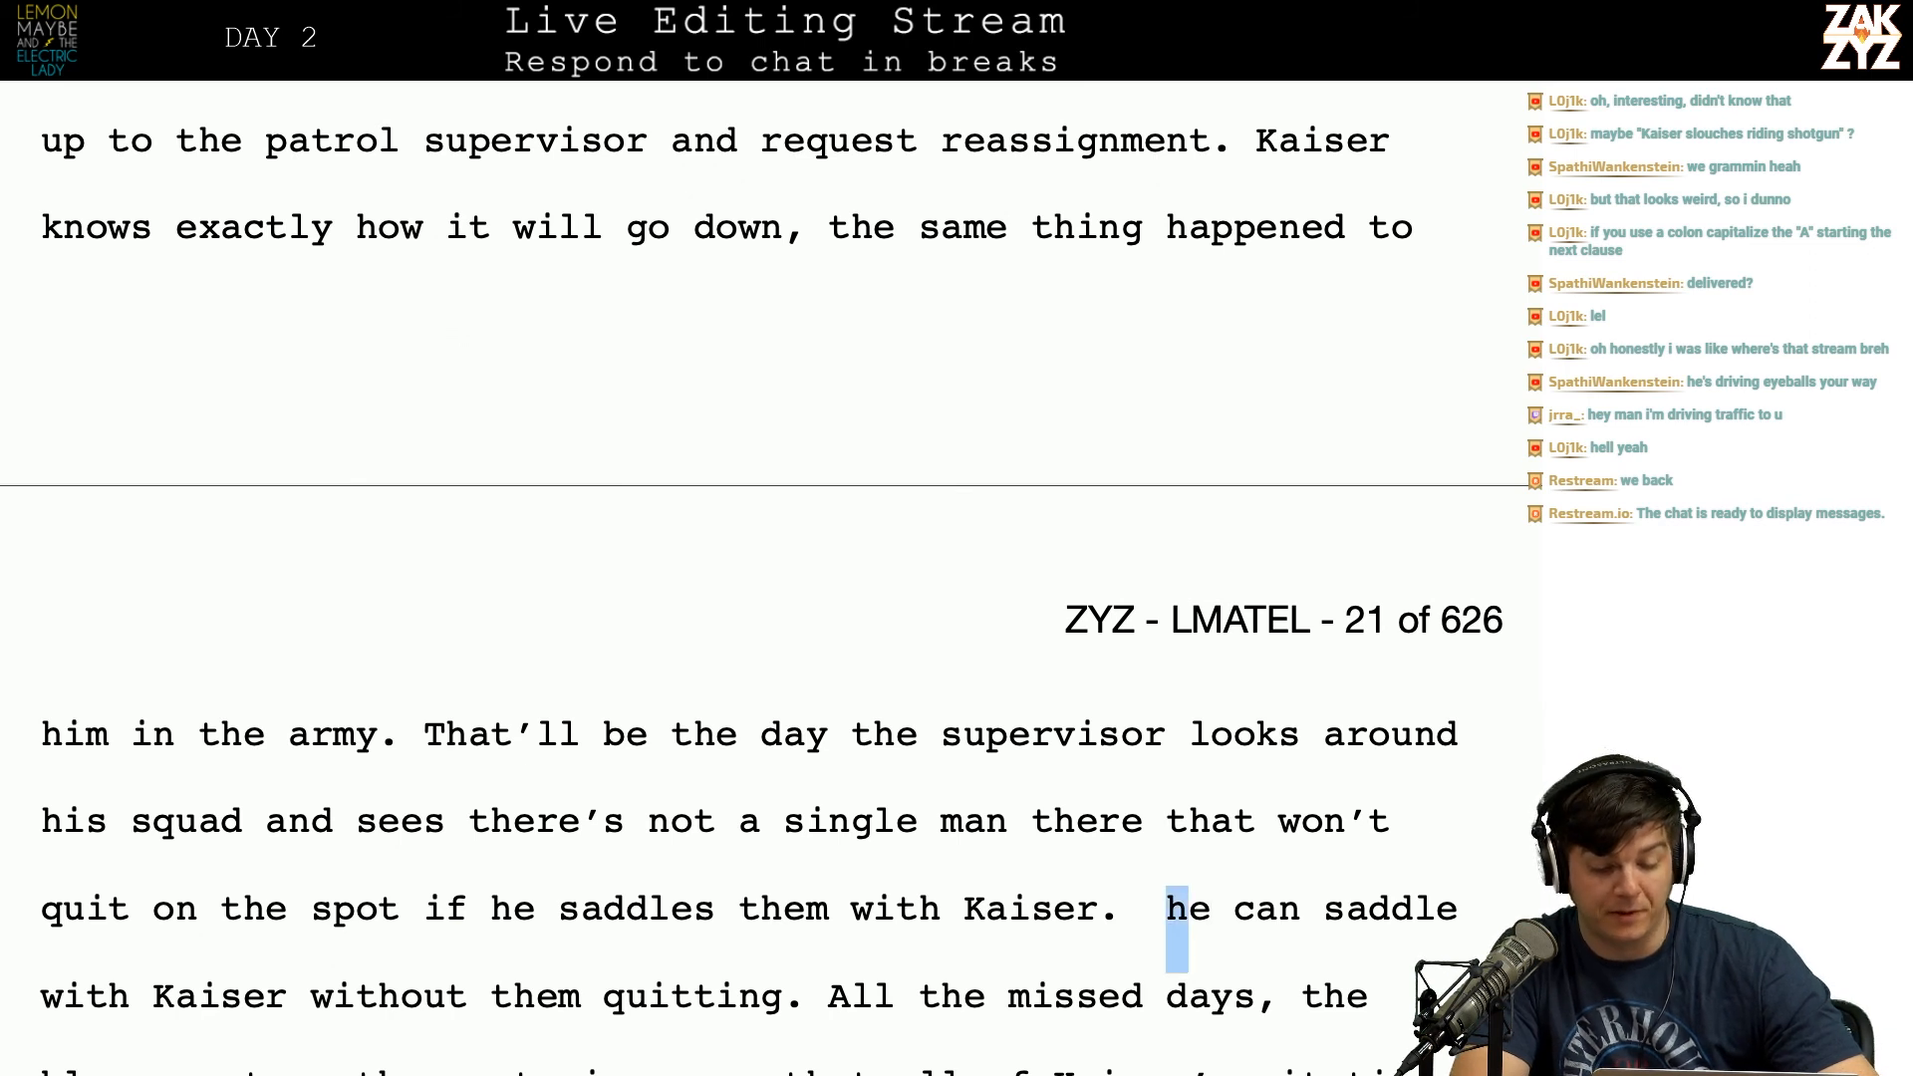
key("shift+Right")
key("shift+Right")
key("shift+Right")
key("shift+Right")
key("shift+Right")
key("shift+Right")
key("shift+Right")
key("shift+Right")
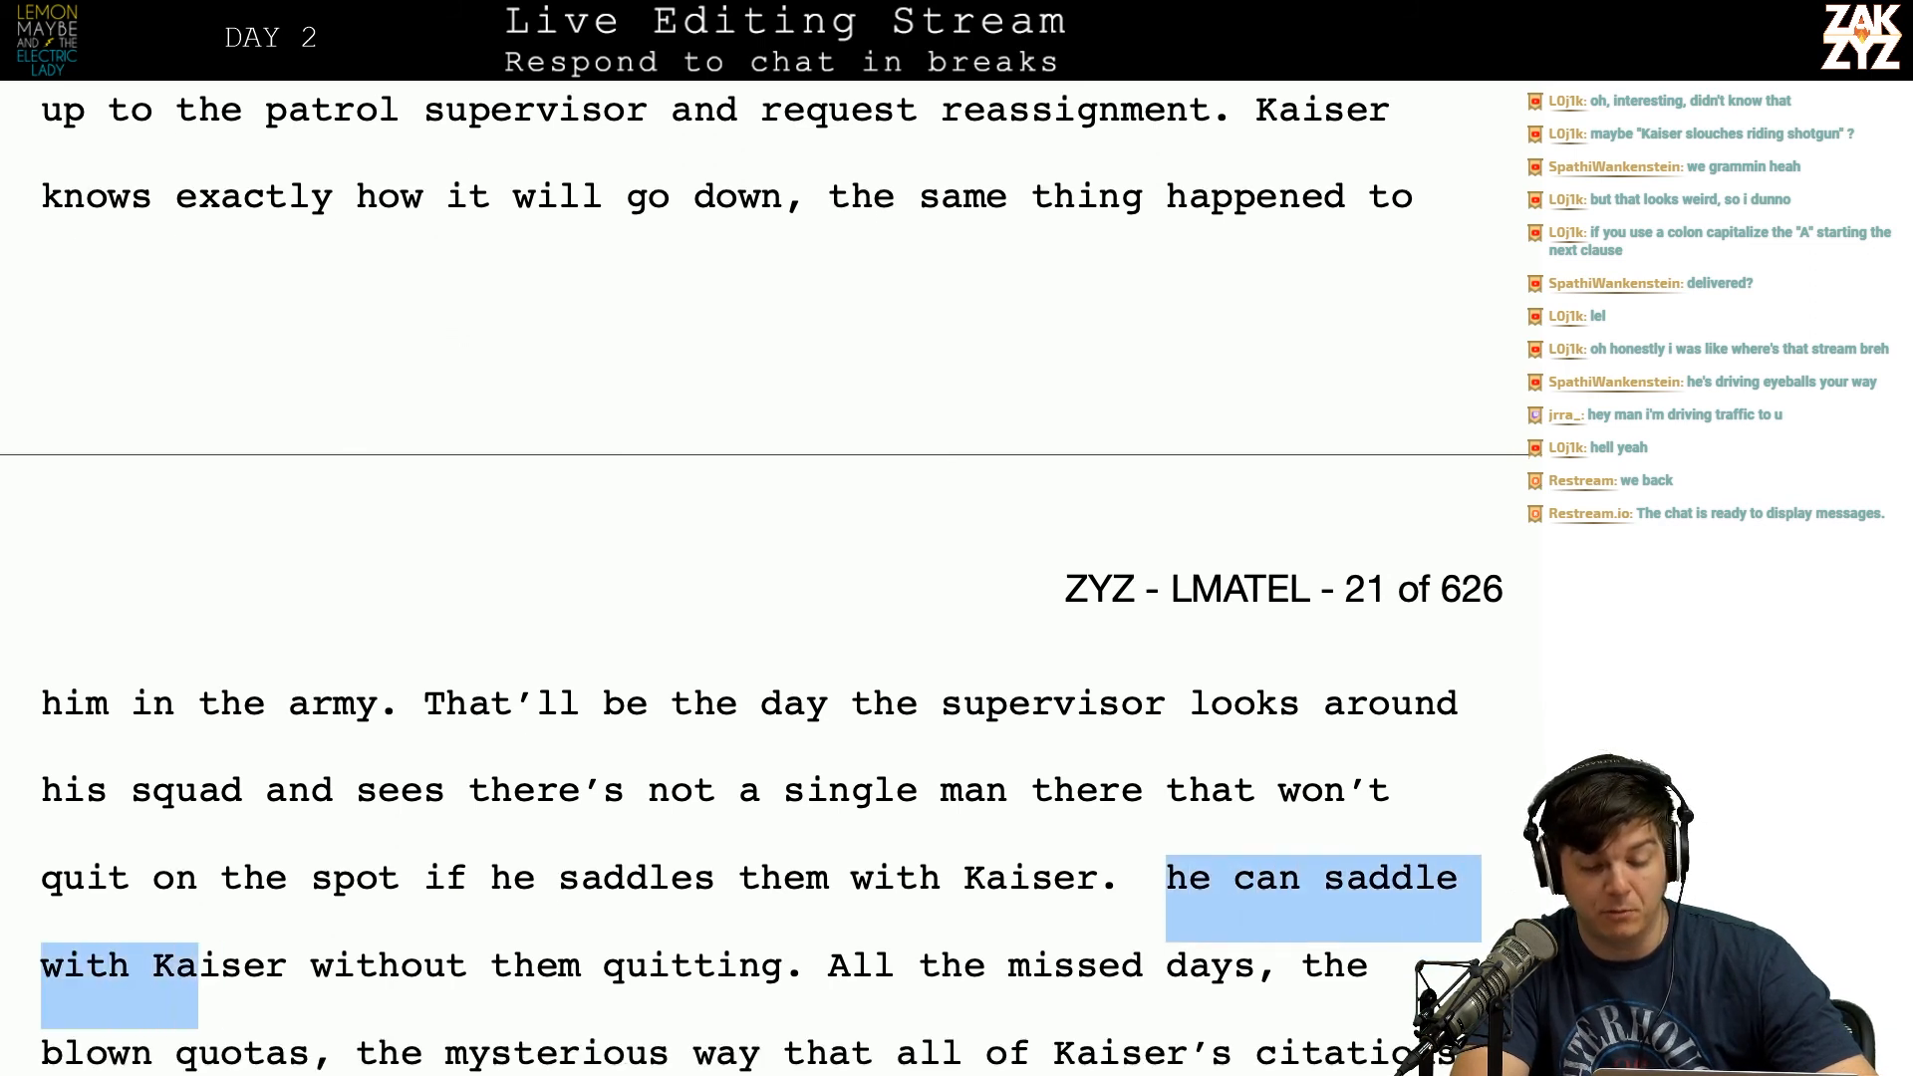
key("shift+Right")
key("shift+Right")
key("shift+Right")
key("shift+Right")
key("shift+Right")
key("shift+Right")
key("shift+Right")
key("shift+Right")
key("shift+Right")
key("shift+Right")
key("shift+Right")
key("shift+Right")
key("shift+Right")
key("shift+Right")
key("shift+Right")
key("shift+Right")
key("shift+Right")
key("shift+Right")
key("shift+Right")
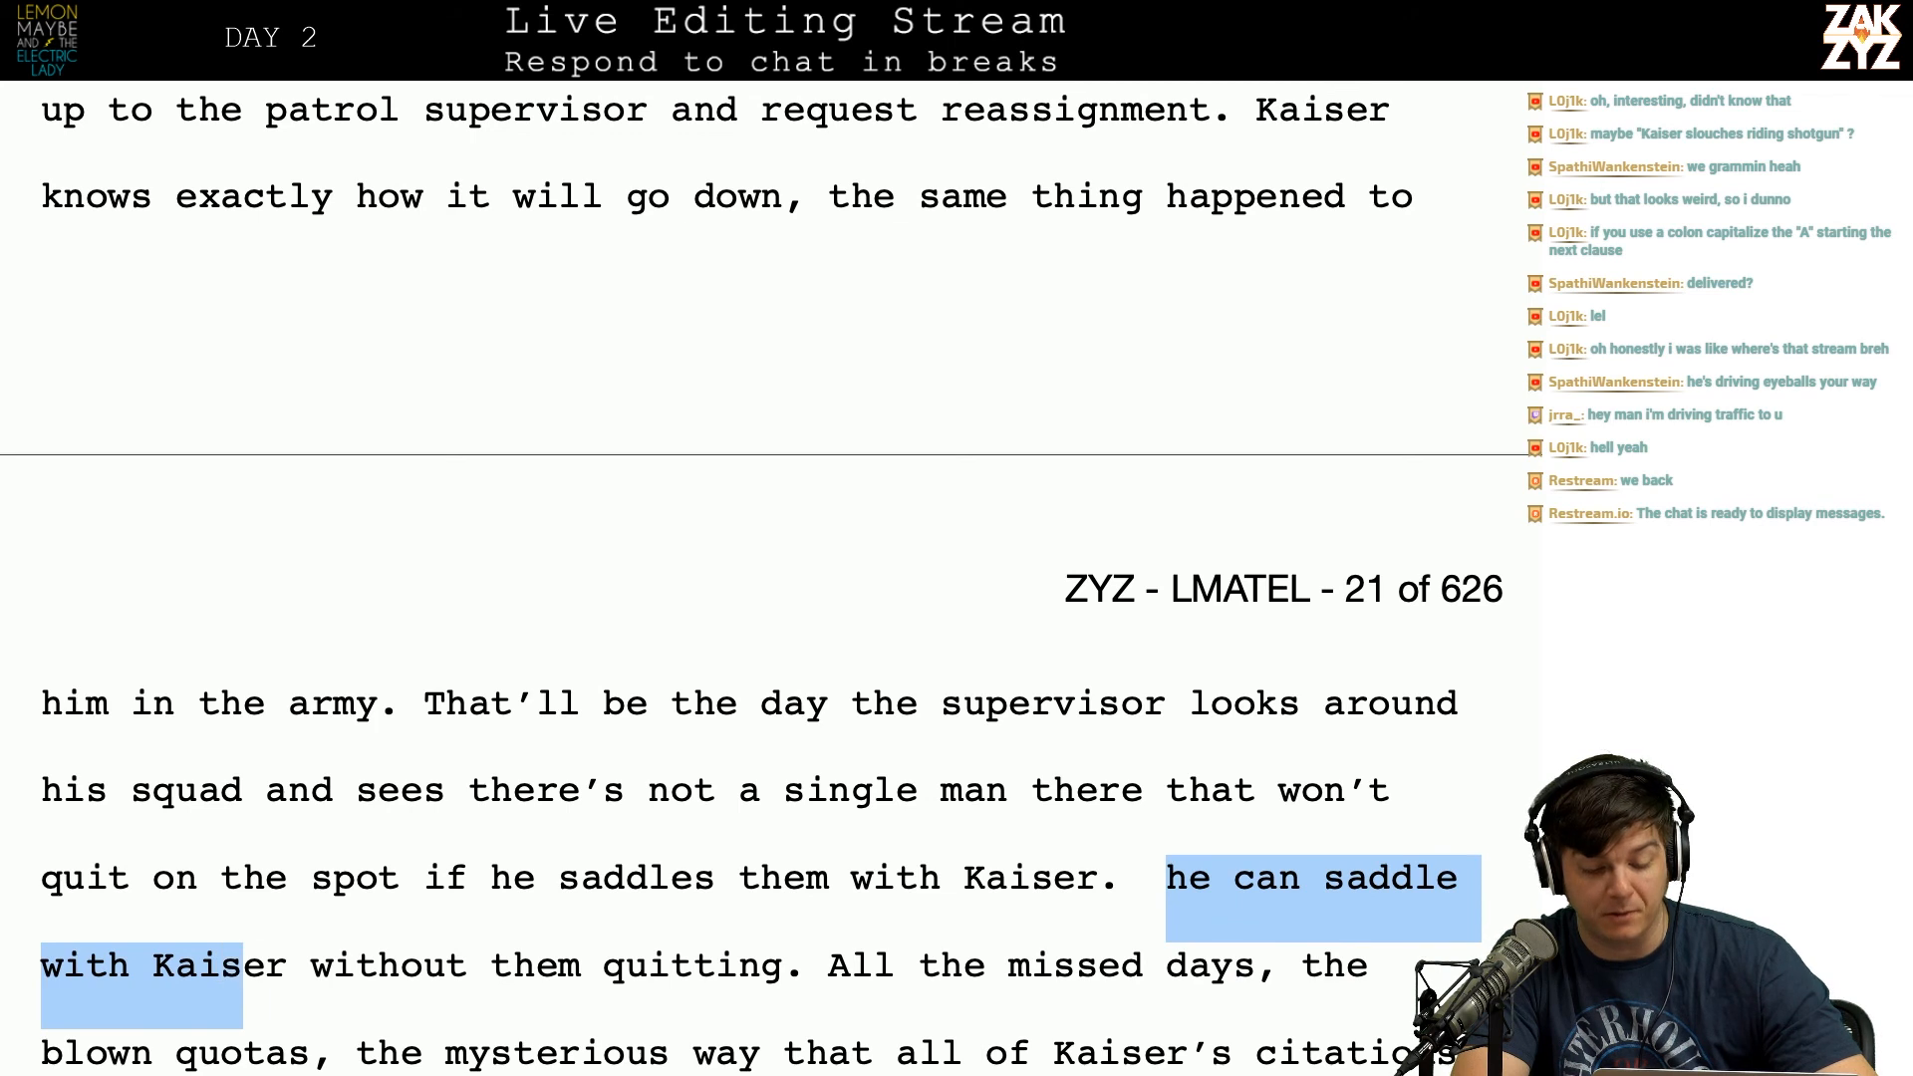
key("shift+Right")
key("shift+Right")
key("shift+Right")
key("shift+Right")
key("shift+Right")
key("shift+Right")
key("shift+Right")
key("BackSpace")
key("BackSpace")
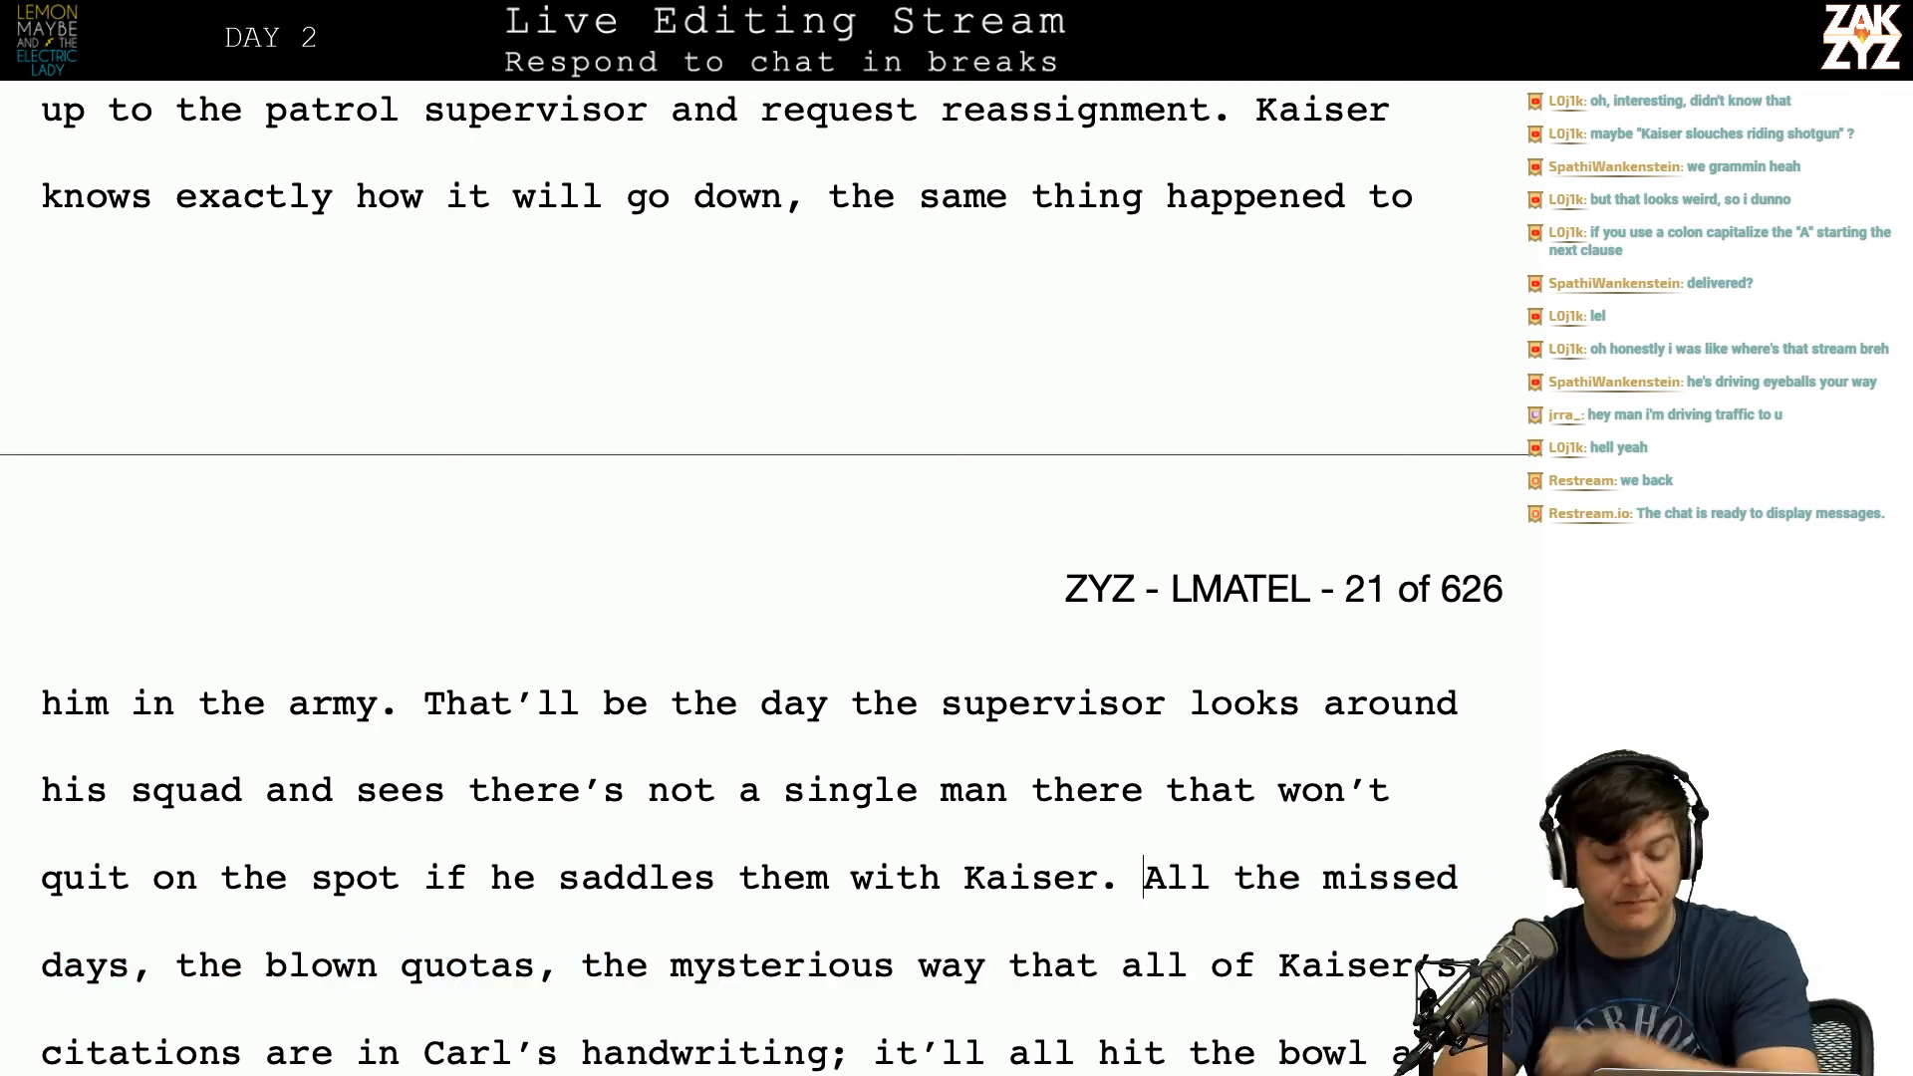
Step: Review the rest of the paragraph from "All the missed days" through "And then what?" for further edits
scroll(465, 927, "down", 2)
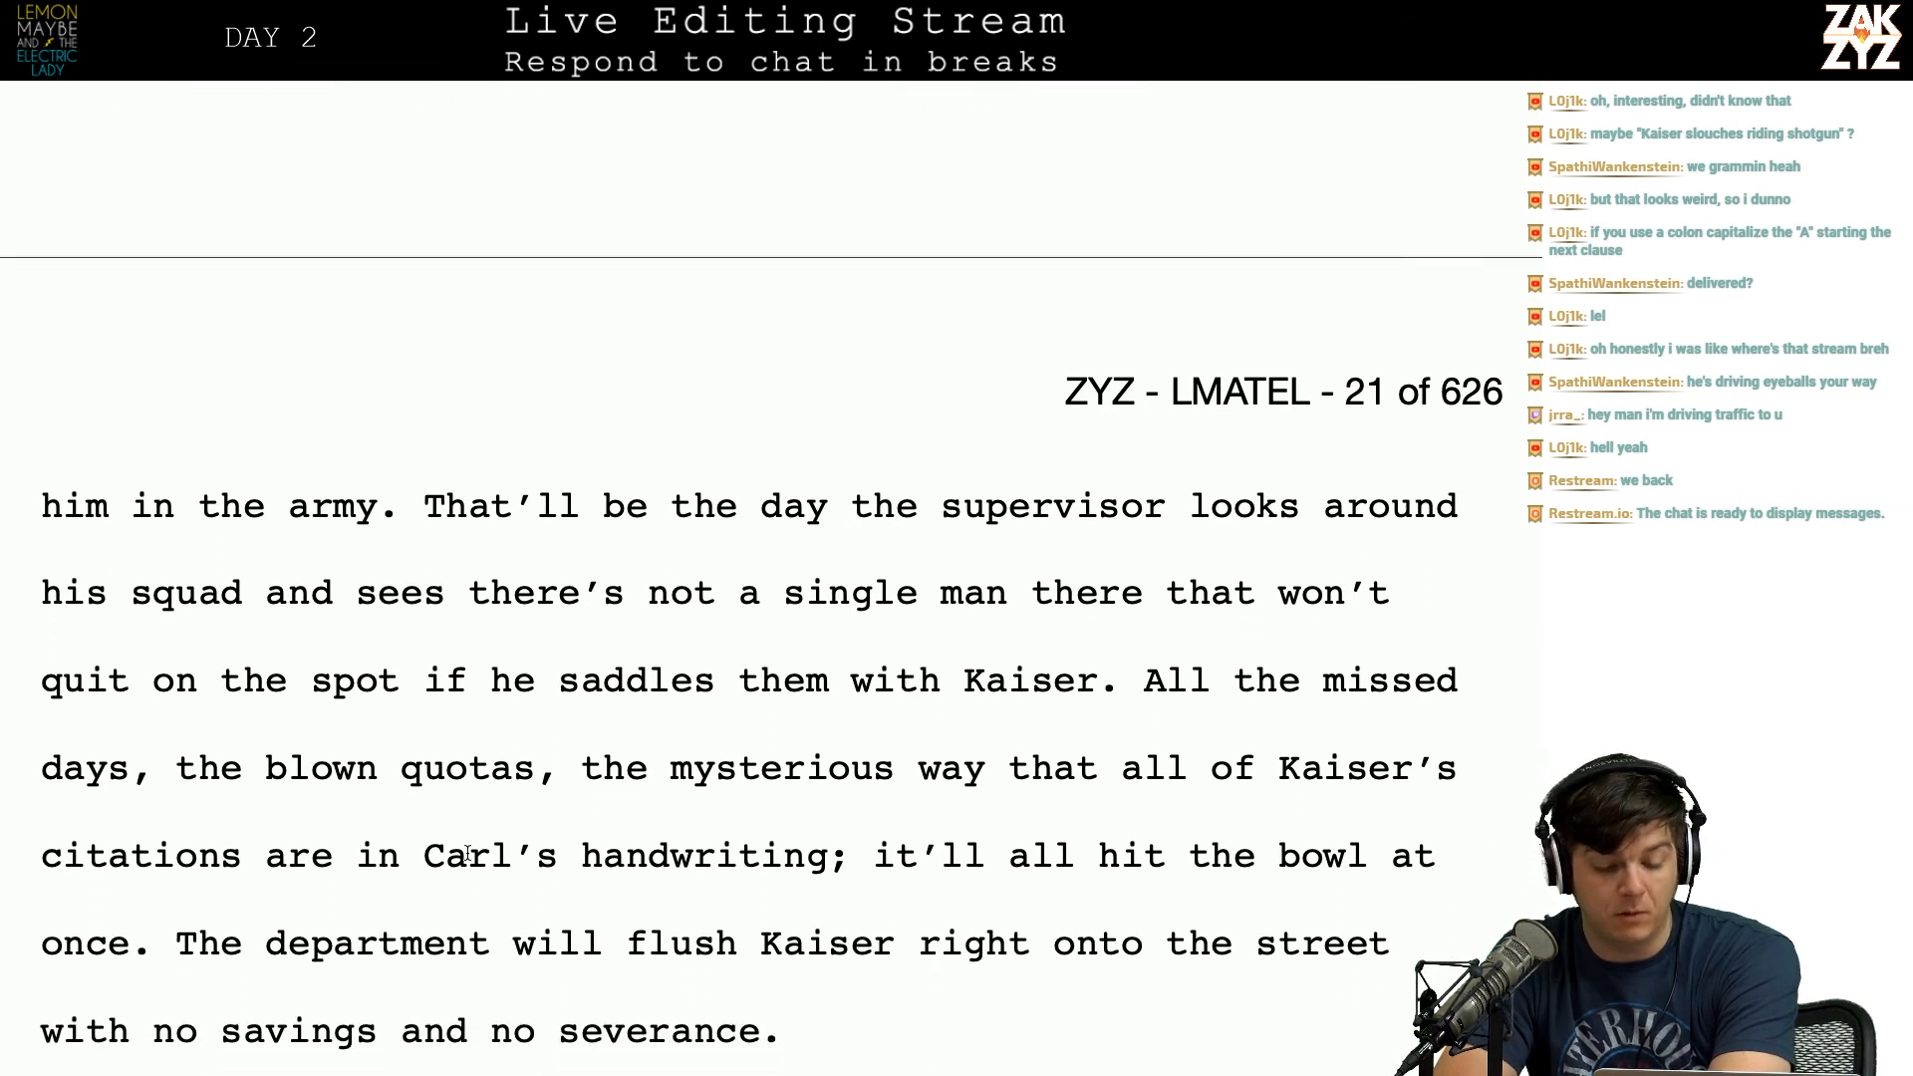
scroll(890, 815, "down", 1)
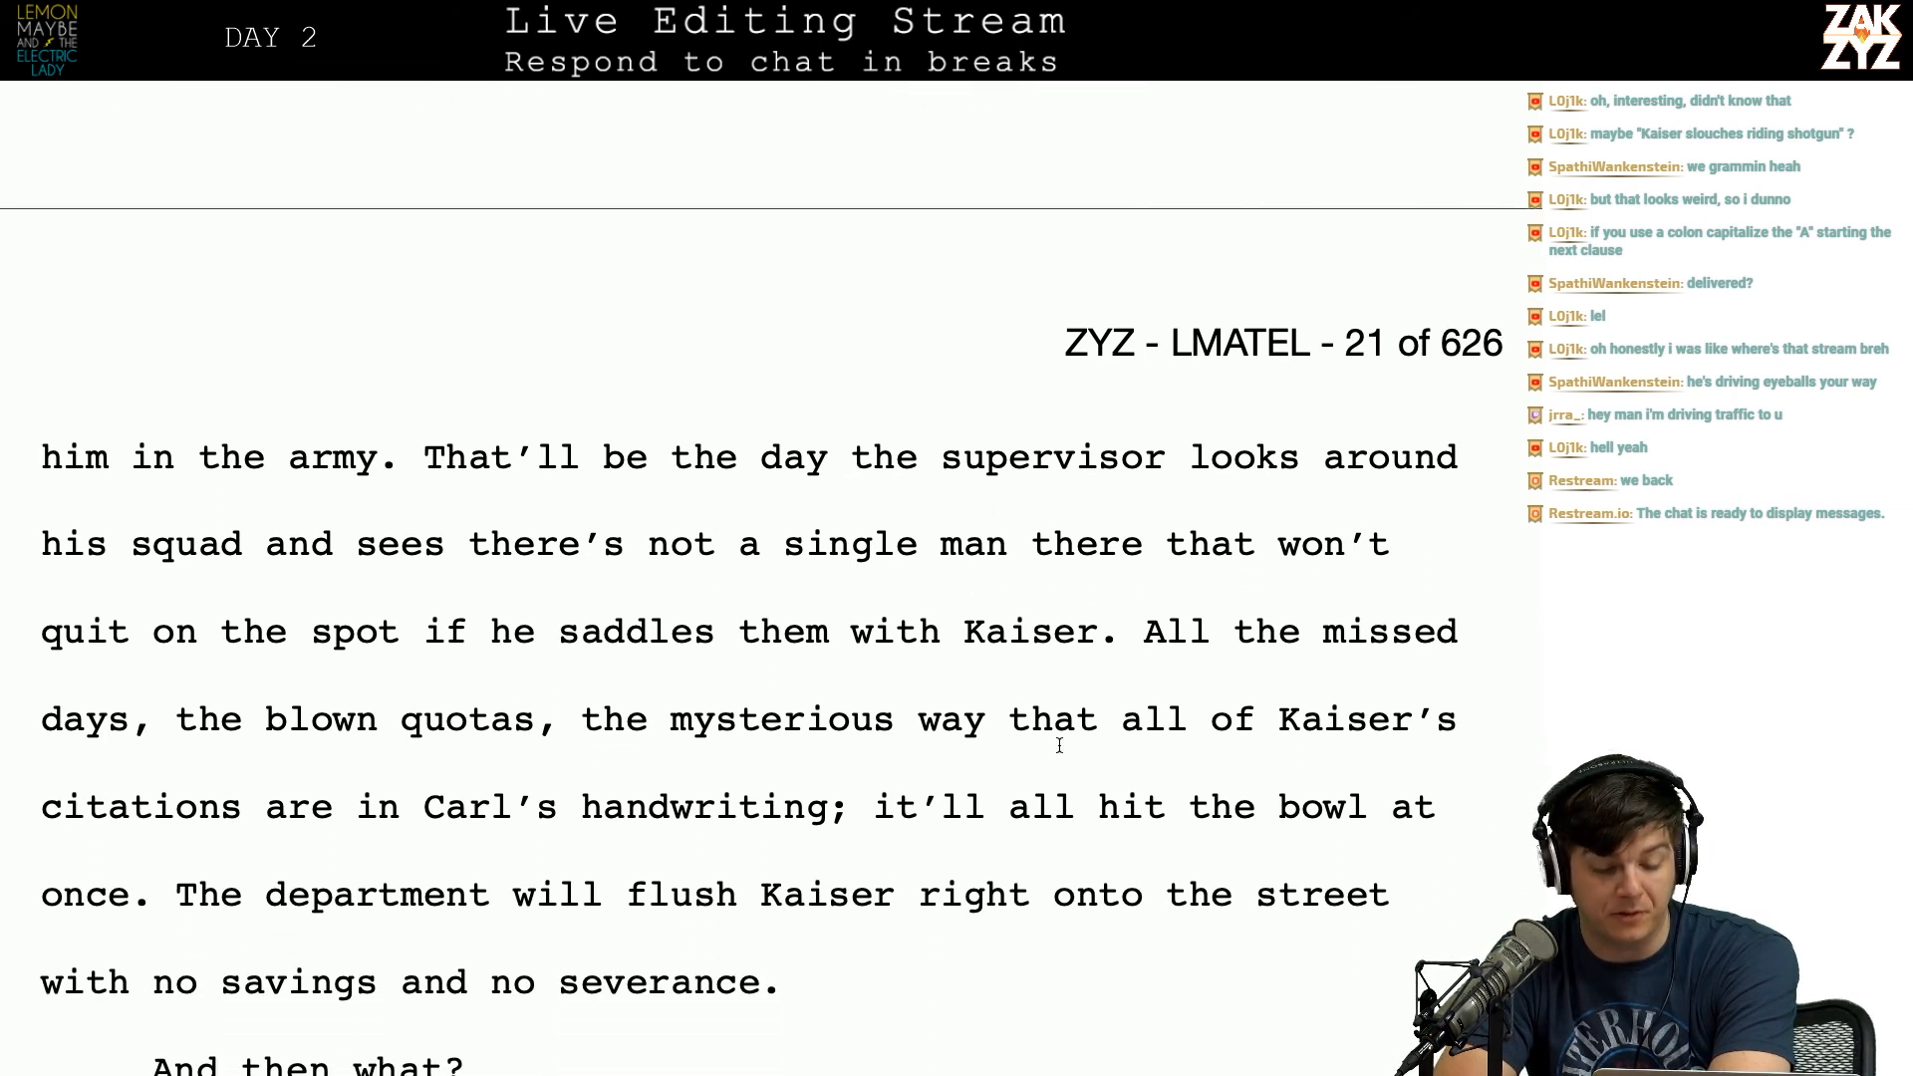
left_click(280, 805)
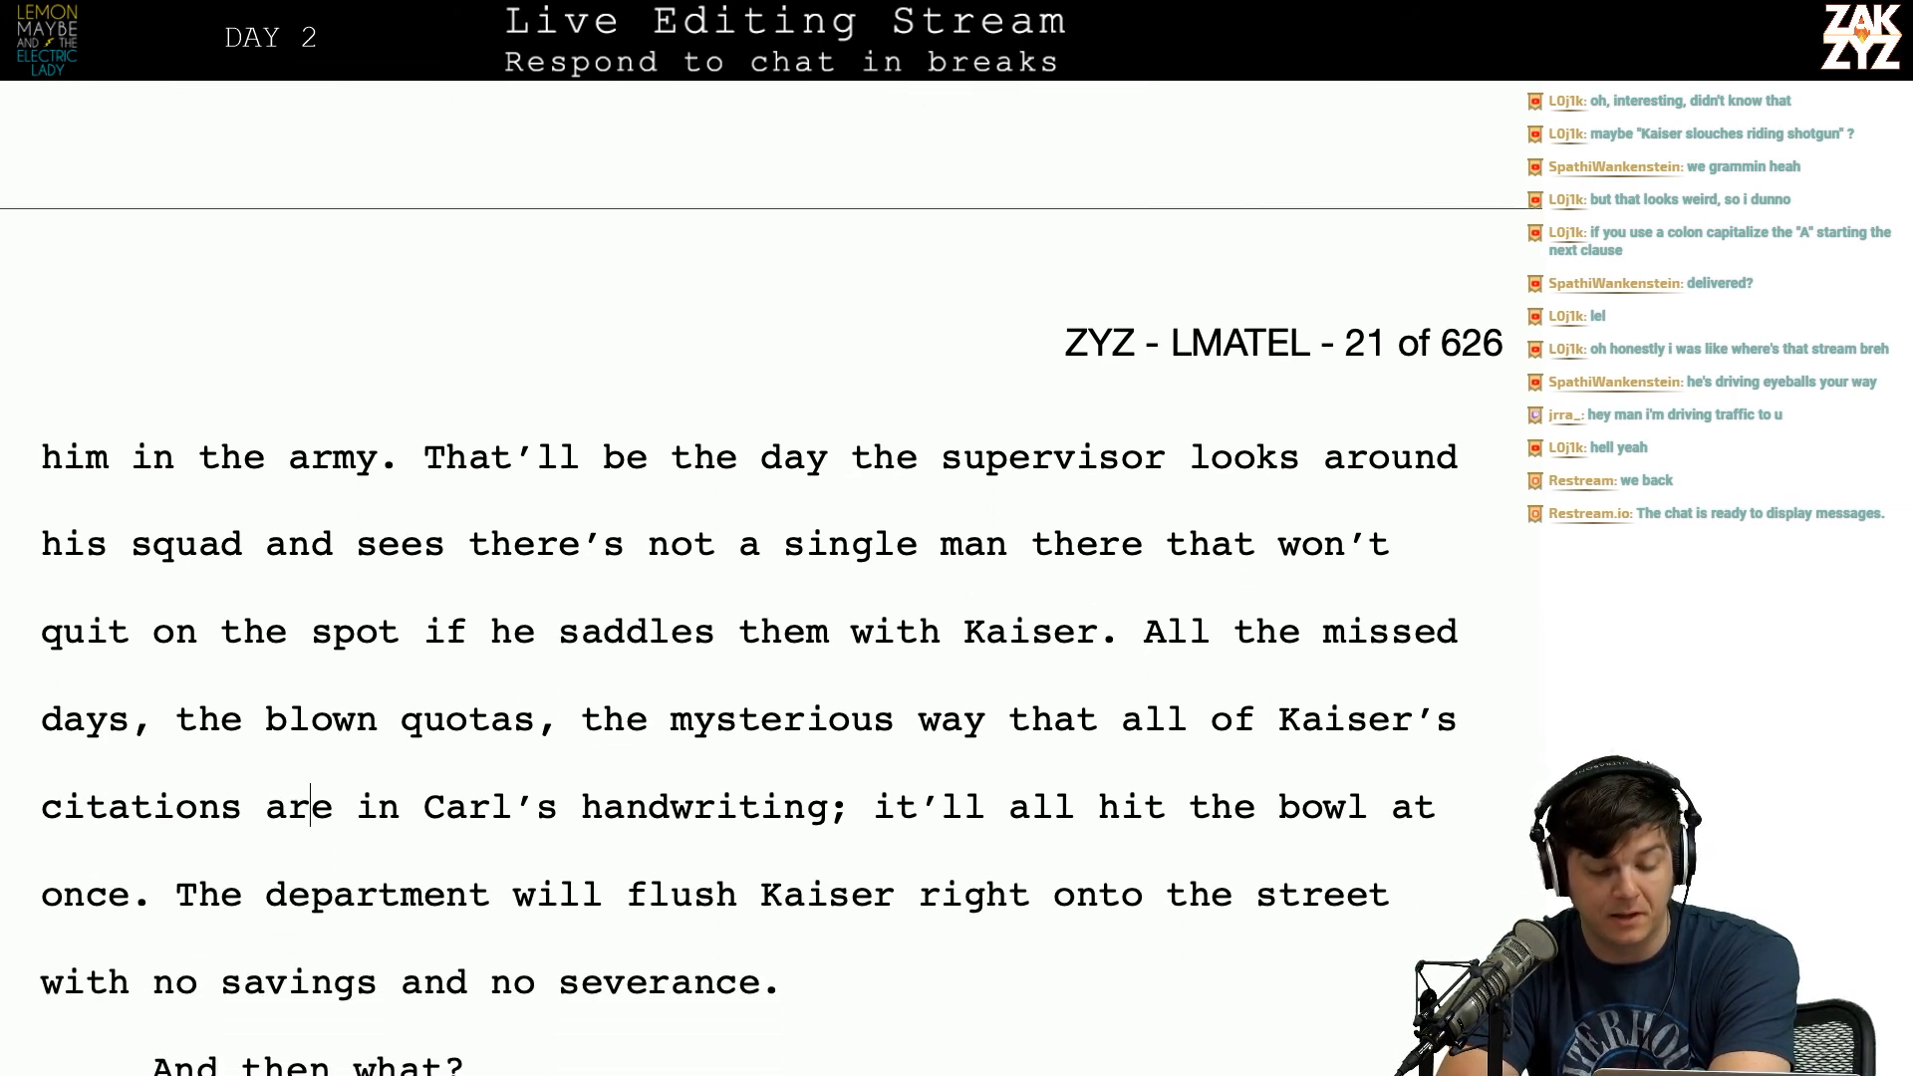
left_click(695, 805)
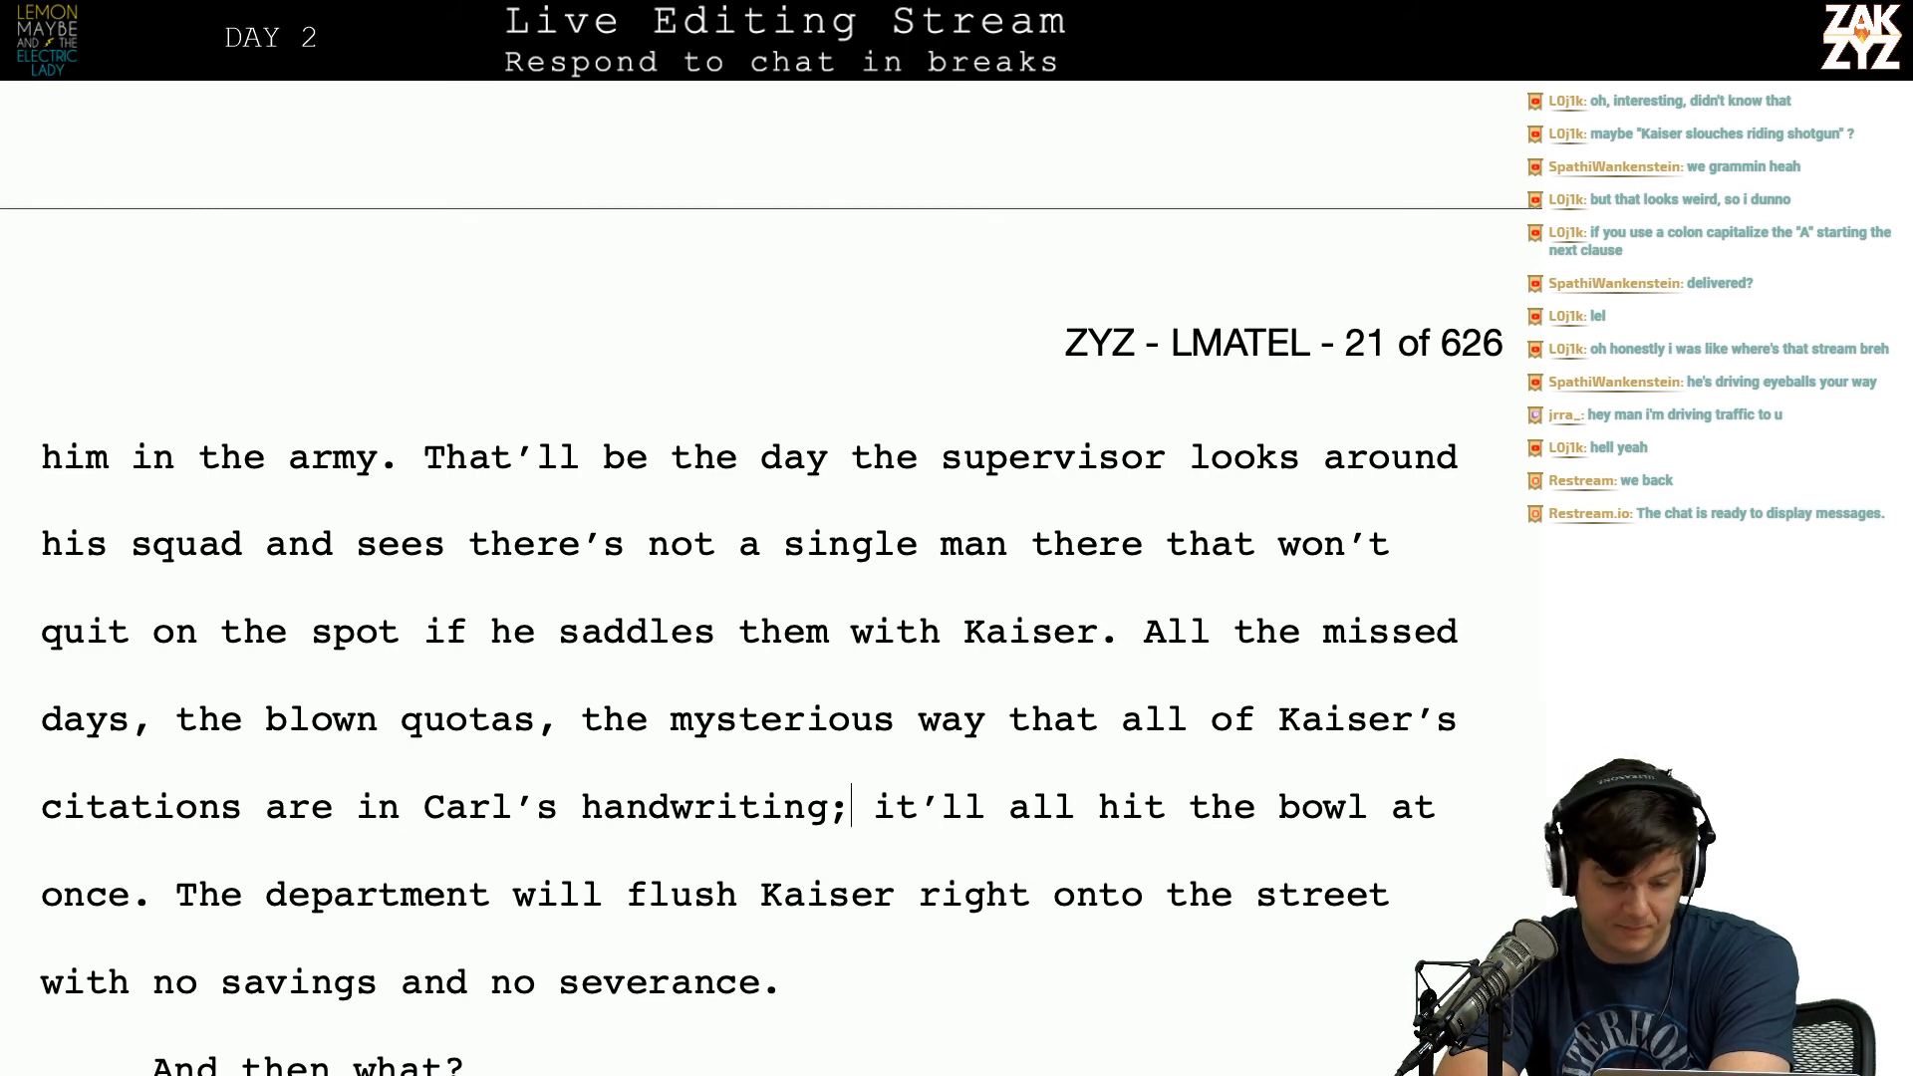
scroll(214, 817, "down", 2)
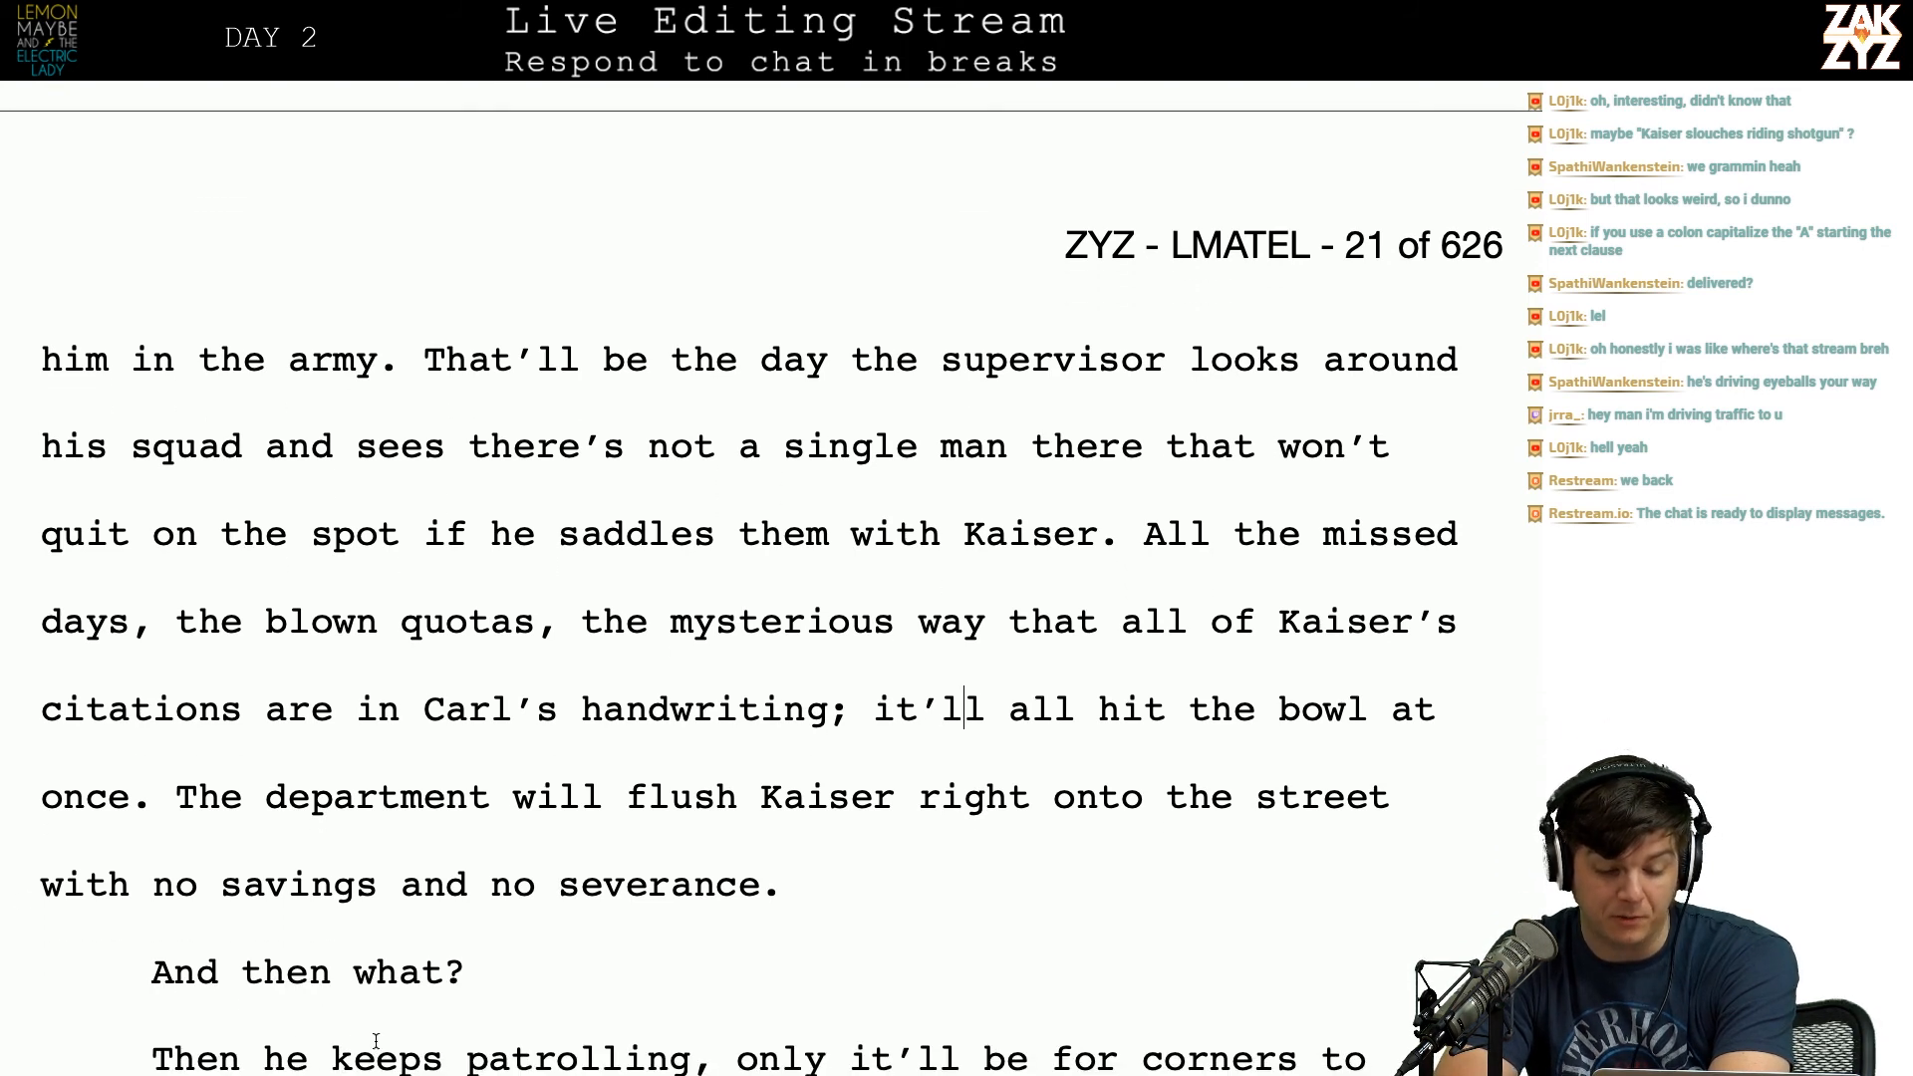
left_click(653, 846)
key("Right")
key("Right")
key("Right")
key("Right")
key("Right")
key("Right")
key("Right")
key("Right")
key("Right")
key("Right")
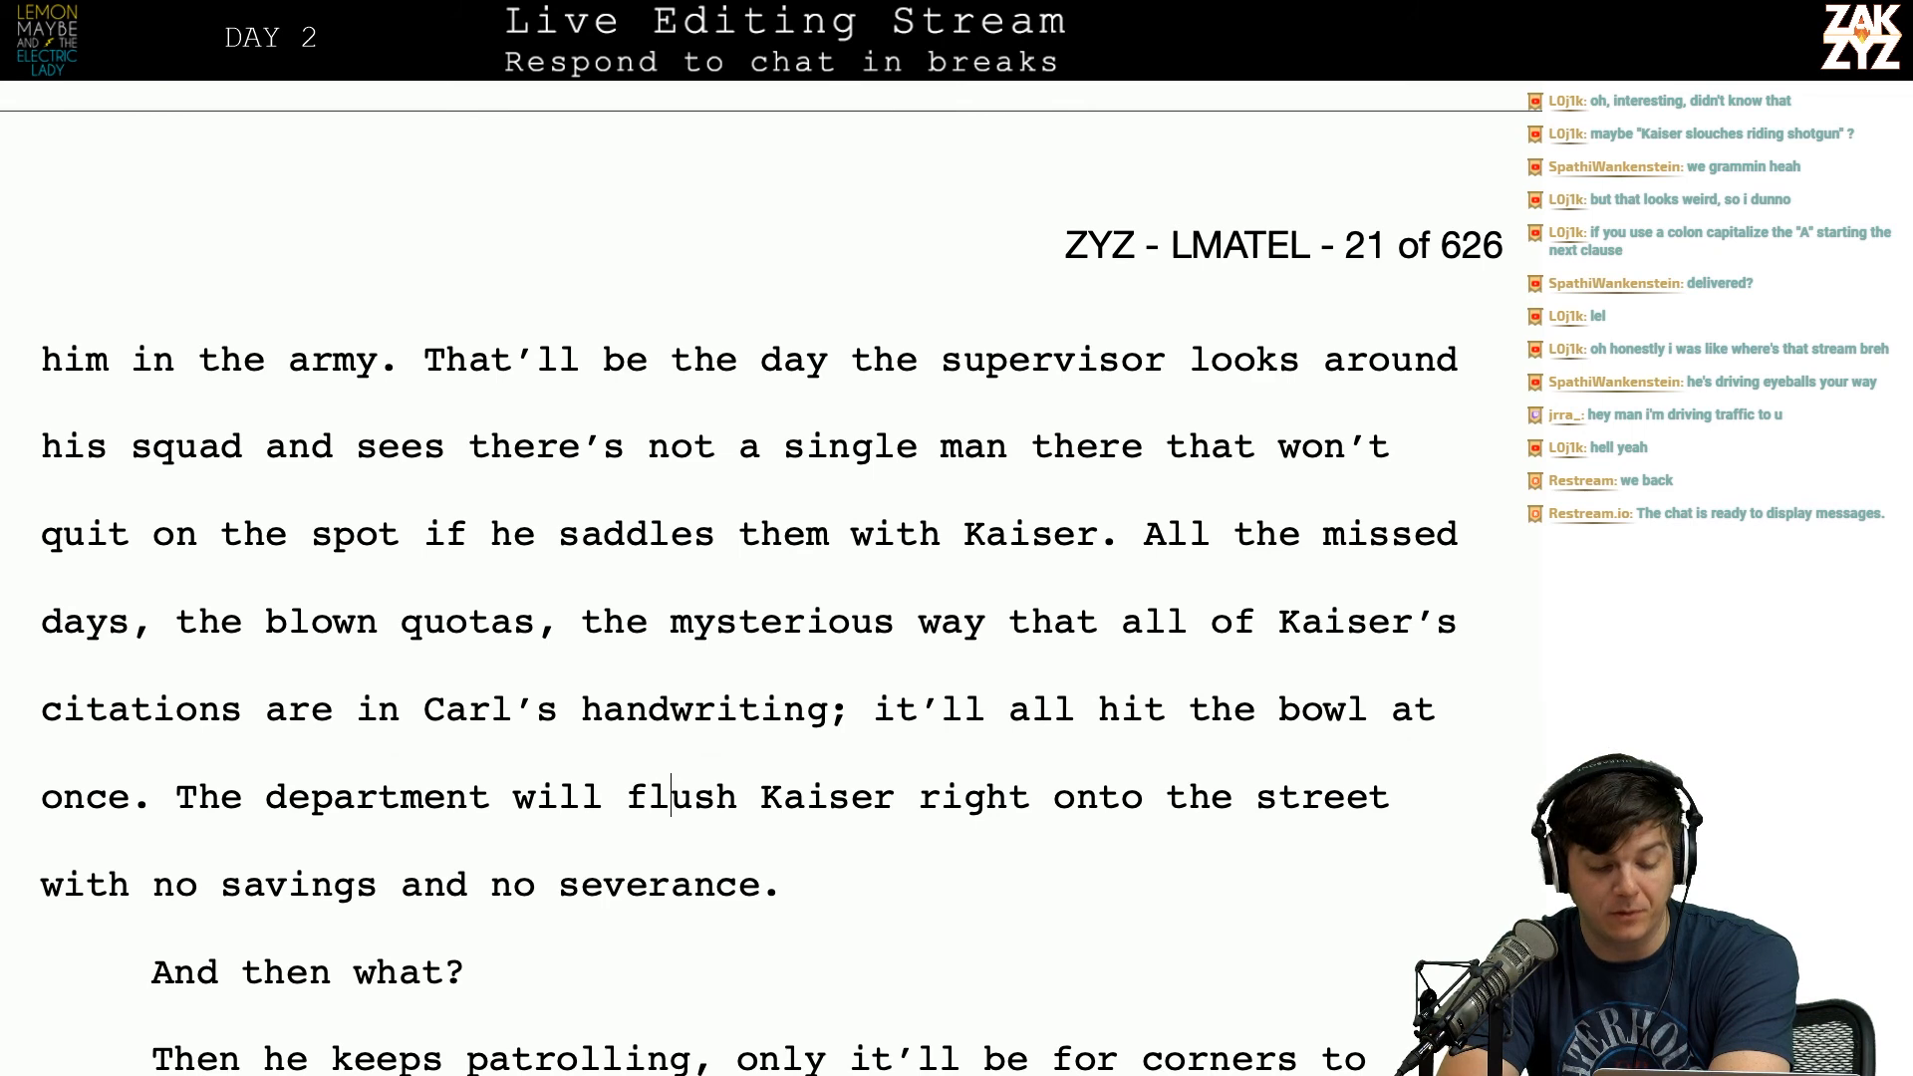
key("Down")
key("BackSpace")
key("Down")
key("Down")
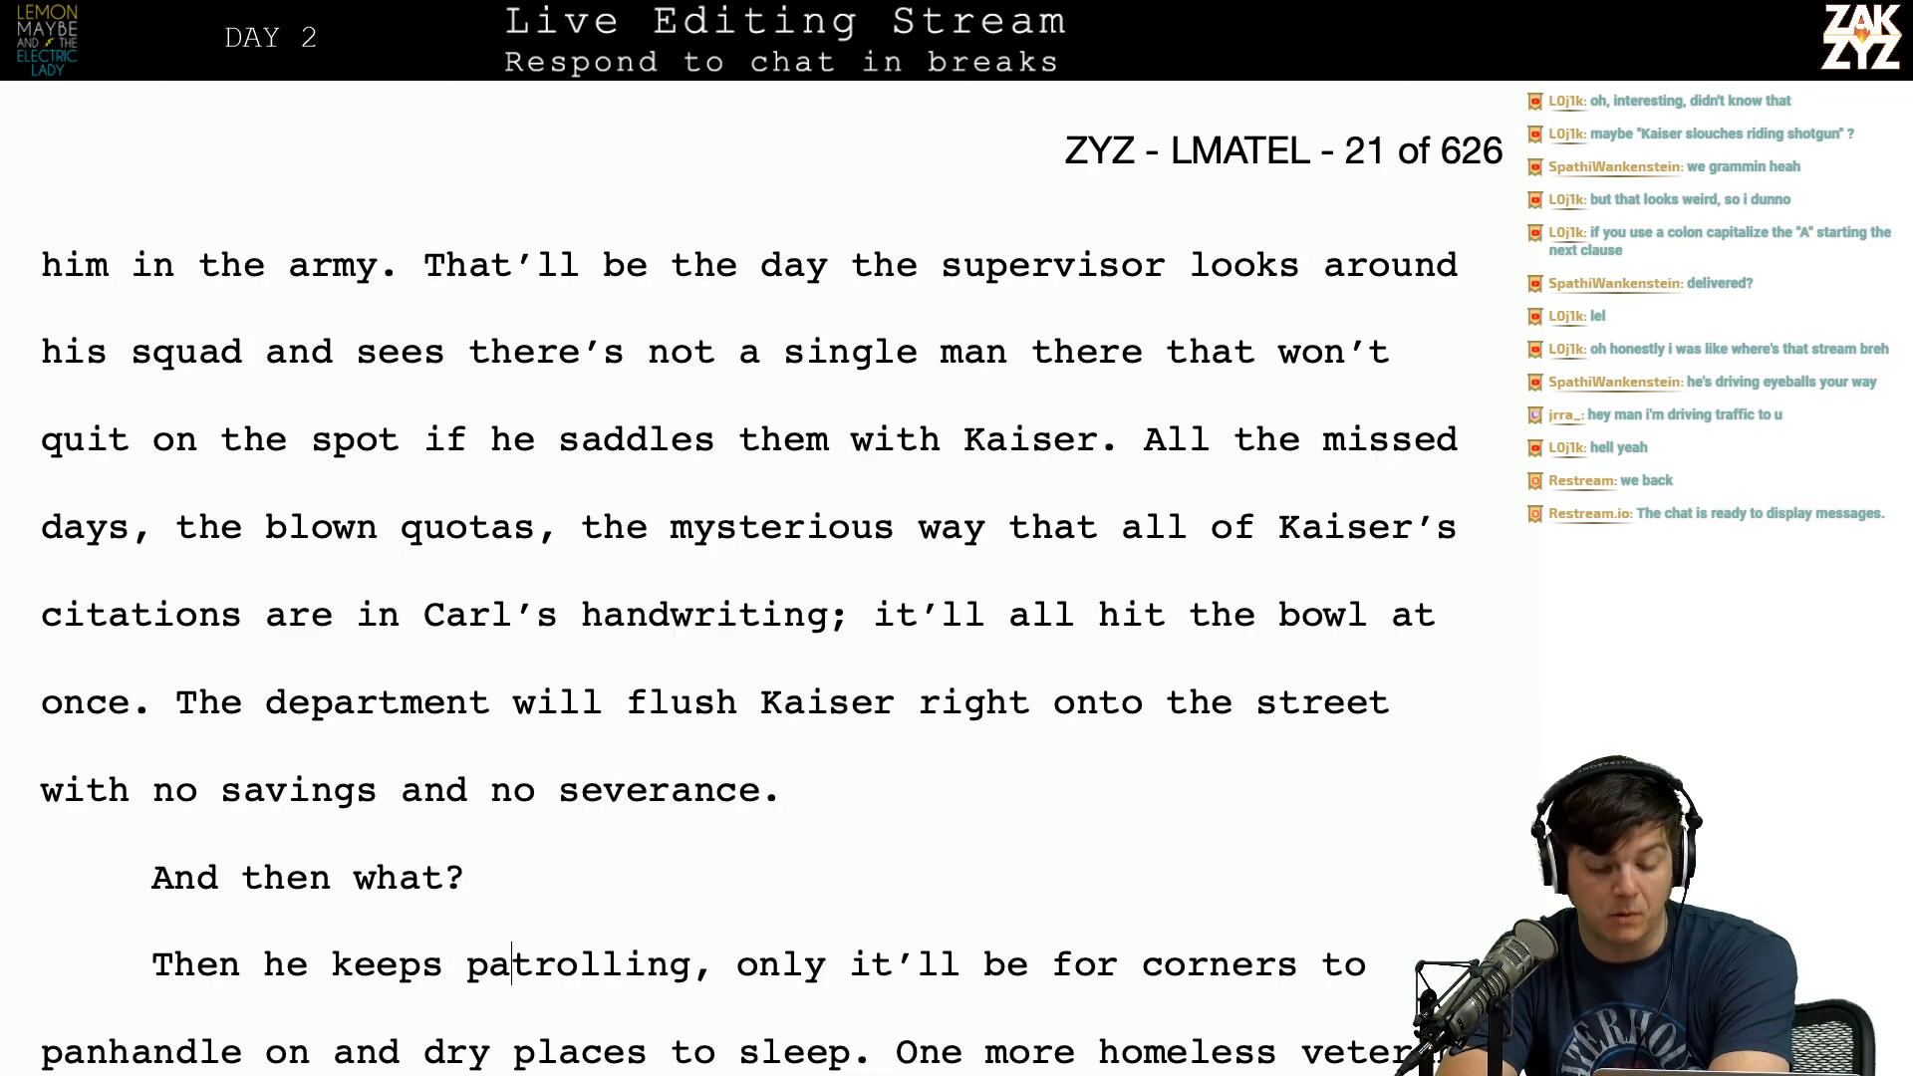
key("Down")
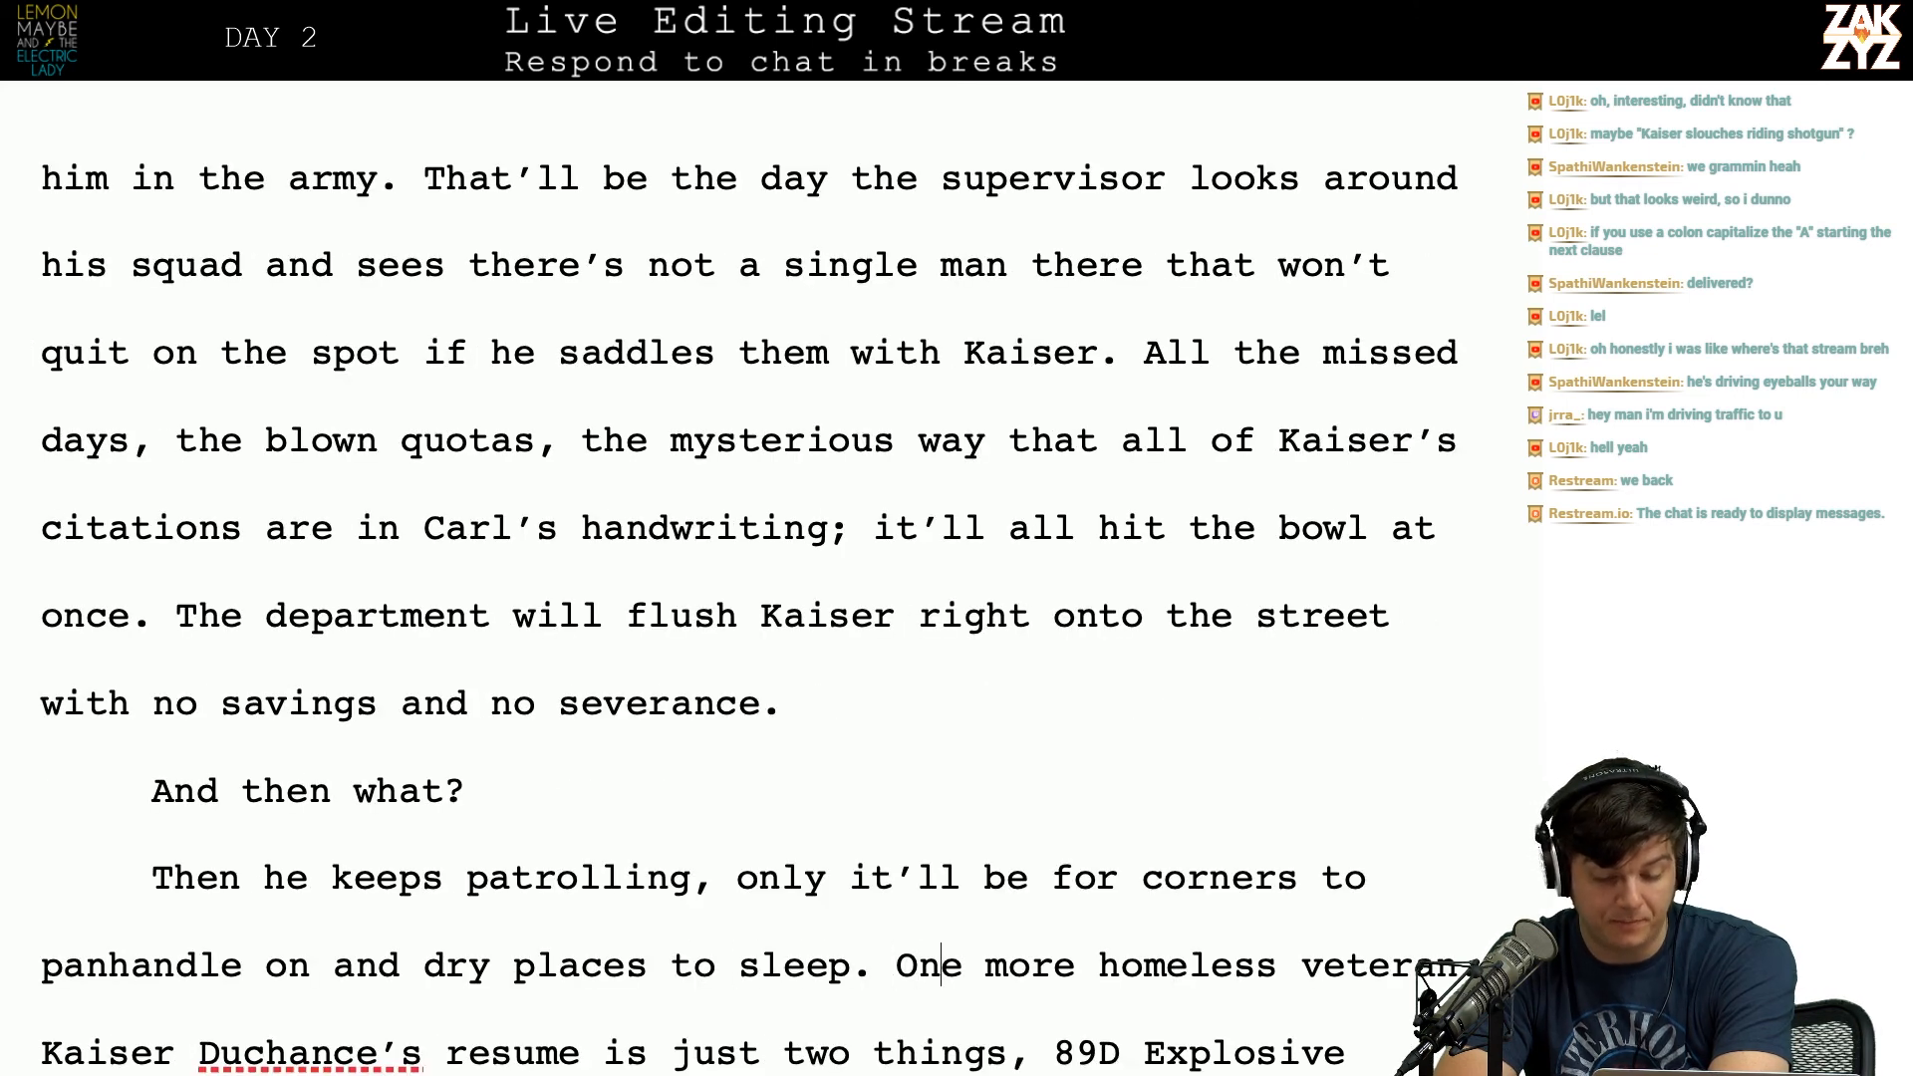
Step: Review the passage about Kaiser Duchance's resume and his fate on the street, up to "That's why this has to be the last time"
scroll(757, 573, "down", 5)
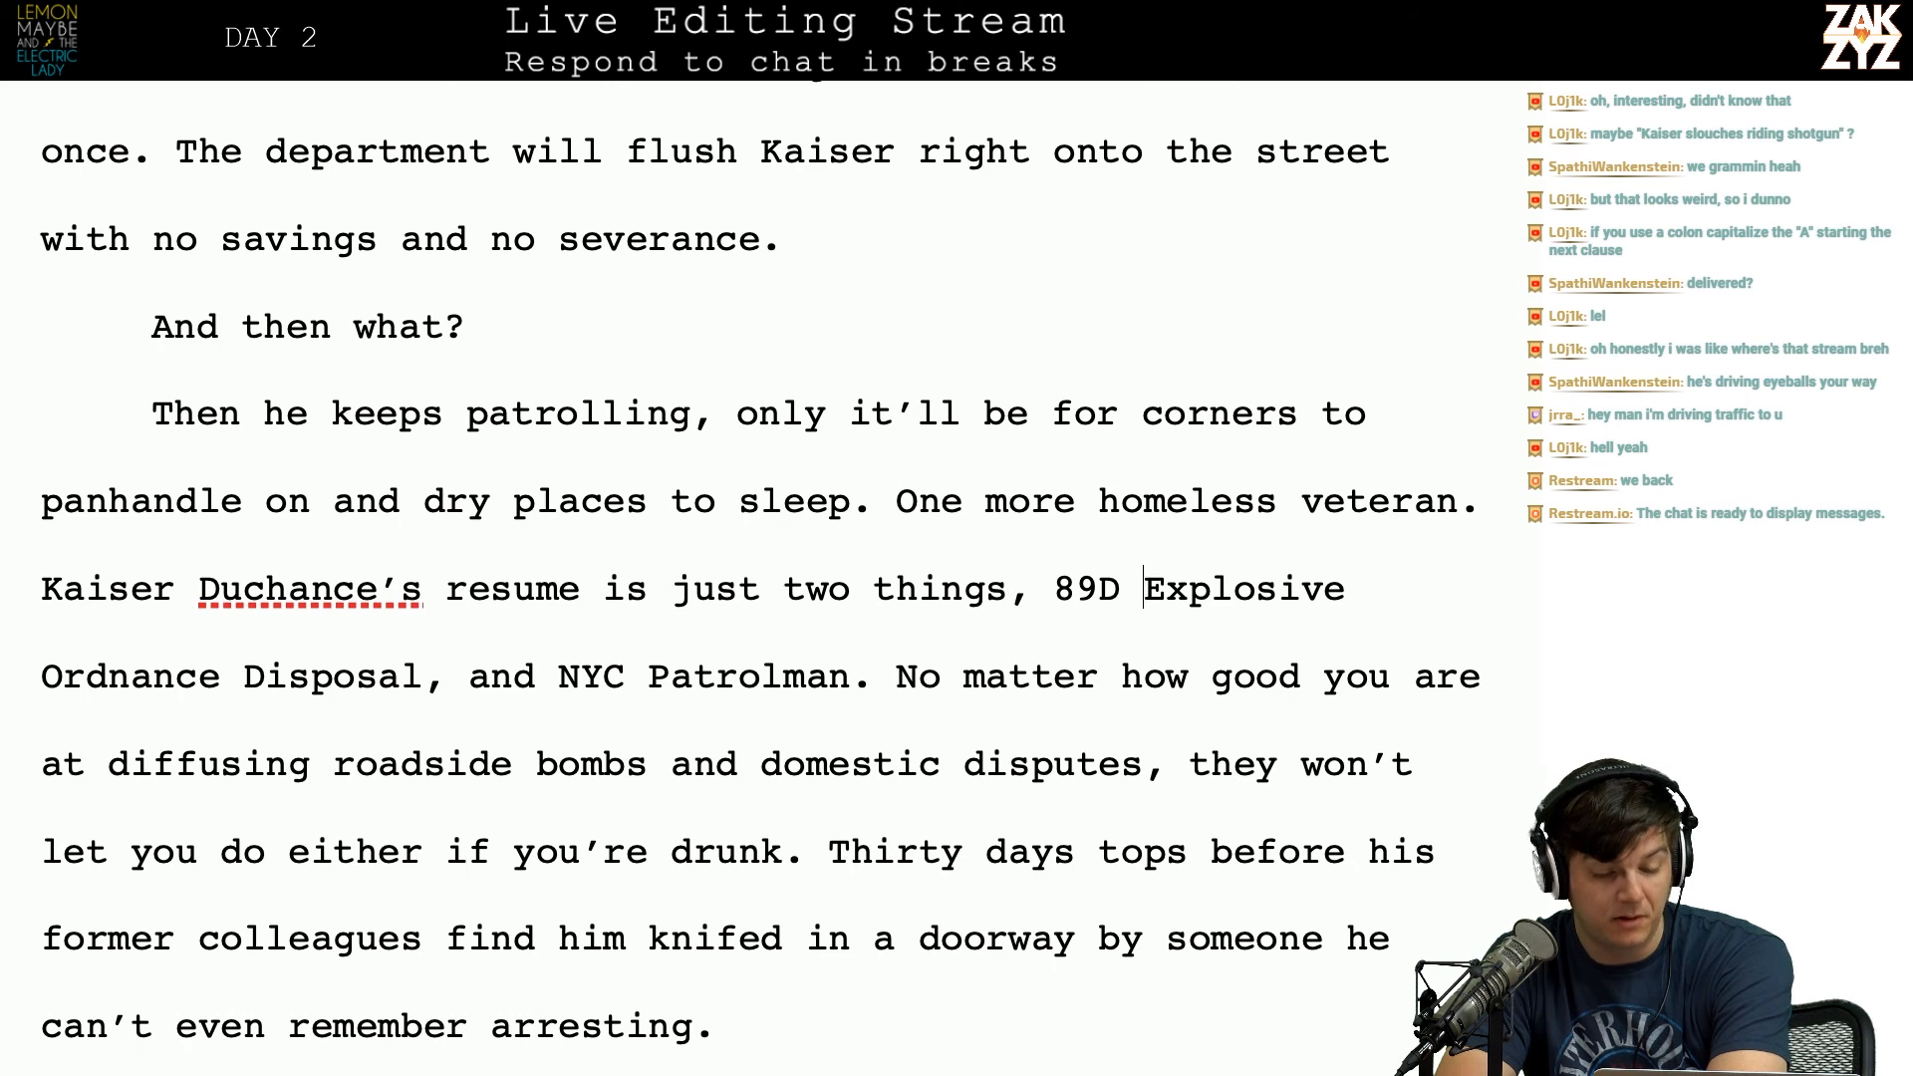
scroll(758, 581, "down", 1)
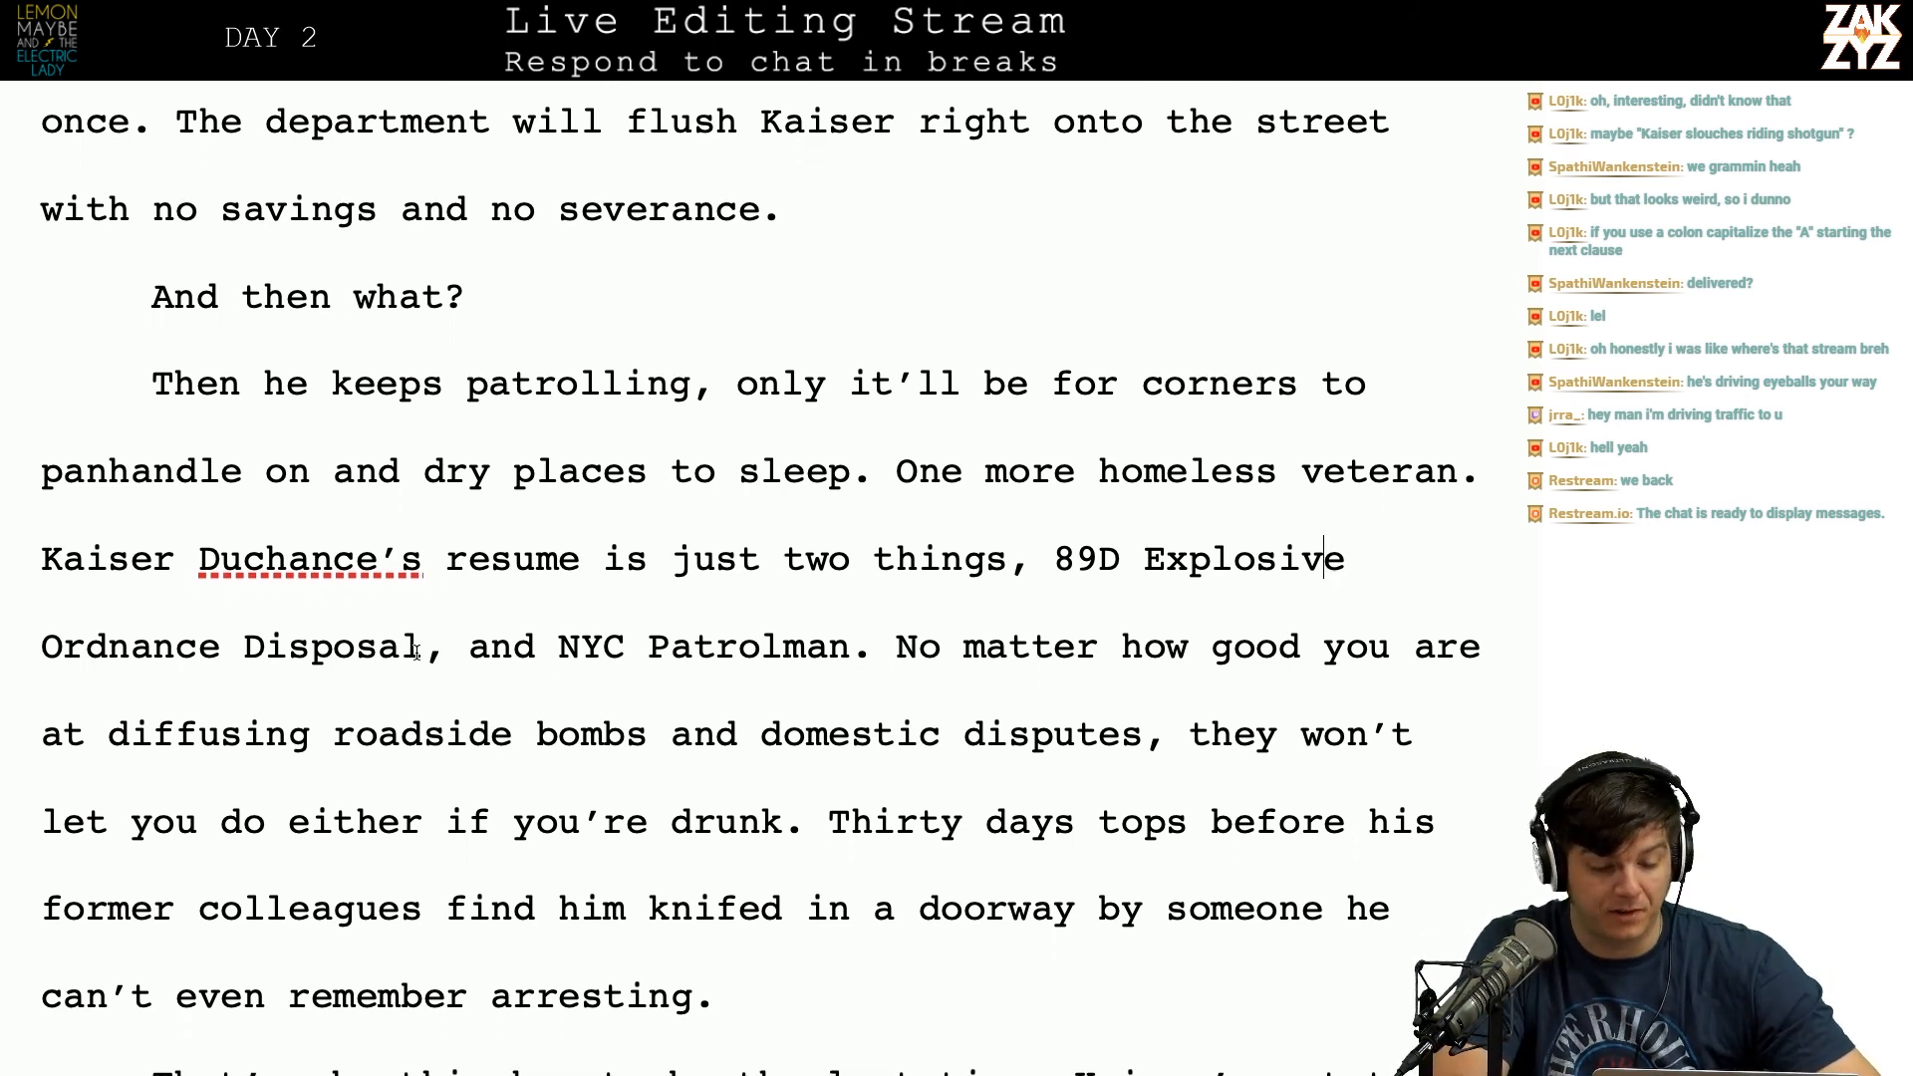
scroll(637, 638, "down", 1)
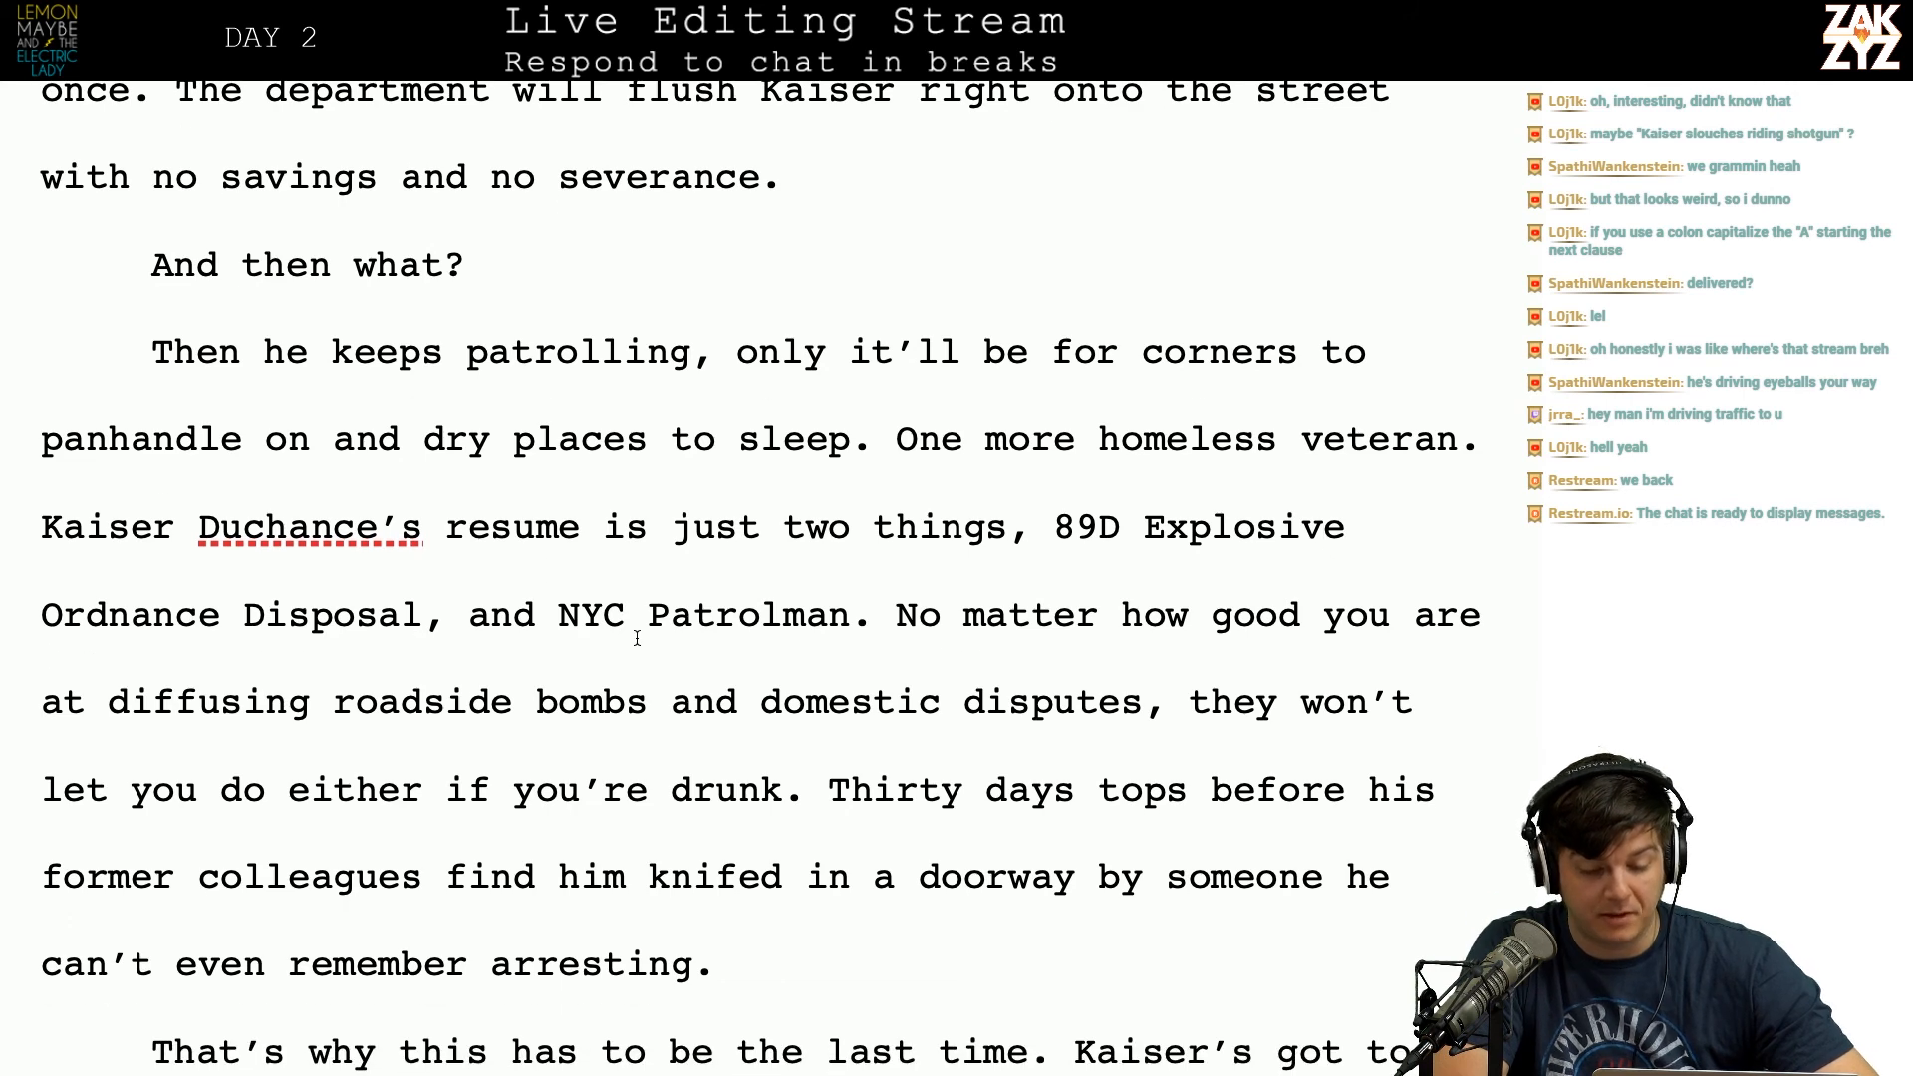
scroll(898, 629, "down", 4)
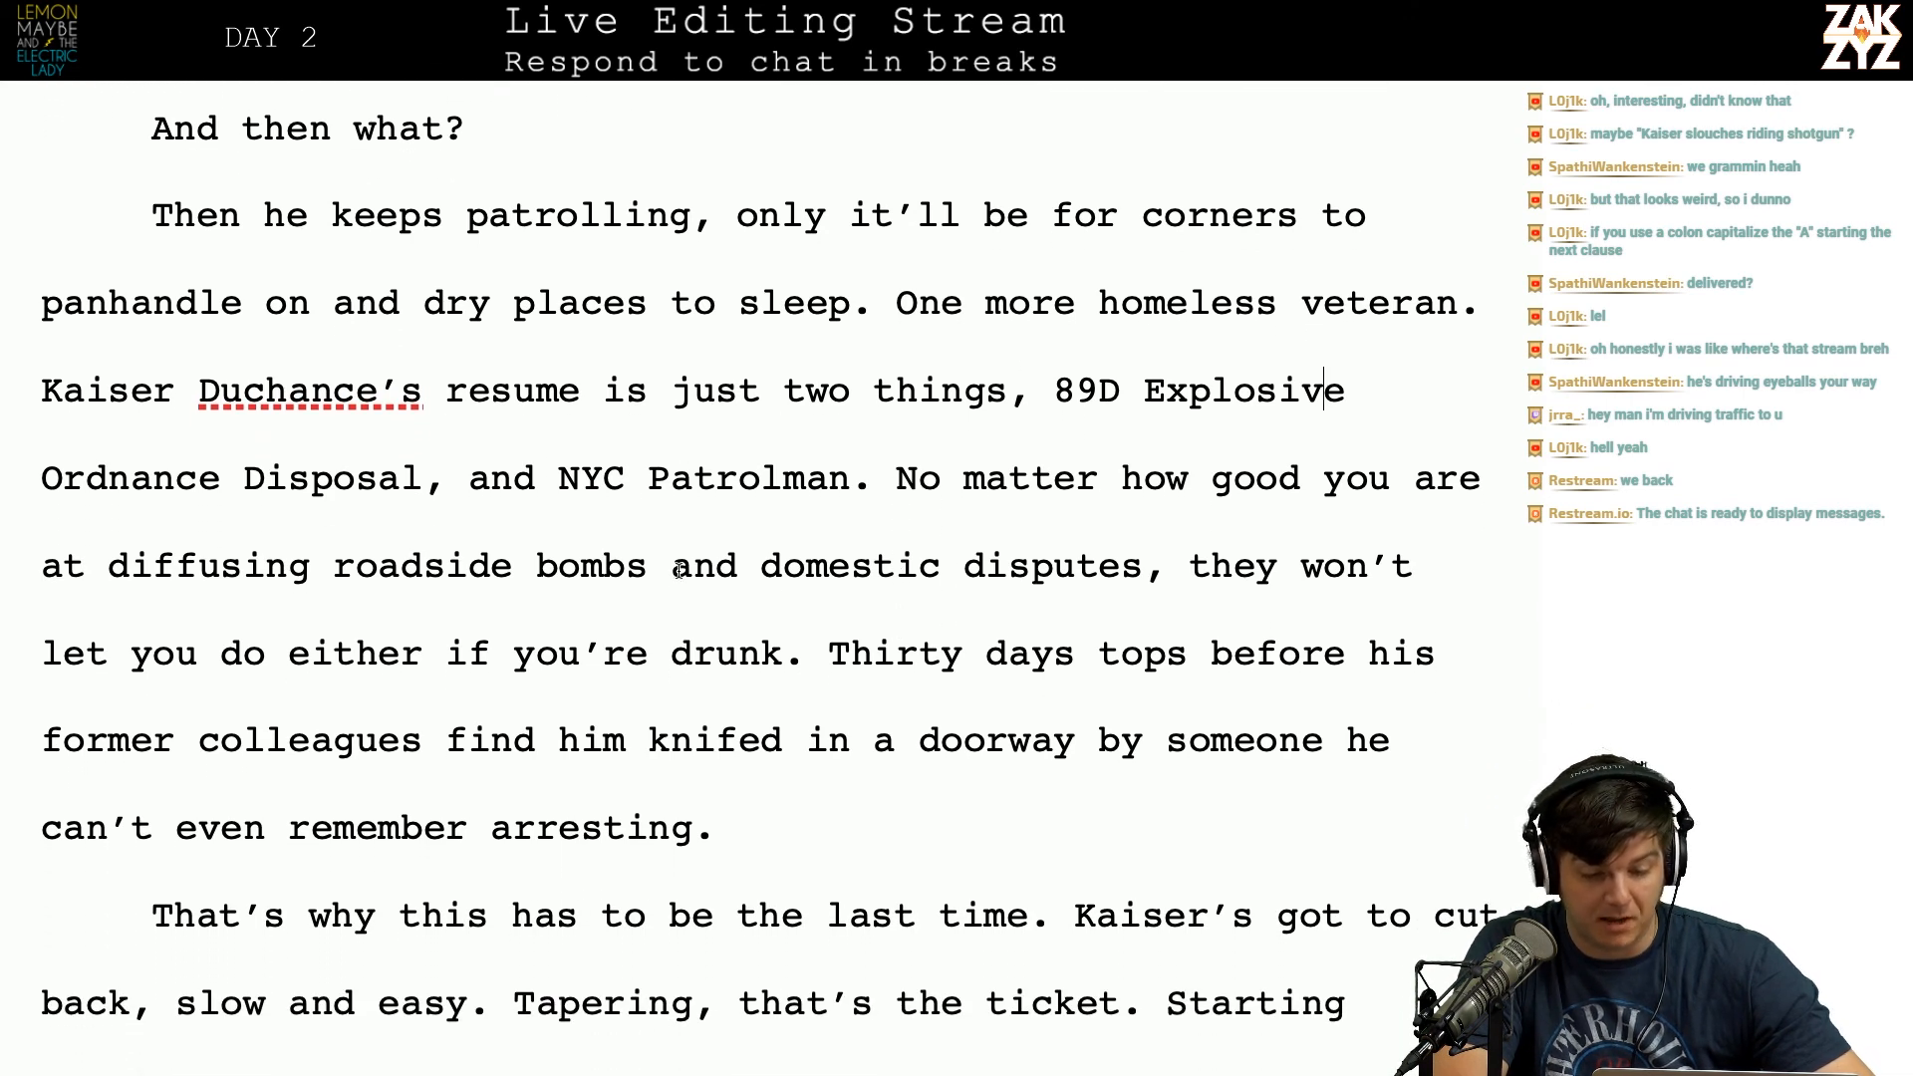
left_click(740, 570)
key("Right")
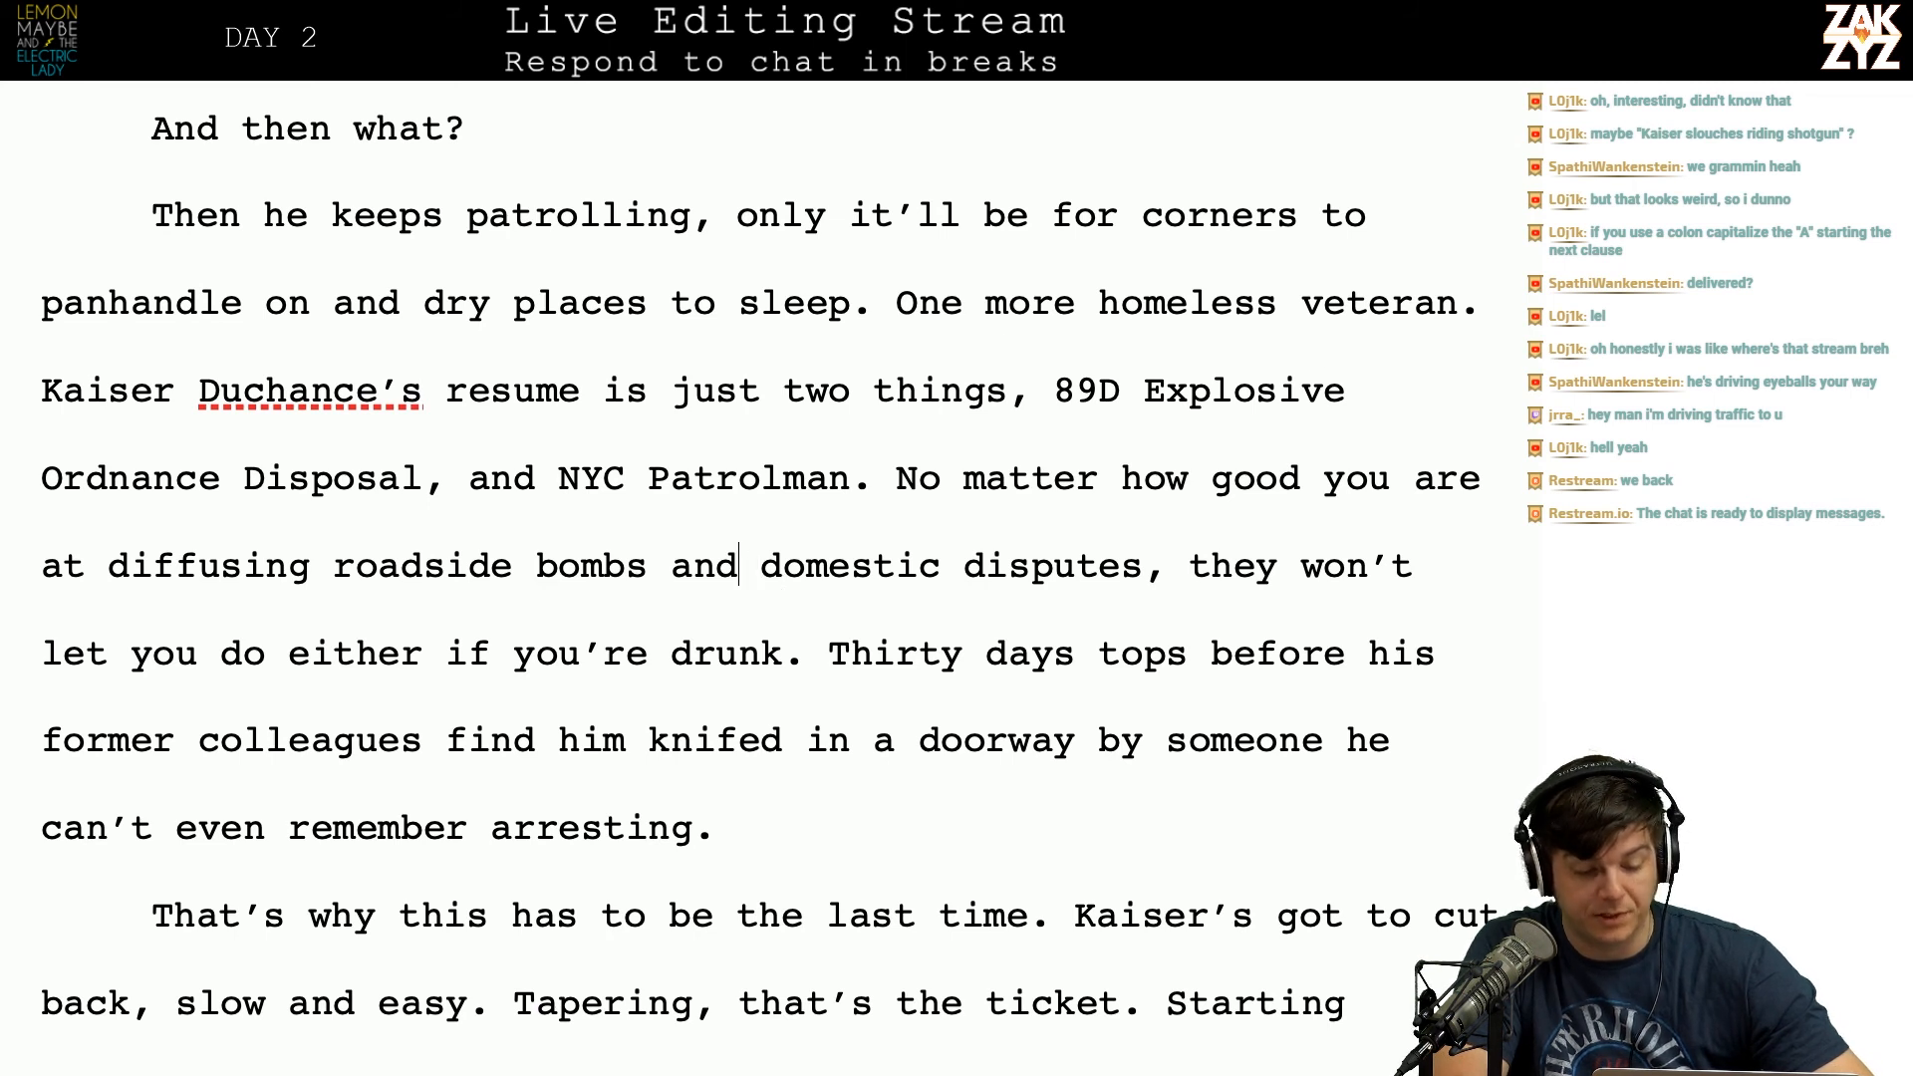
key("Down")
key("Right")
key("Right")
key("Right")
key("Right")
key("Right")
key("Right")
key("Right")
key("Right")
key("Right")
key("Right")
key("Right")
key("Right")
key("Right")
key("Right")
key("Right")
key("Right")
key("Right")
key("Right")
key("Right")
key("Right")
key("Right")
key("Right")
key("Right")
key("Right")
key("Right")
key("Right")
key("Right")
key("Right")
key("Right")
key("Right")
key("Right")
key("Right")
key("Right")
key("Right")
key("Right")
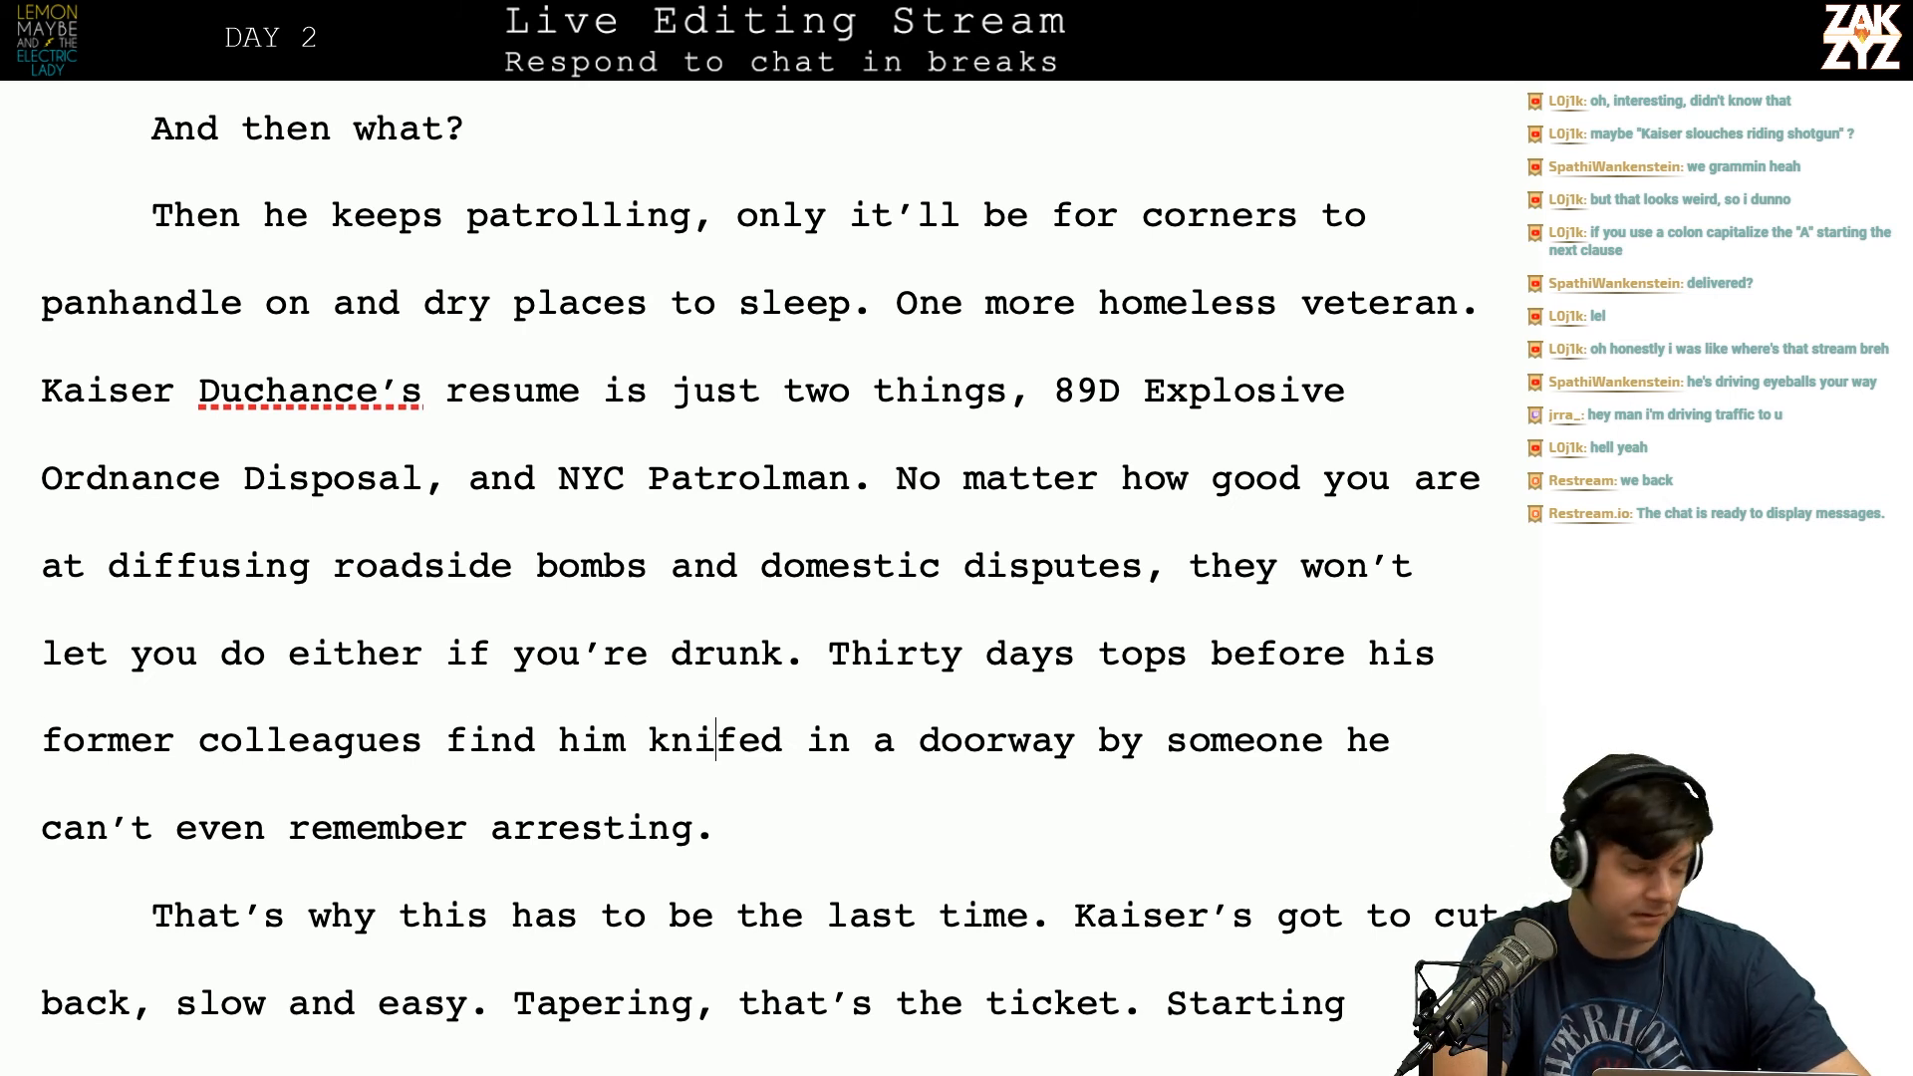
key("Down")
key("Down")
key("Down")
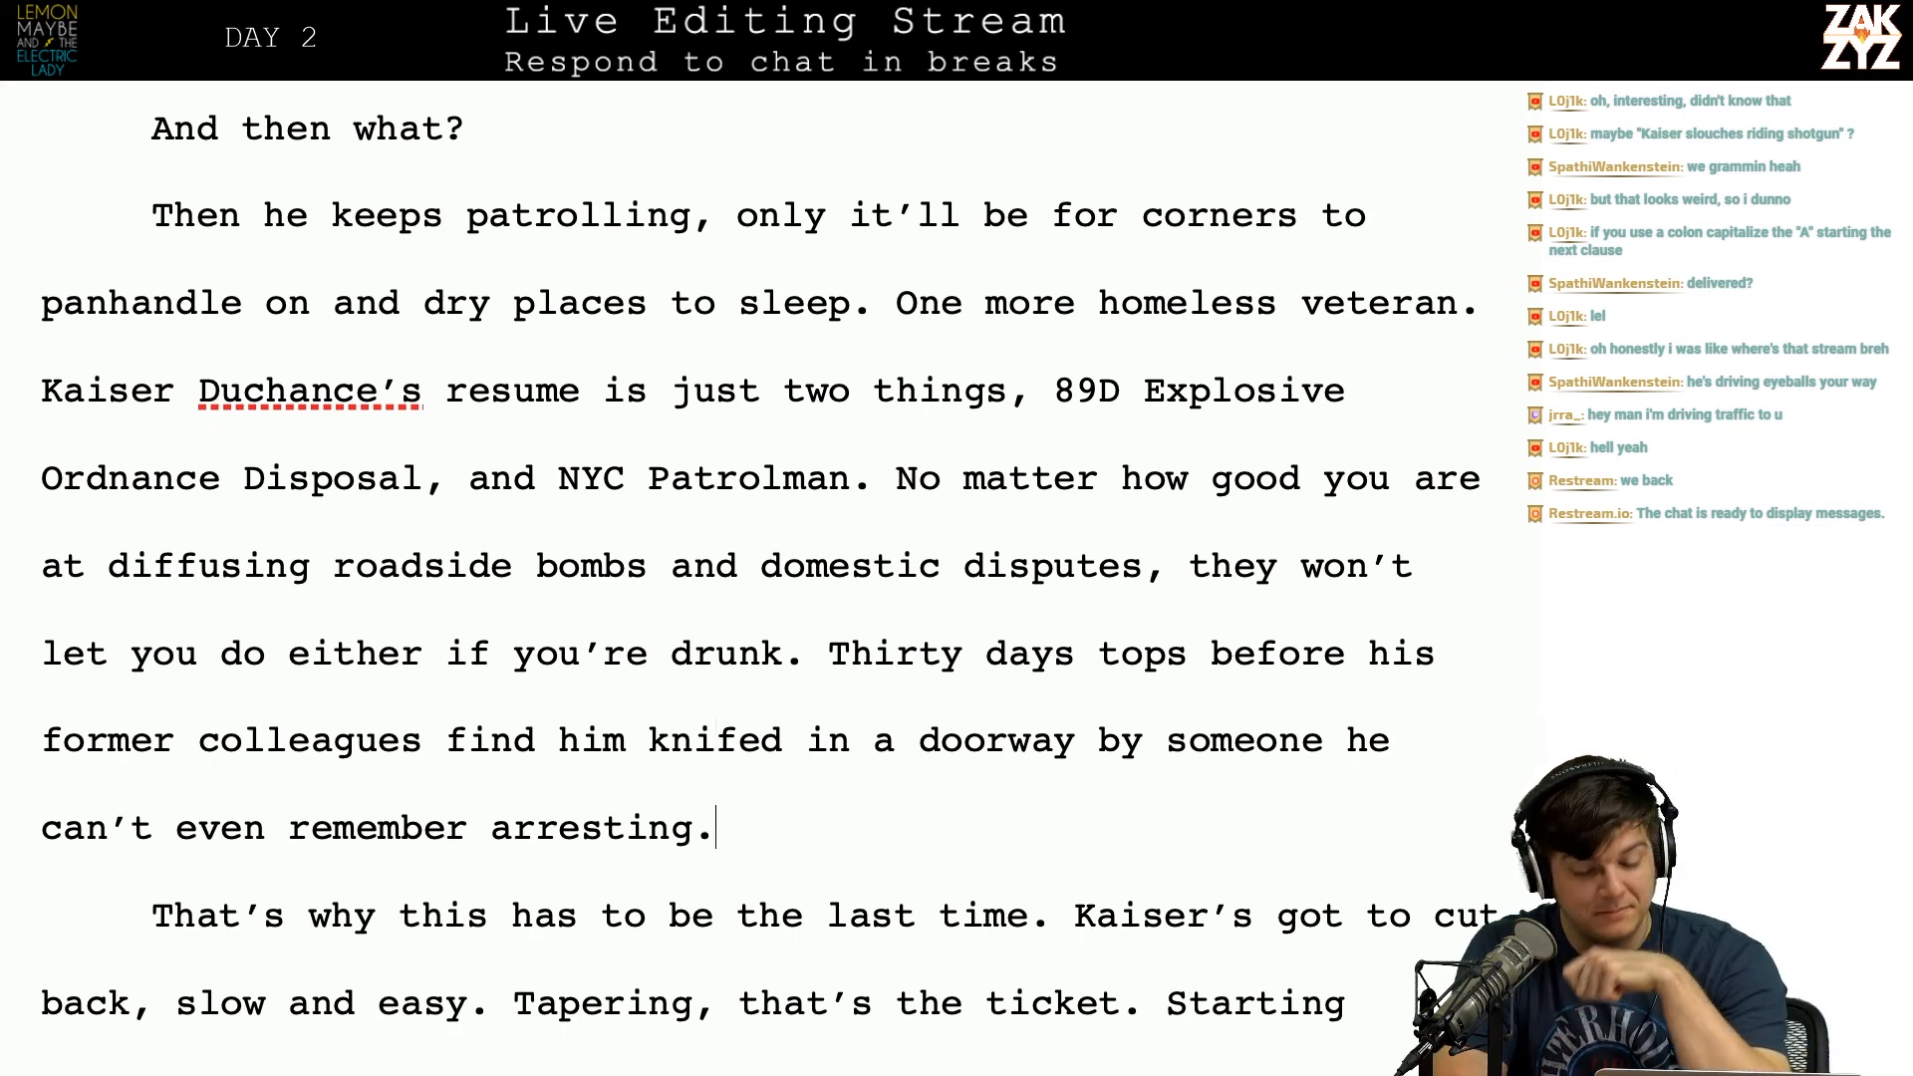
key("Down")
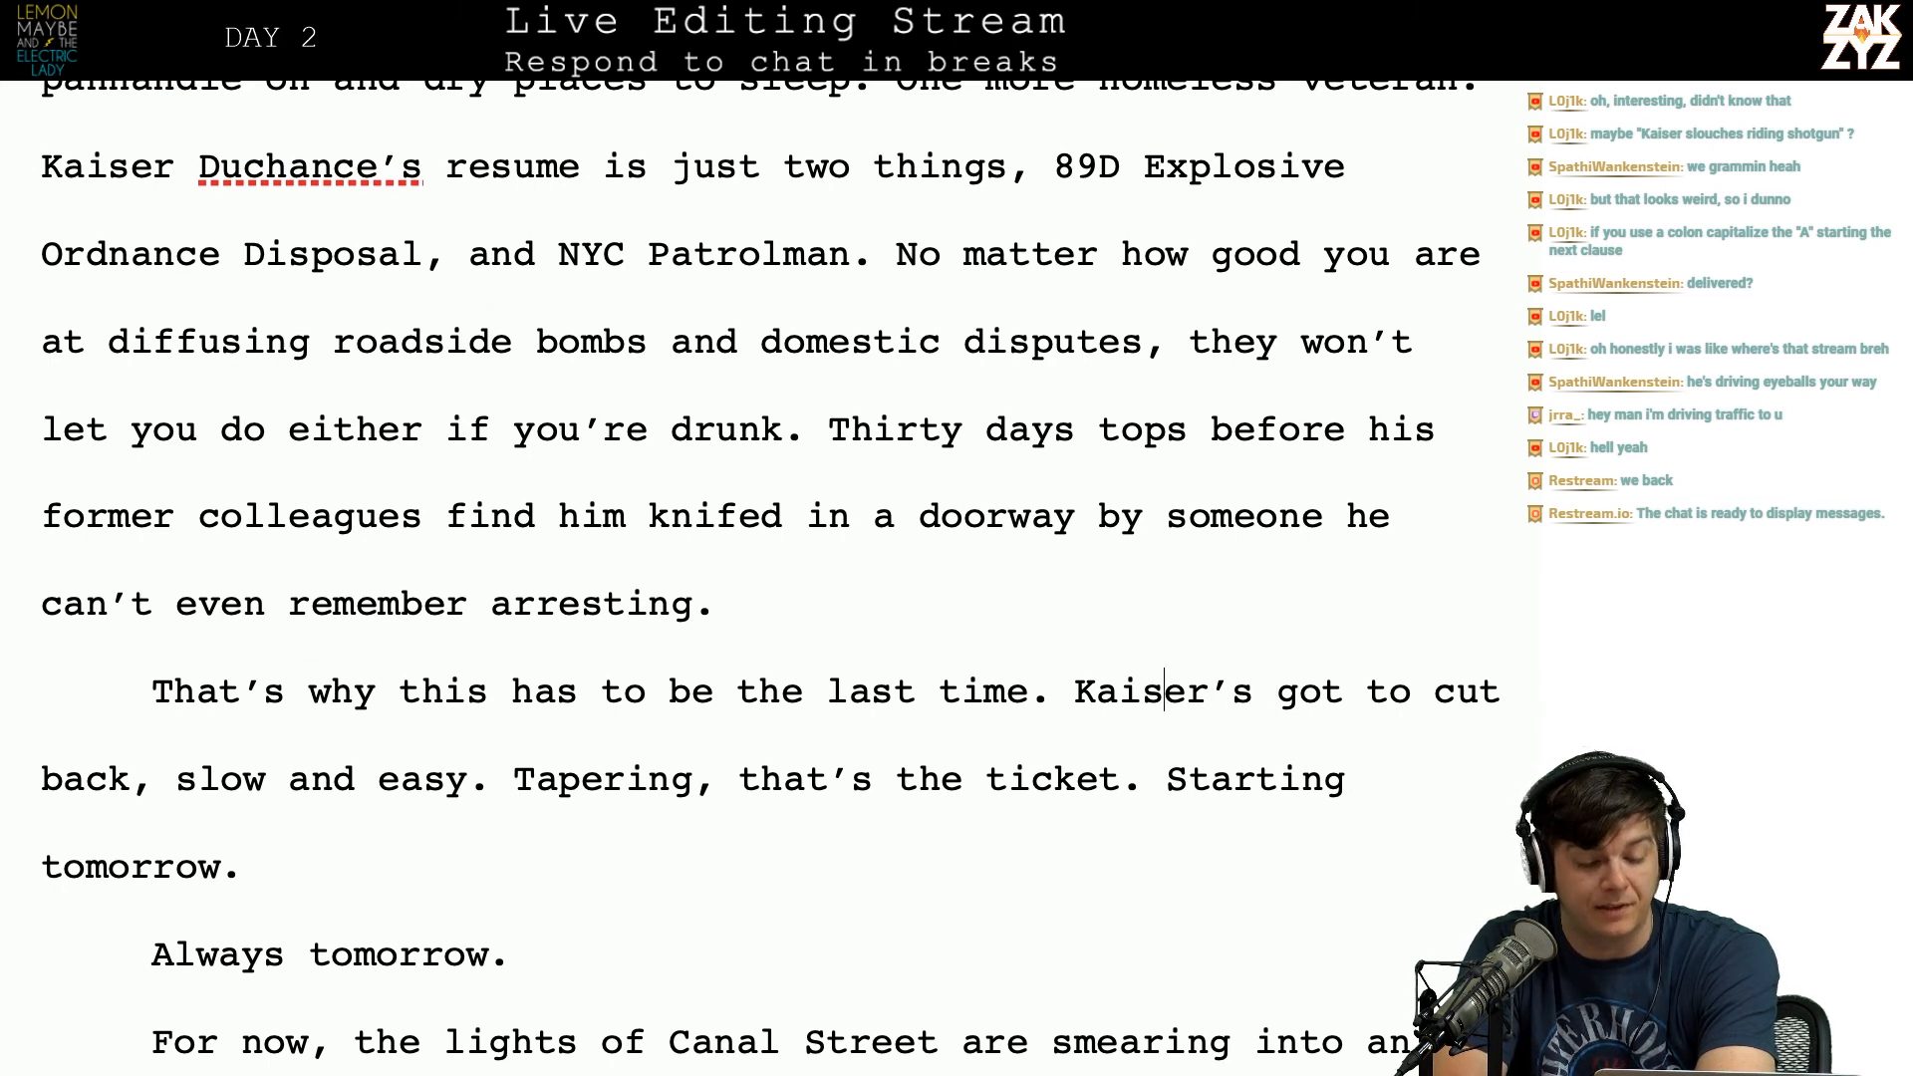
Step: Review the short paragraph from "Kaiser's got to cut back, slow and easy" through the line "Always tomorrow."
key("Left")
key("Left")
key("Left")
key("Left")
key("Left")
key("Left")
key("Down")
key("Right")
key("Right")
key("Right")
key("Right")
key("Right")
key("Right")
key("Right")
key("Right")
key("Right")
key("Right")
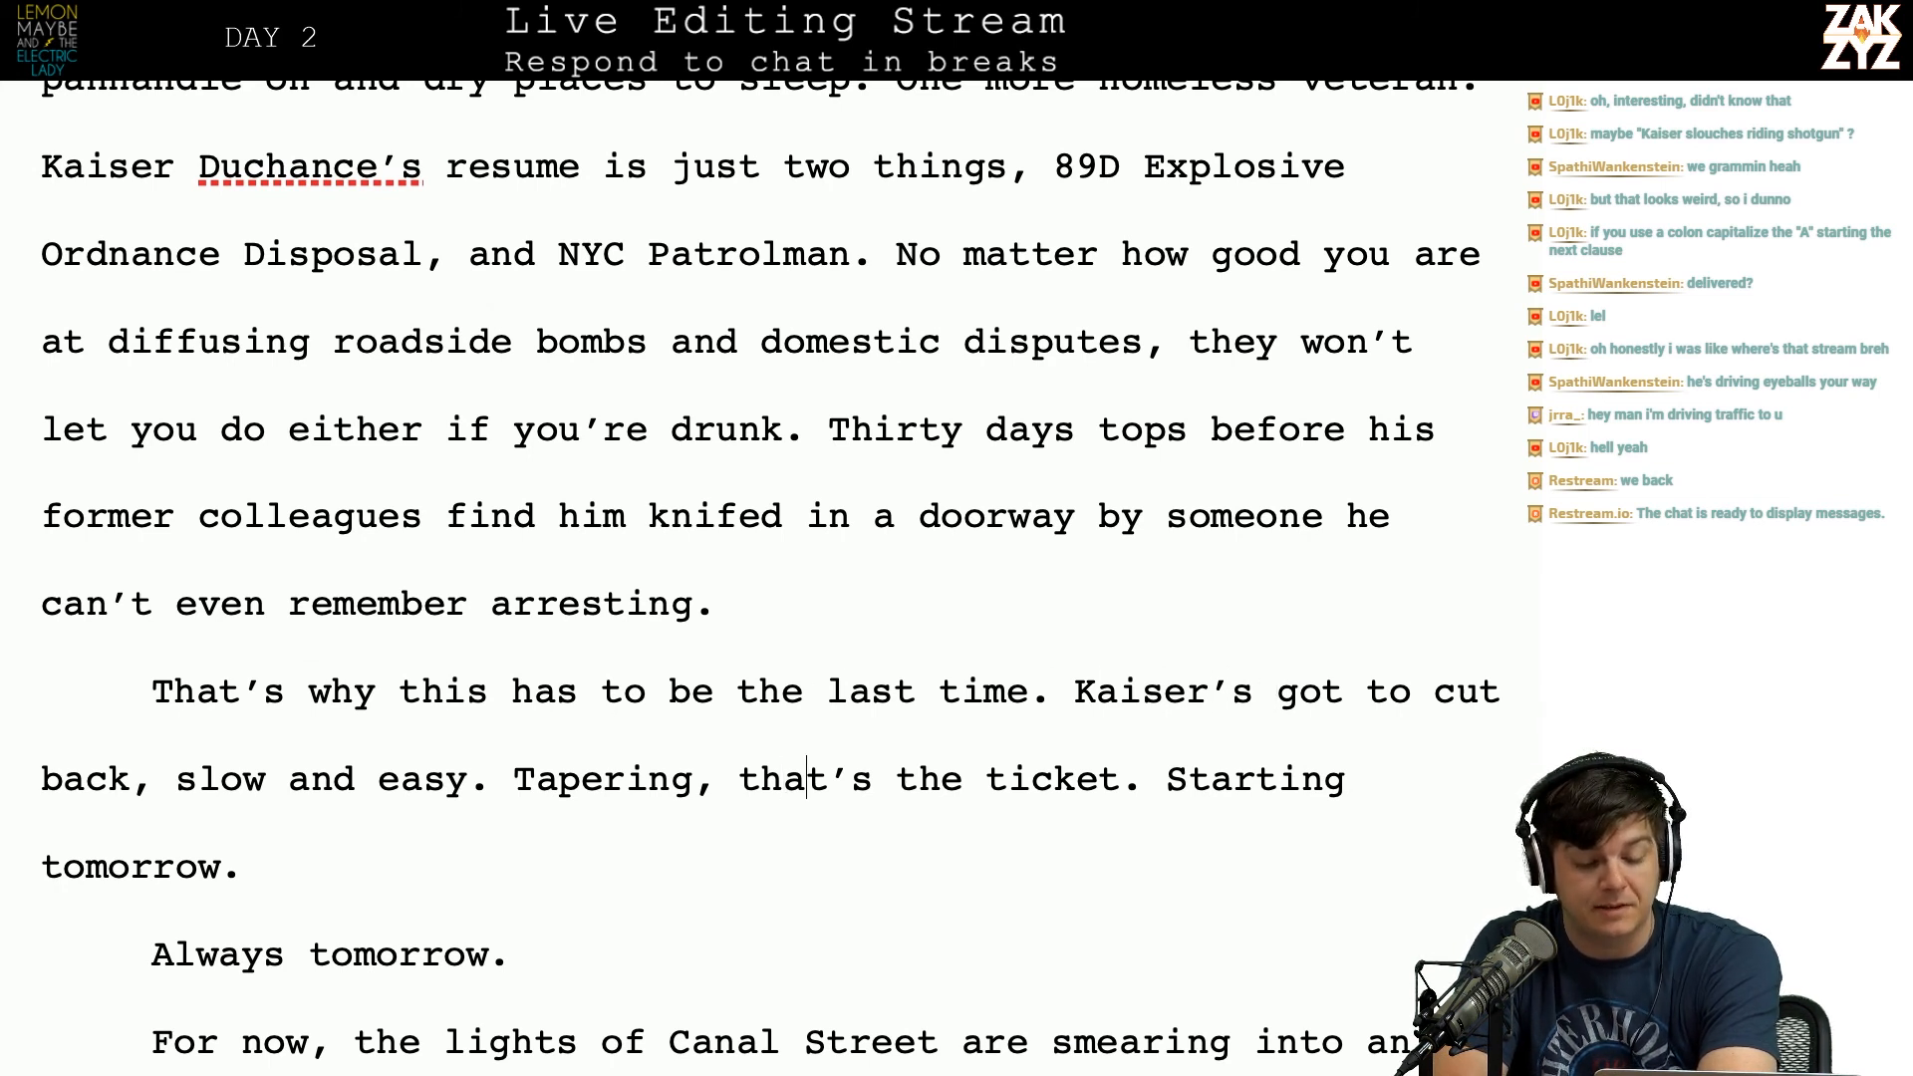
key("Right")
key("Right")
key("Right")
key("Right")
key("Right")
key("Right")
key("Right")
key("Right")
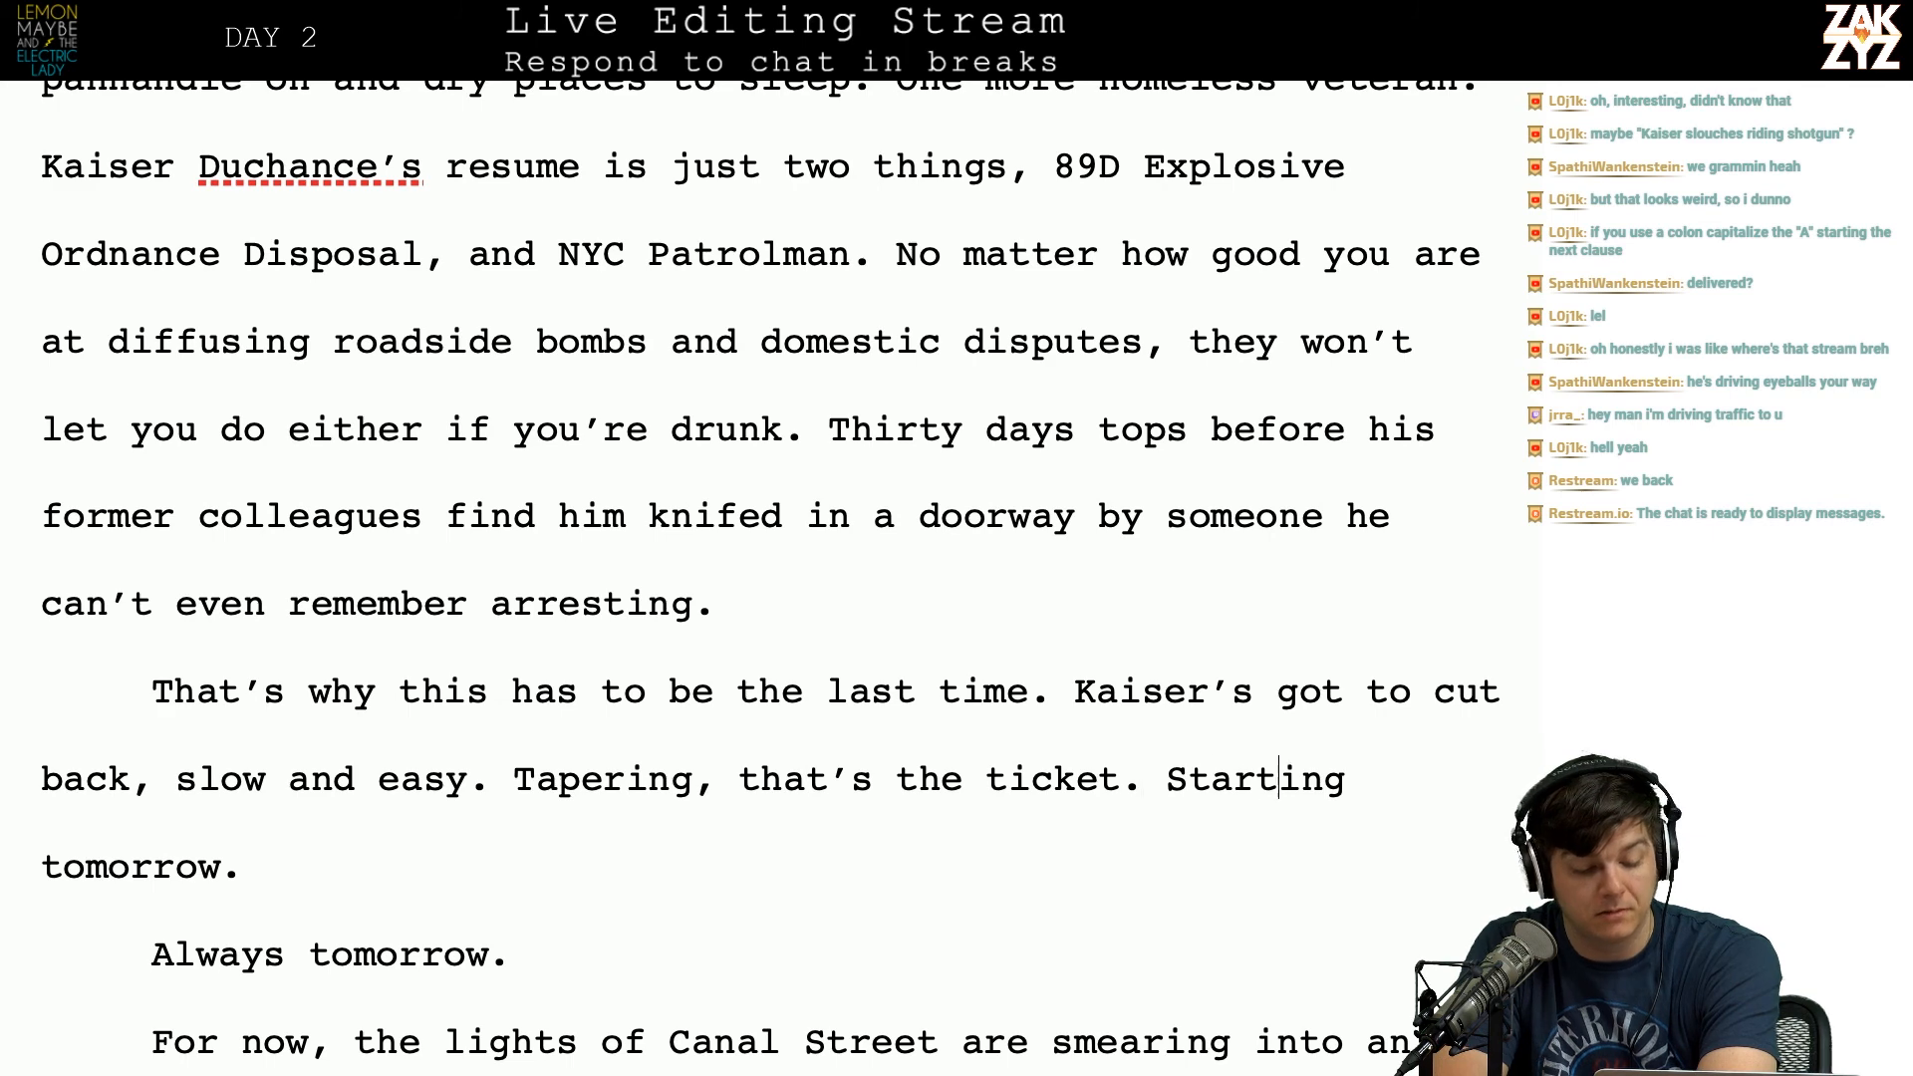
key("Down")
key("Down")
key("Down")
key("Down")
key("Down")
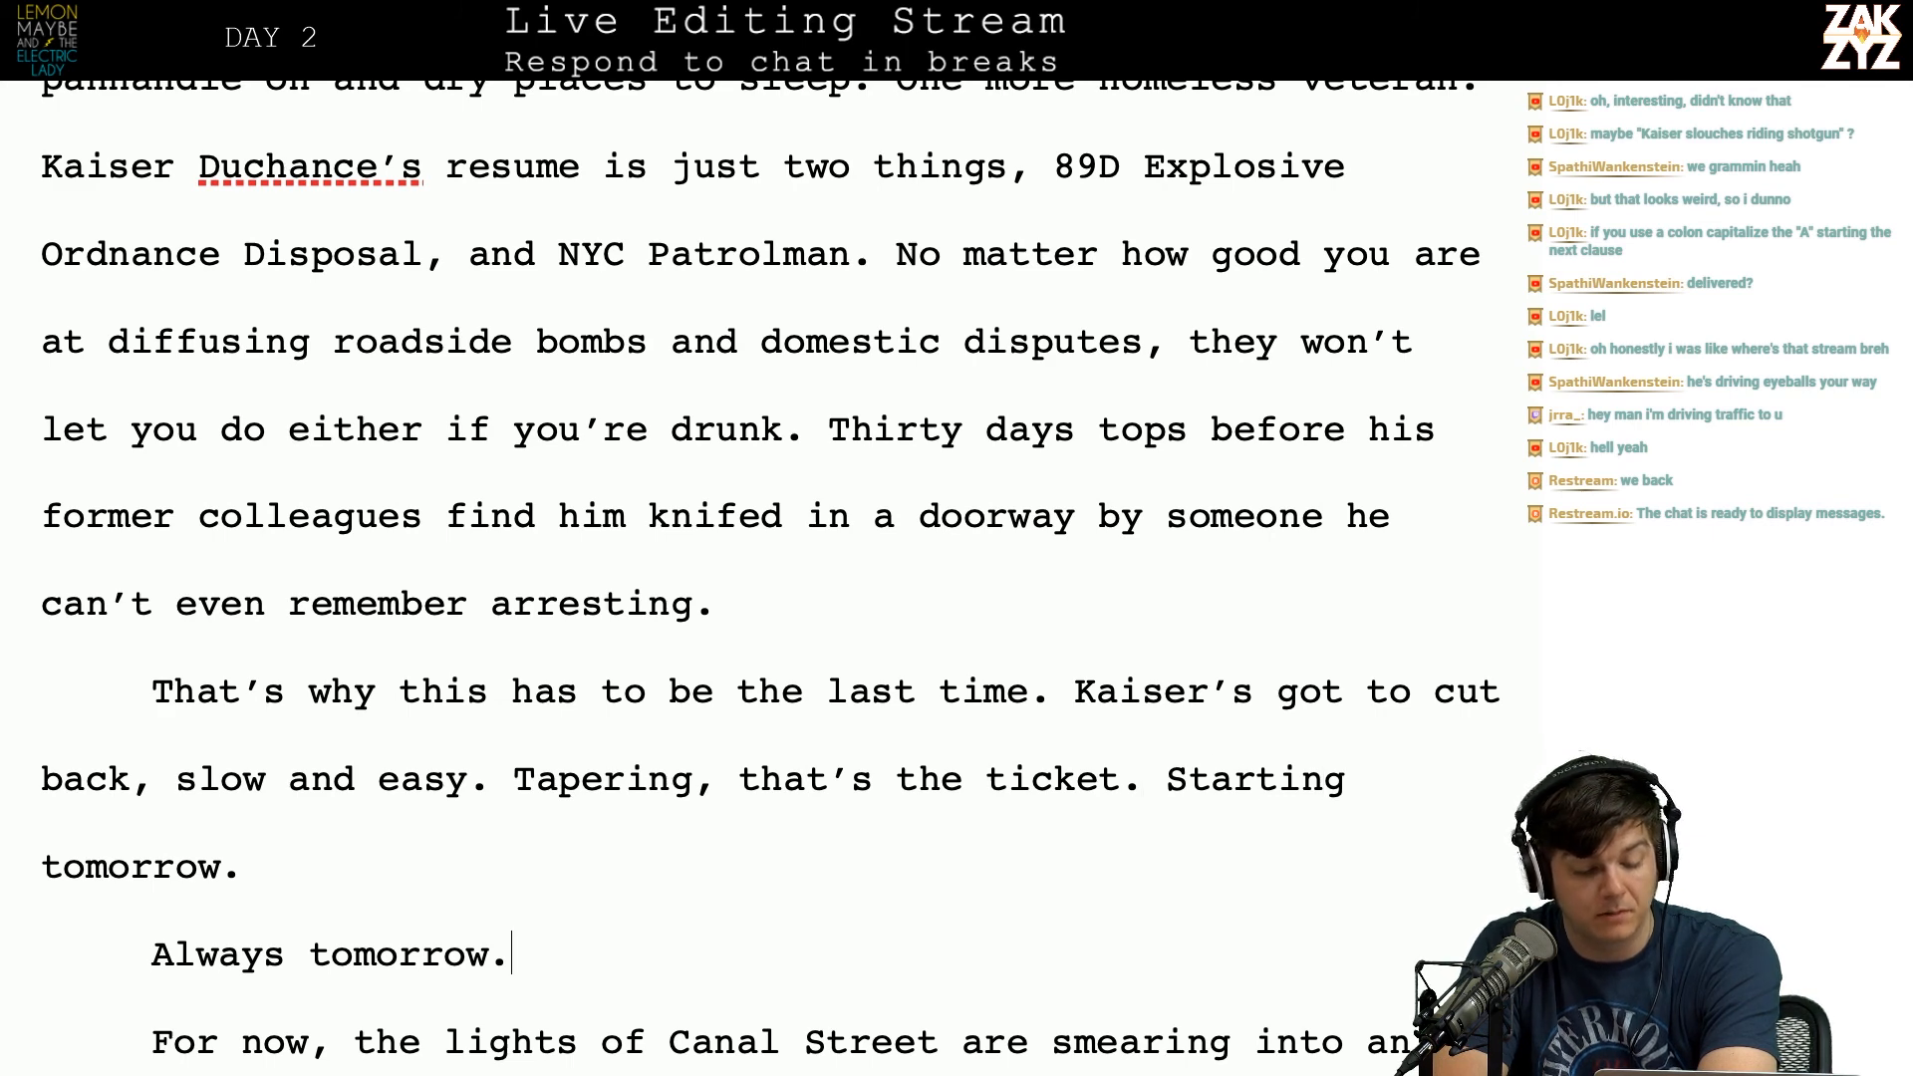
Step: Review the Canal Street description from "For now, the lights of Canal Street" through "the mist beading on every surface."
key("Up")
key("Left")
key("Left")
key("Left")
key("Right")
key("Right")
key("Right")
key("Right")
key("Right")
key("Right")
key("Right")
key("Right")
key("Right")
key("Right")
key("Up")
key("Right")
key("Right")
key("Right")
key("Right")
key("Right")
key("Right")
key("Right")
key("Right")
key("Right")
key("Right")
key("Right")
key("Right")
key("Right")
key("Right")
key("Right")
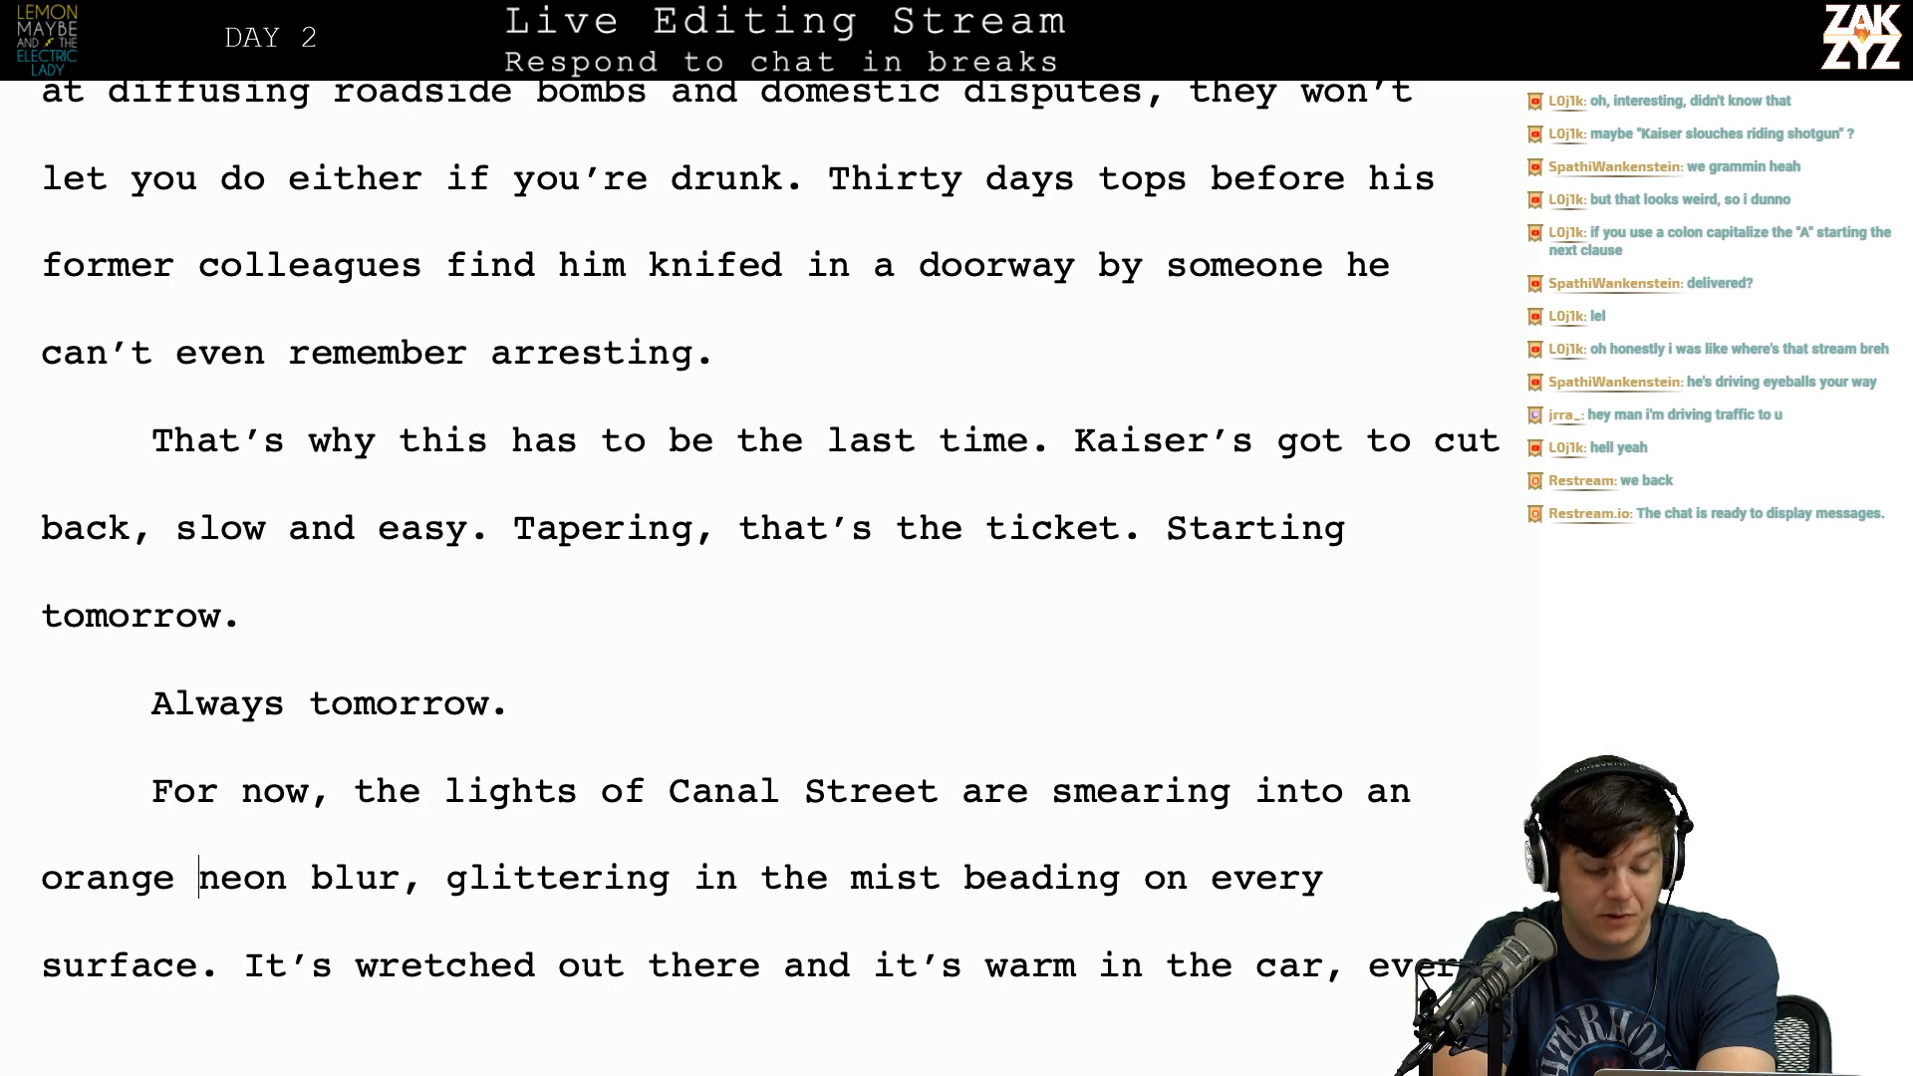
key("Right")
key("Right")
key("Right")
key("Right")
key("Right")
key("Right")
key("Right")
key("Right")
key("Right")
key("Right")
key("Right")
key("Right")
key("Right")
key("Right")
key("Right")
key("Right")
key("Right")
key("Right")
key("Right")
key("Right")
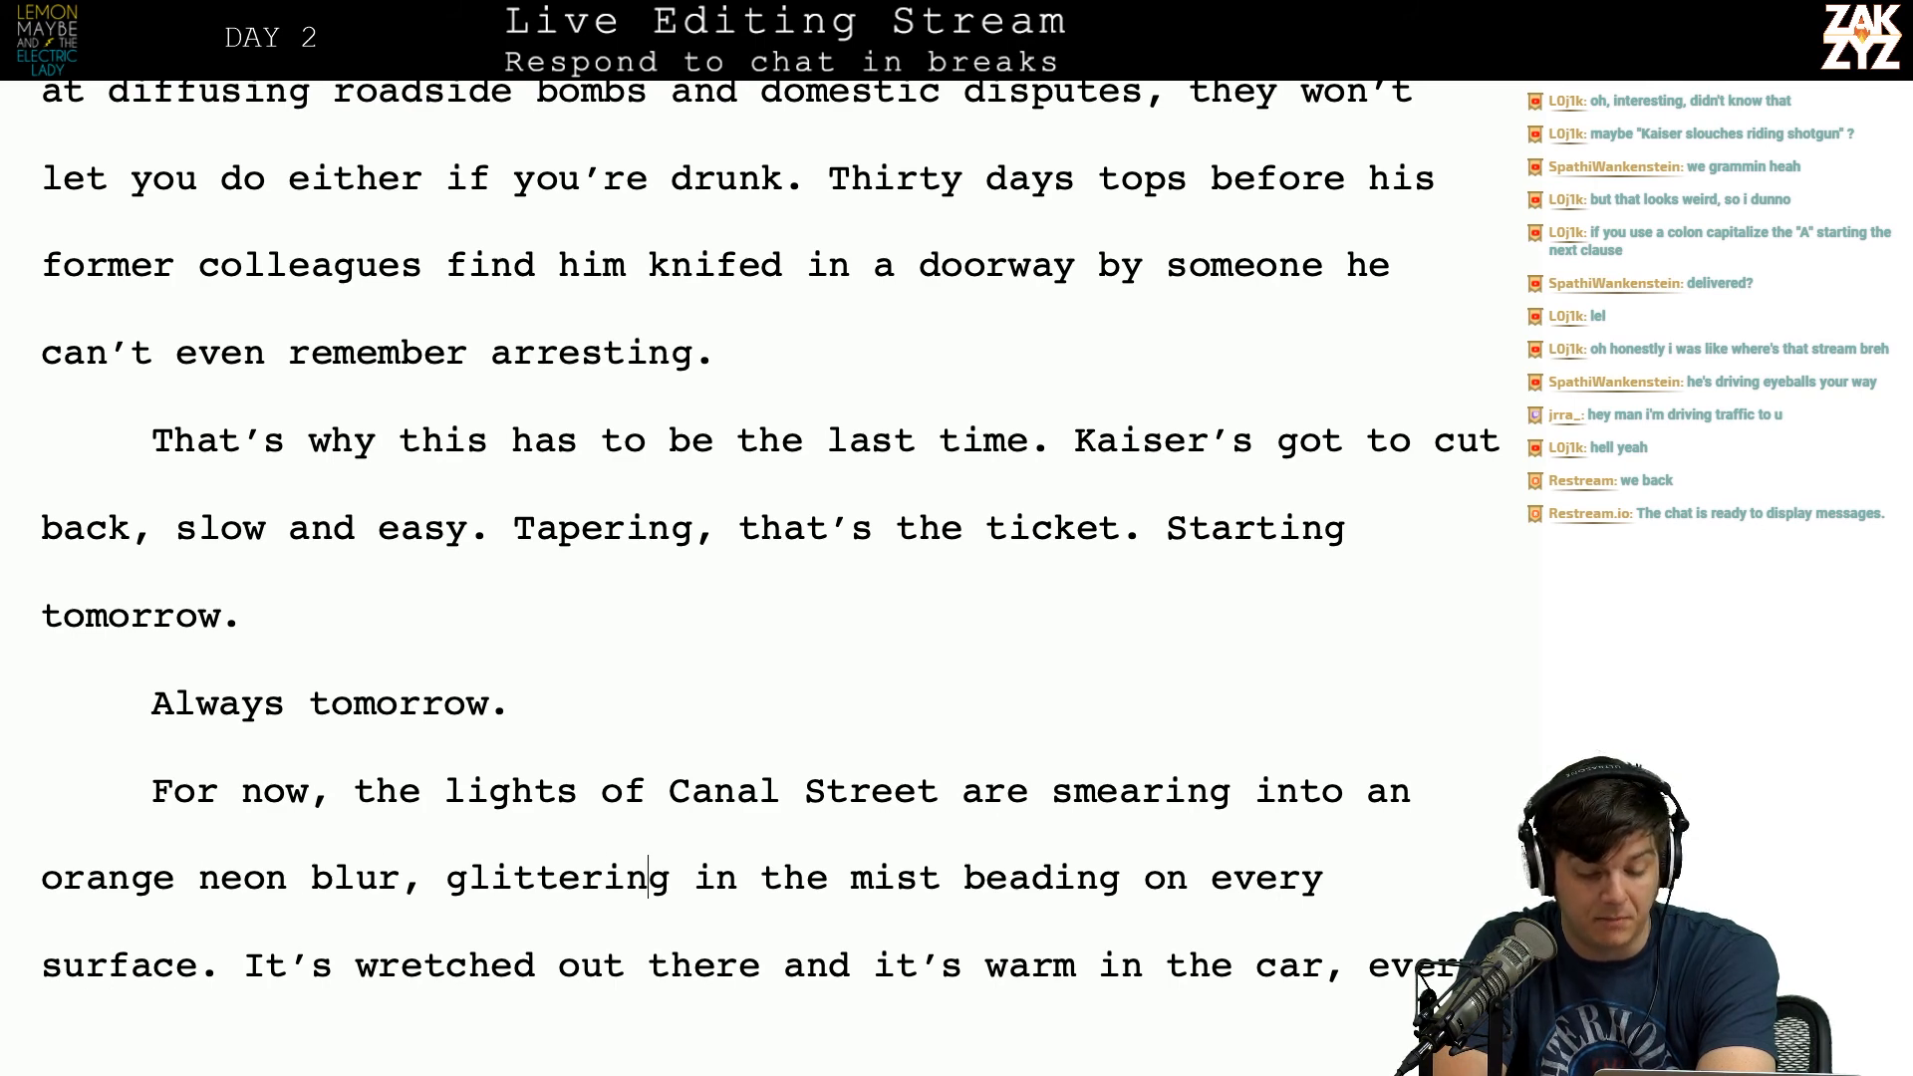
key("Down")
key("Left")
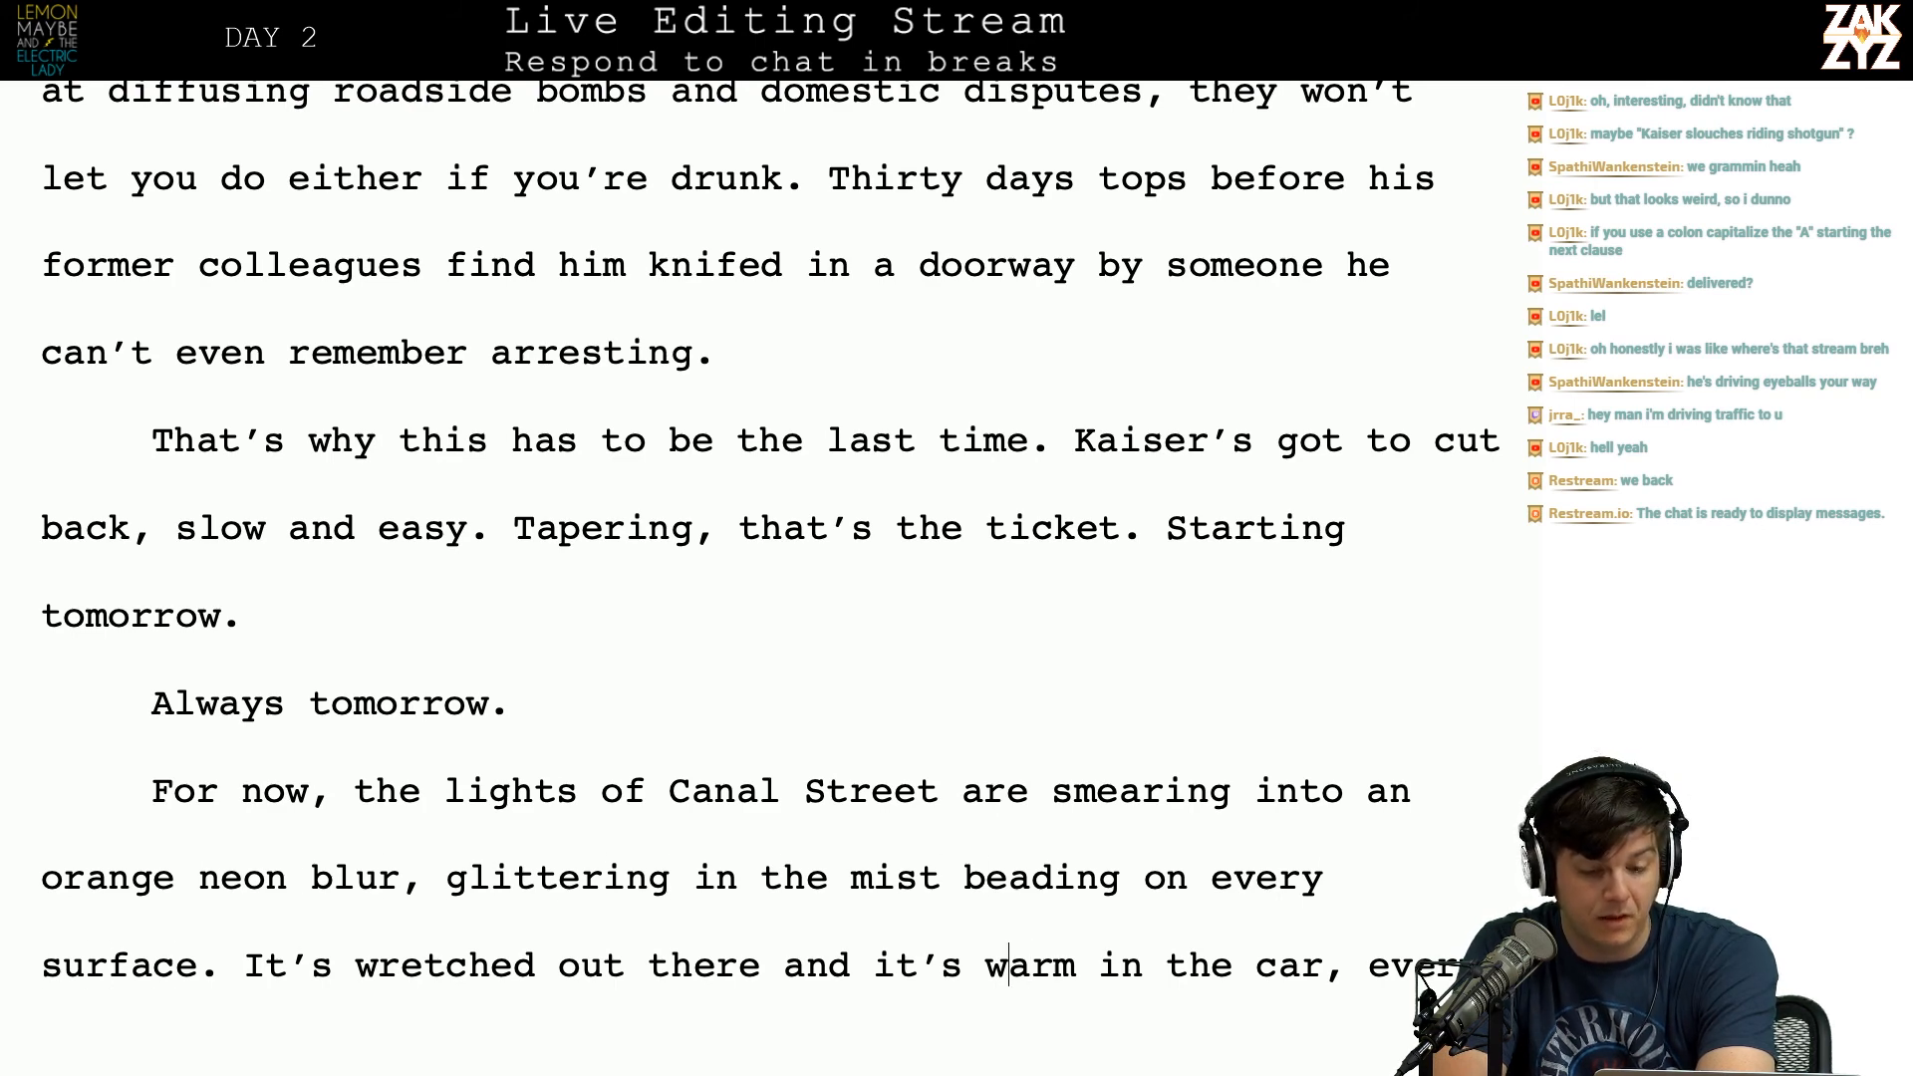
Step: Review the sentence beginning "It's wretched out there and it's warm in the car" up to the start of page 22
scroll(757, 538, "down", 2)
key("Left")
key("Left")
key("Left")
key("Right")
key("Right")
key("Right")
key("Right")
key("Right")
key("Right")
key("Right")
key("Right")
key("Right")
key("Right")
key("Right")
key("Right")
key("Right")
key("Right")
key("Right")
key("Right")
key("Right")
key("Right")
key("Right")
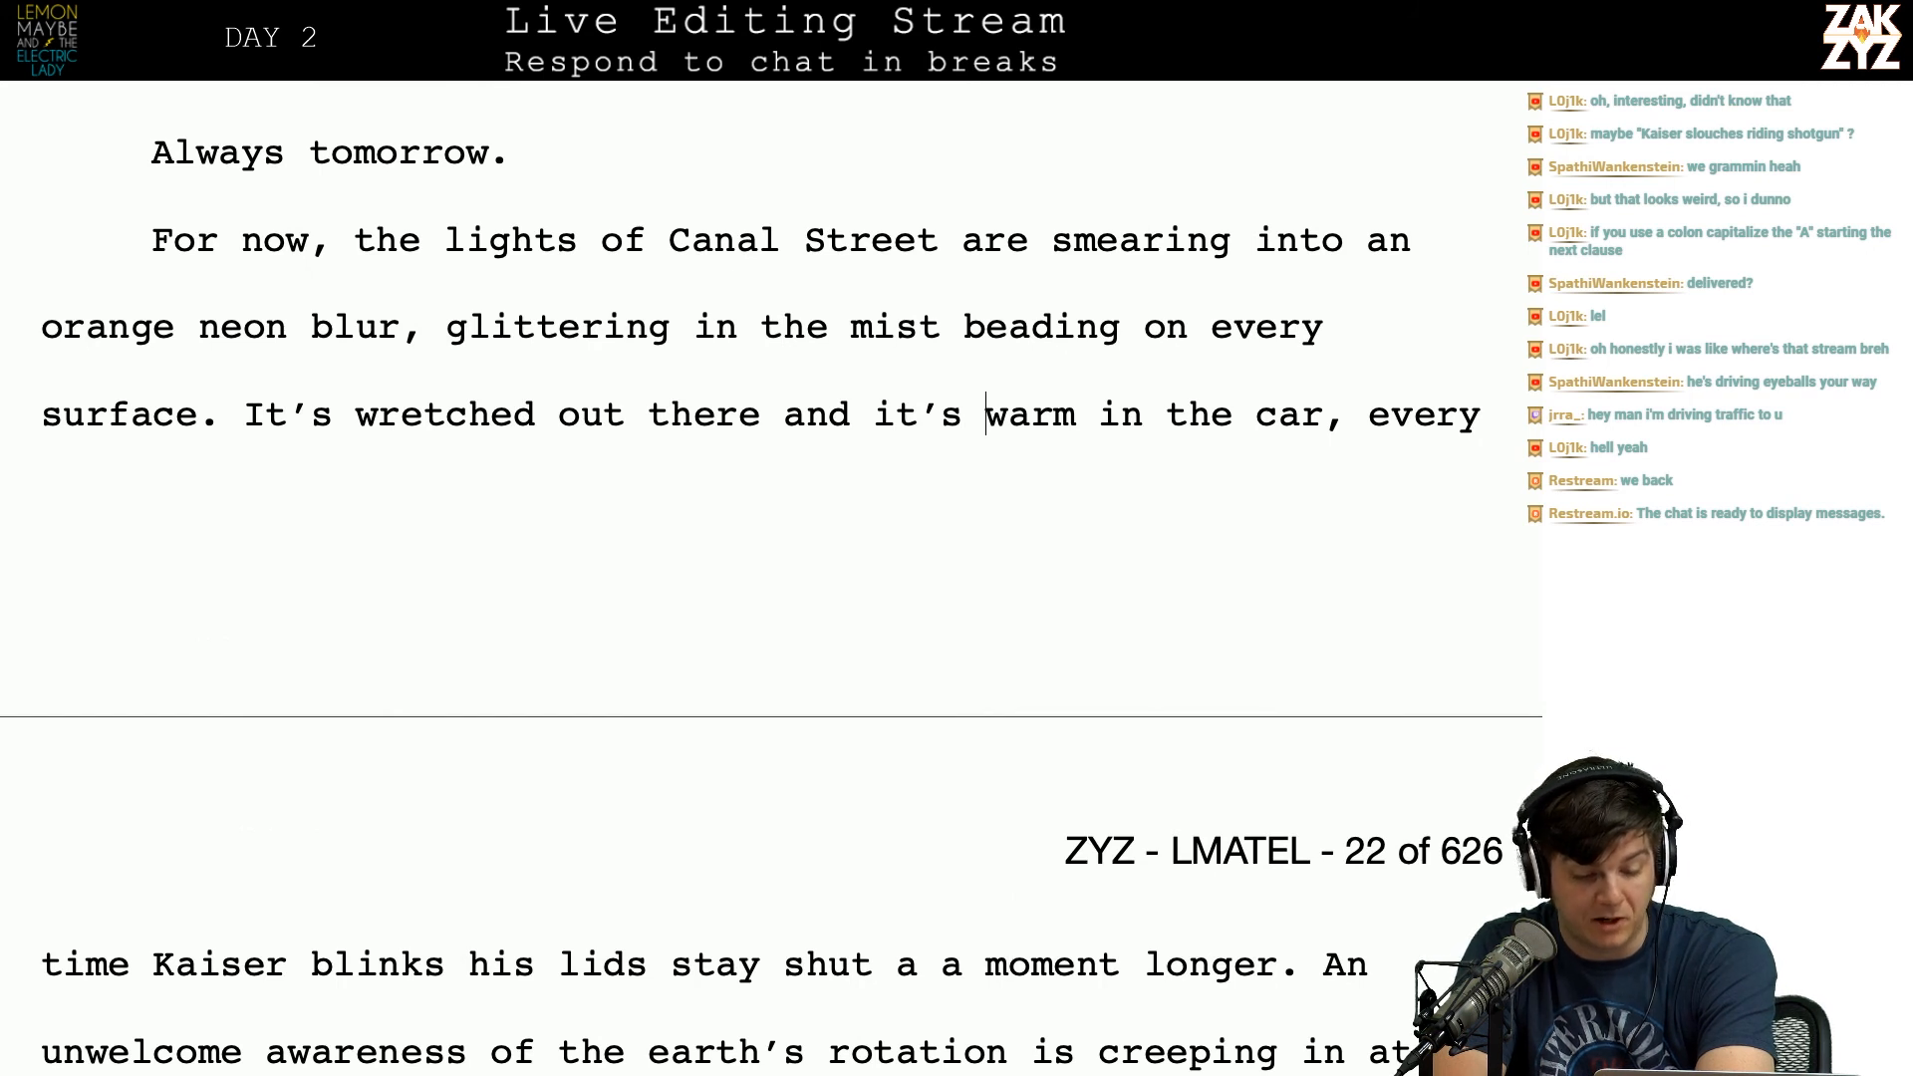
key("Right")
key("Right")
key("Right")
key("Right")
key("Right")
key("Right")
key("Right")
key("Right")
key("Right")
key("Right")
key("Right")
key("Right")
key("Right")
key("Right")
key("Right")
key("Right")
key("Right")
key("Right")
key("Right")
key("Right")
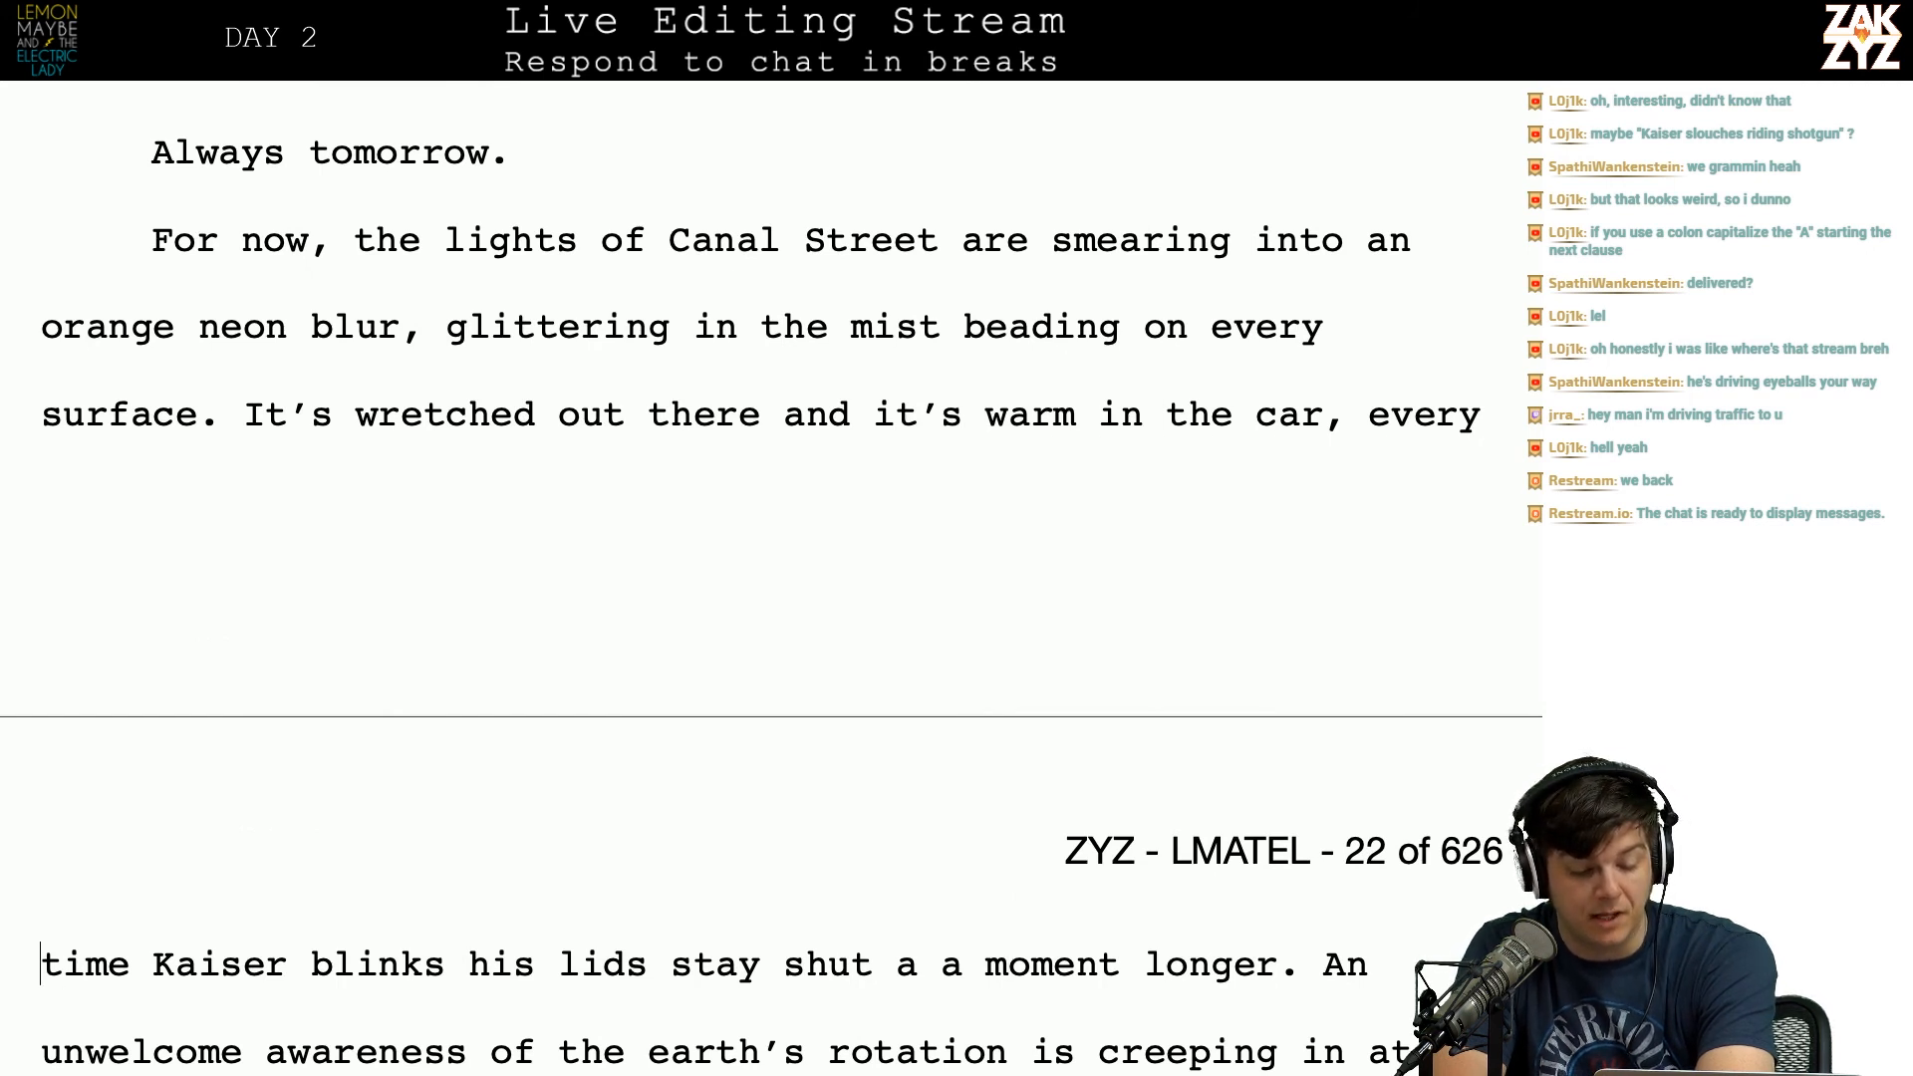
Step: Review the opening line of page 22, from "time Kaiser blinks his lids" to "unwelcome awareness of the"
key("Right")
key("Right")
key("Right")
key("Right")
key("Right")
key("Right")
key("Right")
key("Right")
key("Right")
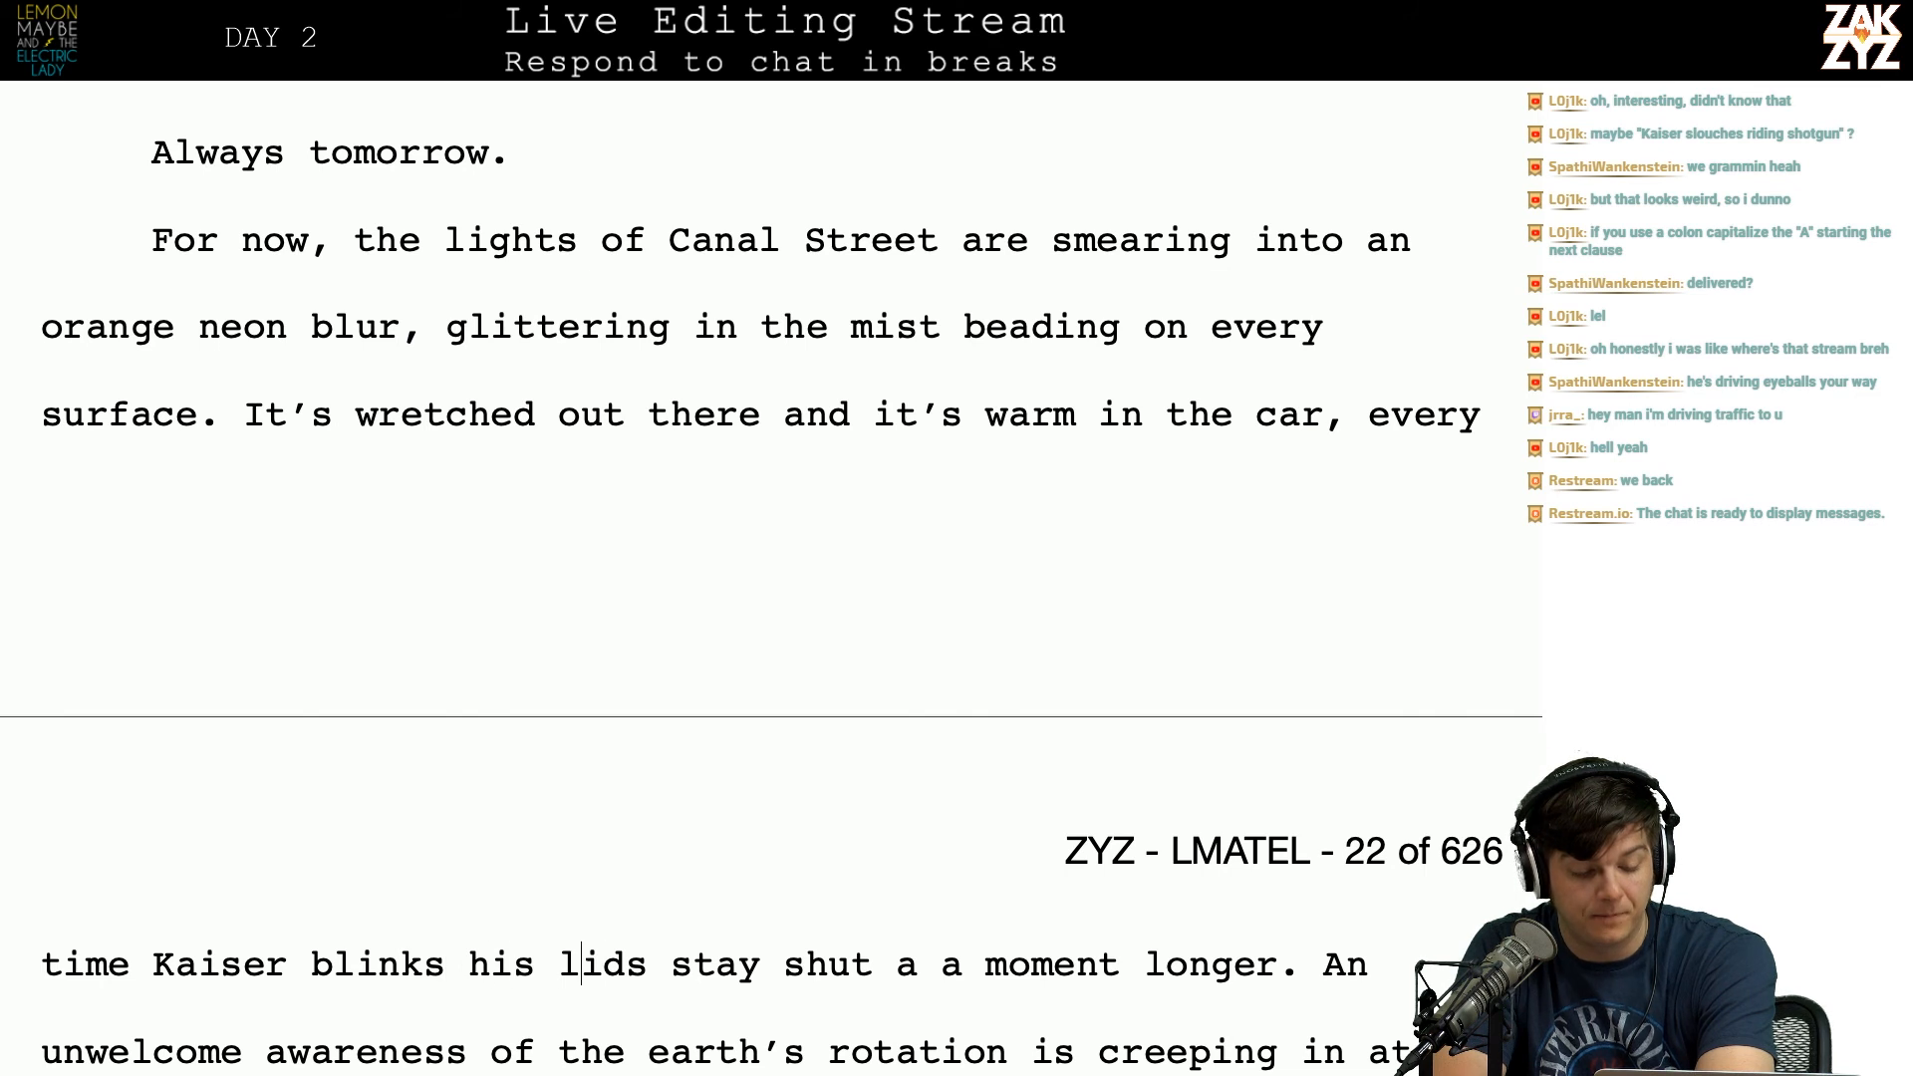
key("Down")
key("Left")
key("Left")
key("Left")
key("Left")
key("Left")
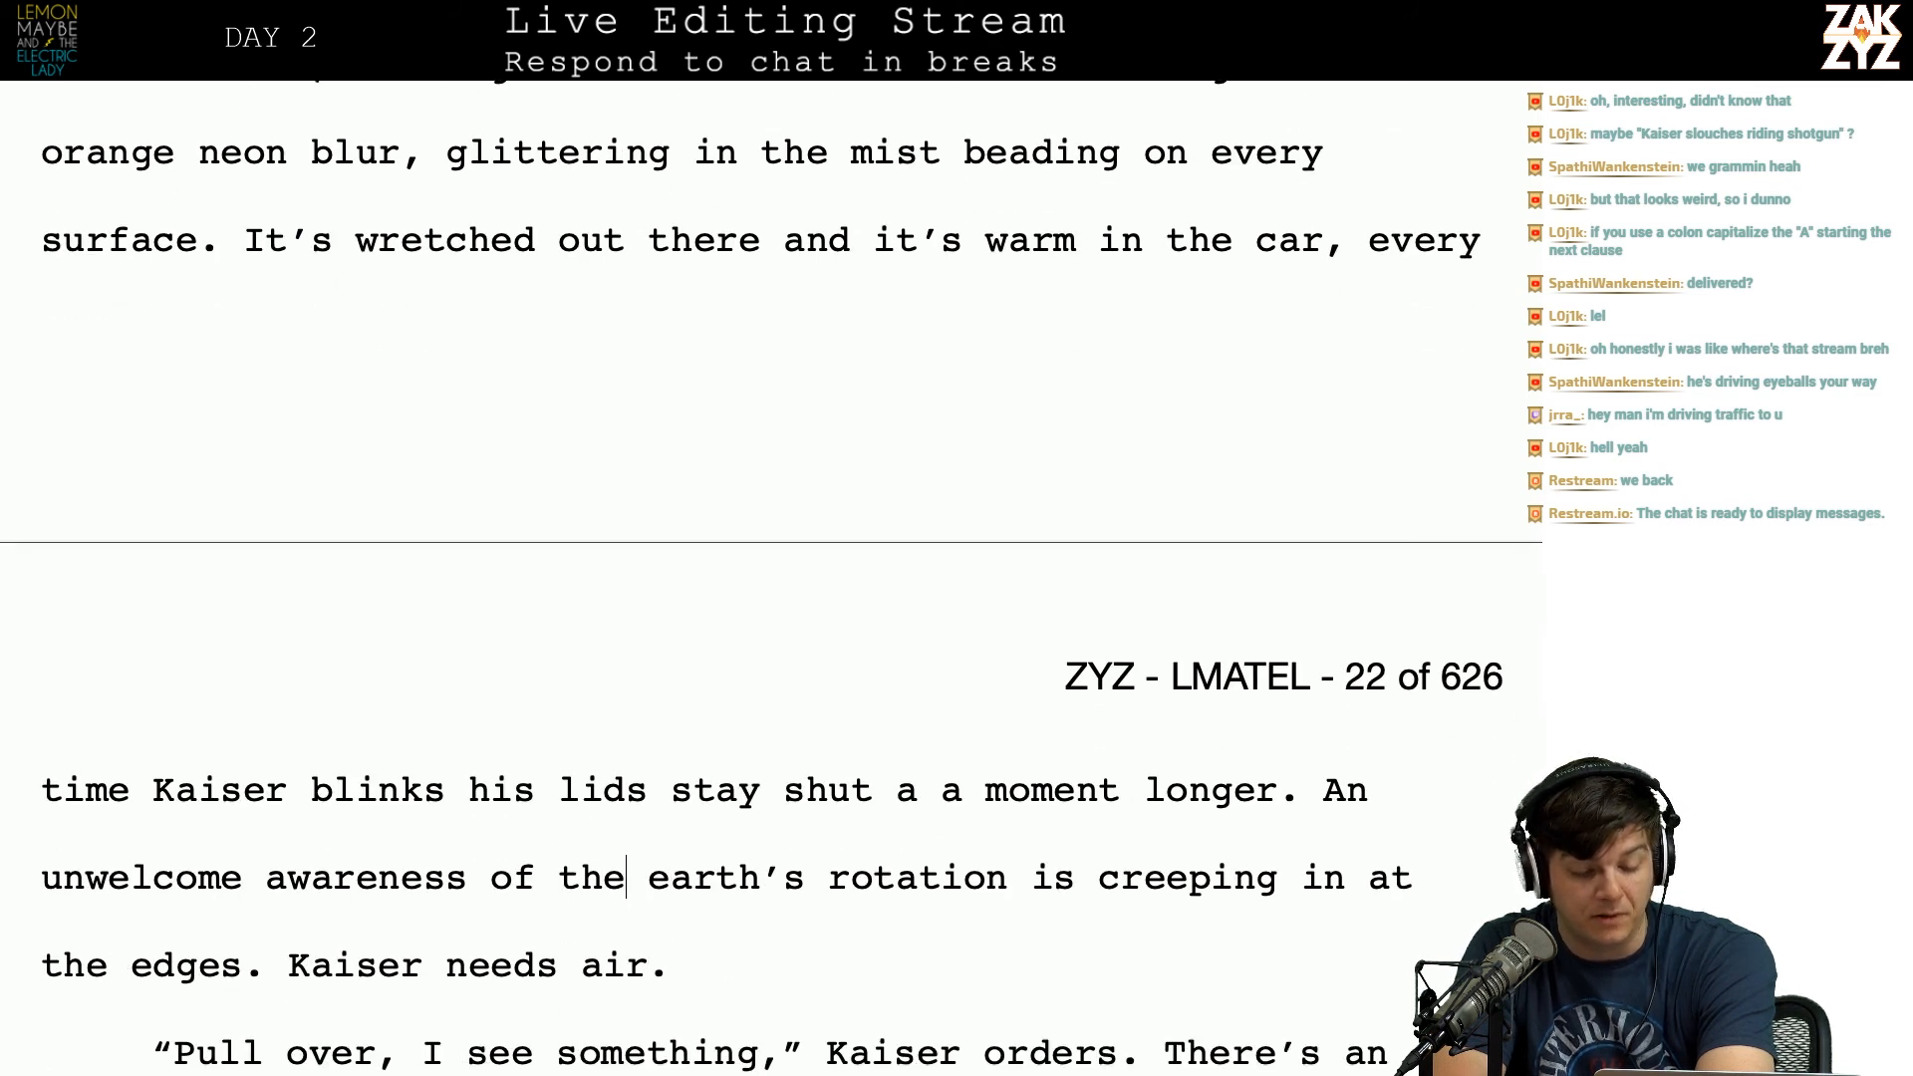
Step: Replace "edges" with "seams" in the sentence about the earth's rotation creeping in
key("Right")
key("Right")
key("Right")
key("Right")
key("Right")
key("Right")
key("Right")
key("Right")
key("Right")
key("Right")
key("Right")
key("Right")
key("Right")
key("Right")
key("Right")
key("Right")
key("Right")
key("Right")
key("Right")
key("Right")
key("Right")
key("Right")
key("Right")
key("Right")
key("Right")
key("Right")
key("Right")
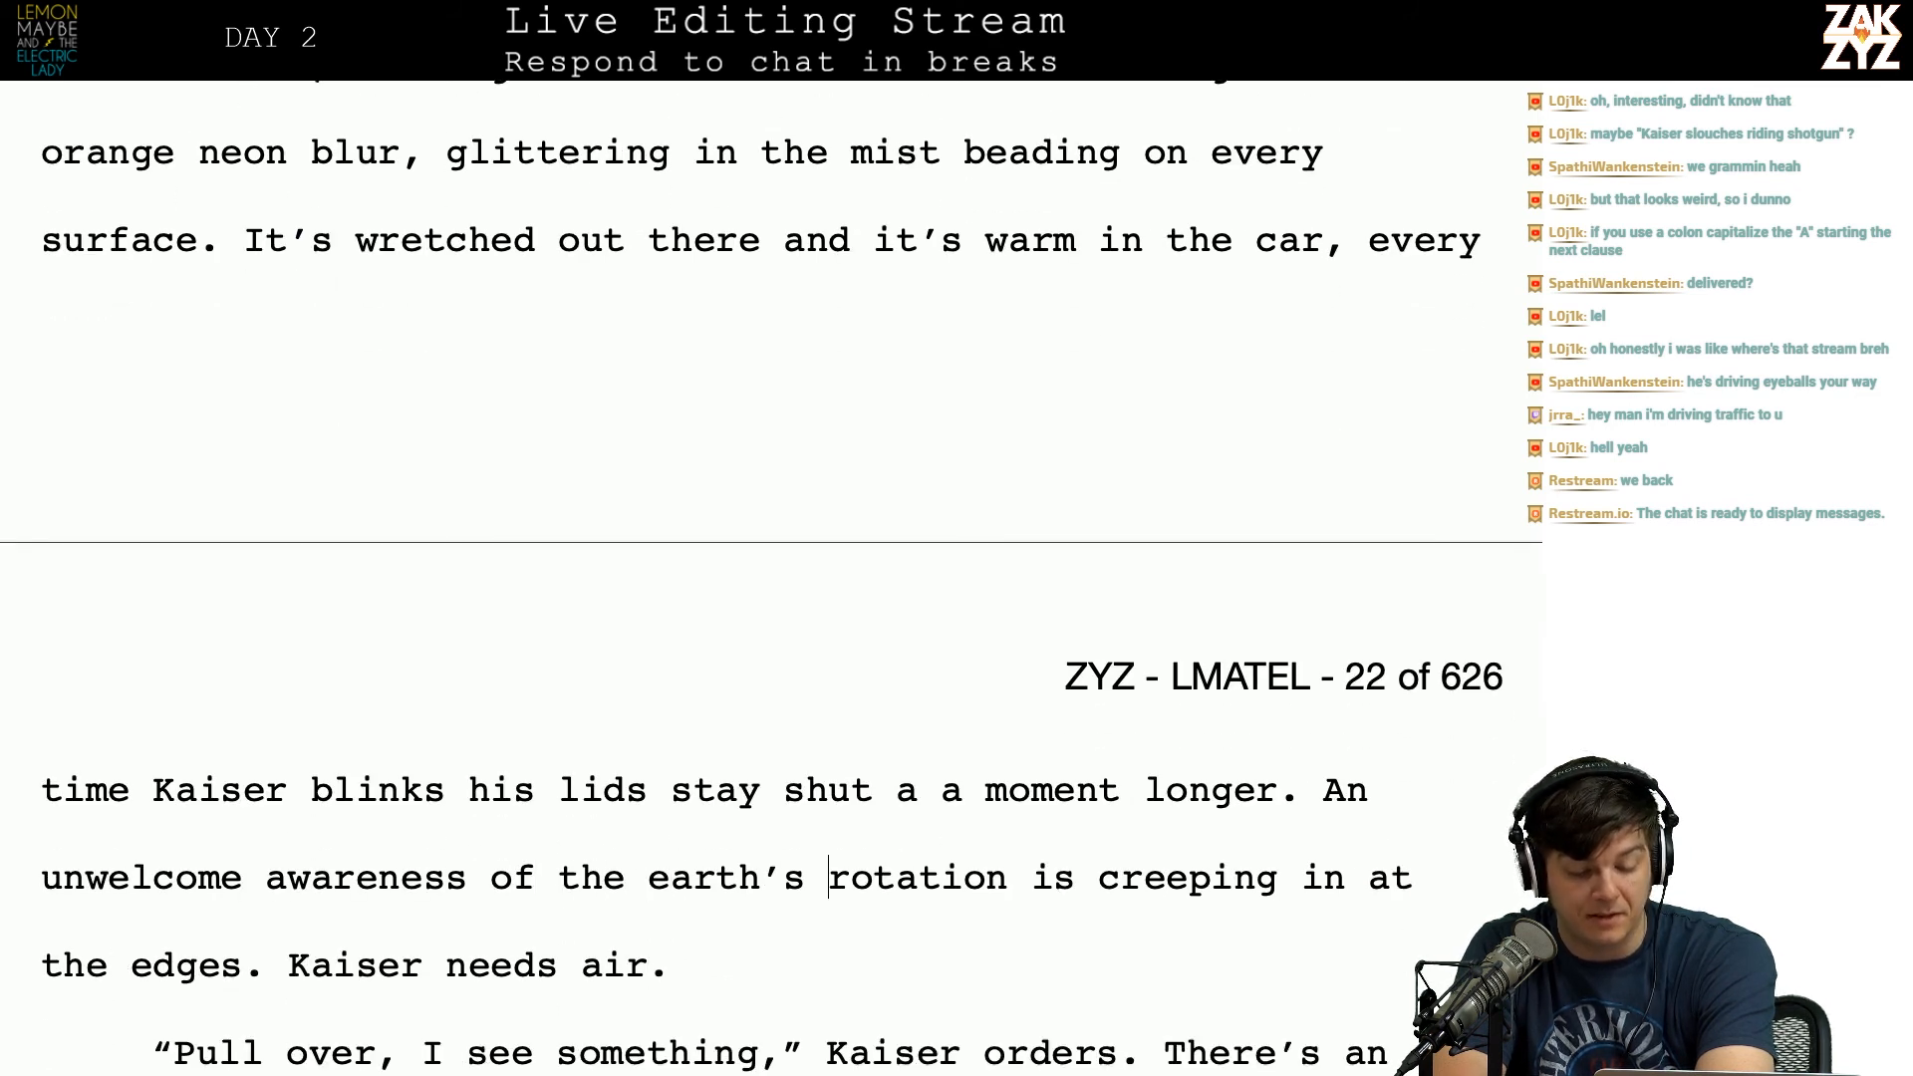
key("Right")
key("Right")
key("Right")
key("Right")
key("Right")
key("Right")
key("Right")
key("Right")
key("Right")
key("Right")
key("Right")
key("Right")
key("Right")
key("Right")
key("Right")
key("Right")
key("Right")
key("Right")
key("Right")
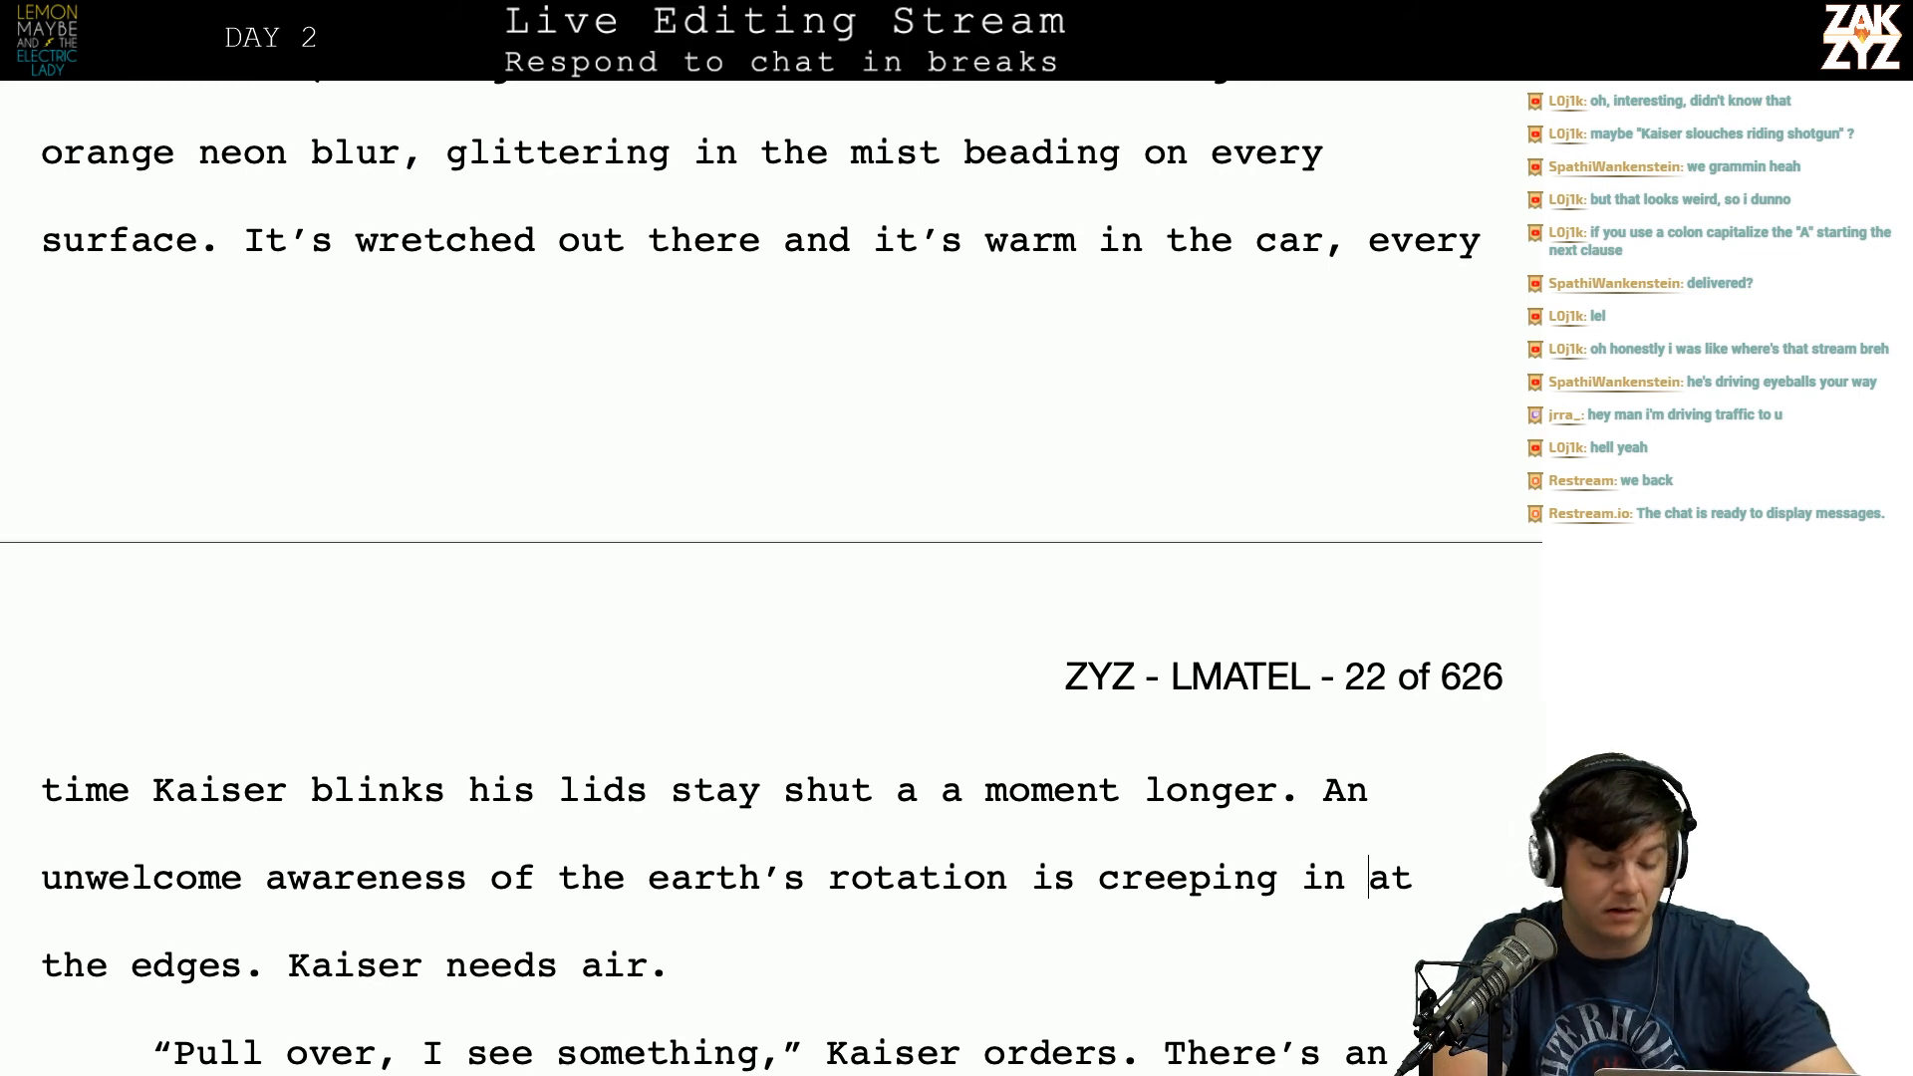
key("BackSpace")
key("BackSpace")
key("BackSpace")
key("BackSpace")
key("BackSpace")
type("seams")
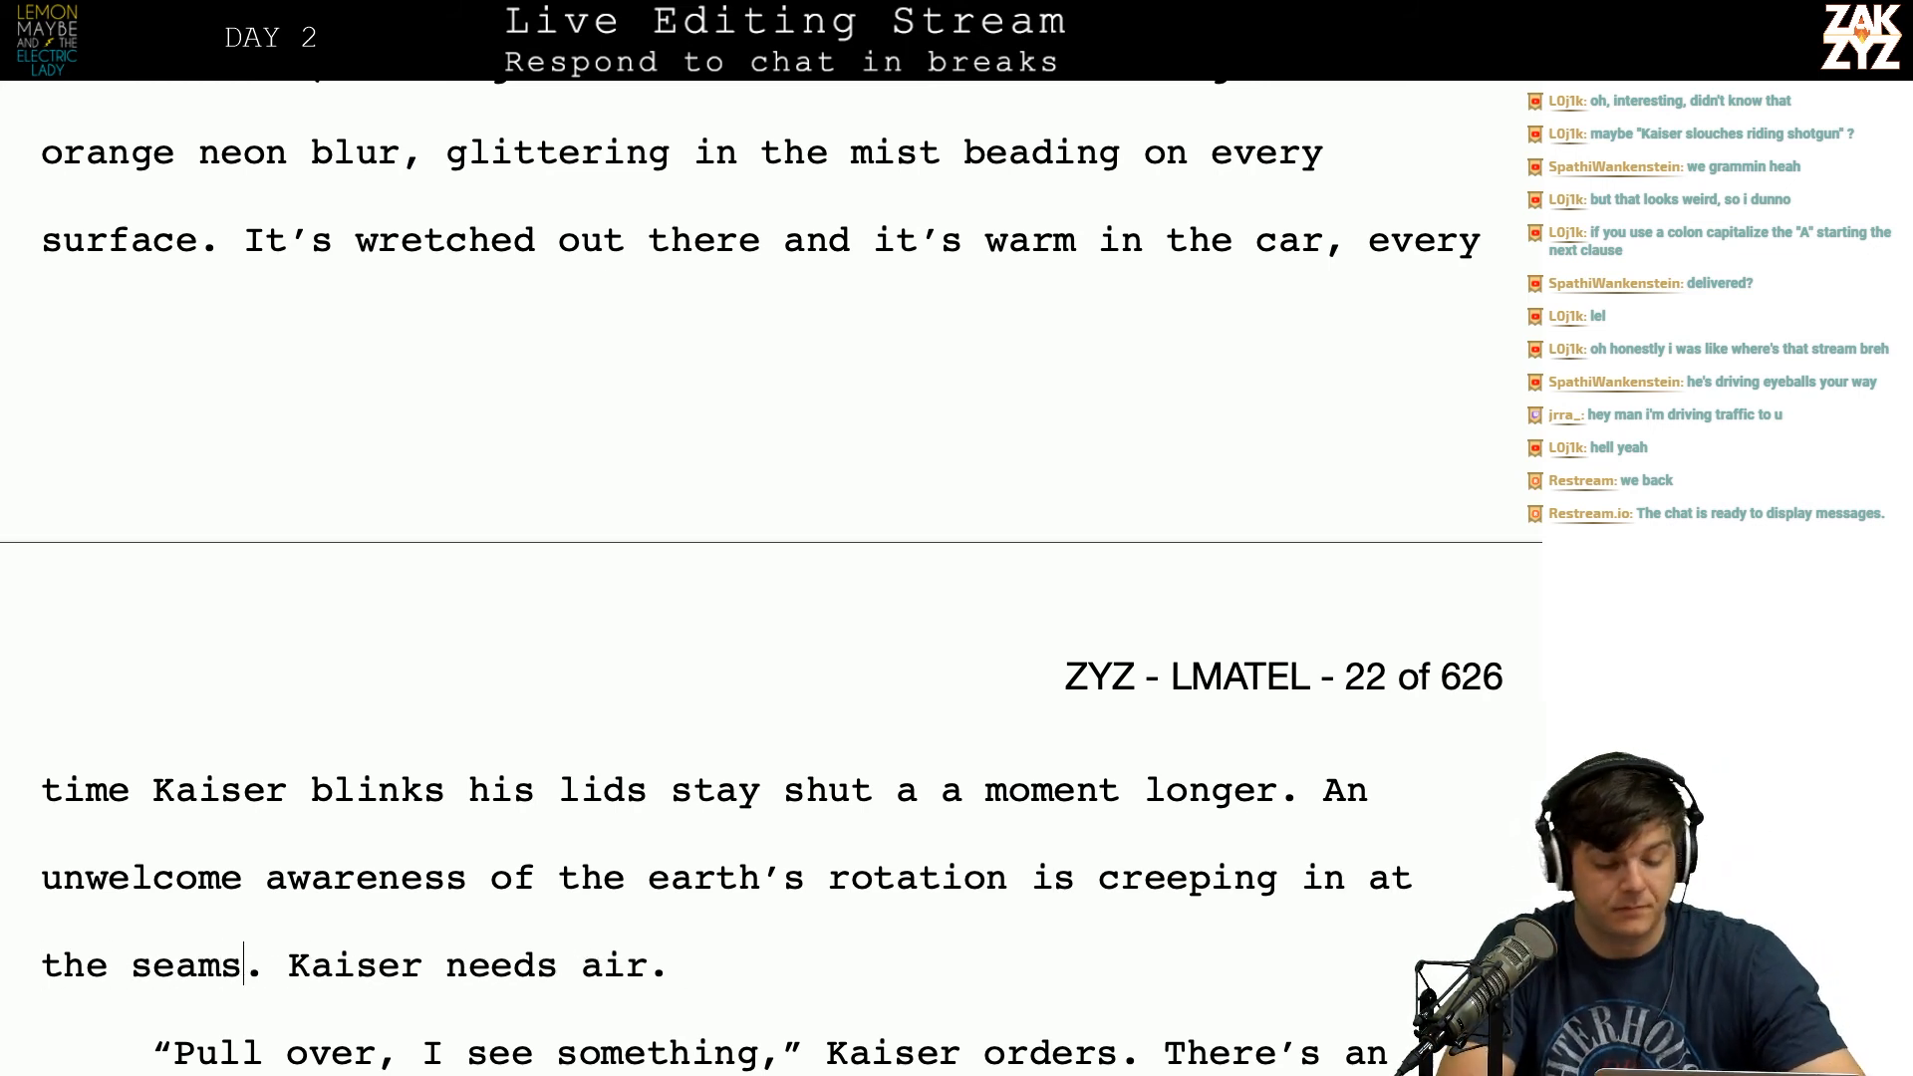
Step: Review "Kaiser needs air." and Kaiser's order "Pull over, I see something" in the paragraph after it
key("Down")
key("Down")
key("Up")
key("Right")
key("Right")
key("Right")
key("Right")
key("Right")
key("Right")
key("Right")
key("Right")
key("Right")
key("Right")
key("Right")
key("Right")
key("Right")
key("Right")
key("Right")
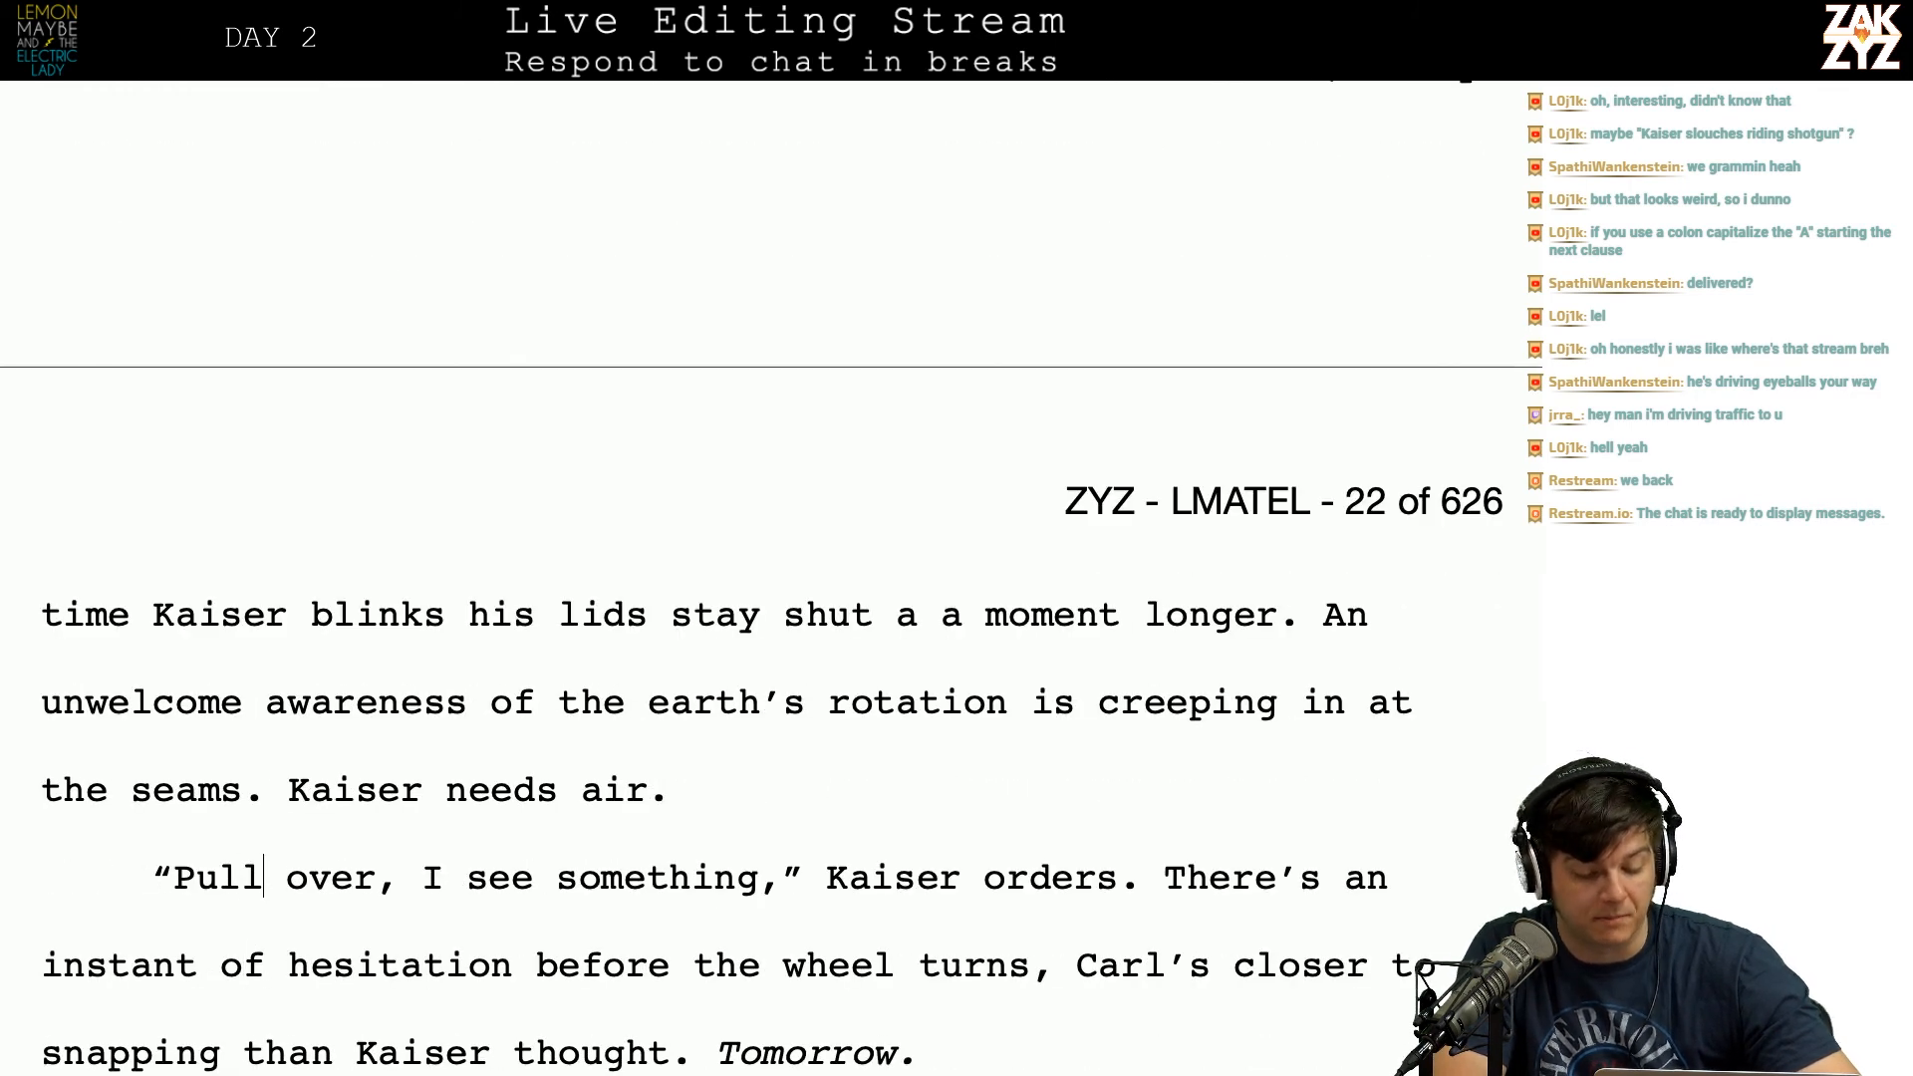
key("Right")
key("Right")
key("Right")
key("Right")
key("Right")
key("Right")
key("Right")
key("Right")
key("Right")
key("Right")
key("Right")
Step: Review the sentence from "instant of hesitation before the wheel turns" through the italic "Tomorrow."
key("Down")
key("Left")
key("Left")
key("Left")
key("Left")
key("Left")
key("Left")
key("Left")
key("Left")
key("Left")
key("Left")
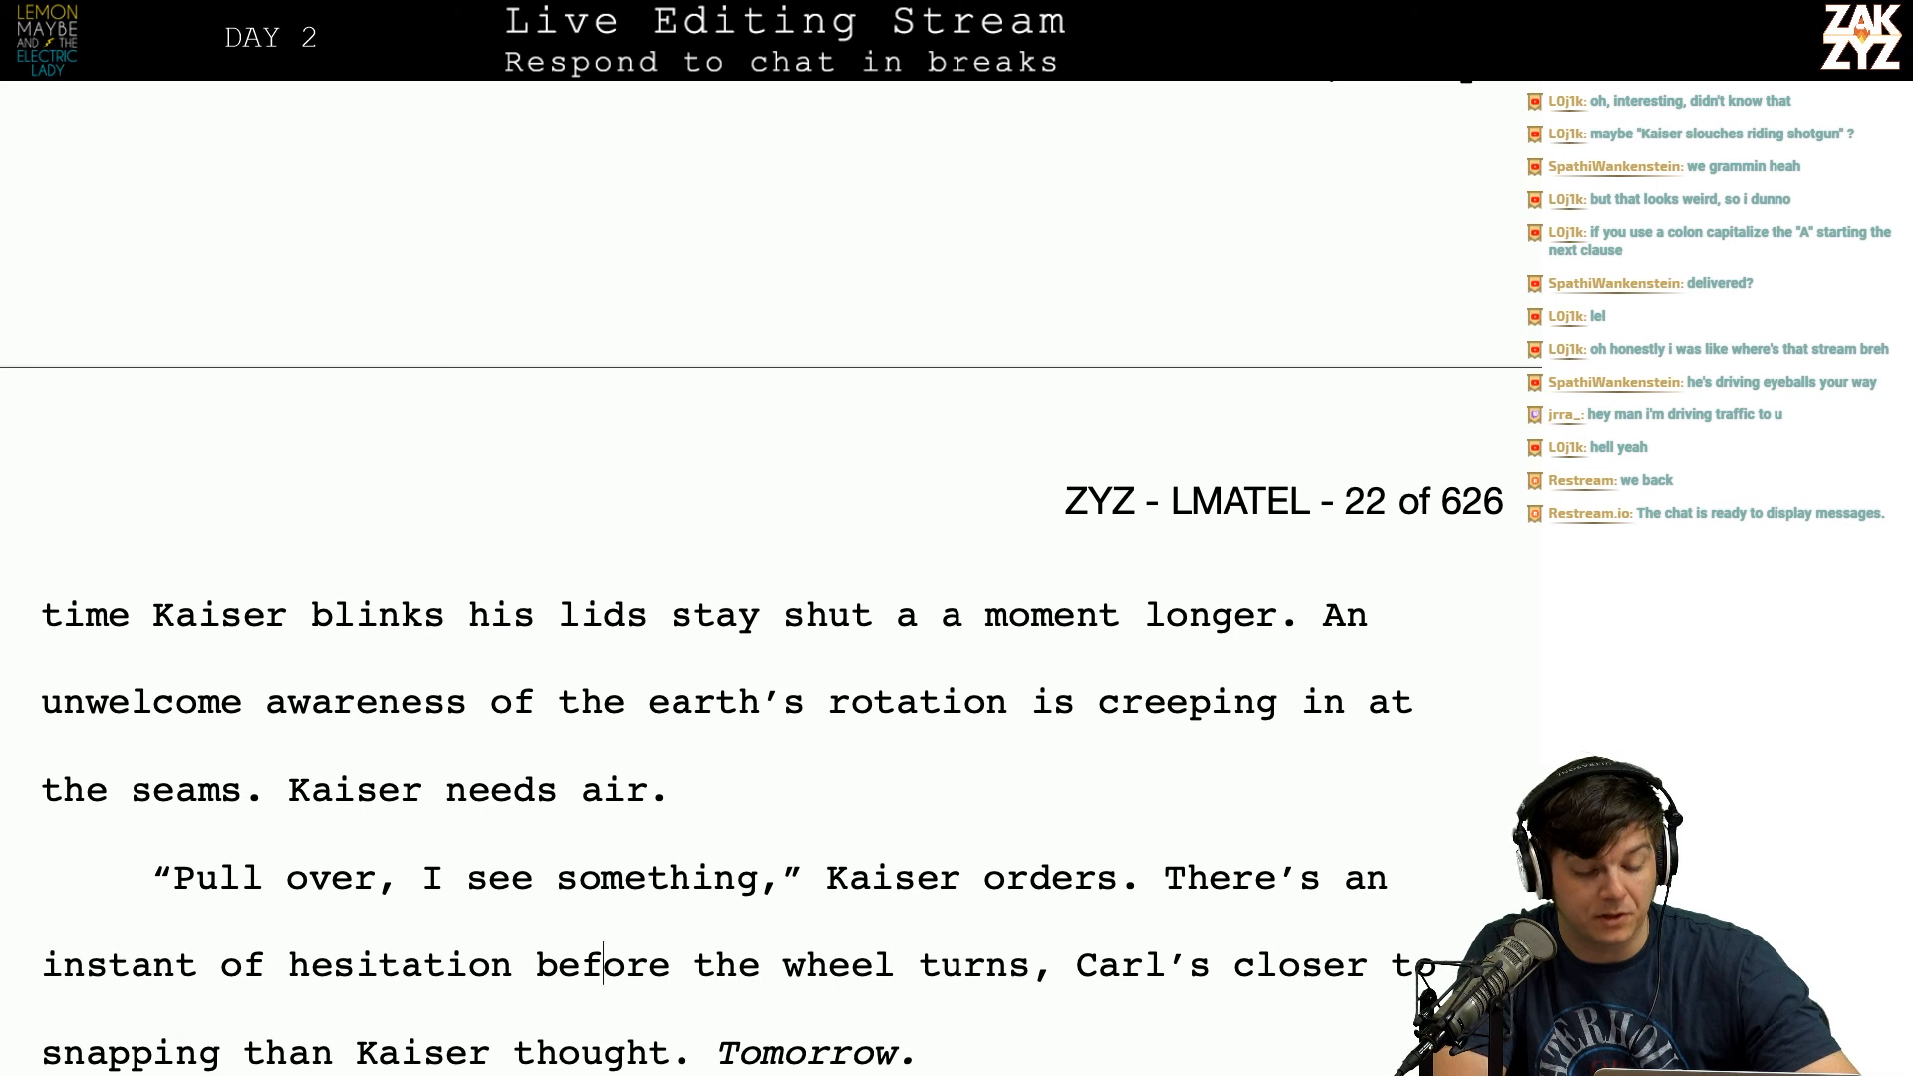
key("Right")
key("Right")
key("Right")
key("Right")
key("Right")
key("Right")
key("Right")
key("Right")
key("Right")
key("Right")
key("Right")
key("Down")
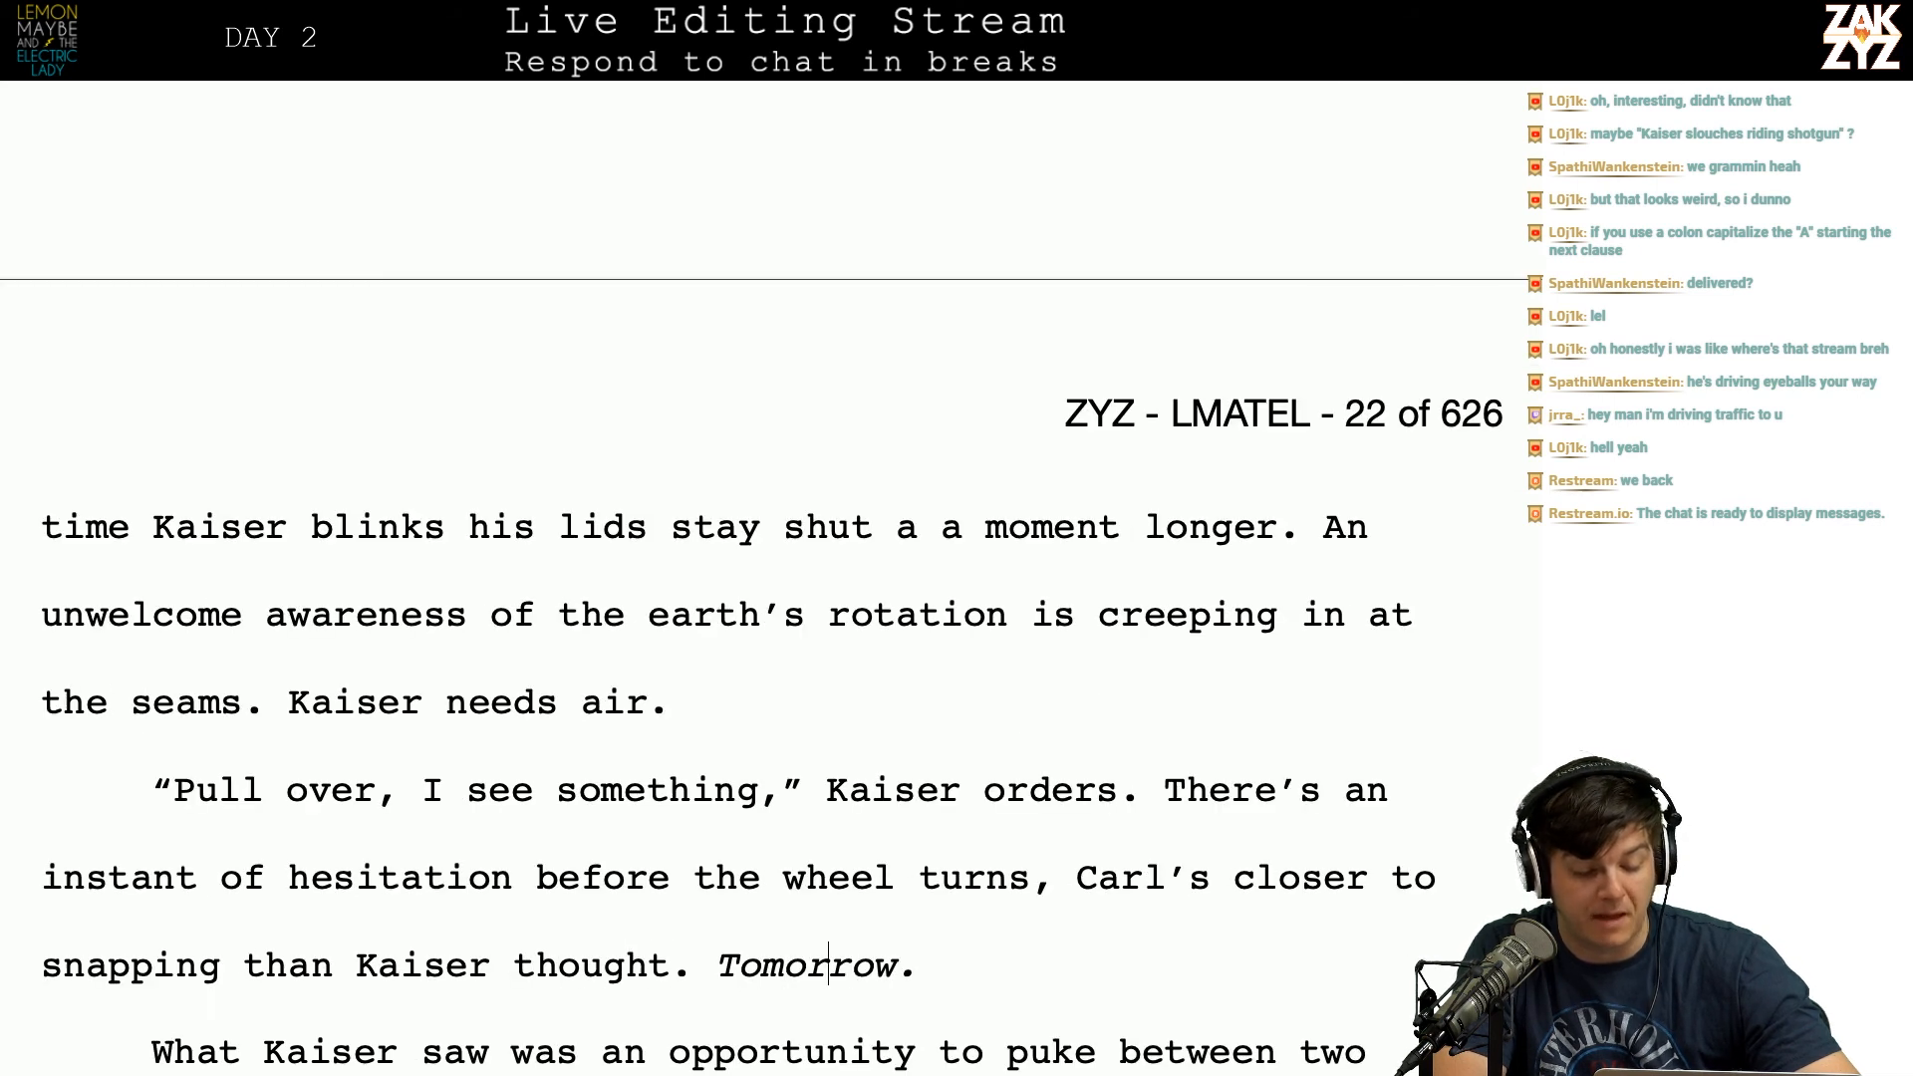
Step: Insert "Gotta be" before the italic "Tomorrow." that ends the "Pull over" paragraph
key("Left")
key("Left")
key("Left")
key("Left")
key("Right")
key("Right")
key("Right")
key("Right")
key("Right")
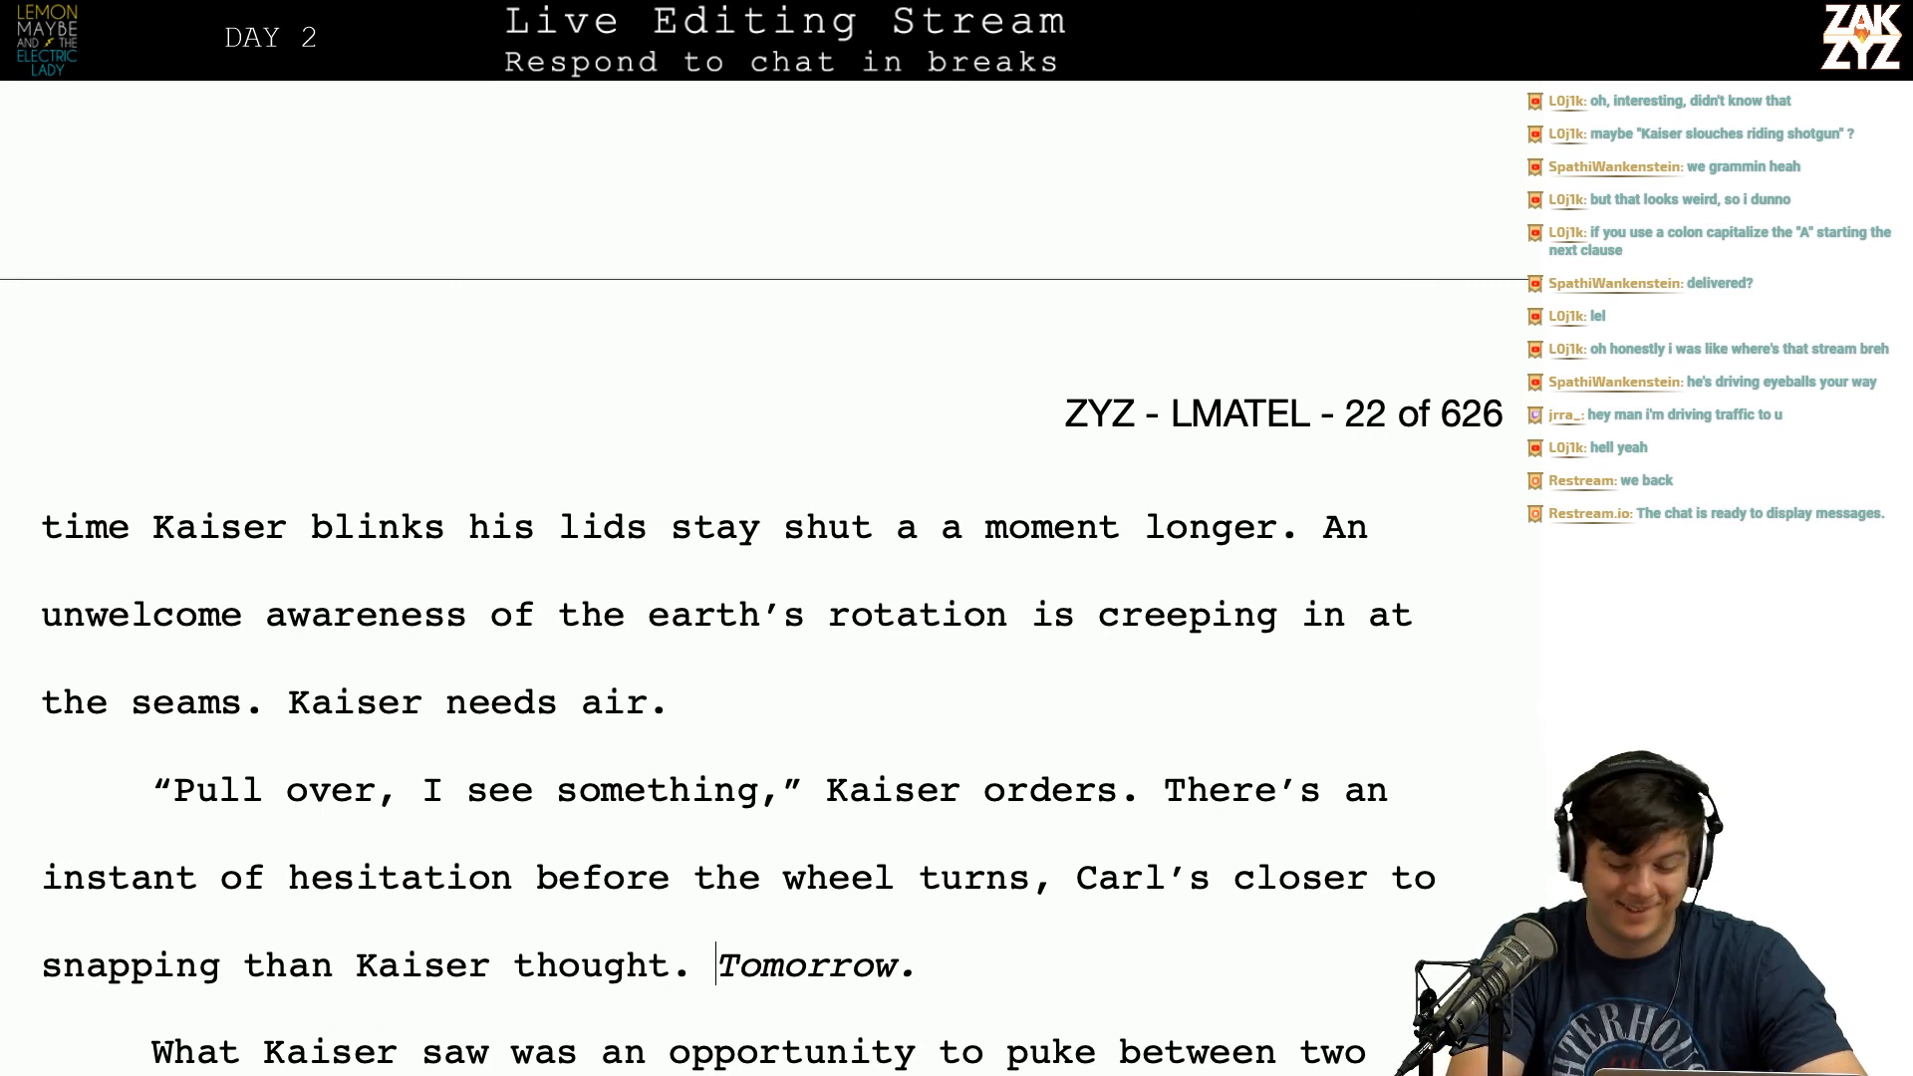
key("shift+Right")
key("shift+Left")
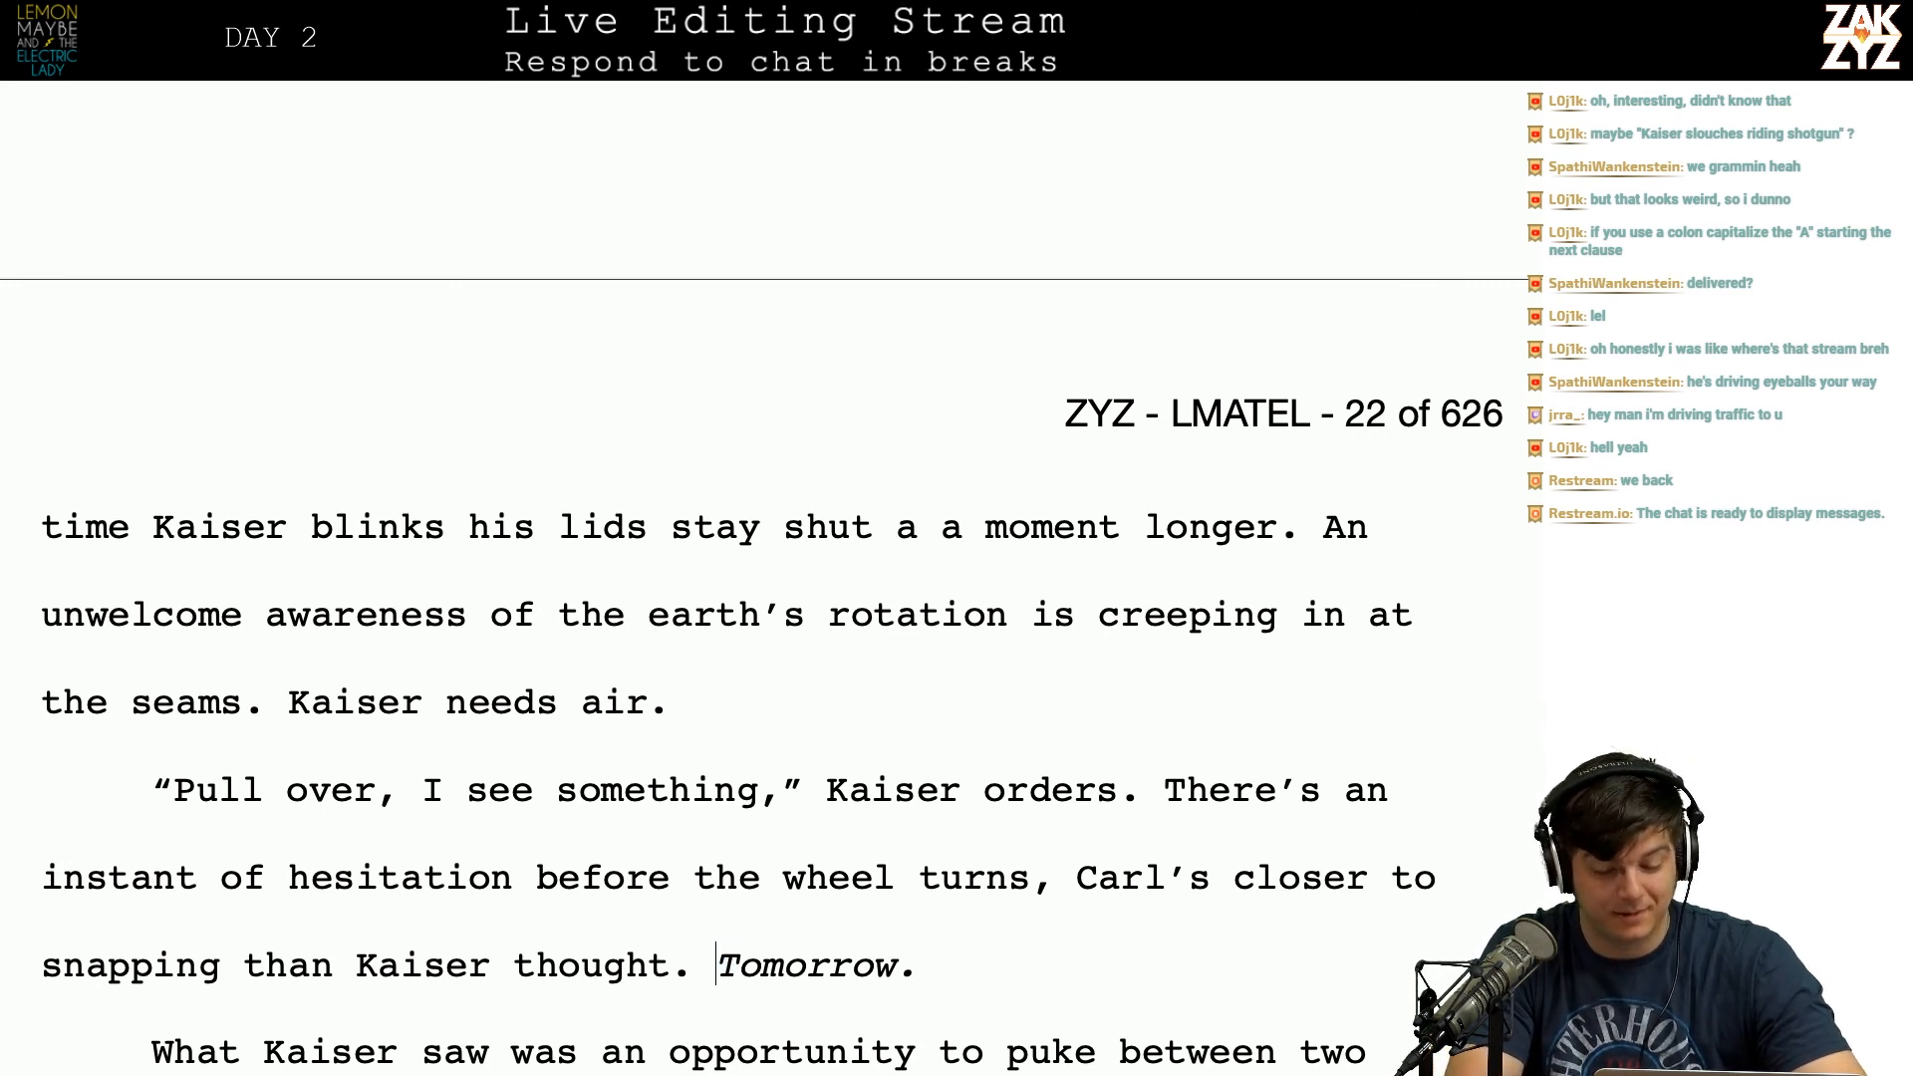
type("Gotta be")
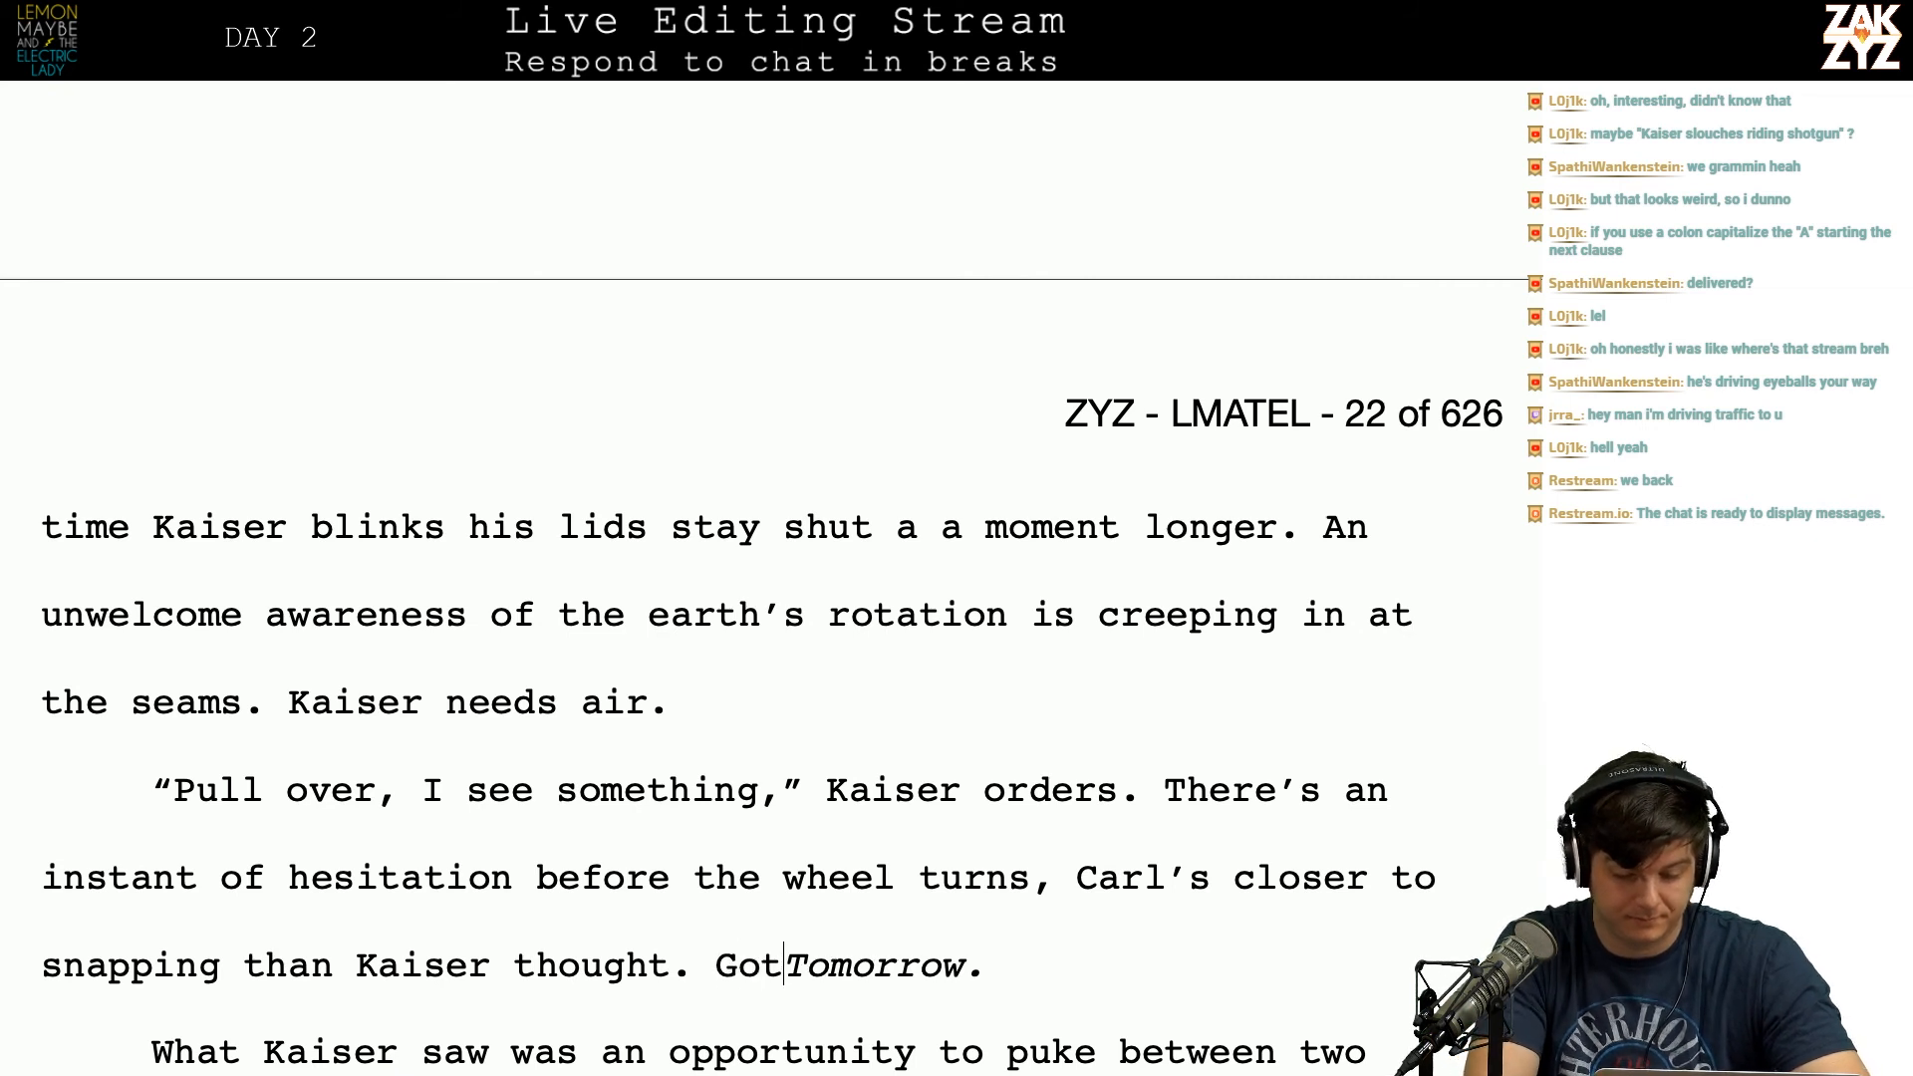
Step: Delete the closing phrase "Gotta be Tomorrow." so the paragraph ends with "snapping than Kaiser thought."
key("Left")
key("Left")
key("Left")
key("Left")
key("Left")
key("Left")
key("Left")
key("Left")
key("Left")
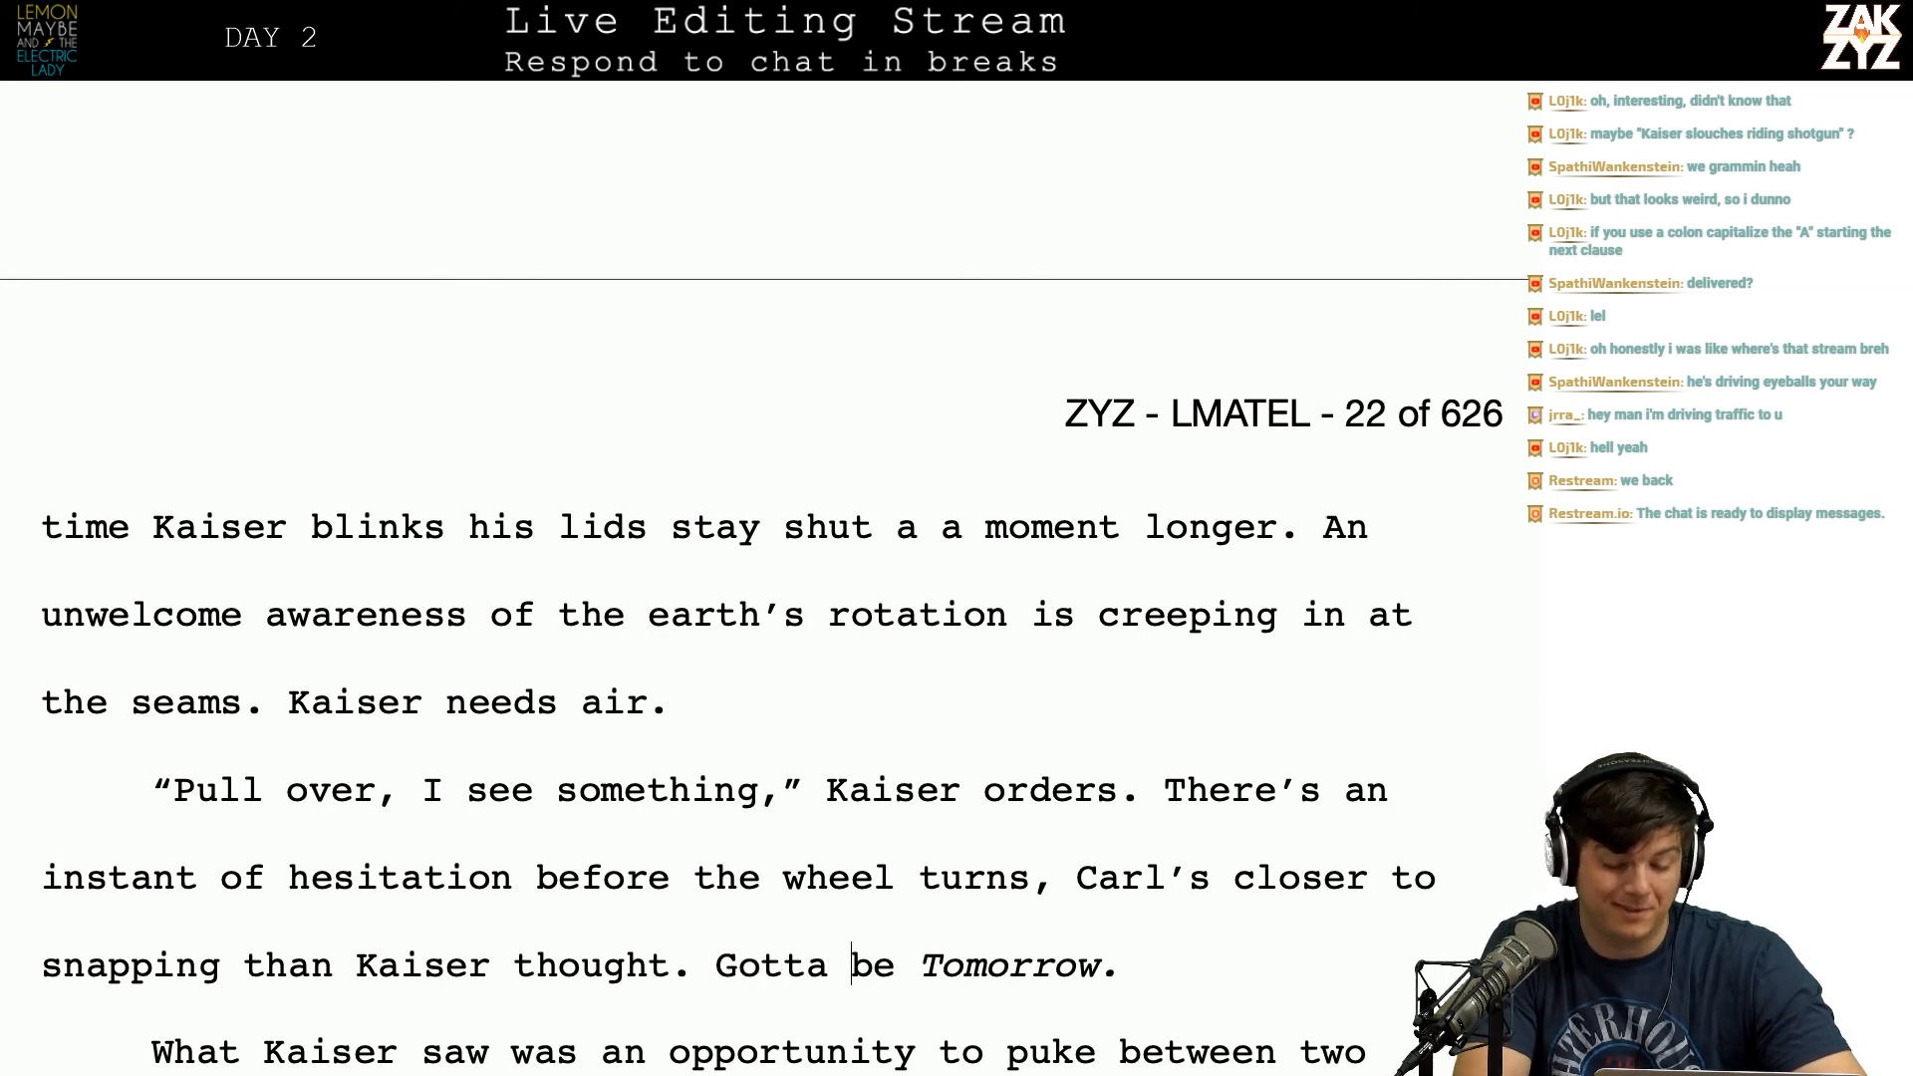
key("shift+Right")
key("shift+Right")
key("shift+Right")
key("shift+Right")
key("shift+Right")
key("shift+Right")
key("shift+Right")
key("shift+Right")
key("shift+Right")
key("shift+Right")
key("shift+Right")
key("shift+Right")
key("shift+Right")
key("shift+Right")
key("shift+Right")
key("shift+Right")
key("shift+Right")
key("shift+Right")
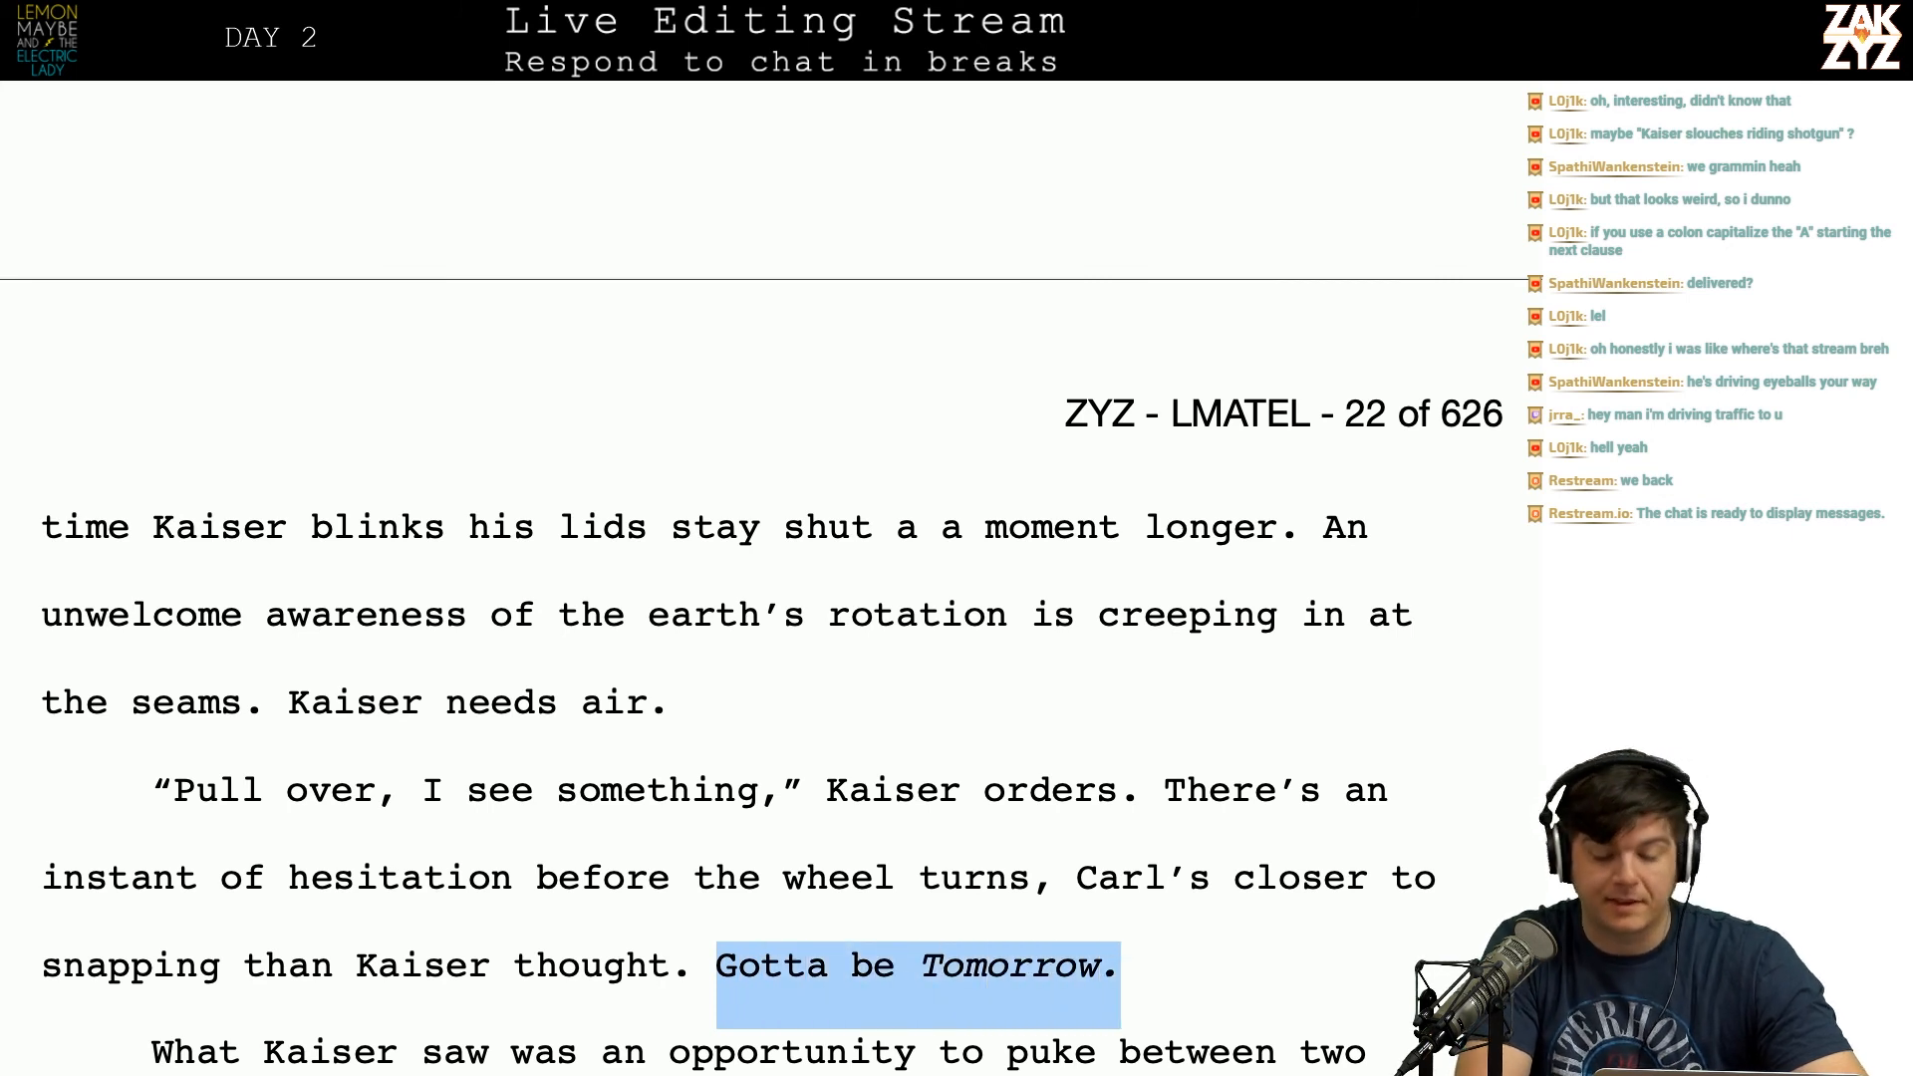
key("BackSpace")
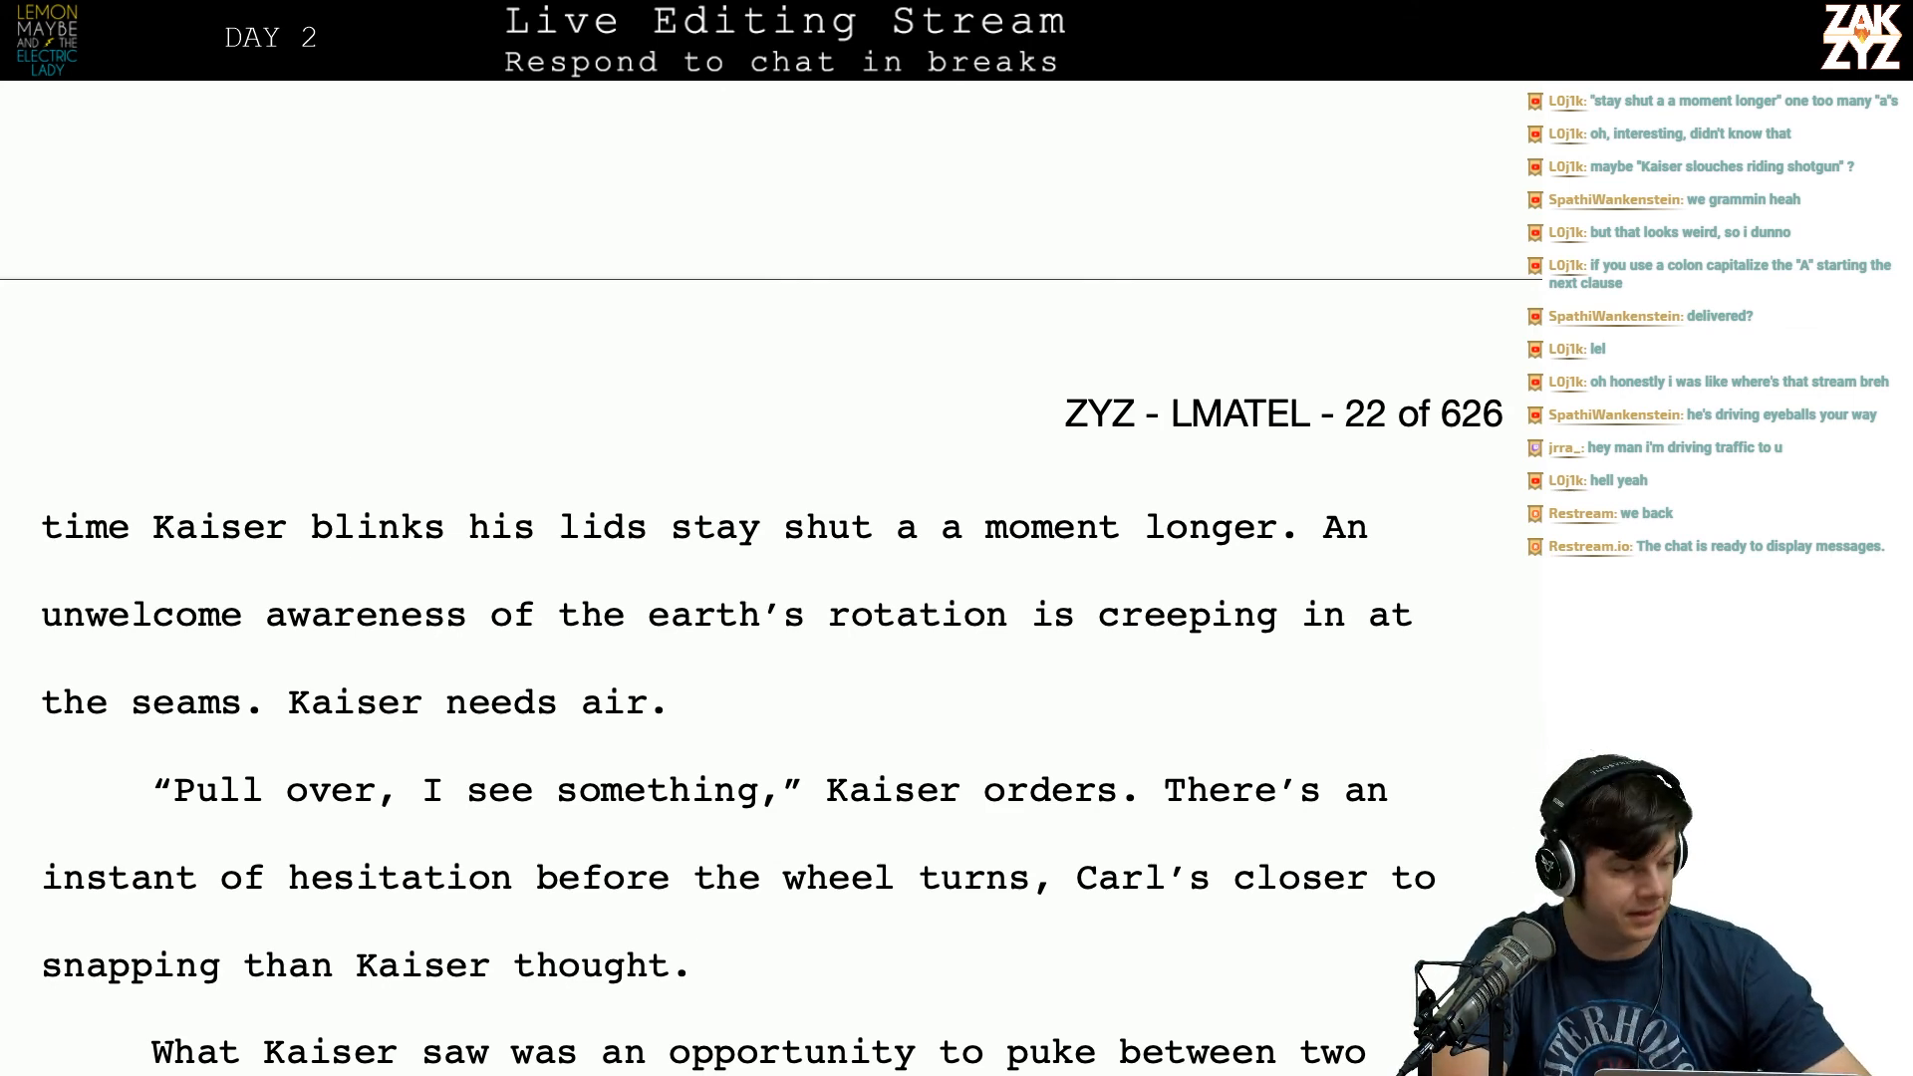
scroll(771, 638, "down", 3)
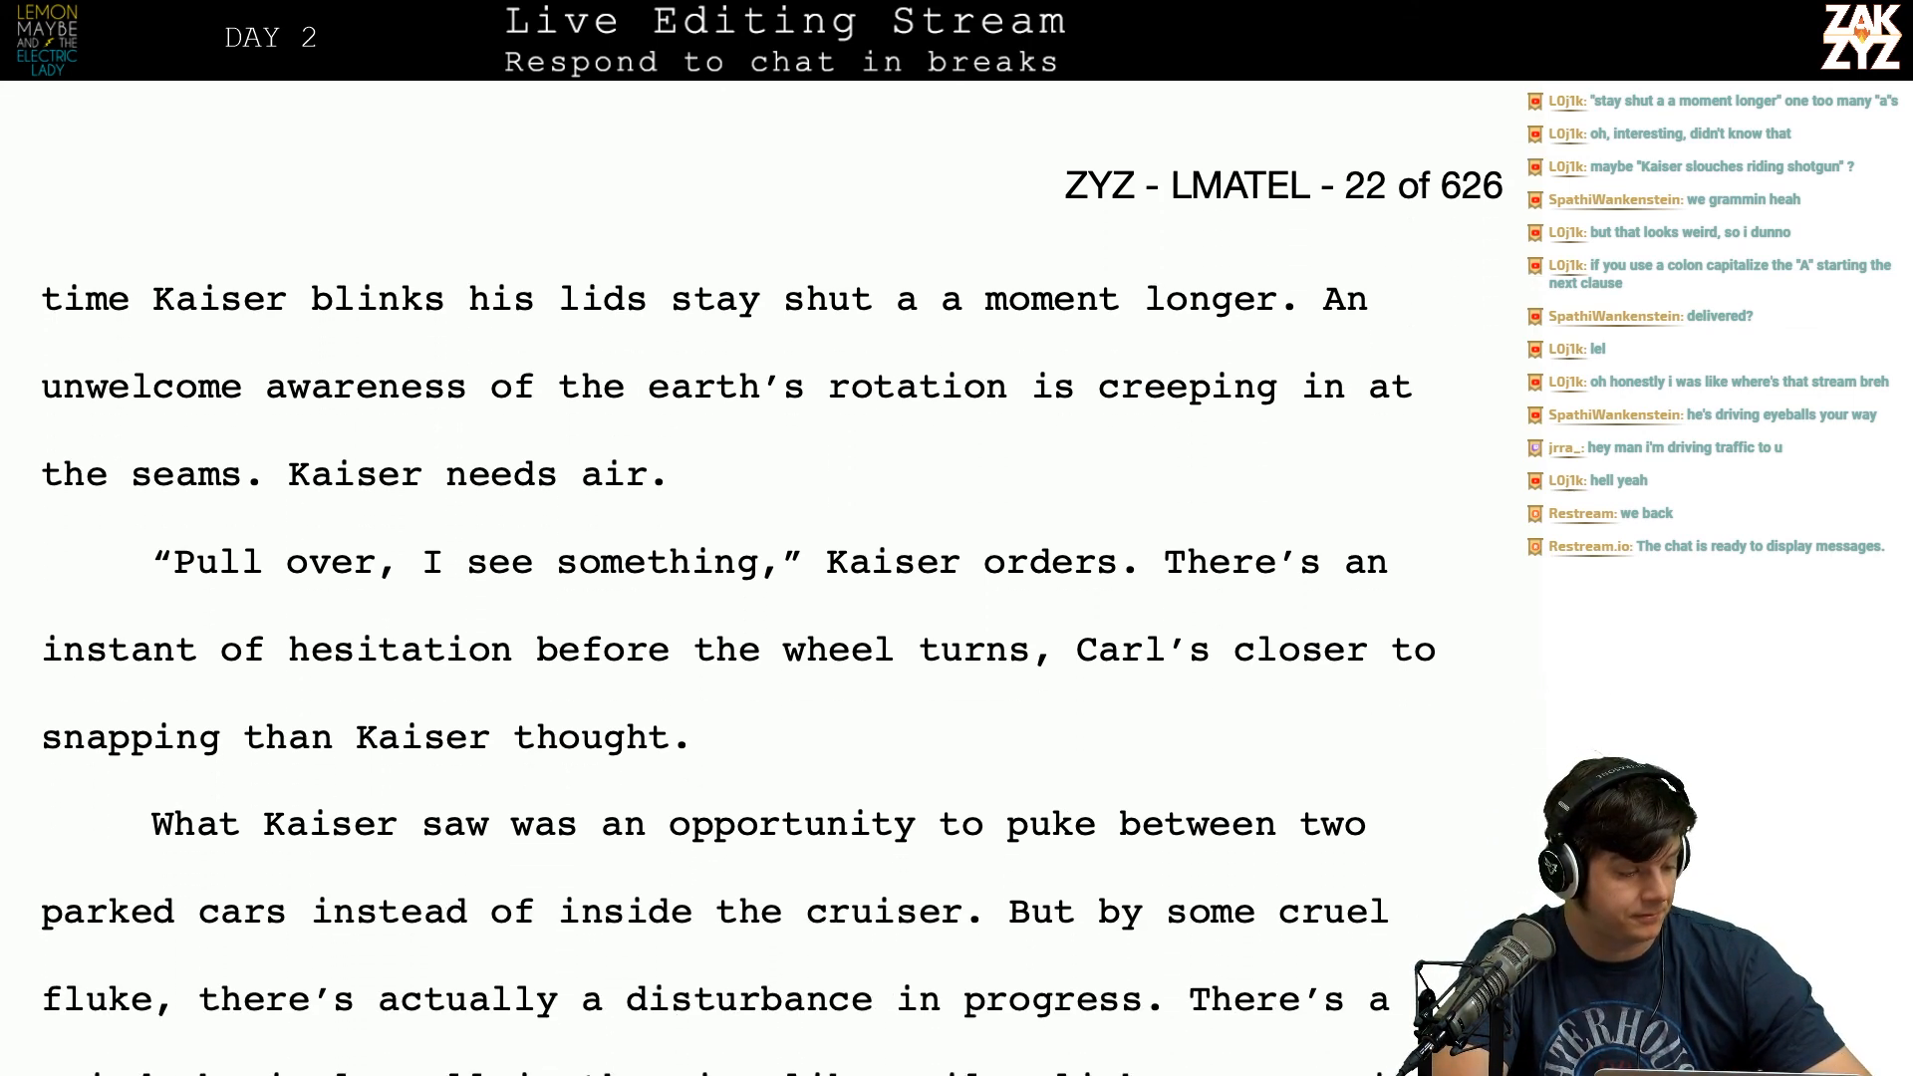
Step: End the sentence "it's warm in the car" with a period and capitalize "Every" to begin a new sentence
scroll(771, 638, "up", 4)
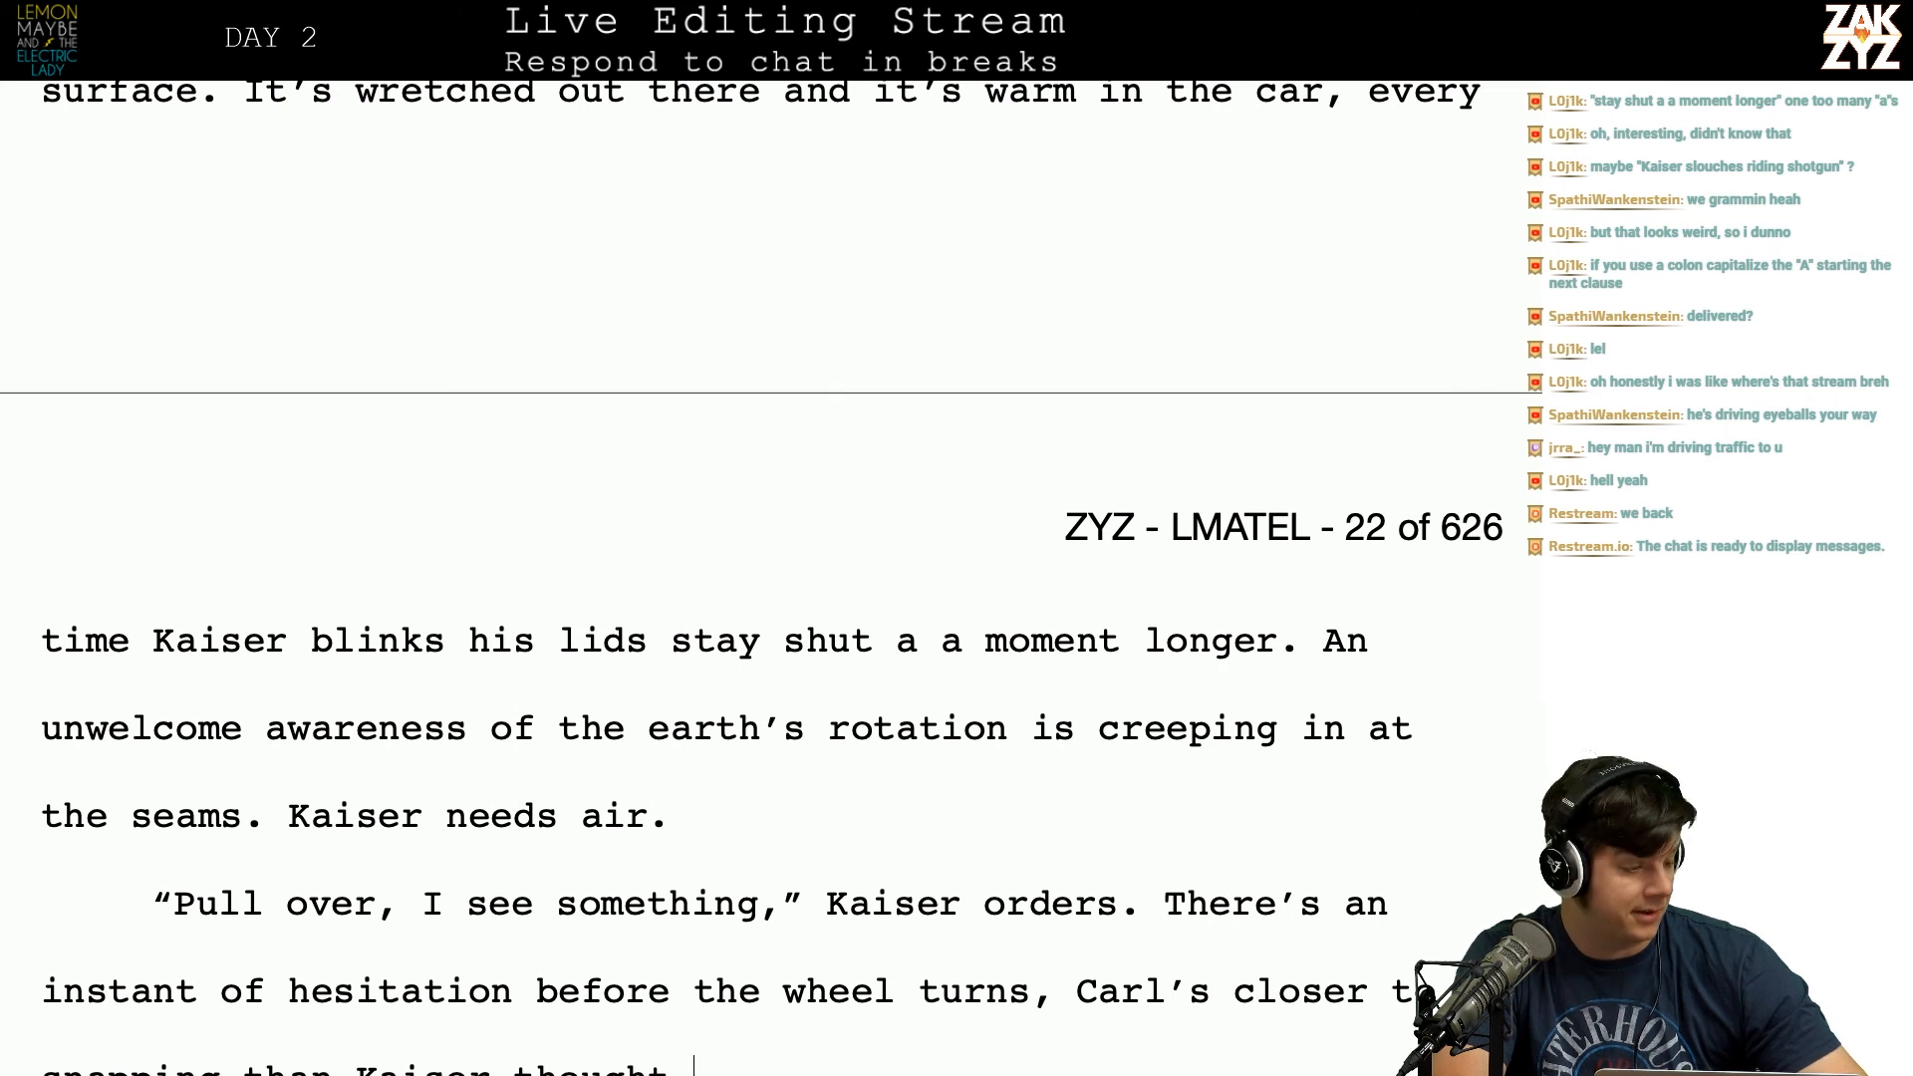
scroll(1028, 786, "up", 2)
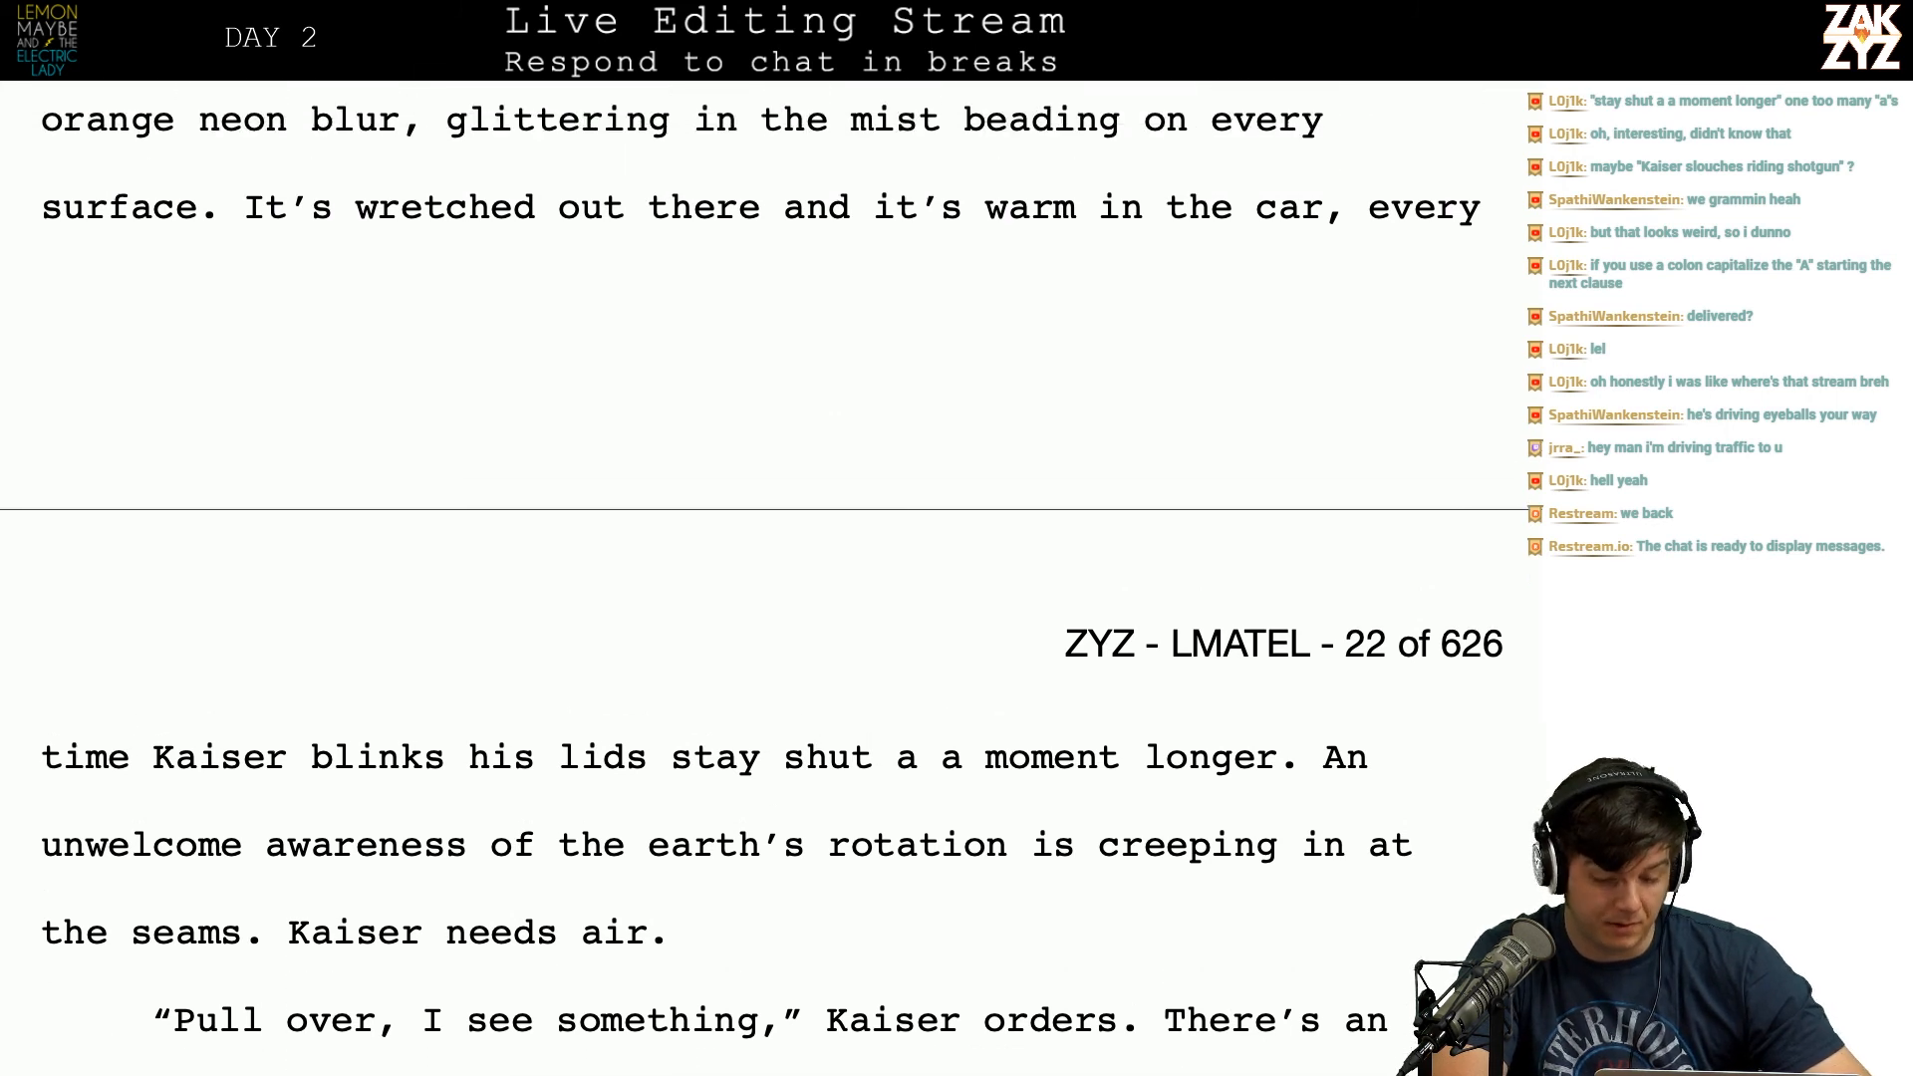
scroll(861, 713, "up", 1)
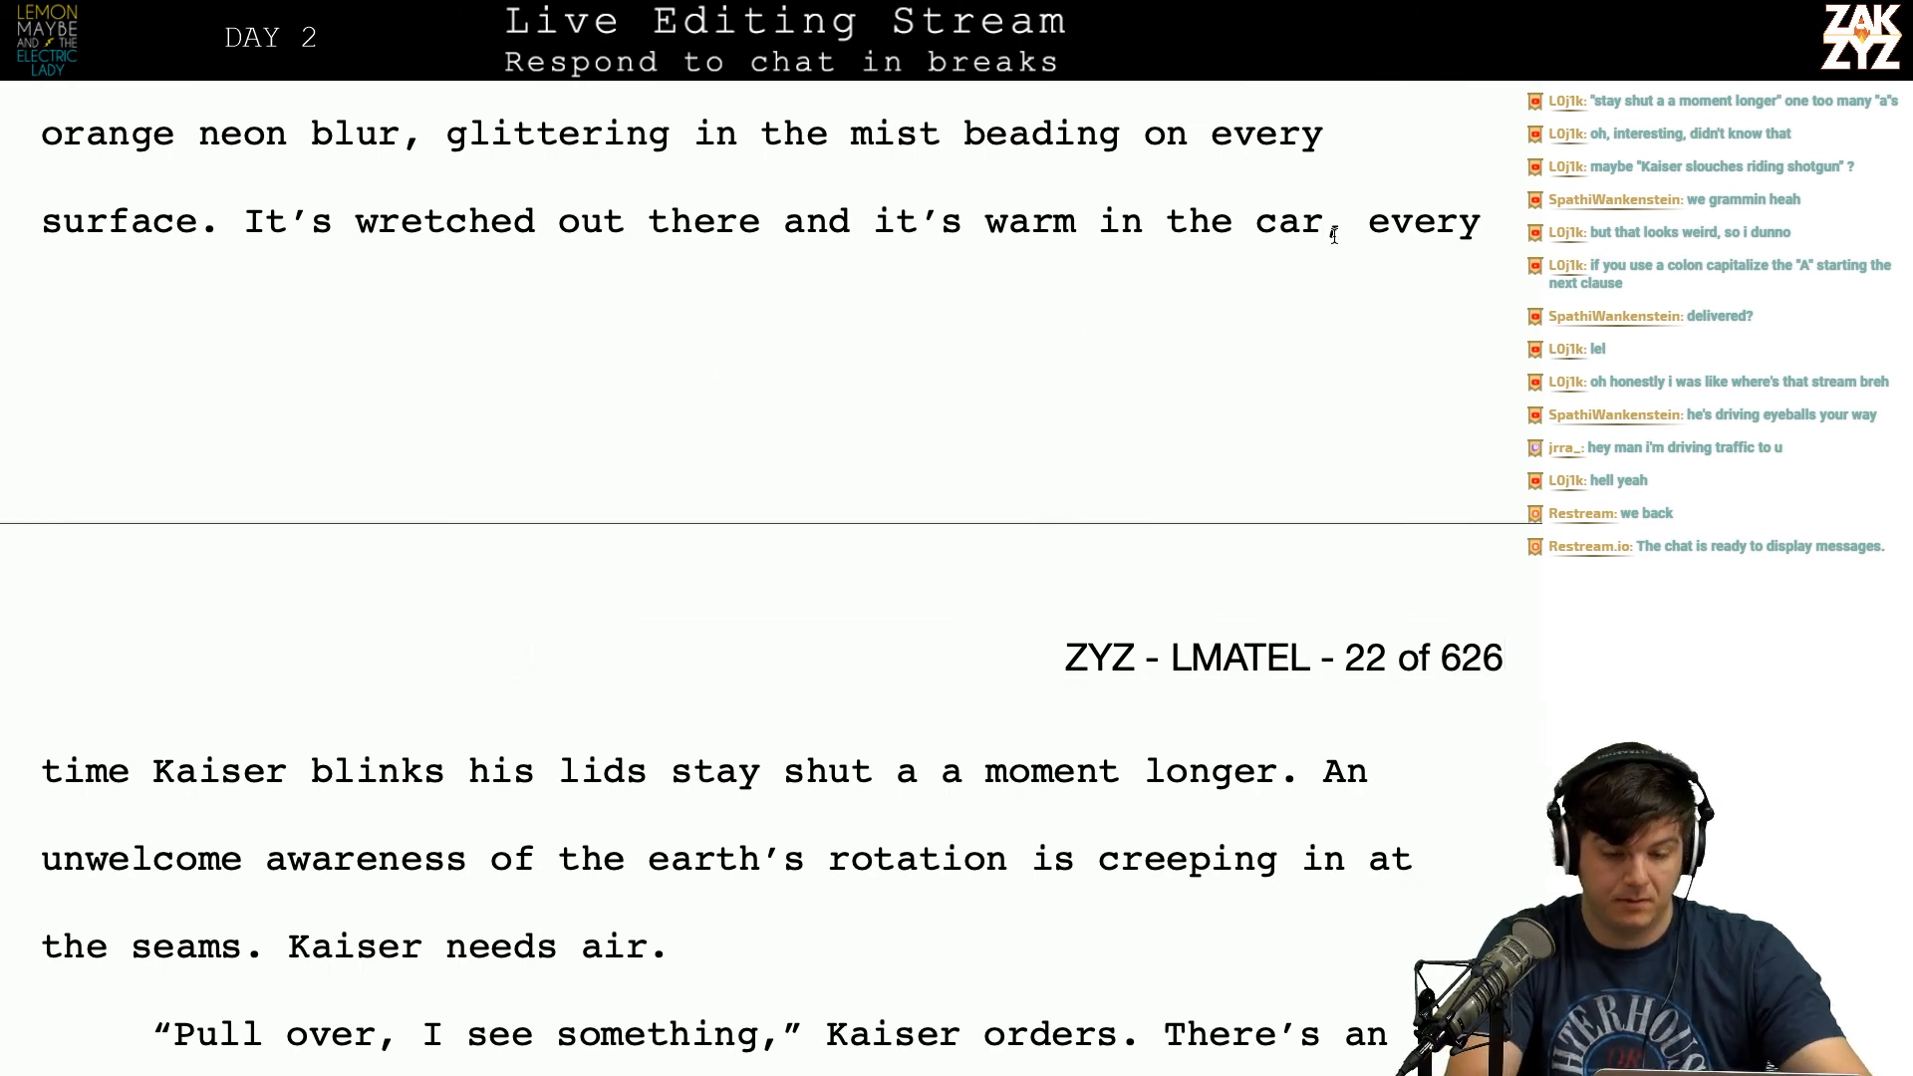
key("Right")
key("BackSpace")
type(";")
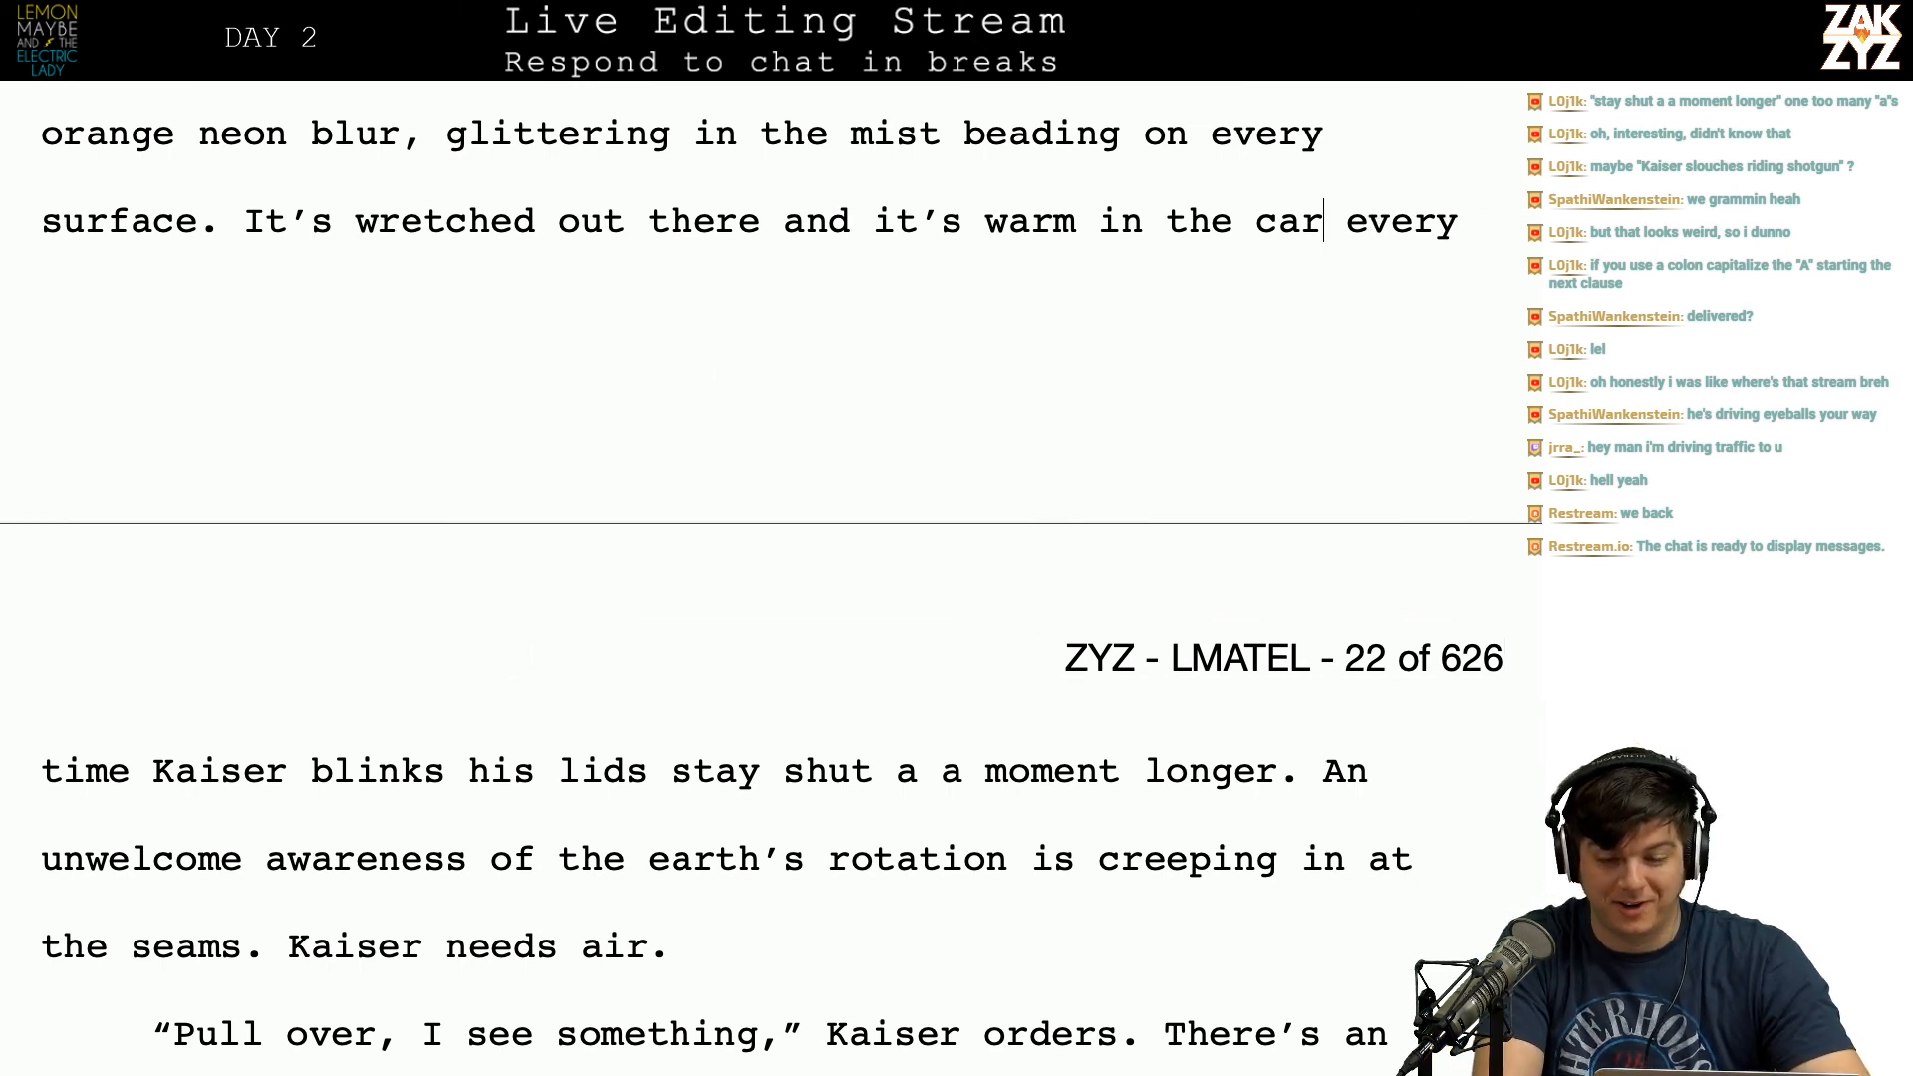
key("BackSpace")
type(".")
key("Right")
key("Delete")
type("E")
Step: Delete the duplicate "a" so the phrase reads "his lids stay shut a moment longer."
key("Right")
key("Right")
key("Right")
key("Right")
key("Right")
key("Right")
key("Right")
key("Right")
key("Right")
key("Right")
key("Right")
key("Right")
key("Right")
key("Right")
key("Right")
key("Right")
key("Right")
key("Right")
key("Right")
key("Right")
key("Right")
key("Right")
key("Right")
key("Right")
key("Right")
key("Right")
key("Right")
key("Right")
key("Right")
key("Right")
key("Right")
key("Right")
key("Right")
key("Right")
key("Right")
key("Right")
key("Right")
key("Right")
key("Right")
key("Right")
key("Right")
key("Right")
key("Right")
key("BackSpace")
key("BackSpace")
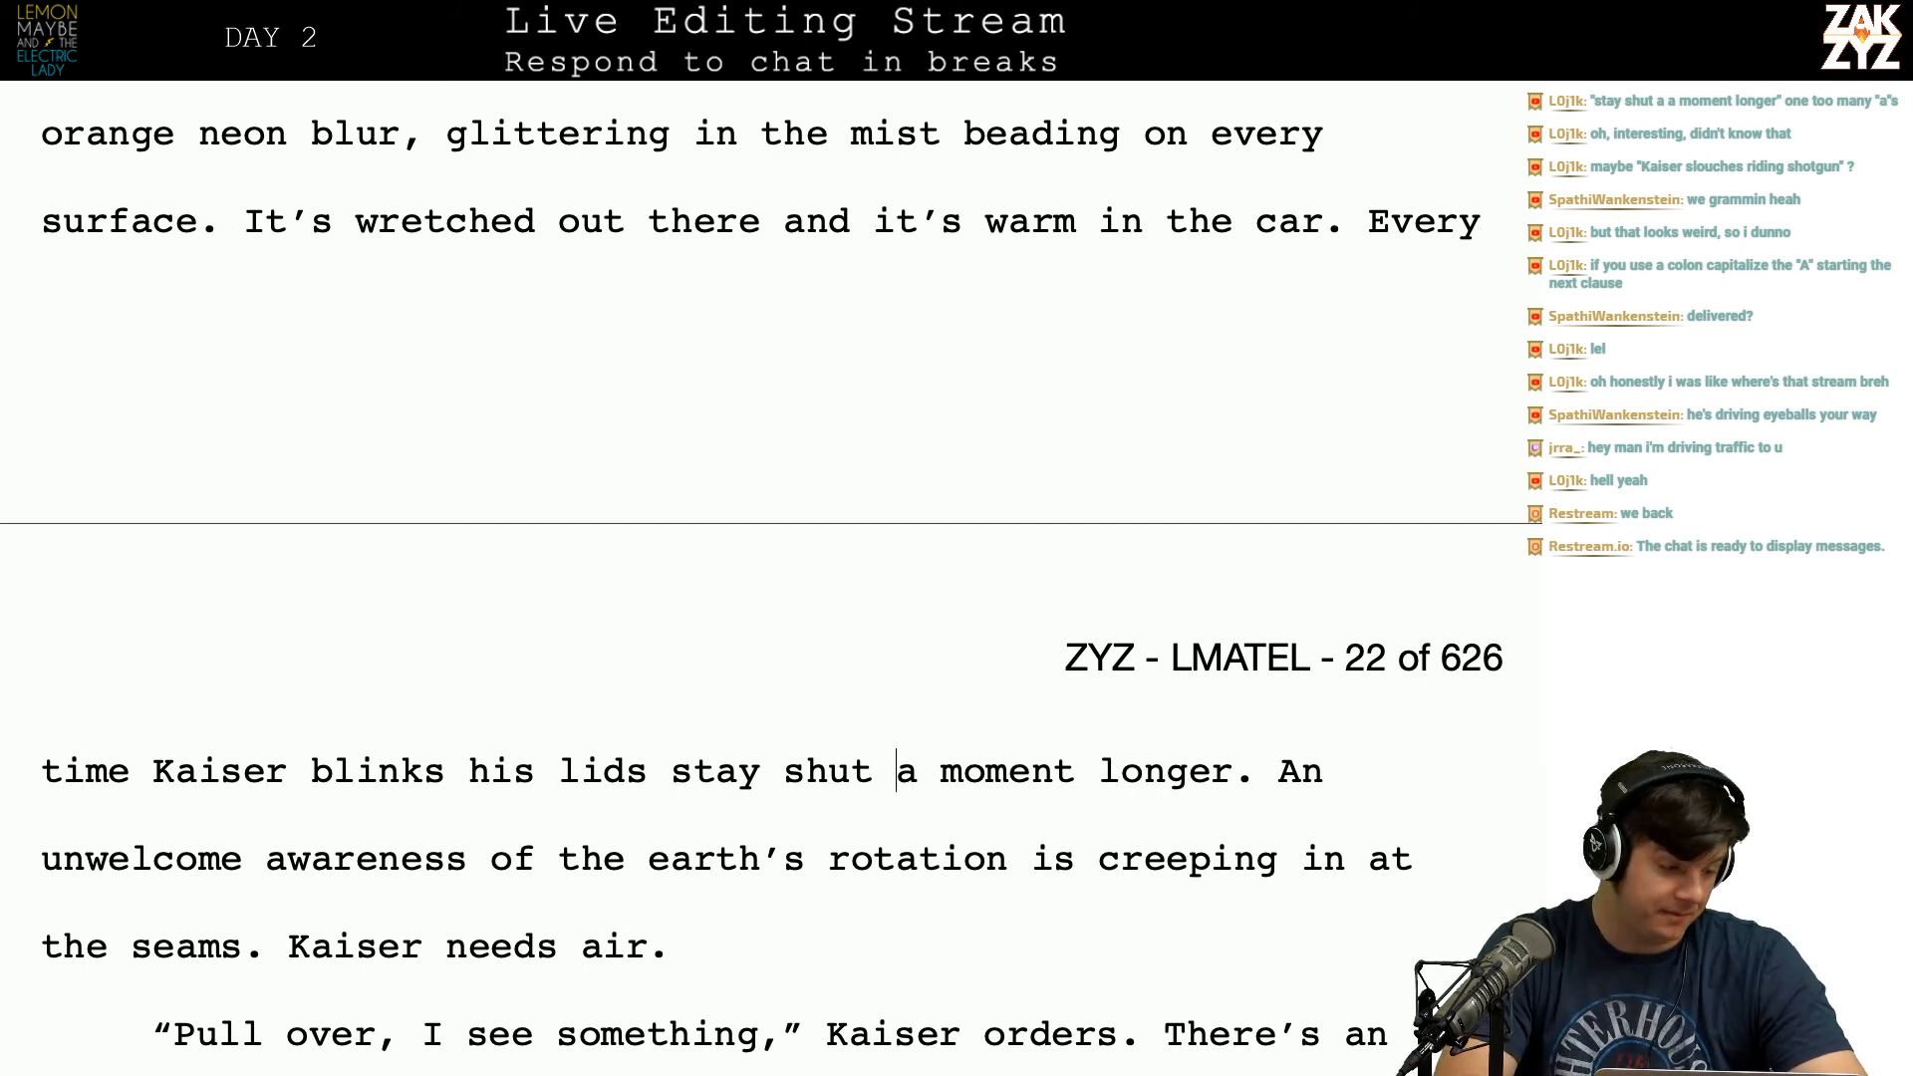
Step: In the Editlist document, set the second listed contributor's count to 11 and return to the manuscript
key("ctrl+Left")
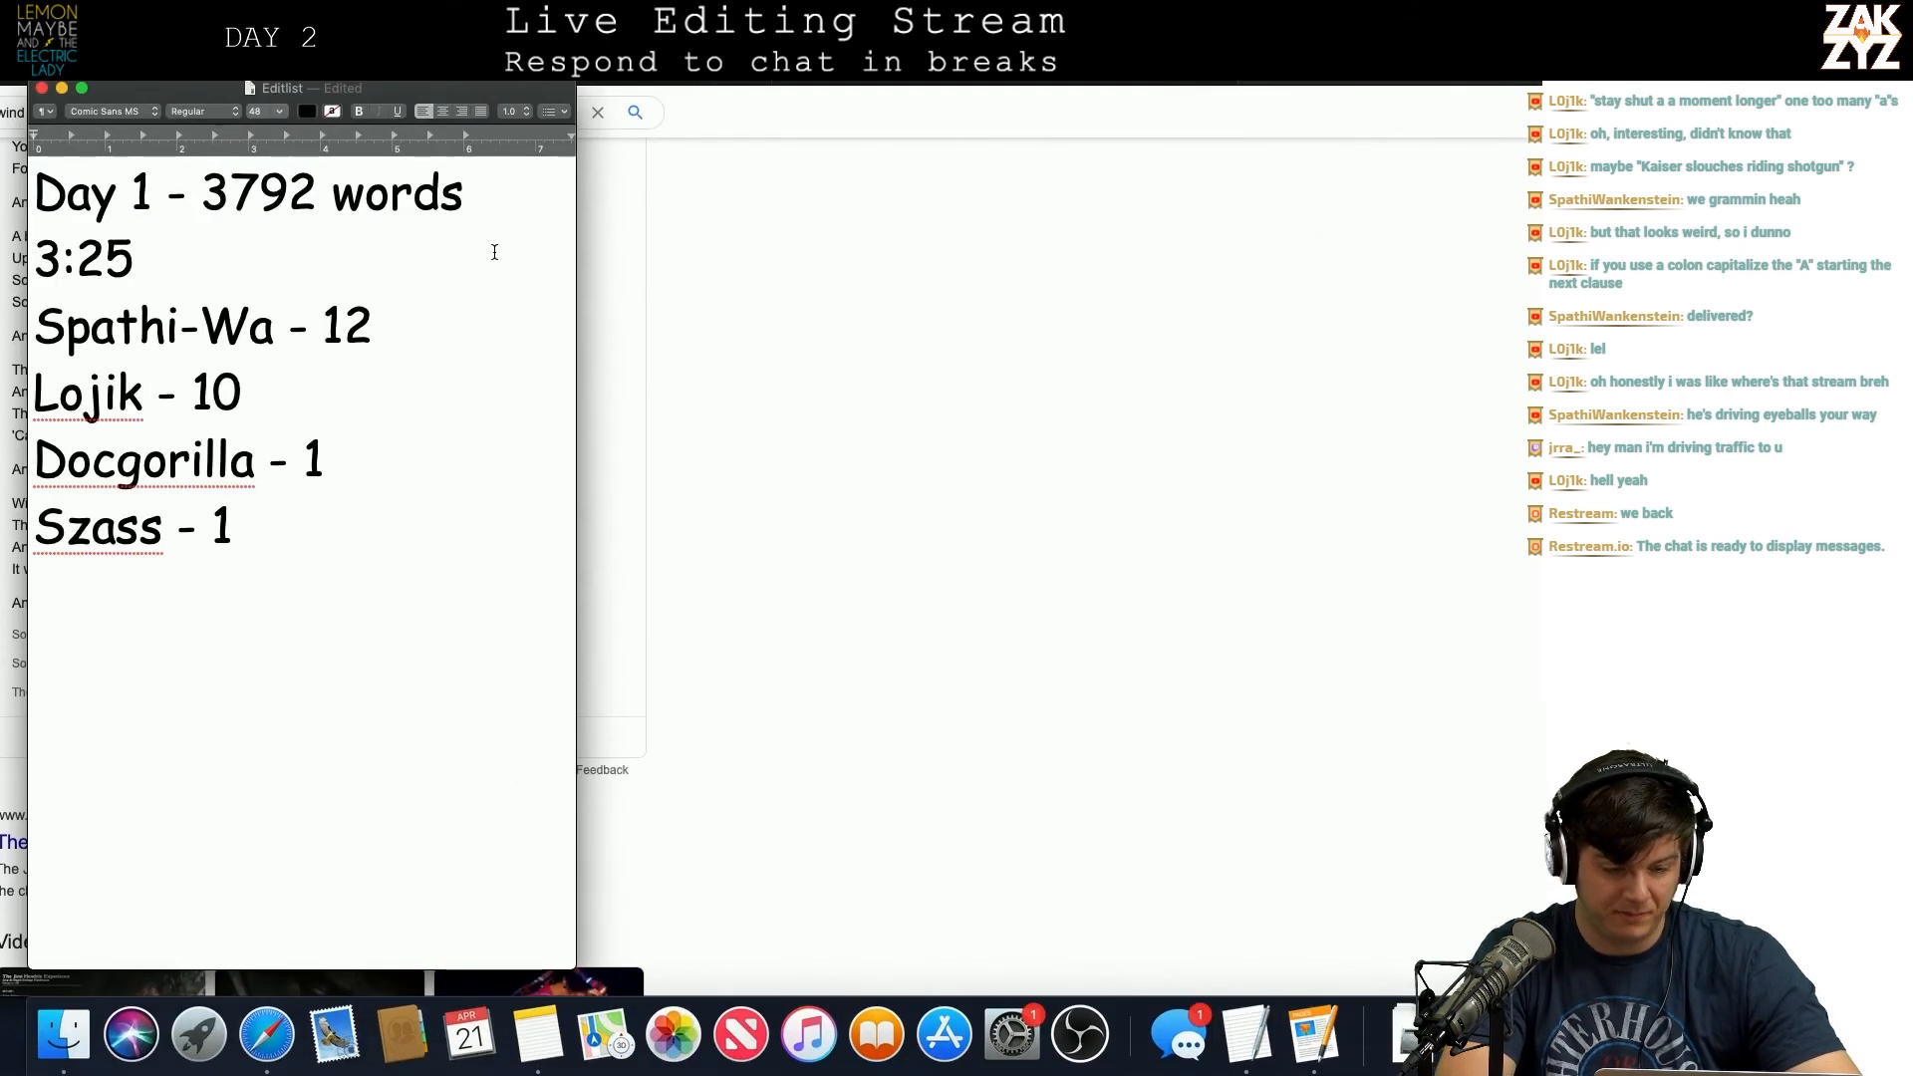
key("Down")
key("Left")
key("Right")
key("BackSpace")
type("1")
key("ctrl+Right")
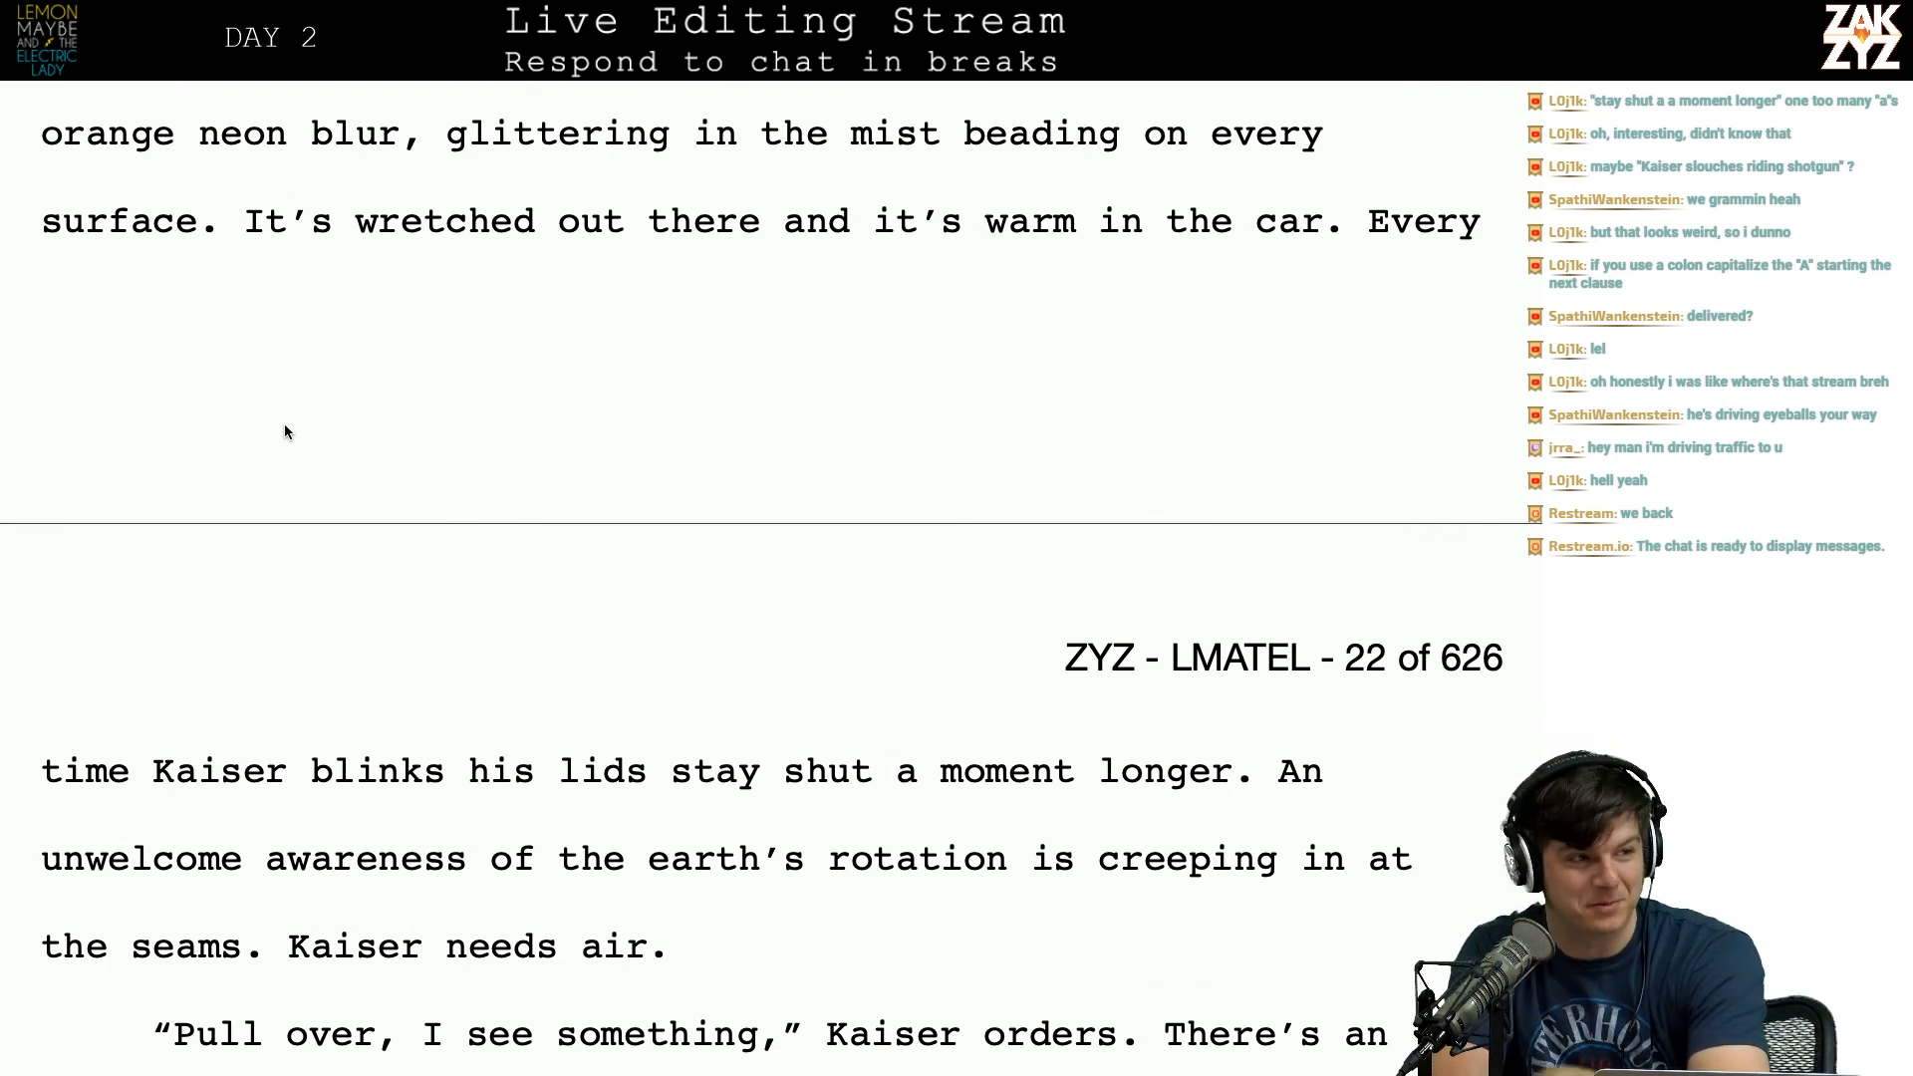
Step: Check the mentions of the patrol supervisor in the paragraphs about Kaiser's drinking and Carl's reassignment request
scroll(286, 431, "down", 1)
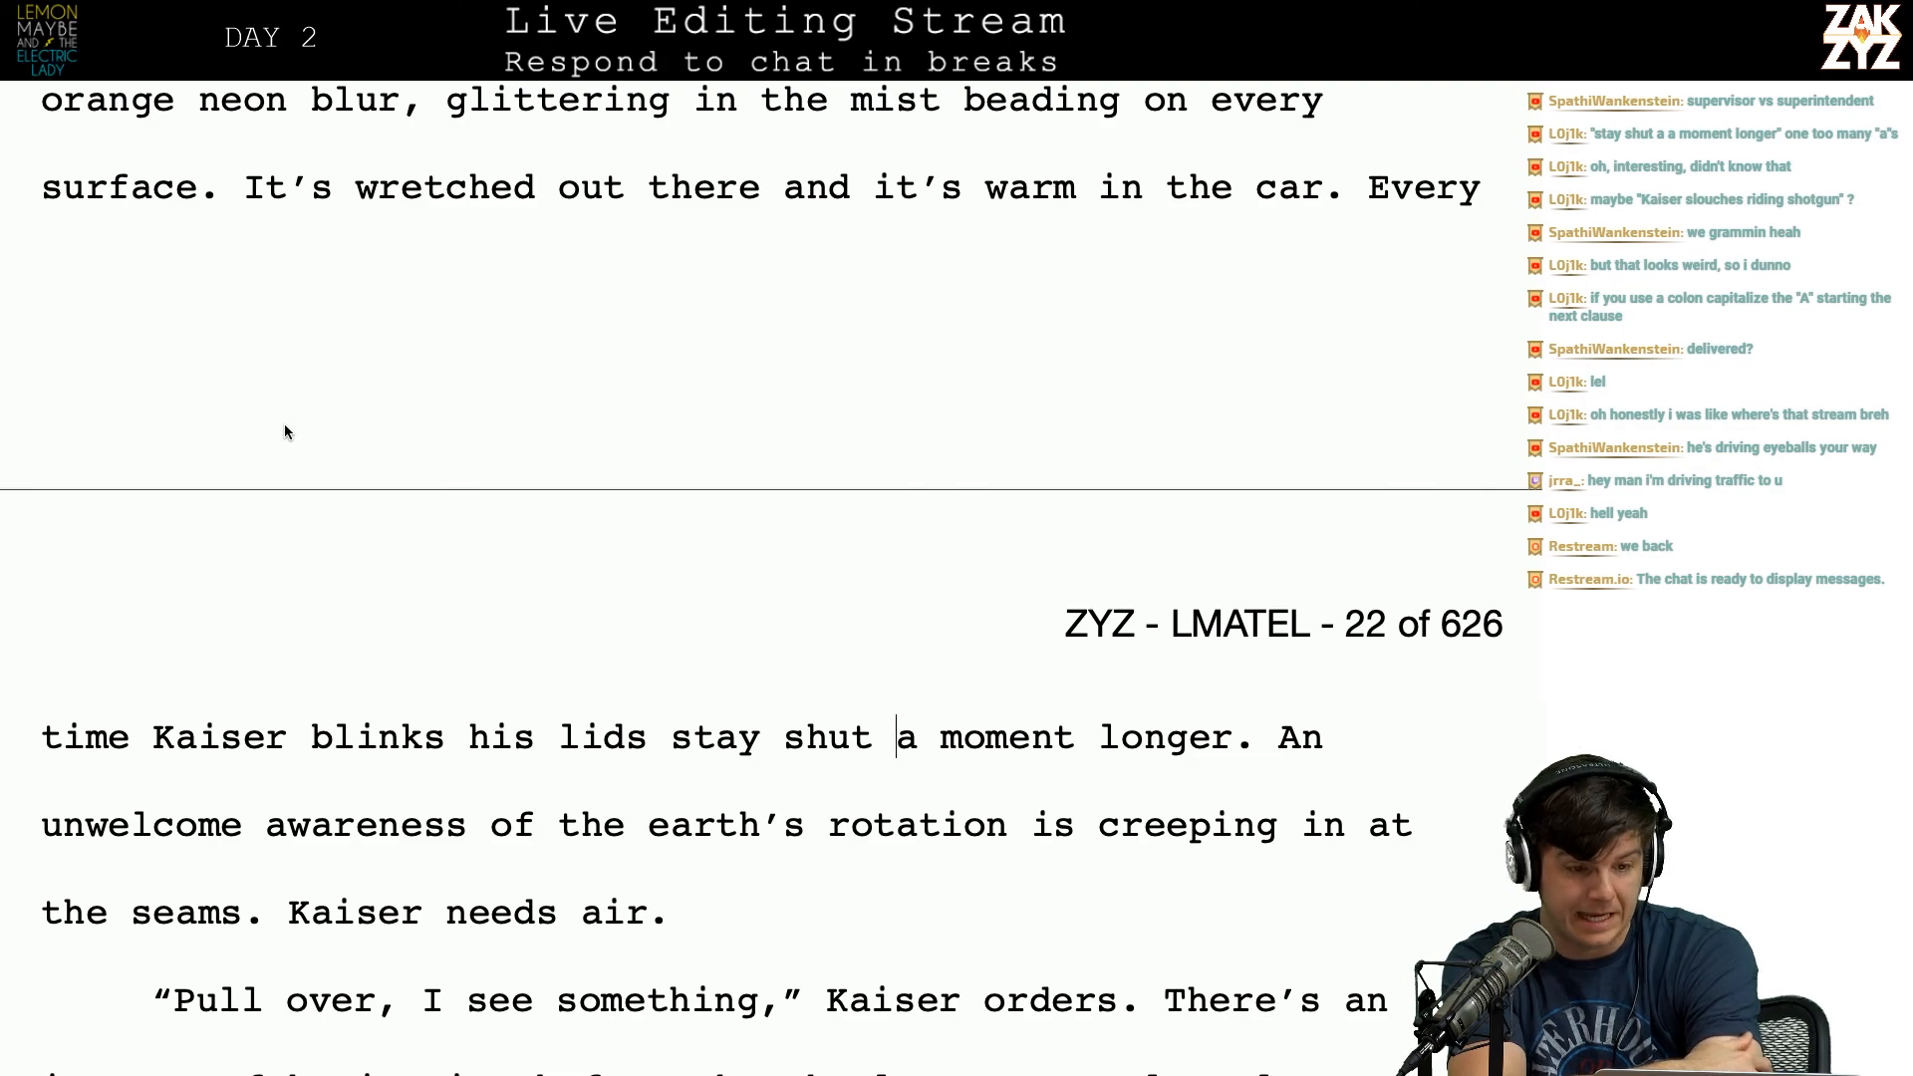
scroll(284, 429, "up", 10)
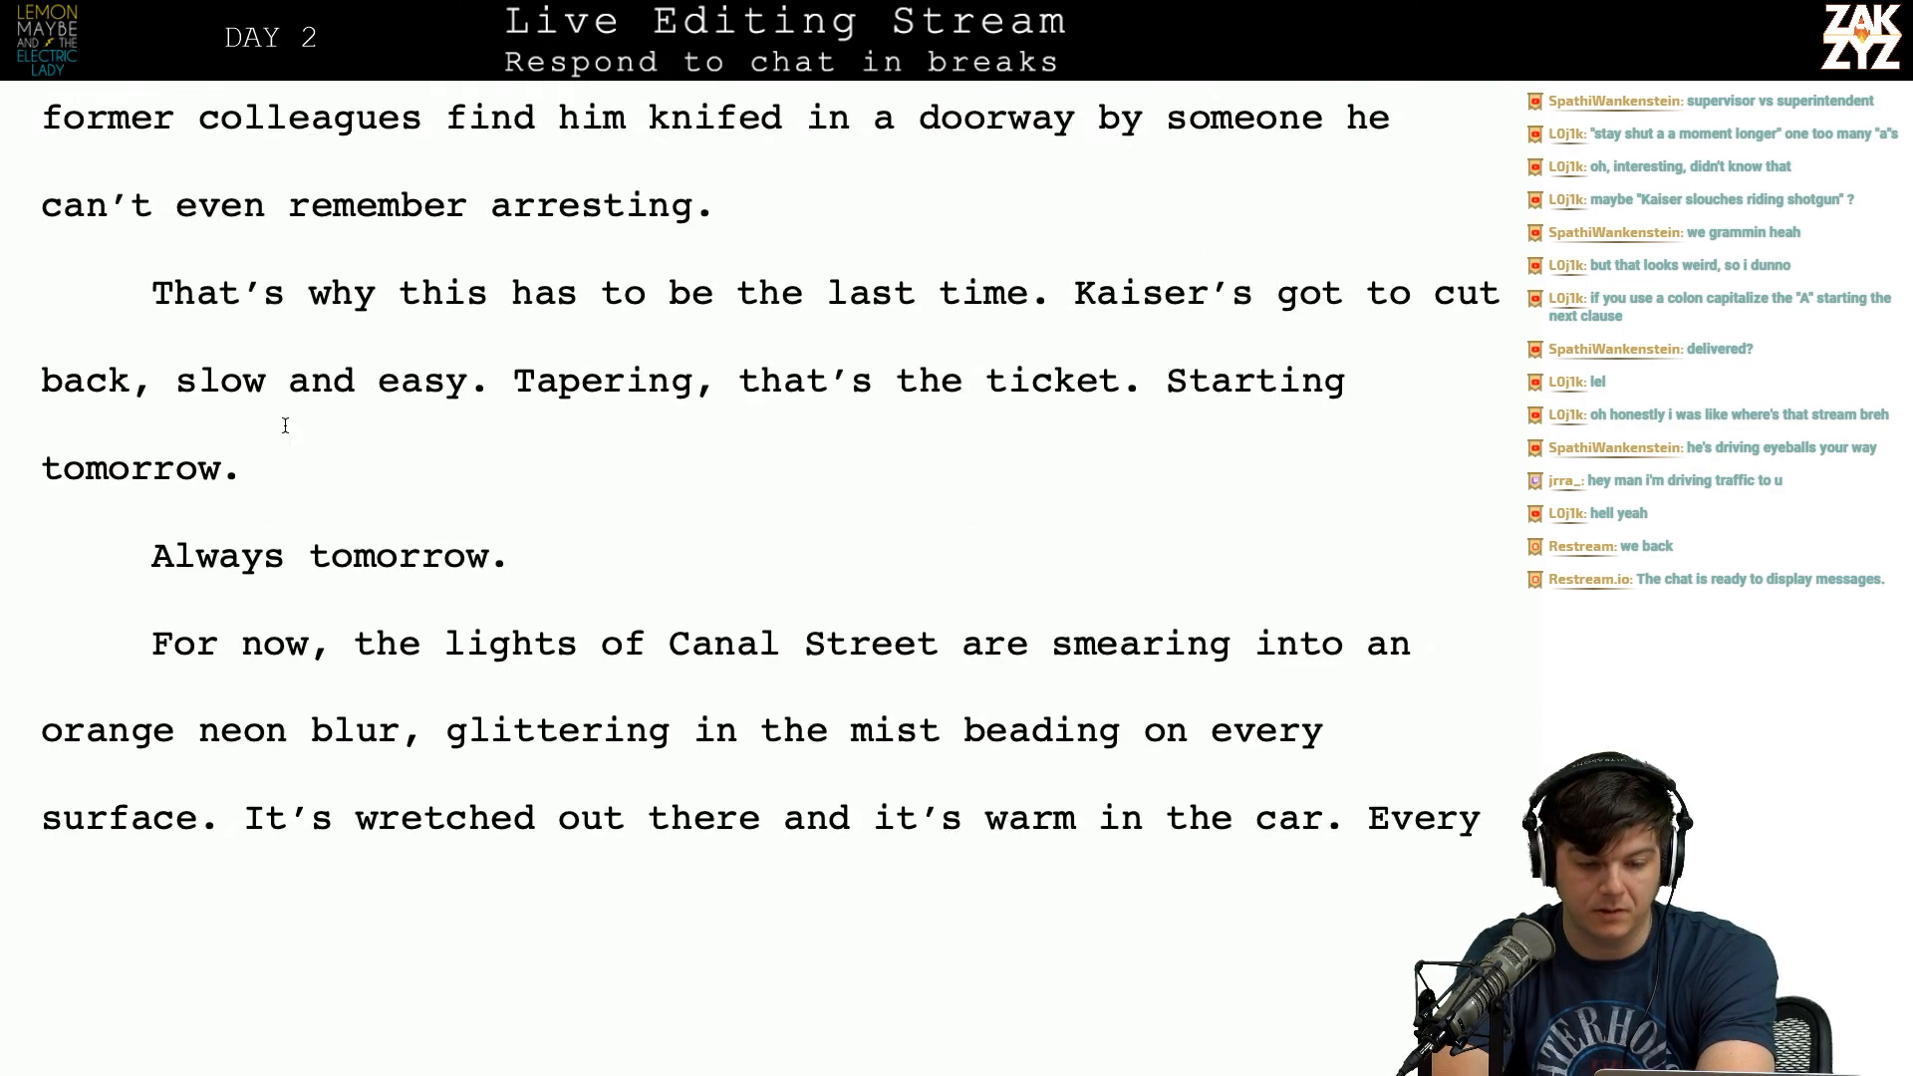
scroll(284, 426, "up", 10)
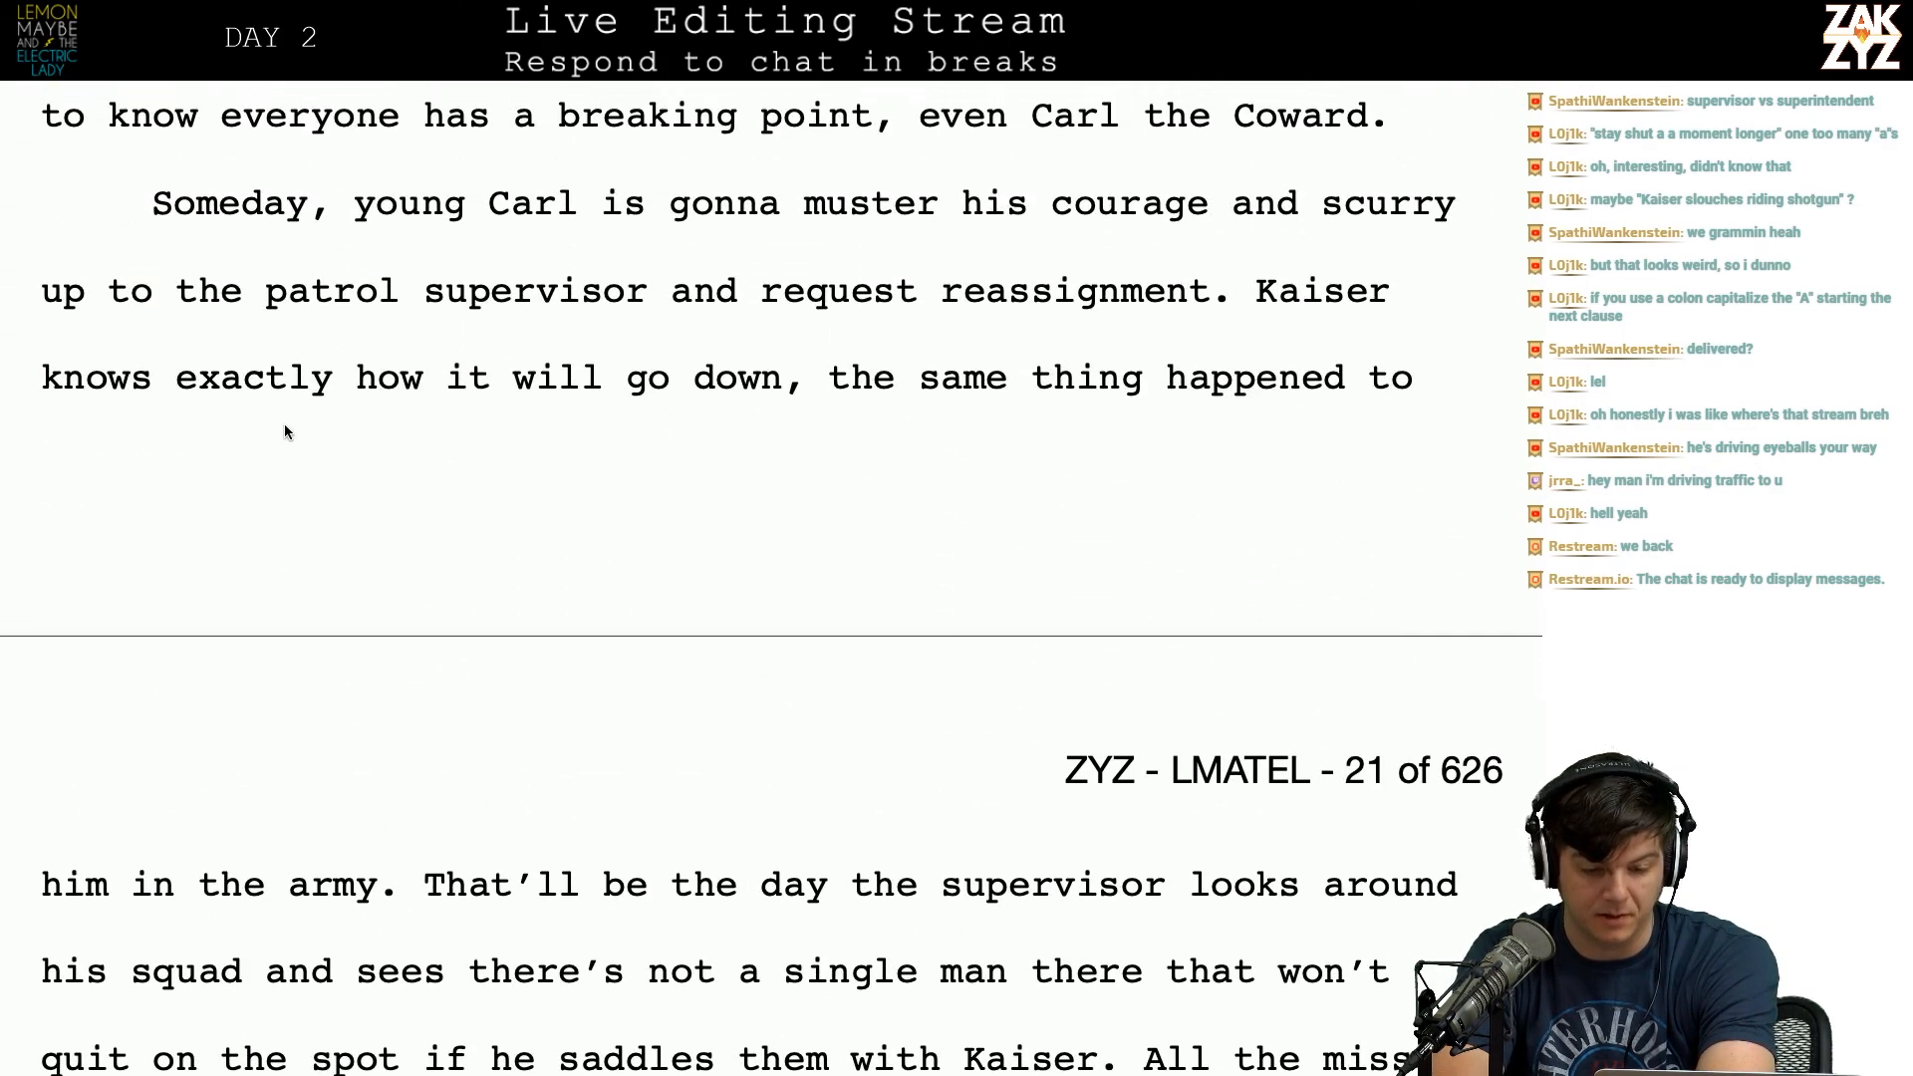
scroll(285, 425, "up", 1)
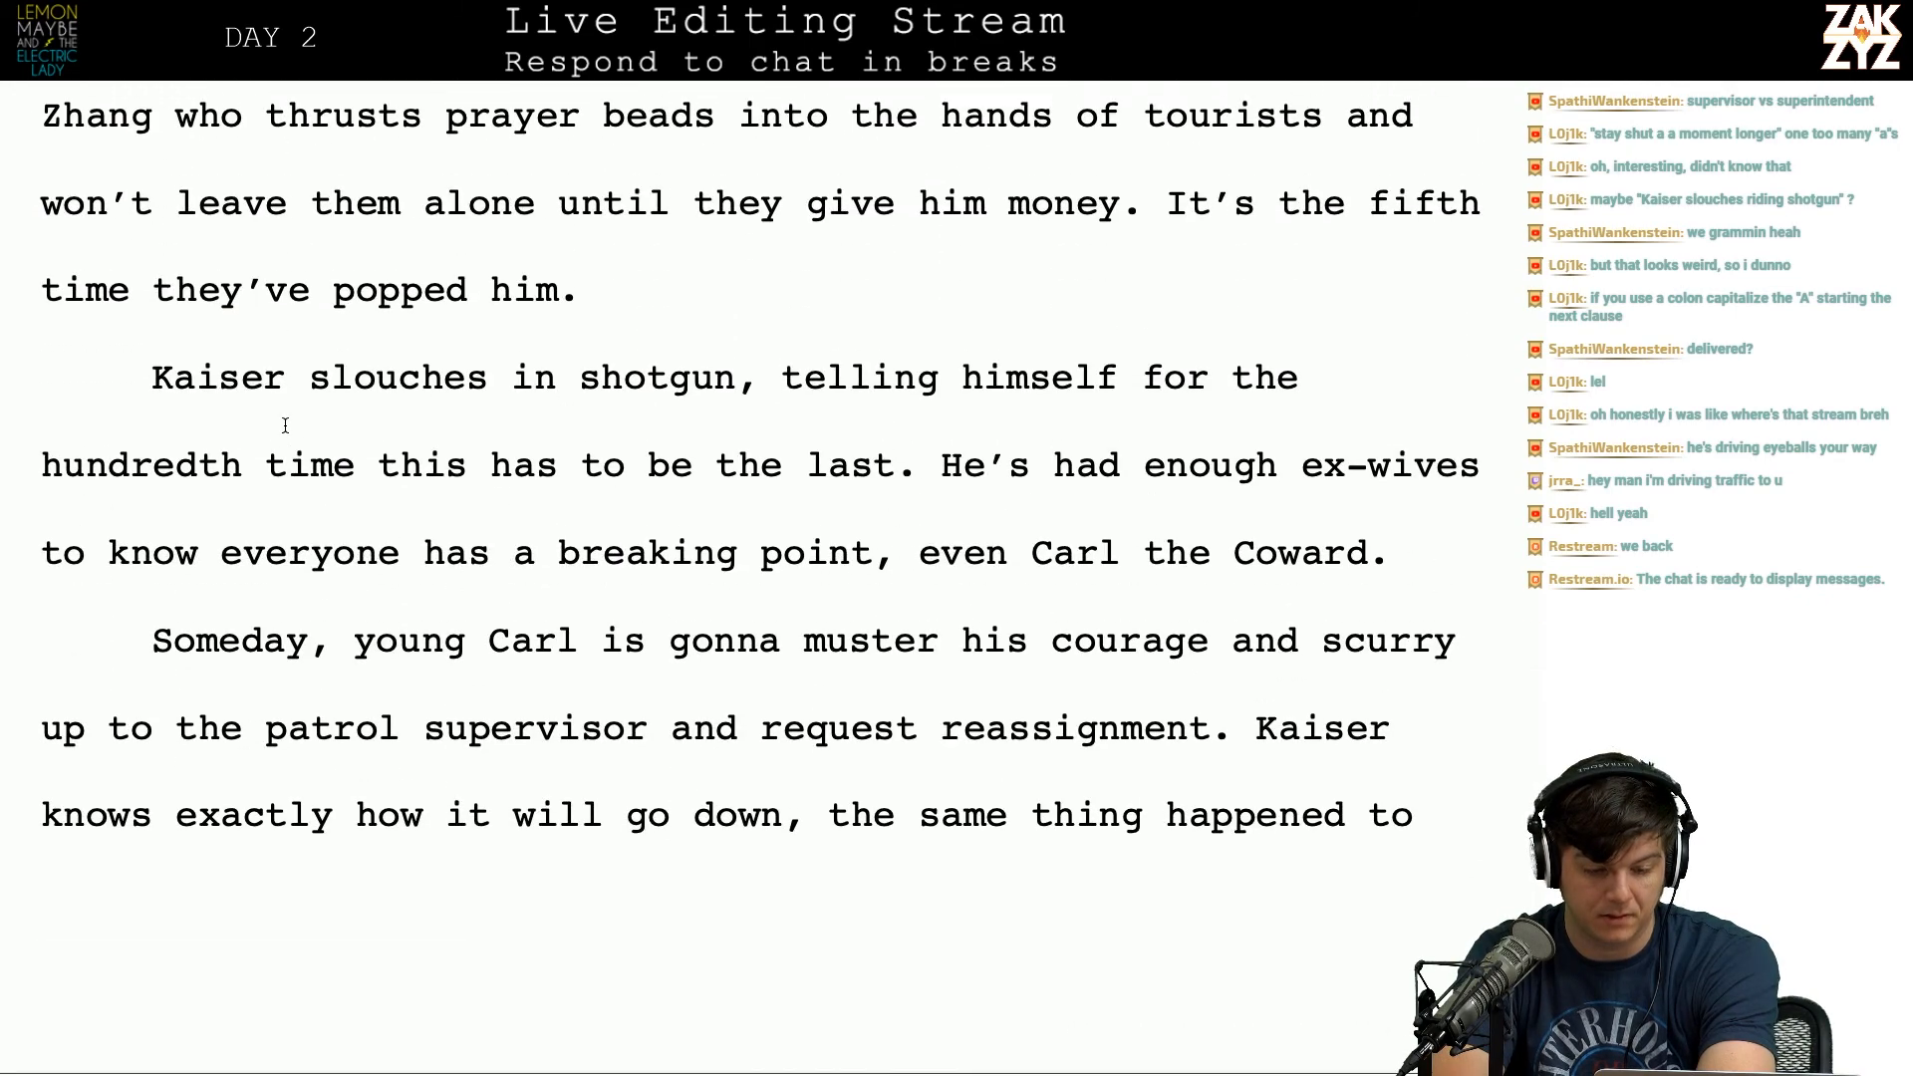
scroll(285, 426, "up", 5)
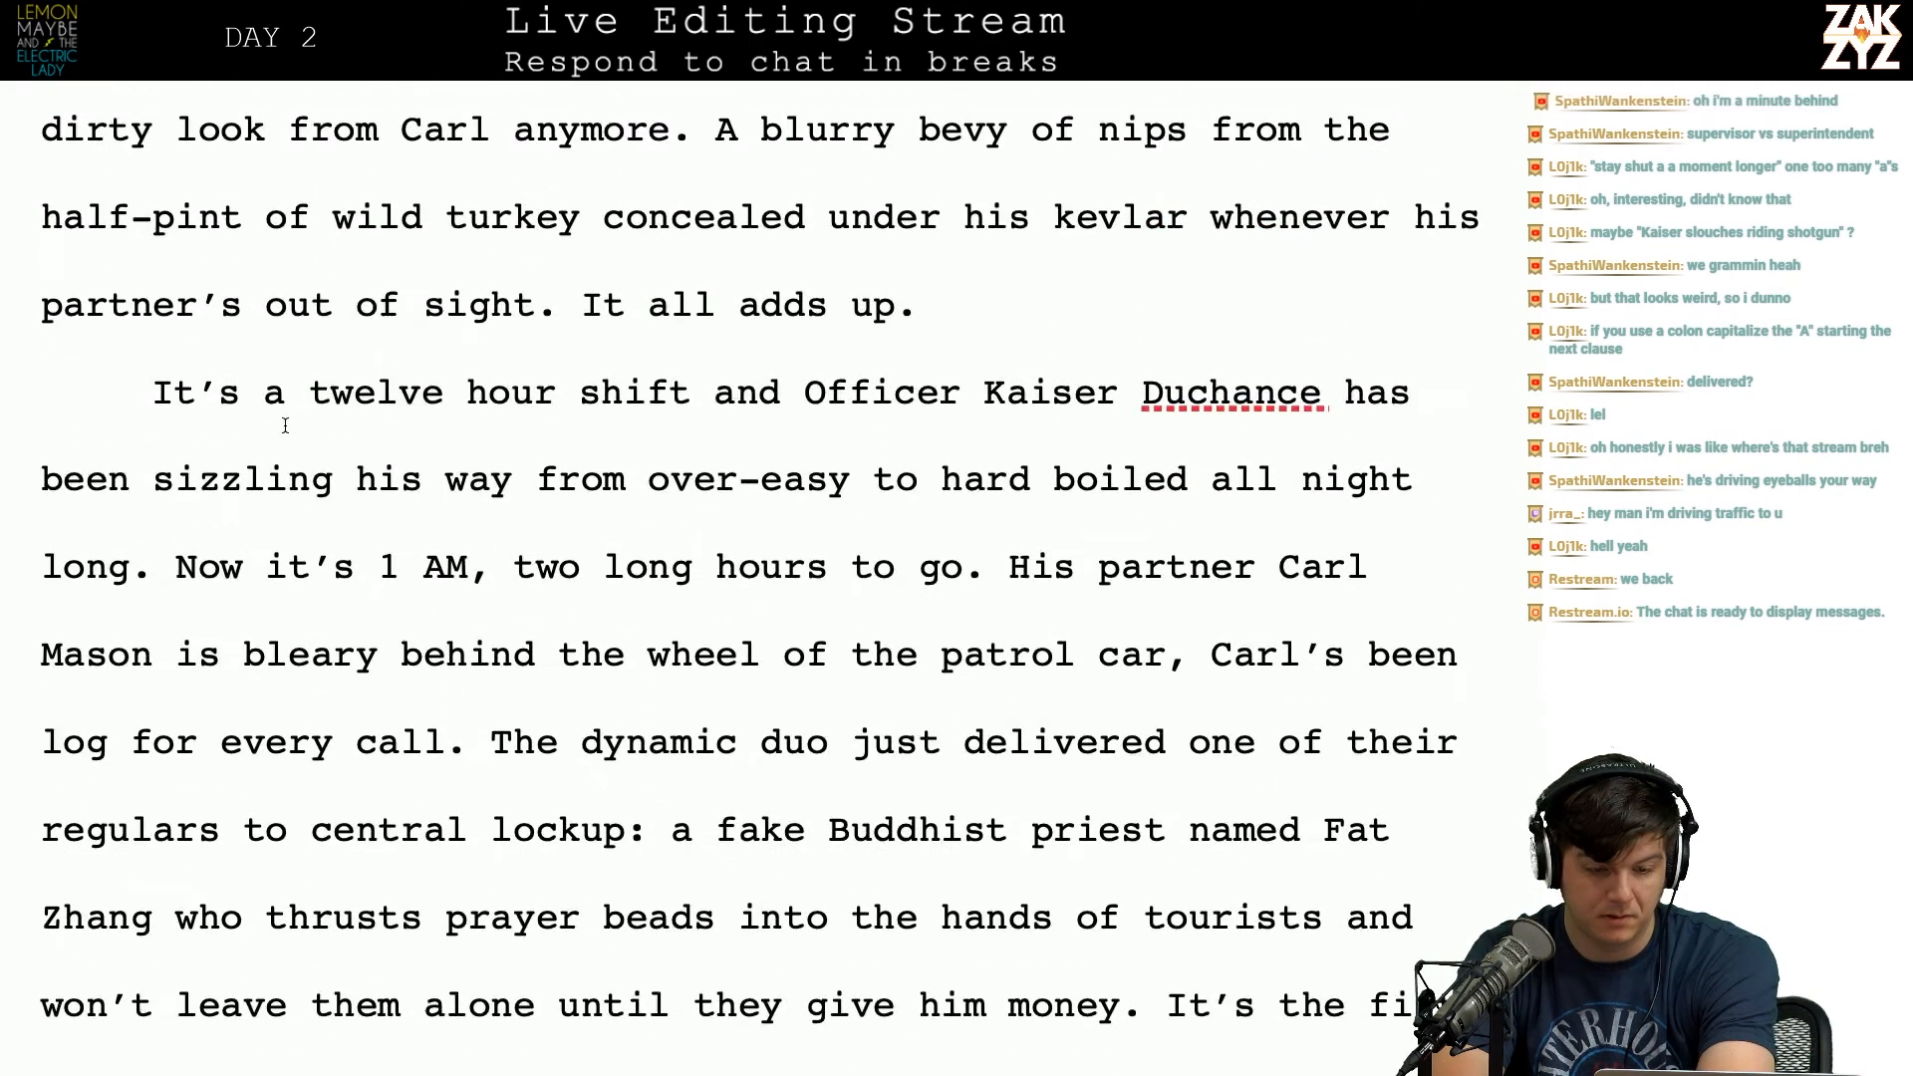
scroll(285, 426, "up", 4)
scroll(285, 425, "down", 2)
scroll(285, 426, "down", 2)
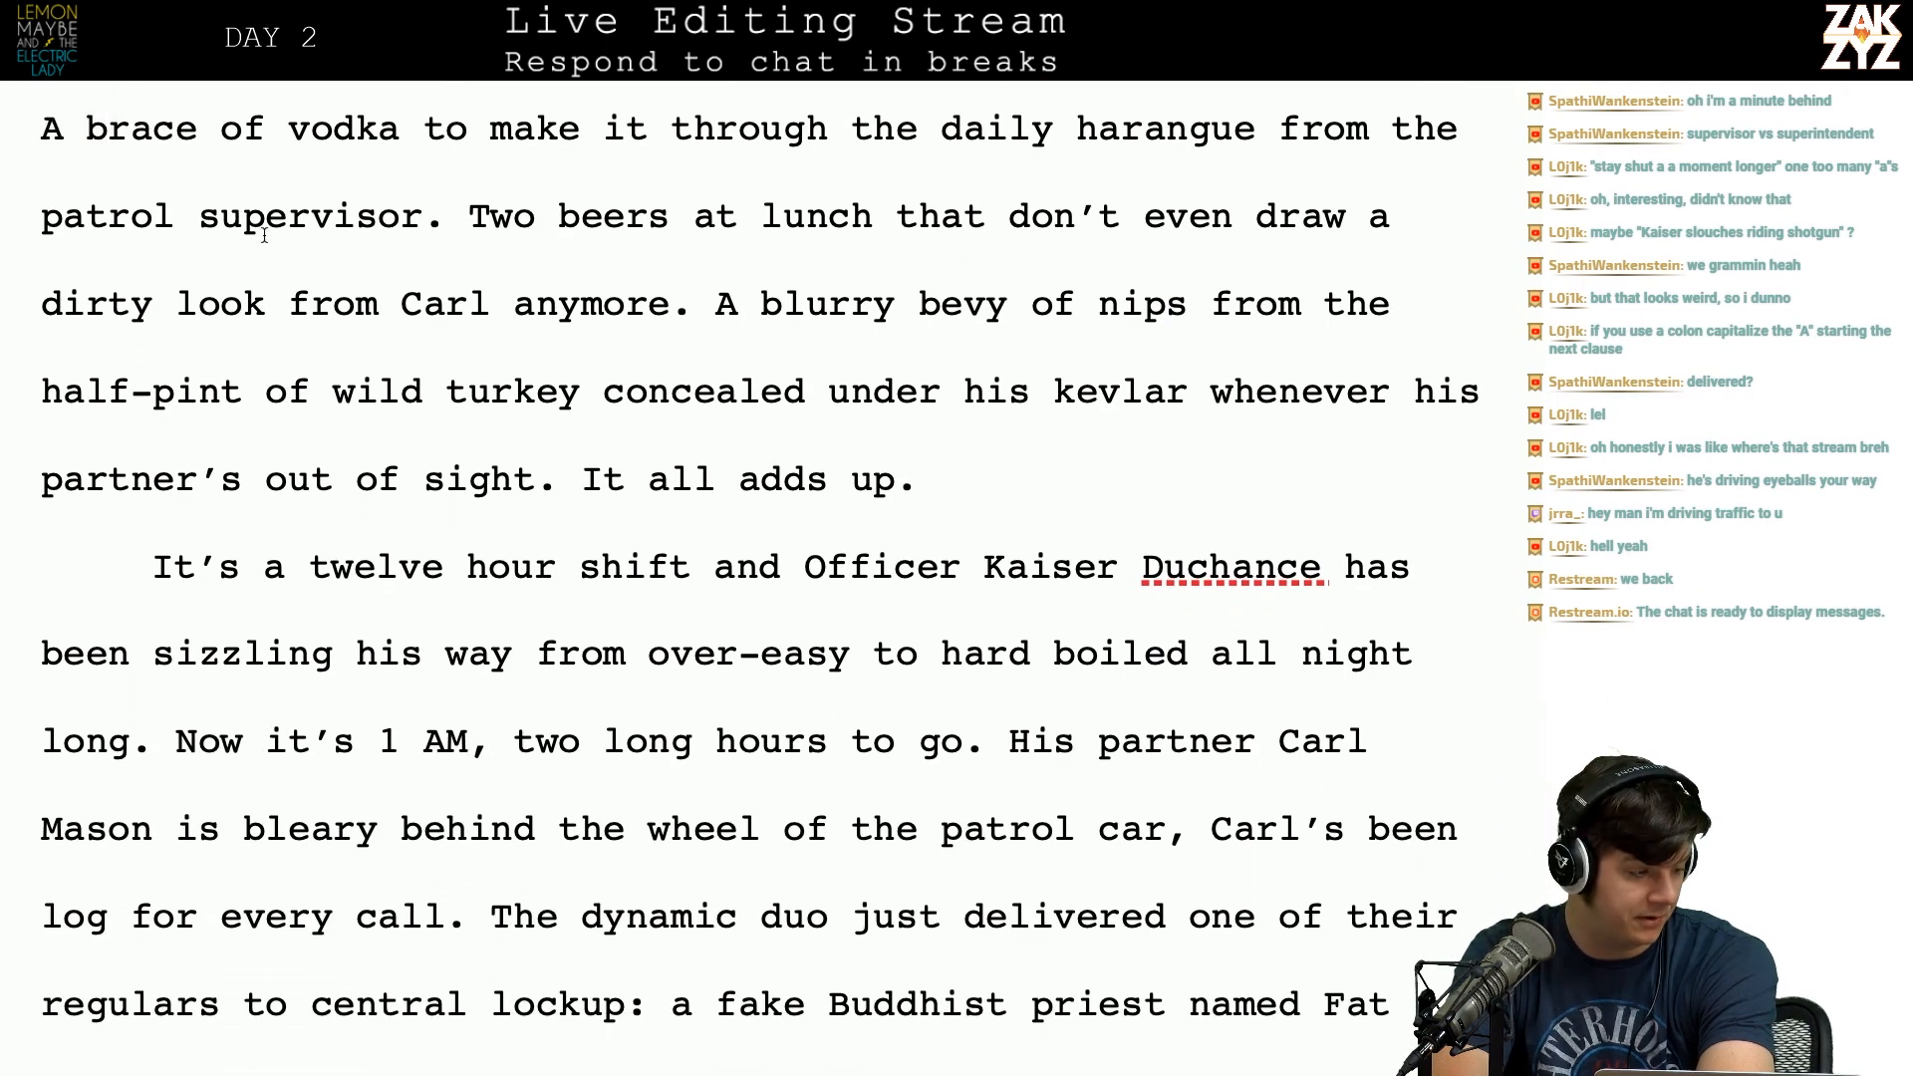
scroll(350, 523, "down", 12)
scroll(350, 523, "down", 6)
scroll(350, 523, "up", 10)
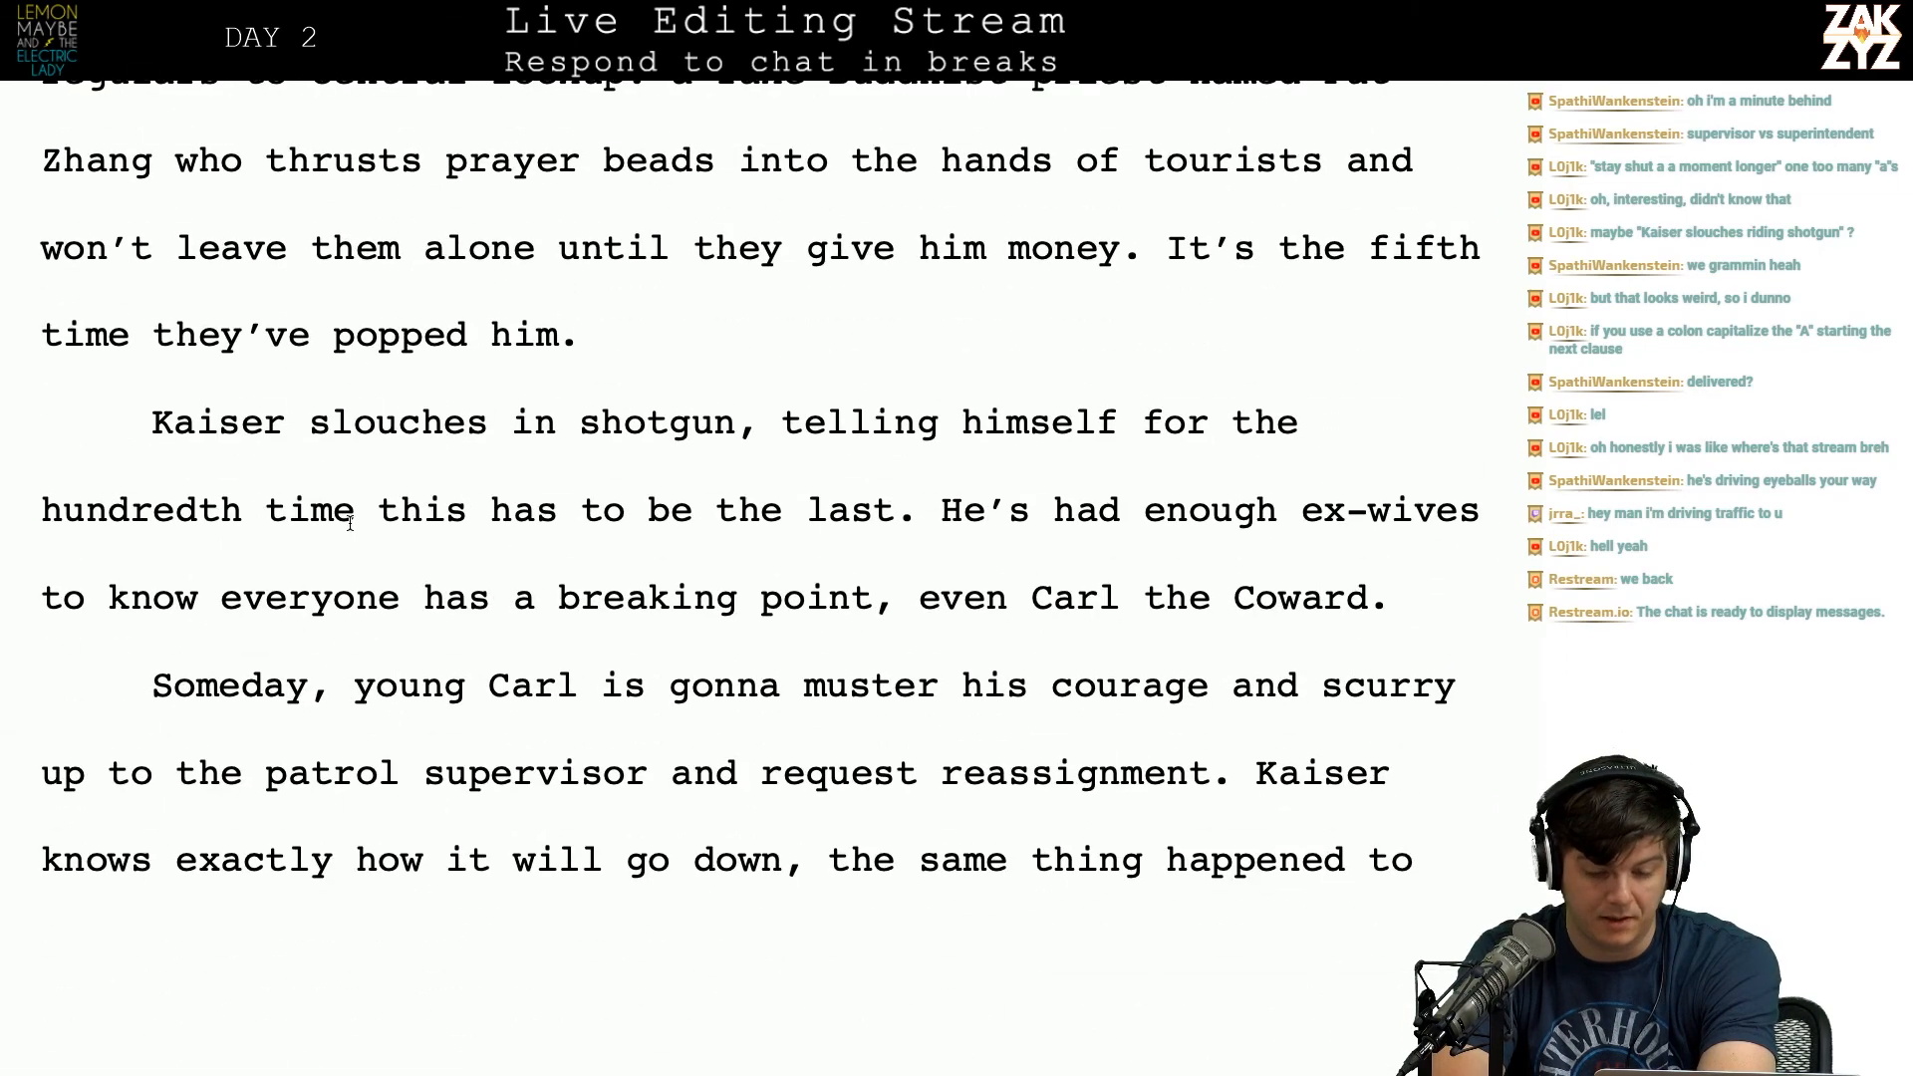
Step: Reread the passage from "That's why this has to be the last time" through the Canal Street paragraph
scroll(350, 523, "down", 15)
scroll(350, 524, "down", 3)
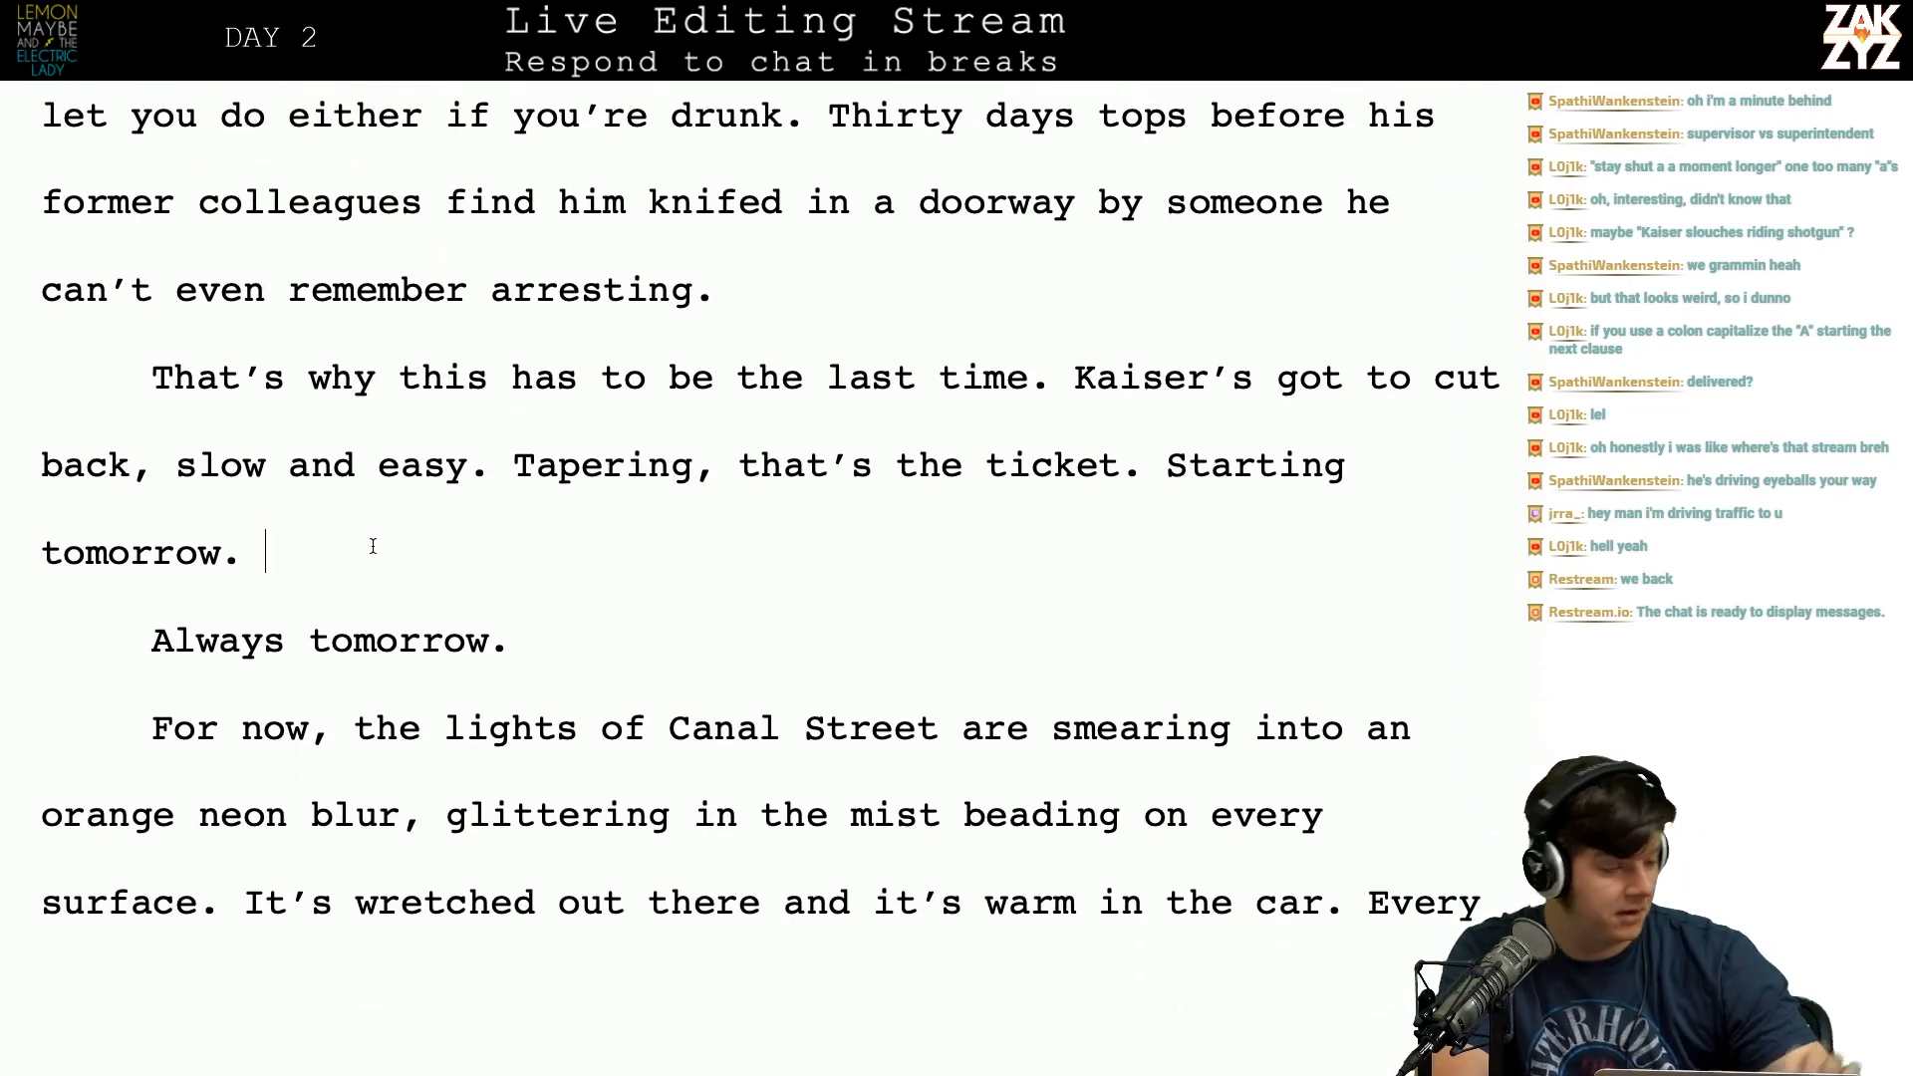
left_click(373, 546)
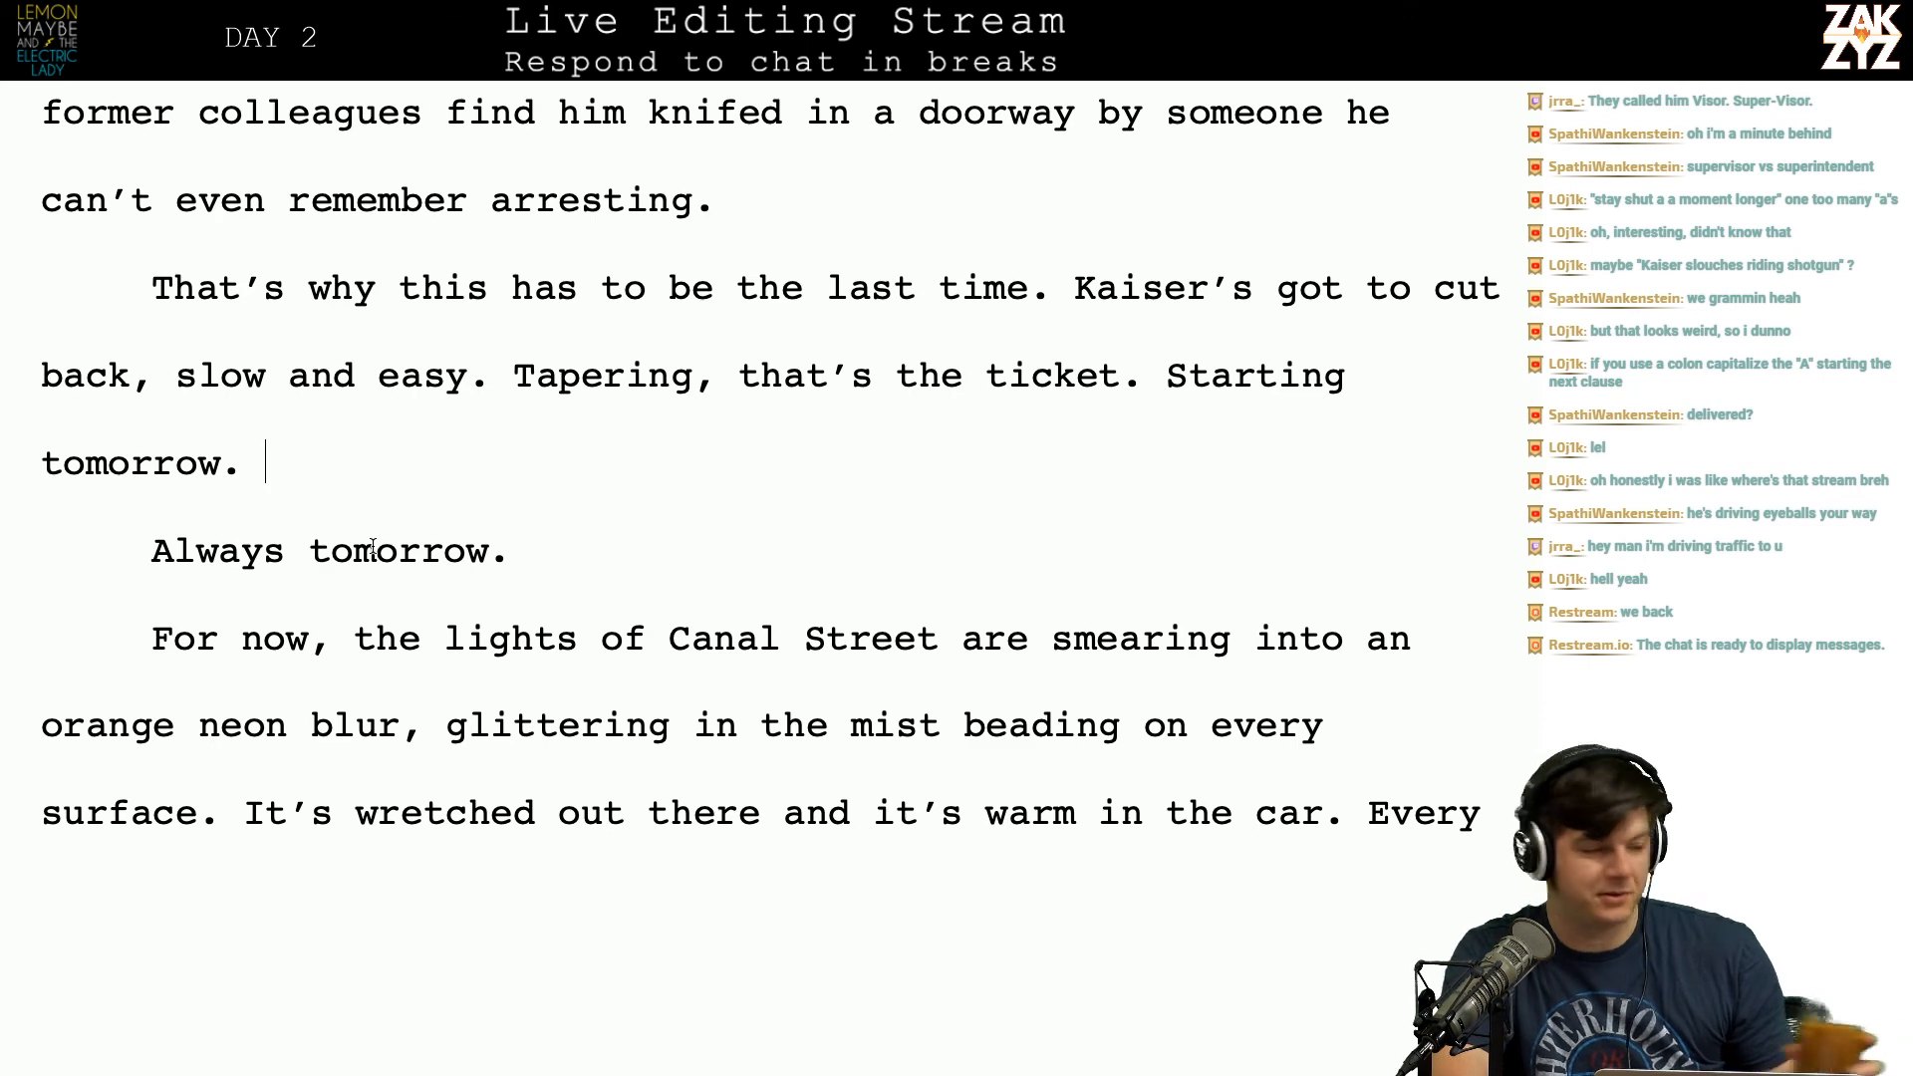
scroll(373, 546, "down", 2)
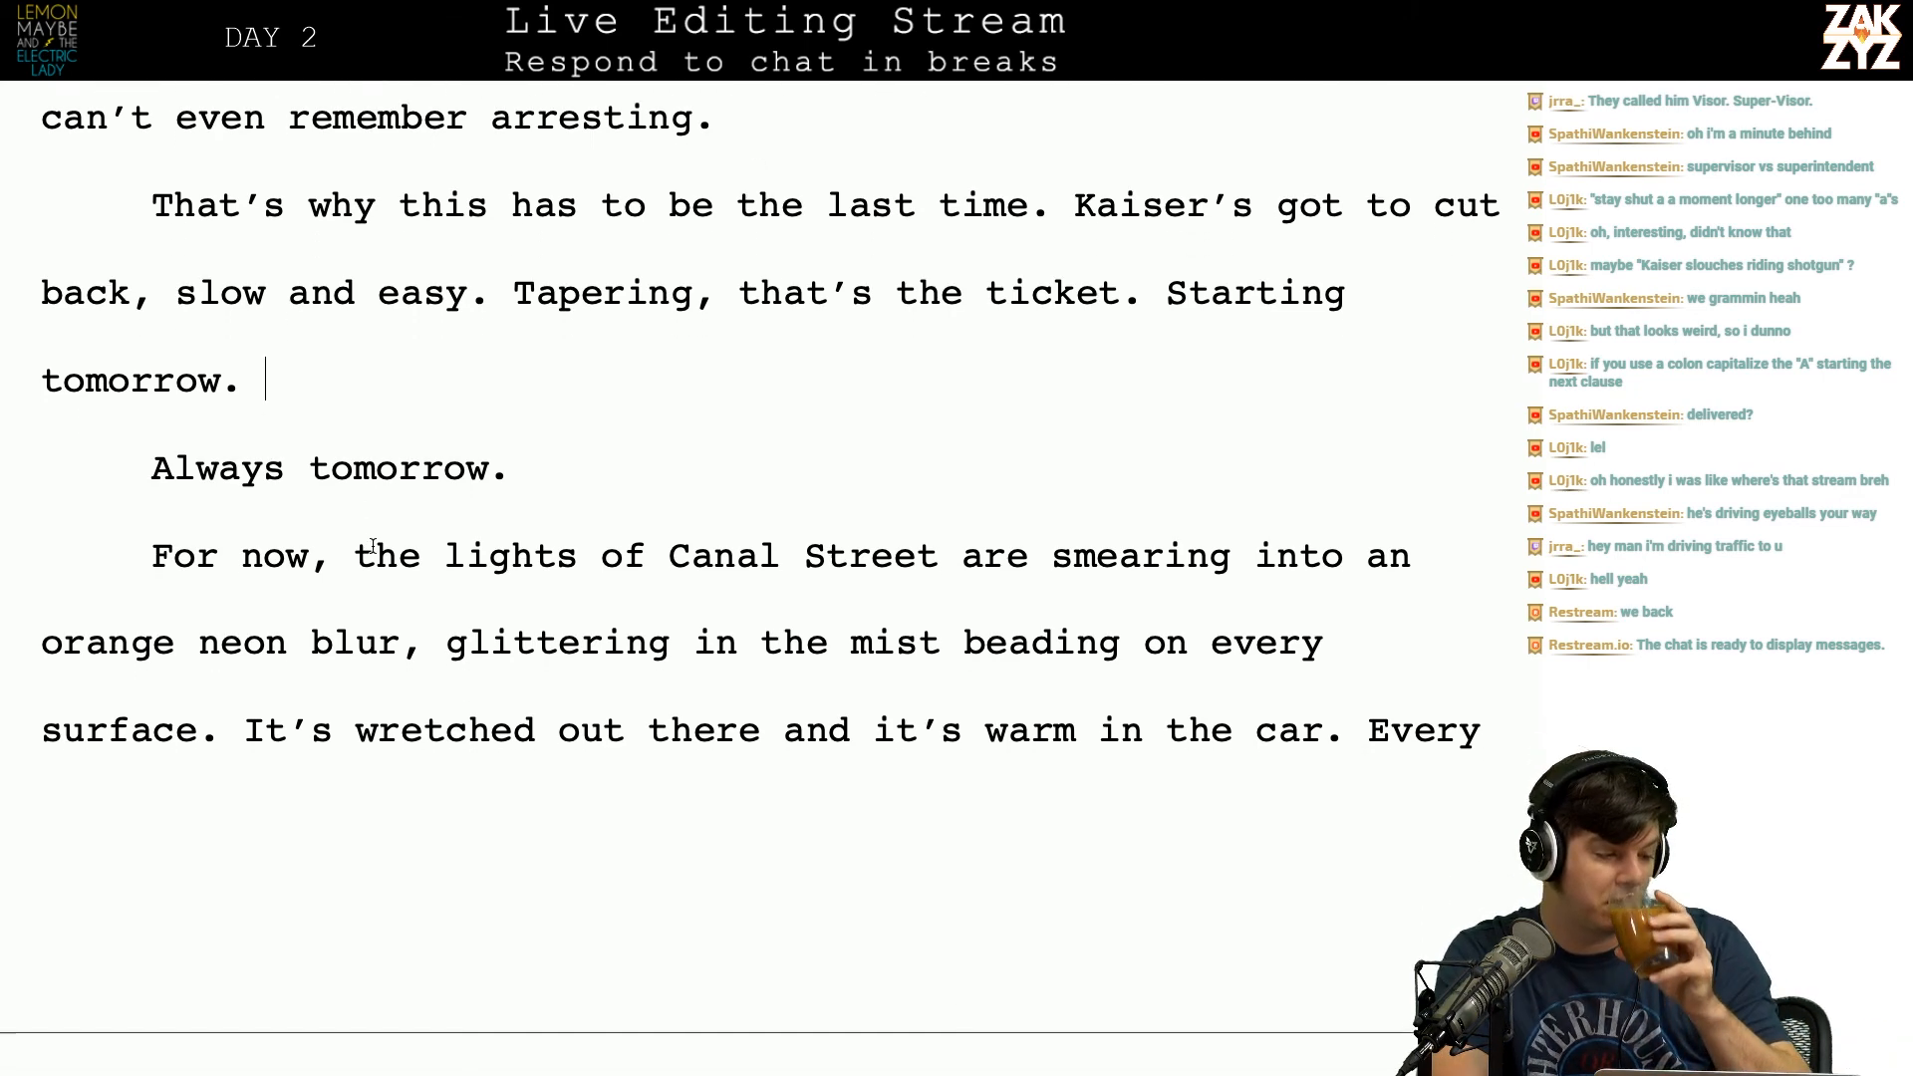
scroll(373, 546, "down", 1)
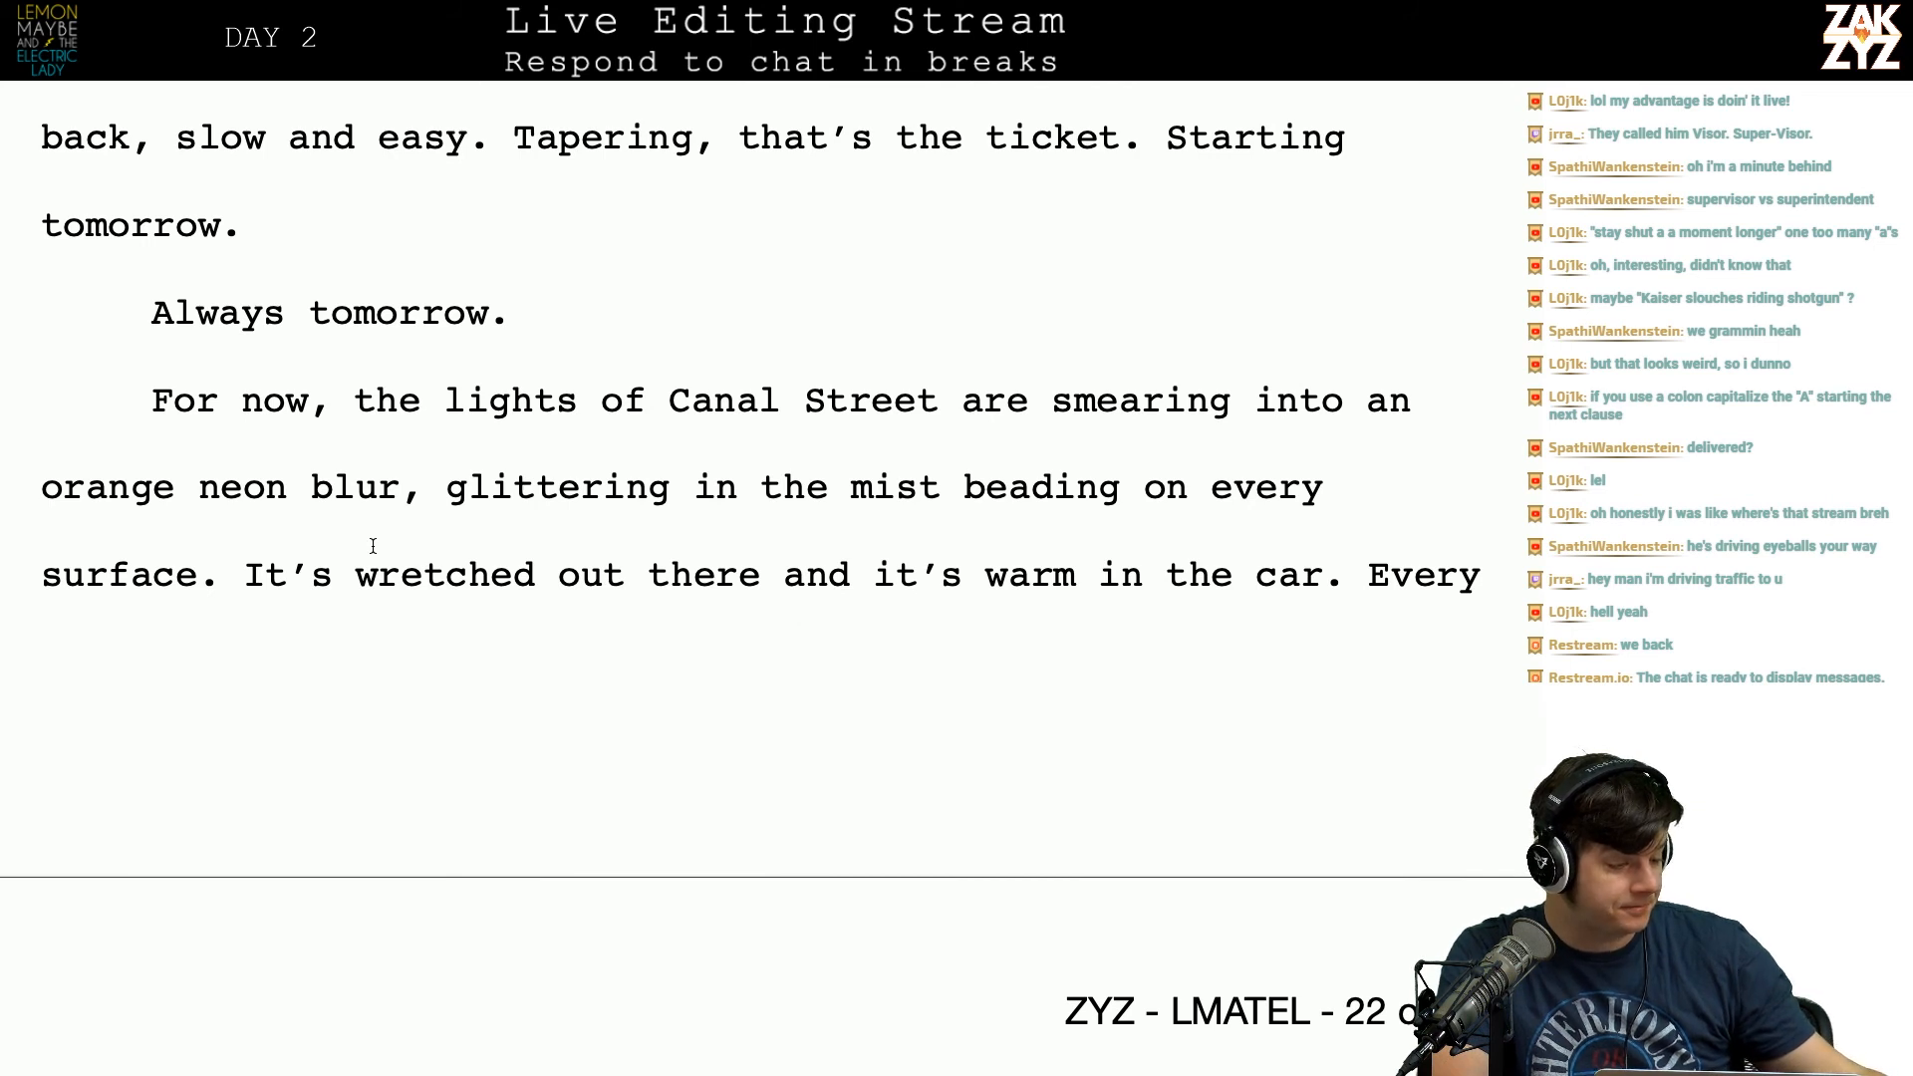
scroll(372, 546, "down", 2)
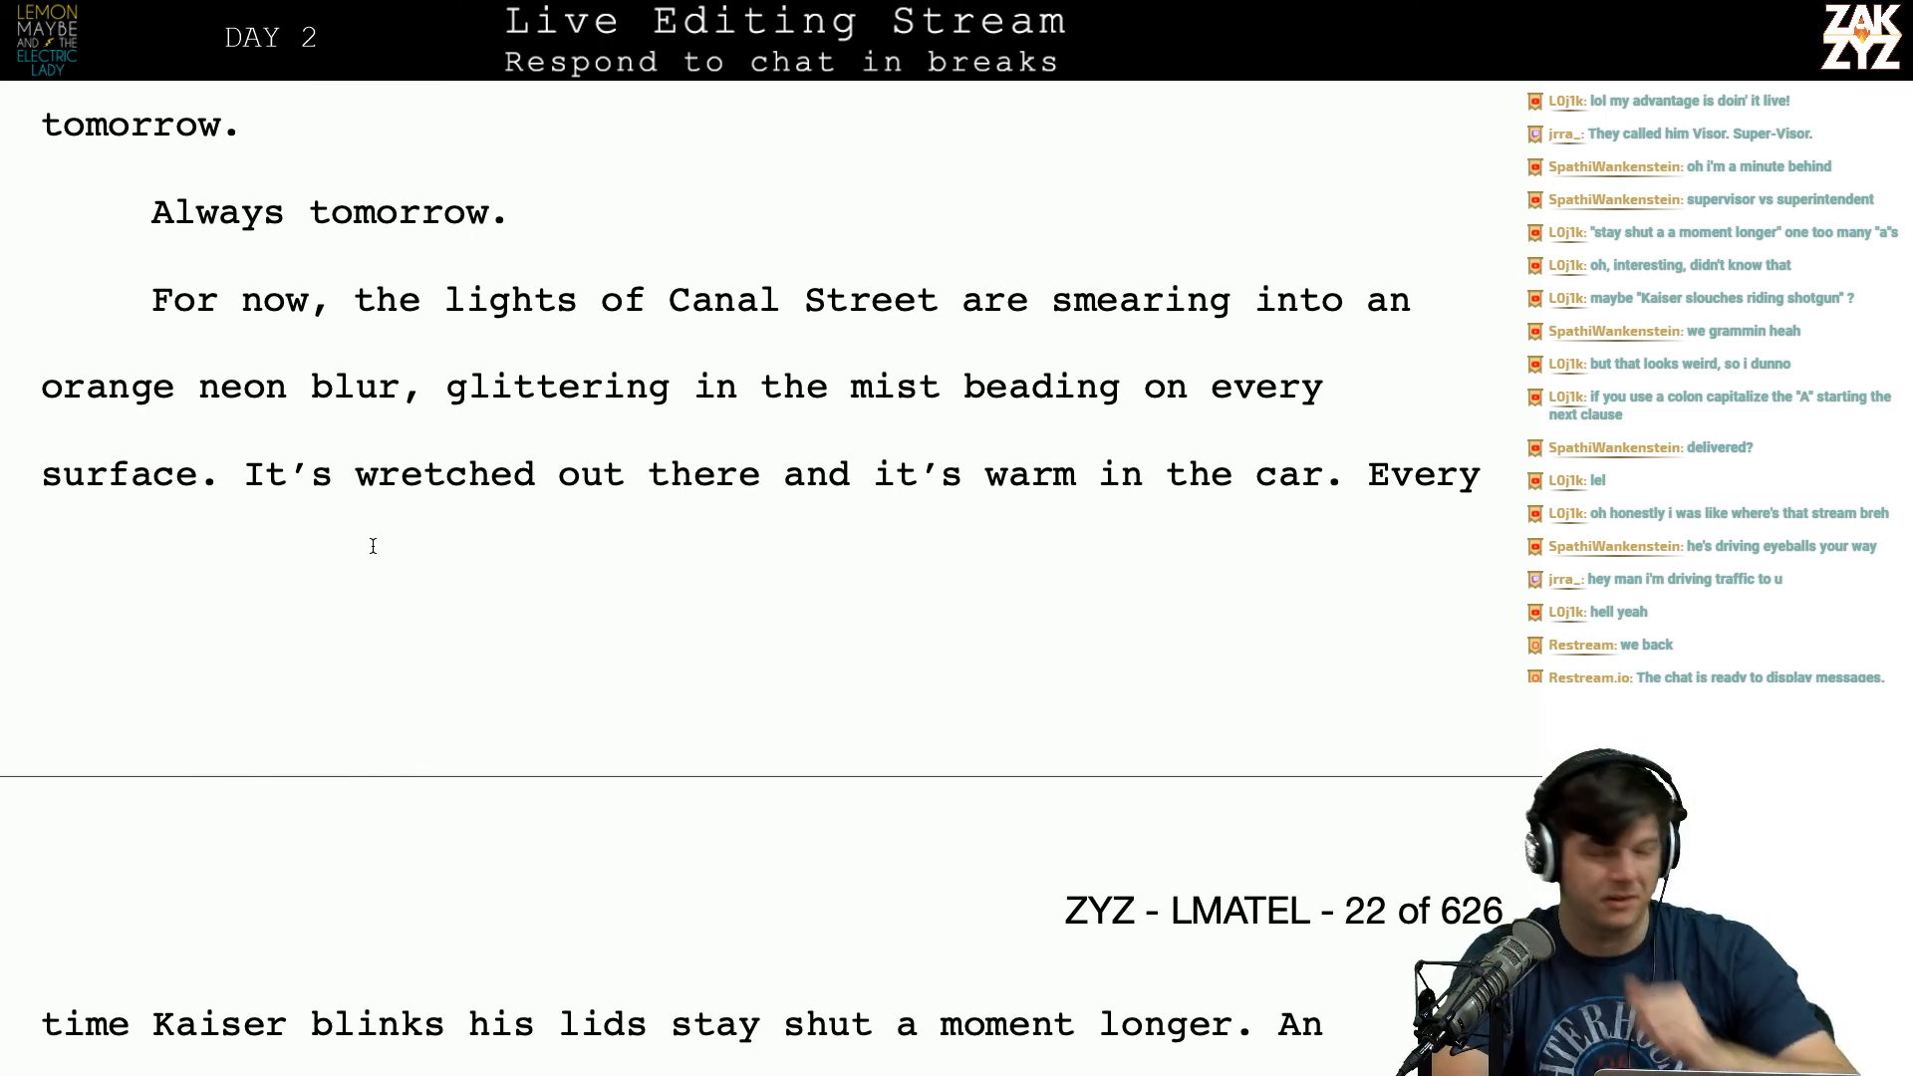
scroll(372, 546, "down", 1)
scroll(372, 546, "down", 1)
scroll(373, 546, "down", 1)
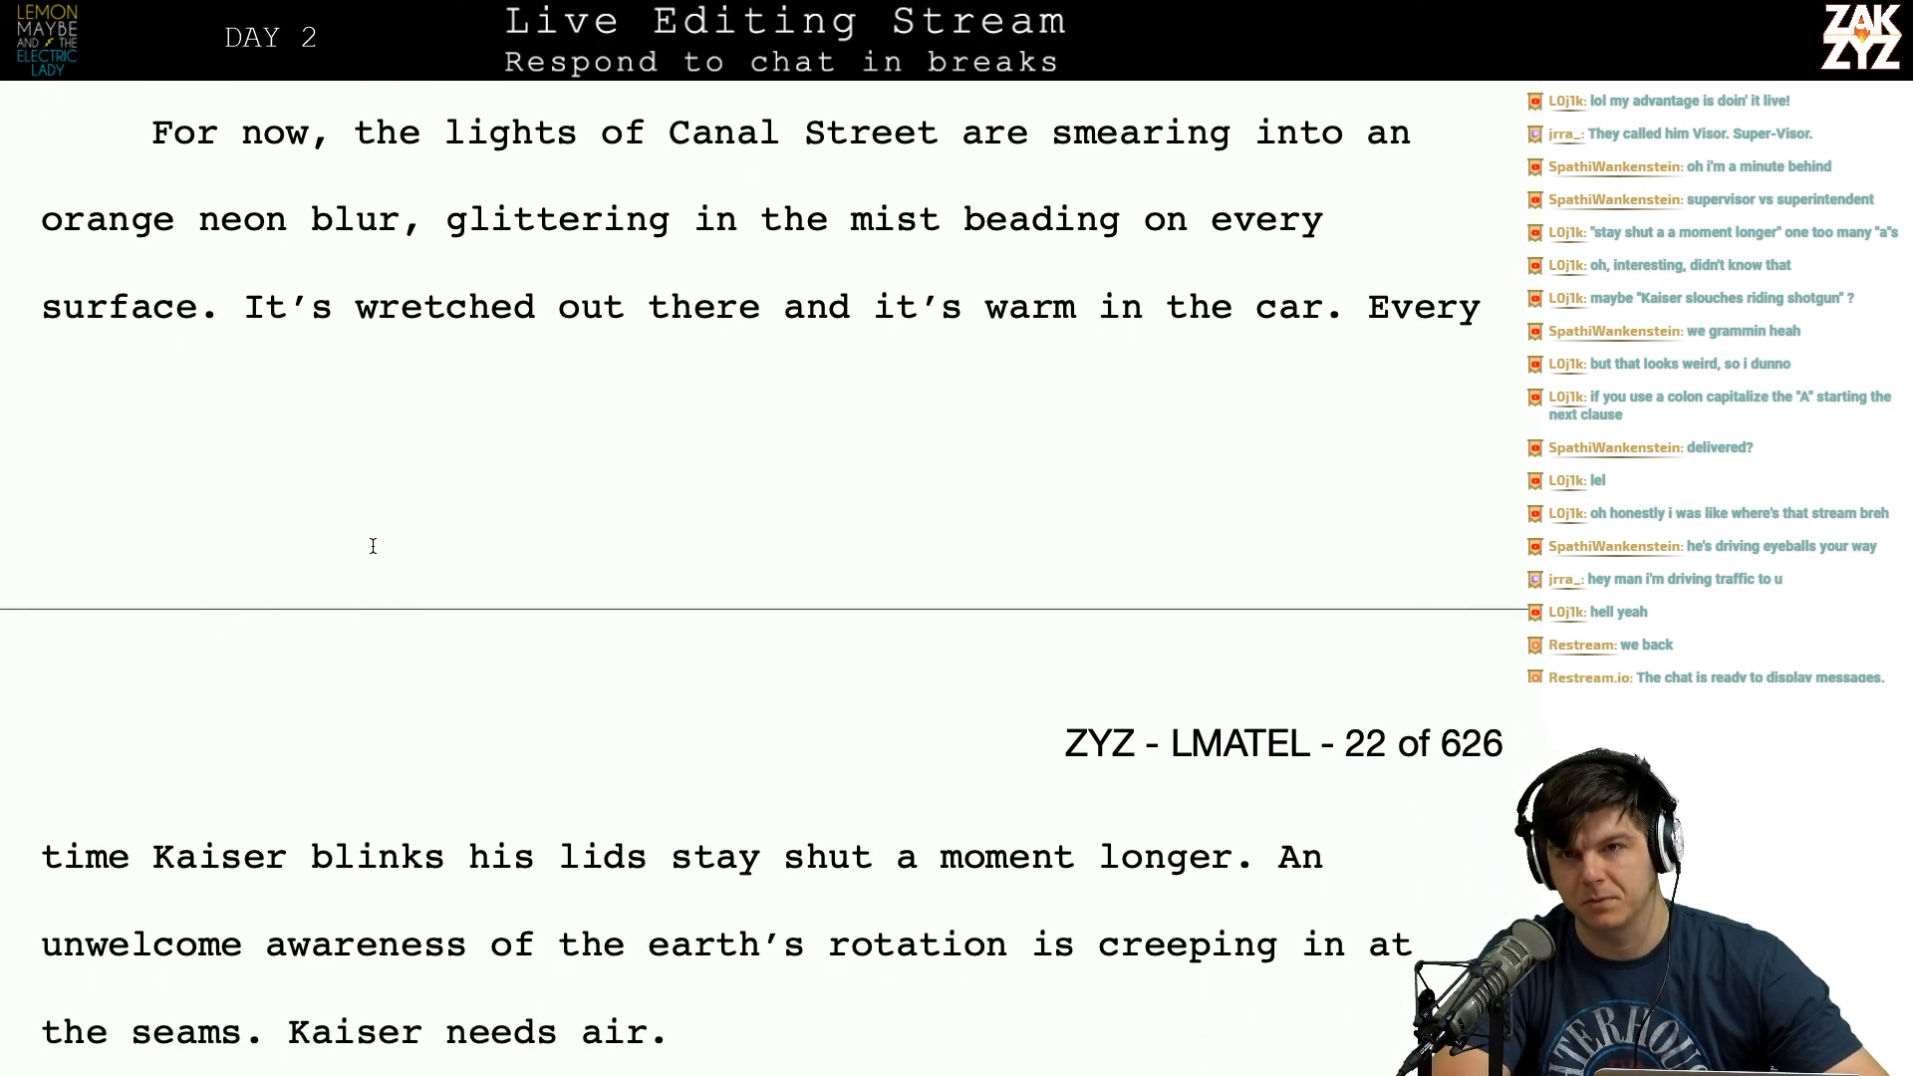
scroll(373, 546, "down", 1)
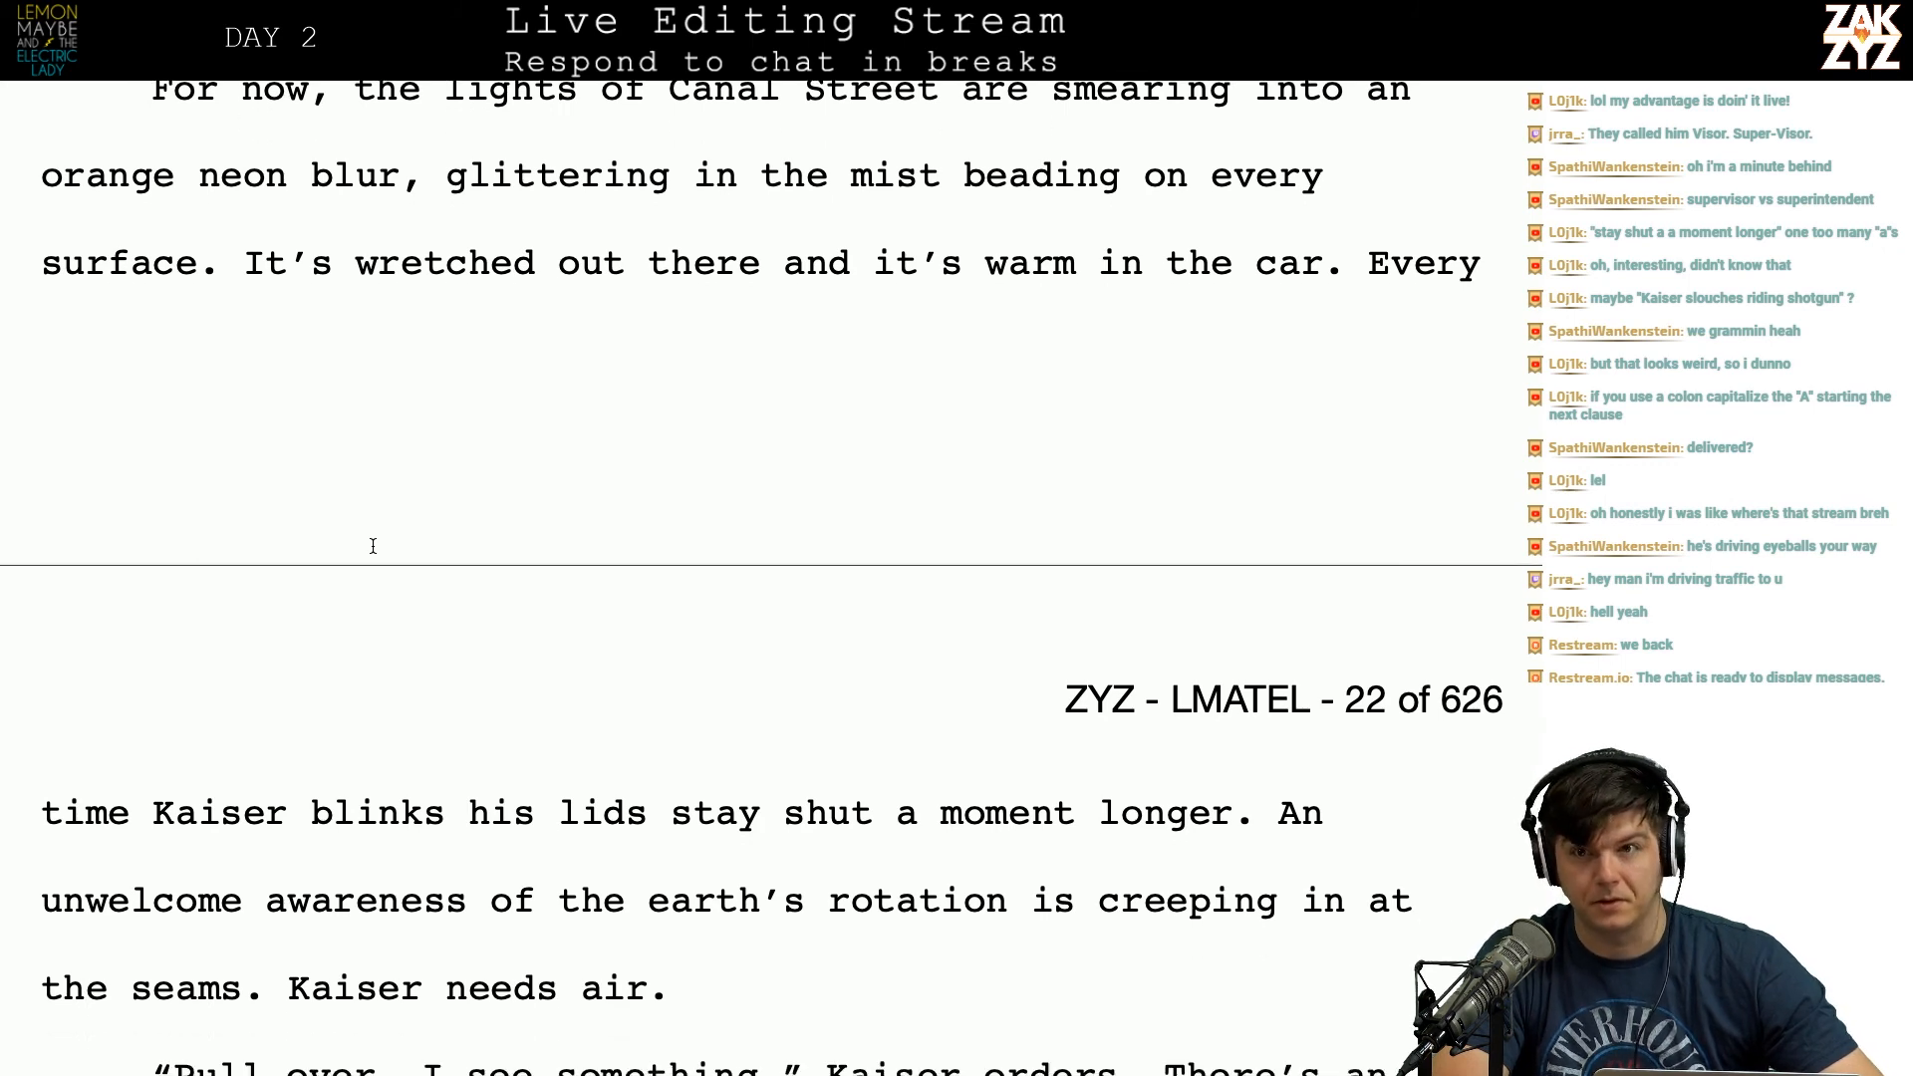
scroll(373, 546, "down", 3)
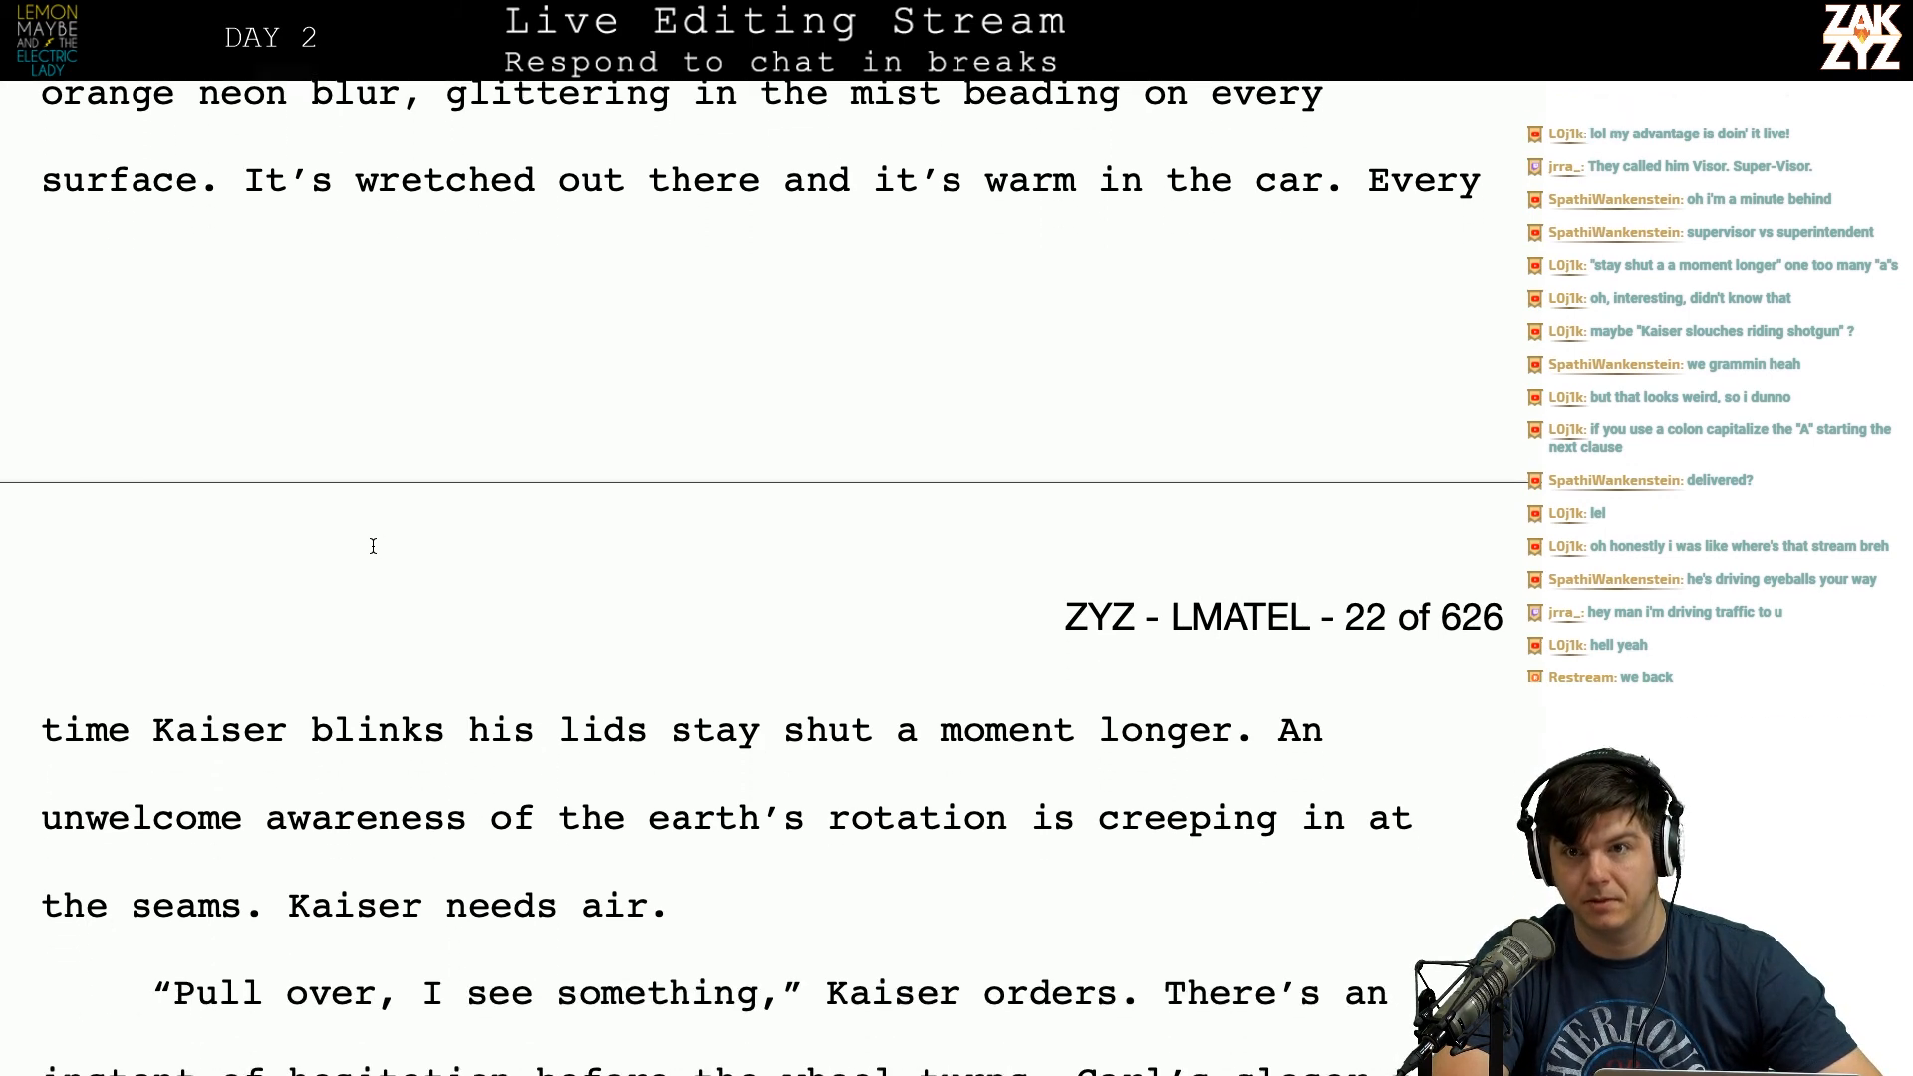
scroll(373, 546, "up", 4)
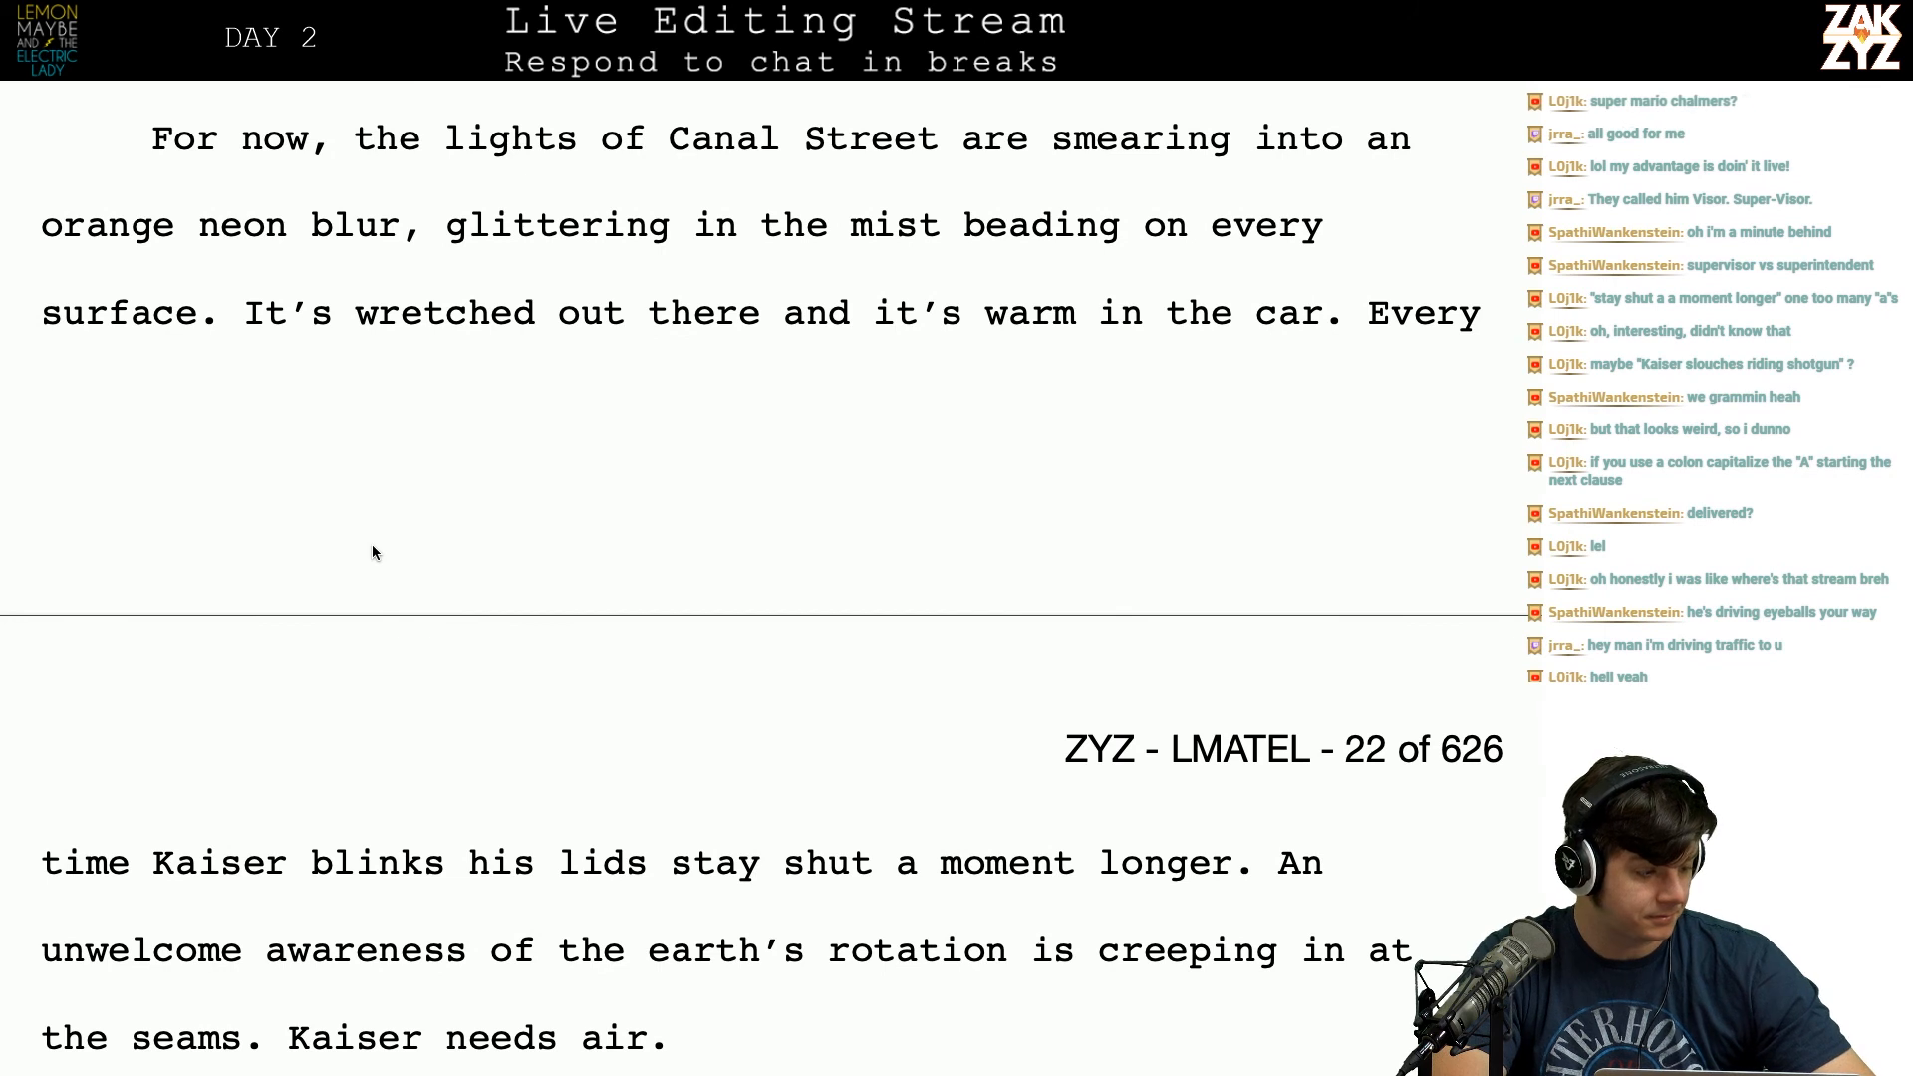
scroll(373, 546, "down", 1)
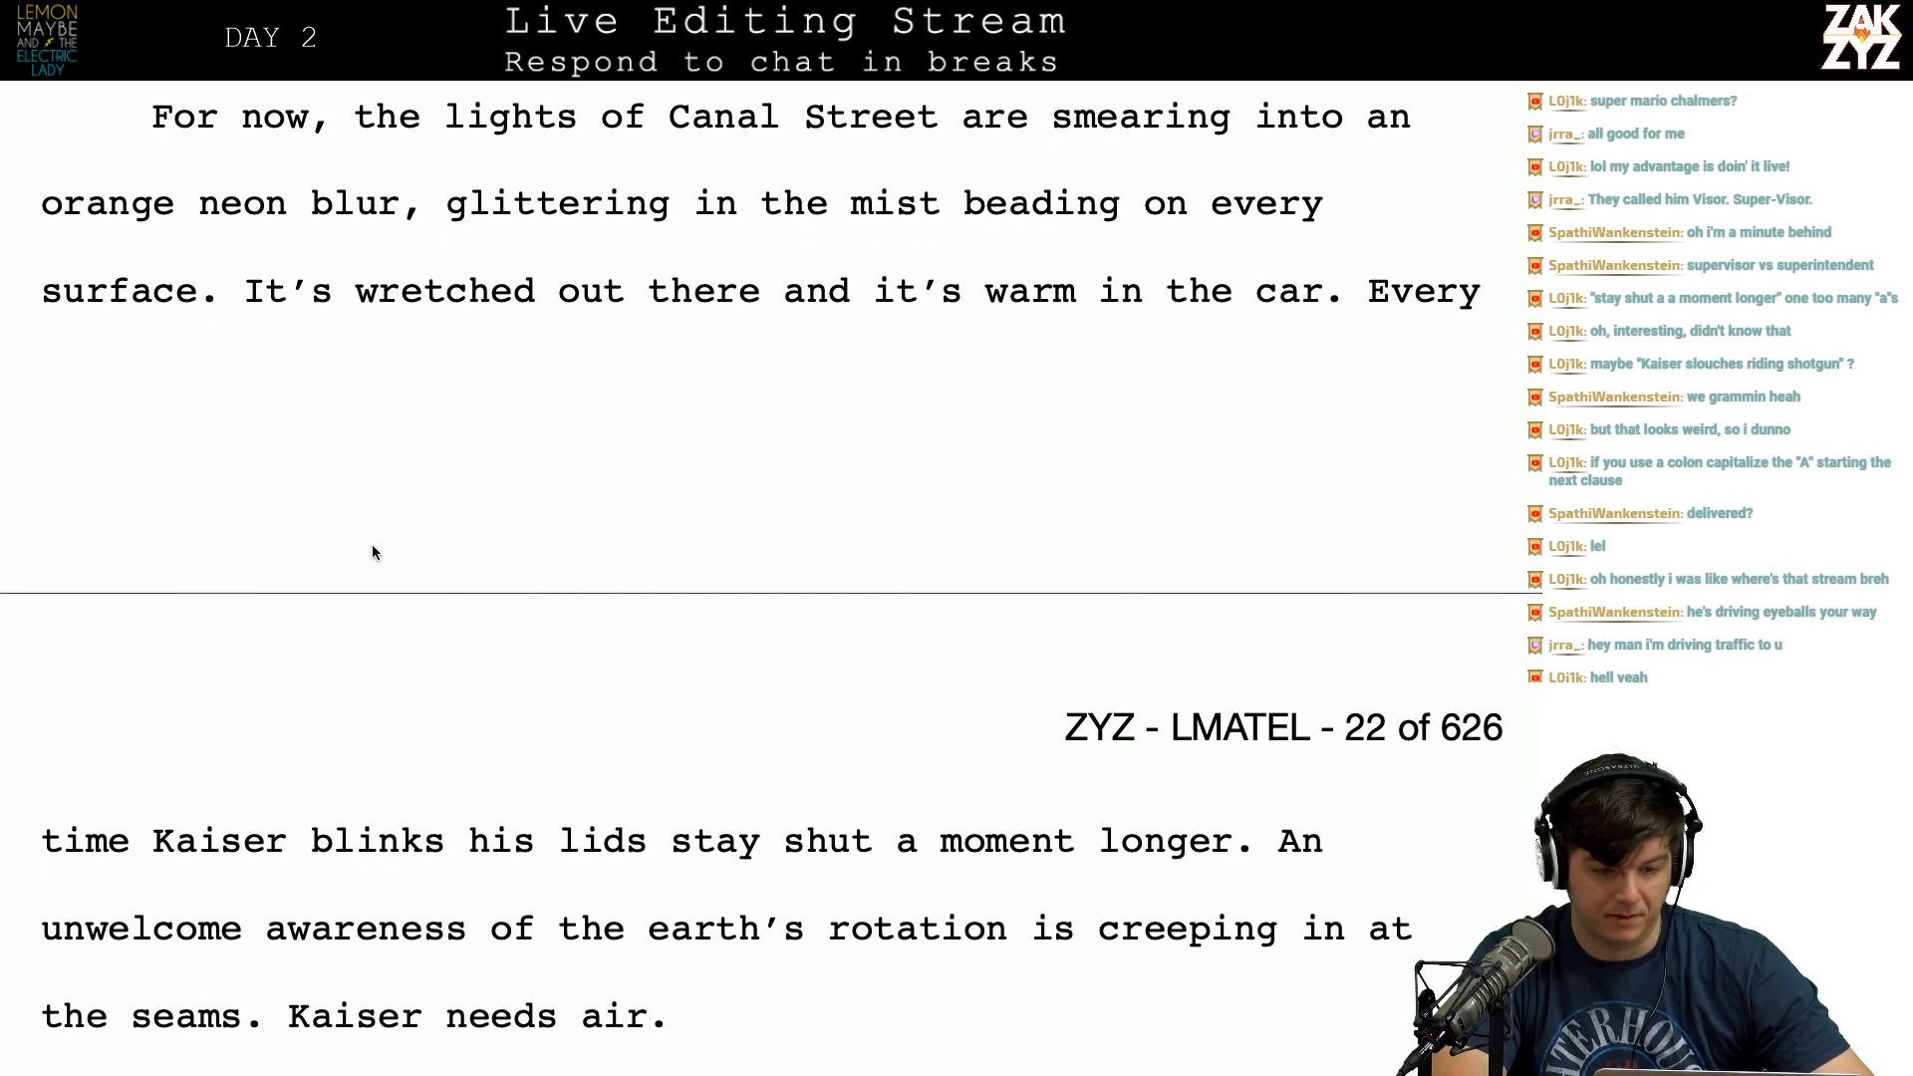
scroll(373, 544, "down", 1)
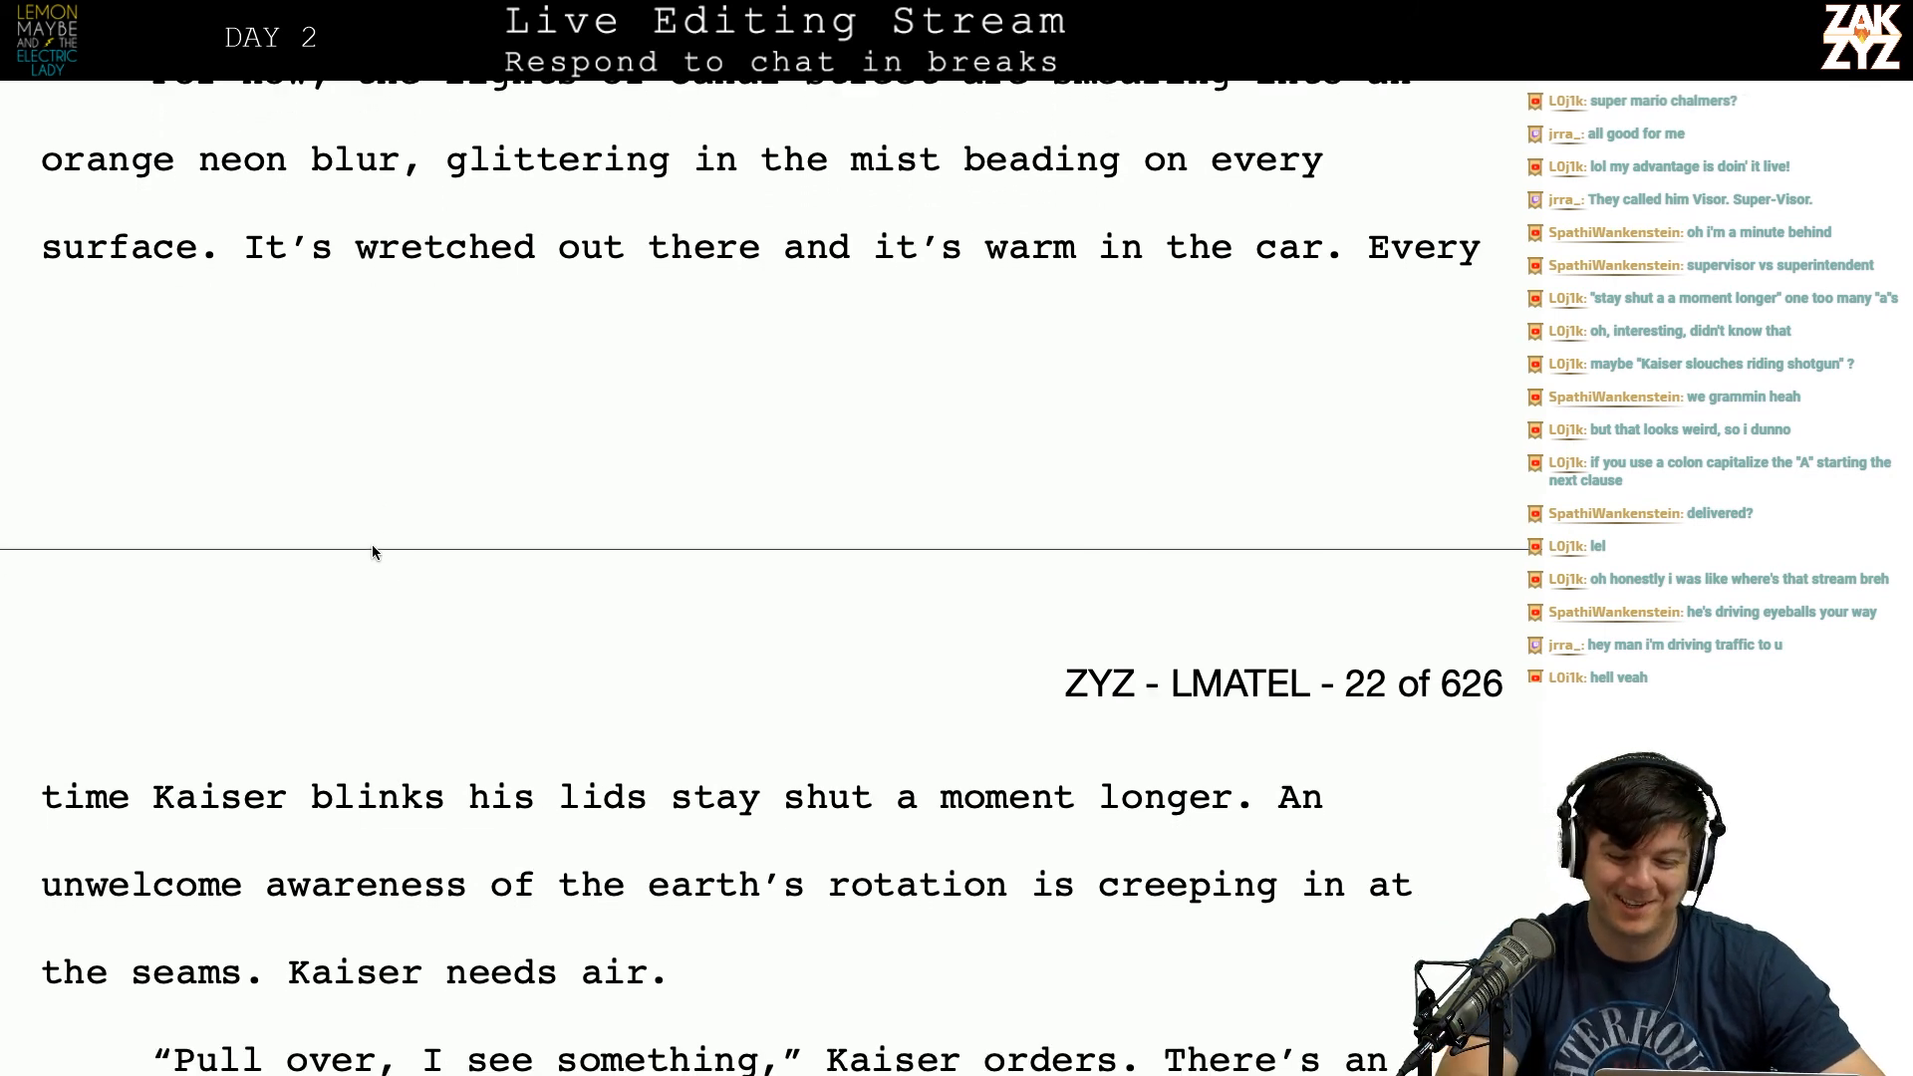
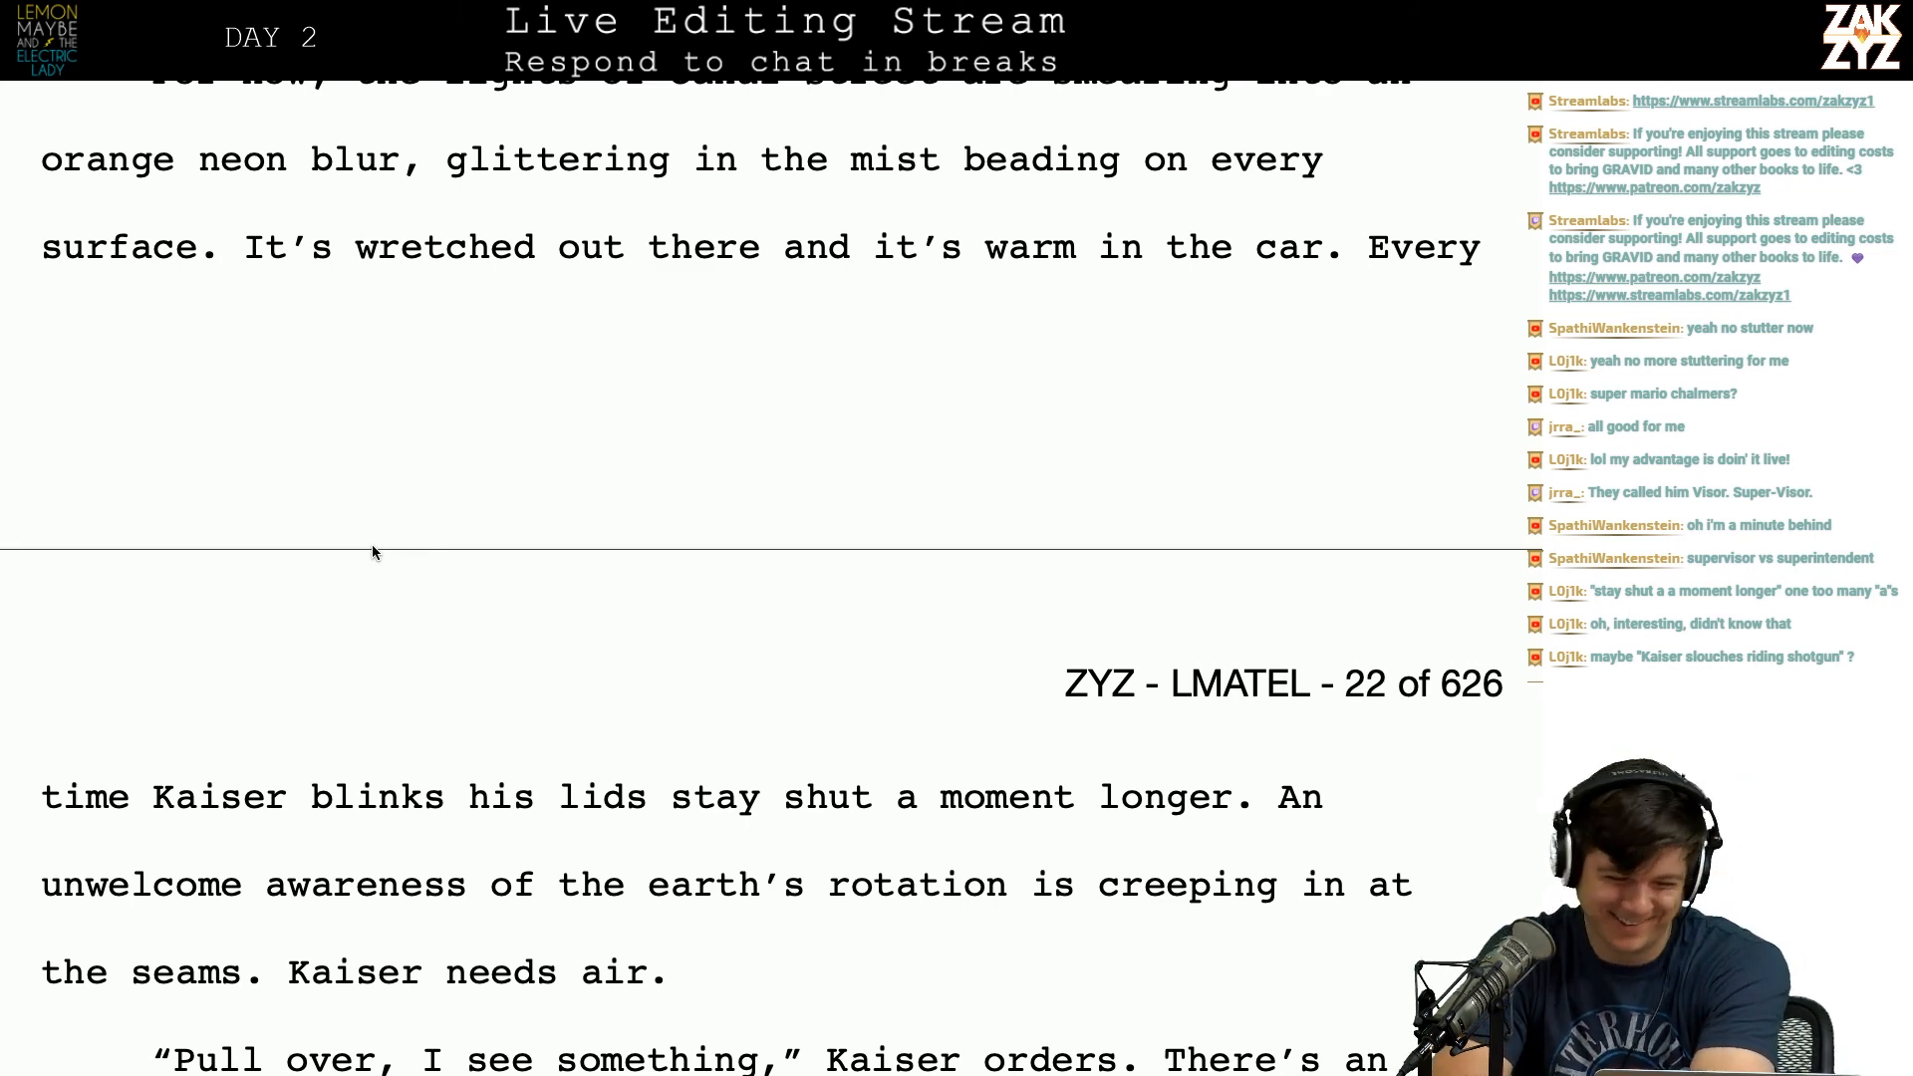
Step: Reread page 22 from "time Kaiser blinks" through the "Pull over, I see something" paragraph
scroll(372, 548, "down", 3)
scroll(372, 546, "up", 3)
scroll(372, 546, "down", 2)
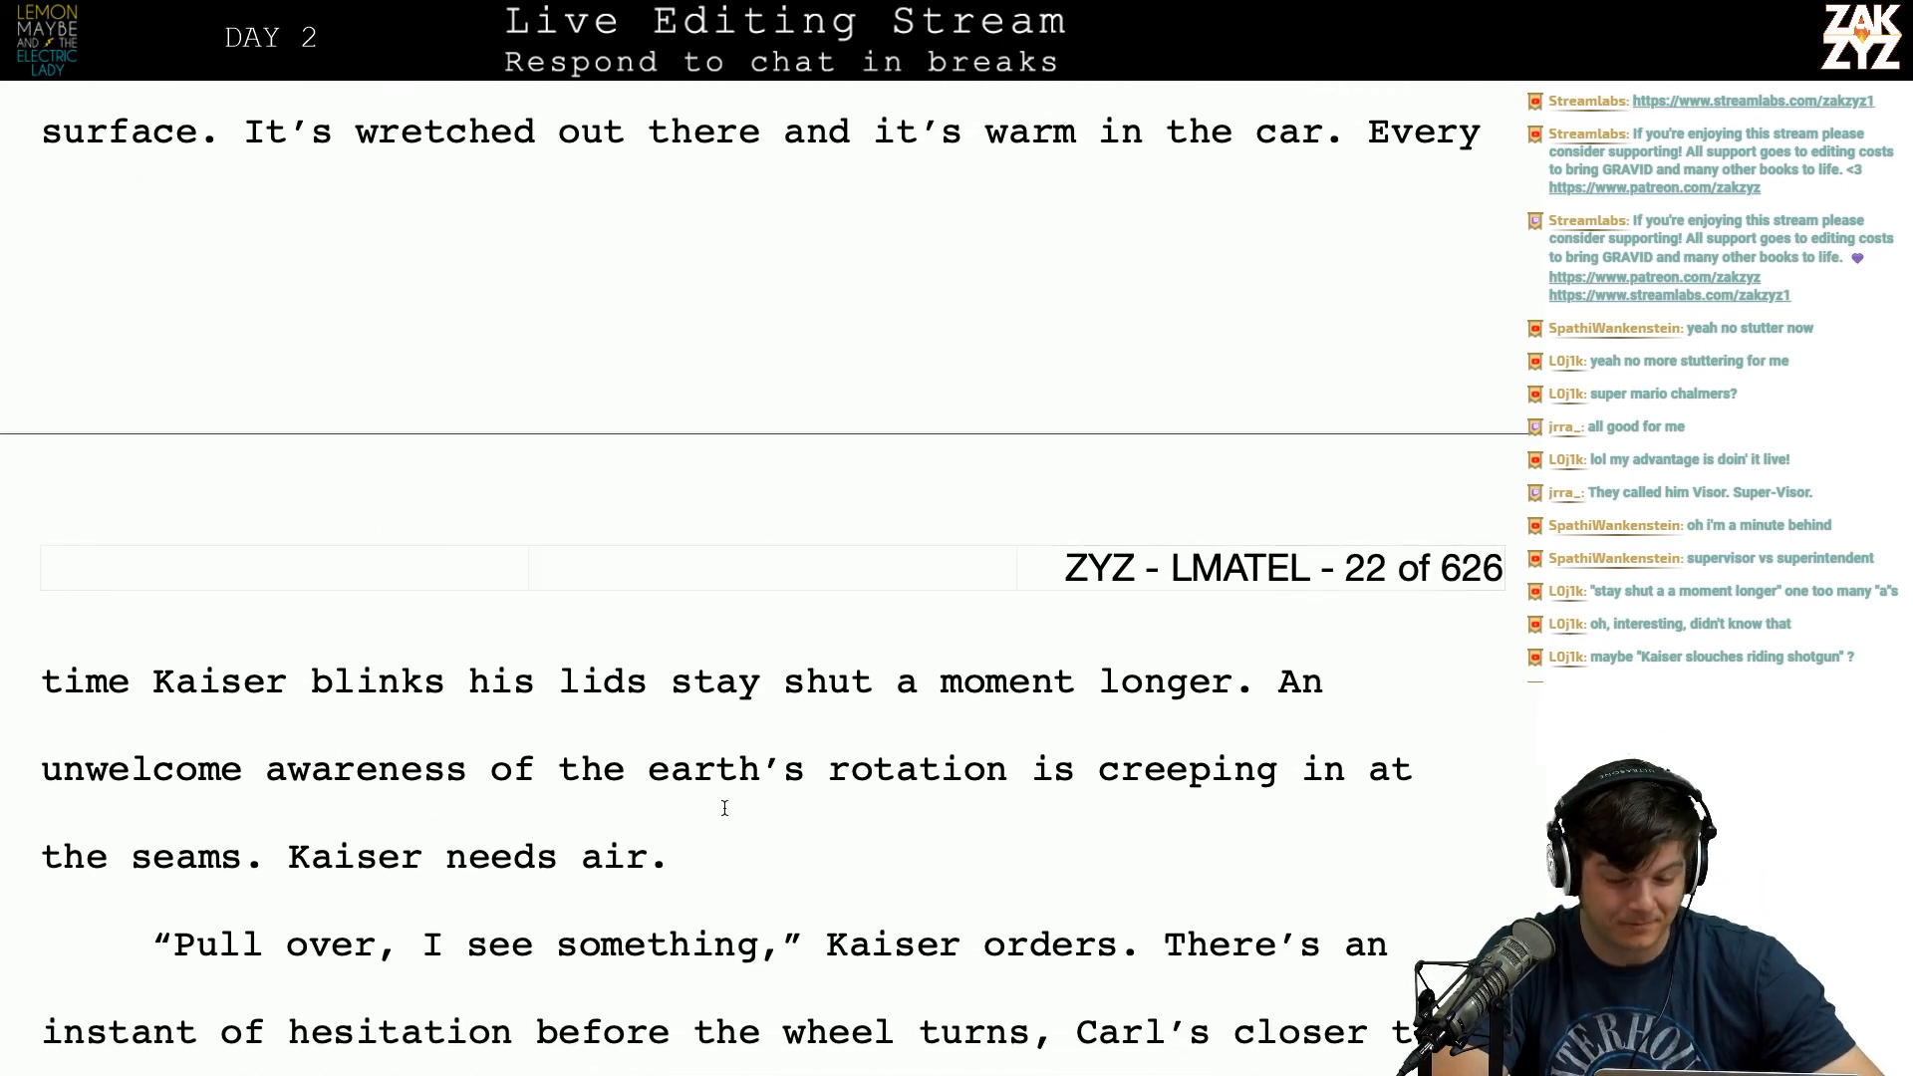
scroll(734, 802, "down", 3)
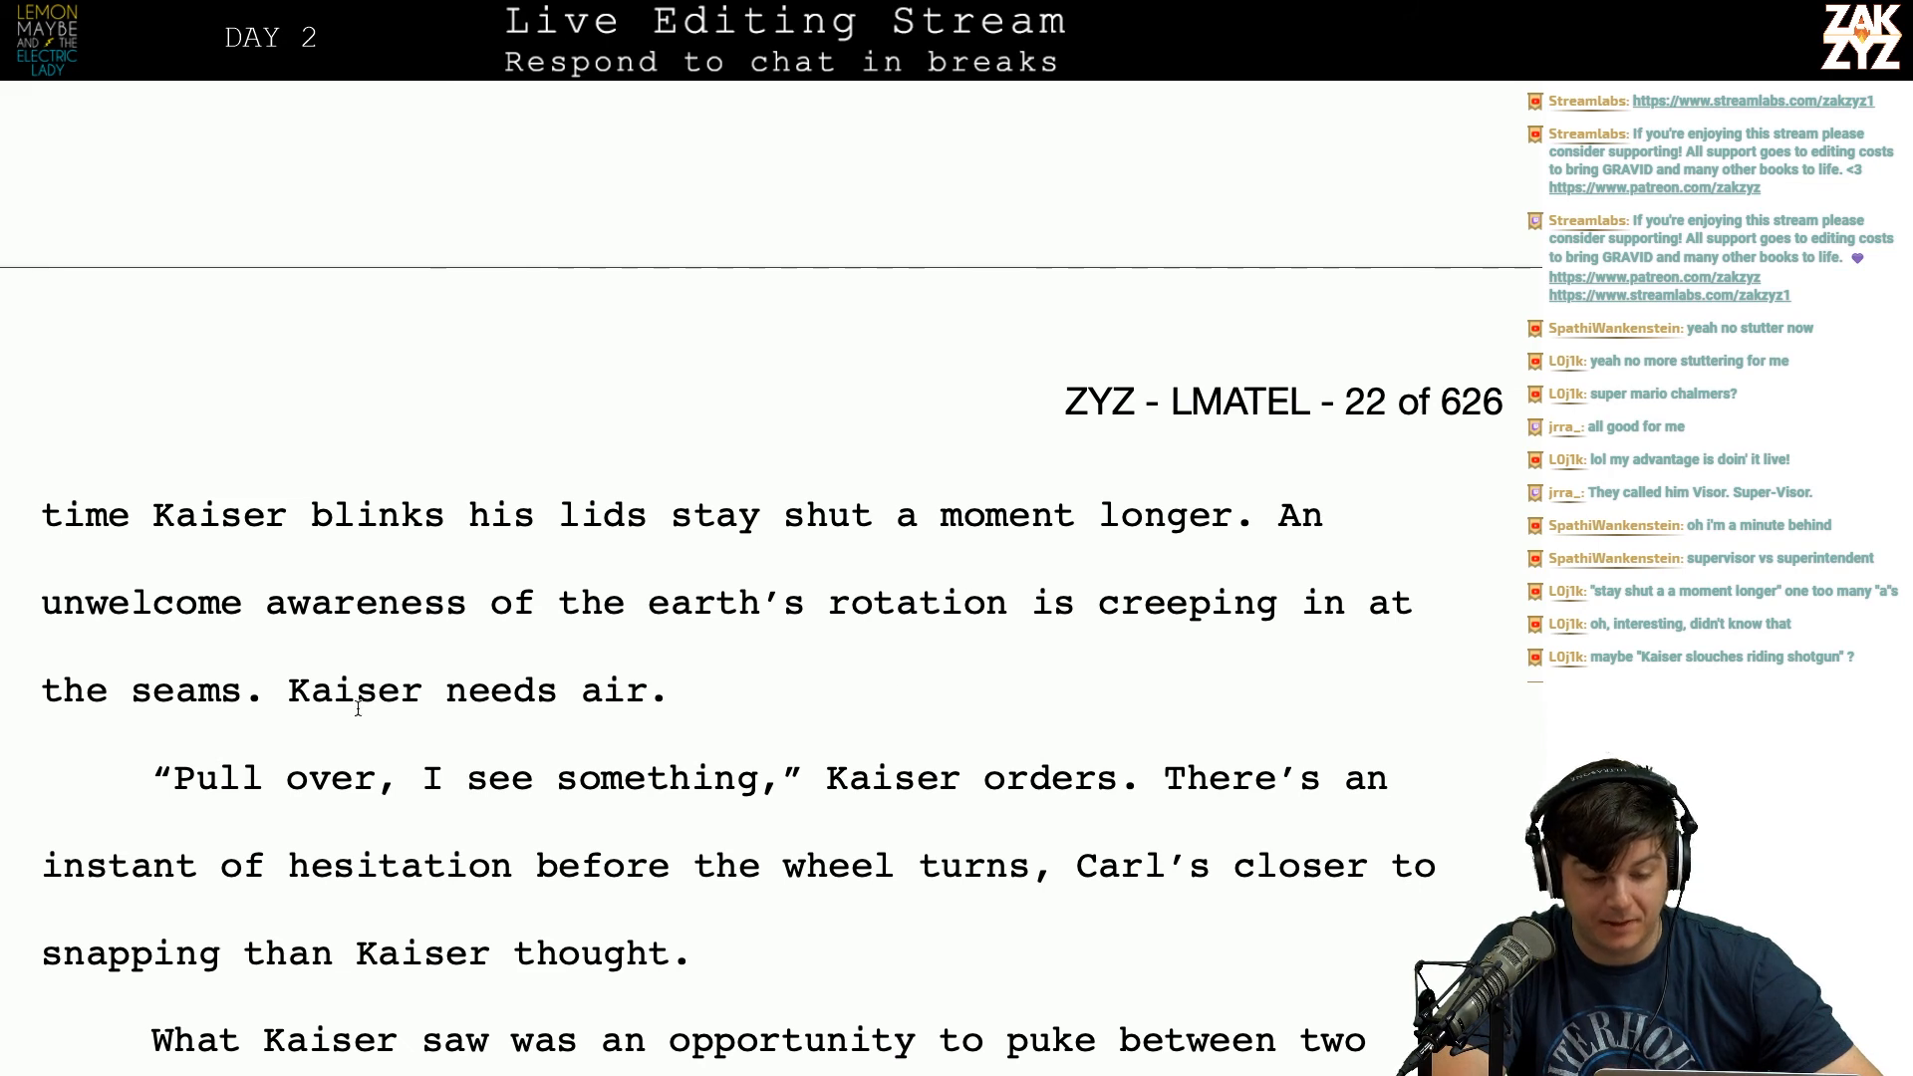
scroll(504, 707, "down", 1)
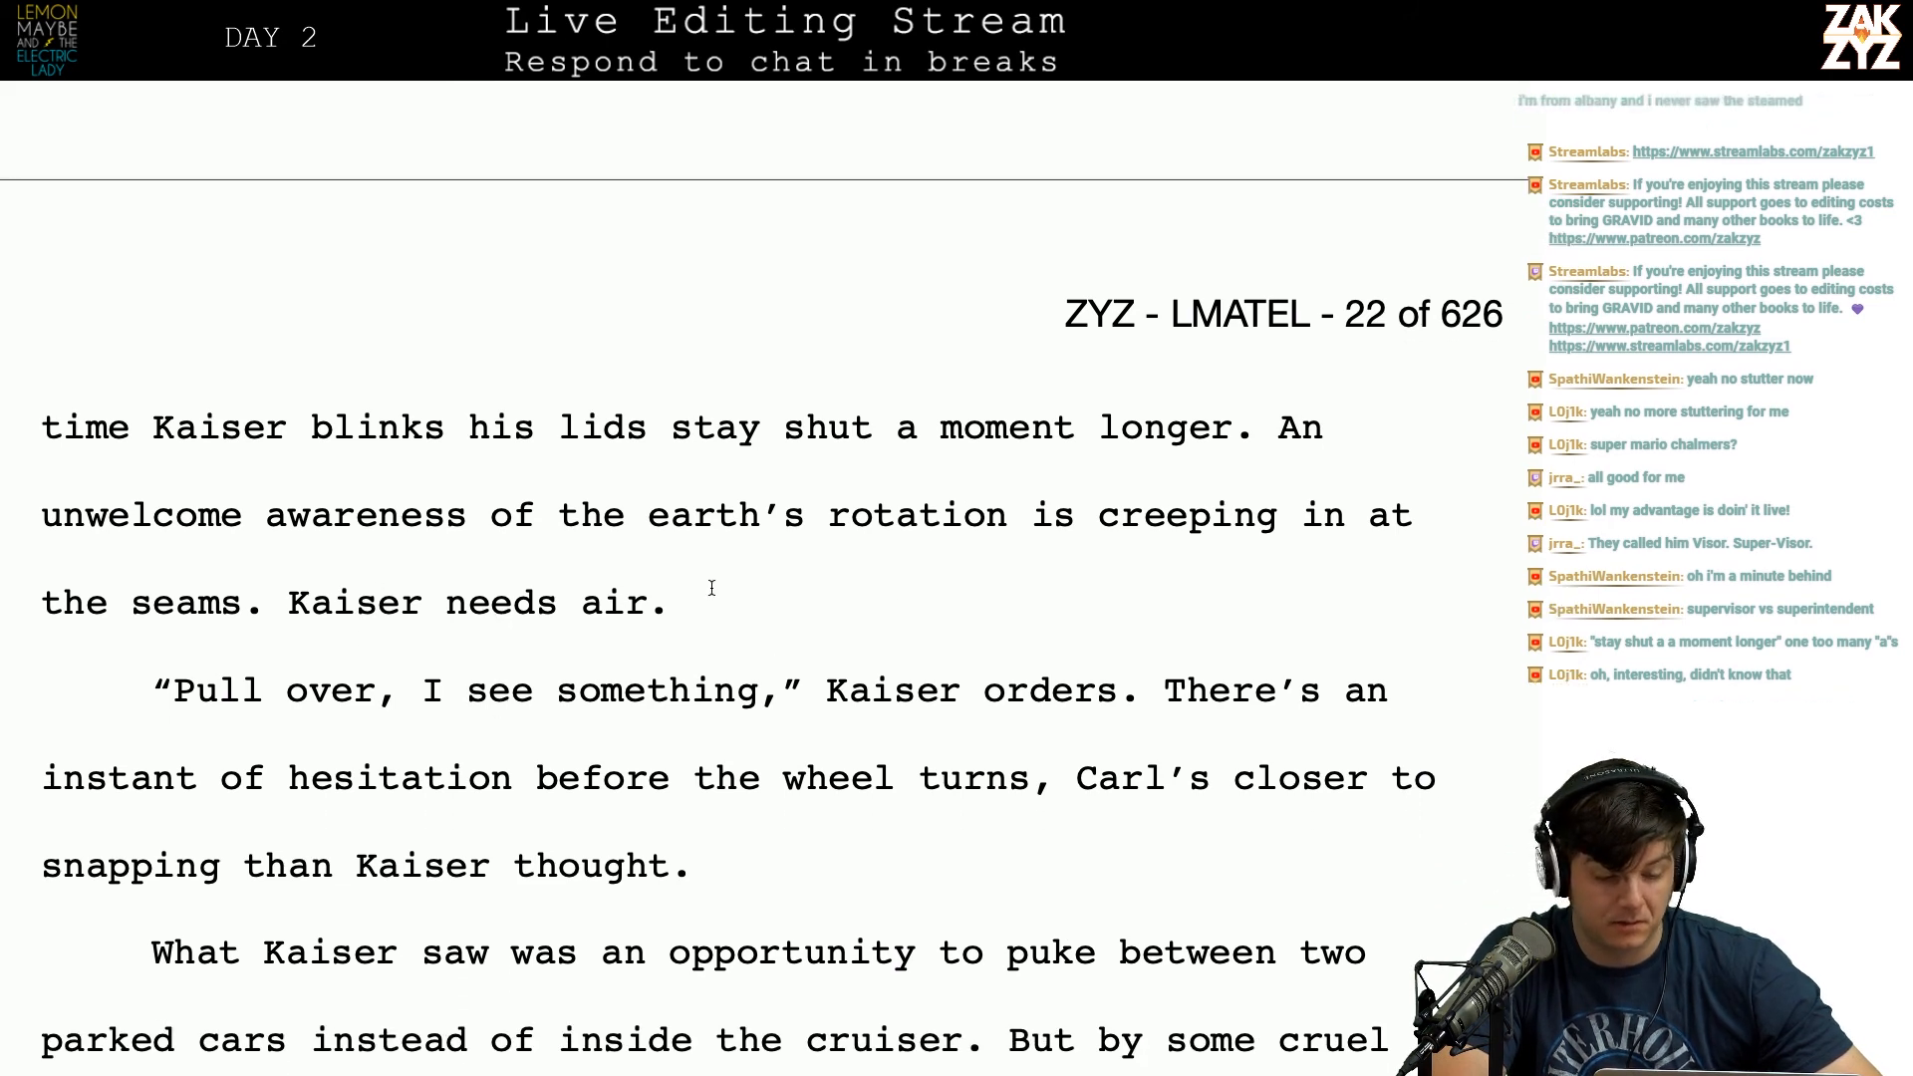
scroll(688, 718, "down", 1)
scroll(814, 763, "down", 1)
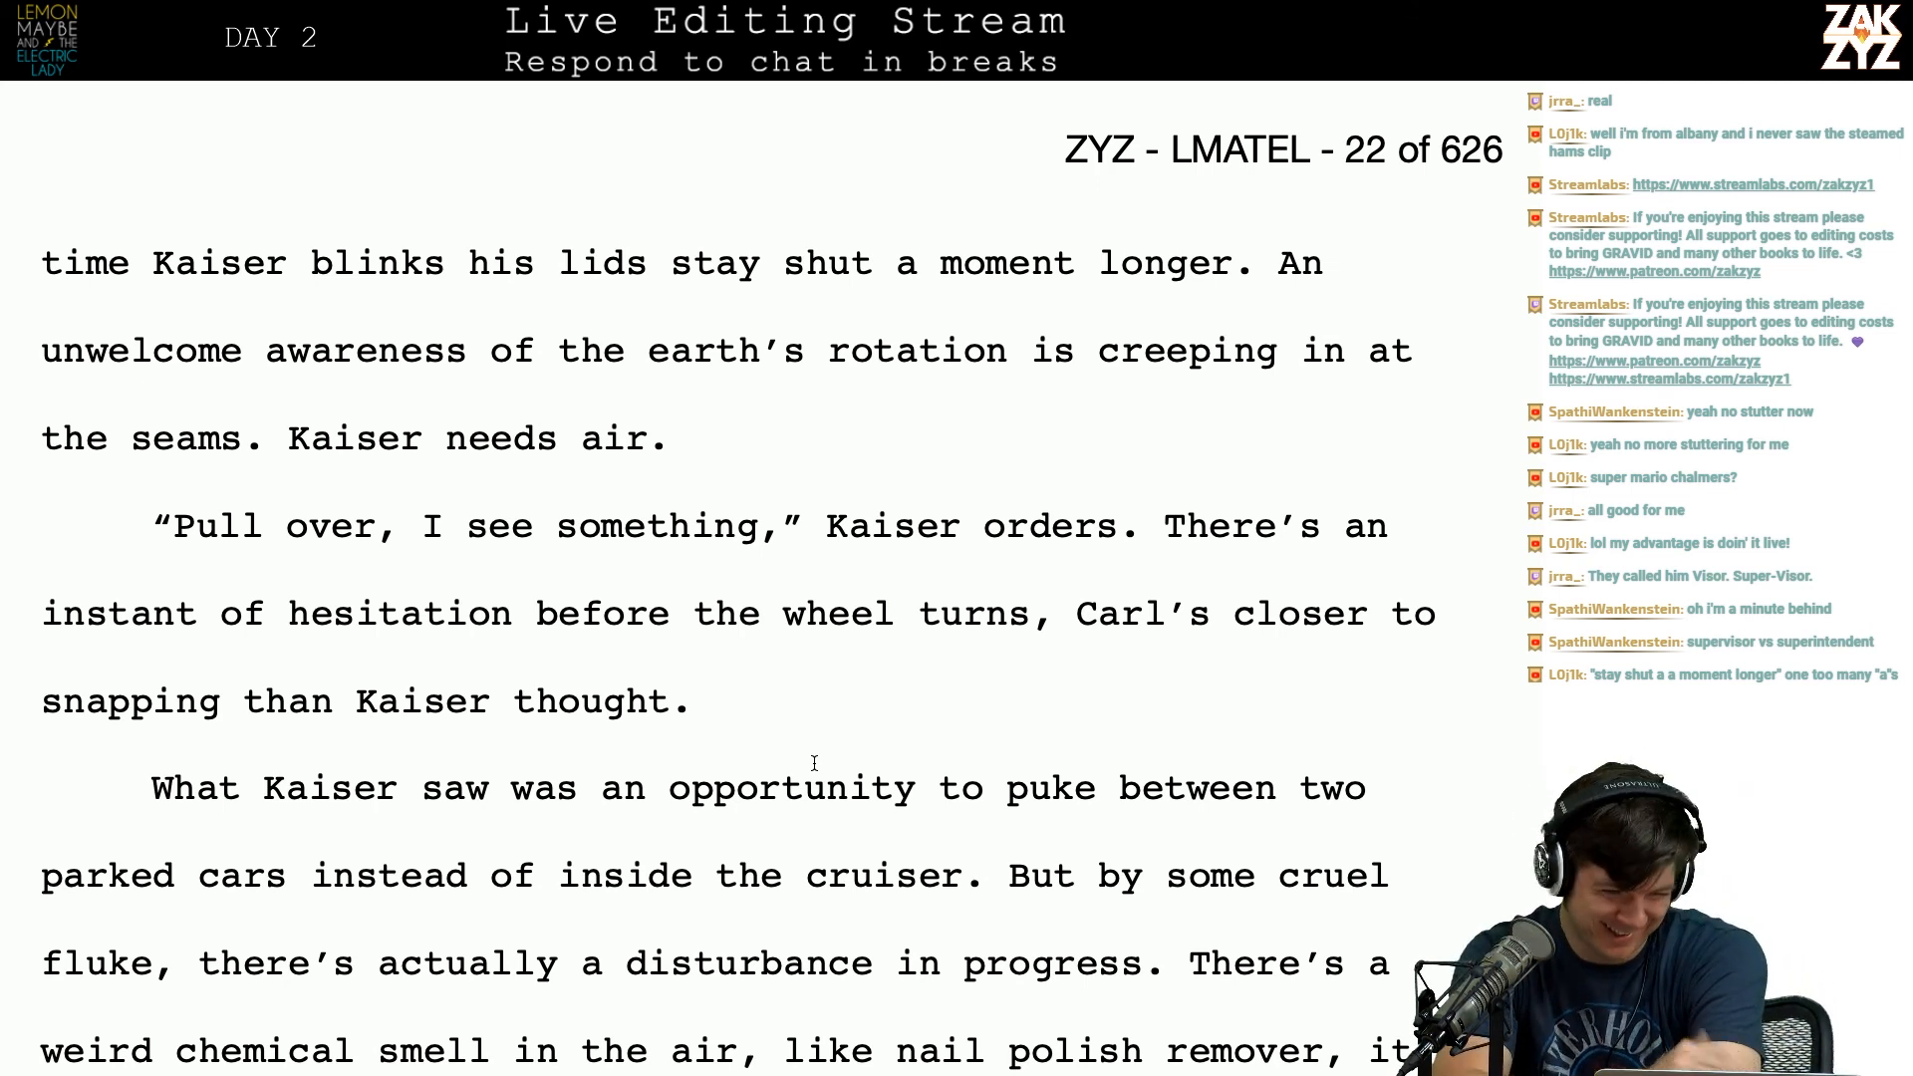
scroll(814, 763, "down", 1)
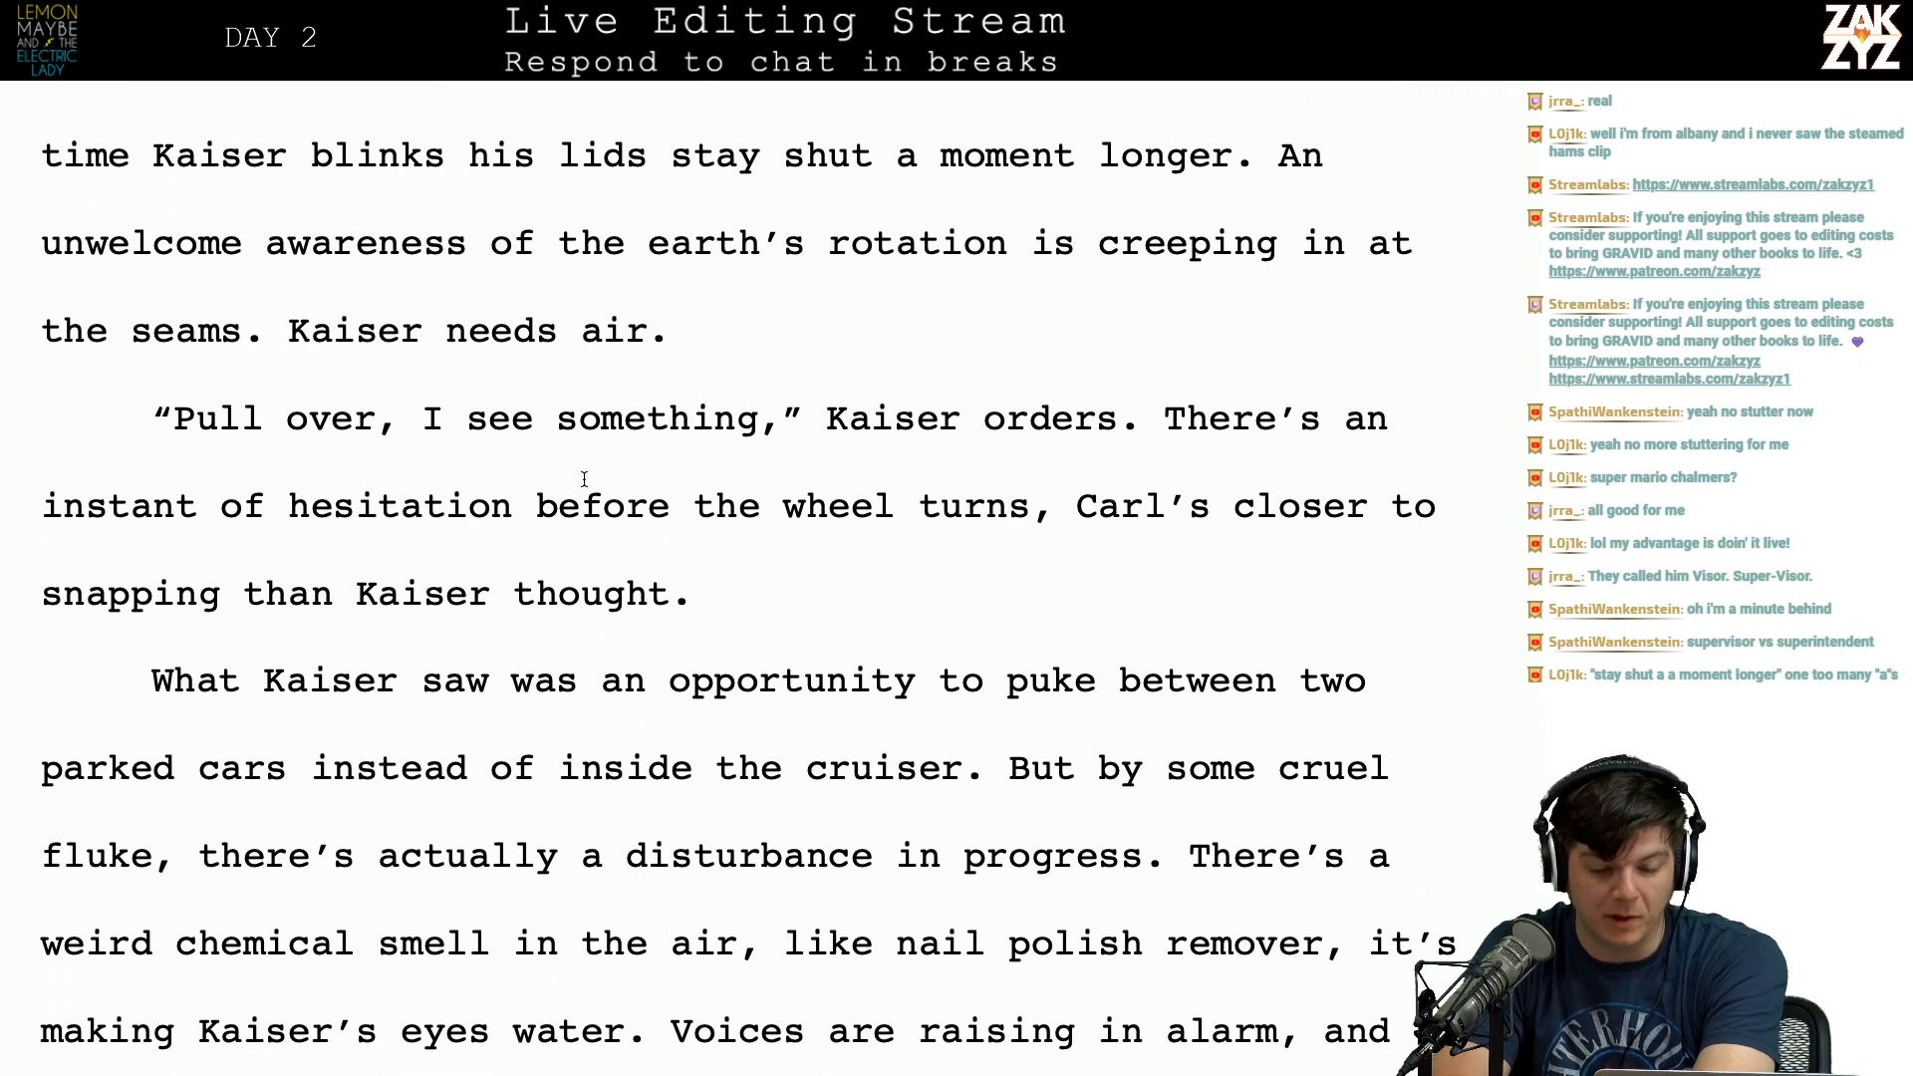
scroll(584, 479, "down", 1)
scroll(1001, 409, "up", 1)
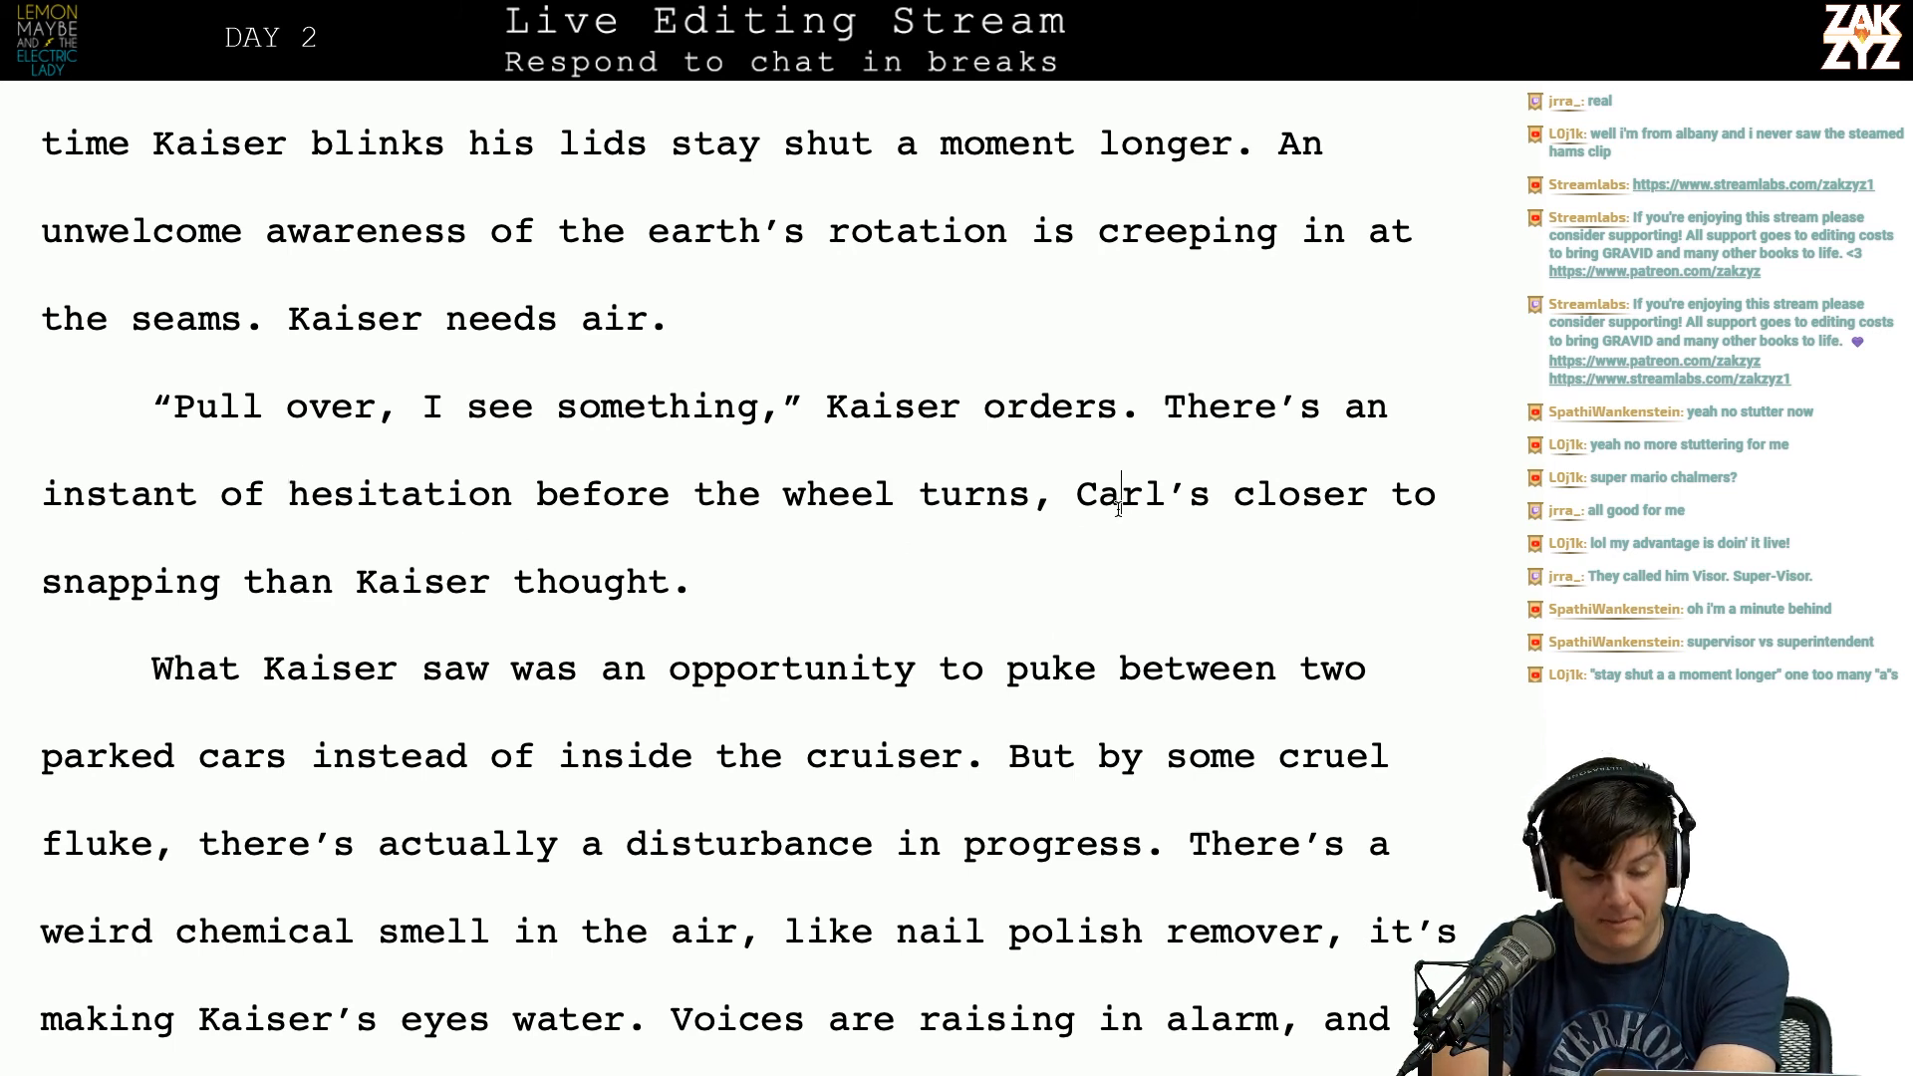
Step: Insert "actually" before "saw" in the sentence beginning "What Kaiser saw was an opportunity to puke."
scroll(1118, 508, "down", 3)
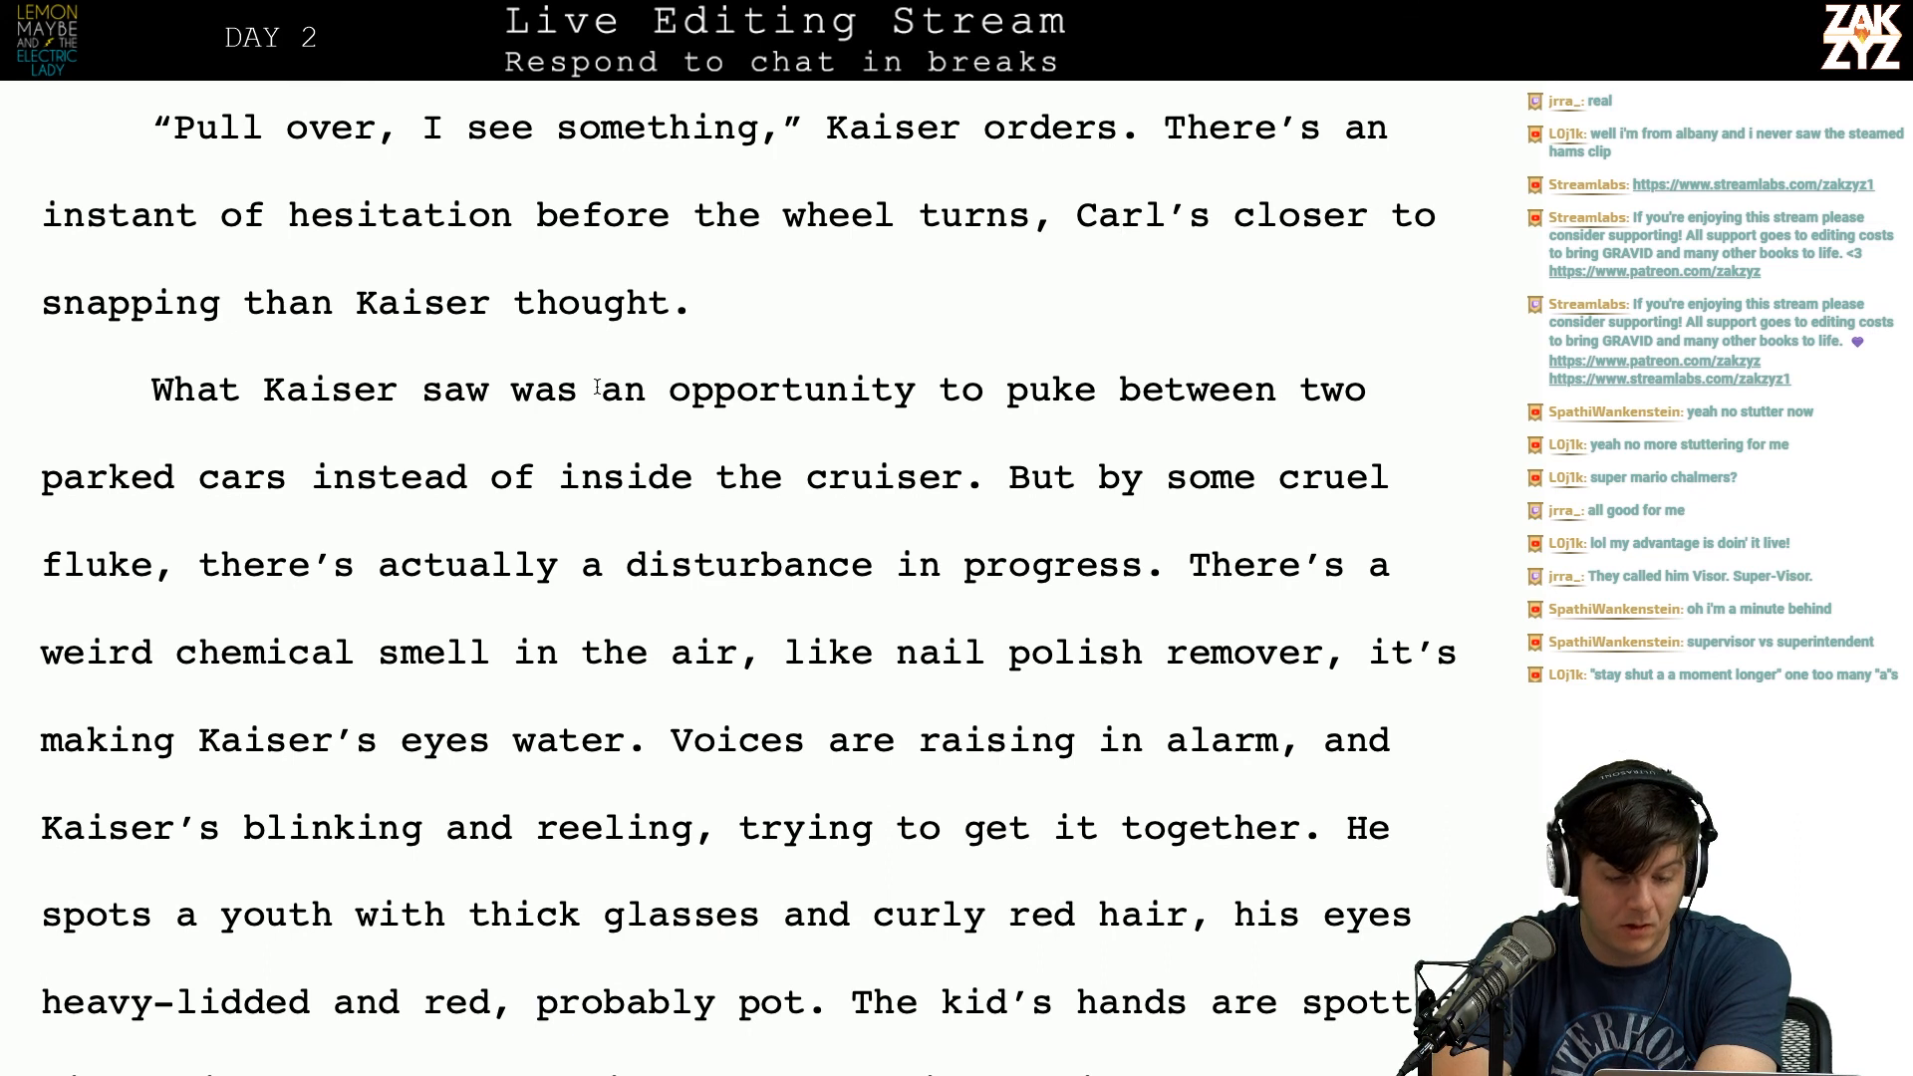
key("Left")
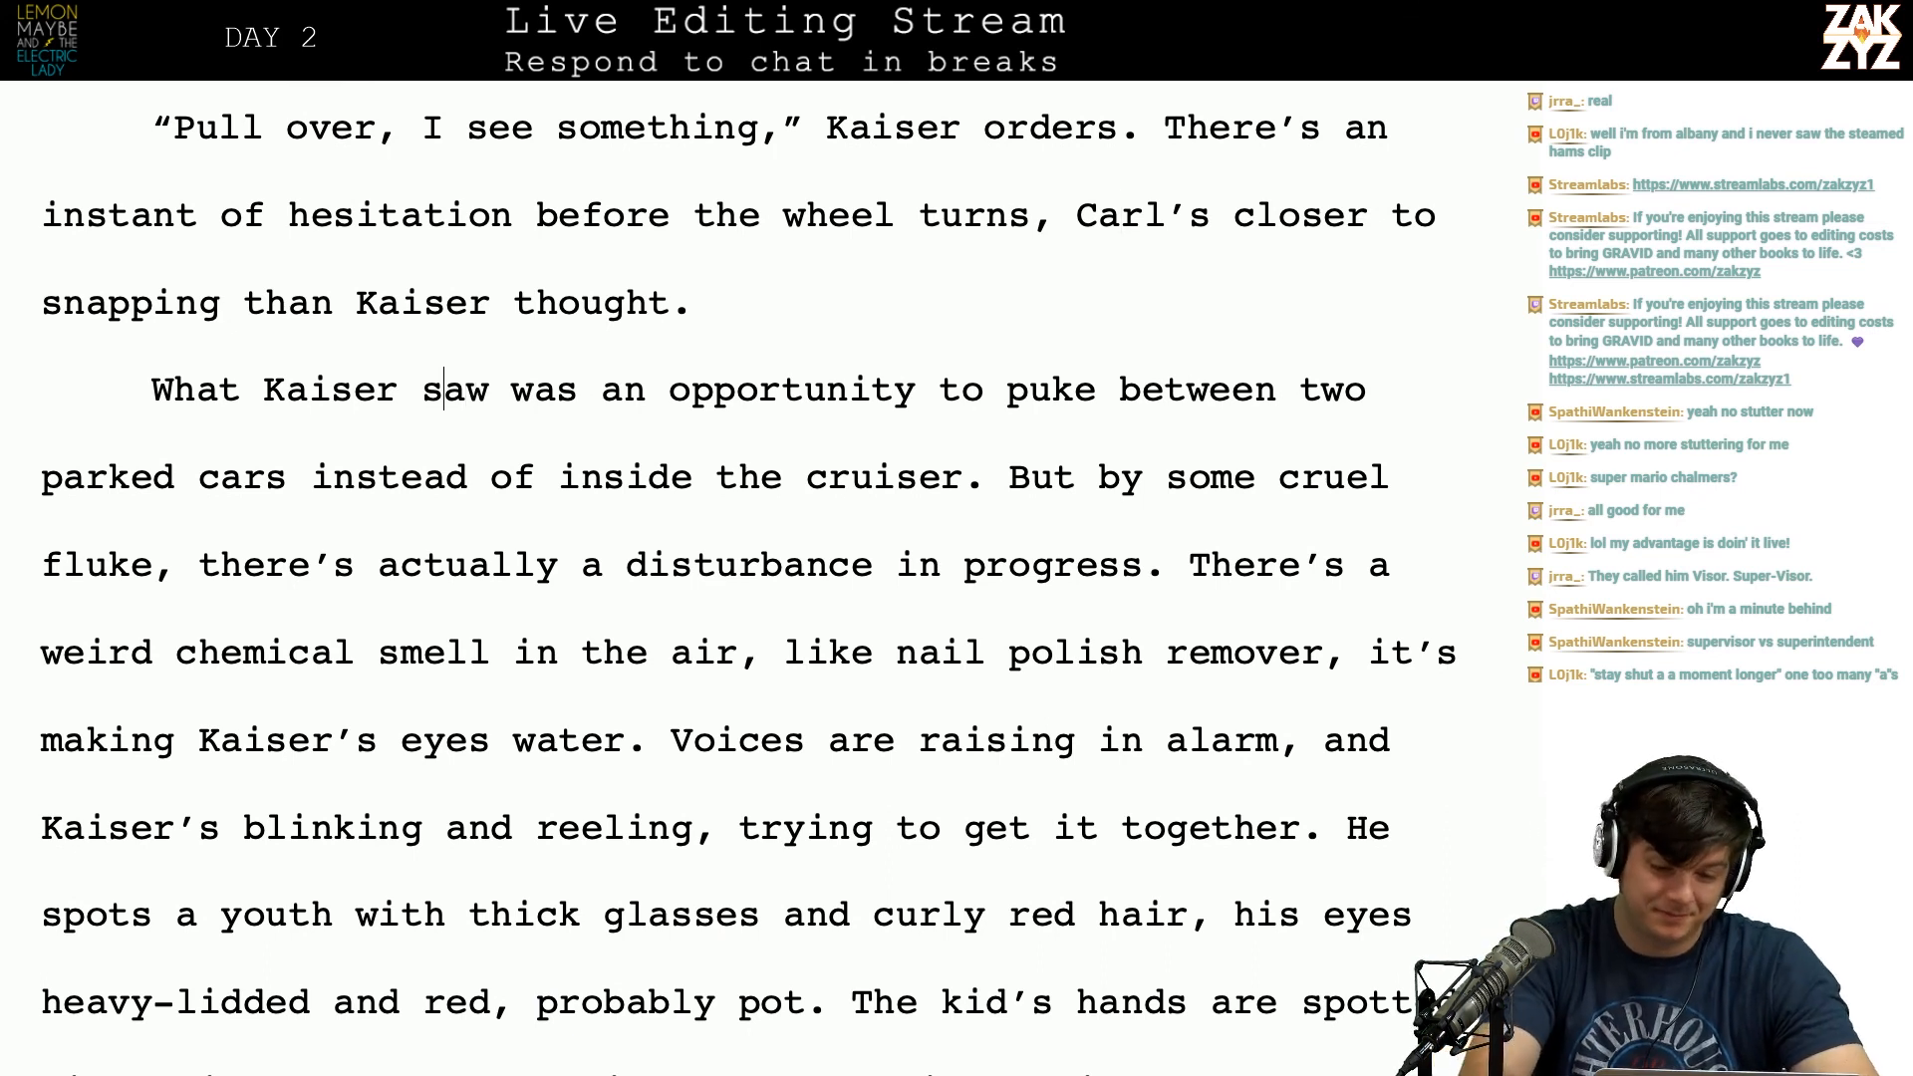
type("actually")
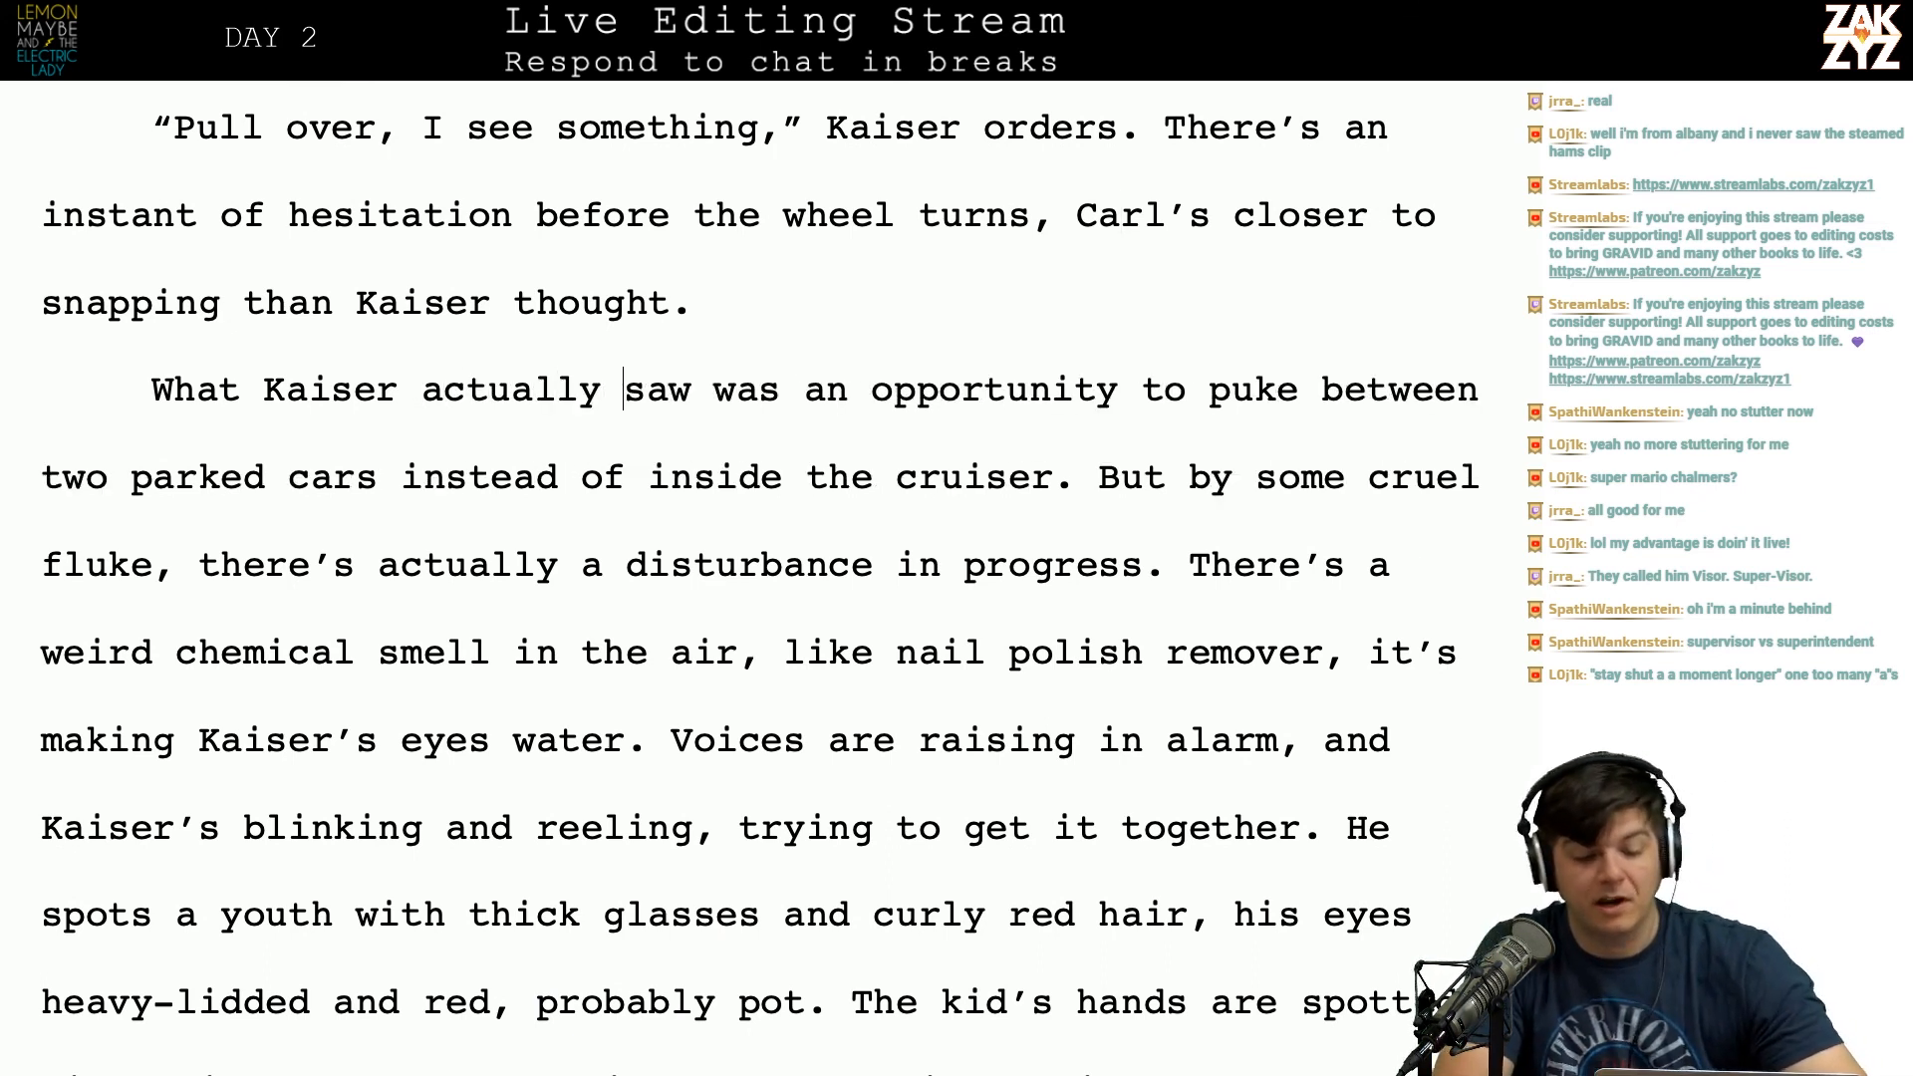
Step: Start a new paragraph at "There's a weird chemical smell", after the sentence ending "disturbance in progress."
key("Right")
key("Right")
key("Right")
key("Right")
key("Right")
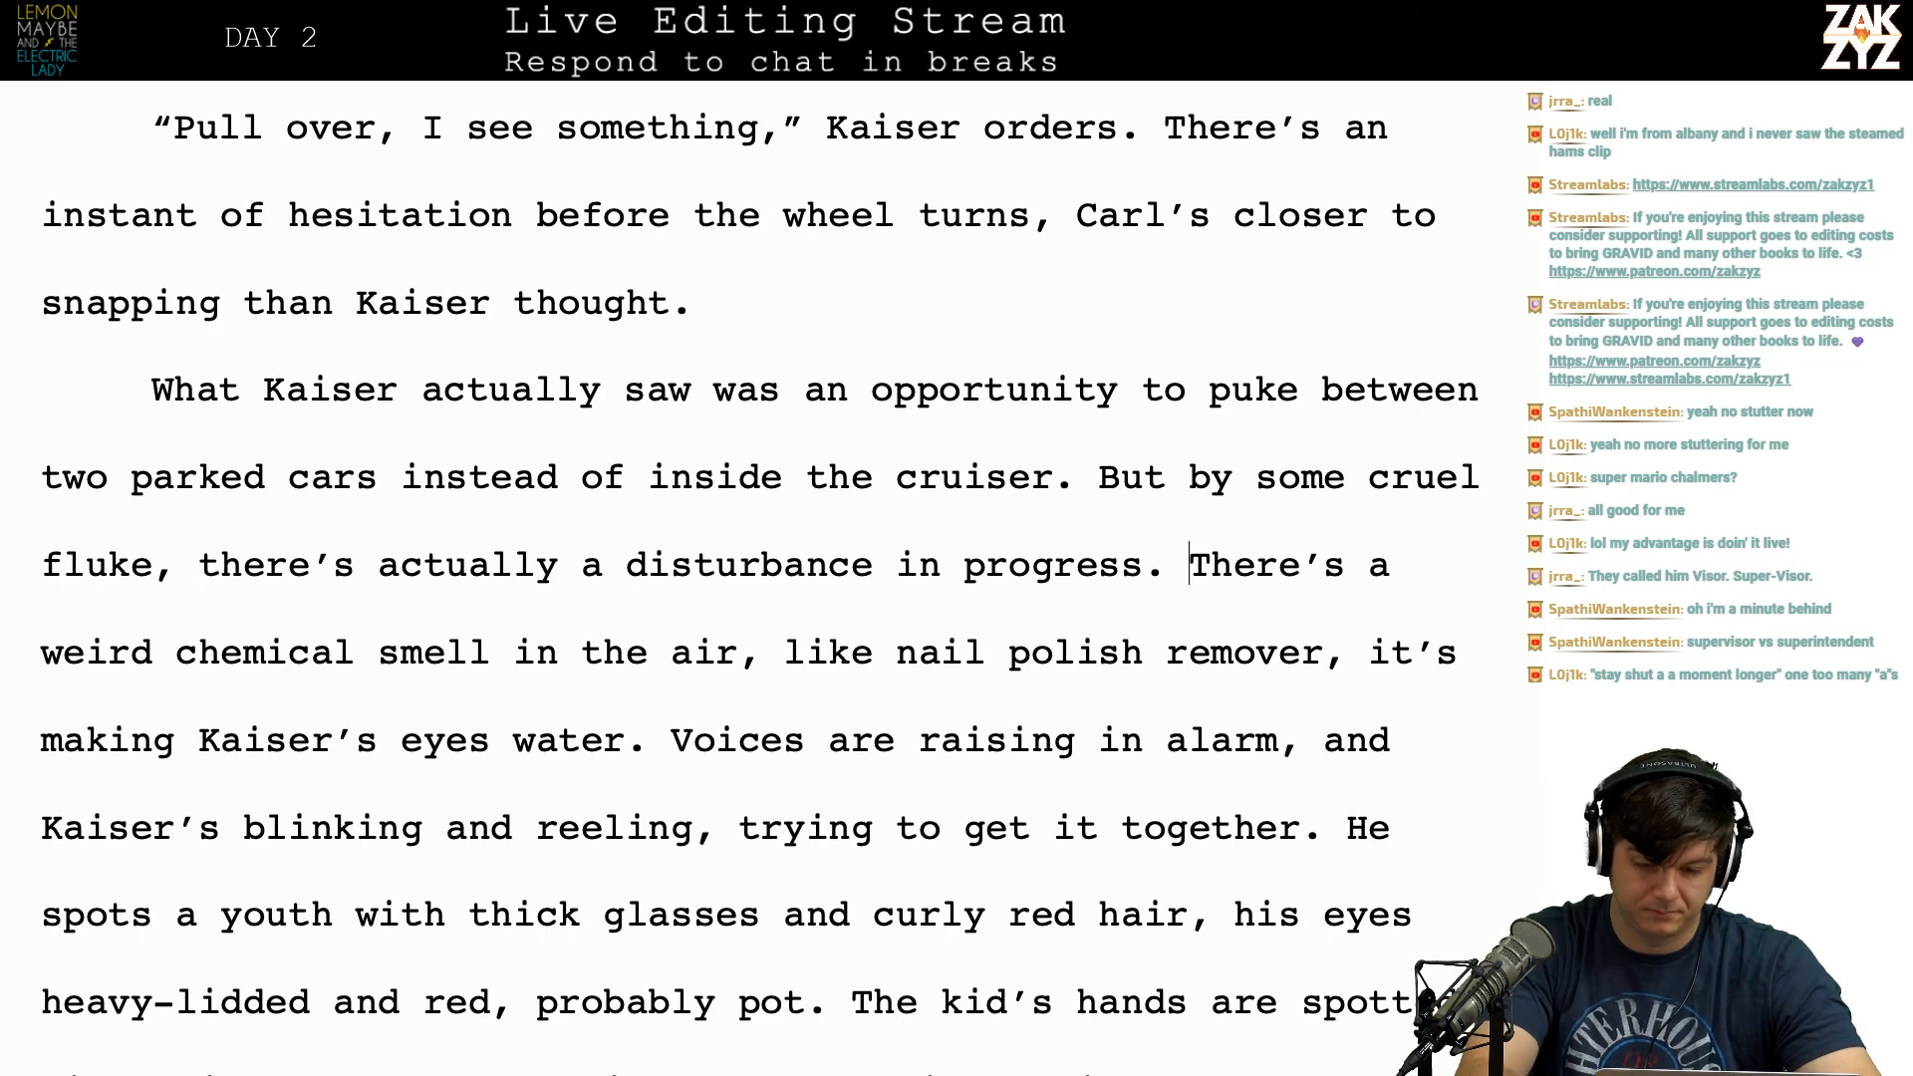
key("Return")
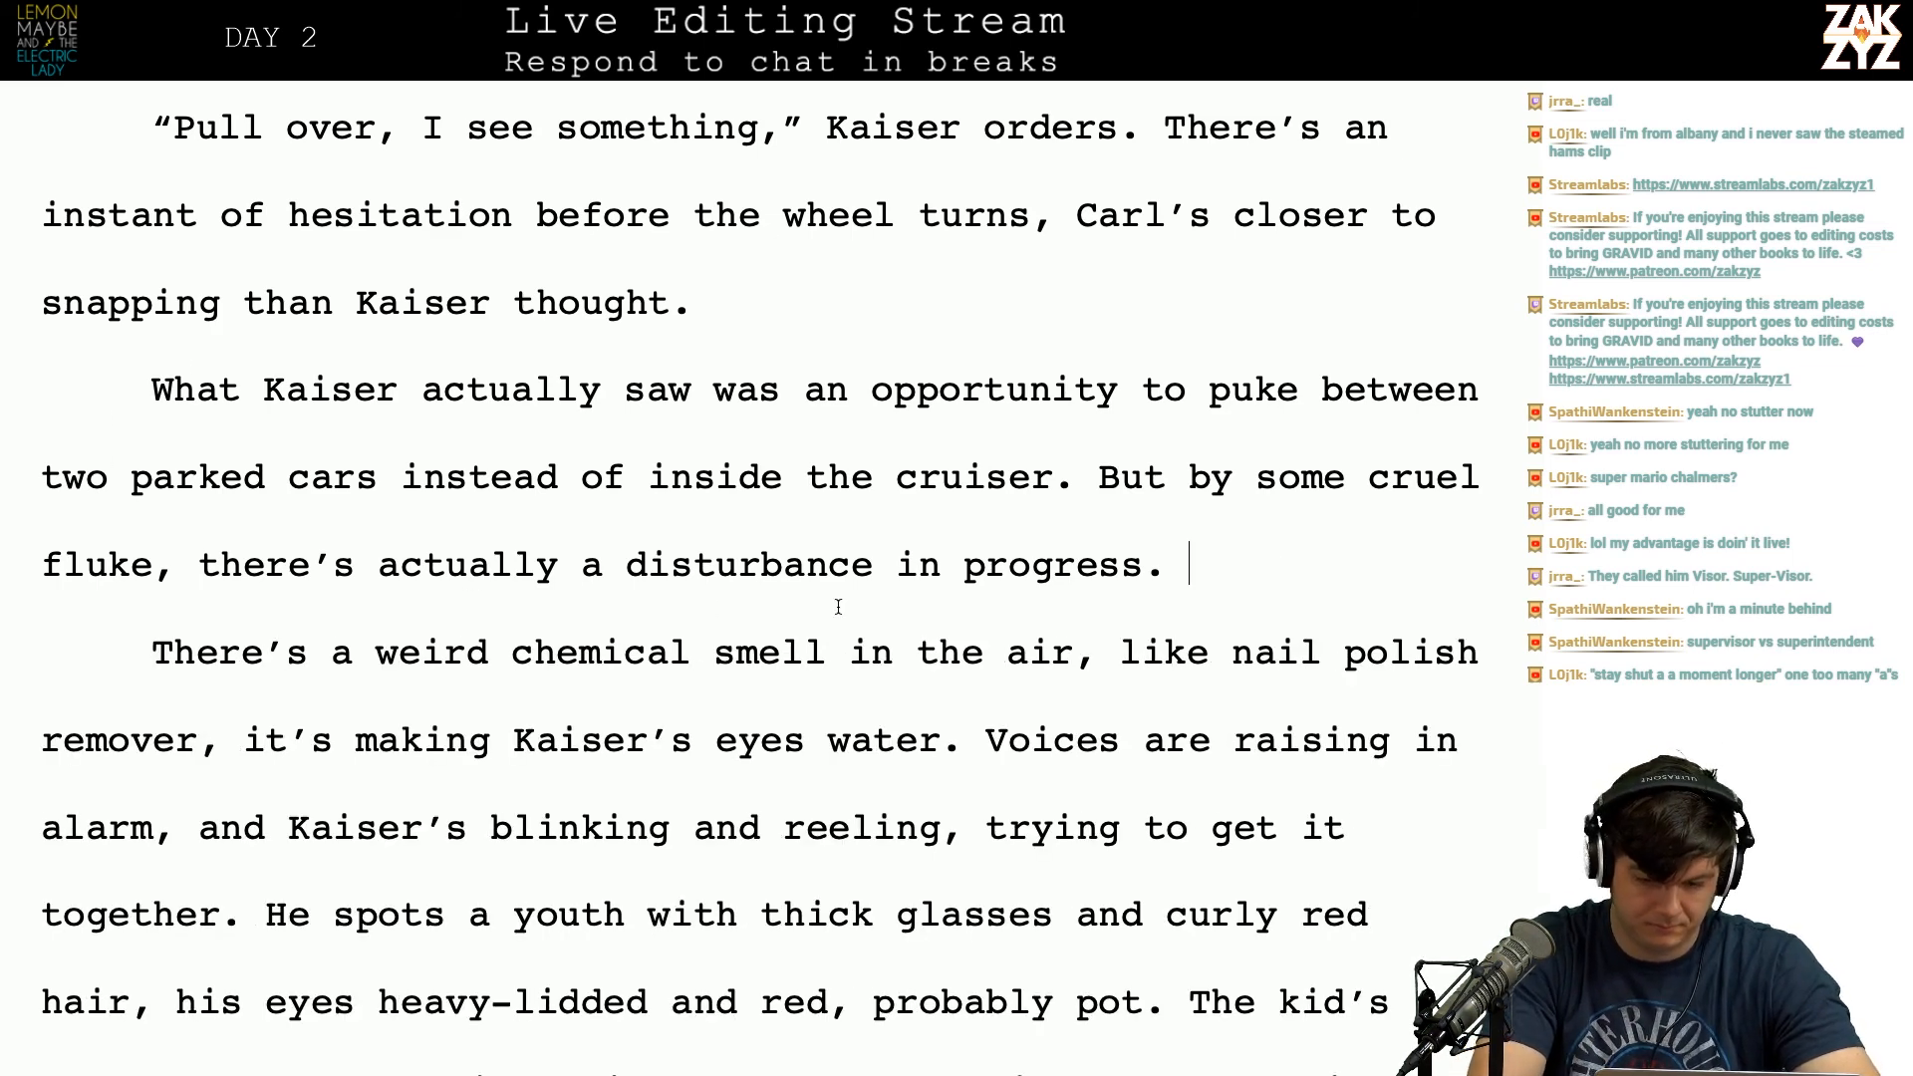
Step: Move the sentence about the weird chemical smell to follow "trying to get it together."
left_click(1185, 652)
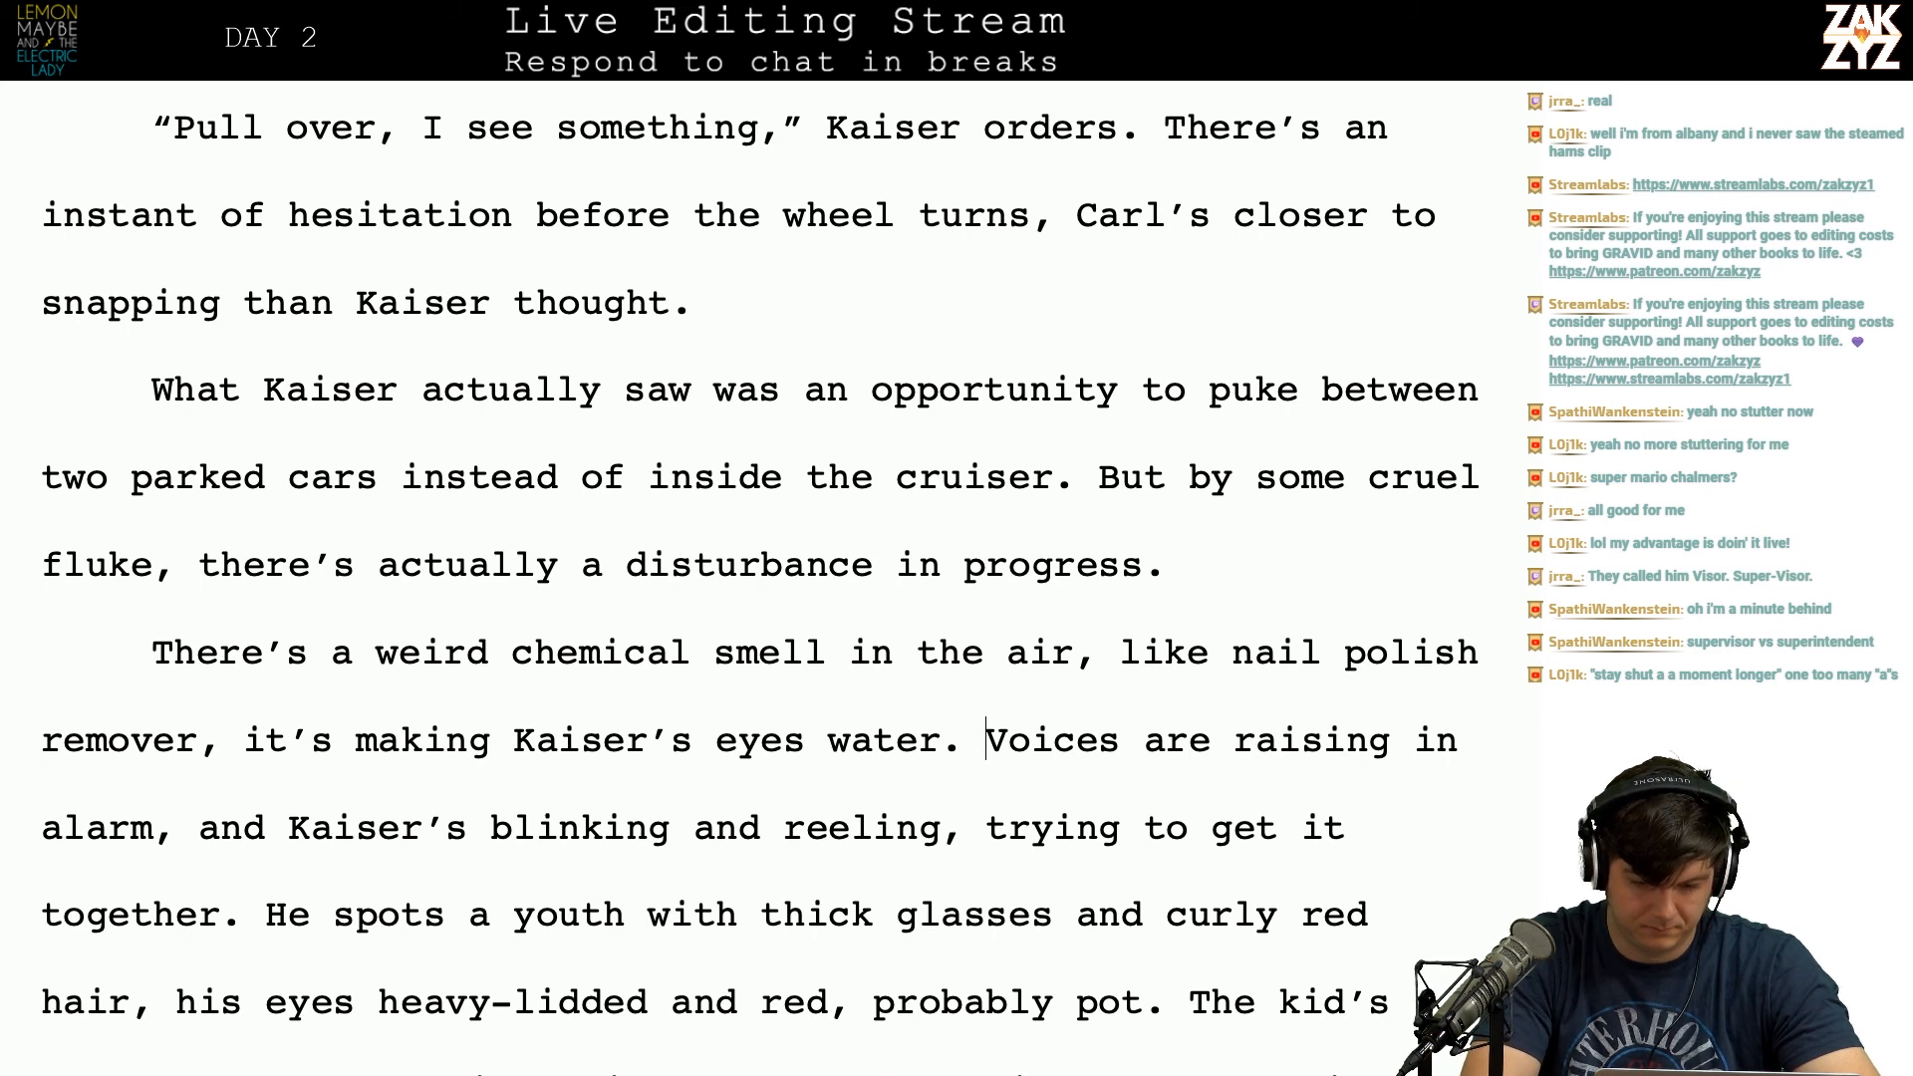
left_click_drag(963, 739, 151, 652)
key("ctrl+c")
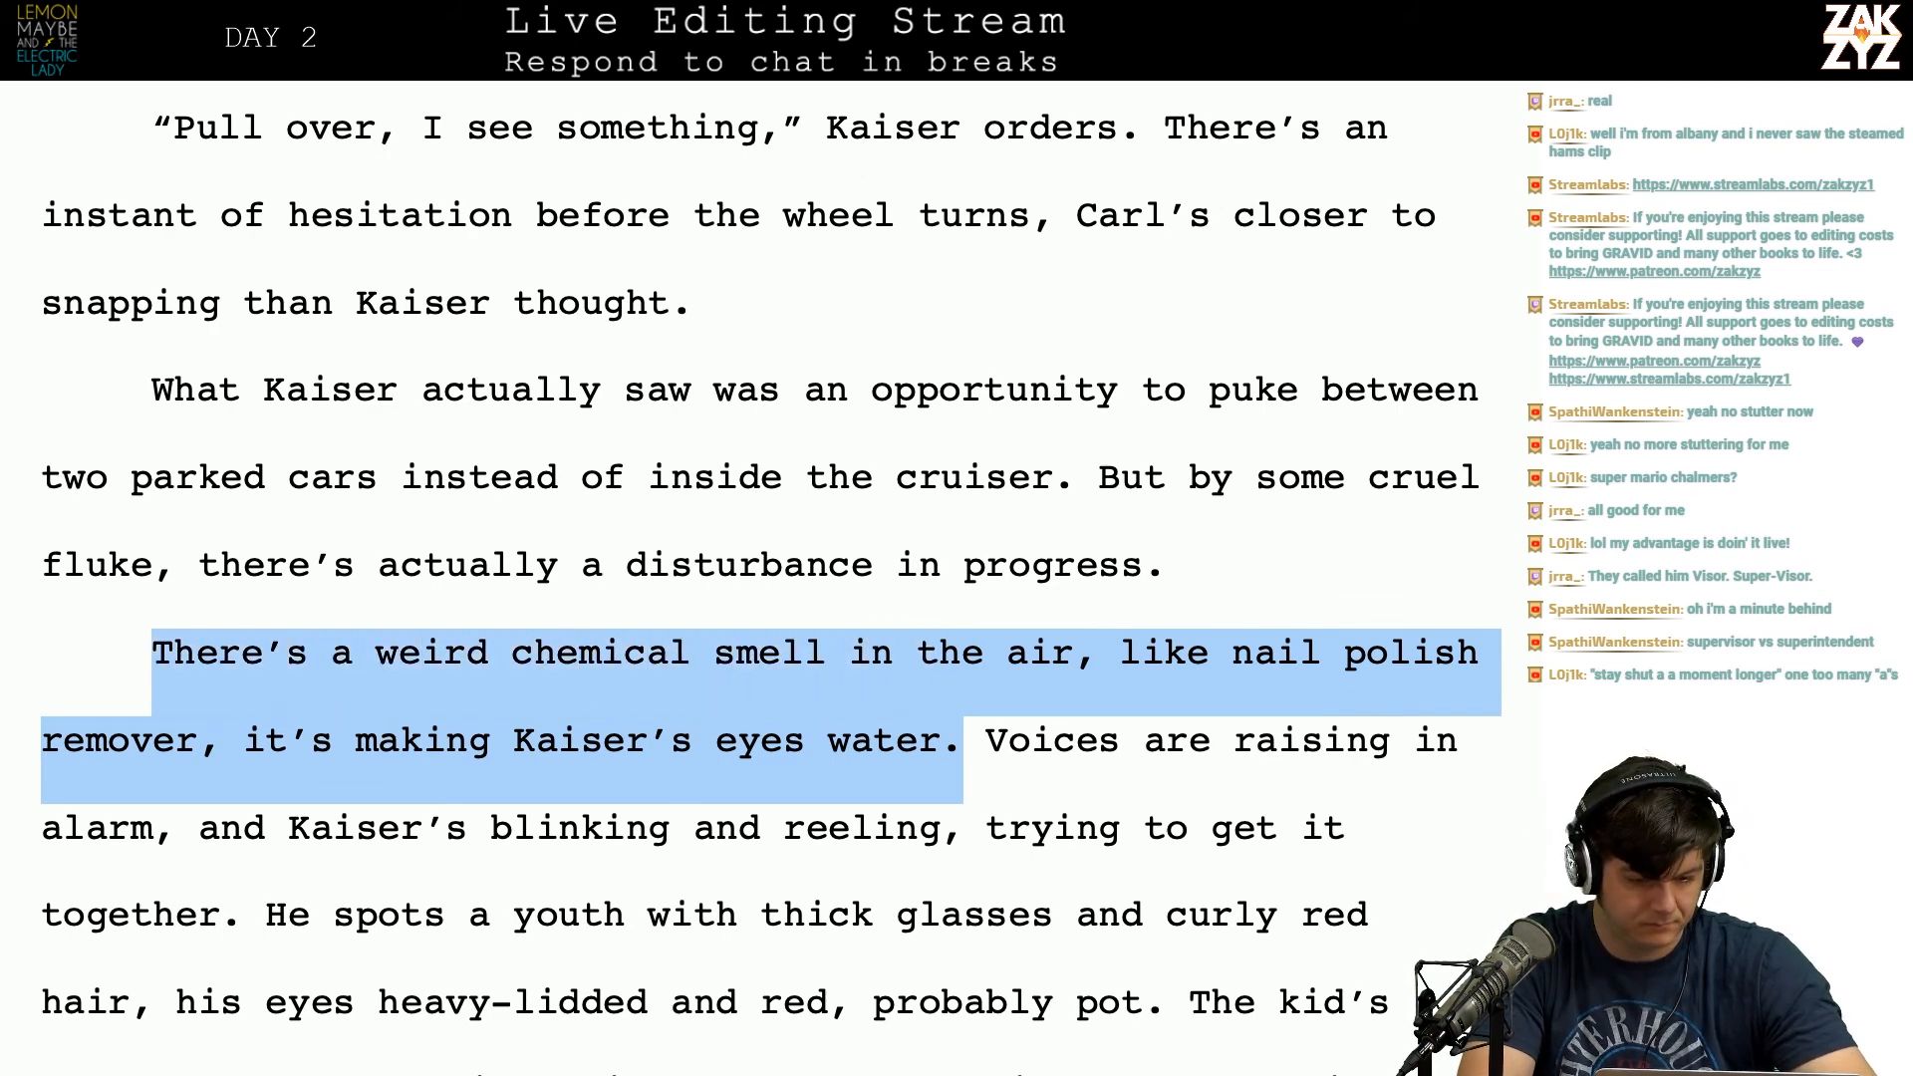
key("BackSpace")
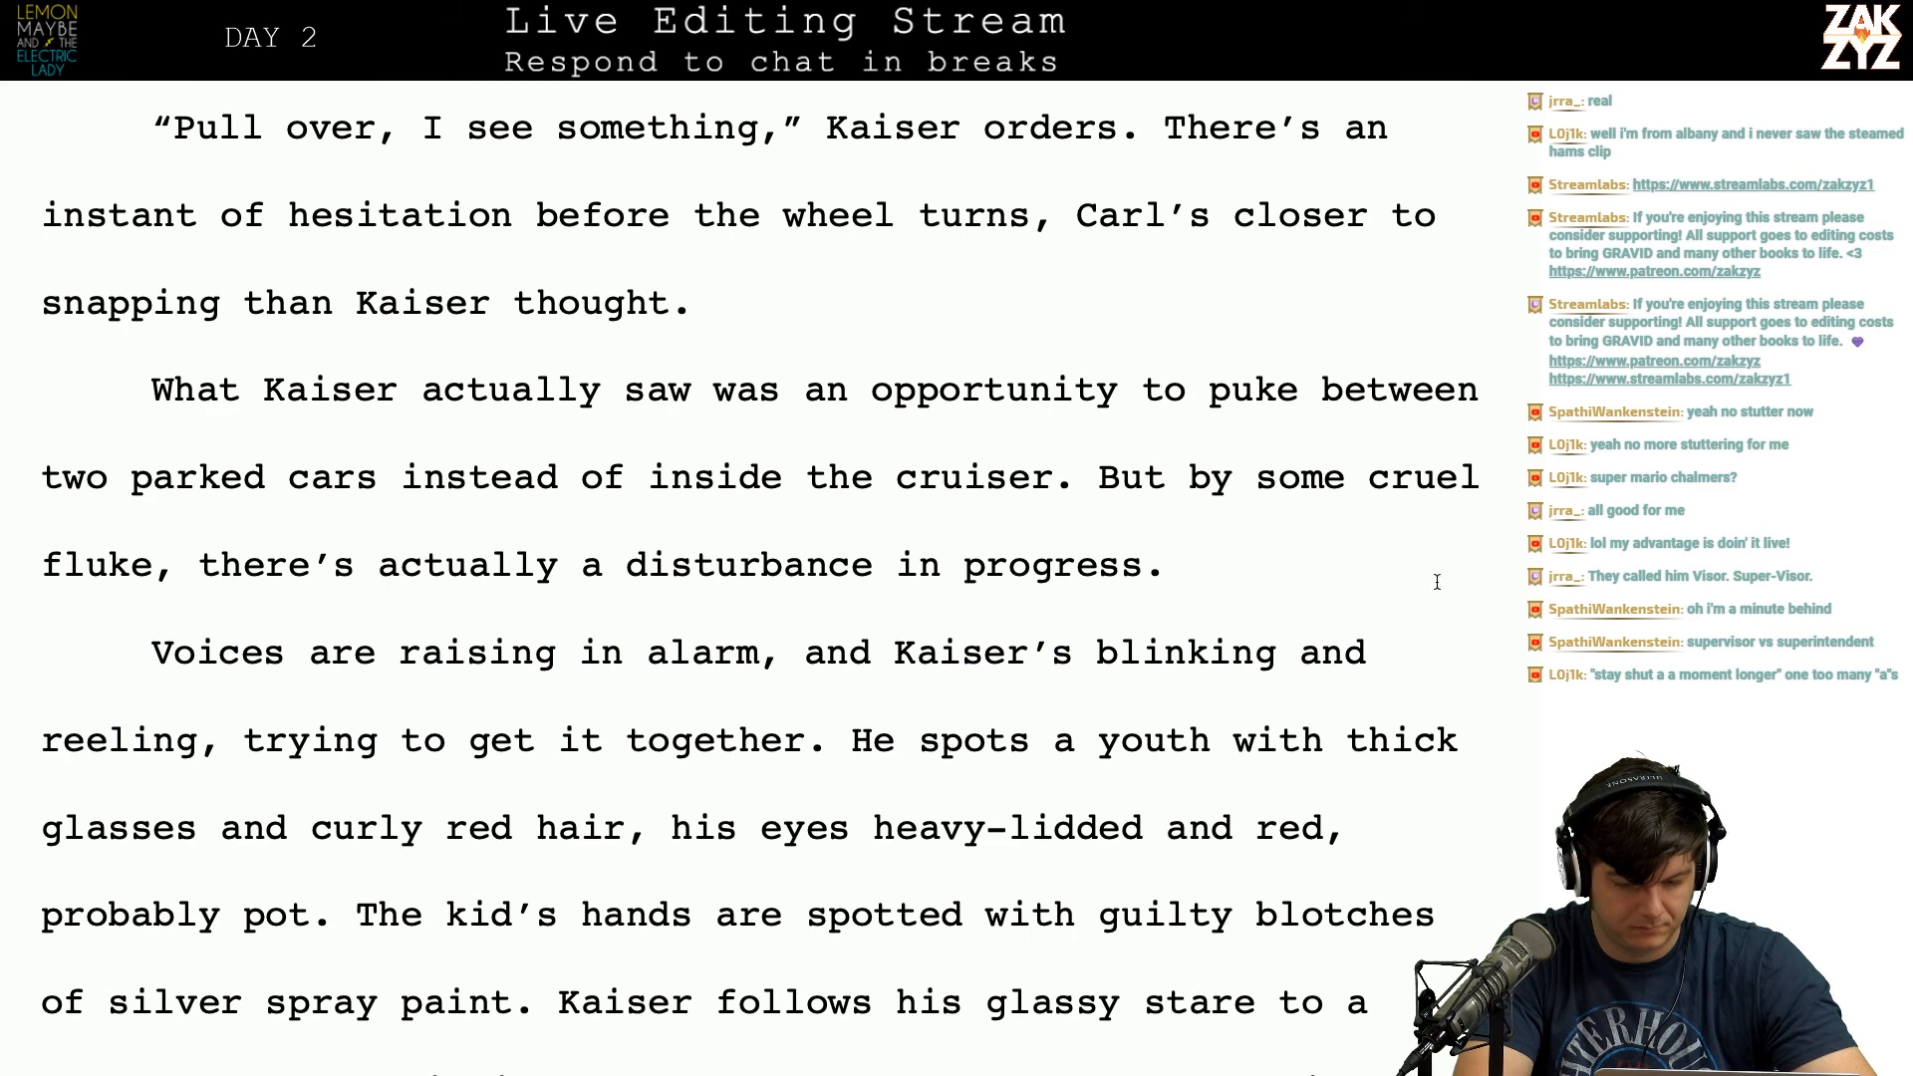
left_click(853, 742)
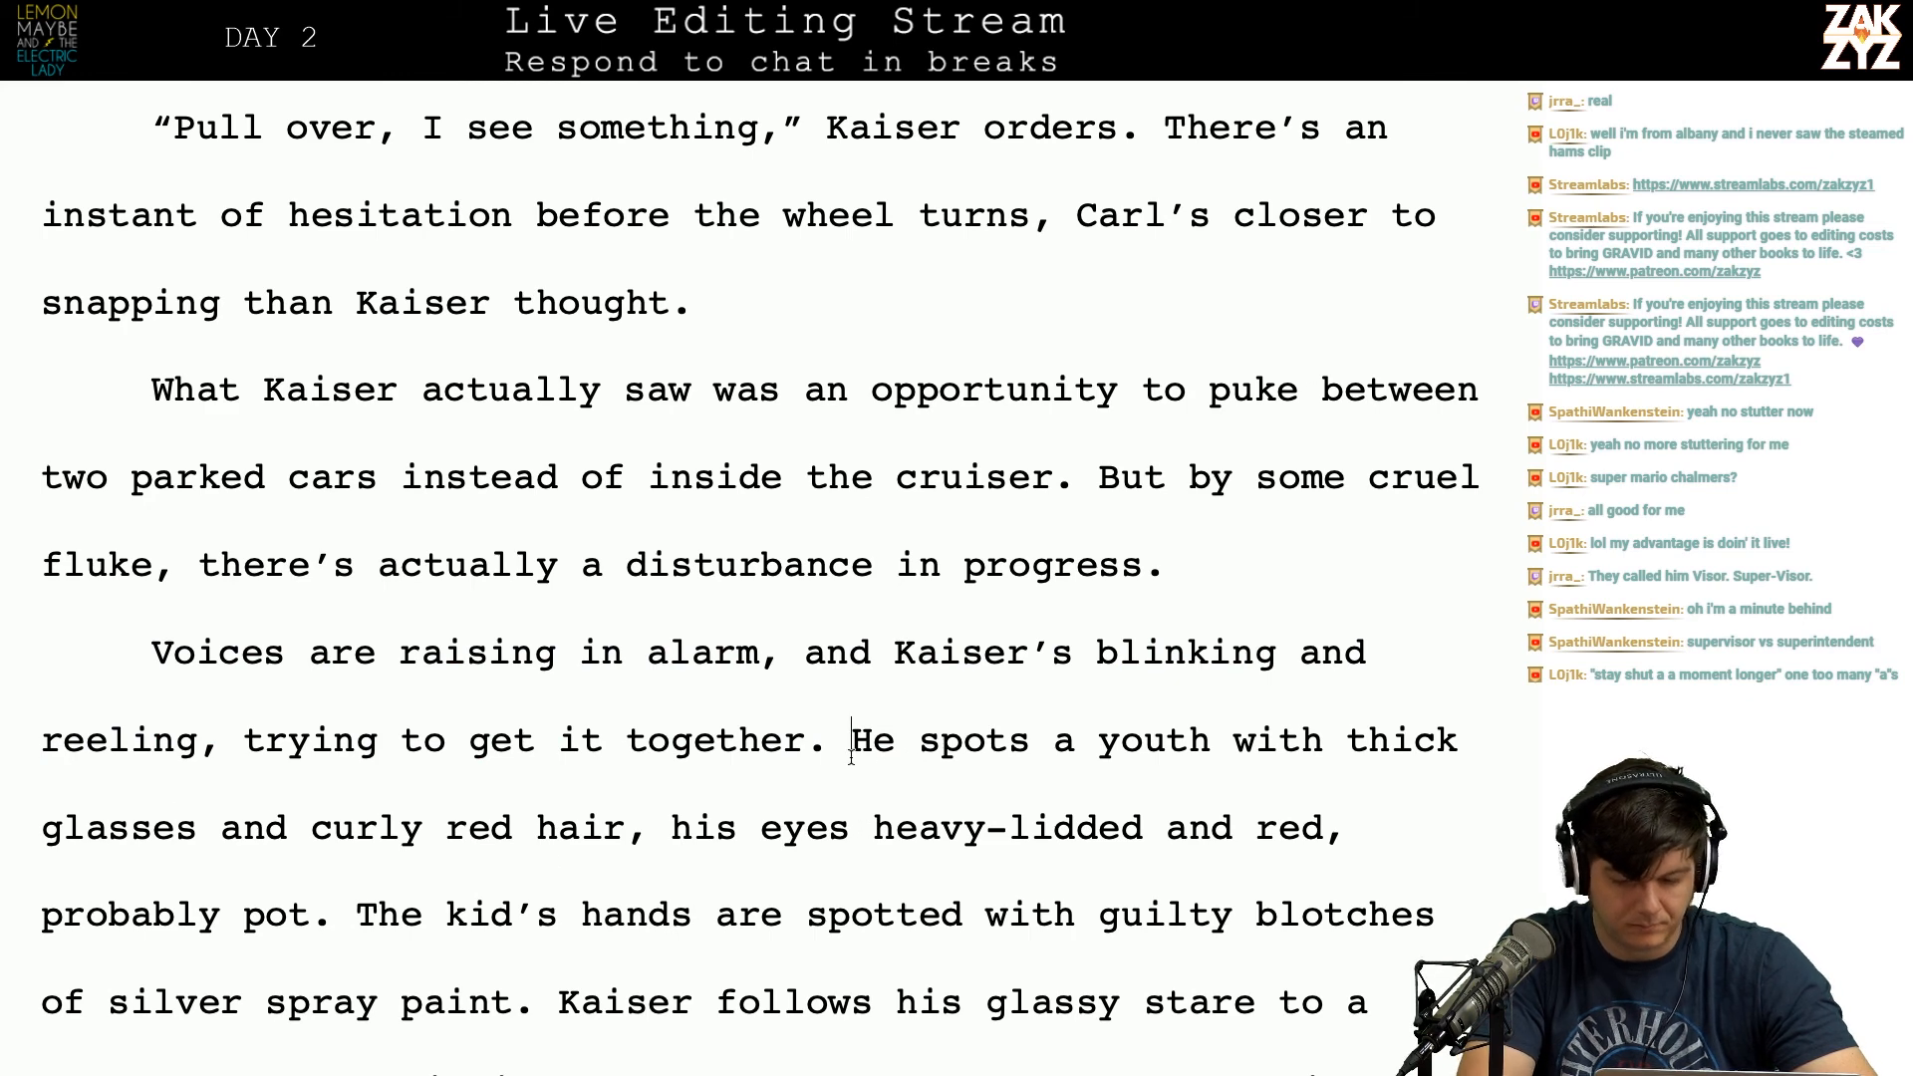
key("ctrl+v")
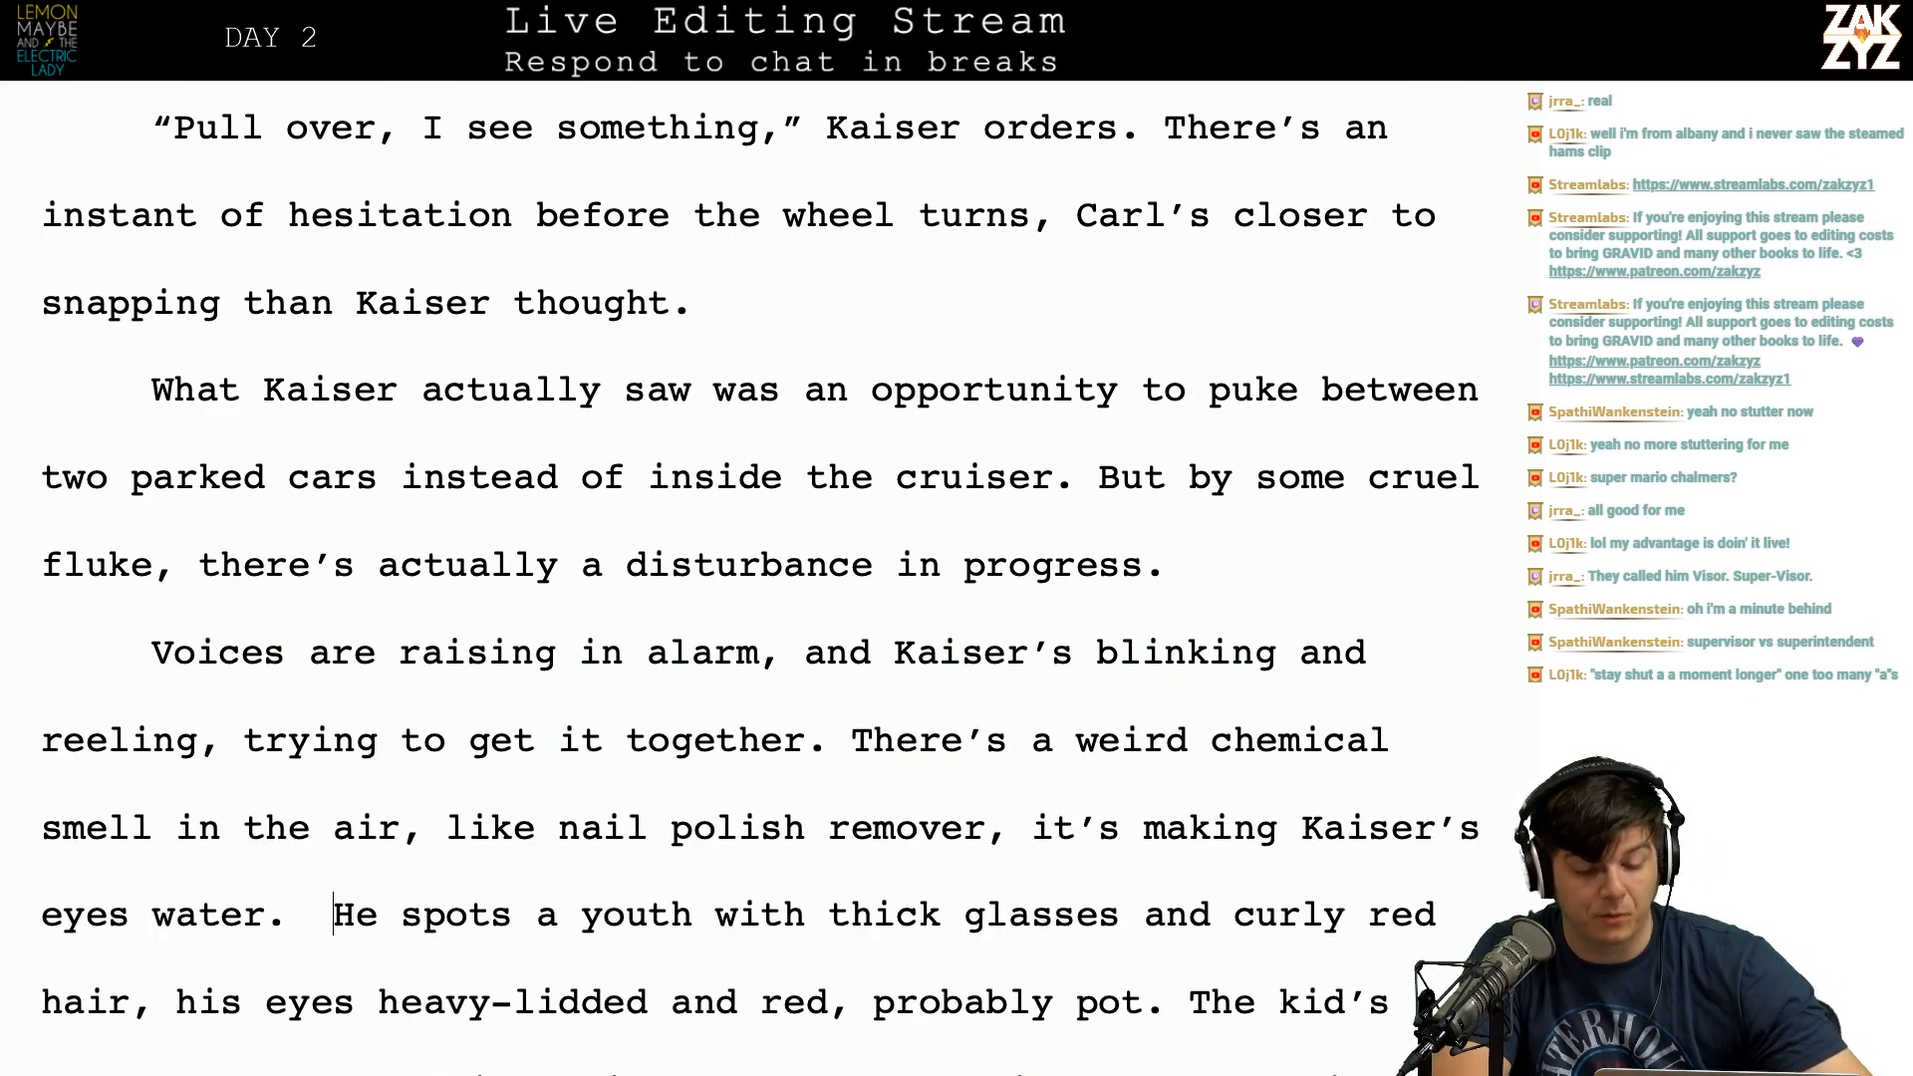
Step: End the smell sentence after "nail polish remover" and begin a new one: "Kaiser's eyes are watering, he blinks them and"
scroll(760, 574, "down", 1)
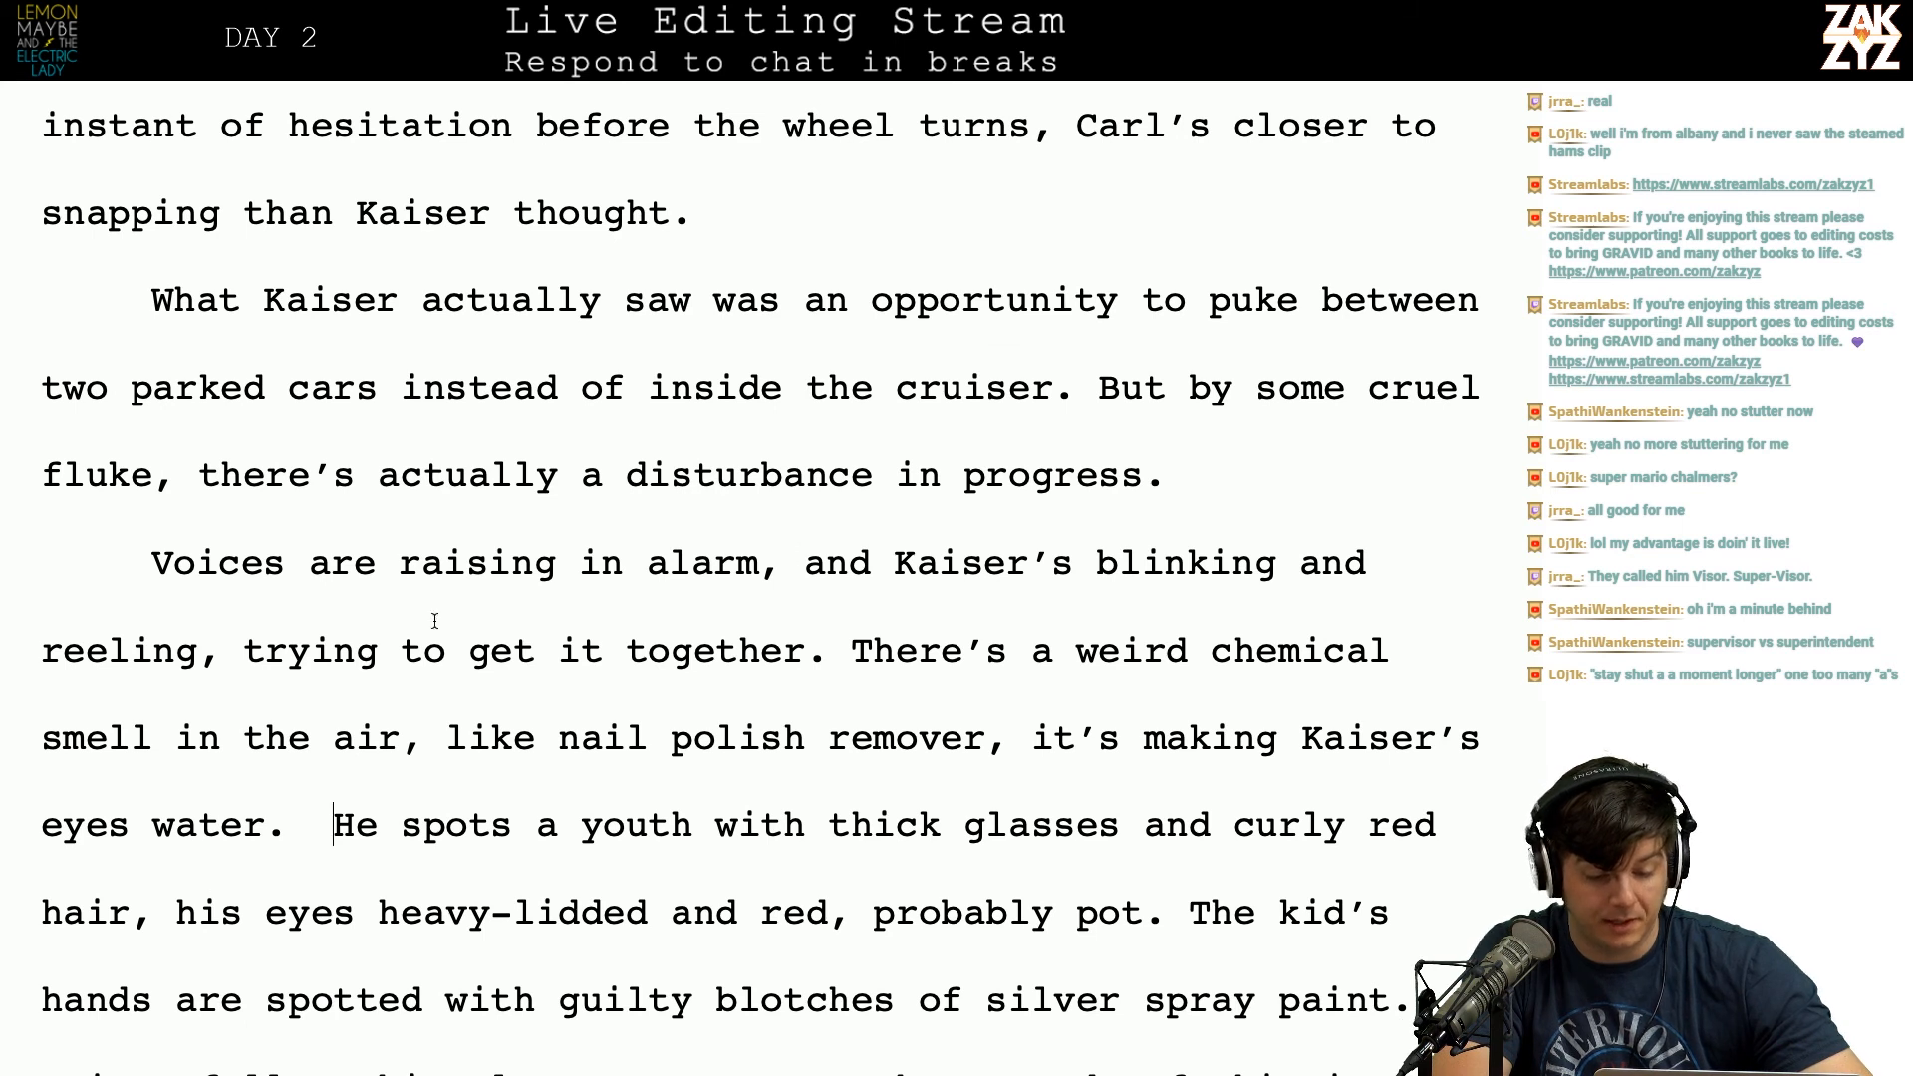
scroll(649, 687, "down", 1)
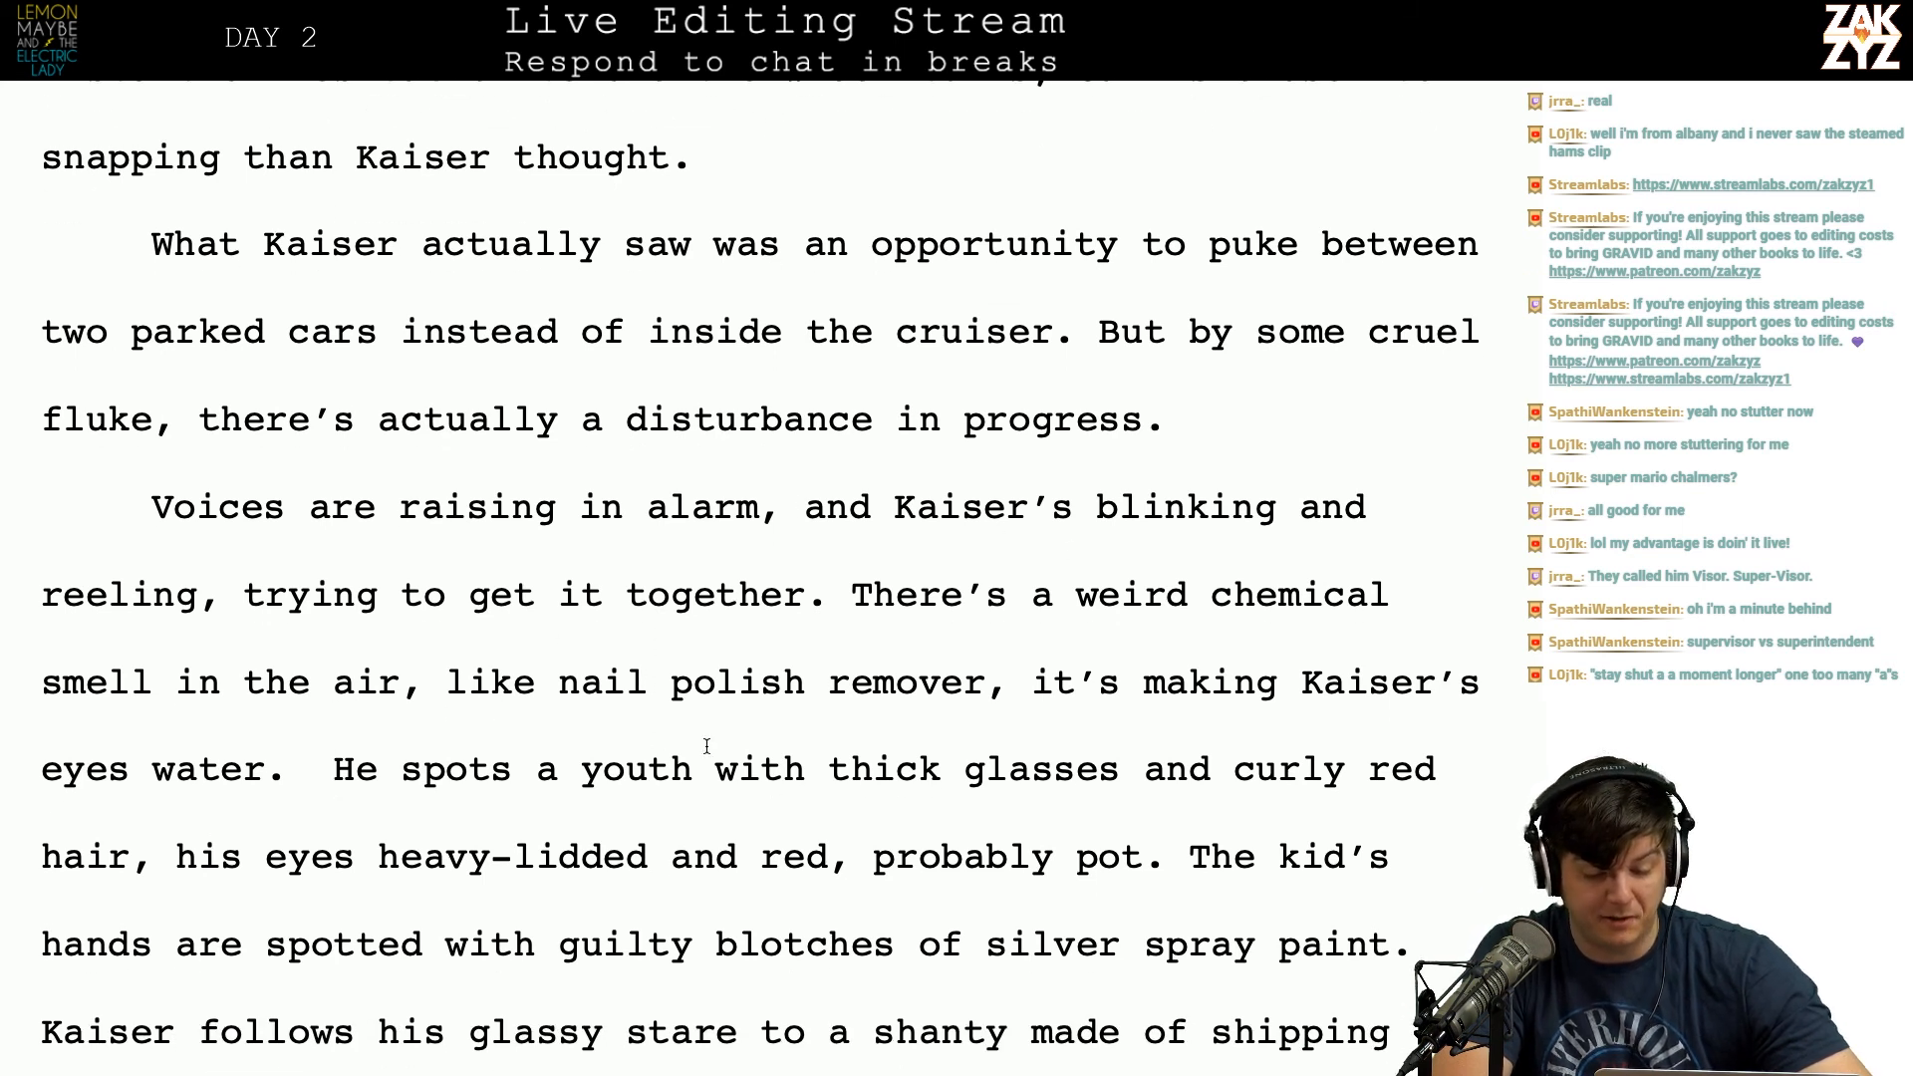
key("BackSpace")
type(". ")
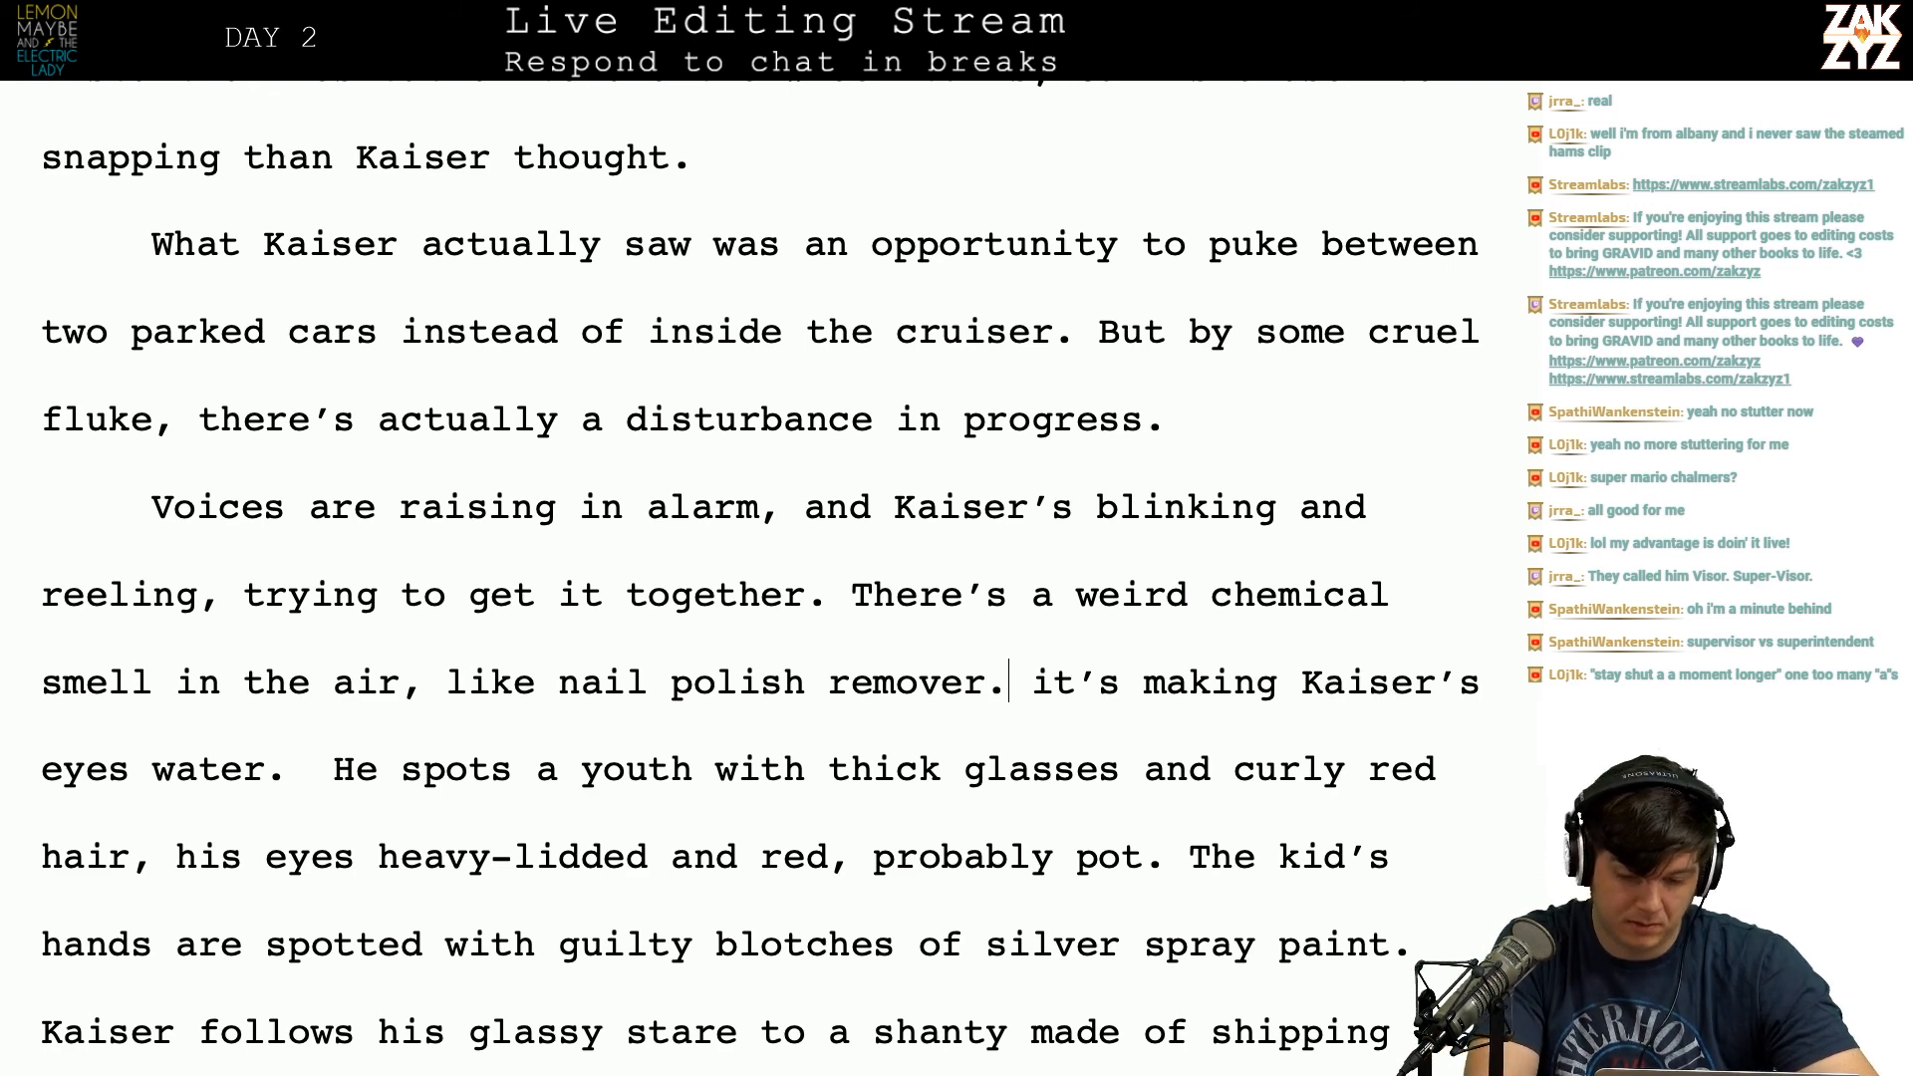
type("Through")
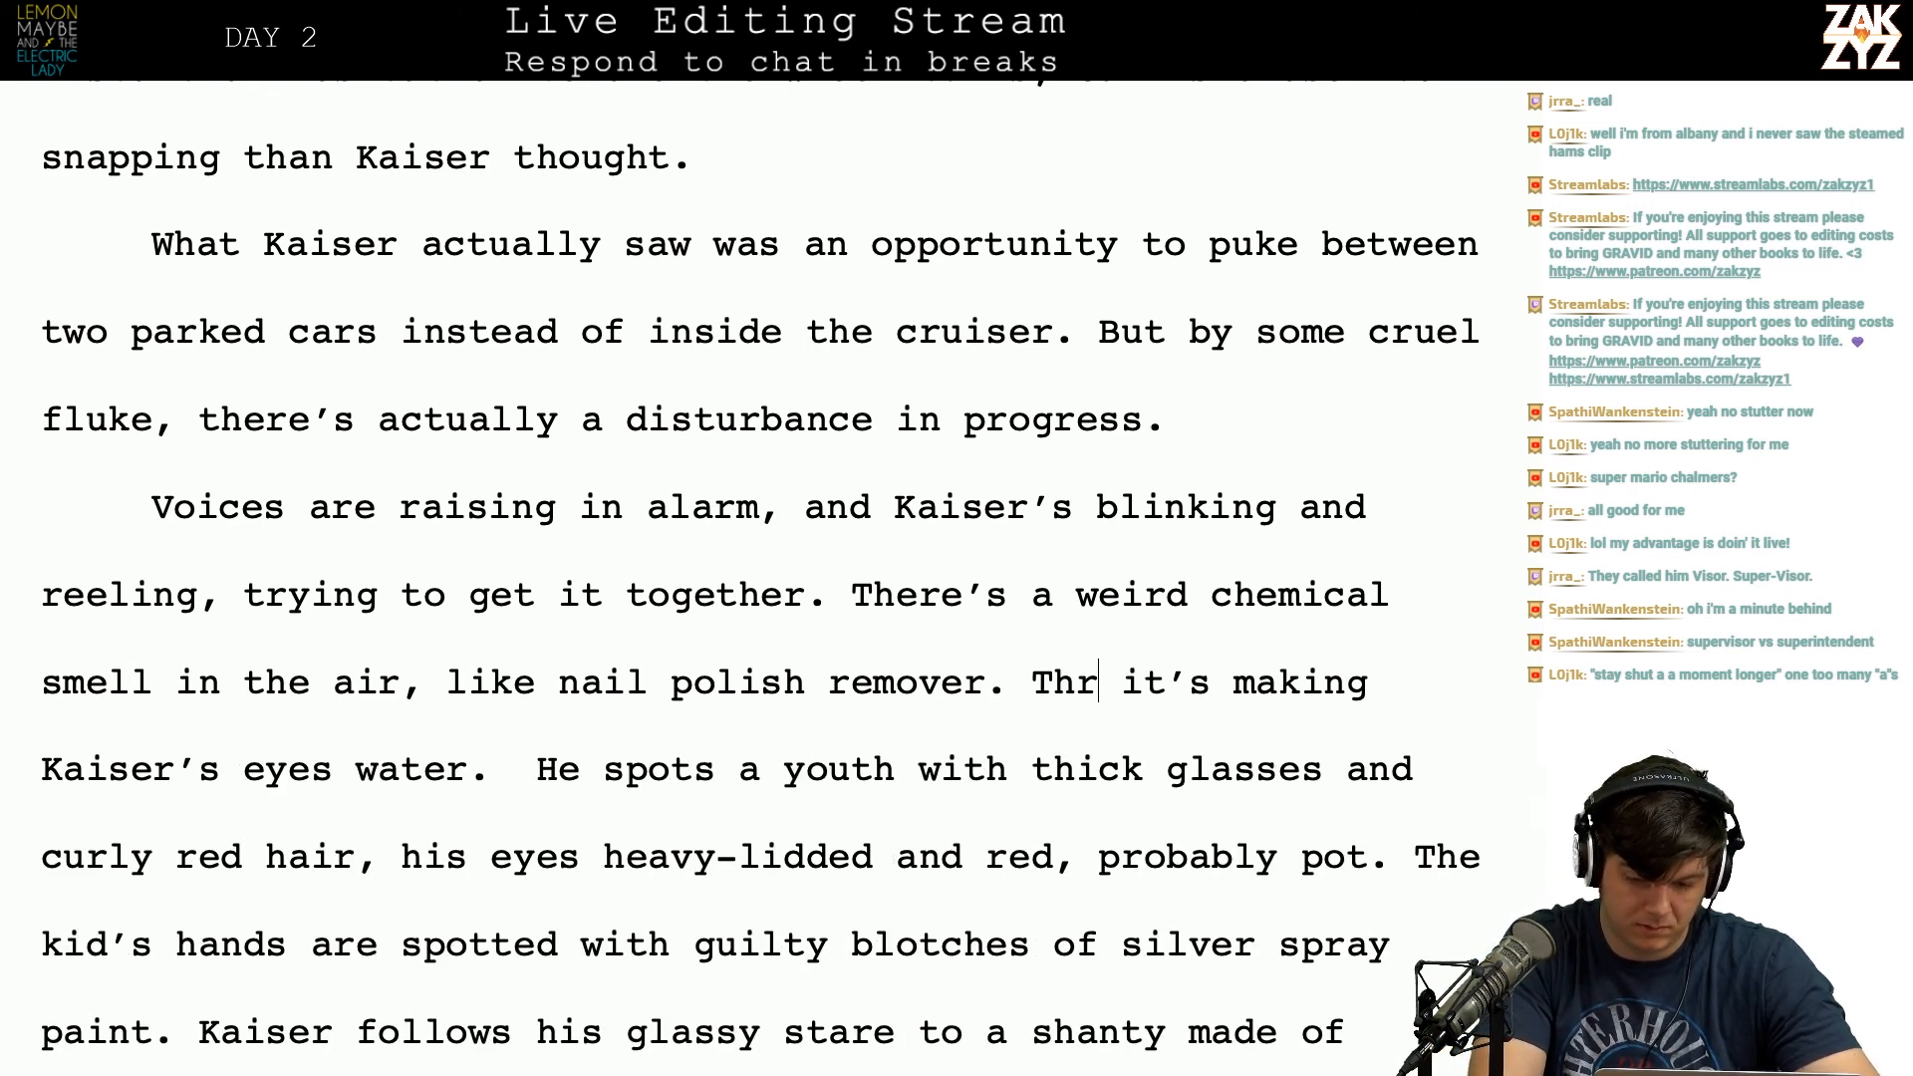
key("BackSpace")
key("BackSpace")
key("BackSpace")
key("BackSpace")
key("BackSpace")
key("BackSpace")
key("BackSpace")
type("Kaiser's ")
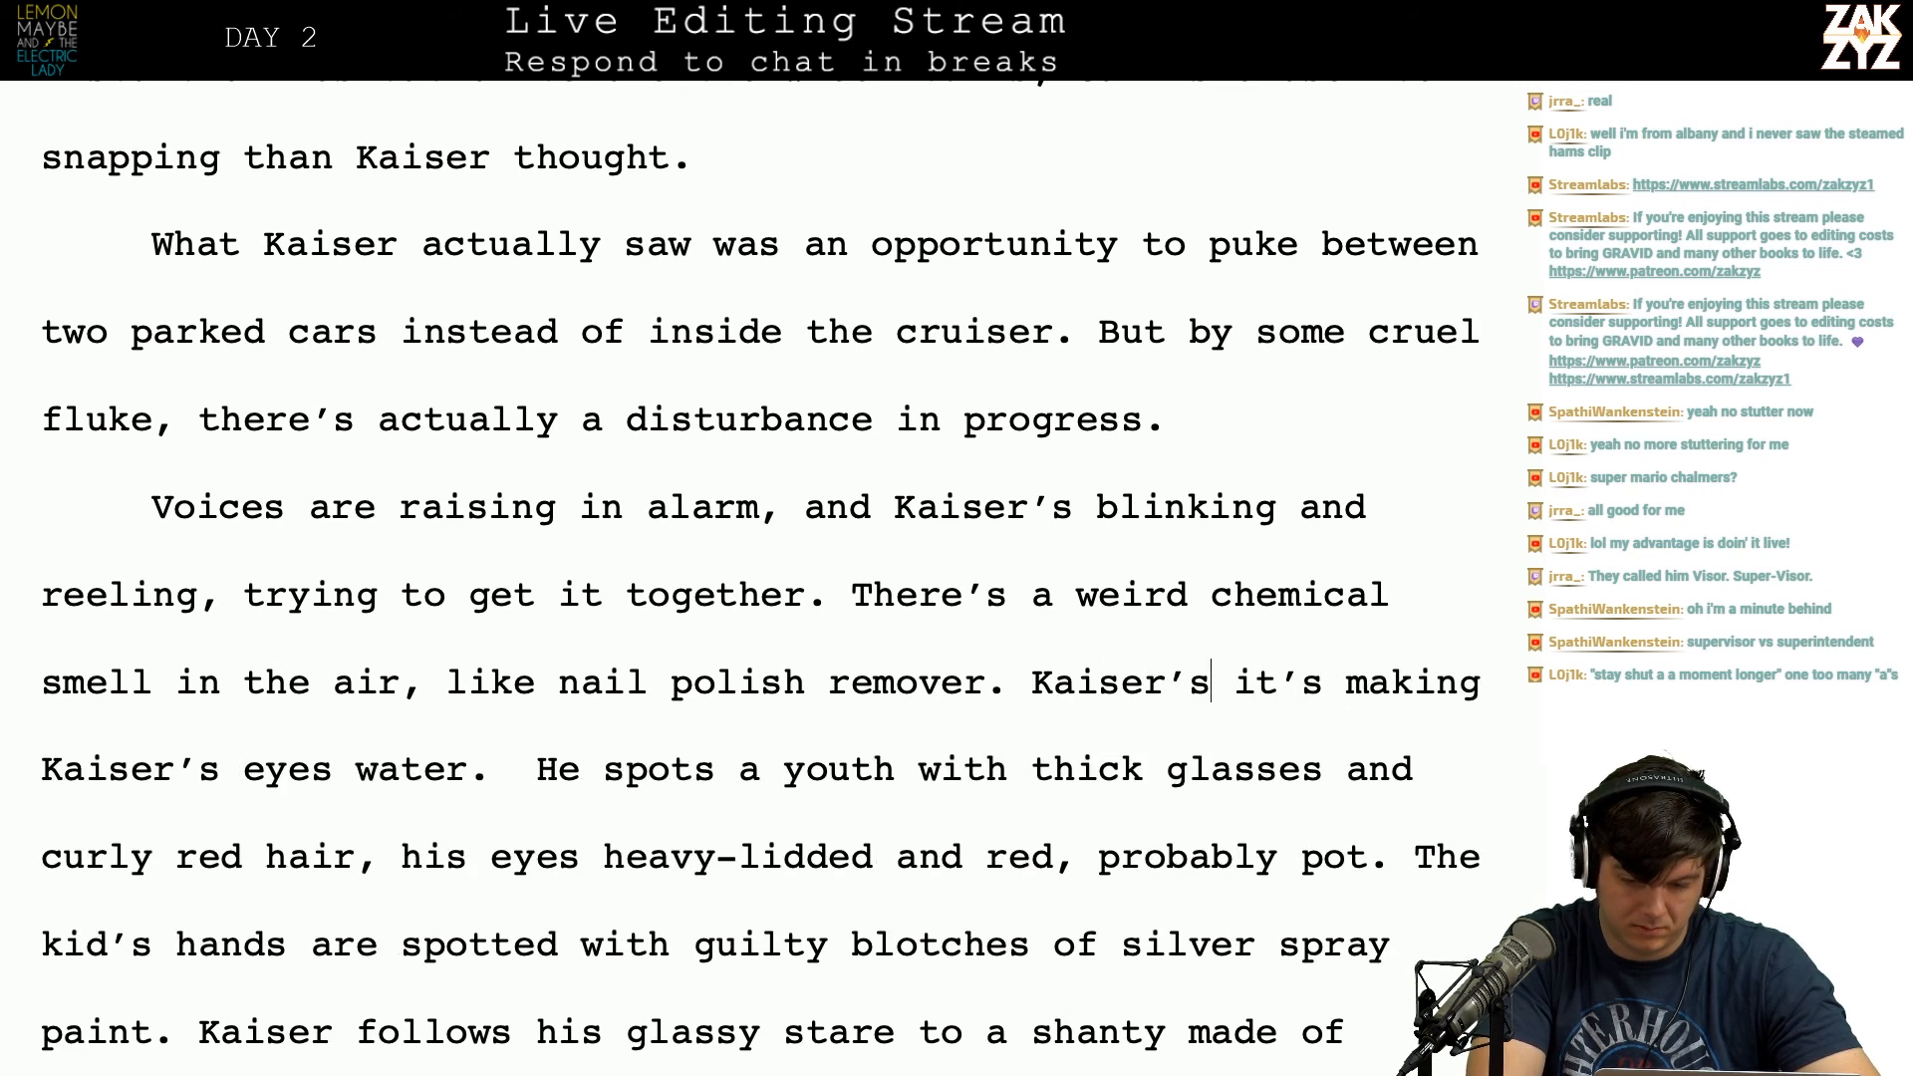
type("eyes are w")
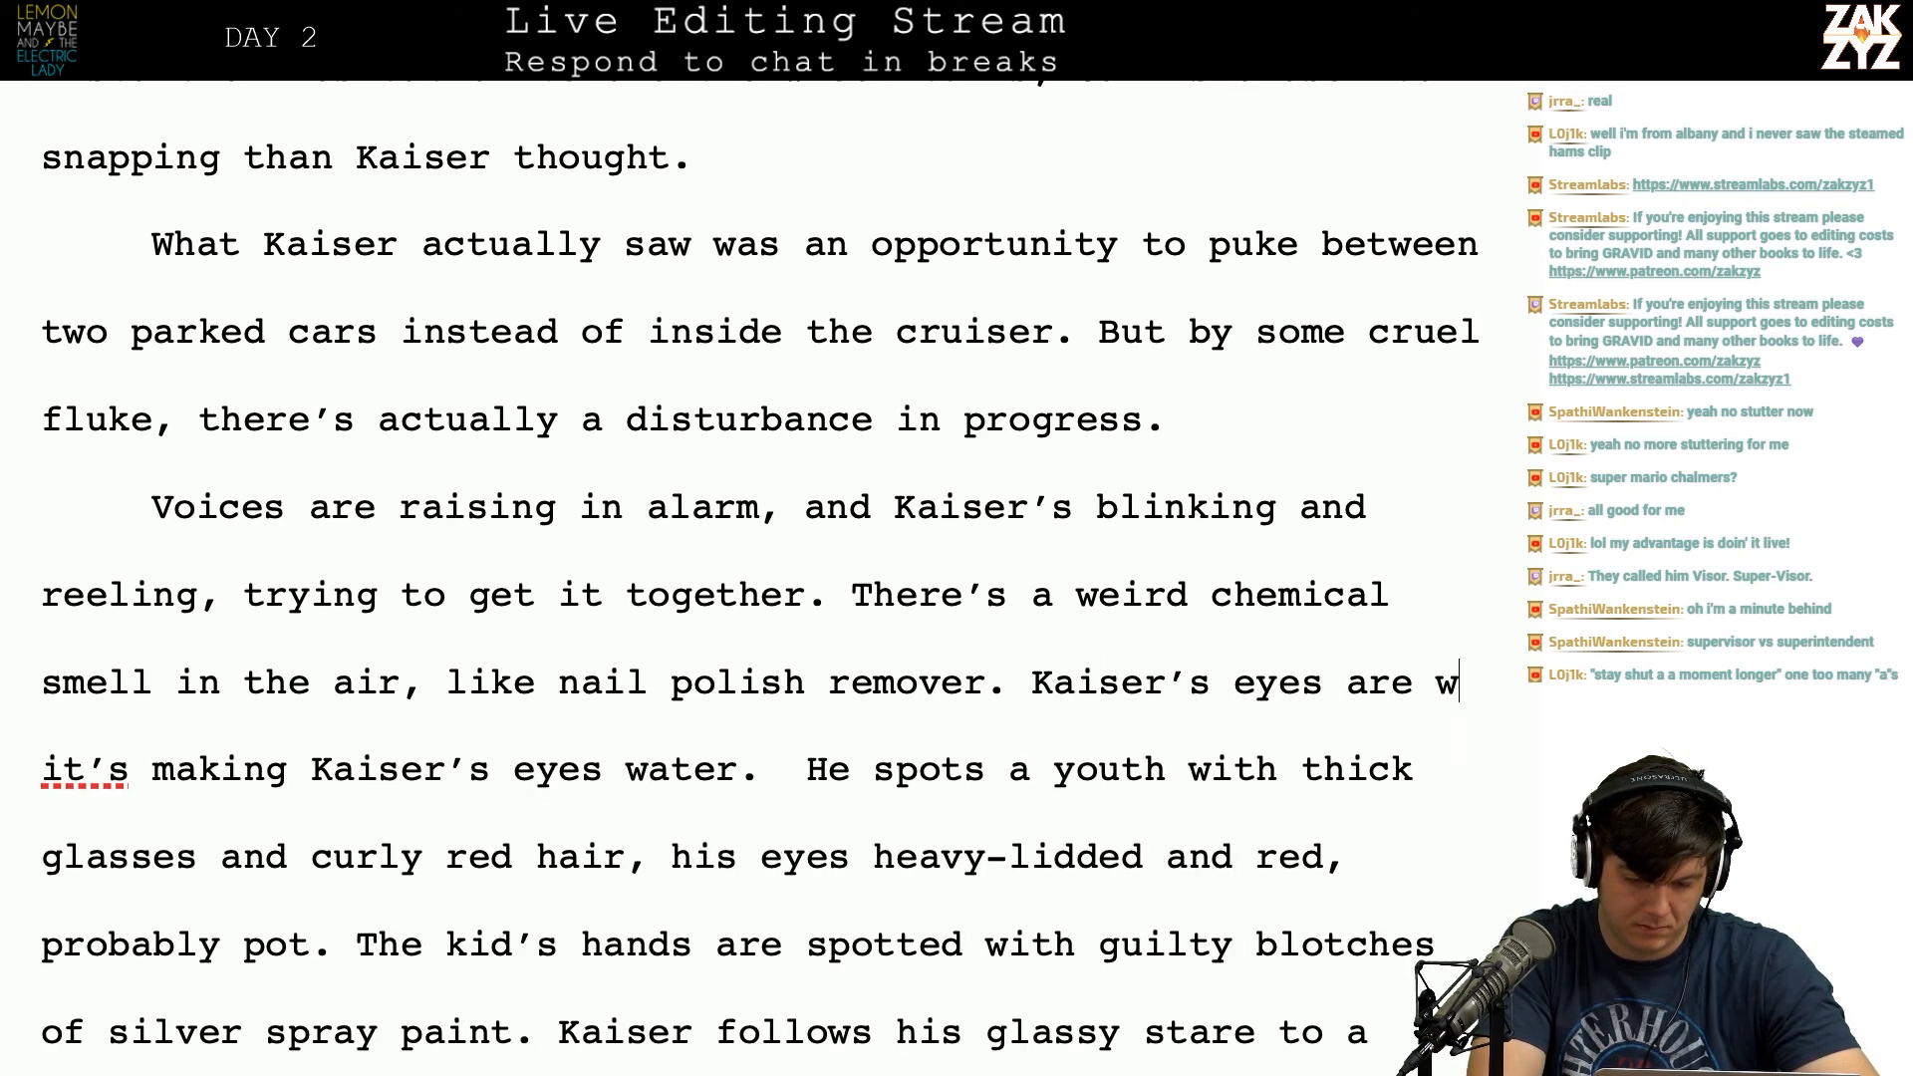
type("atering, he blinks them and")
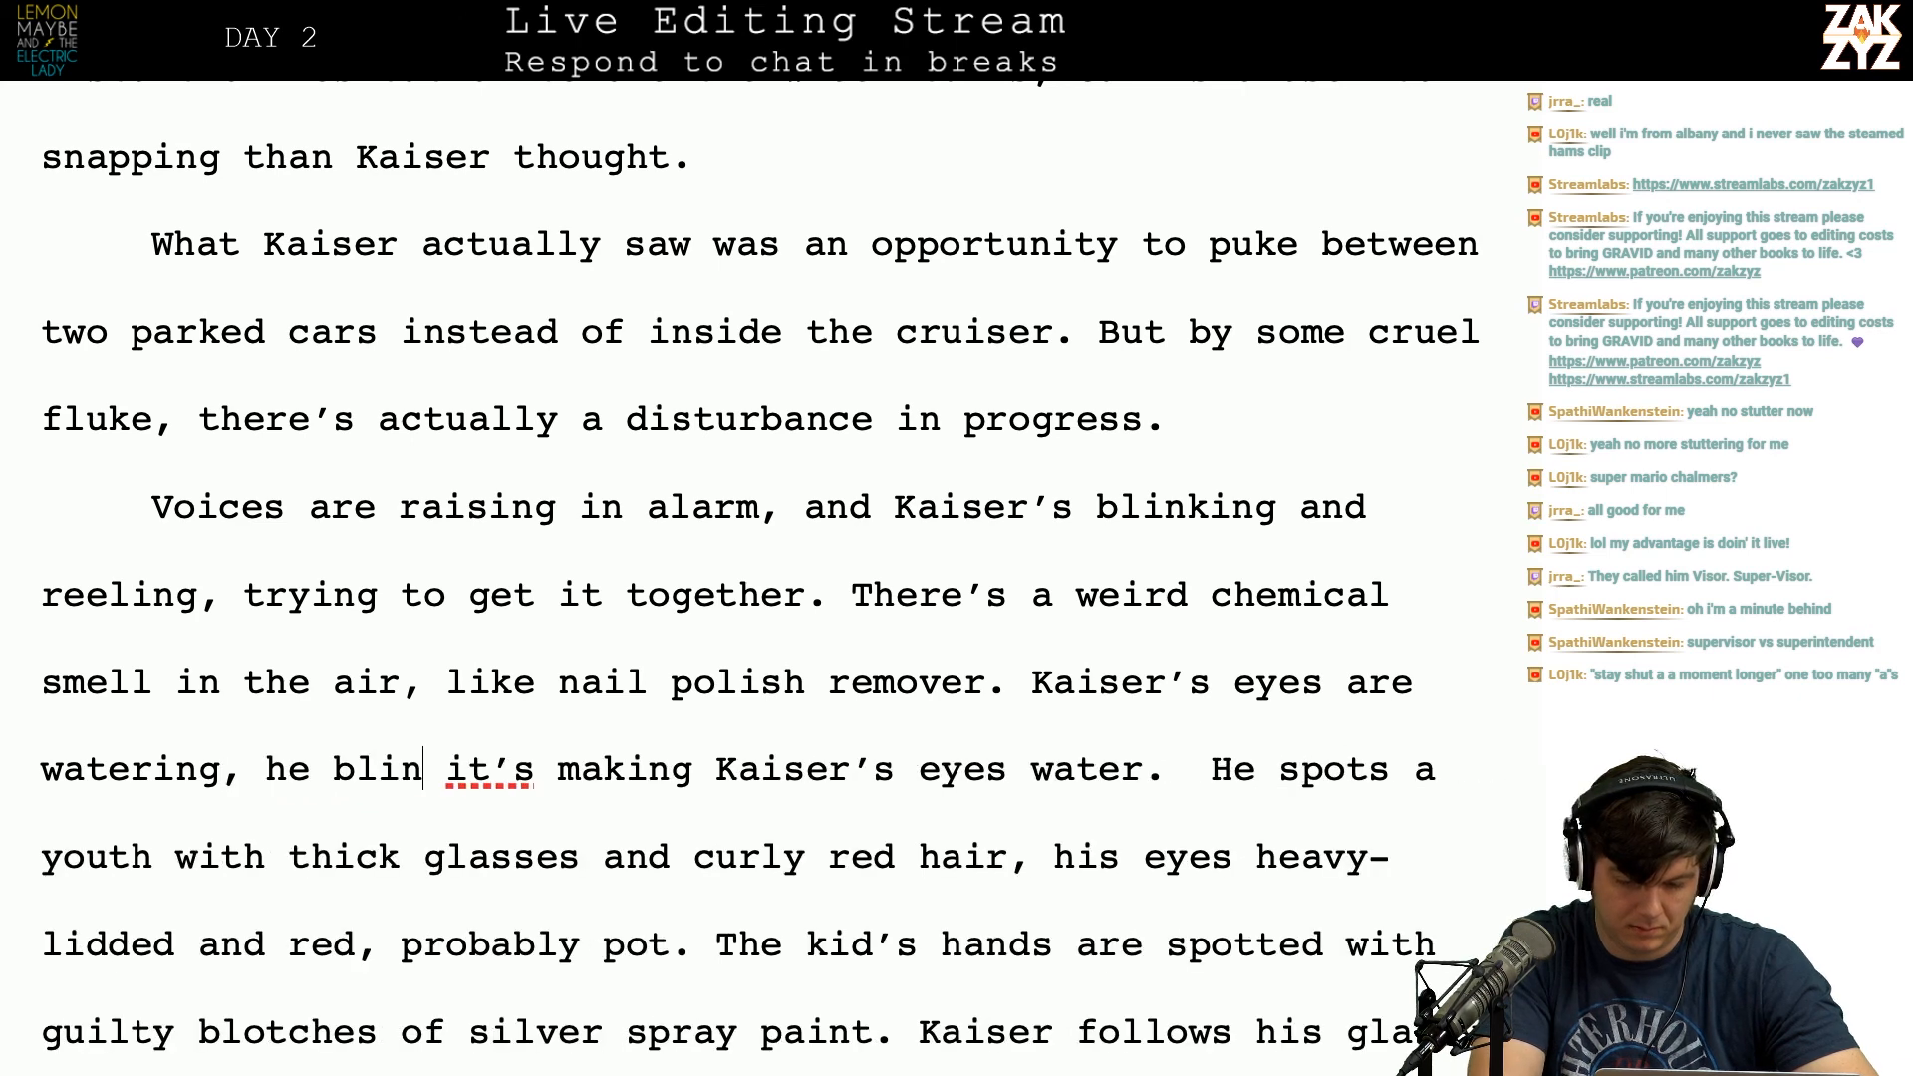
Step: Delete the leftover "it's making Kaiser's eyes water. He" so the new sentence runs straight into "spots a youth"
key("shift+Right")
key("shift+Right")
key("shift+Right")
key("shift+Right")
key("shift+Right")
key("shift+Right")
key("shift+Right")
key("shift+Right")
key("shift+Right")
key("shift+Right")
key("shift+Right")
key("shift+Right")
key("shift+Right")
key("shift+Right")
key("shift+Right")
key("shift+Right")
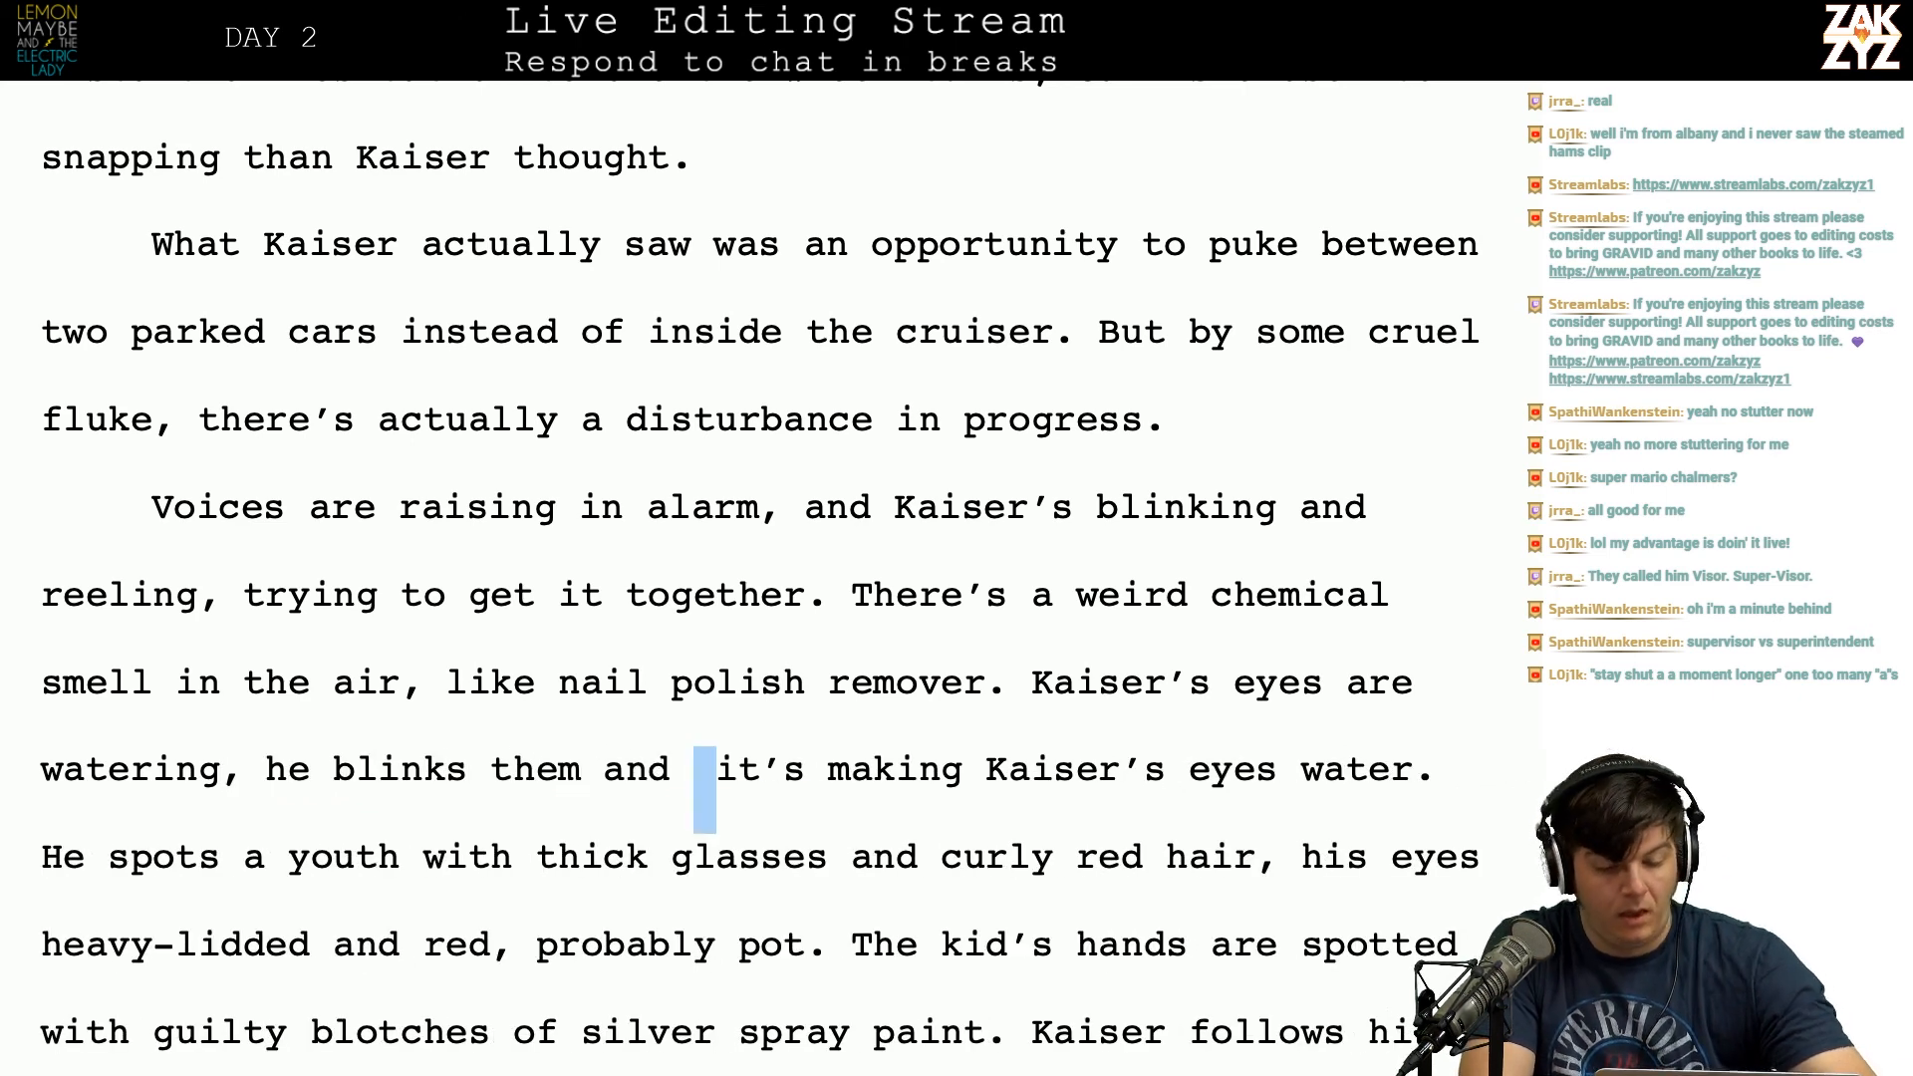
key("shift+Right")
key("shift+Right")
key("shift+Right")
key("shift+Right")
key("shift+Right")
key("shift+Right")
key("shift+Right")
key("shift+Right")
key("shift+Right")
key("shift+Right")
key("shift+Right")
key("shift+Right")
key("shift+Right")
key("shift+Right")
key("shift+Right")
key("shift+Right")
key("shift+Right")
key("shift+Right")
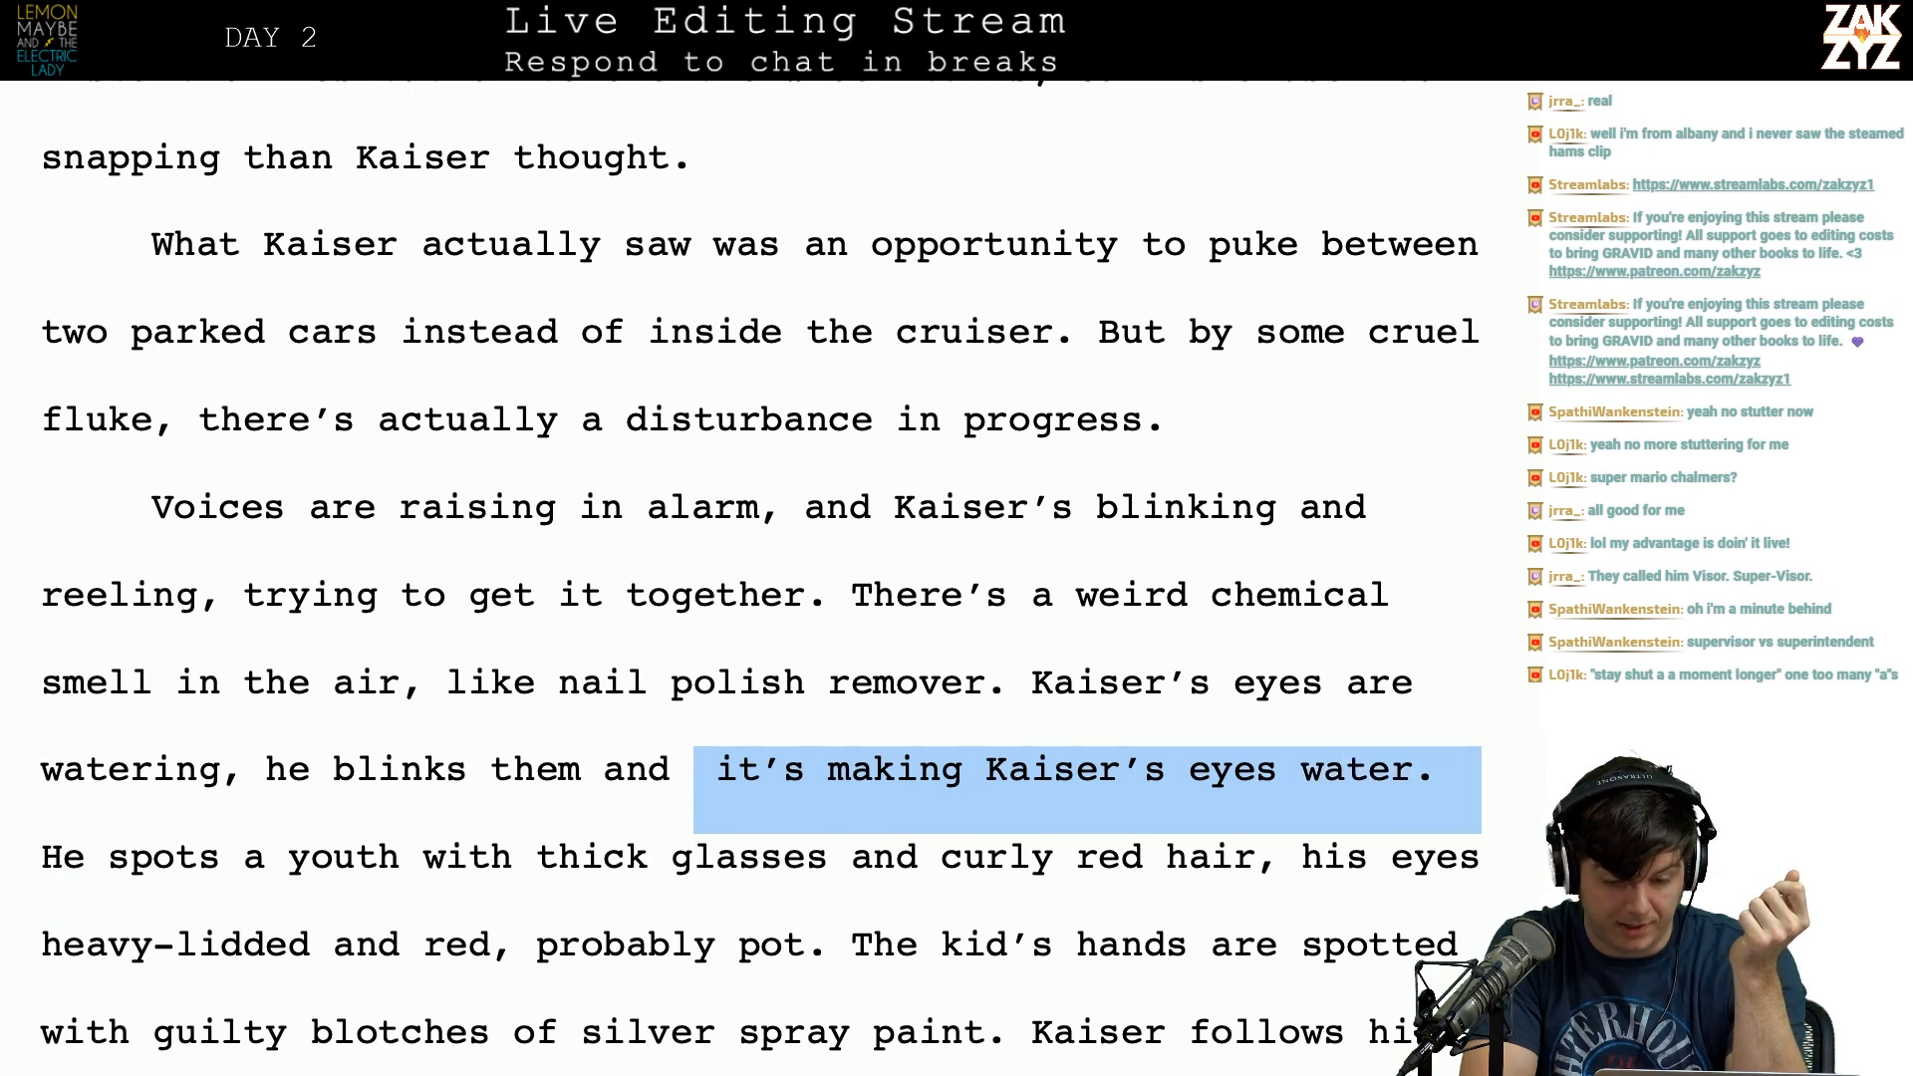
key("shift+Right")
key("shift+Left")
key("shift+Left")
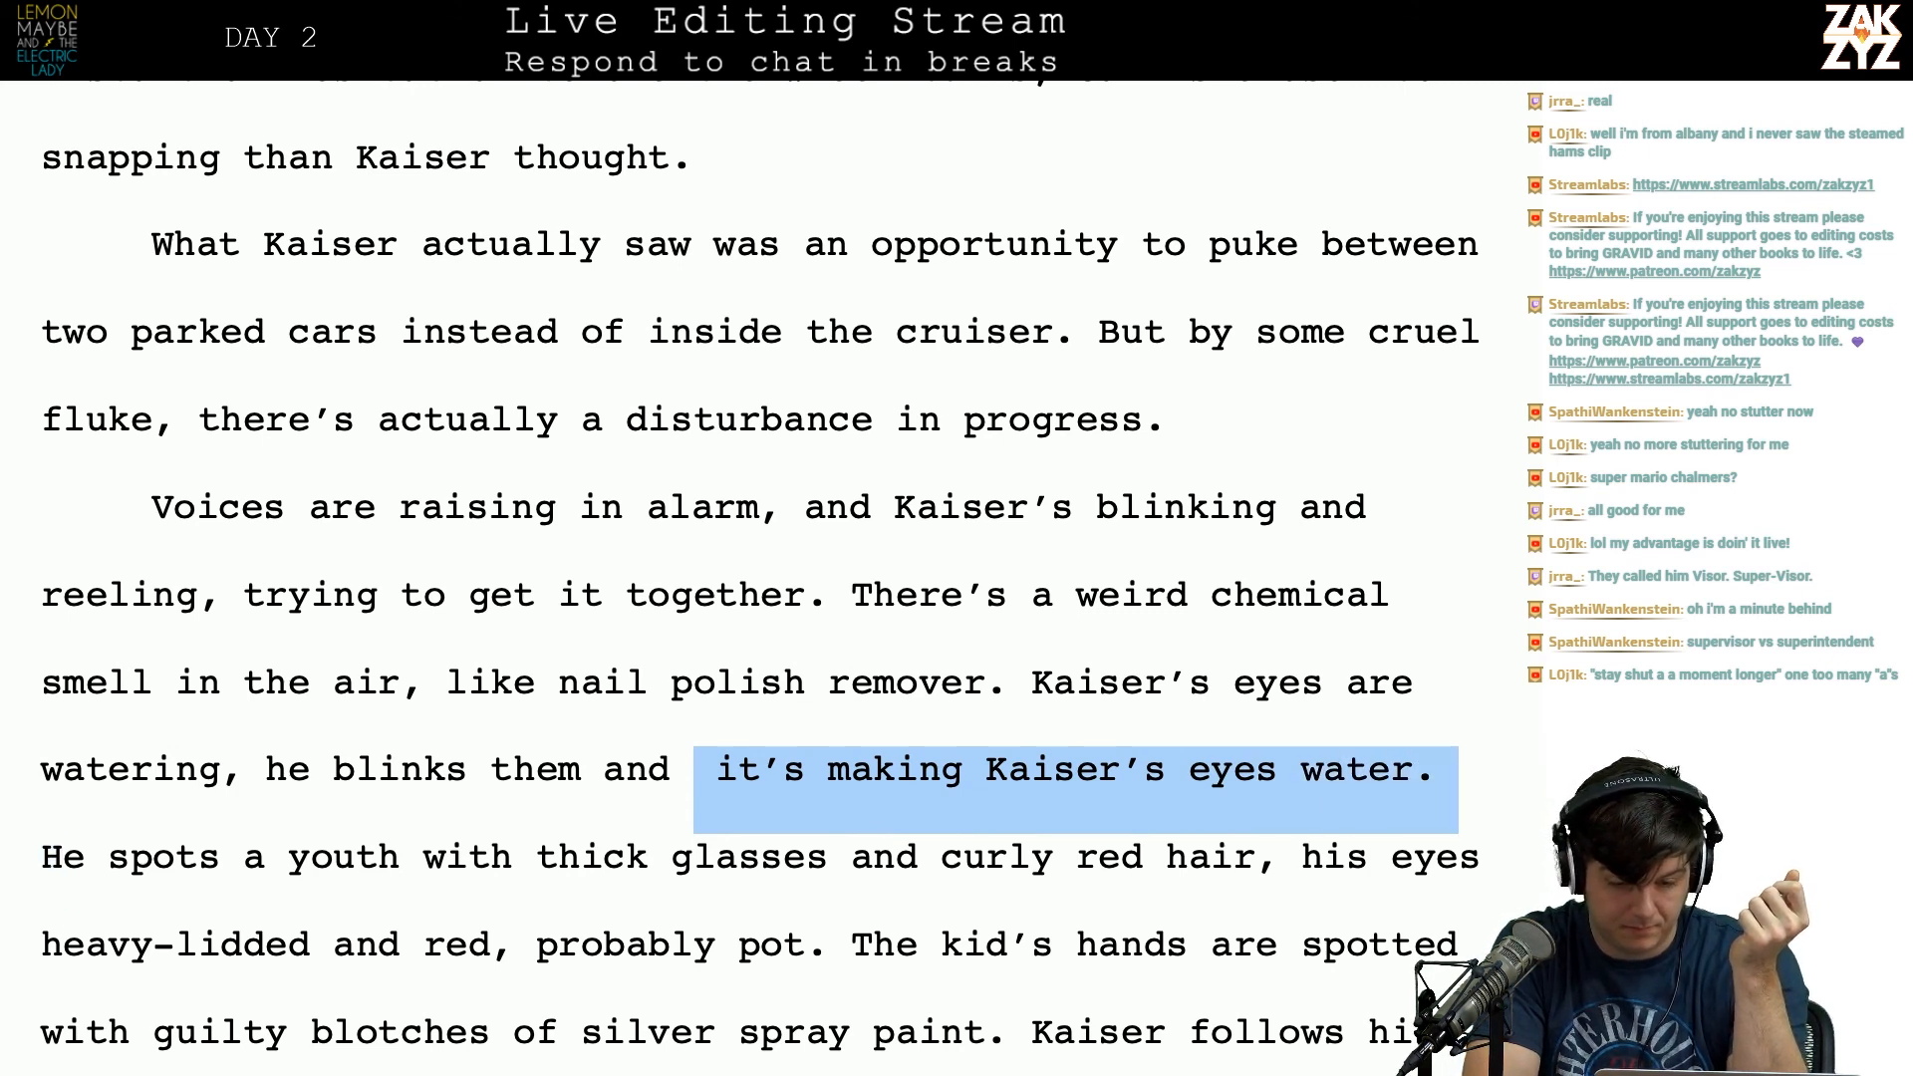
key("shift+Left")
key("shift+Right")
key("shift+Right")
key("shift+Right")
key("shift+Right")
key("shift+Right")
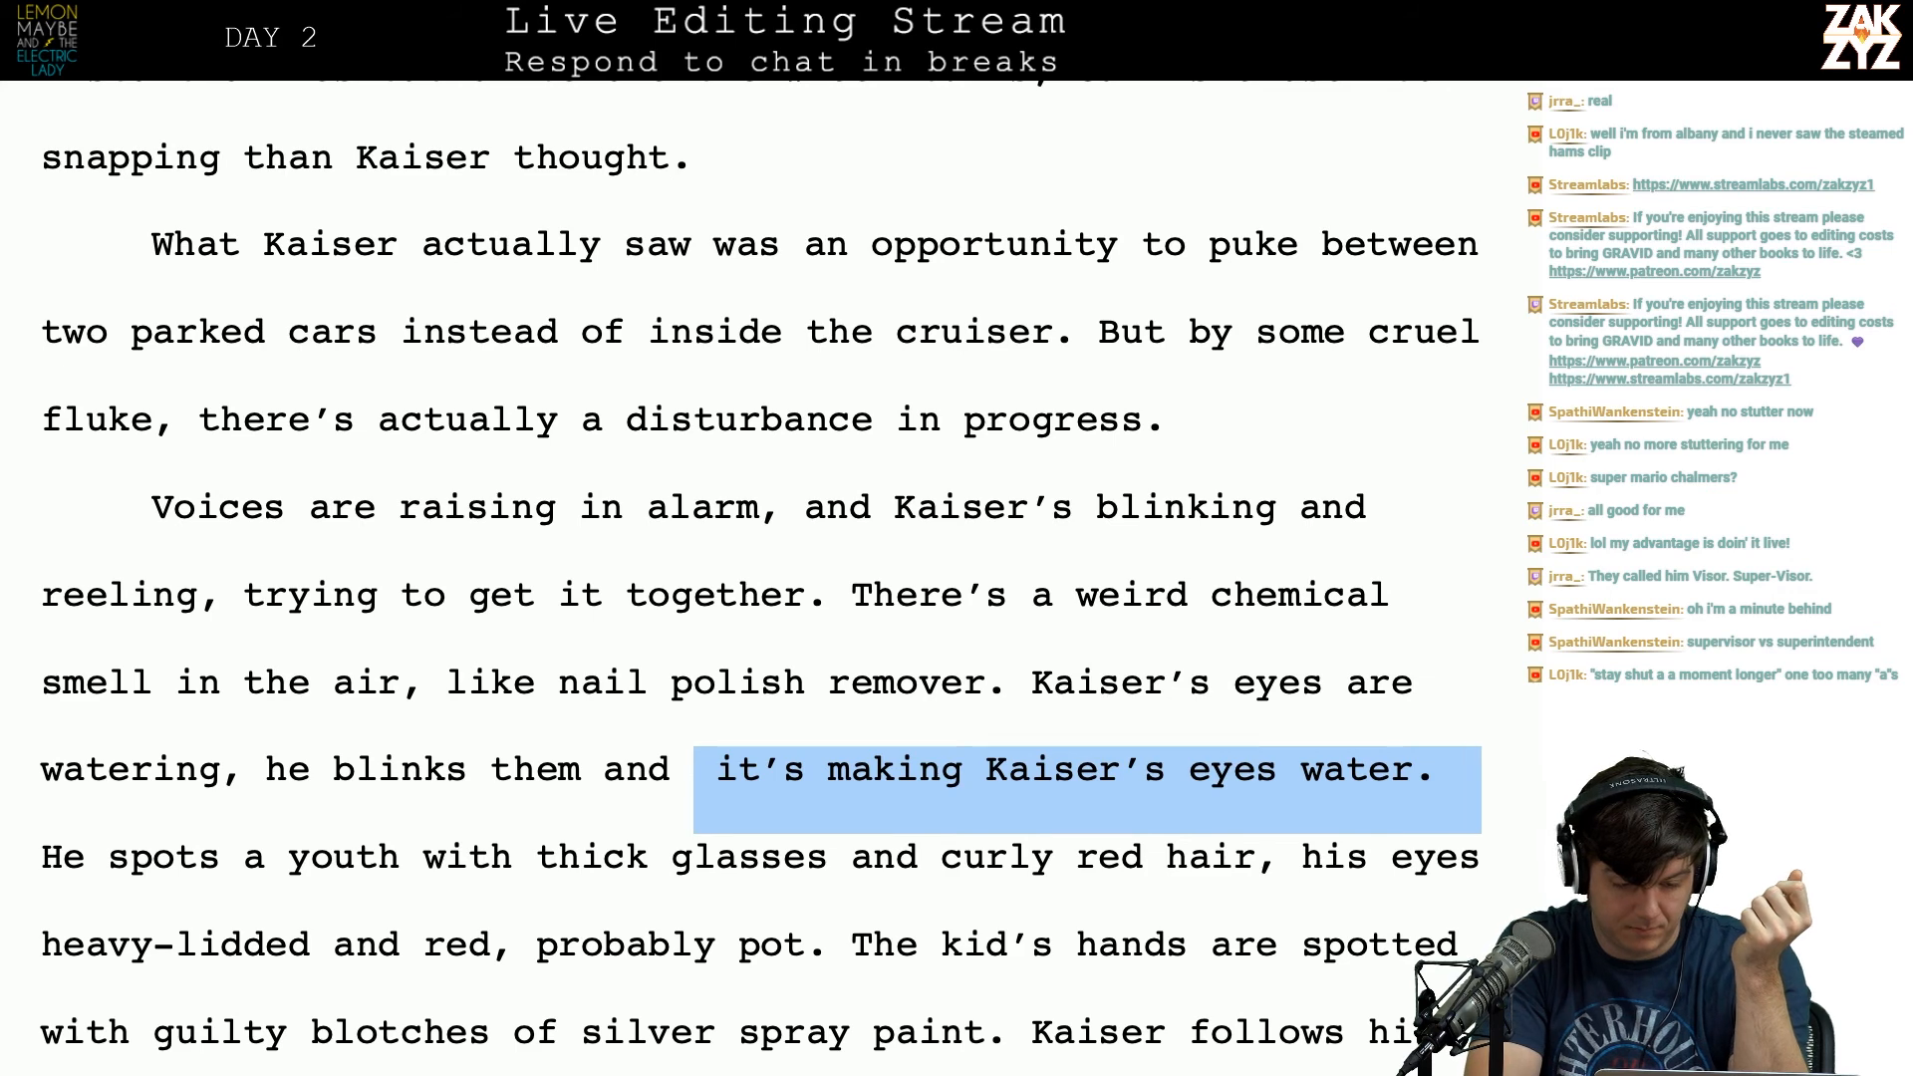
key("shift+Left")
key("BackSpace")
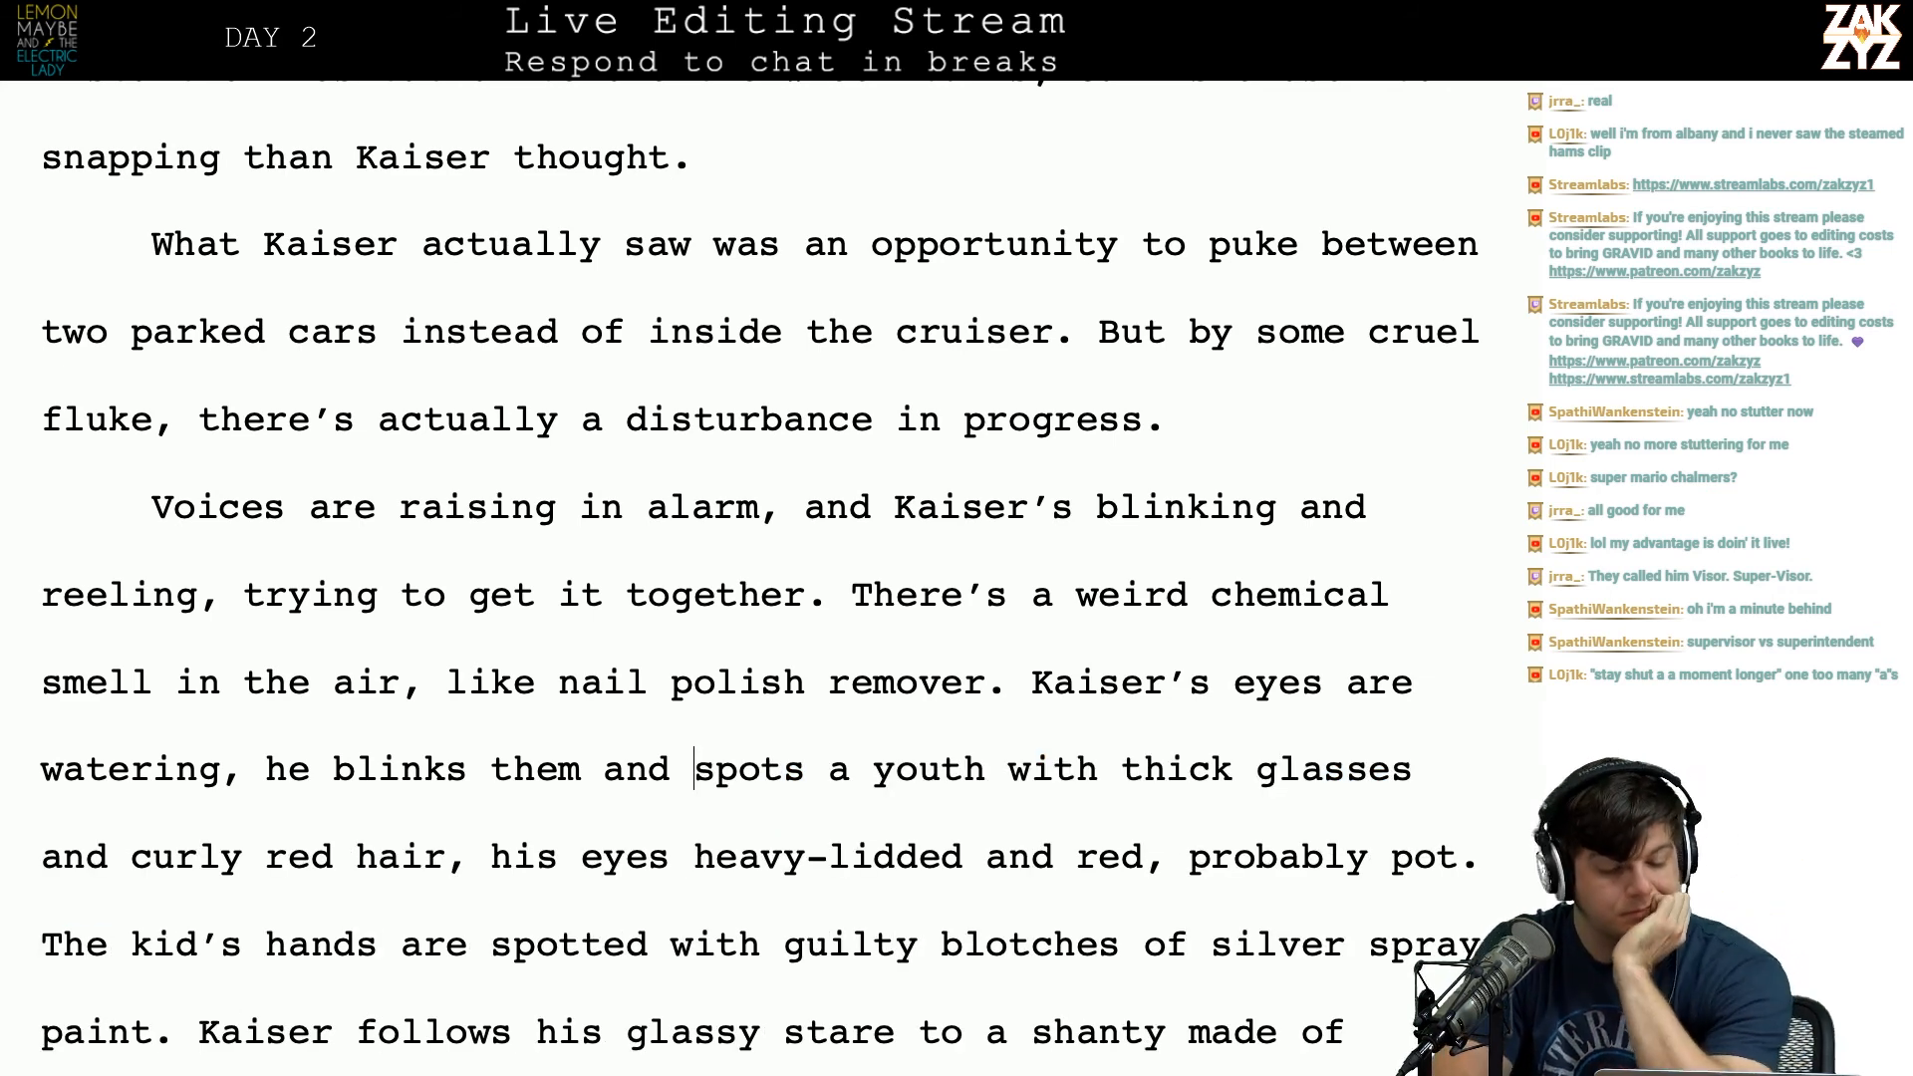
Step: Add a paragraph above "Voices are raising in alarm" reading "Someone's shouting and he can't make them out,"
scroll(757, 578, "down", 1)
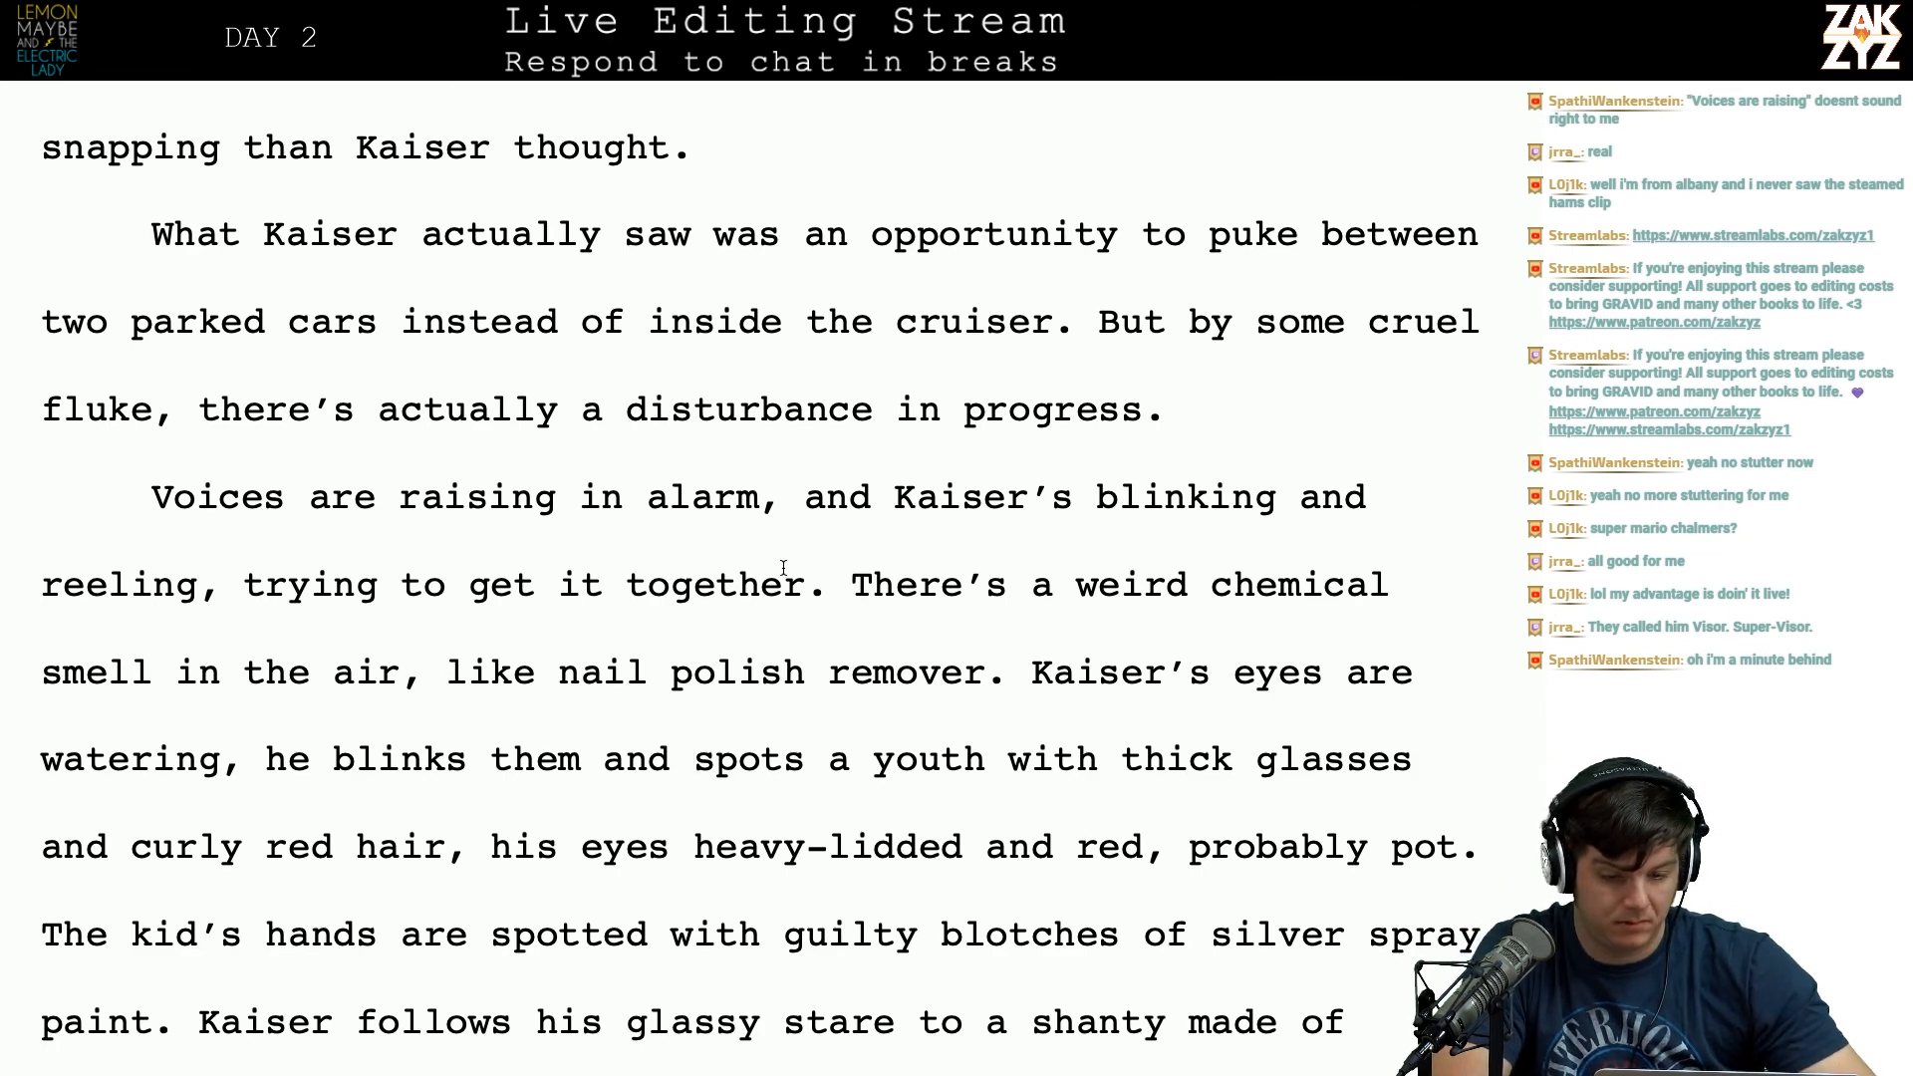
scroll(787, 573, "down", 1)
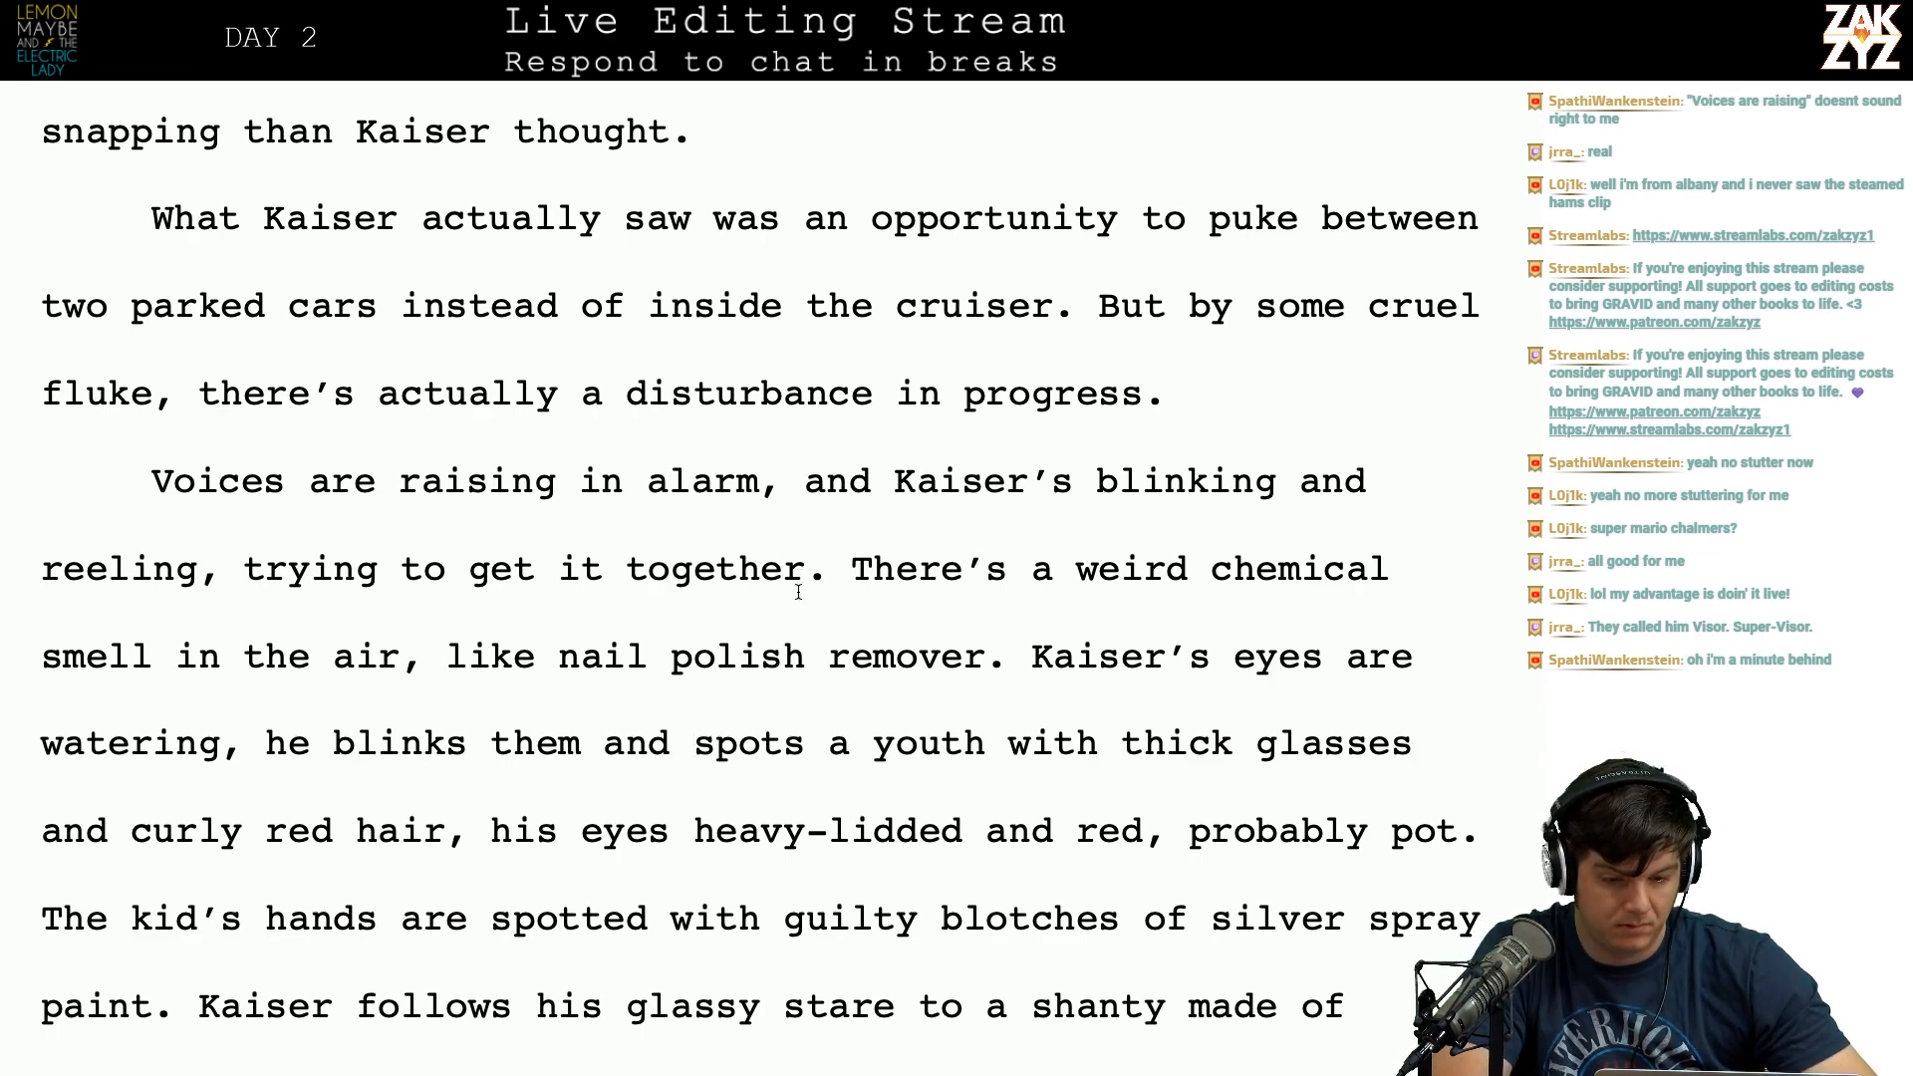
scroll(798, 592, "up", 2)
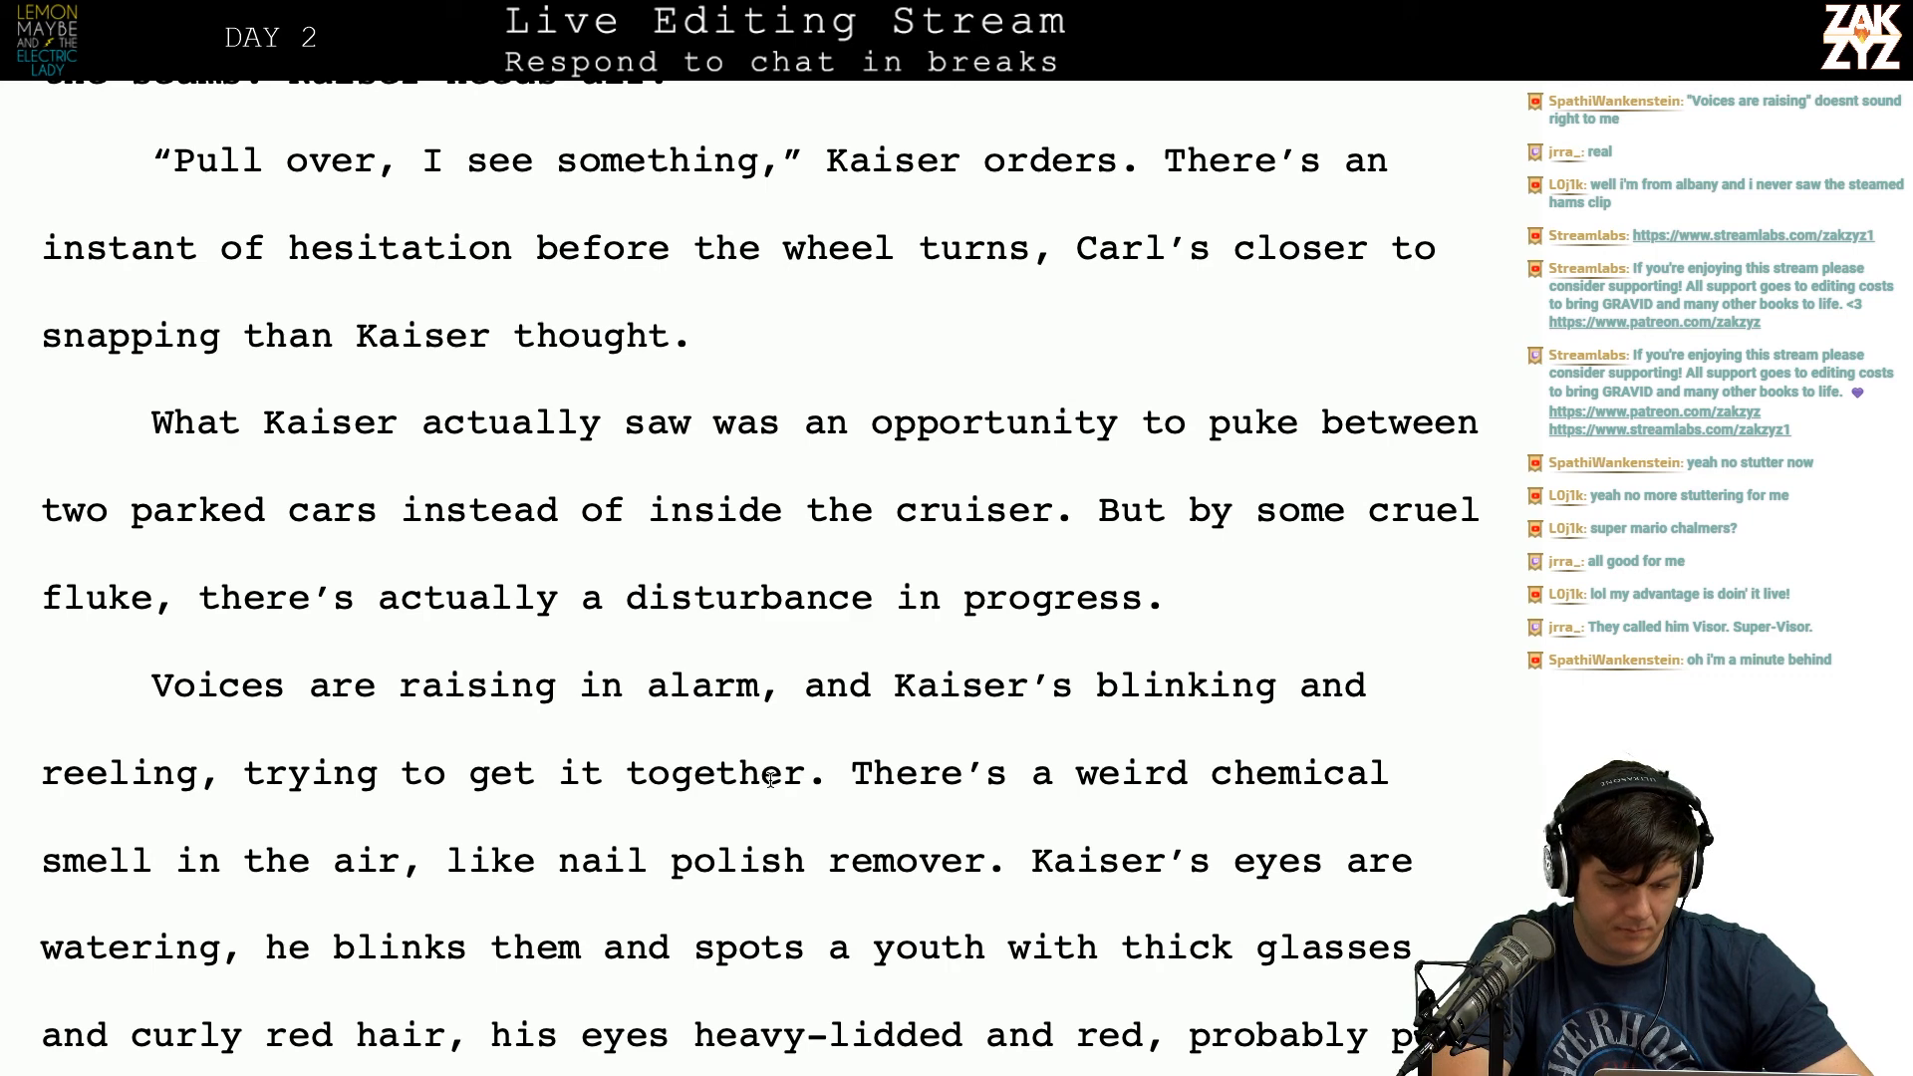
left_click(151, 686)
key("Return")
key("Up")
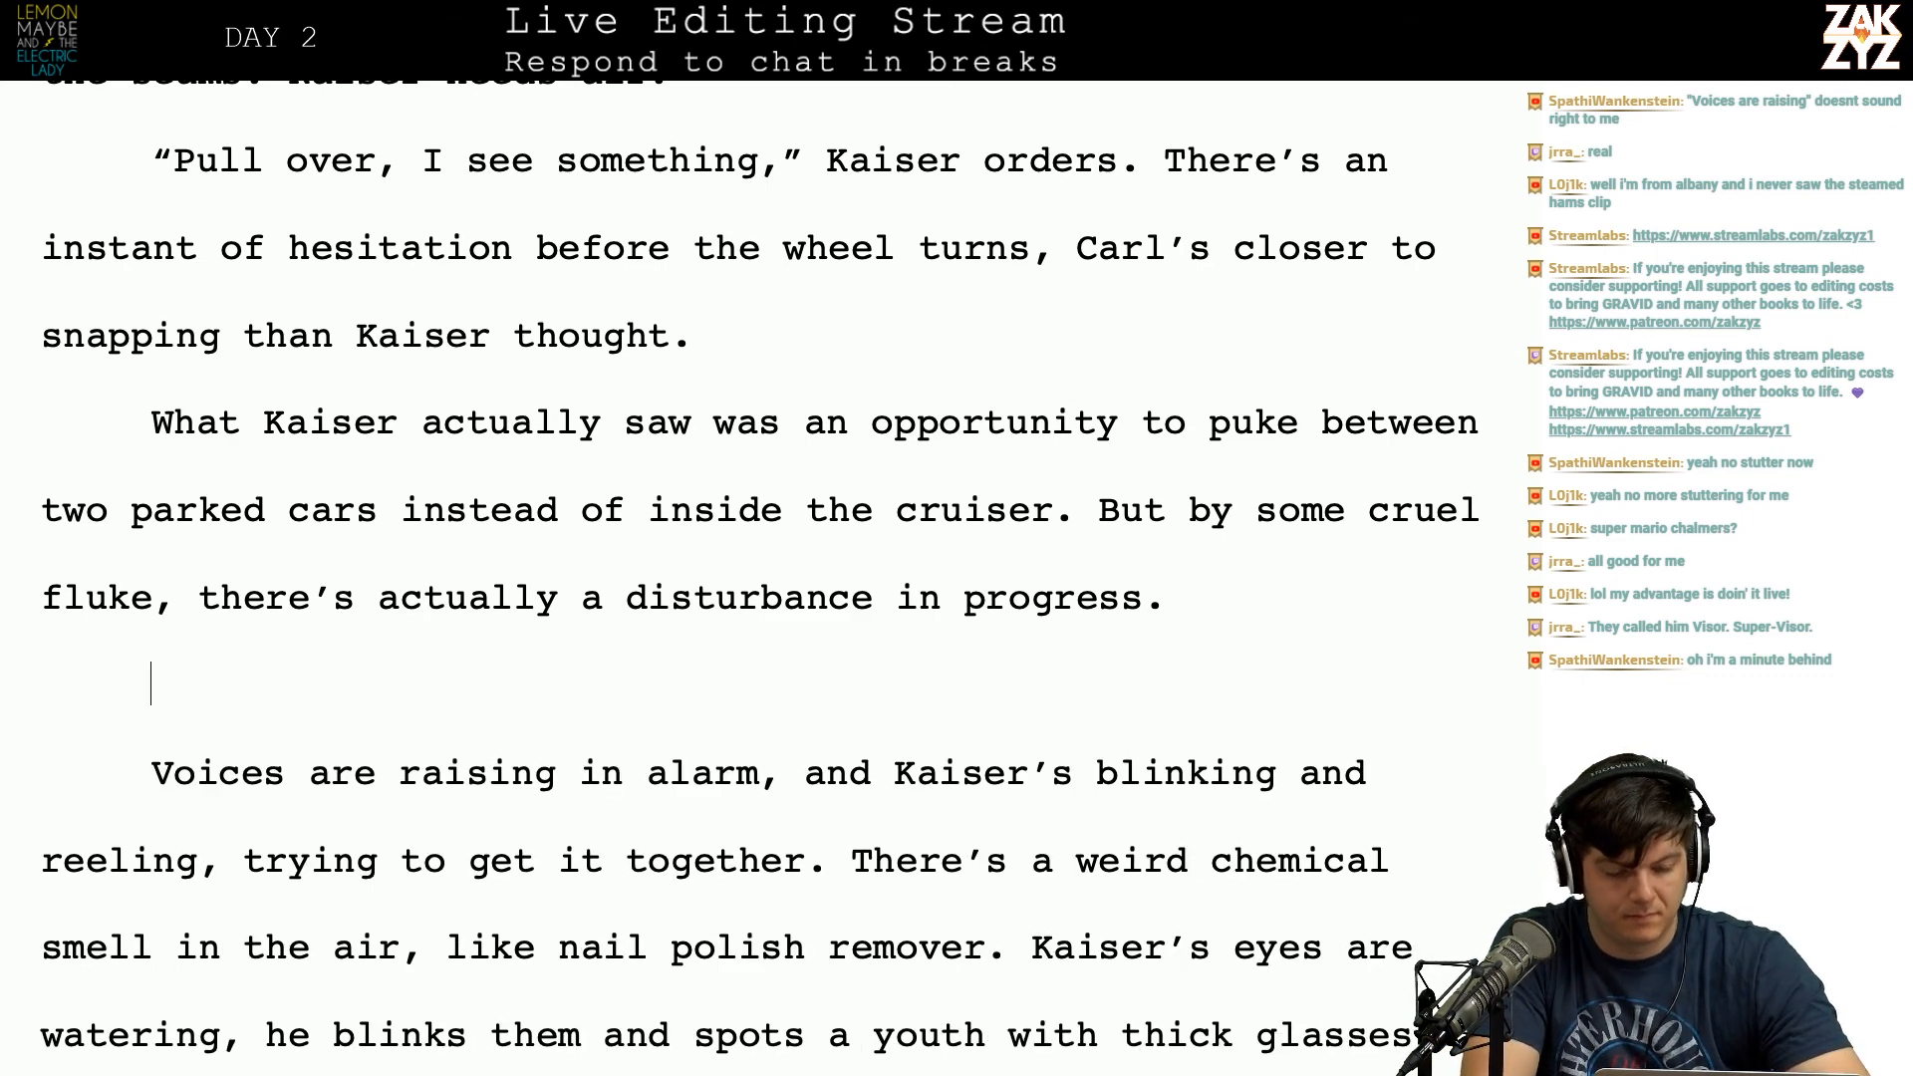
type("Someone's shout")
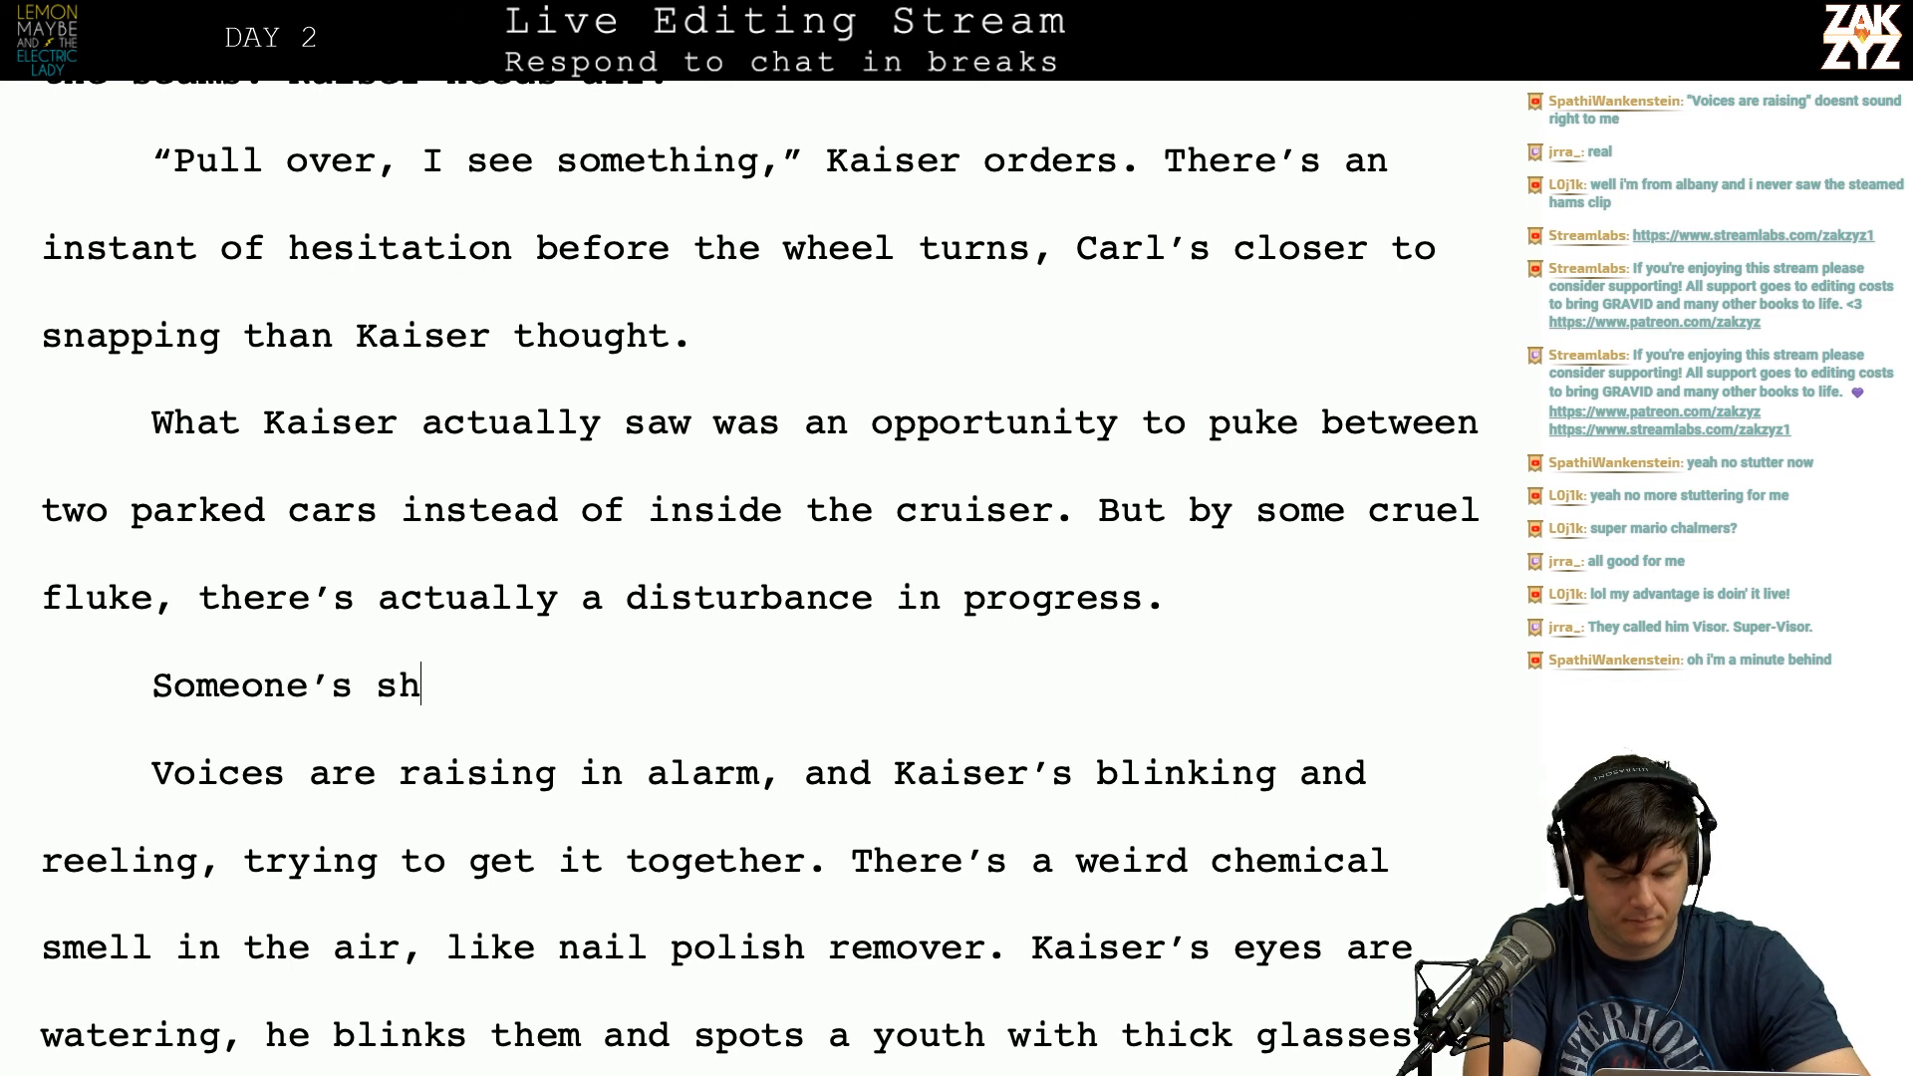
type("ing and he can")
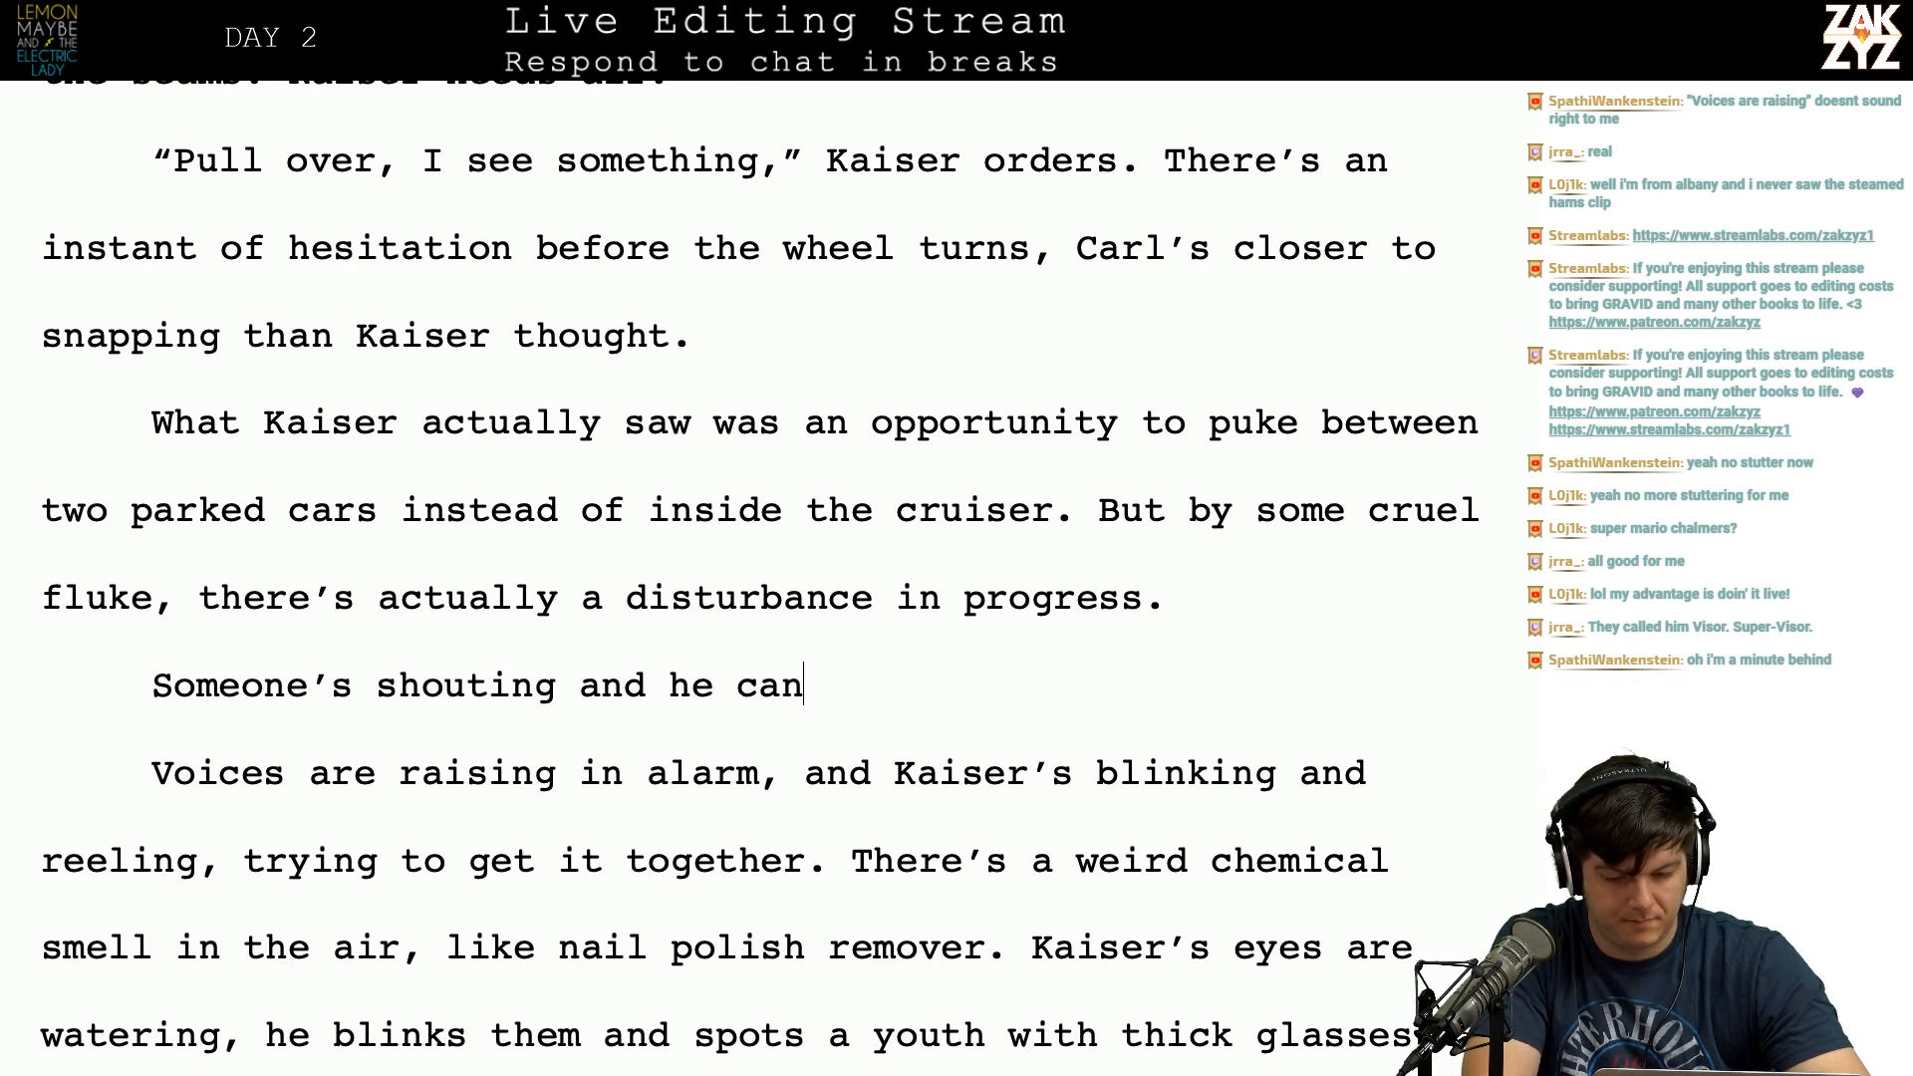
type("'t make them out,")
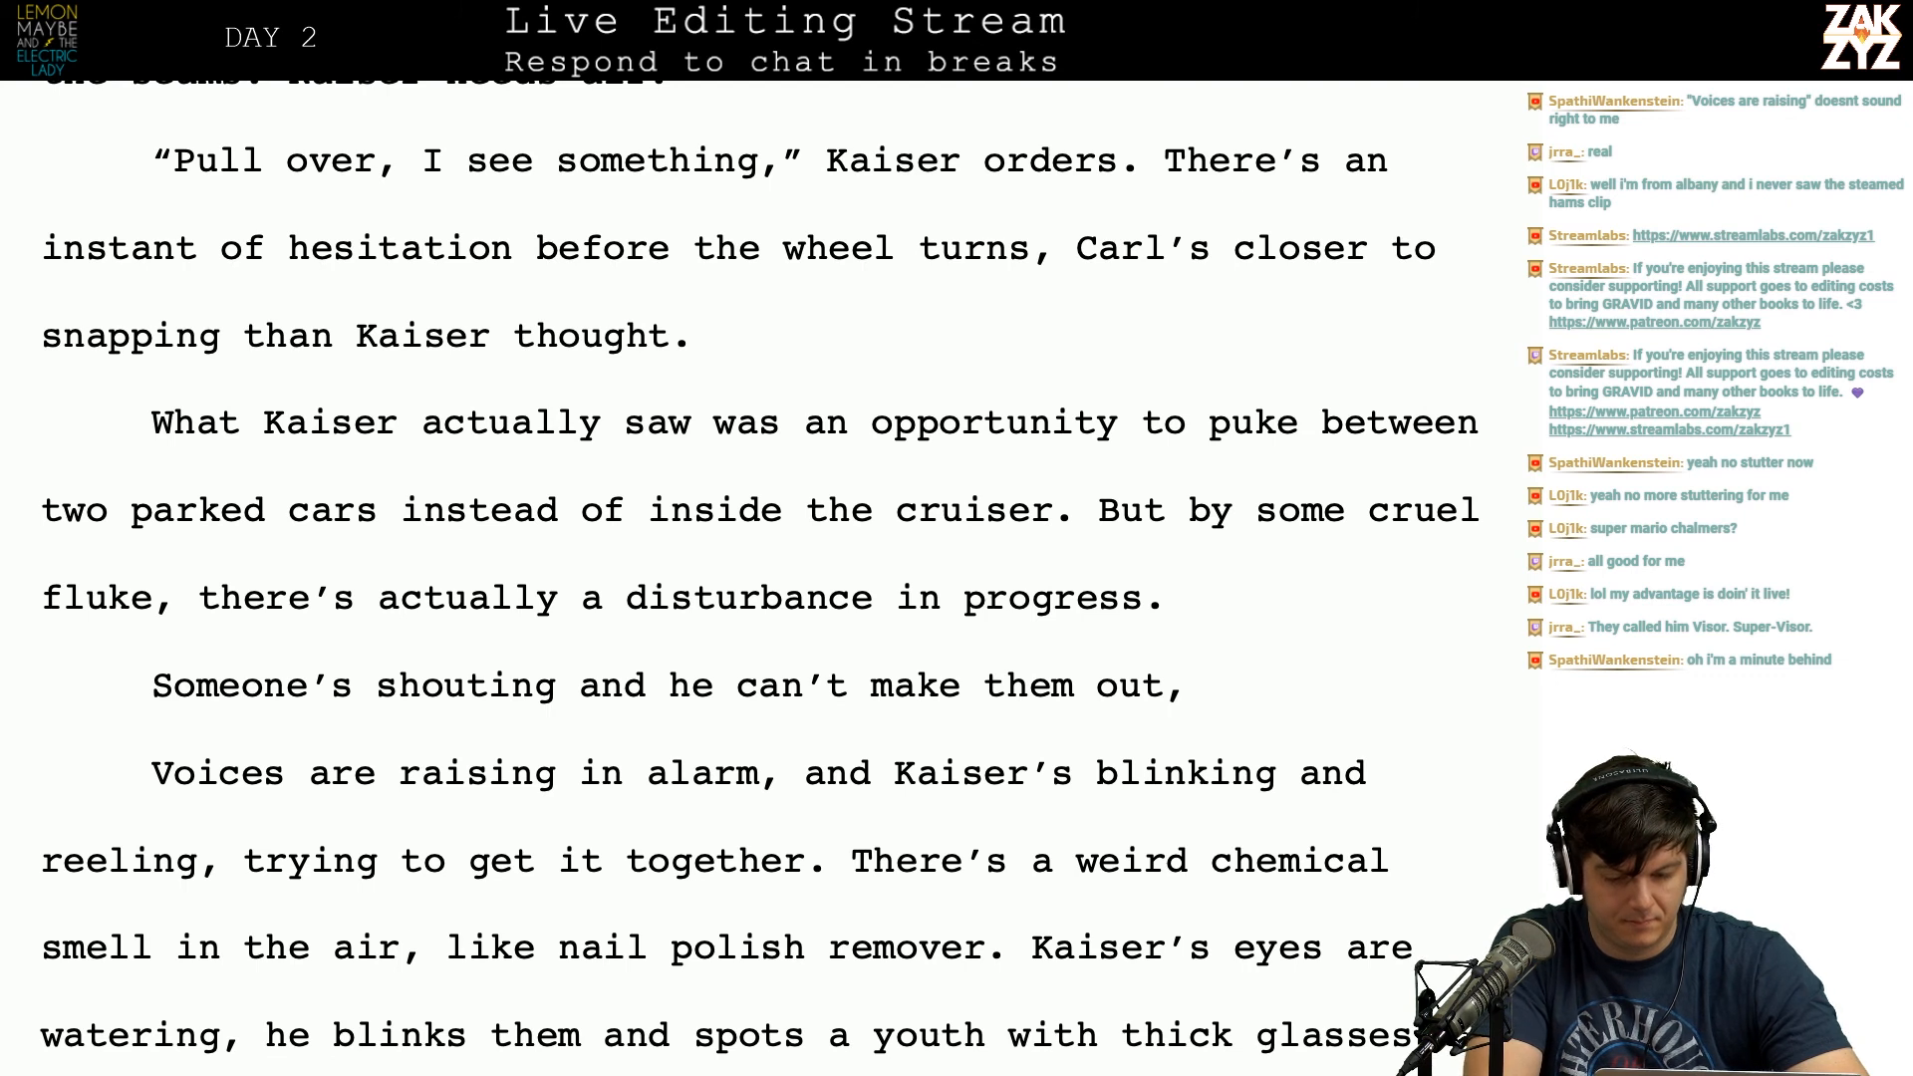
key("BackSpace")
type(", a wei")
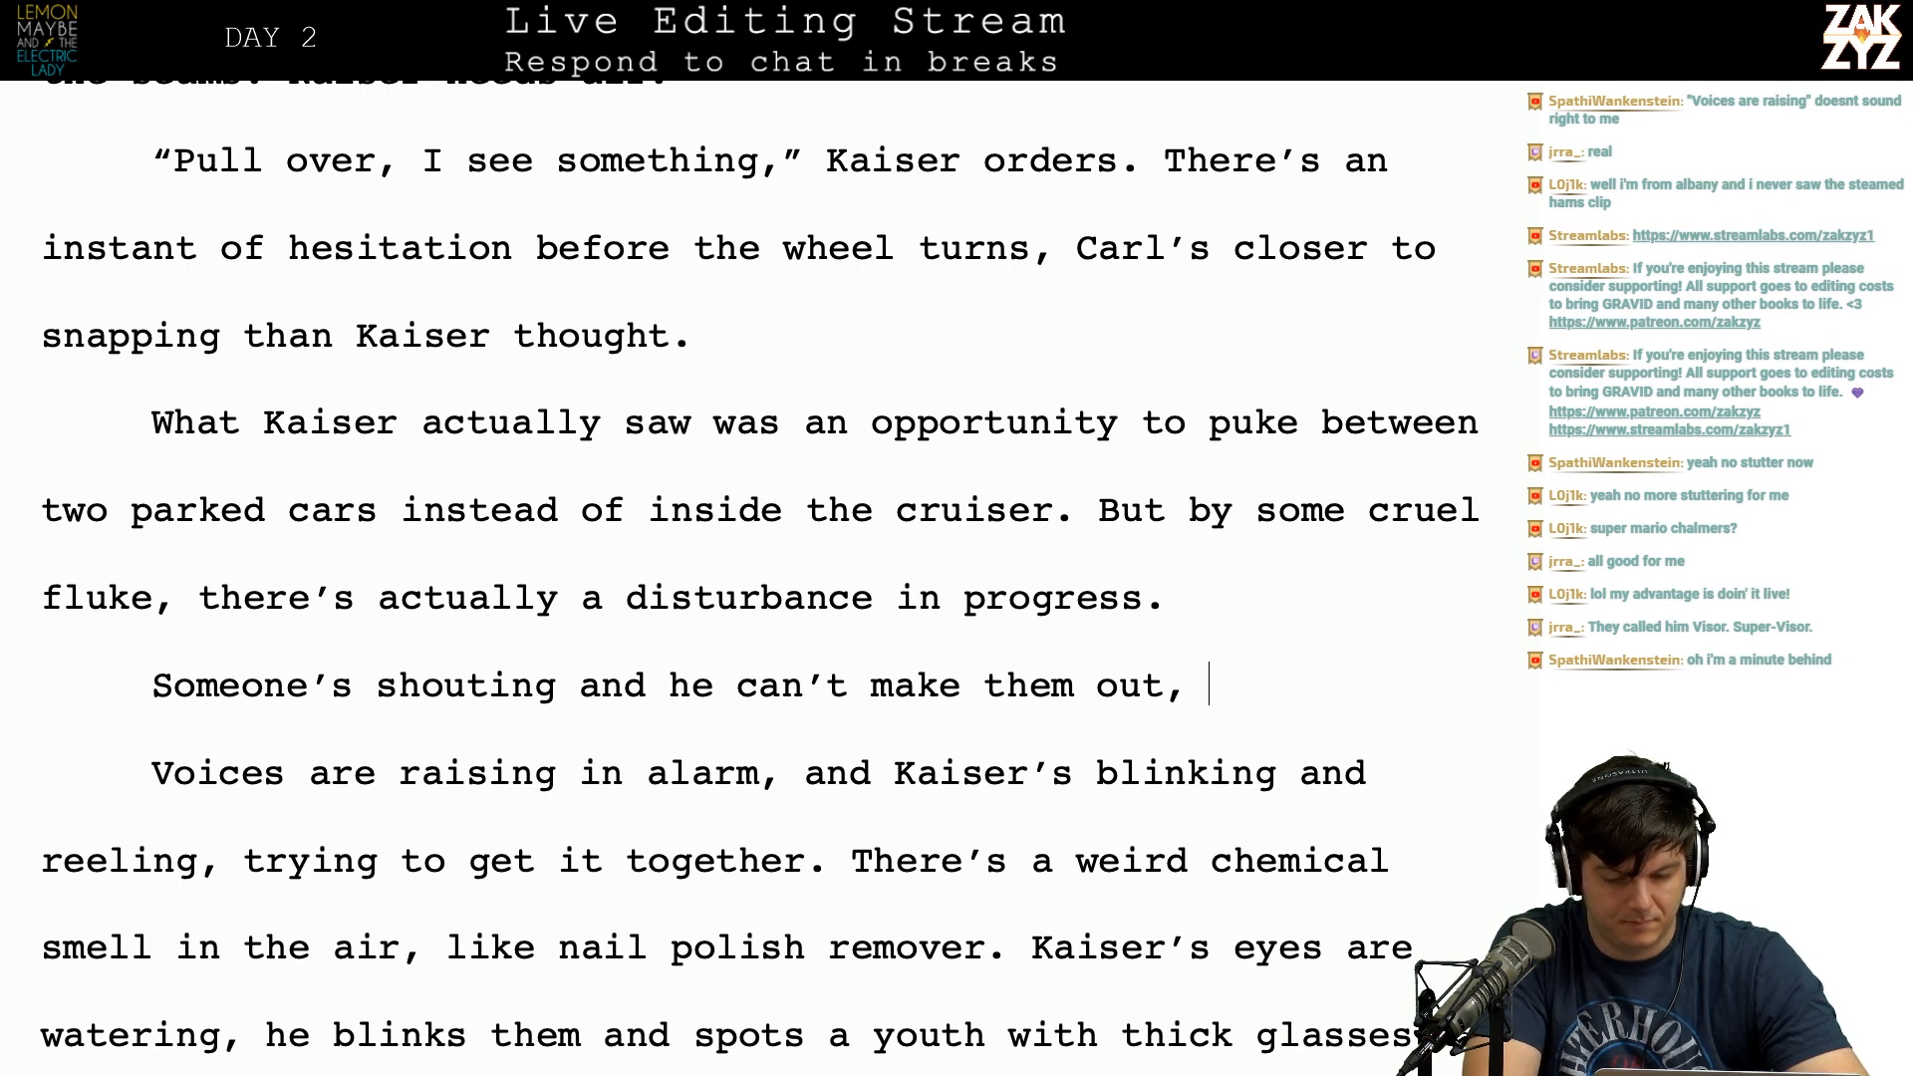
type("r")
key("BackSpace")
key("BackSpace")
key("BackSpace")
key("BackSpace")
key("BackSpace")
key("BackSpace")
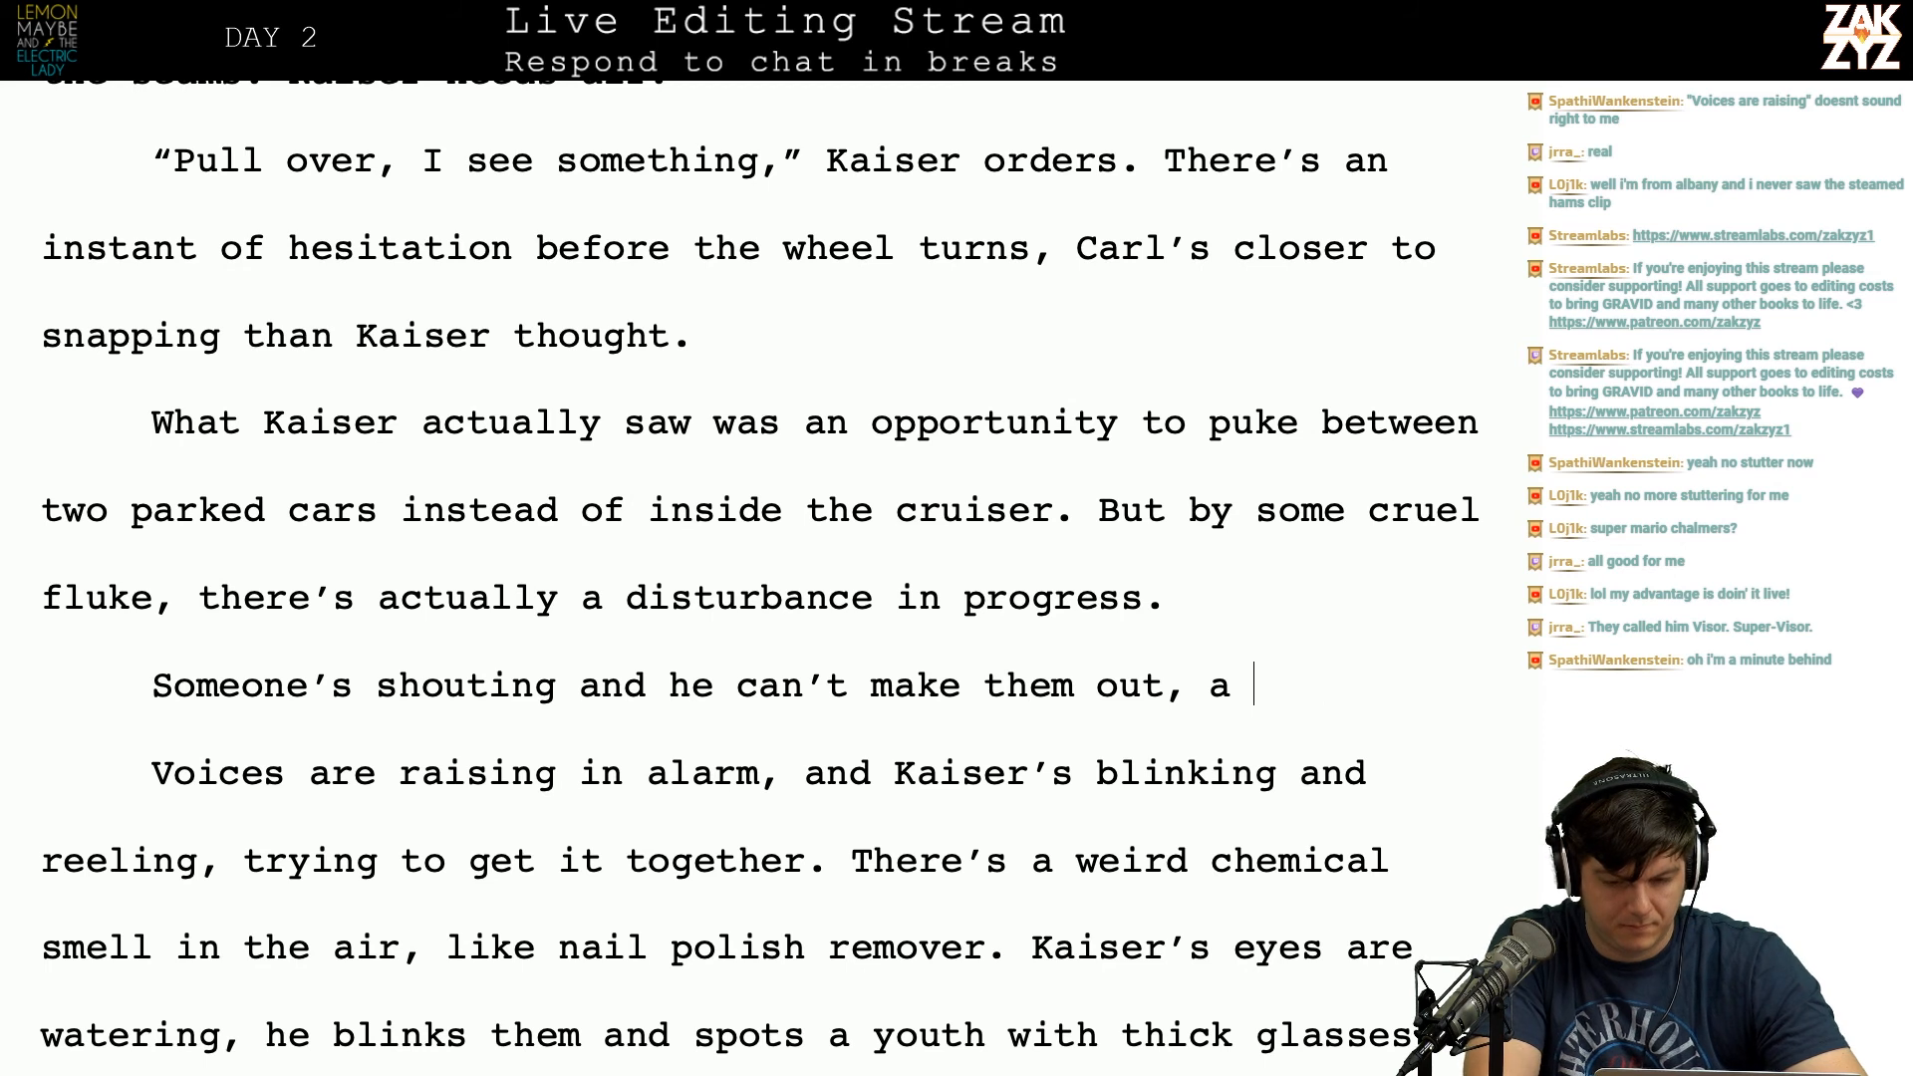
type("there's a sharp chem")
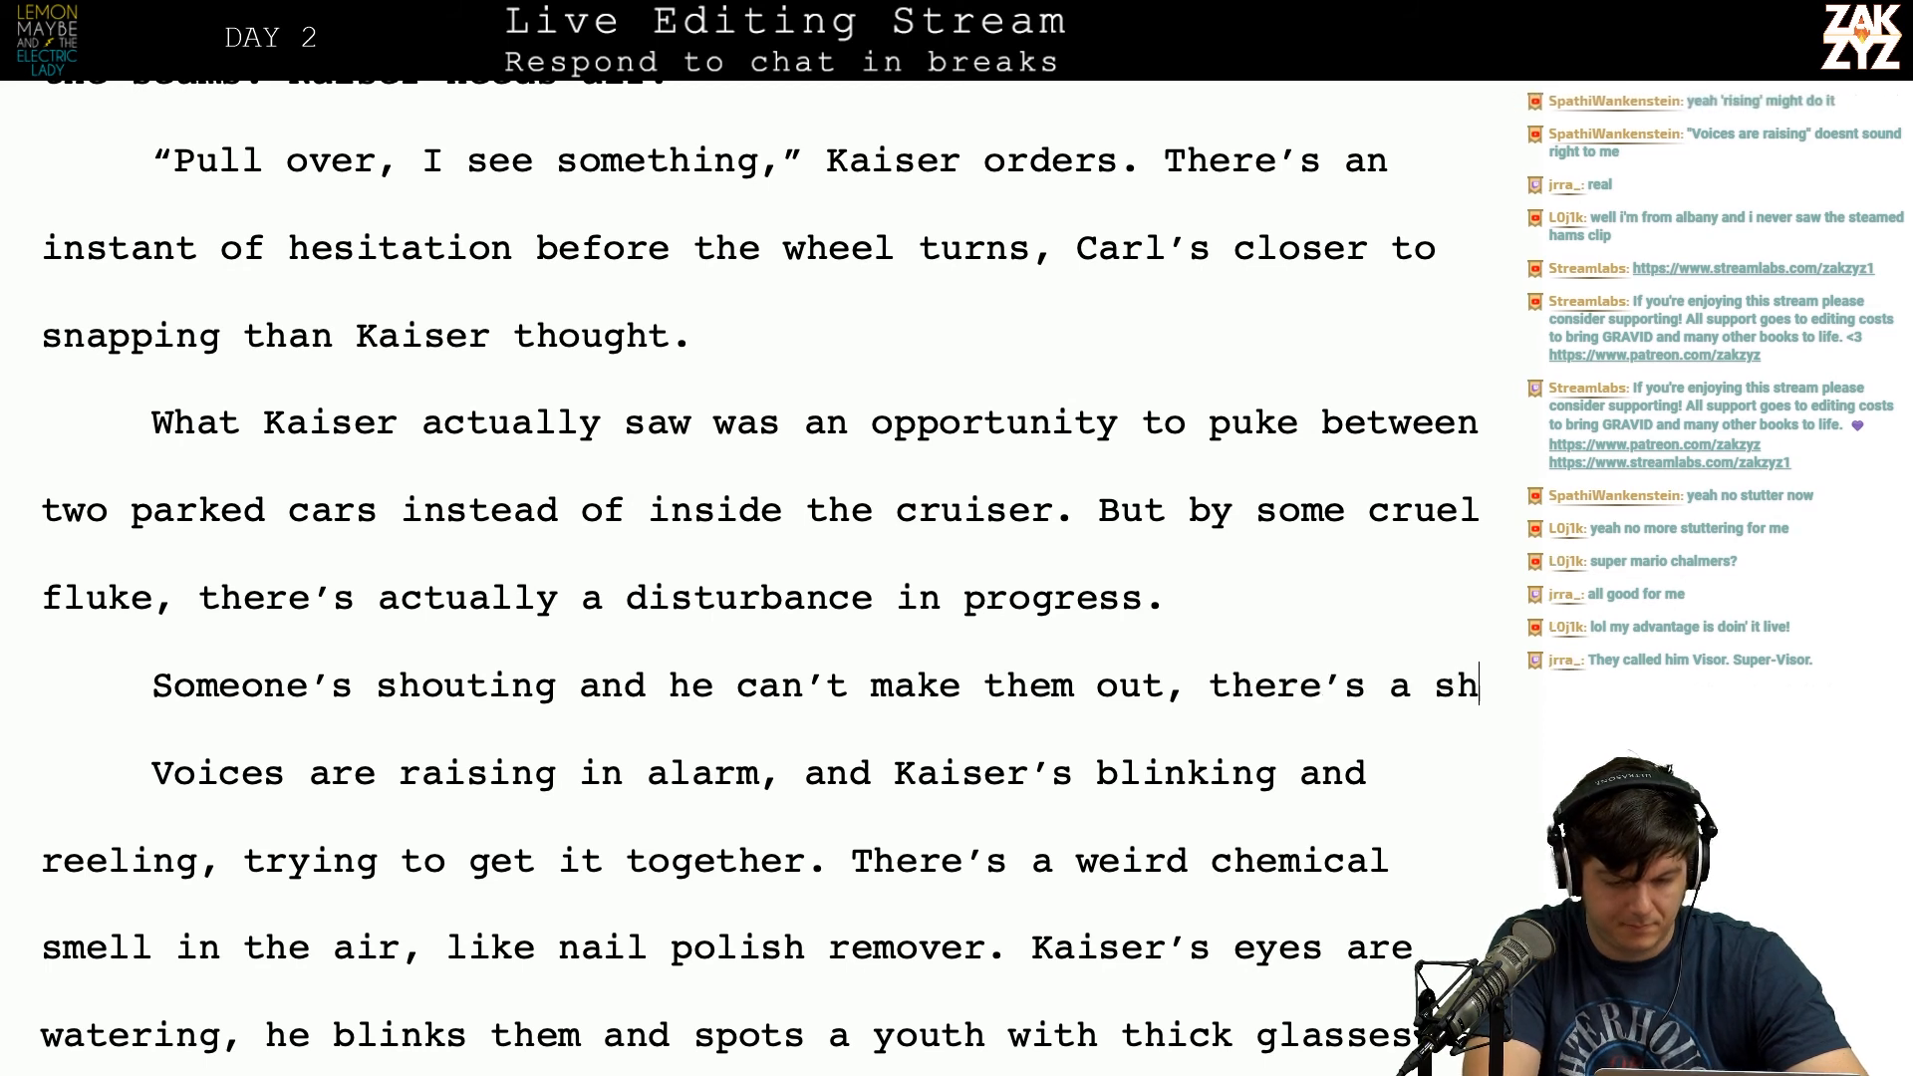
type("ical s")
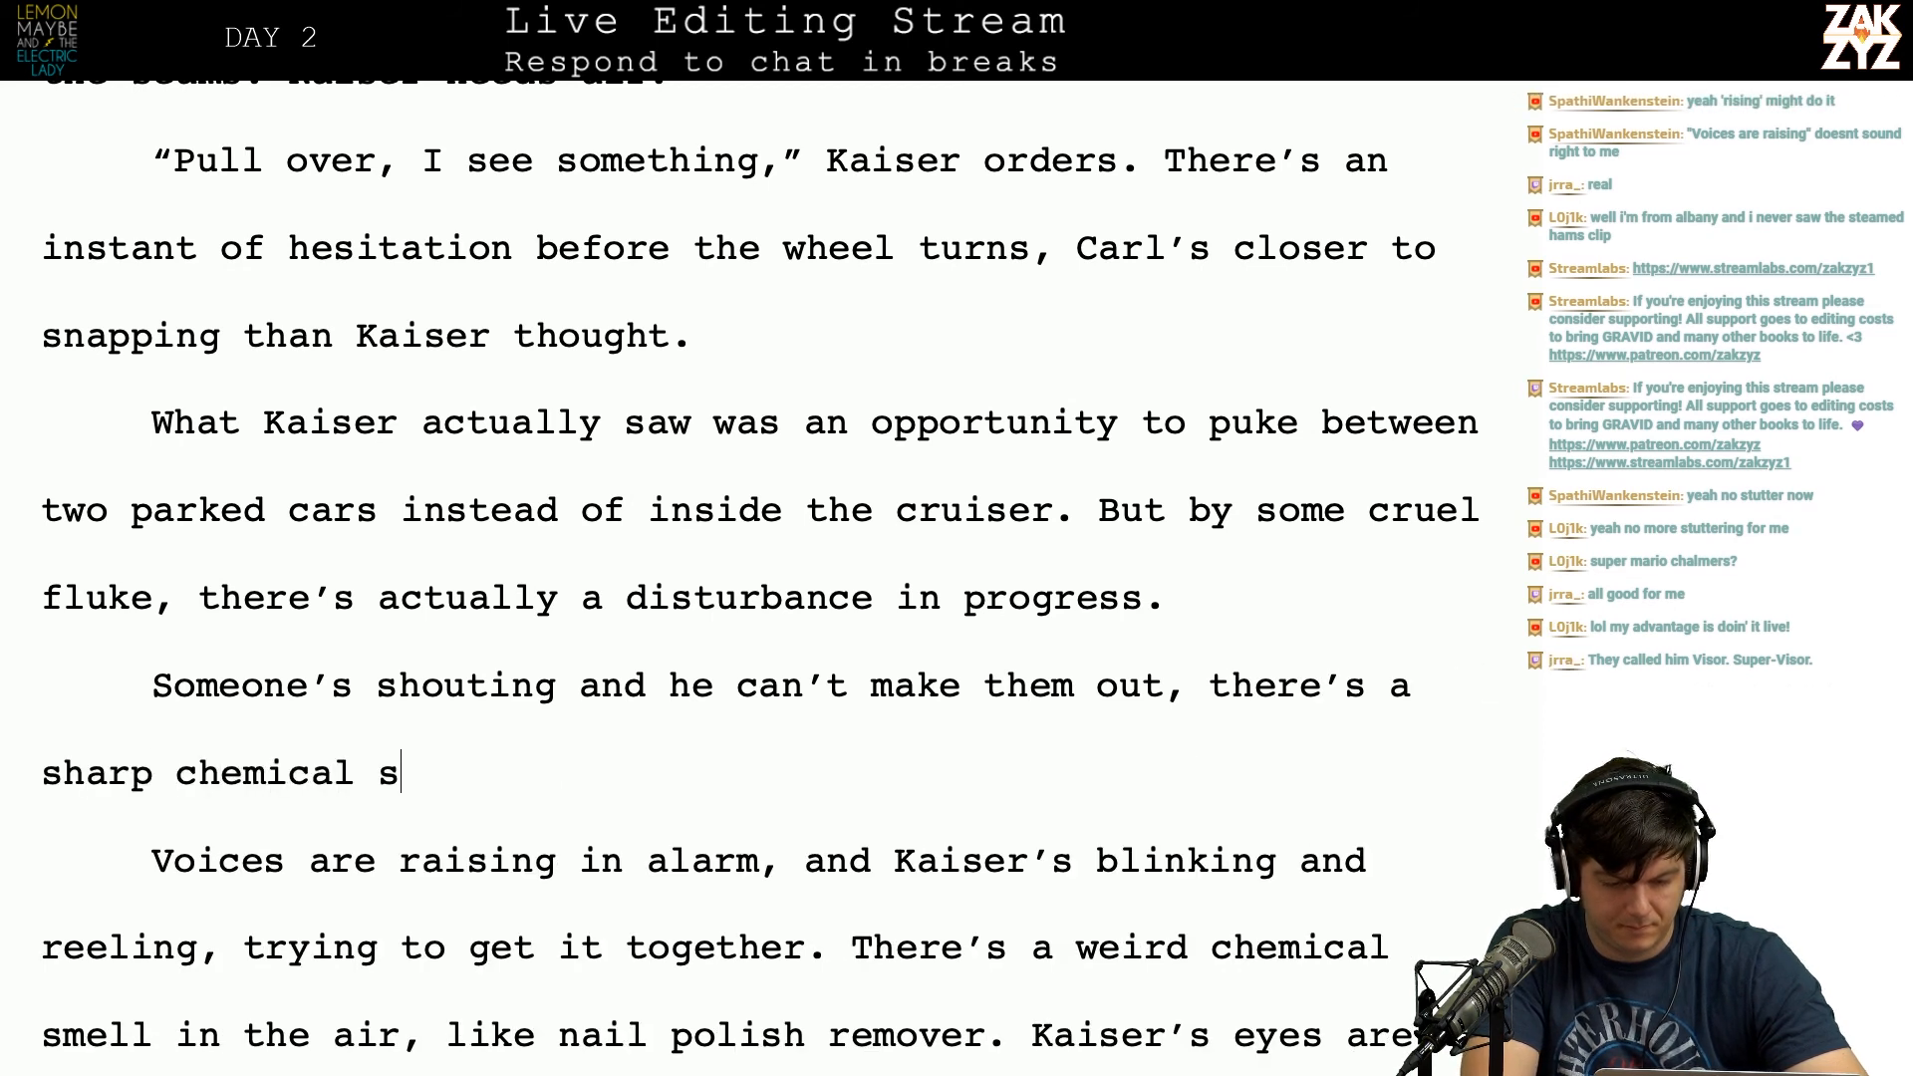
type("mell in thei")
key("BackSpace")
key("BackSpace")
key("BackSpace")
key("BackSpace")
key("BackSpace")
key("BackSpace")
key("BackSpace")
key("BackSpace")
key("BackSpace")
key("BackSpace")
key("BackSpace")
key("BackSpace")
key("BackSpace")
key("BackSpace")
key("BackSpace")
key("BackSpace")
key("BackSpace")
key("BackSpace")
key("BackSpace")
key("BackSpace")
key("BackSpace")
key("BackSpace")
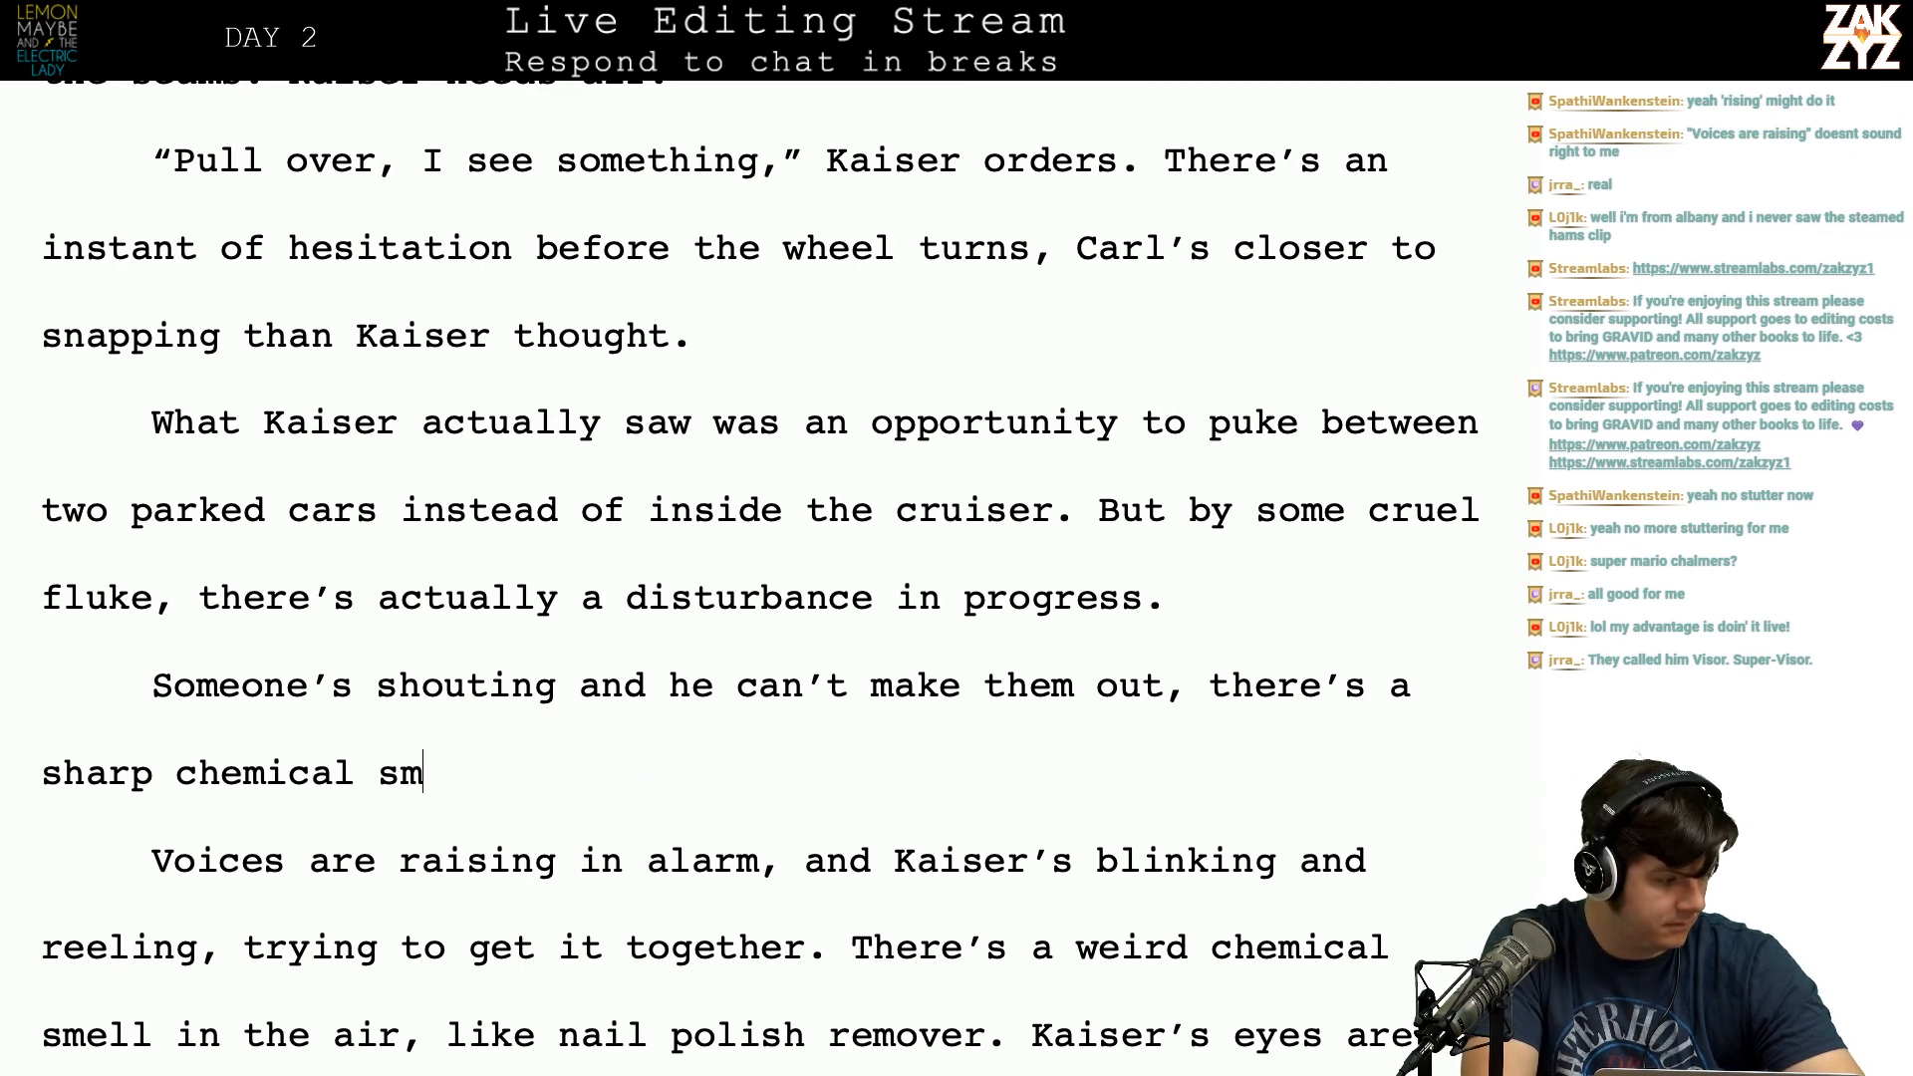
key("BackSpace")
key("BackSpace")
key("BackSpace")
key("BackSpace")
key("BackSpace")
key("BackSpace")
key("BackSpace")
key("BackSpace")
key("BackSpace")
key("BackSpace")
key("BackSpace")
key("BackSpace")
key("BackSpace")
key("BackSpace")
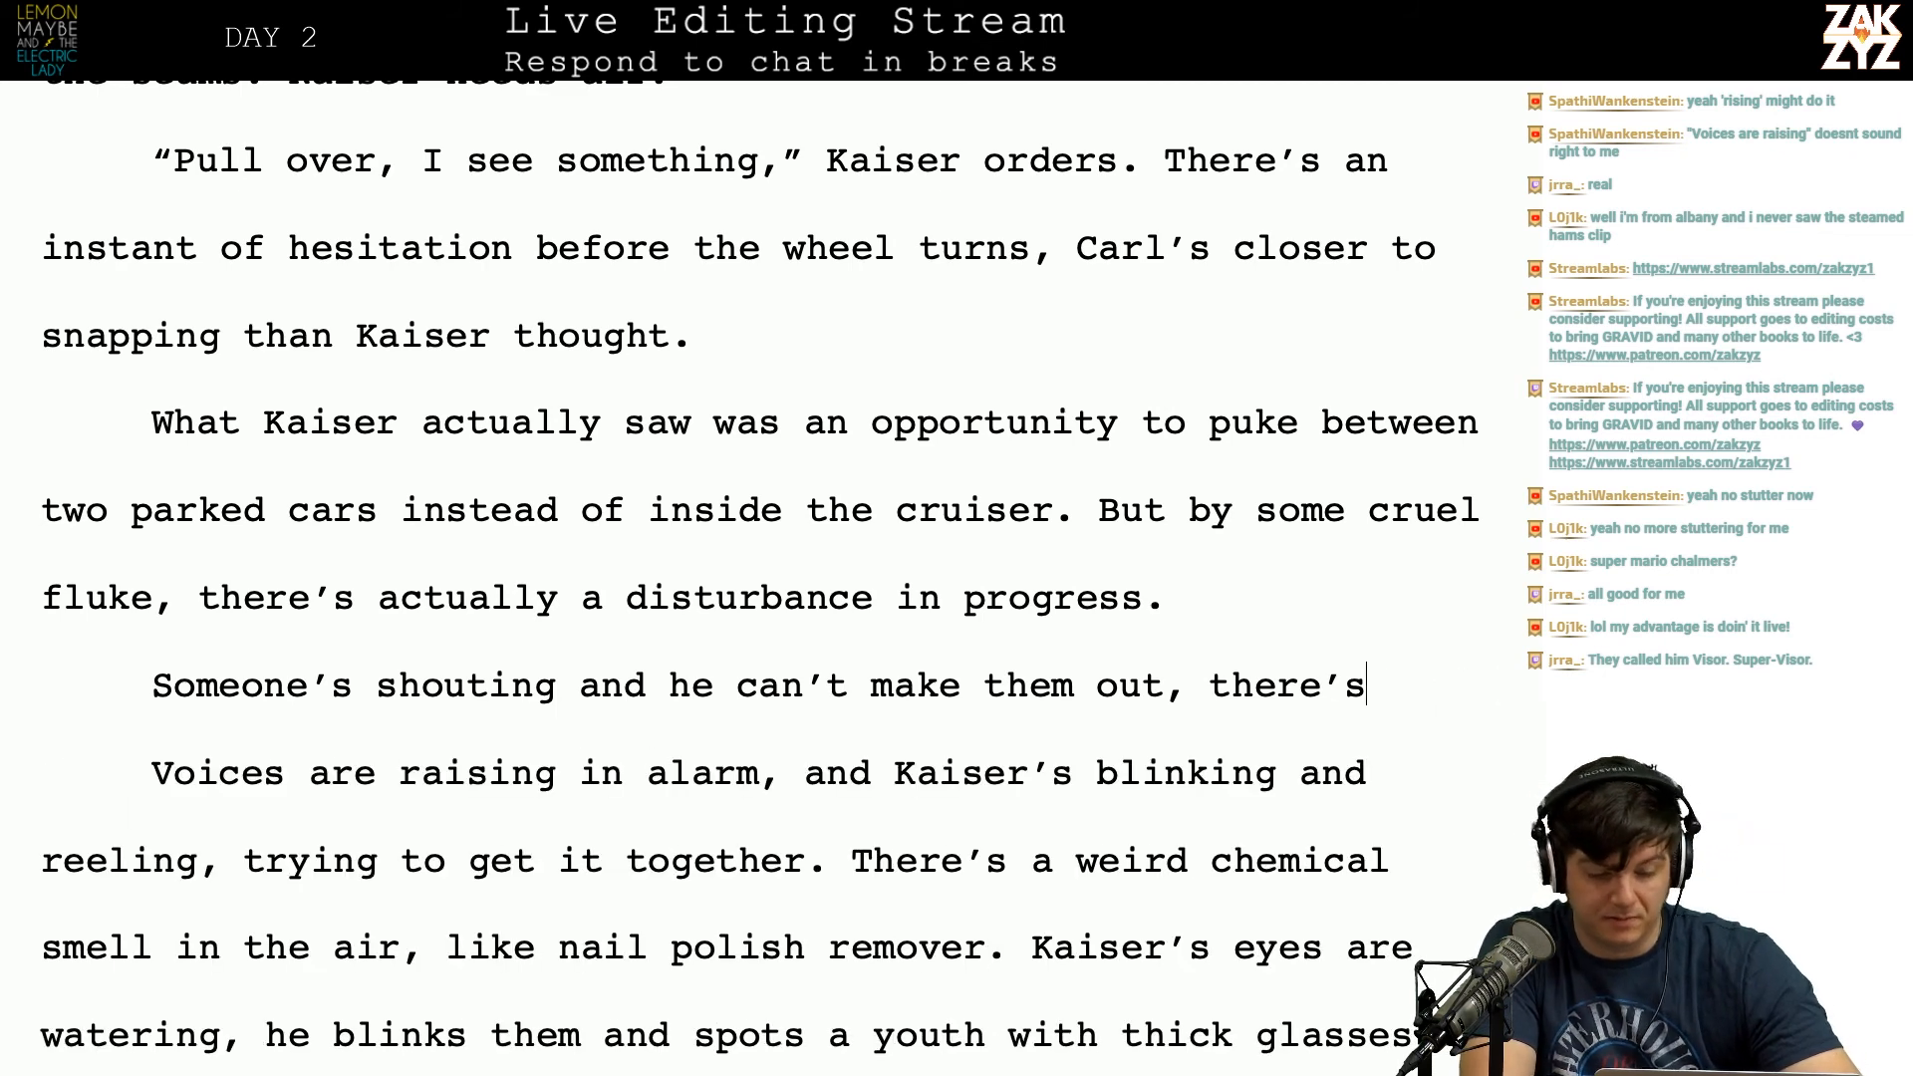
key("BackSpace")
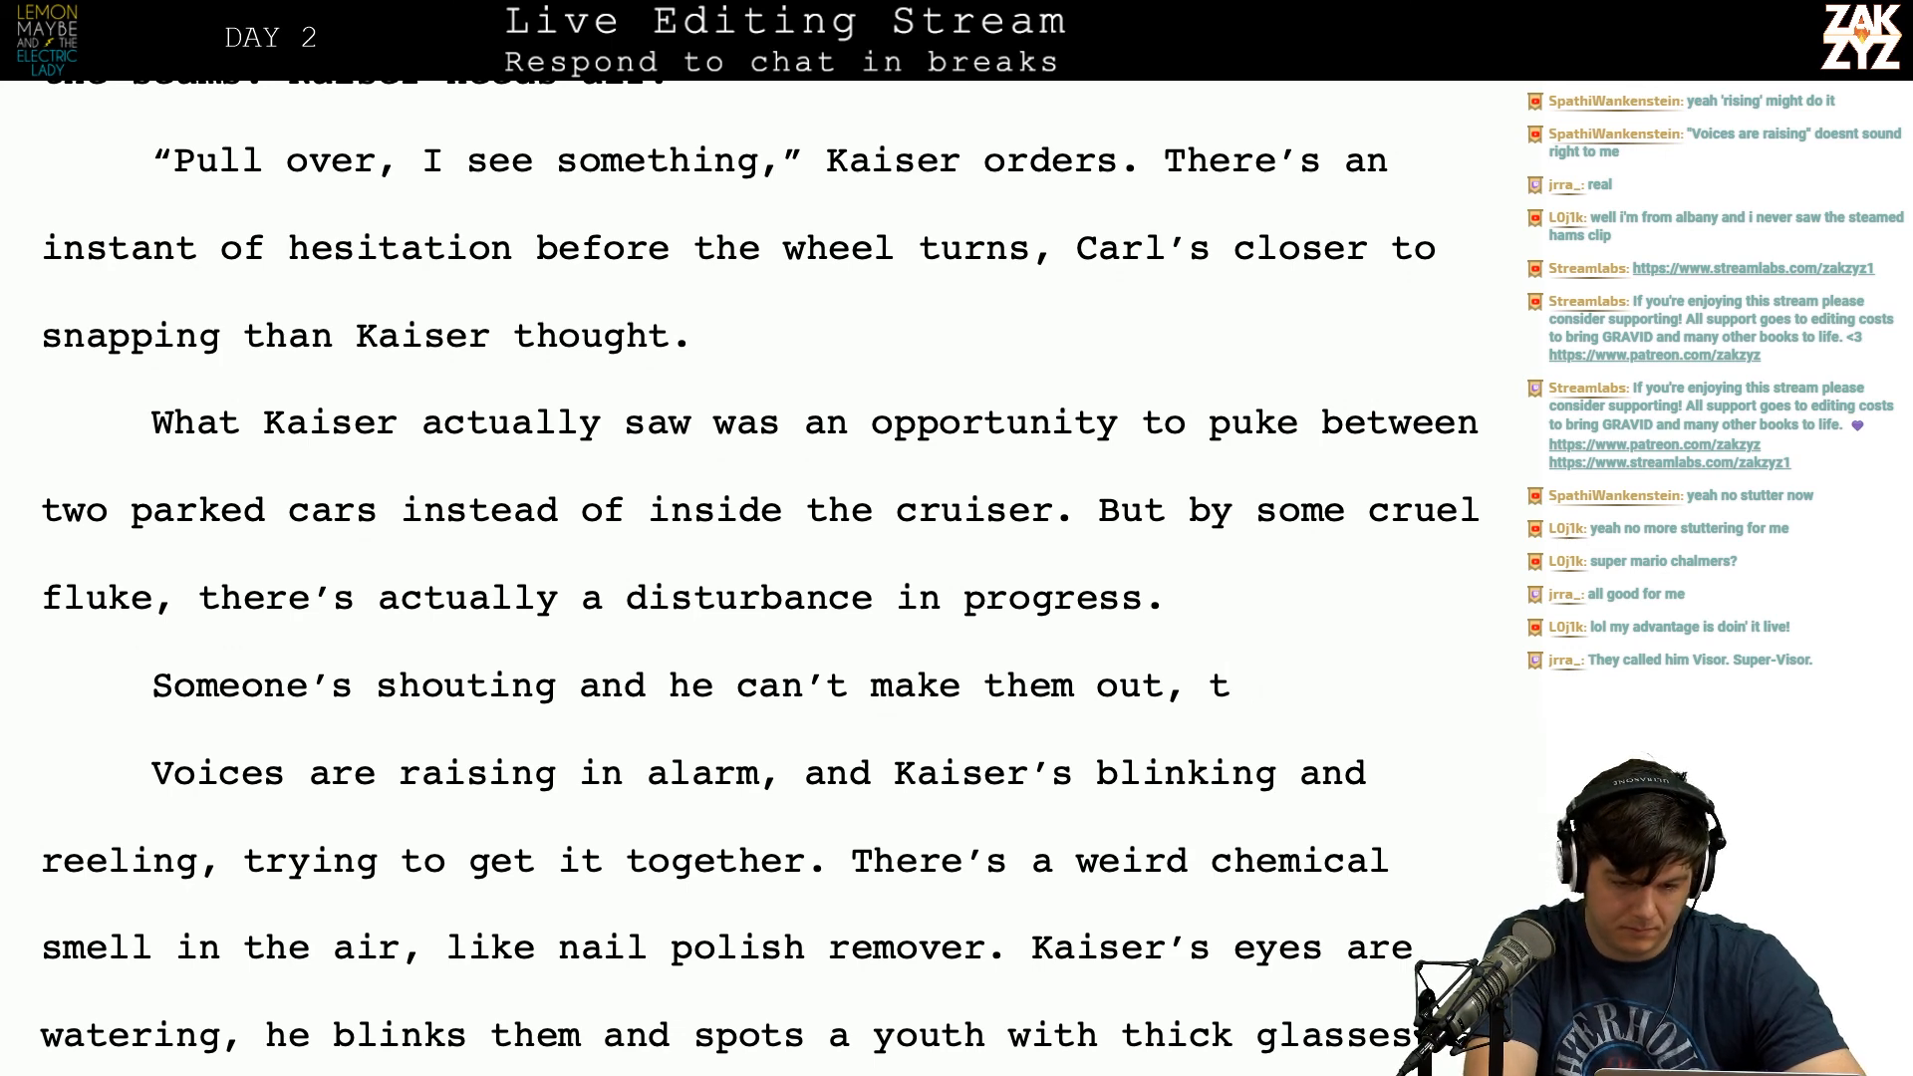
Step: Add a paragraph above "Someone's shouting" reading "People are shouting but he can't see them through the fog"
key("Return")
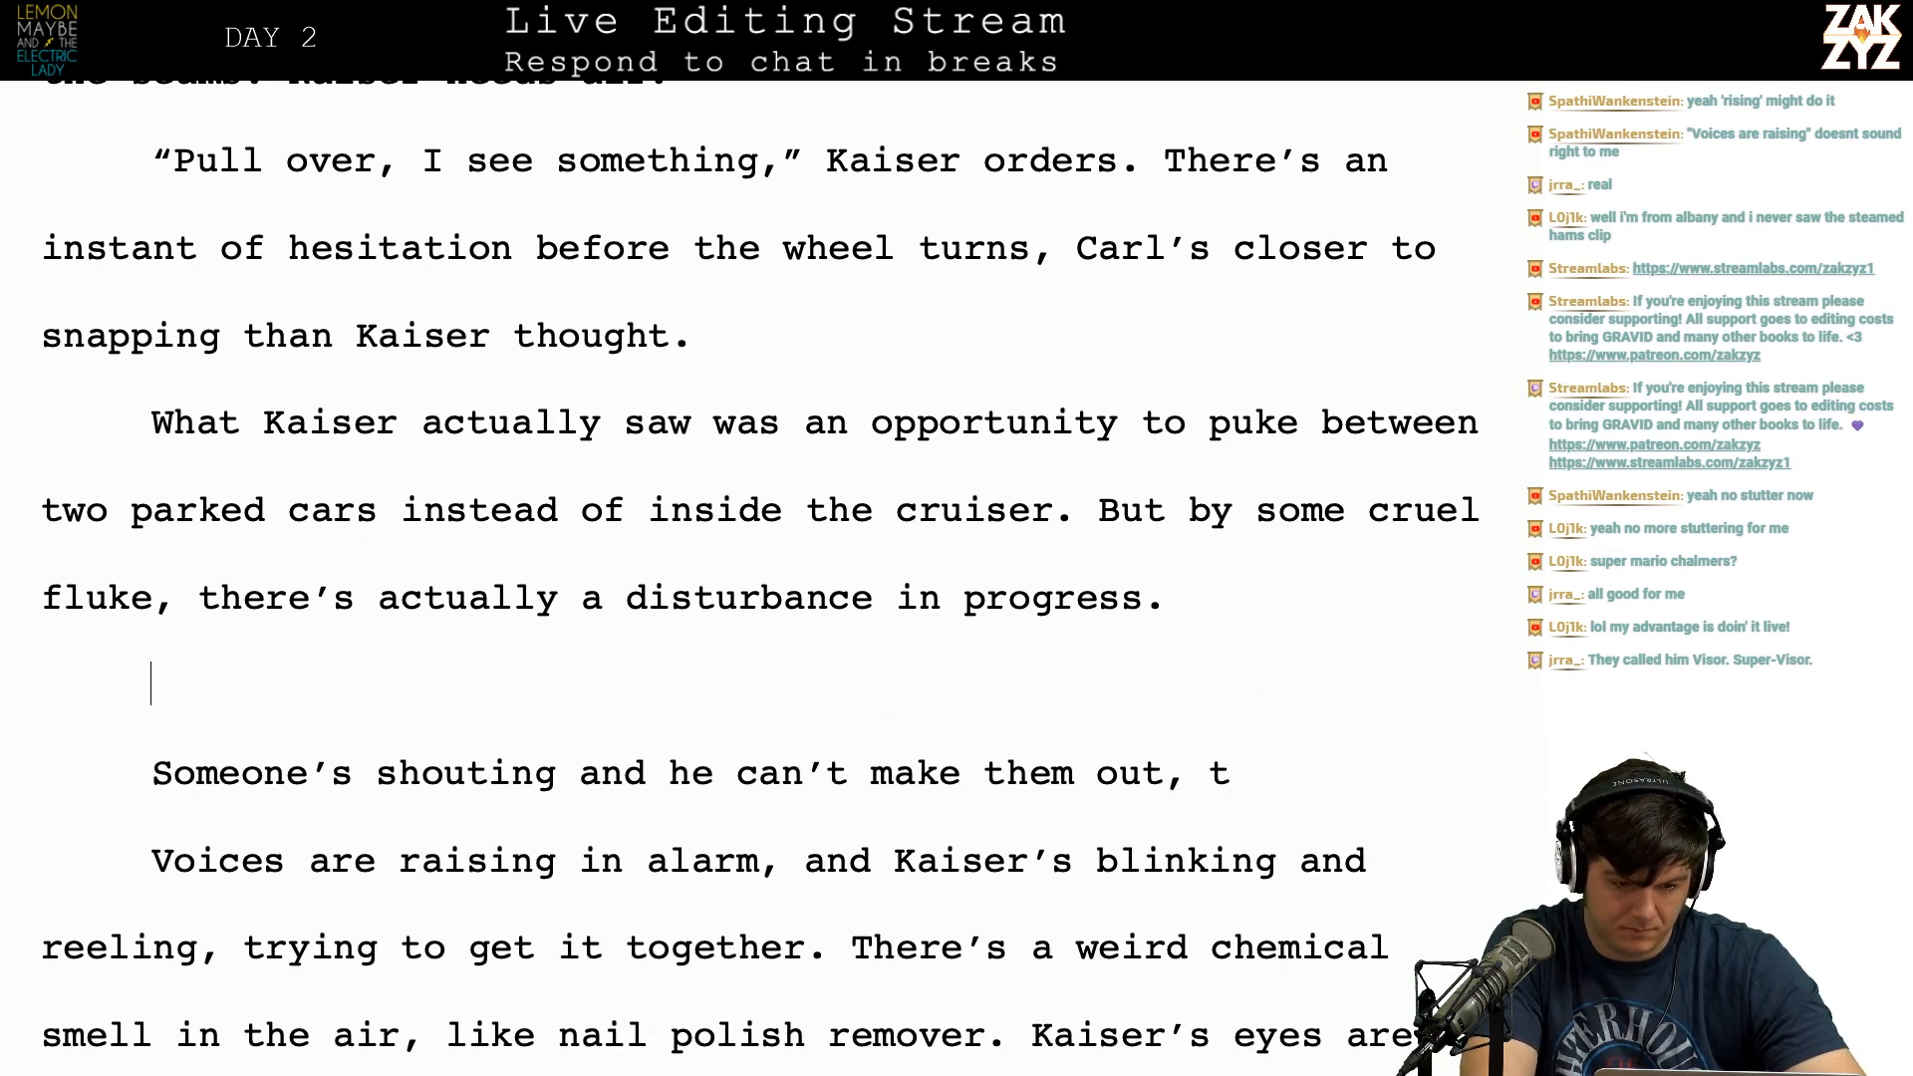
type("People are dsh")
key("BackSpace")
key("BackSpace")
key("BackSpace")
type("shouting but he")
type(" can't see them thr")
type("oguh")
key("BackSpace")
key("BackSpace")
key("BackSpace")
type("ugh the fog")
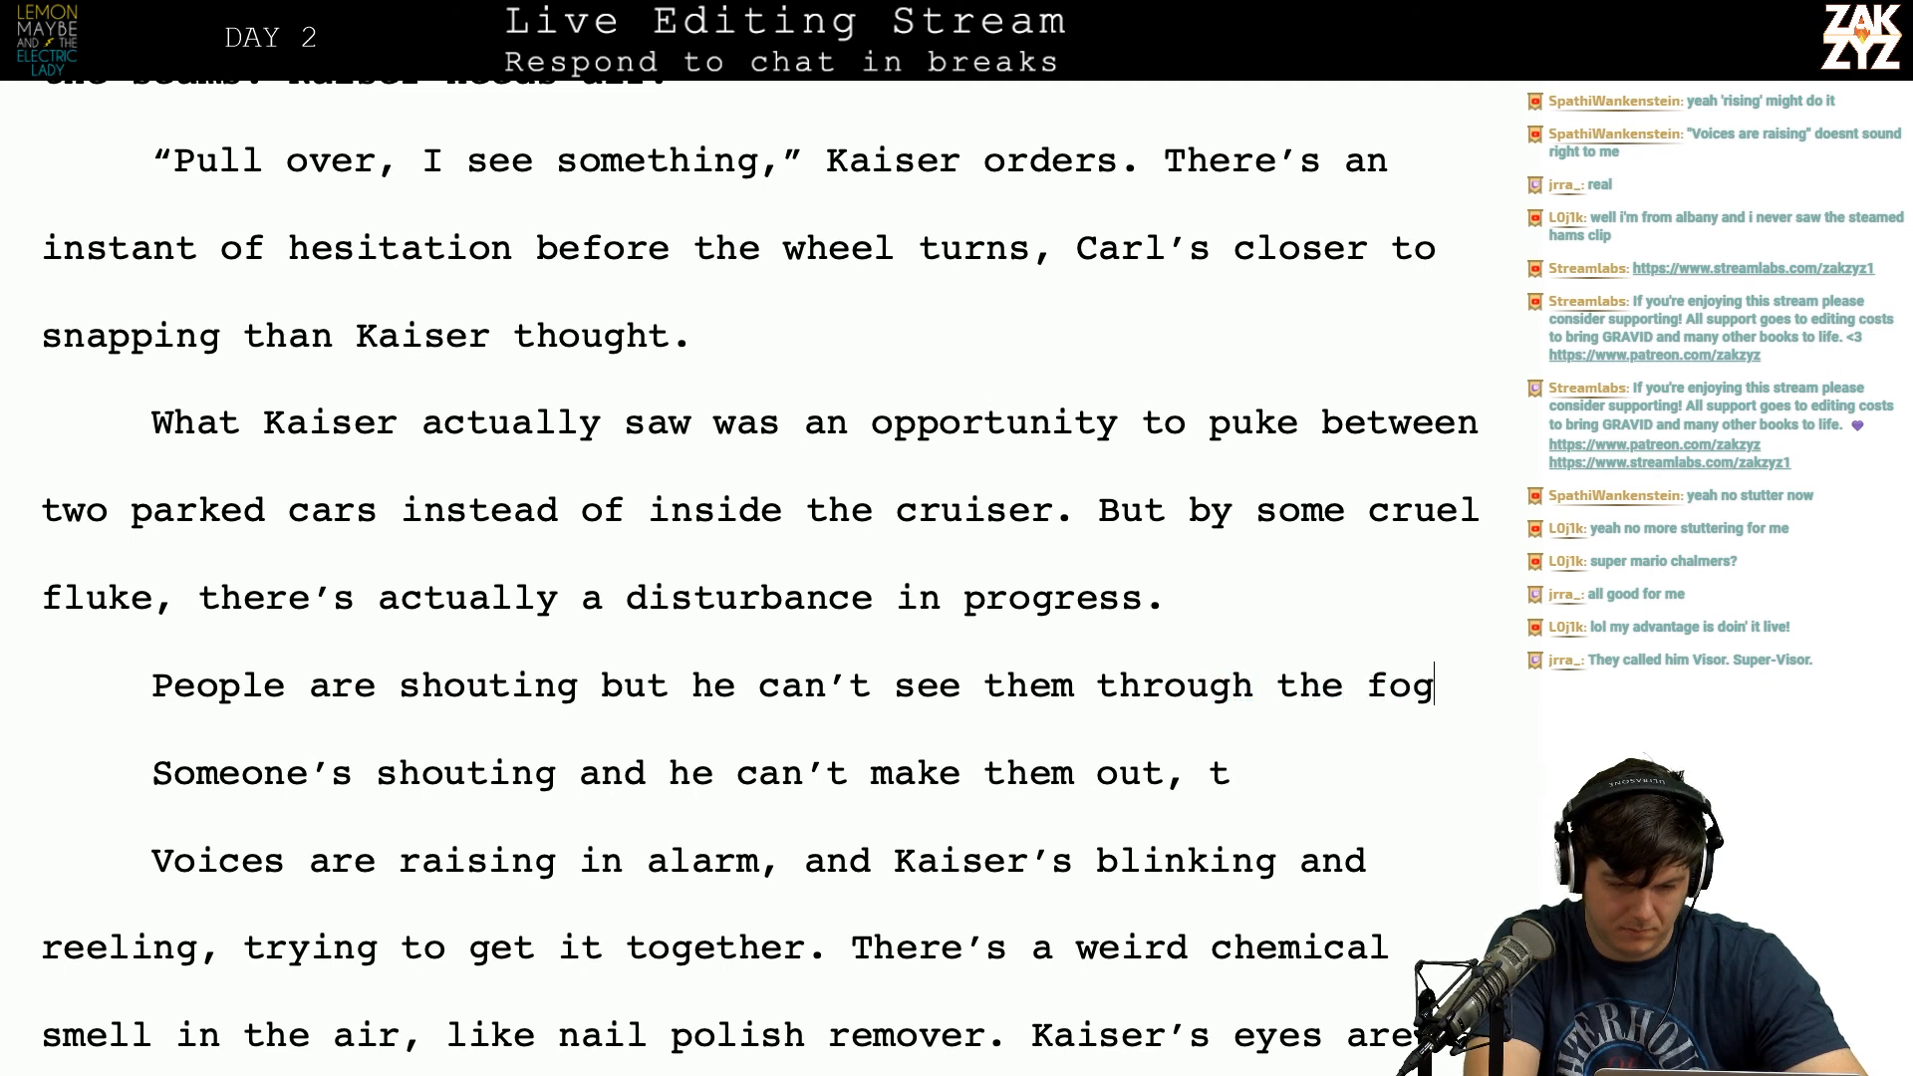
Step: Continue the new paragraph with ", there's a sharp chemical smell in the air and his eyes have teared up." and start the nail polish fragment
type(", there's a")
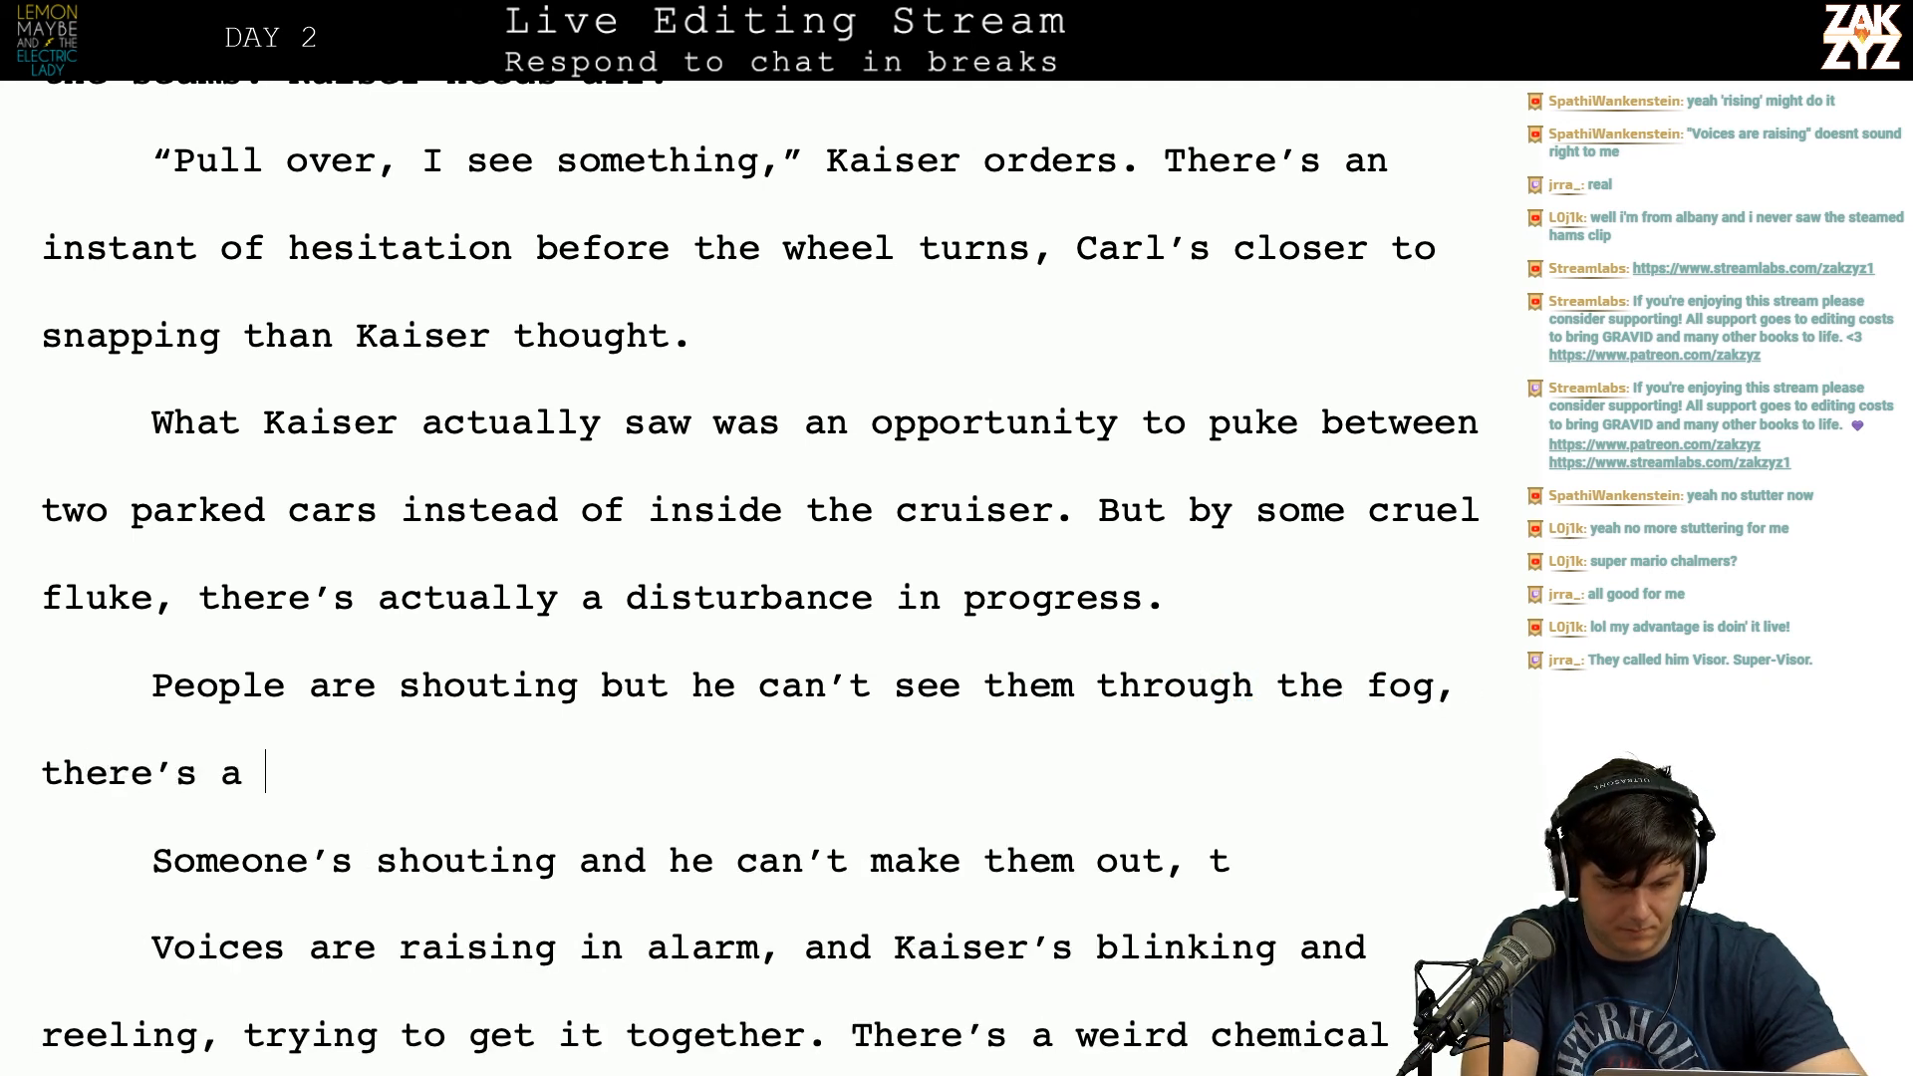
type(" sharp chemical")
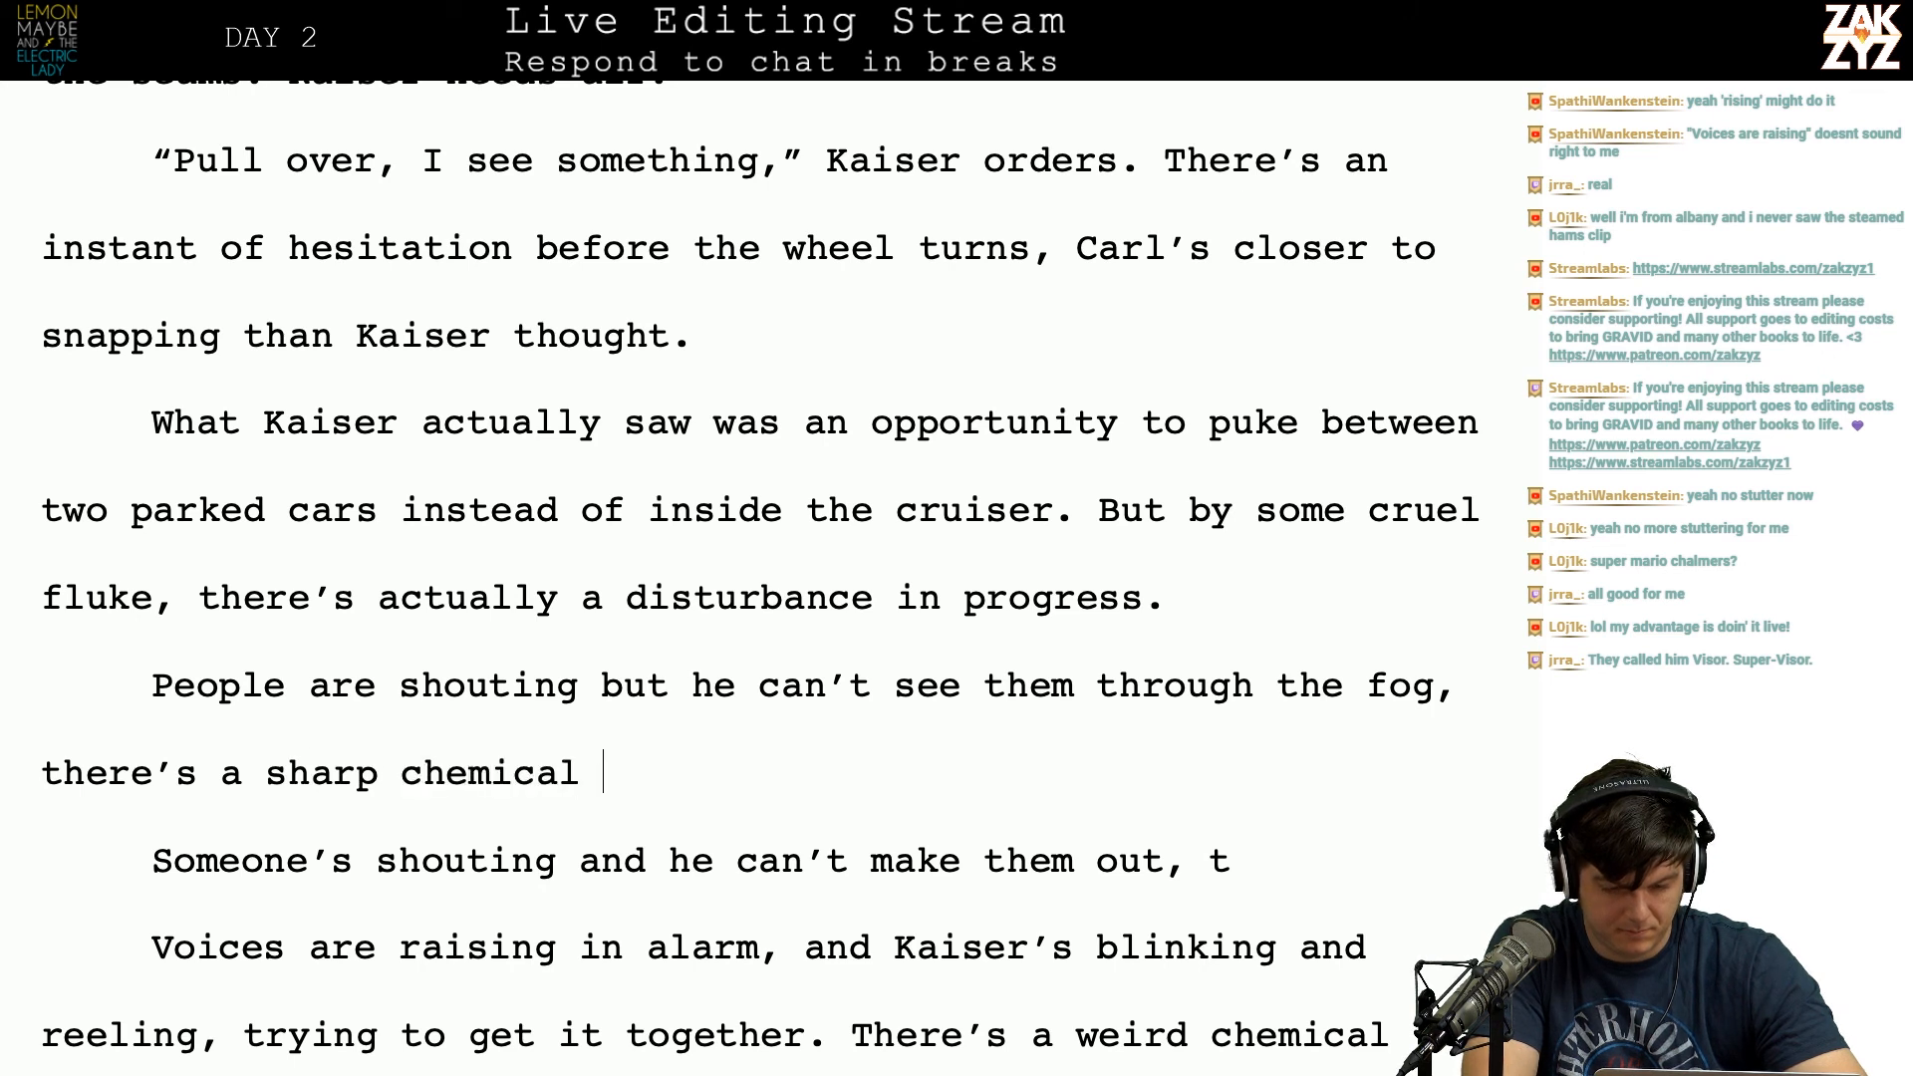
type(" smell in the air")
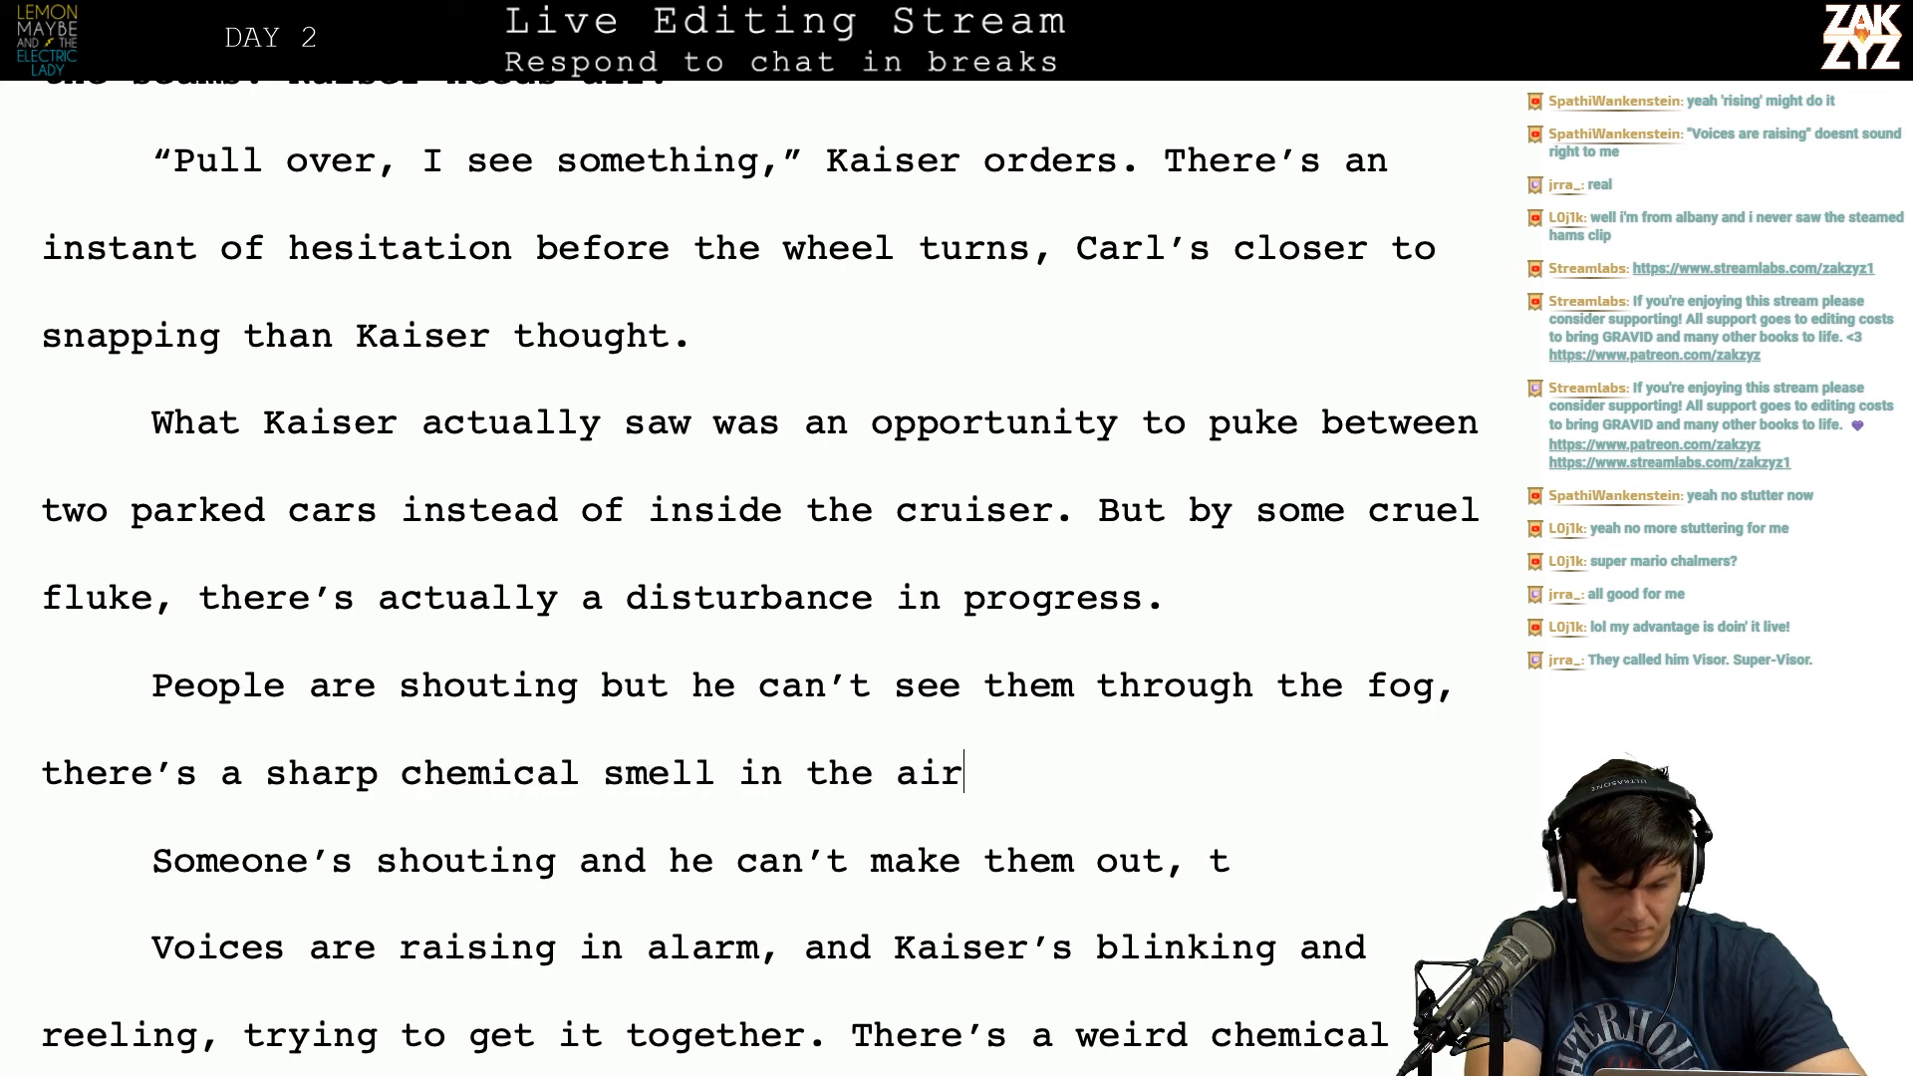
type(" and his eyes have teared up. Nail polish r")
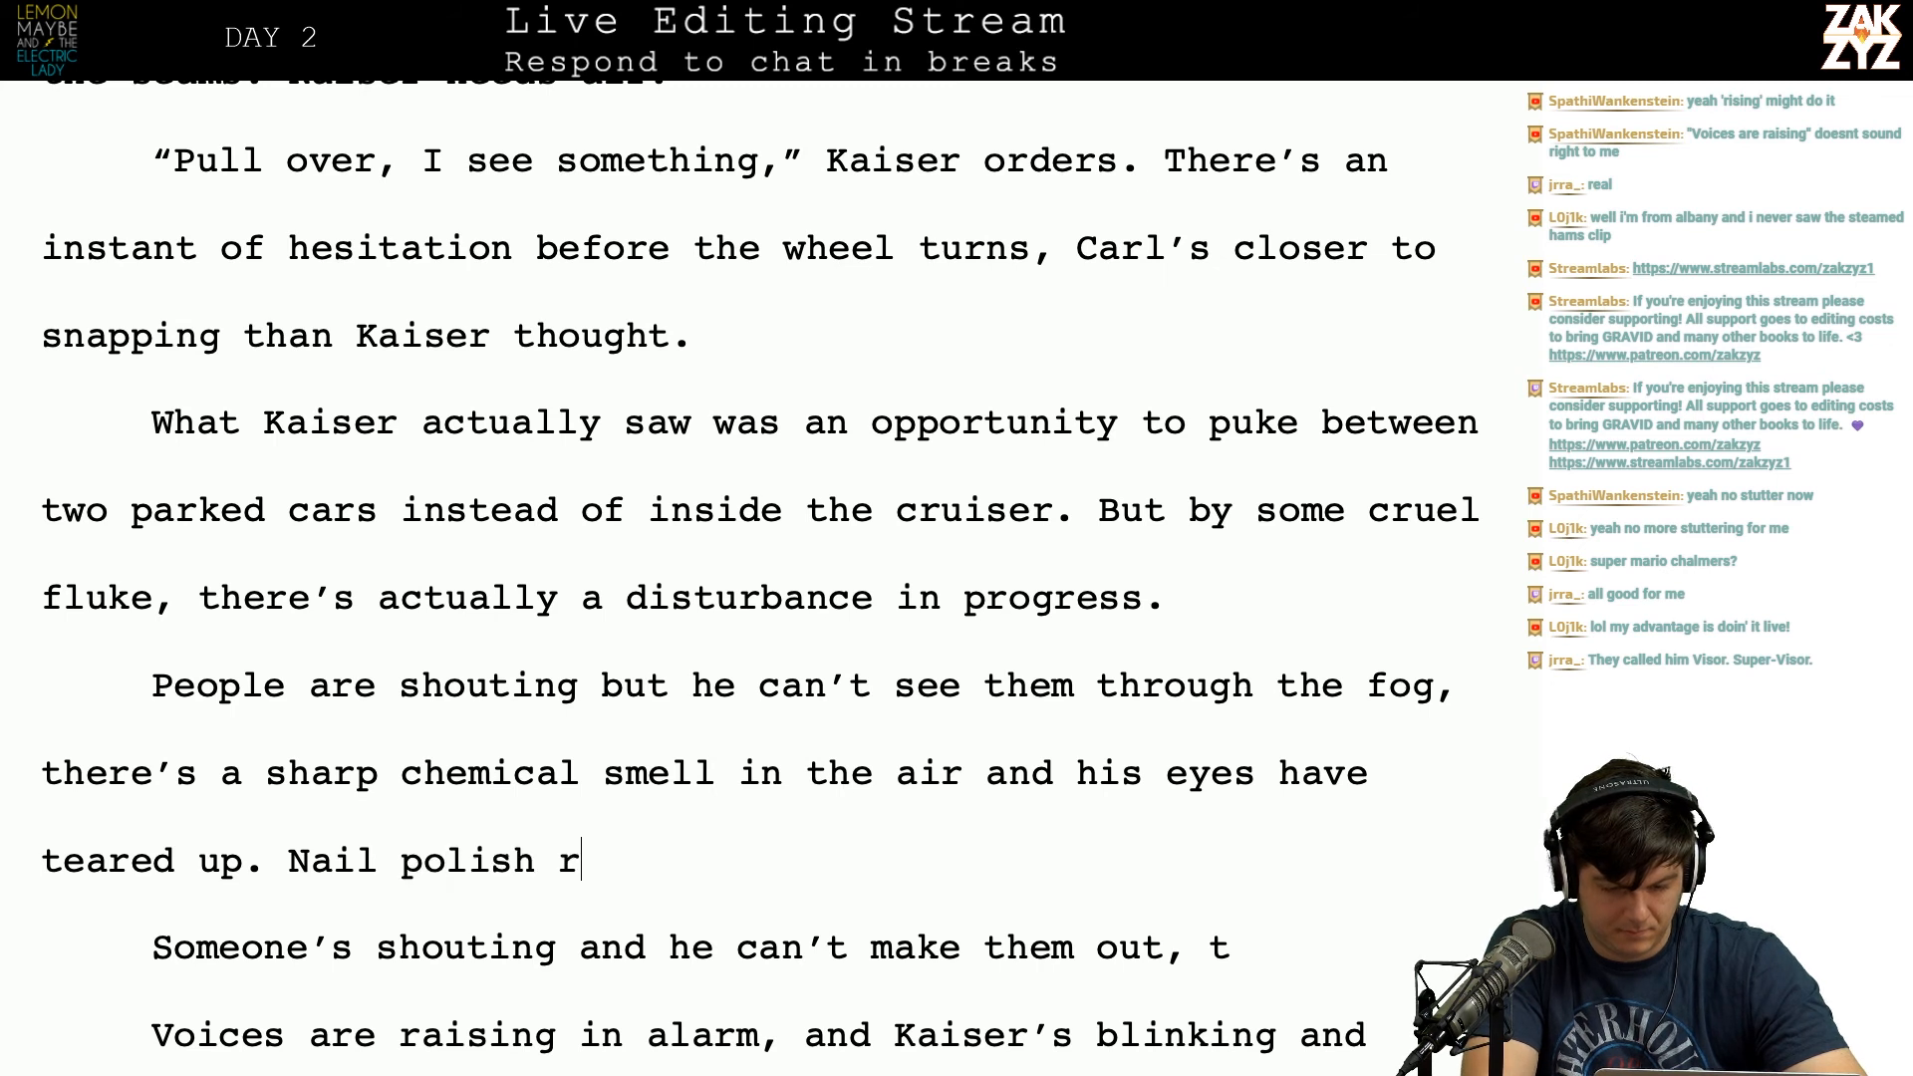
Step: Complete the fragment as "Nail polish remover." and begin the following sentence with "Kaiser blinks, and sees"
type("emover. Kaiser blinks his")
key("BackSpace")
key("BackSpace")
key("BackSpace")
key("BackSpace")
key("BackSpace")
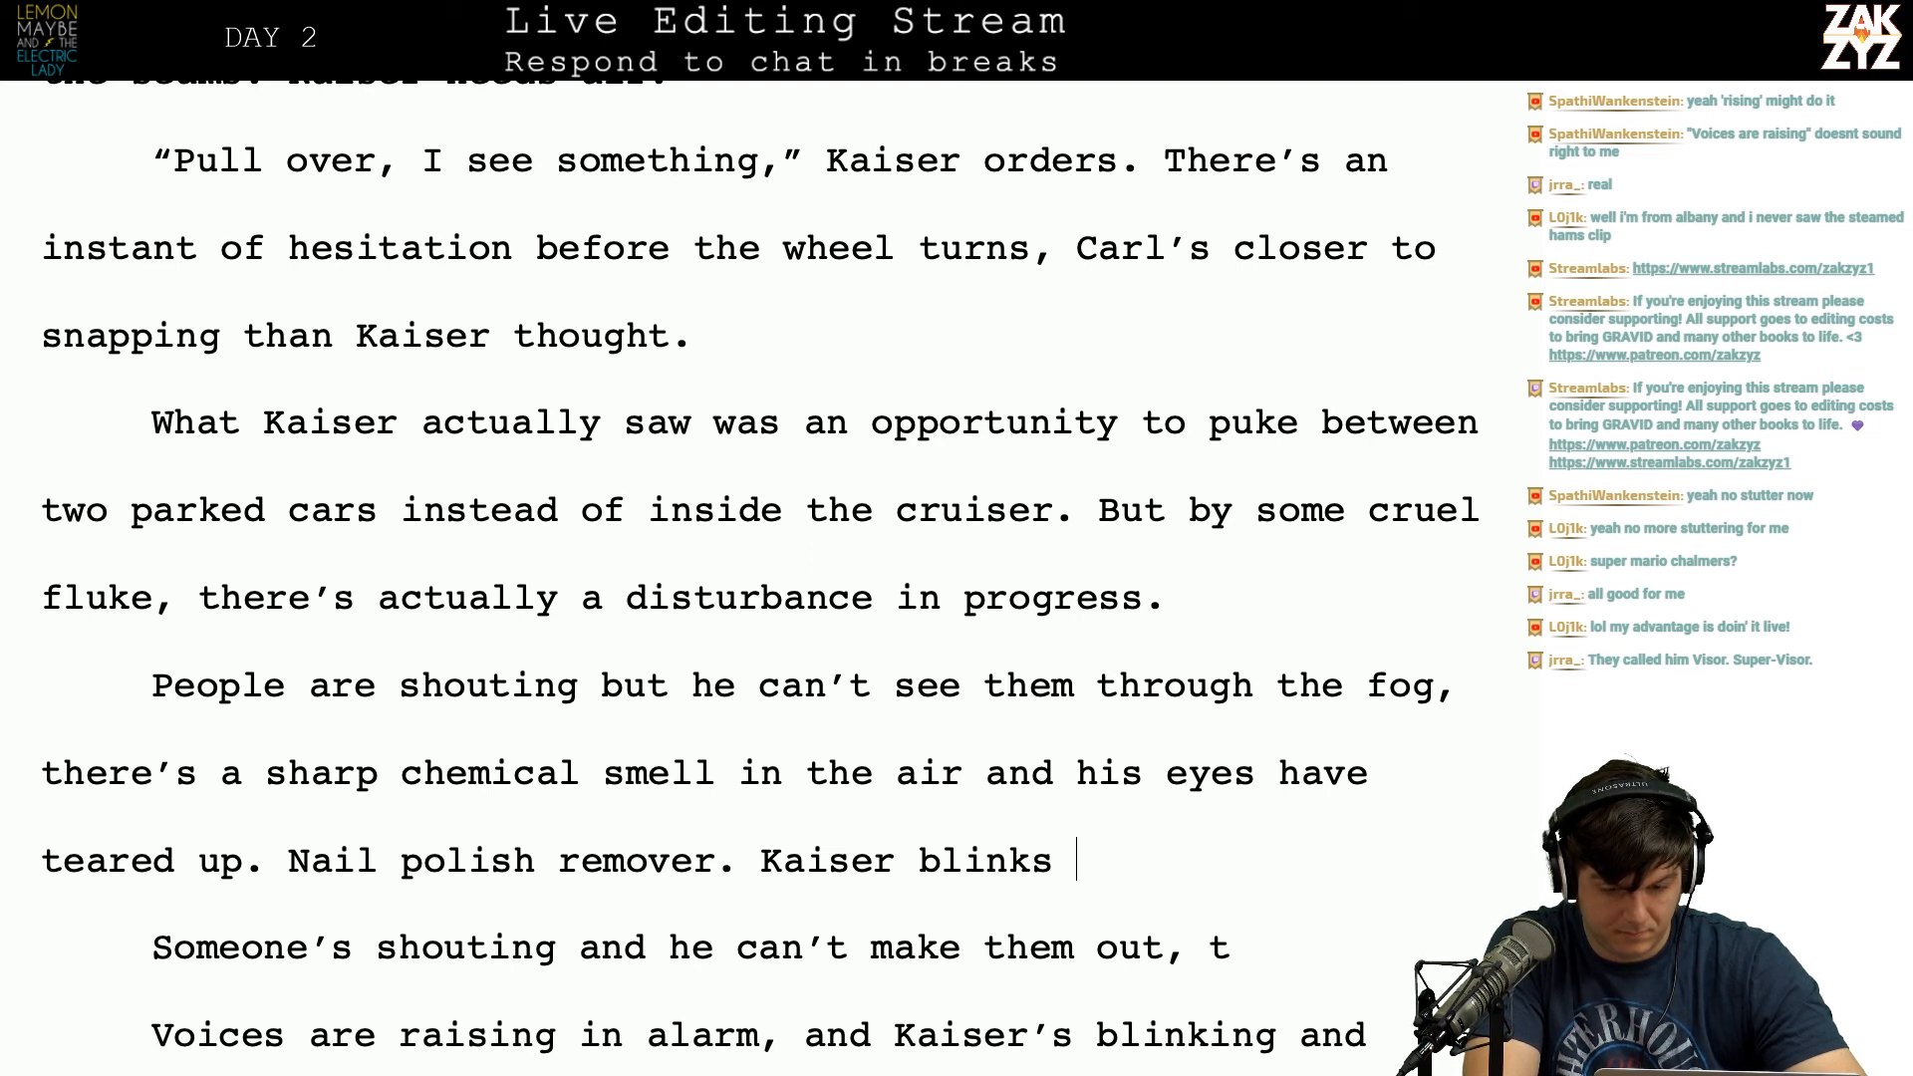
type(", ")
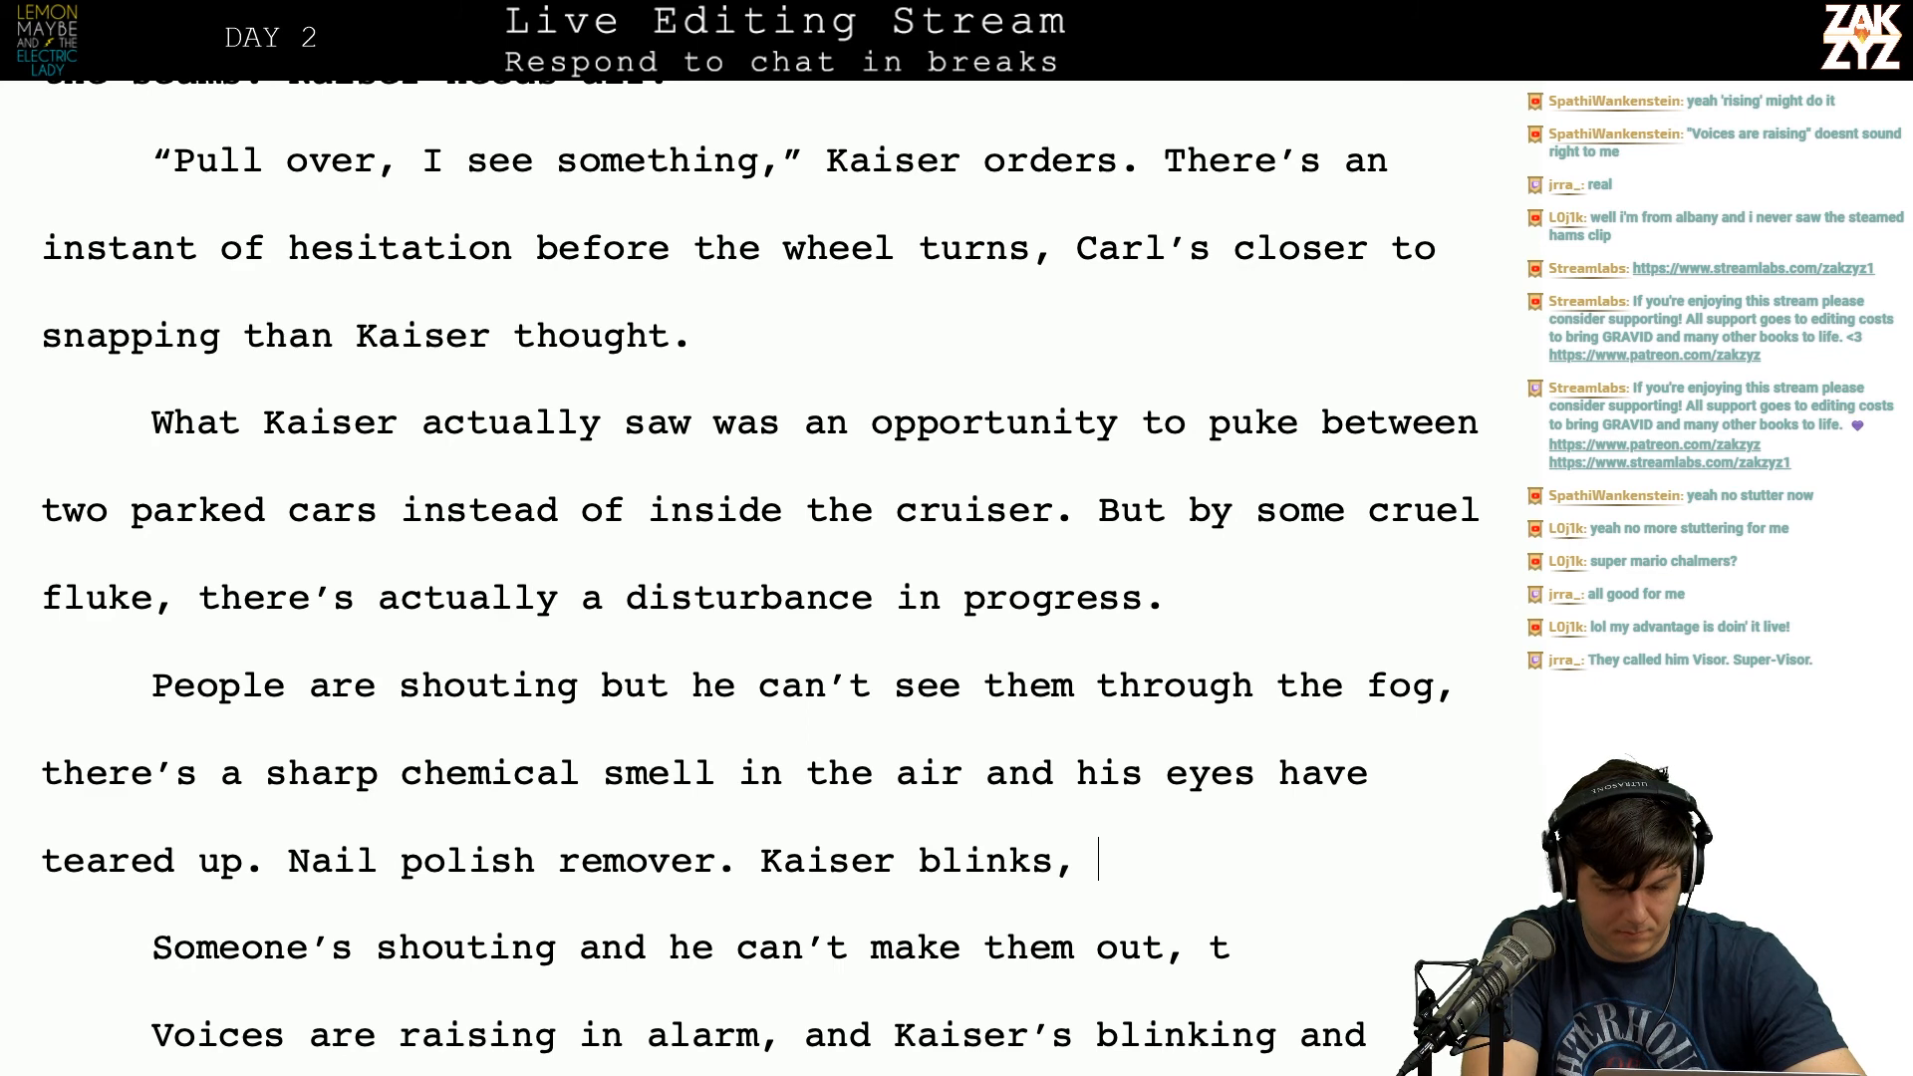
type("and sees")
Step: Delete the old text from "Someone's shouting" through "he blinks them and", joining "spots a youth" to the new paragraph
key("shift+Down")
key("shift+Down")
key("shift+Down")
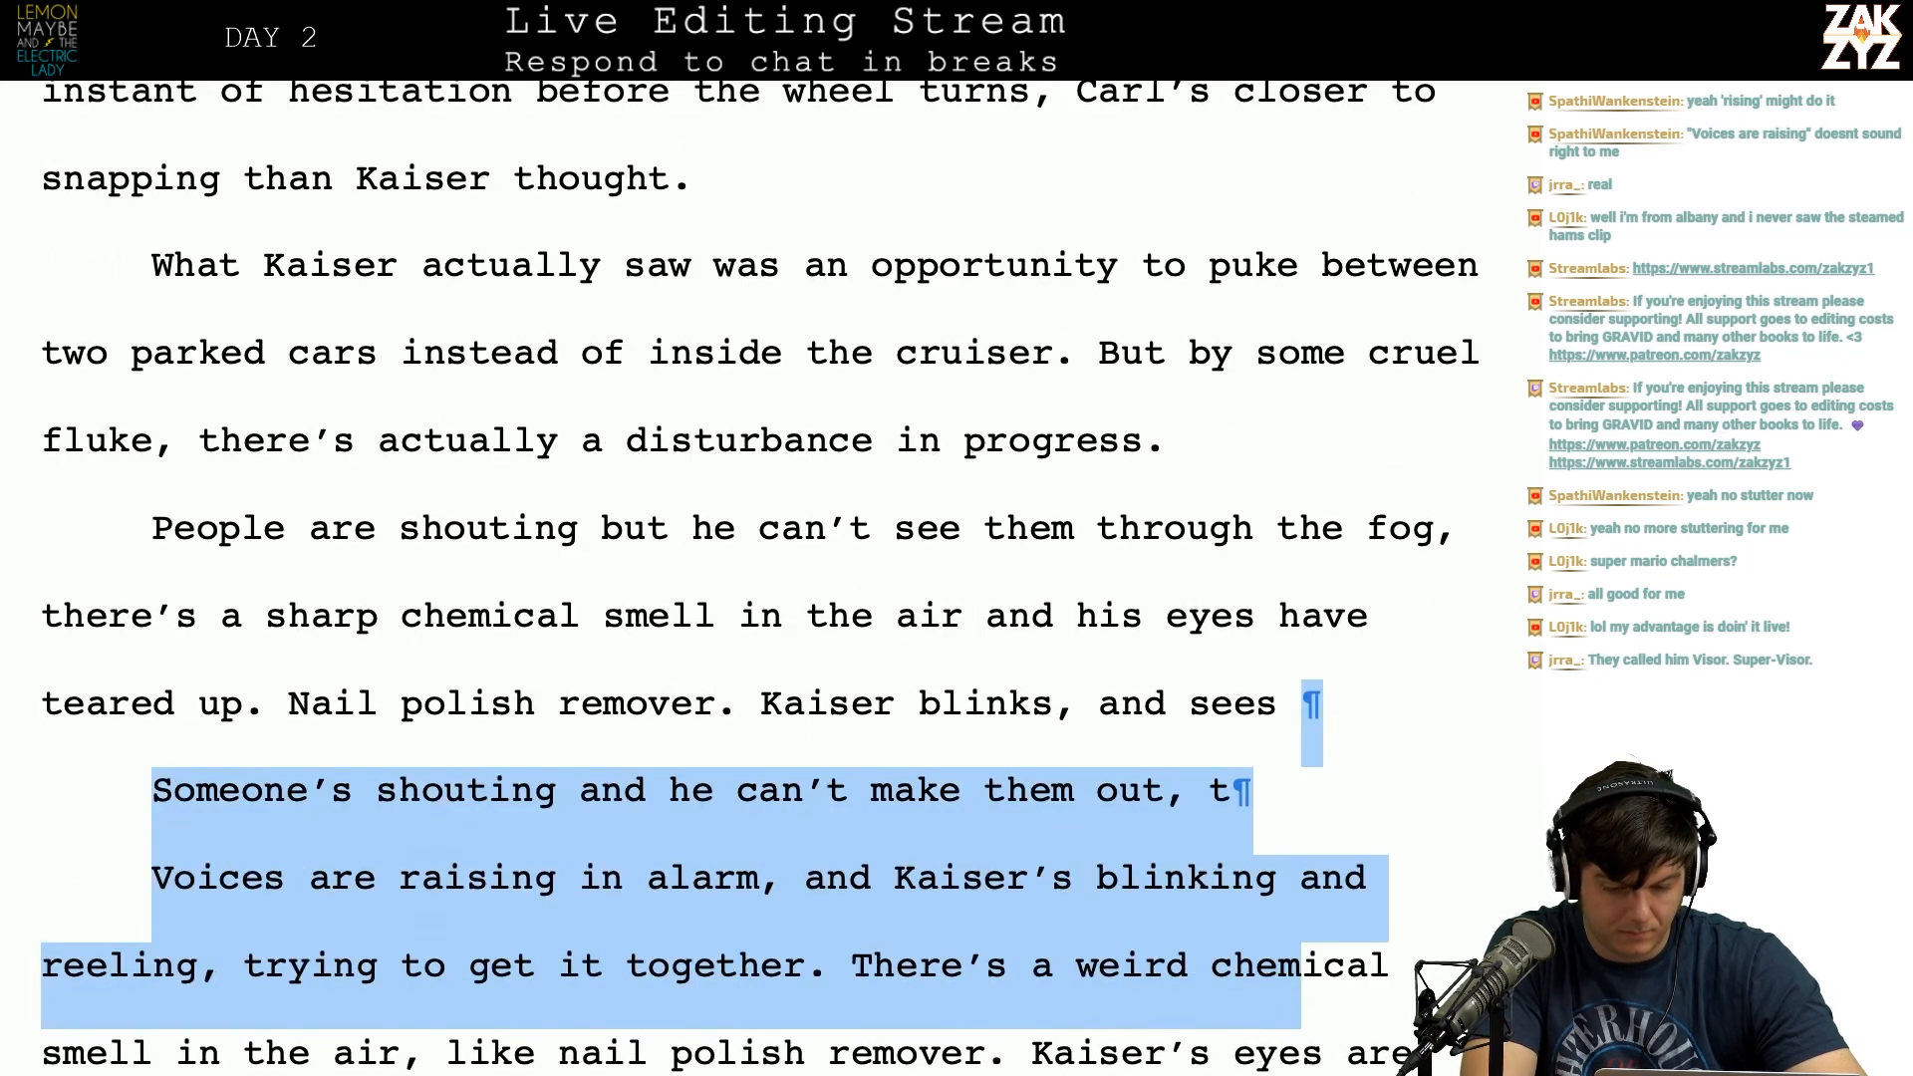
key("shift+Down")
key("shift+Down")
key("shift+Up")
key("shift+Right")
key("shift+Right")
key("shift+Right")
key("shift+Right")
key("shift+Right")
key("shift+Right")
key("shift+Right")
key("shift+Right")
key("shift+Right")
key("shift+Right")
key("shift+Right")
key("shift+Right")
key("shift+Right")
key("shift+Right")
key("shift+Right")
key("shift+Right")
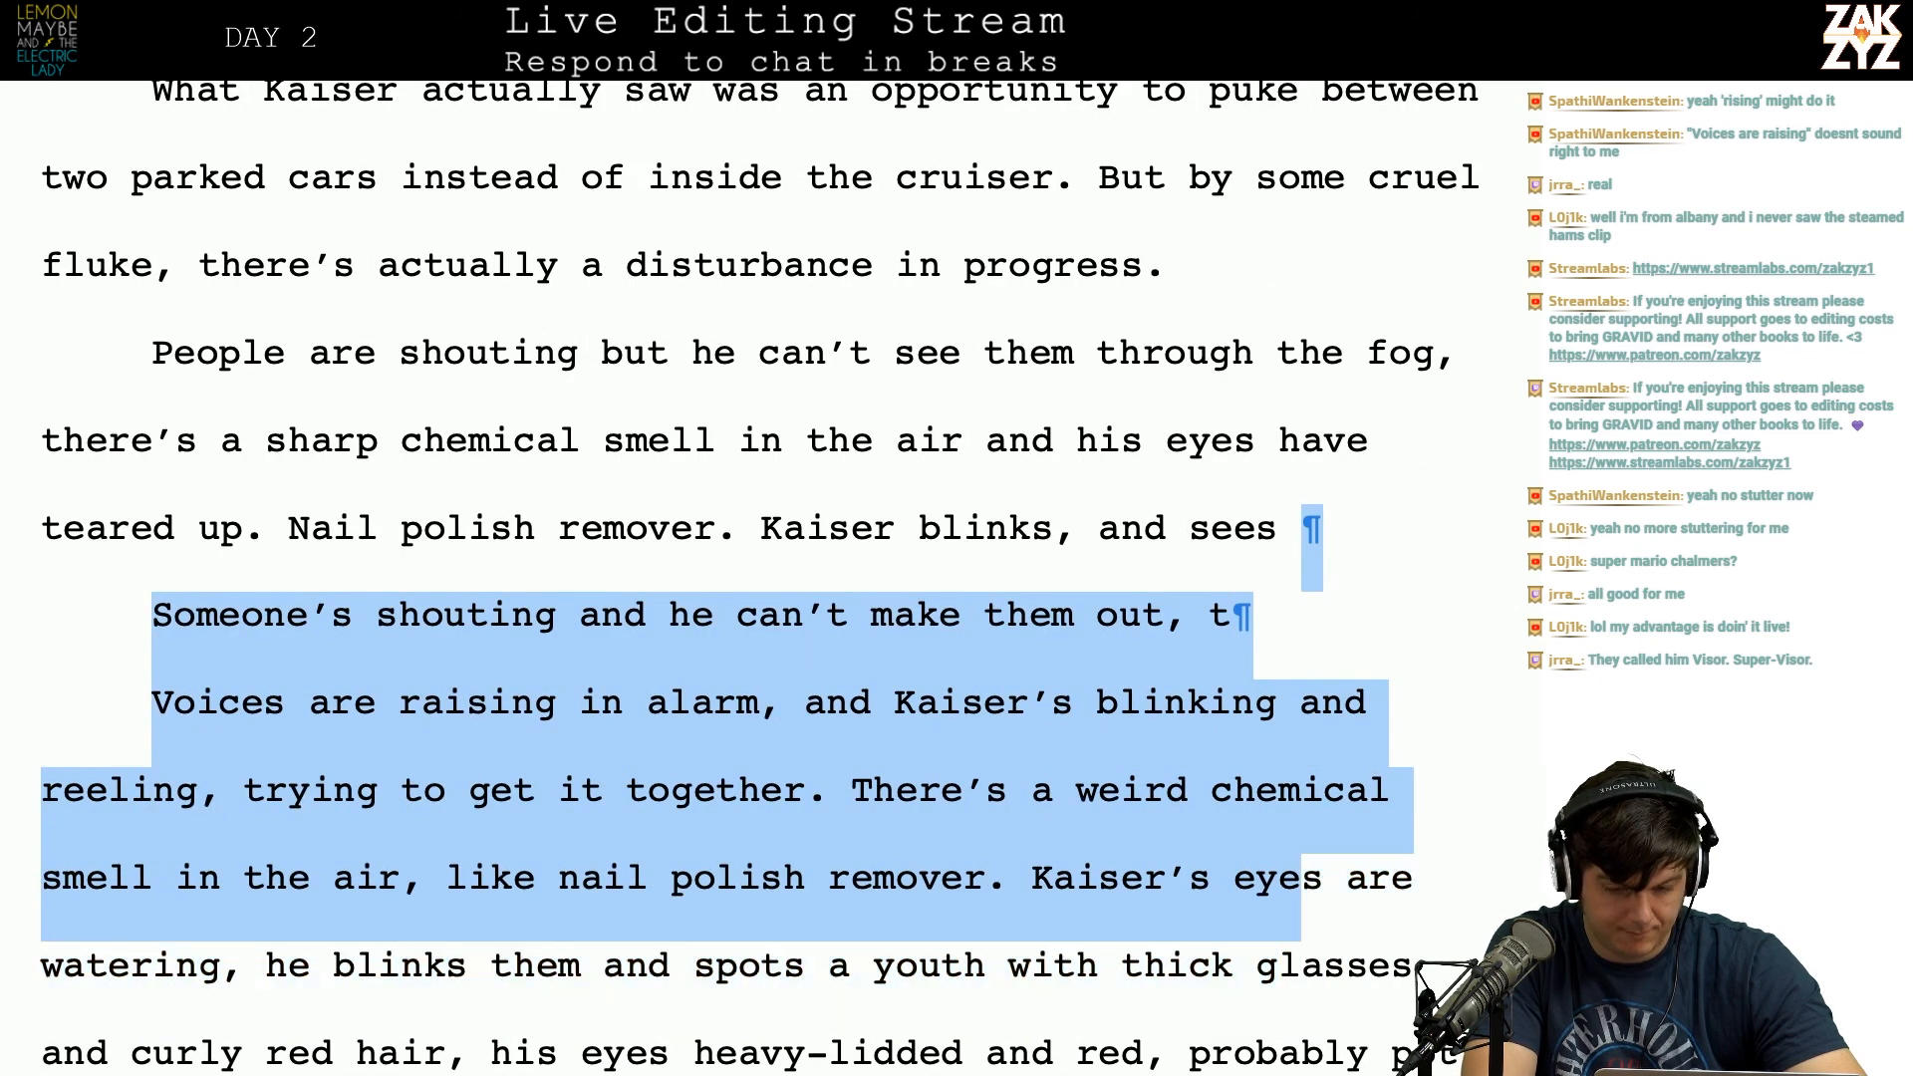
key("shift+Right")
key("shift+Right")
key("shift+Right")
key("shift+Right")
key("shift+Right")
key("shift+Right")
key("shift+Right")
key("shift+Right")
key("shift+Right")
key("shift+Right")
key("shift+Right")
key("shift+Right")
key("shift+Right")
key("shift+Right")
key("shift+Right")
key("shift+Right")
key("shift+Right")
key("shift+Right")
key("shift+Right")
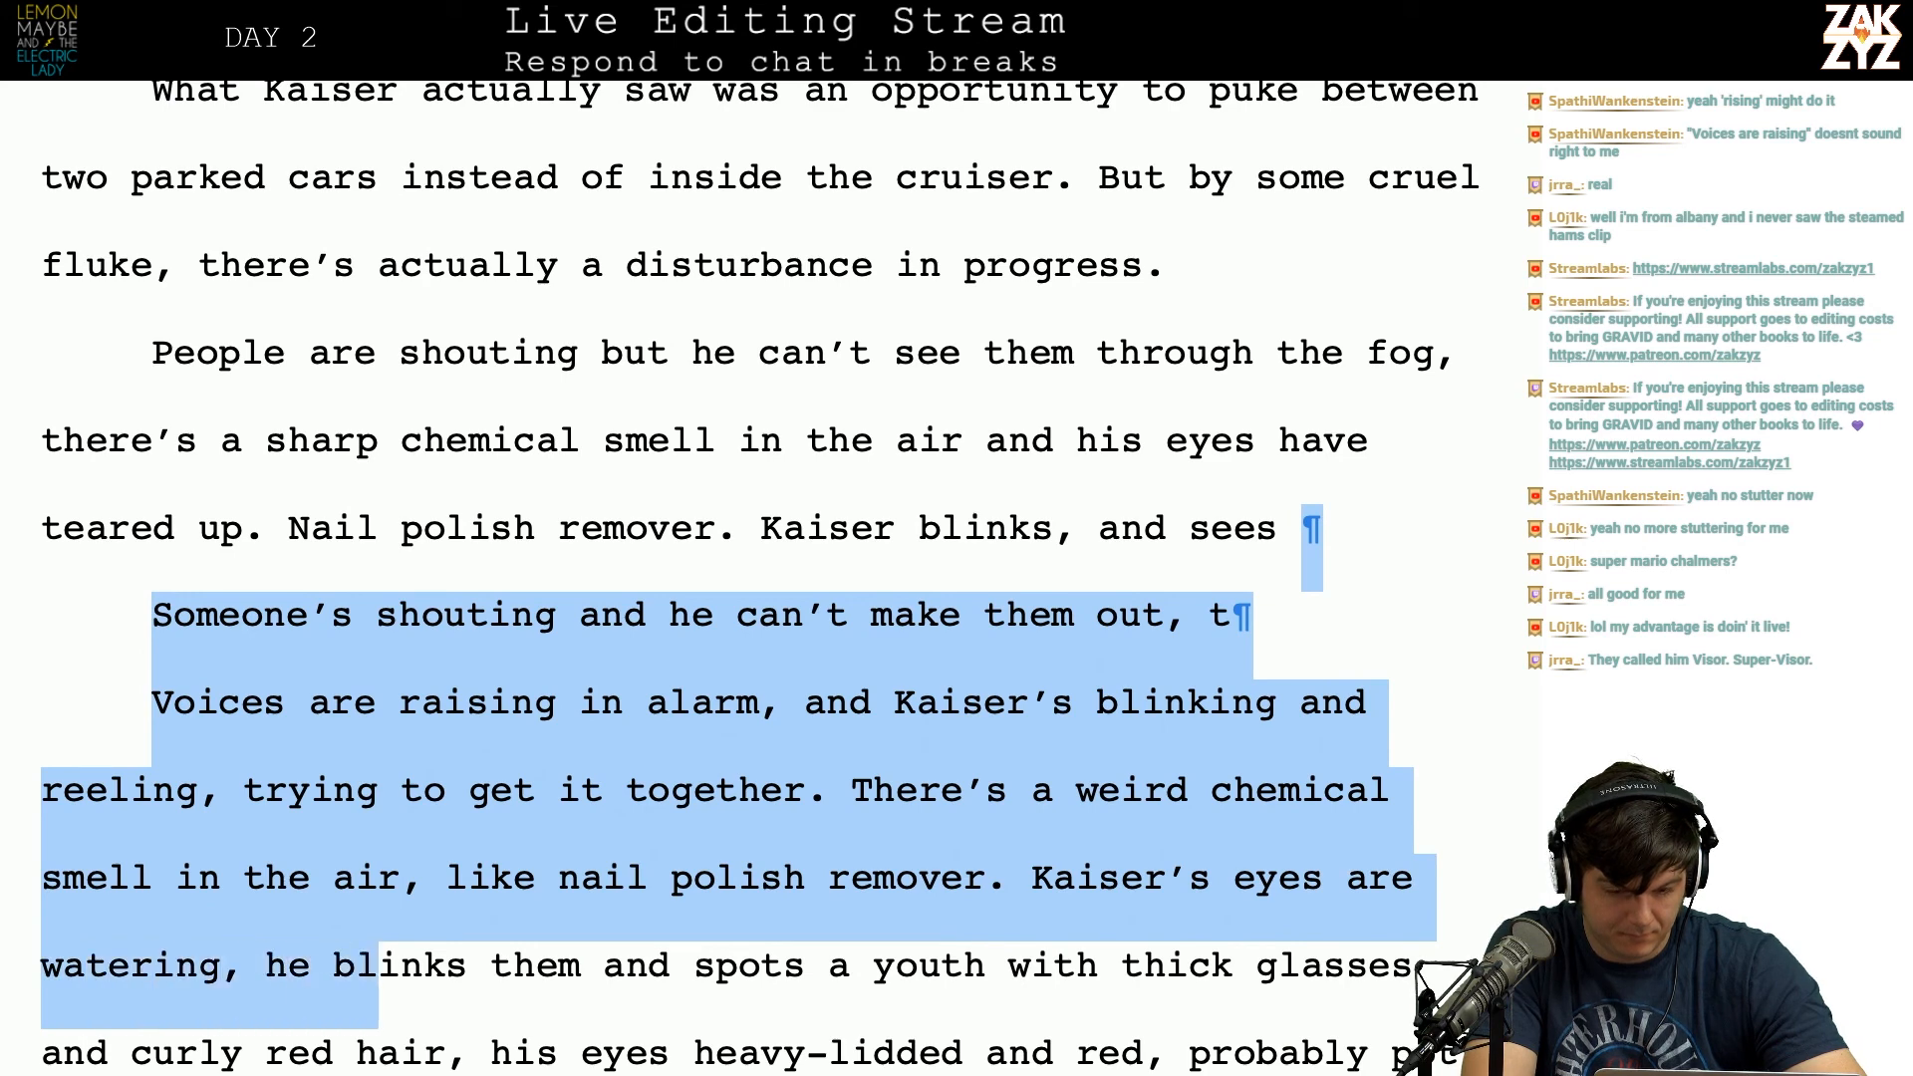
key("BackSpace")
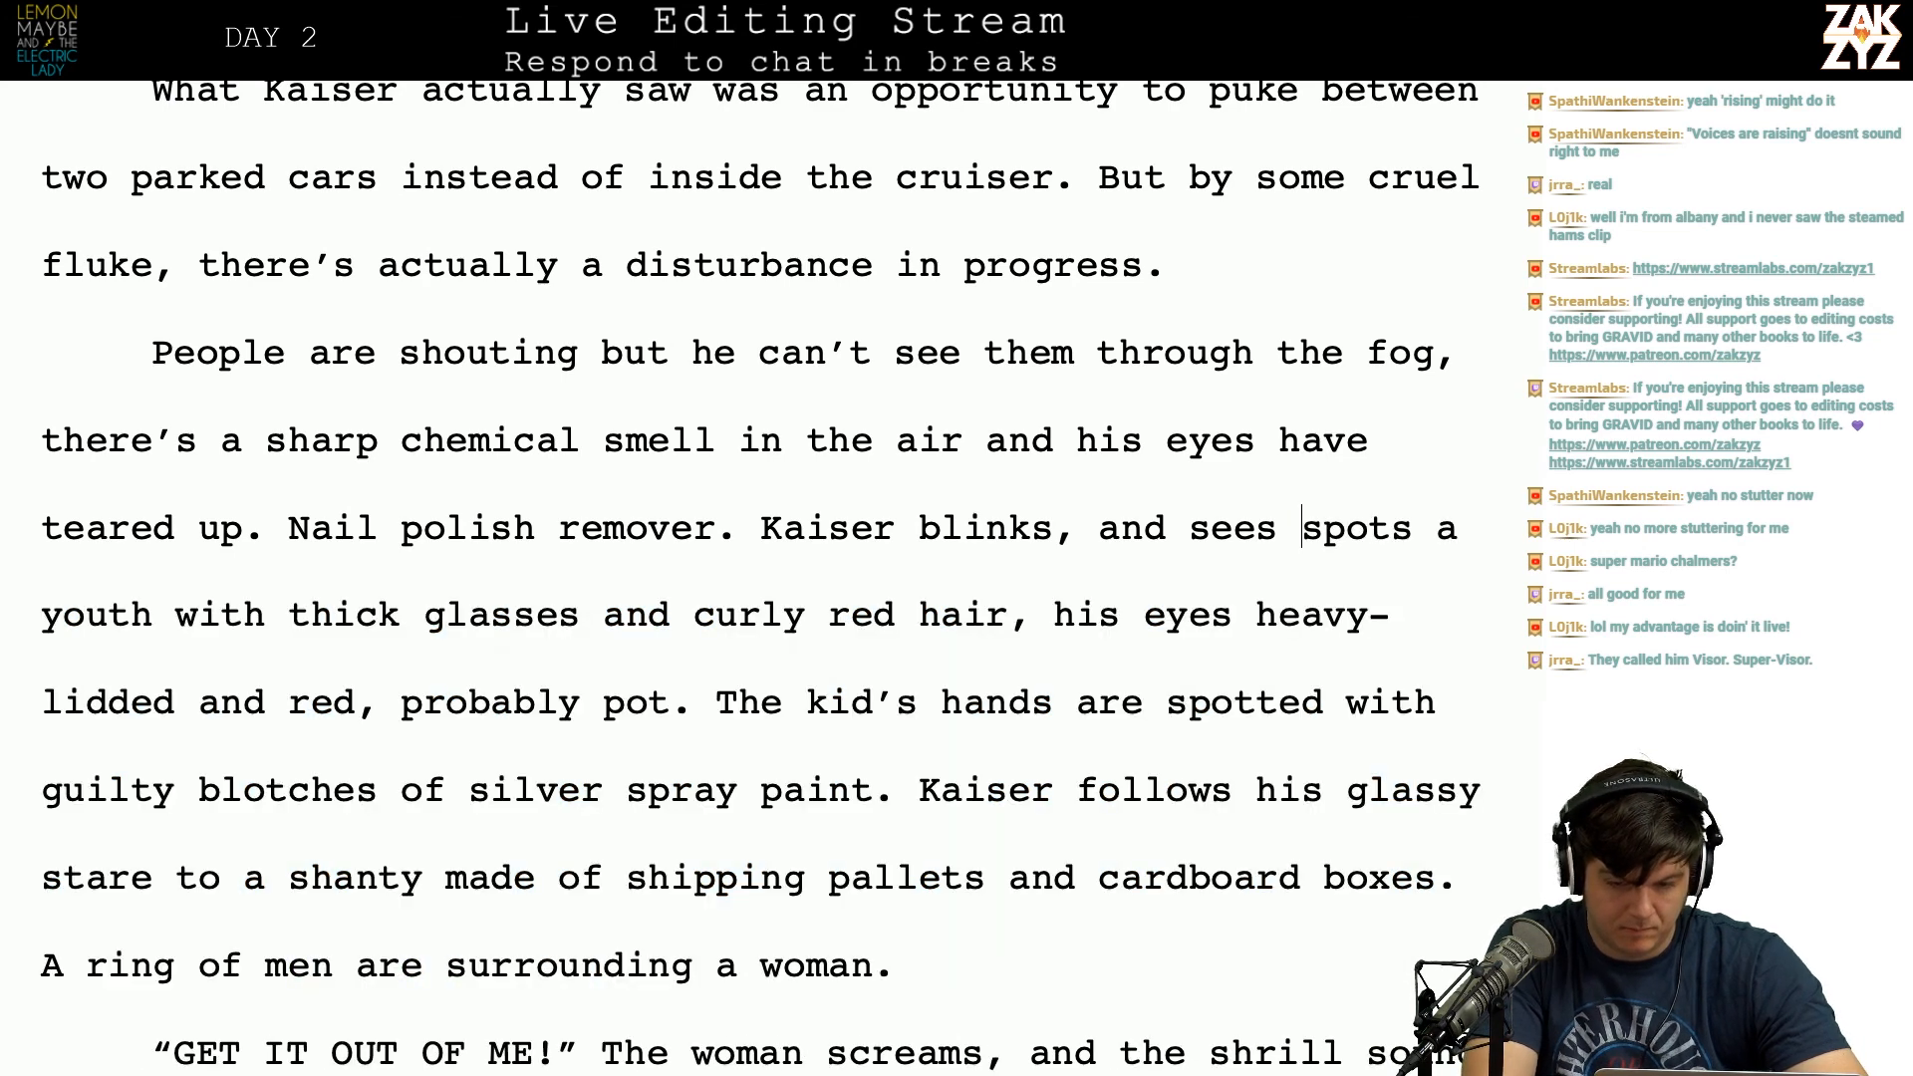
Step: Replace ", and sees" with "and" so the sentence reads "Kaiser blinks and spots a youth"
key("BackSpace")
key("BackSpace")
key("BackSpace")
key("BackSpace")
key("BackSpace")
key("BackSpace")
key("BackSpace")
key("BackSpace")
key("BackSpace")
key("BackSpace")
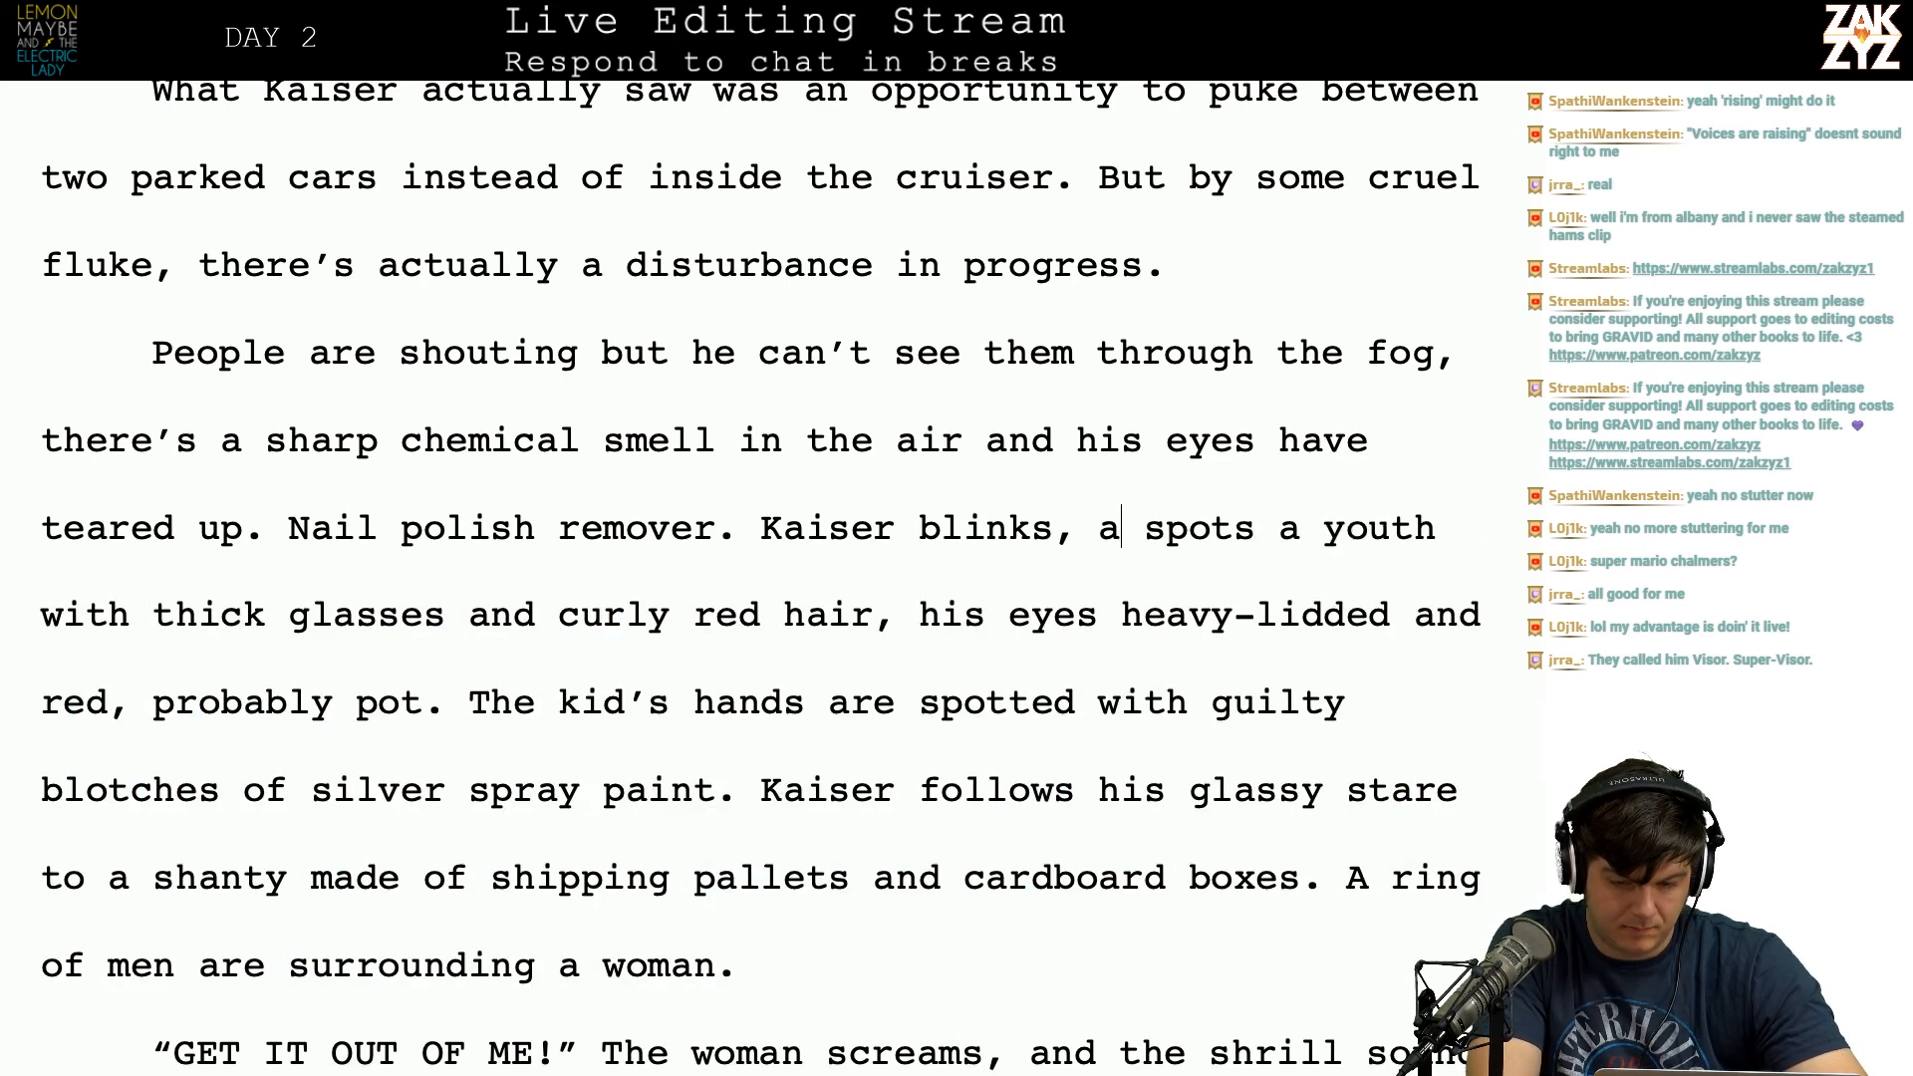
type("and")
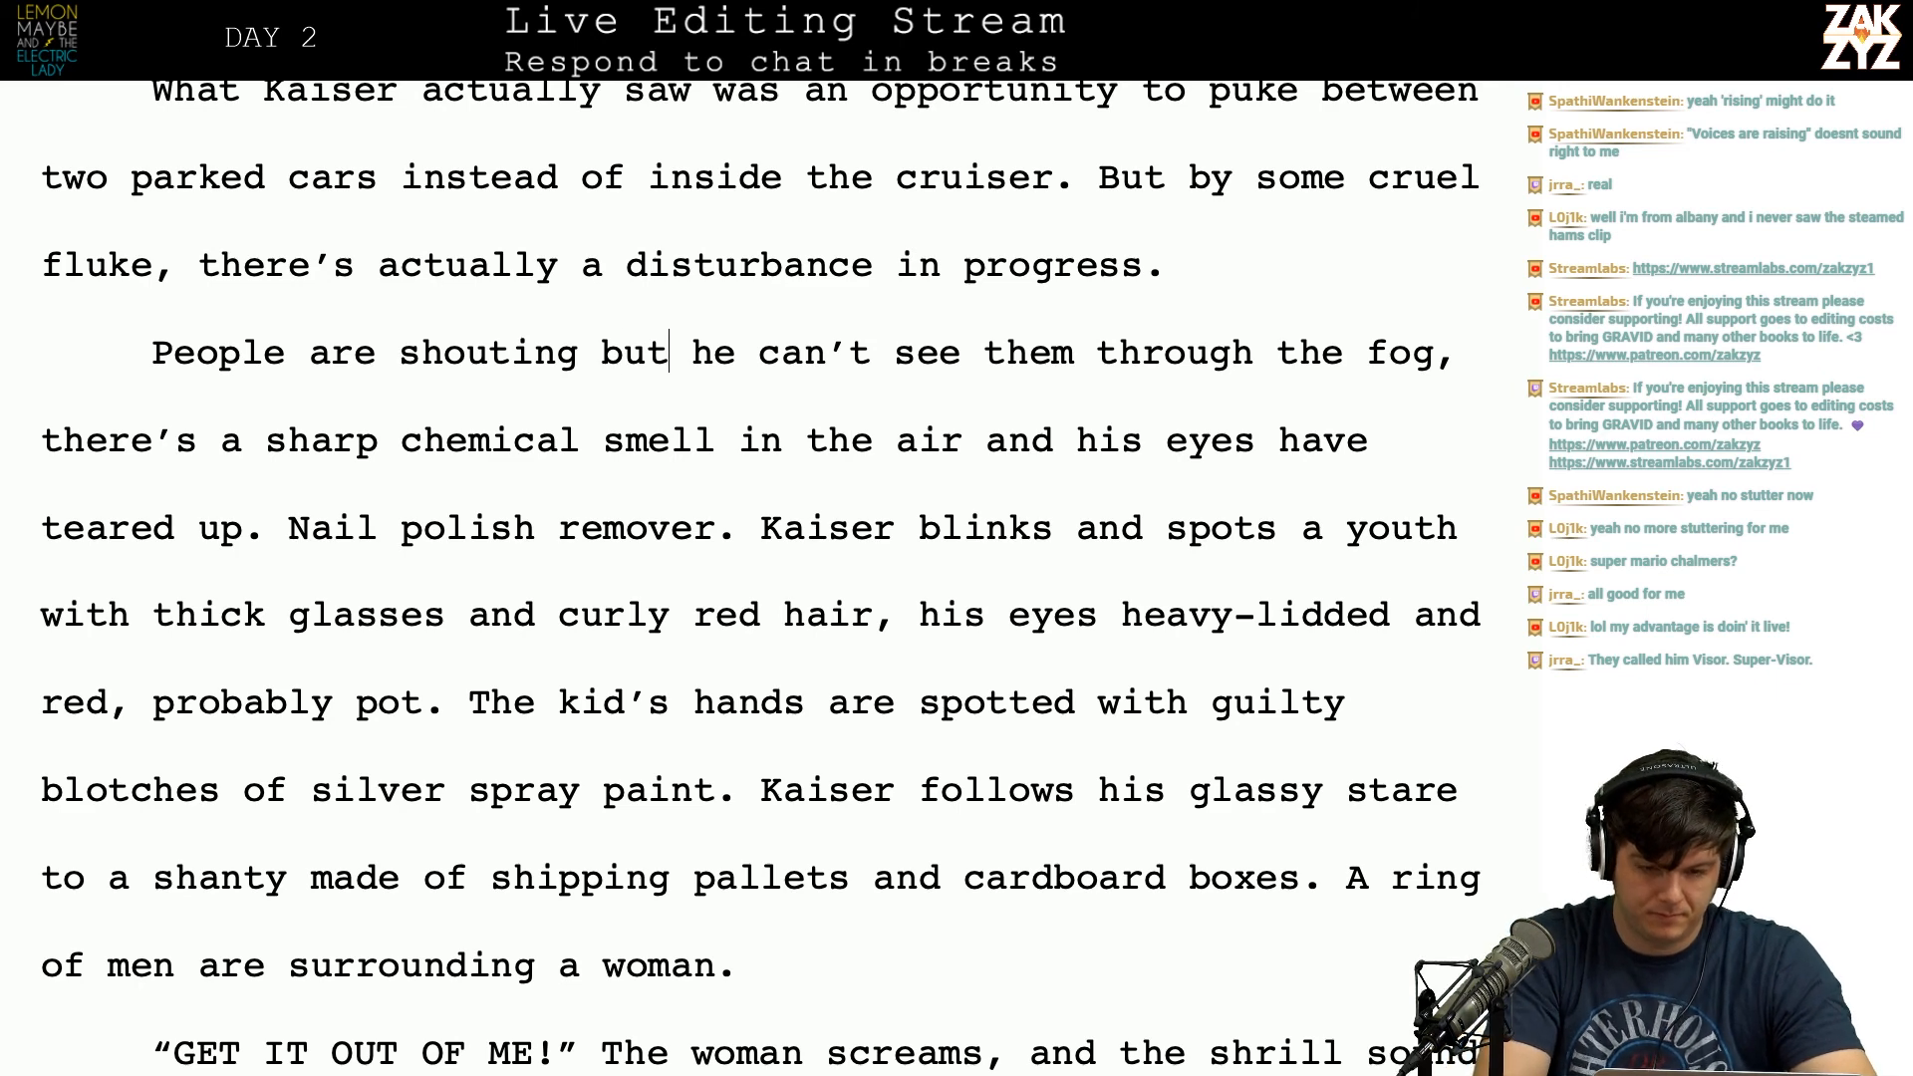
Step: Split the paragraph after "People are shouting but" and continue its first part with "he can't make them out,"
key("Return")
key("Left")
type("he can")
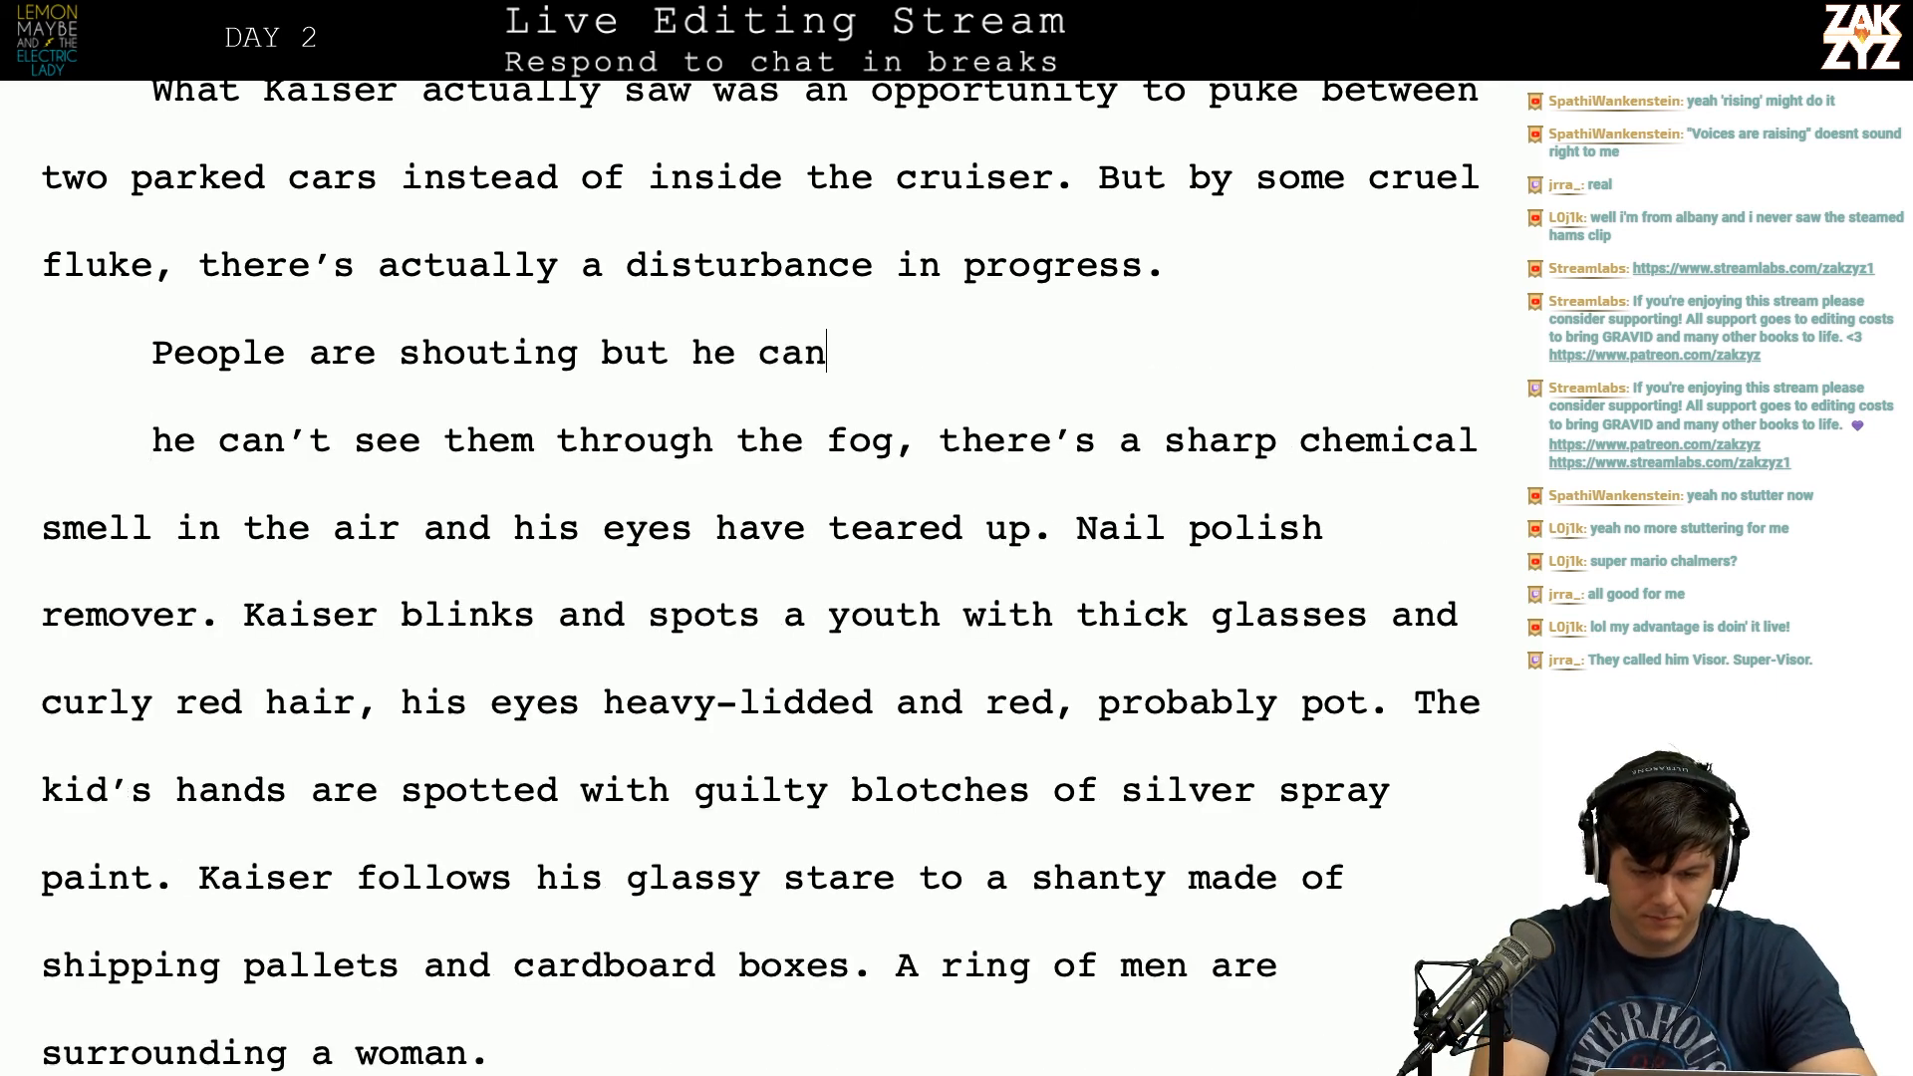
type("'t make them out,")
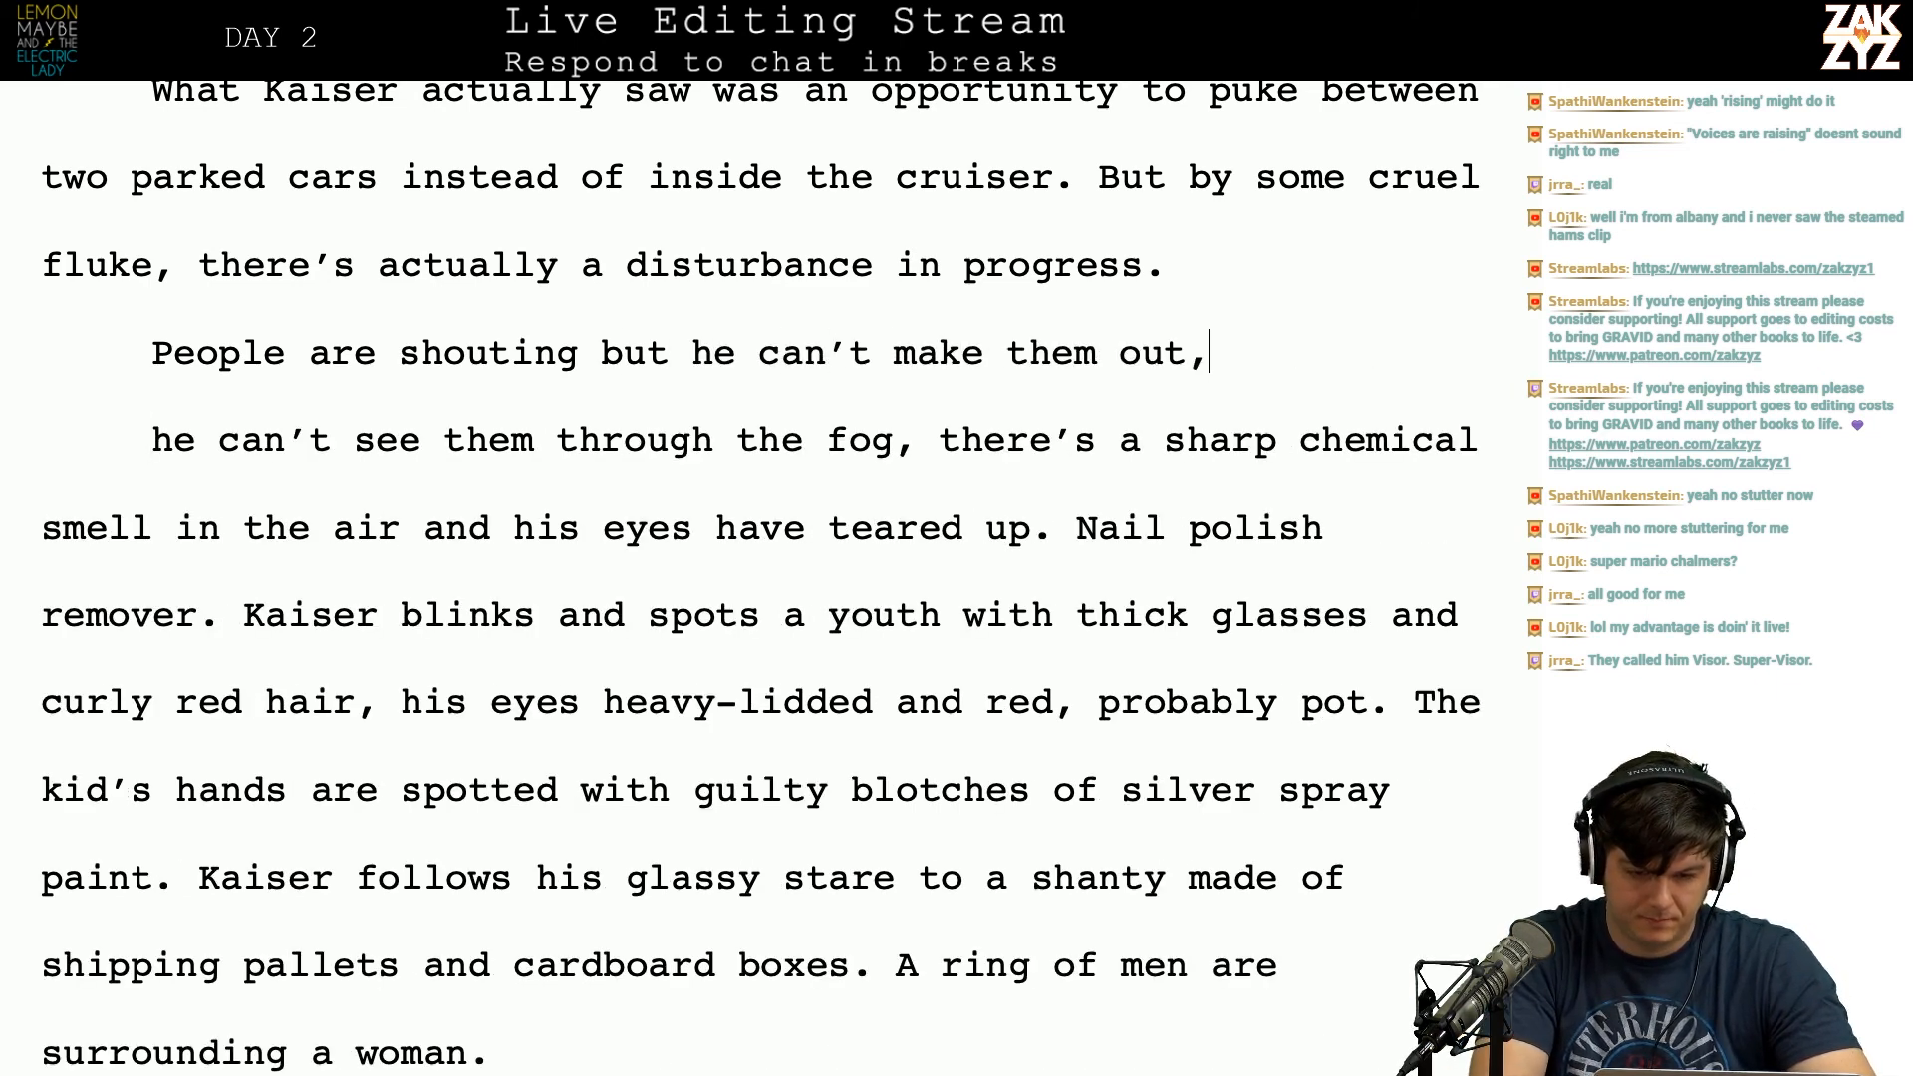
Step: Extend the sentence with "at first he thinks he's just dead drunk but his eyes have teared up." and start another with "There's"
type(" h")
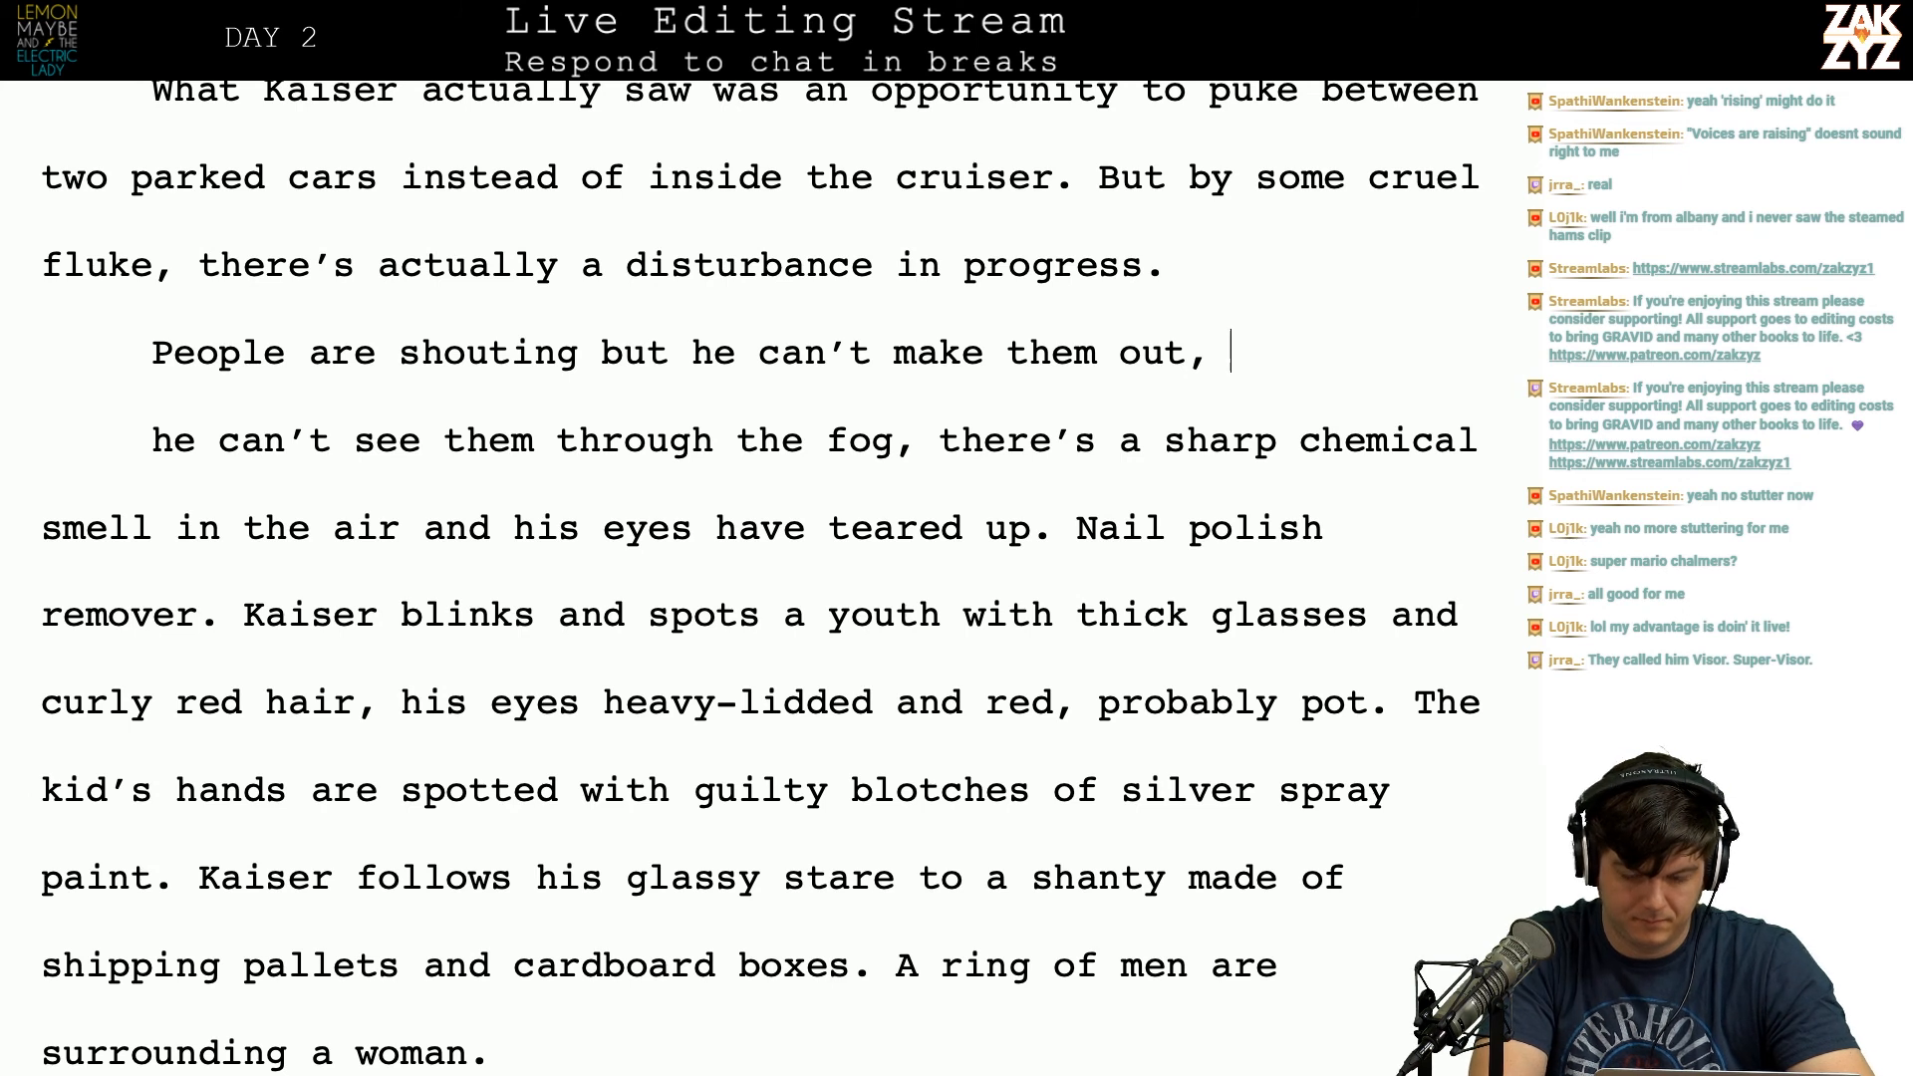
type("he")
key("BackSpace")
key("BackSpace")
type("at first th")
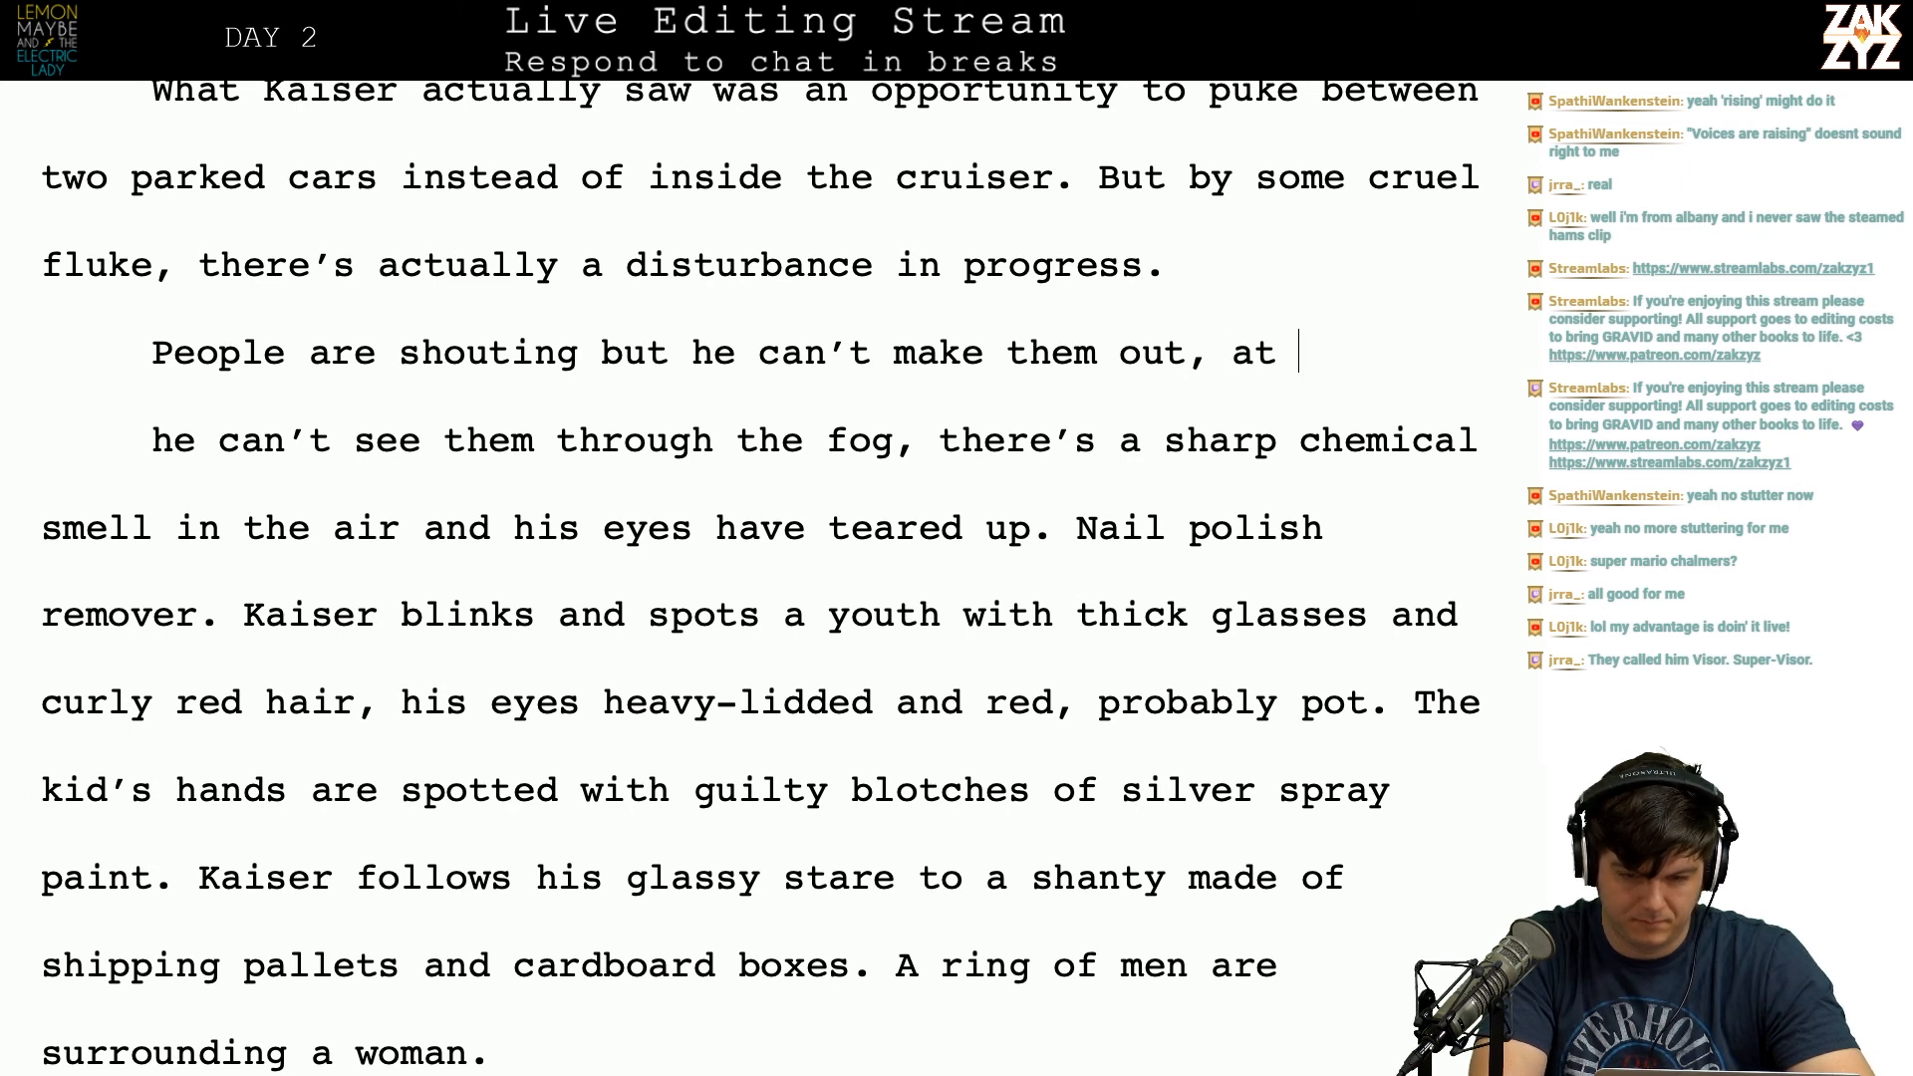
key("BackSpace")
key("BackSpace")
type("he thinks he")
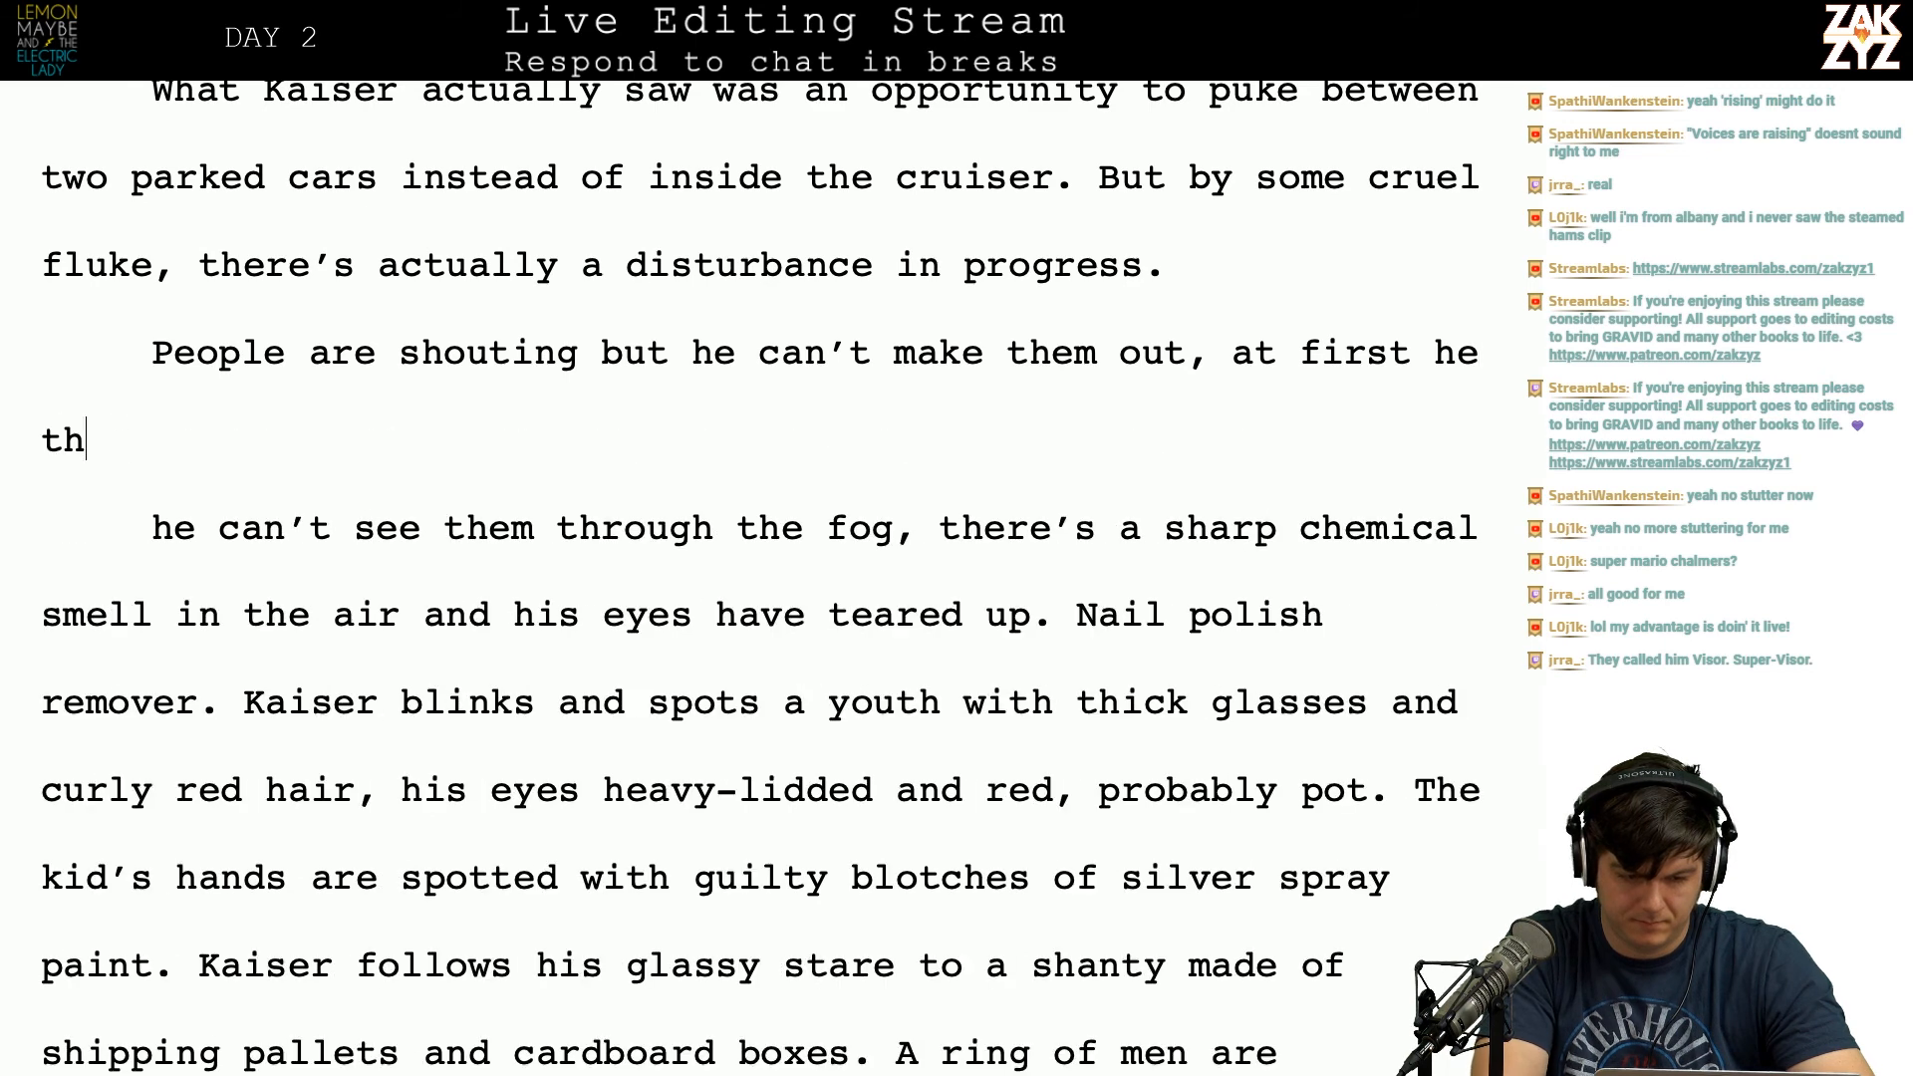
type("'s d")
key("BackSpace")
type("just dead d")
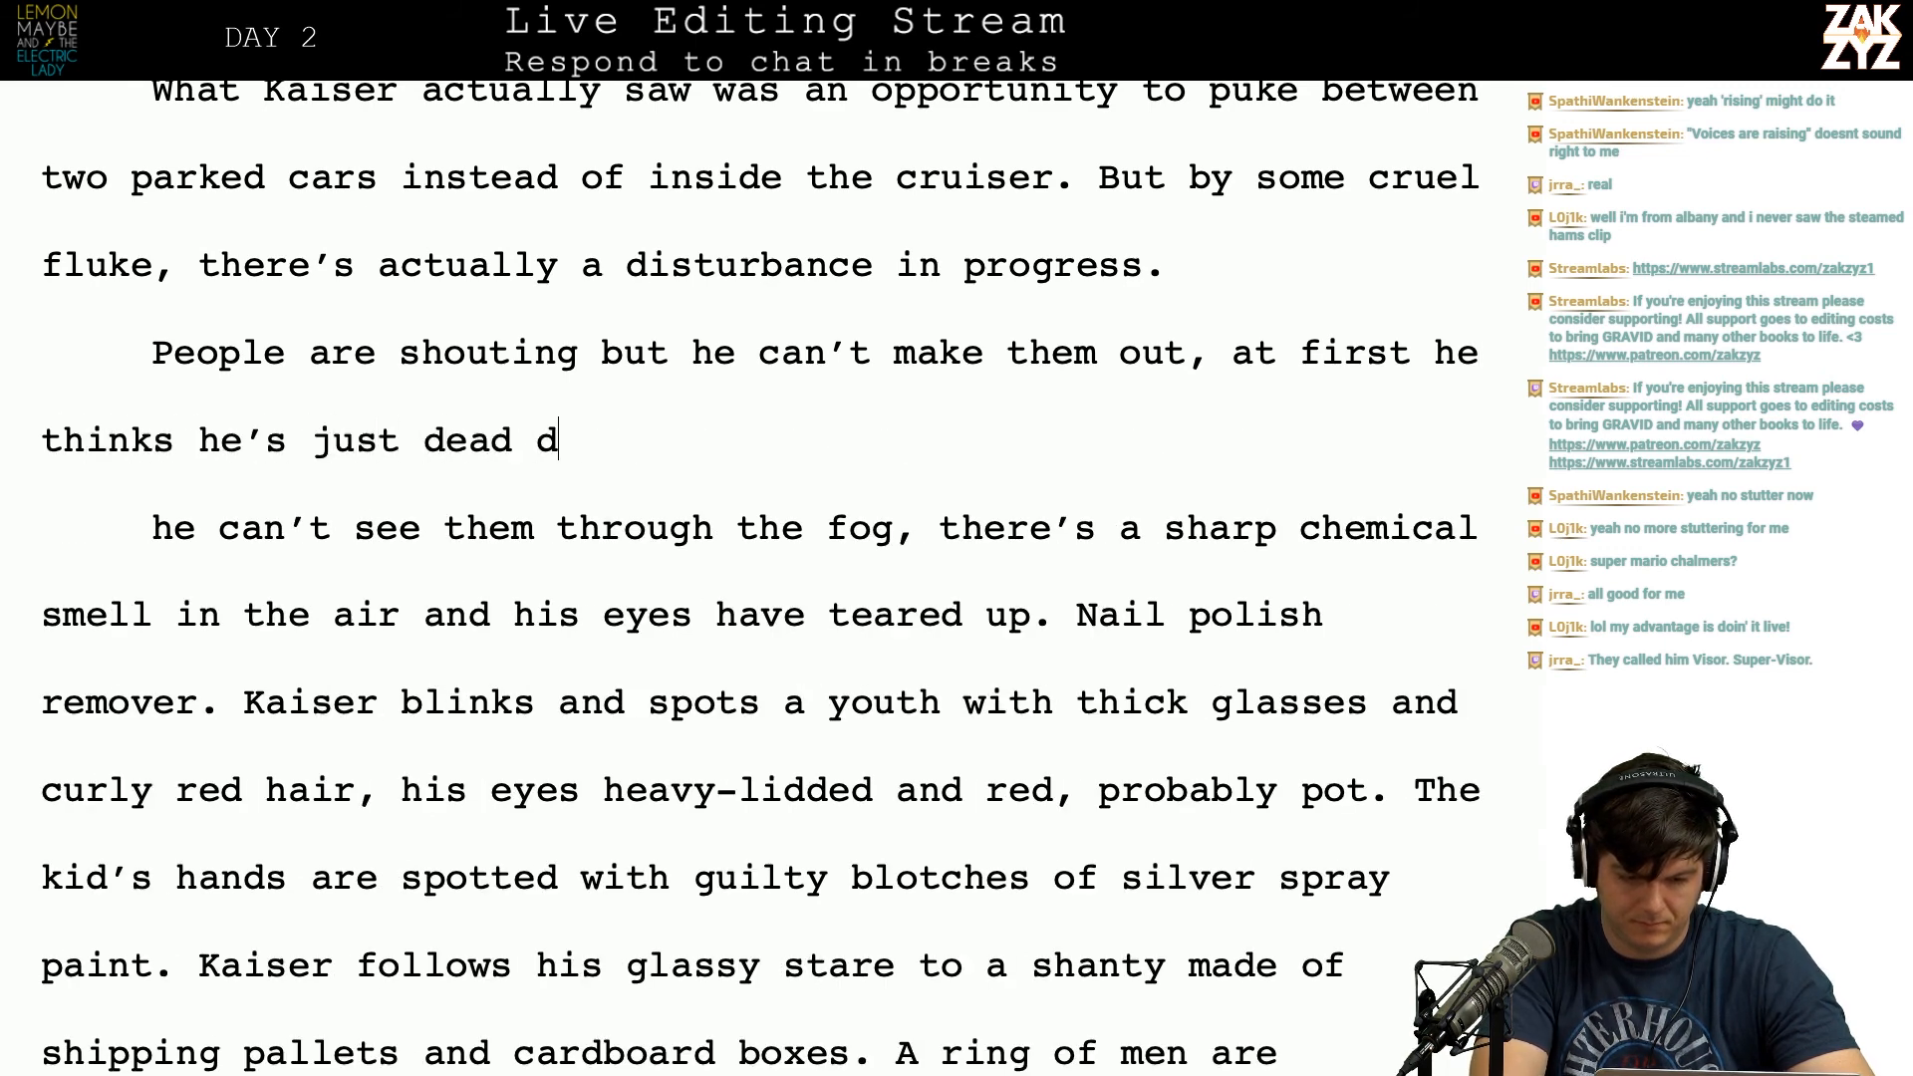
type("runk but his ey")
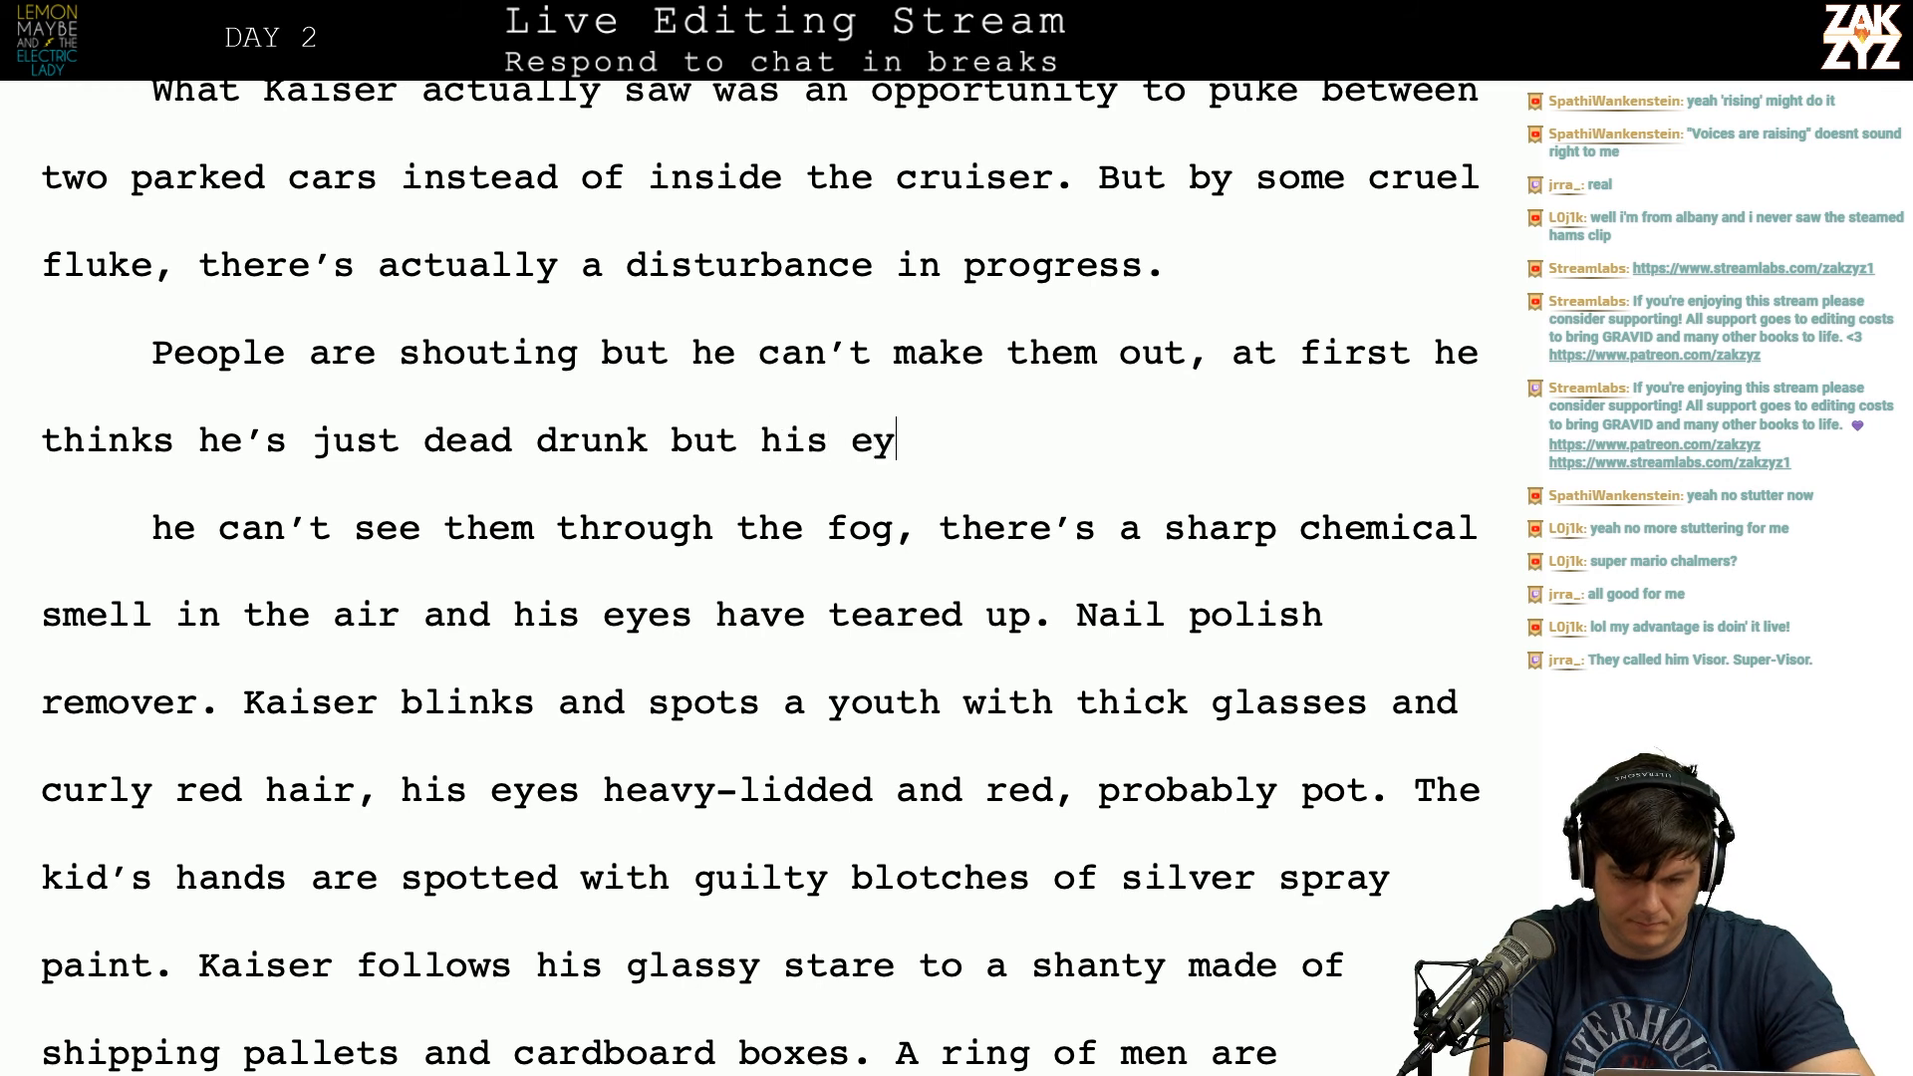
type("es have tear")
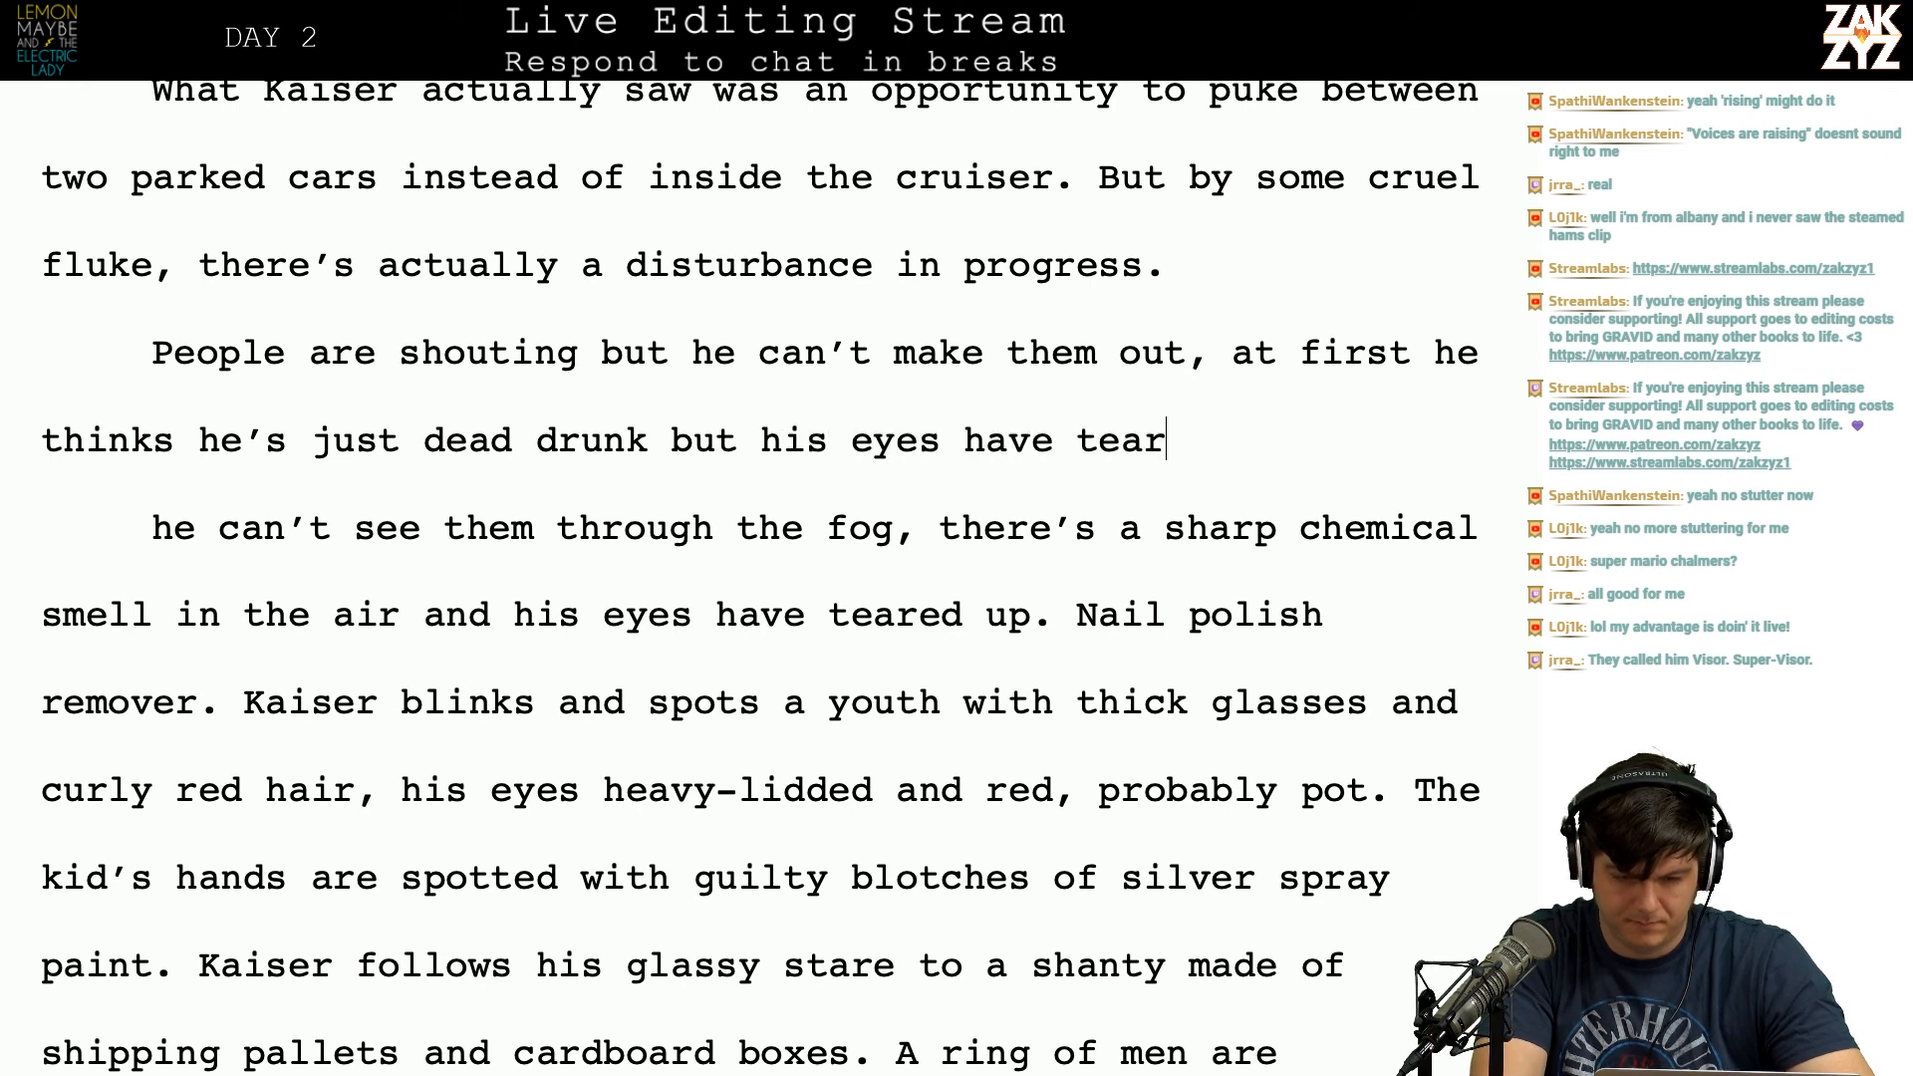
type("ed up. There'z ")
Step: Continue the sentence after "There's" with "a sharp chemical smell in the air, like"
type("a sm")
key("BackSpace")
type("s")
key("BackSpace")
type("harp che")
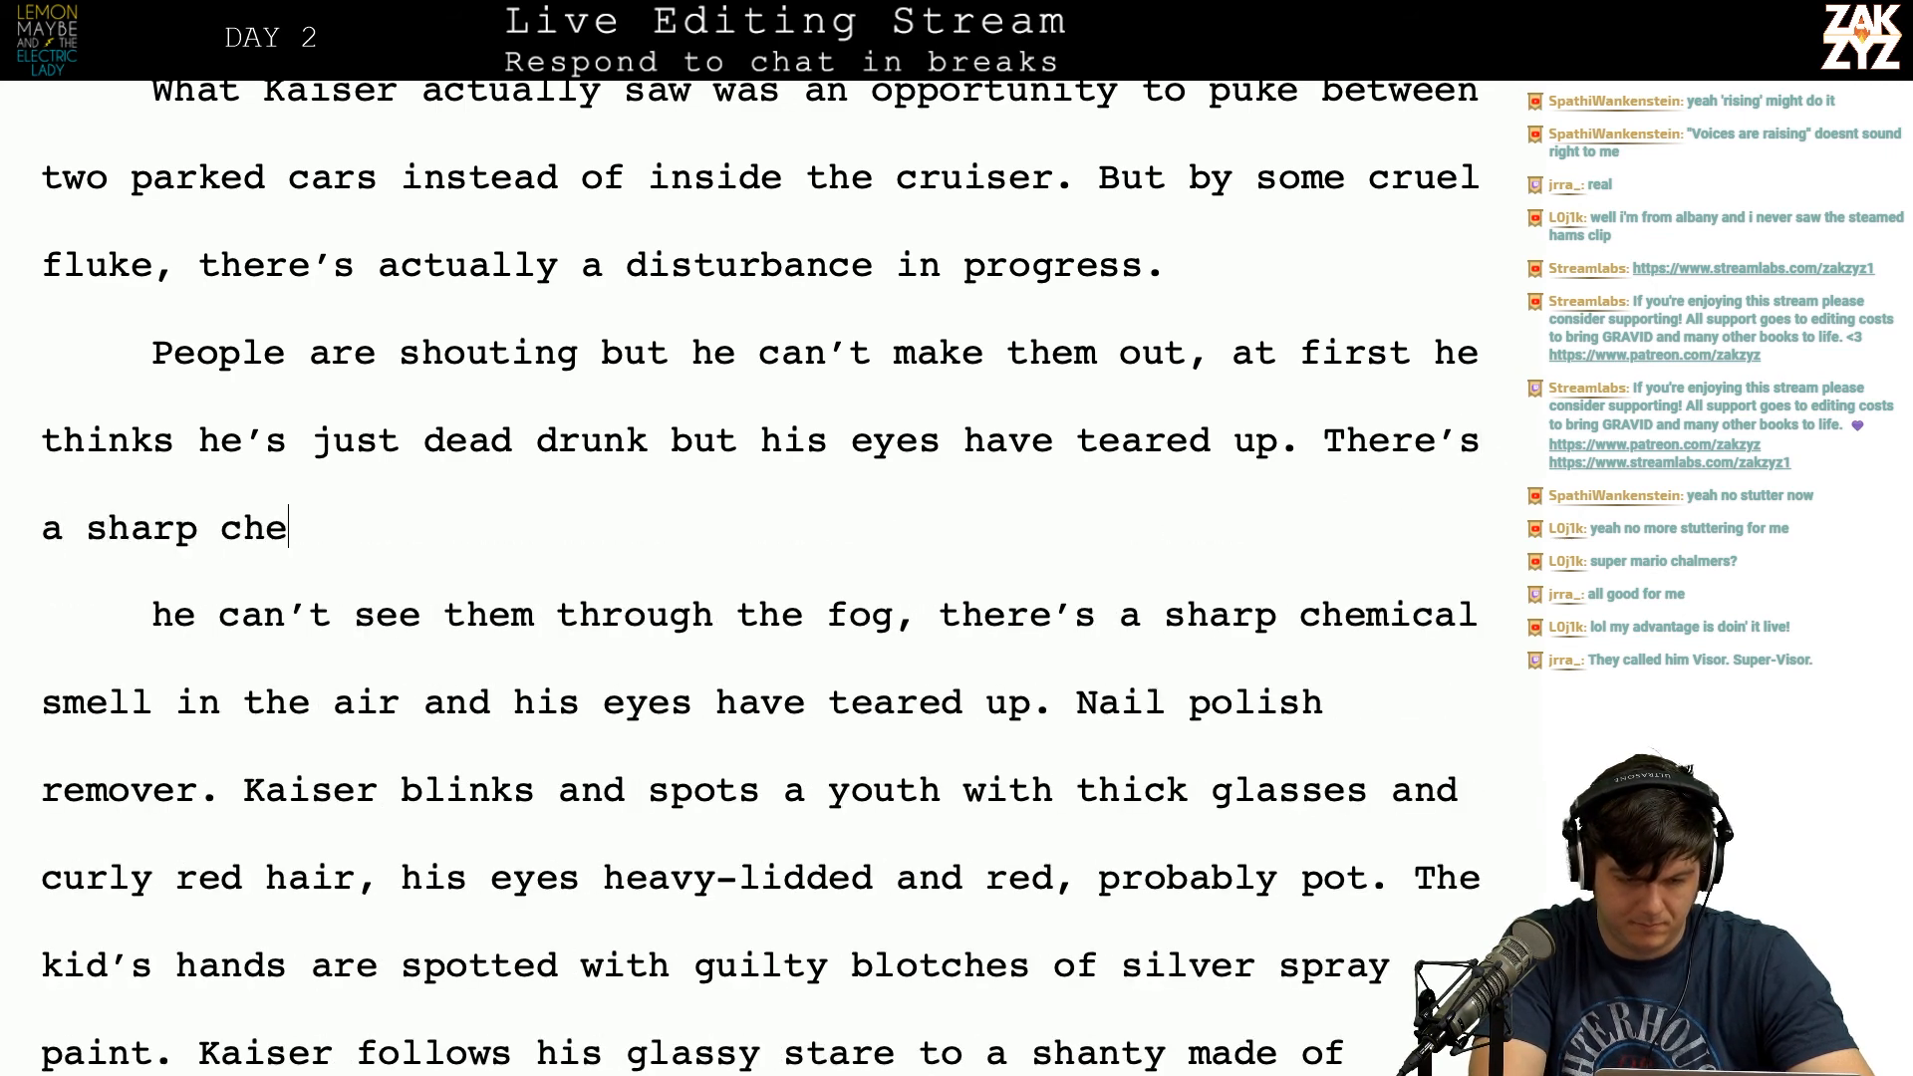
type("mical smell in the air")
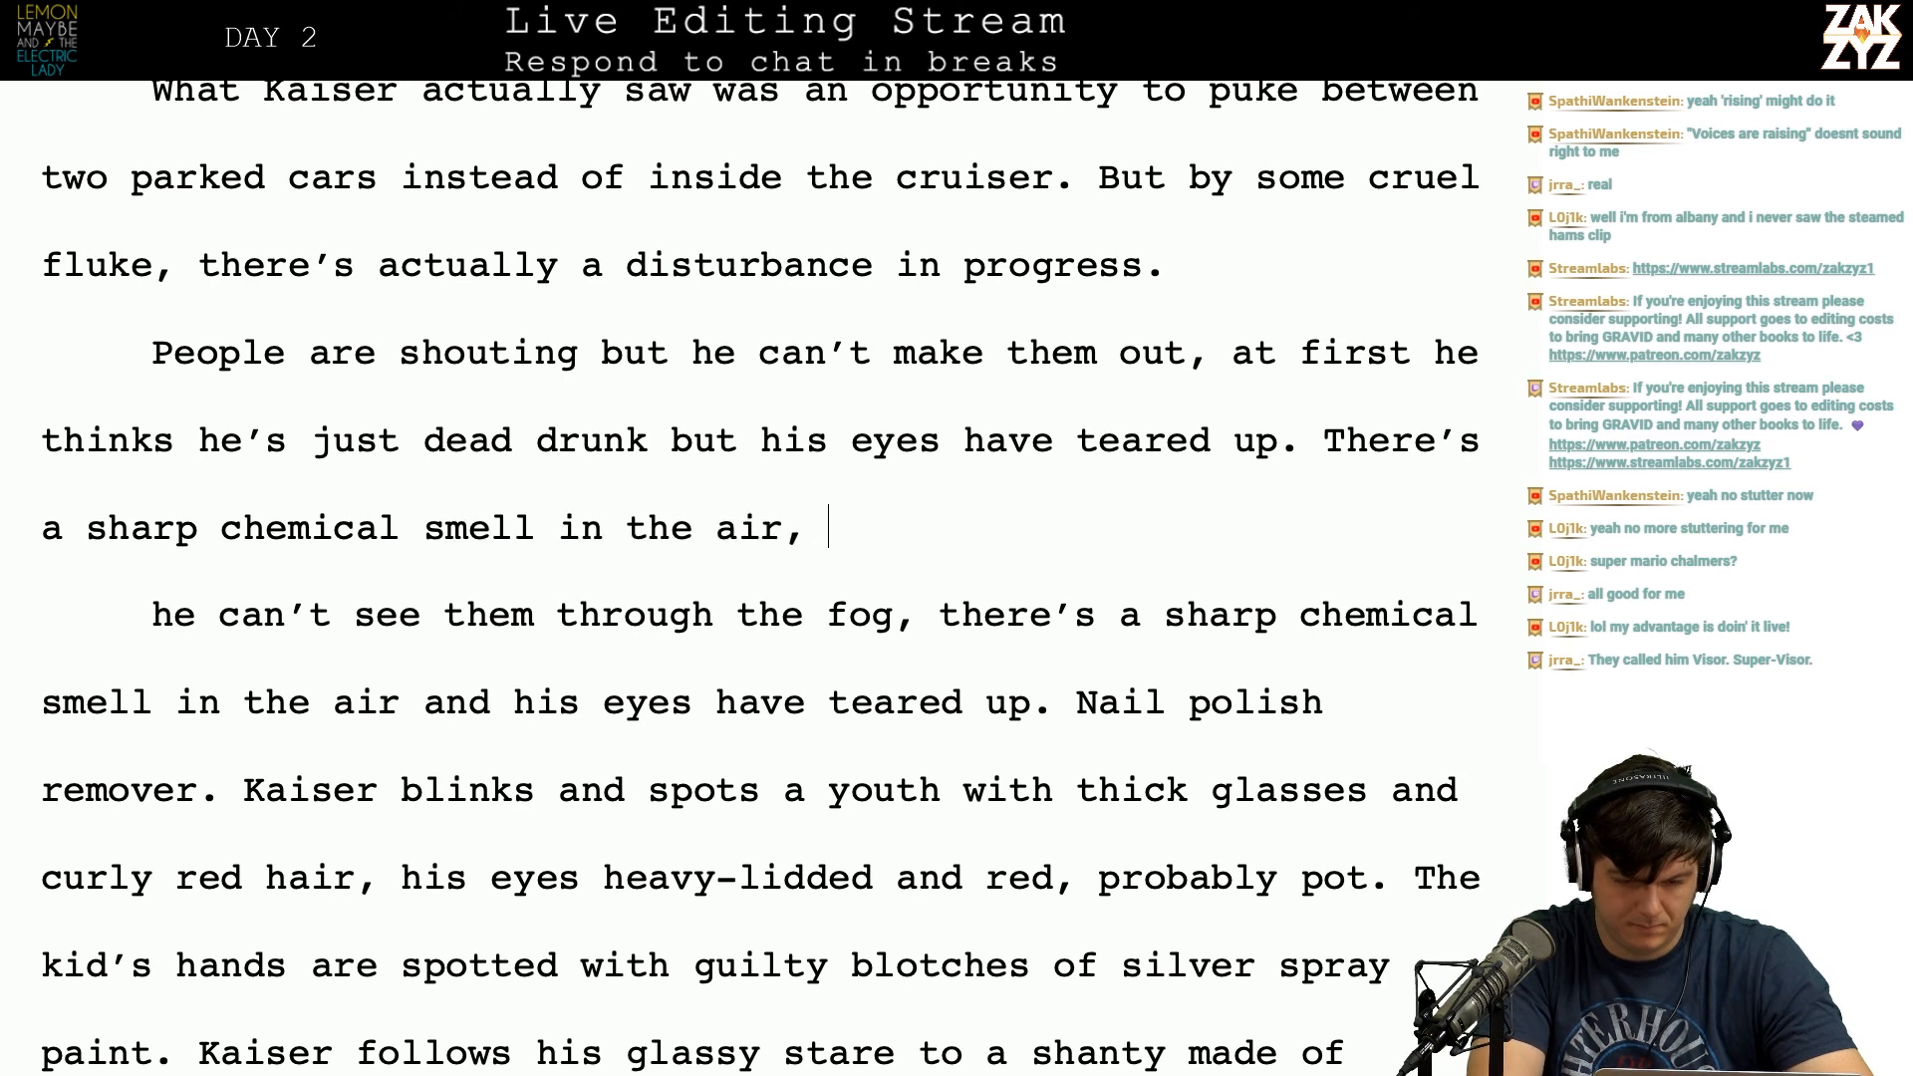
type(", like ")
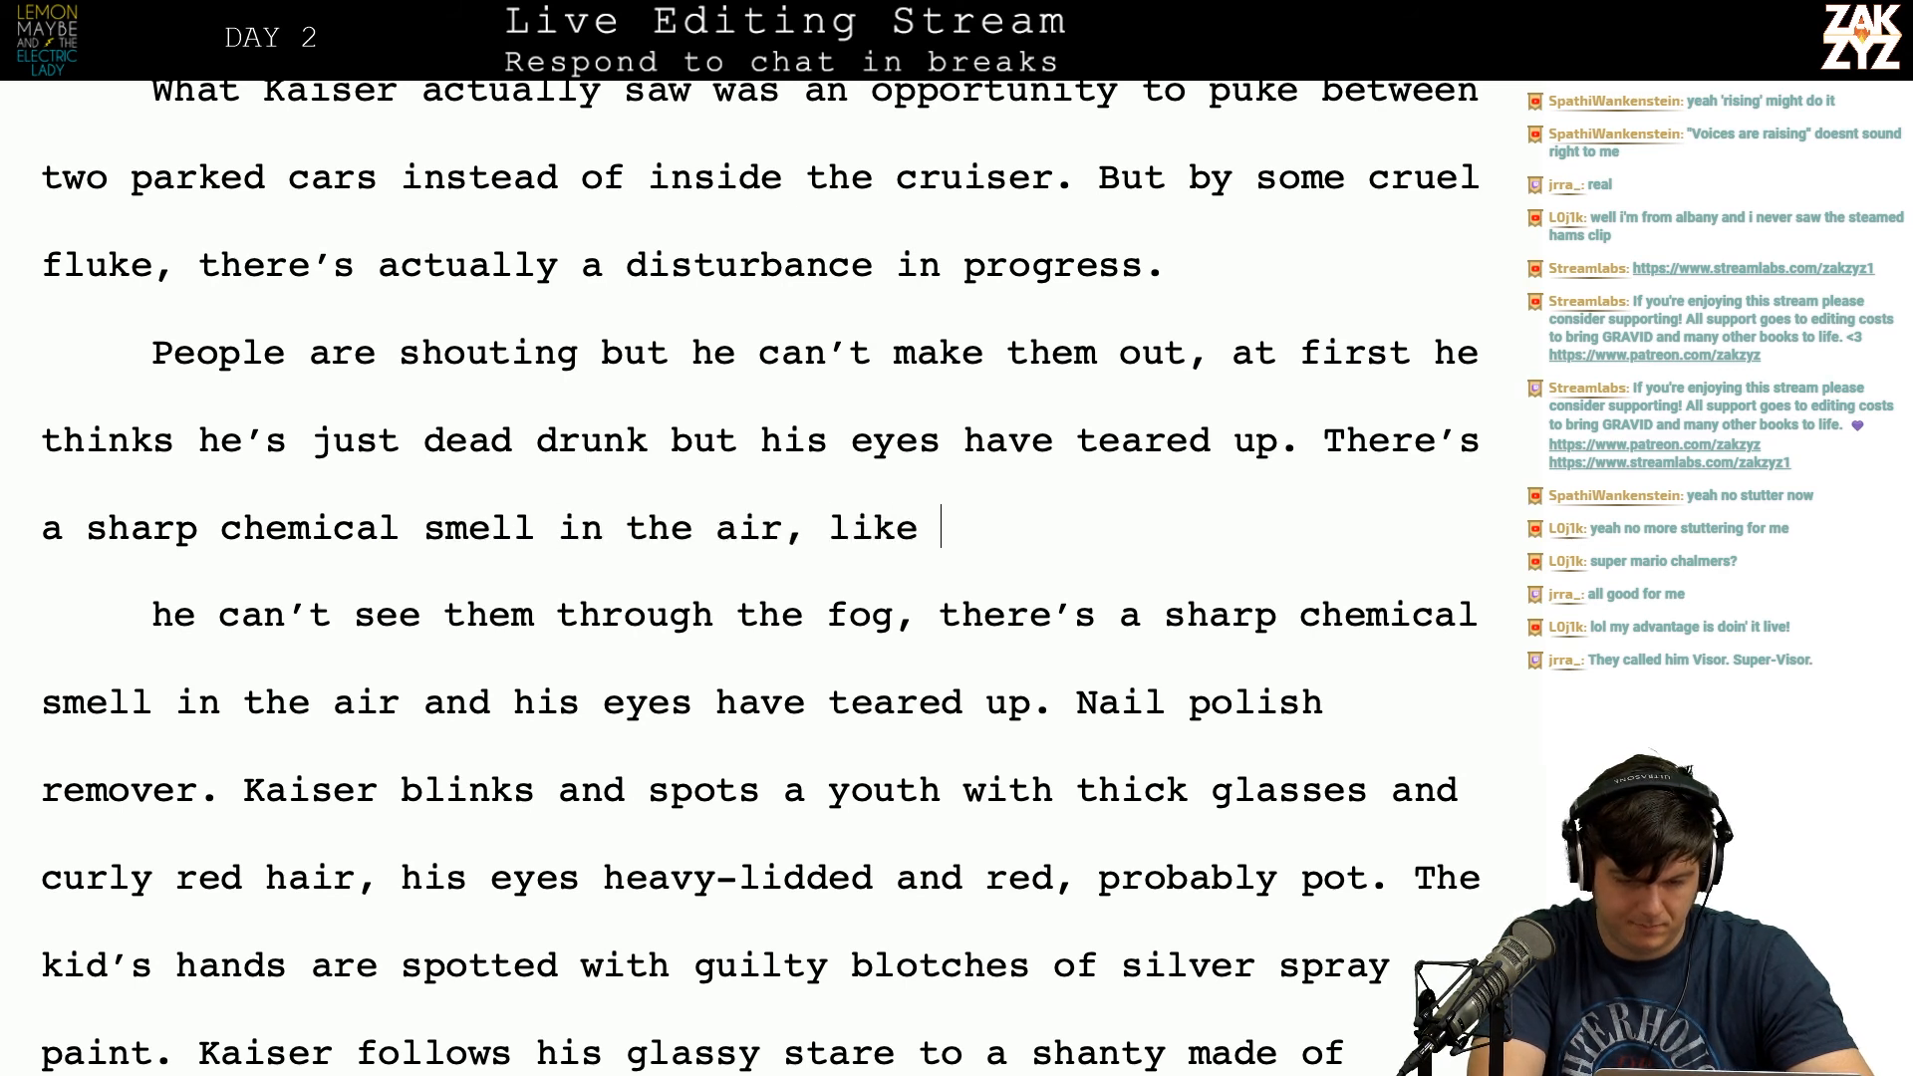
Step: Complete the chemical smell sentence with "nail polish remover." and start a new paragraph after it
type("nail polish remove")
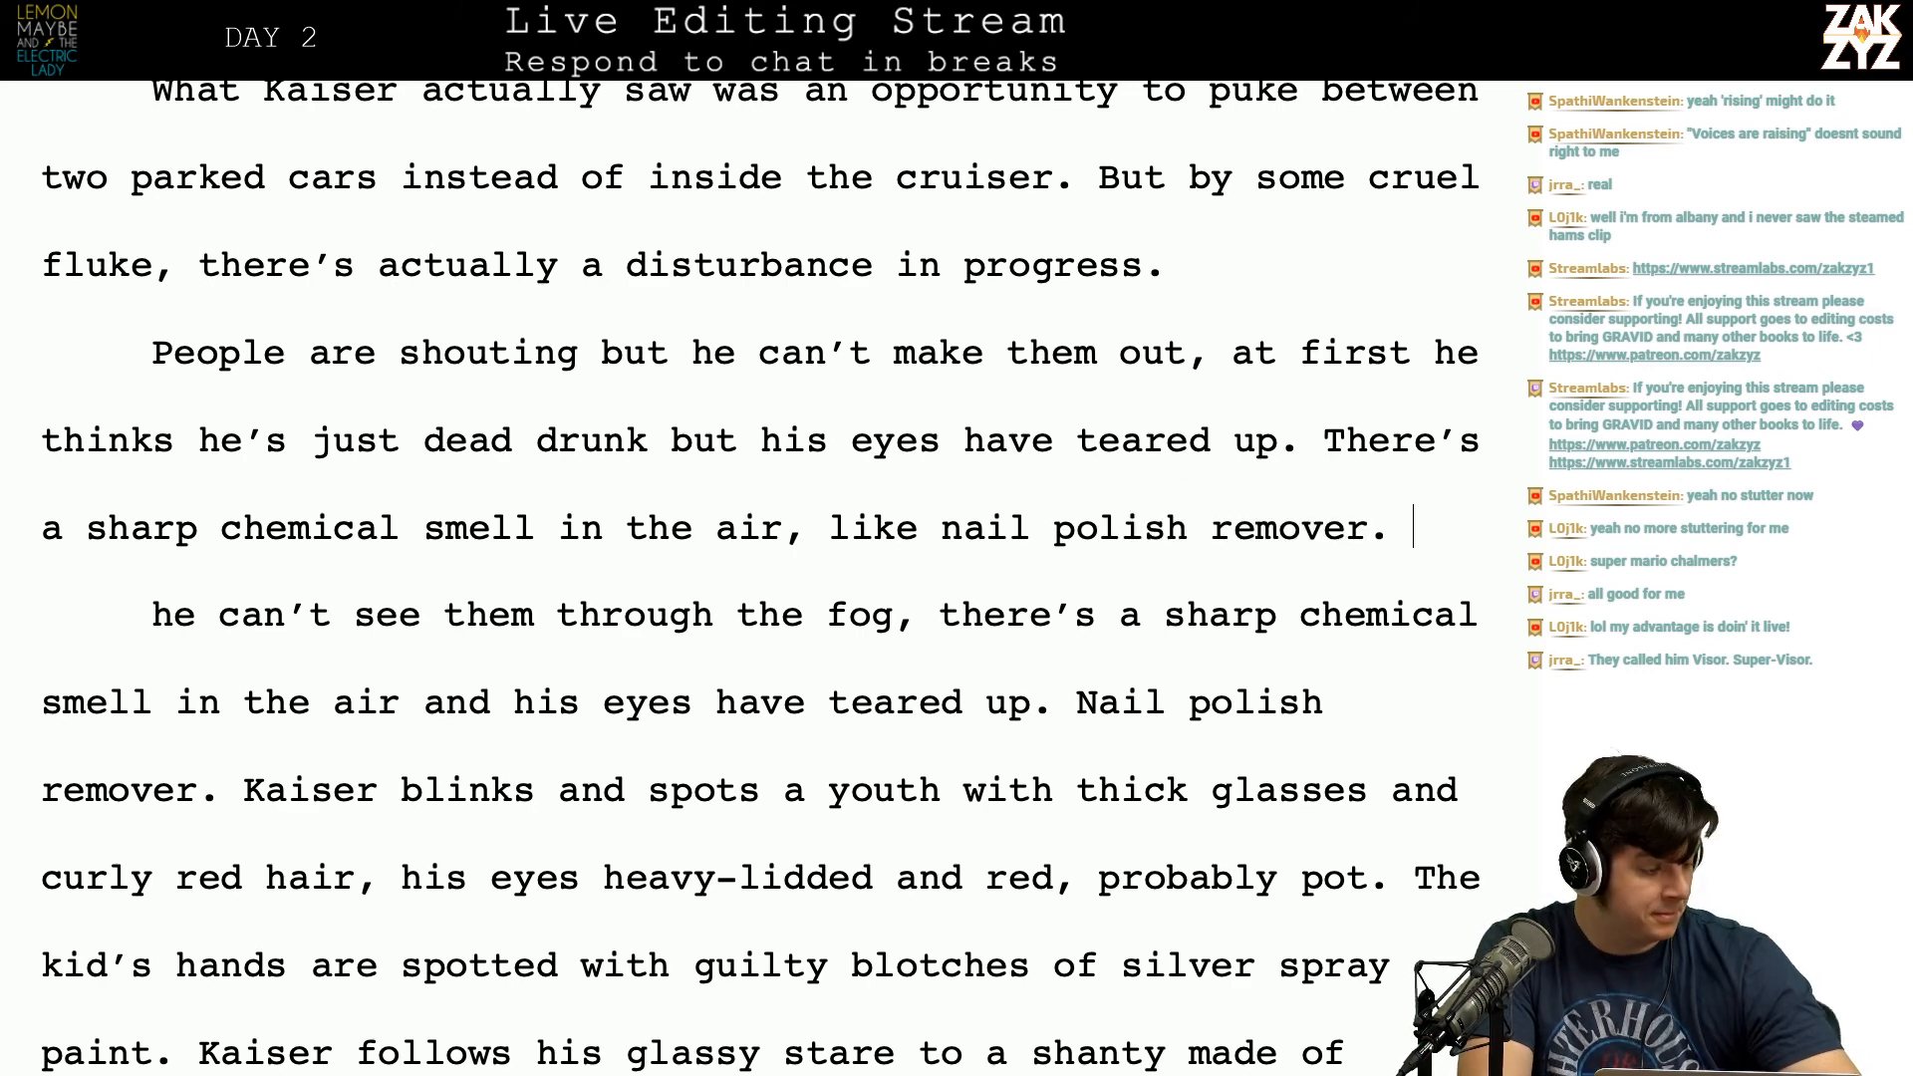
type("r.")
key("Return")
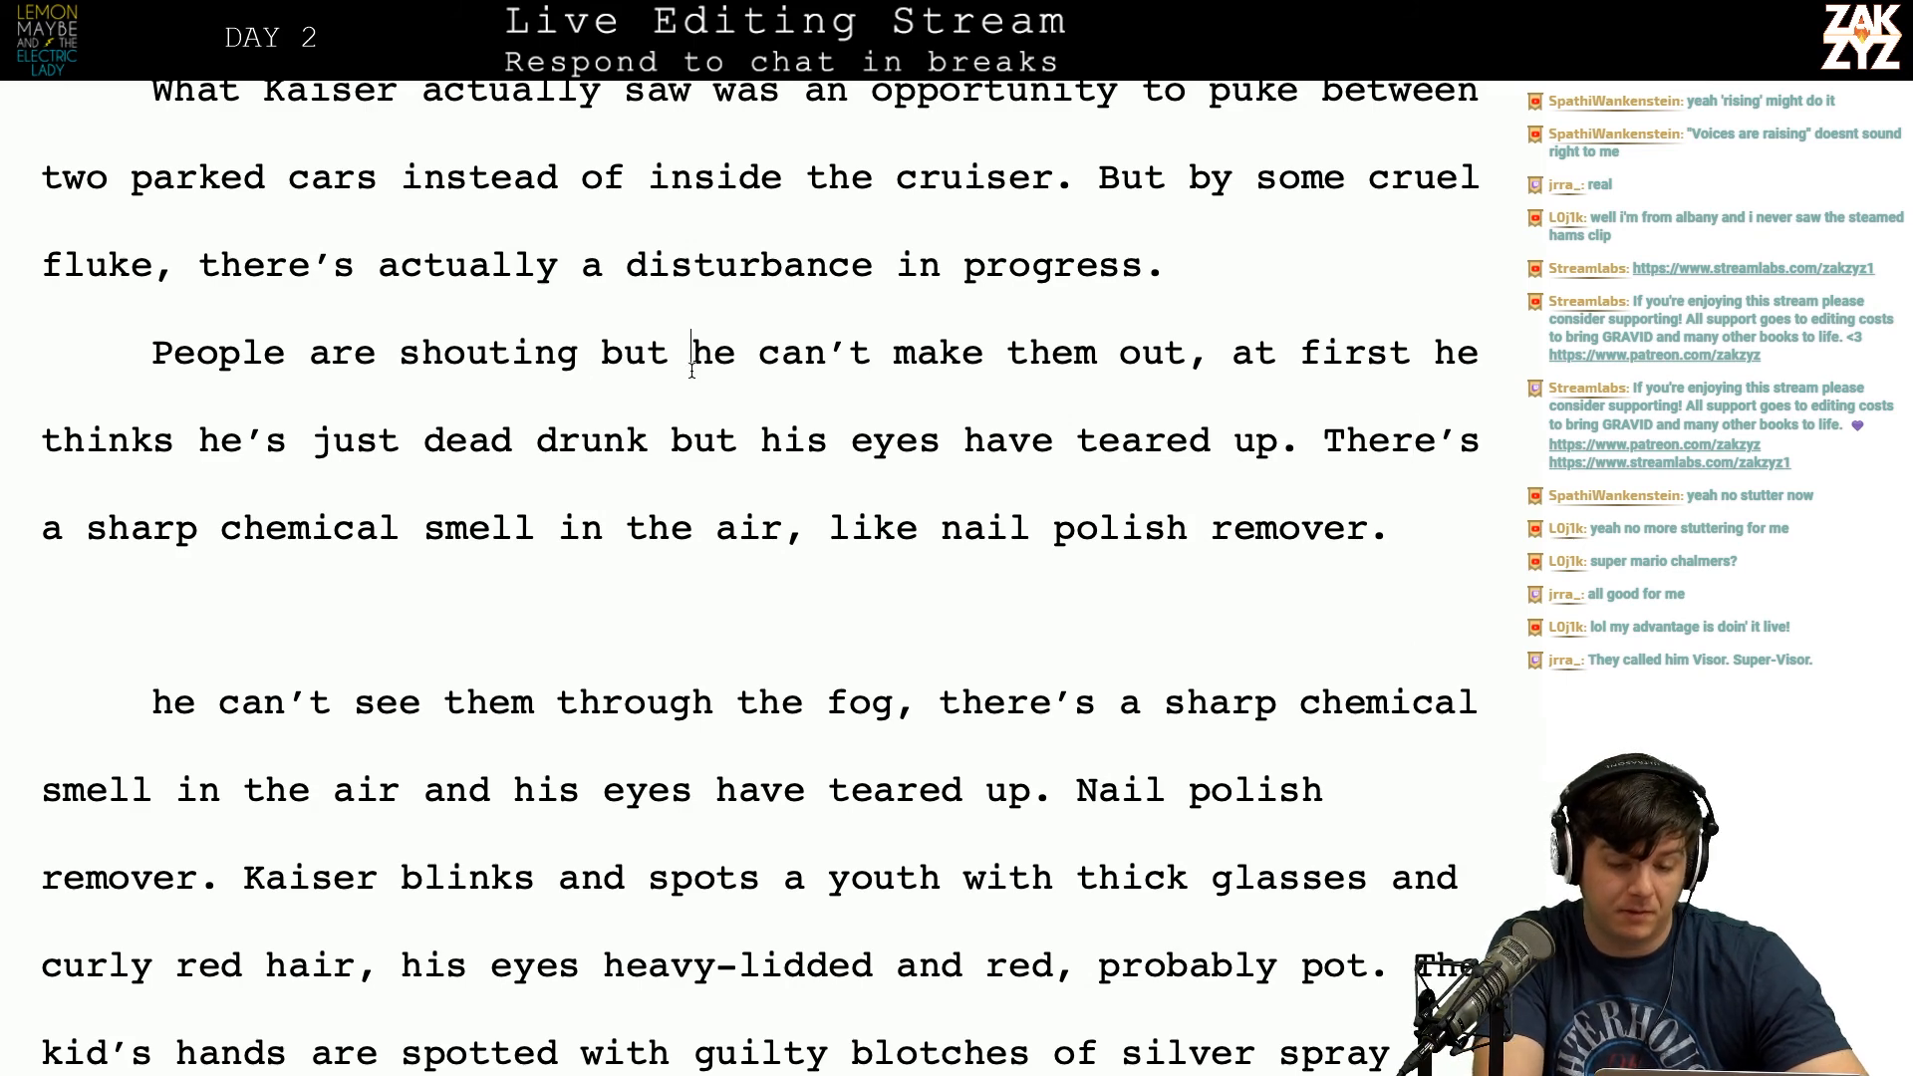
Step: Replace "he" with "Kaiser" after "People are shouting but"
key("BackSpace")
key("BackSpace")
type("Kai")
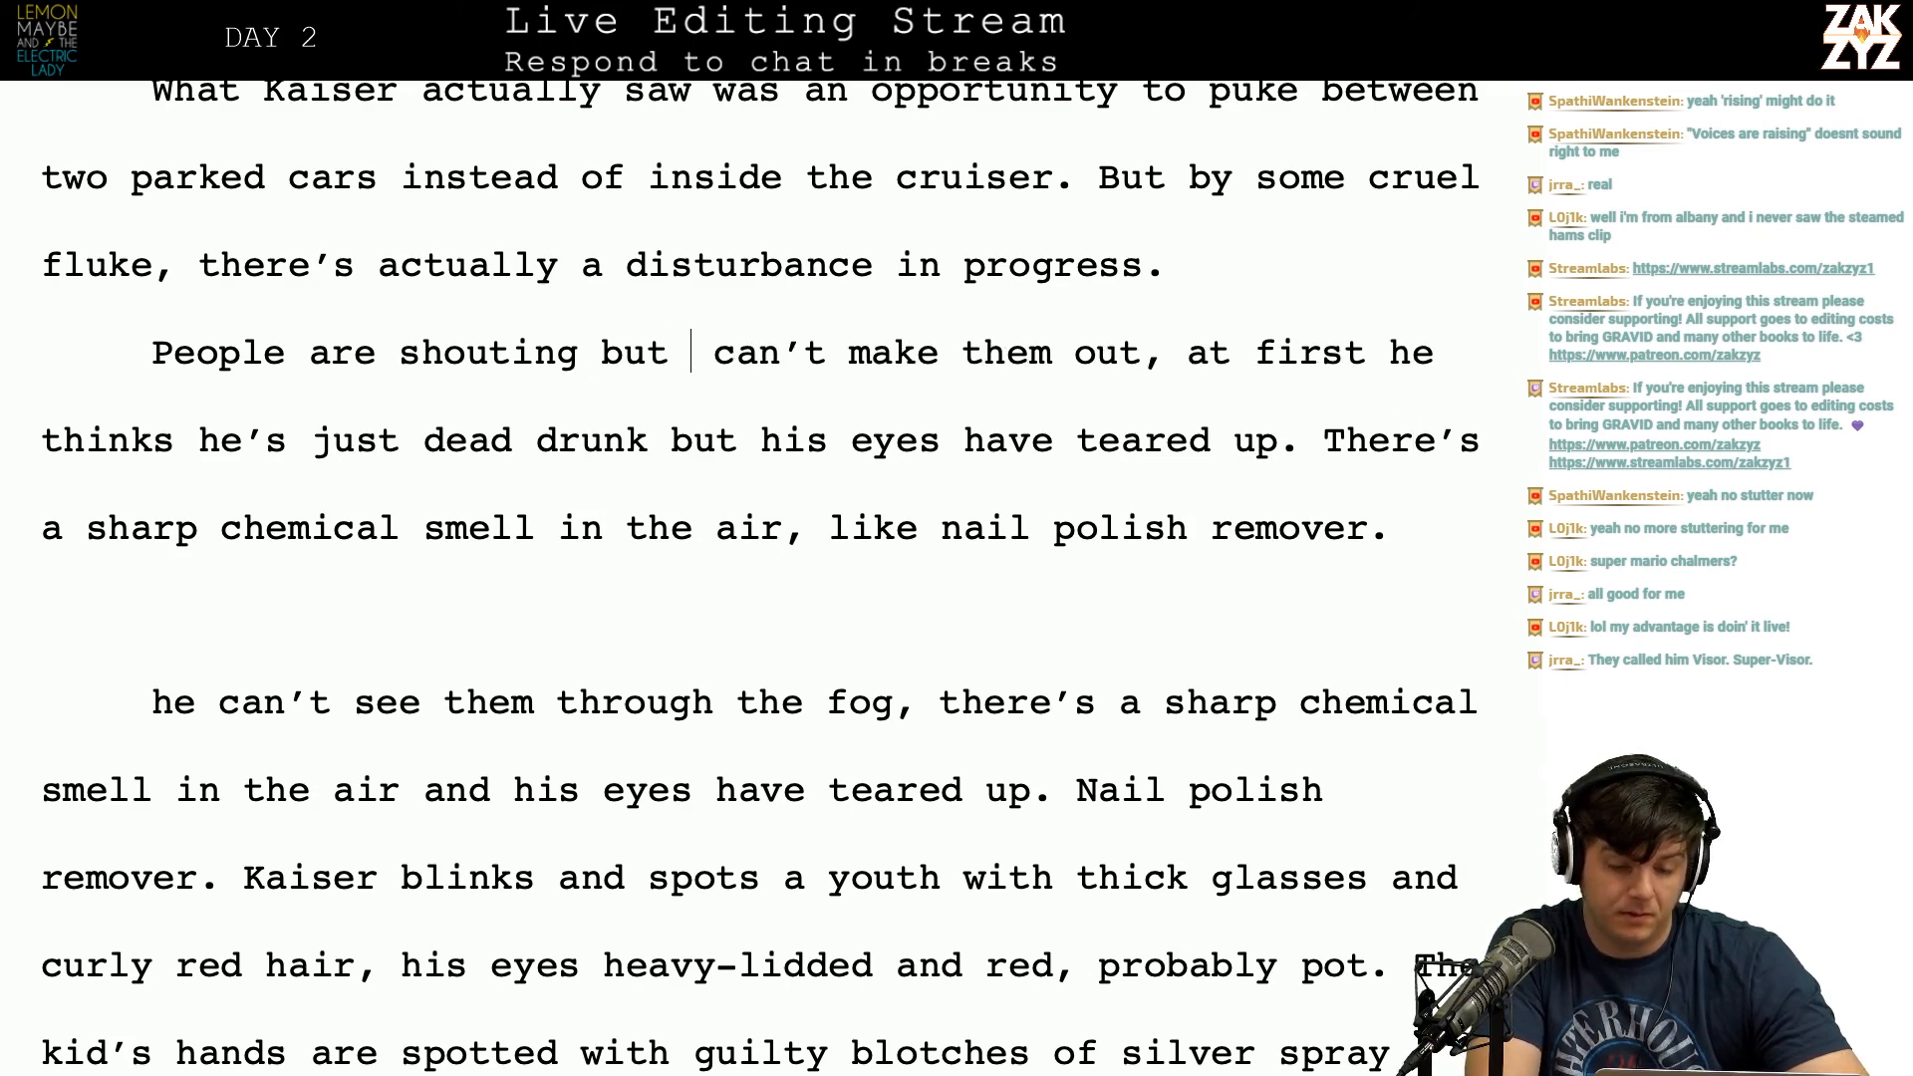
type("ser")
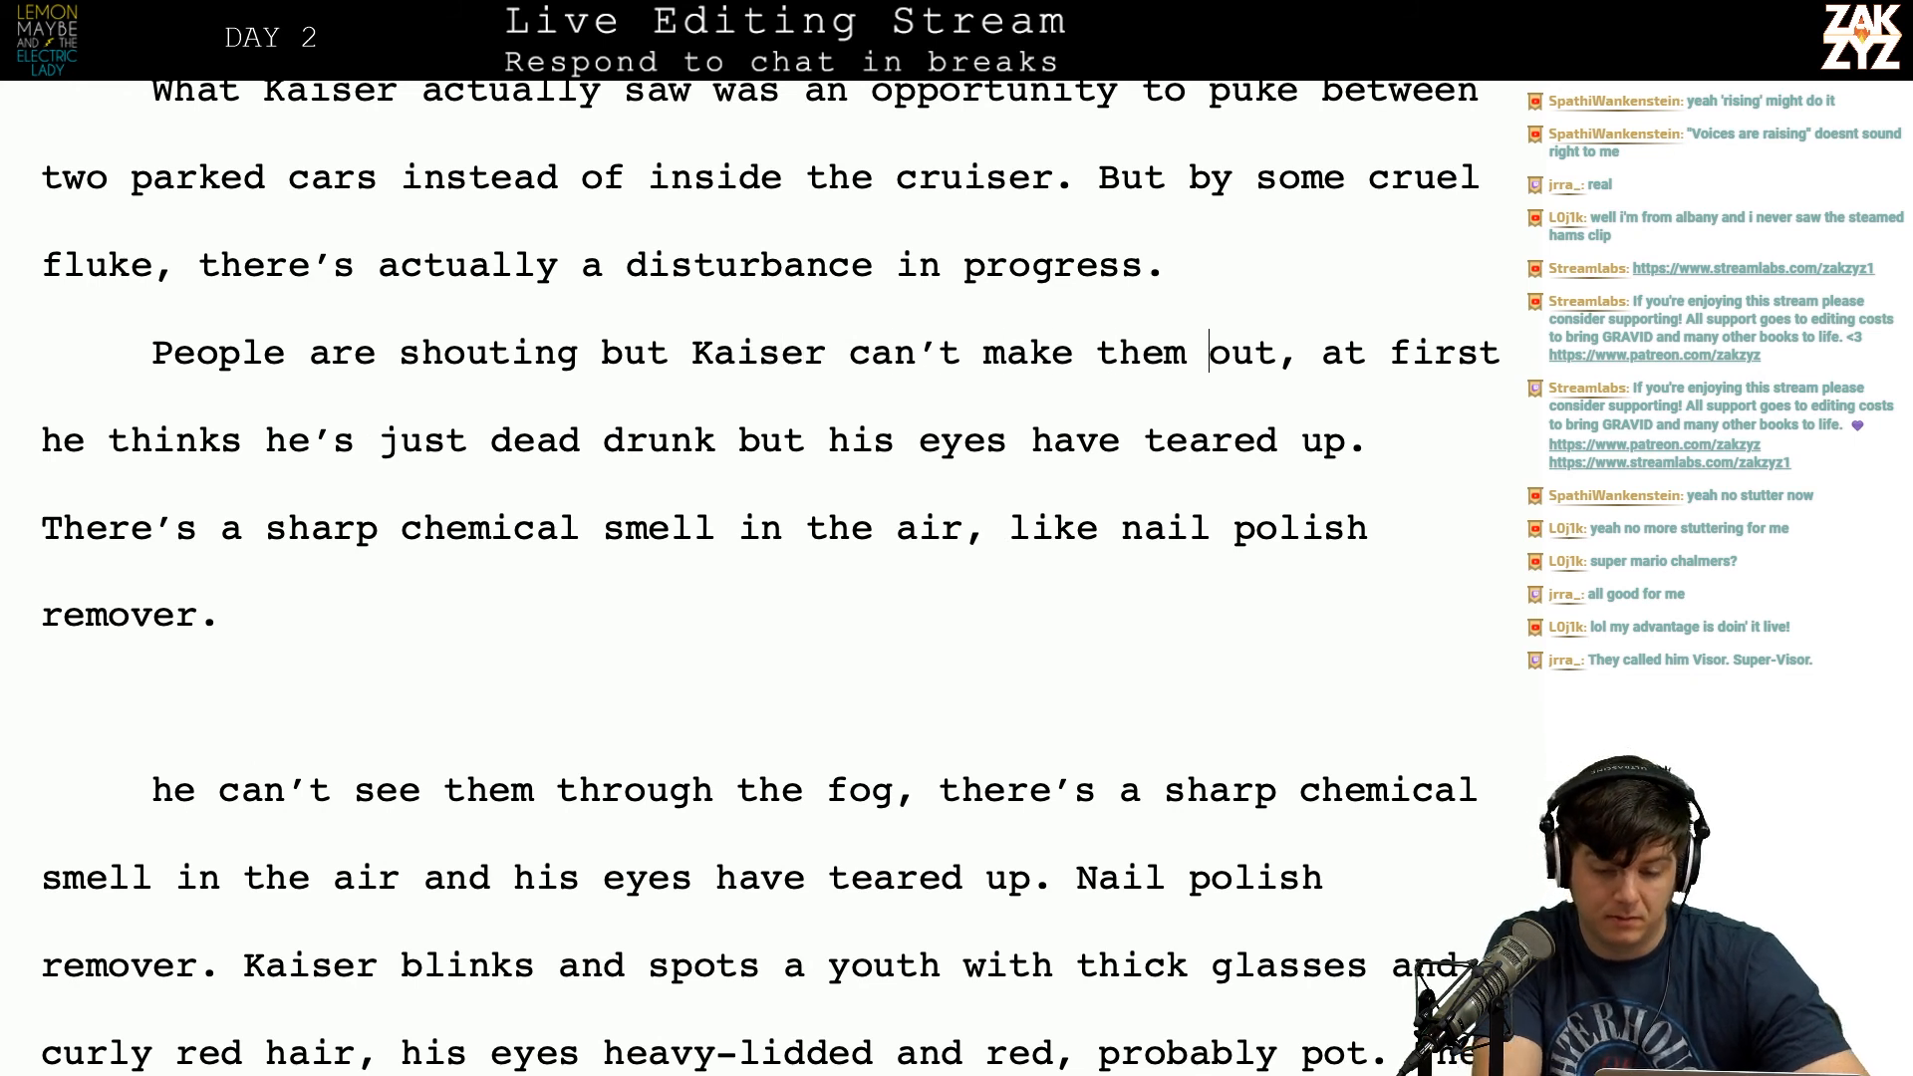
Step: Split the sentence after "make them out" with a period, capitalizing "At first" as the new sentence's start
key("BackSpace")
type(".")
key("BackSpace")
type("A")
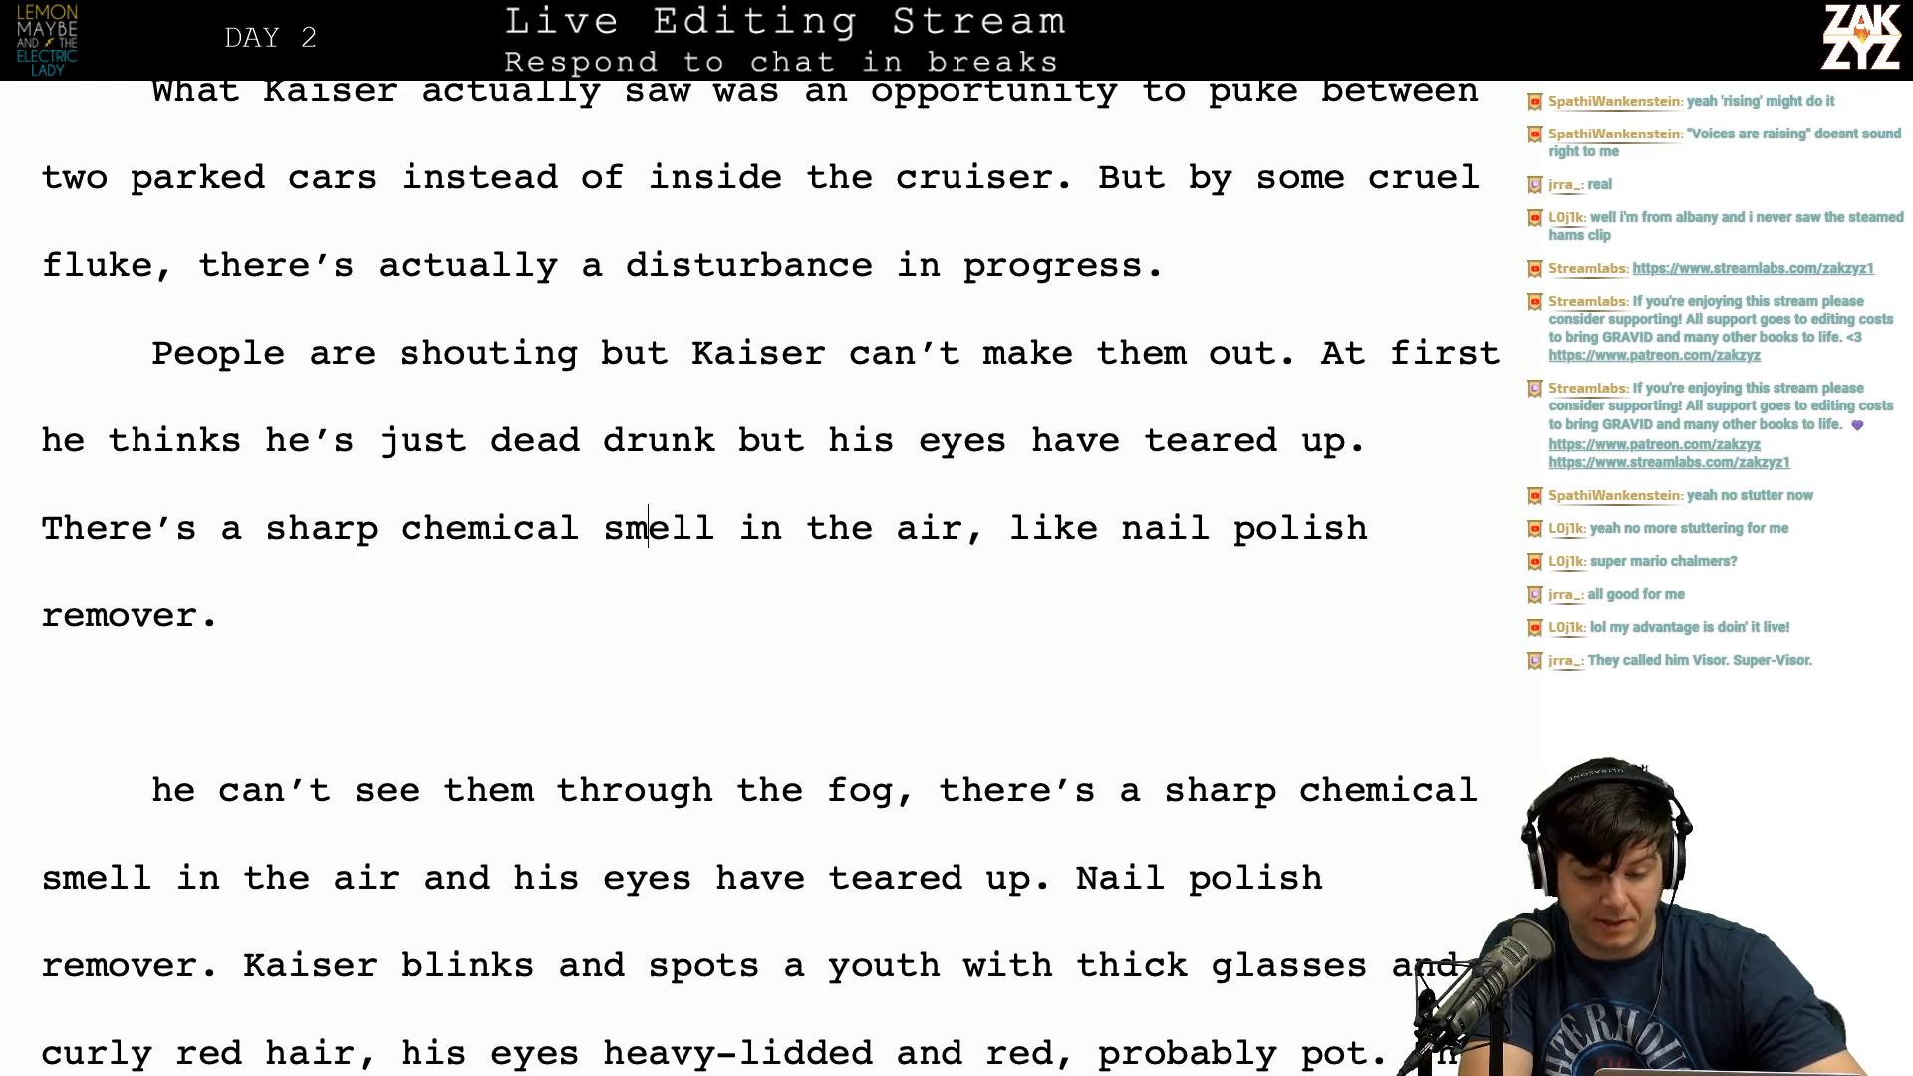
Step: Add "Blinking rapidly," after "remover." and delete the redundant text that follows, up to the words "spots a youth"
type("Blinkeing rapidly,")
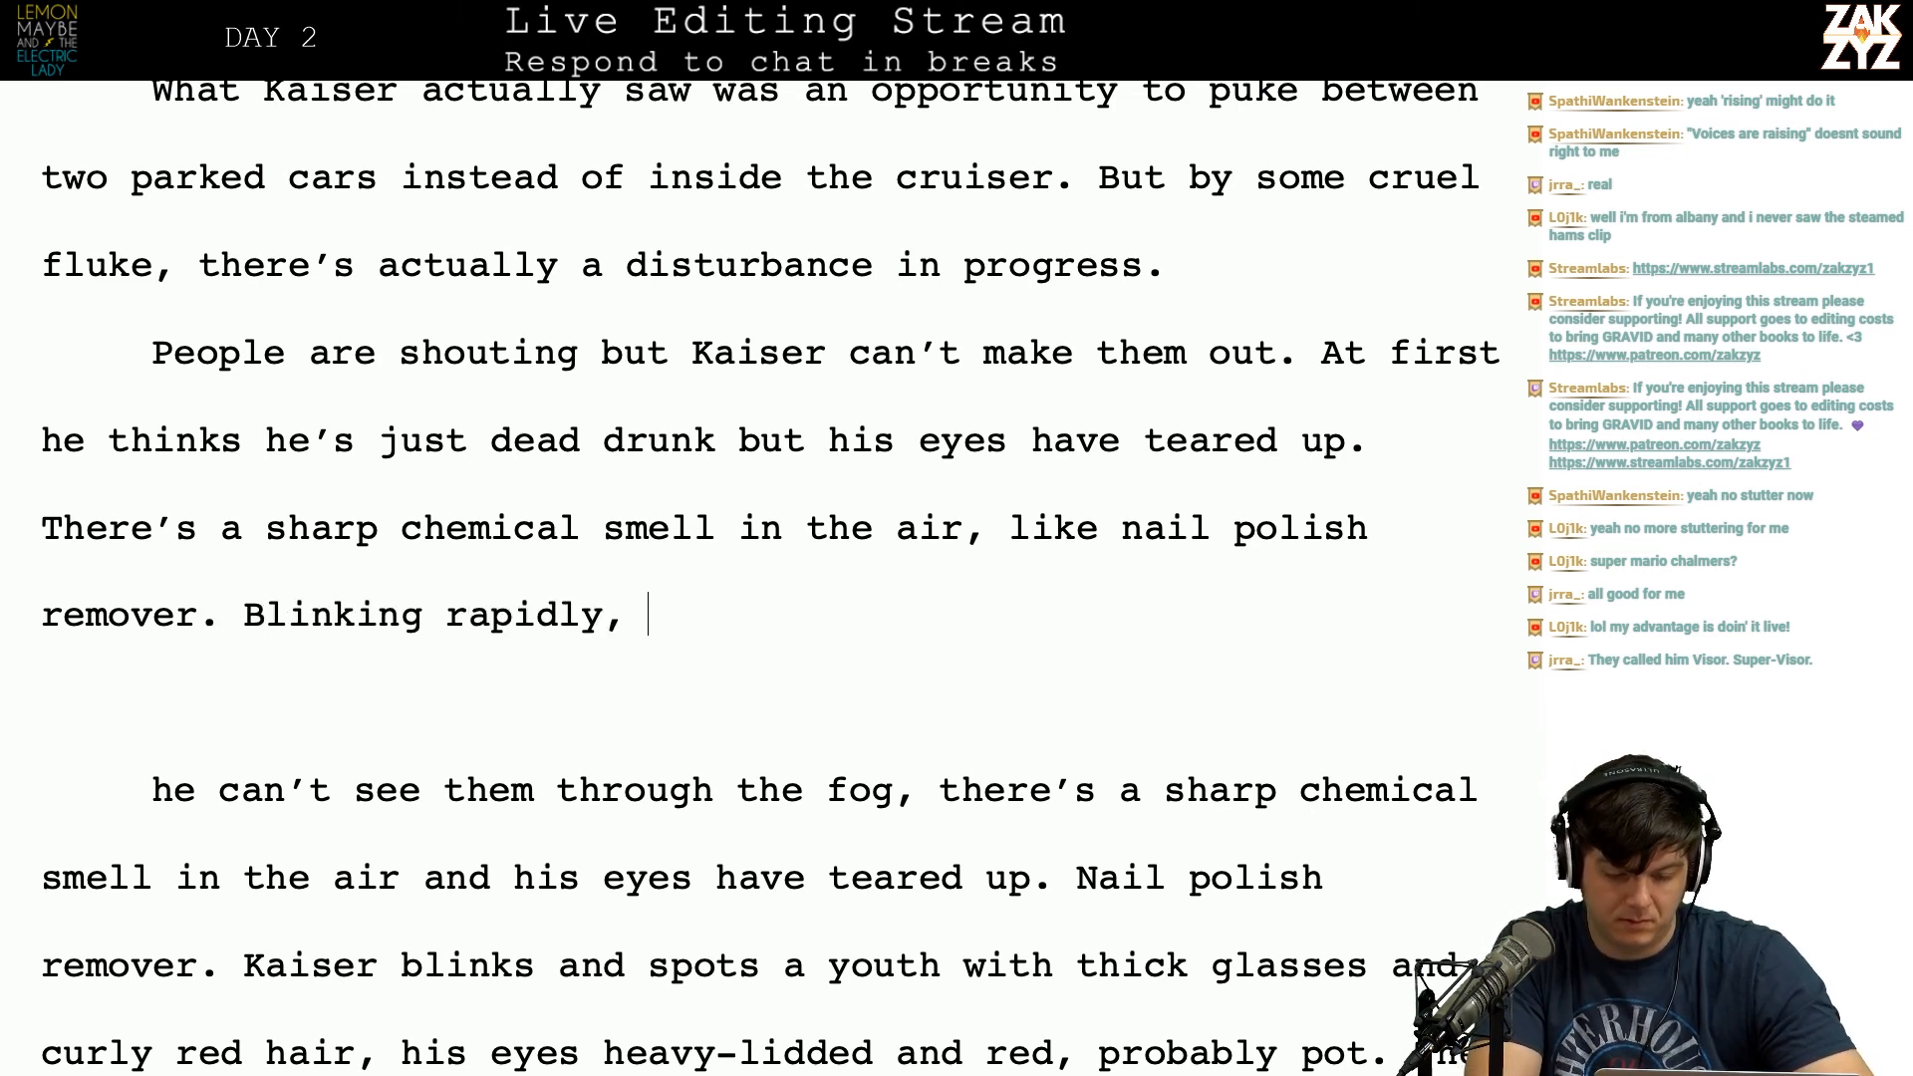
key("shift+Down")
key("shift+Down")
key("shift+Down")
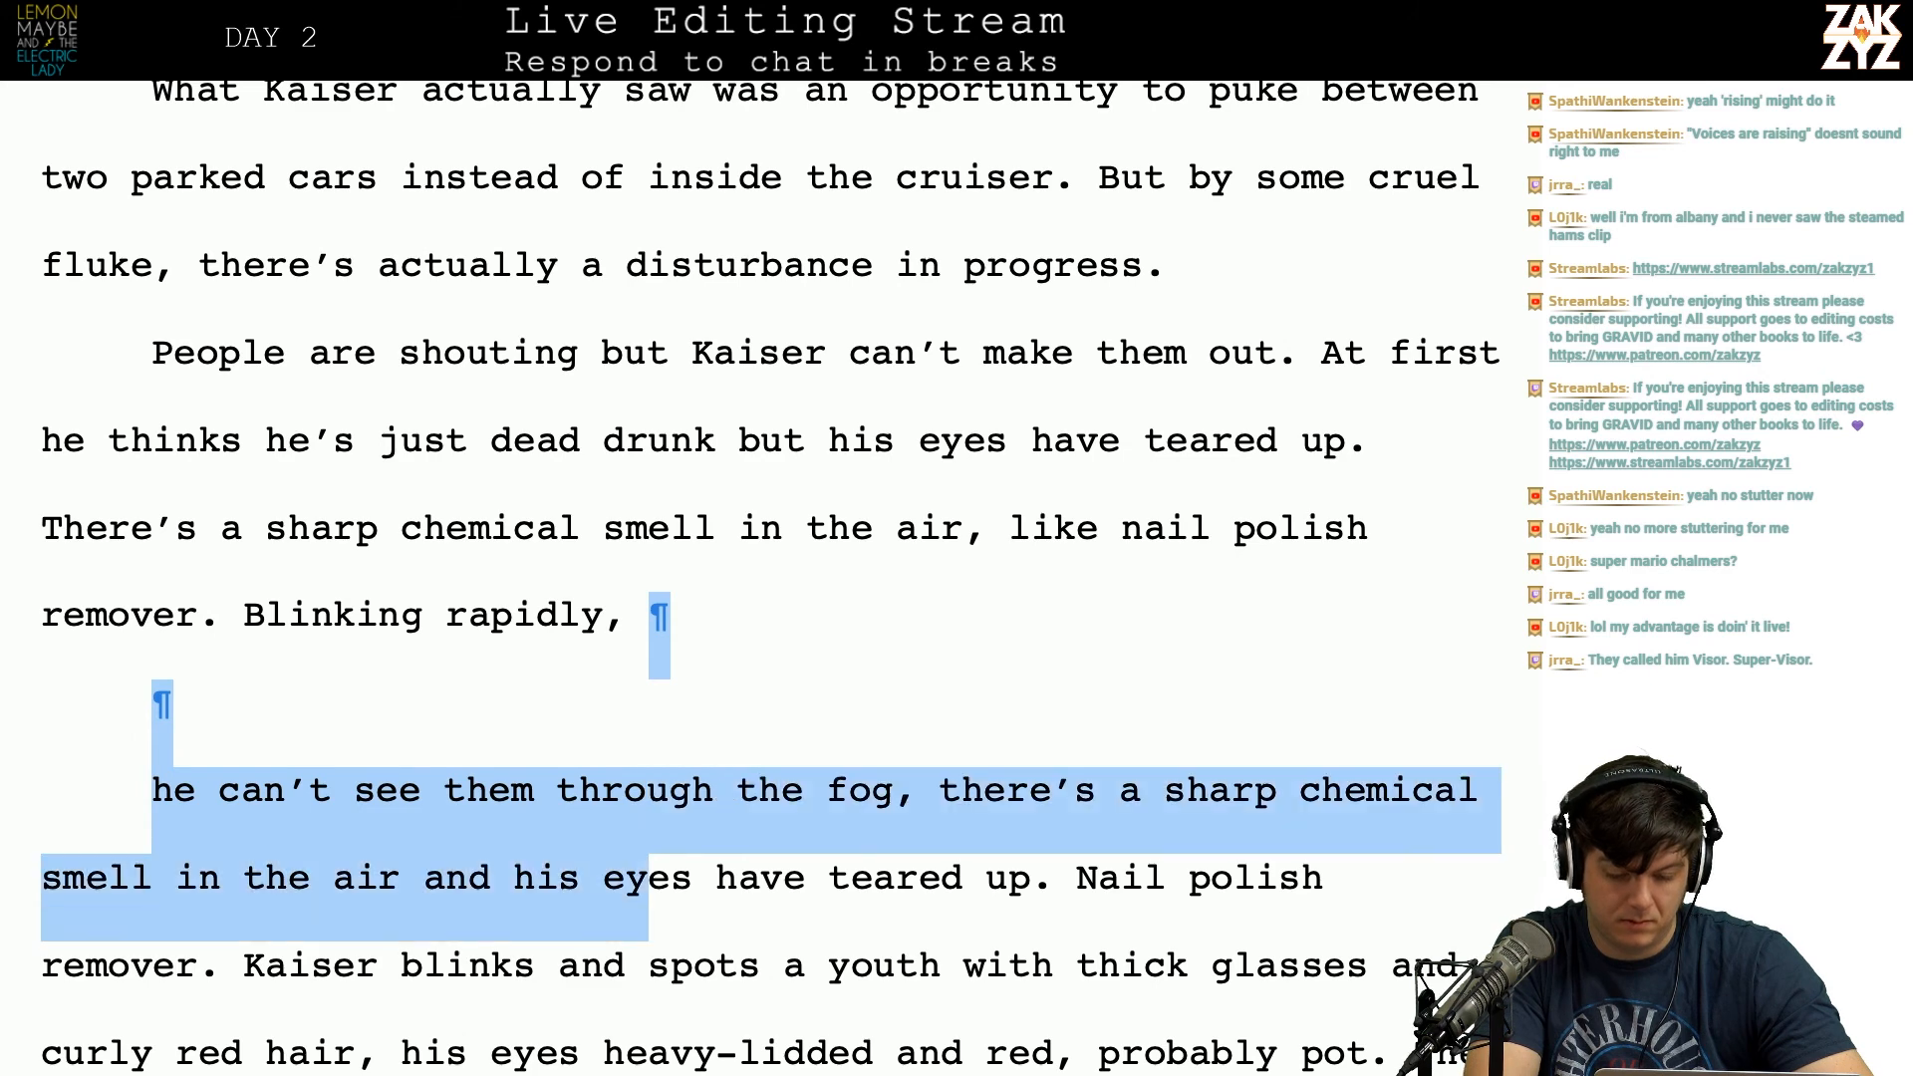
key("shift+Down")
key("BackSpace")
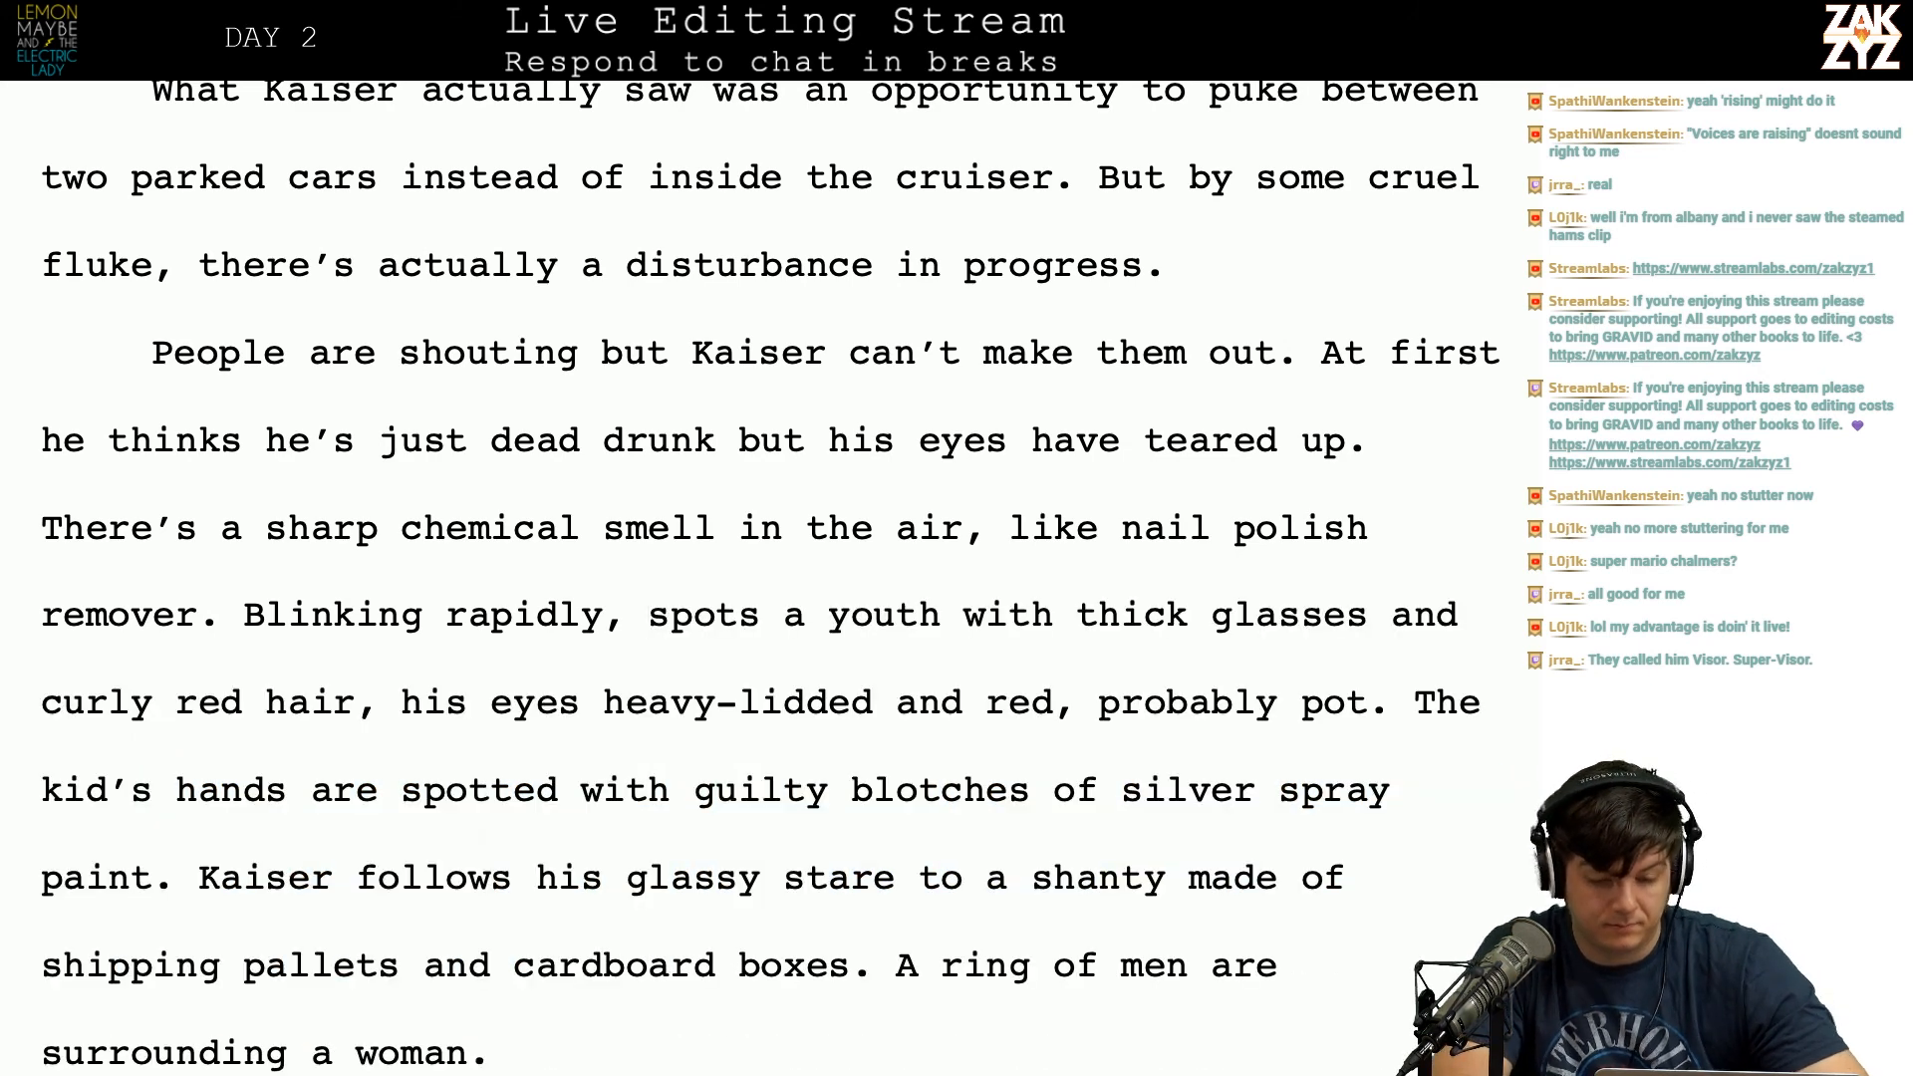
Step: Insert "Kaiser" before "spots a youth with thick glasses"
scroll(771, 578, "down", 1)
scroll(772, 577, "up", 1)
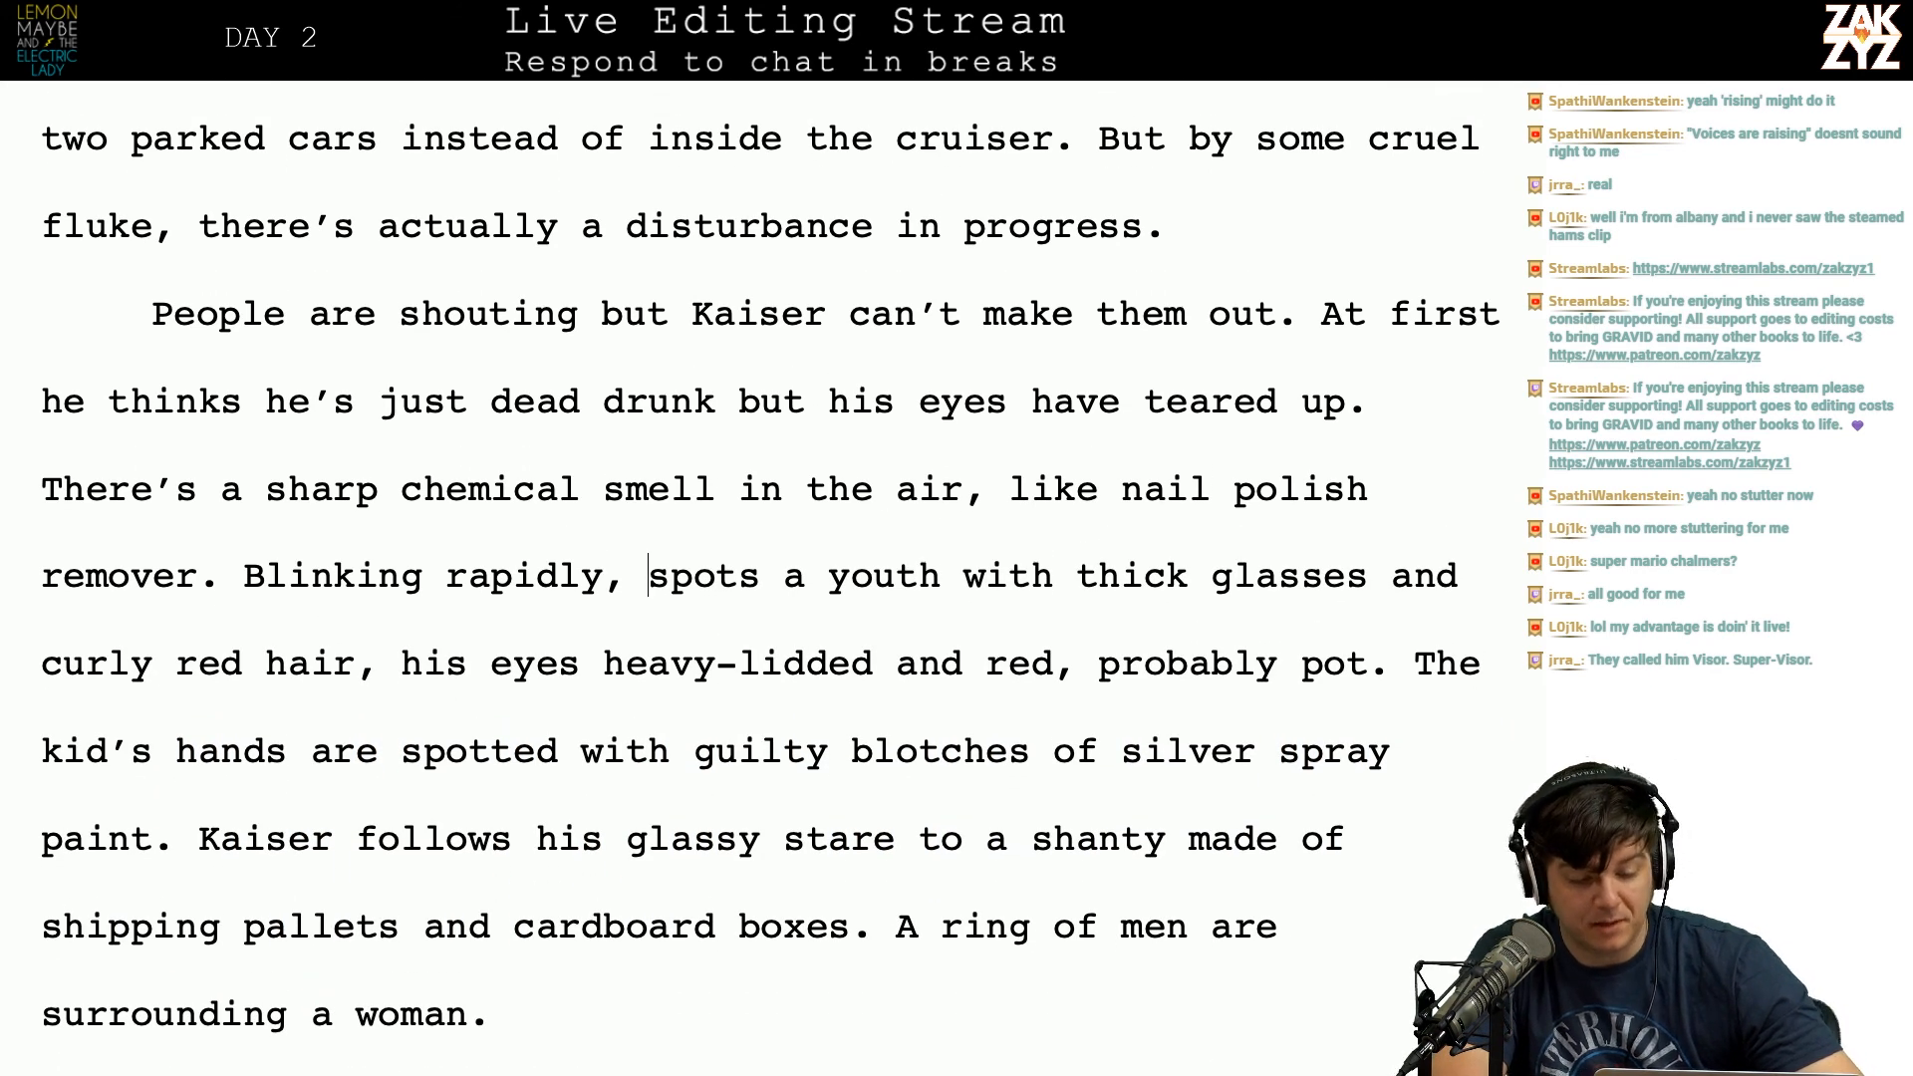
scroll(771, 578, "down", 1)
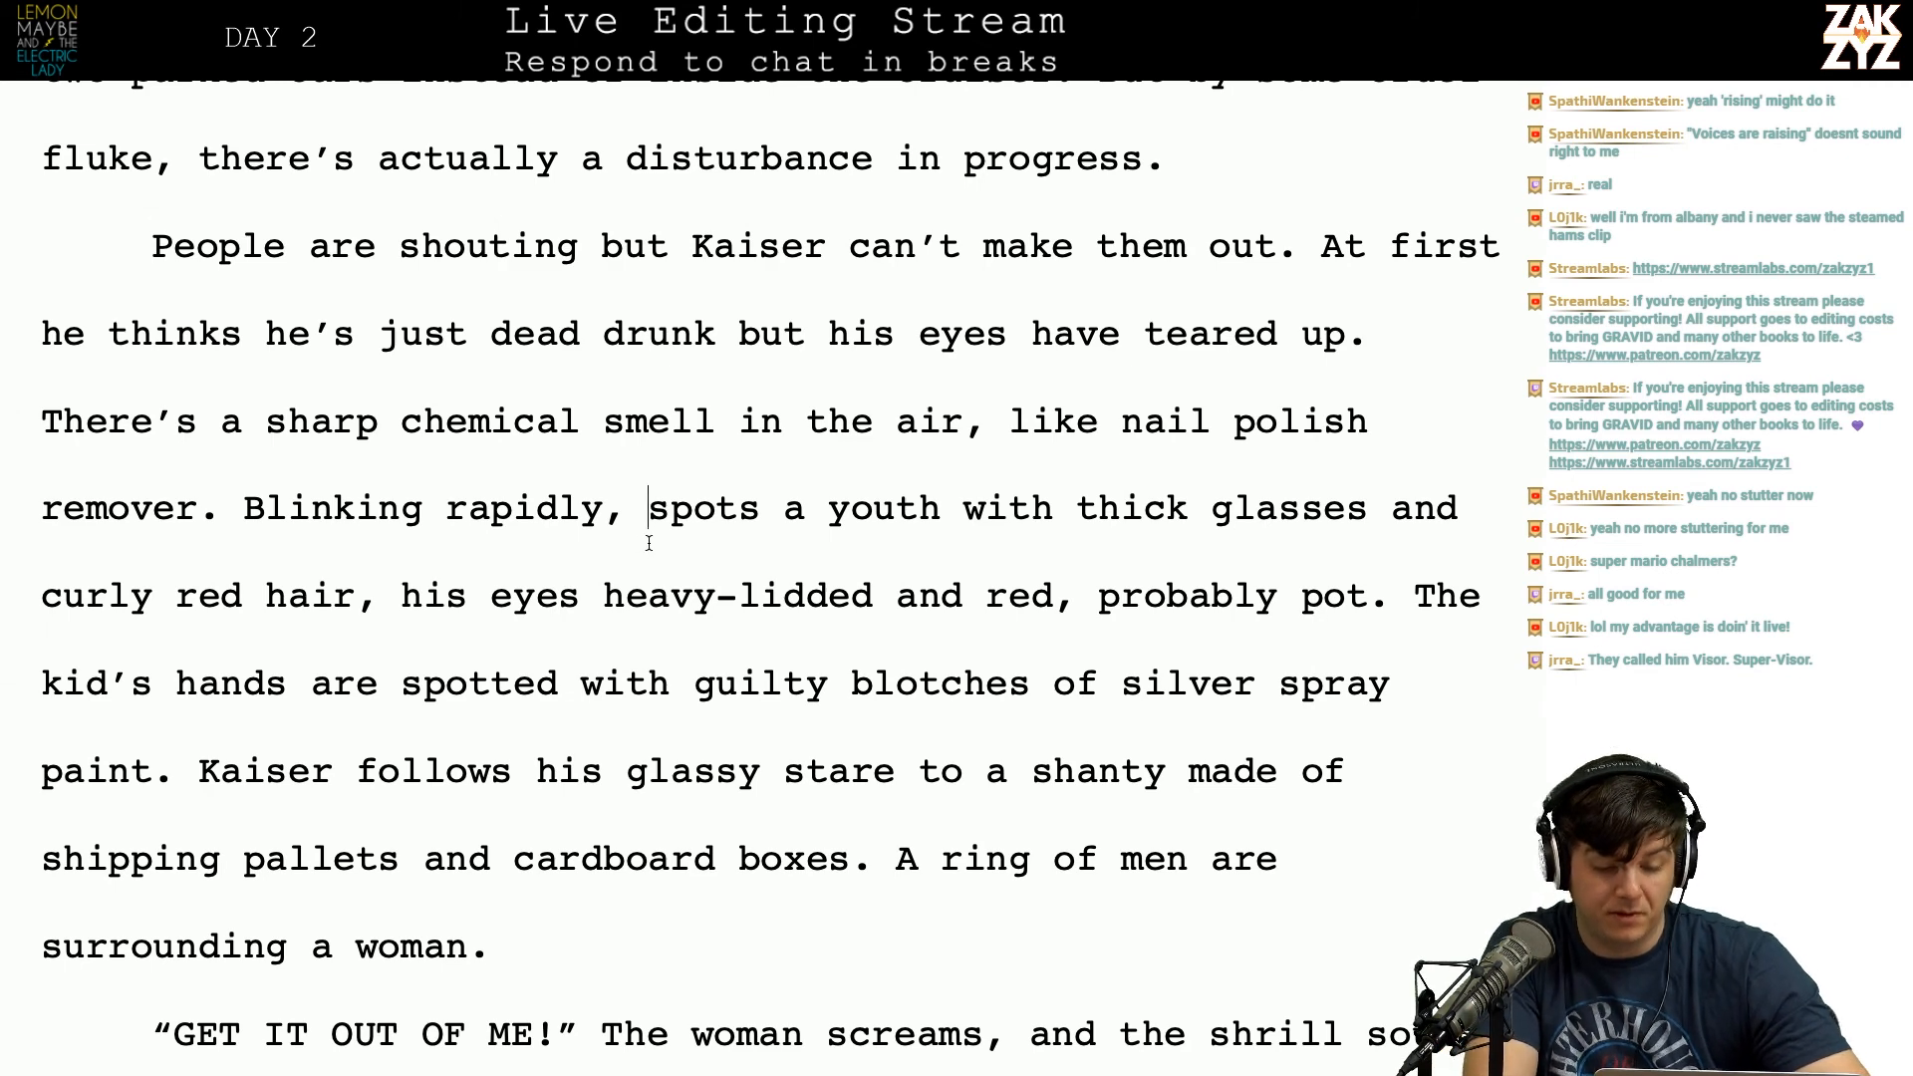
type("Kaiser")
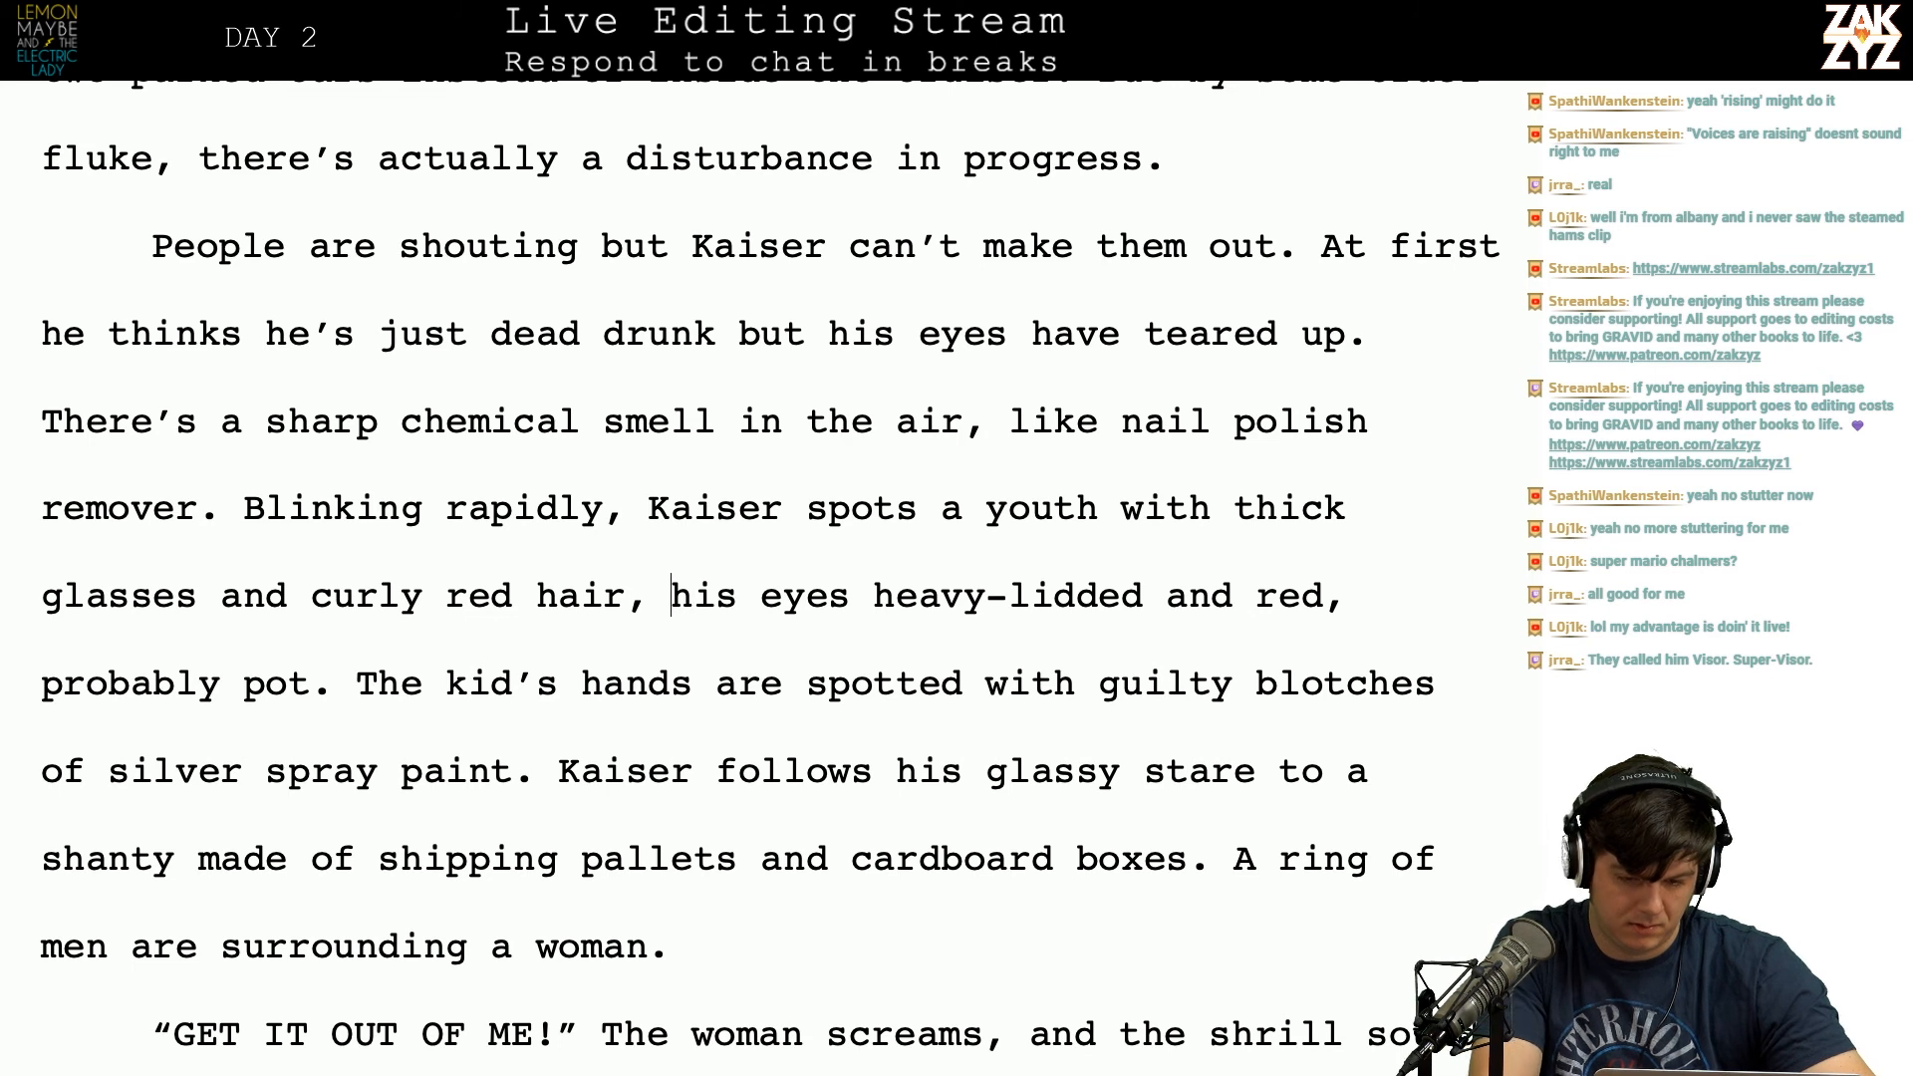
Step: End the sentence at "curly red hair." and add "The kid's eyes are heavy lidded and red, maybe from the chemical but probably just pot."
key("BackSpace")
type(". His")
key("BackSpace")
key("BackSpace")
key("BackSpace")
key("BackSpace")
type("The kids")
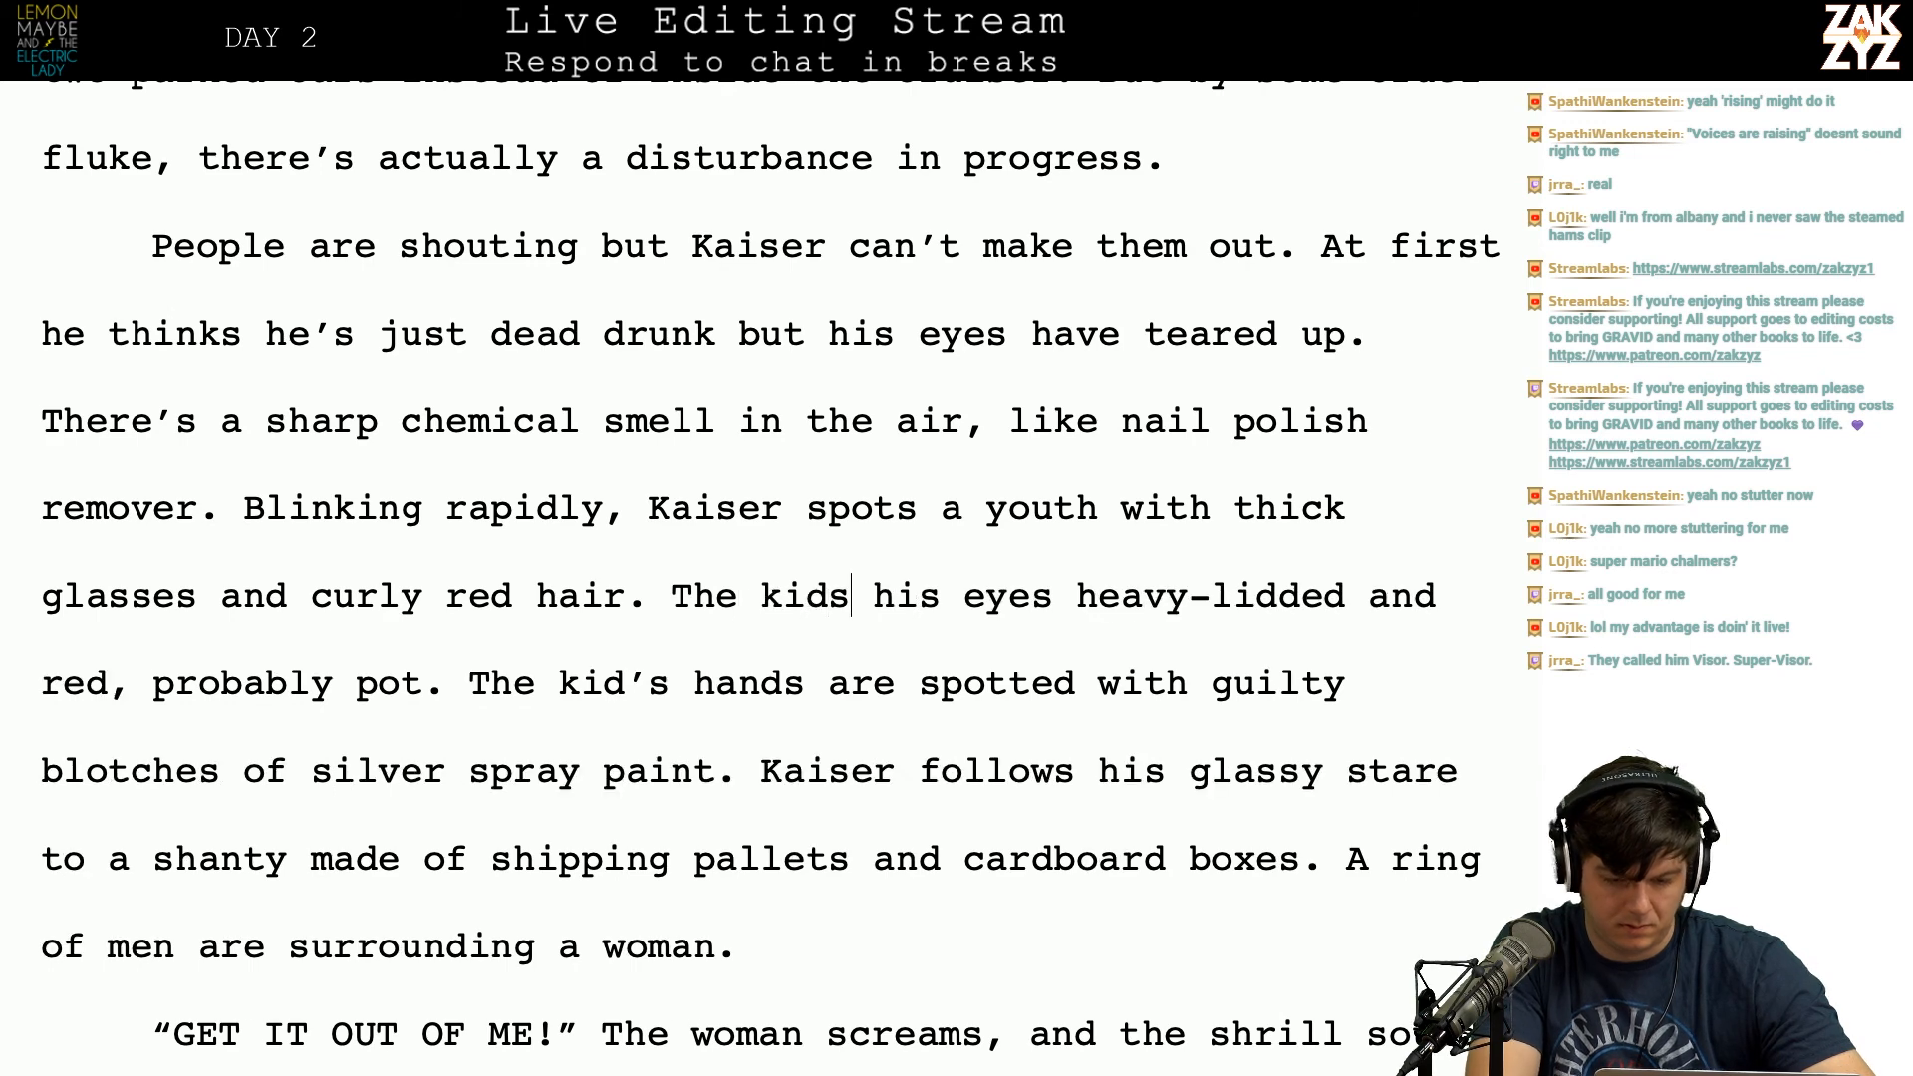
type("s eyes are ")
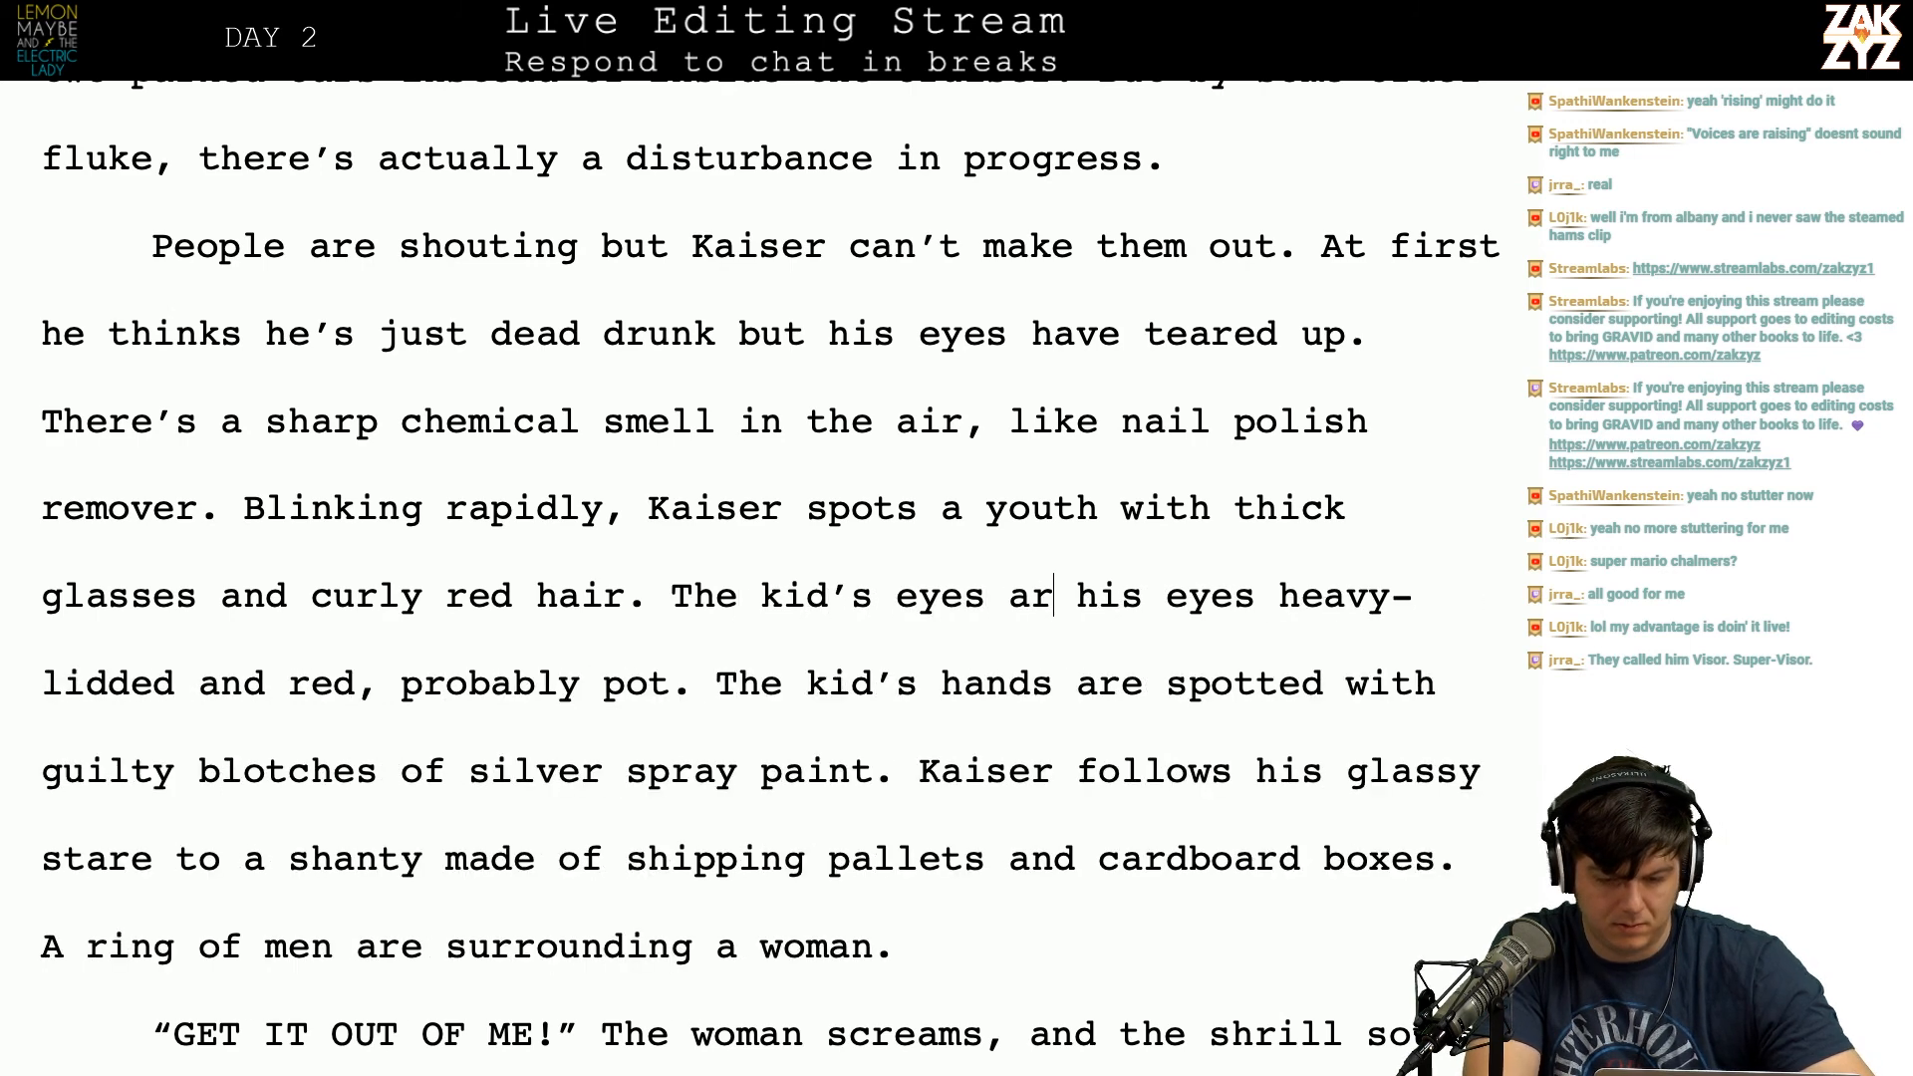
type("heavy lidded and")
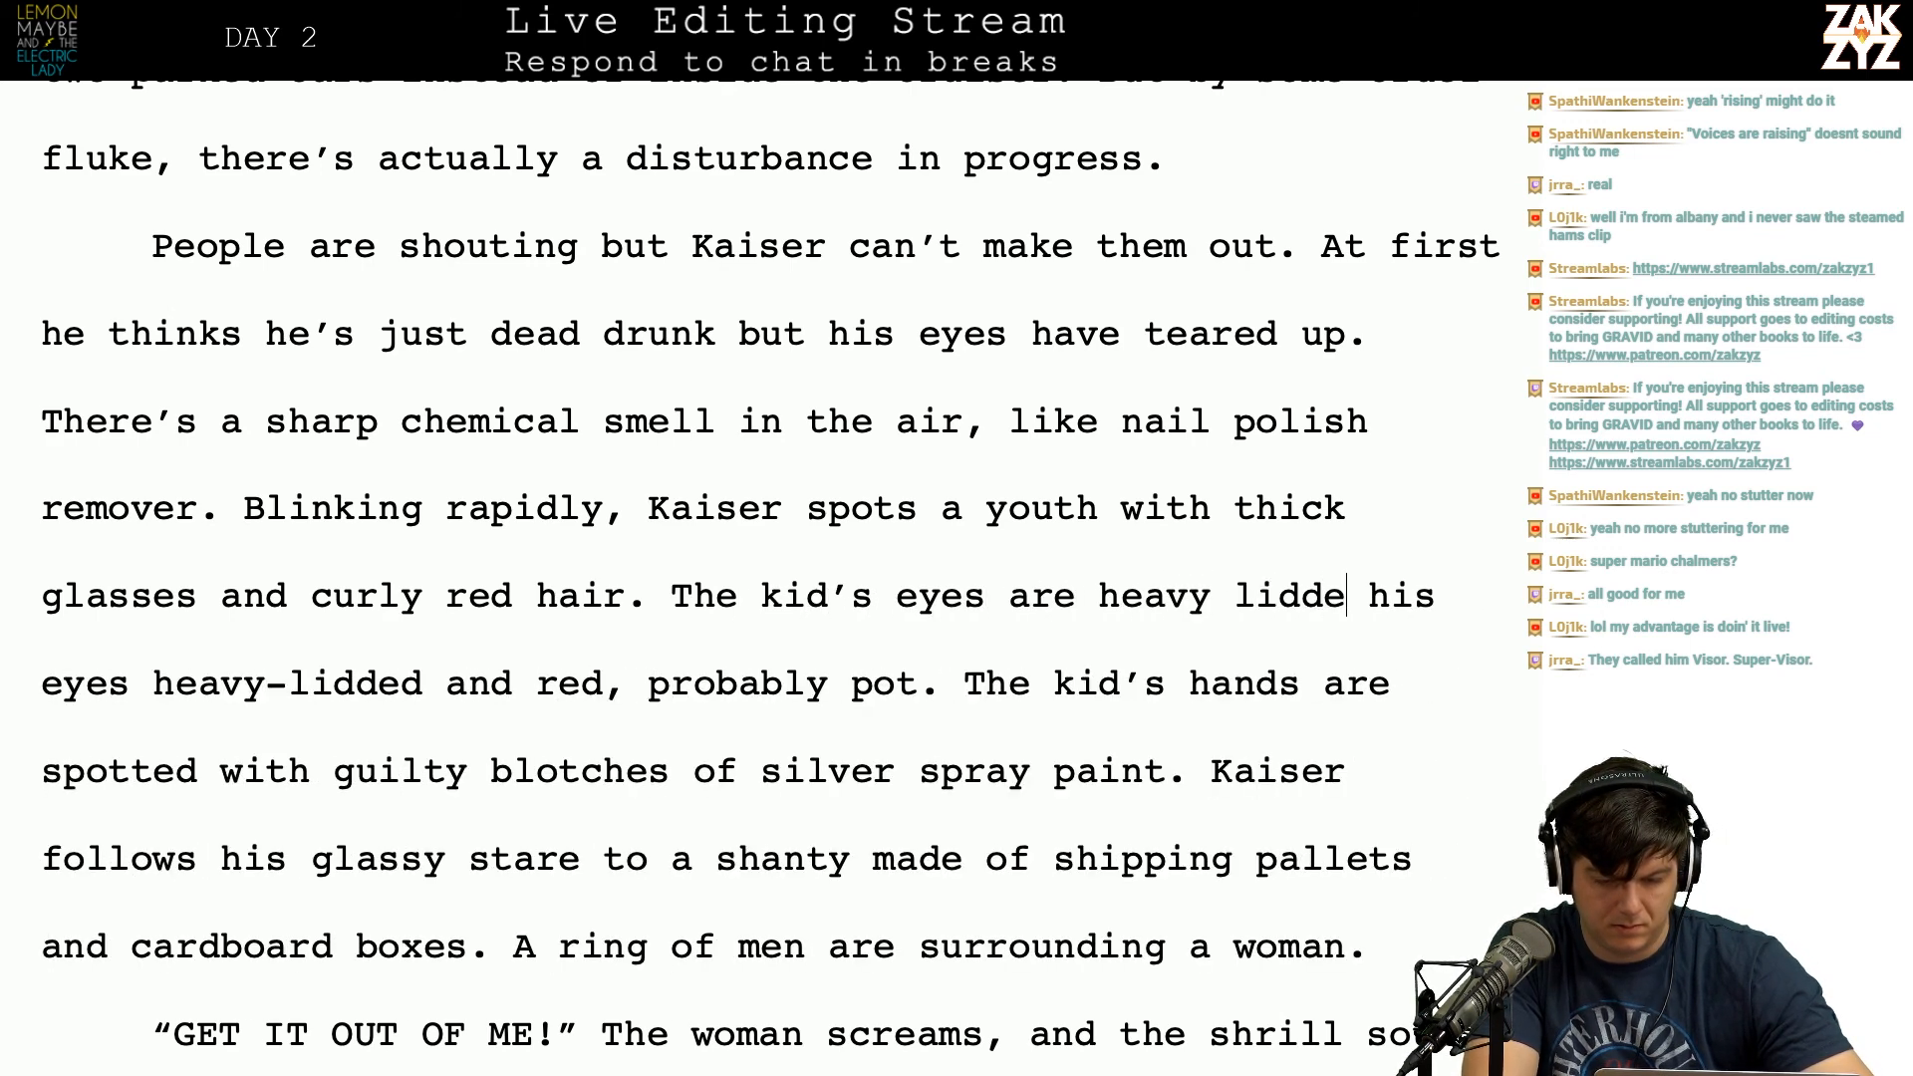
type(" red, ")
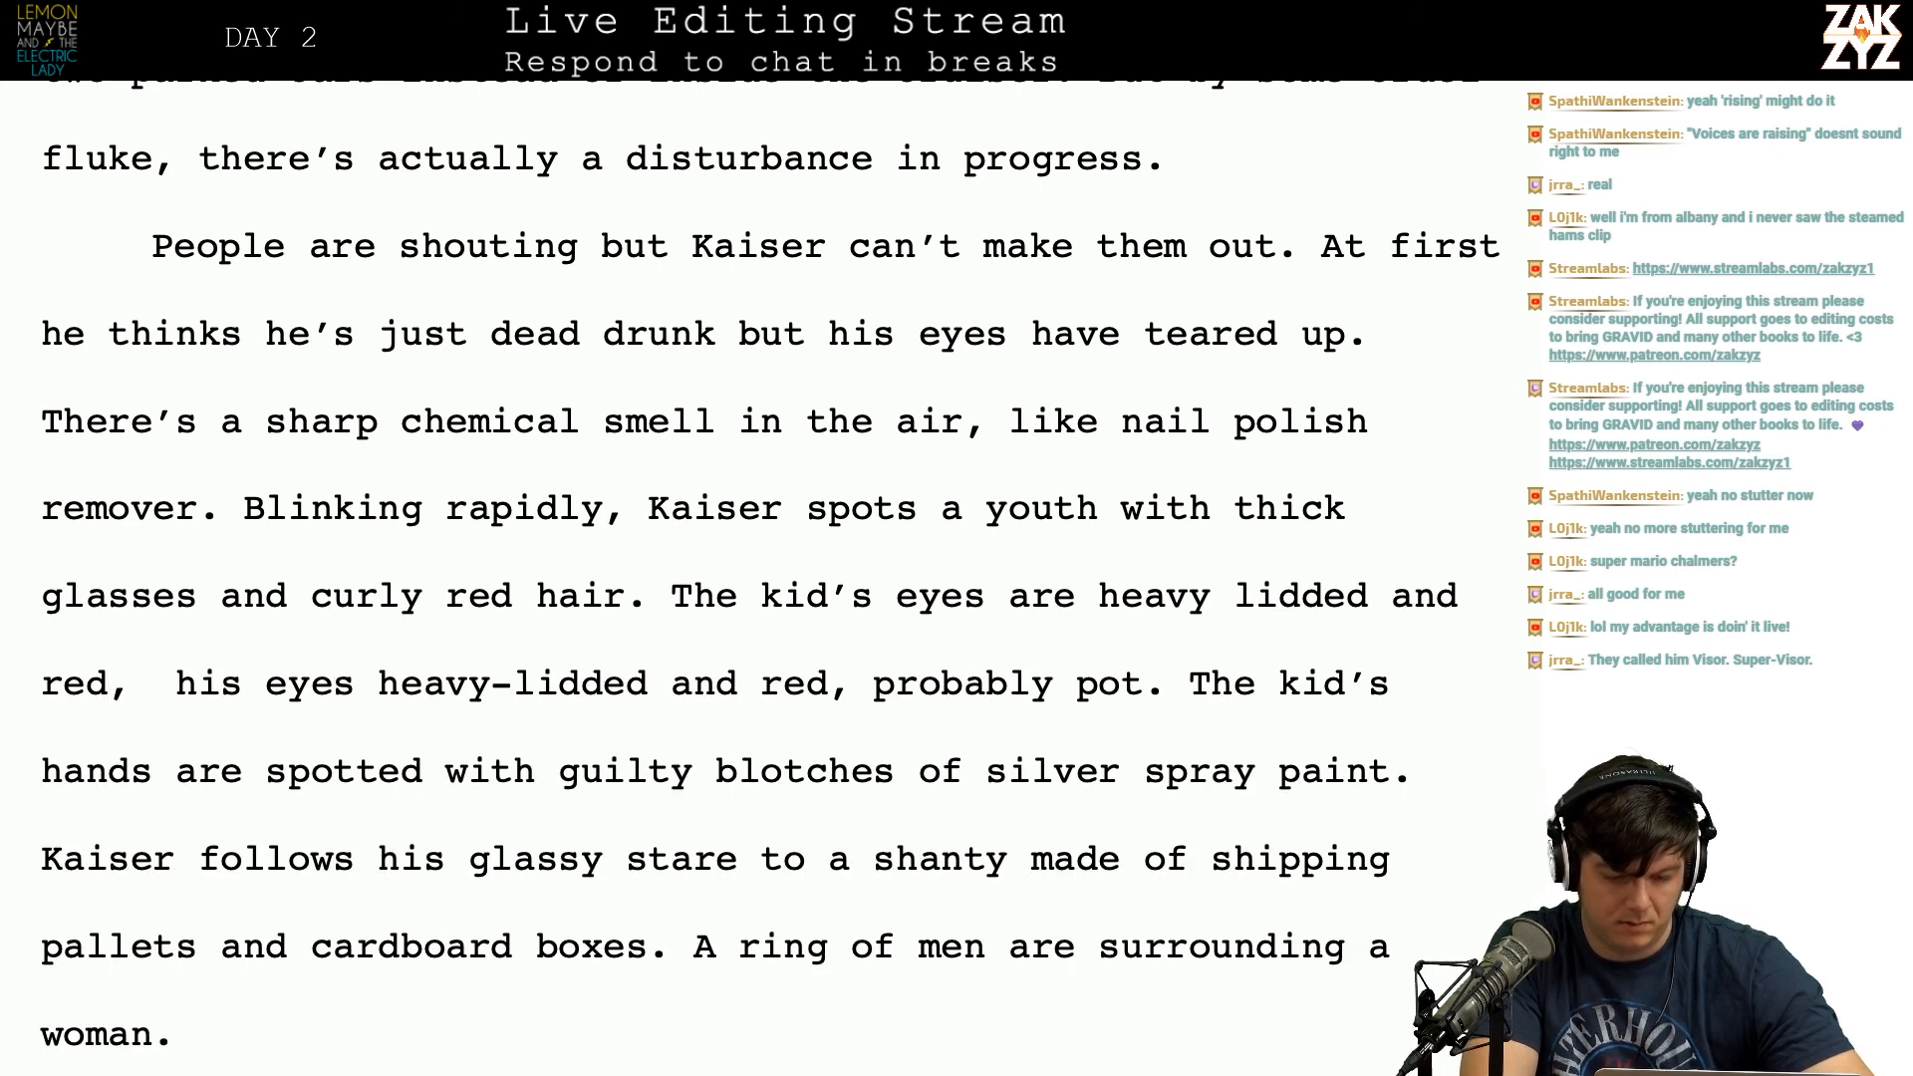
type("maybe from the chemical but")
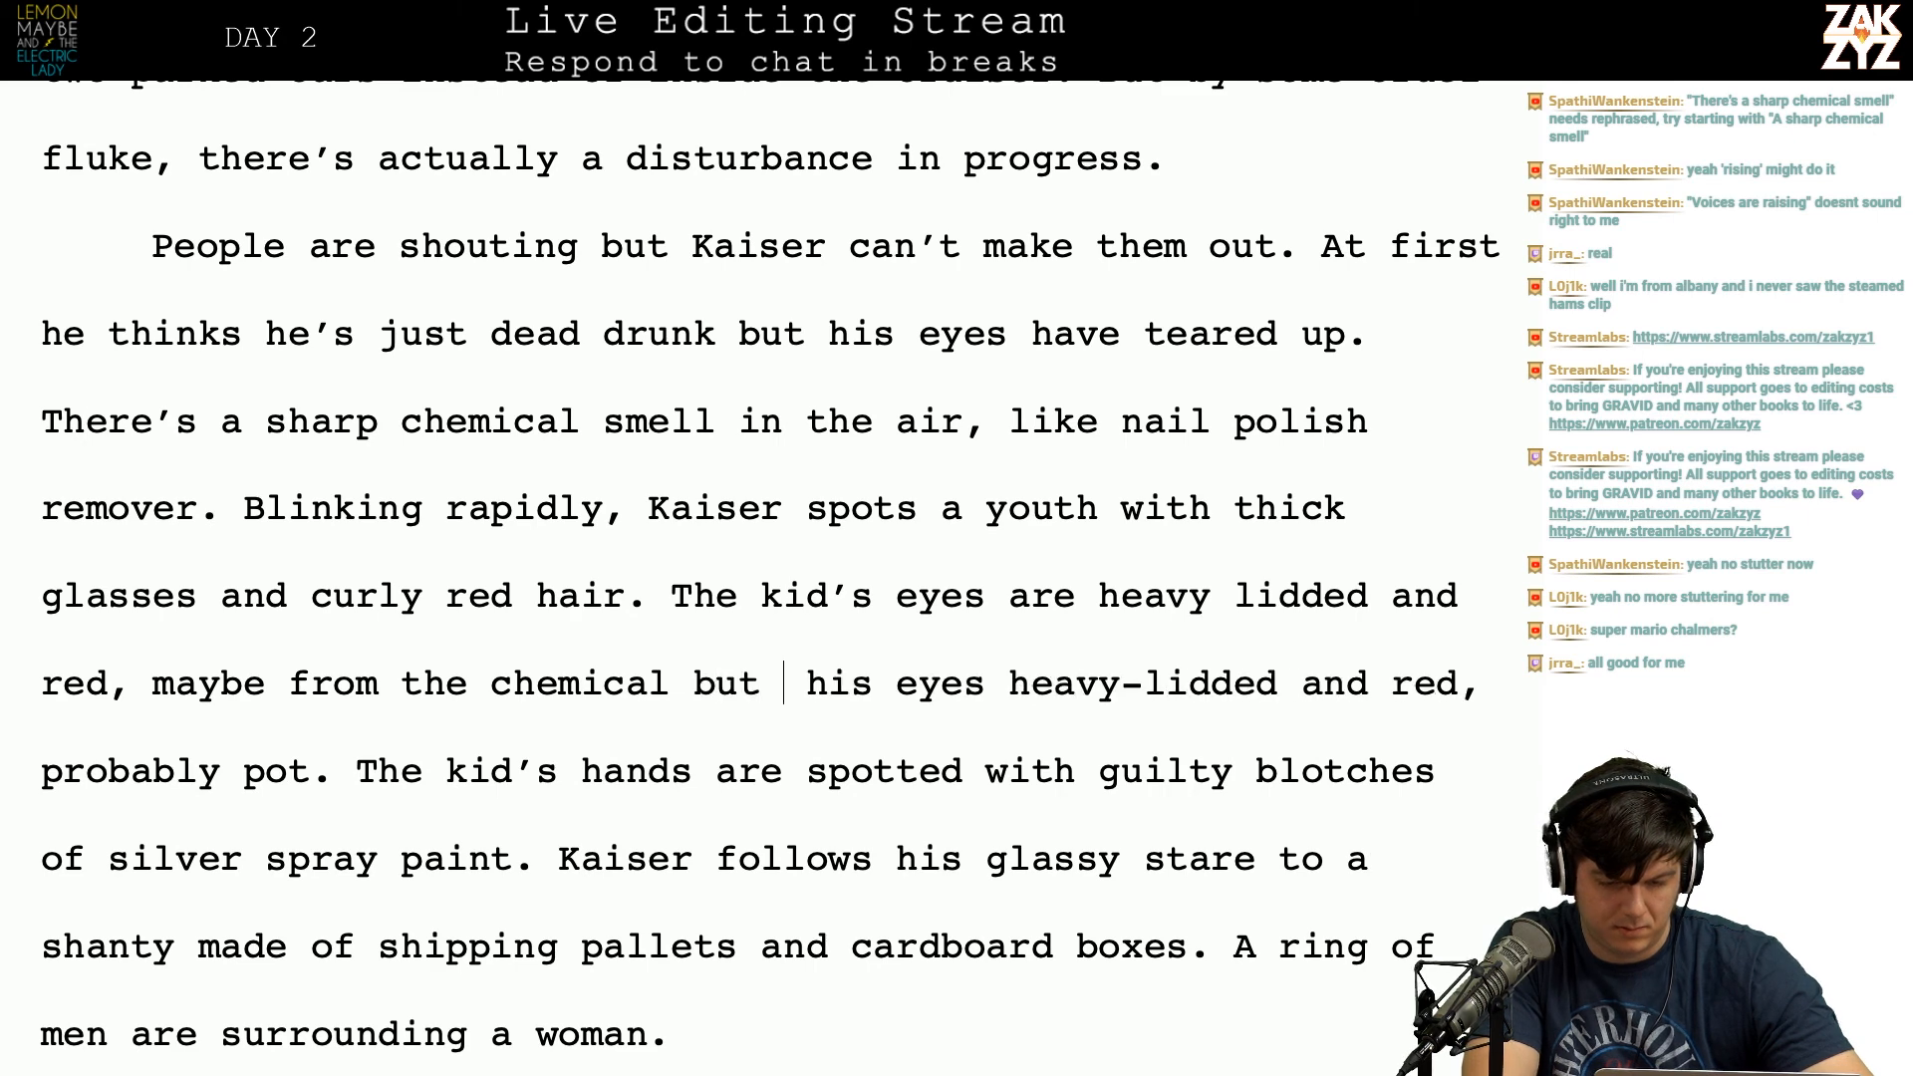
type(" probably just p ")
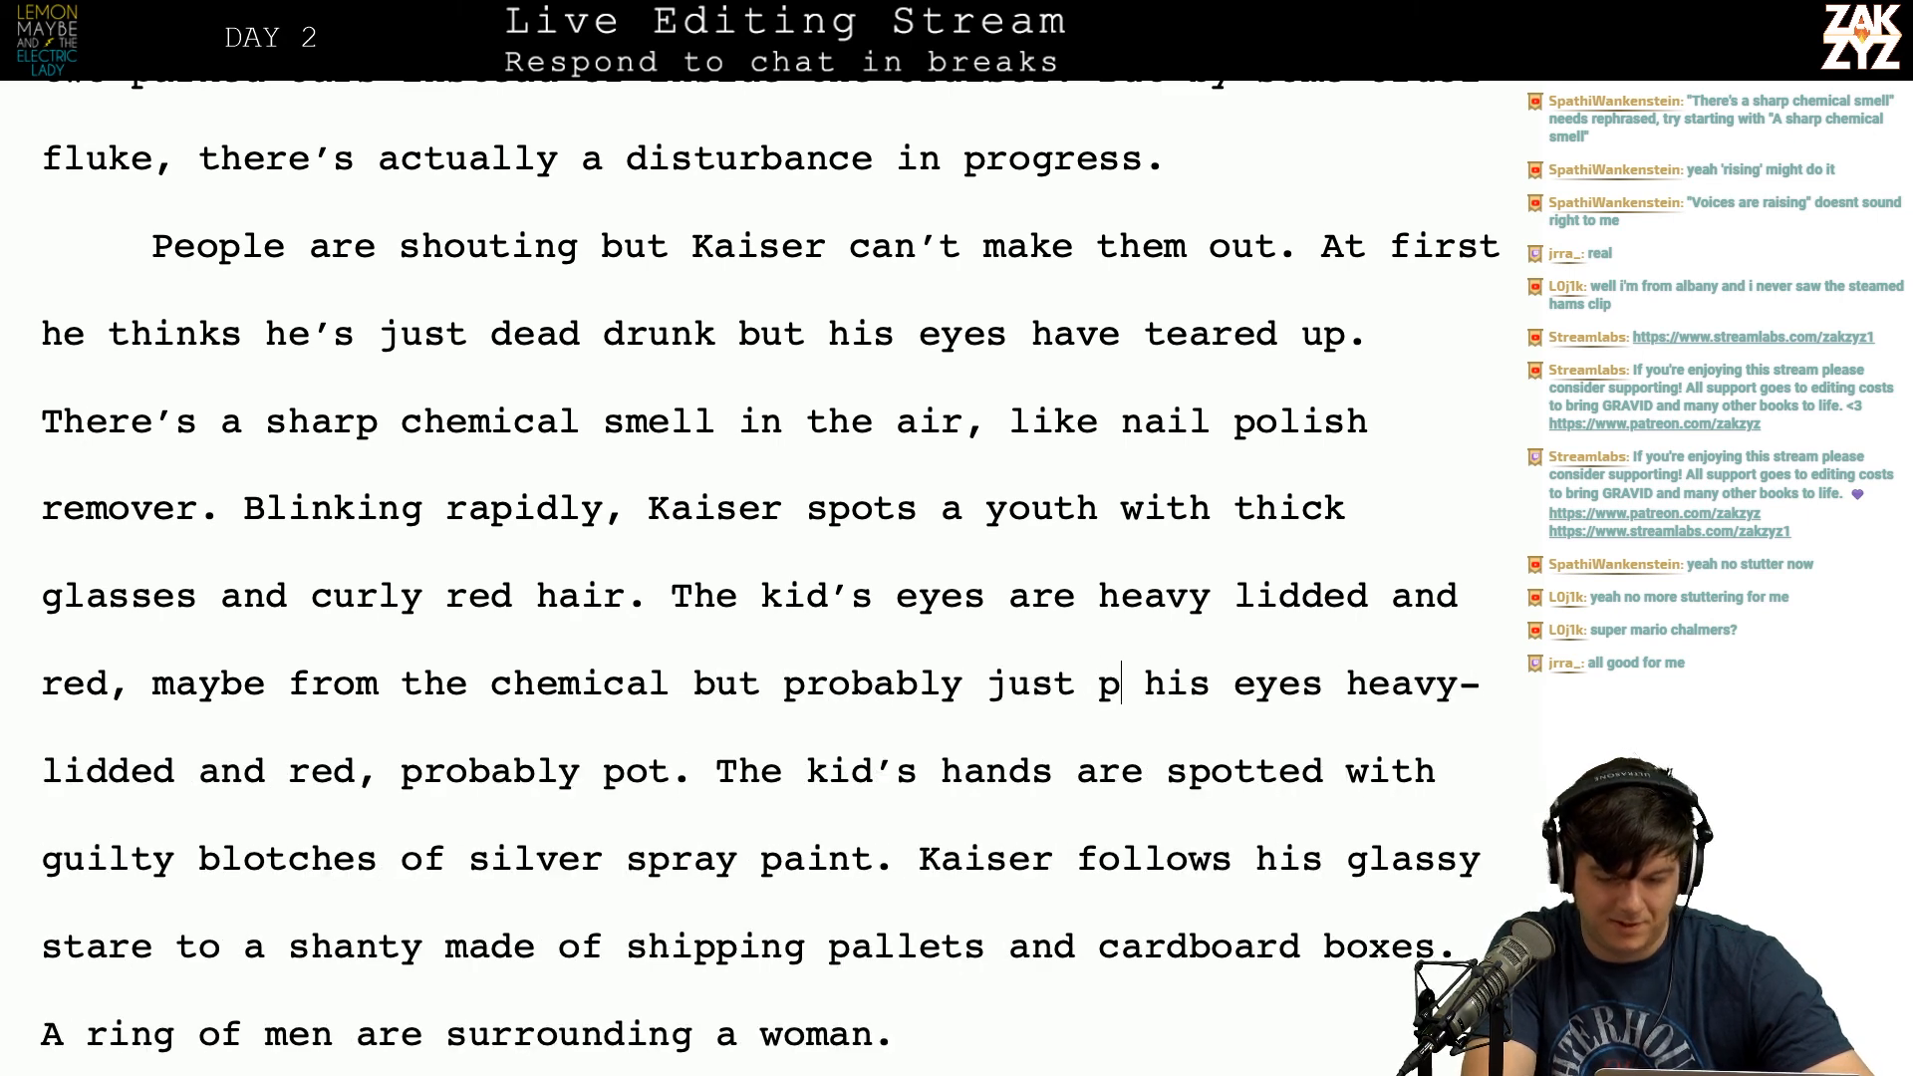
type("ot.")
Step: Delete the leftover phrase "his eyes heavy-lidded and red, probably pot." before "The kid's hands"
key("shift+Right")
key("shift+Right")
key("shift+Right")
key("shift+Right")
key("shift+Right")
key("shift+Right")
key("shift+Right")
key("shift+Right")
key("shift+Right")
key("shift+Right")
key("shift+Right")
key("shift+Right")
key("shift+Right")
key("shift+Right")
key("shift+Right")
key("shift+Right")
key("shift+Right")
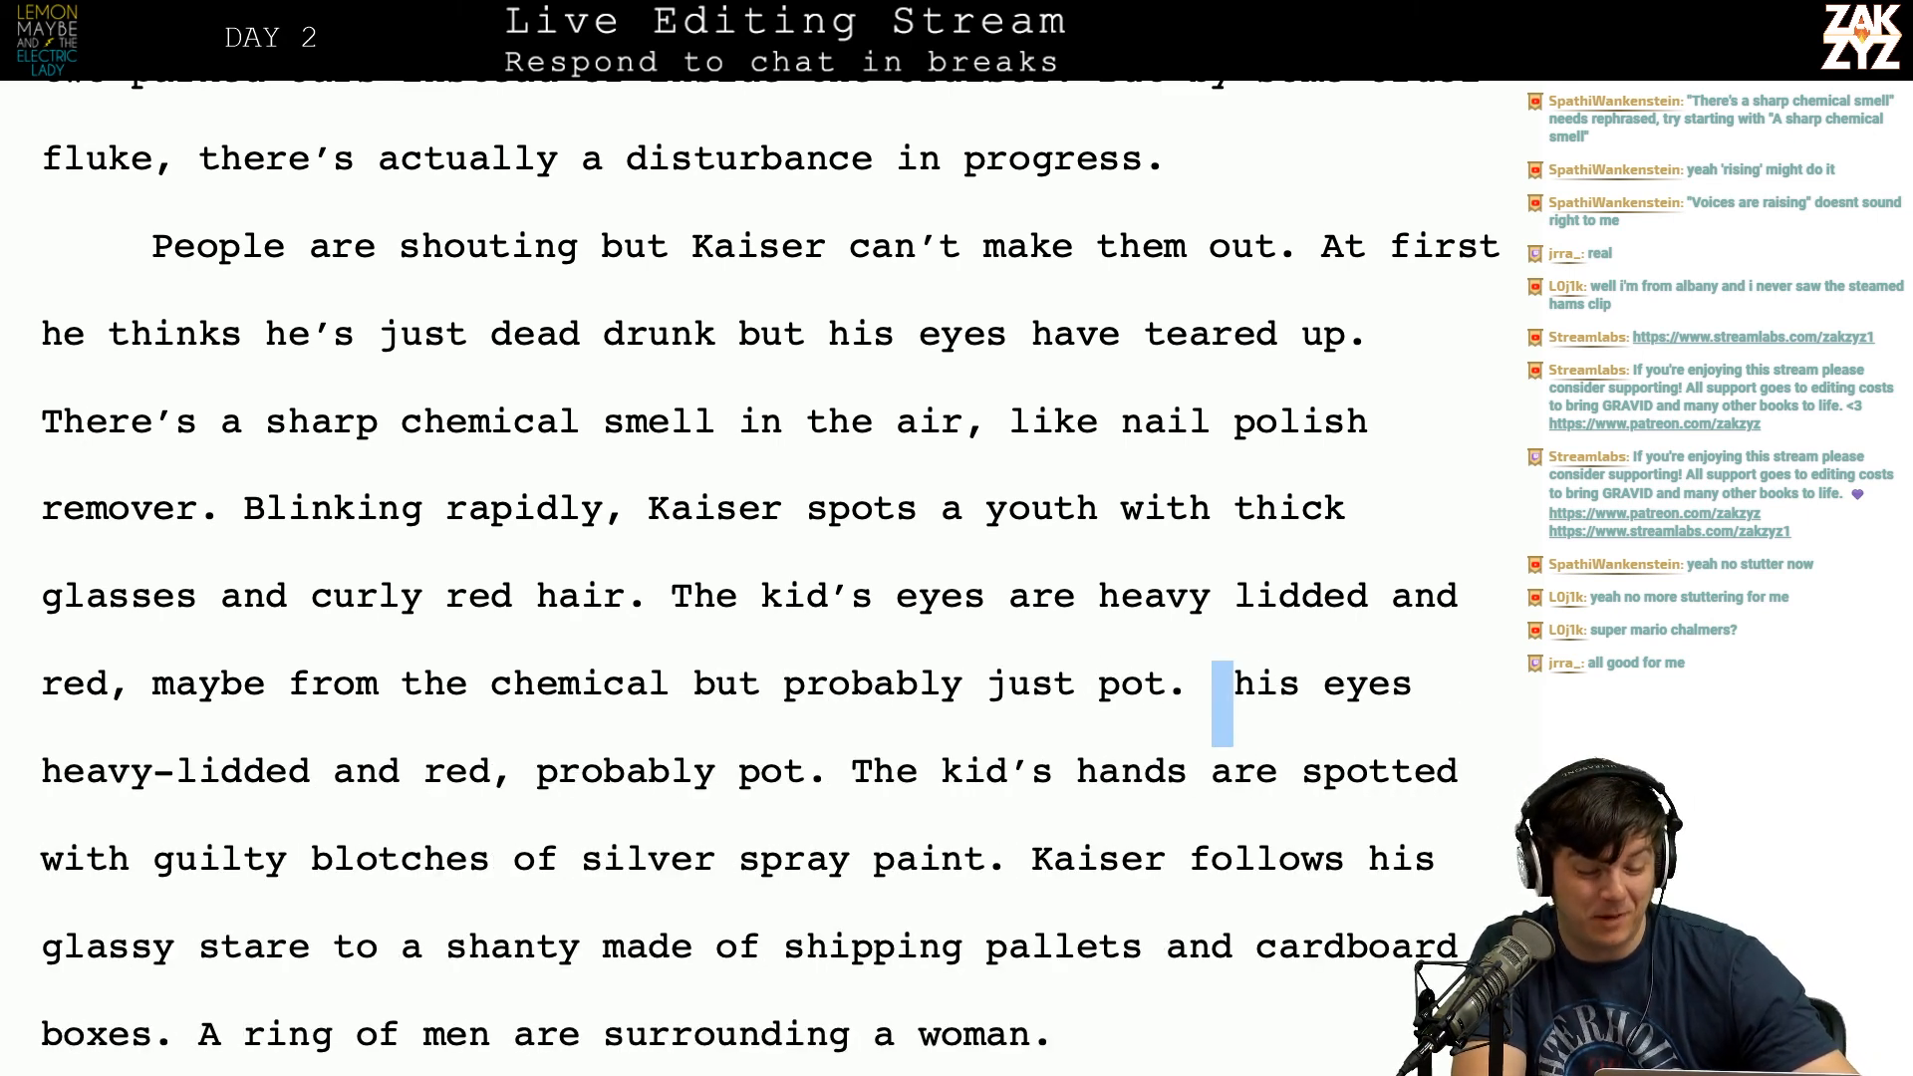
key("shift+Right")
key("shift+Right")
key("shift+Right")
key("shift+Right")
key("shift+Right")
key("shift+Right")
key("shift+Right")
key("shift+Right")
key("shift+Right")
key("shift+Right")
key("shift+Right")
key("shift+Right")
key("shift+Right")
key("shift+Right")
key("shift+Right")
key("shift+Right")
key("shift+Right")
key("shift+Right")
key("shift+Right")
key("shift+Right")
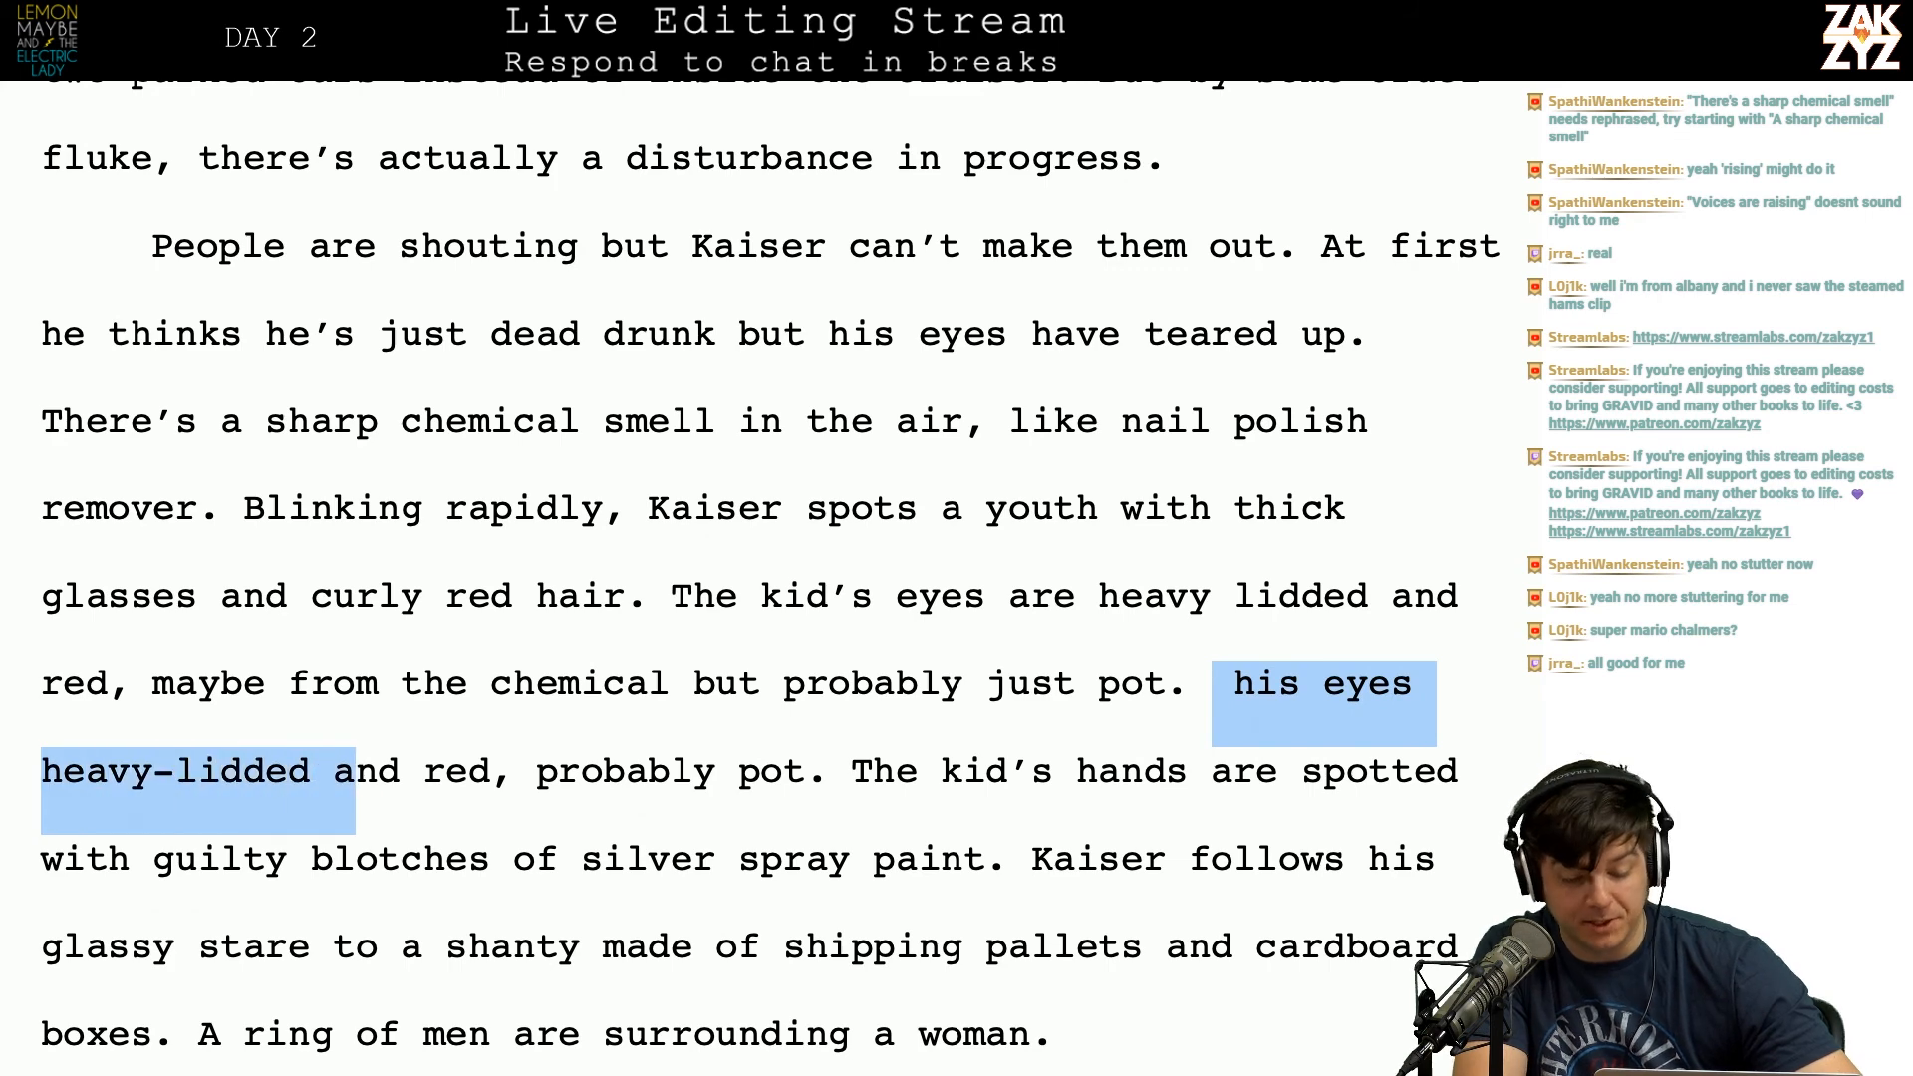
key("shift+Right")
key("shift+Right")
key("shift+Right")
key("shift+Right")
key("shift+Right")
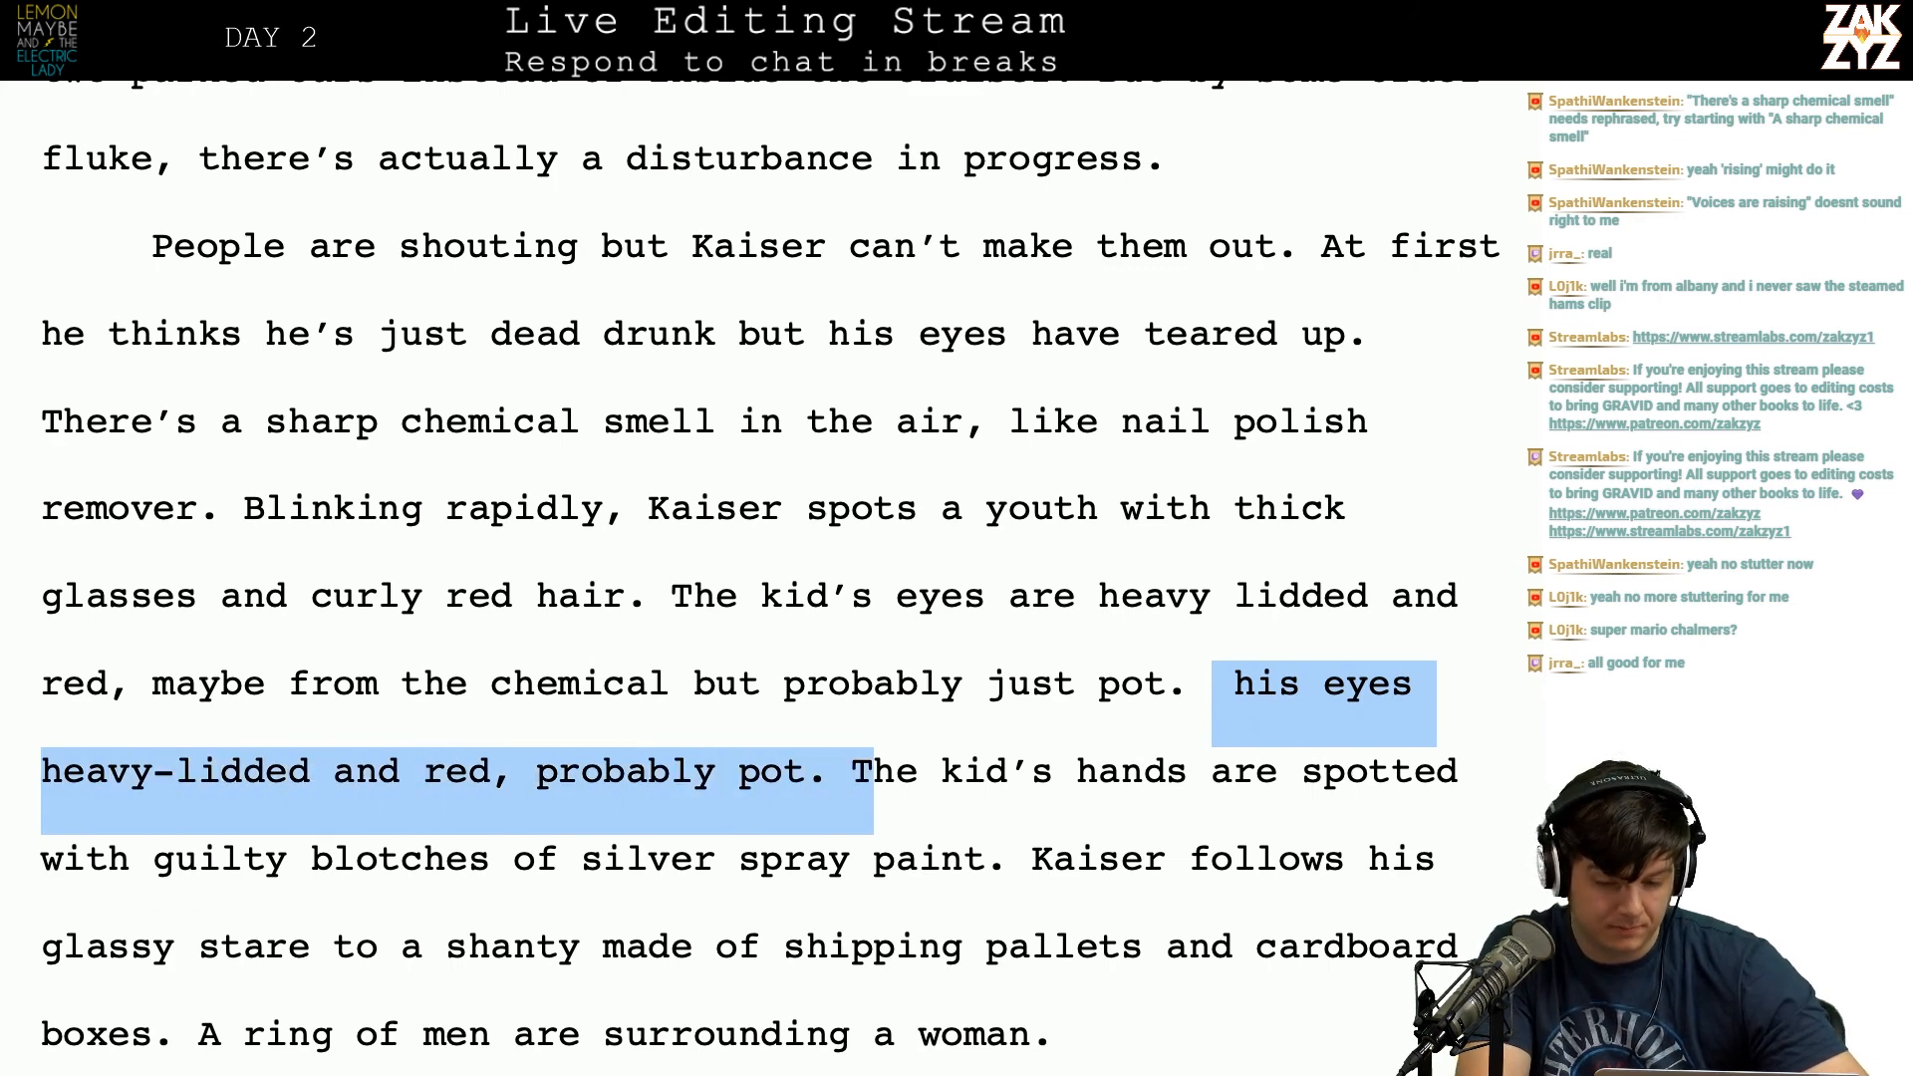
key("shift+Left")
key("shift+Left")
key("shift+Right")
key("BackSpace")
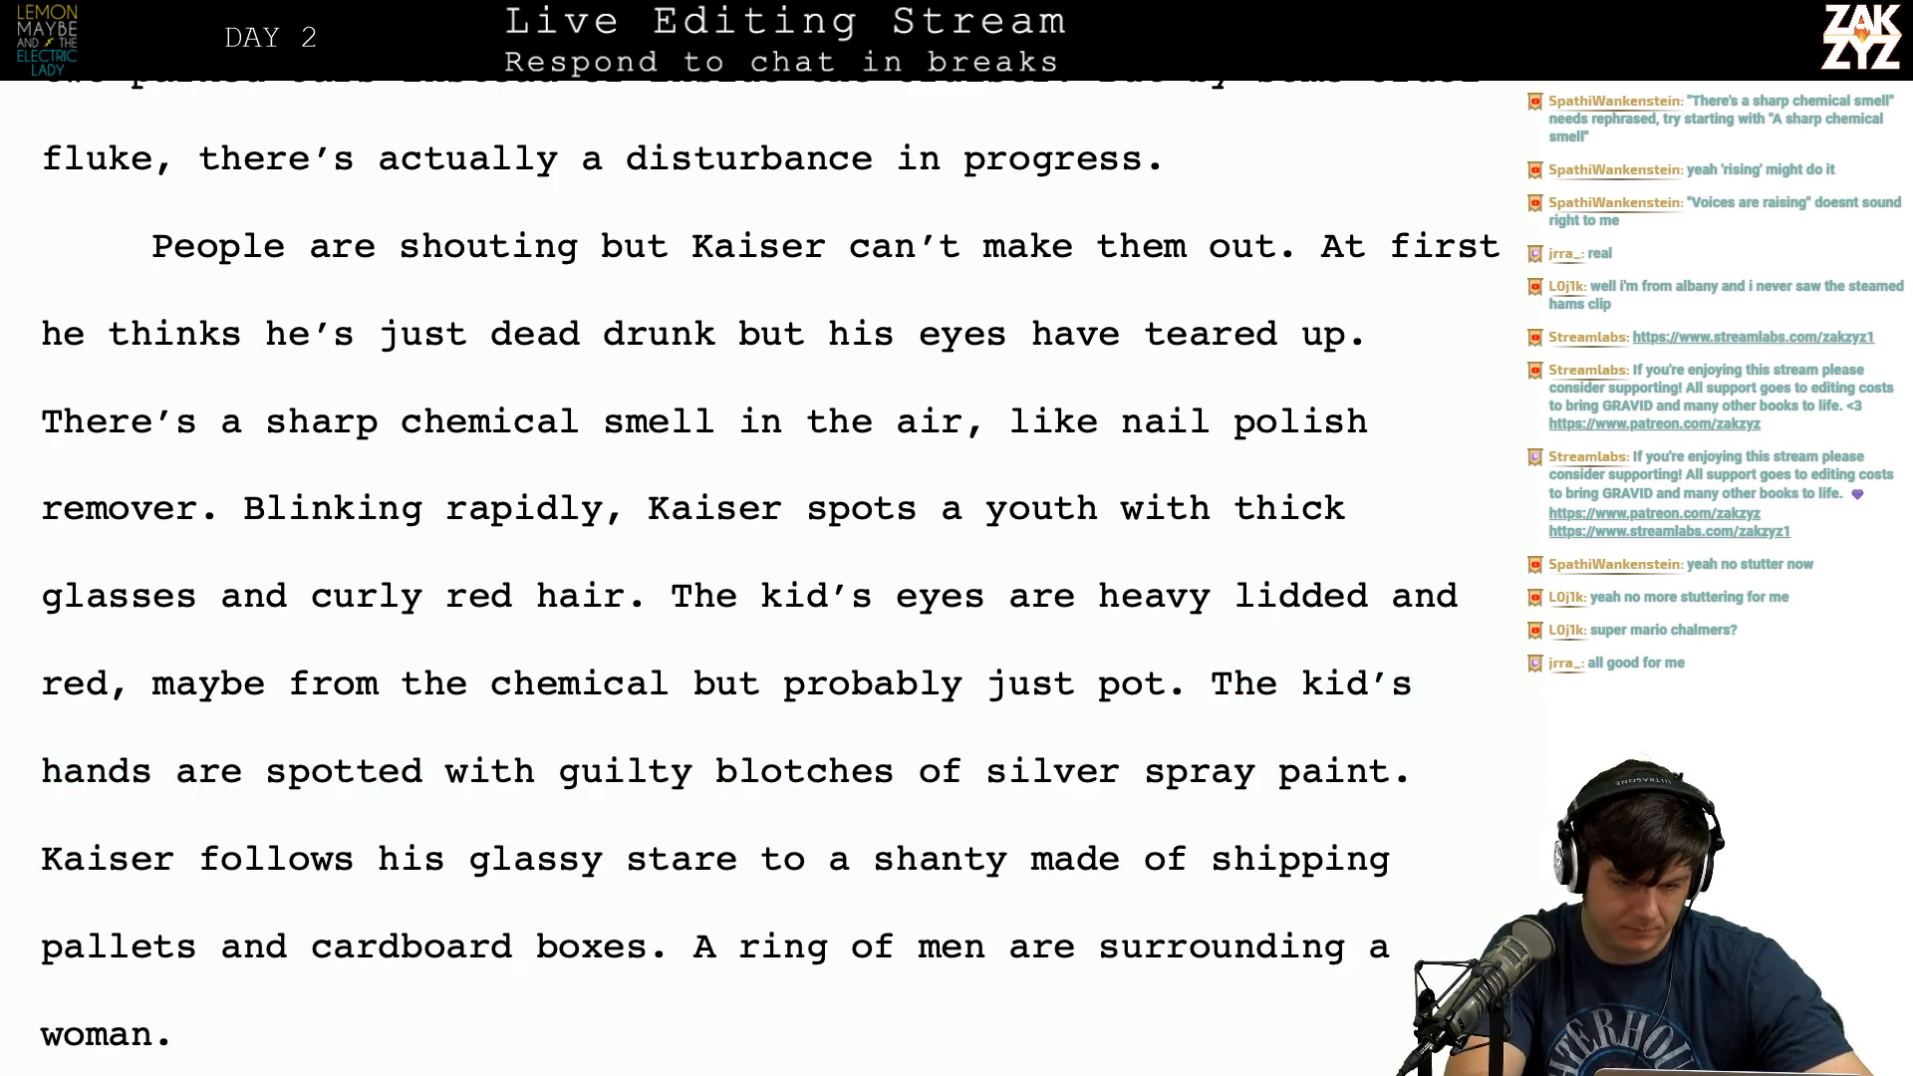
Step: Insert "everything is suddenly too sharp," after "Blinking rapidly,"
scroll(845, 503, "up", 1)
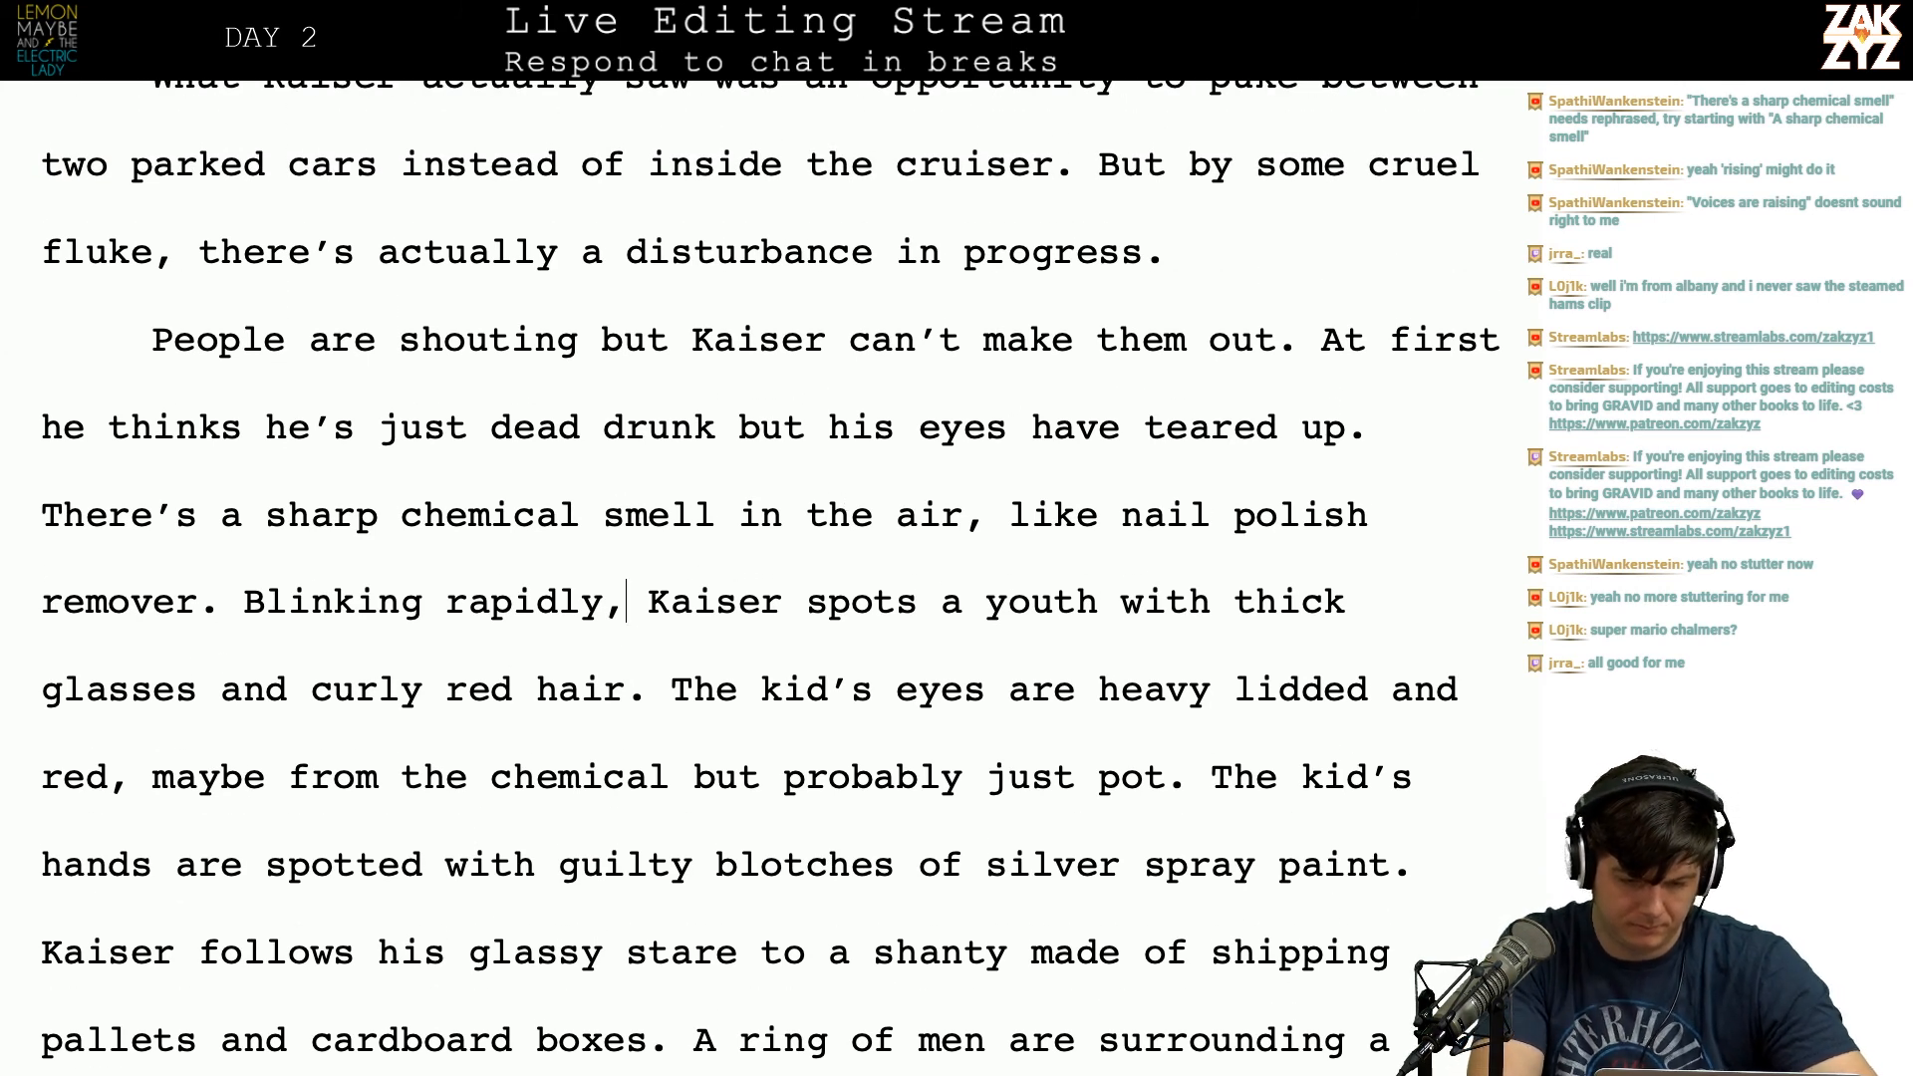
type("everything is ")
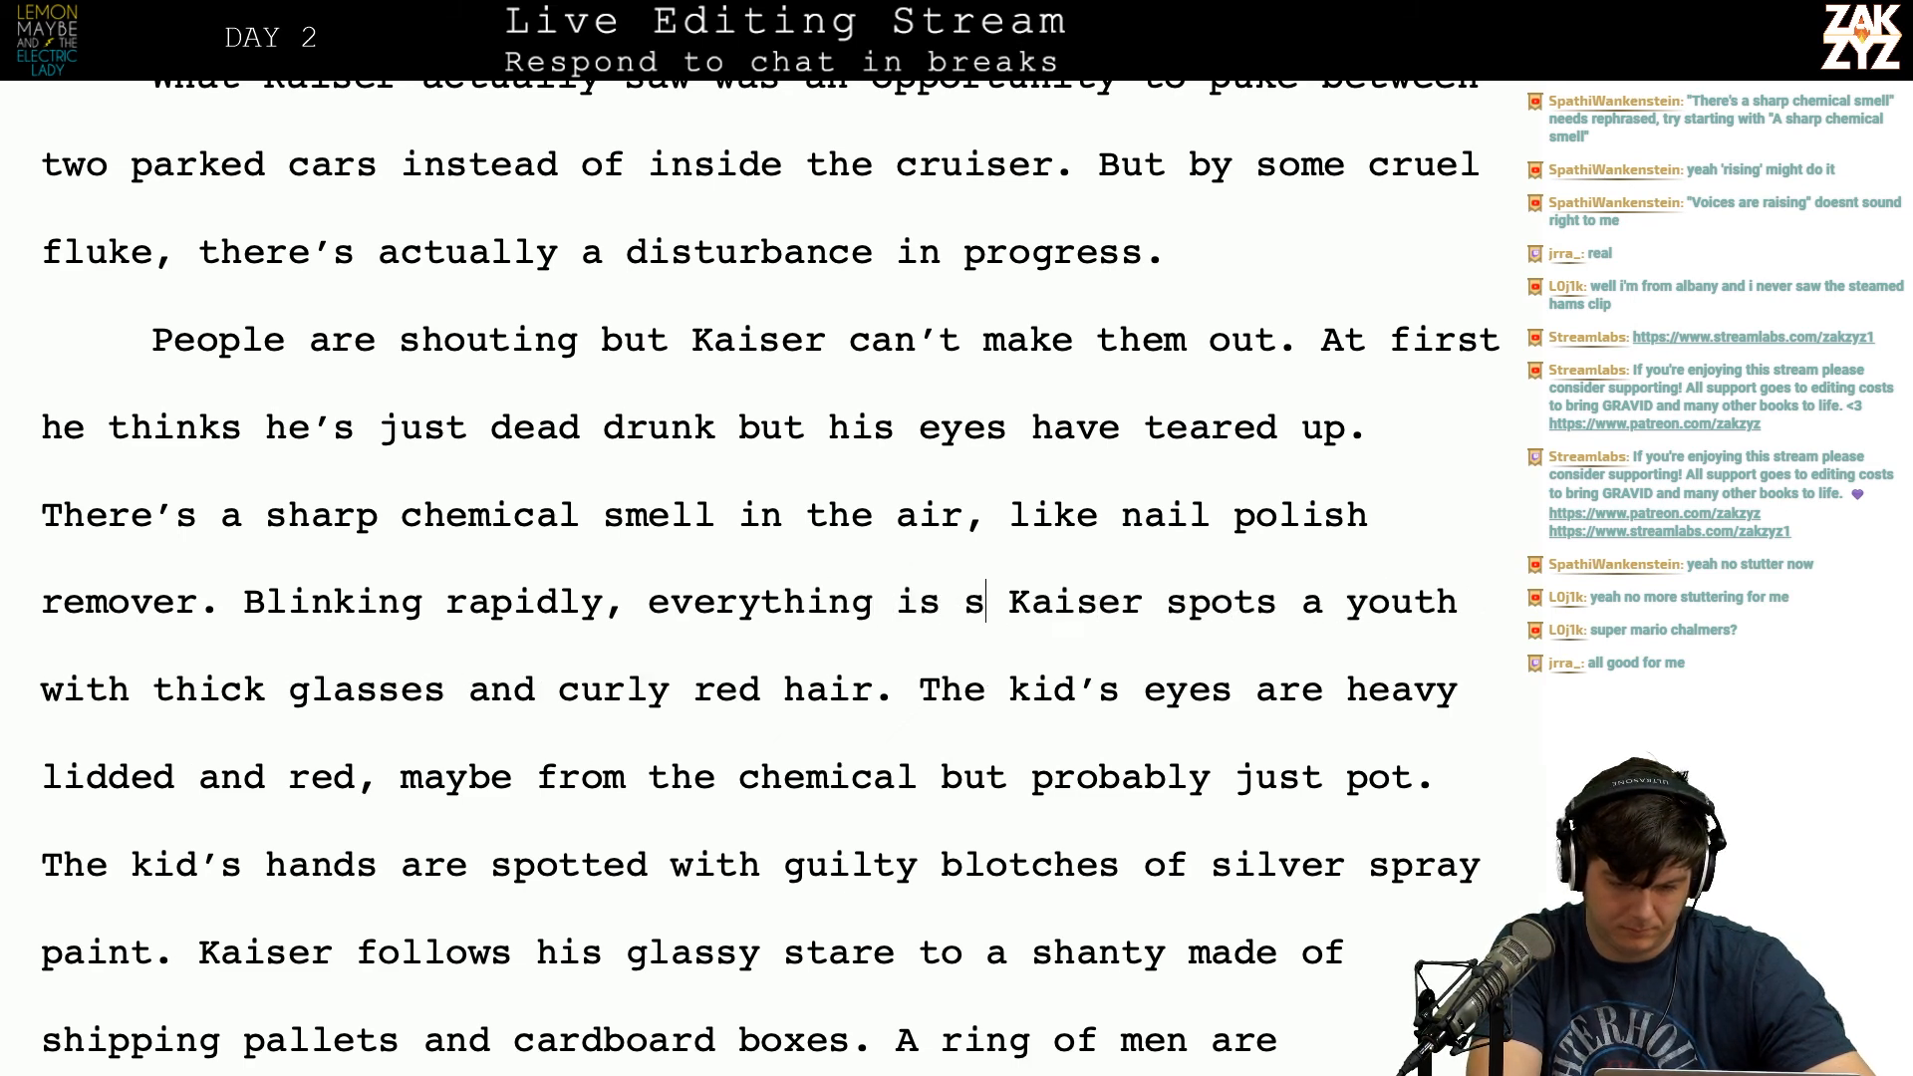
type("suddenly too ")
type("sharp ")
type("eo")
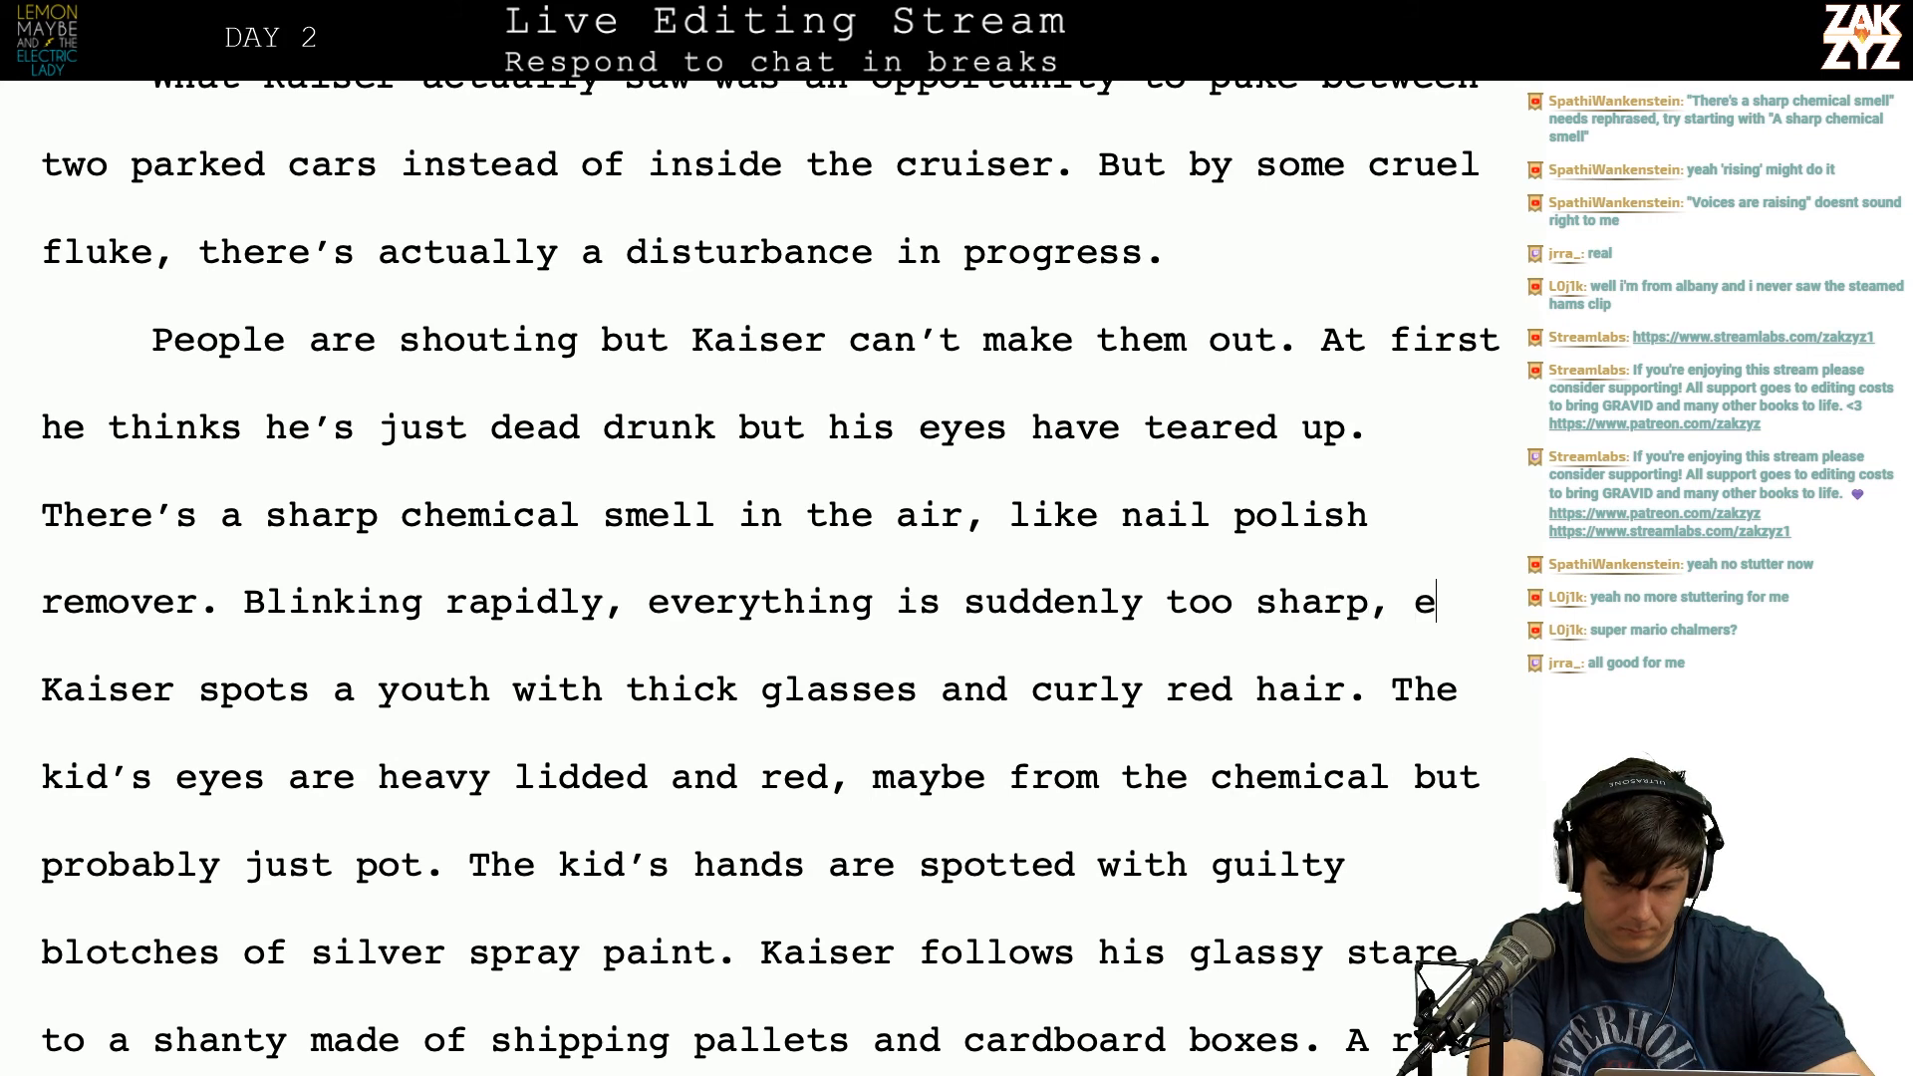
Step: Replace the wording after "Blinking rapidly, everything" with "comes into focus"
key("BackSpace")
key("BackSpace")
key("BackSpace")
key("BackSpace")
key("BackSpace")
key("BackSpace")
key("BackSpace")
key("BackSpace")
key("BackSpace")
key("BackSpace")
key("BackSpace")
key("BackSpace")
key("BackSpace")
key("BackSpace")
key("BackSpace")
key("BackSpace")
key("BackSpace")
key("BackSpace")
key("BackSpace")
key("BackSpace")
key("BackSpace")
key("BackSpace")
key("BackSpace")
key("BackSpace")
key("BackSpace")
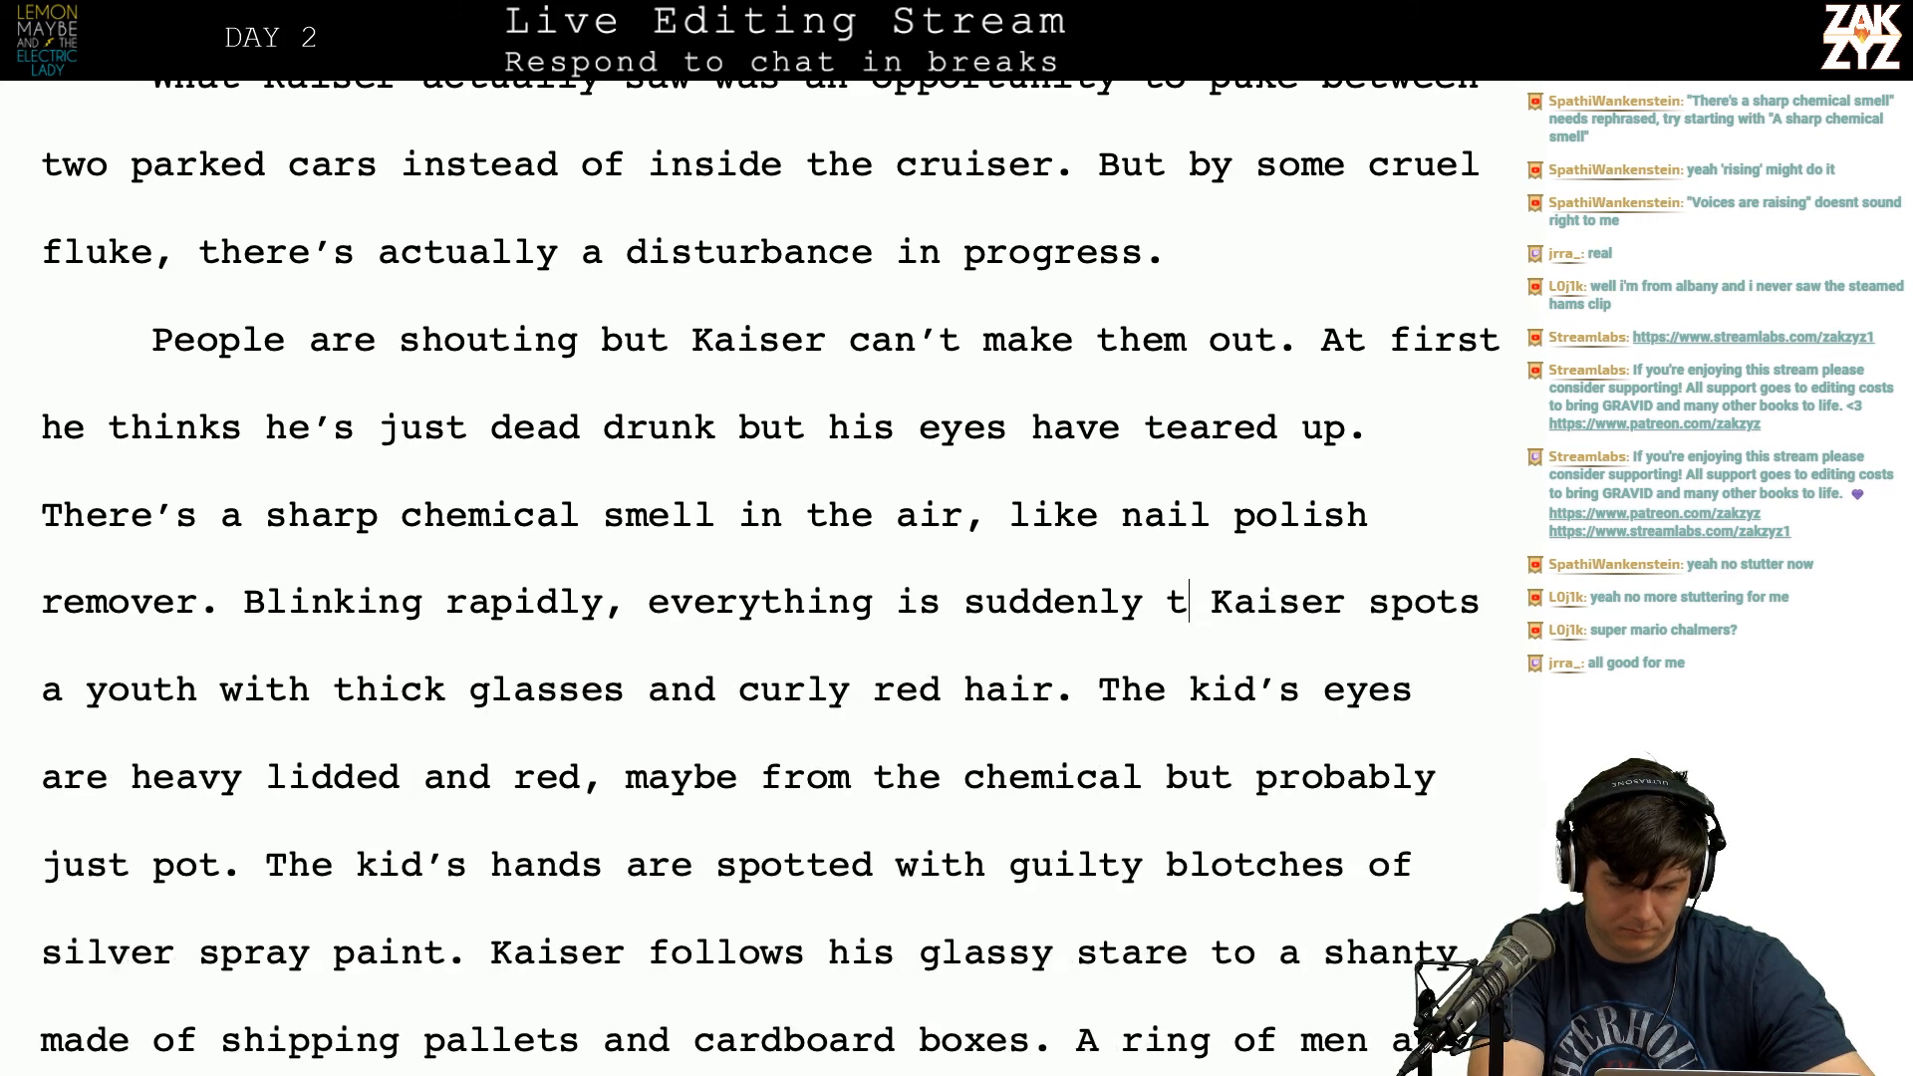
type("comes into focus")
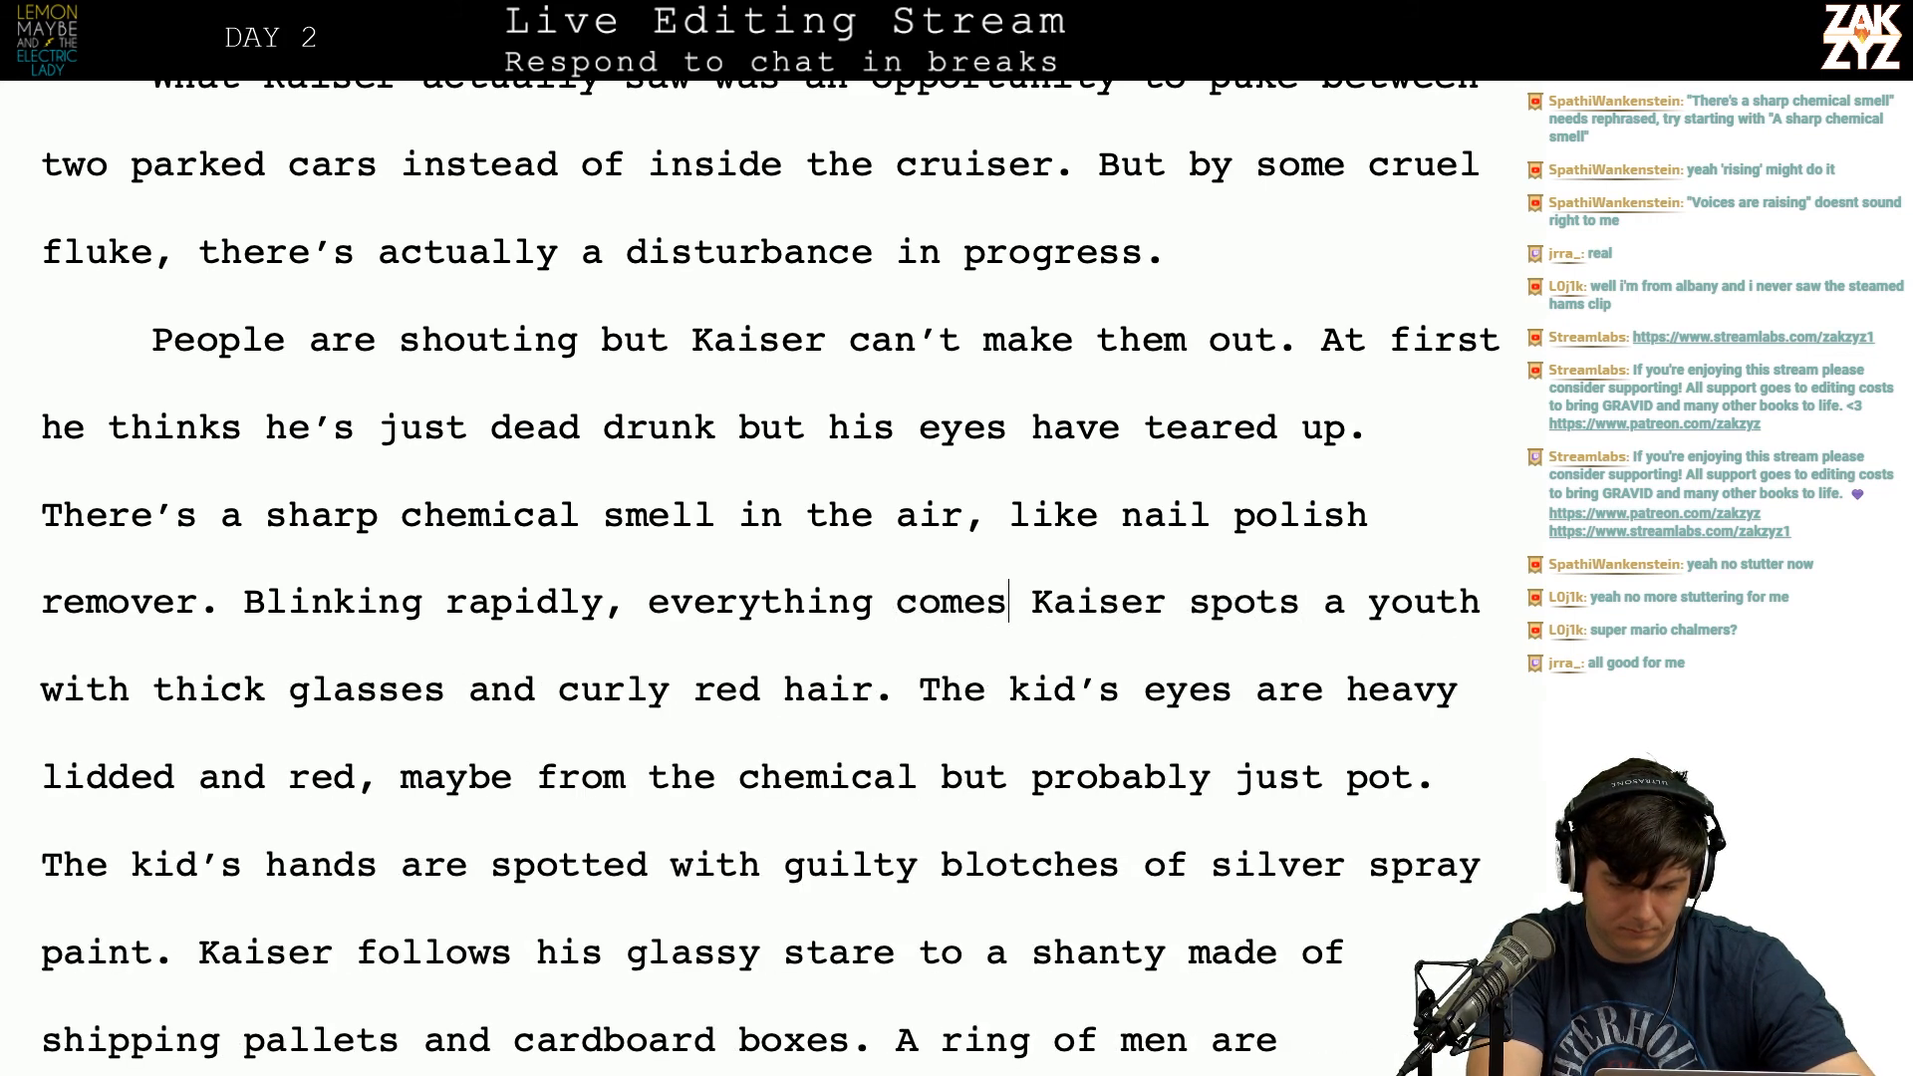
type(", suddenly e")
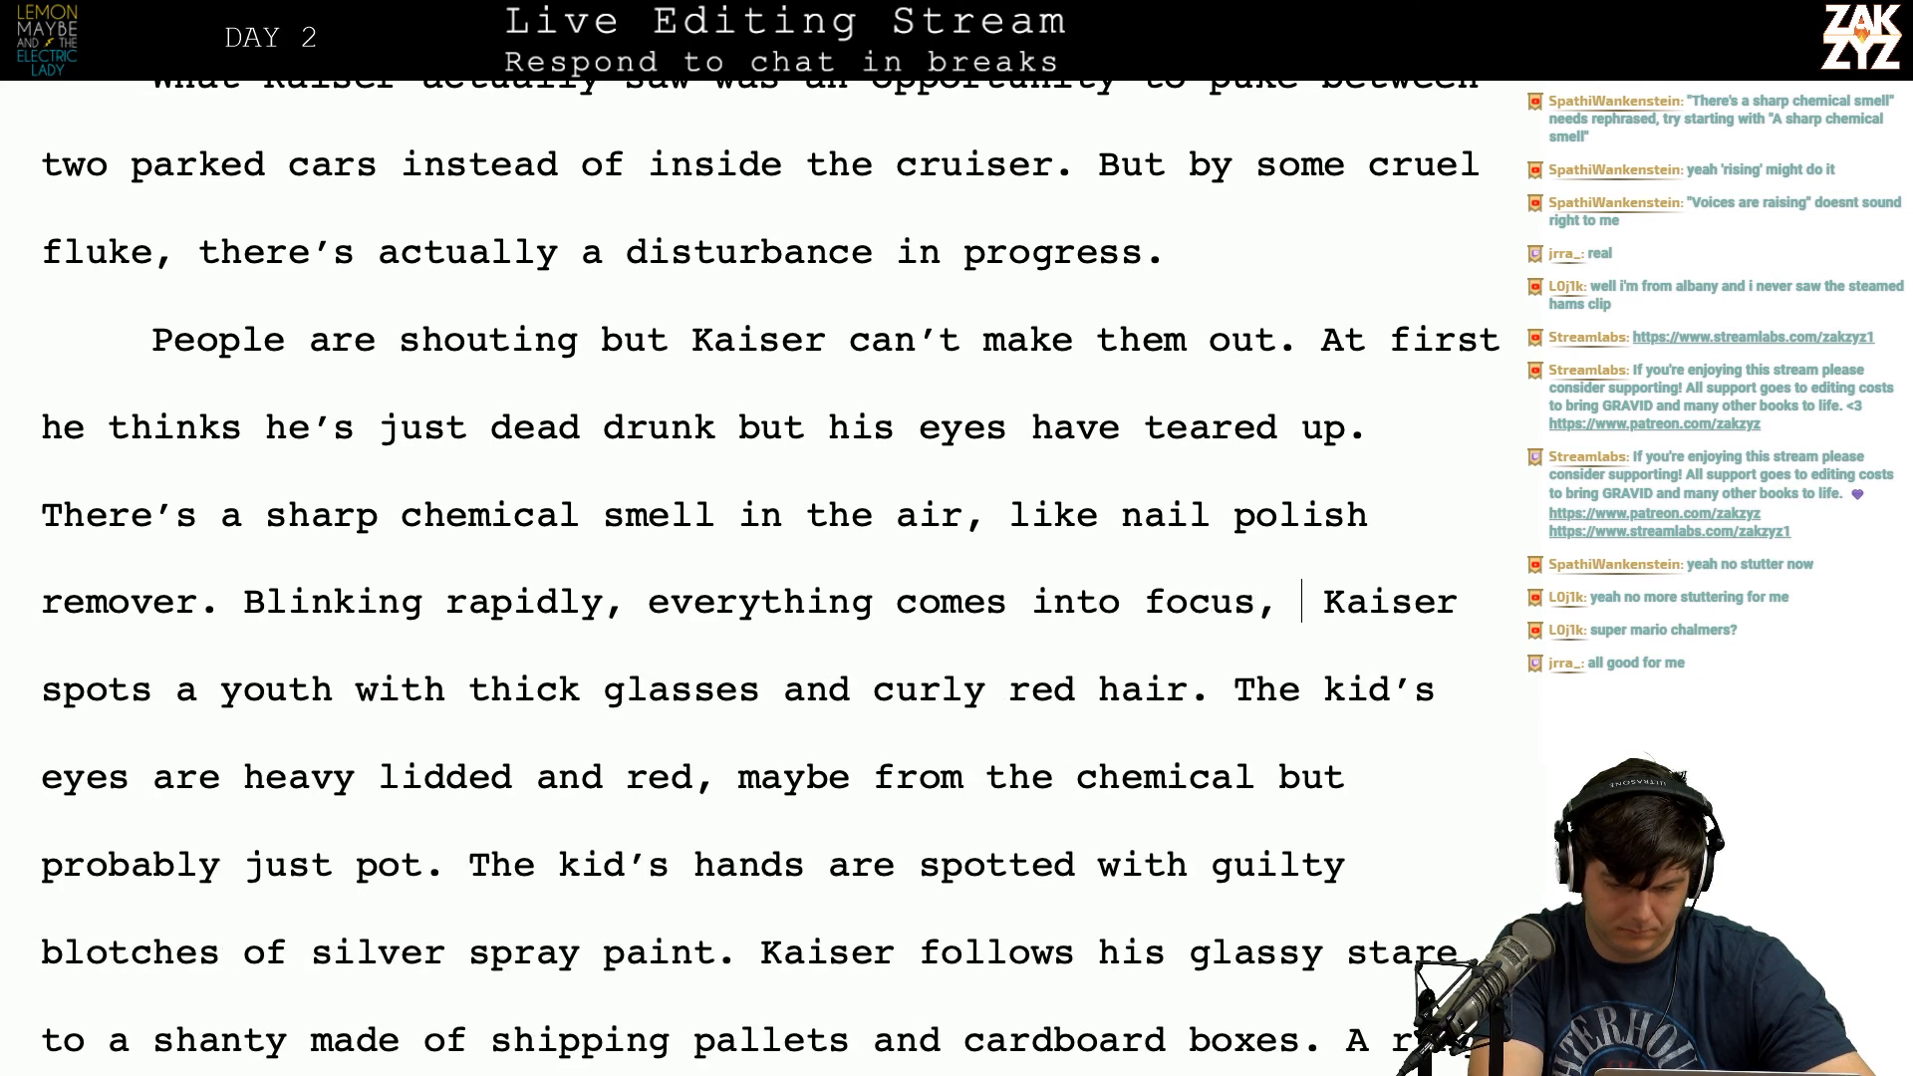
type("verything is too ")
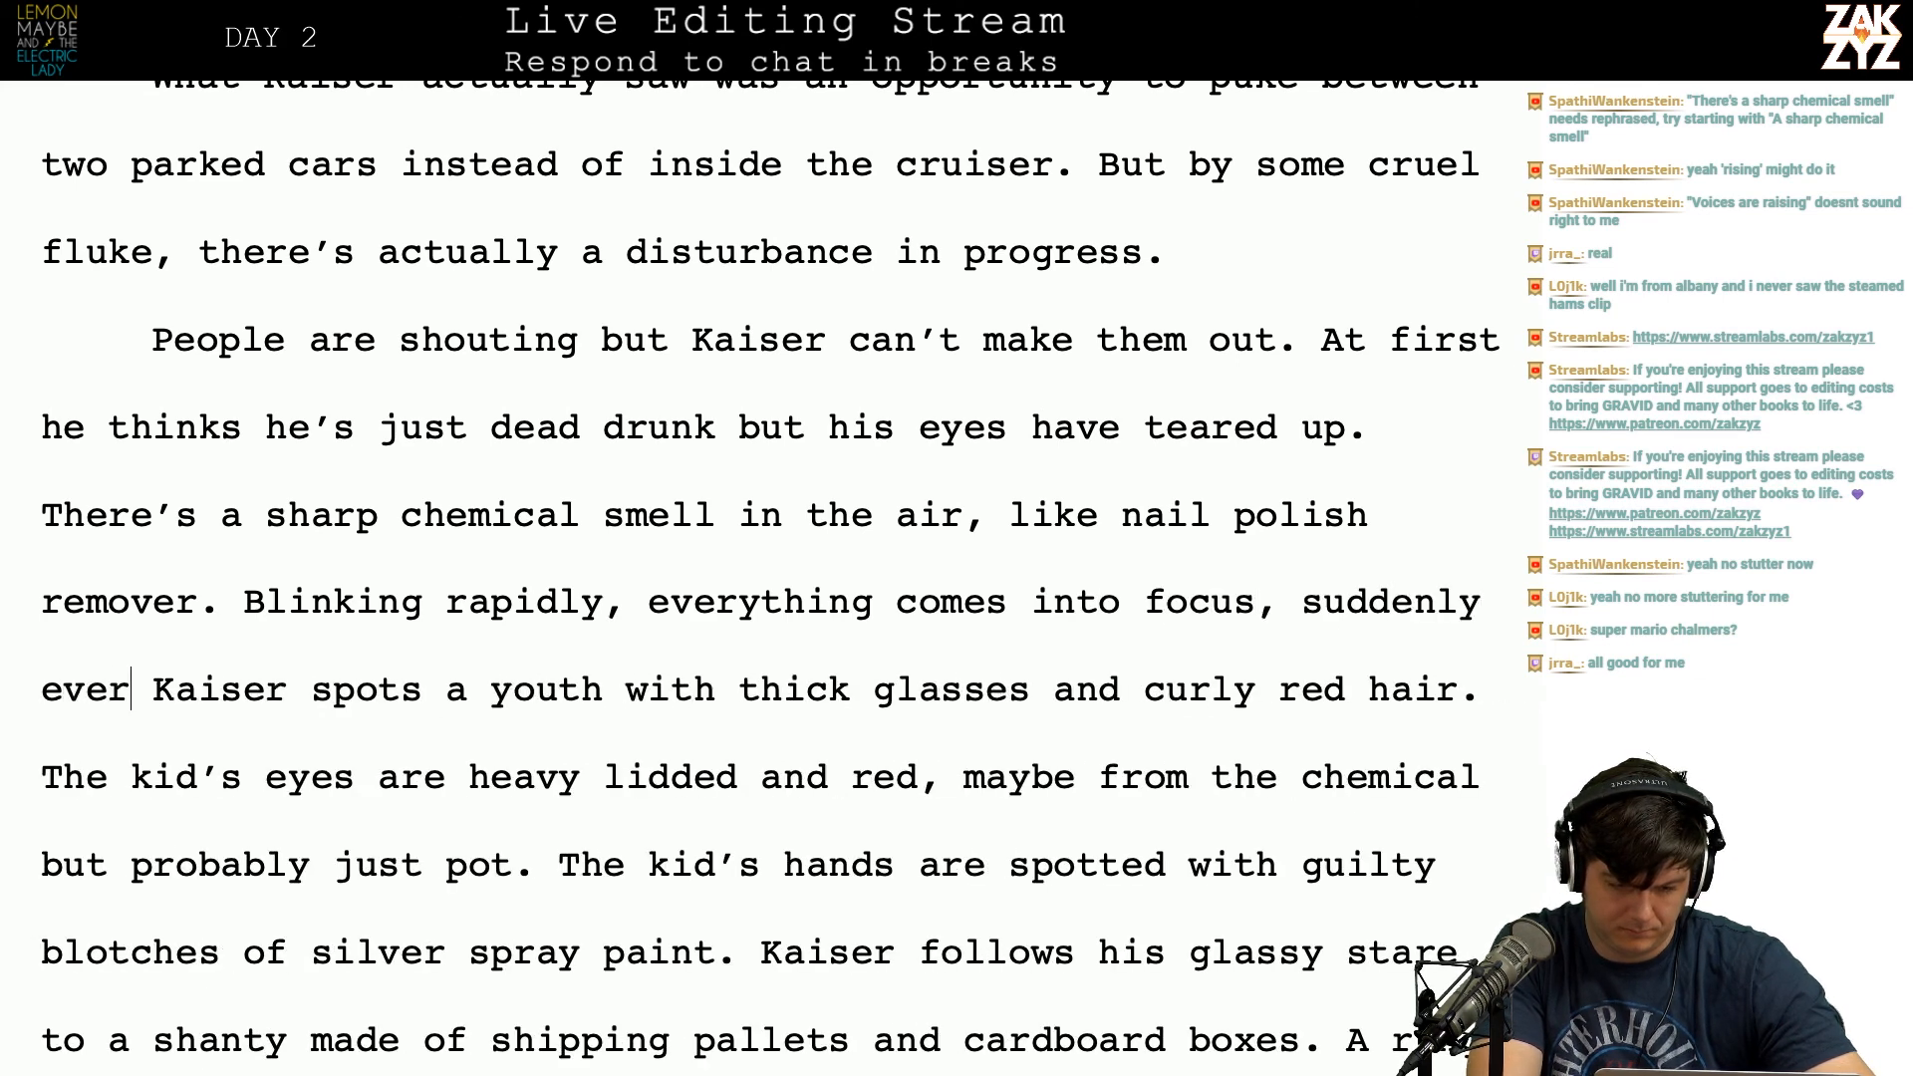
type("sharp.")
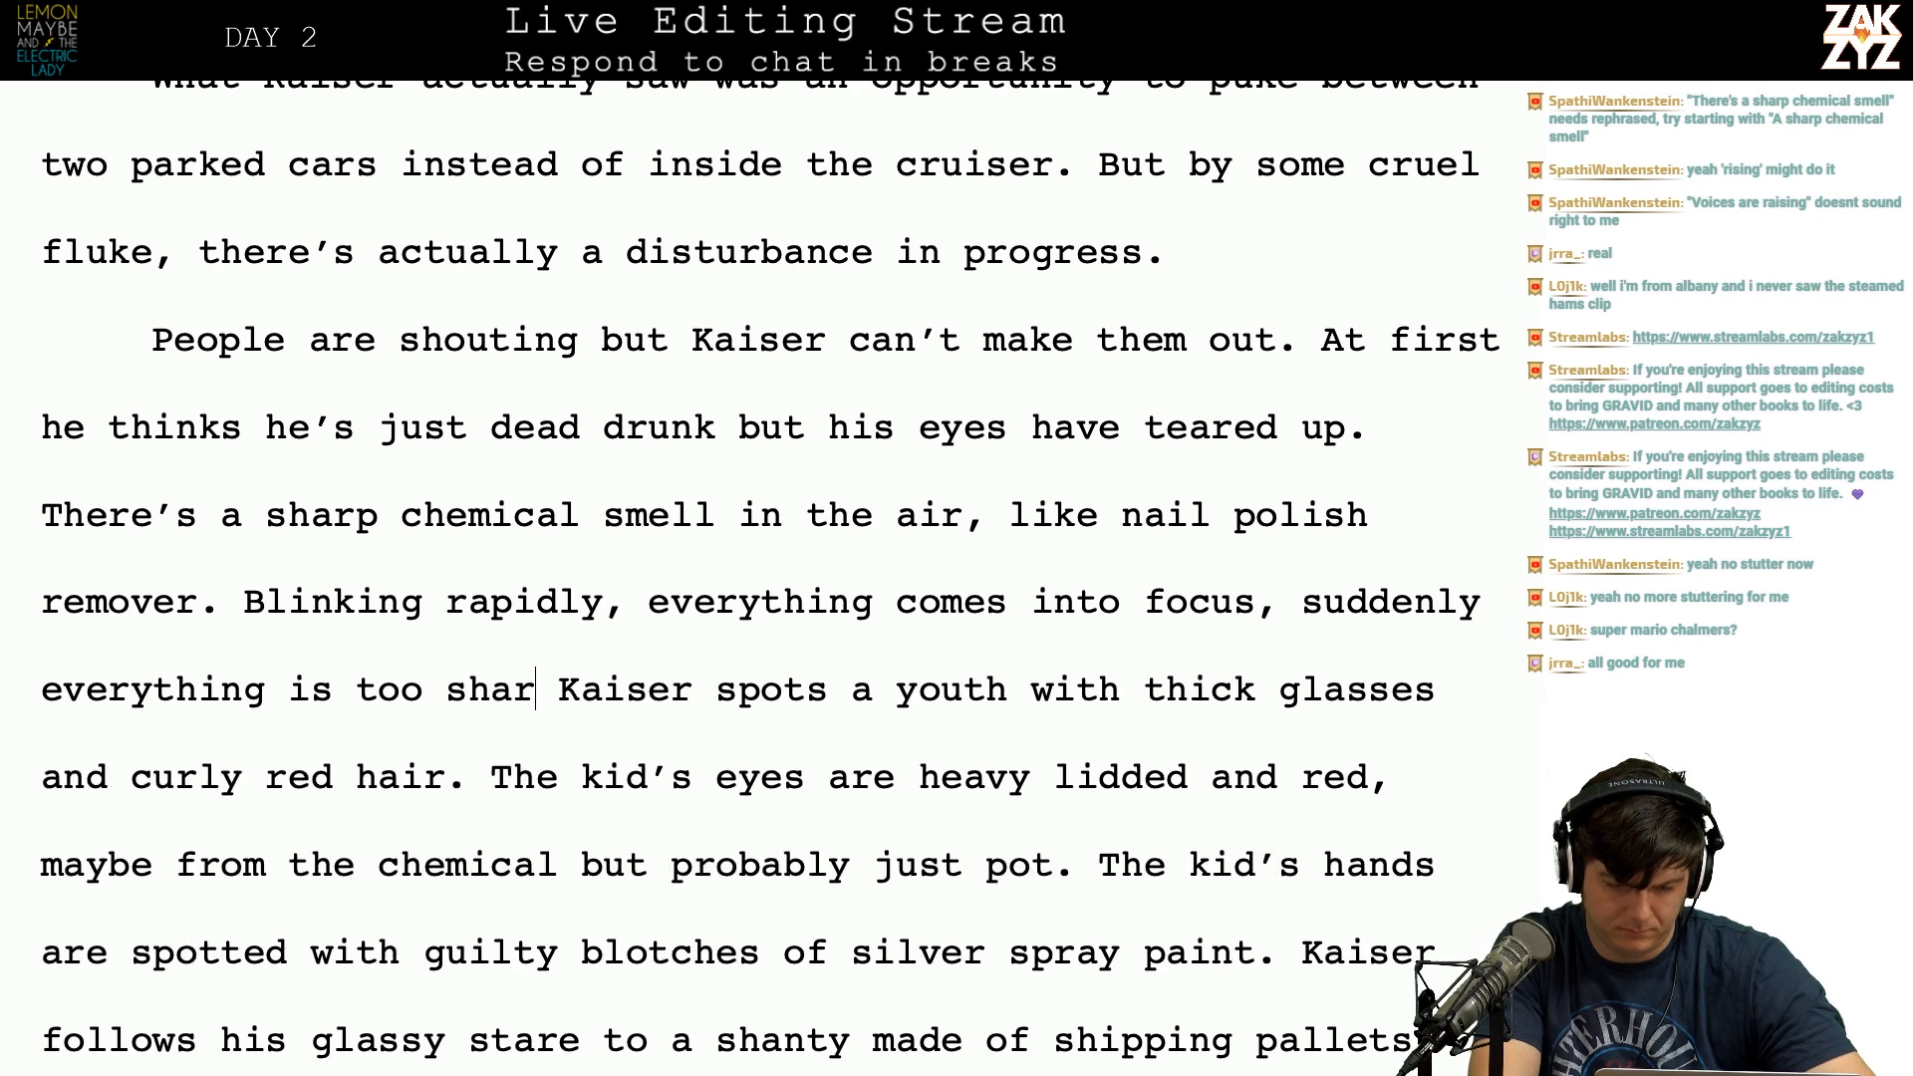
key("BackSpace")
key("BackSpace")
key("BackSpace")
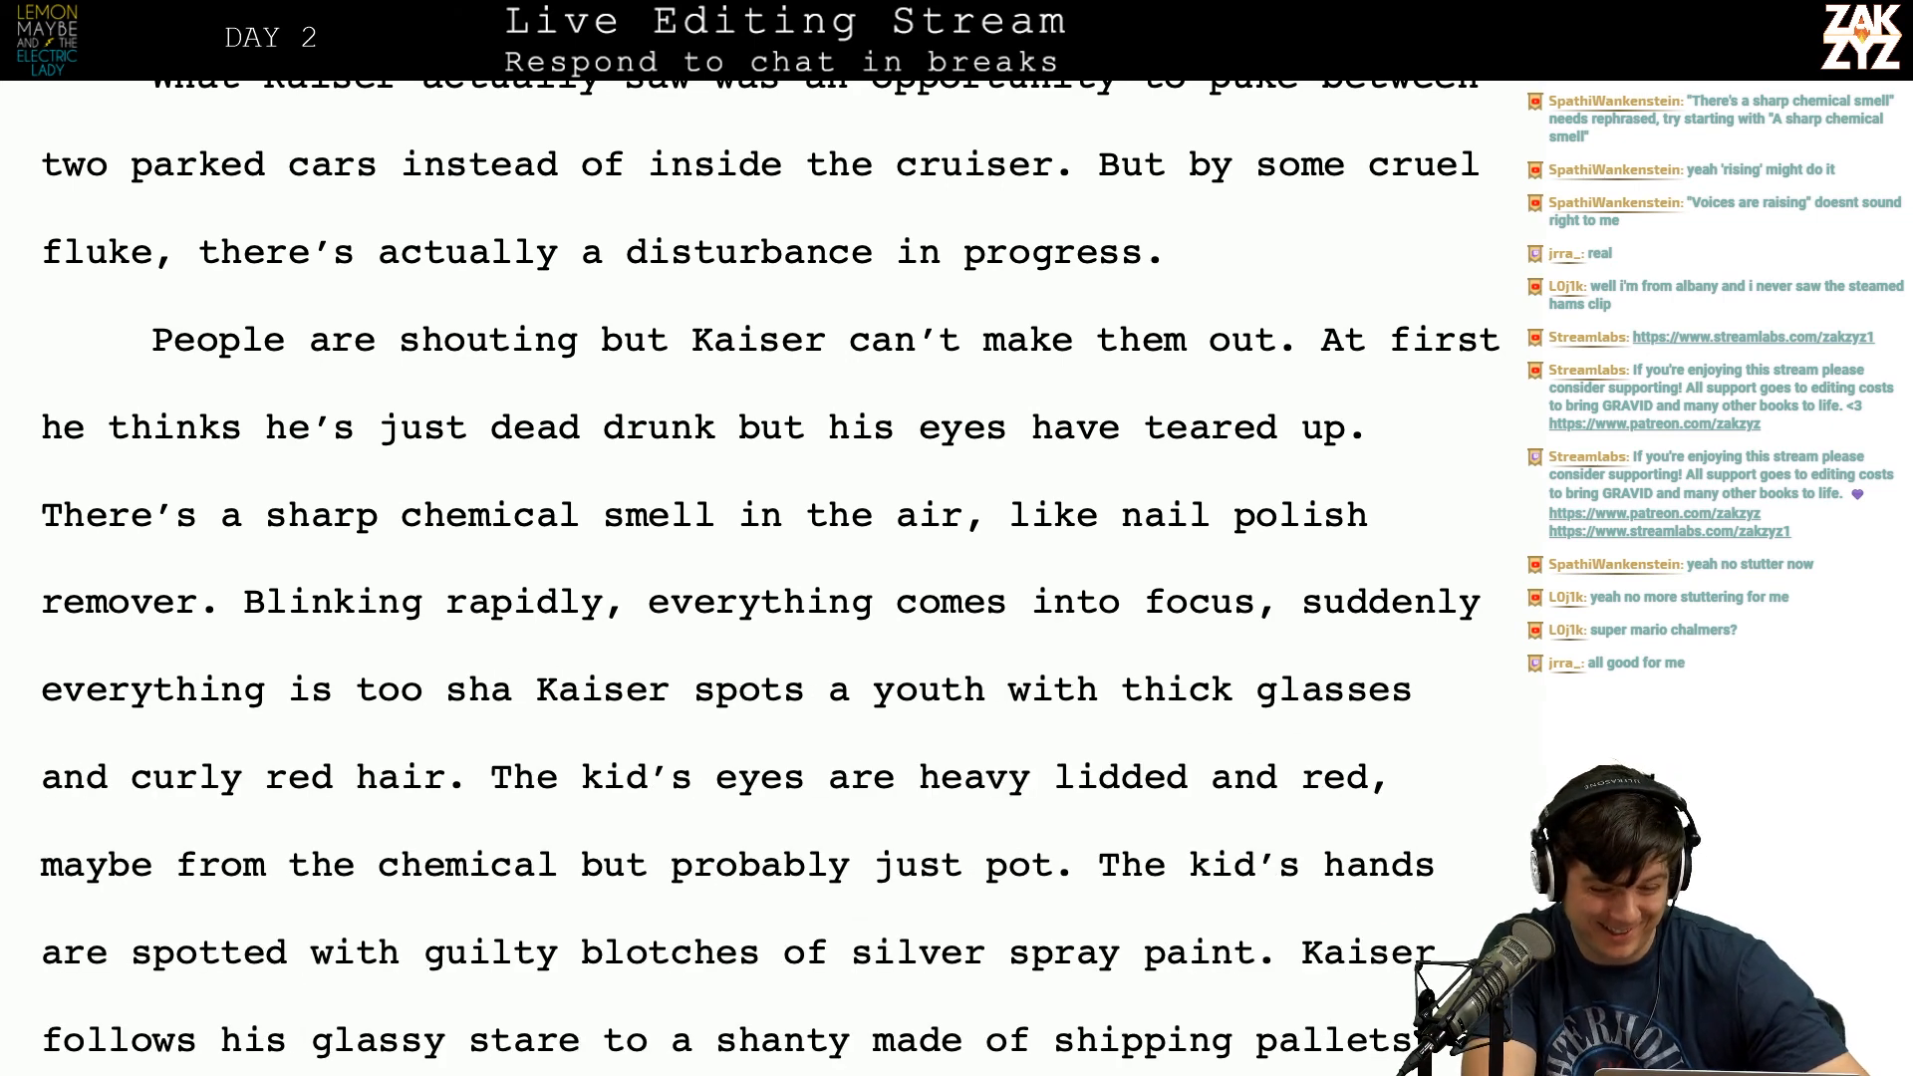
type("rp")
key("BackSpace")
key("BackSpace")
key("BackSpace")
key("BackSpace")
key("BackSpace")
key("BackSpace")
key("BackSpace")
key("BackSpace")
key("BackSpace")
key("BackSpace")
key("BackSpace")
key("BackSpace")
key("BackSpace")
key("BackSpace")
key("BackSpace")
key("BackSpace")
key("BackSpace")
key("BackSpace")
key("BackSpace")
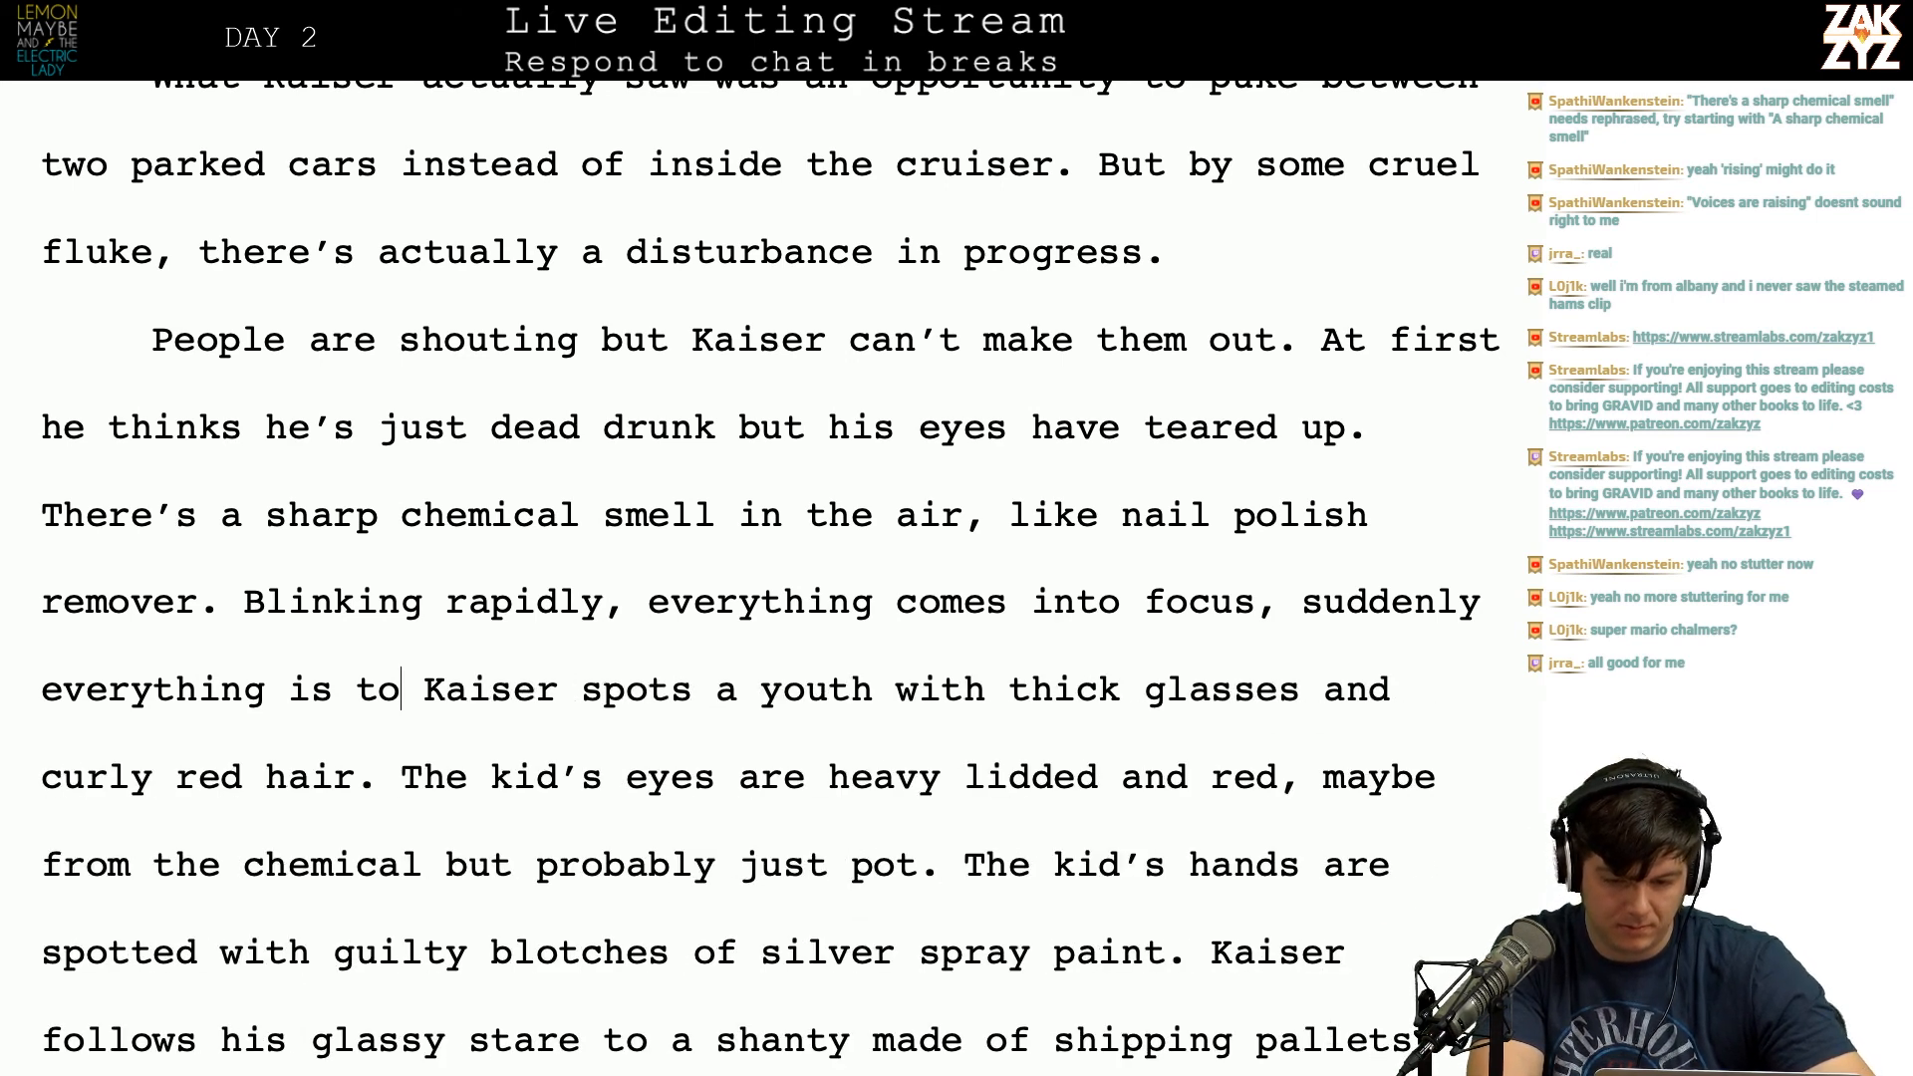
key("BackSpace")
key("BackSpace")
key("BackSpace")
key("BackSpace")
key("BackSpace")
key("BackSpace")
key("BackSpace")
key("BackSpace")
key("BackSpace")
key("BackSpace")
key("BackSpace")
key("BackSpace")
key("BackSpace")
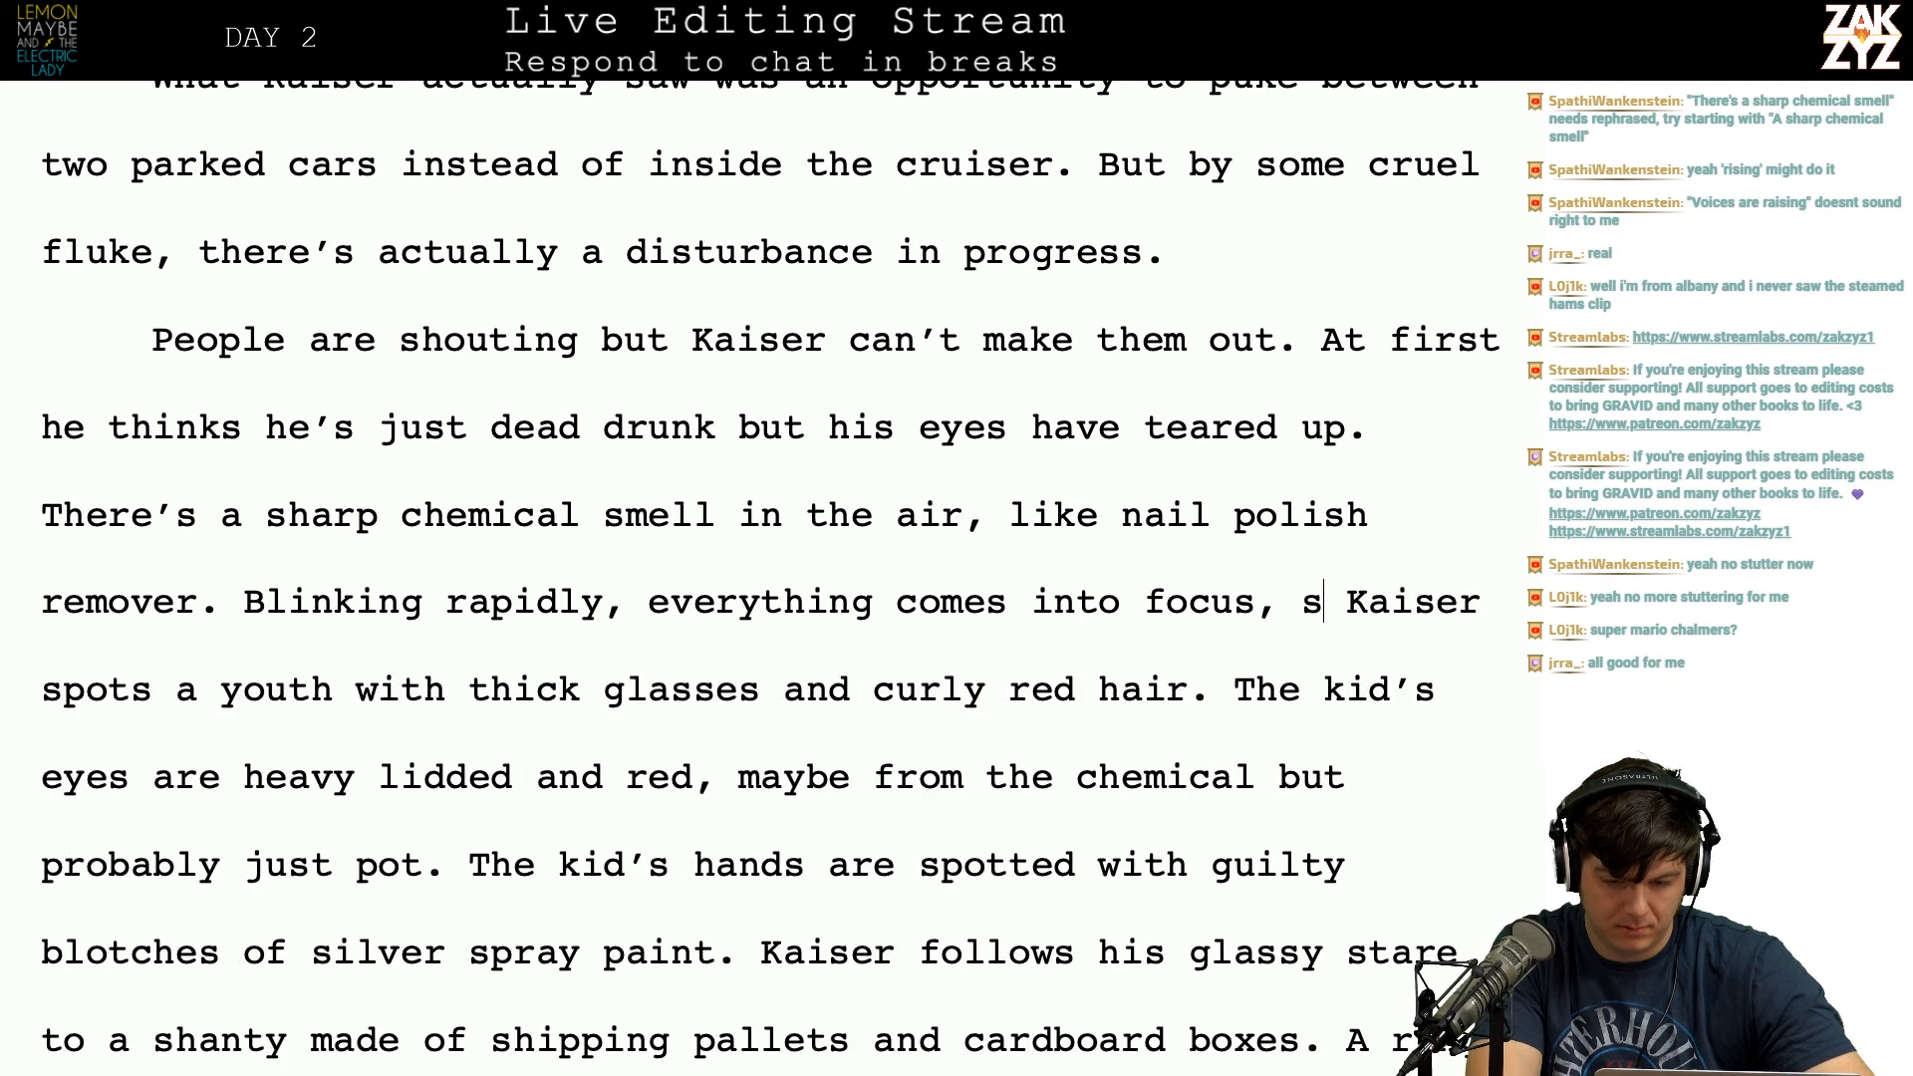
Step: Finish the "comes into focus," sentence with "almost too sharp." and move "Kaiser spots a youth" into a separate paragraph below a blank one
key("Return")
key("Return")
type("almost too sharp.")
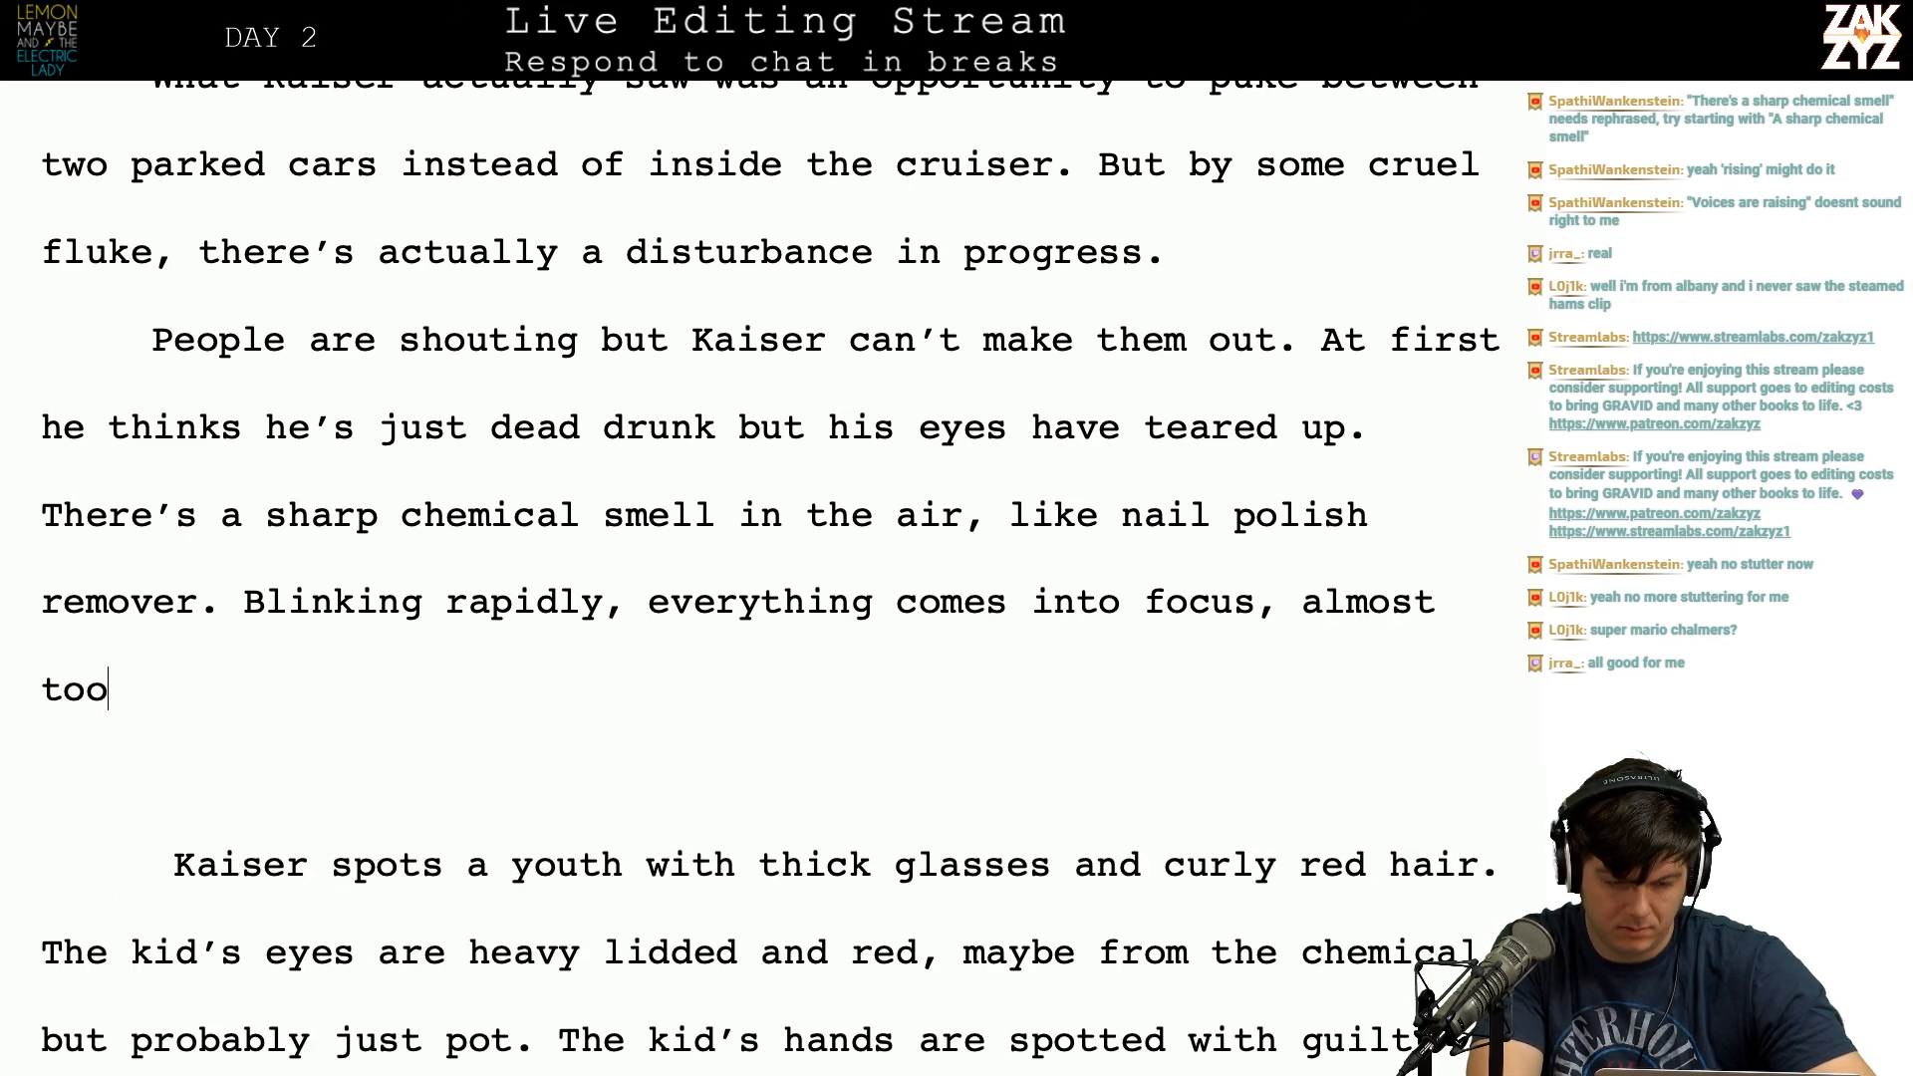
Step: Delete the sentence "Blinking rapidly, everything comes into focus, almost too sharp." after "like nail polish remover."
key("BackSpace")
key("BackSpace")
key("BackSpace")
key("BackSpace")
key("BackSpace")
key("BackSpace")
key("BackSpace")
key("BackSpace")
key("BackSpace")
key("BackSpace")
key("BackSpace")
key("BackSpace")
key("BackSpace")
key("BackSpace")
key("BackSpace")
key("BackSpace")
key("BackSpace")
key("BackSpace")
key("BackSpace")
key("BackSpace")
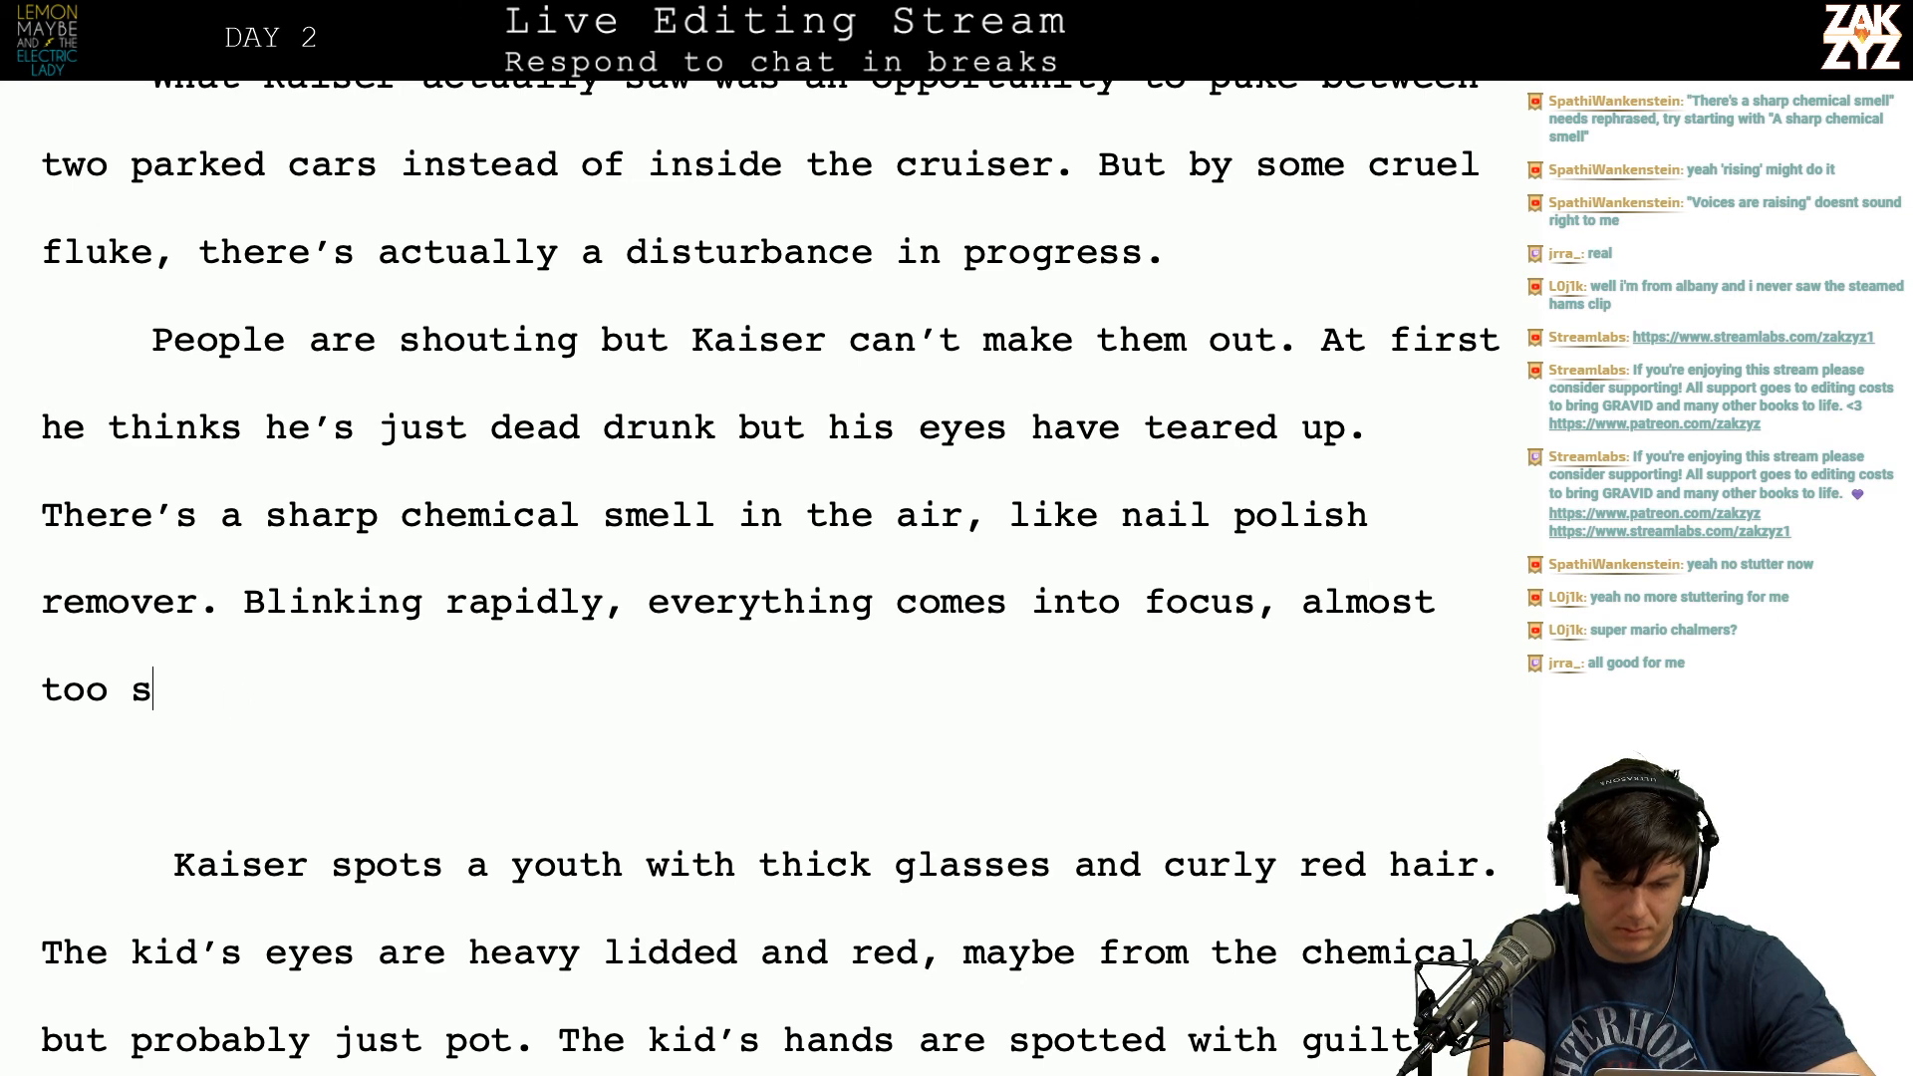
key("BackSpace")
key("BackSpace")
key("BackSpace")
key("BackSpace")
key("BackSpace")
key("BackSpace")
key("BackSpace")
key("BackSpace")
key("BackSpace")
key("BackSpace")
key("BackSpace")
key("BackSpace")
key("BackSpace")
key("BackSpace")
key("BackSpace")
key("BackSpace")
key("BackSpace")
key("BackSpace")
key("BackSpace")
key("BackSpace")
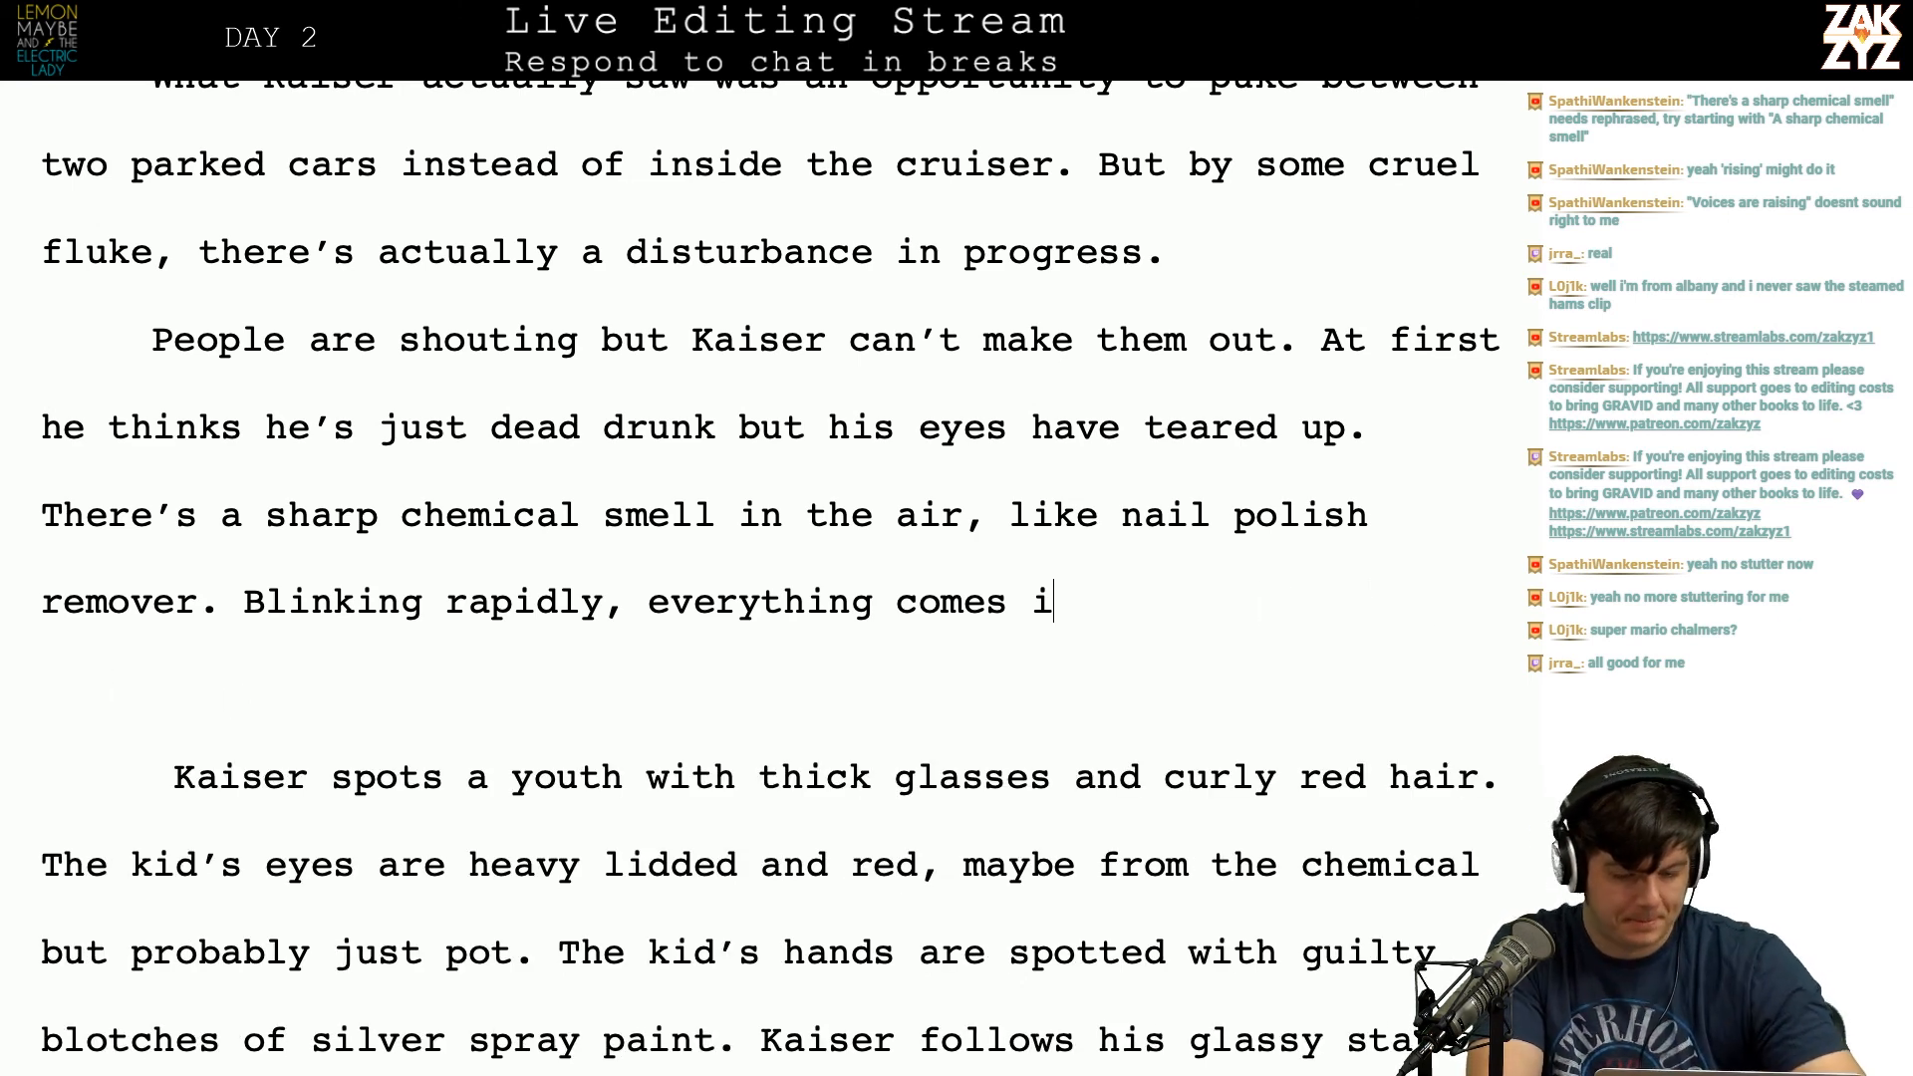
key("BackSpace")
key("BackSpace")
key("BackSpace")
key("BackSpace")
key("BackSpace")
key("BackSpace")
key("BackSpace")
key("BackSpace")
key("BackSpace")
key("BackSpace")
key("BackSpace")
key("BackSpace")
key("BackSpace")
key("BackSpace")
key("BackSpace")
key("BackSpace")
key("BackSpace")
key("BackSpace")
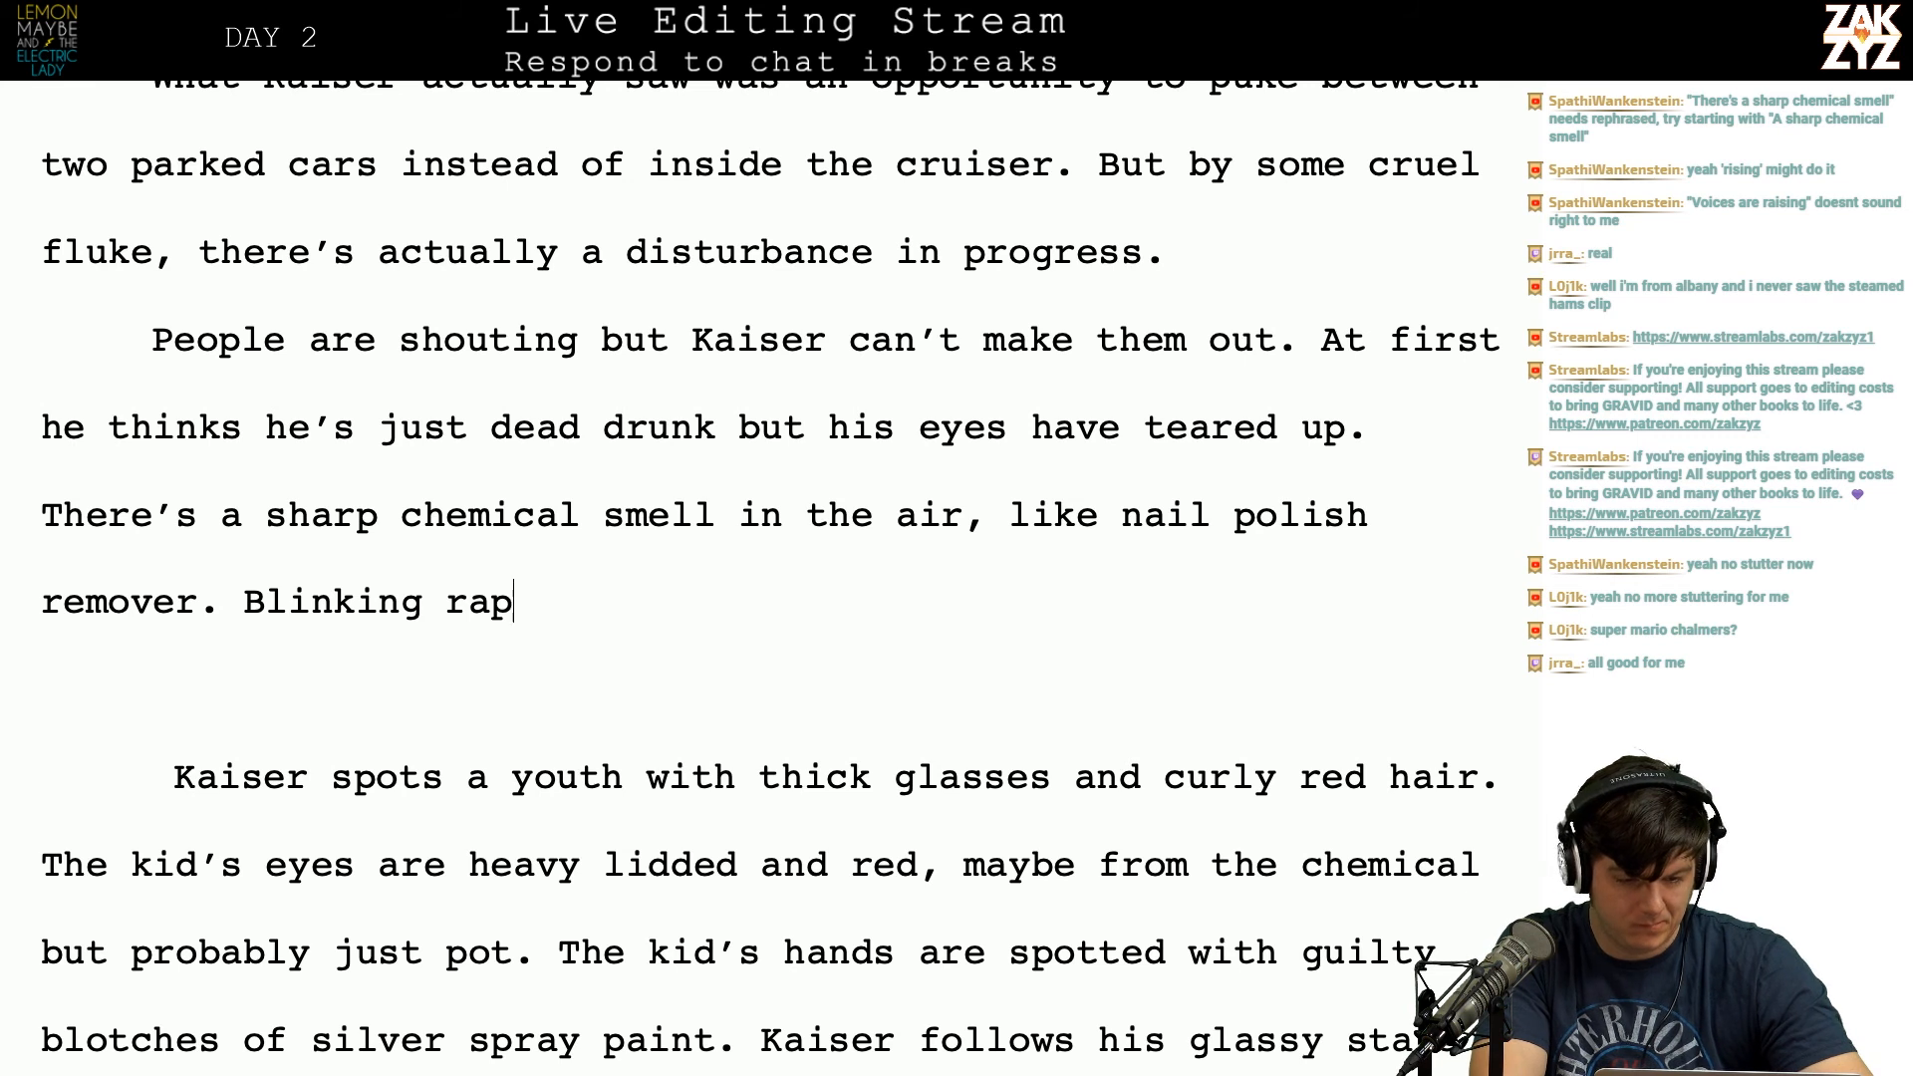
Step: Write "Kaiser blinks rapidly, and everything comes into focus." after "nail polish remover." and begin a new sentence with "There's a kid"
type("Haiser")
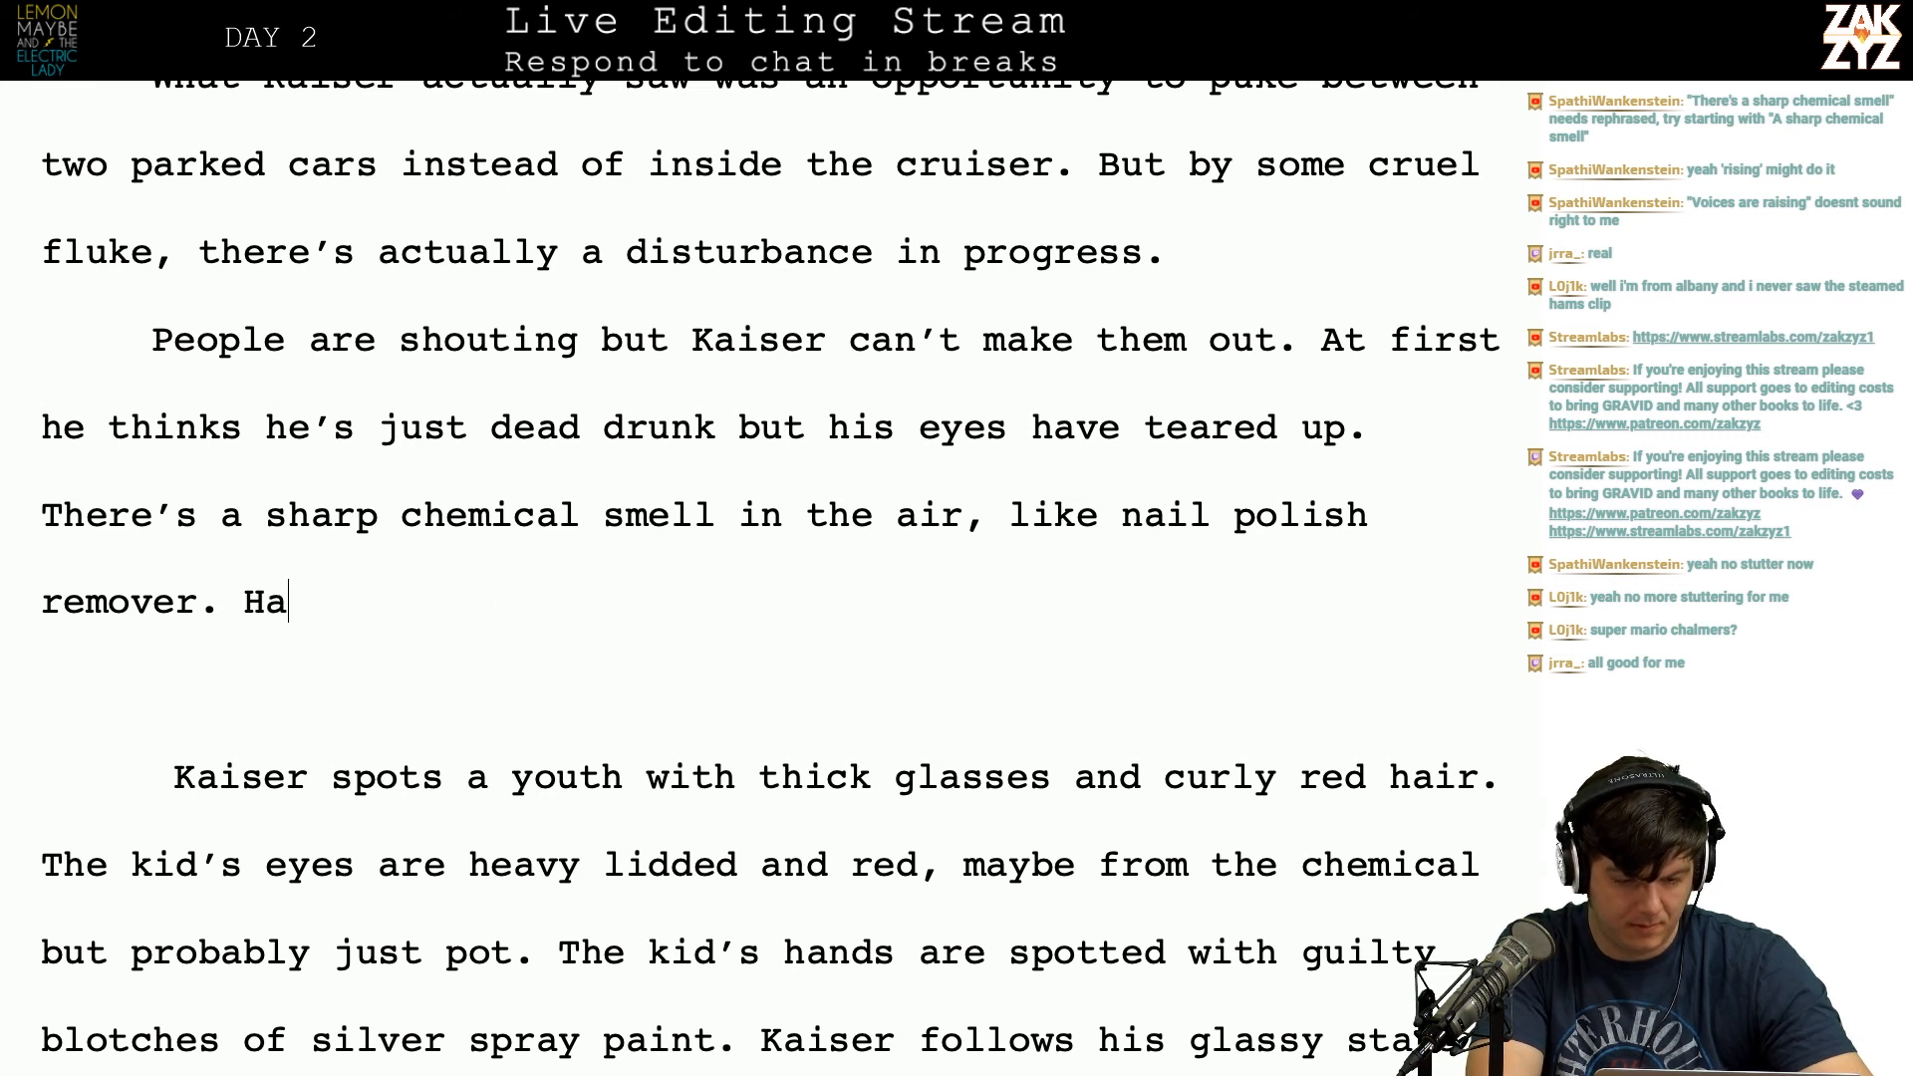
key("BackSpace")
key("BackSpace")
key("BackSpace")
key("BackSpace")
key("BackSpace")
key("BackSpace")
type("Kaiser blinks ra")
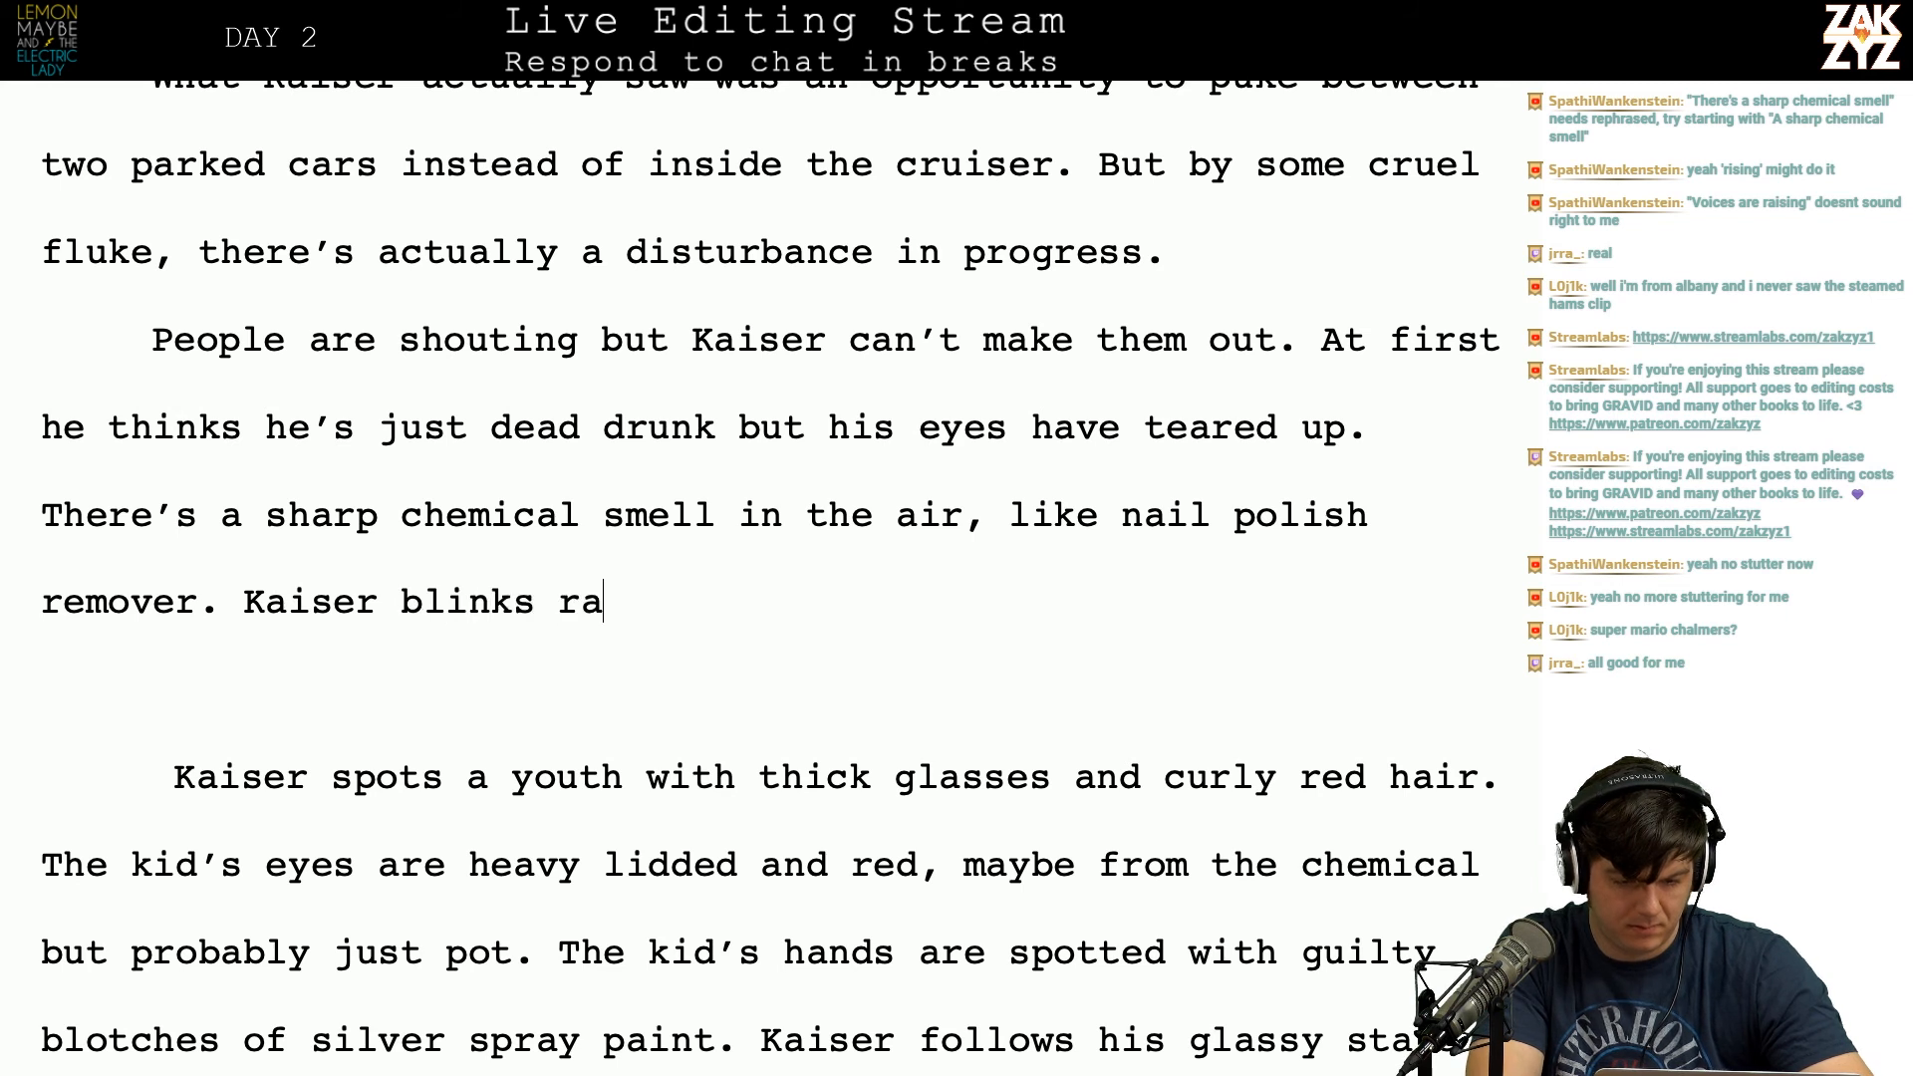
type("pidly, and everything ome")
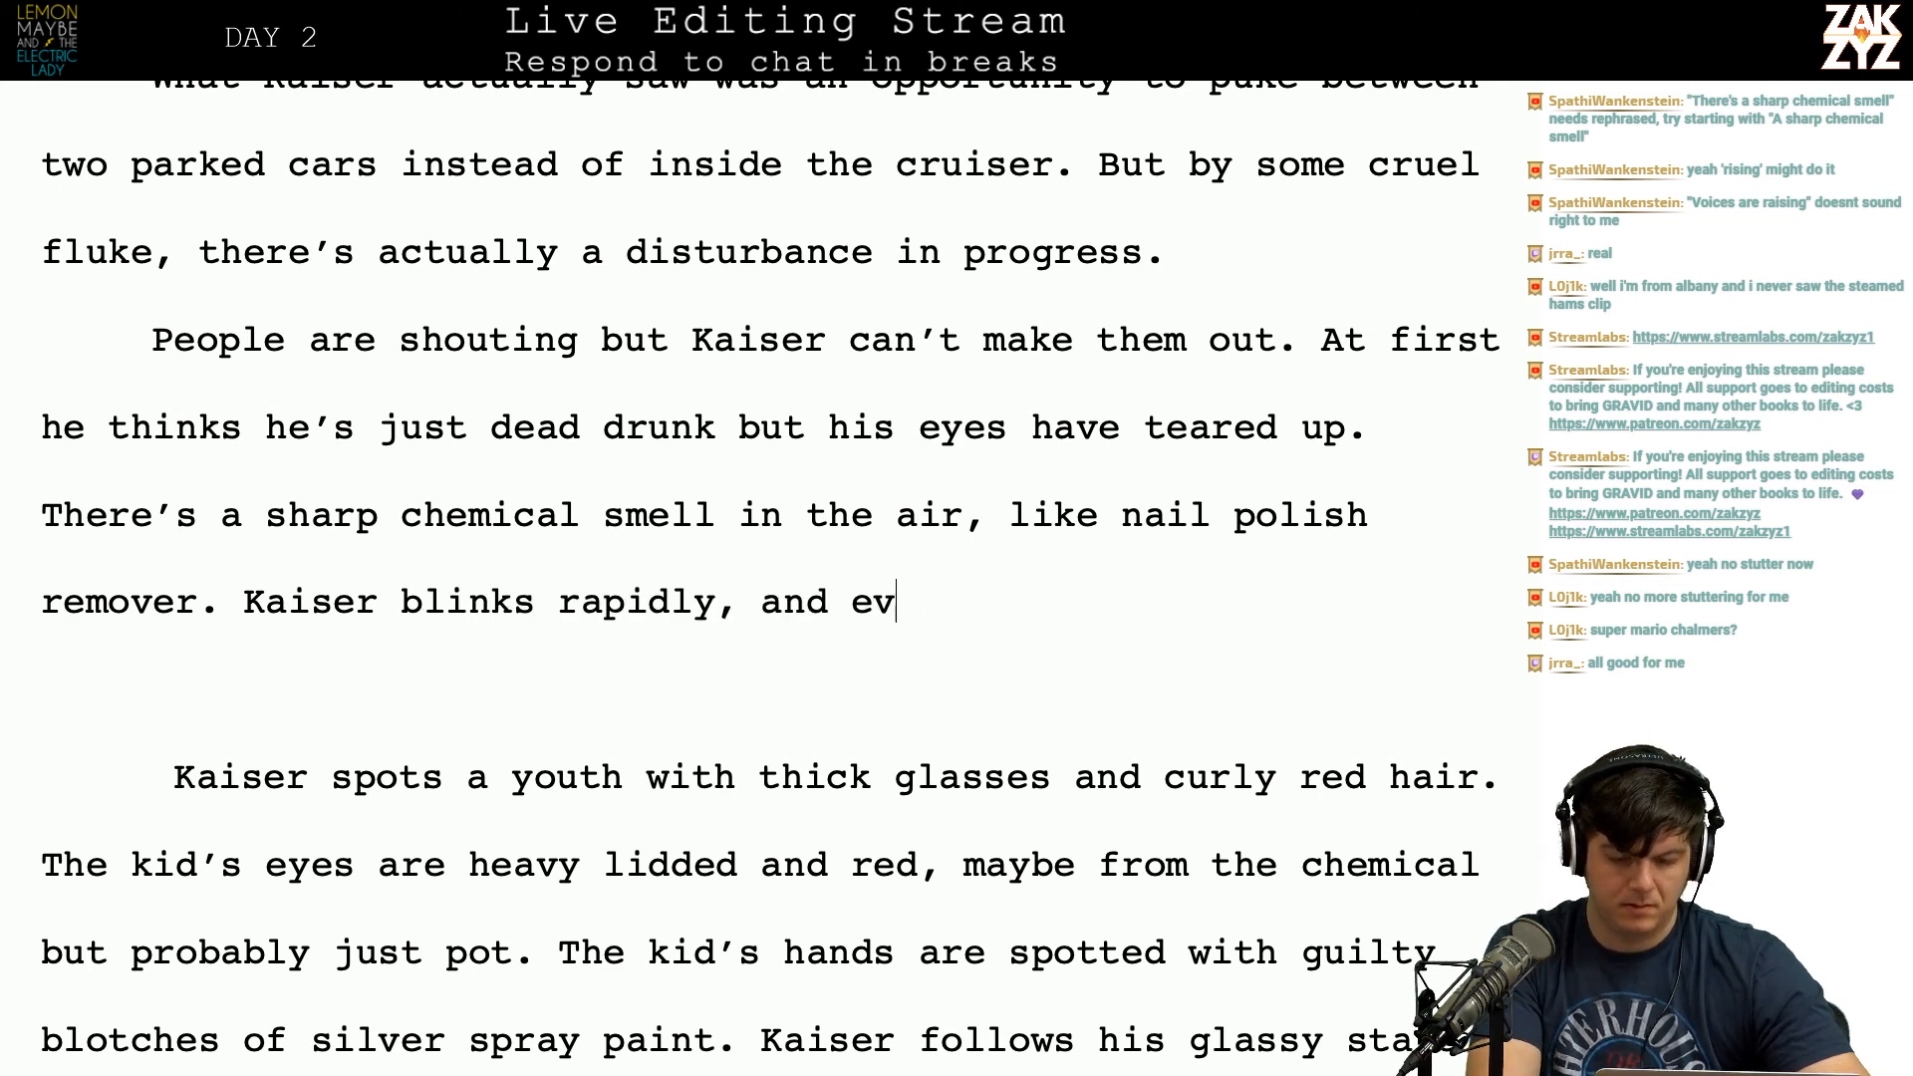
key("BackSpace")
key("BackSpace")
key("BackSpace")
type("c")
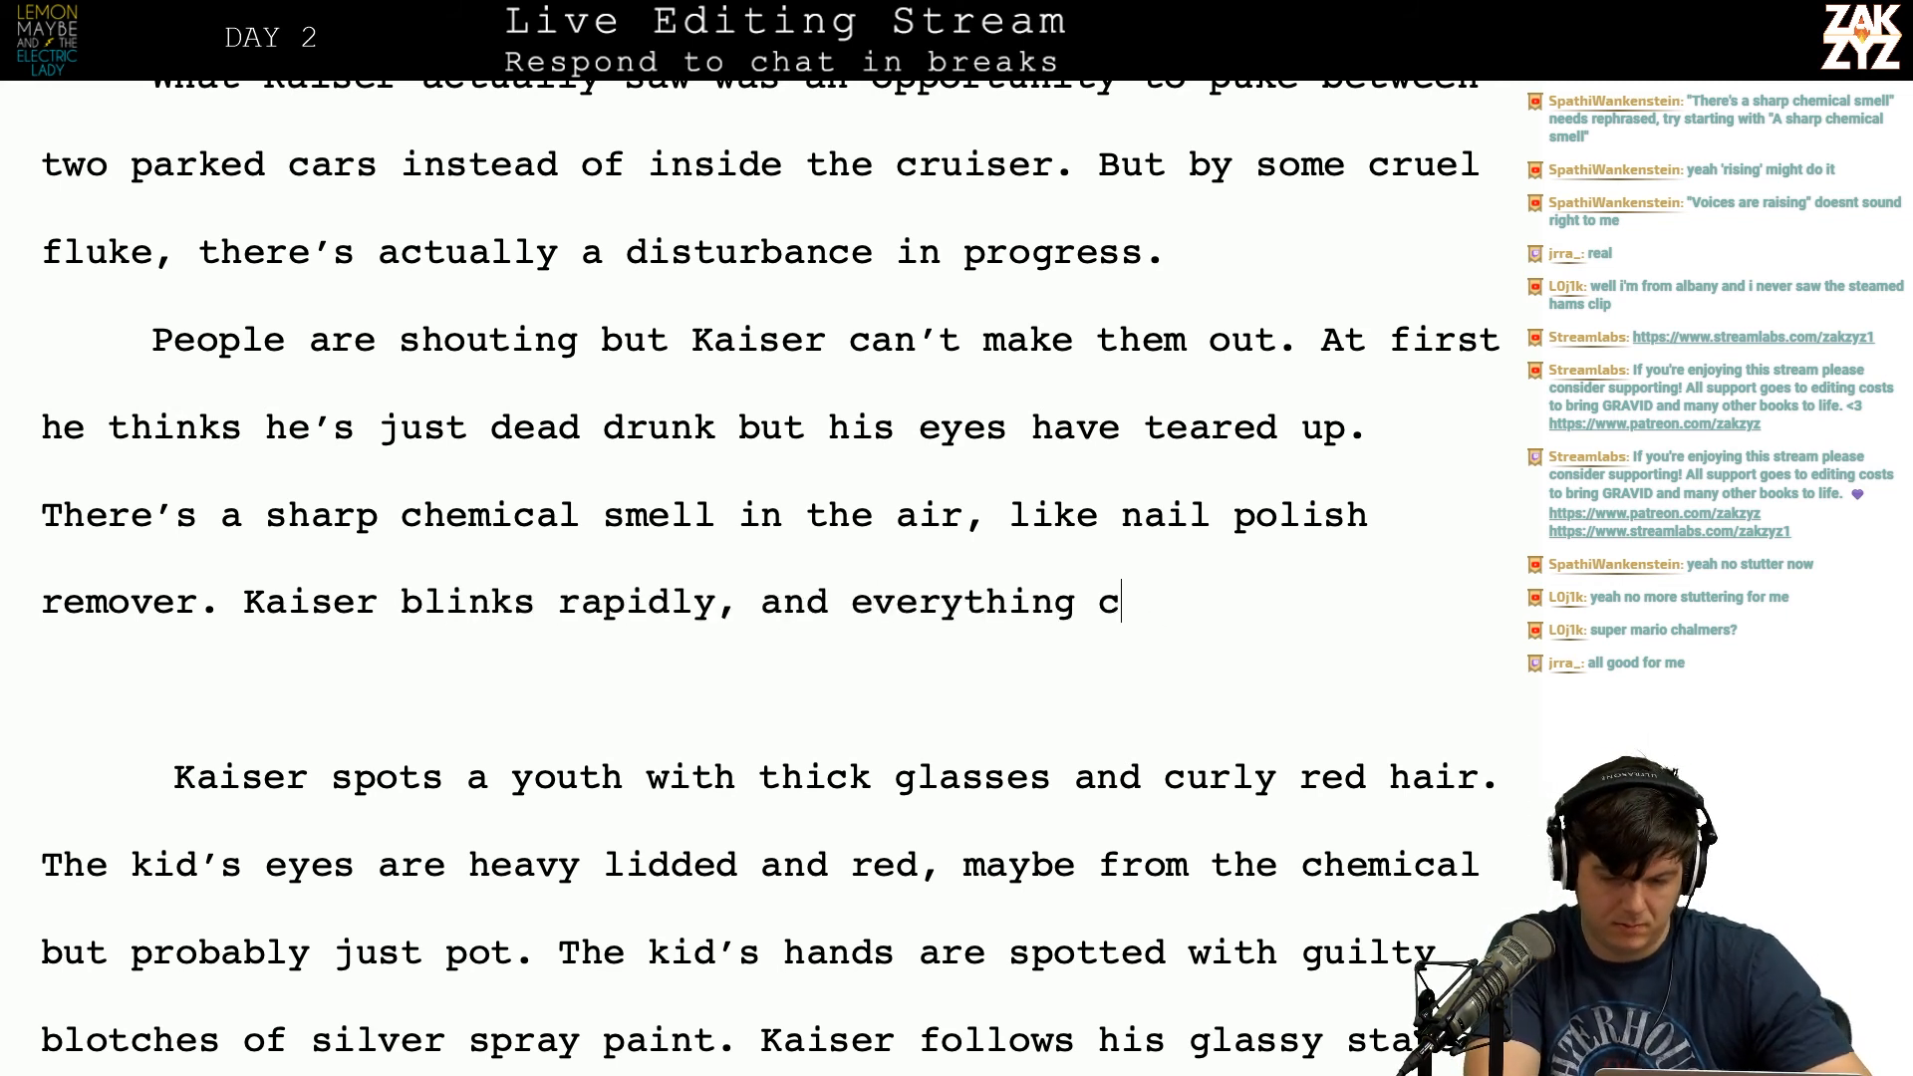
type("omes into")
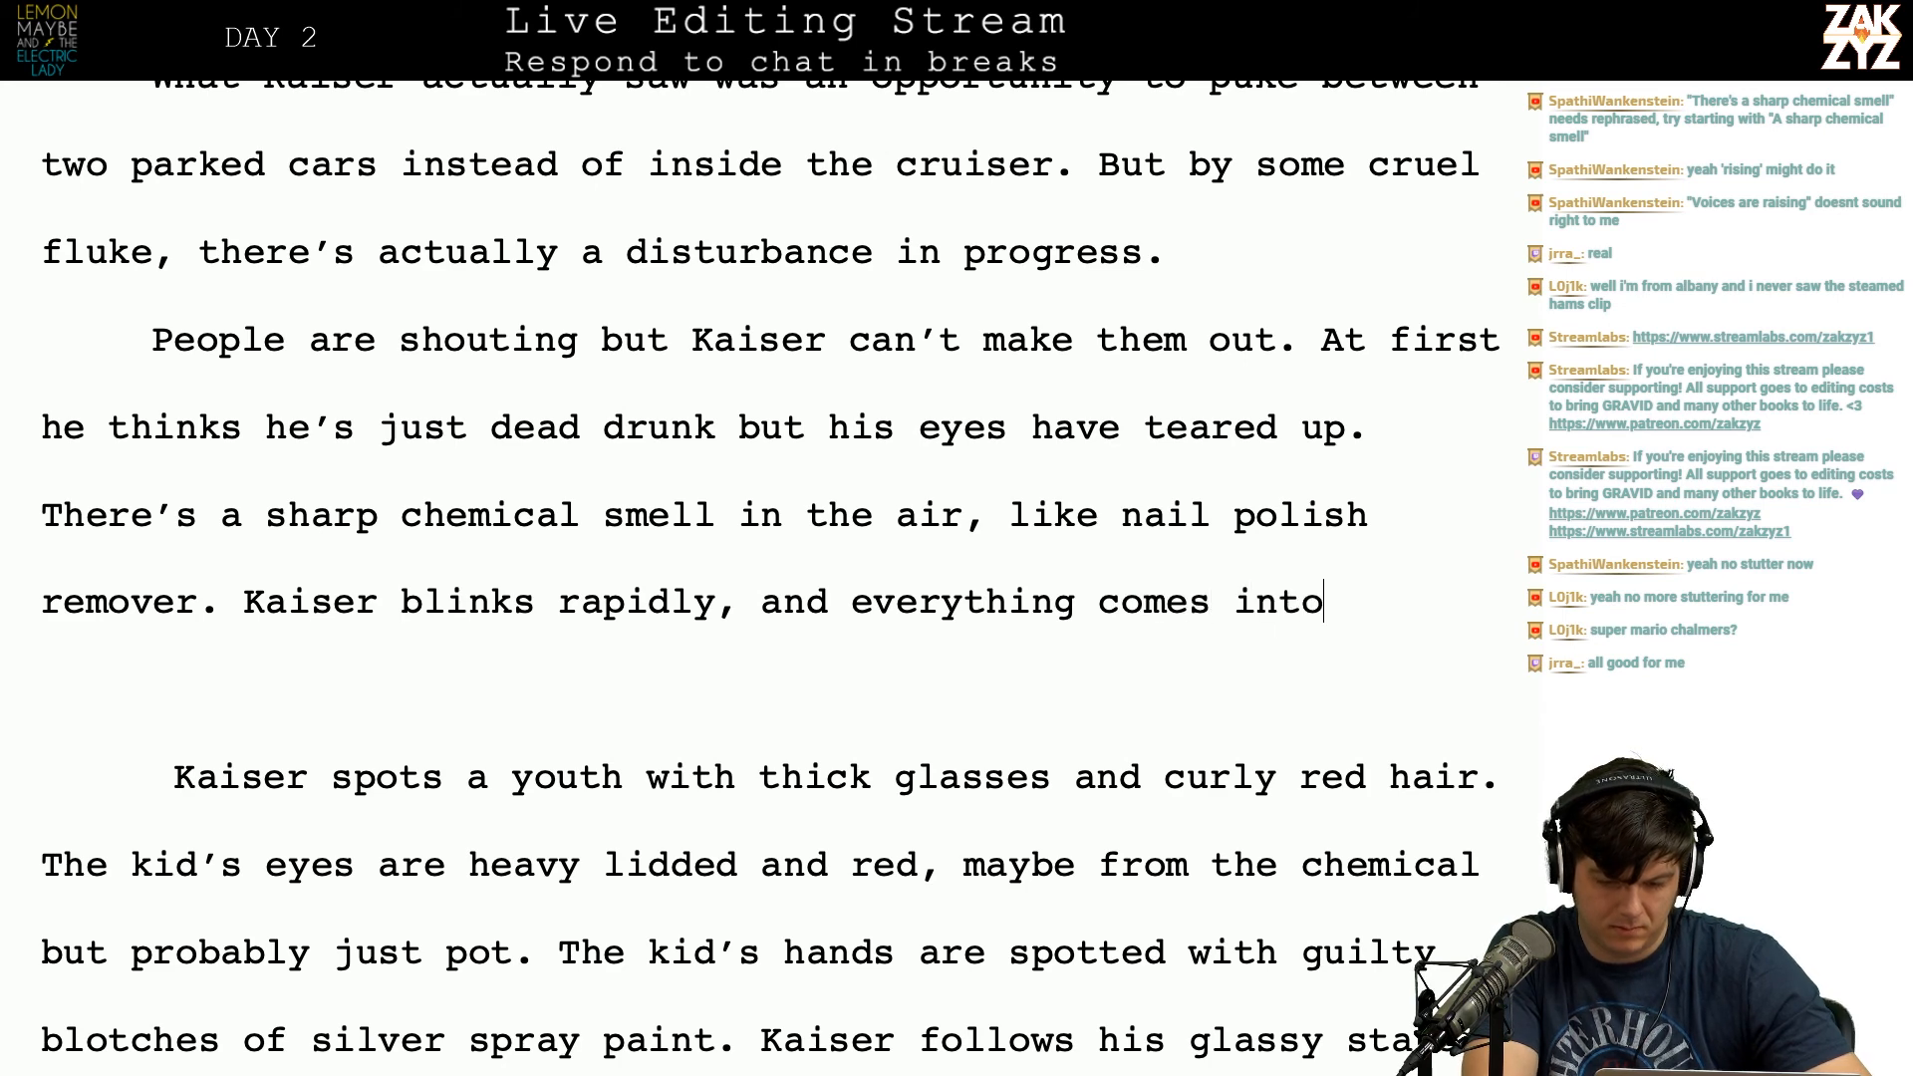
type(" focus. There's a kid si")
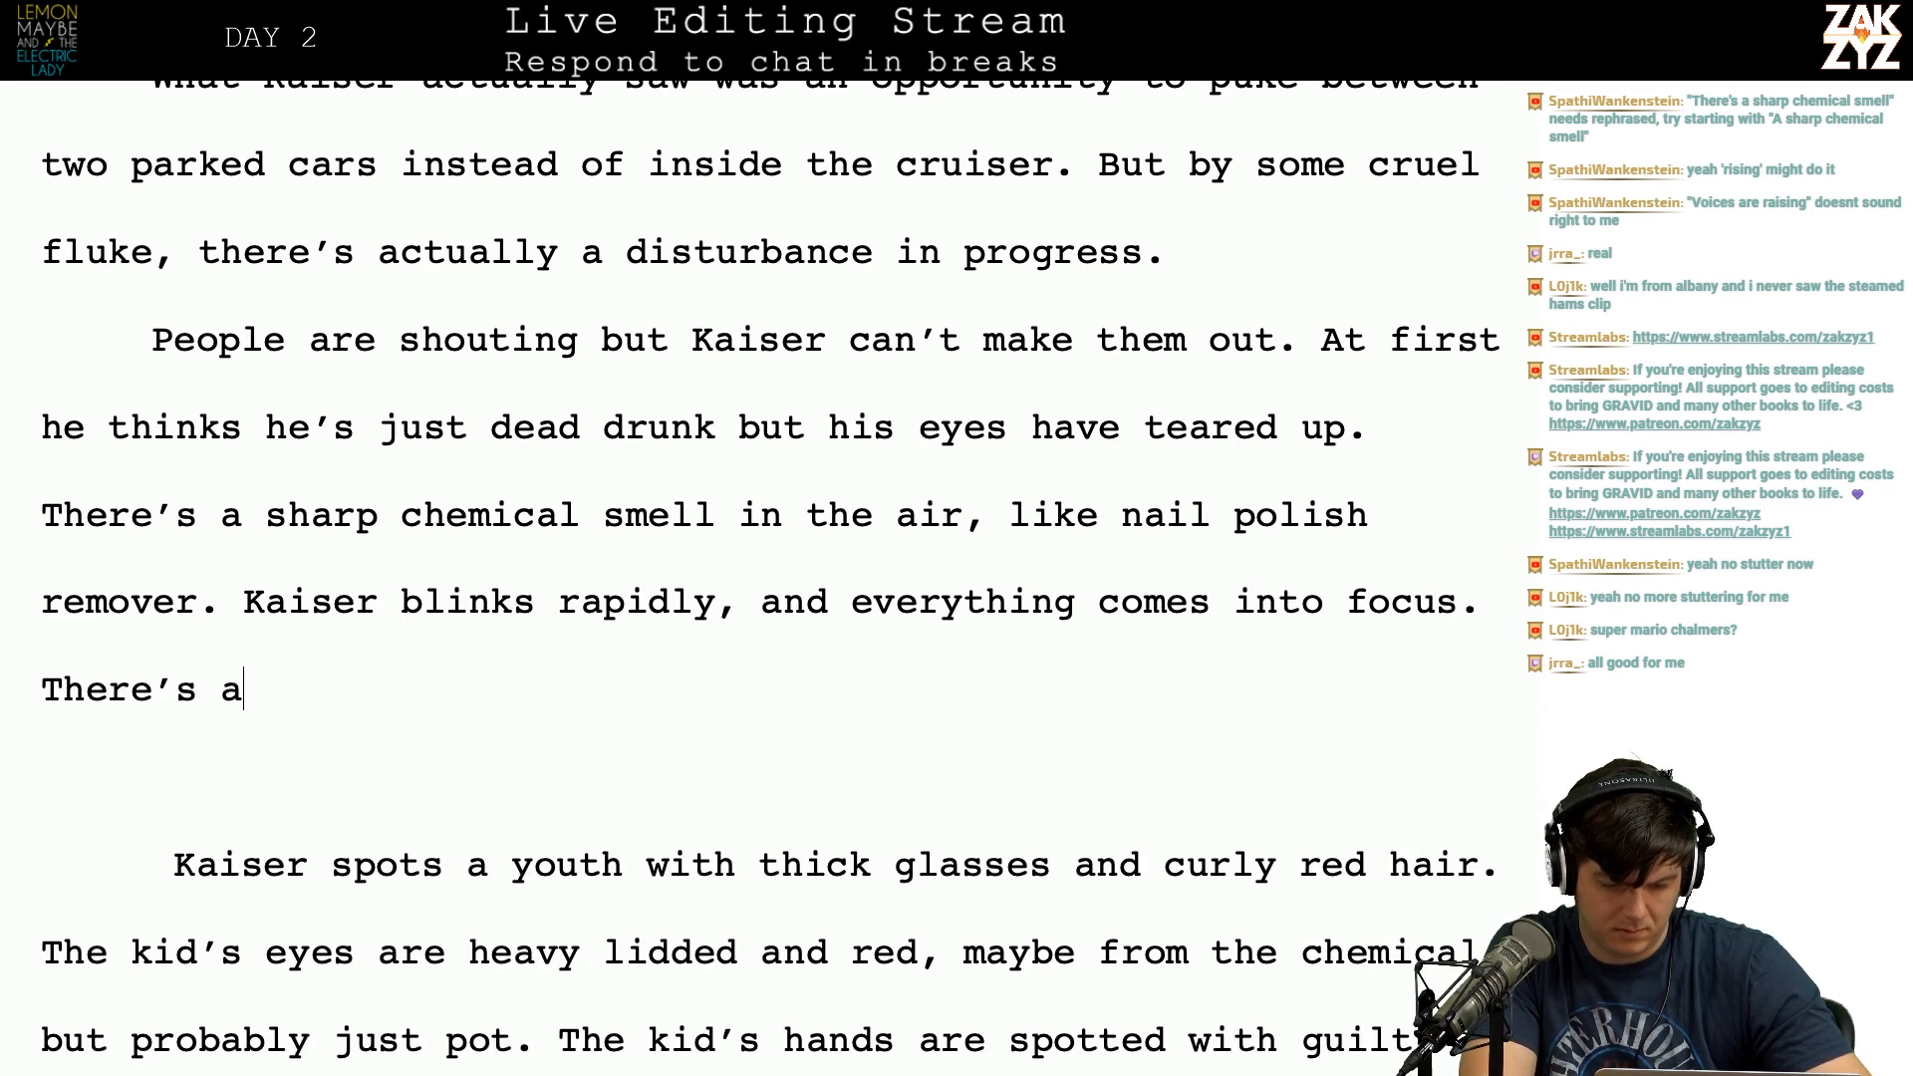
Step: Continue the sentence "There's a kid" with "with thick glasses and curly"
key("BackSpace")
key("BackSpace")
type("with")
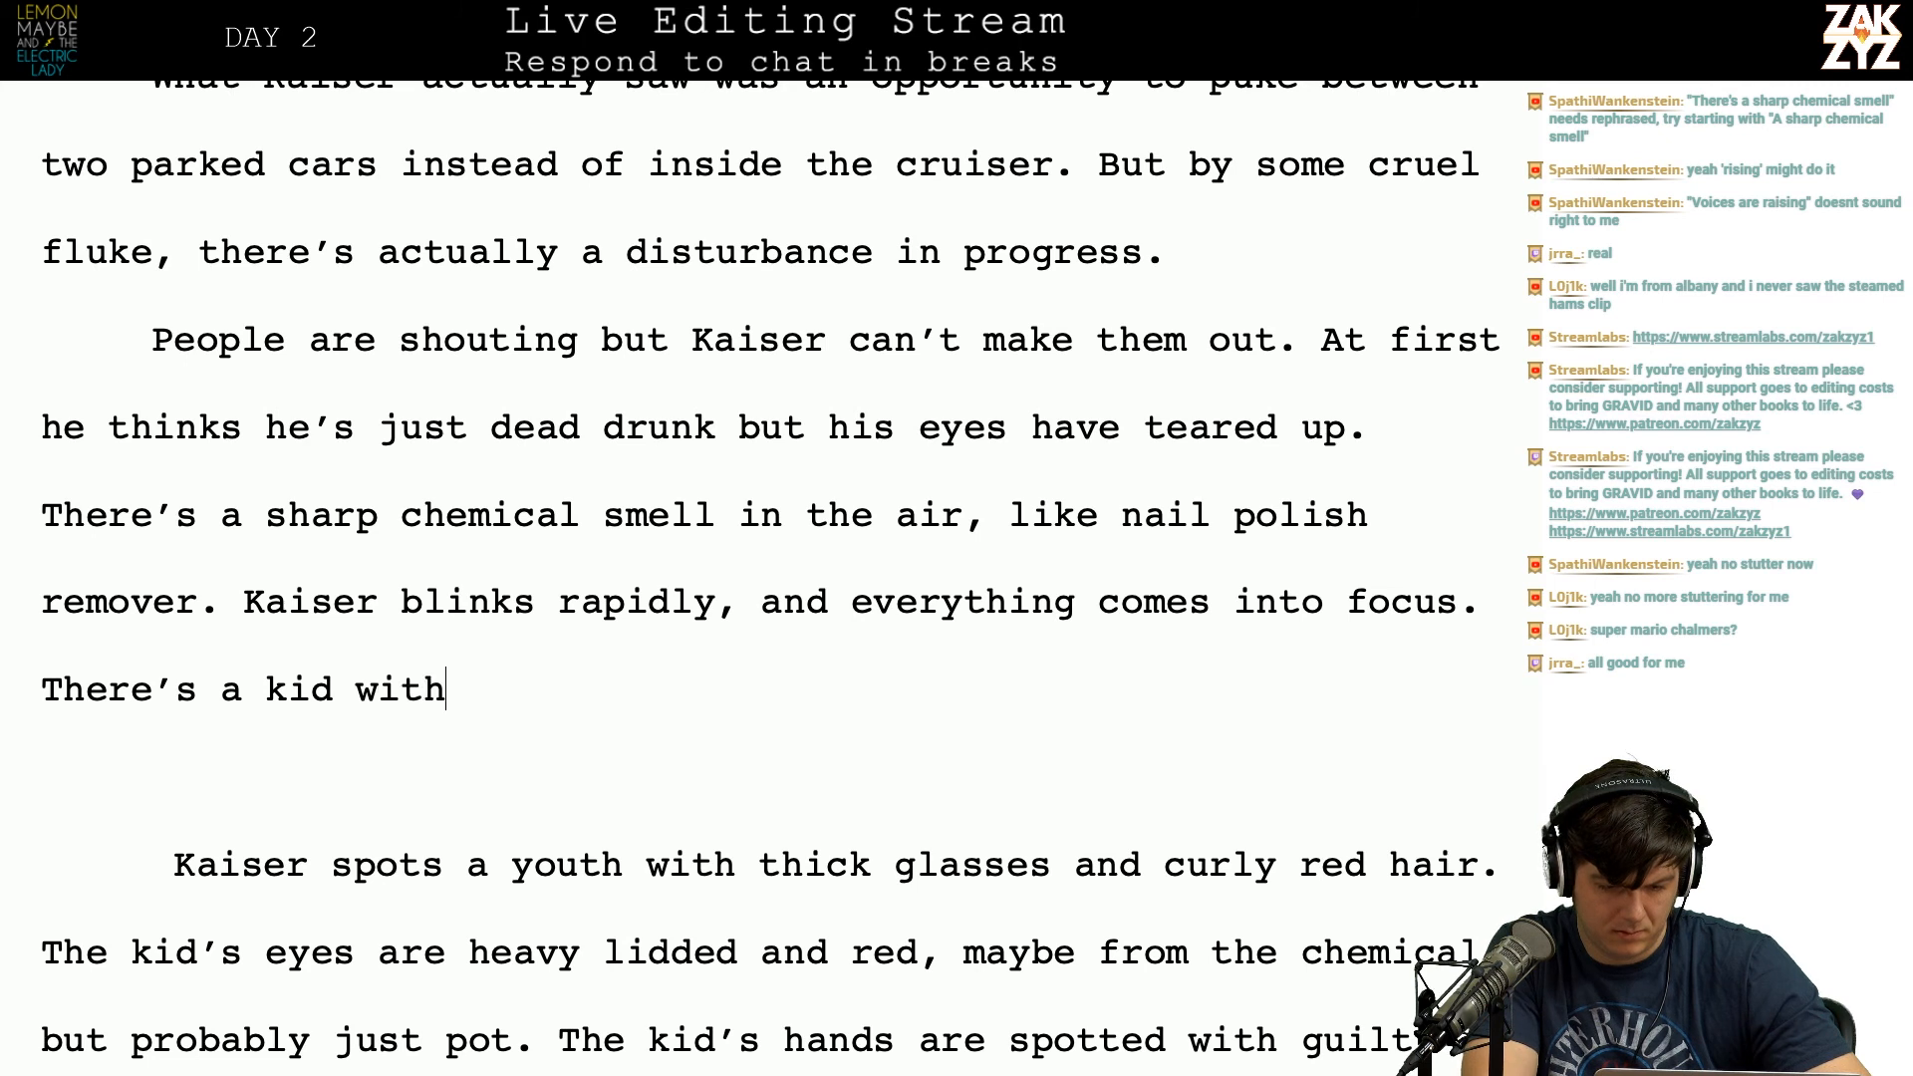
type(" thick glas")
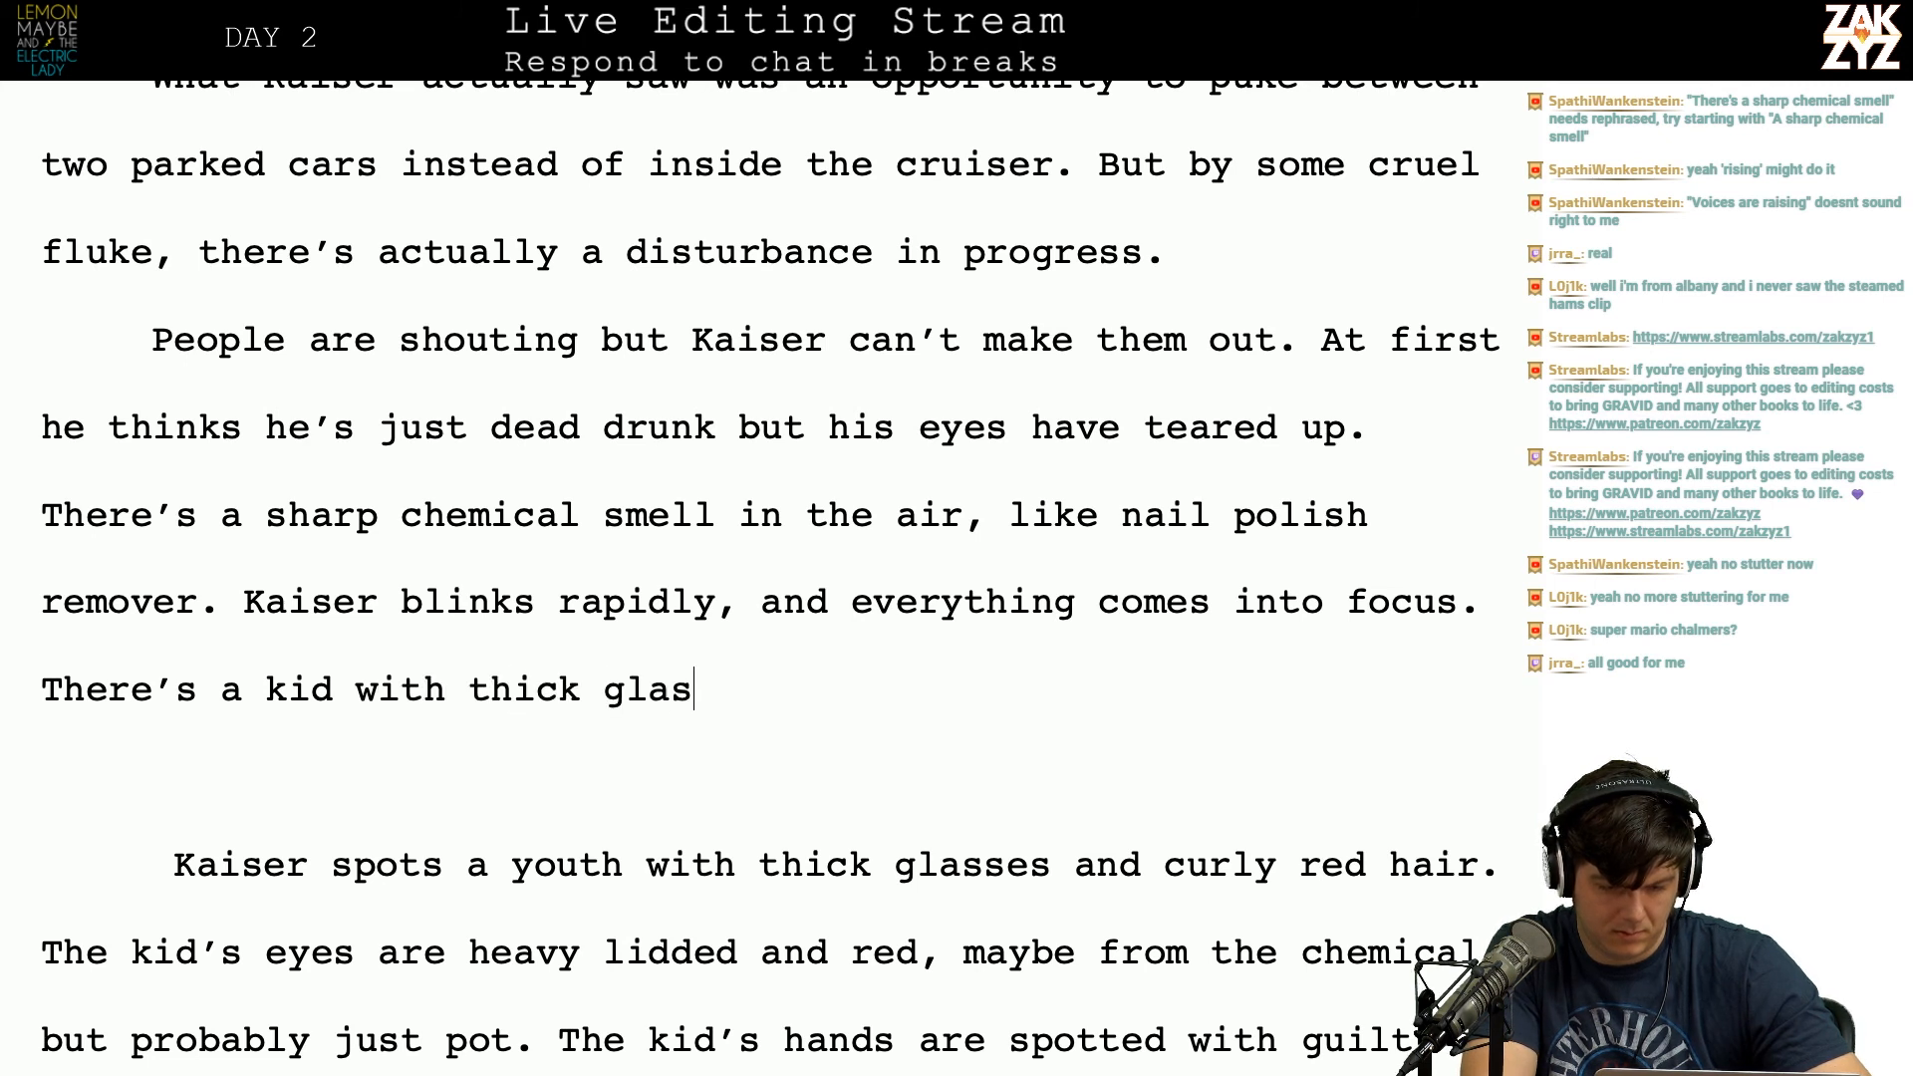
type("ses and curly red")
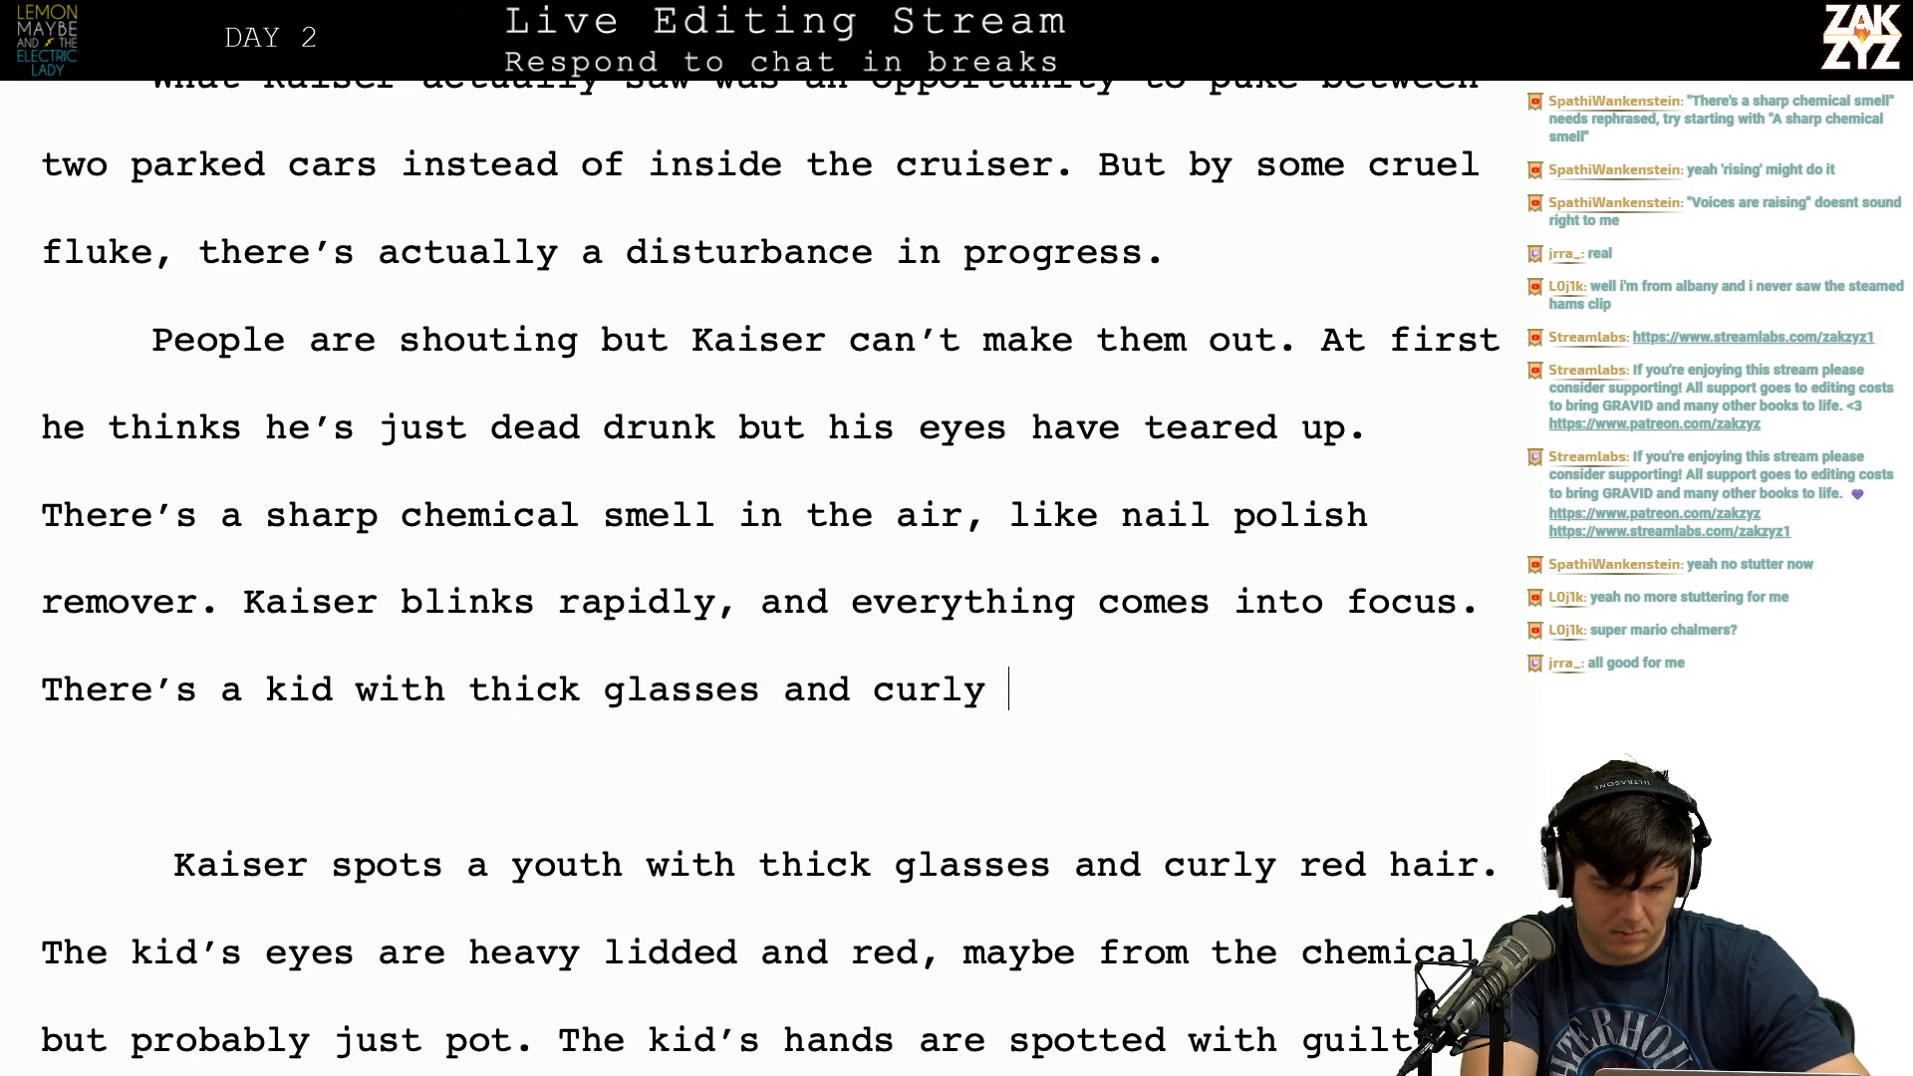
Step: Delete the unfinished sentence "There's a kid with thick glasses and curly" back to "Th"
key("BackSpace")
key("BackSpace")
key("BackSpace")
key("BackSpace")
key("BackSpace")
key("BackSpace")
key("BackSpace")
key("BackSpace")
key("BackSpace")
key("BackSpace")
key("BackSpace")
key("BackSpace")
key("BackSpace")
key("BackSpace")
key("BackSpace")
key("BackSpace")
key("BackSpace")
key("BackSpace")
key("BackSpace")
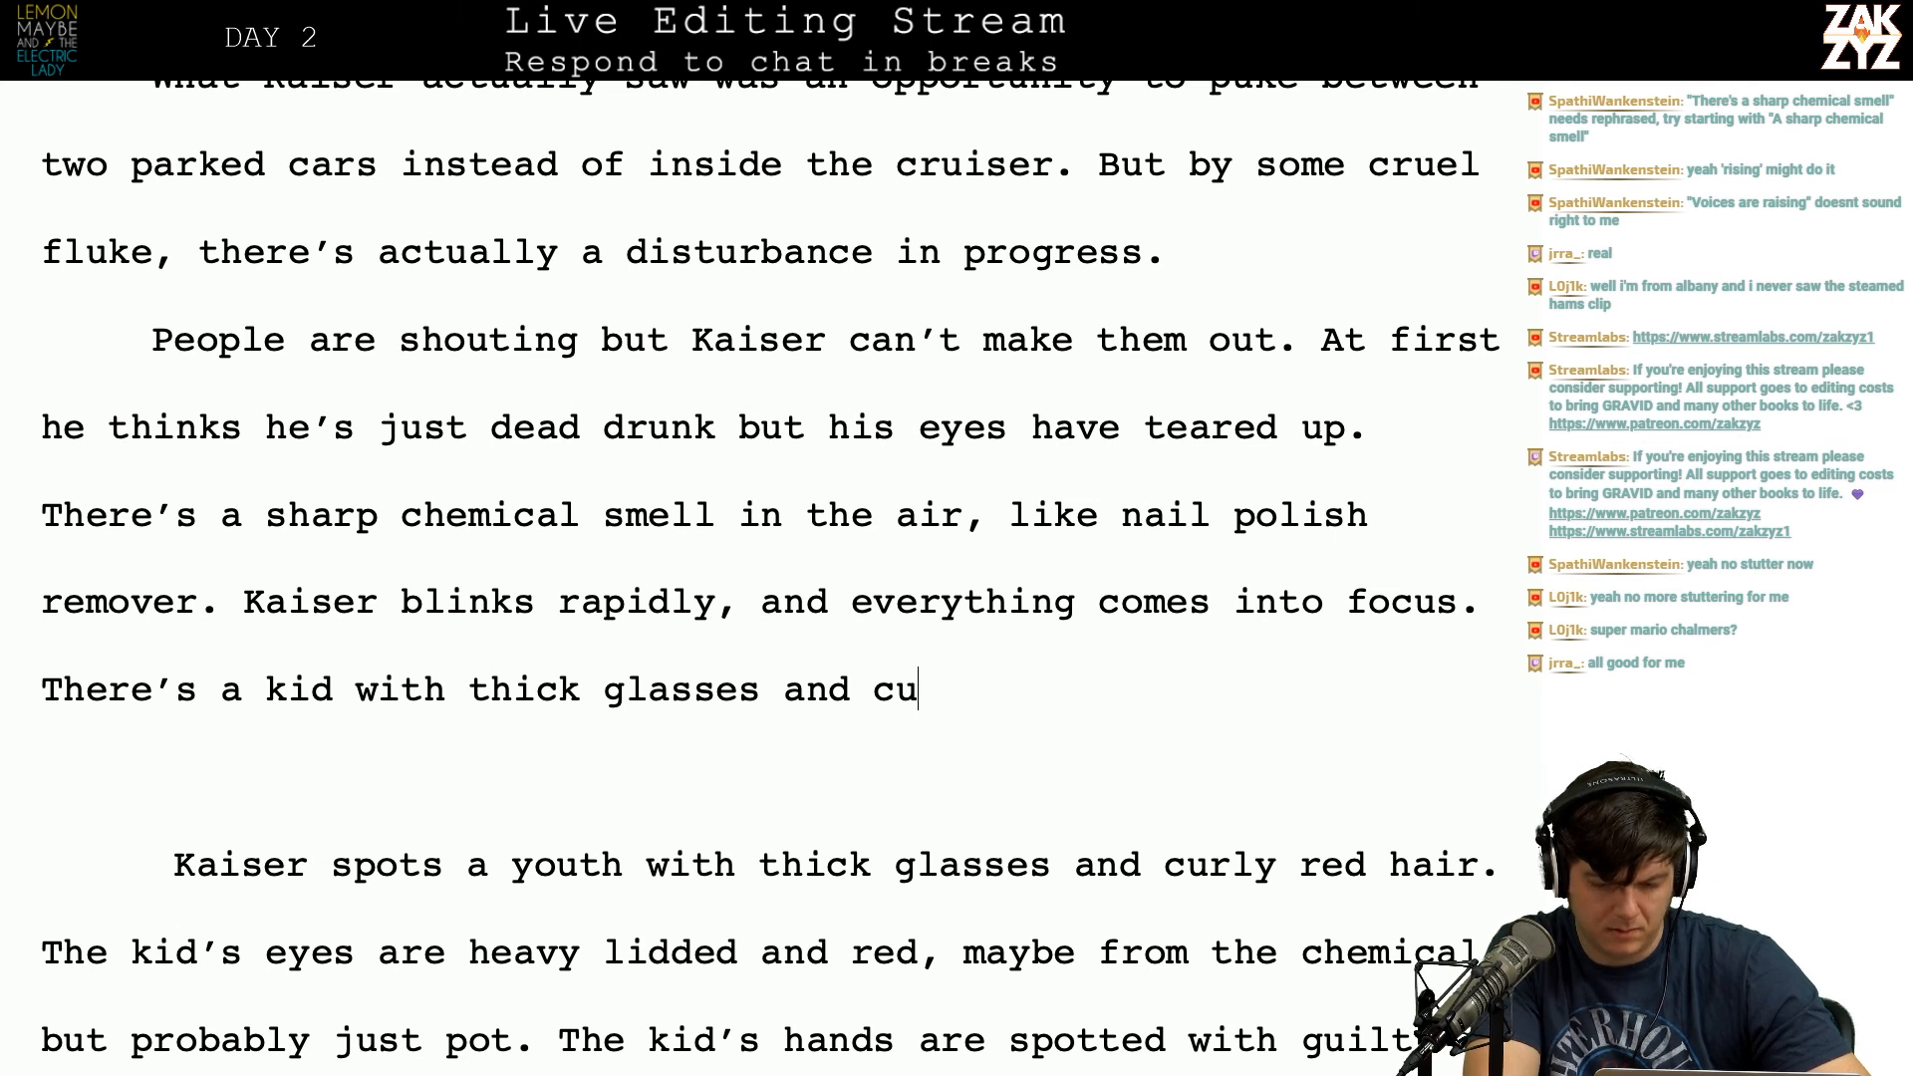
key("BackSpace")
key("BackSpace")
key("BackSpace")
key("BackSpace")
key("BackSpace")
key("BackSpace")
key("BackSpace")
key("BackSpace")
key("BackSpace")
key("BackSpace")
key("BackSpace")
key("BackSpace")
key("BackSpace")
key("BackSpace")
key("BackSpace")
key("BackSpace")
key("BackSpace")
key("BackSpace")
key("BackSpace")
key("BackSpace")
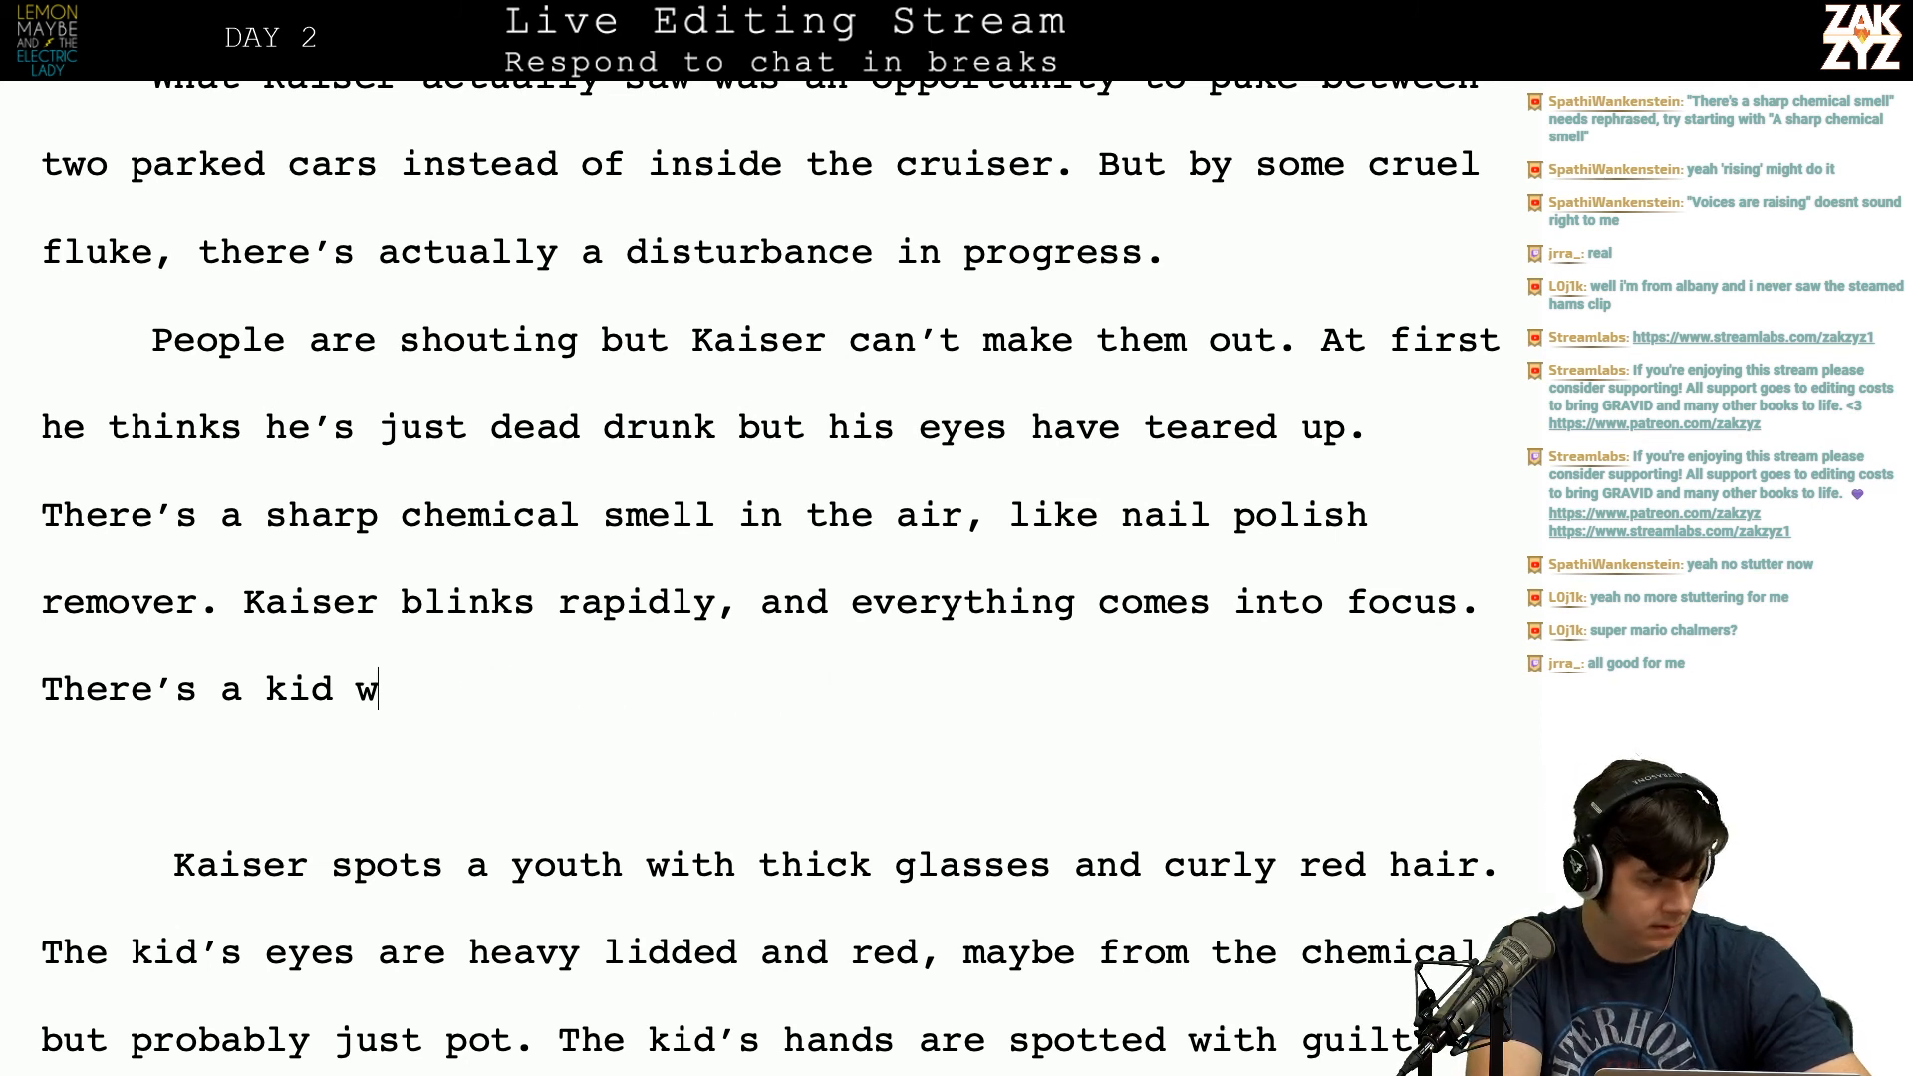
key("BackSpace")
key("BackSpace")
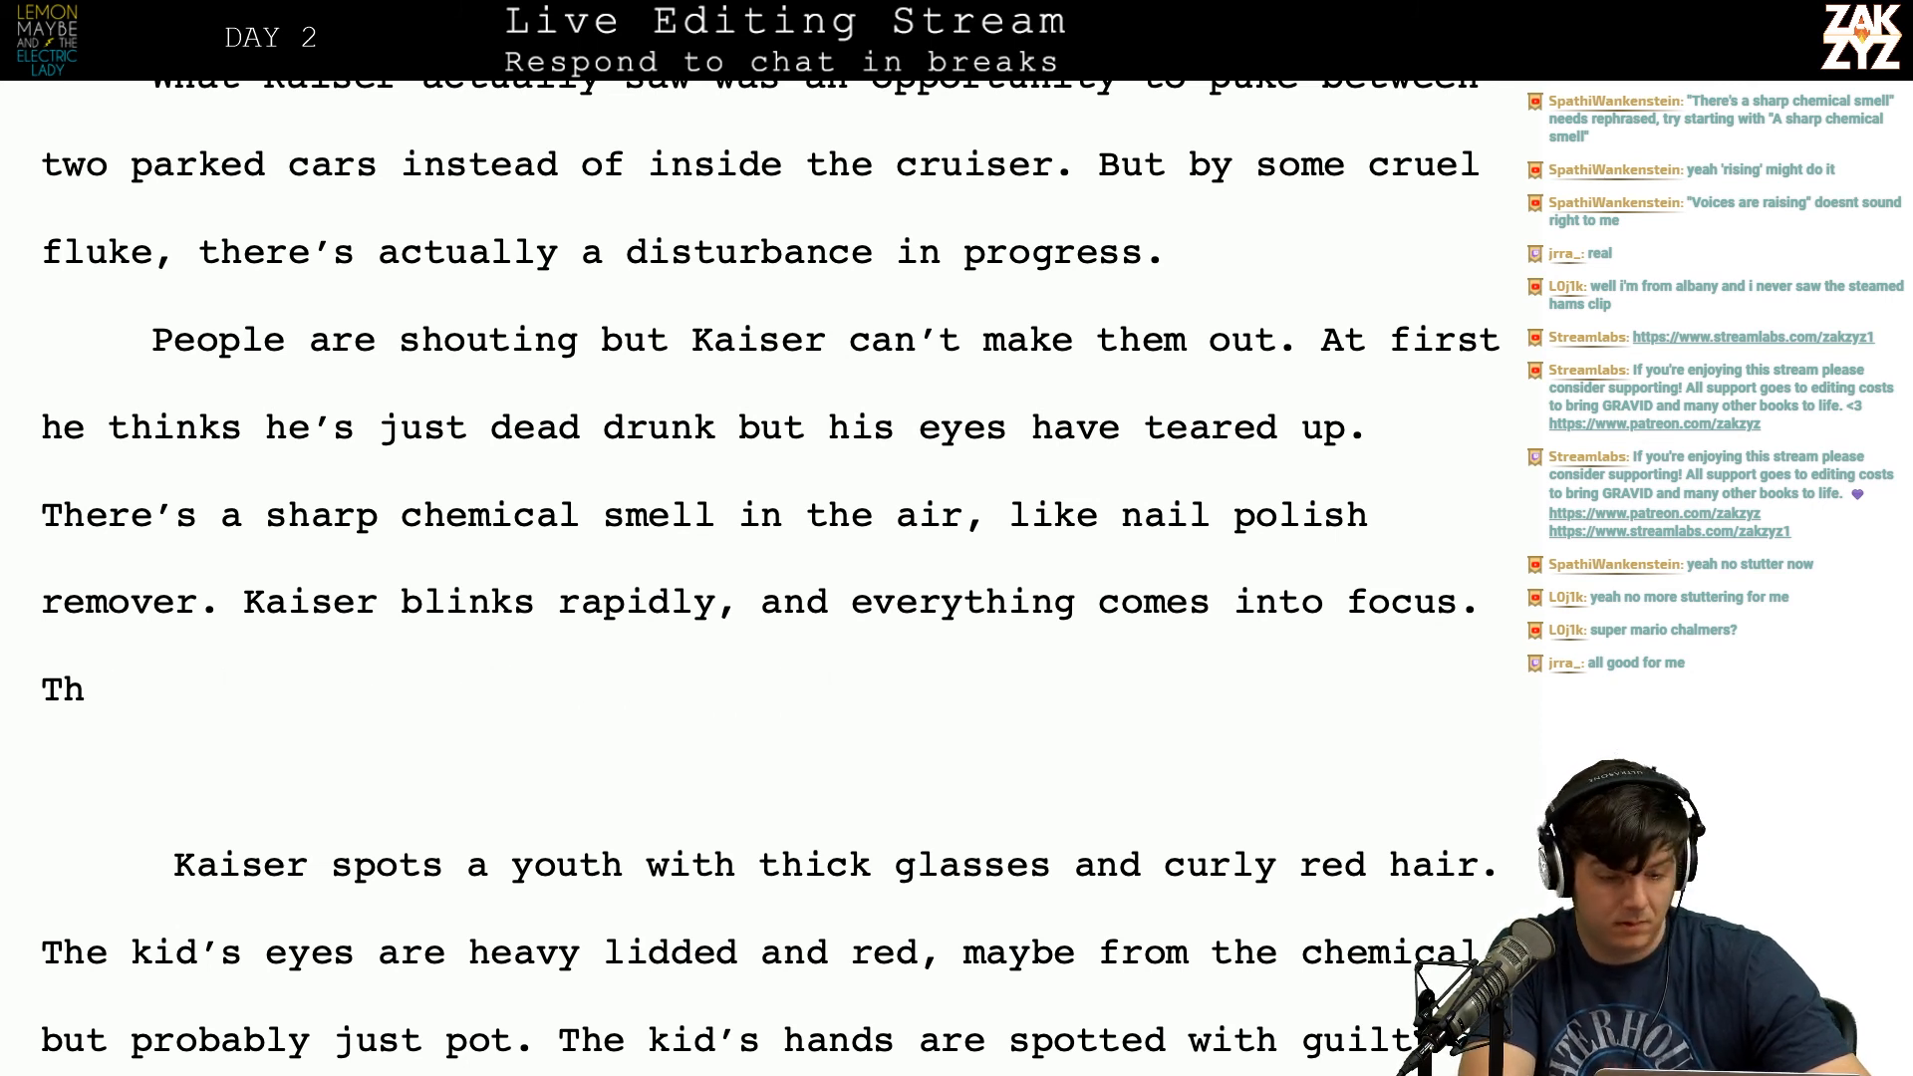
scroll(769, 578, "down", 1)
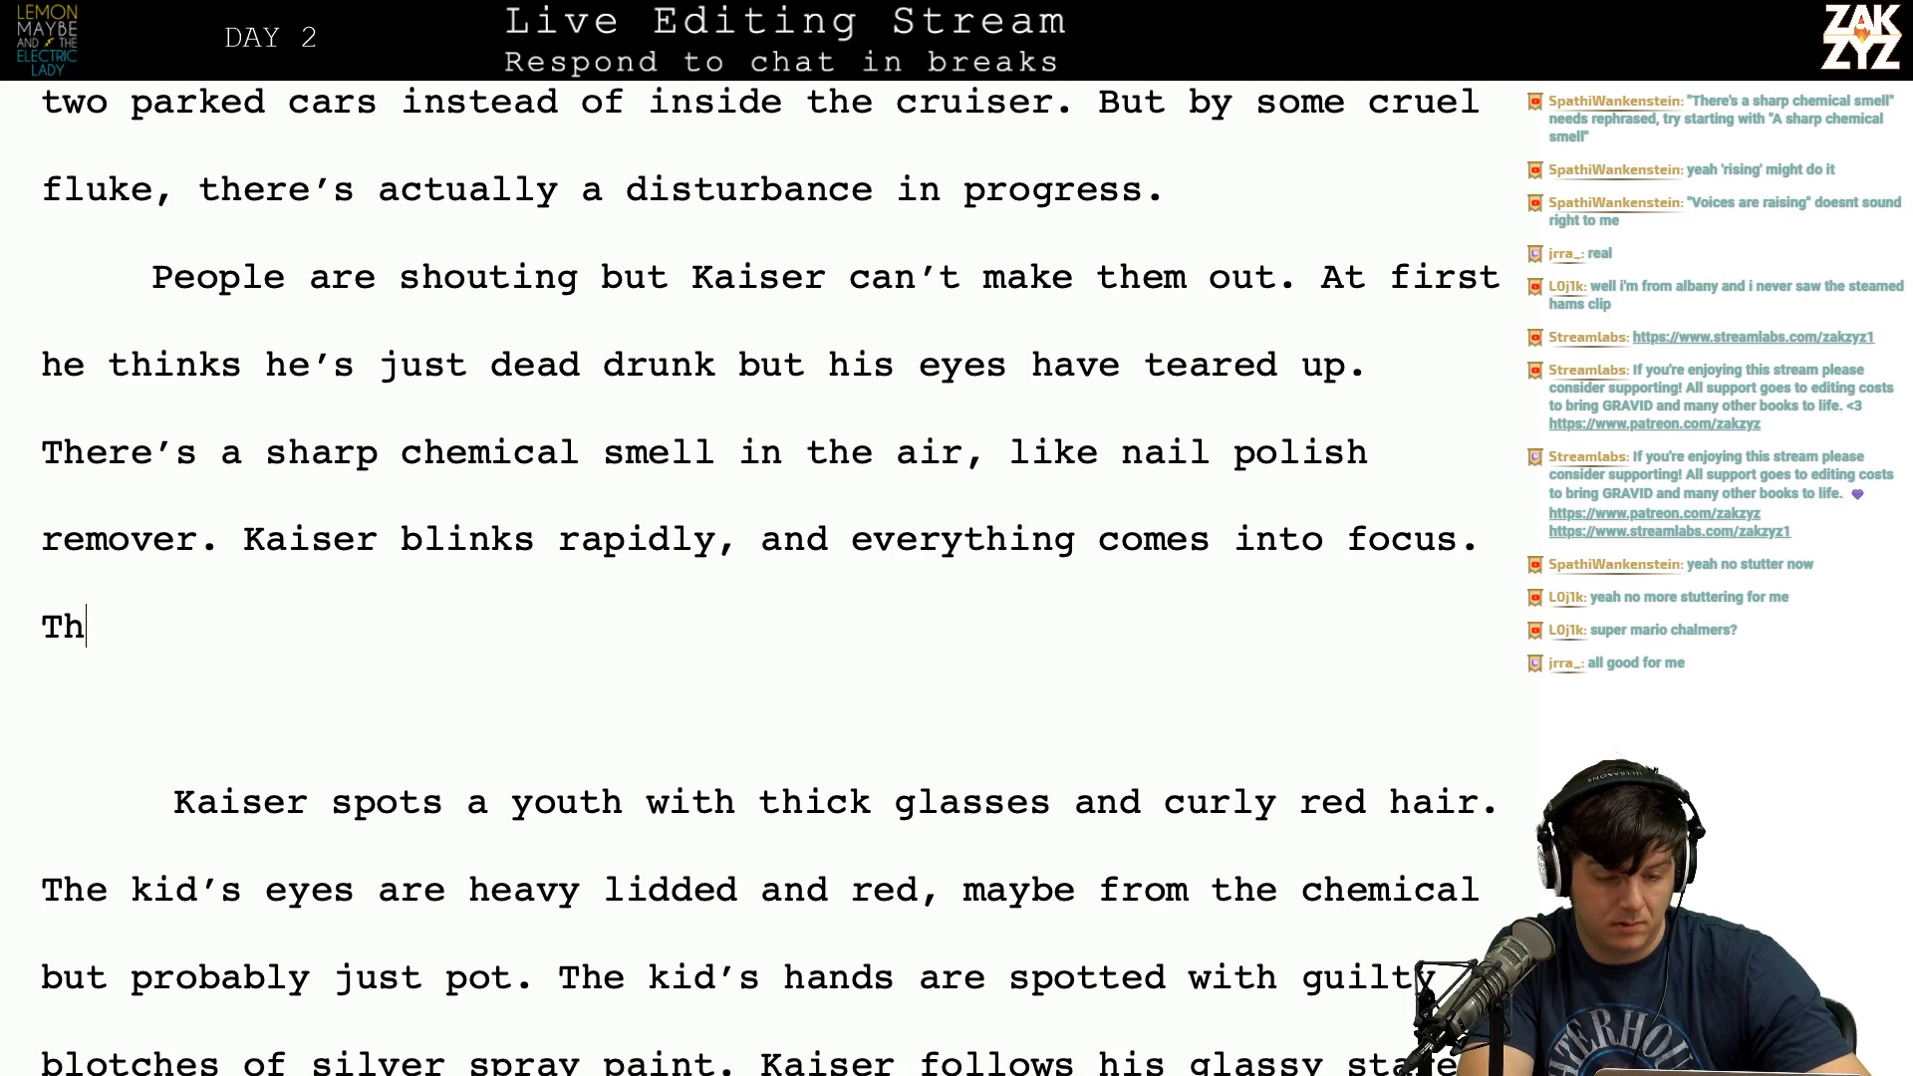
scroll(770, 578, "up", 1)
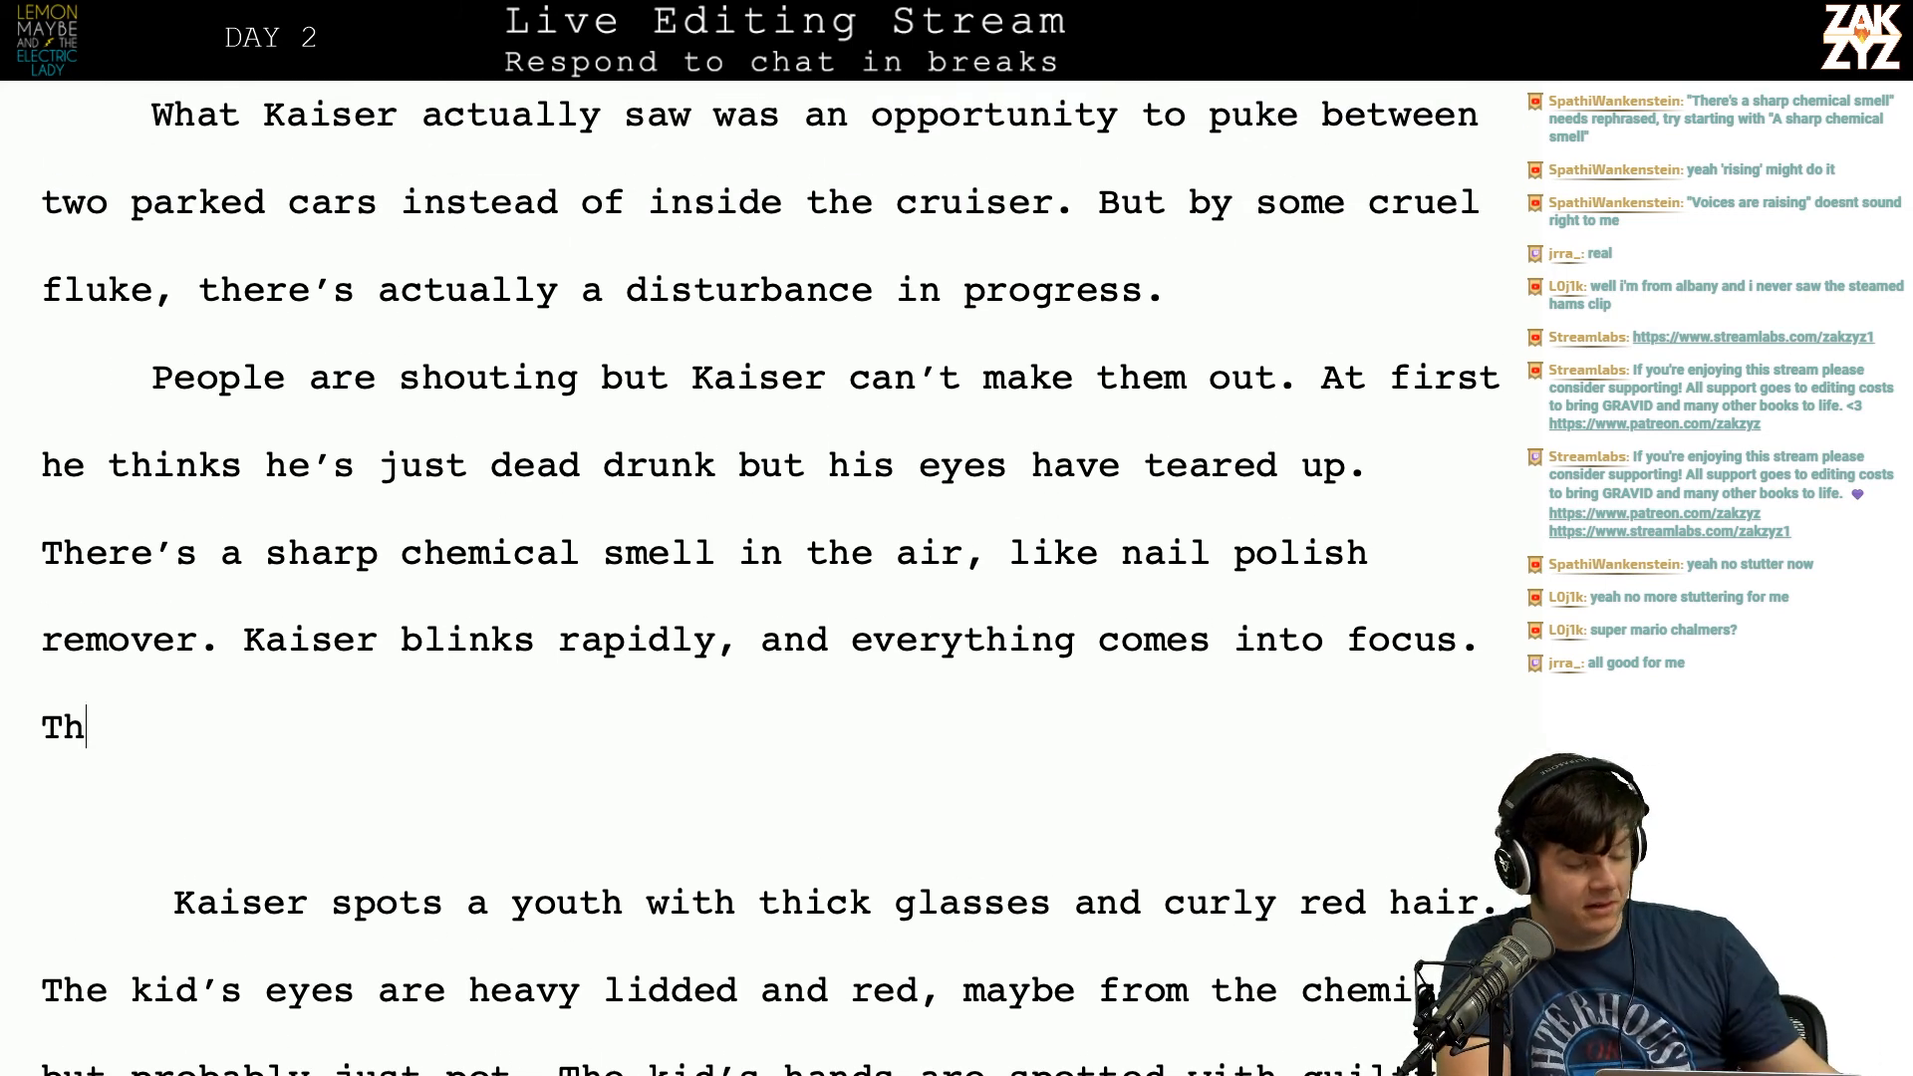
scroll(769, 578, "down", 1)
scroll(769, 578, "up", 1)
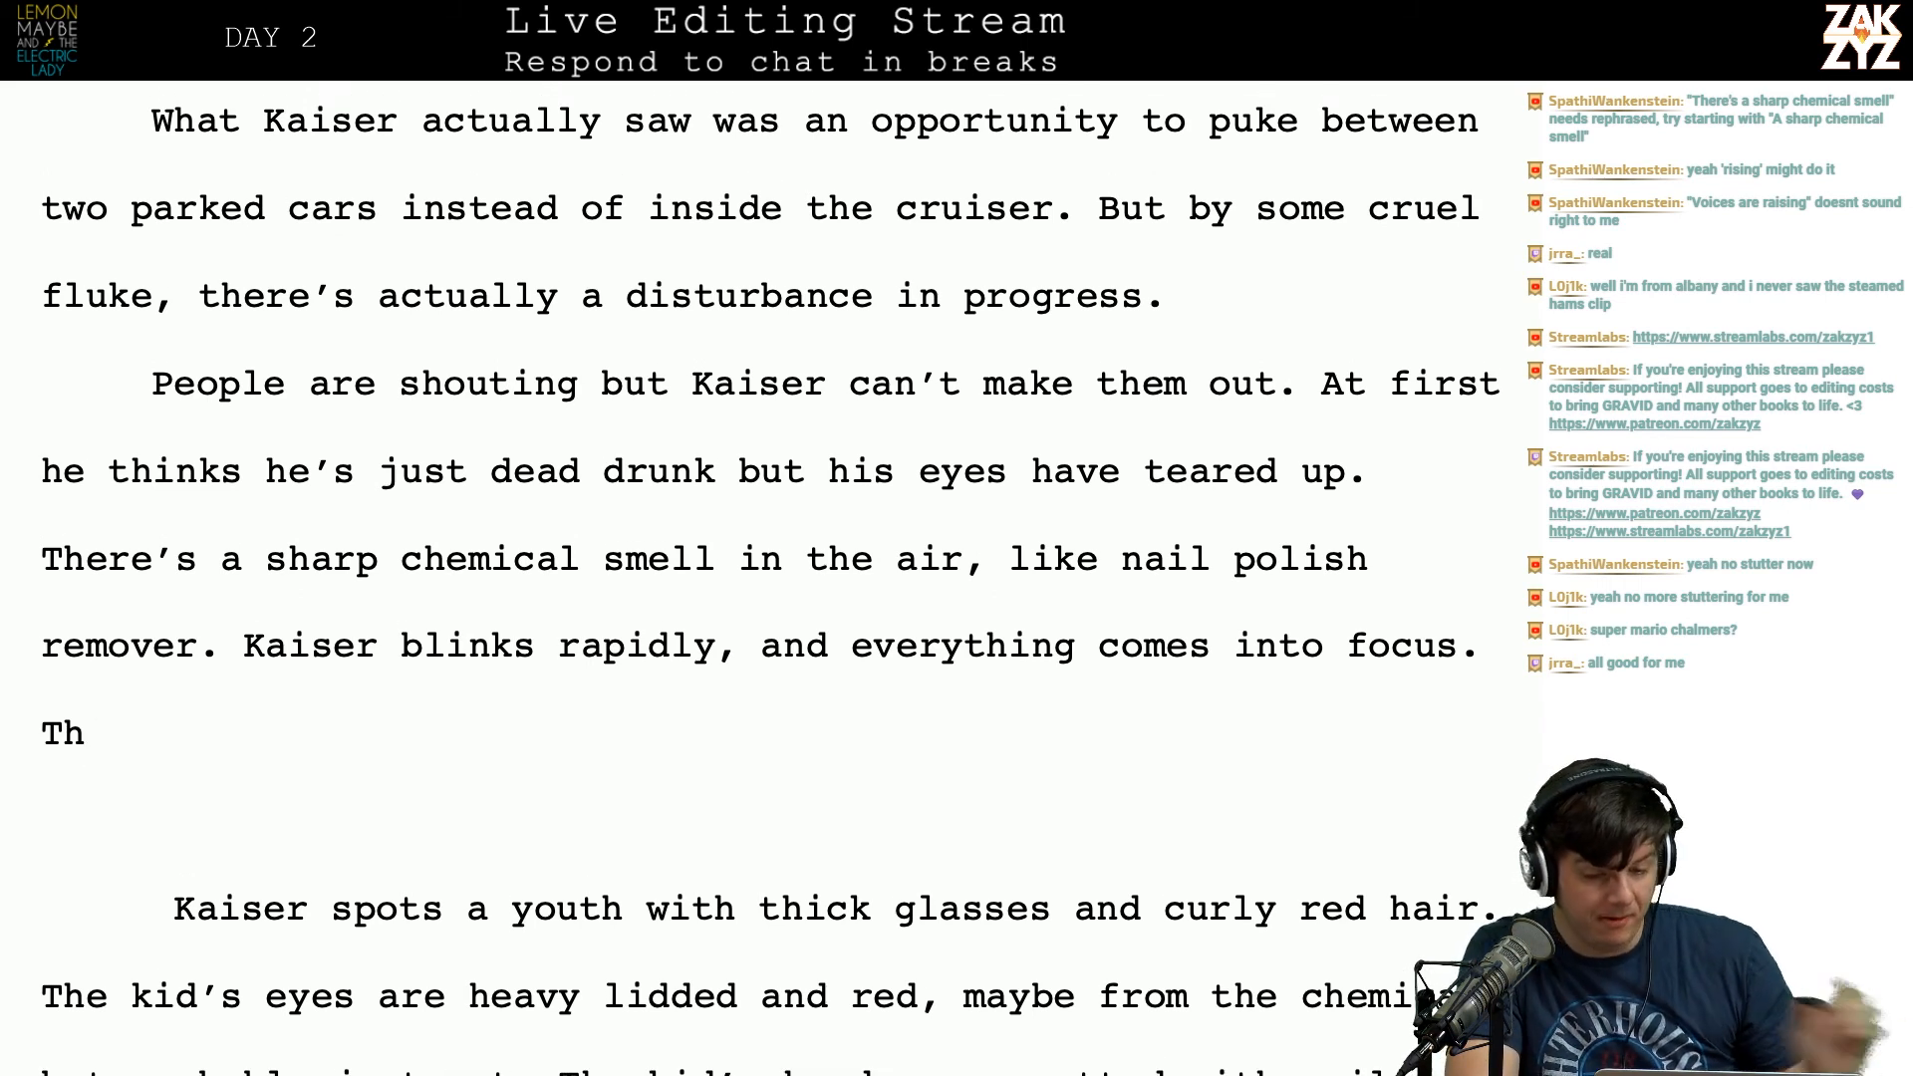
scroll(645, 622, "up", 1)
scroll(644, 622, "down", 1)
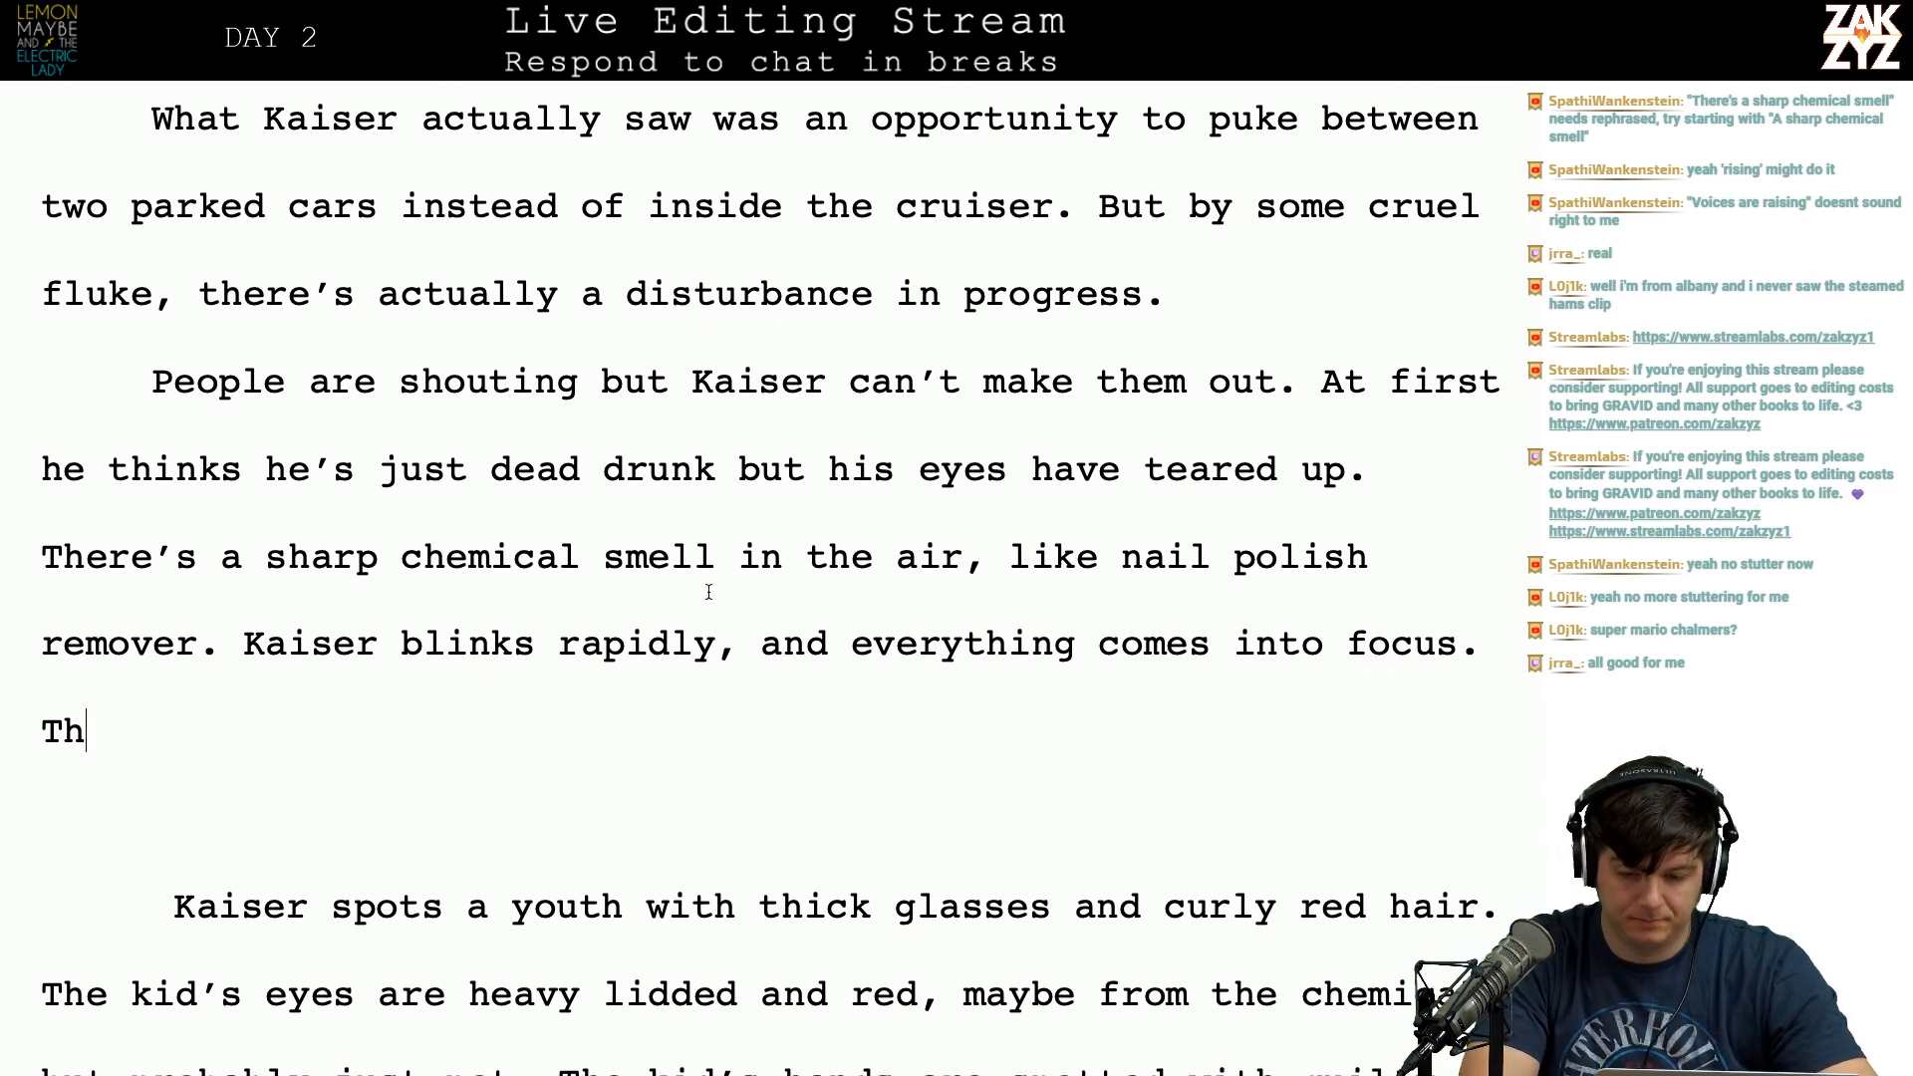
type("Ther")
key("BackSpace")
key("BackSpace")
key("BackSpace")
key("BackSpace")
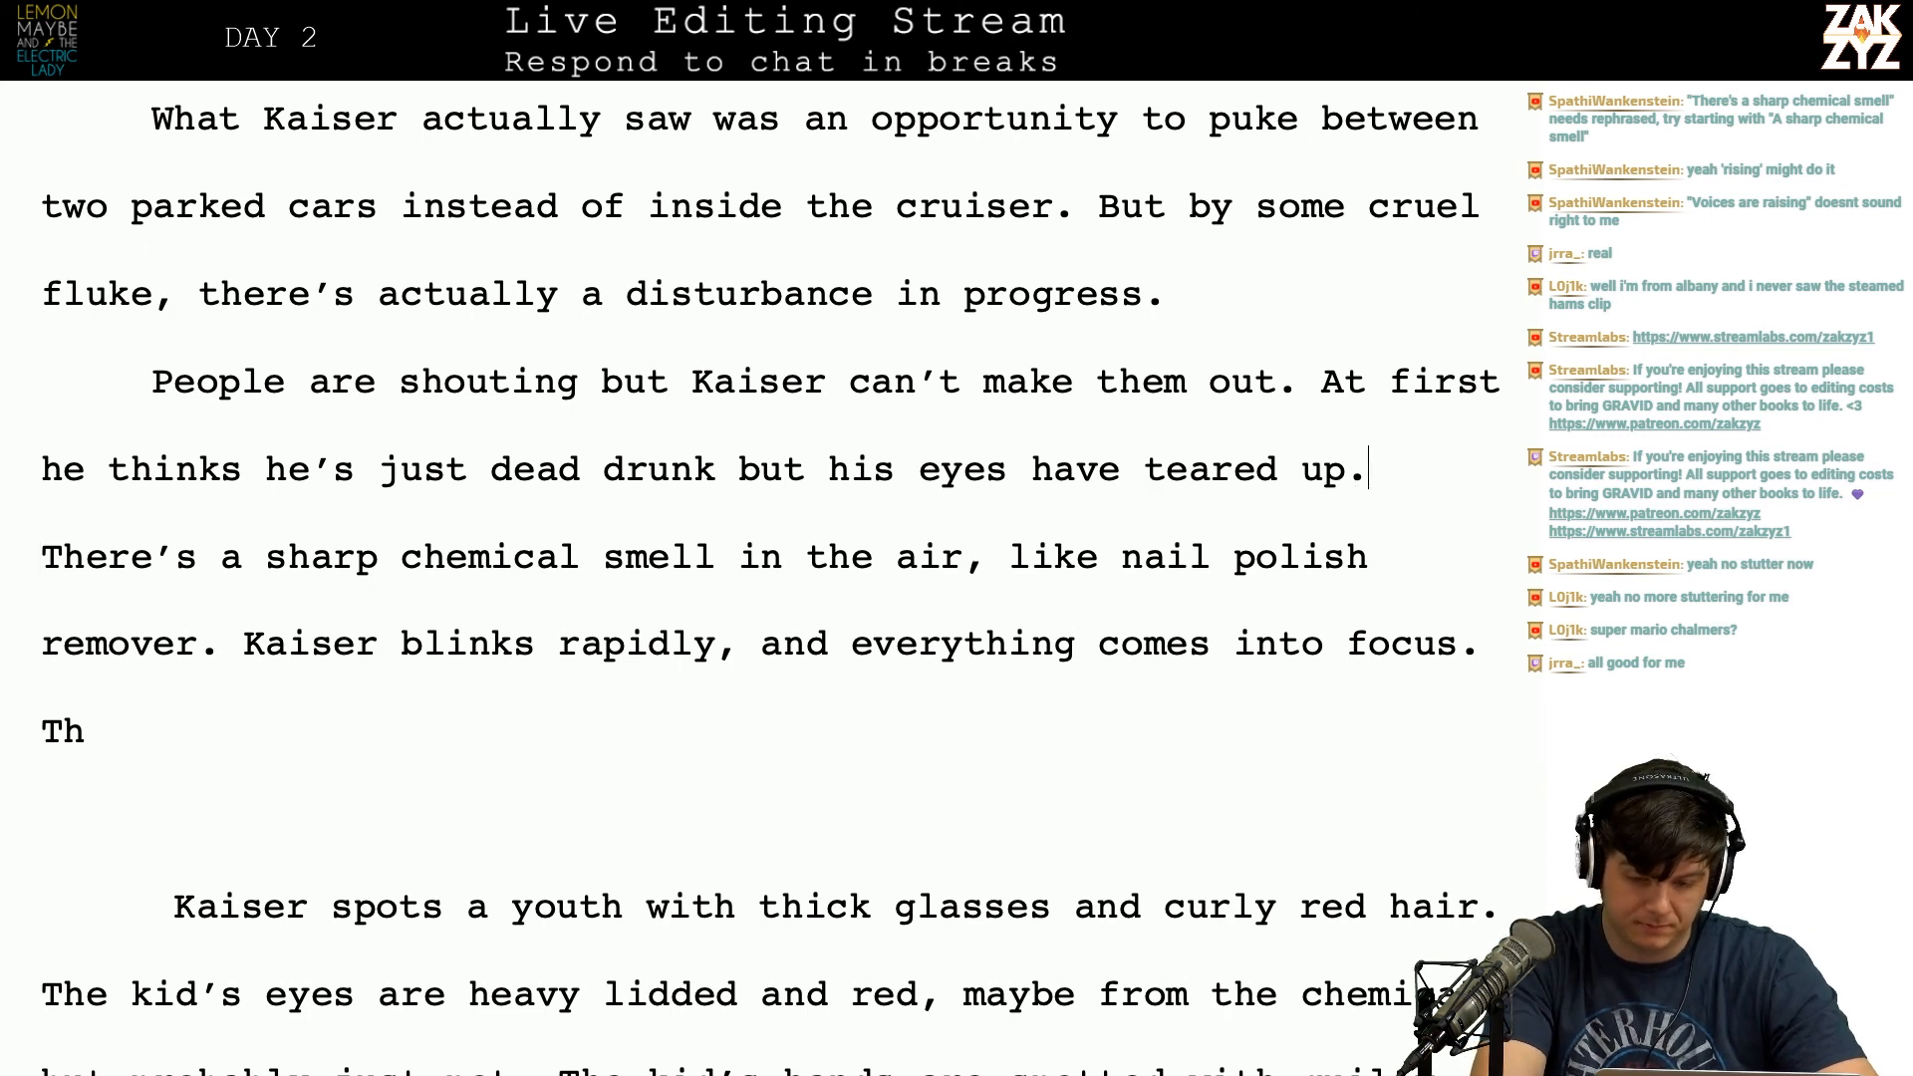
Step: Insert the sentence "He smells something sharp in the air, like nail polish remover." after "his eyes have teared up."
type("He smells")
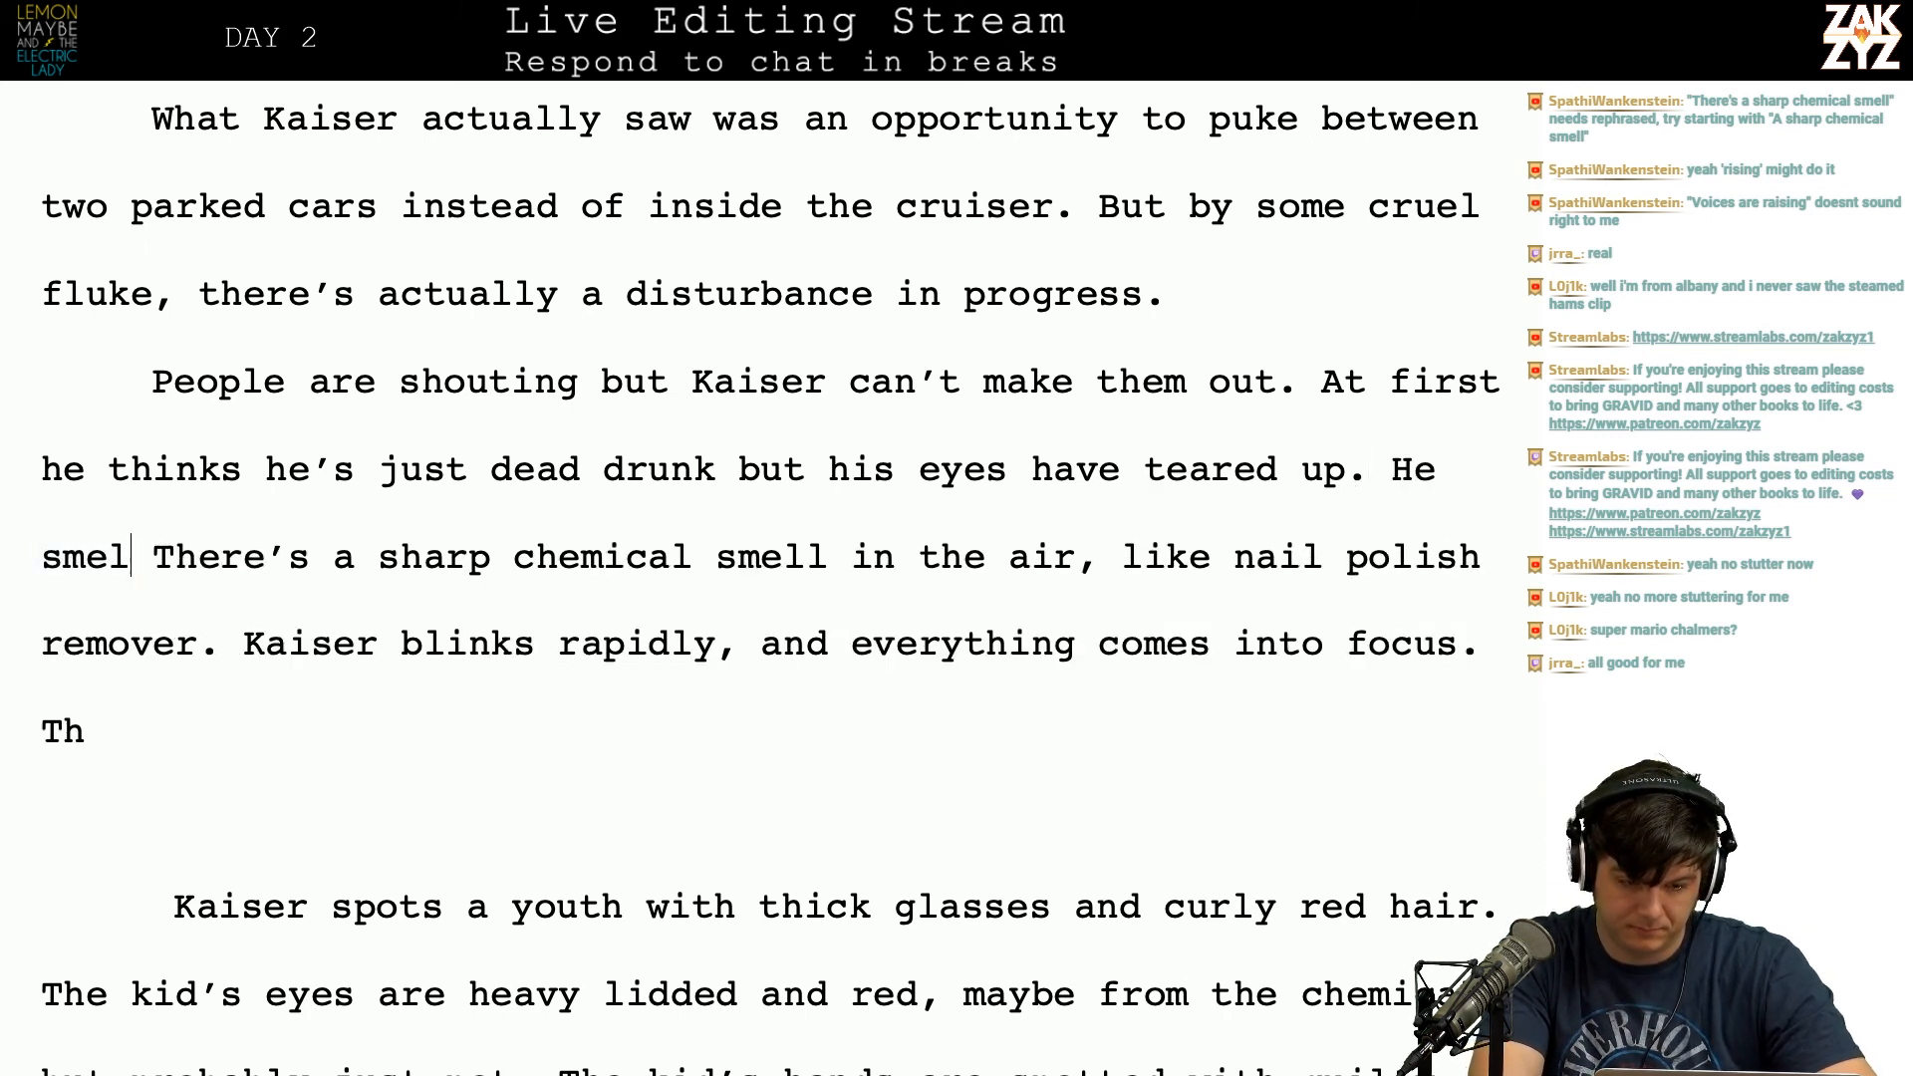
type(" something shapr")
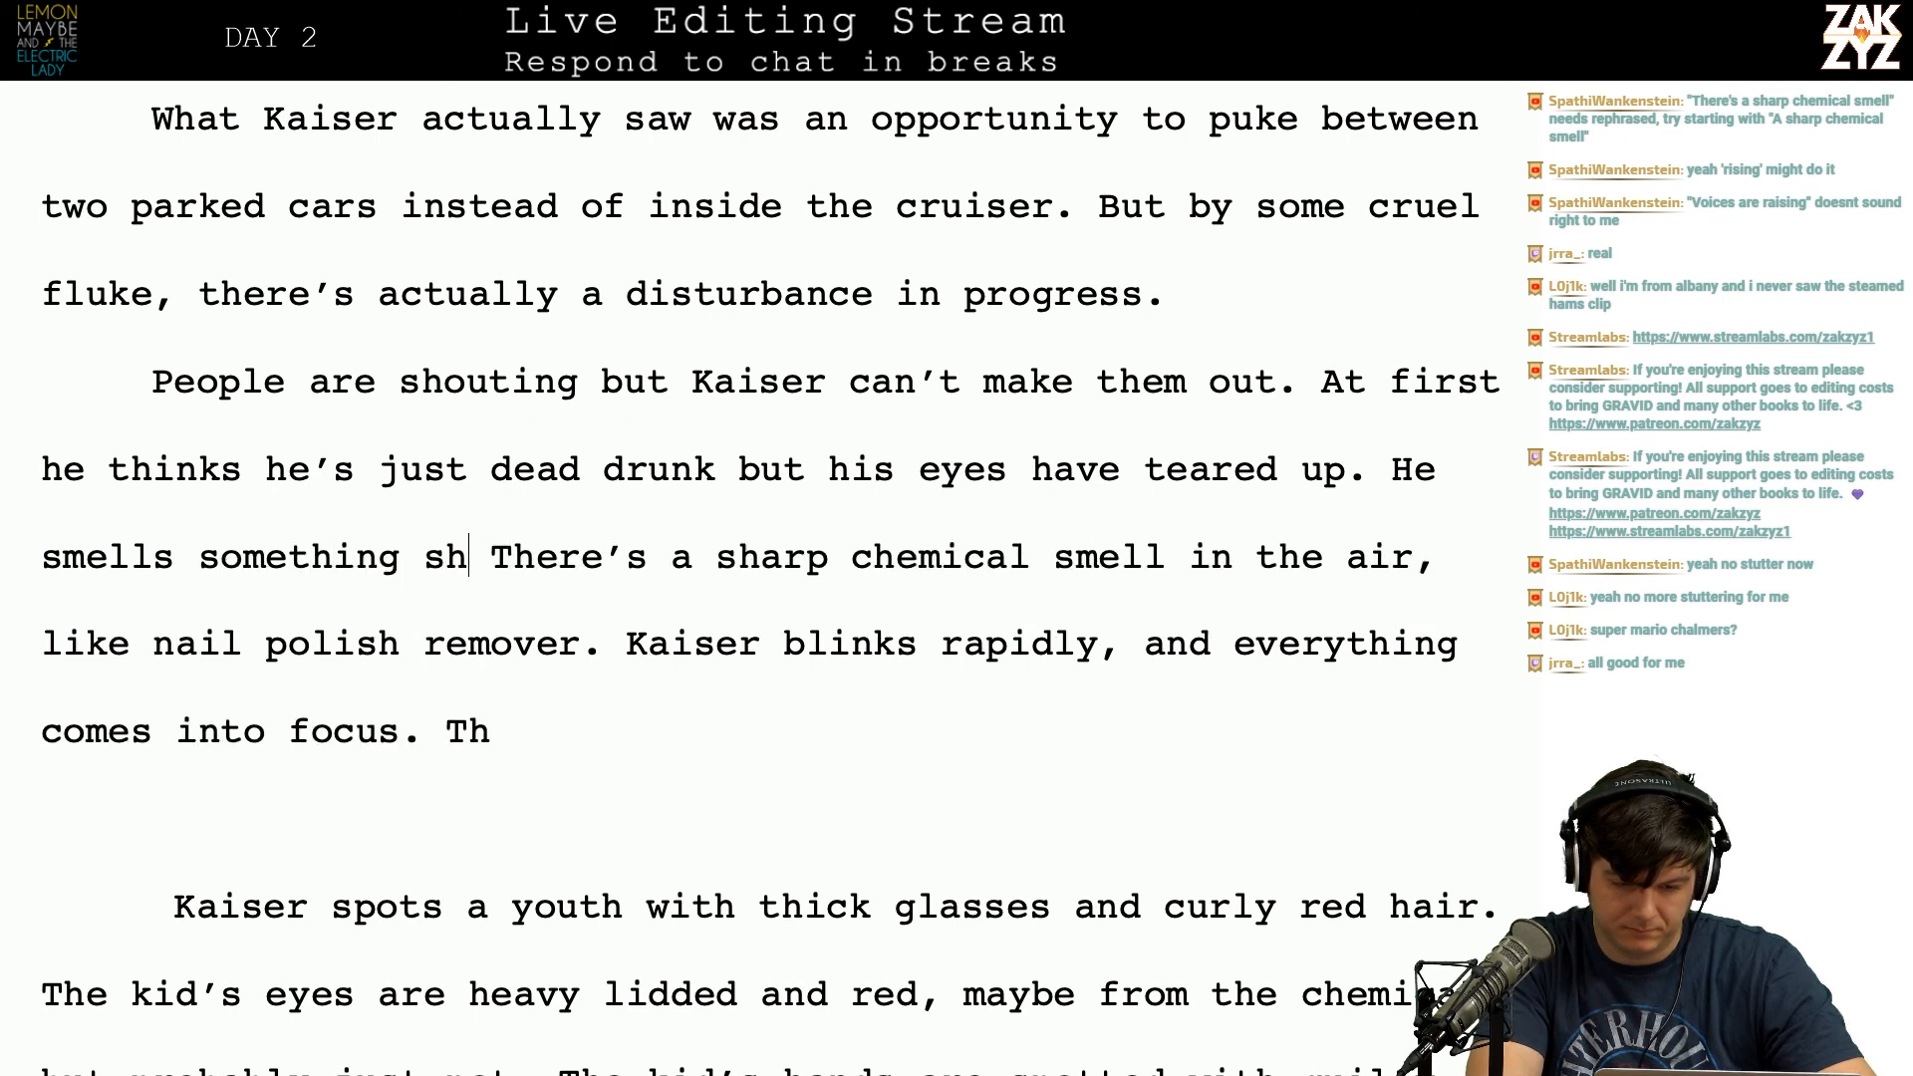
key("BackSpace")
key("BackSpace")
key("BackSpace")
type("rp")
type("e")
key("BackSpace")
type("the air, like nail polish")
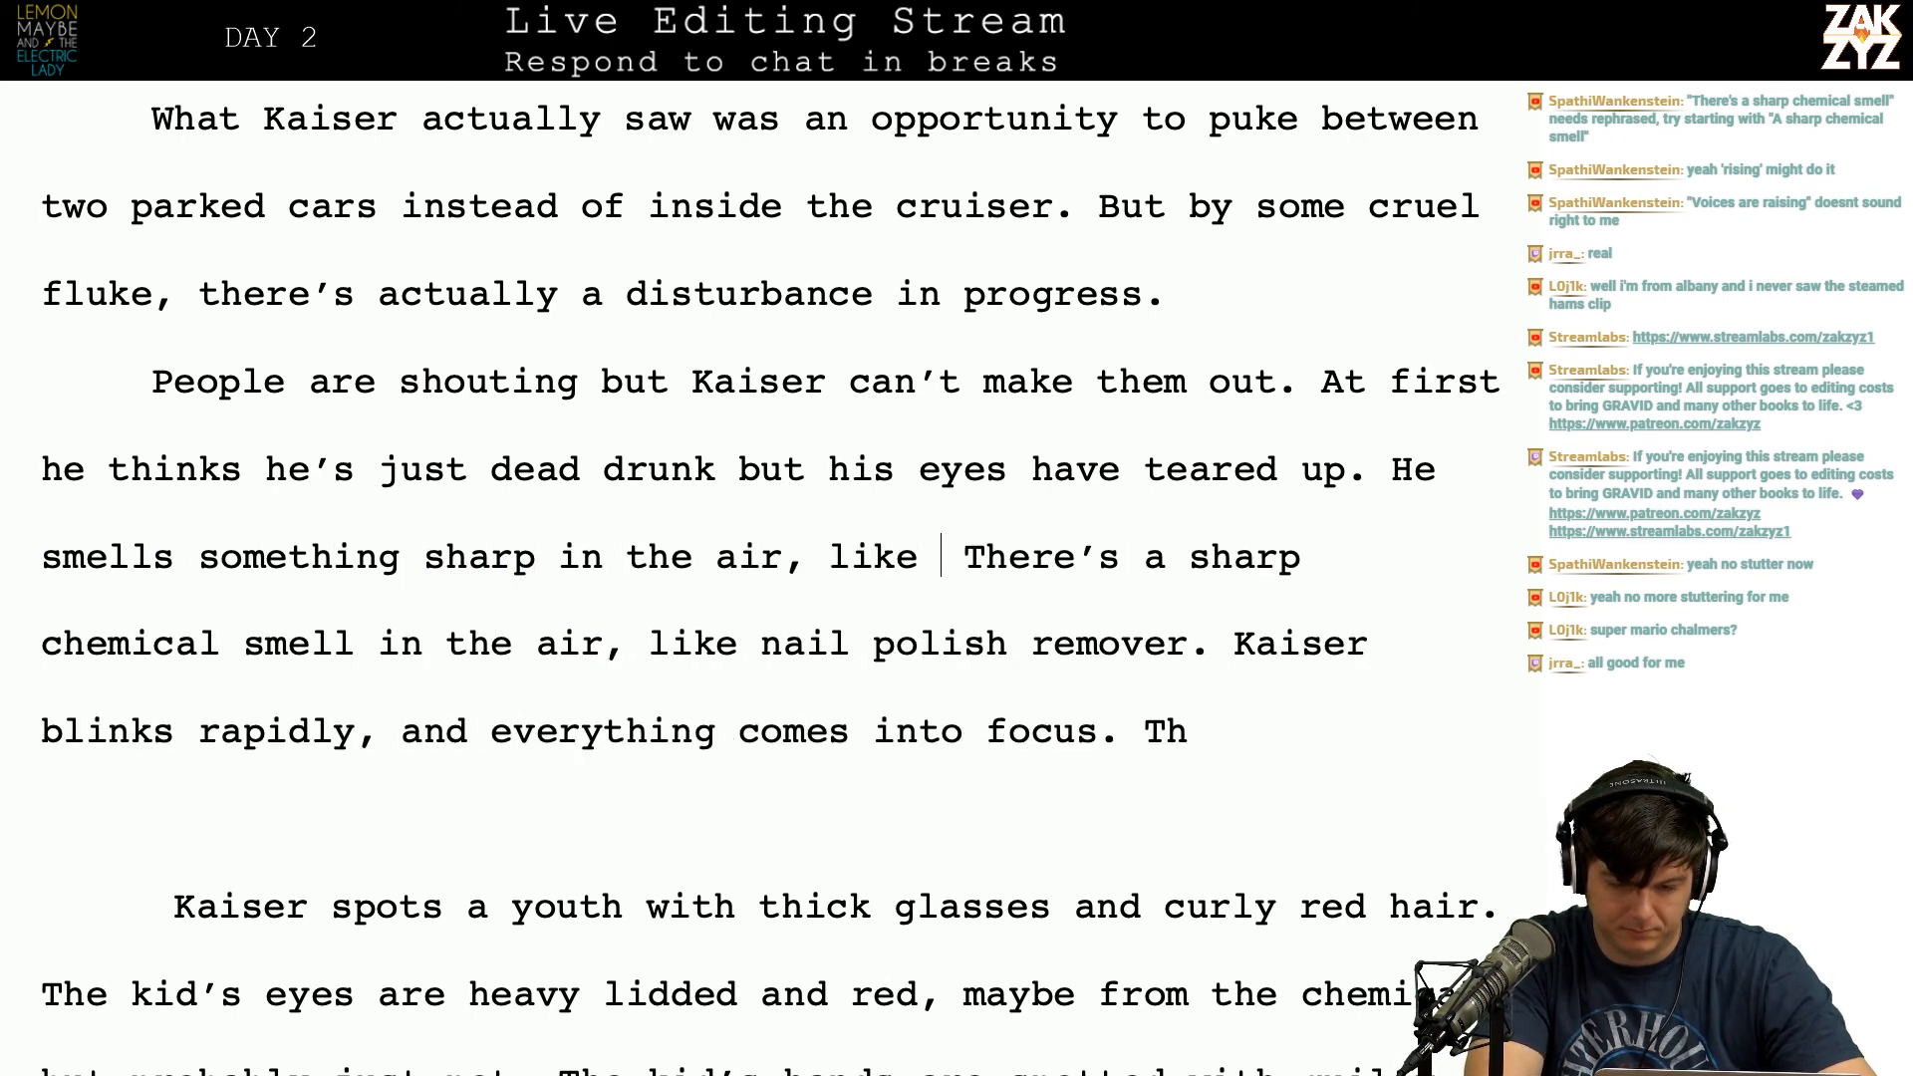
type(" remover, ")
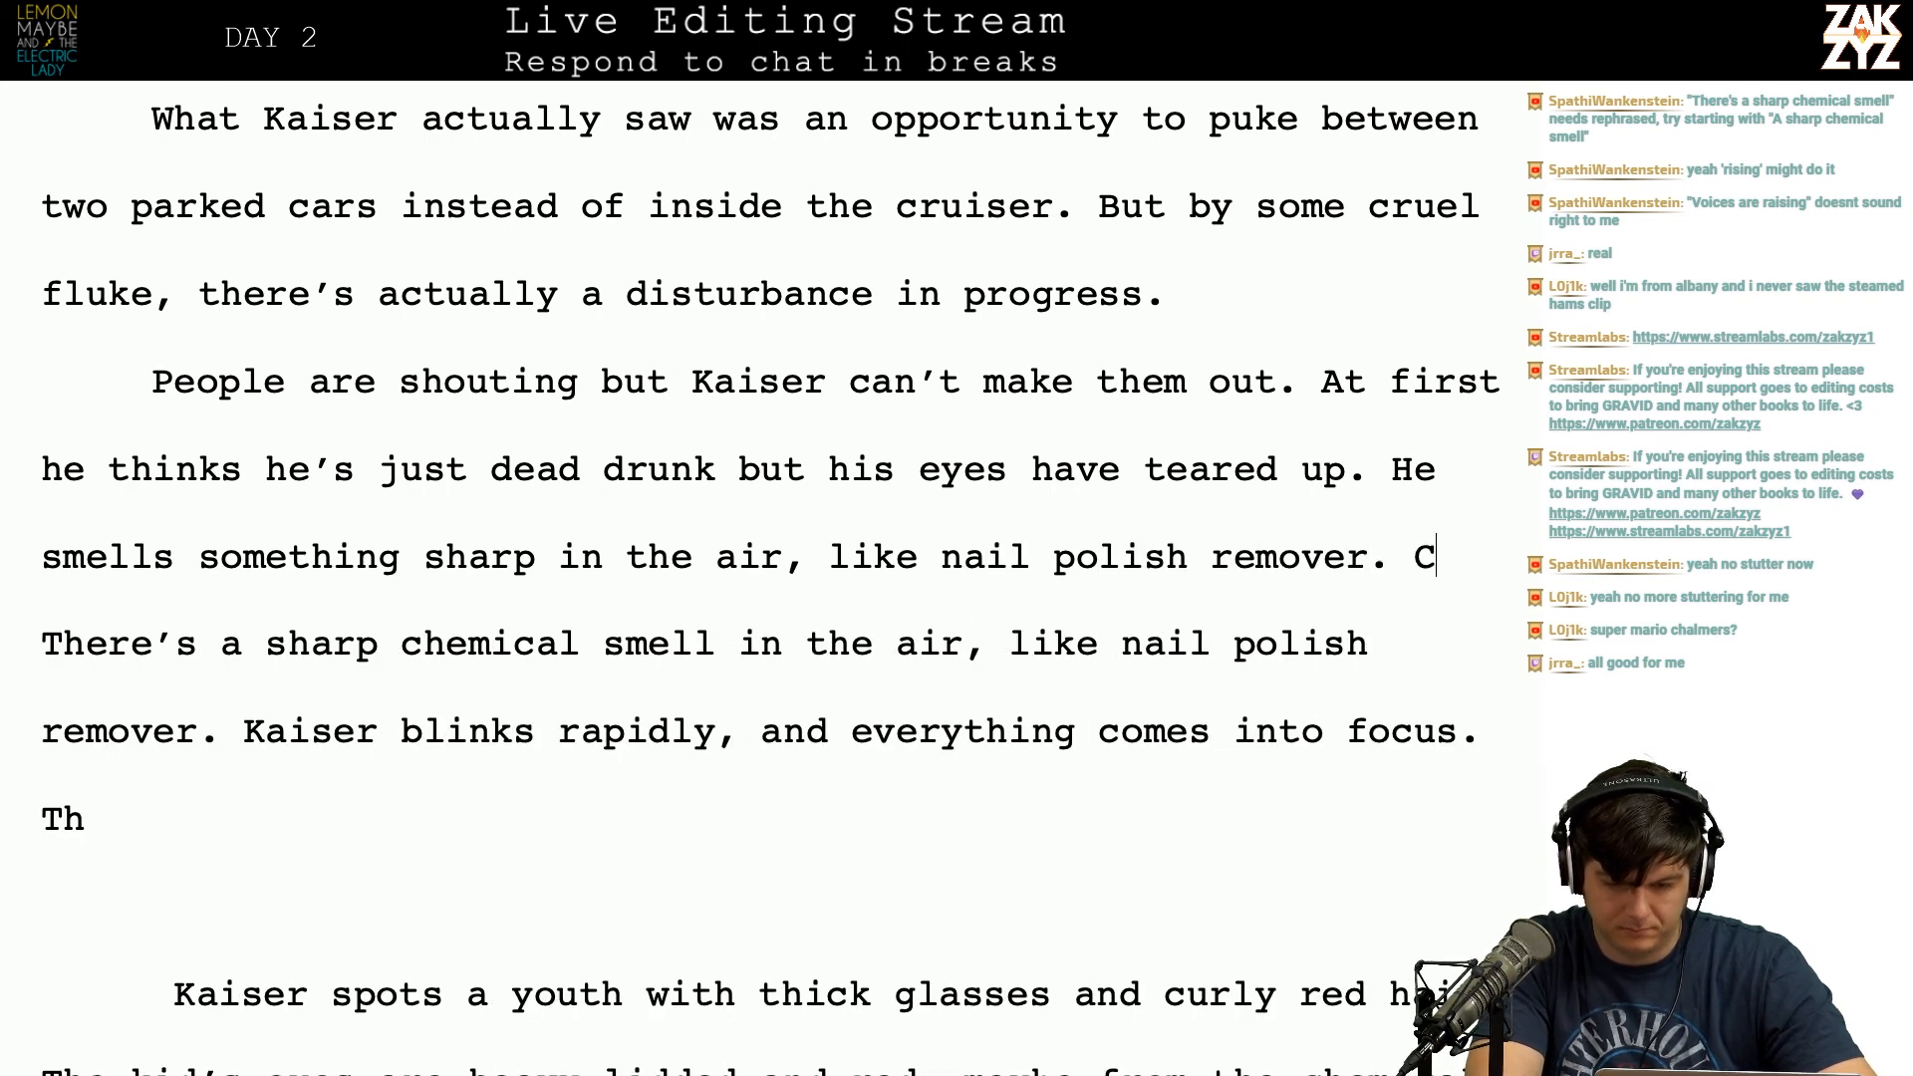
Step: Add "Kaiser blinks rapidly and when he can see," and move "There's a sharp chemical smell" into a separate paragraph below a blank one
type("Kaiser blinks rapidly and when he can see,")
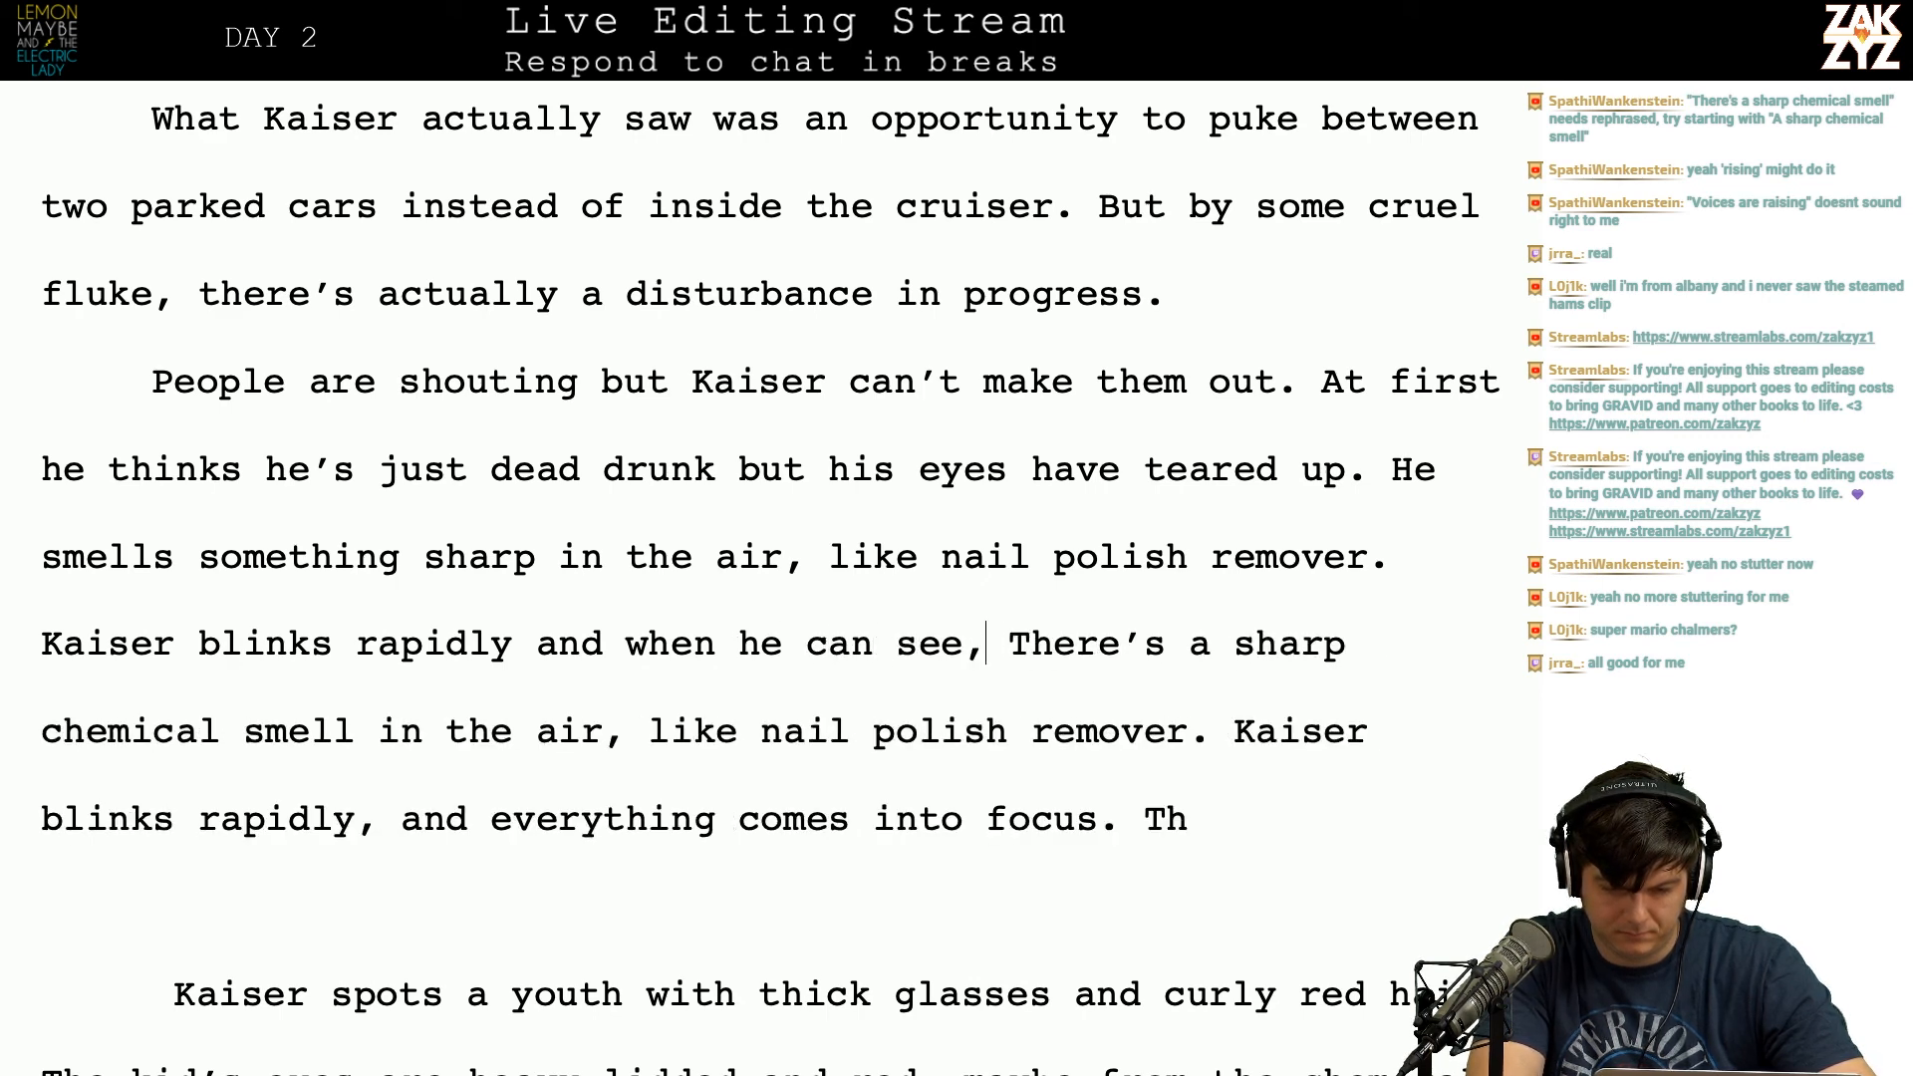
key("Return")
key("Return")
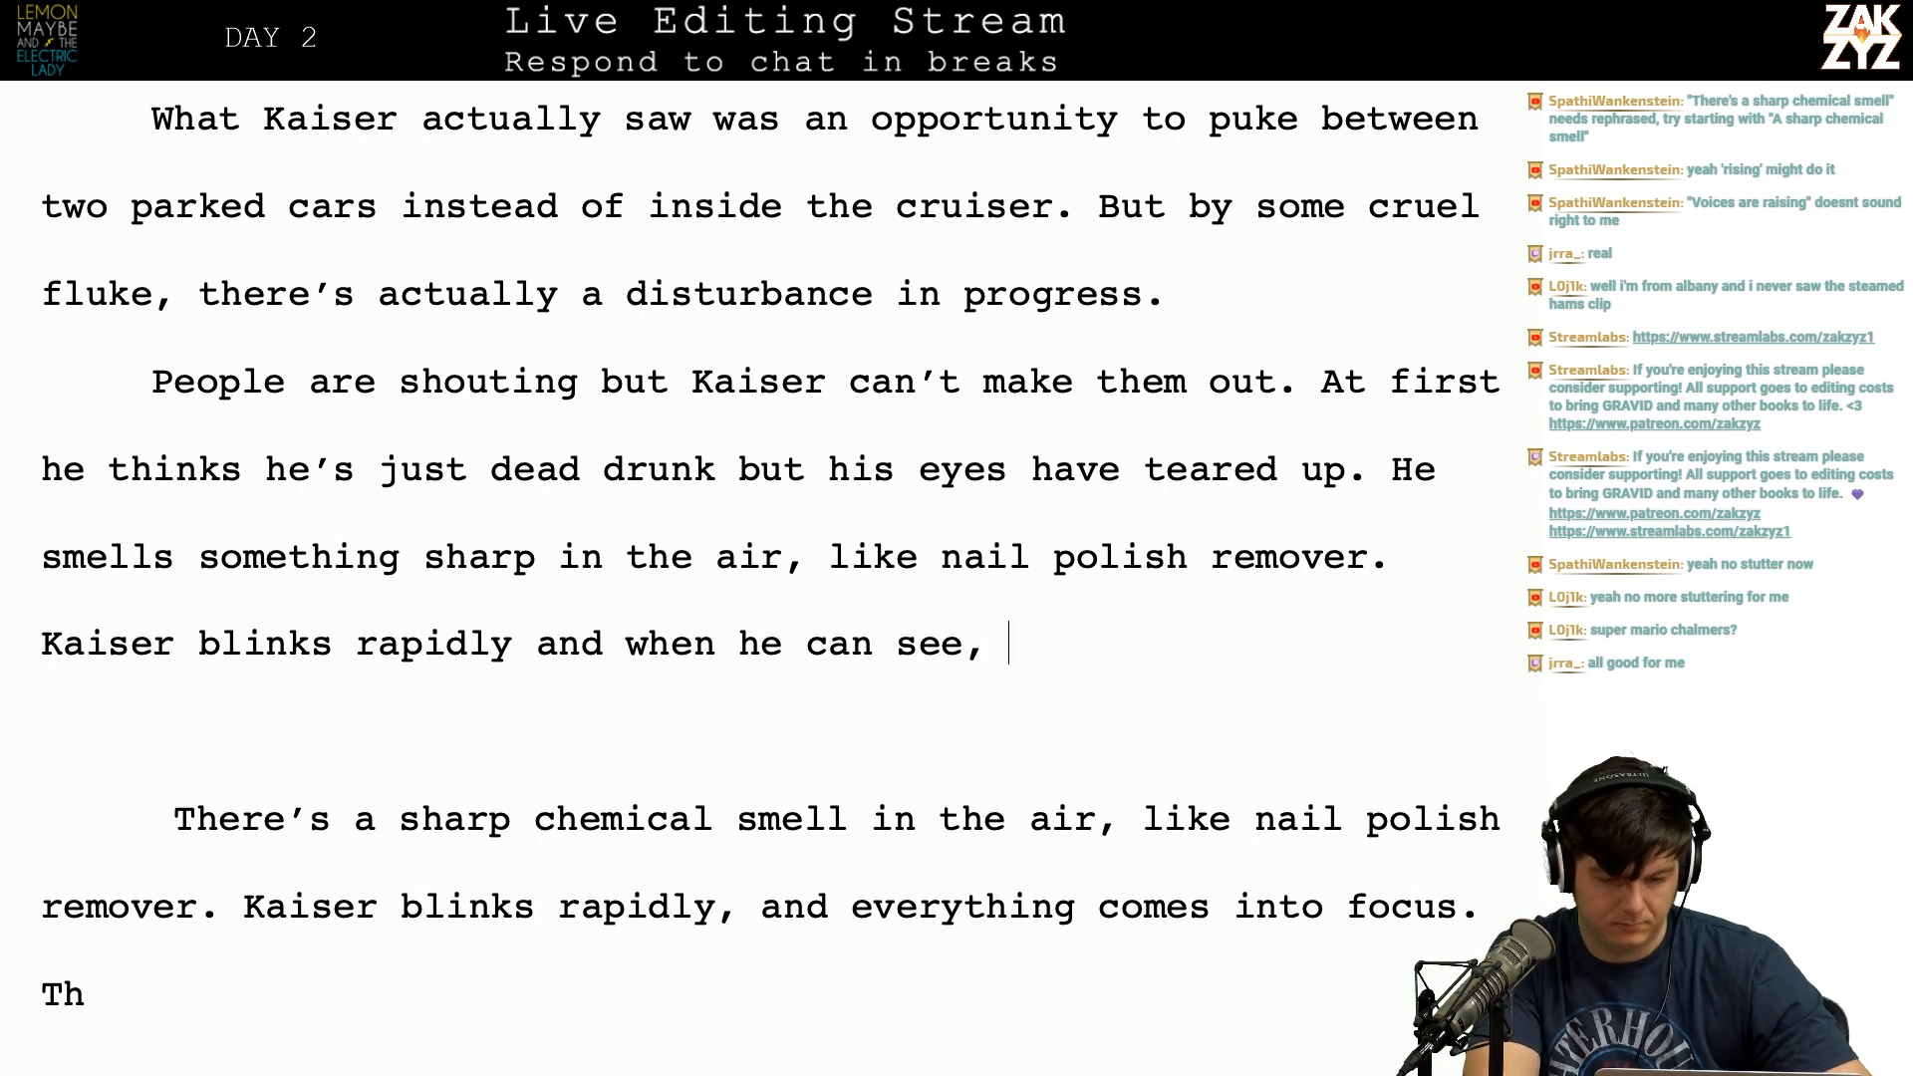
Step: Replace "and when he can see," after "Kaiser blinks rapidly" with ", when his eyes clear he spots a"
key("BackSpace")
key("BackSpace")
key("BackSpace")
key("BackSpace")
key("BackSpace")
key("BackSpace")
key("BackSpace")
key("BackSpace")
key("BackSpace")
key("BackSpace")
key("BackSpace")
key("BackSpace")
key("BackSpace")
key("BackSpace")
key("BackSpace")
key("BackSpace")
key("BackSpace")
key("BackSpace")
key("BackSpace")
key("BackSpace")
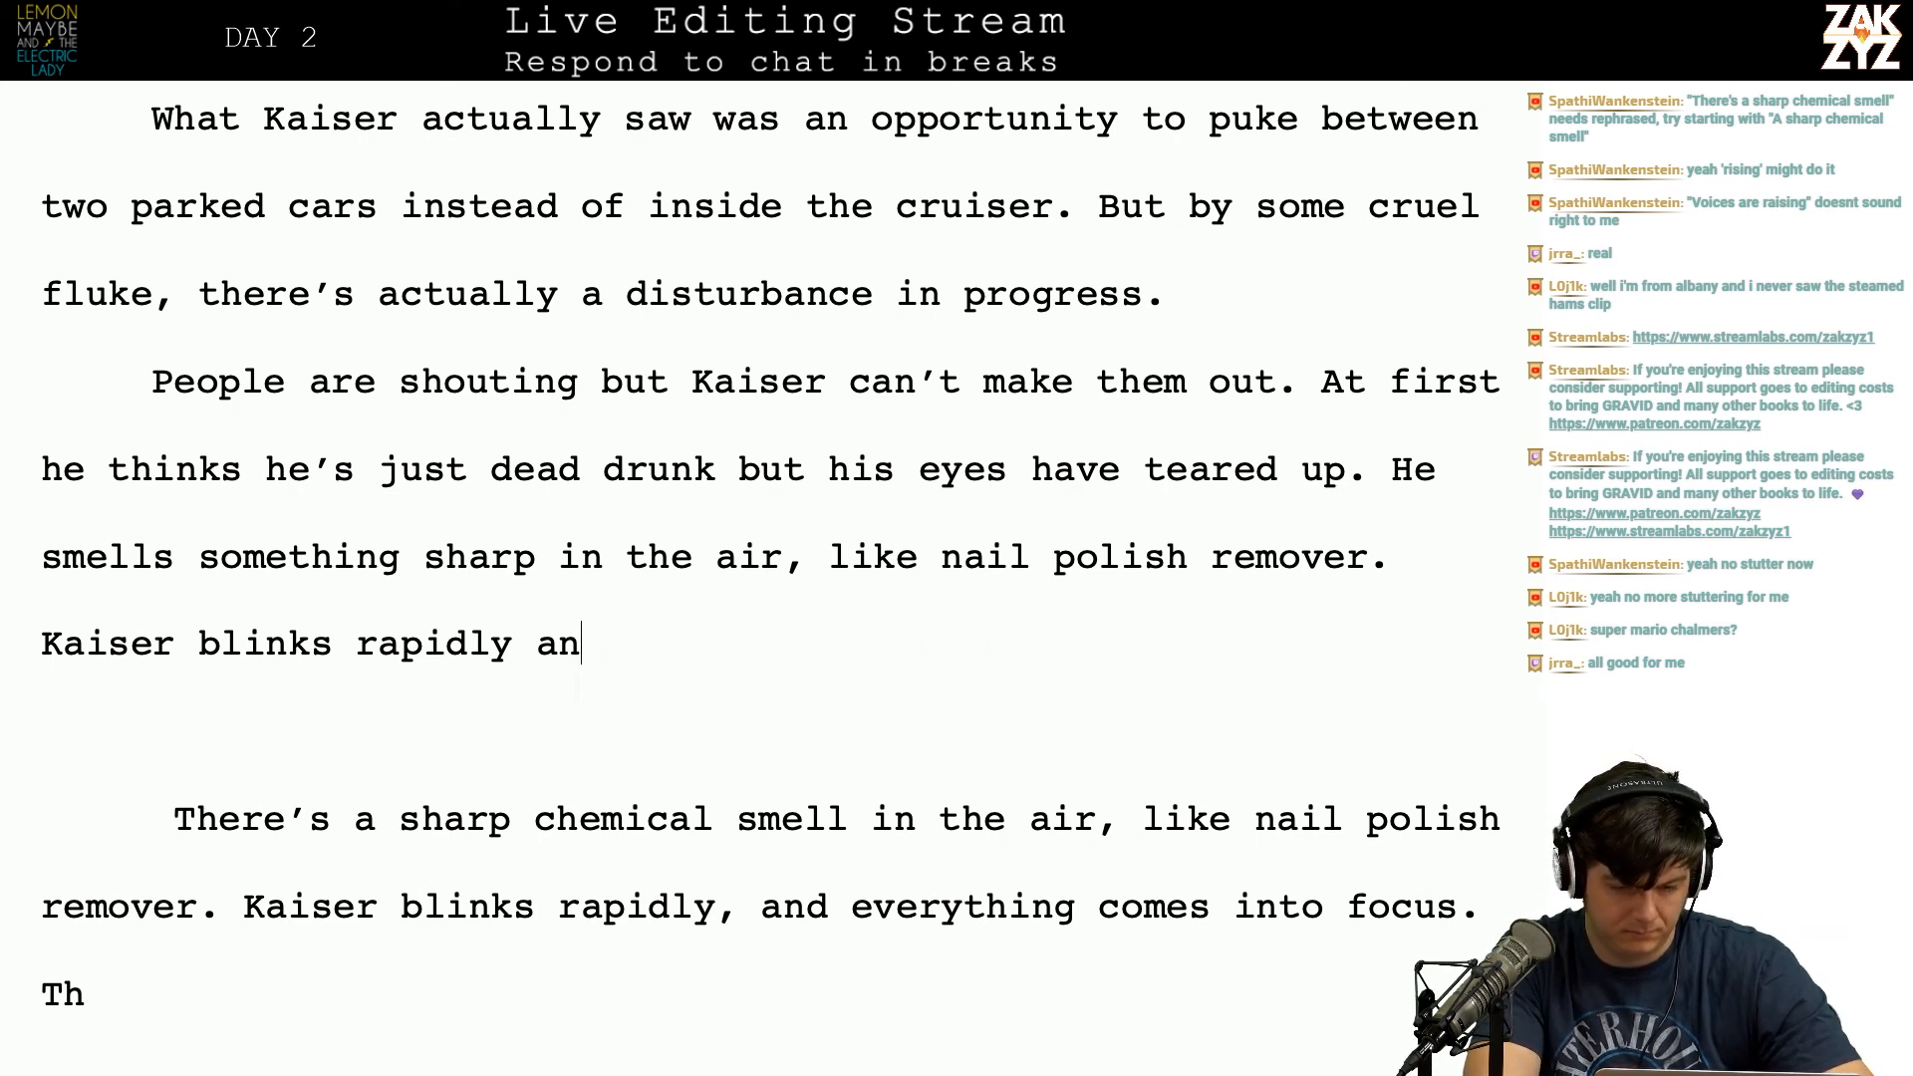
type("hwhen his eyes c")
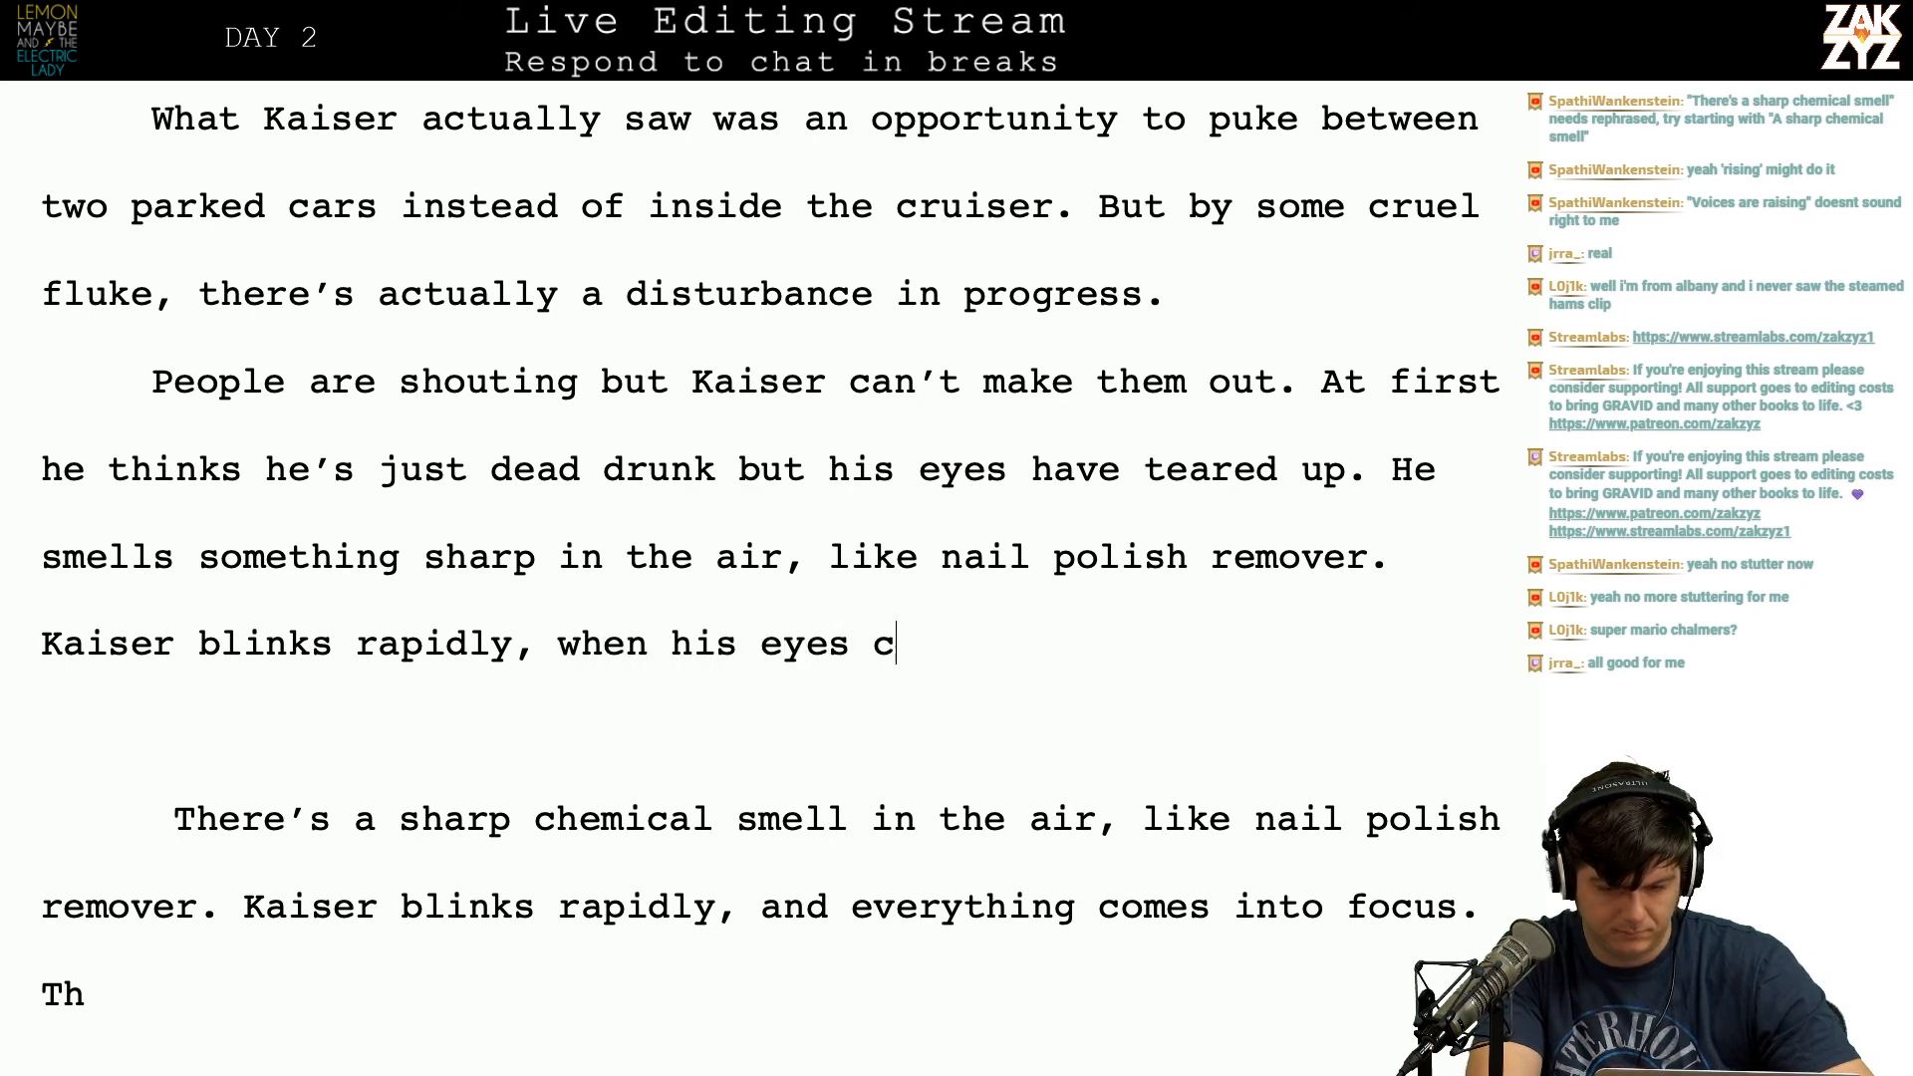
type("lear he spots a")
Step: Delete the old text from the paragraph break after "he spots a" through "Kaiser spots a", joining the sentence to "youth with thick glasses"
key("shift+Down")
key("shift+Down")
key("shift+Down")
key("shift+Down")
key("shift+Down")
key("shift+Down")
key("shift+Down")
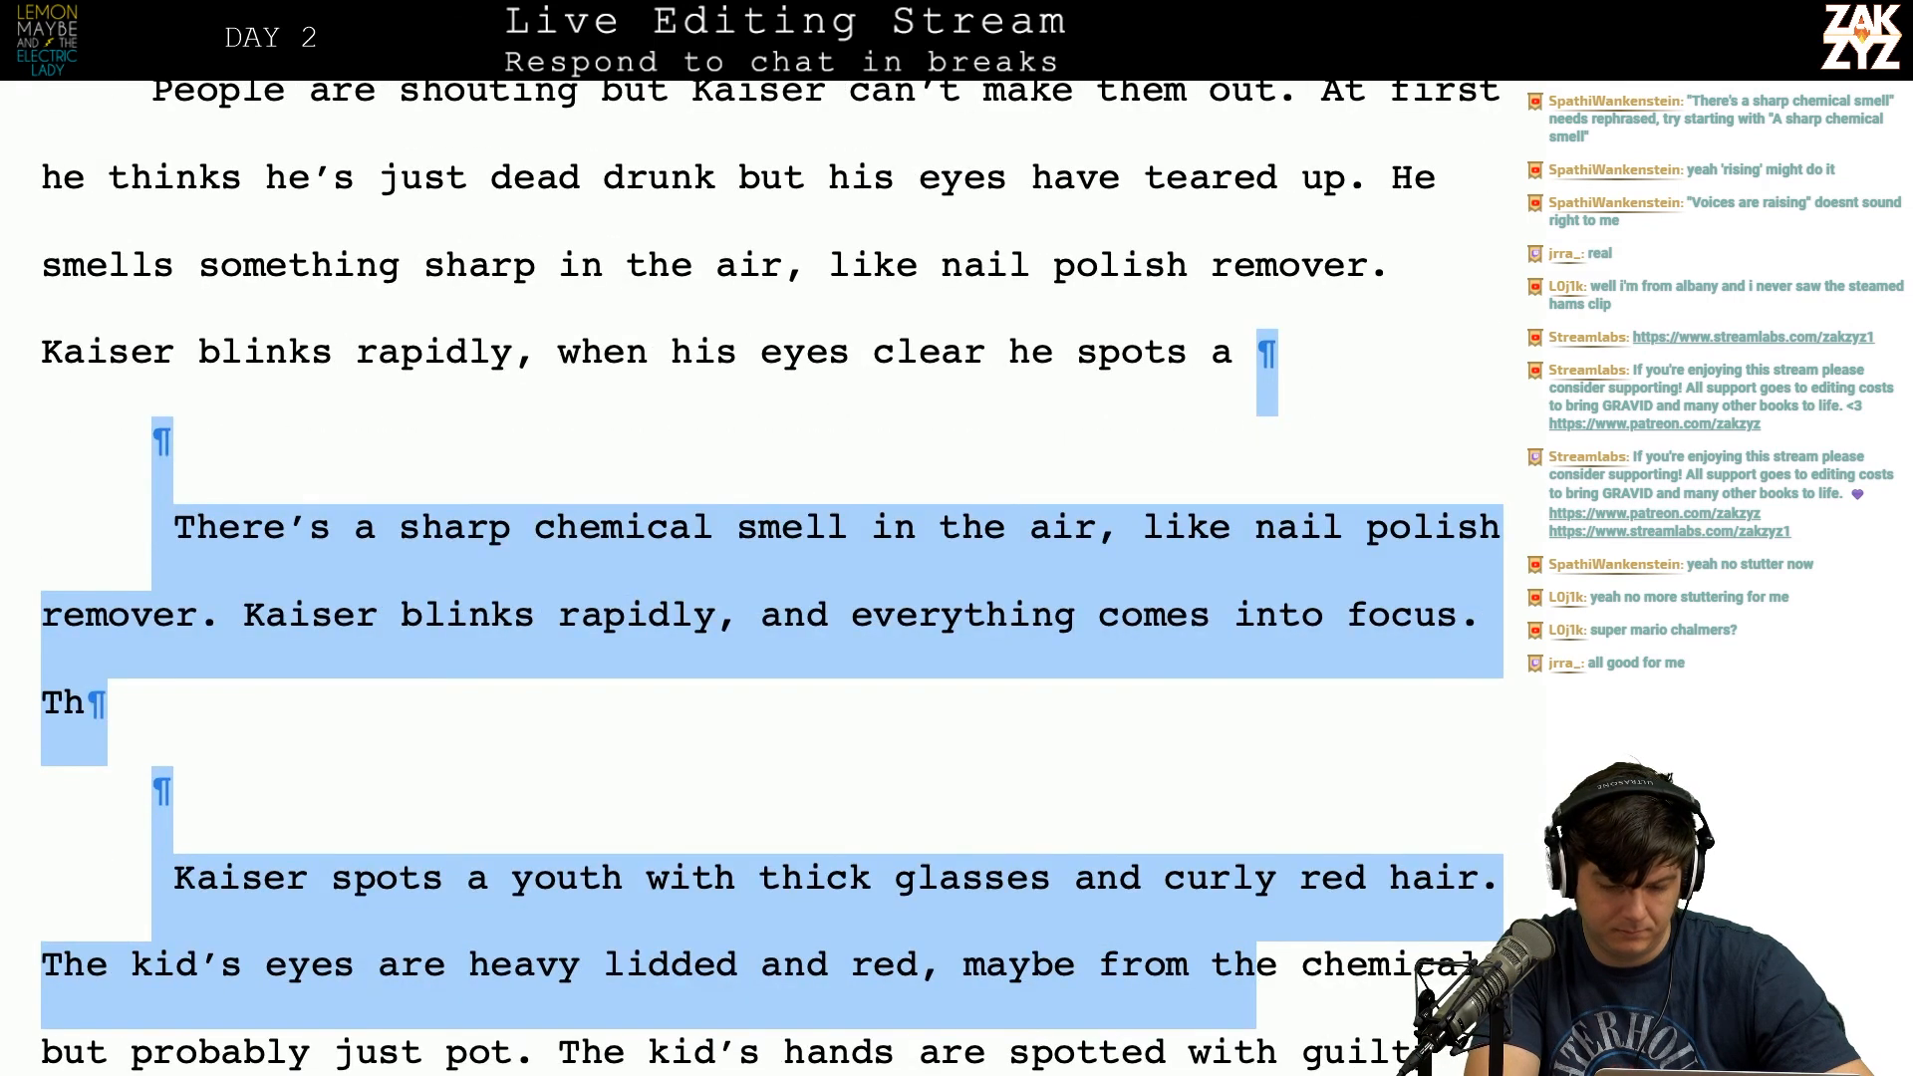
key("shift+Up")
key("shift+Left")
key("shift+Left")
key("shift+Left")
key("shift+Left")
key("shift+Left")
key("shift+Left")
key("shift+Left")
key("shift+Left")
key("shift+Left")
key("shift+Left")
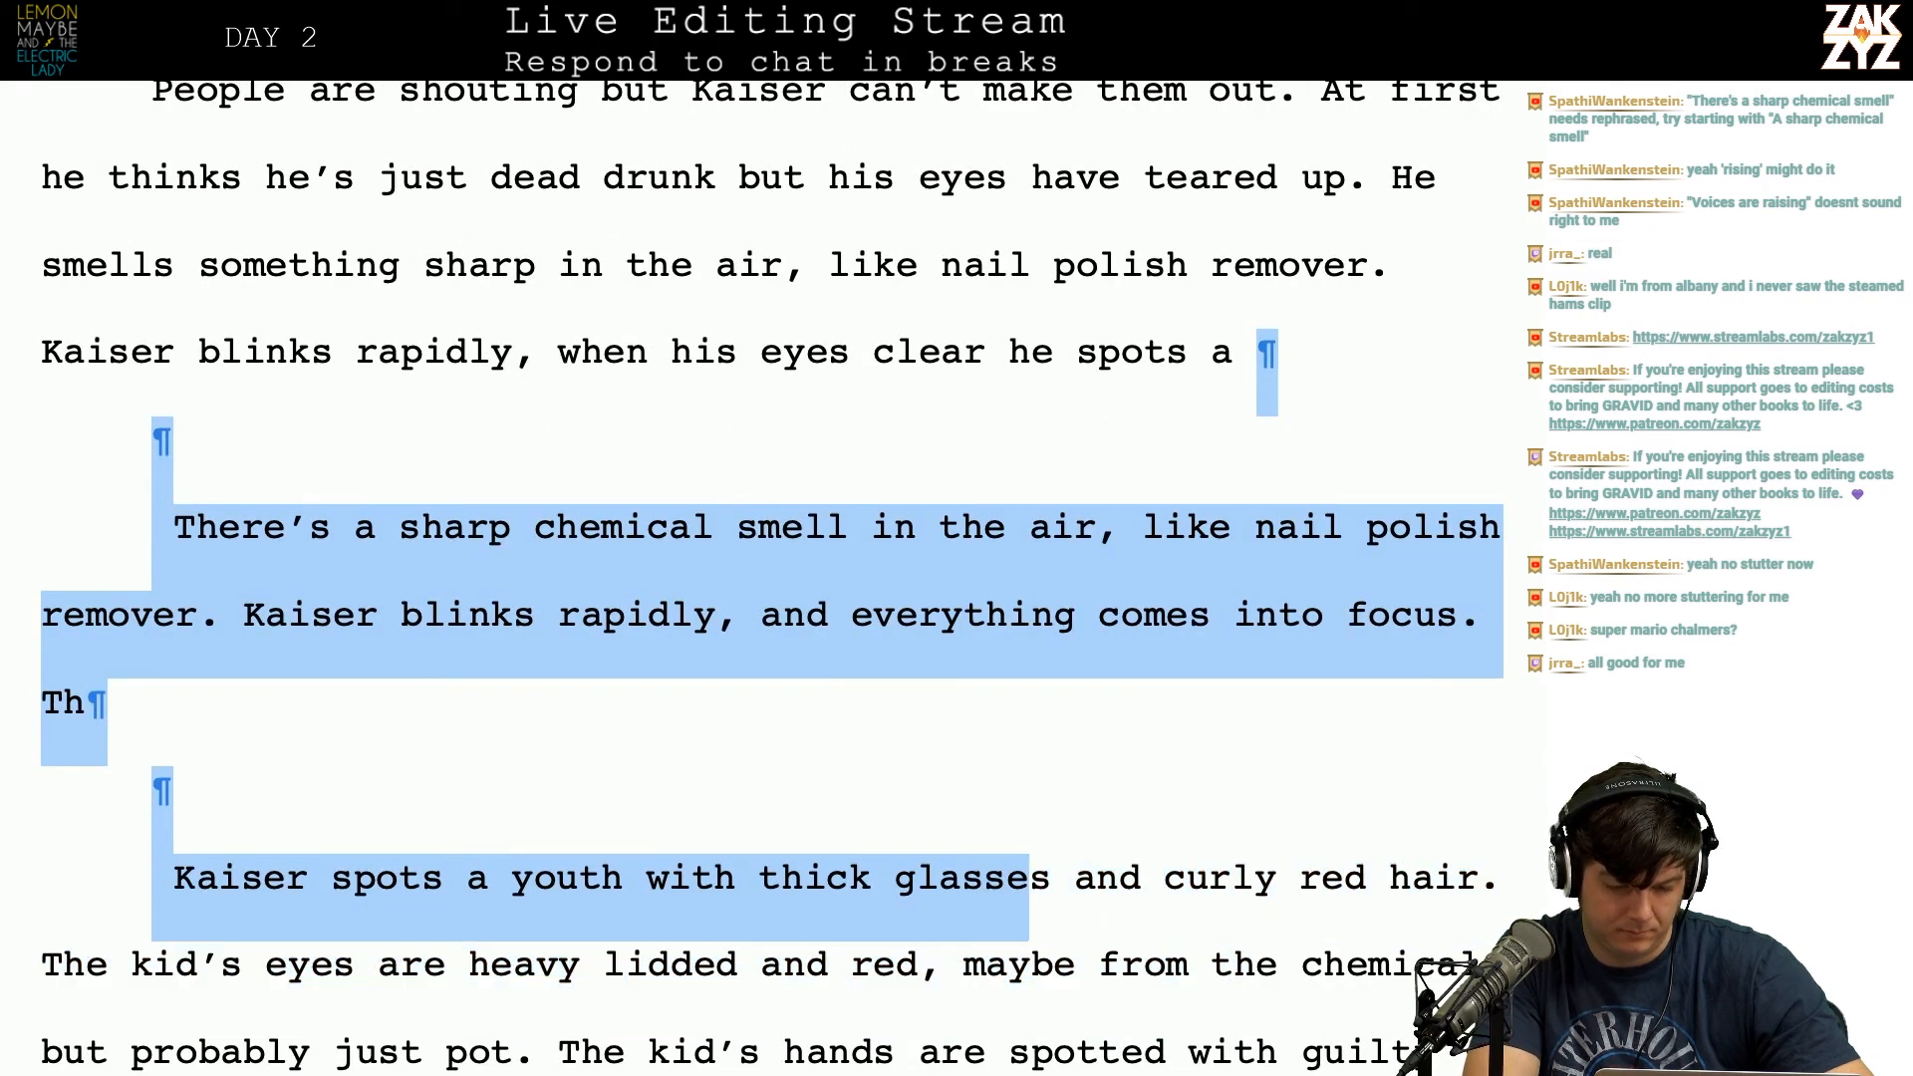
key("shift+Left")
key("shift+Left")
key("shift+Left")
key("shift+Left")
key("shift+Left")
key("shift+Left")
key("shift+Left")
key("shift+Left")
key("shift+Left")
key("shift+Left")
key("shift+Left")
key("shift+Left")
key("shift+Left")
key("shift+Left")
key("shift+Left")
key("shift+Left")
key("shift+Left")
key("shift+Left")
key("shift+Left")
key("shift+Left")
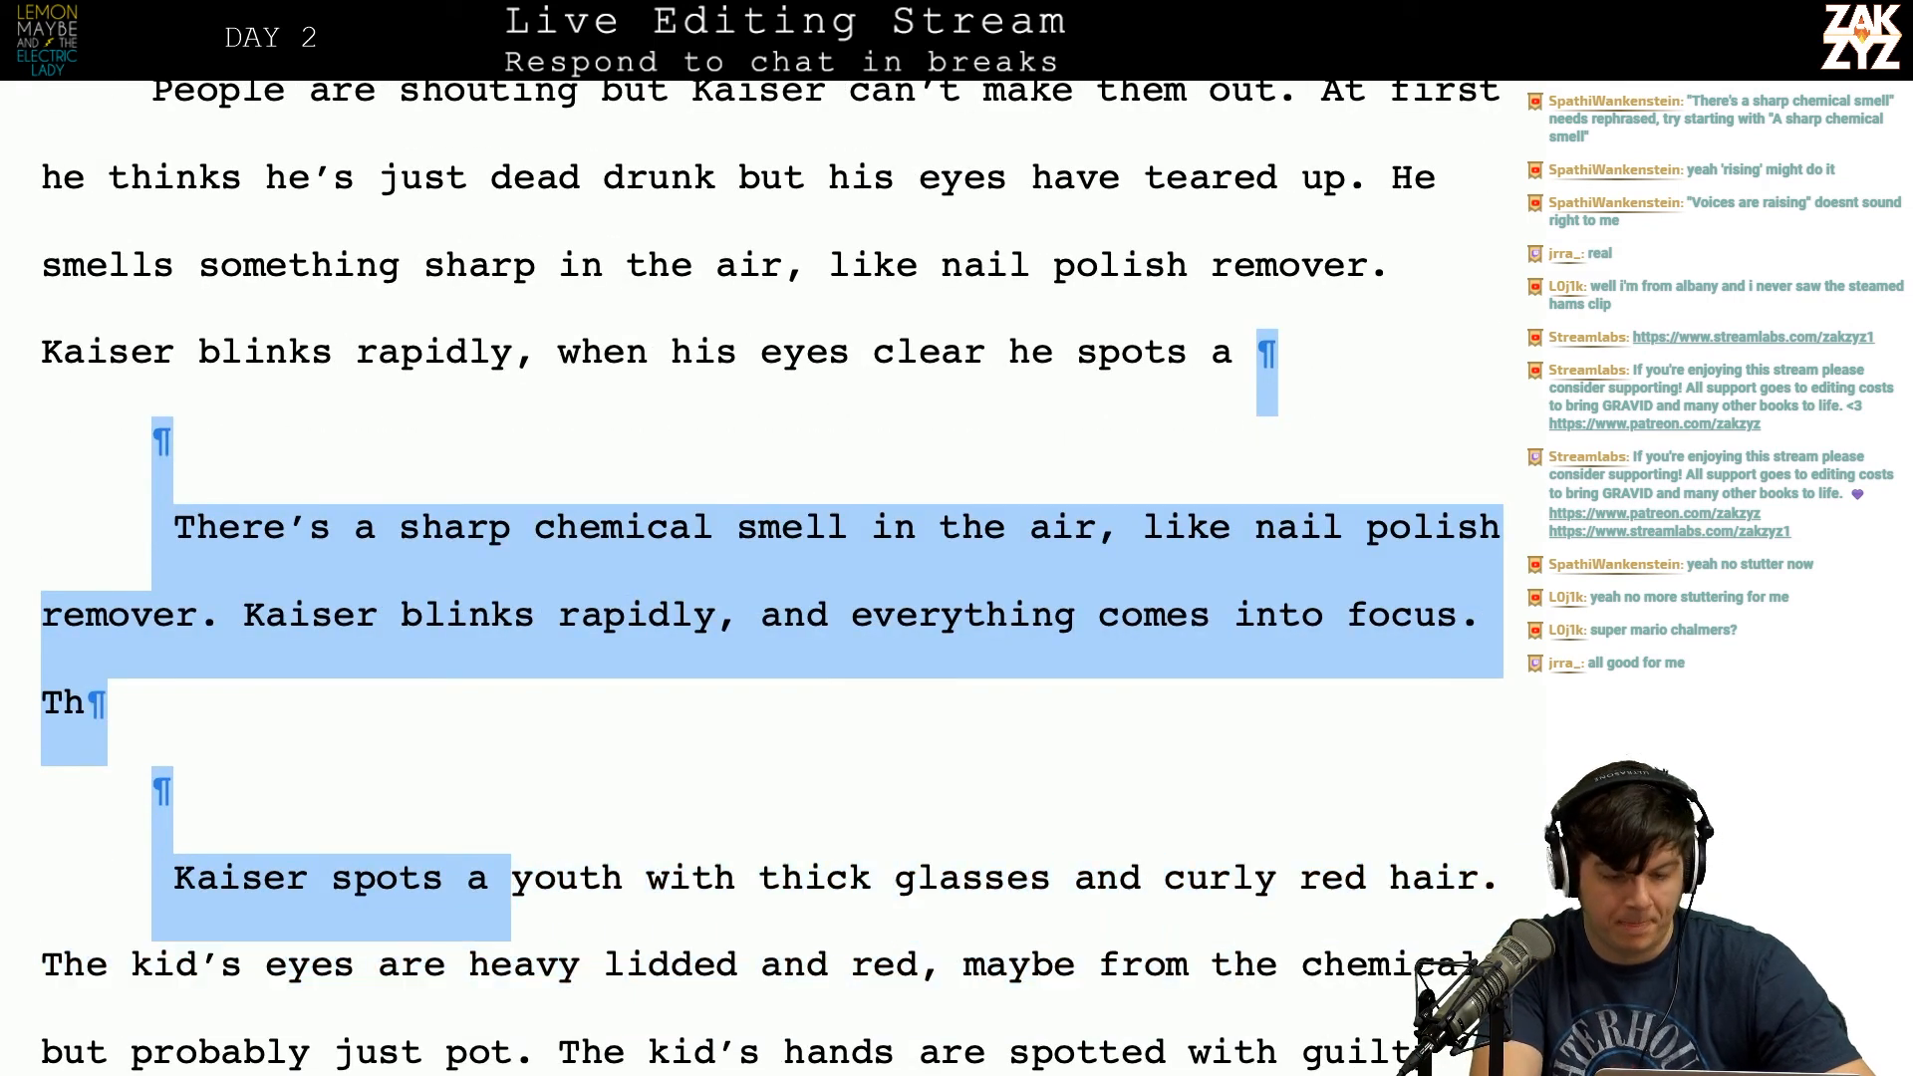
key("BackSpace")
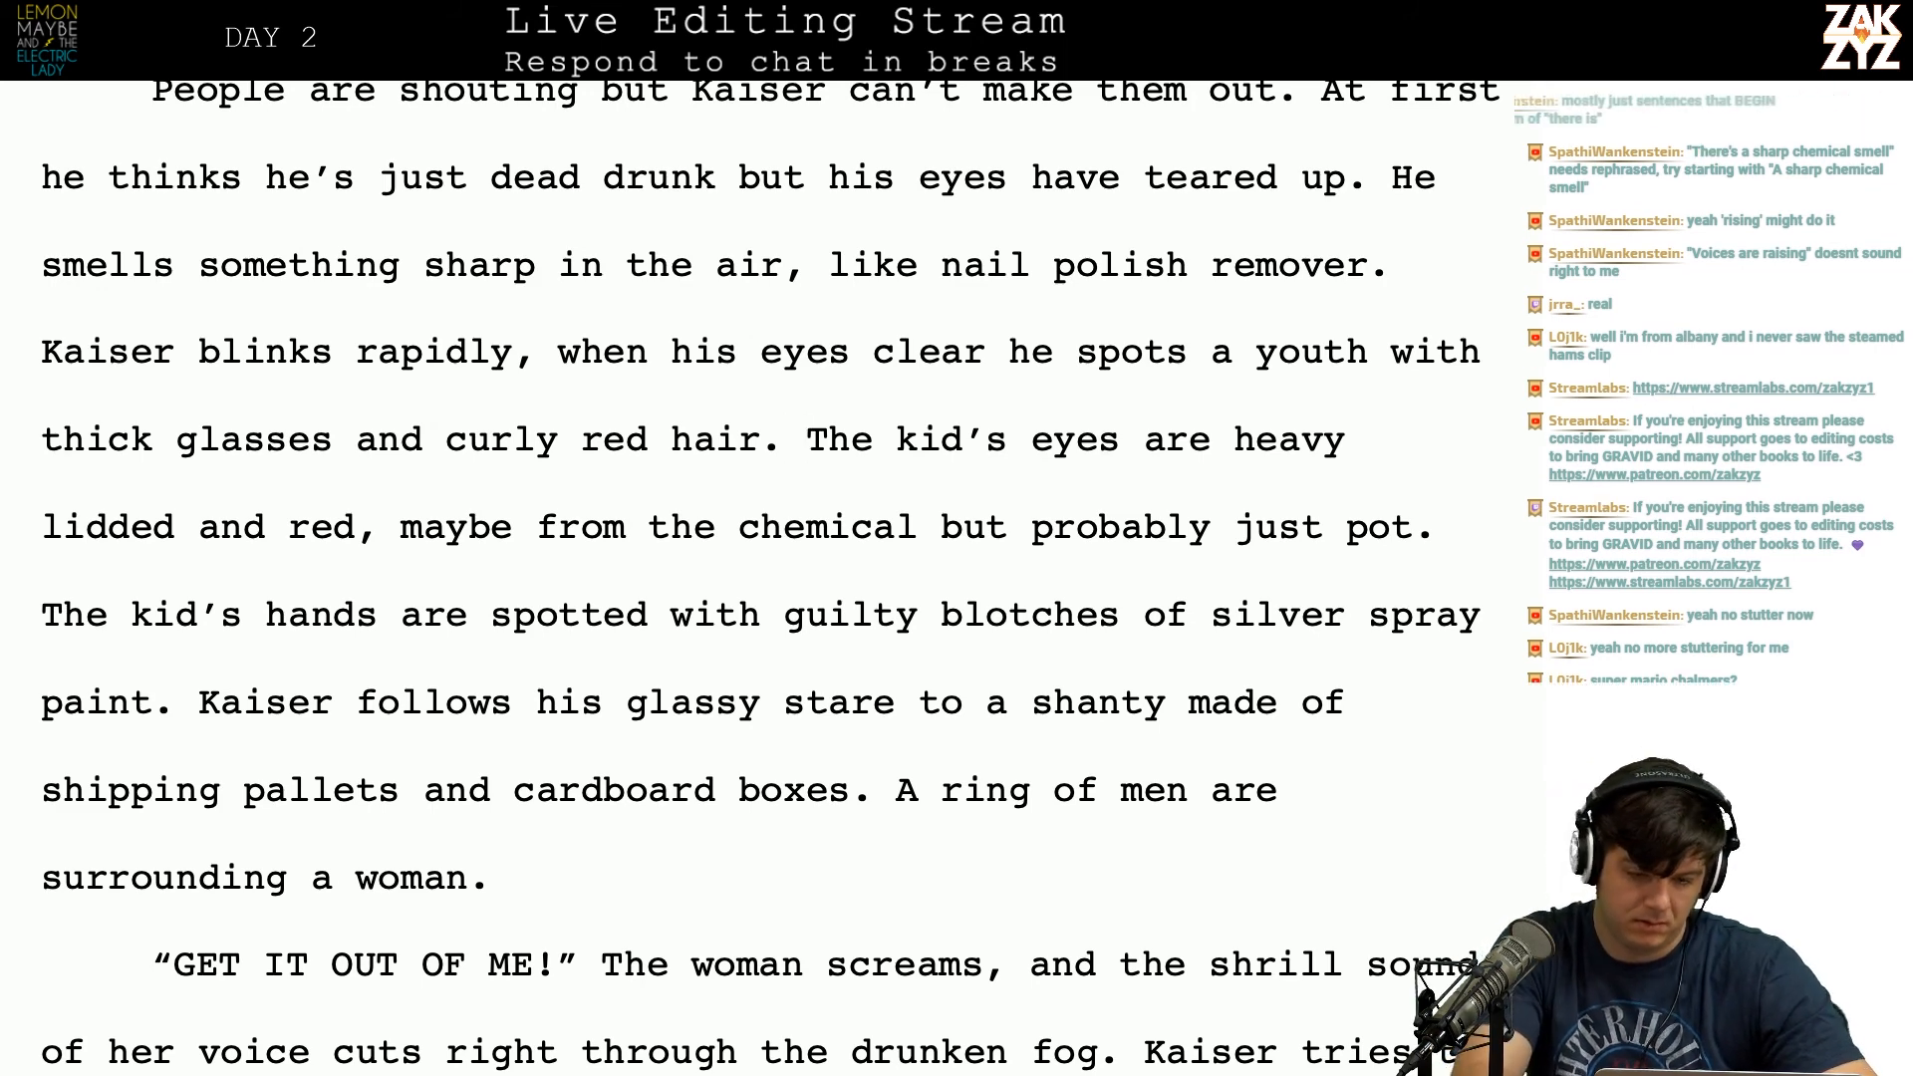
Step: Extend the sentence after "curly red hair" with "leaned against a steel shutter." and start a new paragraph at "The kid's eyes"
key("BackSpace")
type("leaned agai")
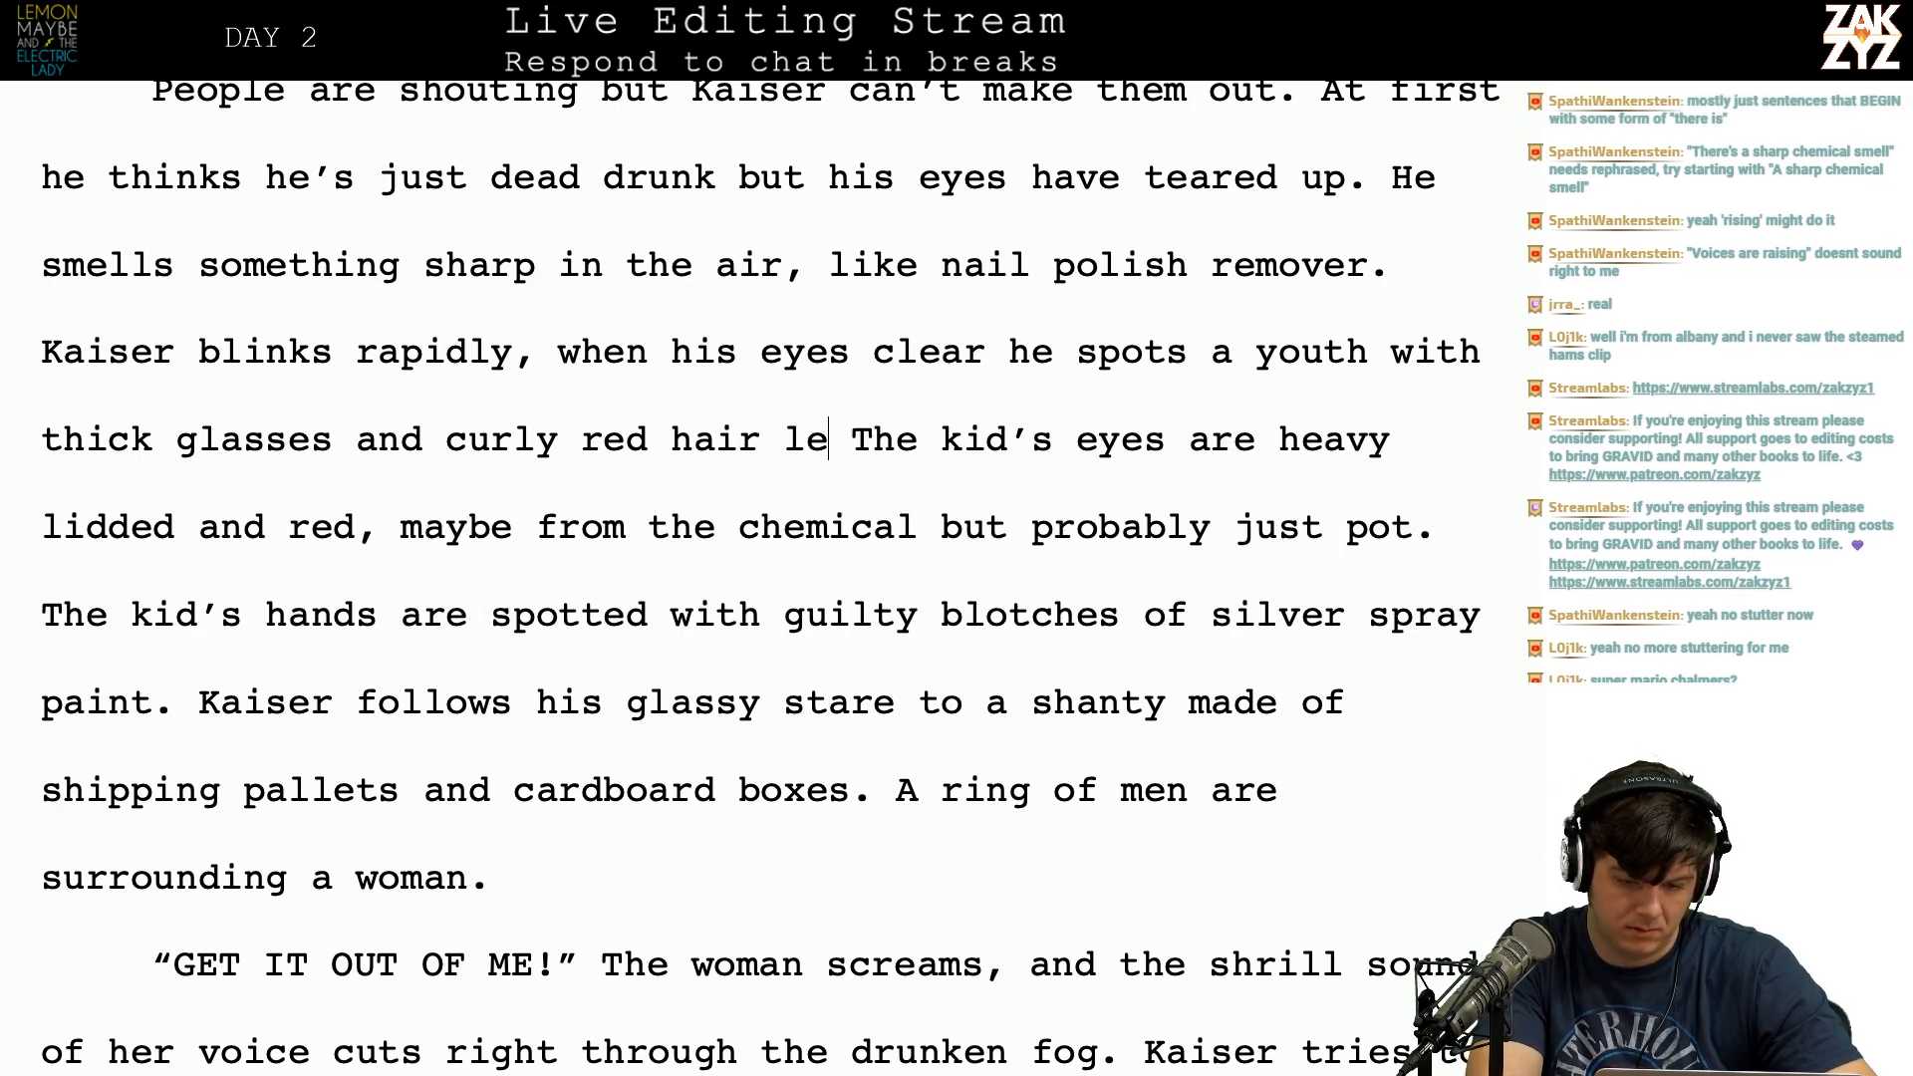
type("nst a steel shu")
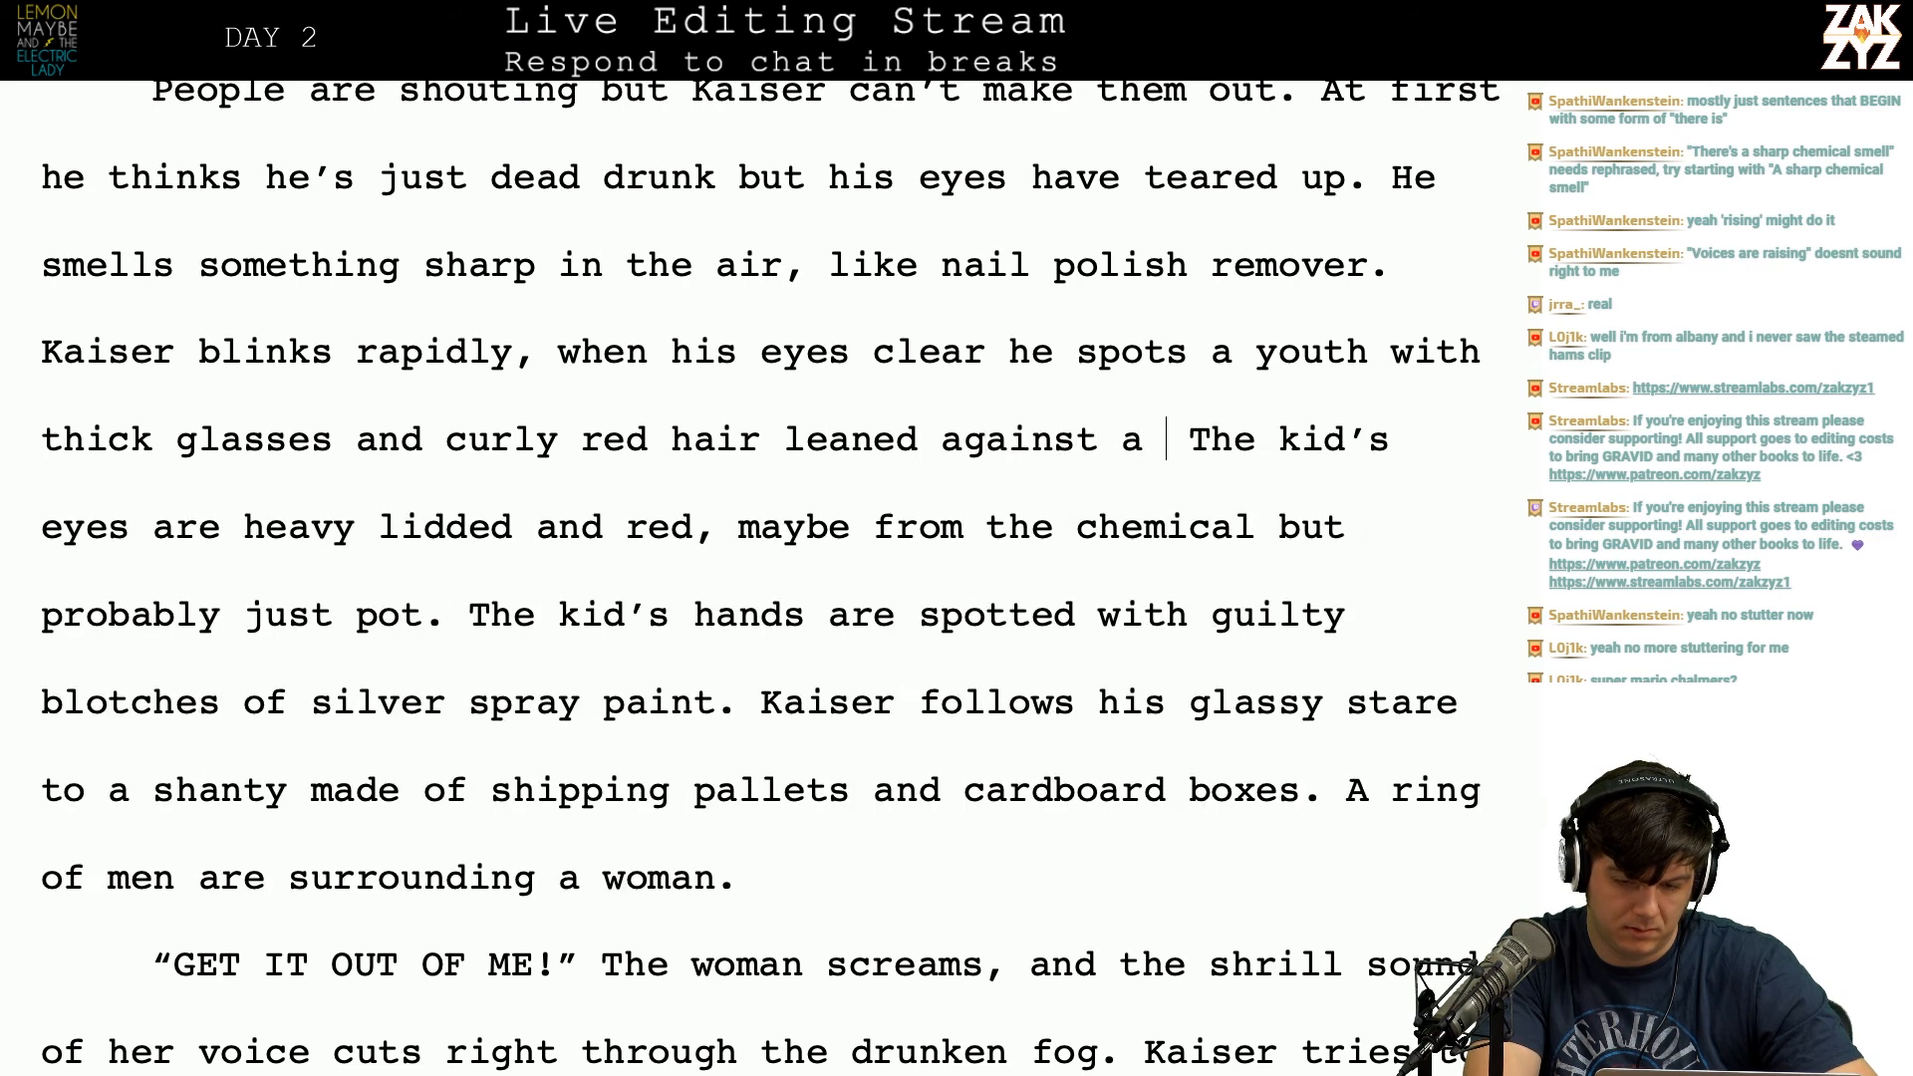
type("tter.")
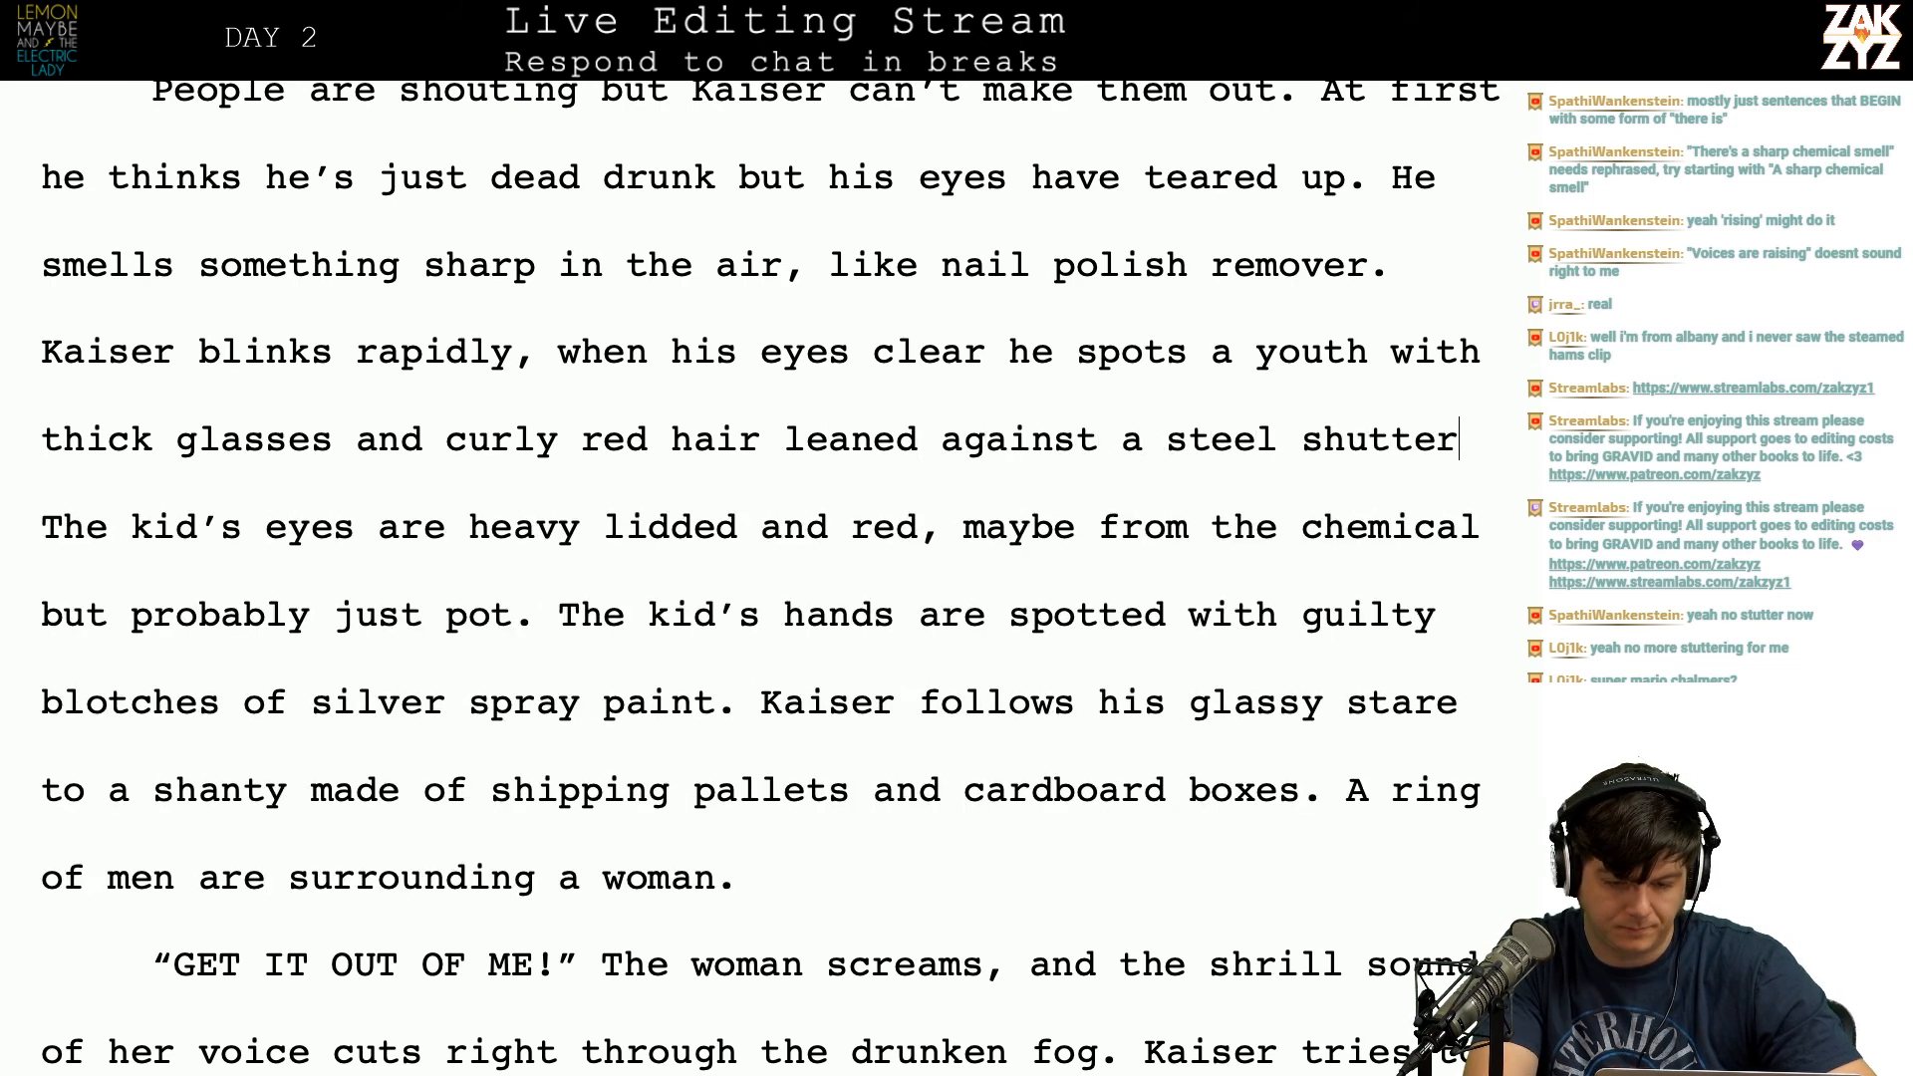
key("Return")
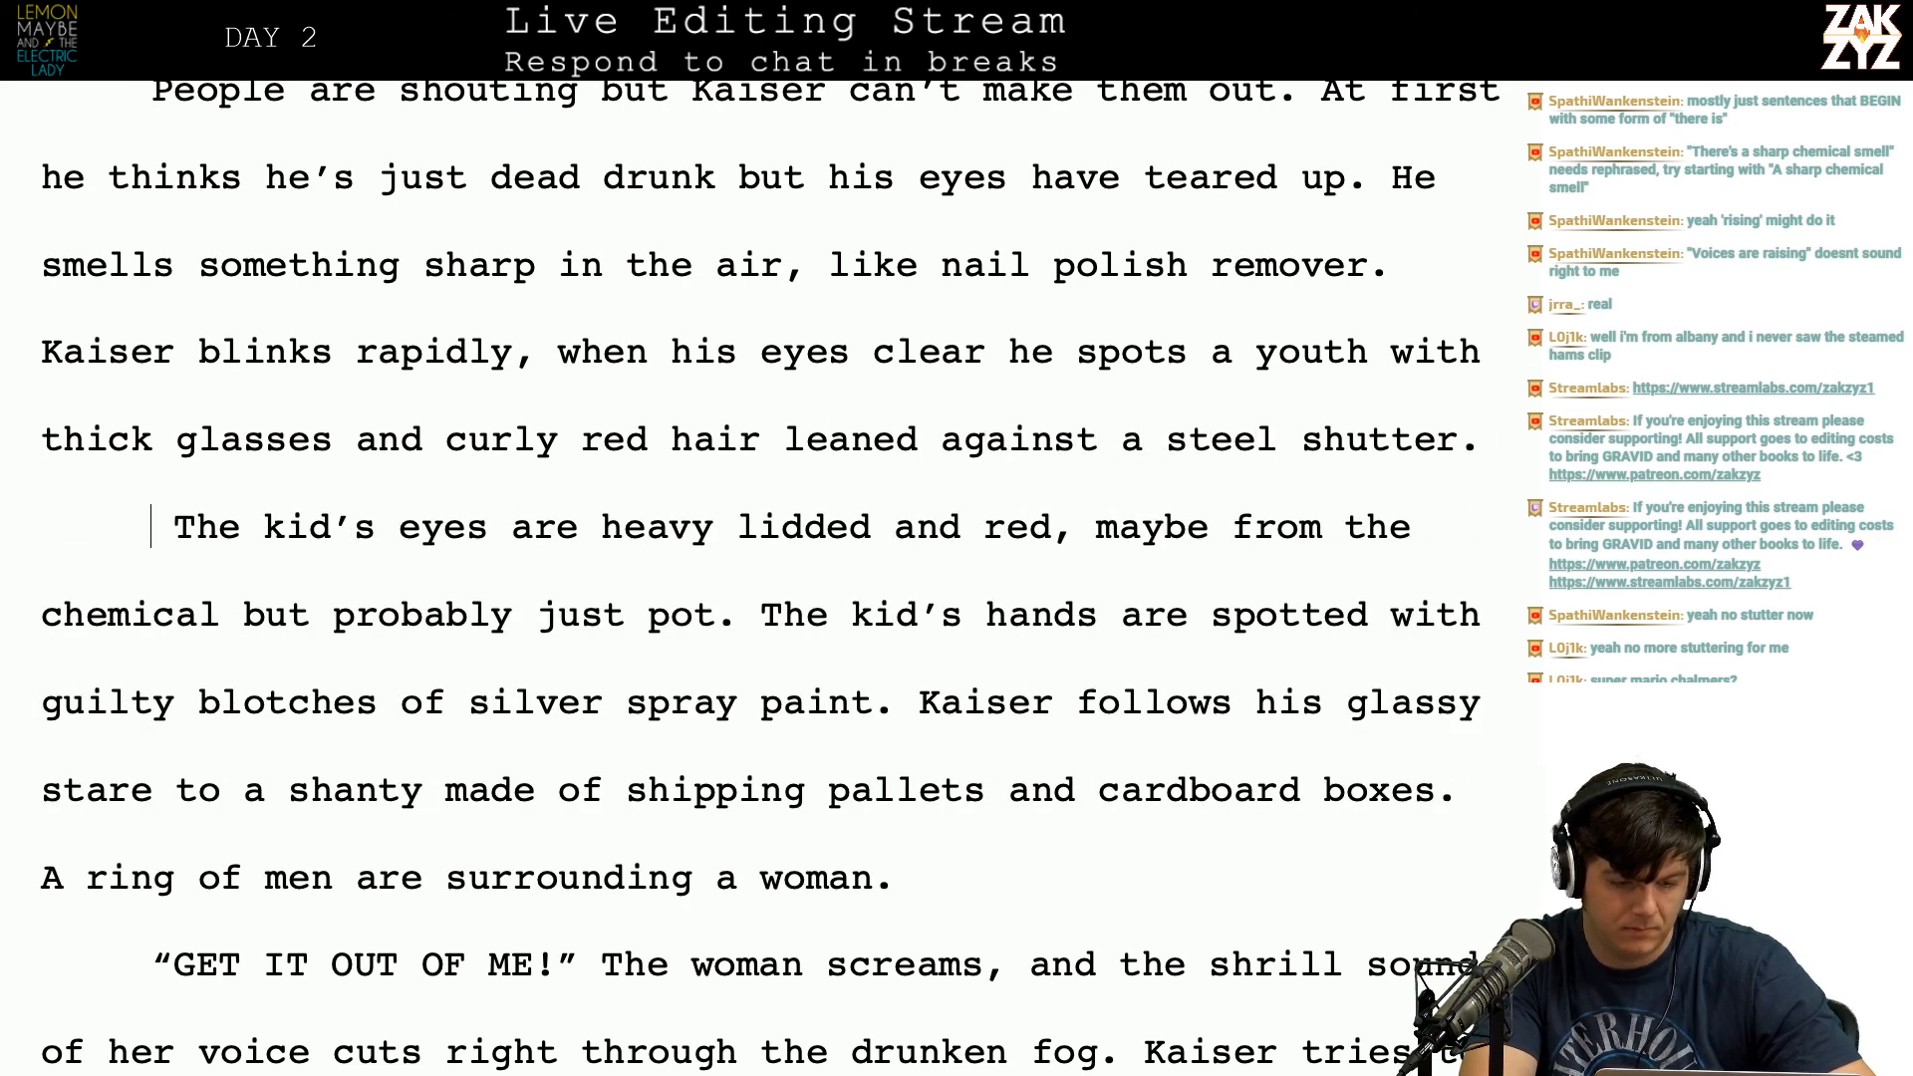
key("BackSpace")
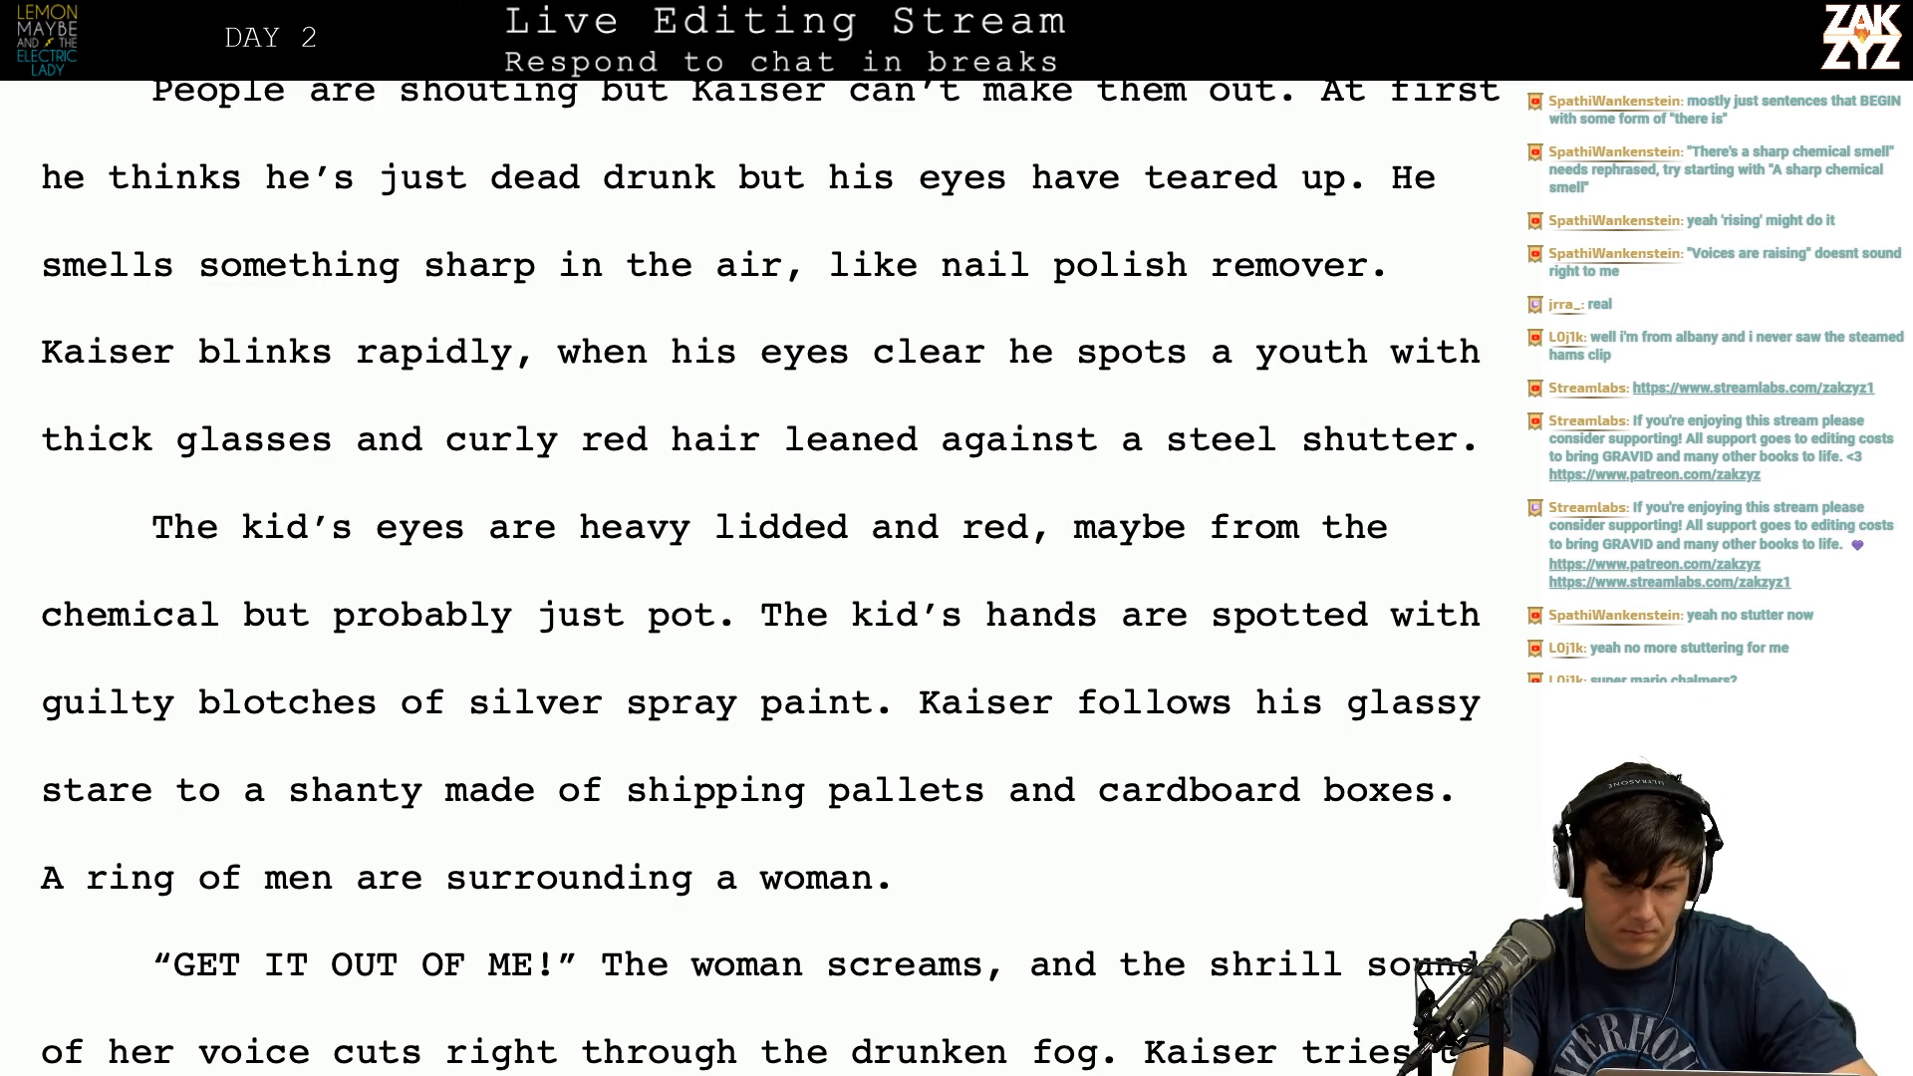
Step: Insert "Kaiser wonders if the chemical's bothering him too, but it's probably just pot." after "heavy lidded and red," and put "maybe from the chemical" in a new indented paragraph
type("Kaiser wonder")
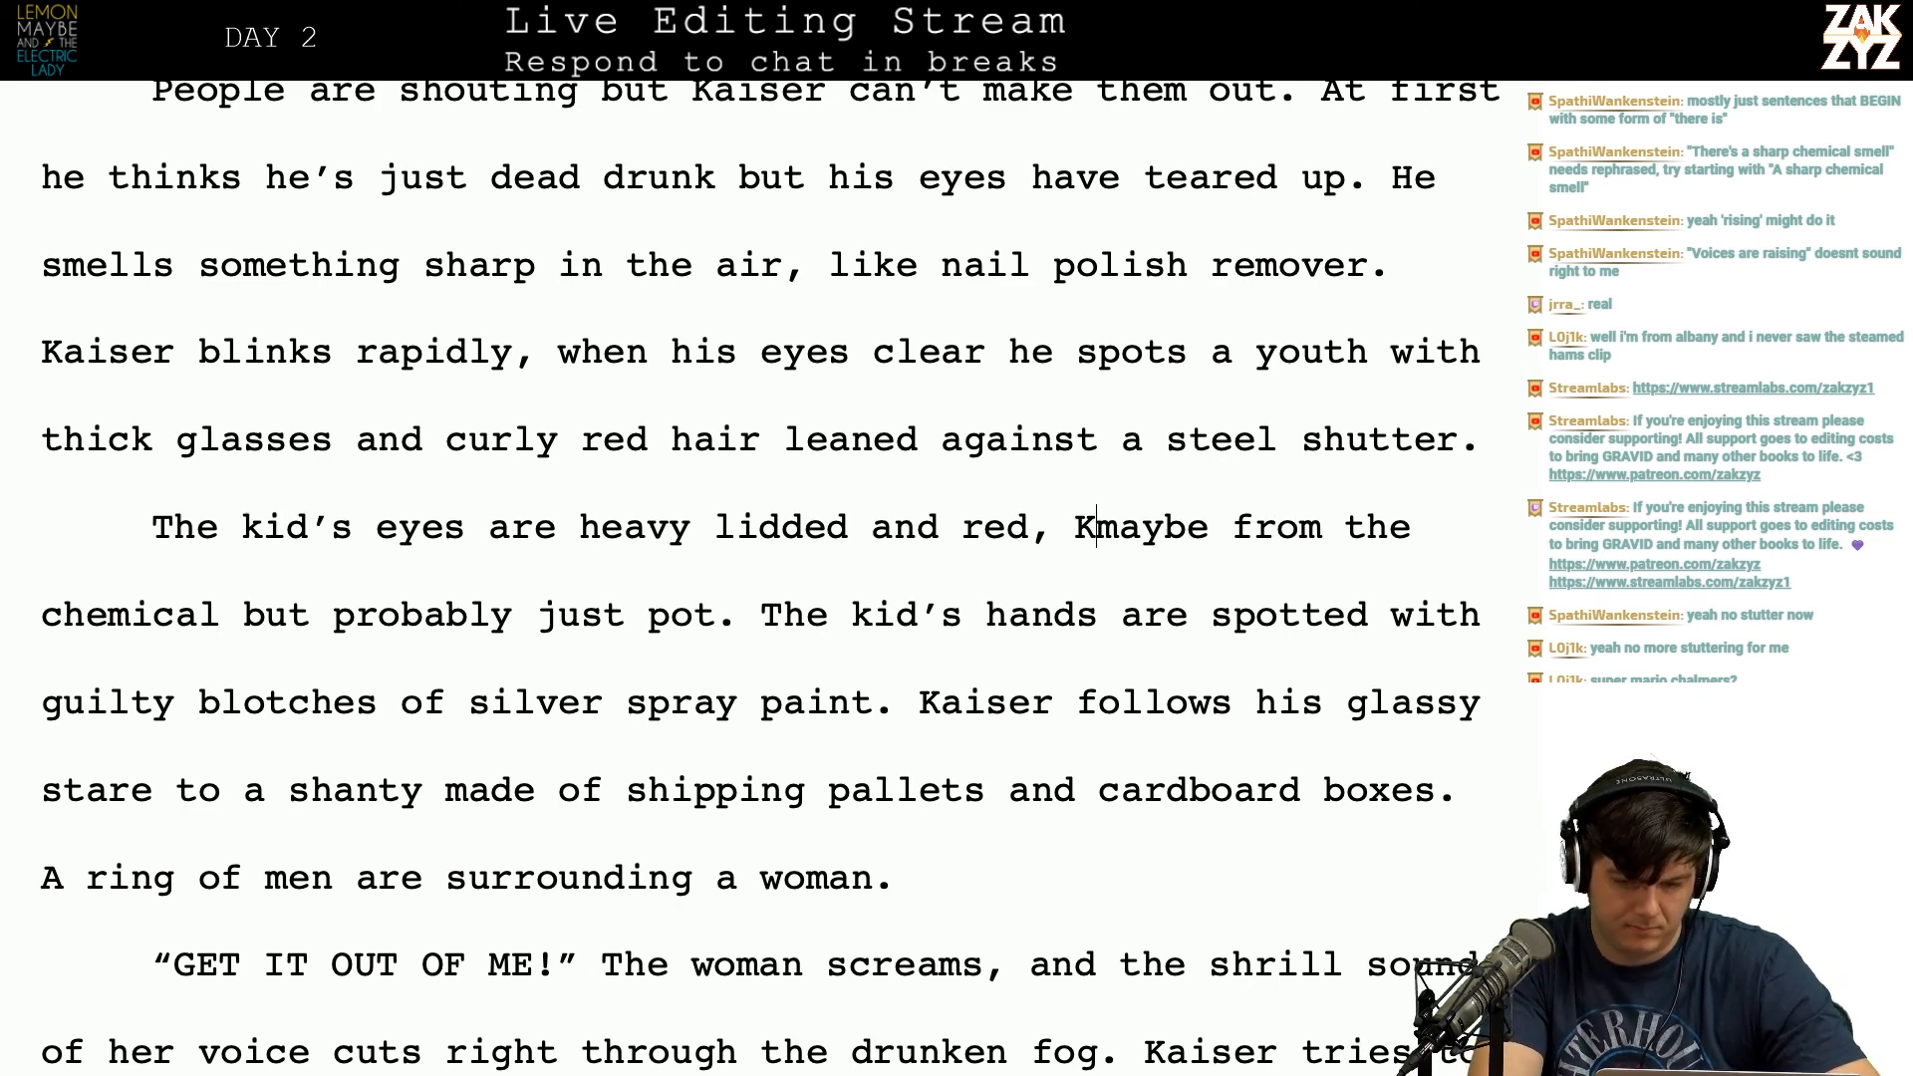
type("s if the cm")
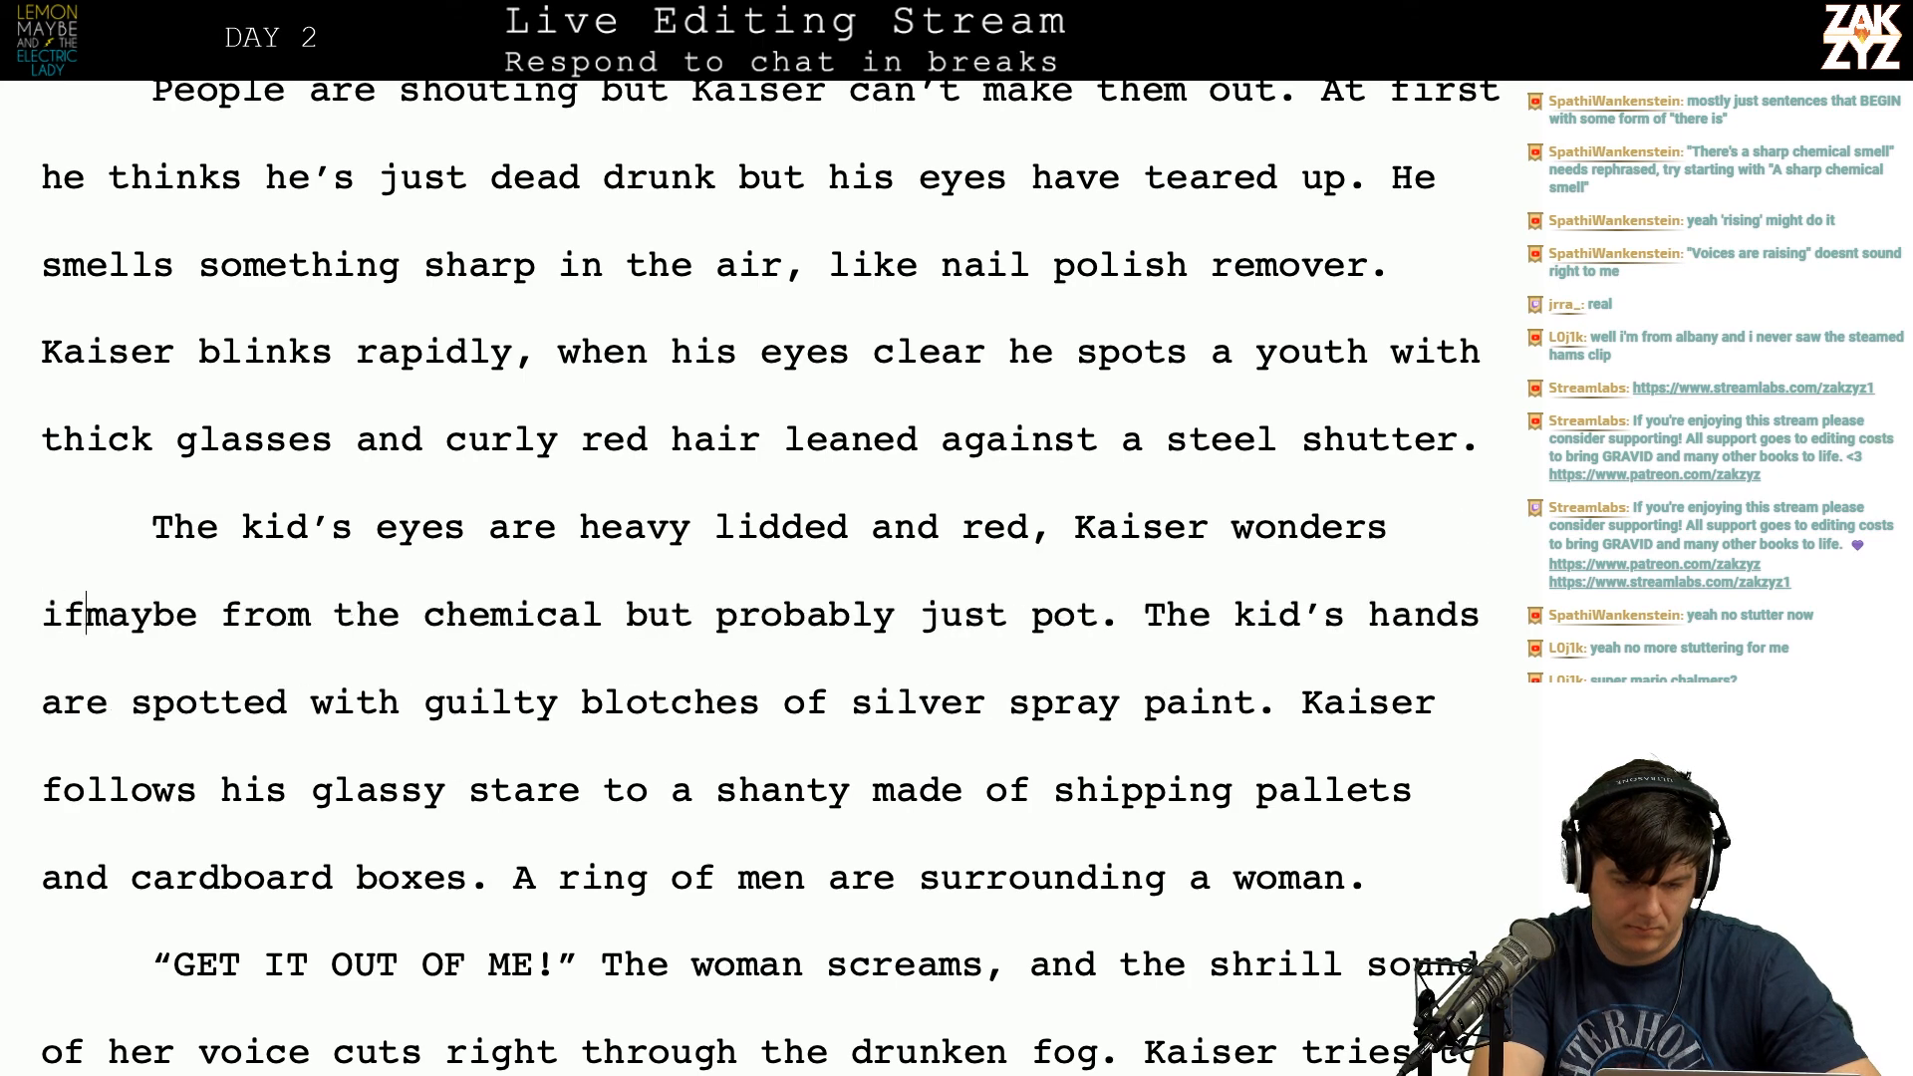
key("BackSpace")
type("hemical's bot")
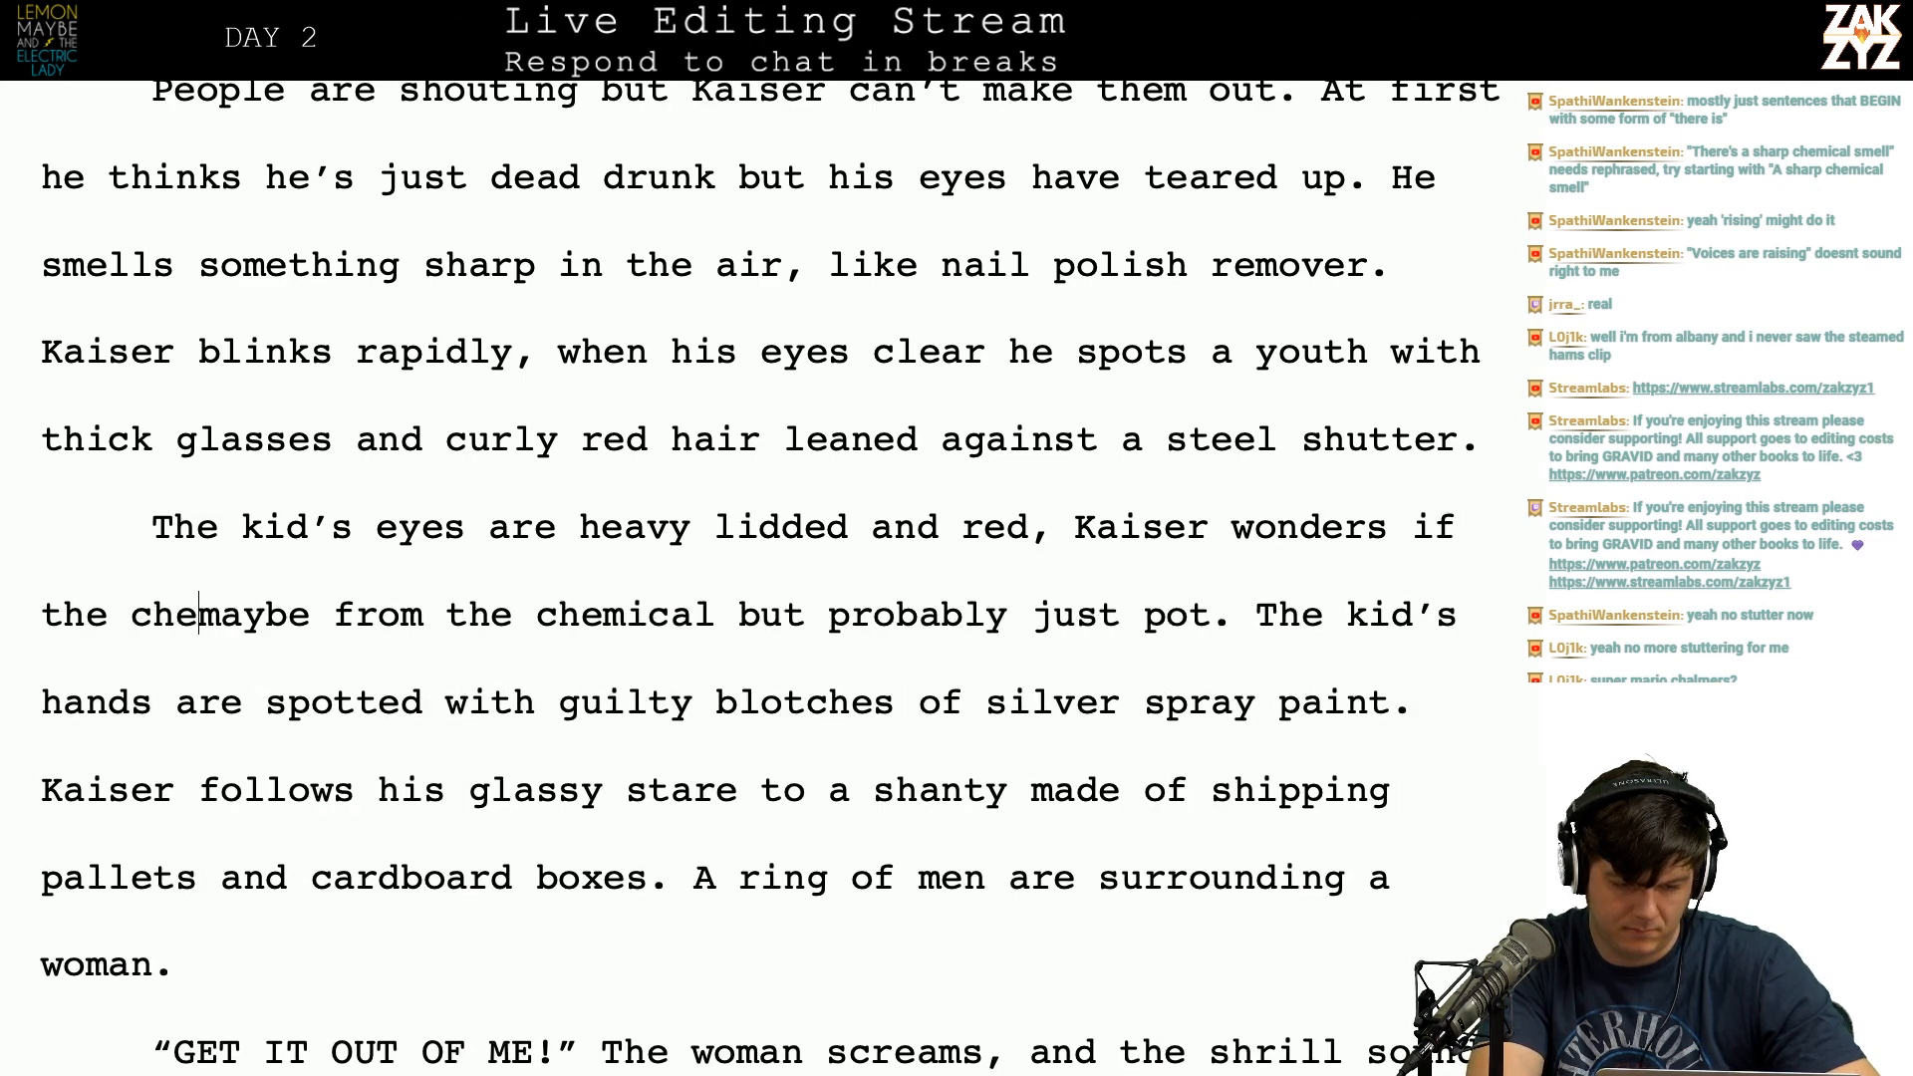
type("hering him too, bu")
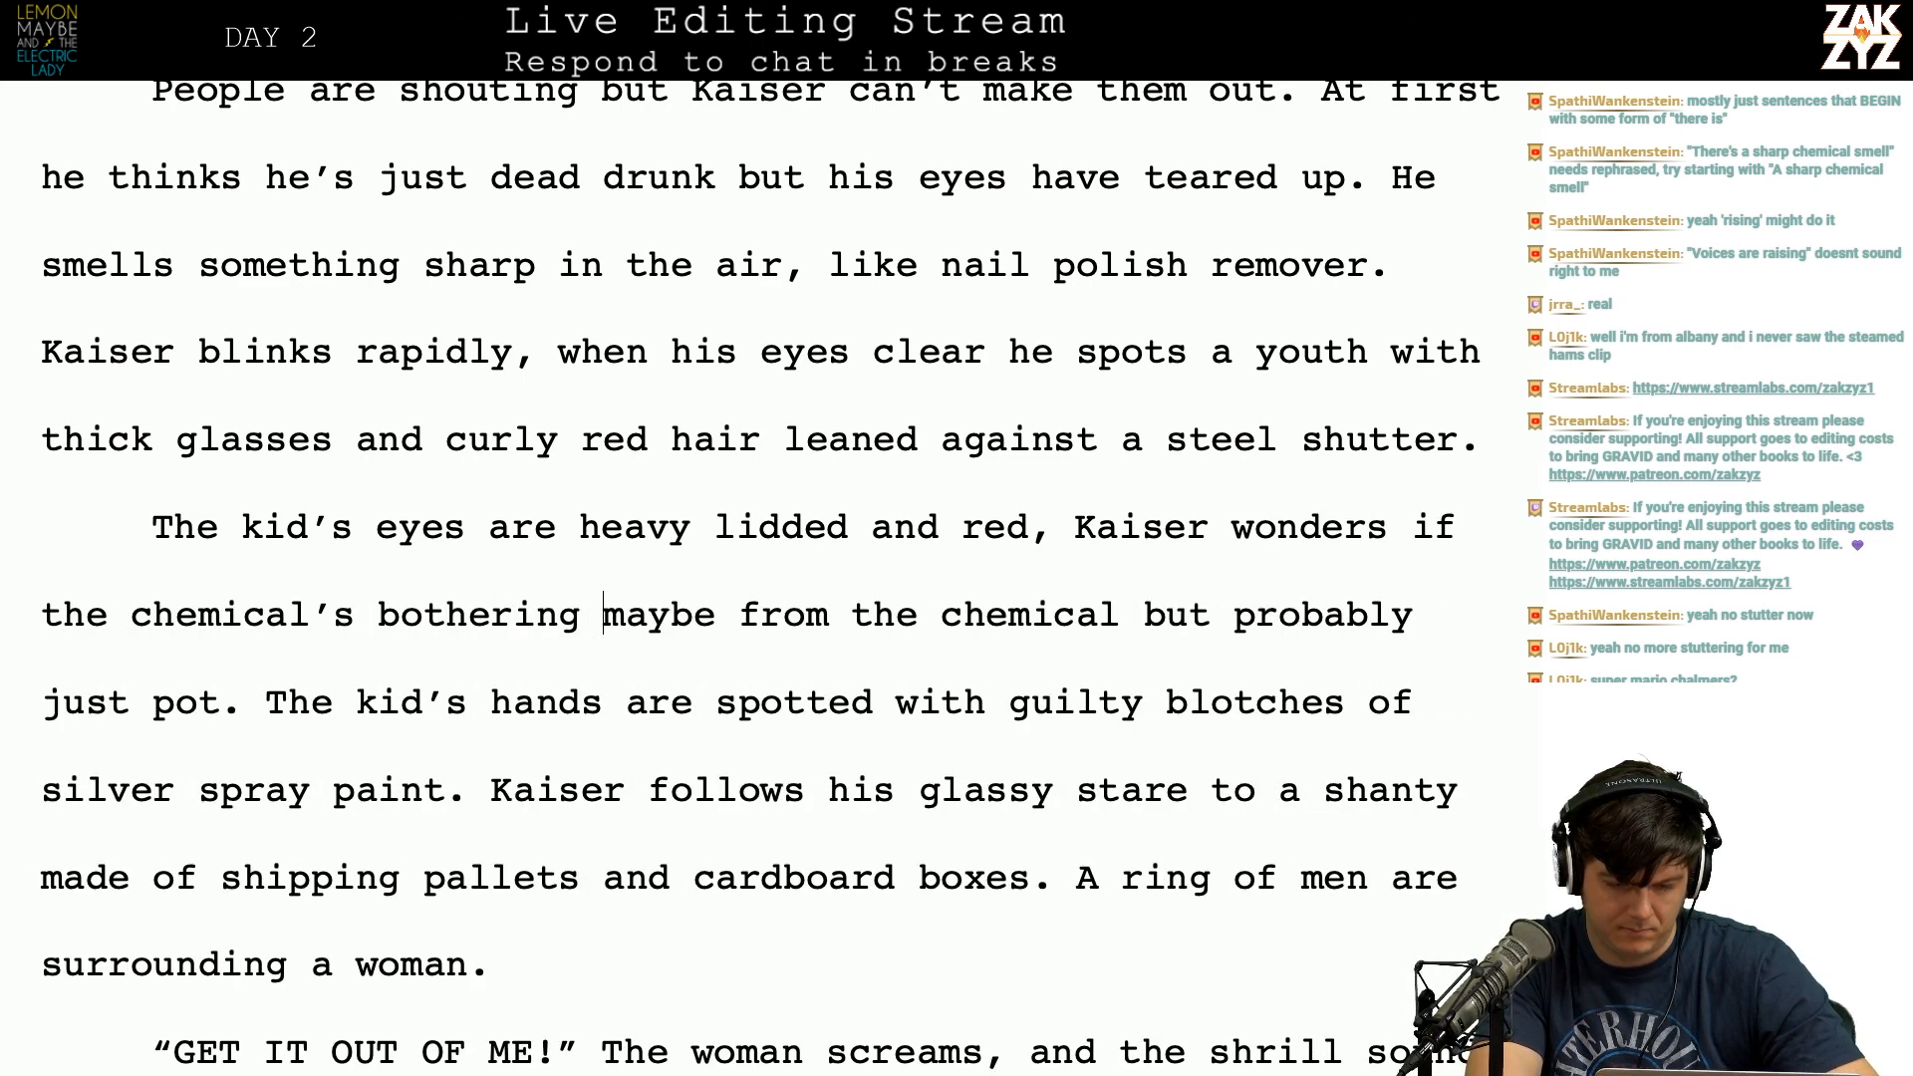
type("t ")
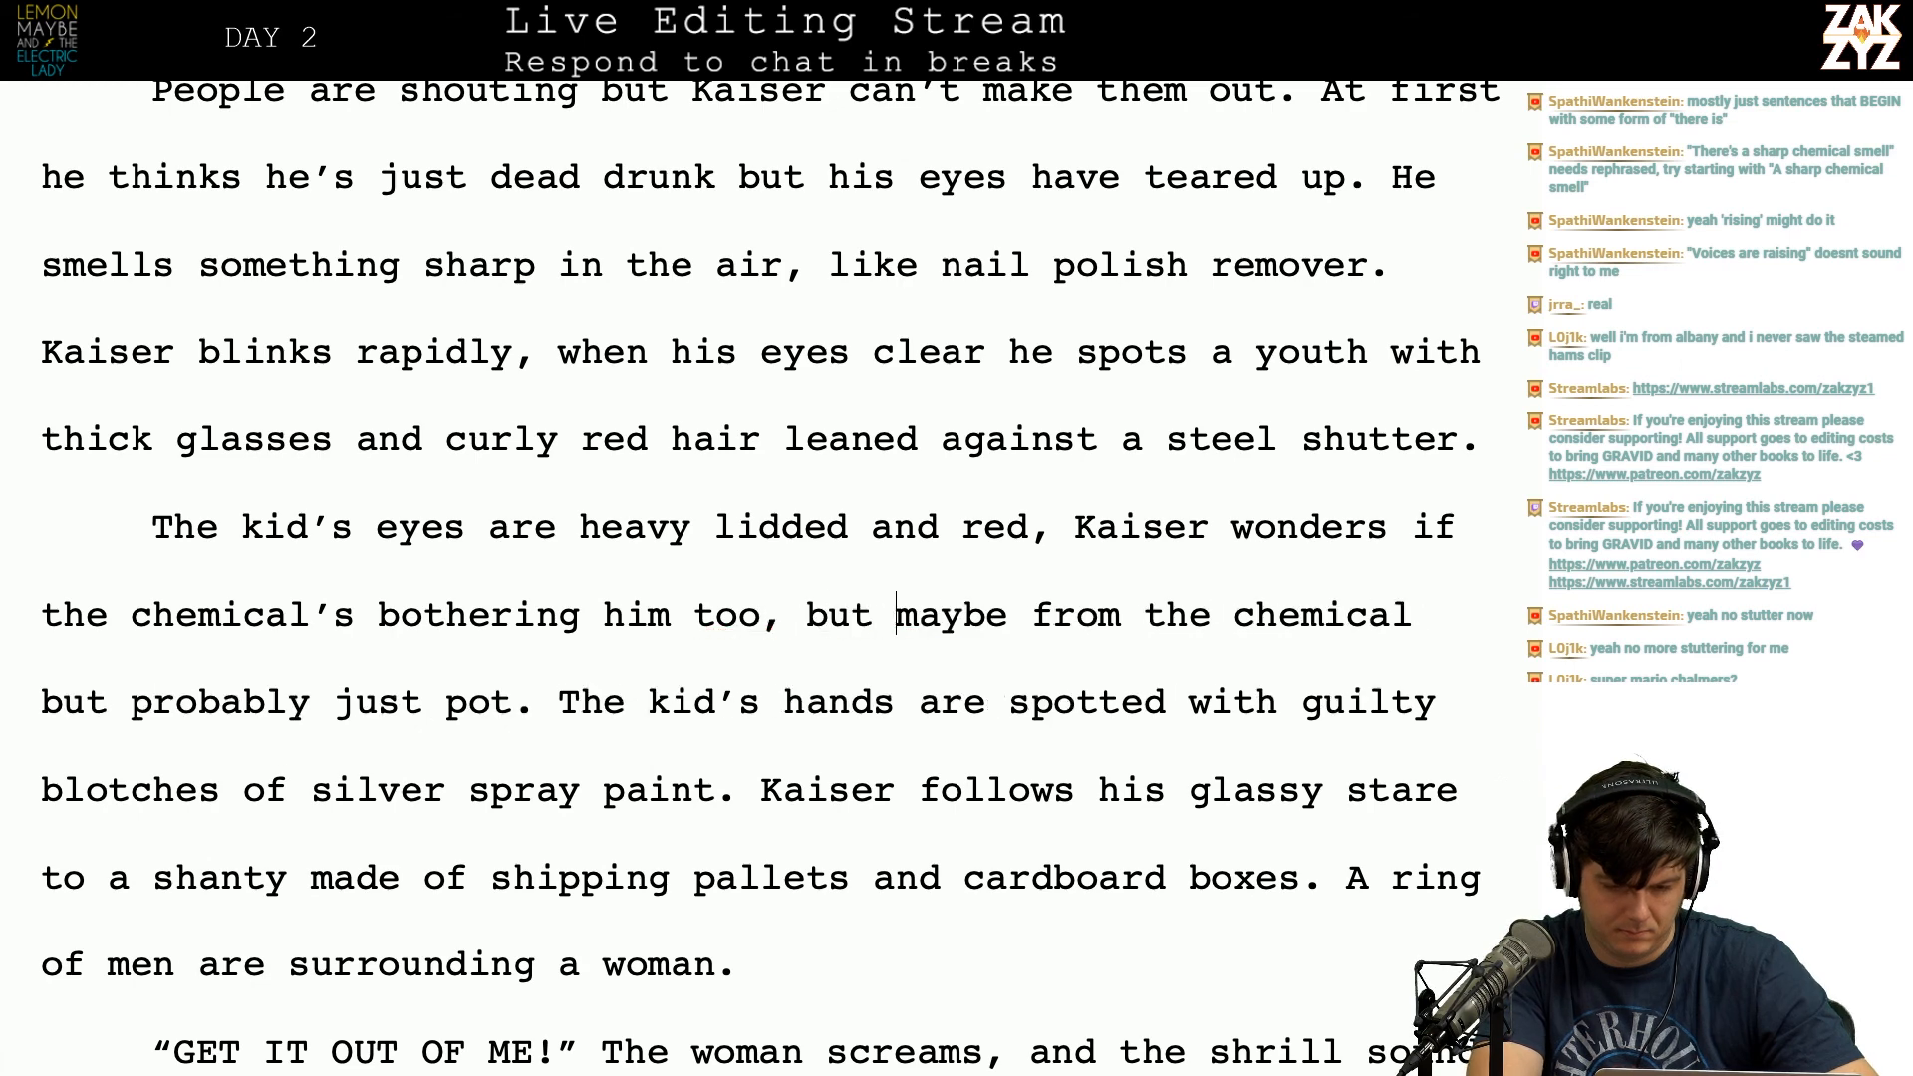
type("he's")
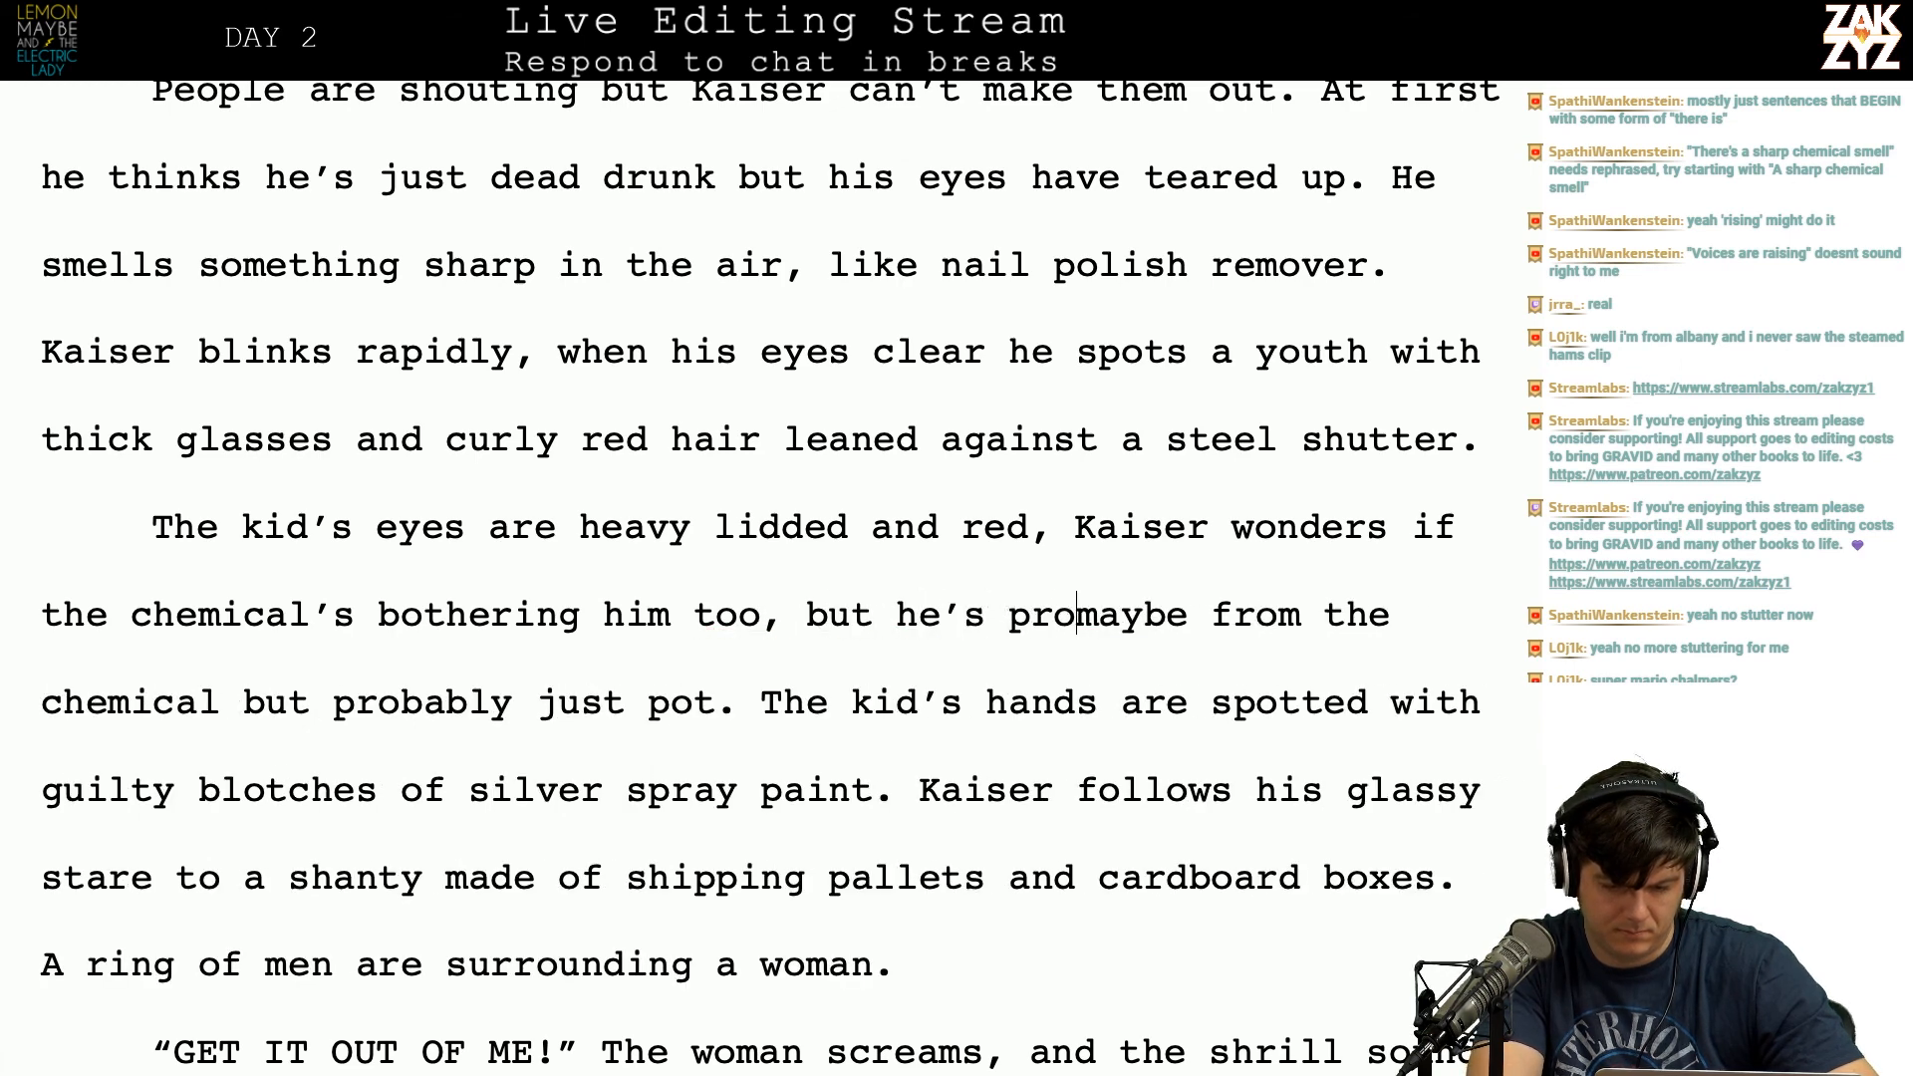
key("BackSpace")
key("BackSpace")
key("BackSpace")
key("BackSpace")
type("it's probab")
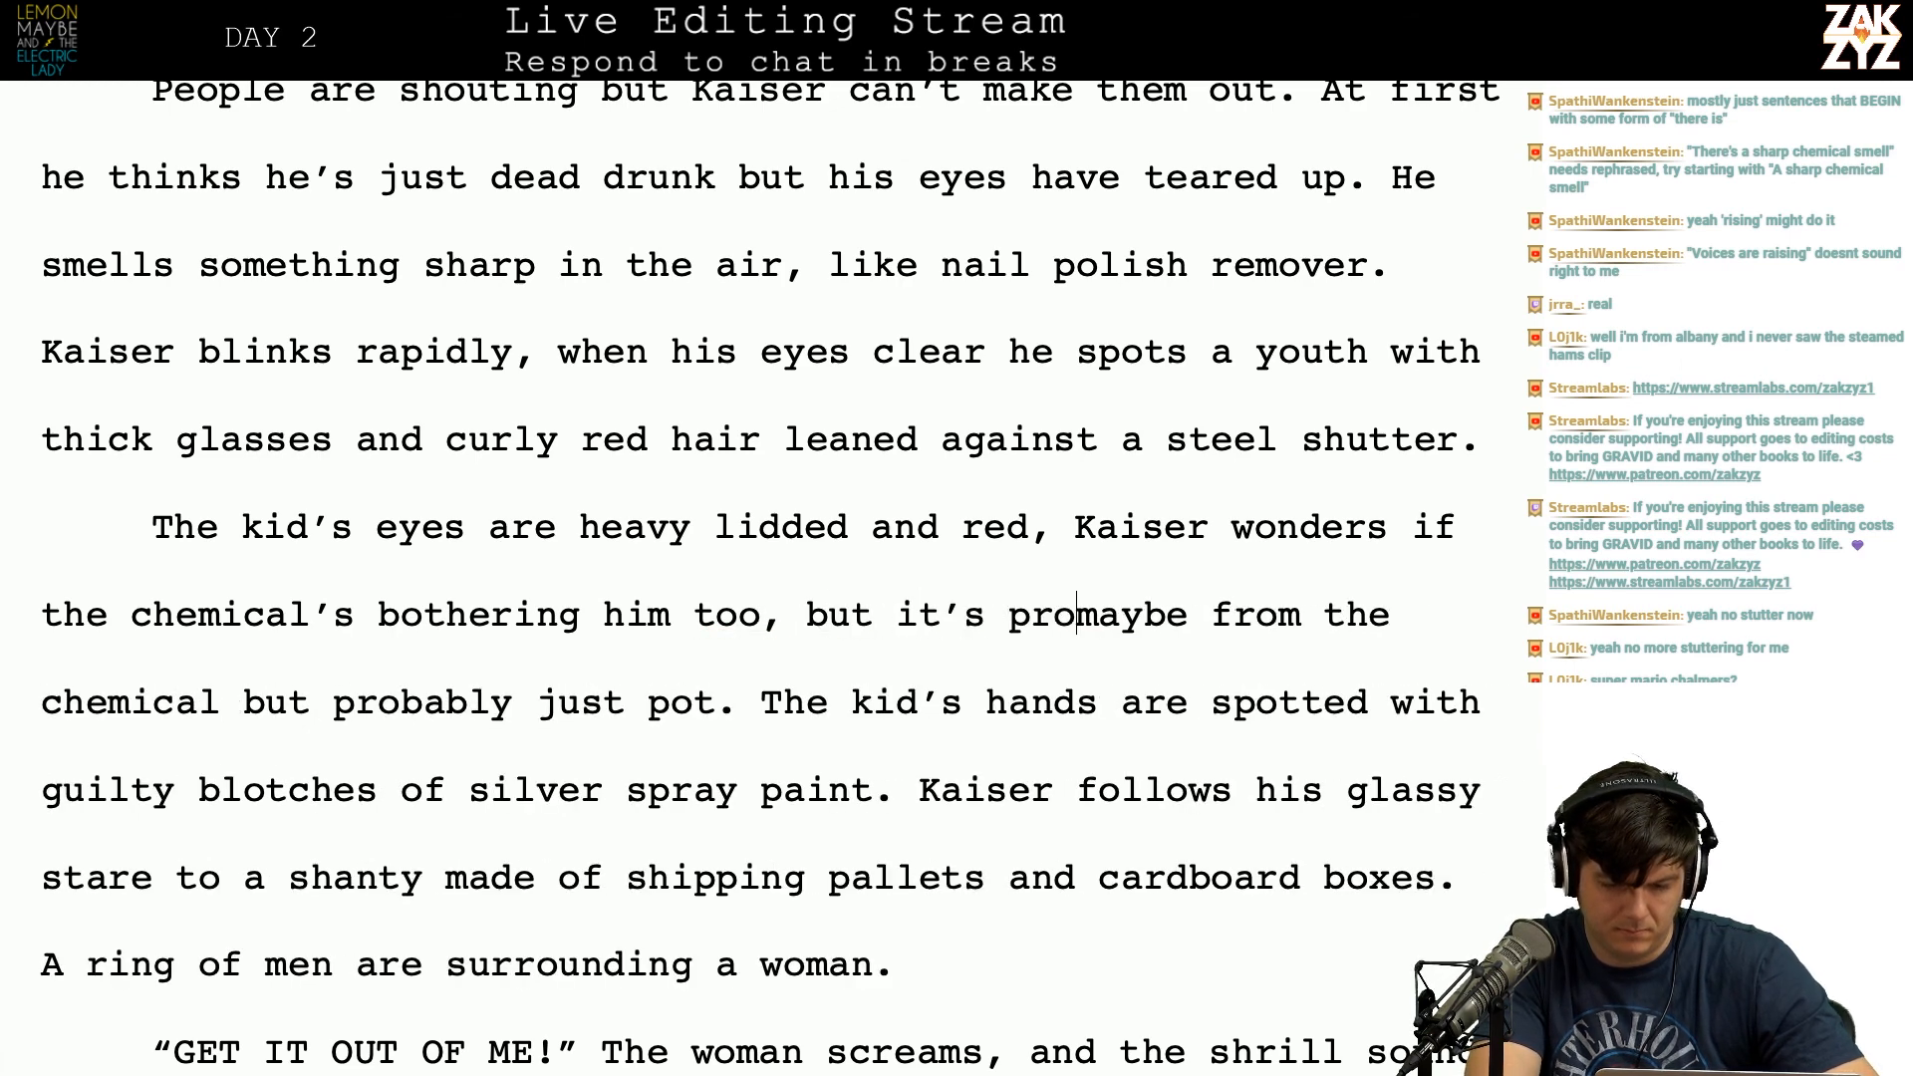
type("ly just pot.")
key("Return")
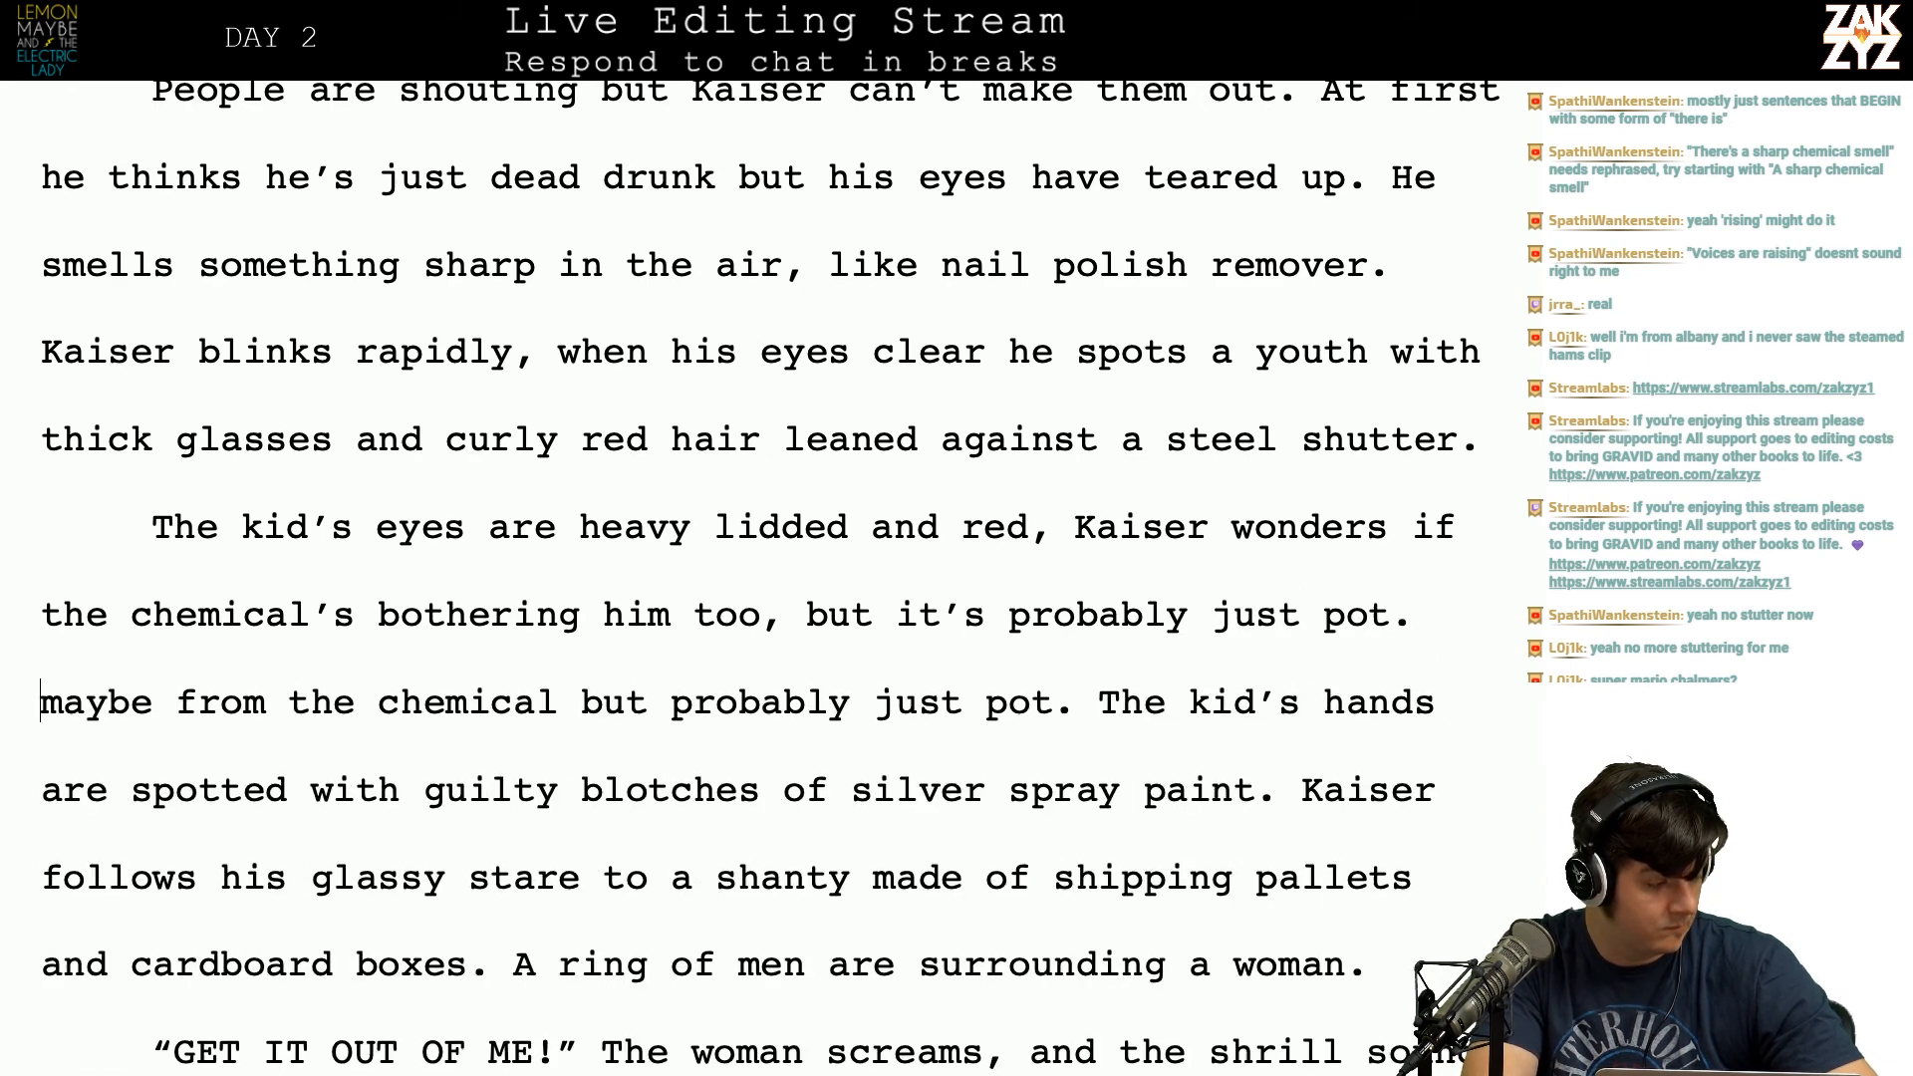
key("Tab")
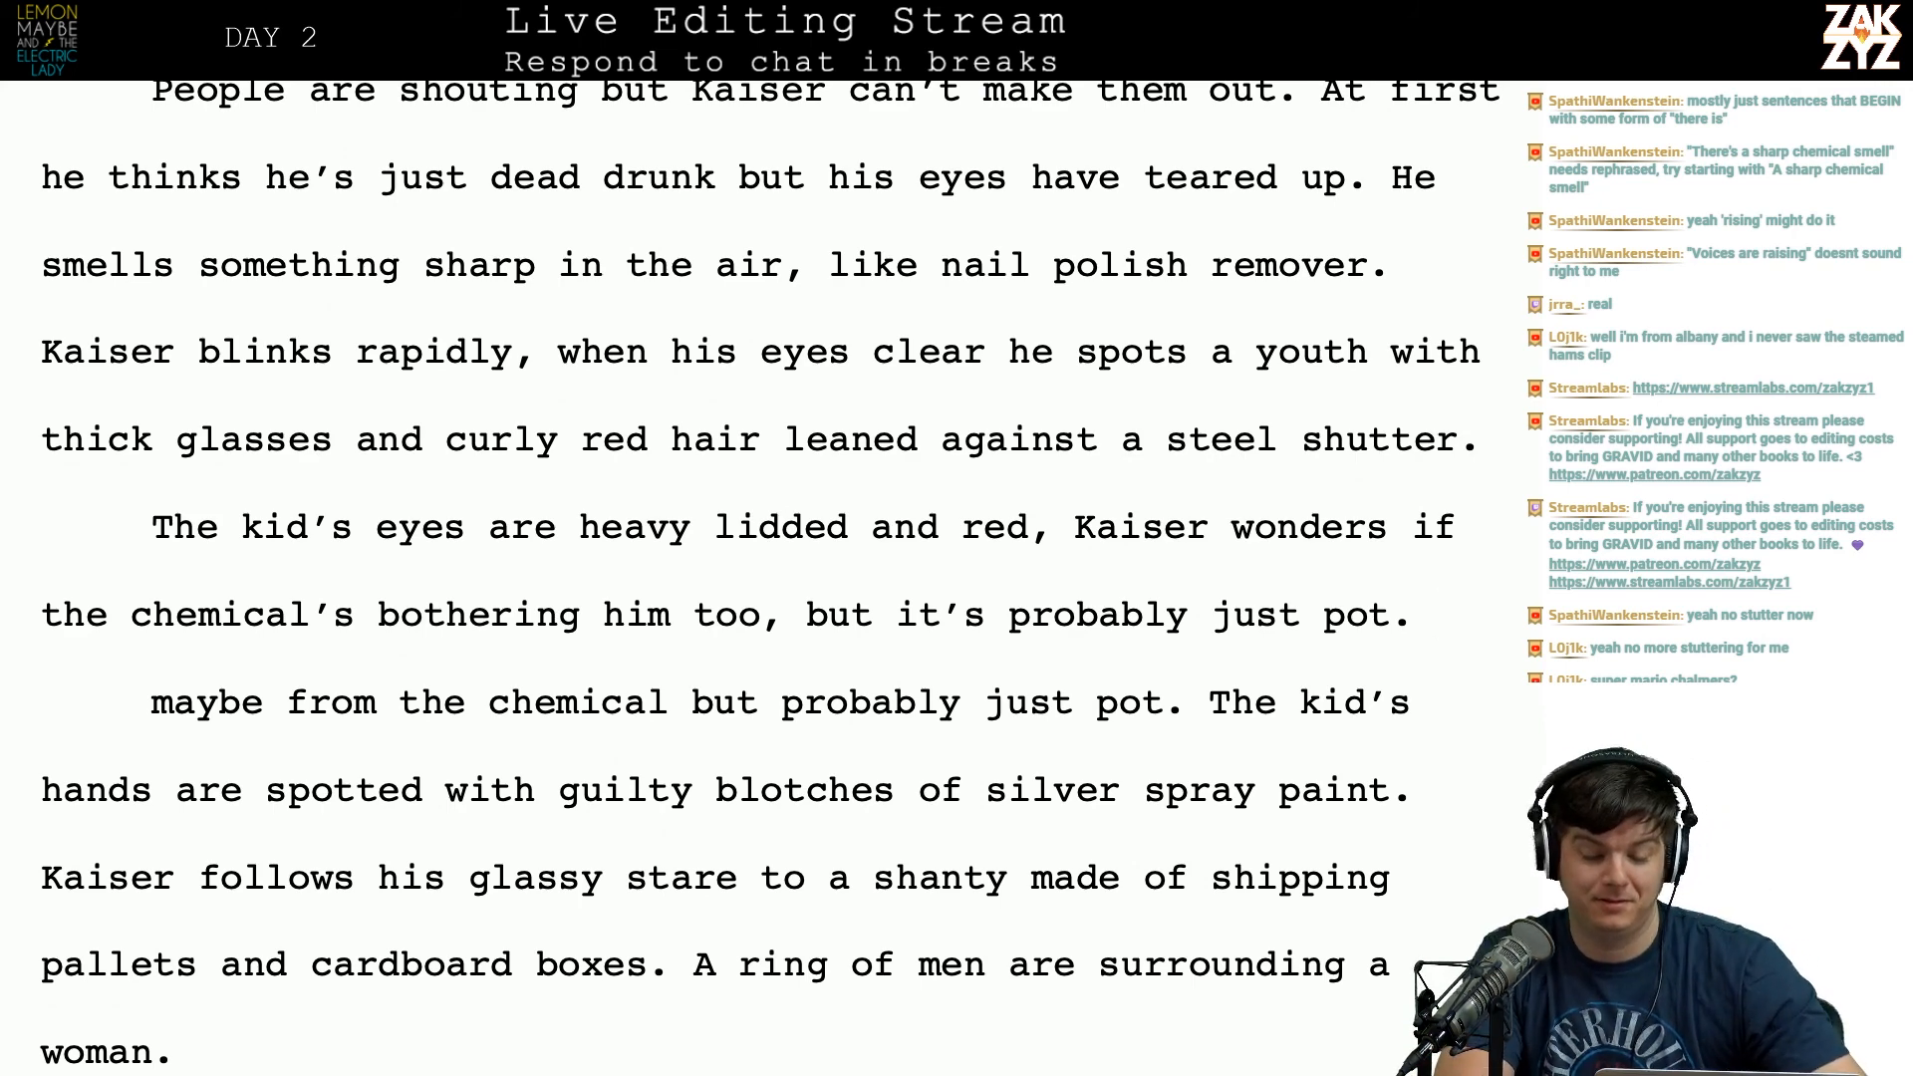
Step: Split "if the chemical's bothering him too" into its own paragraph and continue "Kaiser wonders" with "if there's a chemical spill."
scroll(769, 571, "down", 1)
scroll(770, 571, "down", 3)
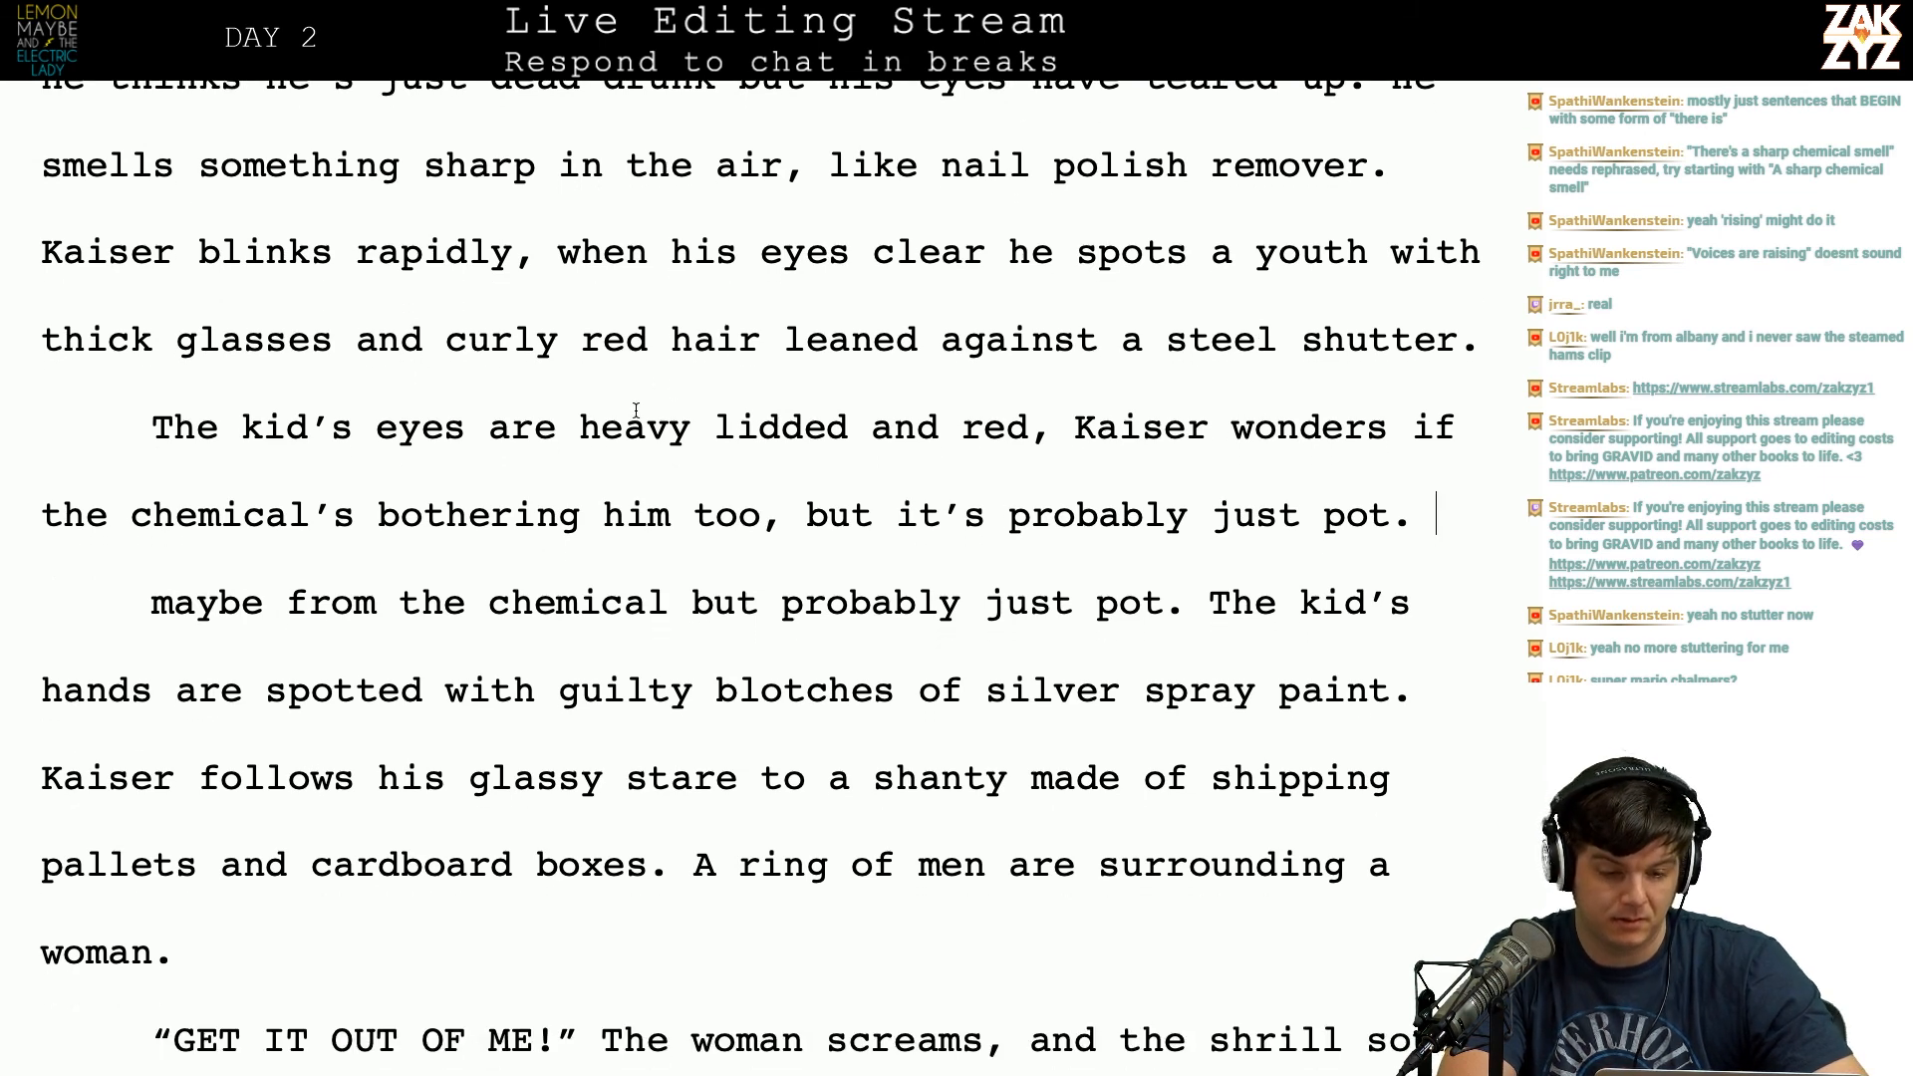
left_click(1096, 430)
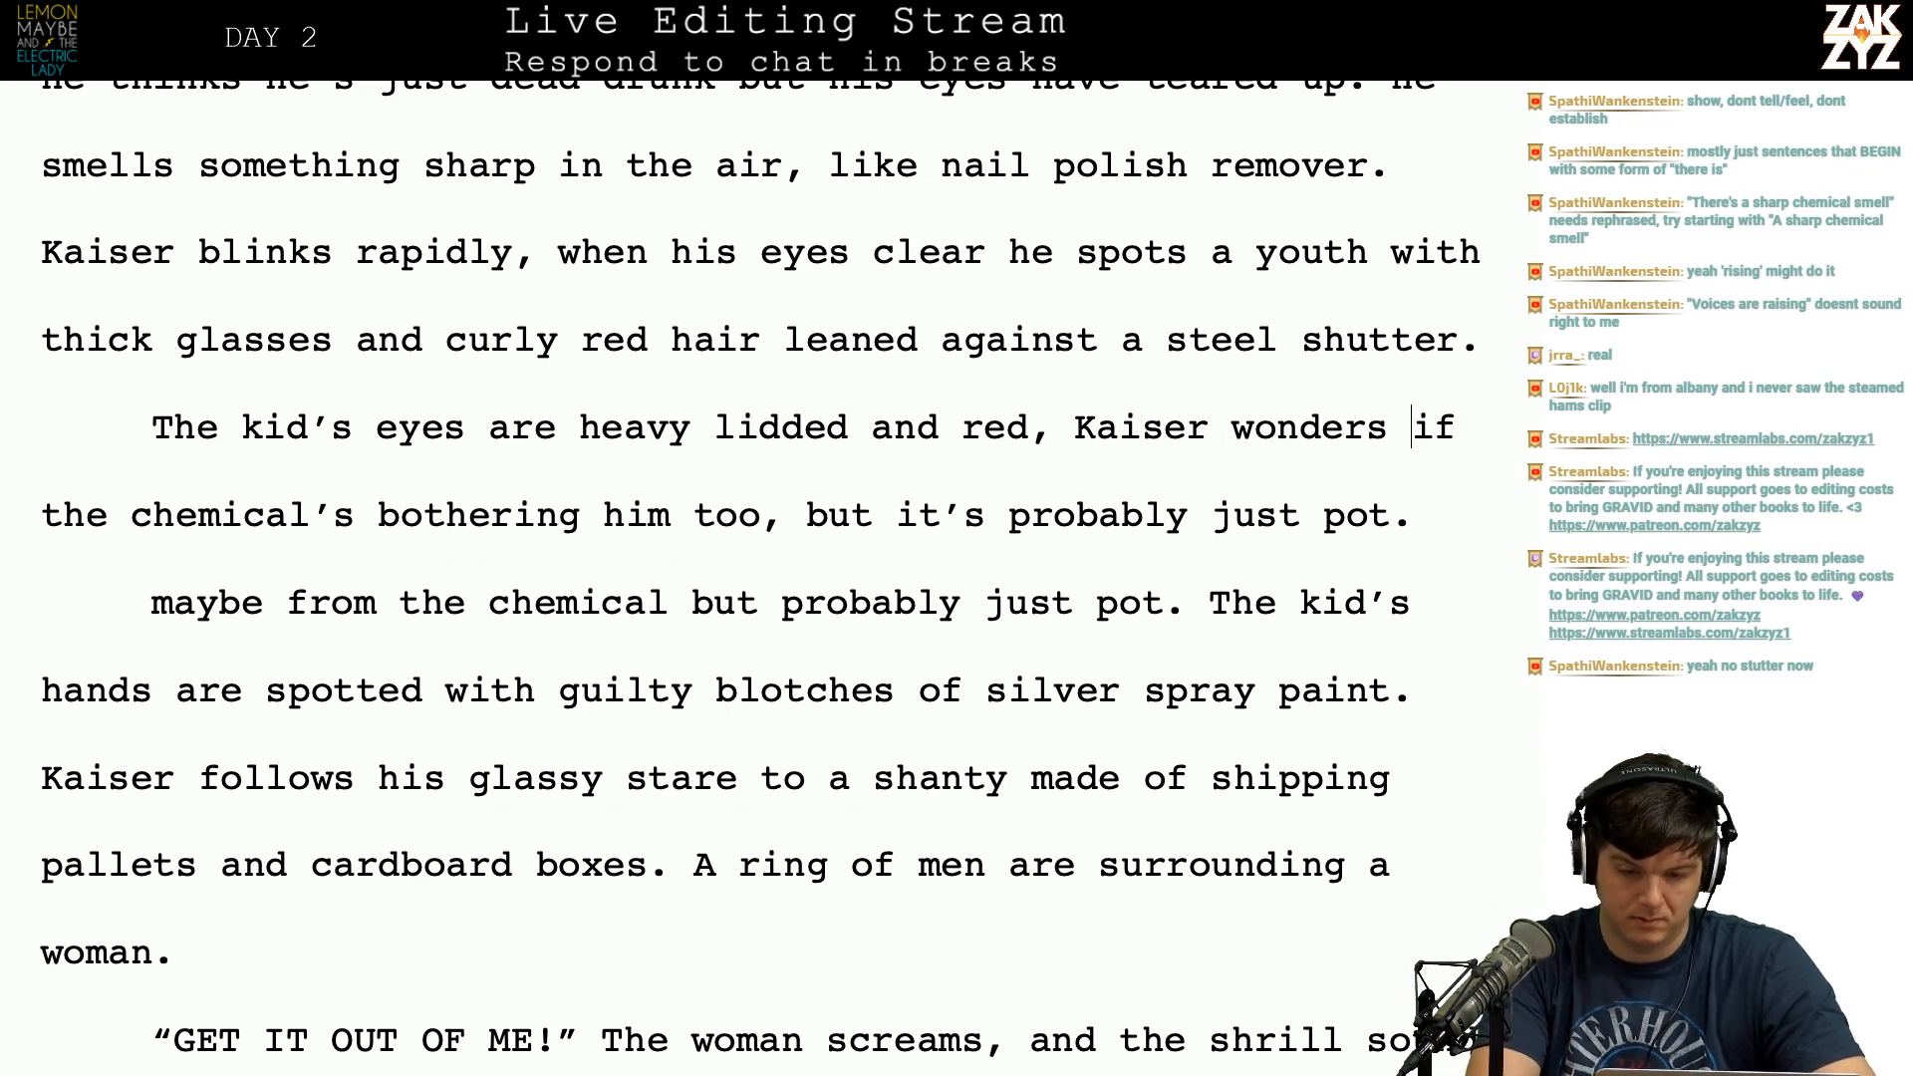
key("Return")
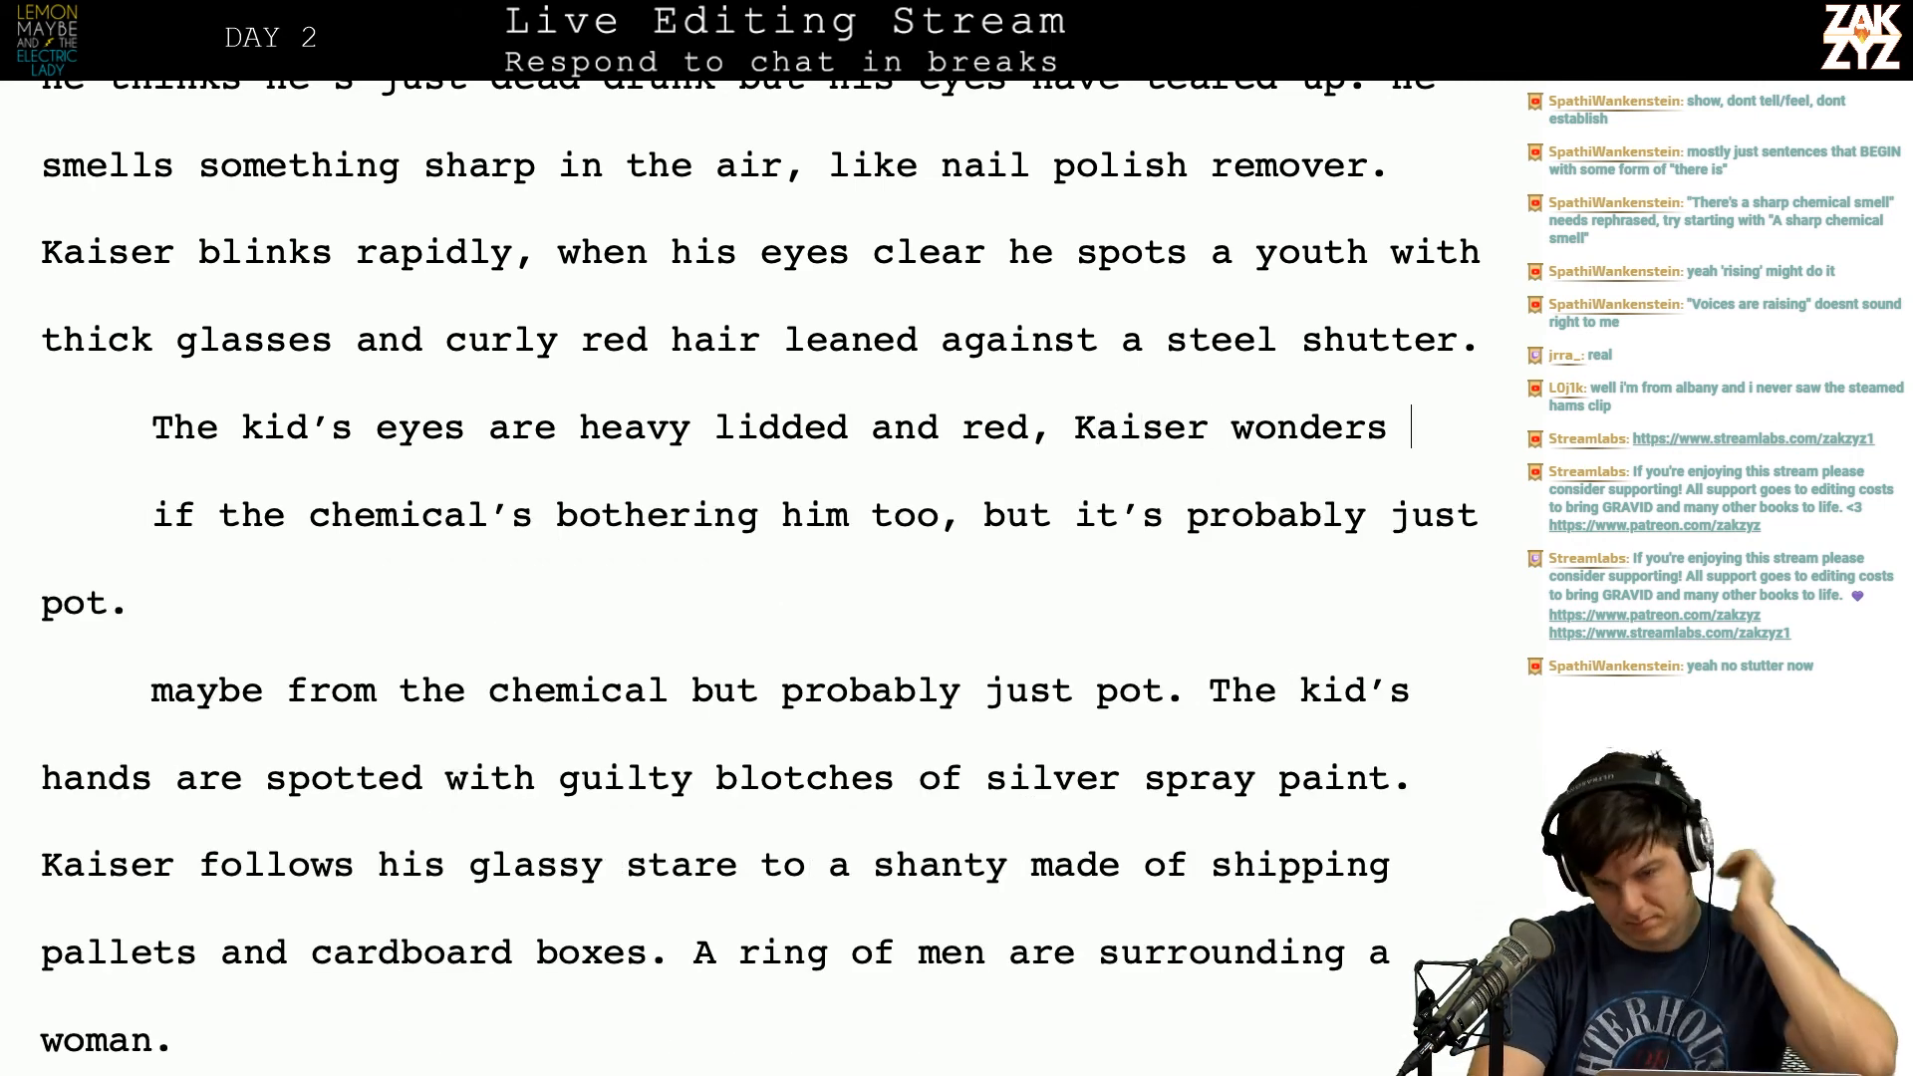
type("f")
key("Return")
type("tjr")
key("BackSpace")
key("BackSpace")
type("hree")
key("Return")
key("BackSpace")
key("BackSpace")
key("BackSpace")
key("BackSpace")
type("ere's a cem")
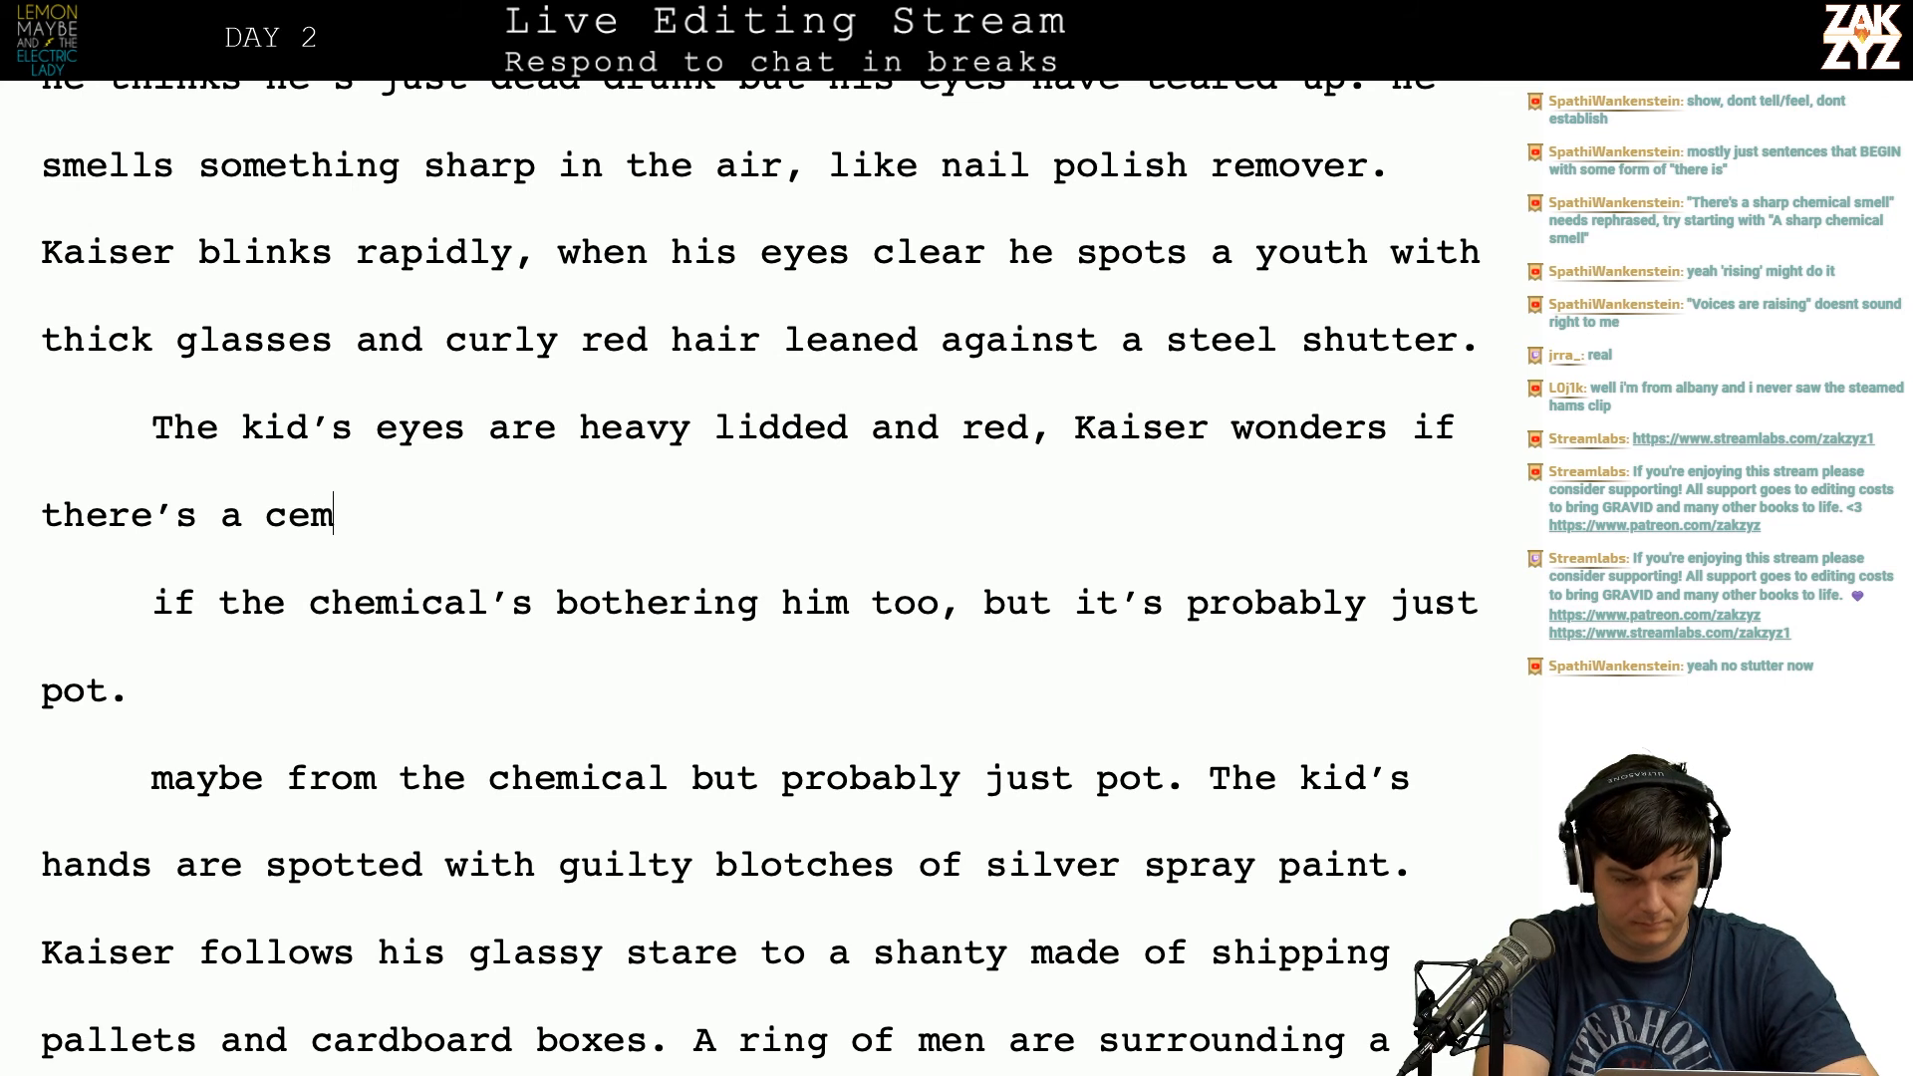
key("BackSpace")
type("hemical sp")
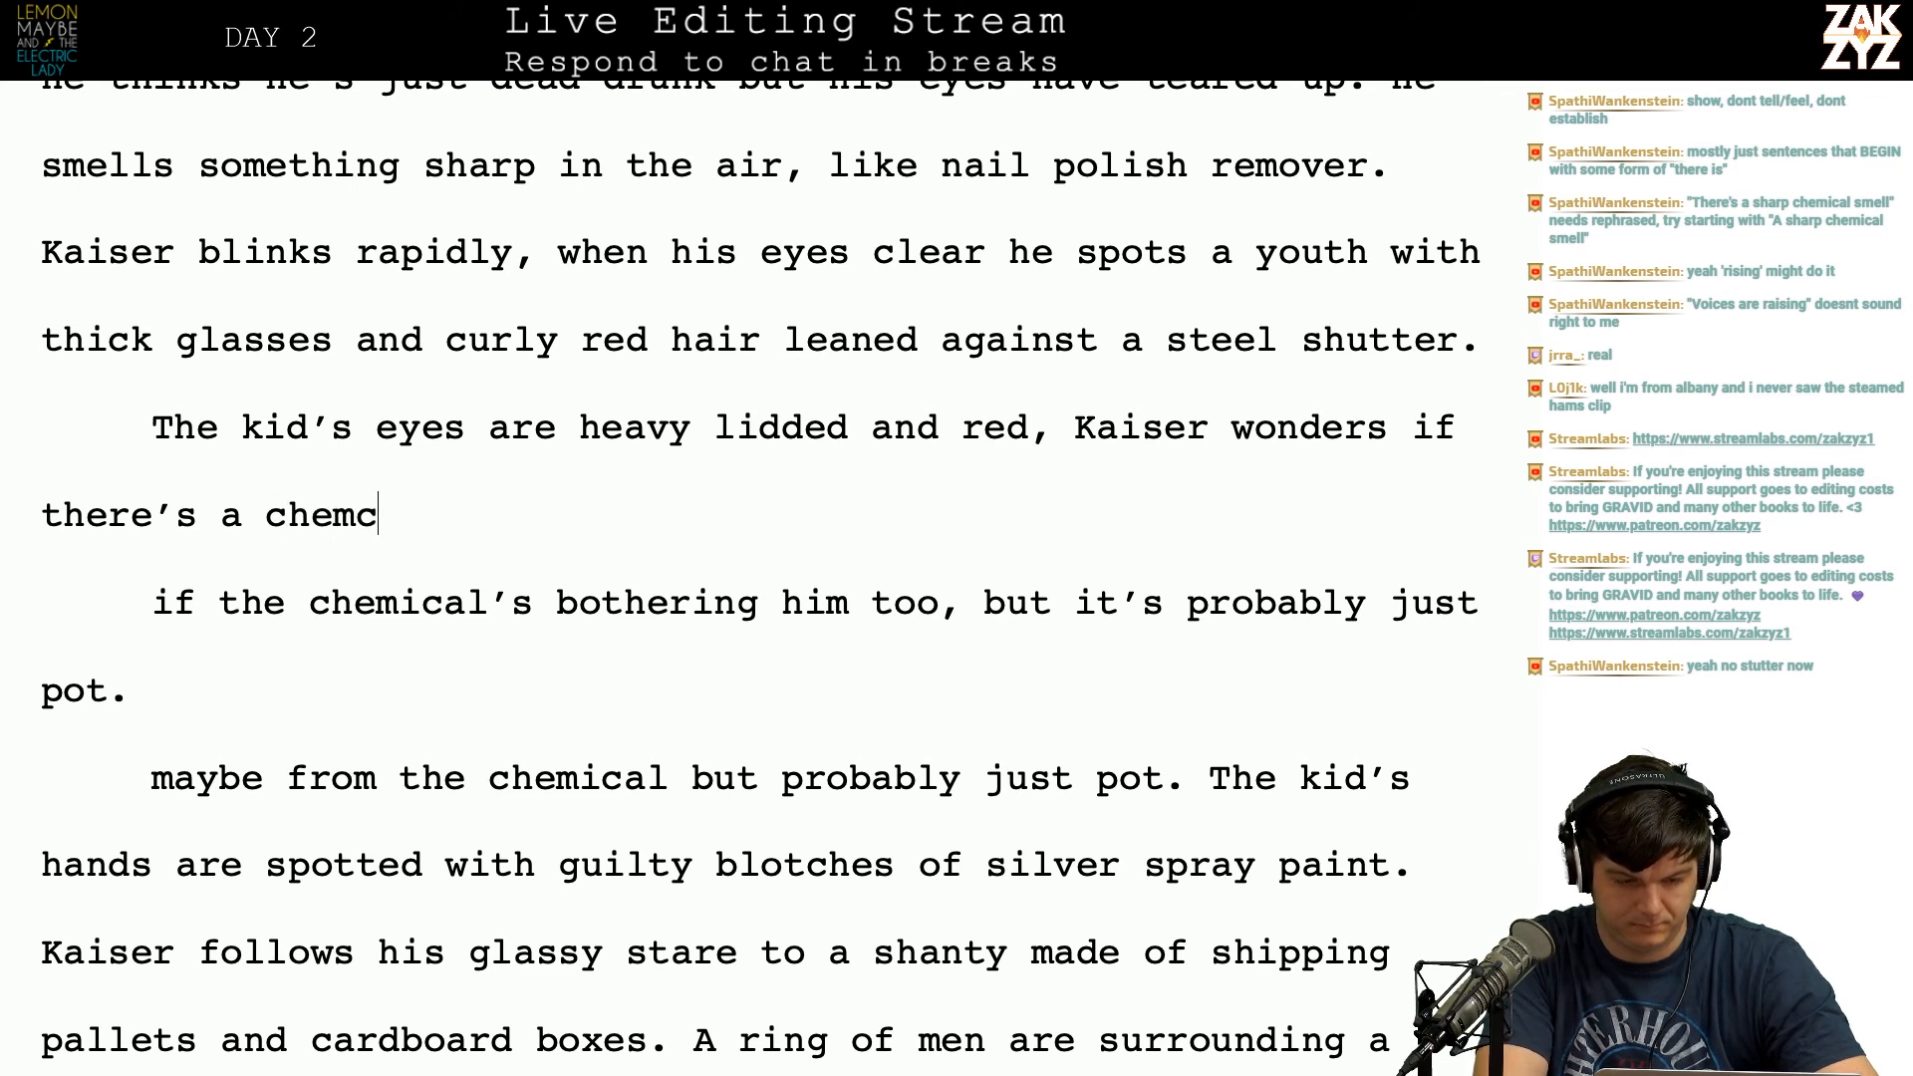
type("il.")
key("BackSpace")
type("l.")
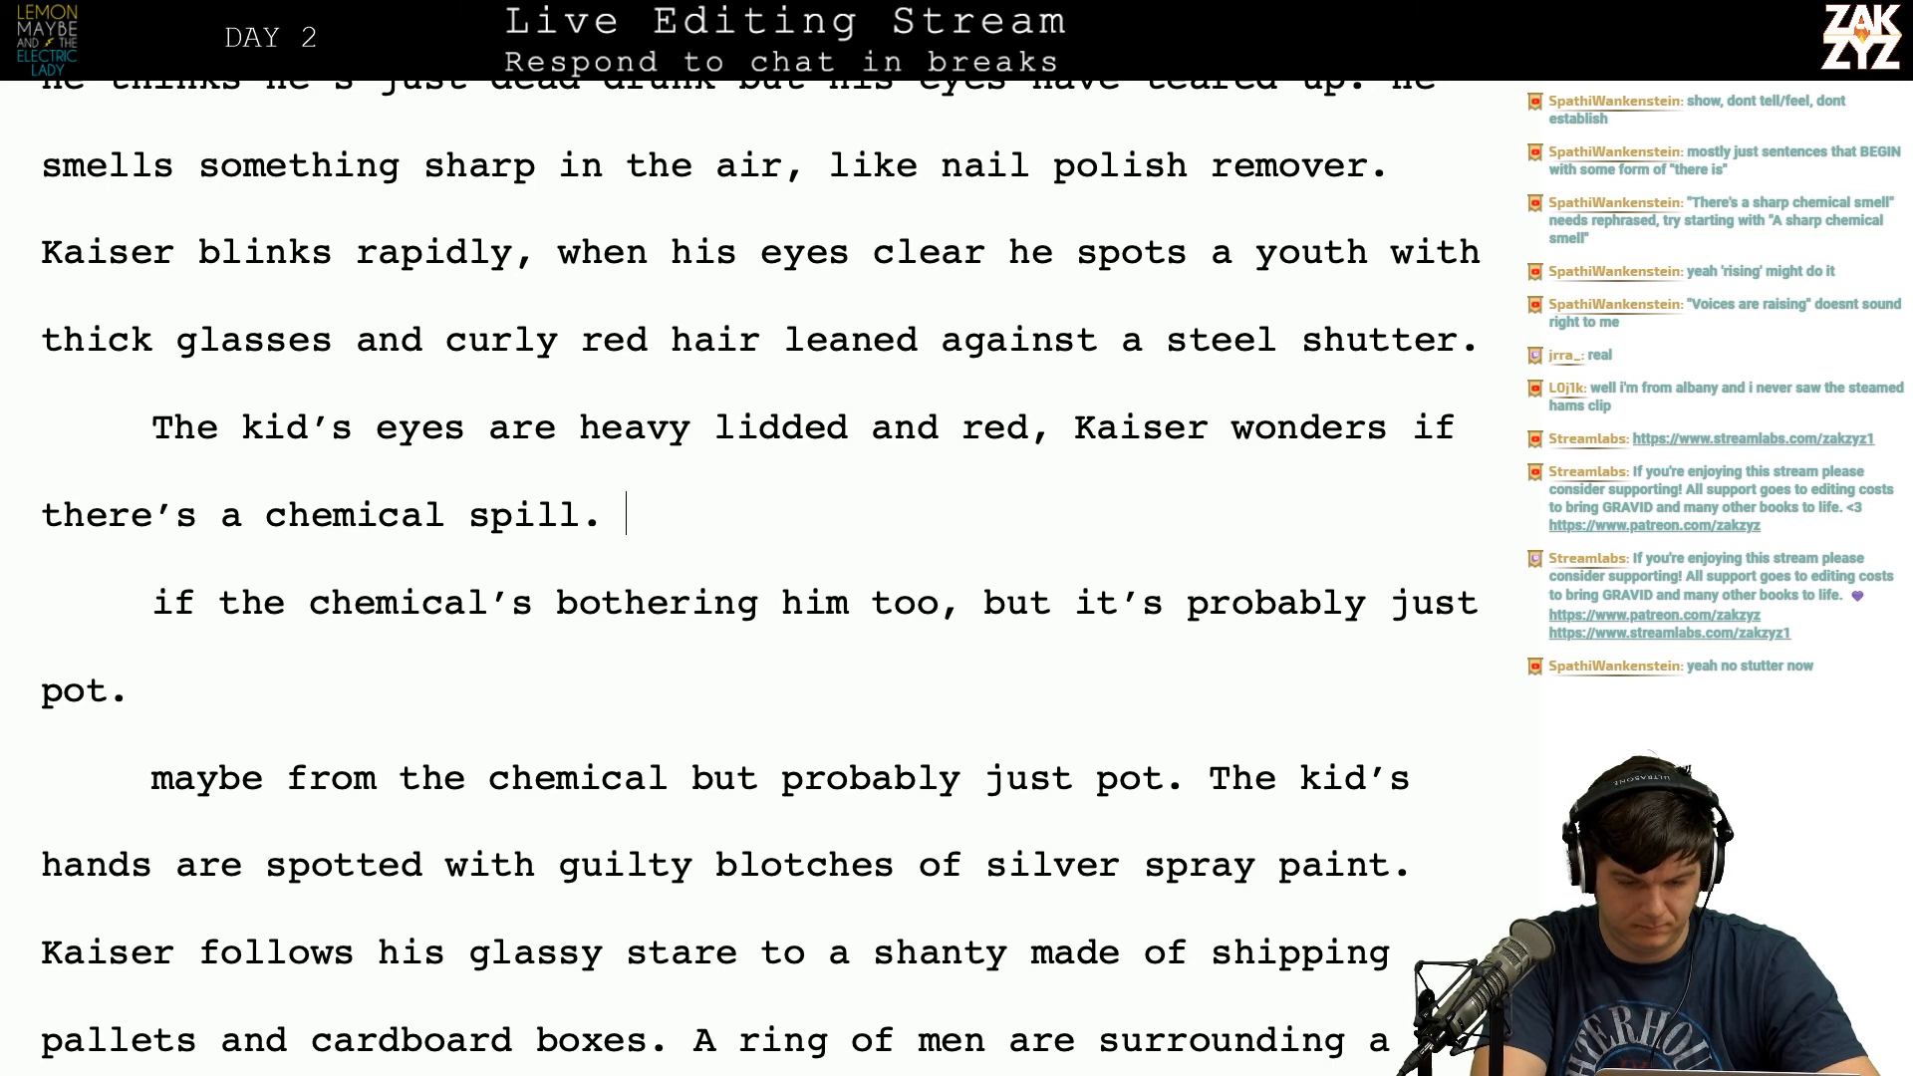
Step: Add "Kaiser notices the kid's hands are spotted with guilty blotches of silver spray paint" after "chemical spill."
key("BackSpace")
type("Kaiser notices the kid's haind")
key("BackSpace")
key("BackSpace")
key("BackSpace")
type("nds are spo")
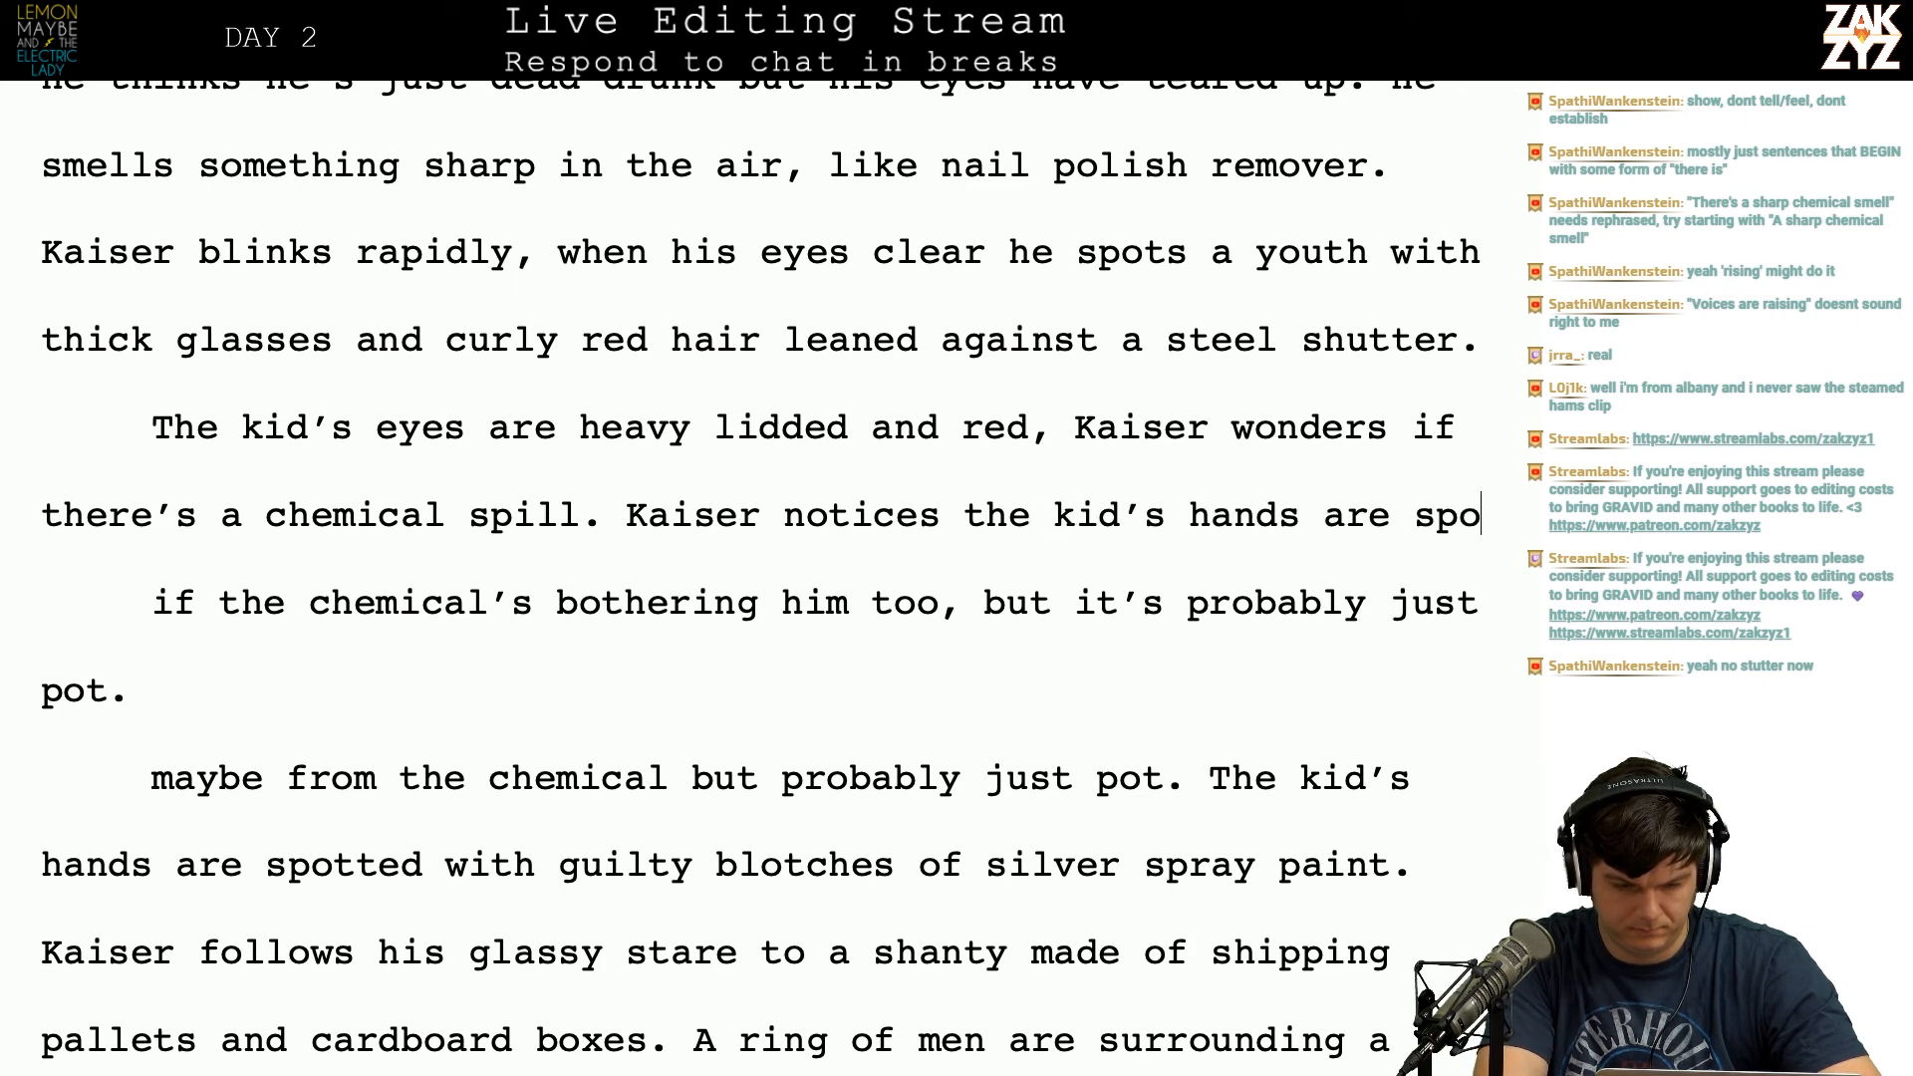
type("tted with guilty blotches of silver spra")
key("BackSpace")
key("BackSpace")
key("BackSpace")
type("spray paint")
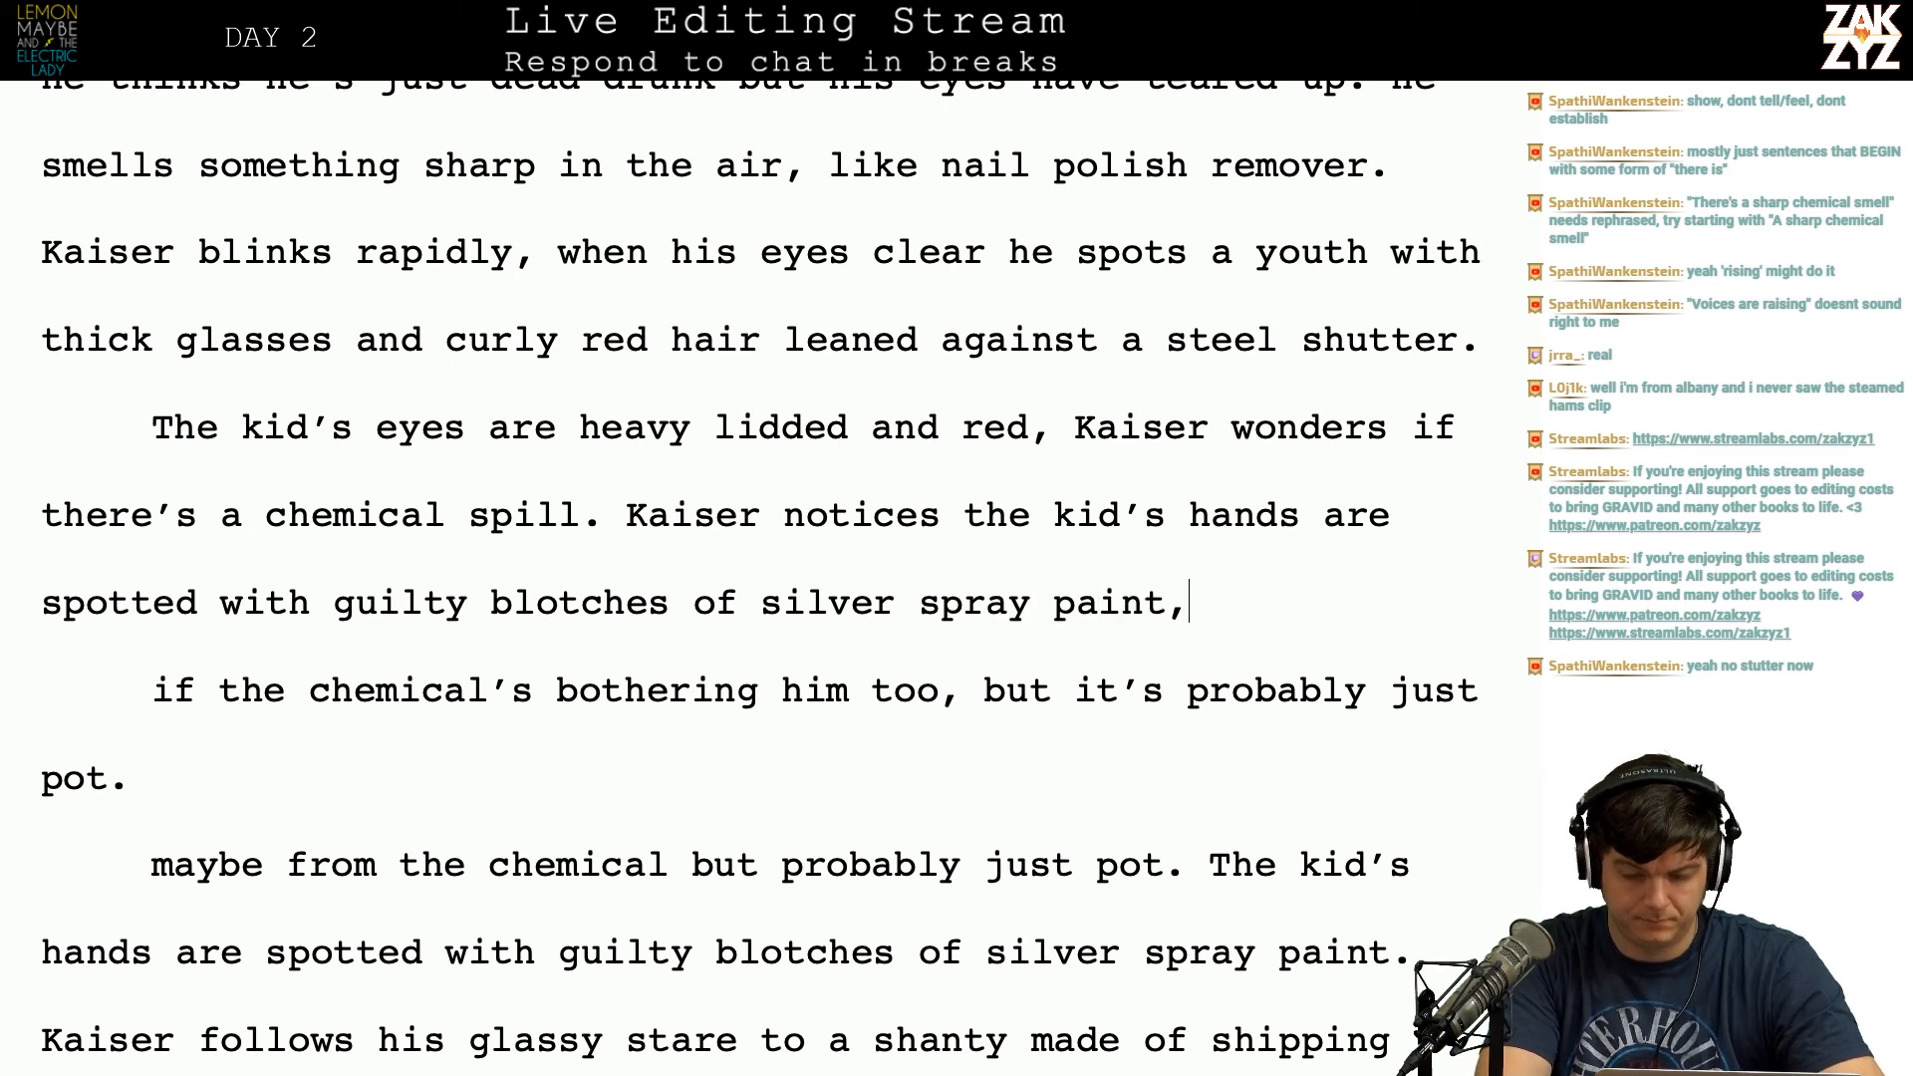
Step: Continue the sentence after "silver spray paint" with ", he's about to step forward and make an arrest"
type(", he's sta")
key("BackSpace")
key("BackSpace")
key("BackSpace")
type("about to stpe")
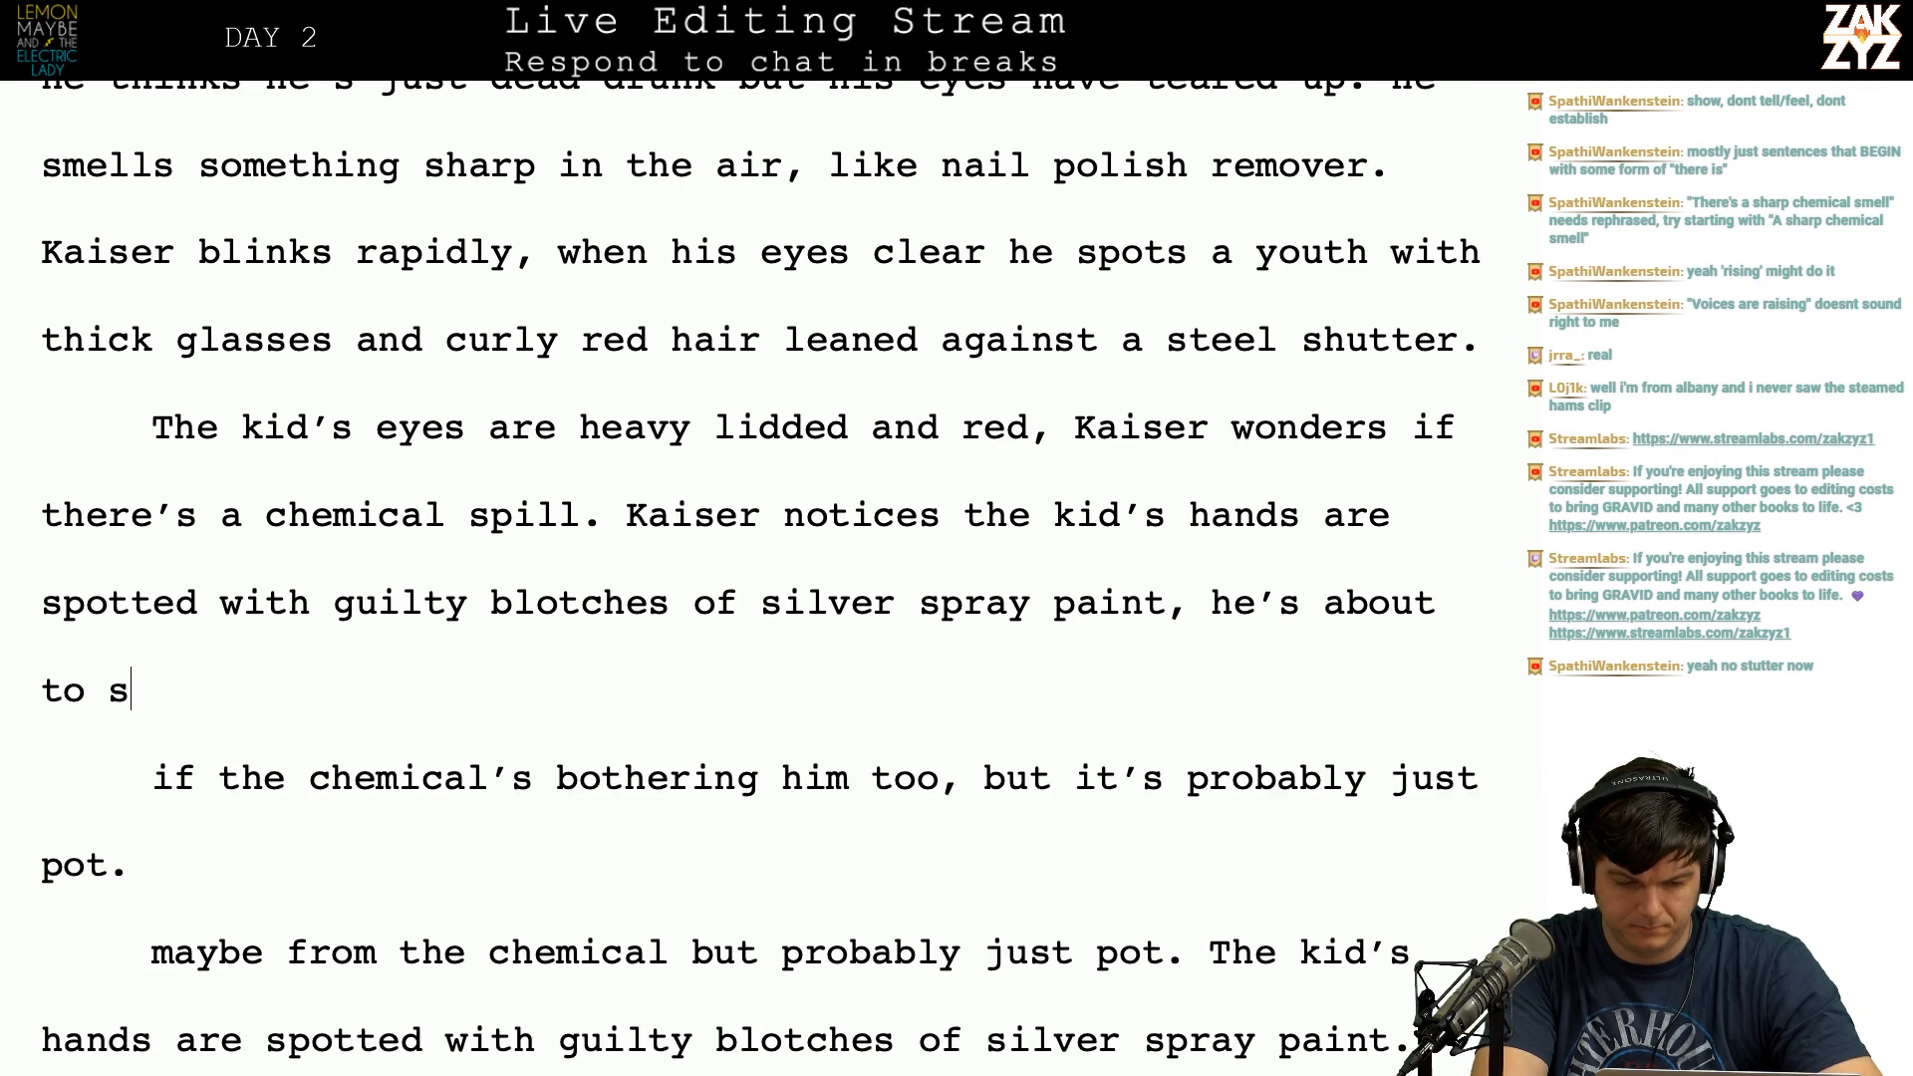
key("BackSpace")
key("BackSpace")
type("ep forwa")
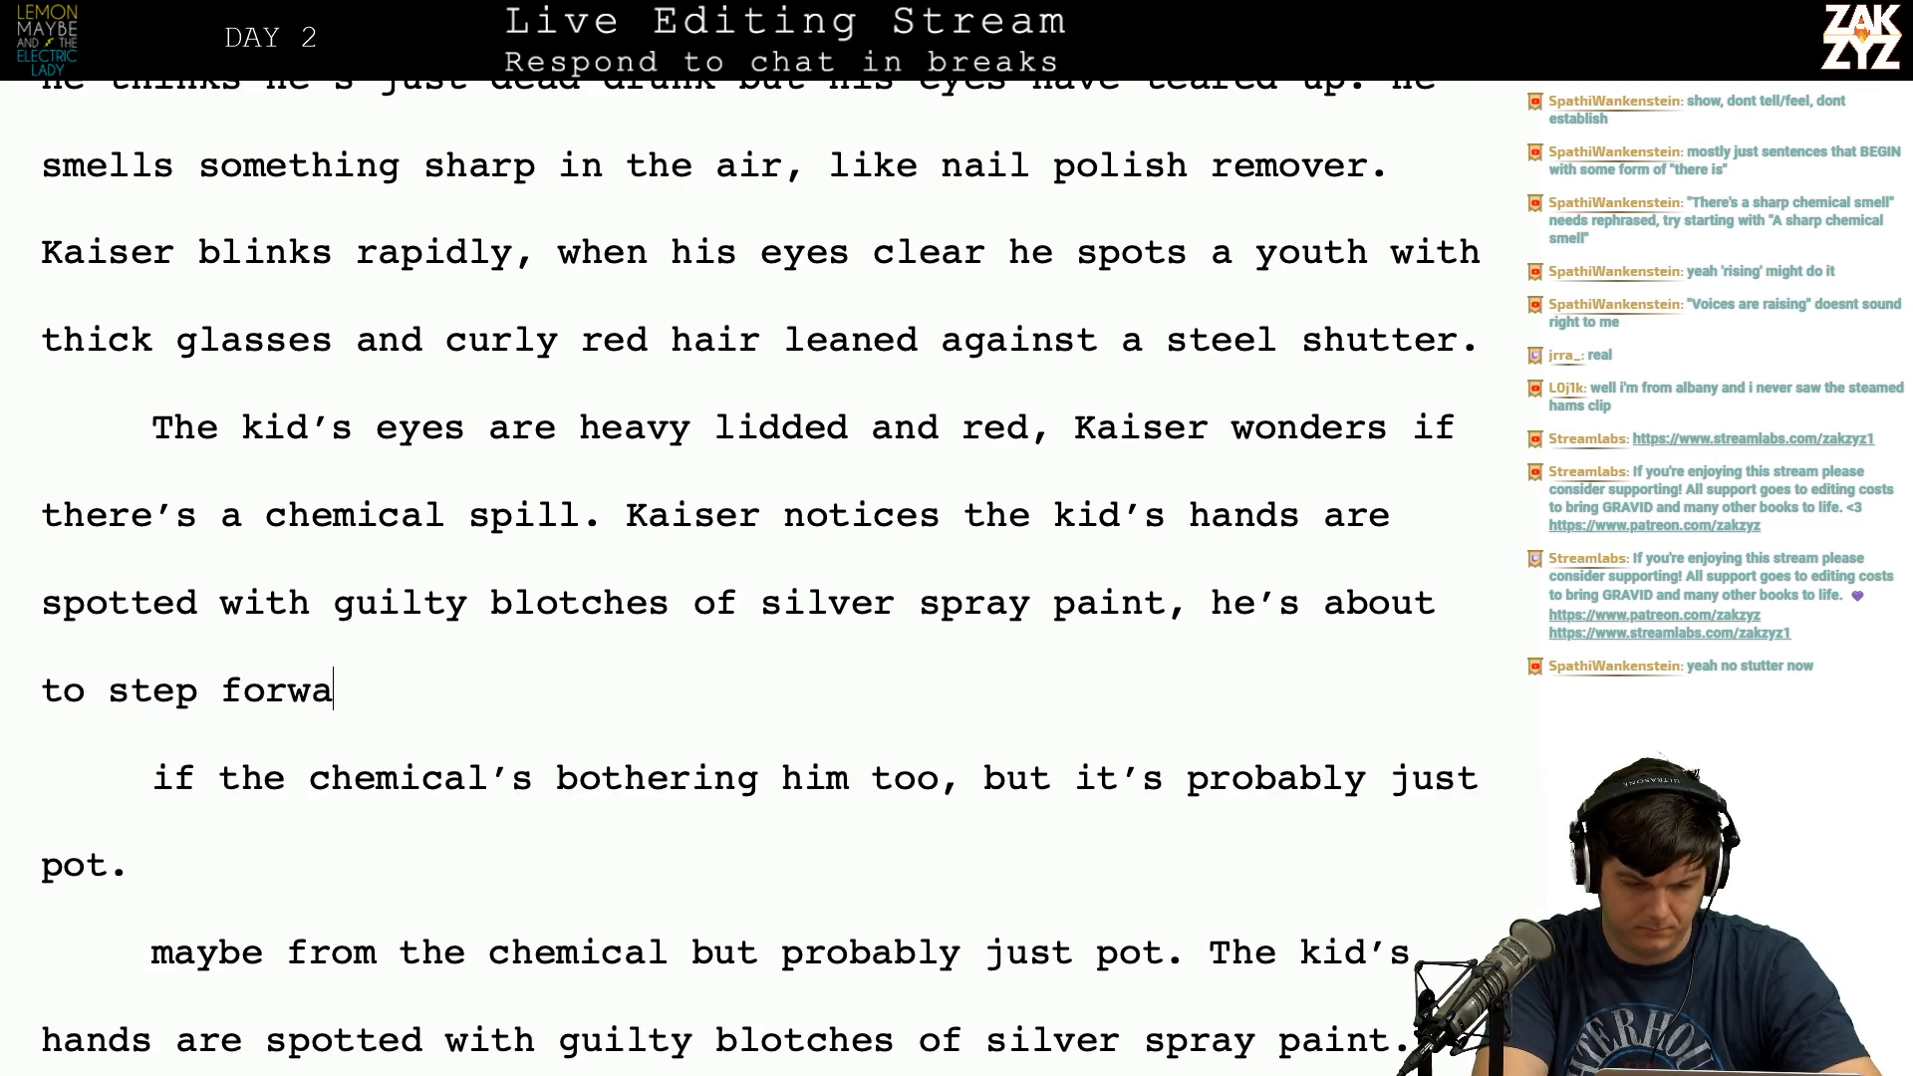
type("rd and make an arrest")
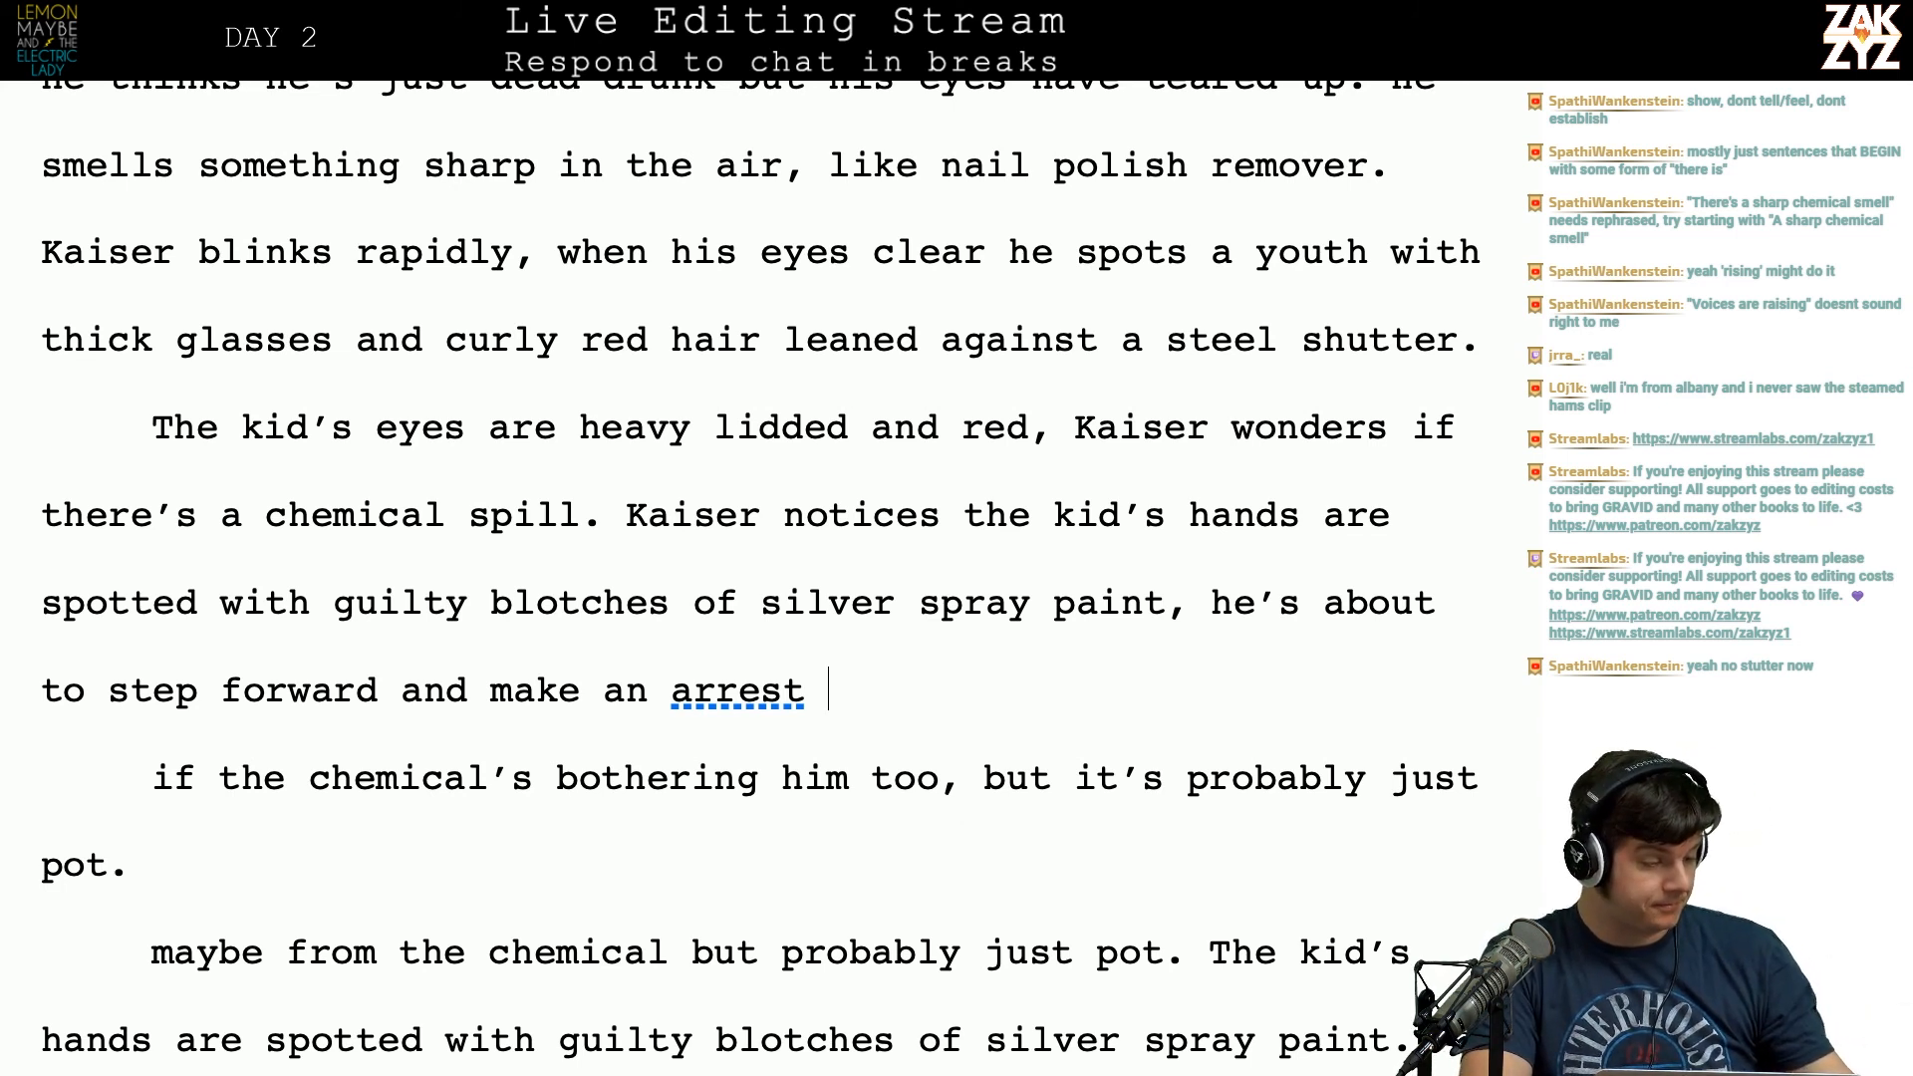
Step: Split ", he's about to step forward and make an arrest" into its own paragraph and add "Normally he would arrest the kid" after "silver spray paint."
scroll(1066, 446, "down", 1)
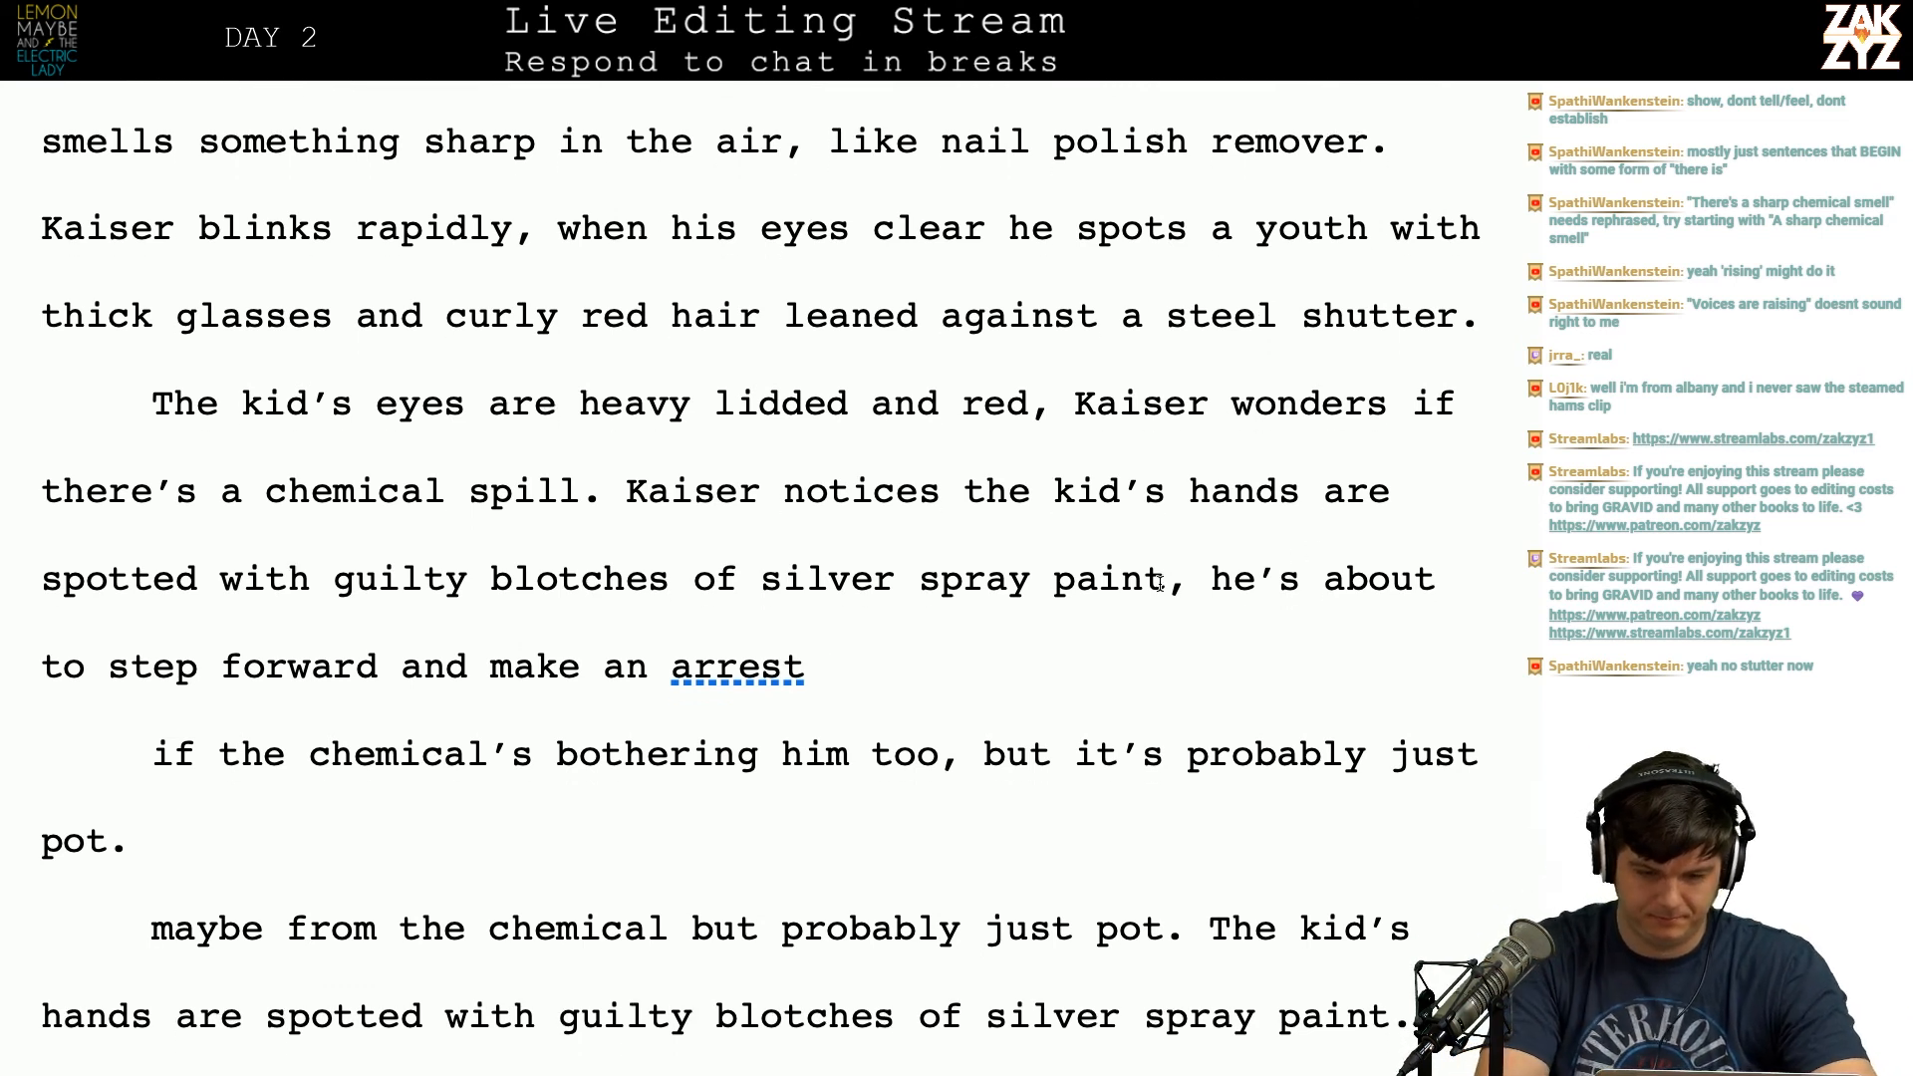
key("Left")
key("Return")
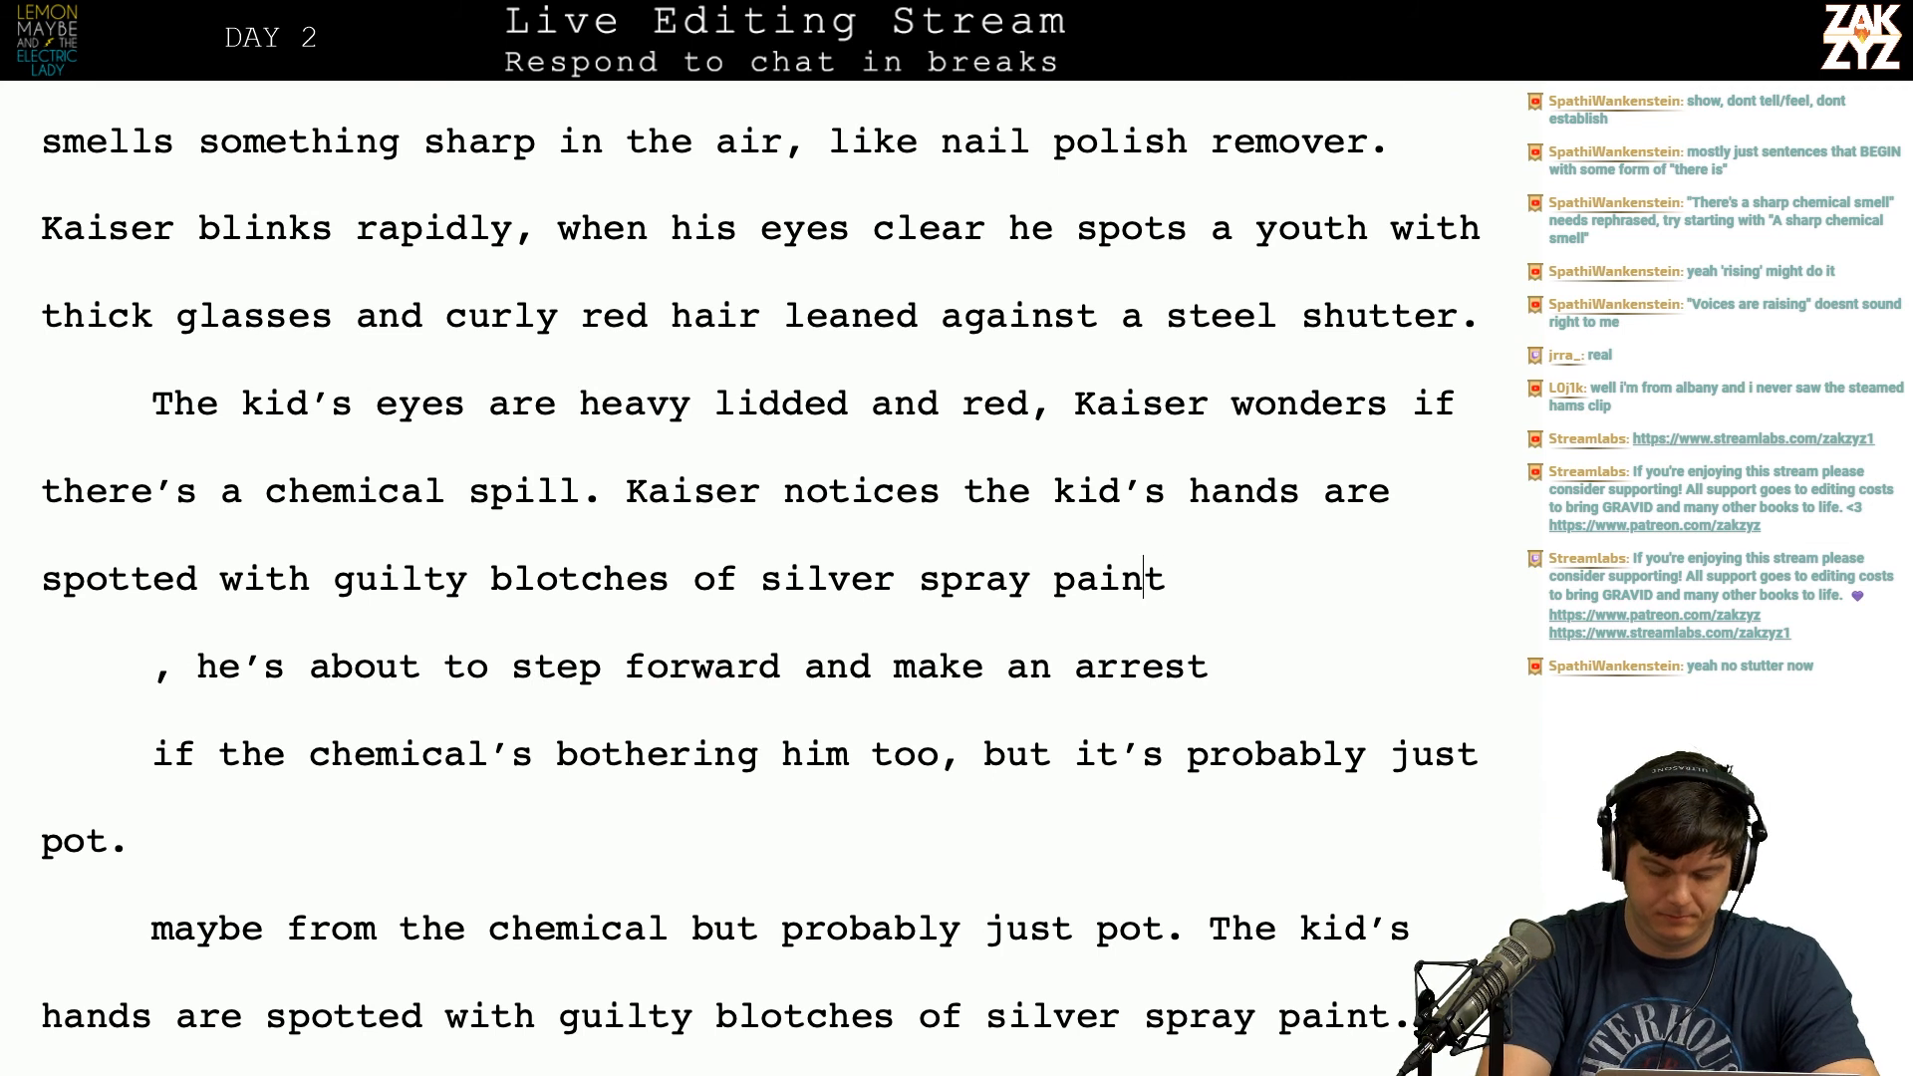
type("N")
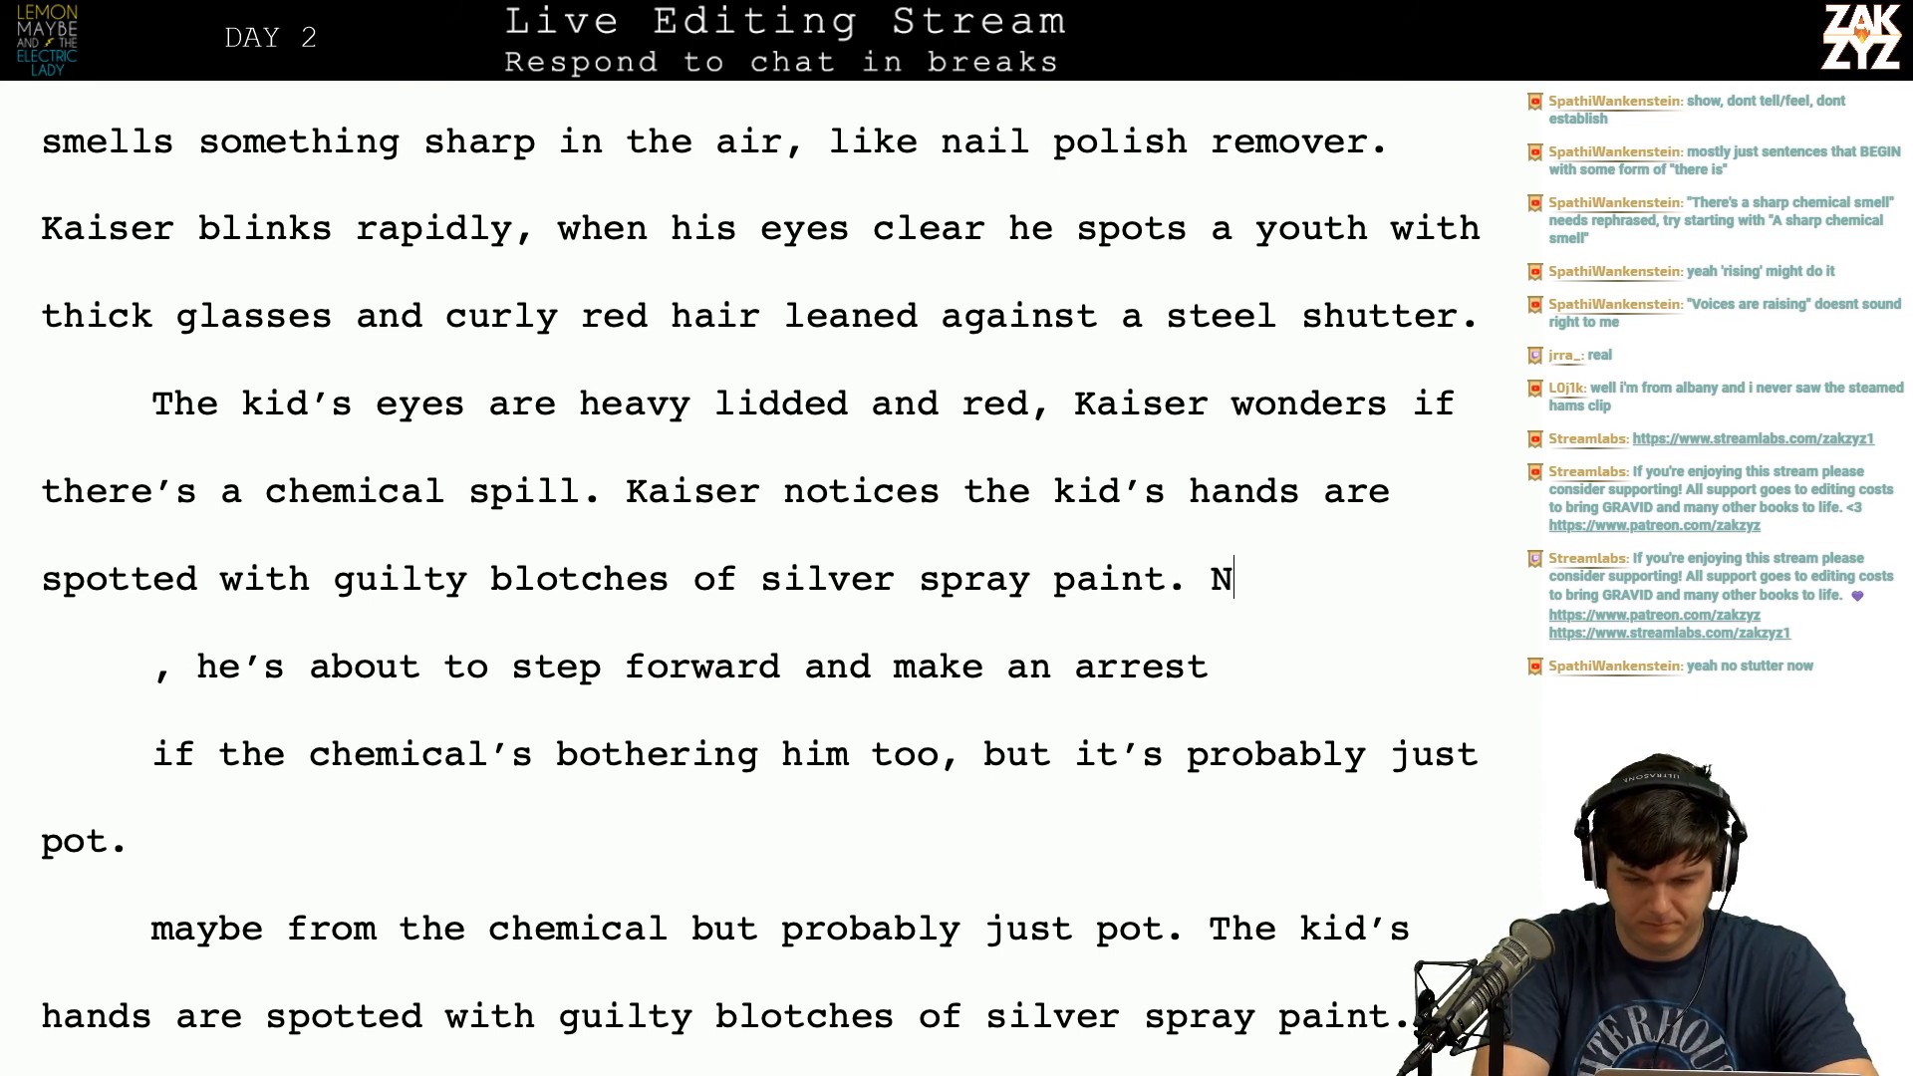
type("ormally the")
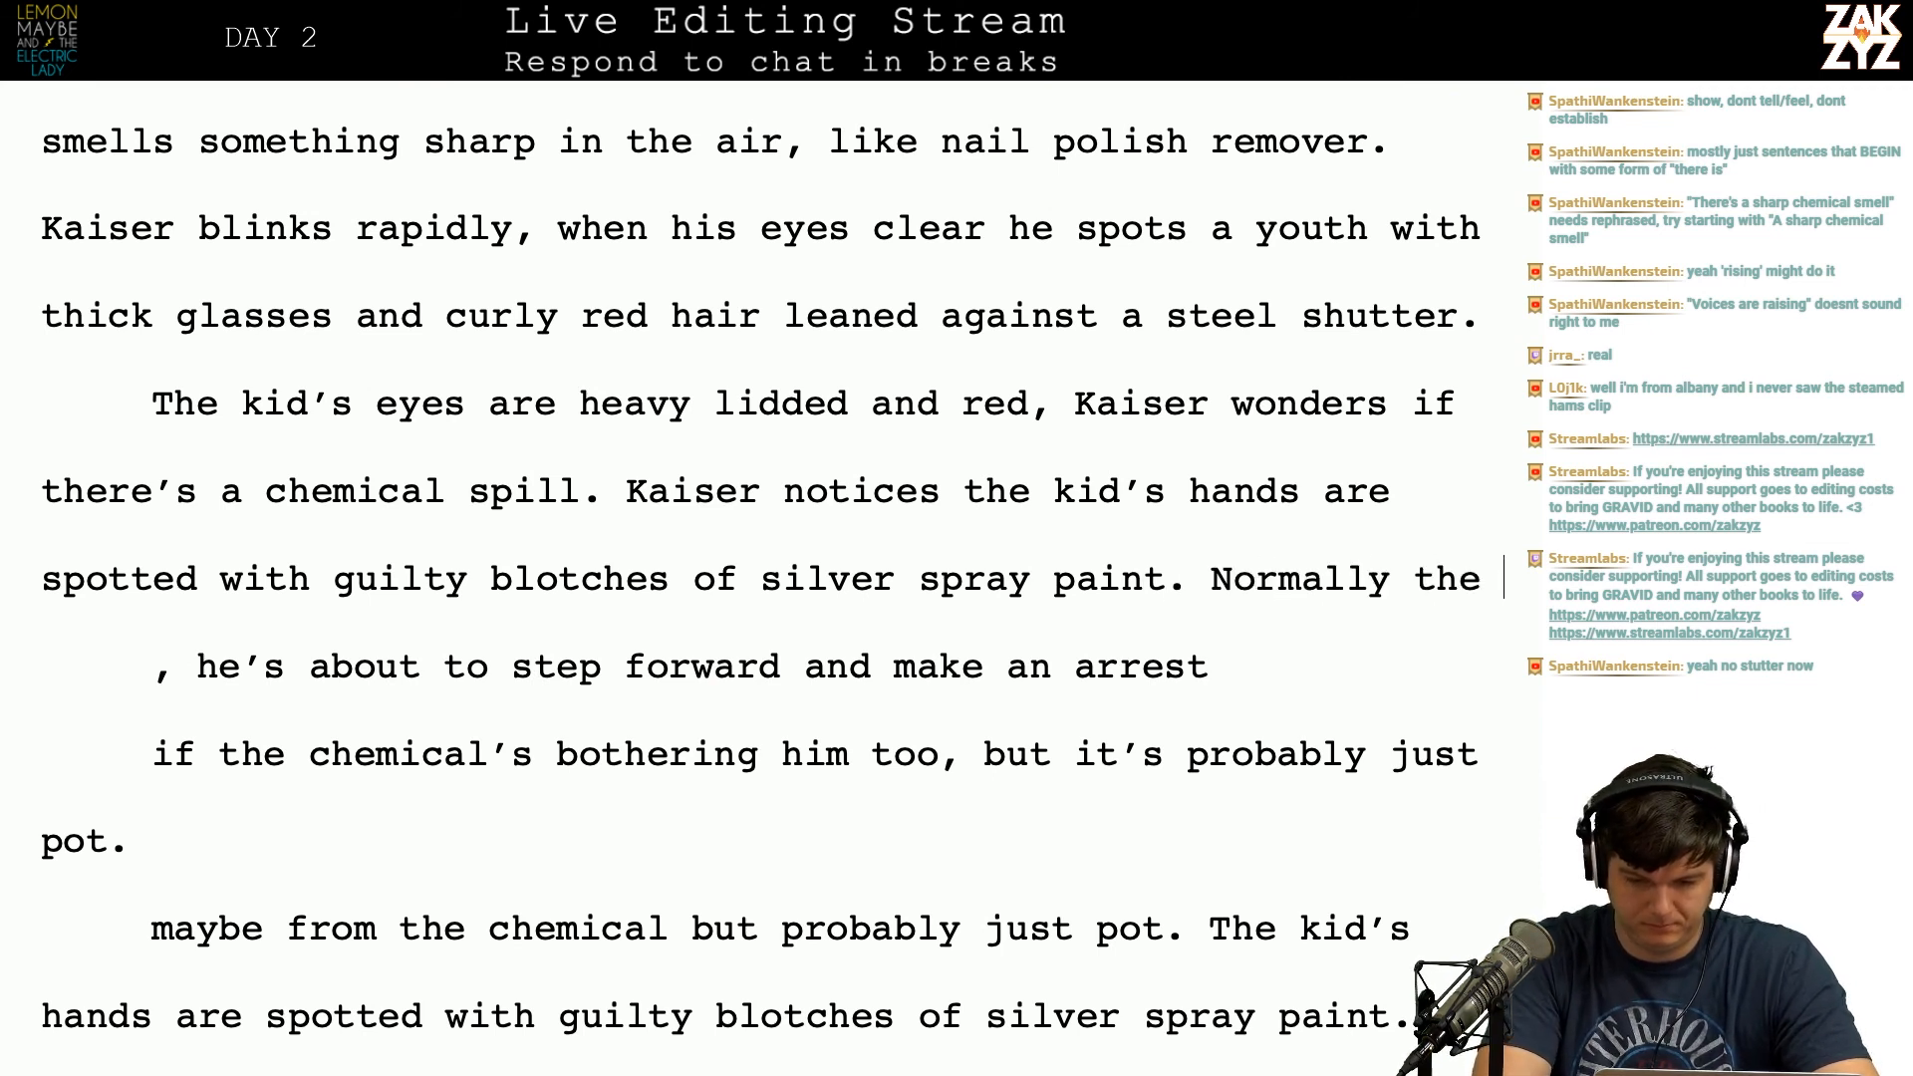
key("BackSpace")
key("BackSpace")
type("he wou")
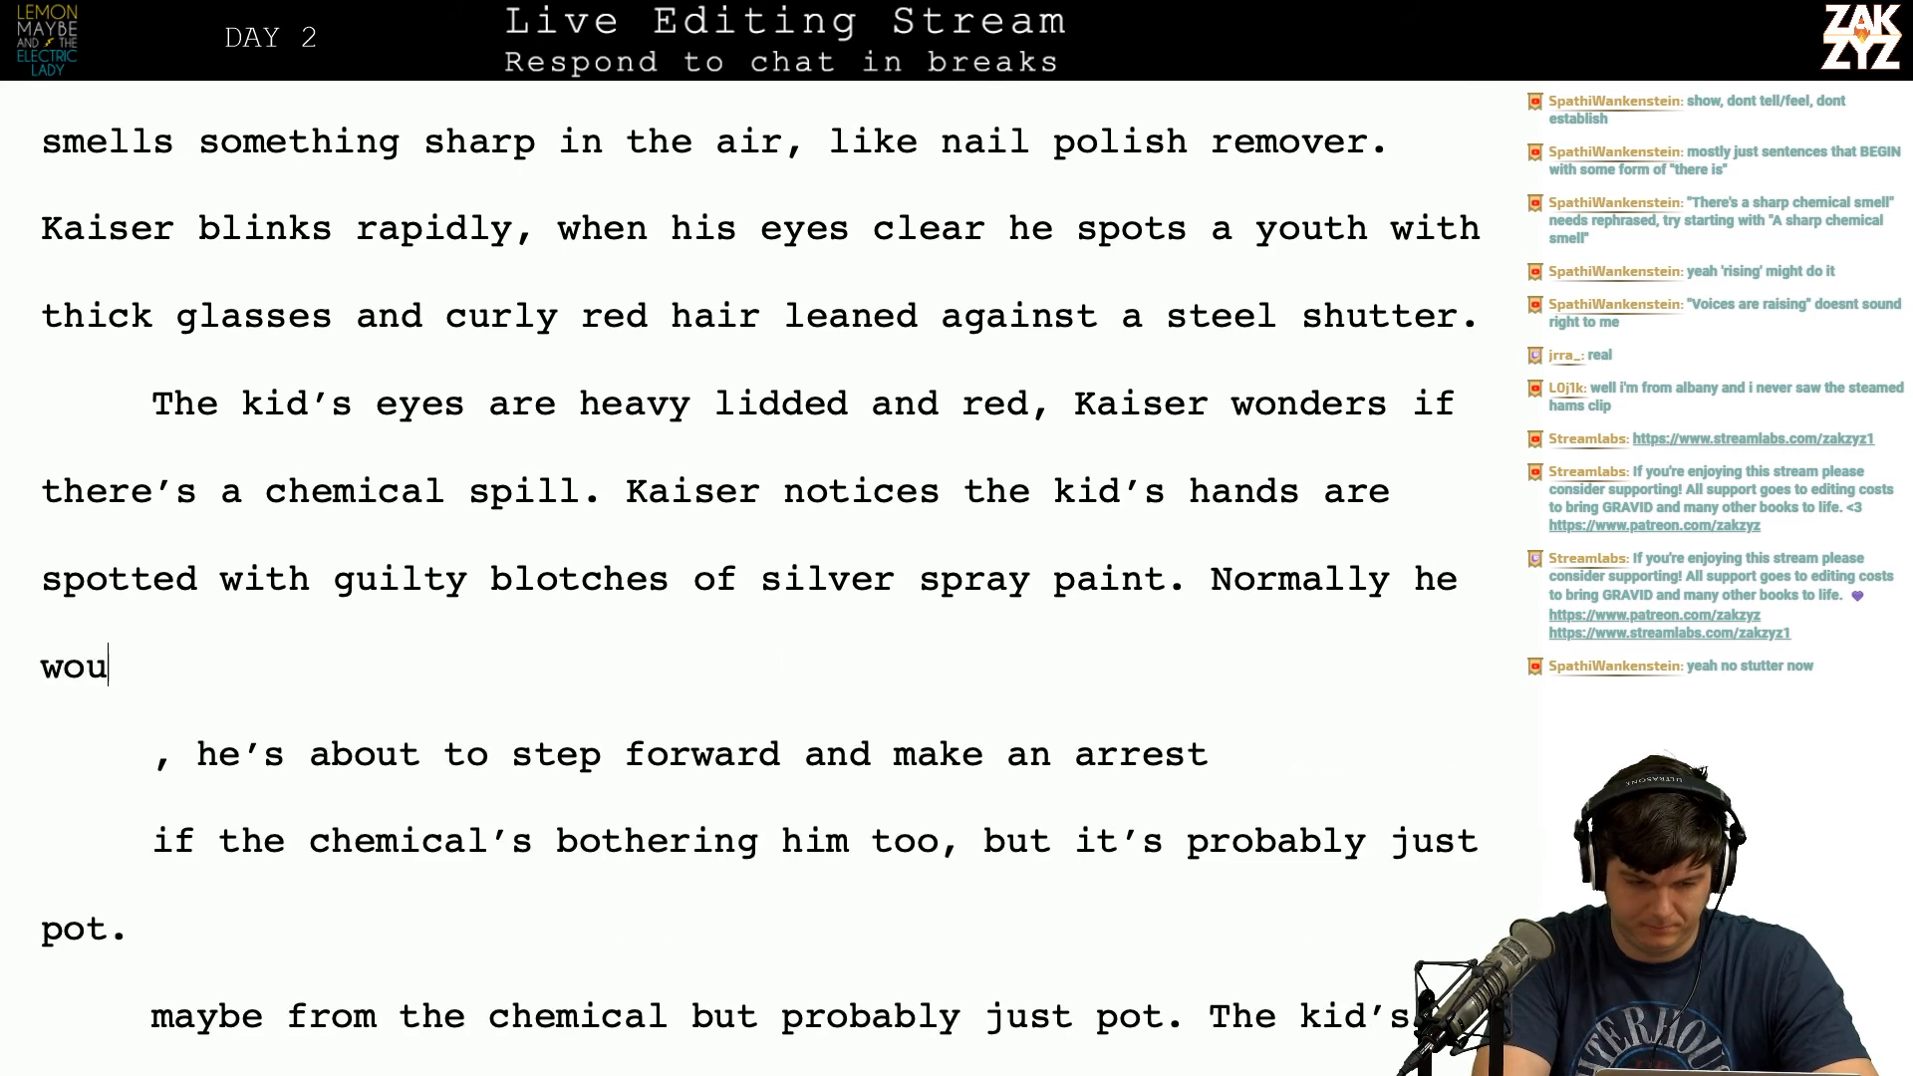
type("ld arrest the kid")
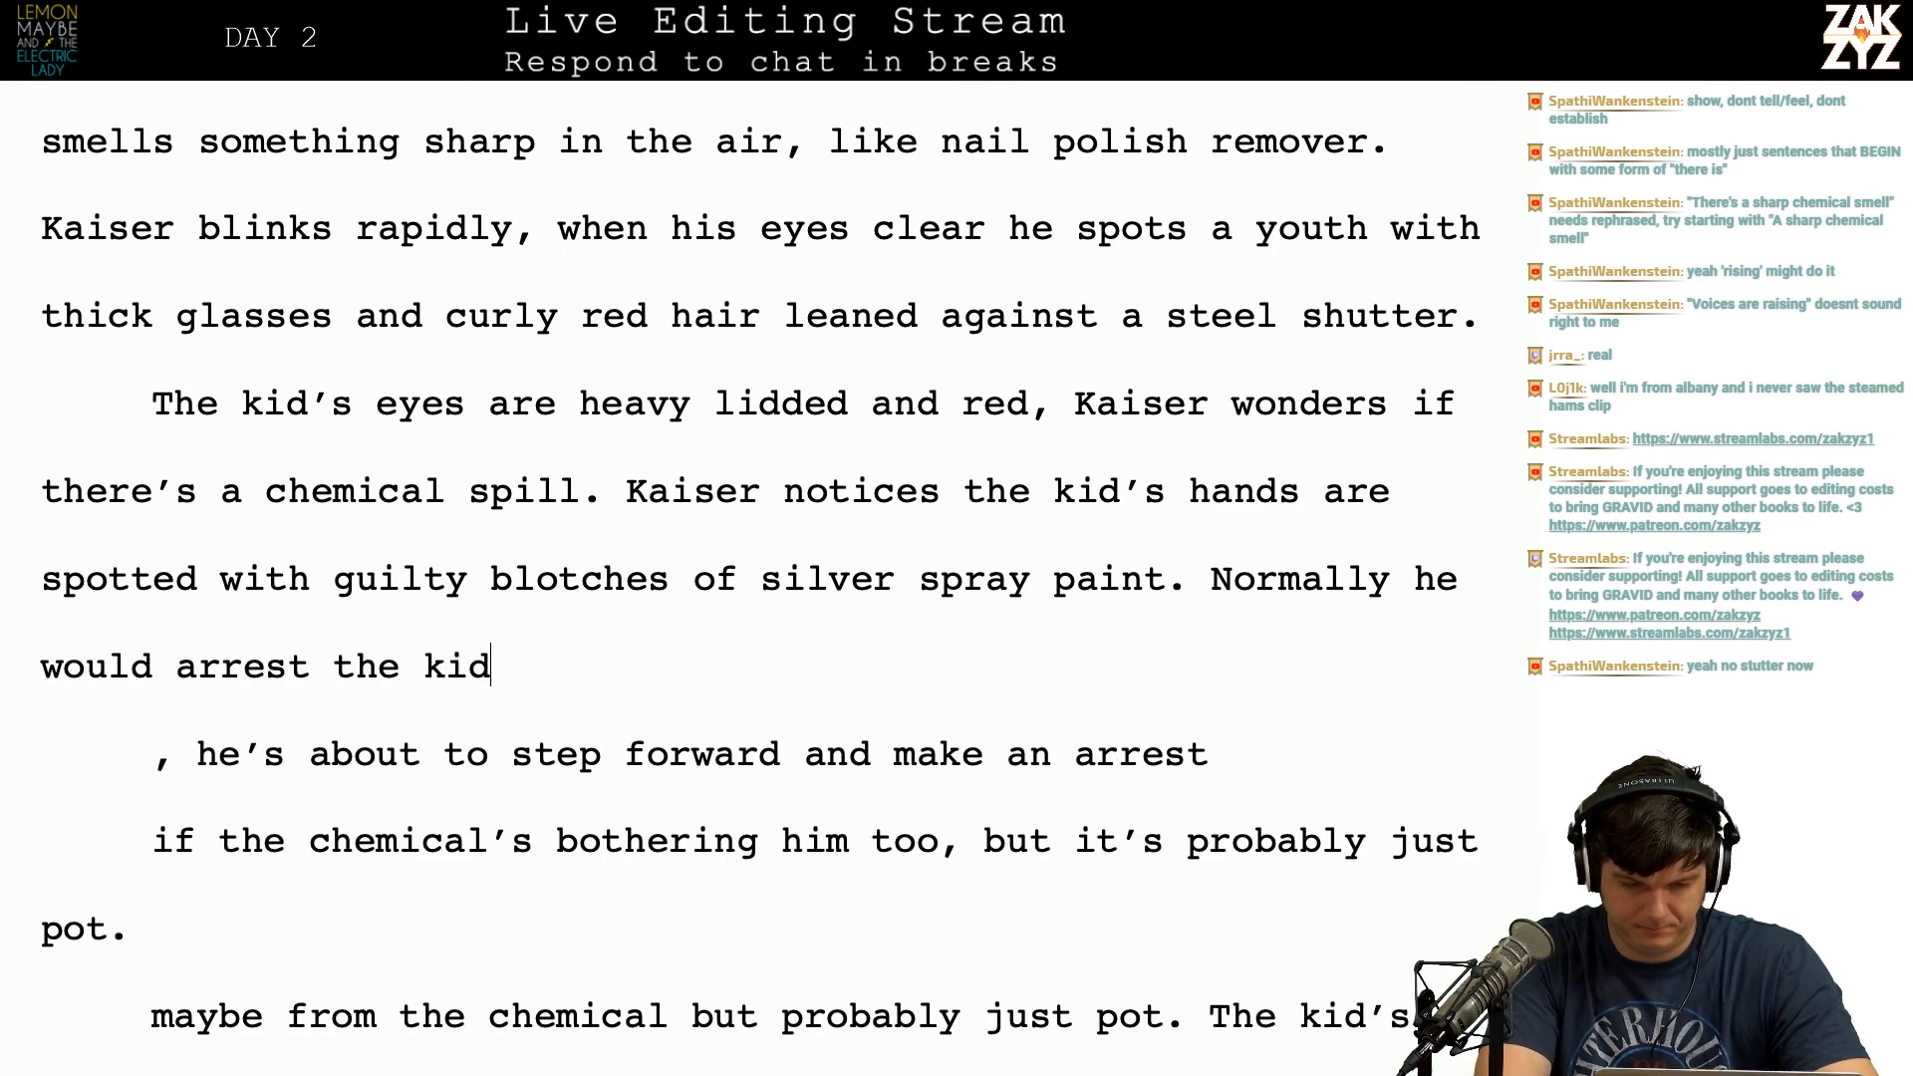
Step: Finish the sentence after "arrest the kid" with ", but the commotion is further up the block."
type(", but the commit")
key("BackSpace")
key("BackSpace")
type("otion is further")
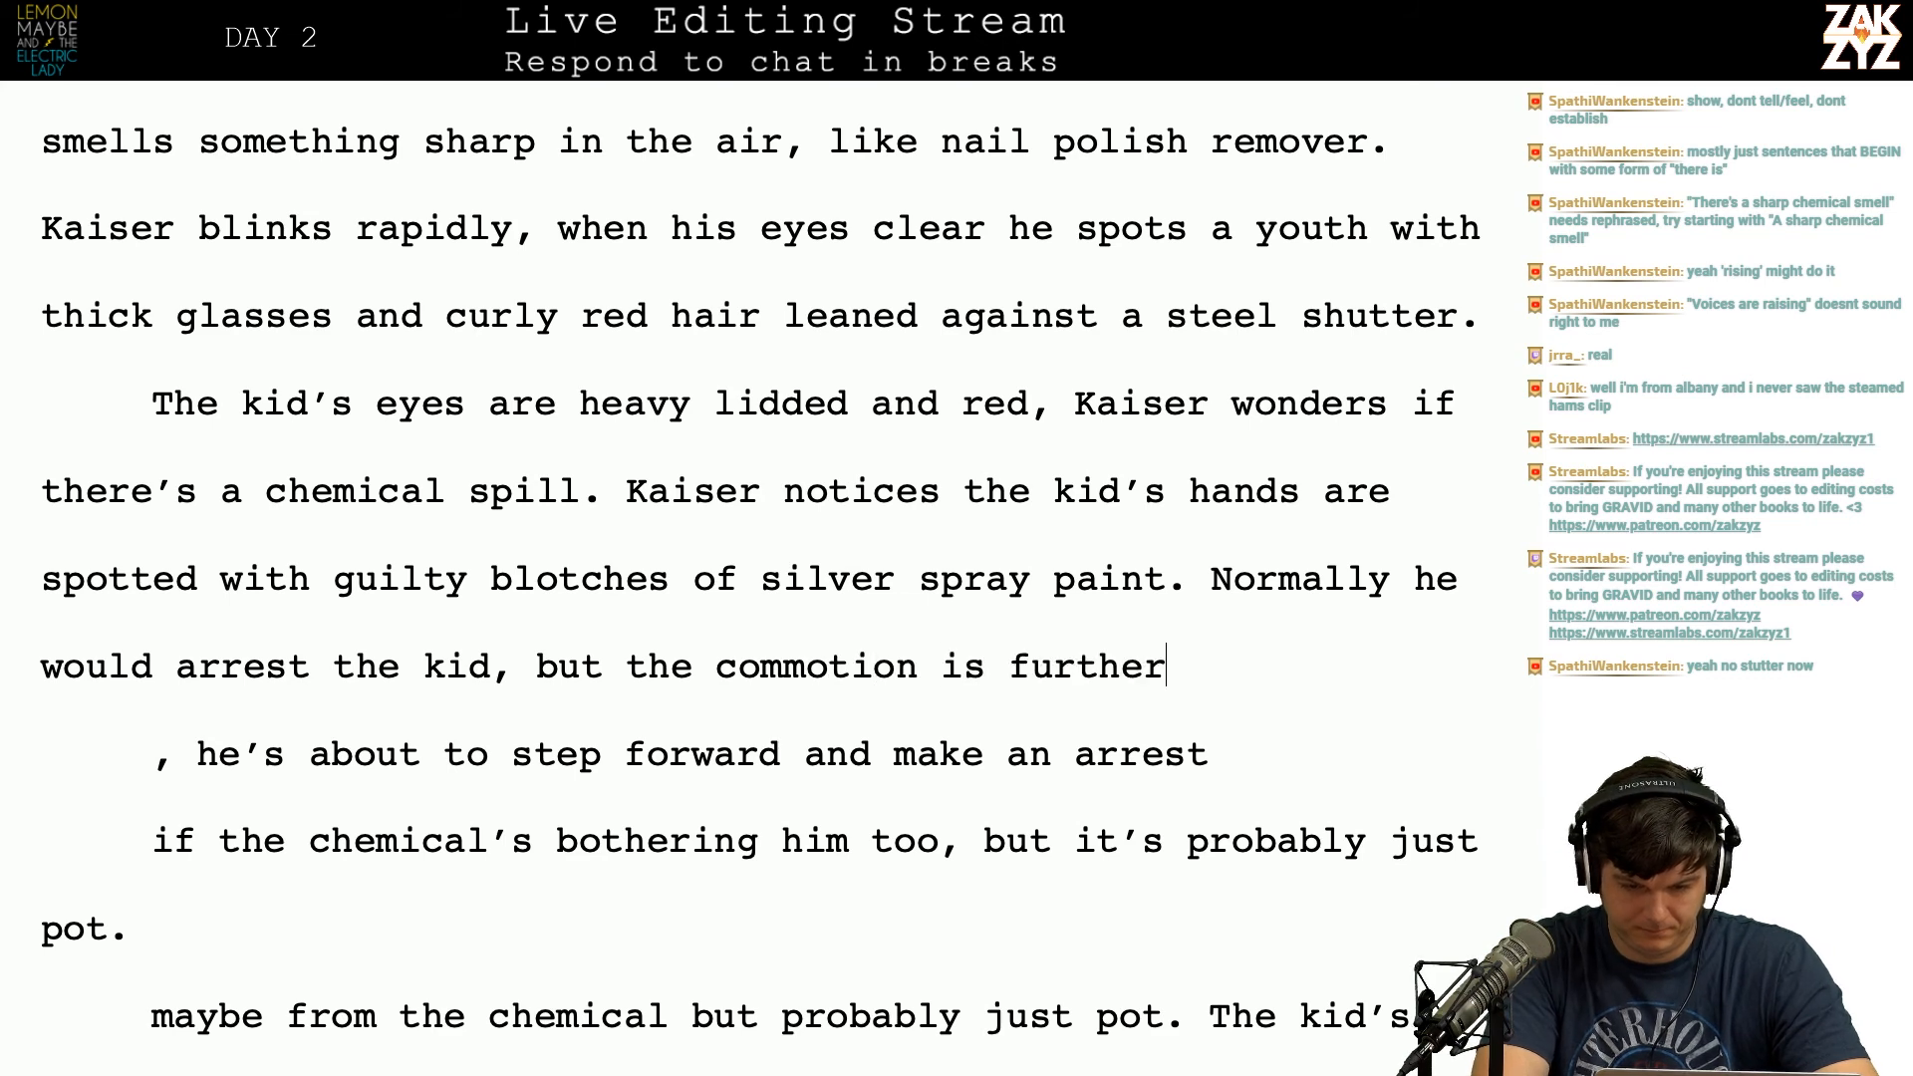
type(" up the block")
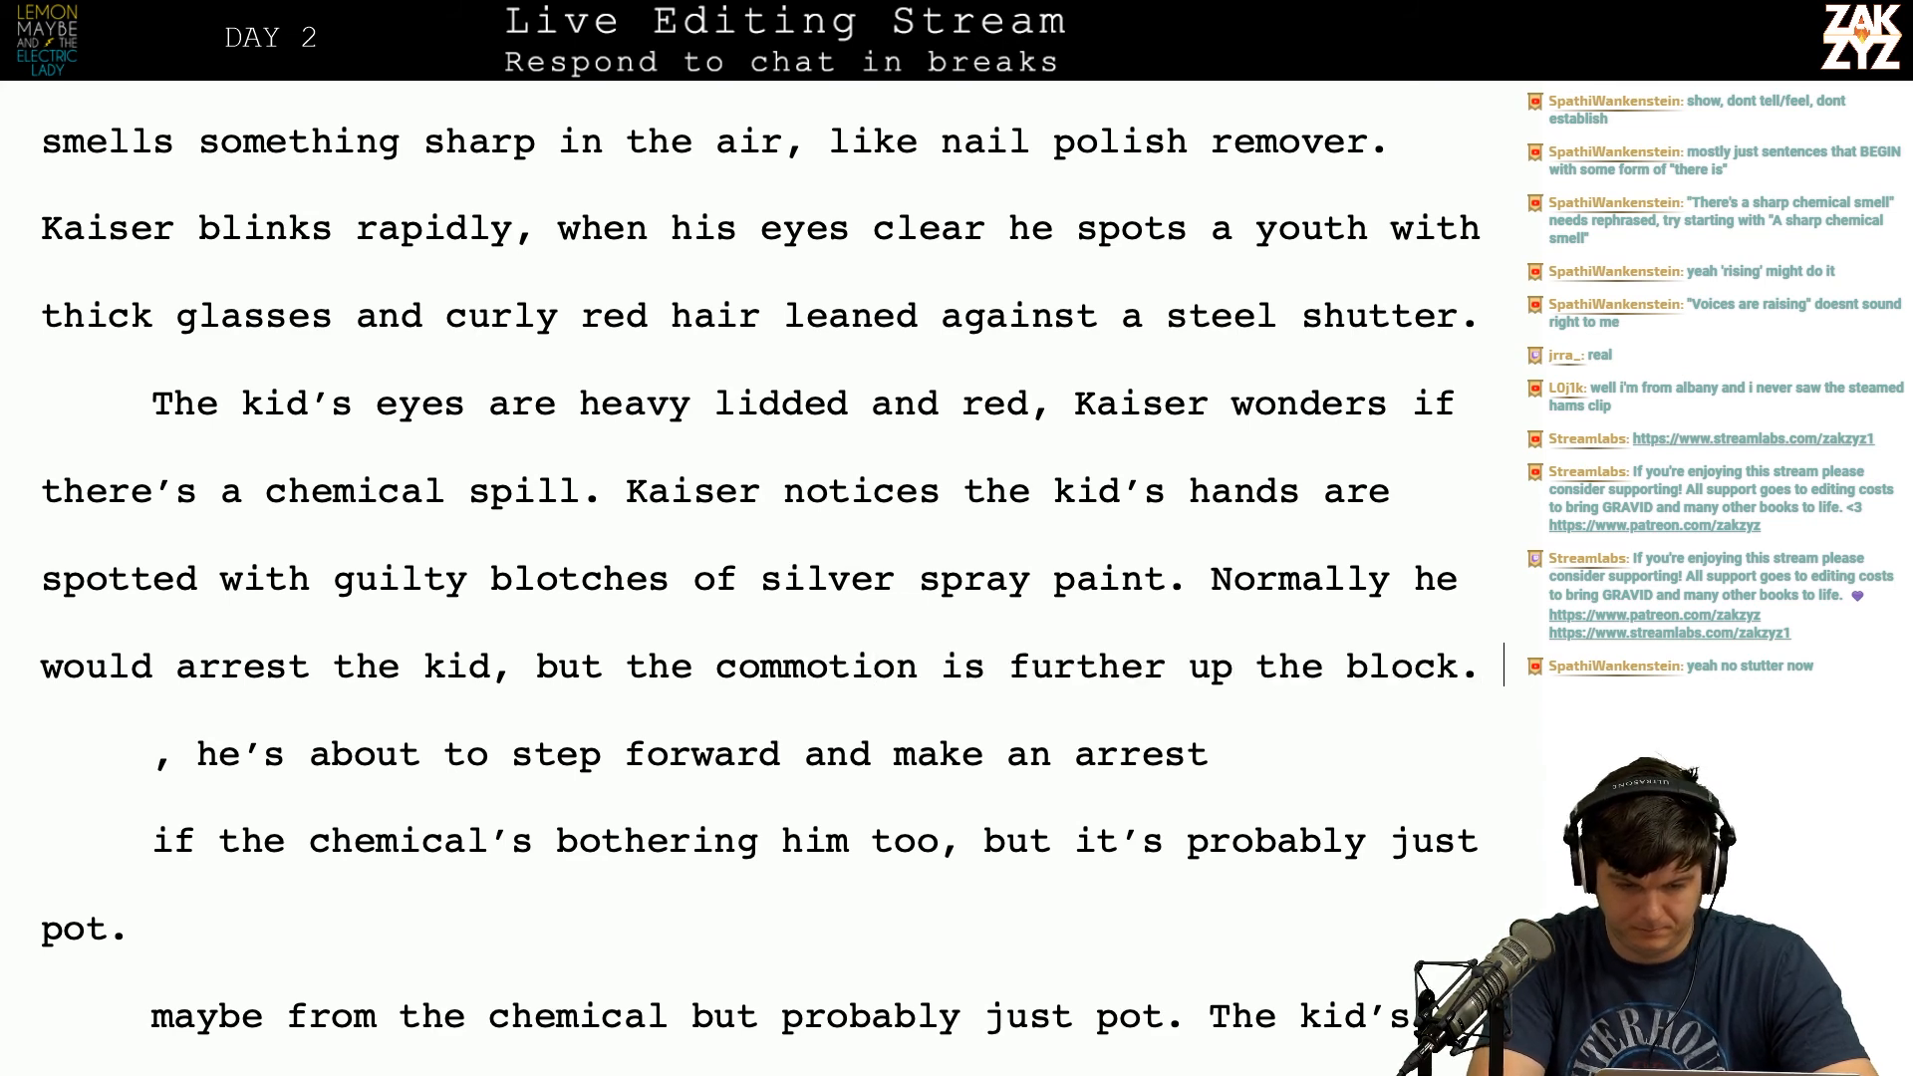
type(".")
Step: Start a new paragraph after "up the block." and delete the leftover "maybe from the chemical" text through "silver spray paint" before "Kaiser follows"
key("Return")
key("Down")
key("Down")
key("Down")
key("Down")
key("Down")
key("Down")
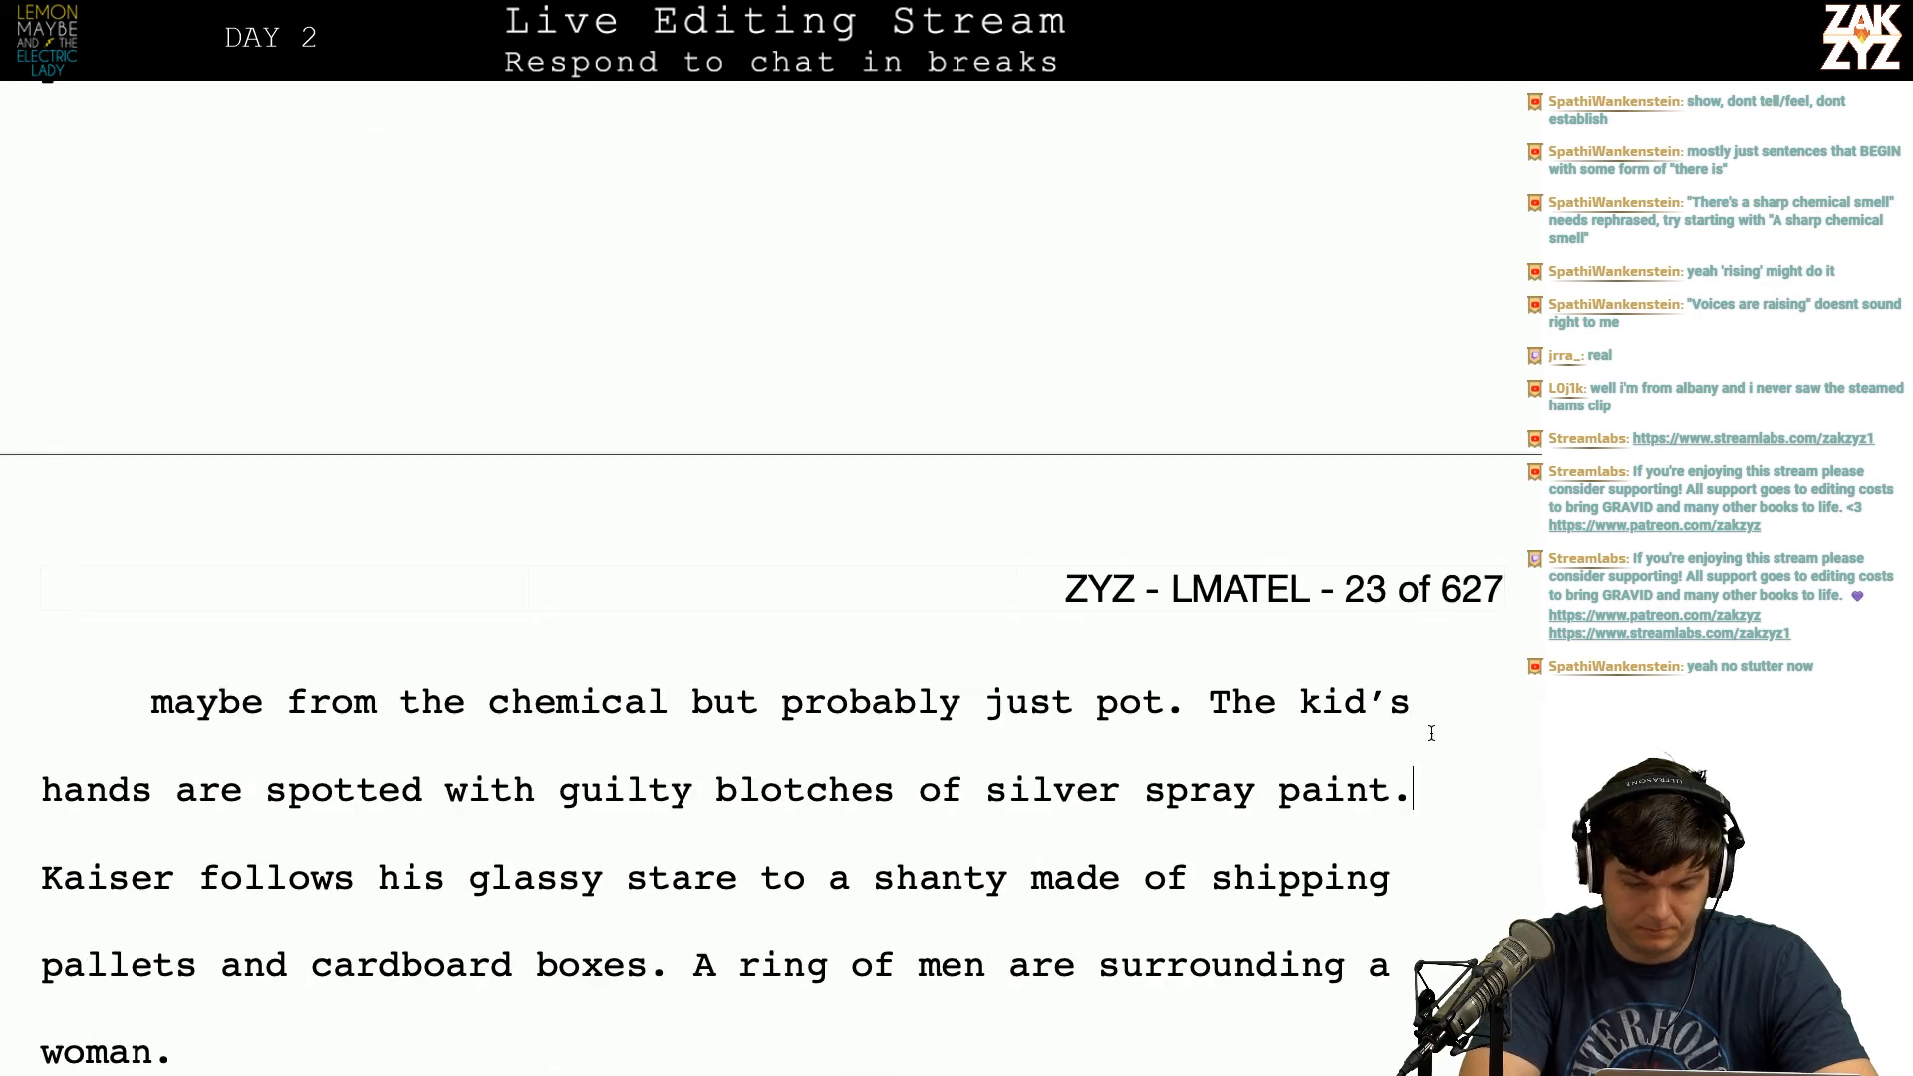
mouse_move(1395, 774)
left_mouse_down()
mouse_move(1134, 617)
mouse_move(1071, 543)
left_mouse_up()
key("BackSpace")
key("BackSpace")
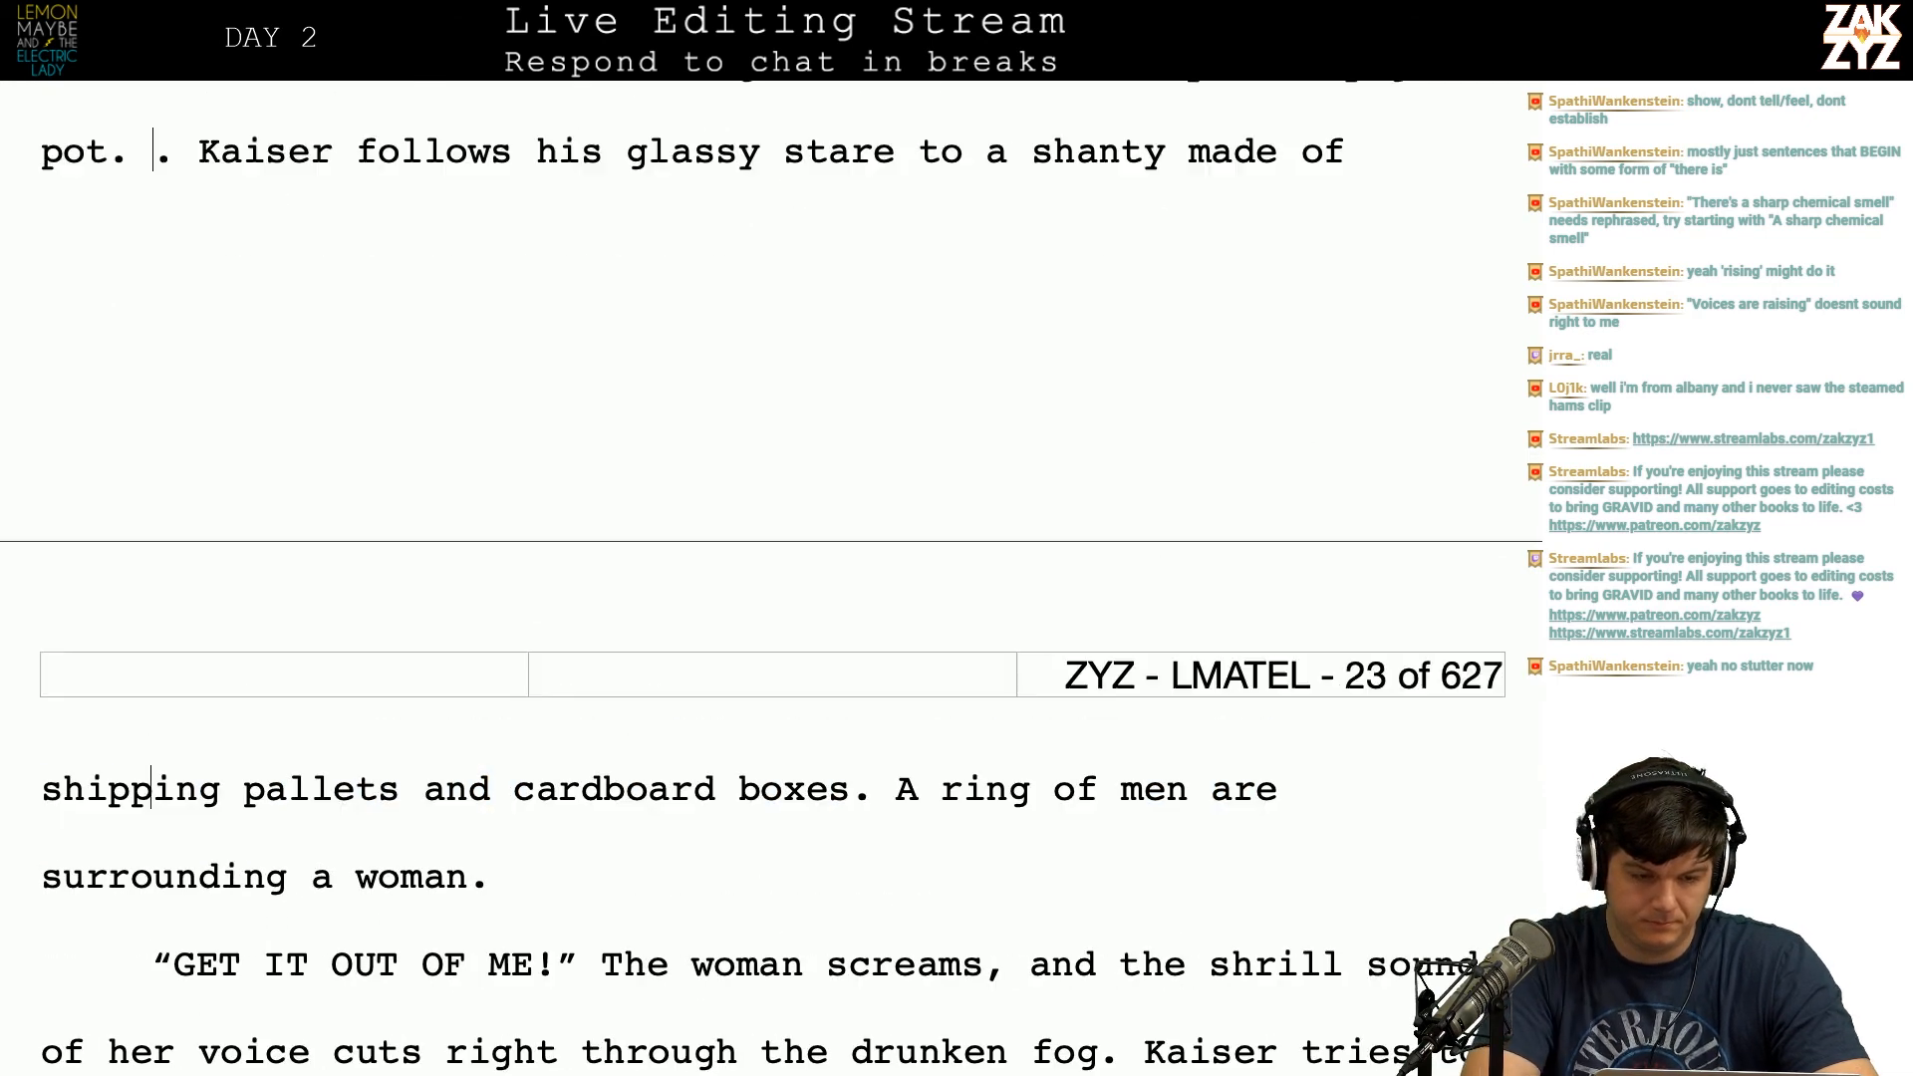
Step: Delete the leftover fragments about making an arrest and the chemical bothering him, so the new paragraph begins with "Kaiser follows his glassy stare"
scroll(771, 578, "up", 4)
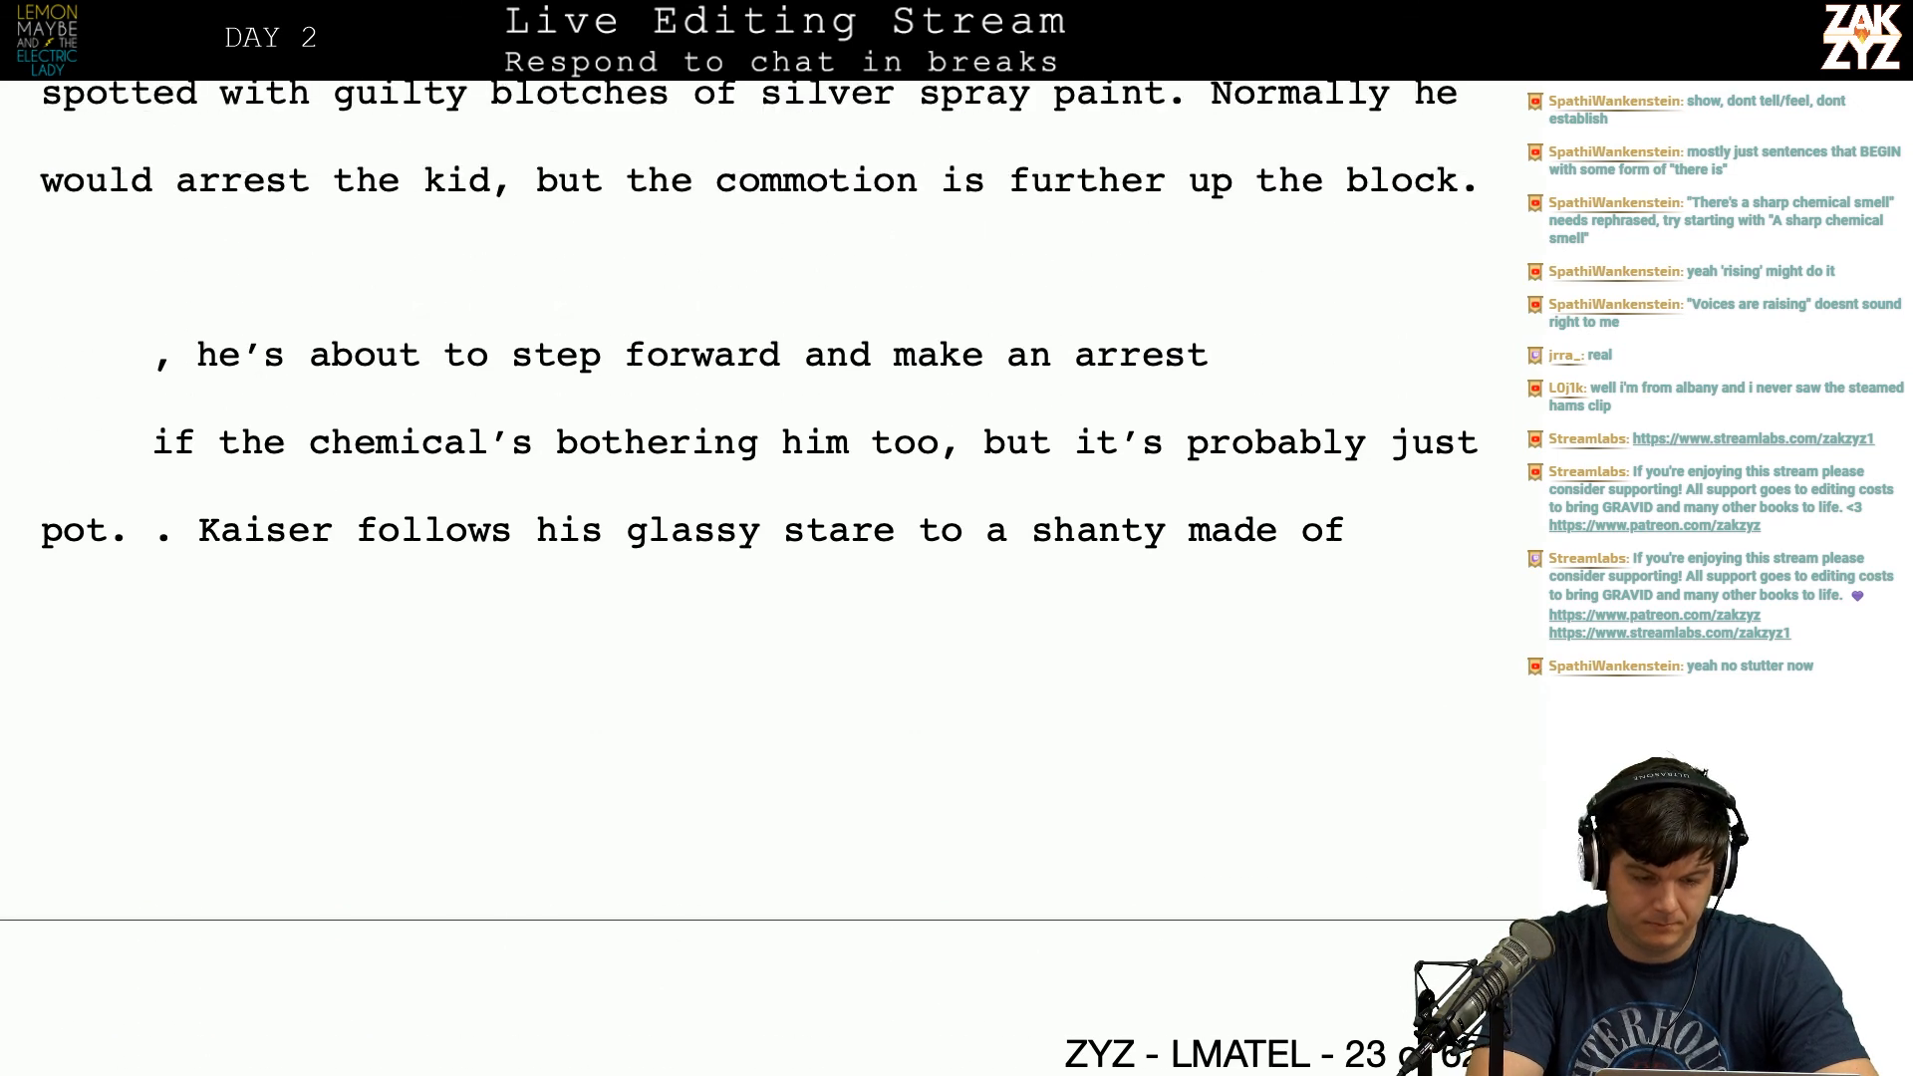
key("shift+Up")
key("shift+Up")
key("shift+Up")
key("BackSpace")
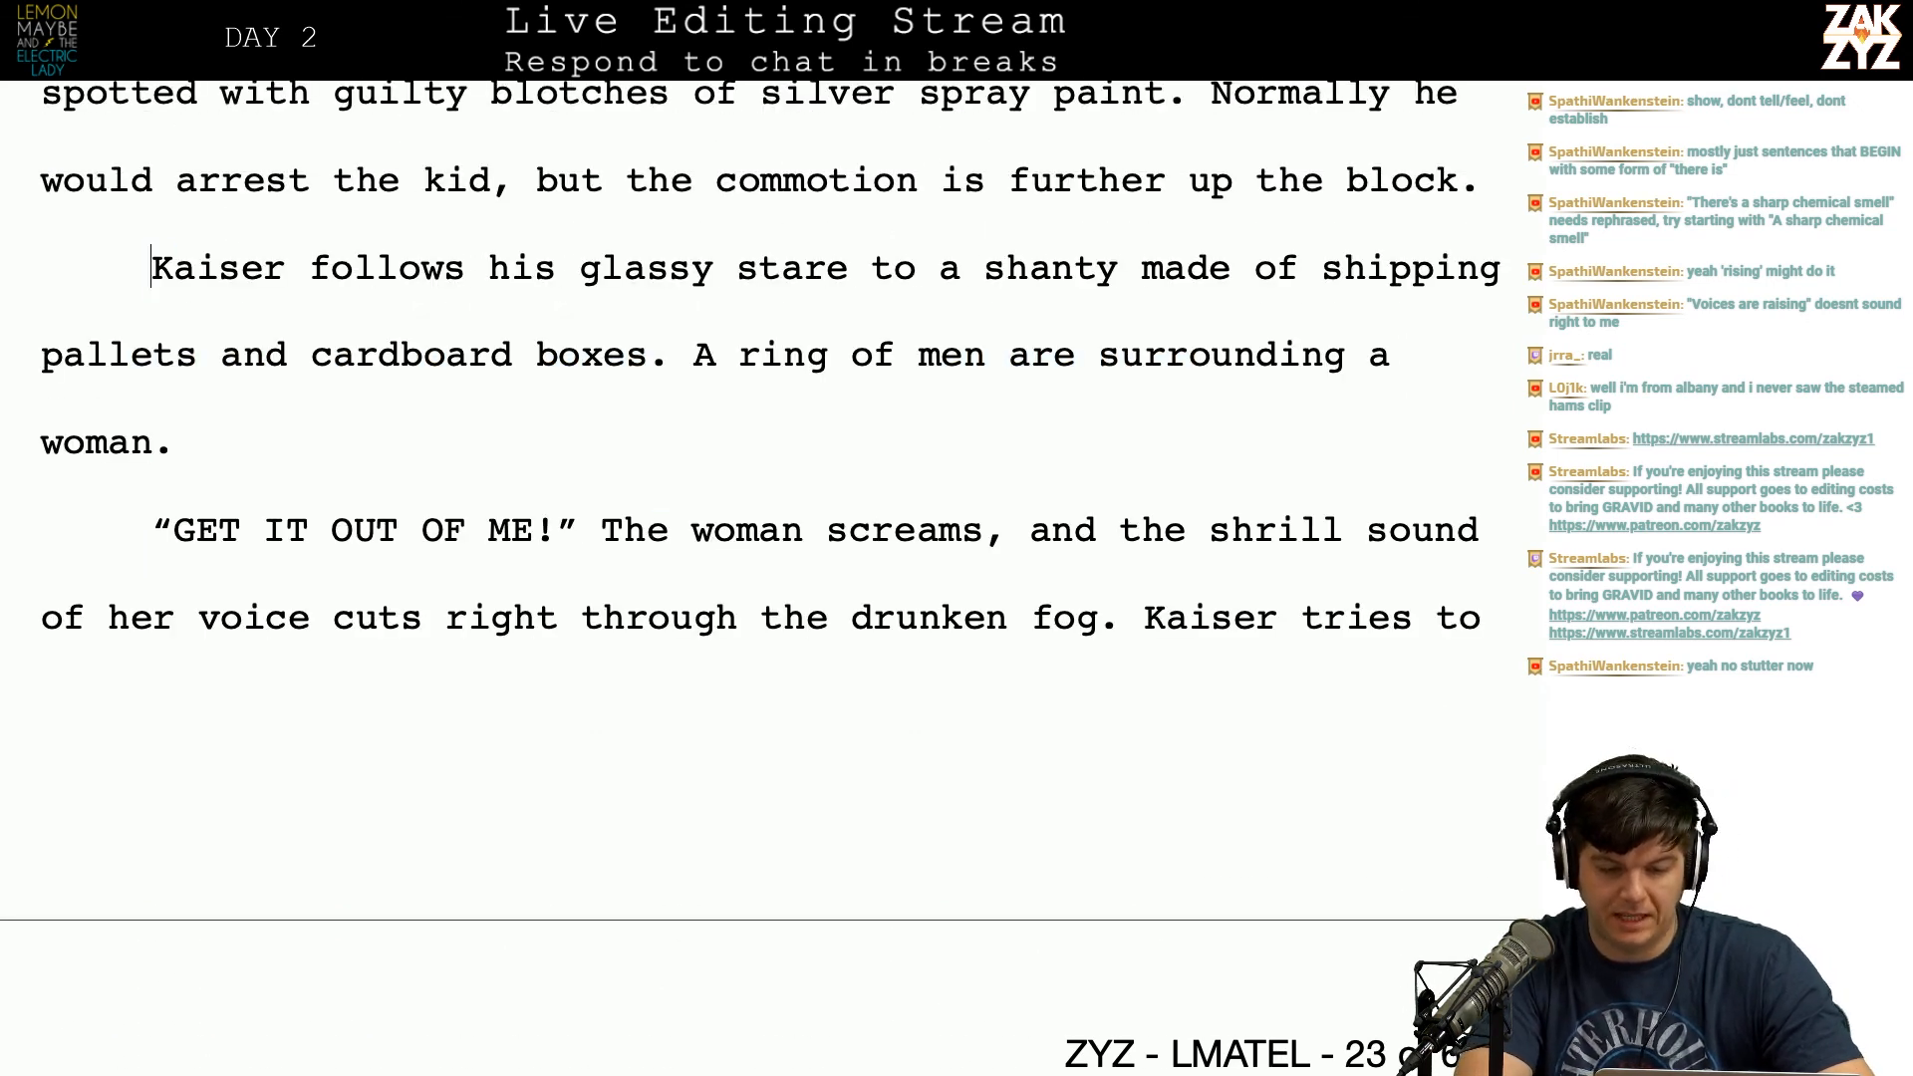
Step: Reword "there's a chemical spill" to "there's been a chemical spill" in the paragraph about the kid's eyes
scroll(771, 578, "up", 6)
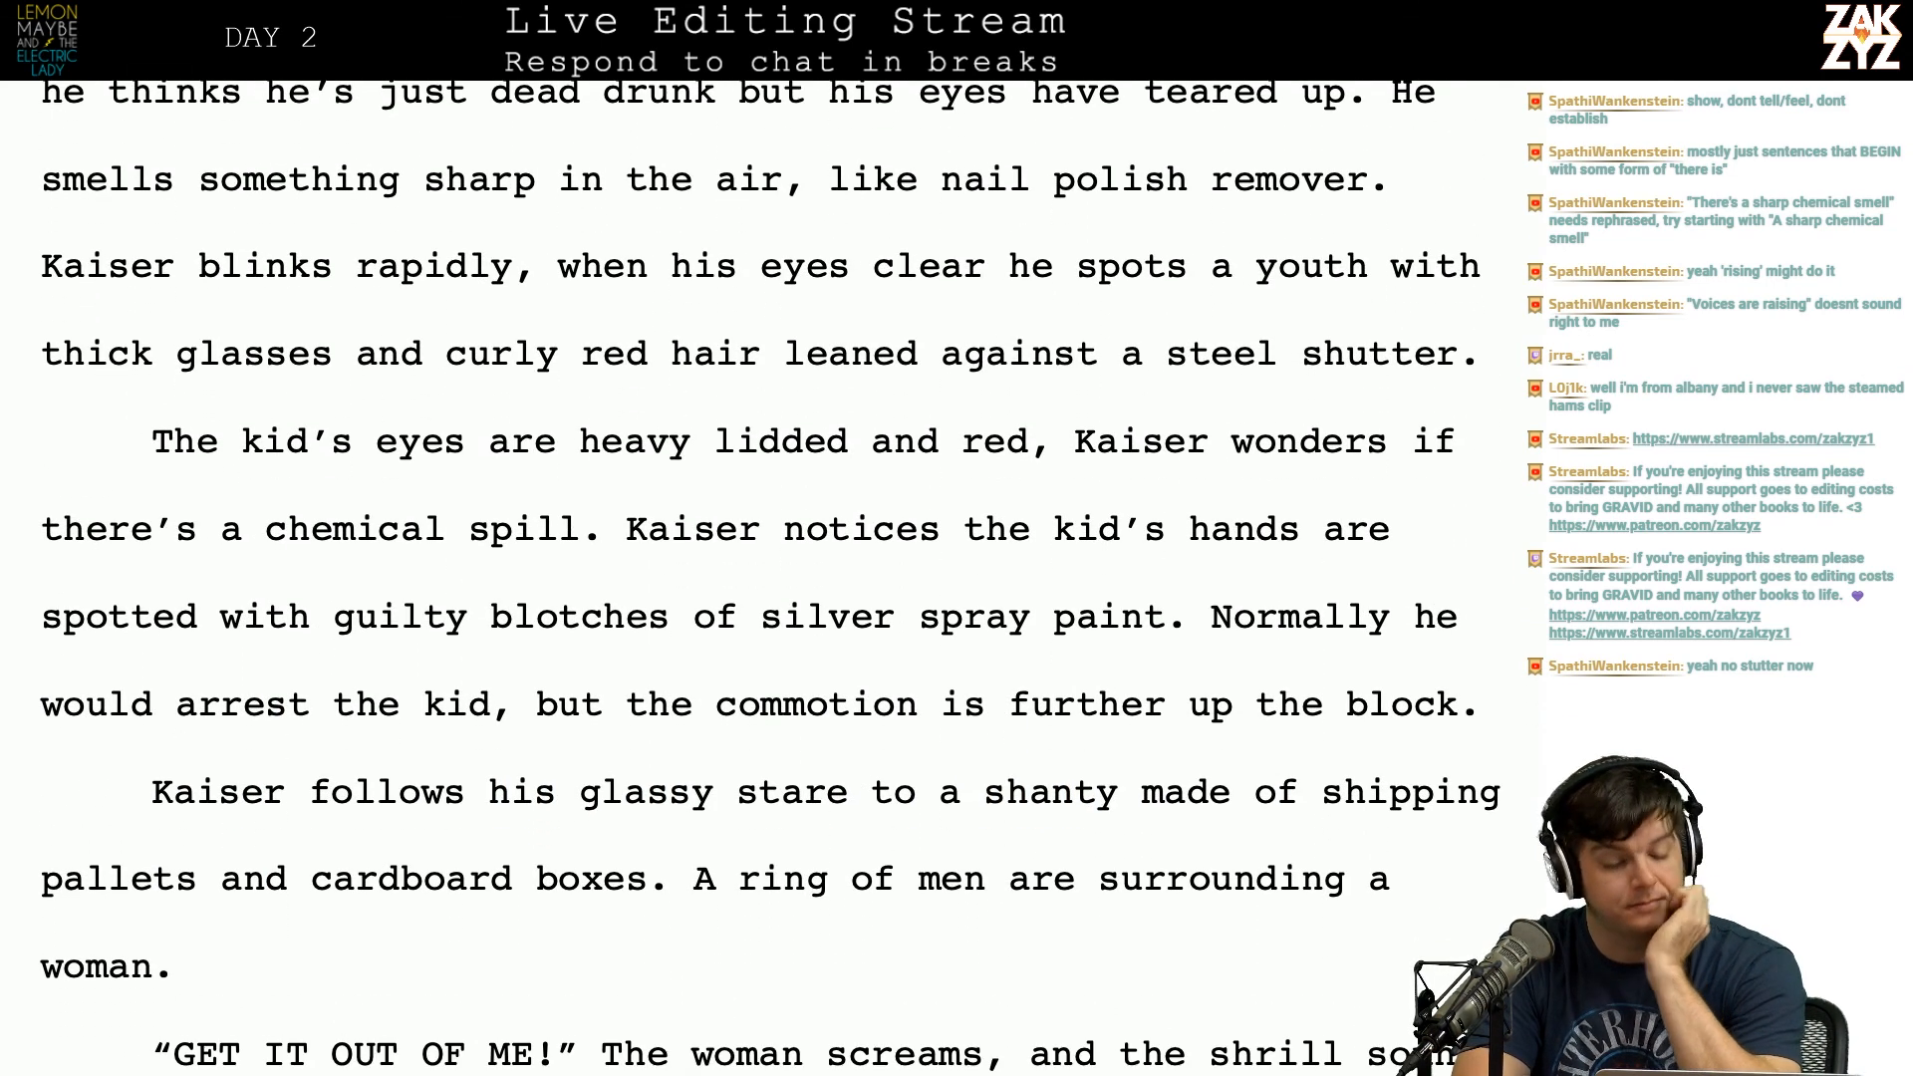
scroll(949, 512, "down", 1)
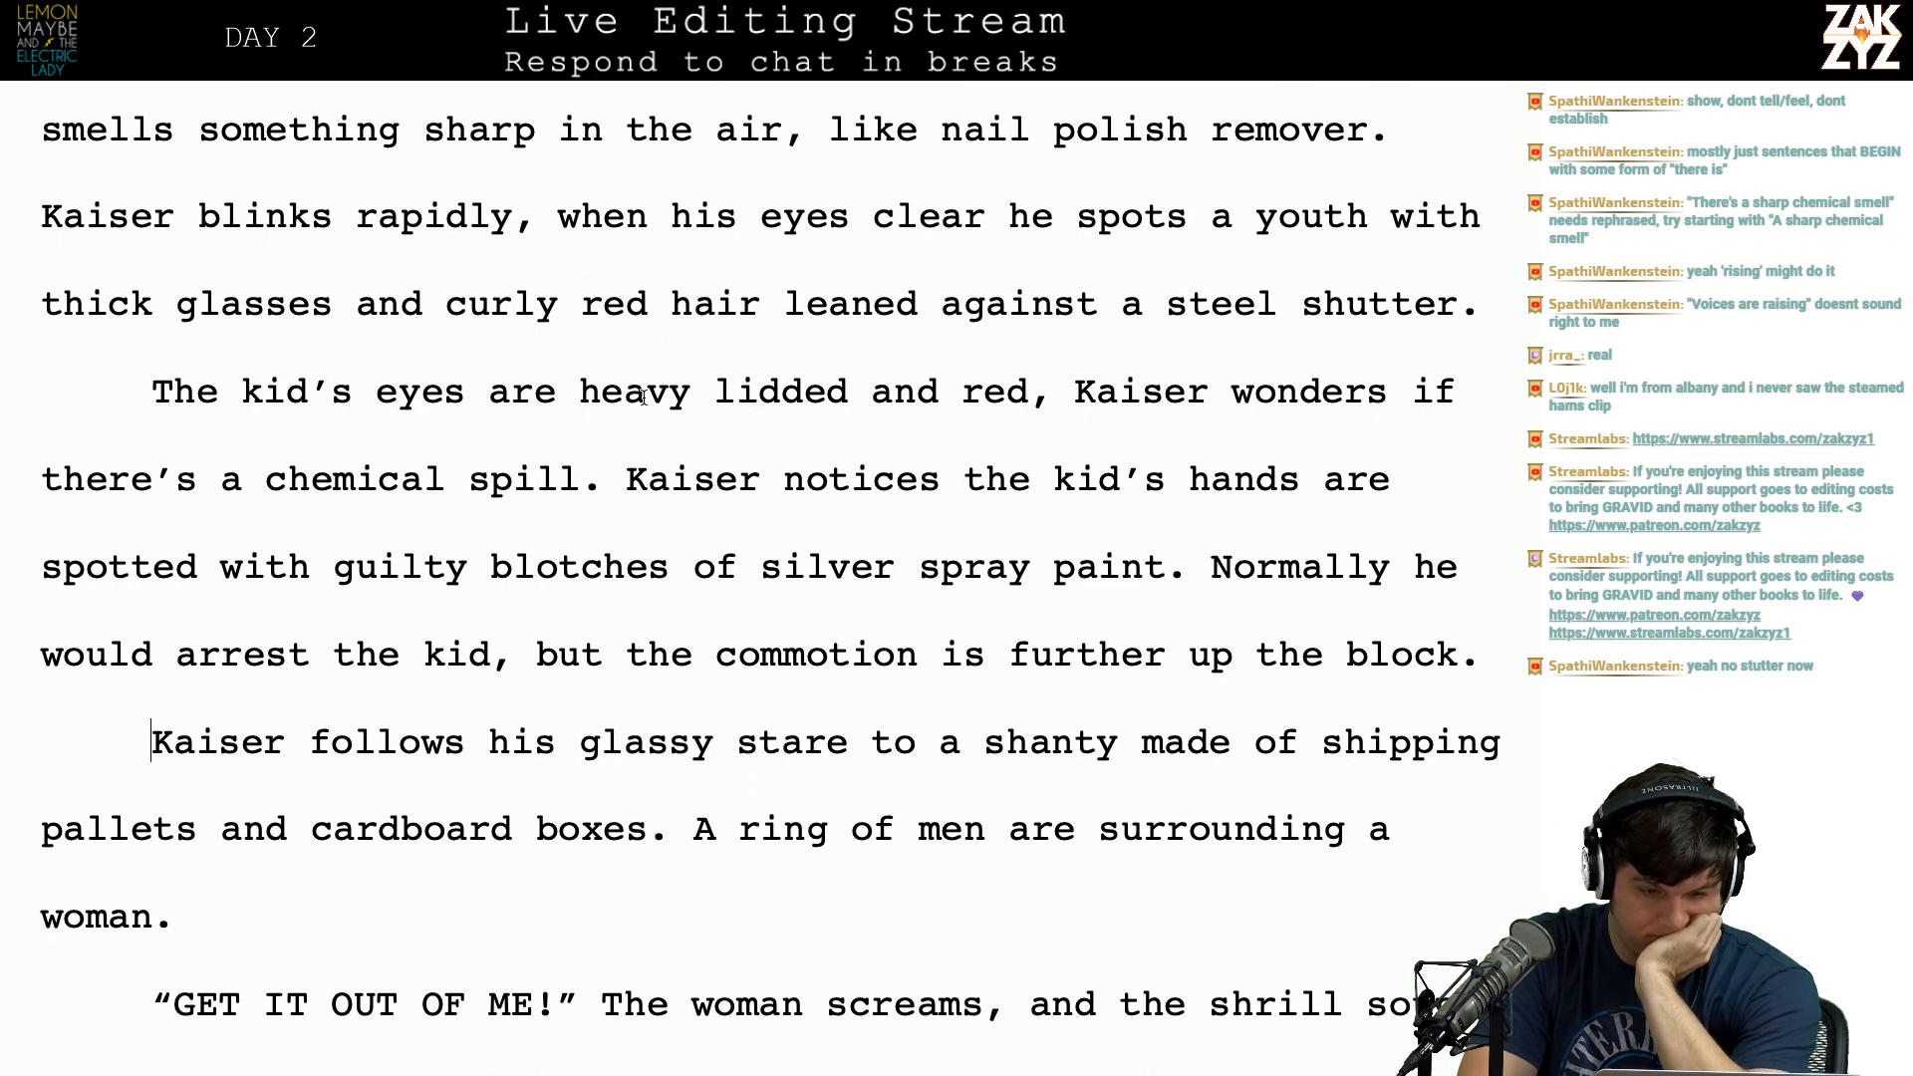
type("been")
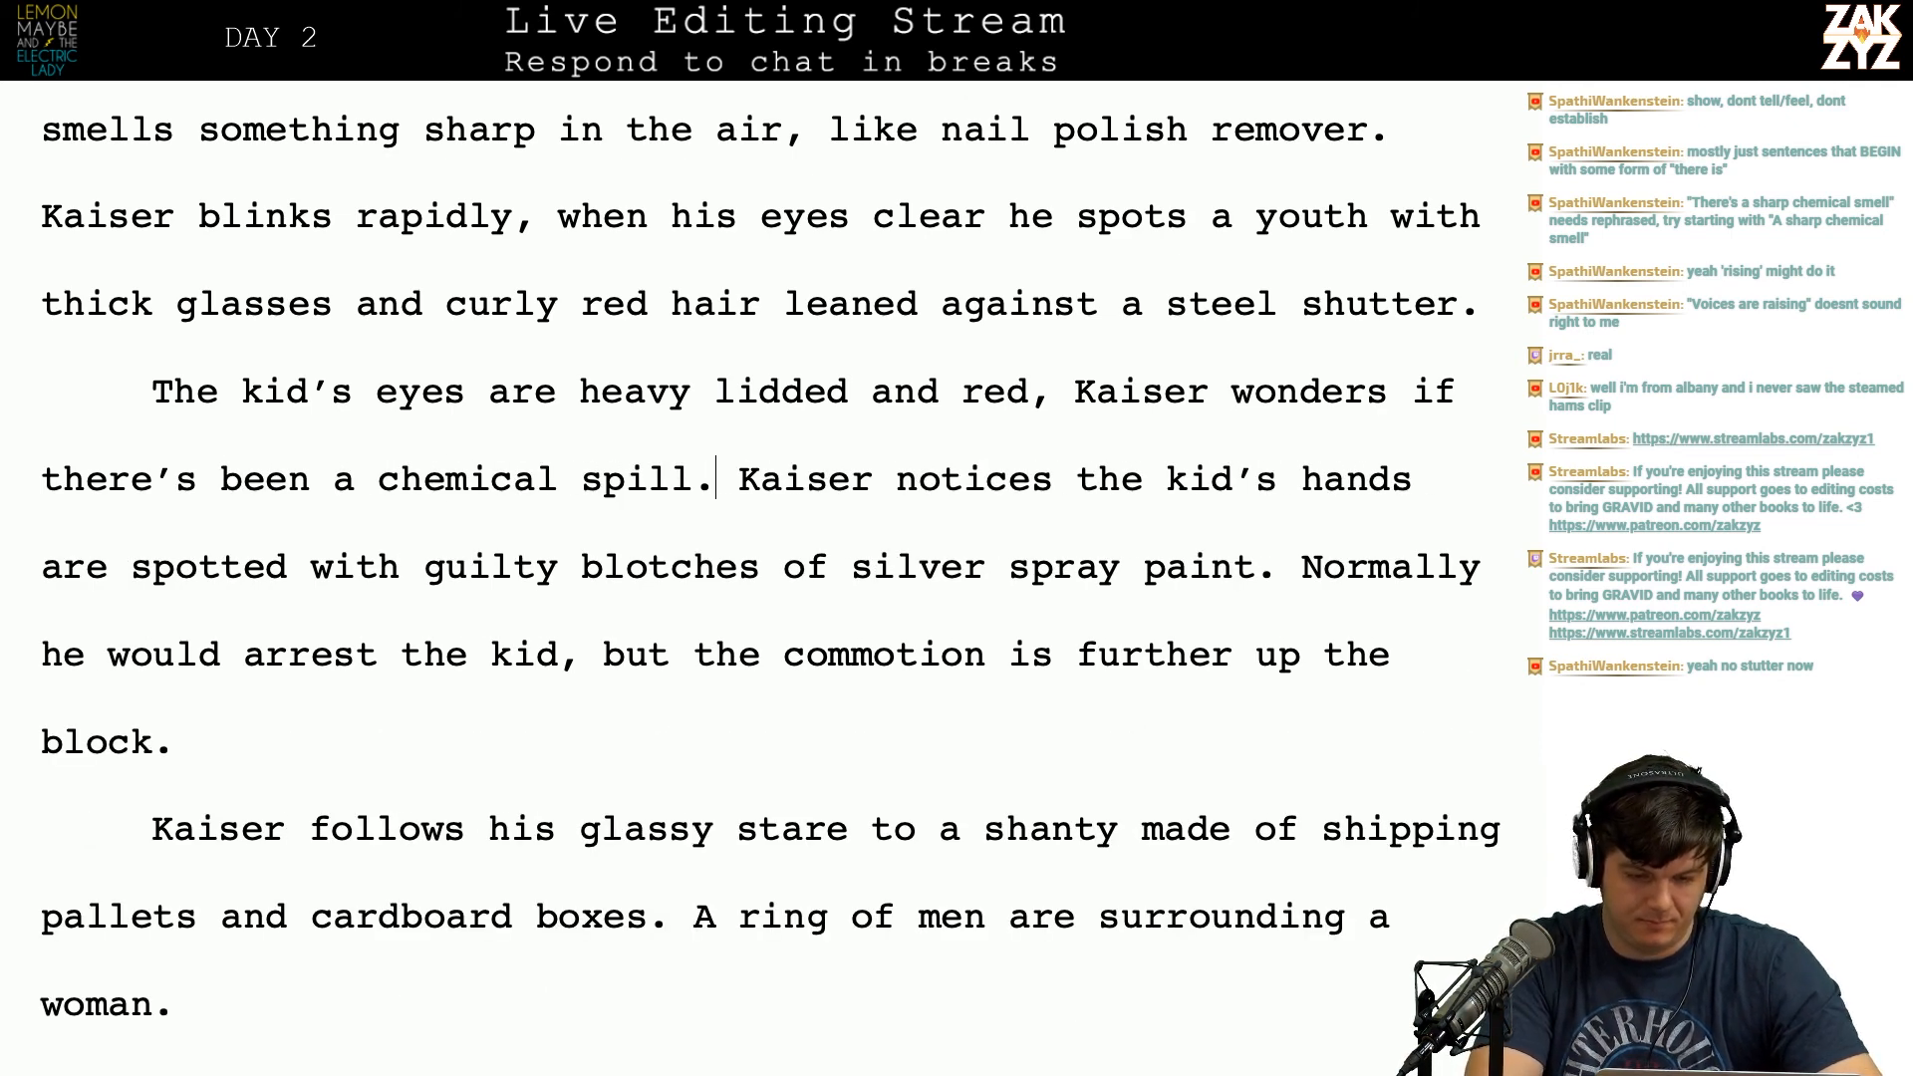
Step: Separate "Kaiser notices the kid's hands" into a lower paragraph and begin a replacement sentence after "chemical spill." with "There are guilty blotches of"
key("Return")
key("Return")
key("Left")
key("Left")
type("There a")
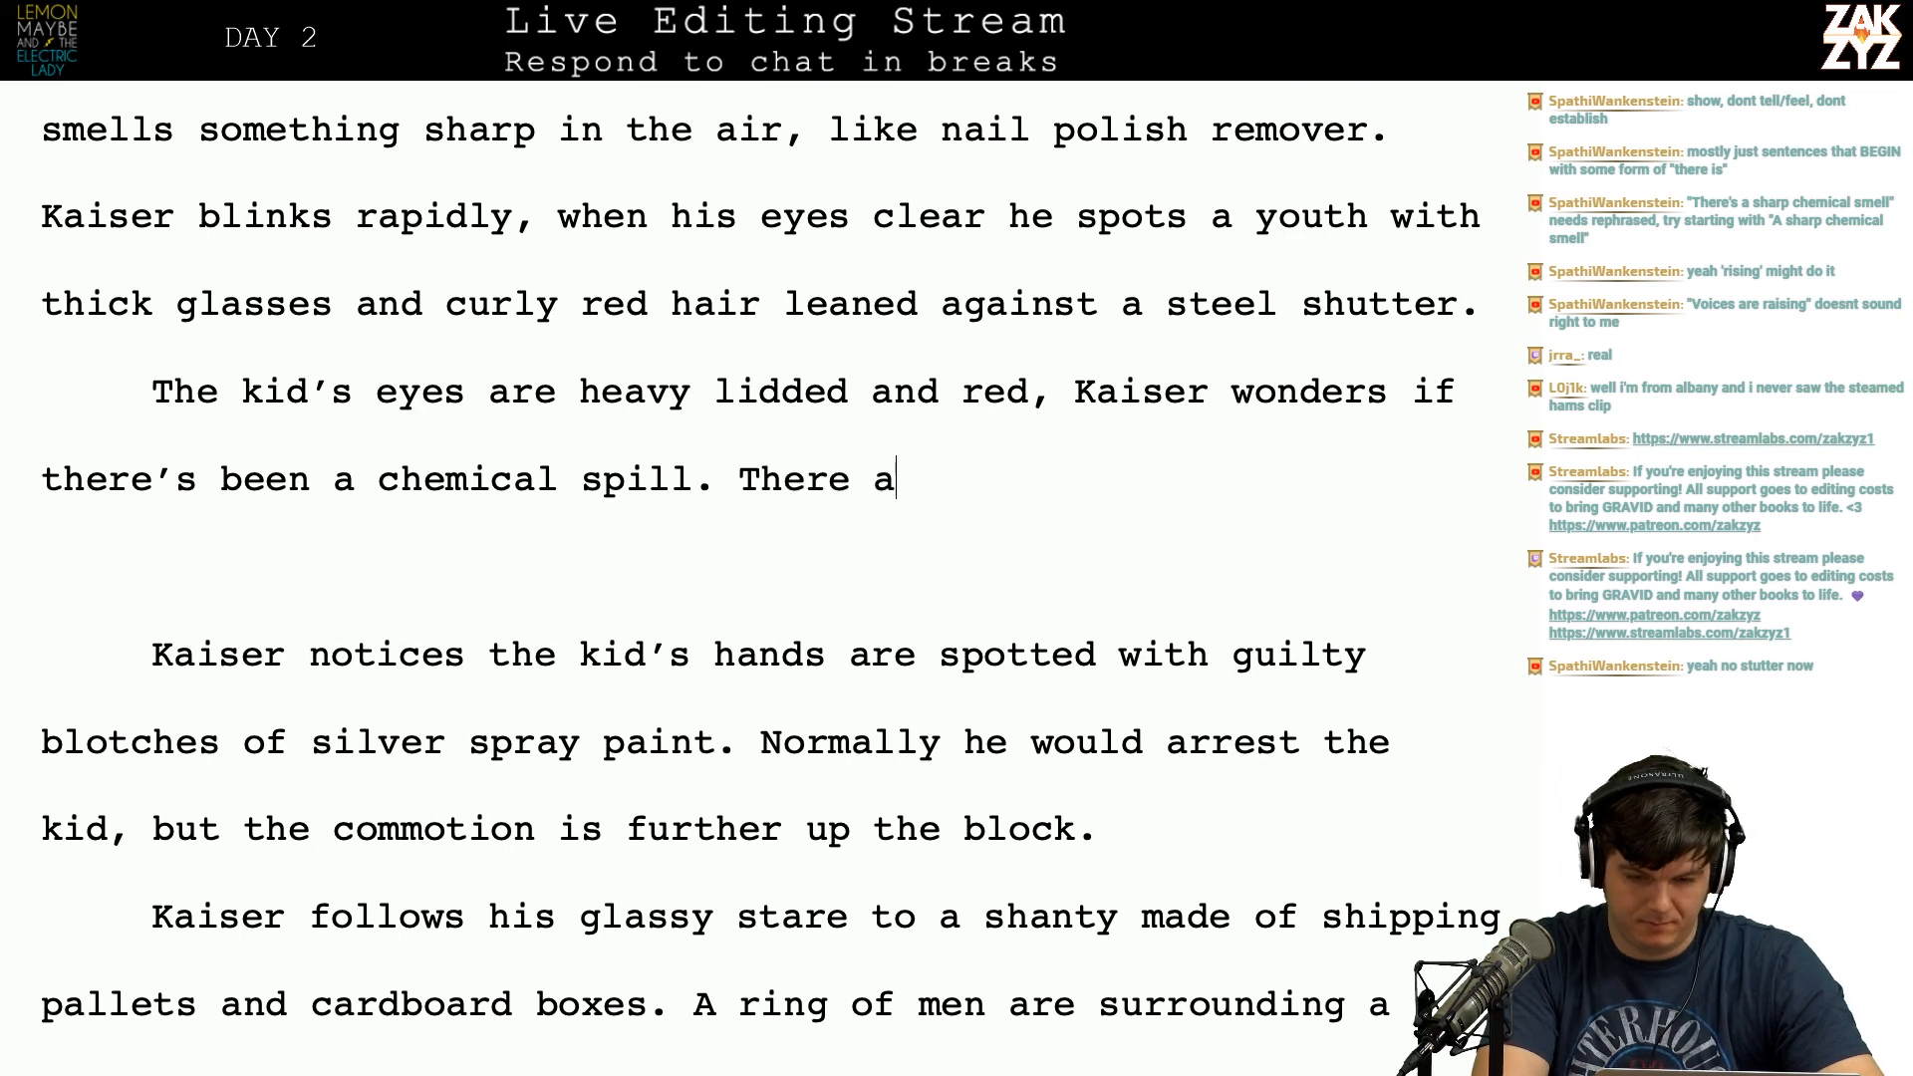
type("re guilty sile")
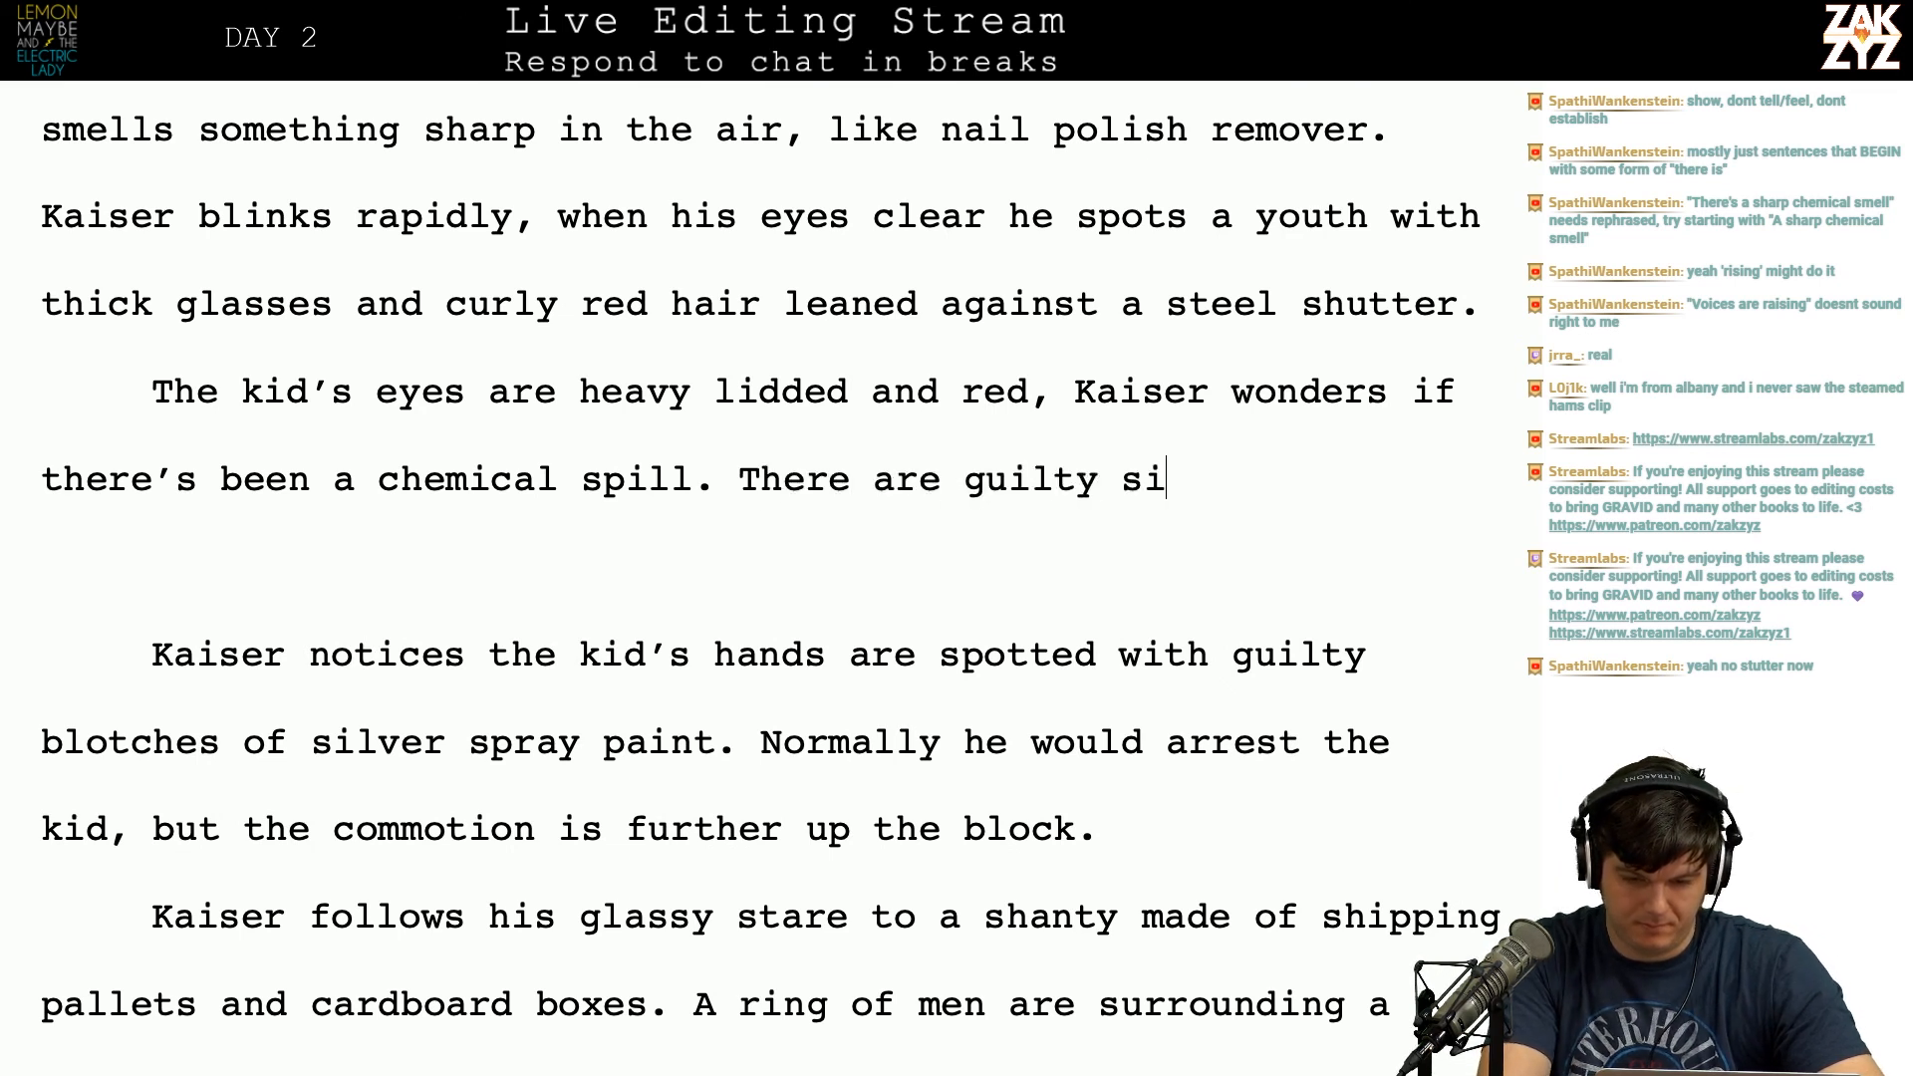
key("BackSpace")
key("BackSpace")
key("BackSpace")
key("BackSpace")
type("blot")
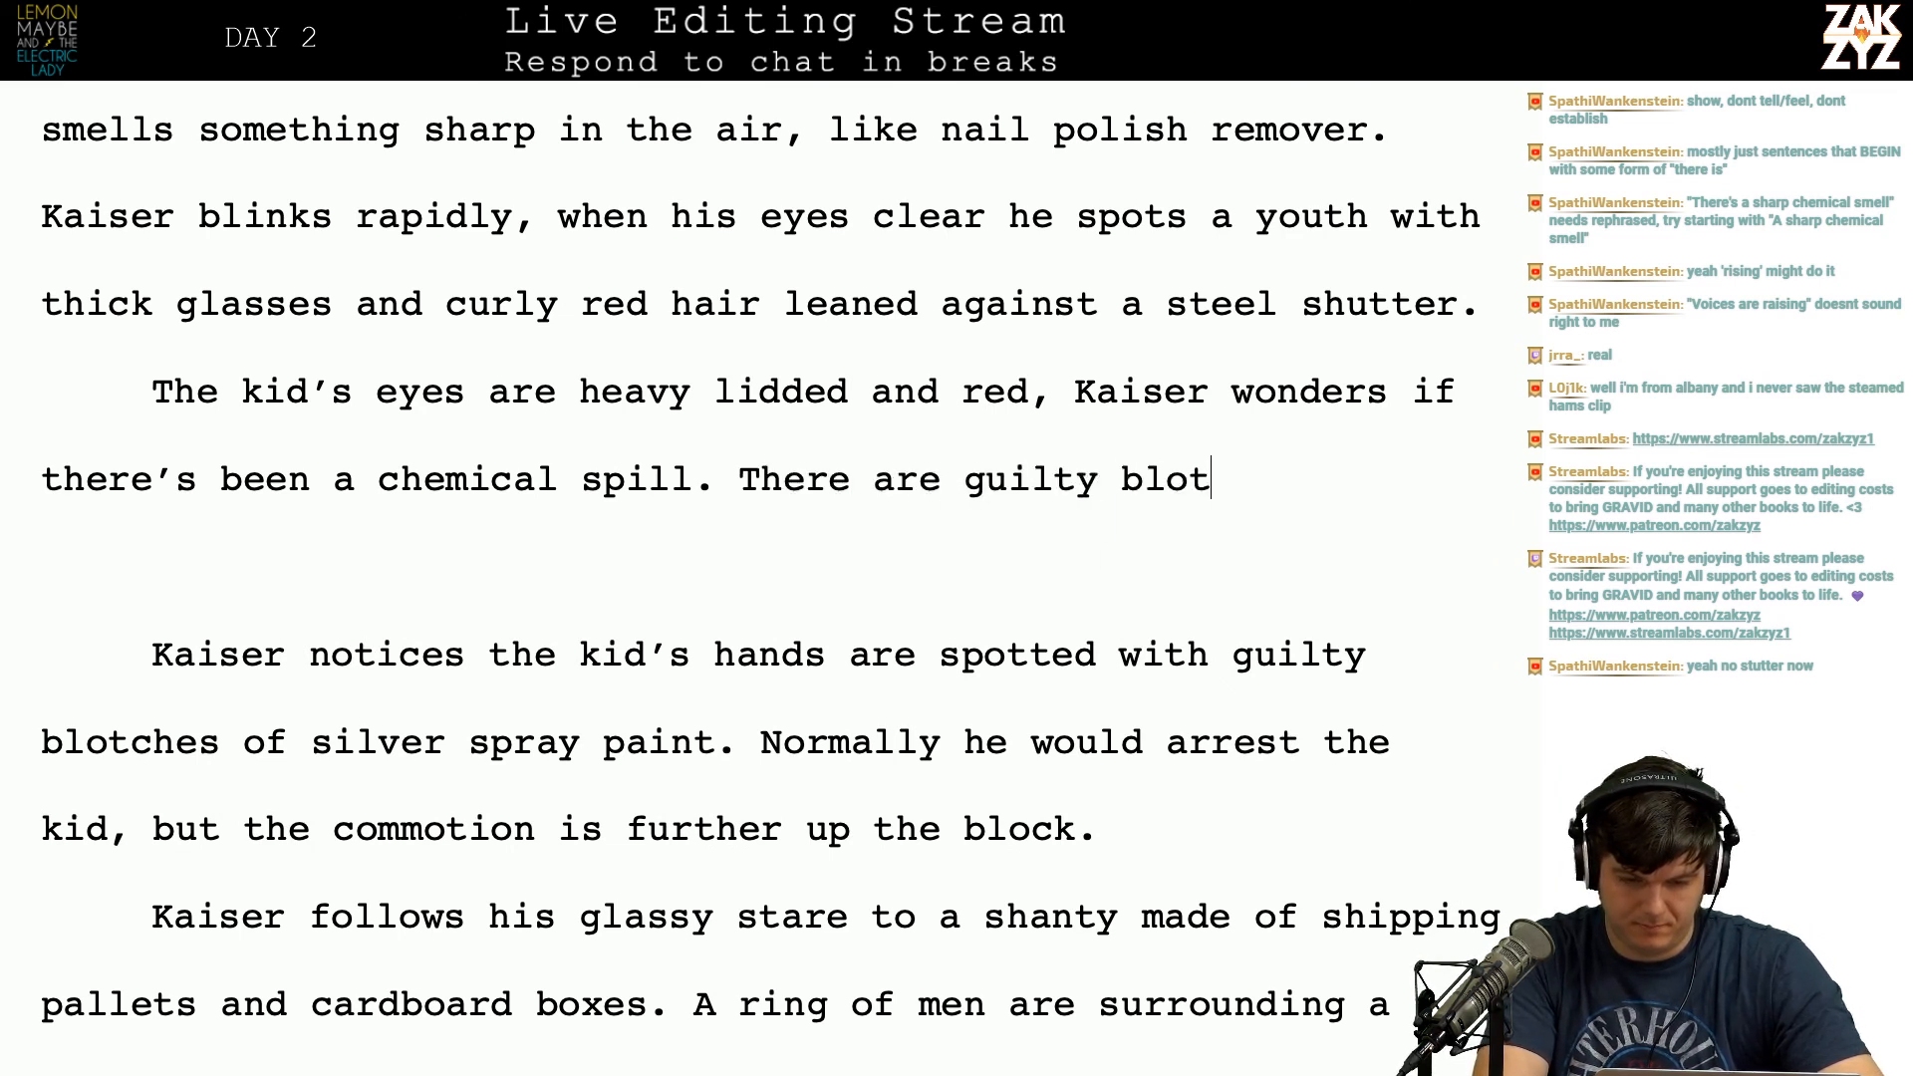
type("ches of siver")
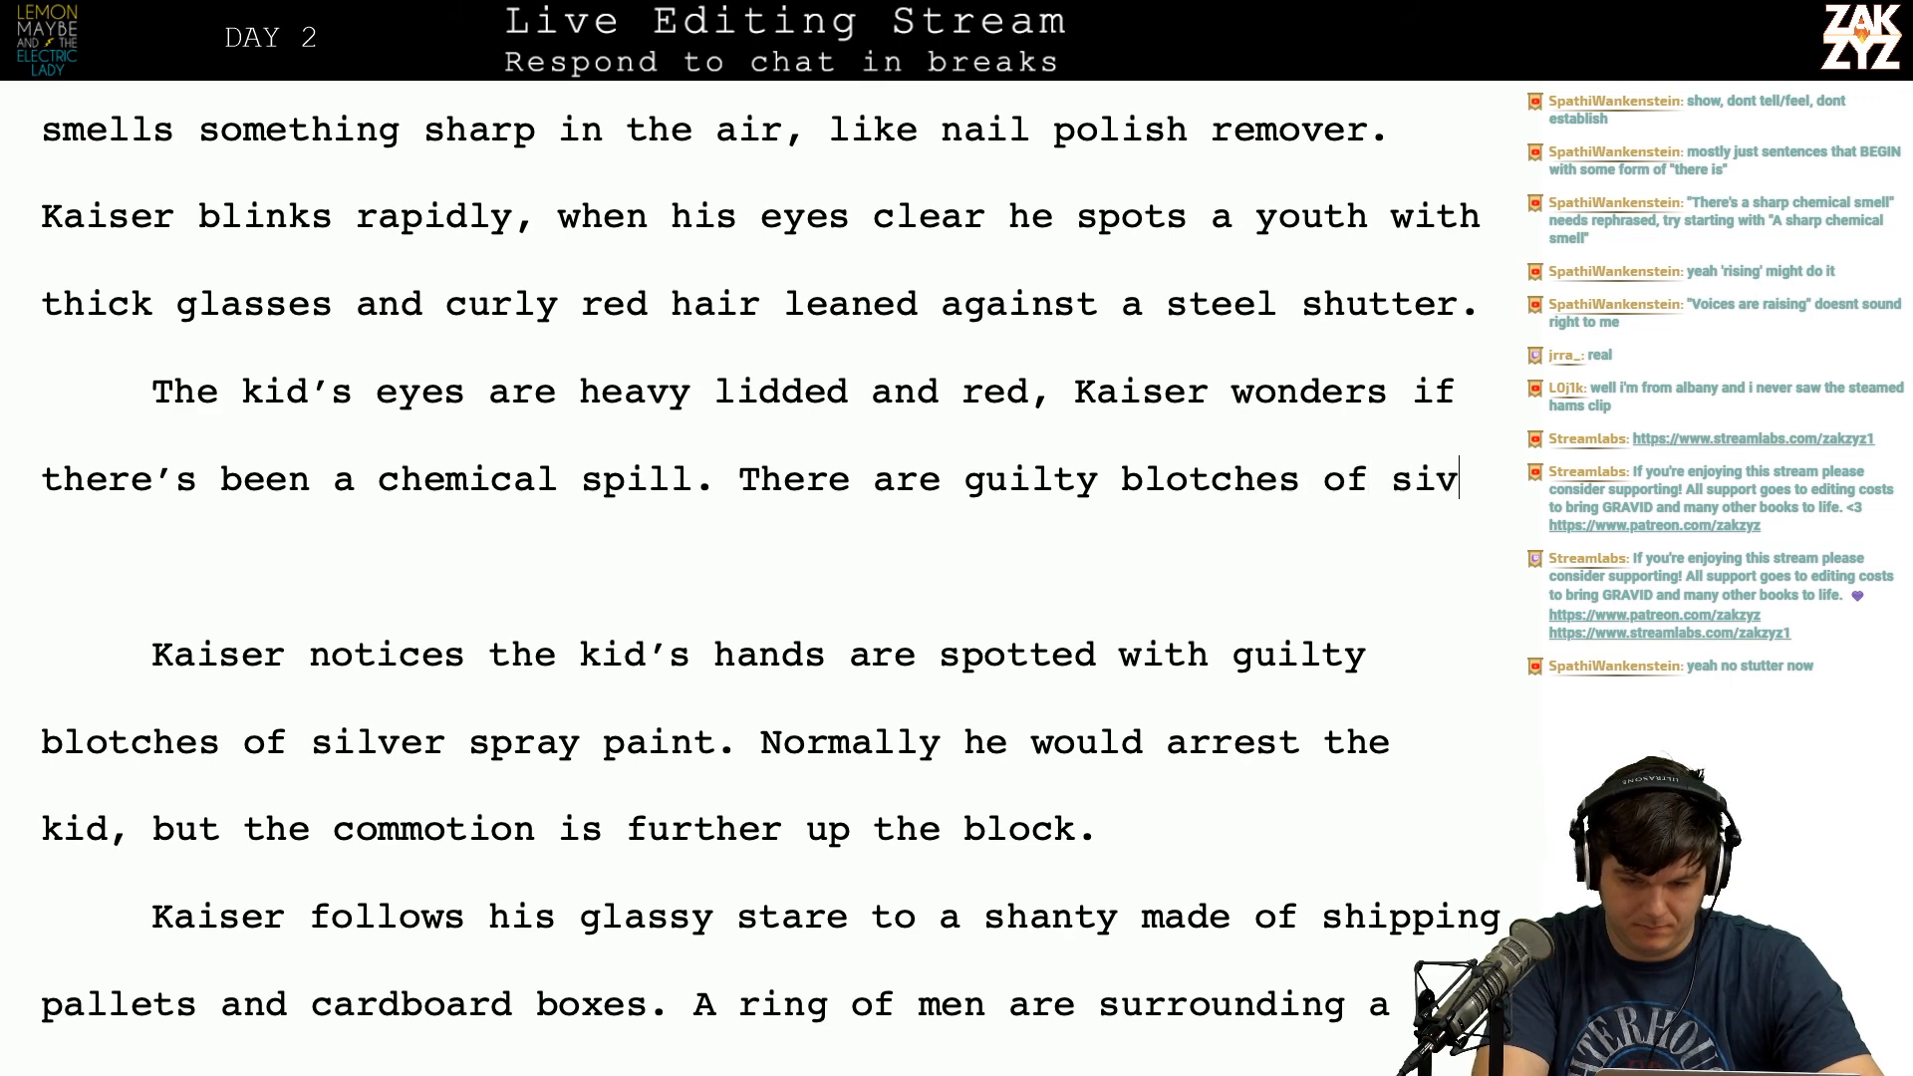
Step: Continue the sentence after "guilty blotches of" with "silver spray paint on the kid's hands,"
key("BackSpace")
key("BackSpace")
key("BackSpace")
type("lber")
key("BackSpace")
key("BackSpace")
key("BackSpace")
type("ver")
type("ay paint n")
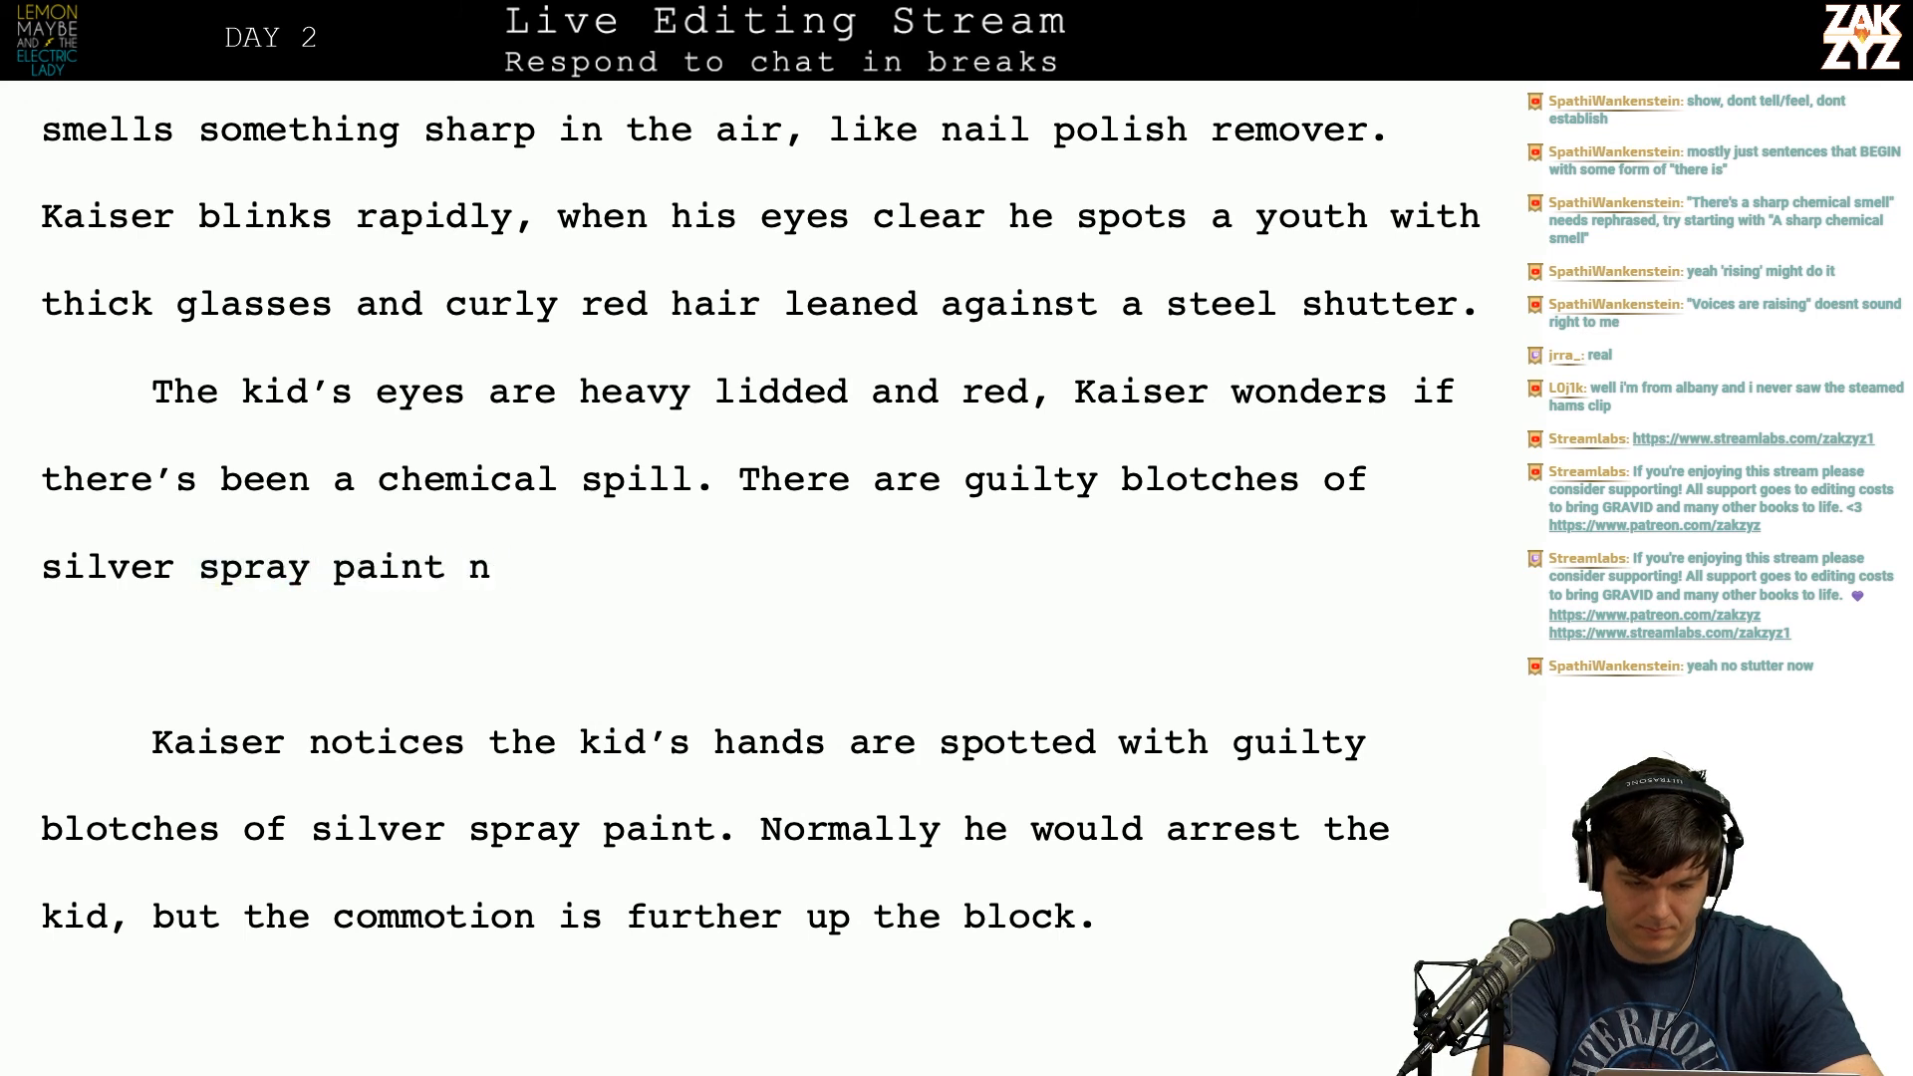
type("on the kid's an")
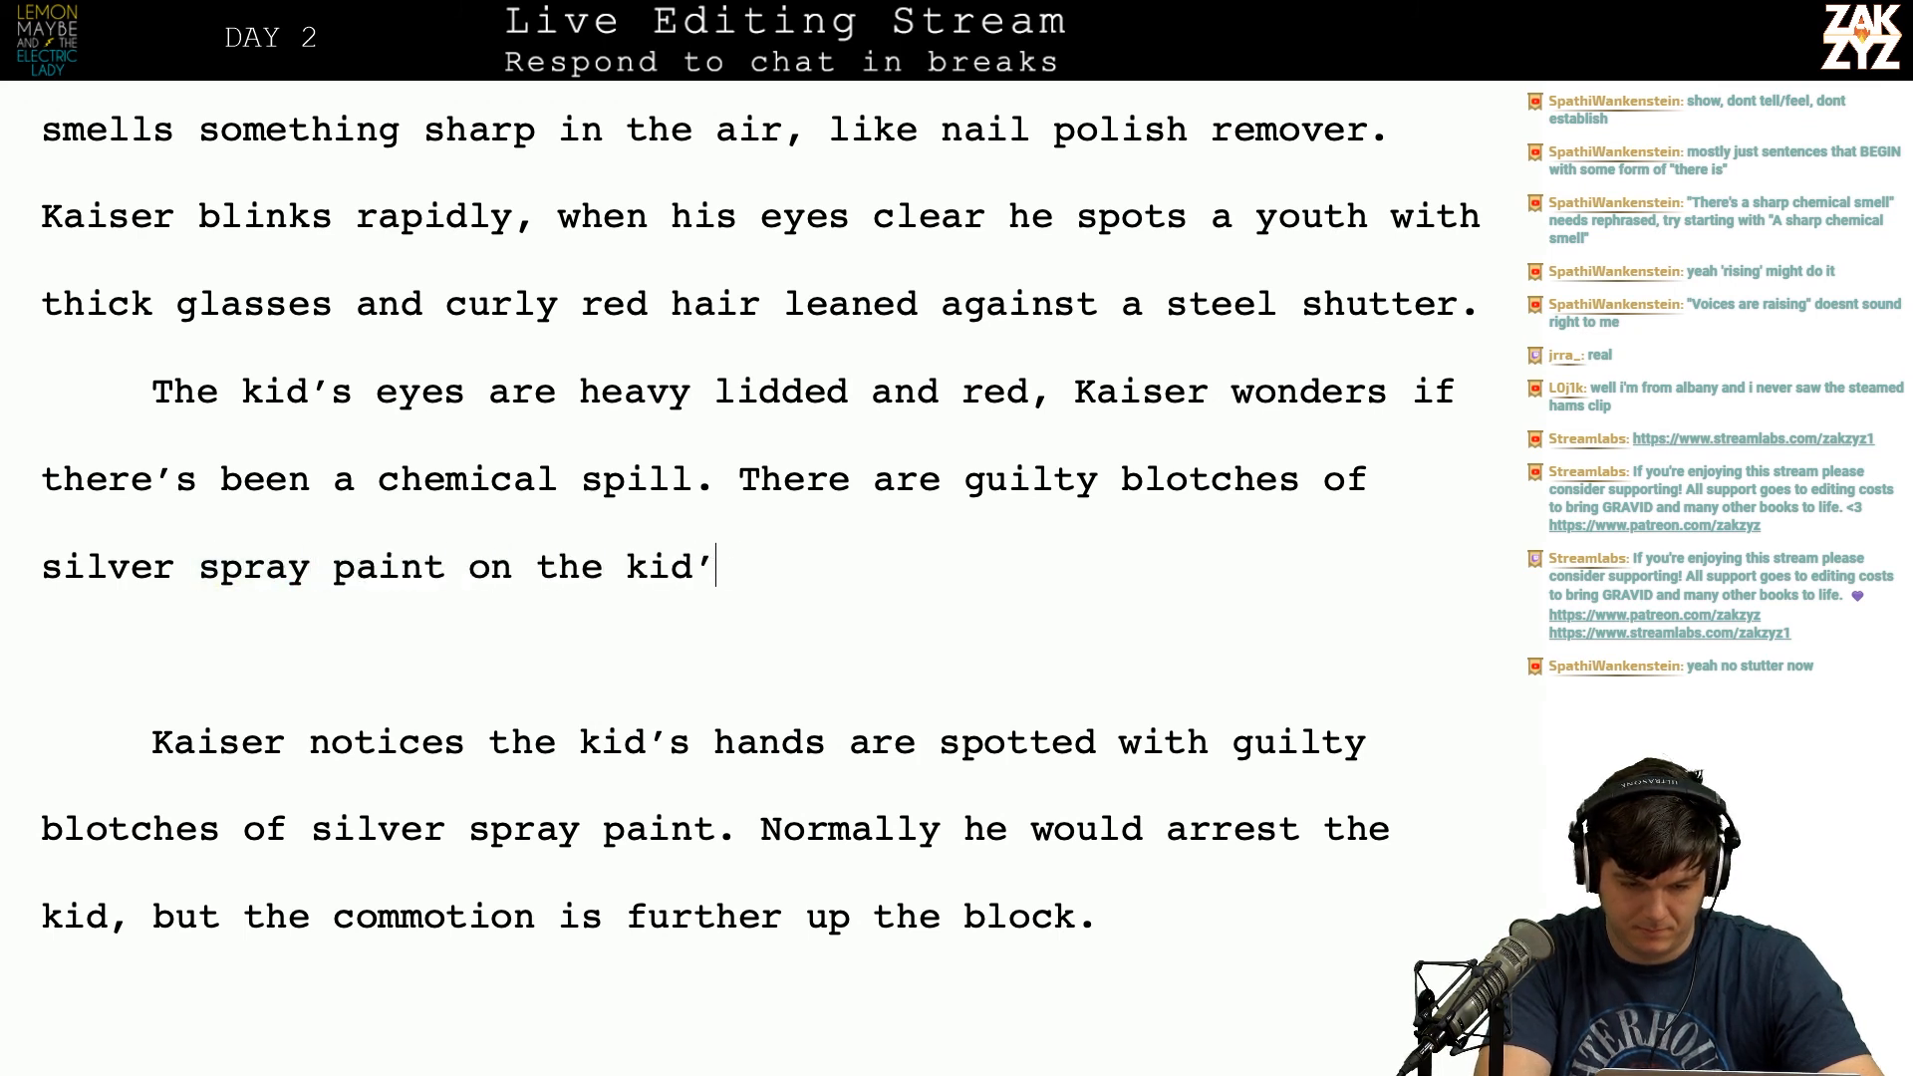
key("BackSpace")
key("BackSpace")
type("hands, n")
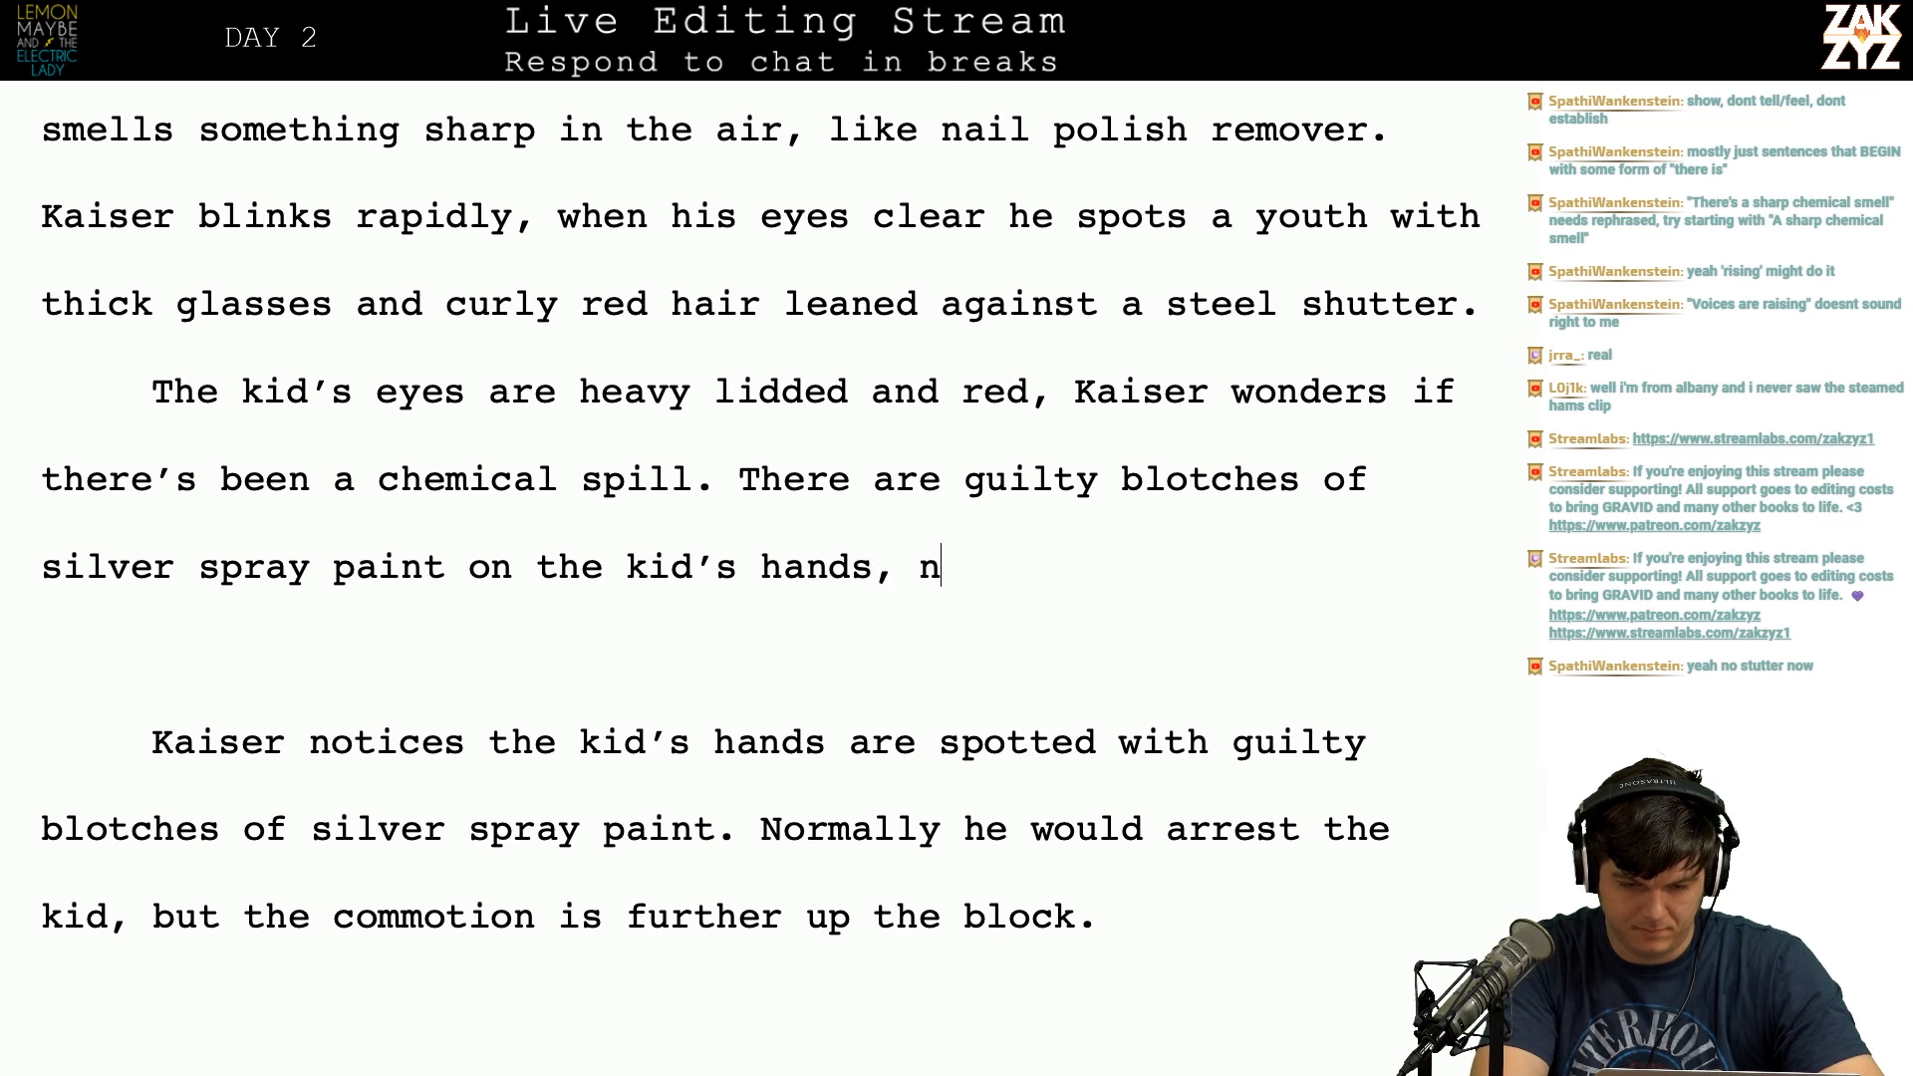
Step: Complete the sentence after "hands," with "normally Kaiser would go in for an arrest, but the commotion is further up the block."
type("ormally ")
type("Kaiser would go i")
type("n for an arrest,")
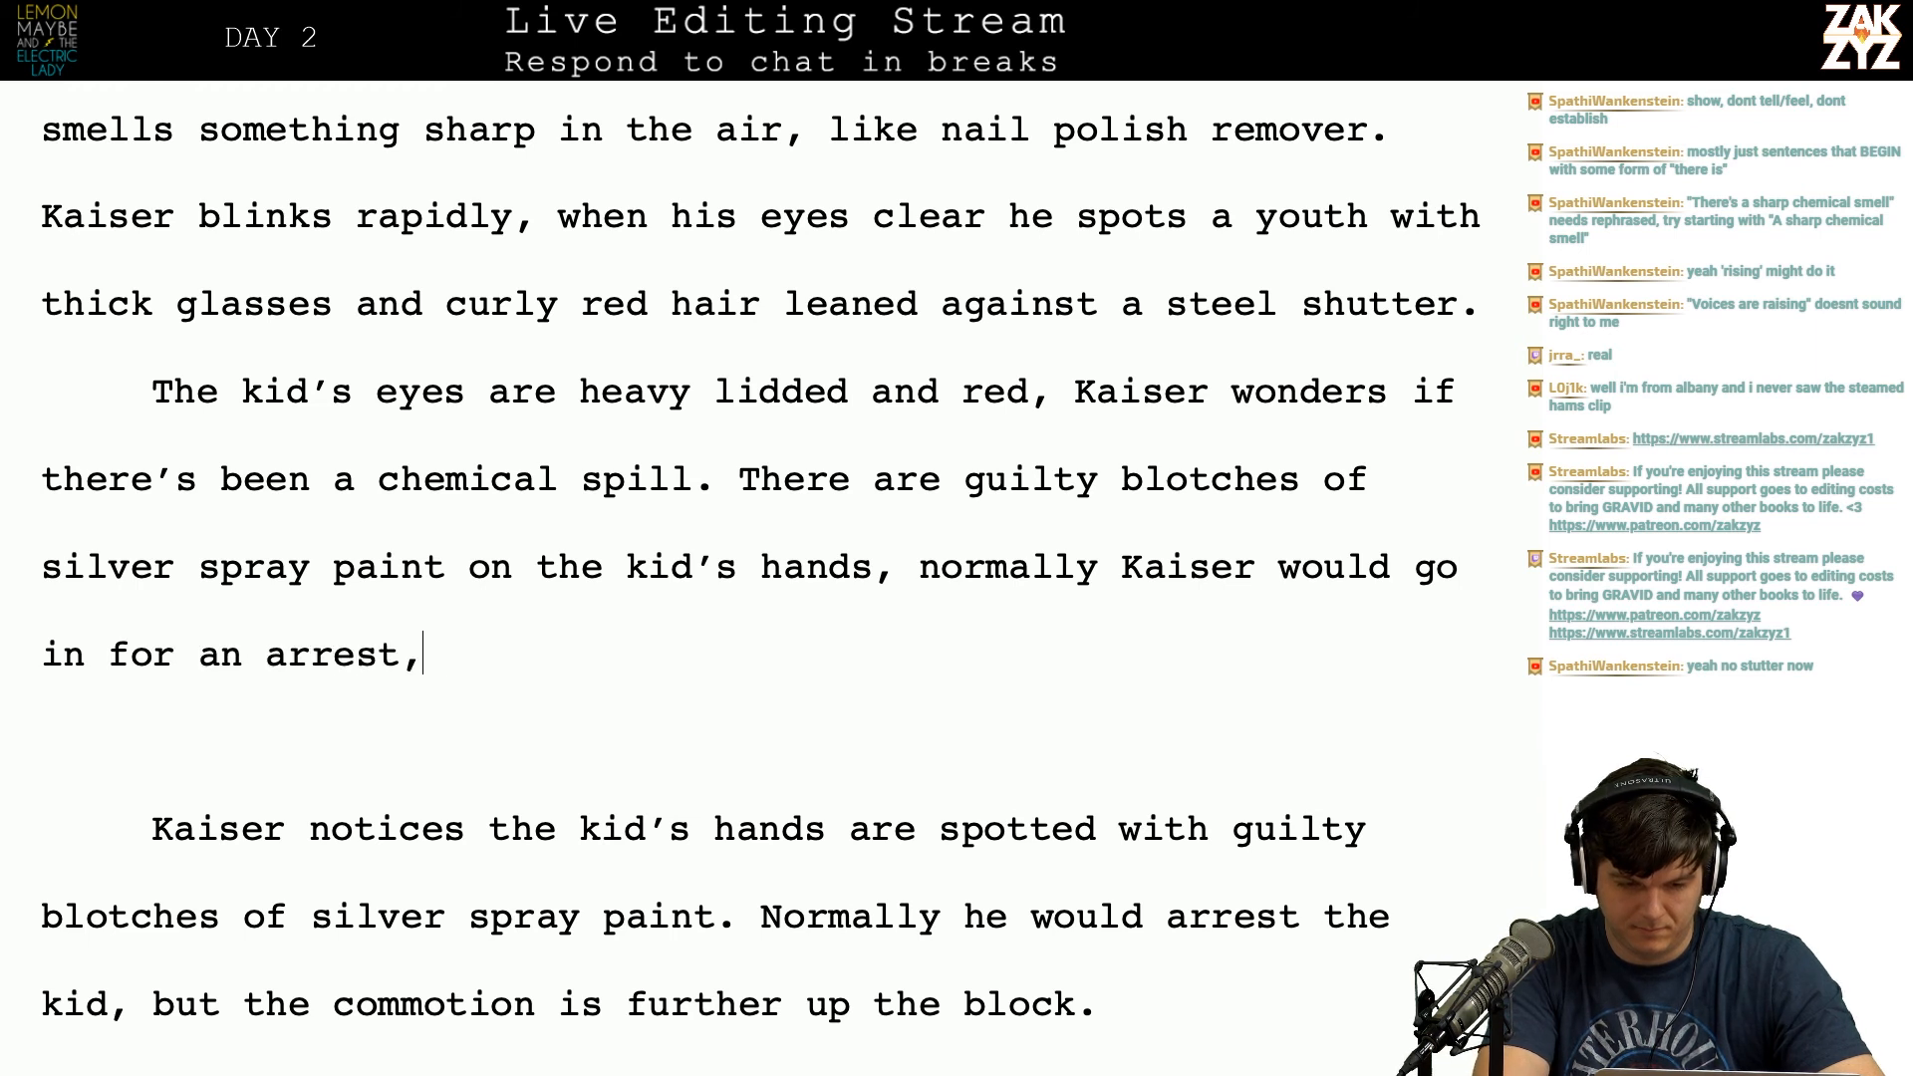
type(" but the commotion is further up ")
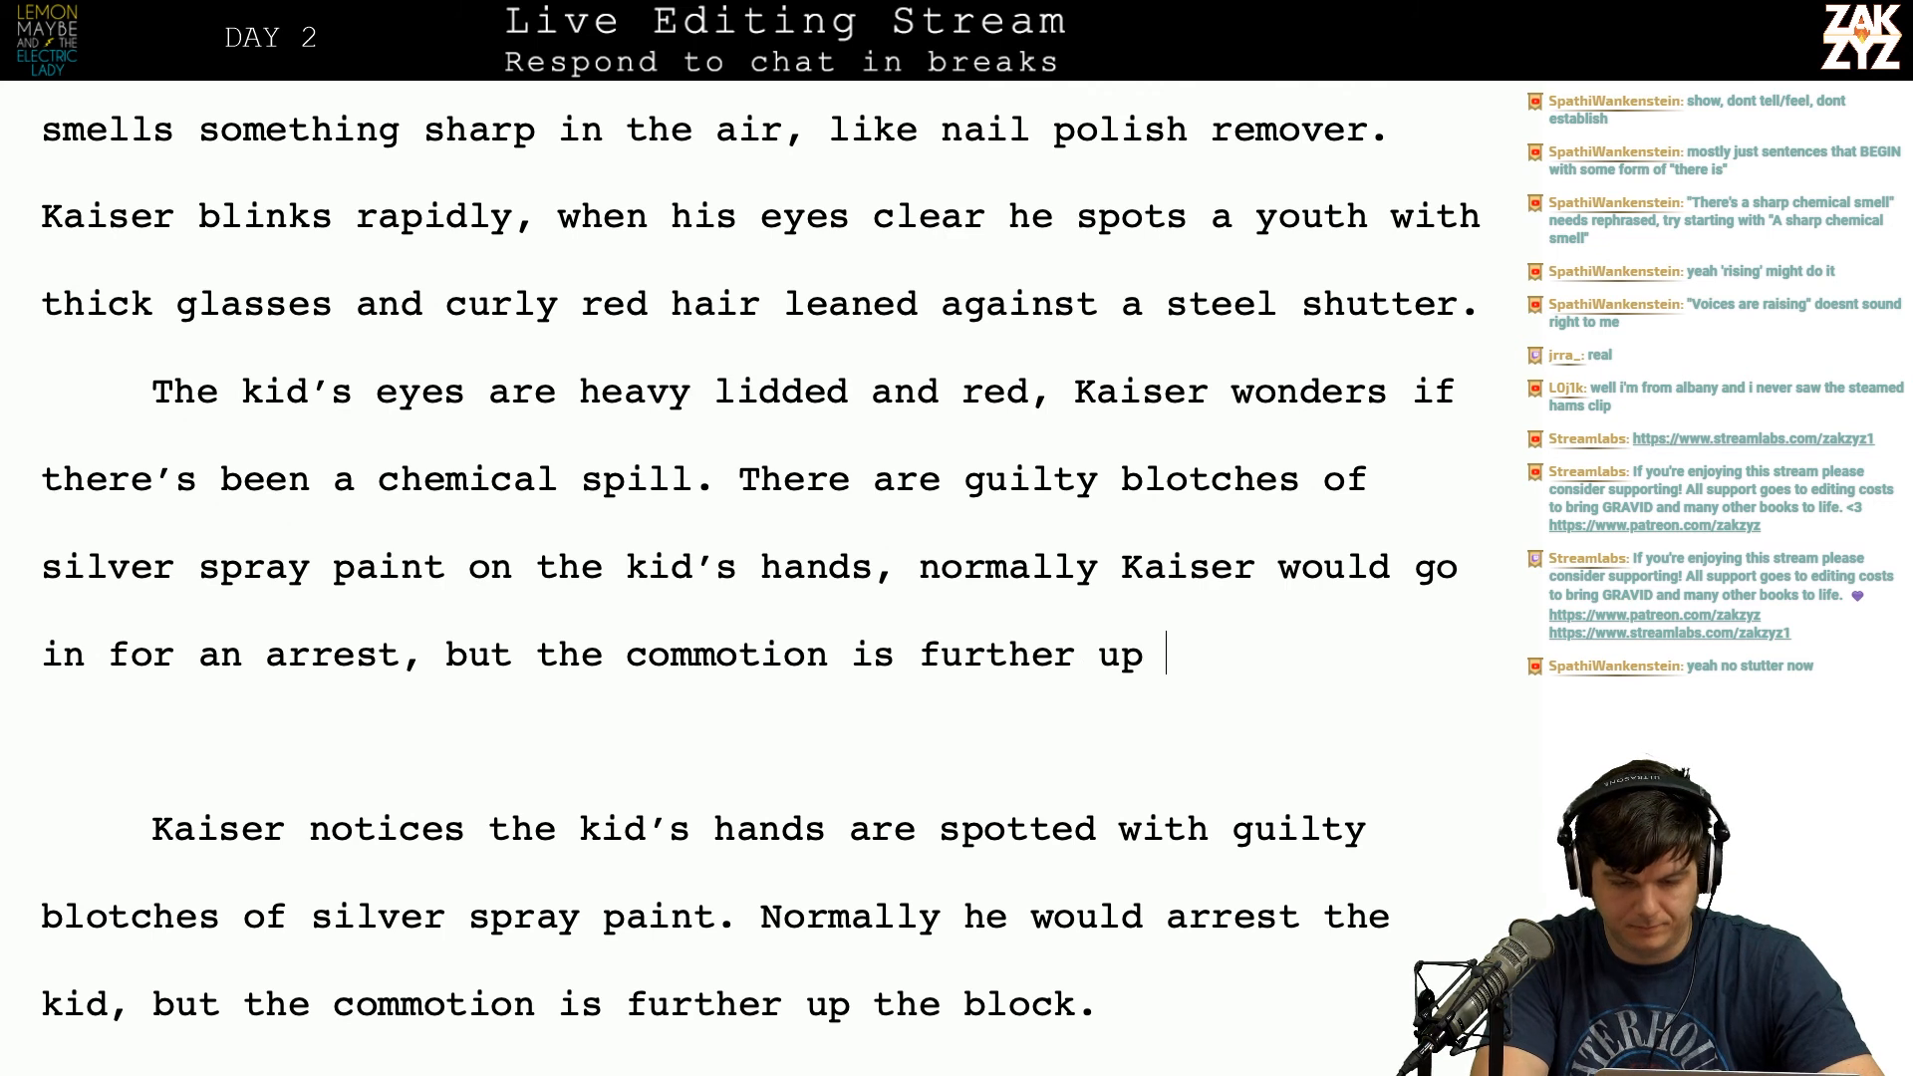
type("the block.")
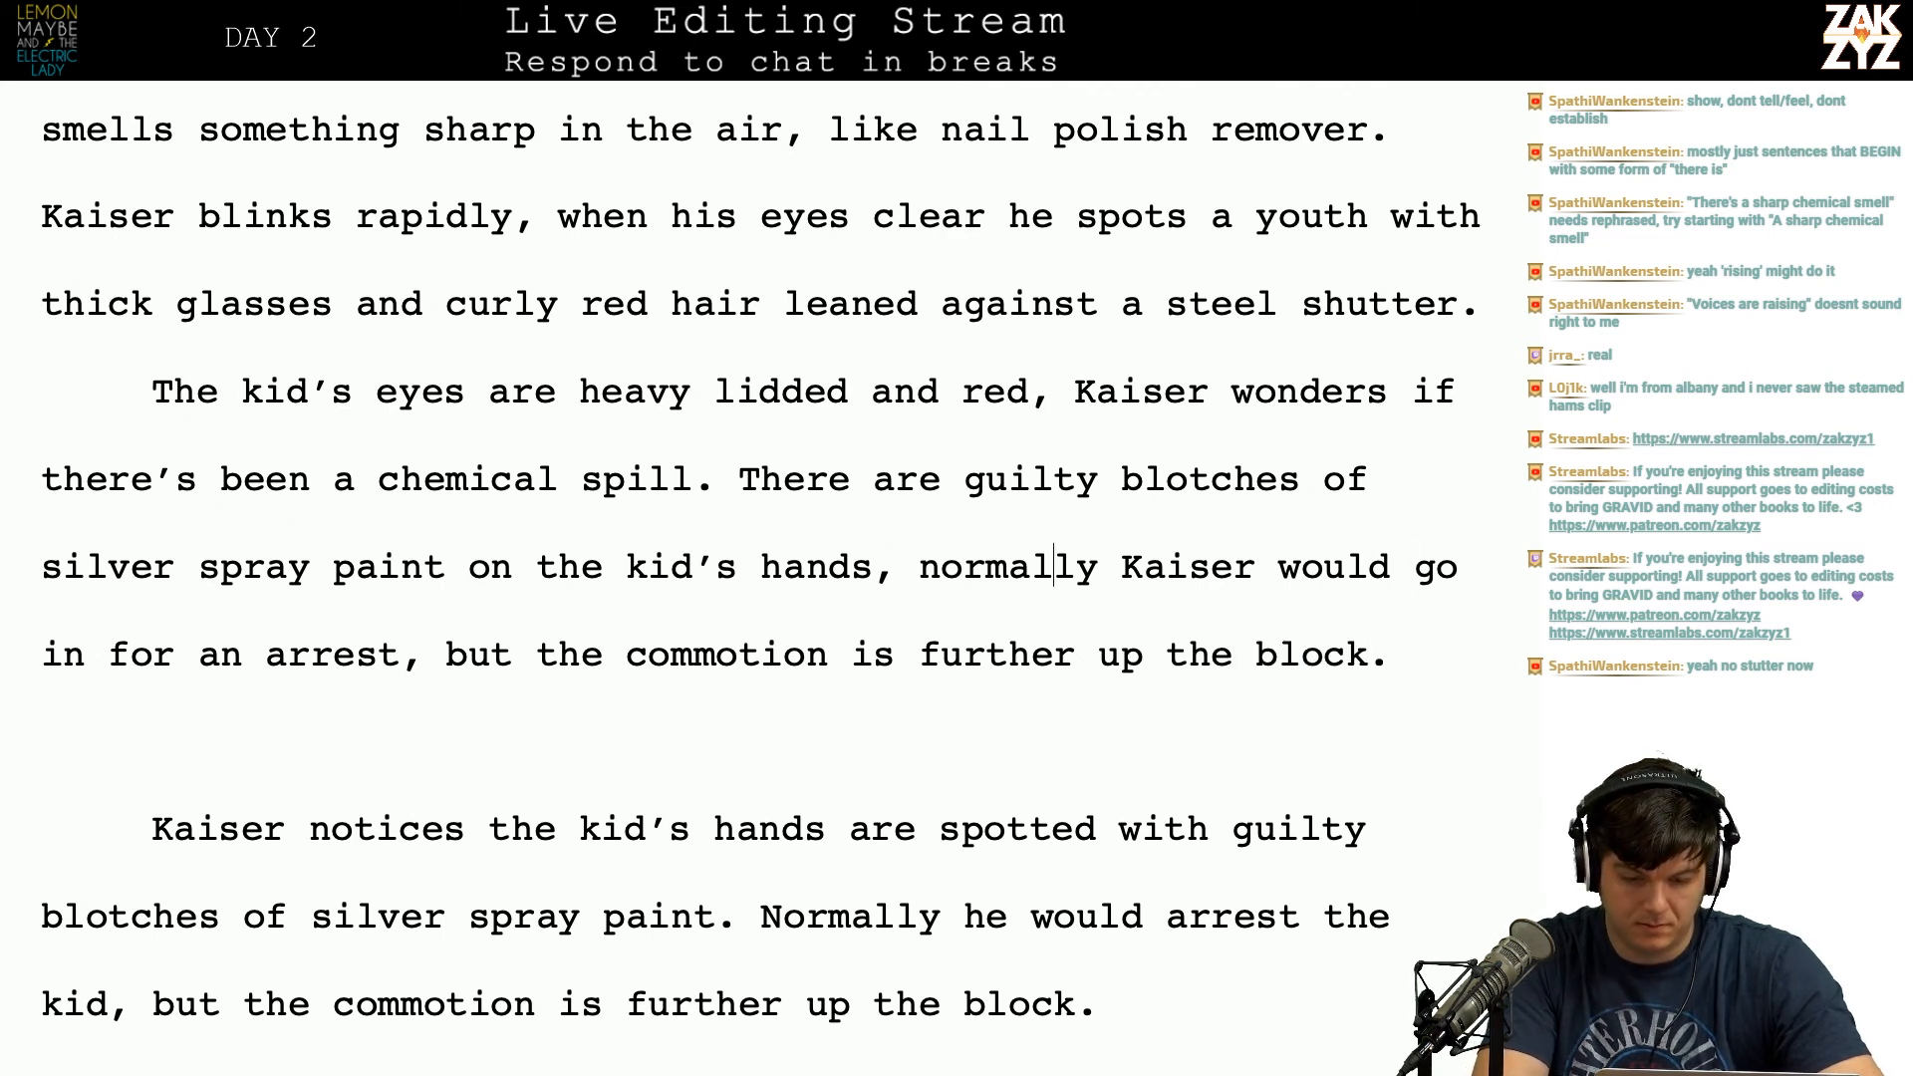
Step: Retype ", normally Kaiser would go in for an arrest, but the commotion is further up the block." directly after "hands", ahead of the existing clause
key("BackSpace")
type(", nr")
key("BackSpace")
type("ormally Kais")
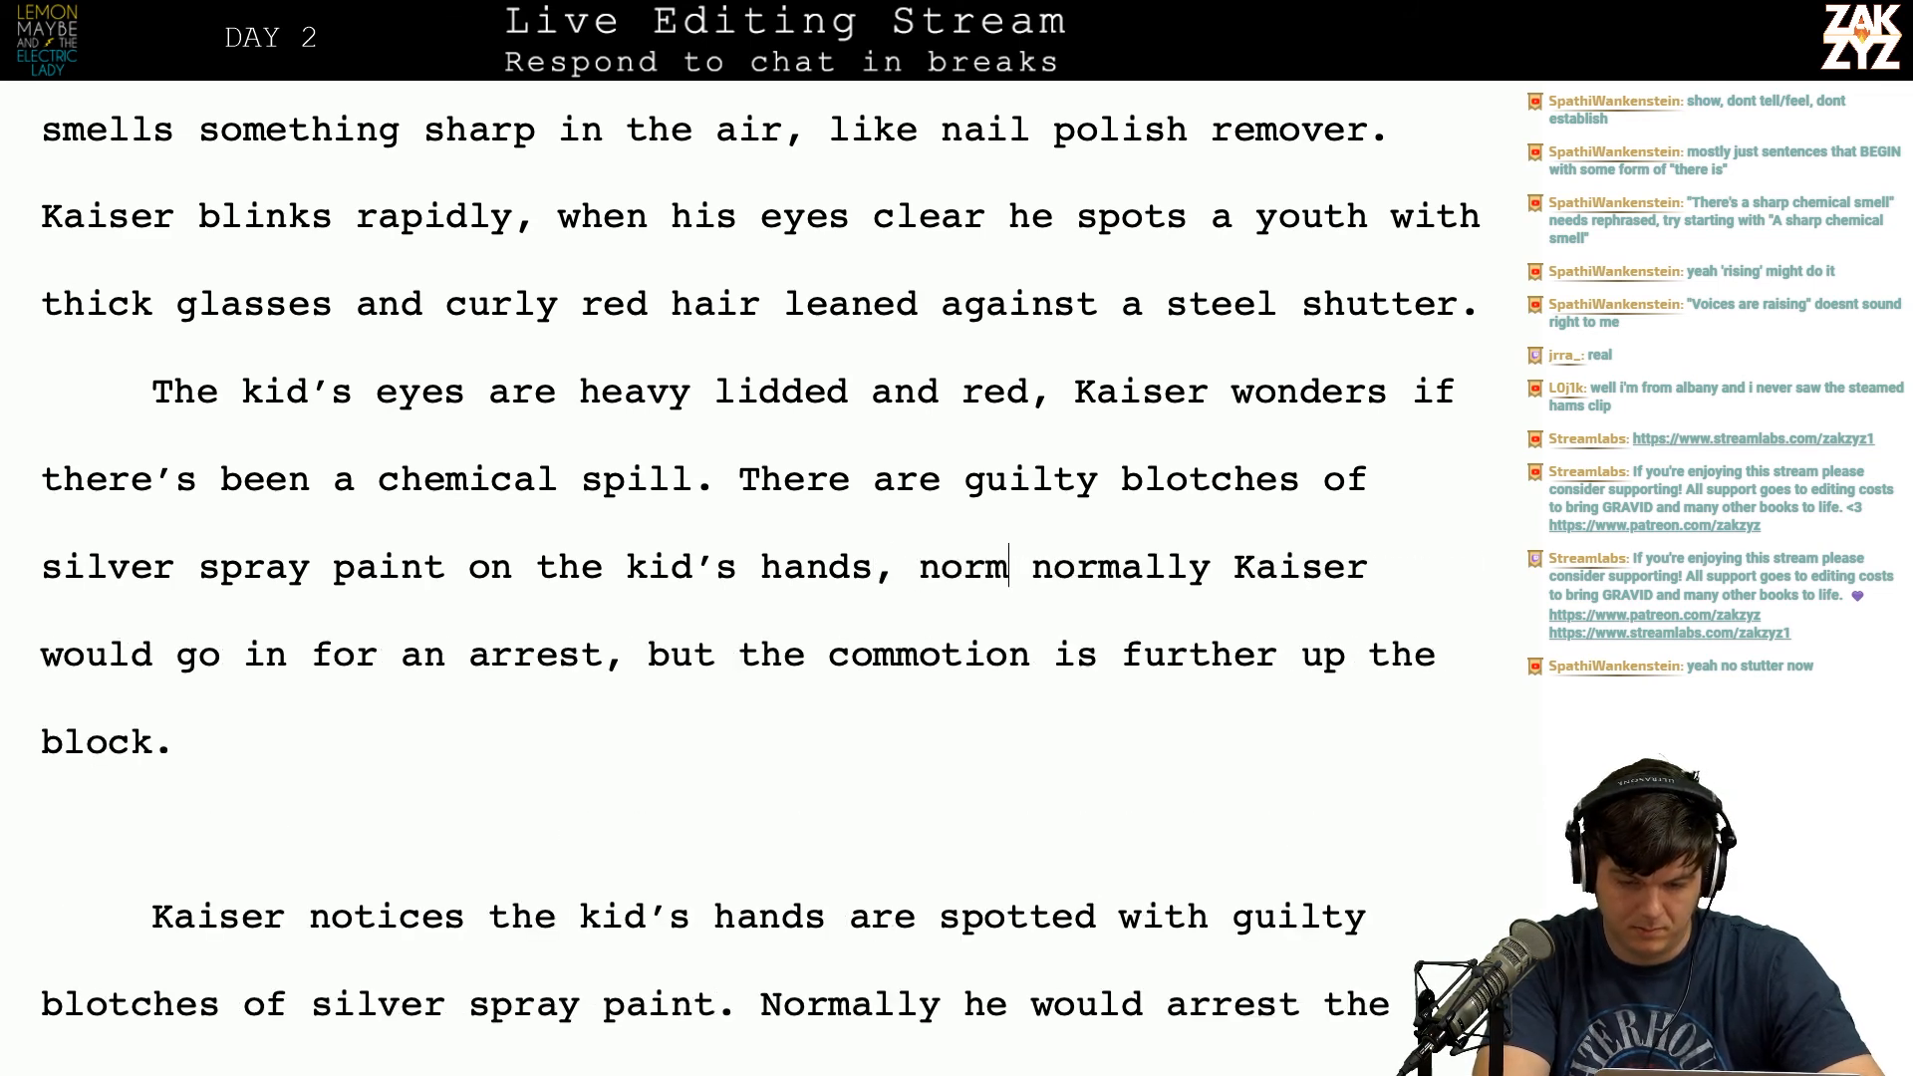
type("er w")
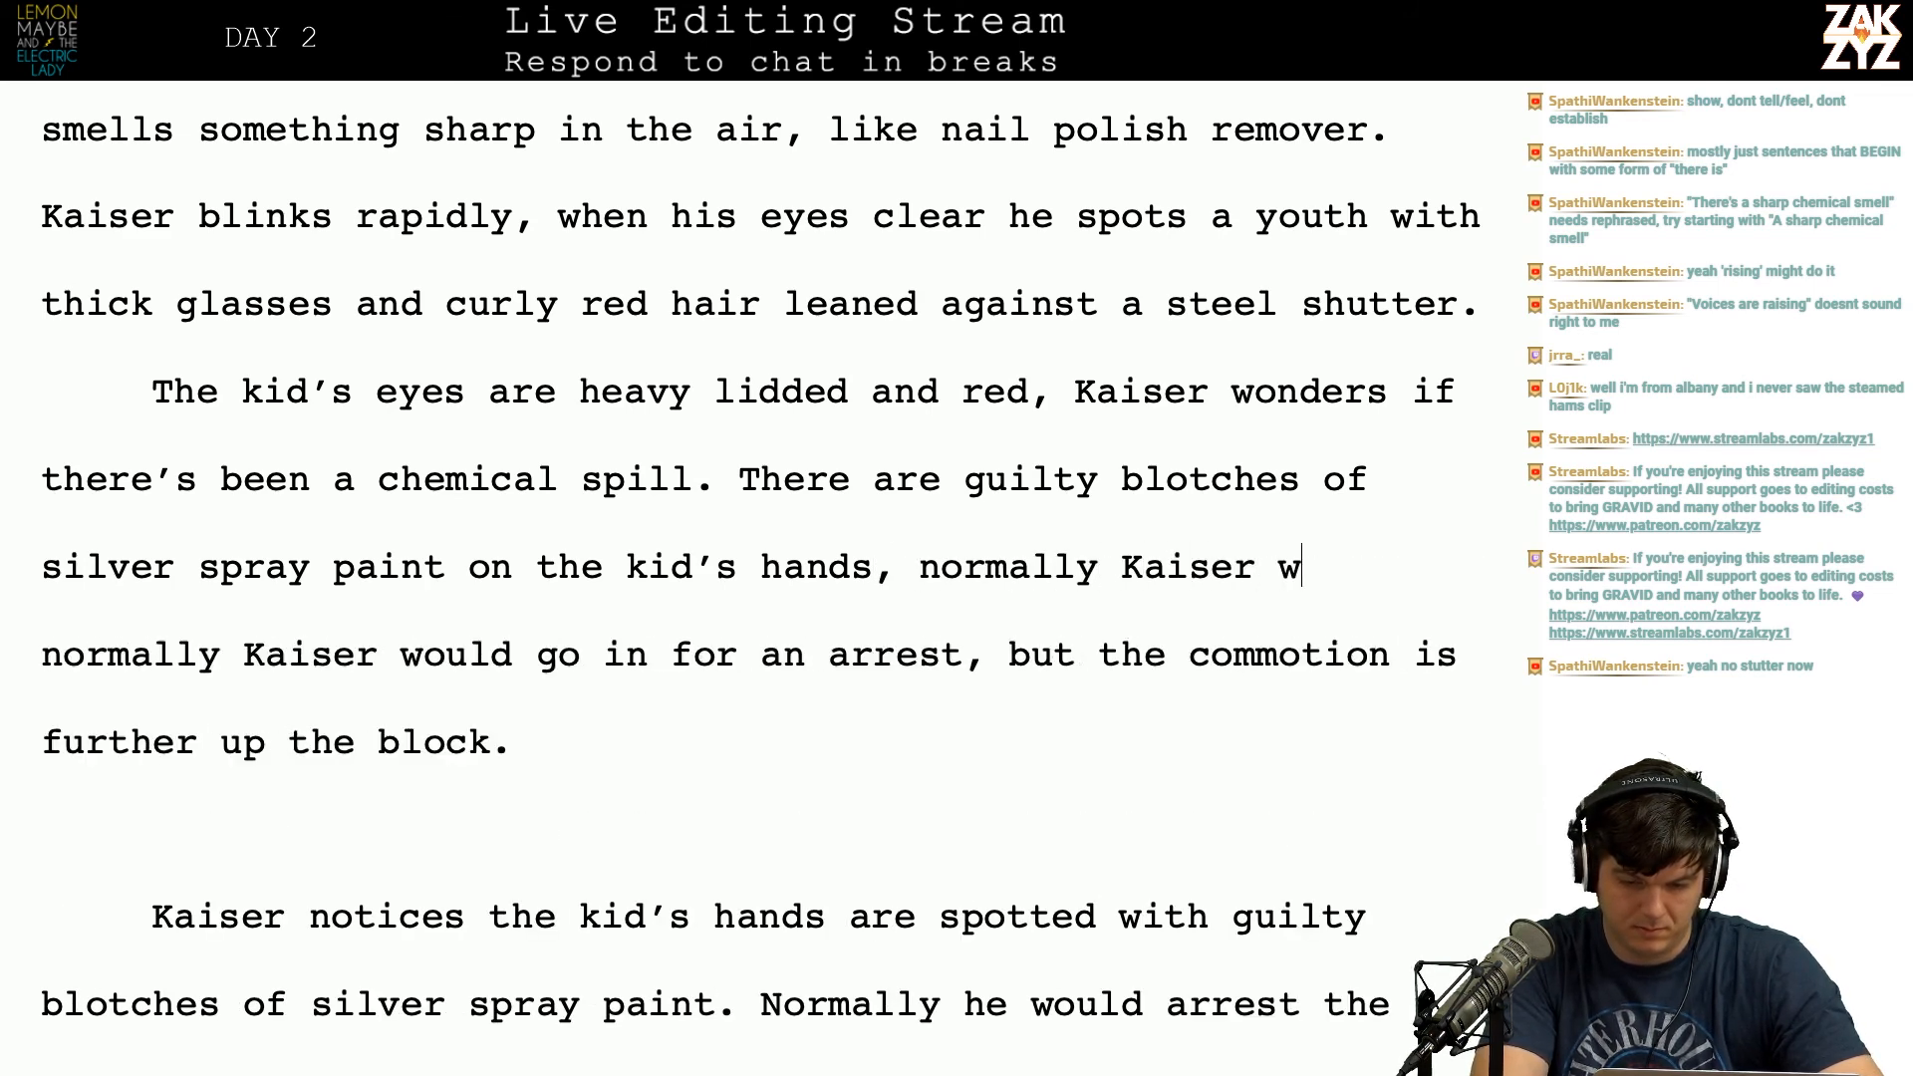
type("ould go in for an arrest, but the")
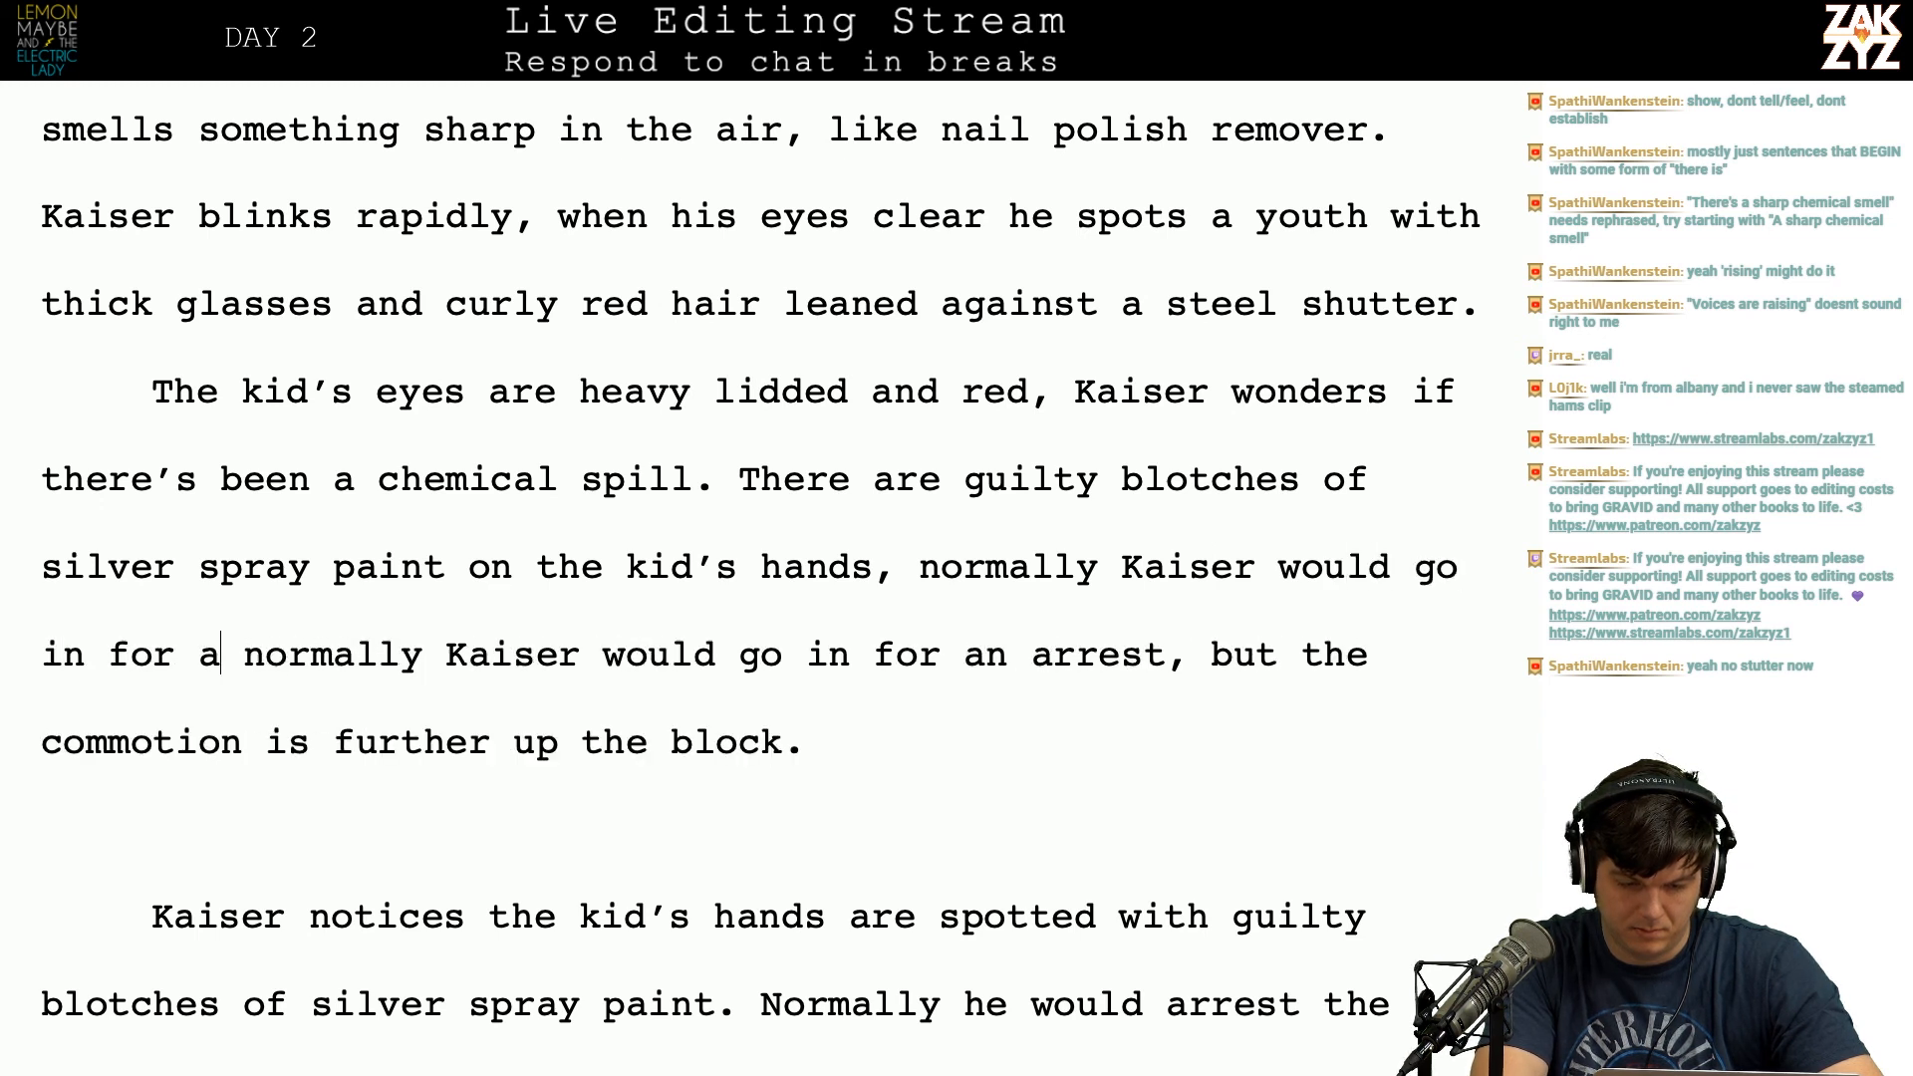
type(" commo")
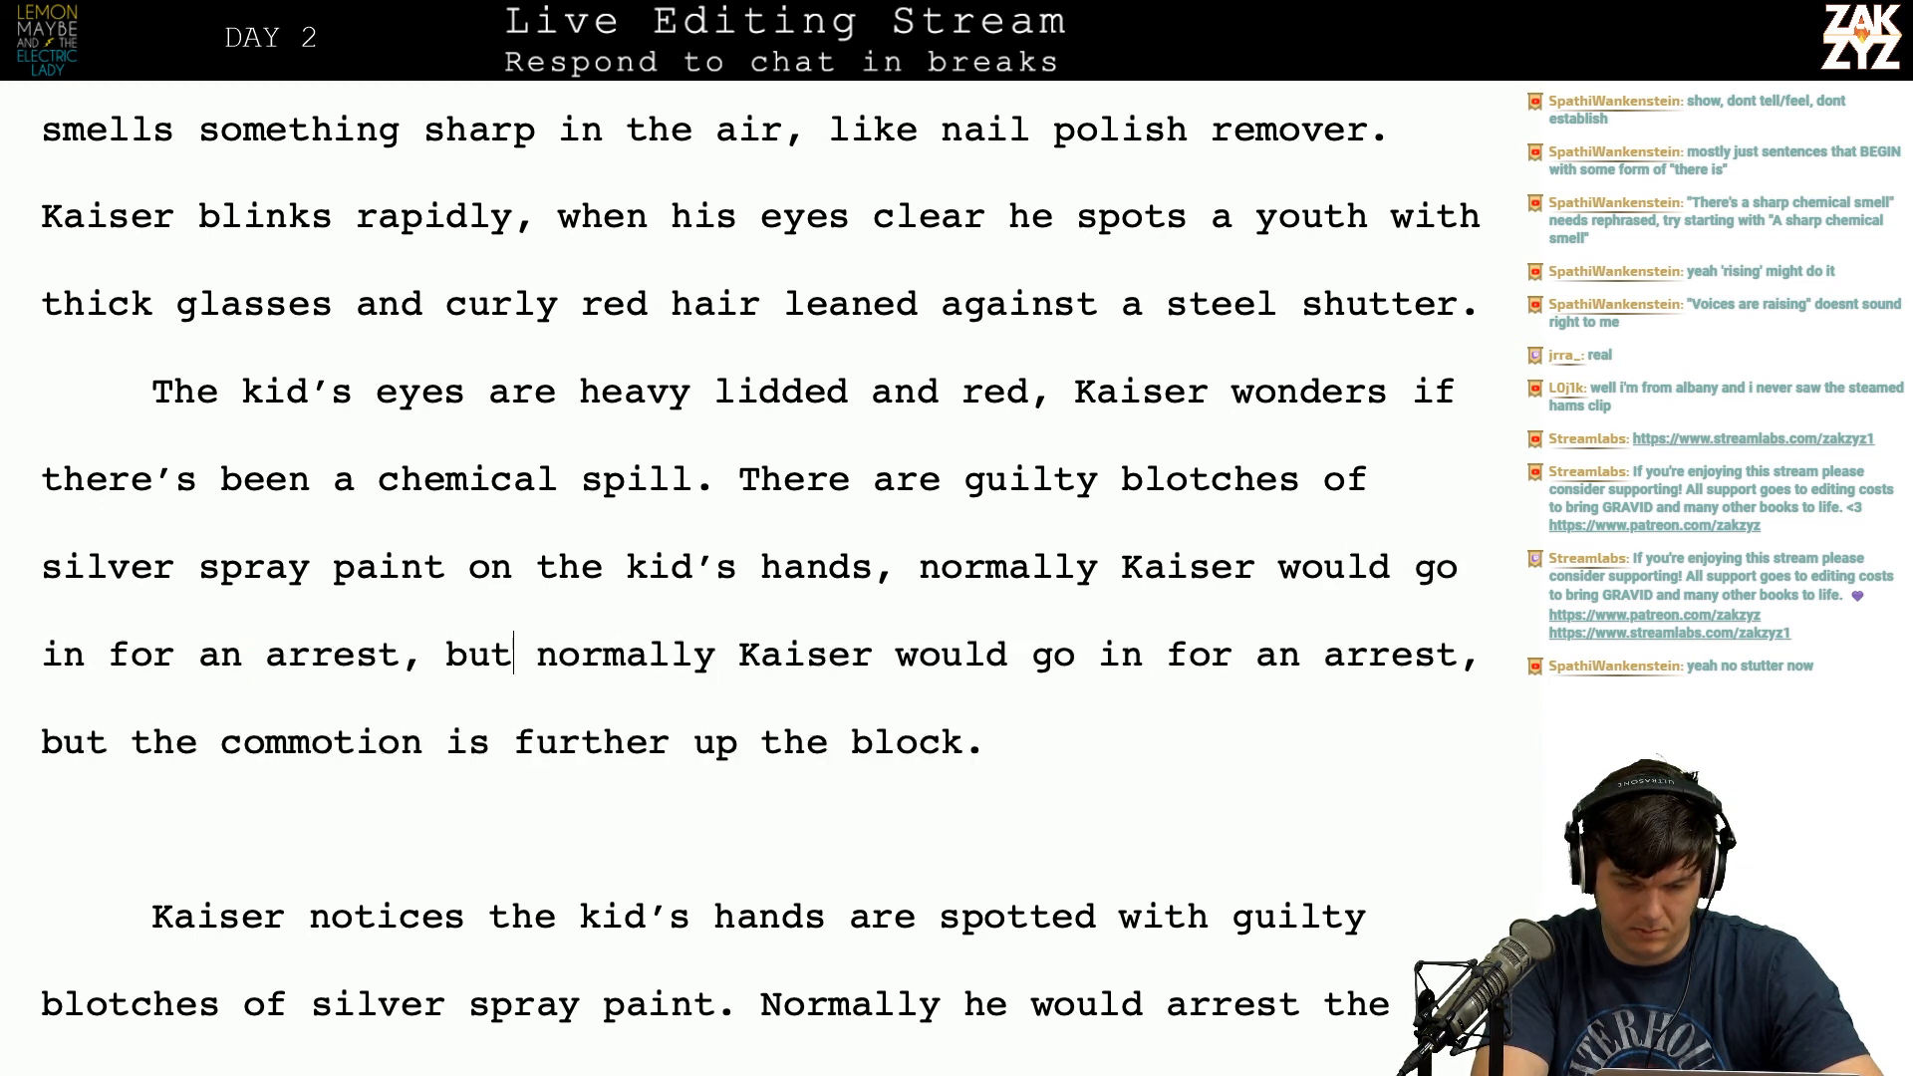
type("tion is further")
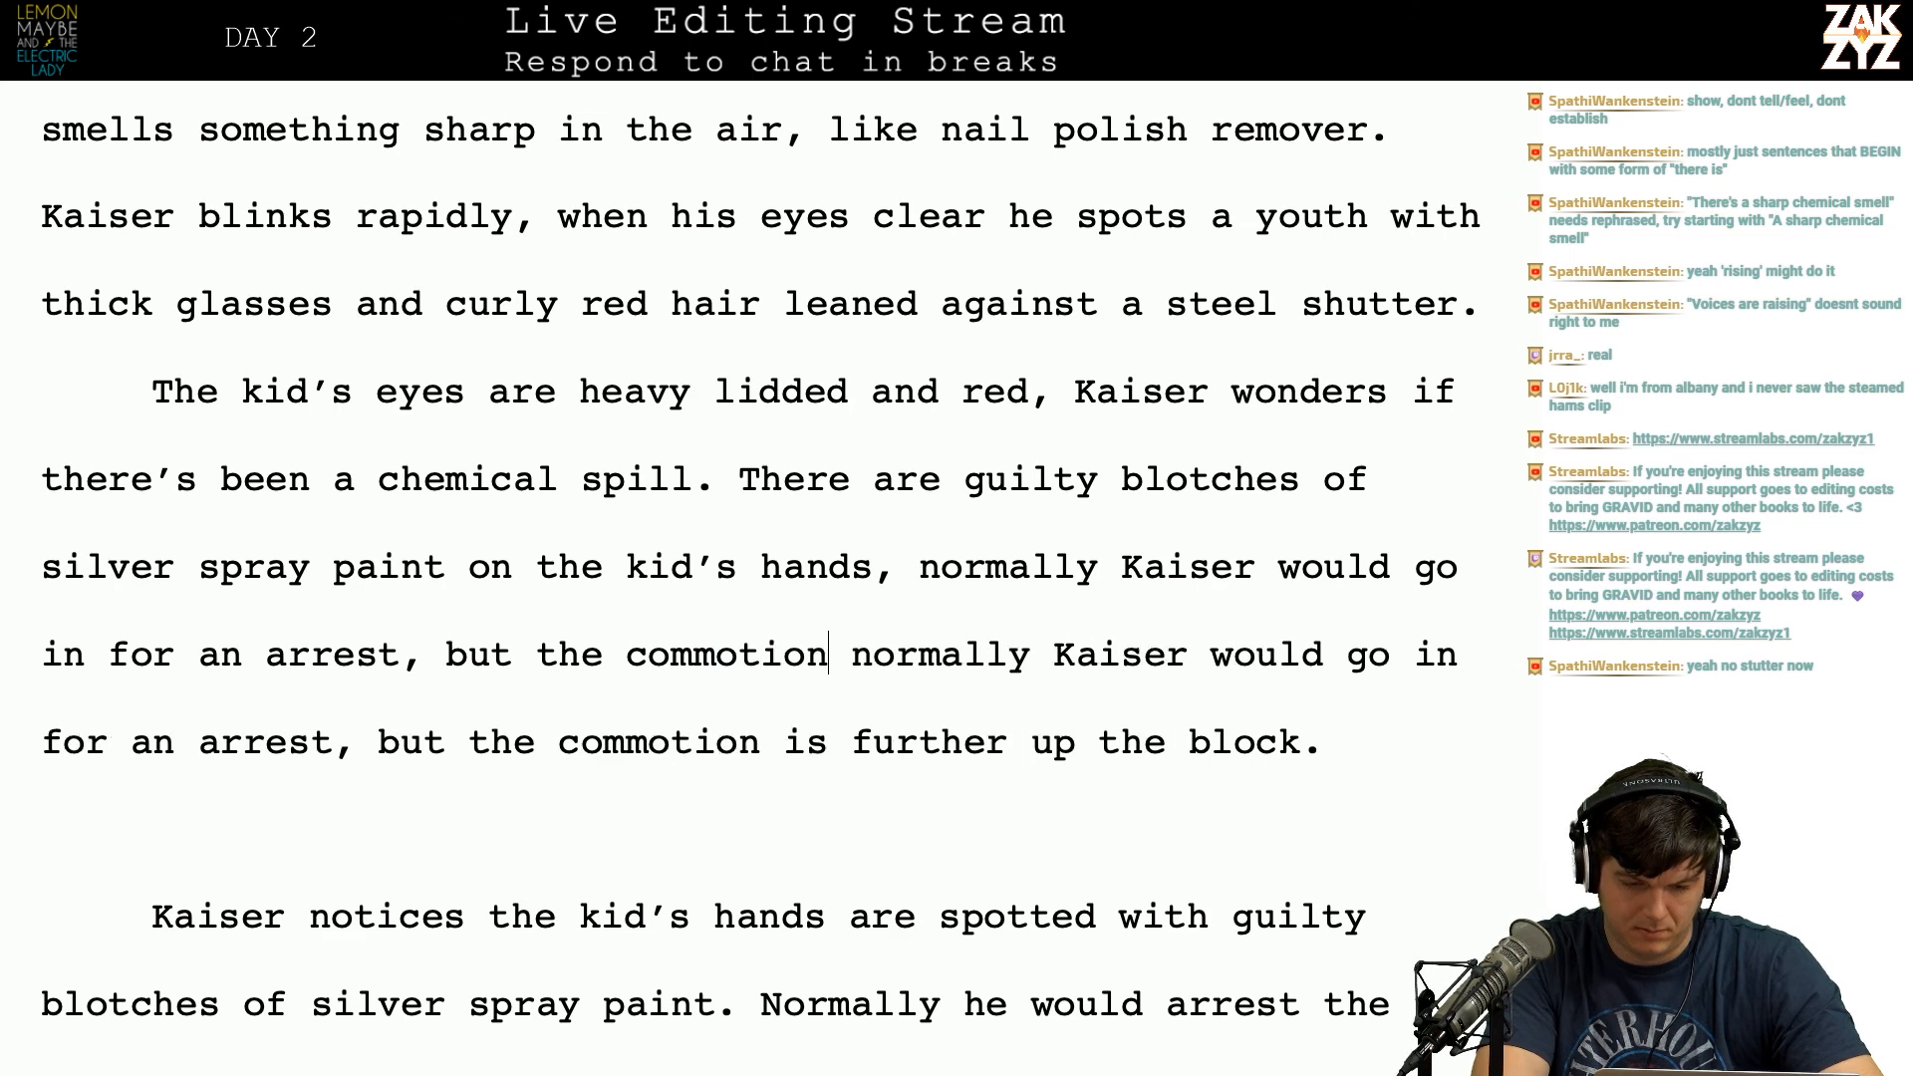
type(" up the block.")
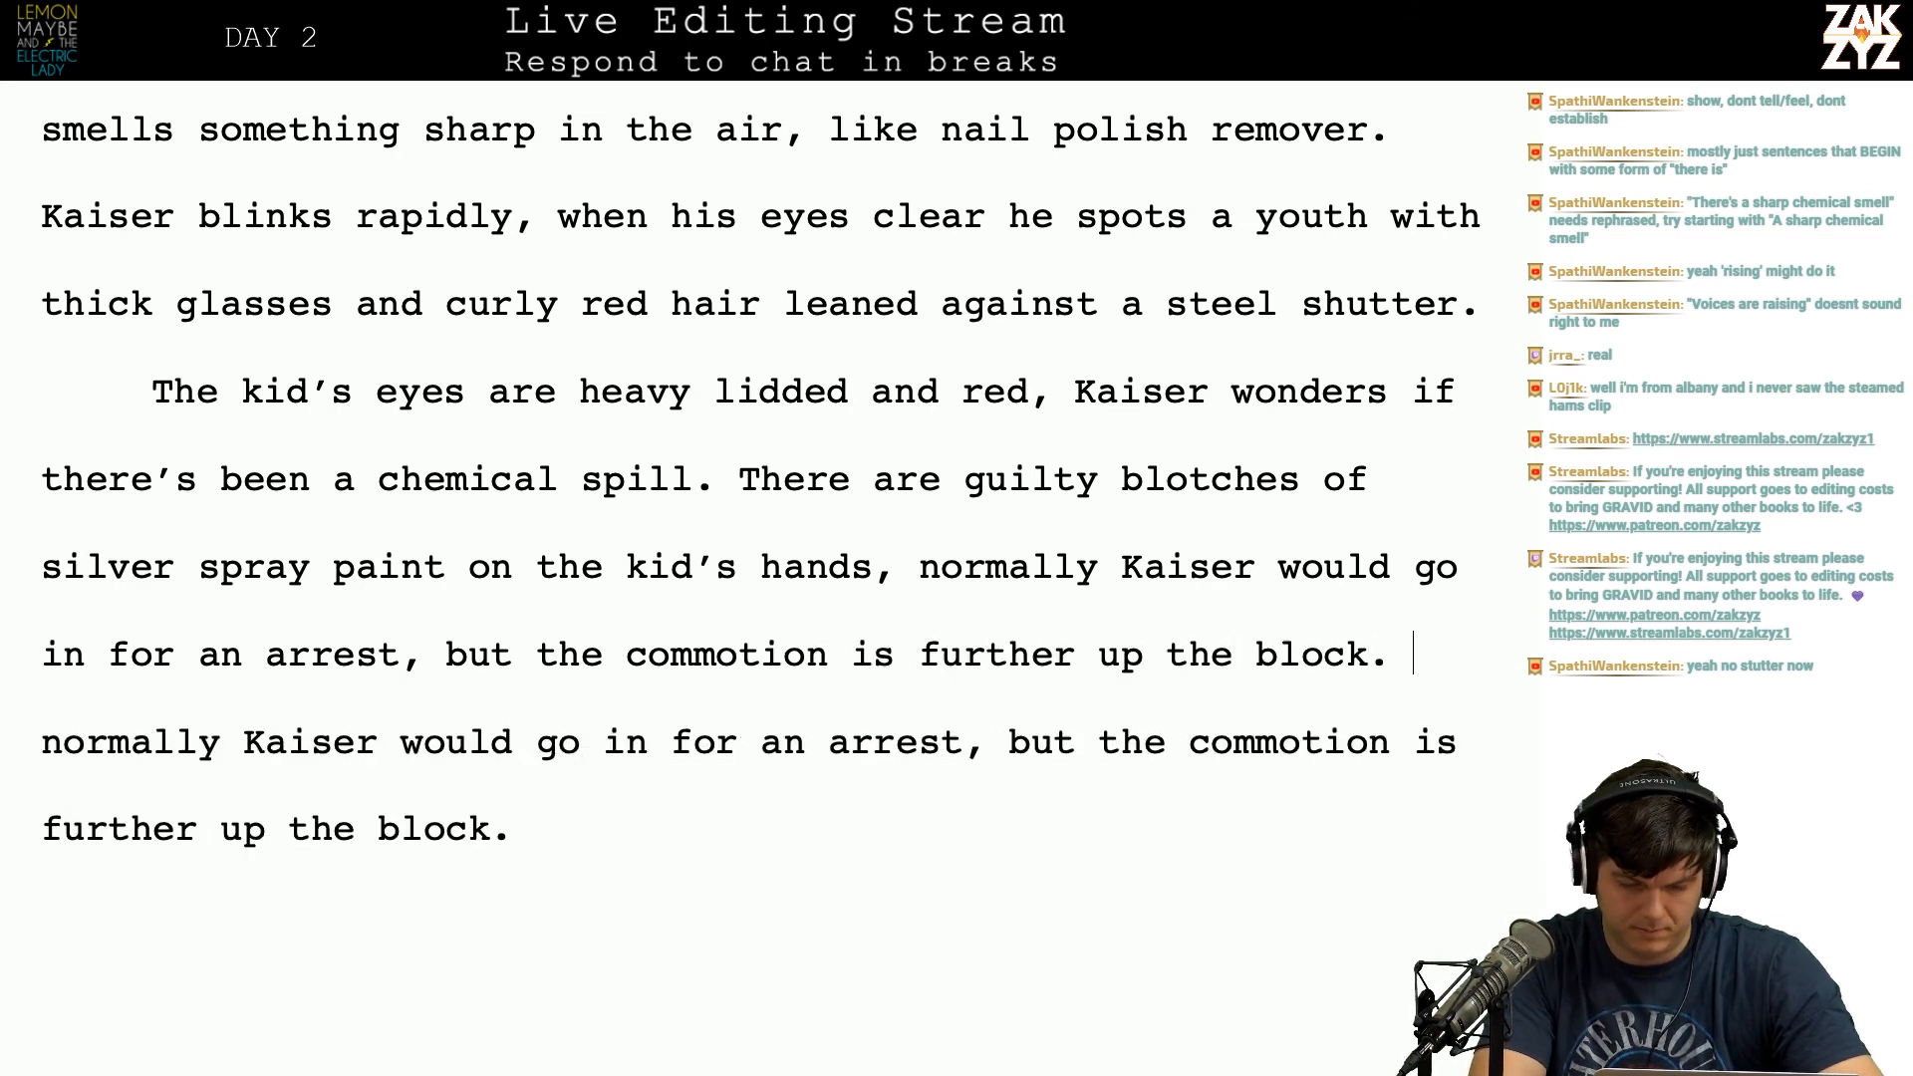
Step: Delete the duplicate "normally Kaiser would go in" clause and the old "Kaiser notices the kid's hands" paragraph, keeping "Kaiser follows his glassy stare"
key("ctrl+shift+Down")
key("ctrl+shift+Down")
key("ctrl+shift+Down")
key("ctrl+shift+Down")
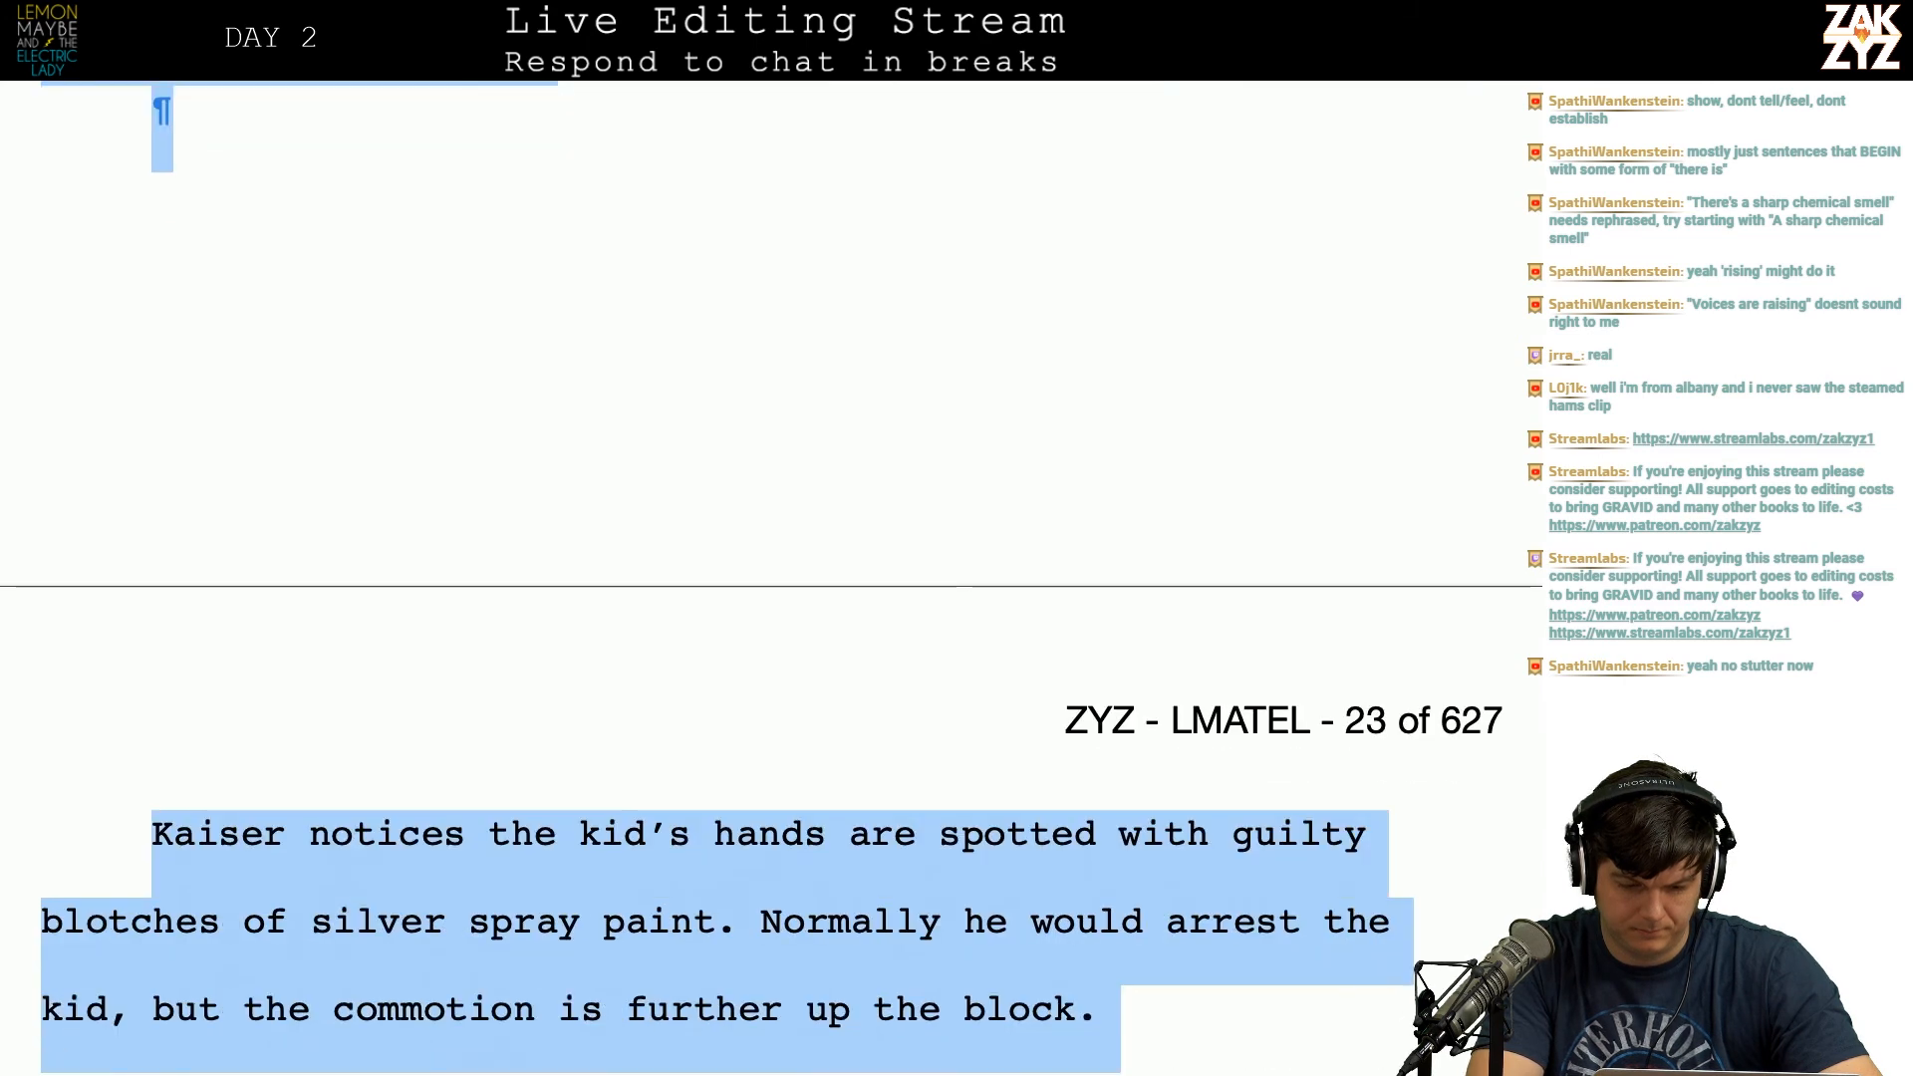
key("shift+Up")
key("shift+Up")
key("shift+Up")
key("BackSpace")
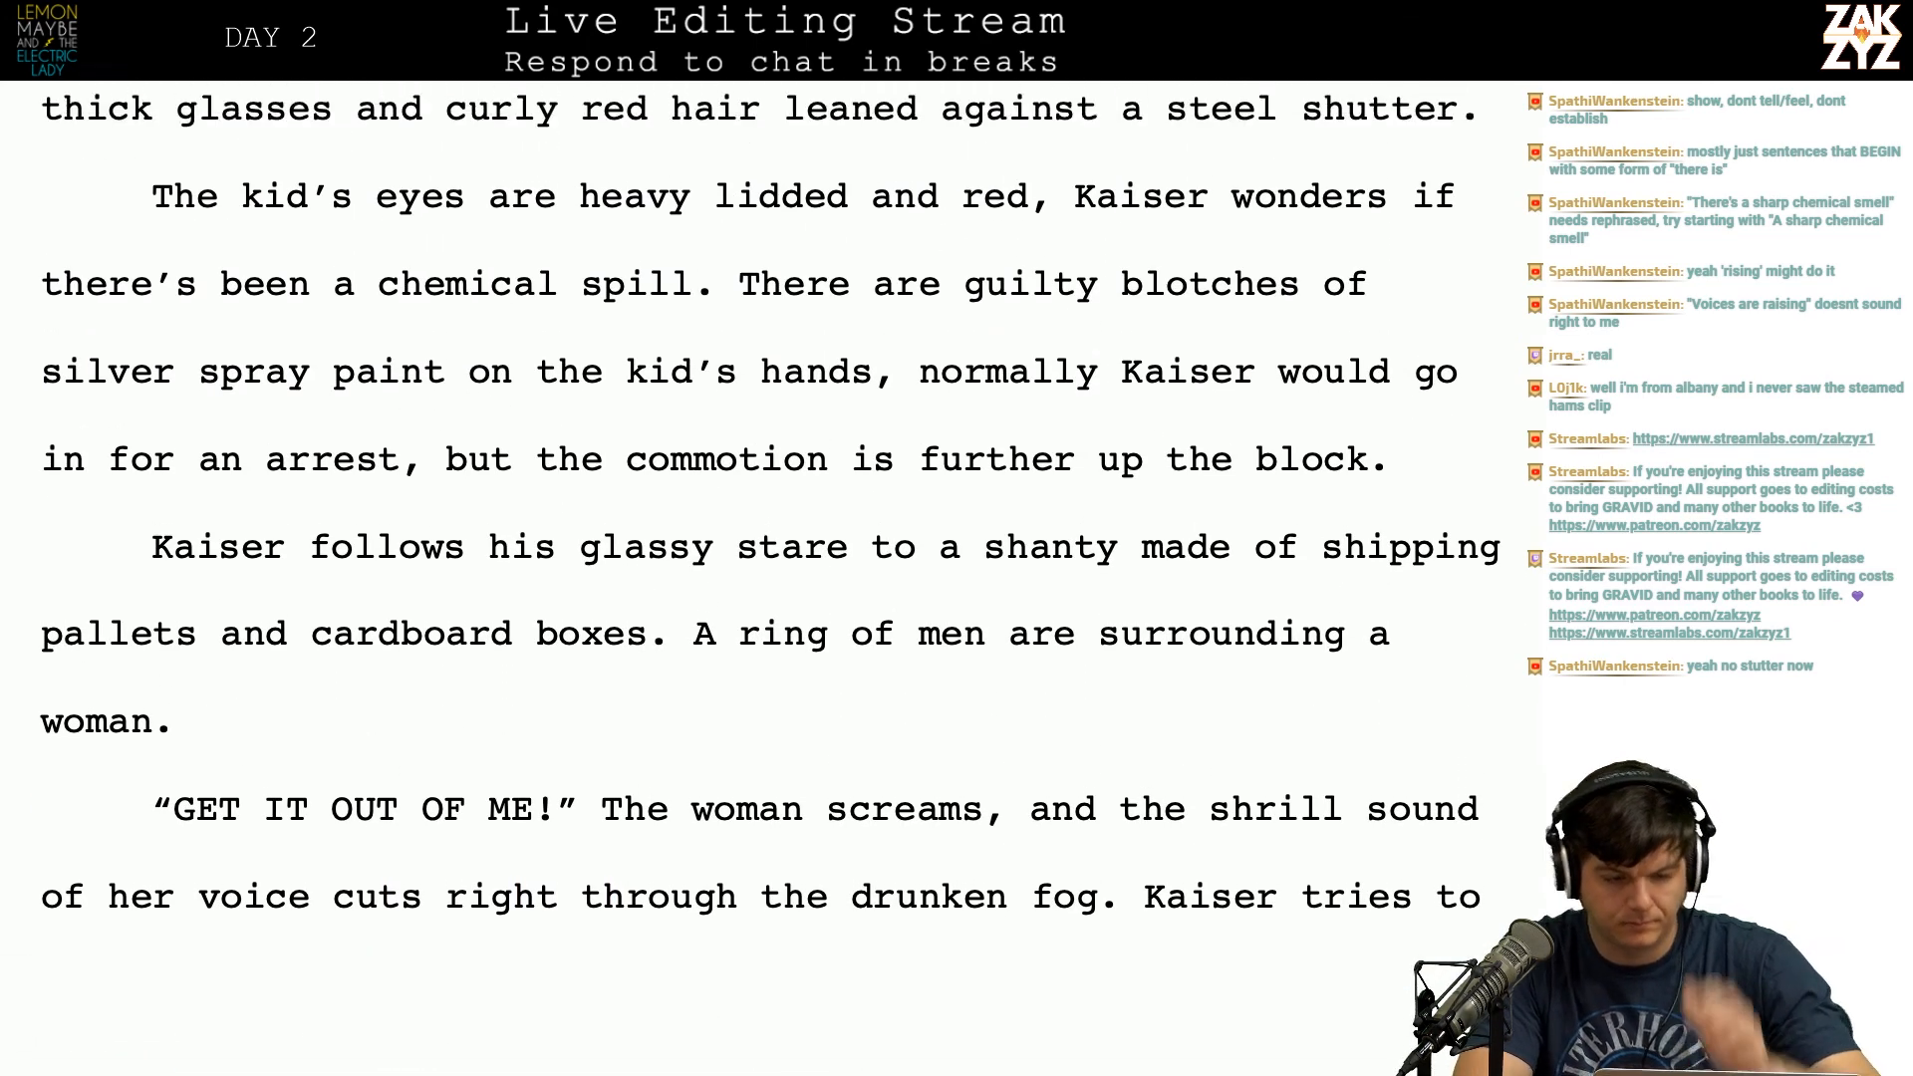
scroll(768, 578, "down", 1)
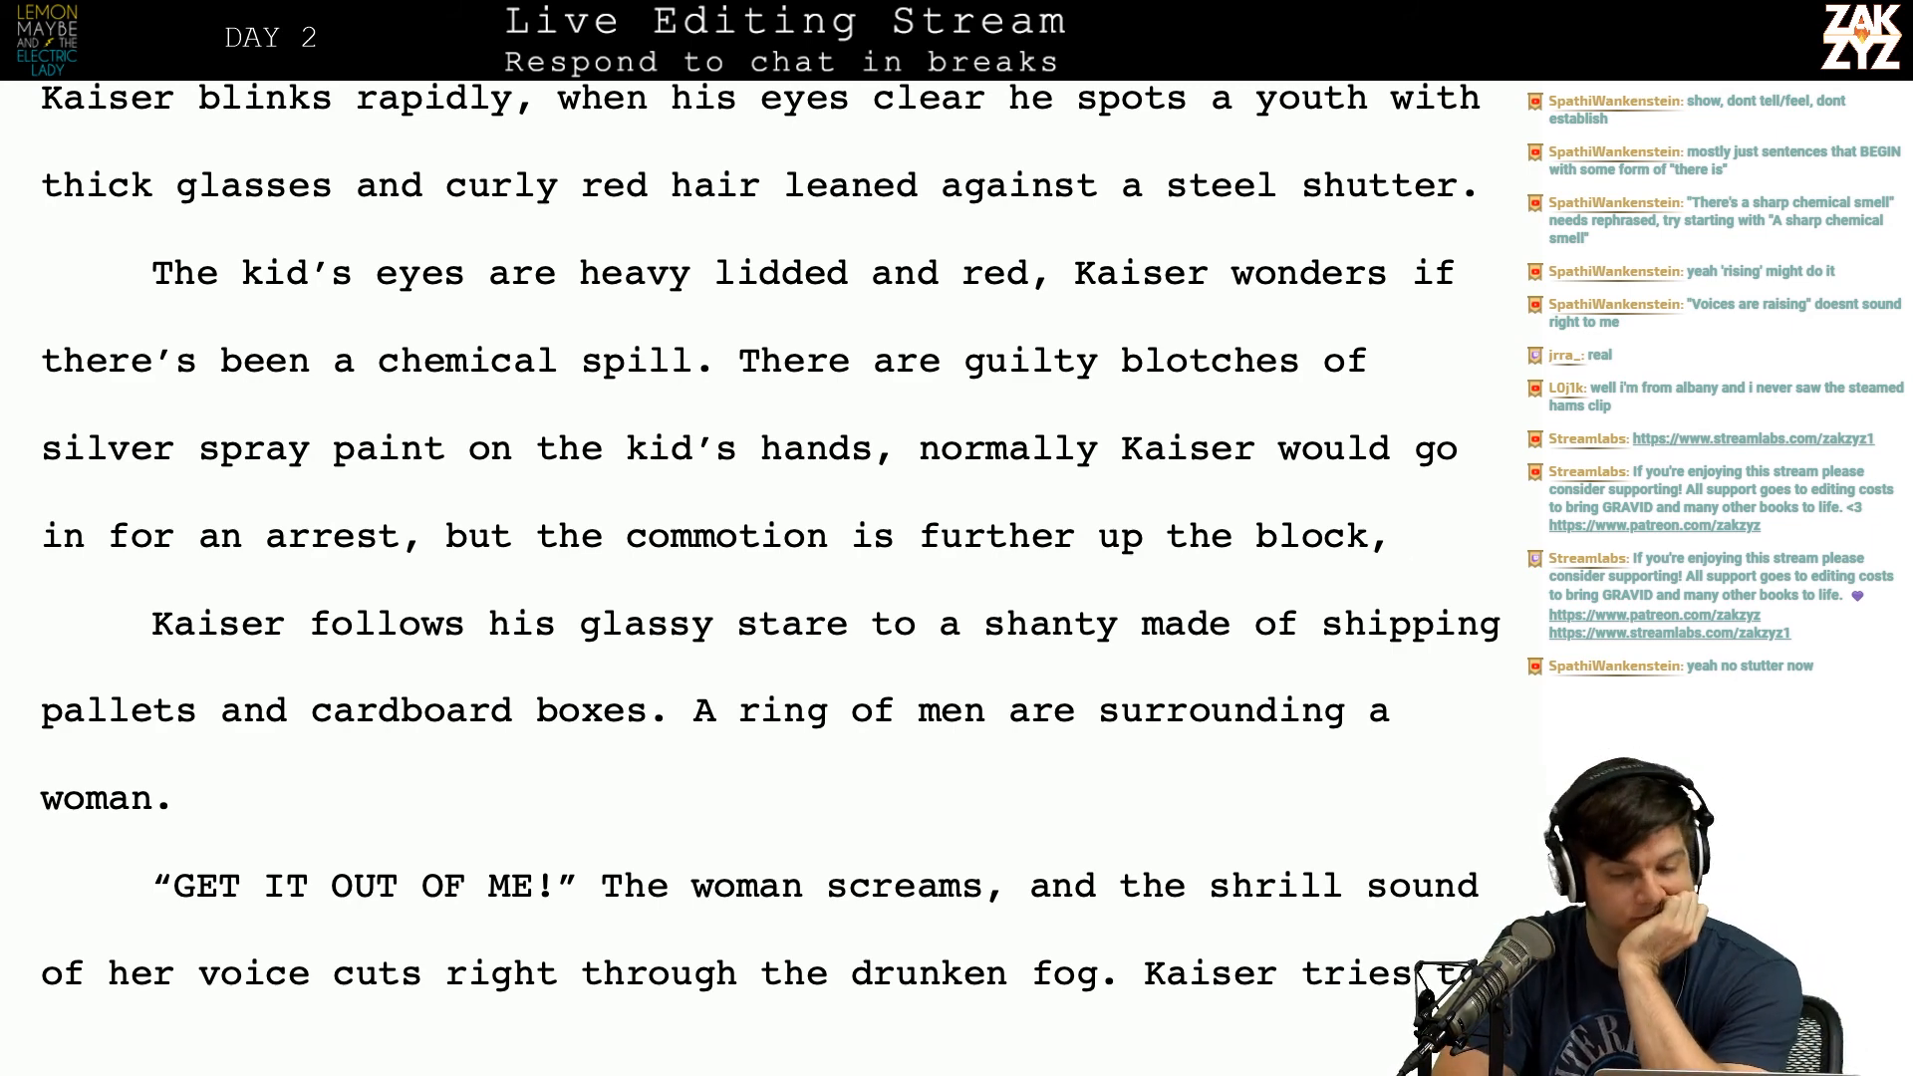
scroll(770, 536, "down", 3)
scroll(227, 342, "up", 3)
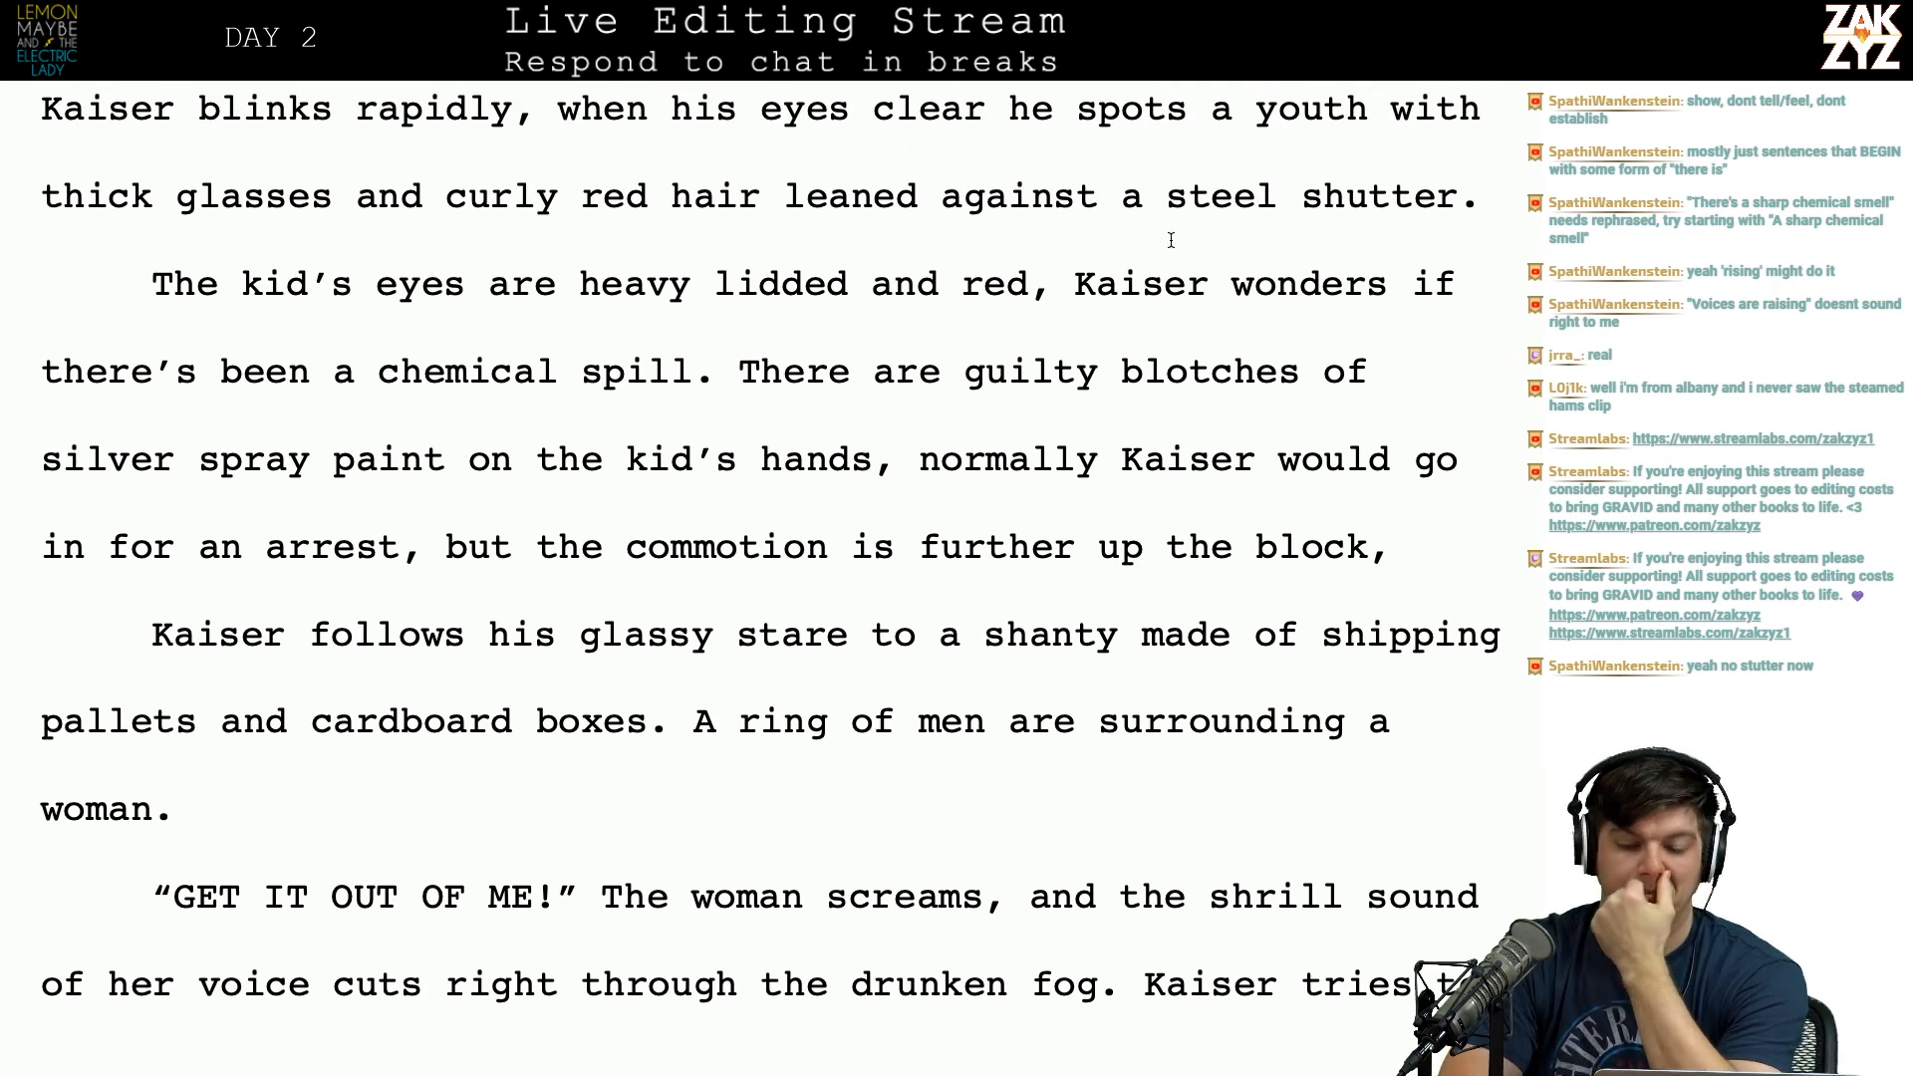
Step: Insert "sniffs the air" before "wonders" and follow "the kid's hands" with ". Normally that would be probably cause for an arrest, but"
type("sniffs the air")
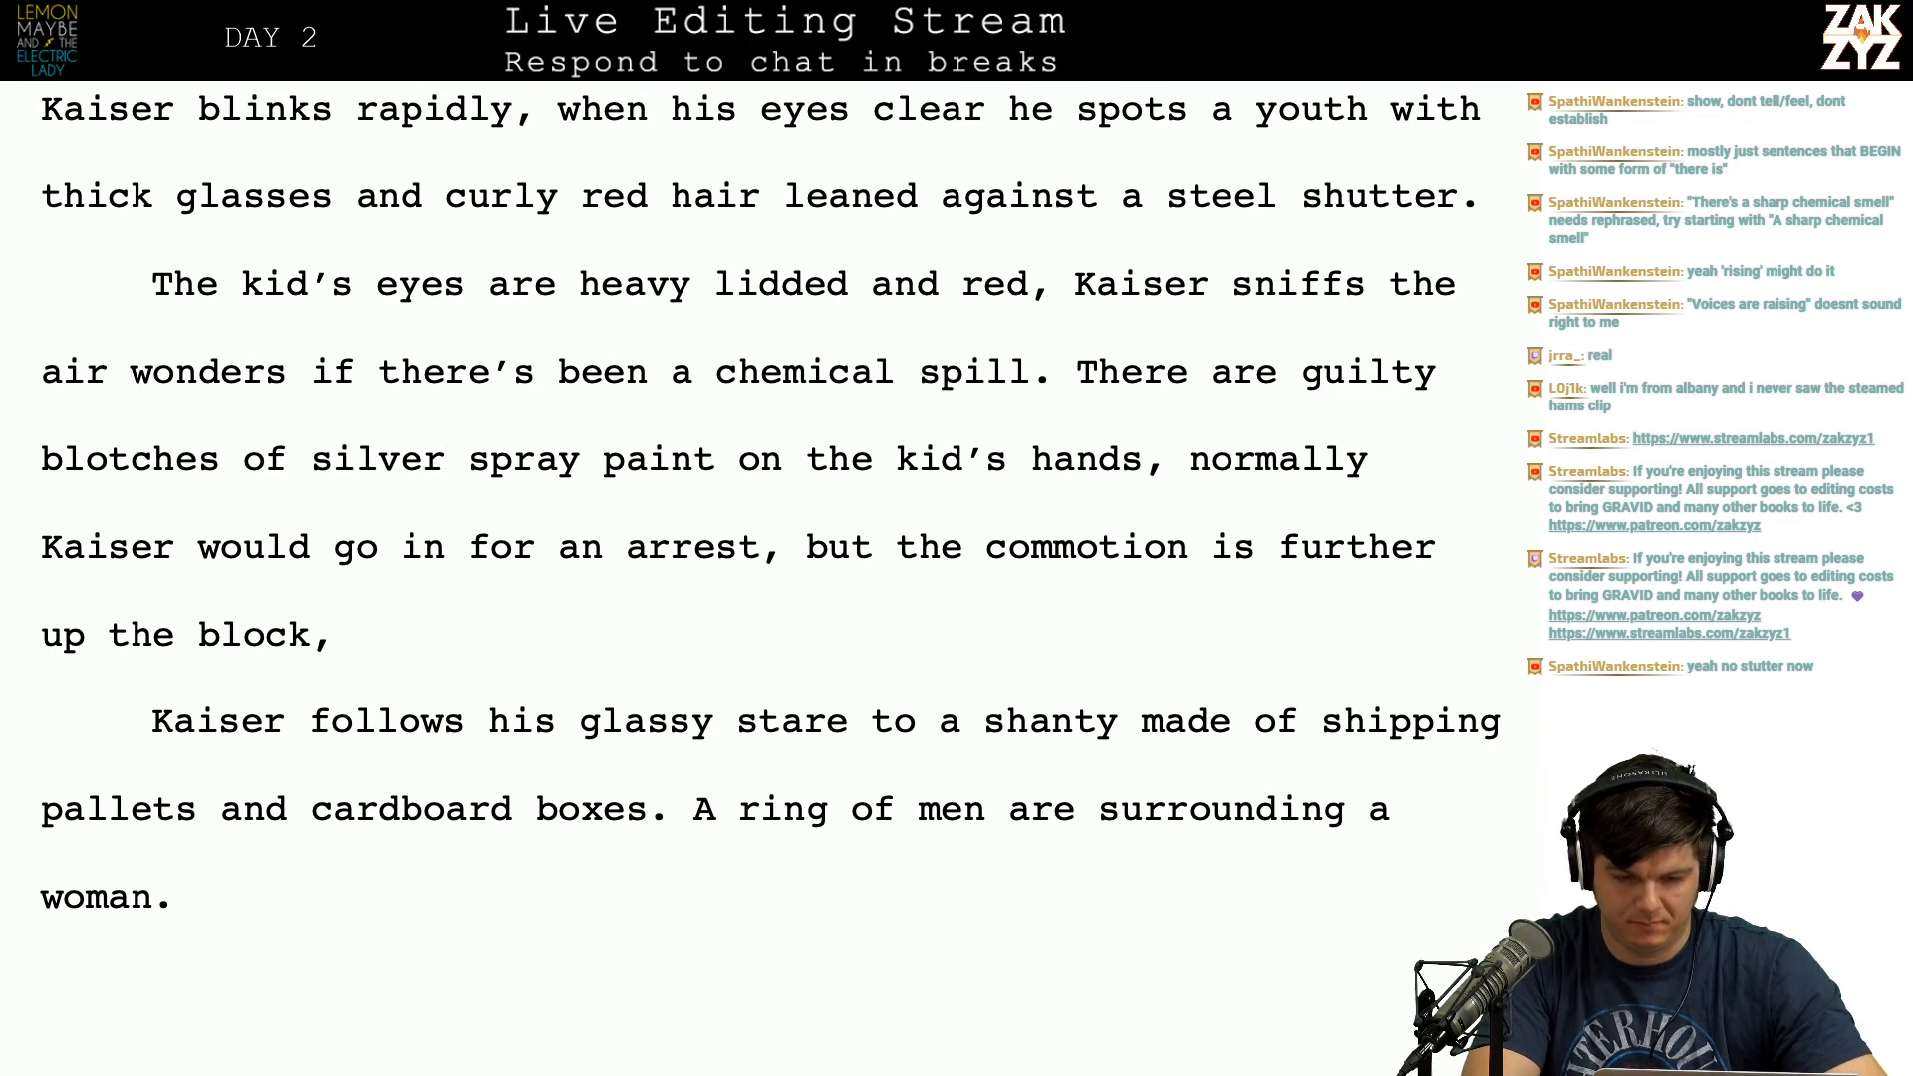
scroll(770, 491, "down", 3)
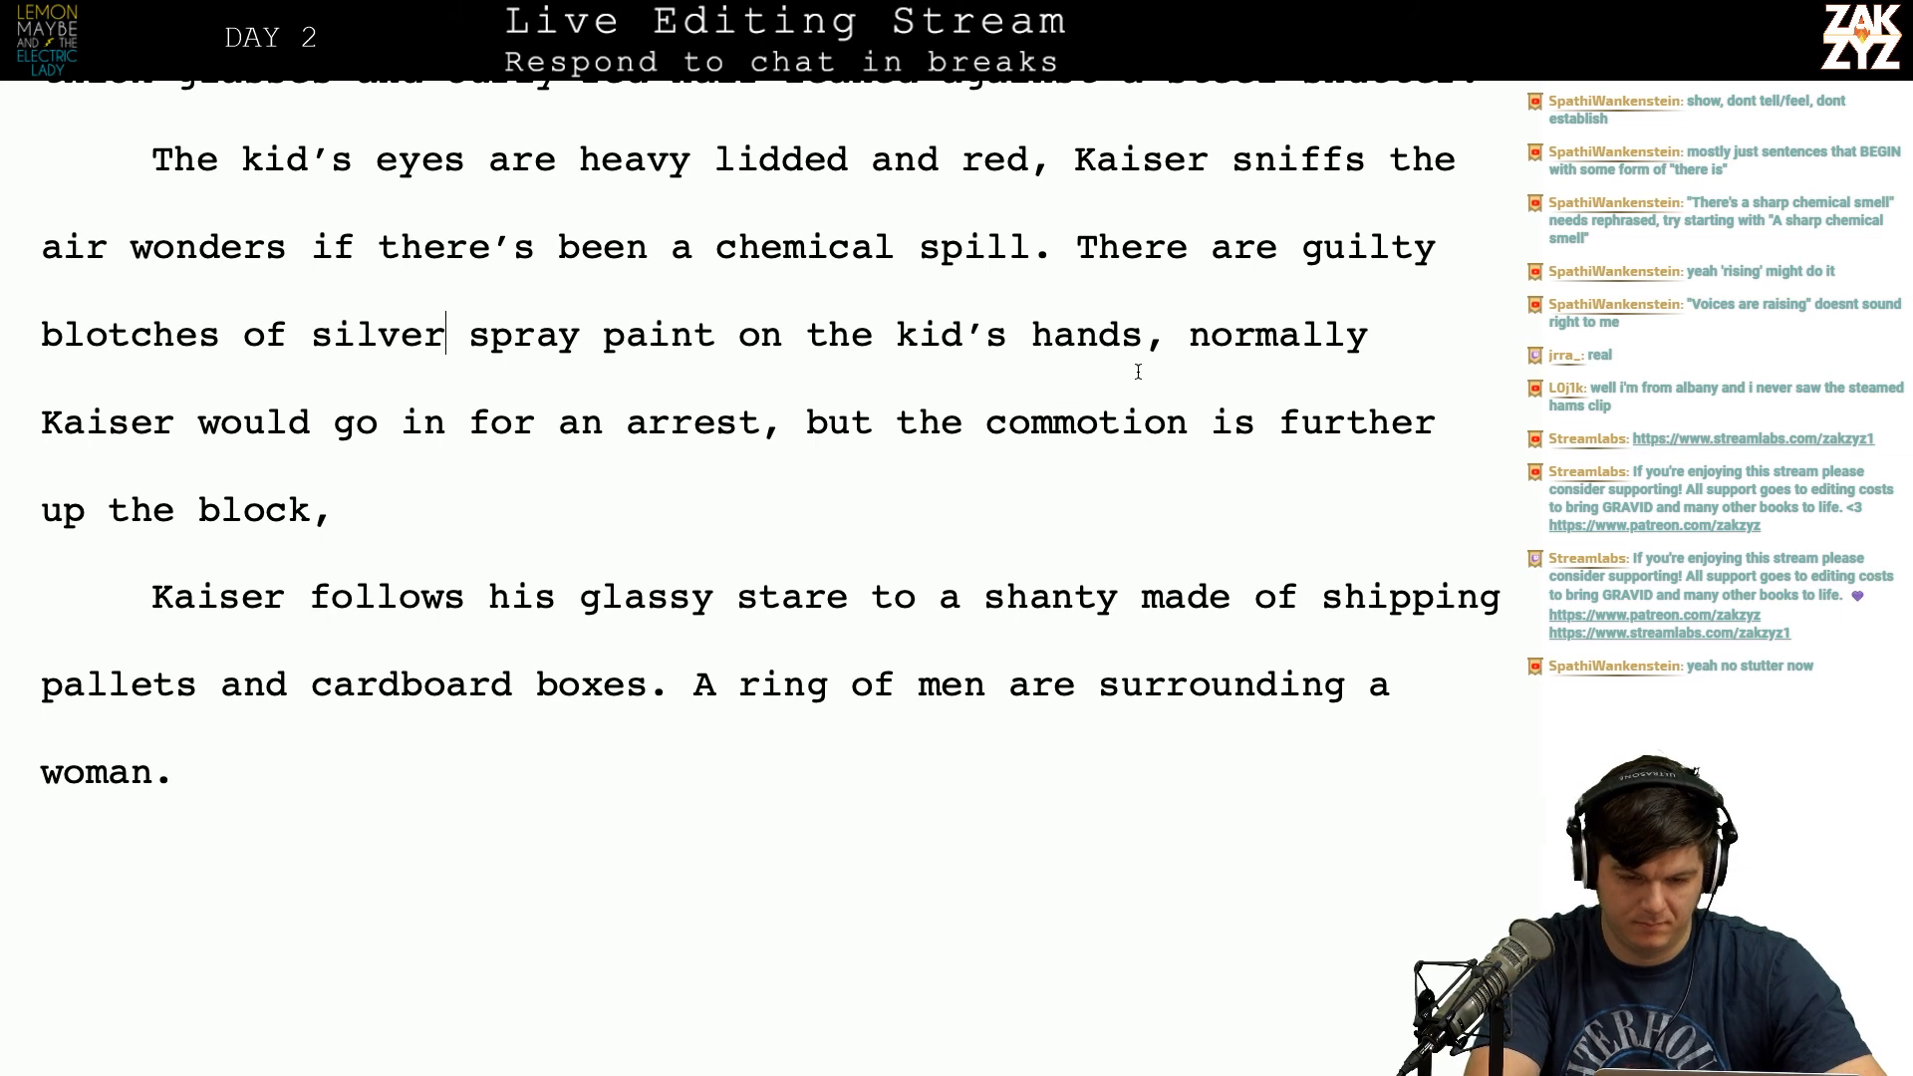
key("BackSpace")
type(". Normaly")
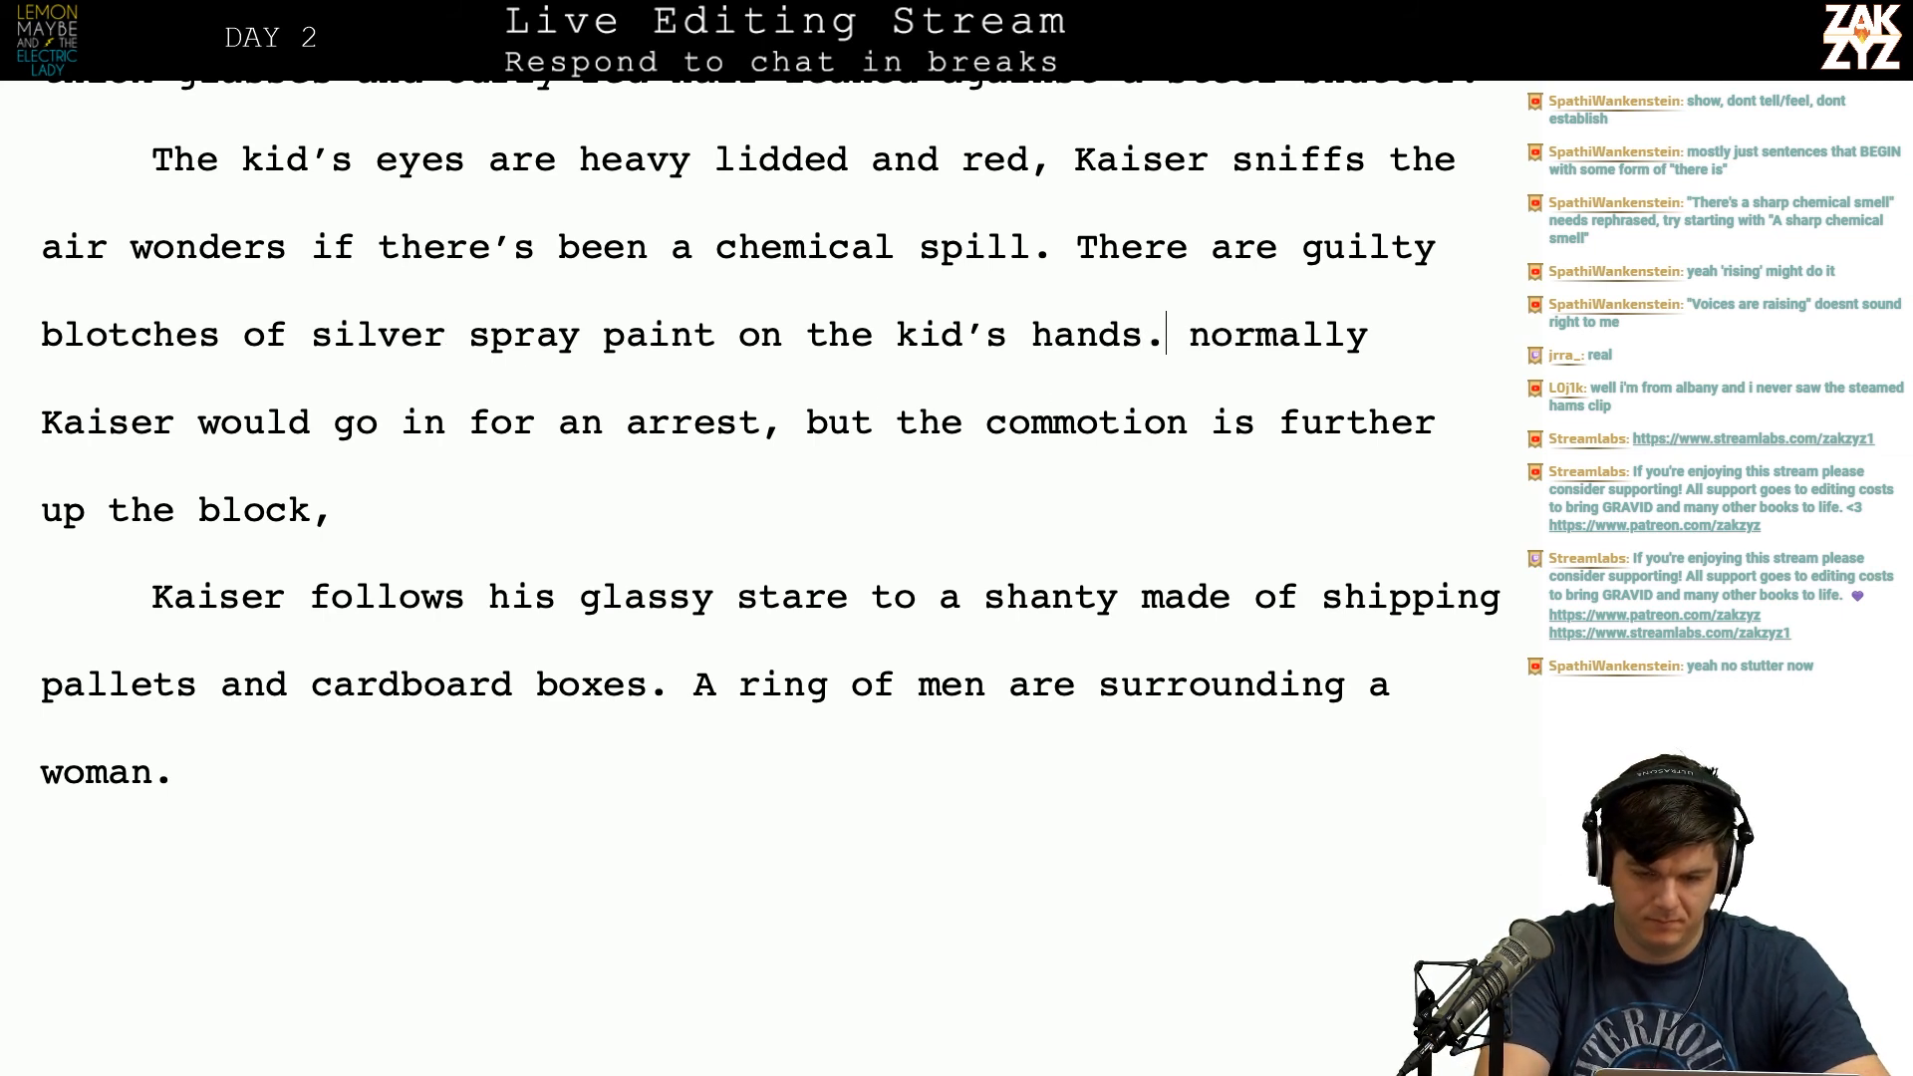
key("BackSpace")
key("BackSpace")
type("ly that would be probably c")
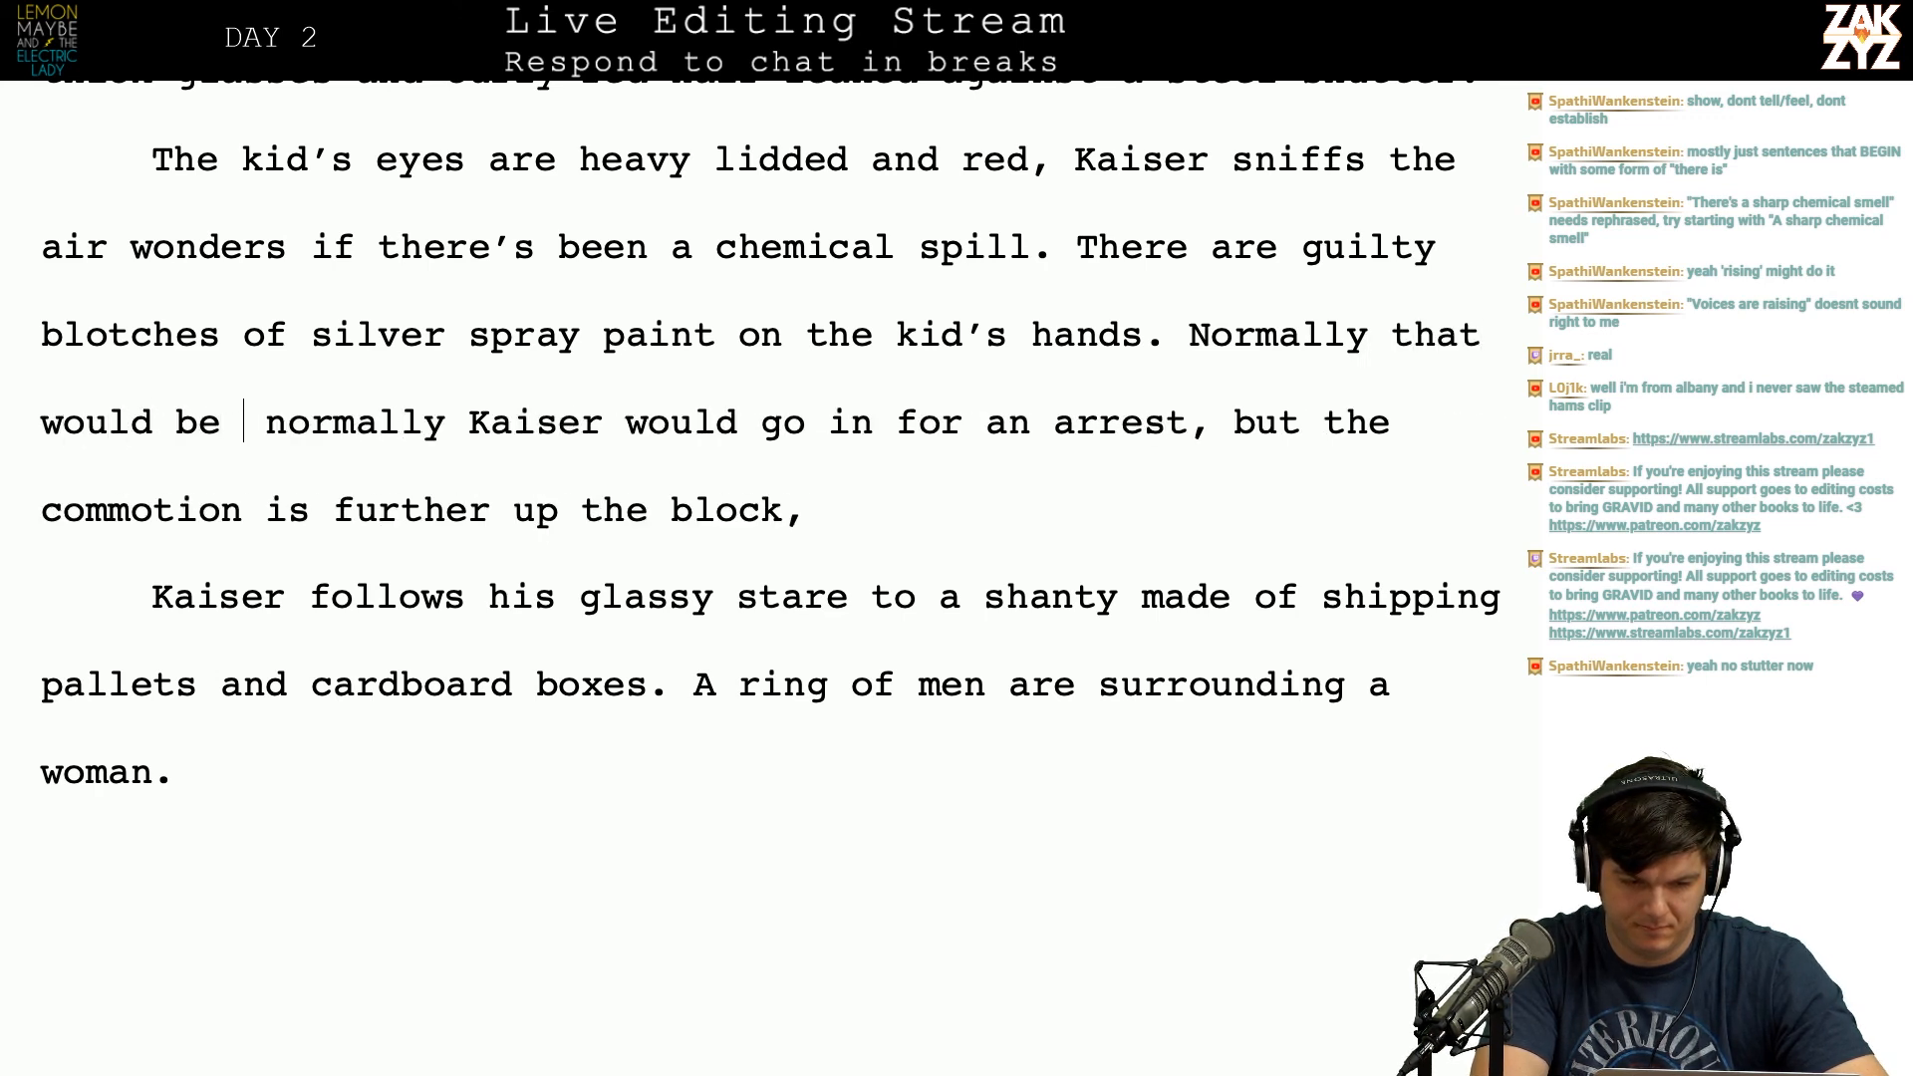
type("ause for an arres")
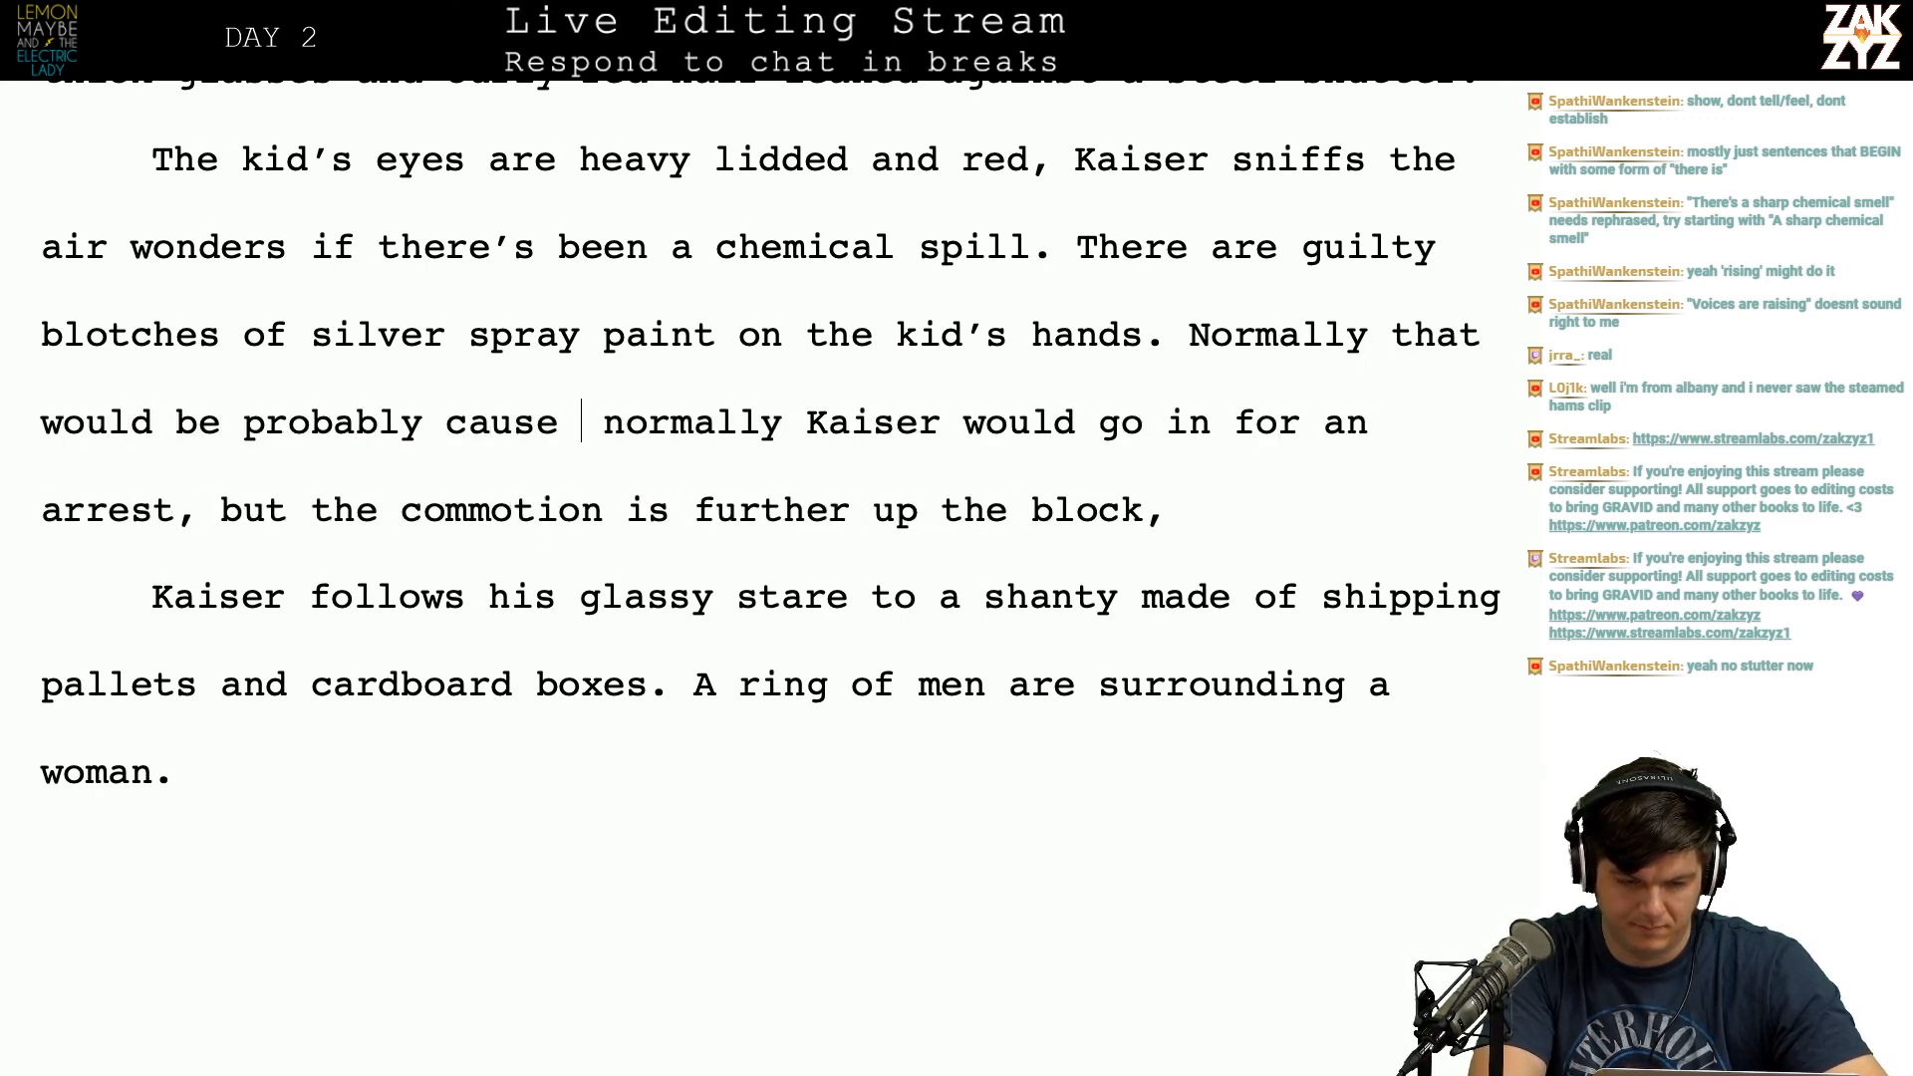
type("t, but ")
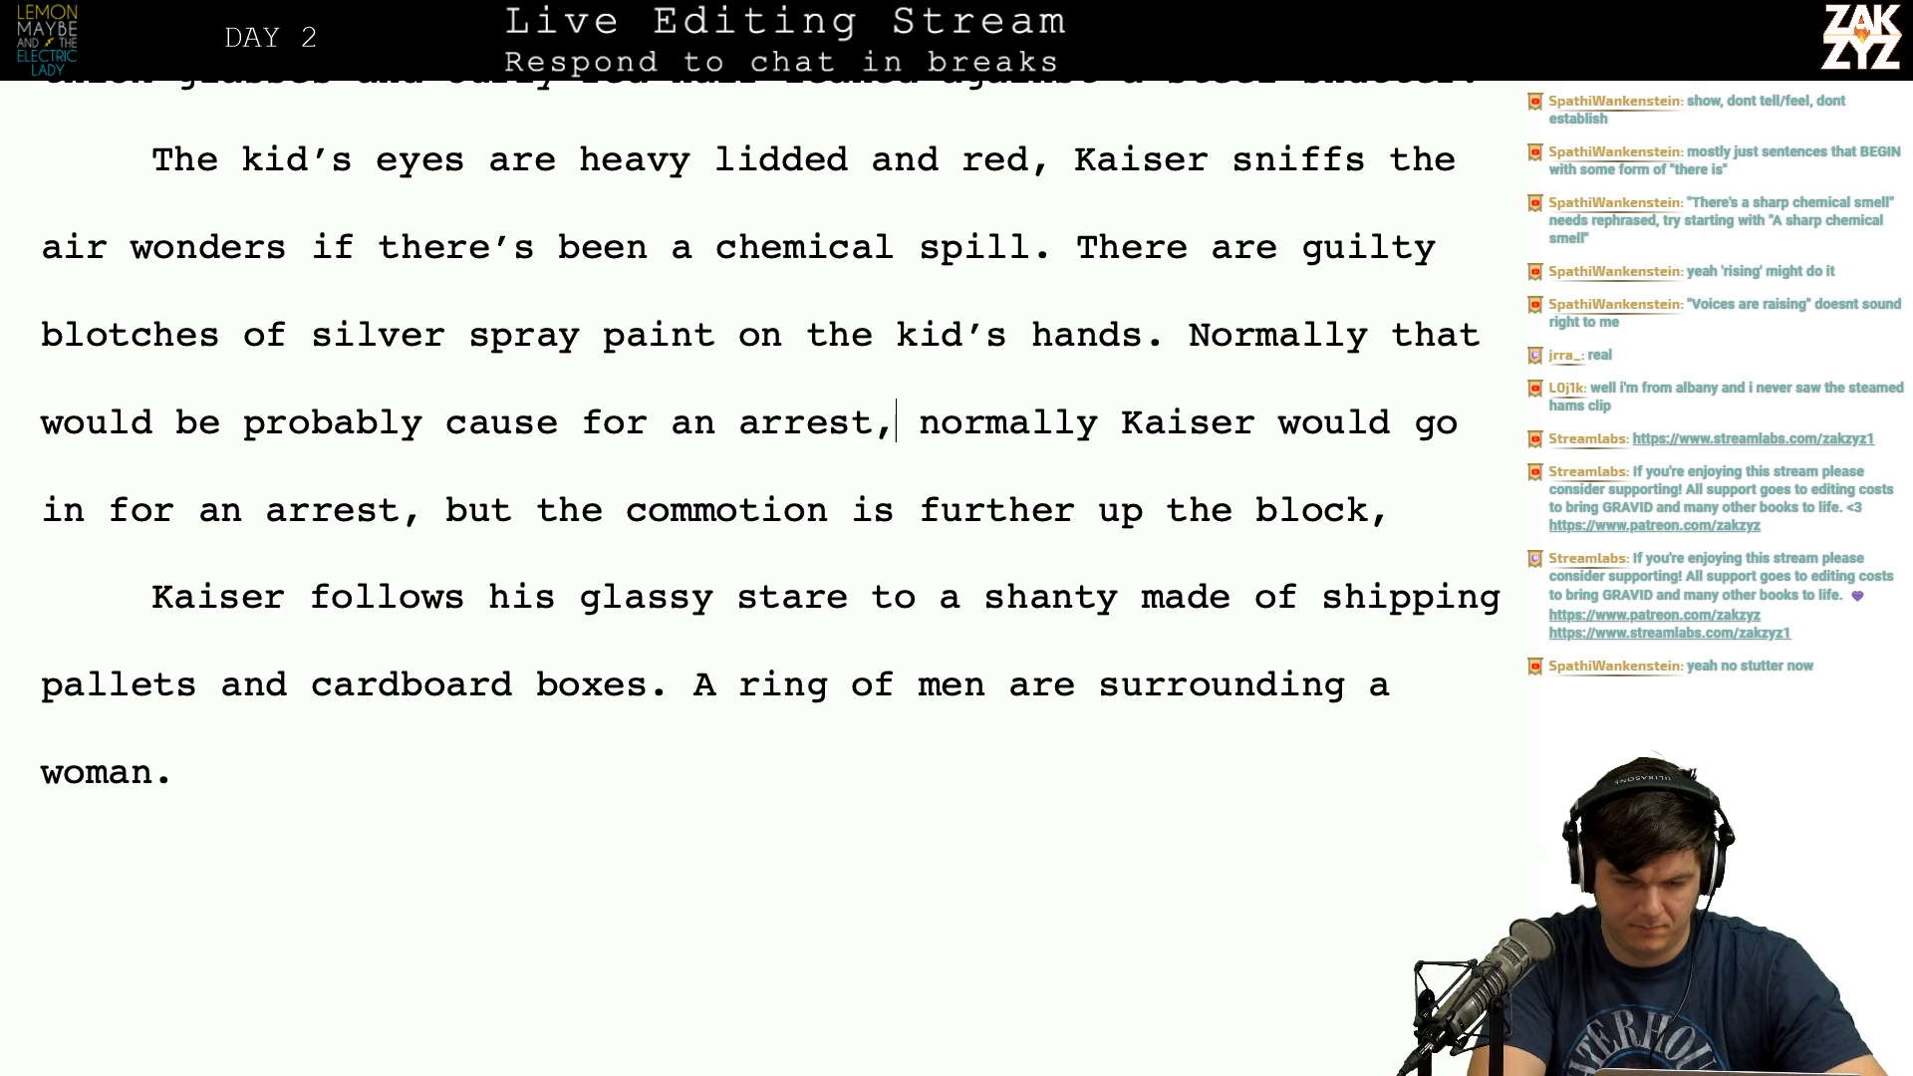
Step: Complete the sentence with "the screaming's coming from further up the block." and push the leftover "normally Kaiser would go in" clause into a separate paragraph
type("the screaming'")
type("s coming from f ")
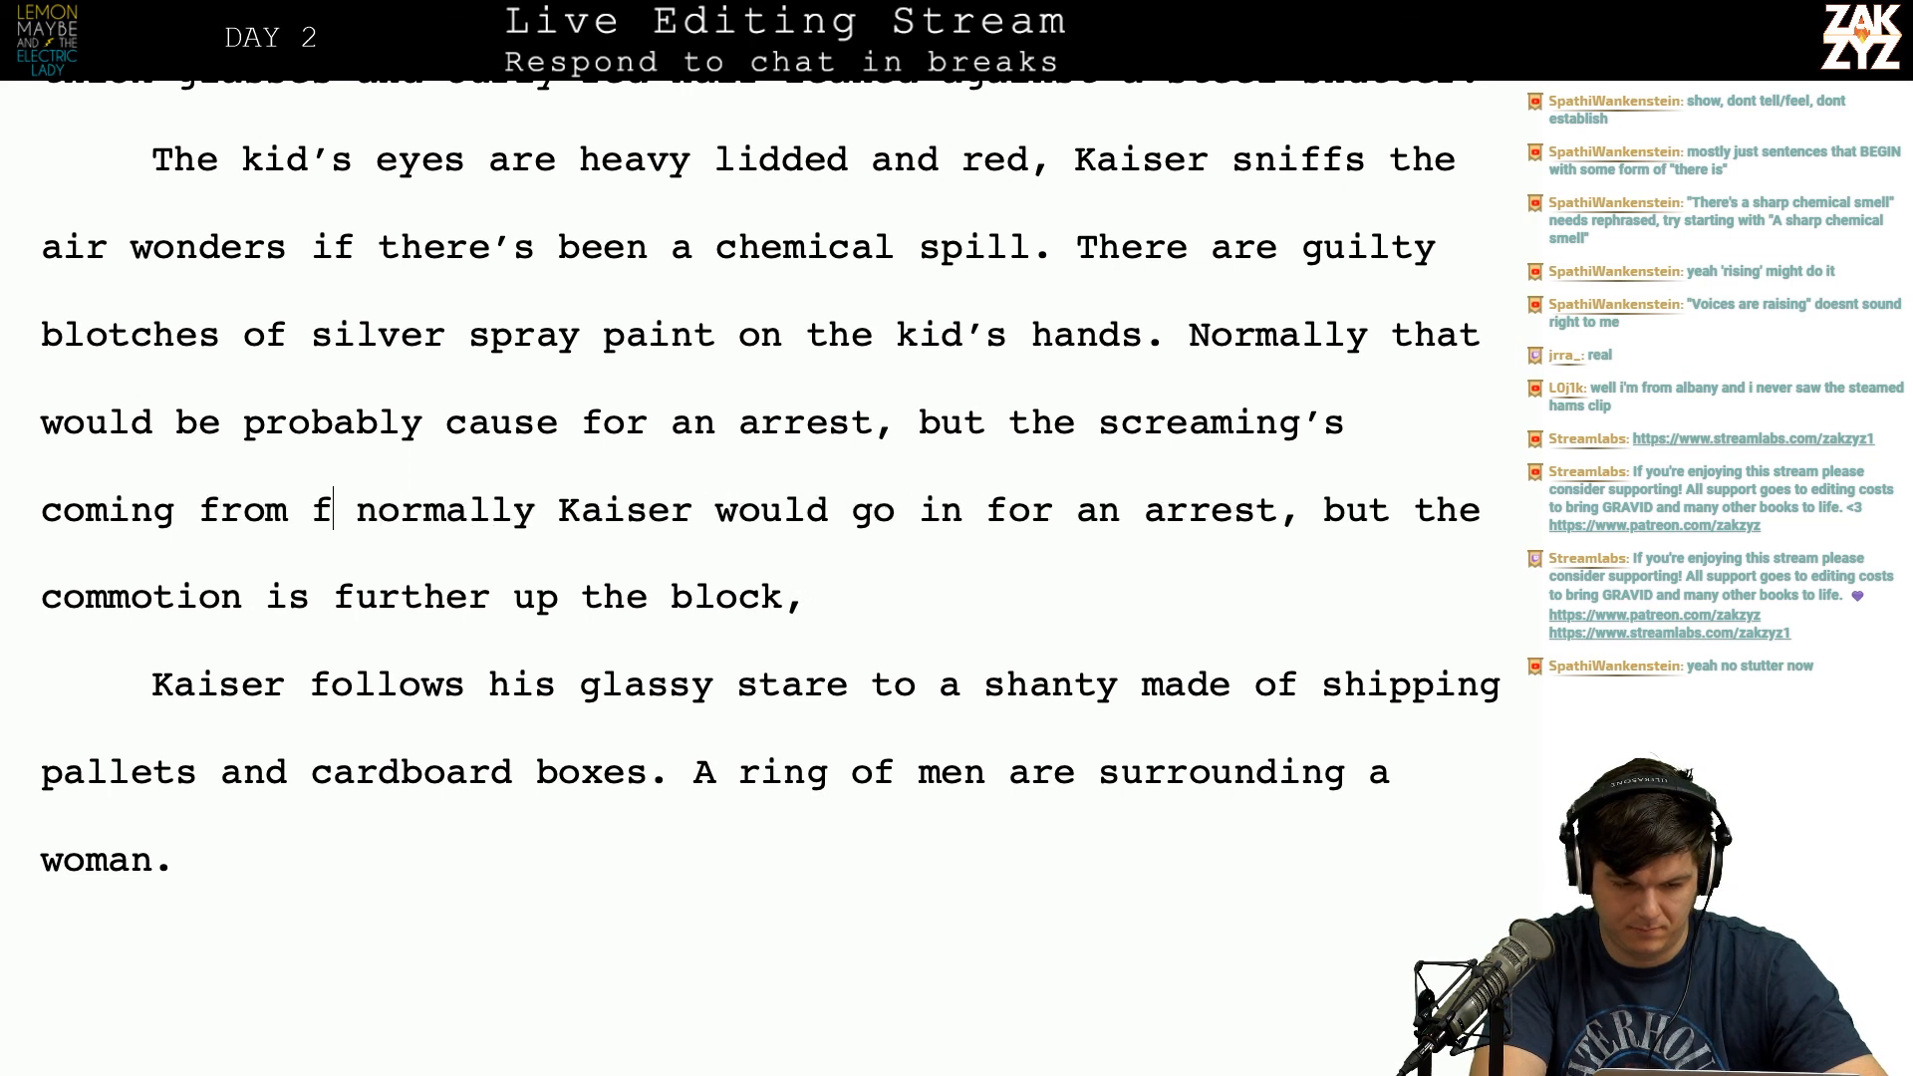
type("urther up the ")
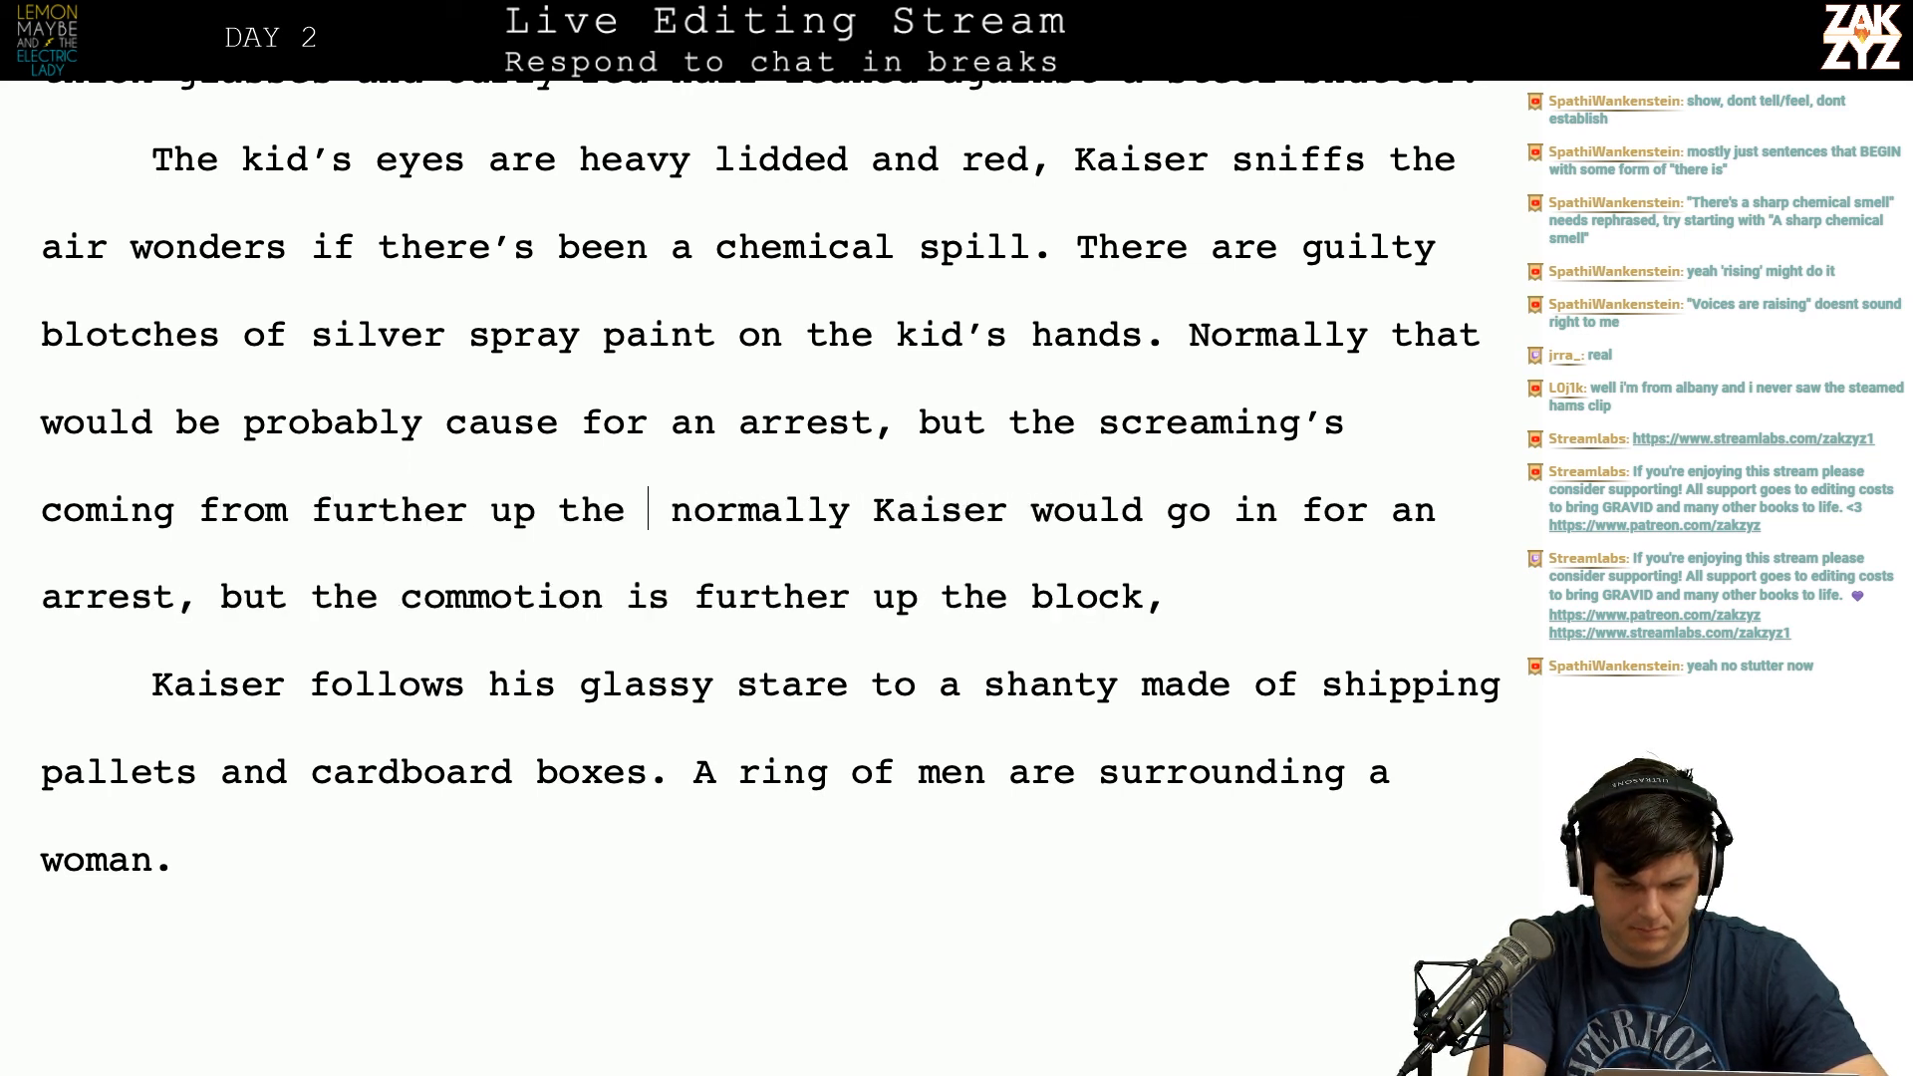
type("block.")
key("Return")
key("Return")
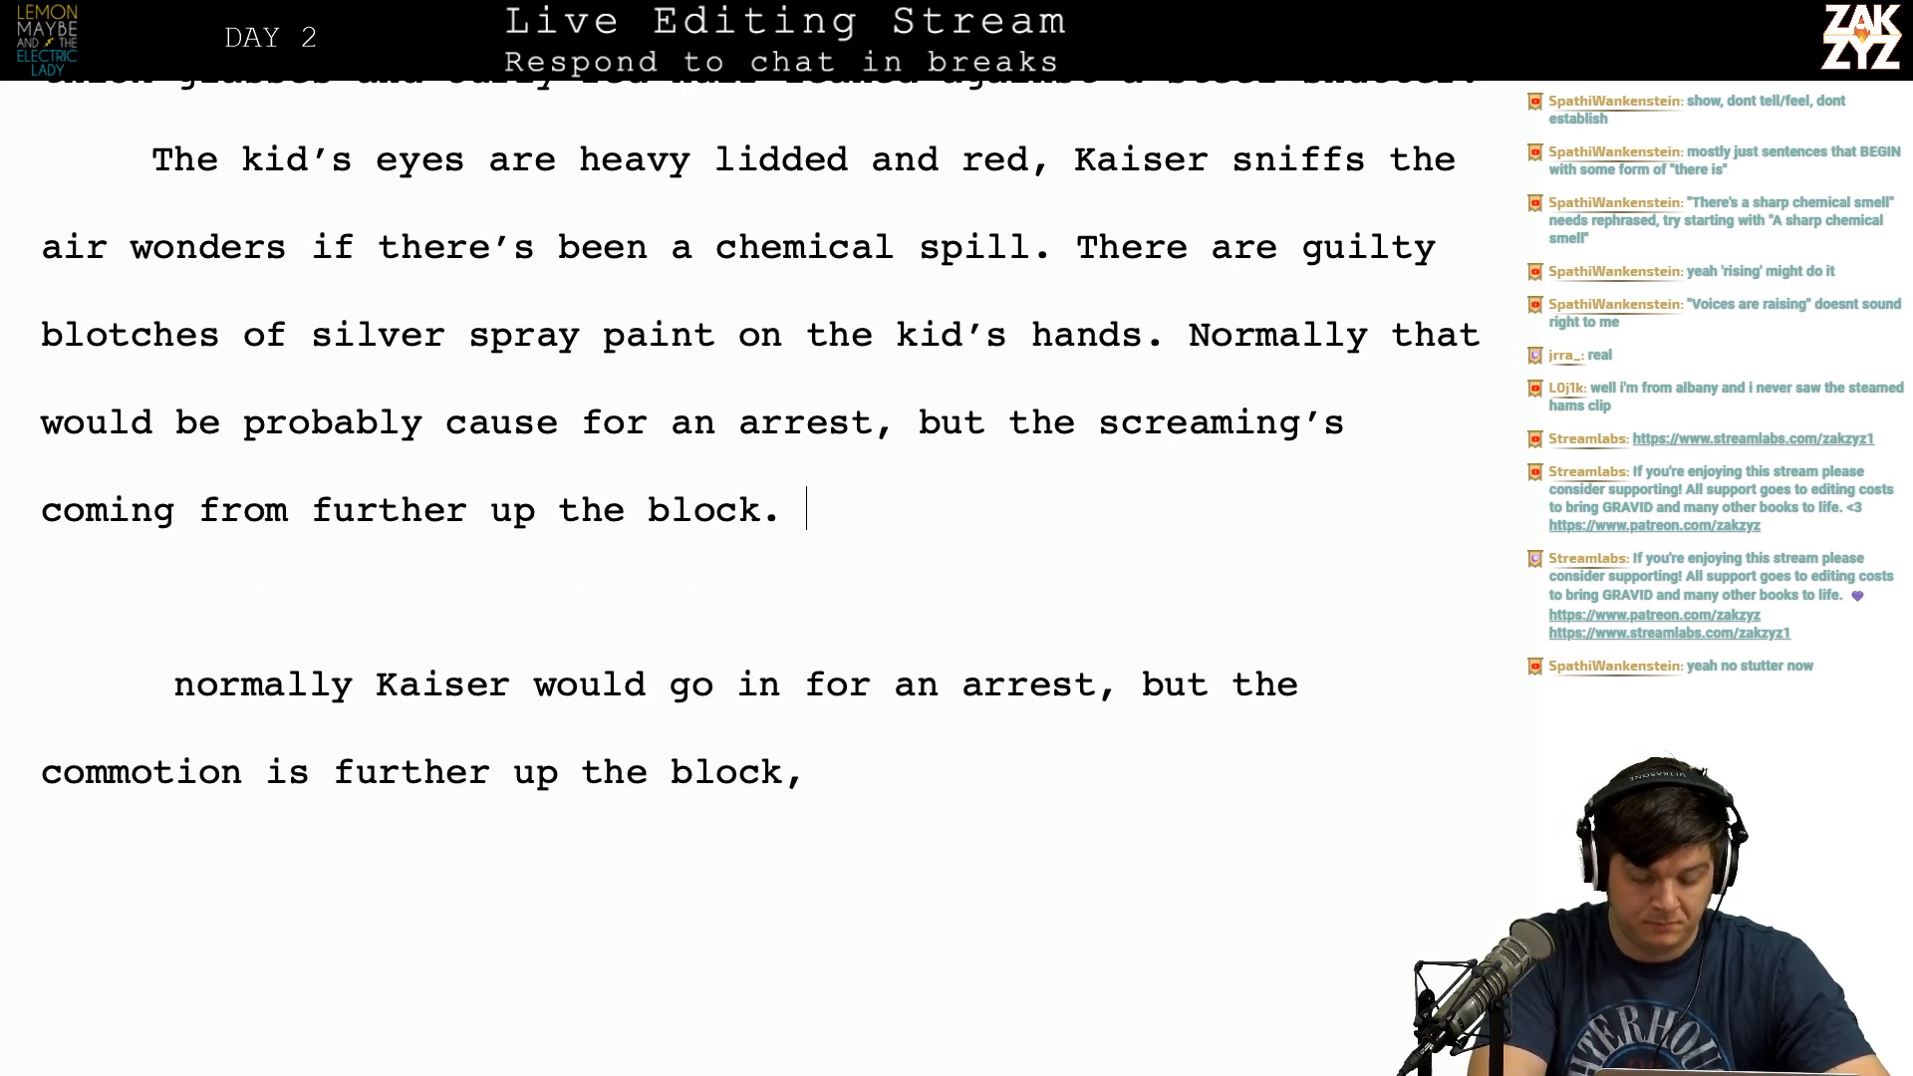
Step: Start a sentence after "further up the block." reading "Duchance follows the kid's glassy stare to a"
type("Duchanc")
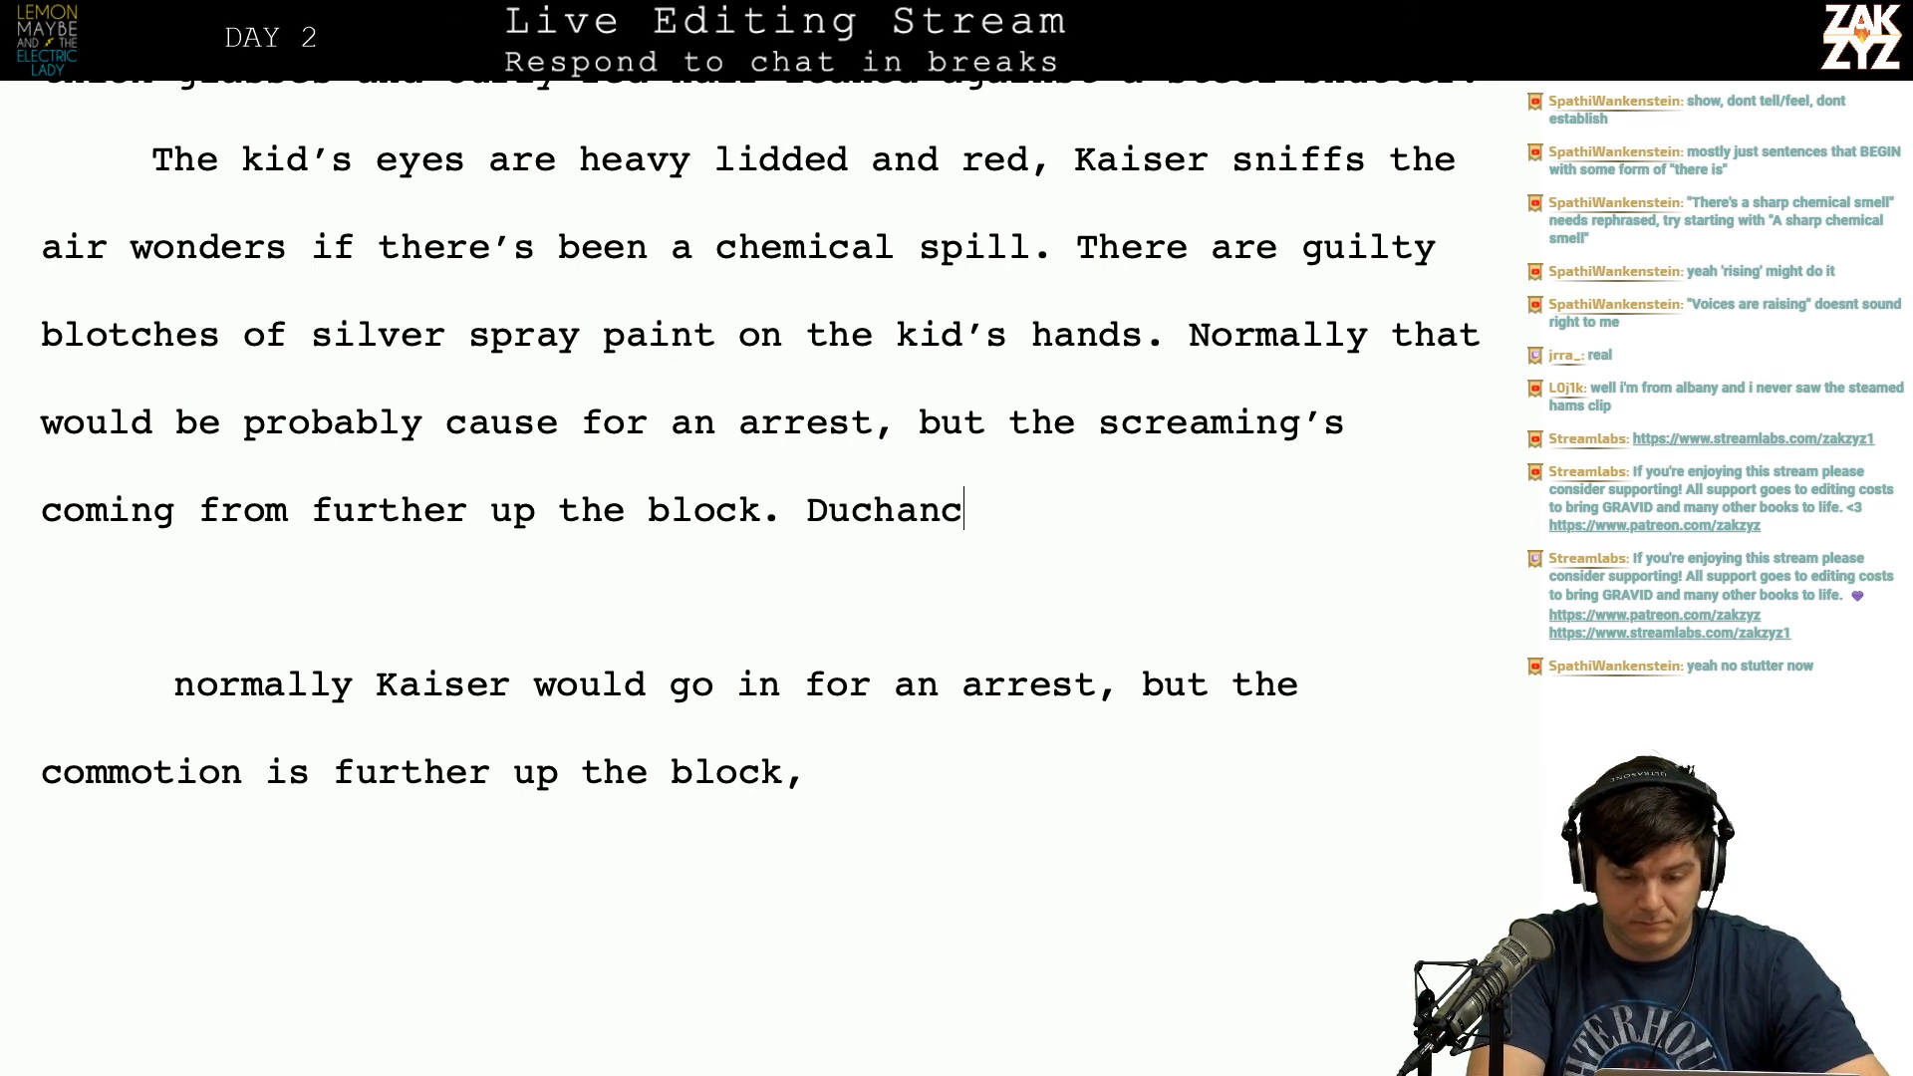
type("e follows the kid’'s glassy star")
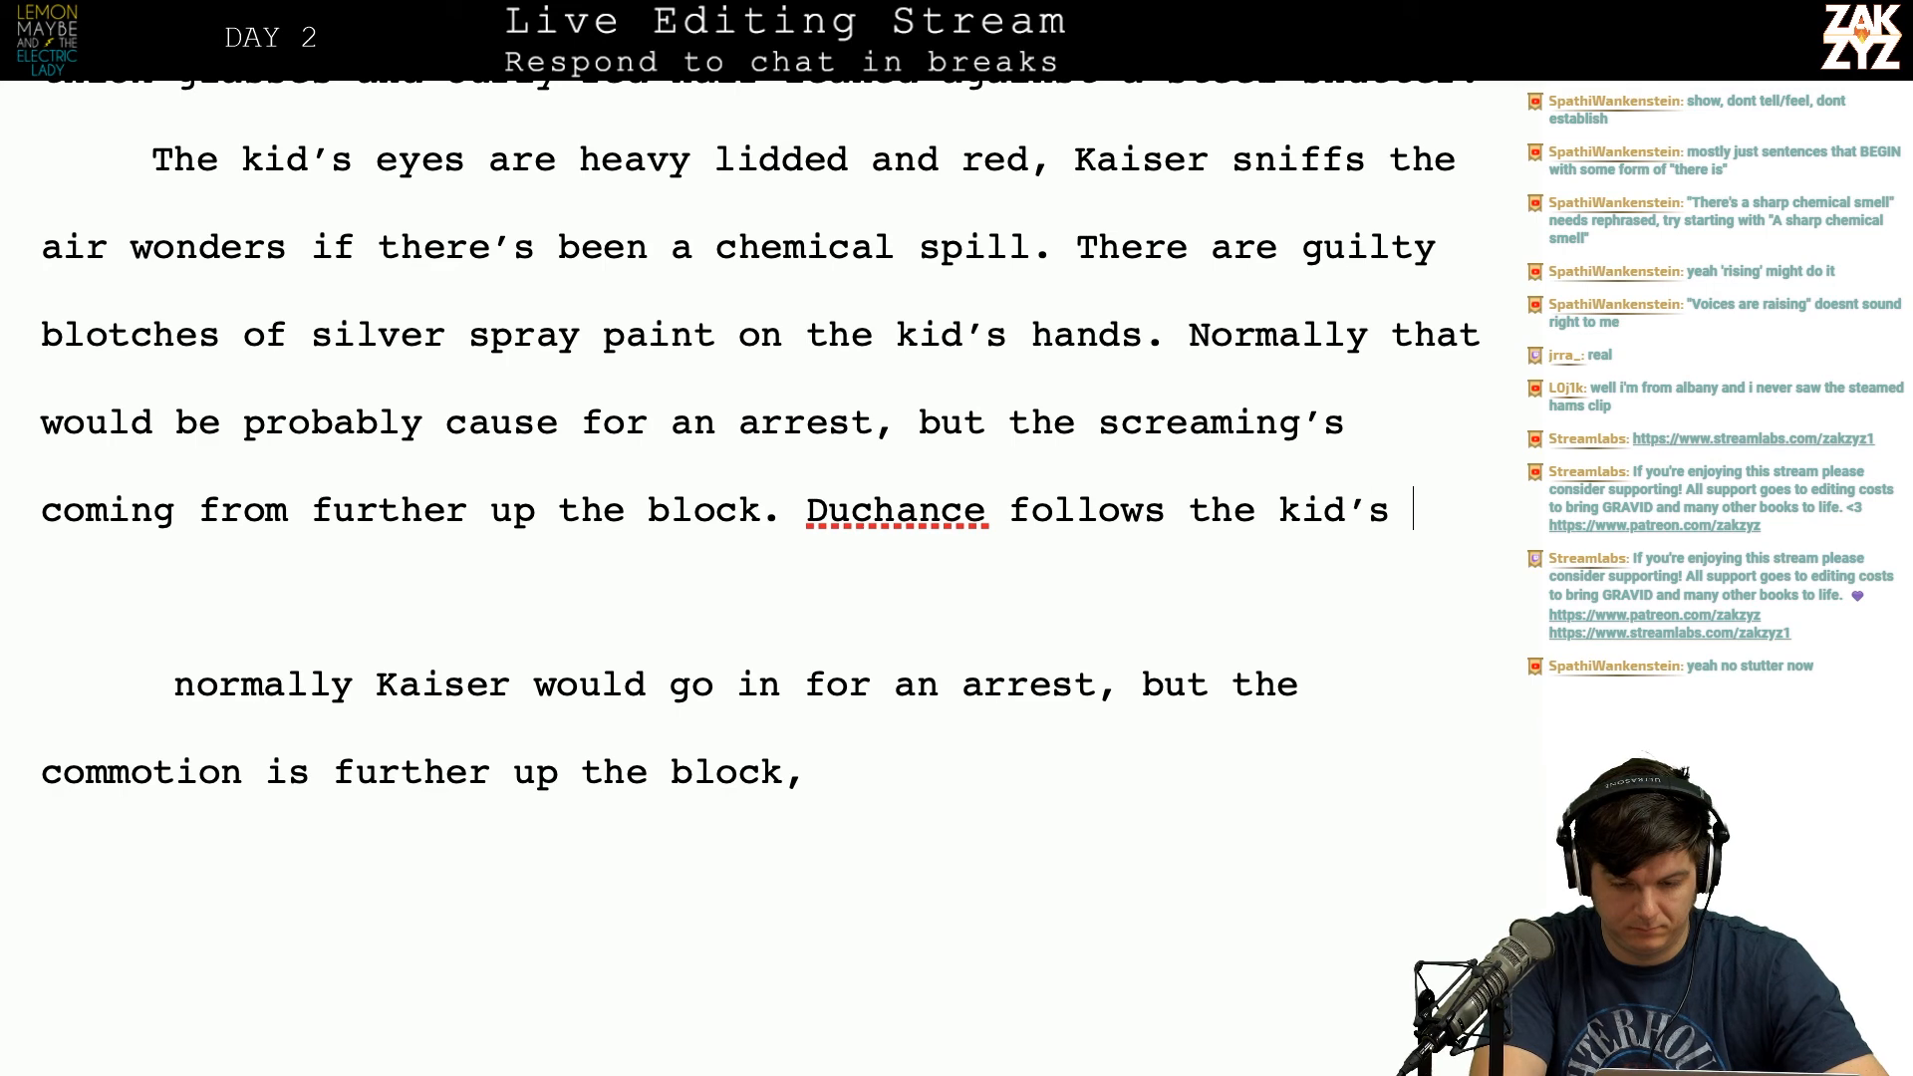
type("e to a")
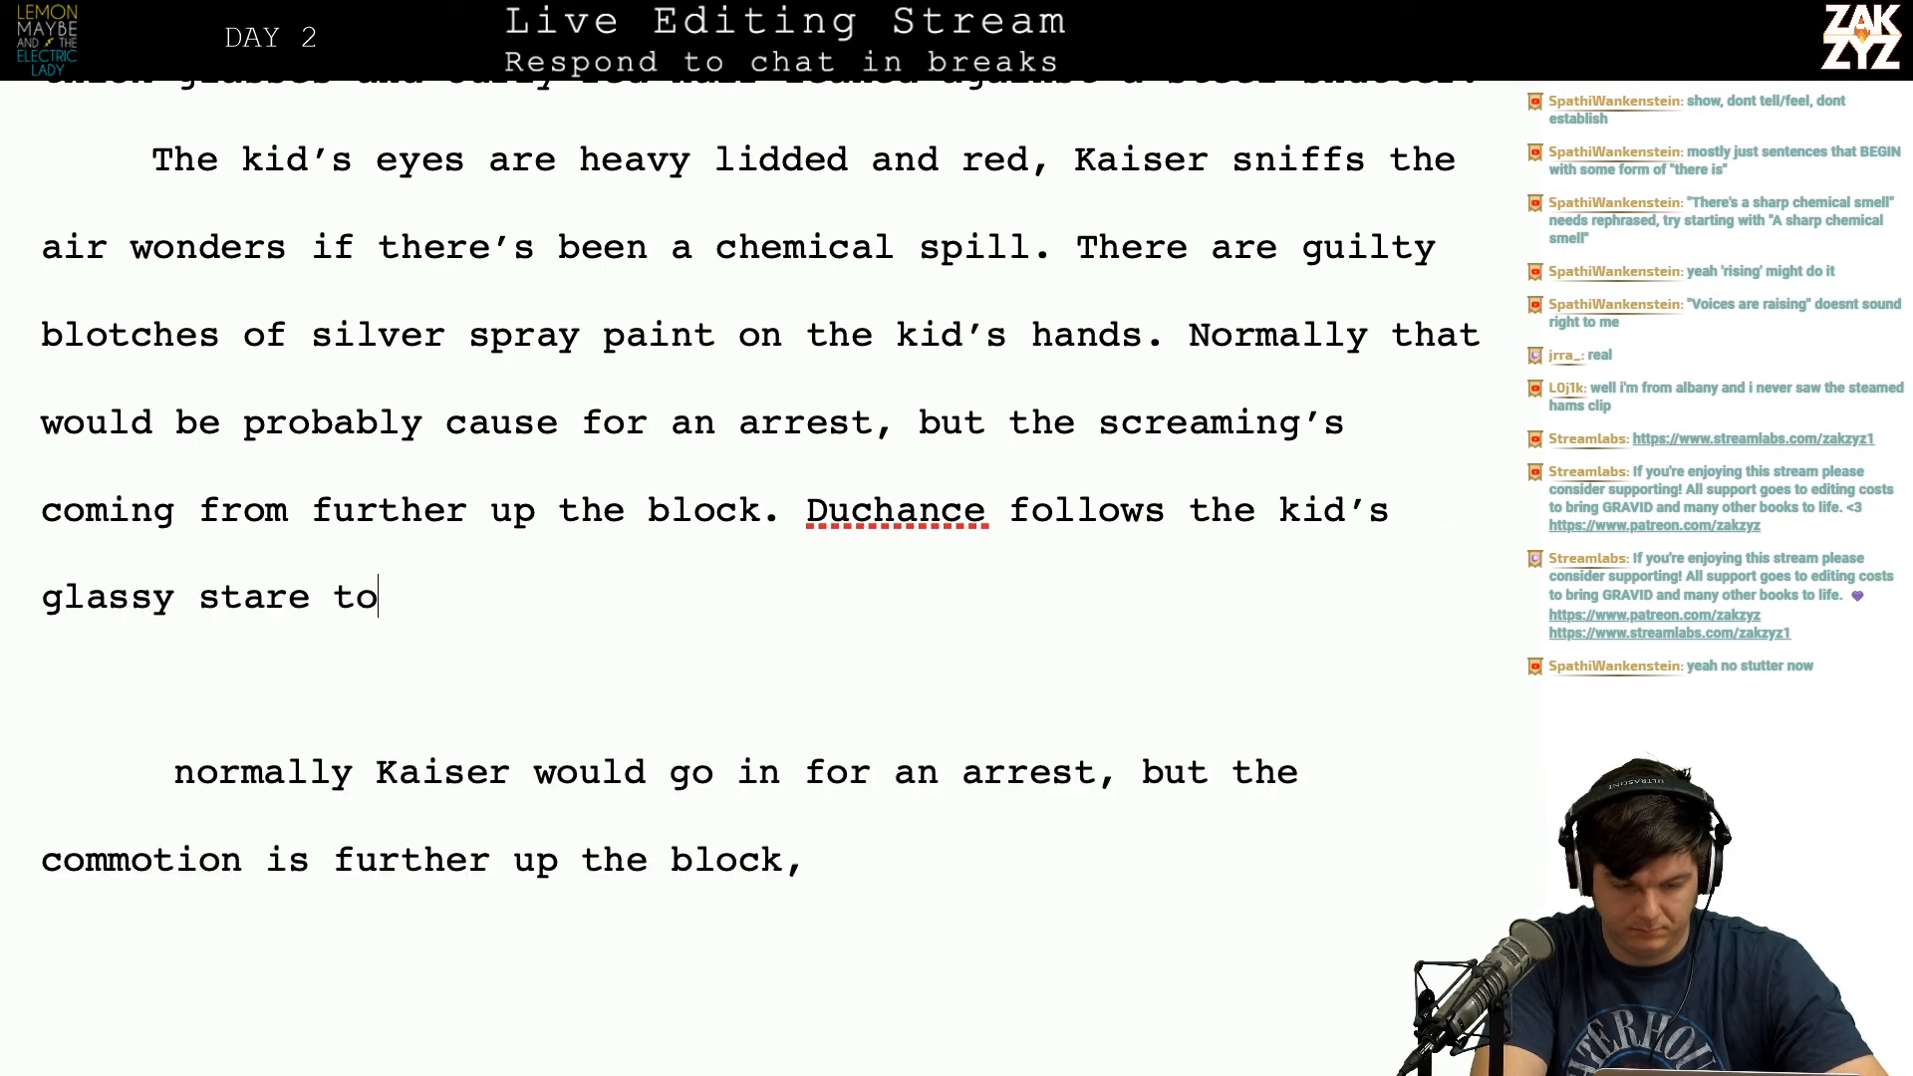
Step: Delete the leftover clause and "Kaiser follows his glassy stare to", joining the new sentence to "a shanty made of shipping pallets" with a single "a"
key("shift+Down")
key("shift+Down")
key("shift+Down")
key("shift+Down")
key("shift+Down")
key("shift+Down")
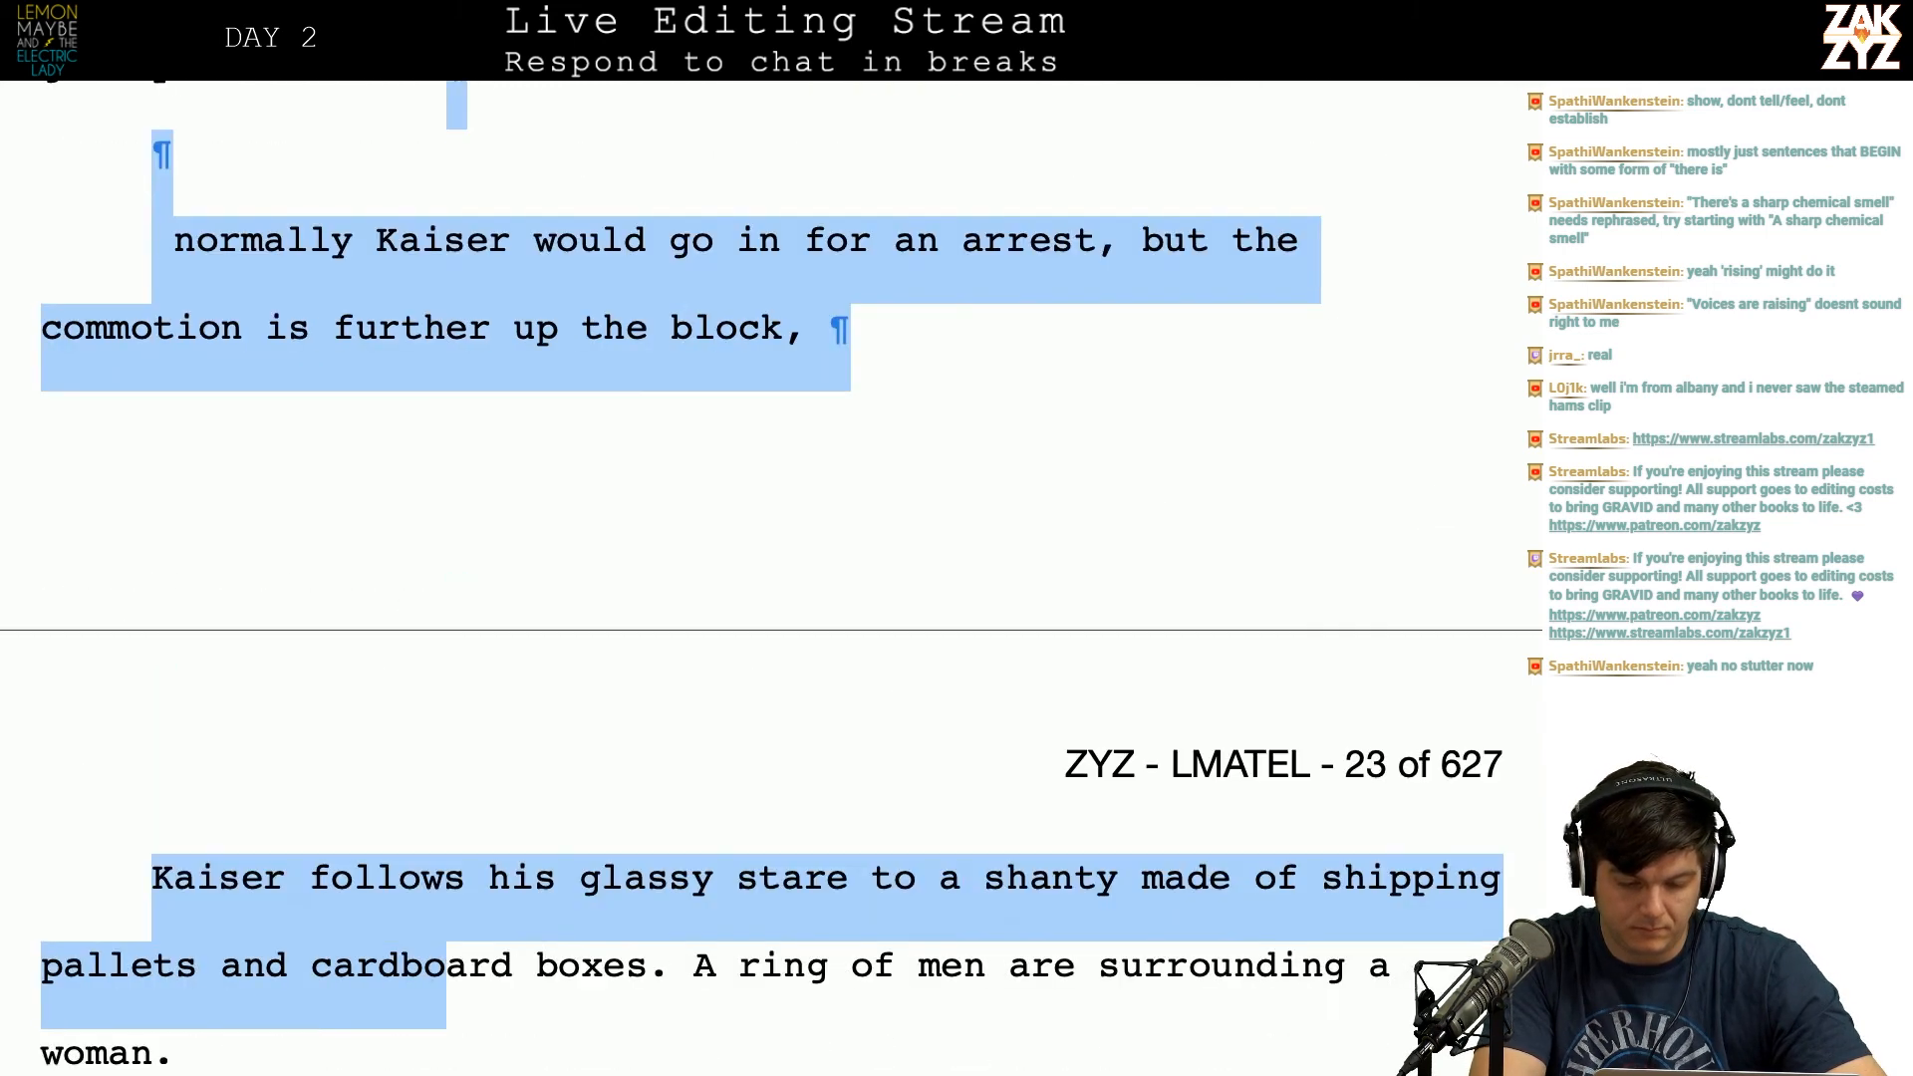
key("shift+Up")
key("shift+Up")
key("shift+Right")
key("shift+Right")
key("shift+Right")
key("shift+Right")
key("shift+Right")
key("shift+Right")
key("shift+Right")
key("shift+Right")
key("shift+Right")
key("shift+Right")
key("shift+Right")
key("shift+Right")
key("shift+Right")
key("shift+Right")
key("shift+Right")
key("shift+Right")
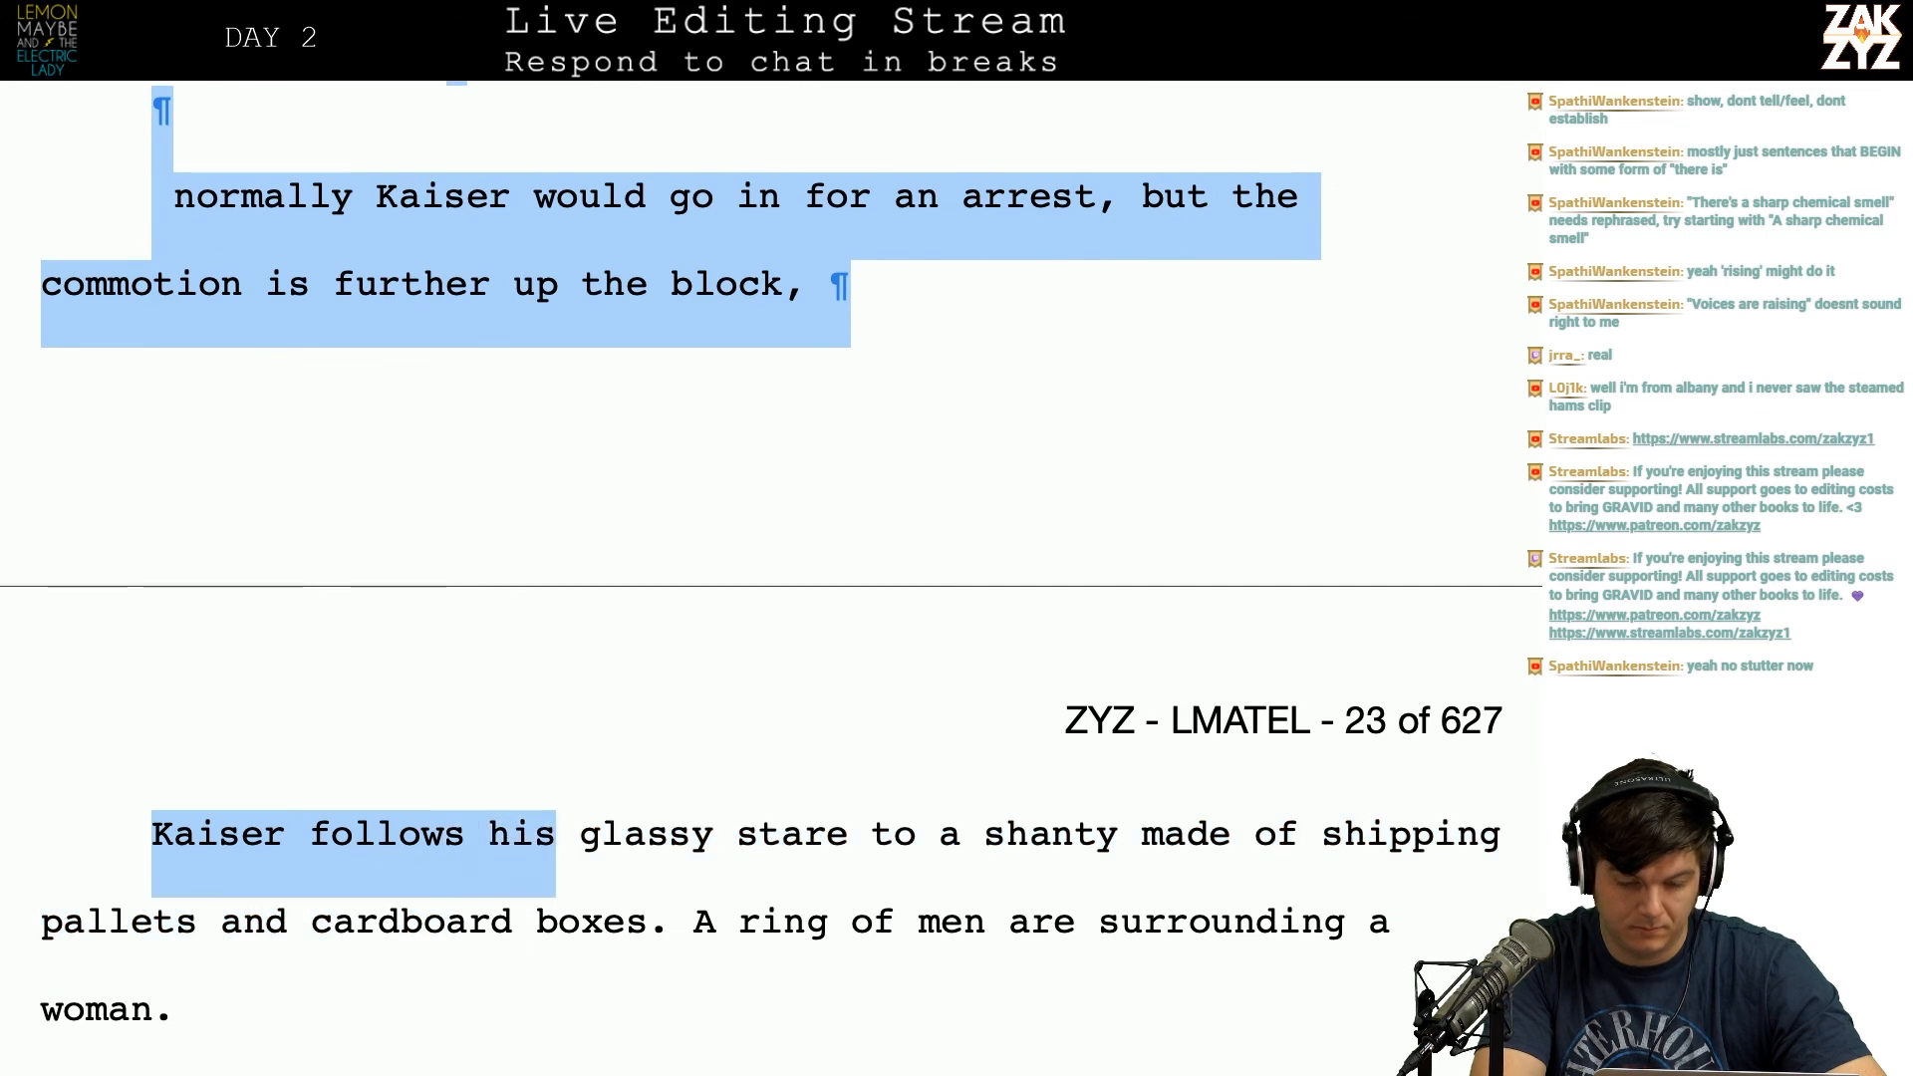
key("shift+Right")
key("shift+Right")
key("shift+Right")
key("shift+Right")
key("shift+Right")
key("BackSpace")
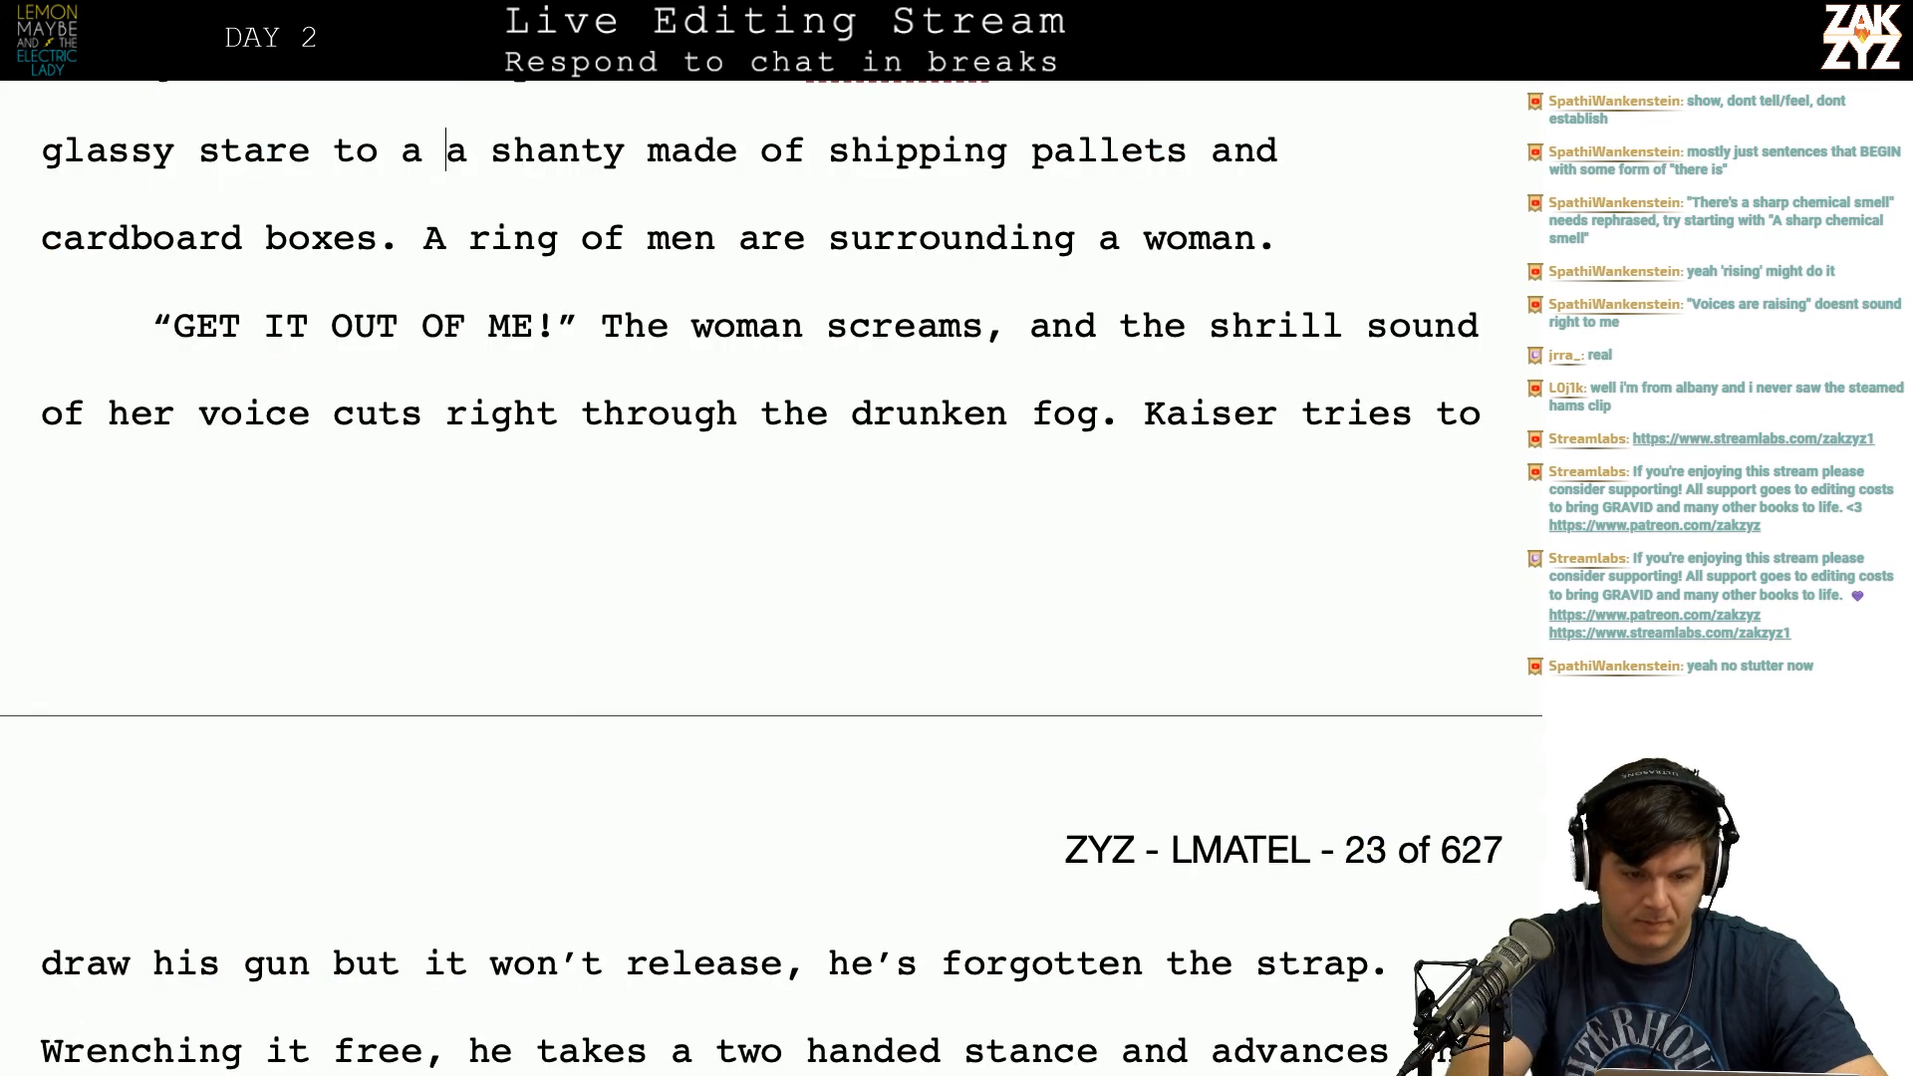
key("BackSpace")
key("BackSpace")
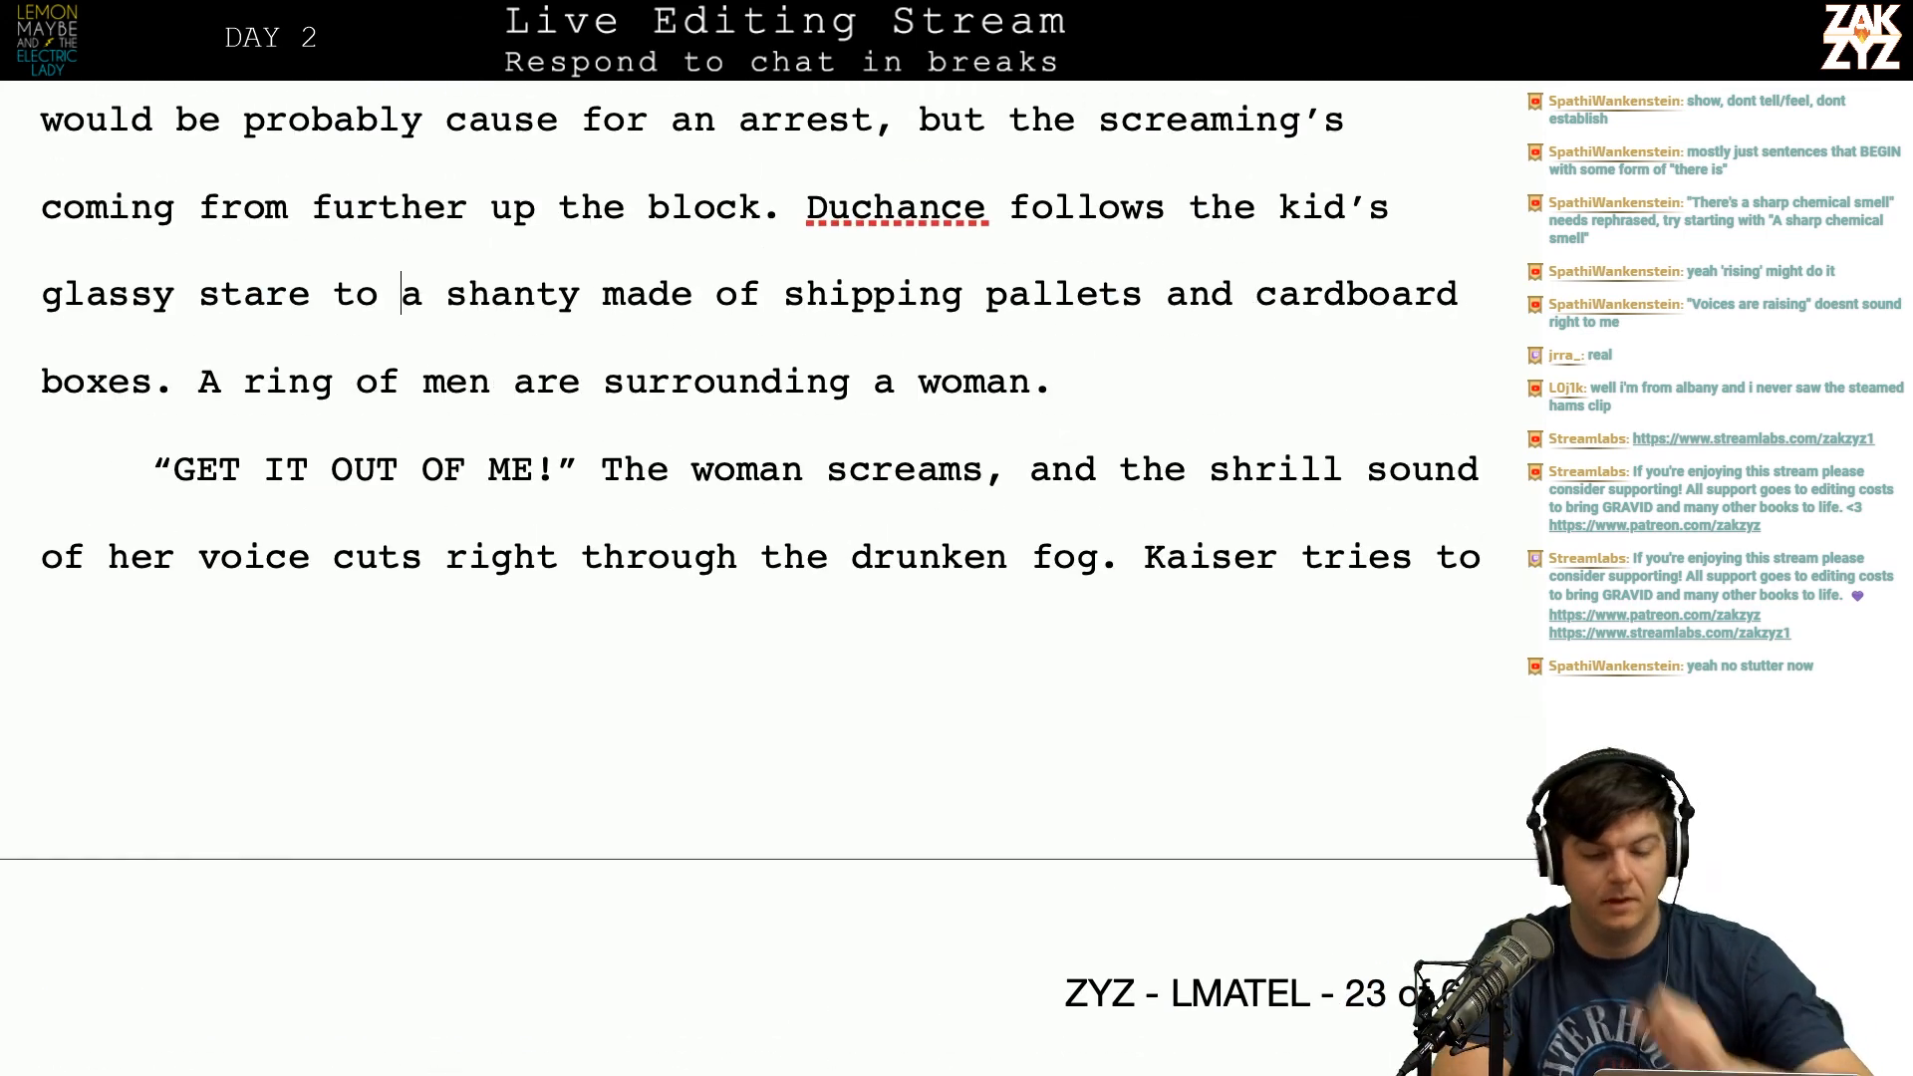
Step: End the sentence after "heavy lidded and red" with a full stop and replace "wonders if there's" after "air" with ", wondering if there's"
scroll(1198, 348, "up", 4)
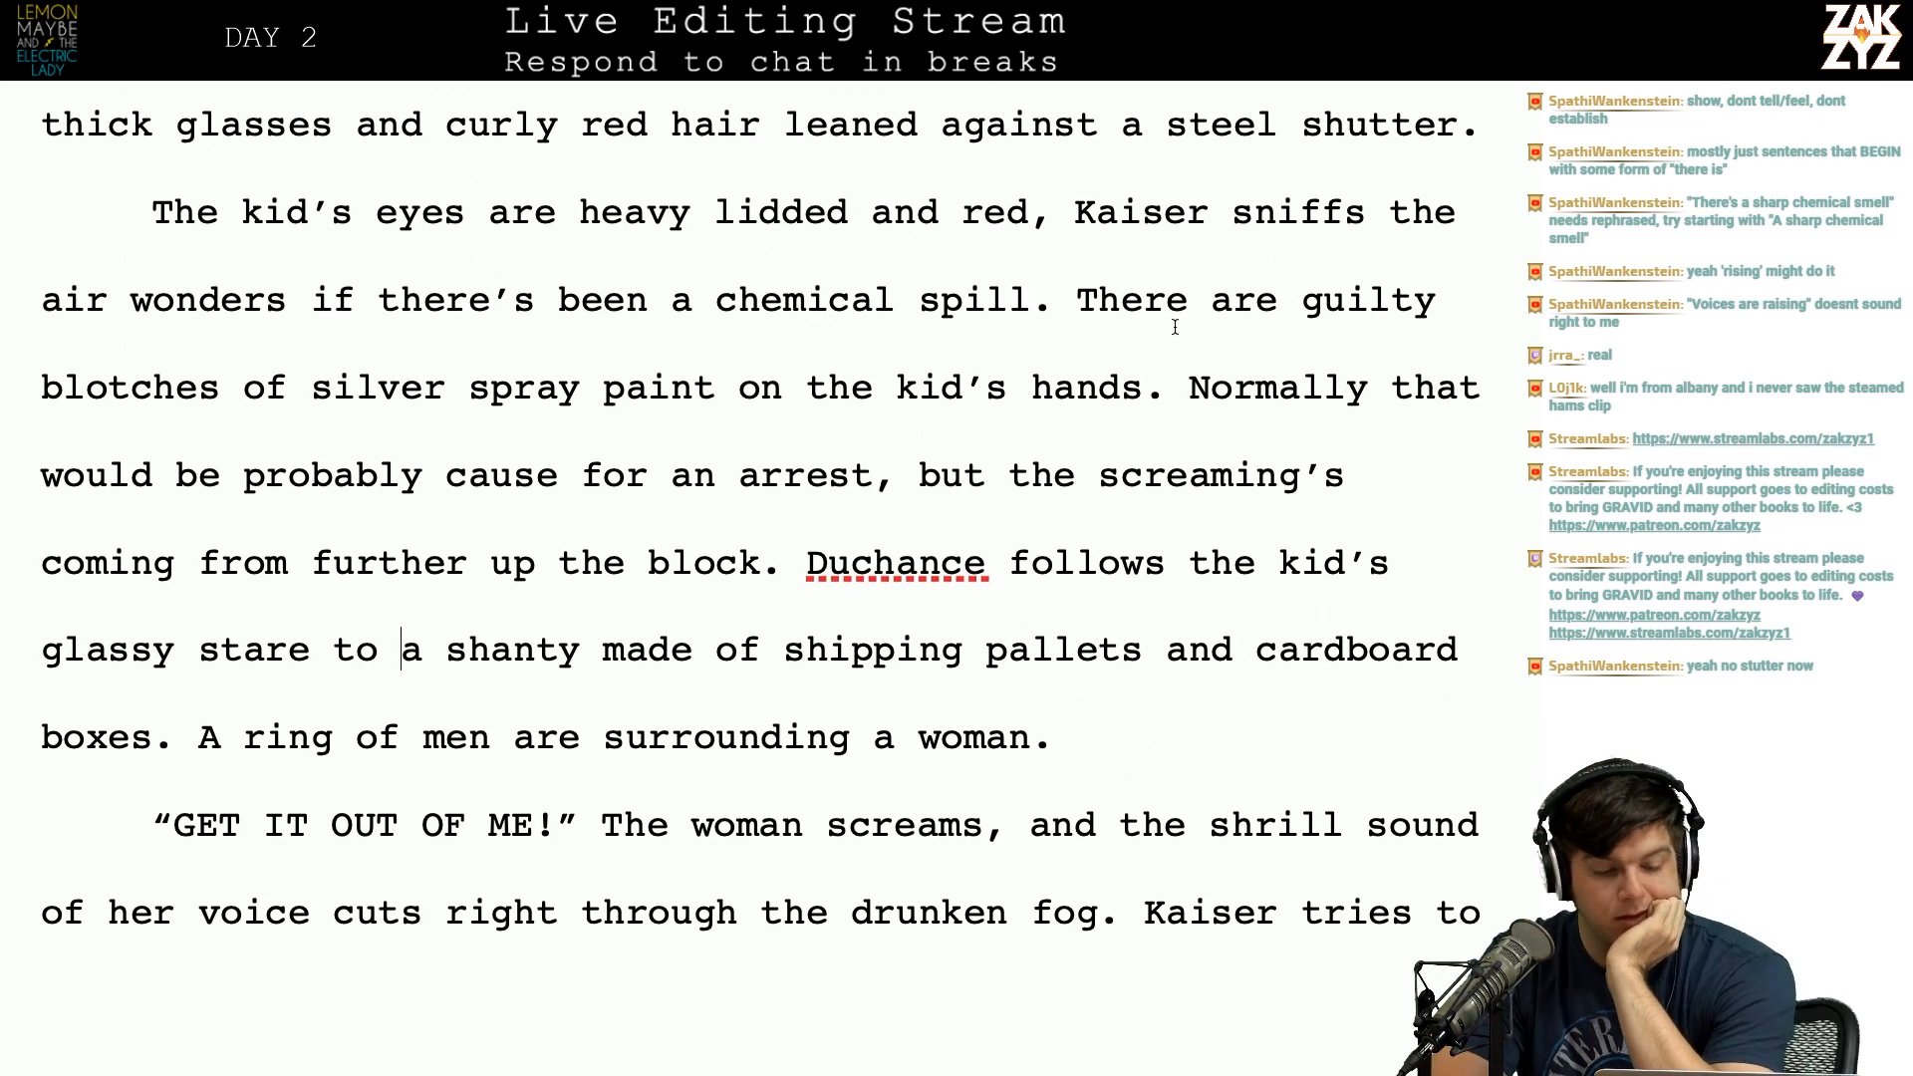
scroll(732, 300, "down", 1)
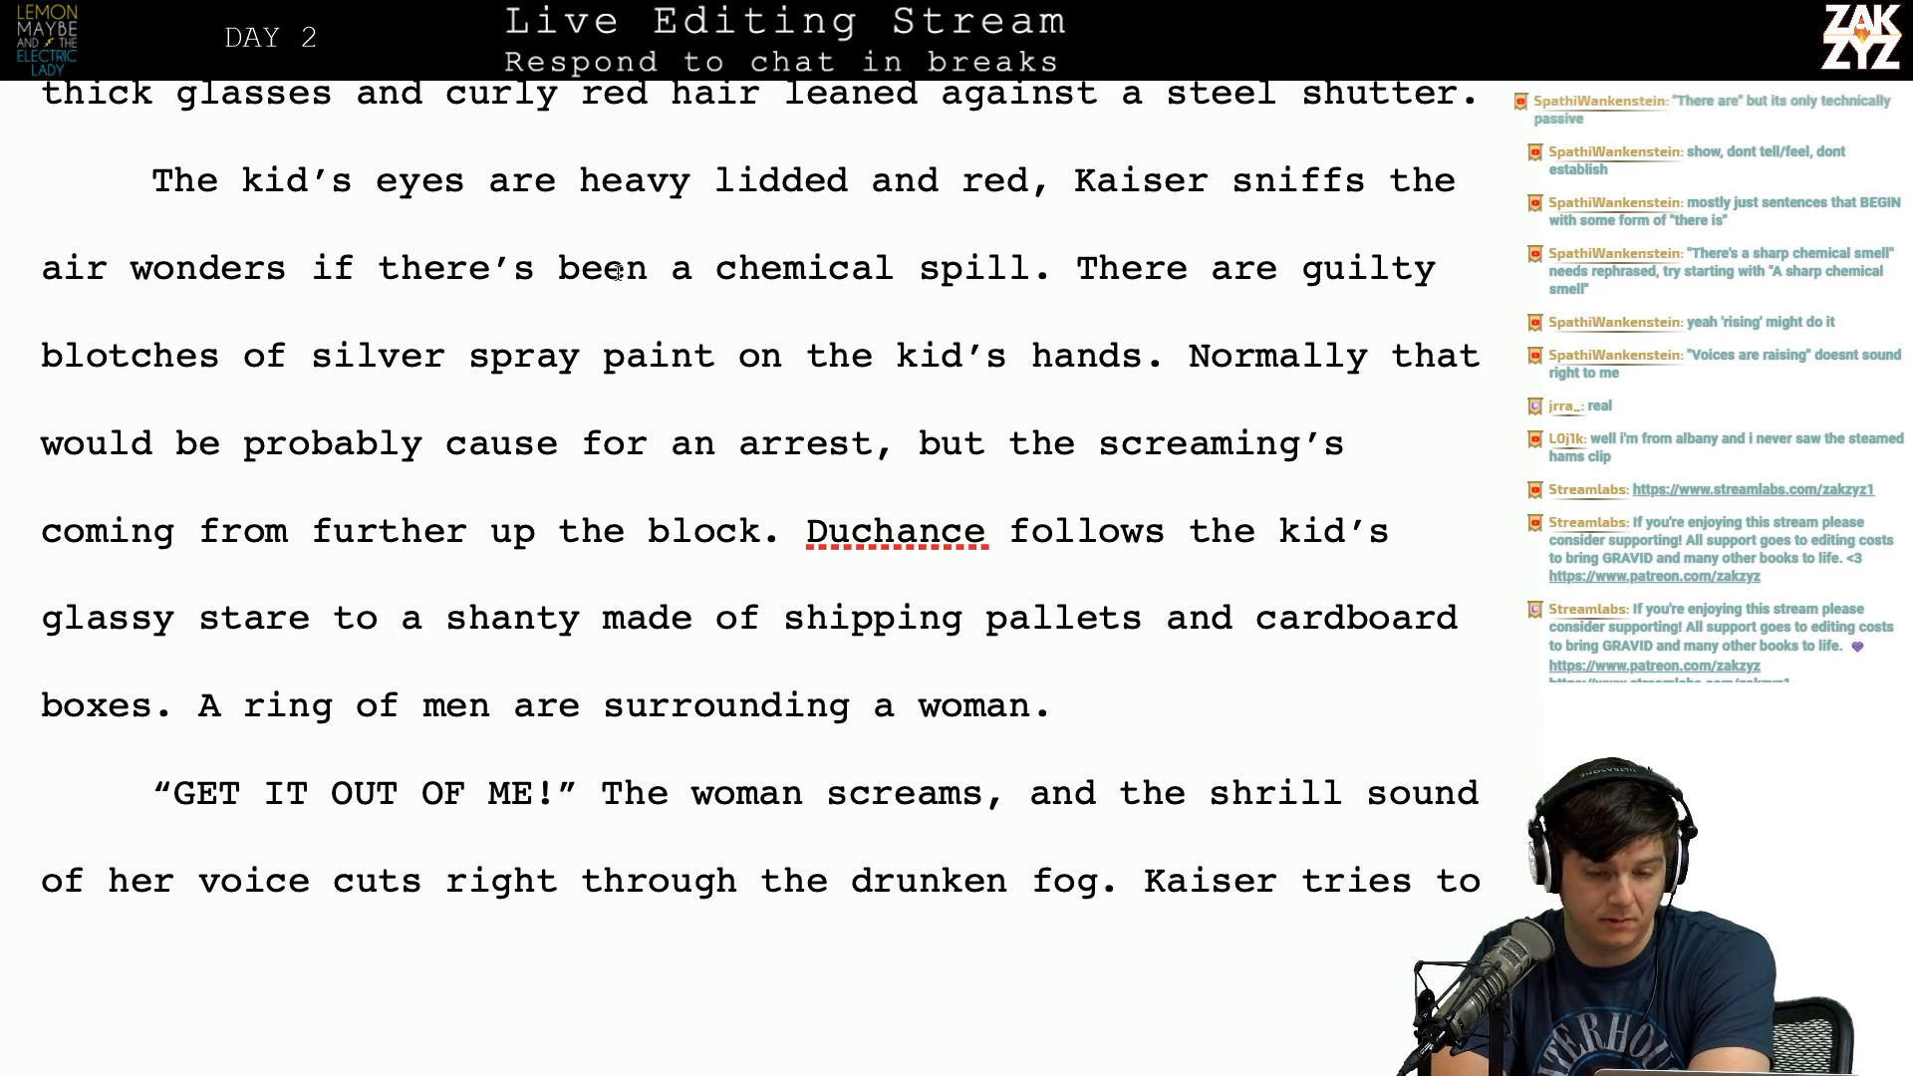
key("BackSpace")
type(".")
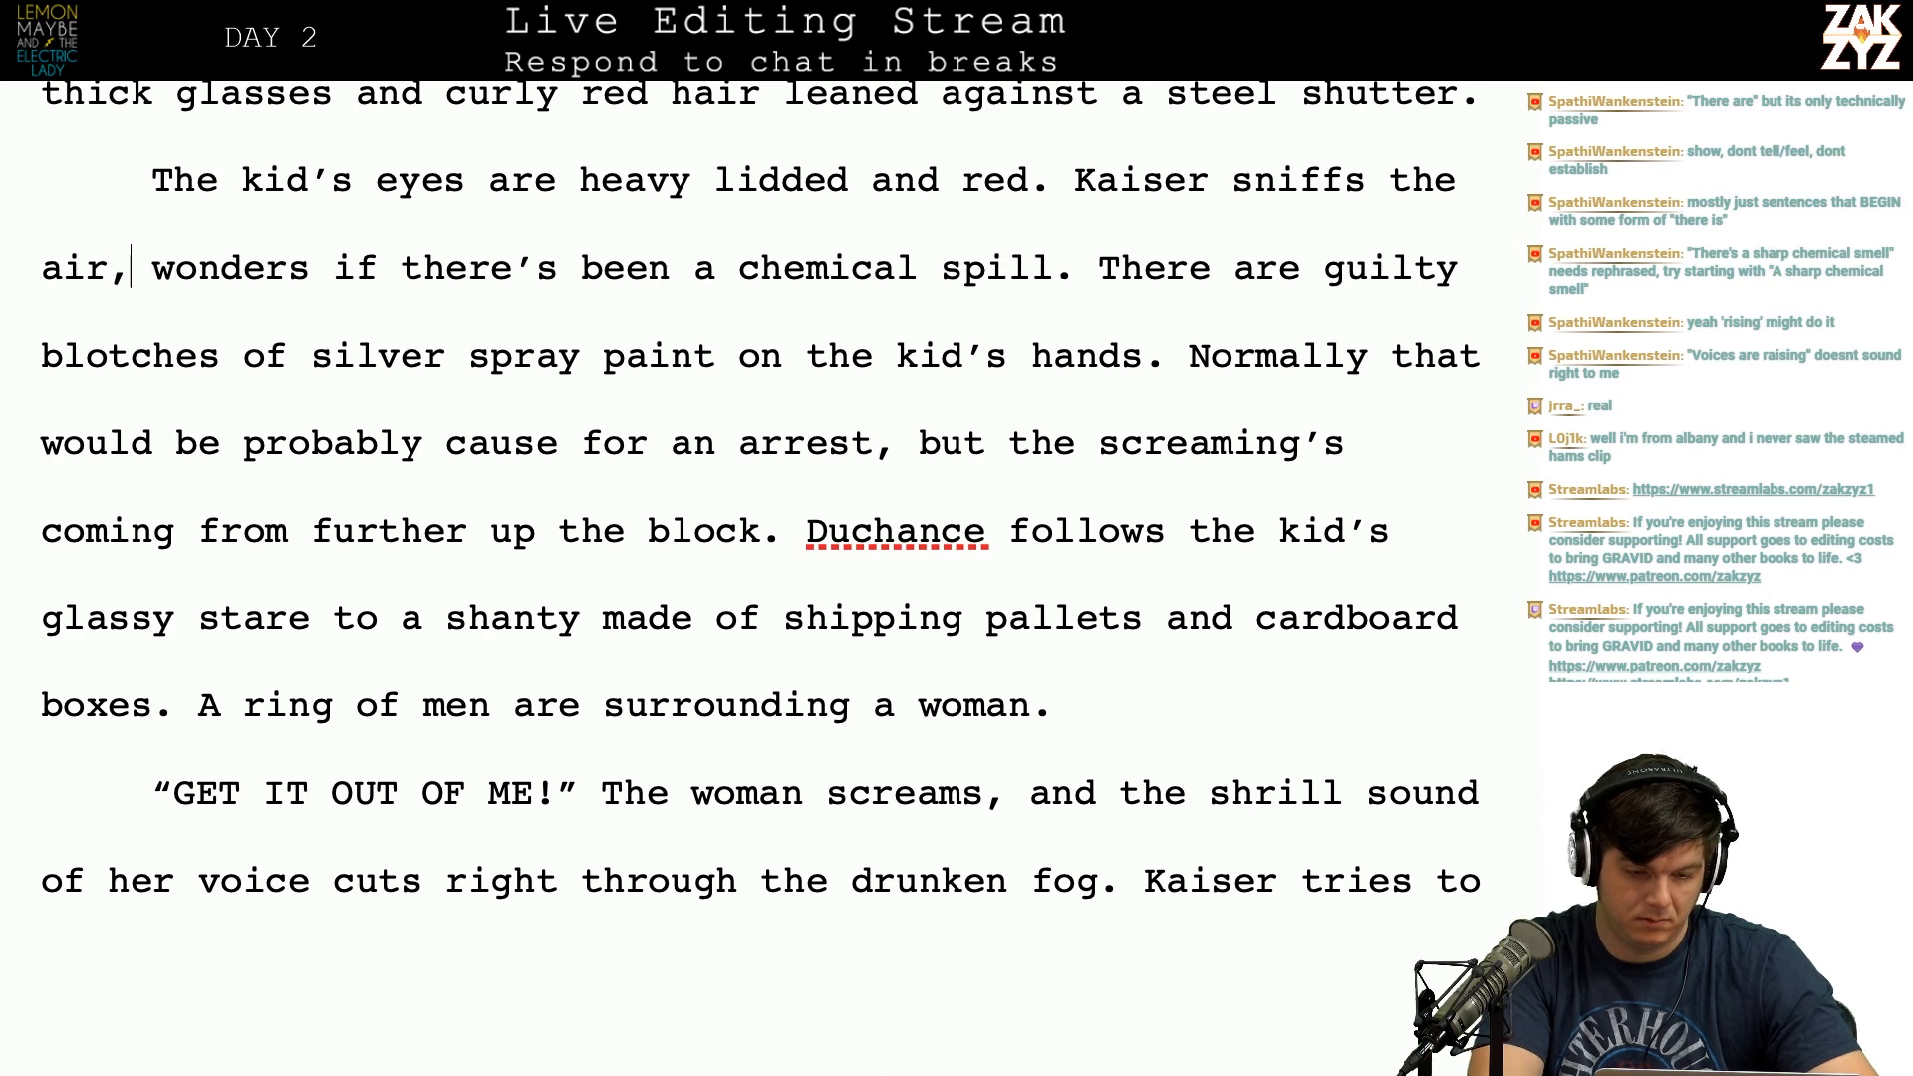
type(", wondering if t")
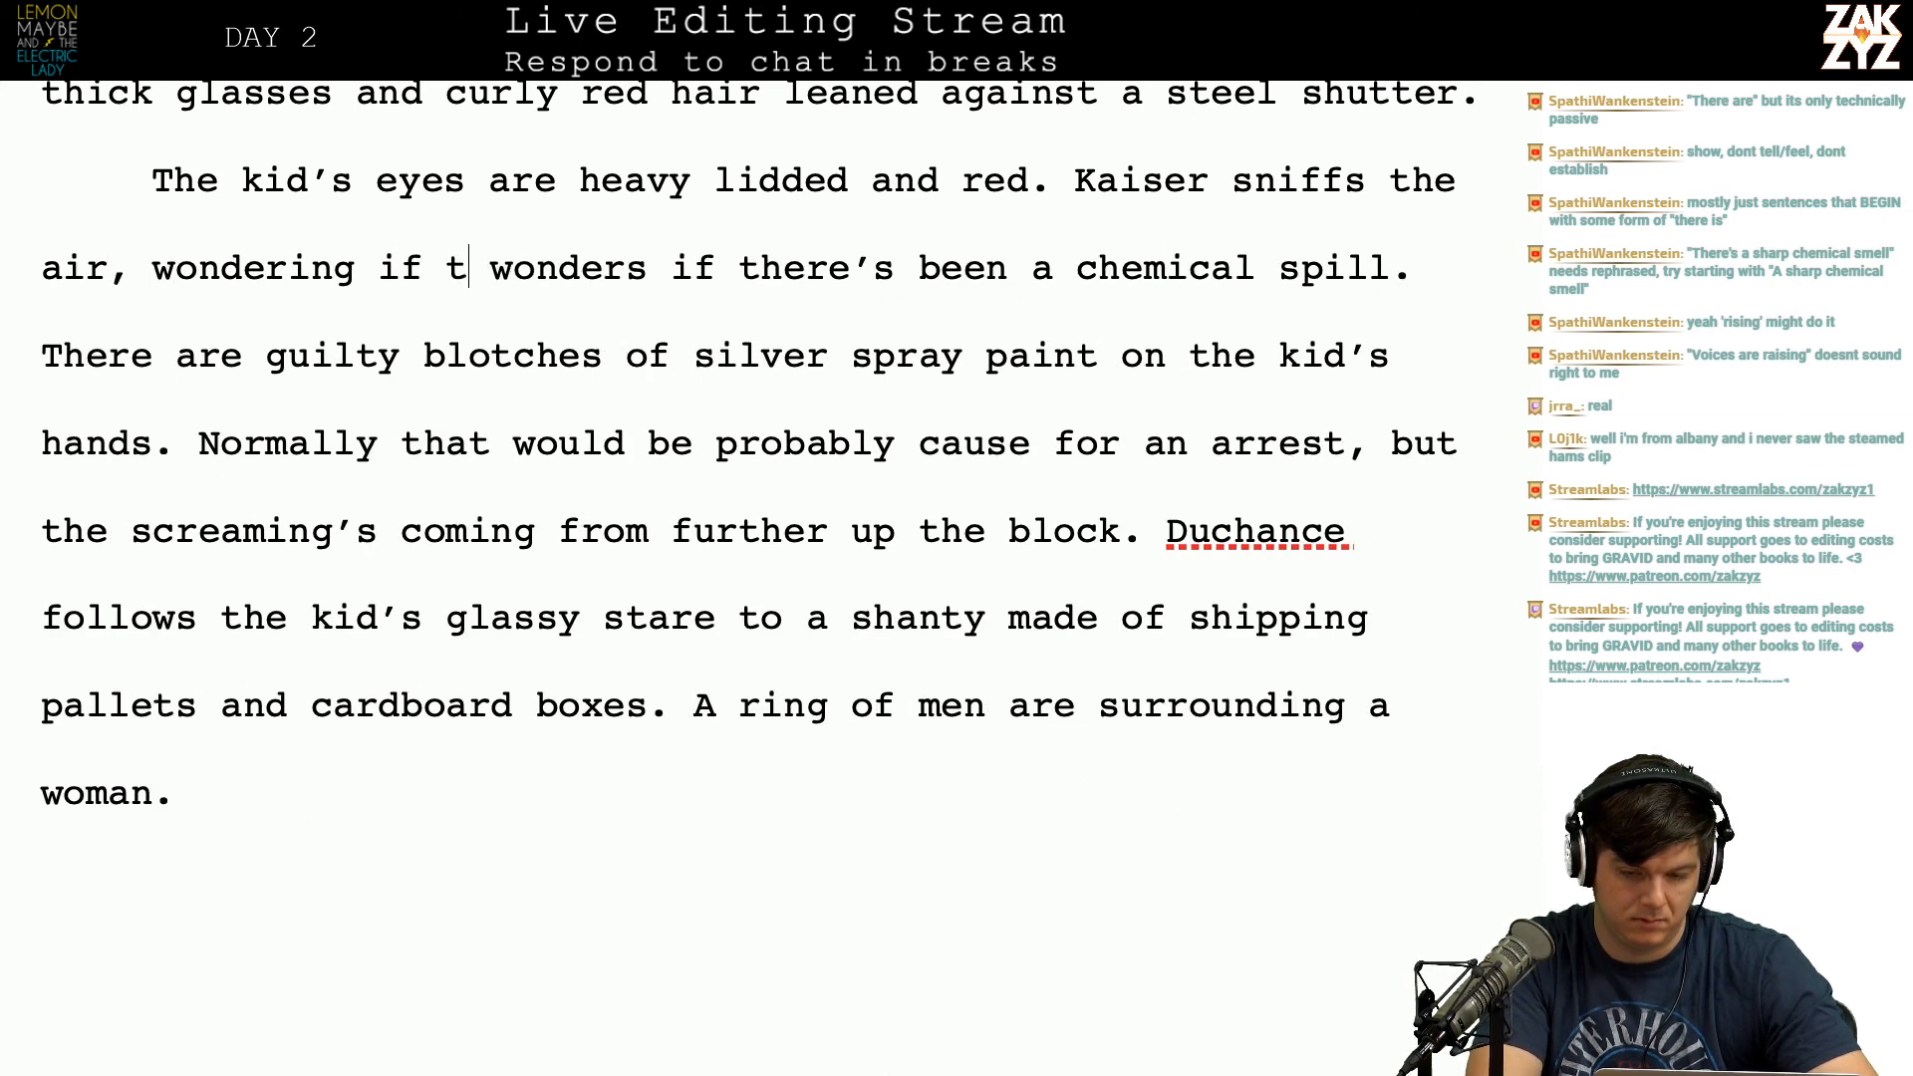
type("here's")
left_click_drag(626, 279, 1054, 279)
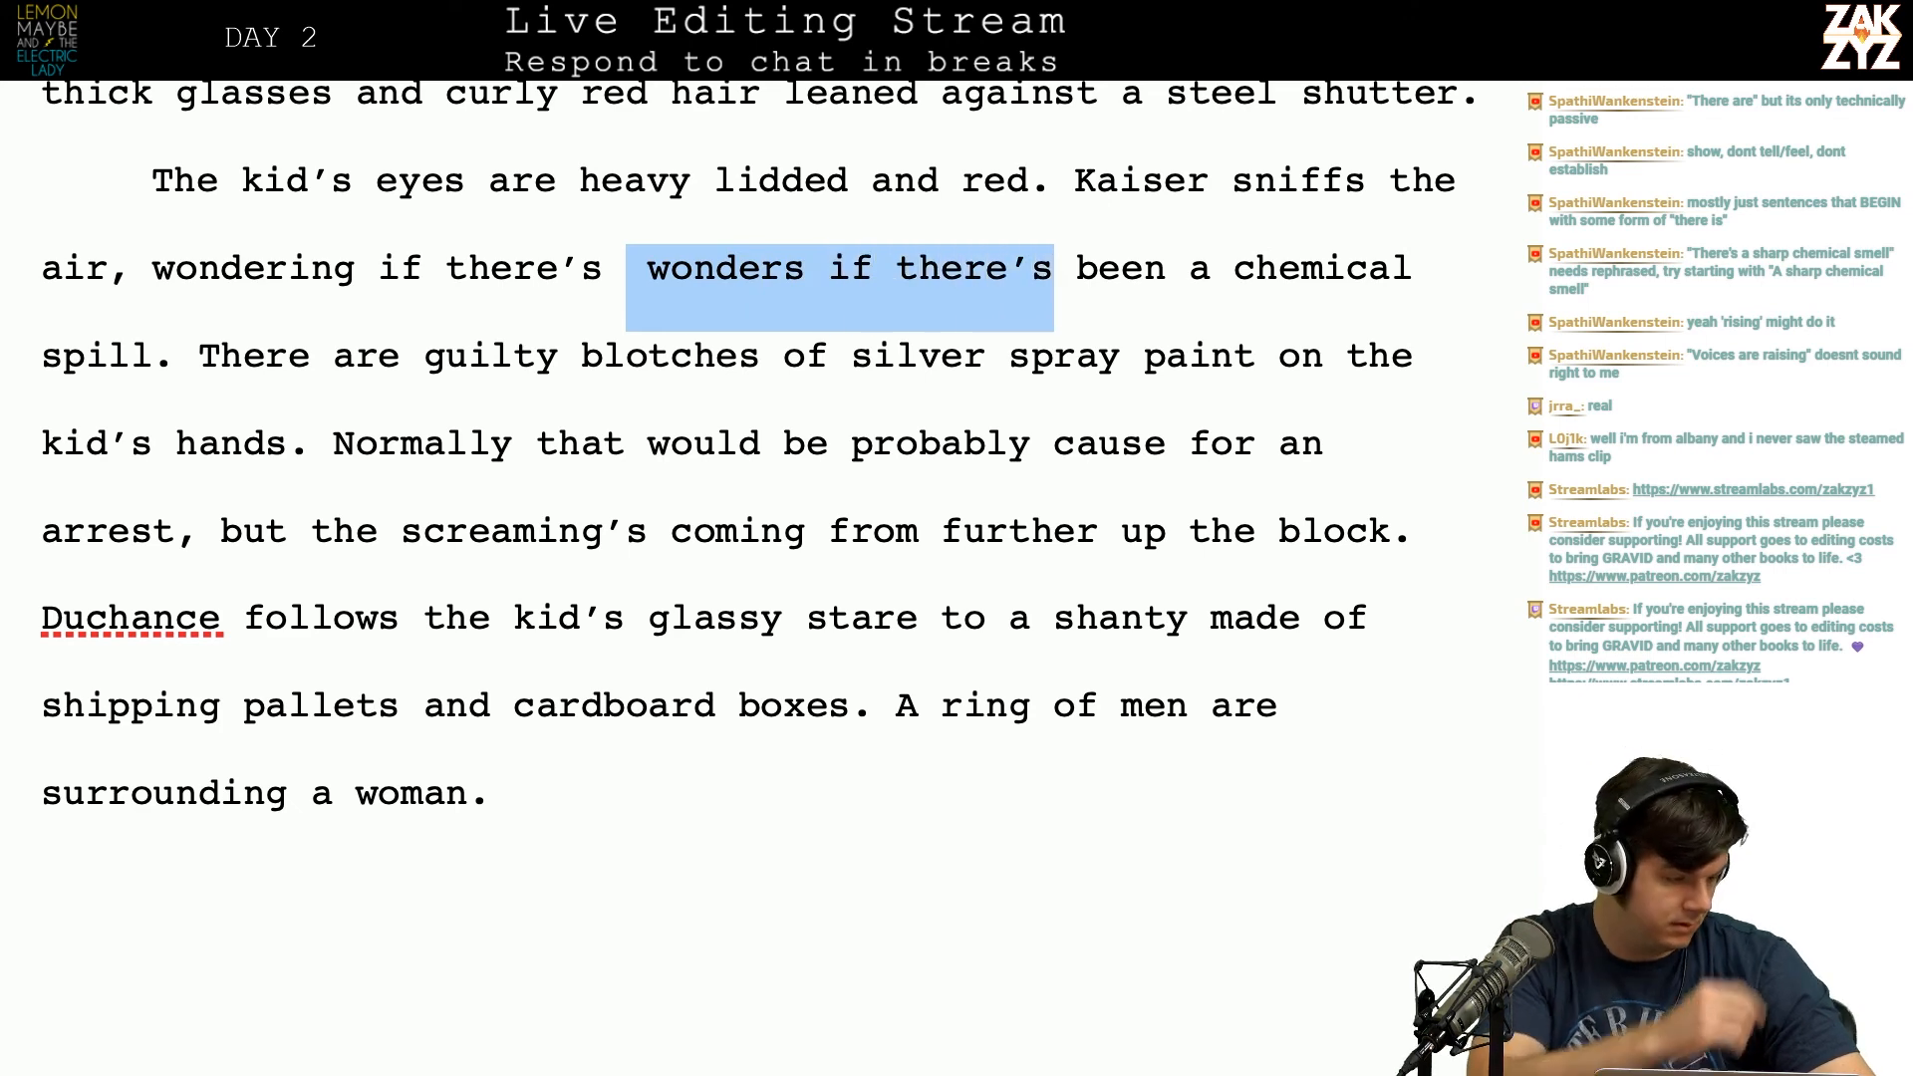
key("BackSpace")
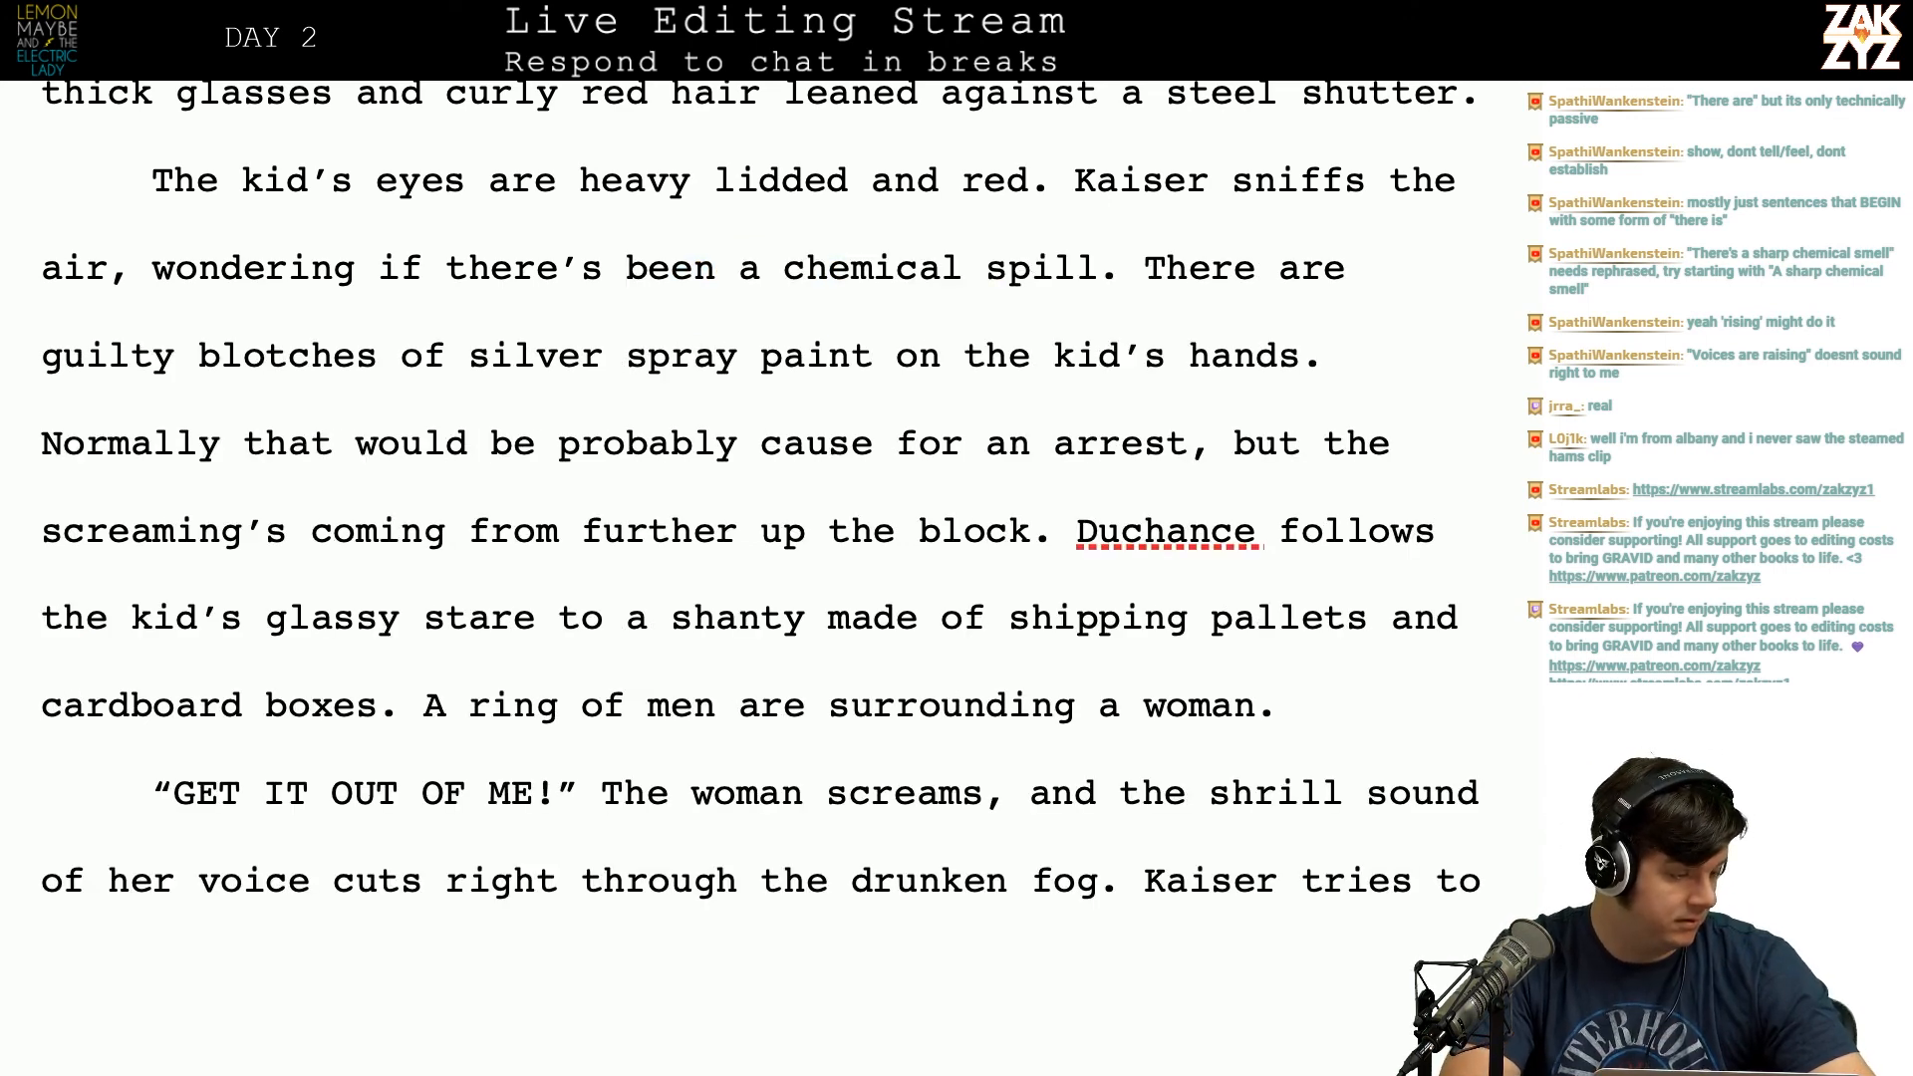
Step: Insert "Probable cause for an arrest, but" after "the kid's hands.", ahead of the existing "Normally that would be" sentence
scroll(761, 498, "down", 1)
scroll(762, 498, "up", 2)
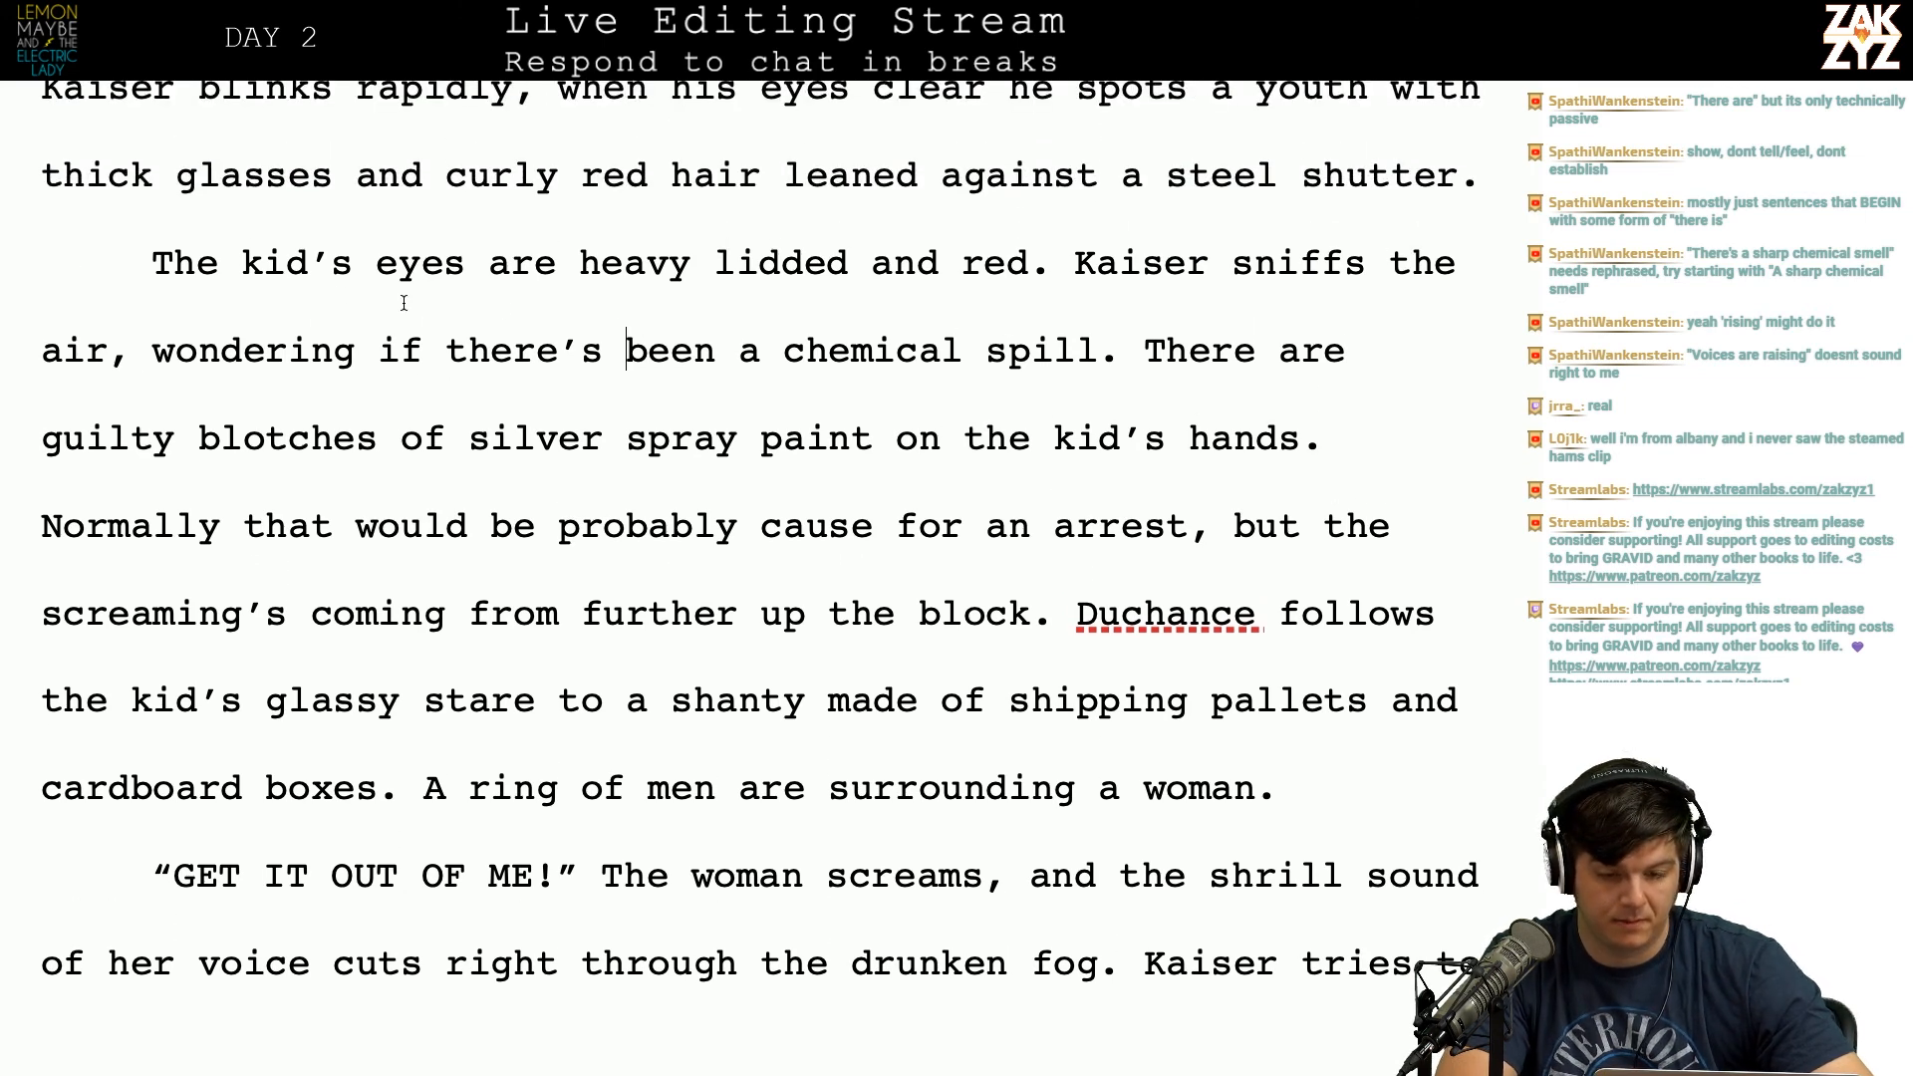
scroll(1032, 379, "down", 1)
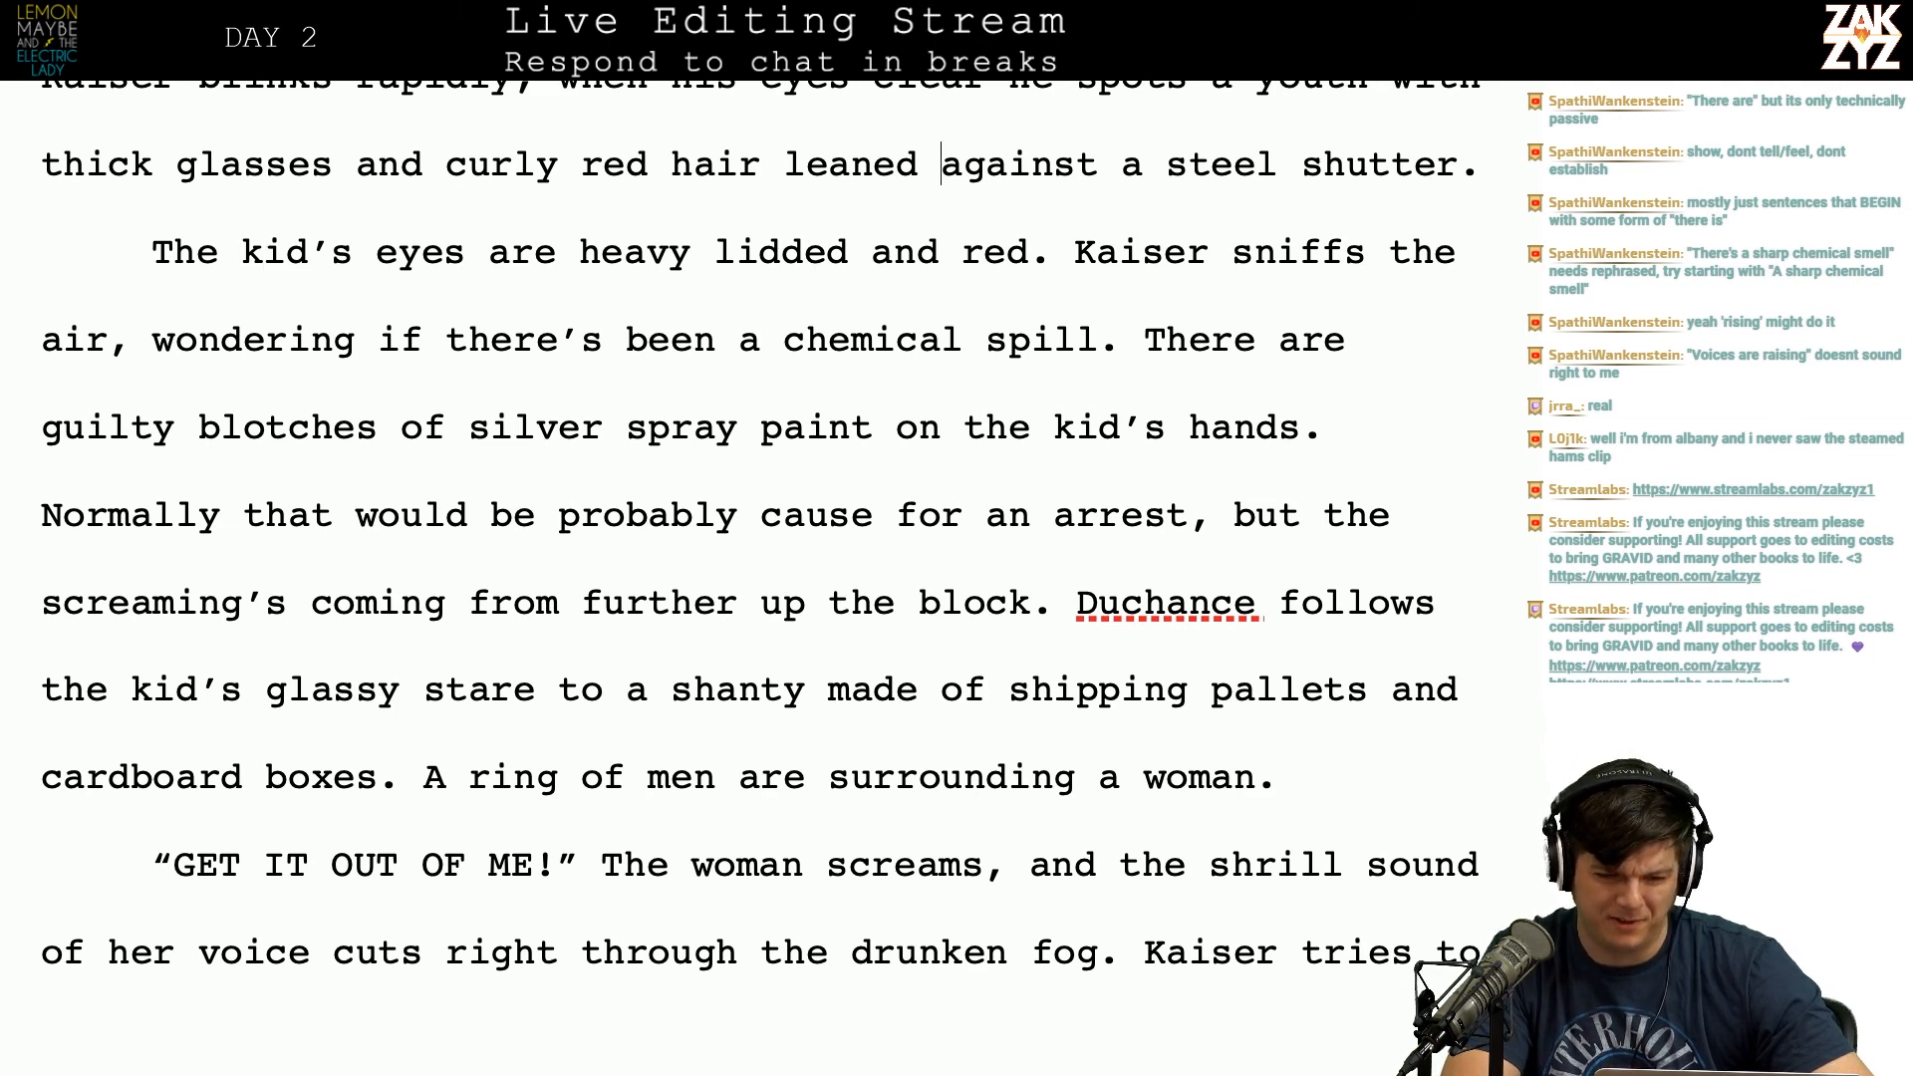
key("Right")
key("Up")
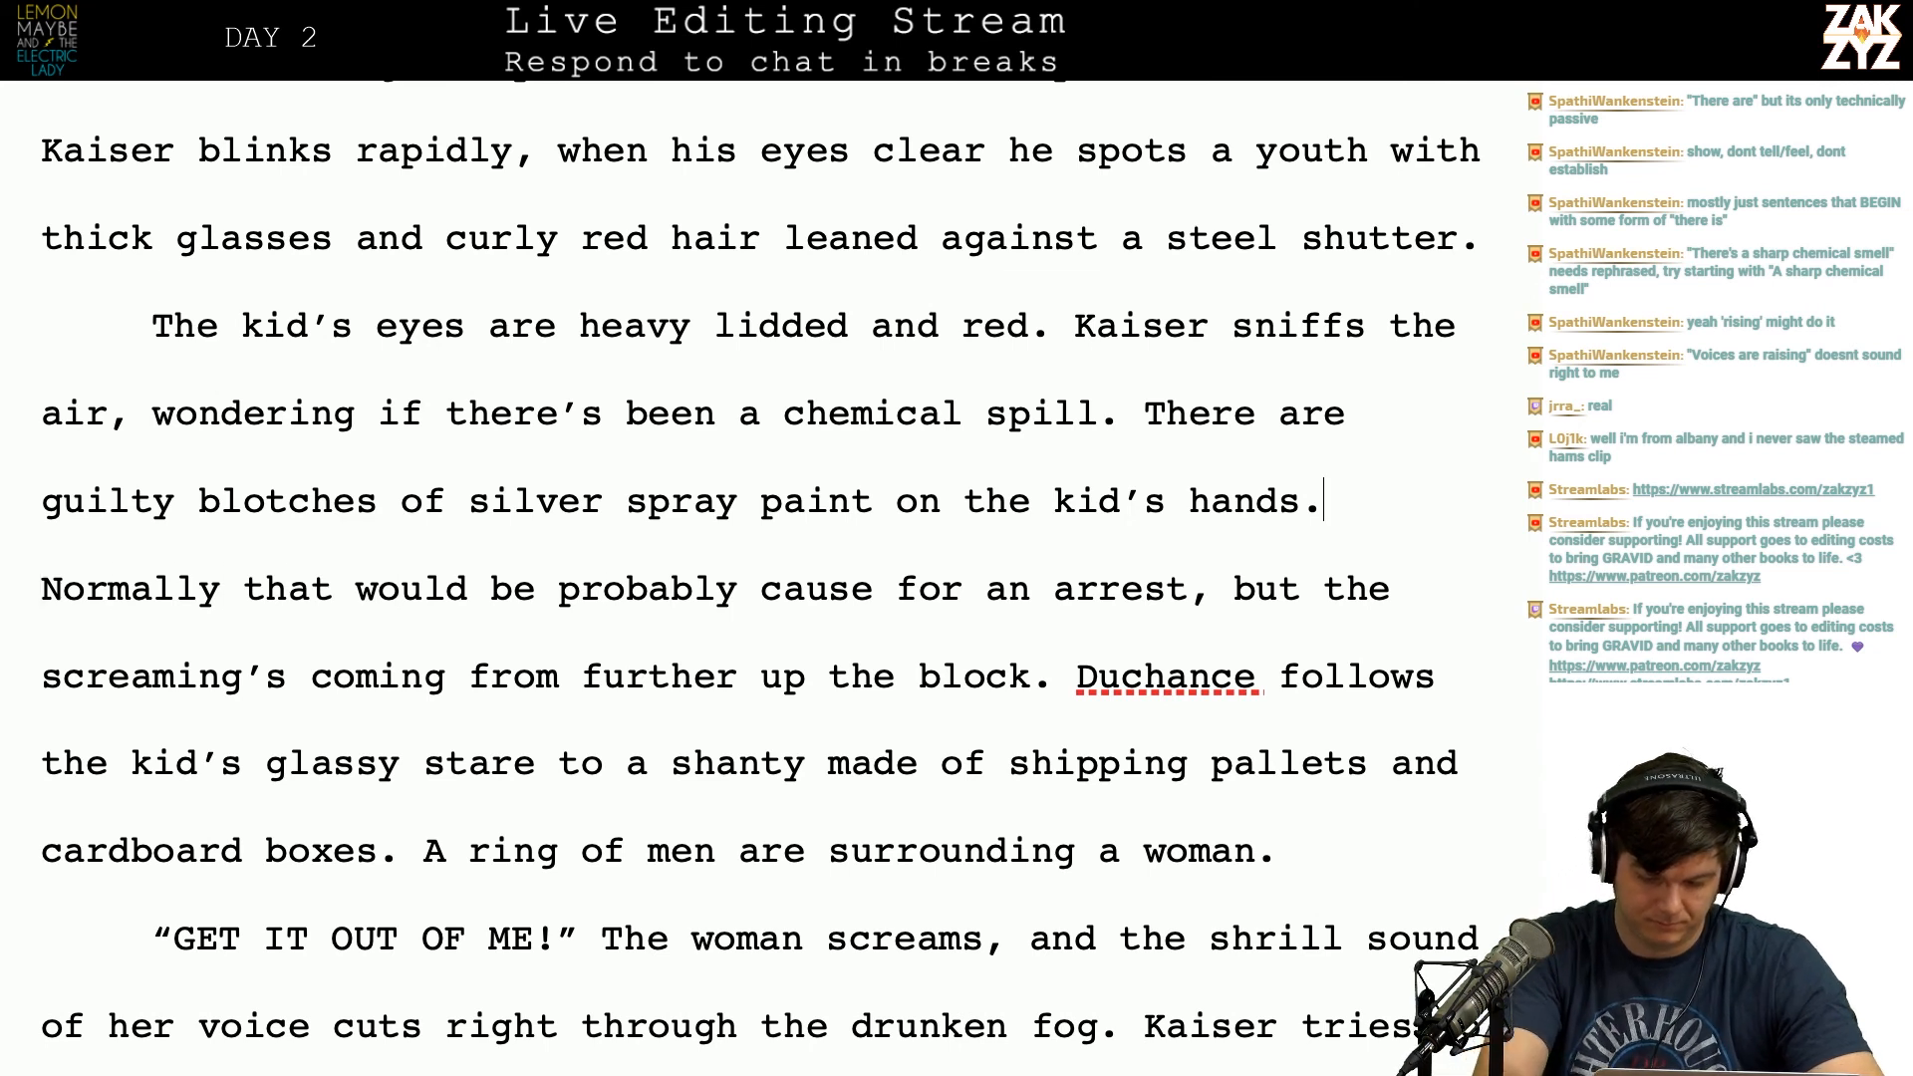
type("PRoba")
key("BackSpace")
key("BackSpace")
key("BackSpace")
key("BackSpace")
type("robably cause for an arrest,")
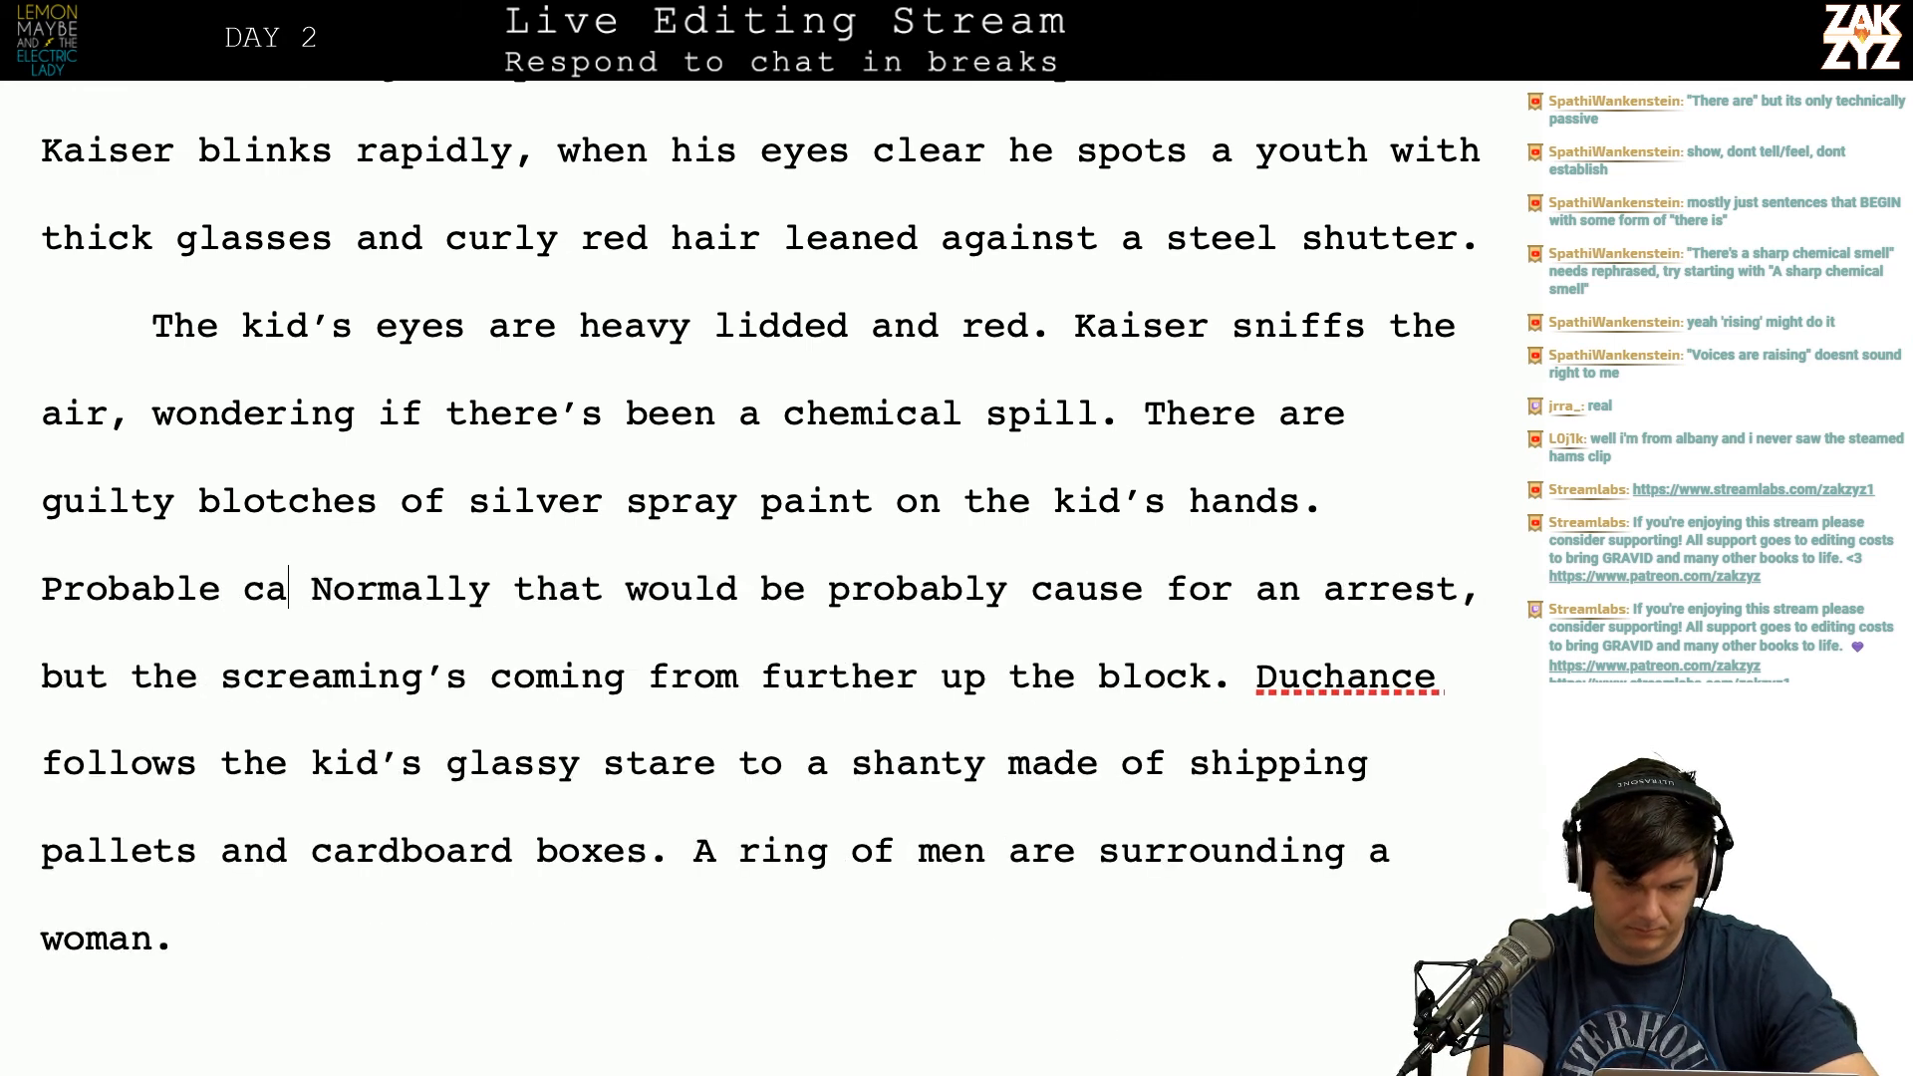
type(" but the scre")
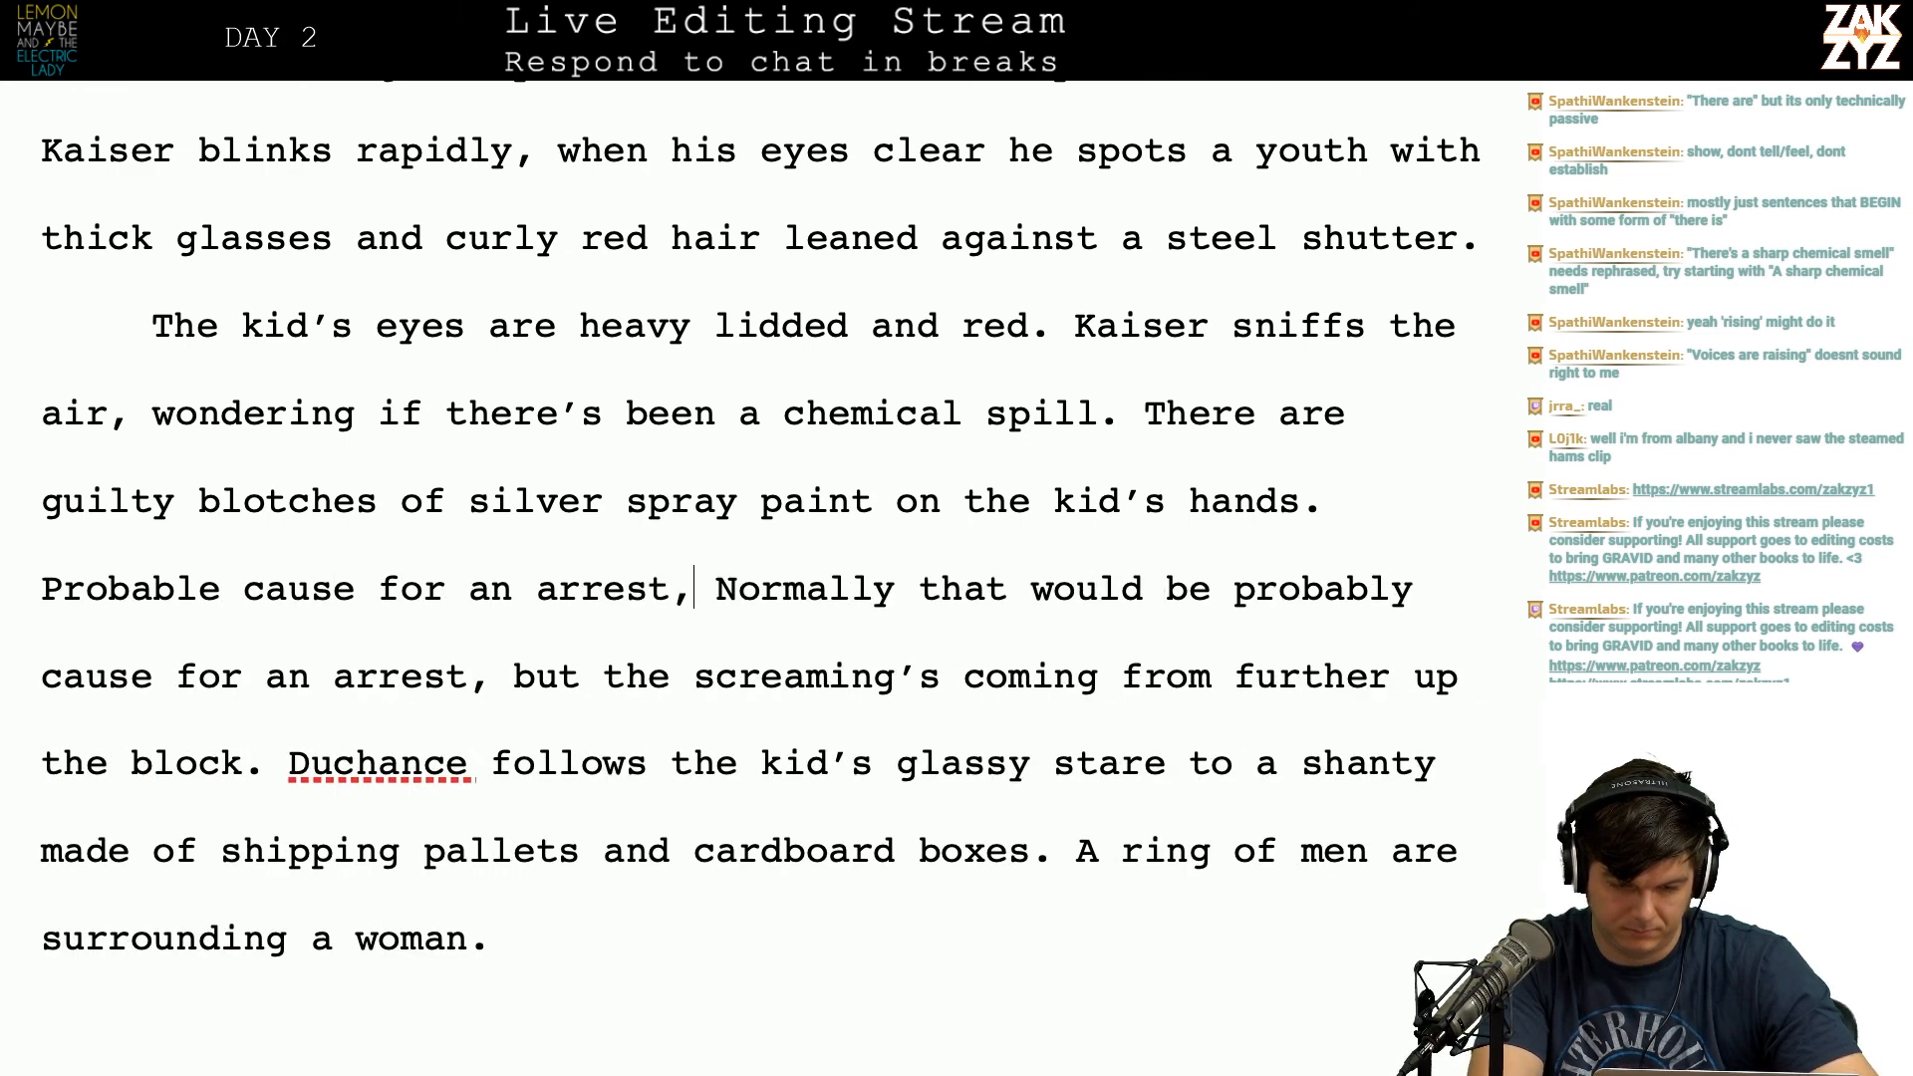
Step: Continue the "Probable cause" sentence with "the screaming is coming from further up the block"
key("BackSpace")
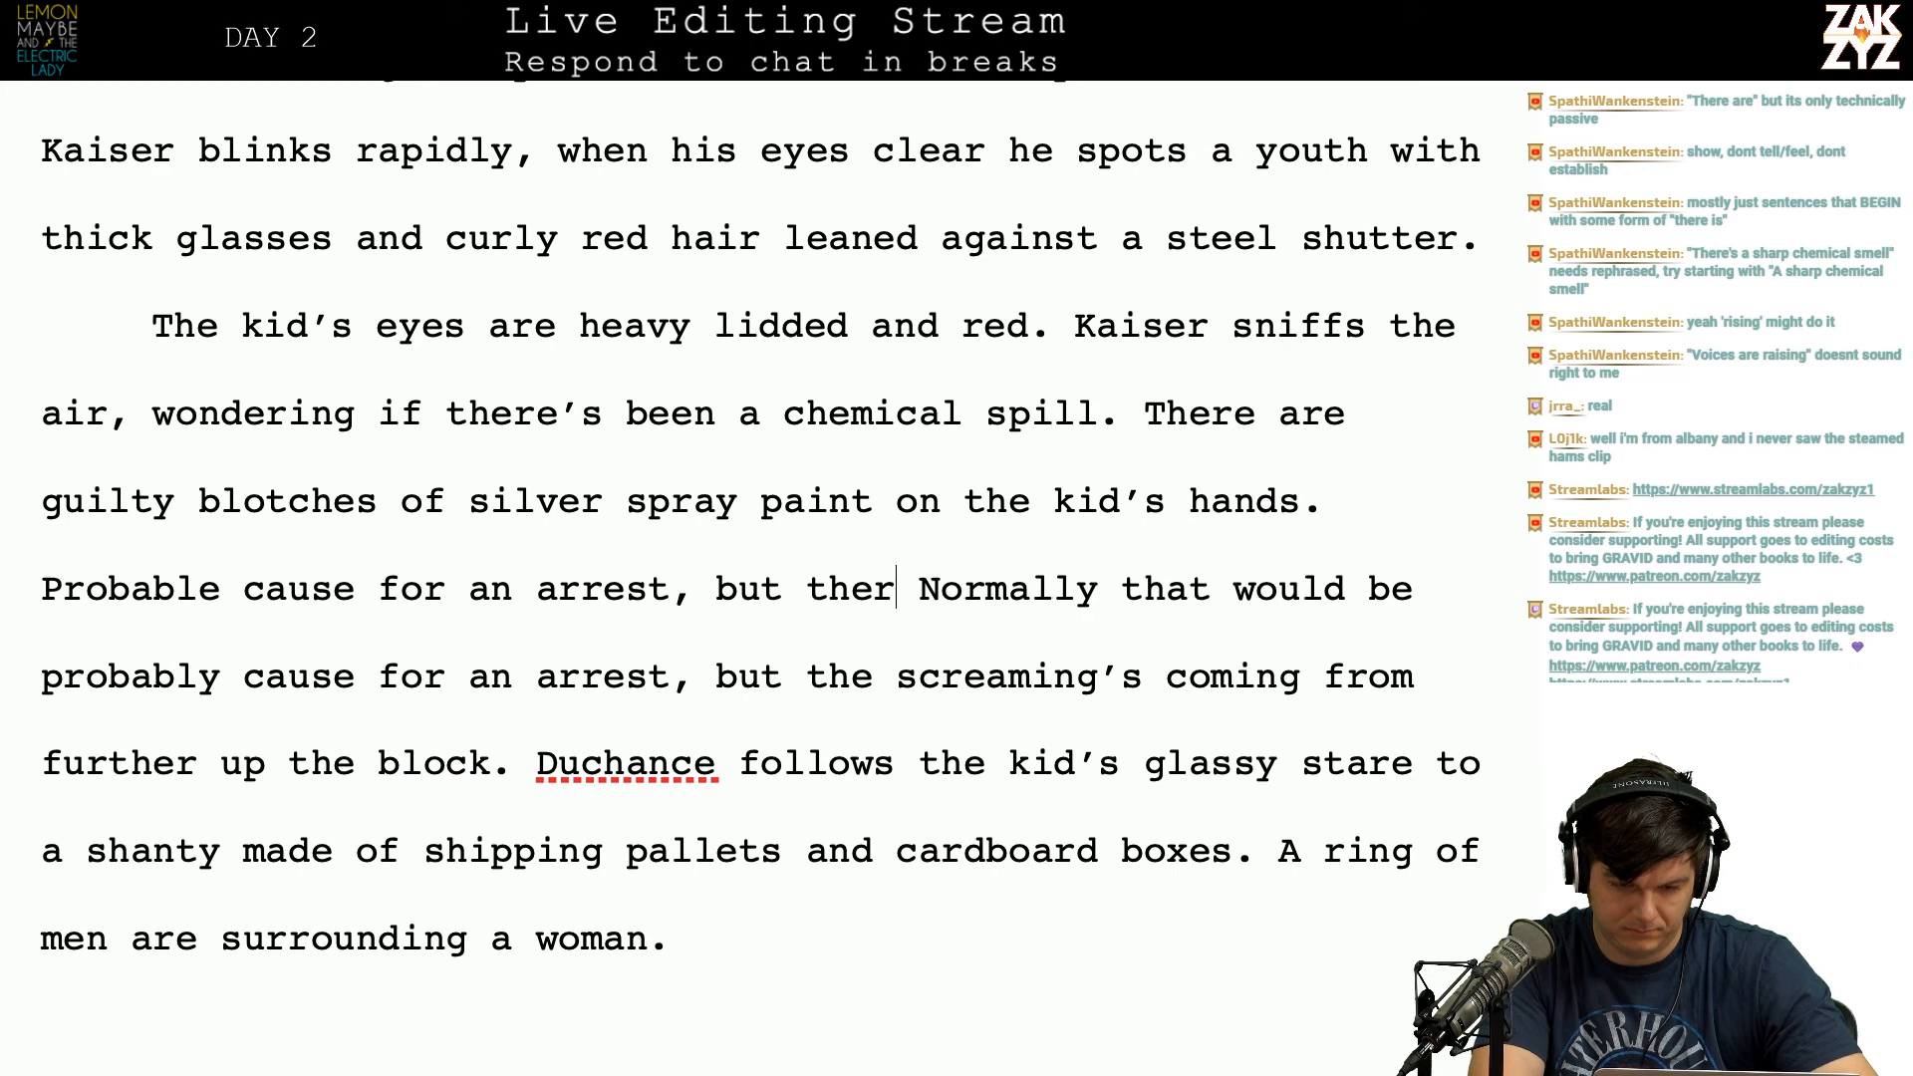
key("BackSpace")
type("screaming is co")
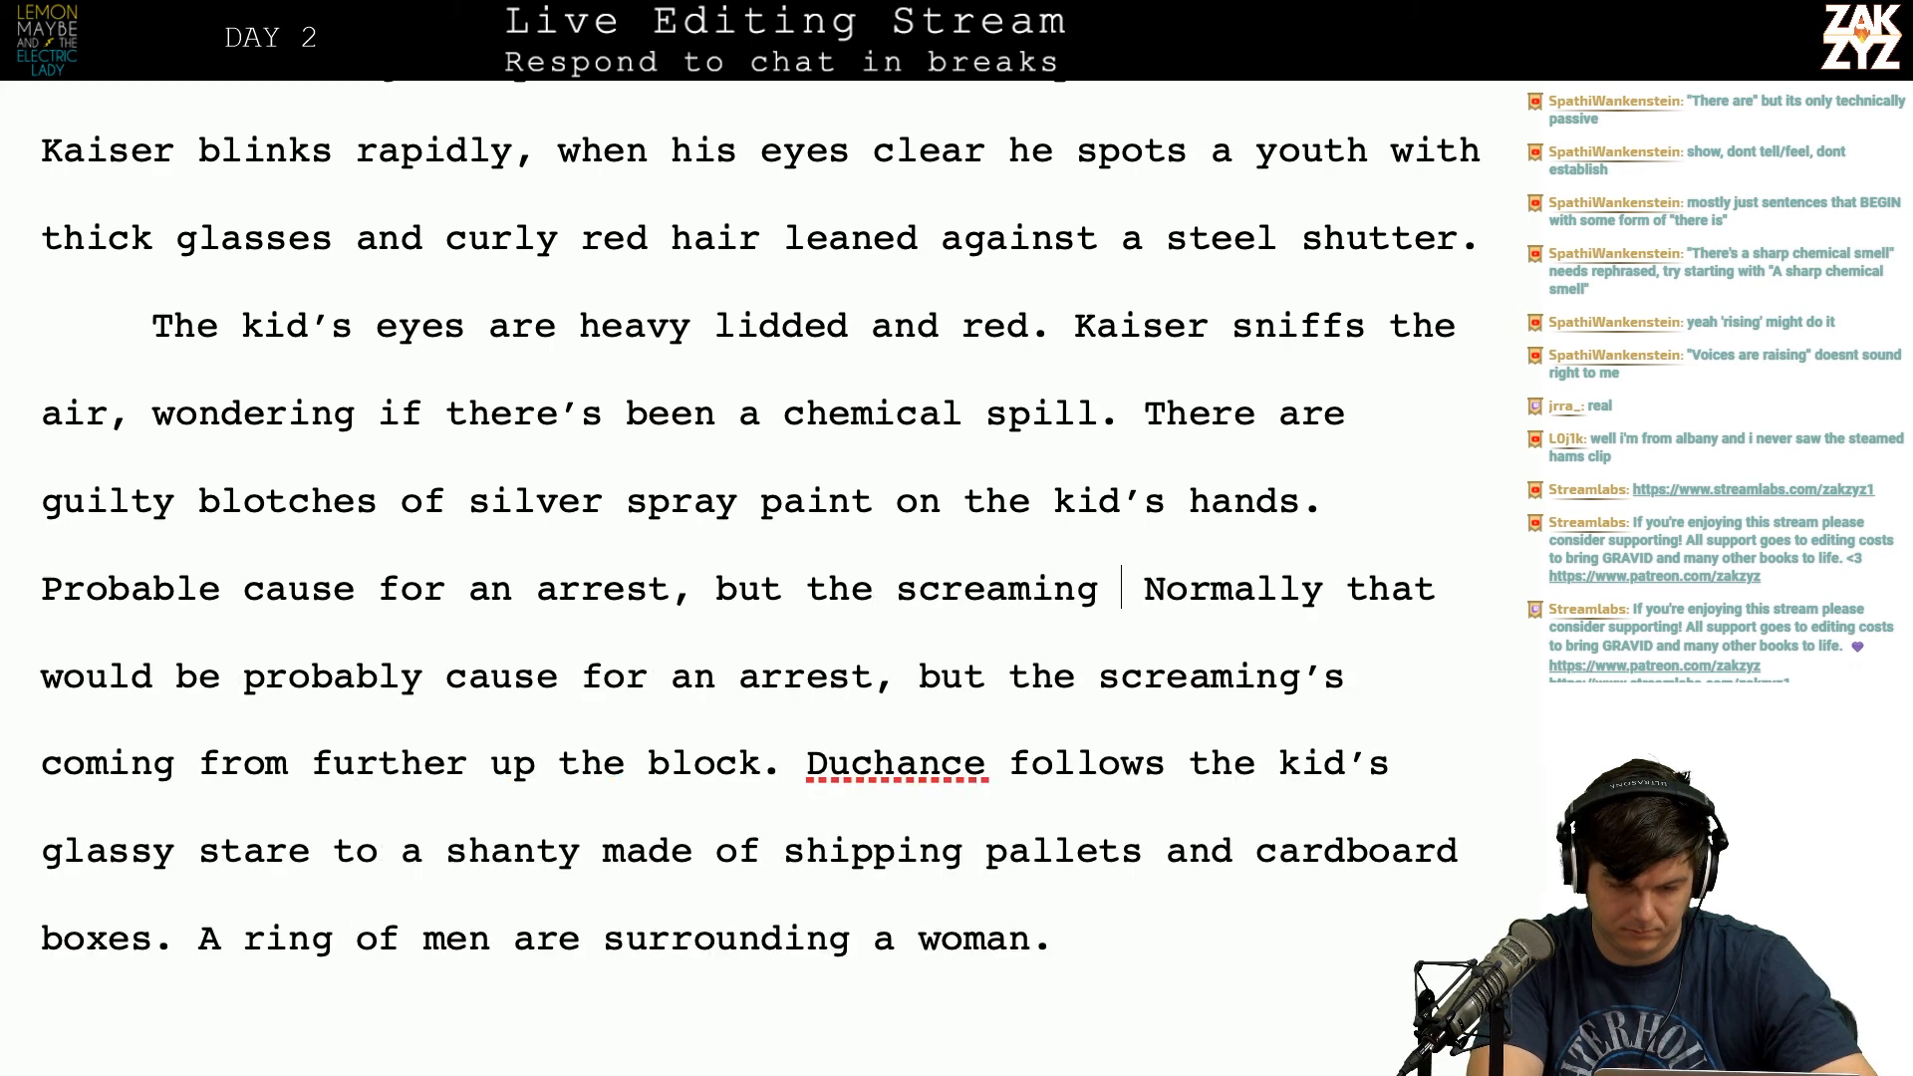
type("ming from f")
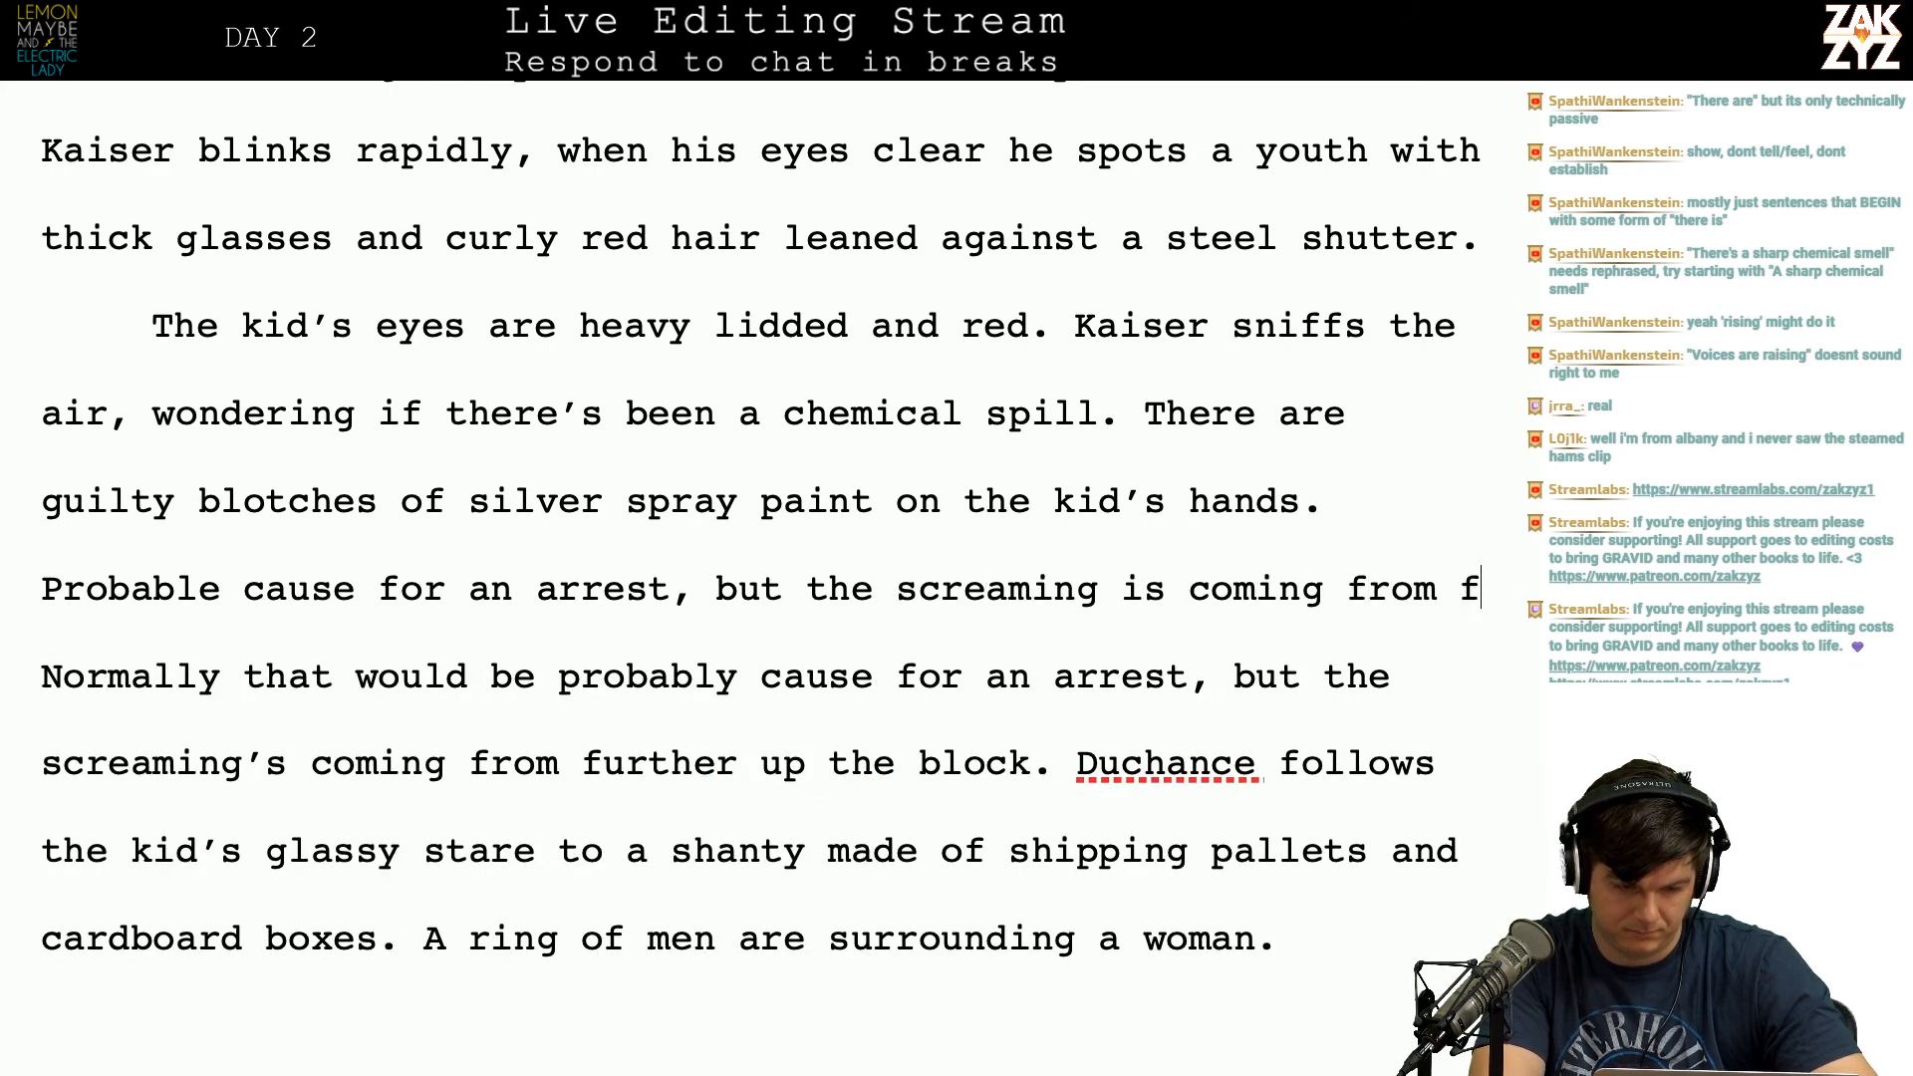
type("urther up the b")
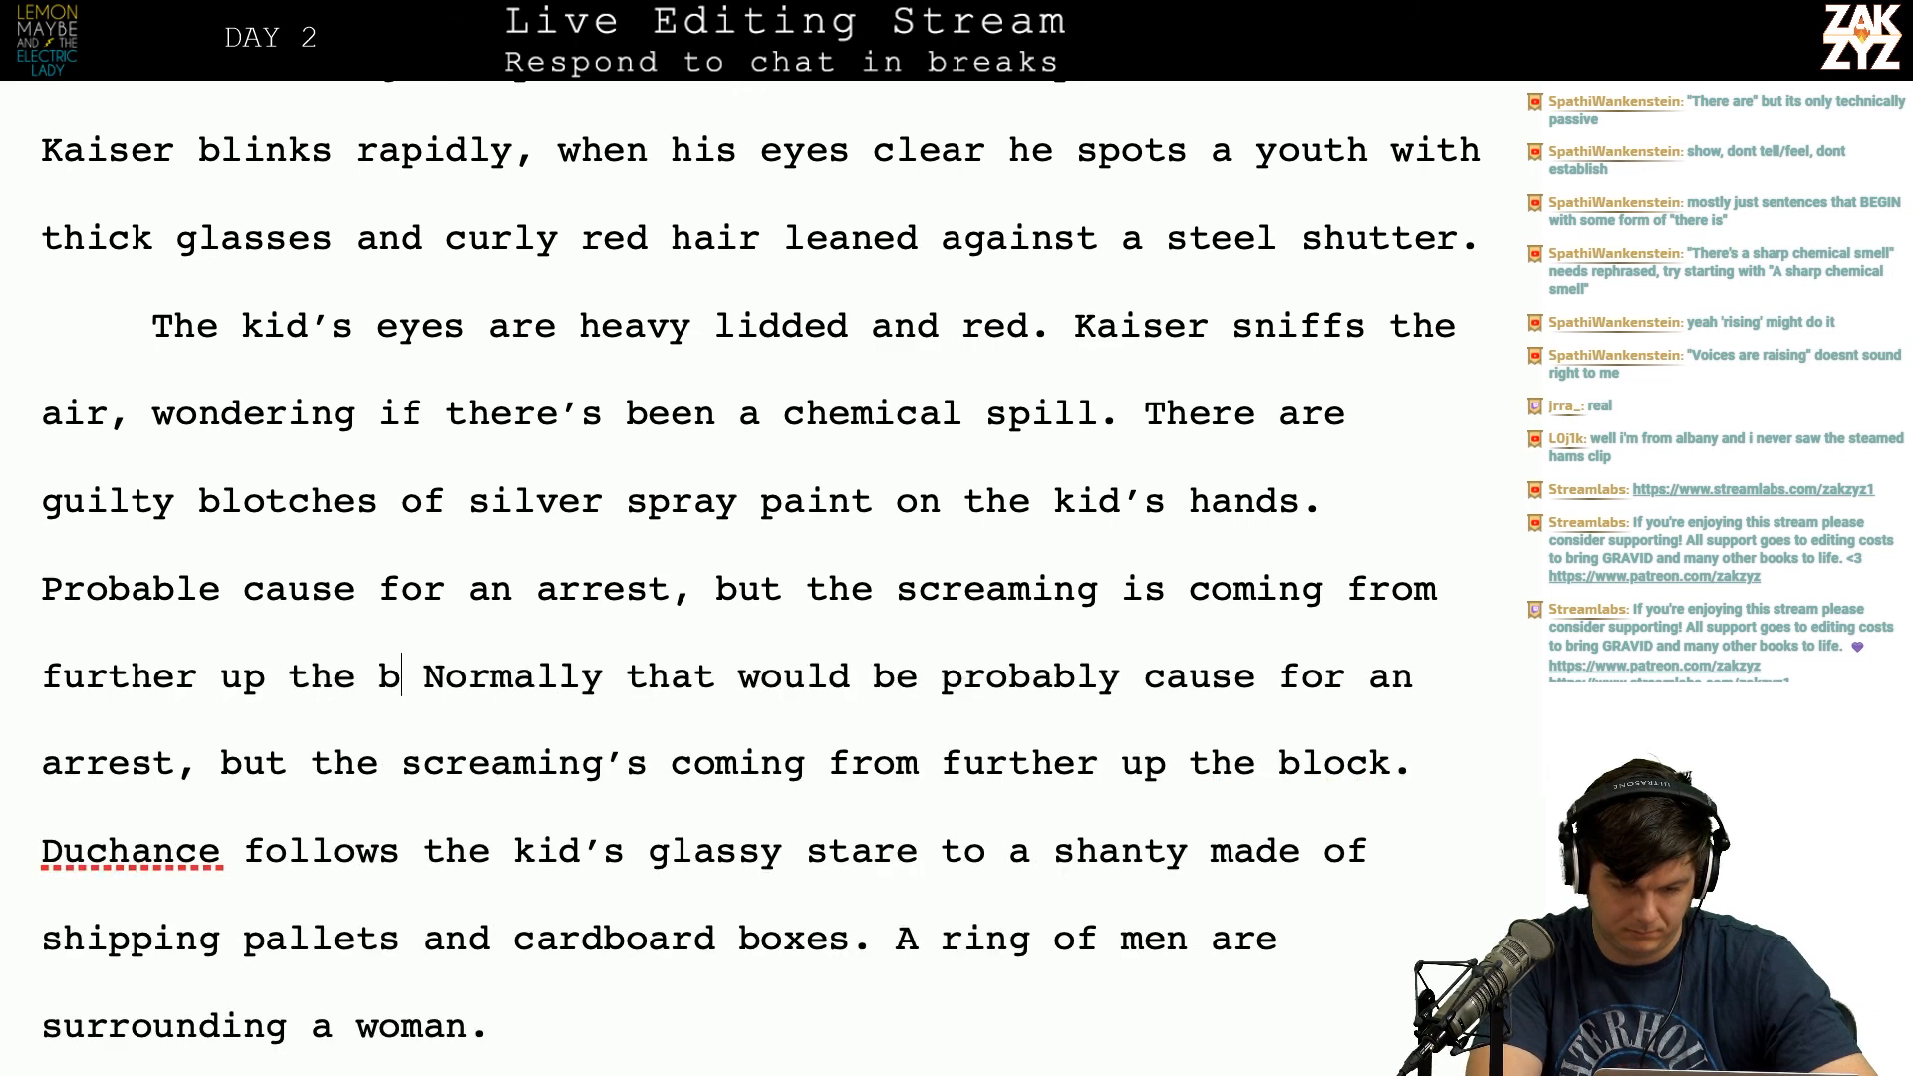
Step: Finish the sentence with "block." and add "Kaiser follows the kid's glassy stare and swivels towards the sound."
type("lock. Kaiser ")
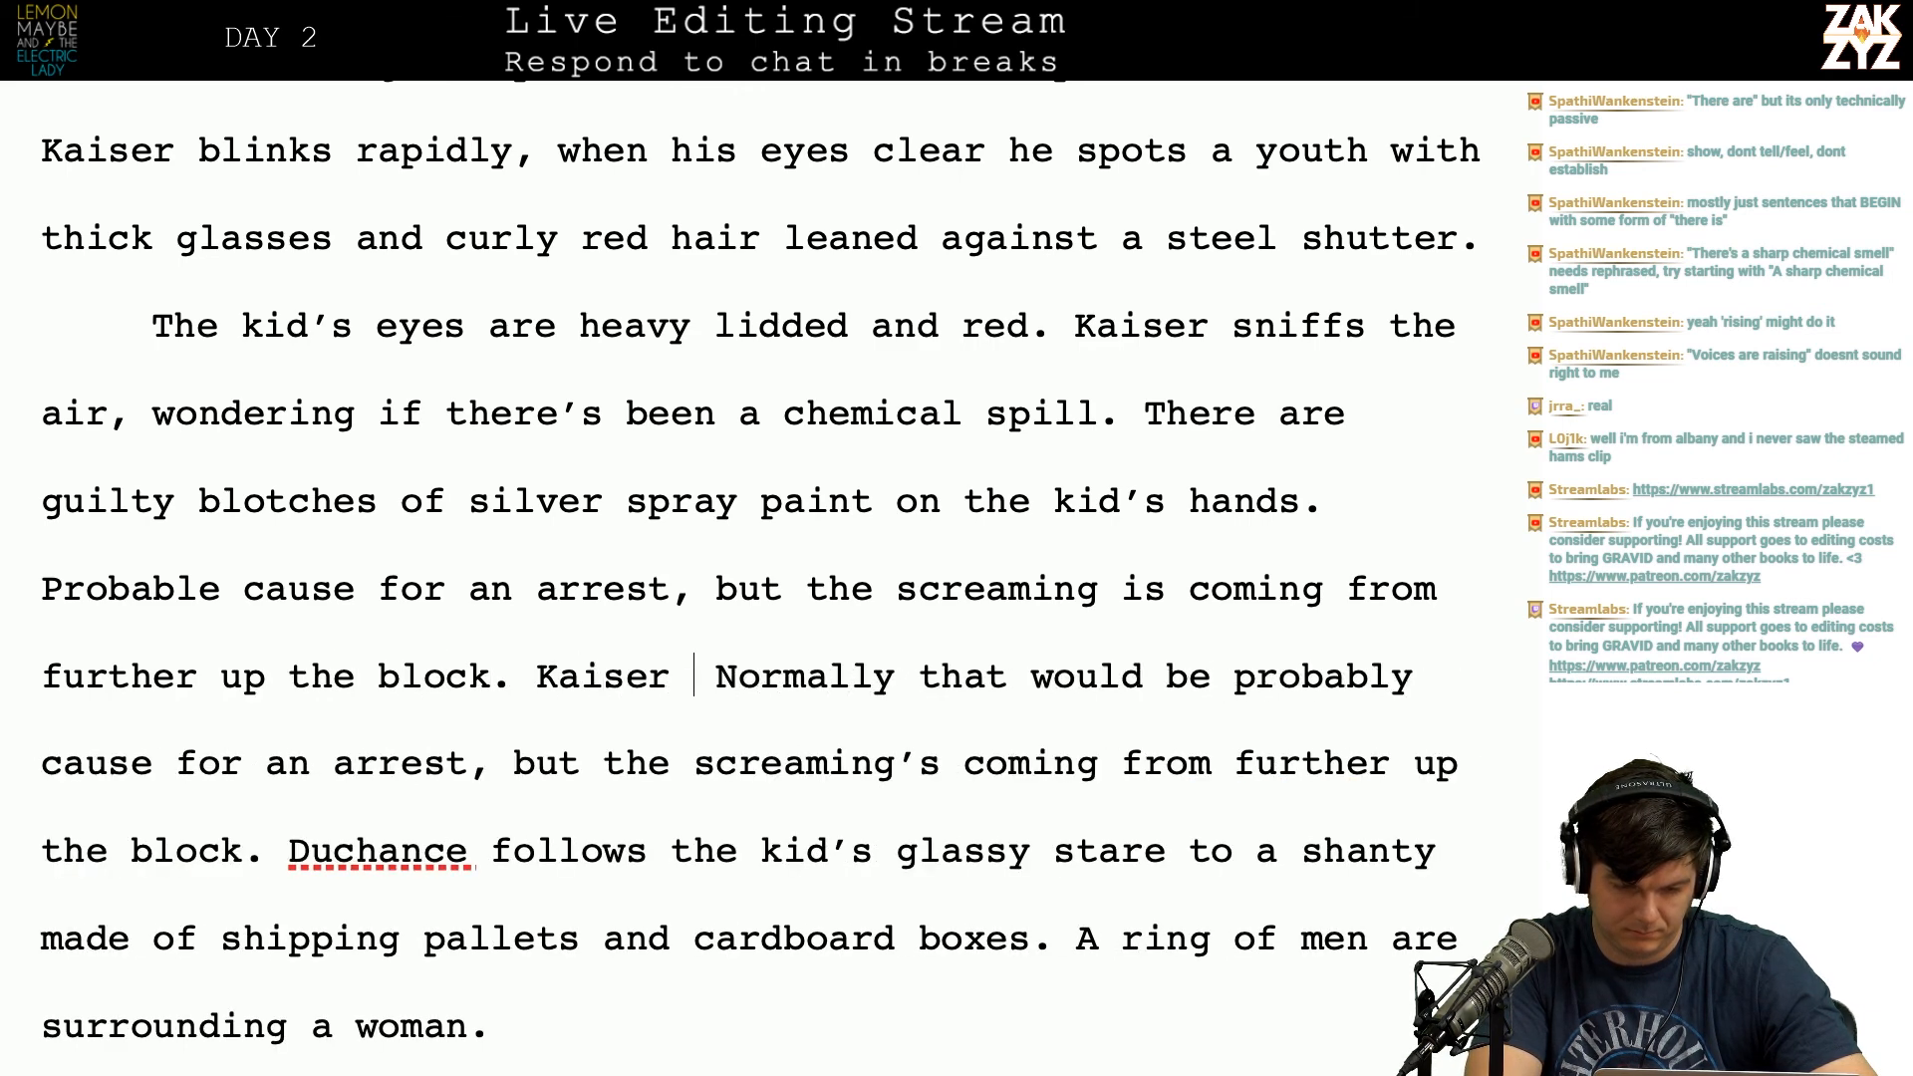
type("foll")
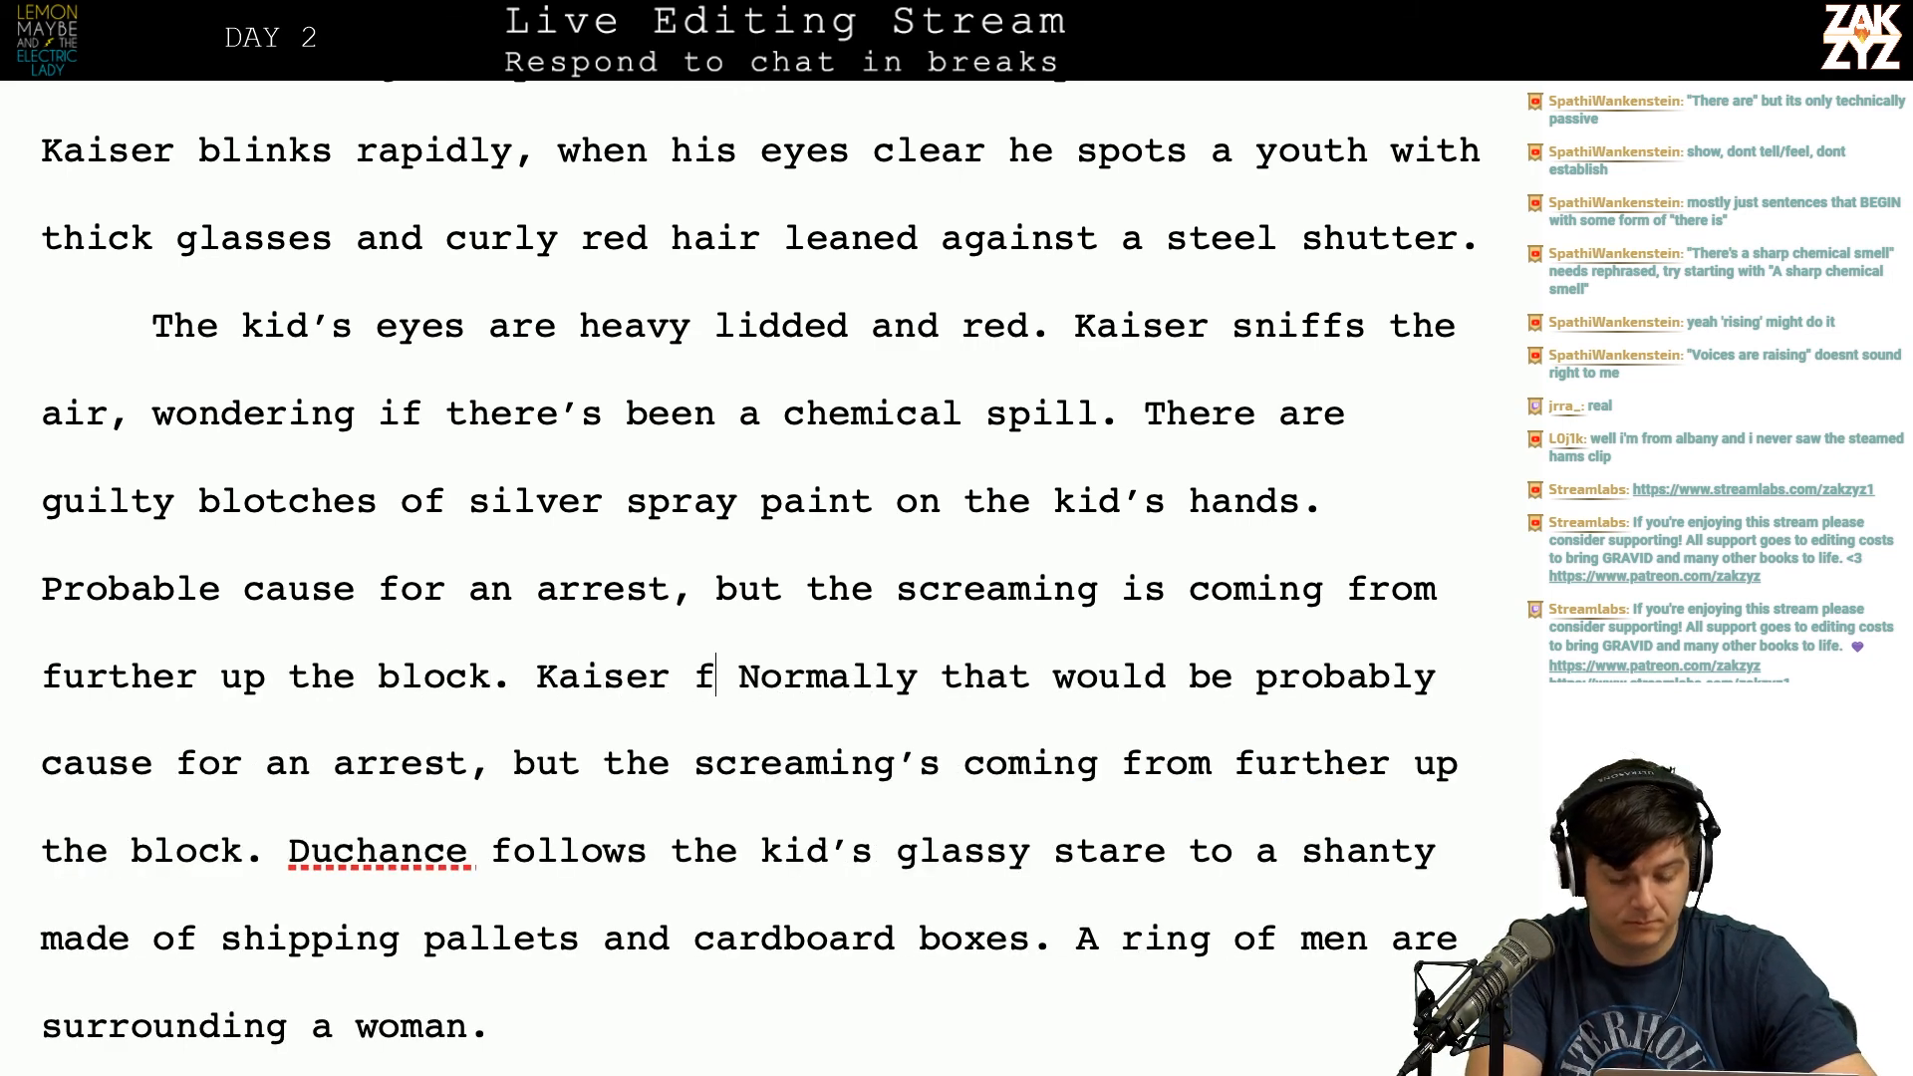
type("ows the kid's g")
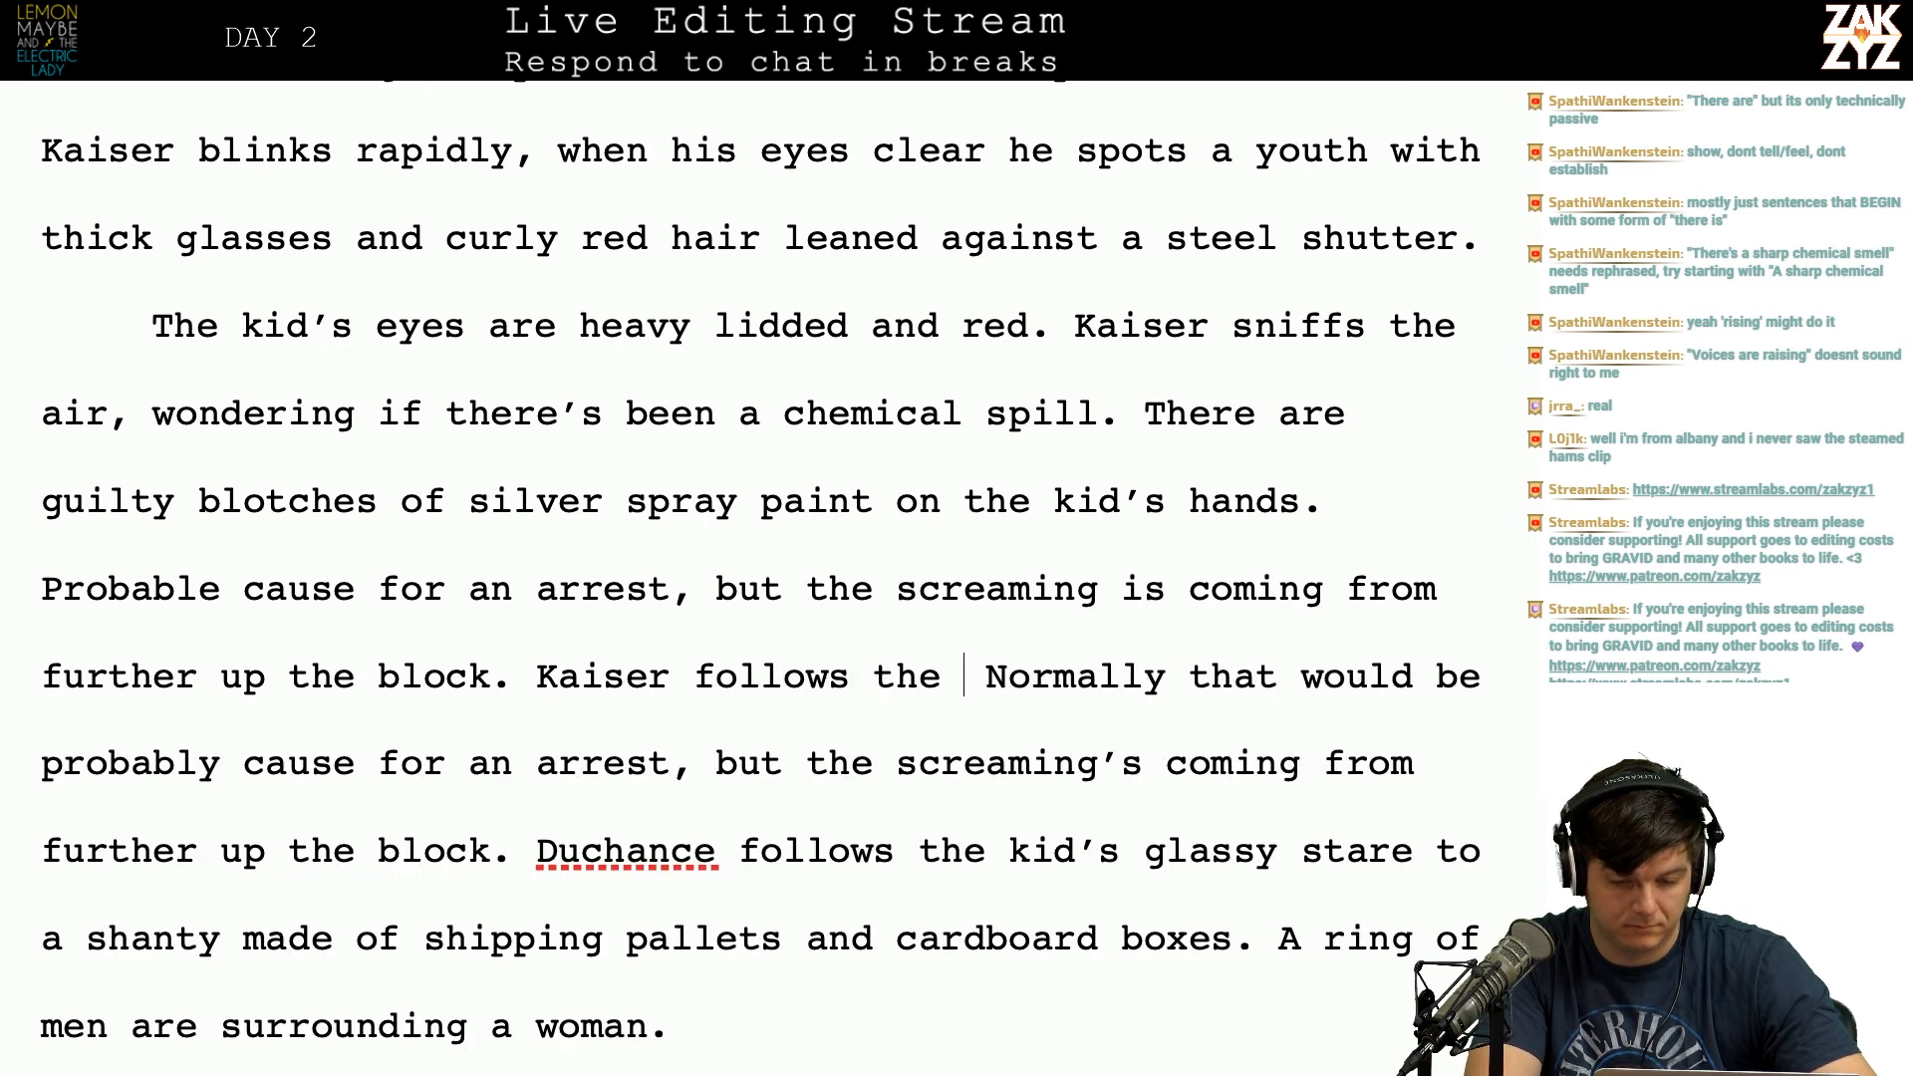
type("lassy stair and")
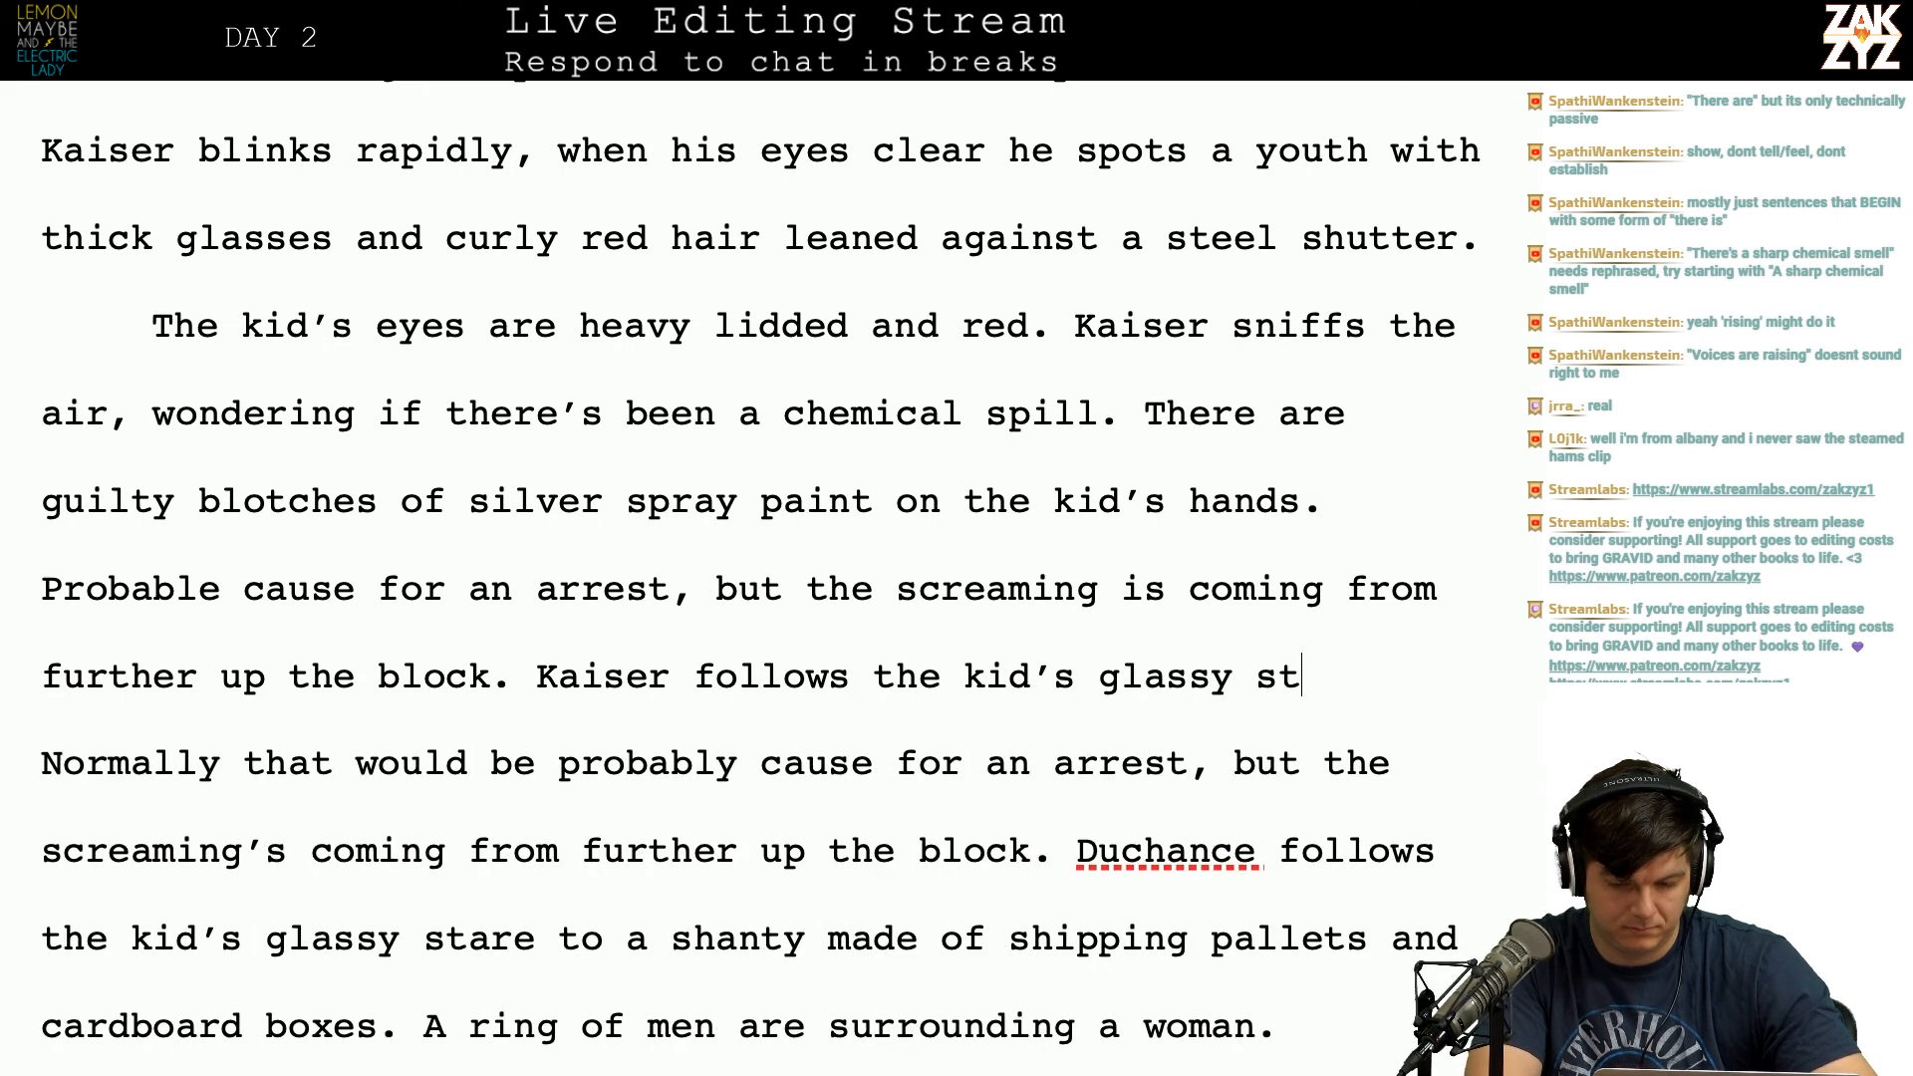
key("BackSpace")
key("BackSpace")
key("BackSpace")
key("BackSpace")
key("BackSpace")
key("BackSpace")
key("BackSpace")
type("re sa")
key("BackSpace")
key("BackSpace")
type("and swivels ")
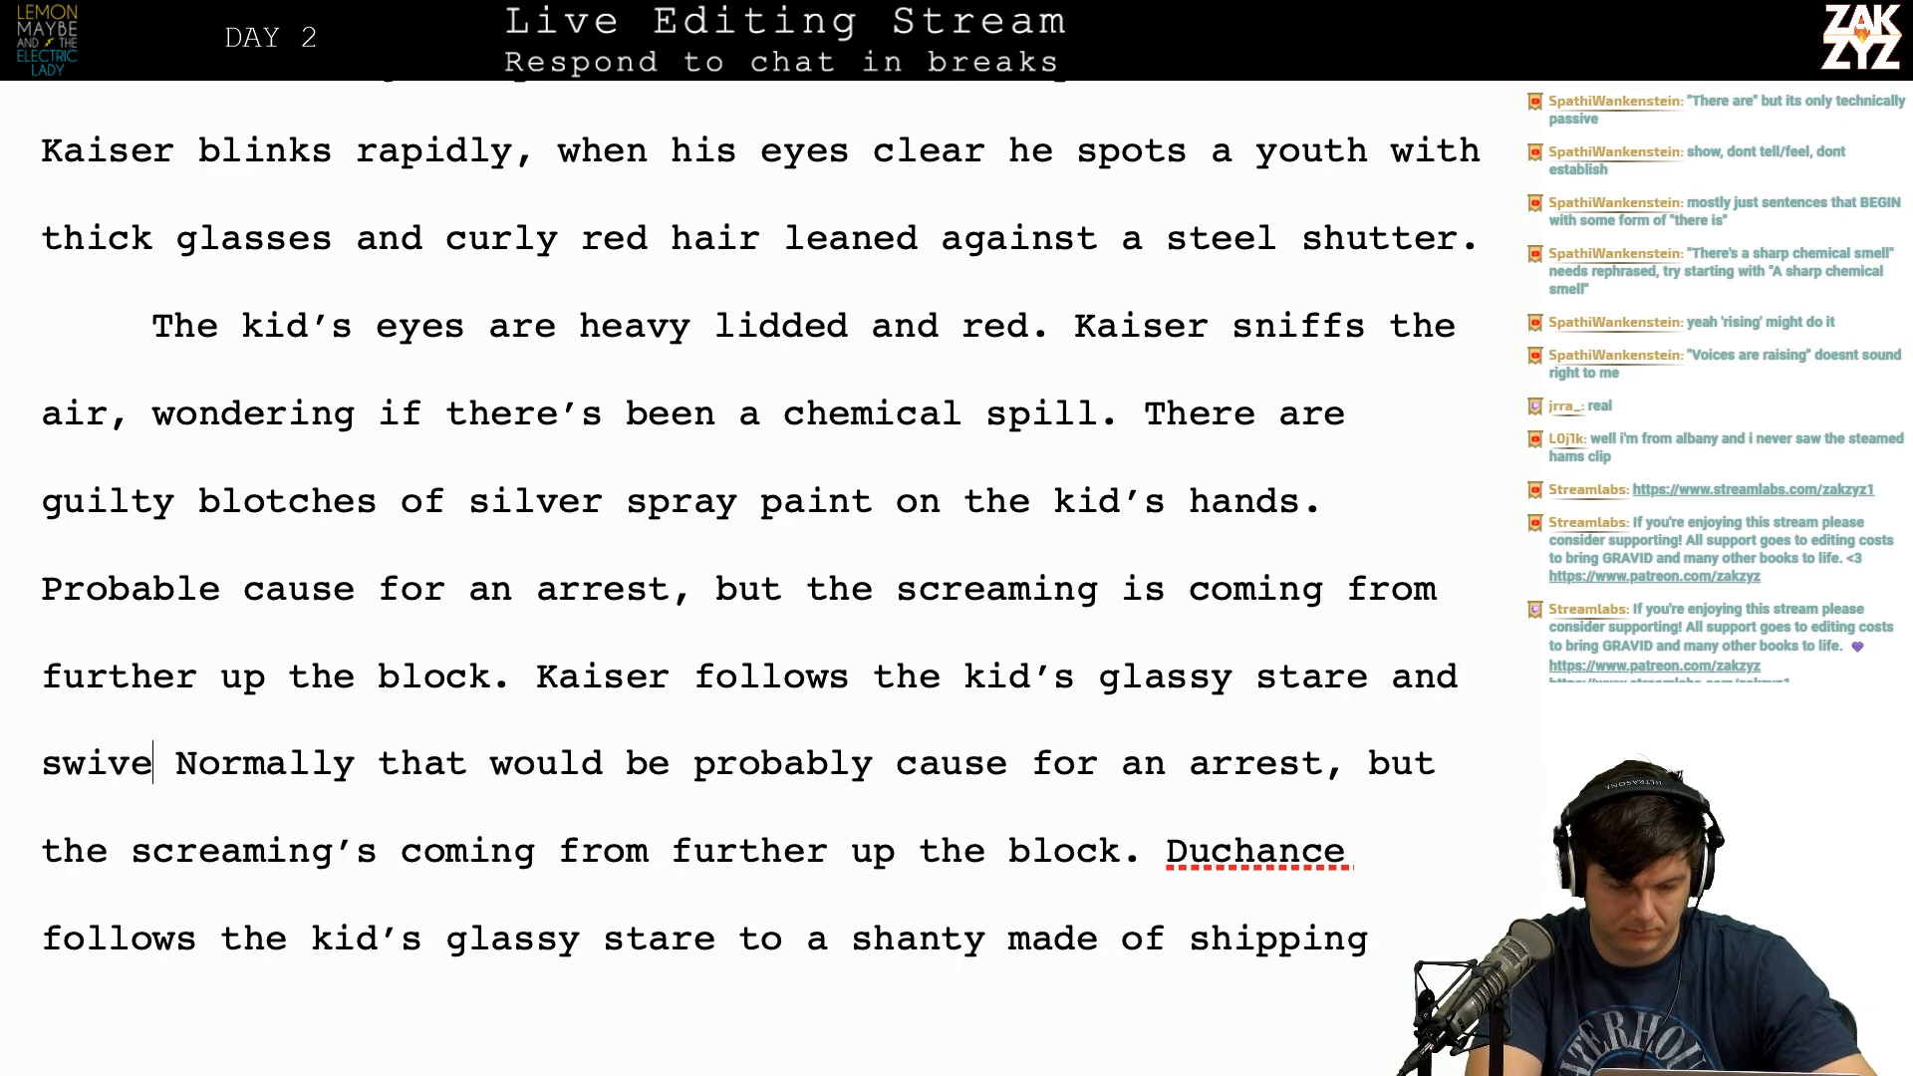
type("towards the sound")
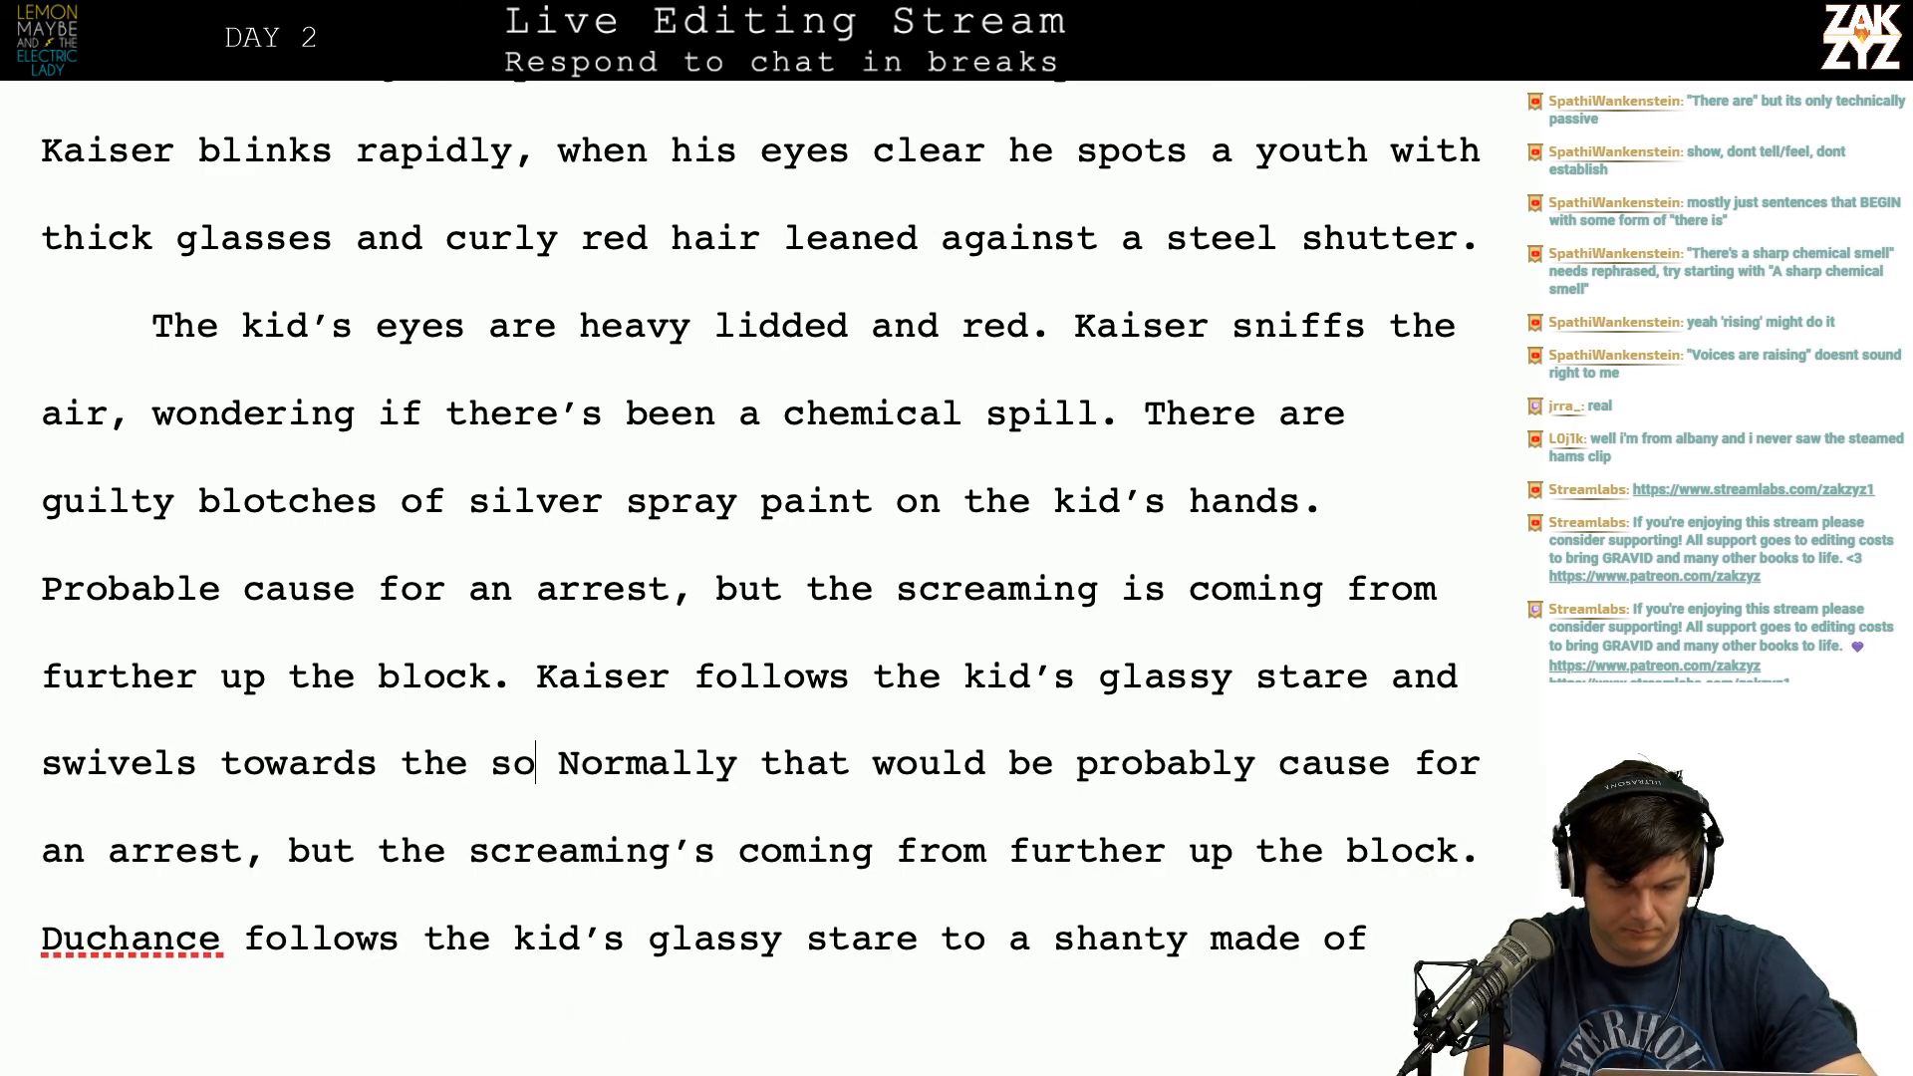
type(".")
Step: Delete the old text from "Normally that would be probably cause" through "Duchance follows the kid's glassy stare to a shanty"
key("shift+Down")
key("shift+Down")
key("shift+Down")
key("shift+Down")
key("shift+Down")
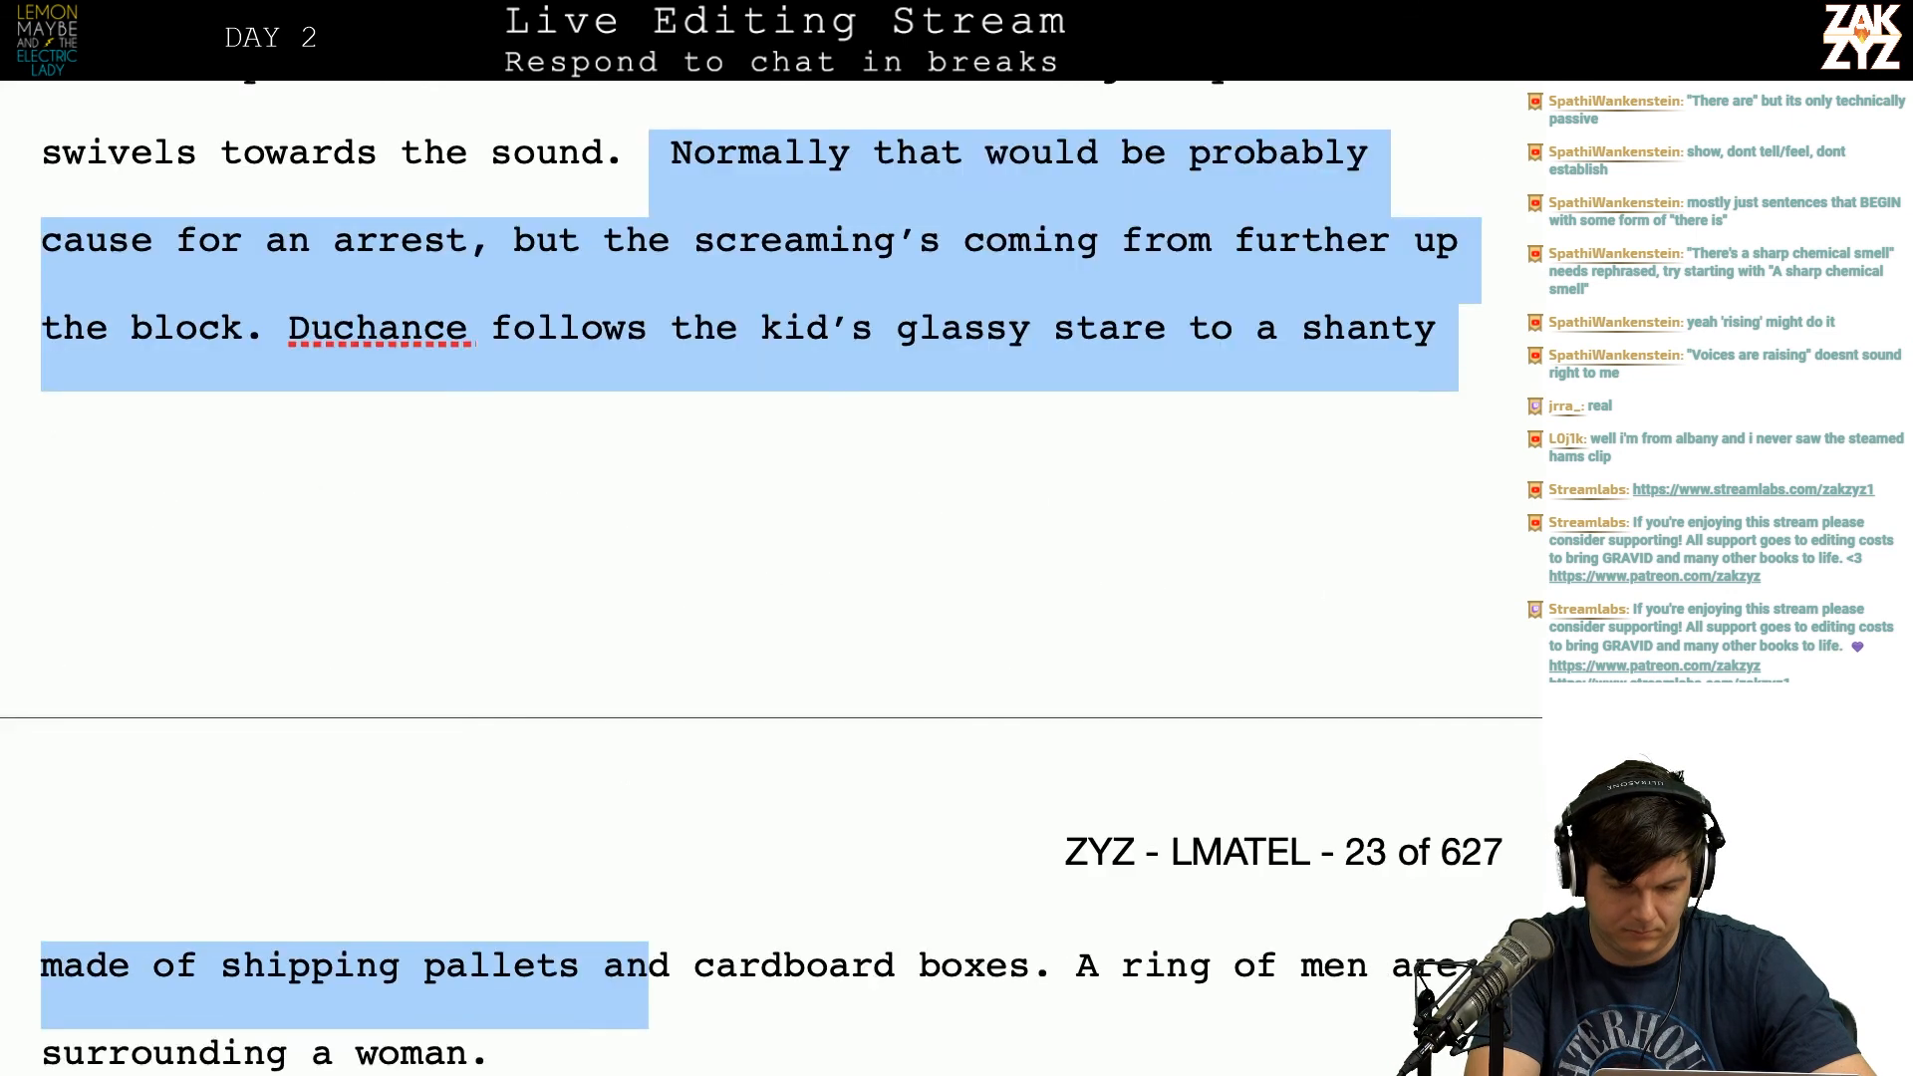
key("shift+Up")
key("shift+Up")
key("shift+Up")
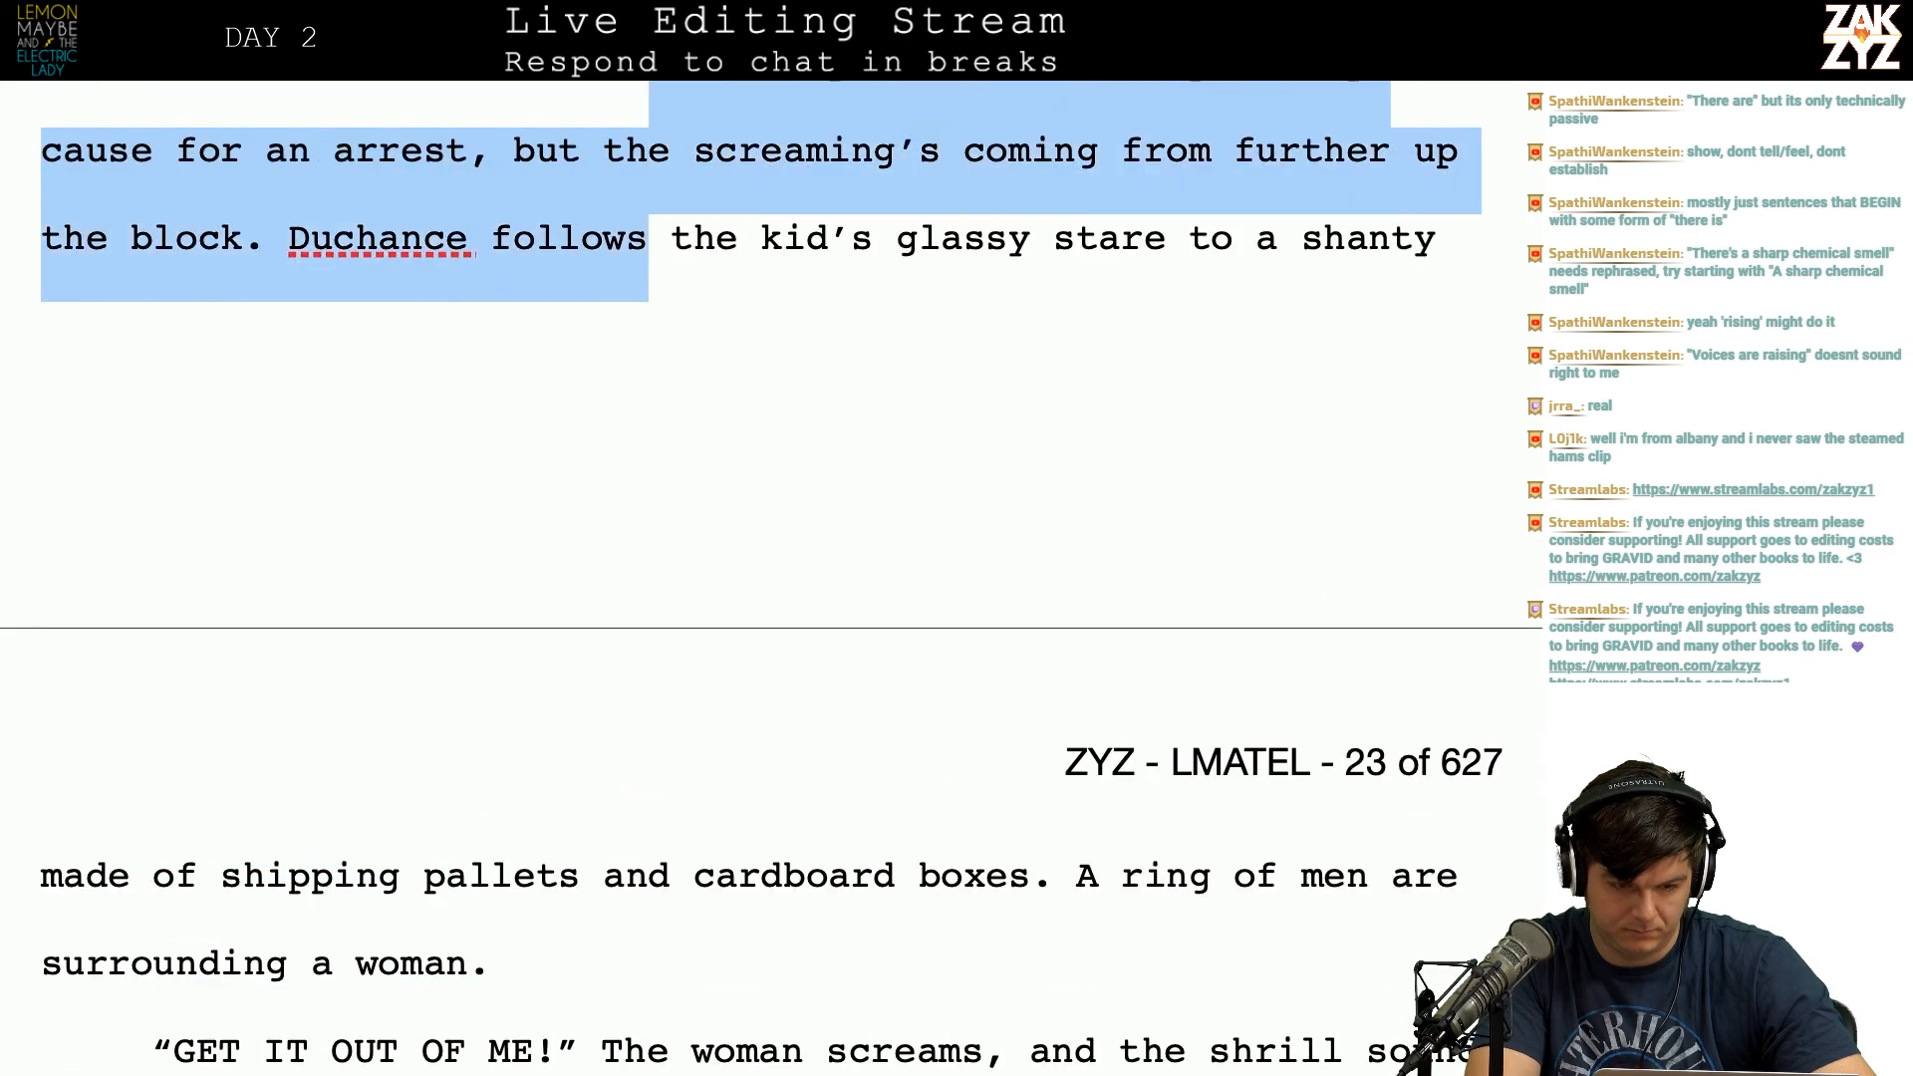
key("shift+Down")
key("shift+Left")
key("shift+Up")
key("shift+Up")
key("shift+Up")
key("shift+Down")
key("shift+Right")
key("shift+Right")
key("shift+Right")
key("shift+Right")
key("shift+Right")
key("shift+Right")
key("shift+Right")
key("shift+Right")
key("shift+Right")
key("shift+Right")
key("shift+Right")
key("shift+Down")
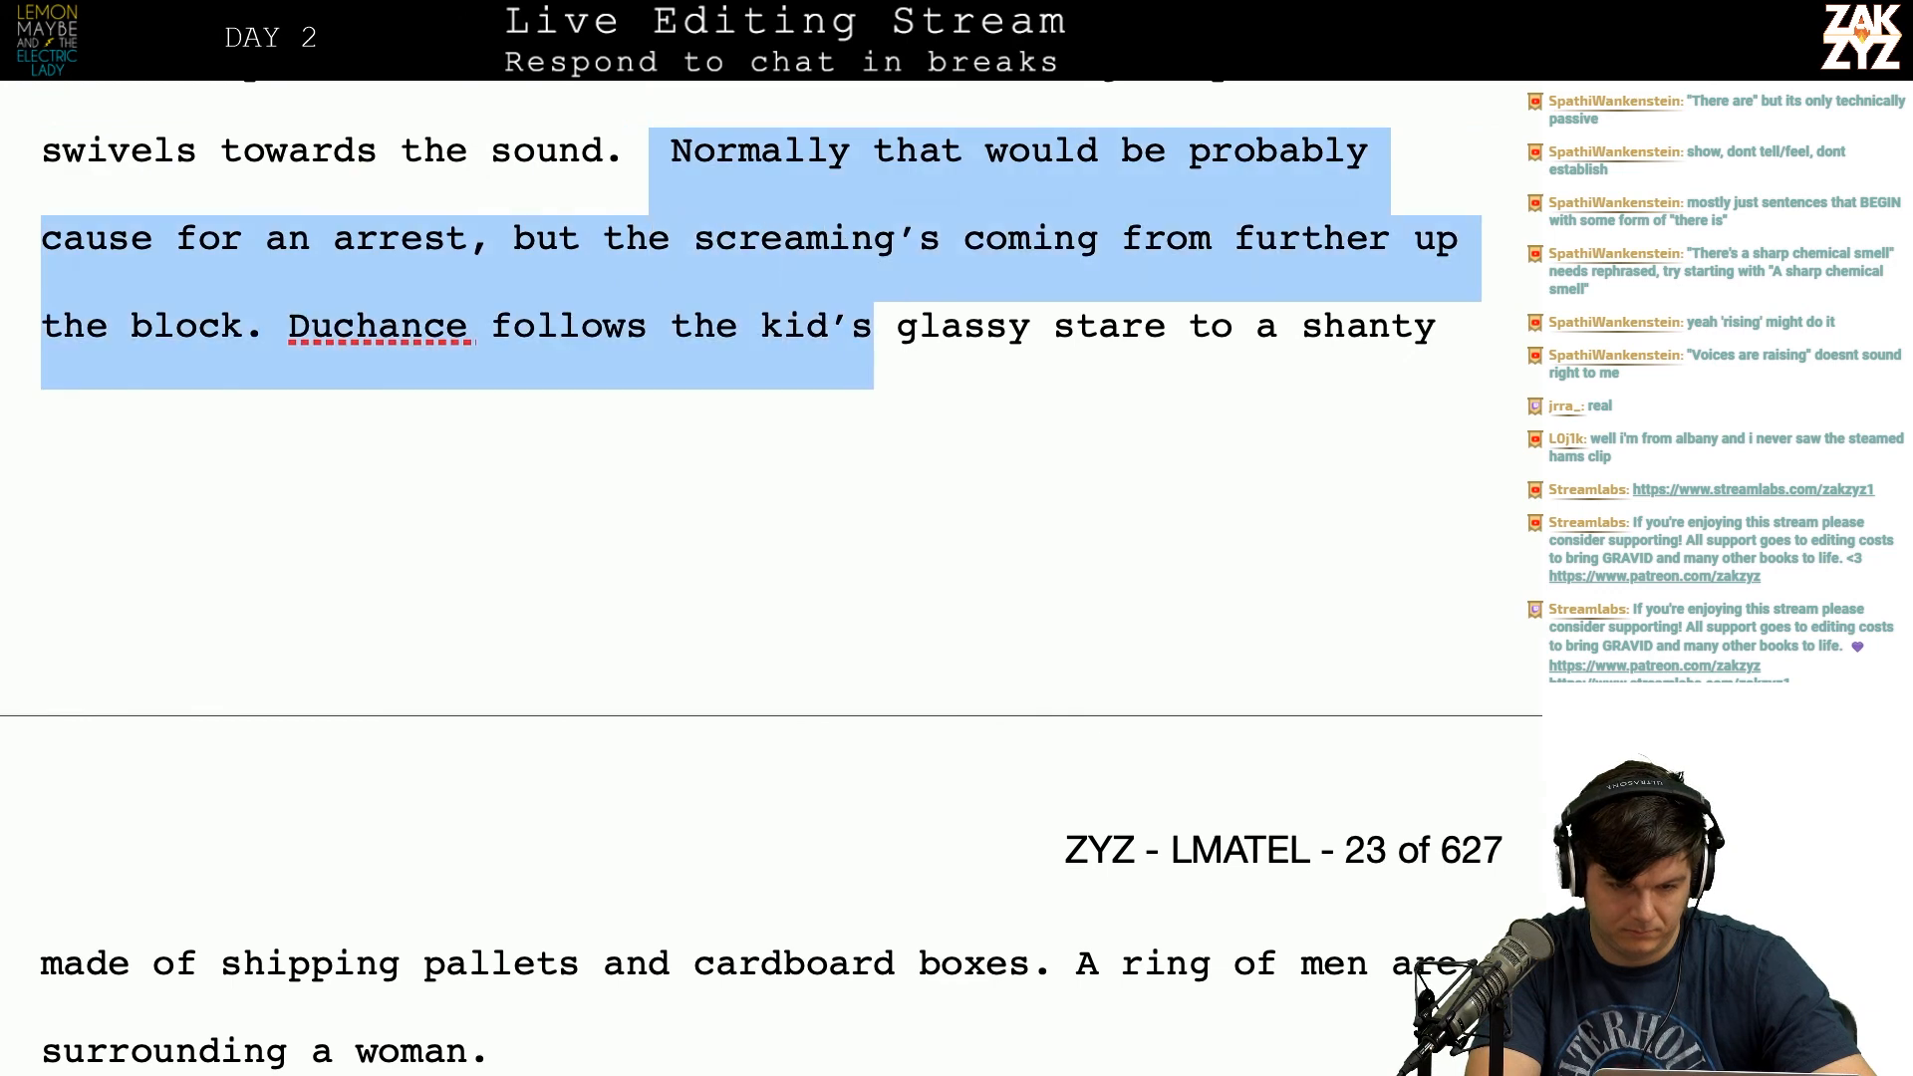
key("shift+Right")
key("shift+Right")
key("shift+Right")
key("shift+Right")
key("shift+Right")
key("shift+Right")
key("shift+Right")
key("shift+Right")
key("shift+Right")
key("shift+Right")
key("shift+Right")
key("shift+Right")
key("shift+Right")
key("shift+Right")
key("shift+Right")
key("shift+Right")
key("shift+Right")
key("shift+Right")
key("shift+Right")
key("shift+Right")
key("shift+Right")
key("shift+Right")
key("shift+Right")
key("shift+Right")
key("shift+Right")
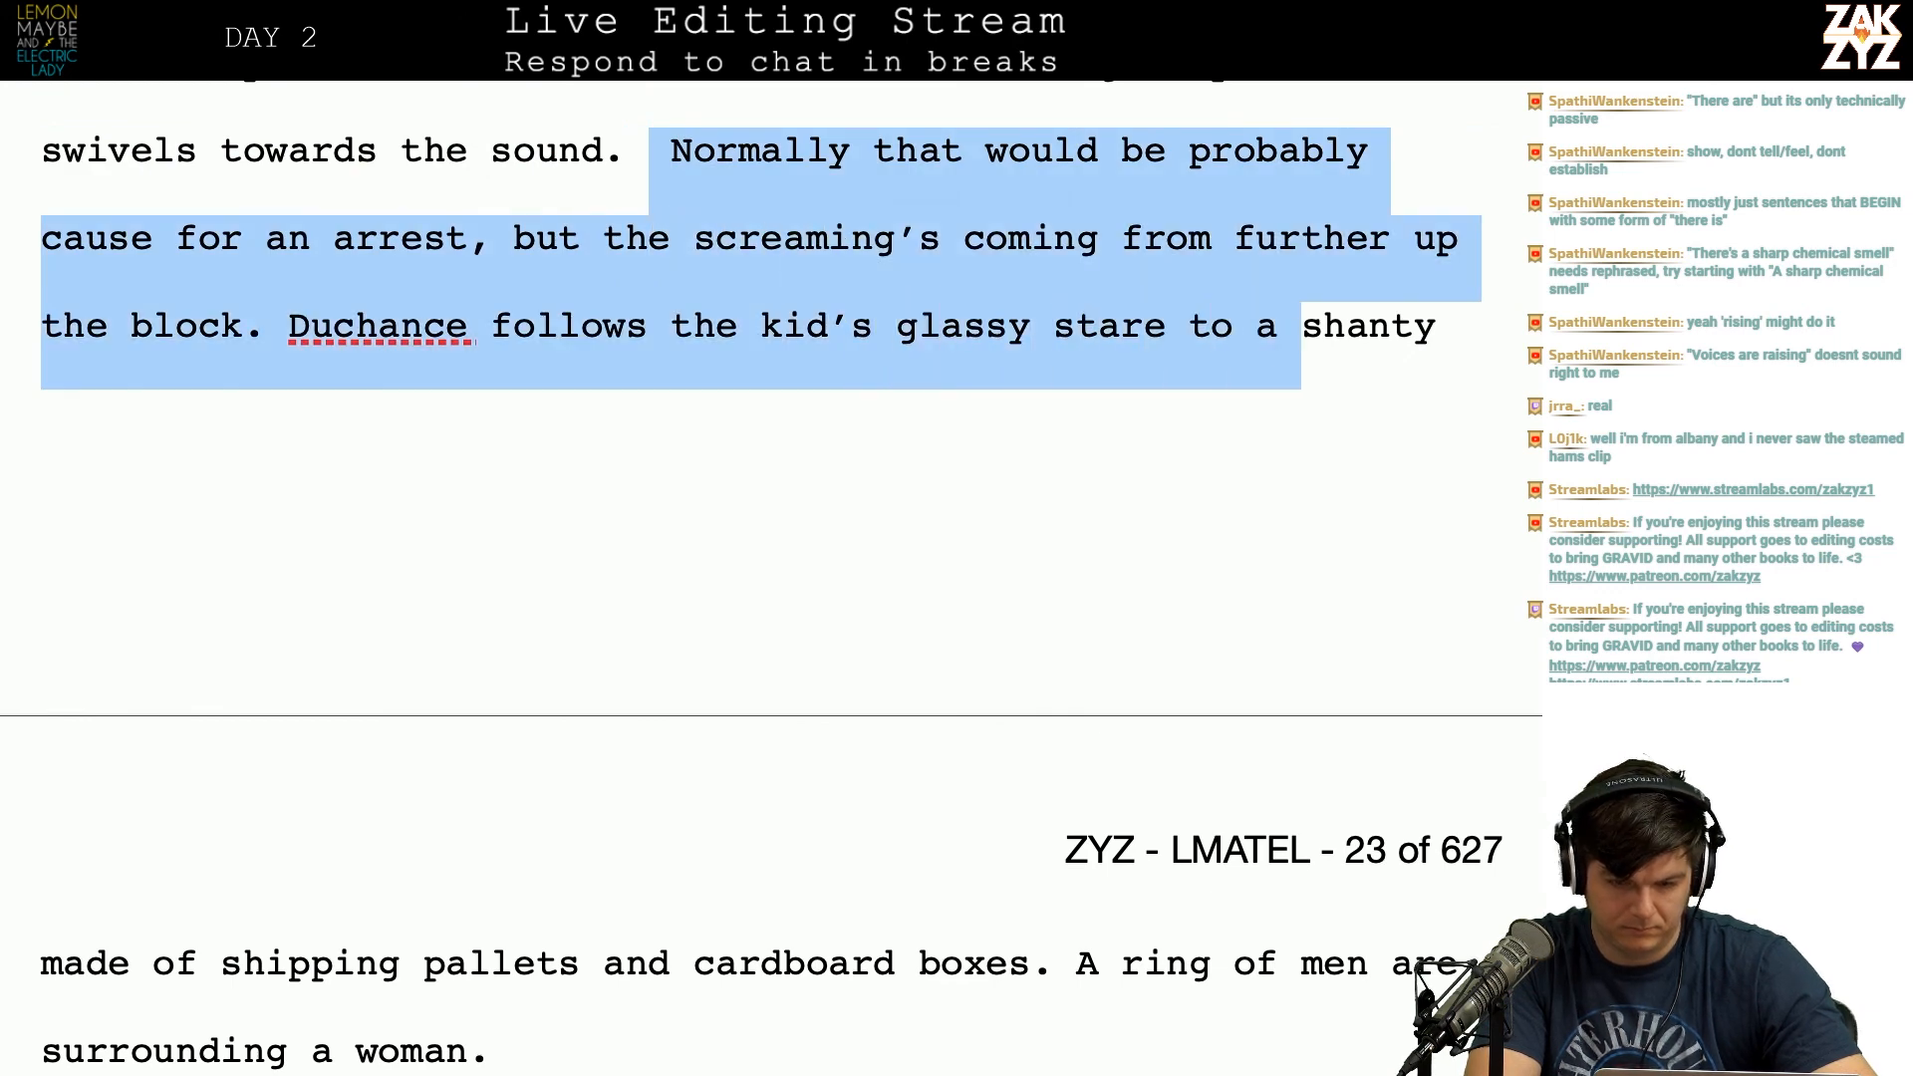
key("BackSpace")
key("BackSpace")
Step: Begin the sentence after "towards the sound." with "In front of", ahead of "made of shipping pallets"
type("I")
key("BackSpace")
type("n front of made of shipping p")
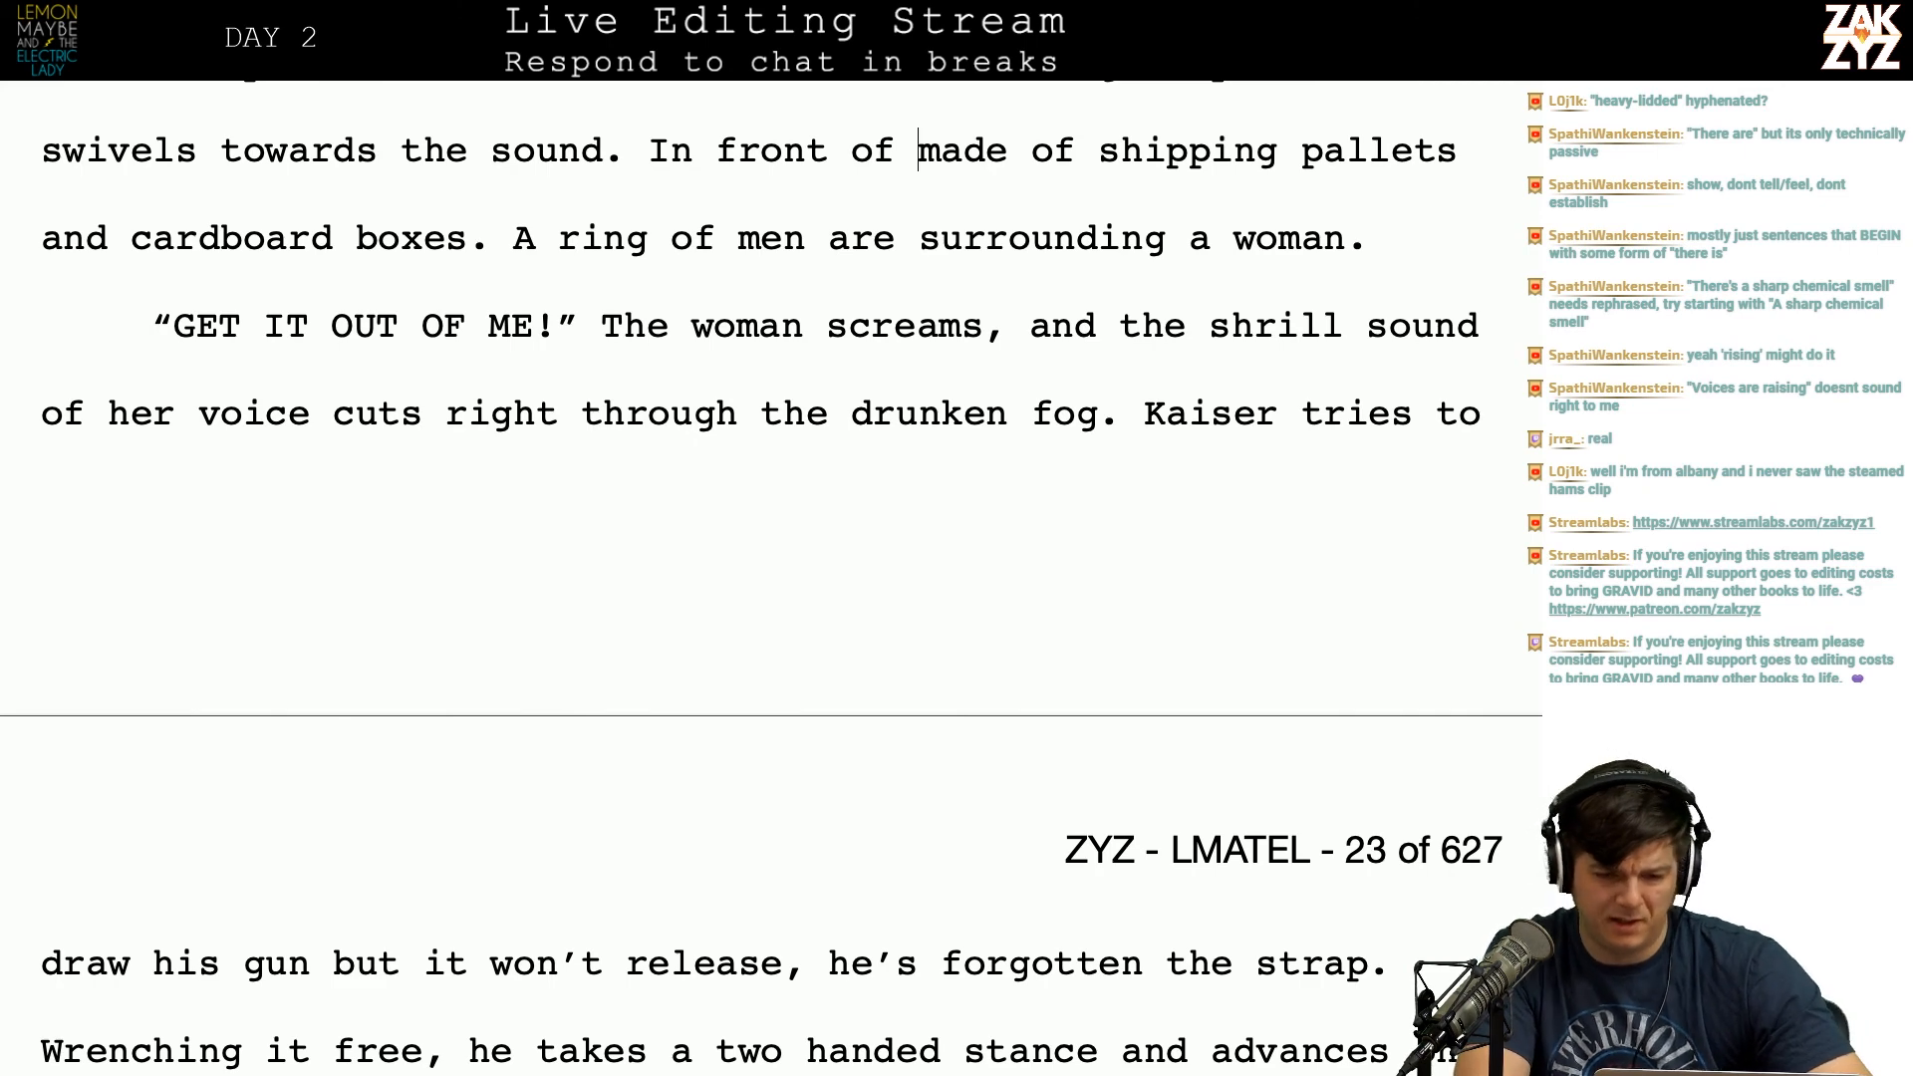
Step: Switch to the web browser and search for "is heavy lidded hyphenated", checking how the results spell the term
key("super+Tab")
left_click(772, 42)
type("is he")
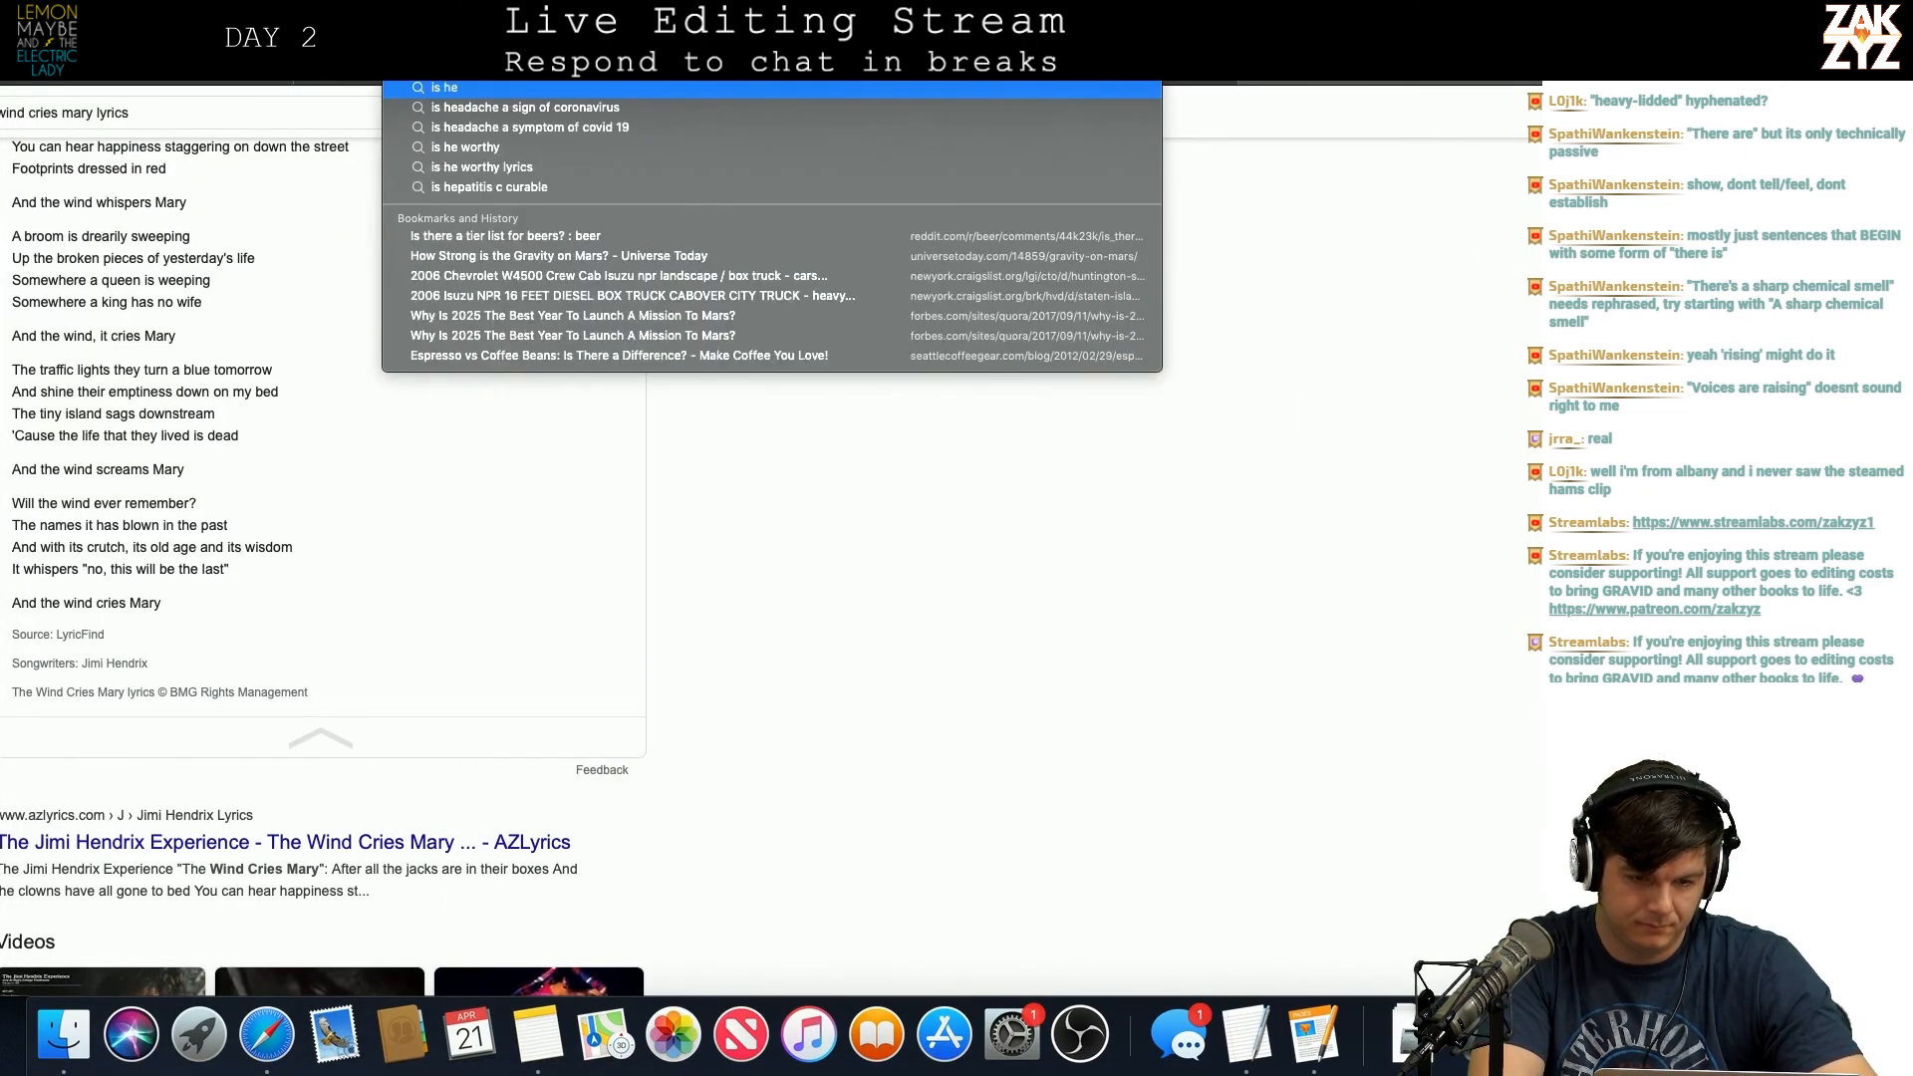
type("avy lidded")
key("BackSpace")
key("Down")
key("Up")
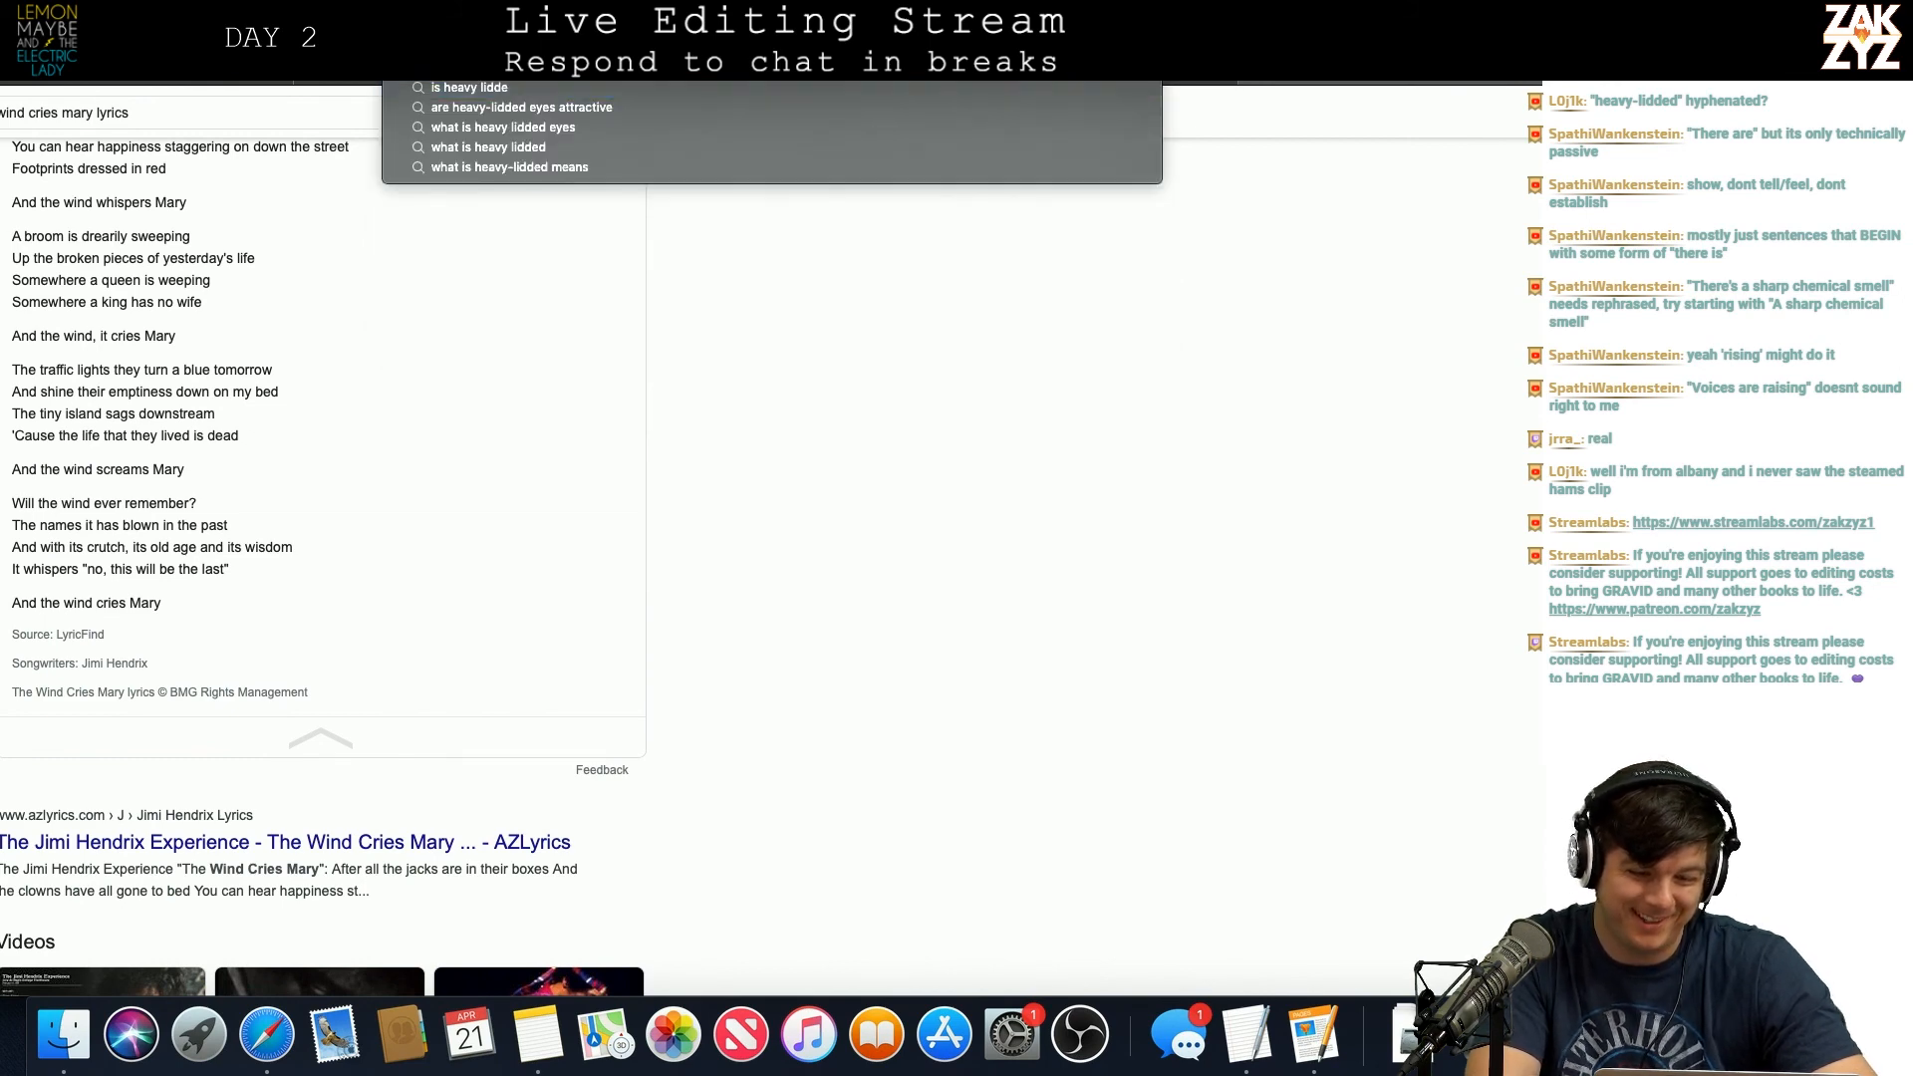
type("d")
type(" hyp")
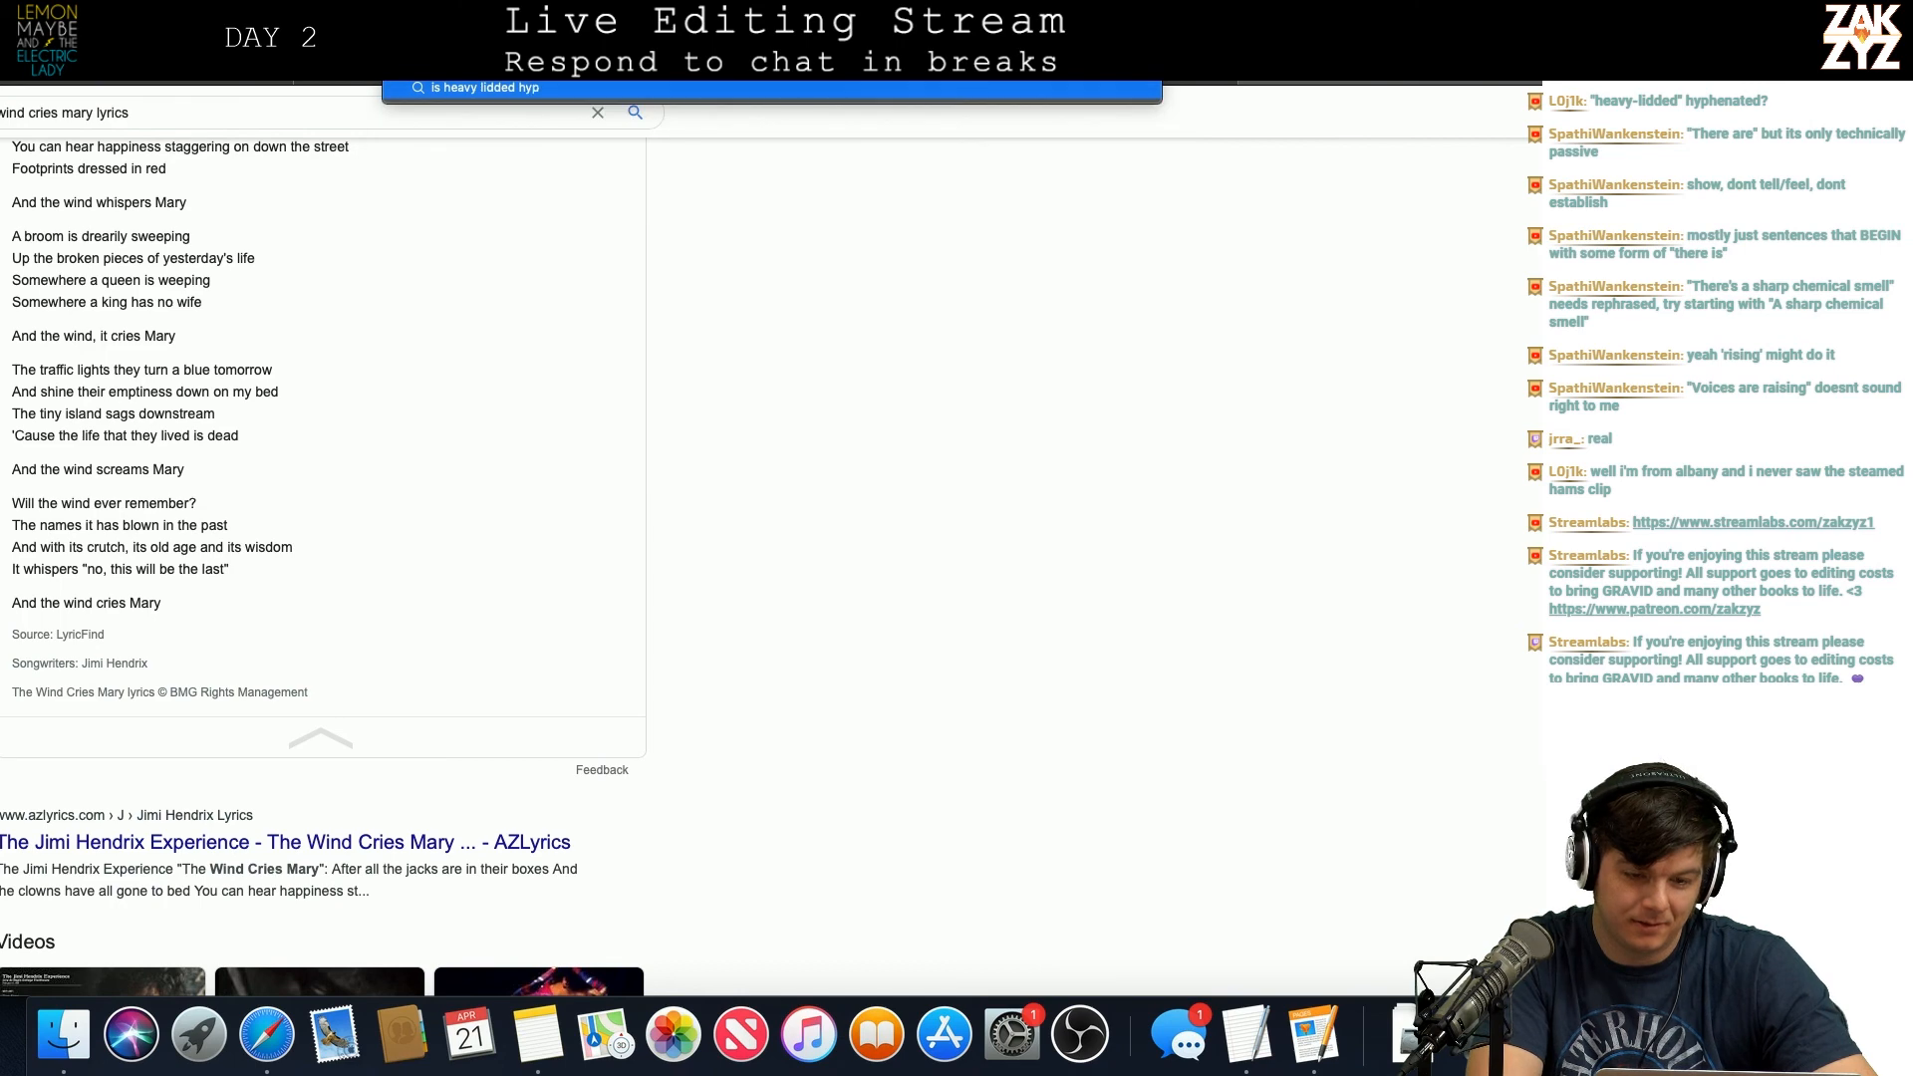
type("henated")
key("Return")
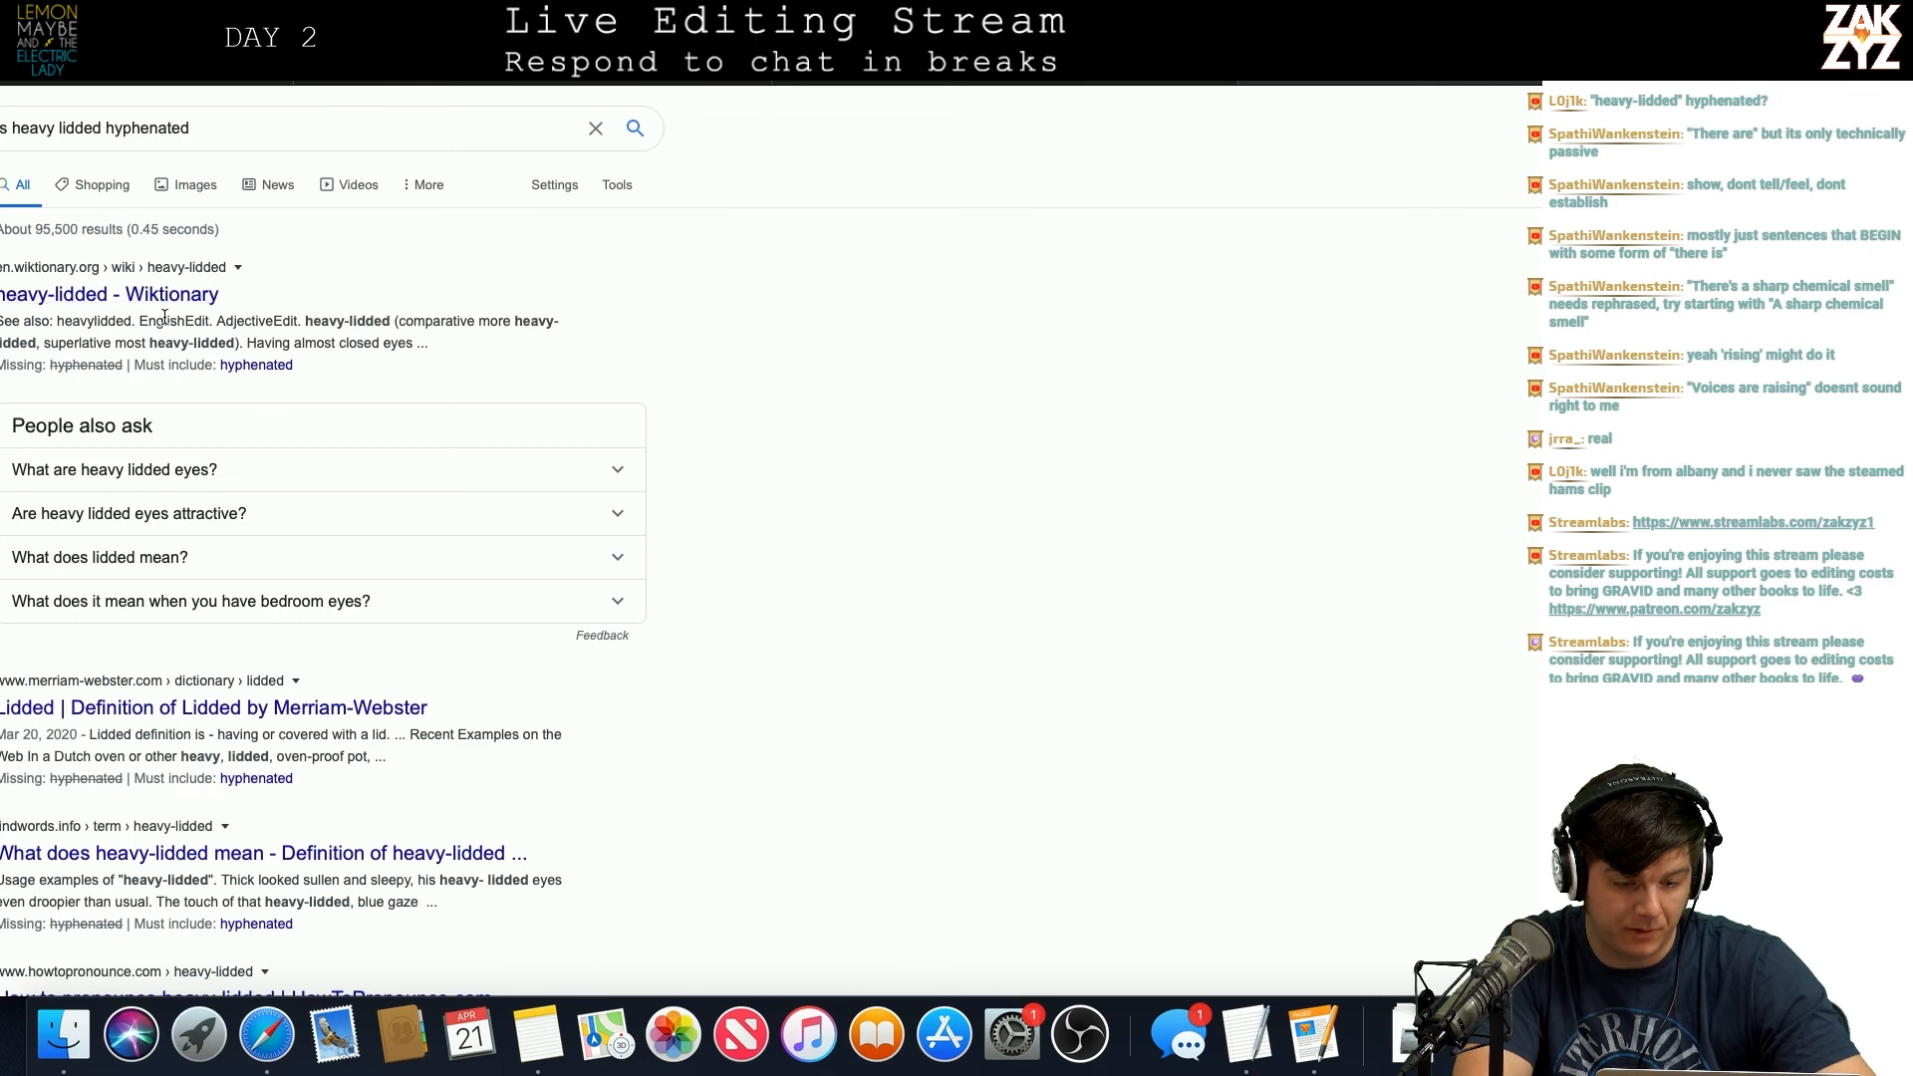
scroll(228, 524, "down", 1)
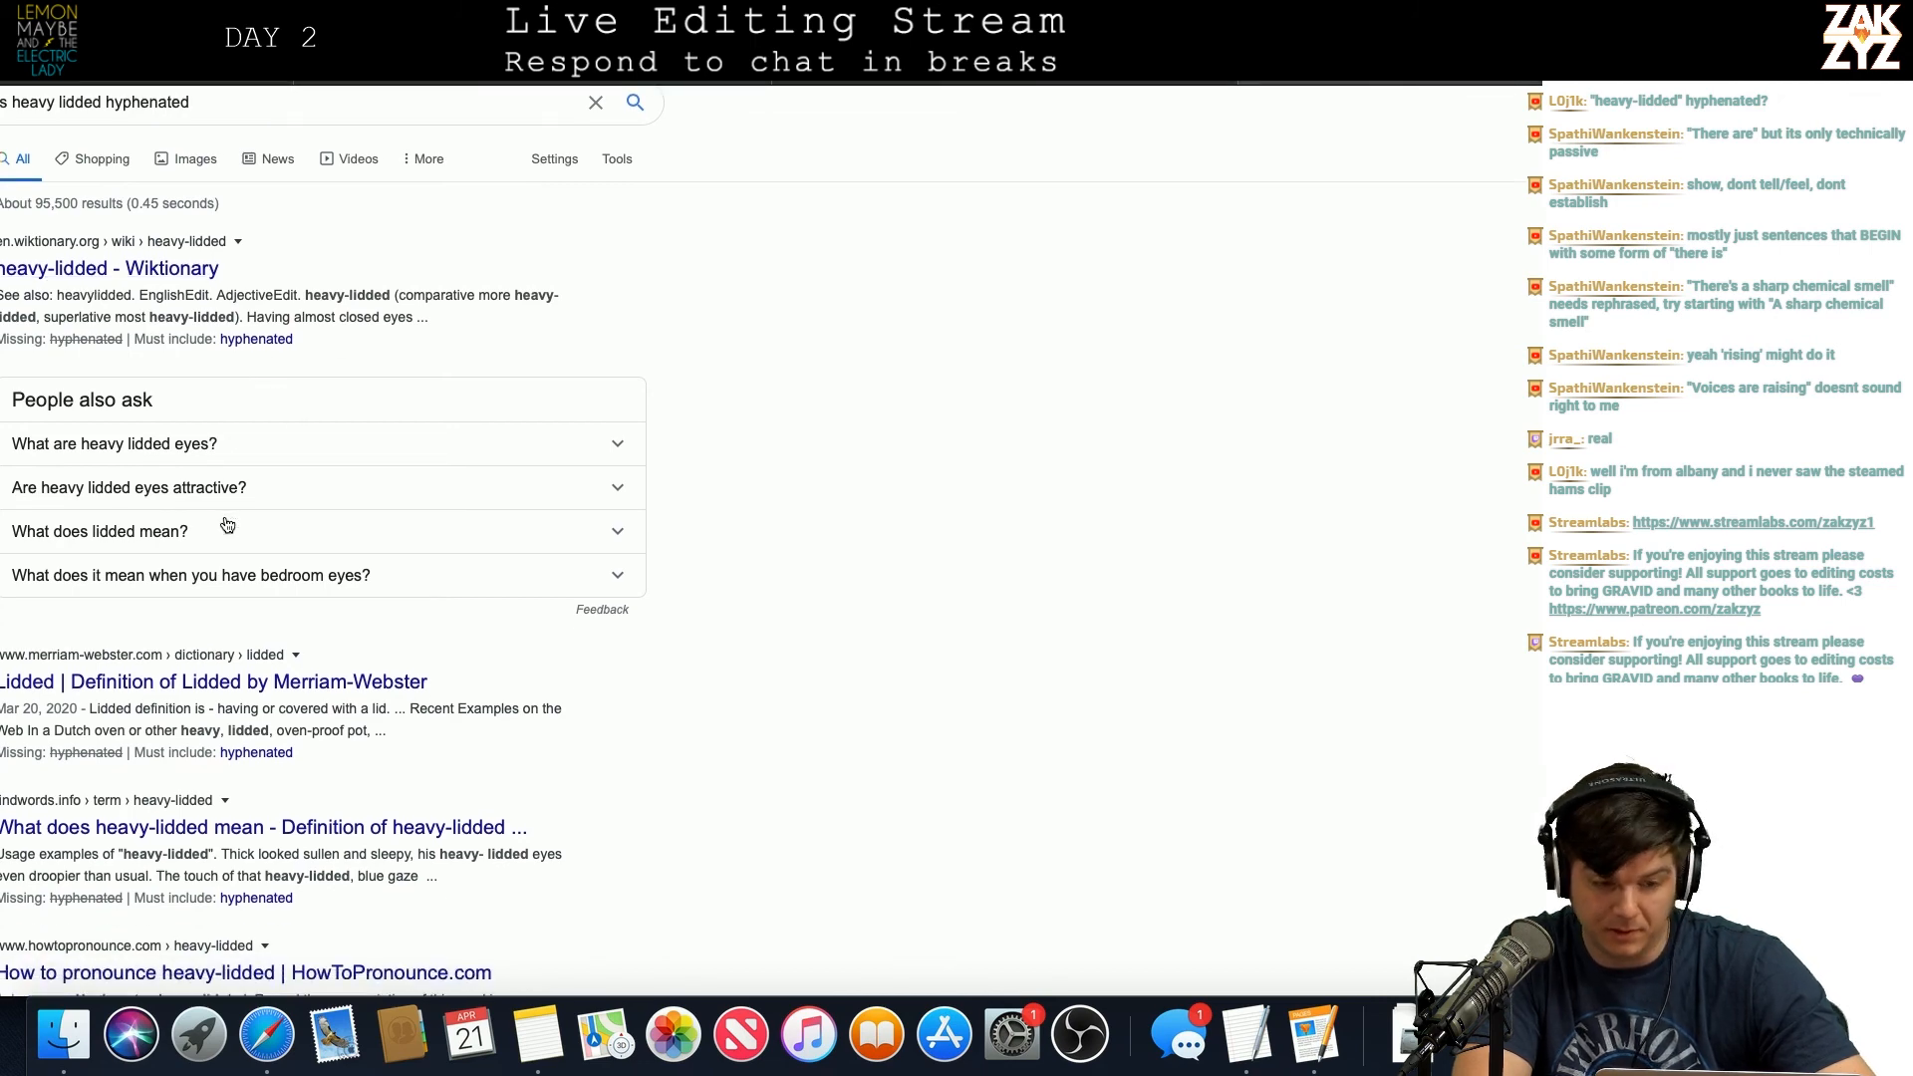
Step: Switch to the Editlist document and set the tally of the viewer listed second to 12
key("super+Tab")
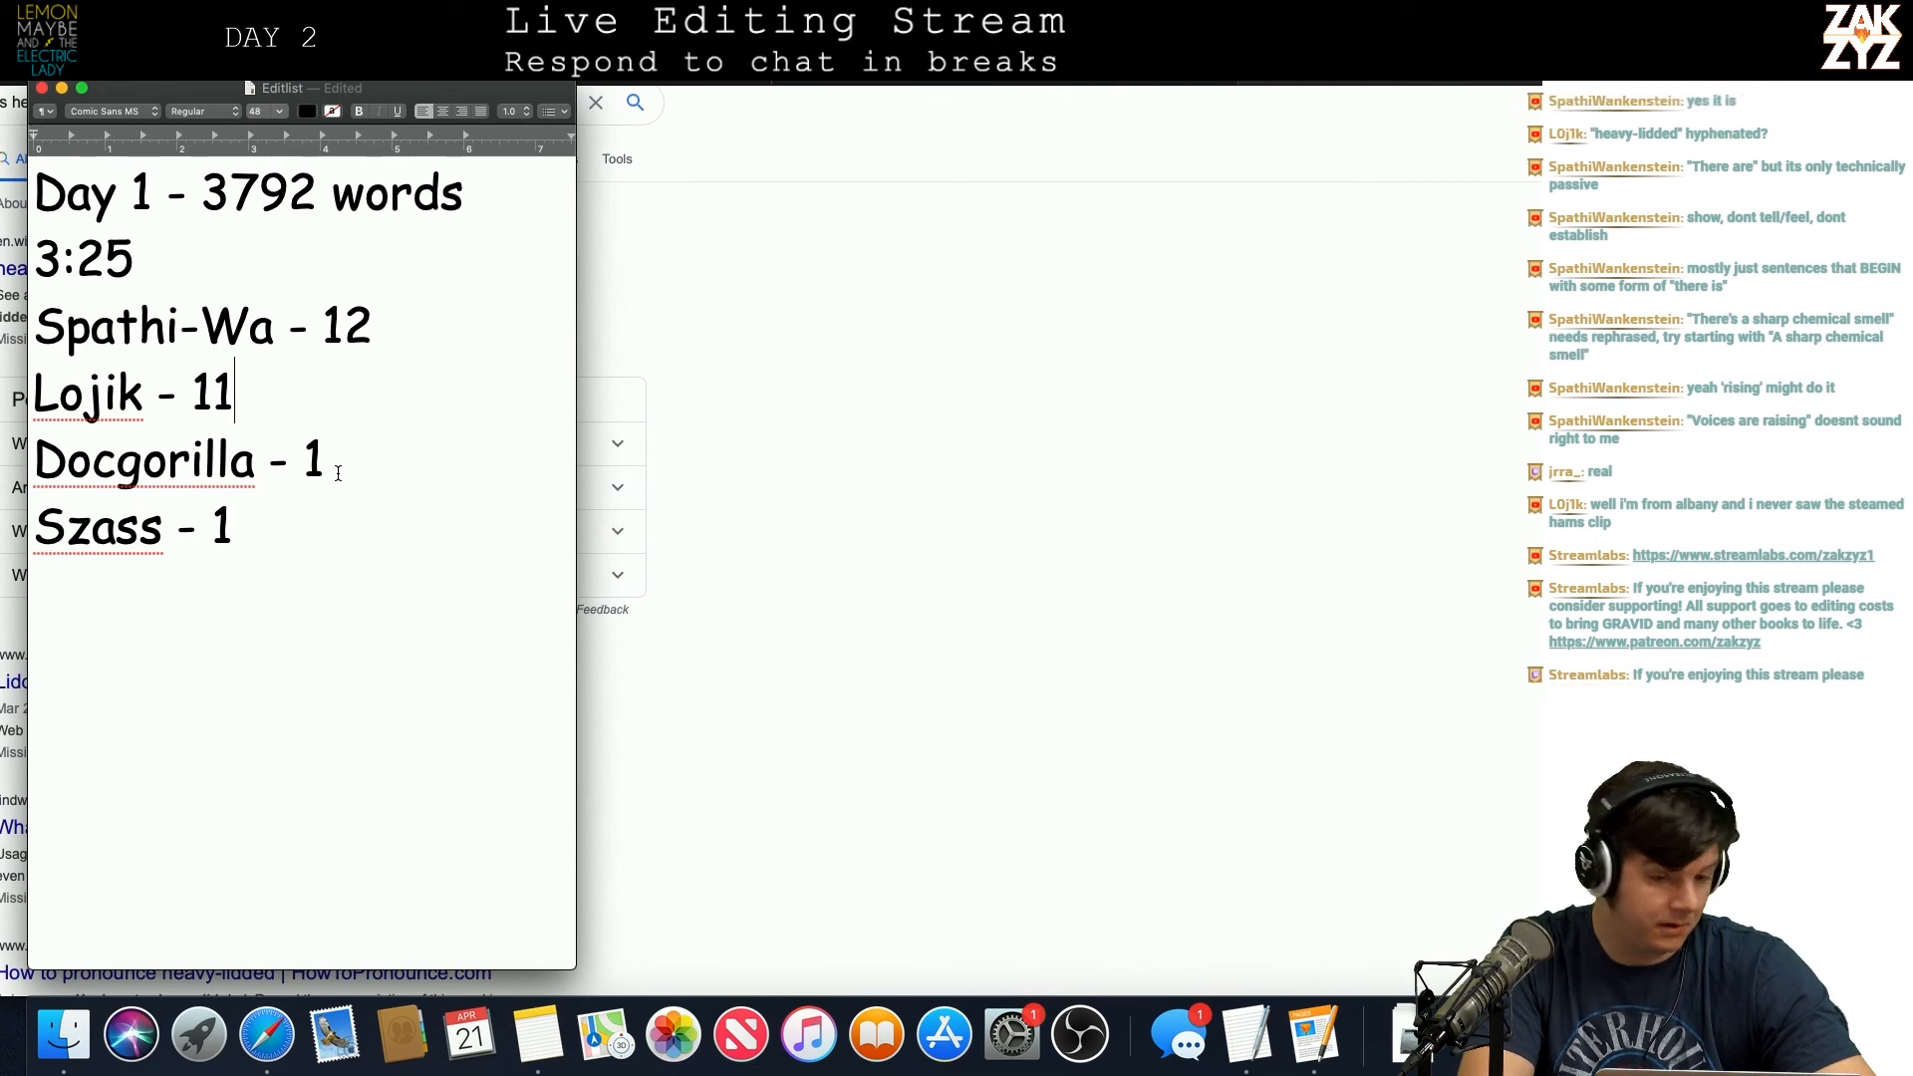
key("BackSpace")
type("2")
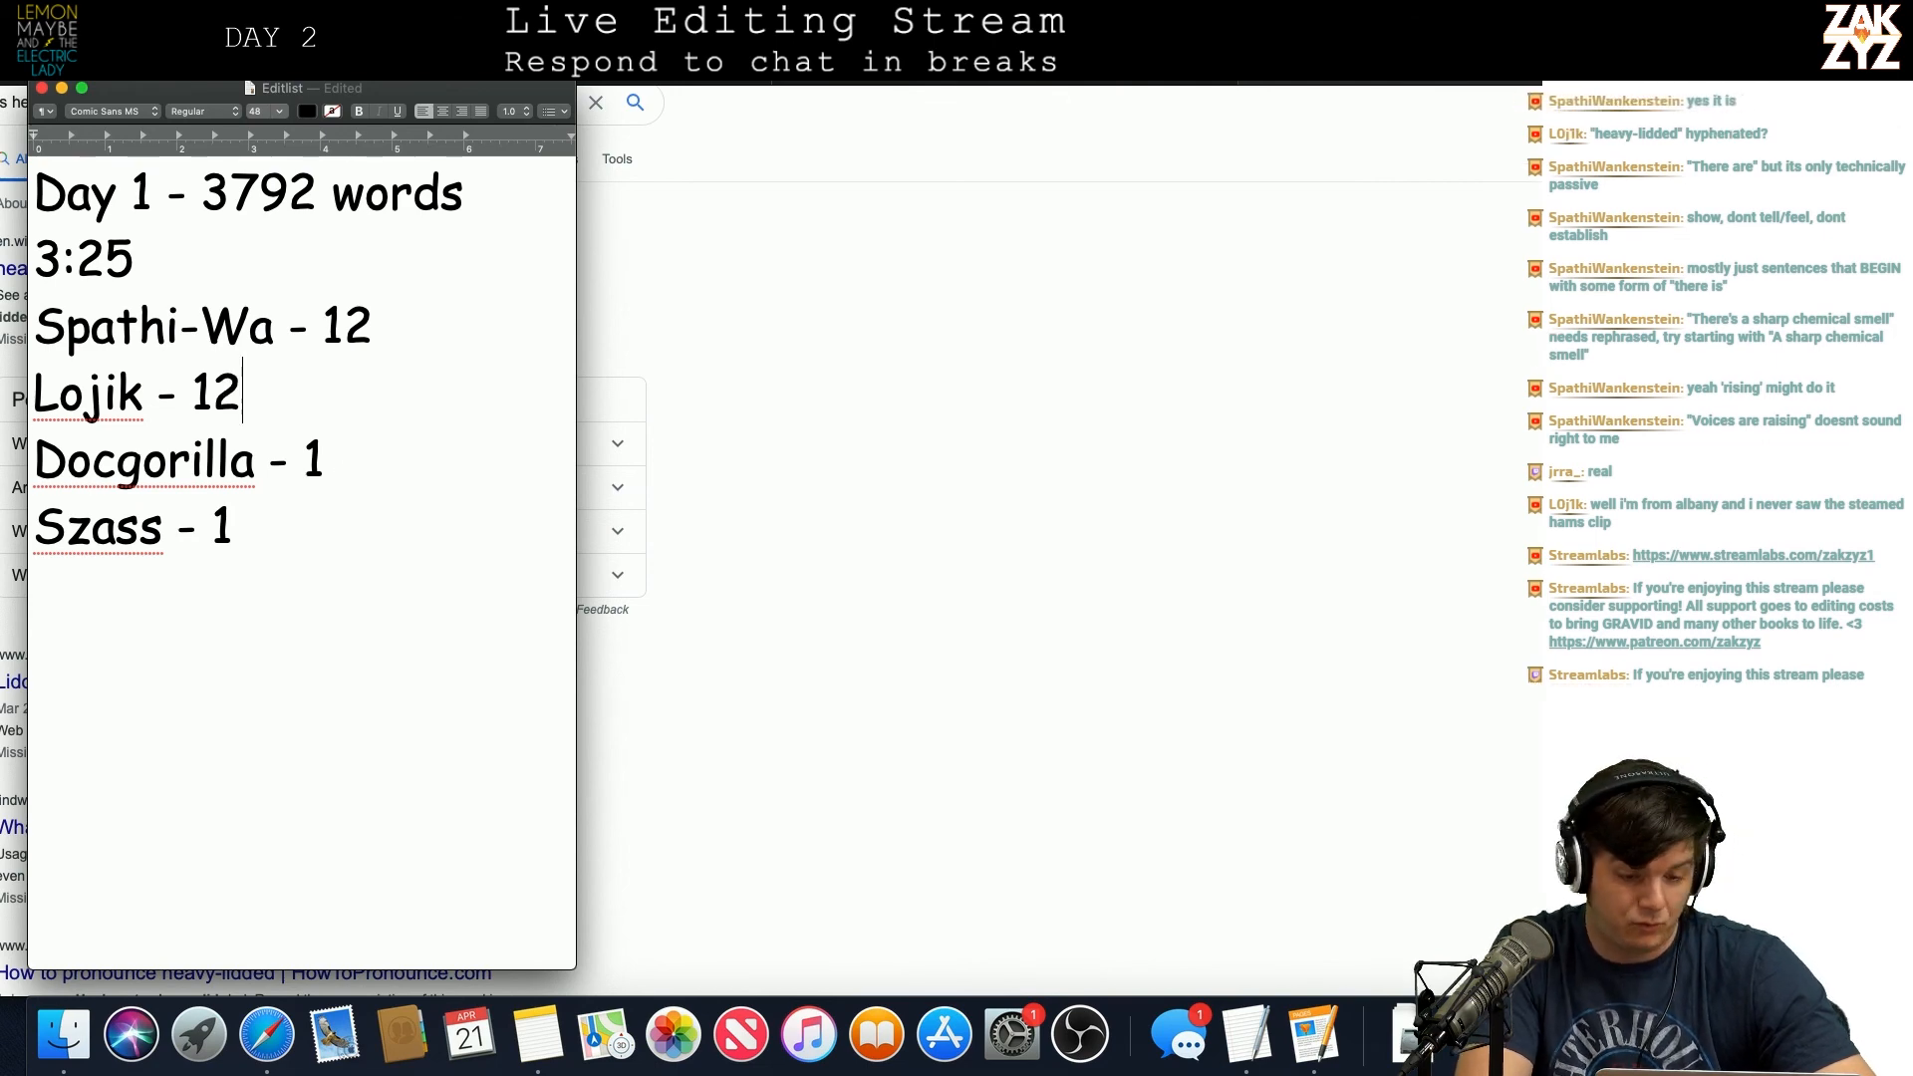
Step: Return to the manuscript and hyphenate "heavy-lidded" in the sentence about the kid's eyes
key("super+Tab")
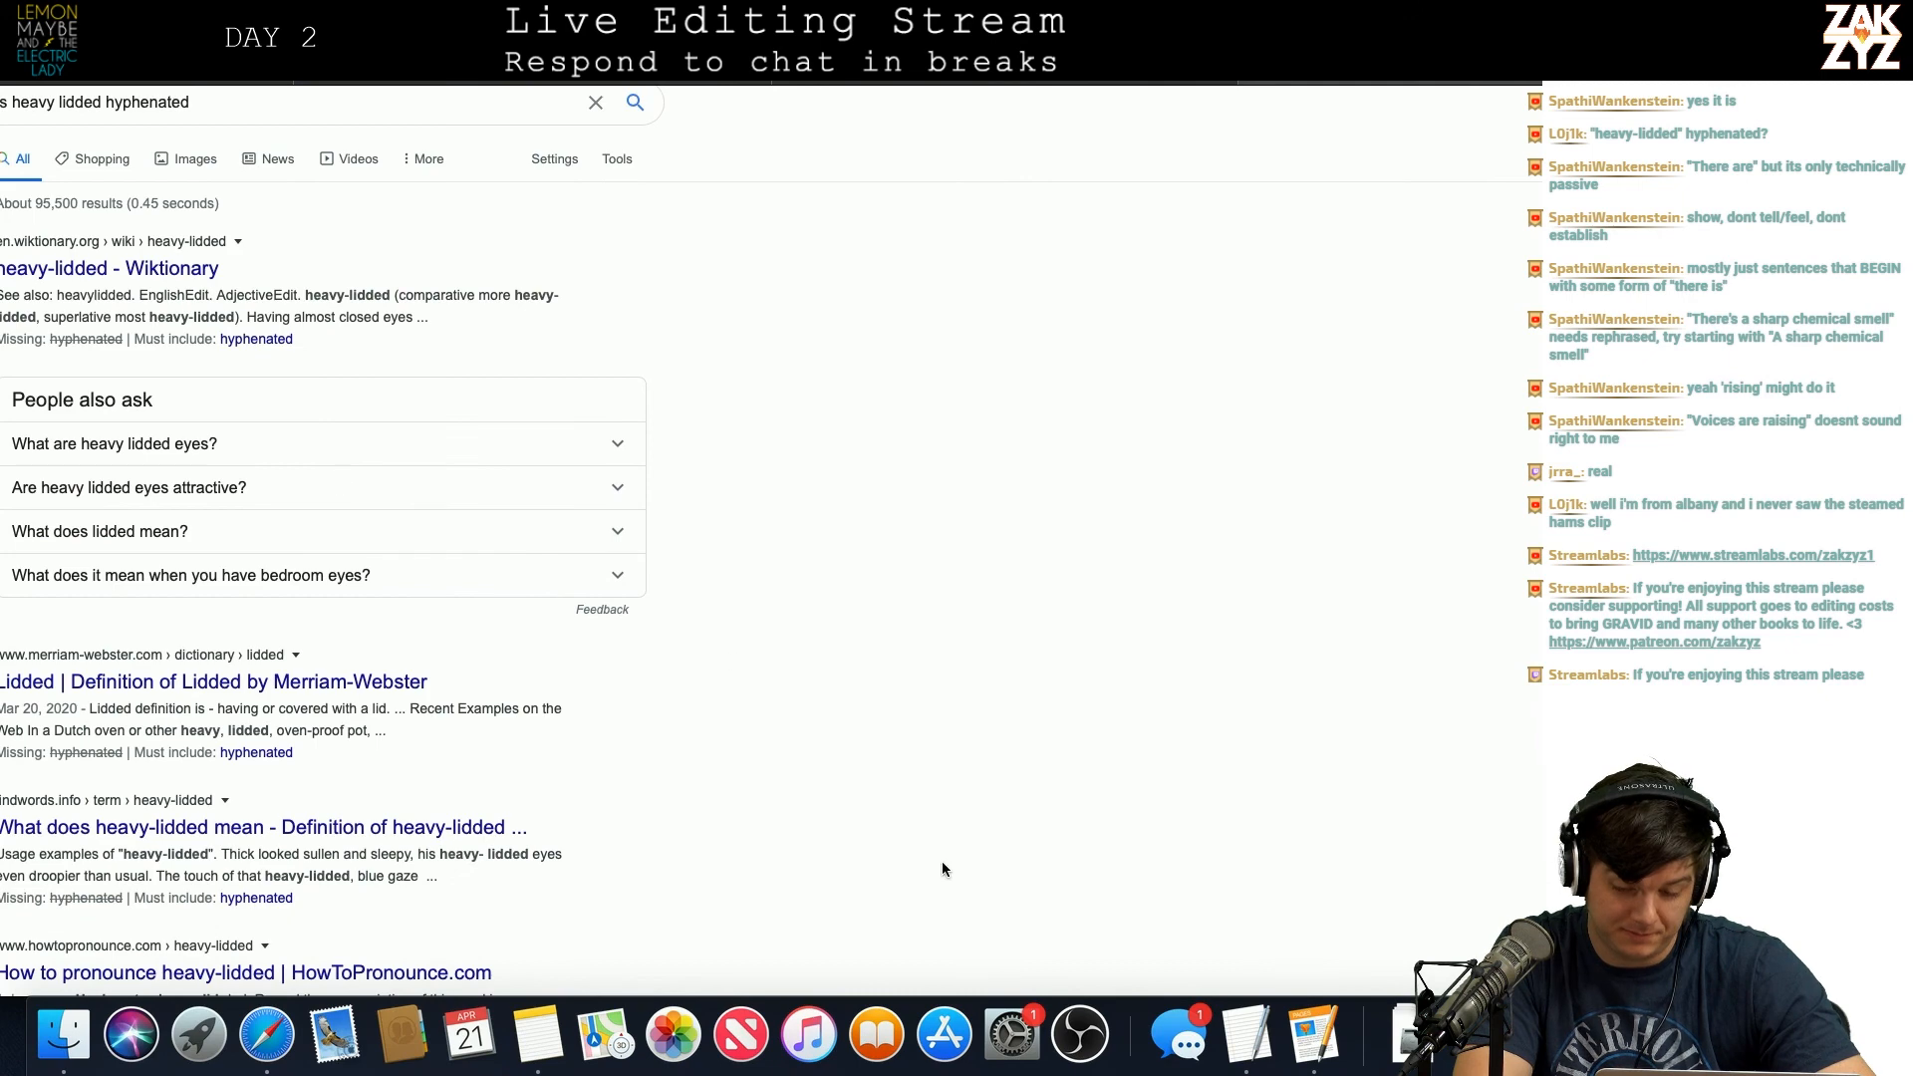
left_click(1312, 1026)
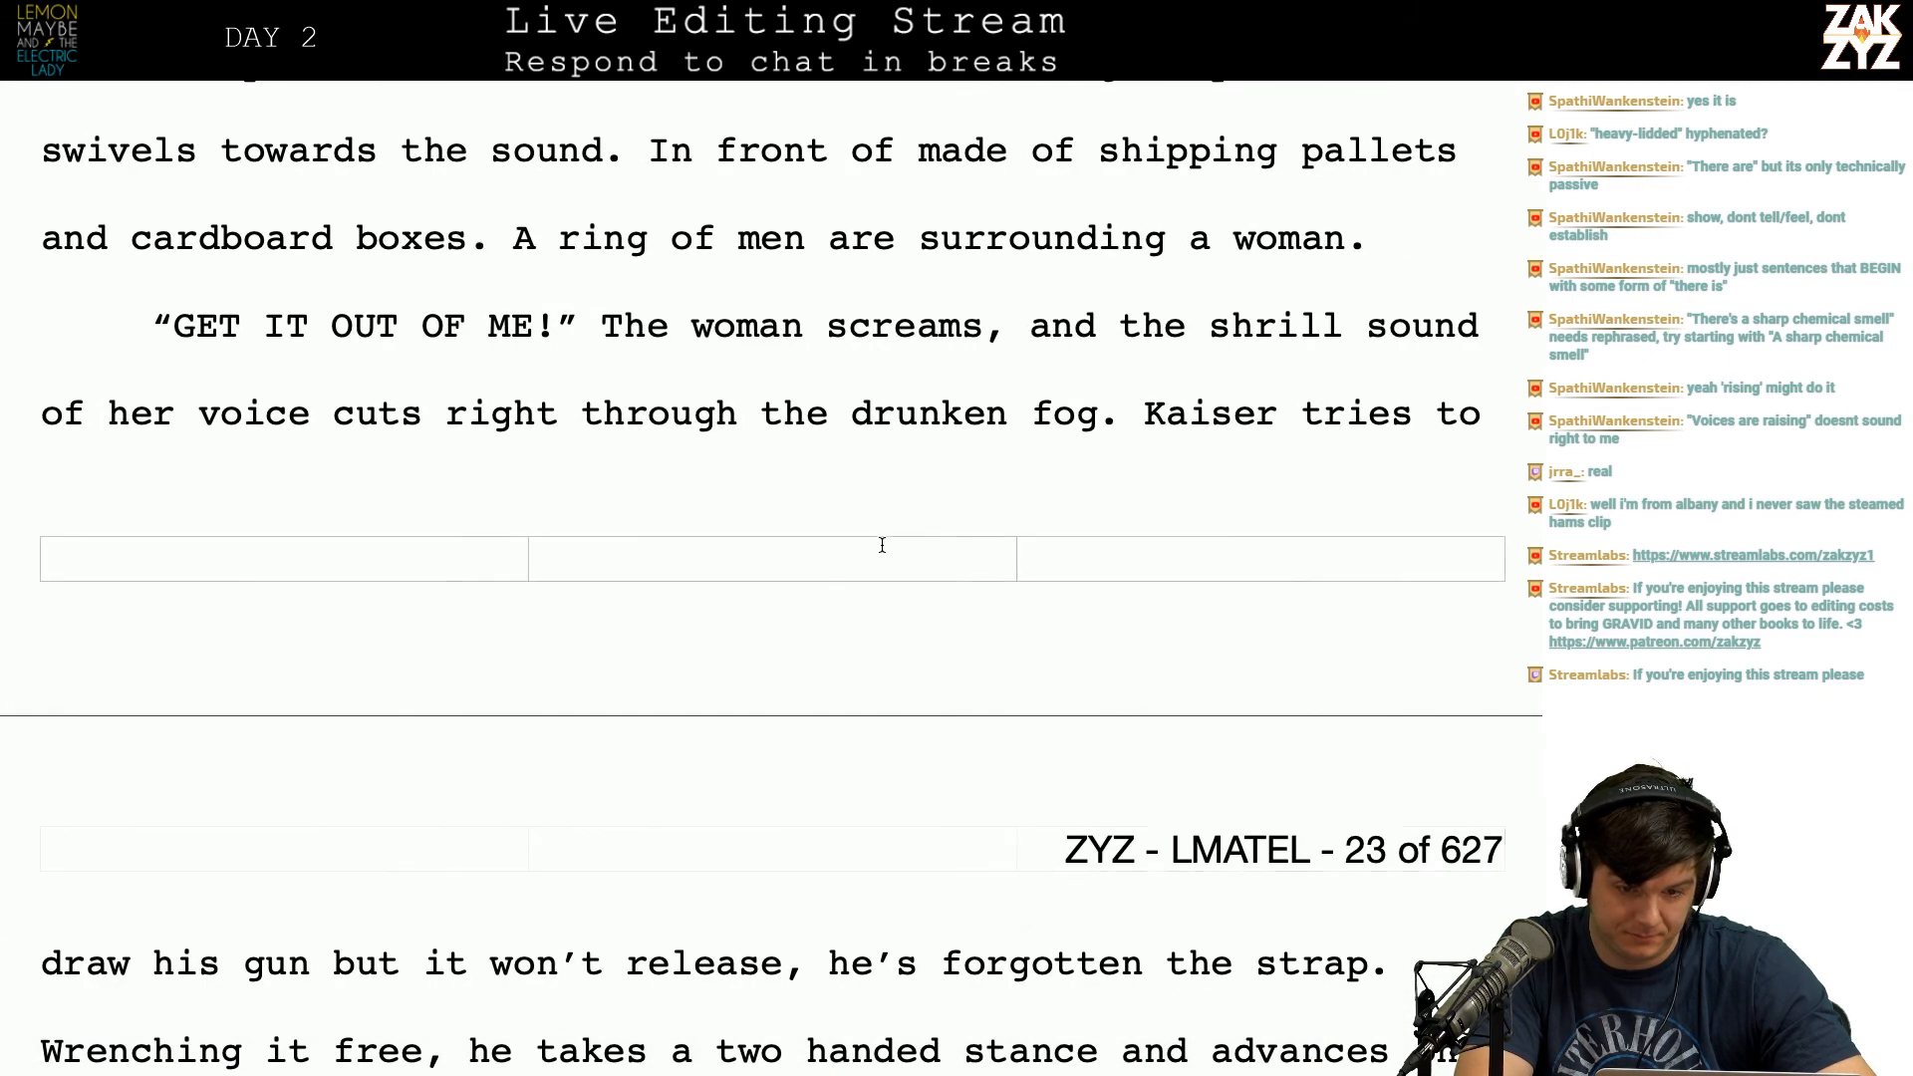
scroll(882, 545, "up", 4)
scroll(882, 545, "up", 4)
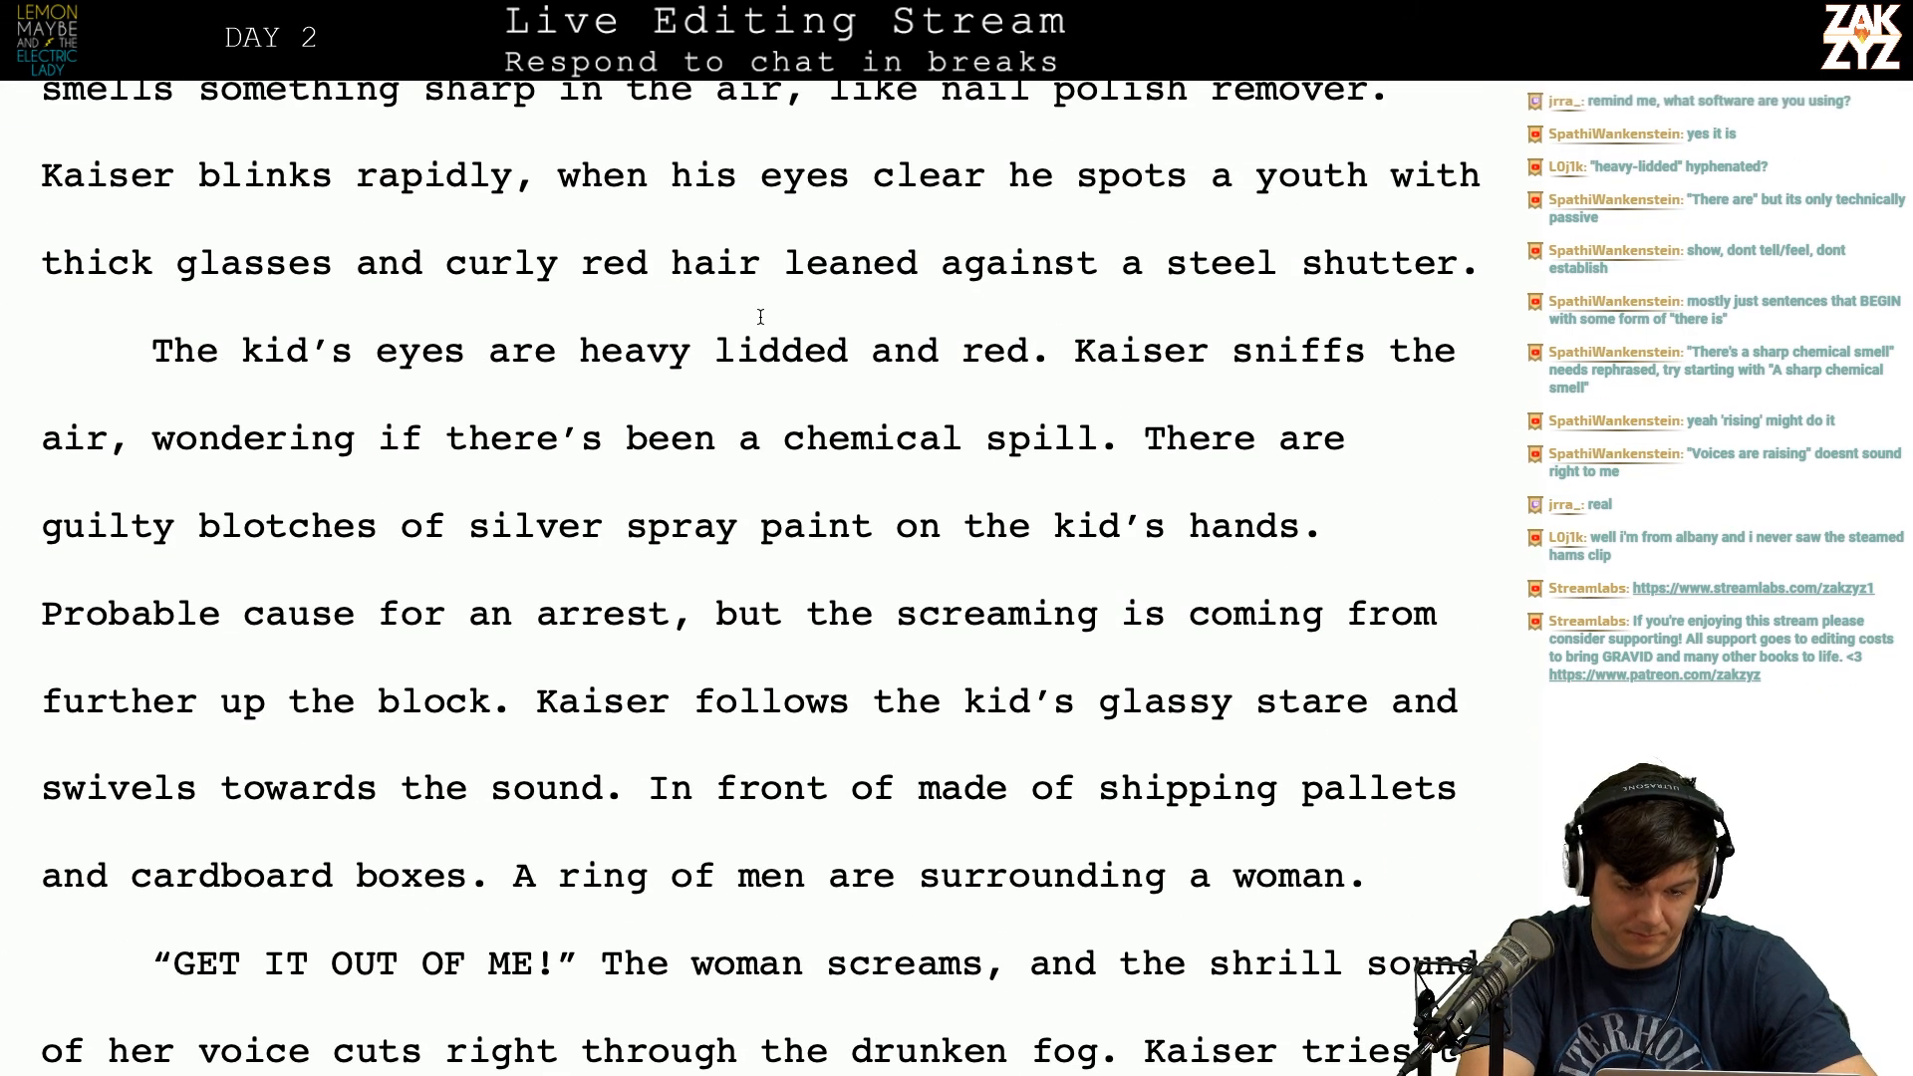
left_click(711, 350)
key("BackSpace")
type("-")
key("Right")
key("Right")
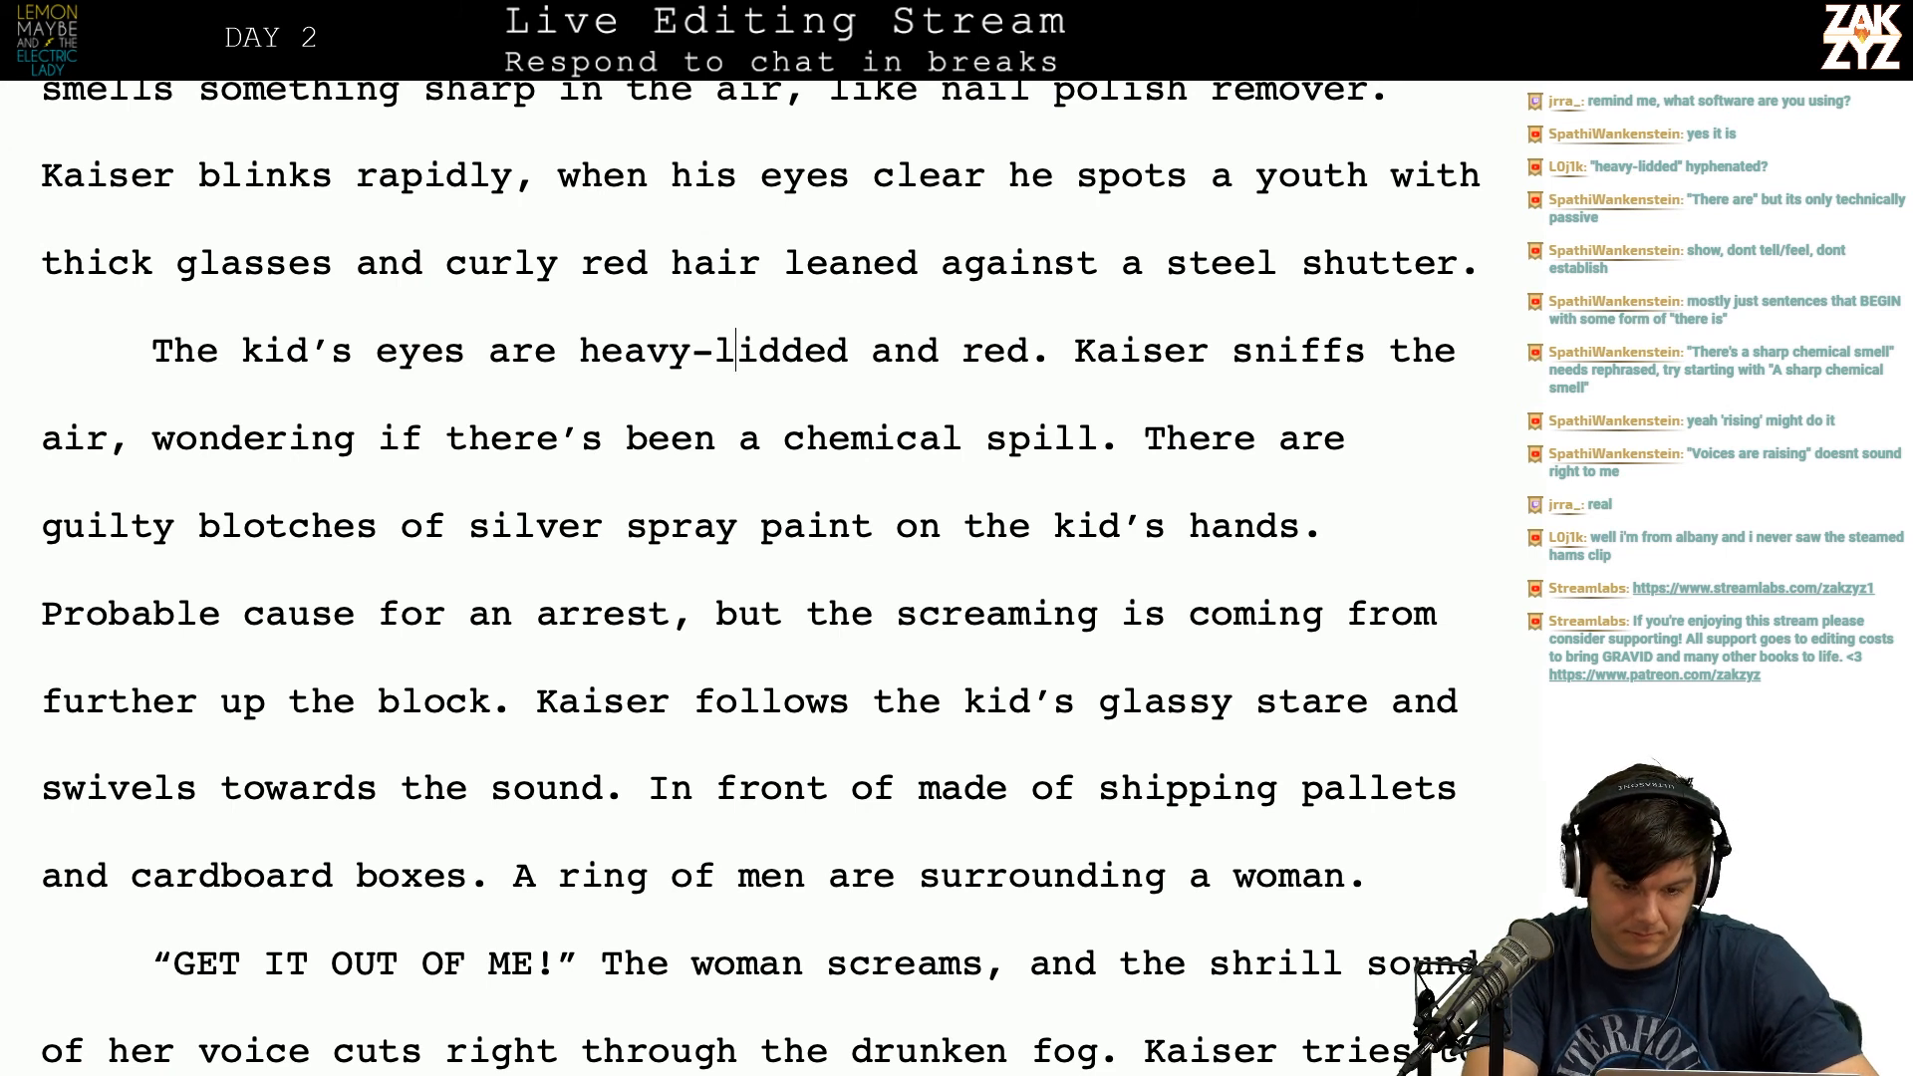
Step: Delete "the air" after "Kaiser sniffs" so the sentence reads "Kaiser sniffs, wondering if there's been a chemical spill"
key("Right")
key("Right")
key("Right")
key("Right")
key("Right")
key("Right")
key("Right")
key("Right")
key("Right")
key("Right")
key("Right")
key("Right")
key("Right")
key("Right")
key("Right")
key("Right")
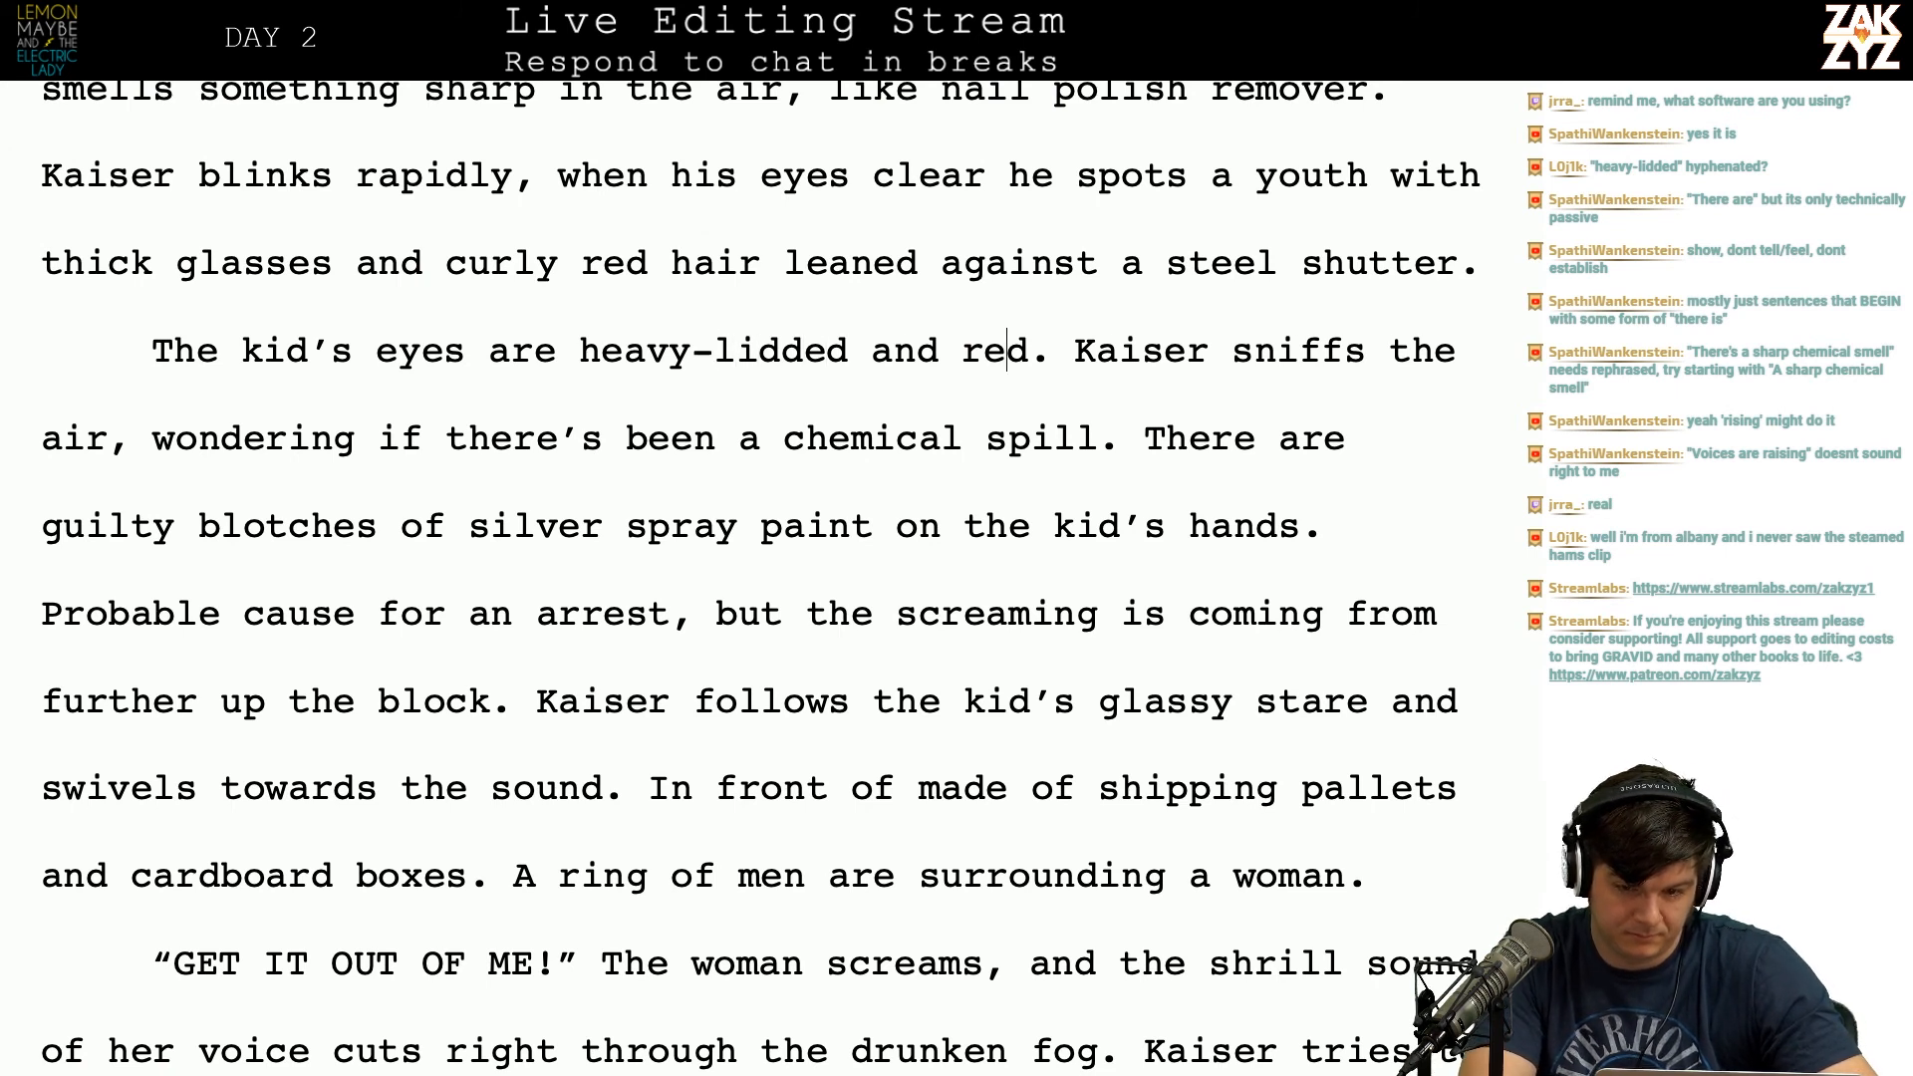
key("Right")
key("Right")
key("Right")
key("Right")
key("Right")
key("Right")
key("Right")
key("Down")
key("Left")
key("Up")
key("Right")
key("Right")
key("Right")
key("Right")
key("Right")
key("Right")
key("Right")
key("Right")
key("Right")
key("Right")
key("Right")
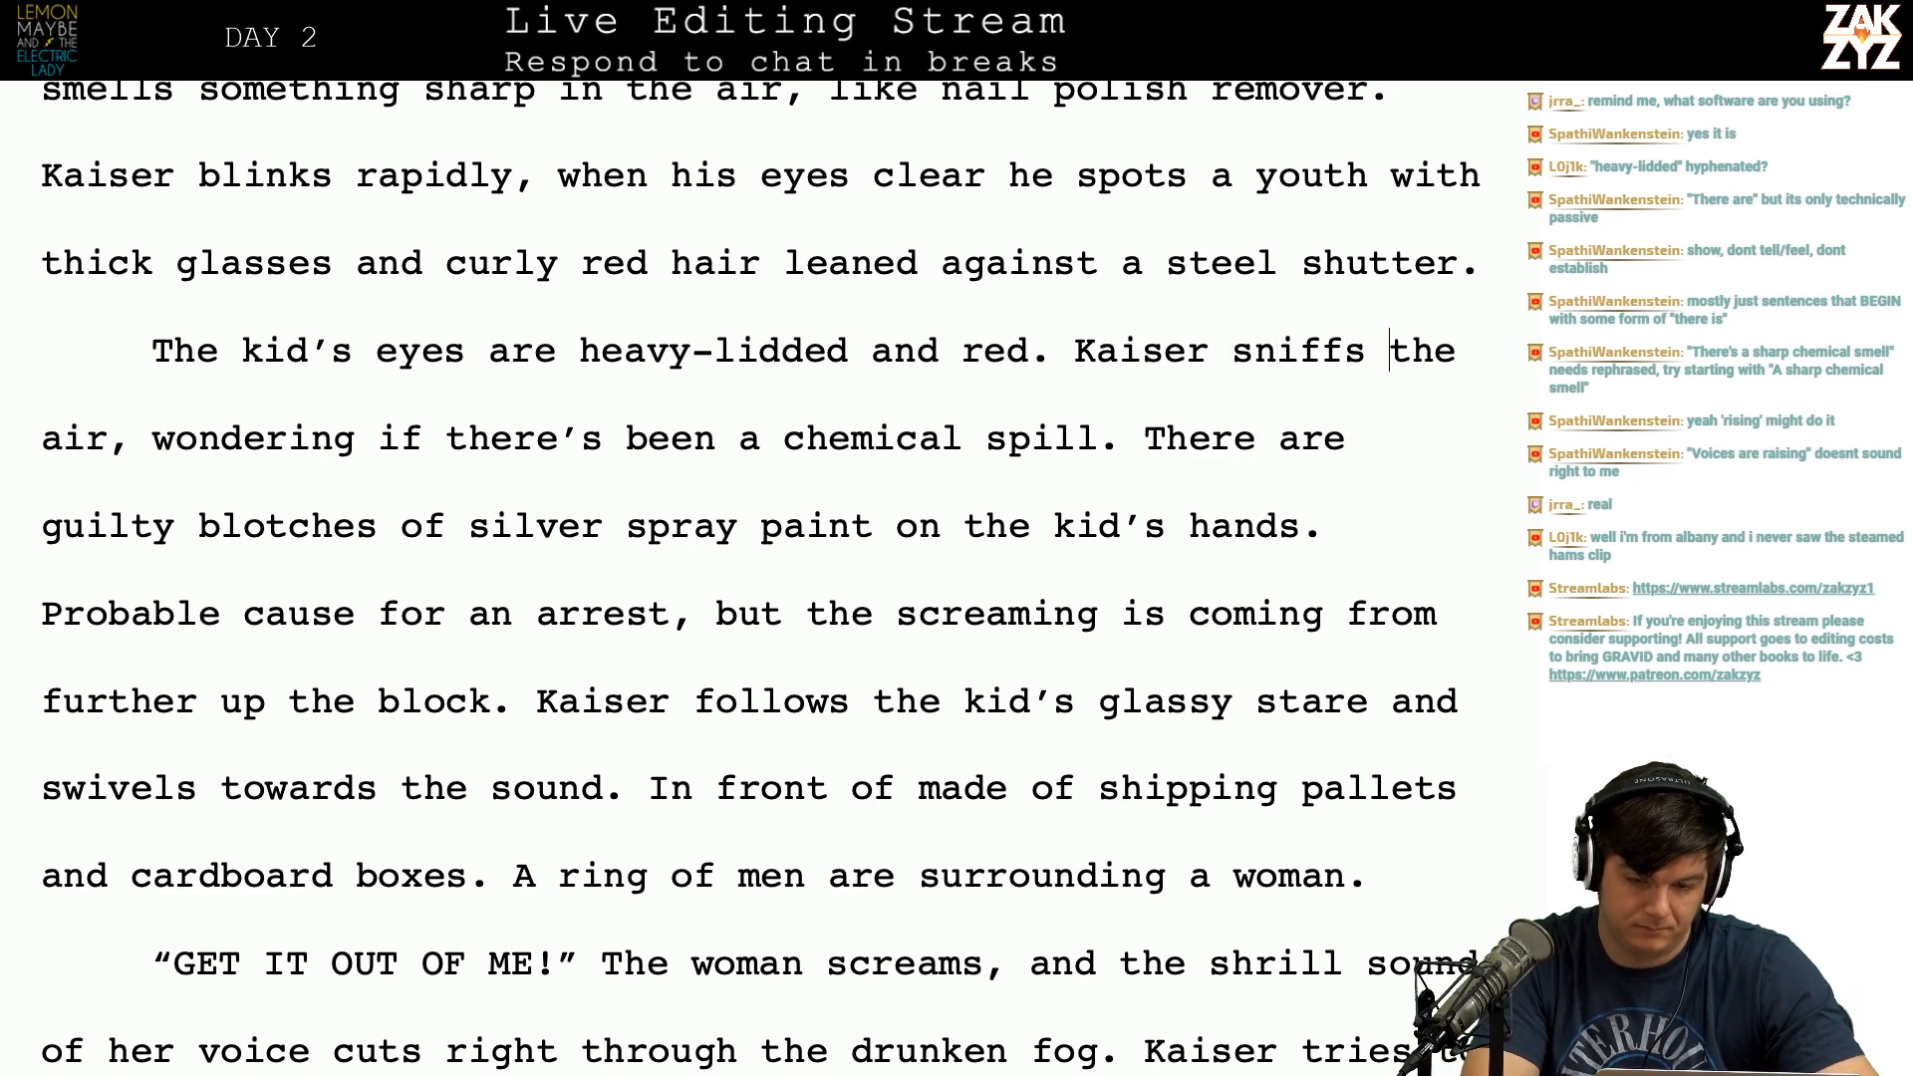
key("Right")
key("Right")
key("Left")
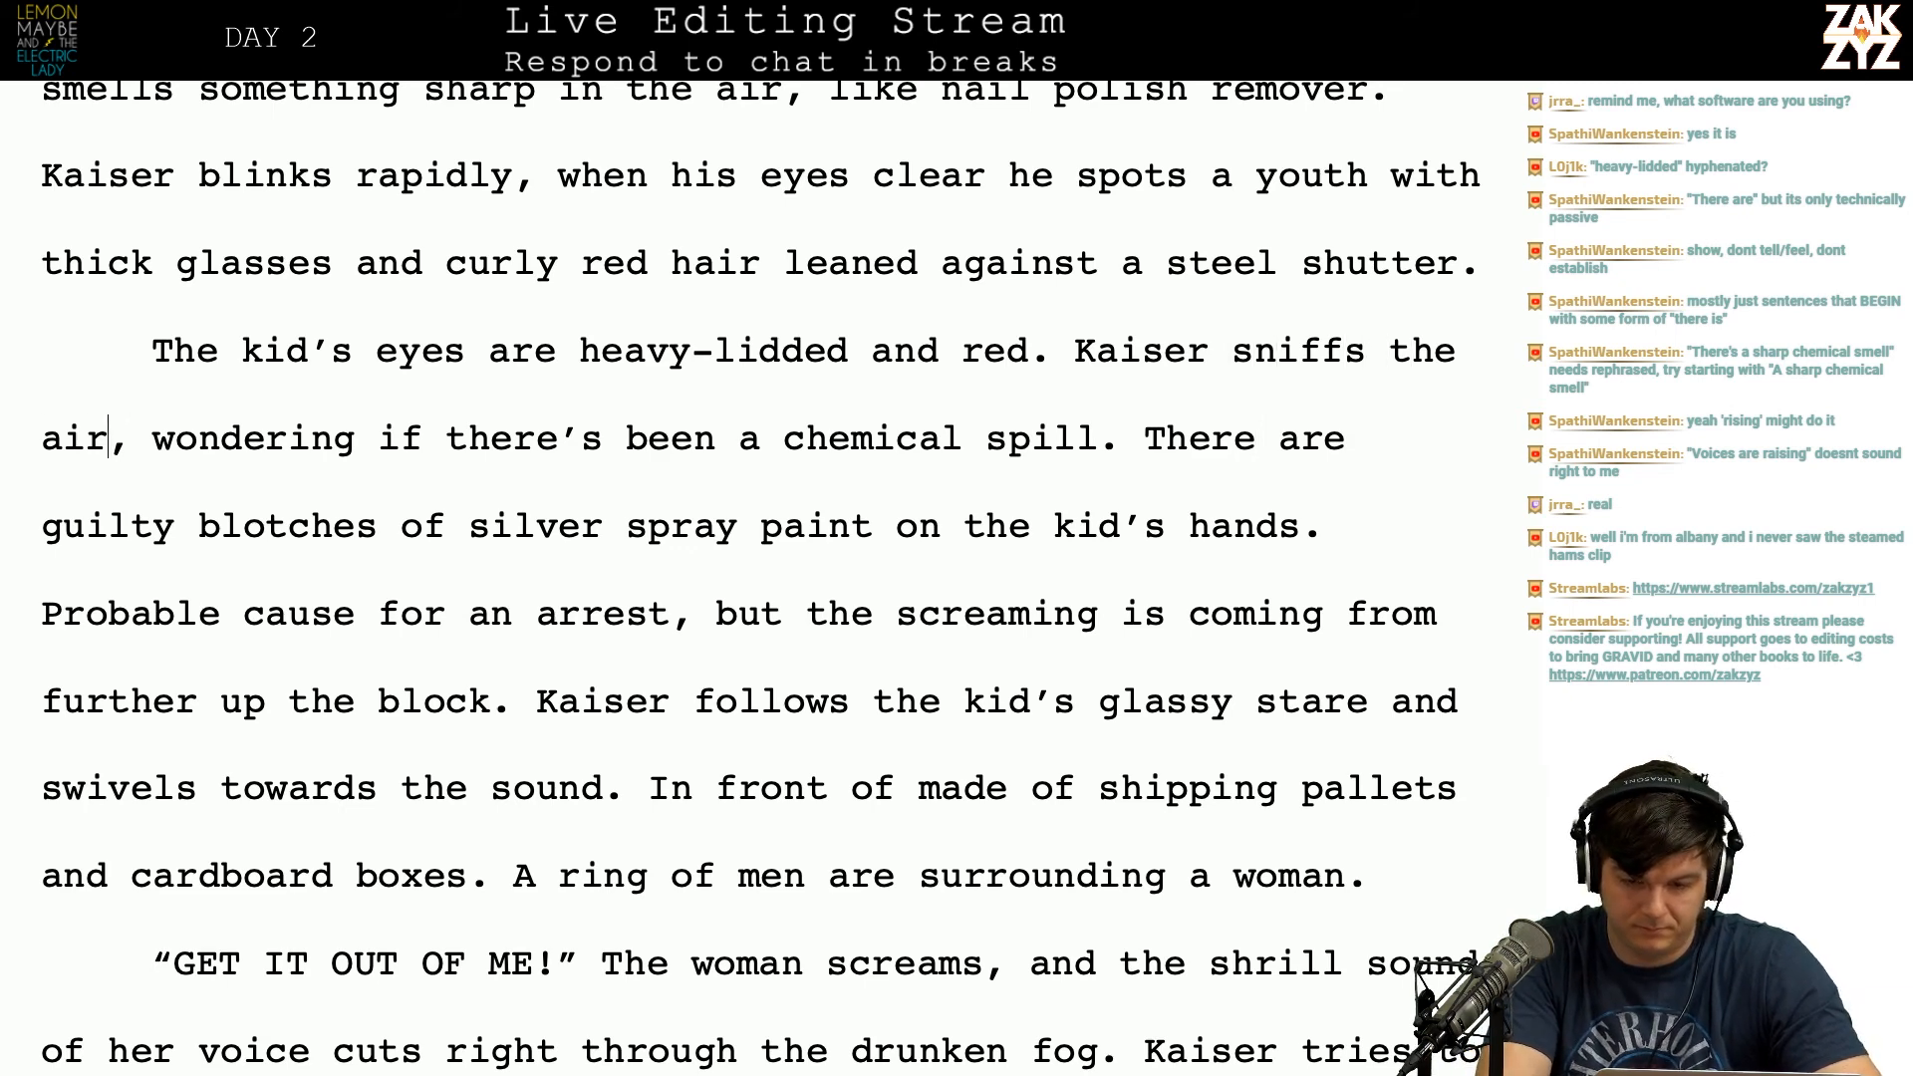
key("BackSpace")
key("BackSpace")
key("BackSpace")
key("BackSpace")
key("BackSpace")
key("BackSpace")
key("BackSpace")
key("BackSpace")
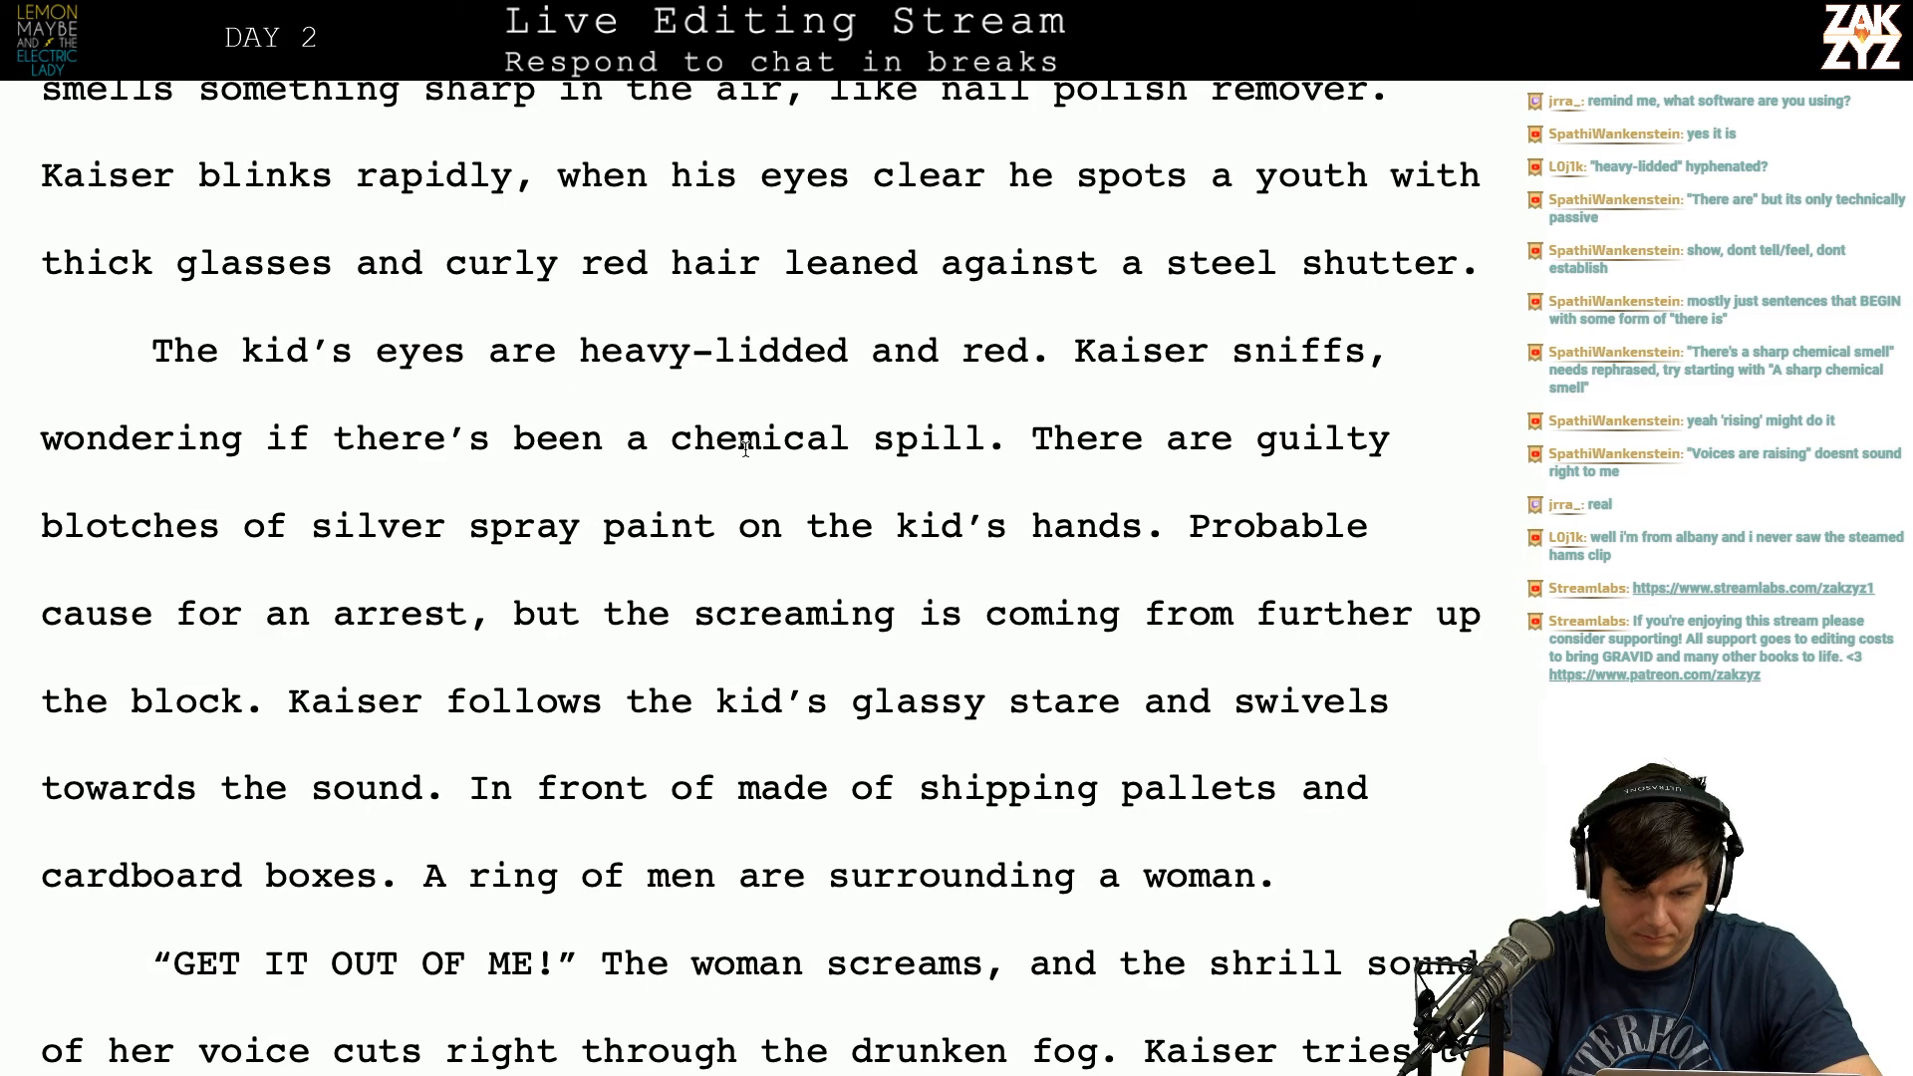
left_click(984, 461)
type("but")
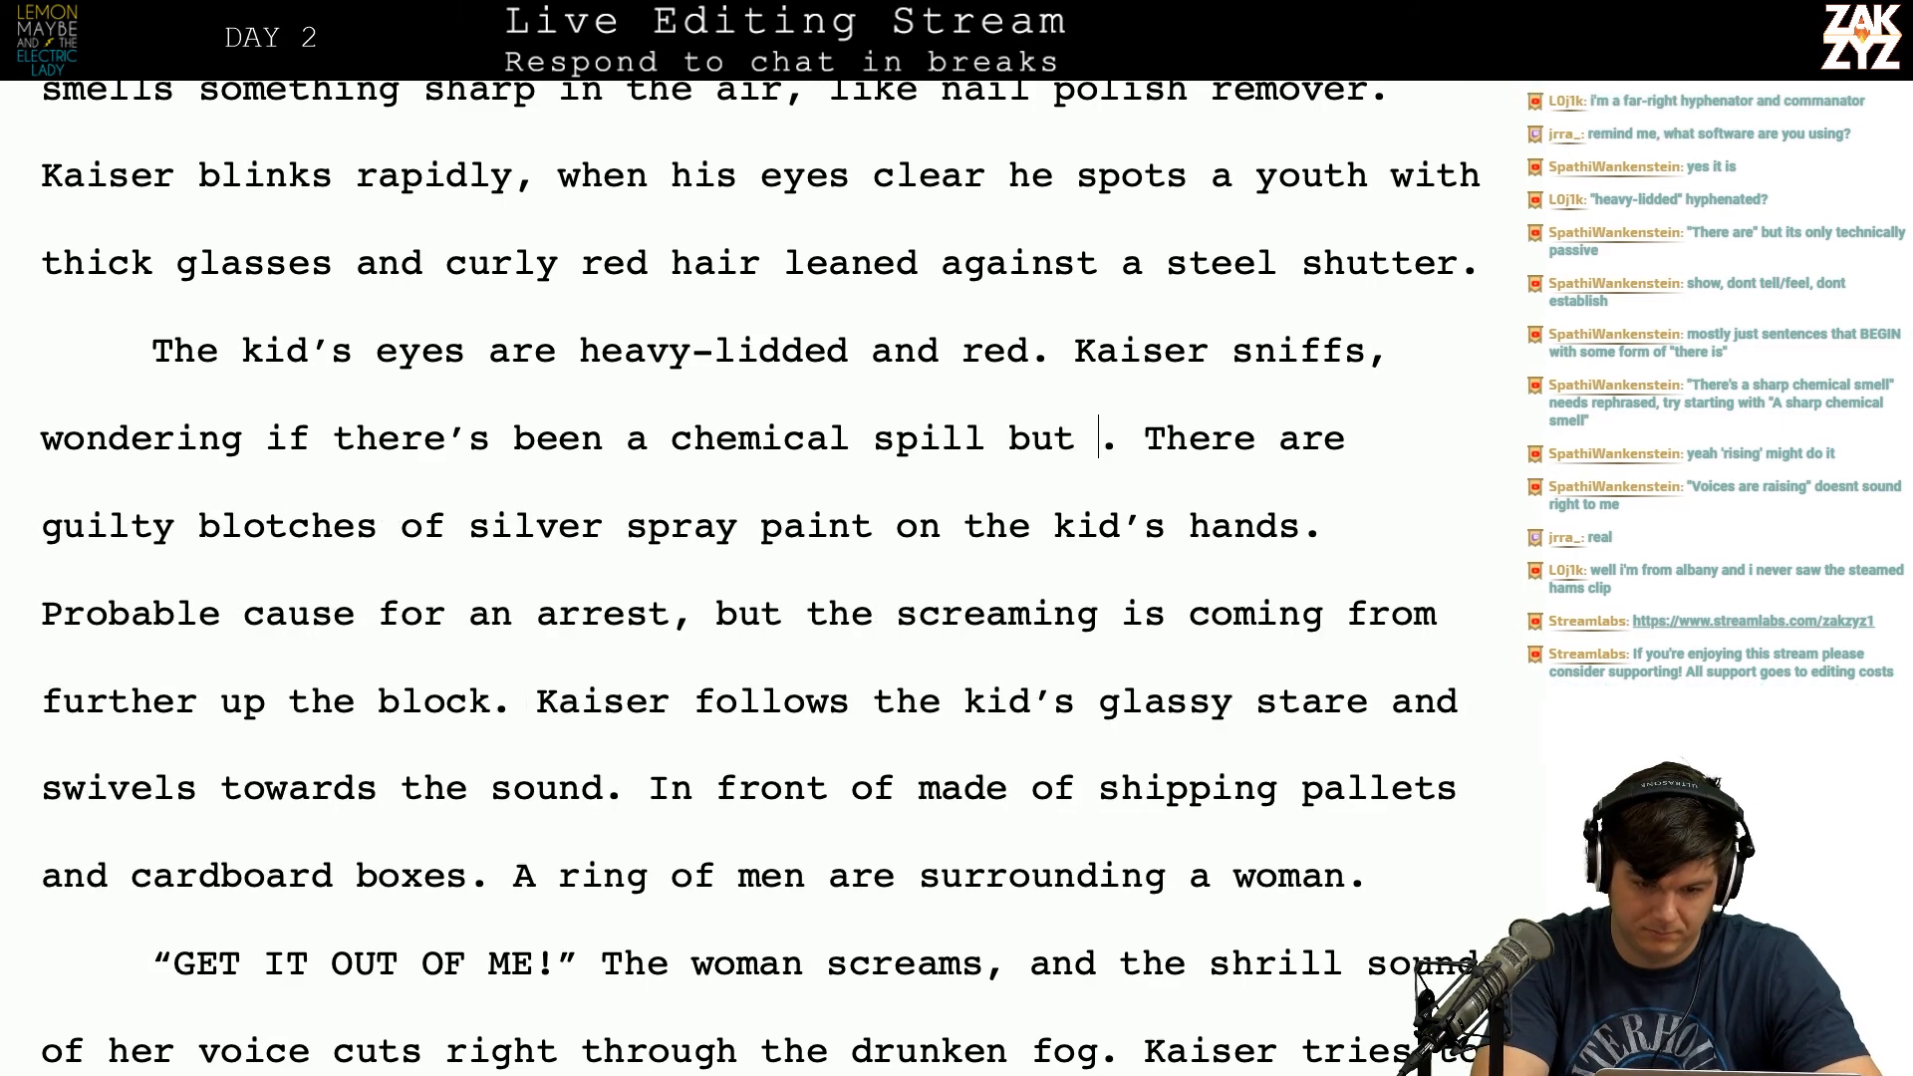
key("BackSpace")
key("BackSpace")
key("BackSpace")
key("BackSpace")
key("BackSpace")
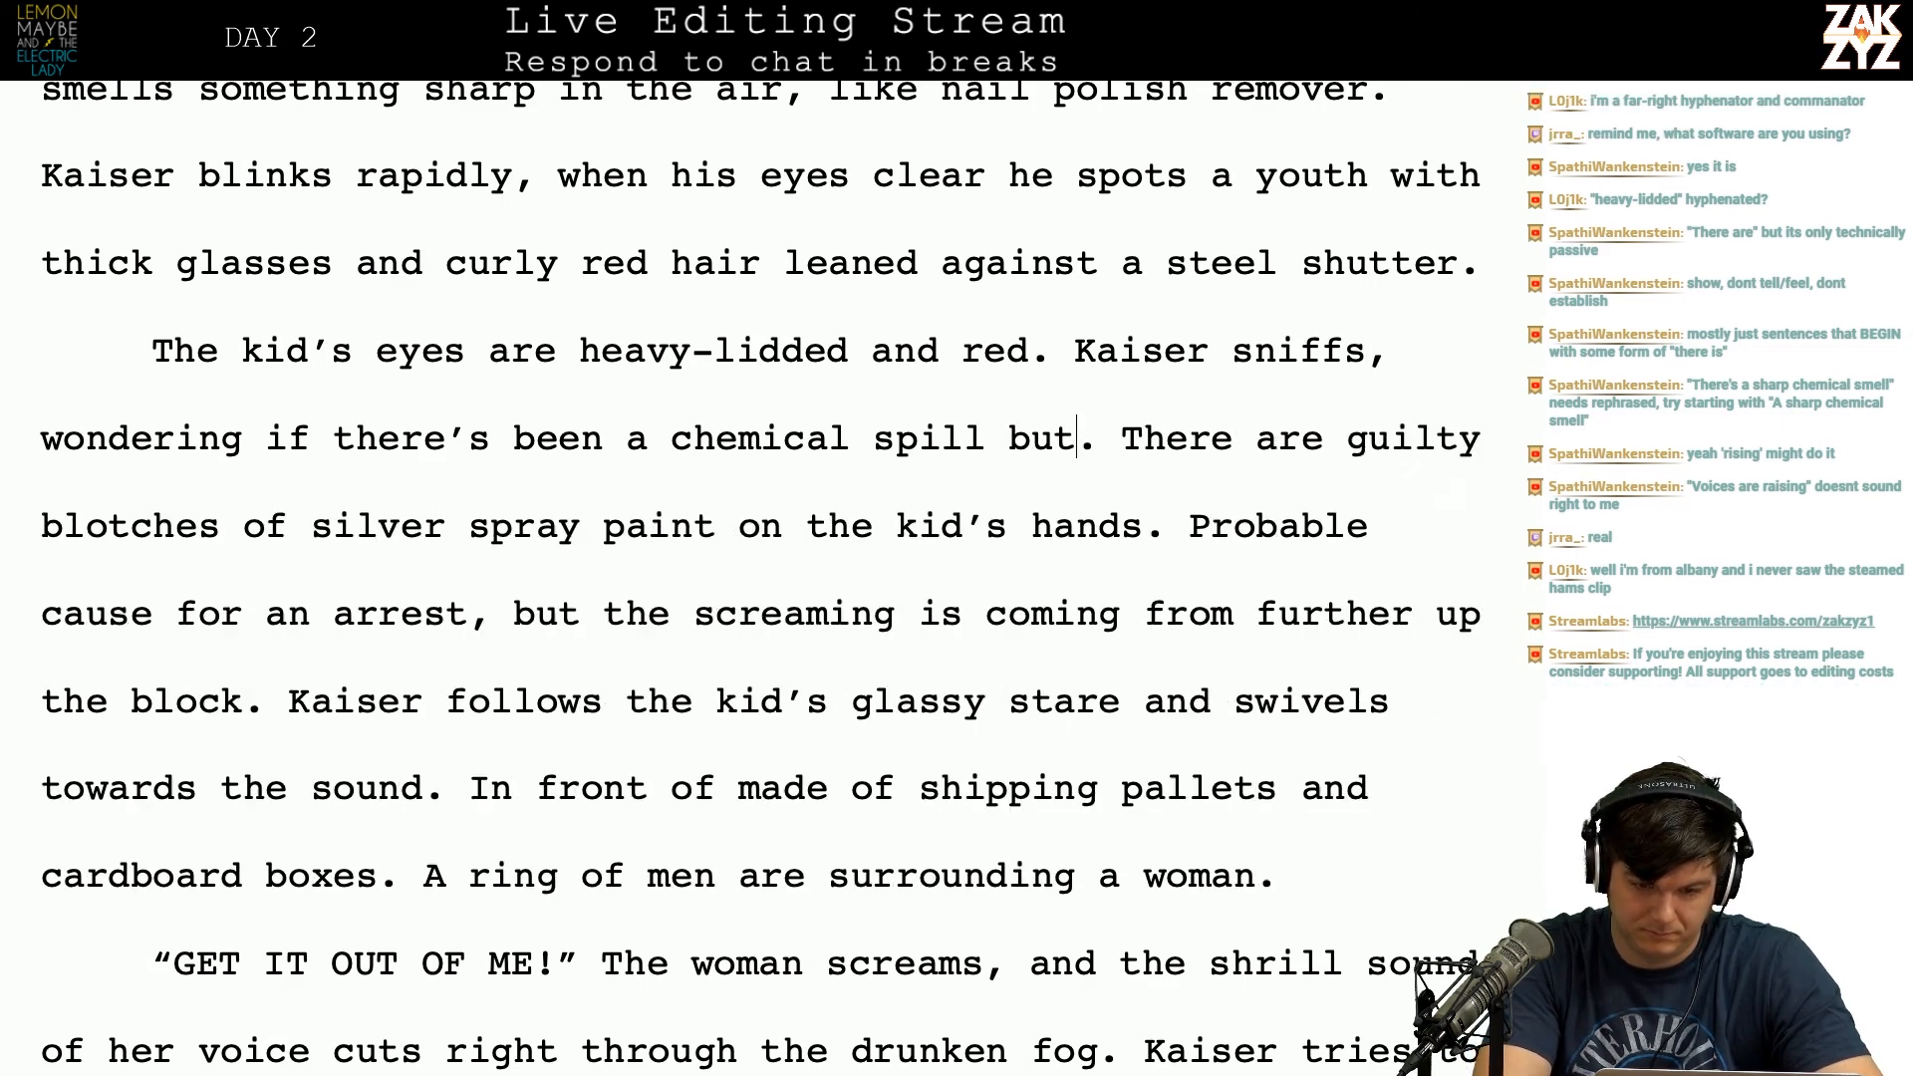
type(", the")
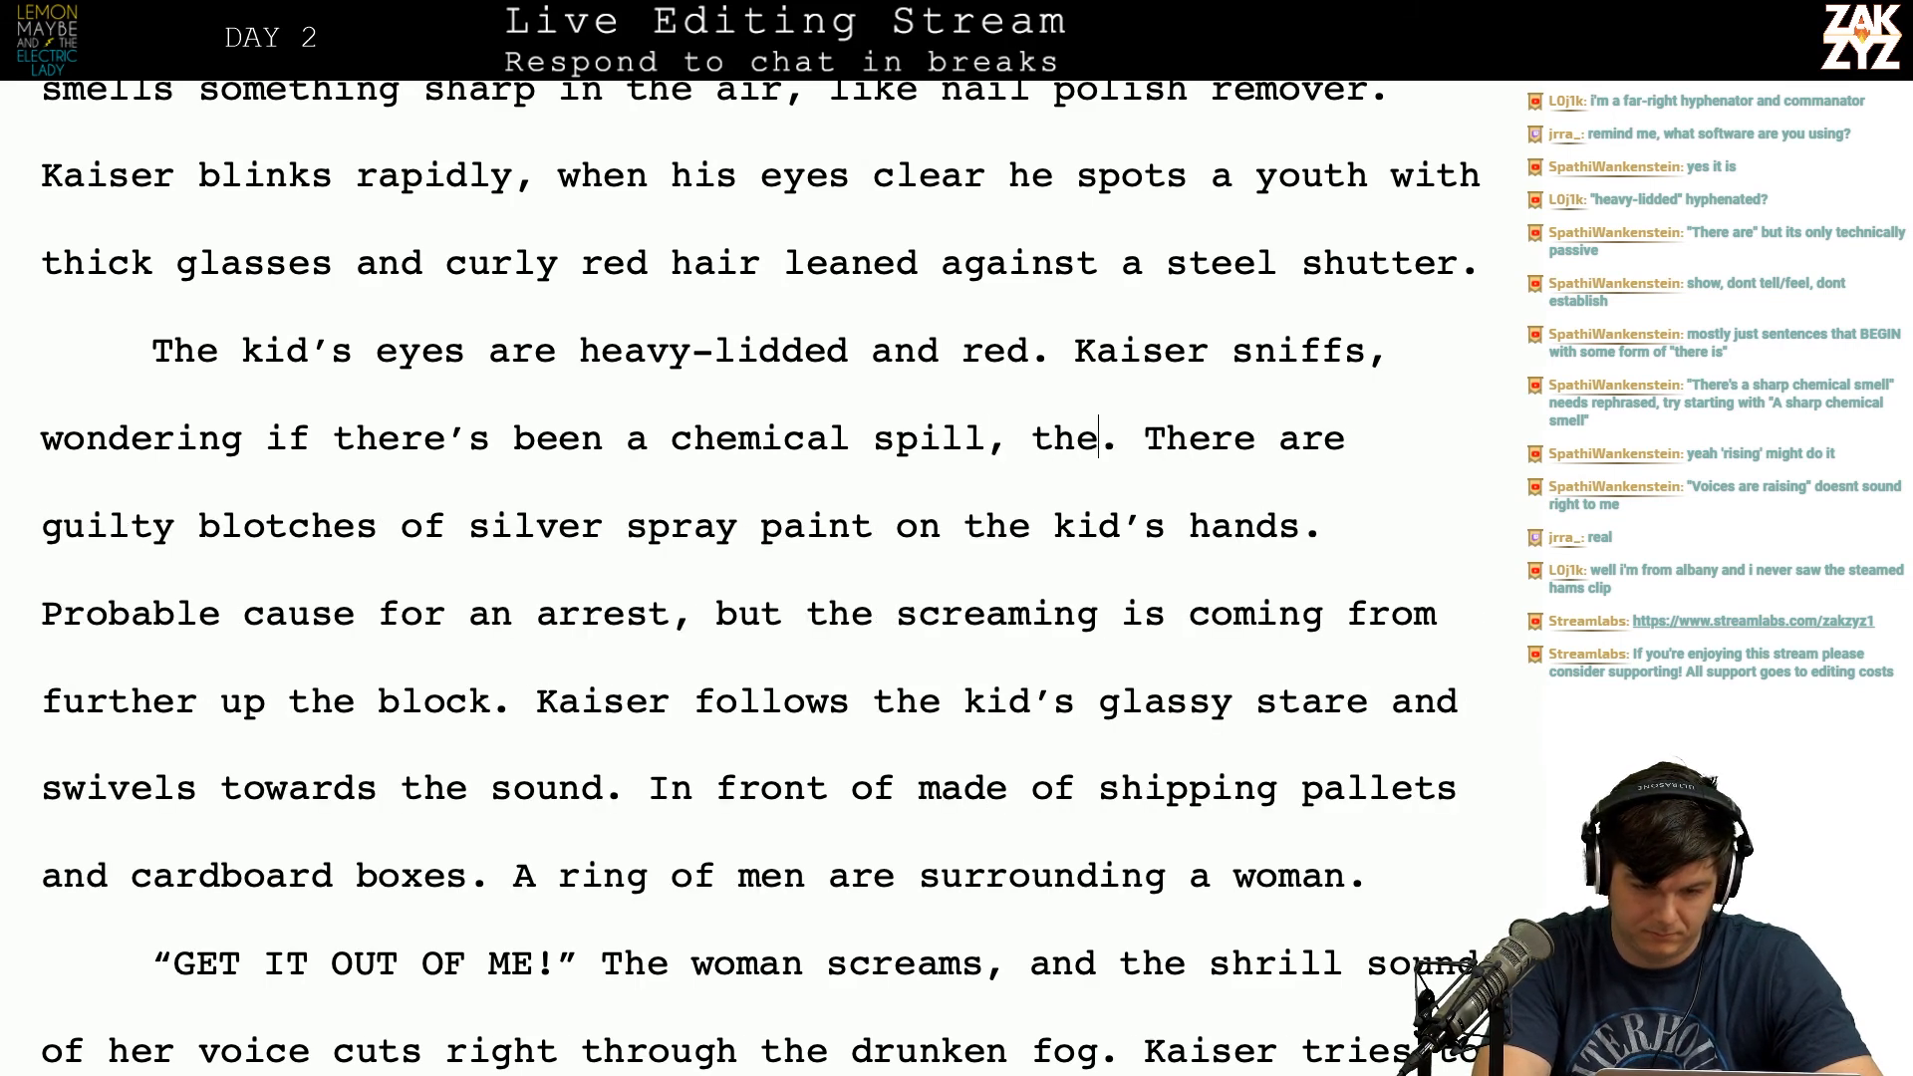
key("BackSpace")
key("BackSpace")
key("BackSpace")
key("BackSpace")
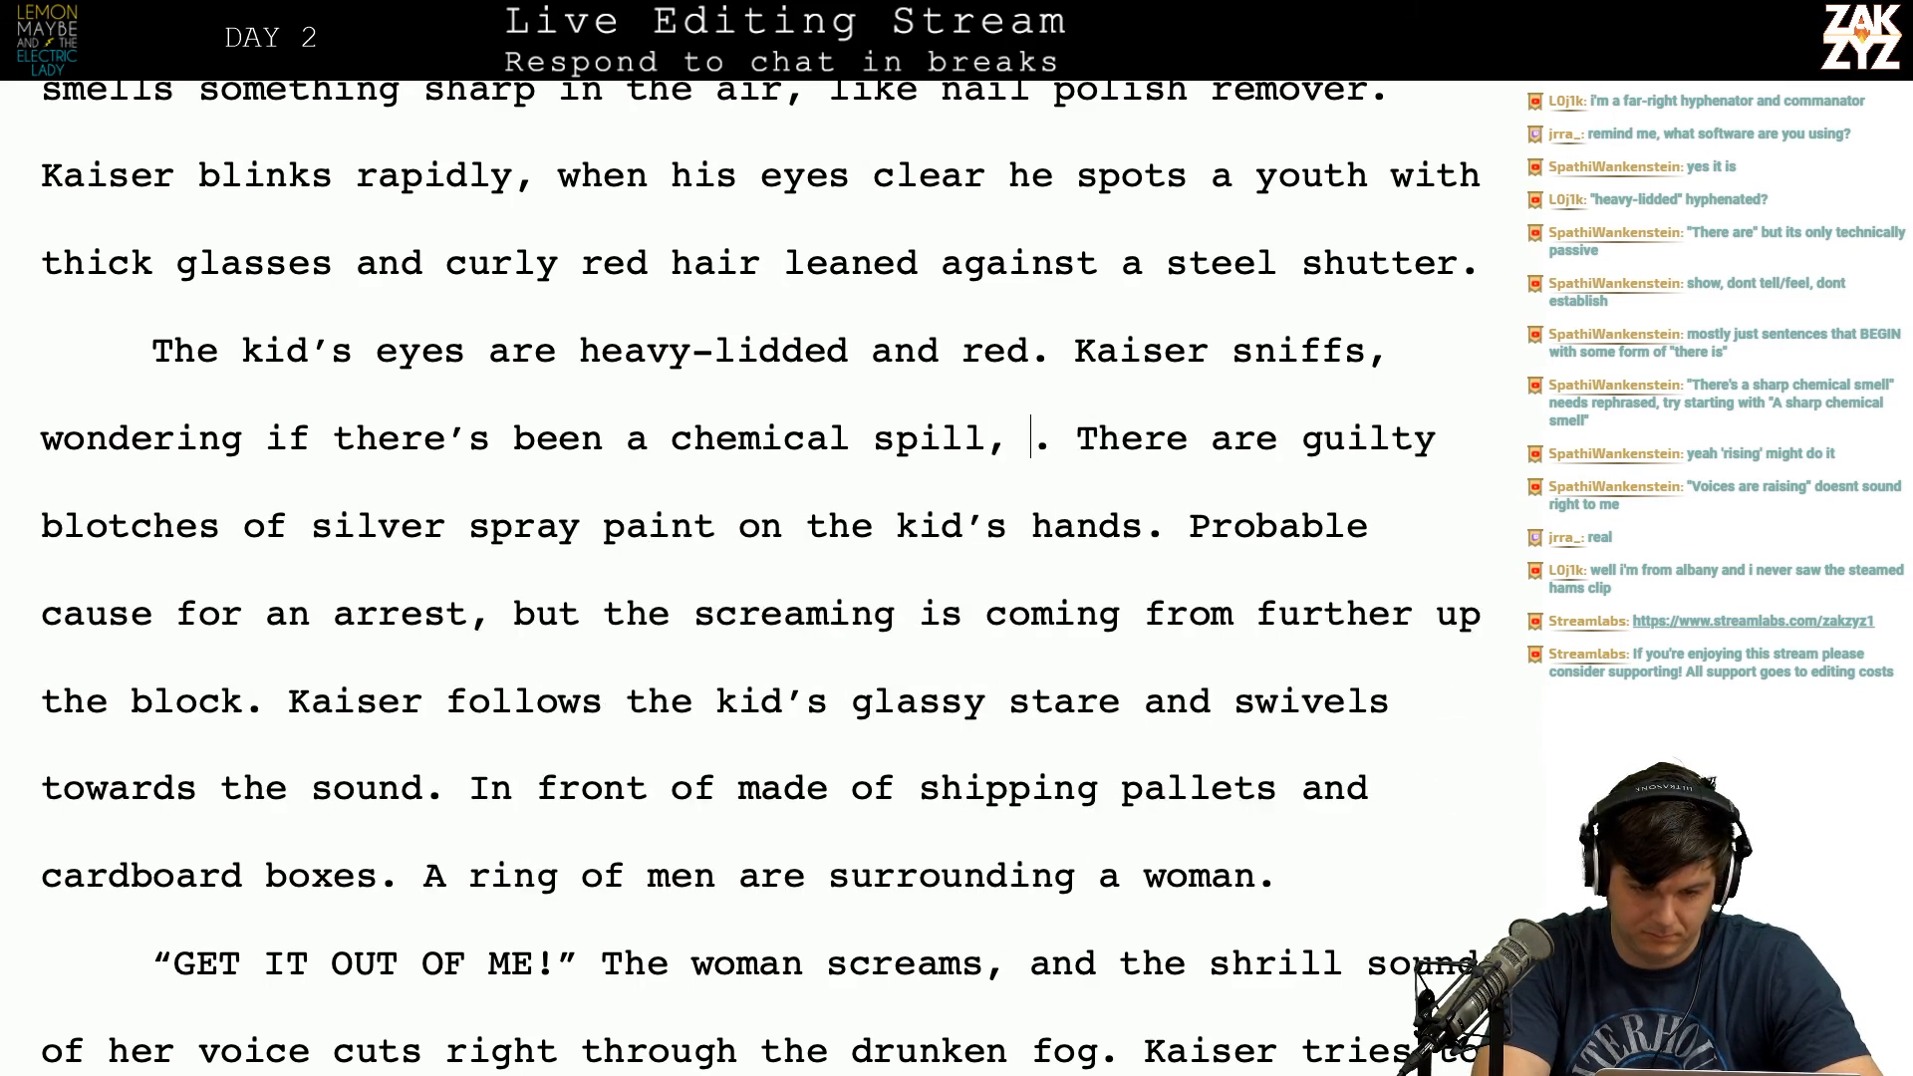
key("BackSpace")
key("BackSpace")
type("and")
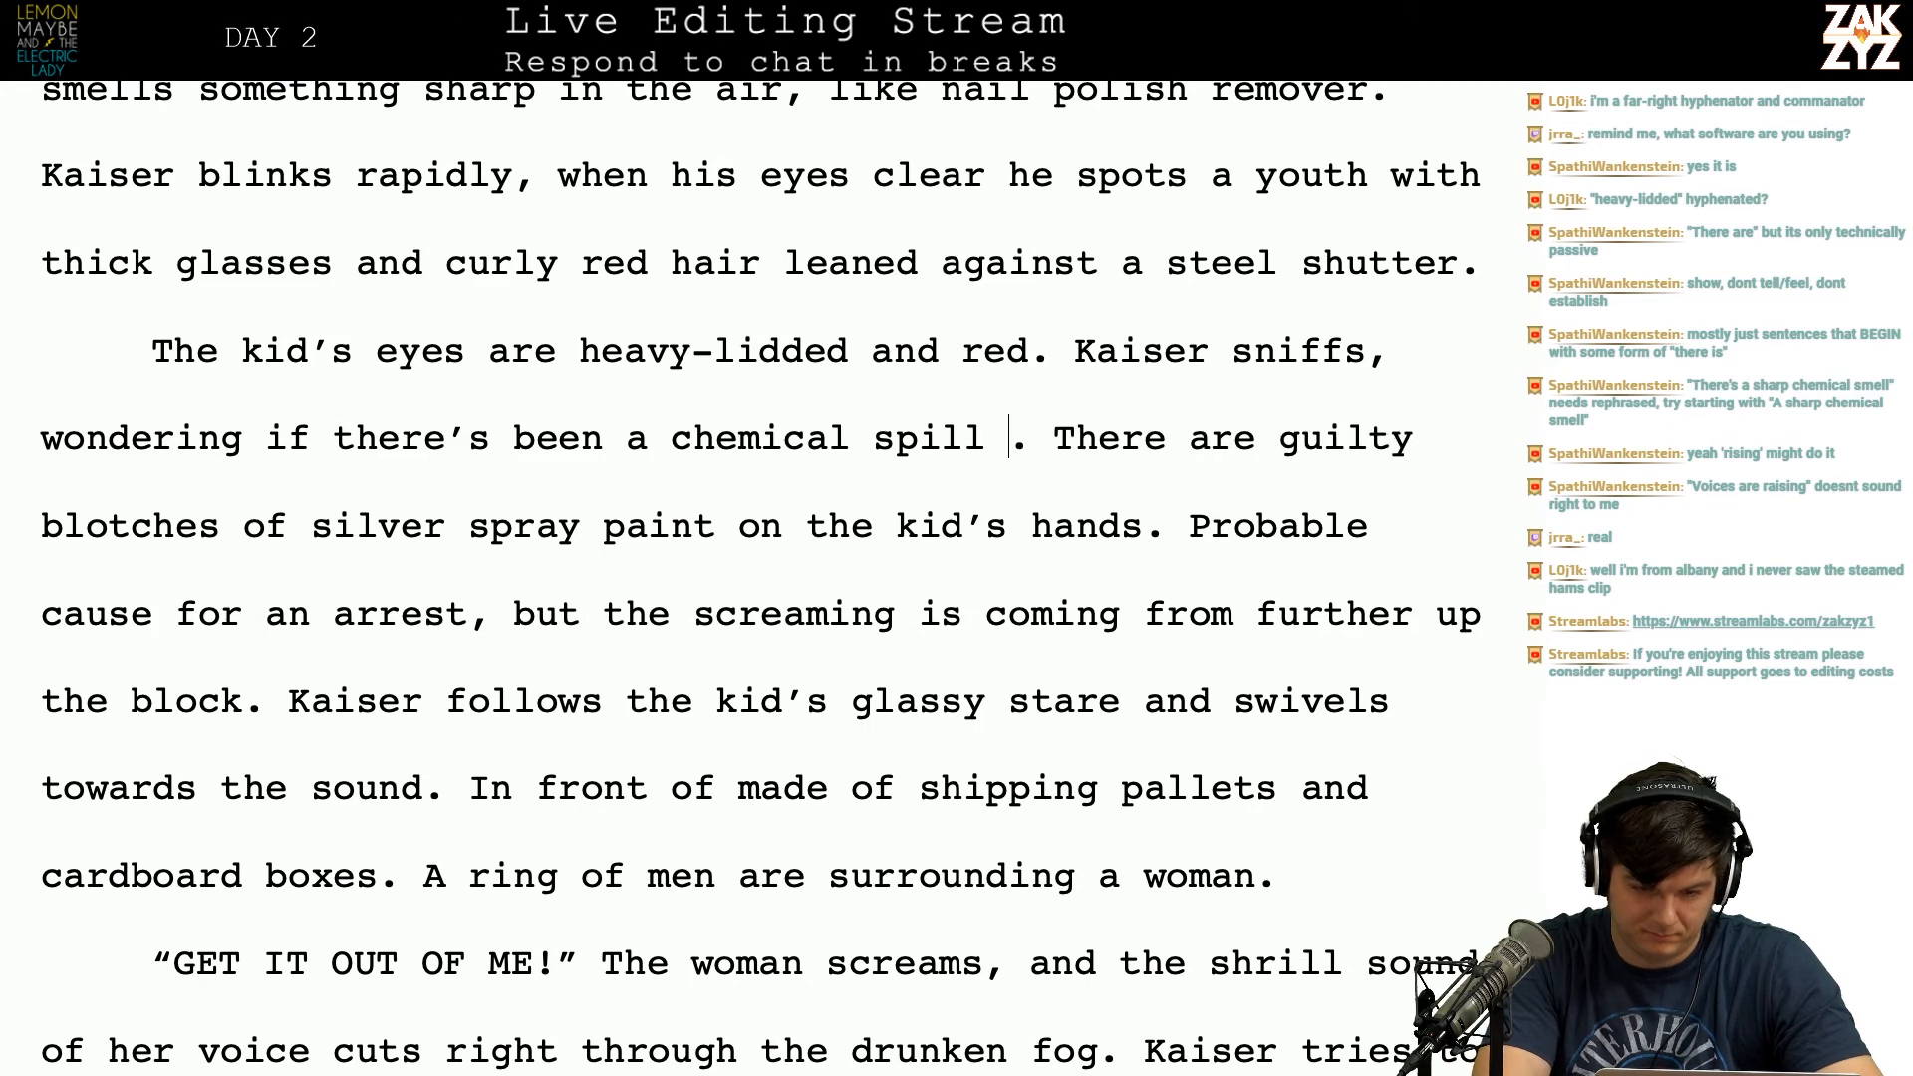
key("BackSpace")
key("BackSpace")
key("BackSpace")
key("BackSpace")
key("BackSpace")
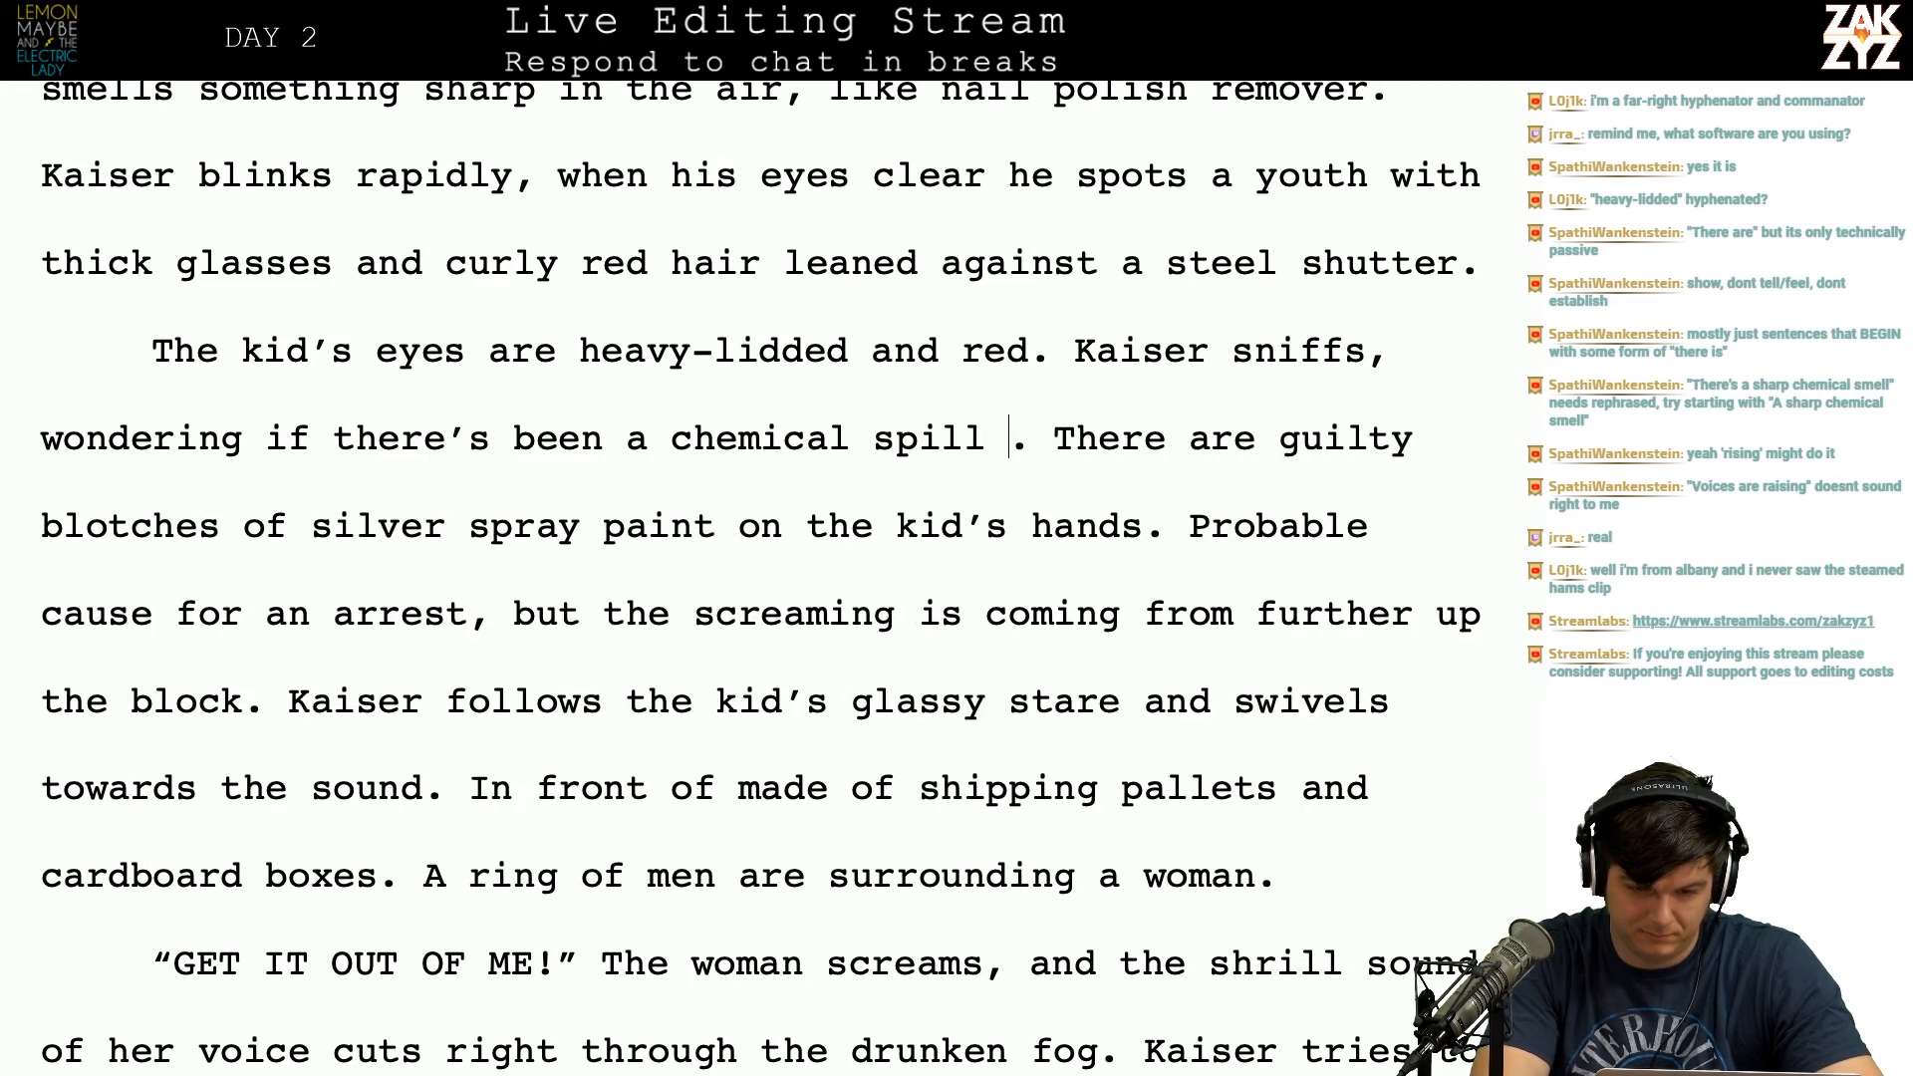
Step: Extend the sentence about the chemical spill with ", but he just gets a whiff of ganja" before its period
type(", ")
type("but all he g")
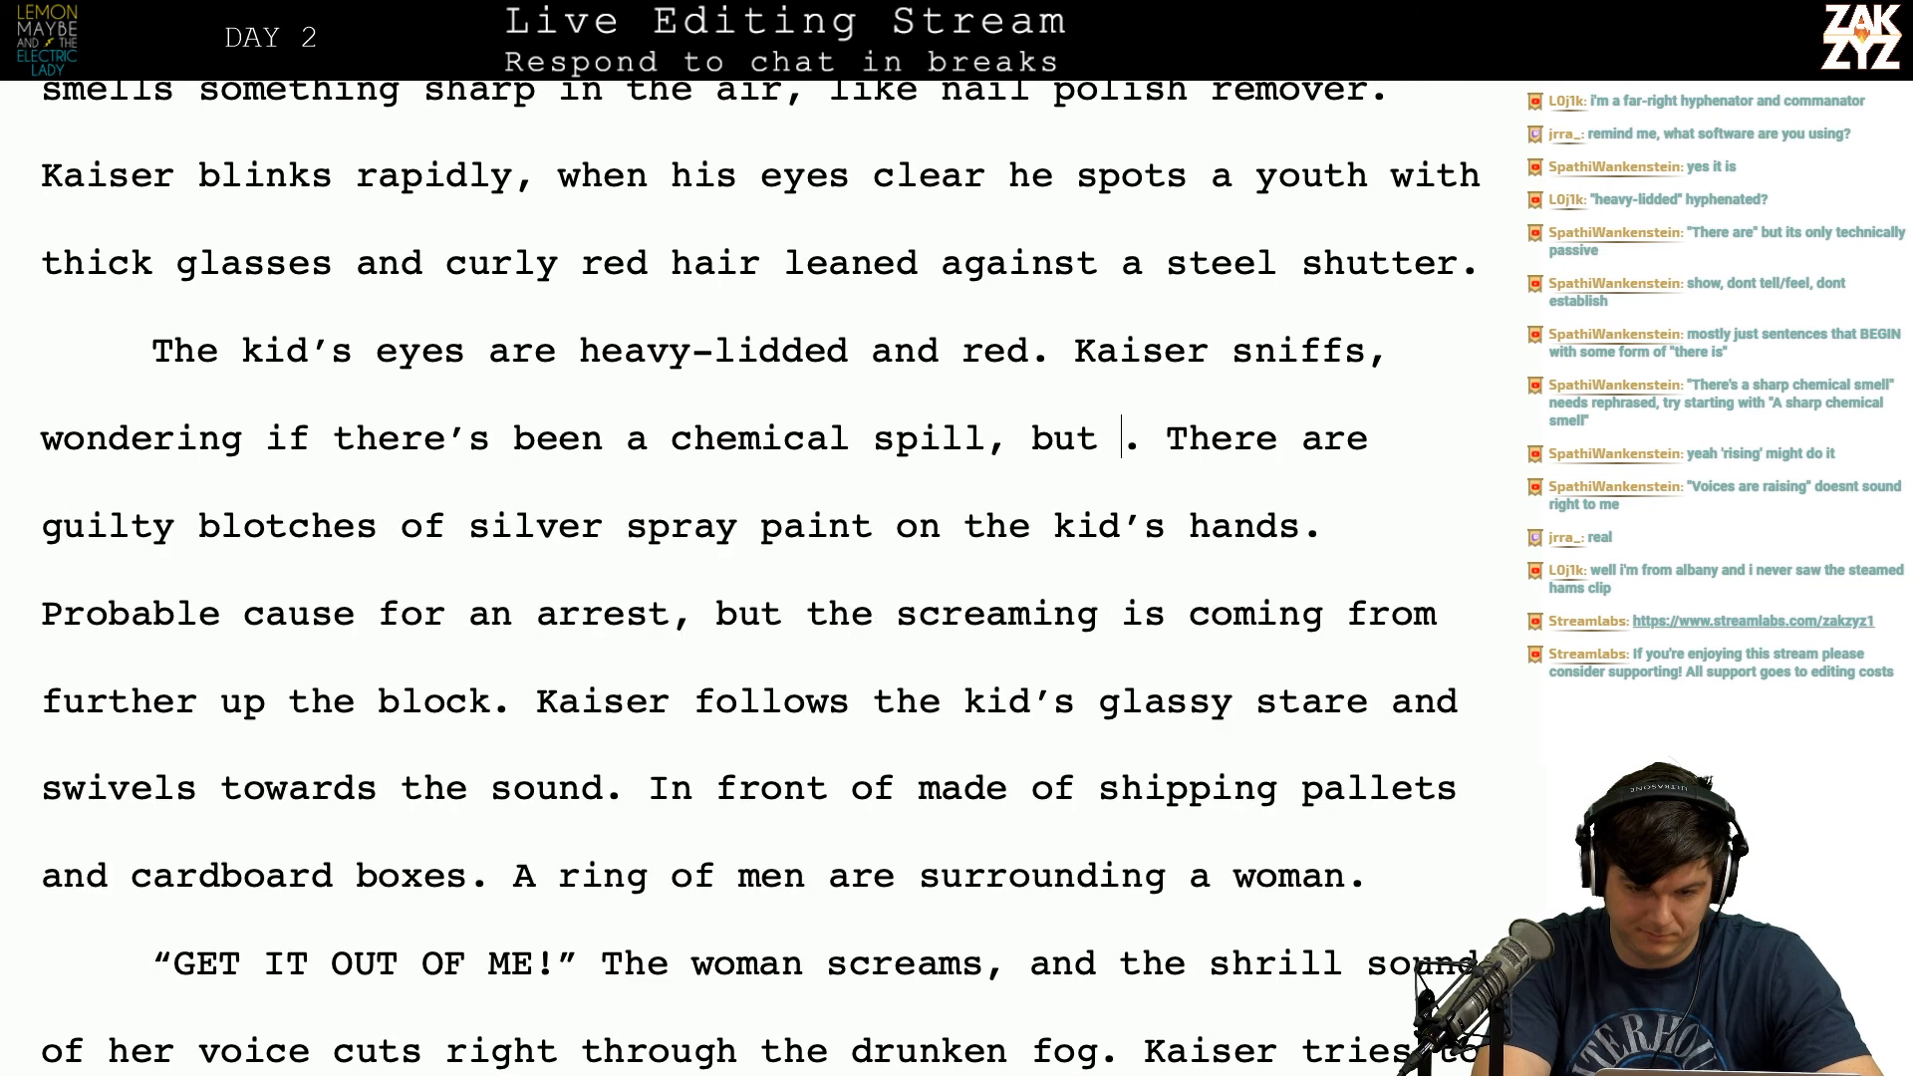
type("ets from the ")
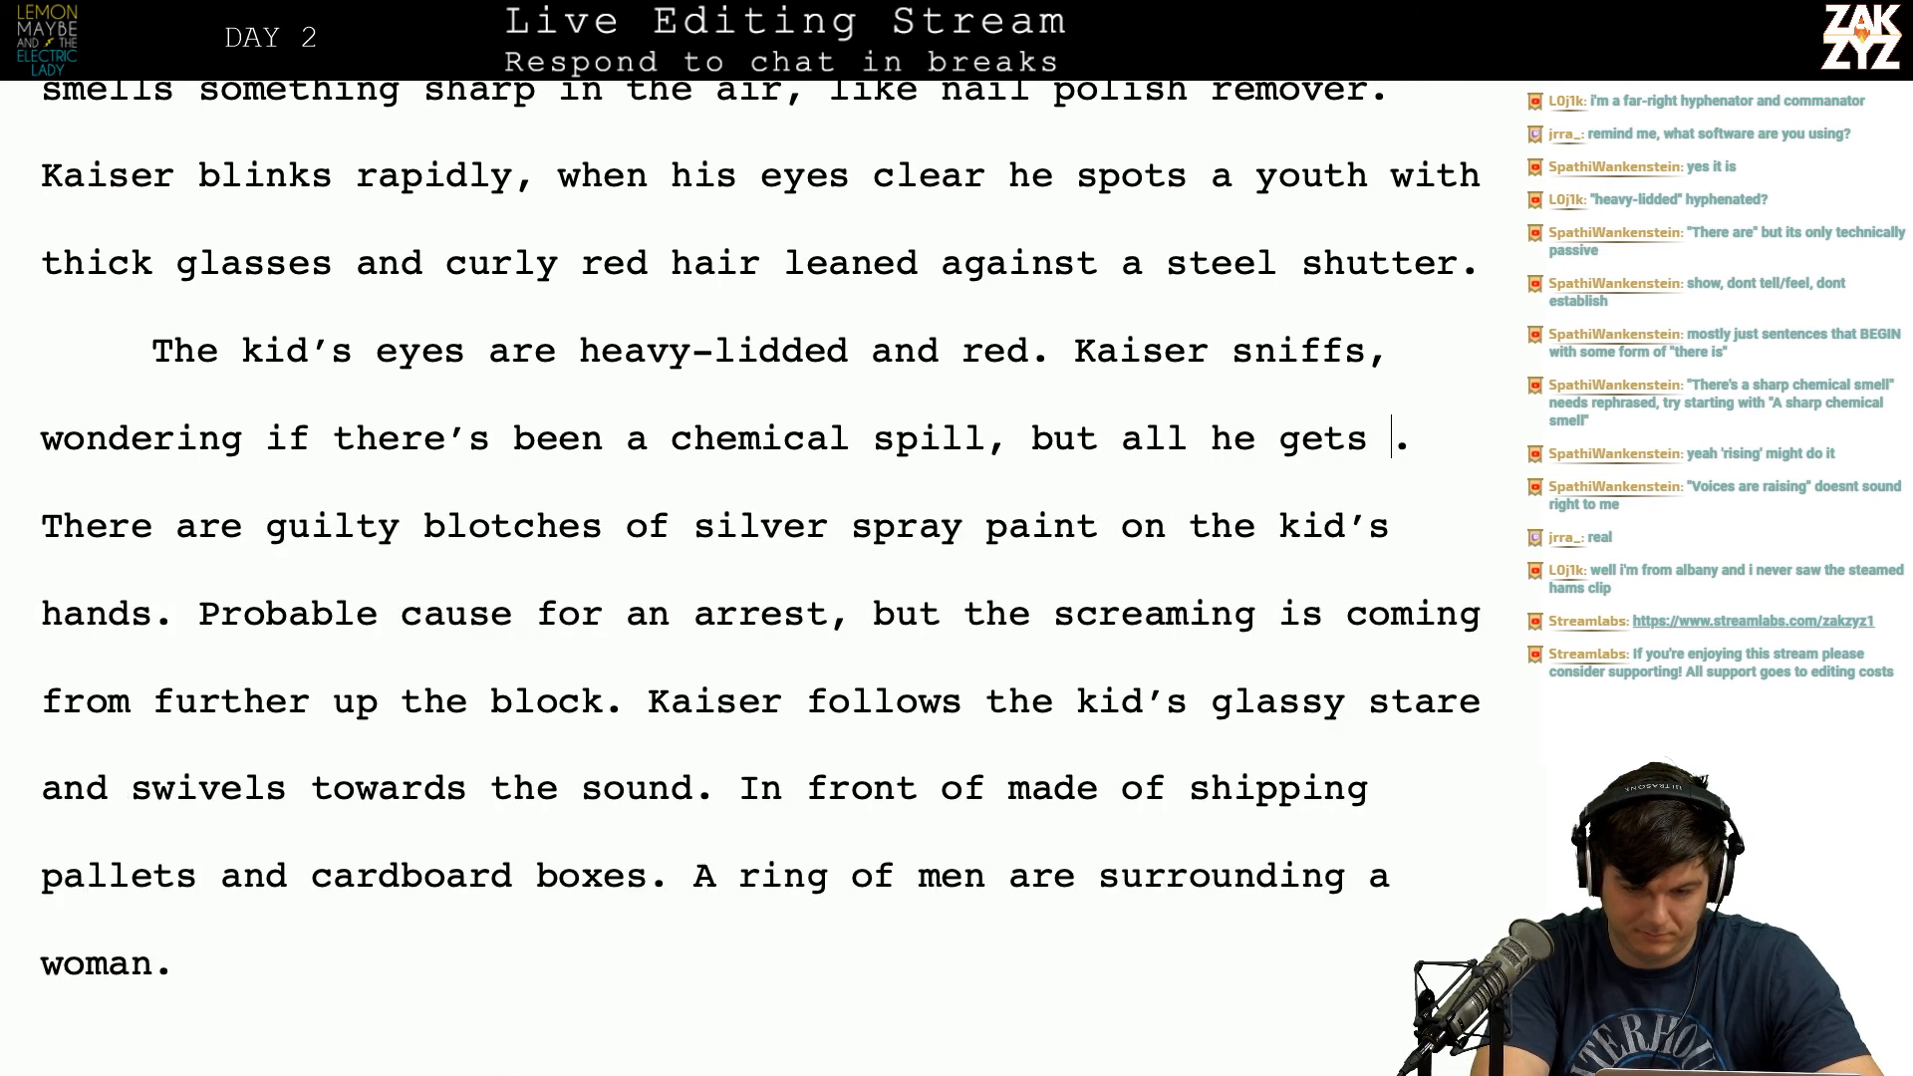
type("direction of the")
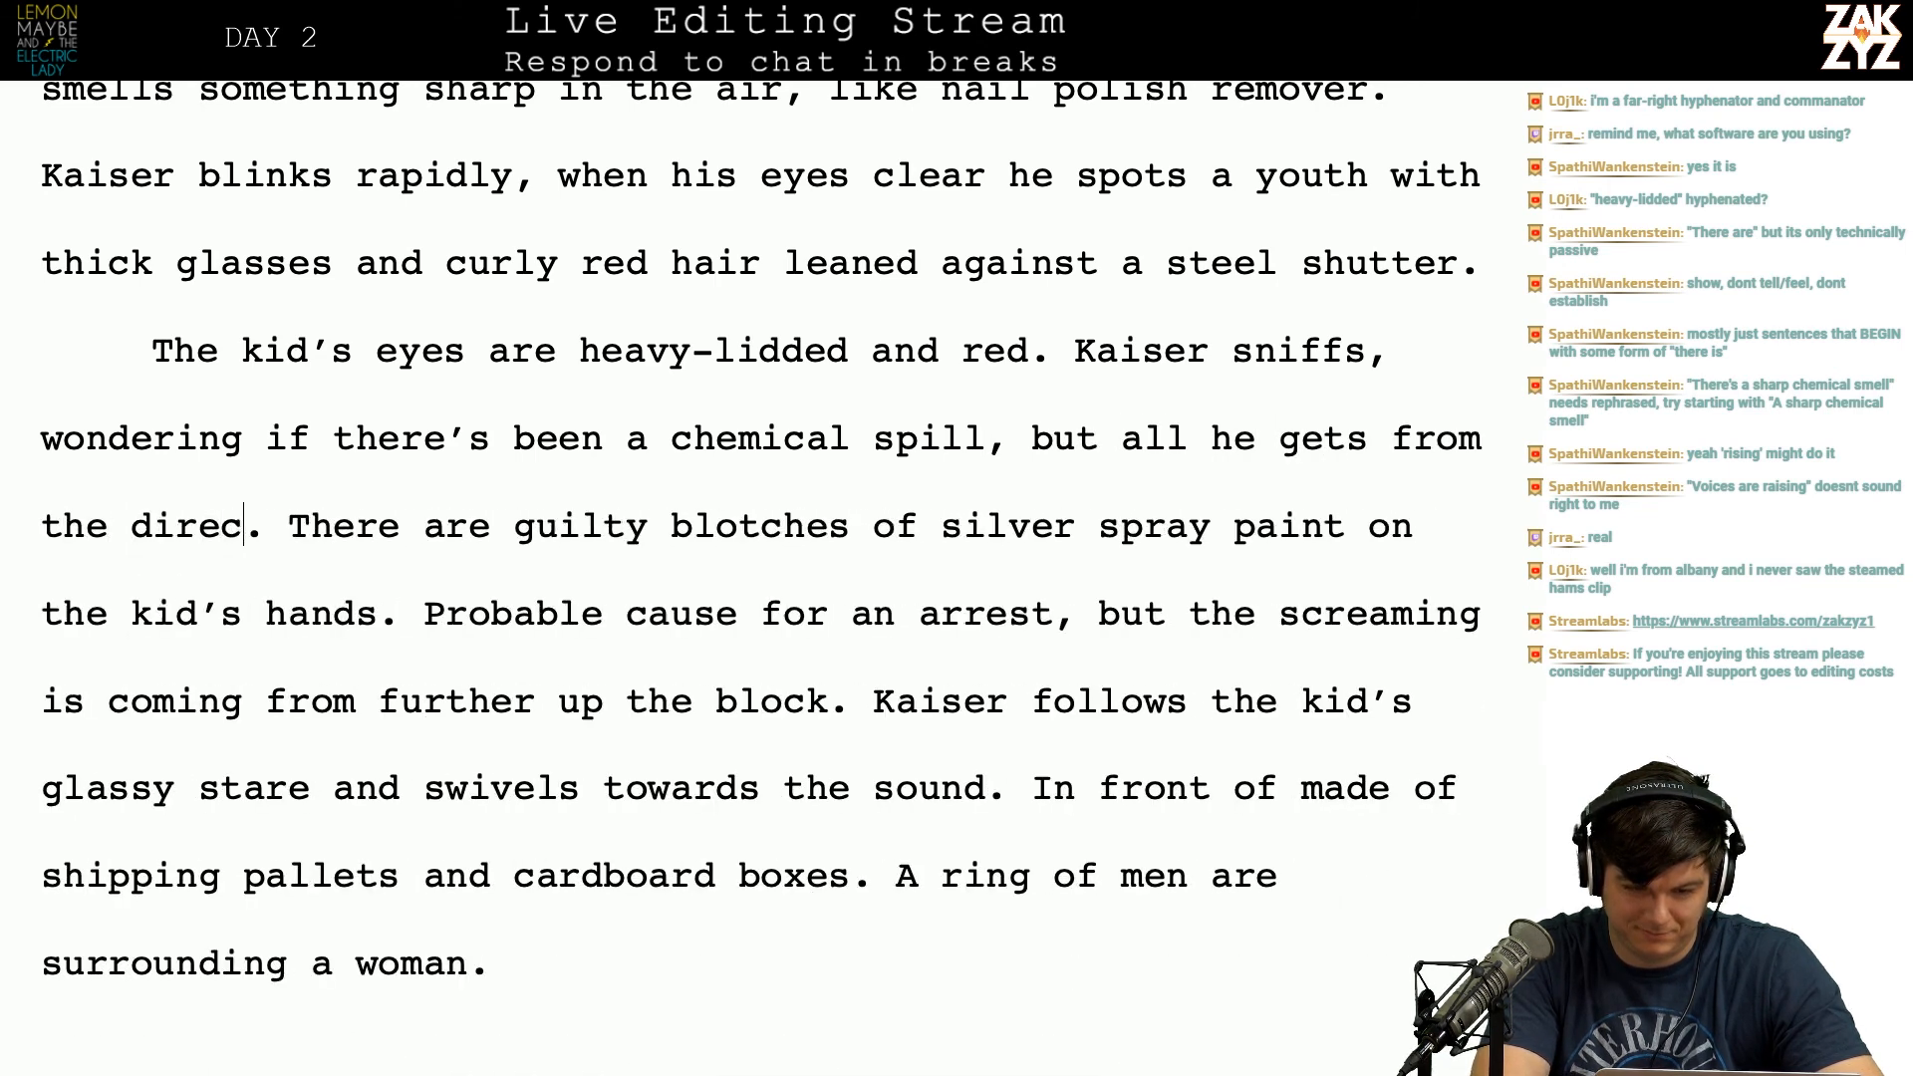
key("BackSpace")
key("BackSpace")
key("BackSpace")
key("BackSpace")
key("BackSpace")
key("BackSpace")
key("BackSpace")
key("BackSpace")
key("BackSpace")
key("BackSpace")
key("BackSpace")
key("BackSpace")
key("BackSpace")
key("BackSpace")
key("BackSpace")
key("BackSpace")
key("BackSpace")
key("BackSpace")
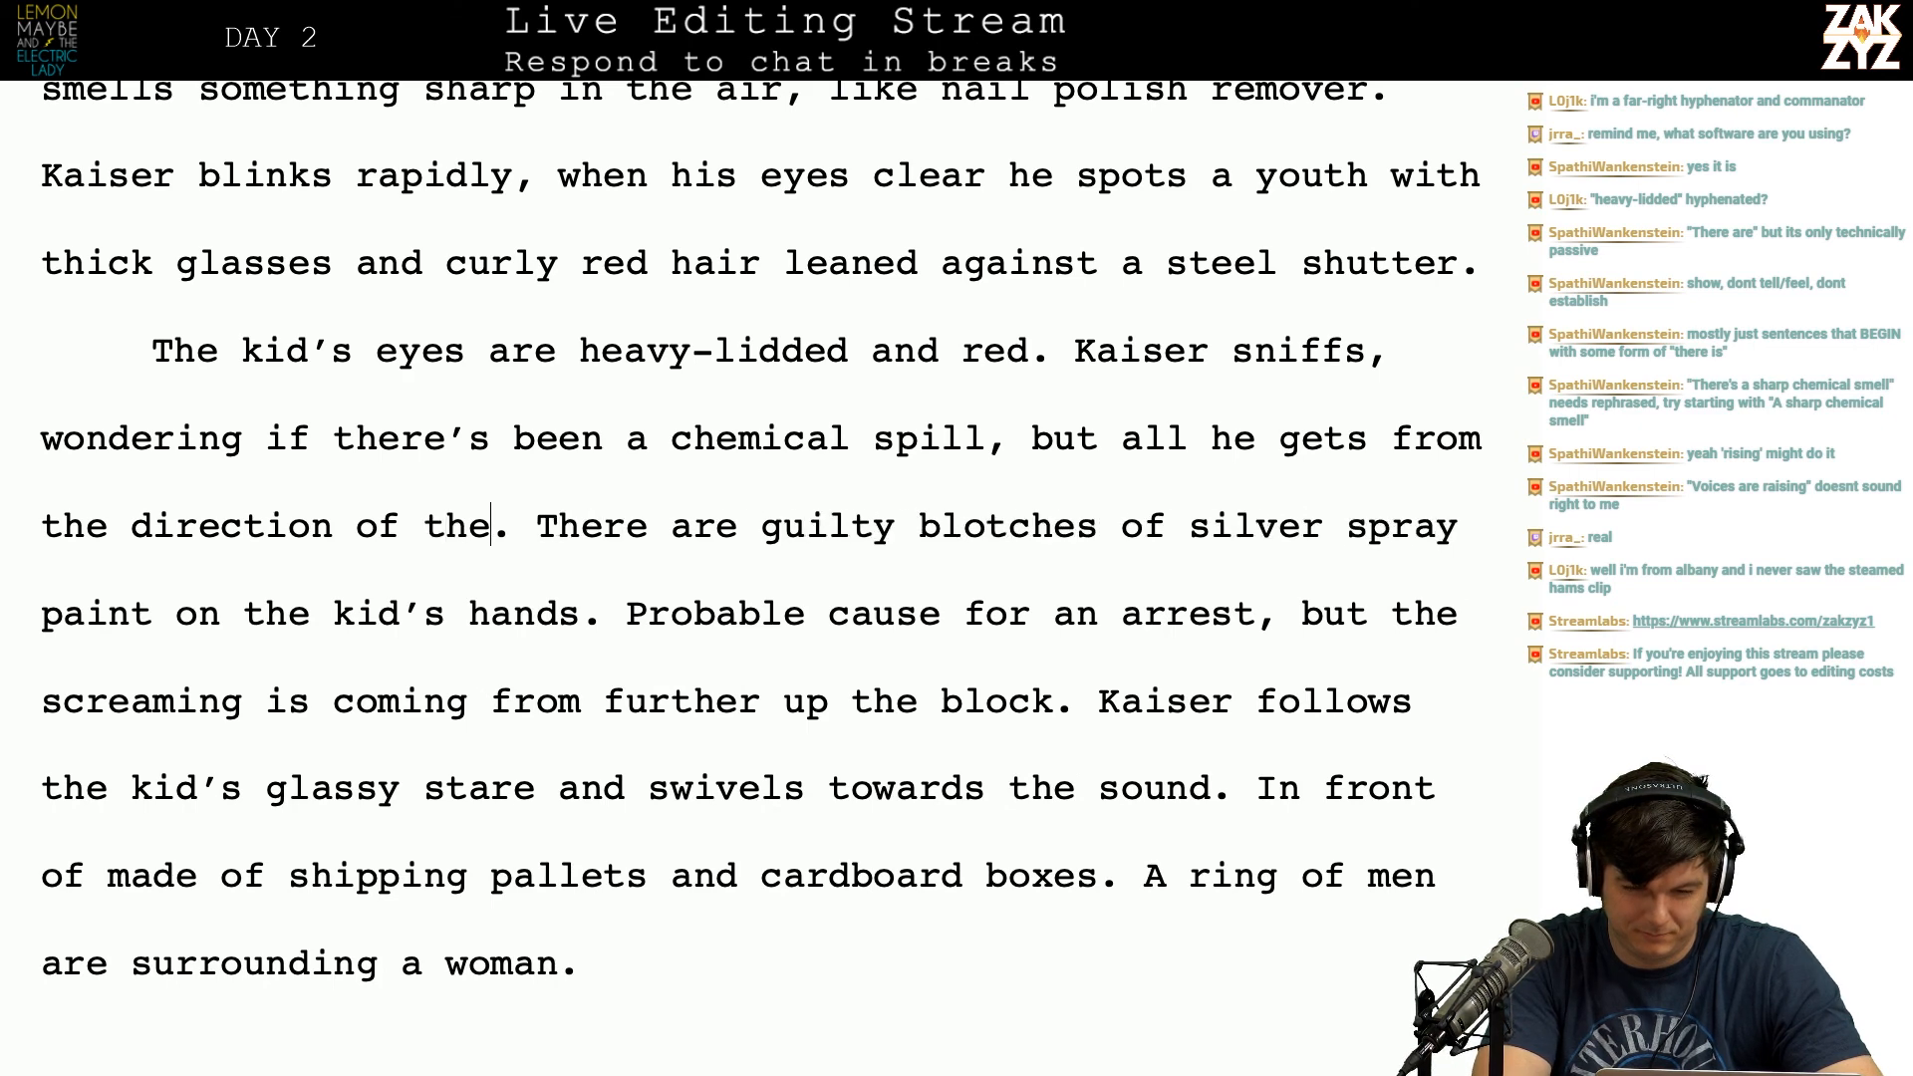
key("BackSpace")
key("BackSpace")
key("BackSpace")
key("BackSpace")
key("BackSpace")
key("BackSpace")
key("BackSpace")
key("BackSpace")
key("BackSpace")
key("BackSpace")
key("BackSpace")
key("BackSpace")
key("BackSpace")
key("BackSpace")
key("BackSpace")
key("BackSpace")
key("BackSpace")
key("BackSpace")
key("BackSpace")
key("BackSpace")
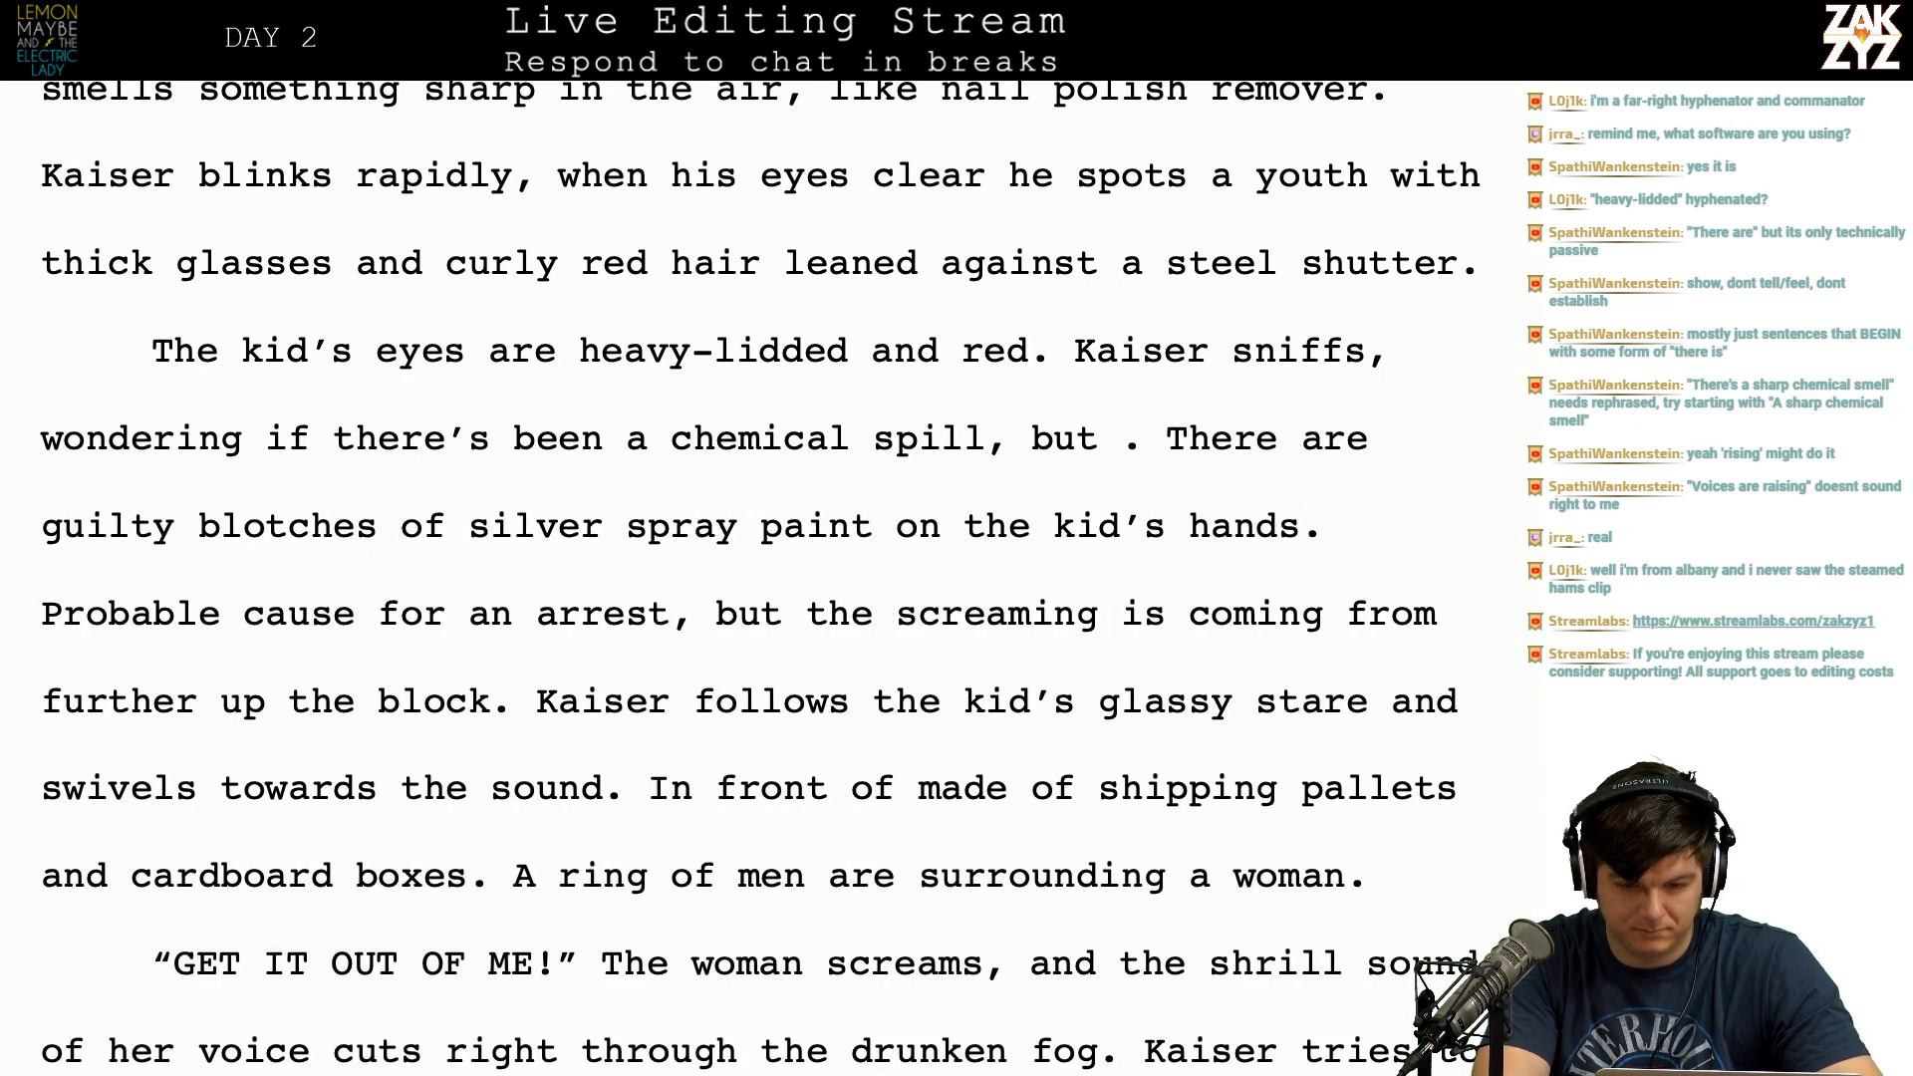
type("he just")
type(" gets a whiff ")
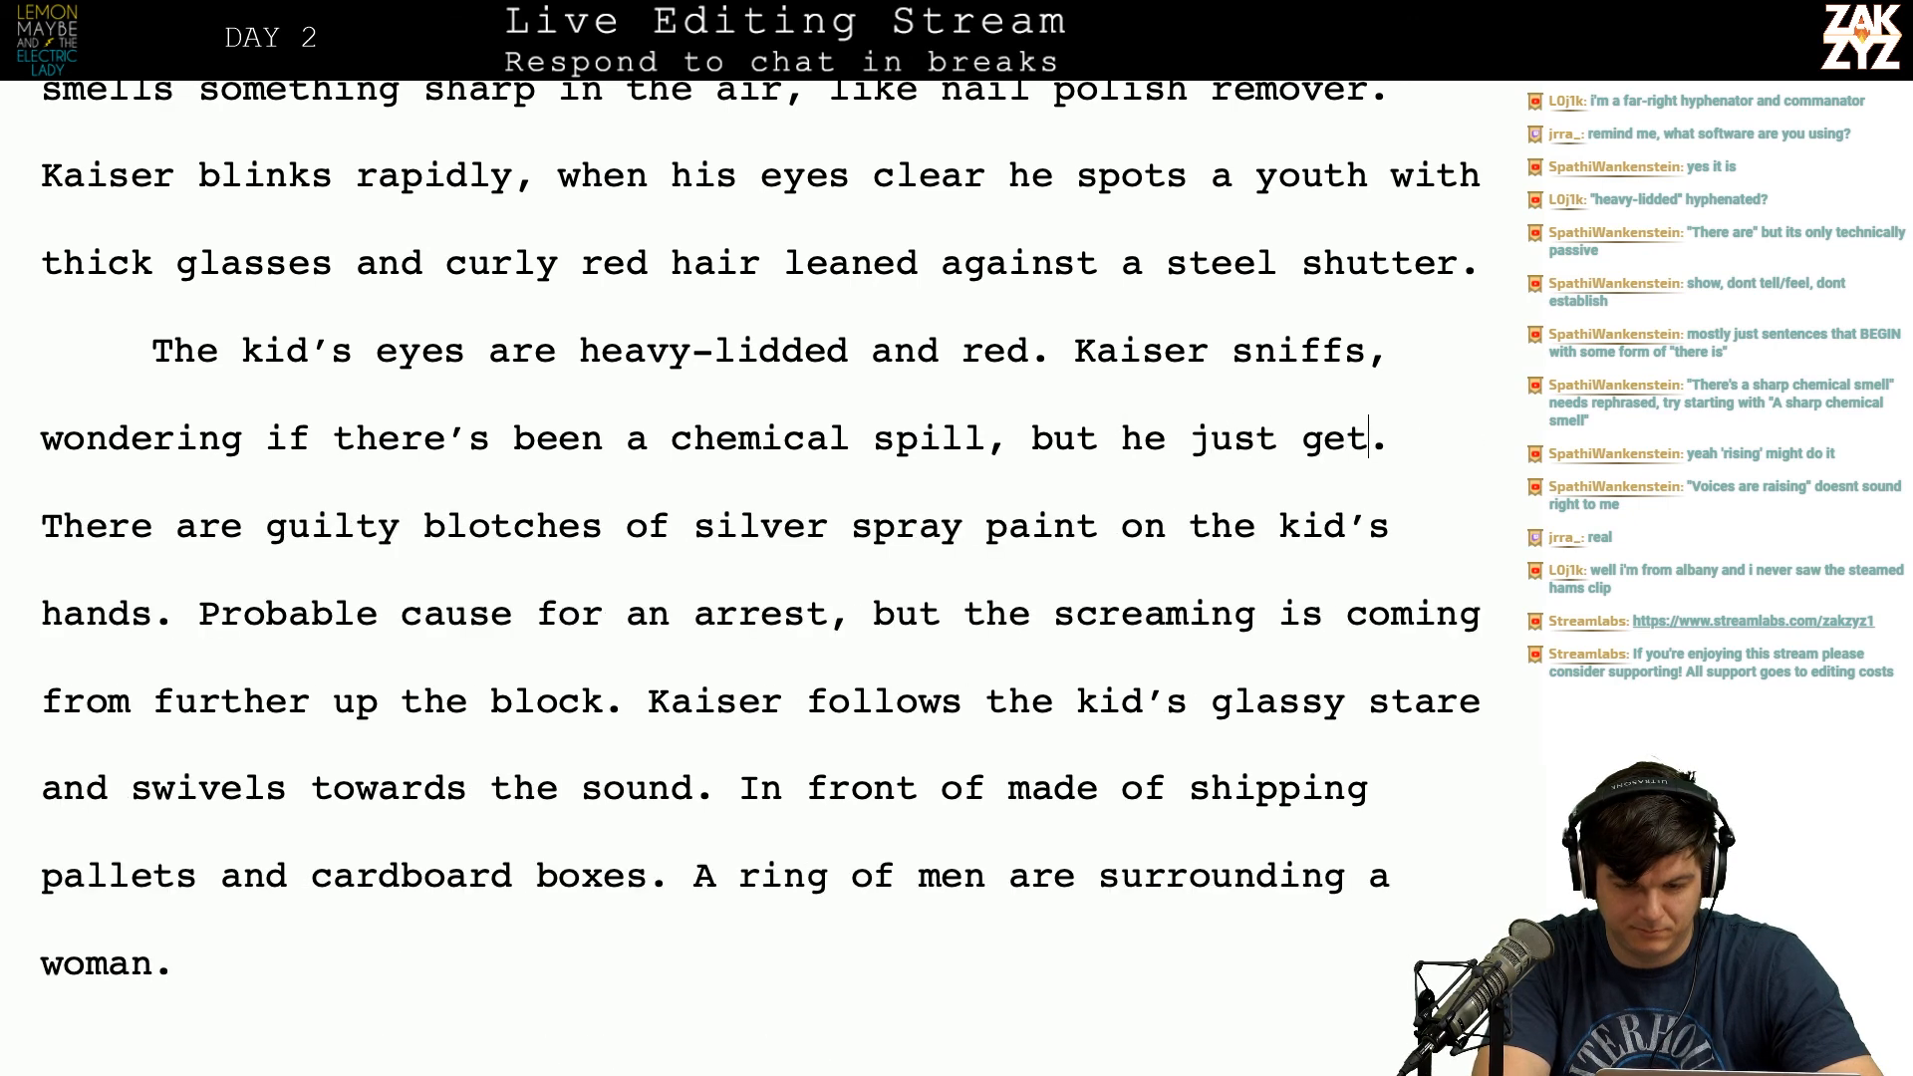
type("of ganja")
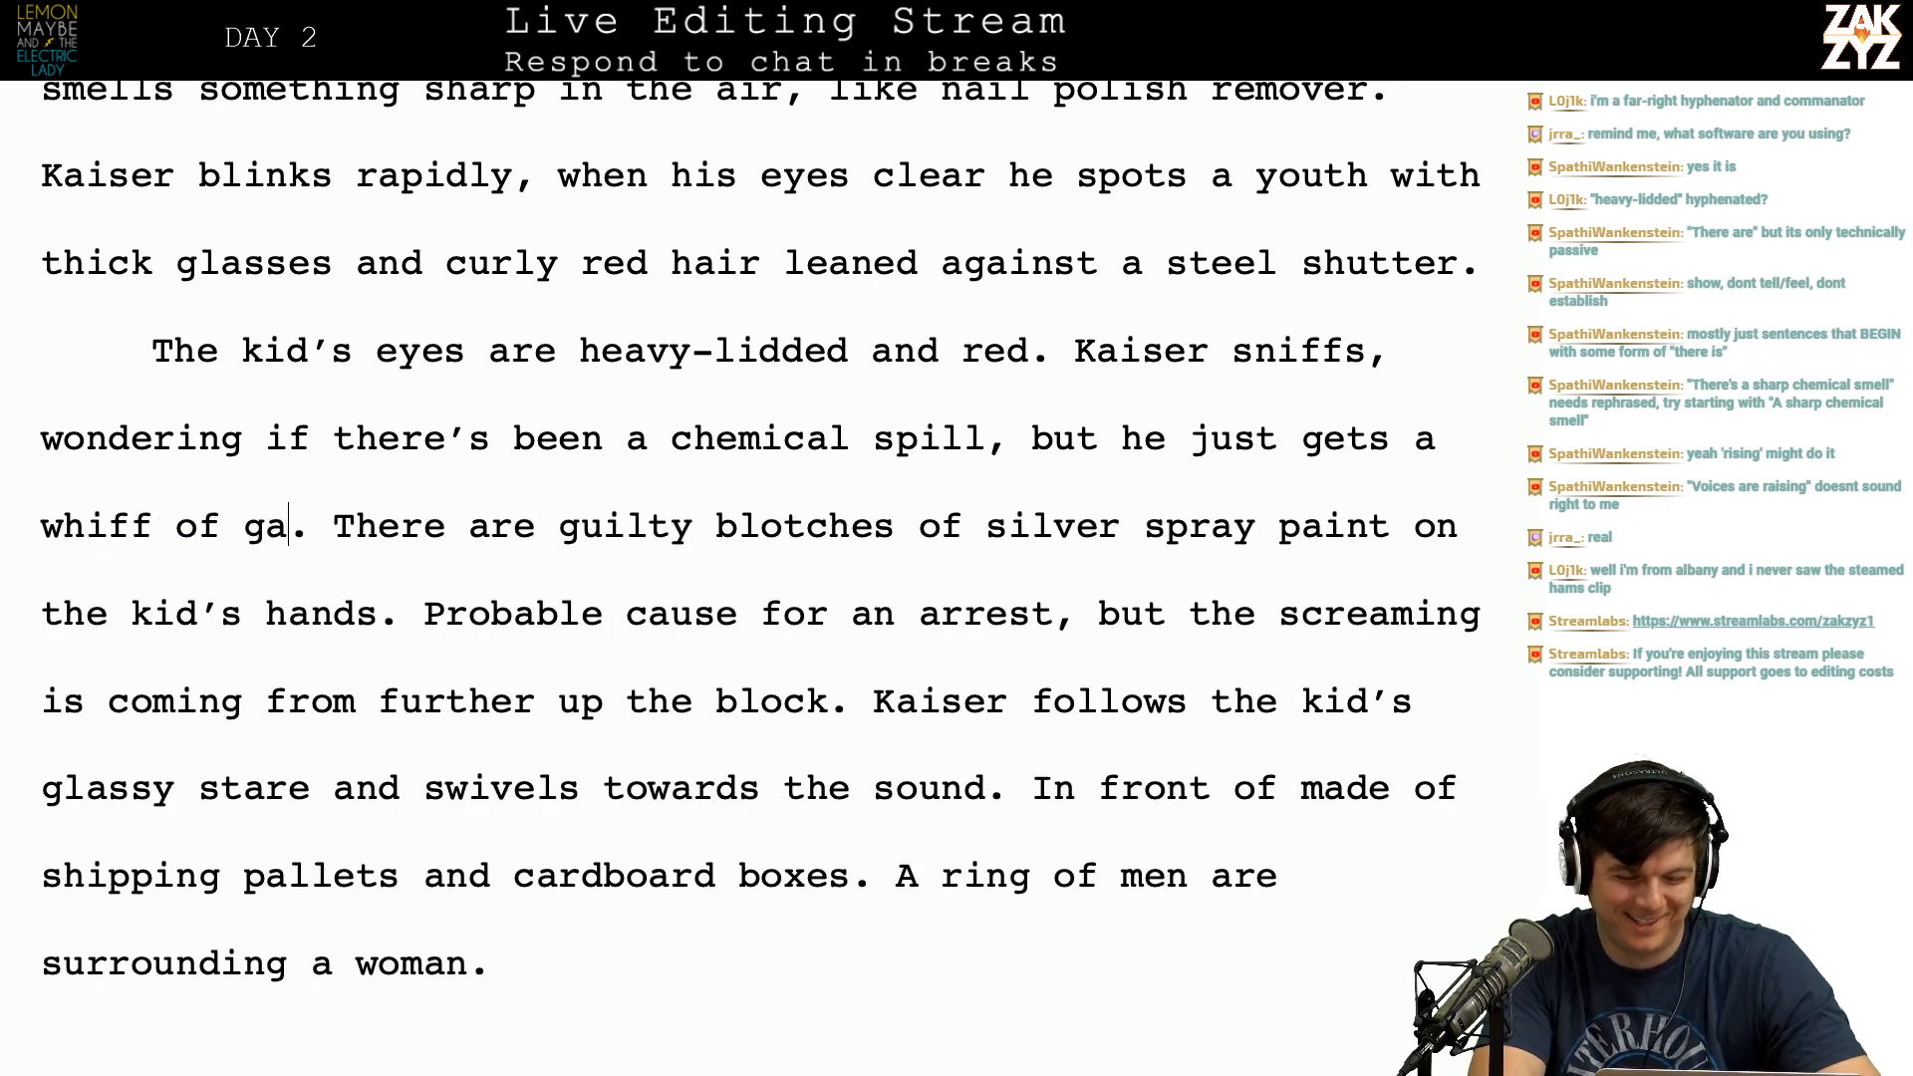
key("Down")
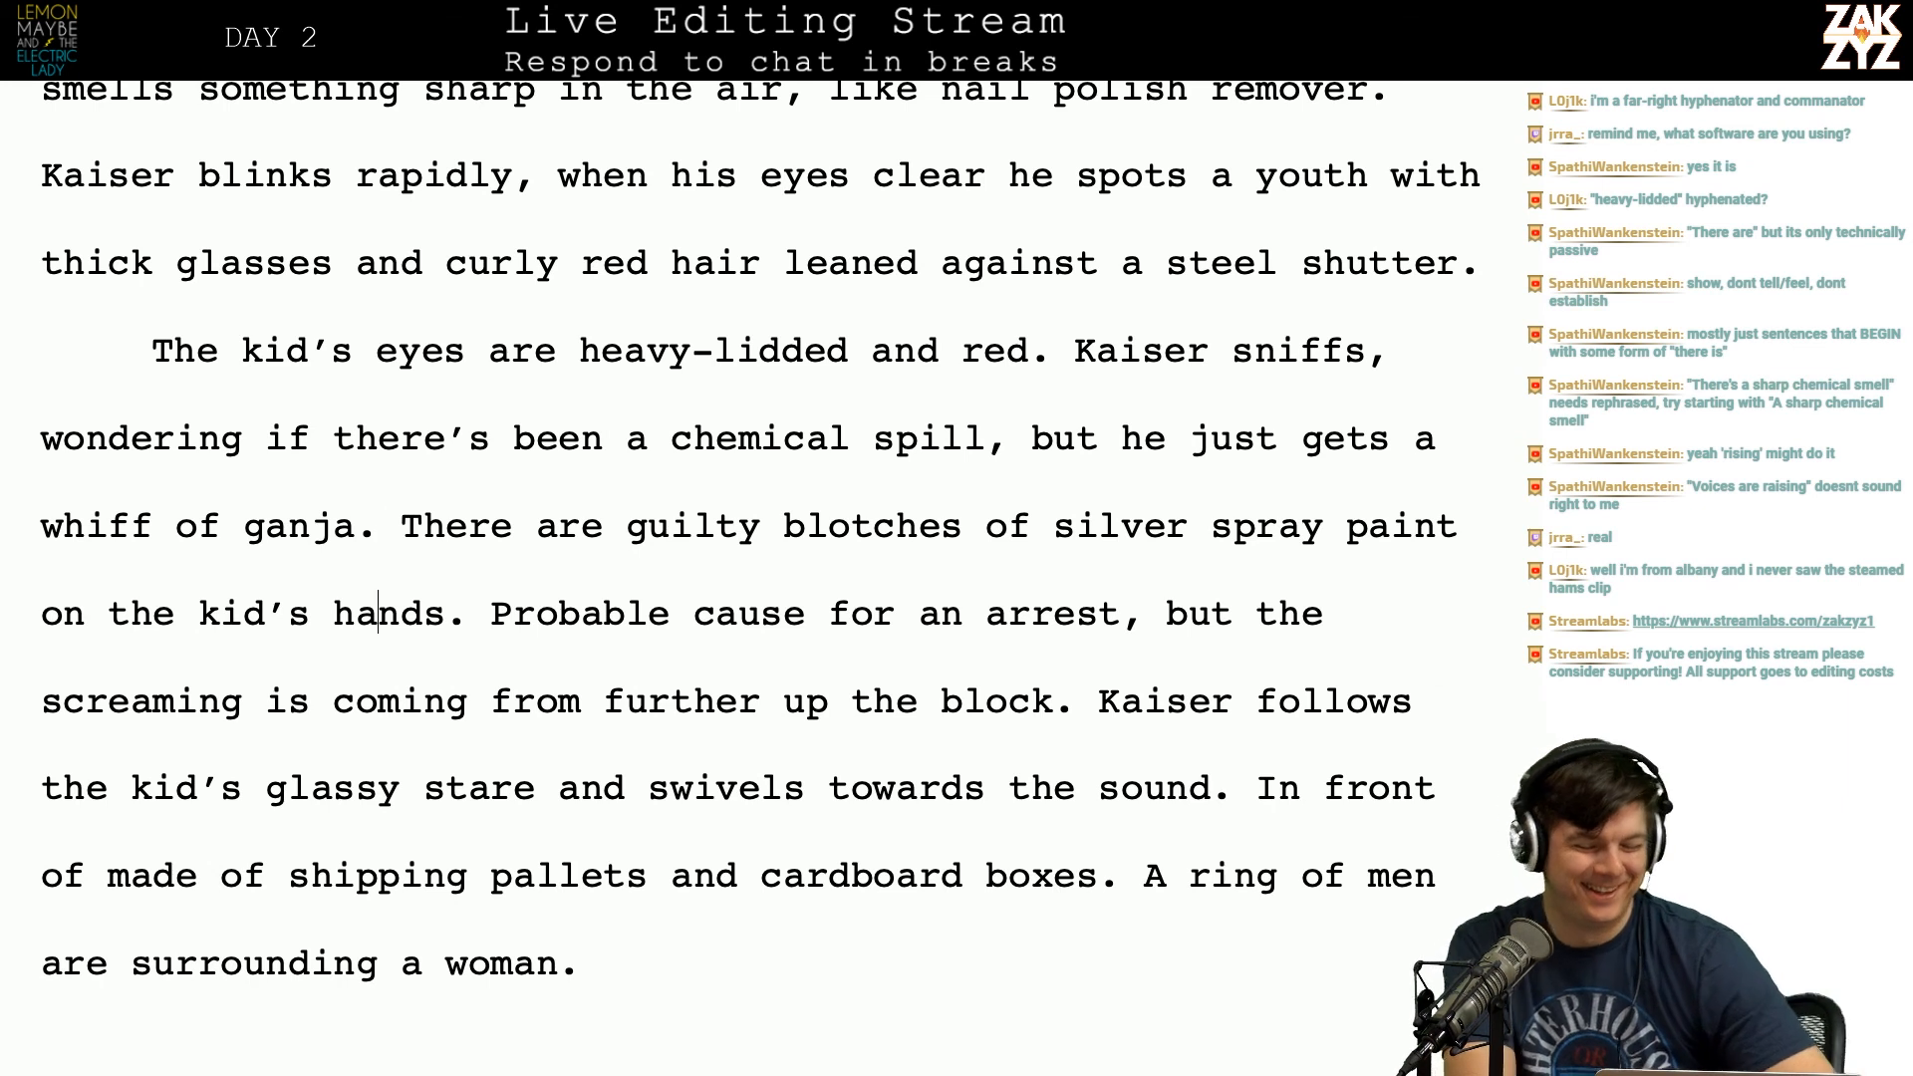
key("Left")
key("Left")
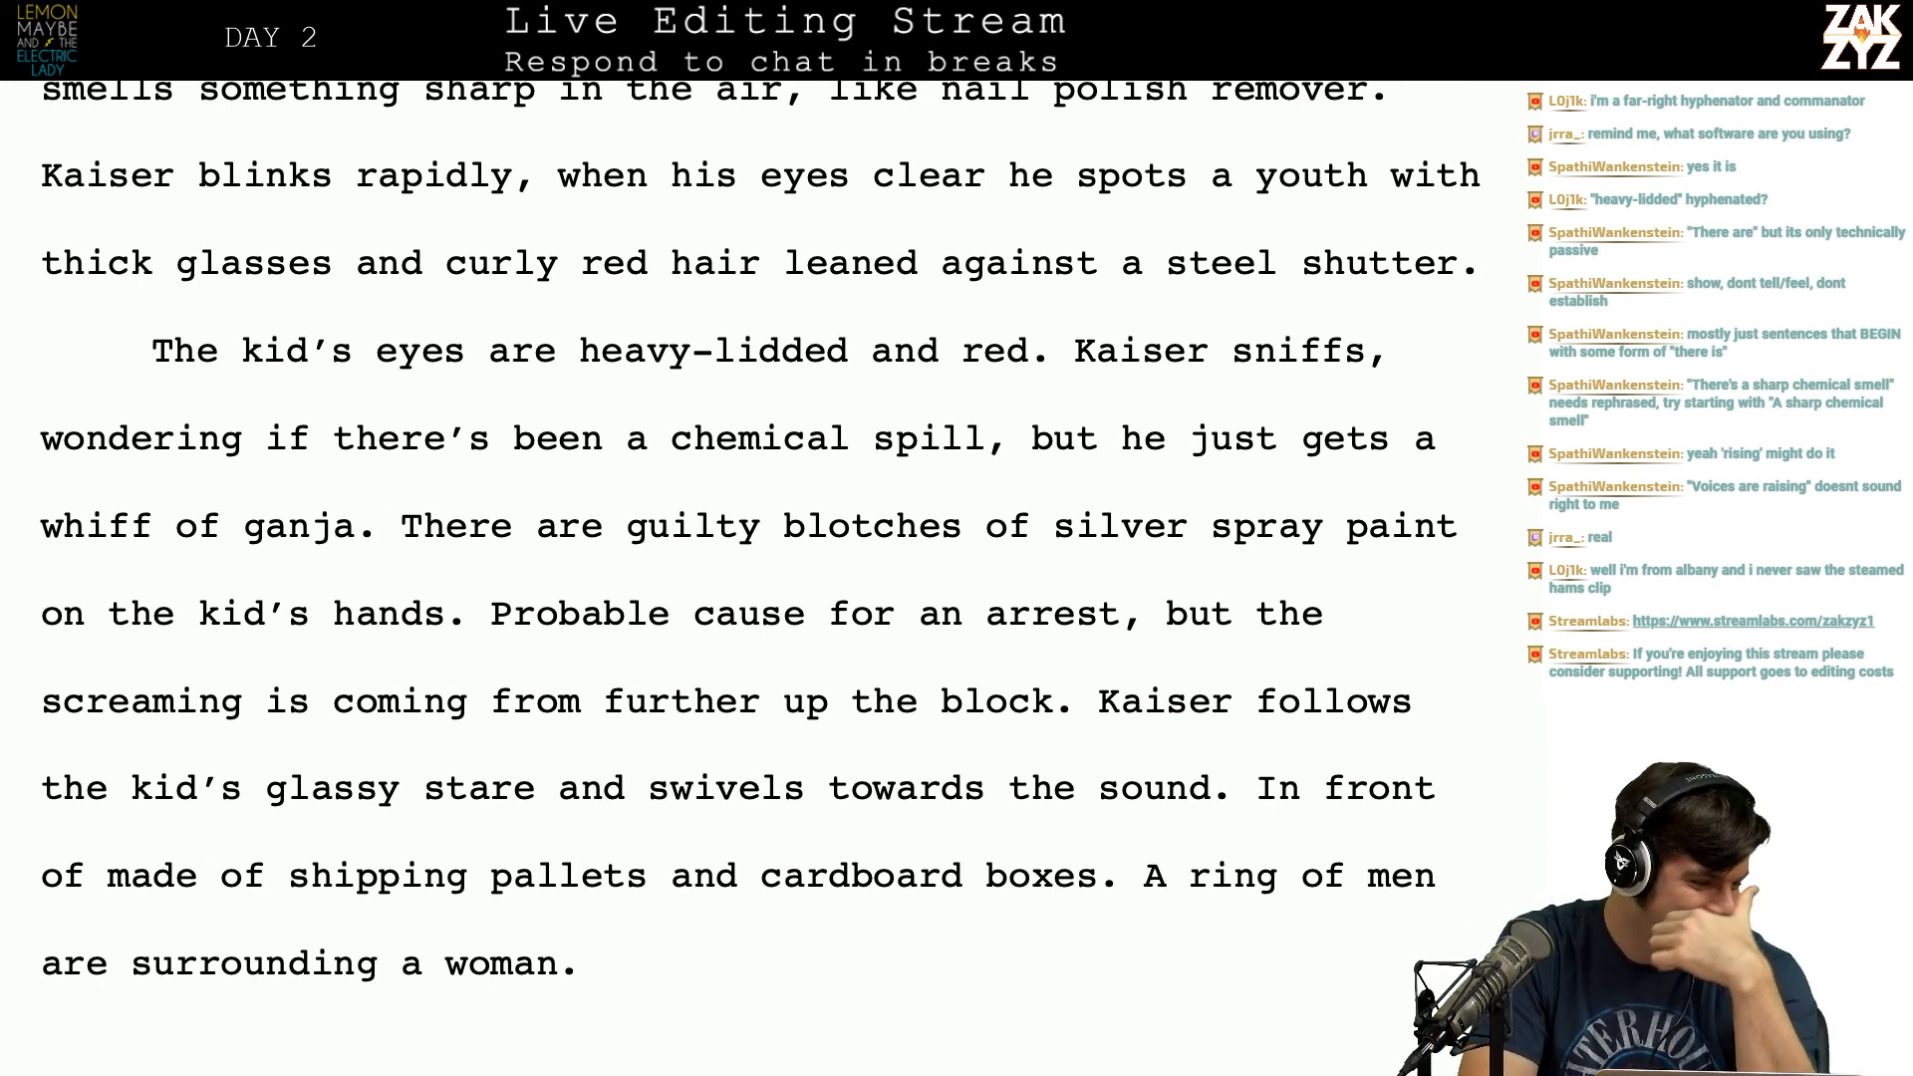
key("Left")
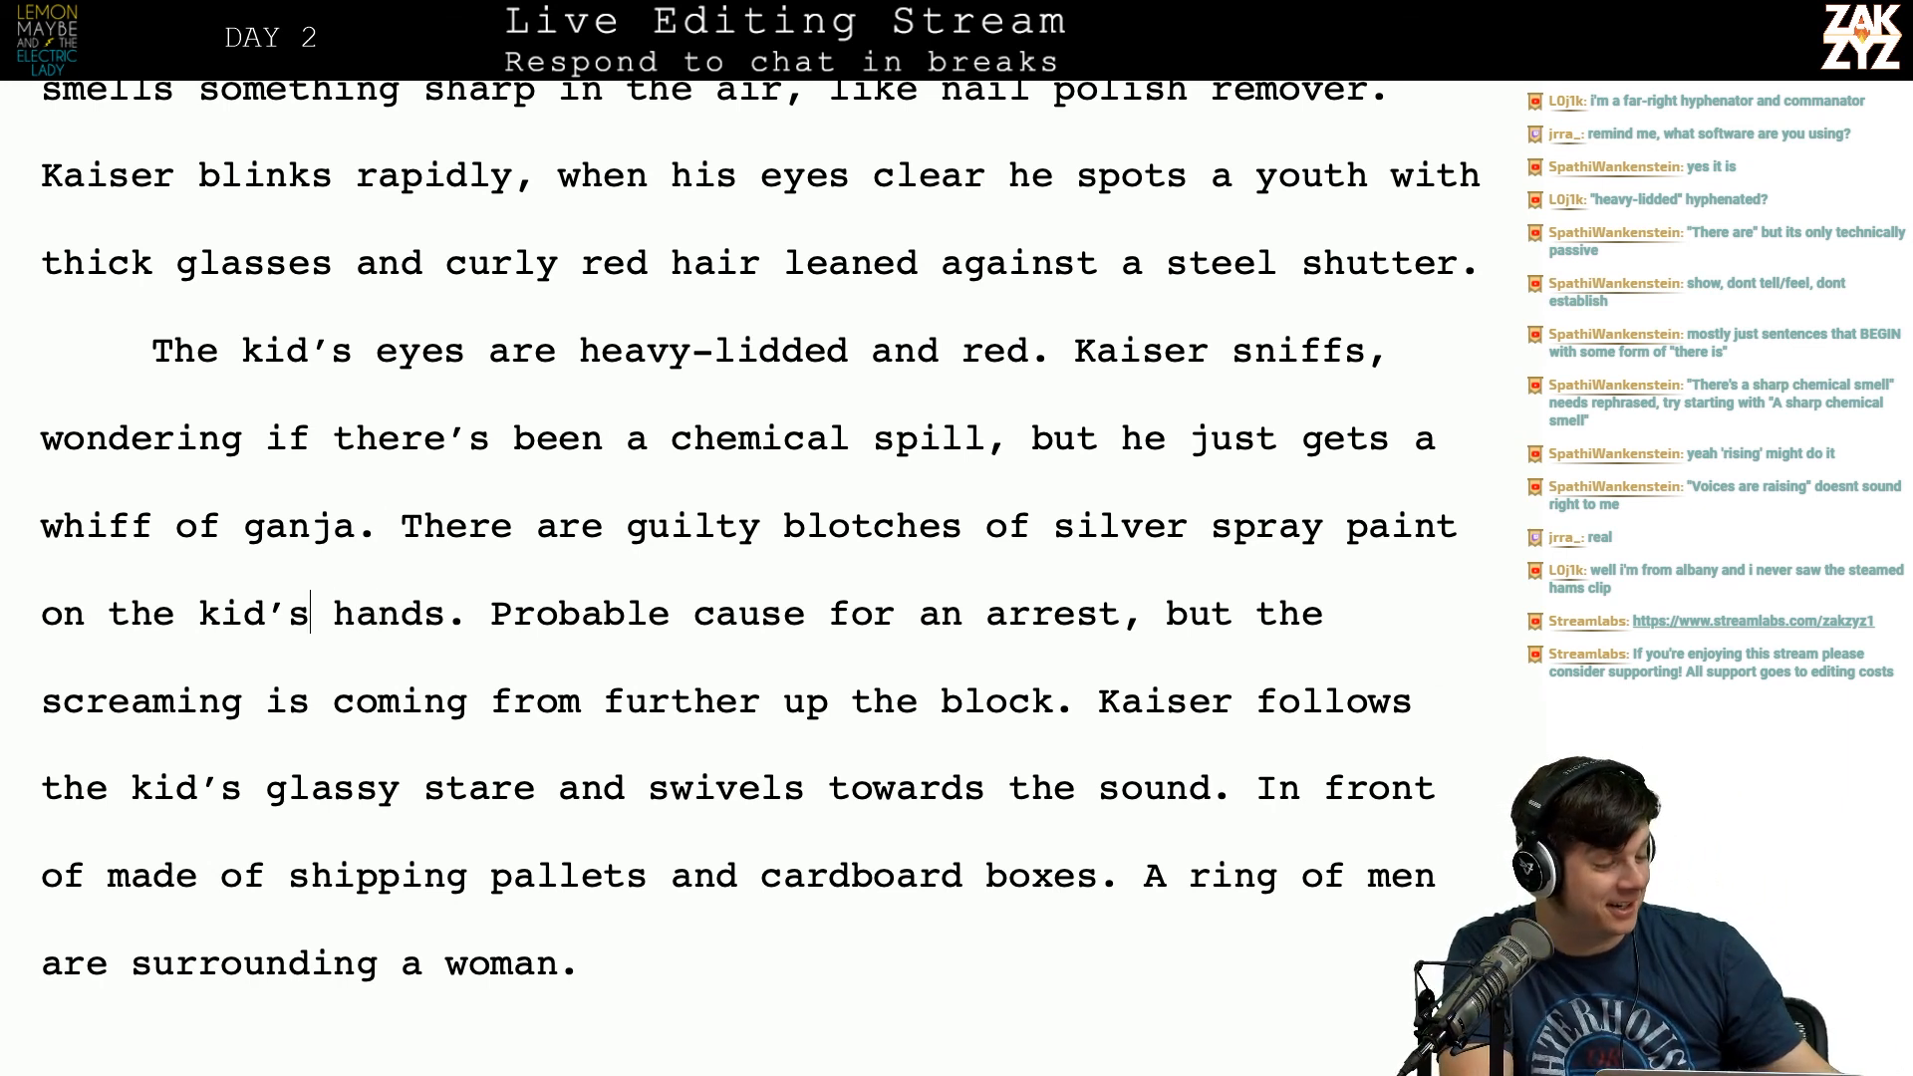
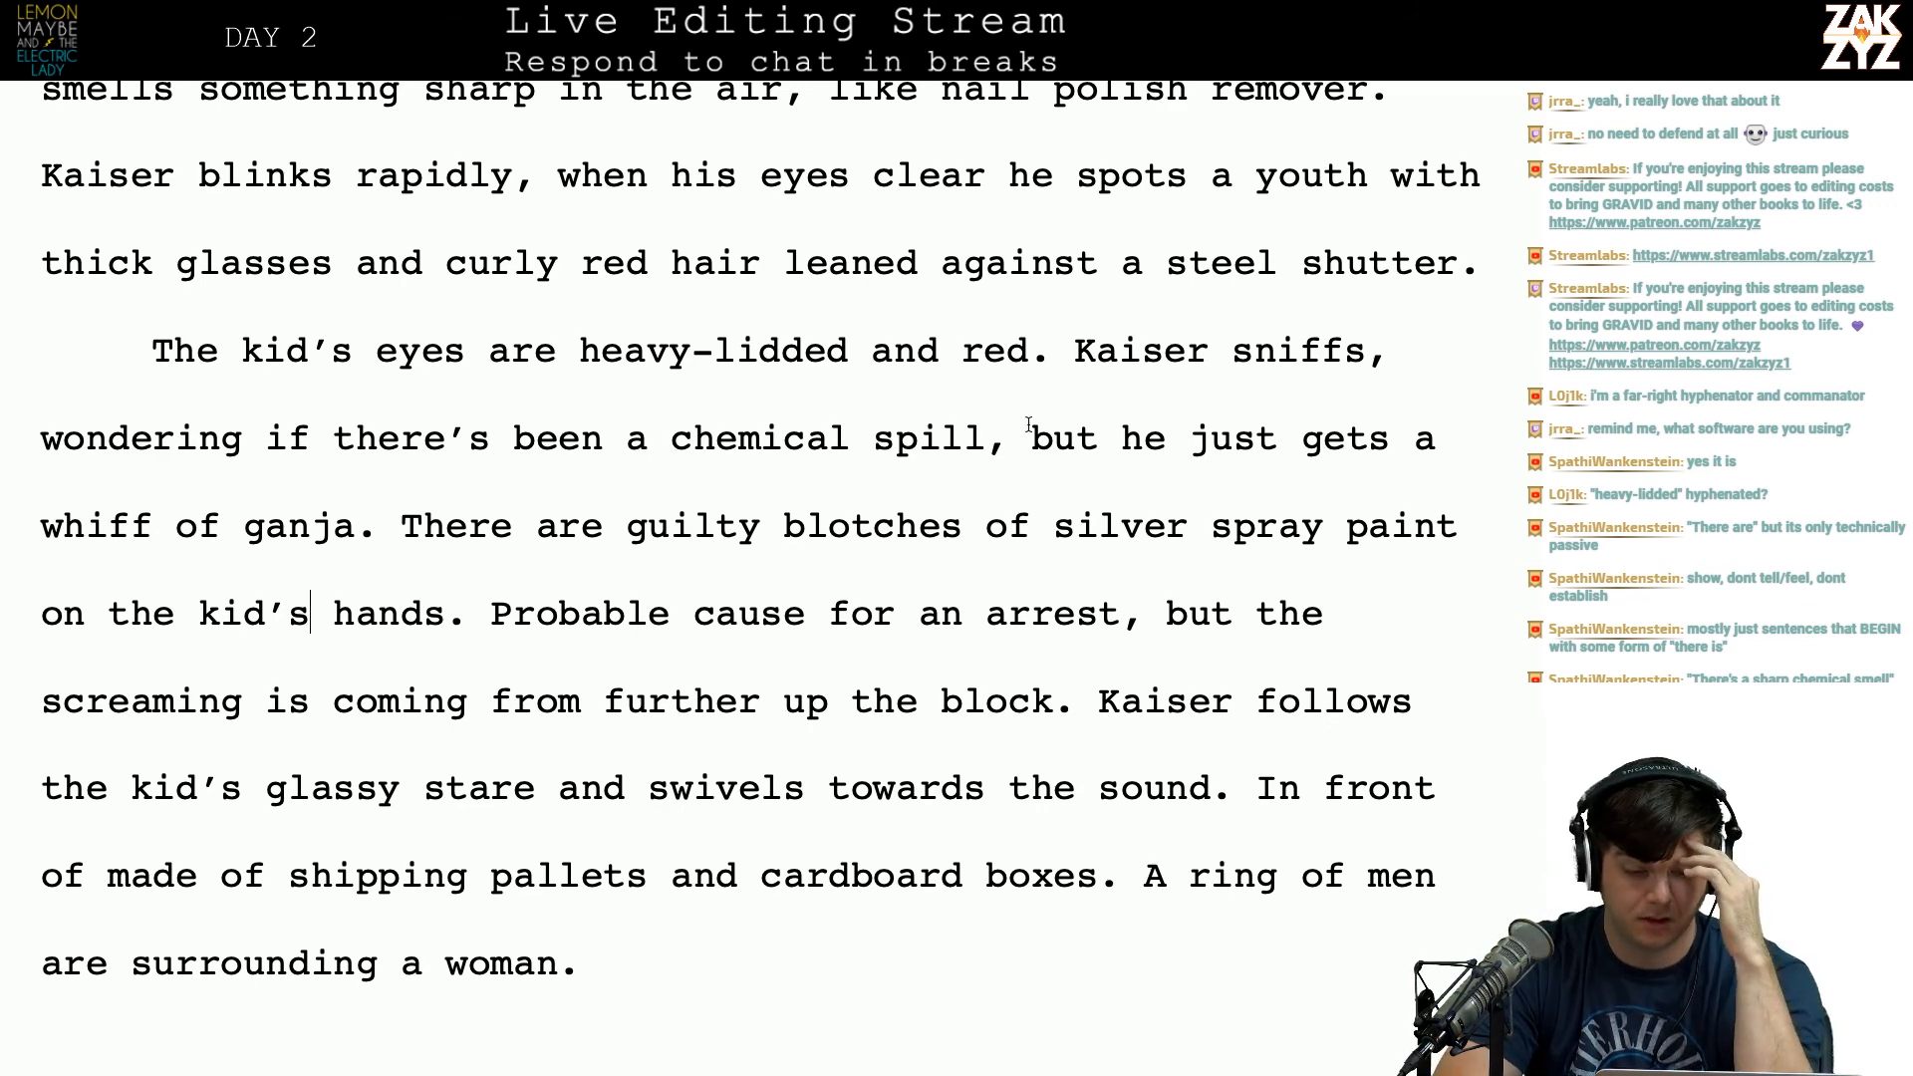
scroll(875, 460, "down", 1)
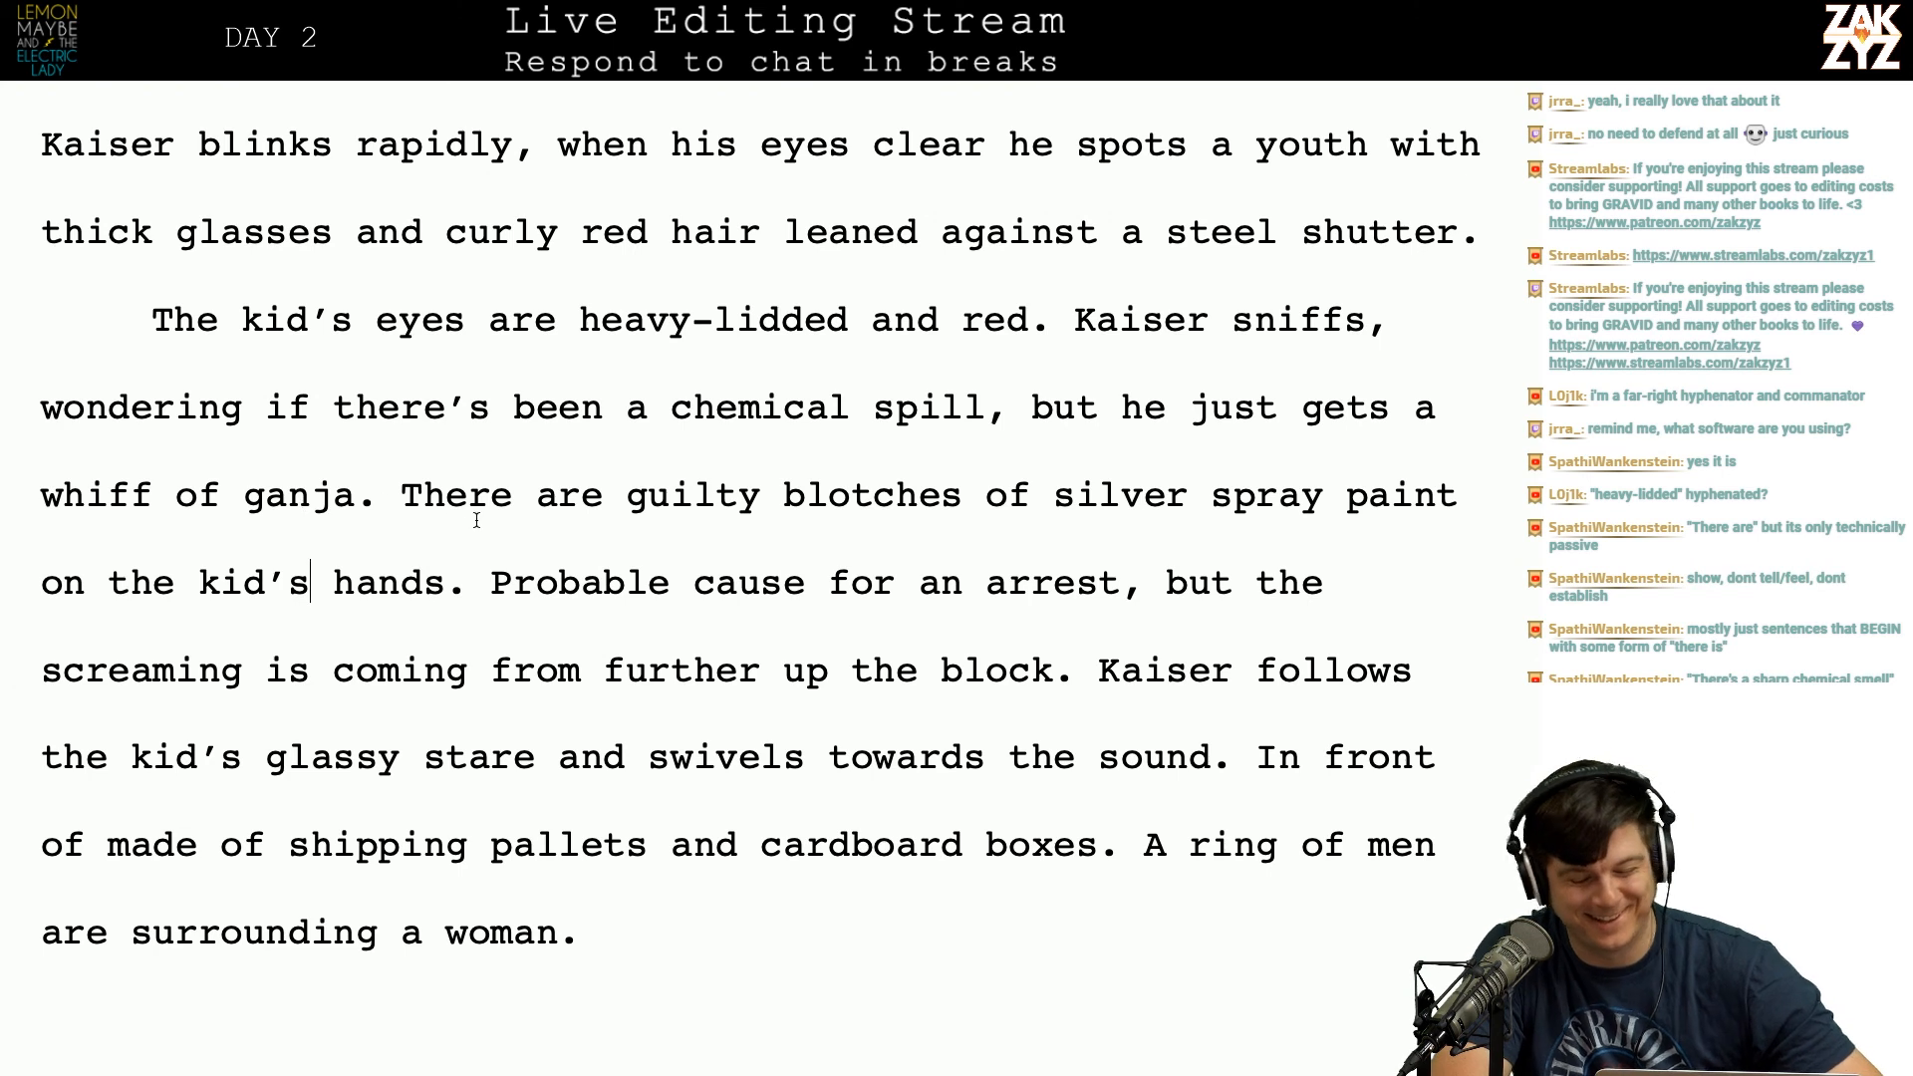
scroll(476, 520, "down", 1)
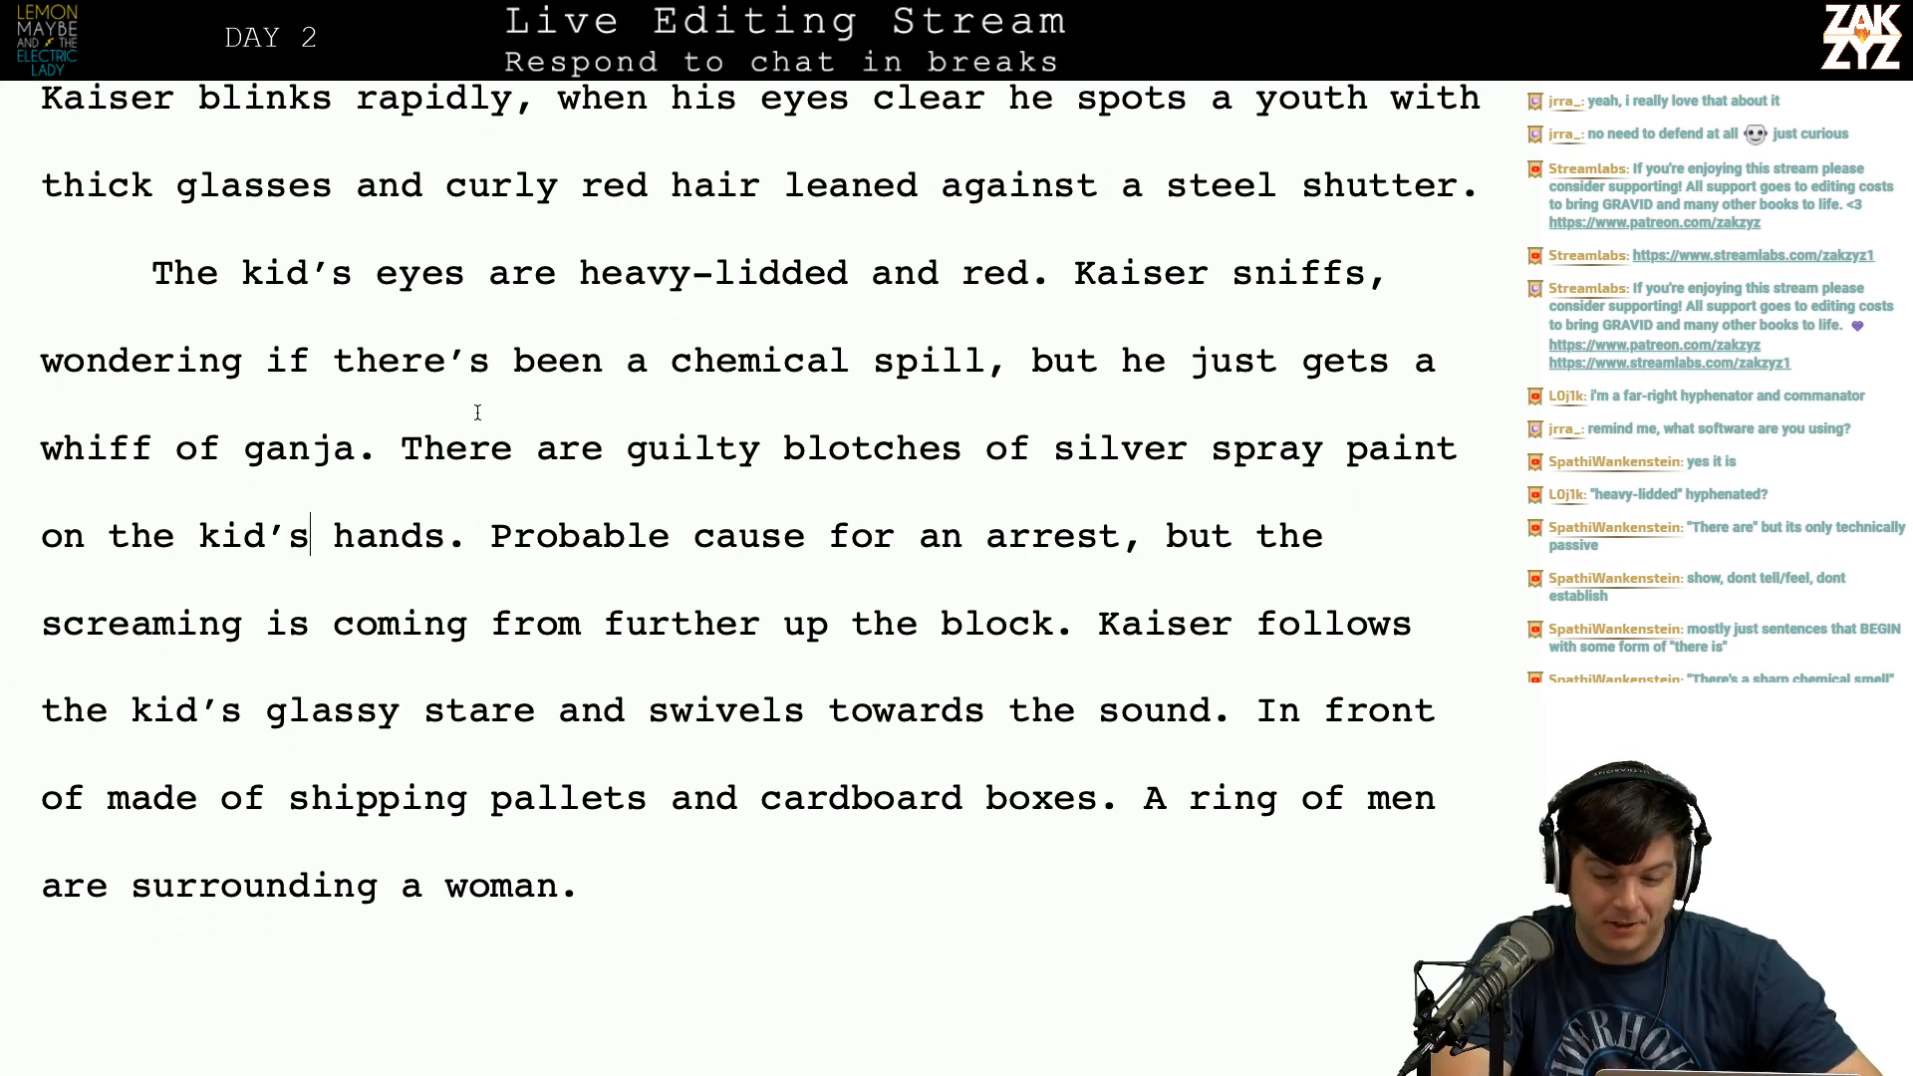
left_click(448, 547)
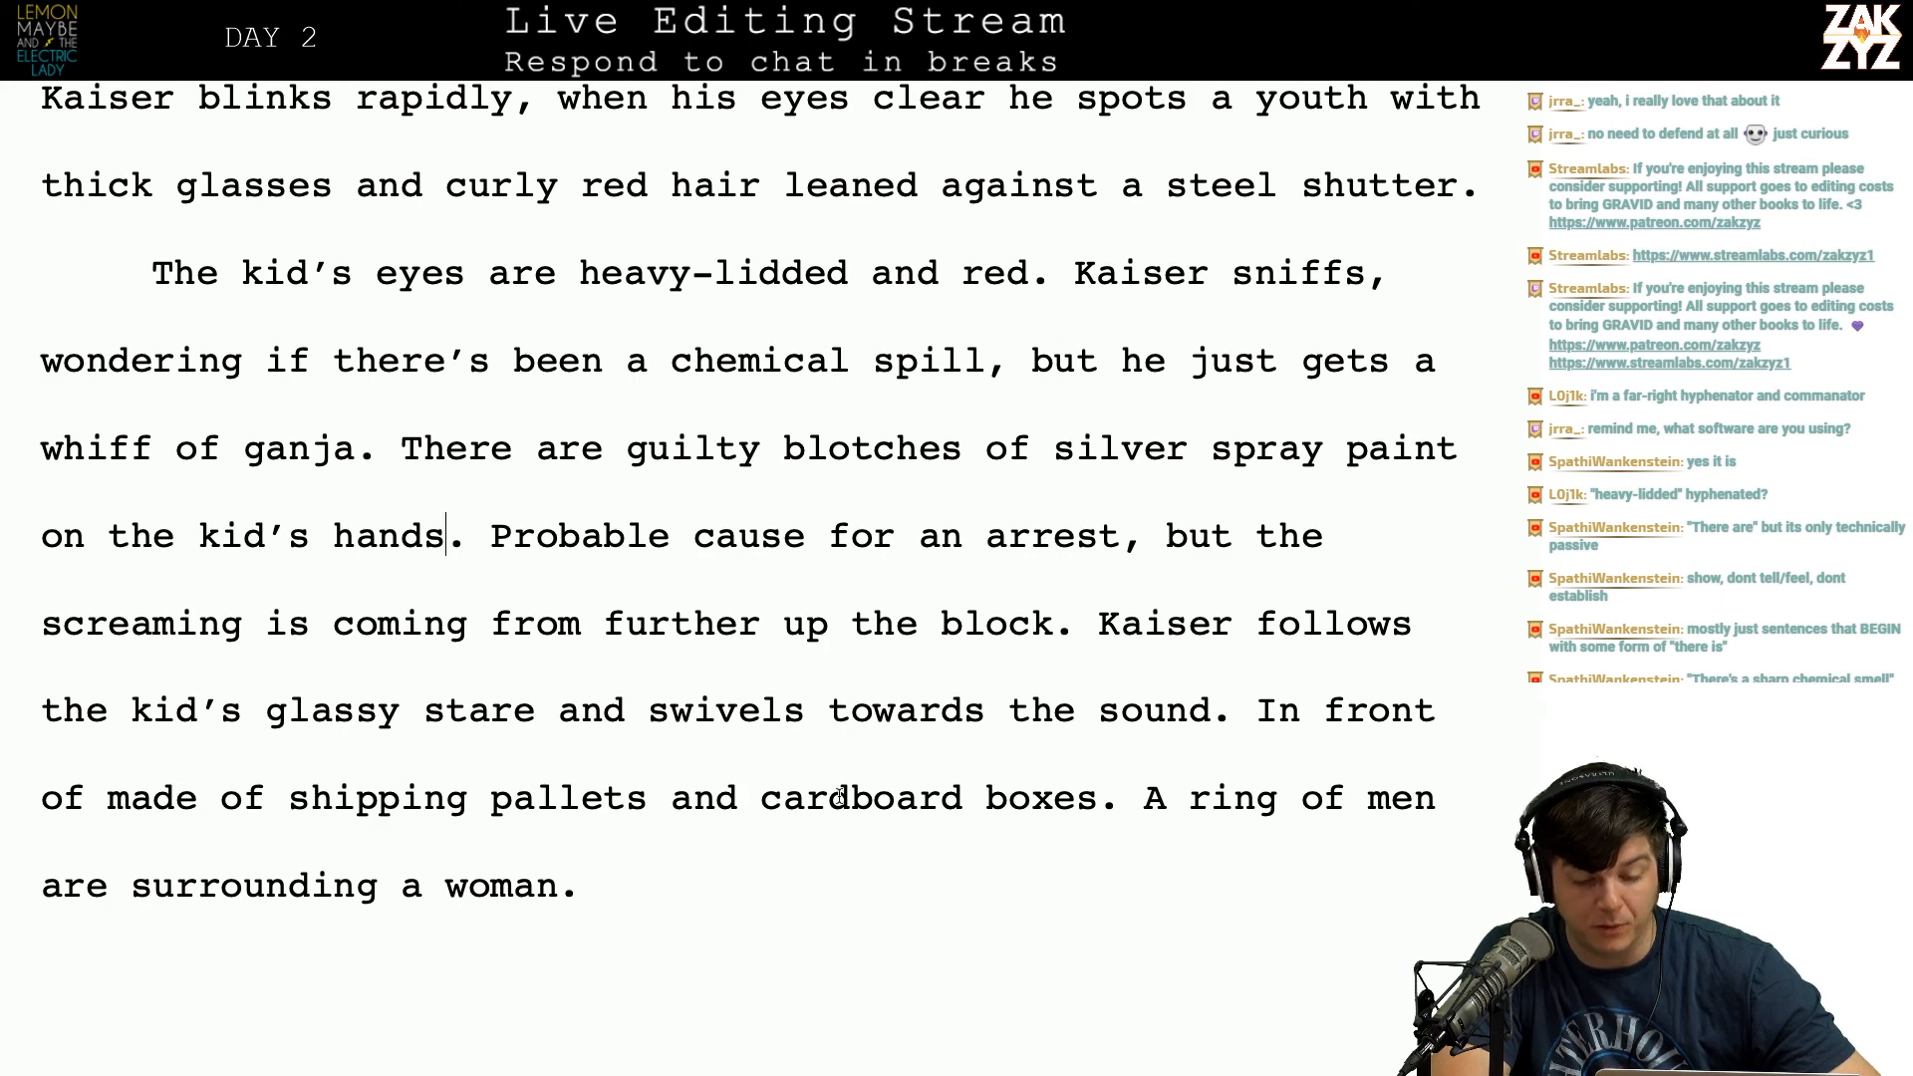
scroll(926, 787, "down", 2)
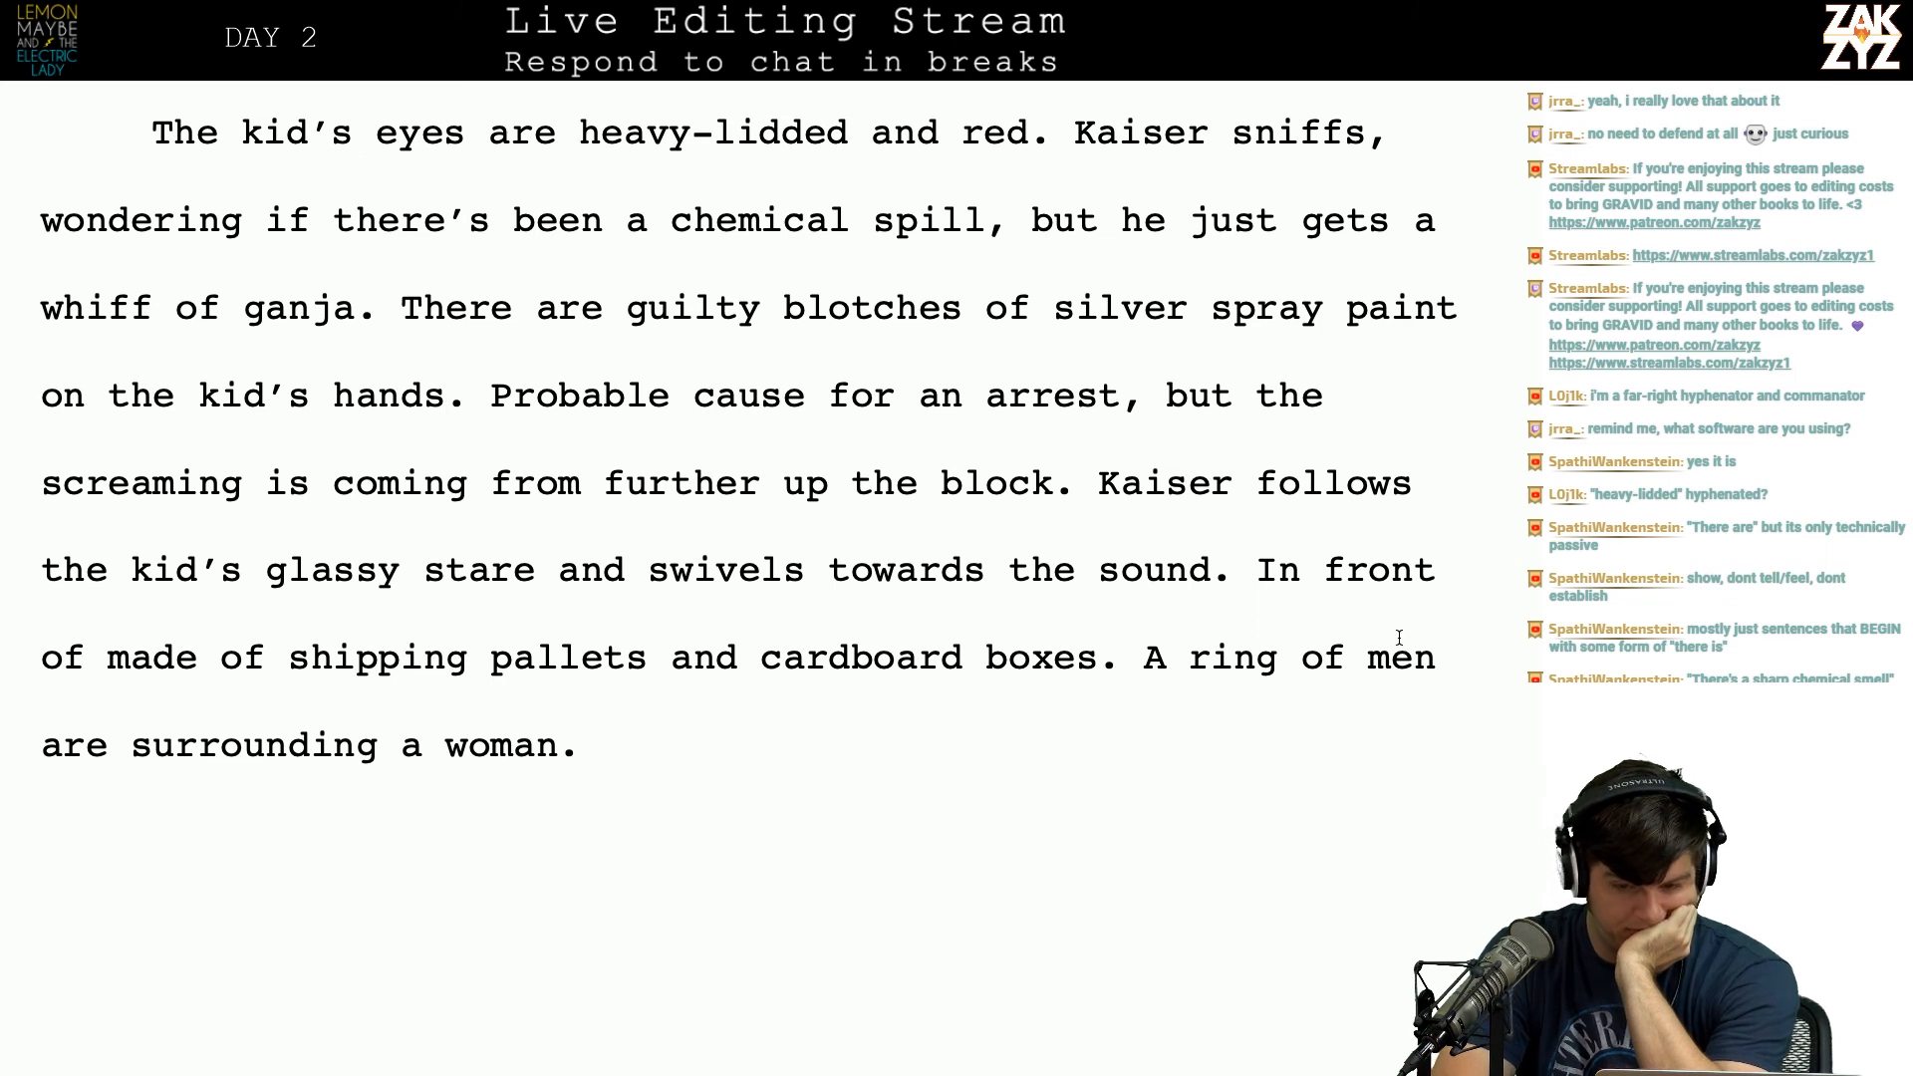
Step: After "towards the sound.", insert "A ring of men are surrounding a woman in front of a shanty made of shipping pallets and cardboard boxes."
left_click(1274, 574)
key("Left")
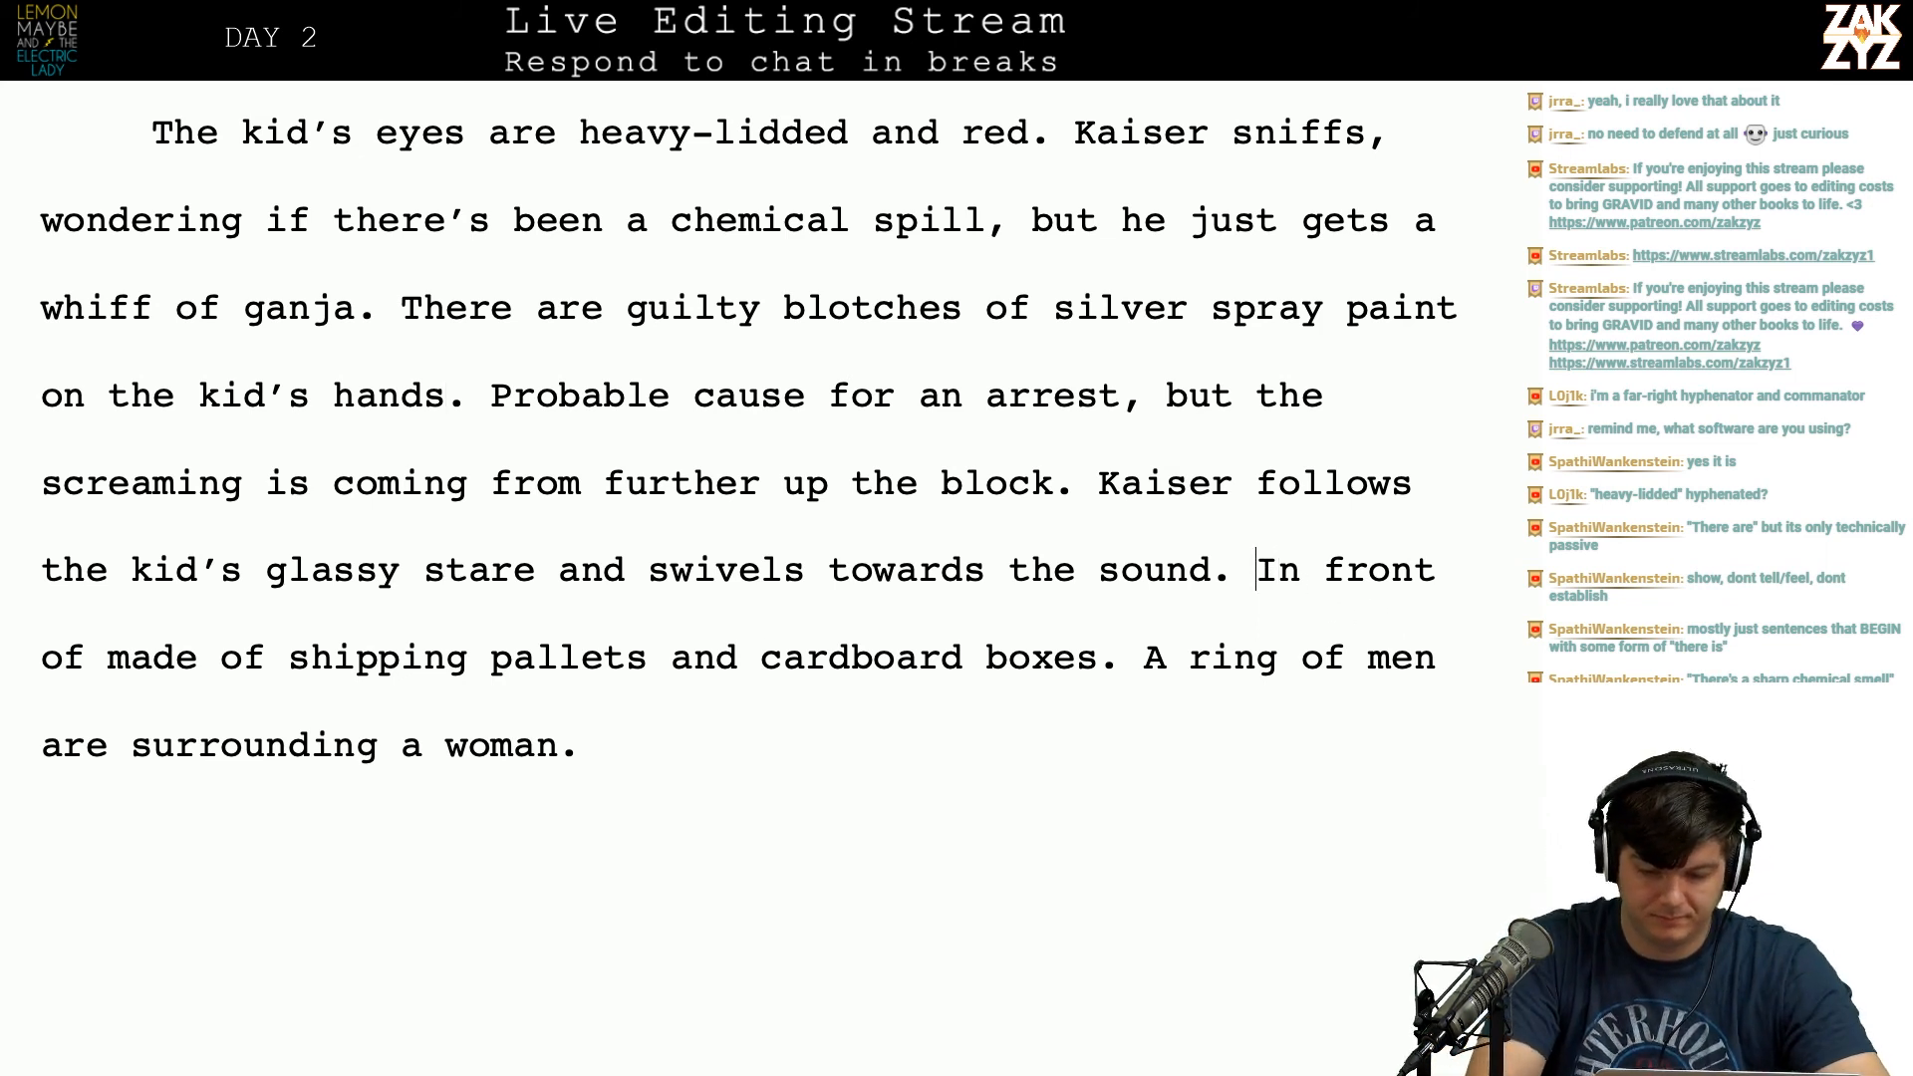
key("Return")
key("Left")
type("A ring ")
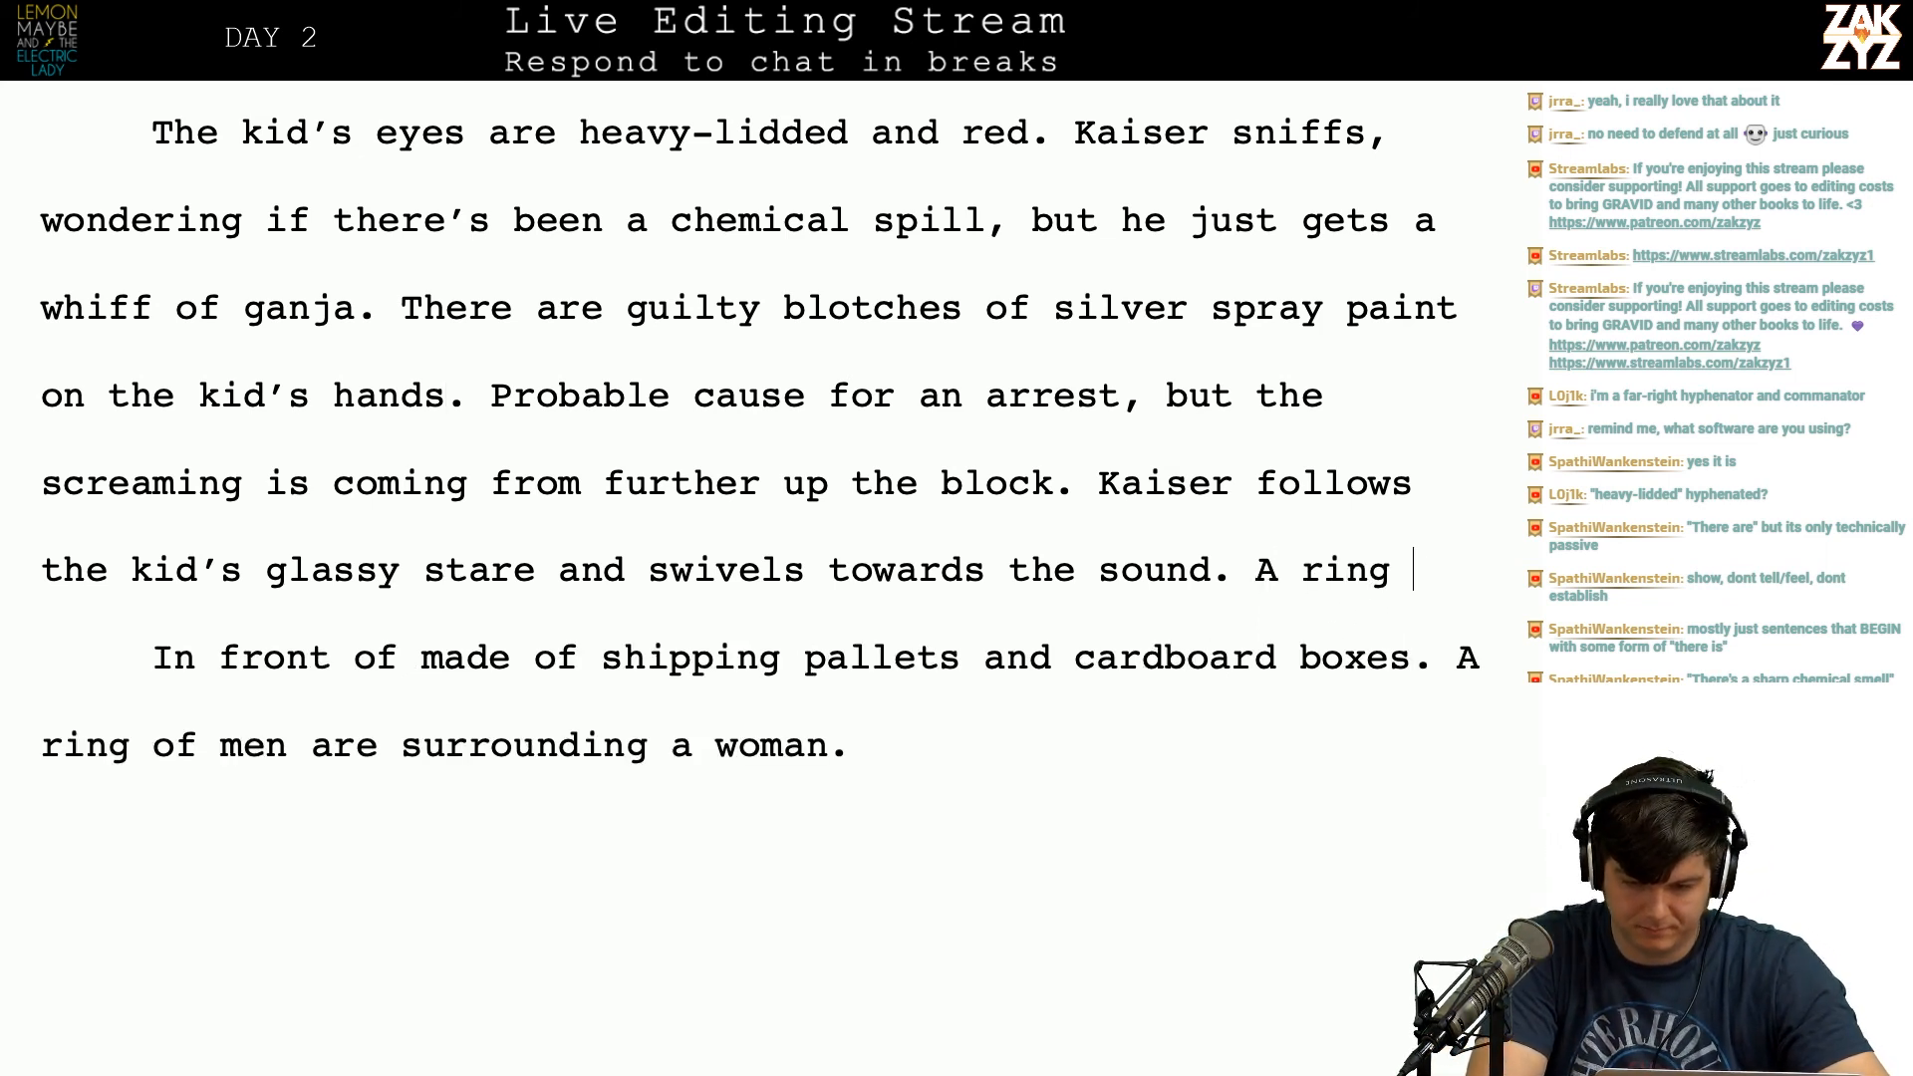
type("of men are s")
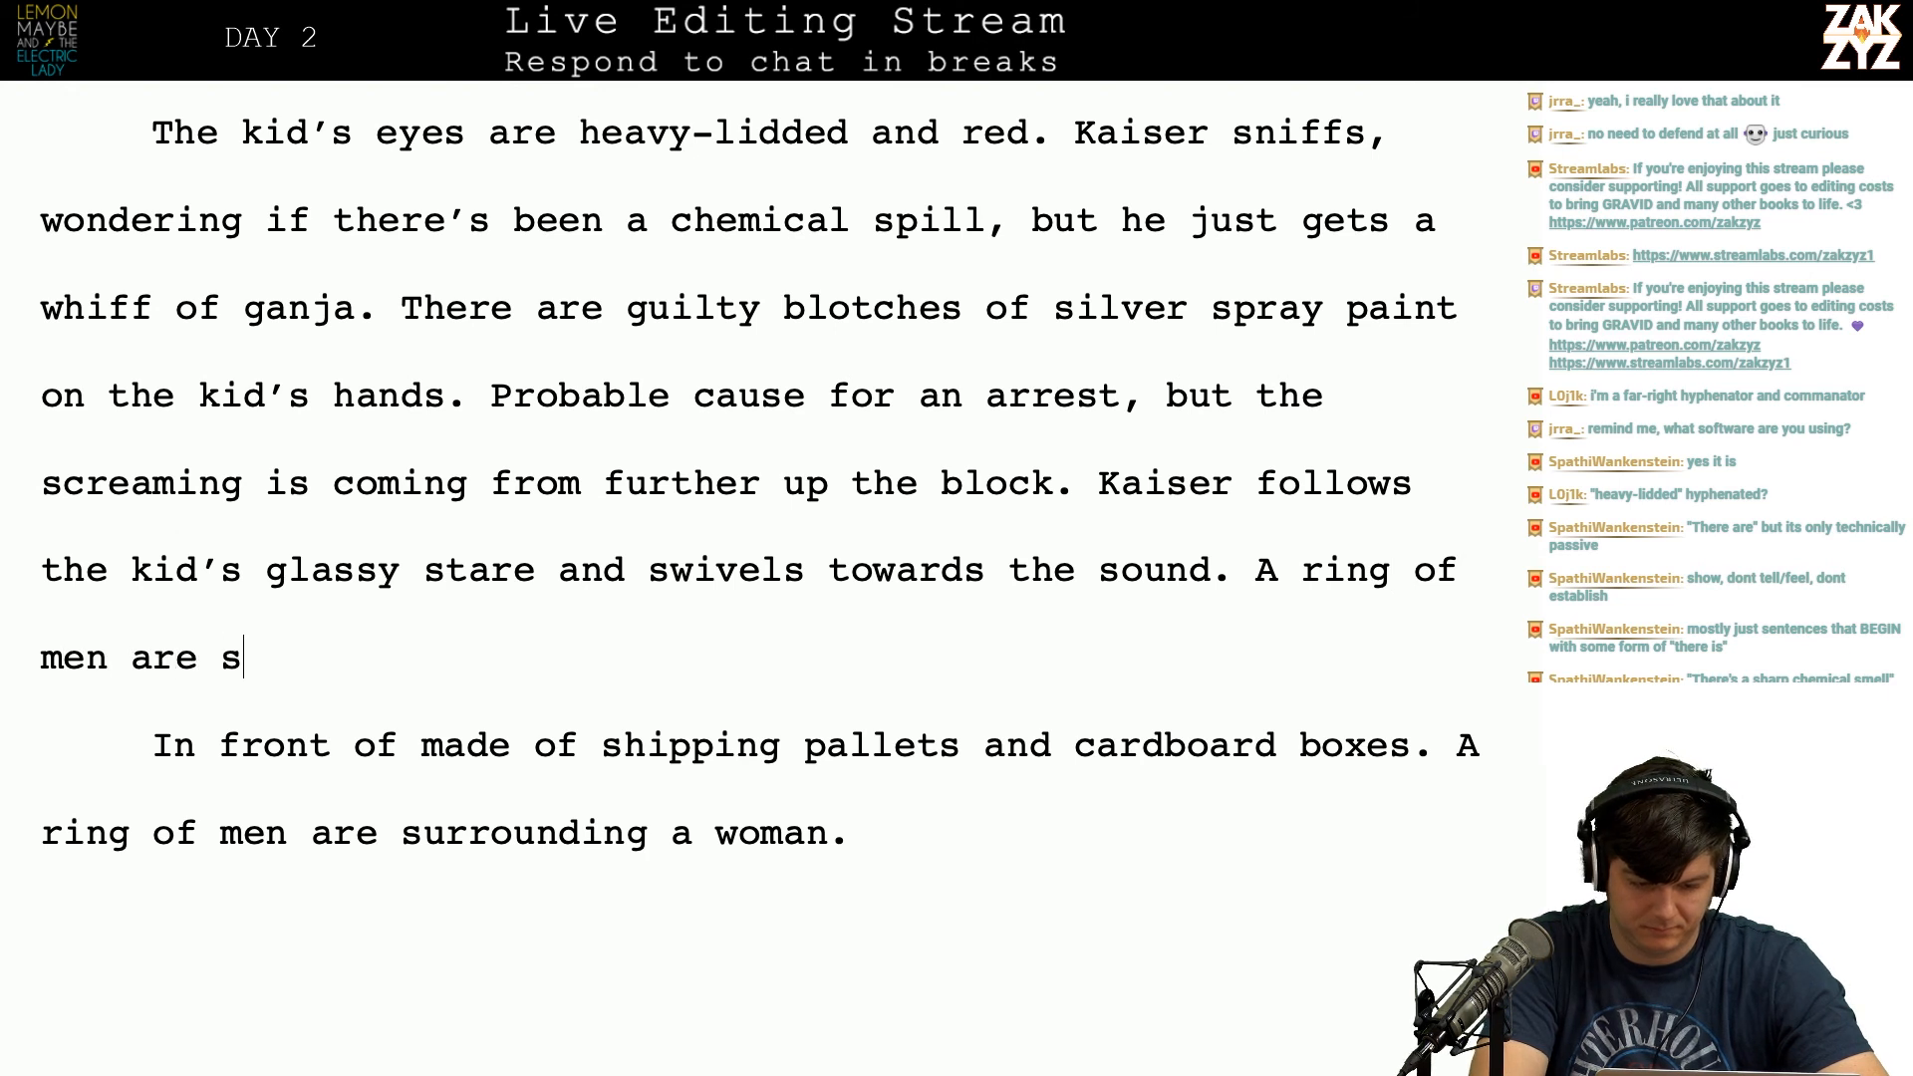
type("urrounding a woman ")
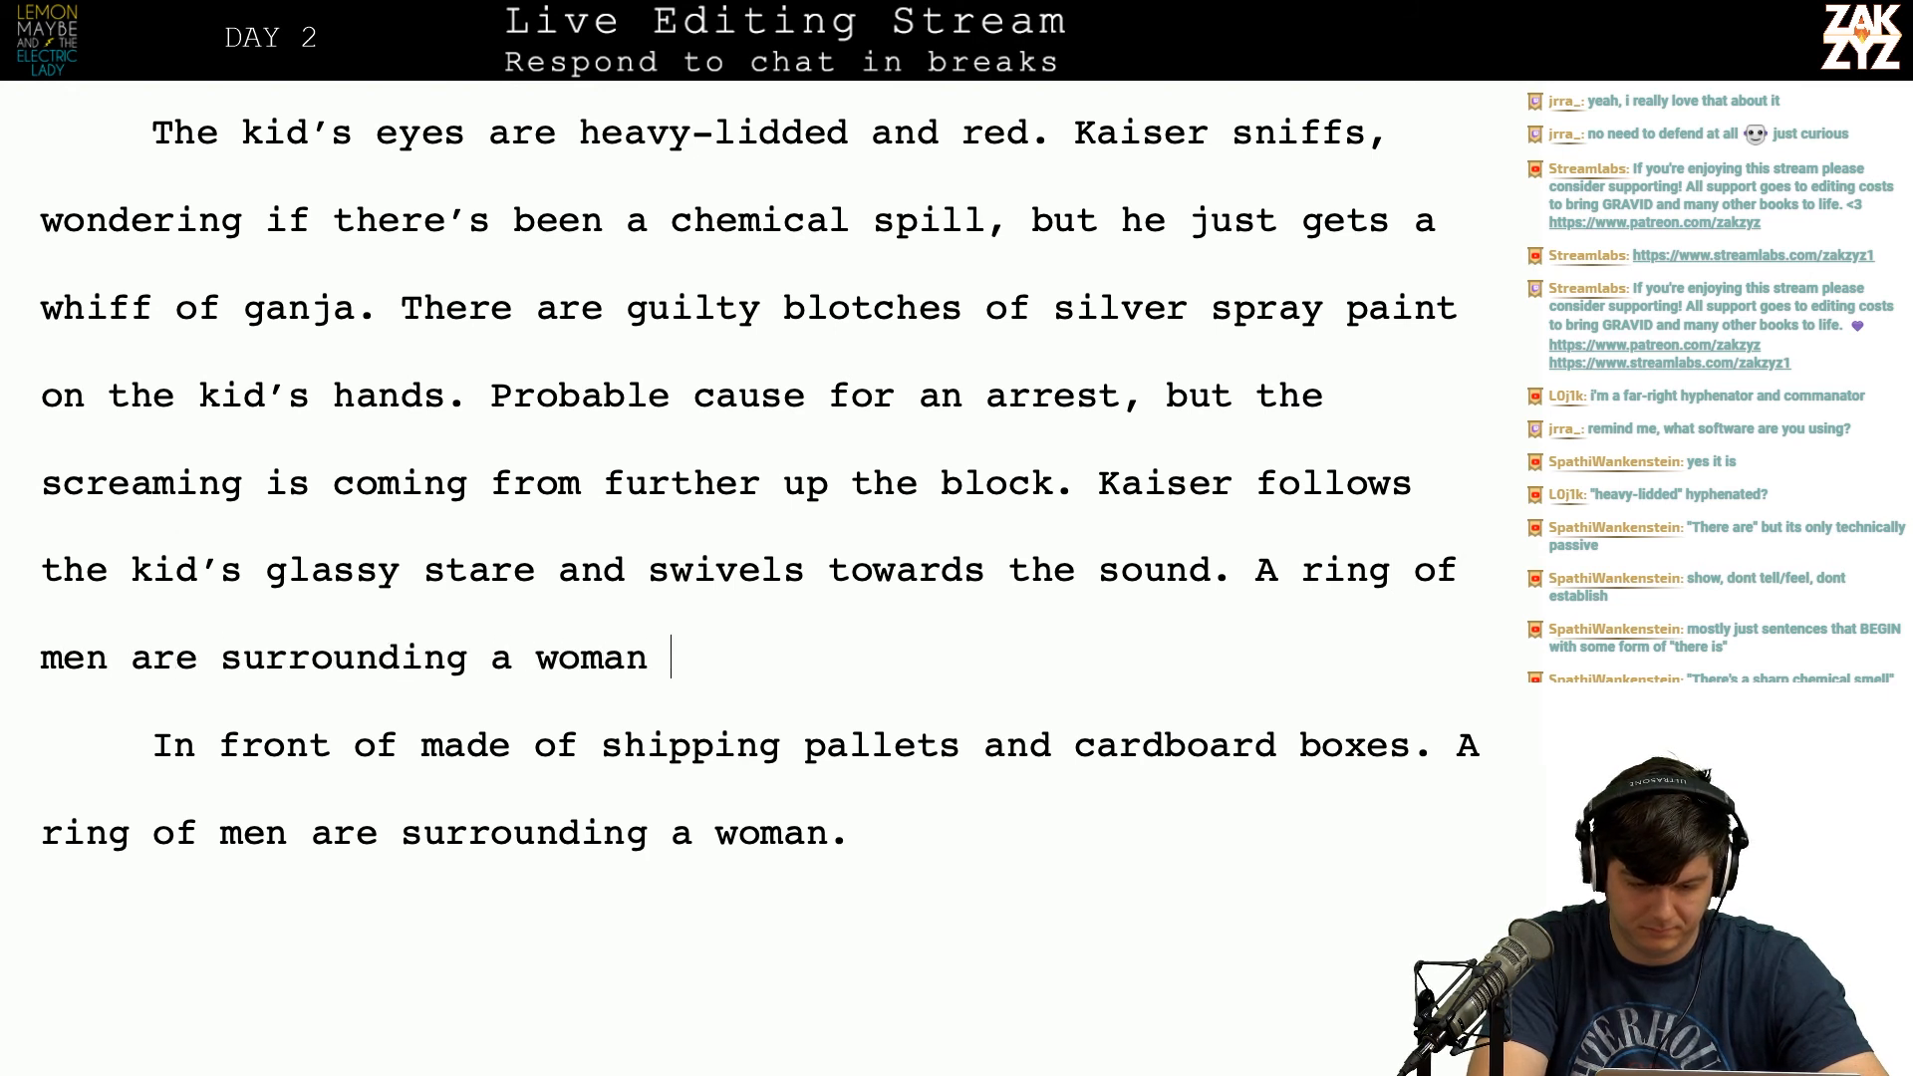
type("in front of a sh")
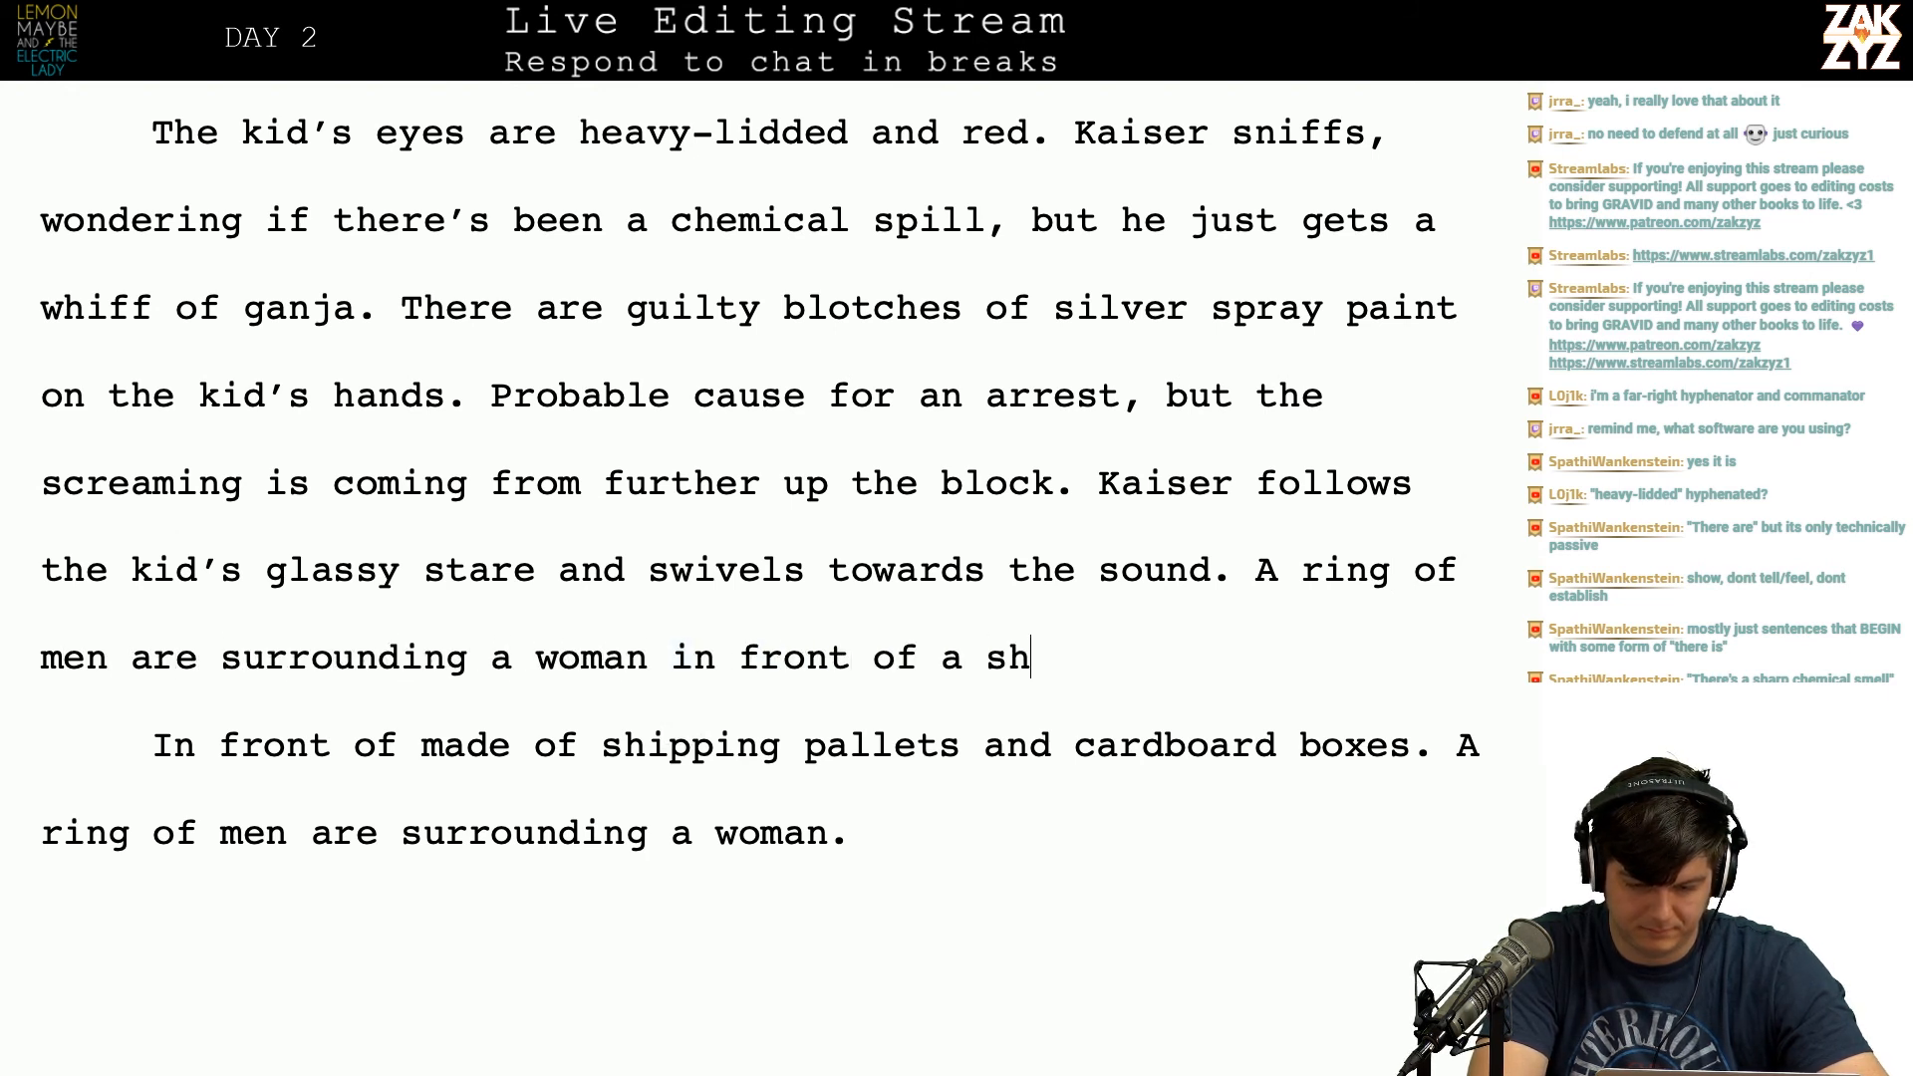
type("anty made of shi")
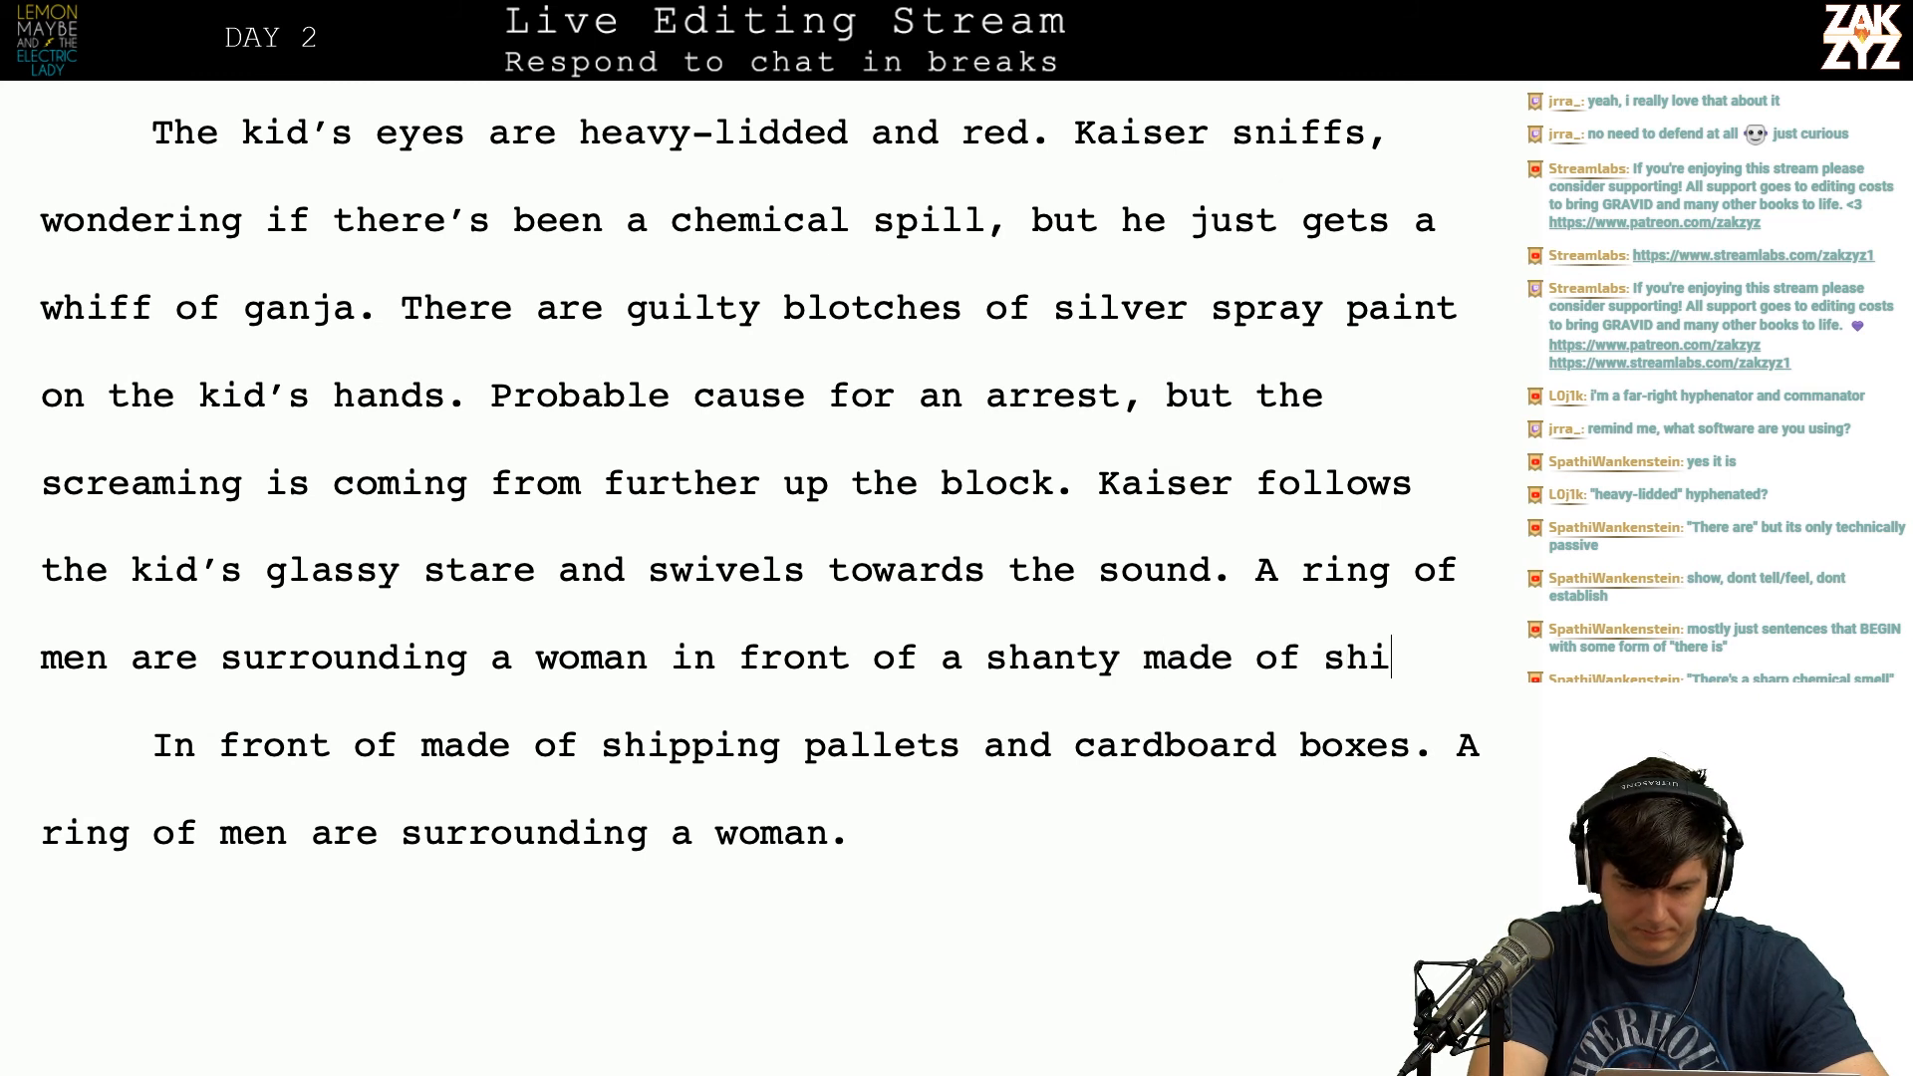
type("pping pallets ")
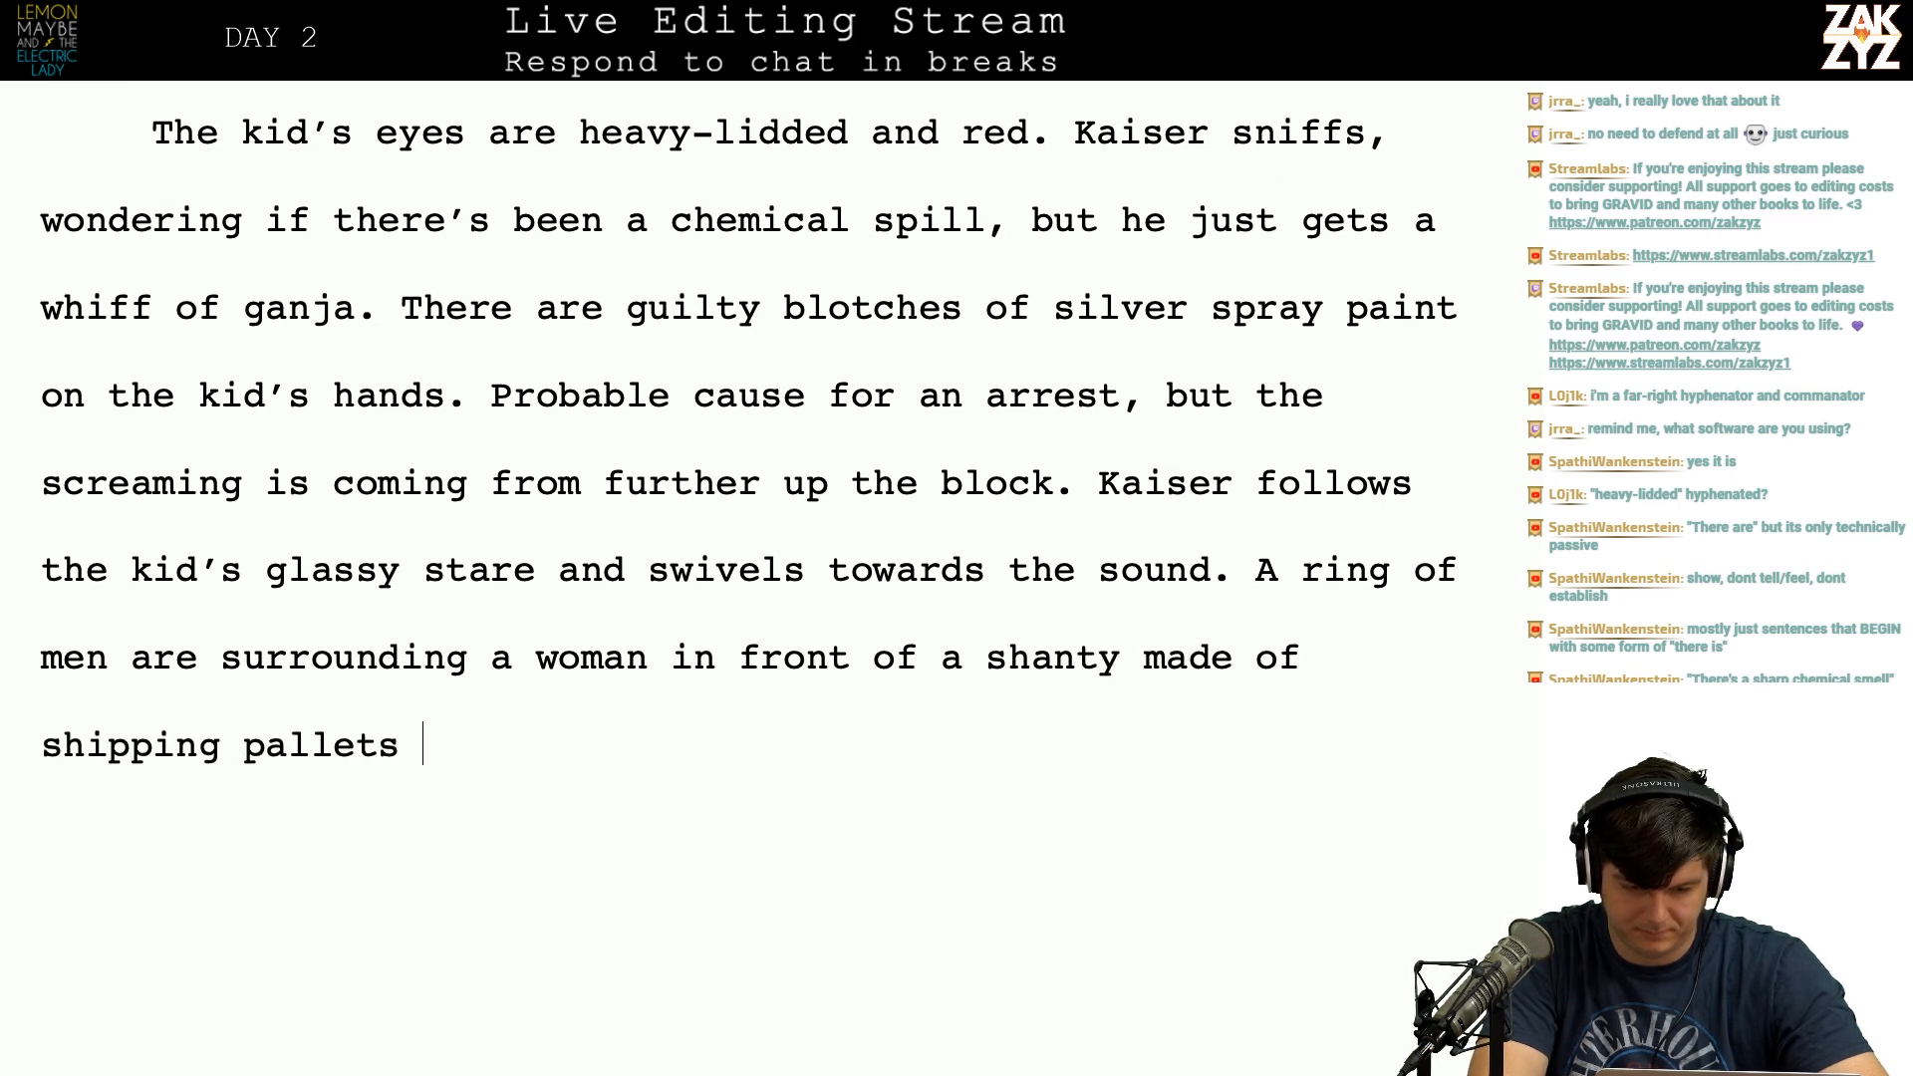
type("and card")
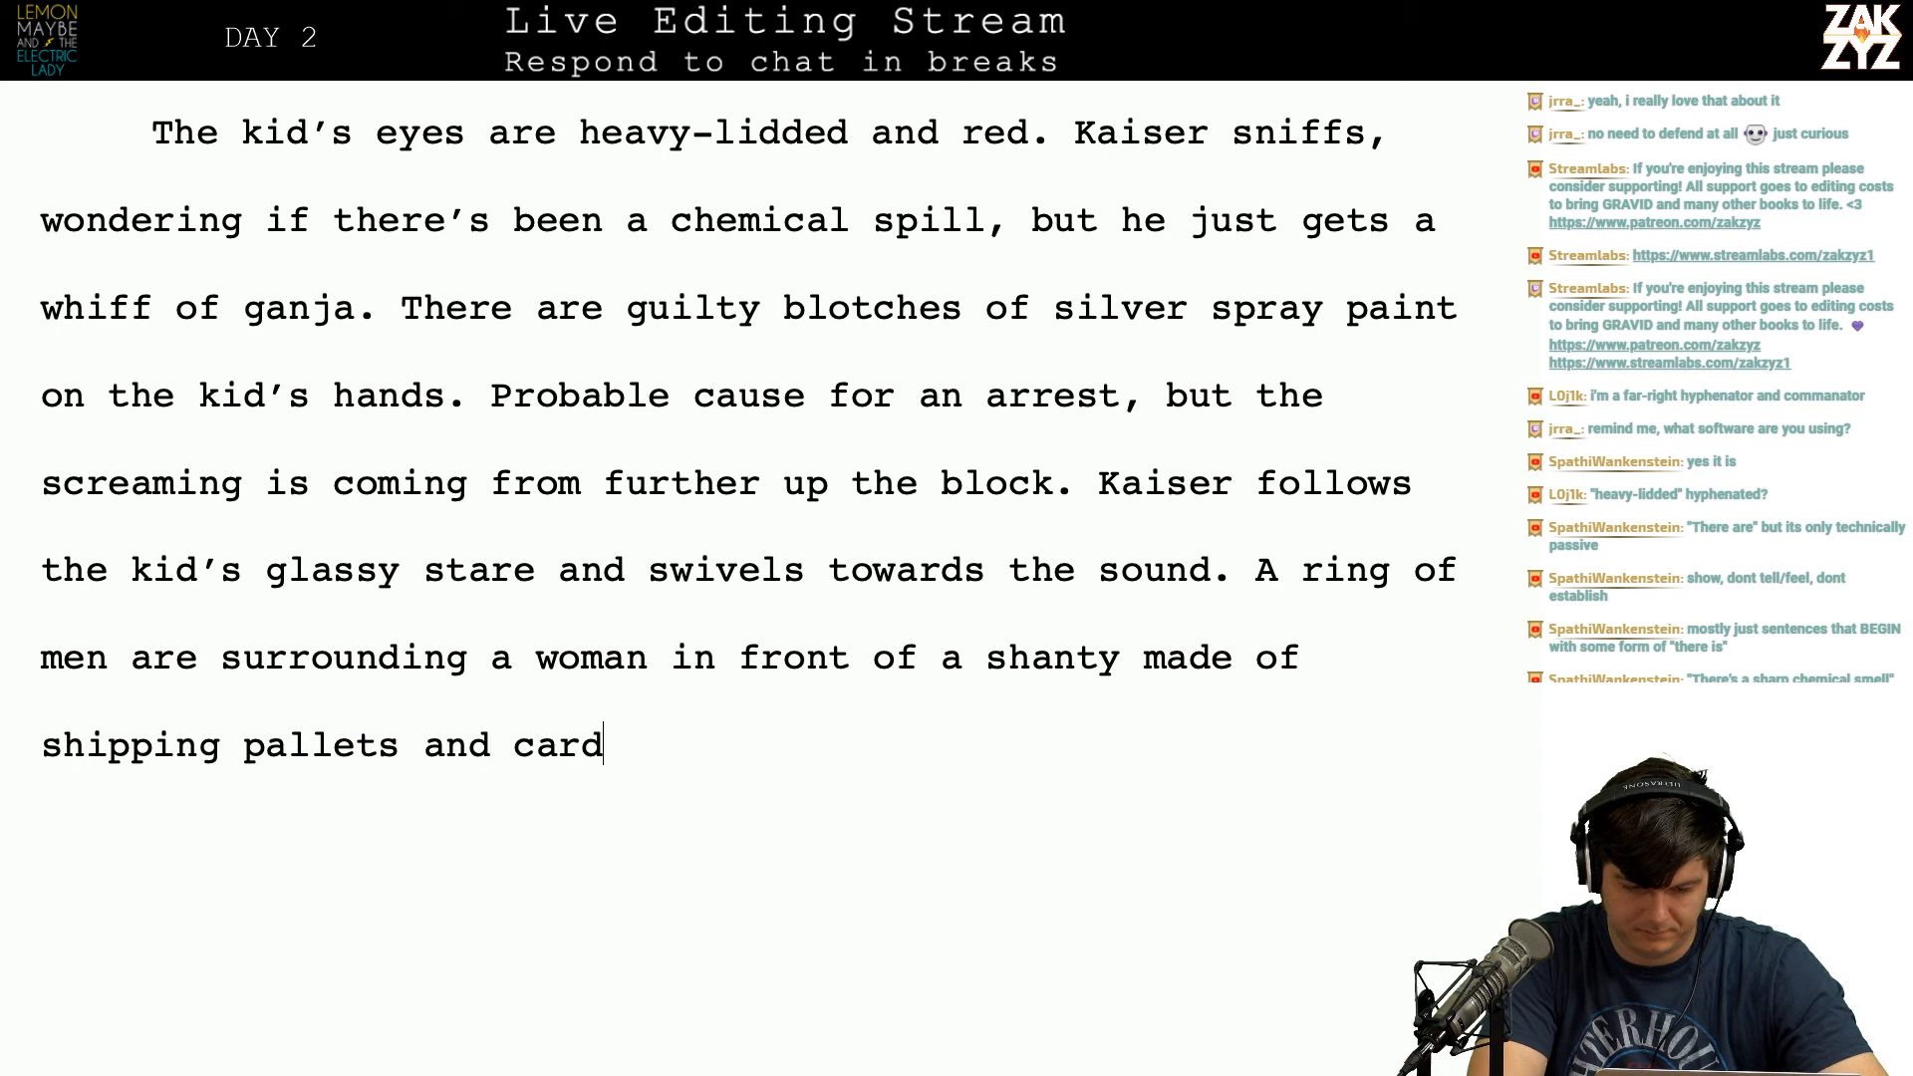
type("board boxes.")
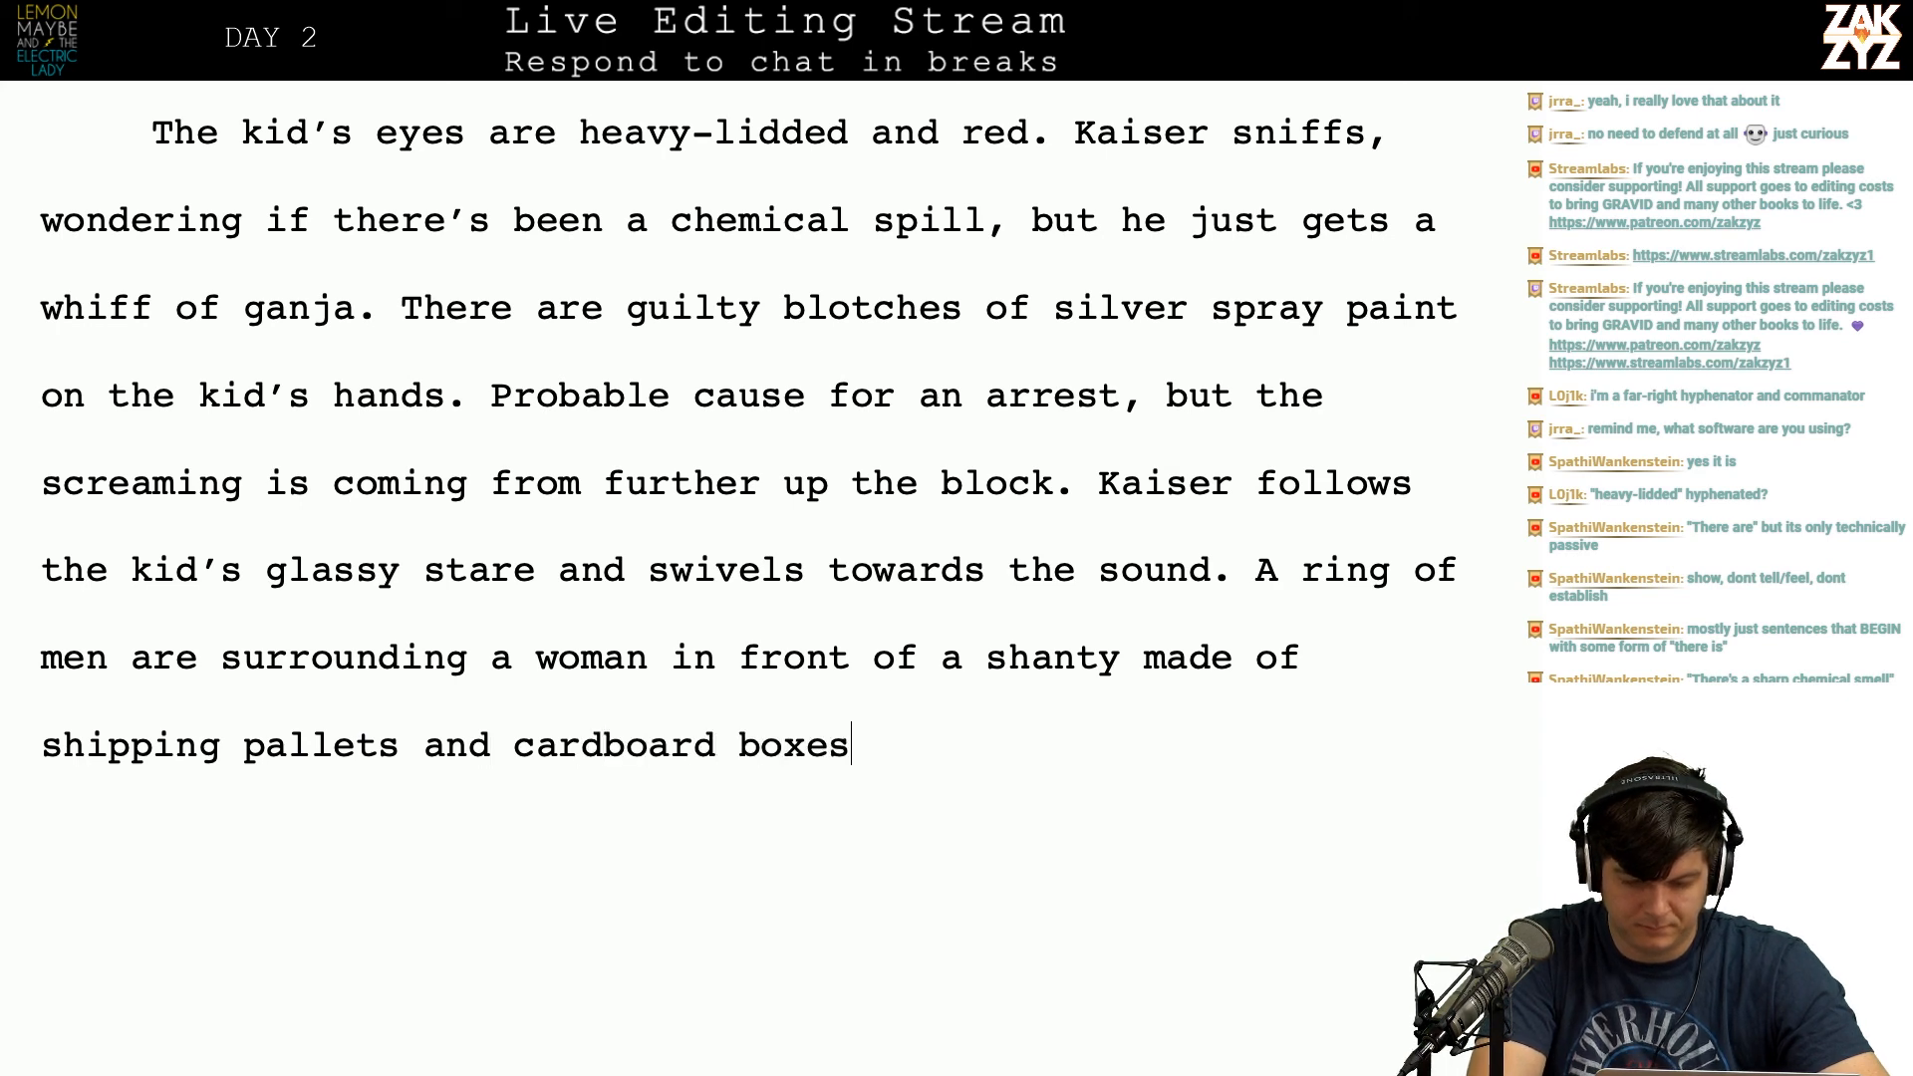
Step: Delete the leftover paragraph running from "In front of made of shipping pallets" to "surrounding a woman."
key("Down")
key("Down")
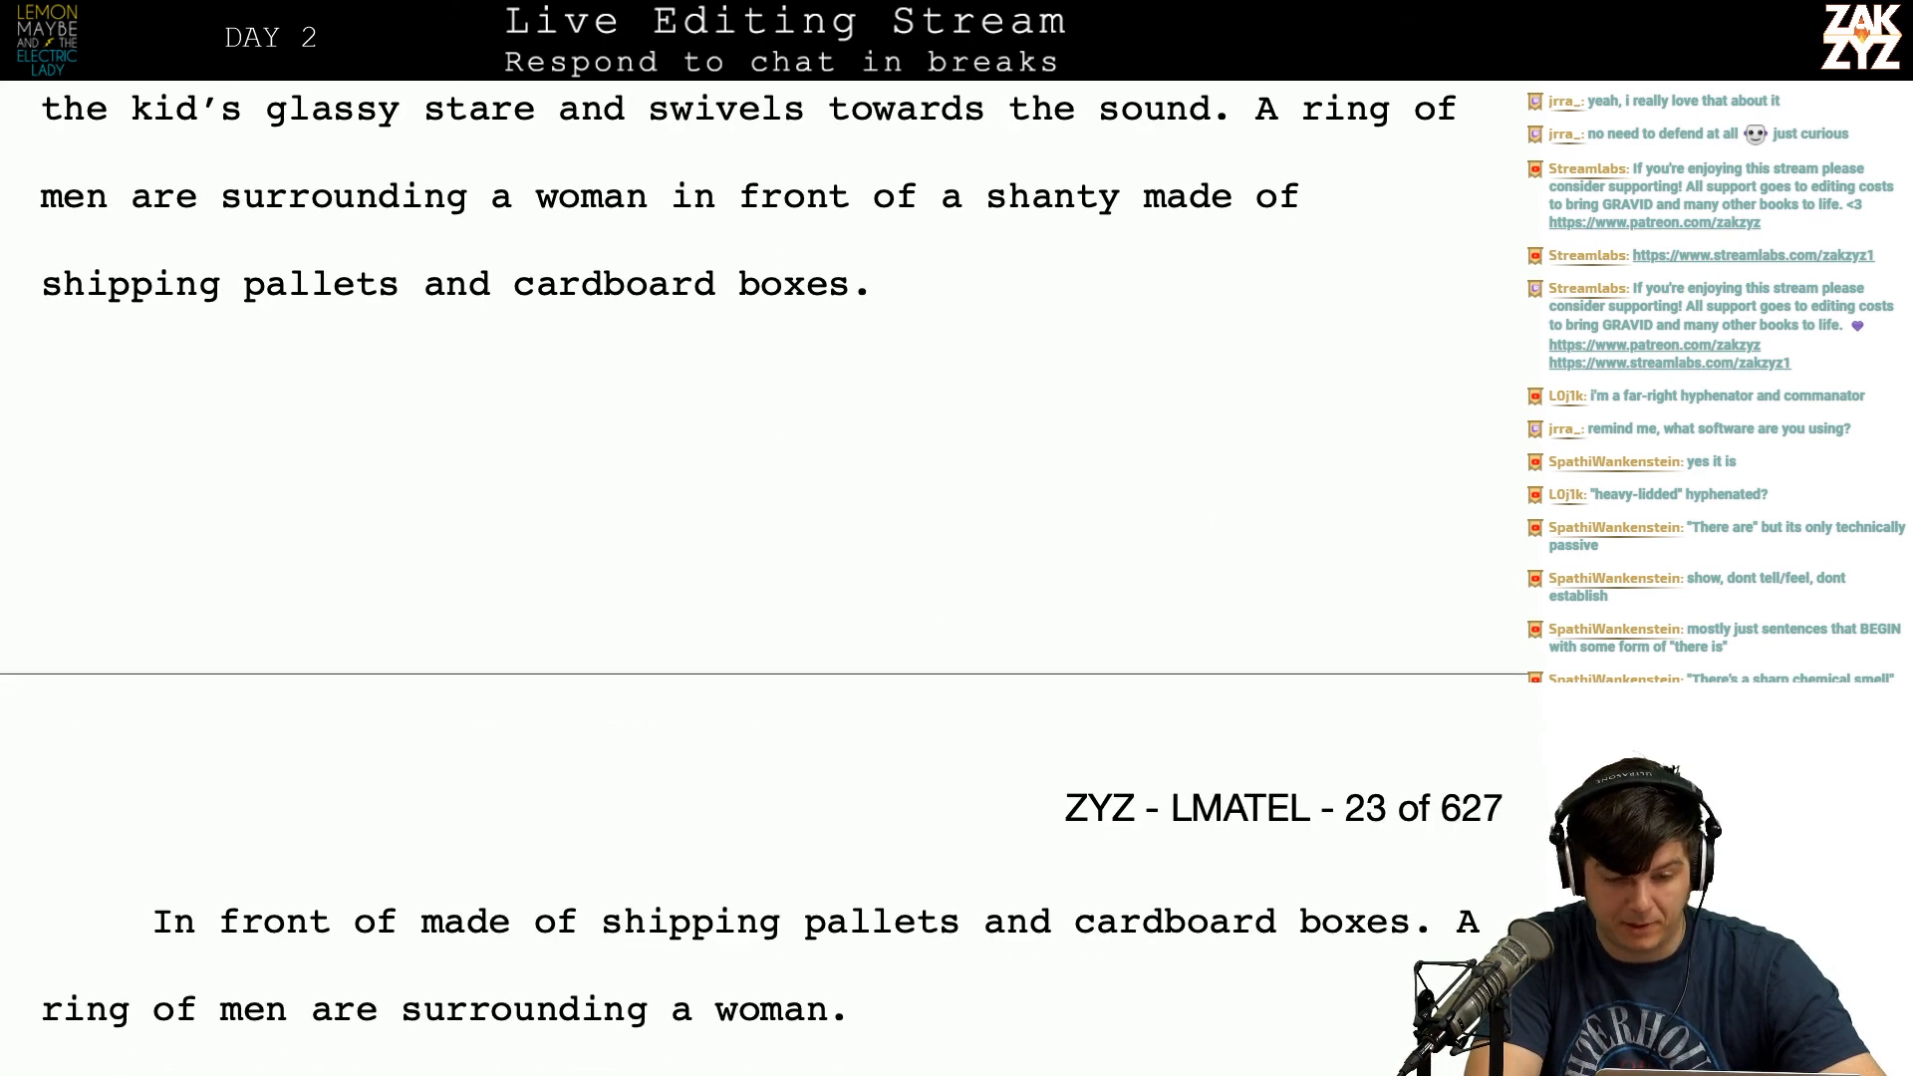
key("shift+Up")
key("shift+Up")
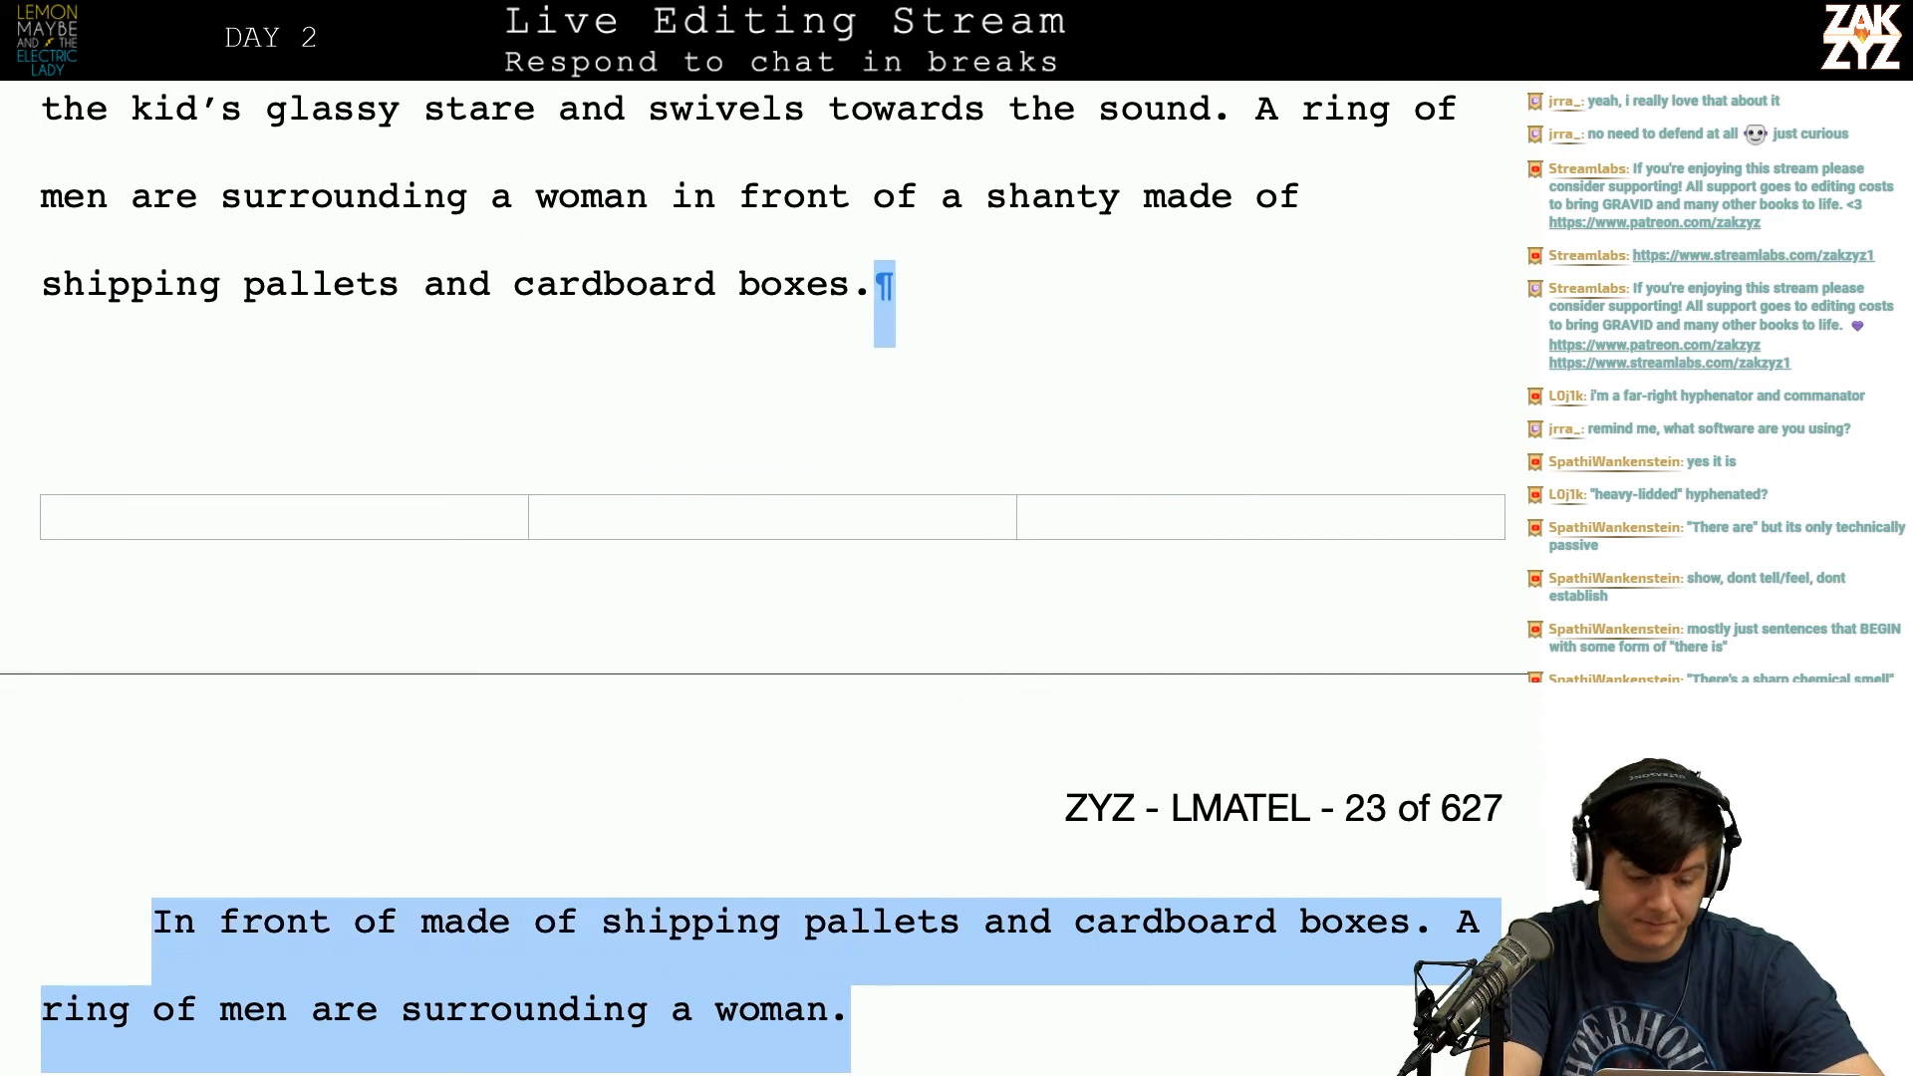
key("BackSpace")
scroll(766, 578, "up", 6)
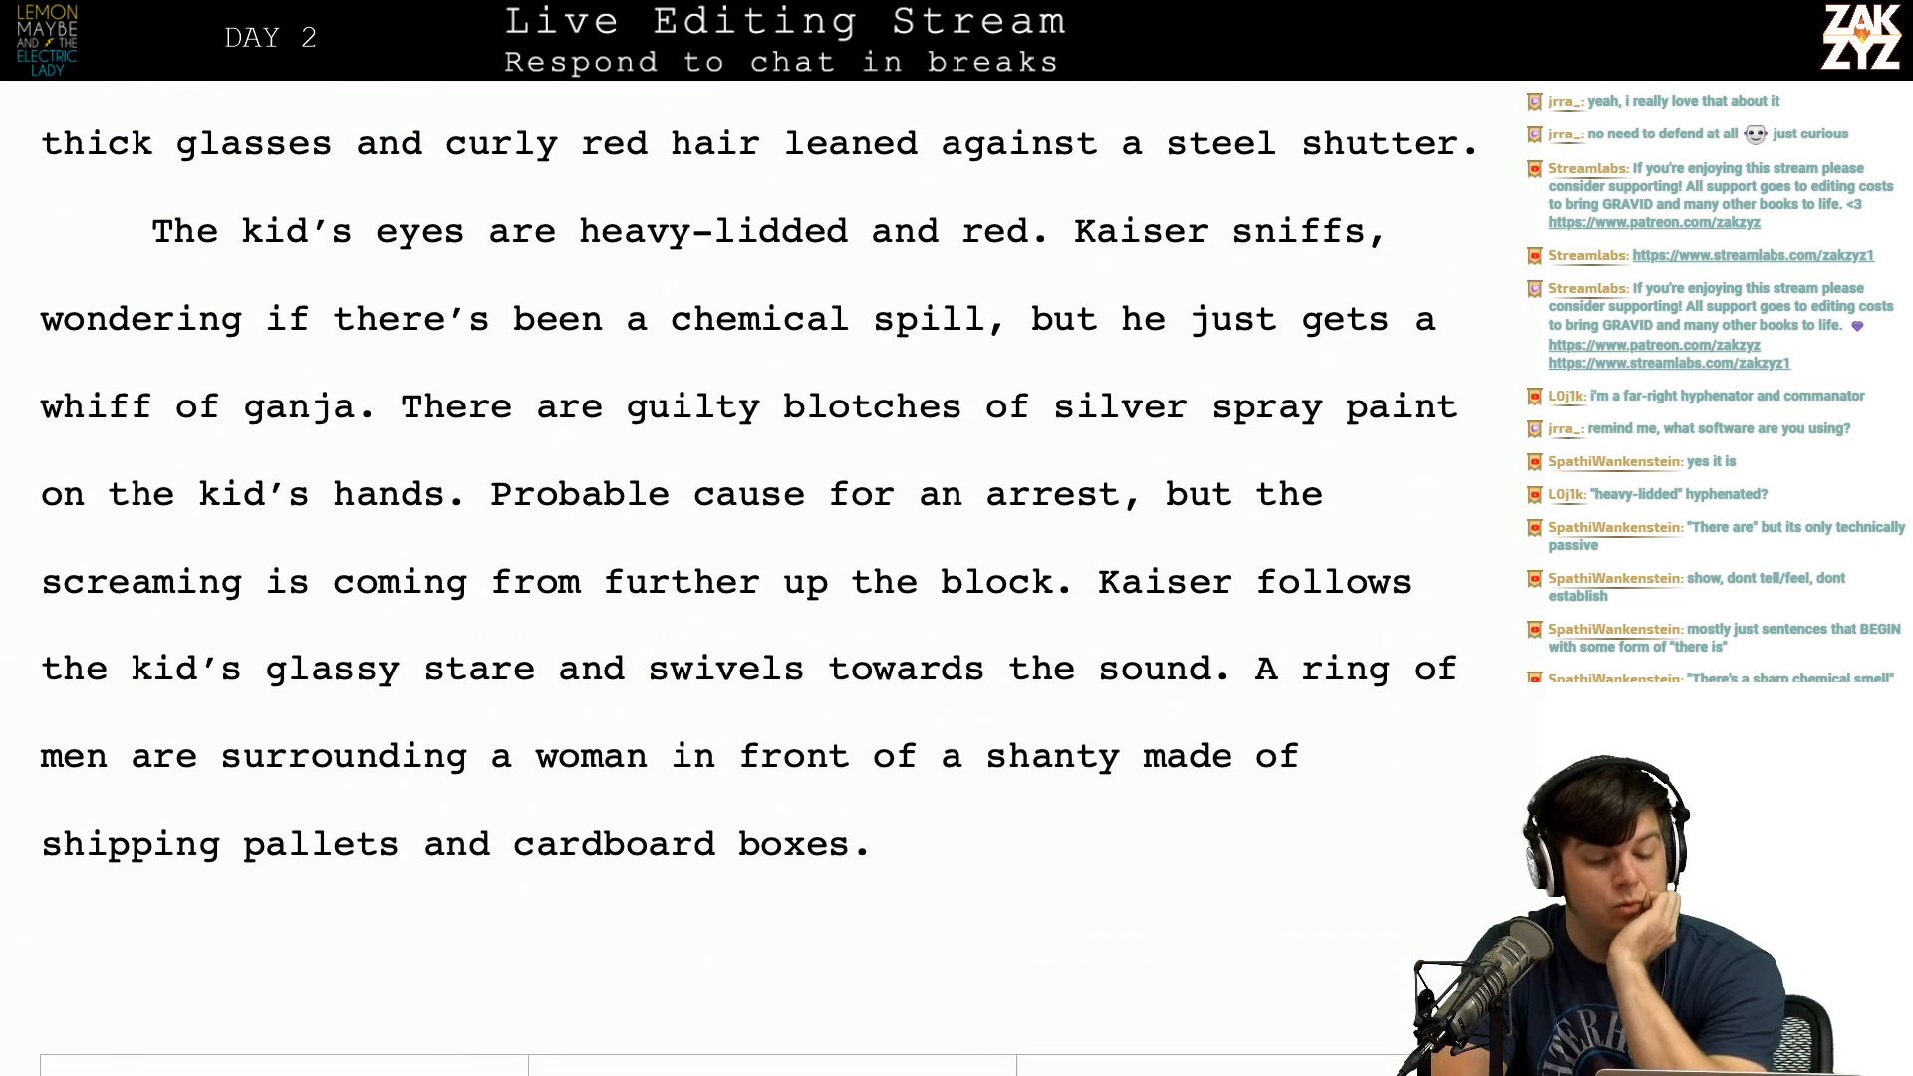
scroll(765, 578, "down", 1)
scroll(766, 578, "down", 1)
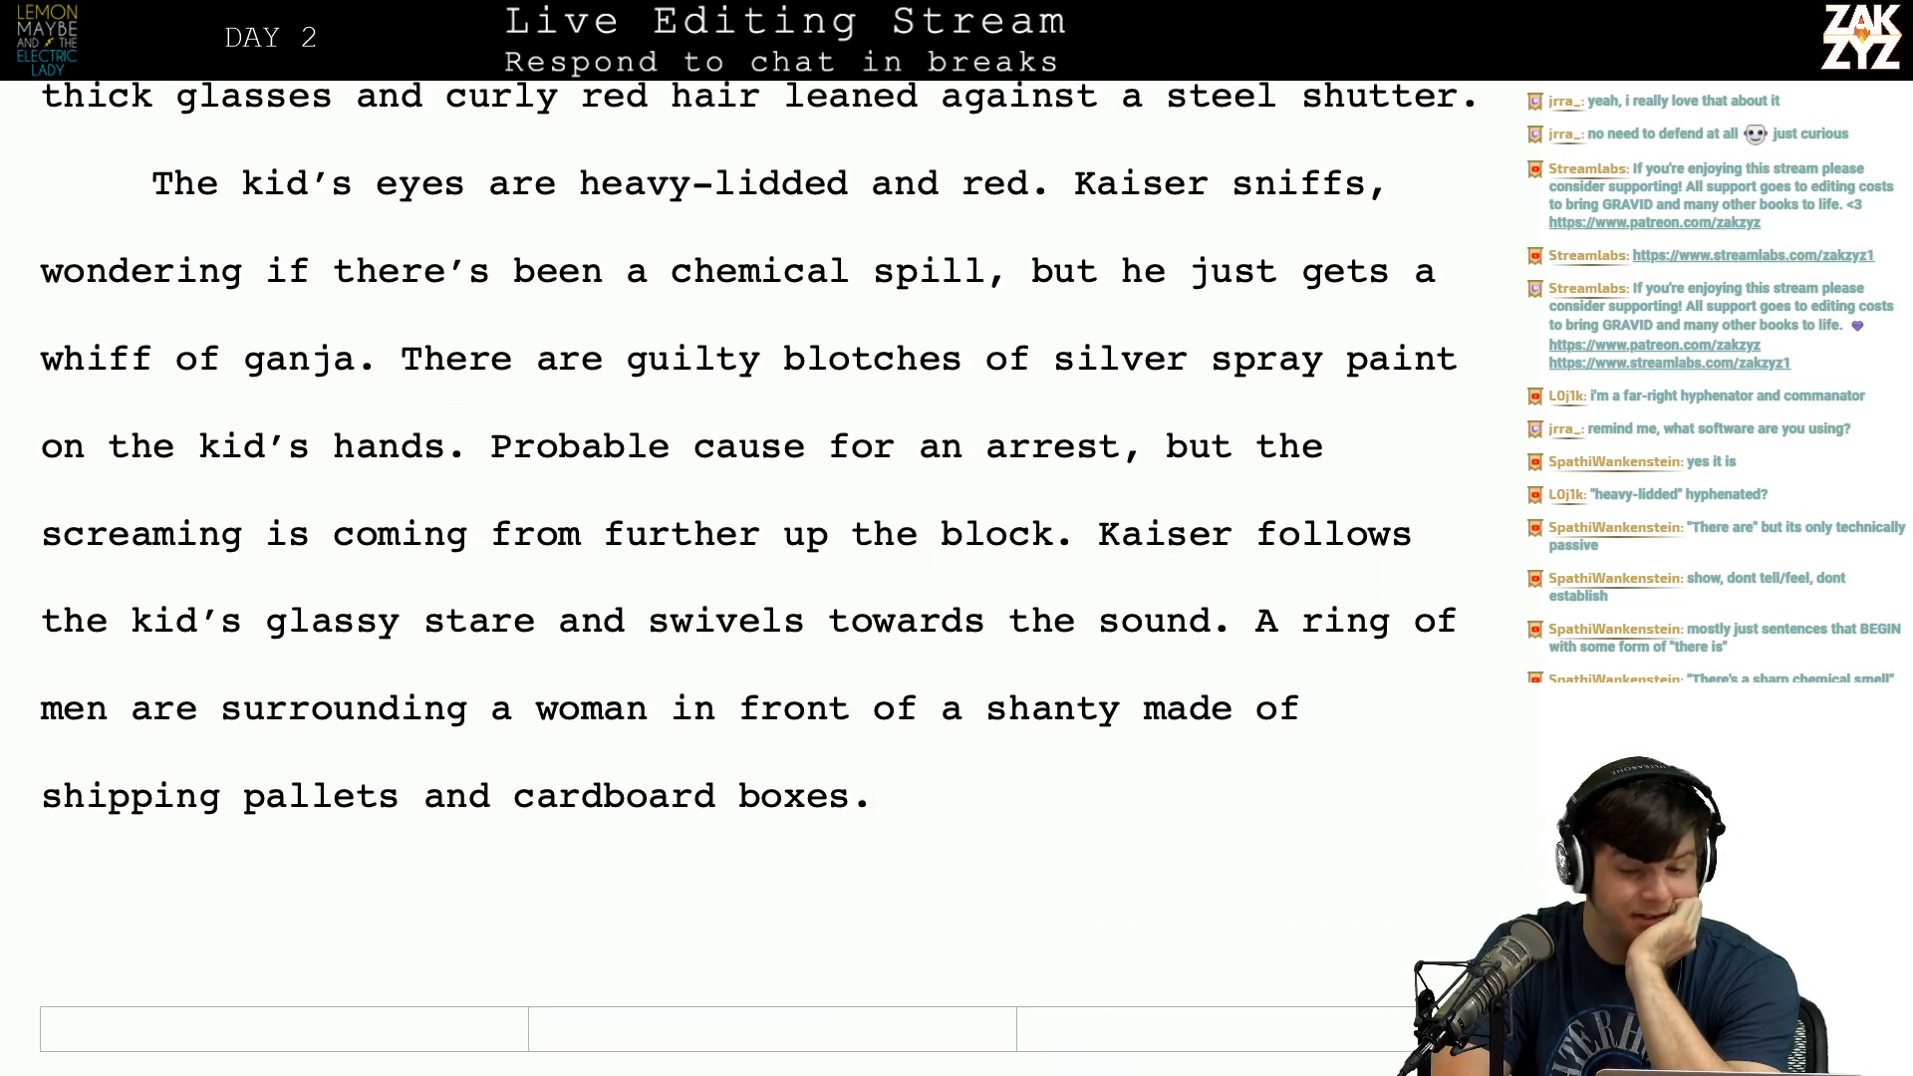
scroll(766, 578, "up", 1)
scroll(765, 578, "up", 8)
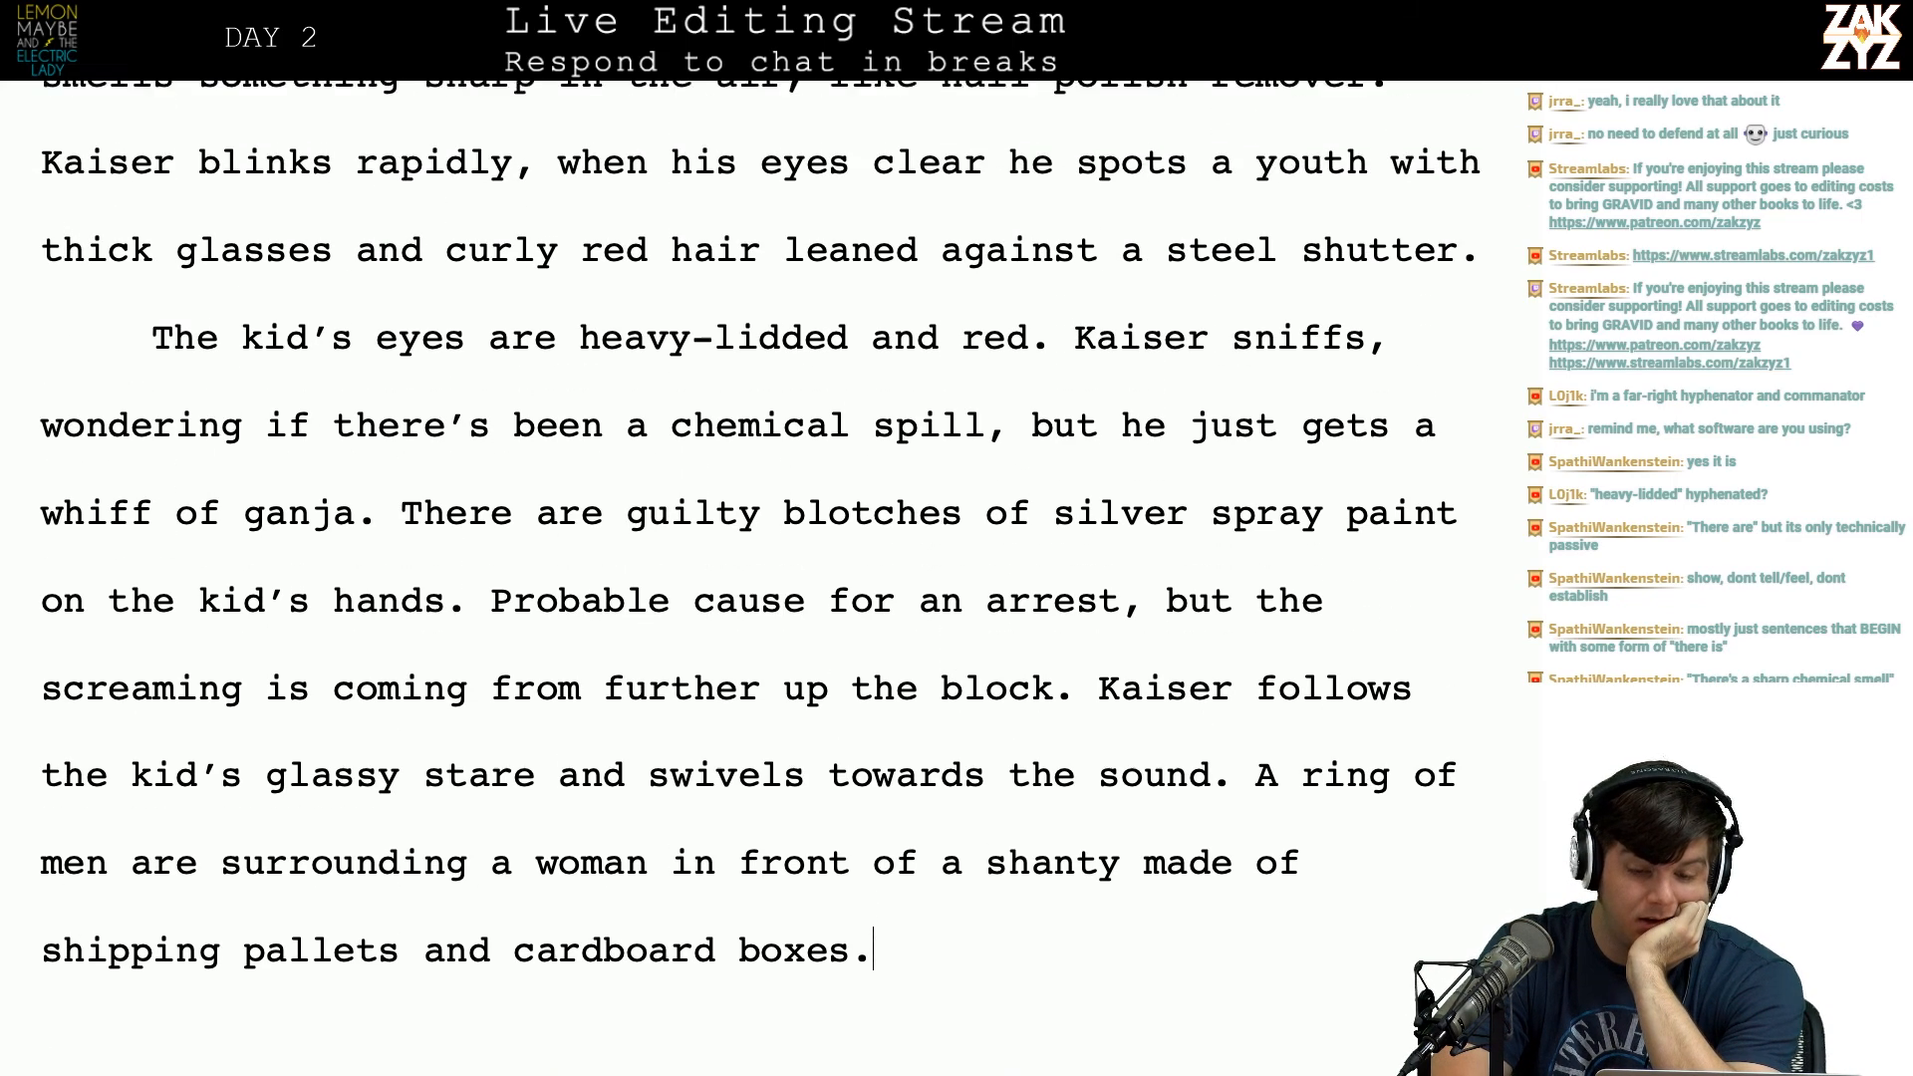
Step: Try continuing the sentence after "he's just dead drunk" with ", and he truly is but also his eyes"
scroll(765, 578, "down", 3)
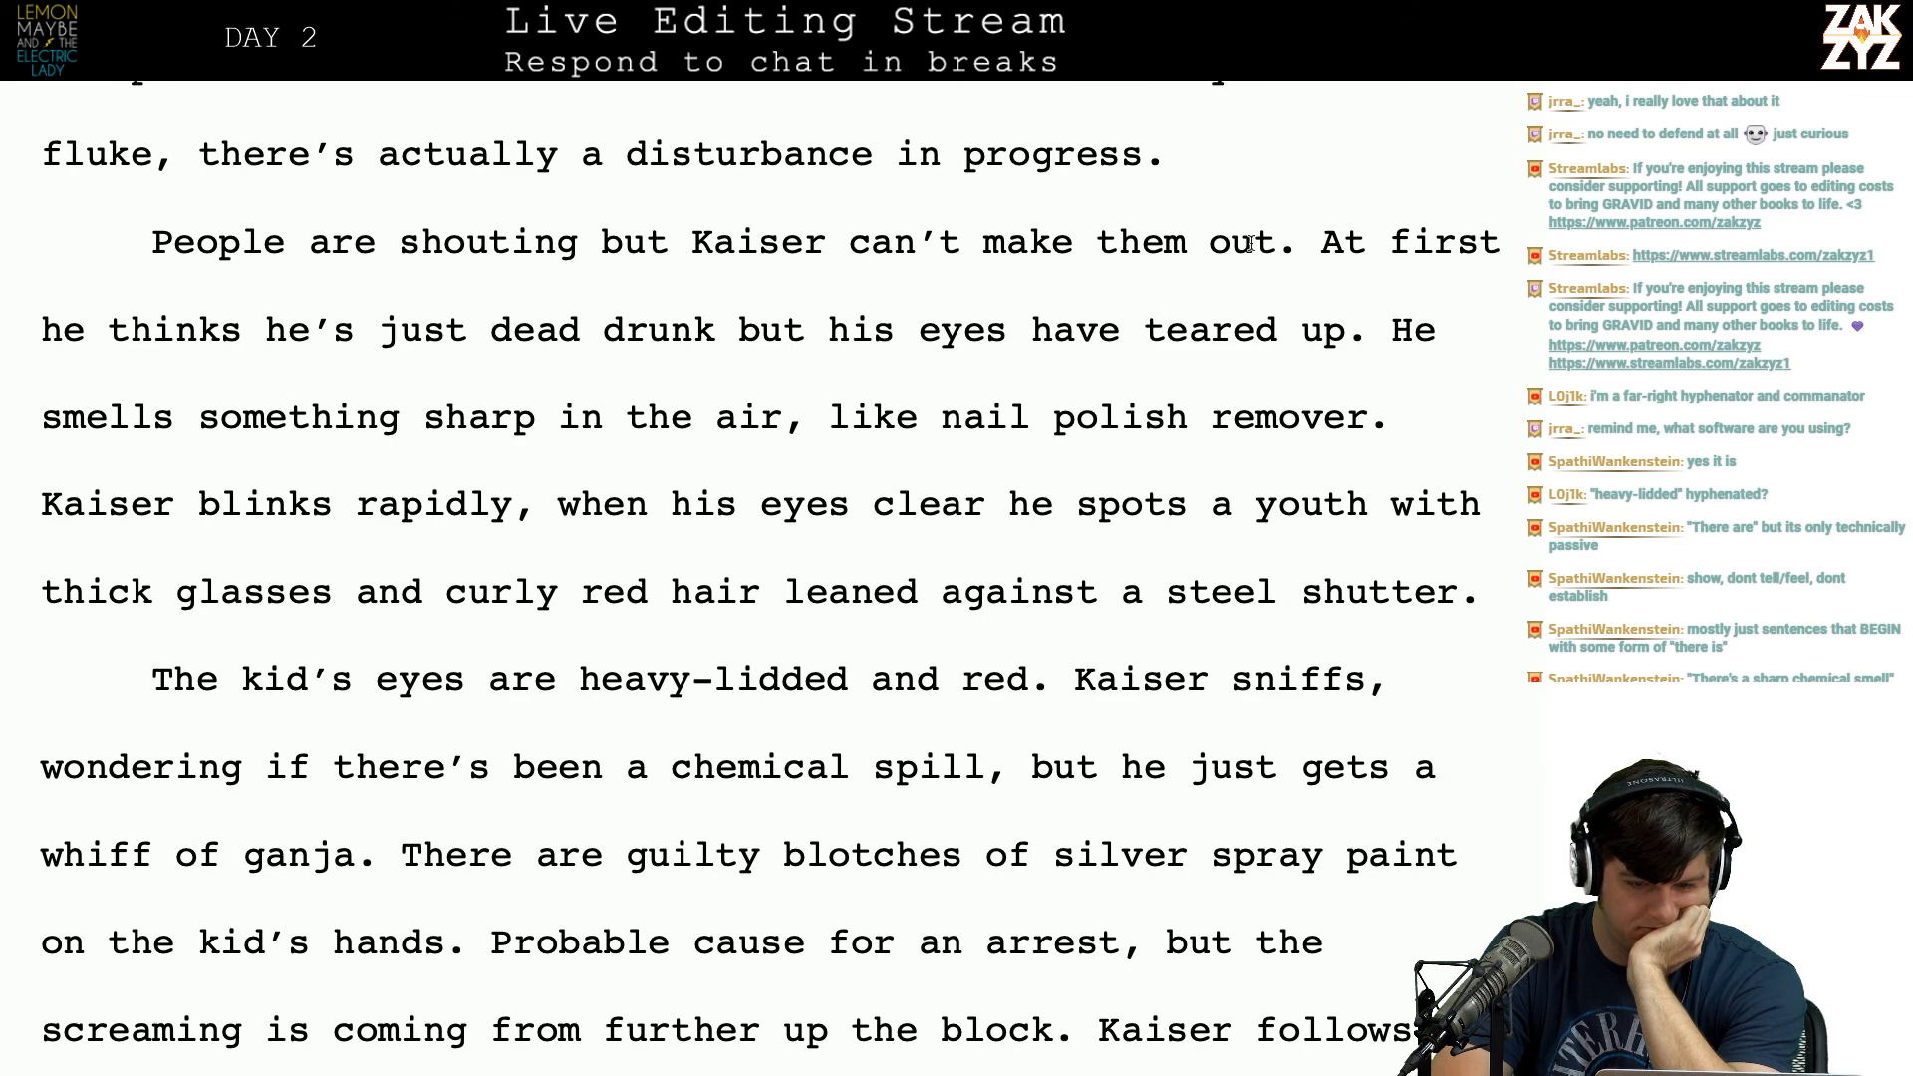
scroll(1221, 231, "up", 1)
scroll(1246, 254, "down", 3)
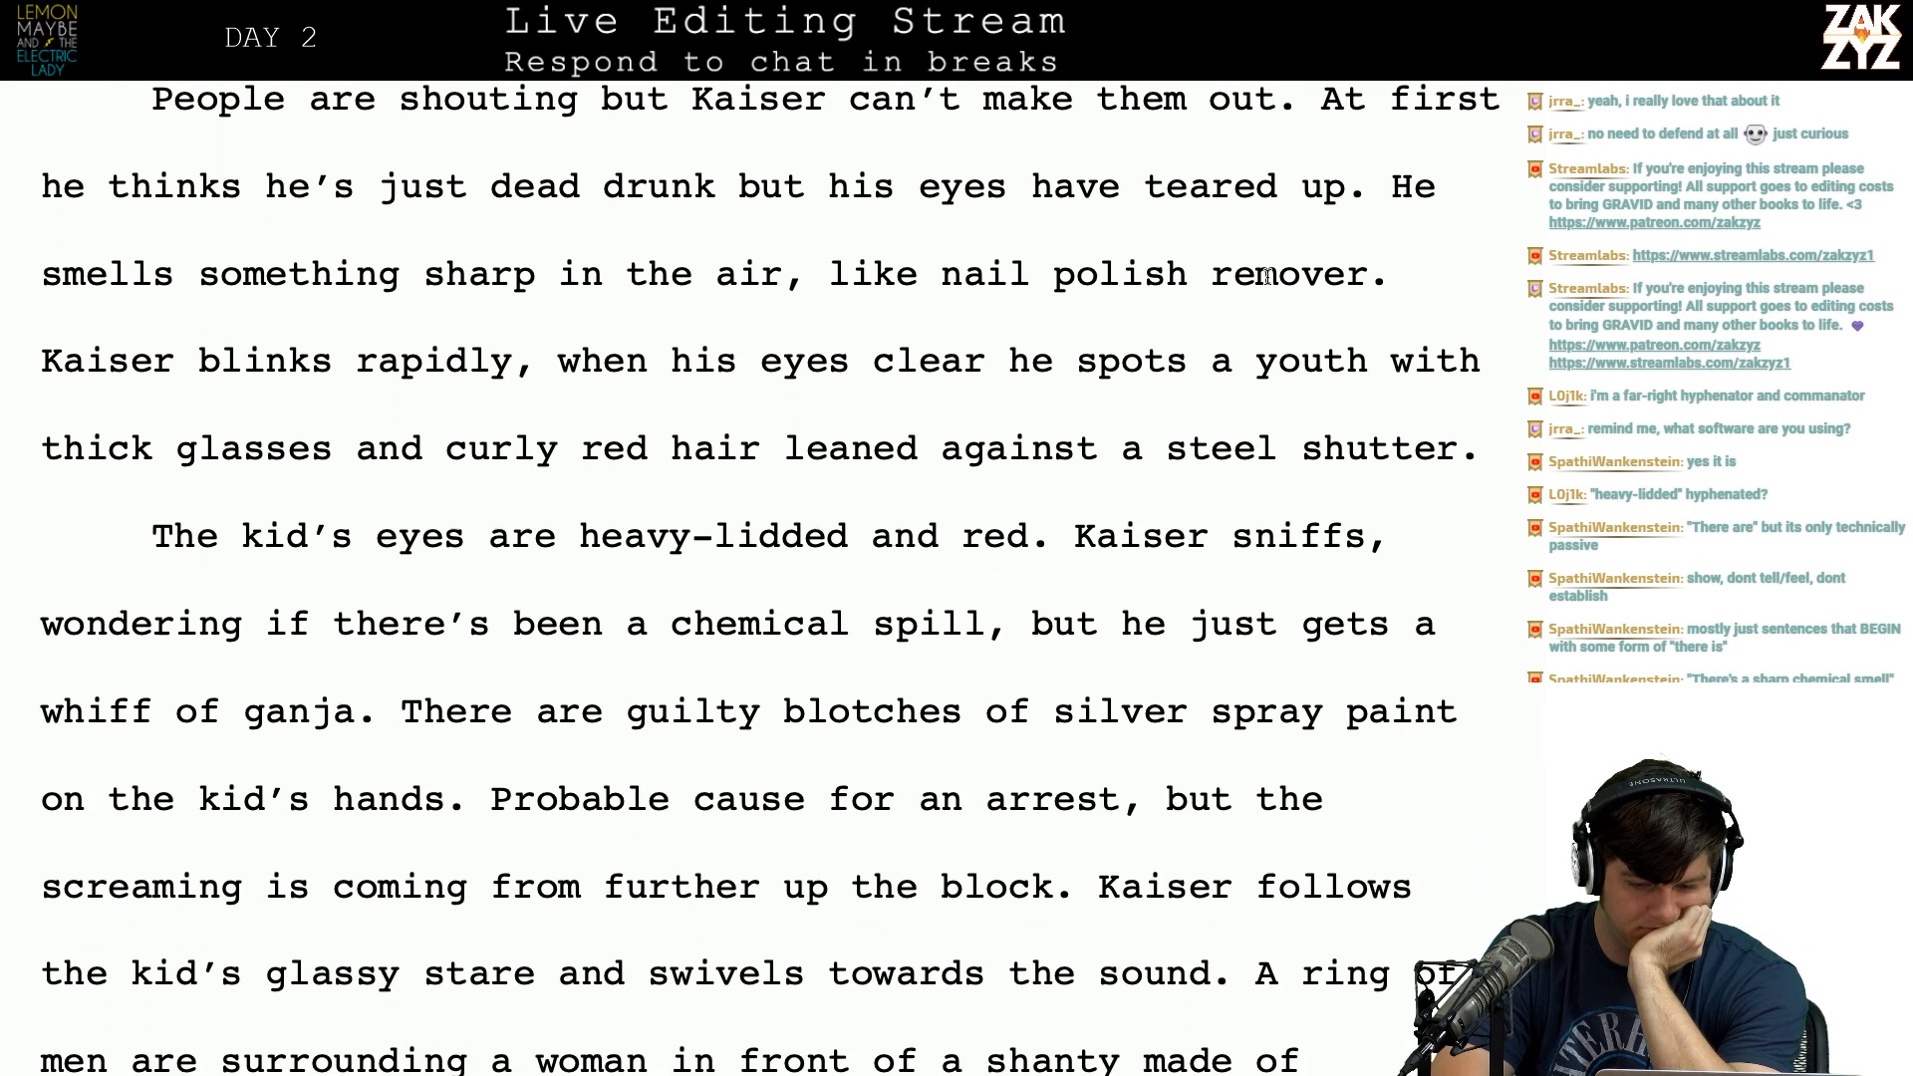
scroll(779, 830, "down", 2)
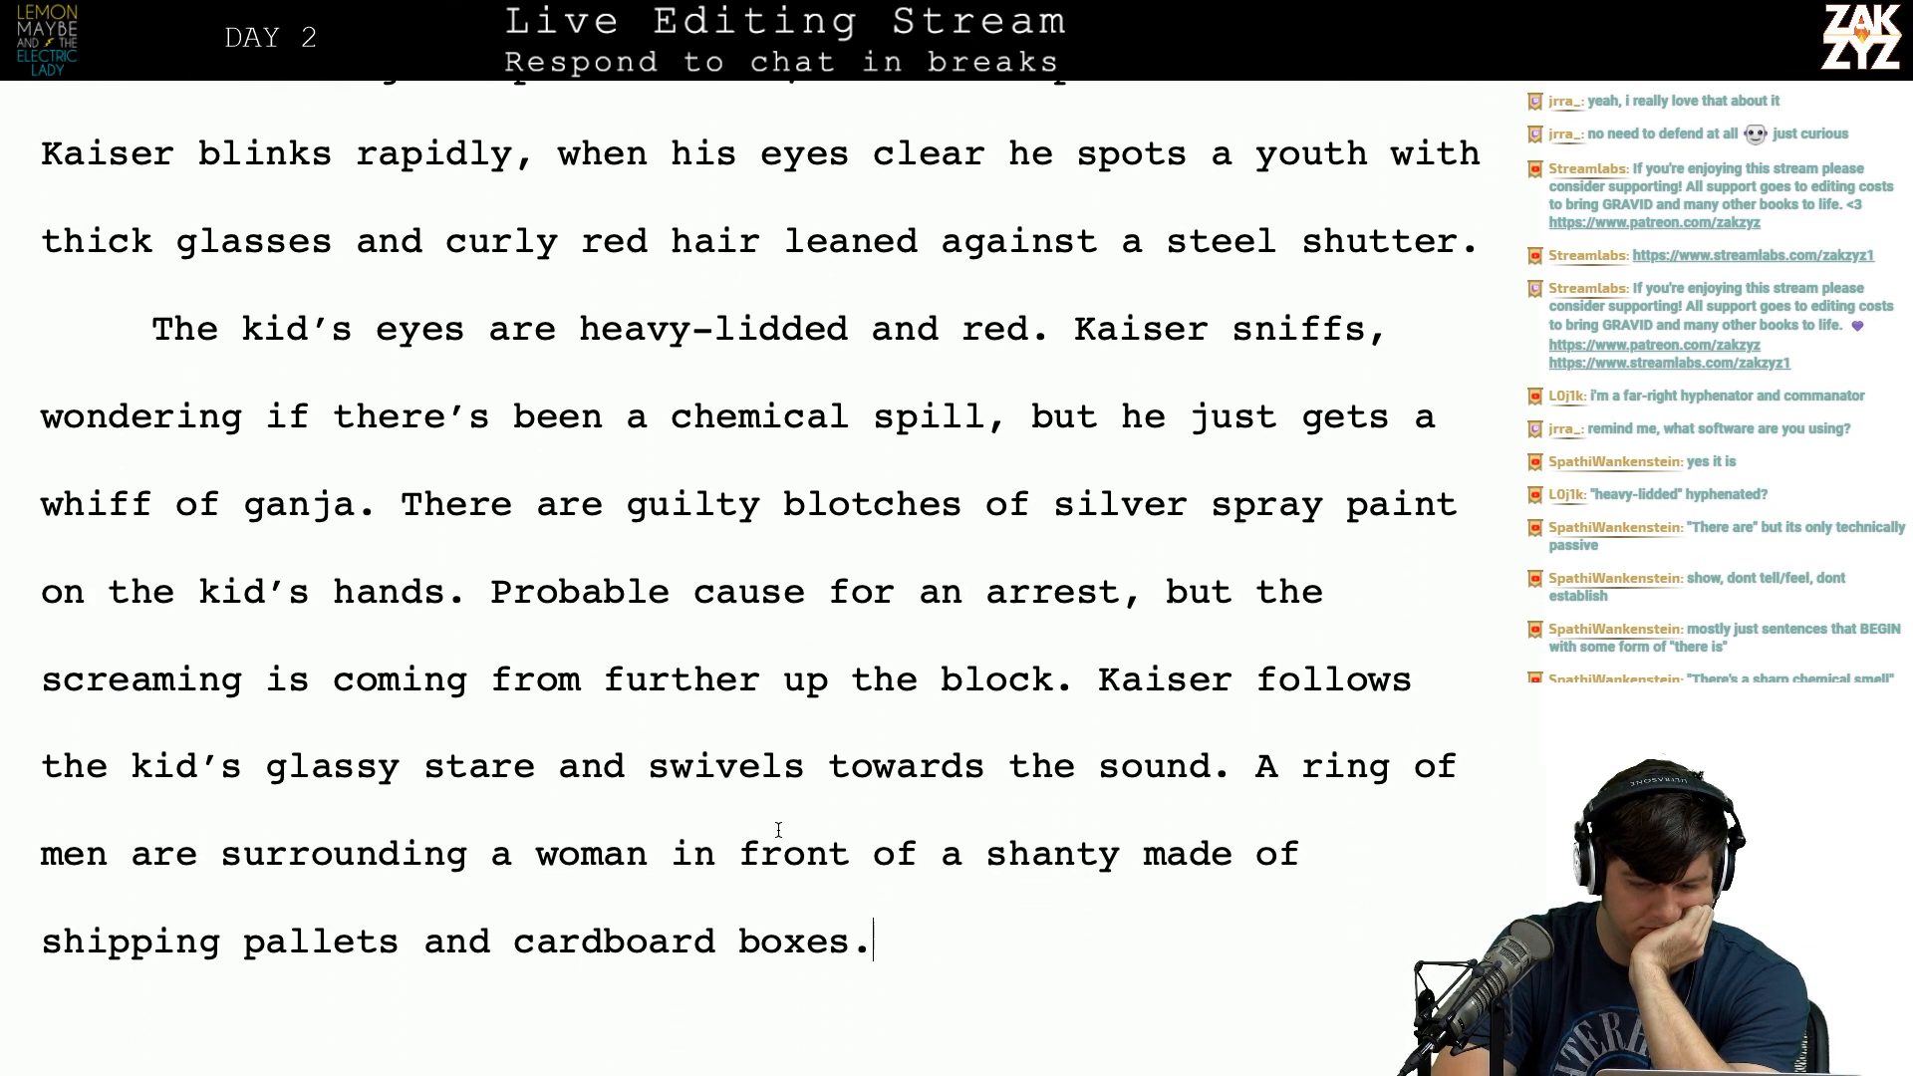
scroll(778, 830, "down", 1)
scroll(778, 830, "up", 1)
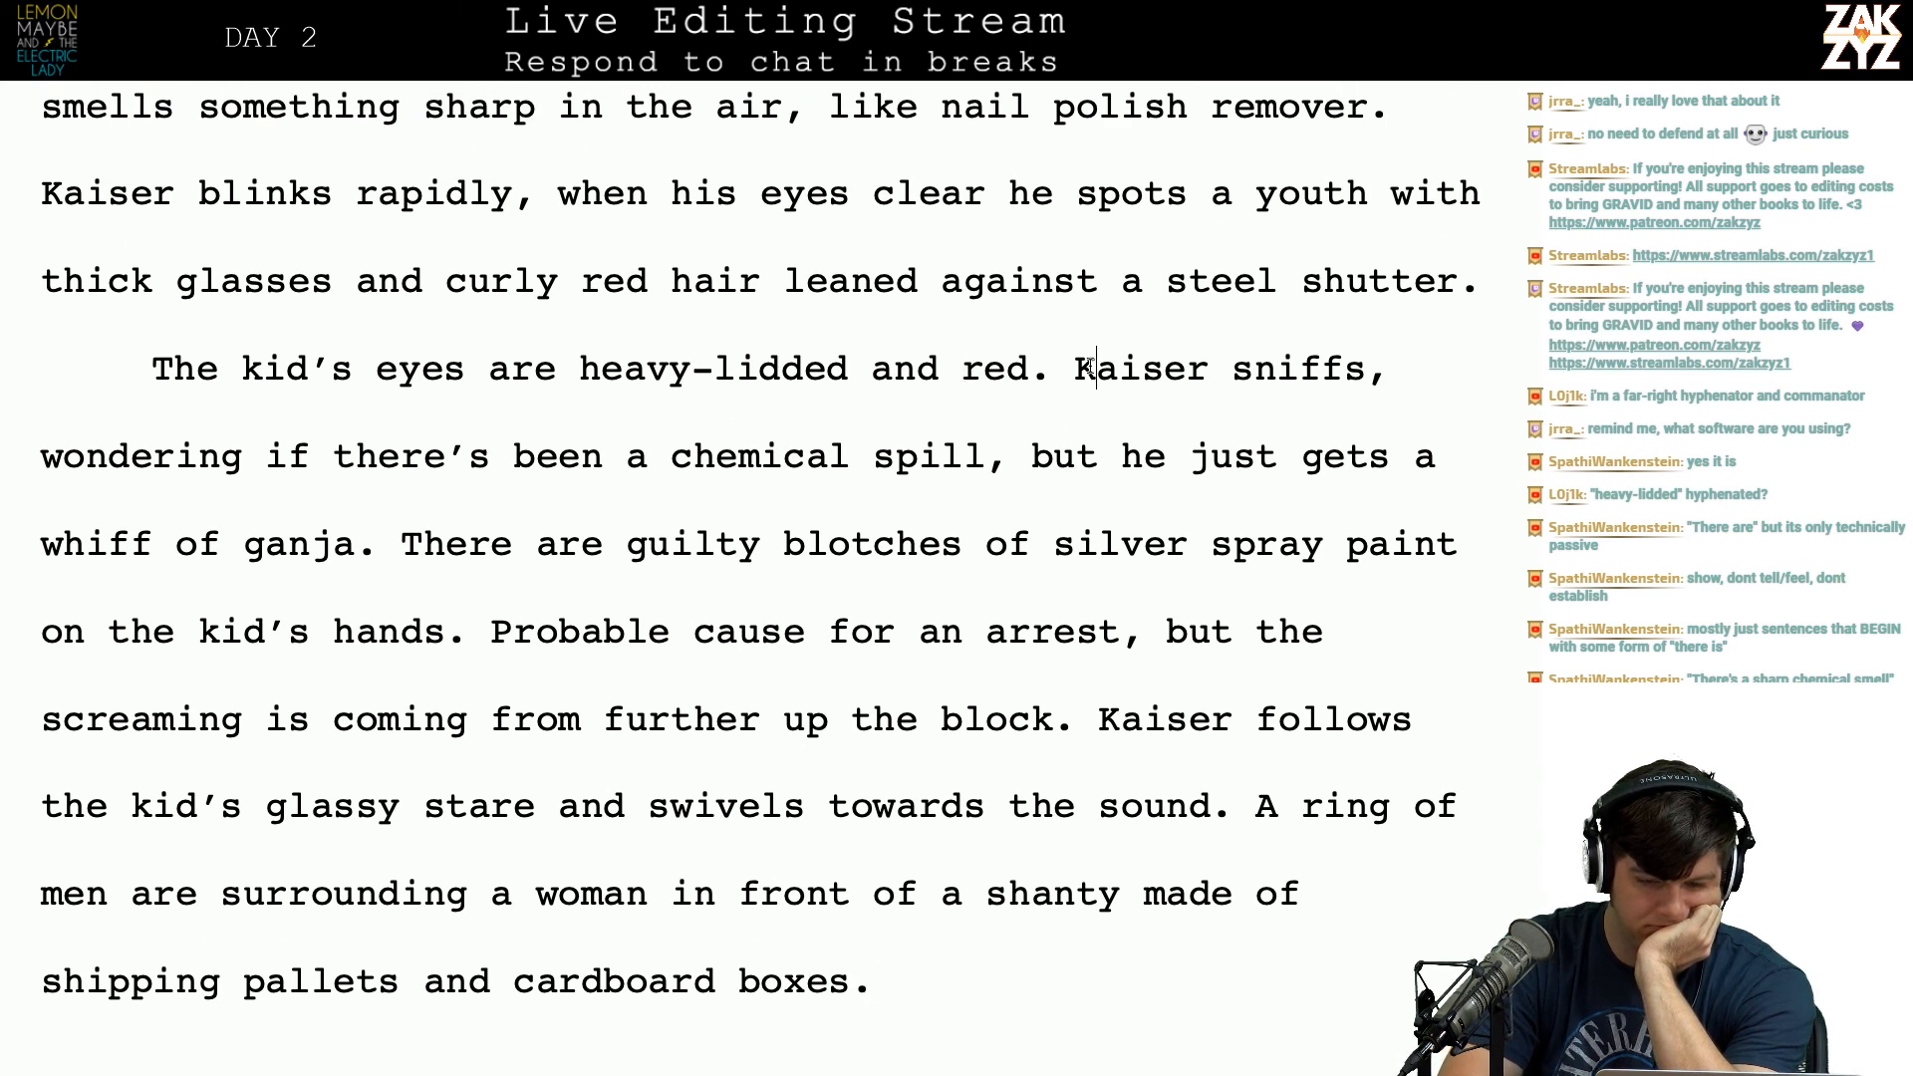
key("Up")
key("Up")
key("Up")
key("Up")
key("Up")
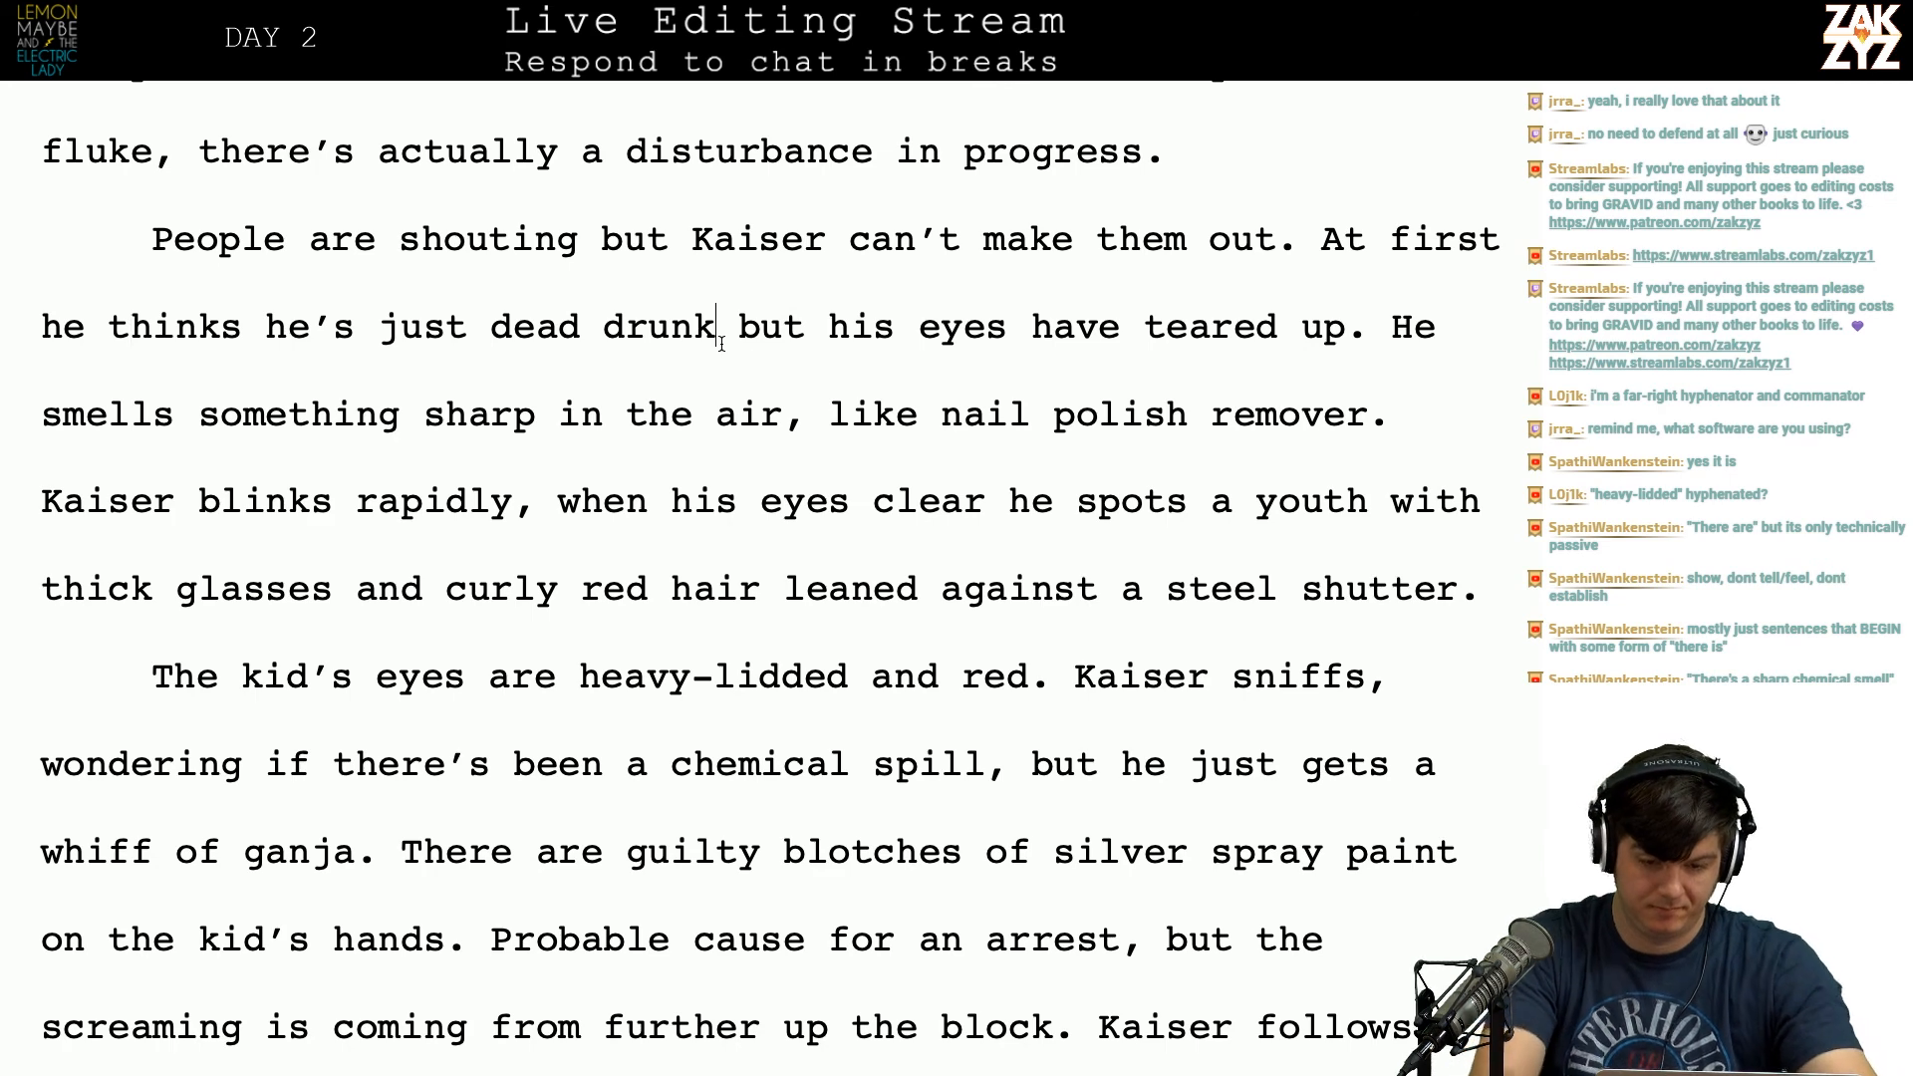
type(", and h ")
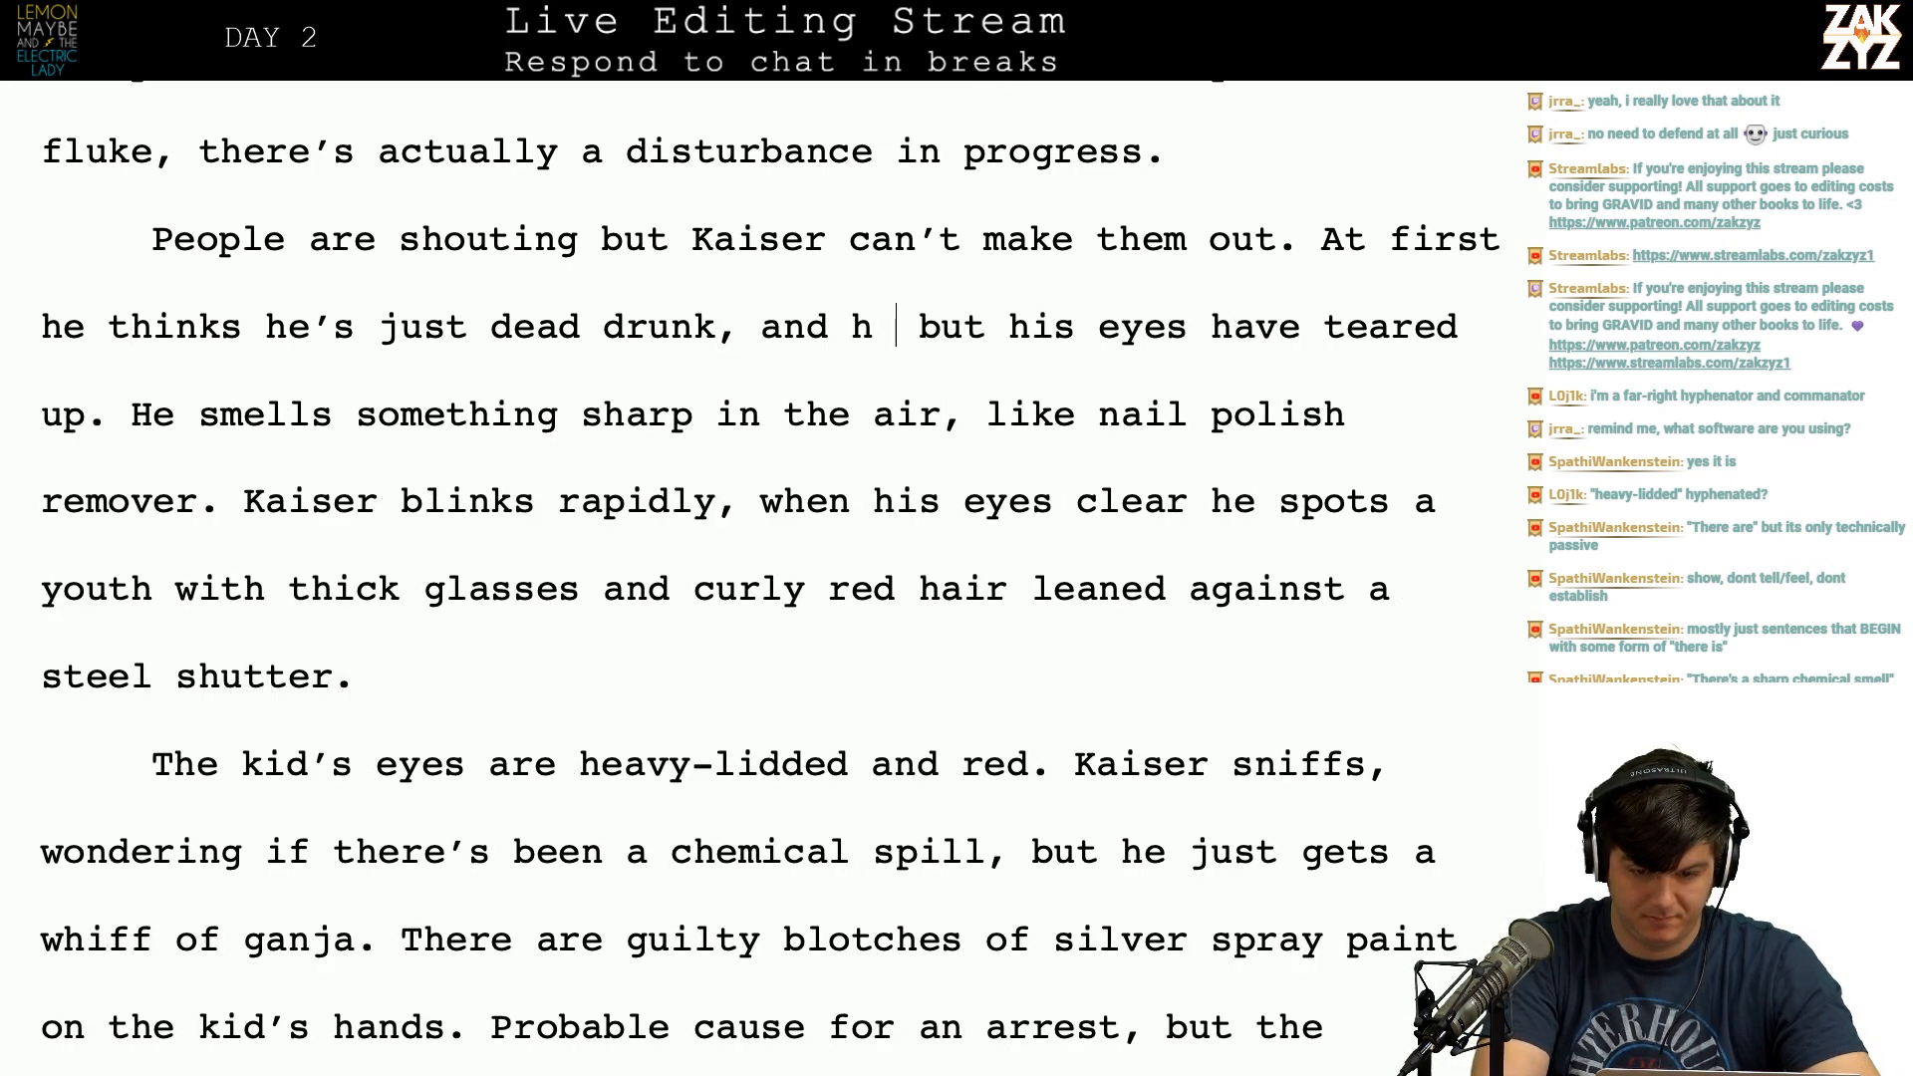
type(" trul")
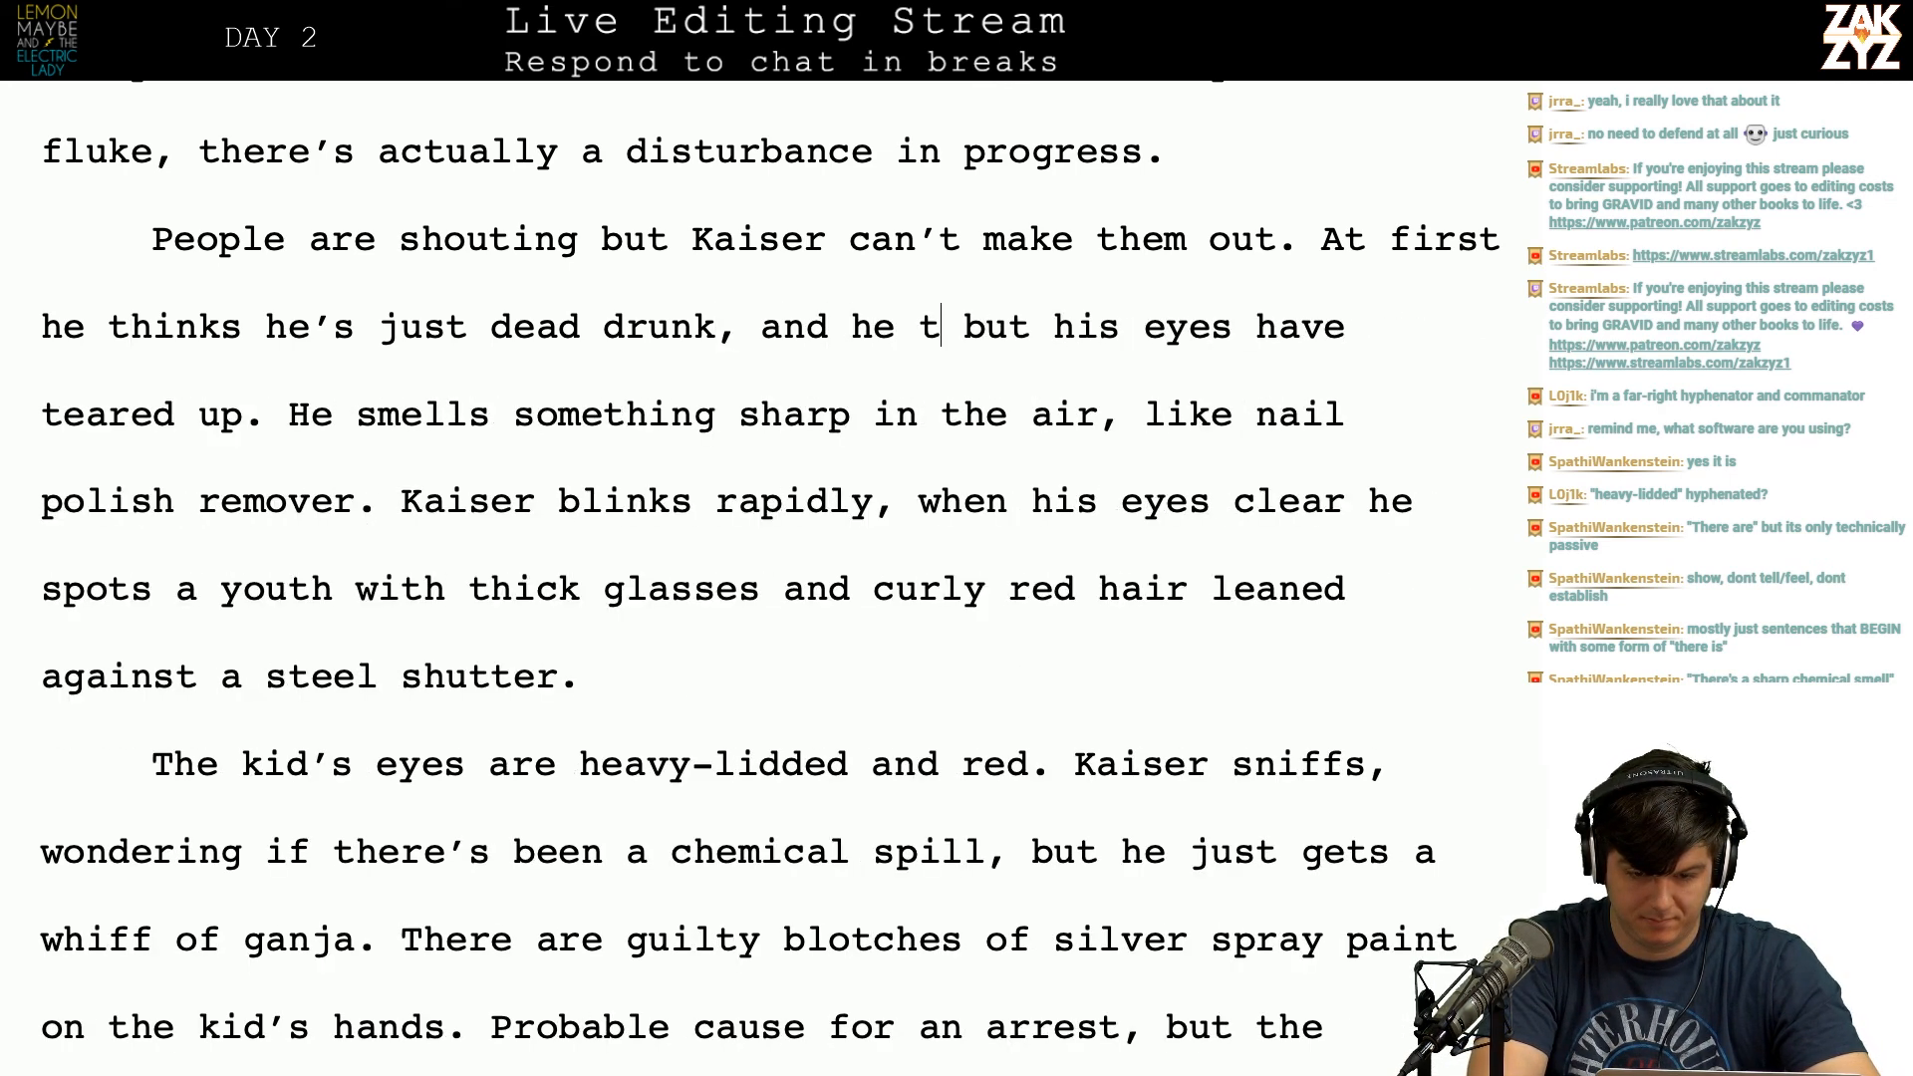
type("y is but also ")
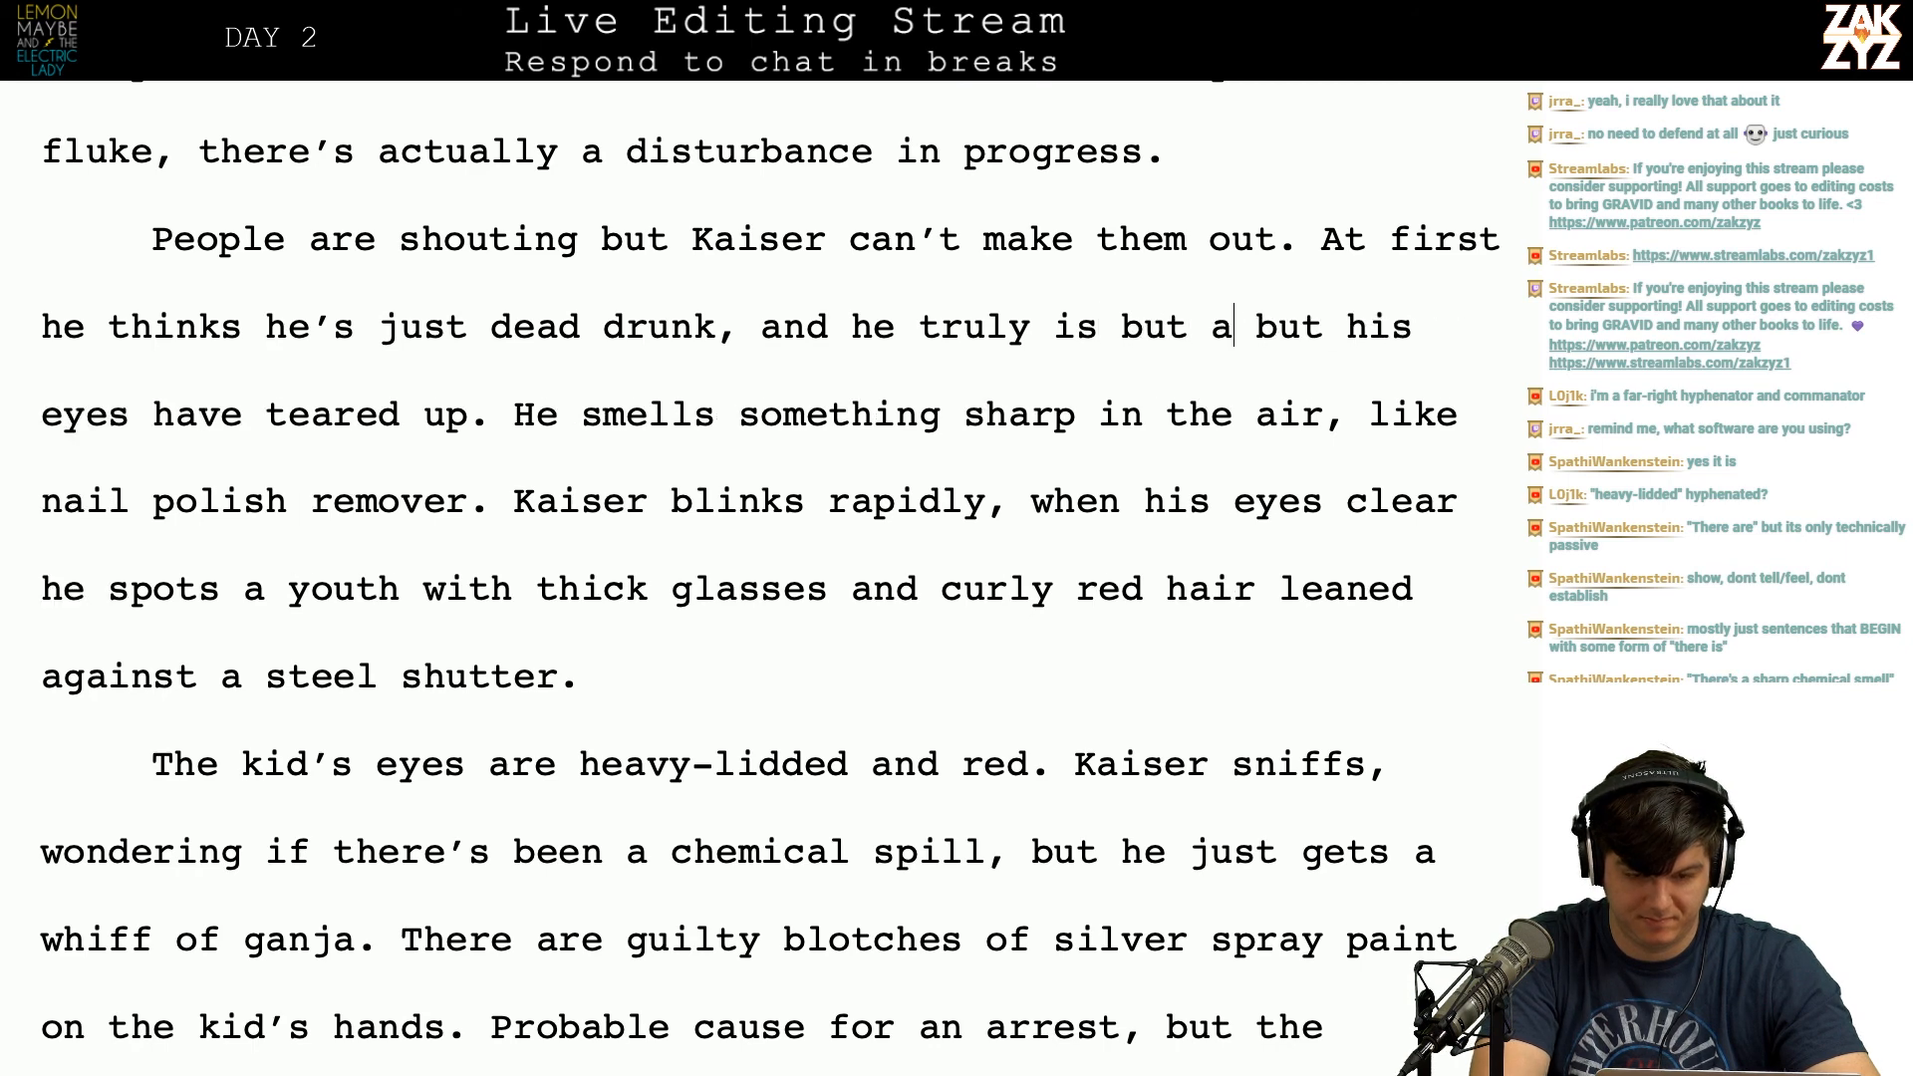
type("his eye ")
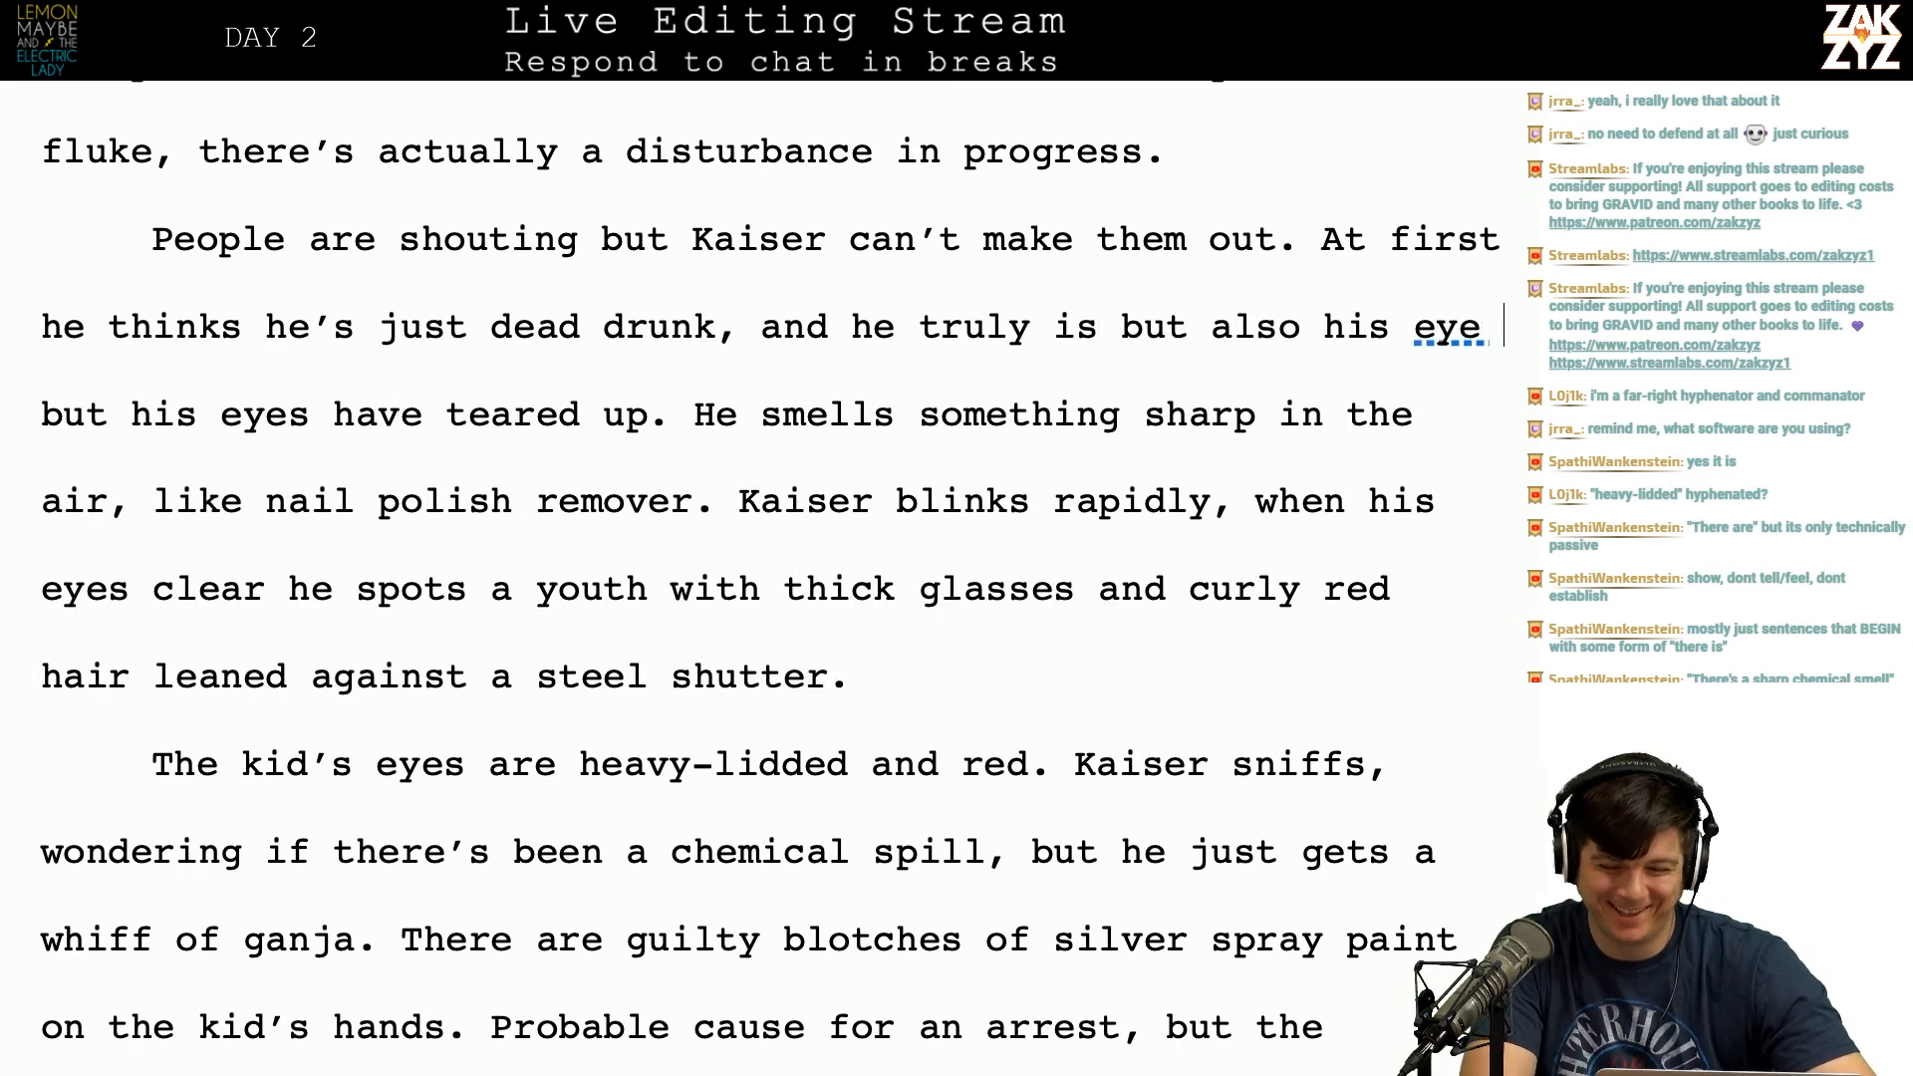
type("s")
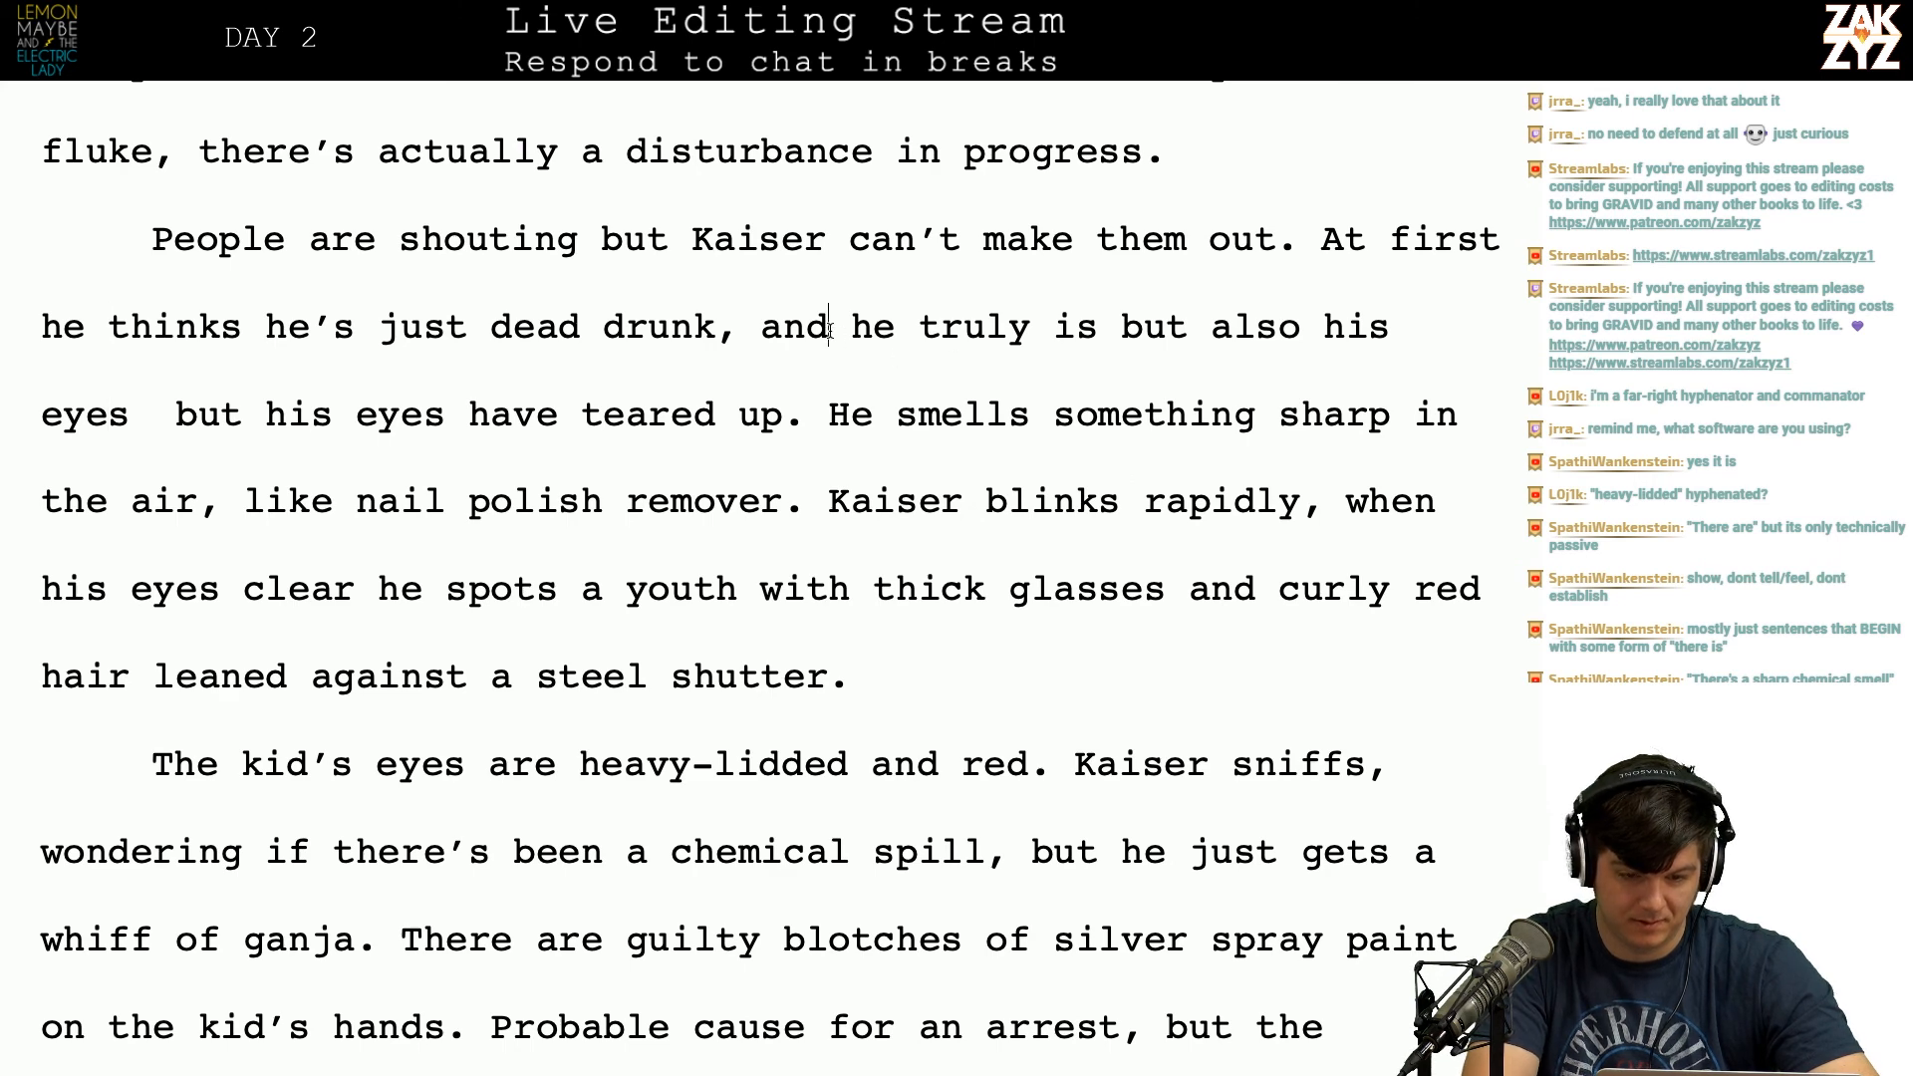
Step: Break the paragraph after "dead drunk," and write "he is, but also his eyes have teared up." before the break
key("Left")
key("Return")
type("he is,")
key("Left")
type("s")
key("Right")
type("but also")
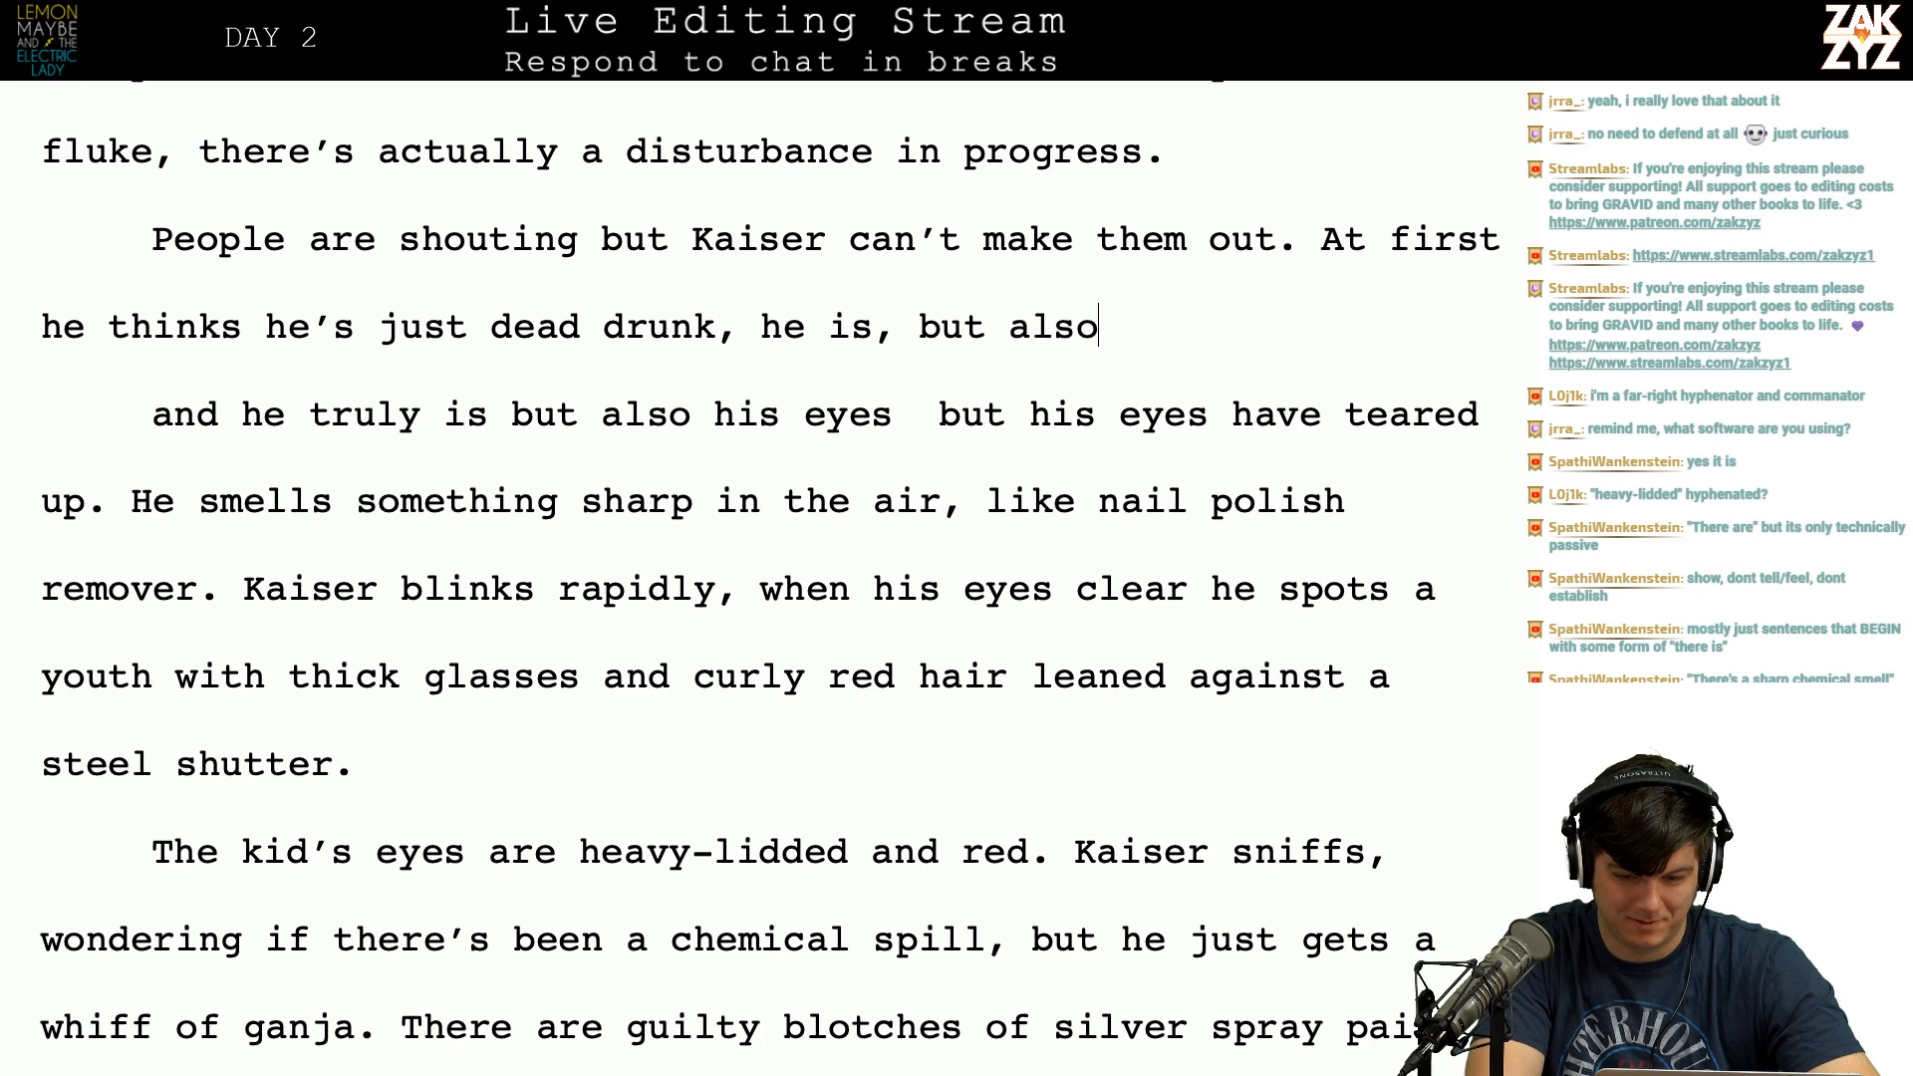
type(" his eyes have e")
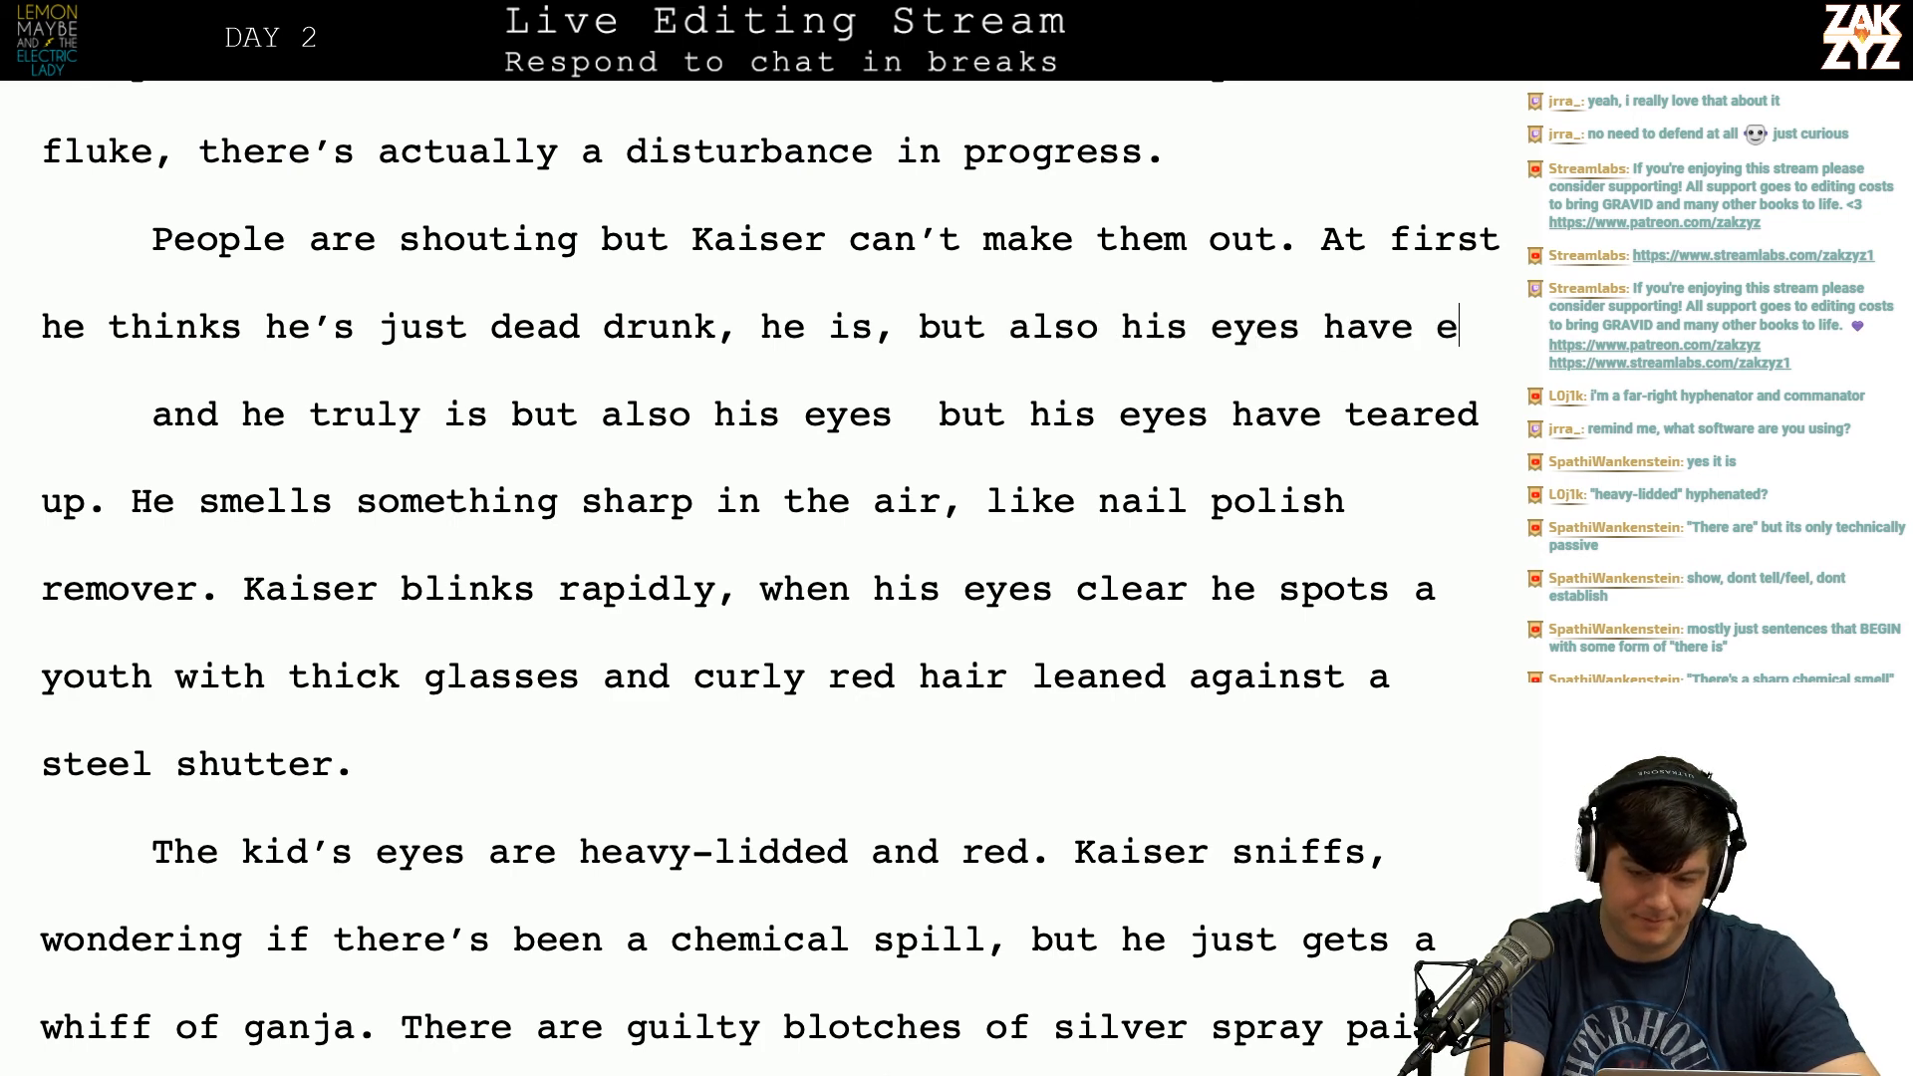
key("BackSpace")
type("teared up.")
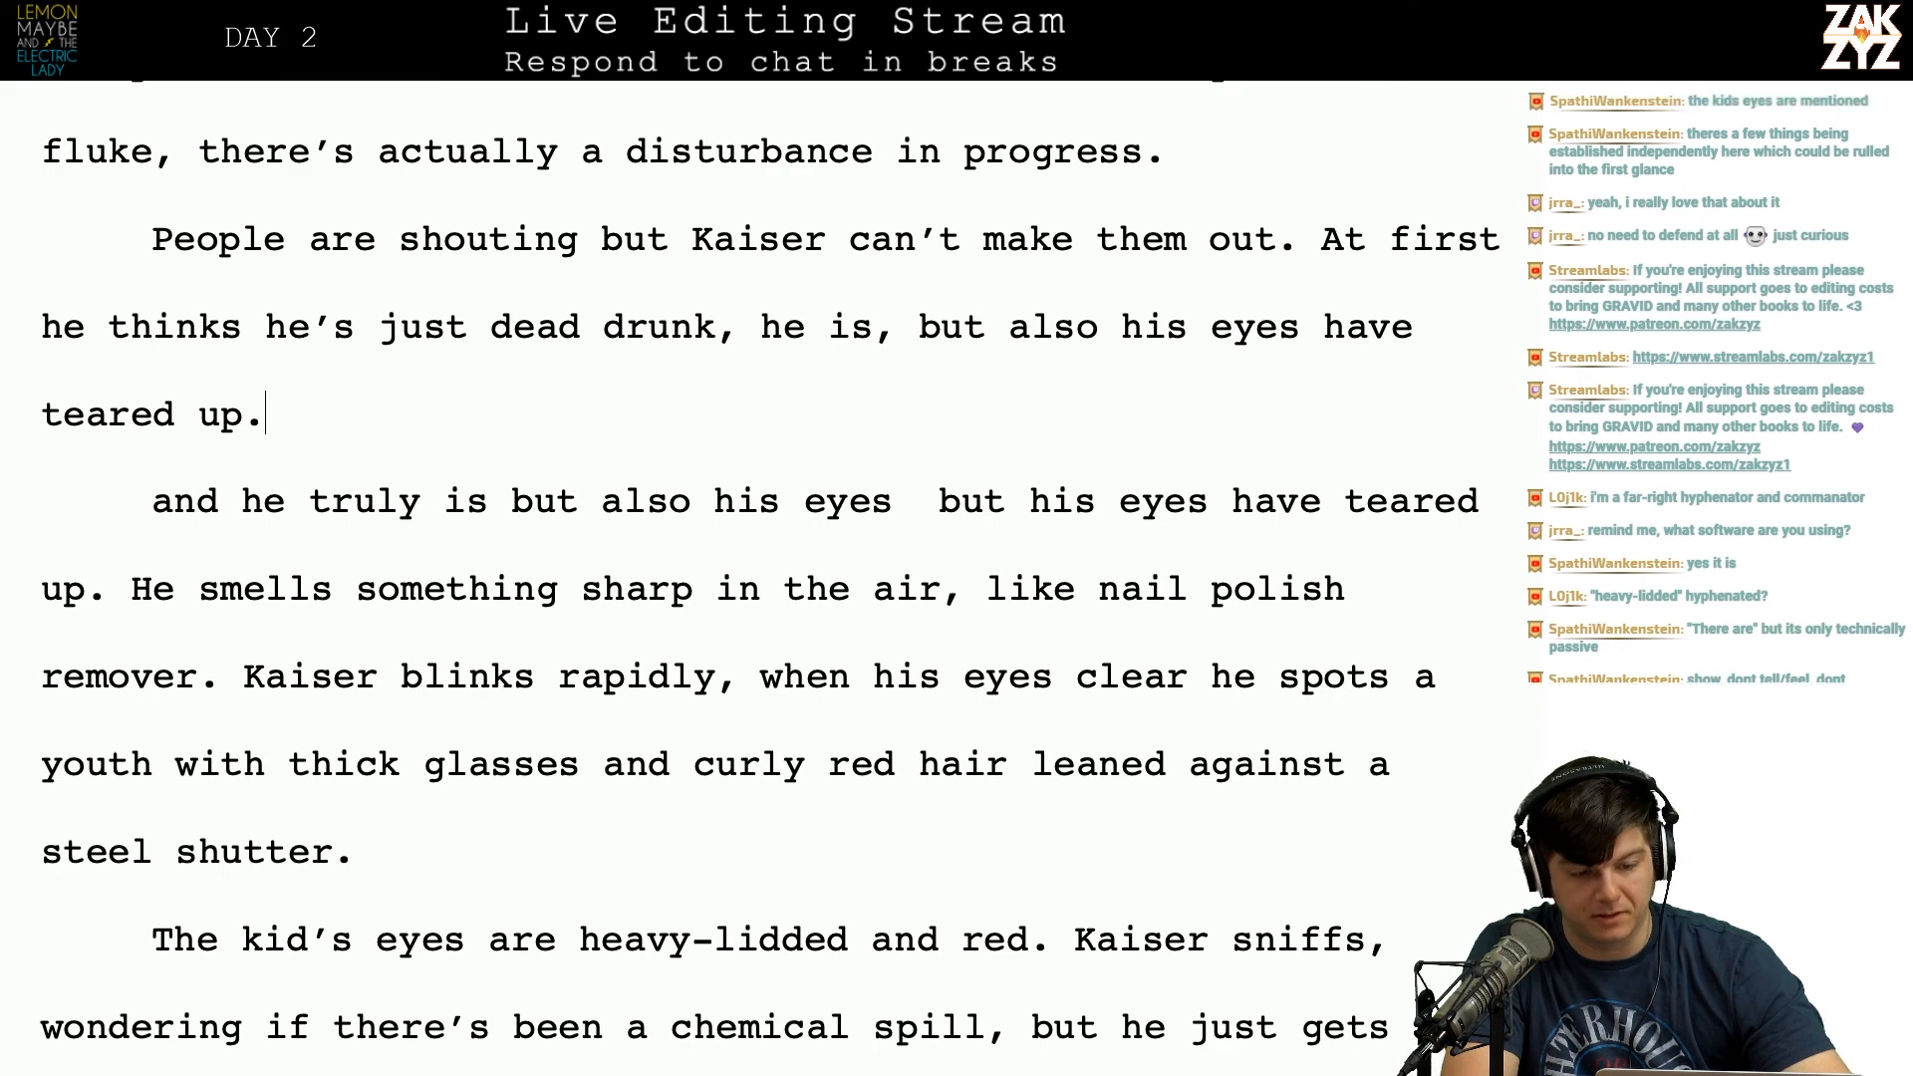
Step: Delete the leftover text from "and he truly is" through "teared up.", rejoining the paragraph at "He smells something sharp"
key("shift+Down")
key("shift+Down")
key("shift+Left")
key("shift+Left")
key("shift+Left")
key("shift+Left")
key("shift+Left")
key("shift+Left")
key("shift+Left")
key("shift+Left")
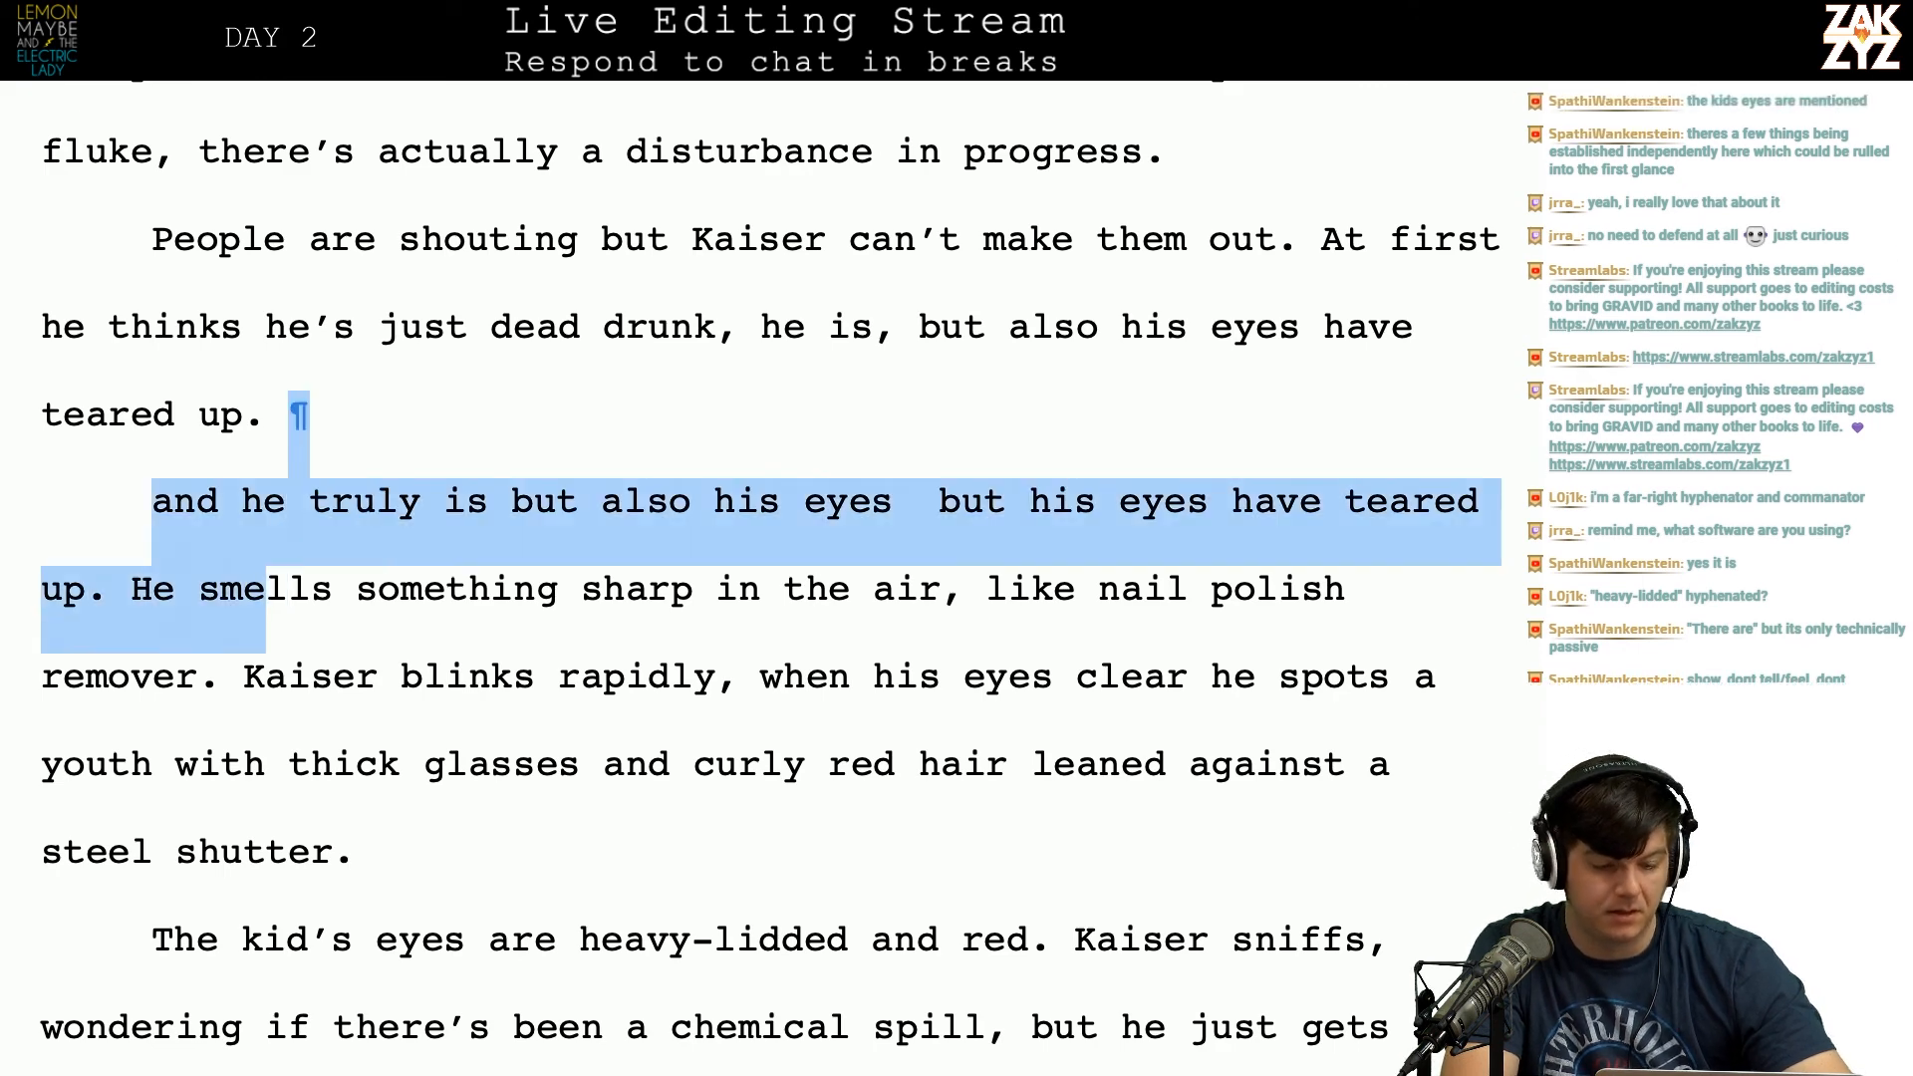
key("shift+Right")
key("BackSpace")
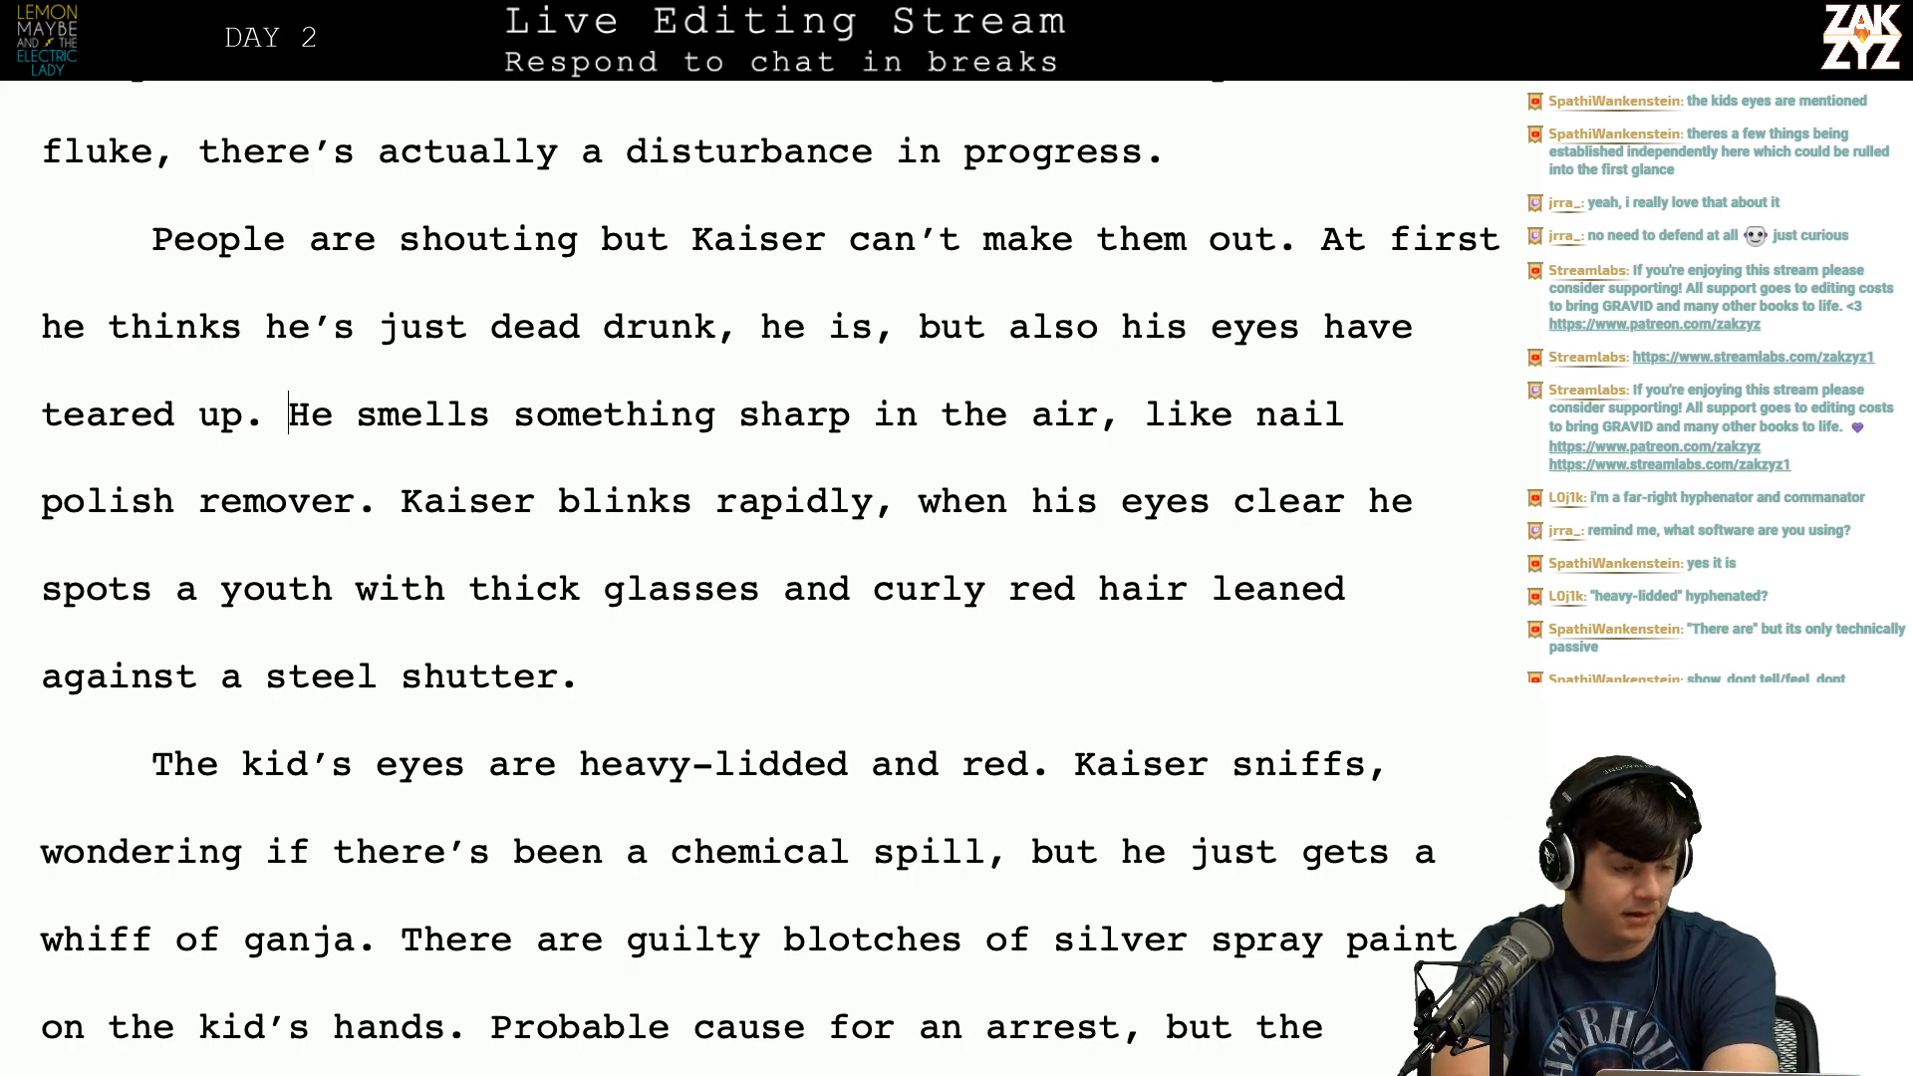
Step: Replace the comma after "dead drunk" with a period and insert "He is, but his eyes have also teared up." before the old wording
scroll(830, 328, "up", 5)
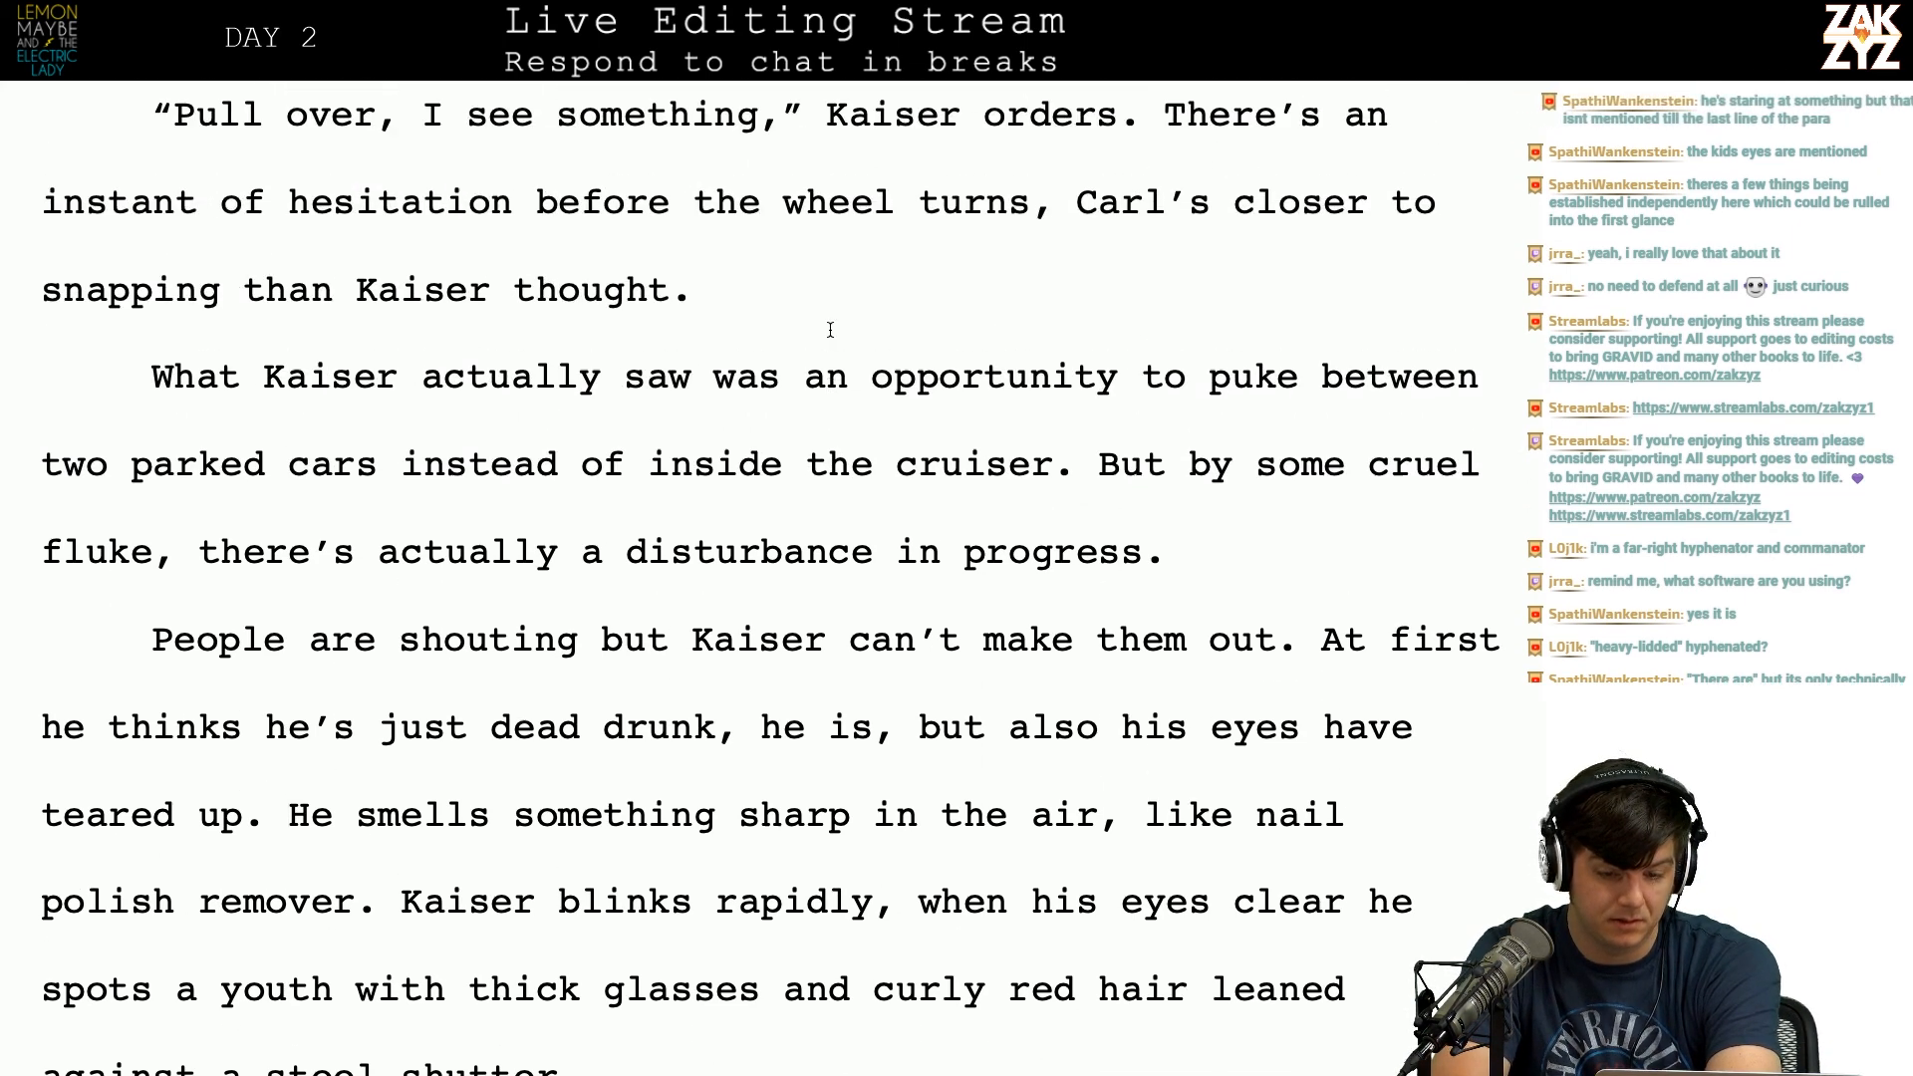
scroll(830, 328, "down", 1)
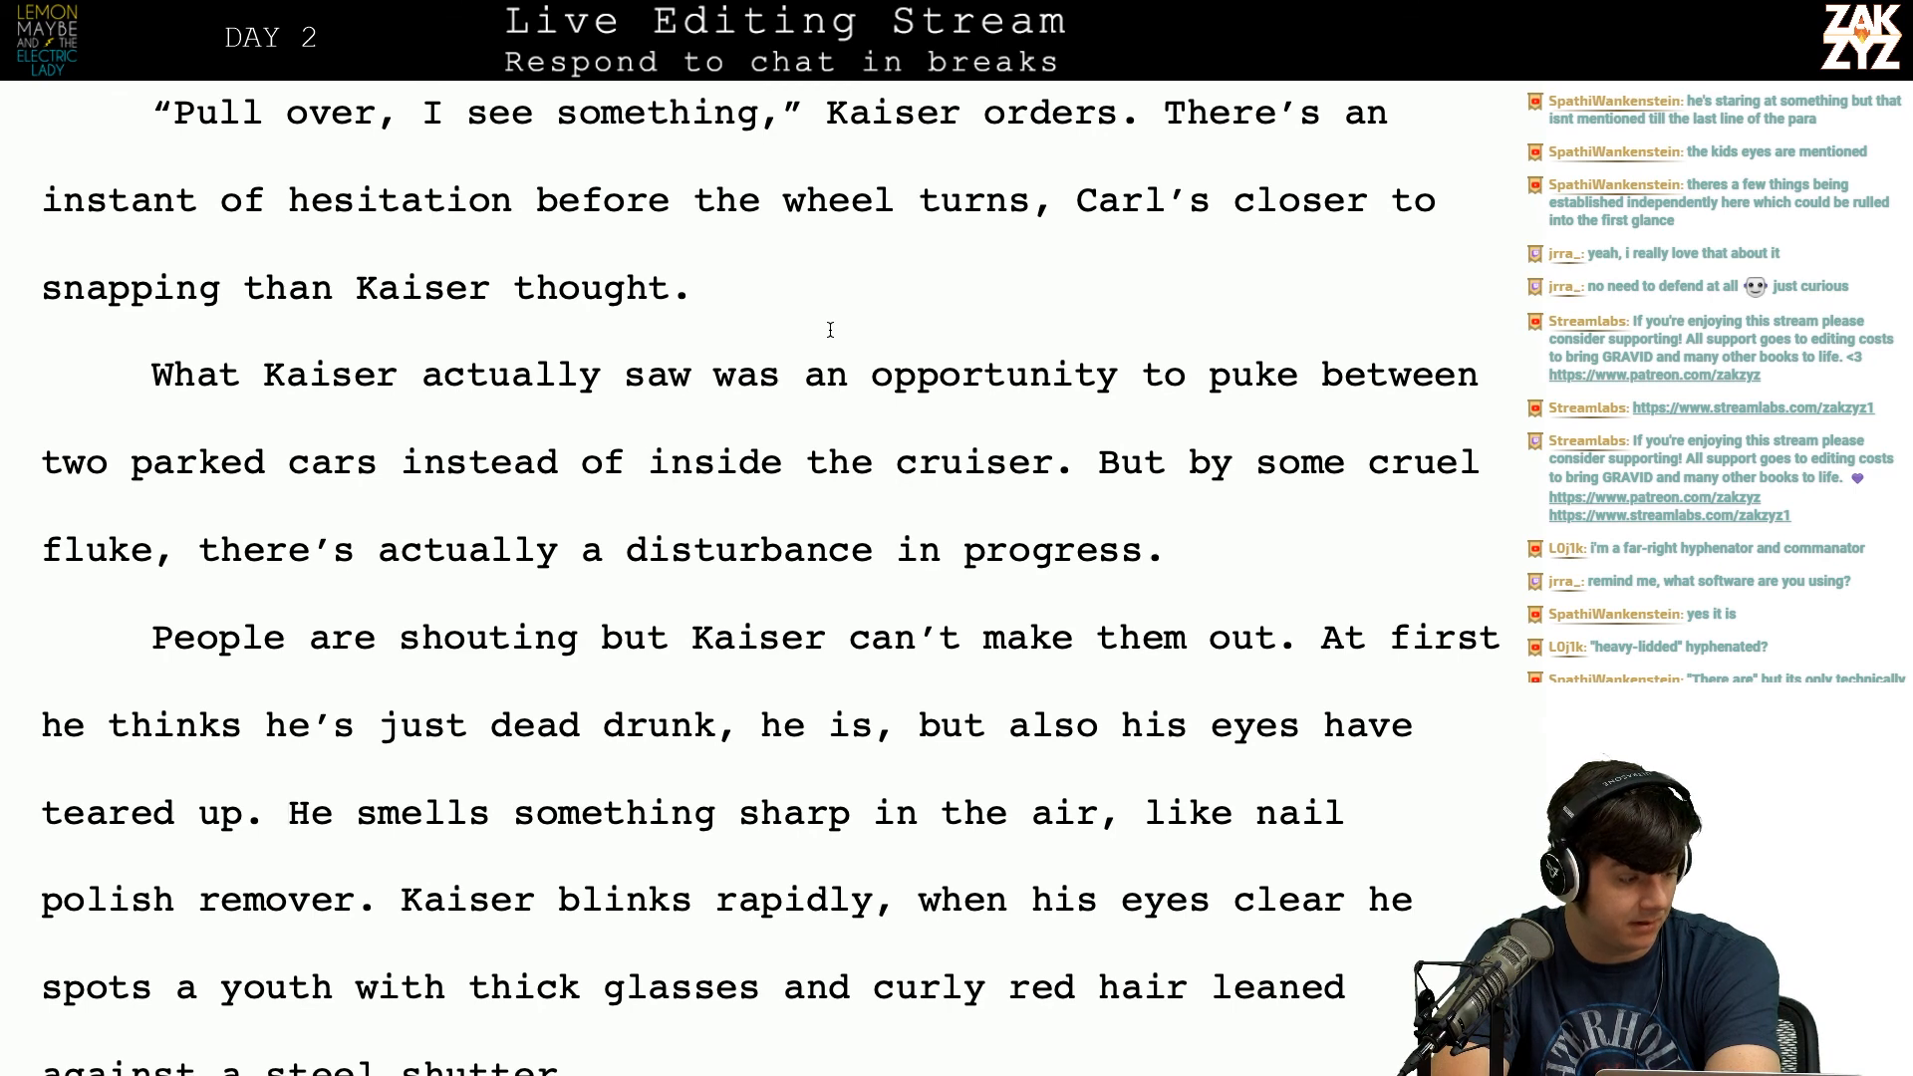
scroll(830, 329, "up", 1)
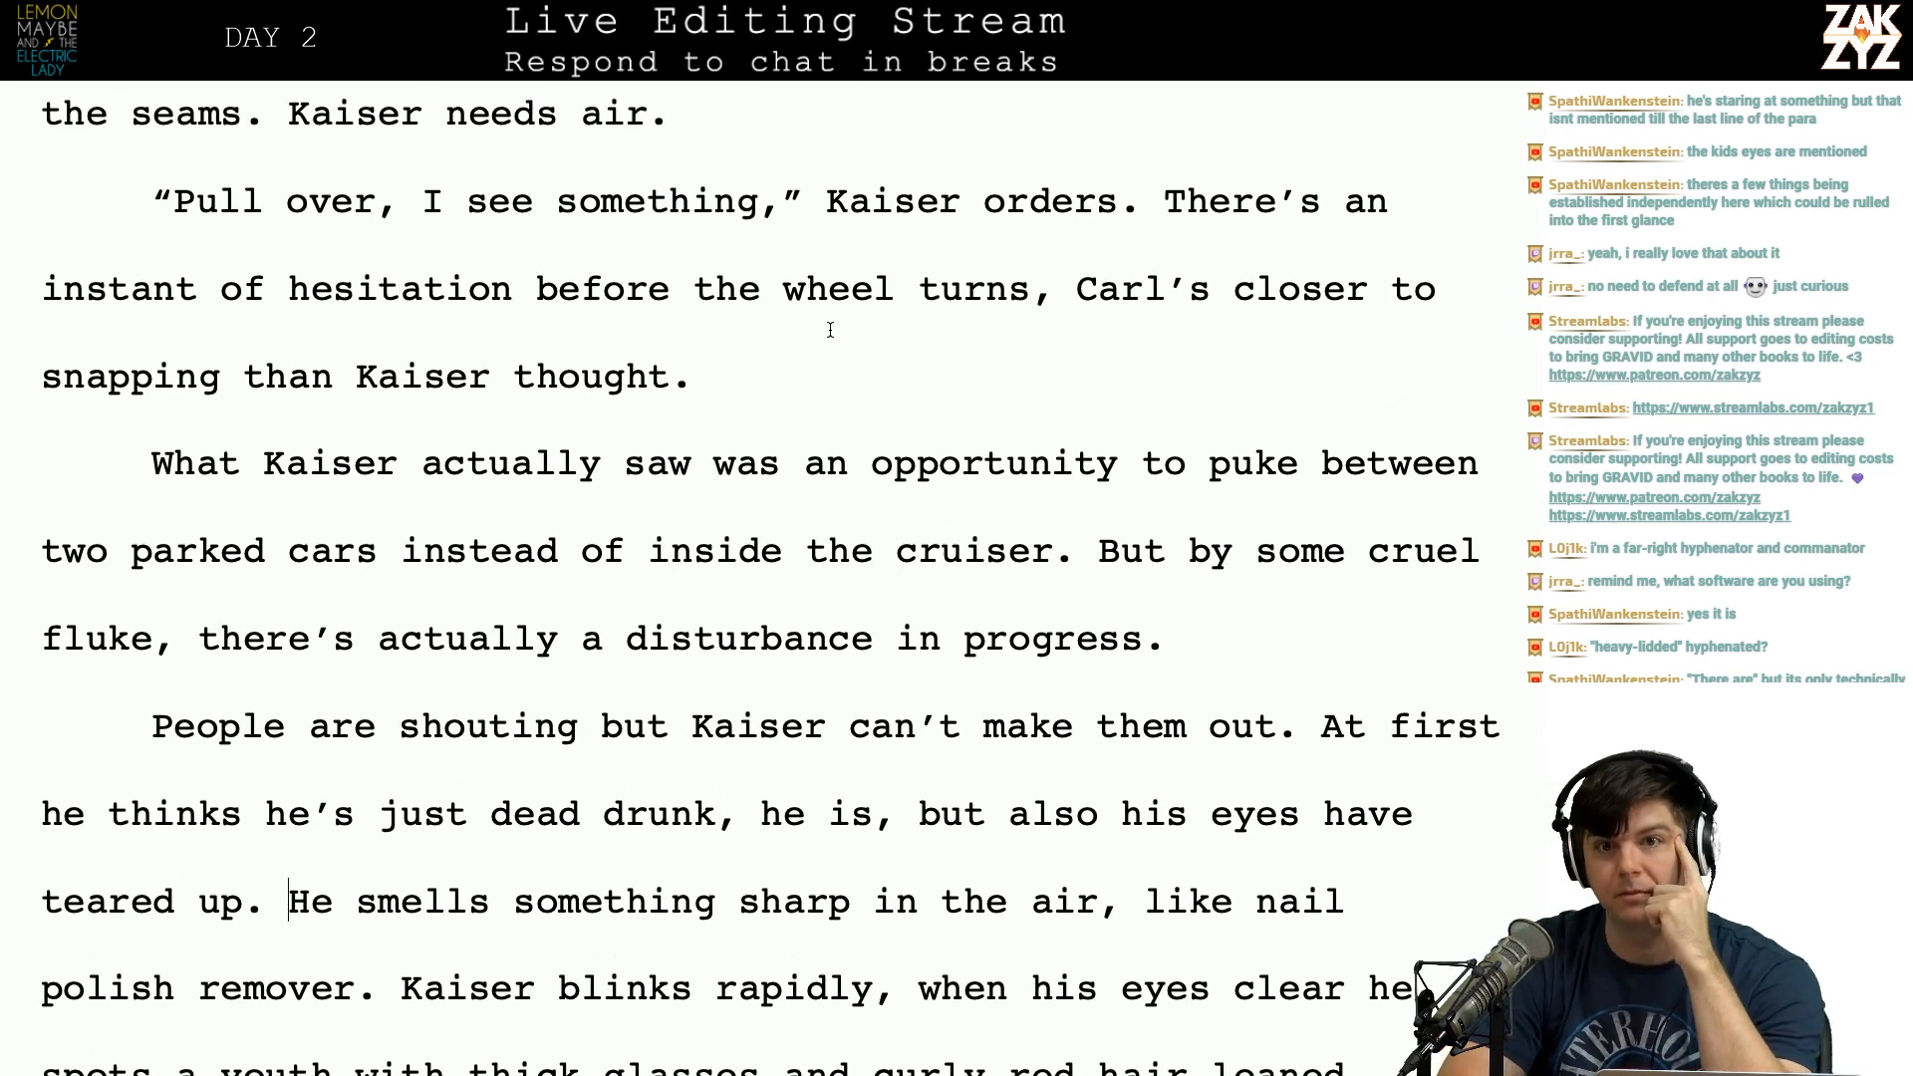
scroll(830, 329, "down", 1)
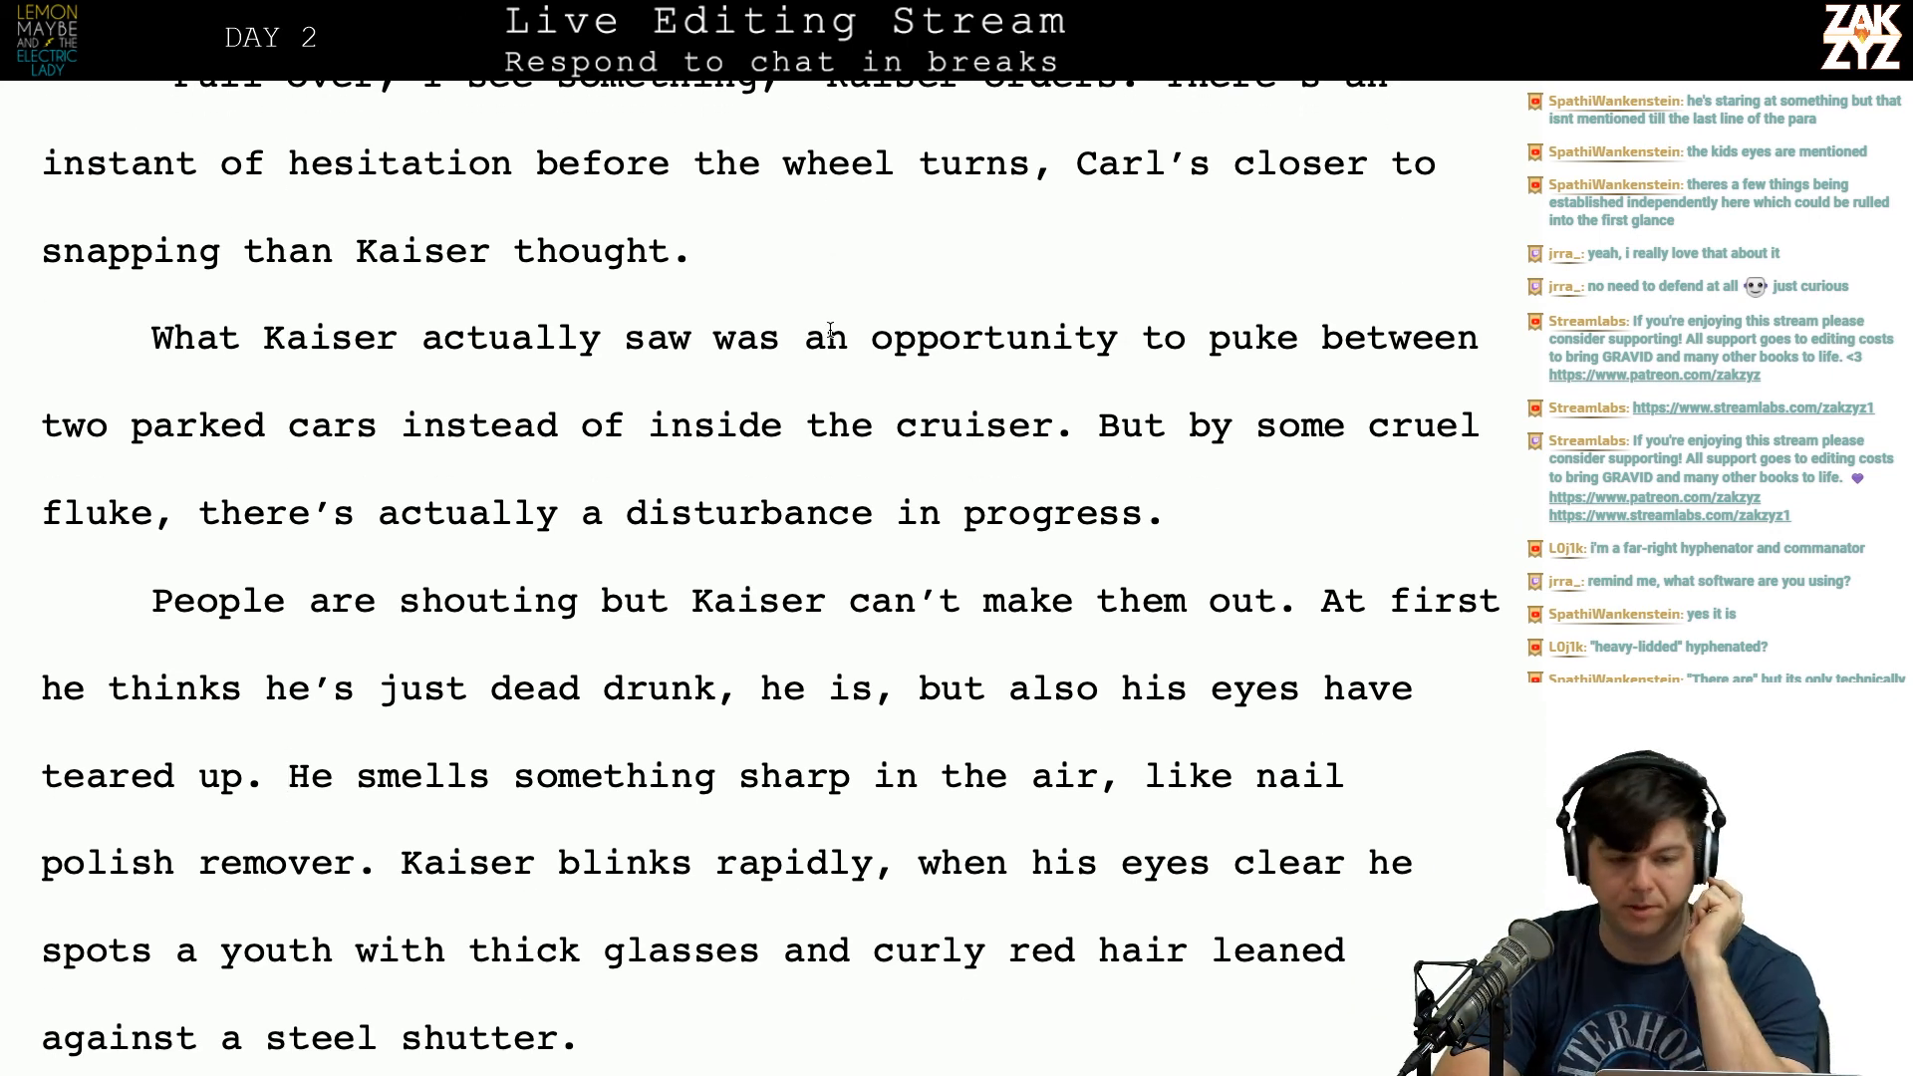
scroll(830, 329, "up", 1)
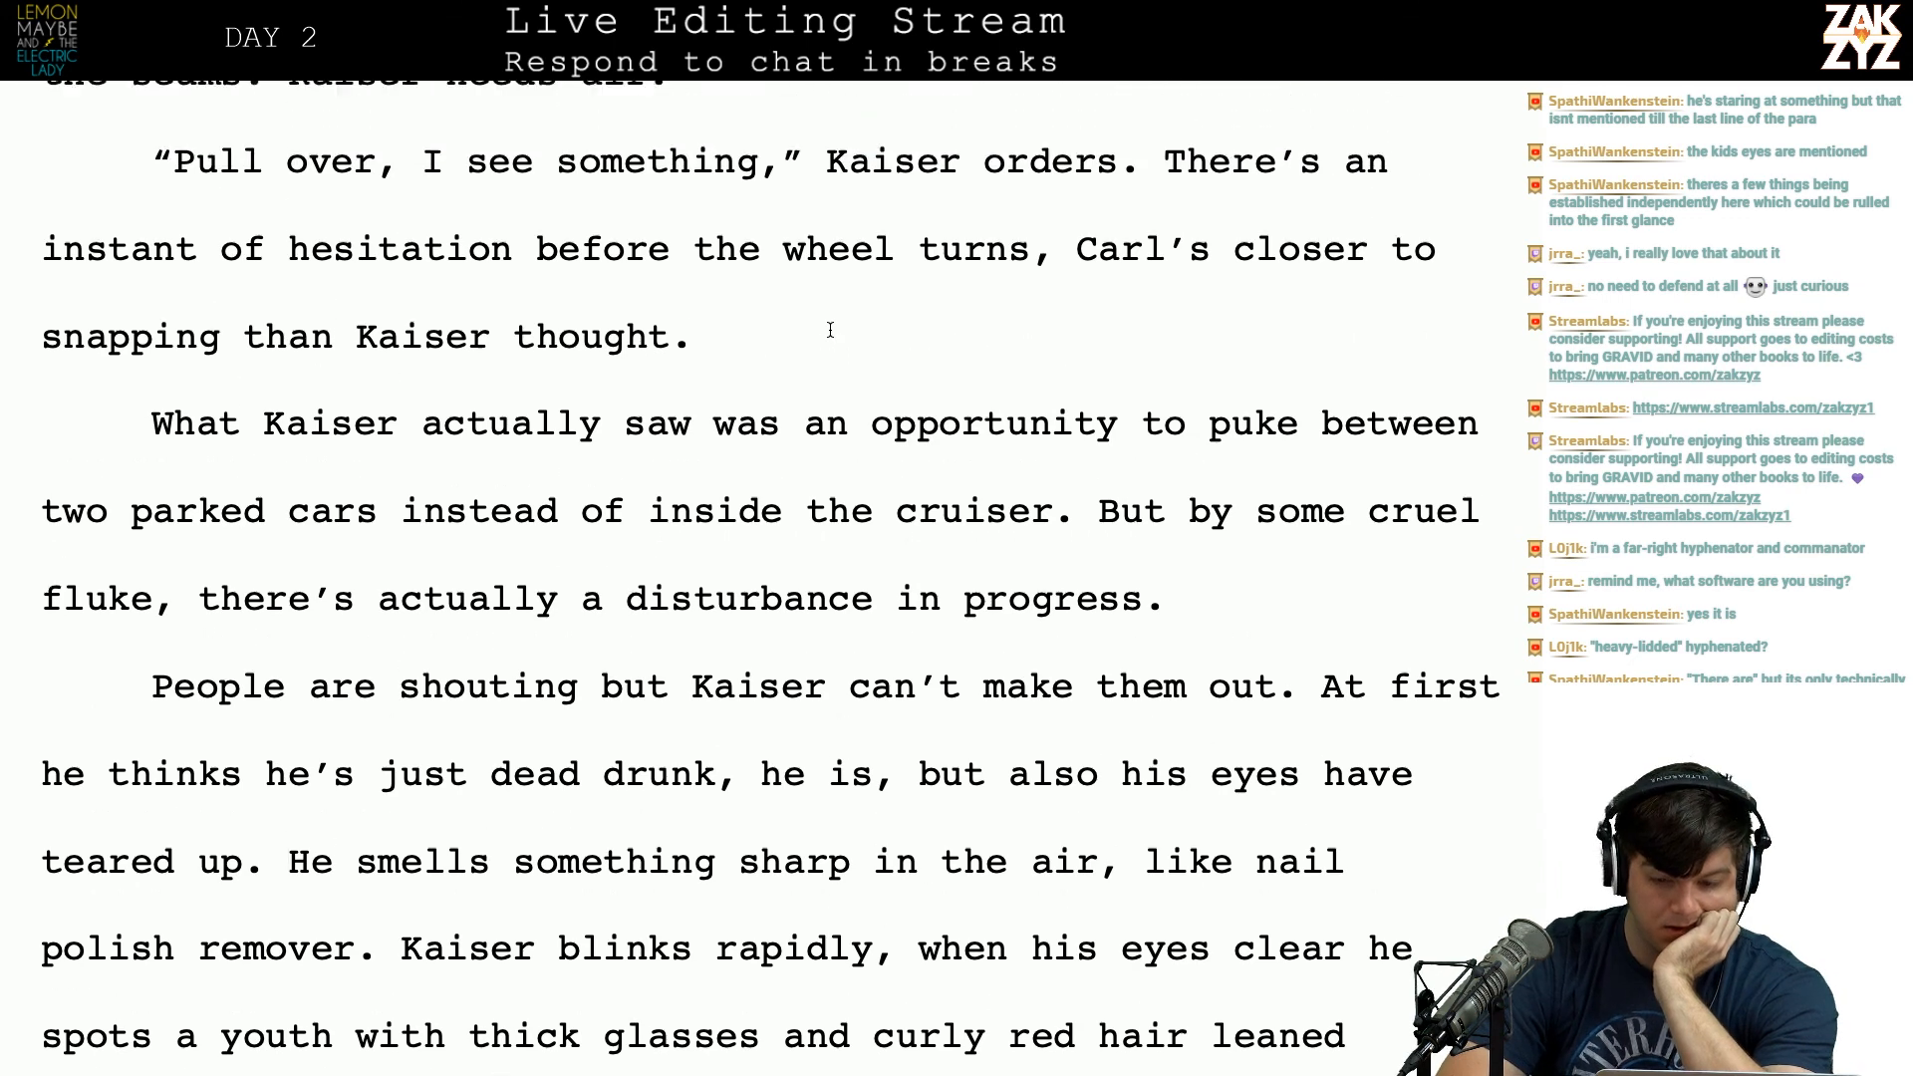
scroll(830, 328, "down", 5)
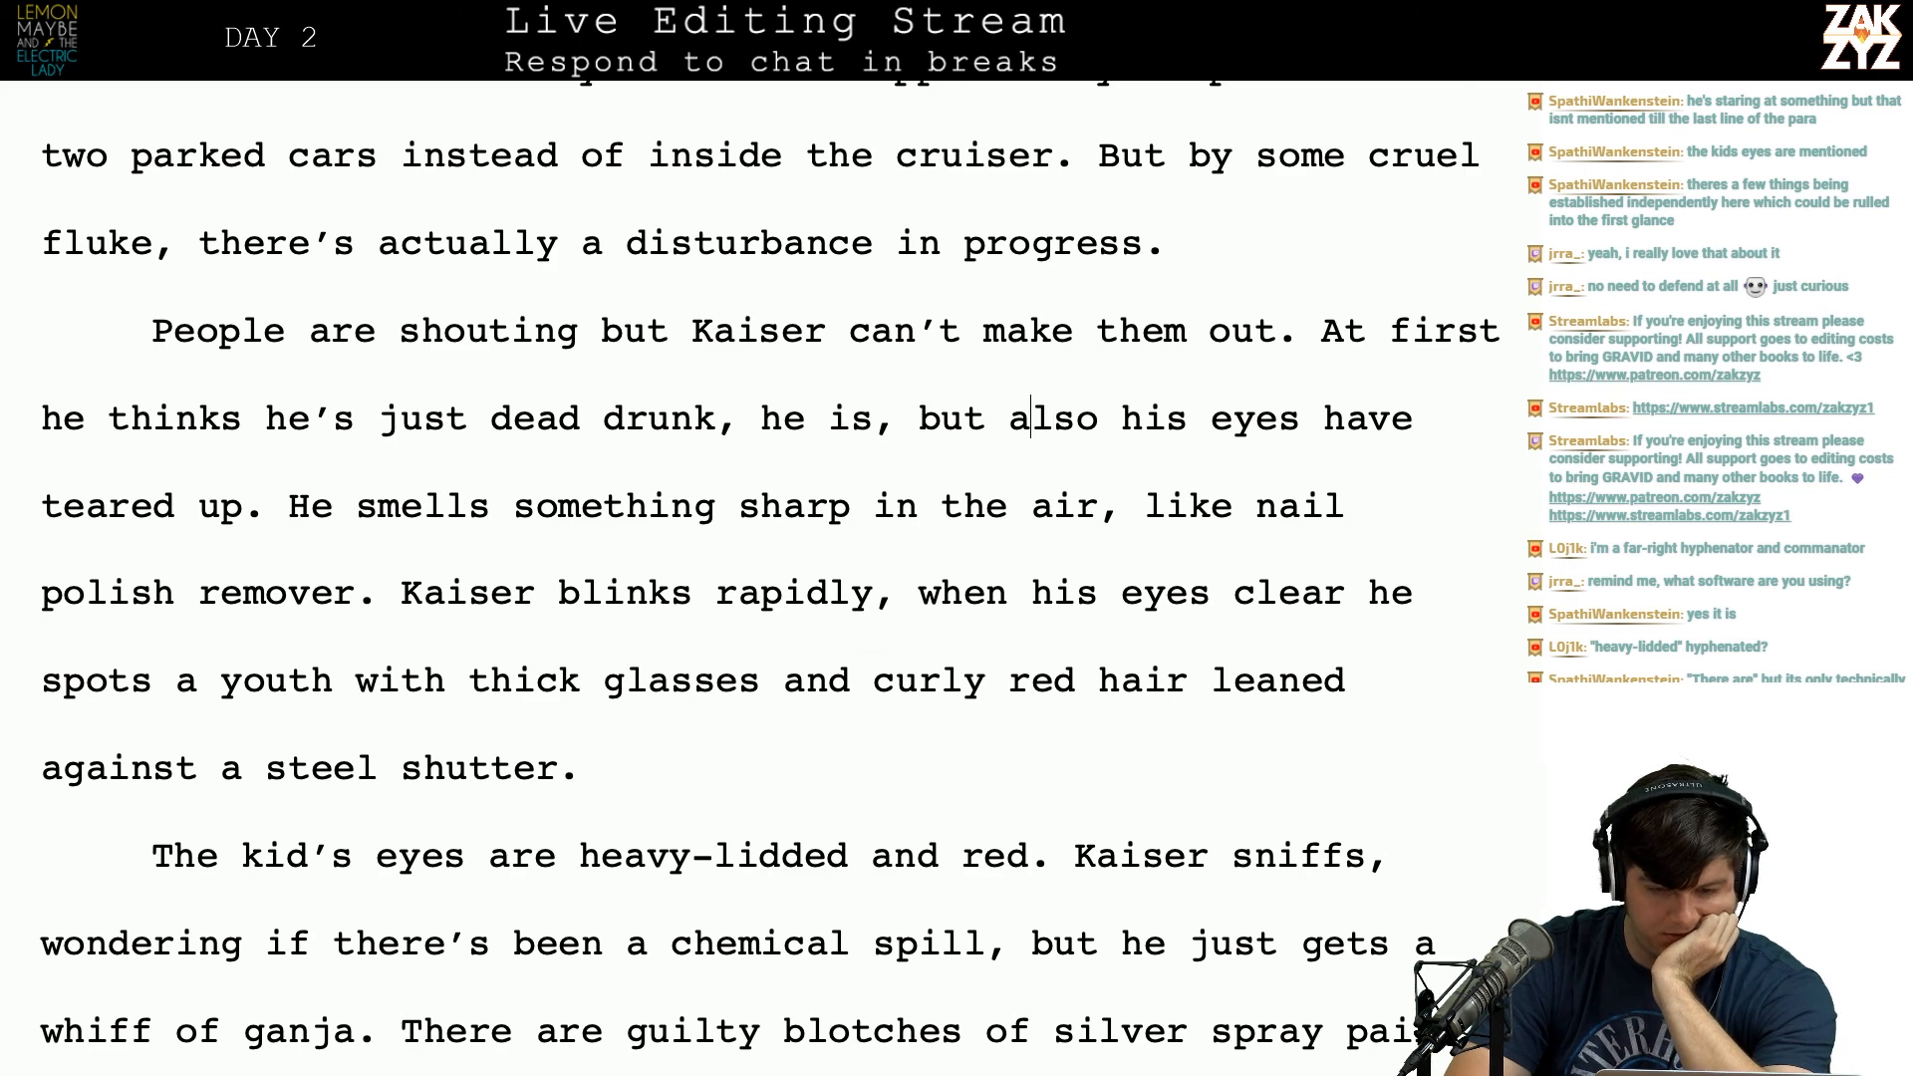
key("Delete")
type(". HE i")
key("BackSpace")
key("BackSpace")
key("BackSpace")
type("e is, but ")
type("his eye")
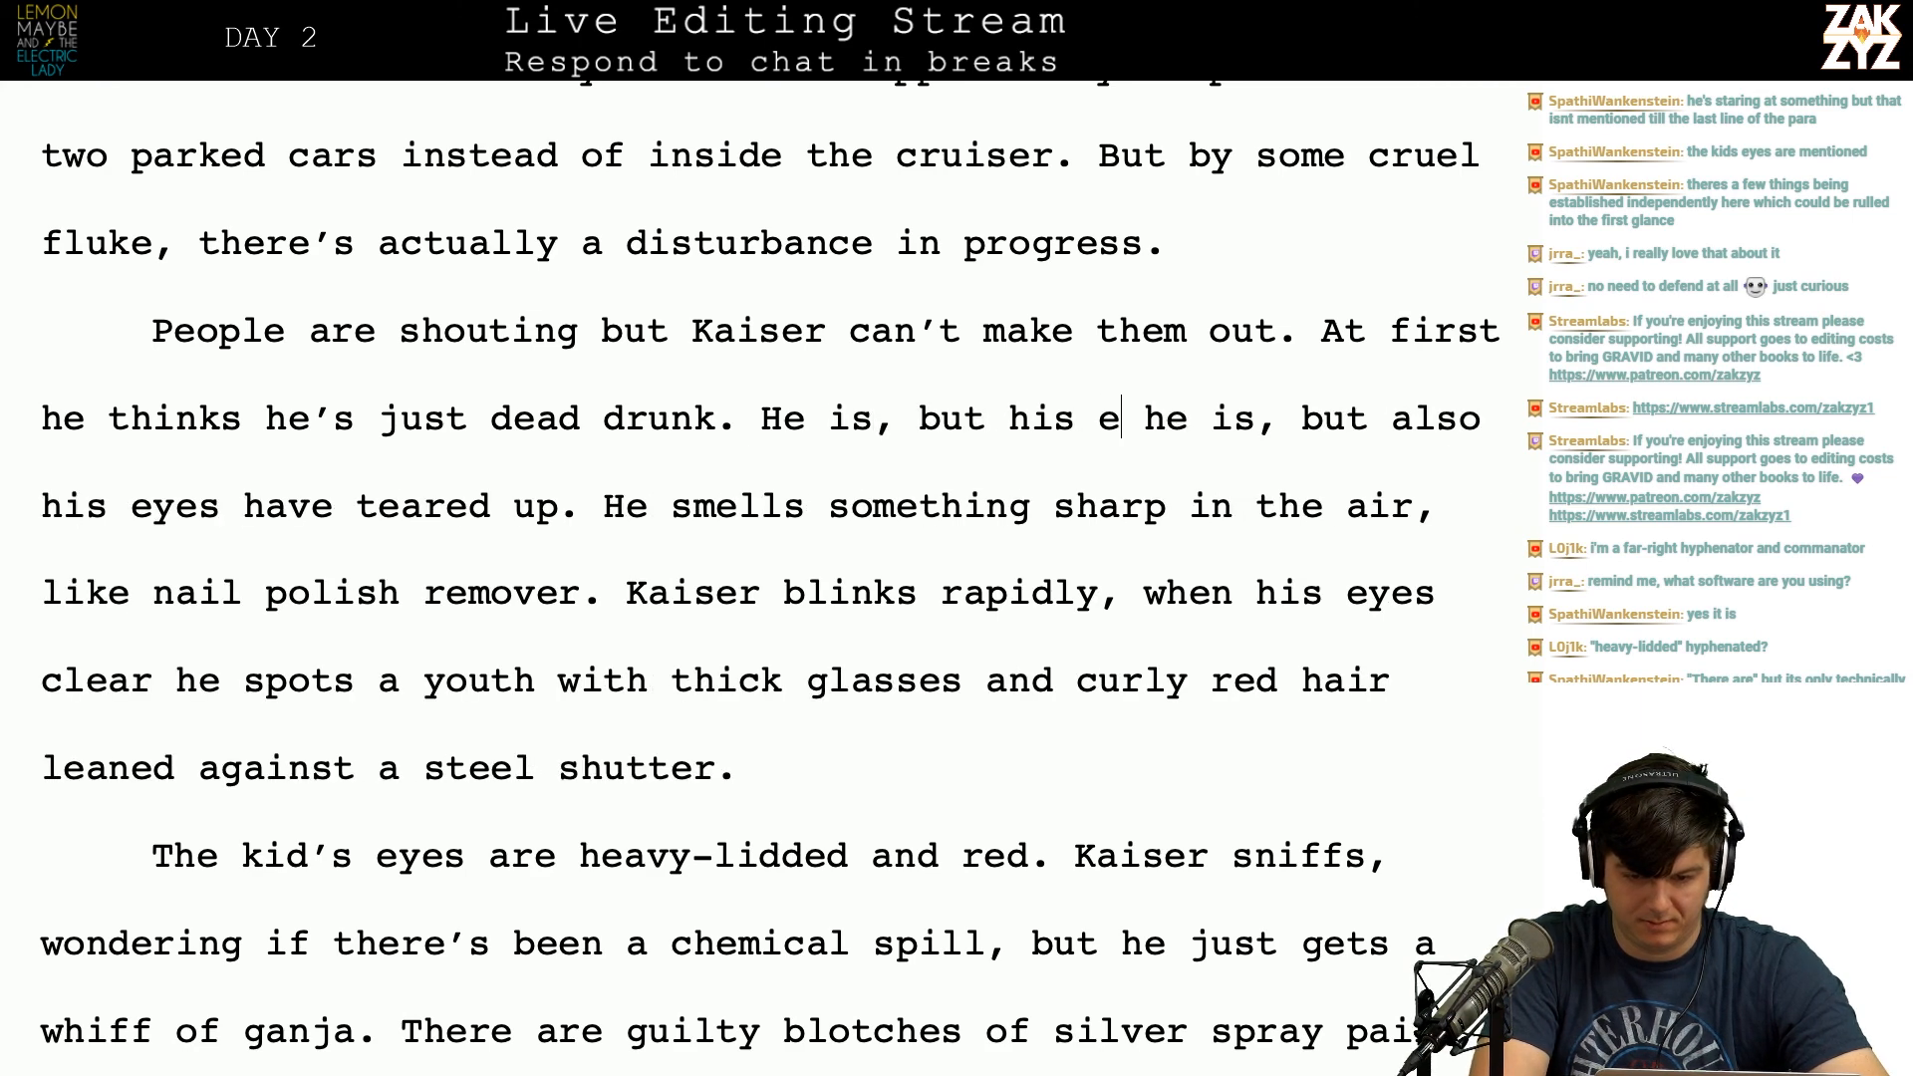
type("s have also")
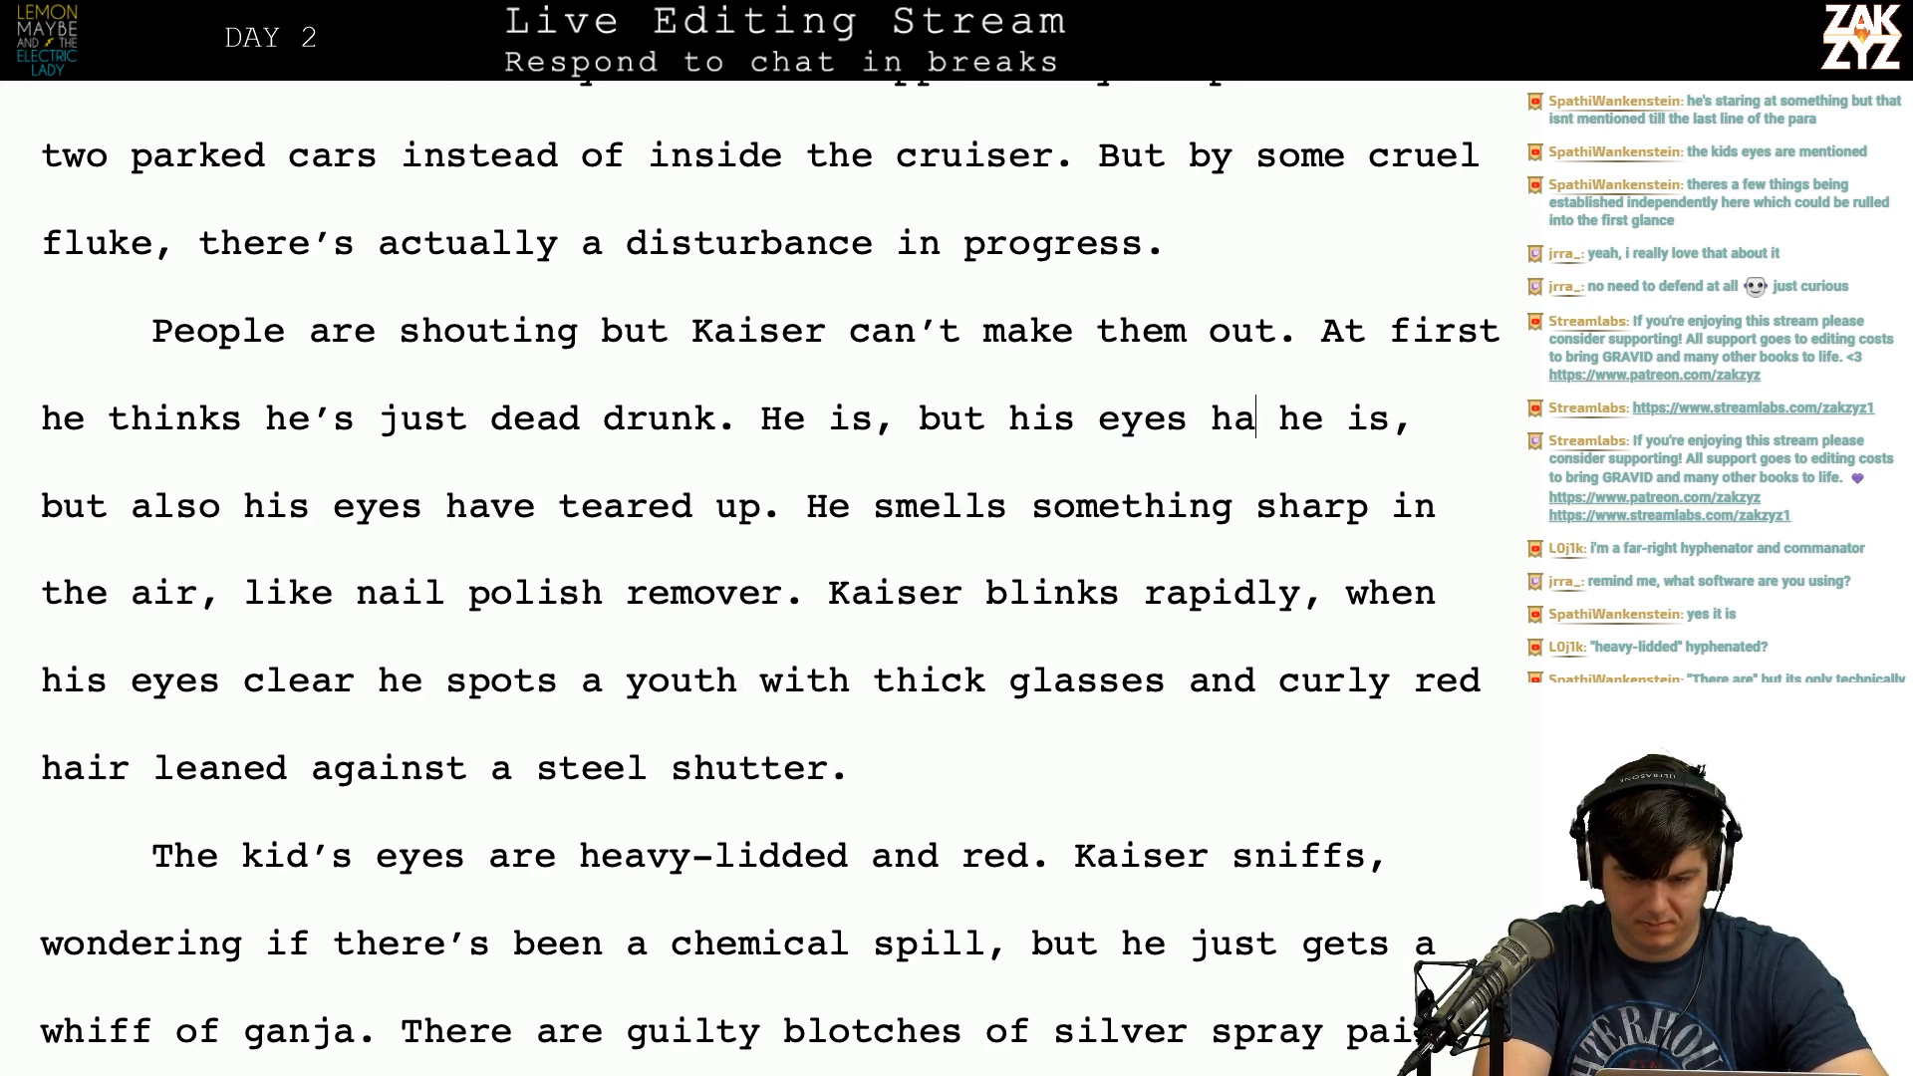
type(" teared up. He smells")
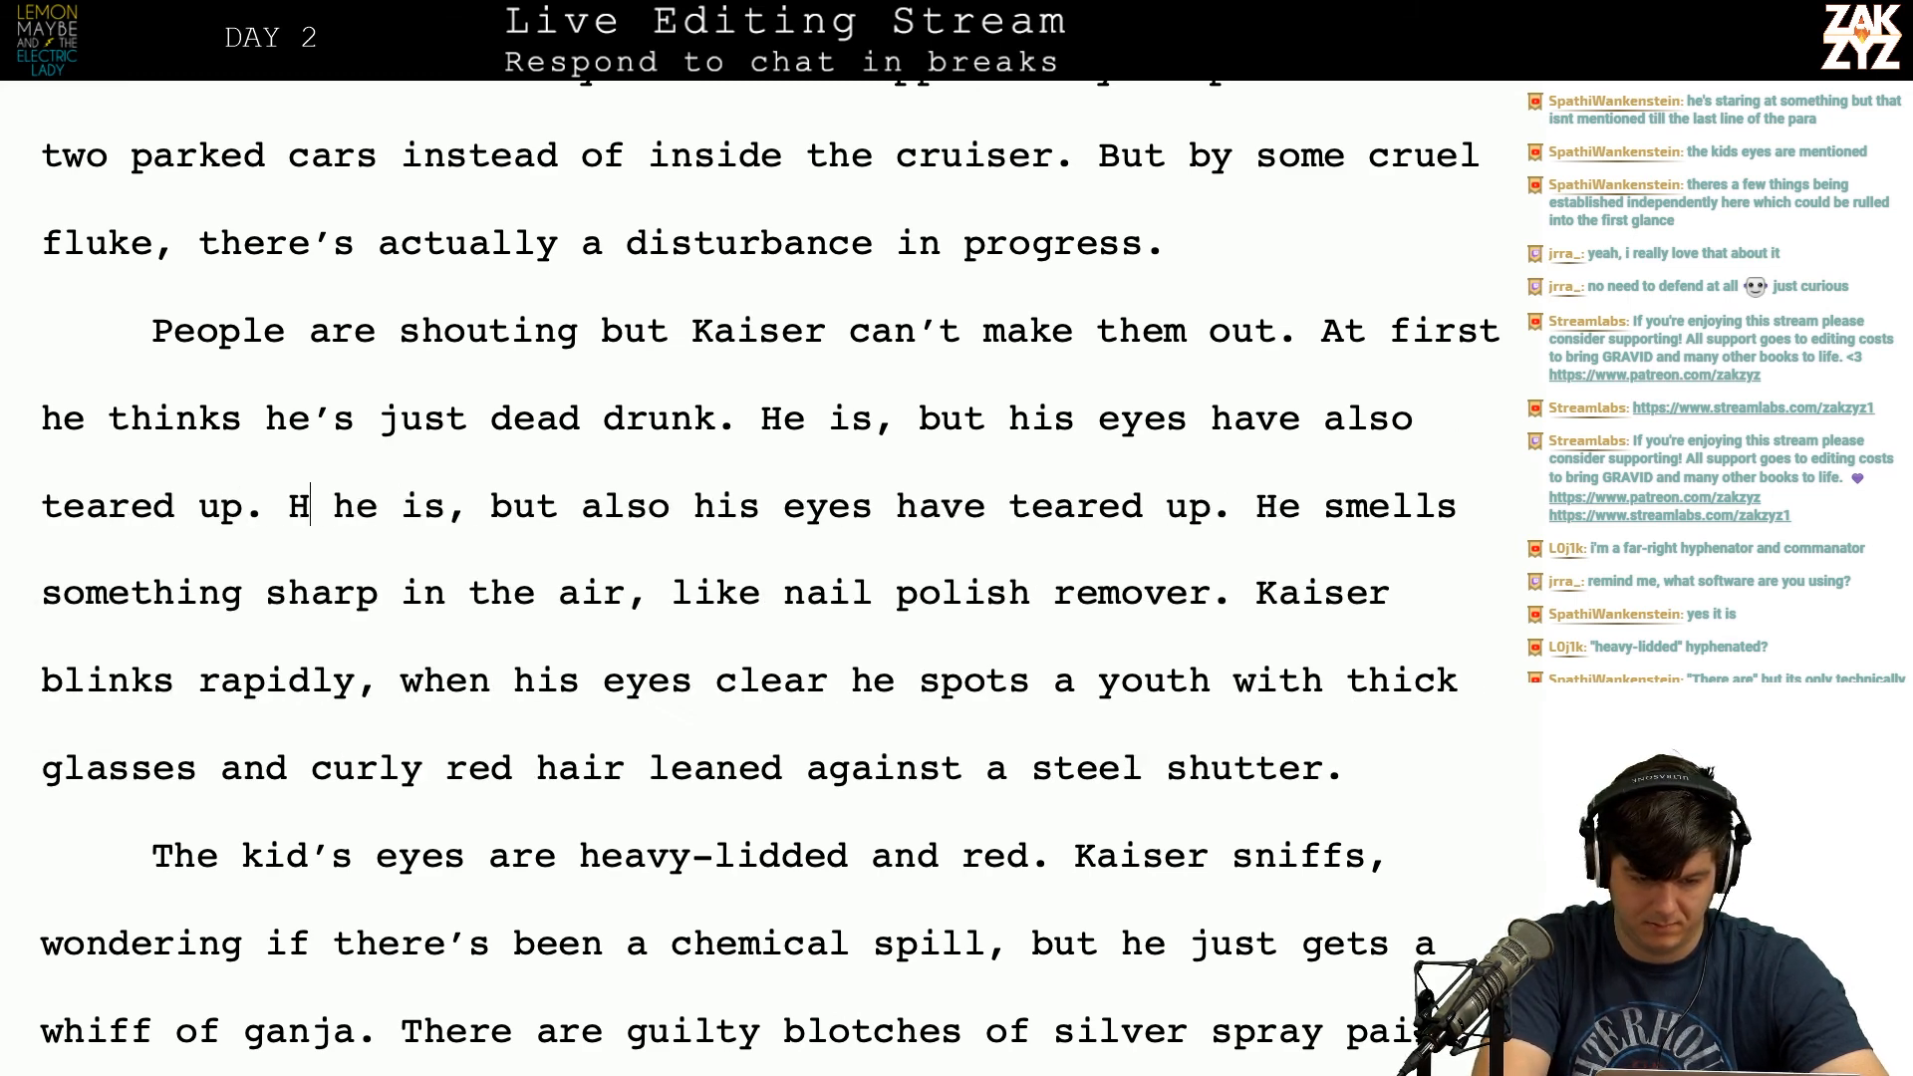
Step: Try opening the following sentence with "There's a sharp smell," and remove that wording again
type("ere's a sharp ")
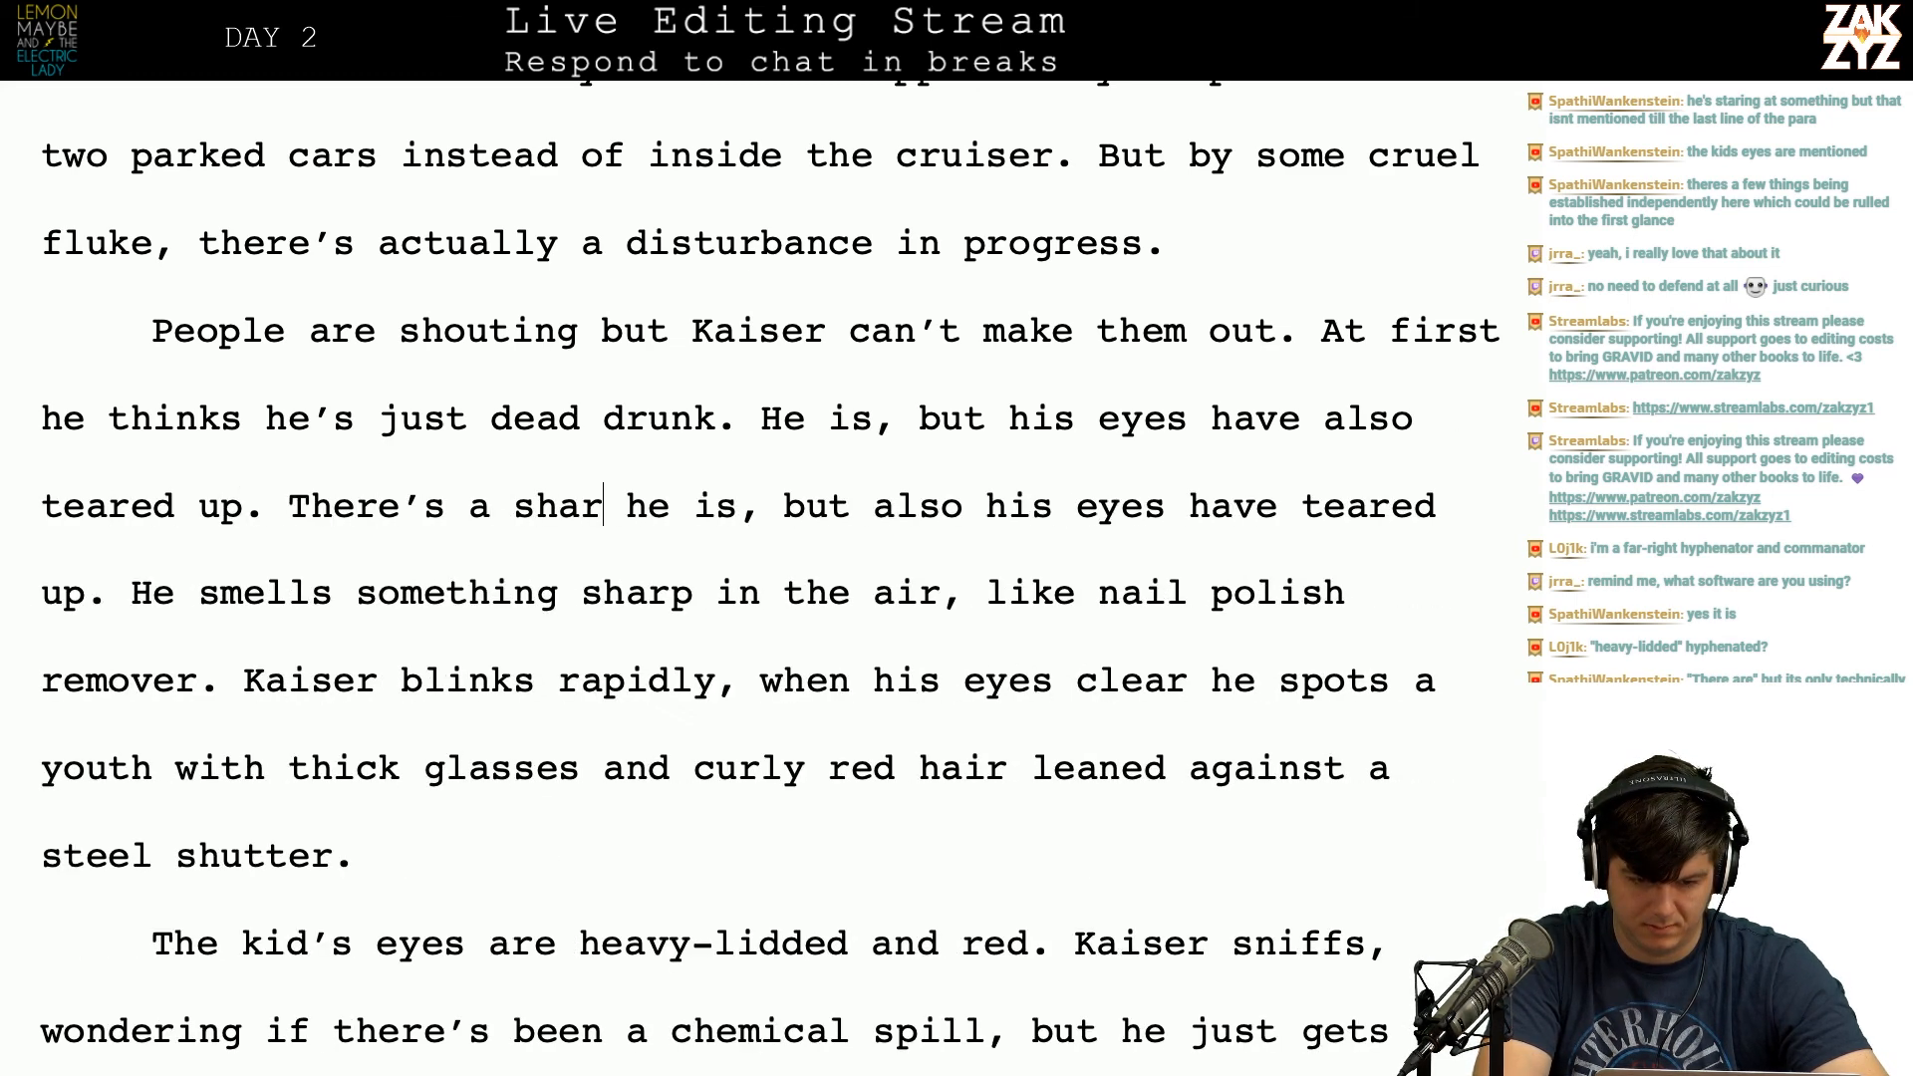
type("smell,")
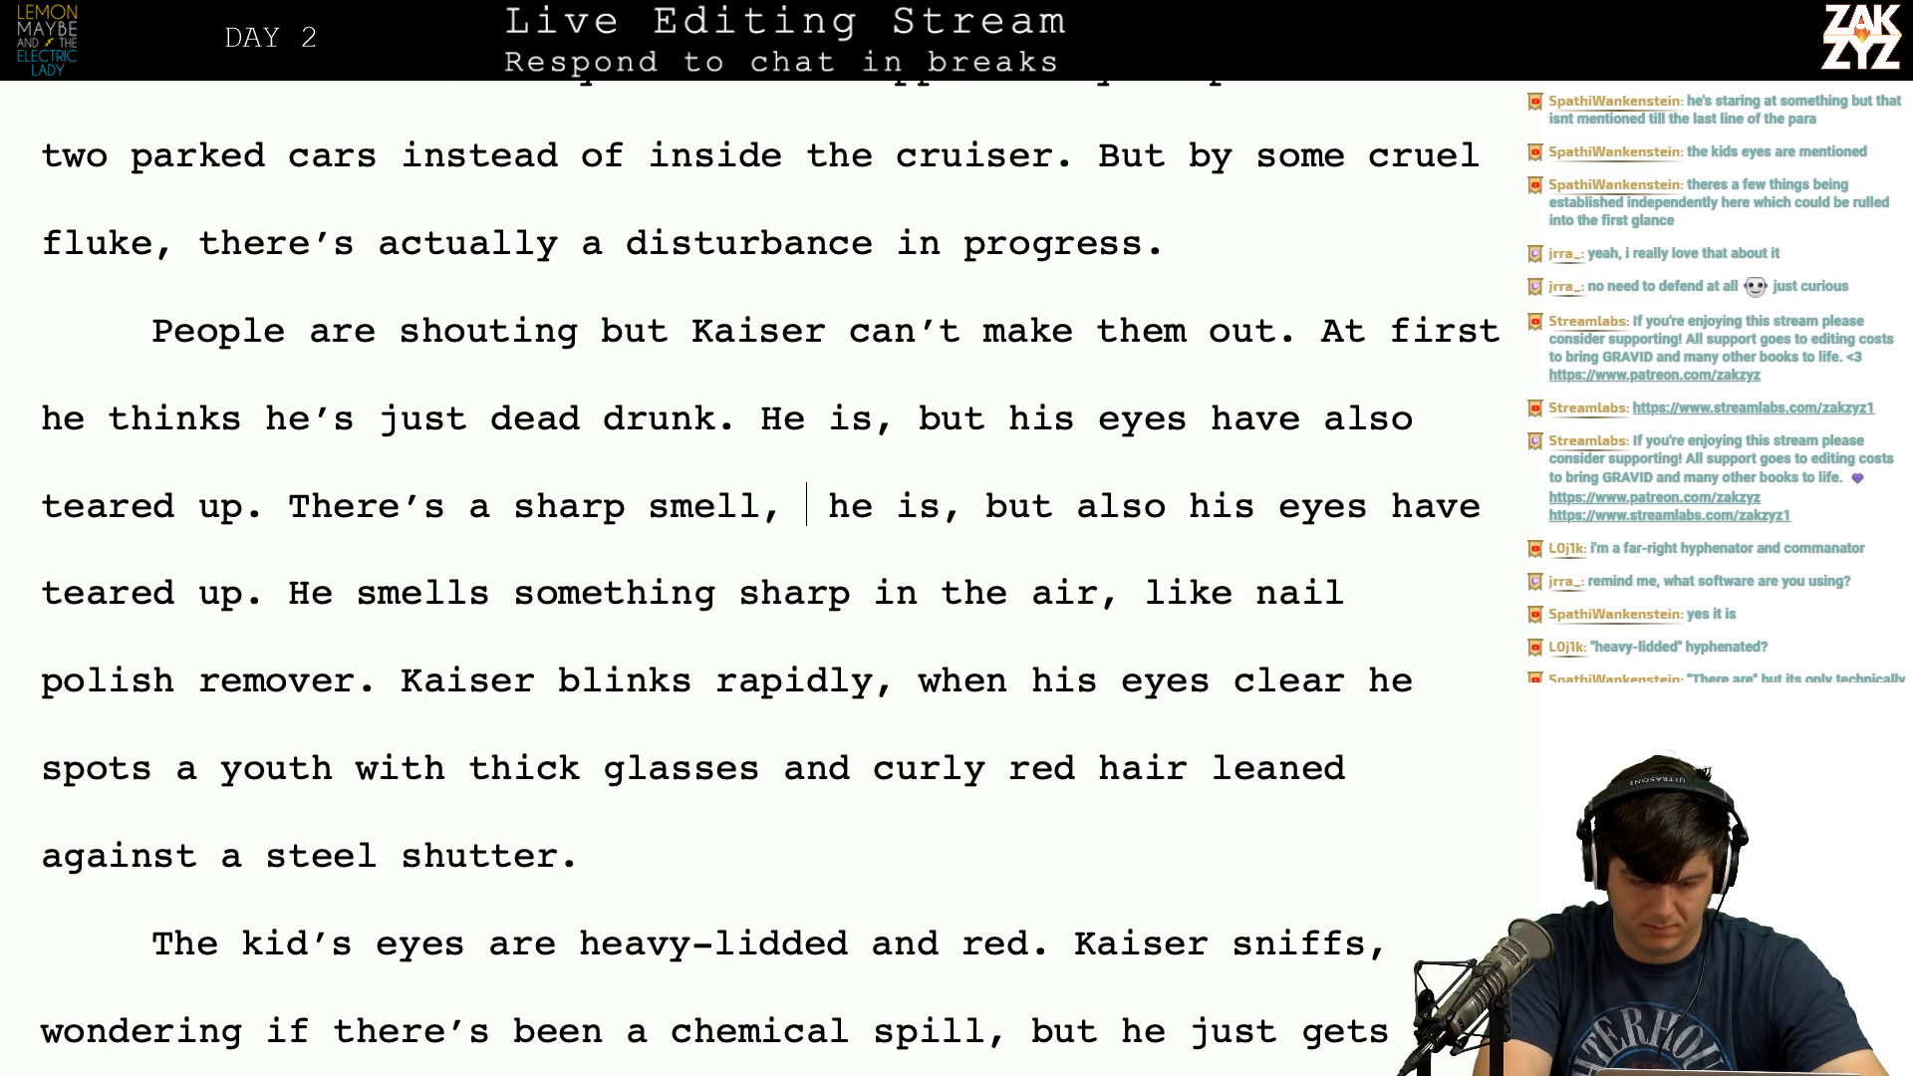
key("BackSpace")
key("BackSpace")
key("BackSpace")
key("BackSpace")
key("BackSpace")
key("BackSpace")
key("BackSpace")
key("BackSpace")
key("BackSpace")
key("BackSpace")
key("BackSpace")
key("BackSpace")
key("BackSpace")
key("BackSpace")
key("BackSpace")
key("BackSpace")
key("BackSpace")
key("BackSpace")
key("BackSpace")
key("BackSpace")
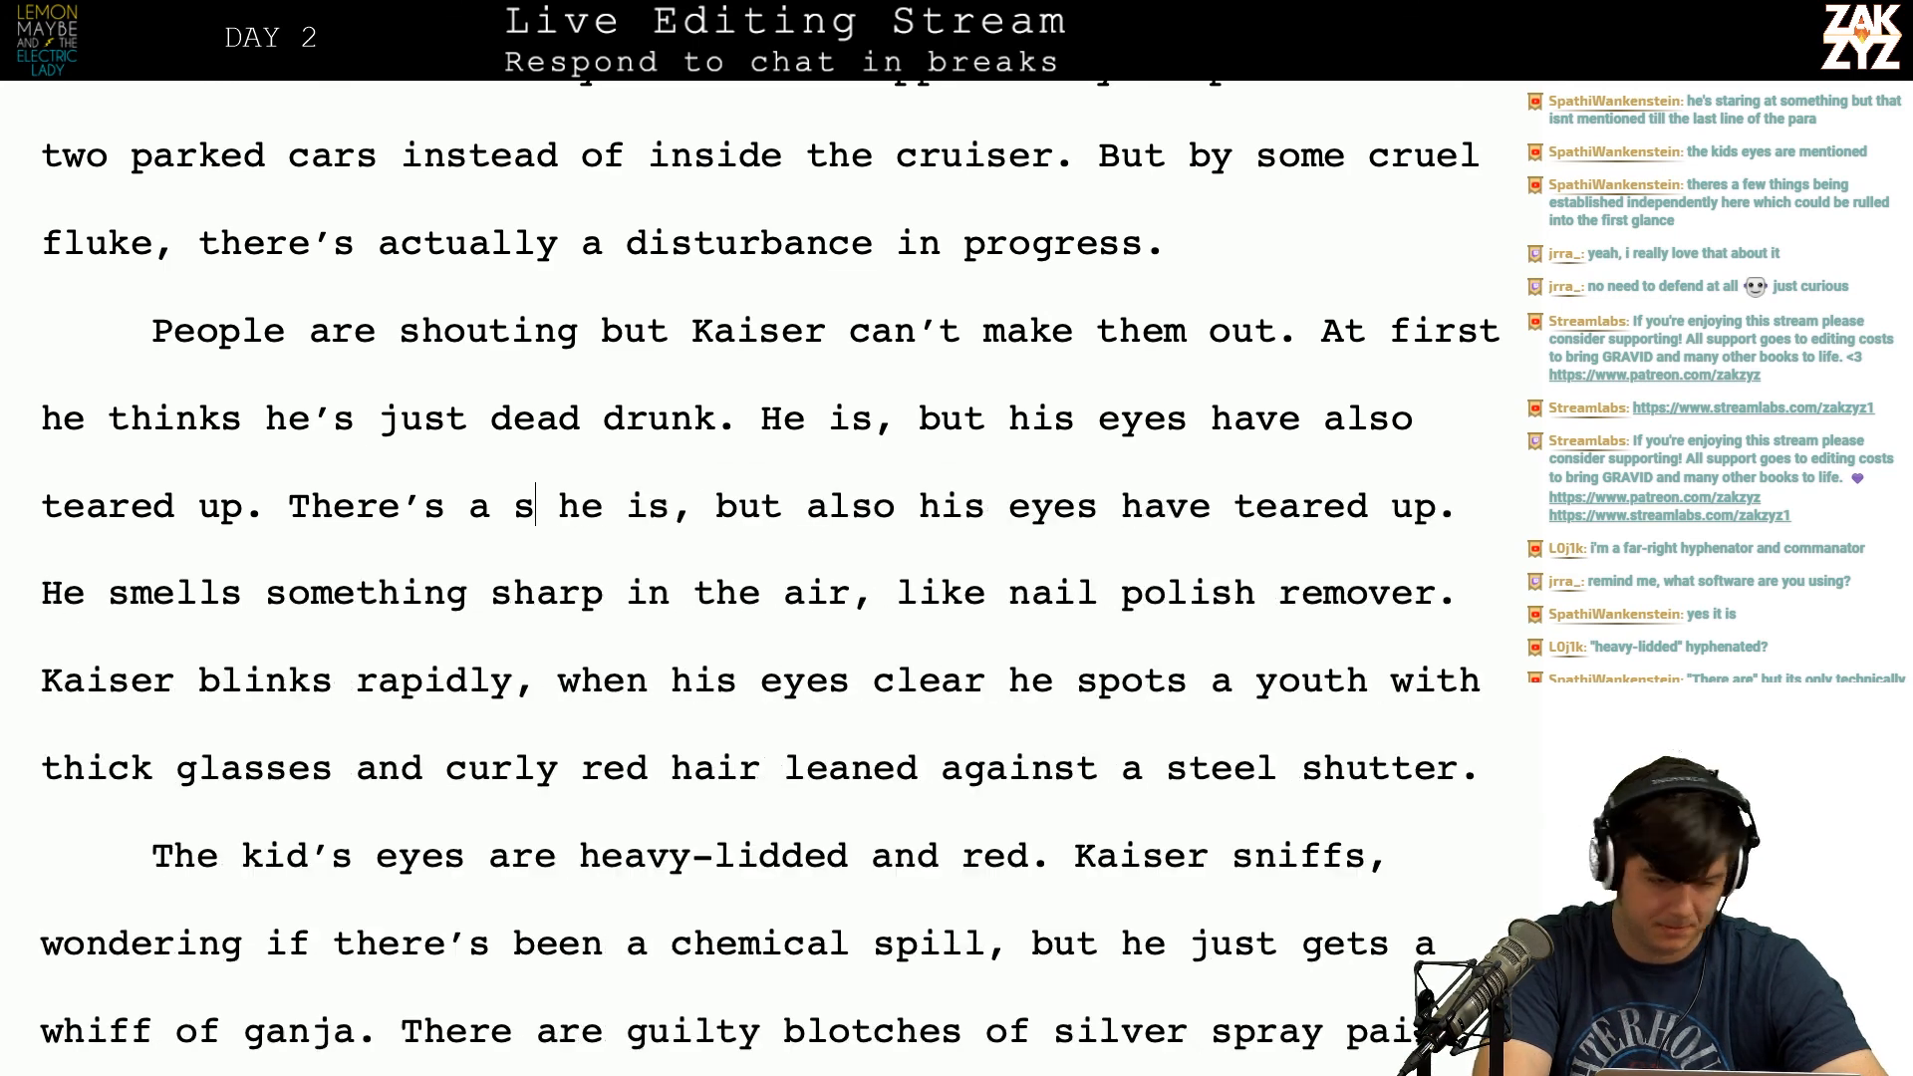
key("BackSpace")
Step: Write "He smells nail polish remover." after "his eyes have also teared up."
type("He")
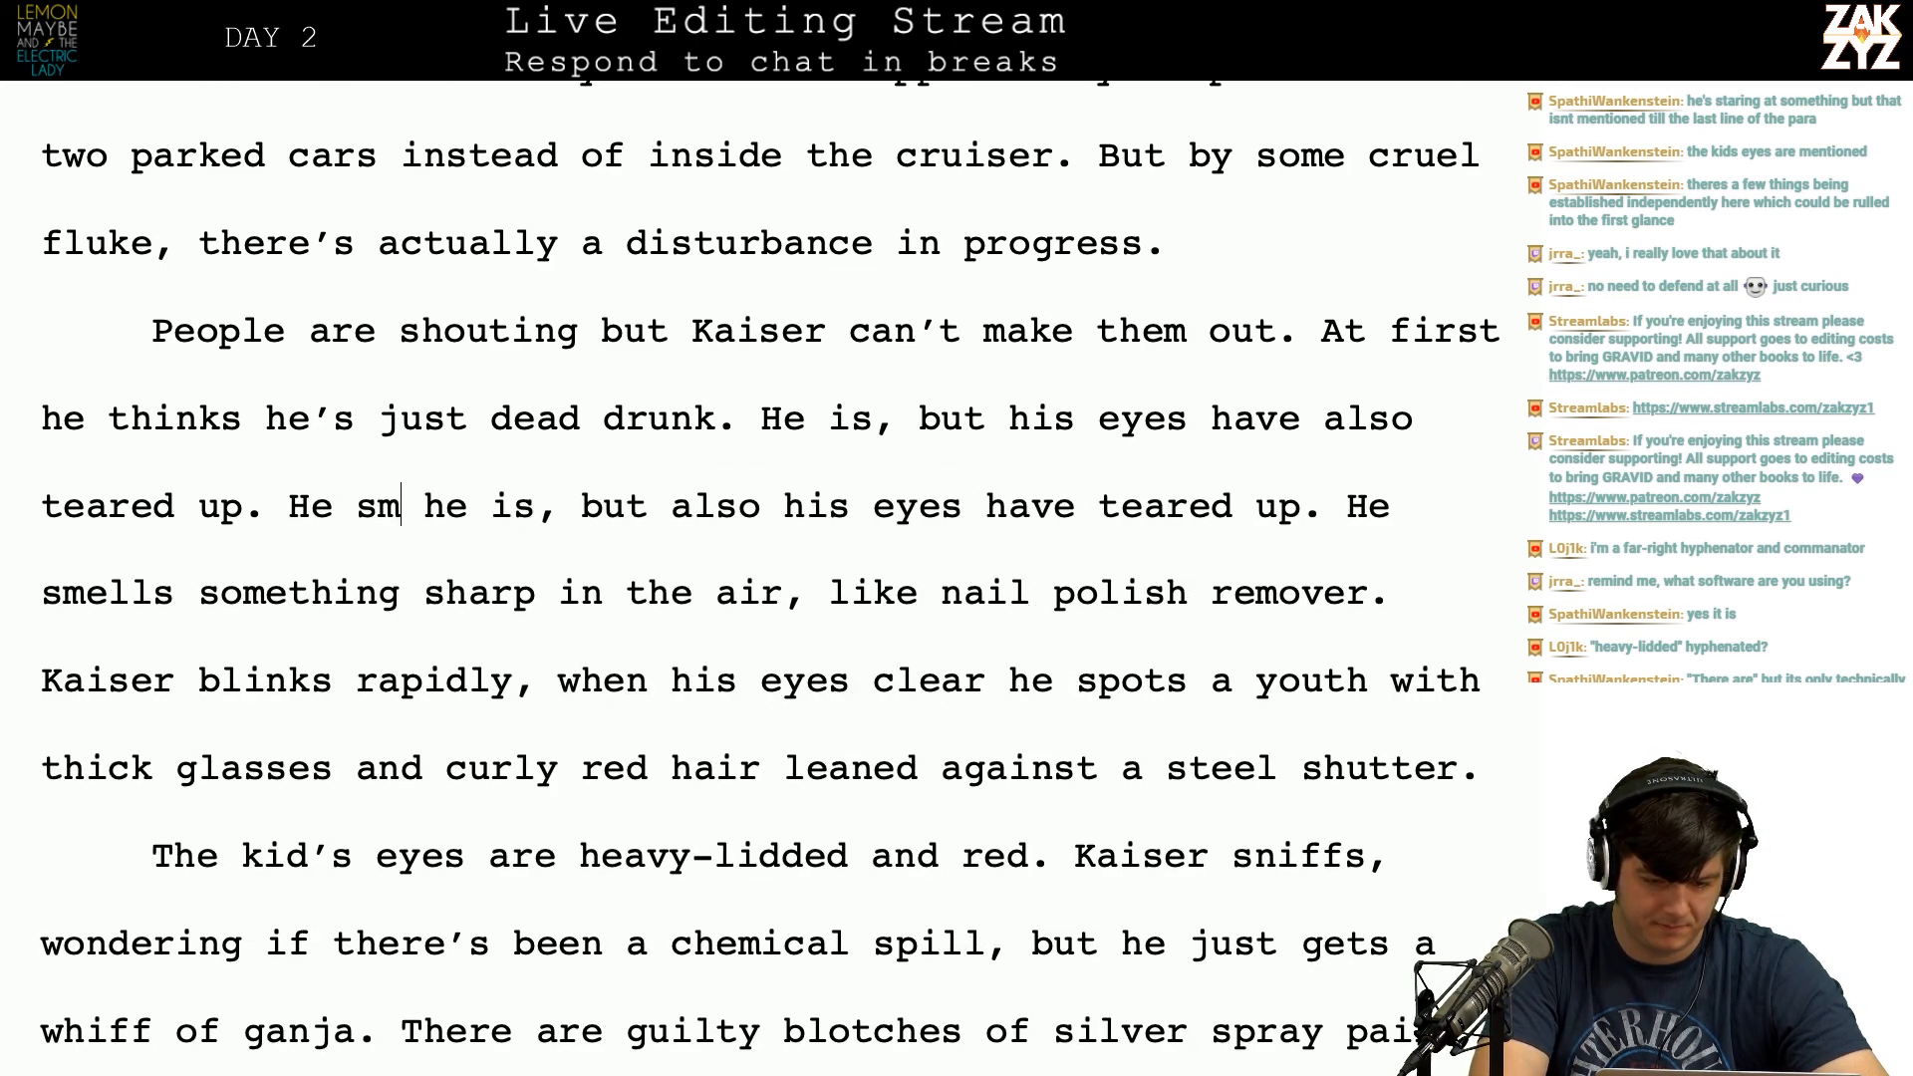
type(" smells nail polish rem")
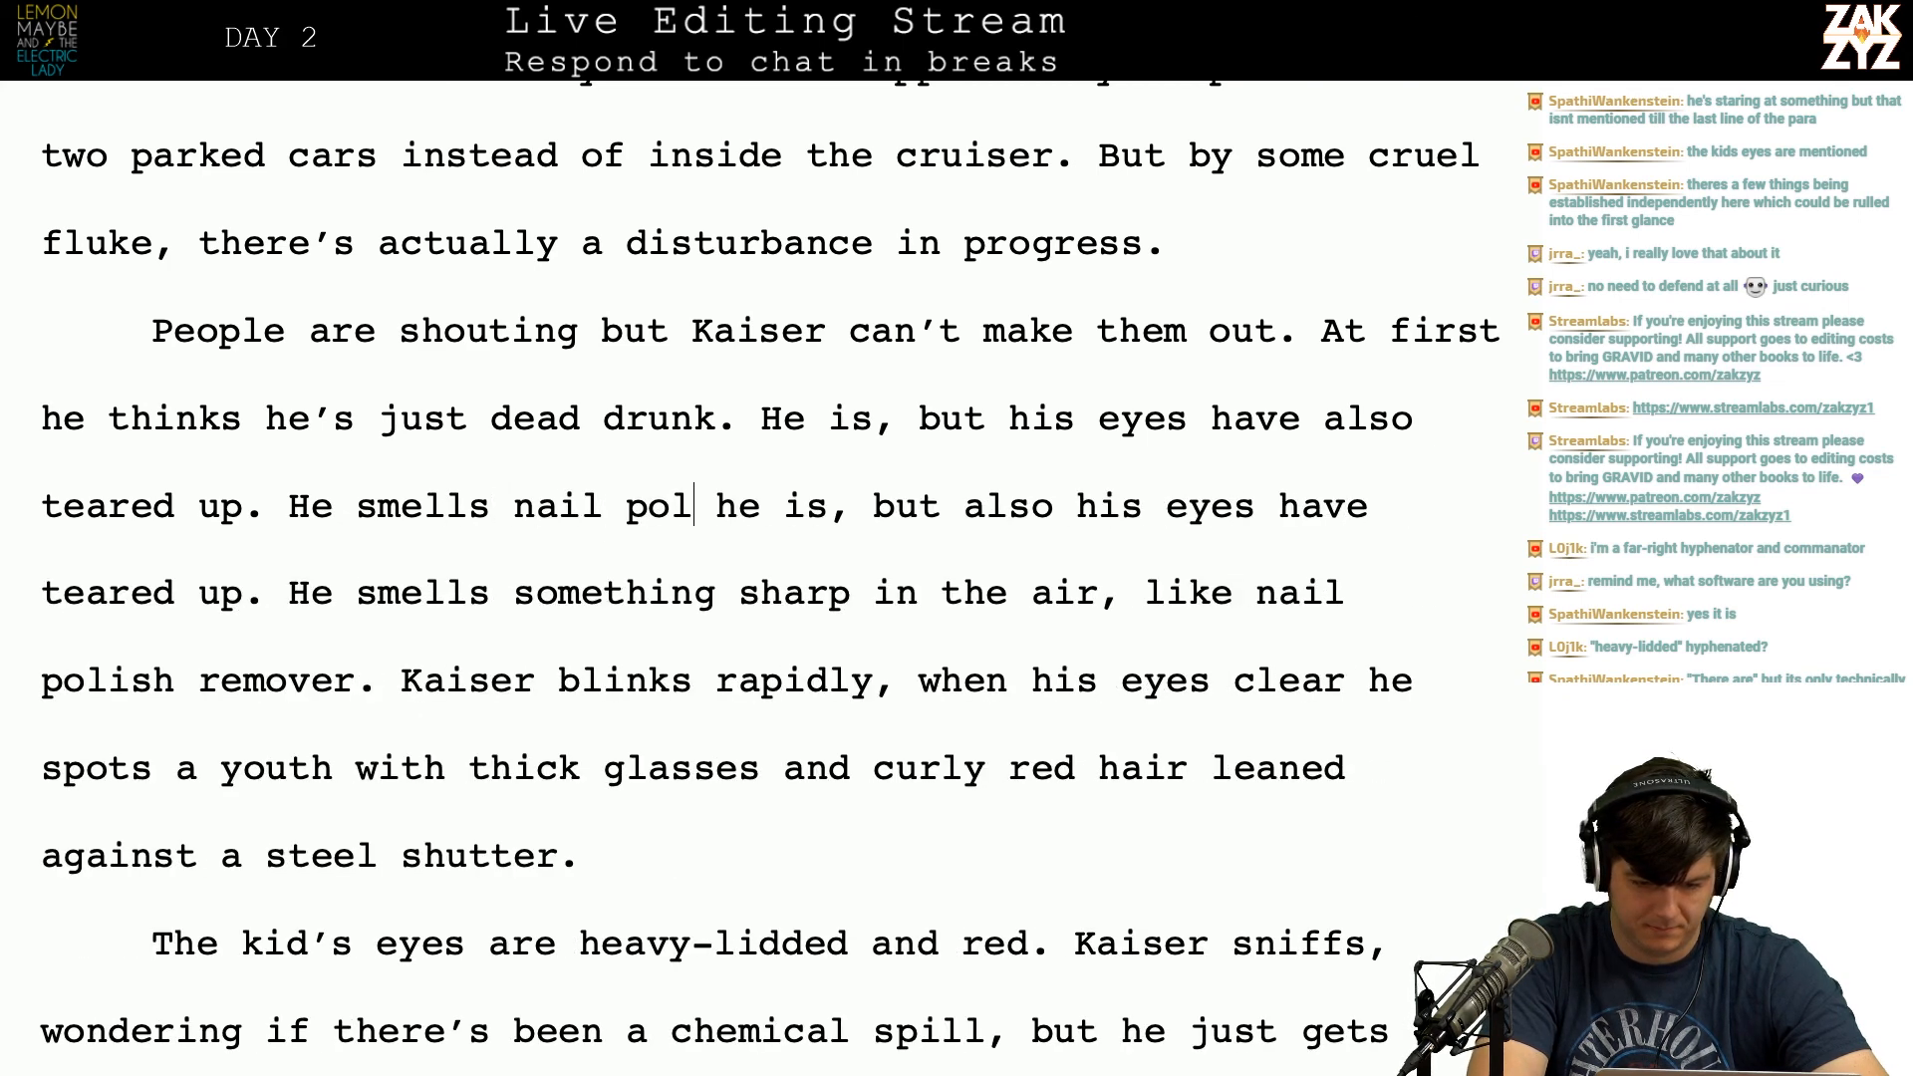
type("over. Kaiser")
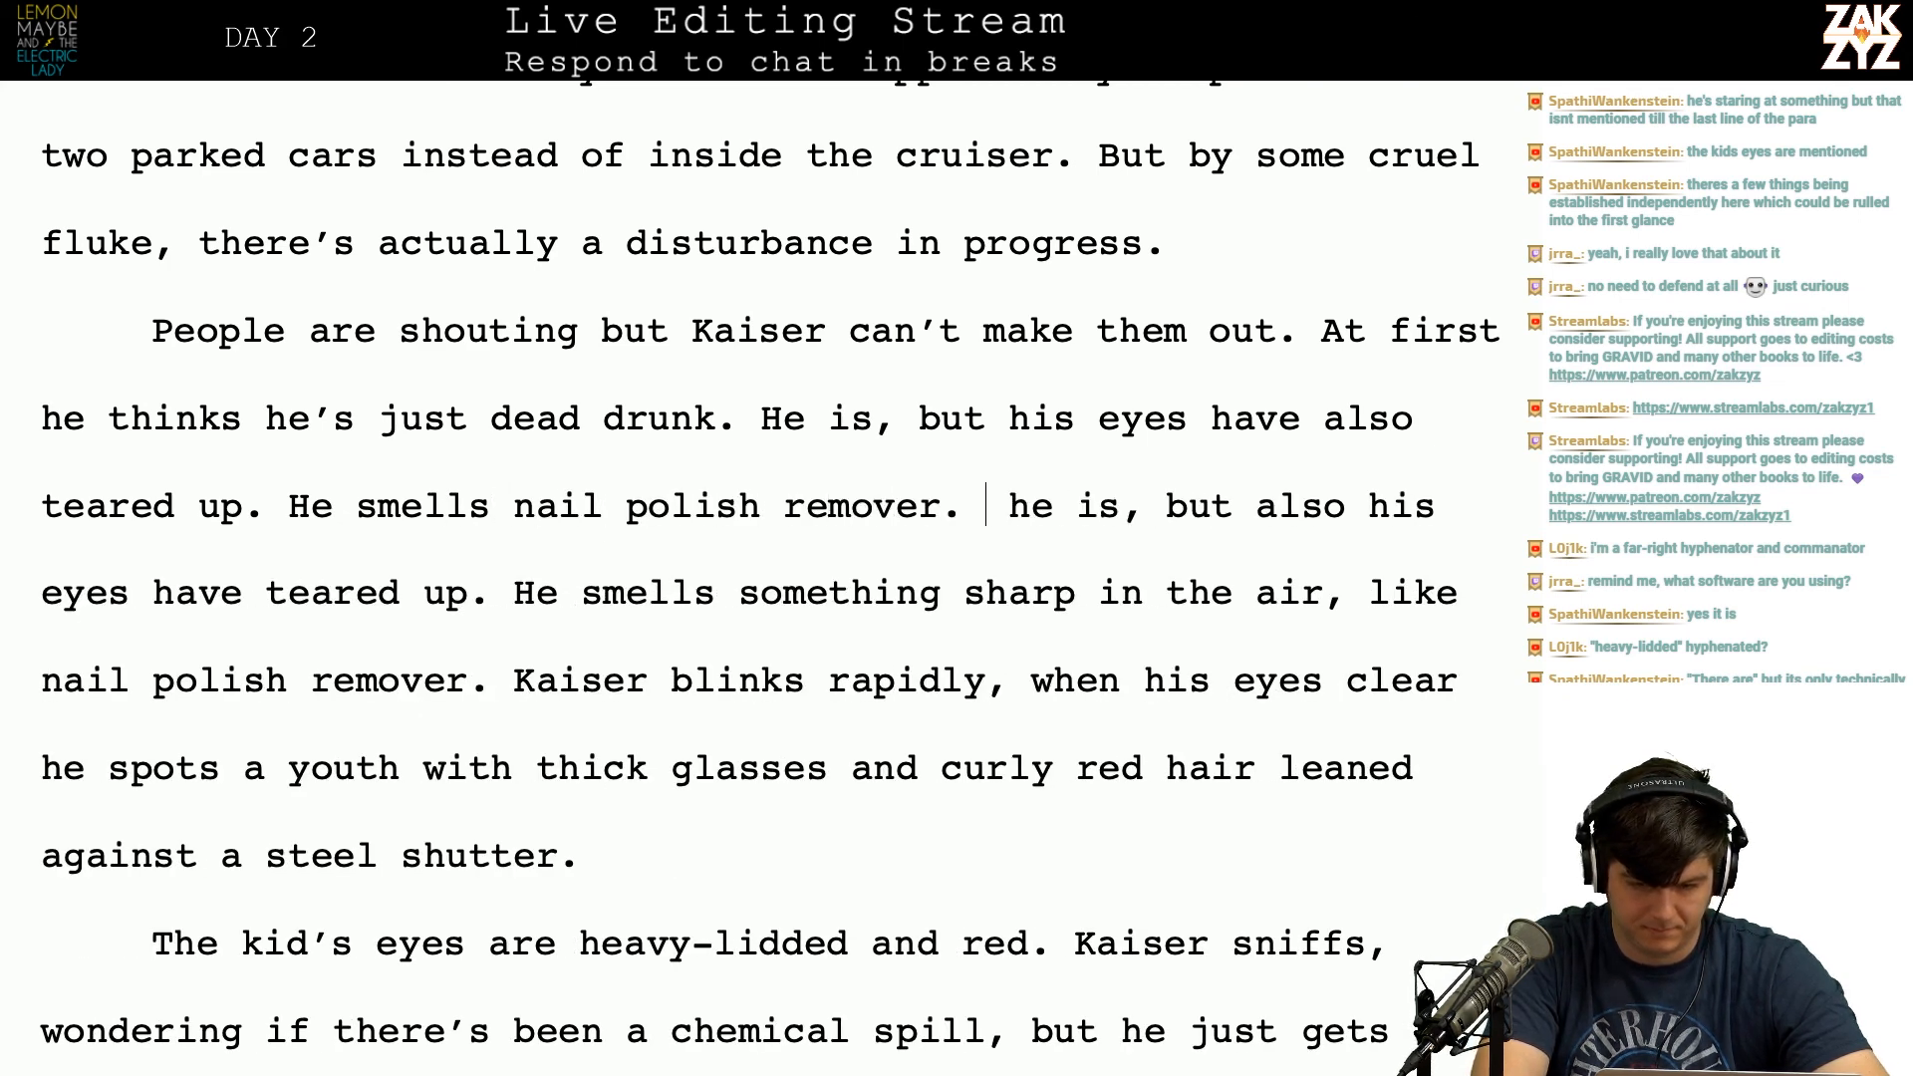
Step: After "nail polish remover." write "Kaiser shakes his head and blinks his eyes rapidly, when his eyes clear he", splitting off the old wording below
type(" shakes his h")
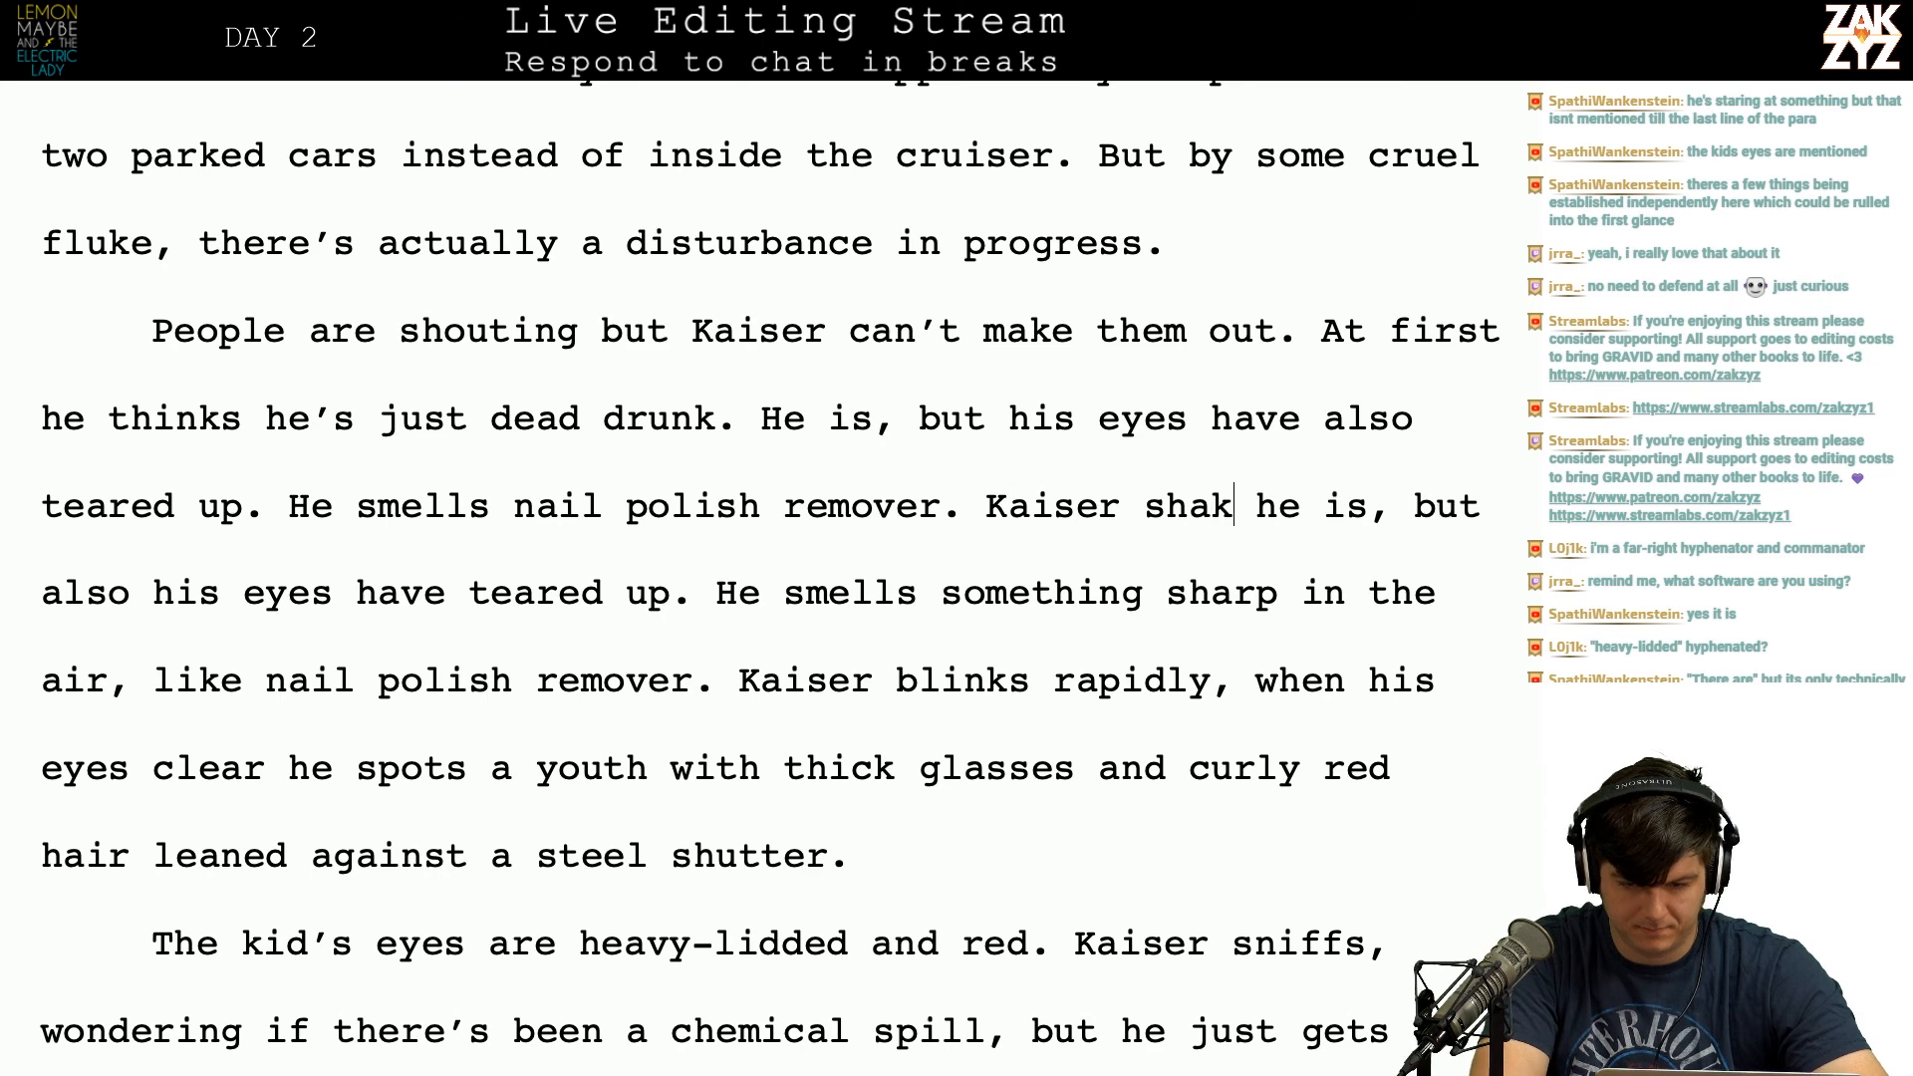
type("ead and blinks ")
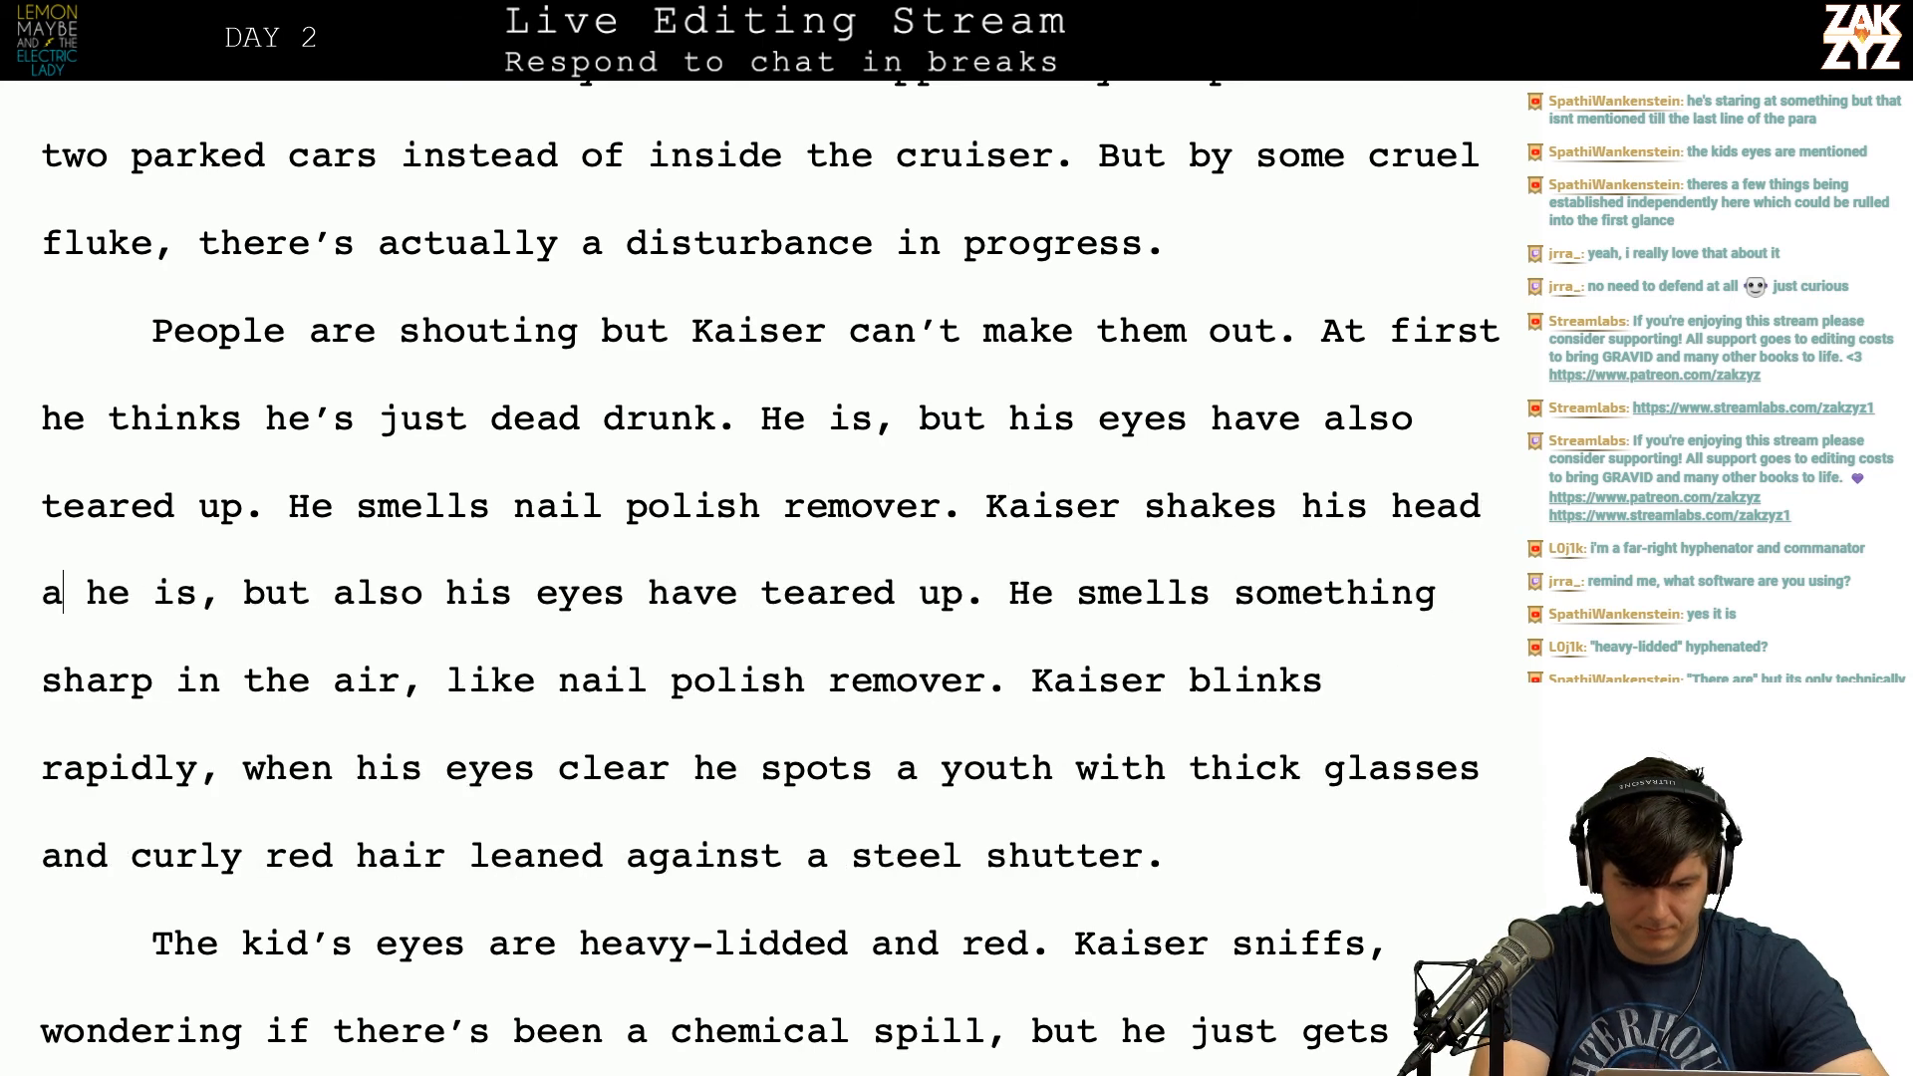
type("his eyes rap")
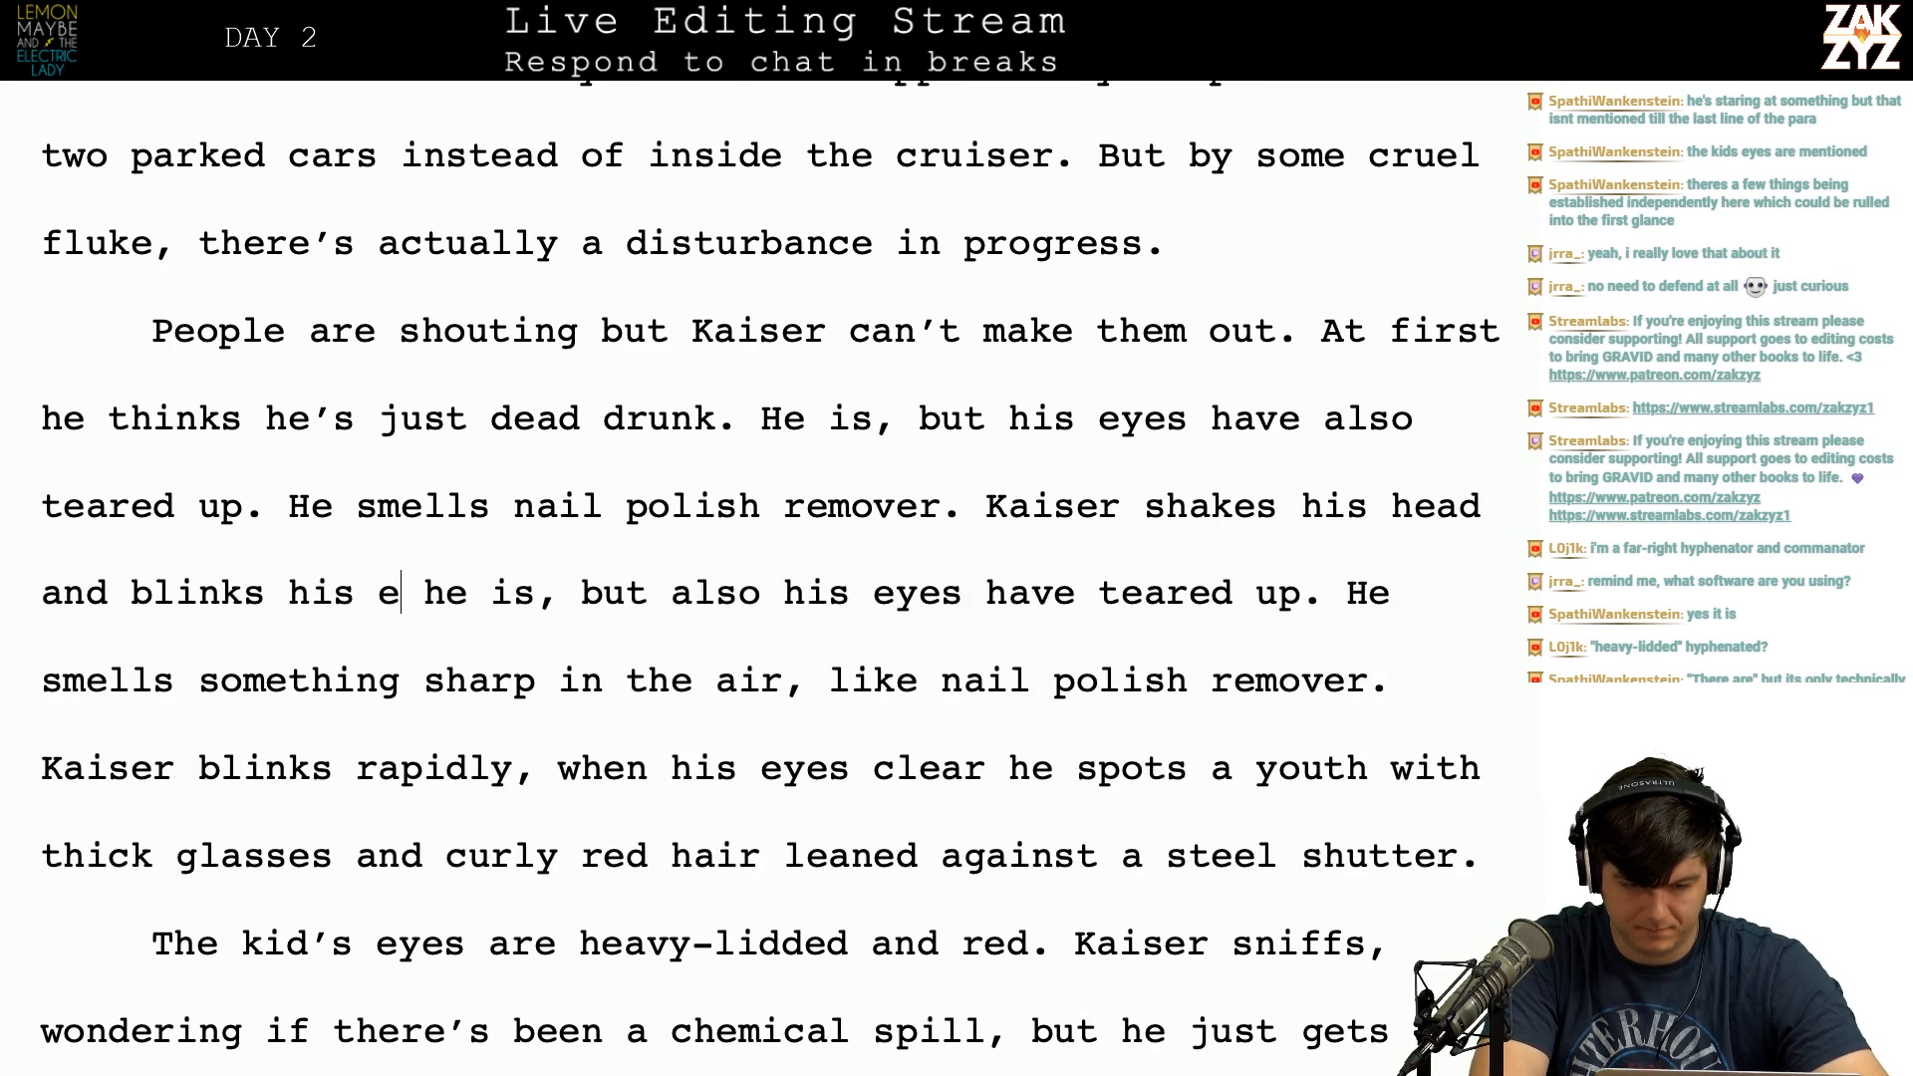
type("idly, when his ")
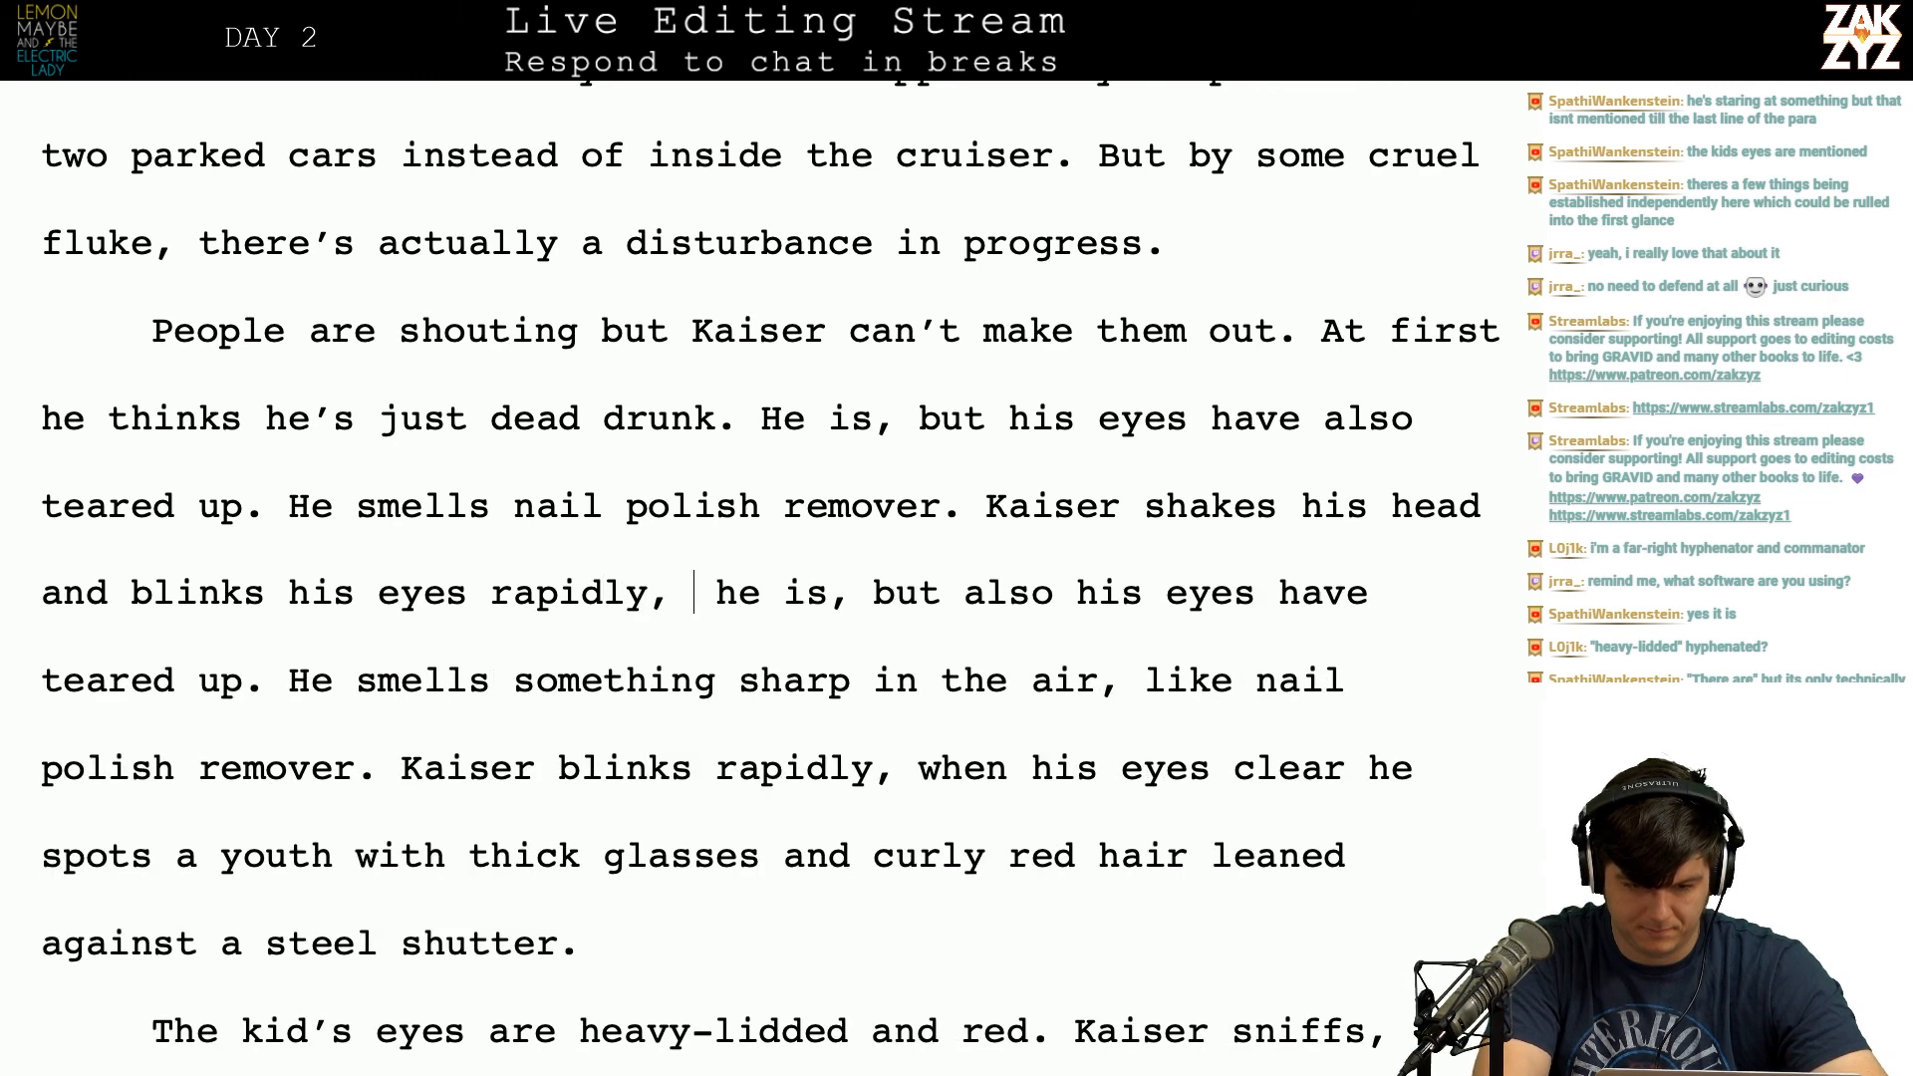
type("eyes clear h")
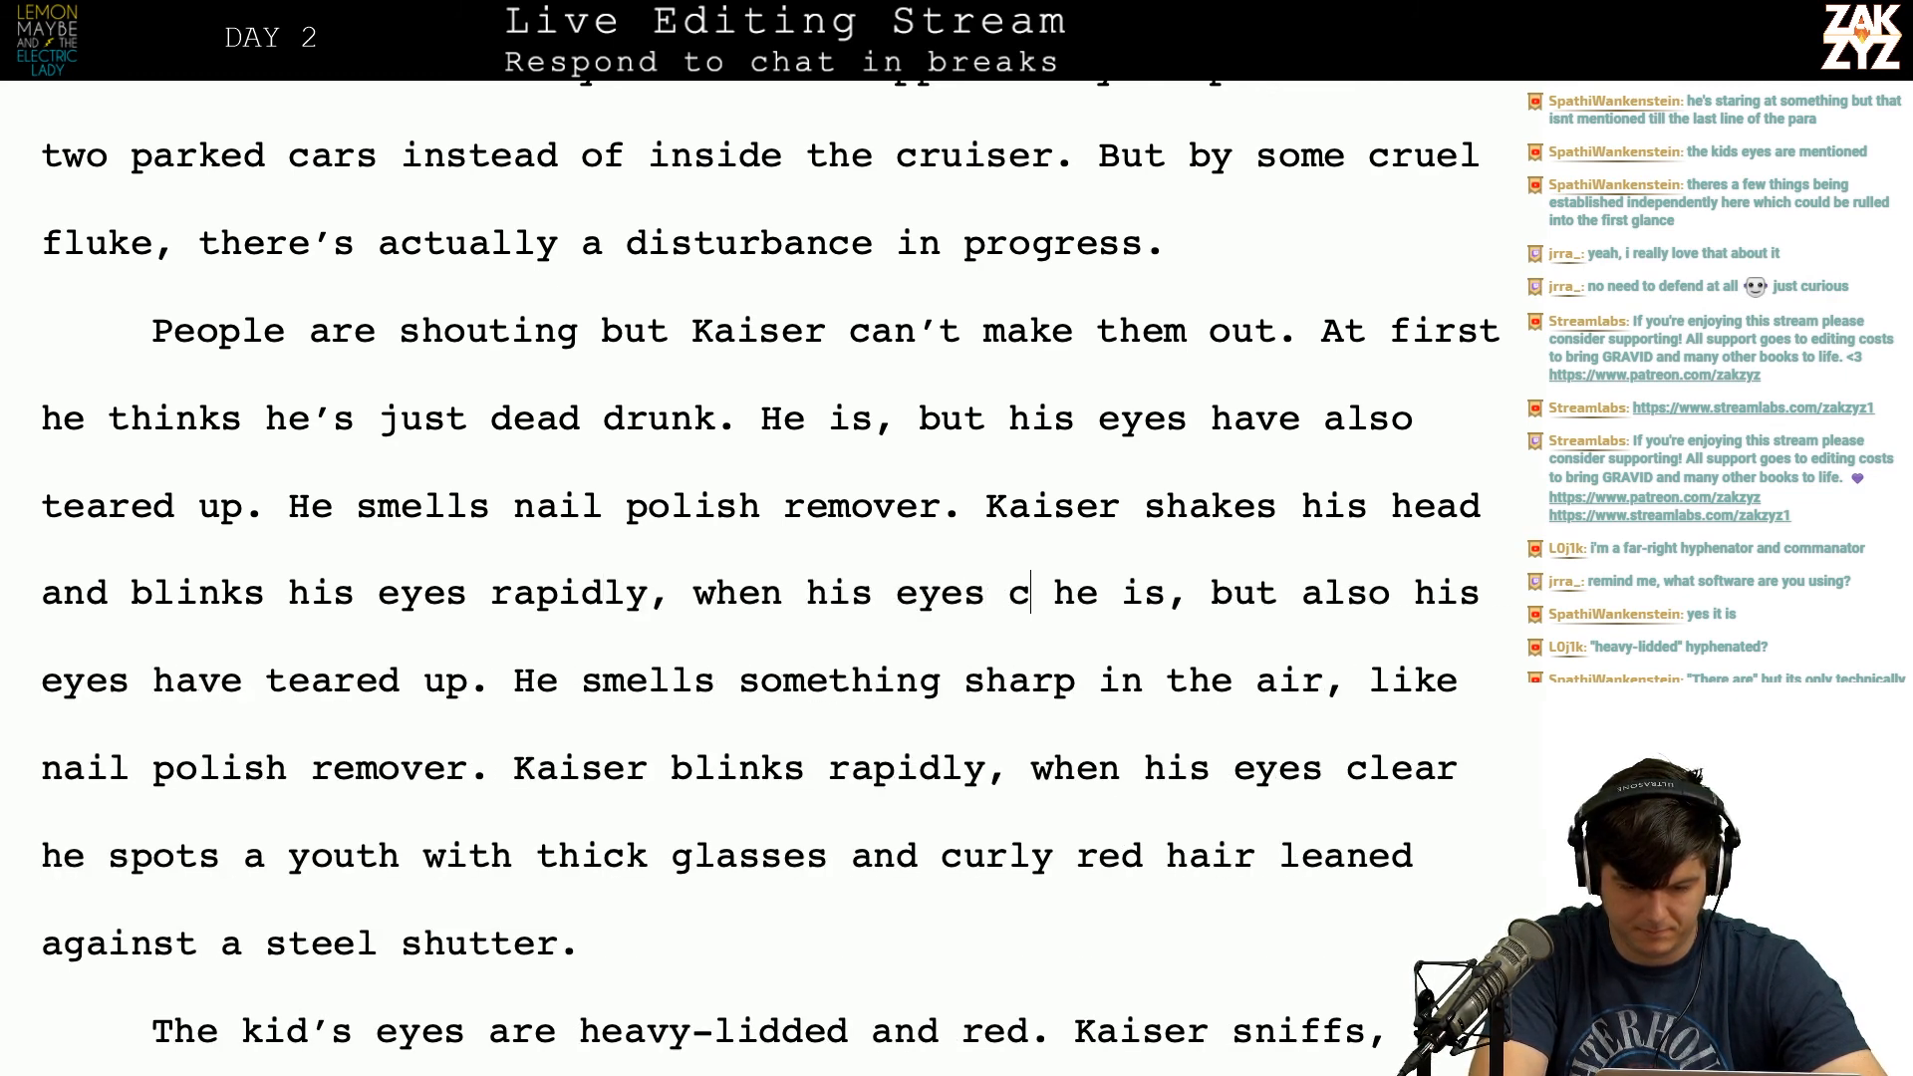
type("e")
key("Return")
key("Return")
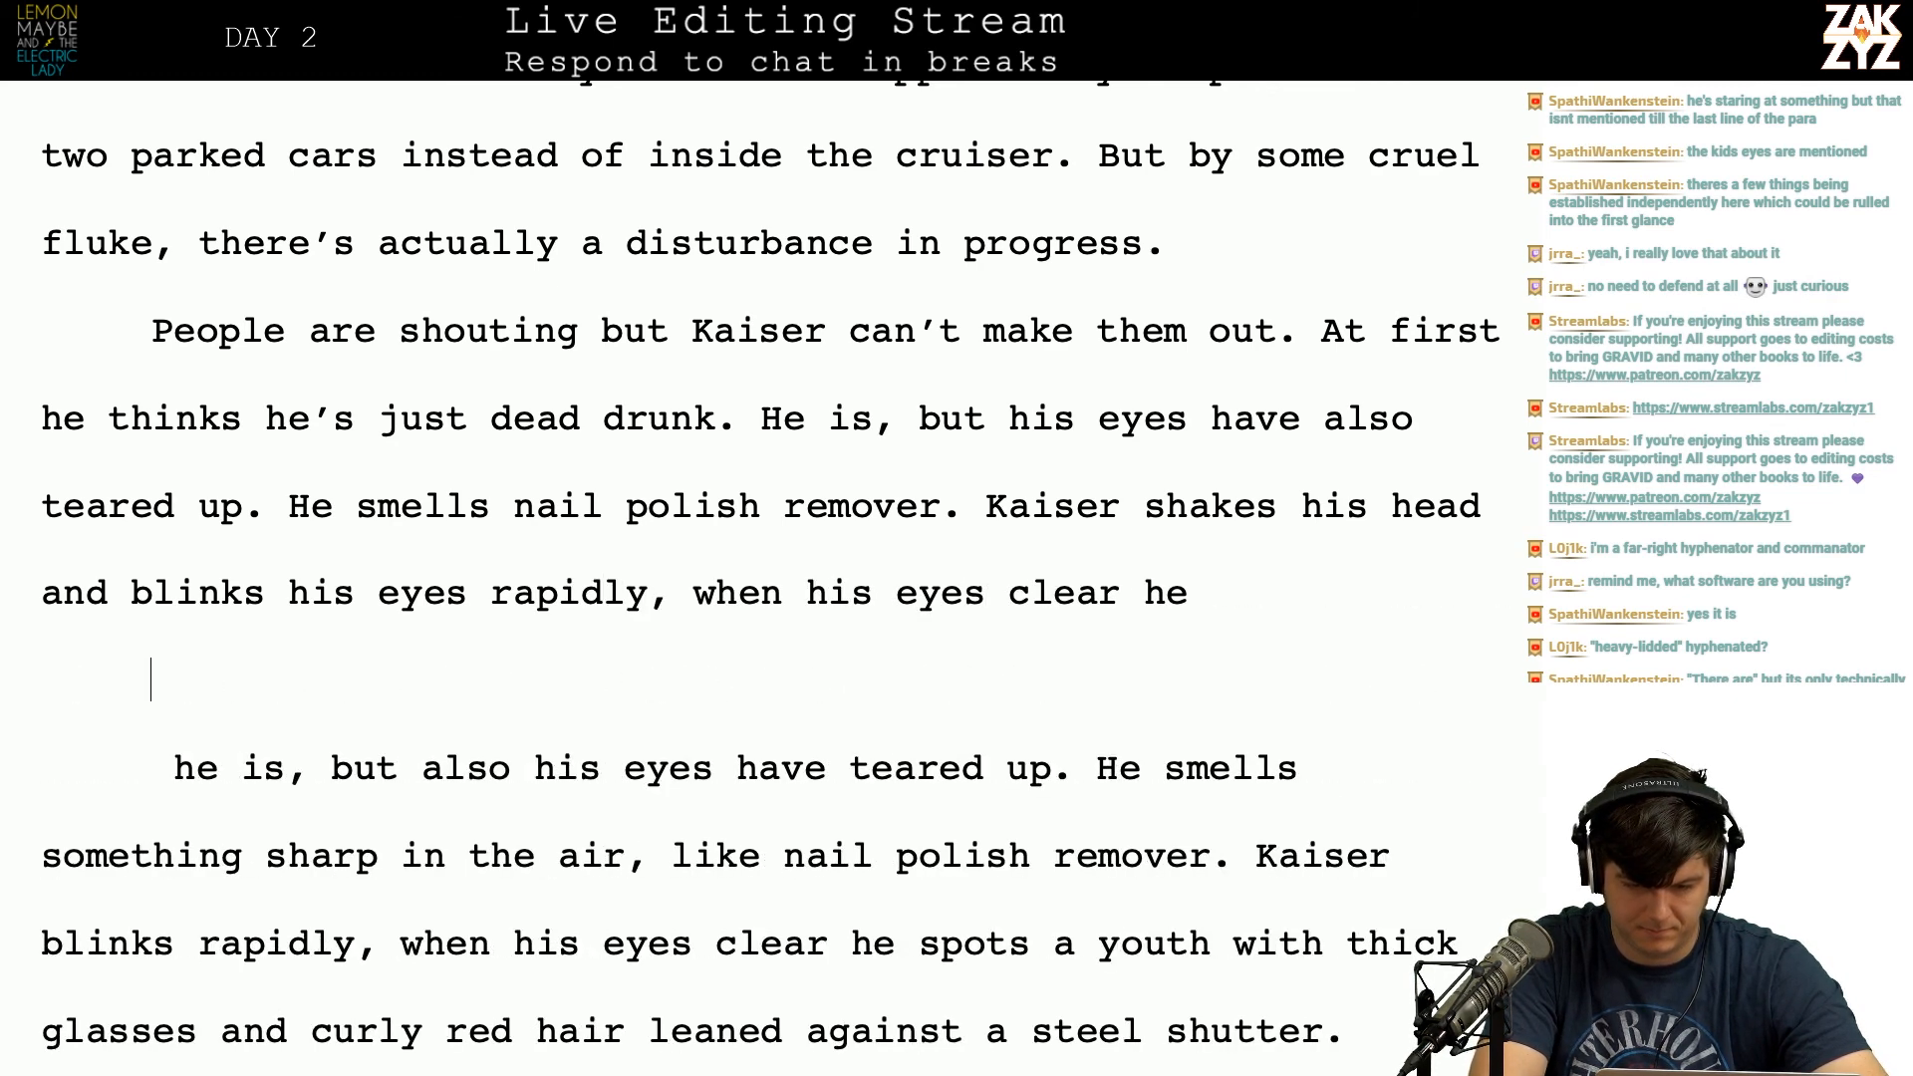
Step: Try continuing after "when his eyes clear" with "they focus on a" and remove that wording again
key("BackSpace")
key("BackSpace")
key("BackSpace")
type("teh")
key("BackSpace")
key("BackSpace")
type("hey fo")
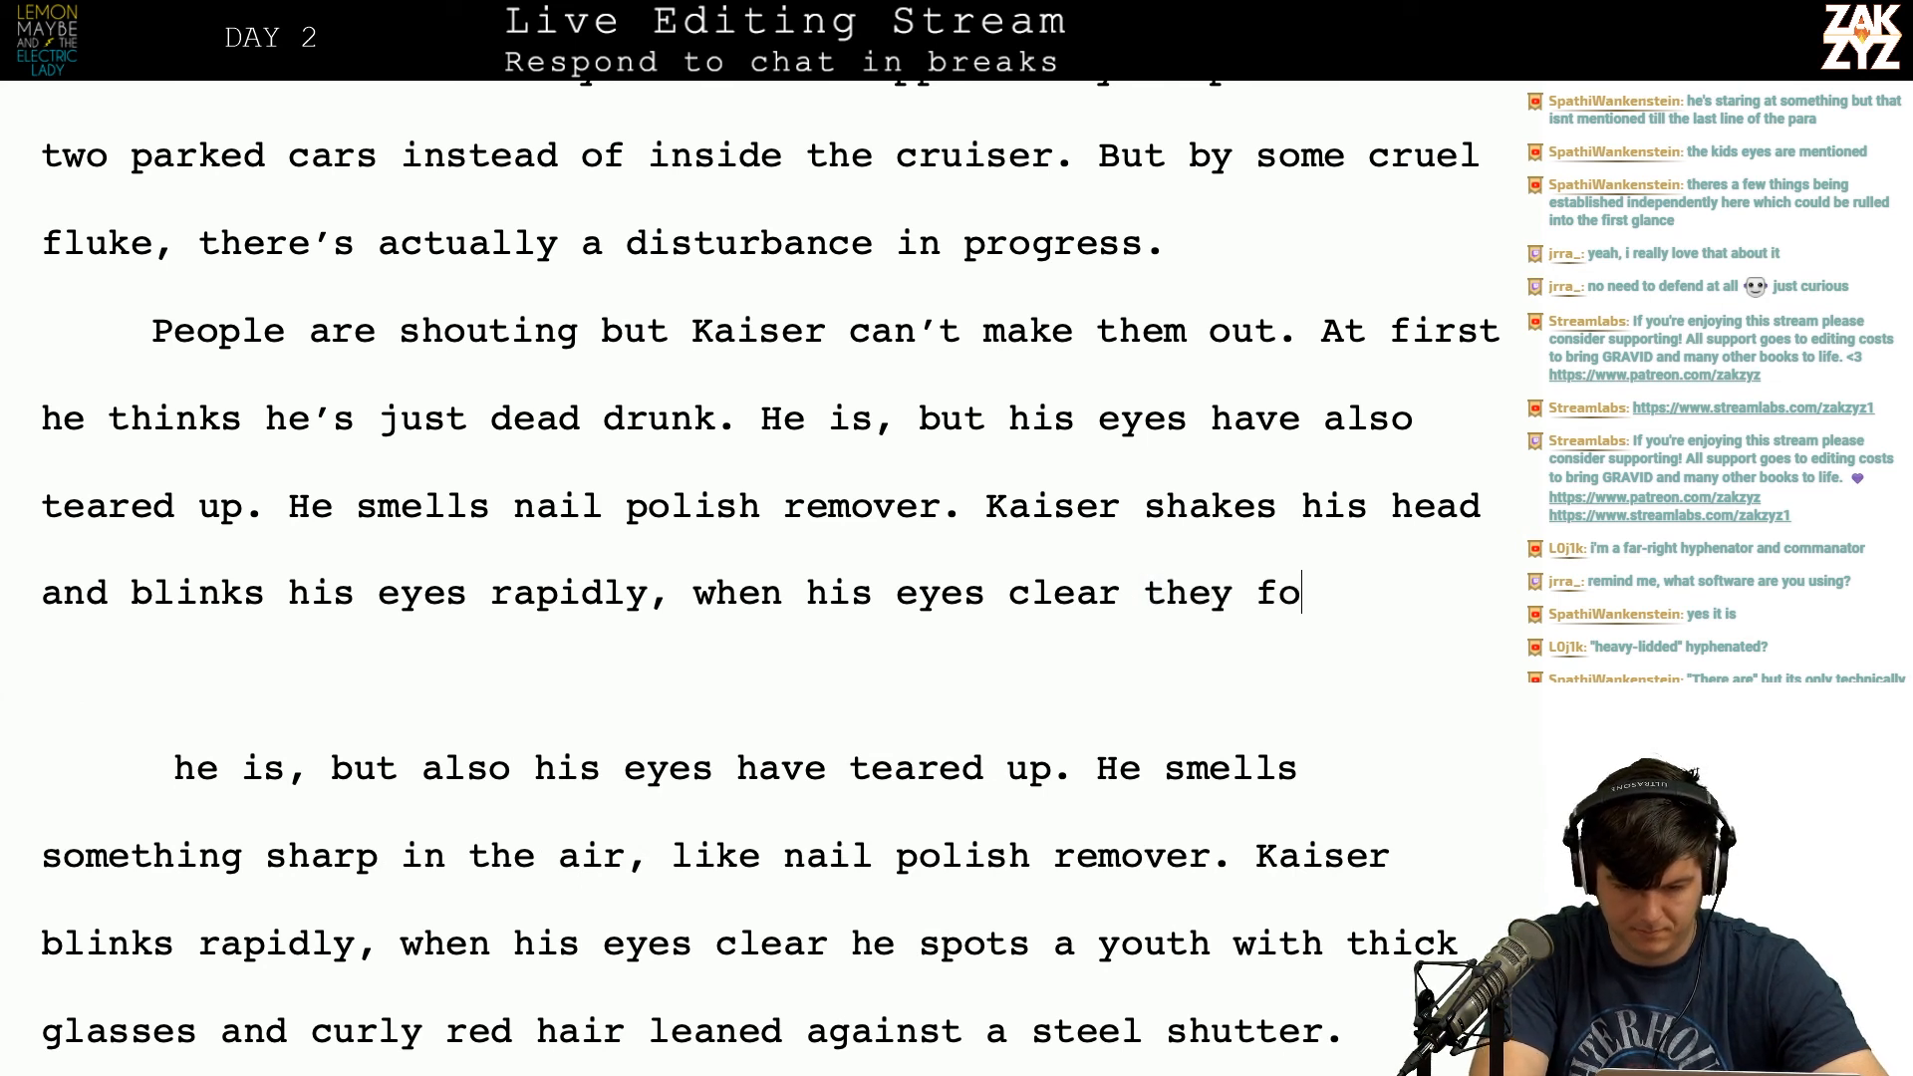
type("cus on a kid with")
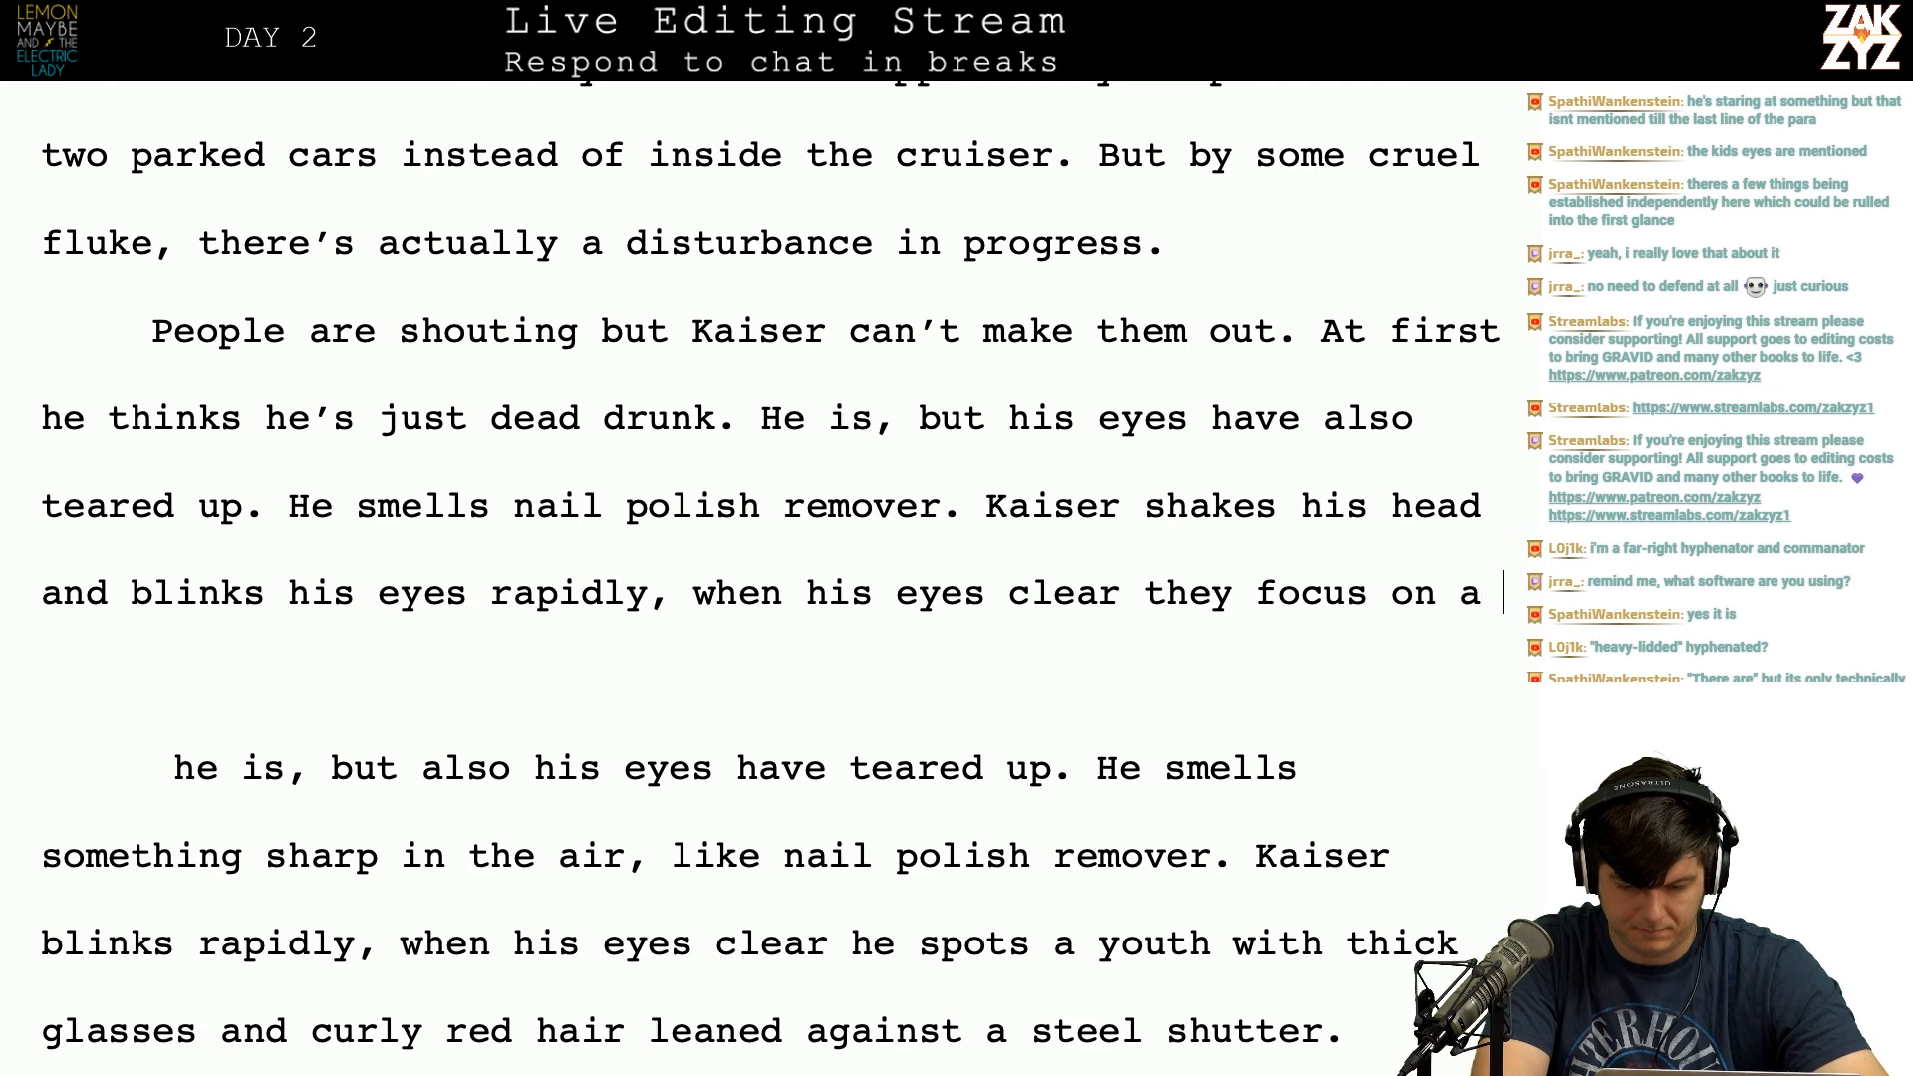
key("BackSpace")
key("BackSpace")
key("BackSpace")
key("BackSpace")
key("BackSpace")
key("BackSpace")
key("BackSpace")
key("BackSpace")
key("BackSpace")
key("BackSpace")
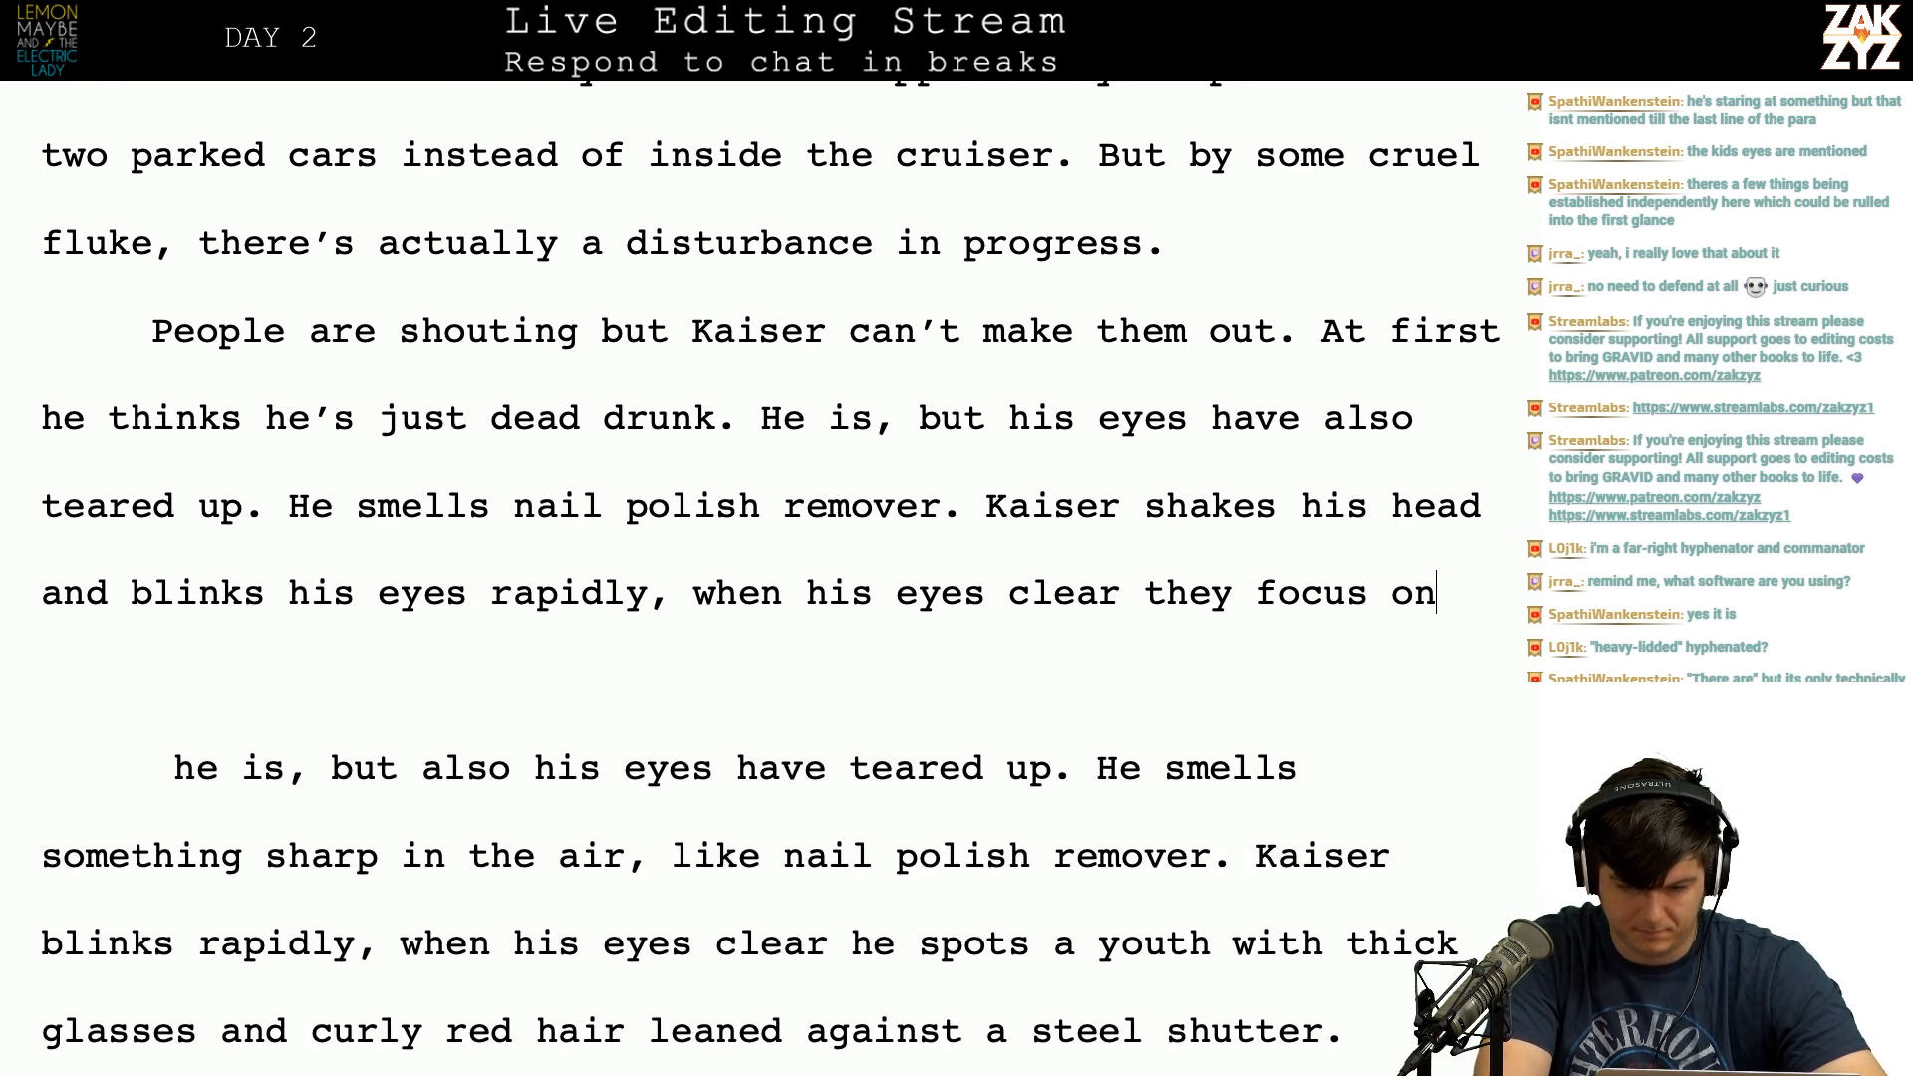
key("BackSpace")
key("BackSpace")
key("BackSpace")
key("BackSpace")
key("BackSpace")
key("BackSpace")
key("BackSpace")
key("BackSpace")
key("BackSpace")
key("BackSpace")
key("BackSpace")
key("BackSpace")
key("BackSpace")
Step: Continue the sentence with "he's looking at a youth with" and delete the old wording up to "thick glasses"
type("he's looking at a")
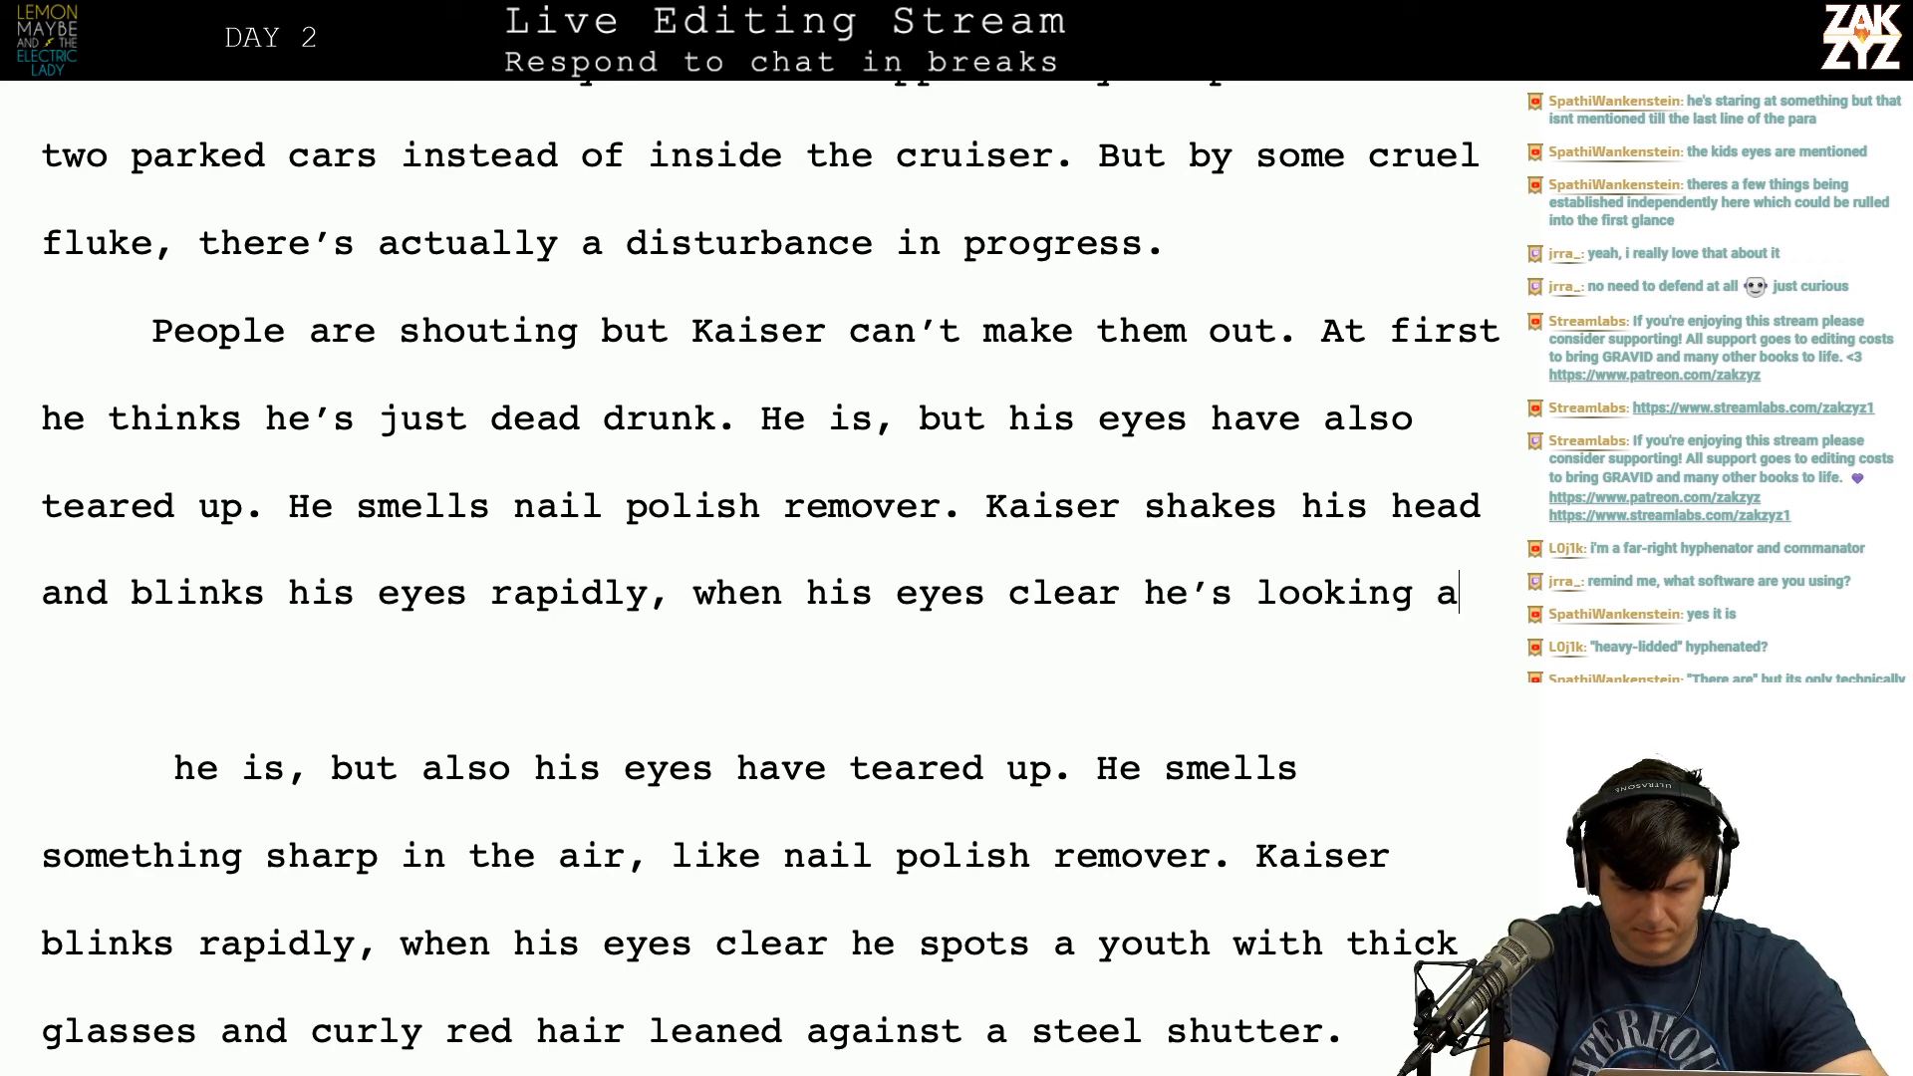
type(" youth with")
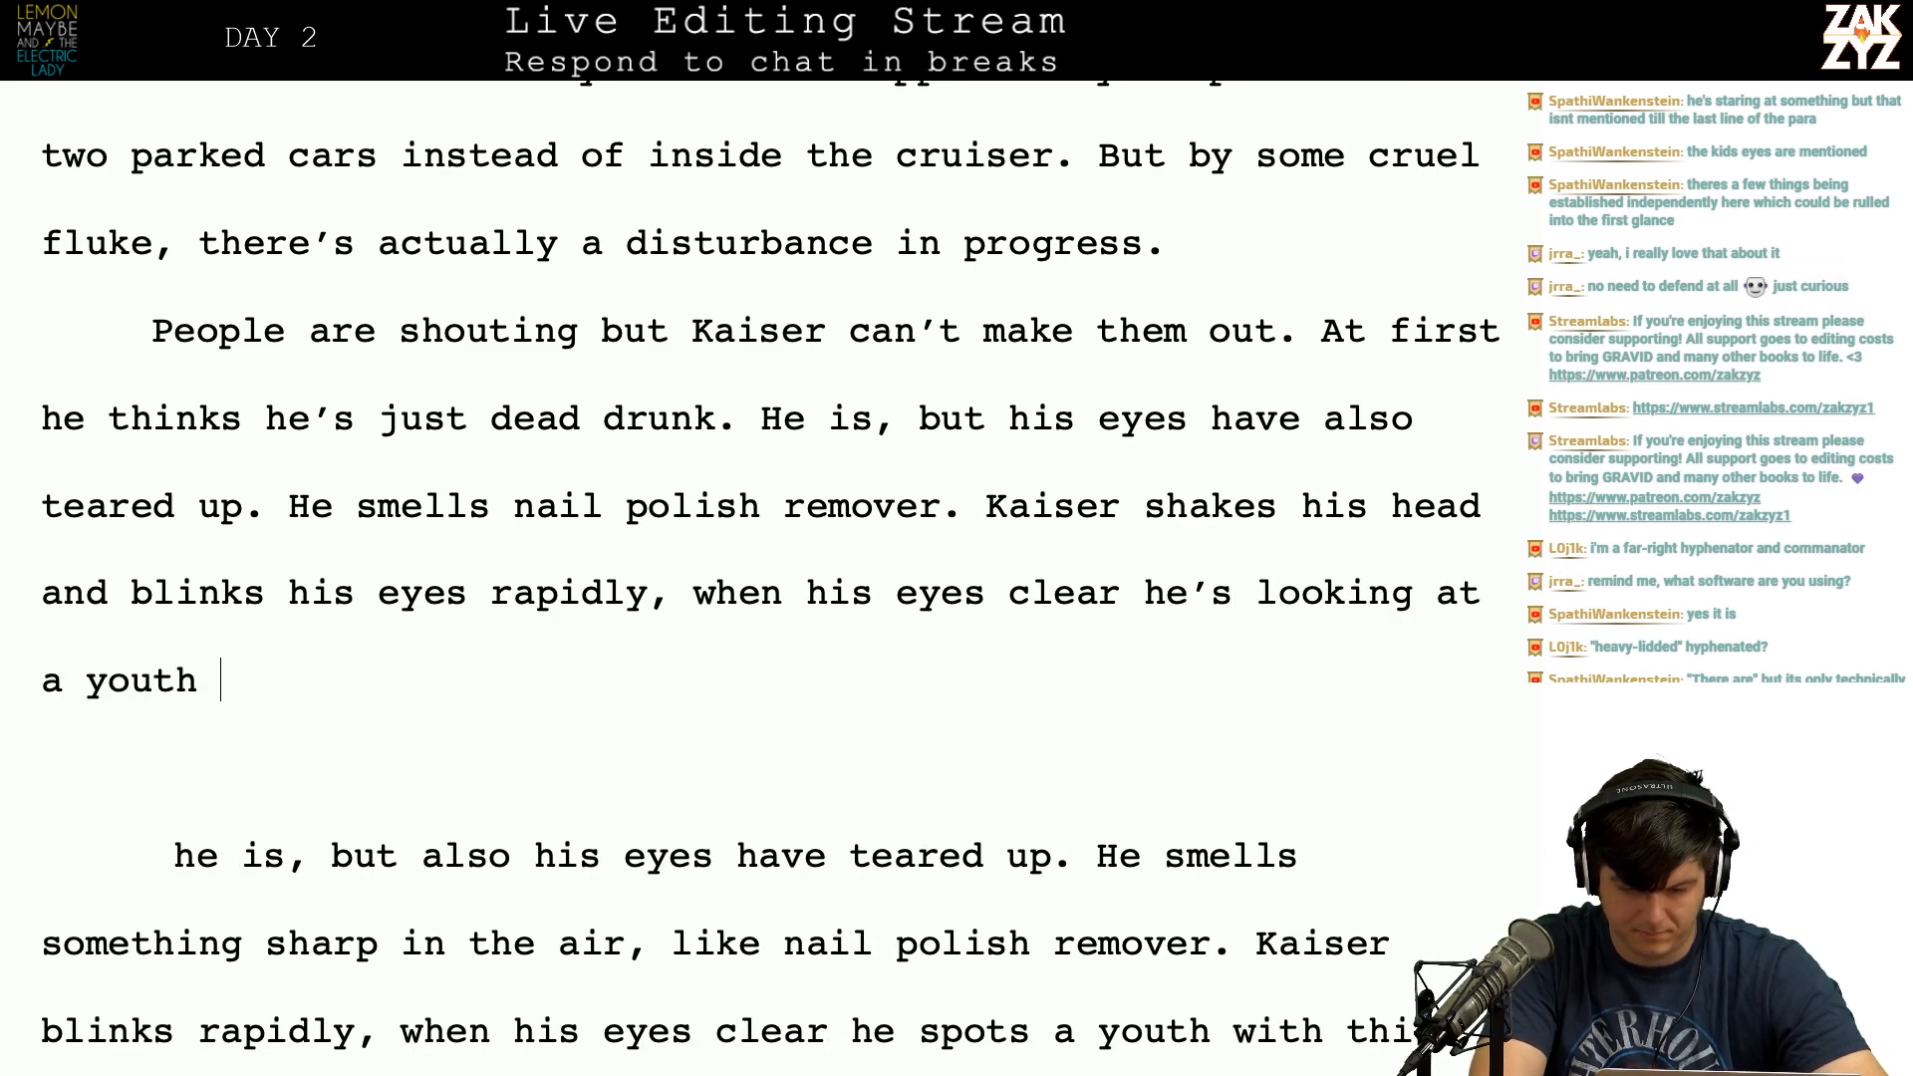
key("shift+Right")
key("shift+Down")
key("shift+Down")
key("shift+Down")
key("shift+Down")
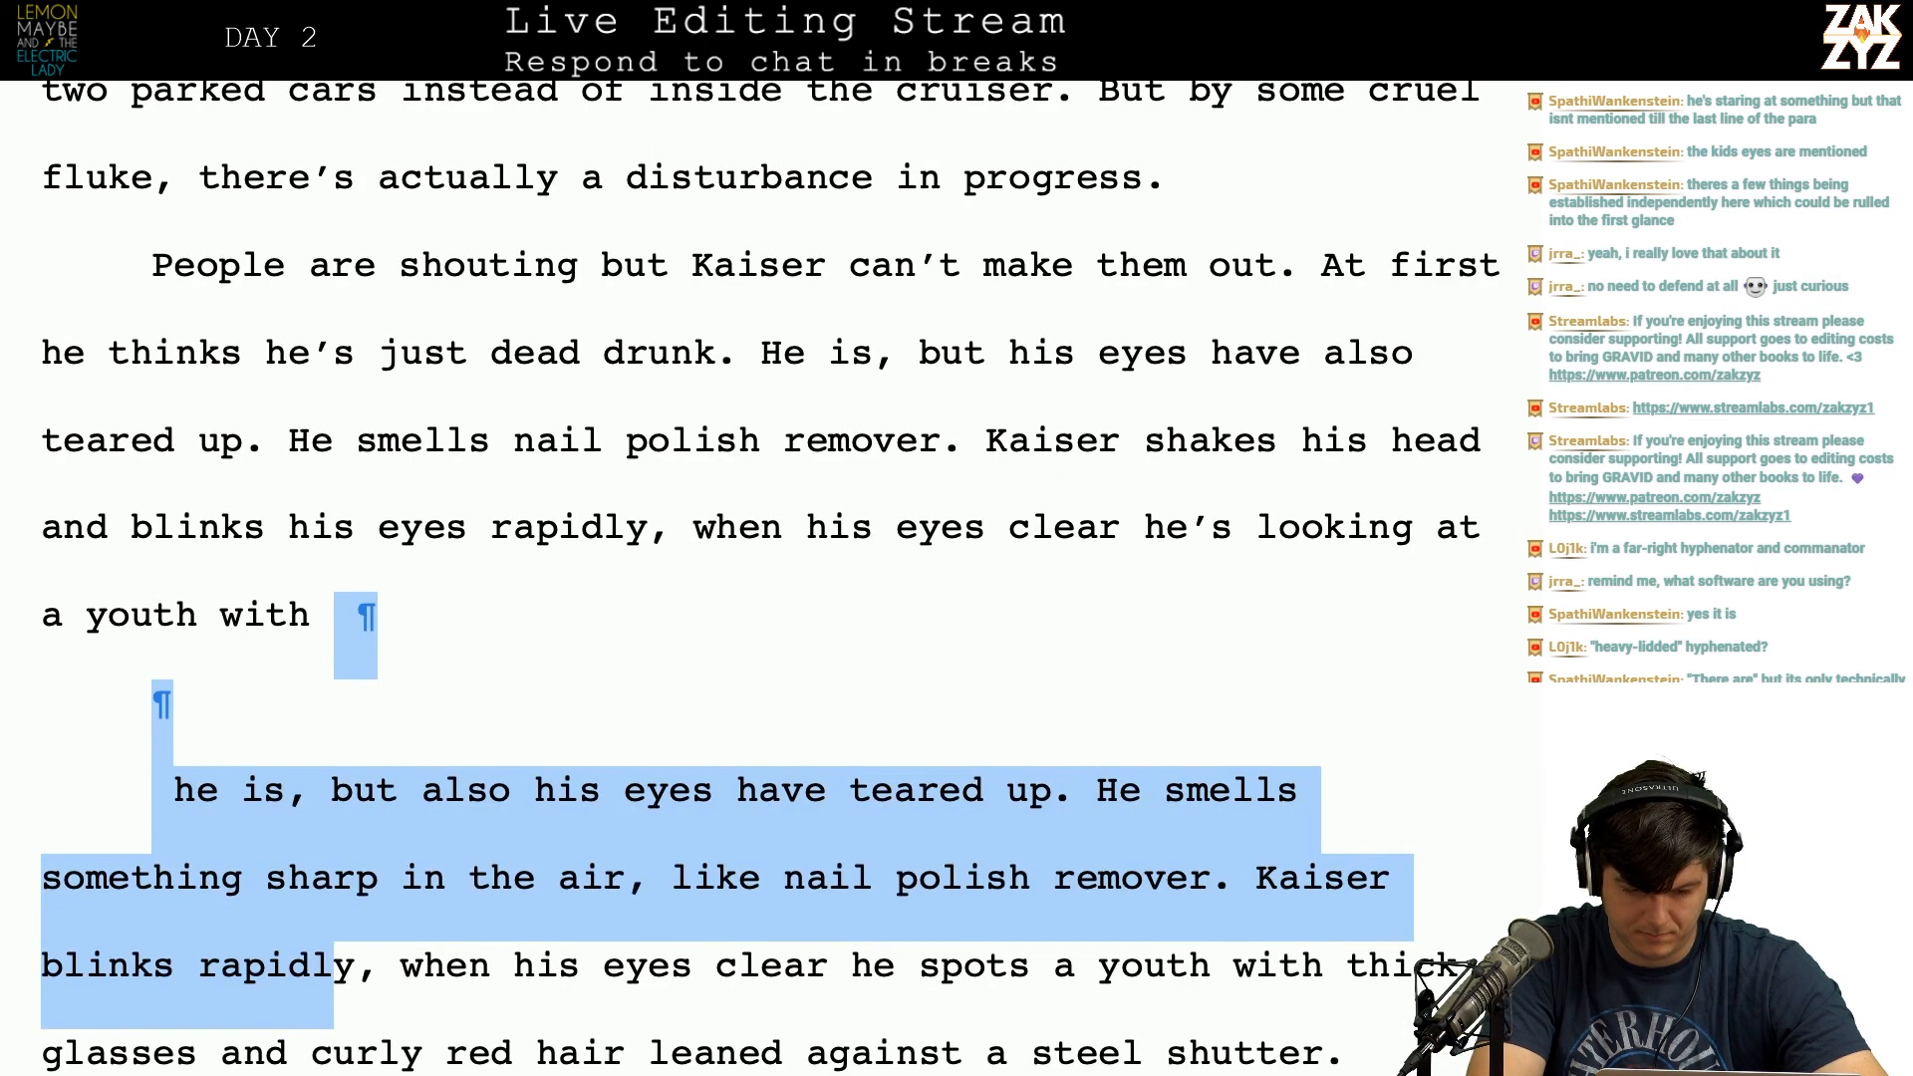
key("shift+Left")
key("shift+Left")
key("shift+Left")
key("shift+Left")
key("shift+Left")
key("shift+Left")
key("shift+Left")
key("shift+Left")
key("shift+Left")
key("shift+Left")
key("shift+Left")
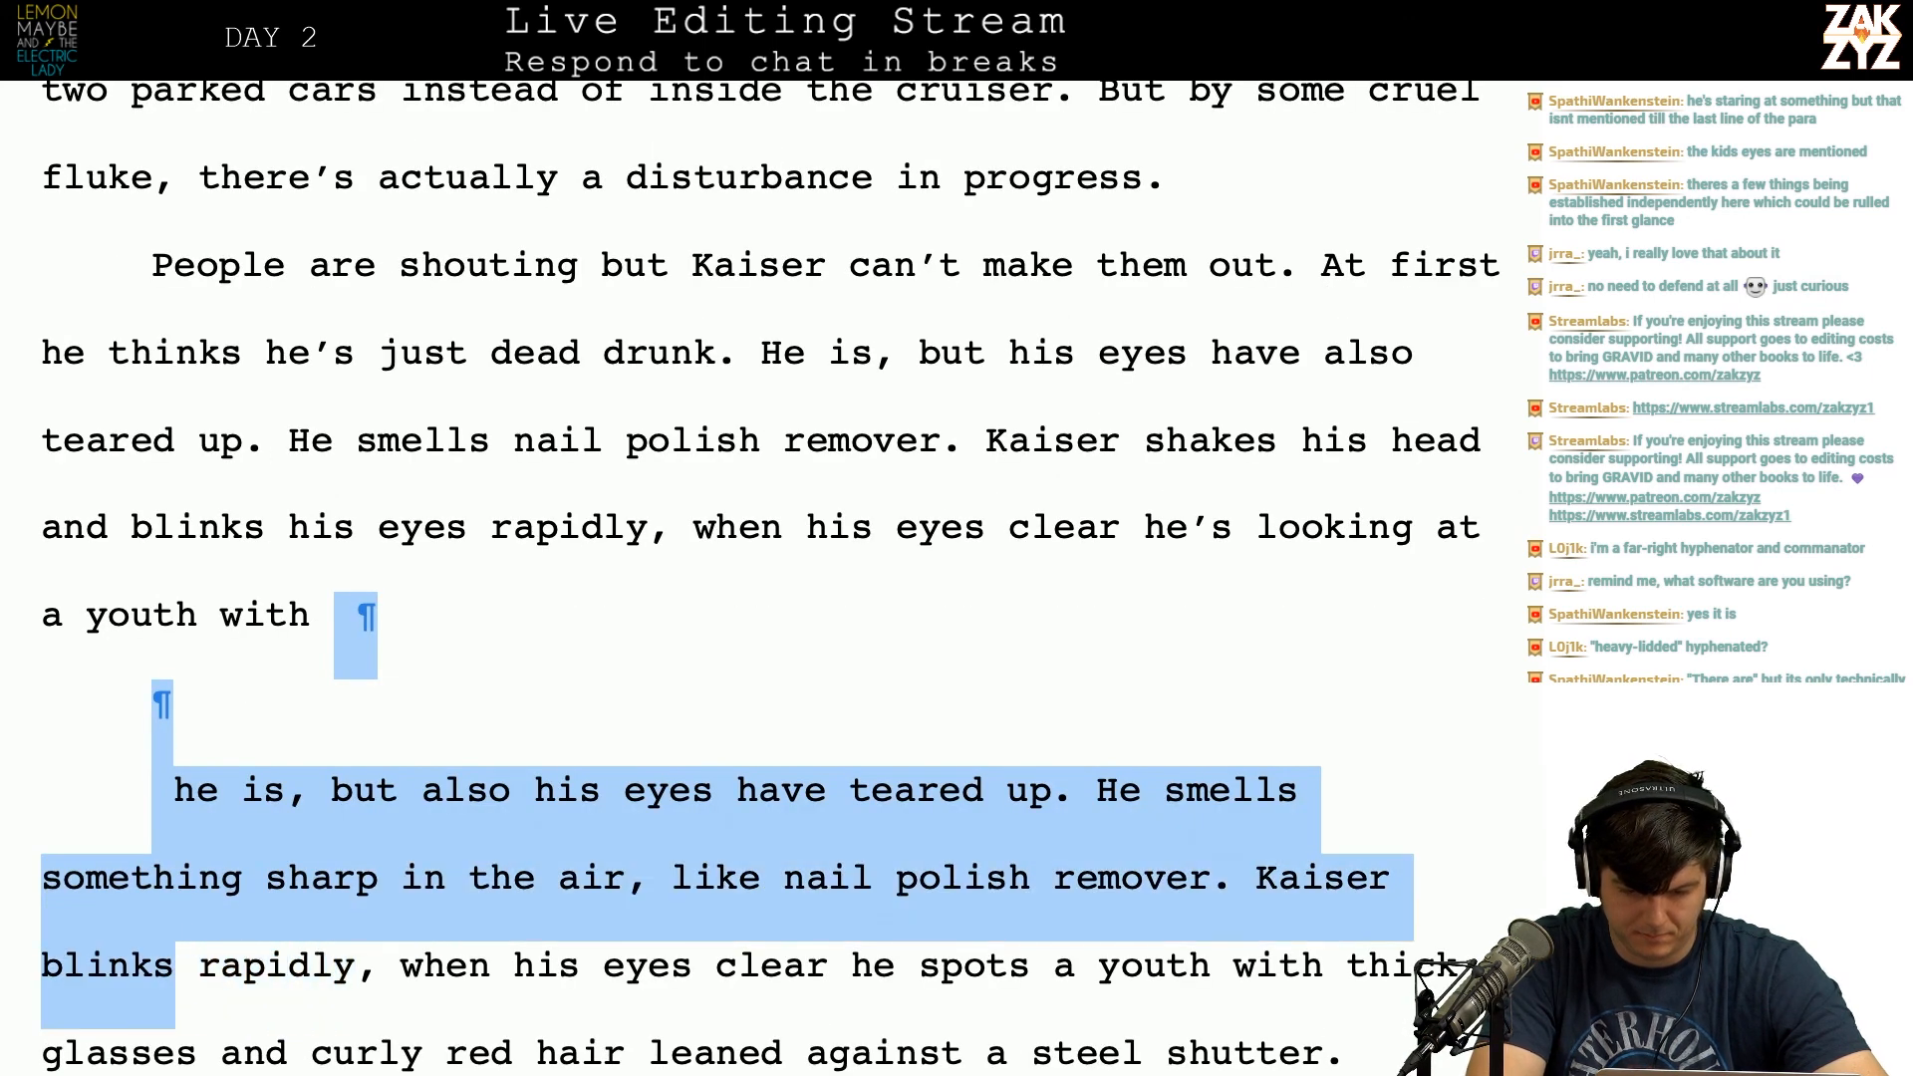
key("shift+End")
key("shift+Left")
key("shift+Left")
key("shift+Left")
key("shift+Left")
key("shift+Left")
key("shift+Left")
key("shift+Right")
key("BackSpace")
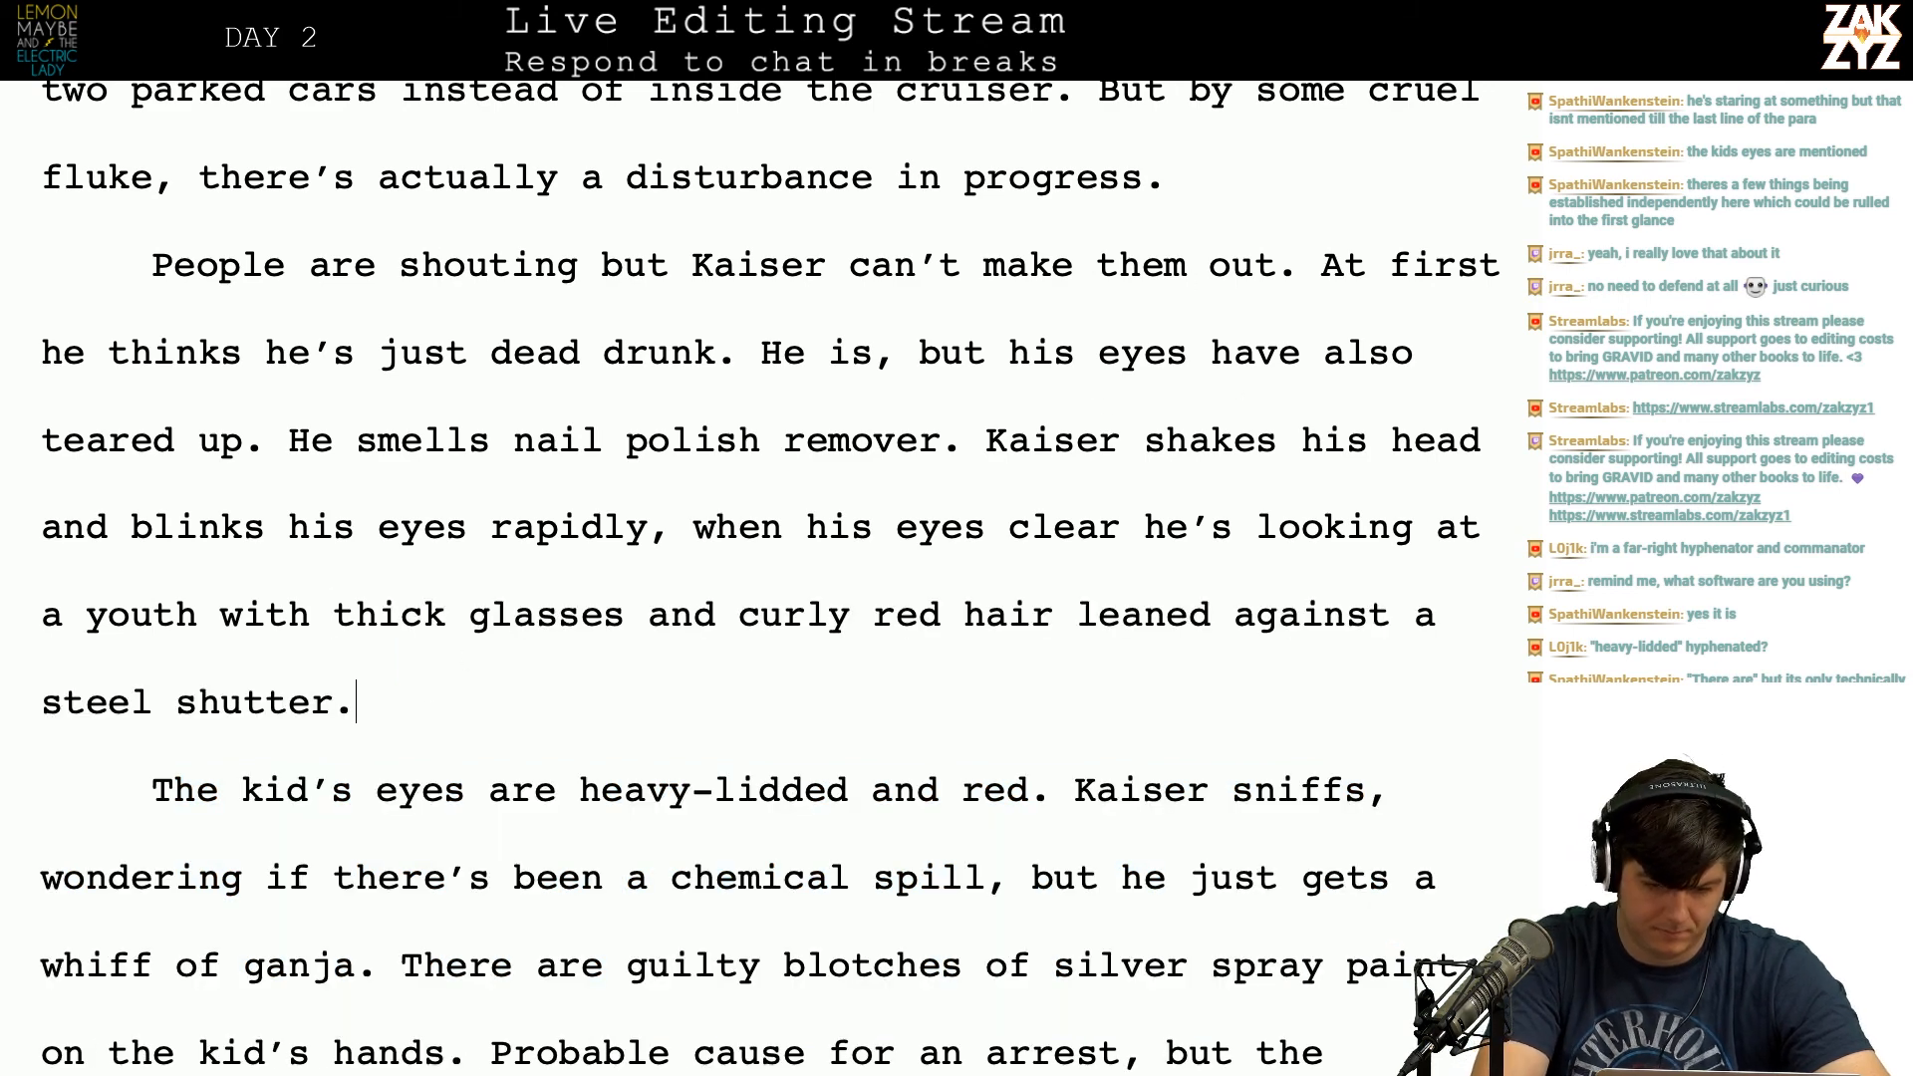
Step: Try extending the sentence after "steel shutter" with "to stay out of" and remove the addition again
type("to stay out of")
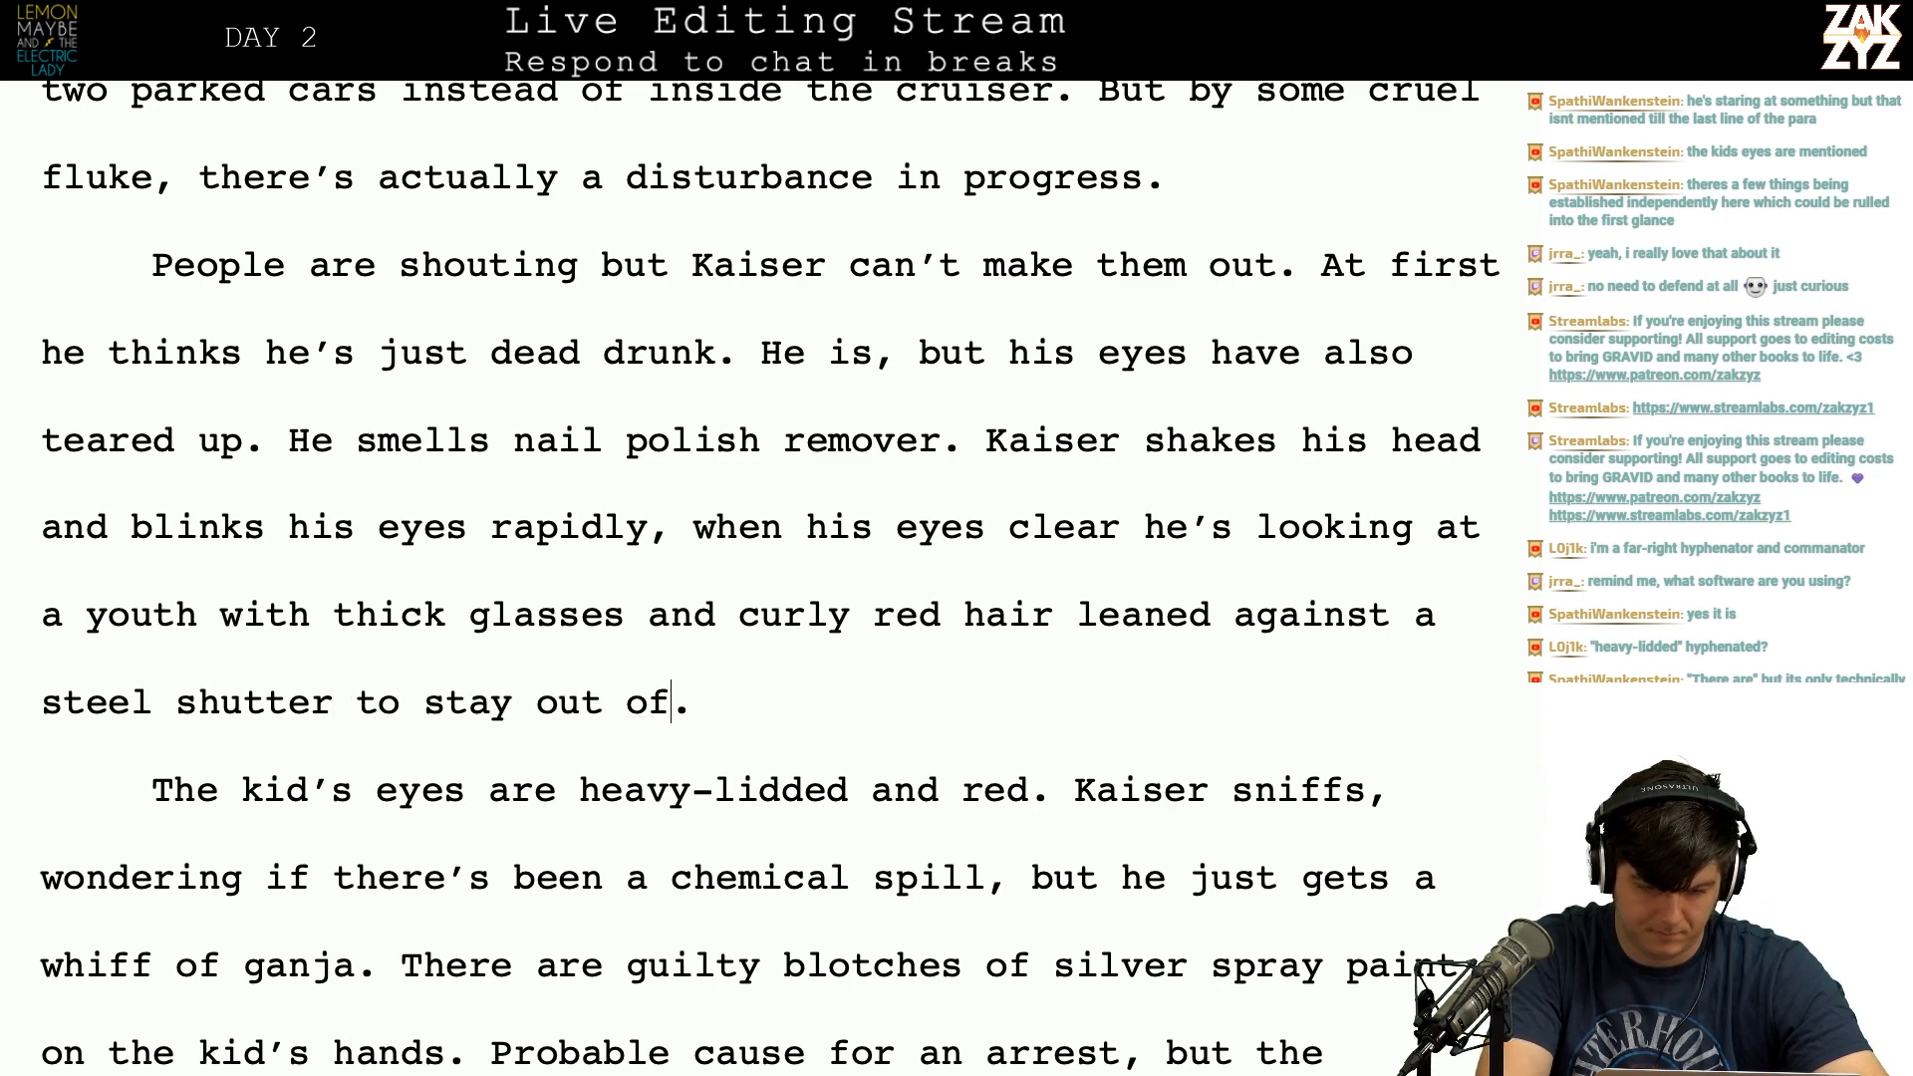
key("BackSpace")
key("BackSpace")
key("BackSpace")
key("BackSpace")
key("BackSpace")
key("BackSpace")
key("BackSpace")
key("BackSpace")
key("BackSpace")
key("BackSpace")
key("BackSpace")
key("BackSpace")
key("BackSpace")
key("BackSpace")
key("BackSpace")
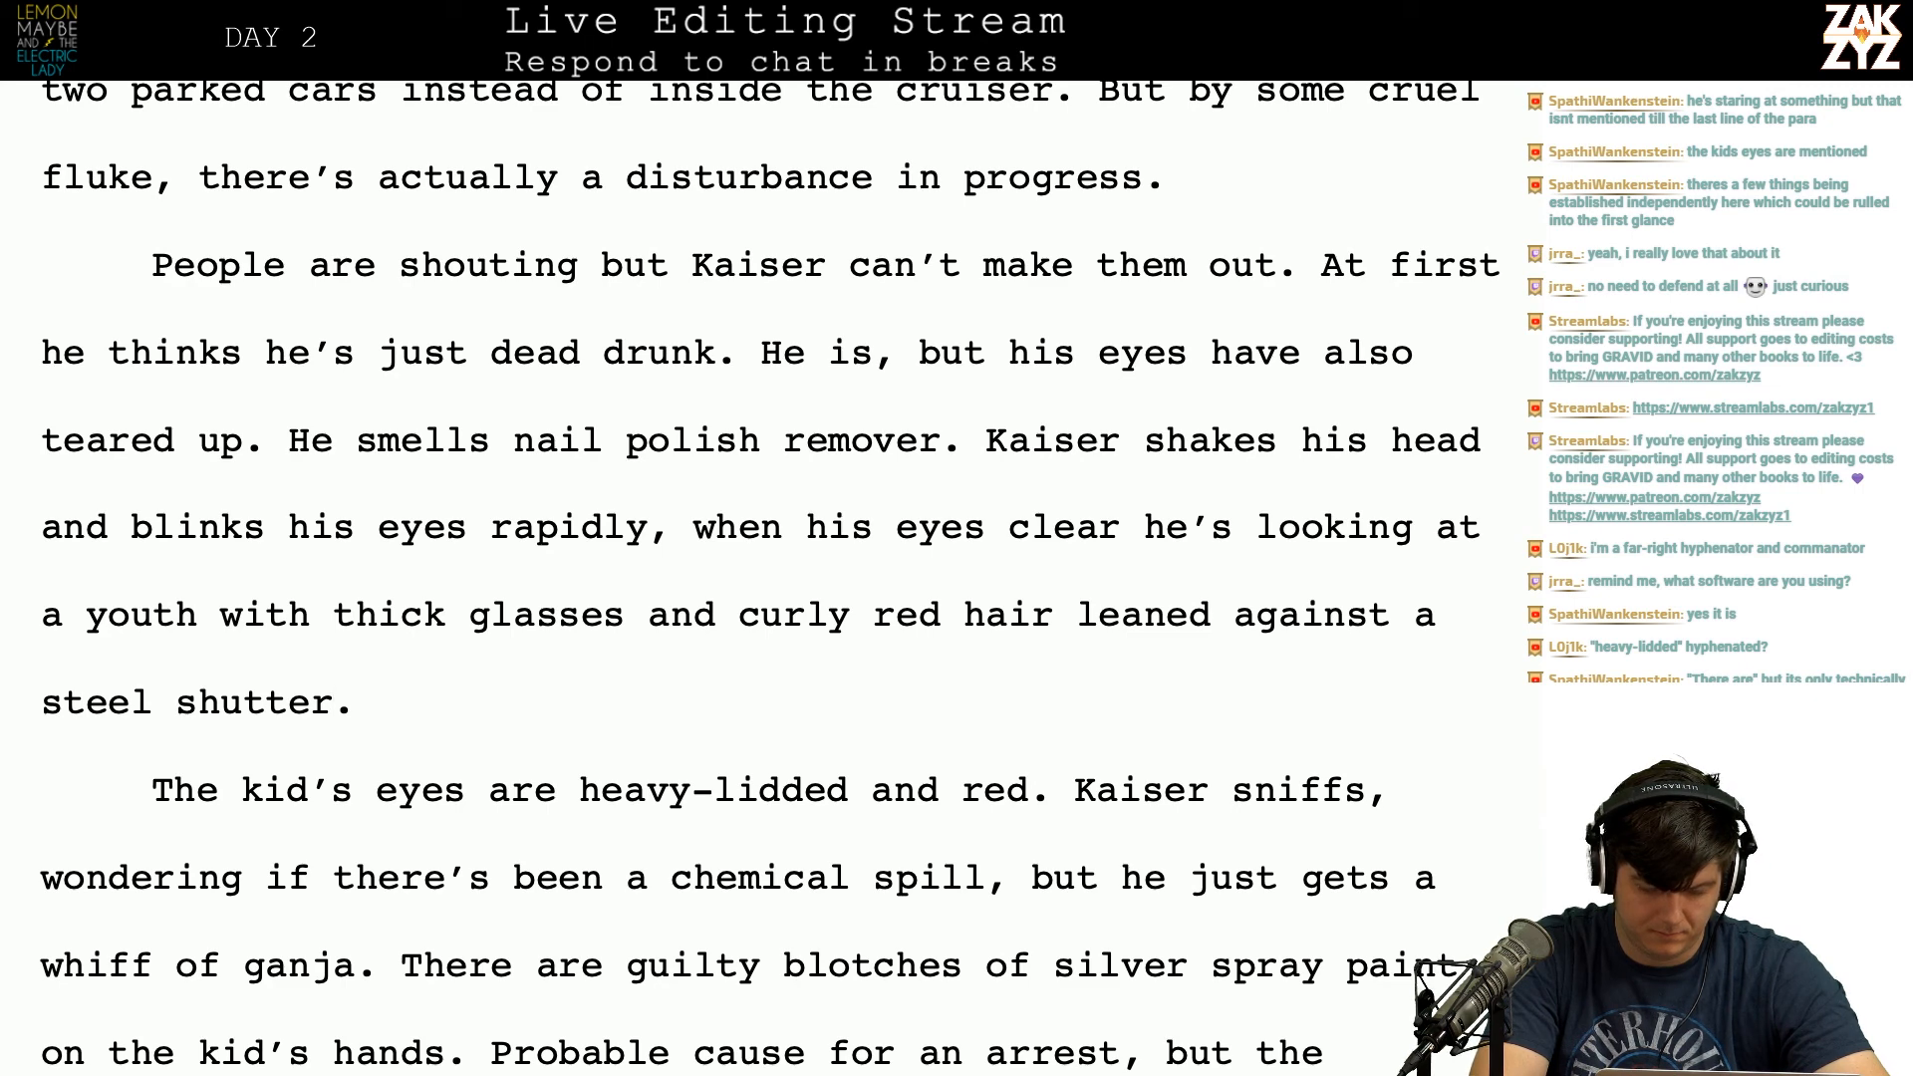
Step: Start a new paragraph after "steel shutter." reading "Behind his misted-up glasses the kid's eyes are heavy lidded and red."
key("Return")
type("Be")
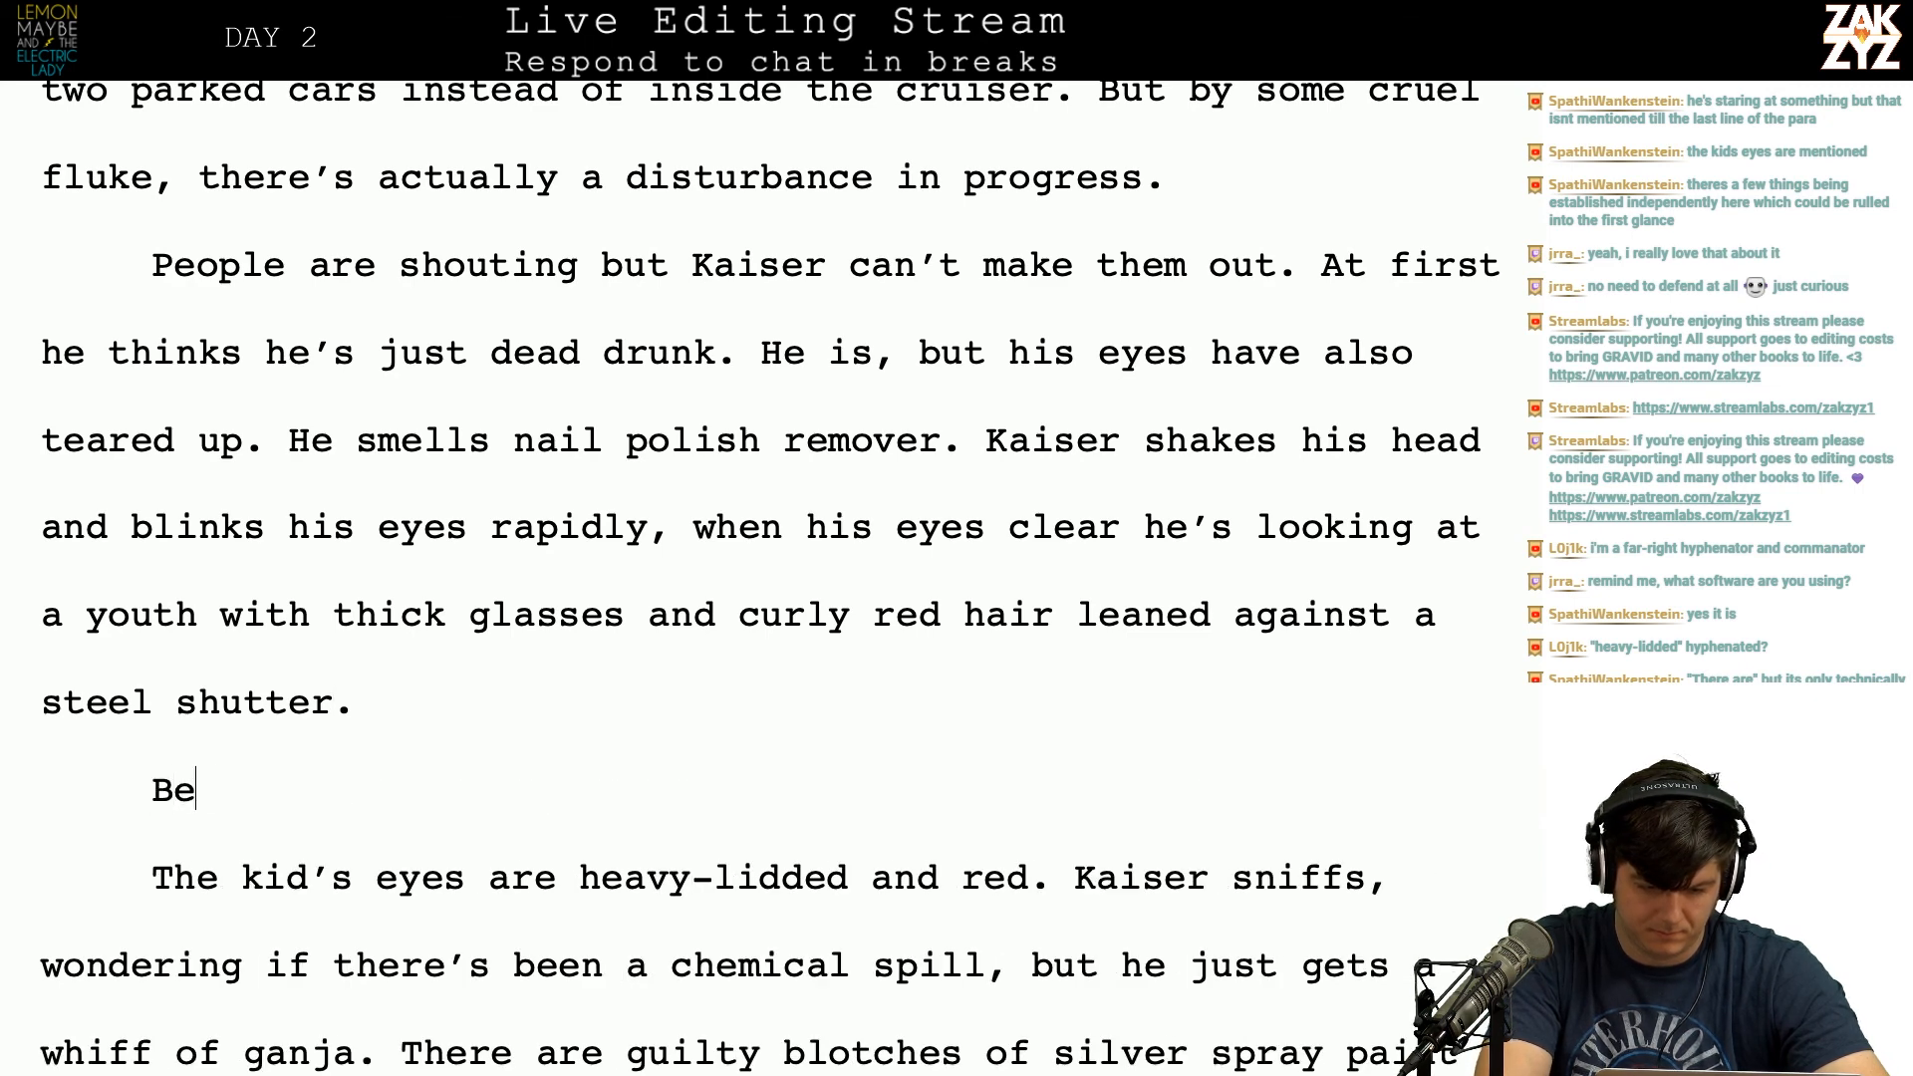
type("hind his mist")
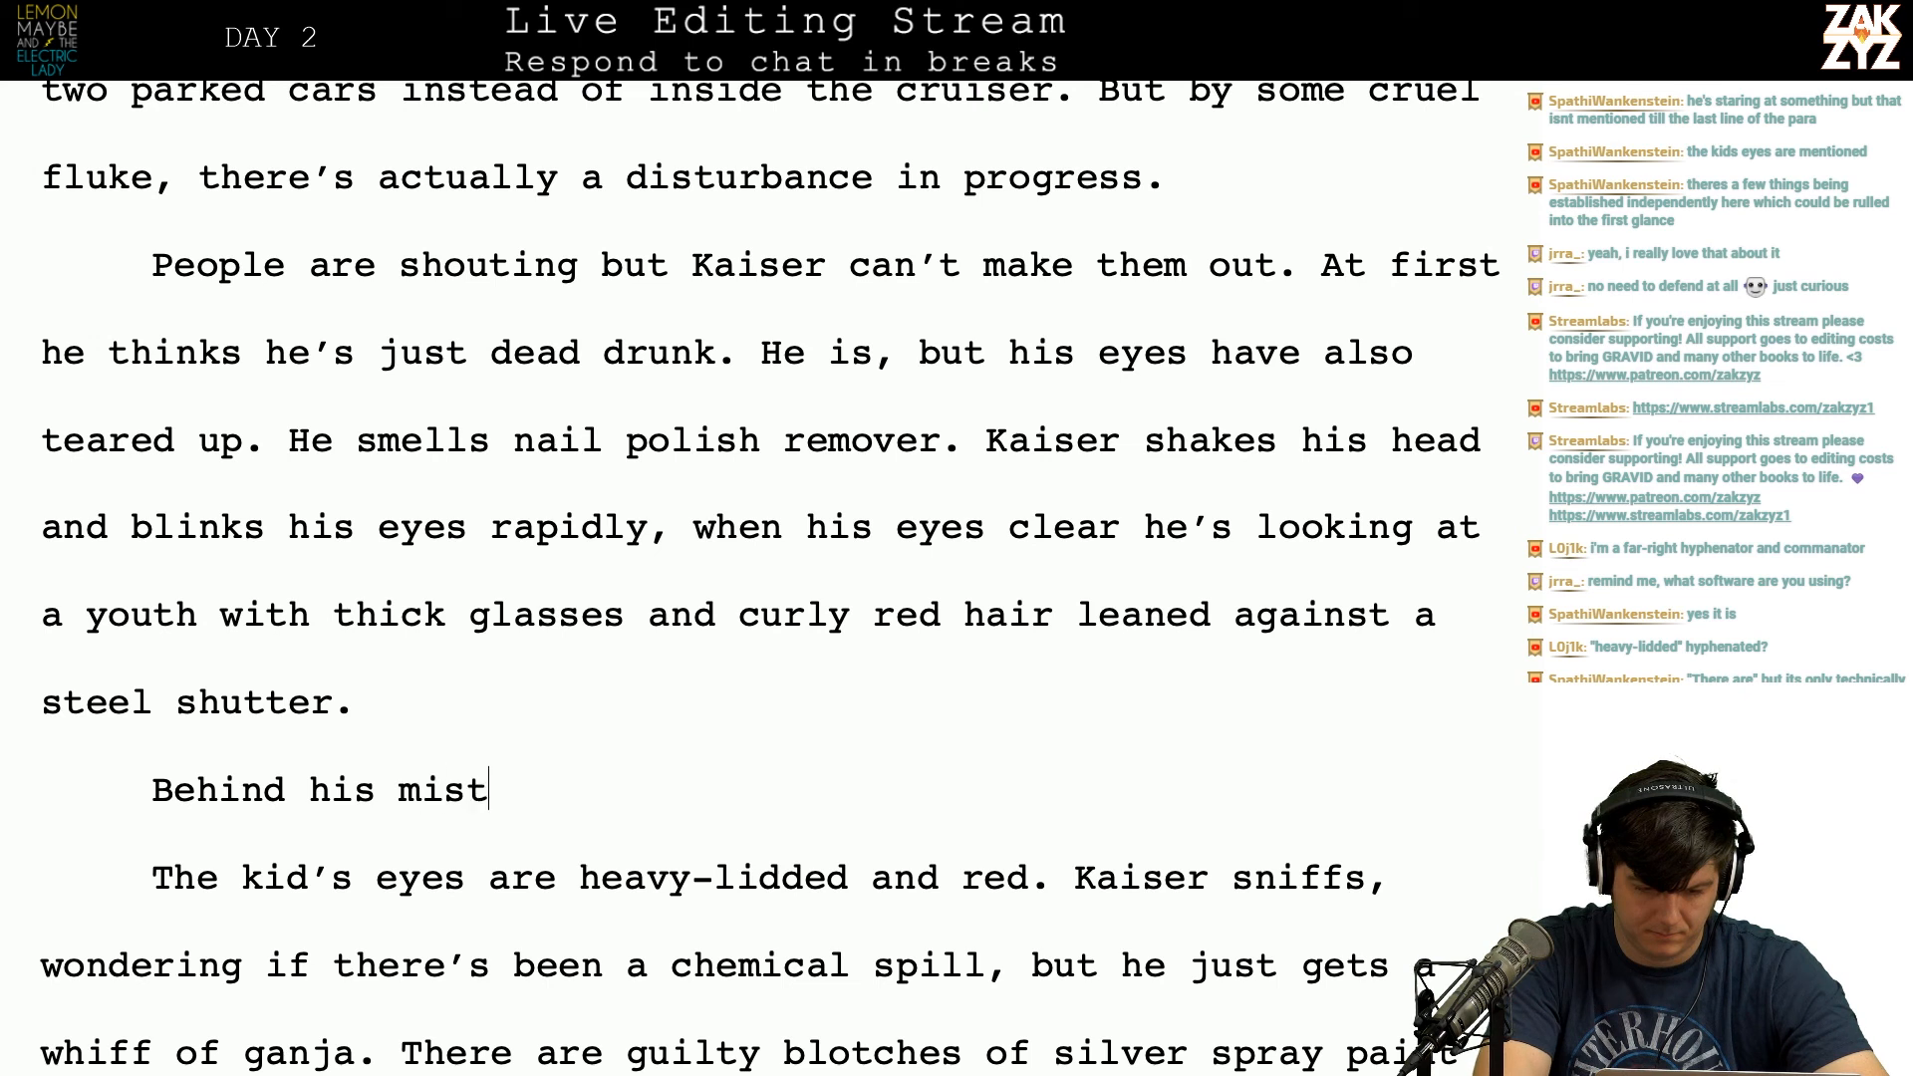
type("ed-up glass")
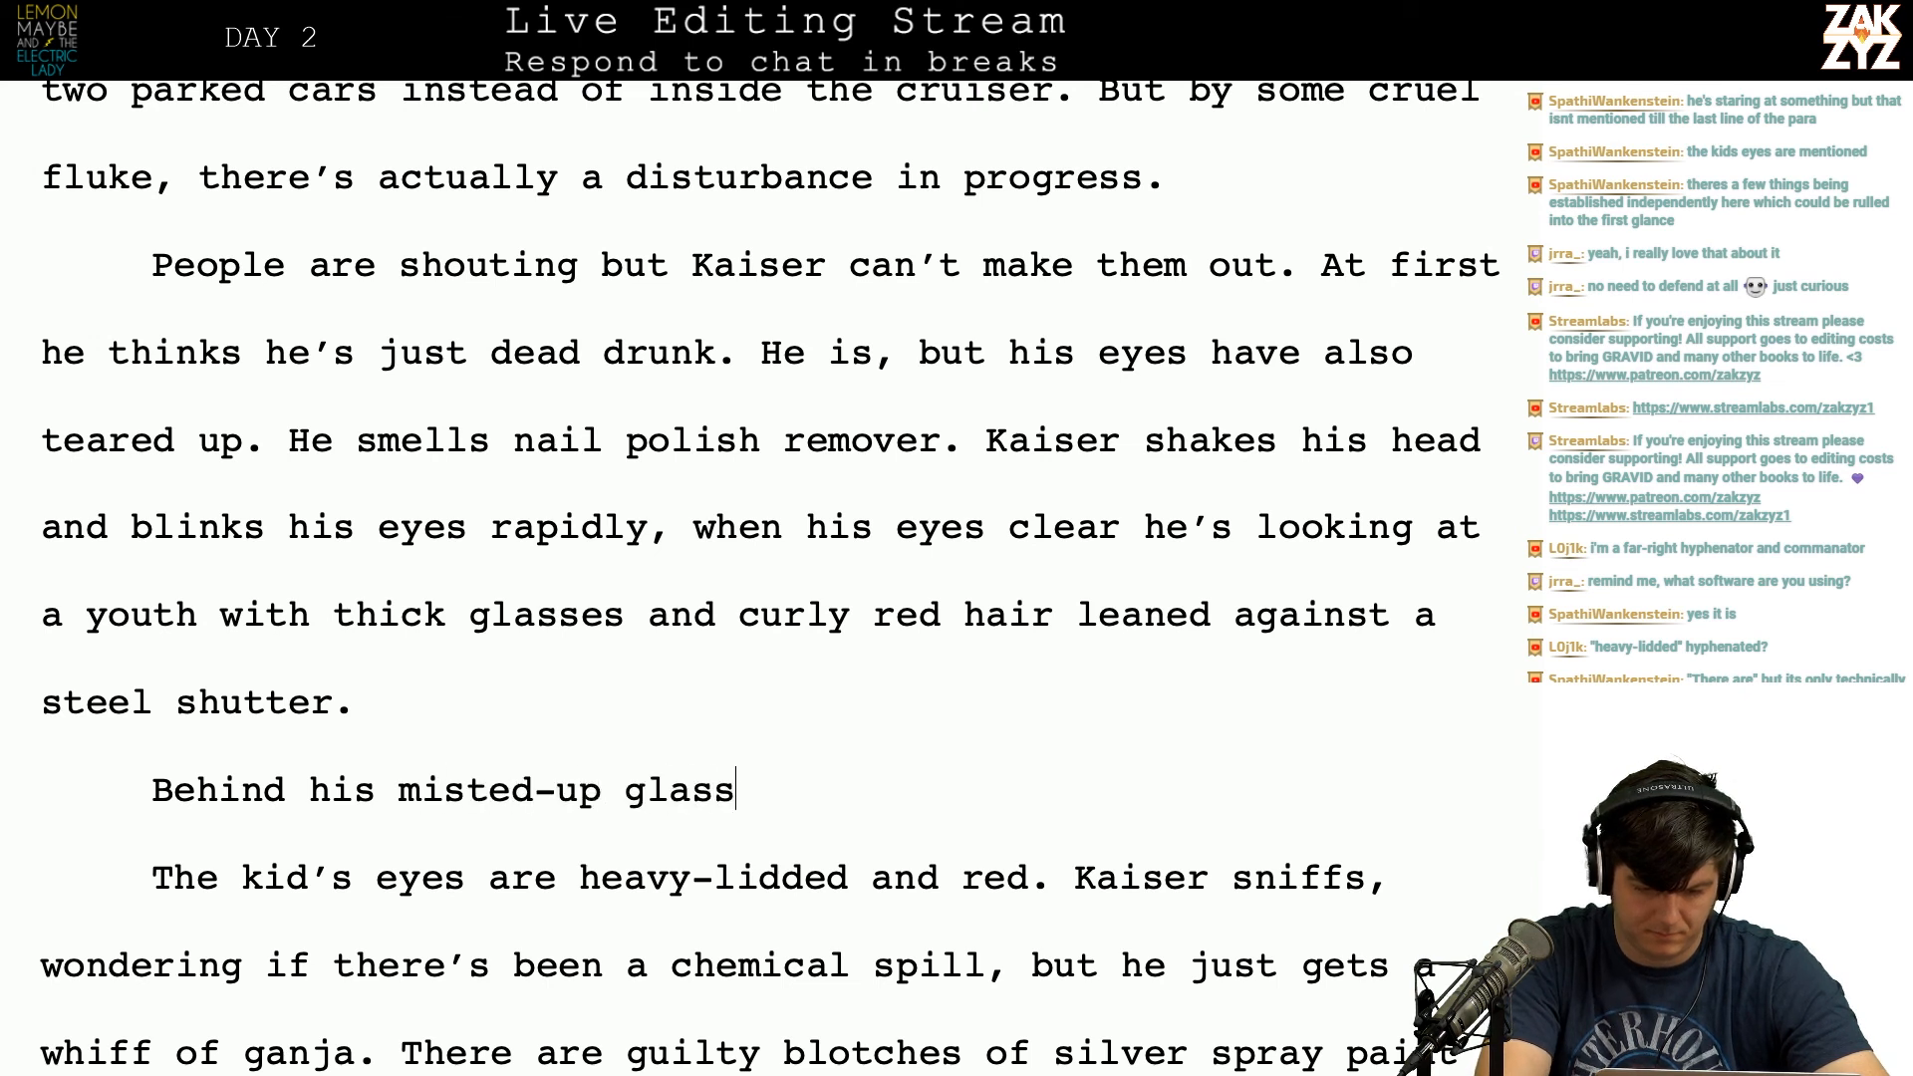
type("es the kid's eyes aer")
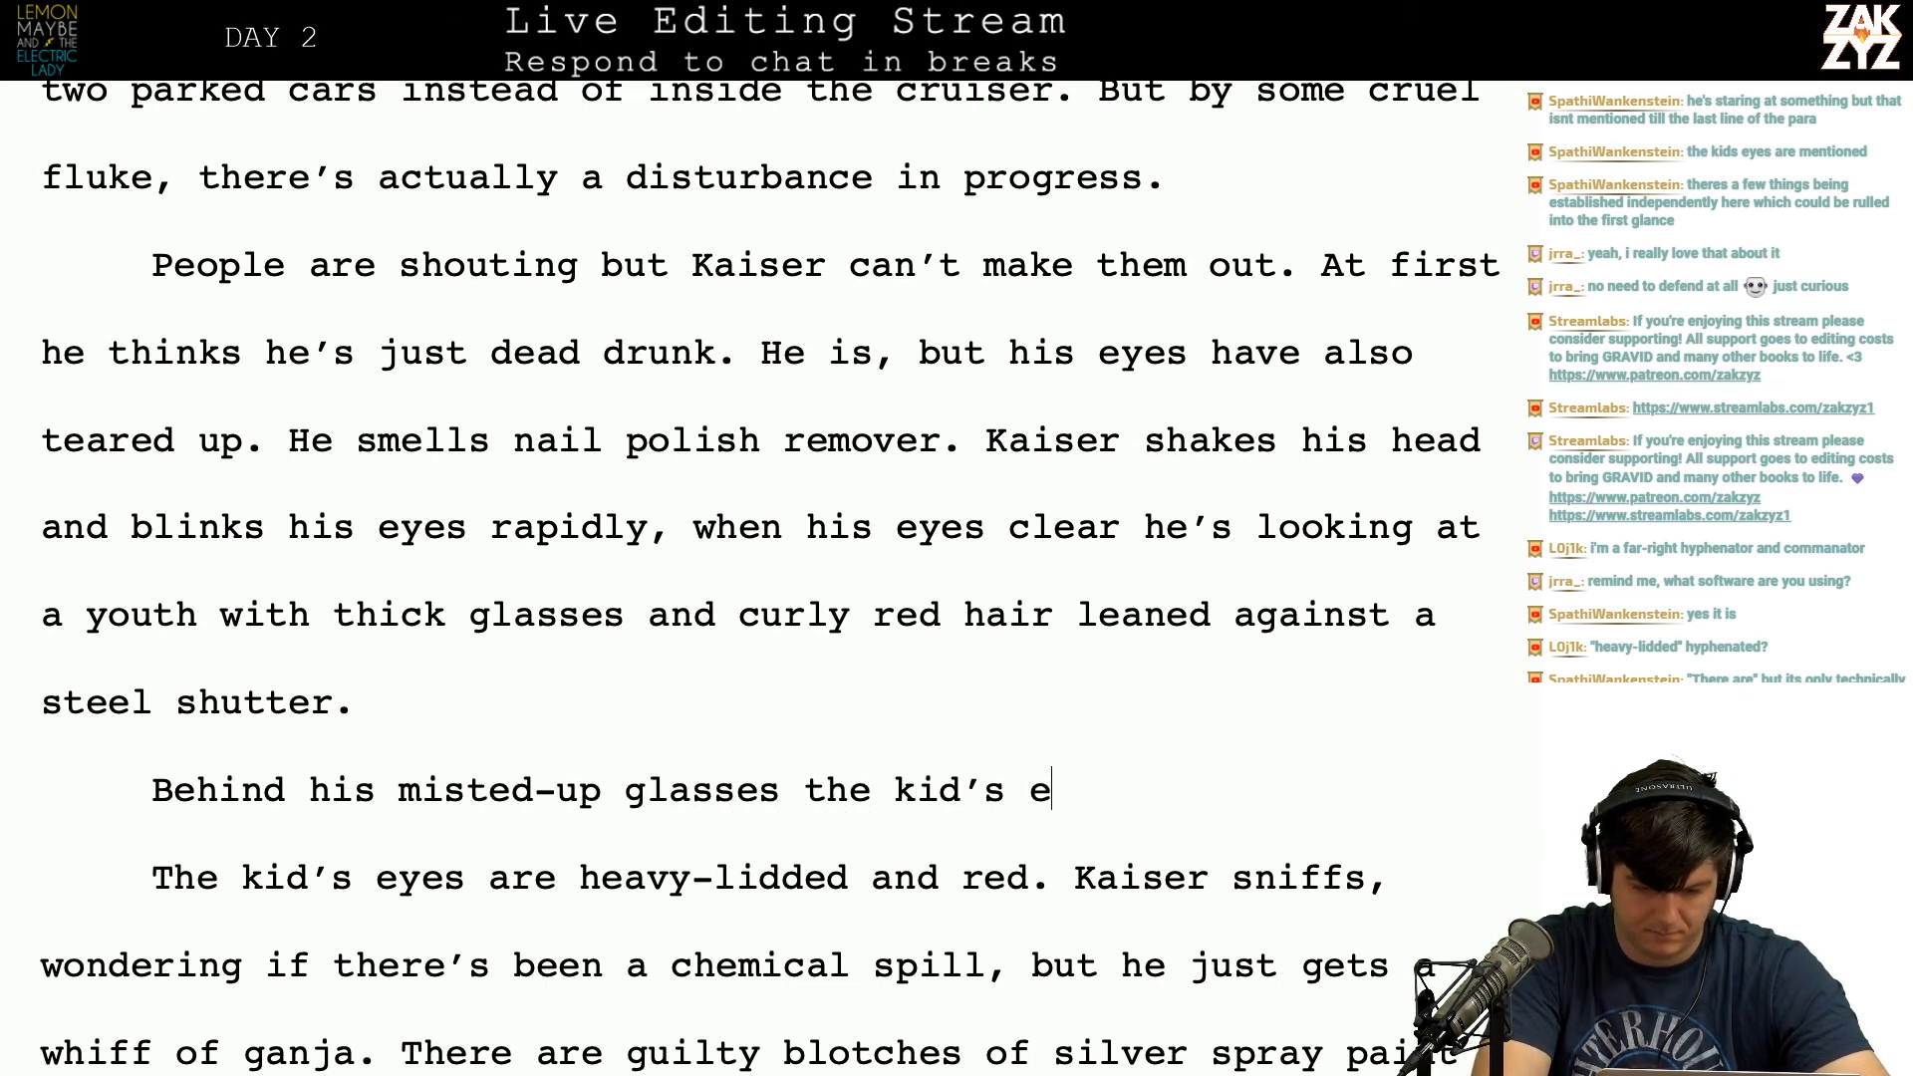
key("BackSpace")
key("BackSpace")
type("re ")
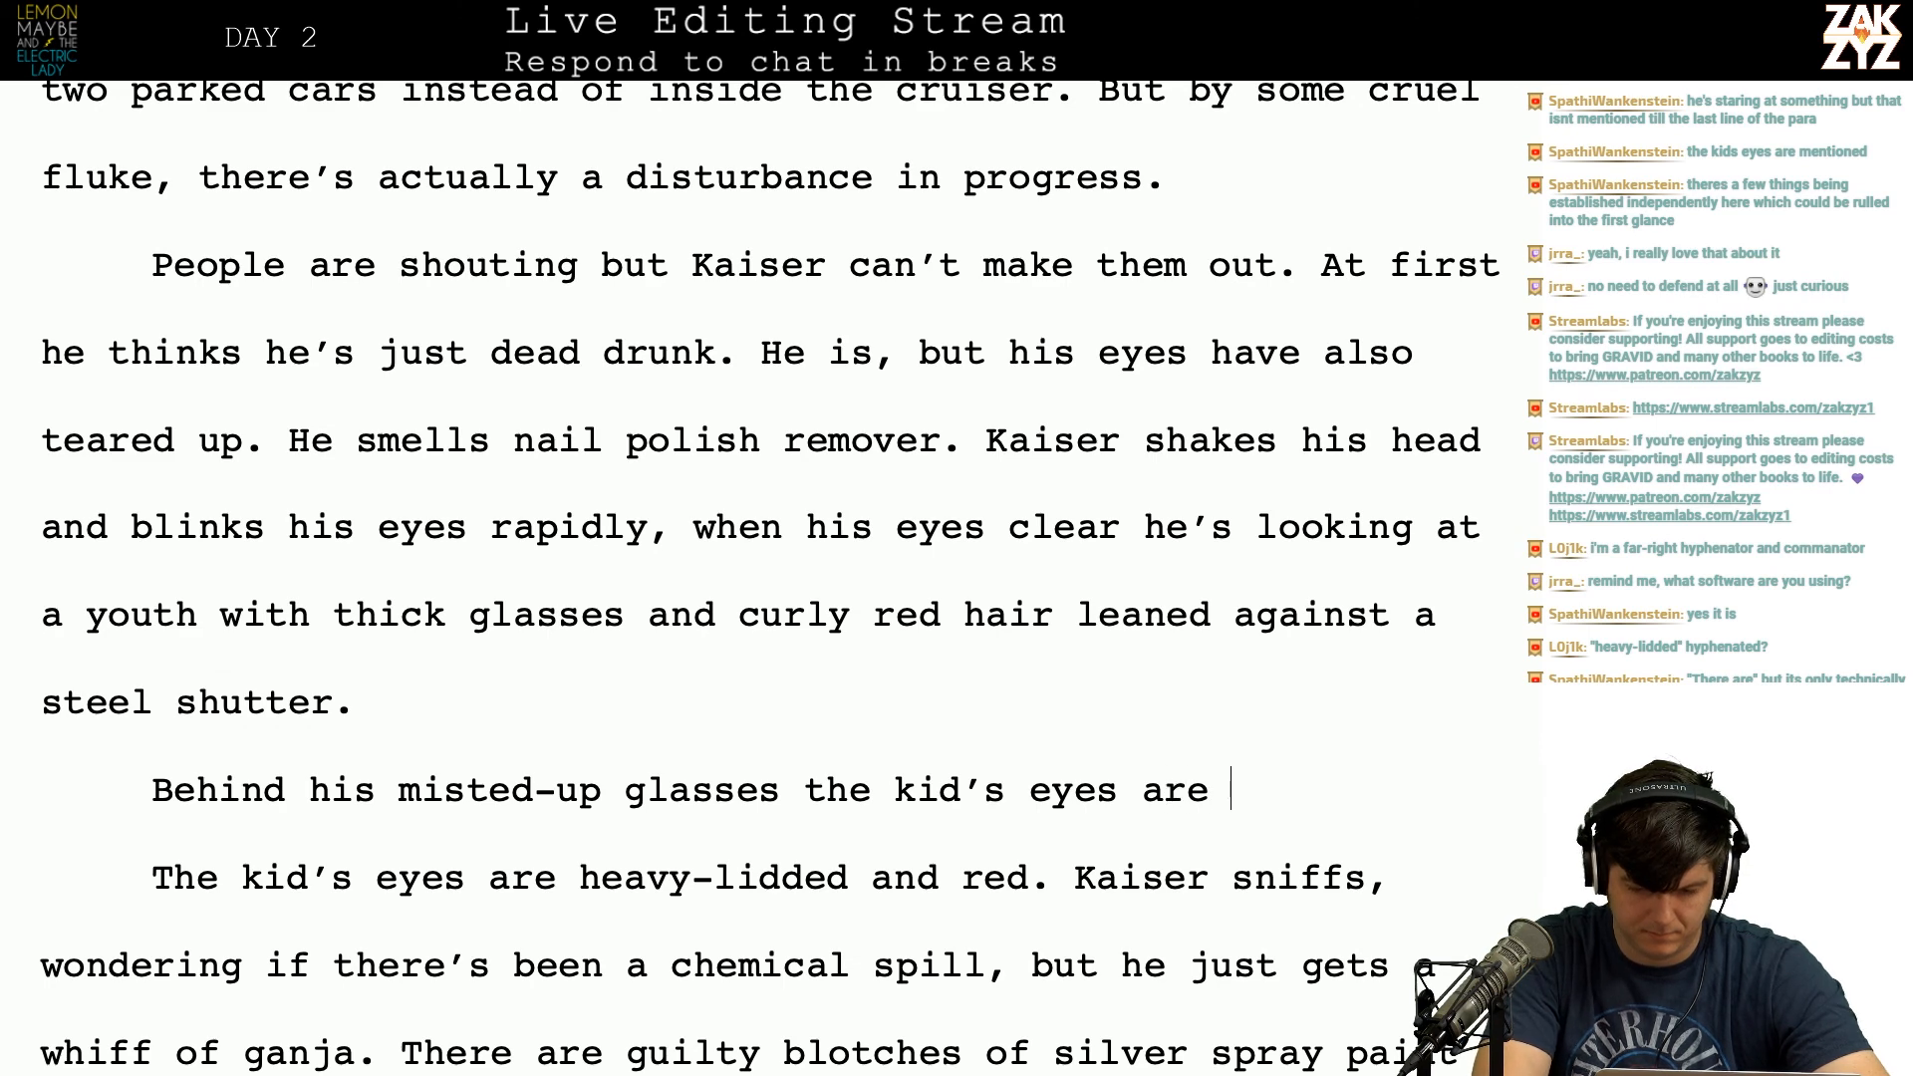
type("heavy lidded and red. K")
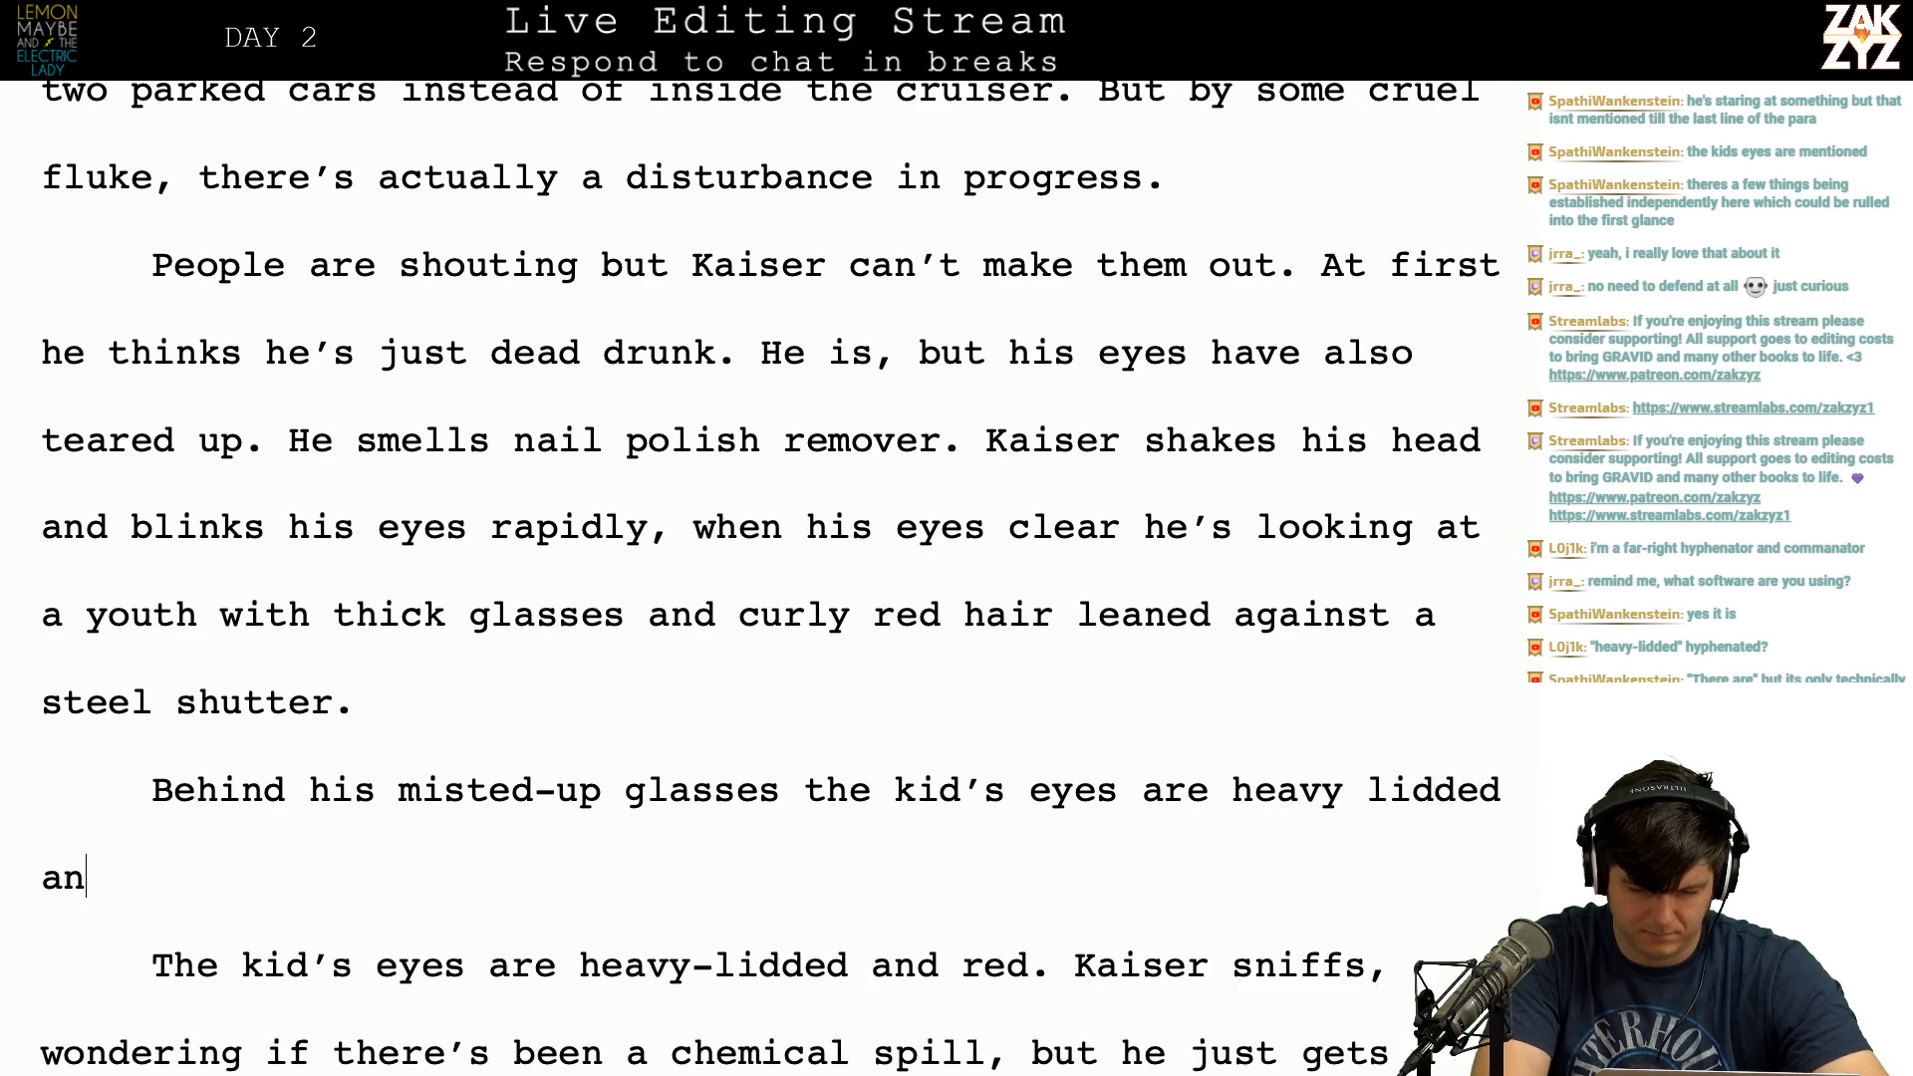
Step: Try following "heavy lidded and red." with "Kaiser forgets about the screaming and sniffs" and remove that wording again
type("ais")
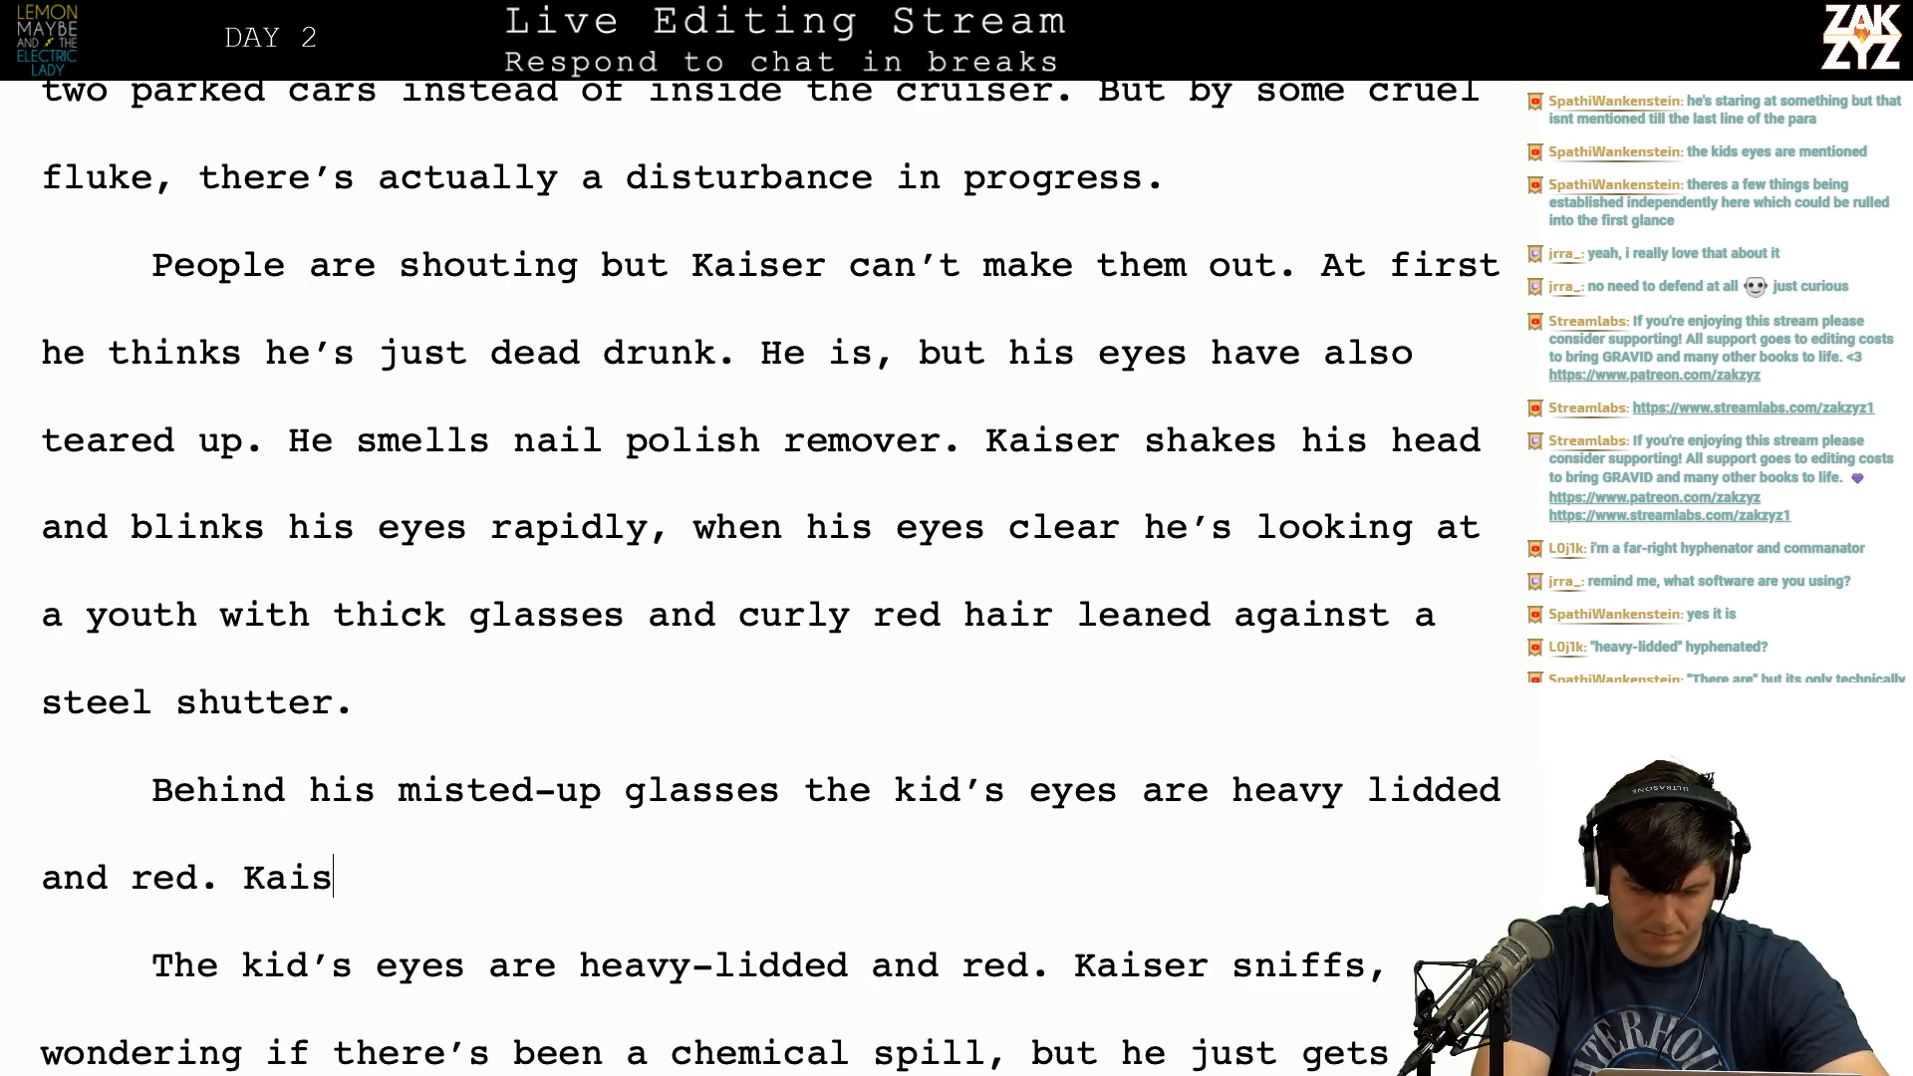
type("er forgets about")
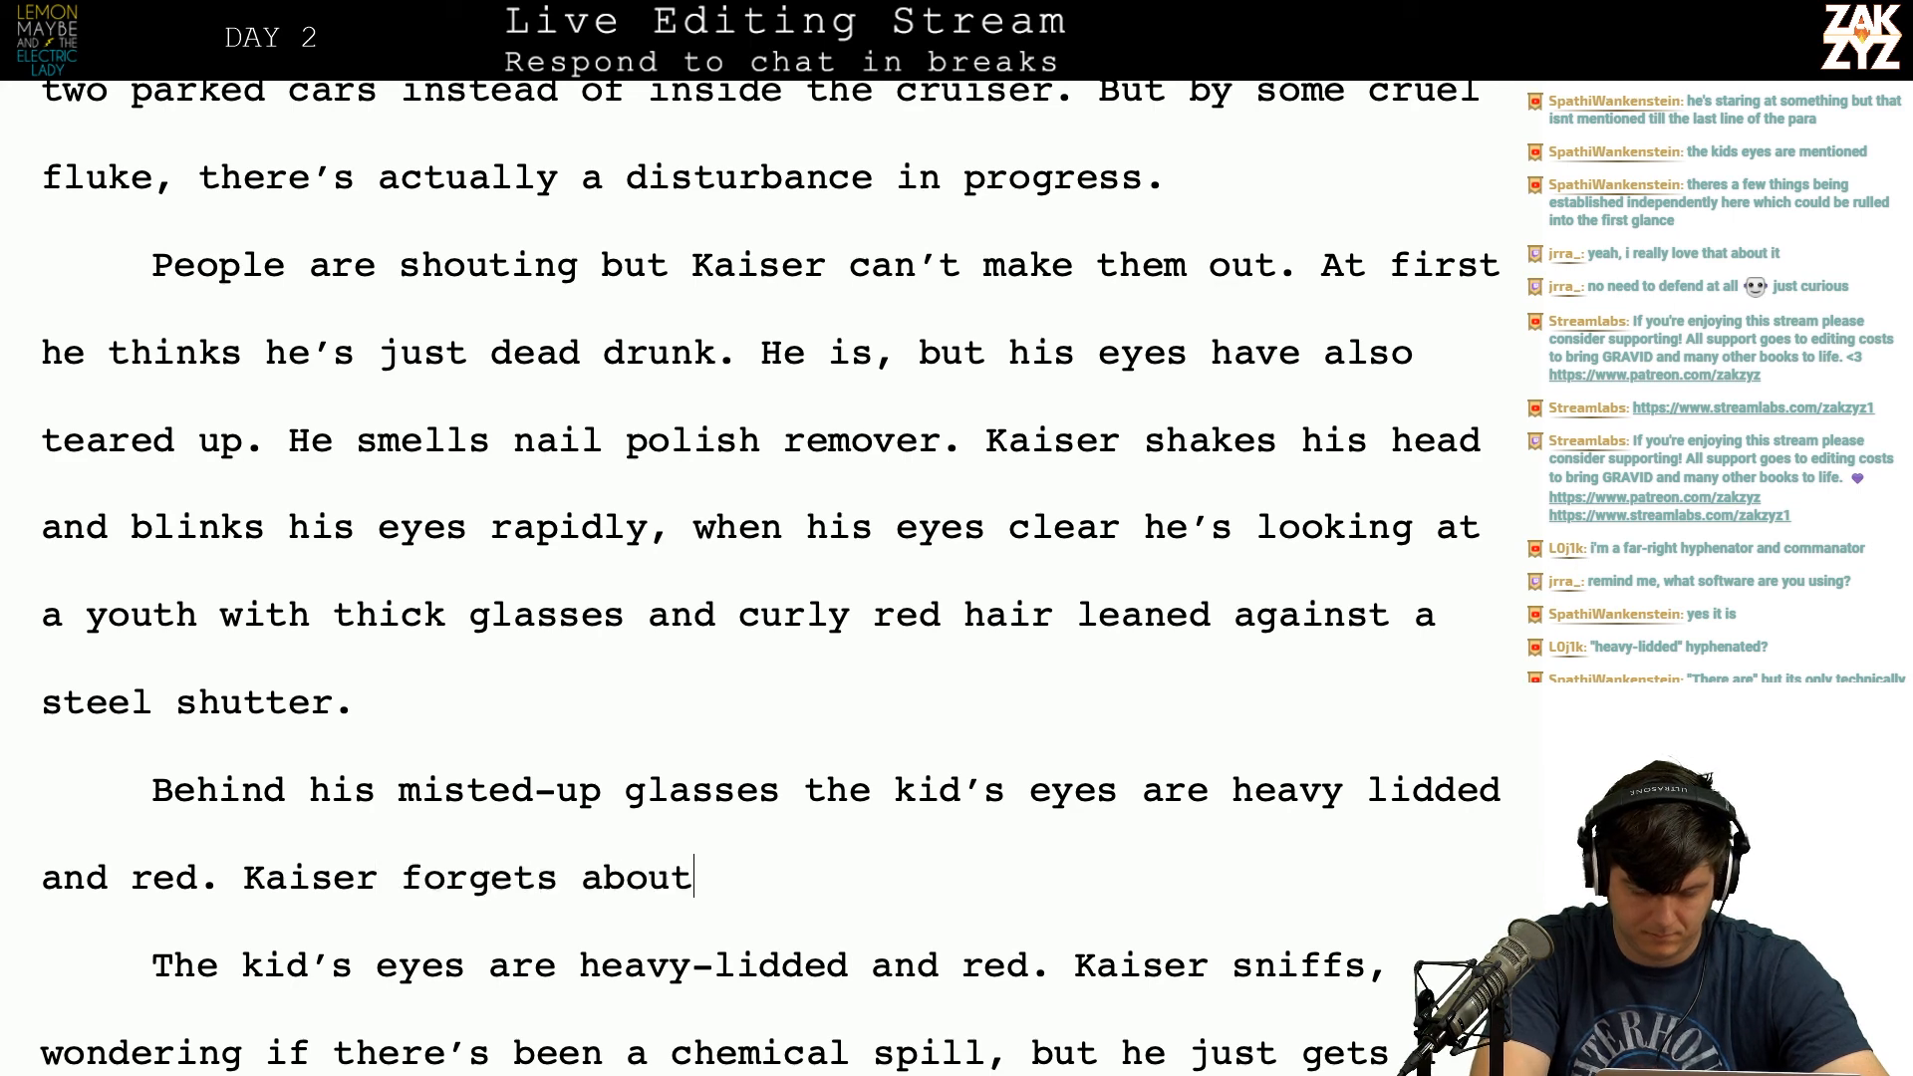
type(" the screaming ")
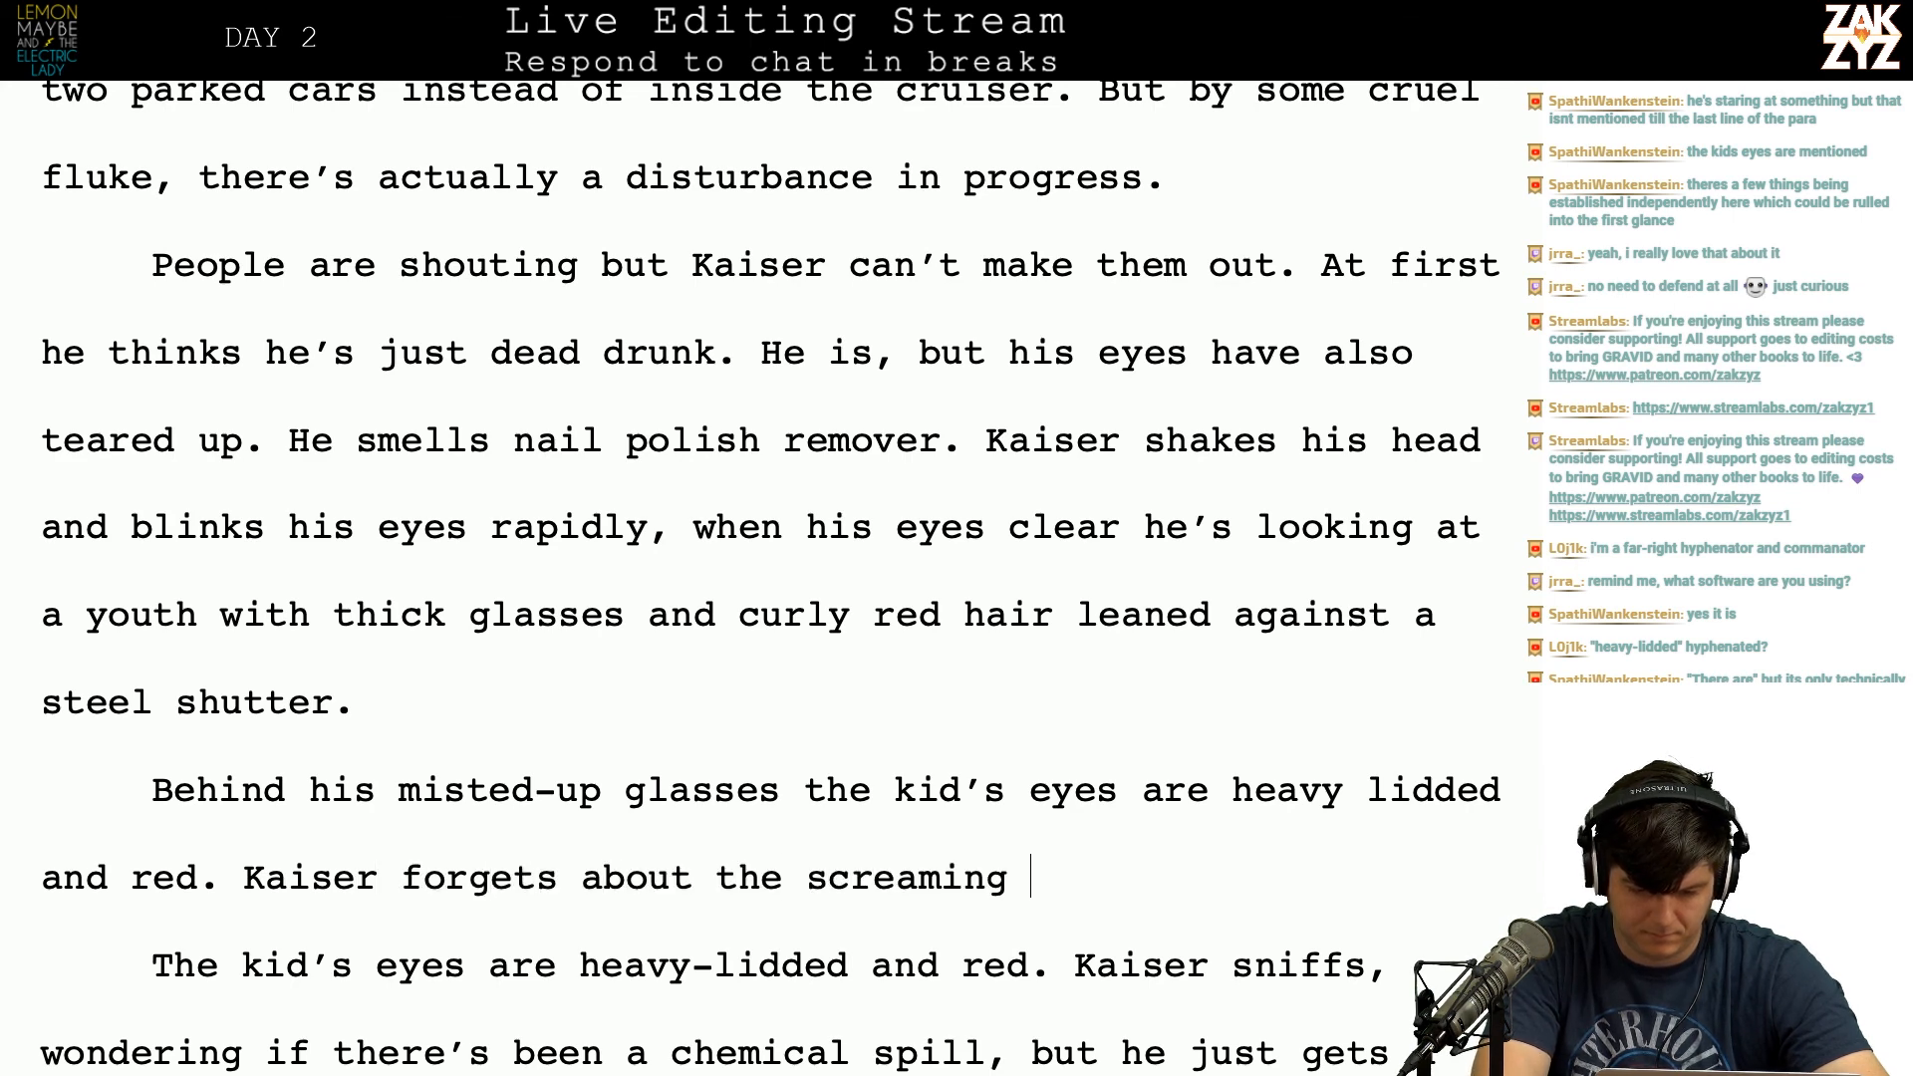
type("and sniffs th")
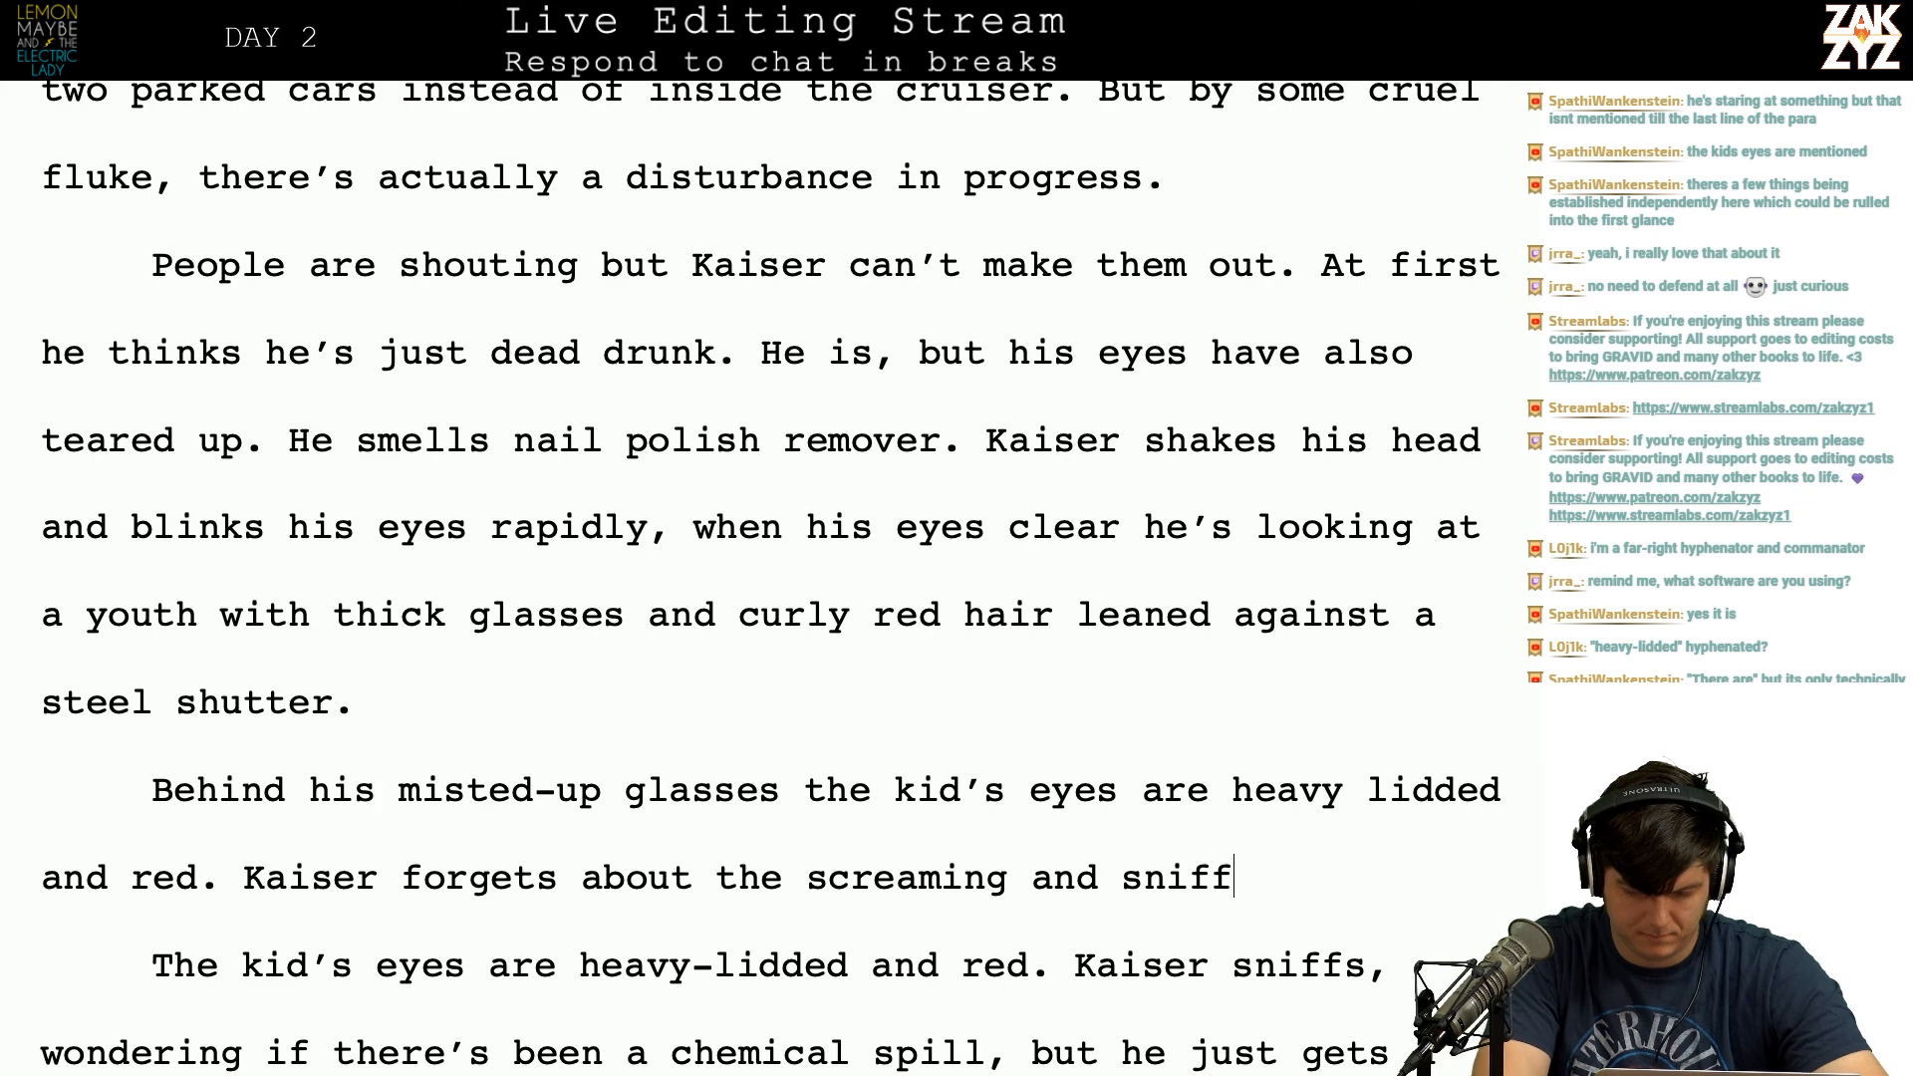
key("BackSpace")
key("BackSpace")
key("BackSpace")
key("BackSpace")
key("BackSpace")
key("BackSpace")
key("BackSpace")
key("BackSpace")
key("BackSpace")
key("BackSpace")
key("BackSpace")
key("BackSpace")
key("BackSpace")
key("BackSpace")
key("BackSpace")
key("BackSpace")
key("BackSpace")
key("BackSpace")
key("BackSpace")
key("BackSpace")
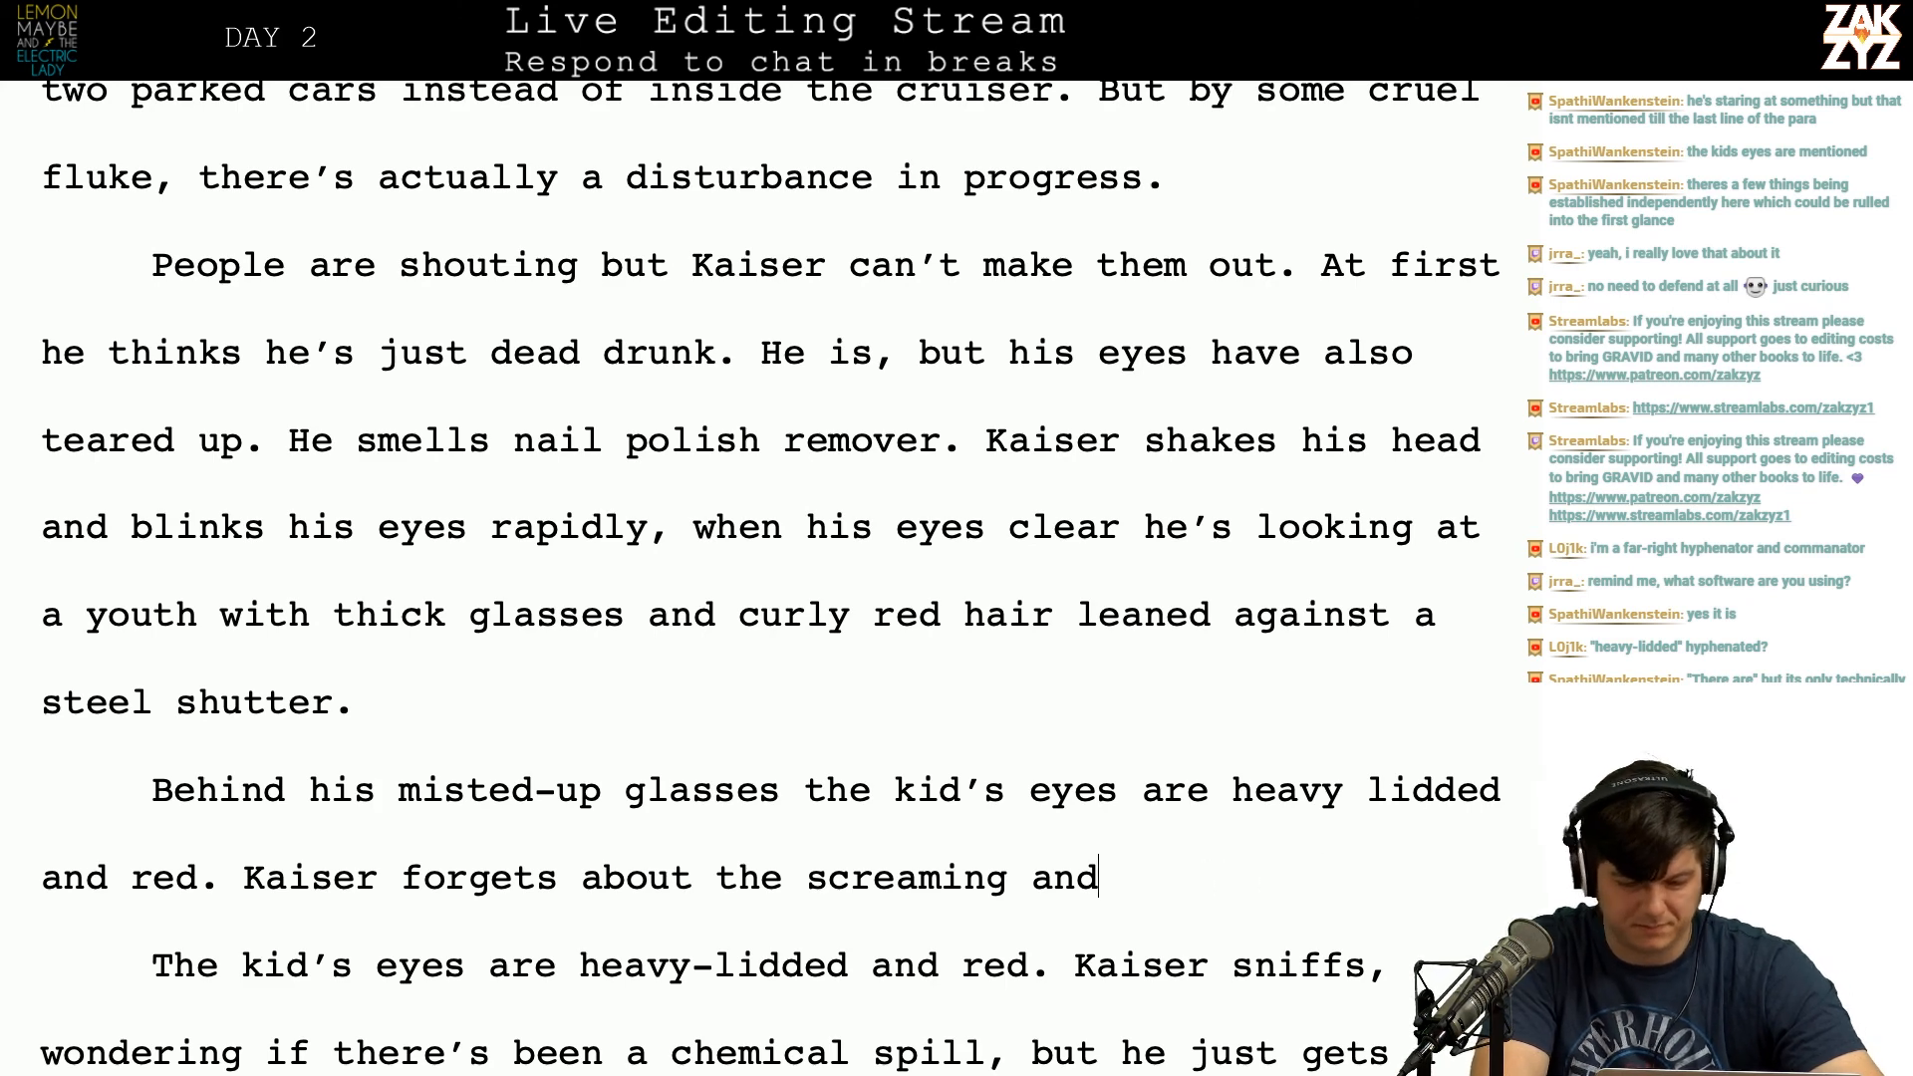
key("BackSpace")
key("BackSpace")
key("BackSpace")
key("BackSpace")
key("BackSpace")
key("BackSpace")
key("BackSpace")
key("BackSpace")
key("BackSpace")
key("BackSpace")
key("BackSpace")
key("BackSpace")
key("BackSpace")
key("BackSpace")
key("BackSpace")
key("BackSpace")
key("BackSpace")
key("BackSpace")
key("BackSpace")
key("BackSpace")
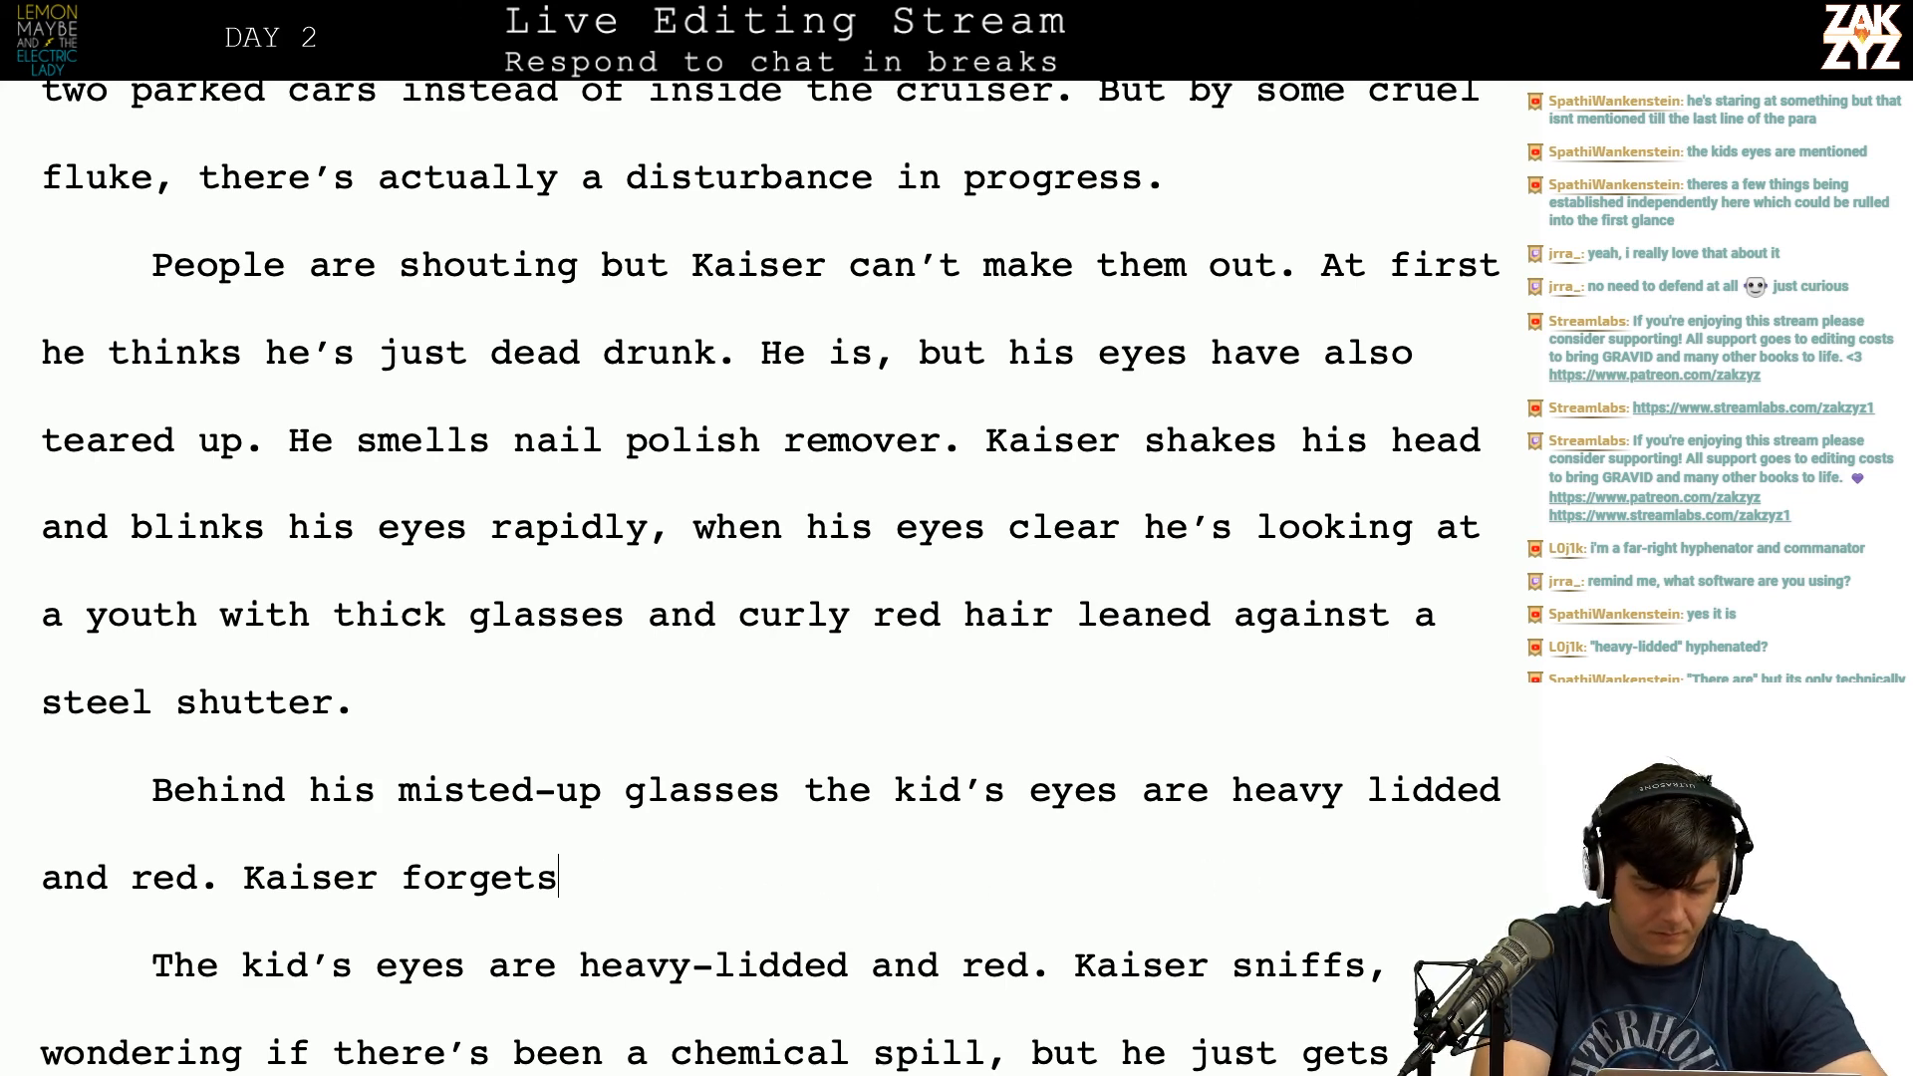
key("BackSpace")
key("BackSpace")
key("BackSpace")
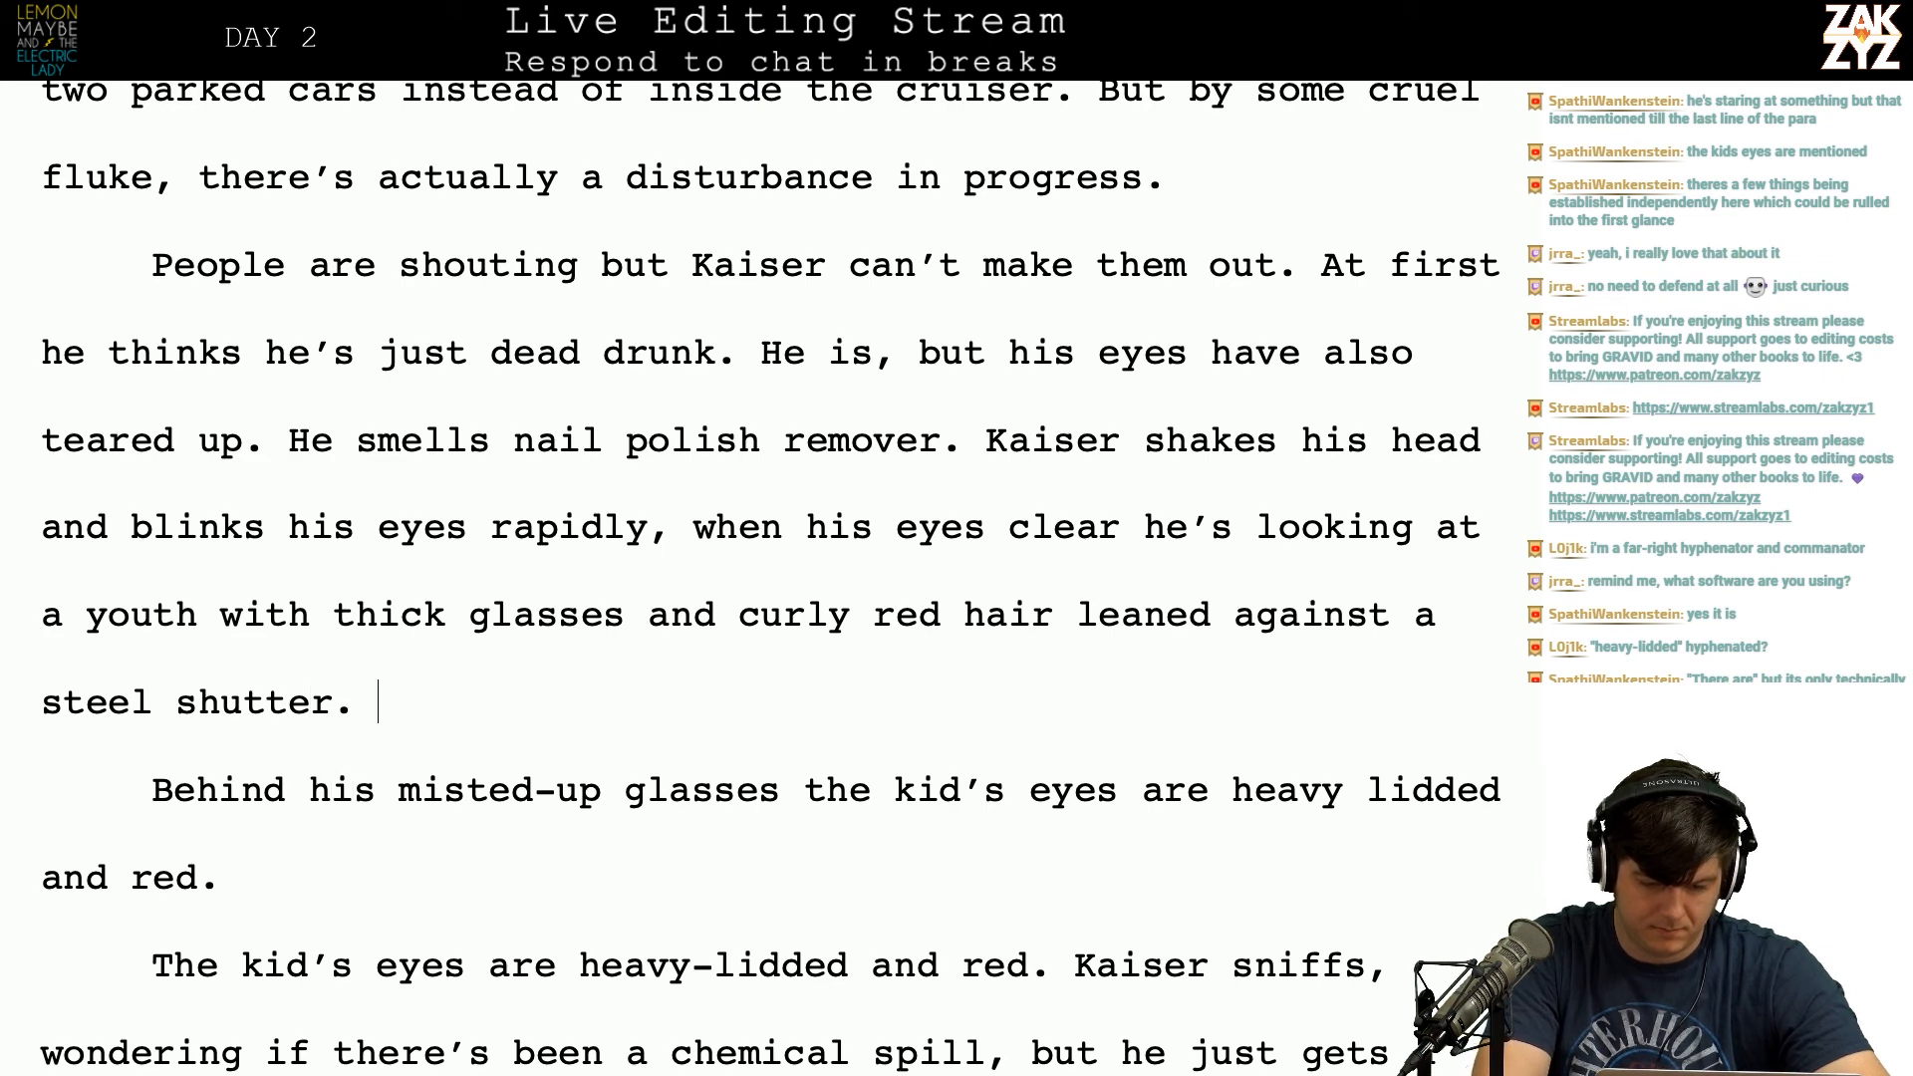
Step: Add "The kid's eyes are heavy-lidded and red, Kaiser" after "steel shutter." at the end of the preceding paragraph
type("The kid's eyes")
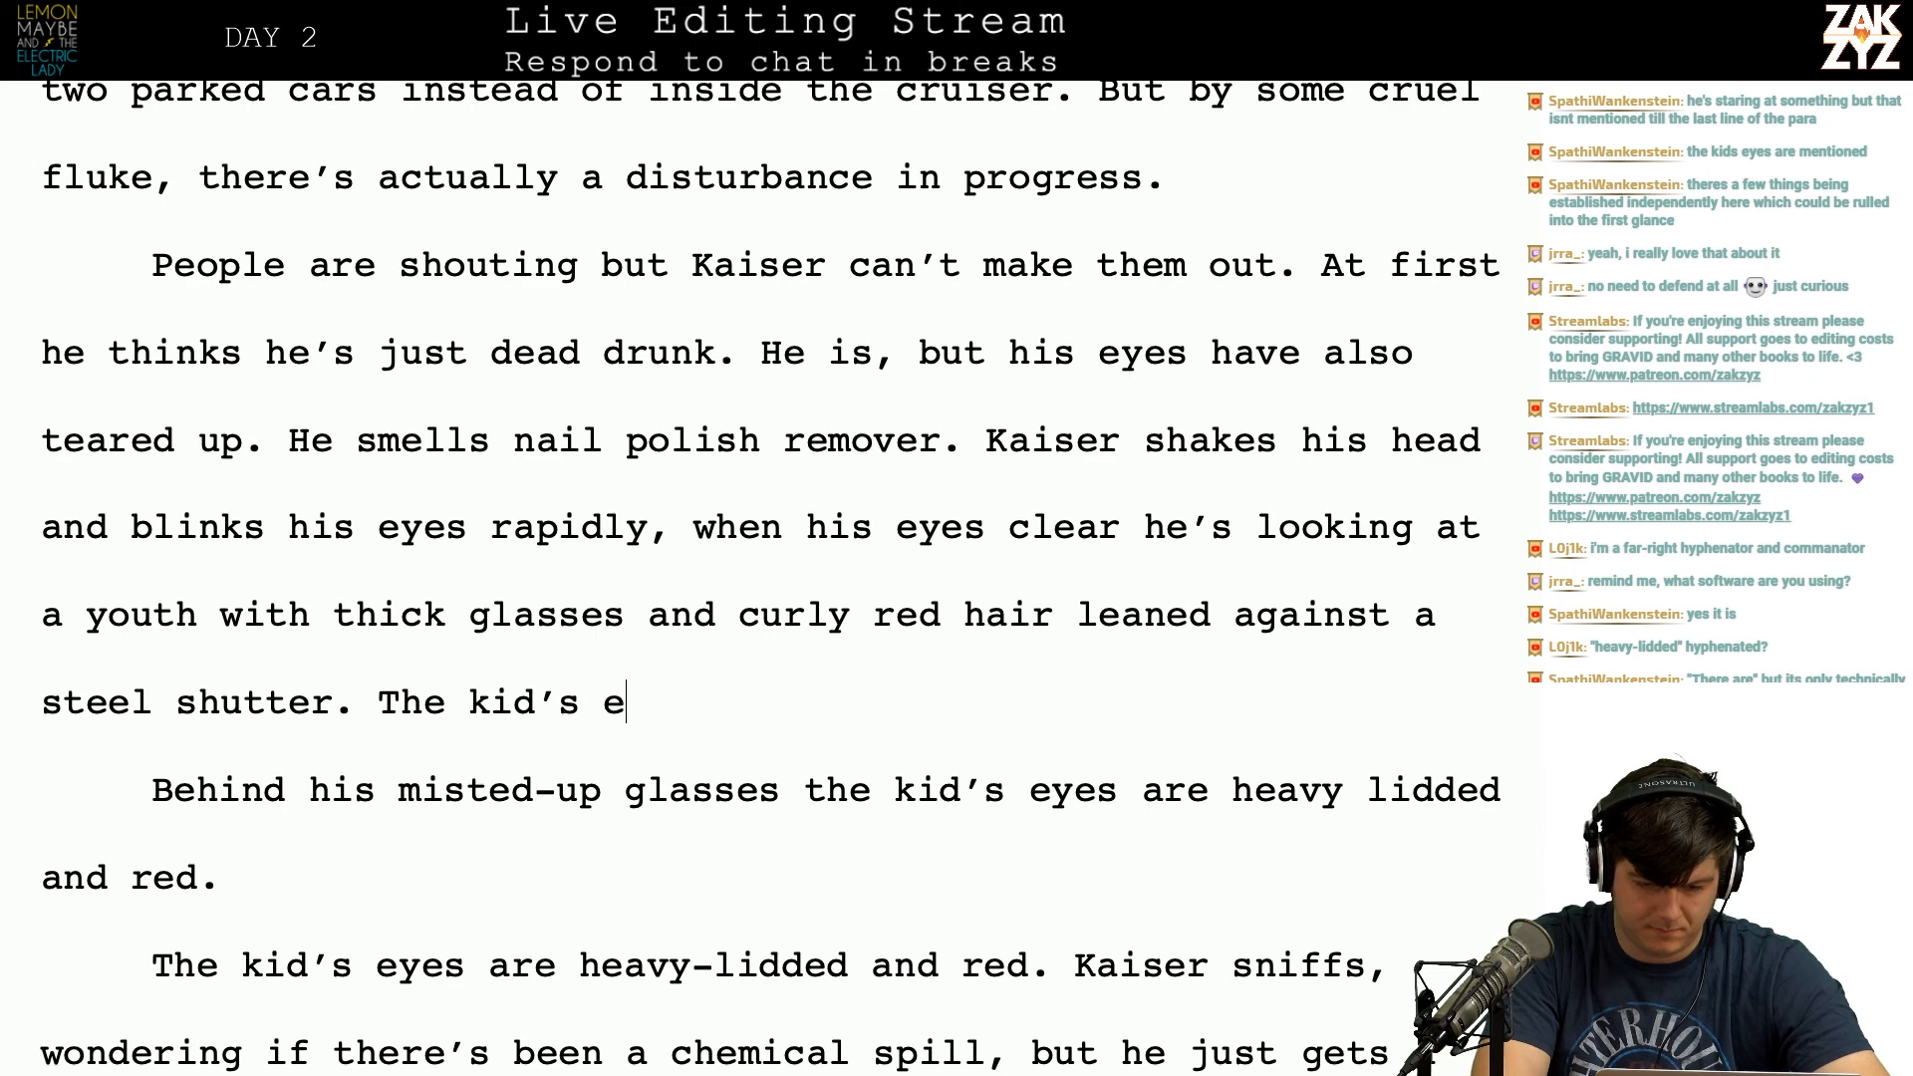
type(" are heavy-lidded a")
key("BackSpace")
key("BackSpace")
type("and red, Kaiser")
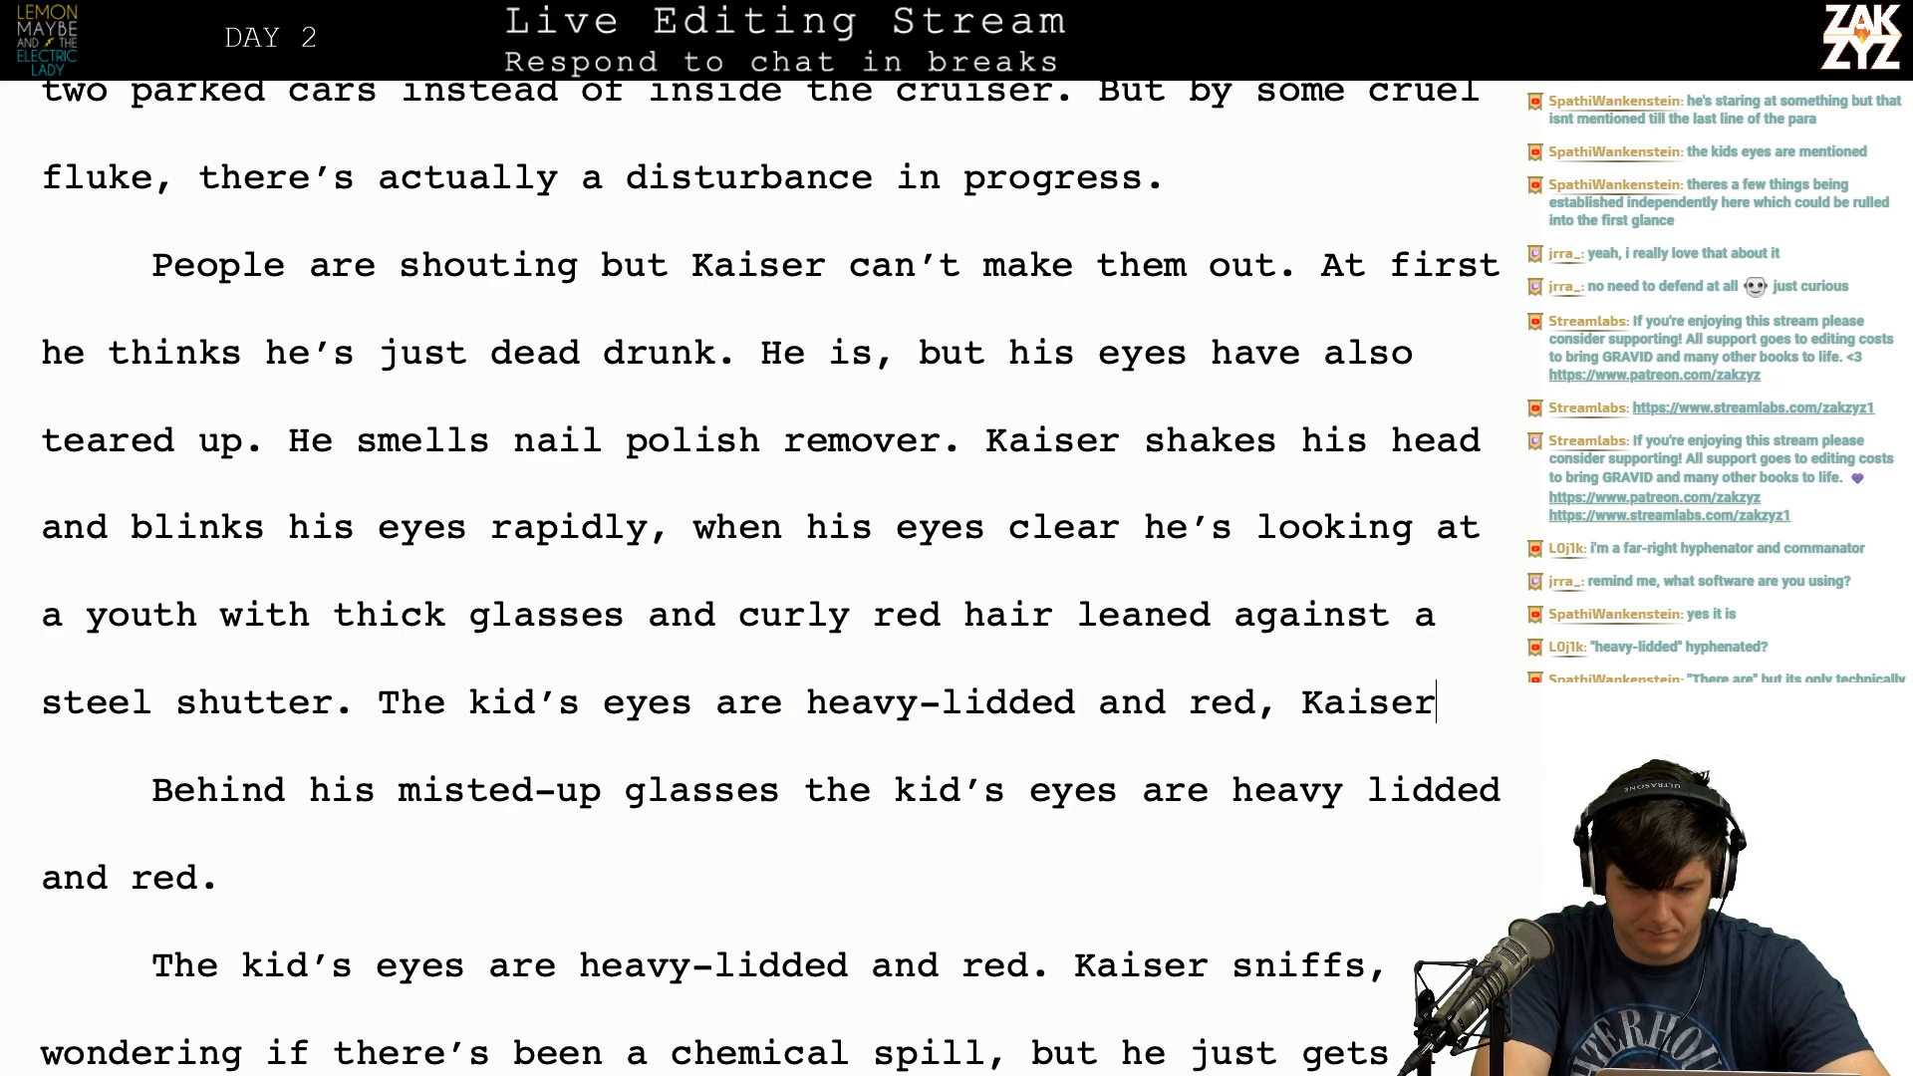
Step: Complete the sentence after "Kaiser" with "wonders if there's been a chemical spill but then he notices the guilty blotches of silver spray paint on his hands."
type(" won")
type("if ")
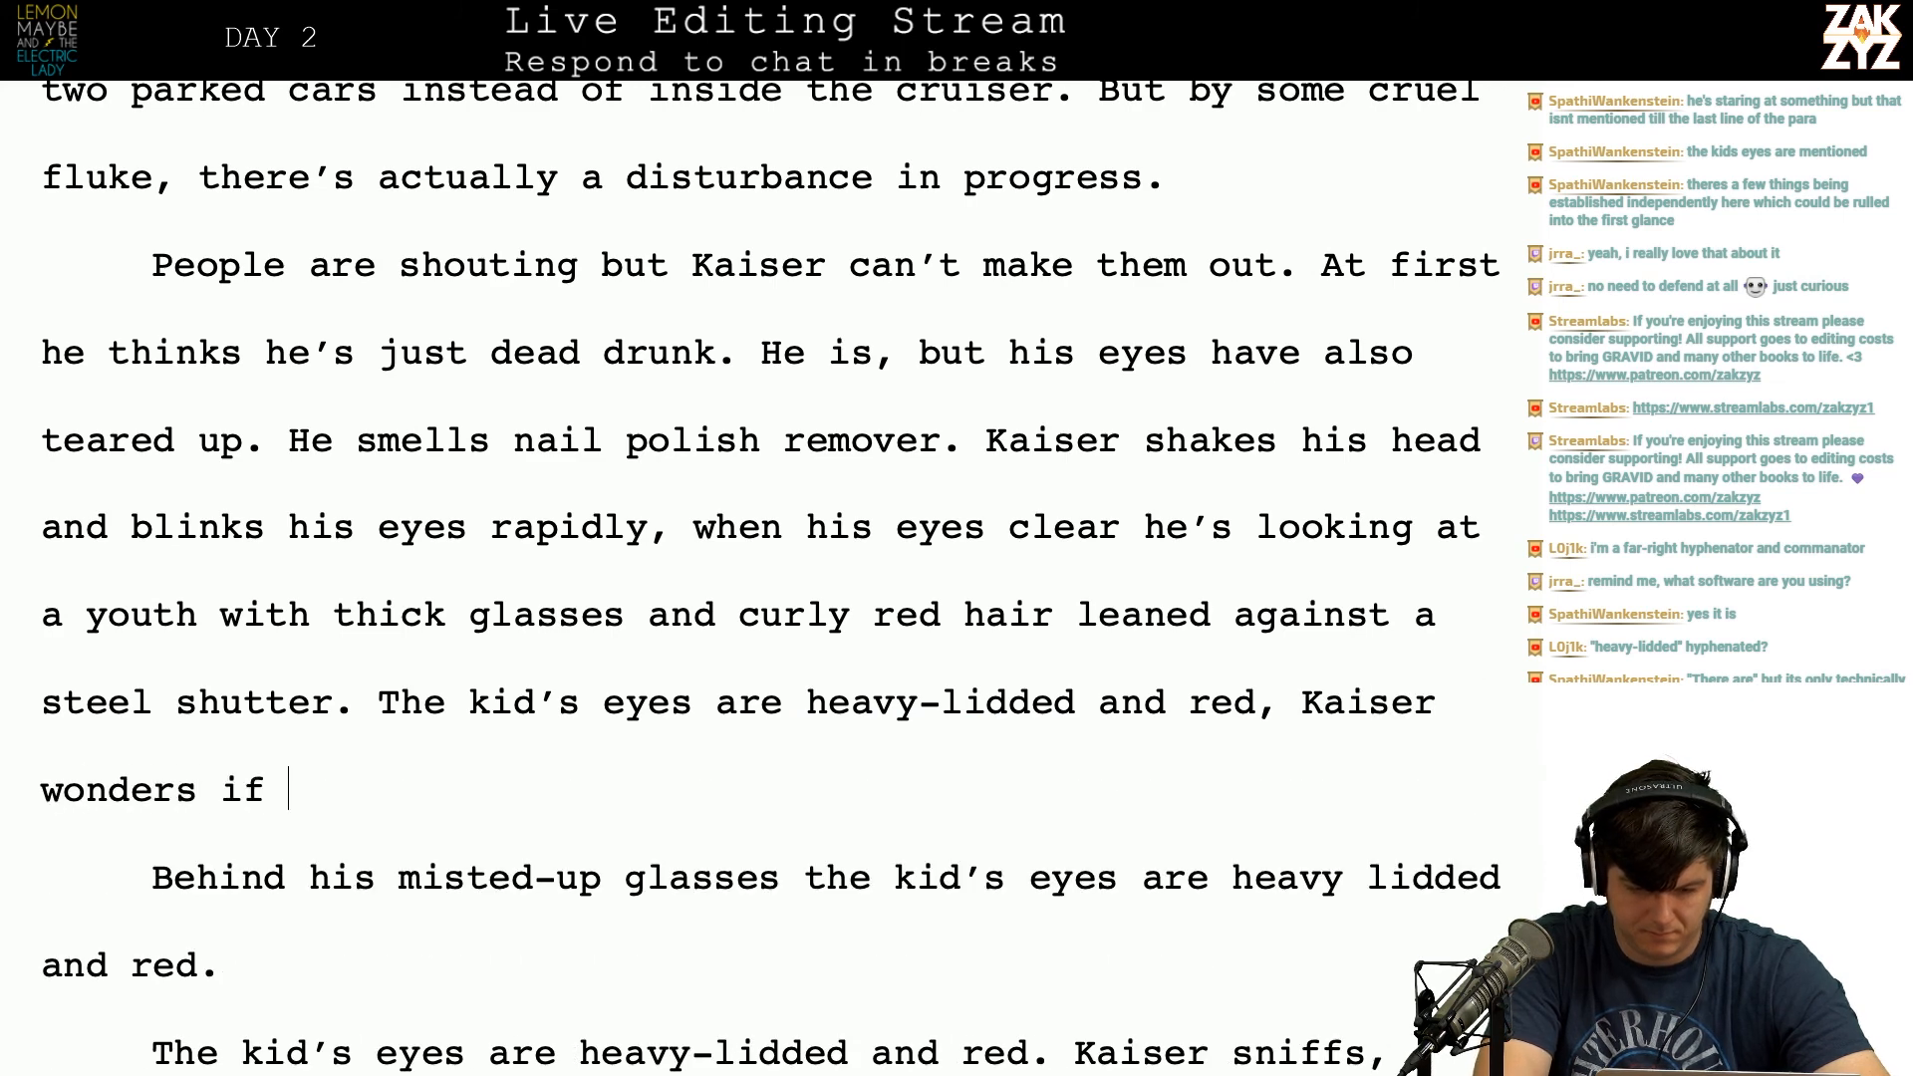
type("there's been a che")
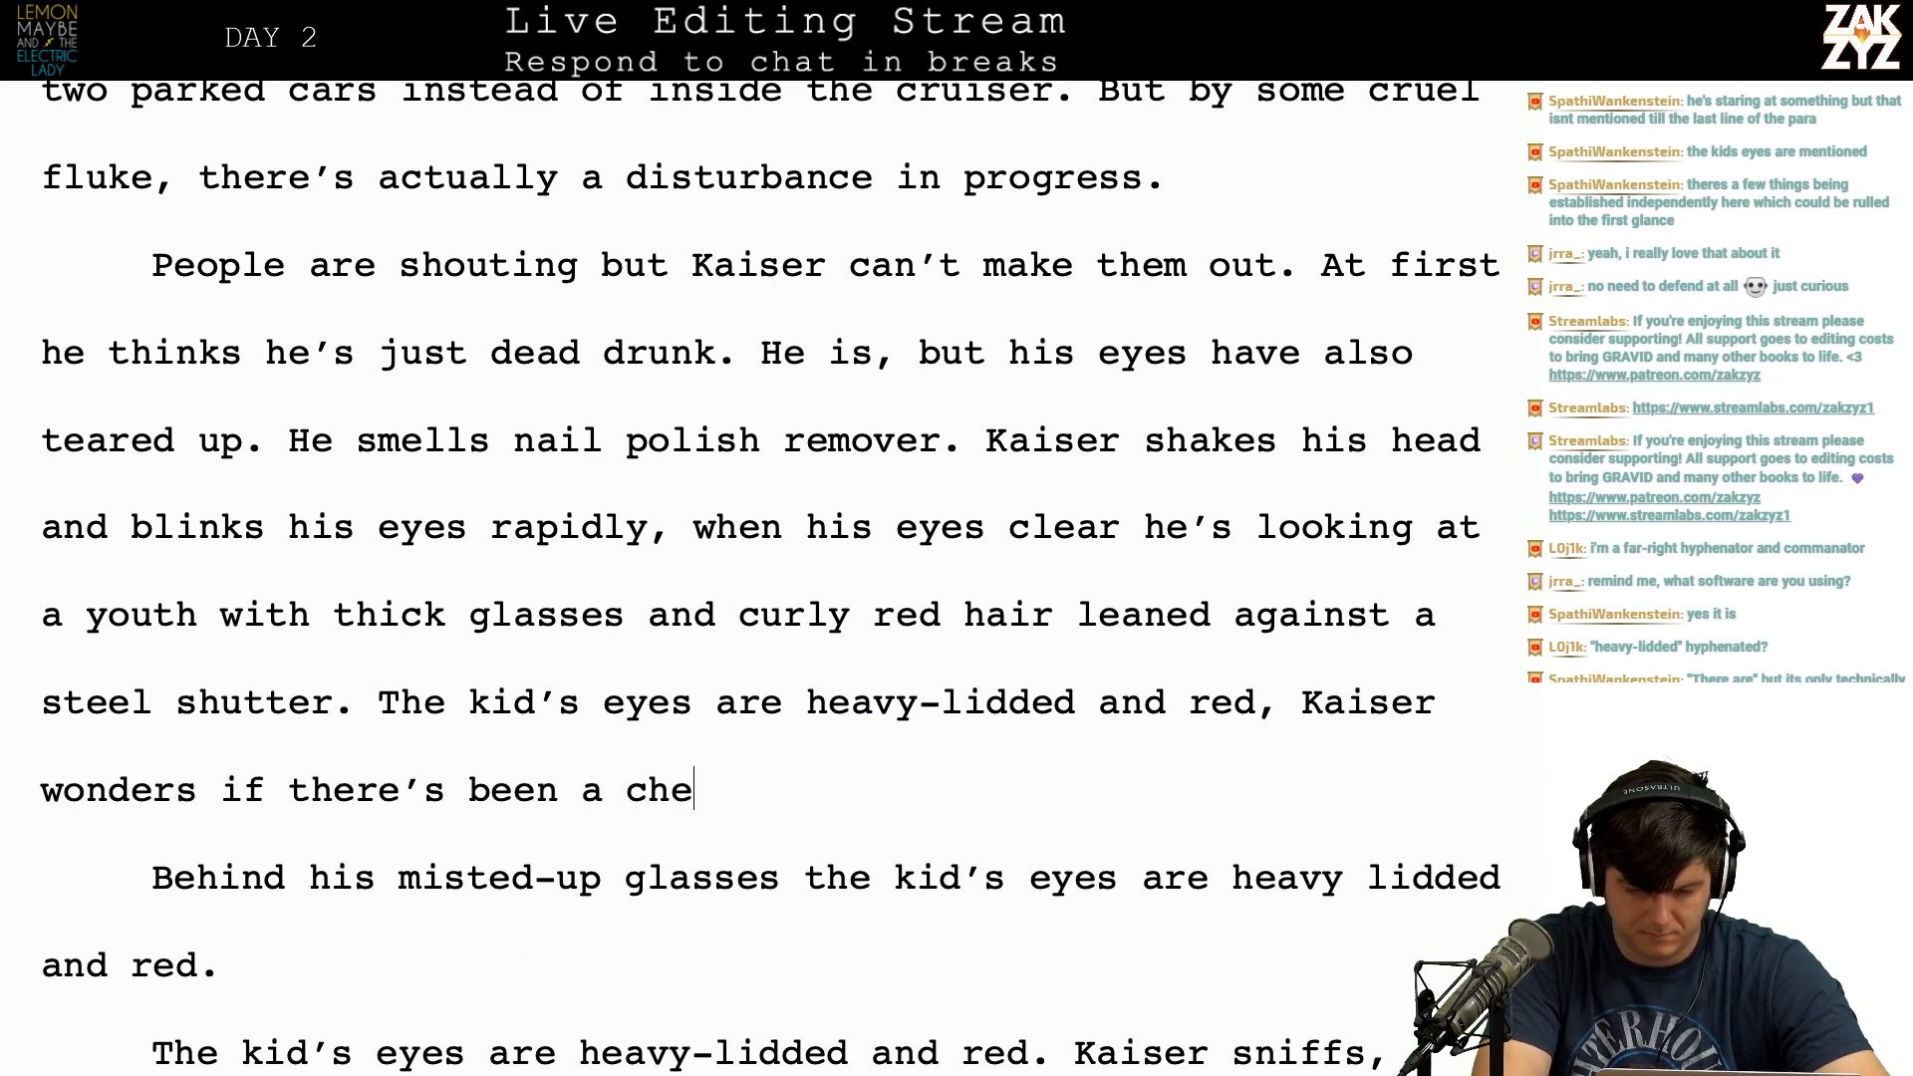
type("mical spill")
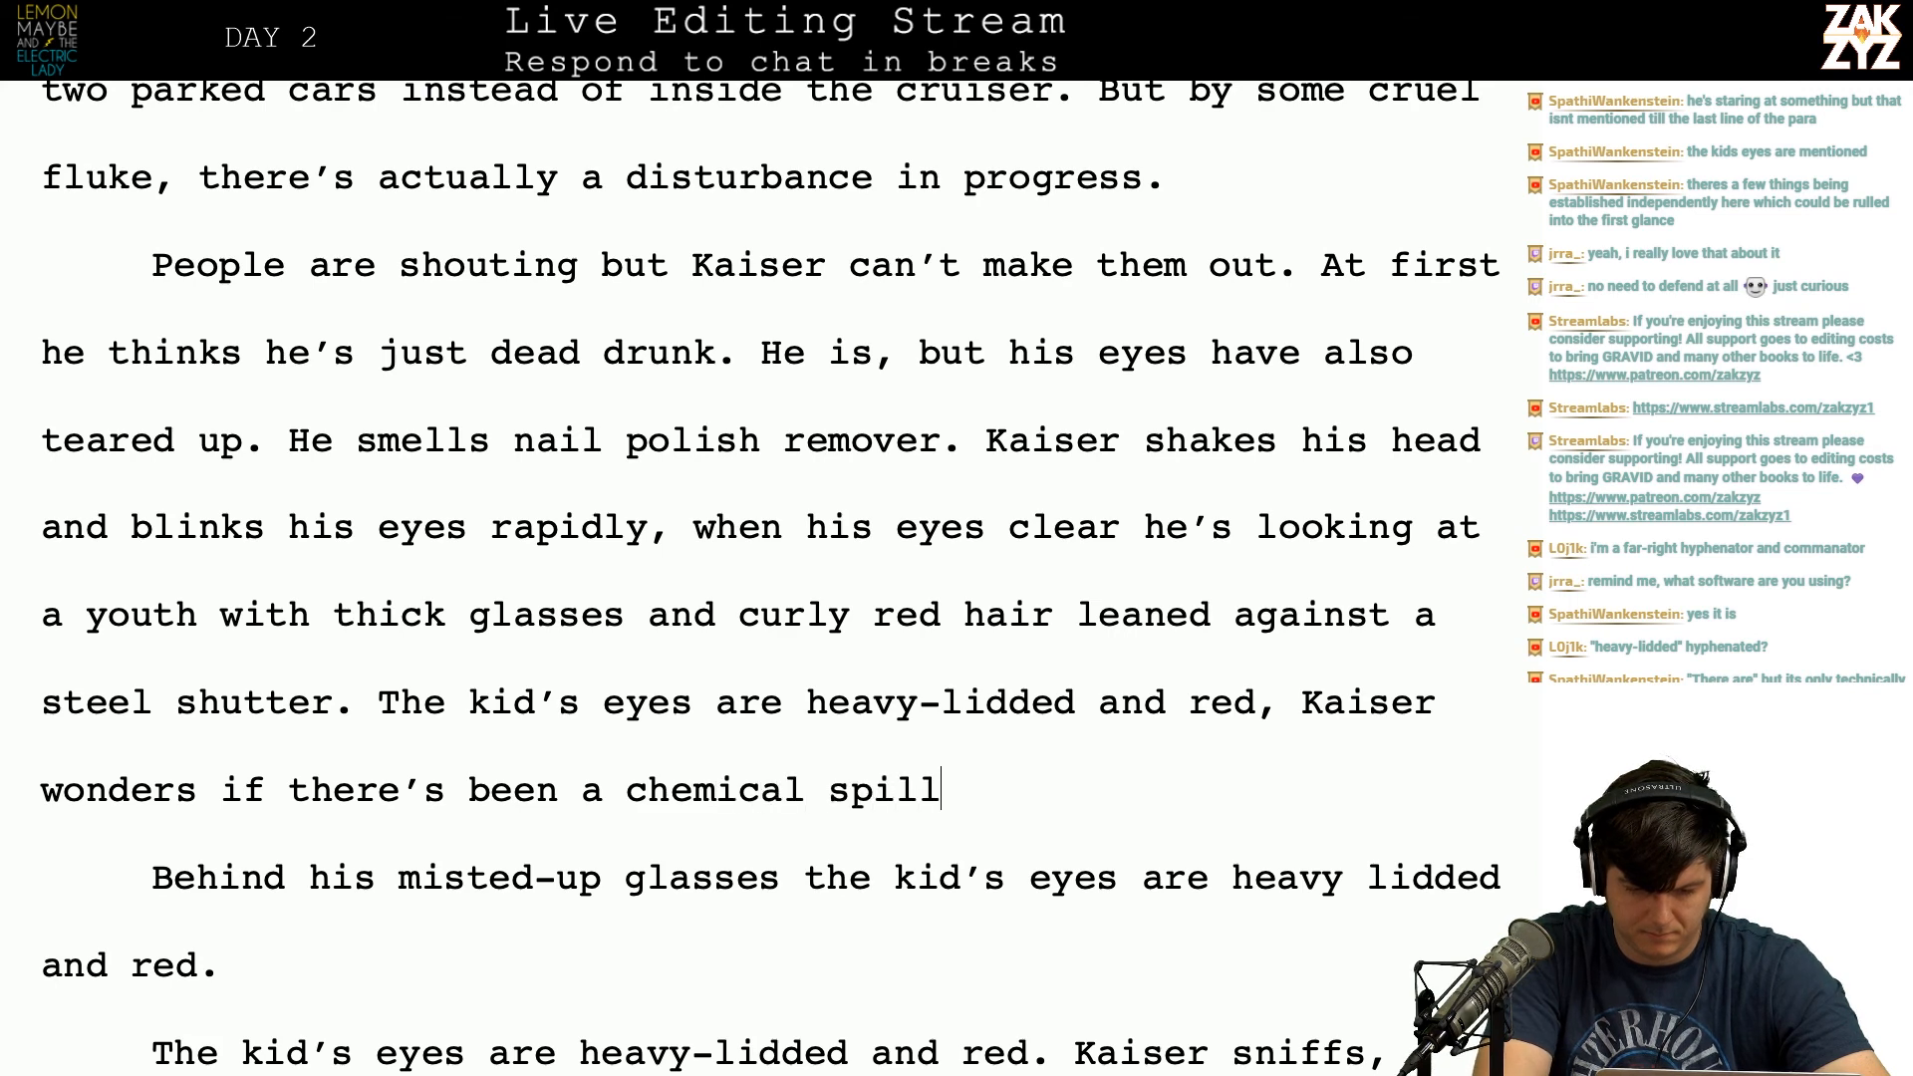
type(" but then he not")
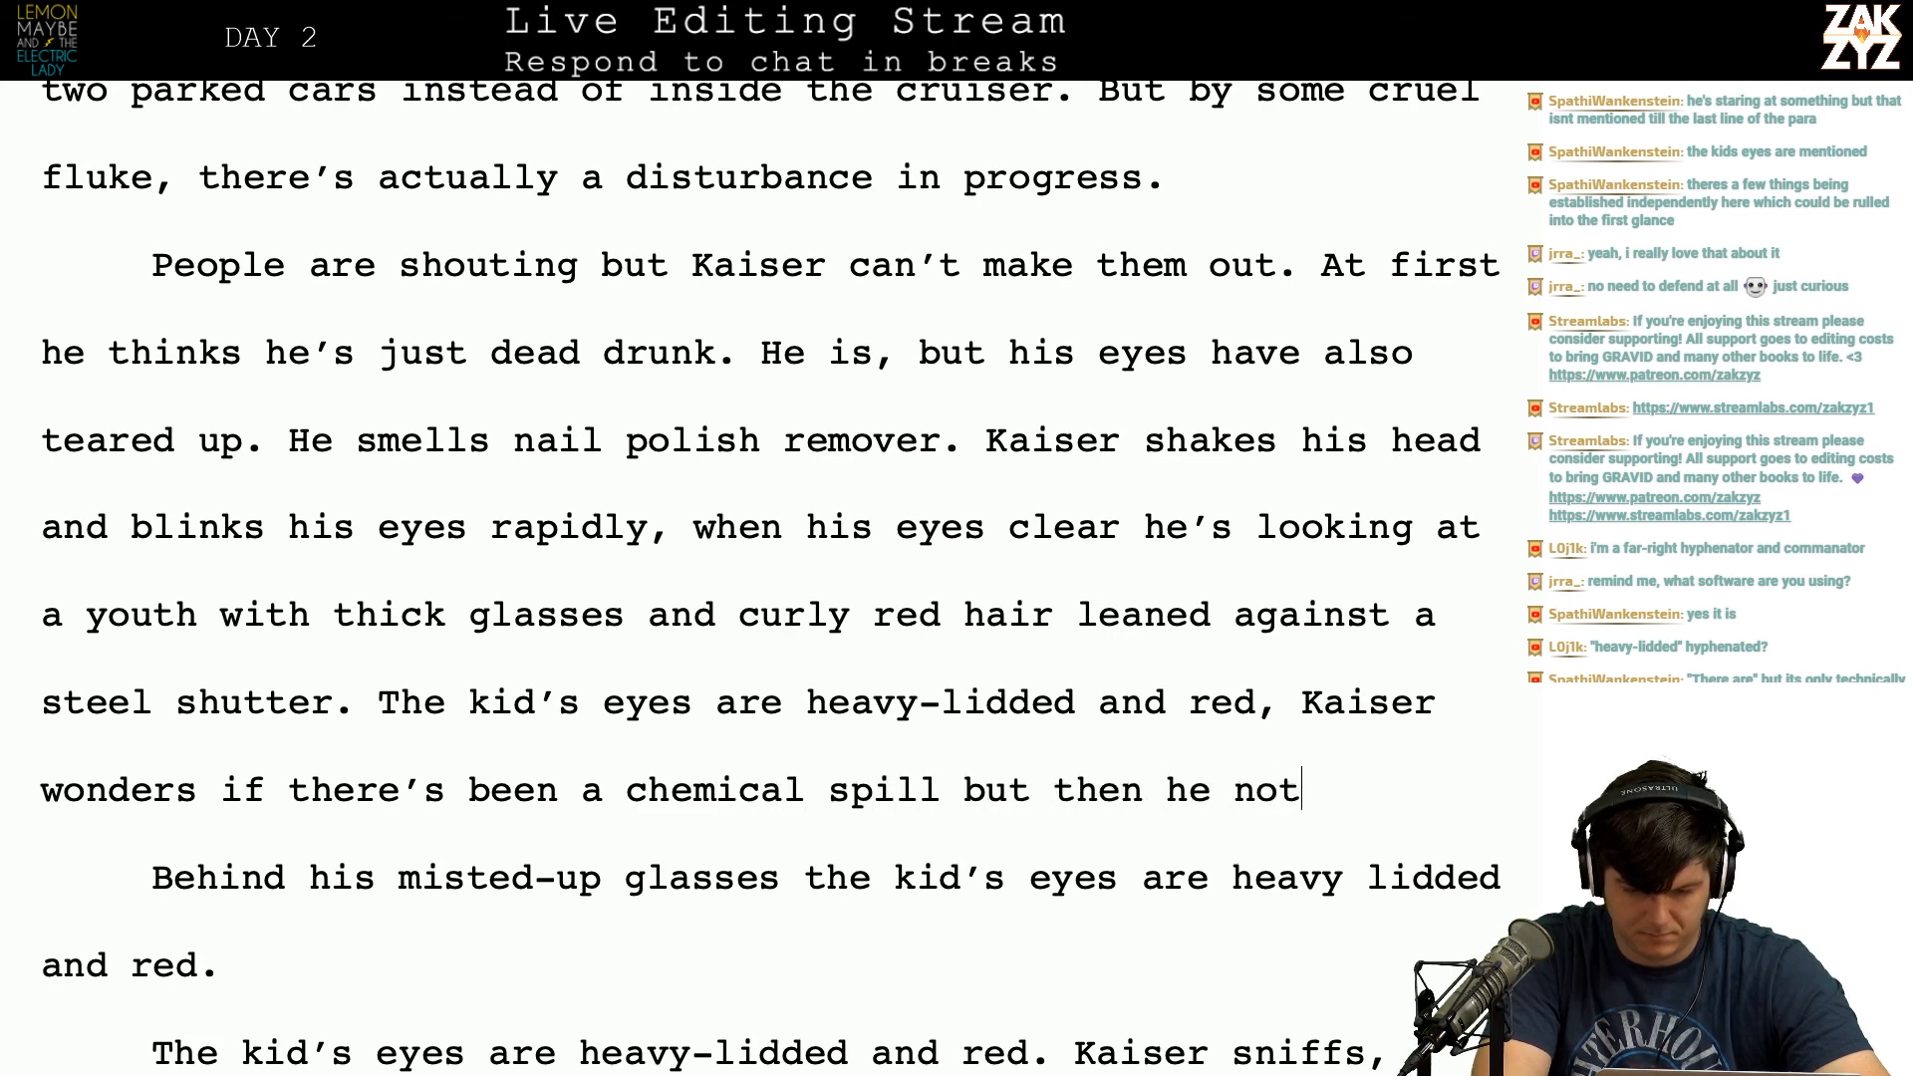
type("ices the ")
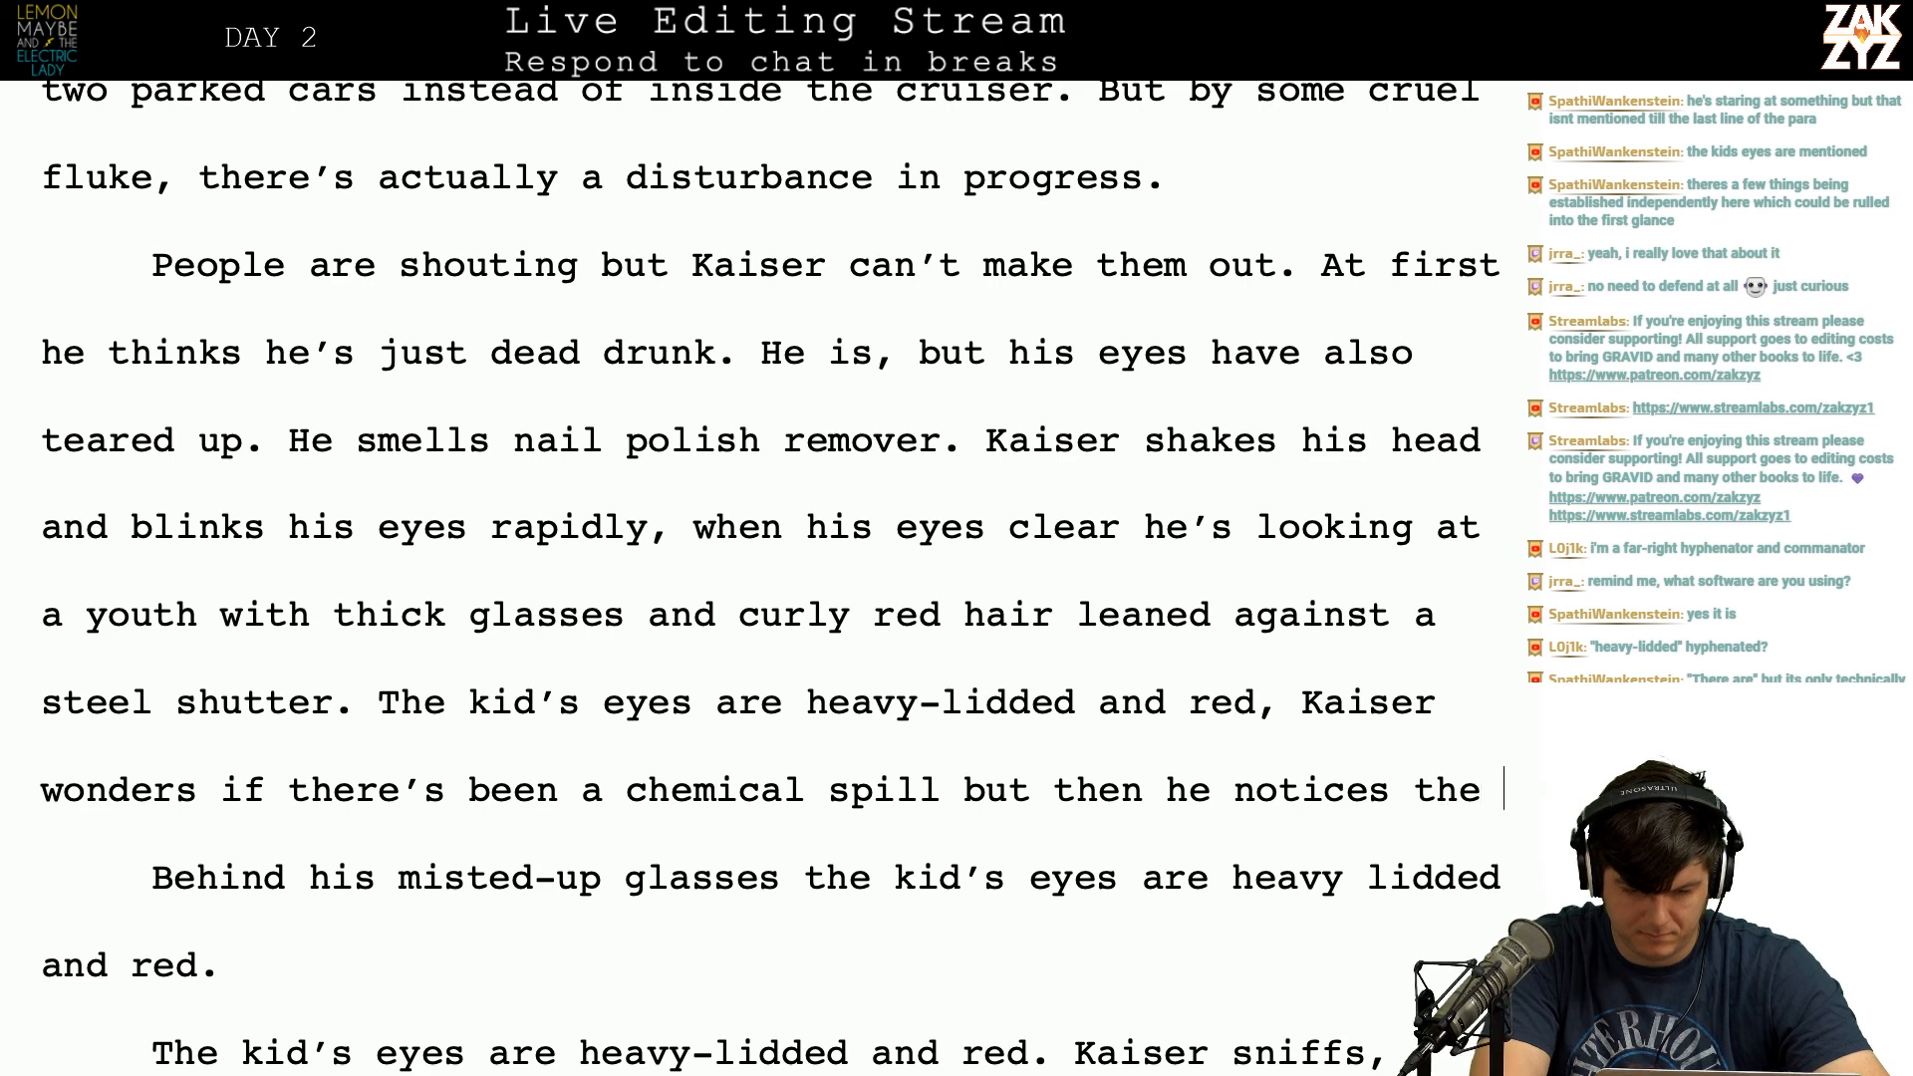
type("guilty bloc")
key("BackSpace")
type("tches of silver spray paint on his hands.")
Step: Add a new paragraph "Bingo, probable cause." and insert blank lines between it and the old "Behind his misted-up glasses" paragraph
key("Return")
type("Bingo, probable case")
key("BackSpace")
key("BackSpace")
type("use.")
scroll(672, 965, "down", 5)
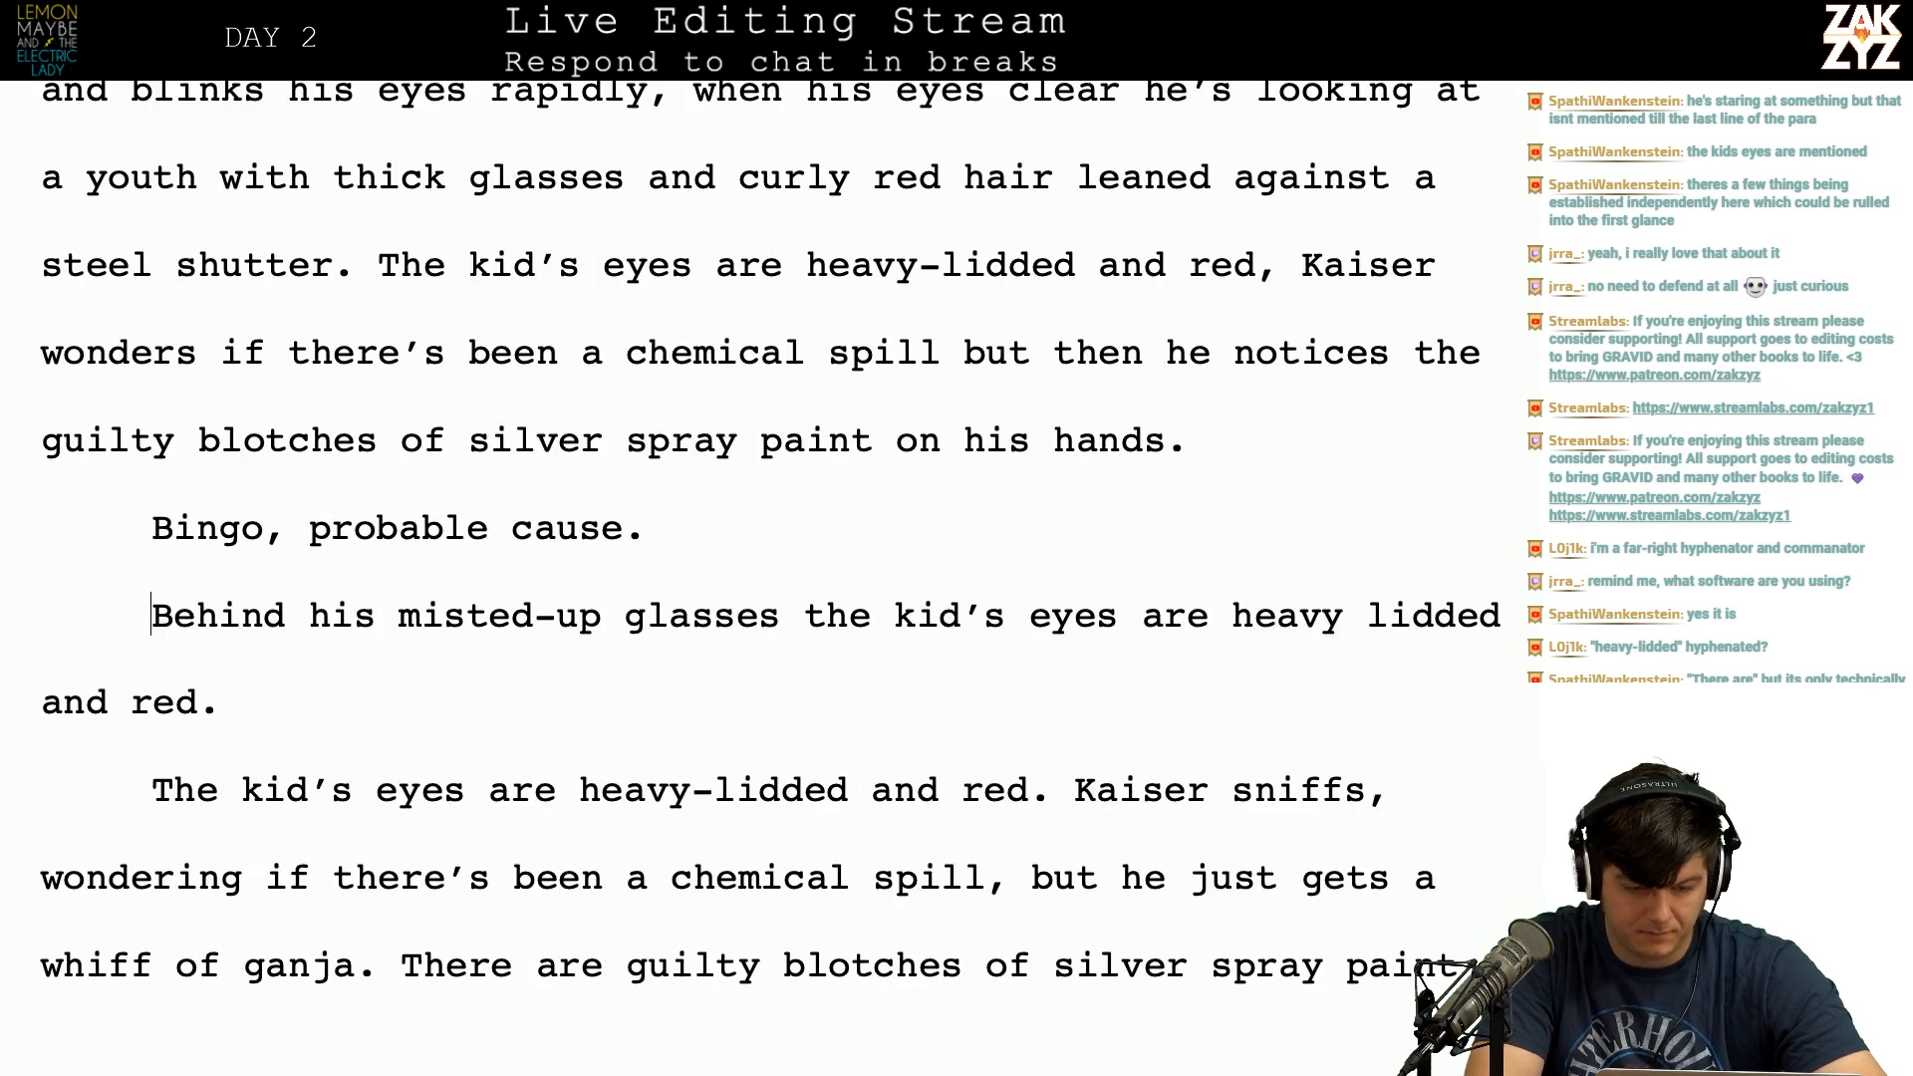
key("Return")
key("Return")
key("Return")
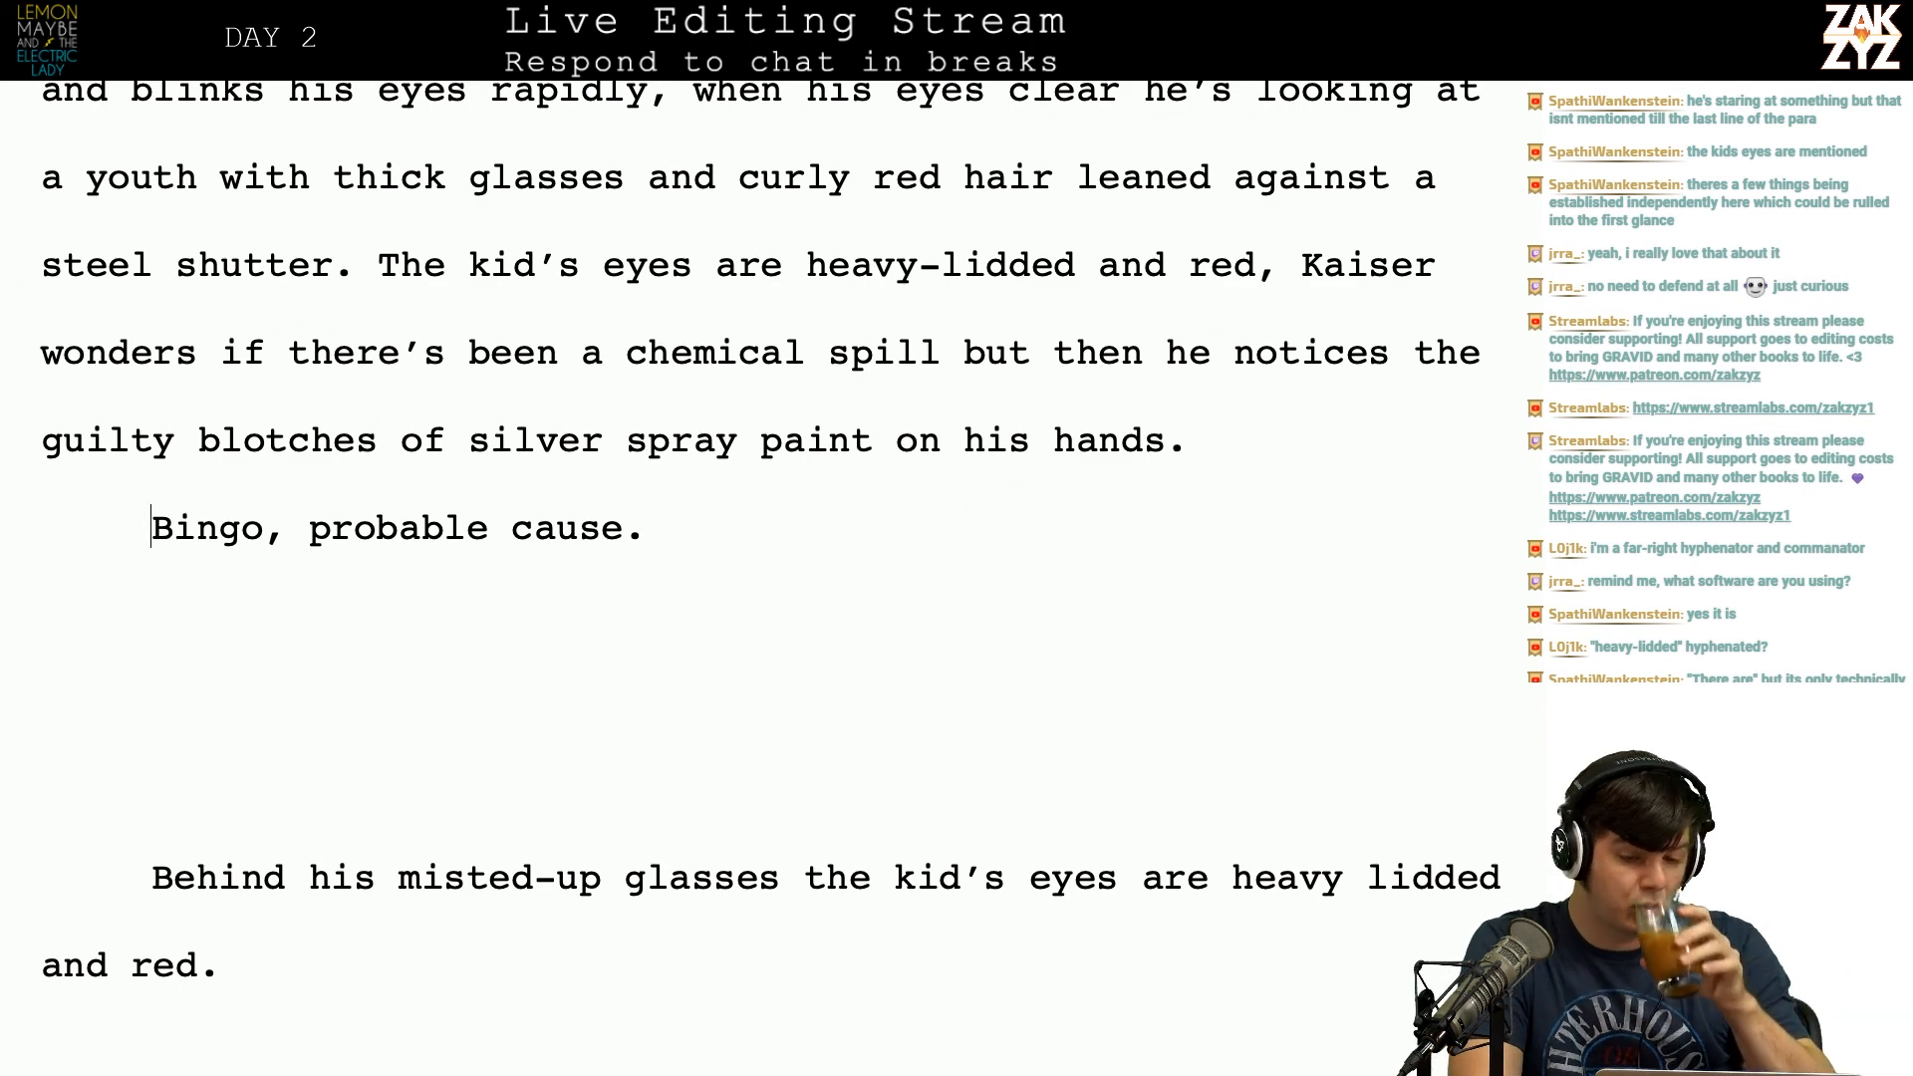
Step: Continue the new paragraph after "probable cause." with "Kaiser steps forward to grab the kid but a scream"
key("Up")
key("Up")
key("Up")
key("Up")
key("Up")
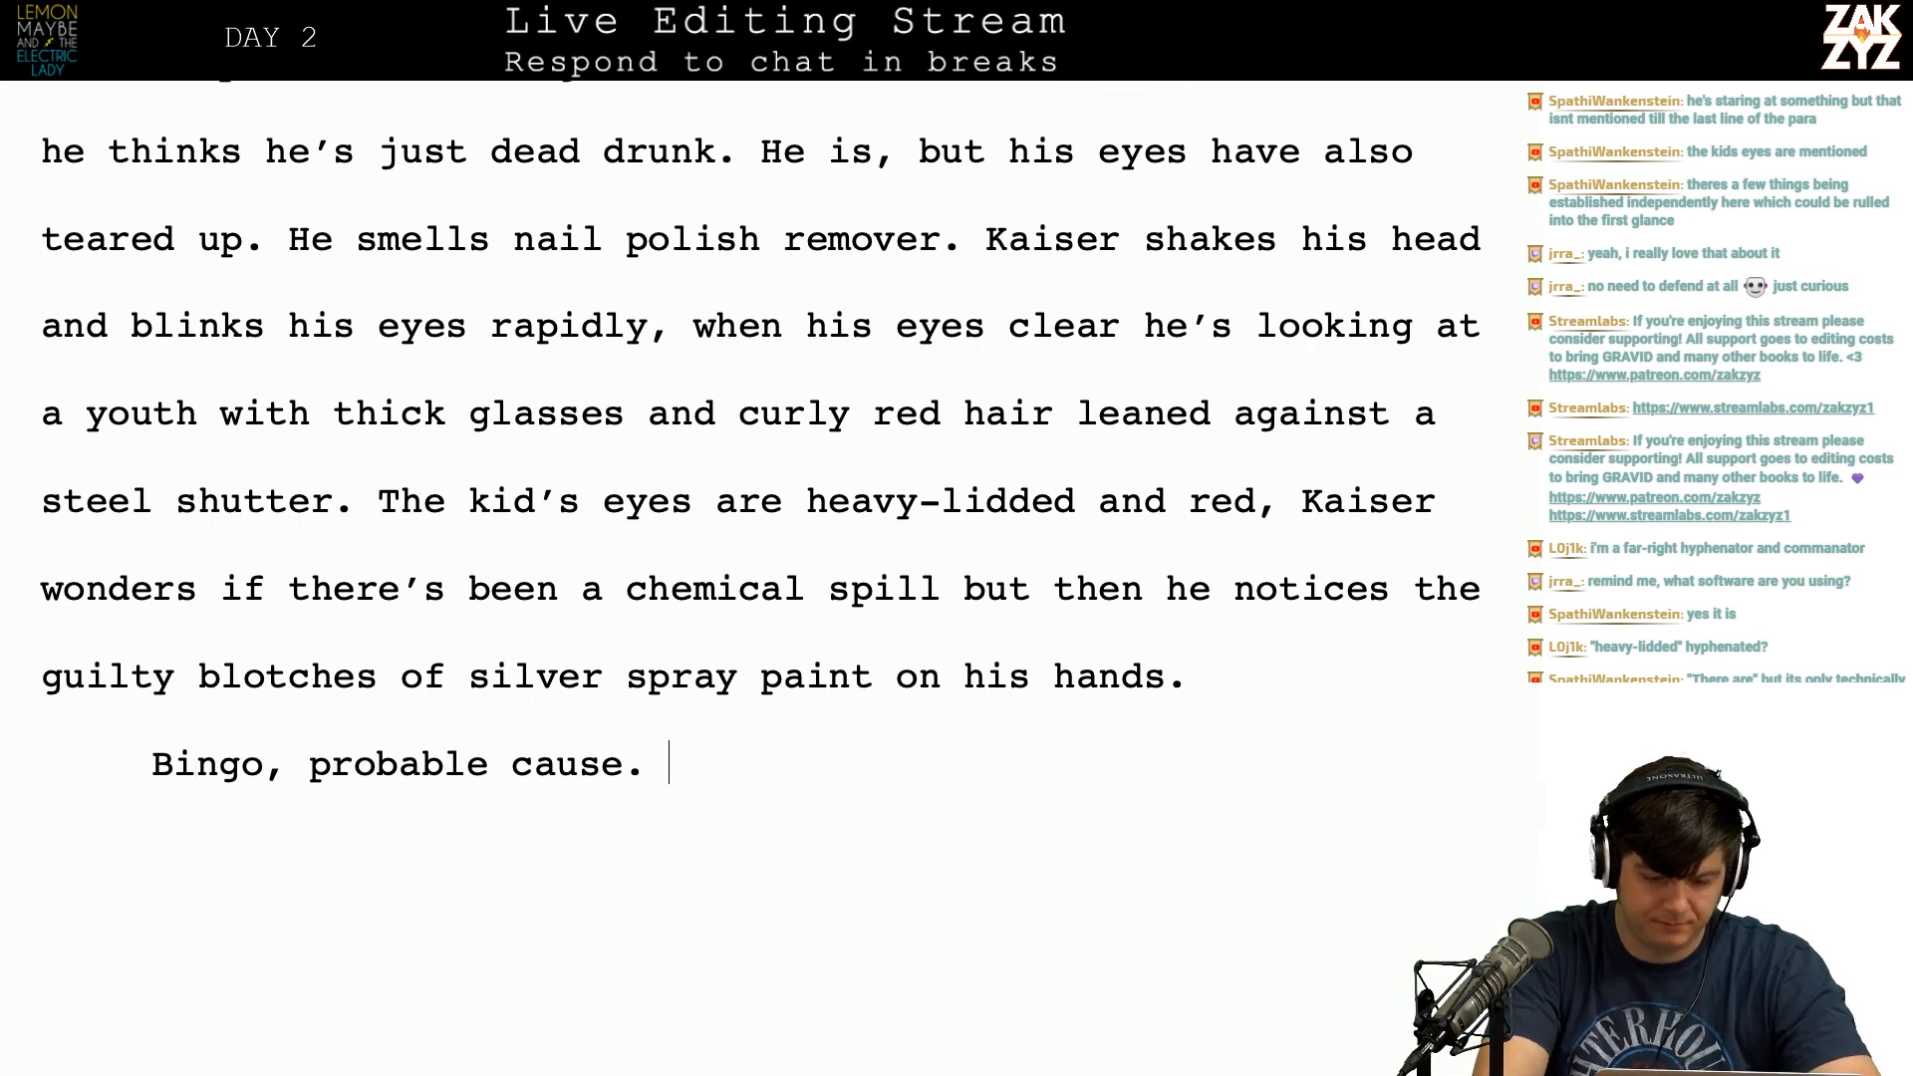
type("G")
key("BackSpace")
type("Kaiser s")
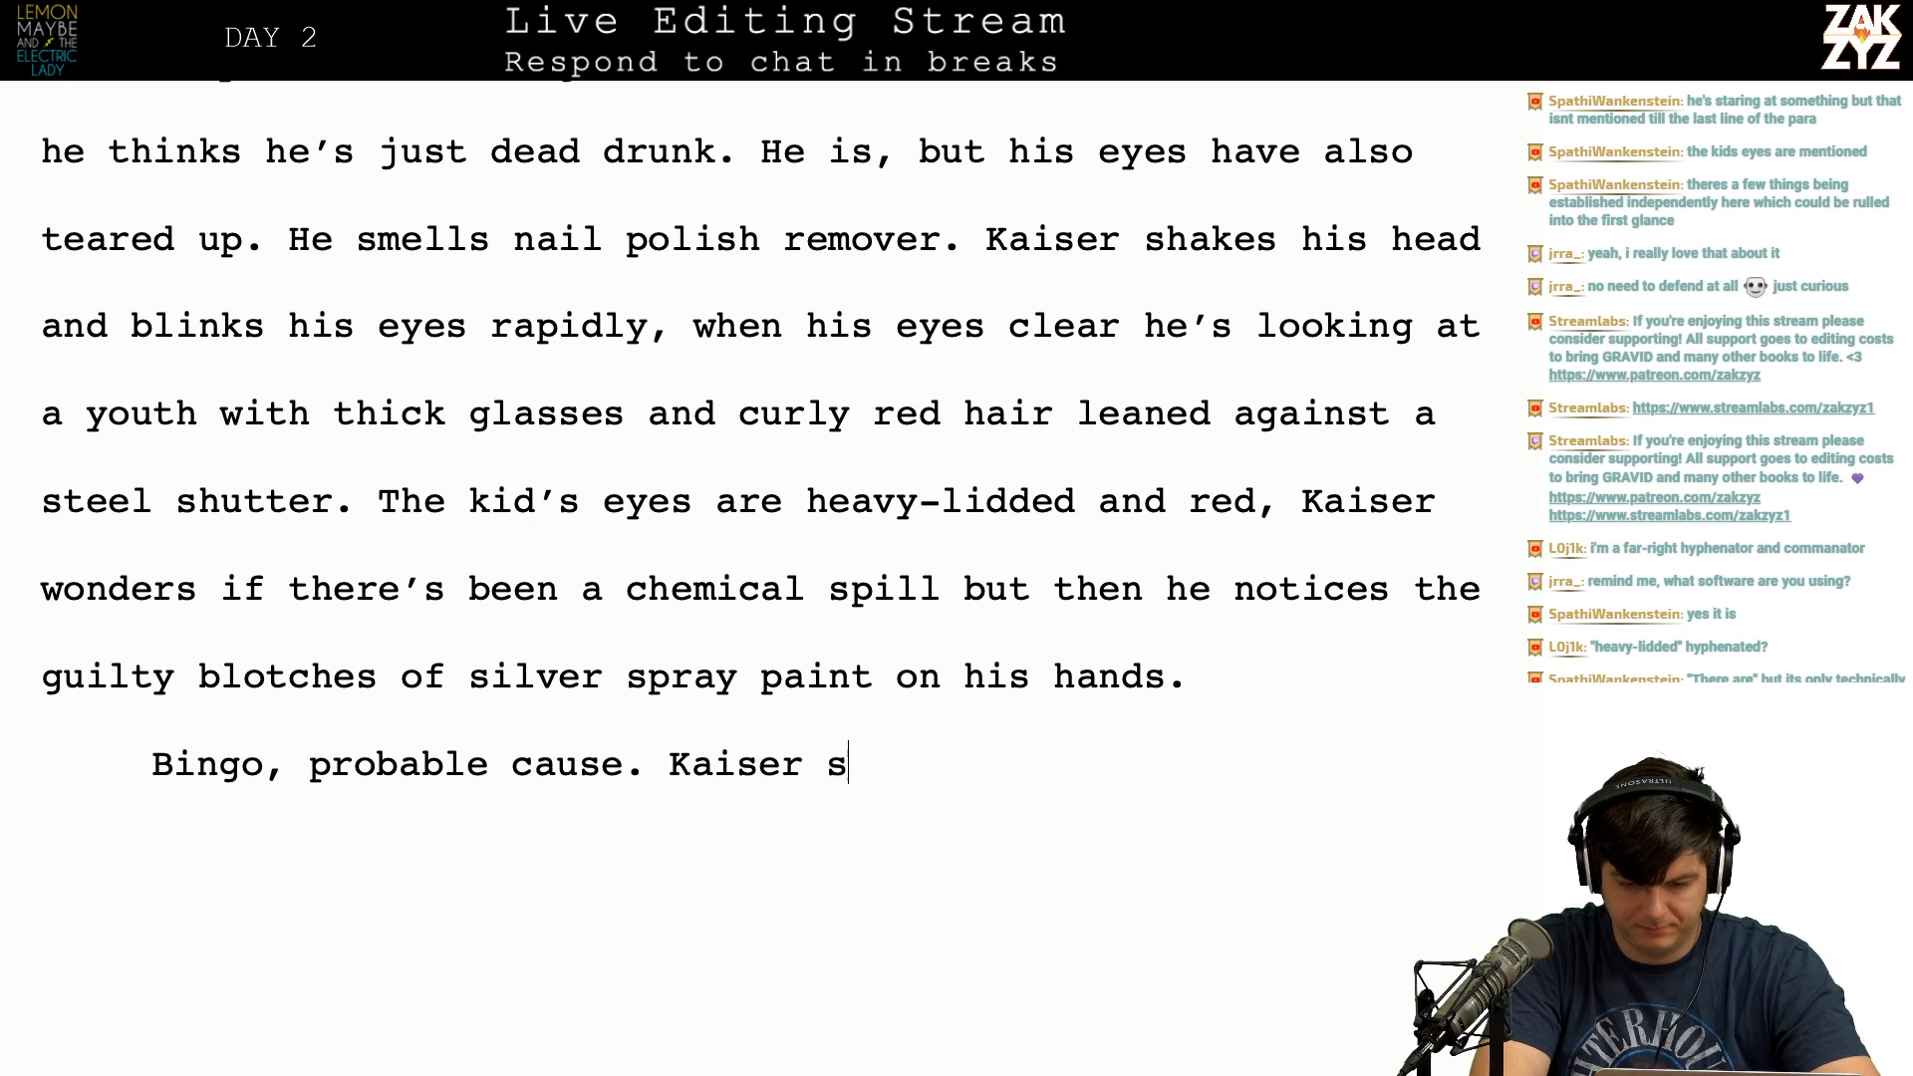
type("teps forward to")
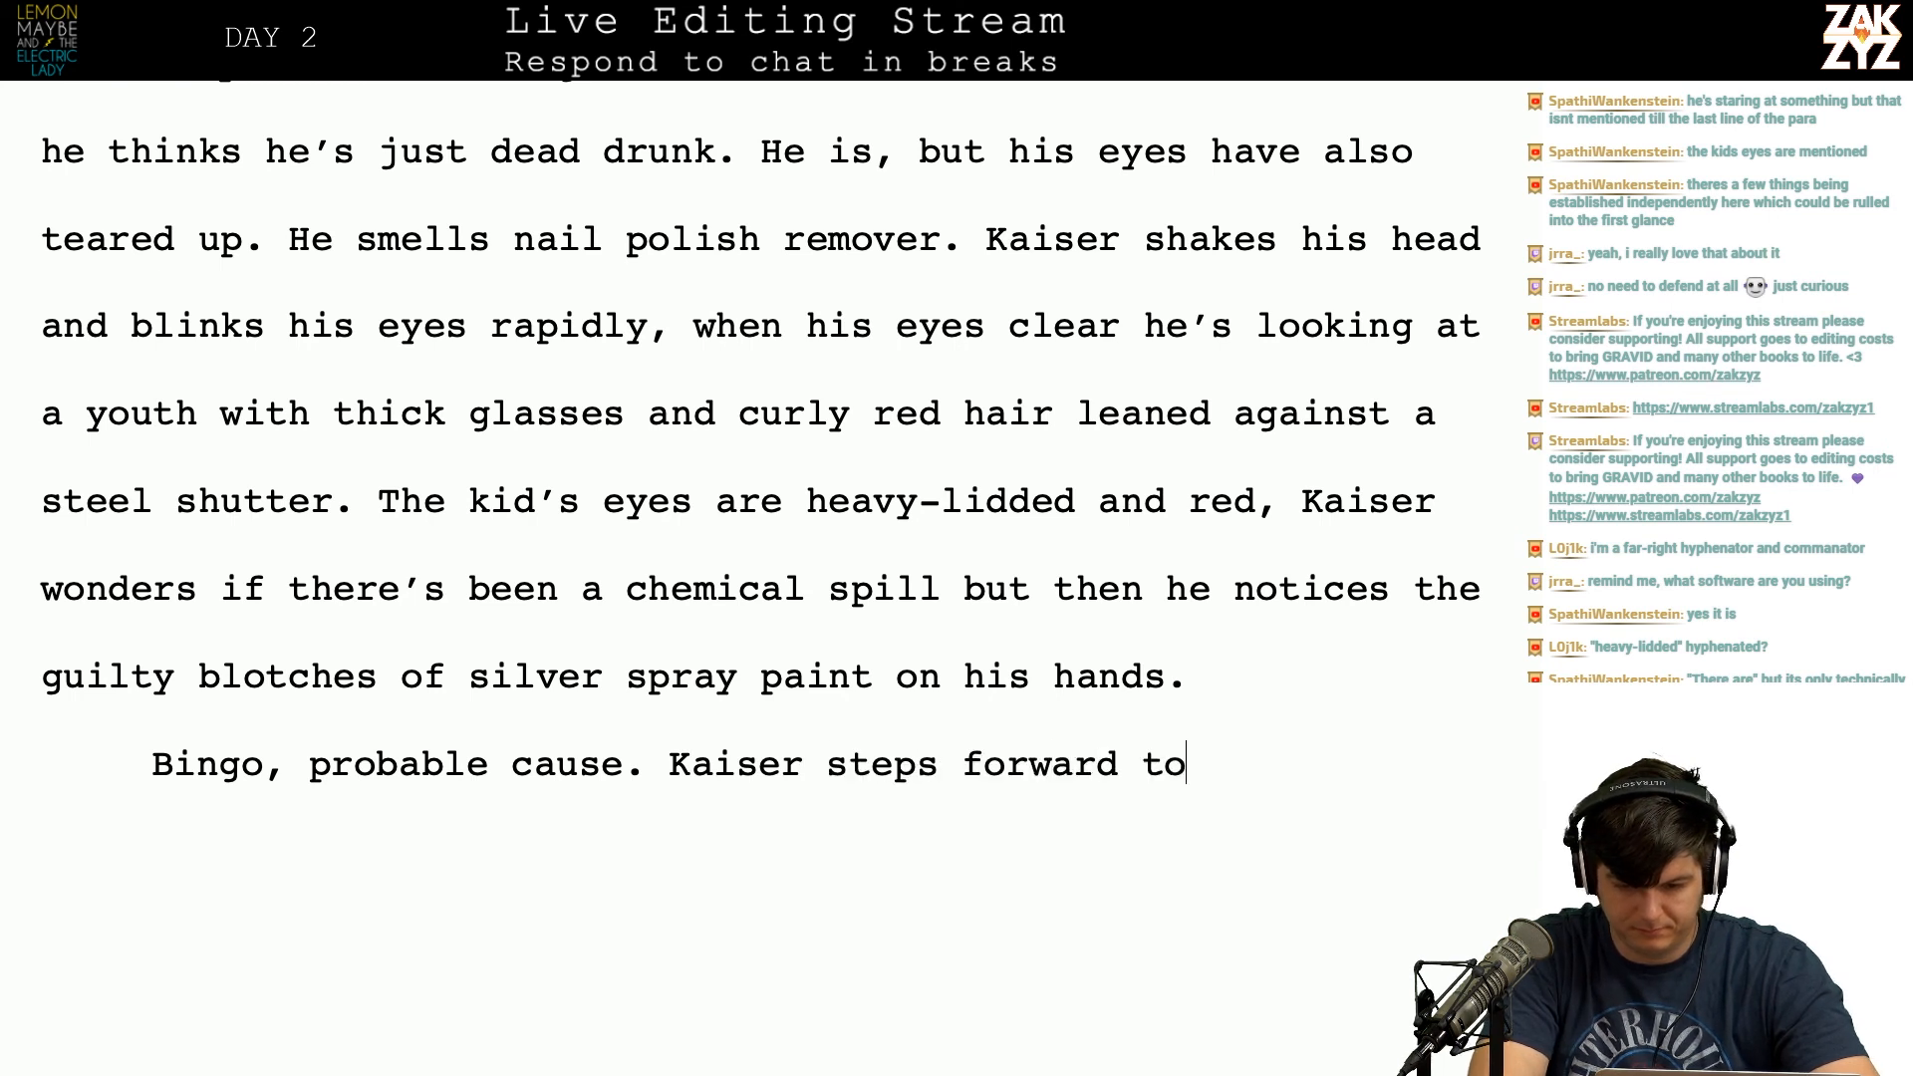
type(" grab the kid but a s")
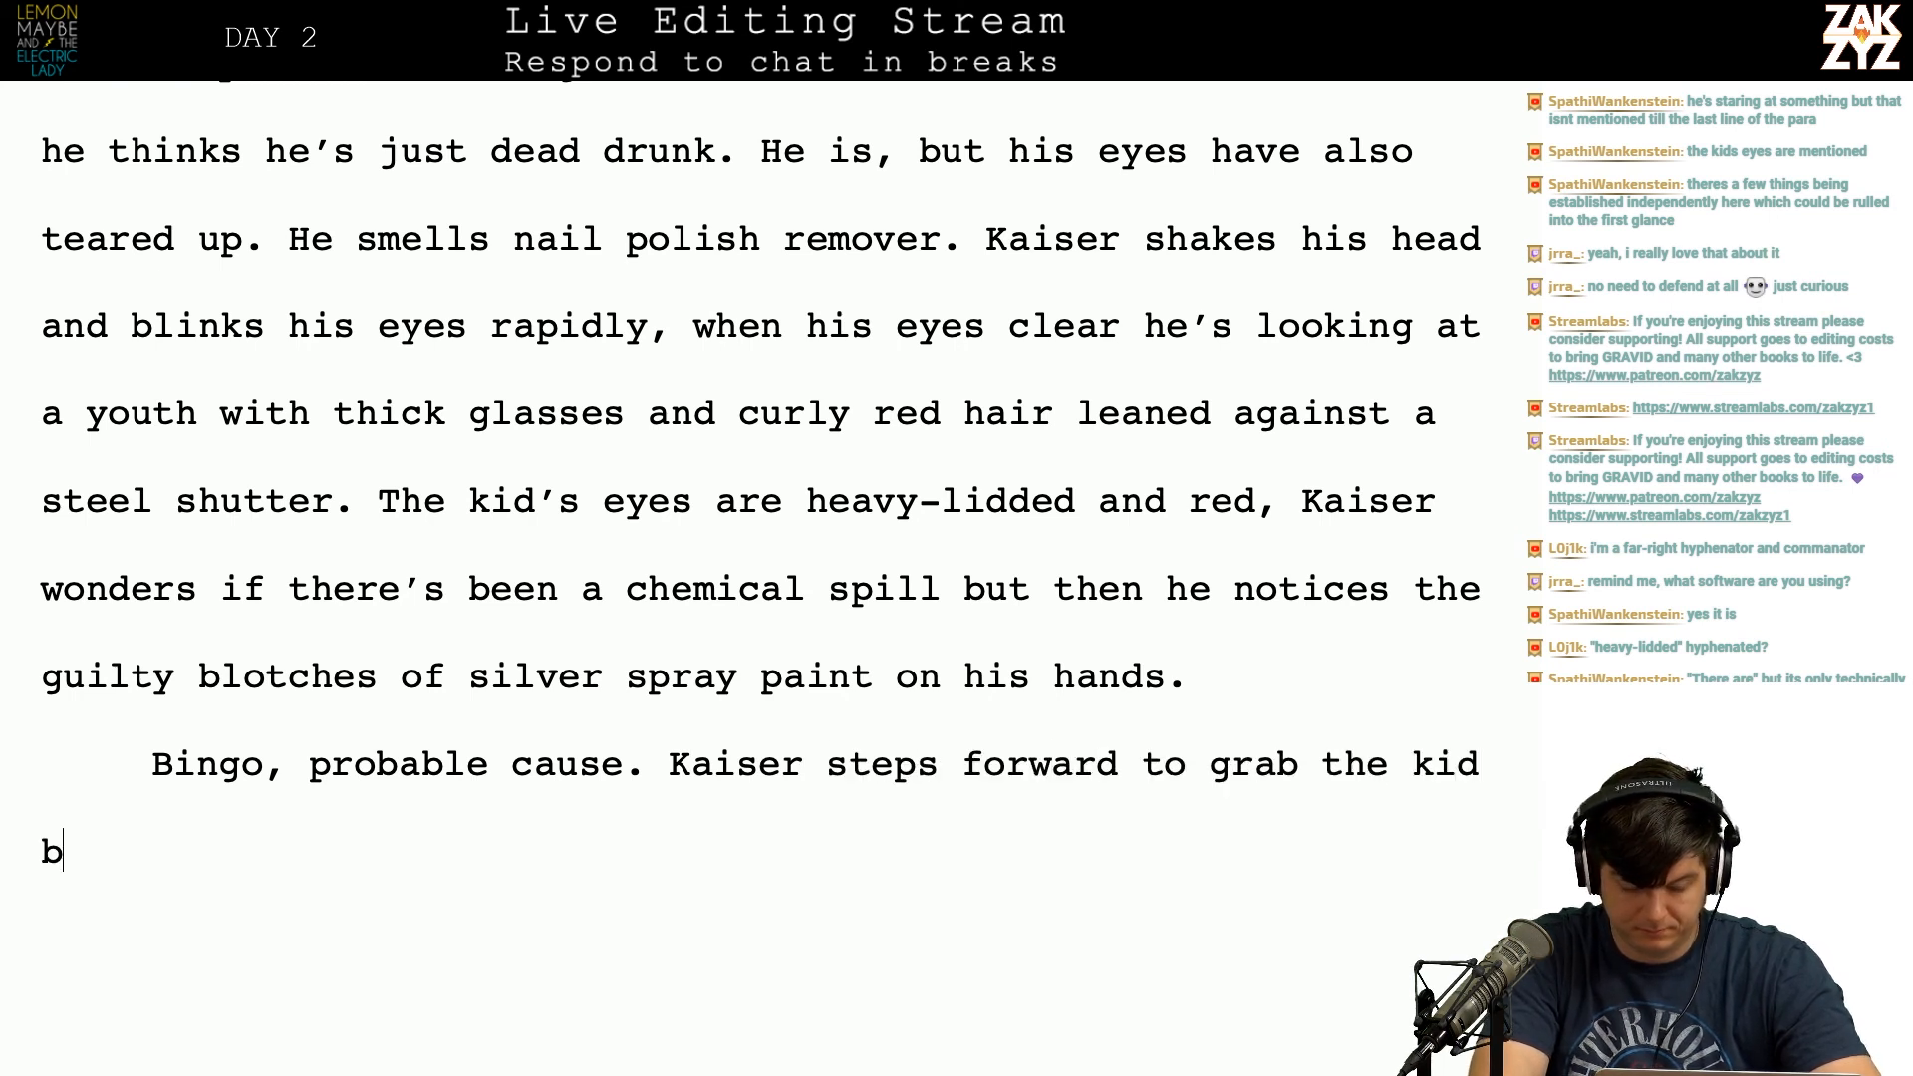
type("cream from")
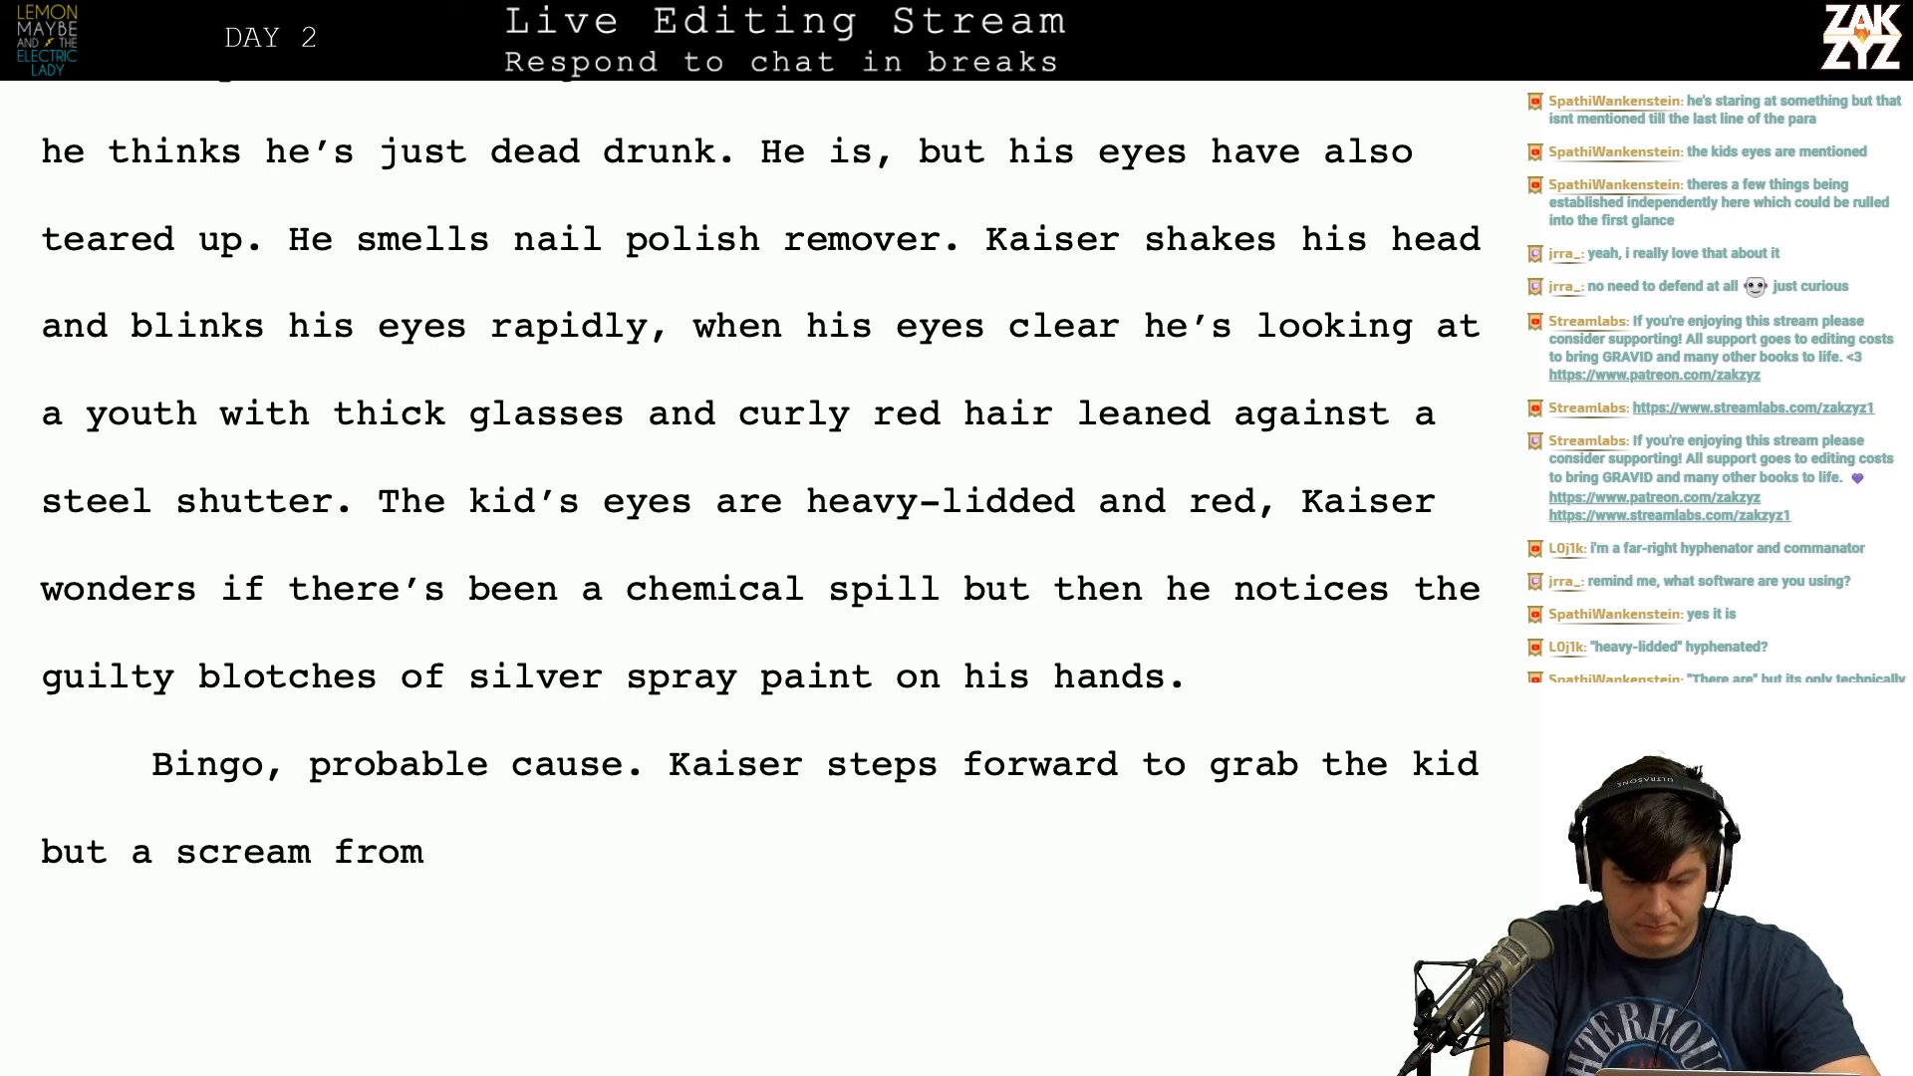
key("BackSpace")
key("BackSpace")
key("BackSpace")
key("BackSpace")
key("BackSpace")
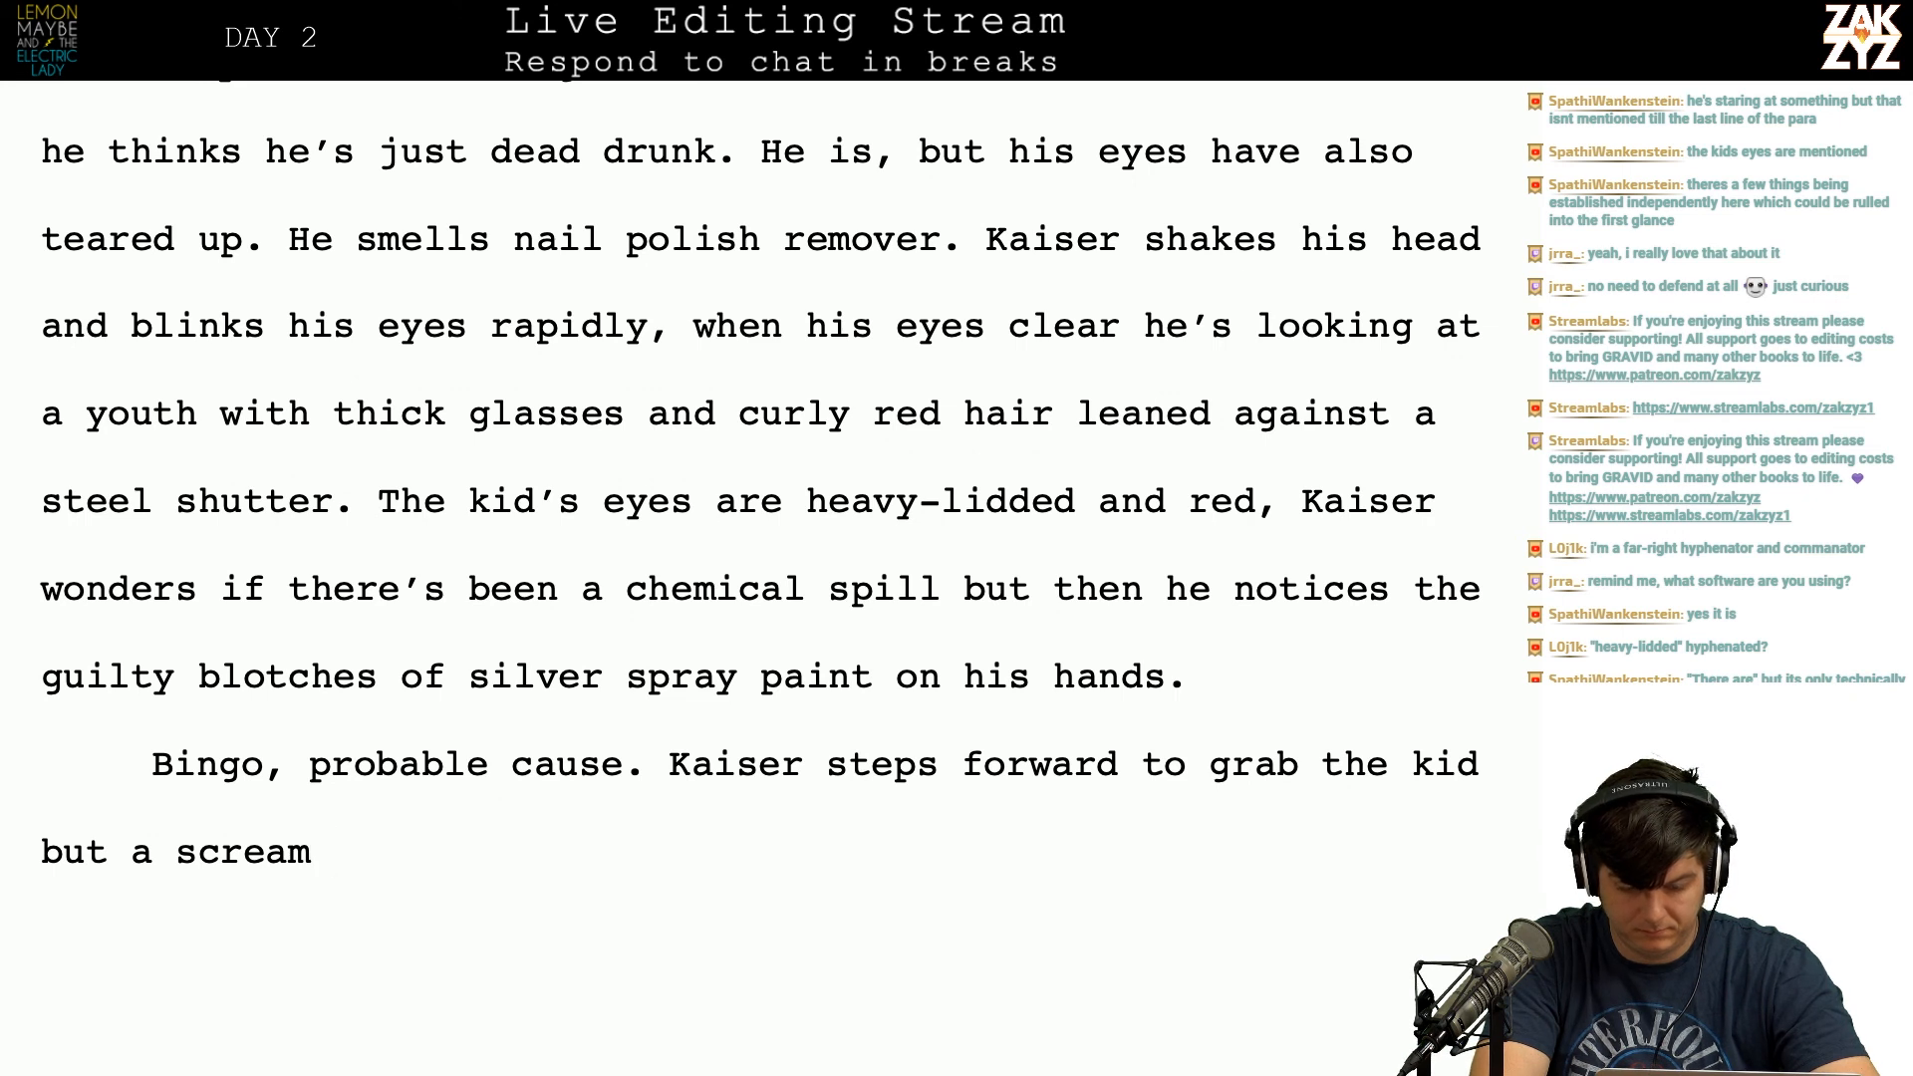
Step: Extend the sentence after "but a scream" with "rings out behind him"
type("rings out")
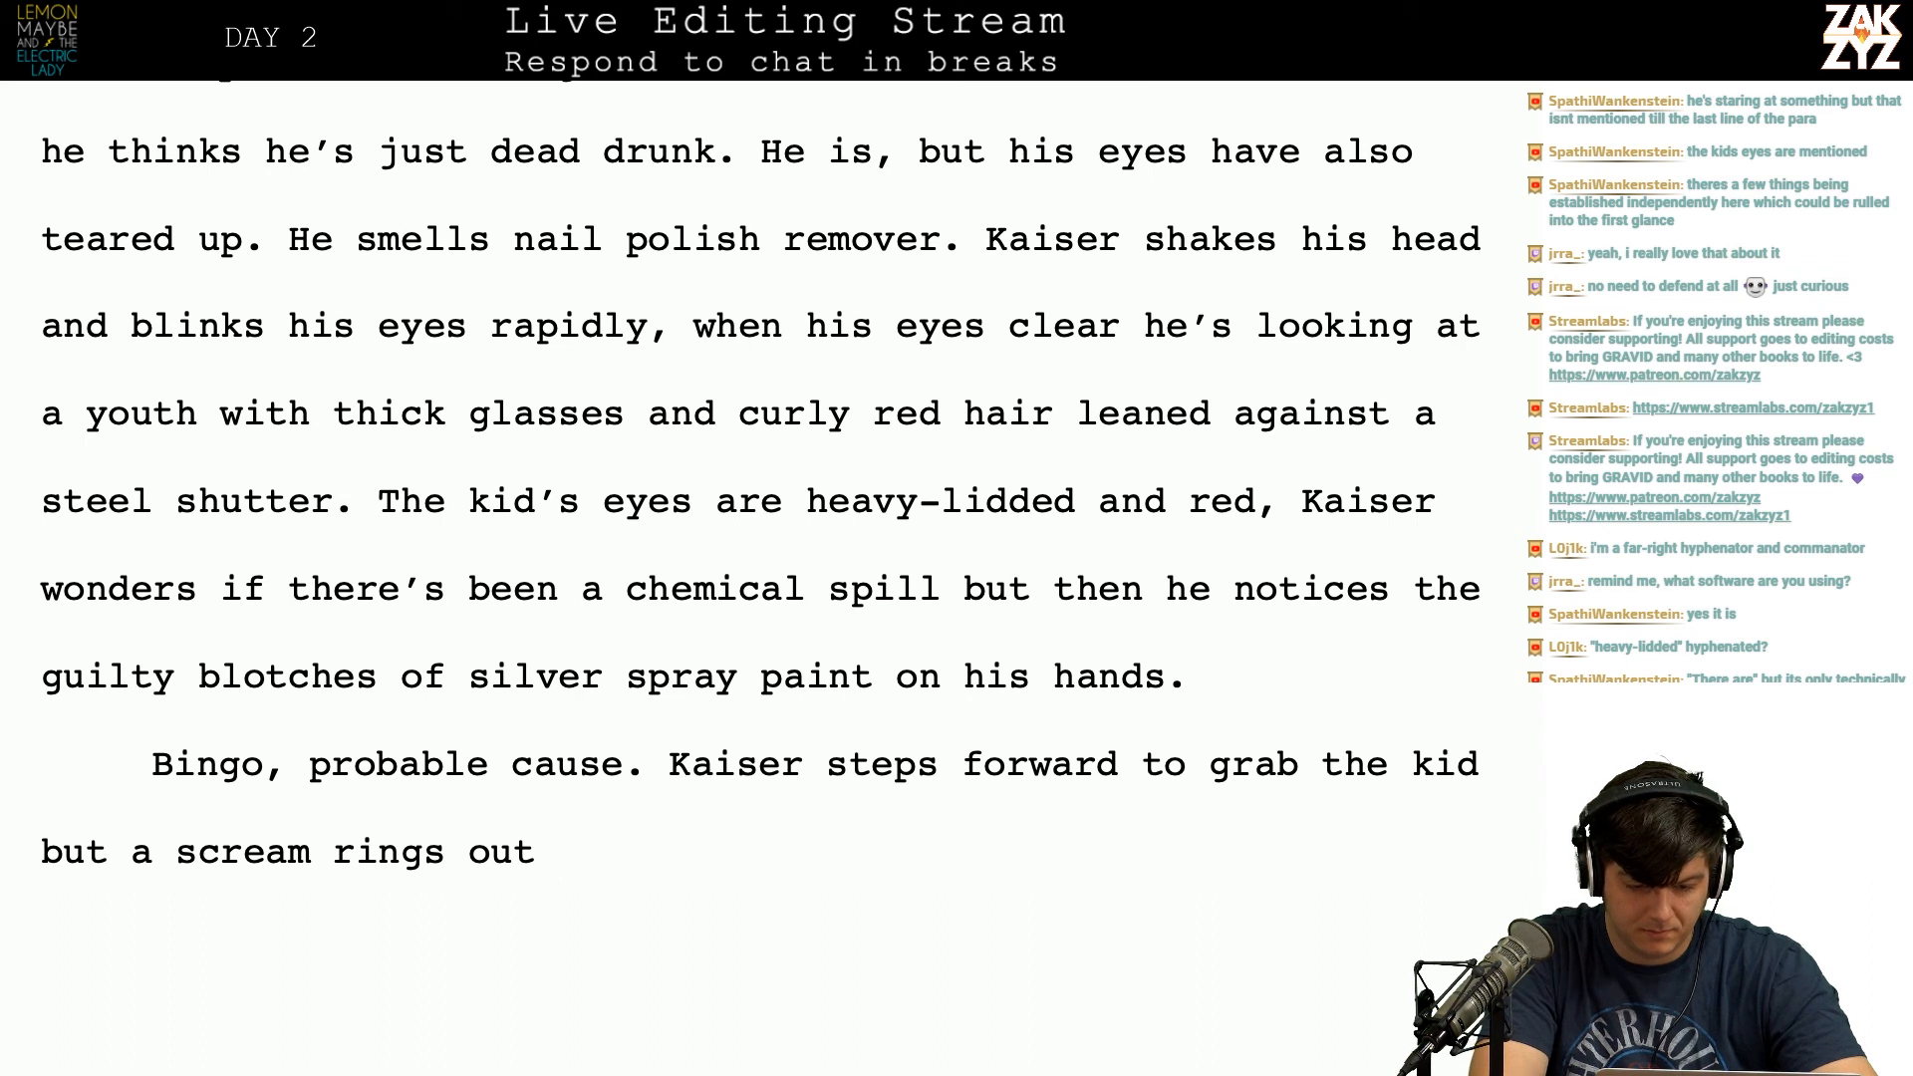
type(", kai")
key("BackSpace")
key("BackSpace")
key("BackSpace")
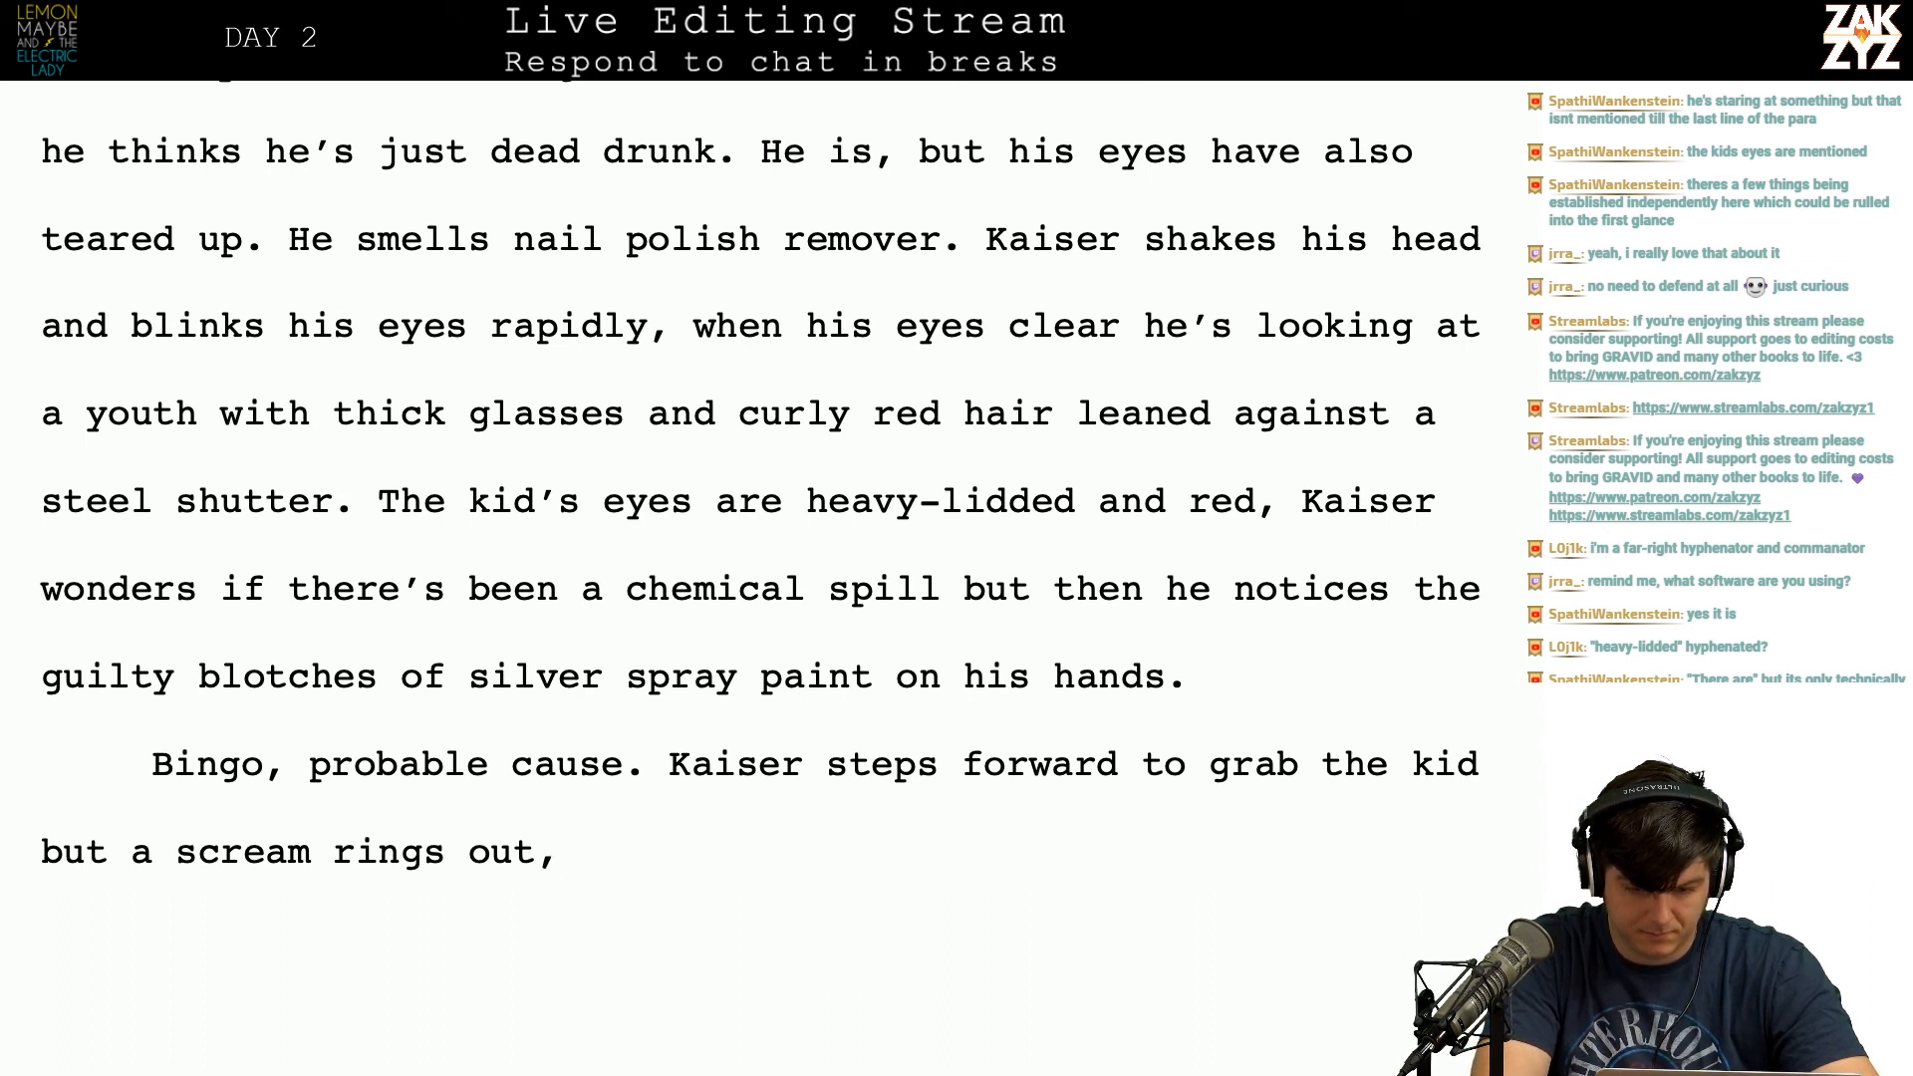
key("BackSpace")
key("BackSpace")
type("behind him")
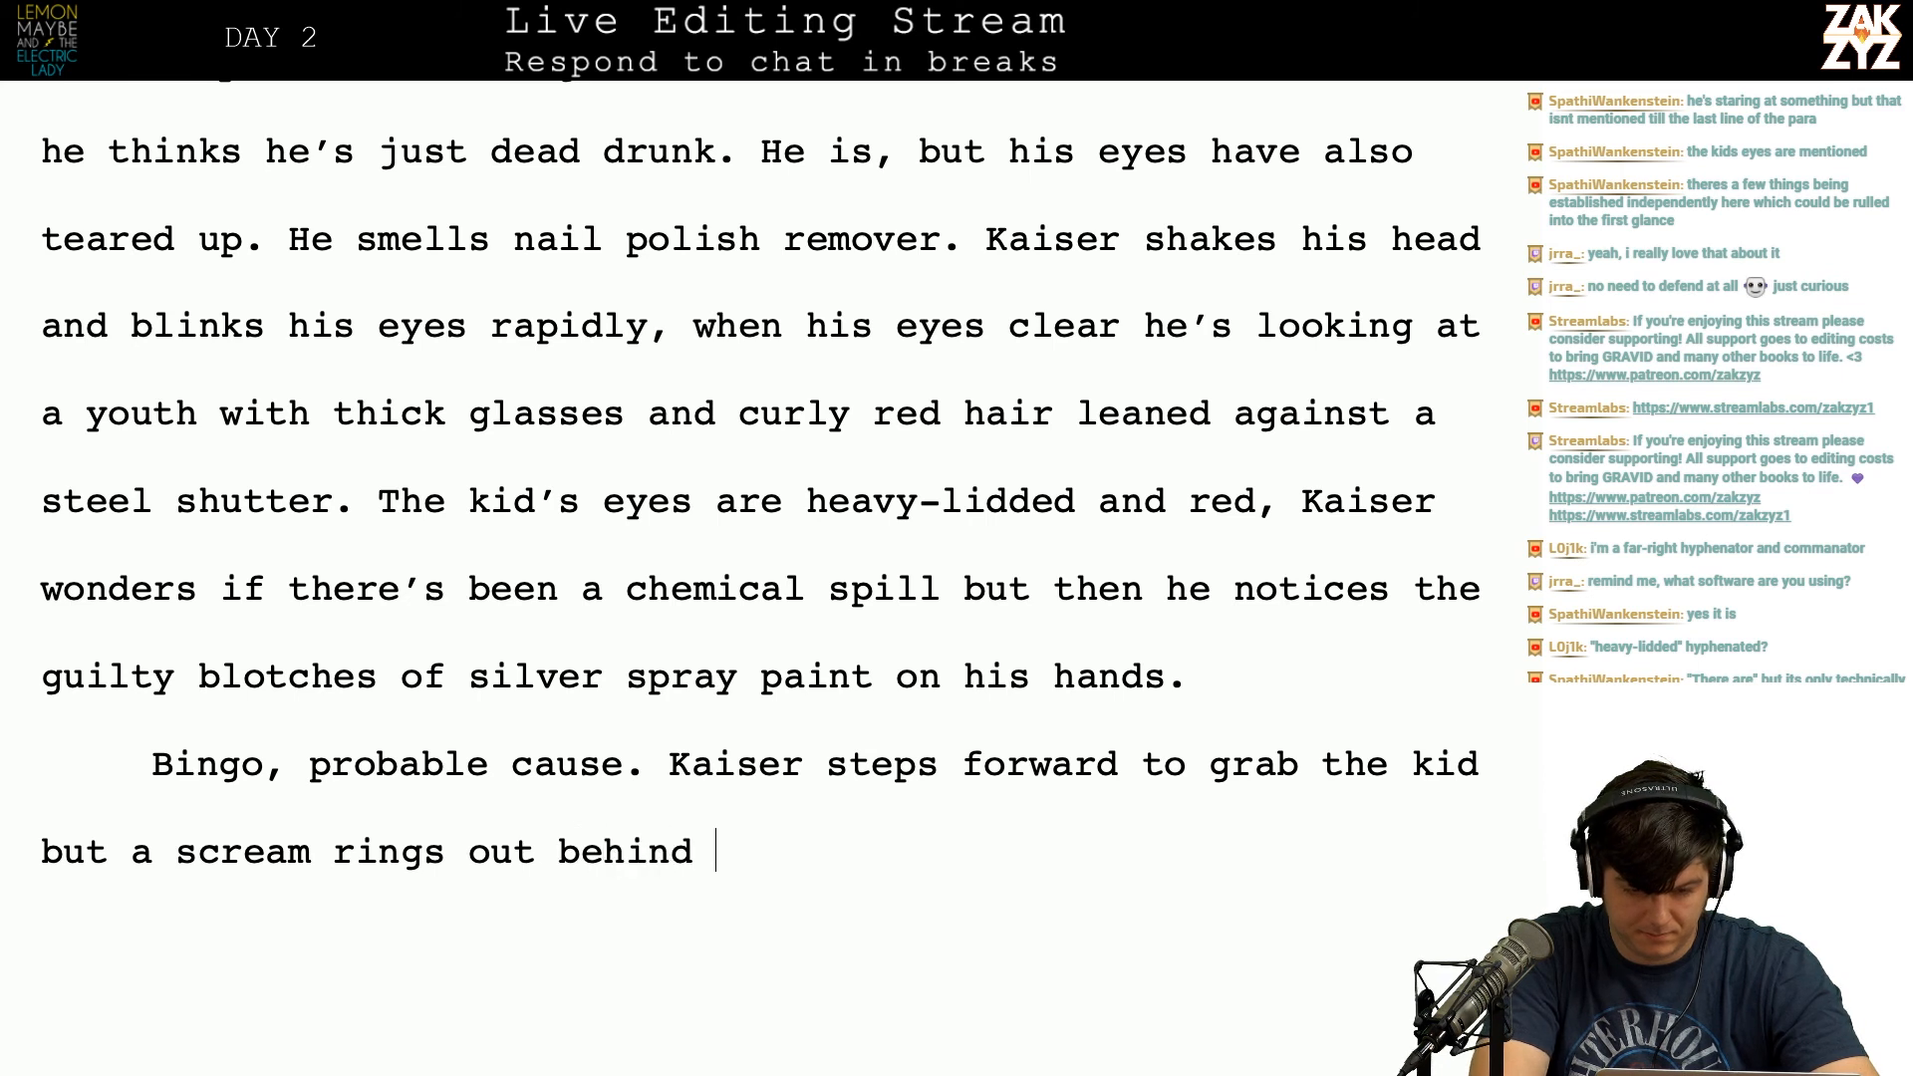
key("BackSpace")
key("BackSpace")
key("BackSpace")
key("BackSpace")
type("im, he'd")
Step: Try following "rings out behind him" with a new sentence starting "He'd" and remove the addition again
key("BackSpace")
key("BackSpace")
key("BackSpace")
key("BackSpace")
key("BackSpace")
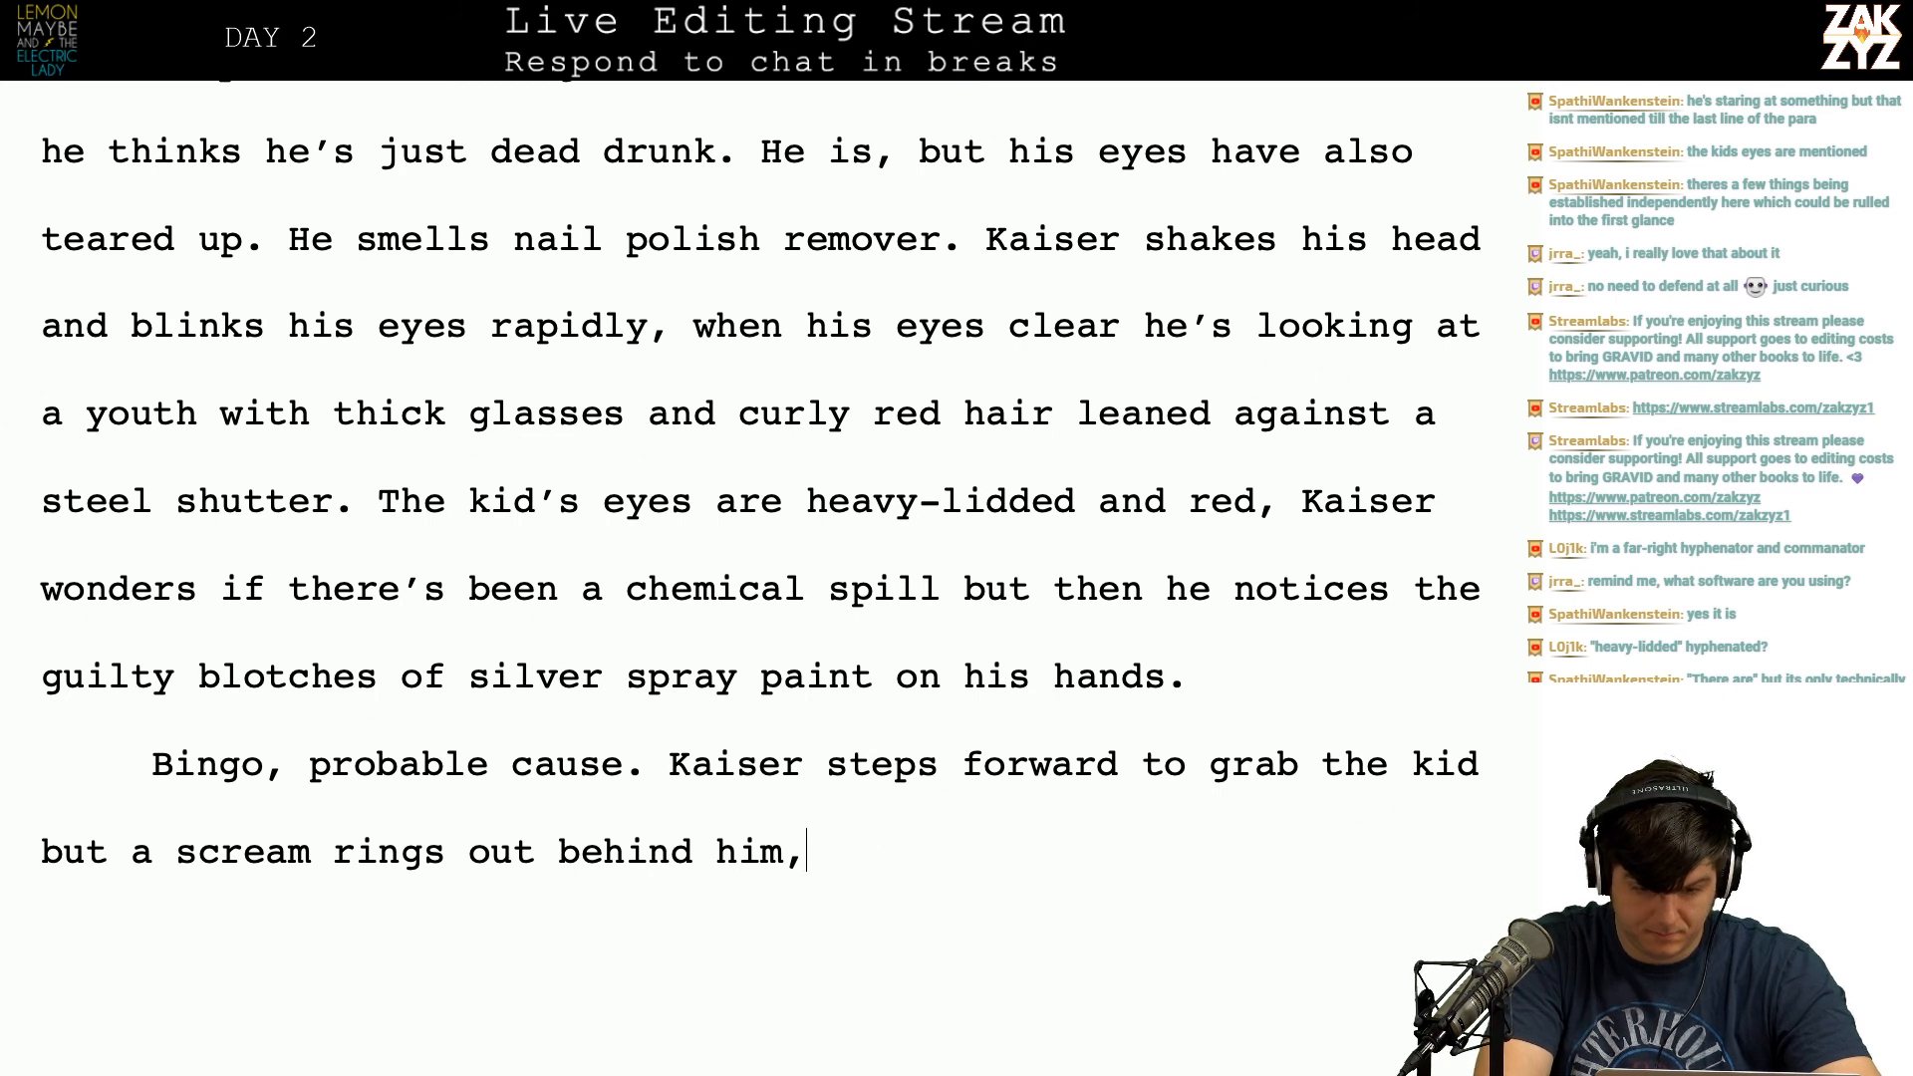
key("BackSpace")
type(". He'd")
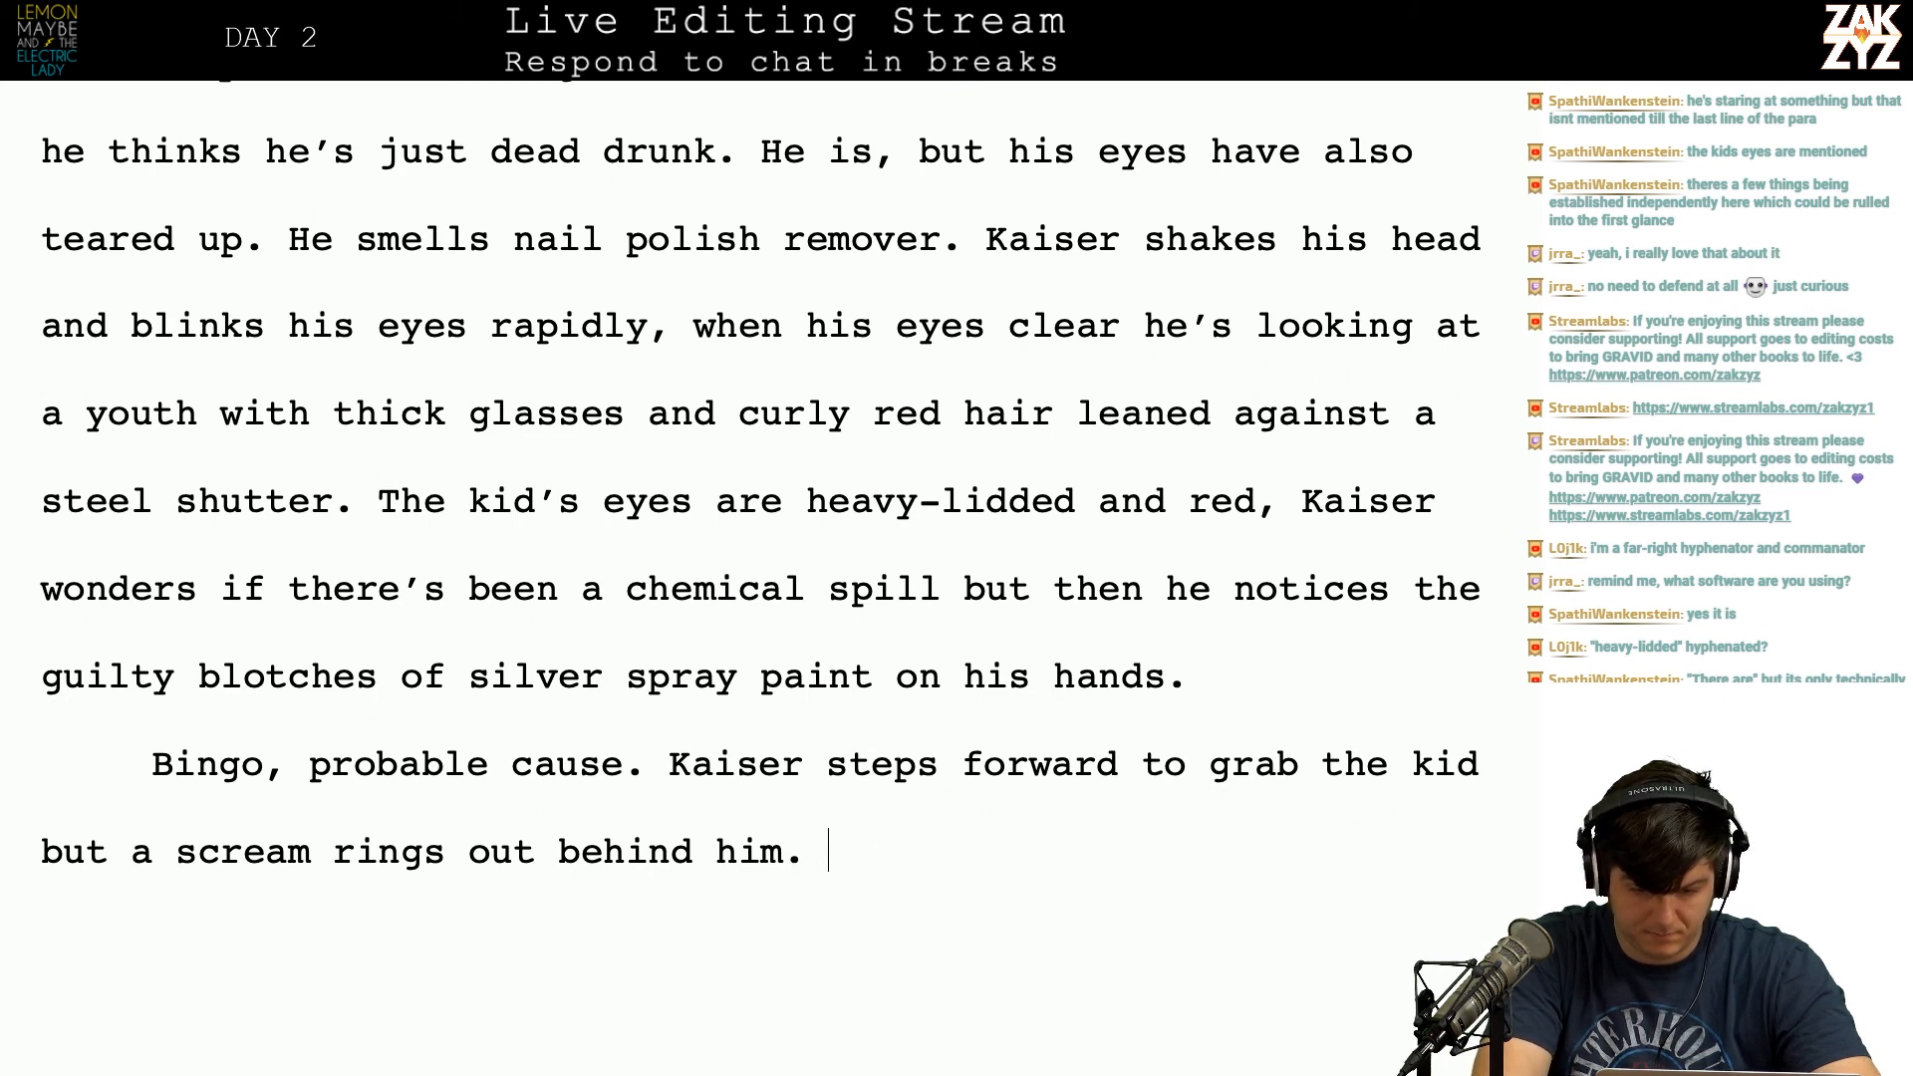
key("BackSpace")
key("BackSpace")
key("BackSpace")
key("BackSpace")
key("BackSpace")
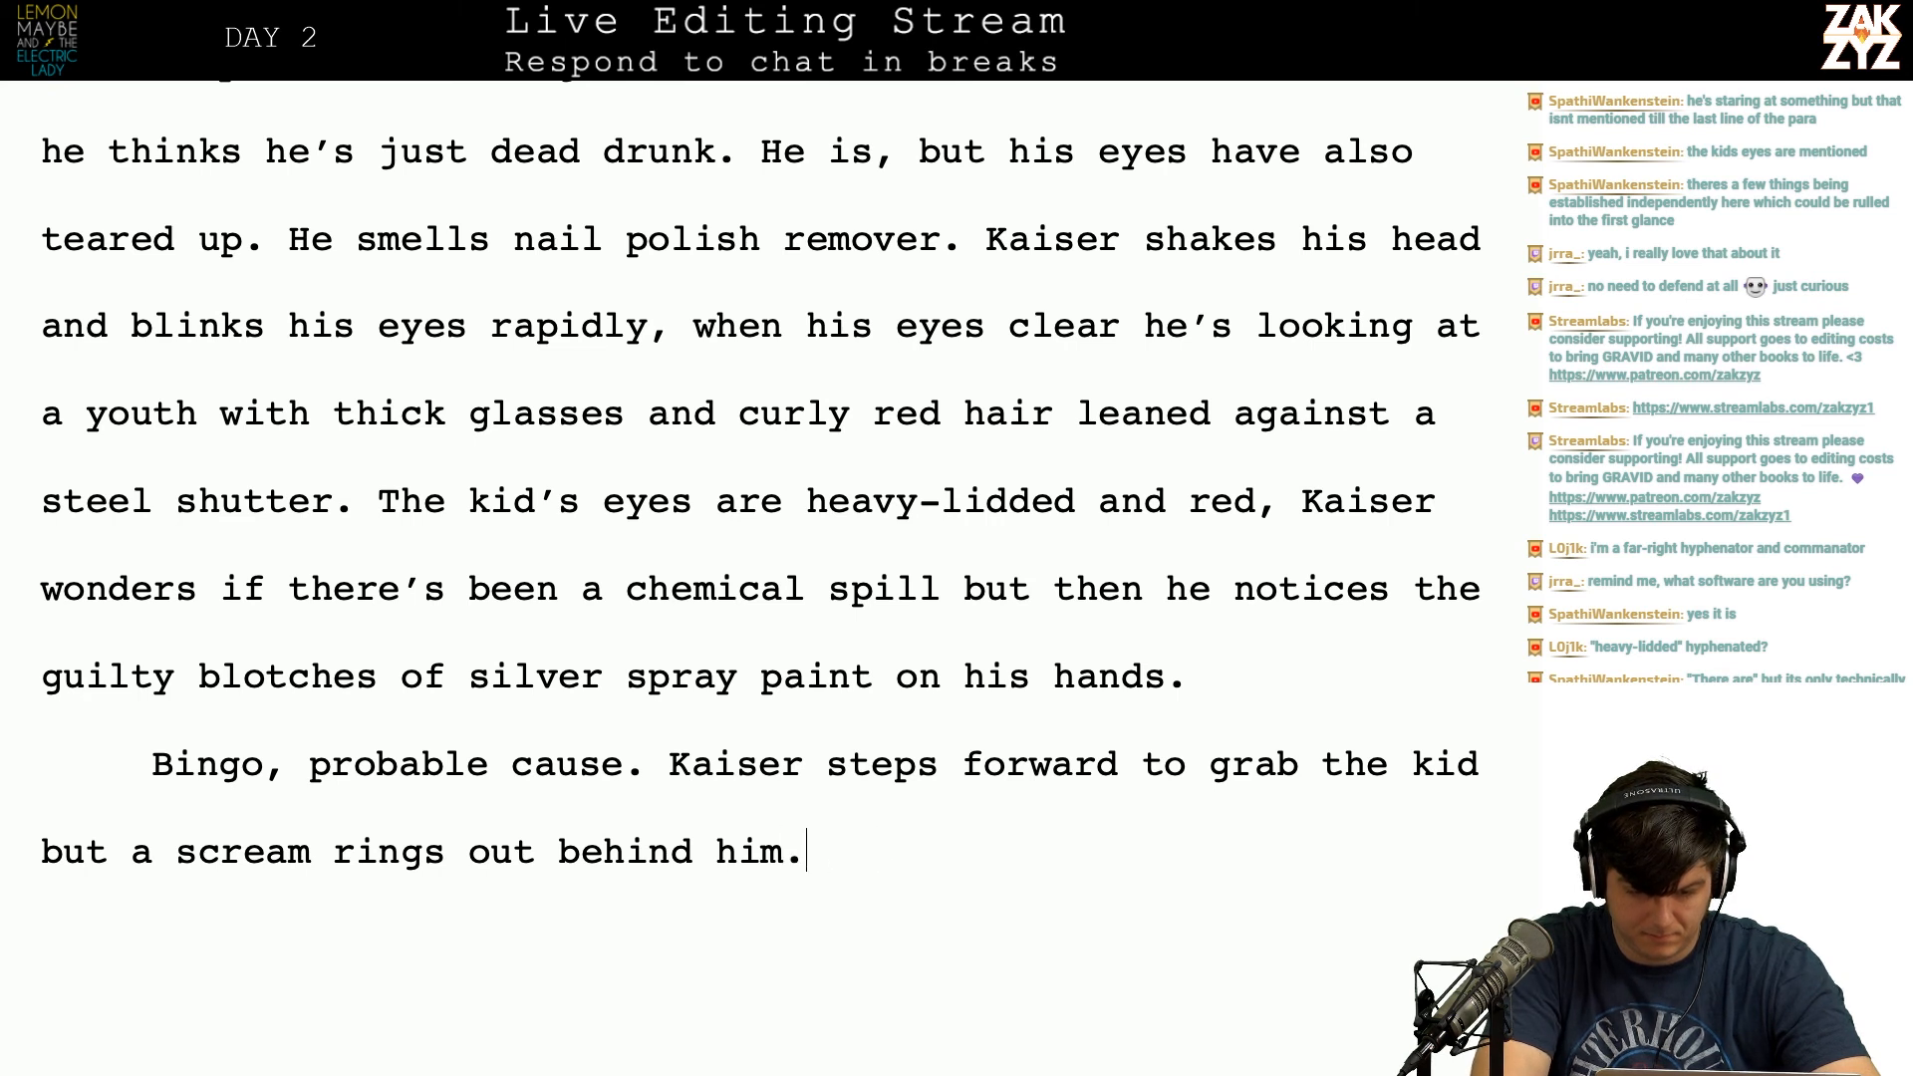
type("W")
key("BackSpace")
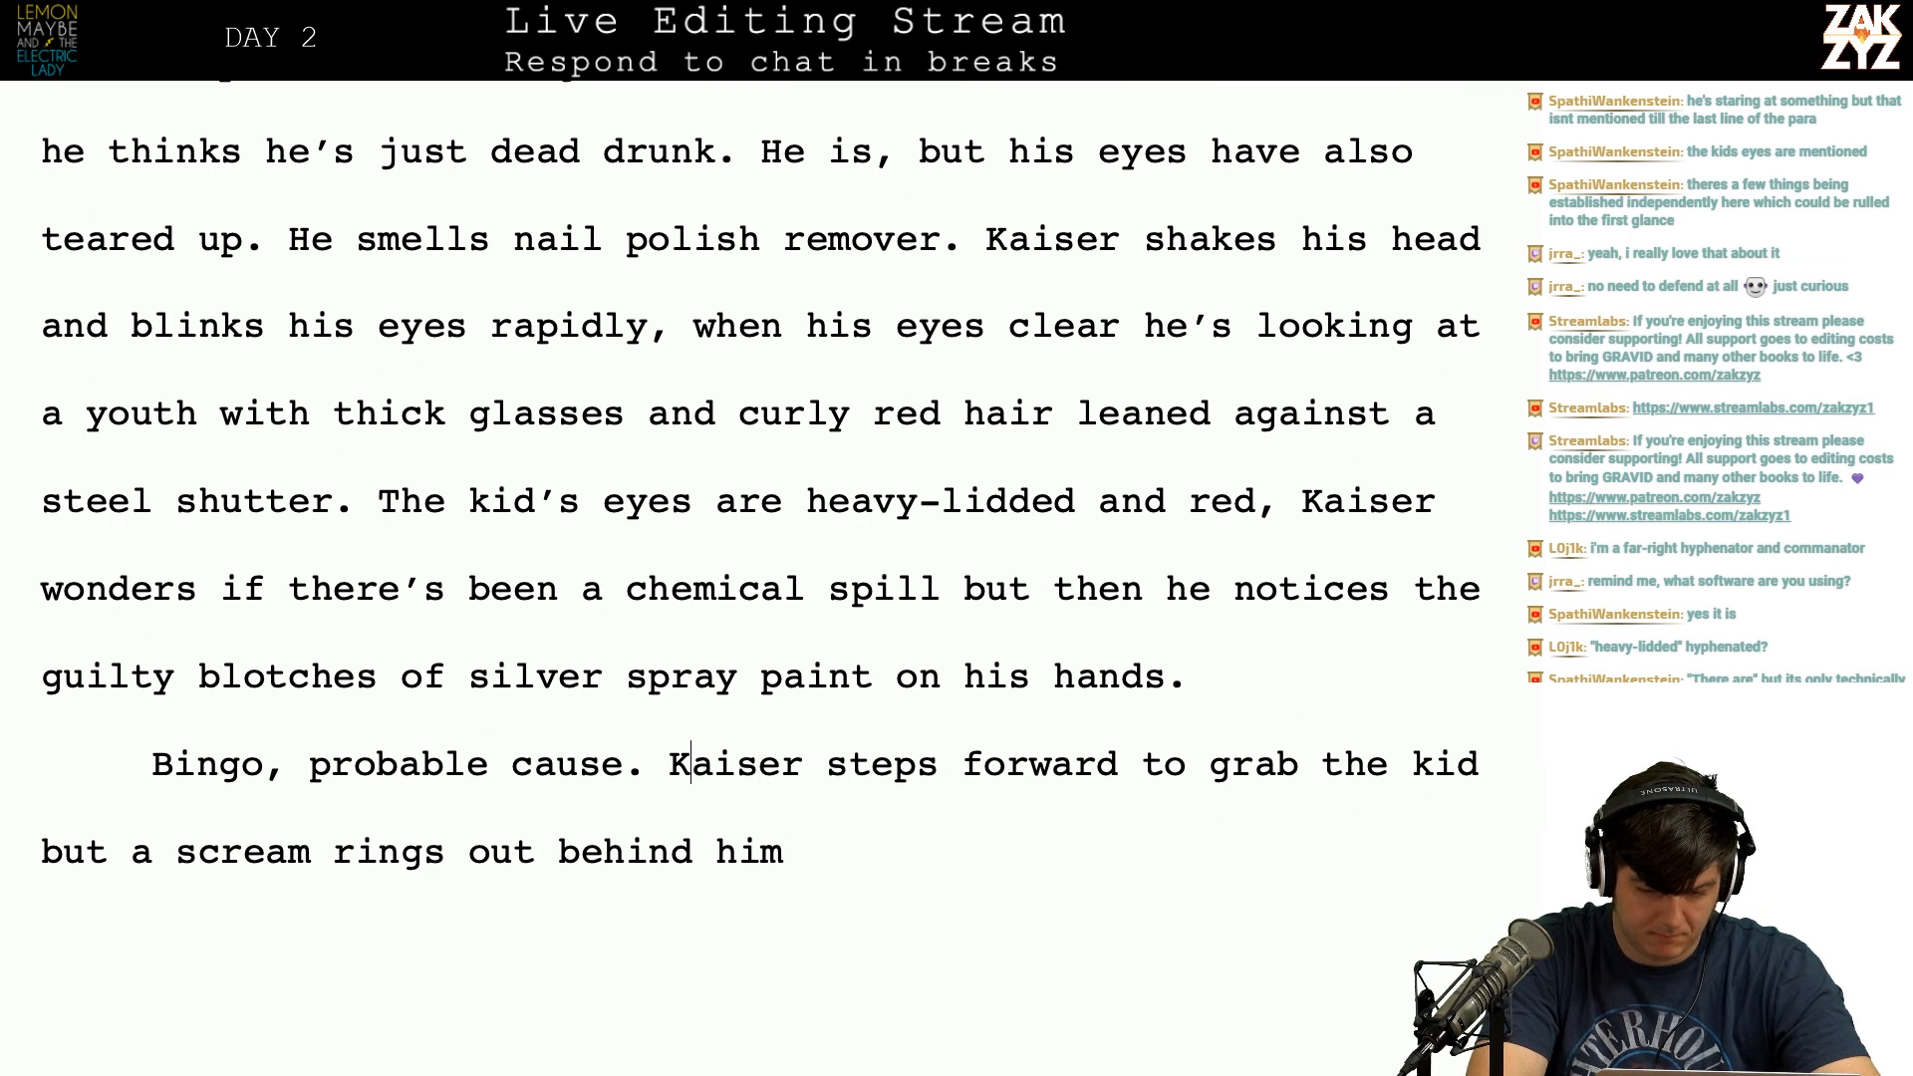
Step: Split "Kaiser steps forward" into its own paragraph below a blank line and start an alternative sentence with "Kaiser" after "probable cause."
key("Left")
key("Return")
key("Return")
key("Up")
type("Kaiser moves for")
key("BackSpace")
key("BackSpace")
key("BackSpace")
key("BackSpace")
key("BackSpace")
key("BackSpace")
key("BackSpace")
key("BackSpace")
key("BackSpace")
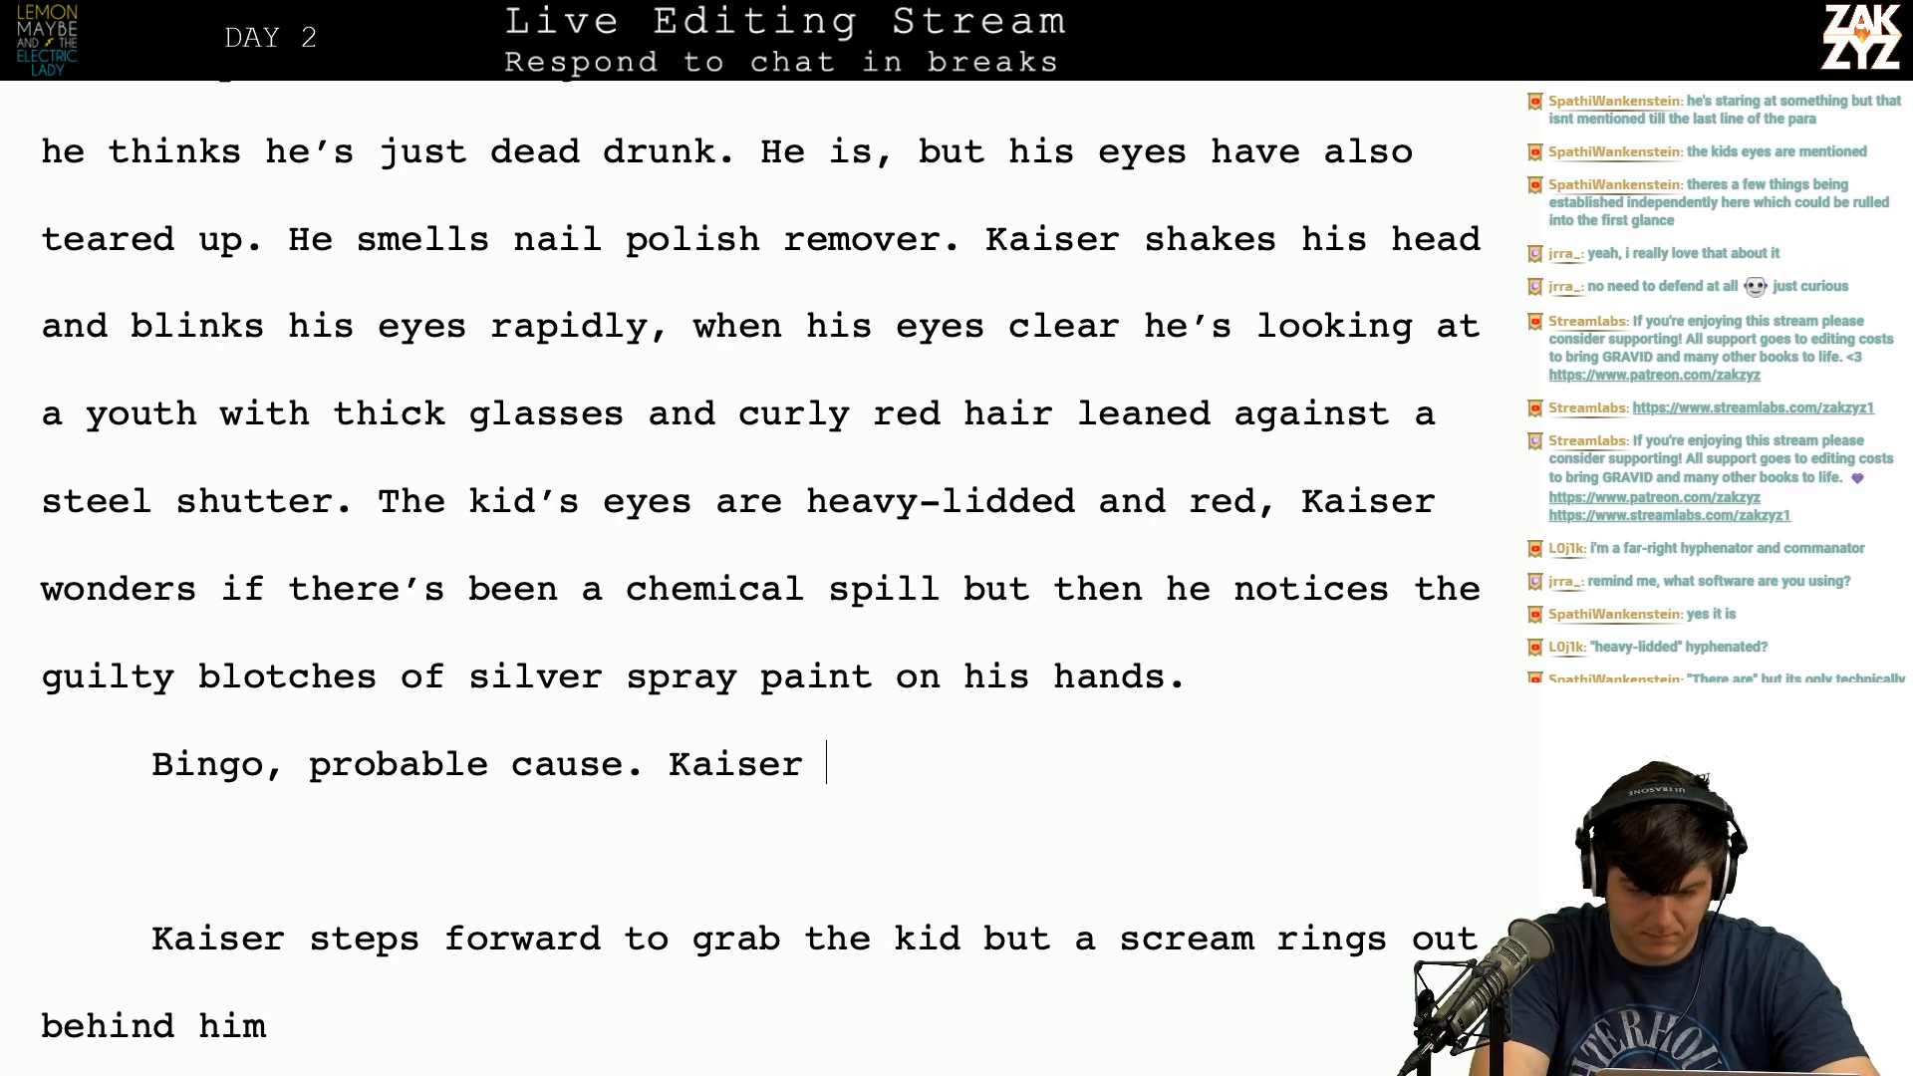
Step: Continue the alternative sentence with "steps forward to grab the", trying "young vandal" as its object and removing those two words again
type("steps forwar")
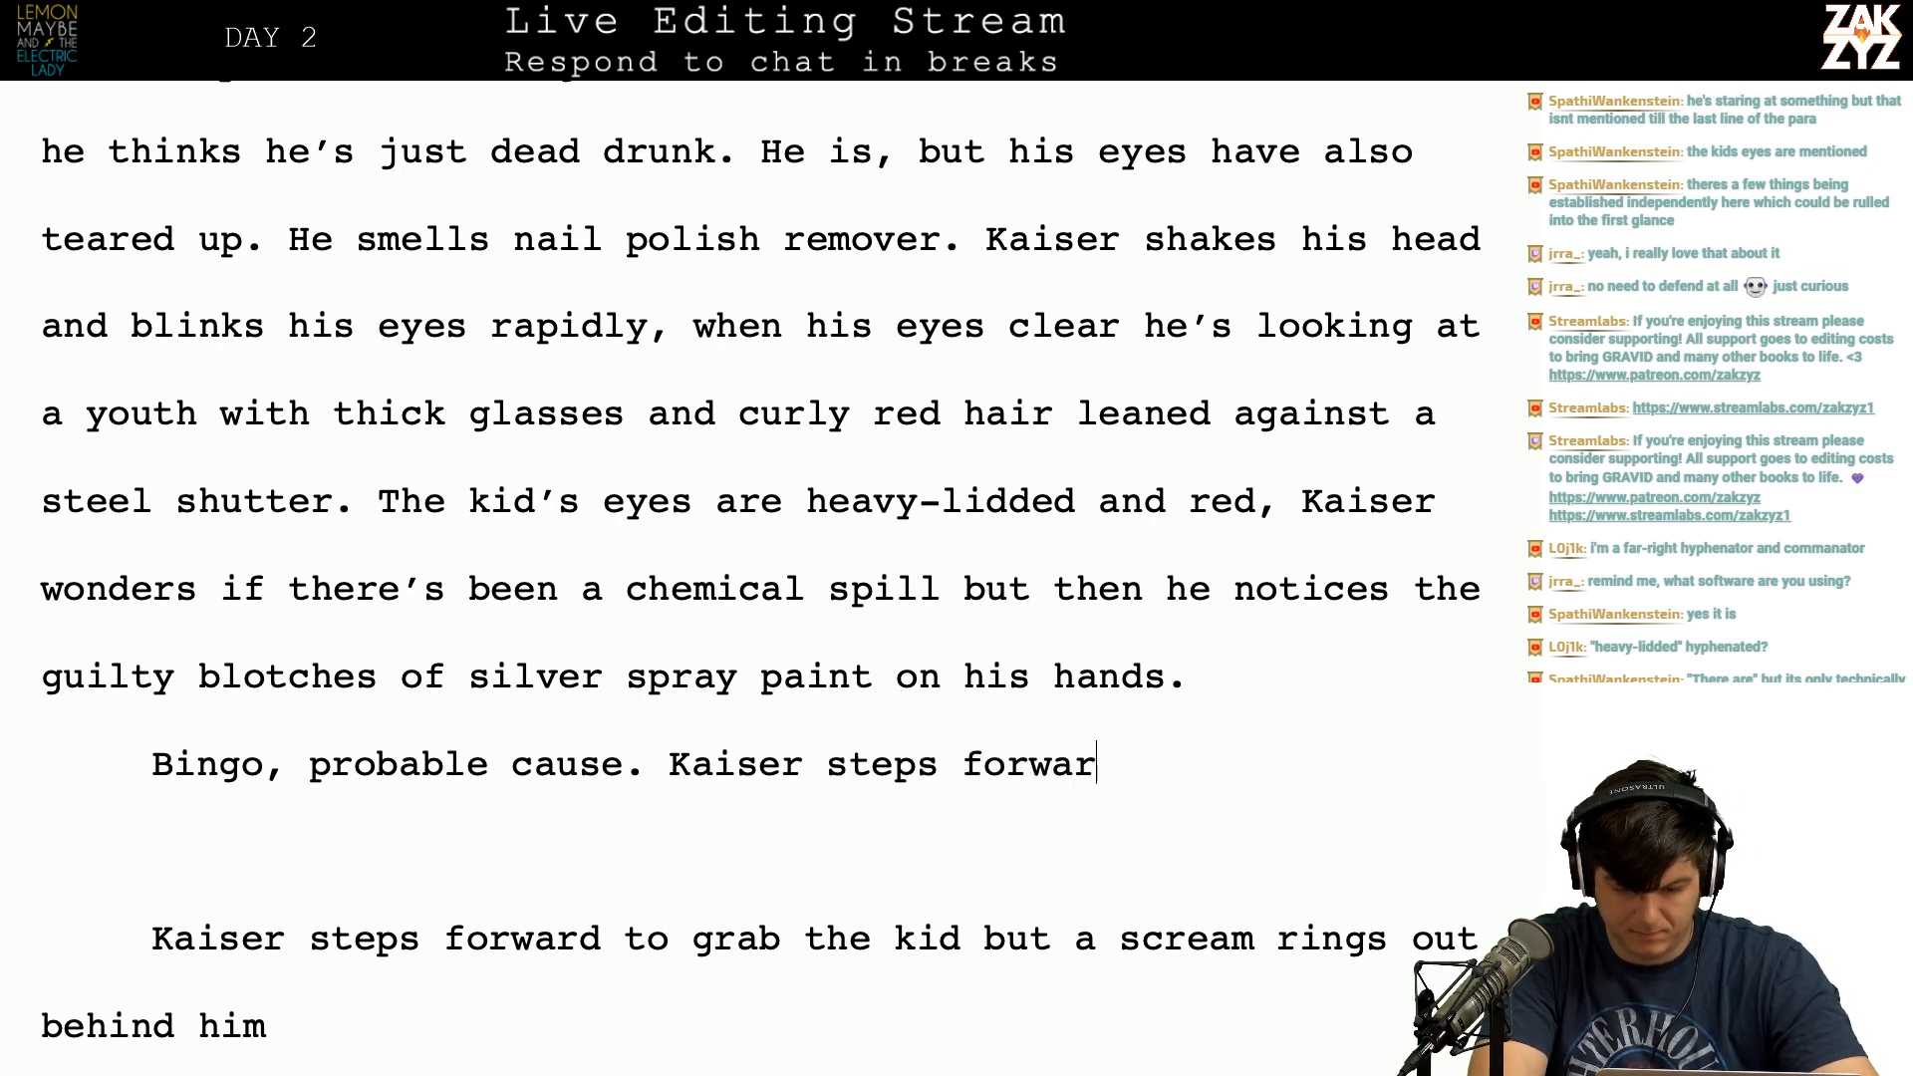
type("d to grab the ")
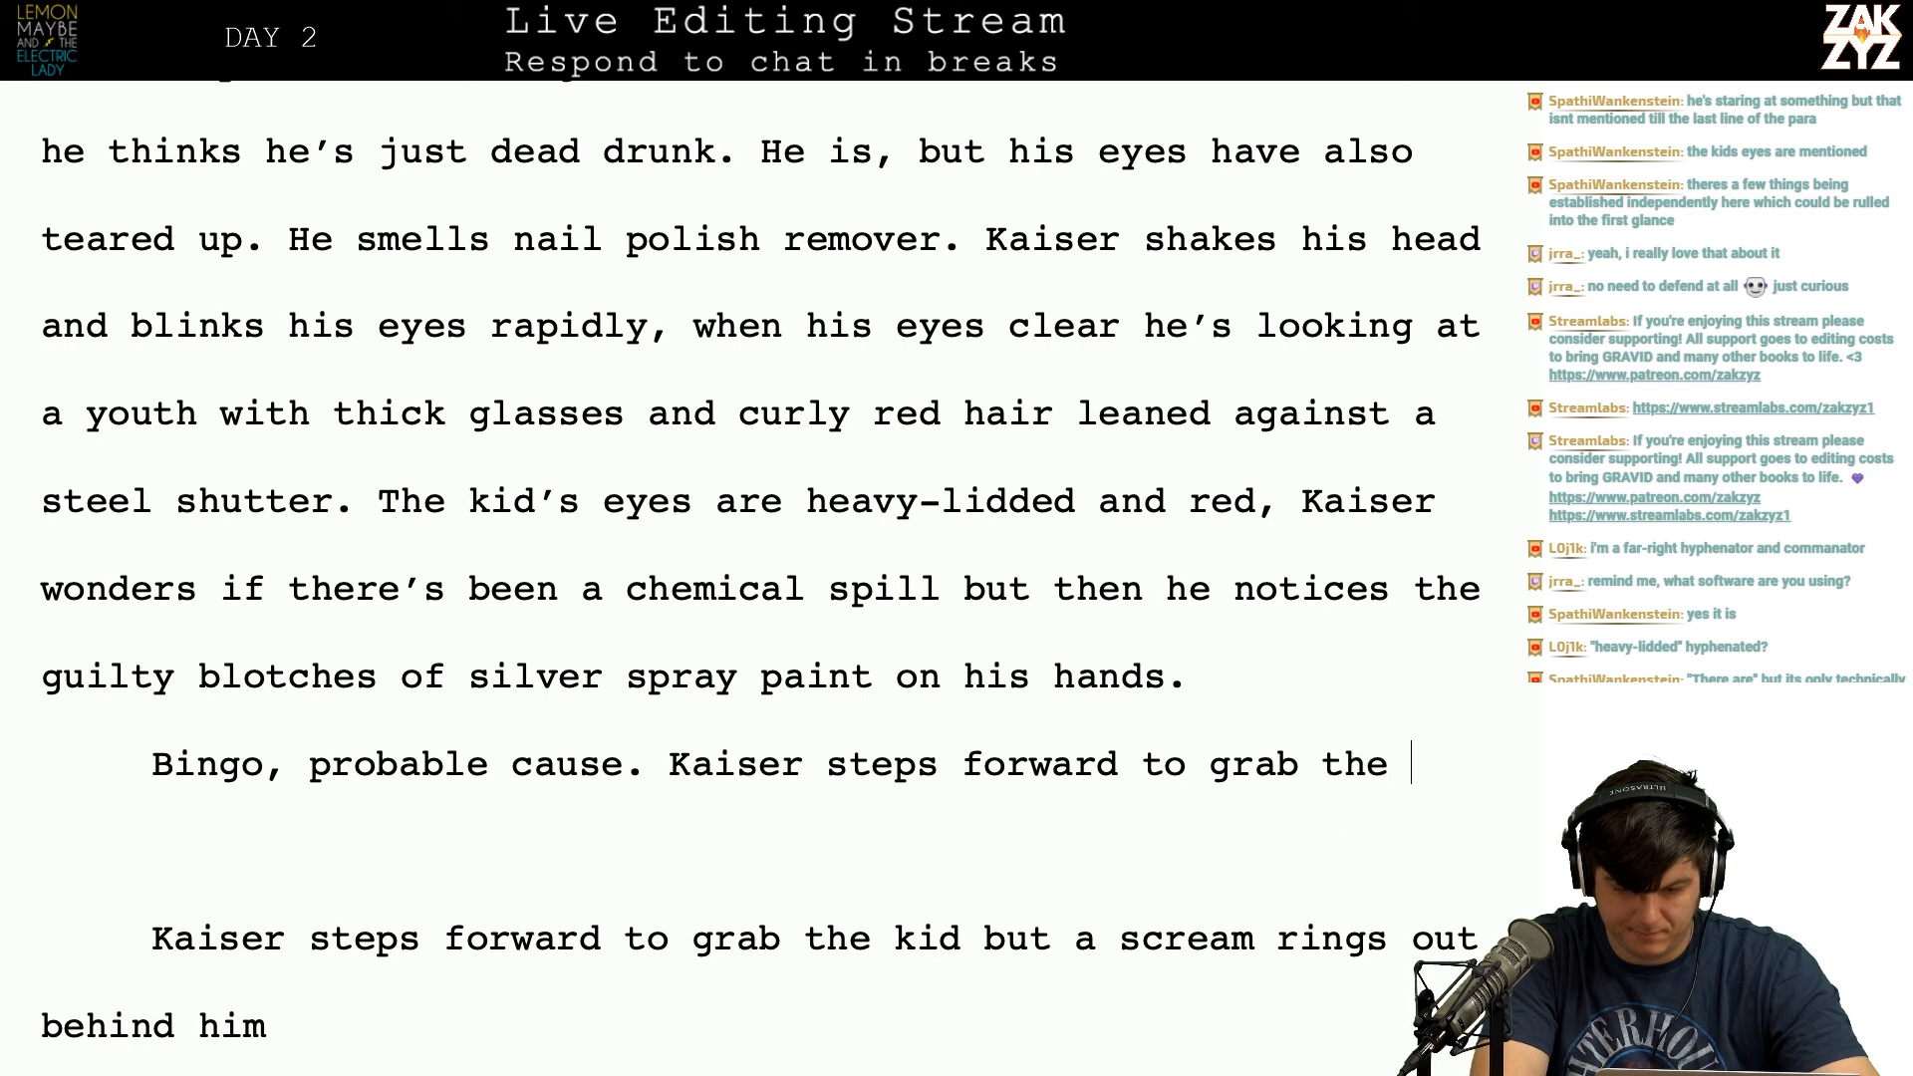
type("young vandal")
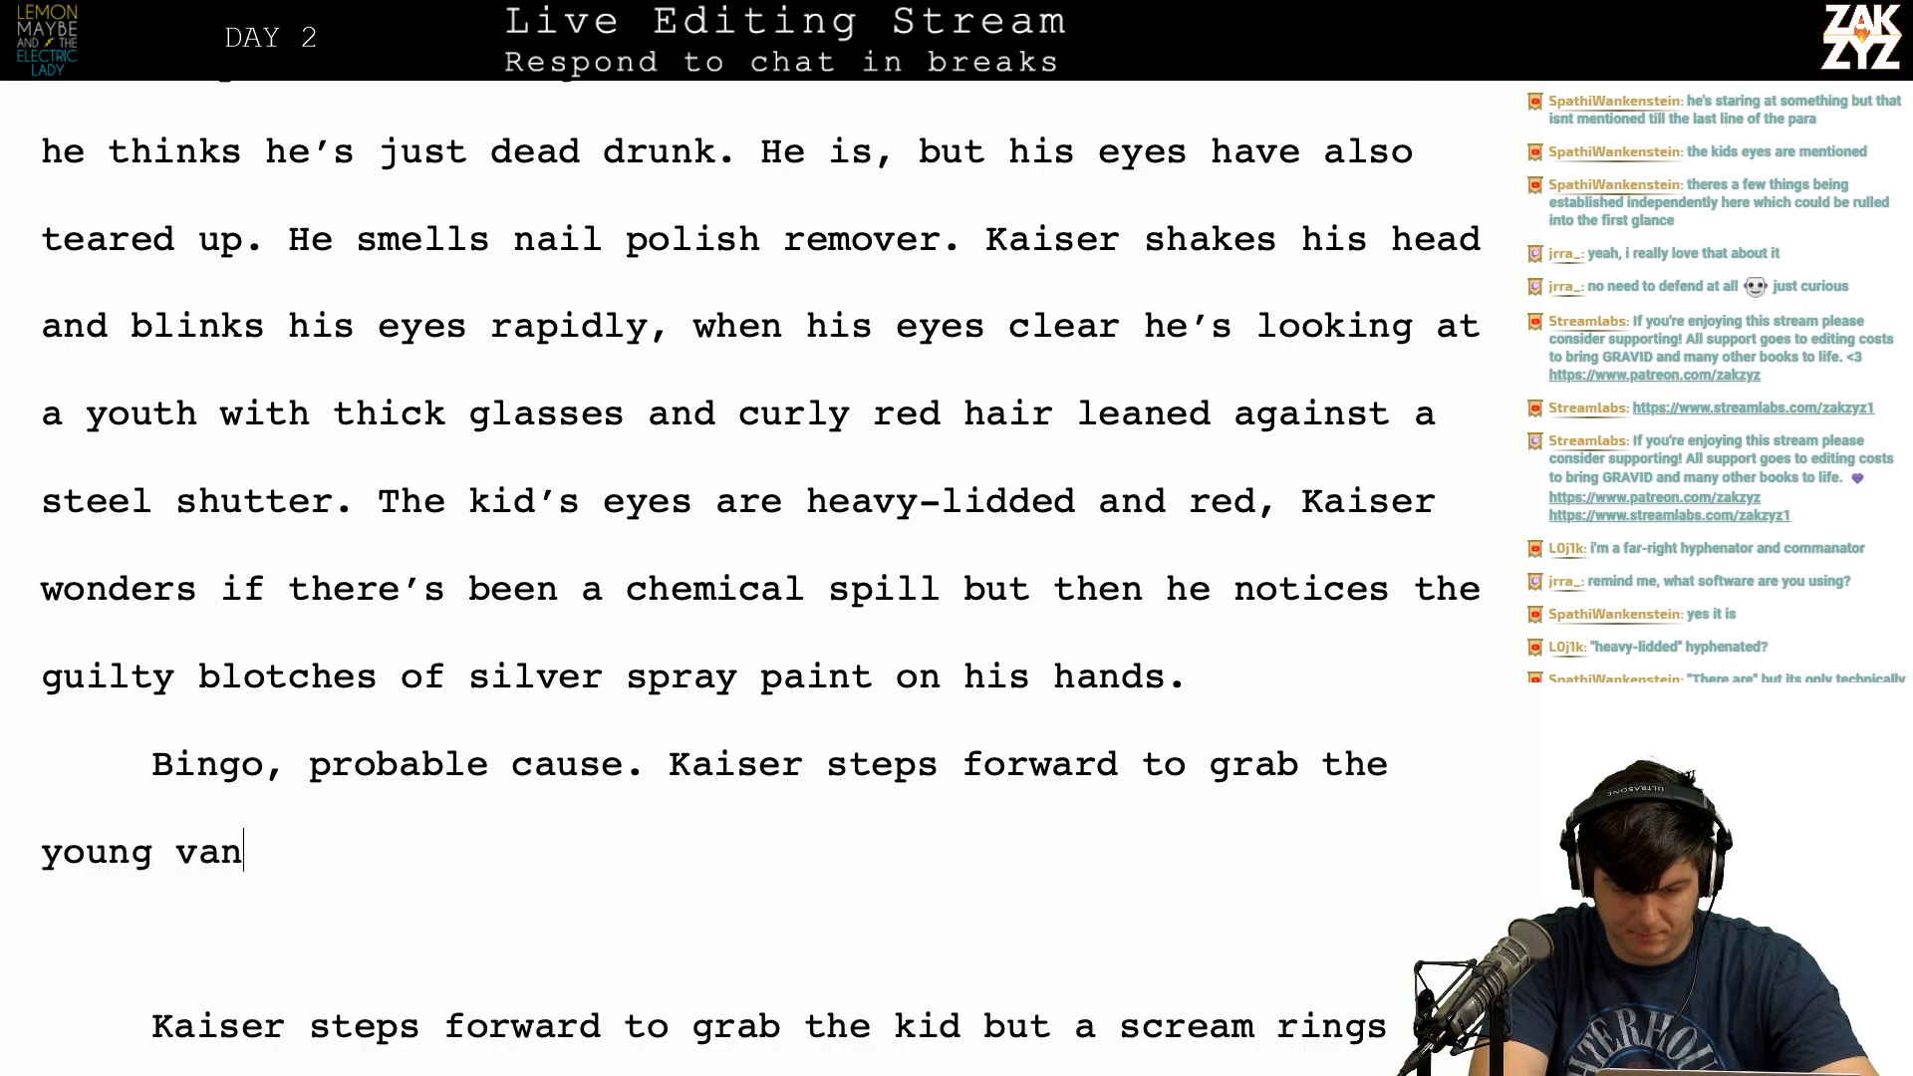
key("BackSpace")
key("BackSpace")
key("BackSpace")
key("BackSpace")
key("BackSpace")
key("BackSpace")
key("BackSpace")
key("BackSpace")
key("BackSpace")
key("BackSpace")
key("BackSpace")
key("BackSpace")
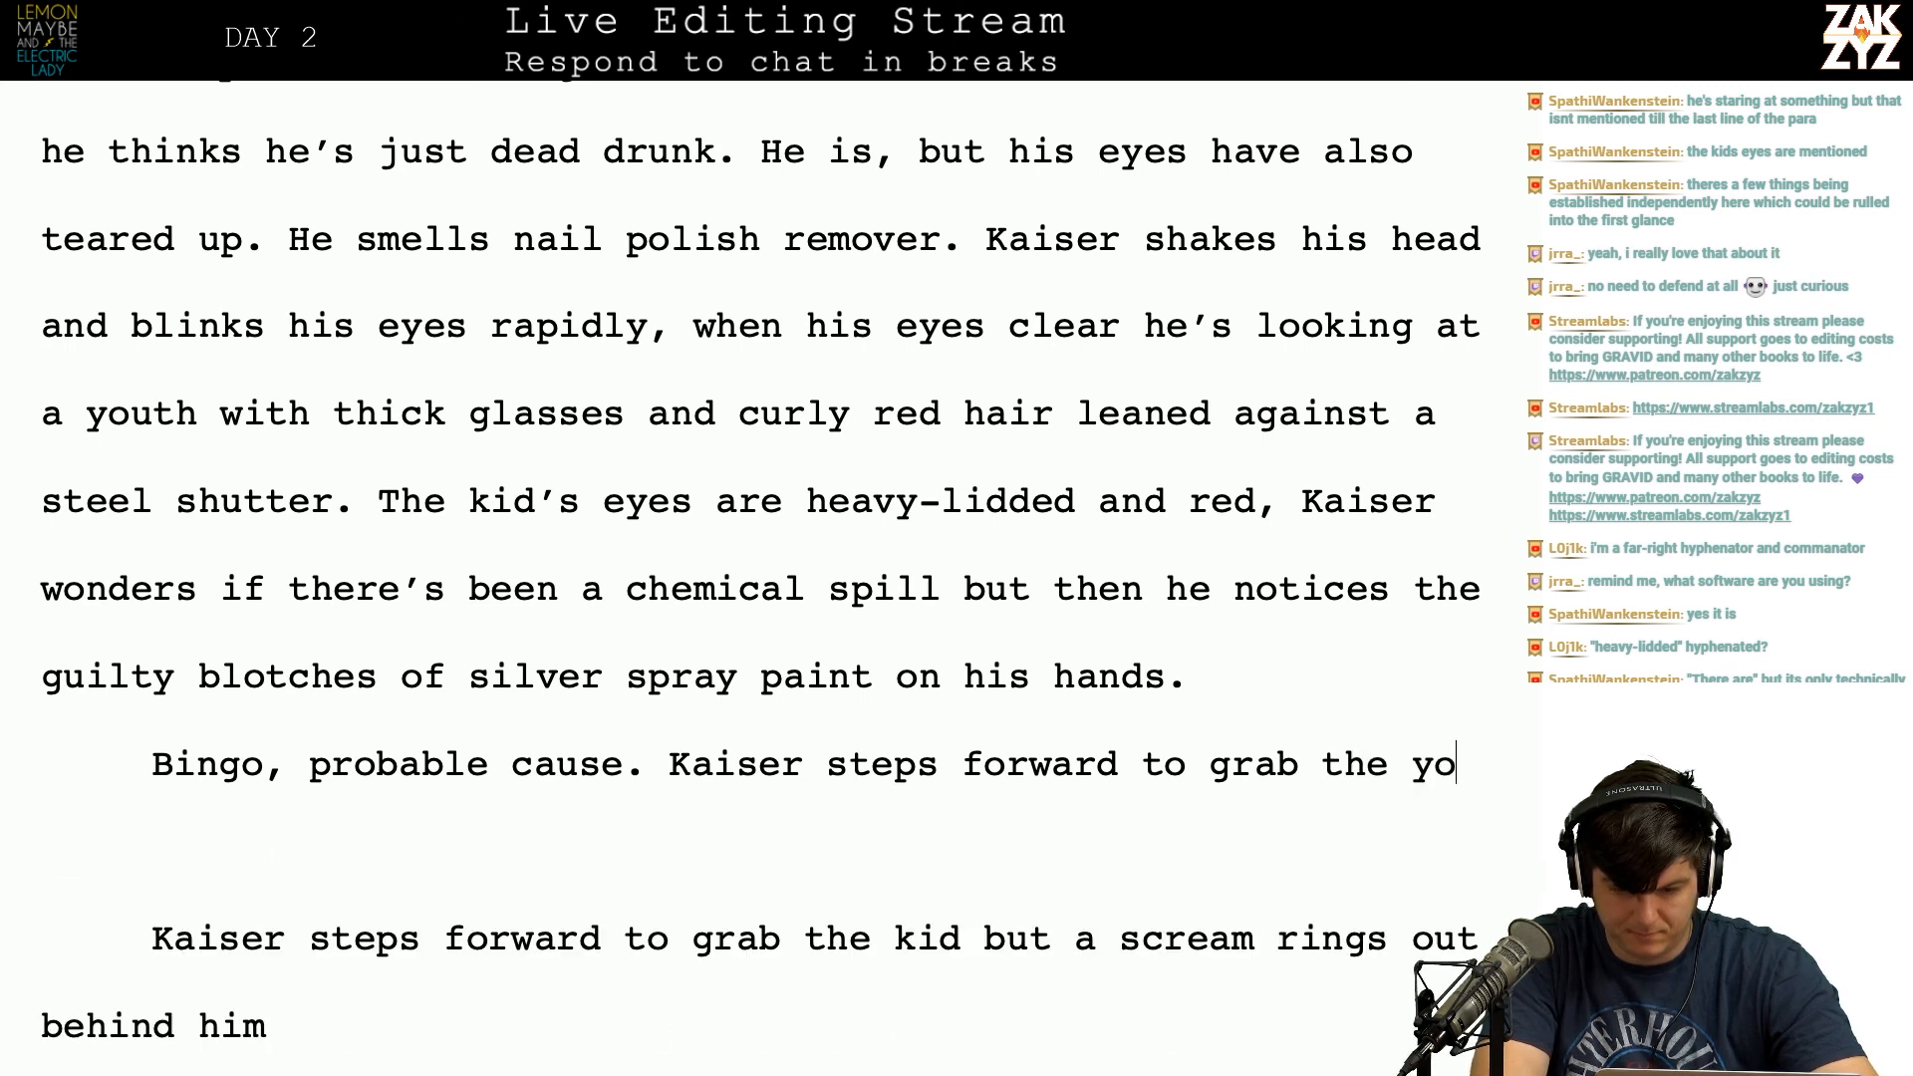
Step: Add "kid, but then a" after "steps forward to grab the" and reread the preceding paragraph
type("kid,")
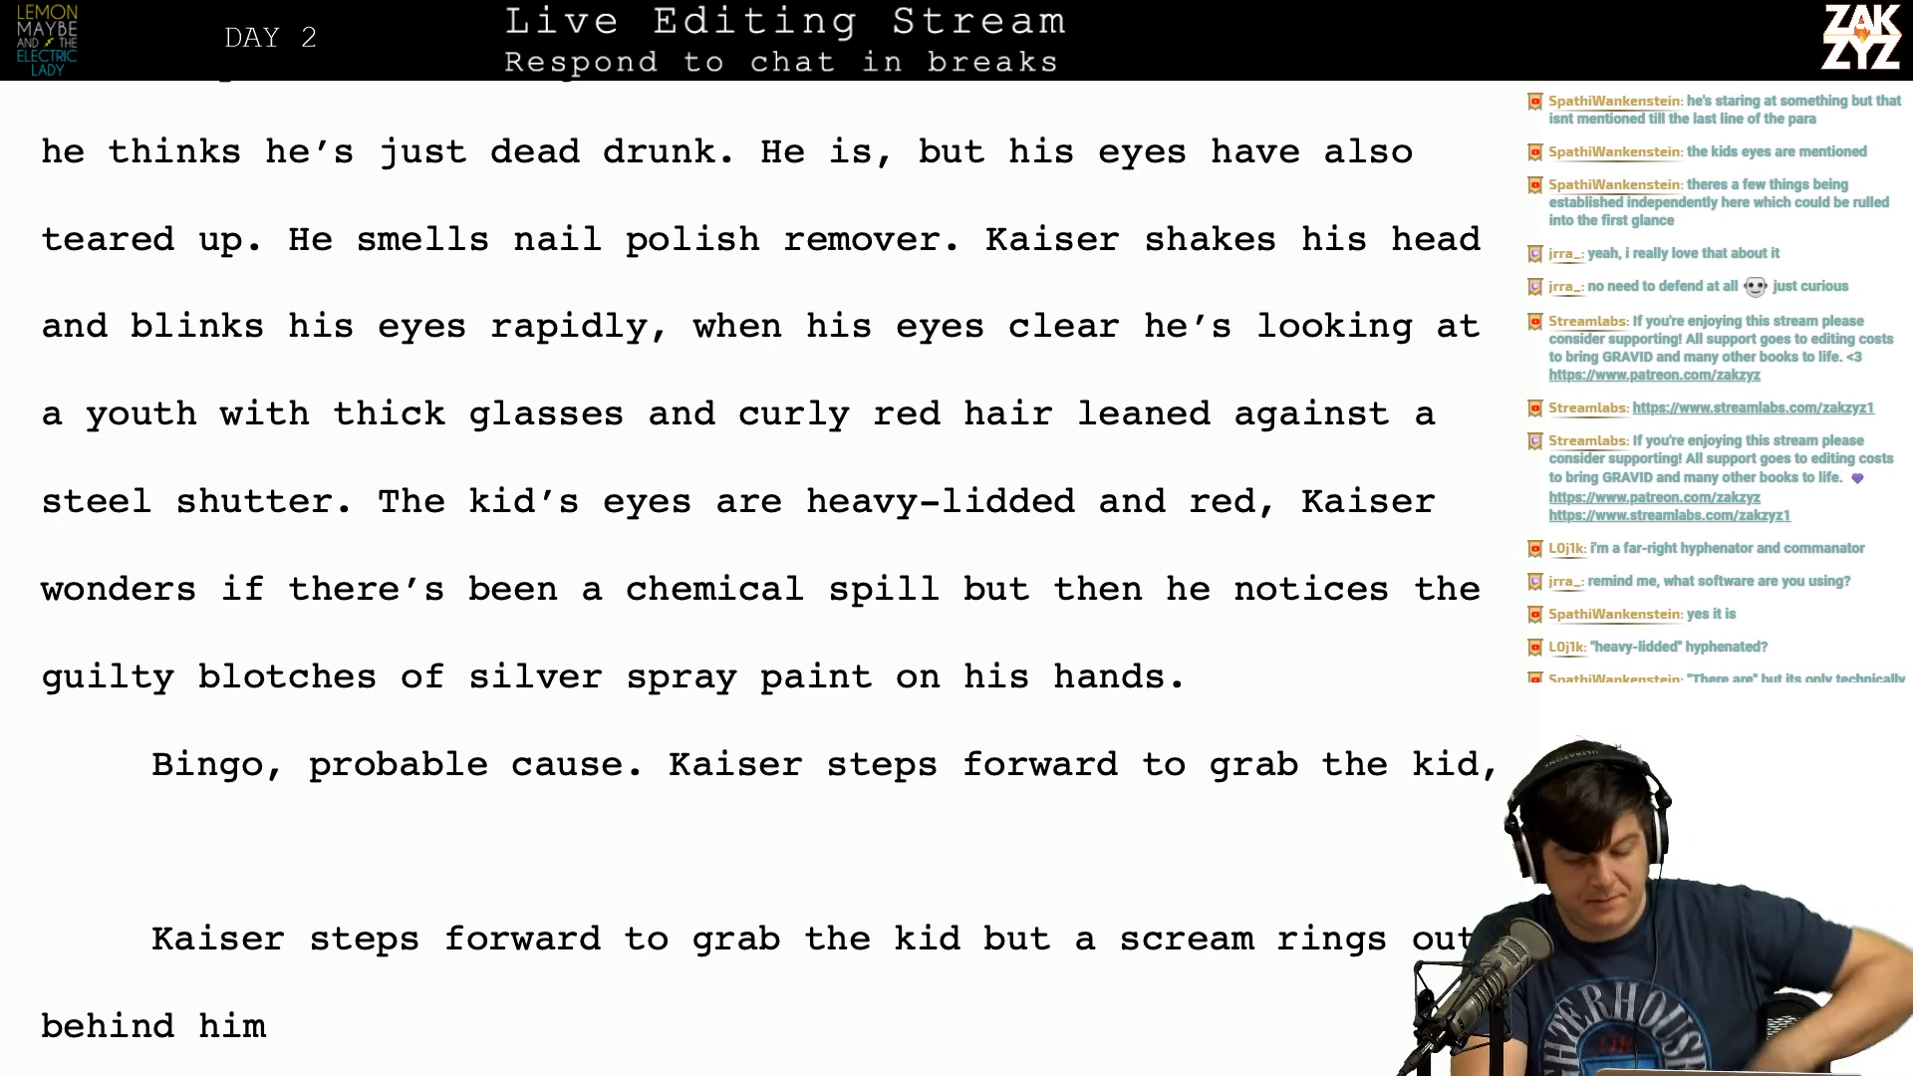
type(" but then a")
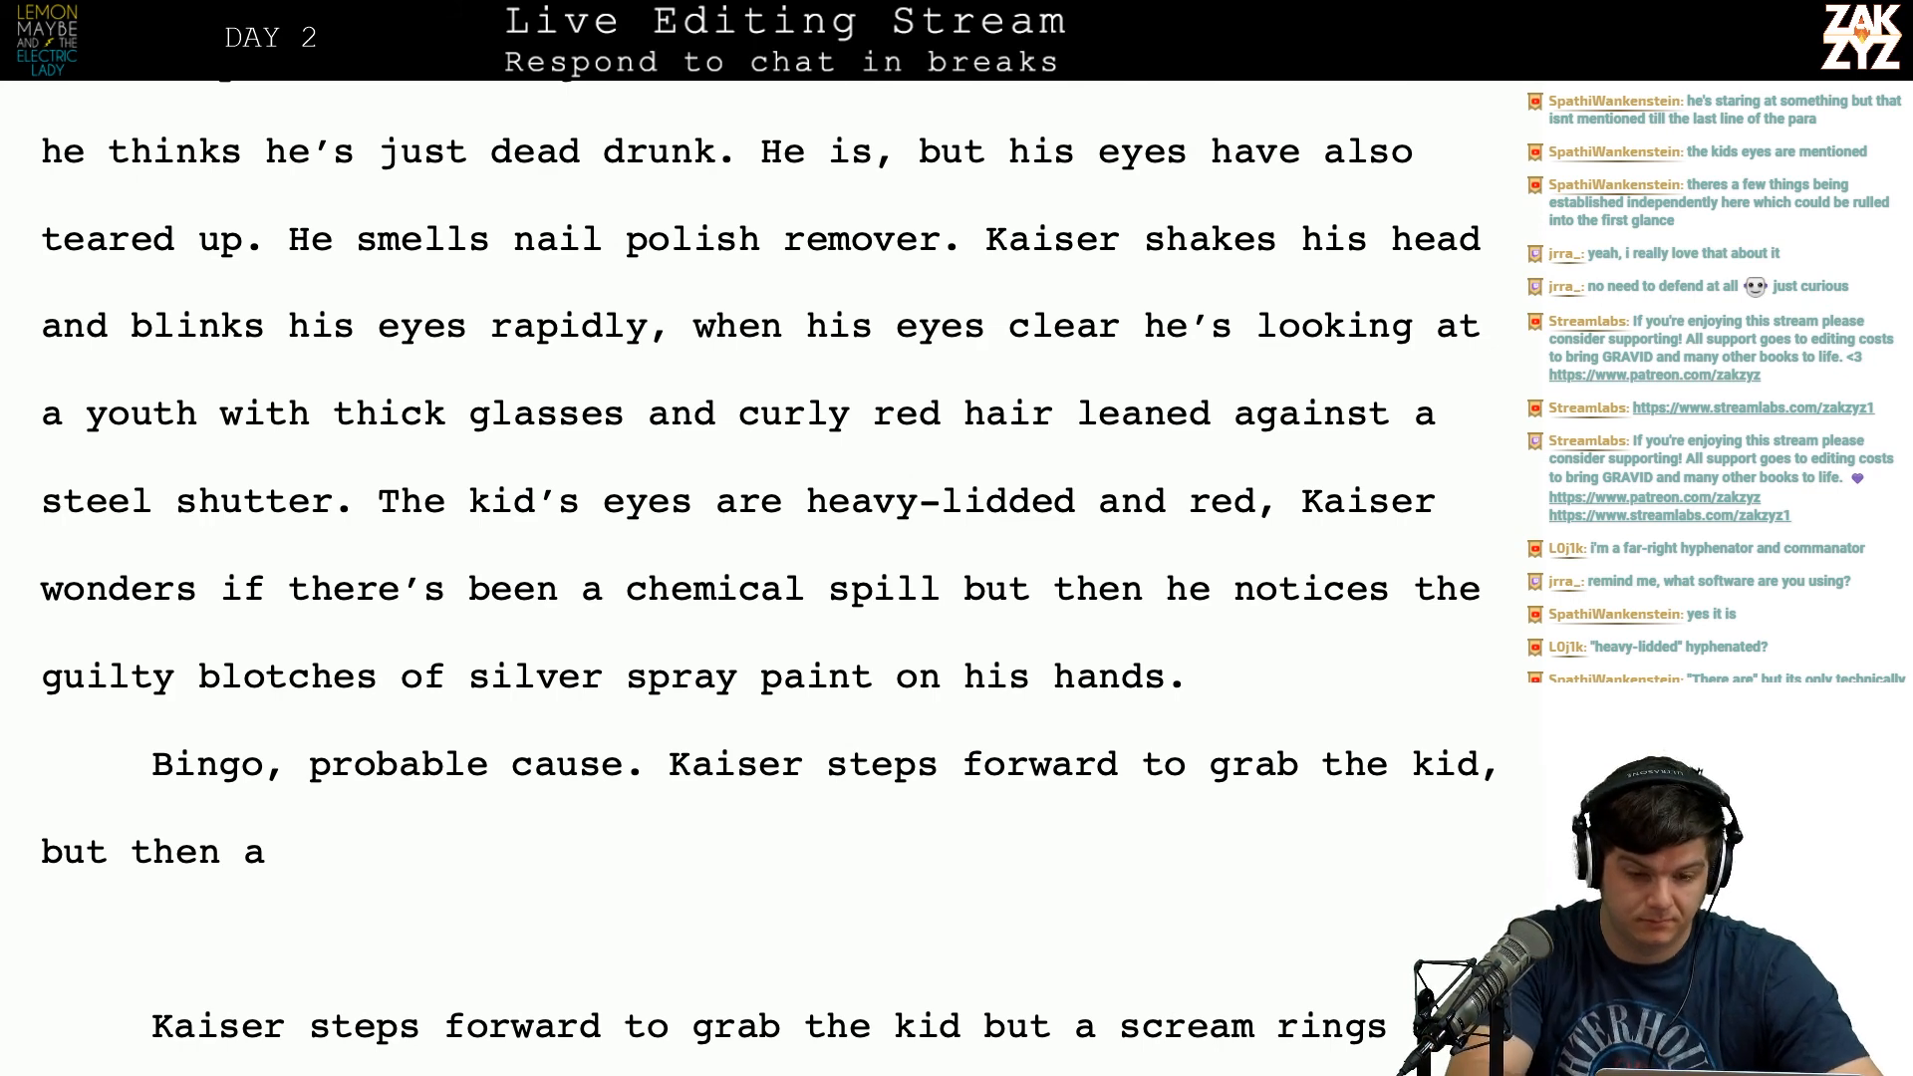
scroll(476, 769, "down", 3)
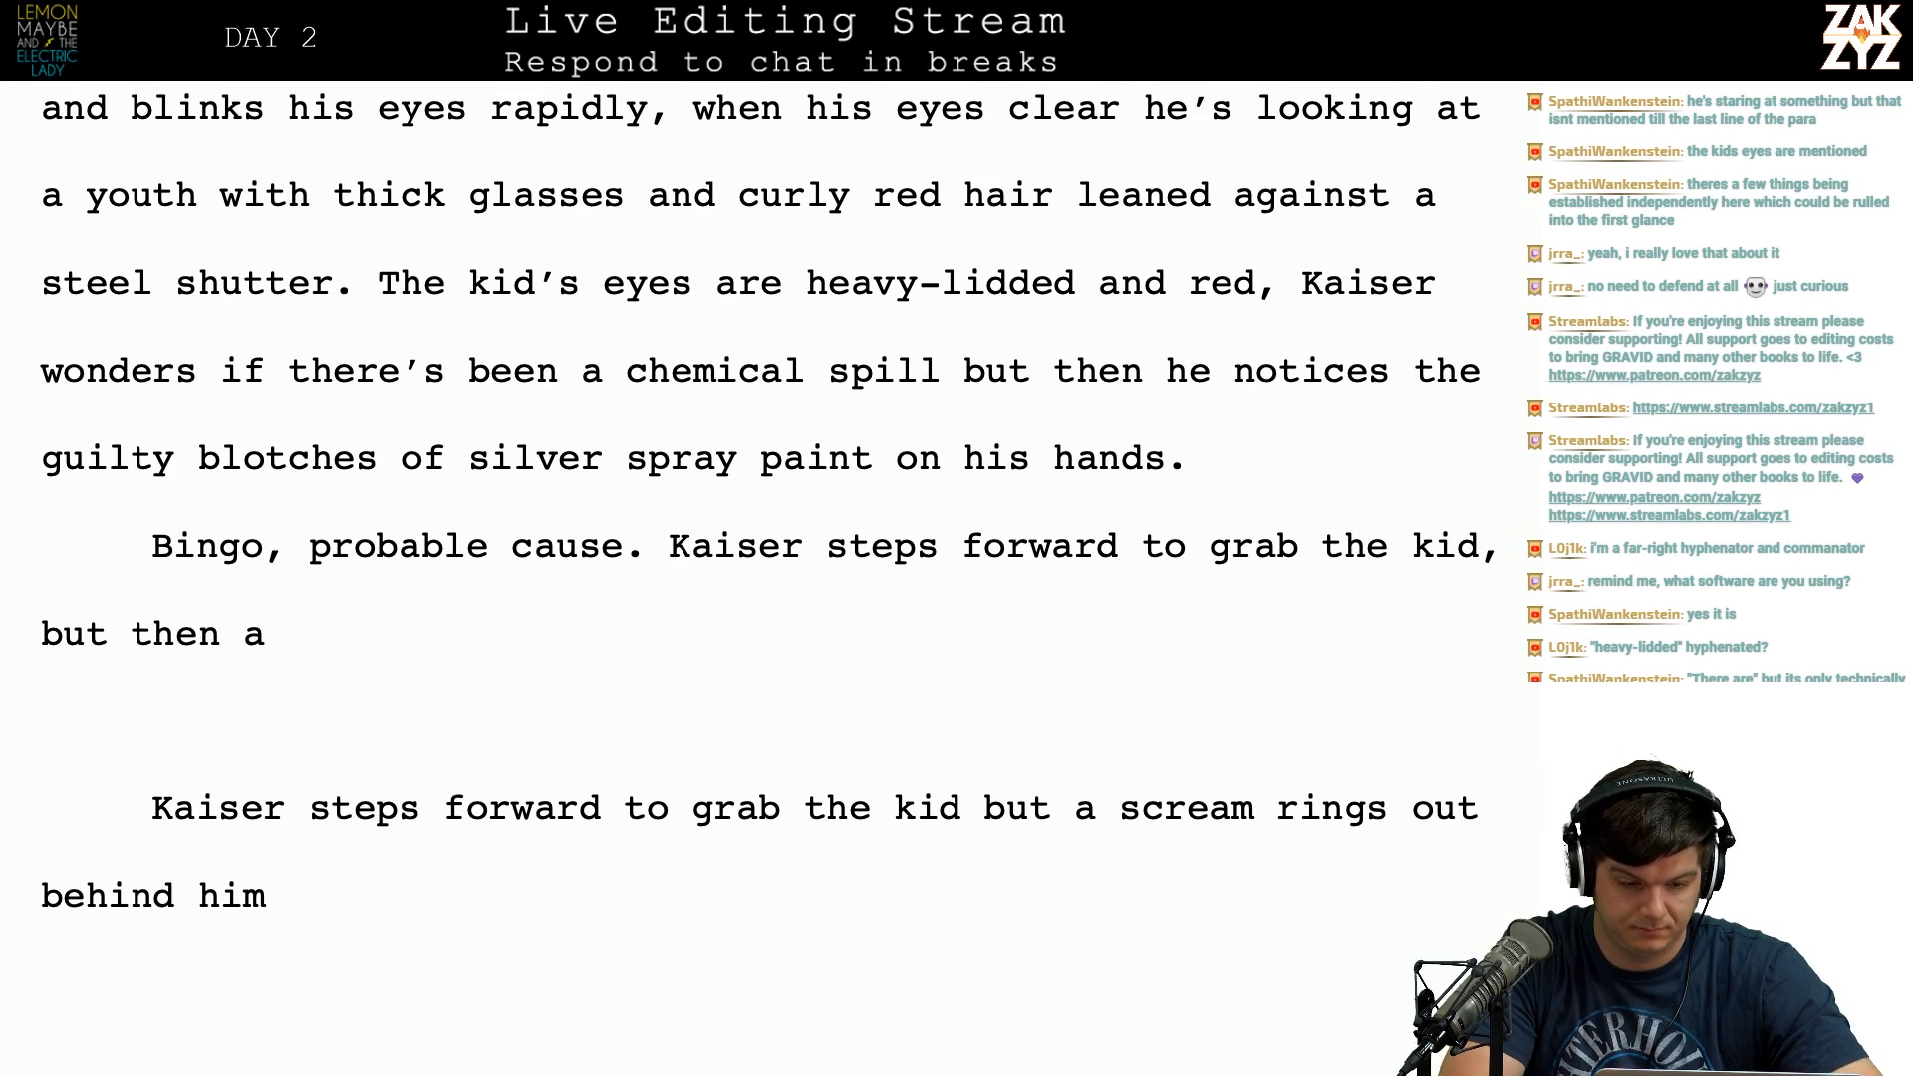
scroll(652, 649, "up", 3)
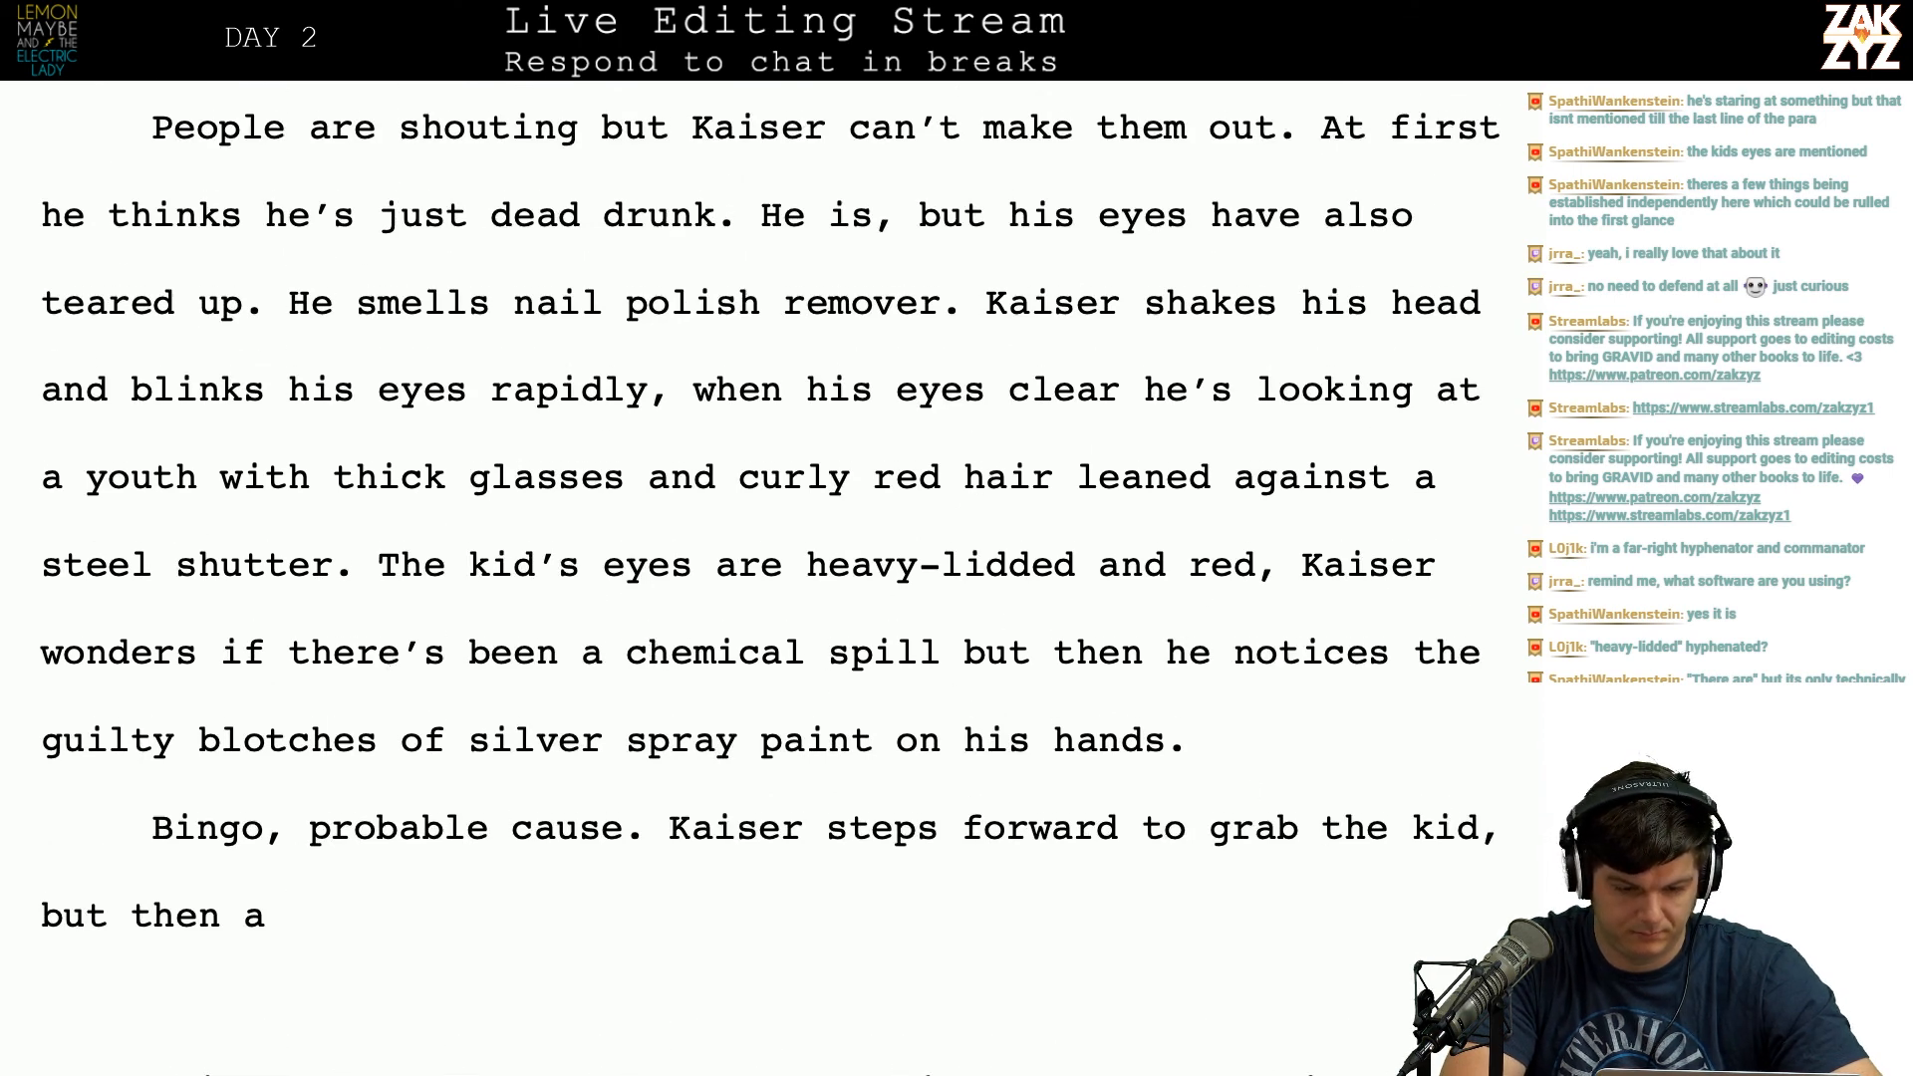
scroll(842, 633, "down", 3)
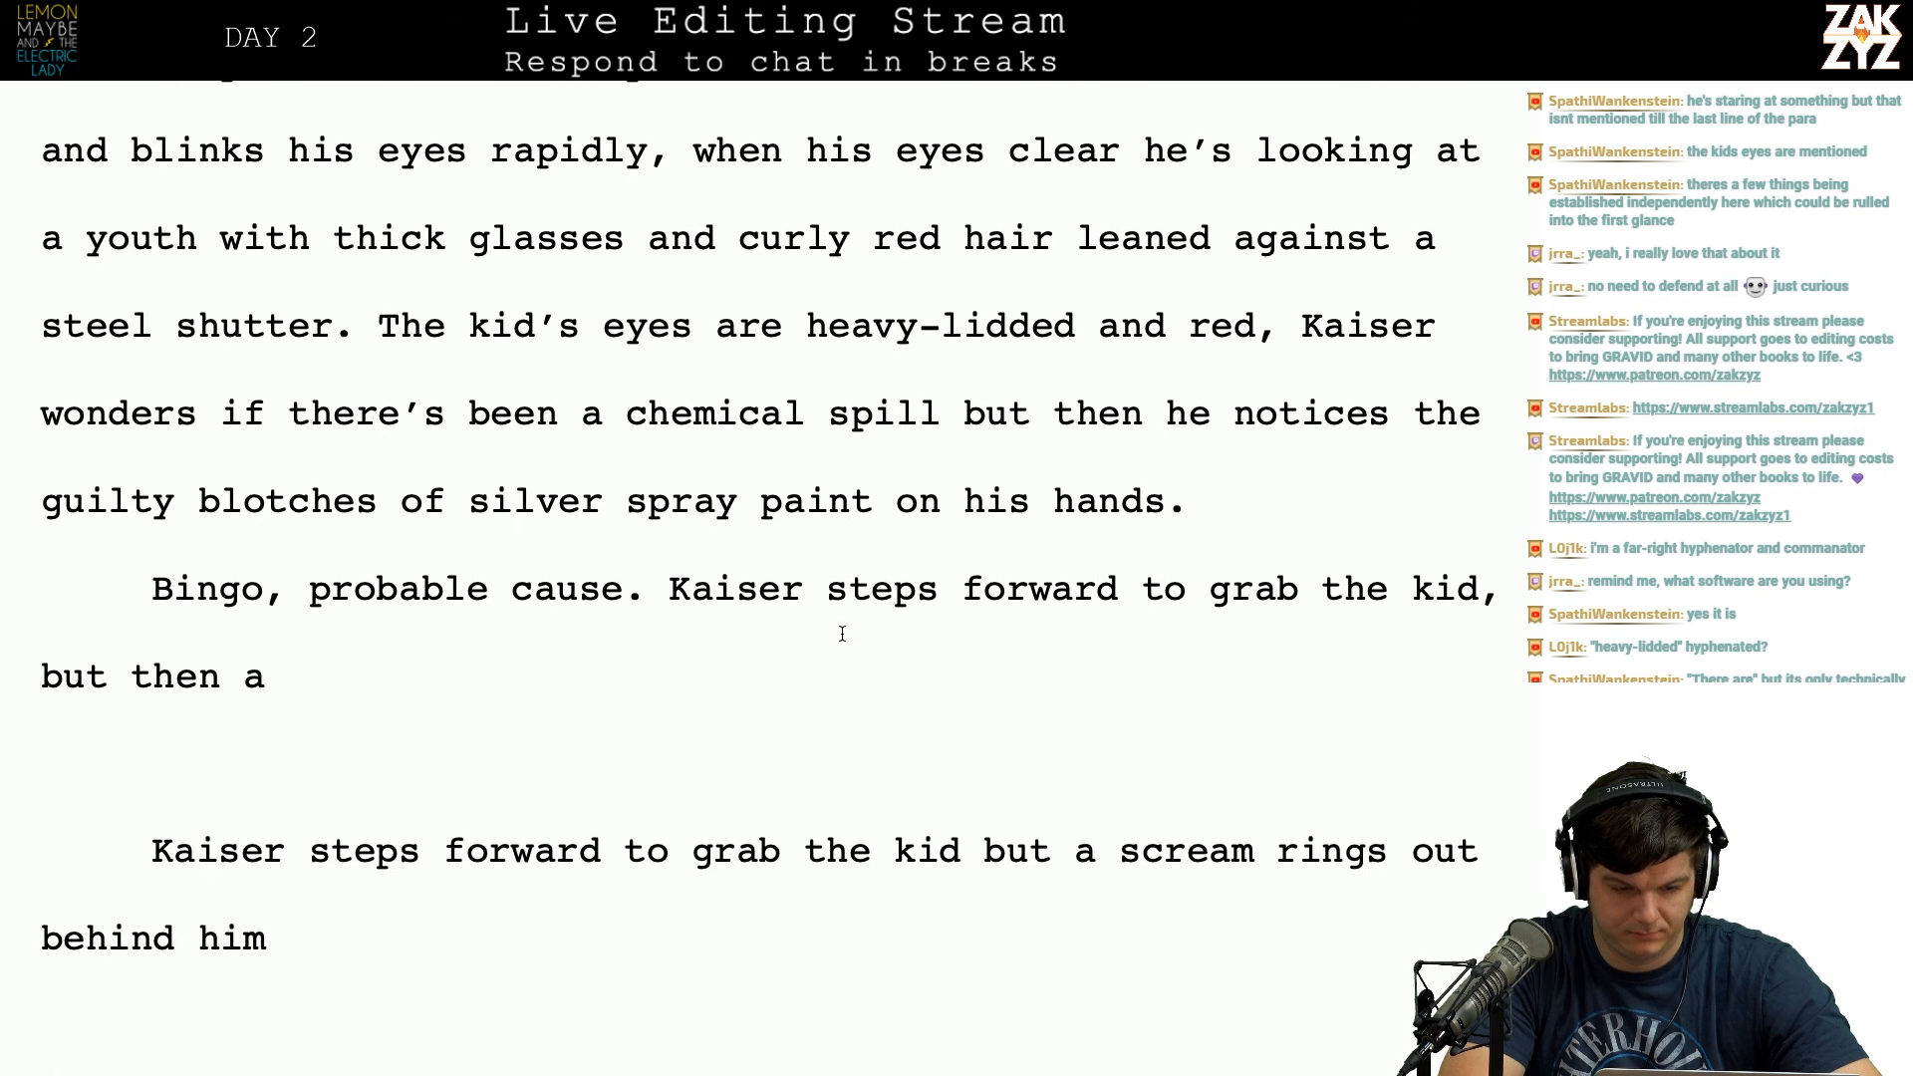
scroll(842, 633, "down", 1)
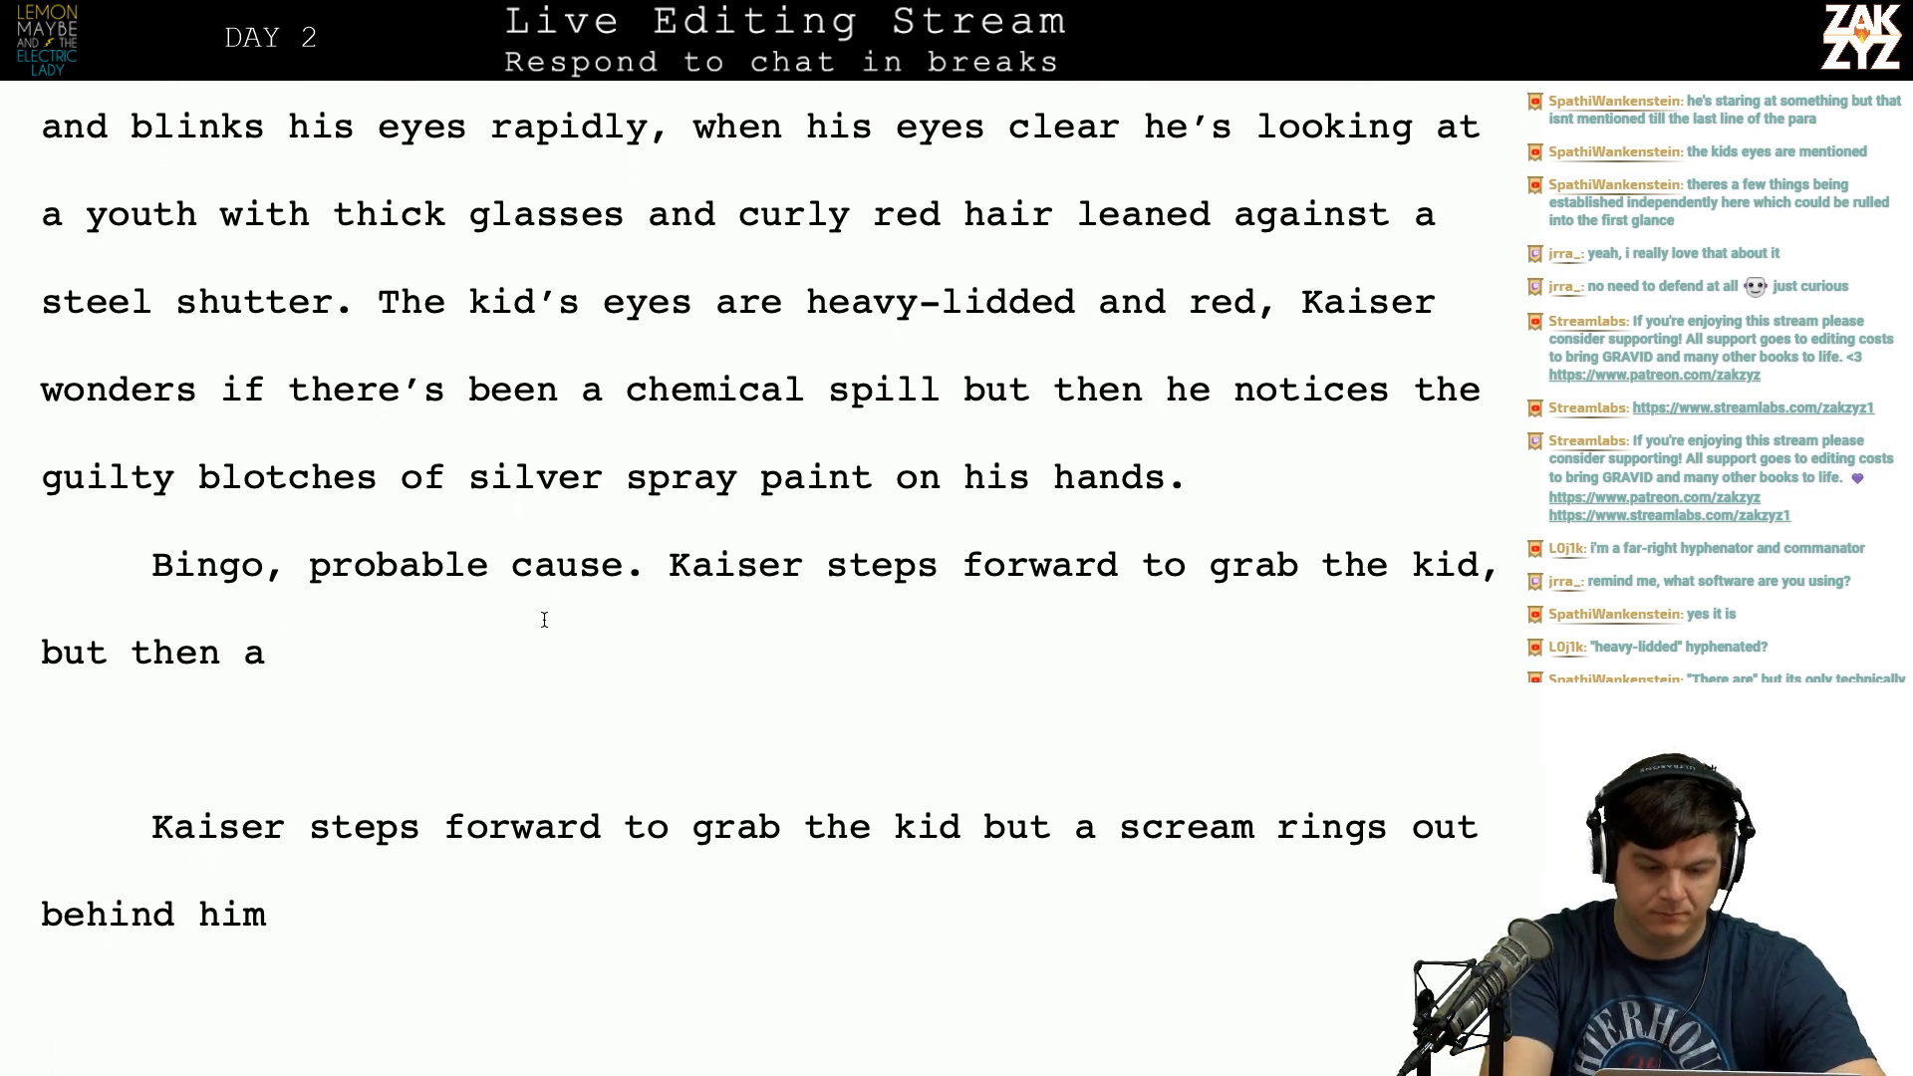
Step: Try continuing "but then a" with "scream fr" and remove the attempted continuation again
key("BackSpace")
type("a scream ")
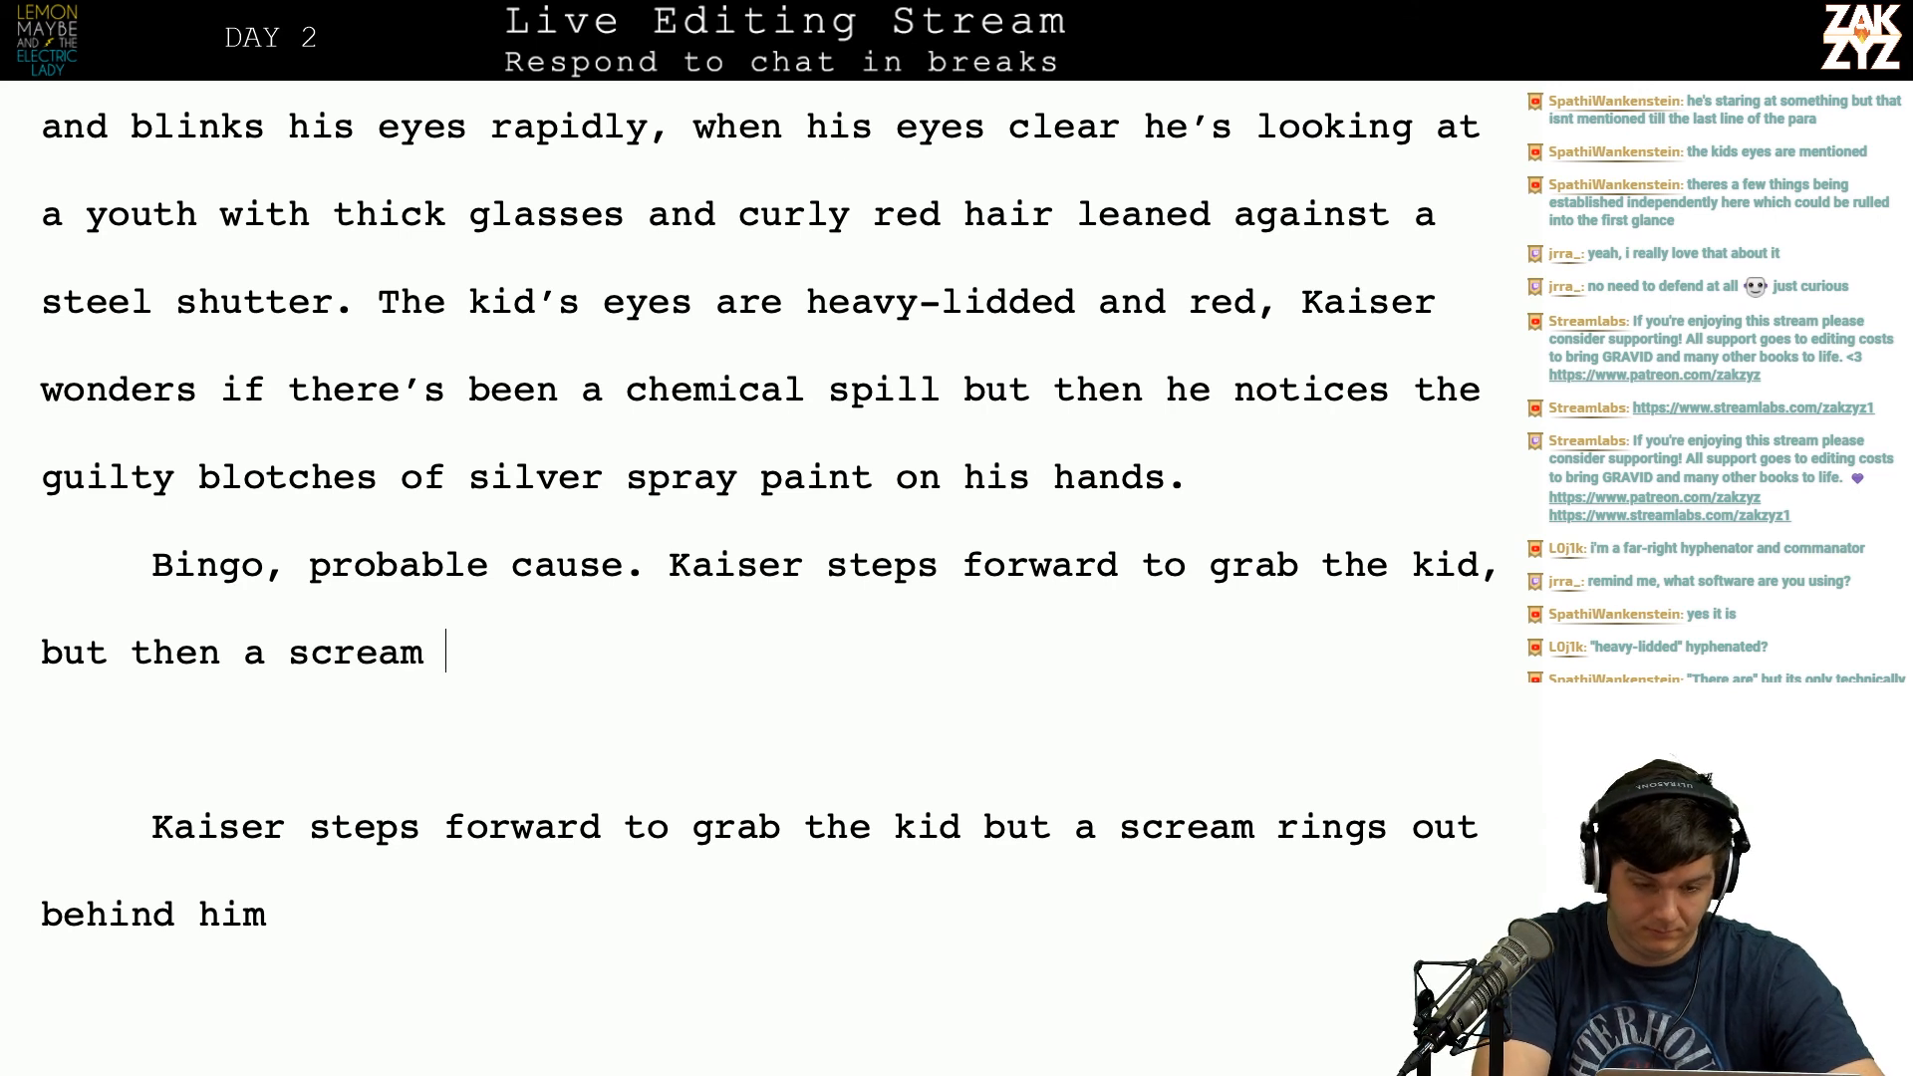
type("fr")
key("BackSpace")
key("BackSpace")
key("BackSpace")
key("BackSpace")
key("BackSpace")
key("BackSpace")
key("BackSpace")
key("BackSpace")
key("BackSpace")
key("BackSpace")
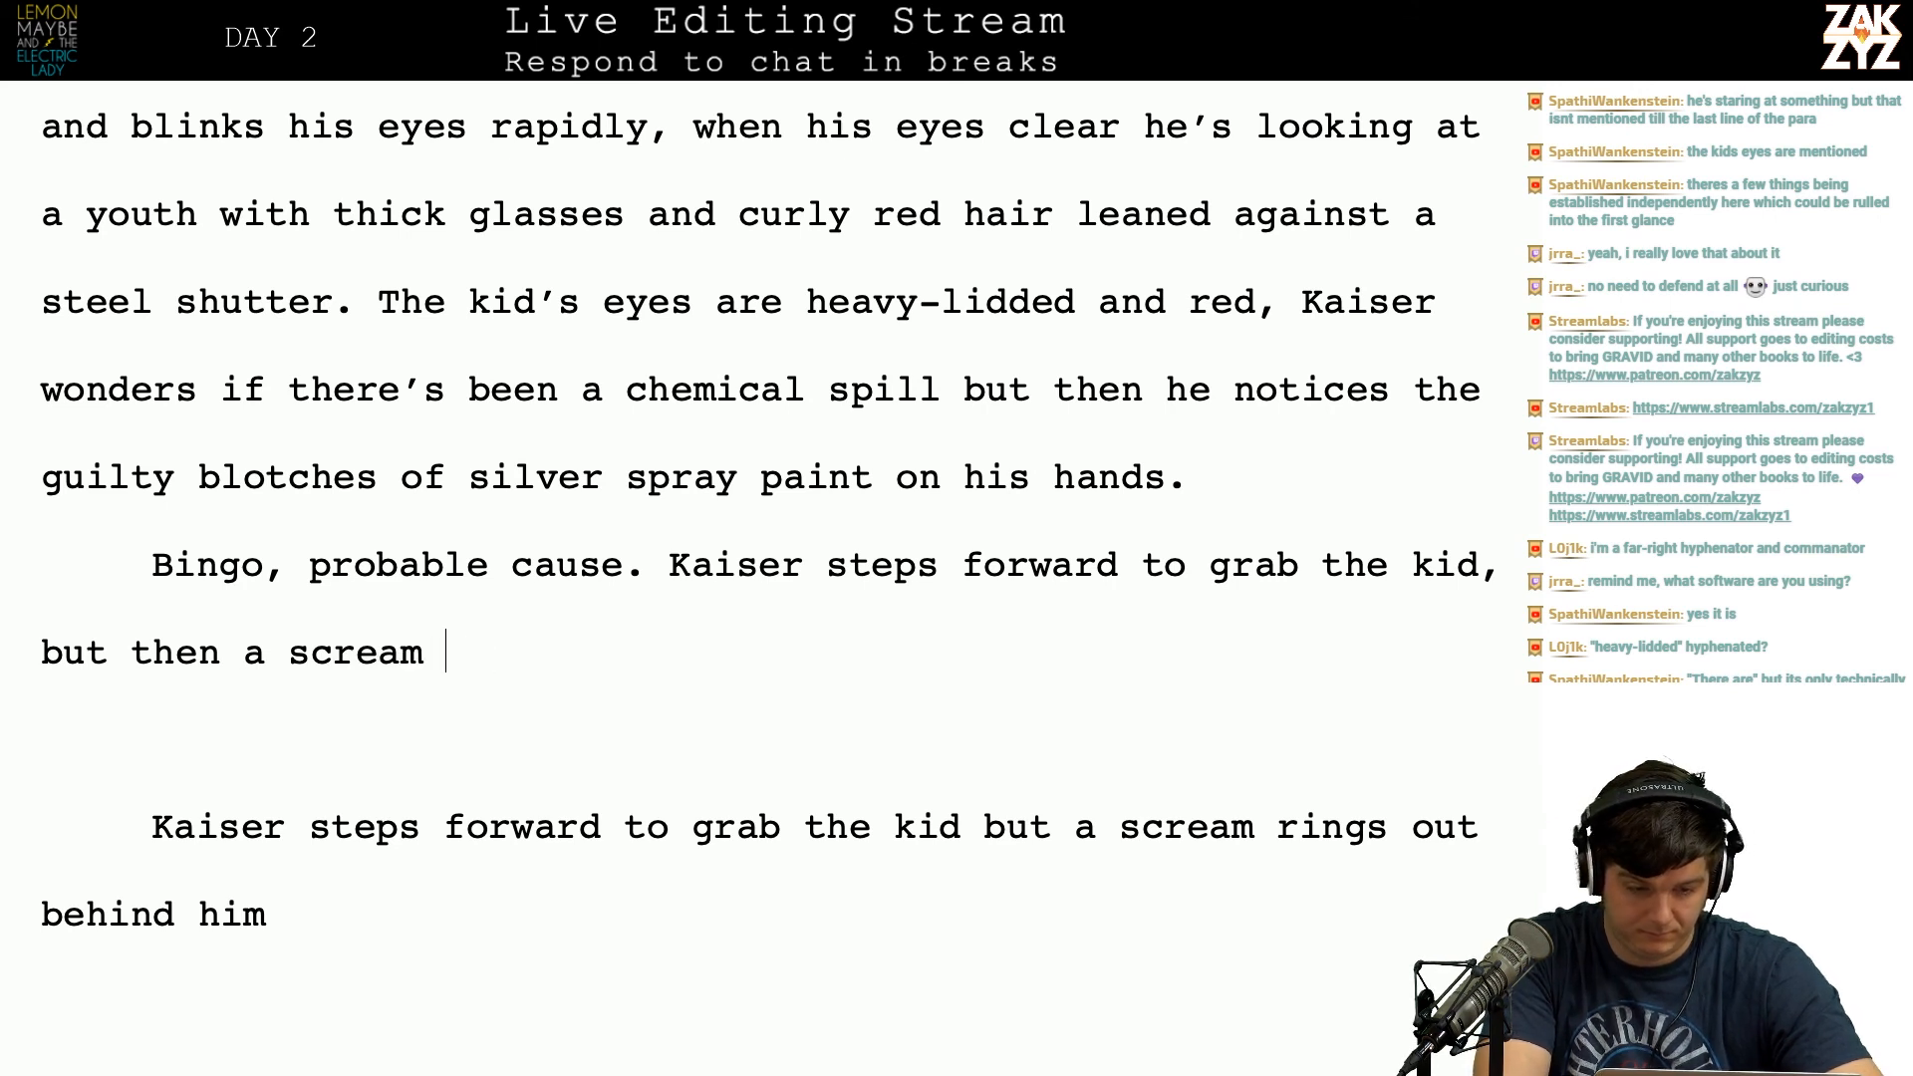
Step: Try "scream behind him" as the continuation of "but then a" and delete those words again
type("sc")
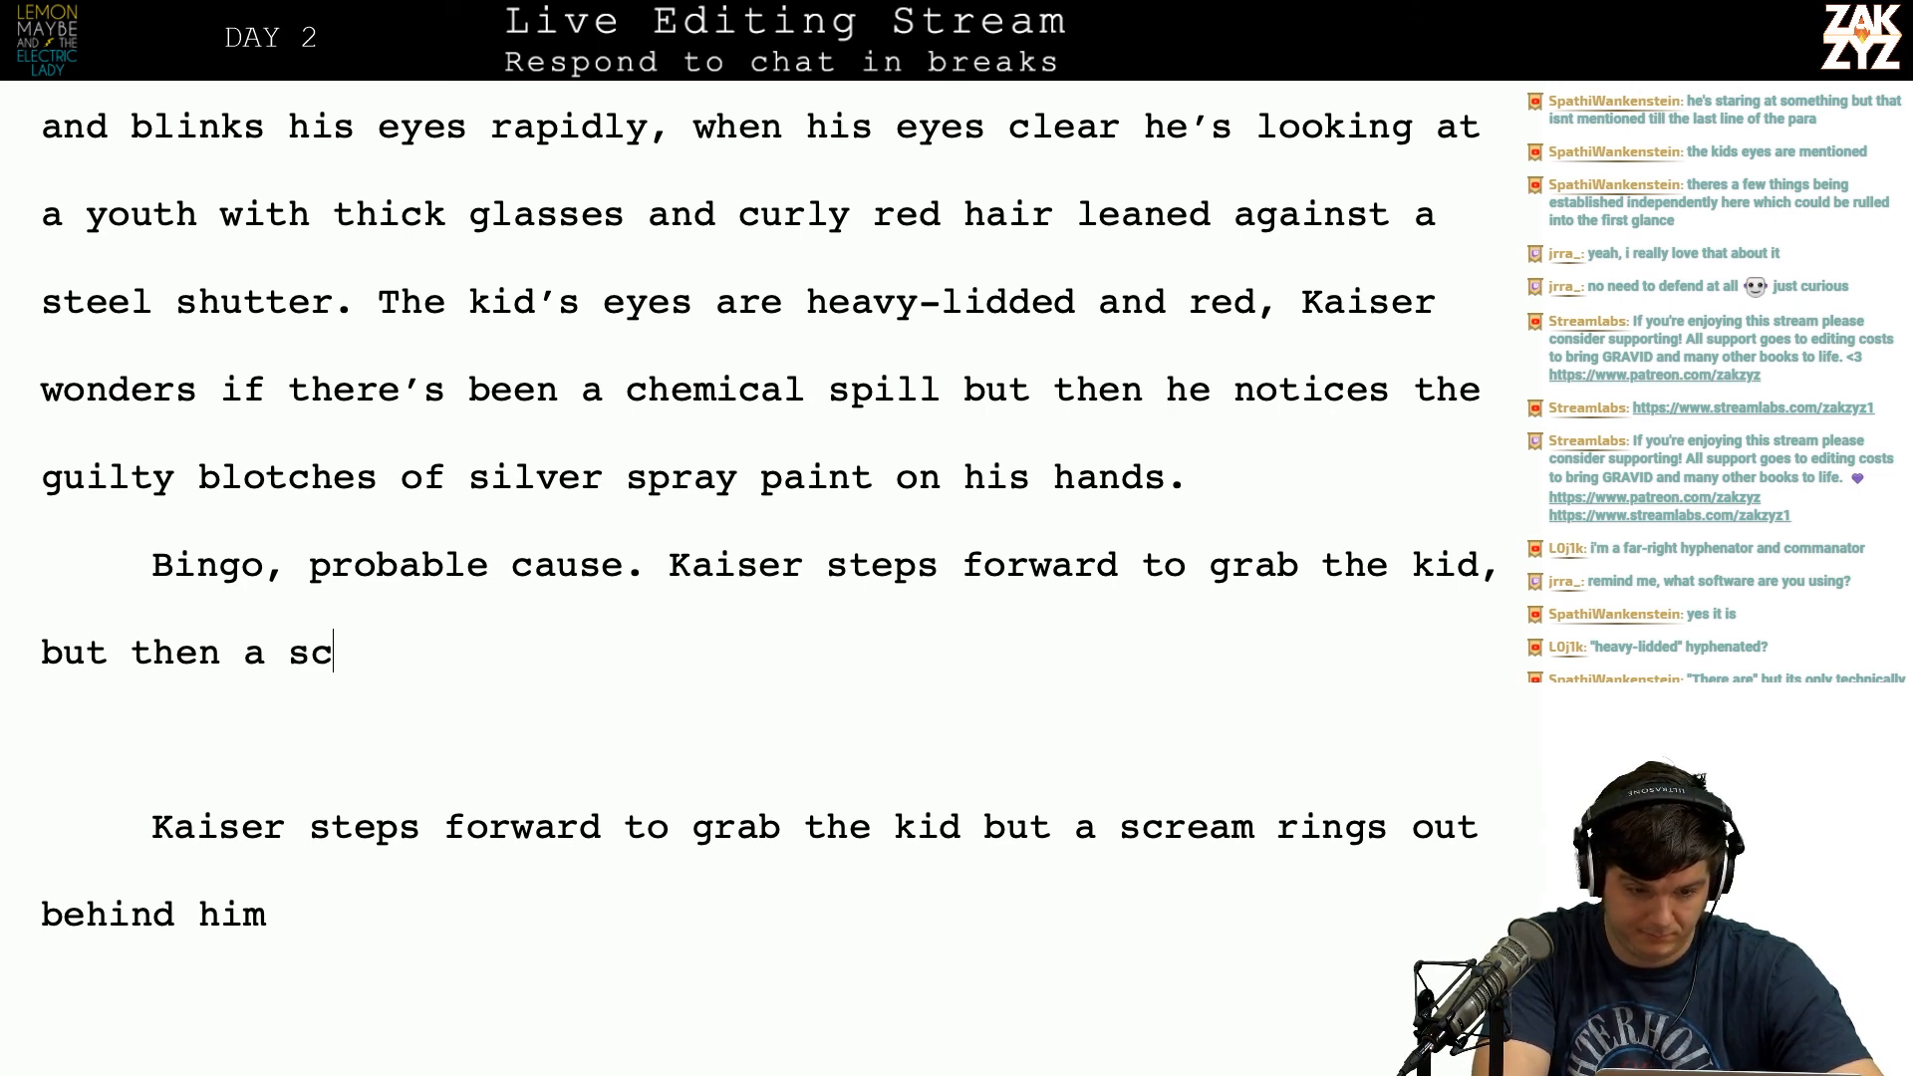
type("ream behind him")
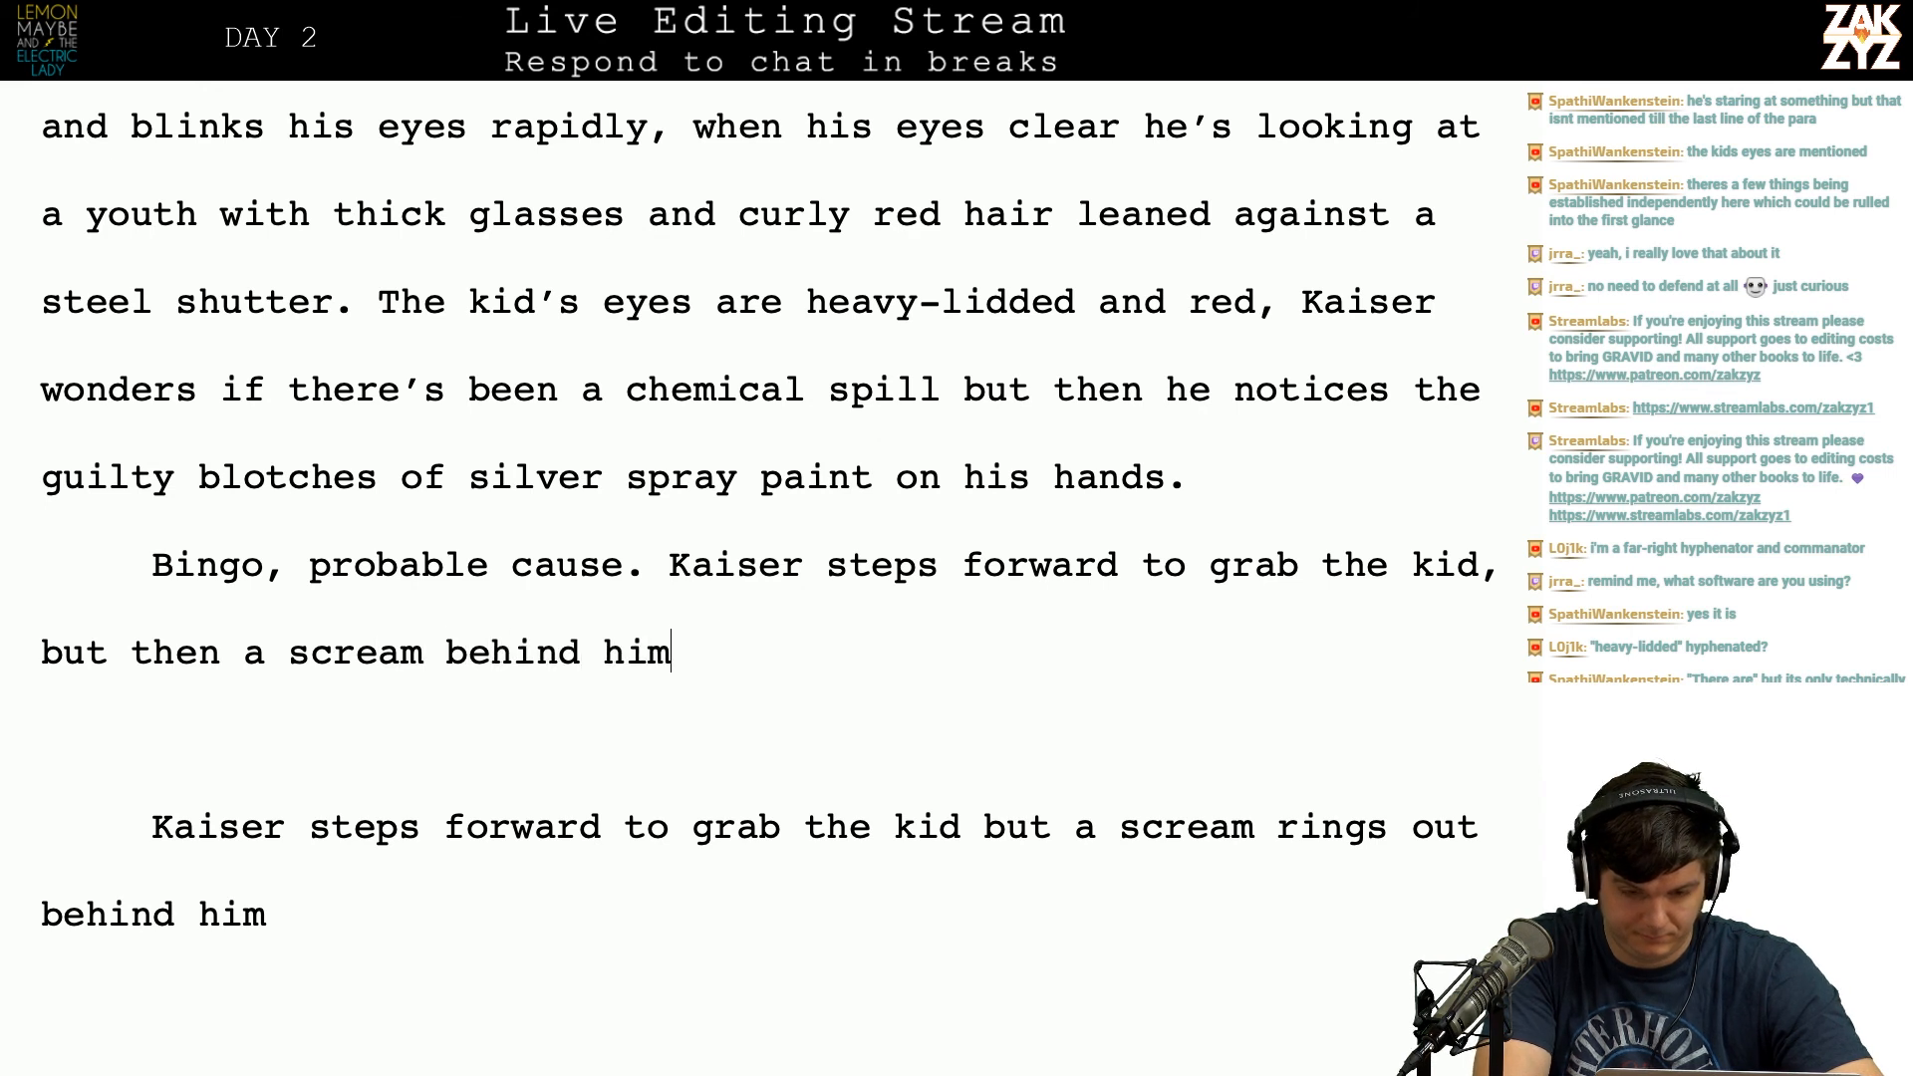
key("BackSpace")
key("BackSpace")
key("BackSpace")
key("BackSpace")
key("BackSpace")
key("BackSpace")
key("BackSpace")
key("BackSpace")
key("BackSpace")
key("BackSpace")
key("BackSpace")
key("BackSpace")
key("BackSpace")
key("BackSpace")
key("BackSpace")
key("BackSpace")
key("BackSpace")
key("BackSpace")
key("BackSpace")
key("BackSpace")
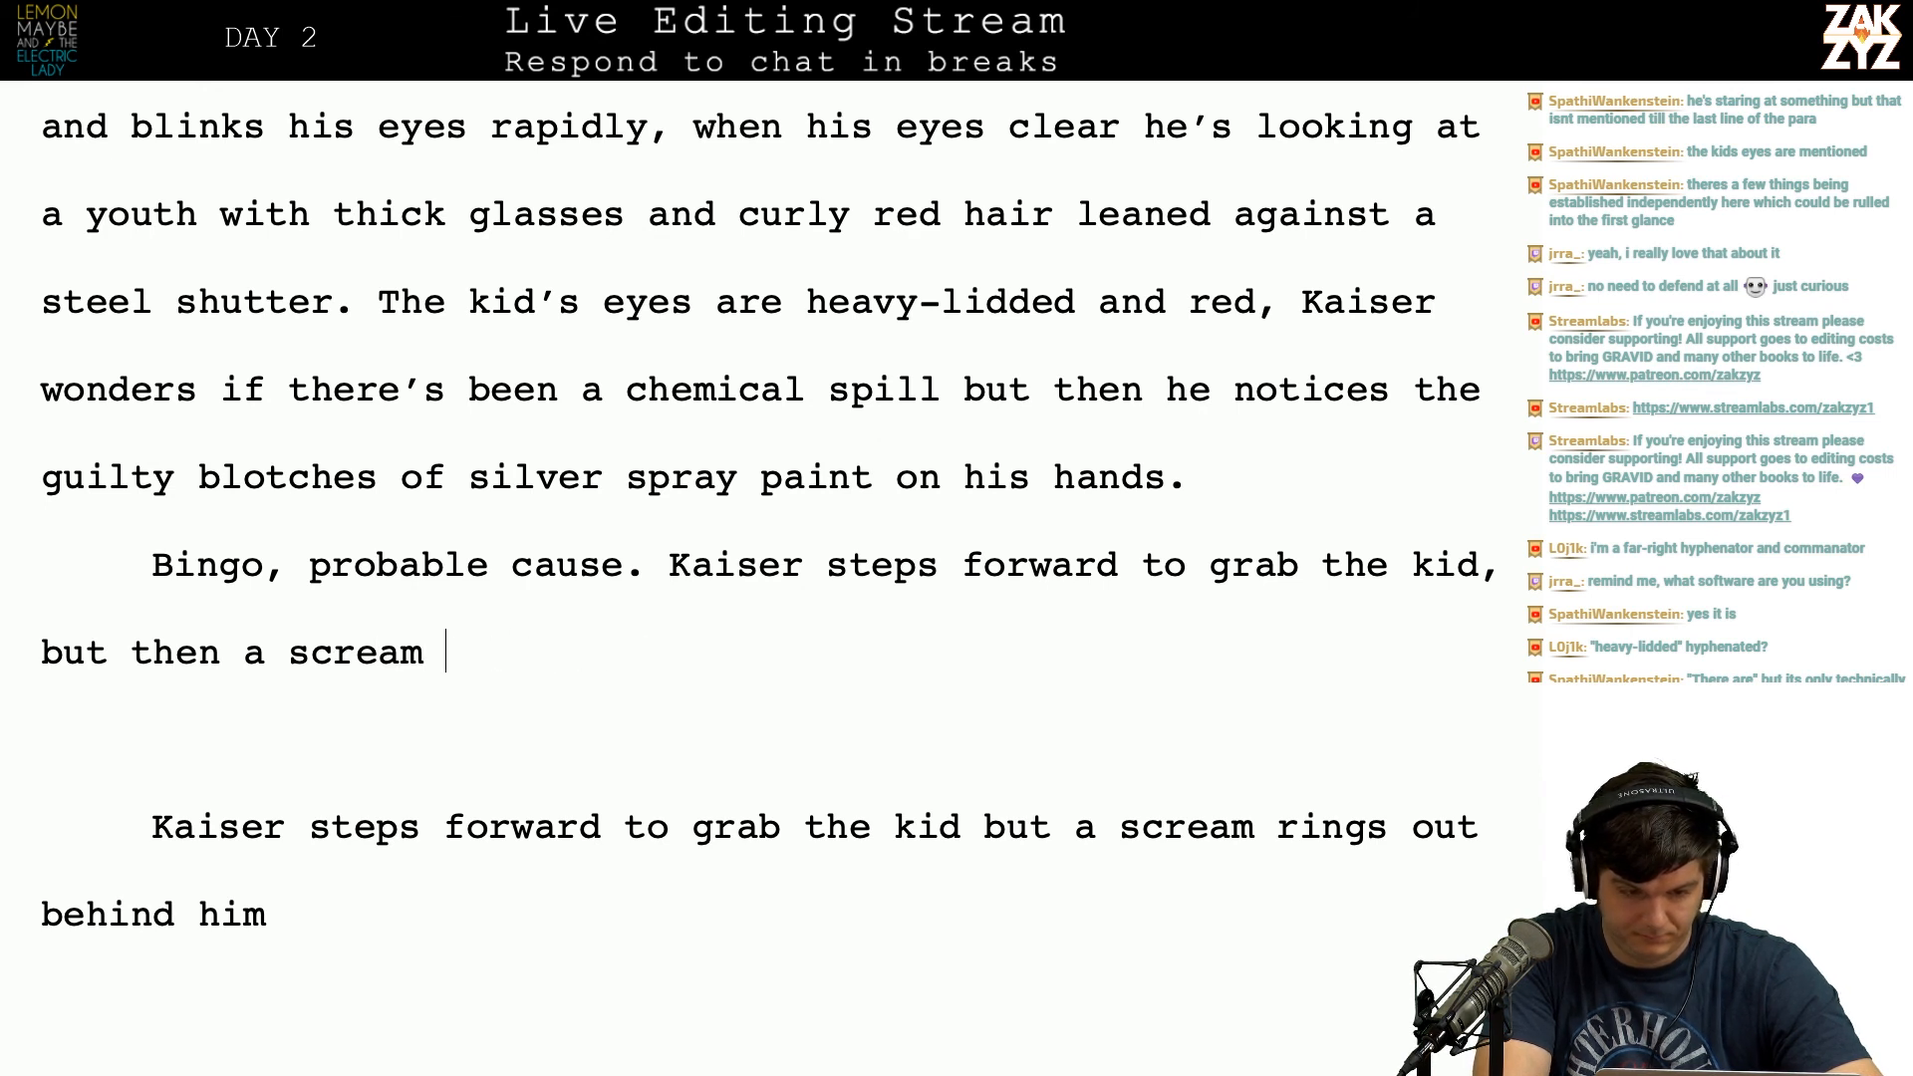
Step: Try rewording the opening after "but" with "ther", and restore the wording "then a scream"
key("BackSpace")
type("ther")
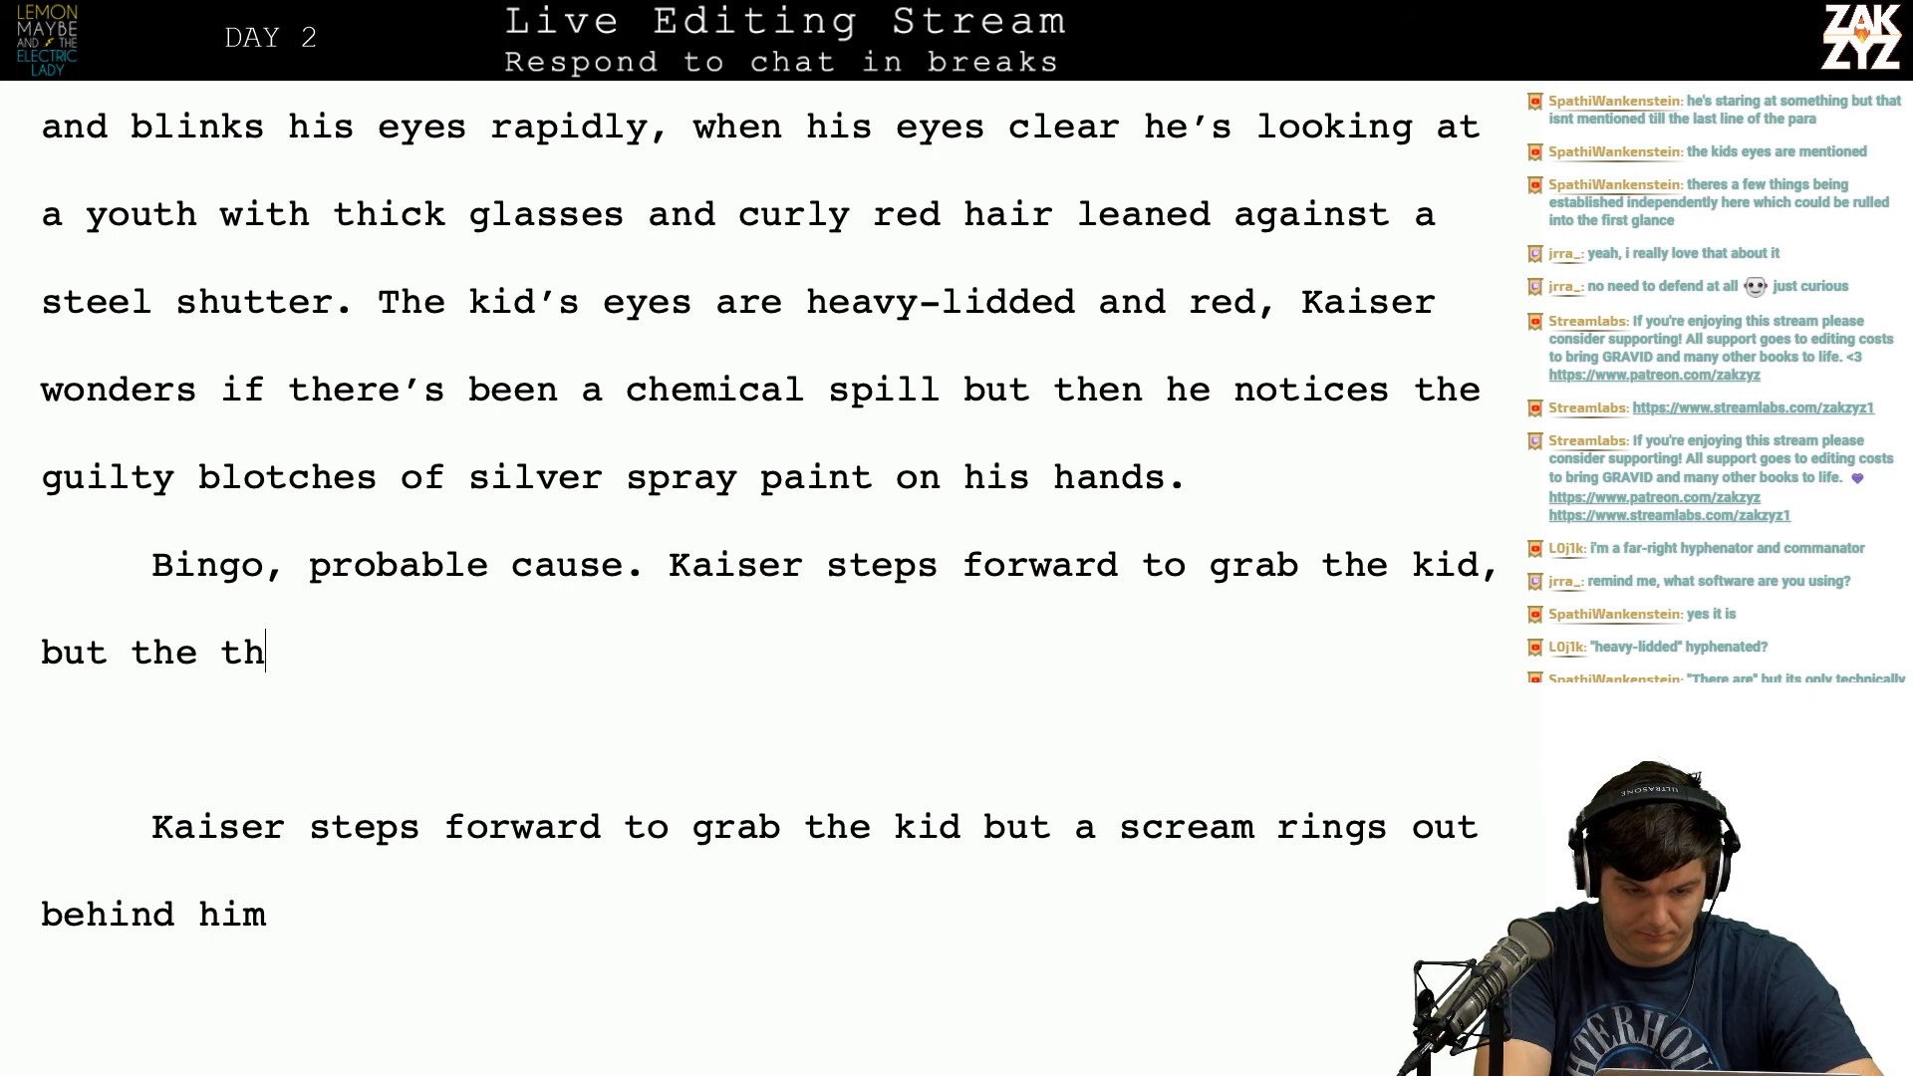
key("BackSpace")
key("BackSpace")
key("BackSpace")
key("BackSpace")
key("BackSpace")
type("n a scream")
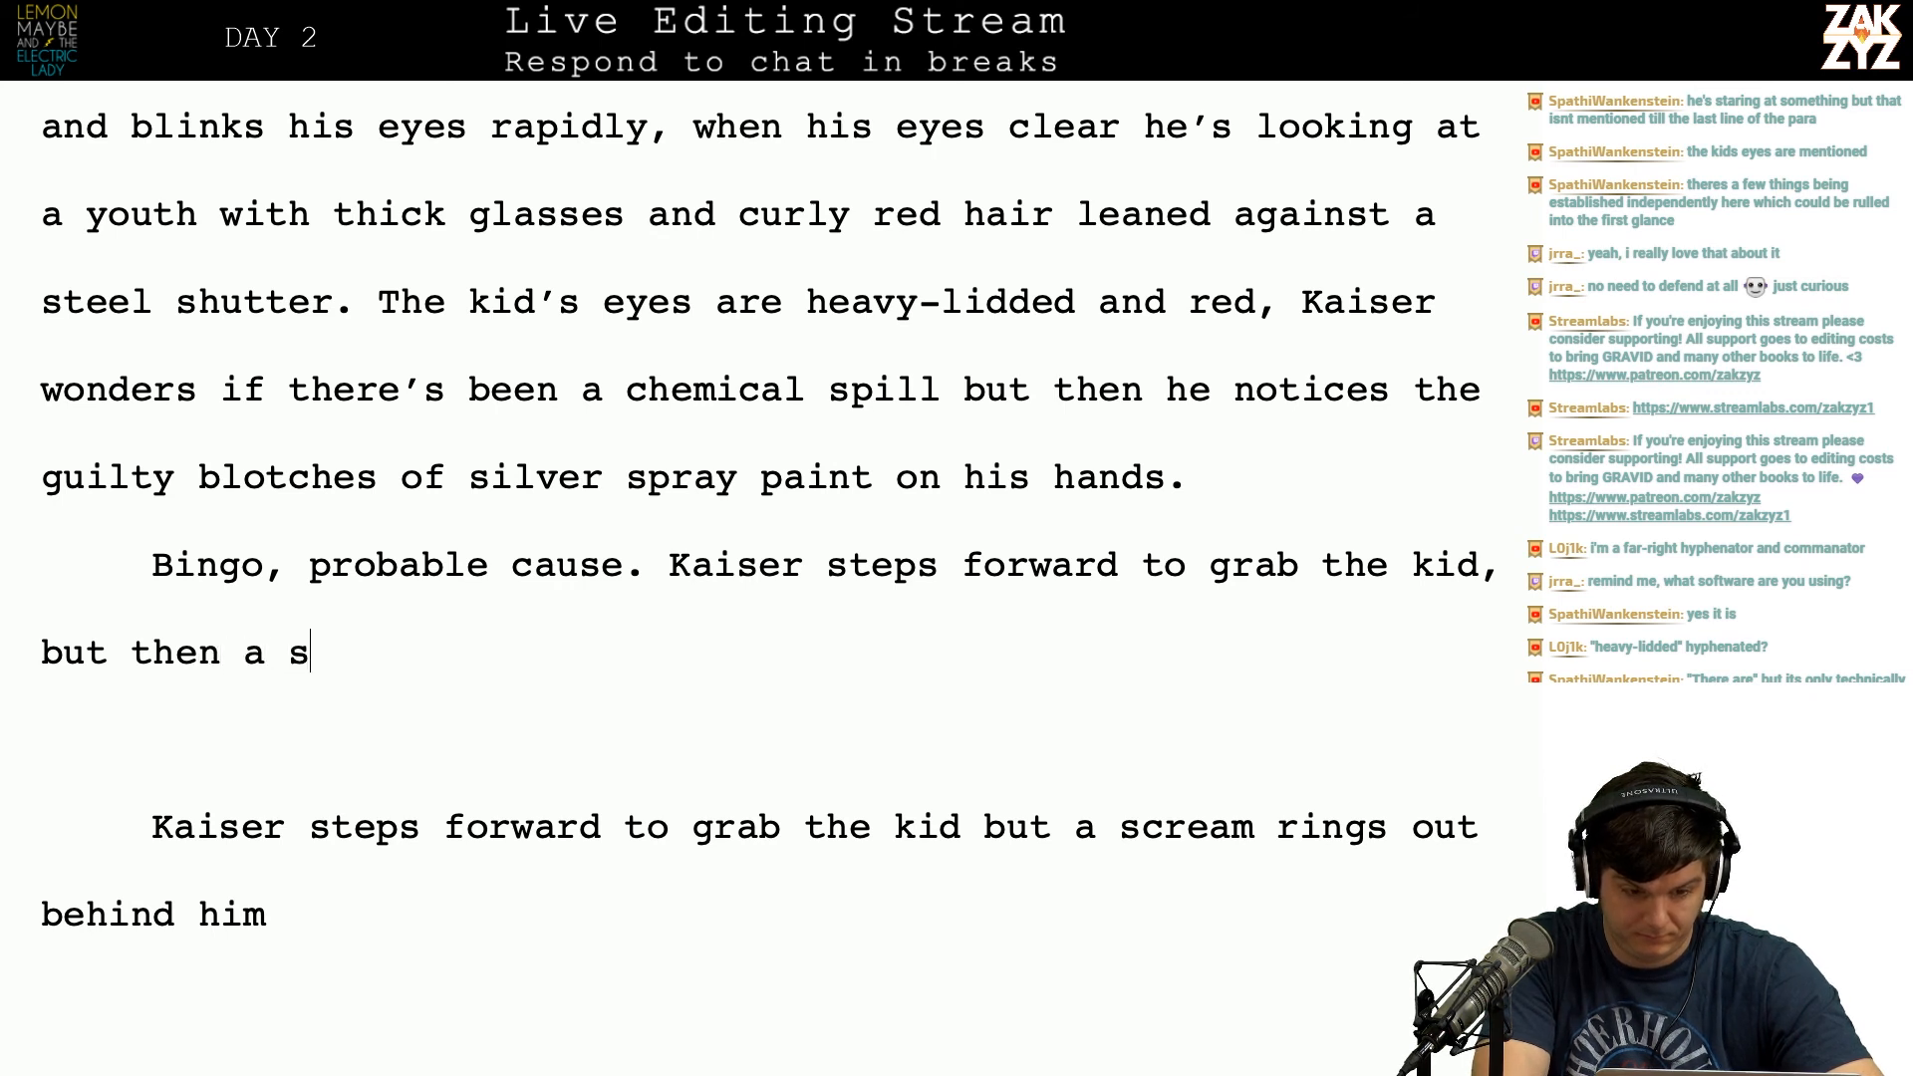
Step: Replace the clause after "grab the kid," with "but a scream stops him in his tracks,"
key("BackSpace")
key("BackSpace")
key("BackSpace")
key("BackSpace")
key("BackSpace")
key("BackSpace")
key("BackSpace")
key("BackSpace")
key("BackSpace")
key("BackSpace")
key("BackSpace")
key("BackSpace")
key("BackSpace")
key("BackSpace")
key("BackSpace")
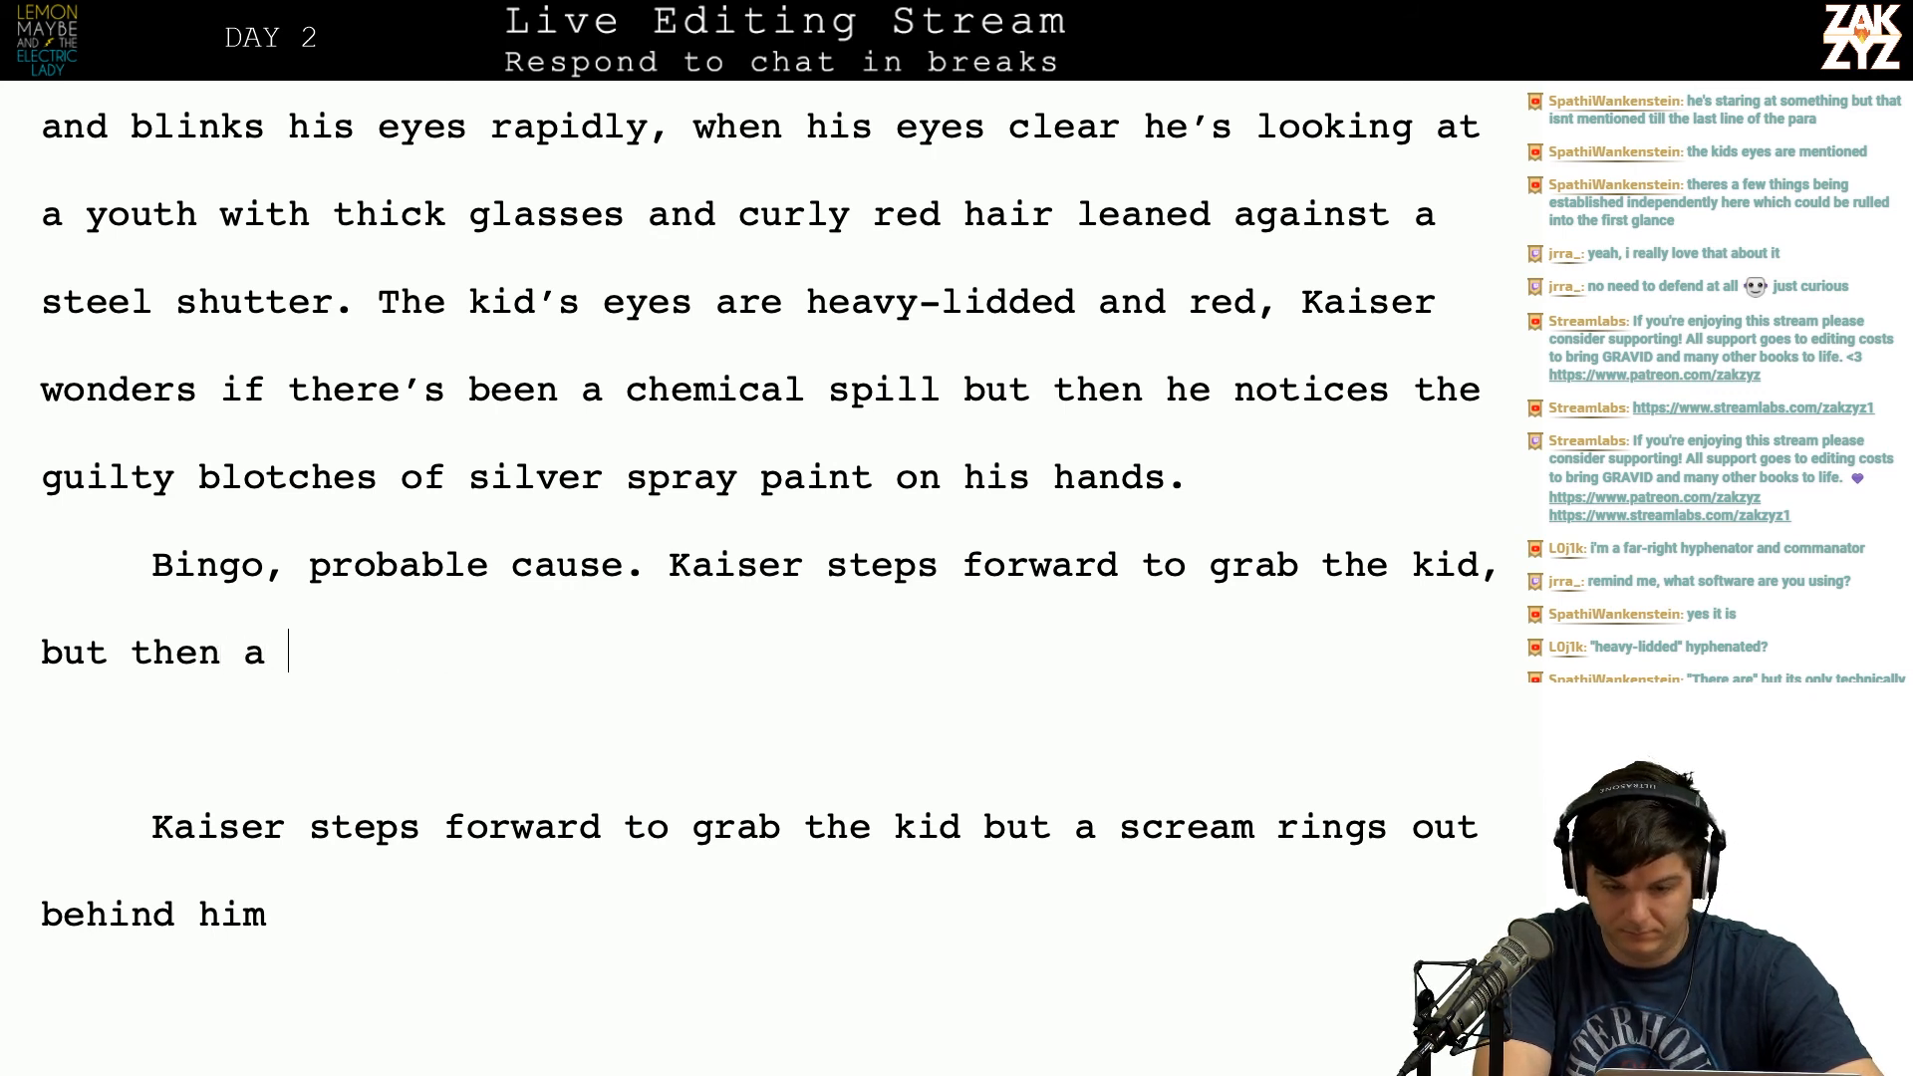
key("BackSpace")
type("ut a sc")
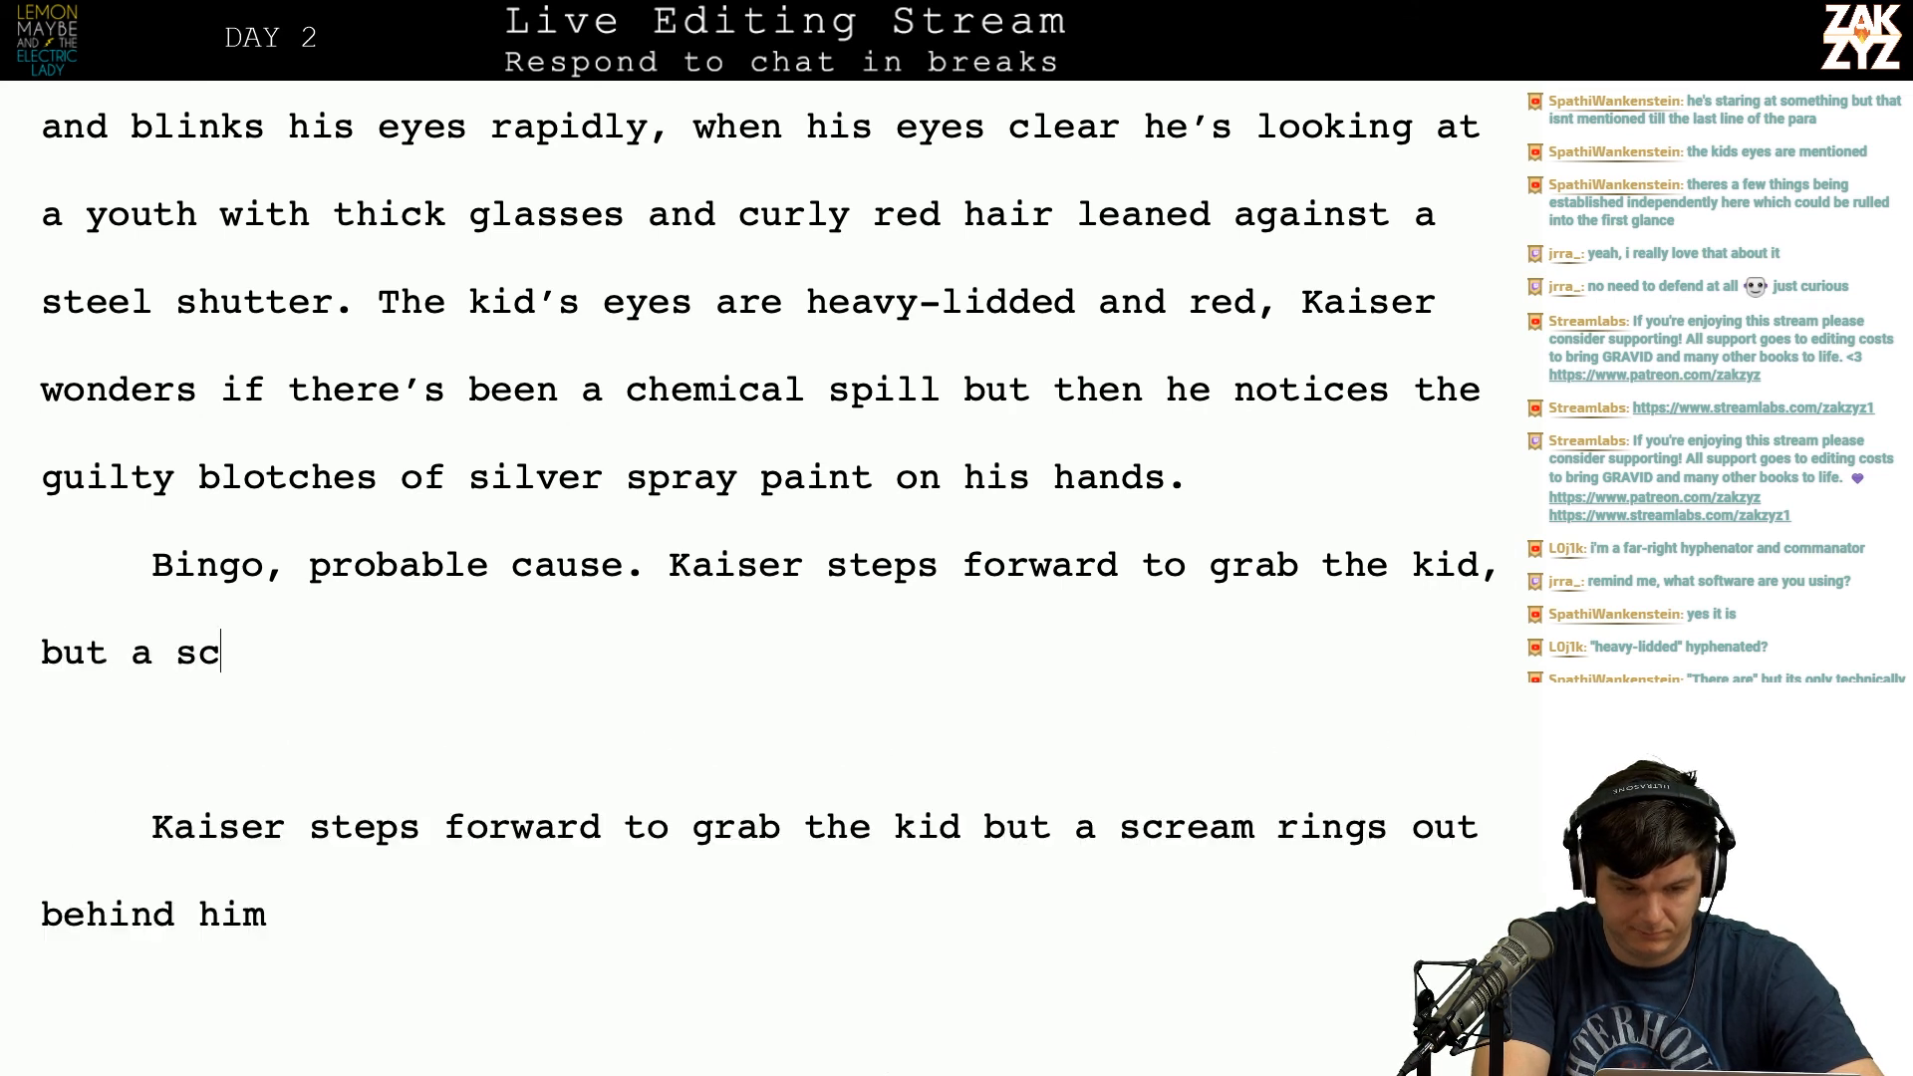
type("ream stops ")
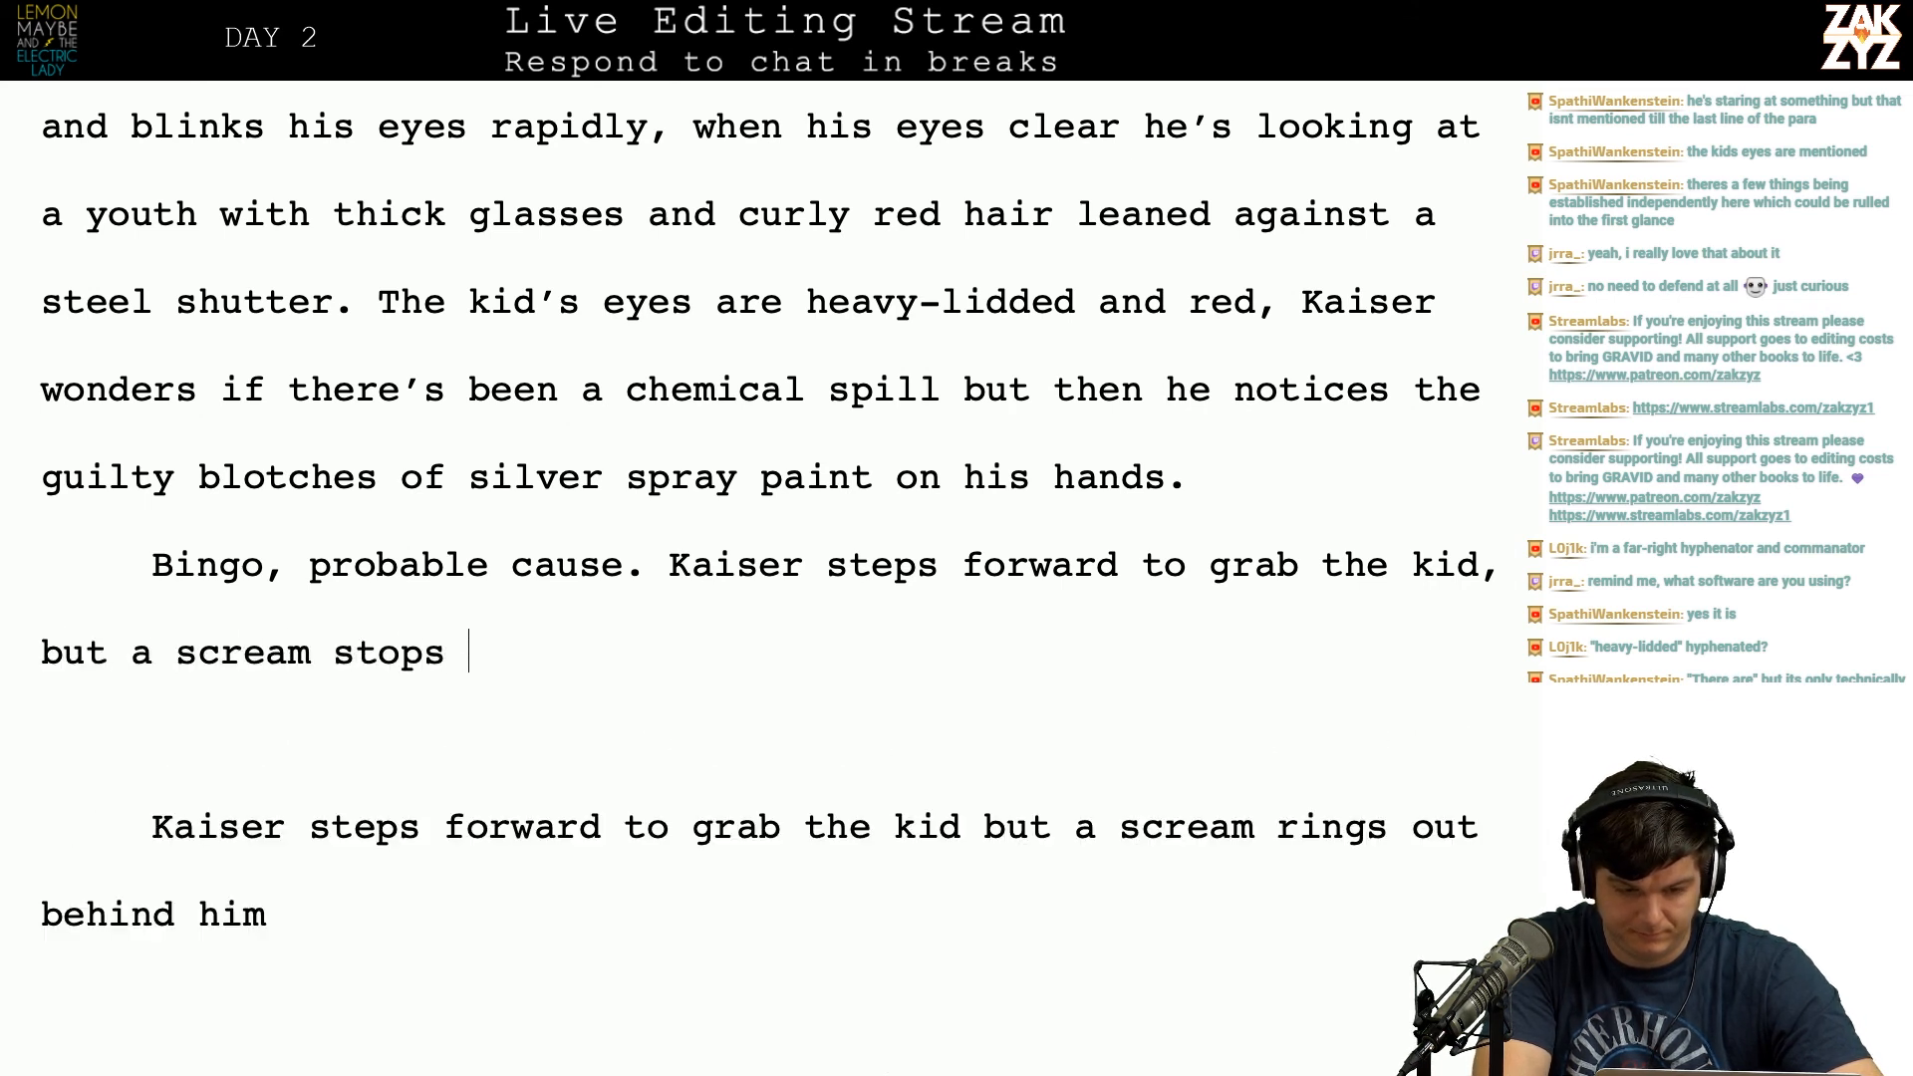
type("him in his tracks,")
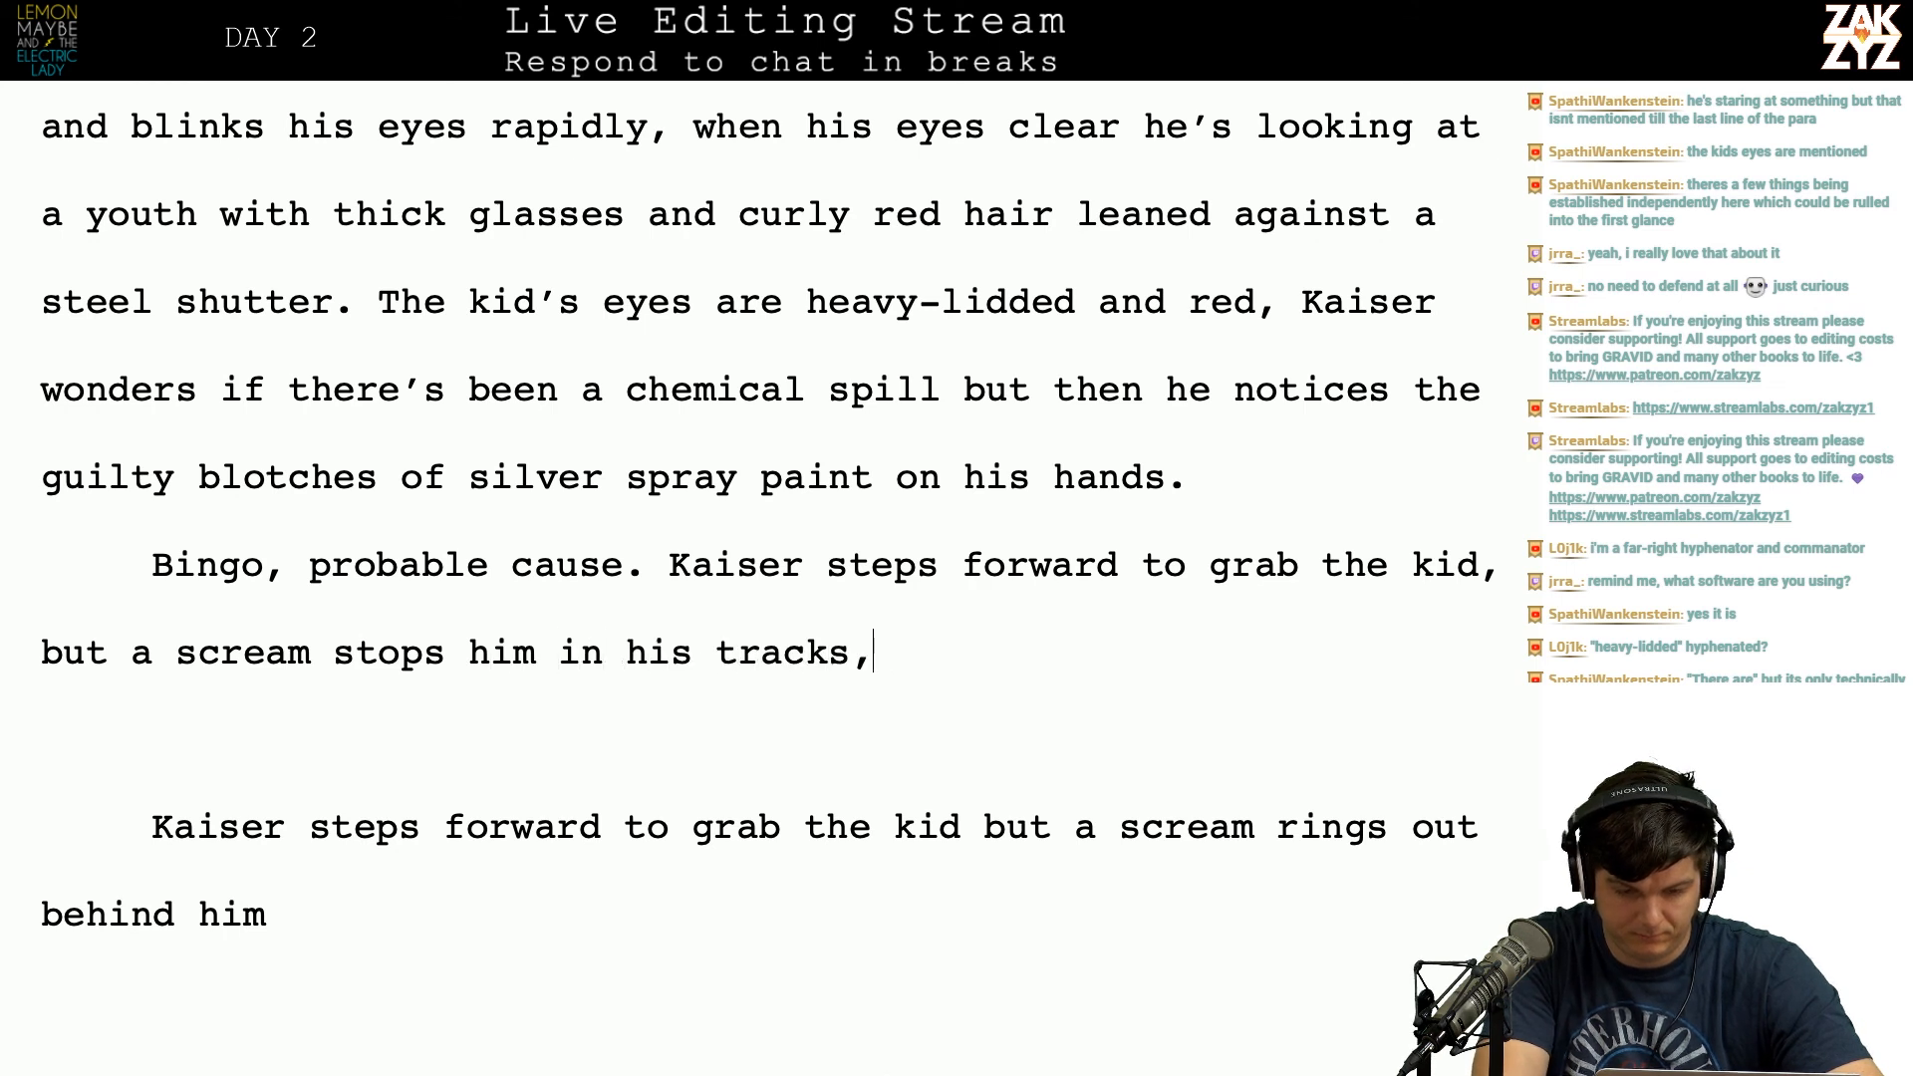
Step: End the sentence after "in his tracks" with a period, try a new one starting "He", and remove that opening
key("BackSpace")
type(". He w")
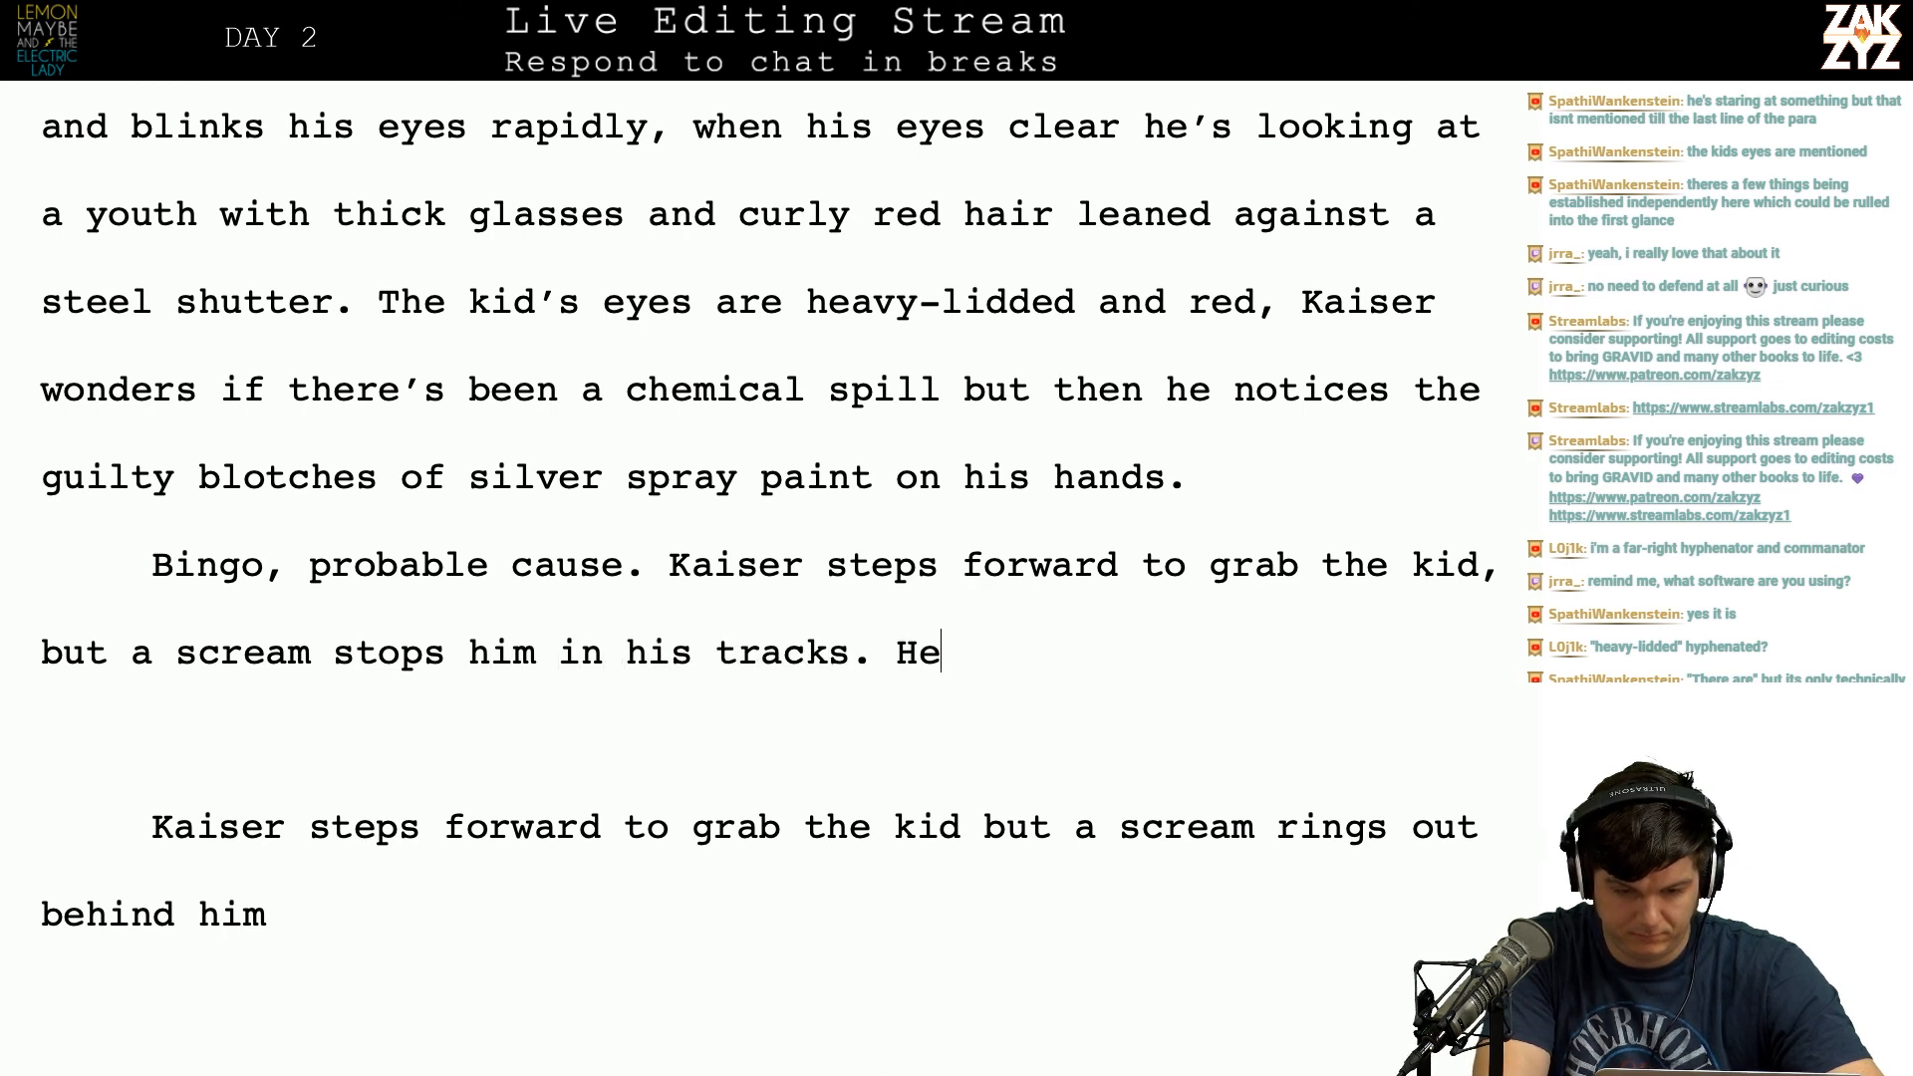
key("BackSpace")
key("BackSpace")
key("BackSpace")
key("BackSpace")
Step: Try "Unsteadily," as the next sentence's opening and delete it, cutting back into "his tracks" as well
type("U")
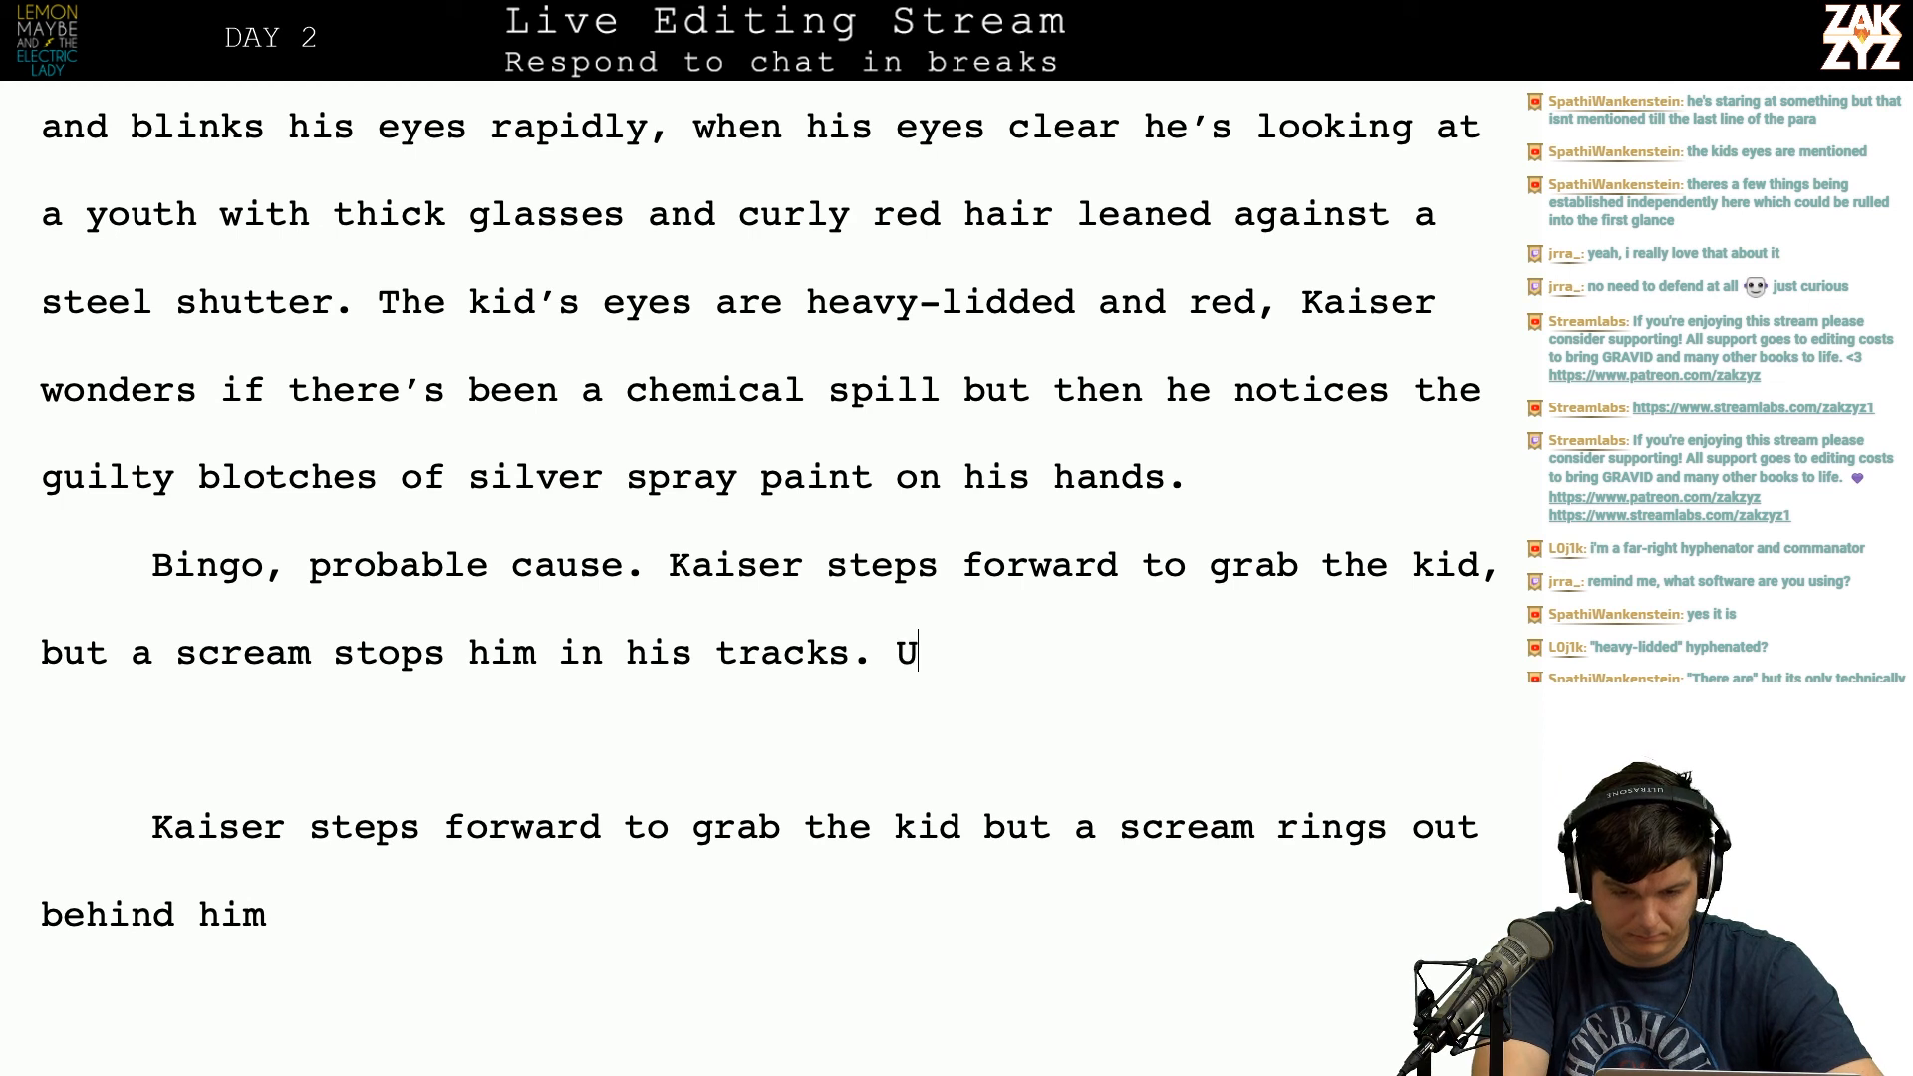
type("nsteadily,")
key("BackSpace")
key("BackSpace")
key("BackSpace")
key("BackSpace")
key("BackSpace")
key("BackSpace")
key("BackSpace")
key("BackSpace")
key("BackSpace")
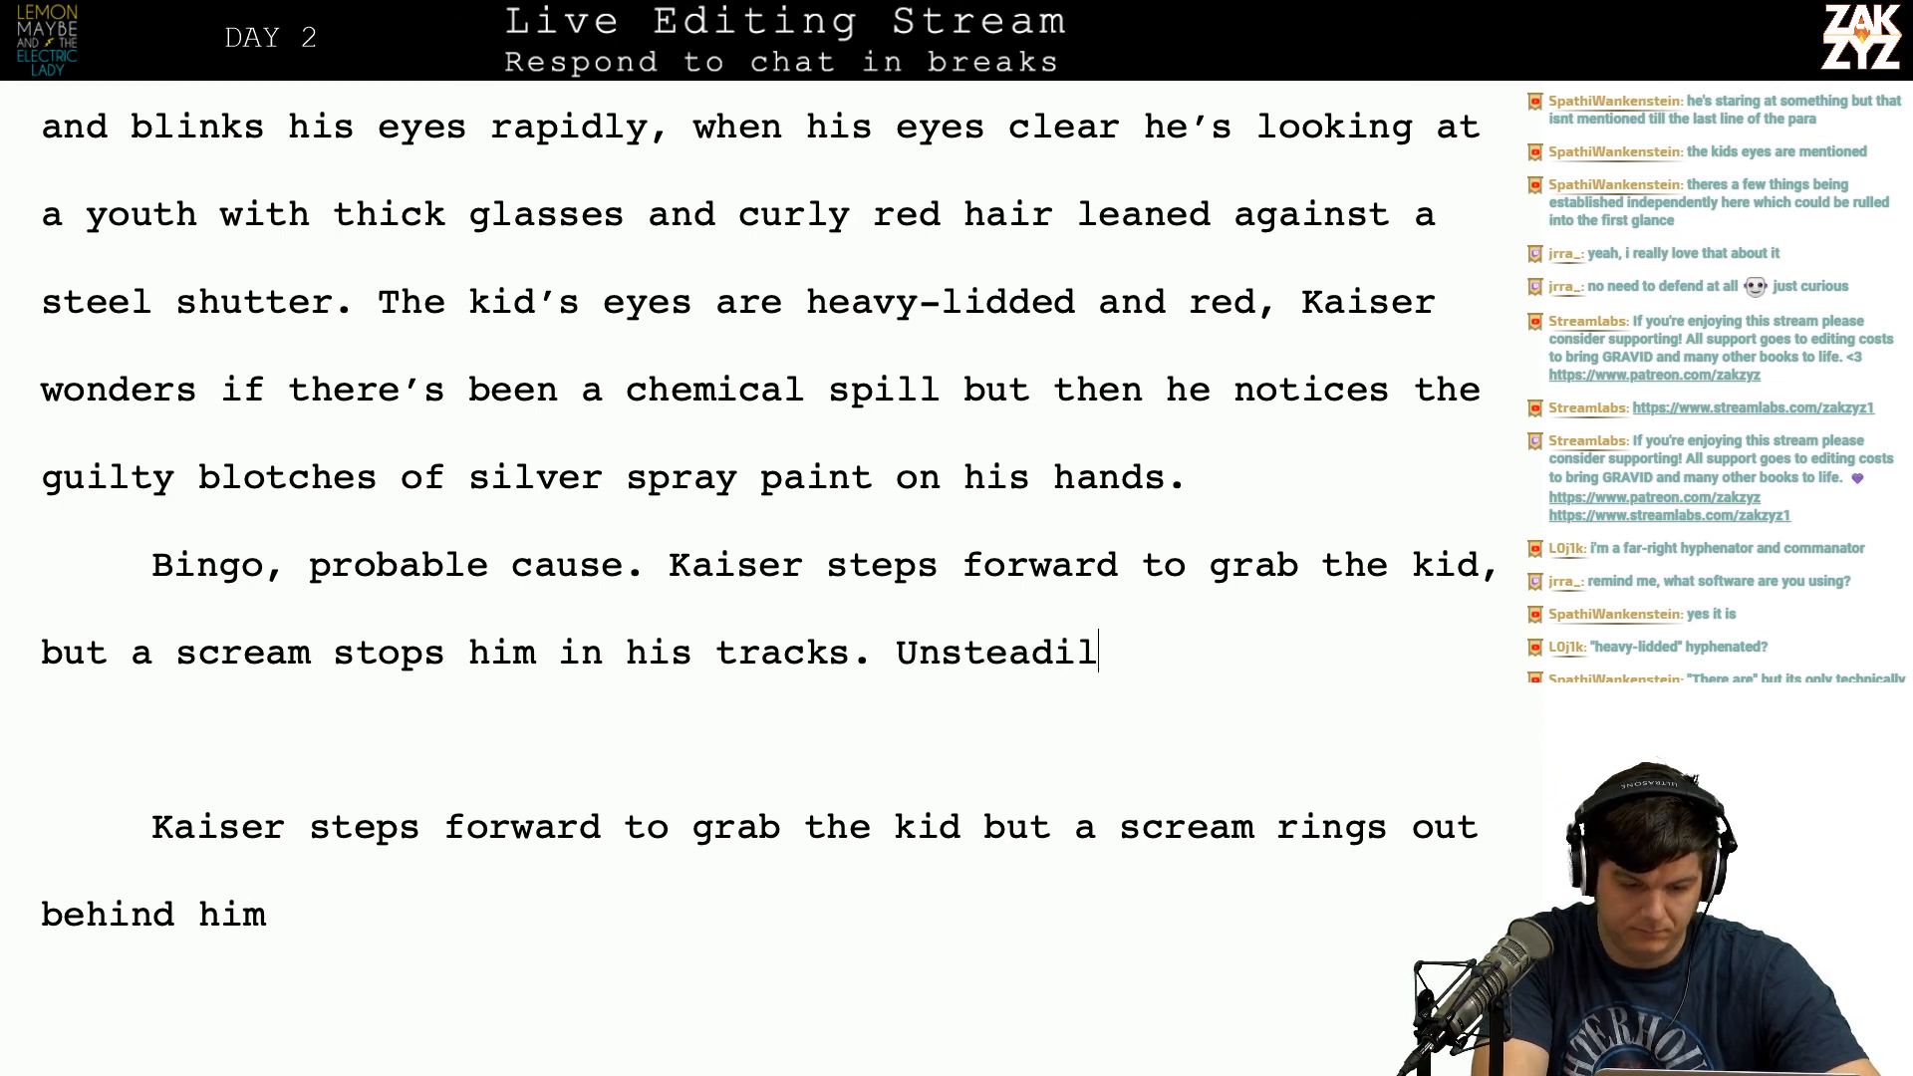
key("BackSpace")
key("BackSpace")
key("BackSpace")
key("BackSpace")
key("BackSpace")
key("BackSpace")
key("BackSpace")
key("BackSpace")
key("BackSpace")
key("BackSpace")
key("BackSpace")
key("BackSpace")
key("BackSpace")
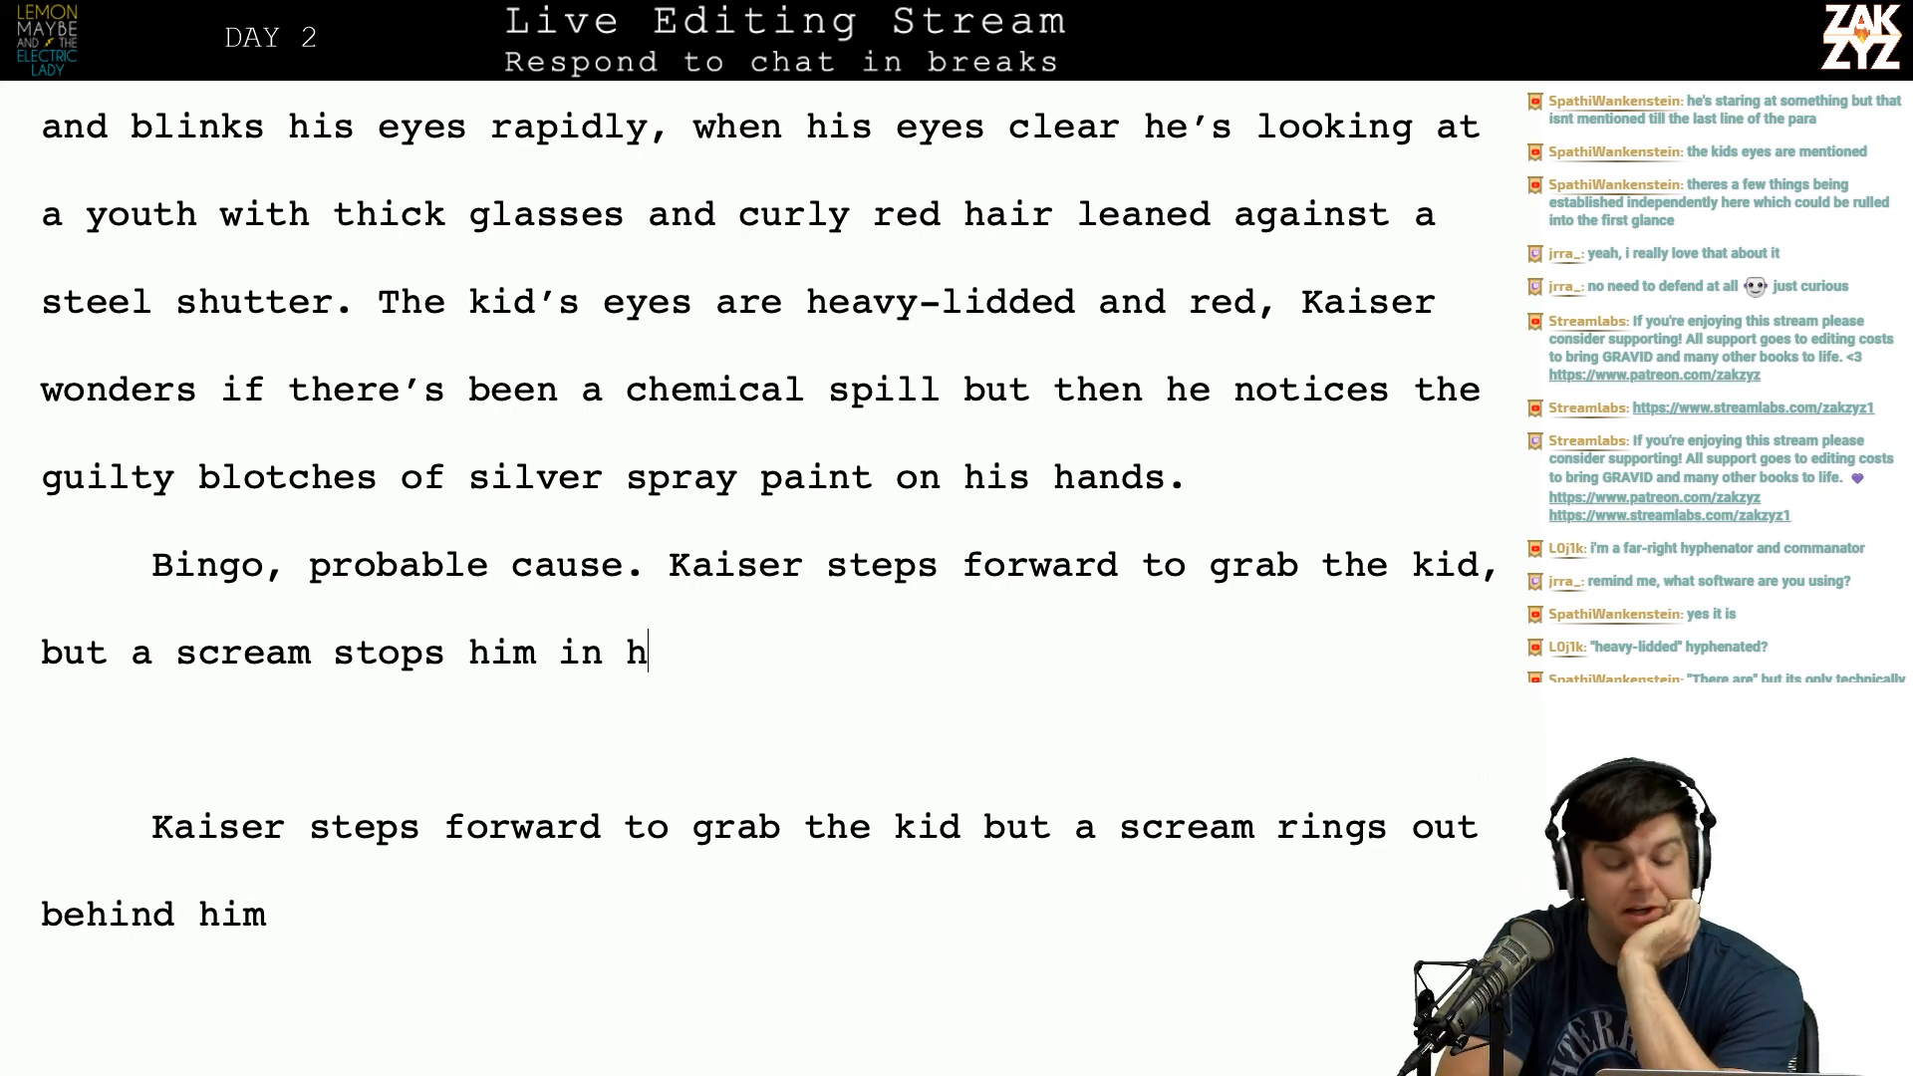
Step: Remove the "a scream stops him in" wording after "but" and try "the screaming" in its place
scroll(760, 583, "up", 2)
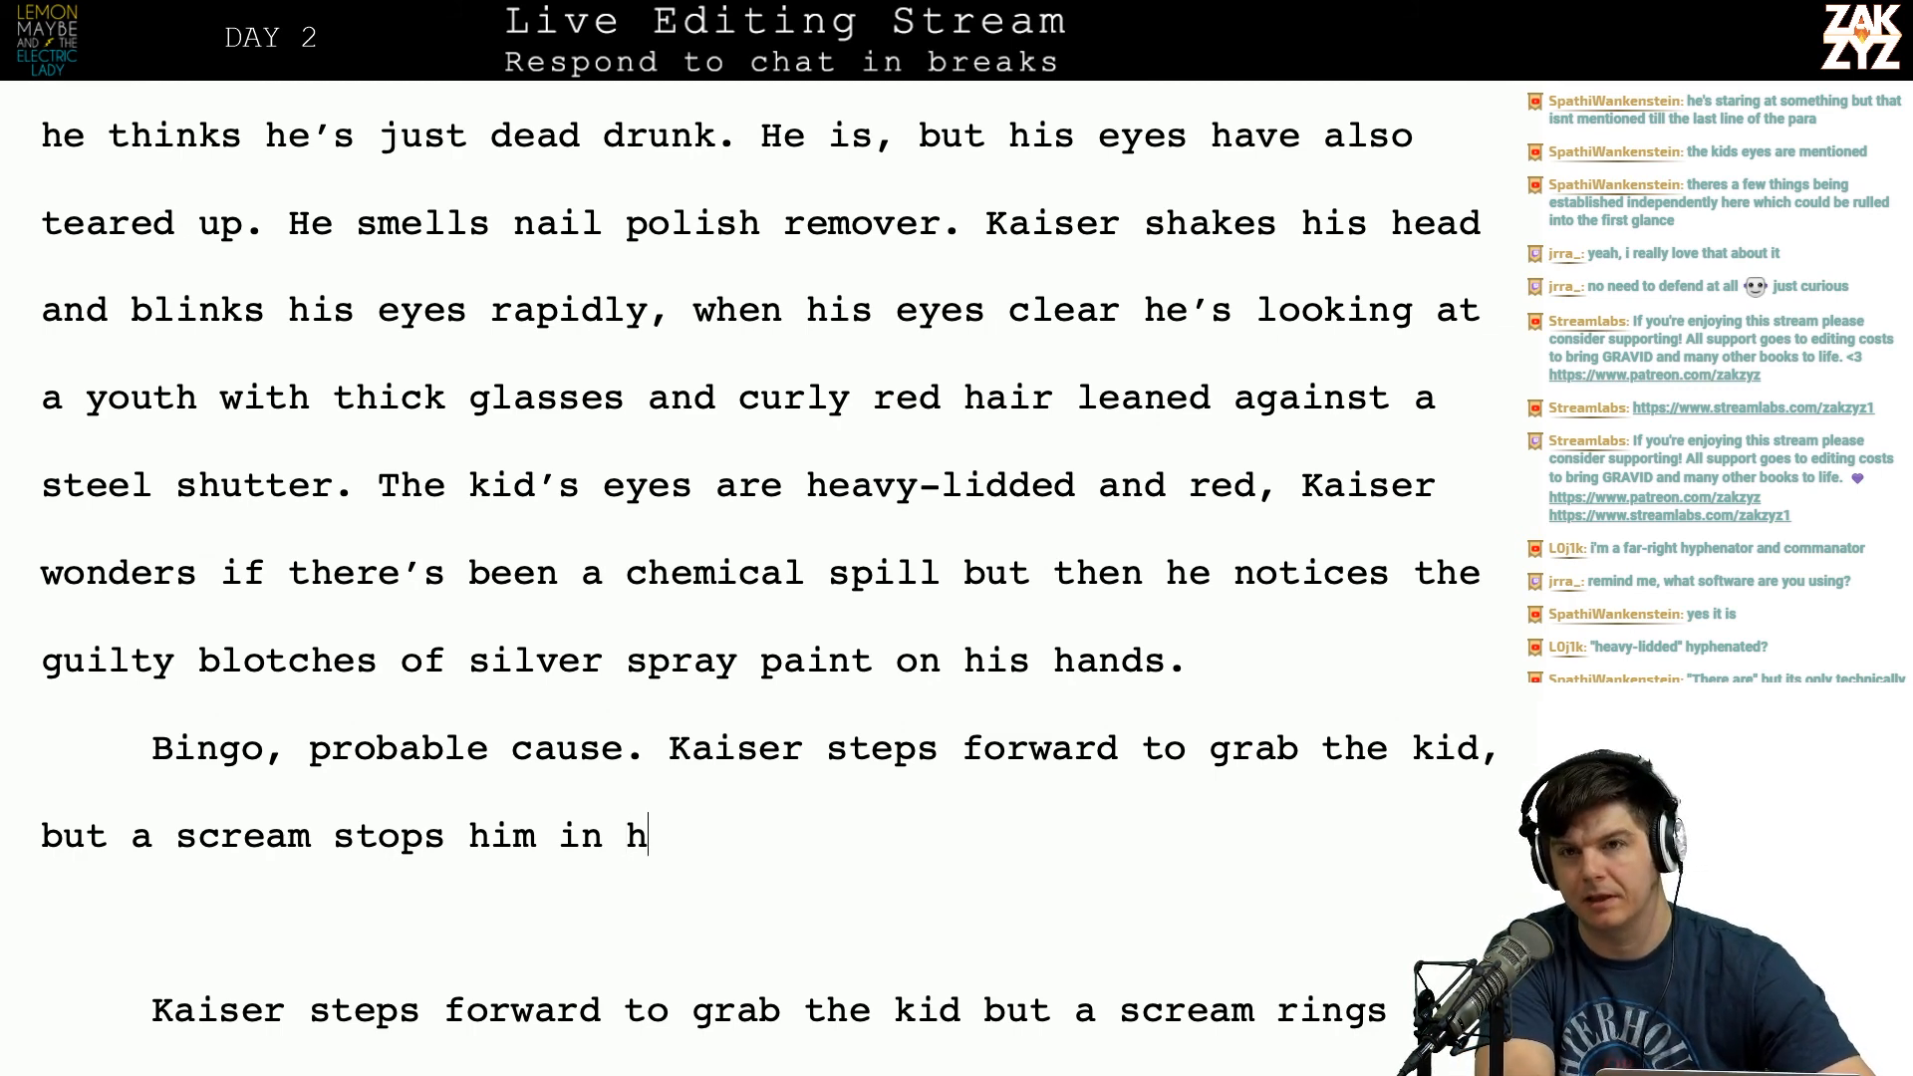
key("BackSpace")
key("BackSpace")
key("BackSpace")
key("BackSpace")
key("BackSpace")
key("BackSpace")
key("BackSpace")
key("BackSpace")
key("BackSpace")
key("BackSpace")
key("BackSpace")
key("BackSpace")
key("BackSpace")
key("BackSpace")
key("BackSpace")
key("BackSpace")
key("BackSpace")
key("BackSpace")
key("BackSpace")
key("BackSpace")
key("BackSpace")
key("BackSpace")
key("BackSpace")
type("the s")
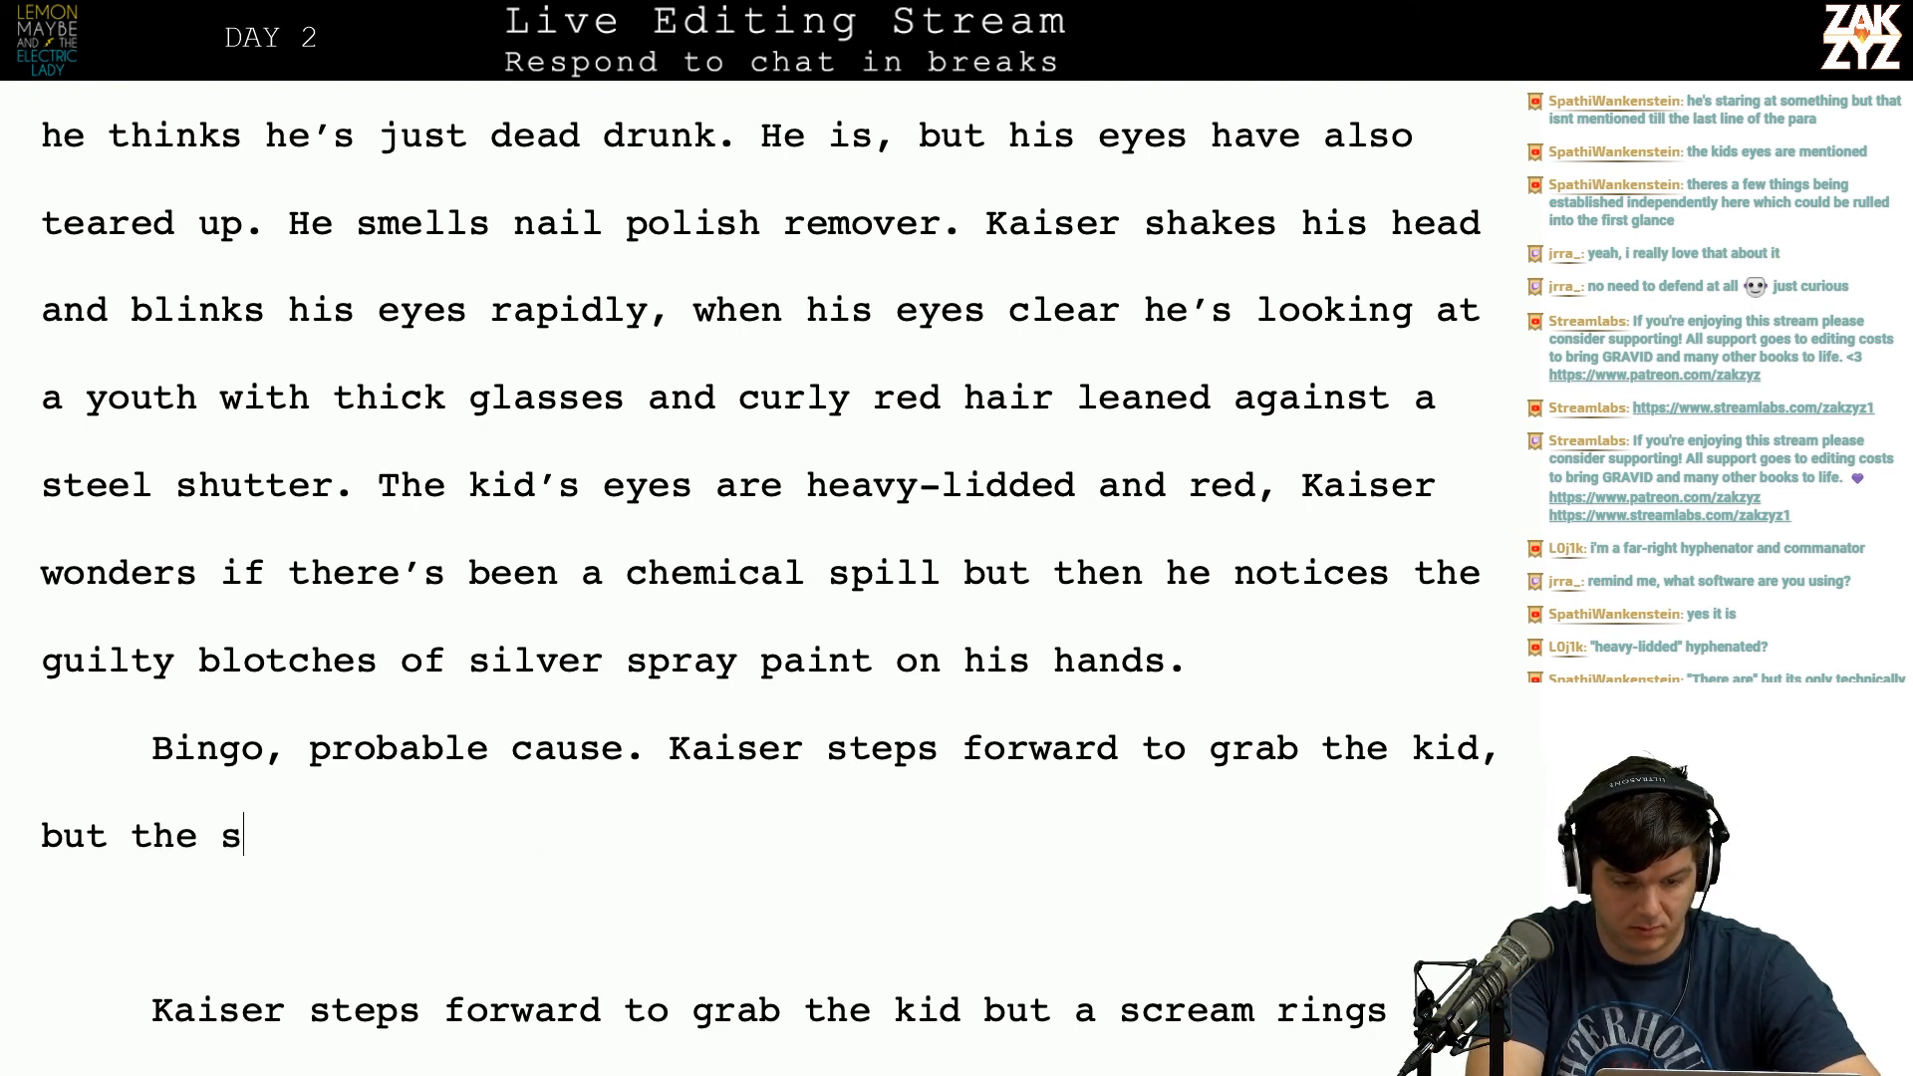
type("creaming")
key("BackSpace")
key("BackSpace")
key("BackSpace")
key("BackSpace")
key("BackSpace")
key("BackSpace")
key("BackSpace")
key("BackSpace")
key("BackSpace")
key("BackSpace")
Step: Complete the clause as "but there's scream behind him." and add "Kaiser wheels towards the sound," dropping an attempted "and he" continuation
type("re's s scr")
key("BackSpace")
key("BackSpace")
key("BackSpace")
key("BackSpace")
key("BackSpace")
type("scream behind him. Kaiser wheels towards the s")
key("BackSpace")
key("BackSpace")
type("s the sound, ant he")
key("BackSpace")
key("BackSpace")
key("BackSpace")
key("BackSpace")
key("BackSpace")
key("BackSpace")
key("BackSpace")
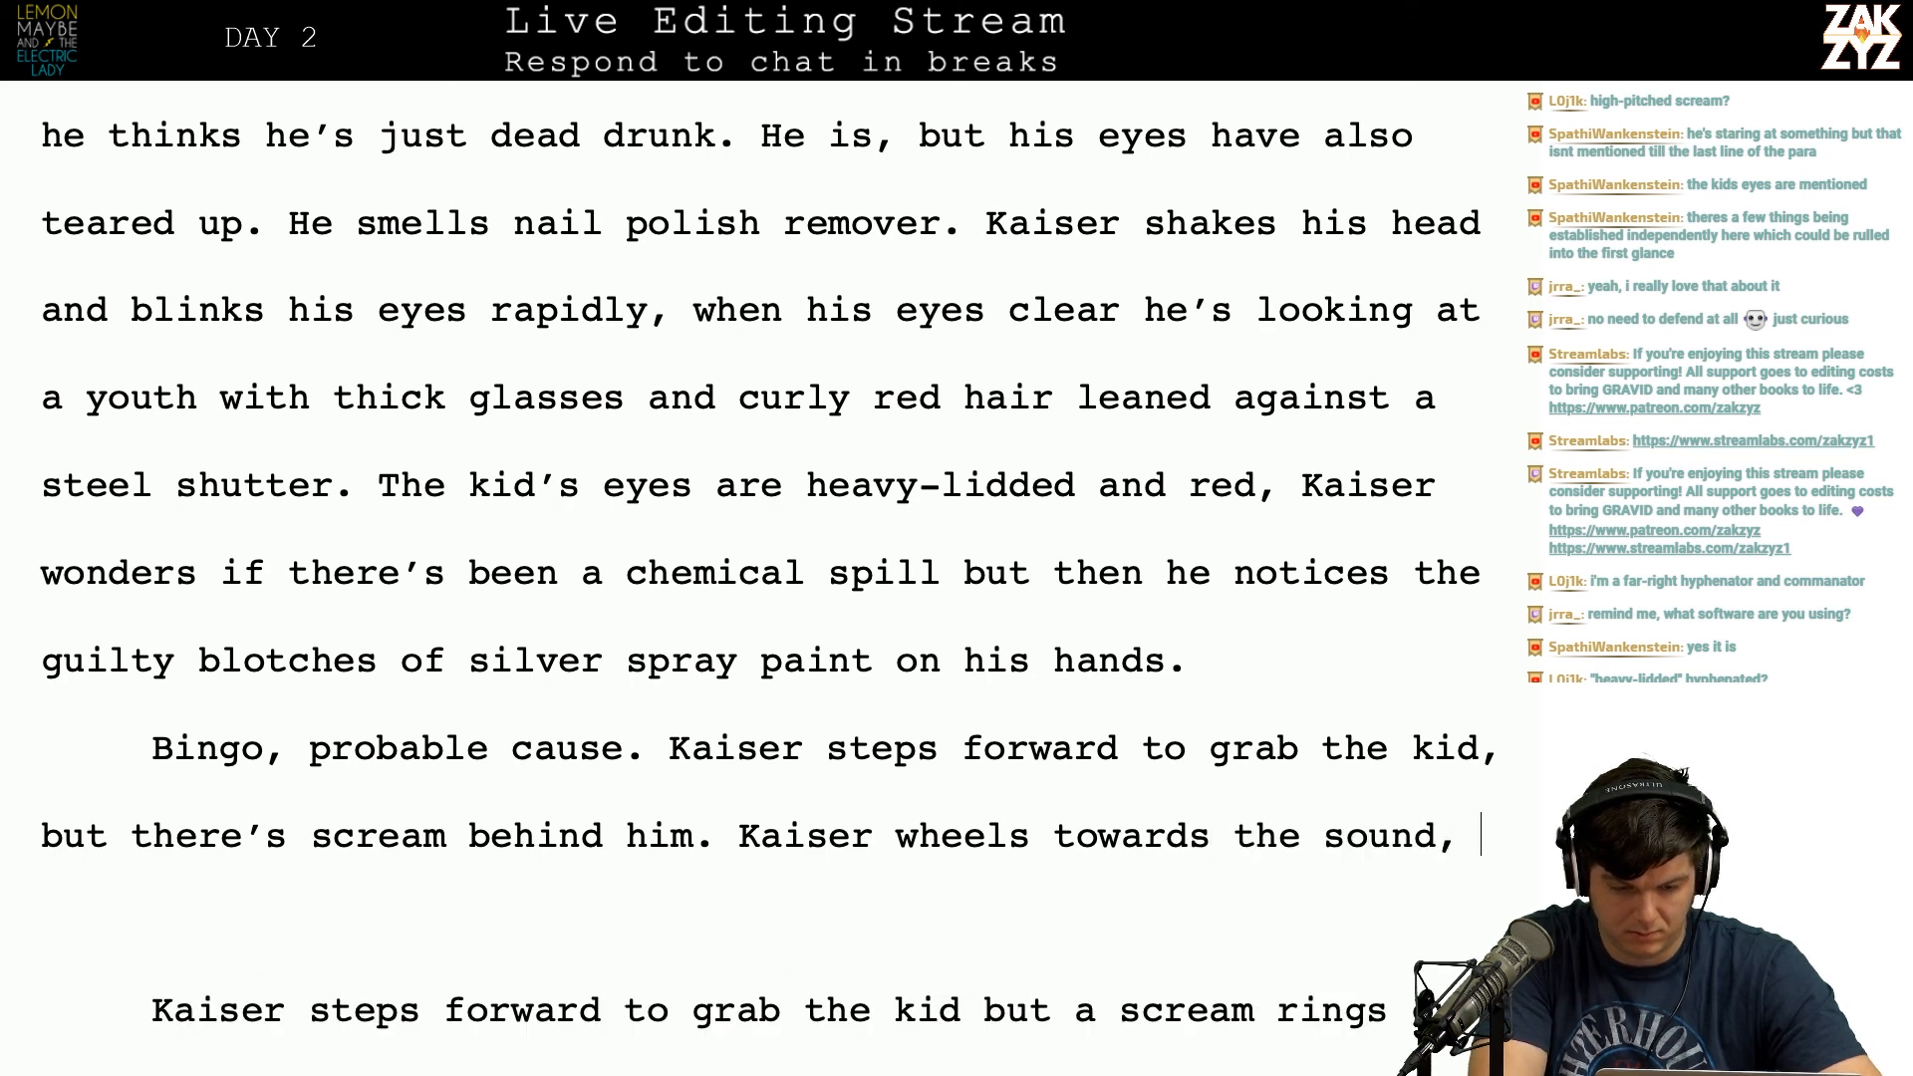
Step: Try continuing the sentence after "towards the sound," with "the world continues to" and remove that wording
type("the world")
key("BackSpace")
type("ld c")
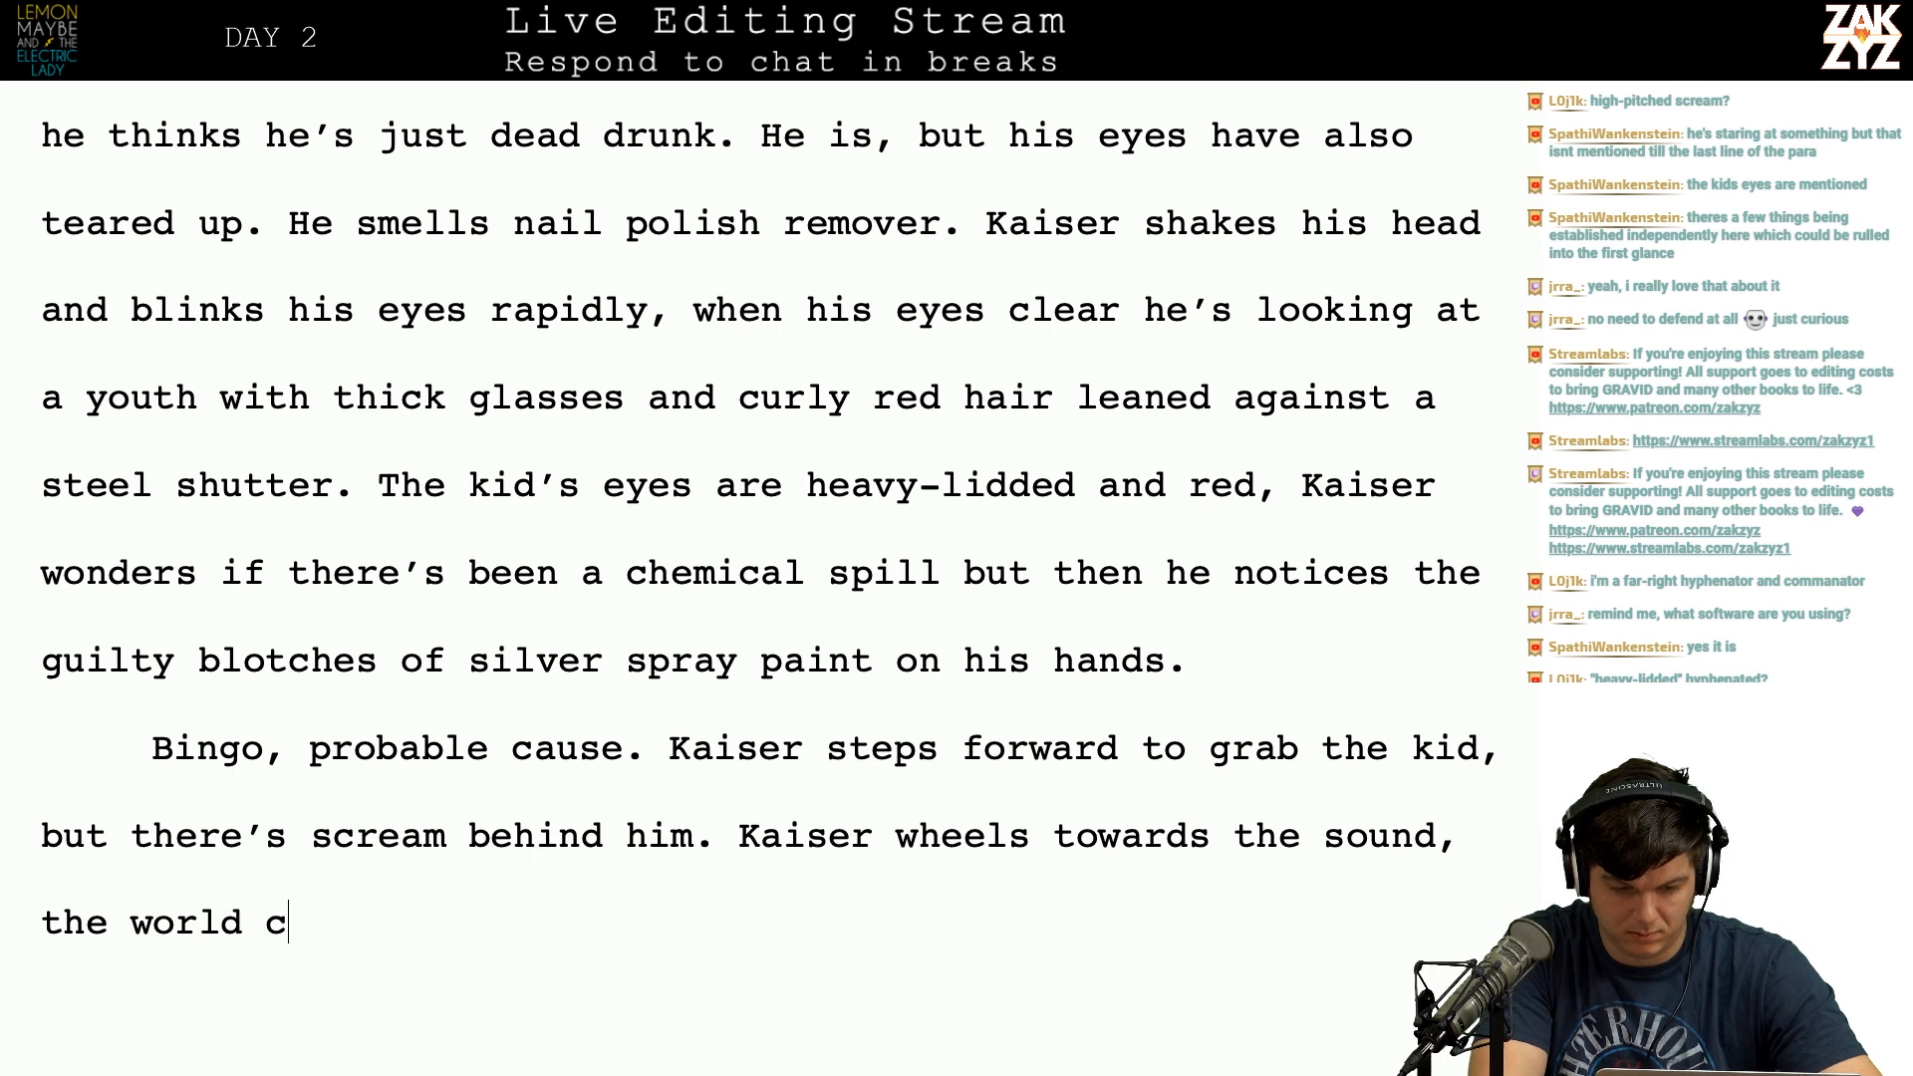
type("ontinues to")
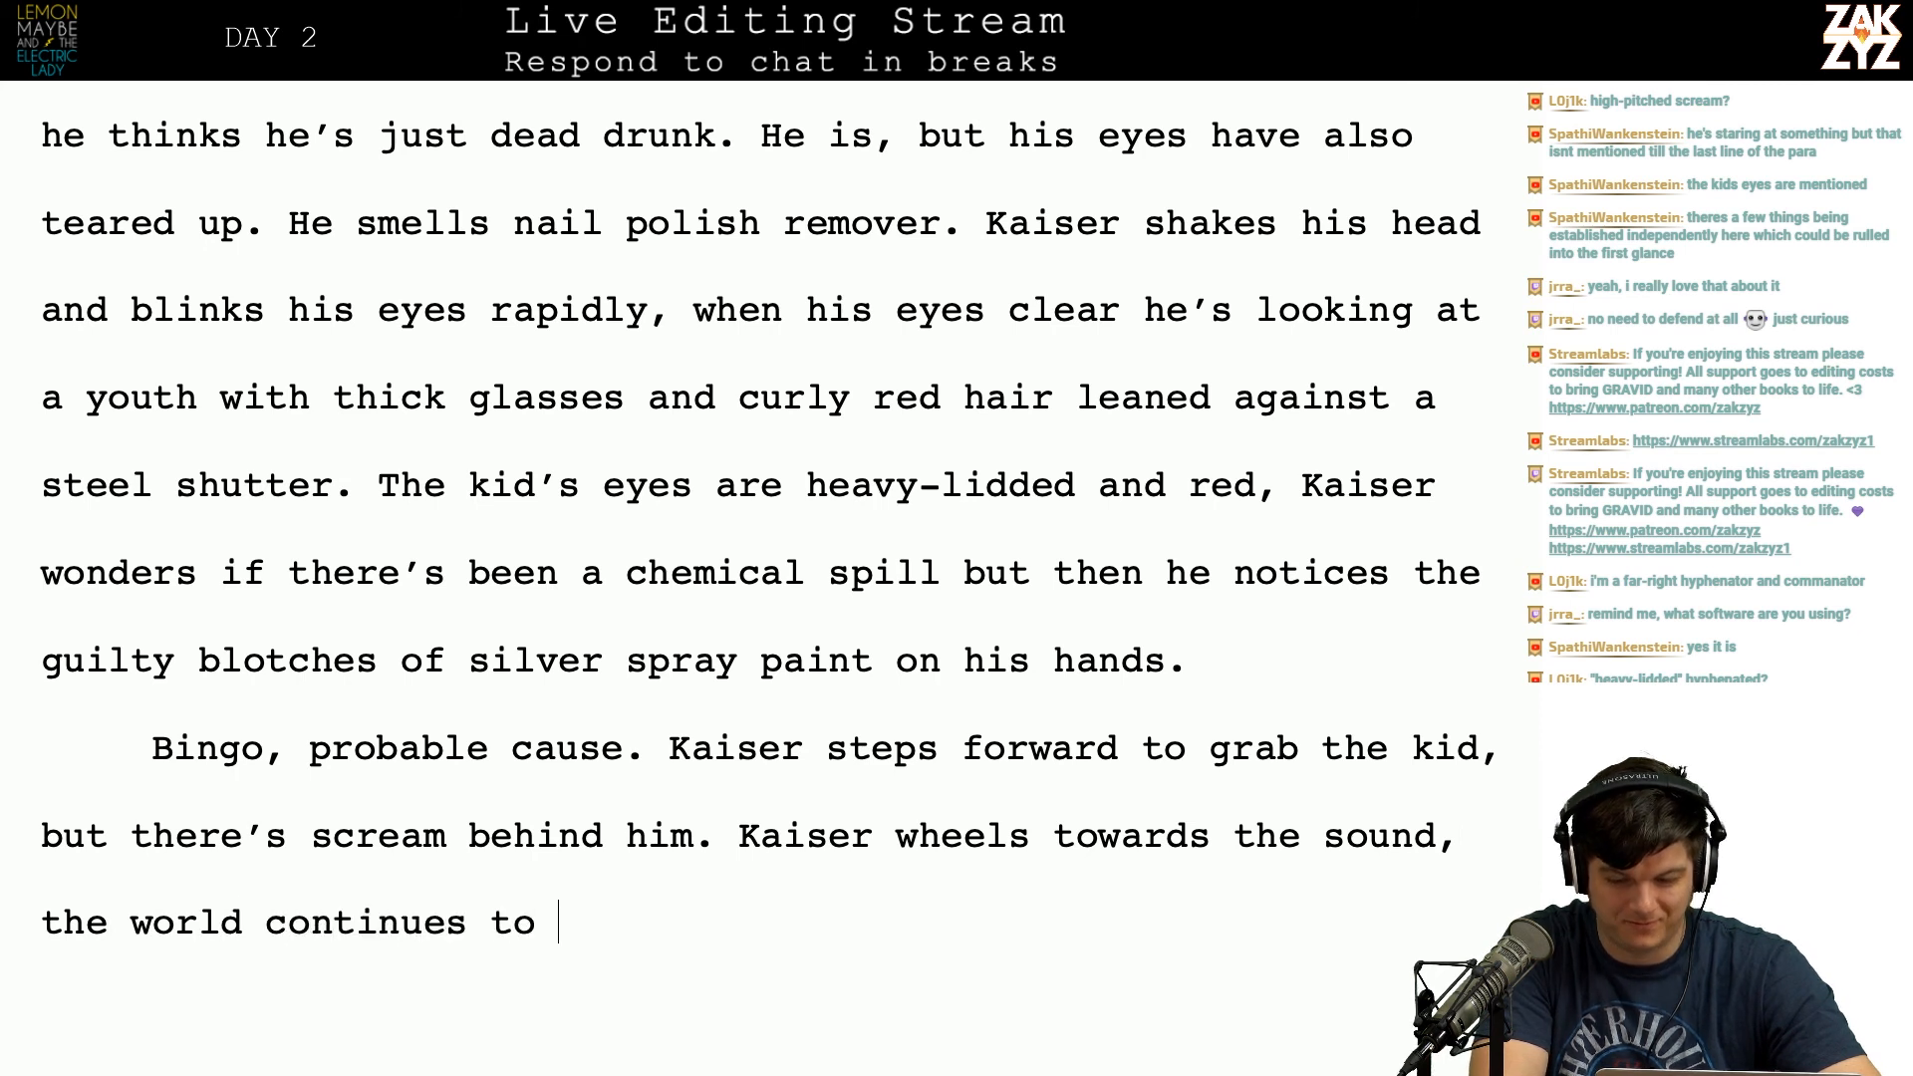
key("BackSpace")
key("BackSpace")
key("BackSpace")
key("BackSpace")
key("BackSpace")
key("BackSpace")
key("BackSpace")
key("BackSpace")
key("BackSpace")
key("BackSpace")
key("BackSpace")
key("BackSpace")
key("BackSpace")
key("BackSpace")
key("BackSpace")
key("BackSpace")
key("BackSpace")
key("BackSpace")
key("BackSpace")
key("BackSpace")
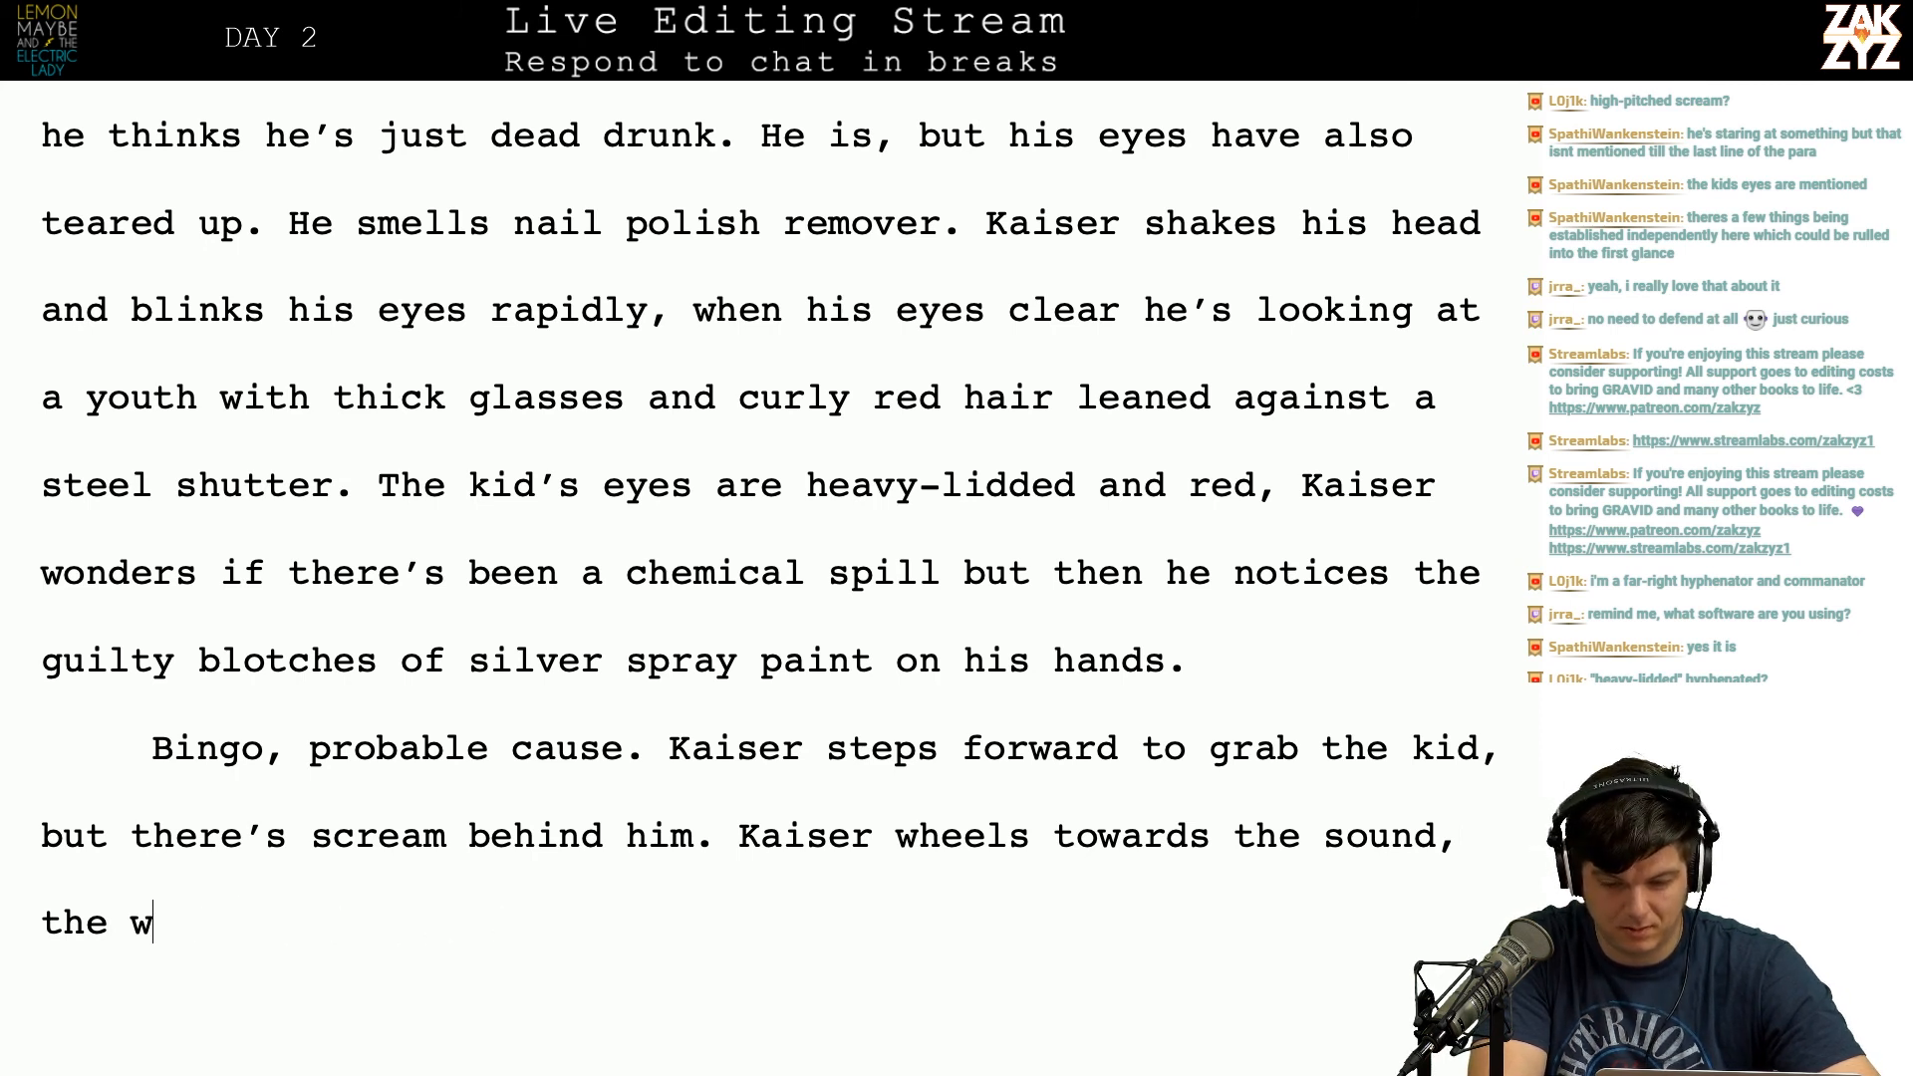
Step: Continue the sentence after "towards the sound," with "and" and start a new paragraph below it
type("and")
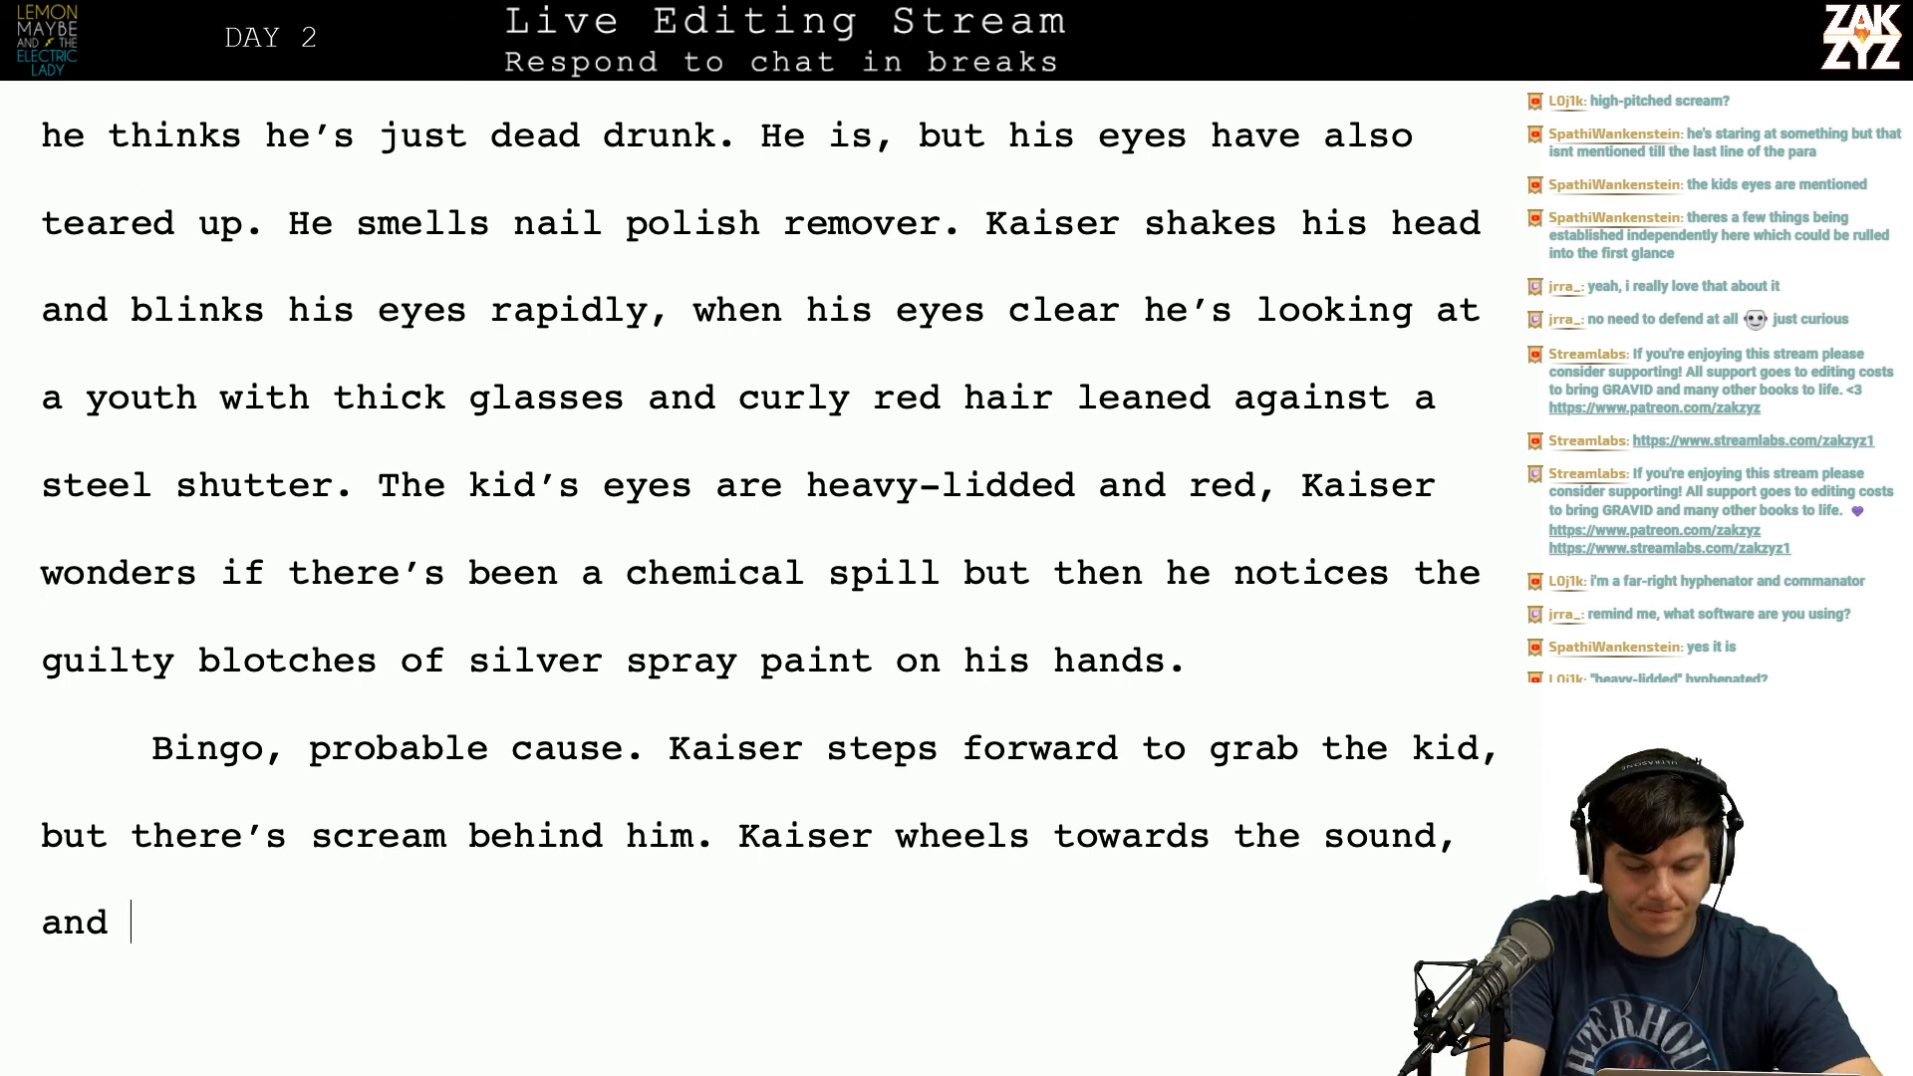
key("Return")
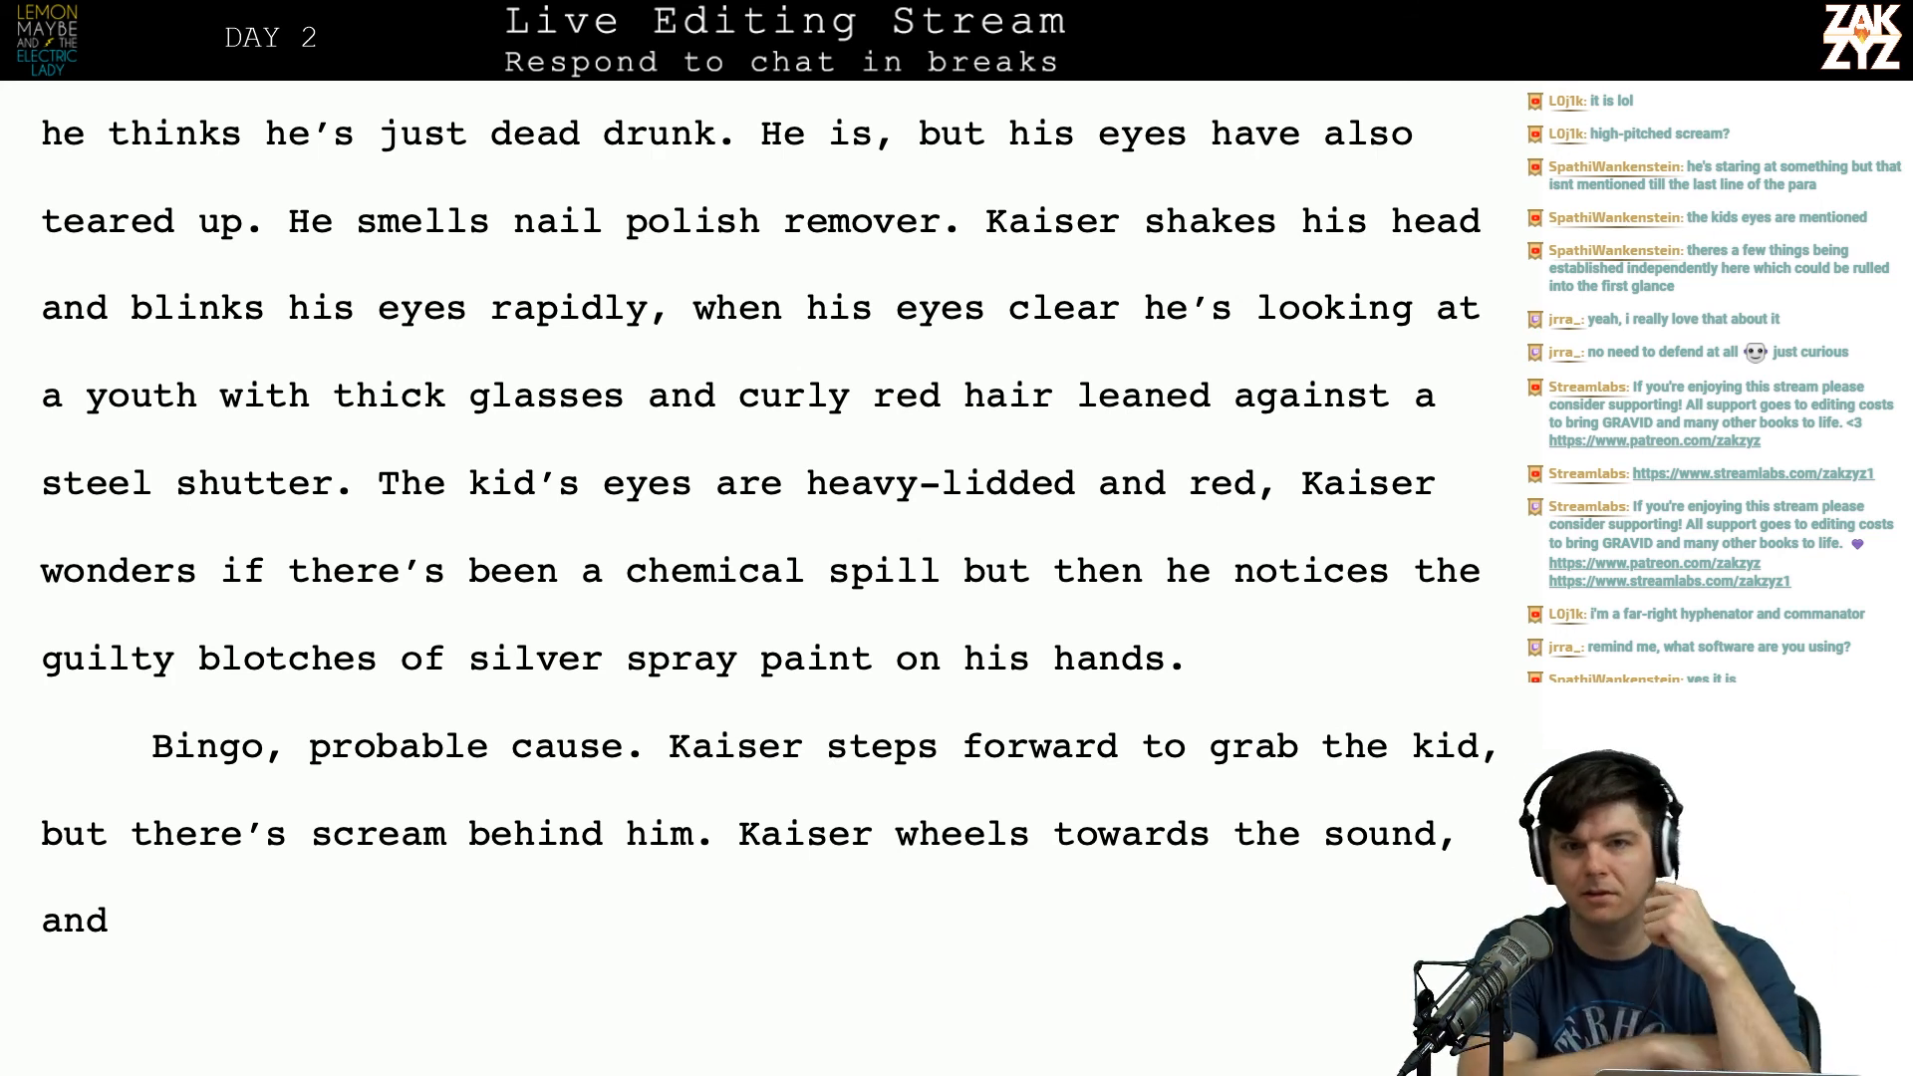
scroll(768, 573, "down", 1)
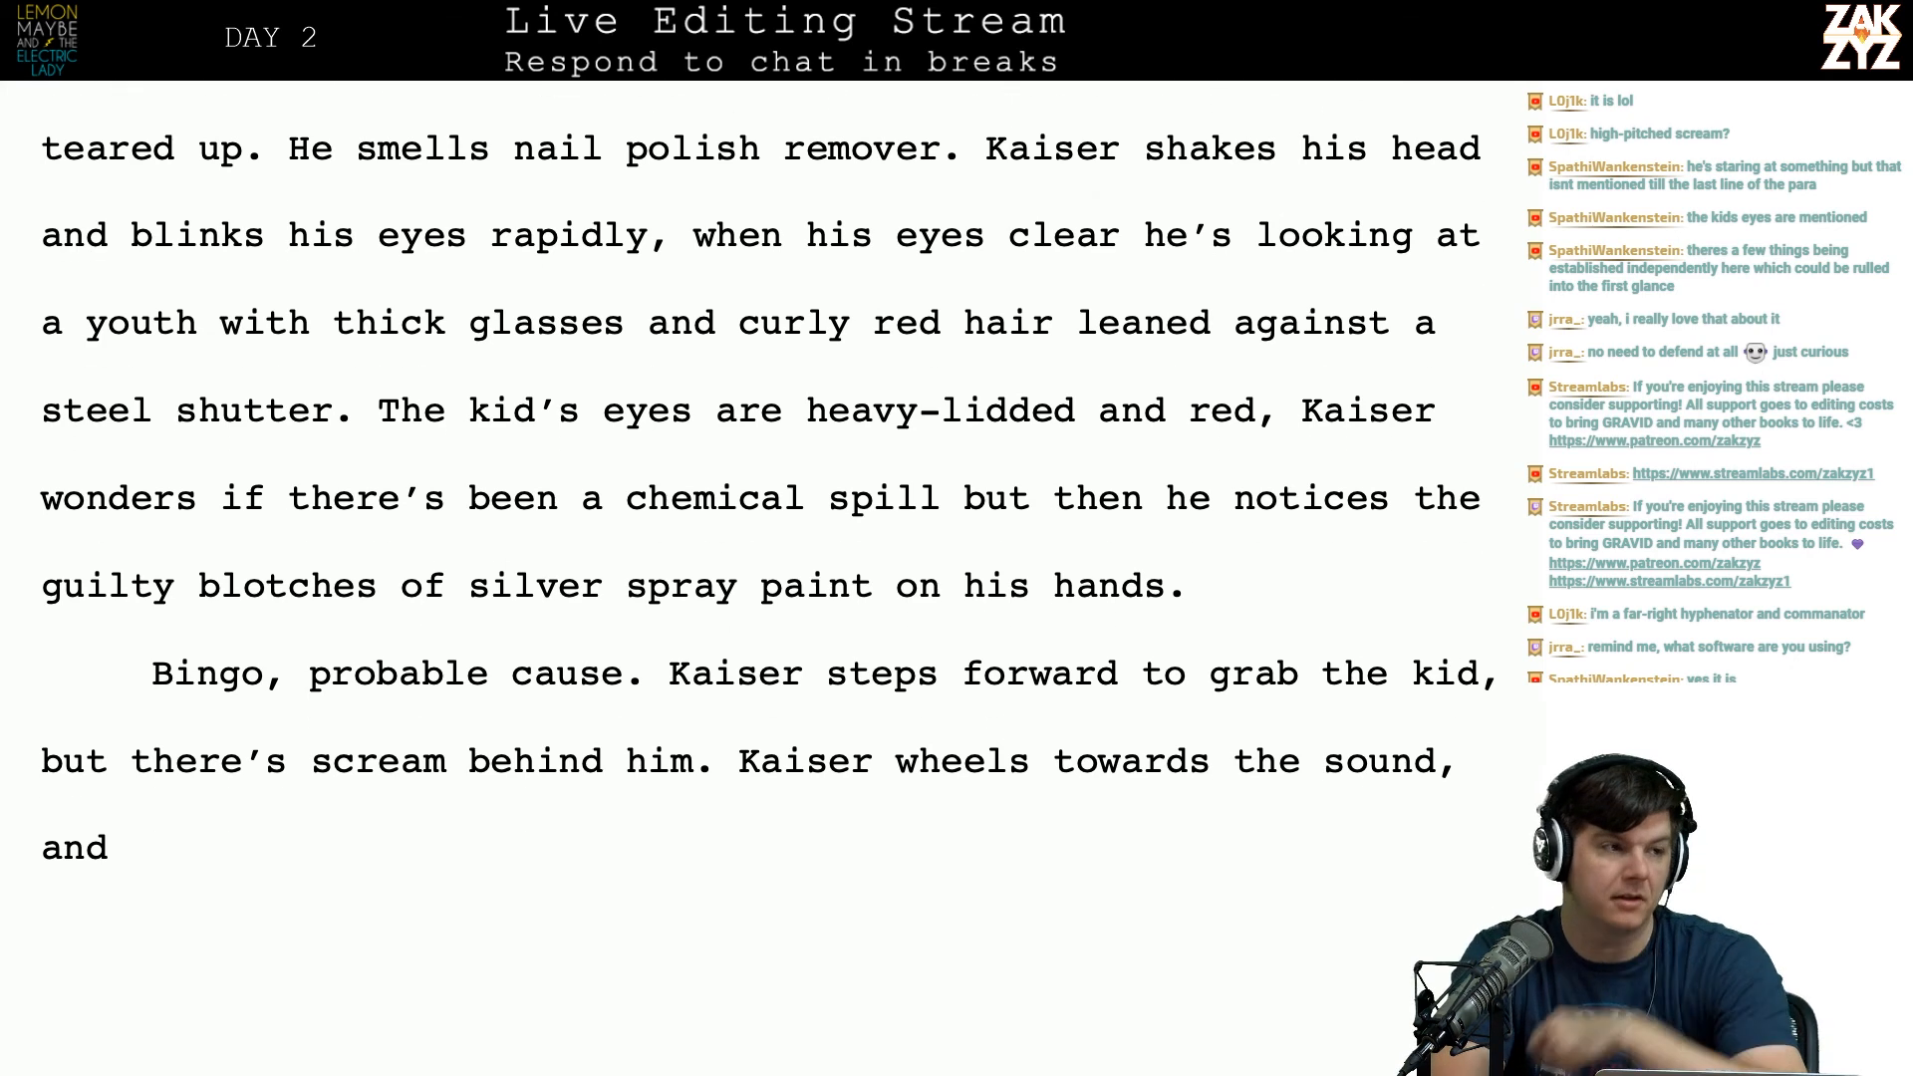
scroll(767, 528, "down", 1)
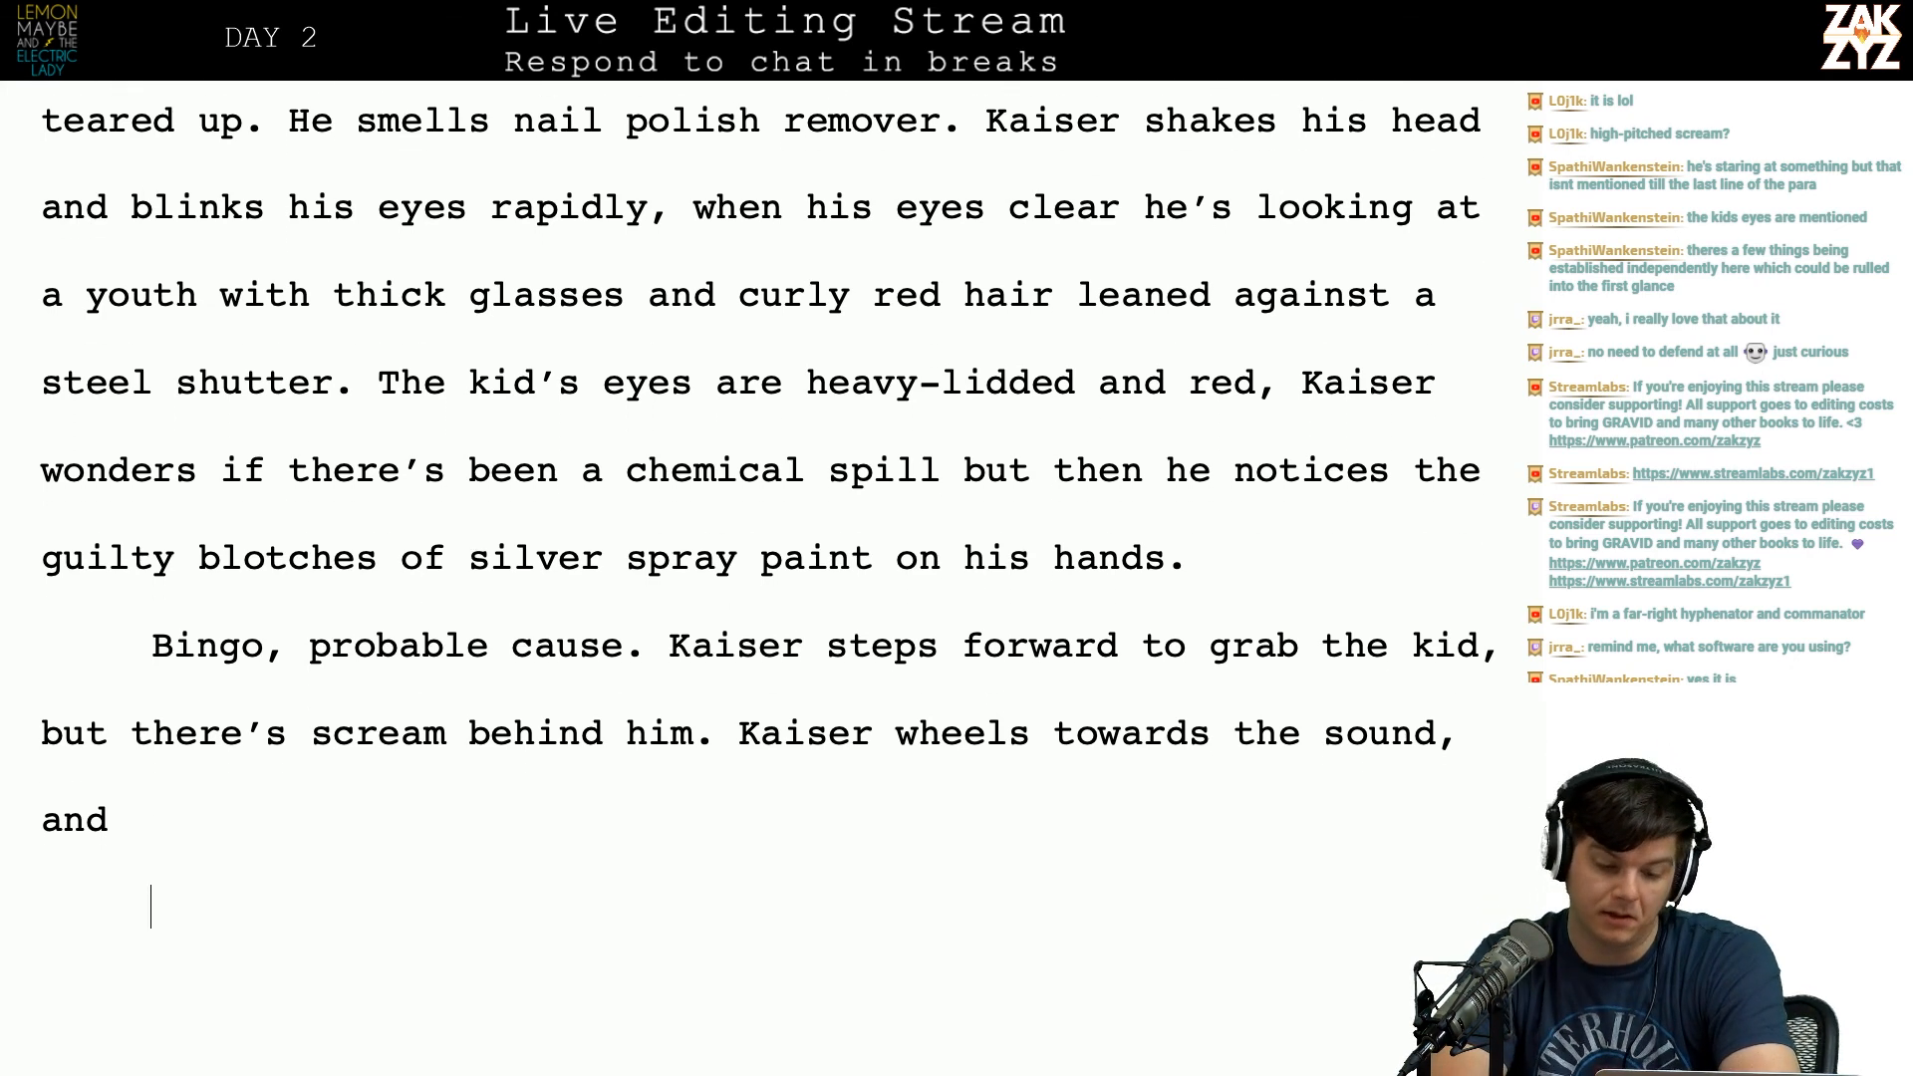
scroll(767, 498, "down", 1)
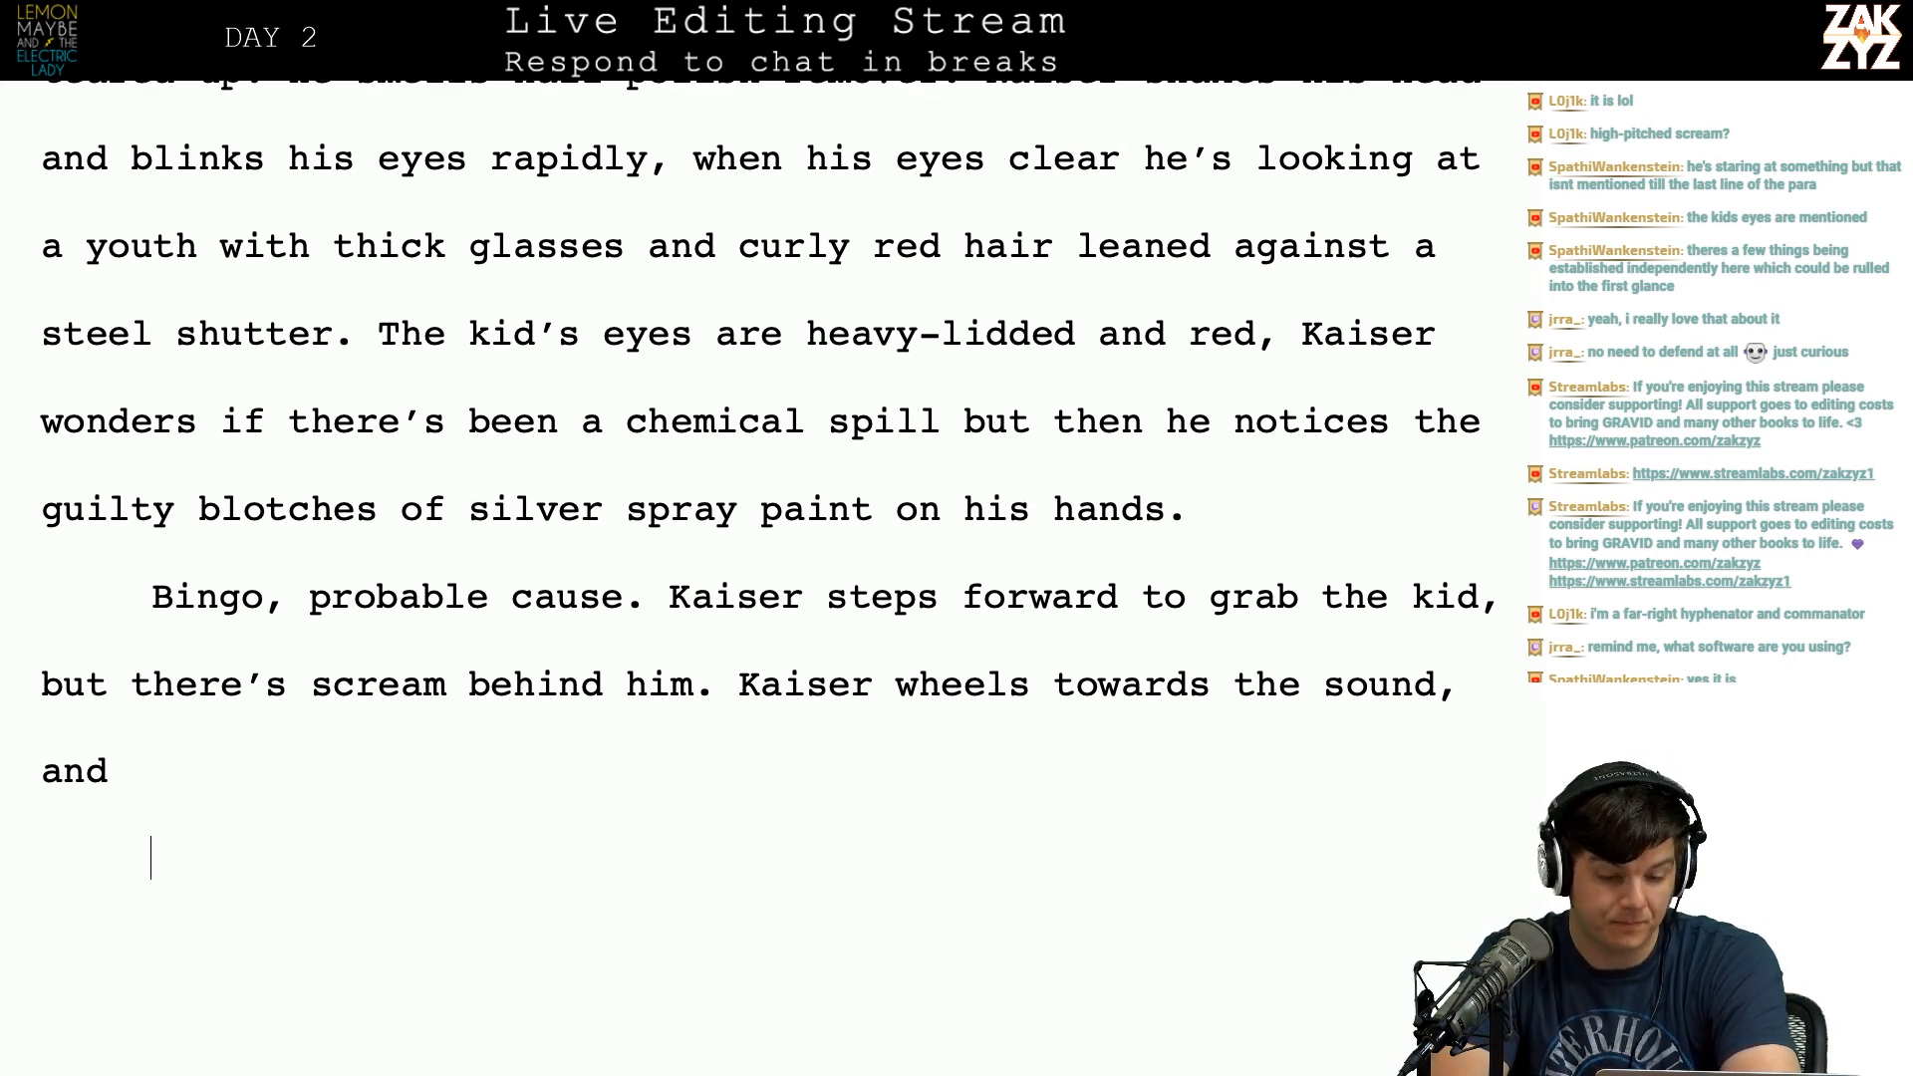
scroll(767, 448, "down", 1)
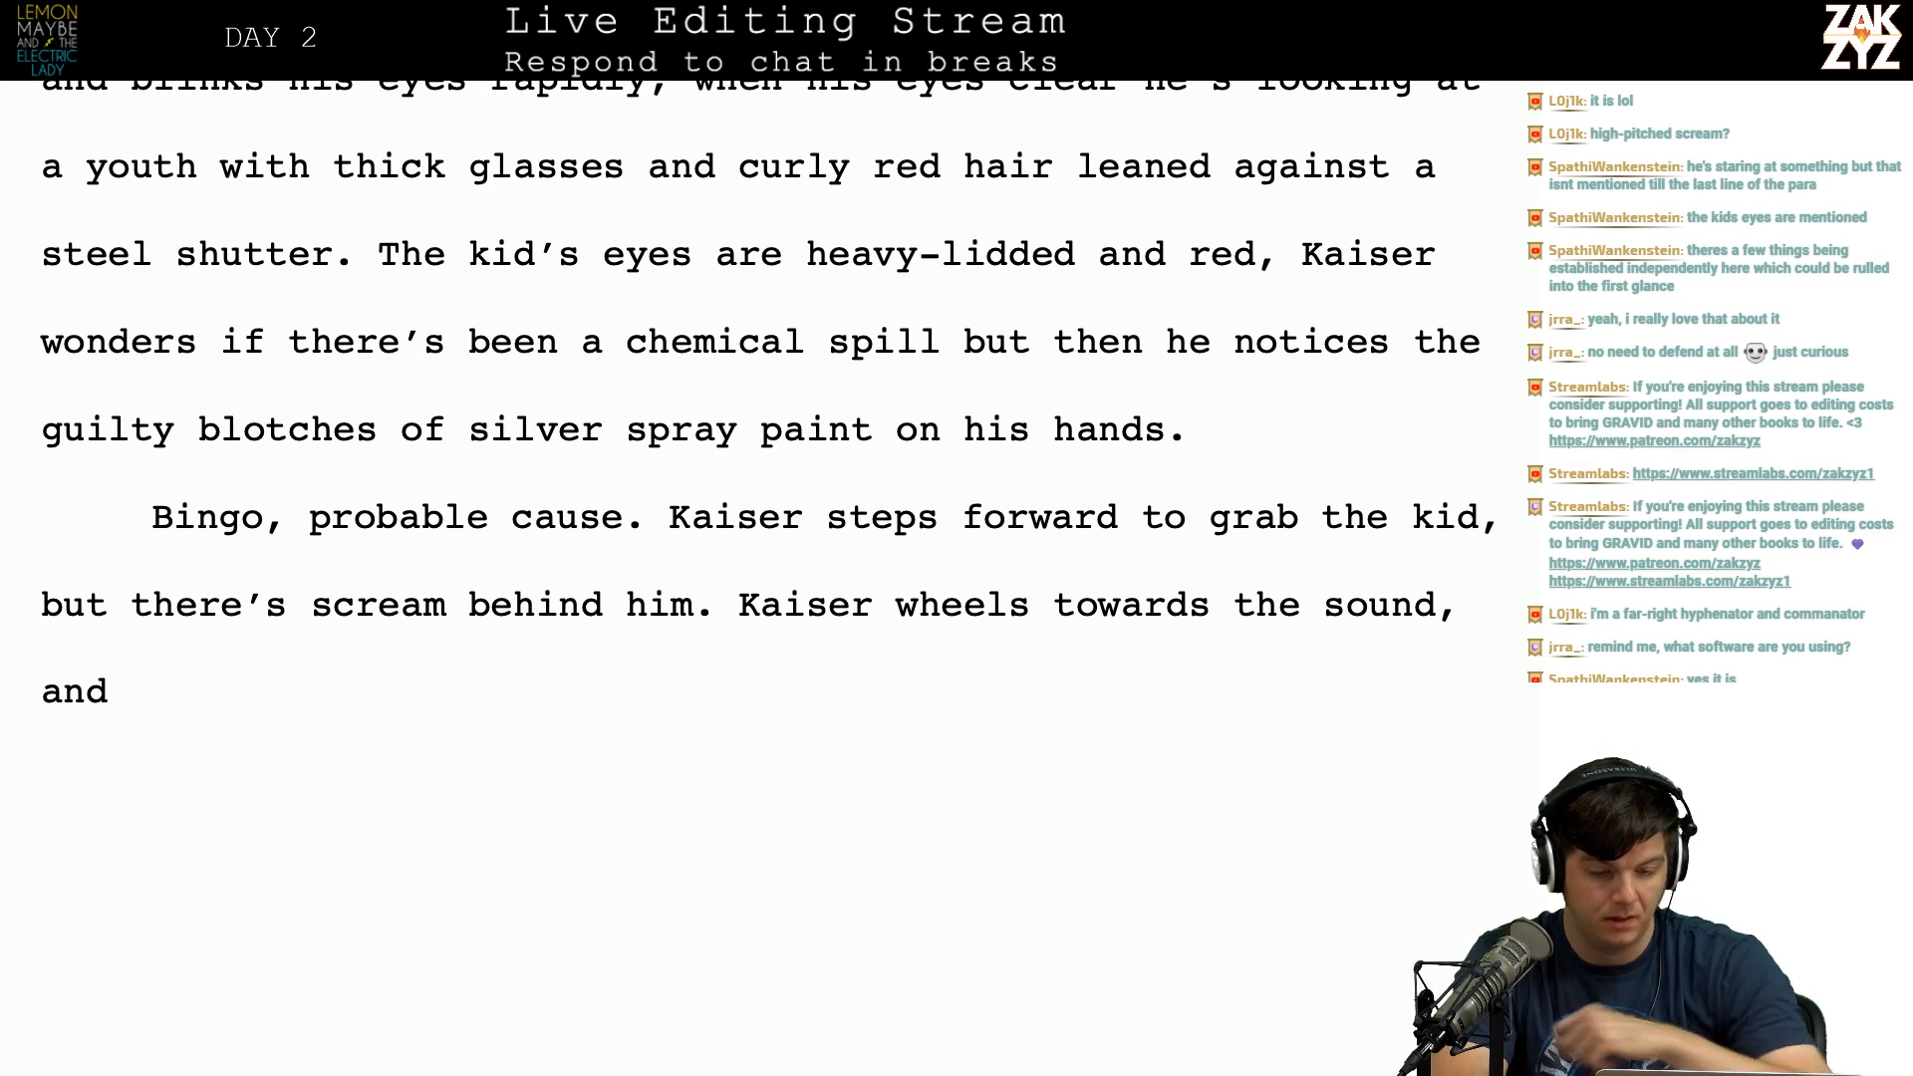
scroll(1209, 711, "down", 1)
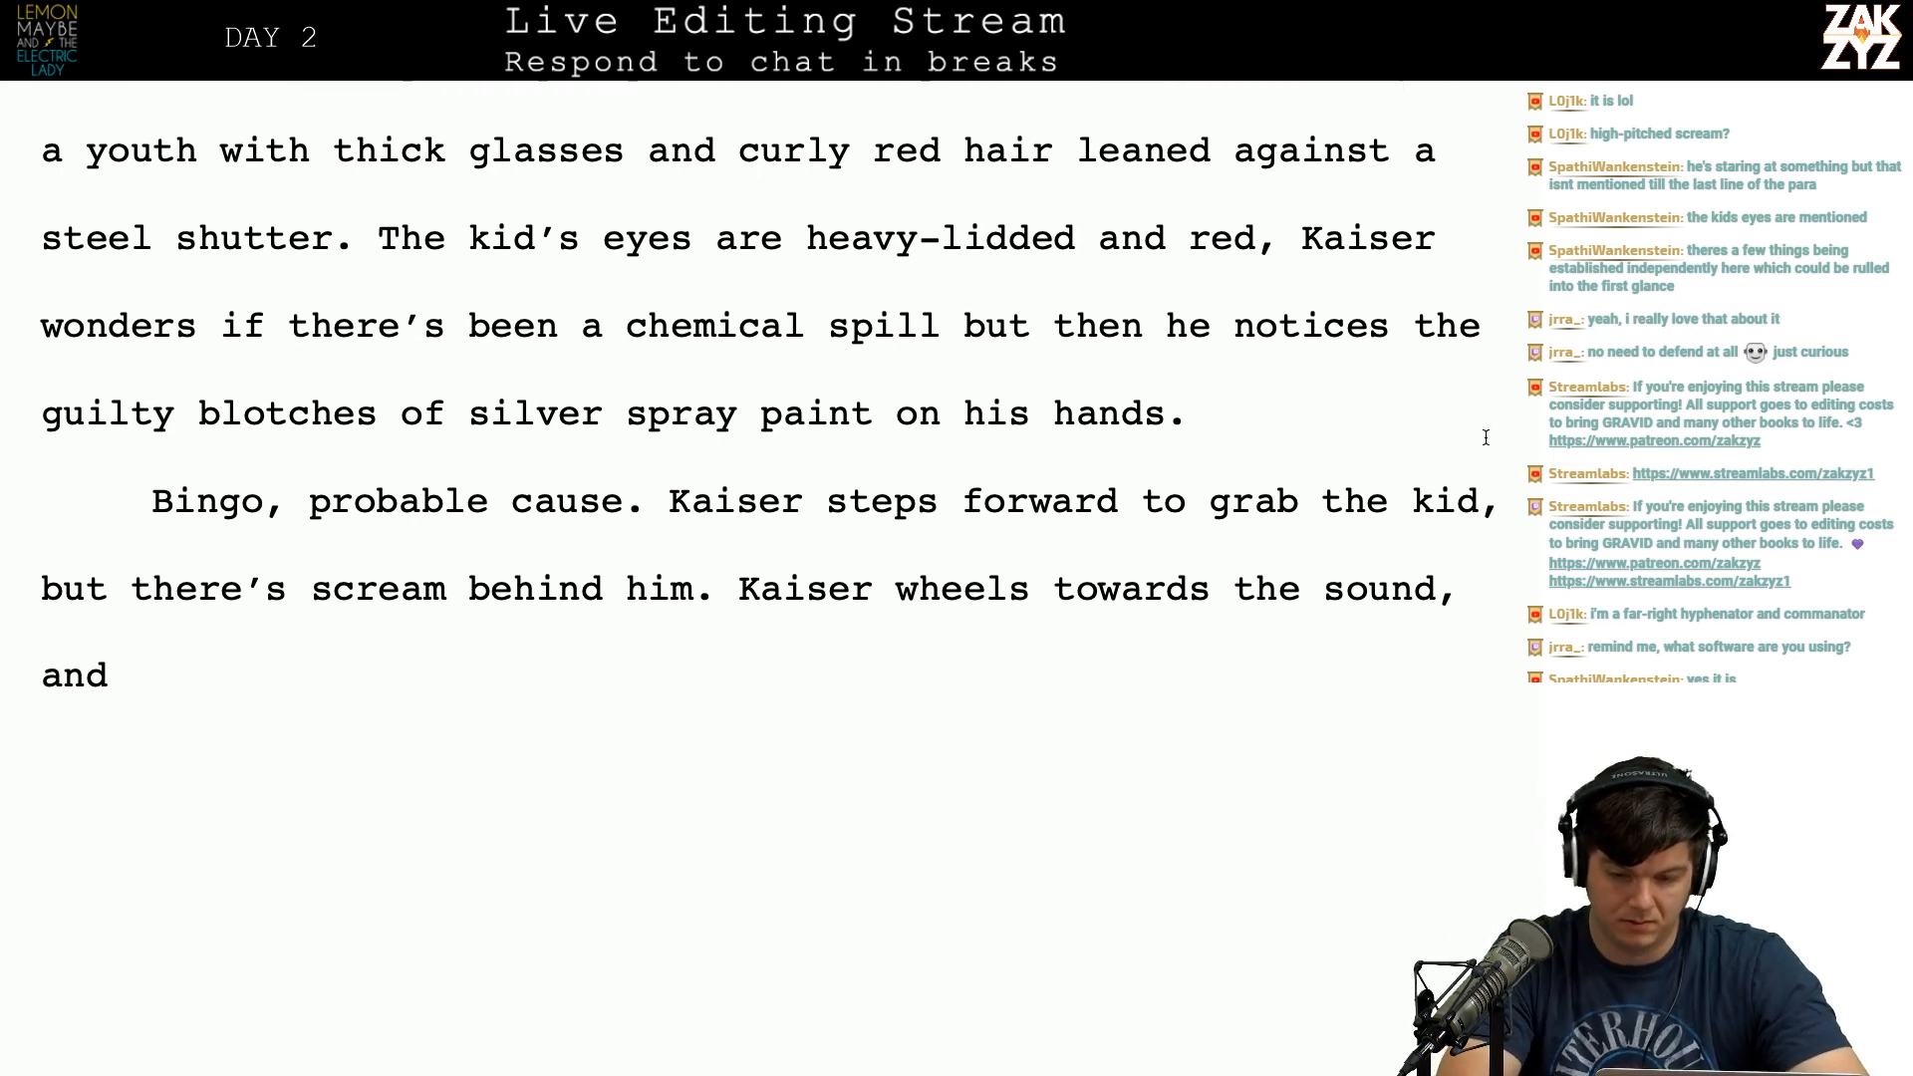
Step: Insert "but he's interrupted by a loud scream." after "grab the kid," and split the older wording off into its own paragraph
left_click(1503, 498)
type("bu")
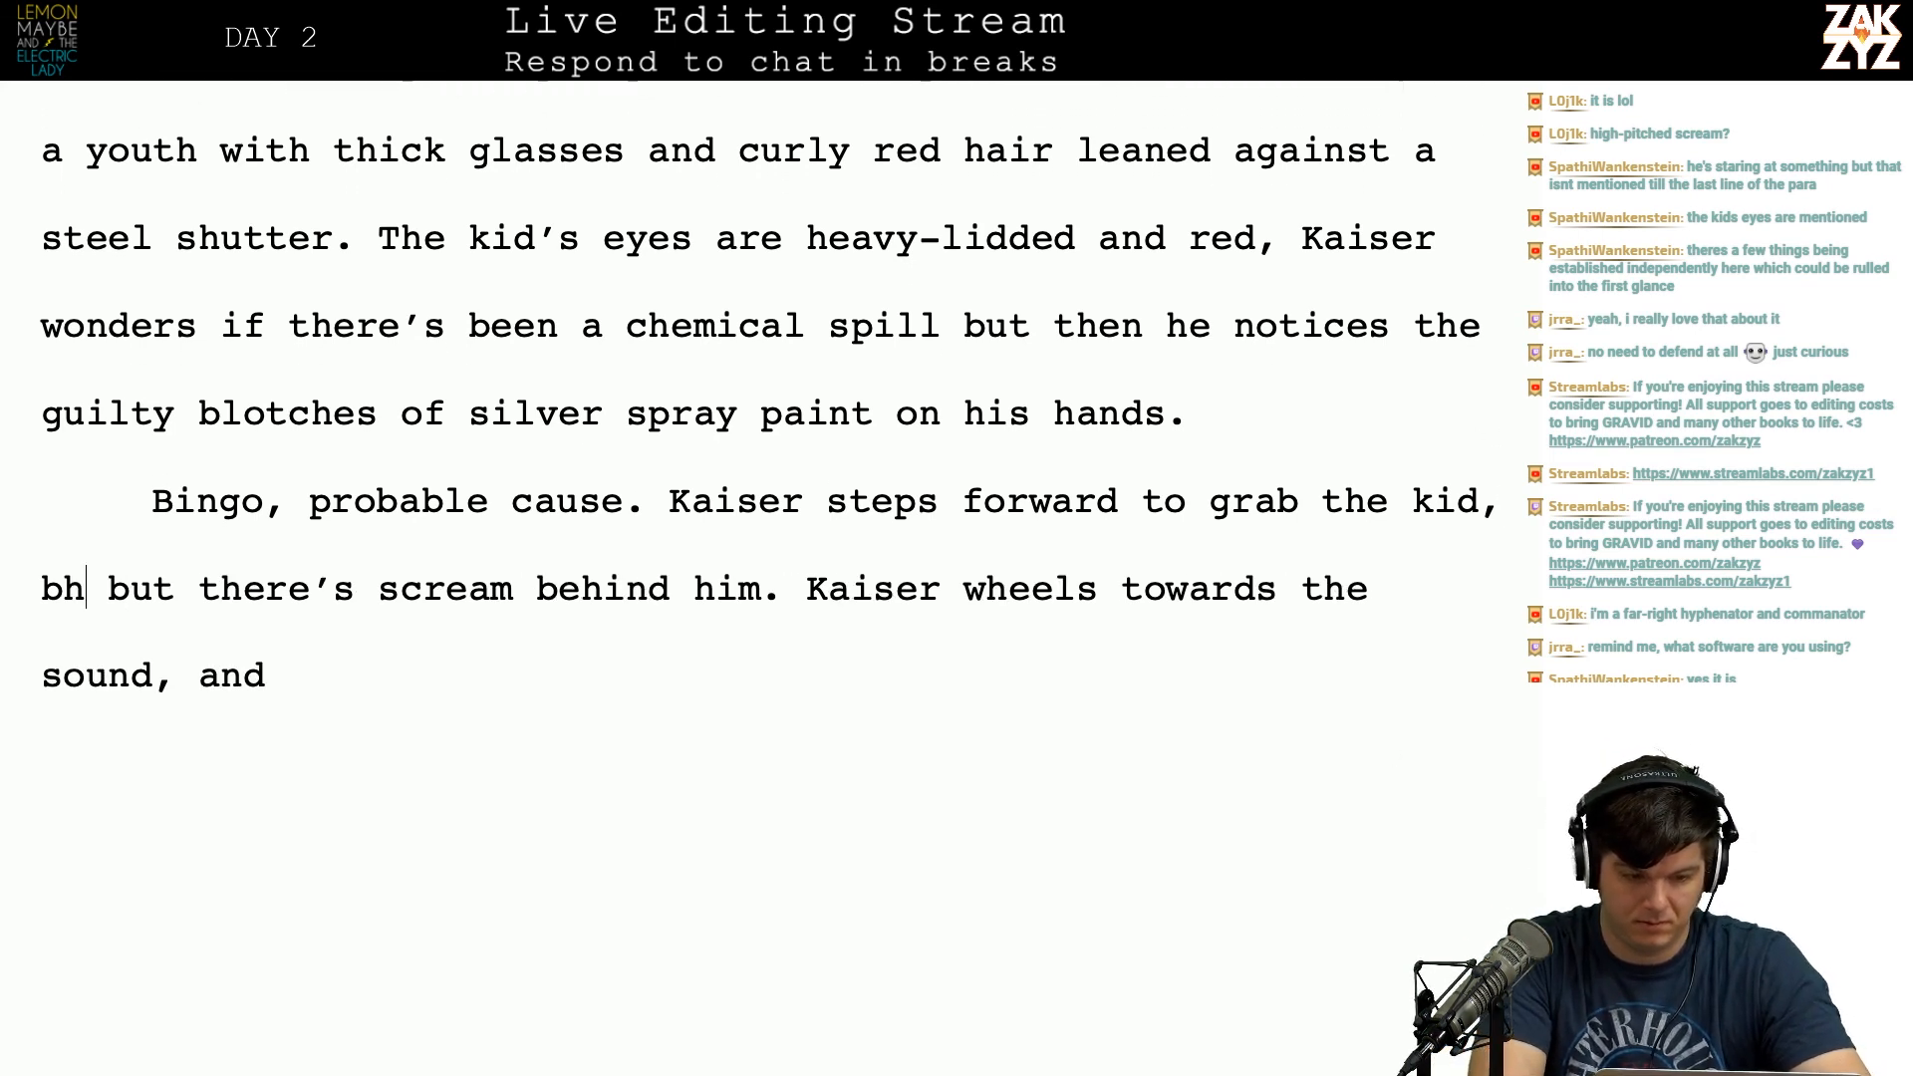
type("t he's interr")
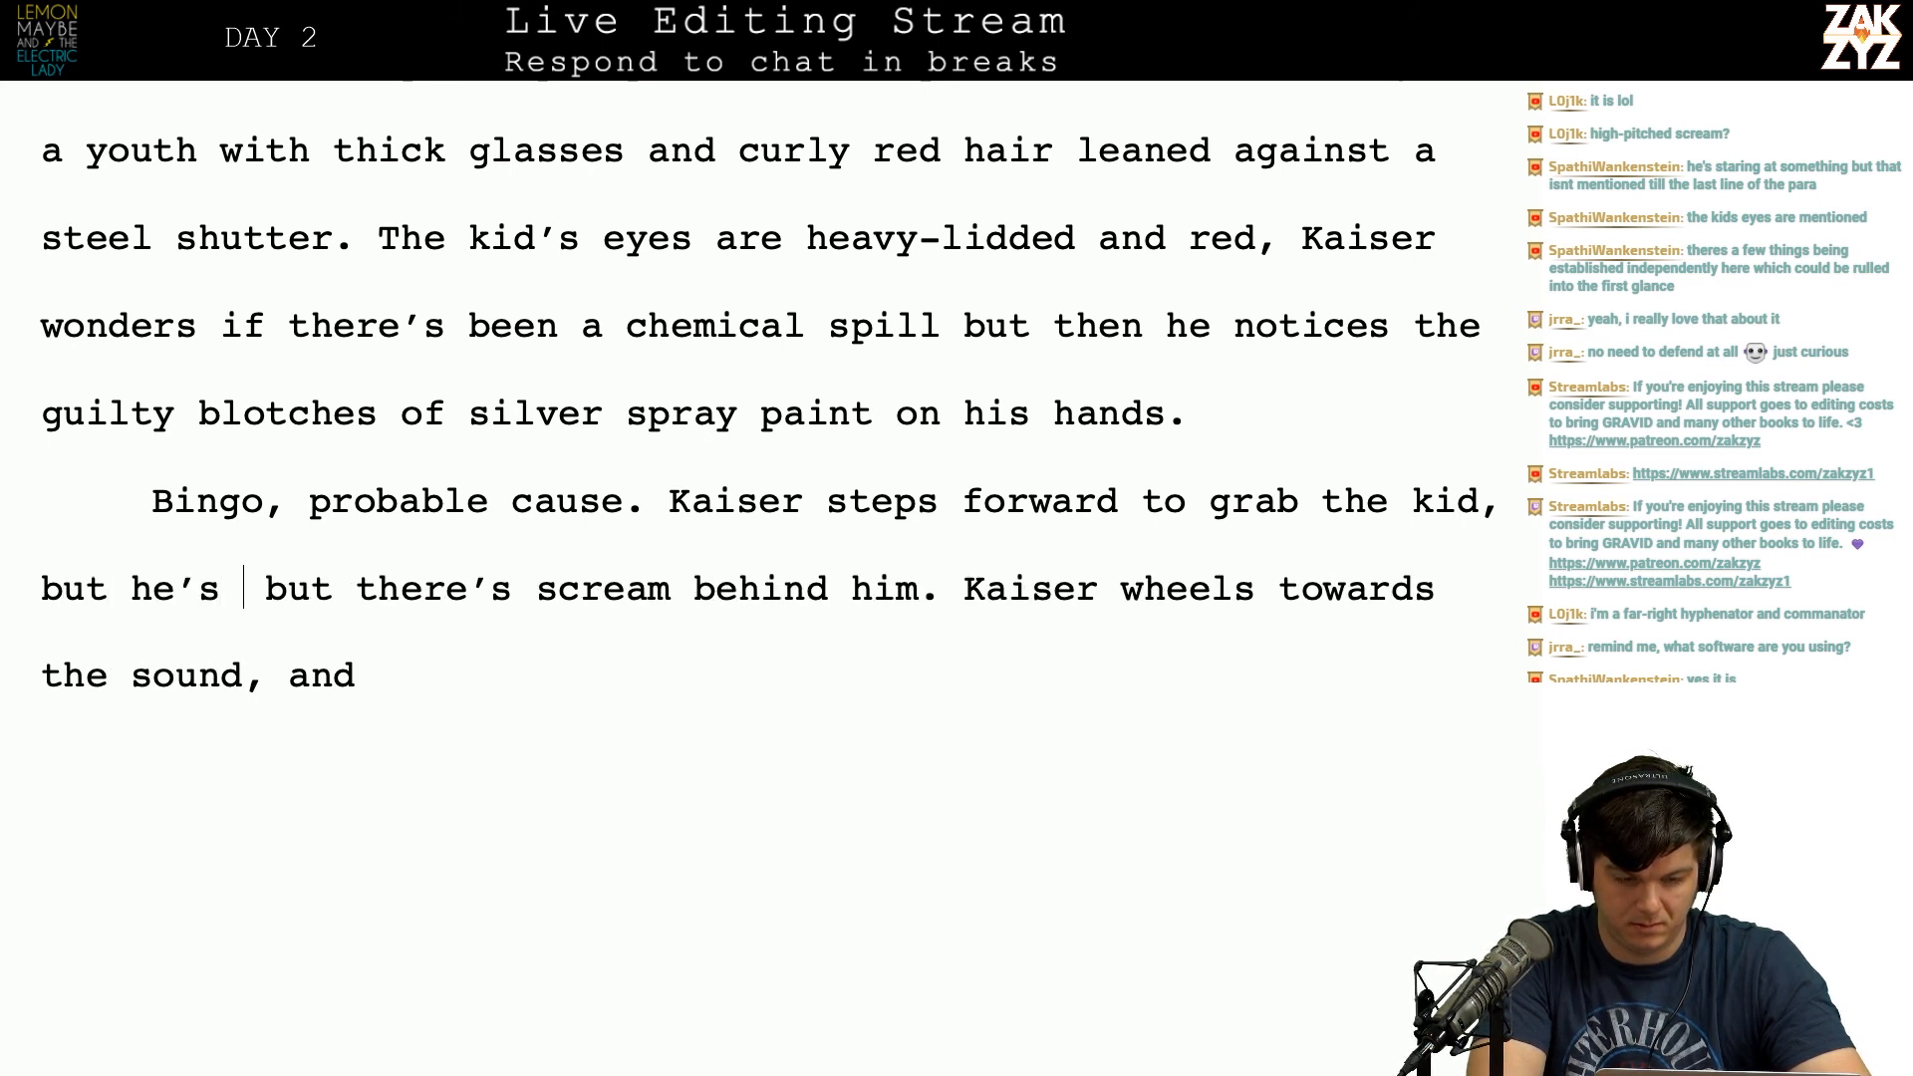
type("upted by a s")
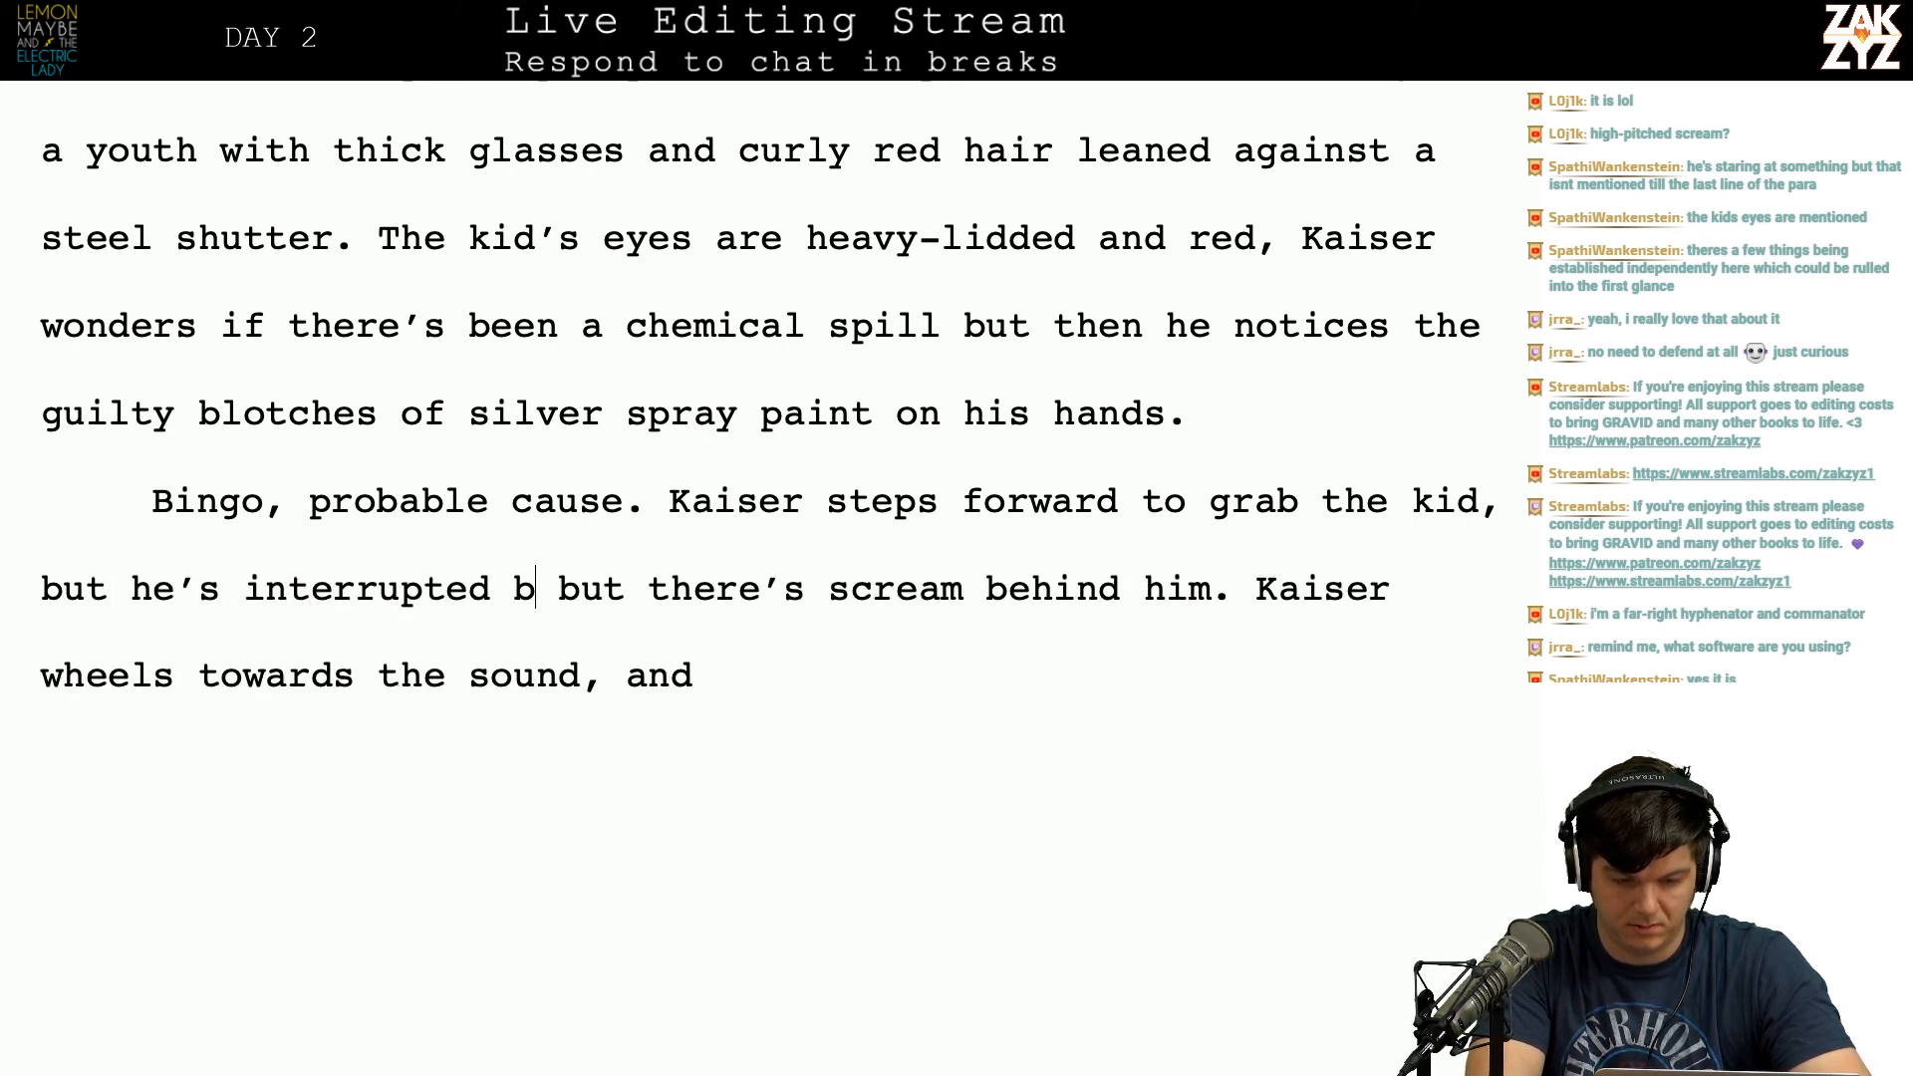
key("BackSpace")
type("loud scream")
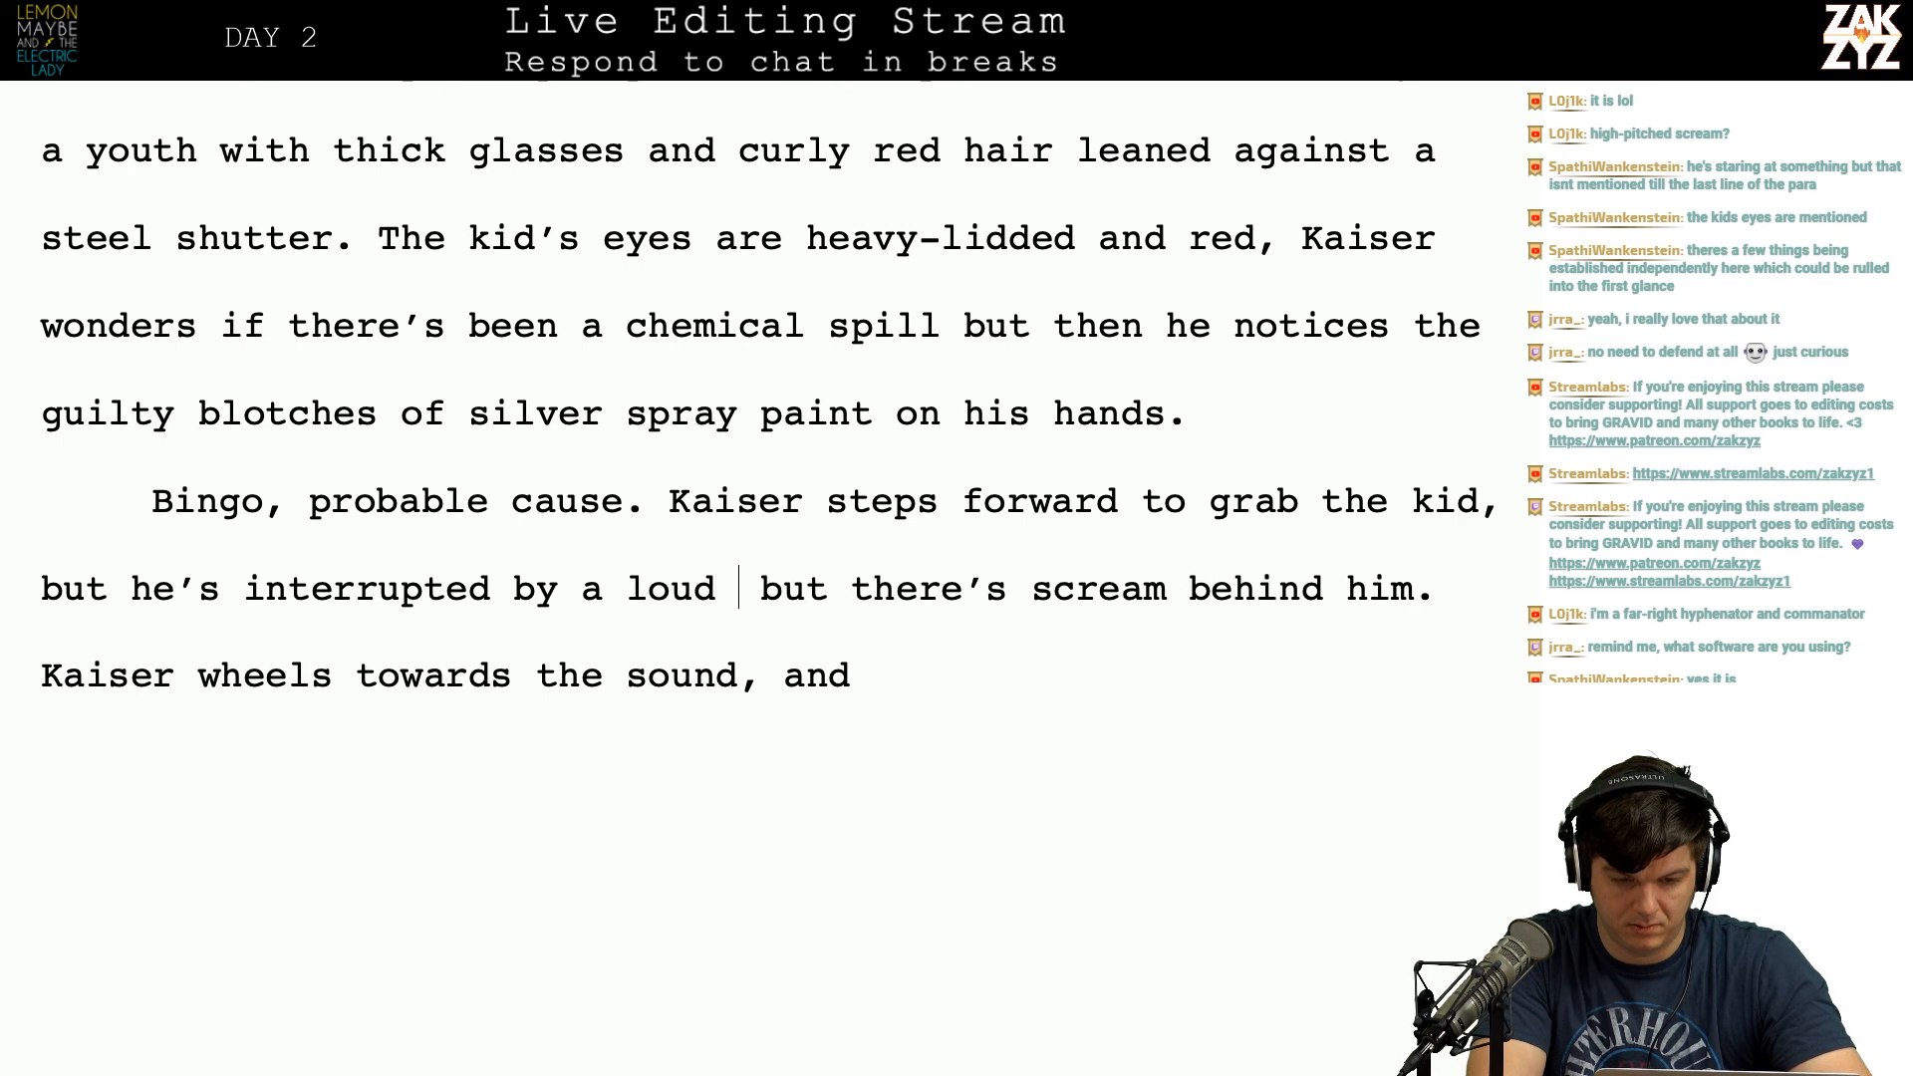
type(".")
key("Return")
key("Left")
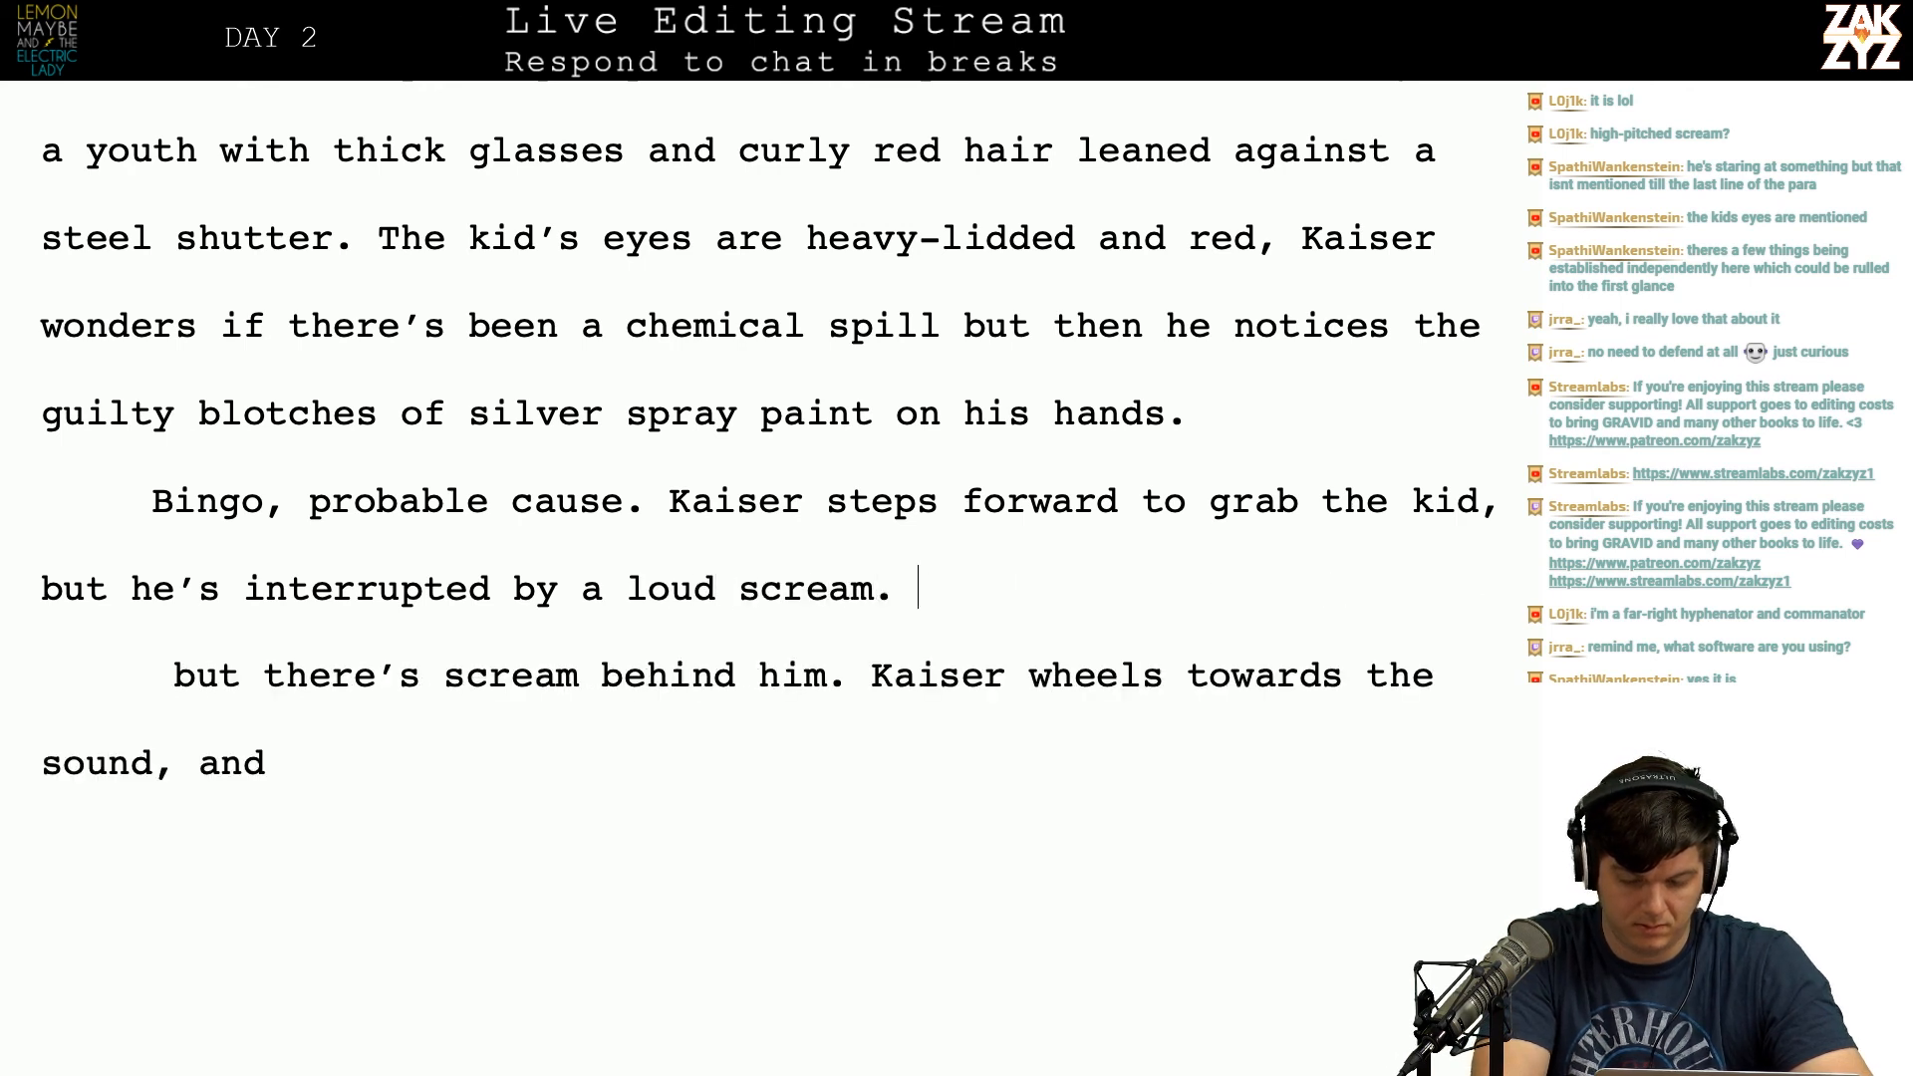
Step: Follow the scream sentence with "Kaiser wheels towards the sound, not liking the way his"
type("Kaiser wheel")
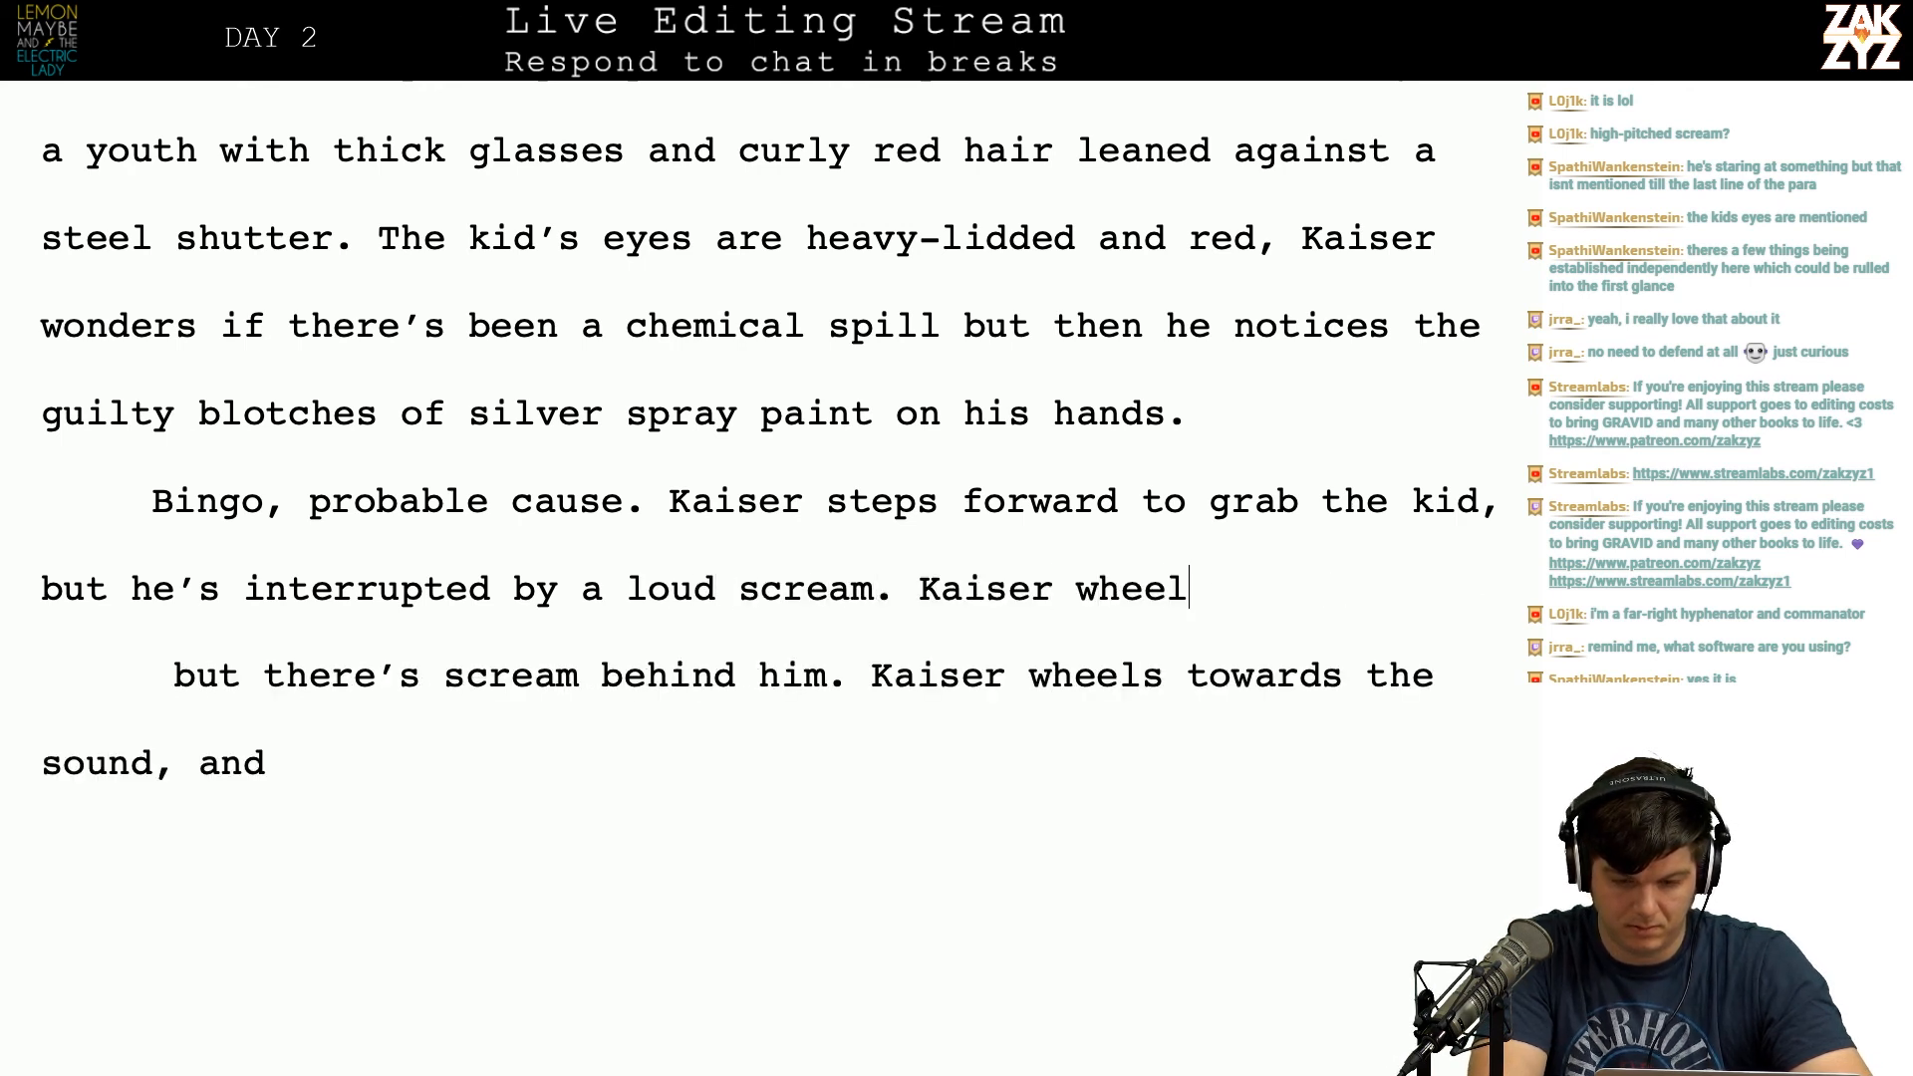
type("s towards the ")
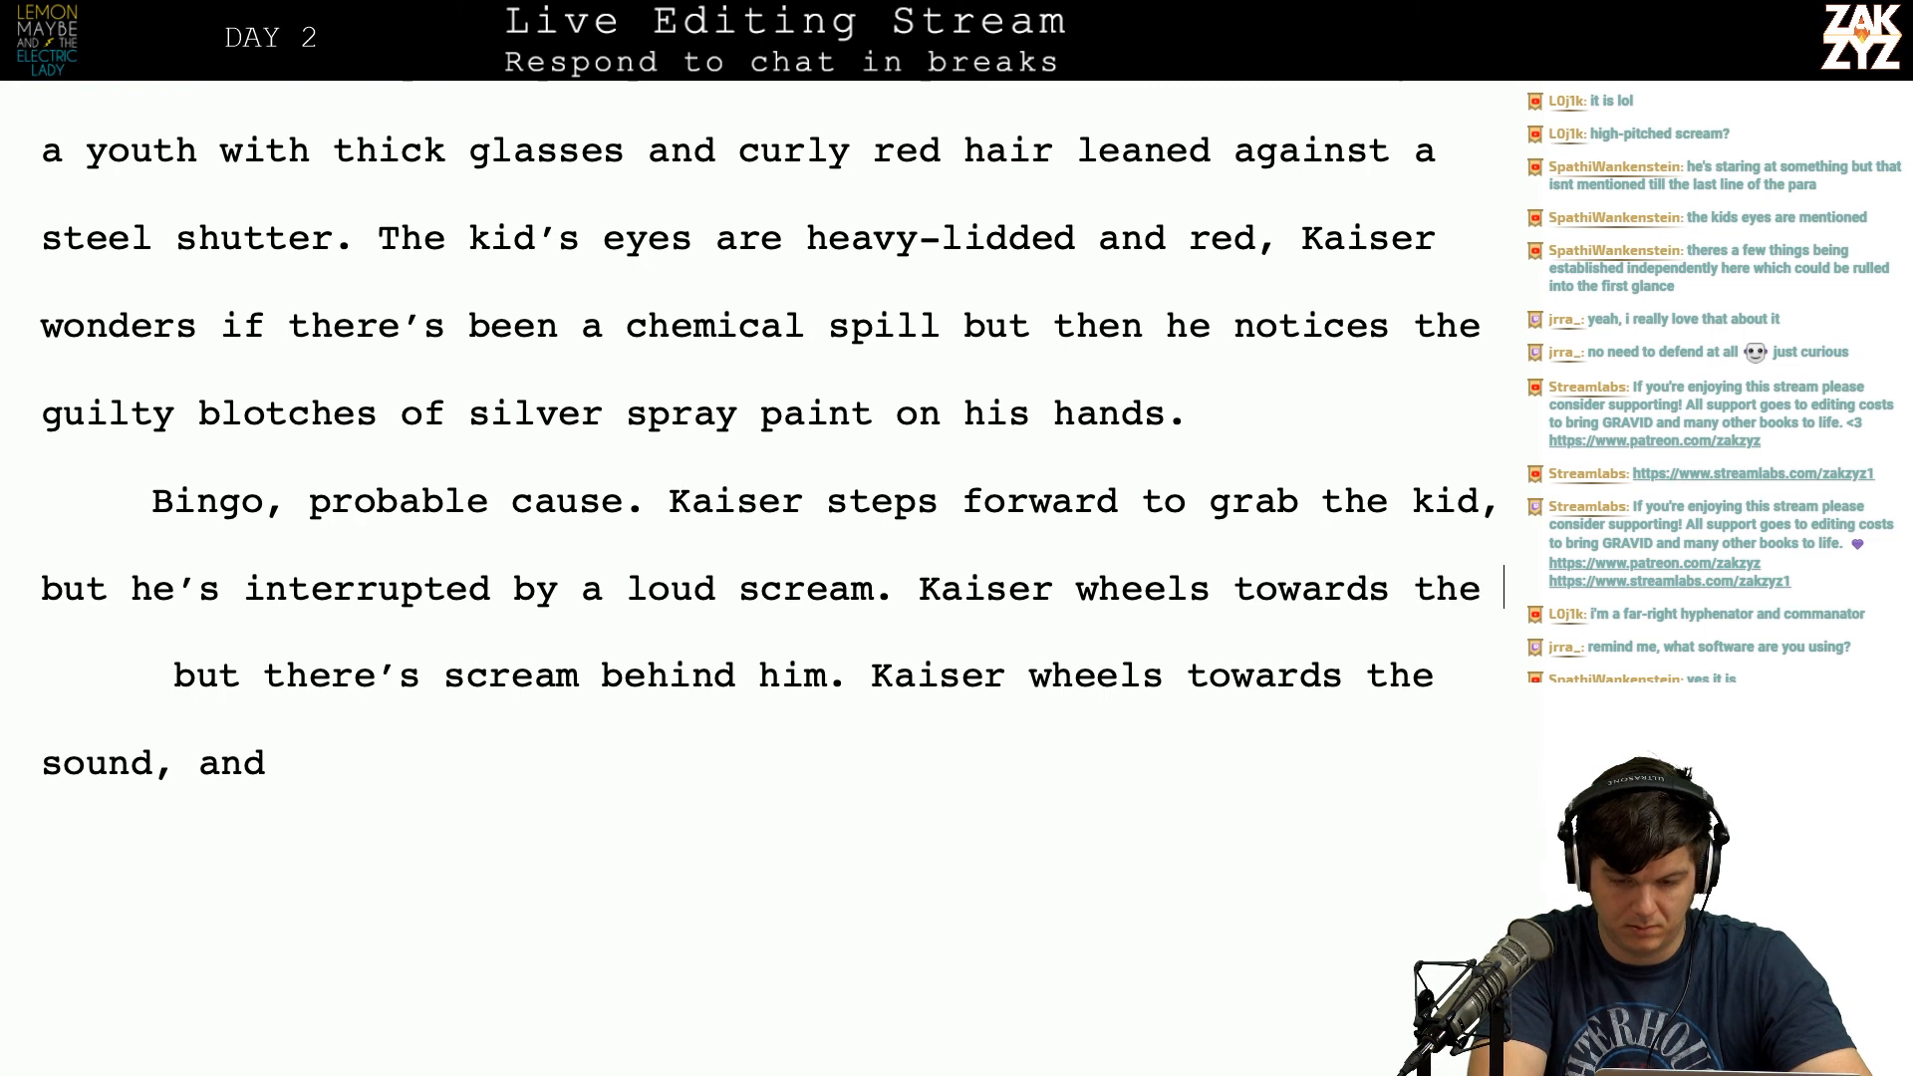
type("sound, not like")
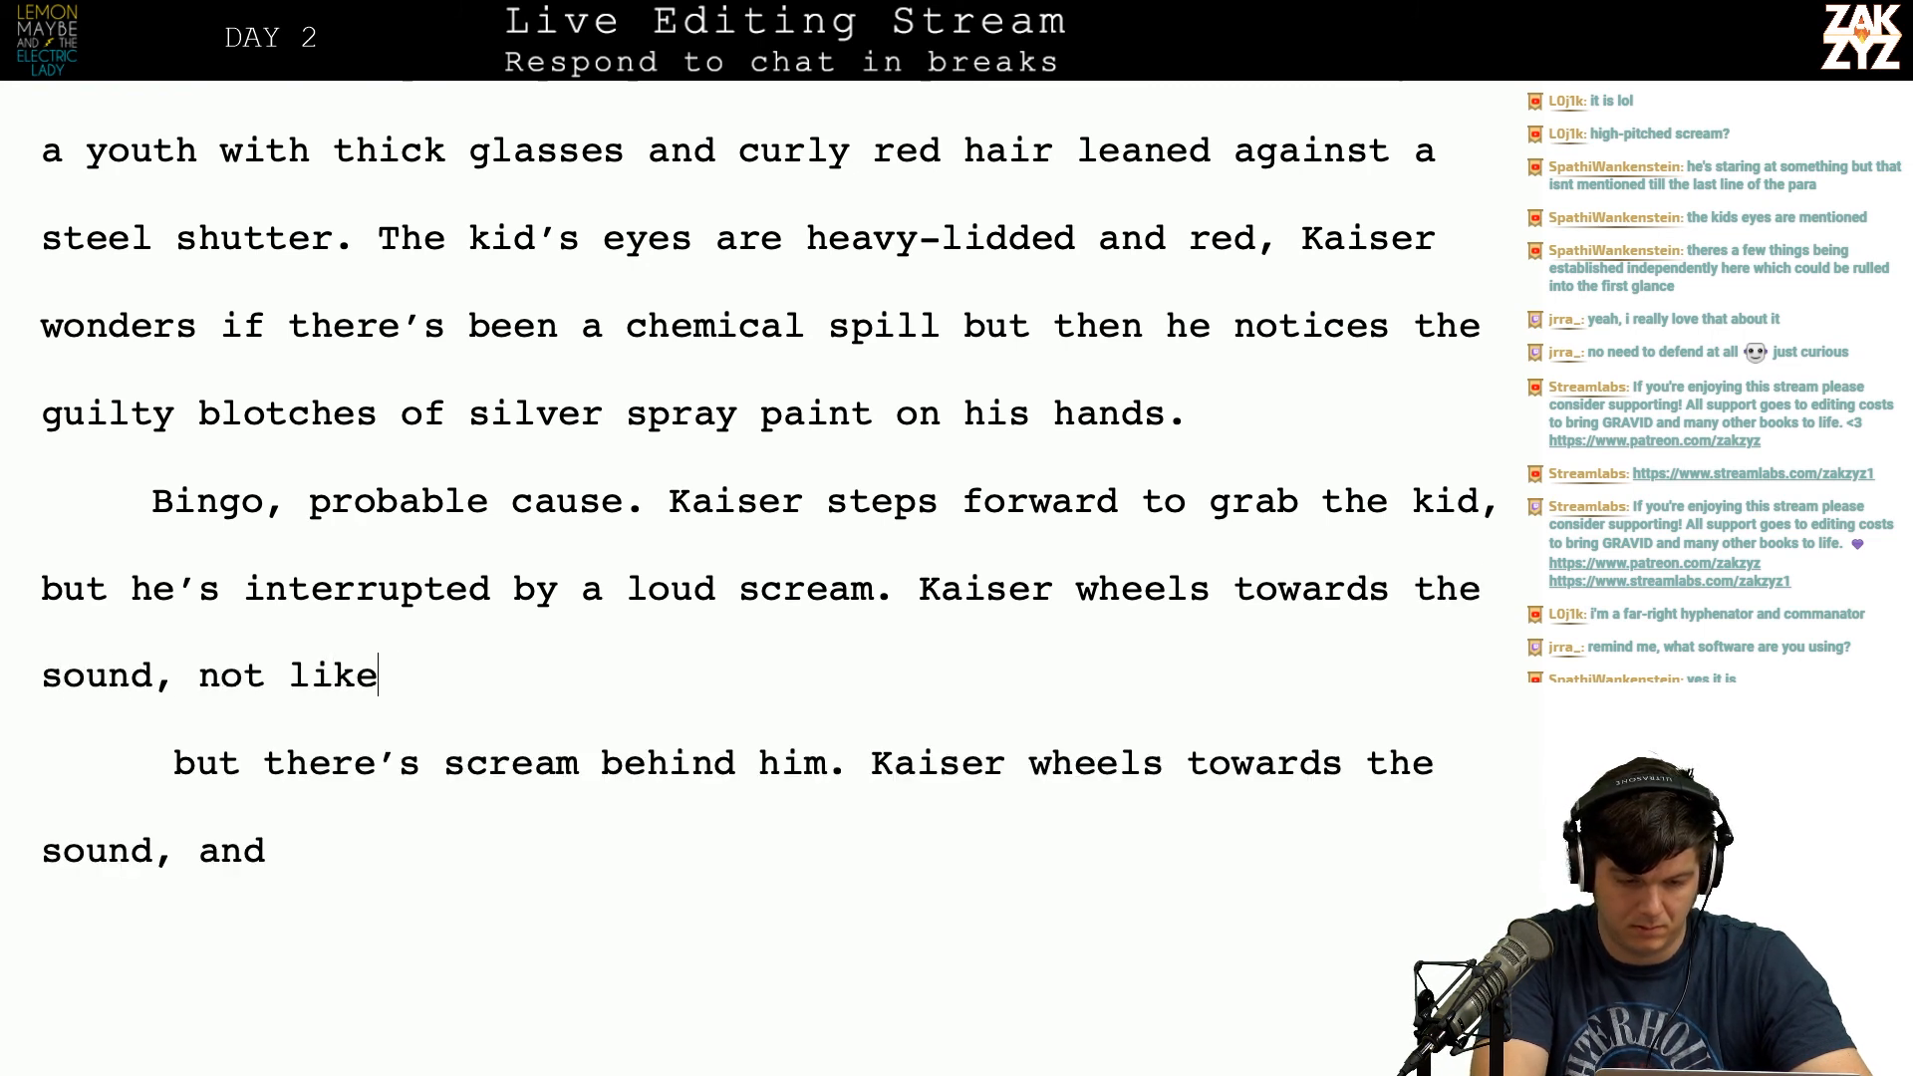
key("BackSpace")
type("ing the way the")
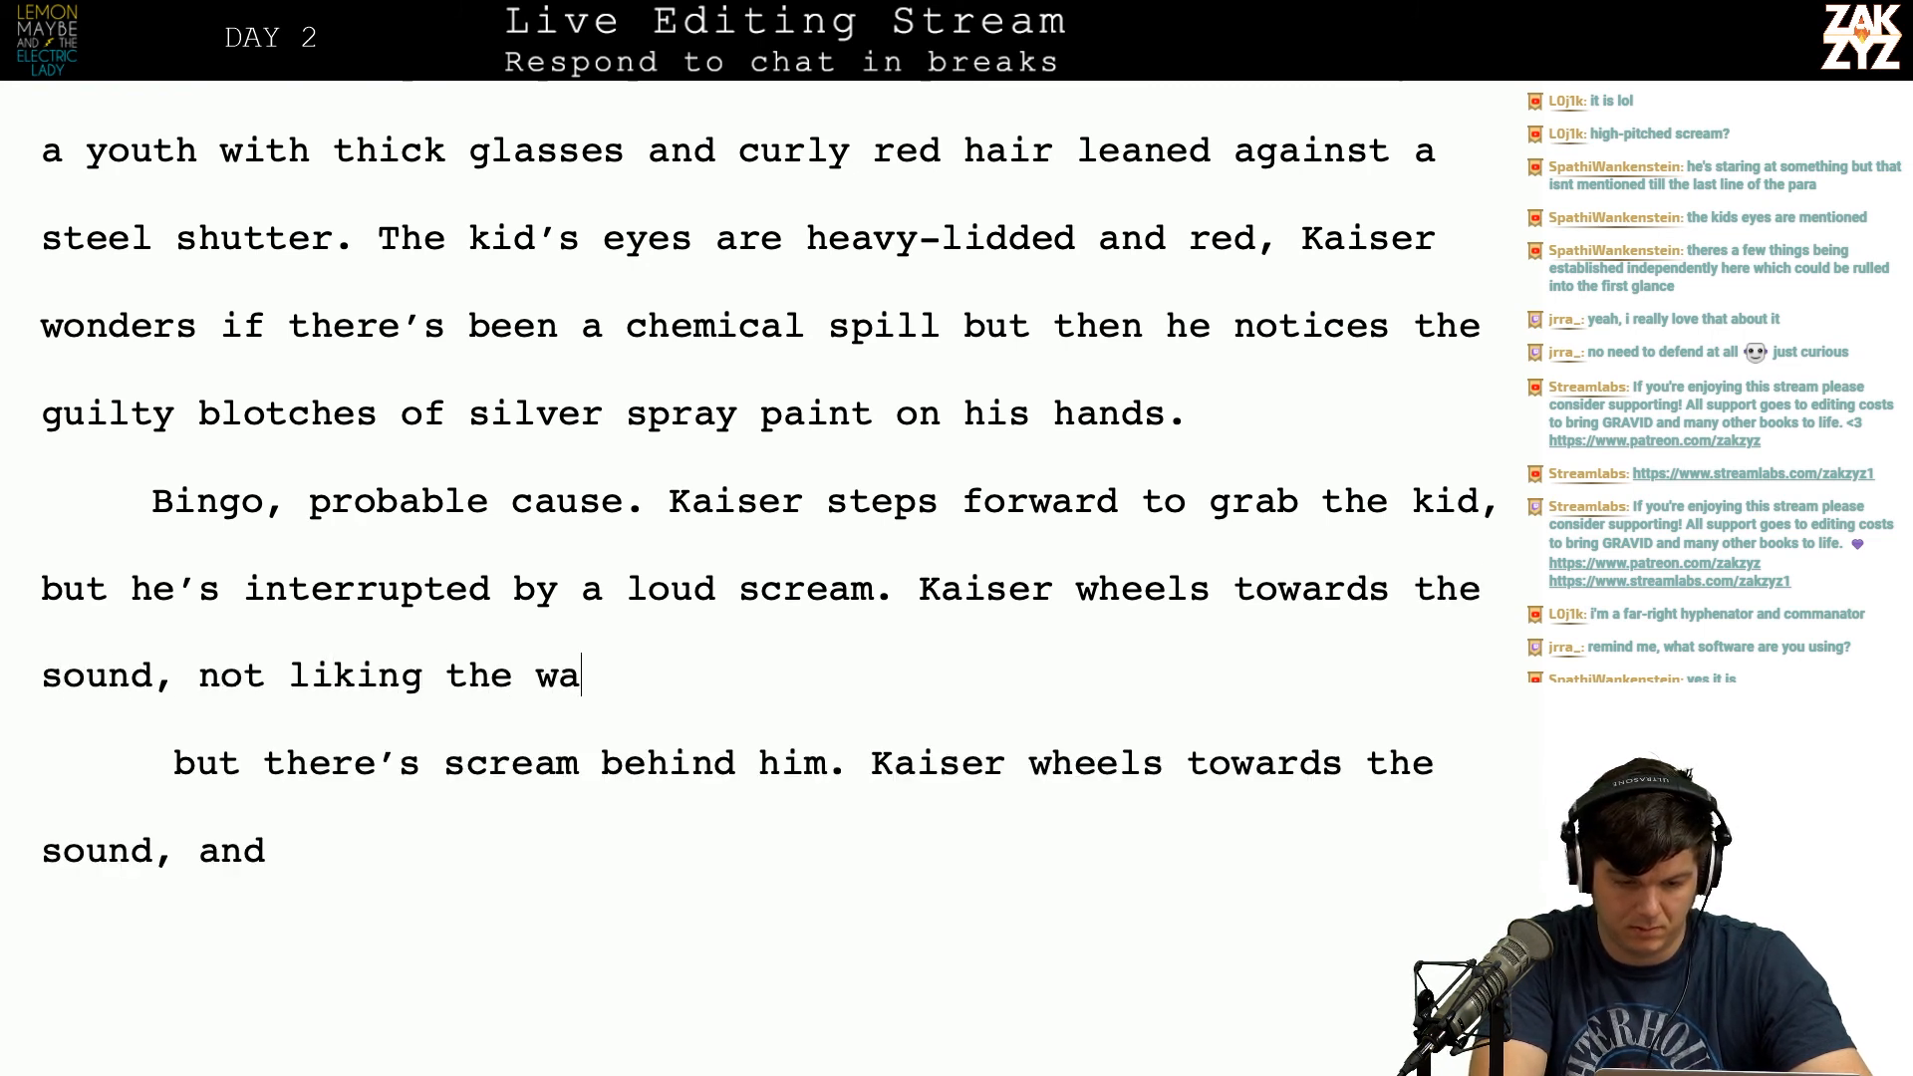
key("BackSpace")
key("BackSpace")
key("BackSpace")
type("his ")
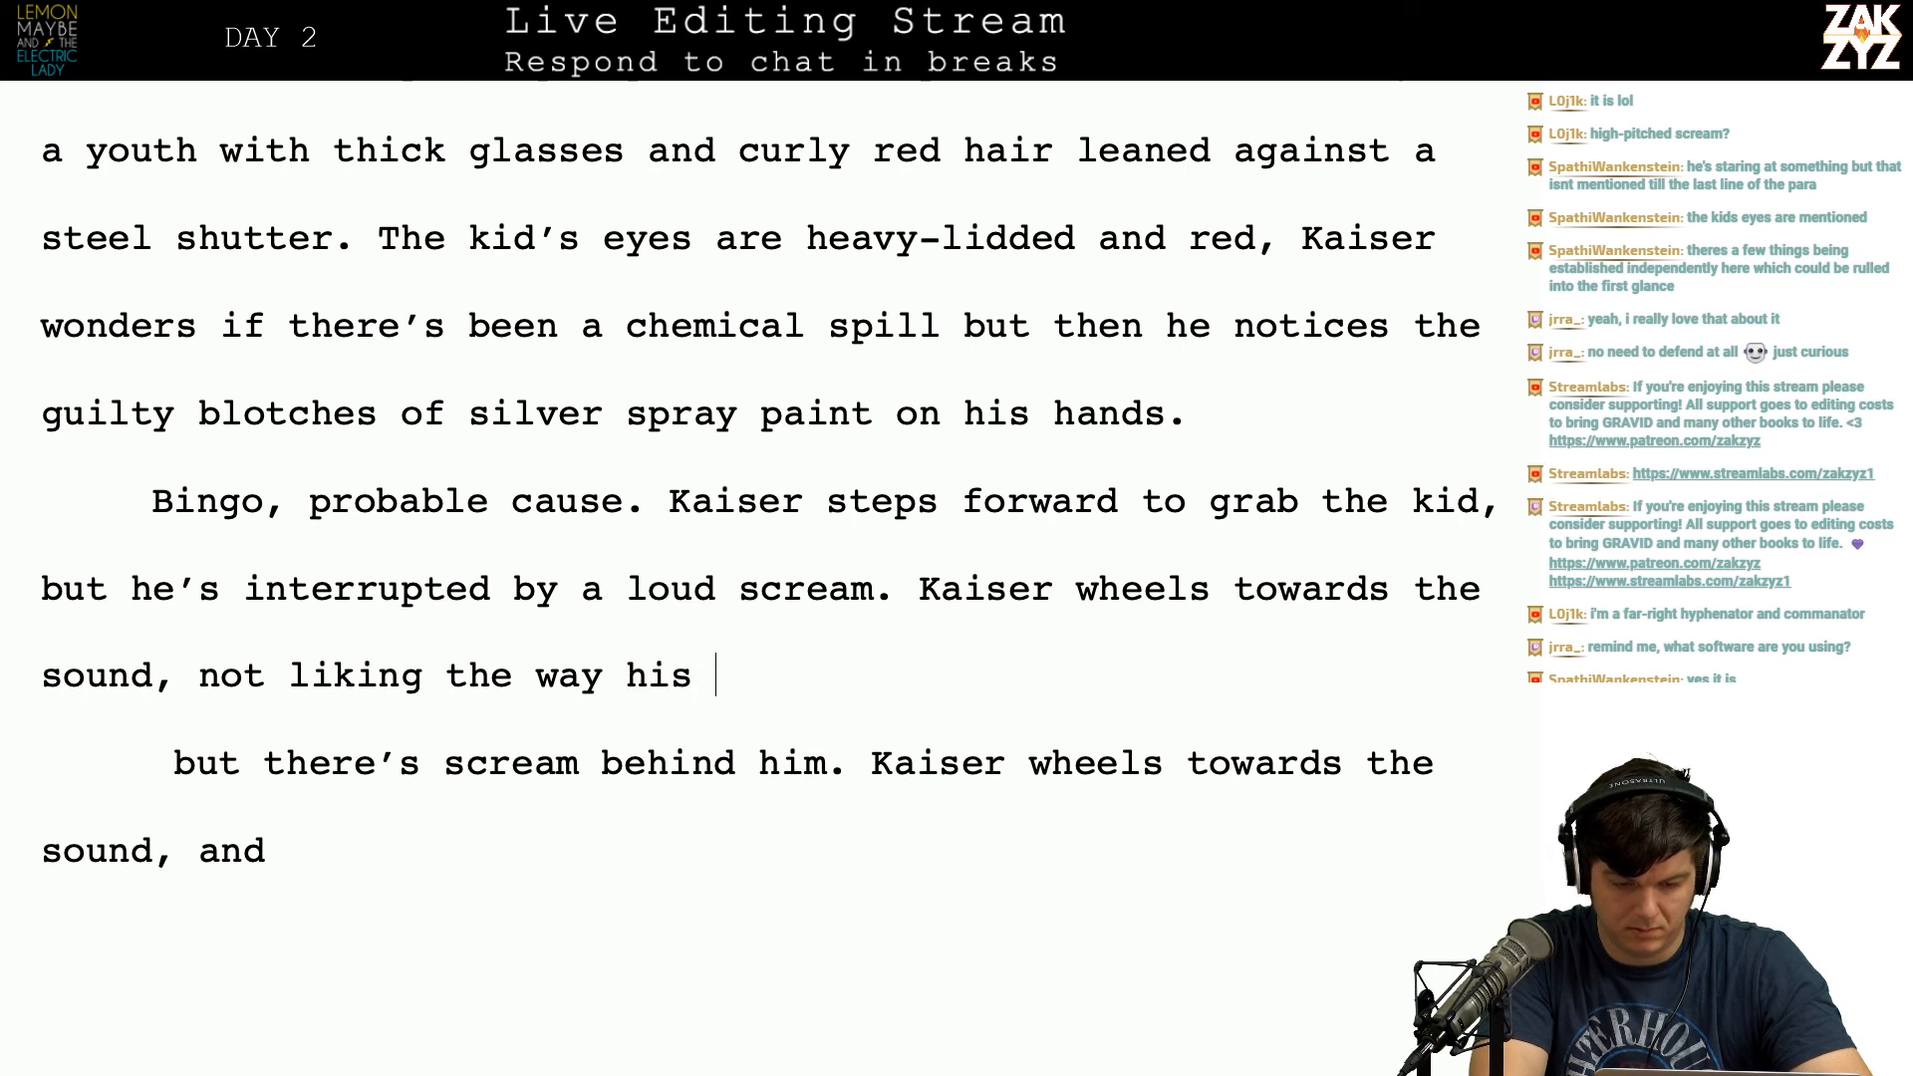
Step: Complete the sentence with "momentum seems to keep going, like his brain is spinning in his skull." and delete the leftover older draft beneath it
type("momentum ")
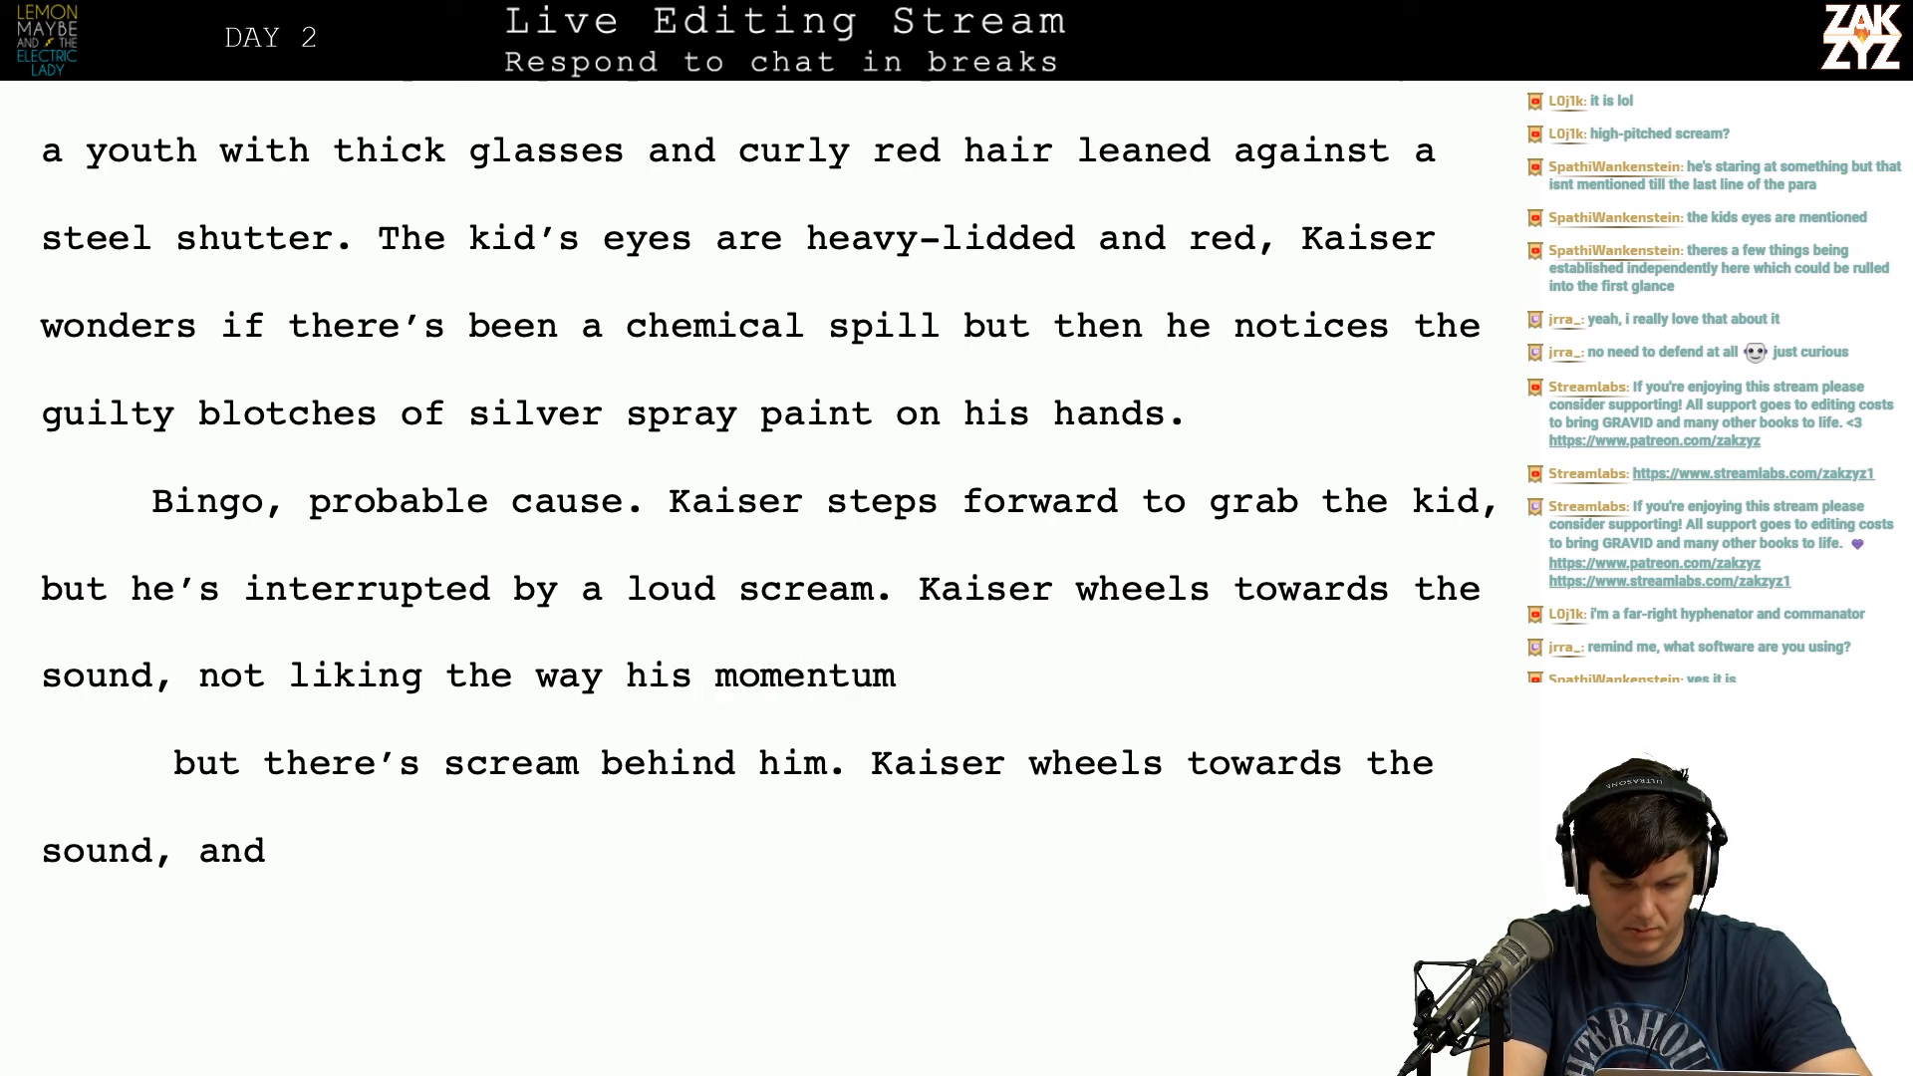
type("seems to k")
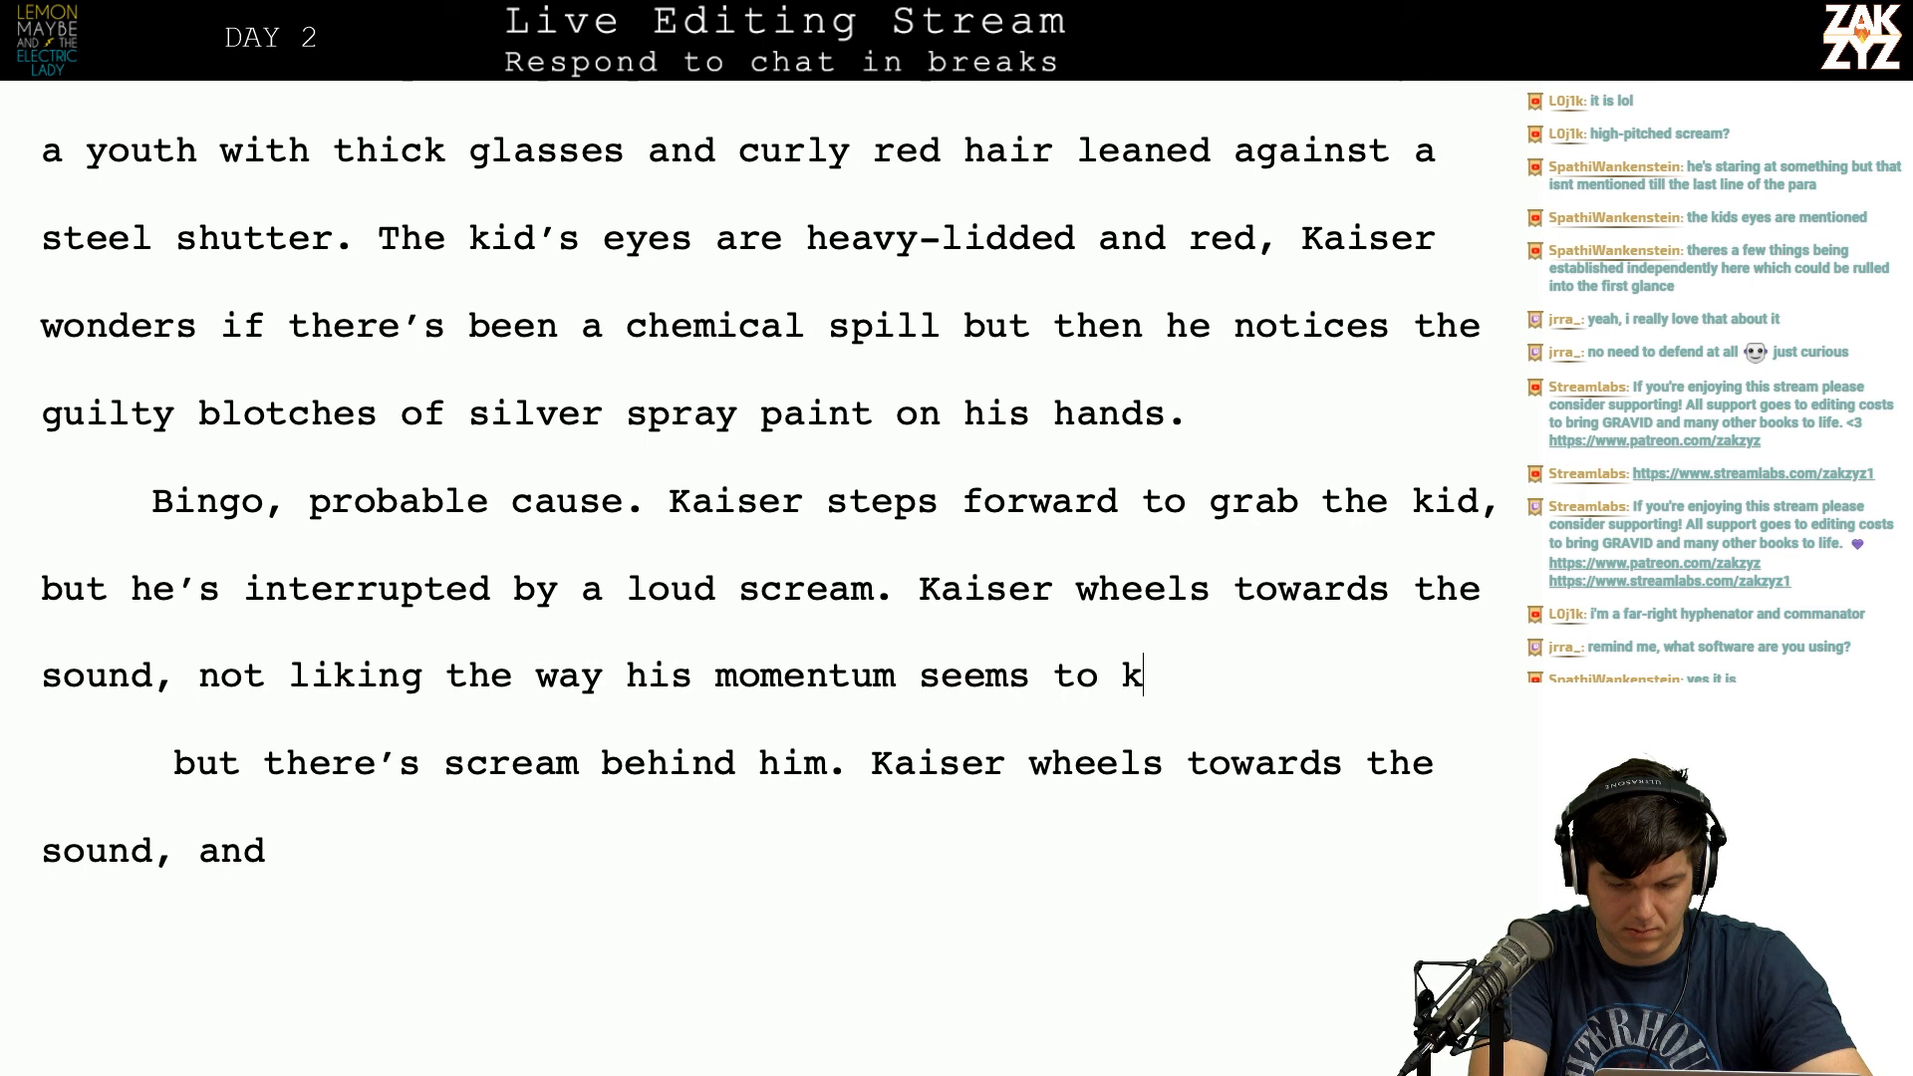
type("eep going, like")
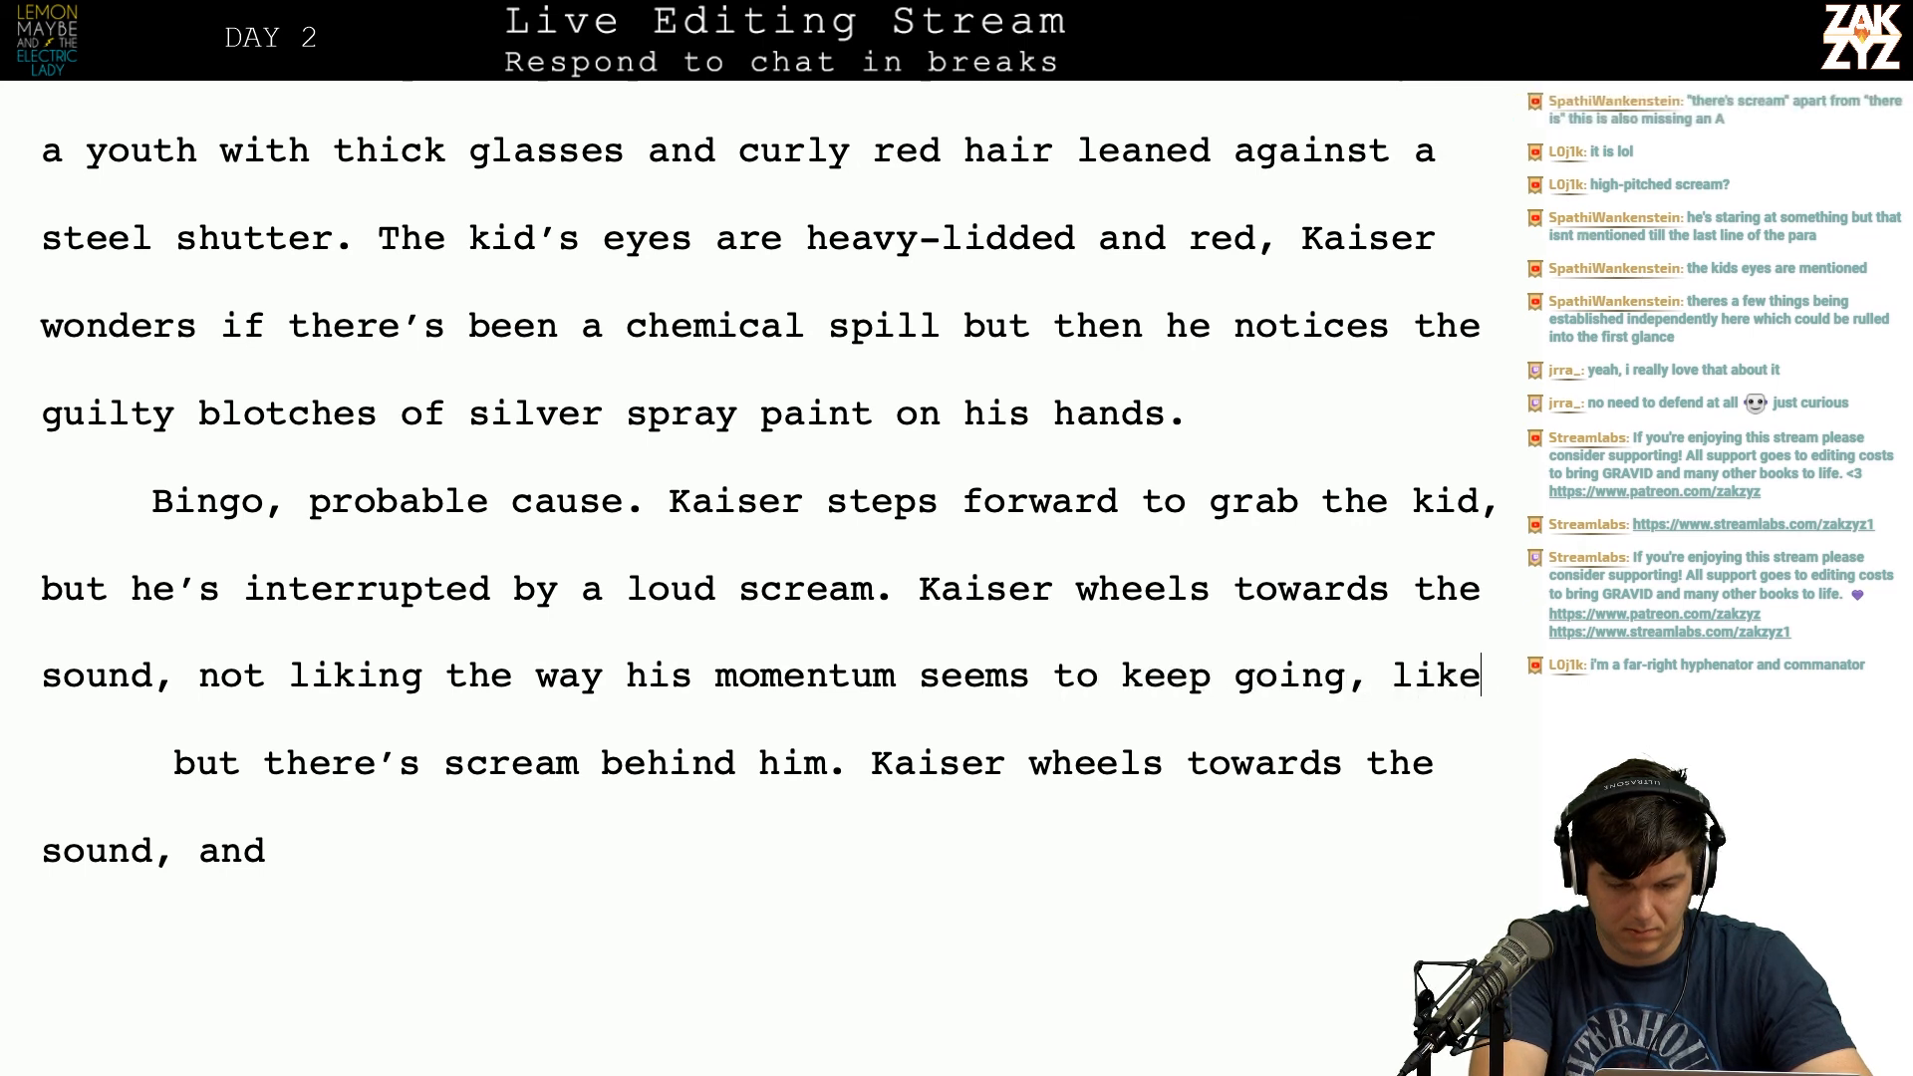
type(" his brain is s")
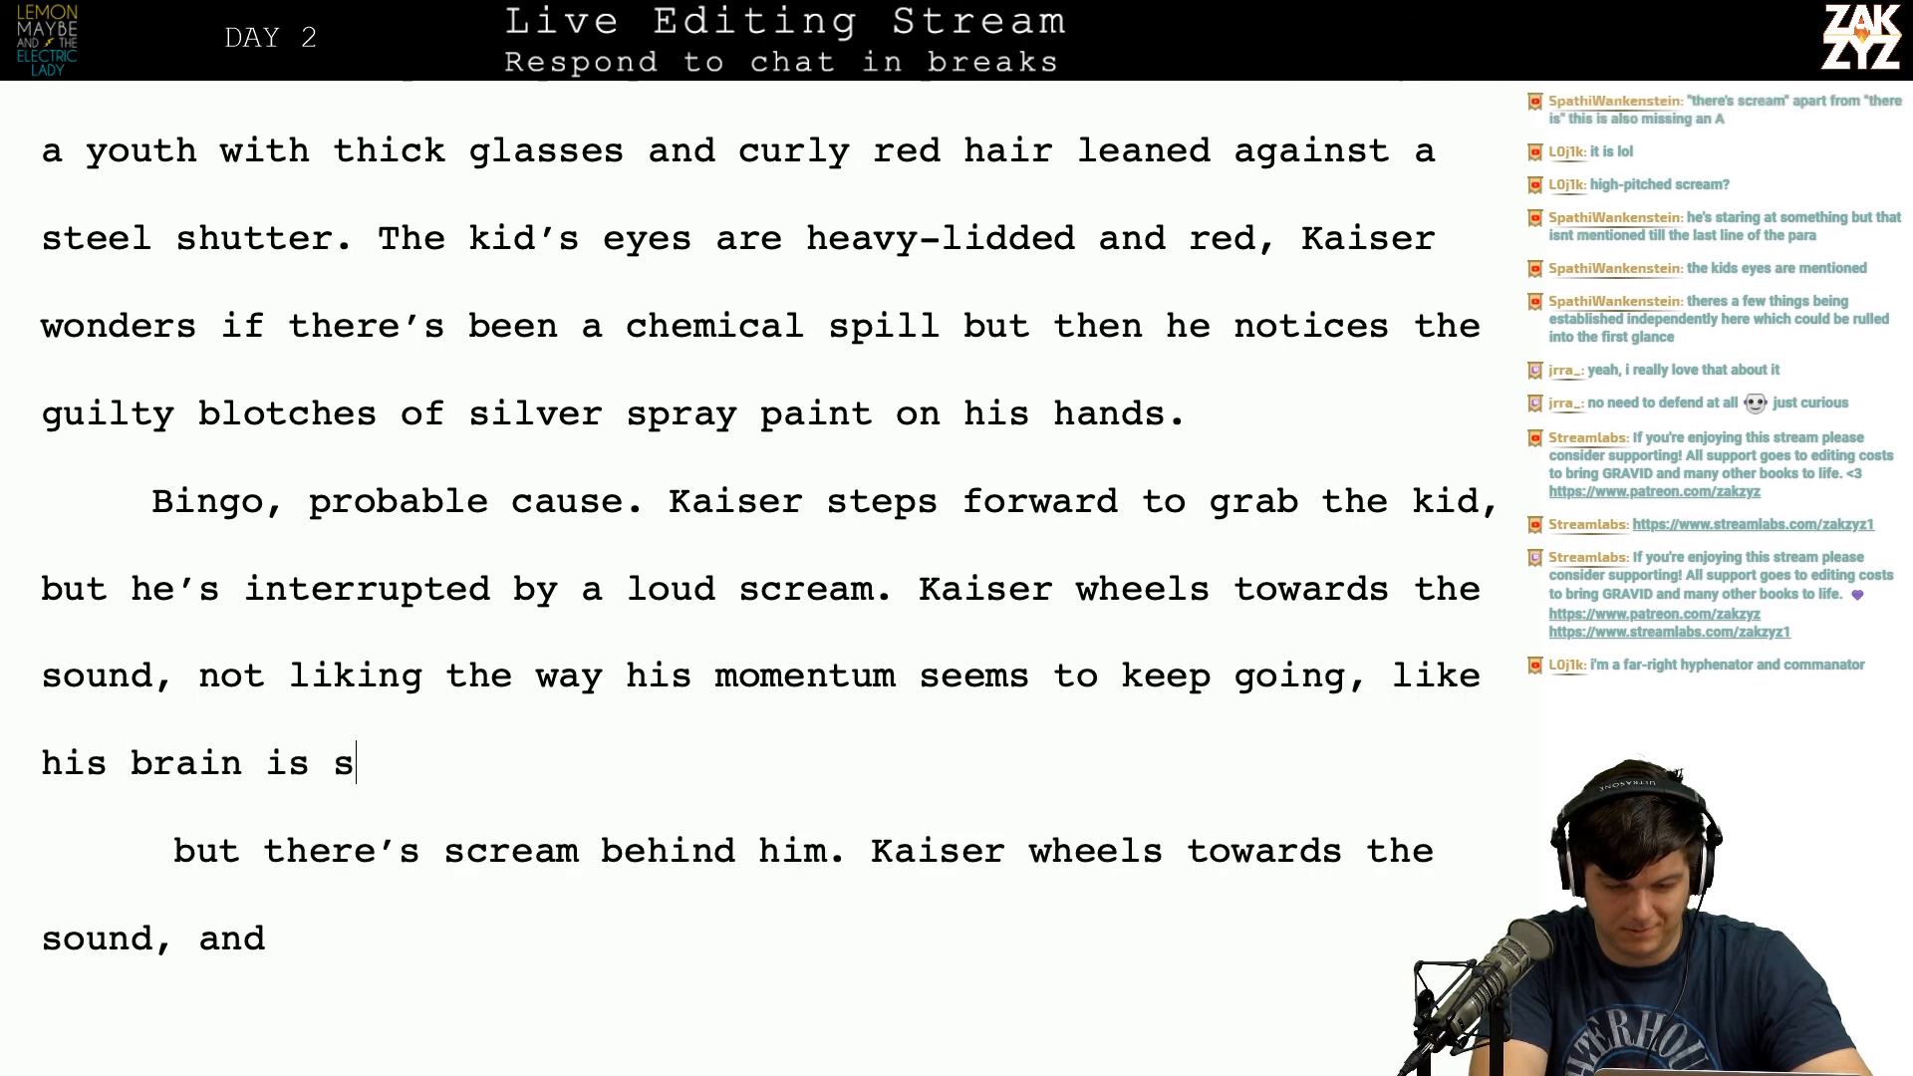
type("pinning in h")
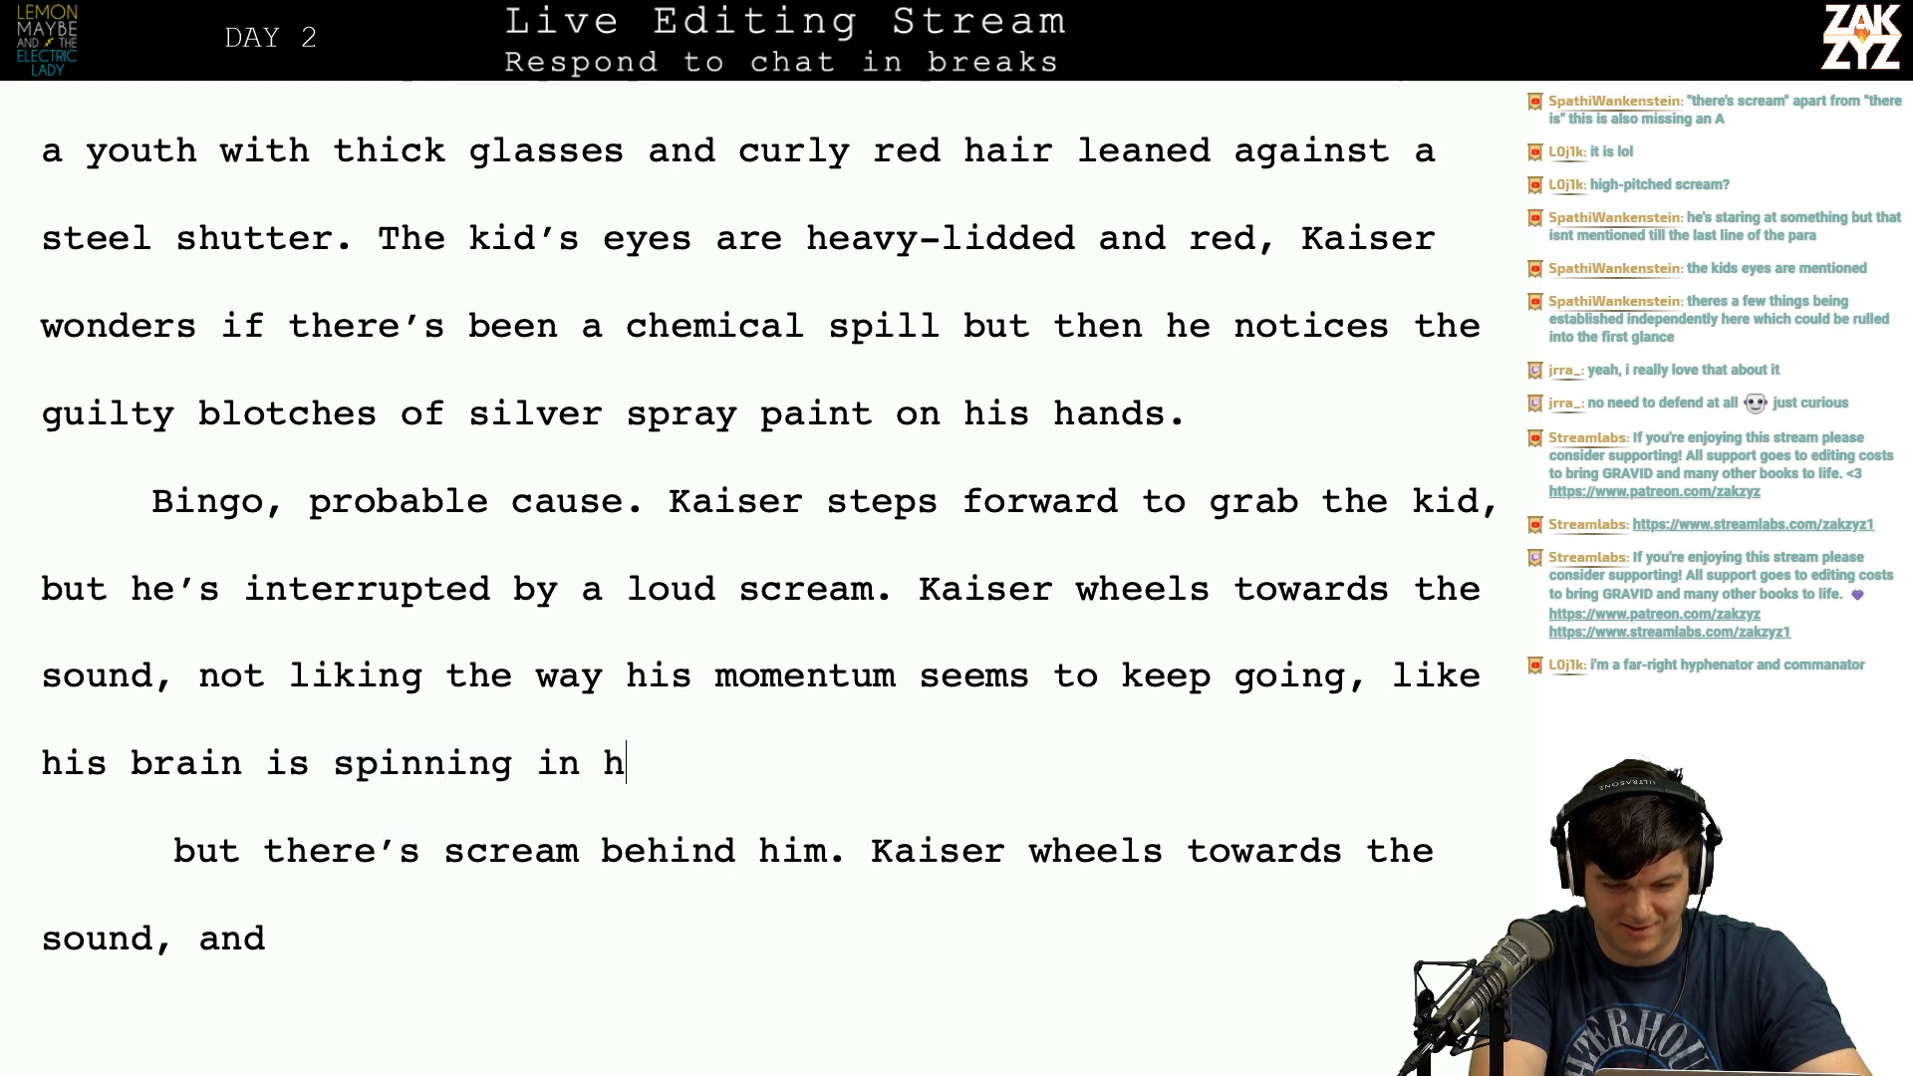
type("is skull.")
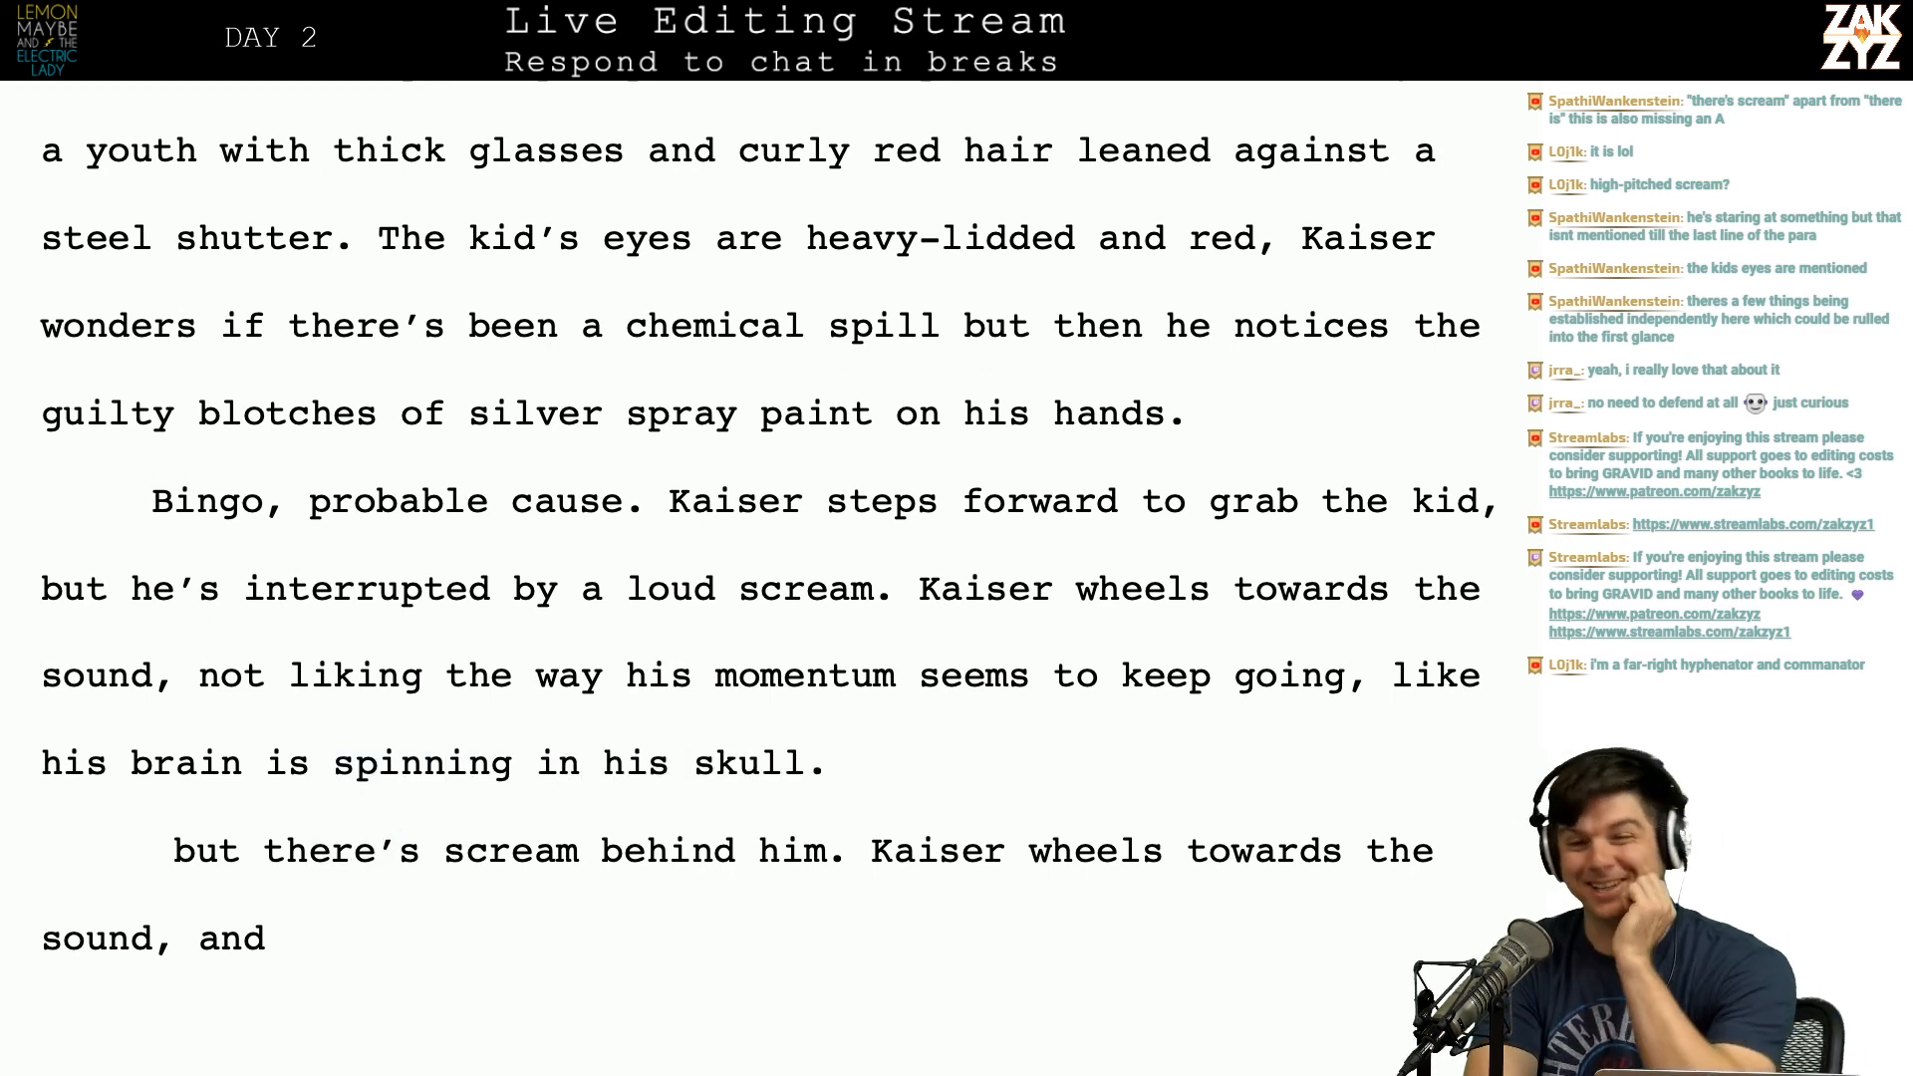
key("ctrl+shift+End")
key("Return")
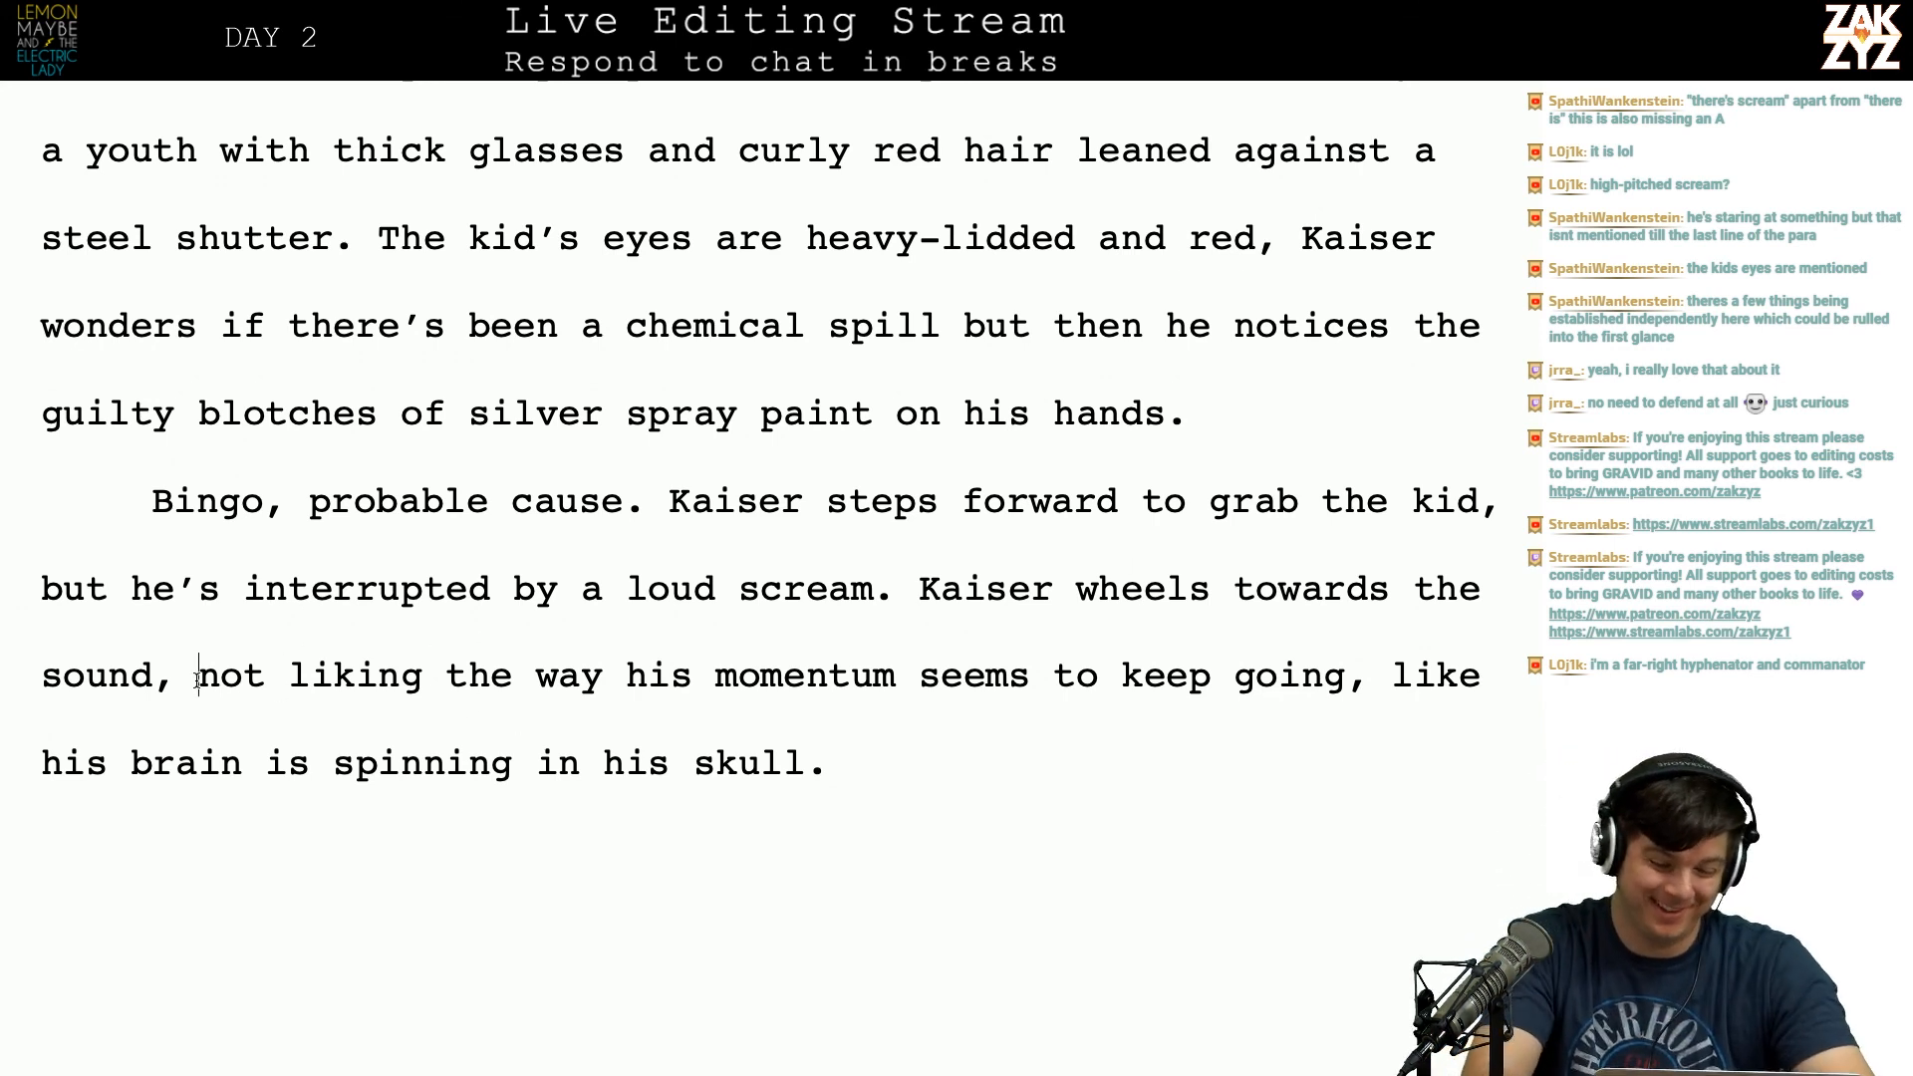
Step: Split ", not liking the way" onwards into a separate paragraph and continue after "sound" with "and his momentum seems to outpace him, like his brain"
key("Return")
key("Left")
type("an")
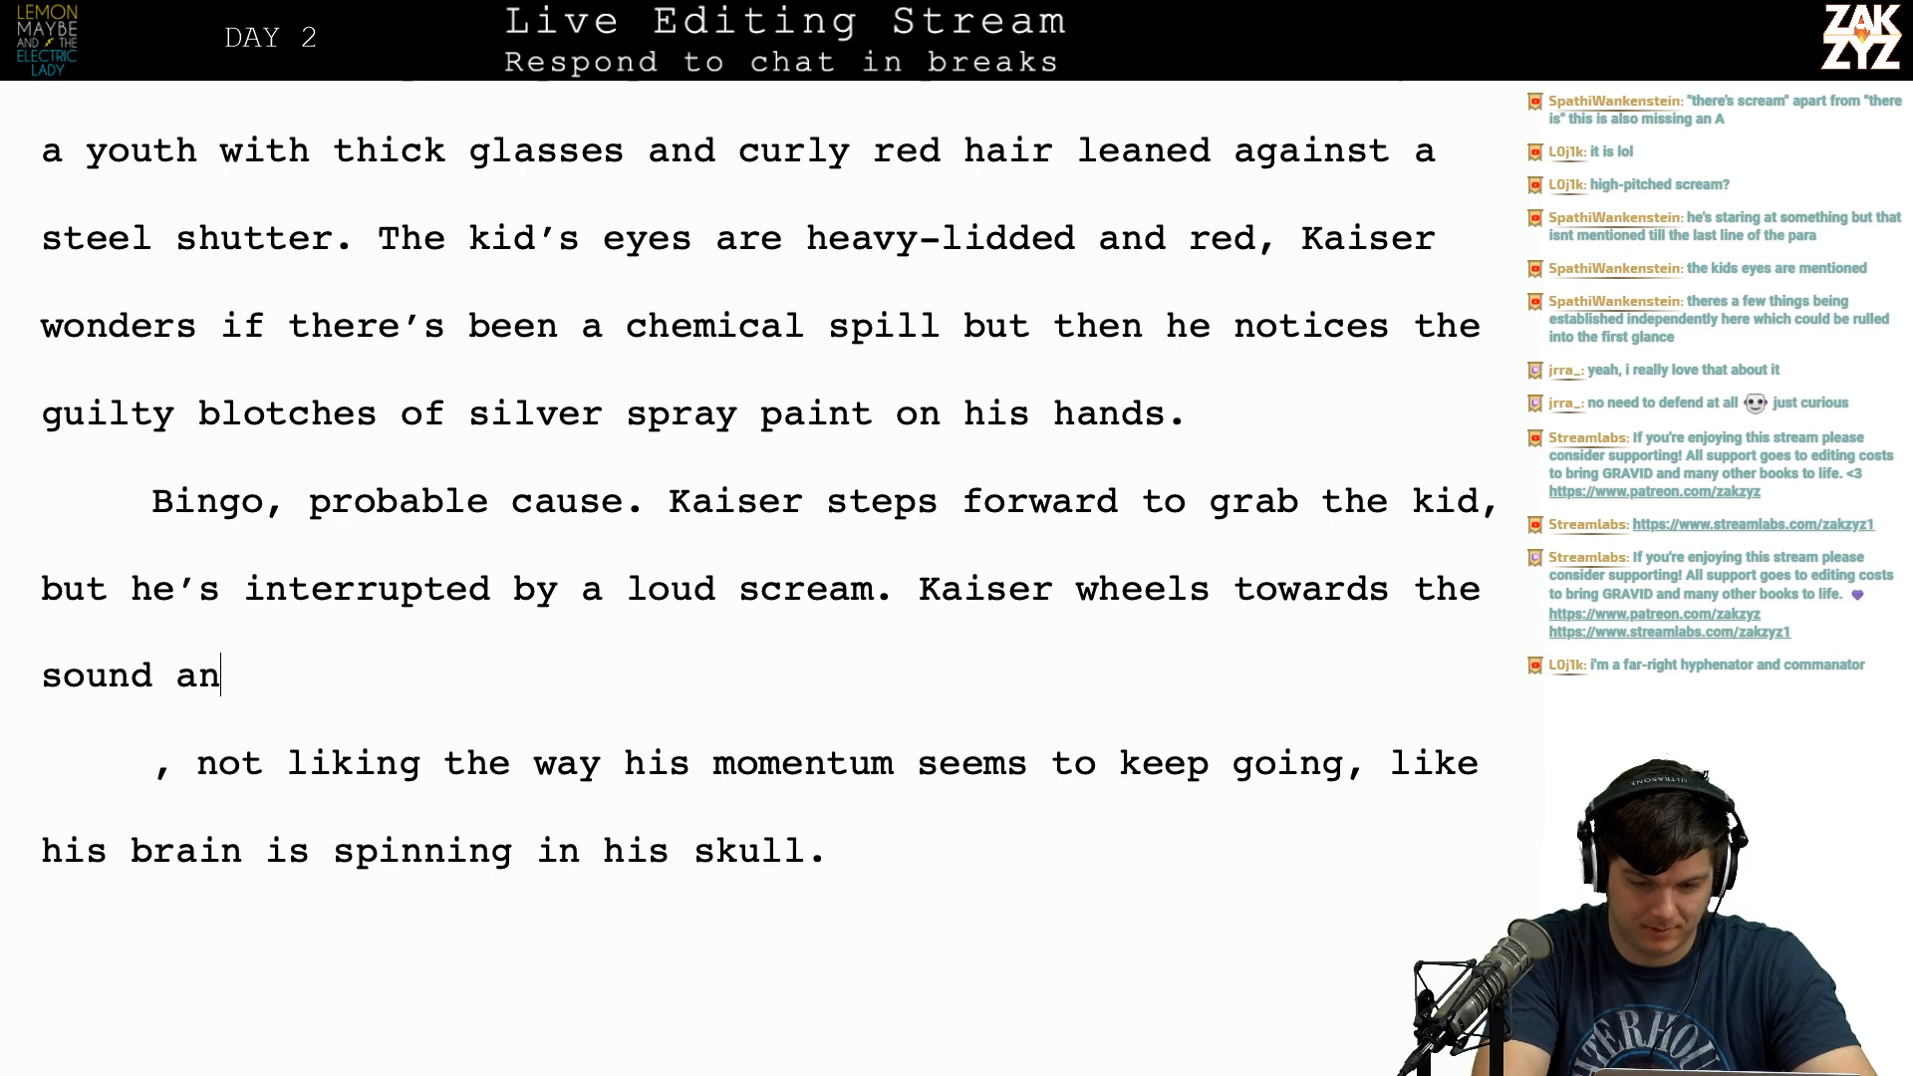
type("d his momentu")
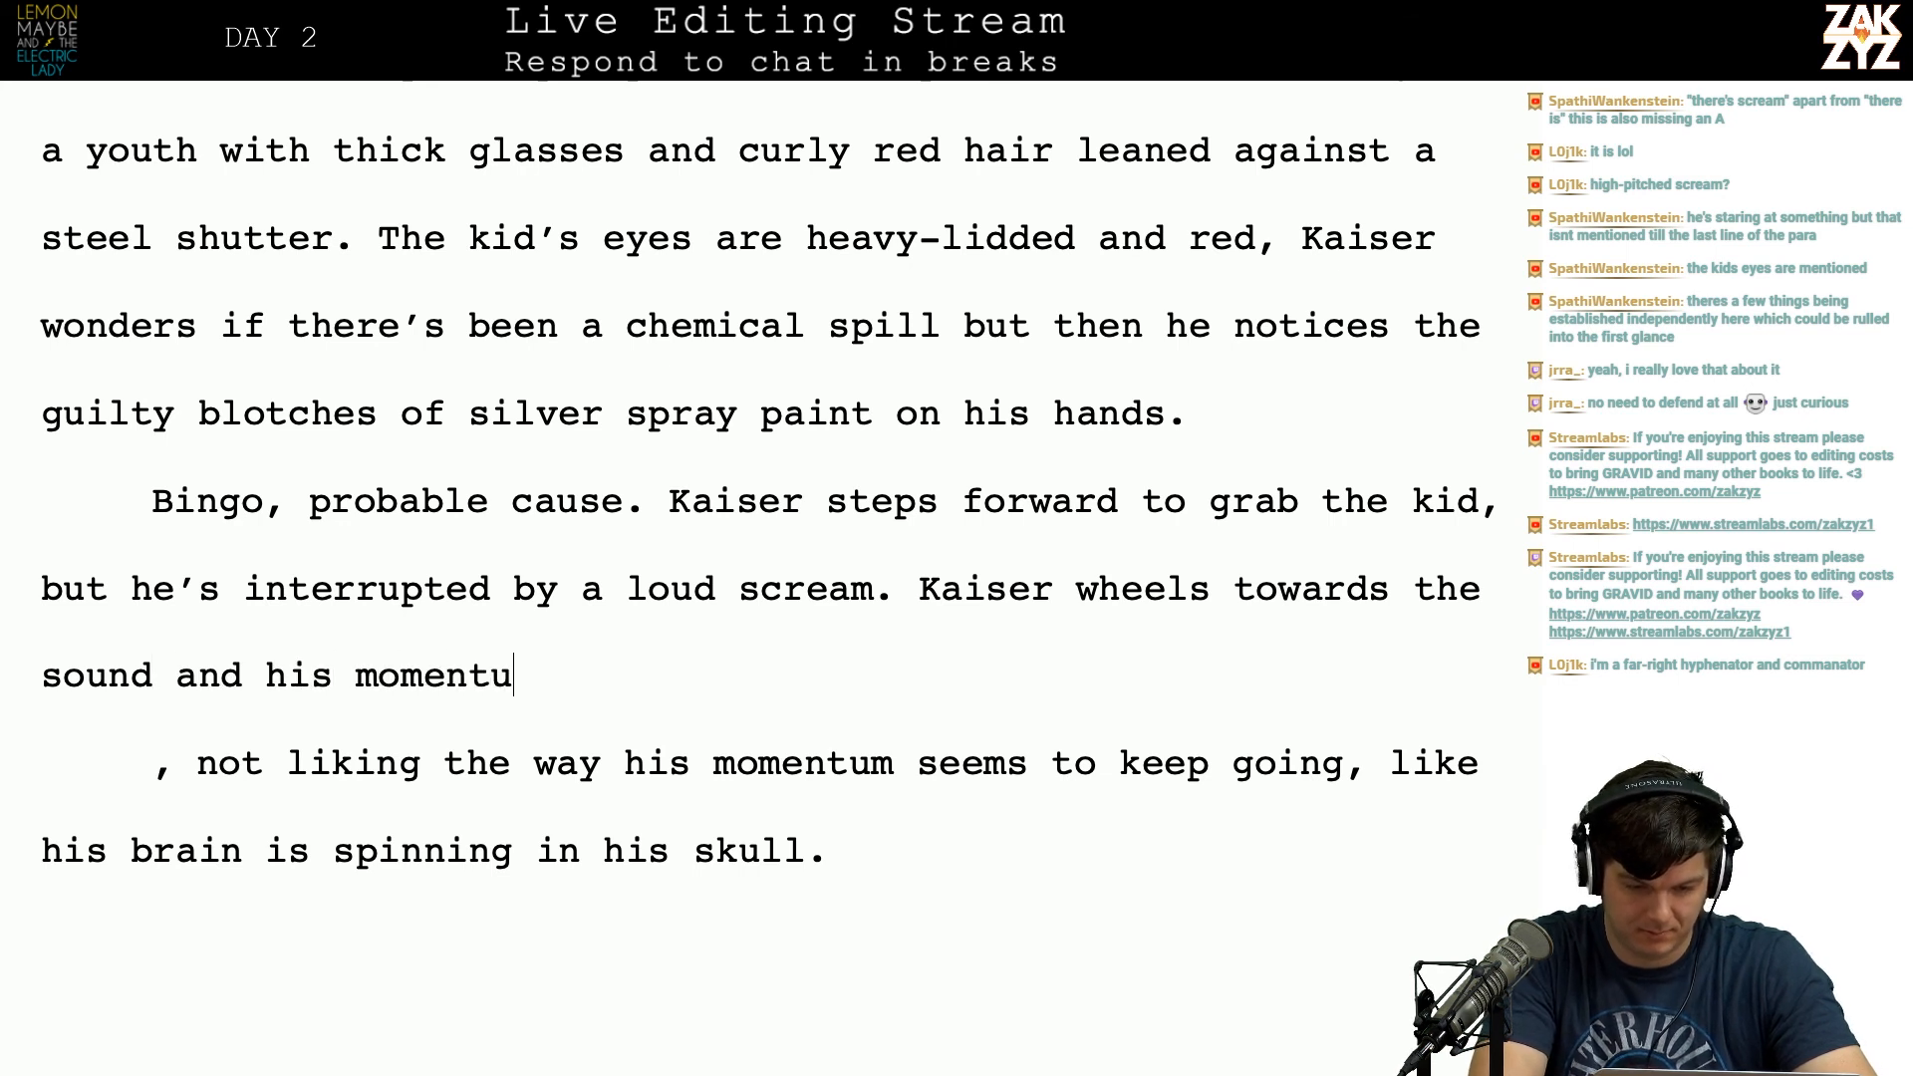
type("m se")
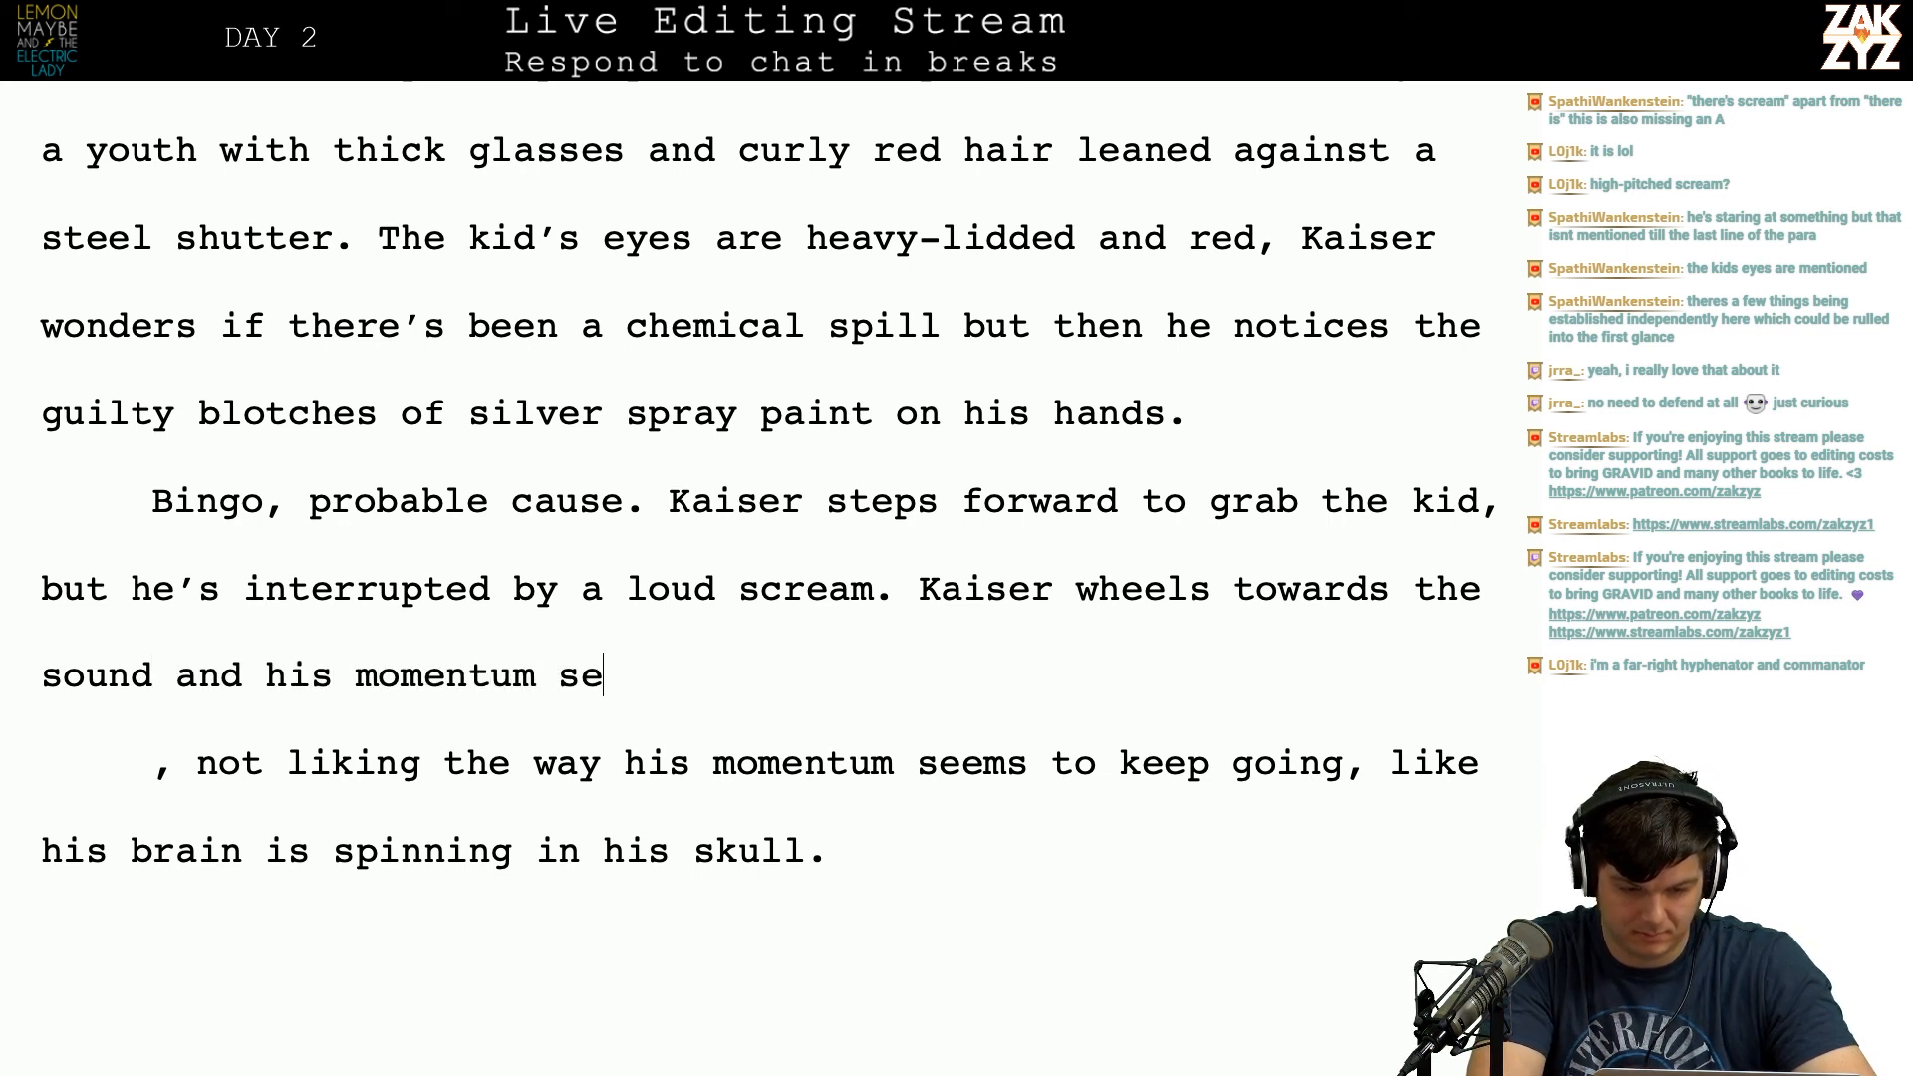
type("ems to outpa")
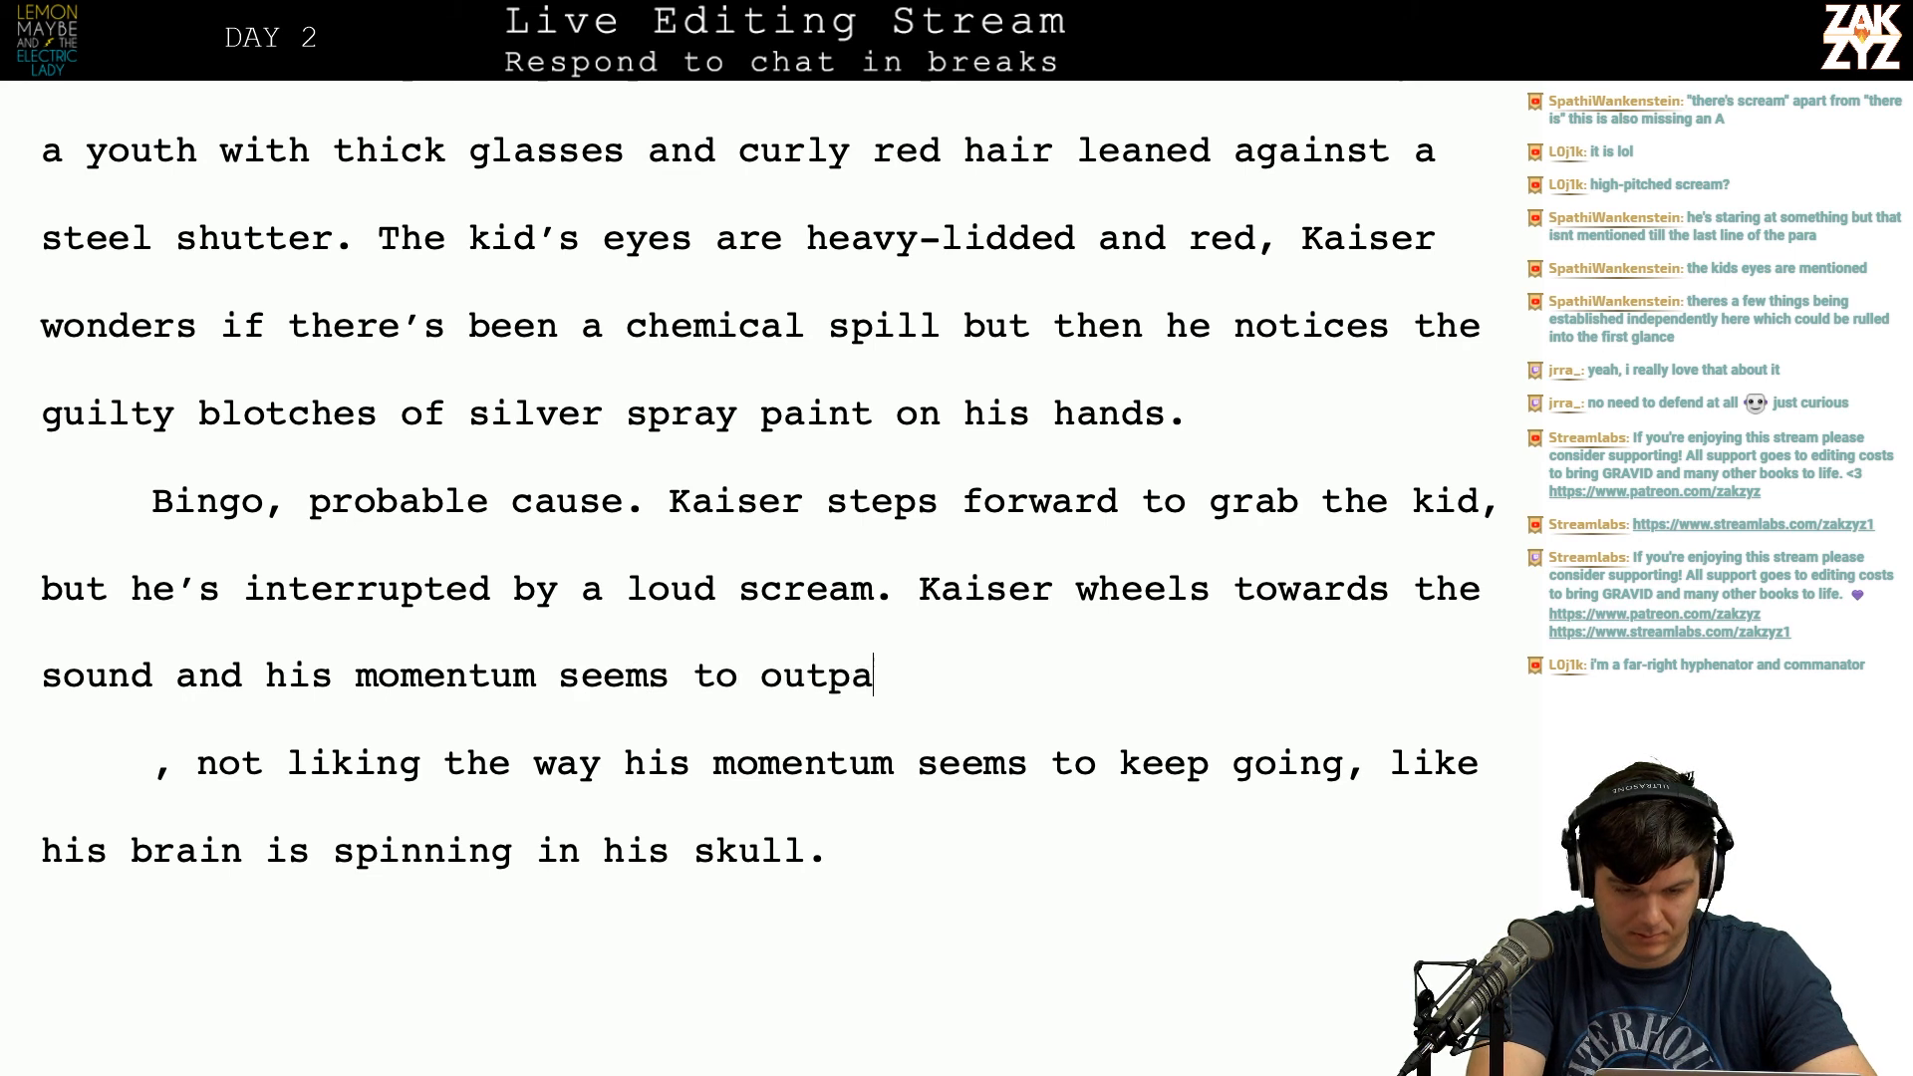
type("ce him, lik")
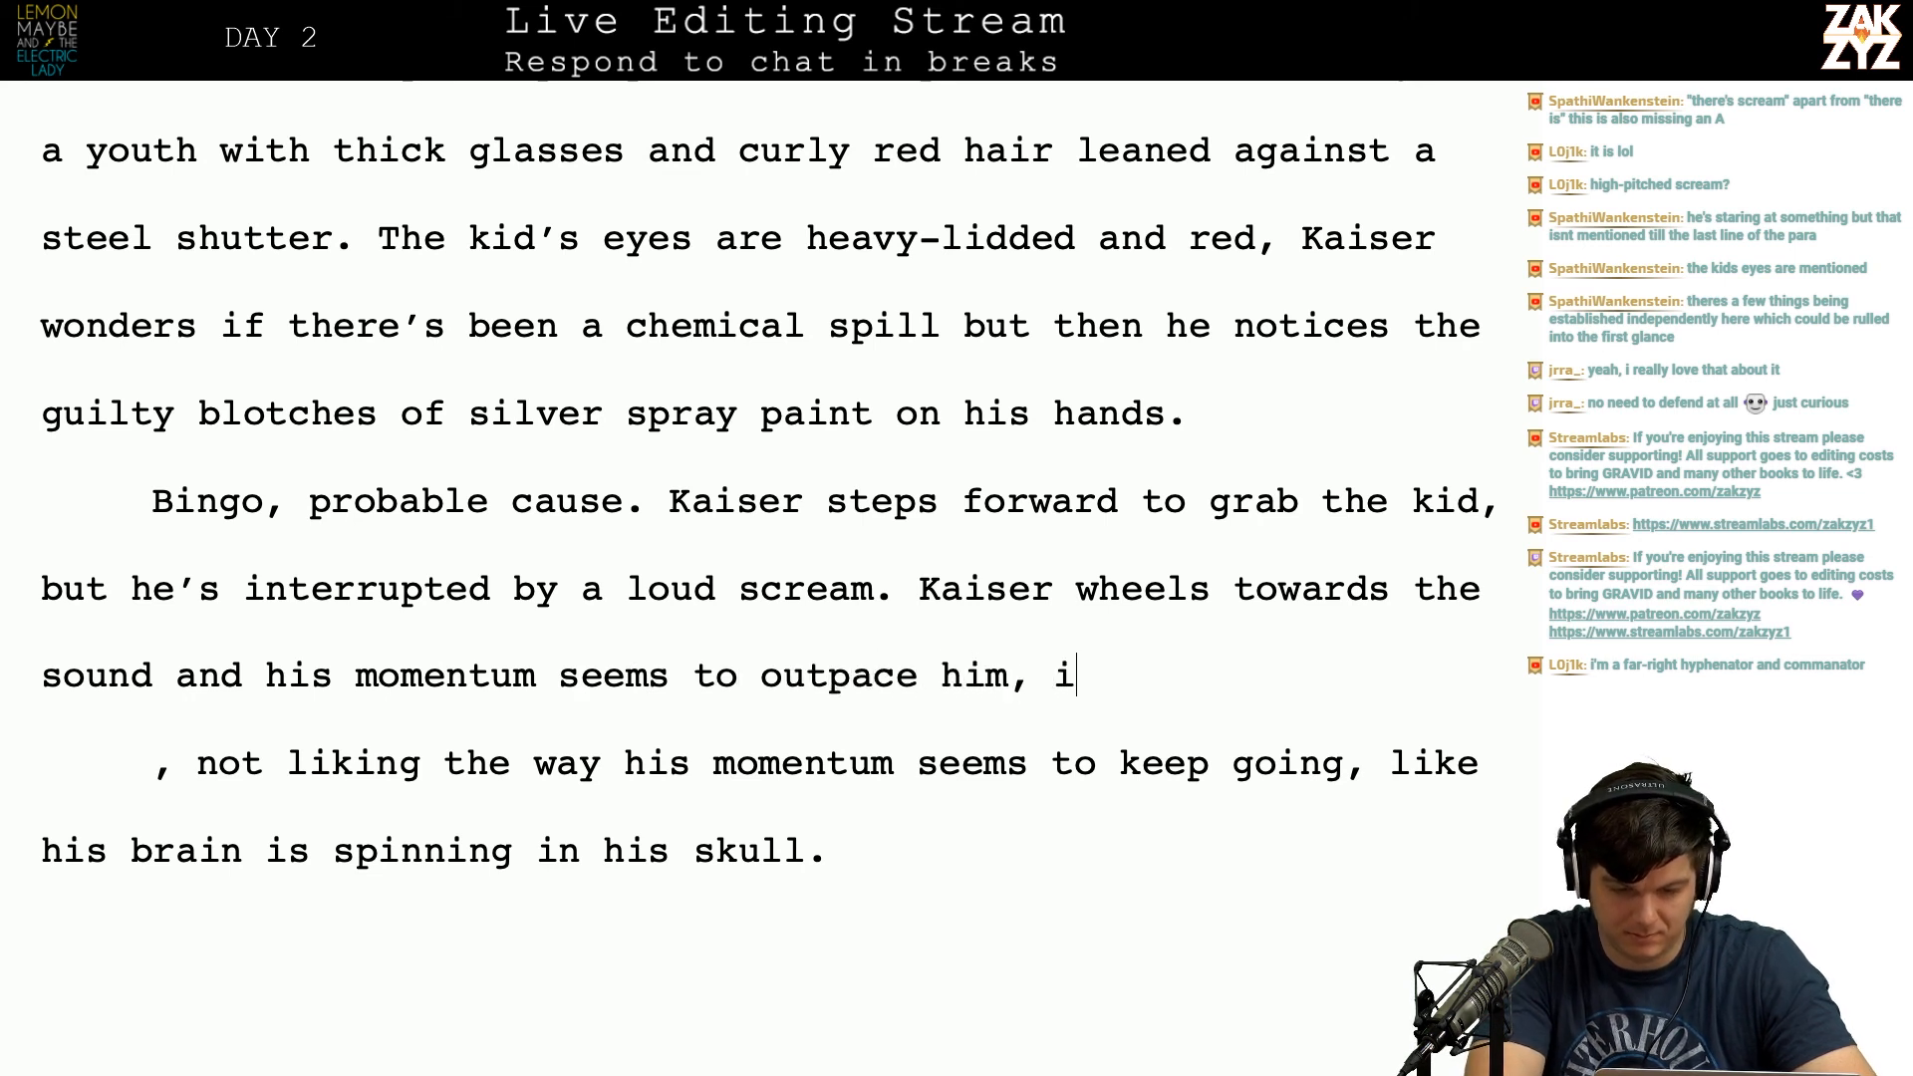
key("BackSpace")
key("BackSpace")
type("like his brain is")
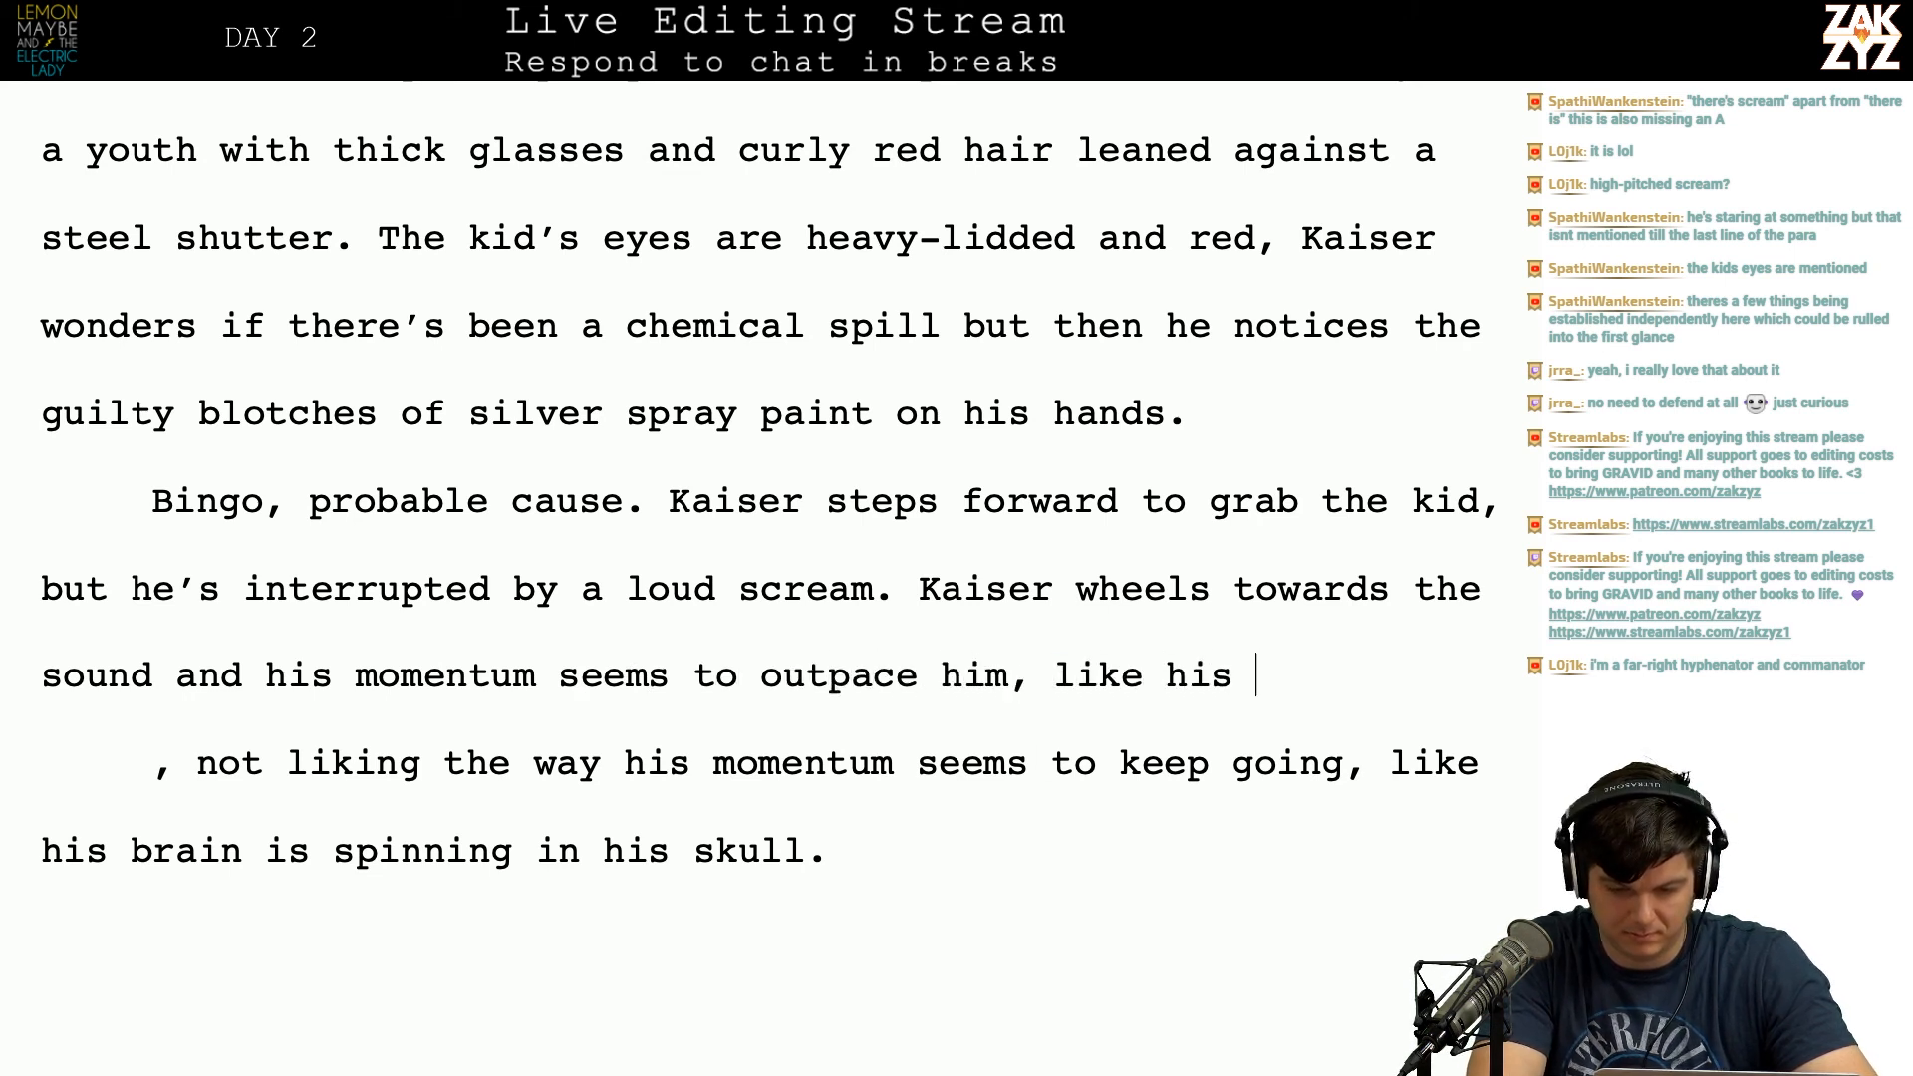
Step: Delete the "momentum seems to outpace him, like his brain" wording, cutting the new continuation back to "and his"
key("BackSpace")
key("BackSpace")
key("BackSpace")
key("BackSpace")
key("BackSpace")
key("BackSpace")
key("BackSpace")
key("BackSpace")
key("BackSpace")
key("BackSpace")
key("BackSpace")
key("BackSpace")
key("BackSpace")
key("BackSpace")
key("BackSpace")
key("BackSpace")
key("BackSpace")
key("BackSpace")
key("BackSpace")
key("BackSpace")
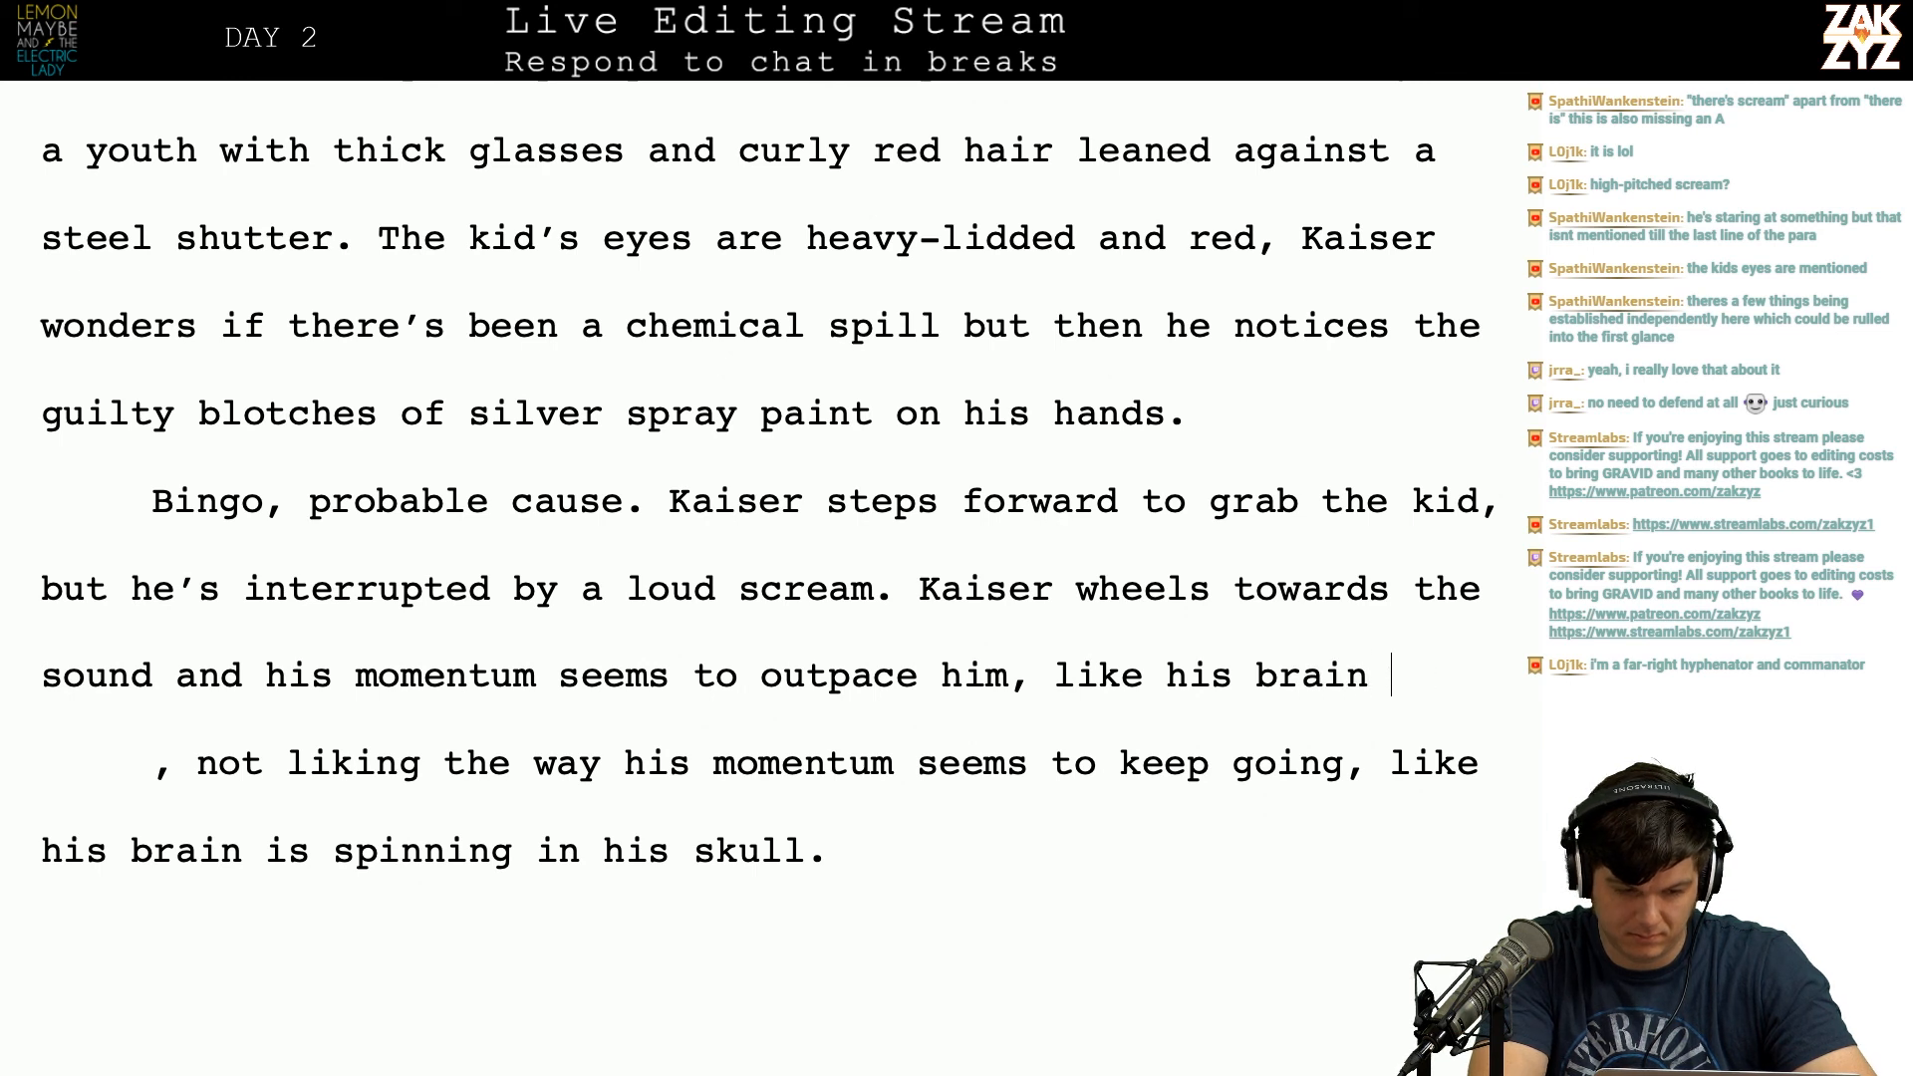
key("BackSpace")
key("BackSpace")
key("BackSpace")
key("BackSpace")
key("BackSpace")
key("BackSpace")
key("BackSpace")
key("BackSpace")
key("BackSpace")
key("BackSpace")
key("BackSpace")
key("BackSpace")
key("BackSpace")
key("BackSpace")
key("BackSpace")
key("BackSpace")
key("BackSpace")
key("BackSpace")
key("BackSpace")
key("BackSpace")
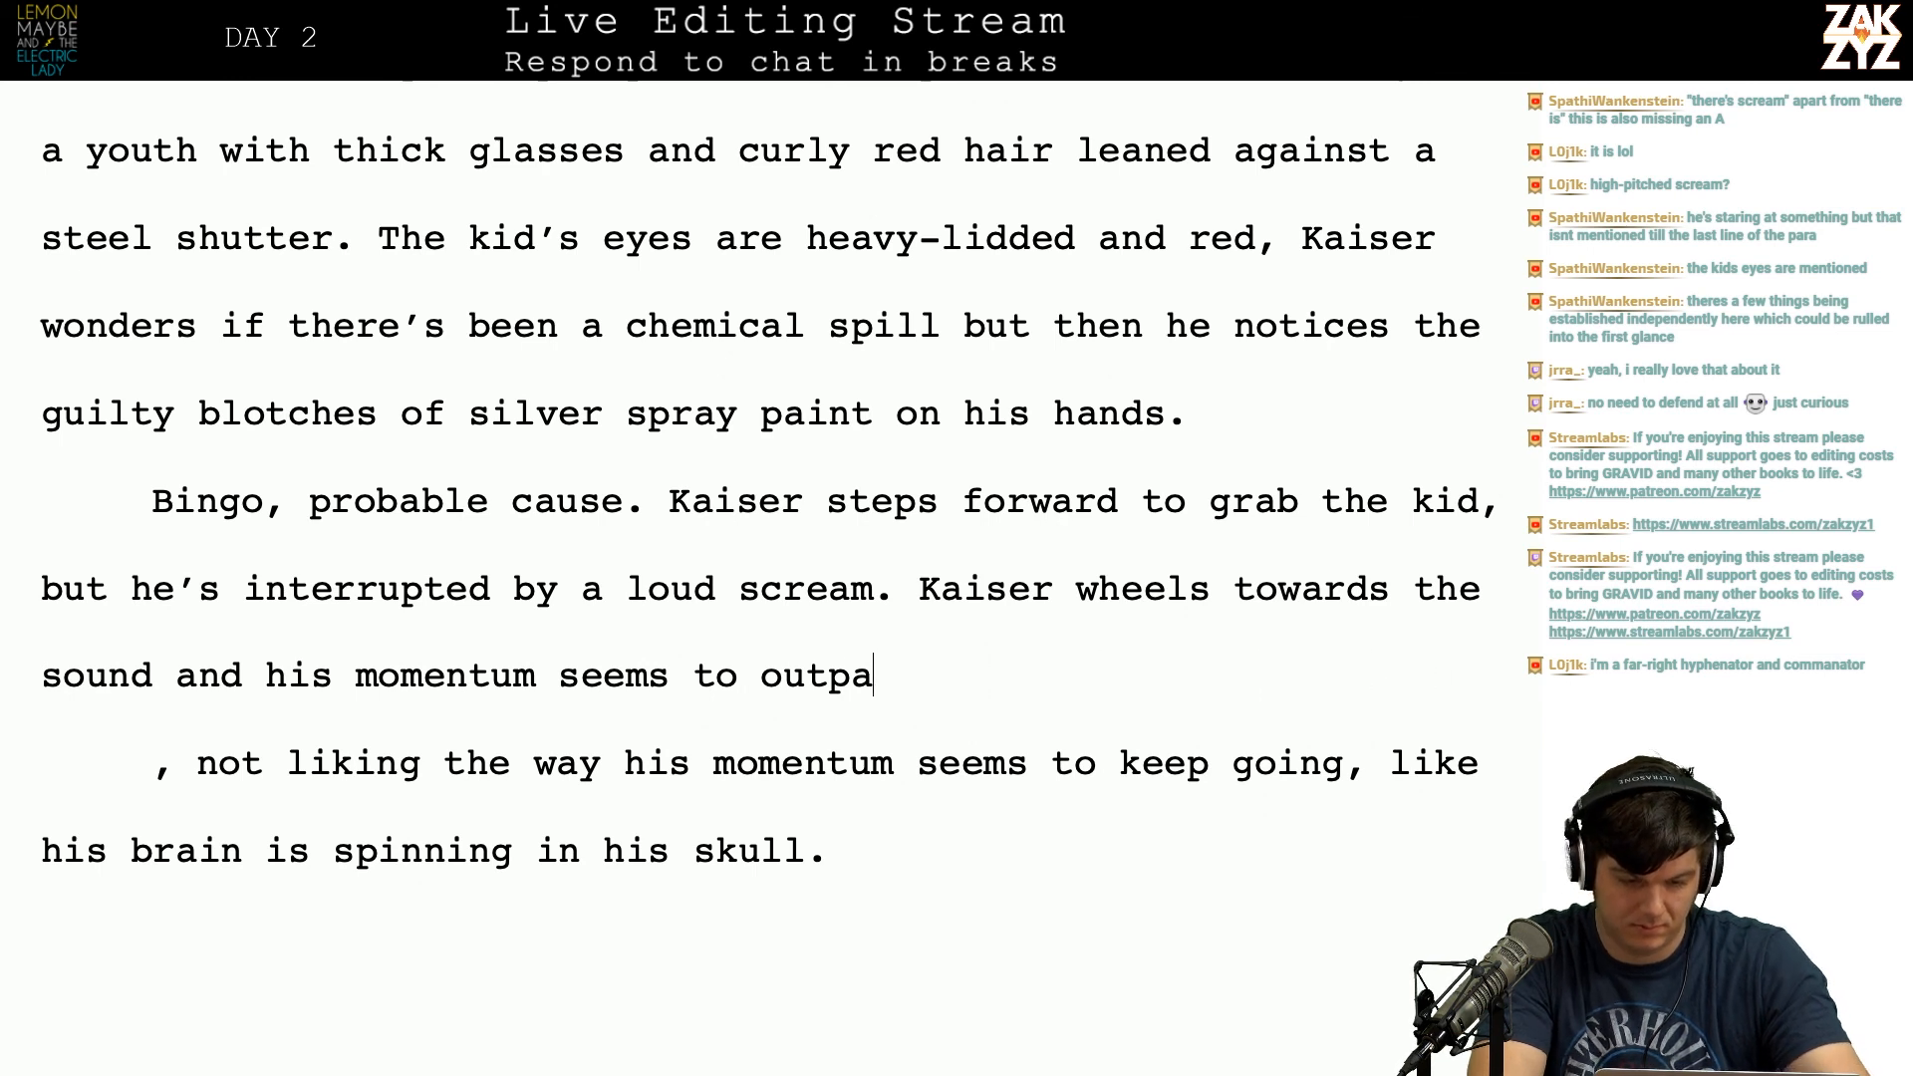
key("BackSpace")
key("BackSpace")
key("BackSpace")
key("BackSpace")
key("BackSpace")
key("BackSpace")
key("BackSpace")
key("BackSpace")
key("BackSpace")
key("BackSpace")
key("BackSpace")
key("BackSpace")
key("BackSpace")
key("BackSpace")
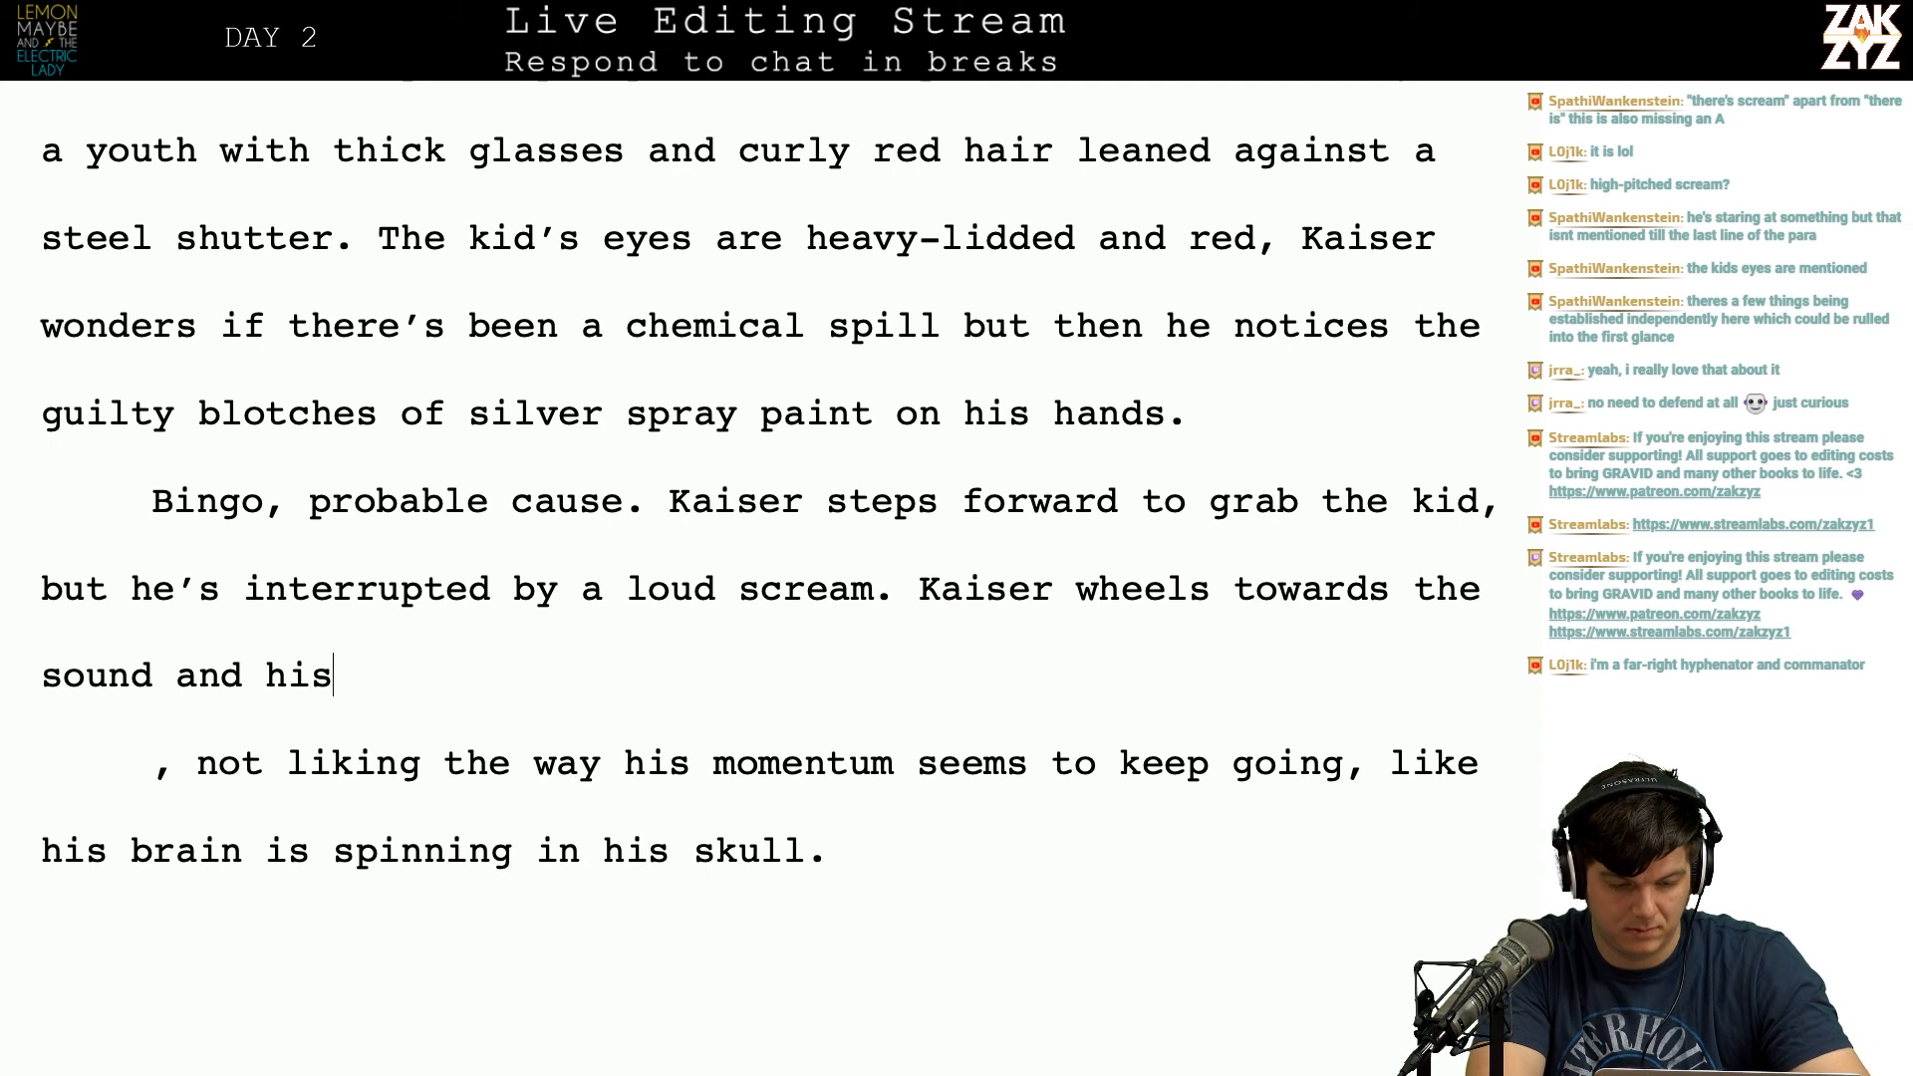
Step: Rewrite the end of the sentence after "towards the" as "sound, and everything keeps spinning like his brain is swirling in his skull."
type(", and ")
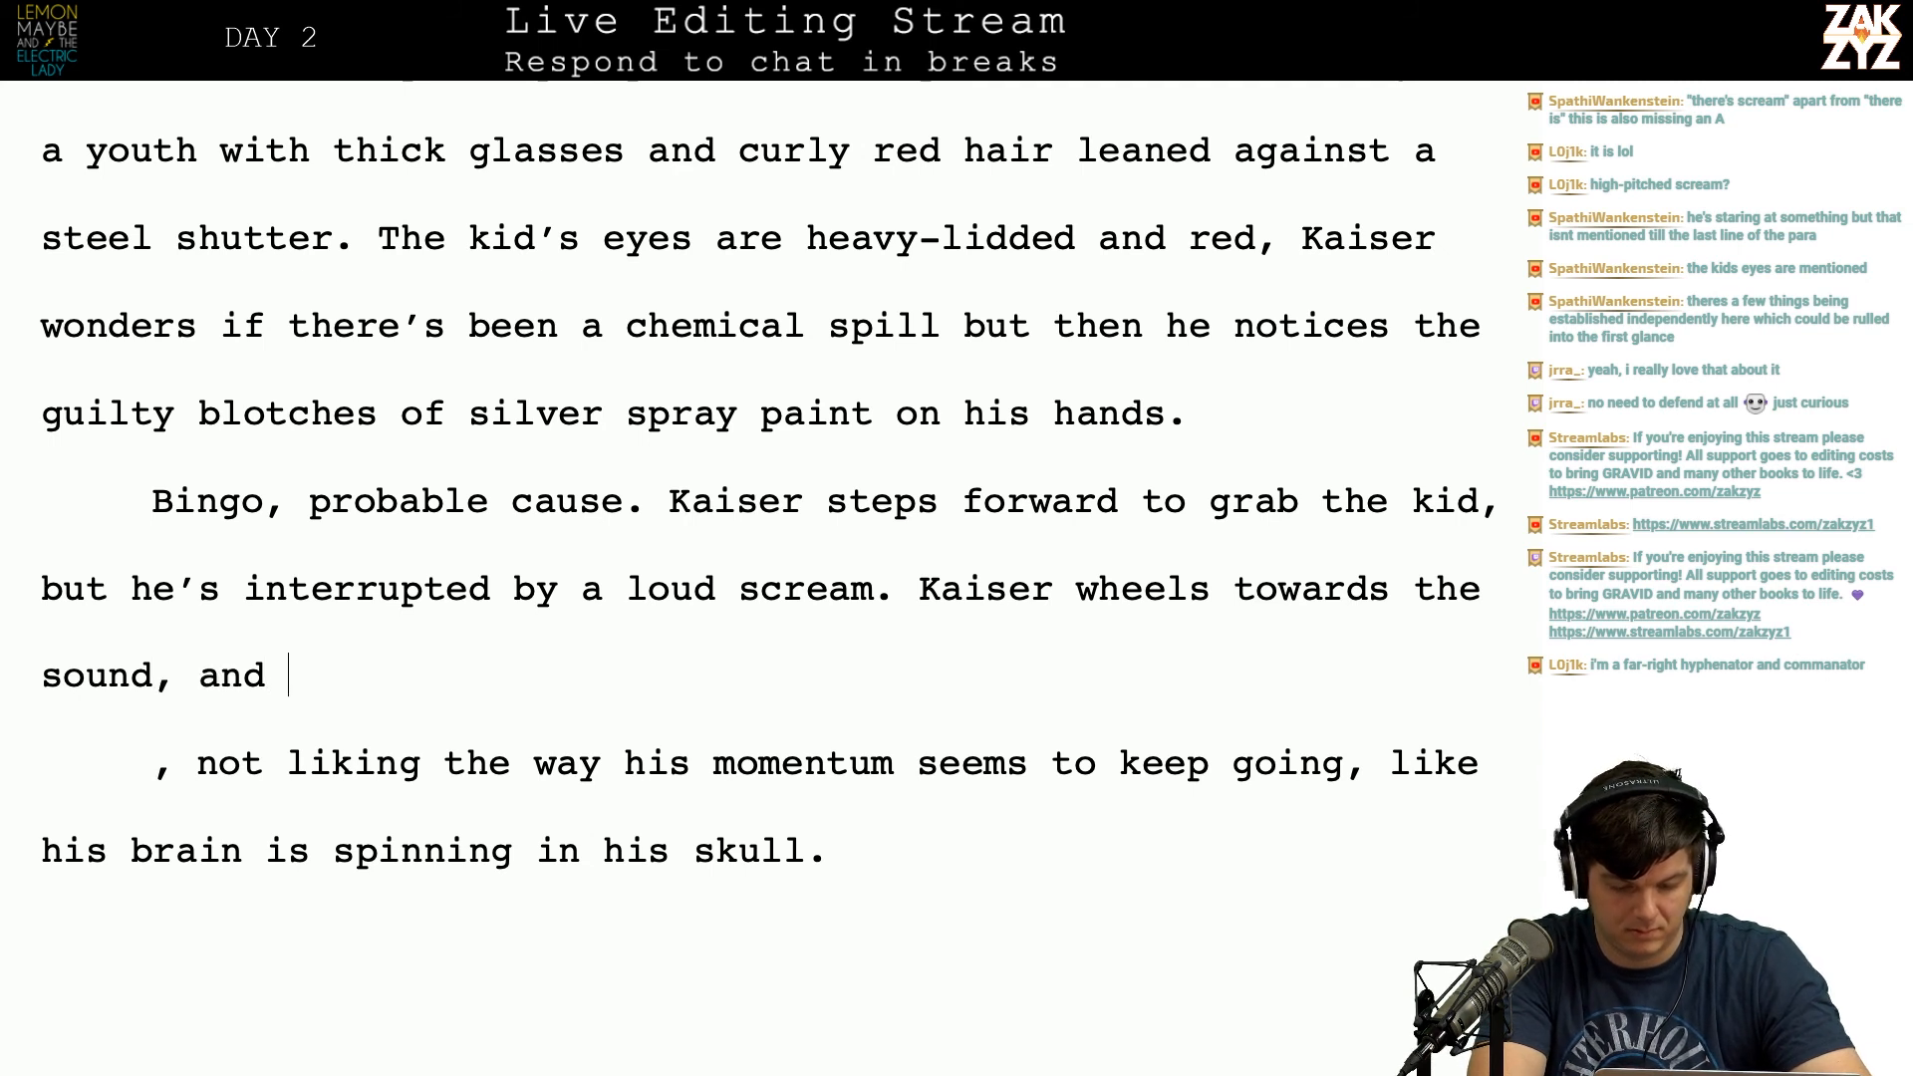
type("everyth")
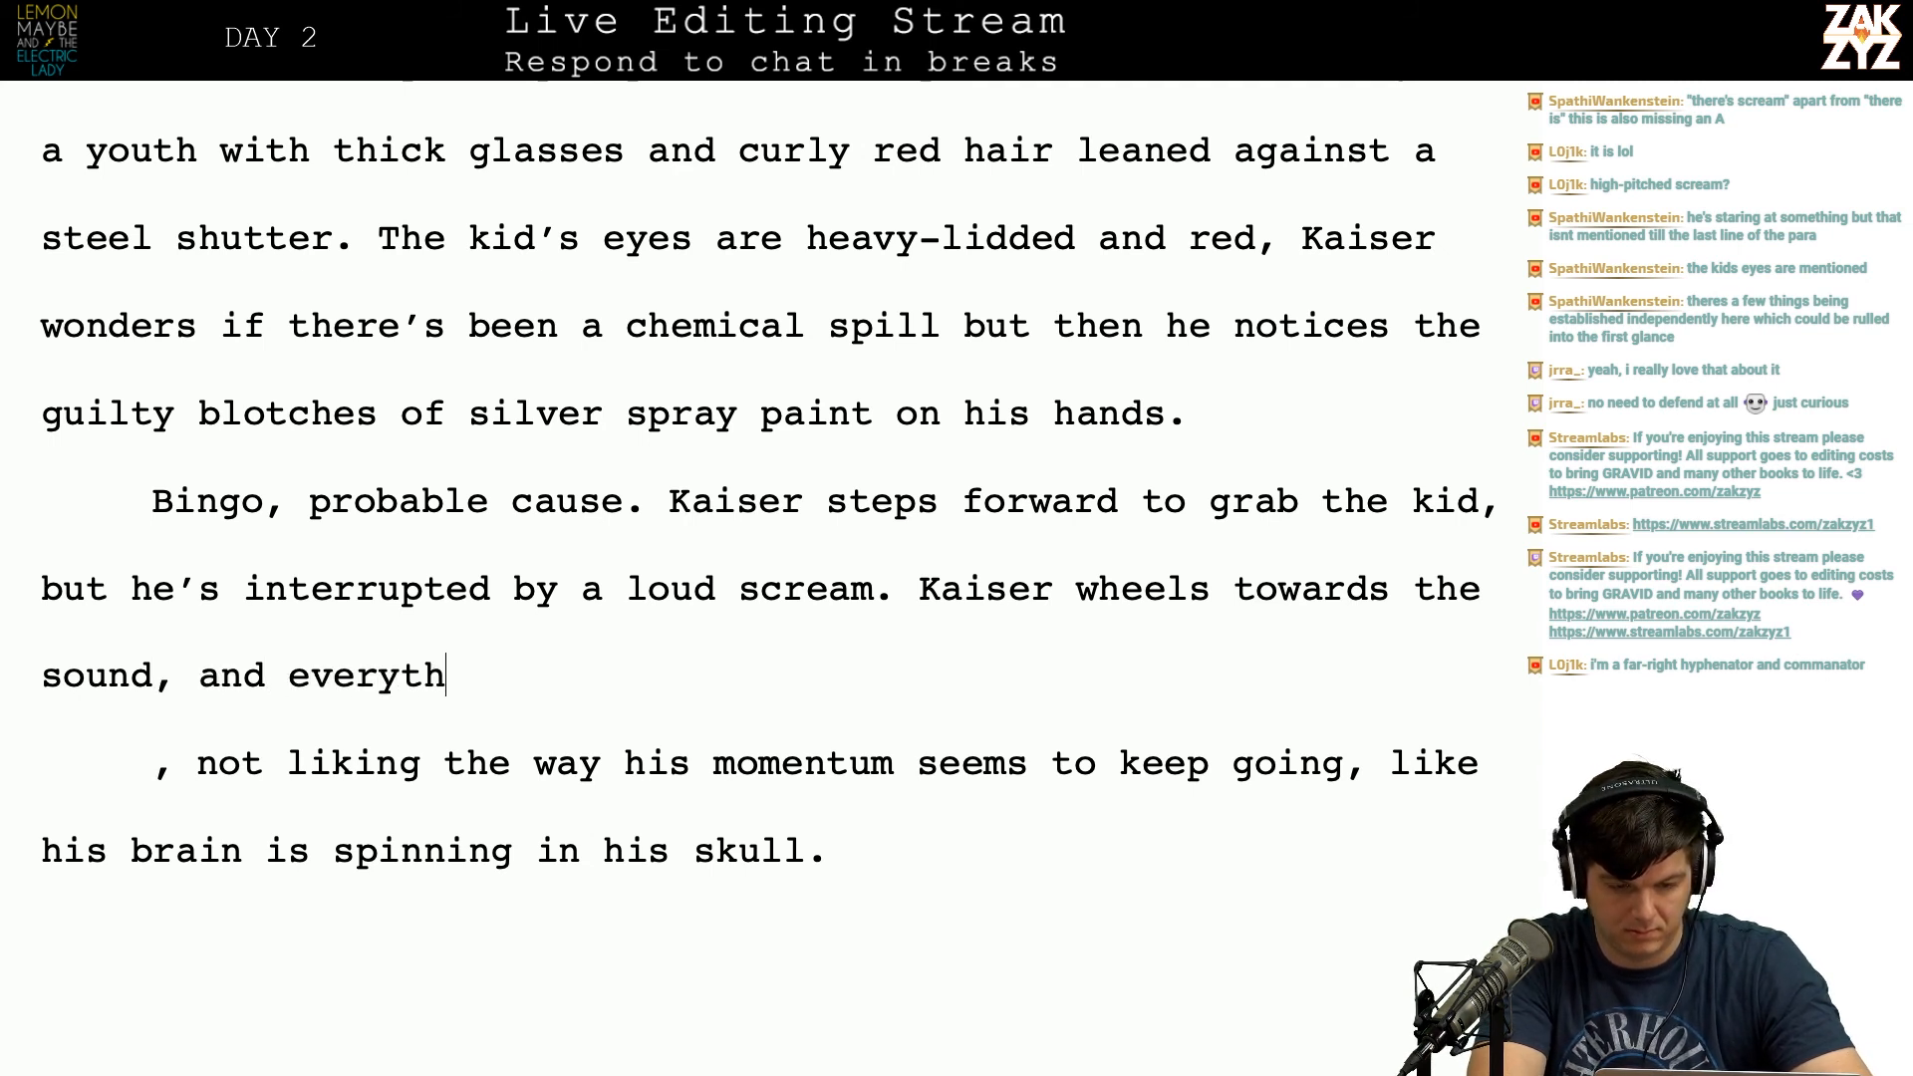
type("ing keeps spi")
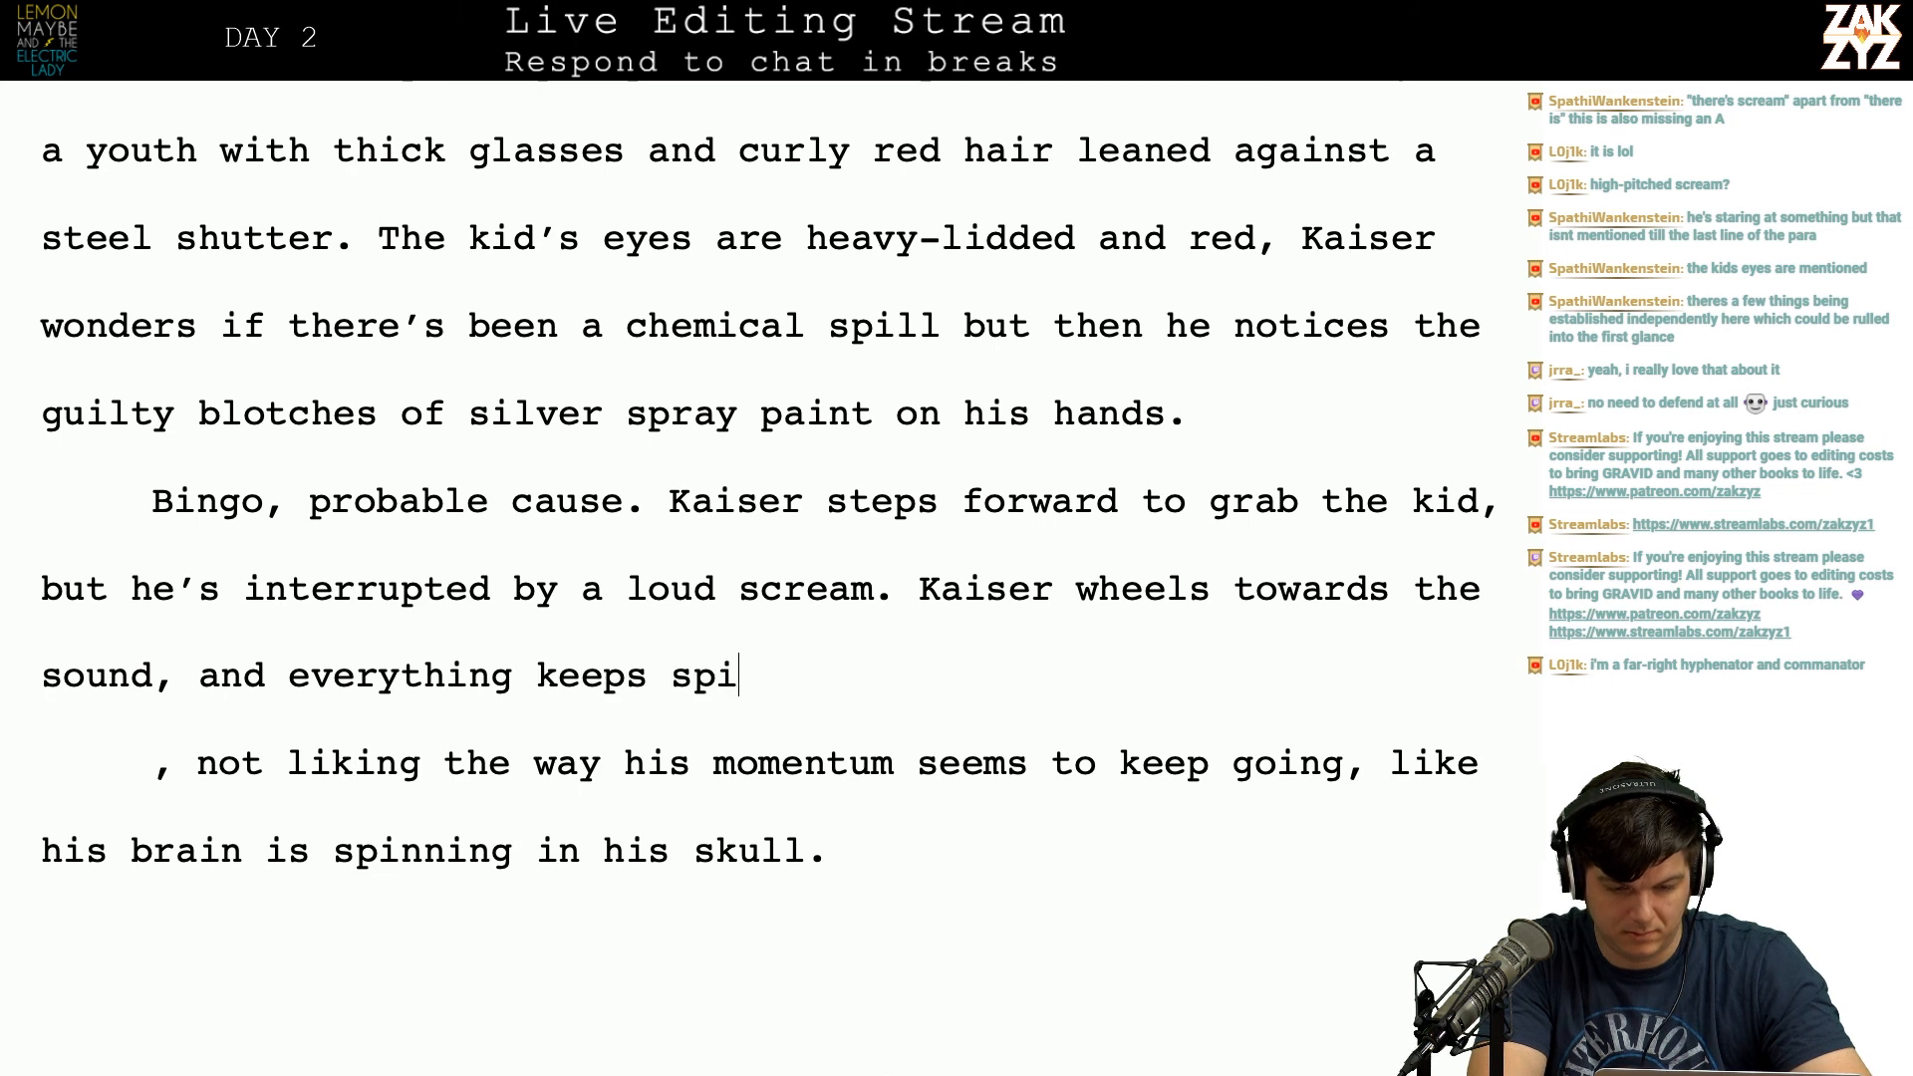
type("nning like h")
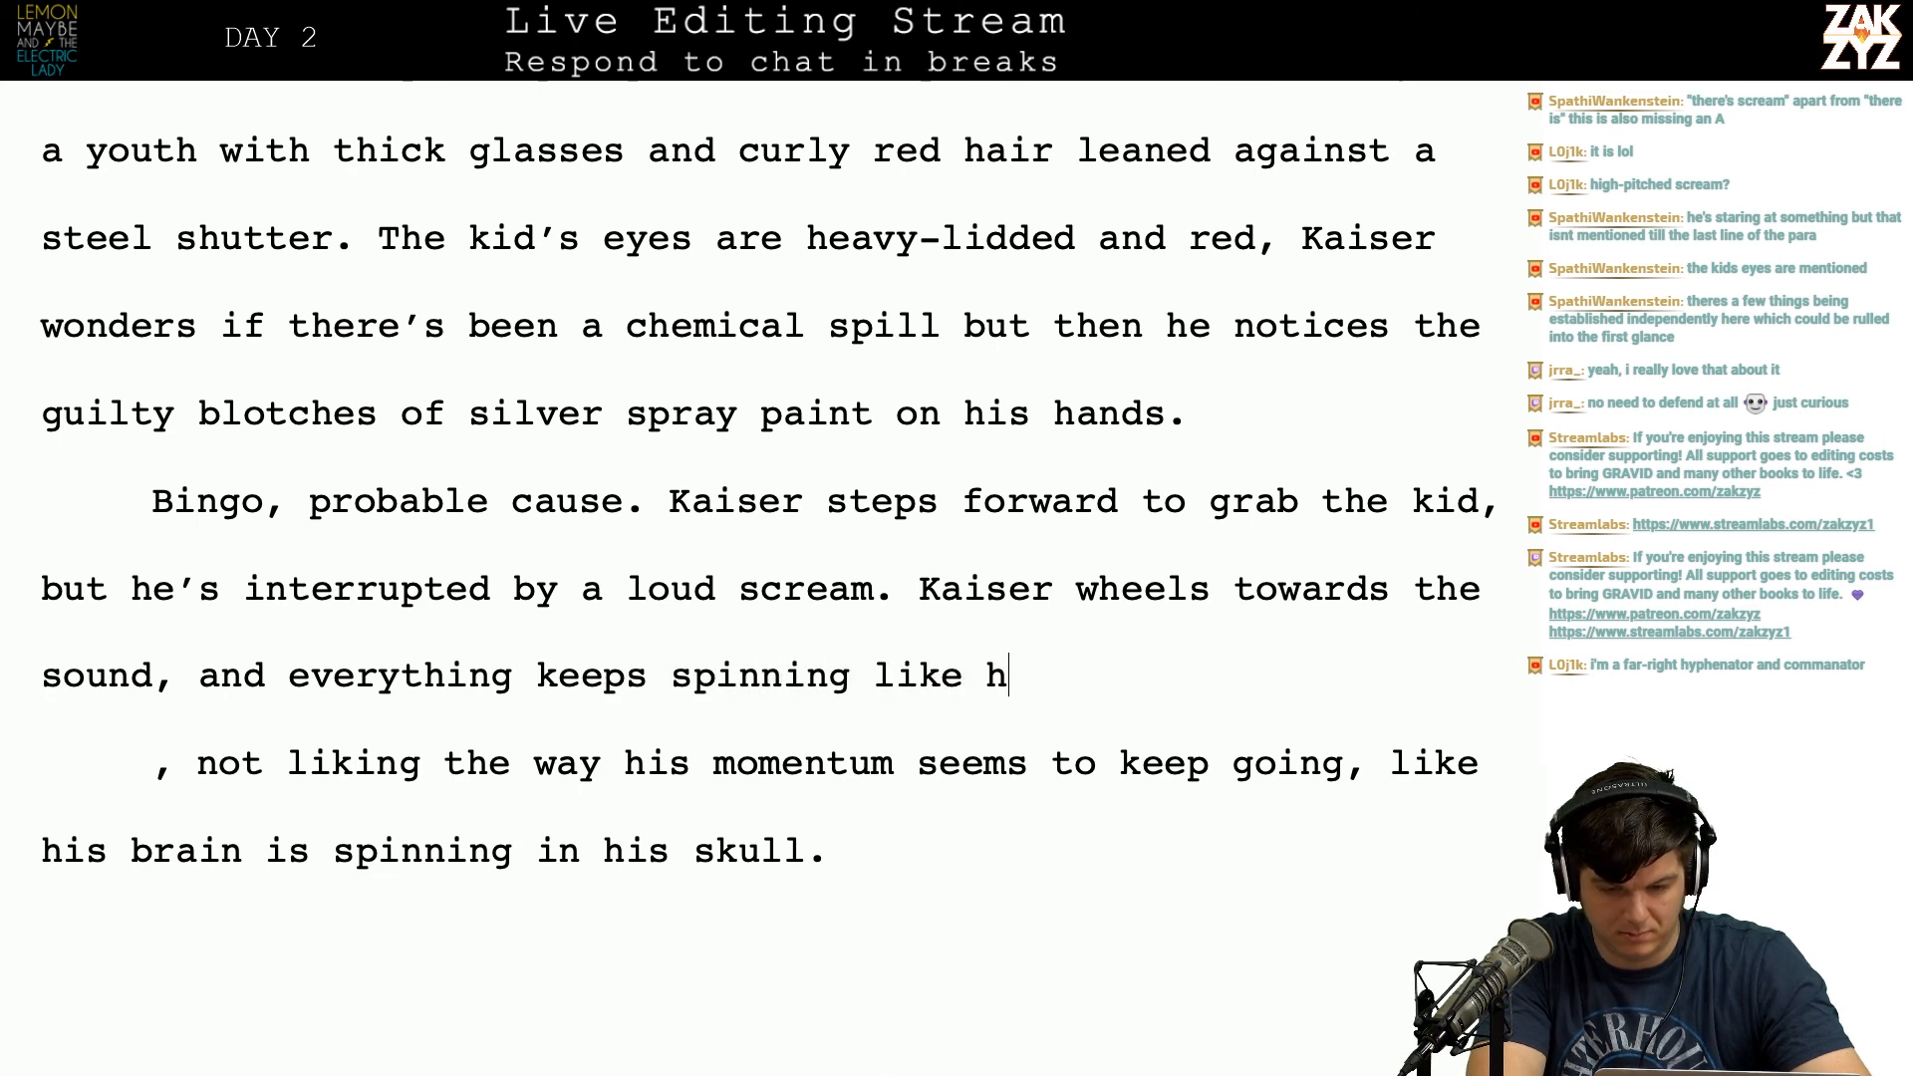
type("is brain is swri")
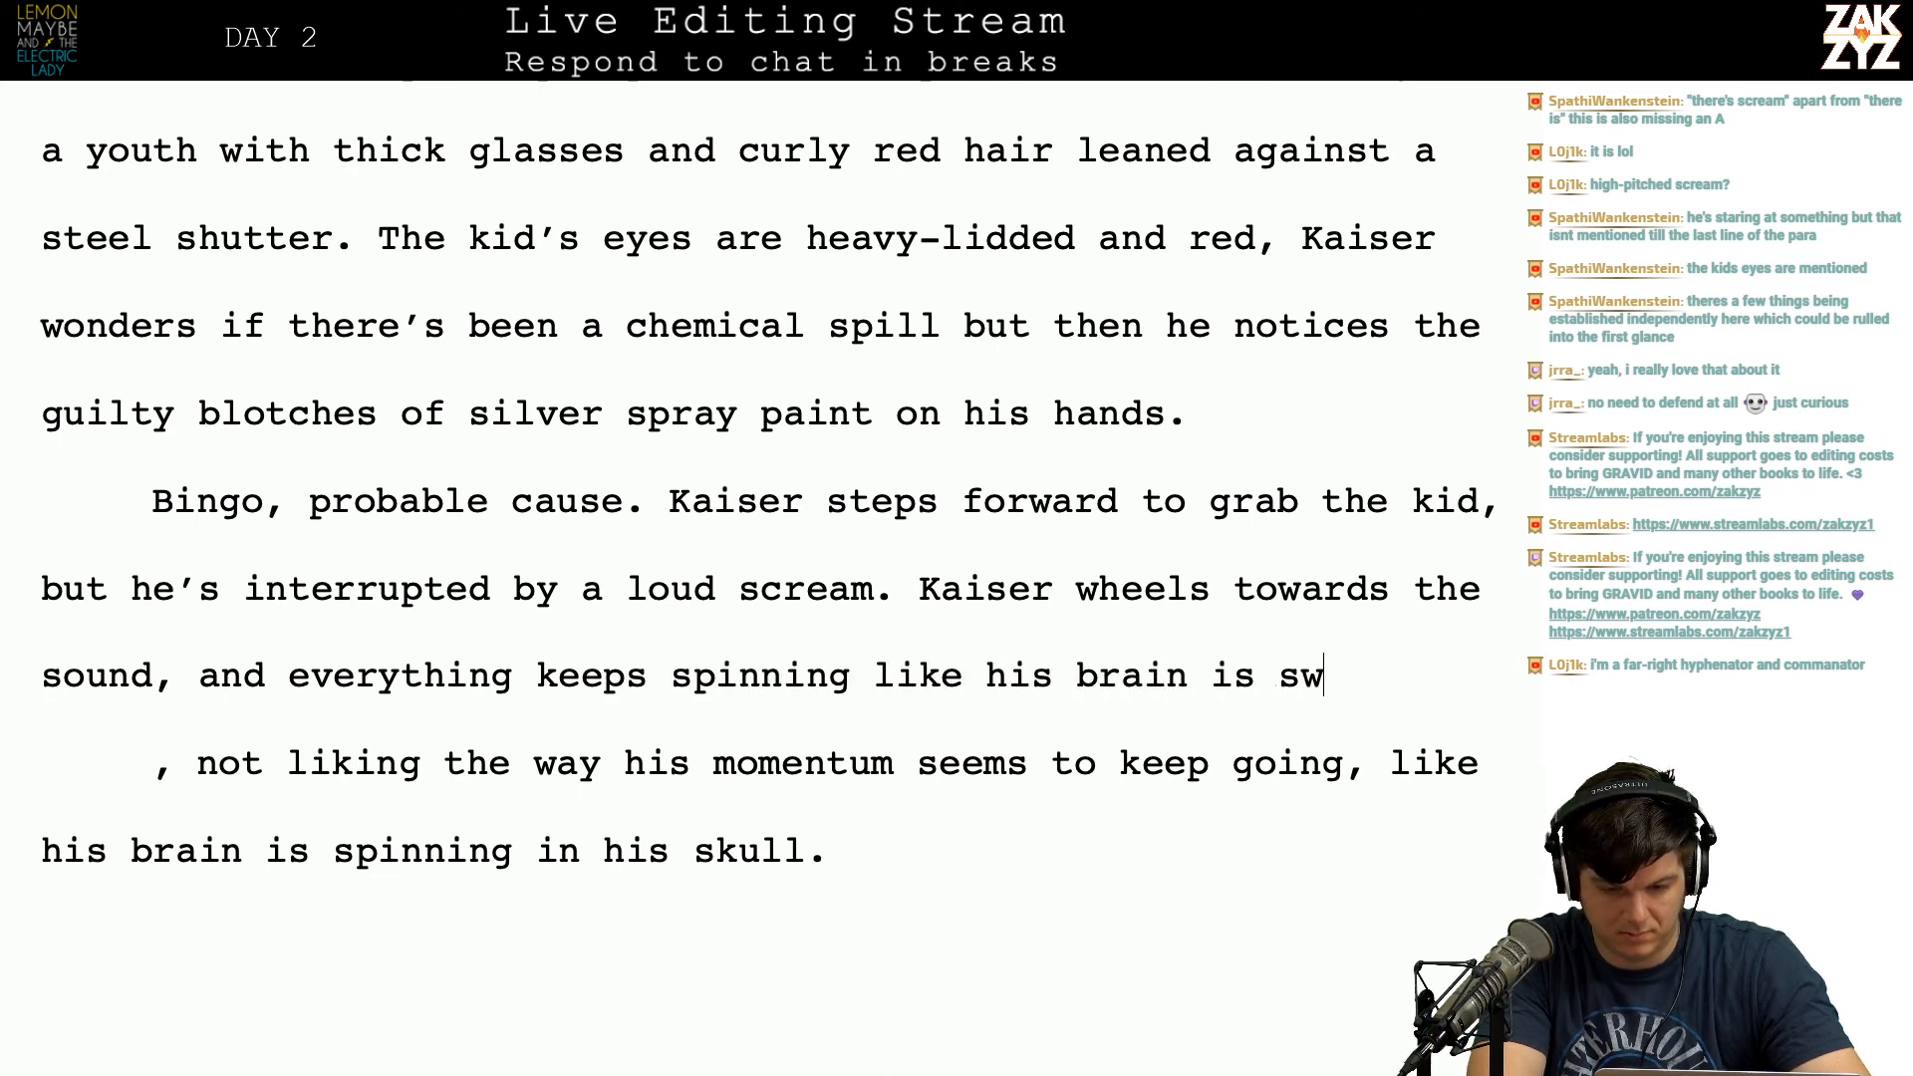
key("BackSpace")
key("BackSpace")
type("irling in his sku")
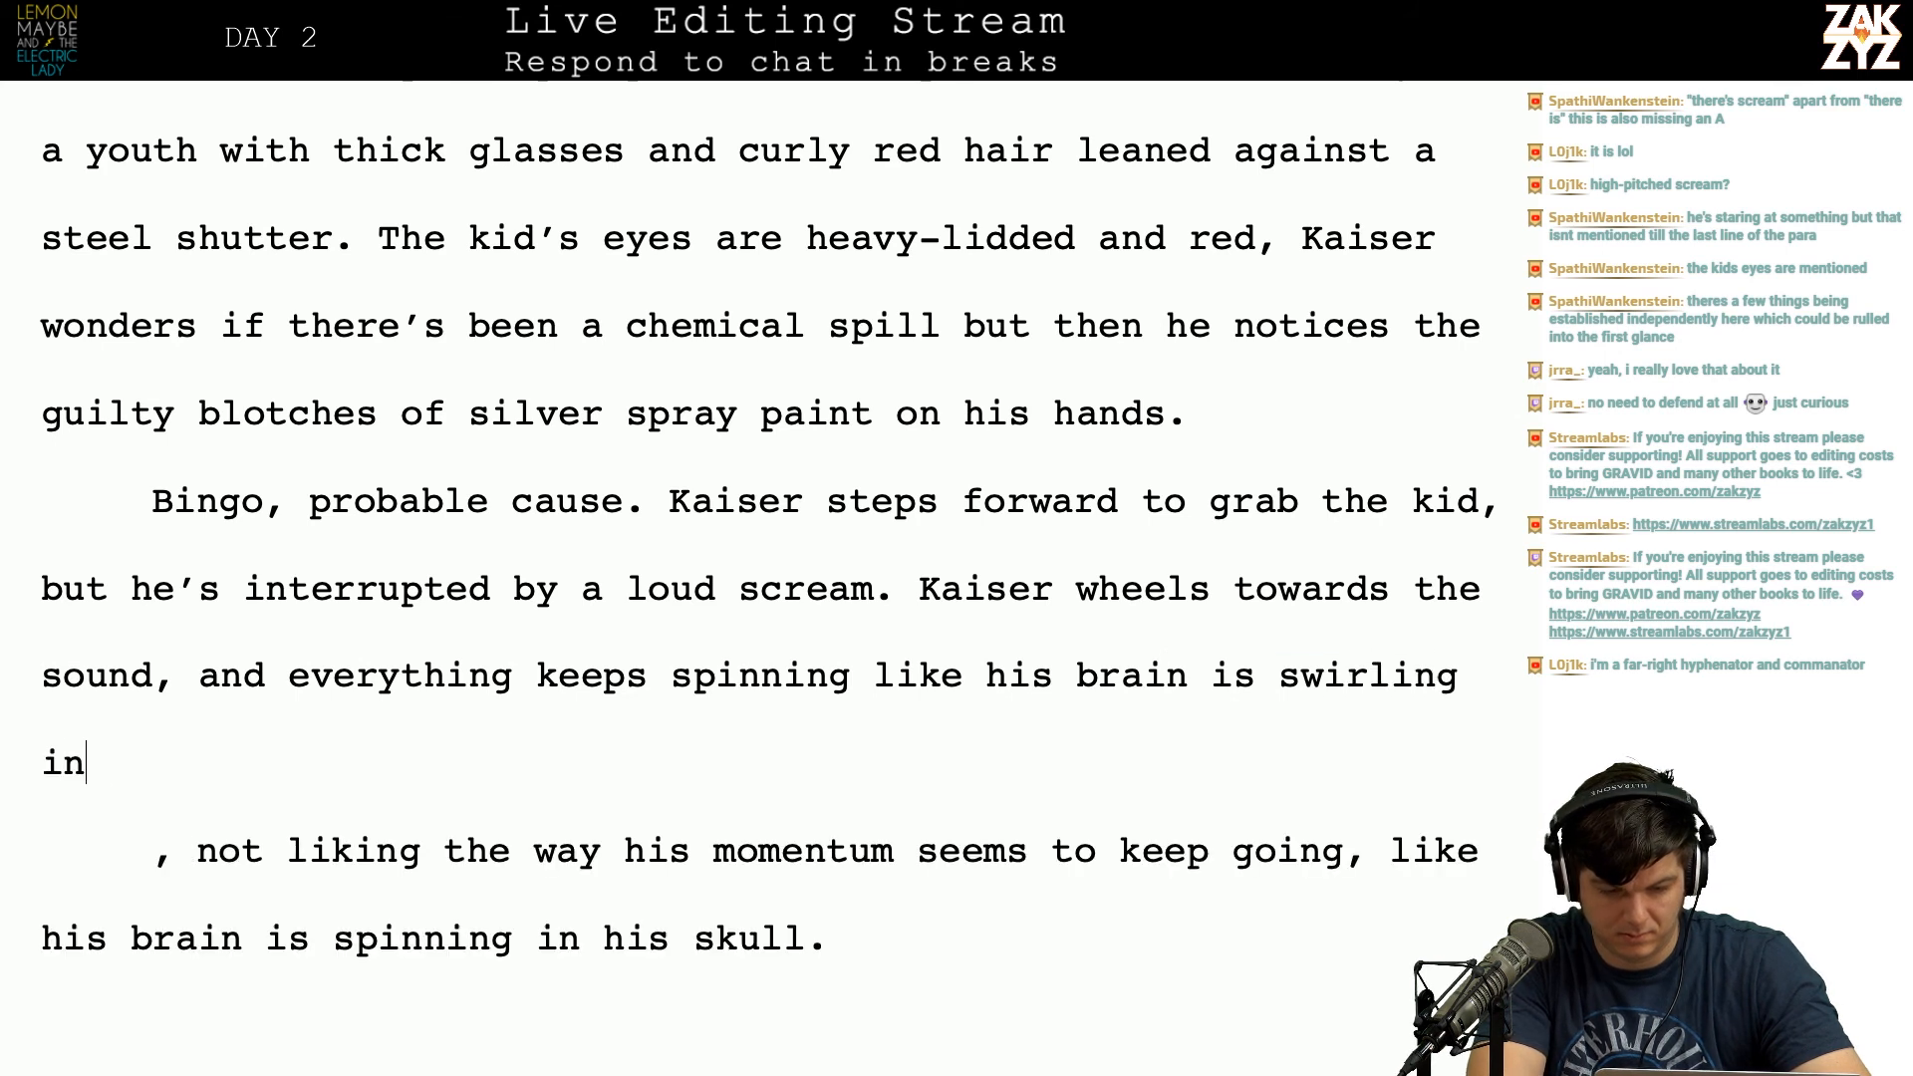
type("ll.")
Step: Delete the leftover fragment starting ", not liking the way his momentum" below the rewritten sentence
key("ctrl+shift+End")
key("BackSpace")
key("BackSpace")
key("BackSpace")
key("BackSpace")
key("Up")
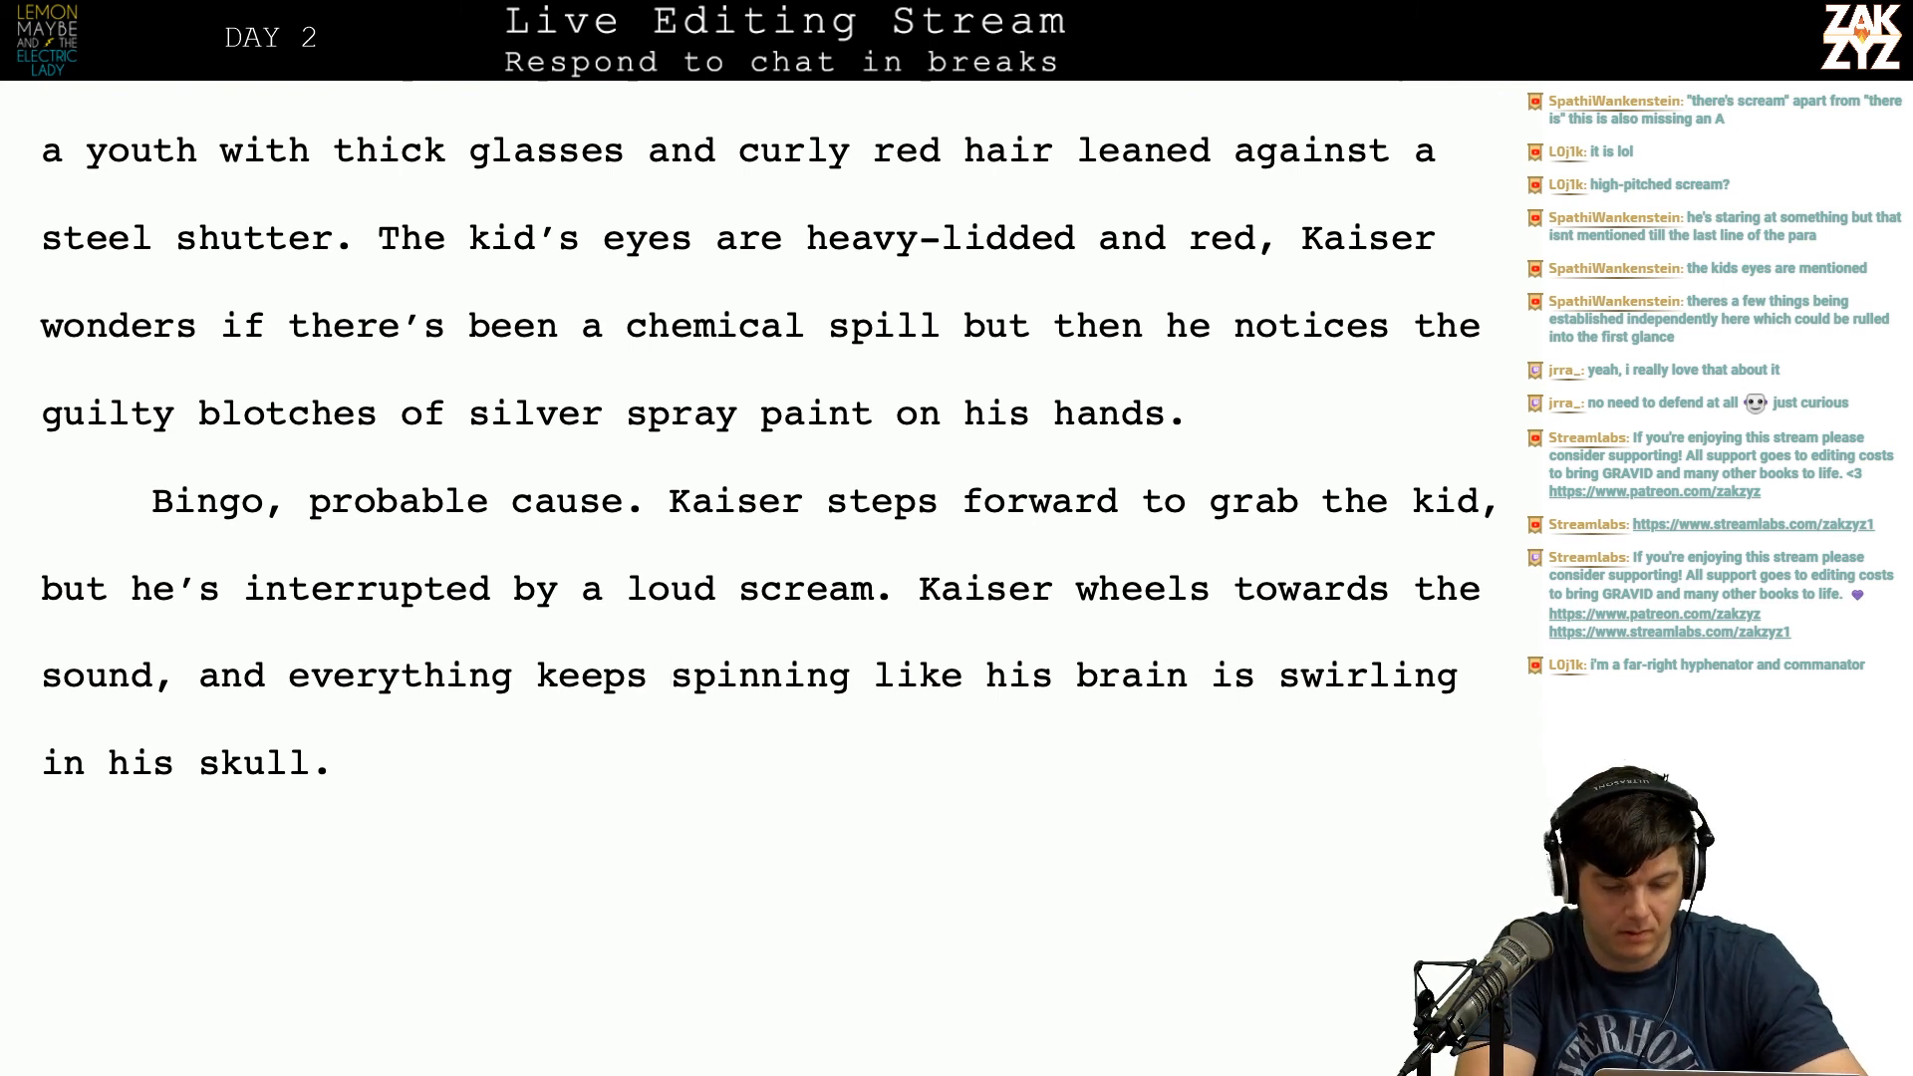
type("\\")
key("BackSpace")
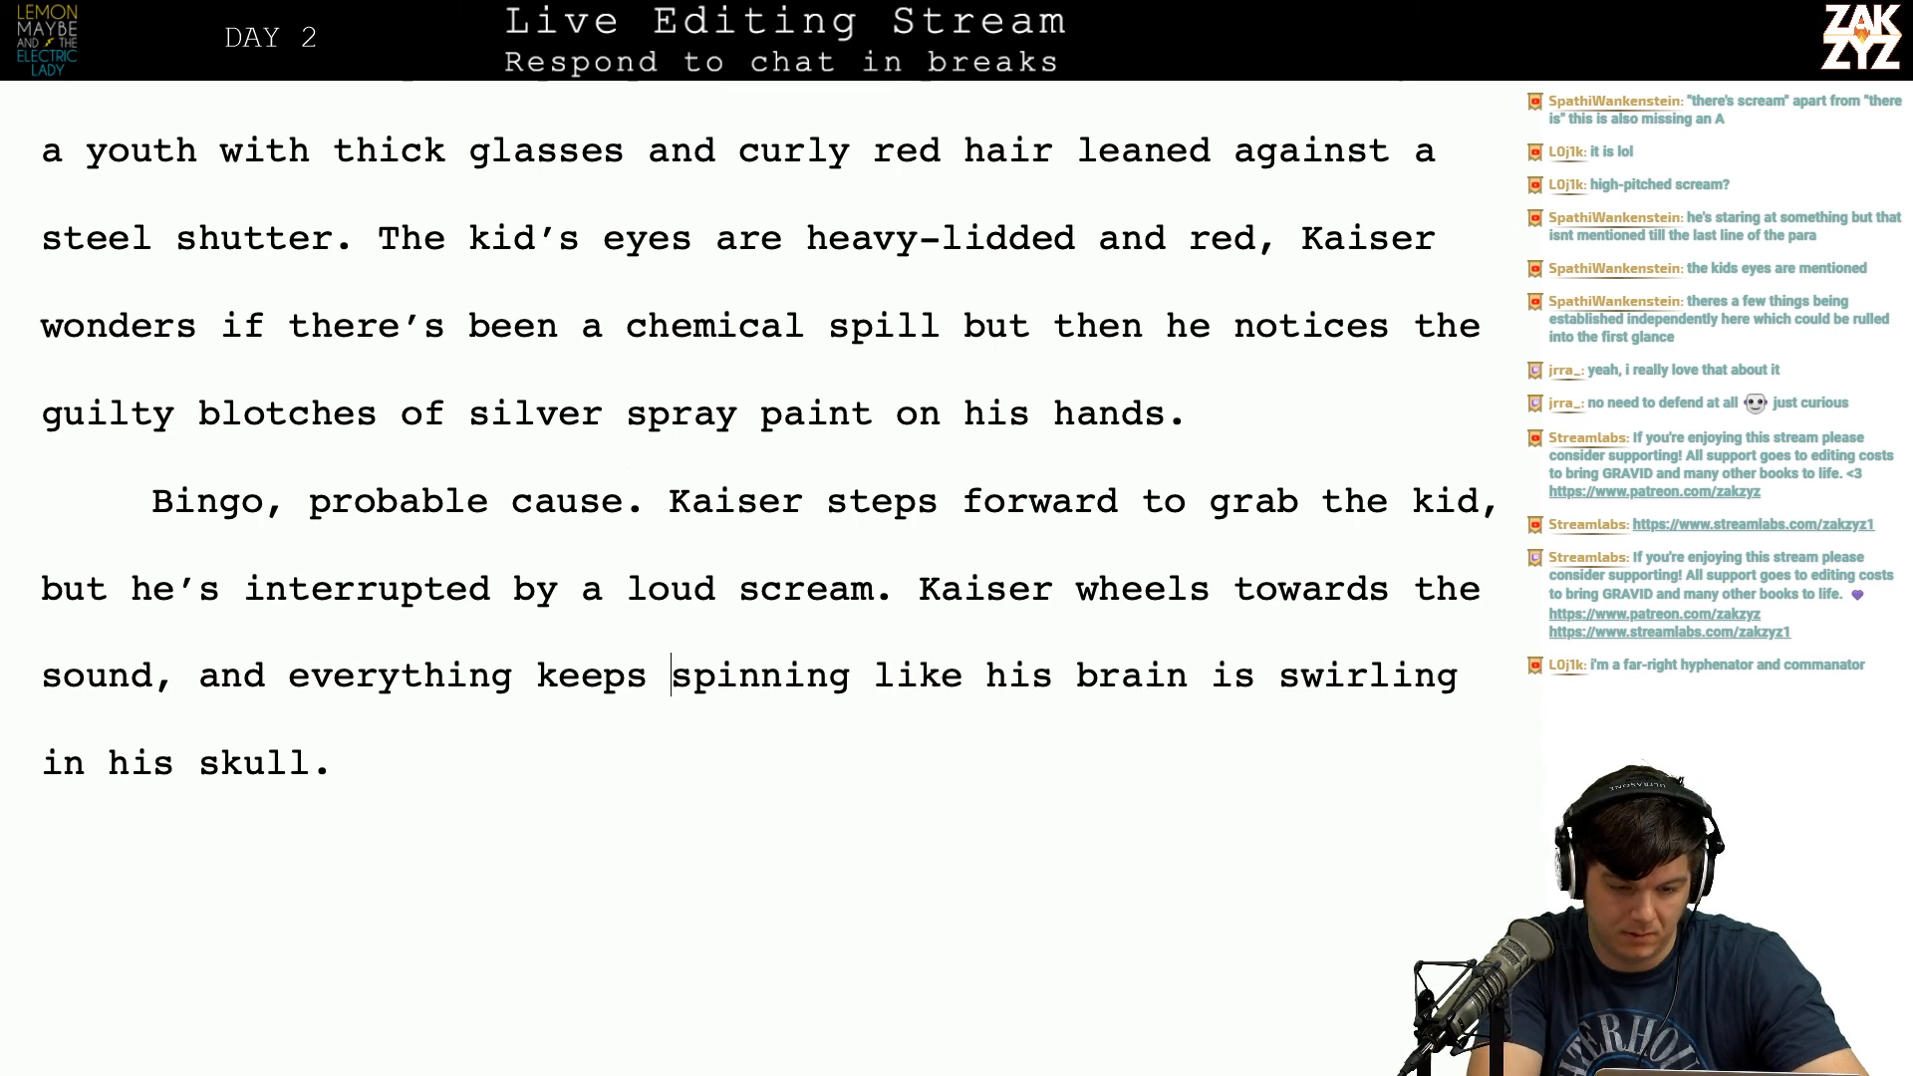
Step: Break the line before "spinning" and continue "everything keeps" with "going like his brain is spinning in his skull."
key("Return")
key("Left")
type("going ")
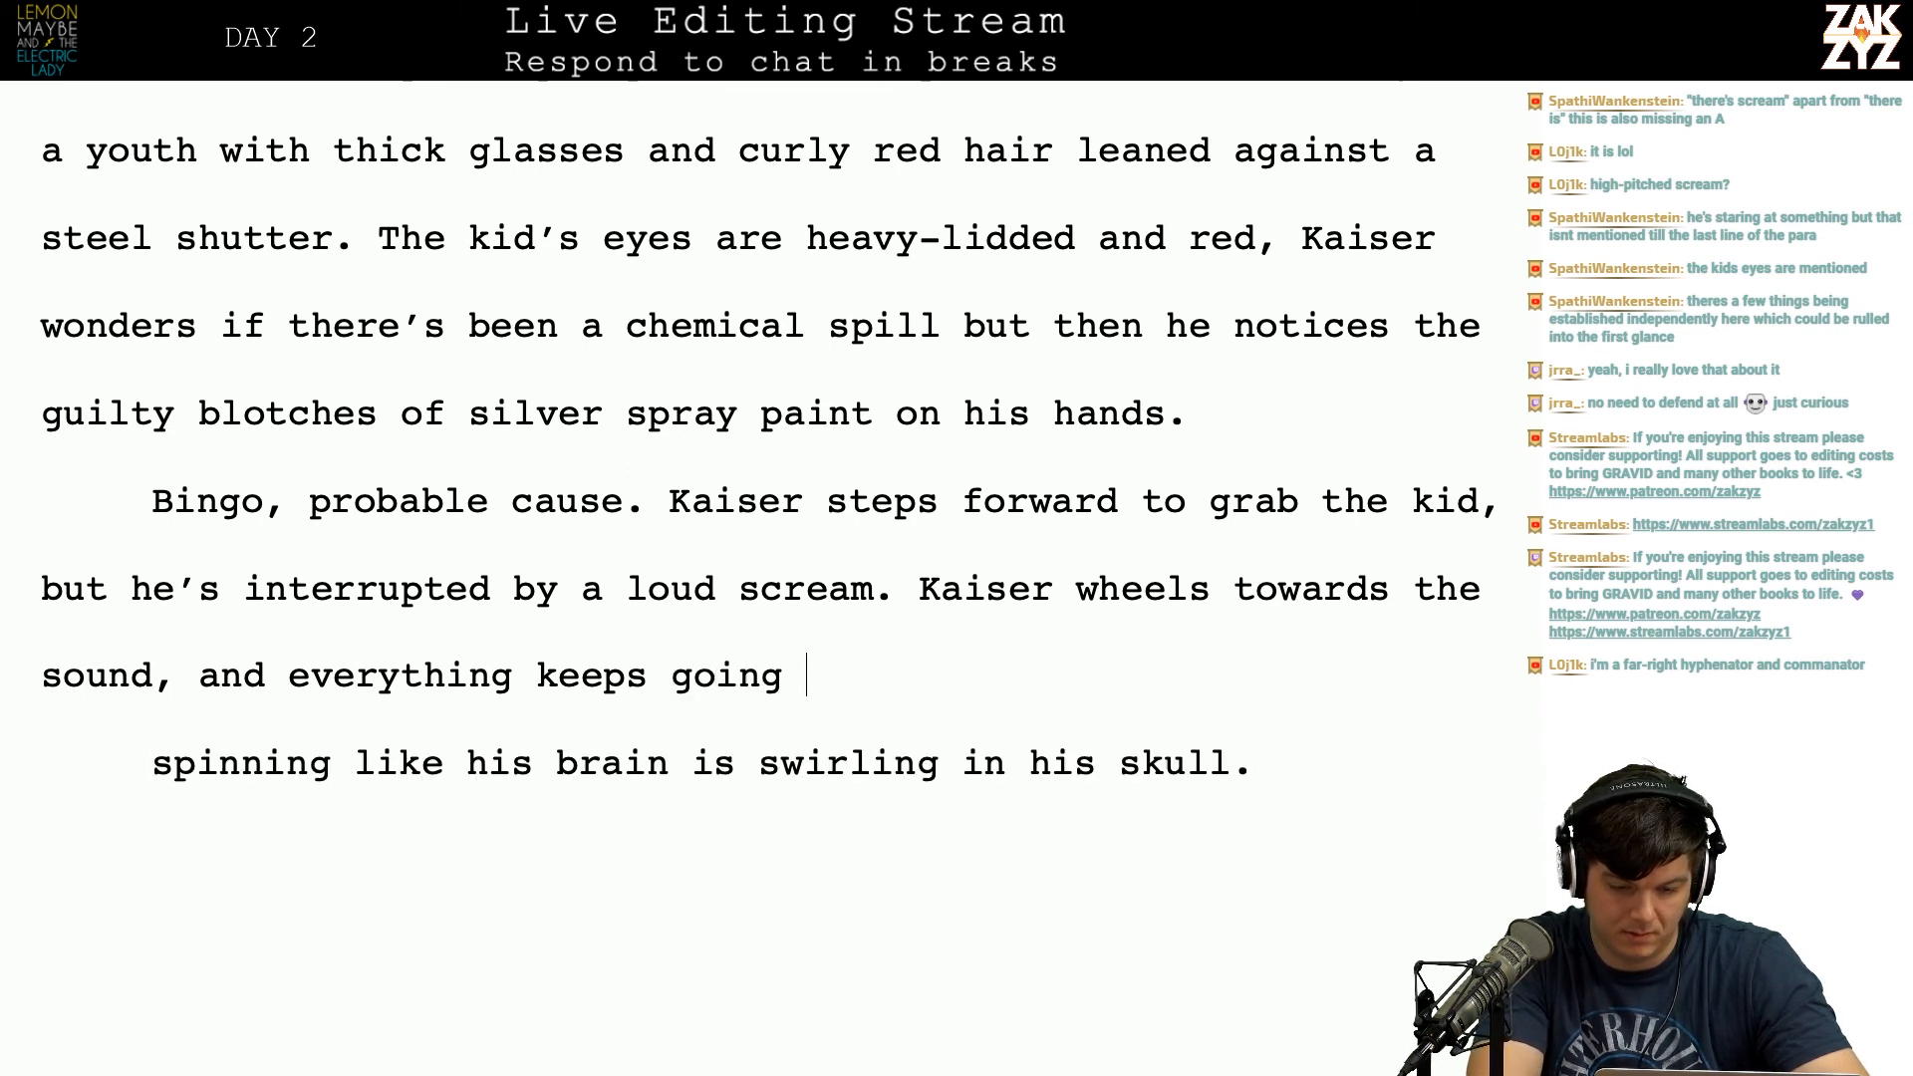
type("like his brain is")
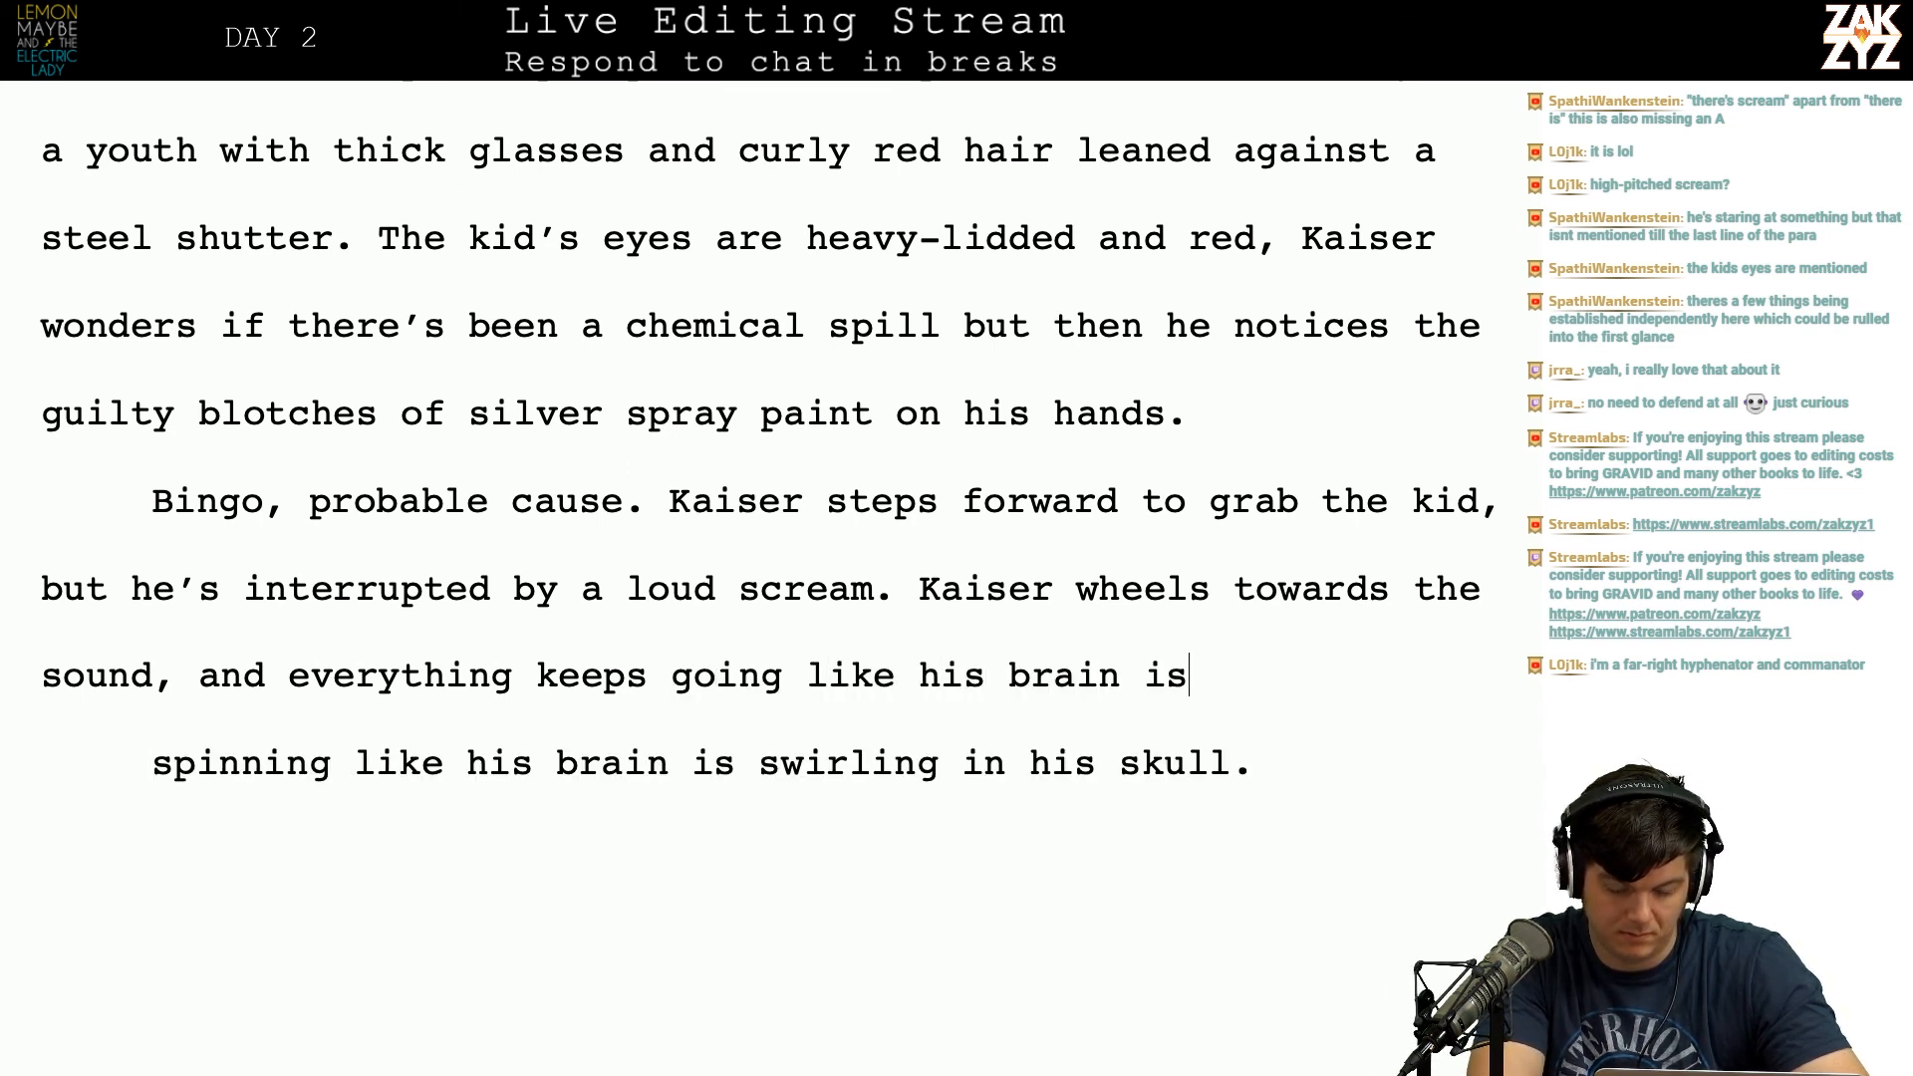
type(" spinning in")
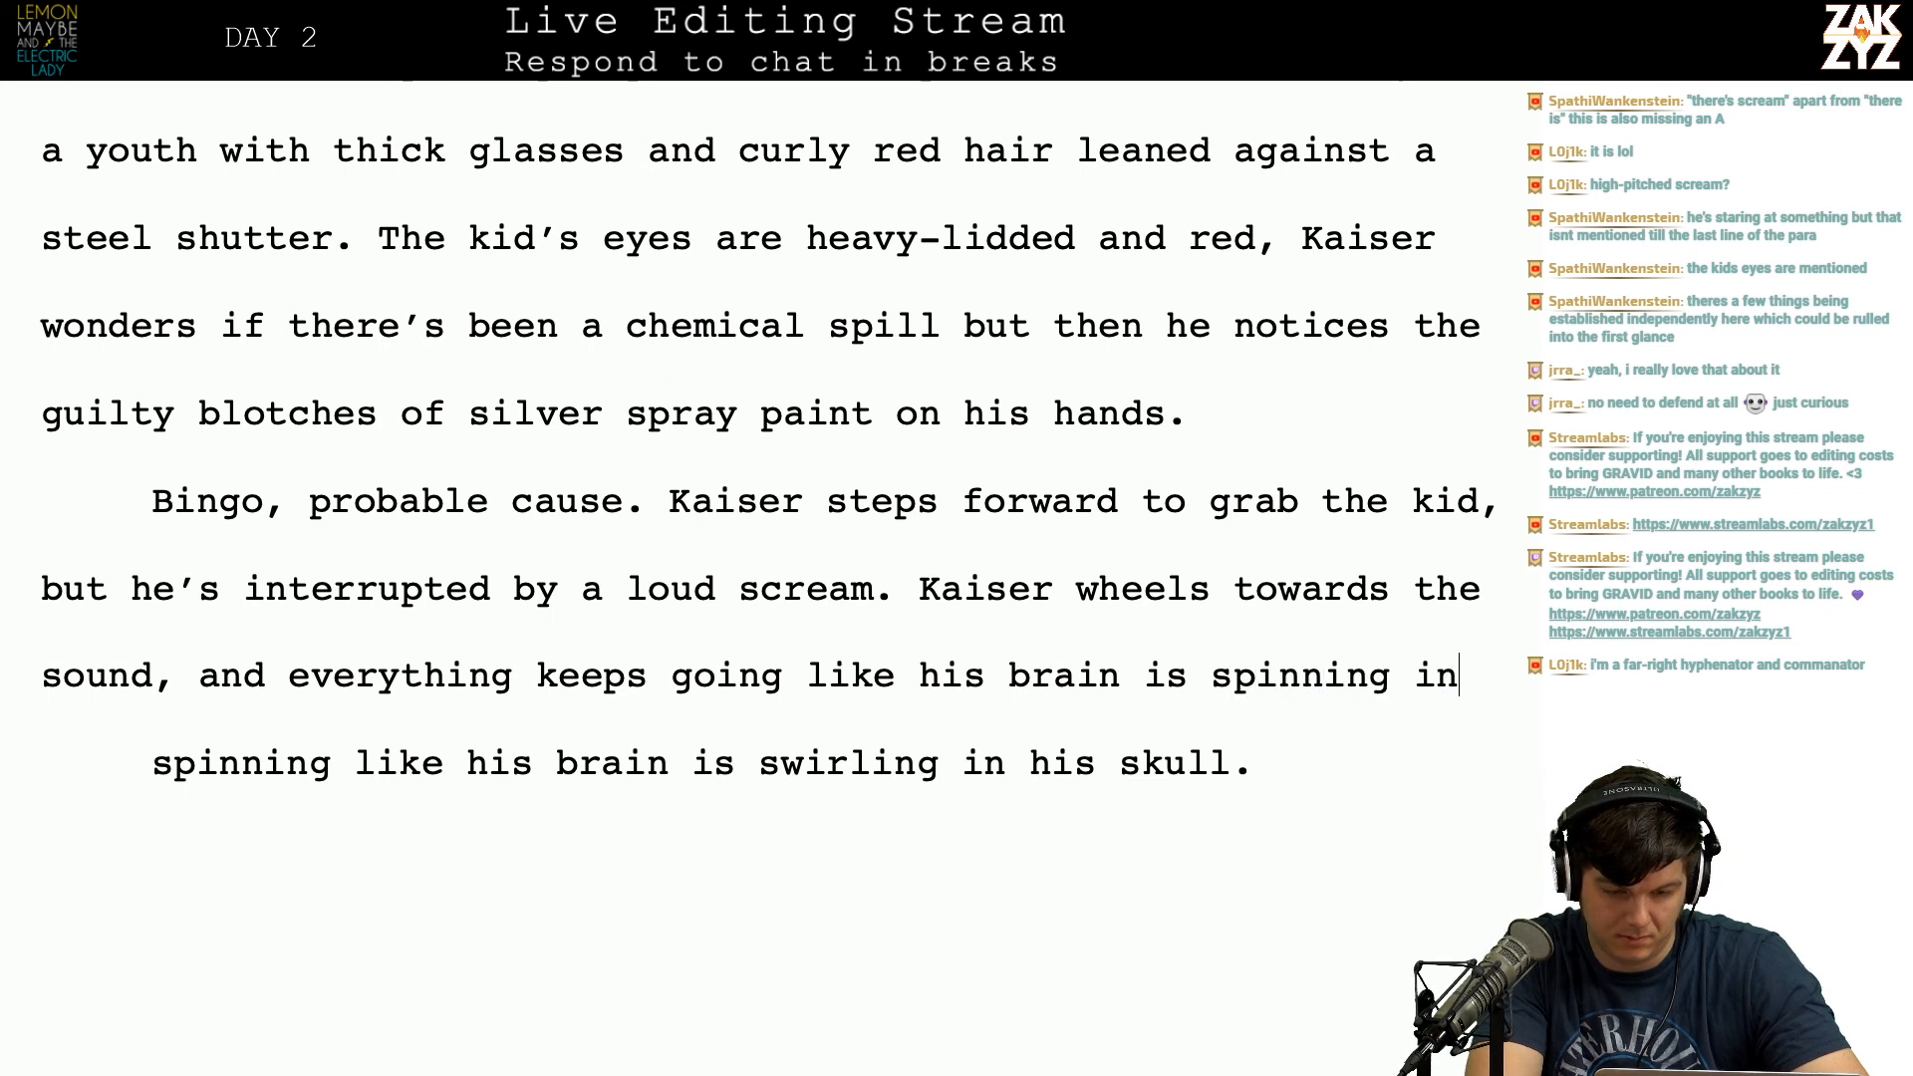
type(" his skull.")
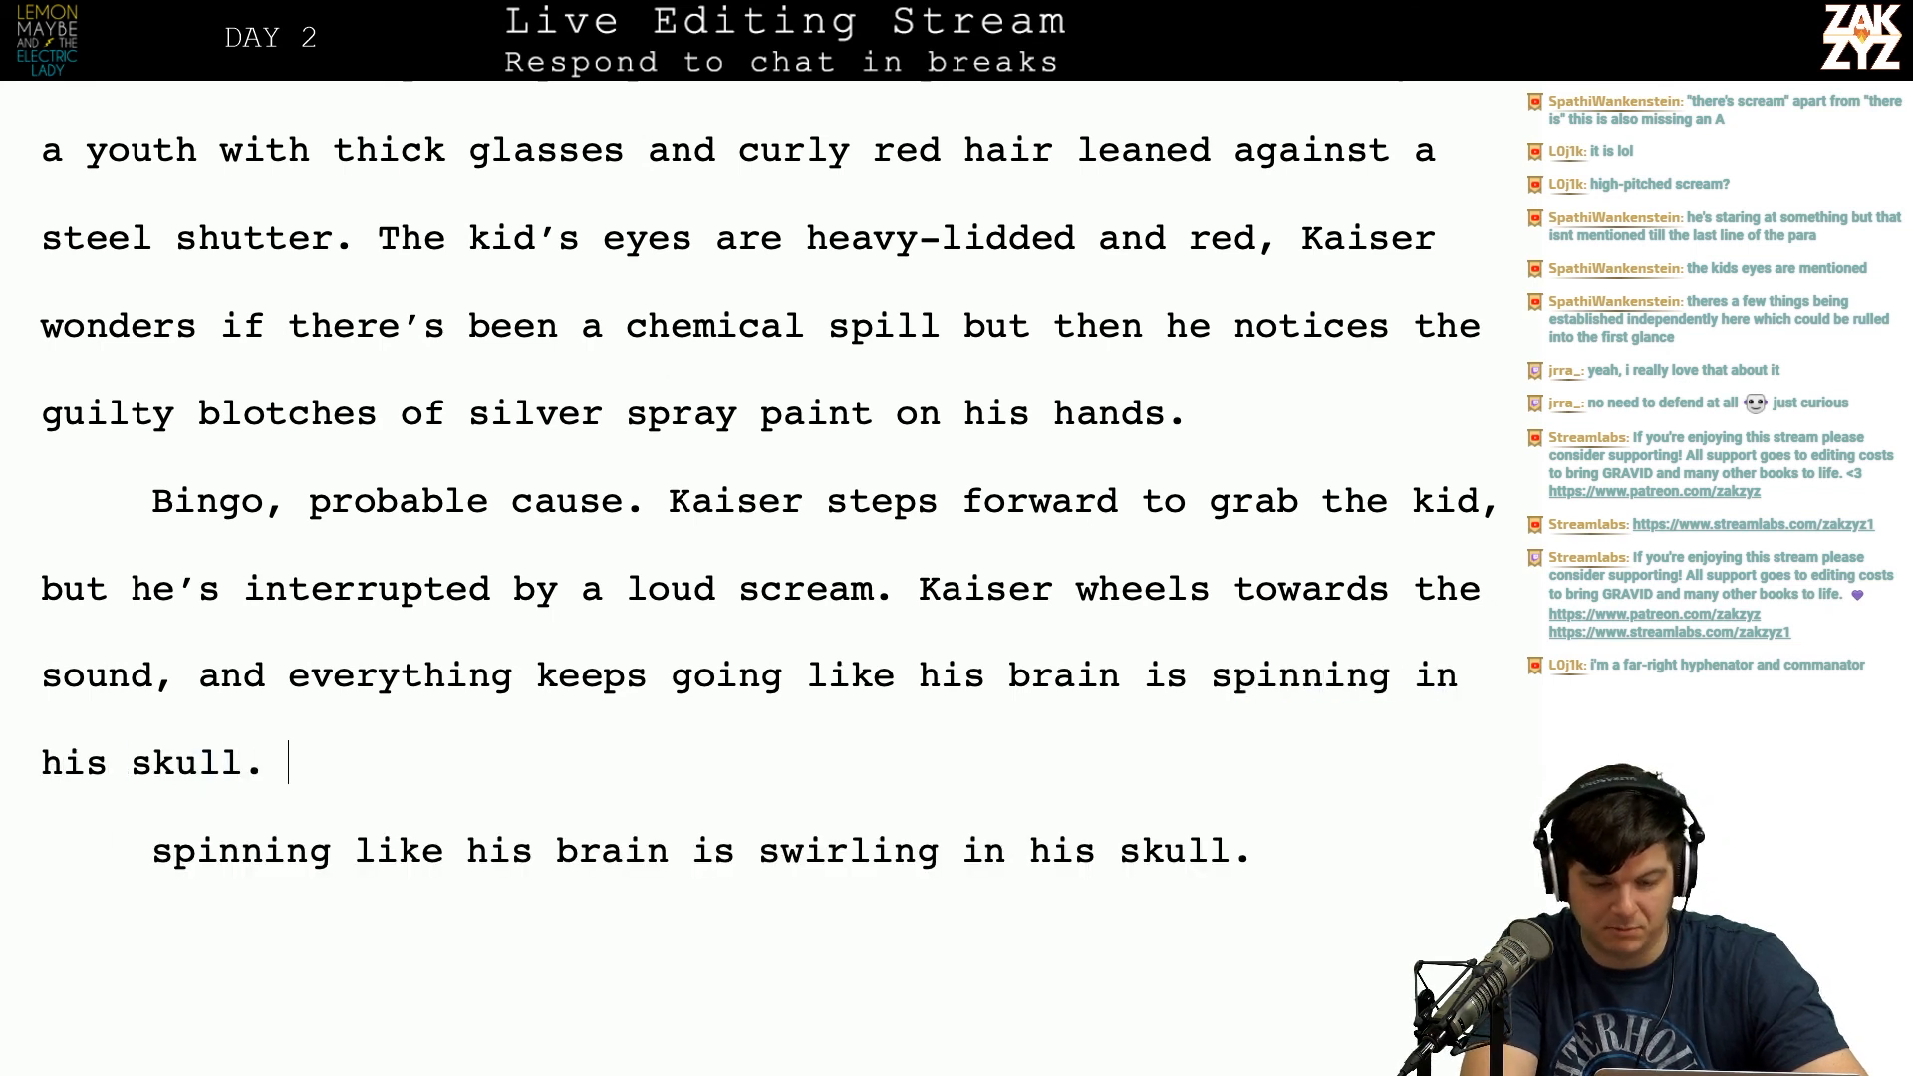
Step: Delete the superseded line "spinning like his brain is swirling in his skull." at the end of the text
key("Return")
key("Down")
key("shift+End")
key("BackSpace")
key("BackSpace")
key("Up")
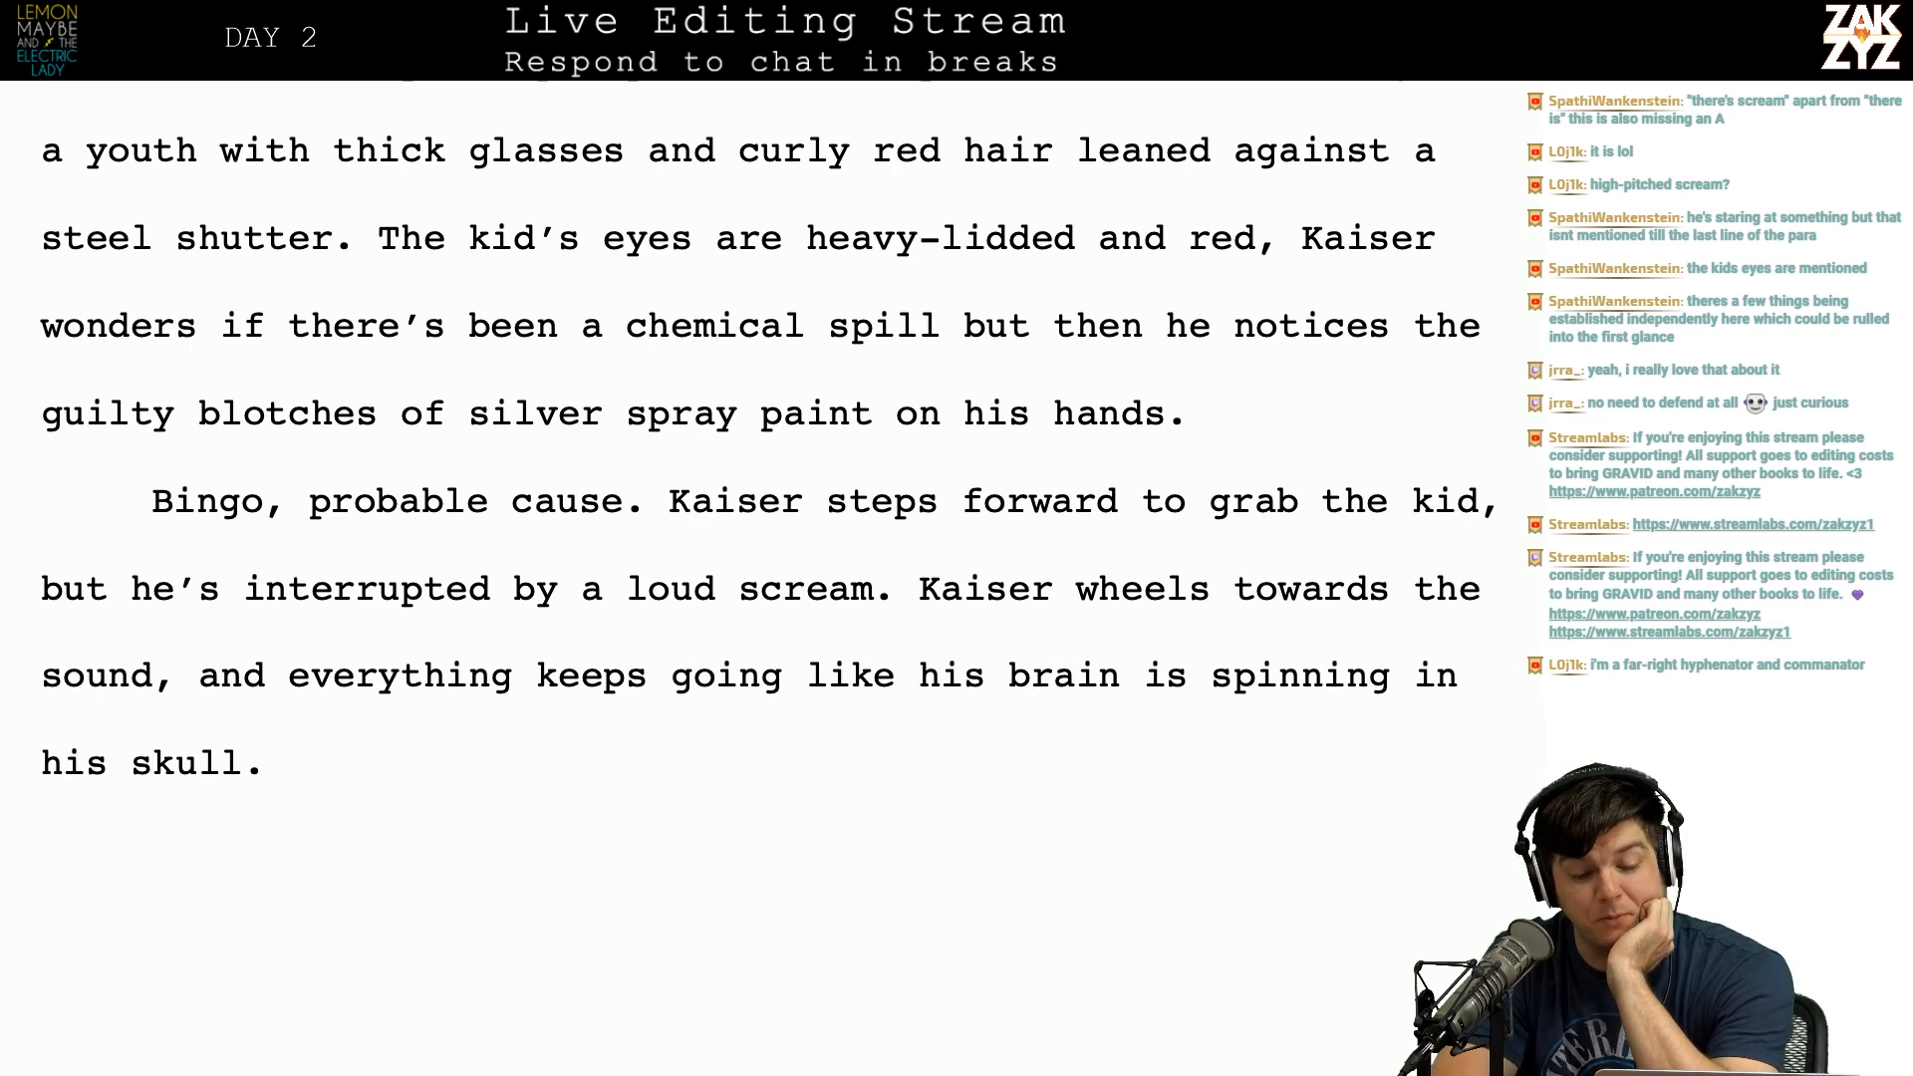
Step: Add "behind him" after "a loud scream" in the paragraph starting "Bingo, probable cause."
scroll(767, 439, "down", 1)
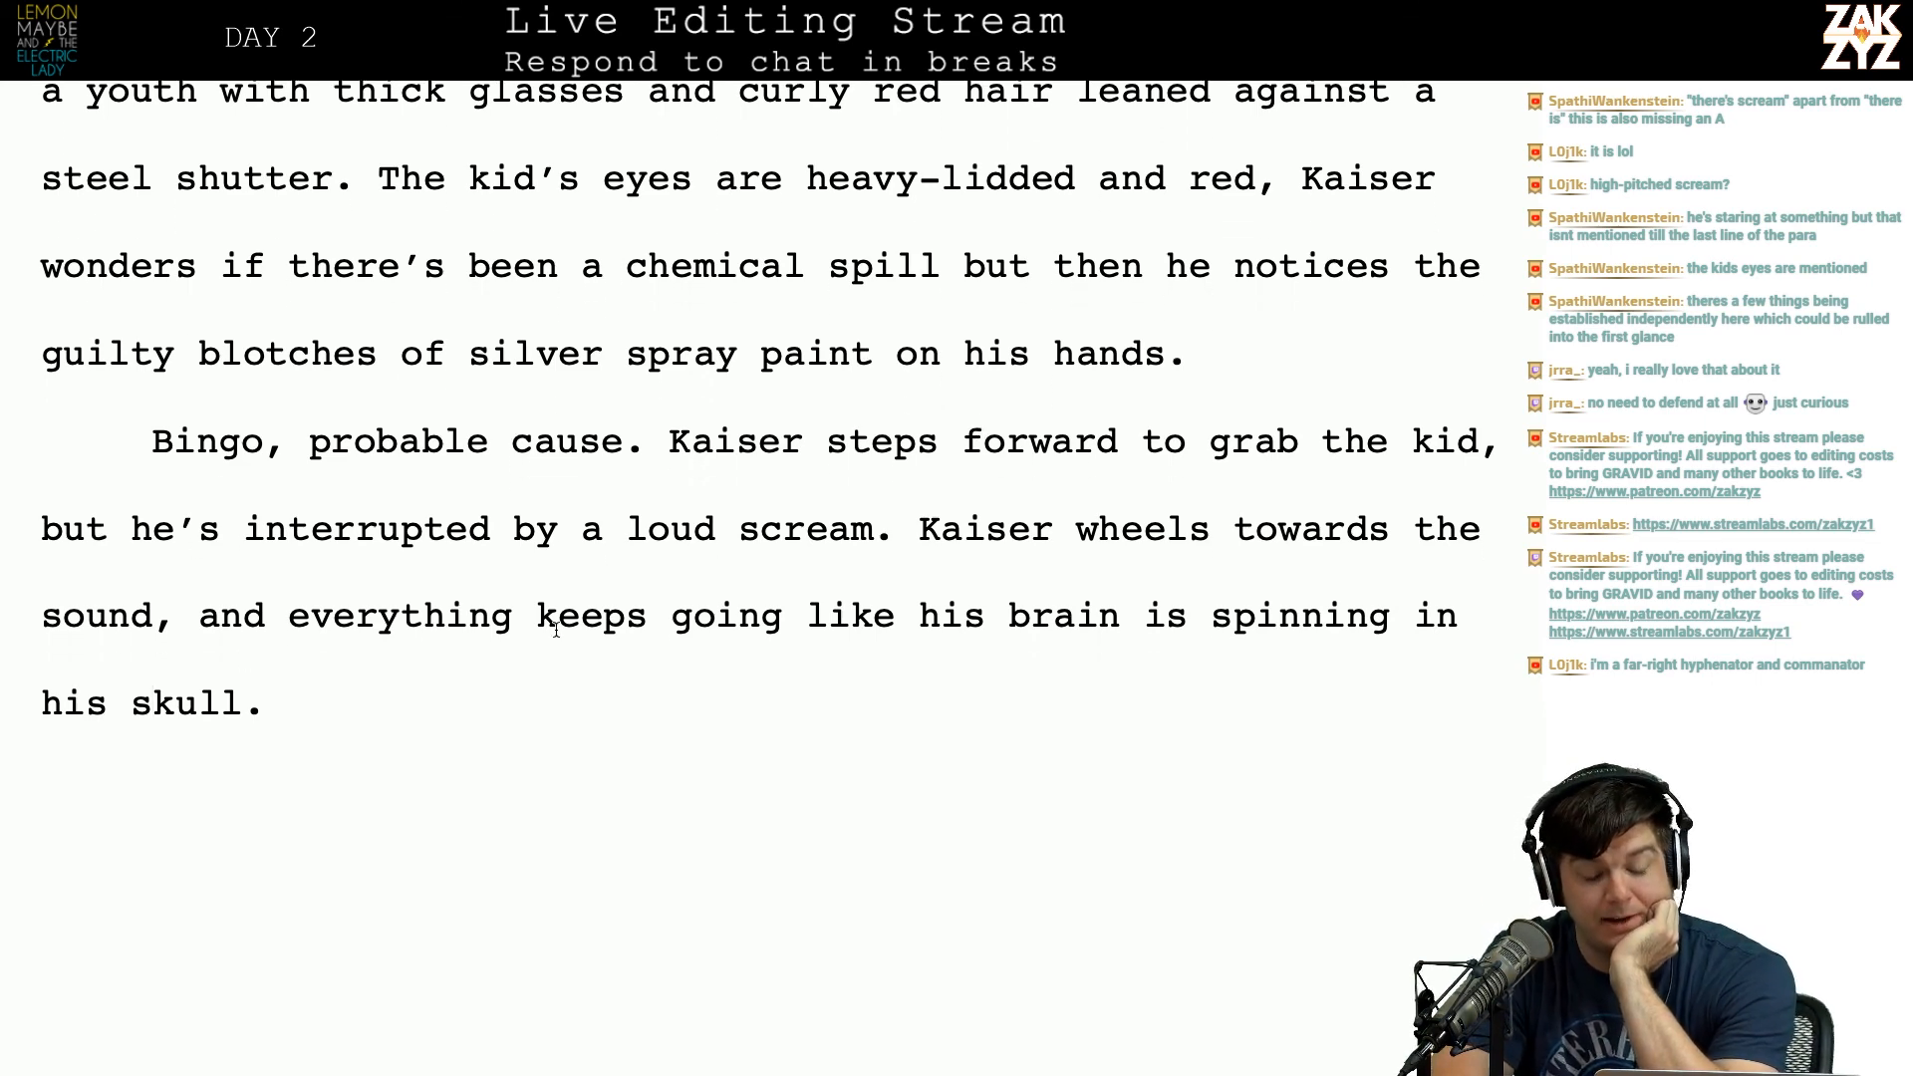
scroll(879, 559, "down", 1)
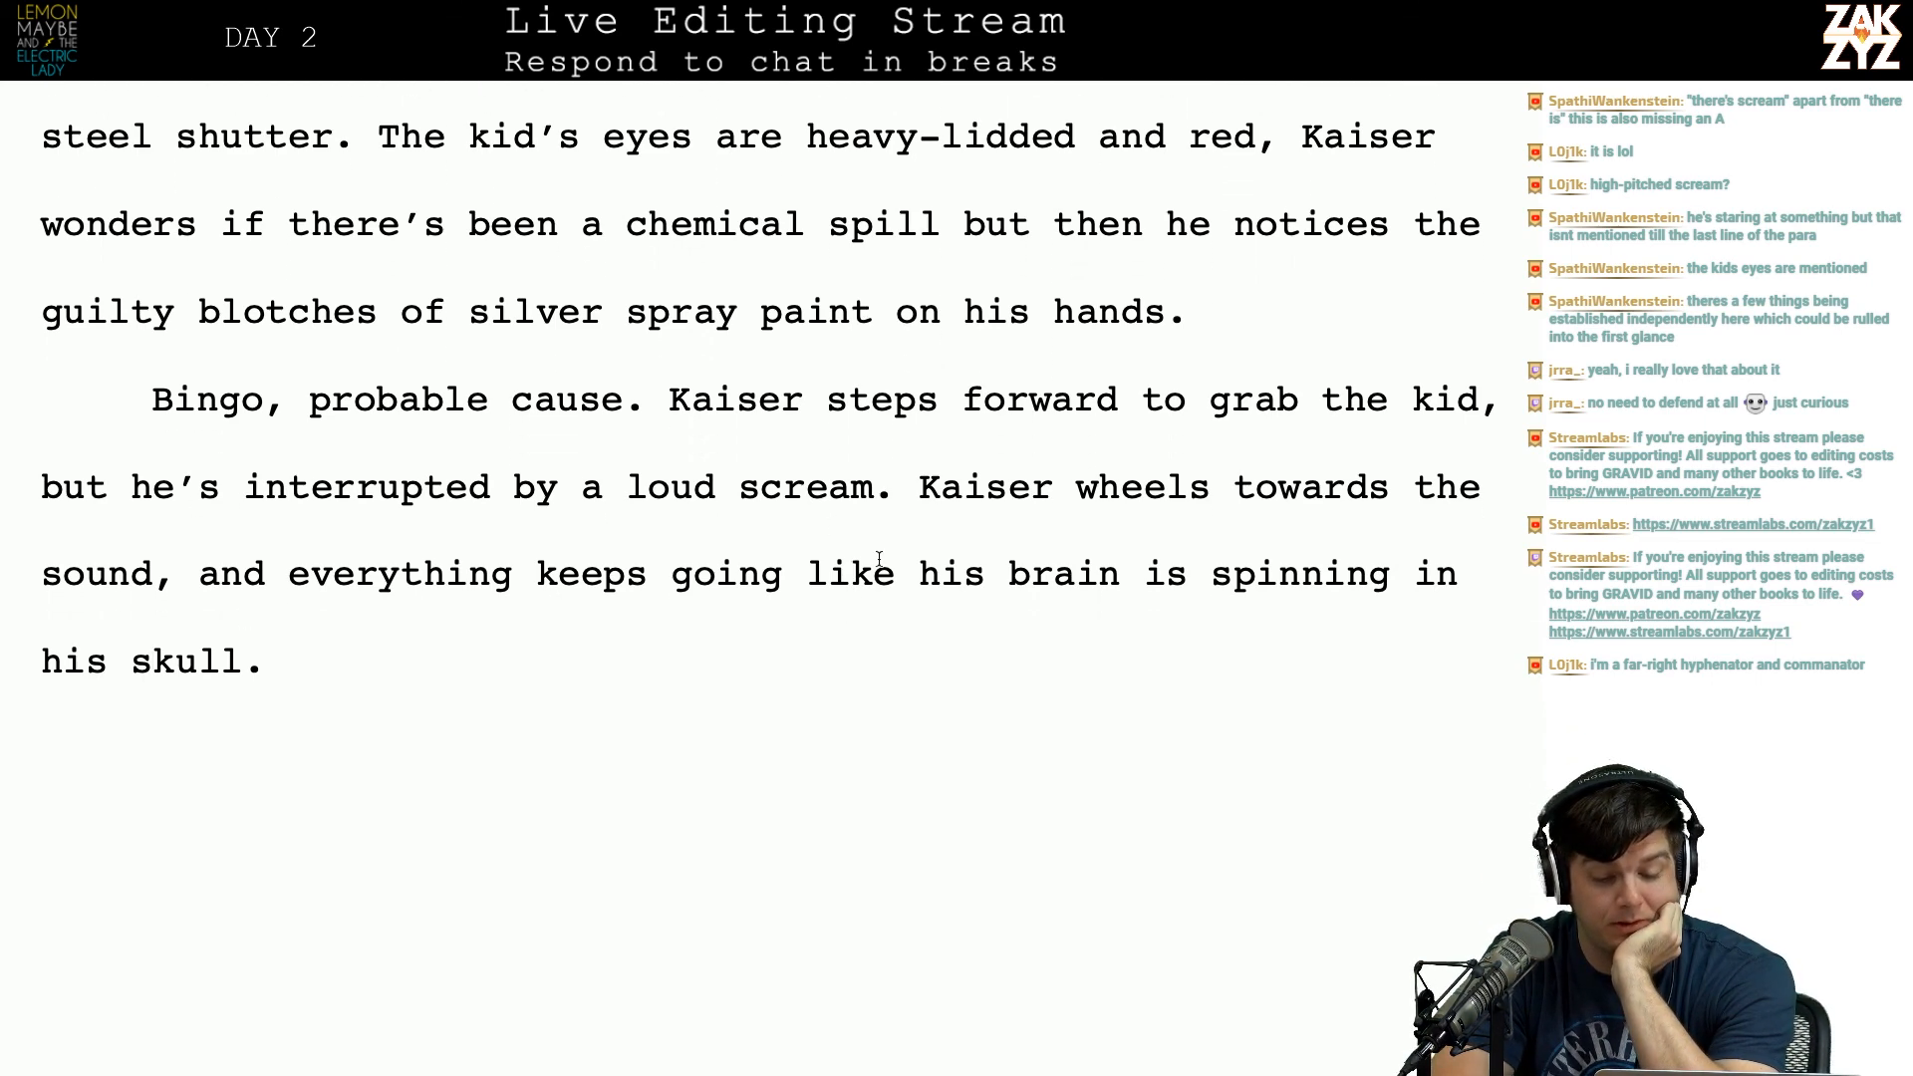
left_click(896, 487)
type("behind him")
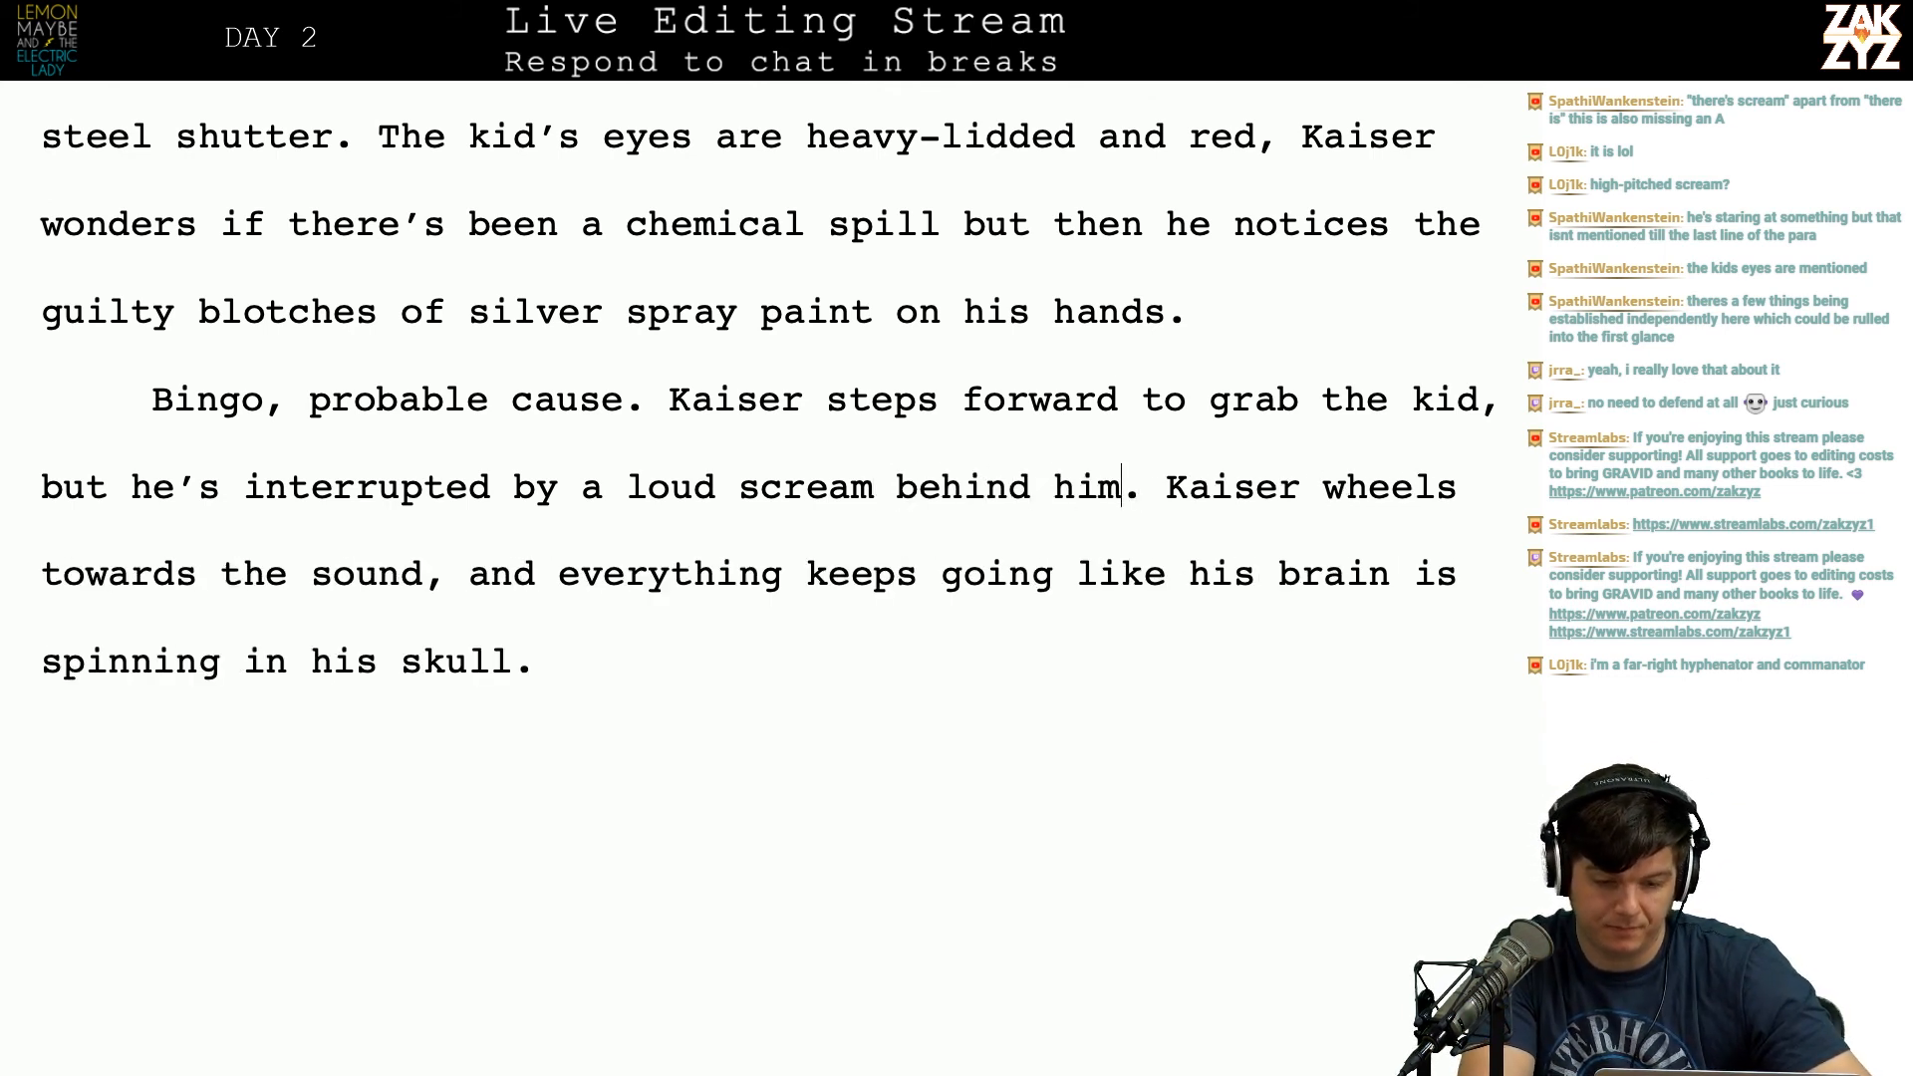
Step: Split the paragraph after "behind him." and begin a replacement sentence there with "When he wheels towards the sound,"
key("Down")
key("Down")
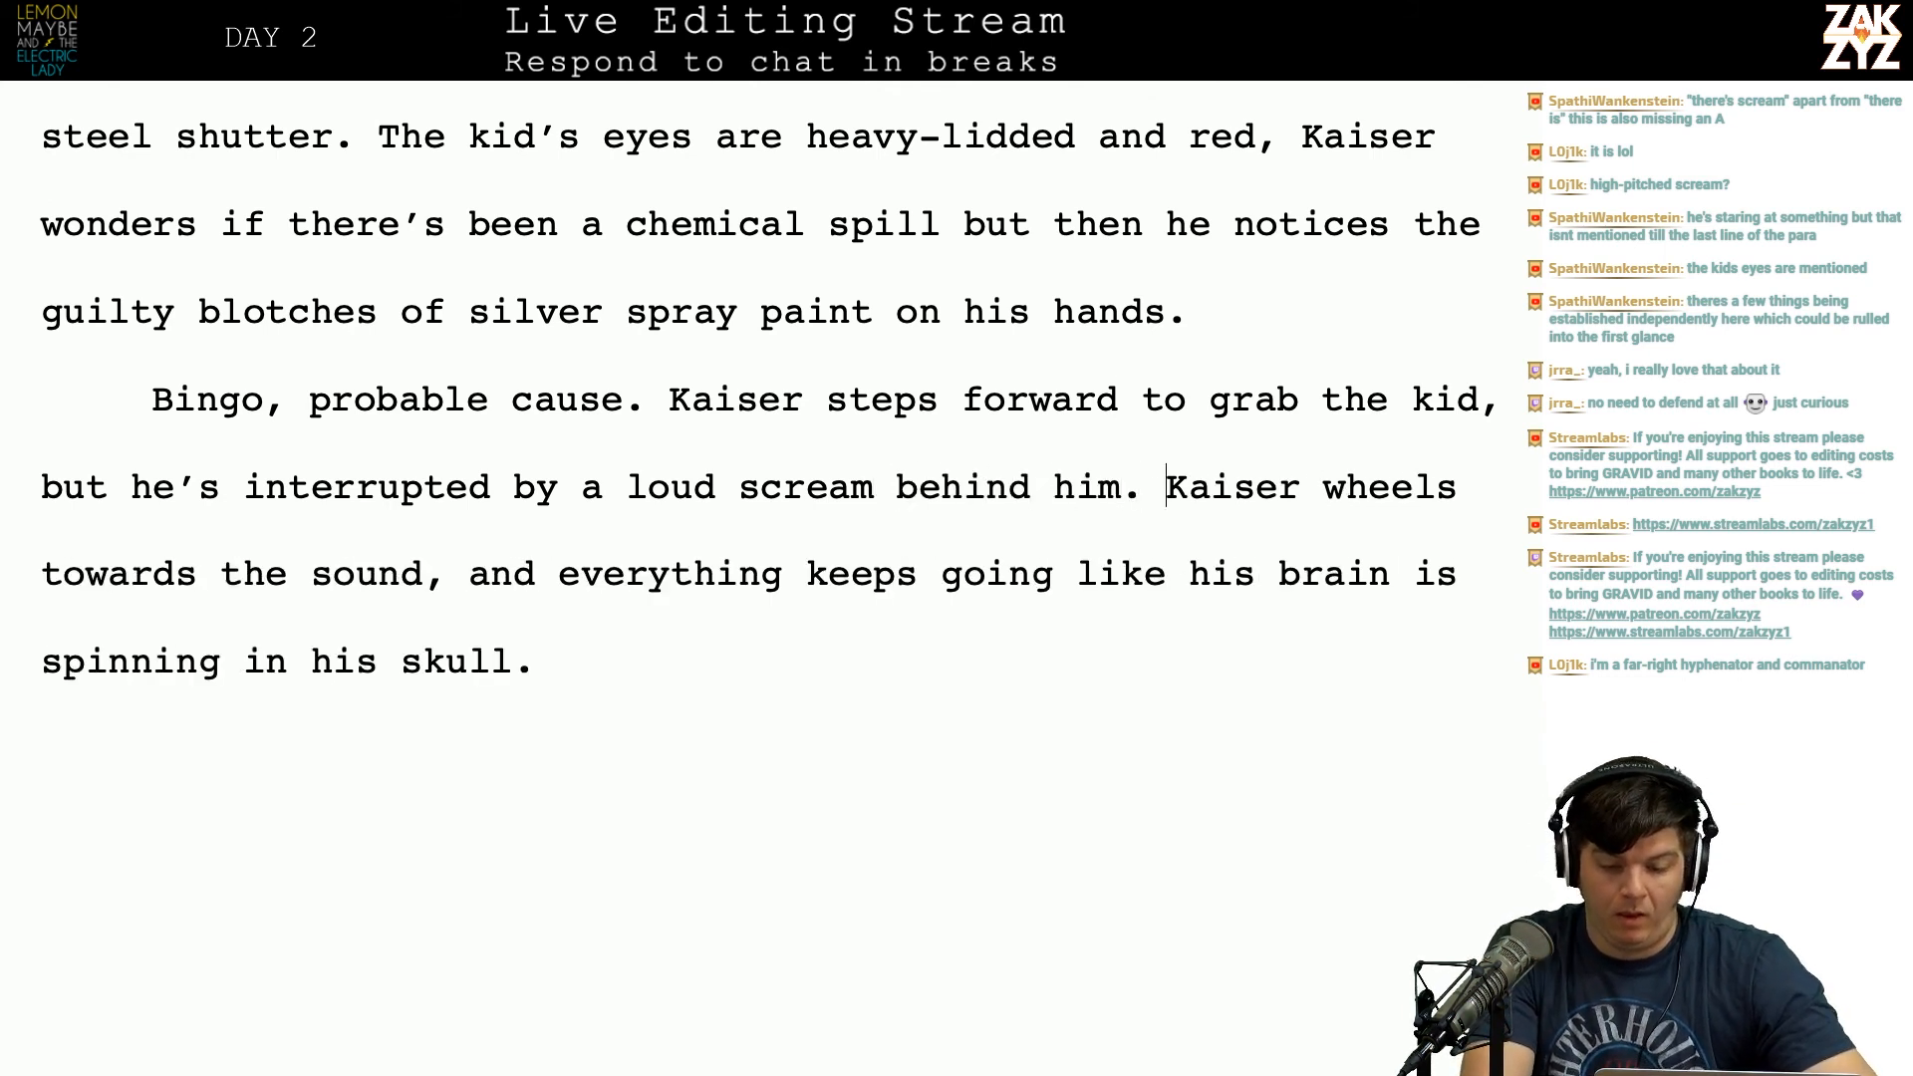
key("Return")
key("Left")
type("When he wehe")
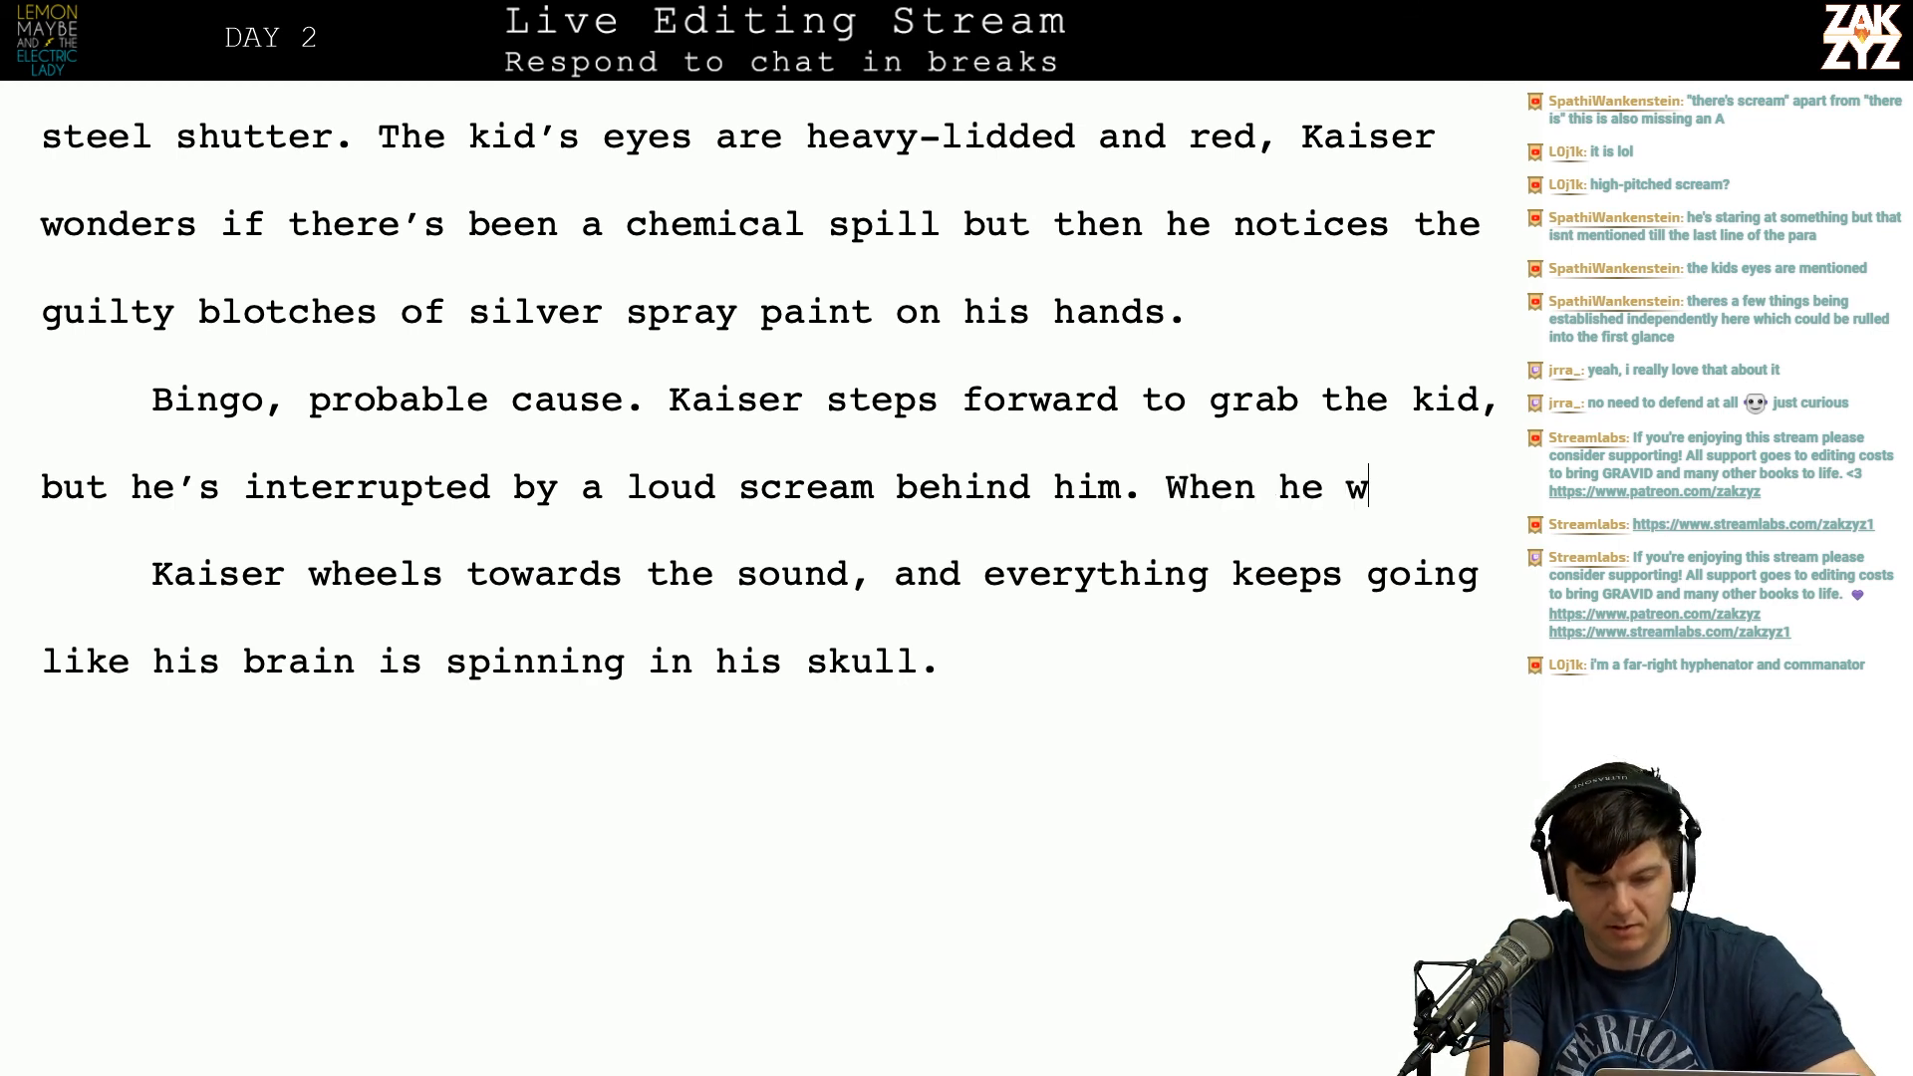
key("BackSpace")
key("BackSpace")
key("BackSpace")
type("heels ")
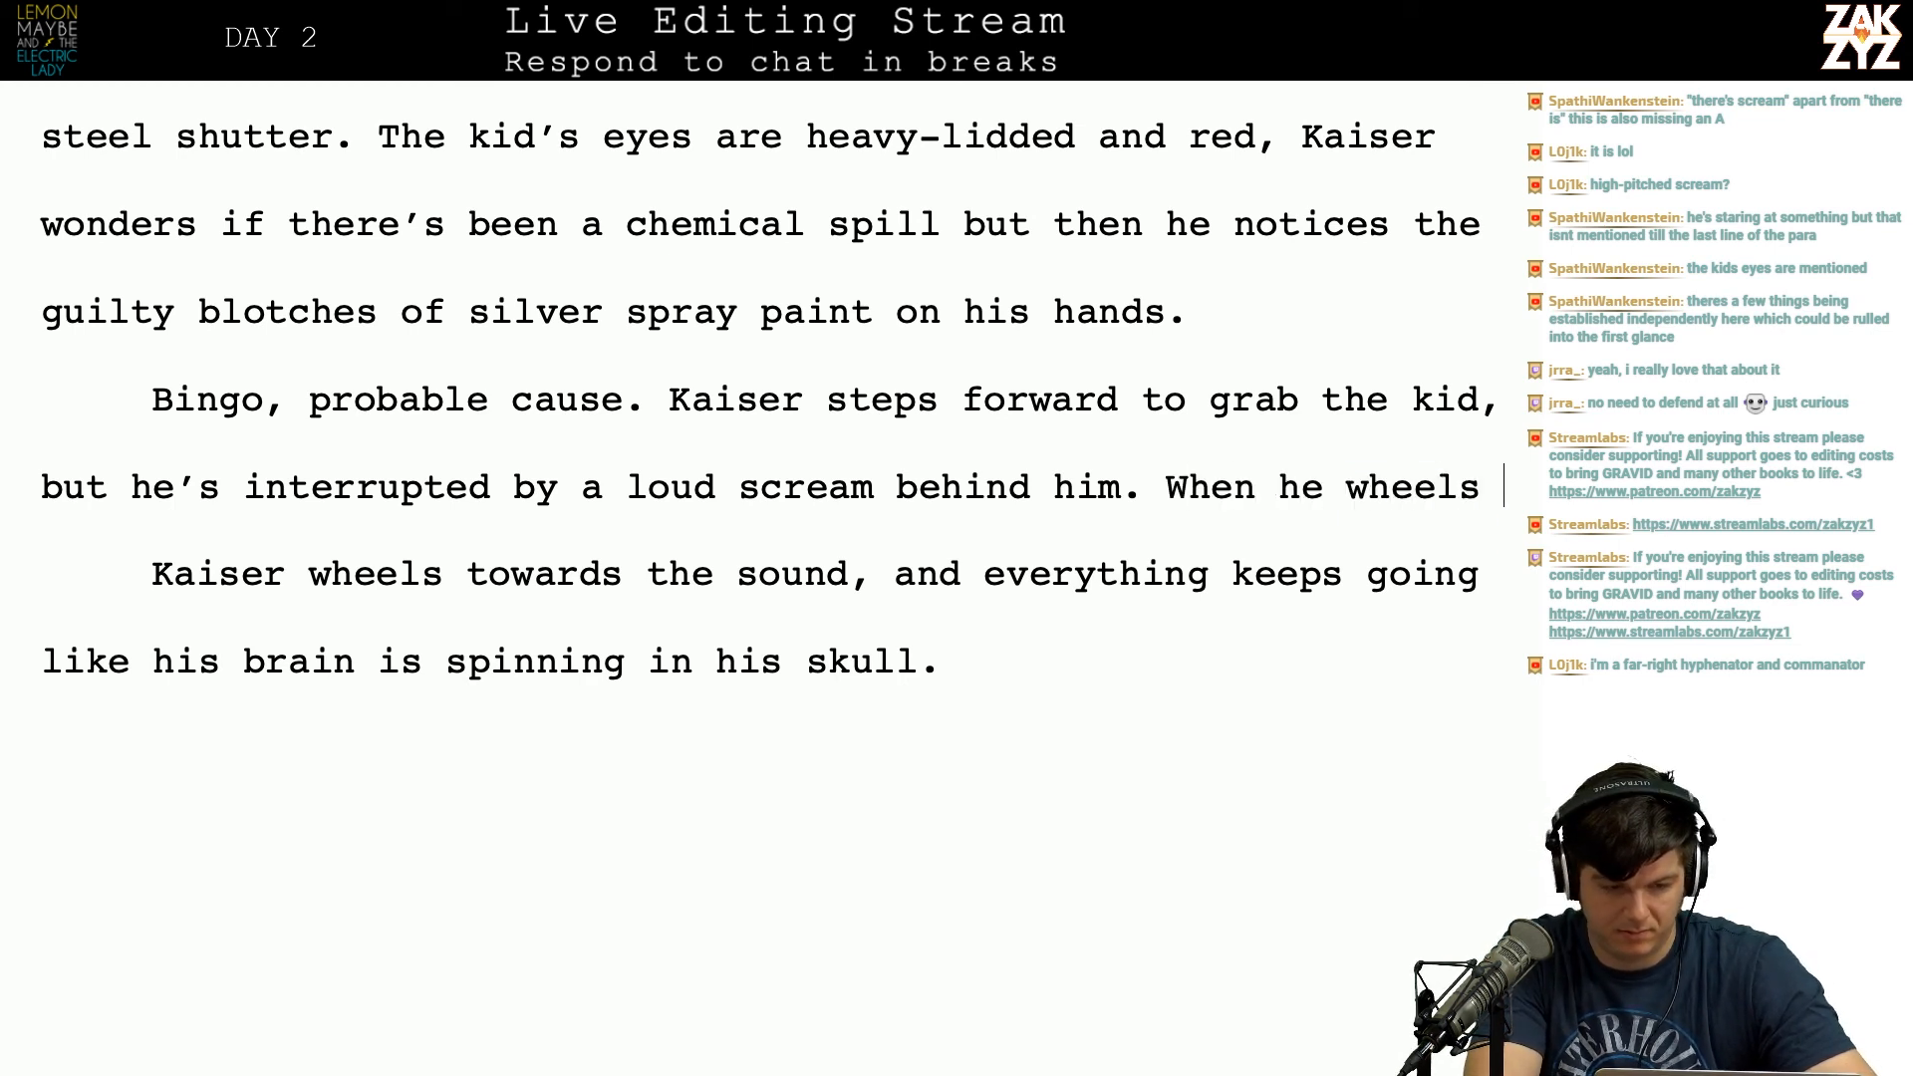
type("towards the sound, ")
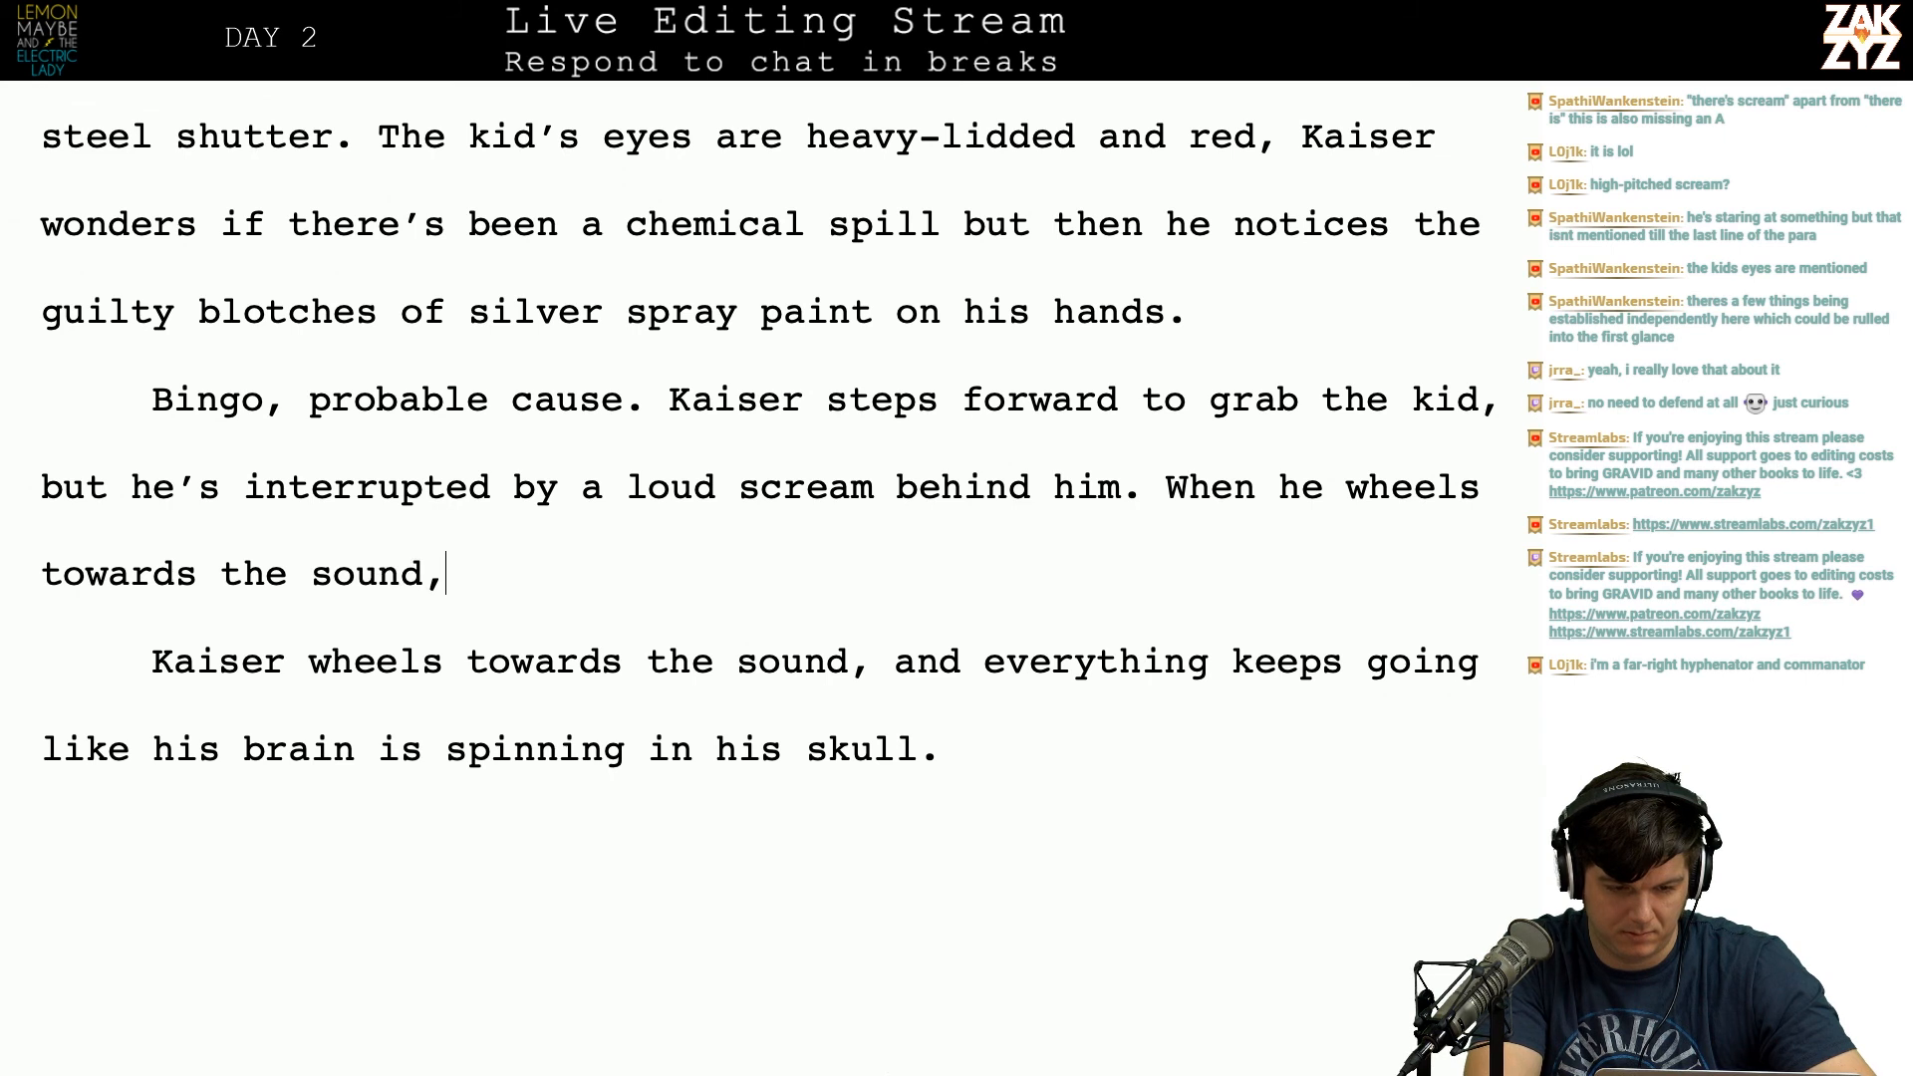
type("every")
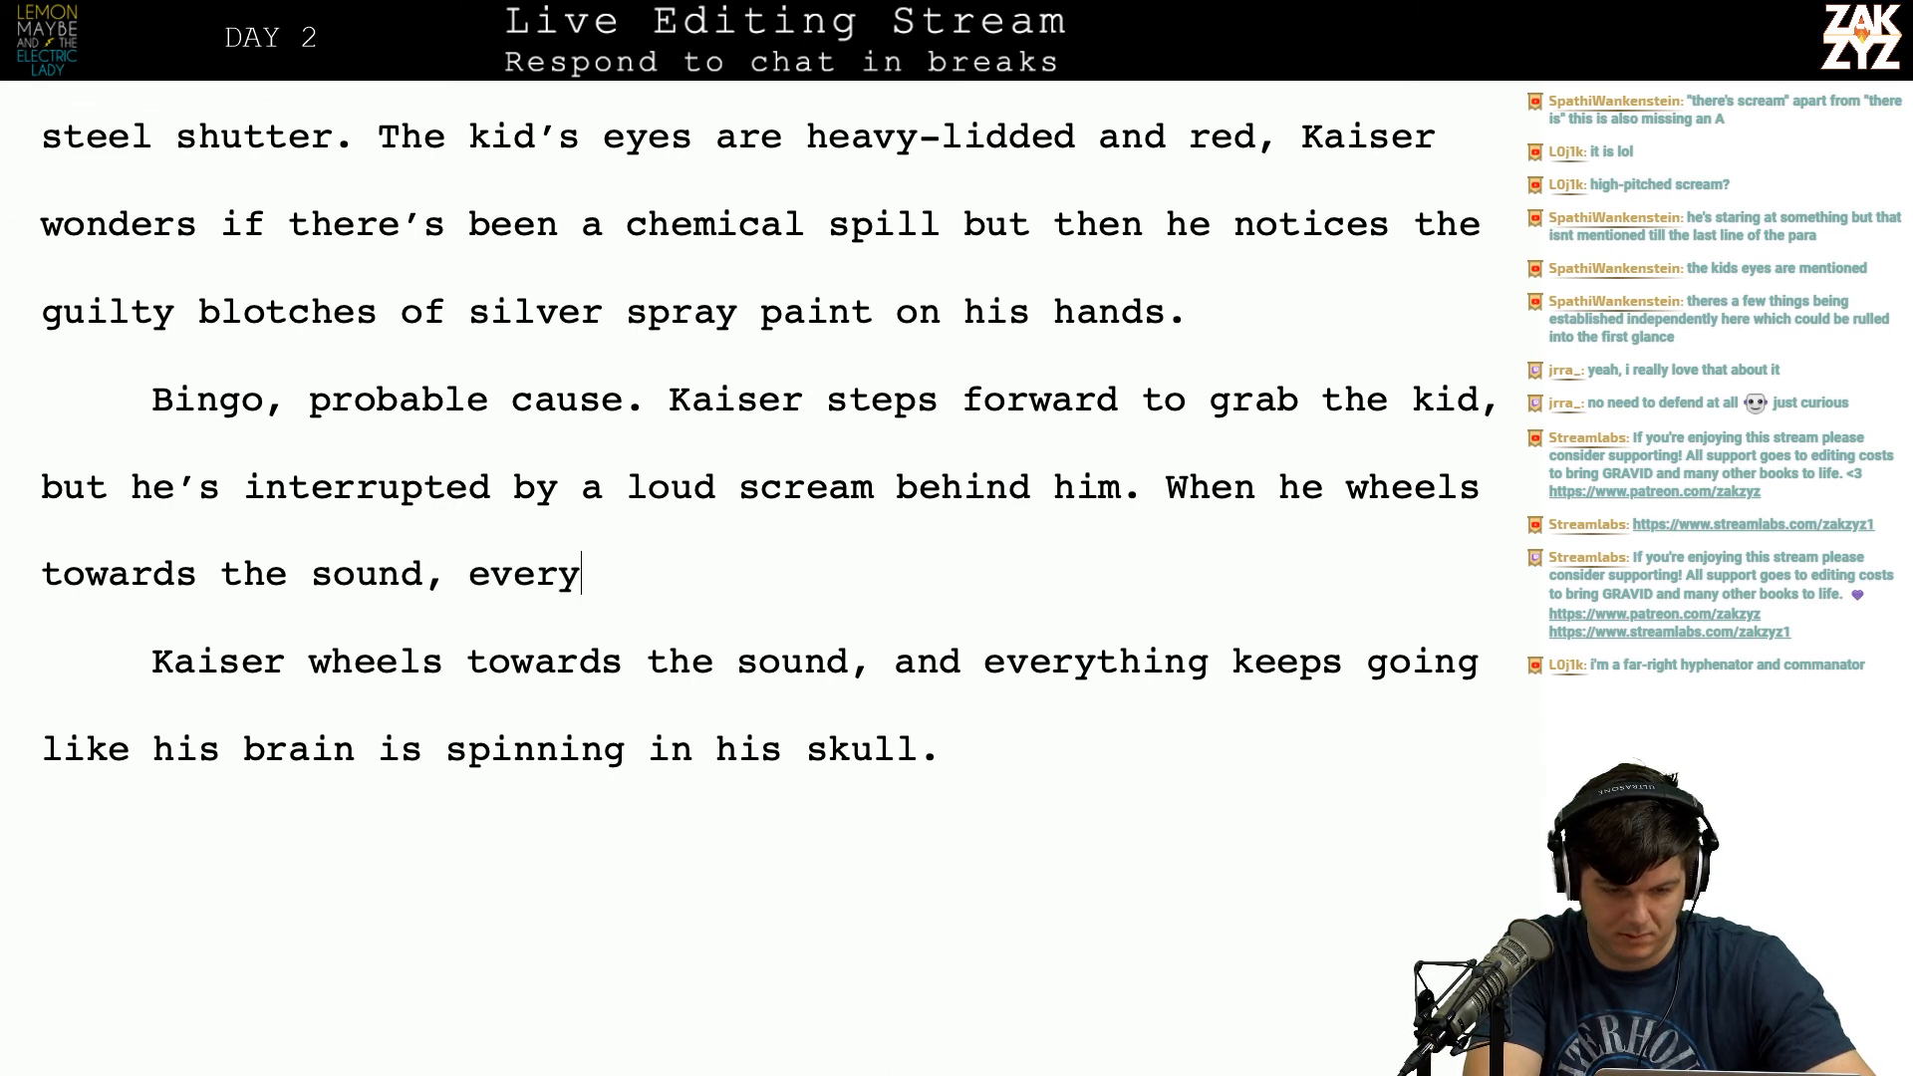
type("thing kee")
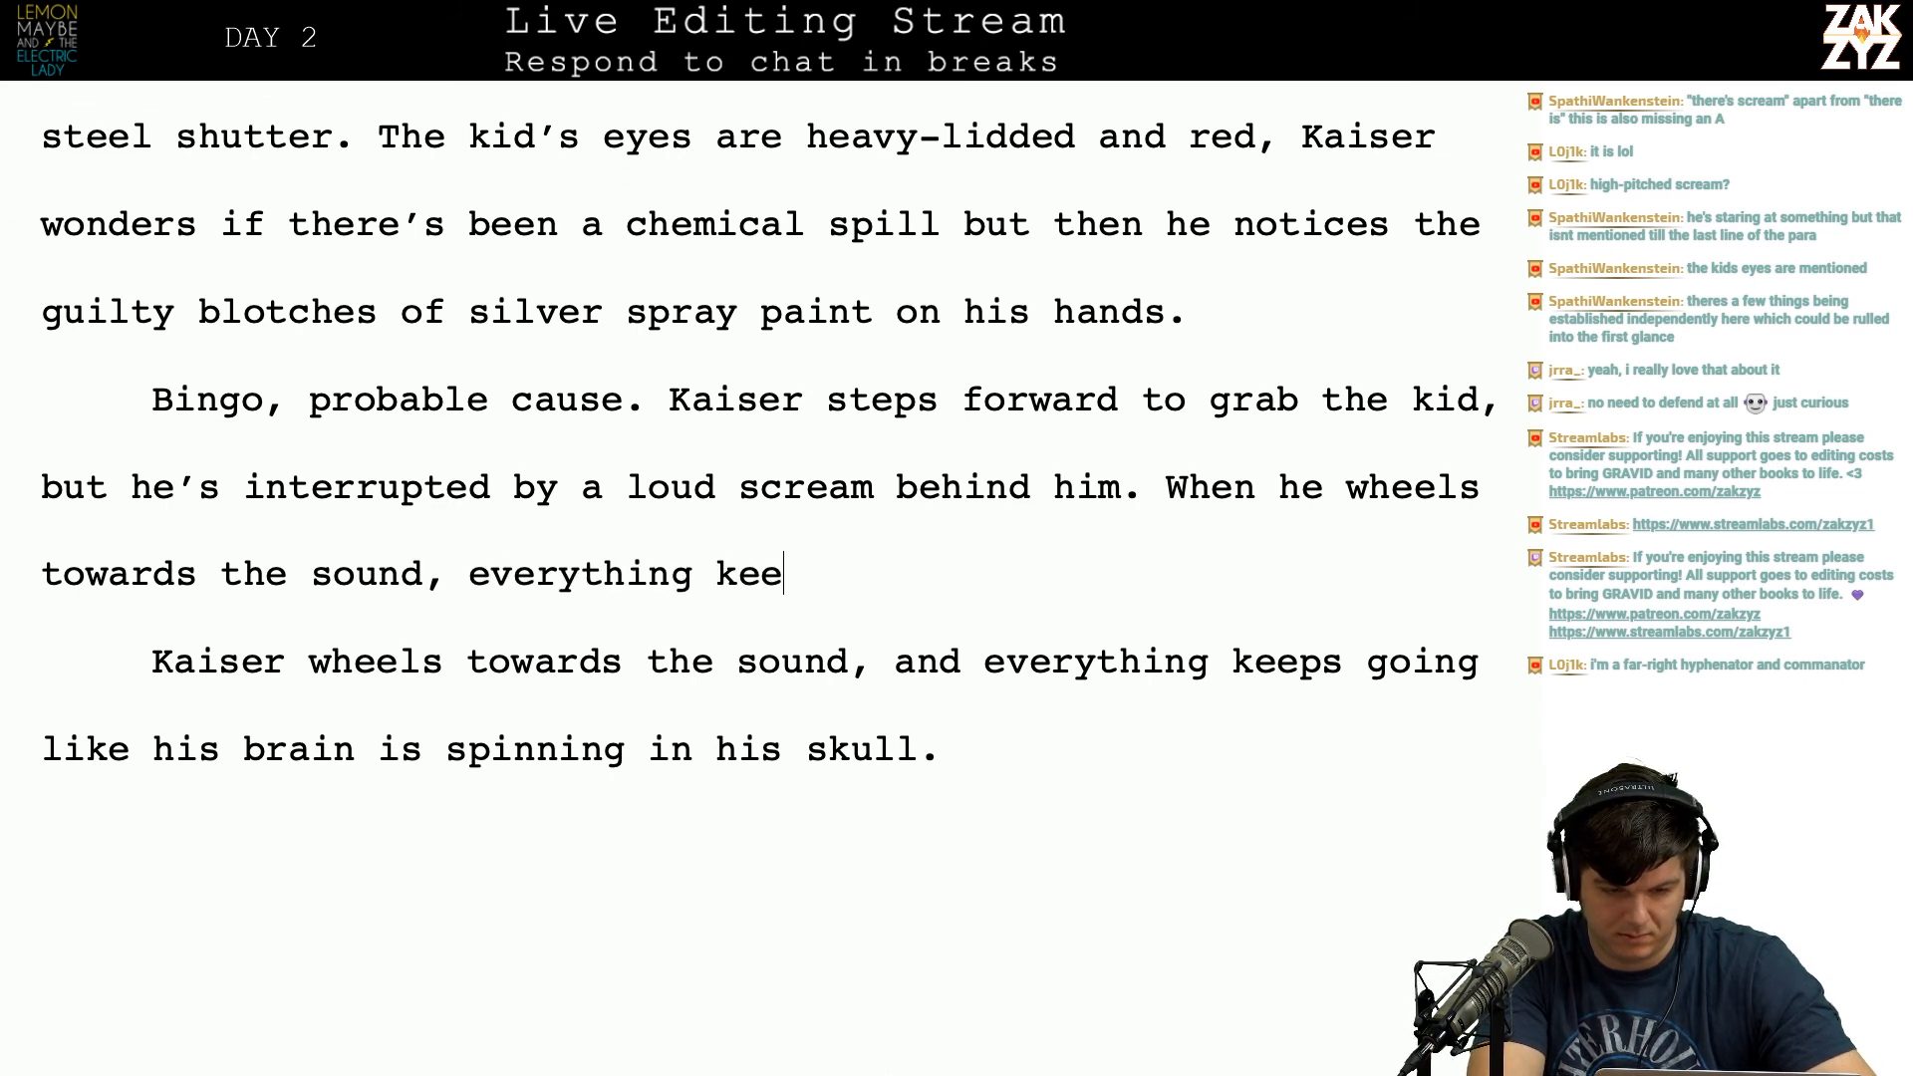
key("BackSpace")
key("BackSpace")
key("BackSpace")
key("BackSpace")
key("BackSpace")
key("BackSpace")
key("BackSpace")
key("BackSpace")
key("BackSpace")
key("BackSpace")
key("BackSpace")
key("BackSpace")
key("BackSpace")
key("BackSpace")
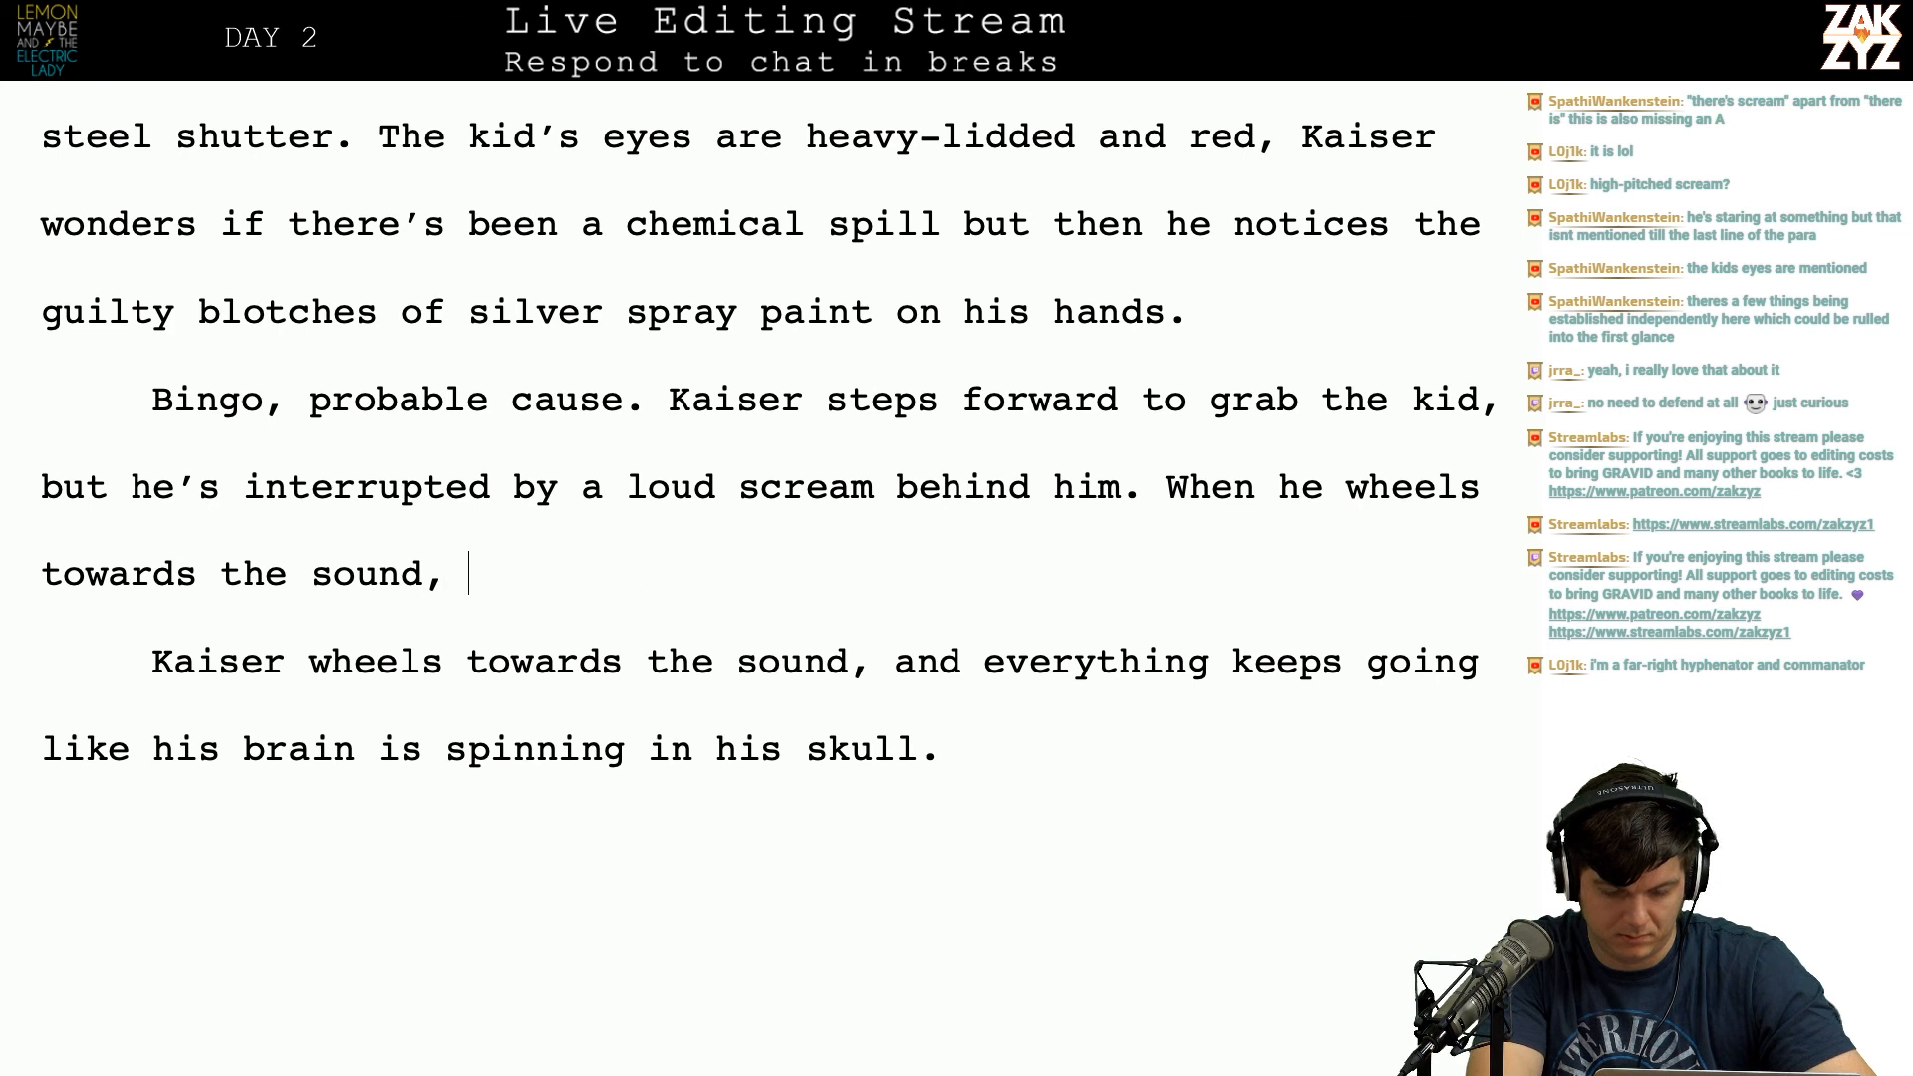
type("everything to")
key("BackSpace")
key("BackSpace")
type("has too much")
key("BackSpace")
key("BackSpace")
key("BackSpace")
key("BackSpace")
key("BackSpace")
key("BackSpace")
key("BackSpace")
key("BackSpace")
key("BackSpace")
key("BackSpace")
key("BackSpace")
key("BackSpace")
key("BackSpace")
key("BackSpace")
key("BackSpace")
key("BackSpace")
key("BackSpace")
key("BackSpace")
key("BackSpace")
key("BackSpace")
key("BackSpace")
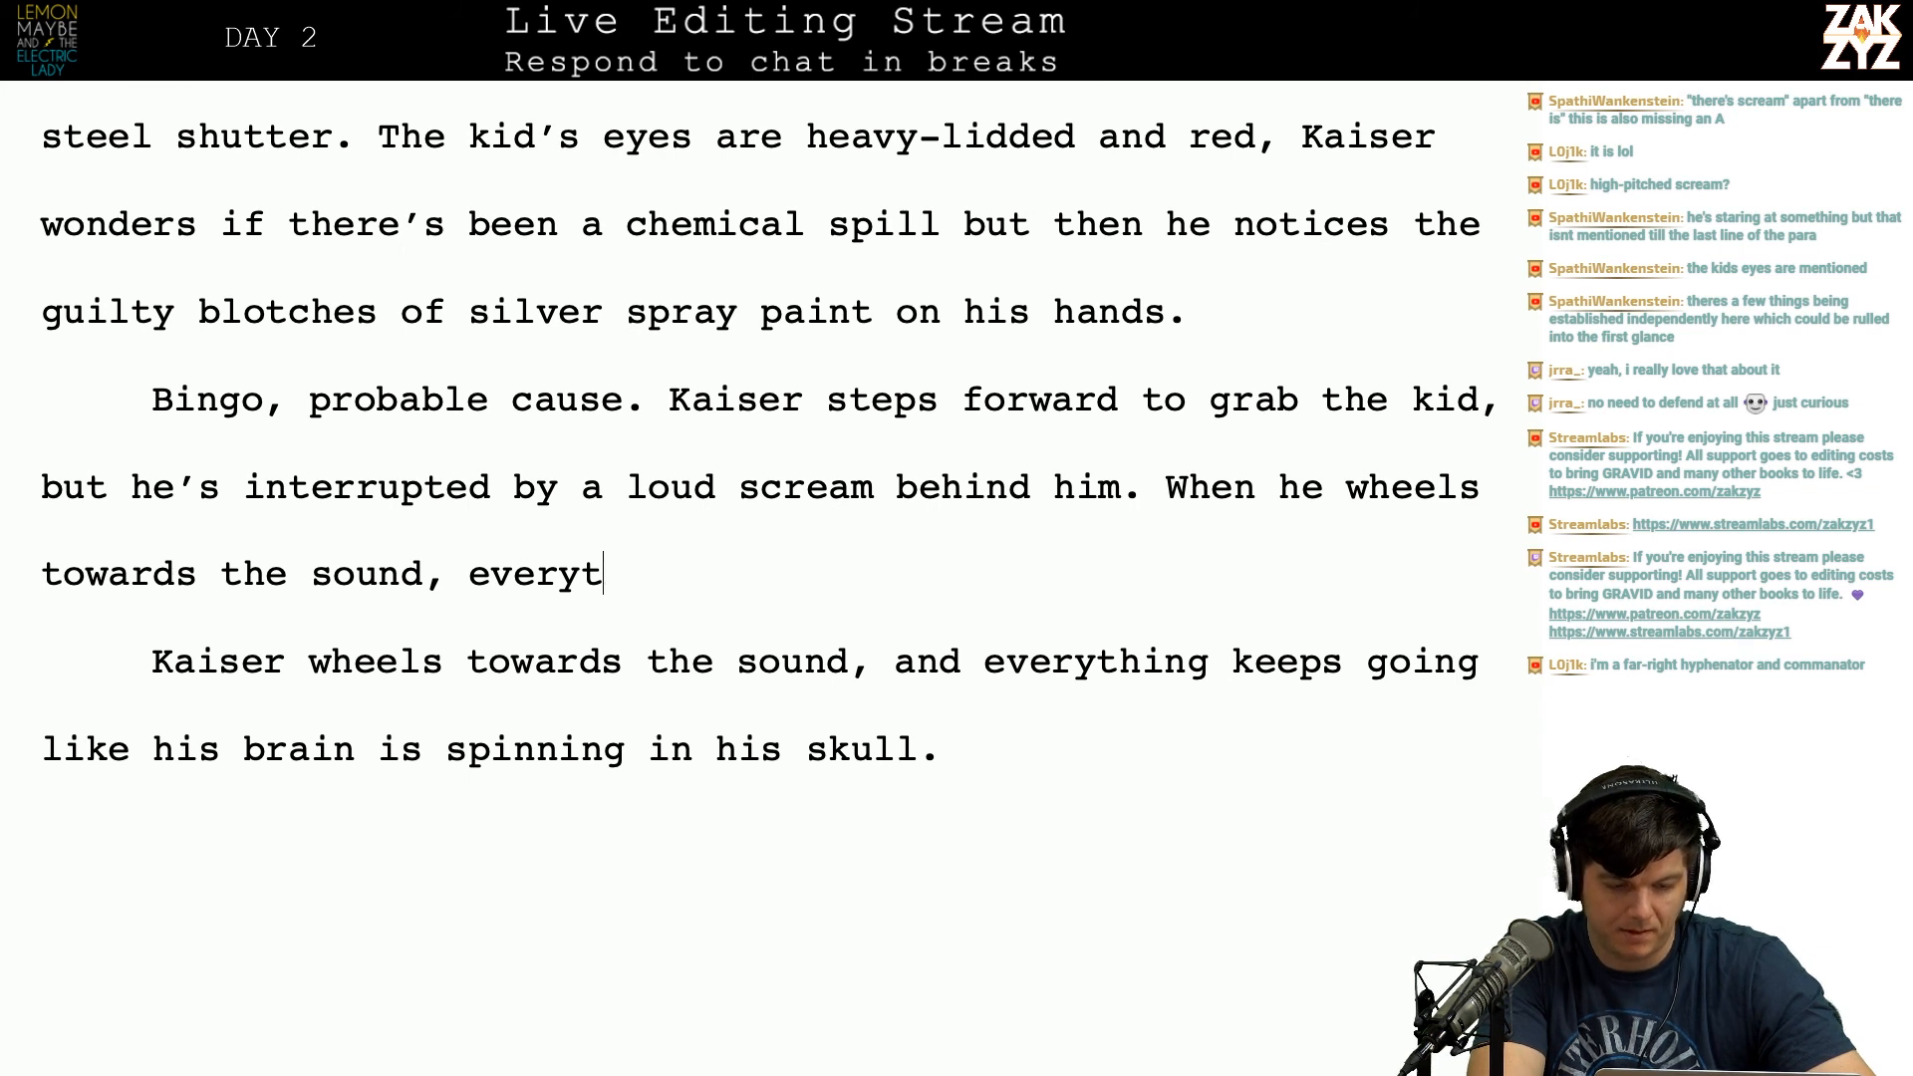
key("BackSpace")
type("he")
key("BackSpace")
key("BackSpace")
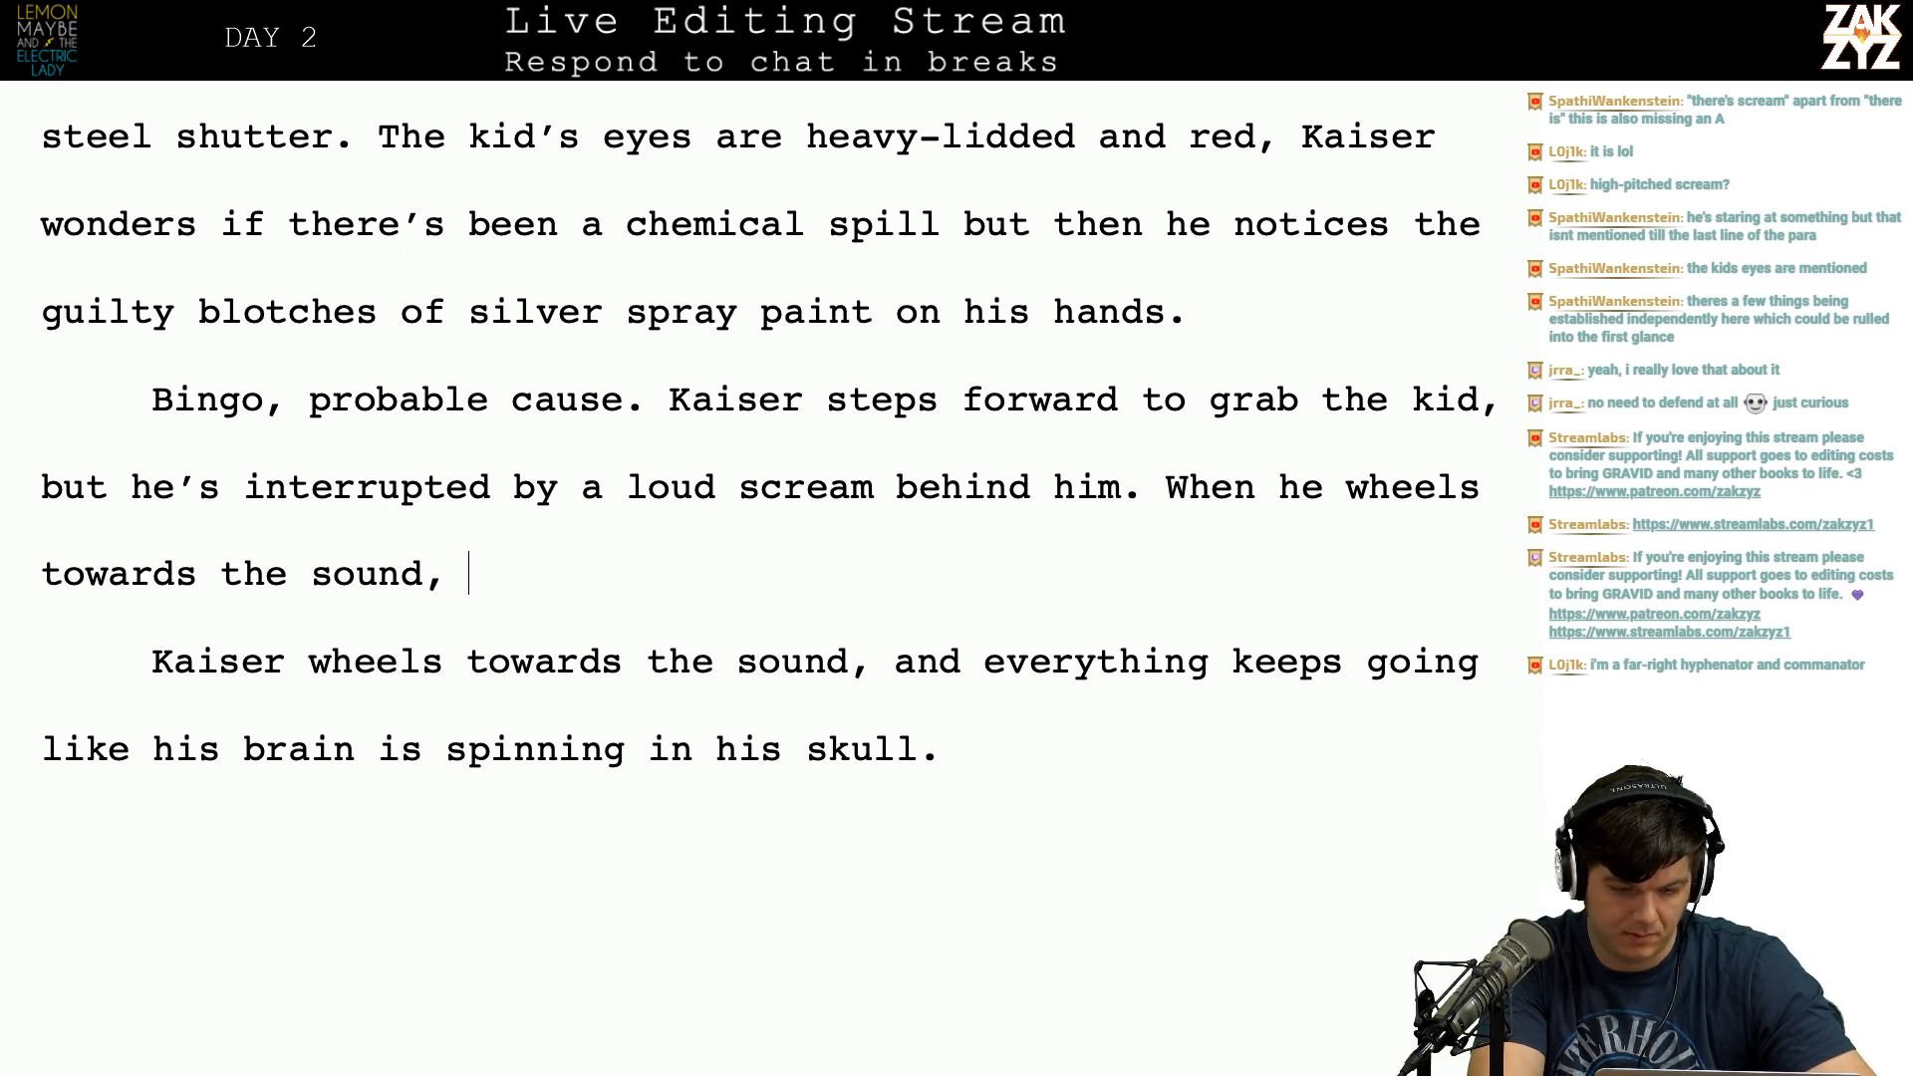
type("hsi")
key("BackSpace")
key("BackSpace")
key("BackSpace")
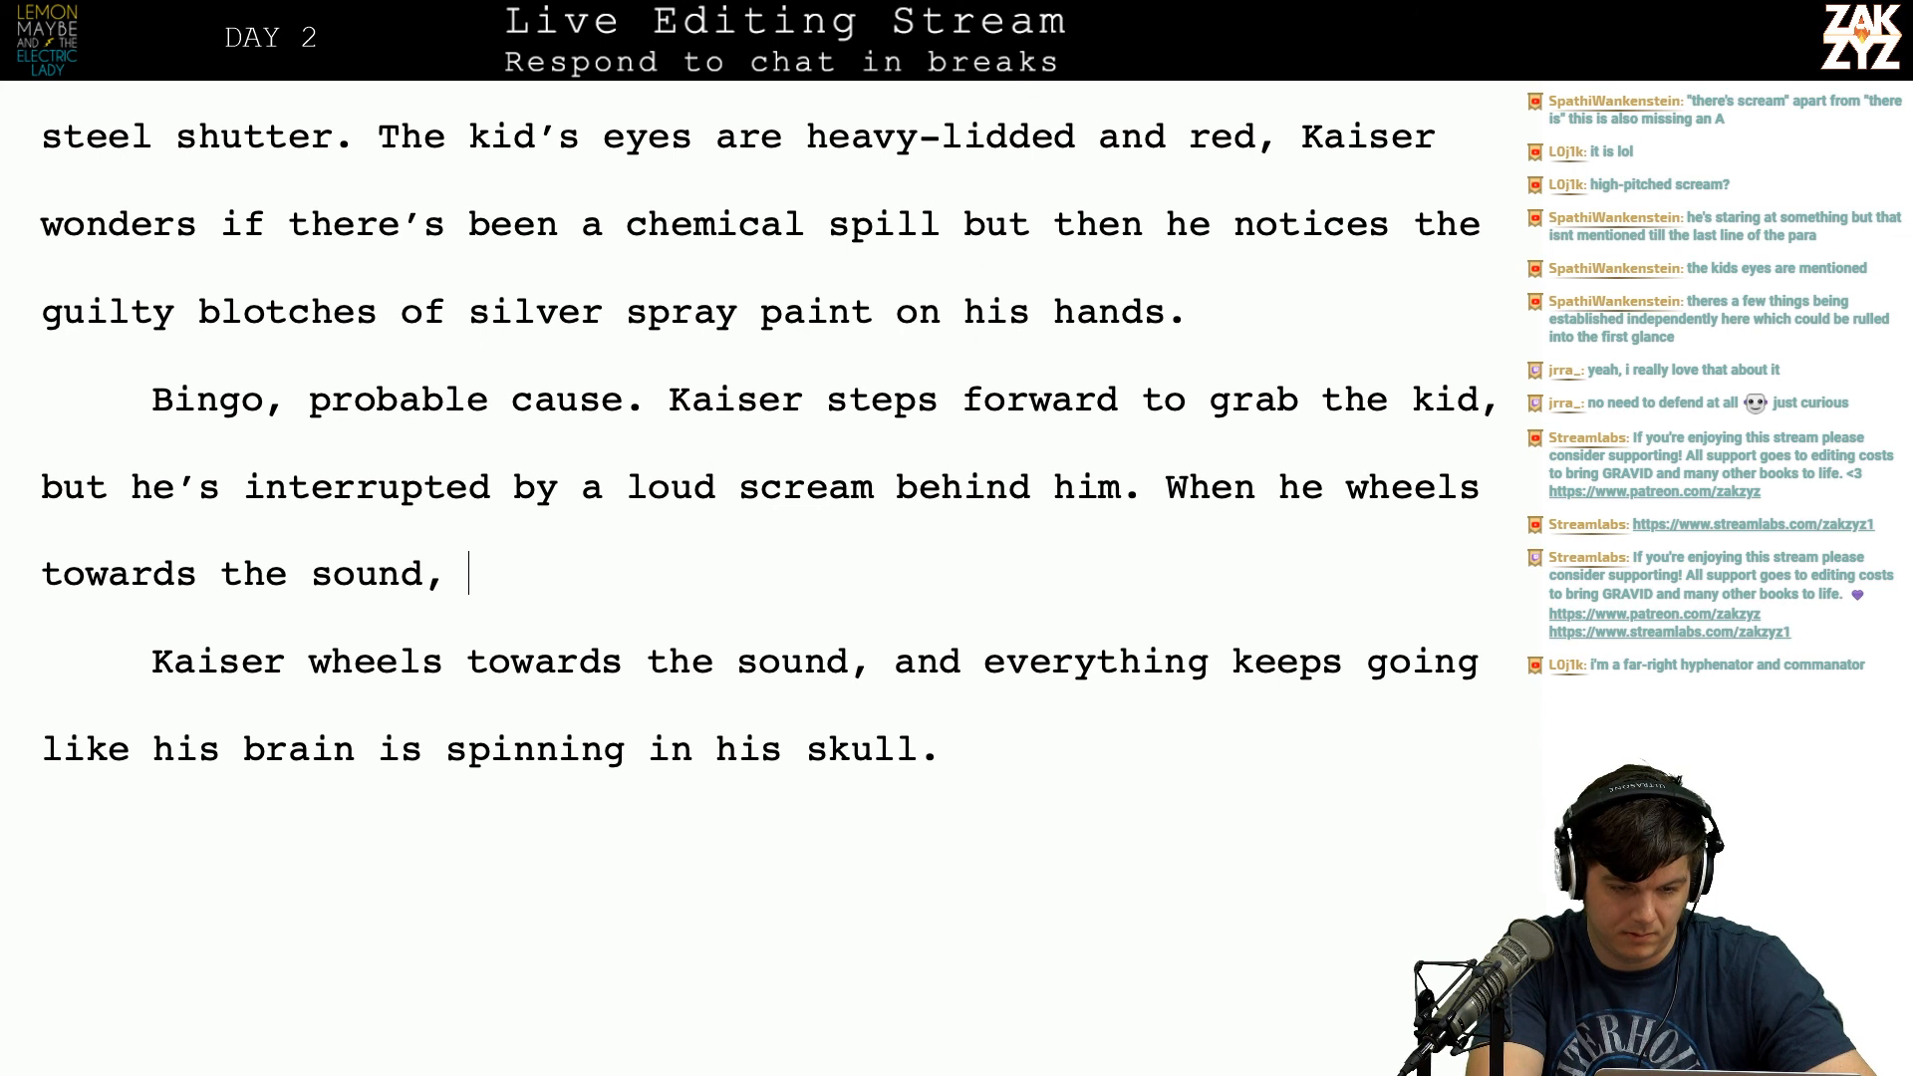
type("his")
key("BackSpace")
key("BackSpace")
key("BackSpace")
Step: Complete the sentence after "towards the sound," with "there's too much momentum, like his brain is spinning in his skull."
type("there's ")
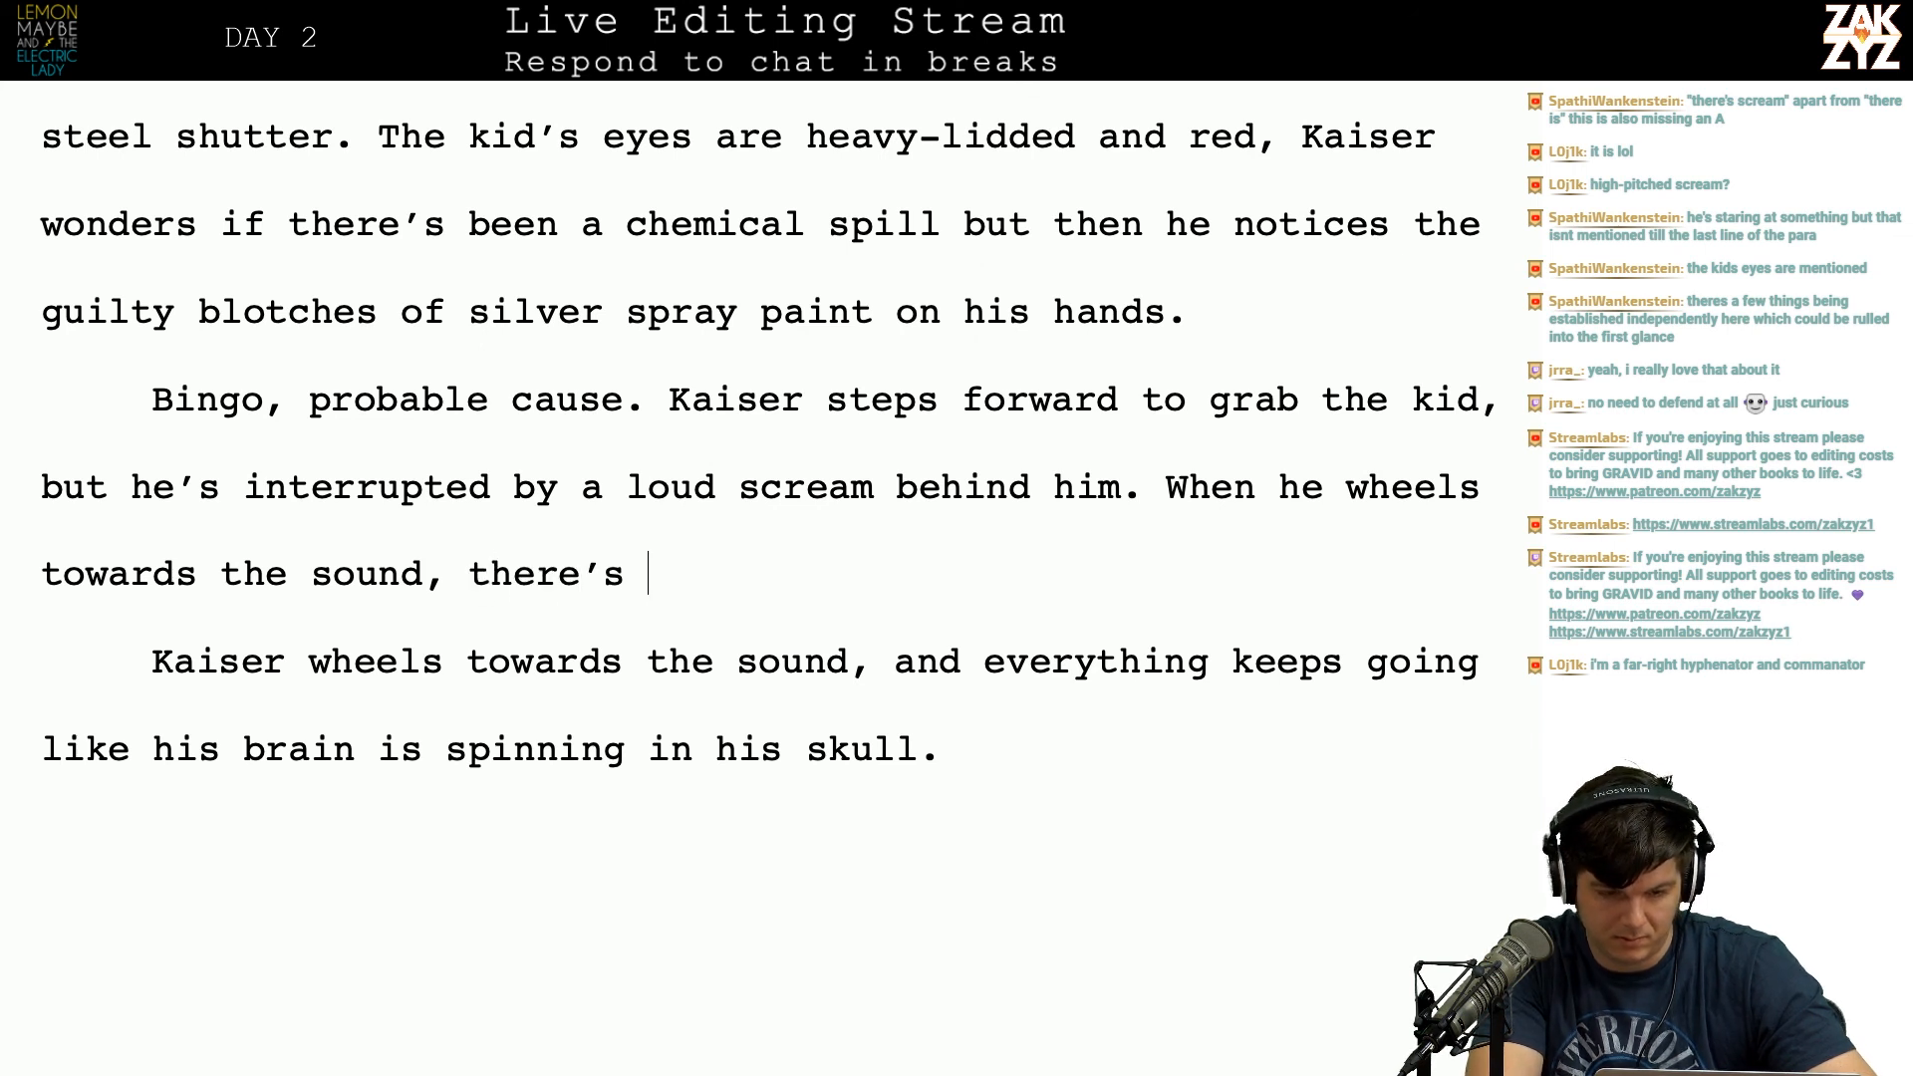
type("too much mo")
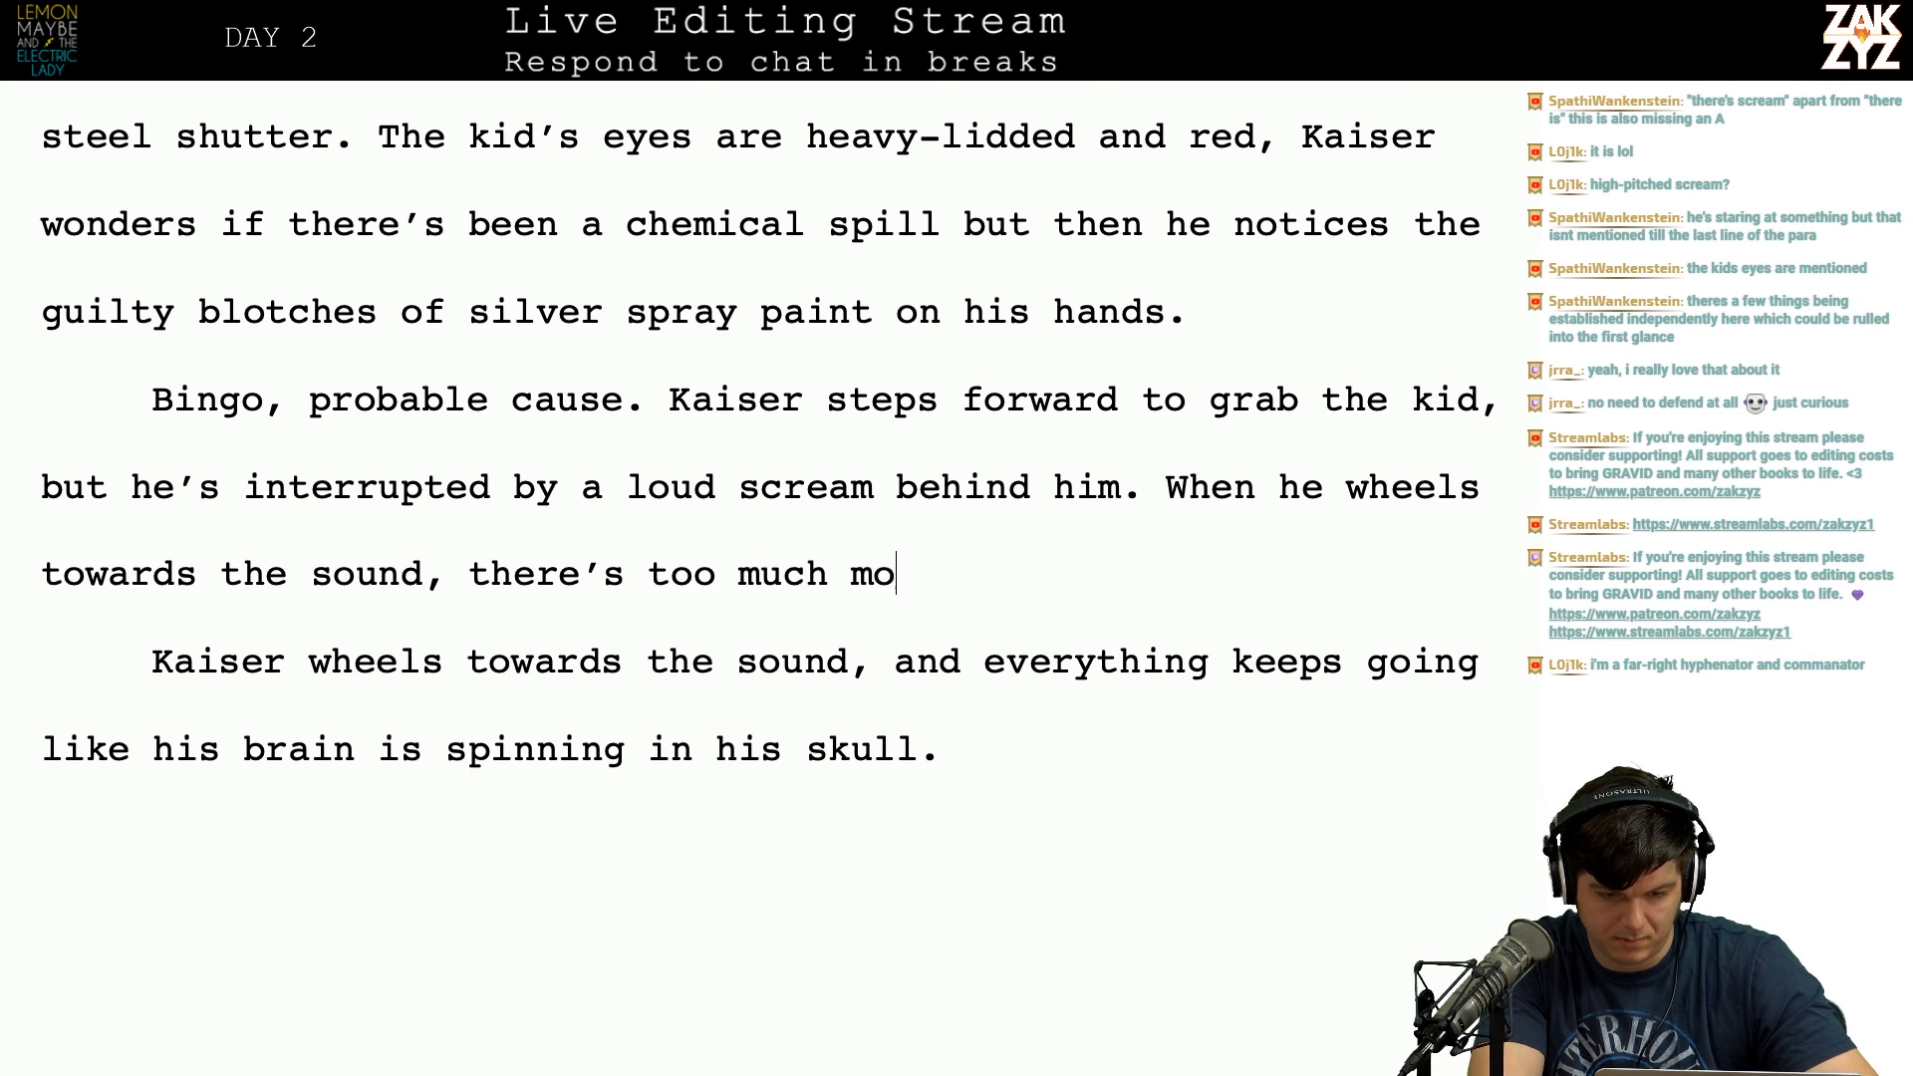
type("mentum, like ")
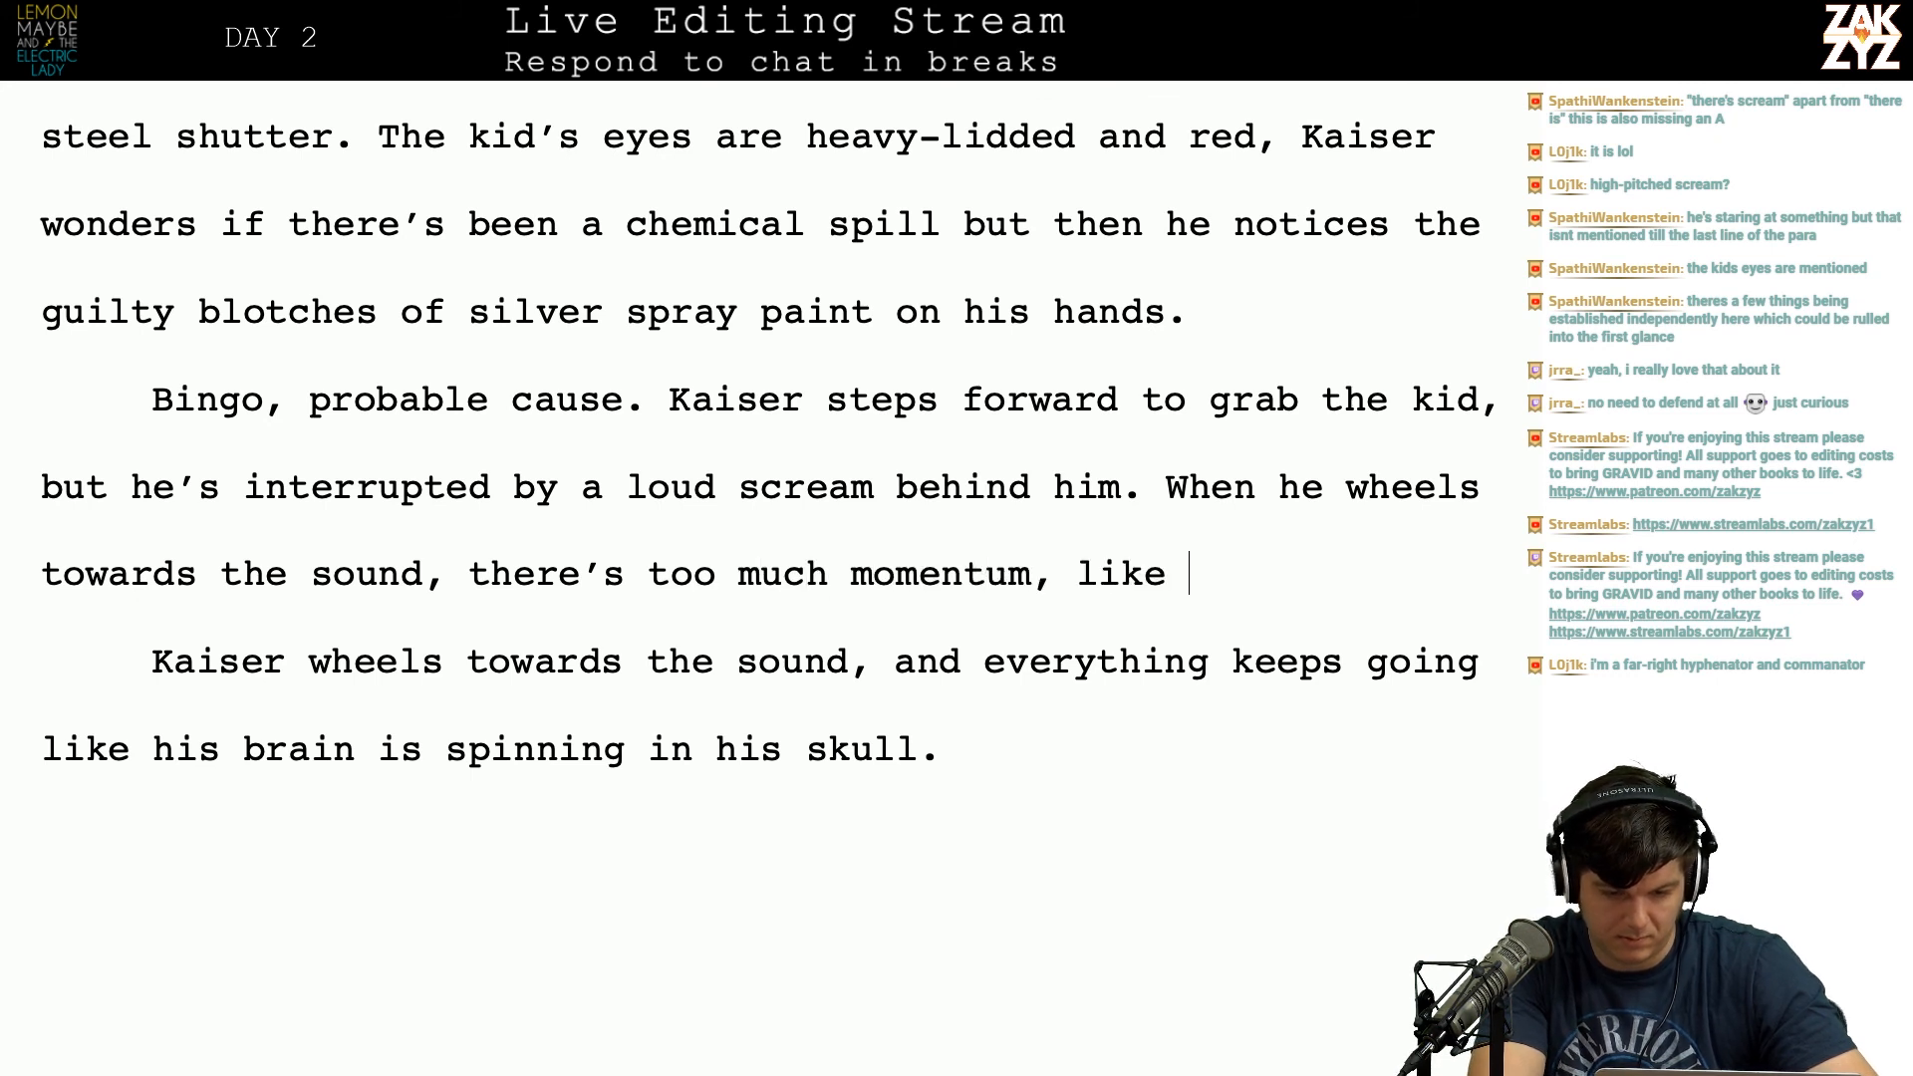
type("his brain i ssp")
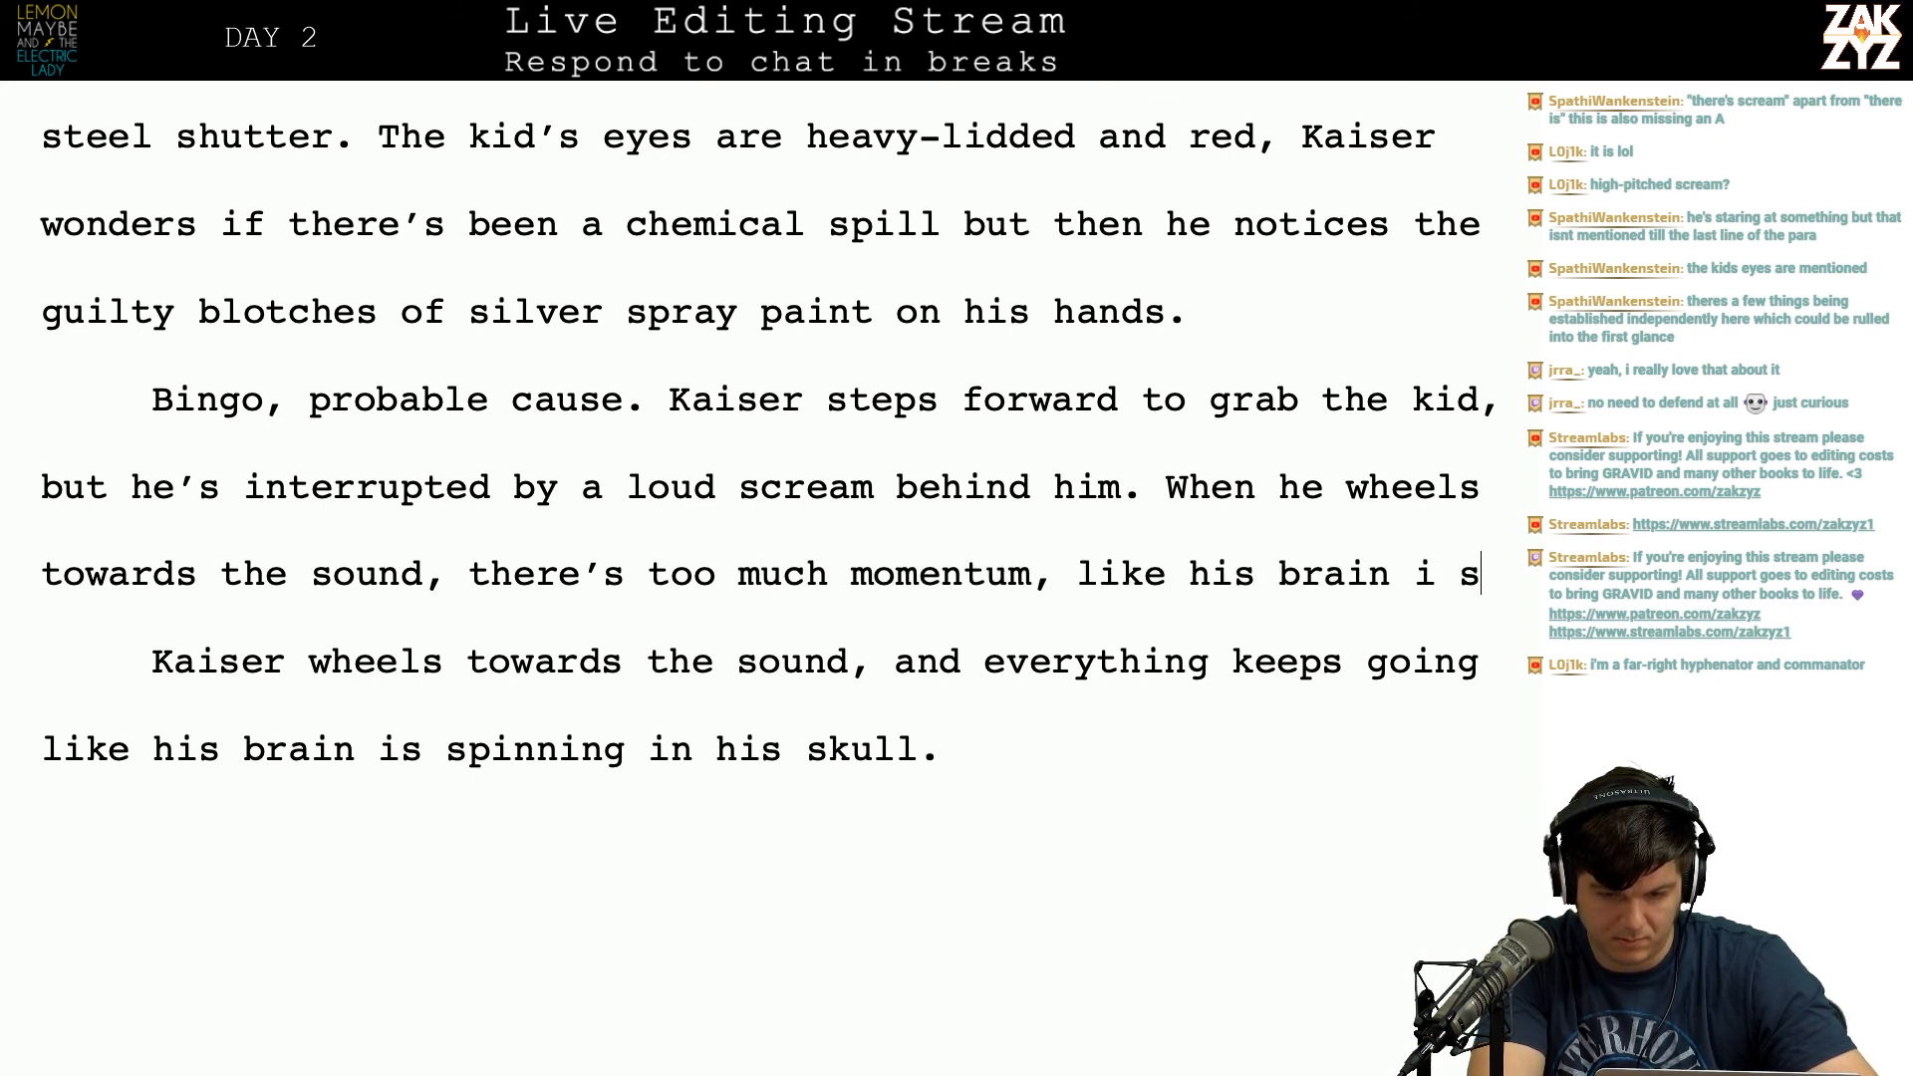
key("BackSpace")
key("BackSpace")
key("BackSpace")
key("BackSpace")
key("BackSpace")
type("is spin")
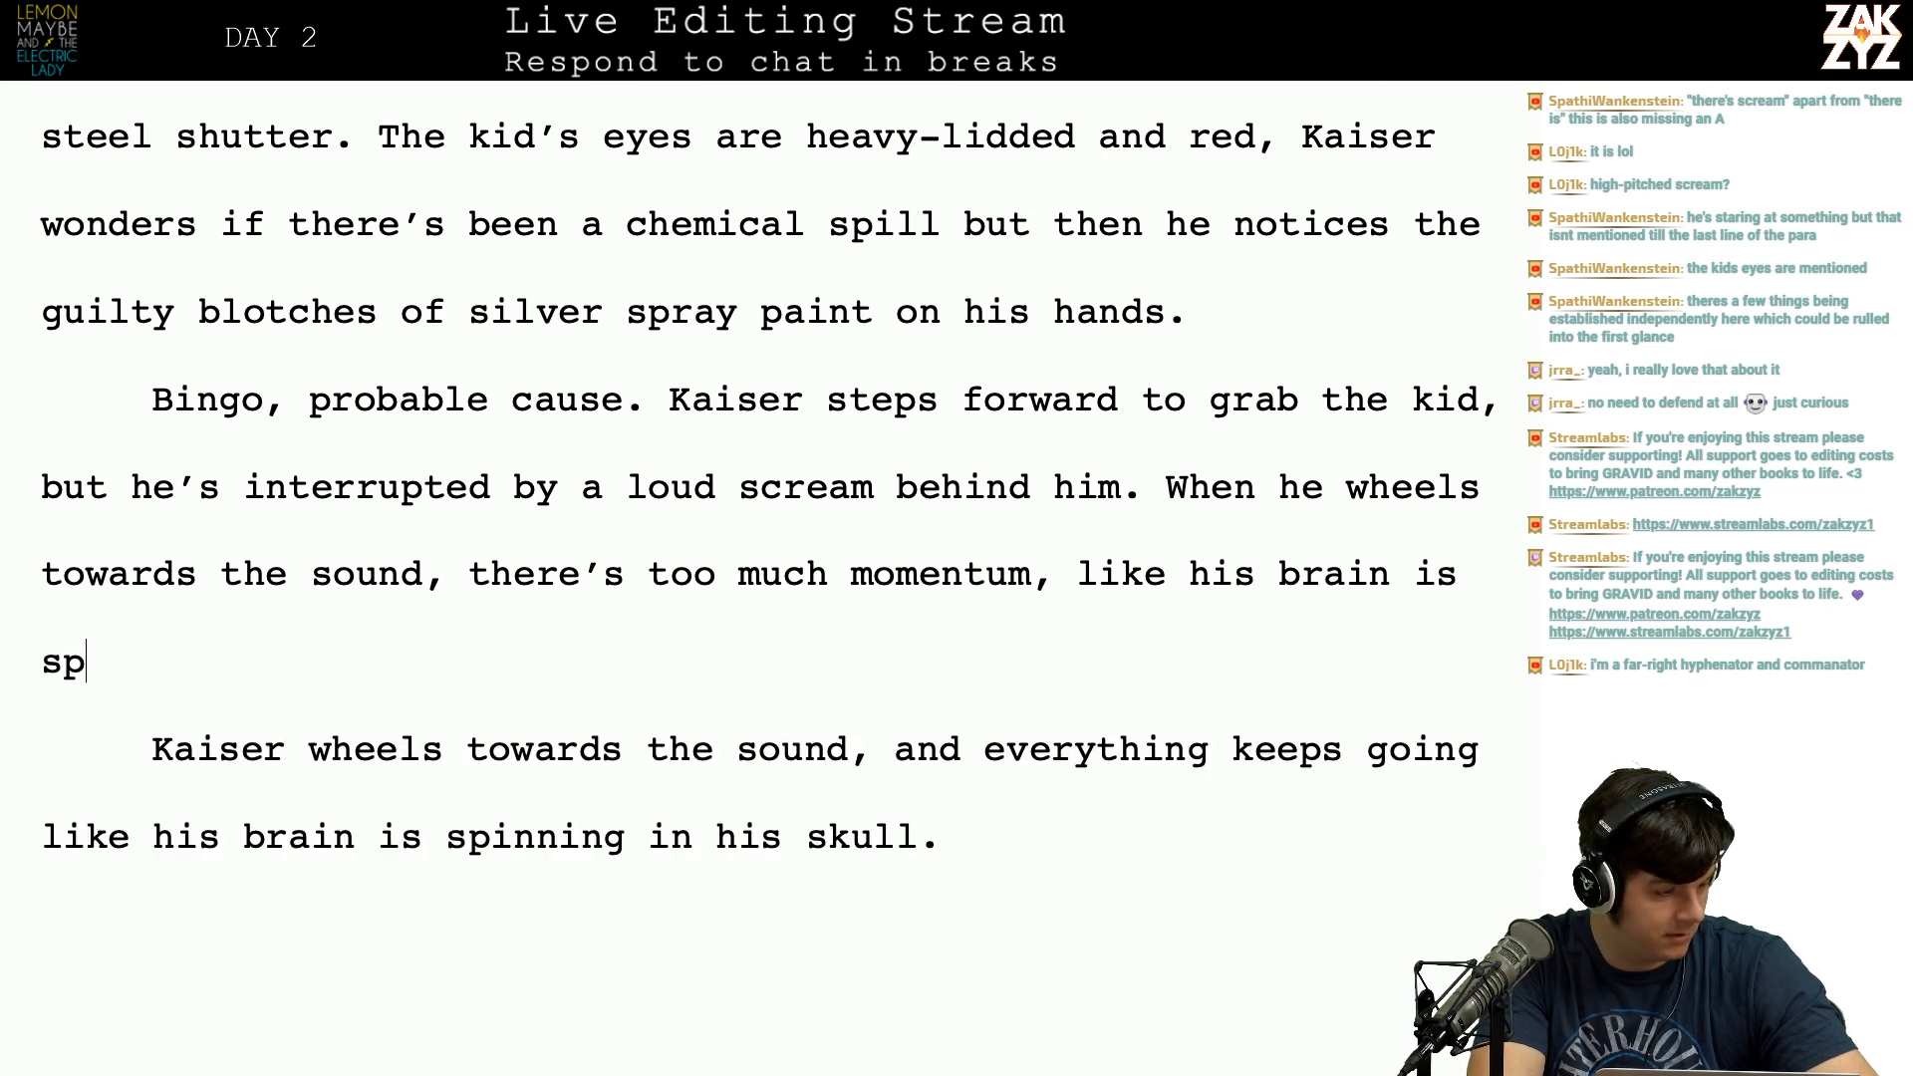
type("ning in his ")
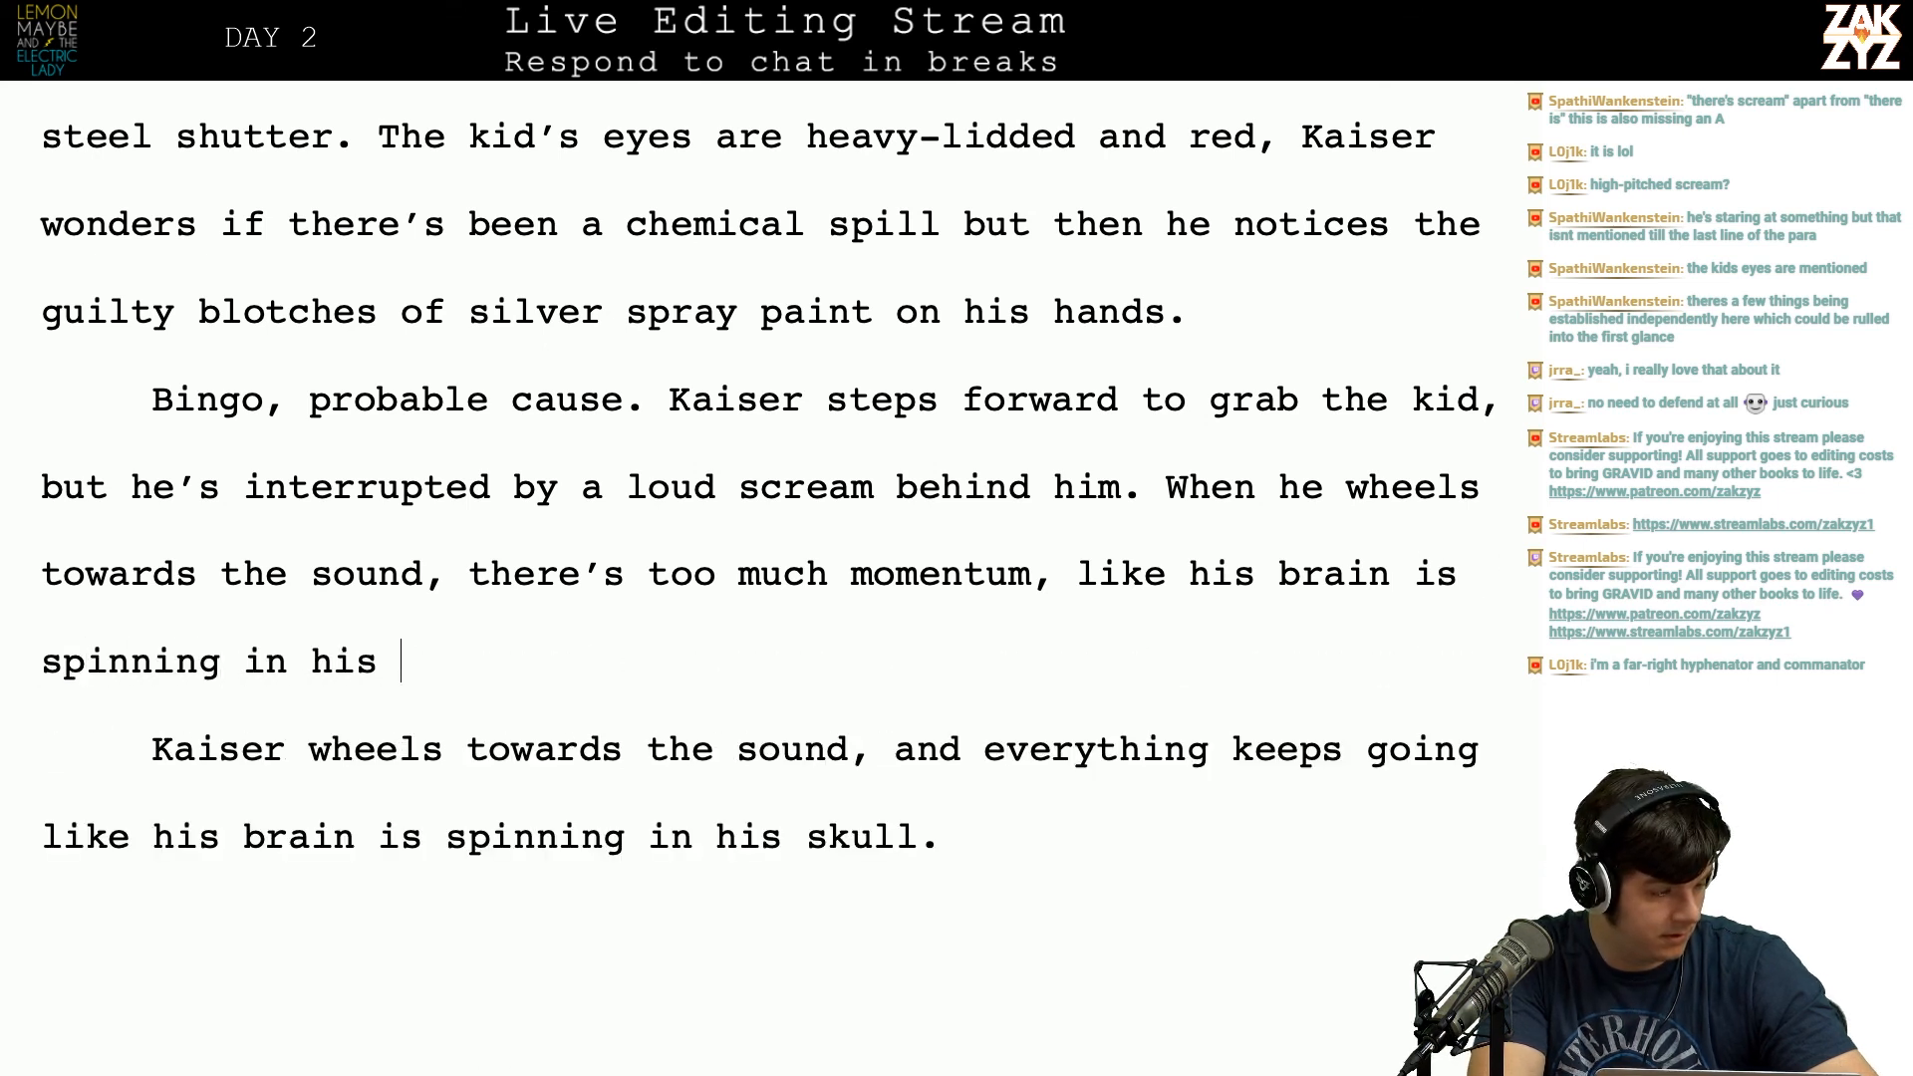
type("skull.")
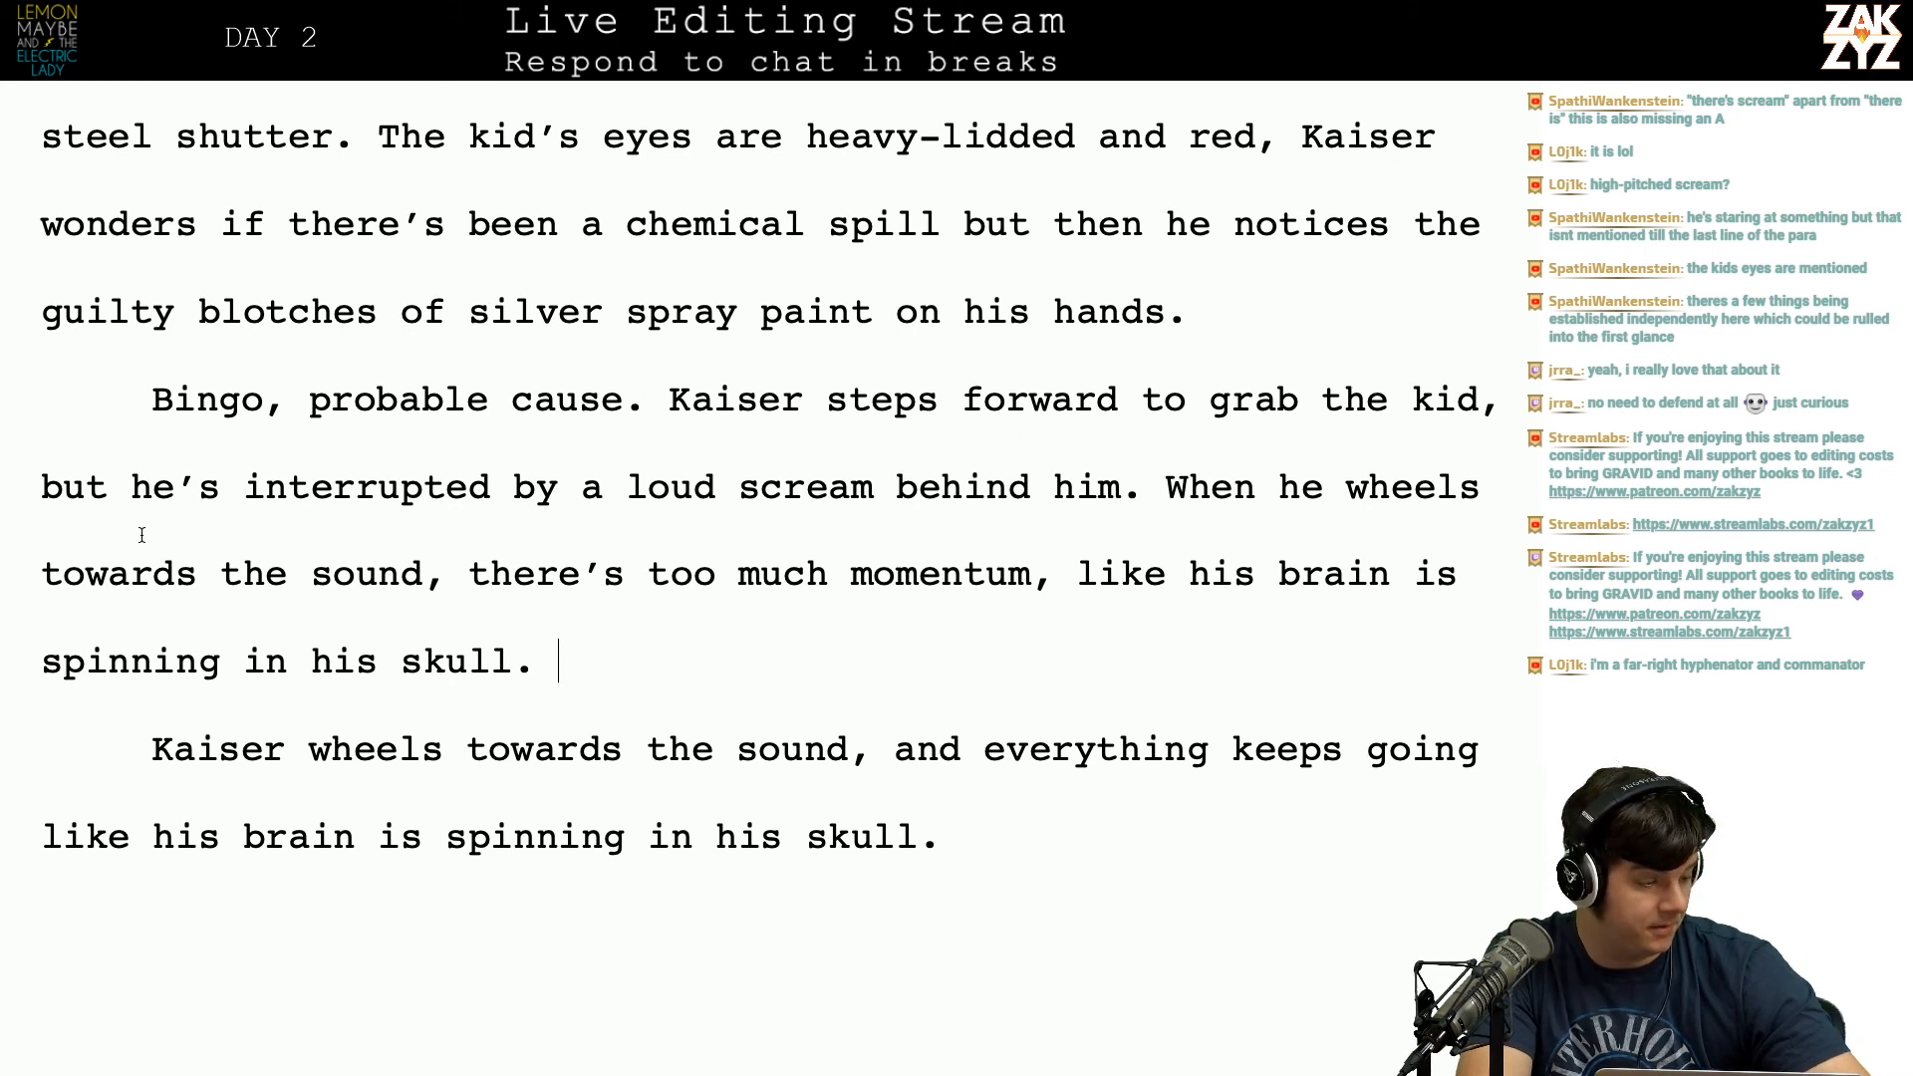
scroll(142, 535, "down", 1)
scroll(142, 535, "up", 3)
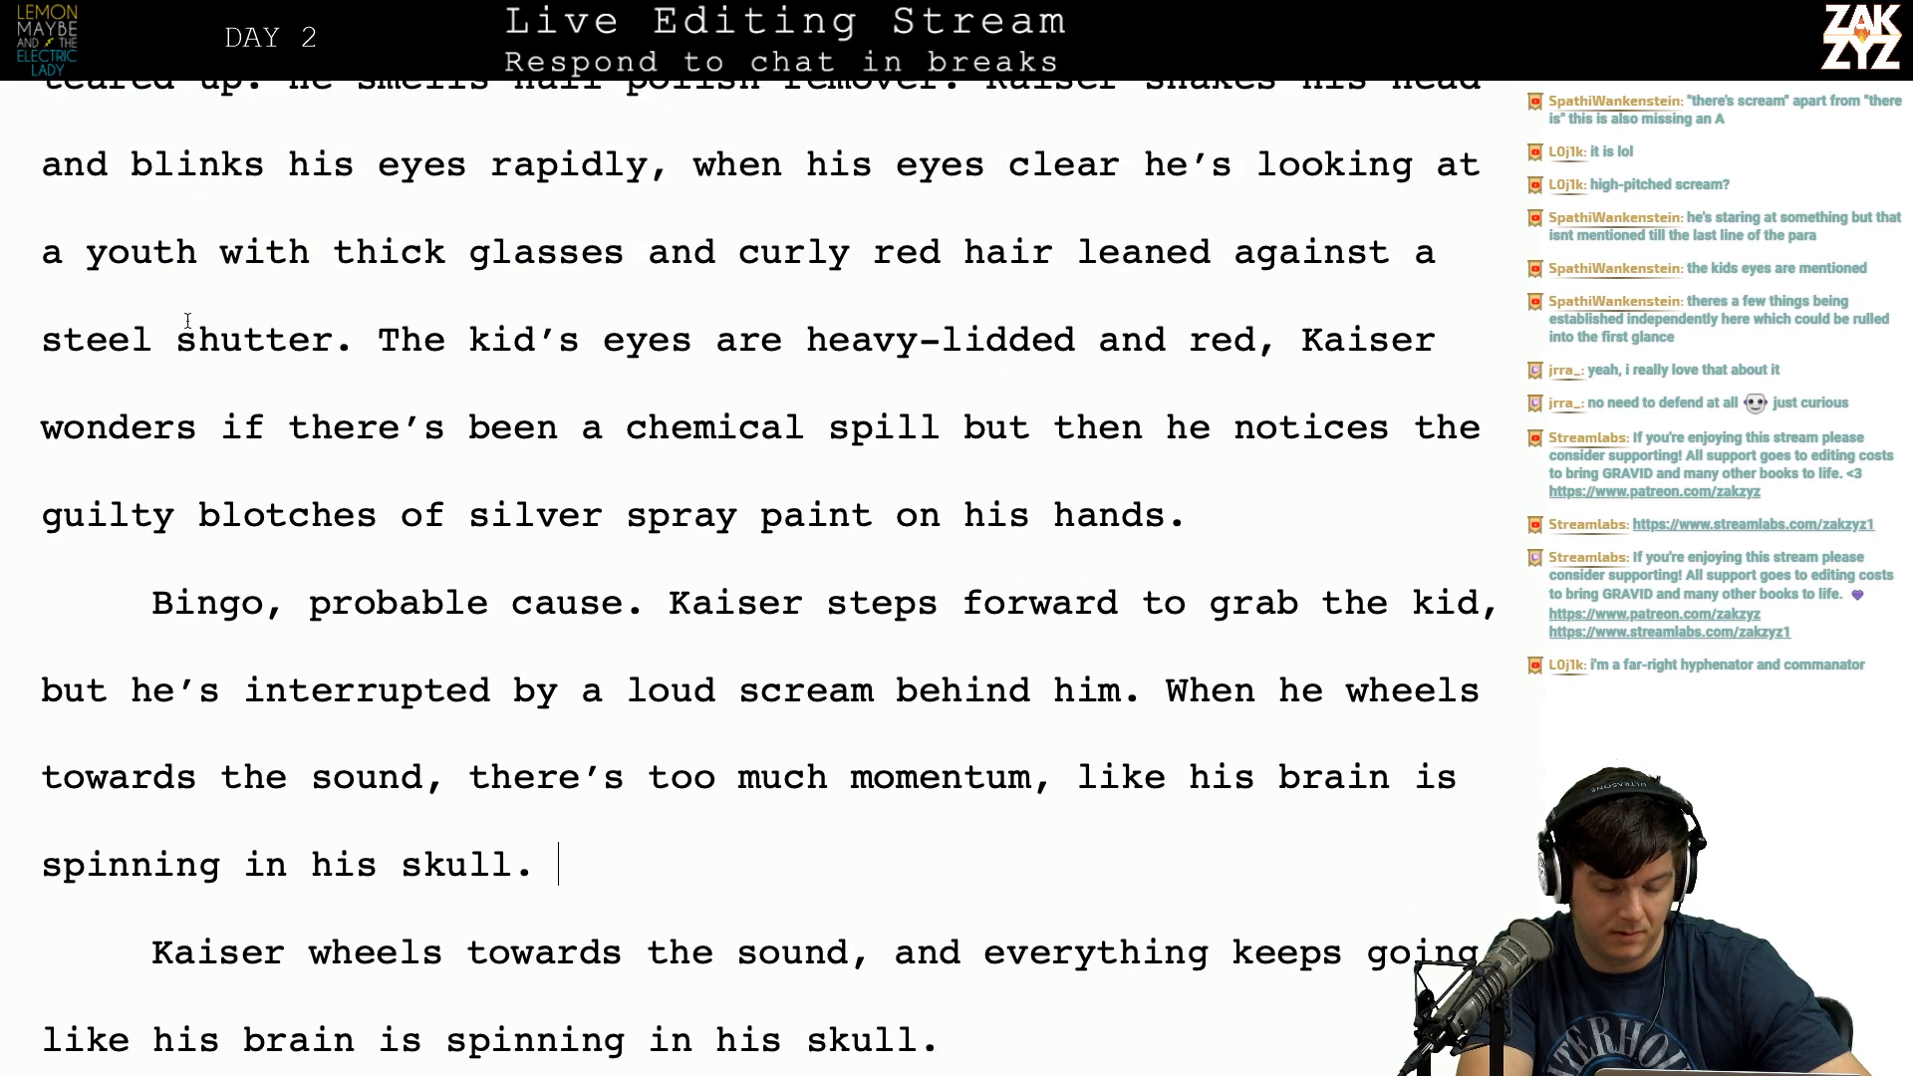
scroll(630, 472, "down", 3)
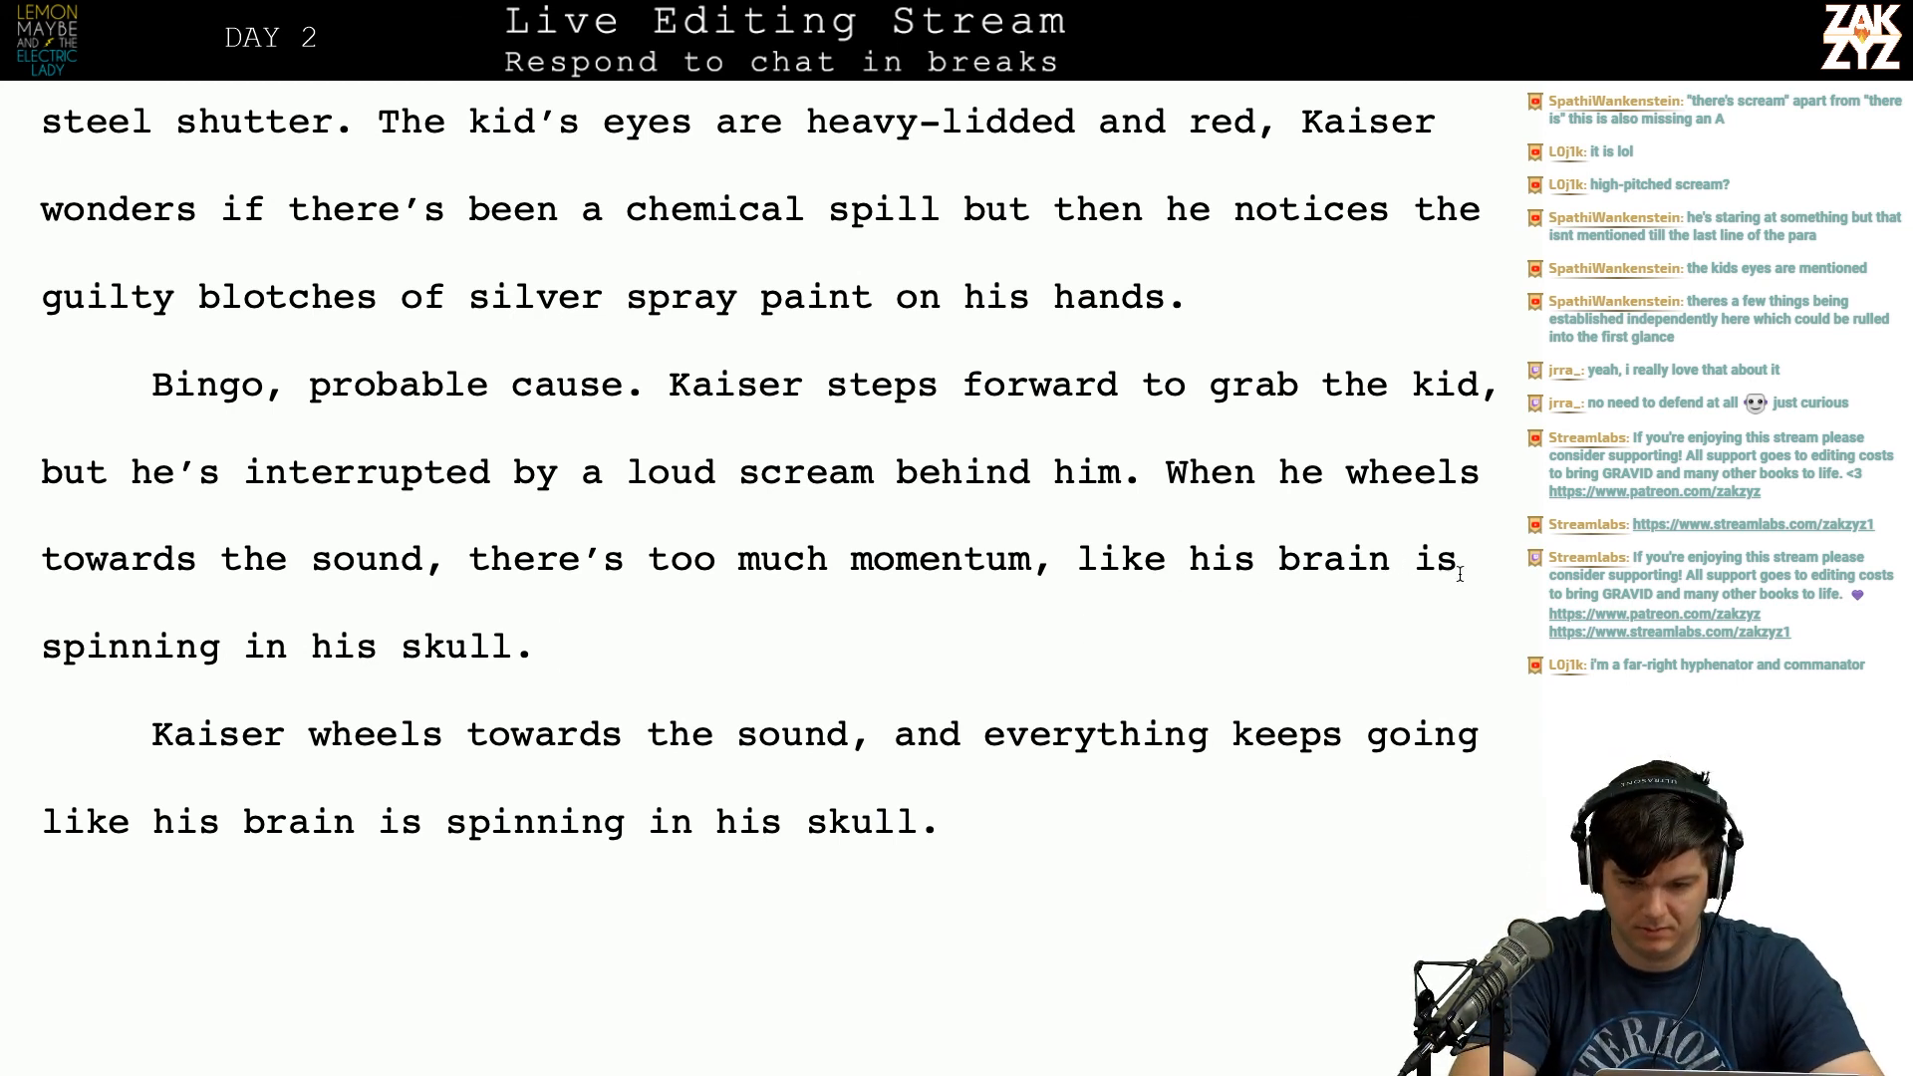
Step: After "towards the sound," write "the world keeps spinning, like his brain is sloshing in his skull." and push the old wording below it
left_click(1414, 560)
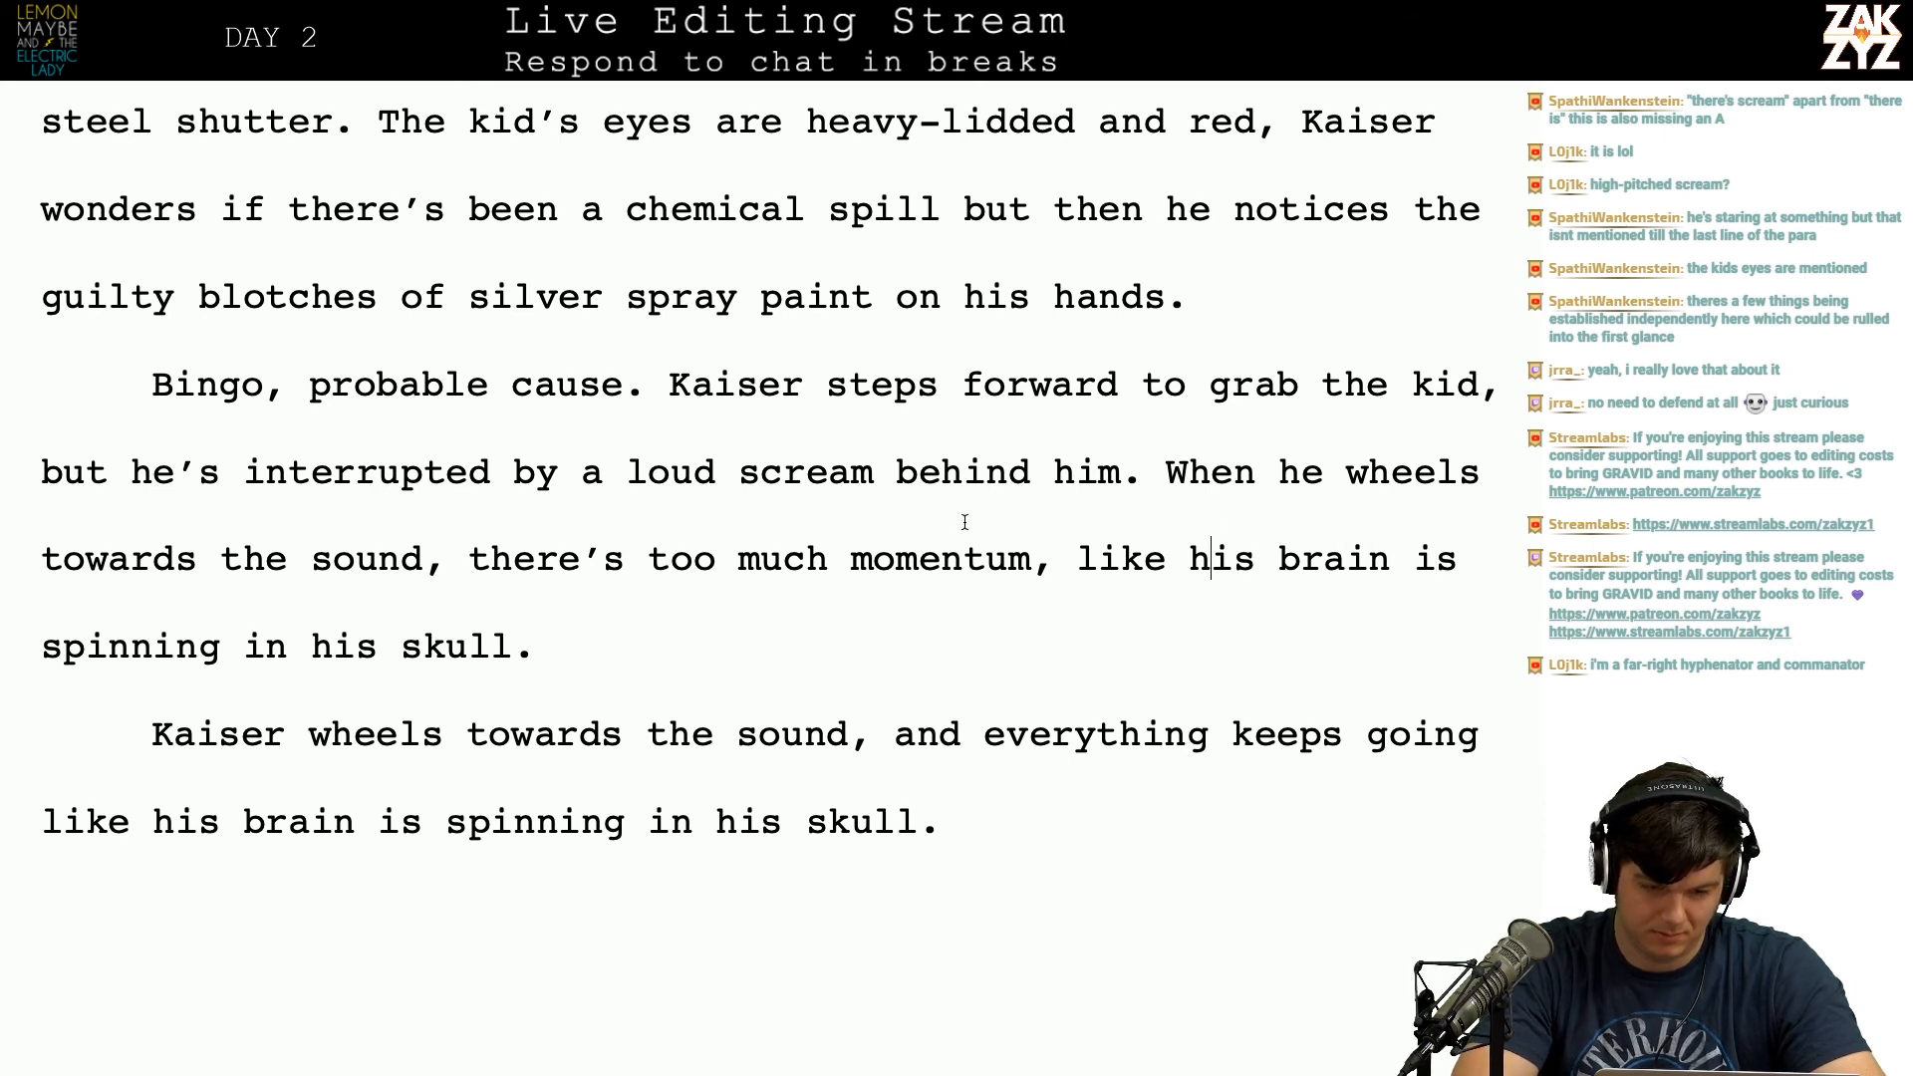
key("Return")
key("Left")
type("world keeps sp")
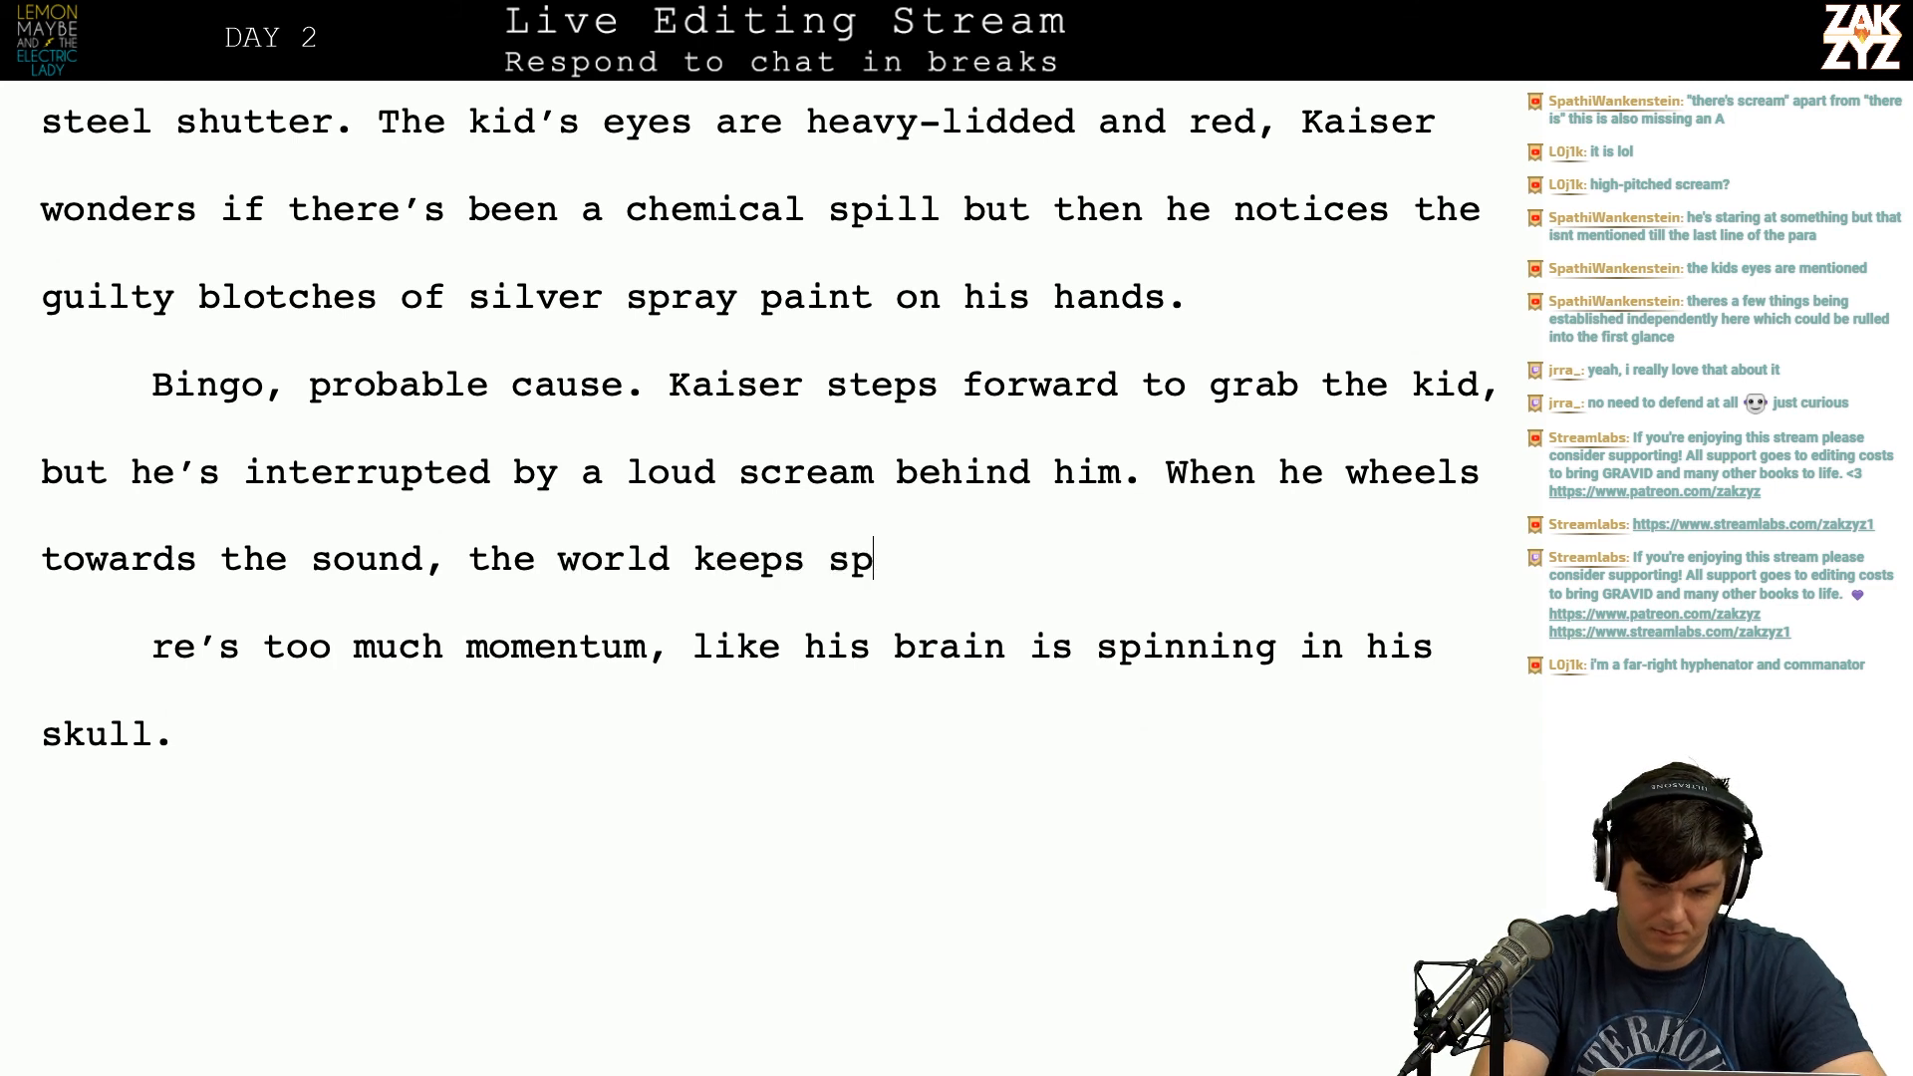
type("inning, like h")
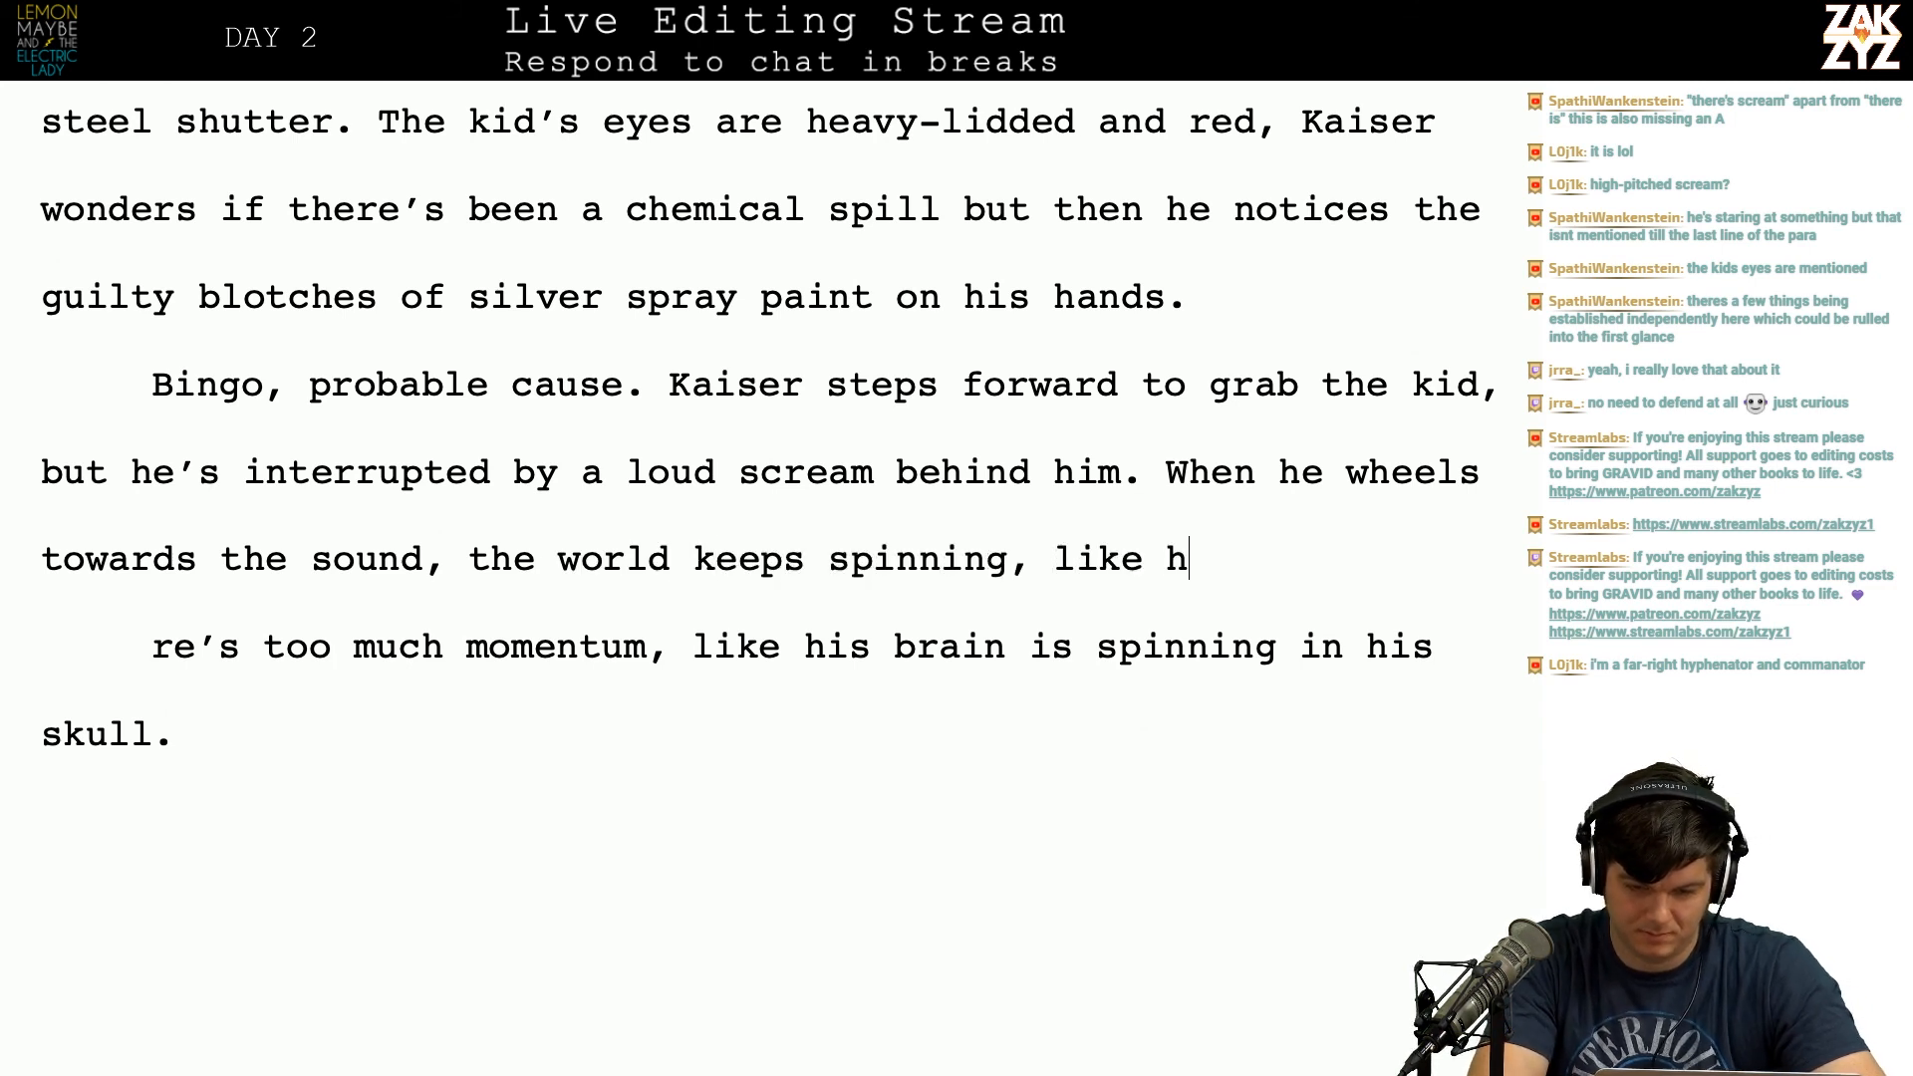
type("is brain is sloshing in h")
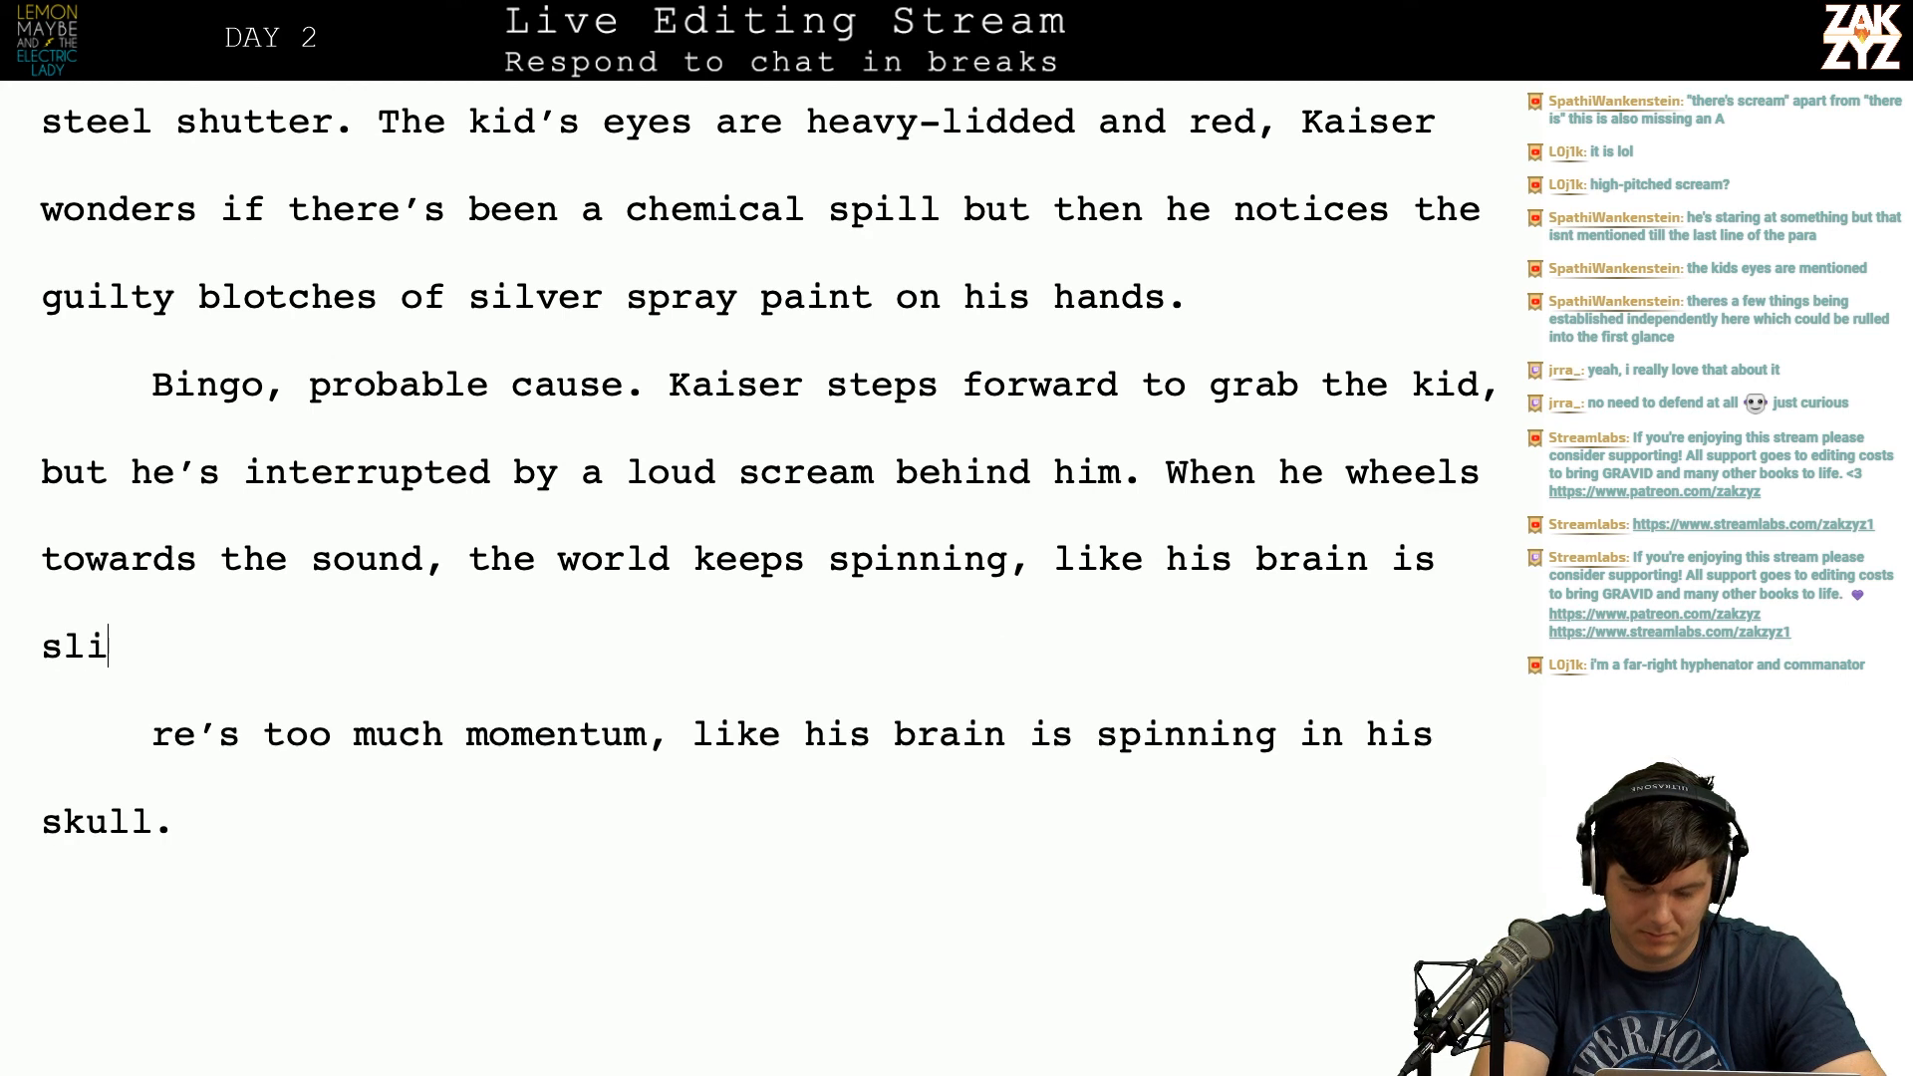
type("is skull.")
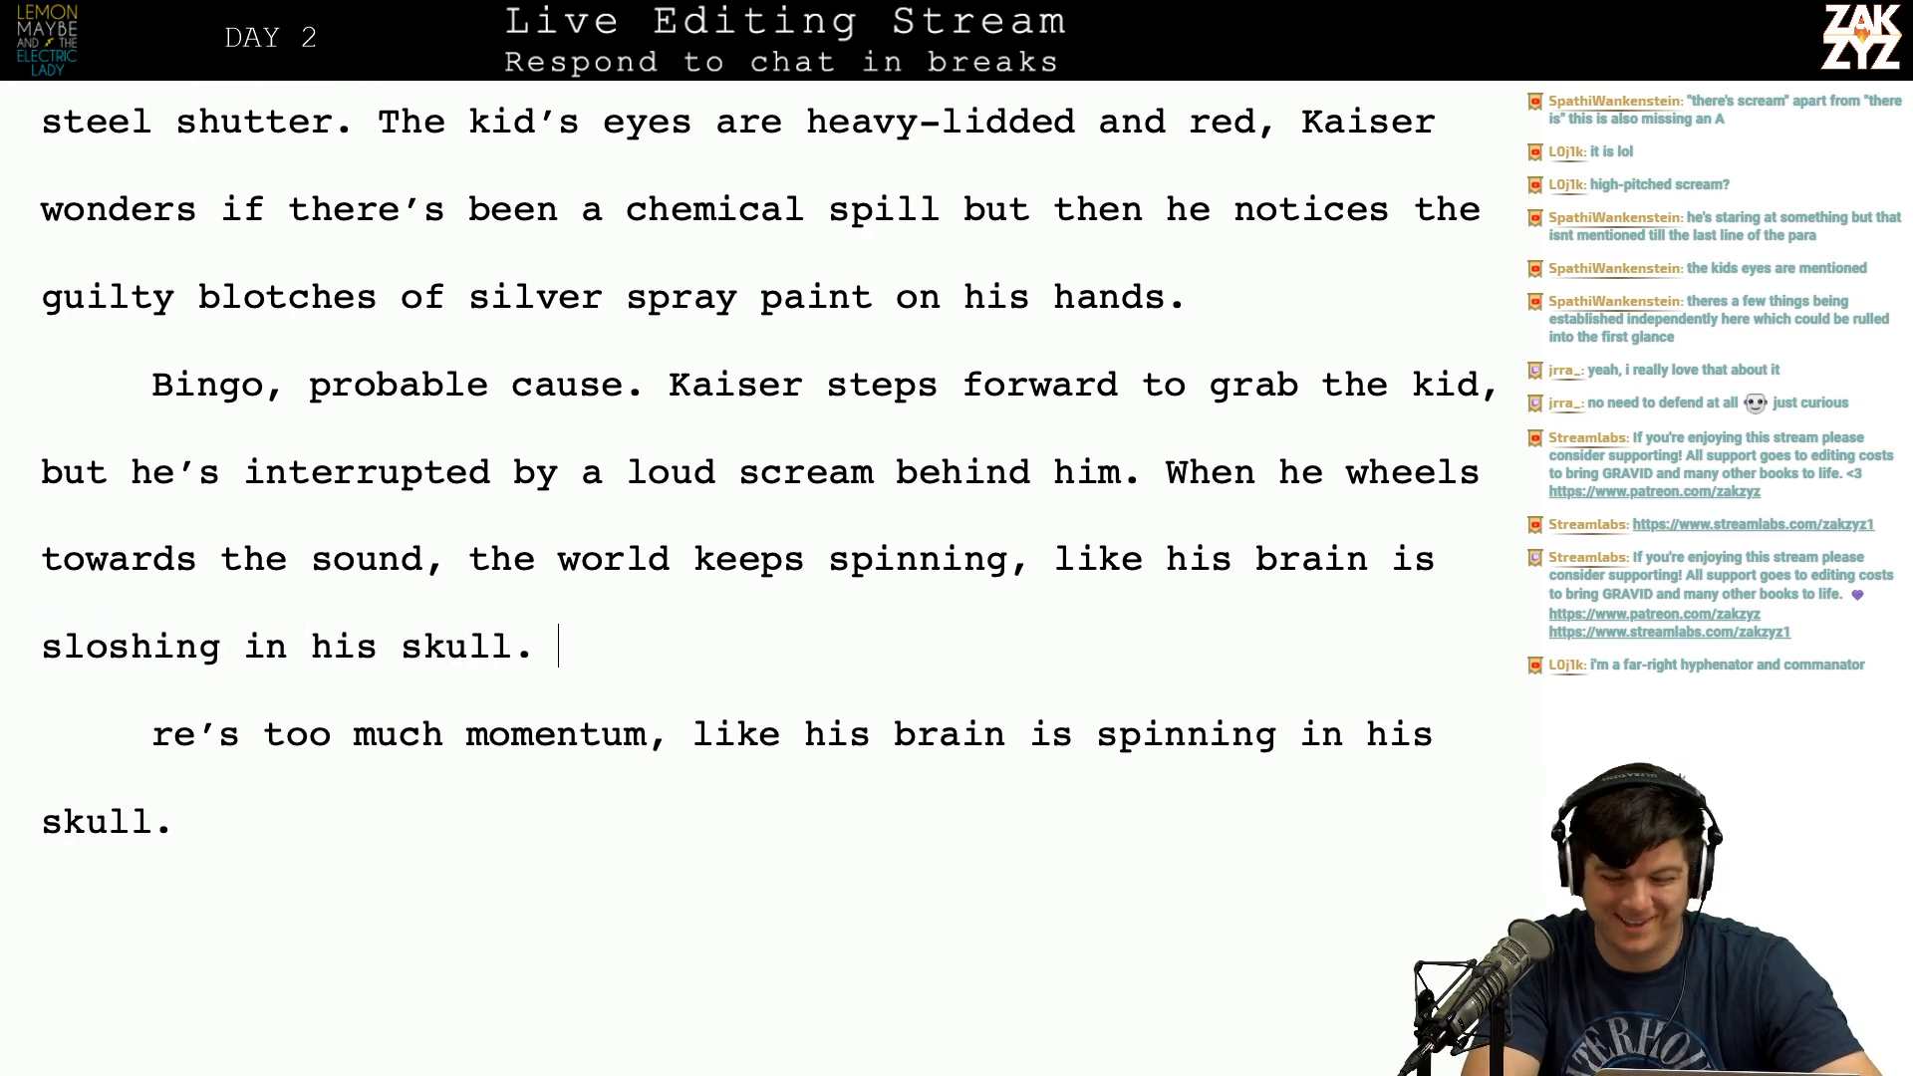
key("Right")
key("ctrl+shift+End")
key("Delete")
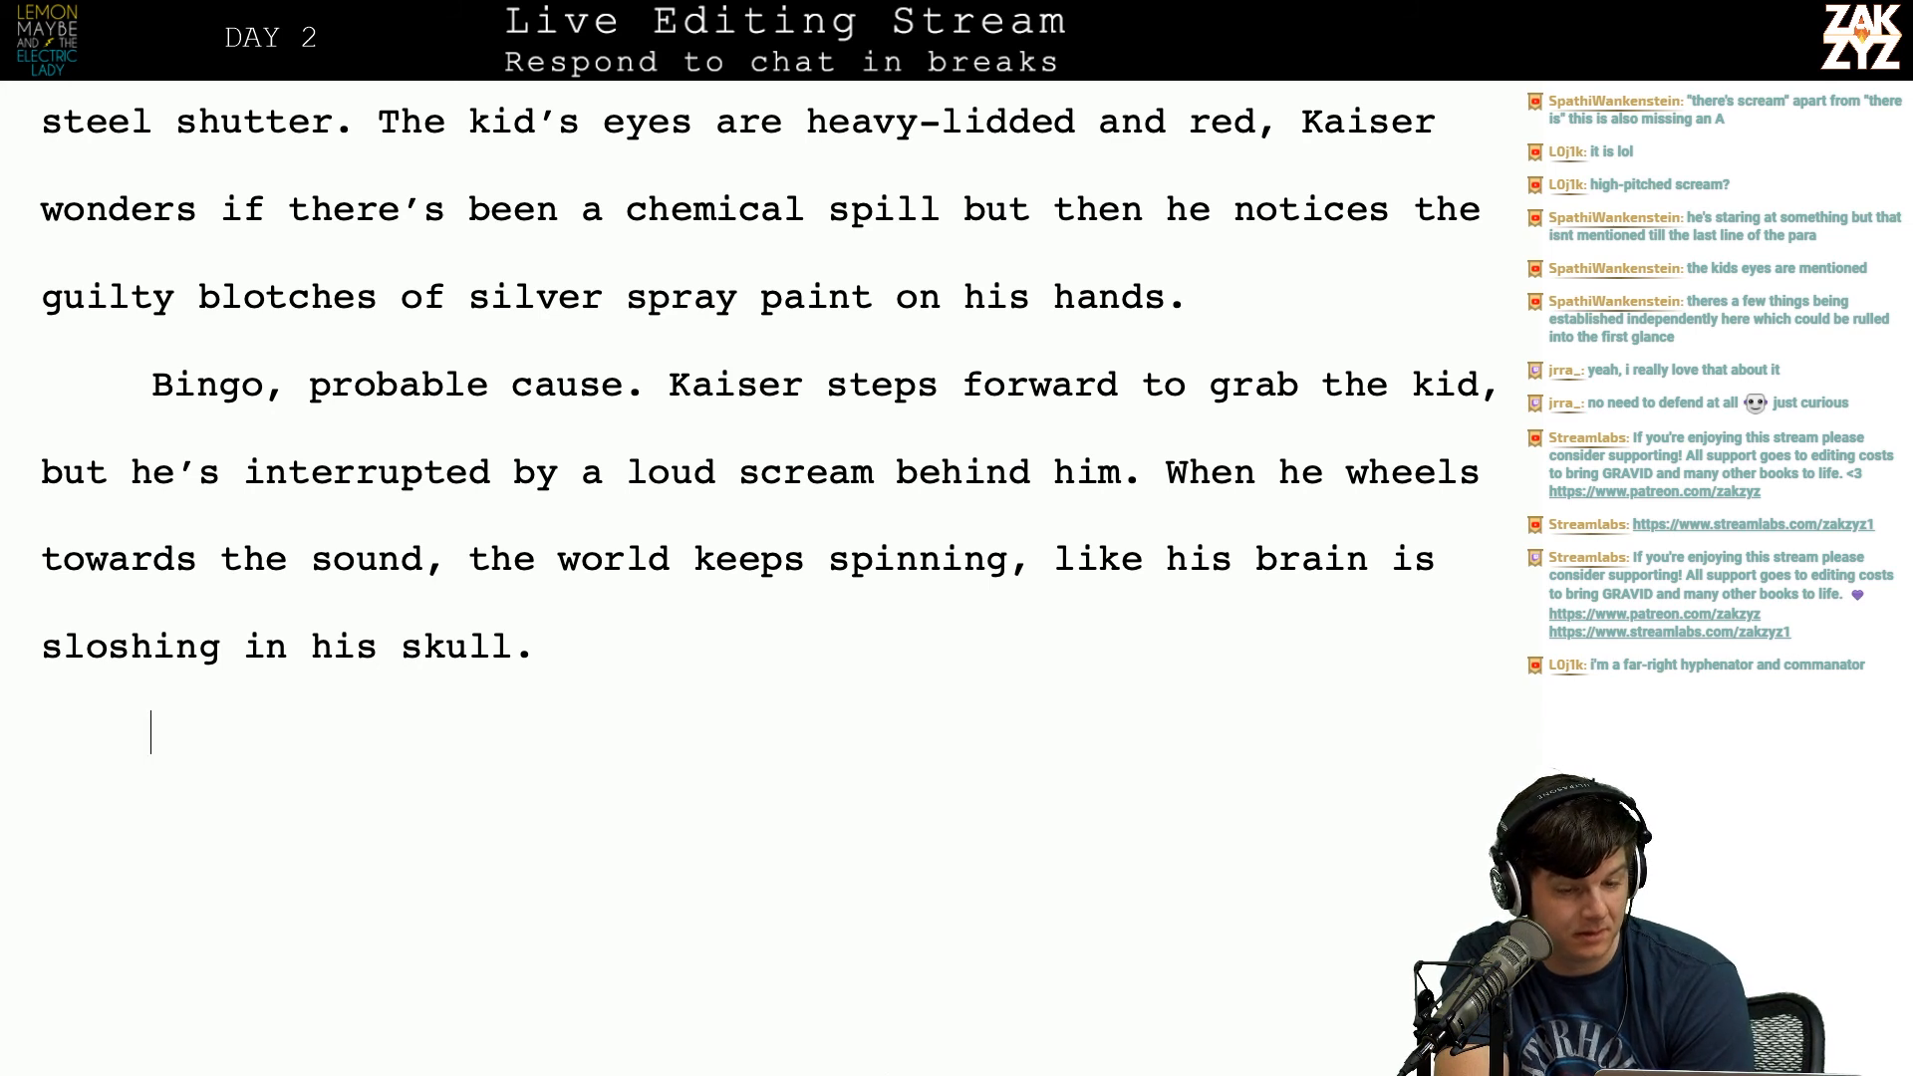
Step: Insert "by screaming behind him." after "but he's interrupted" in the "Bingo, probable cause." paragraph
key("Right")
key("Right")
key("Right")
key("Left")
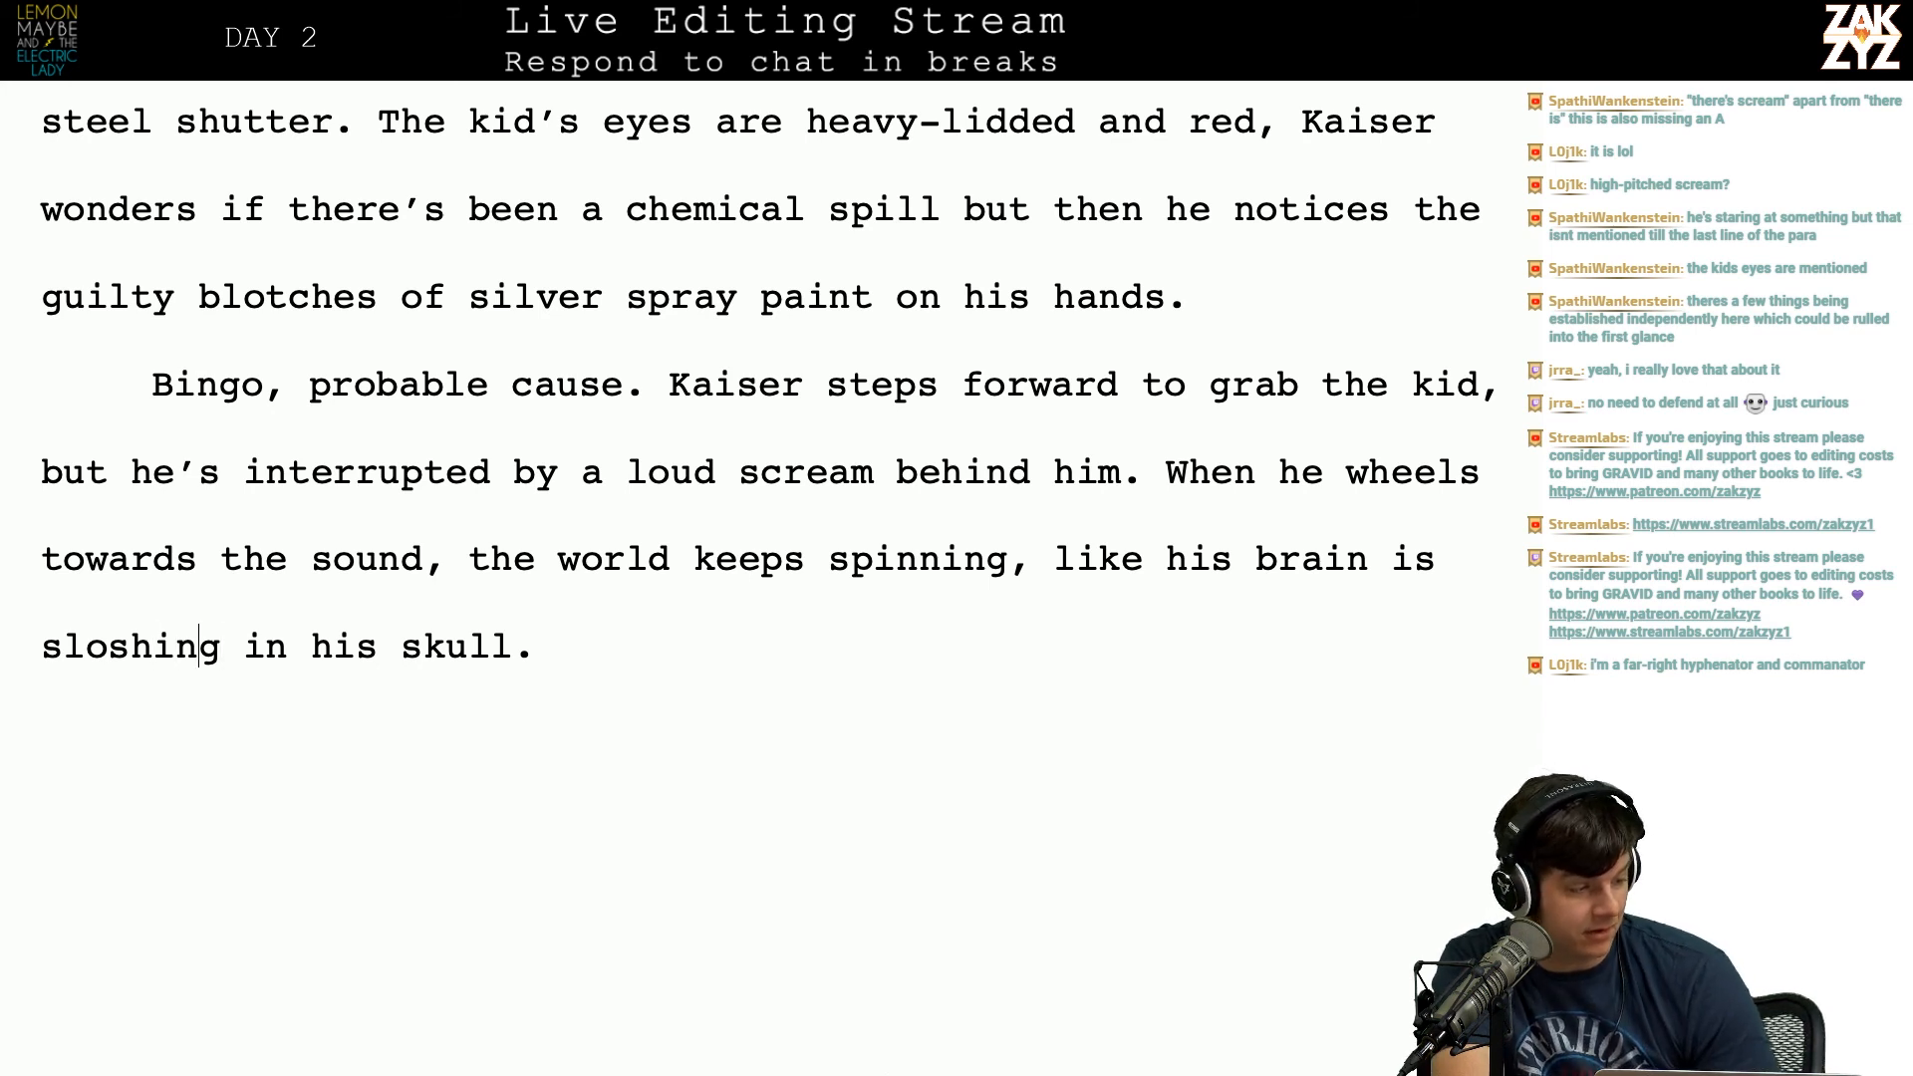
key("Right")
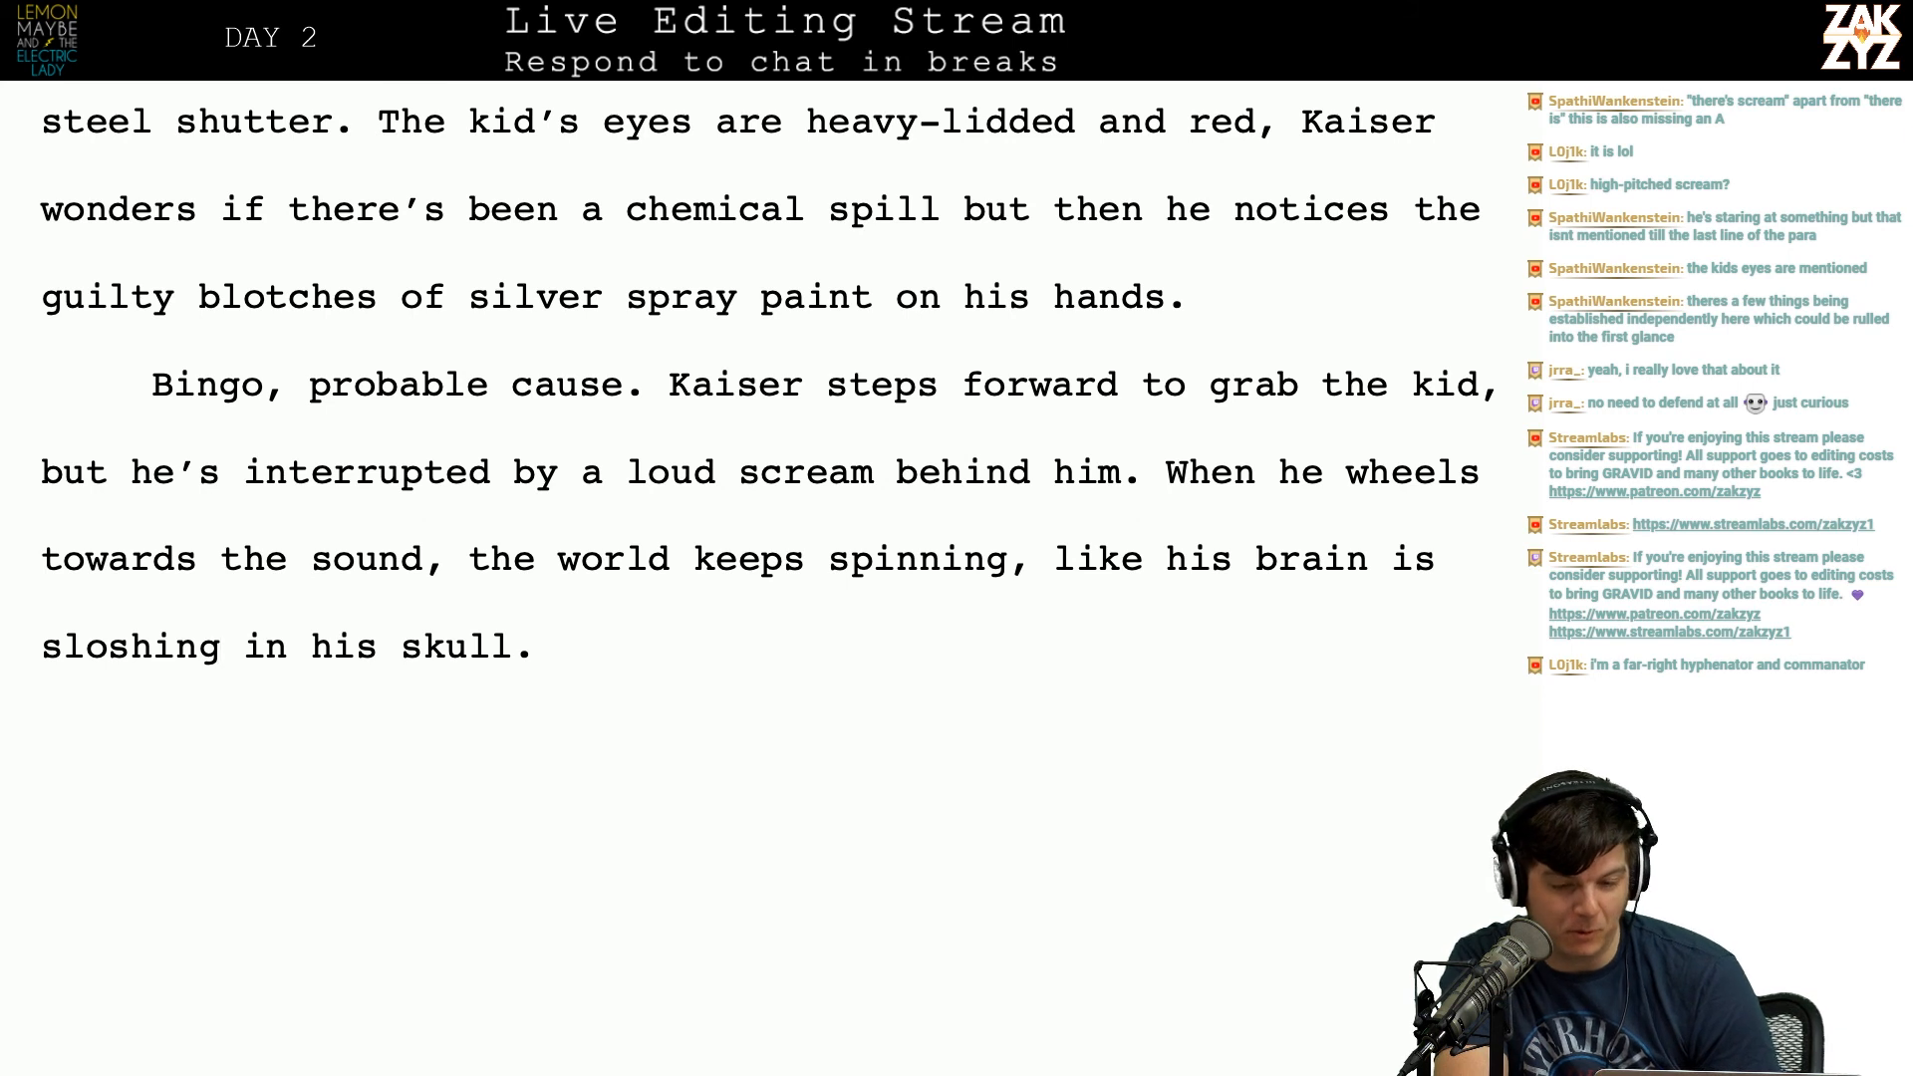
key("Right")
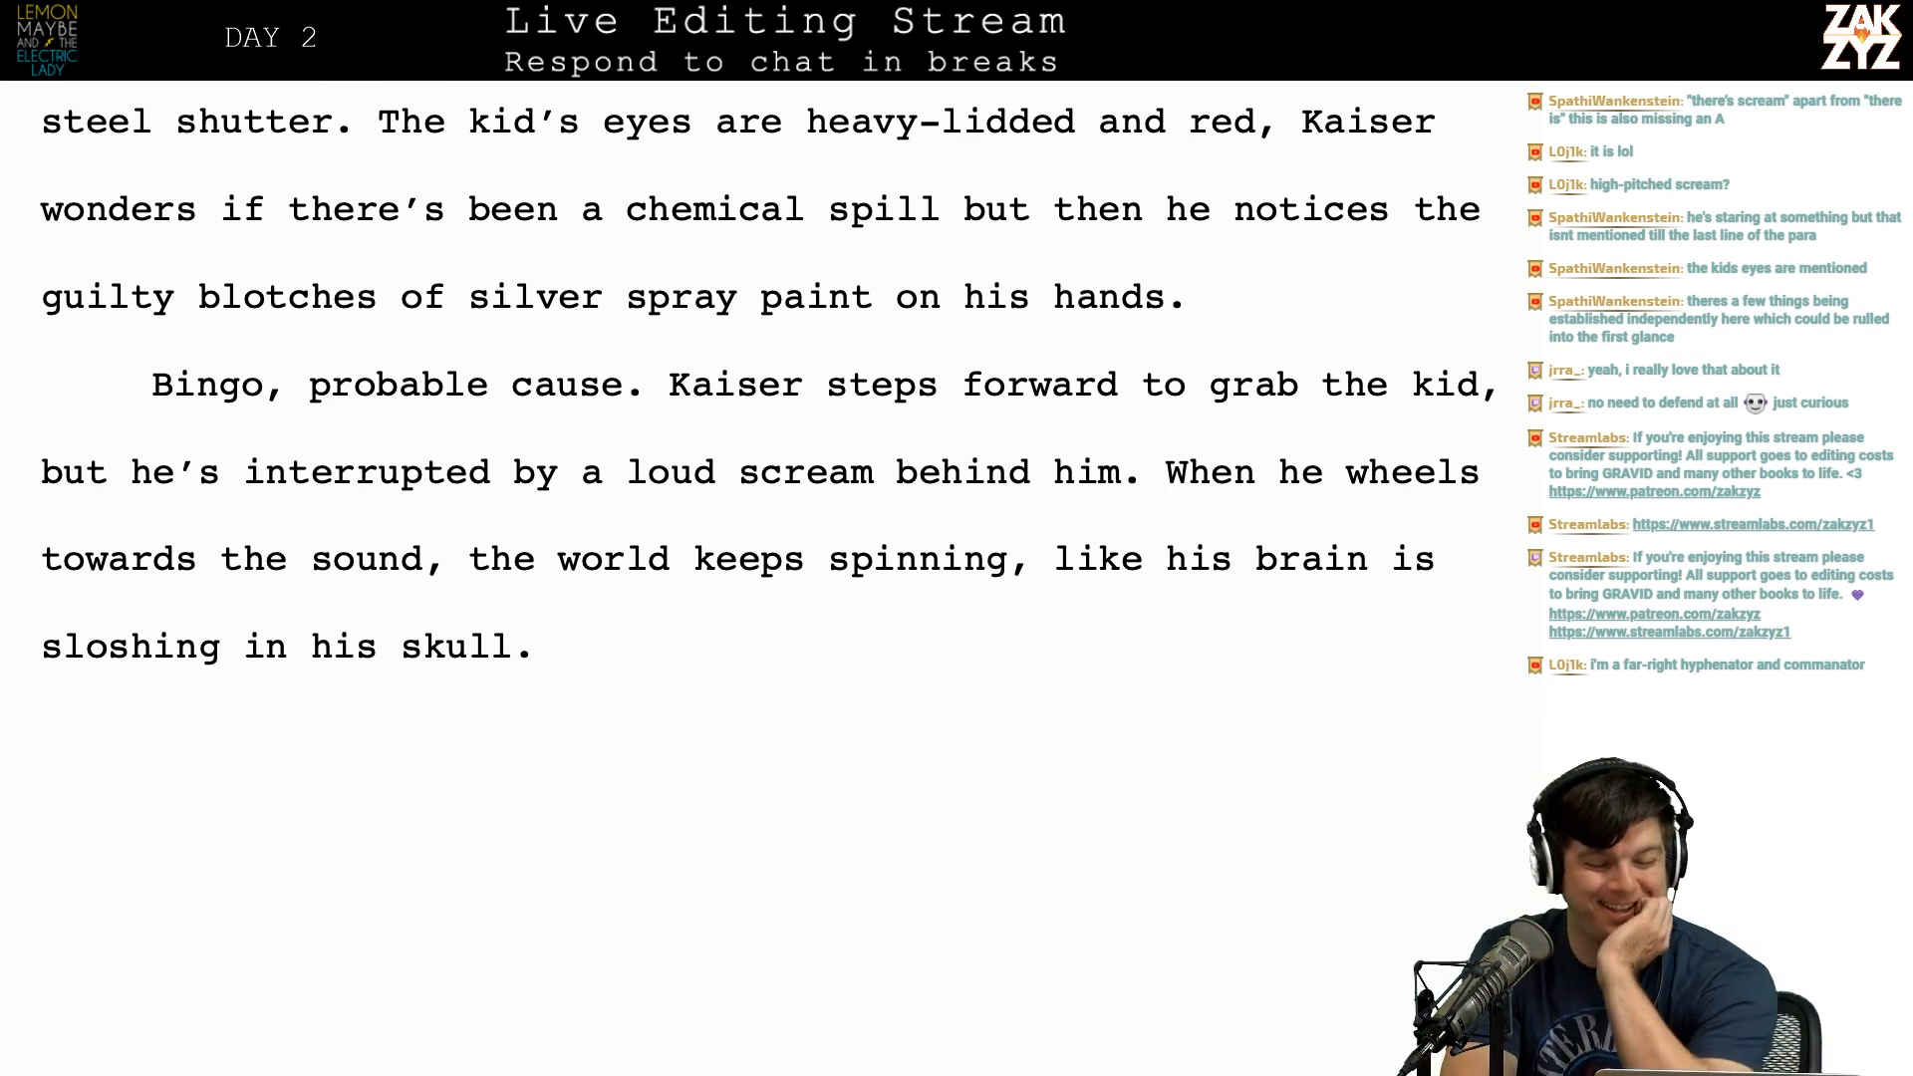
scroll(747, 578, "down", 1)
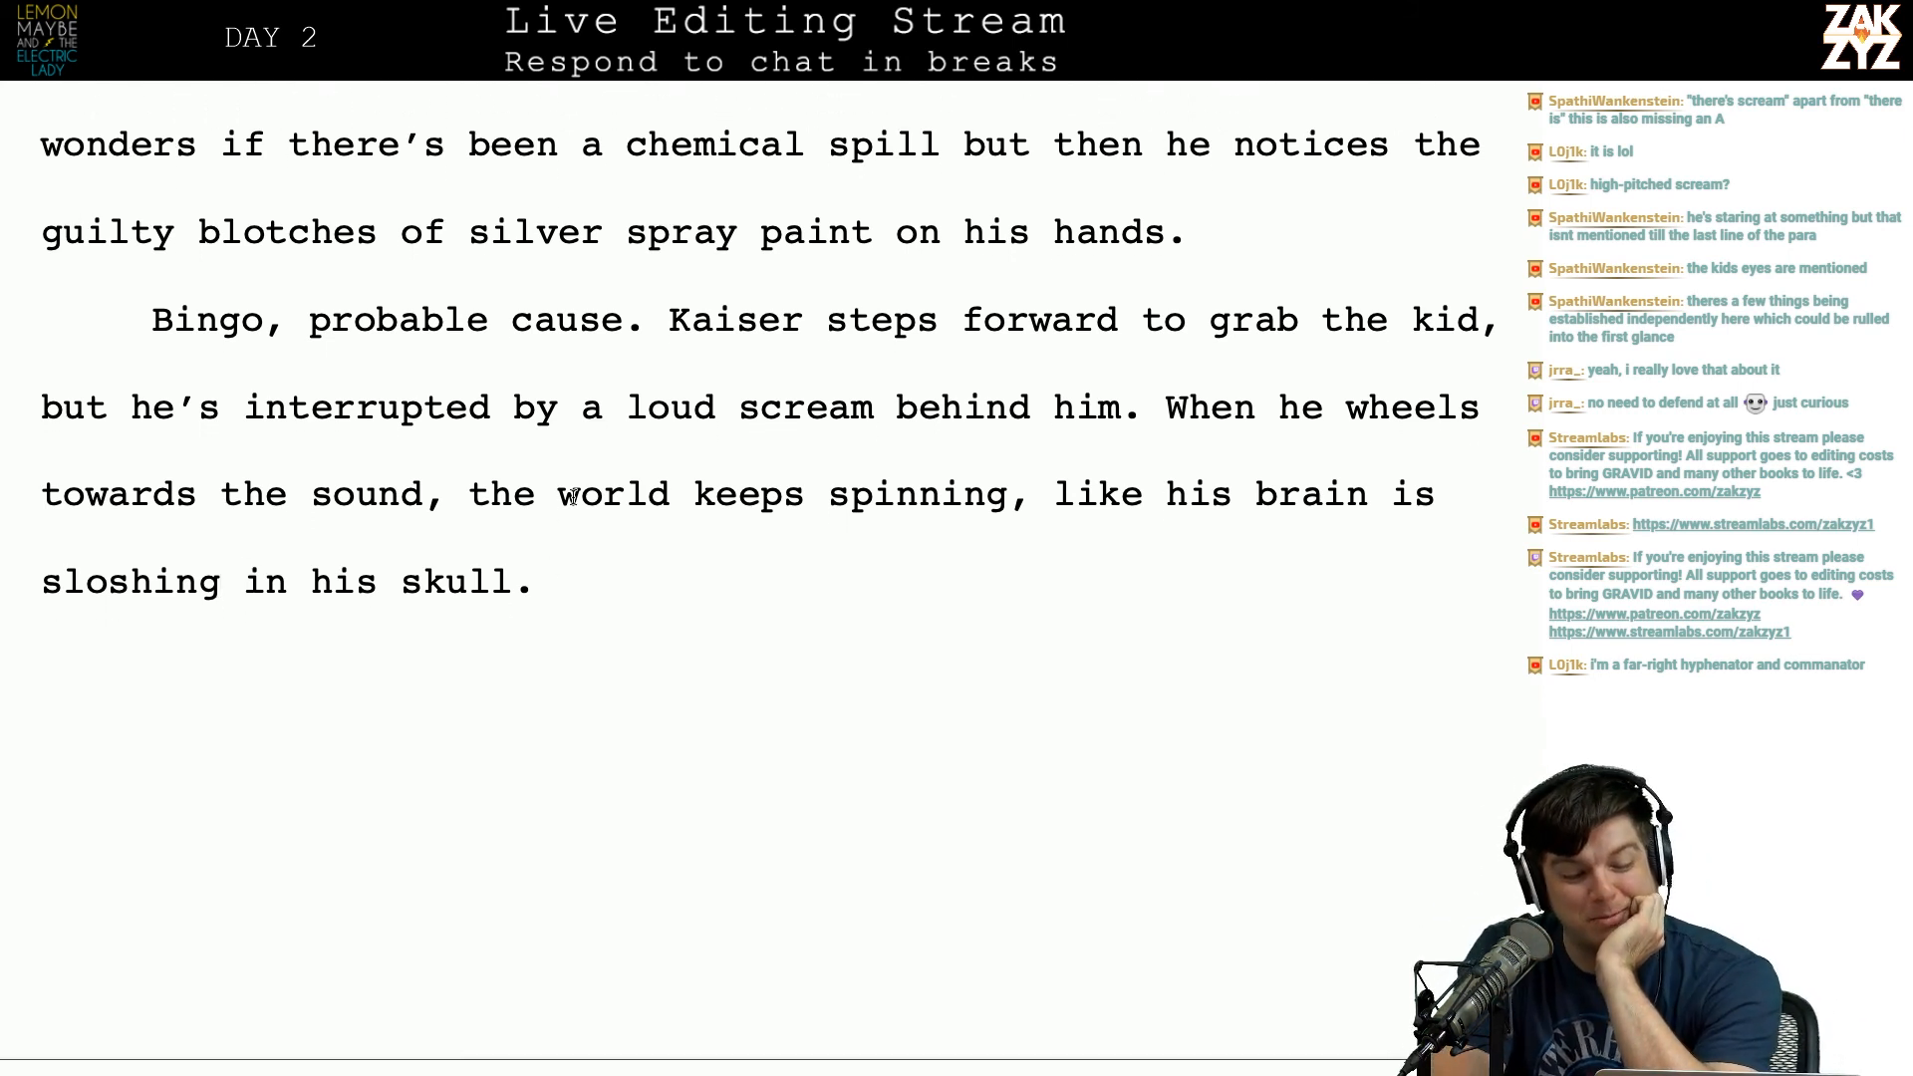
scroll(573, 496, "down", 1)
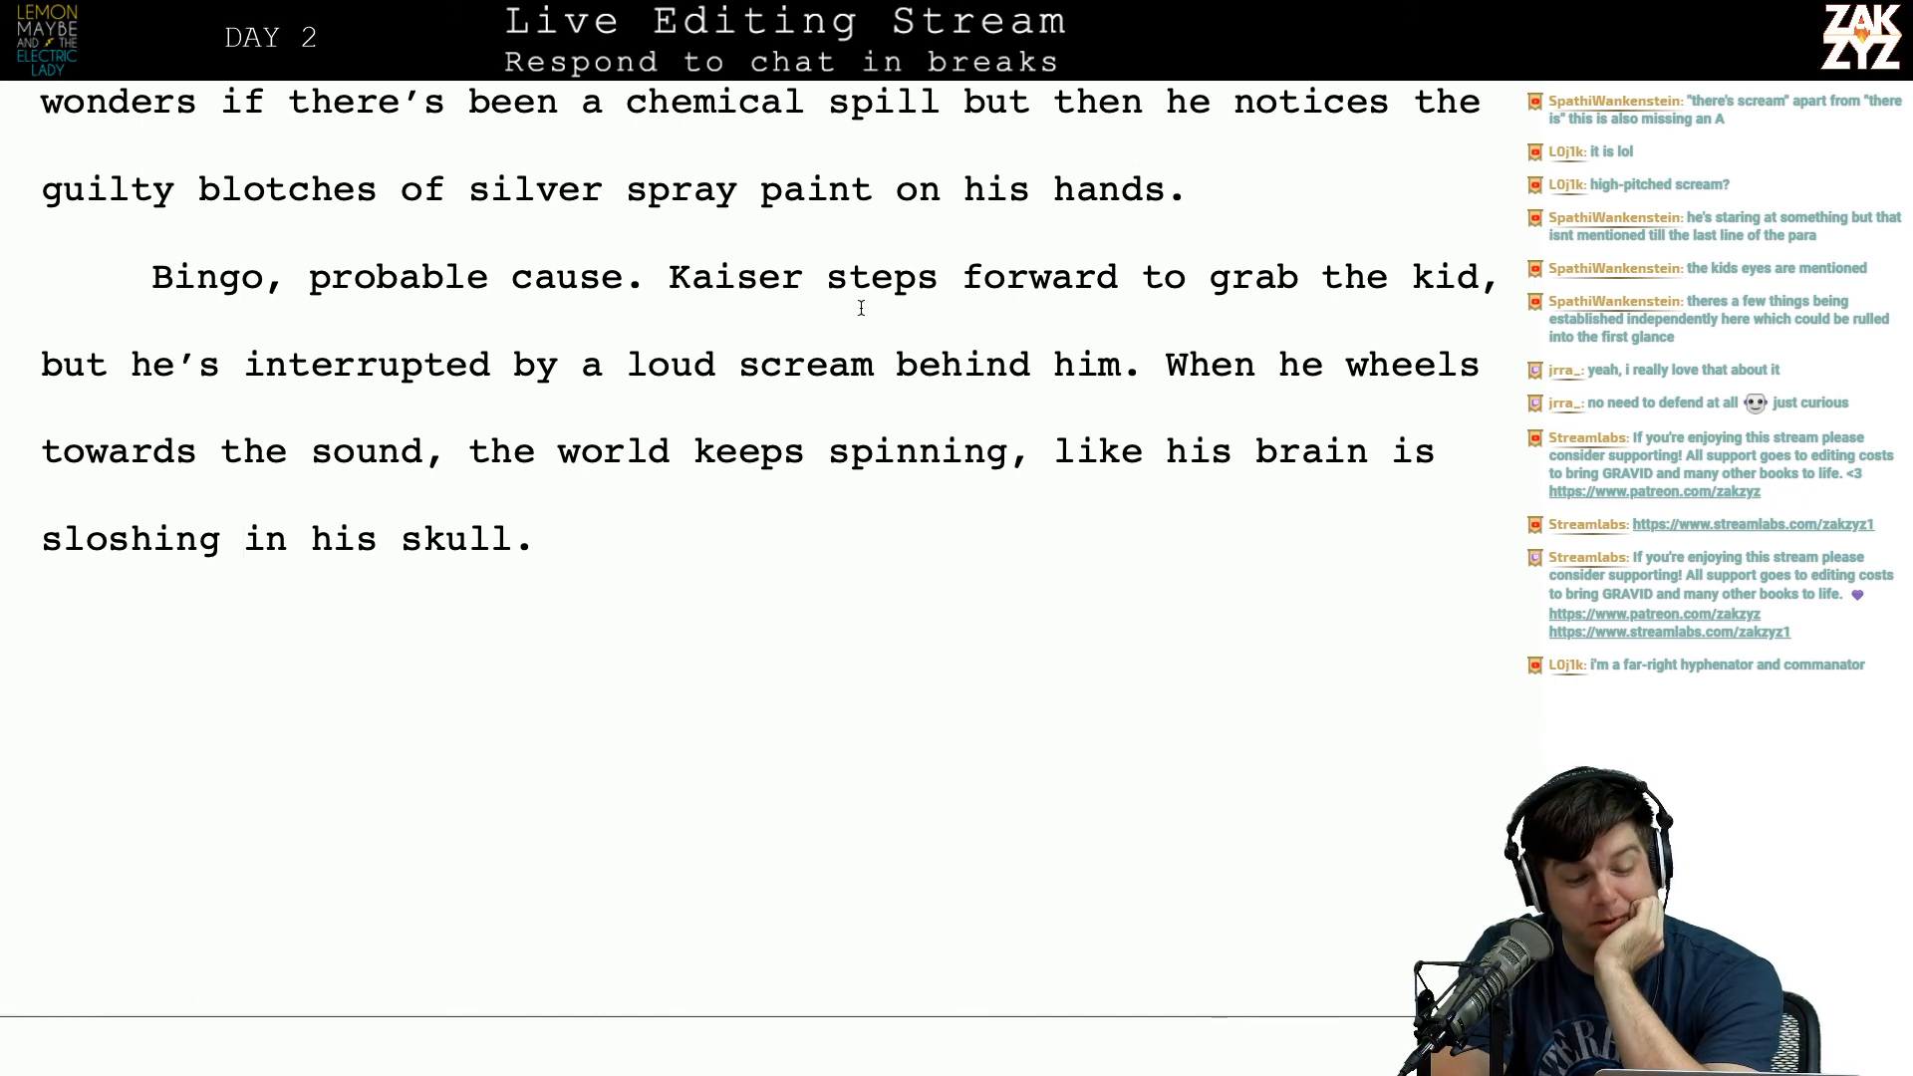
scroll(569, 409, "down", 1)
left_click(498, 328)
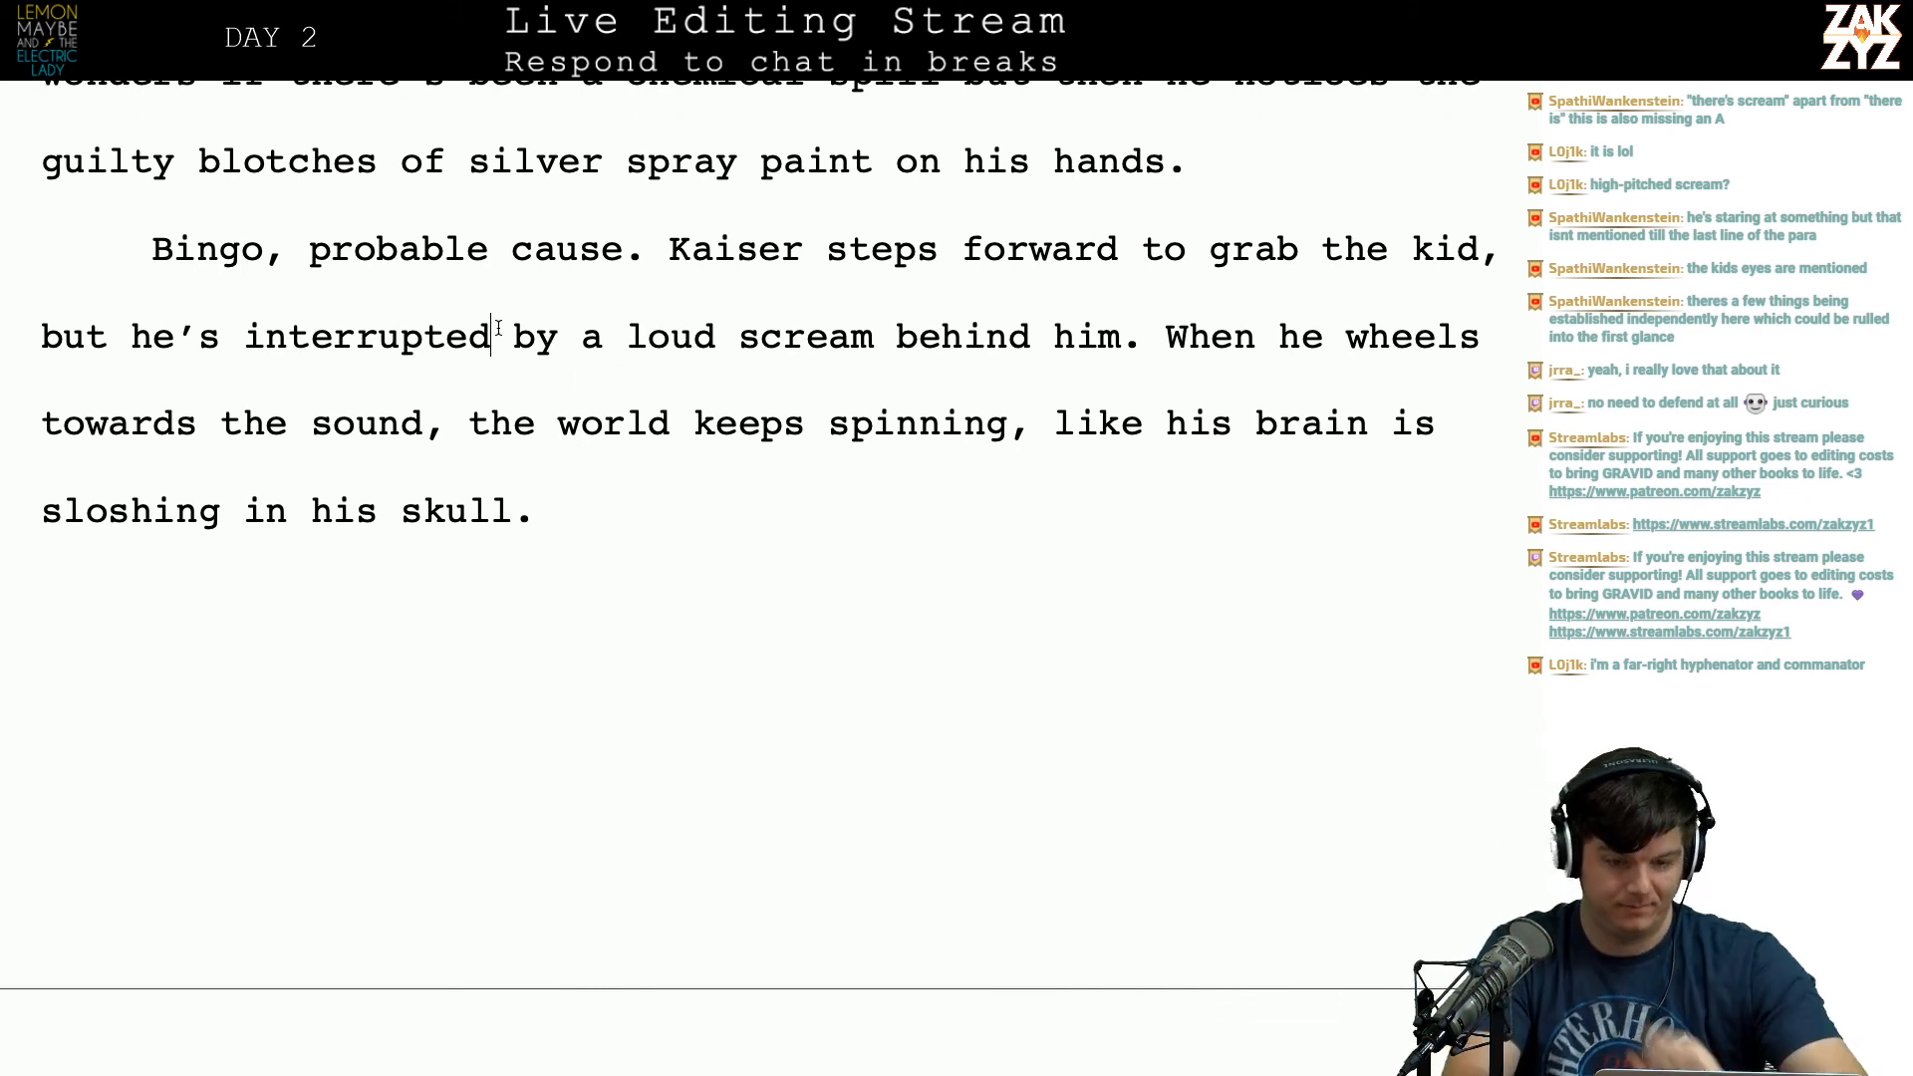
key("Right")
key("Right")
key("Right")
key("Left")
key("Left")
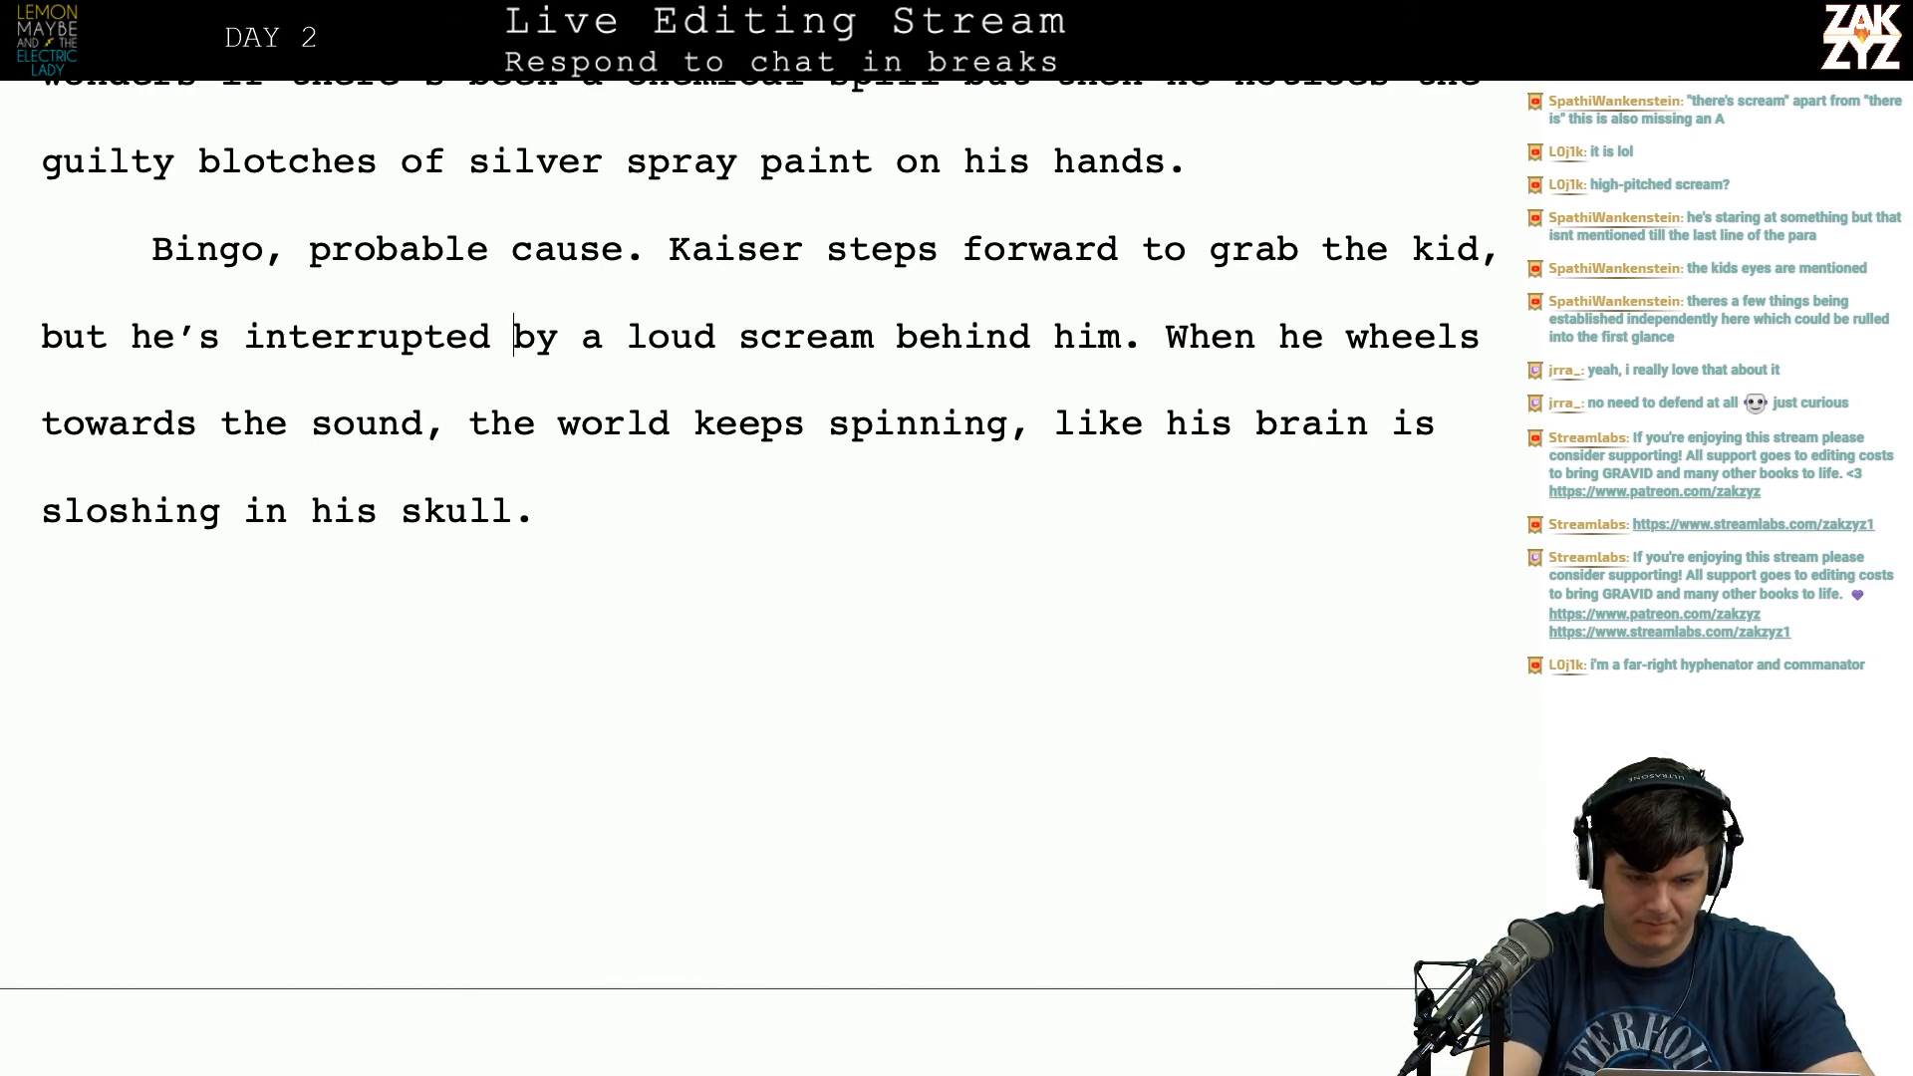
type("by screaming ")
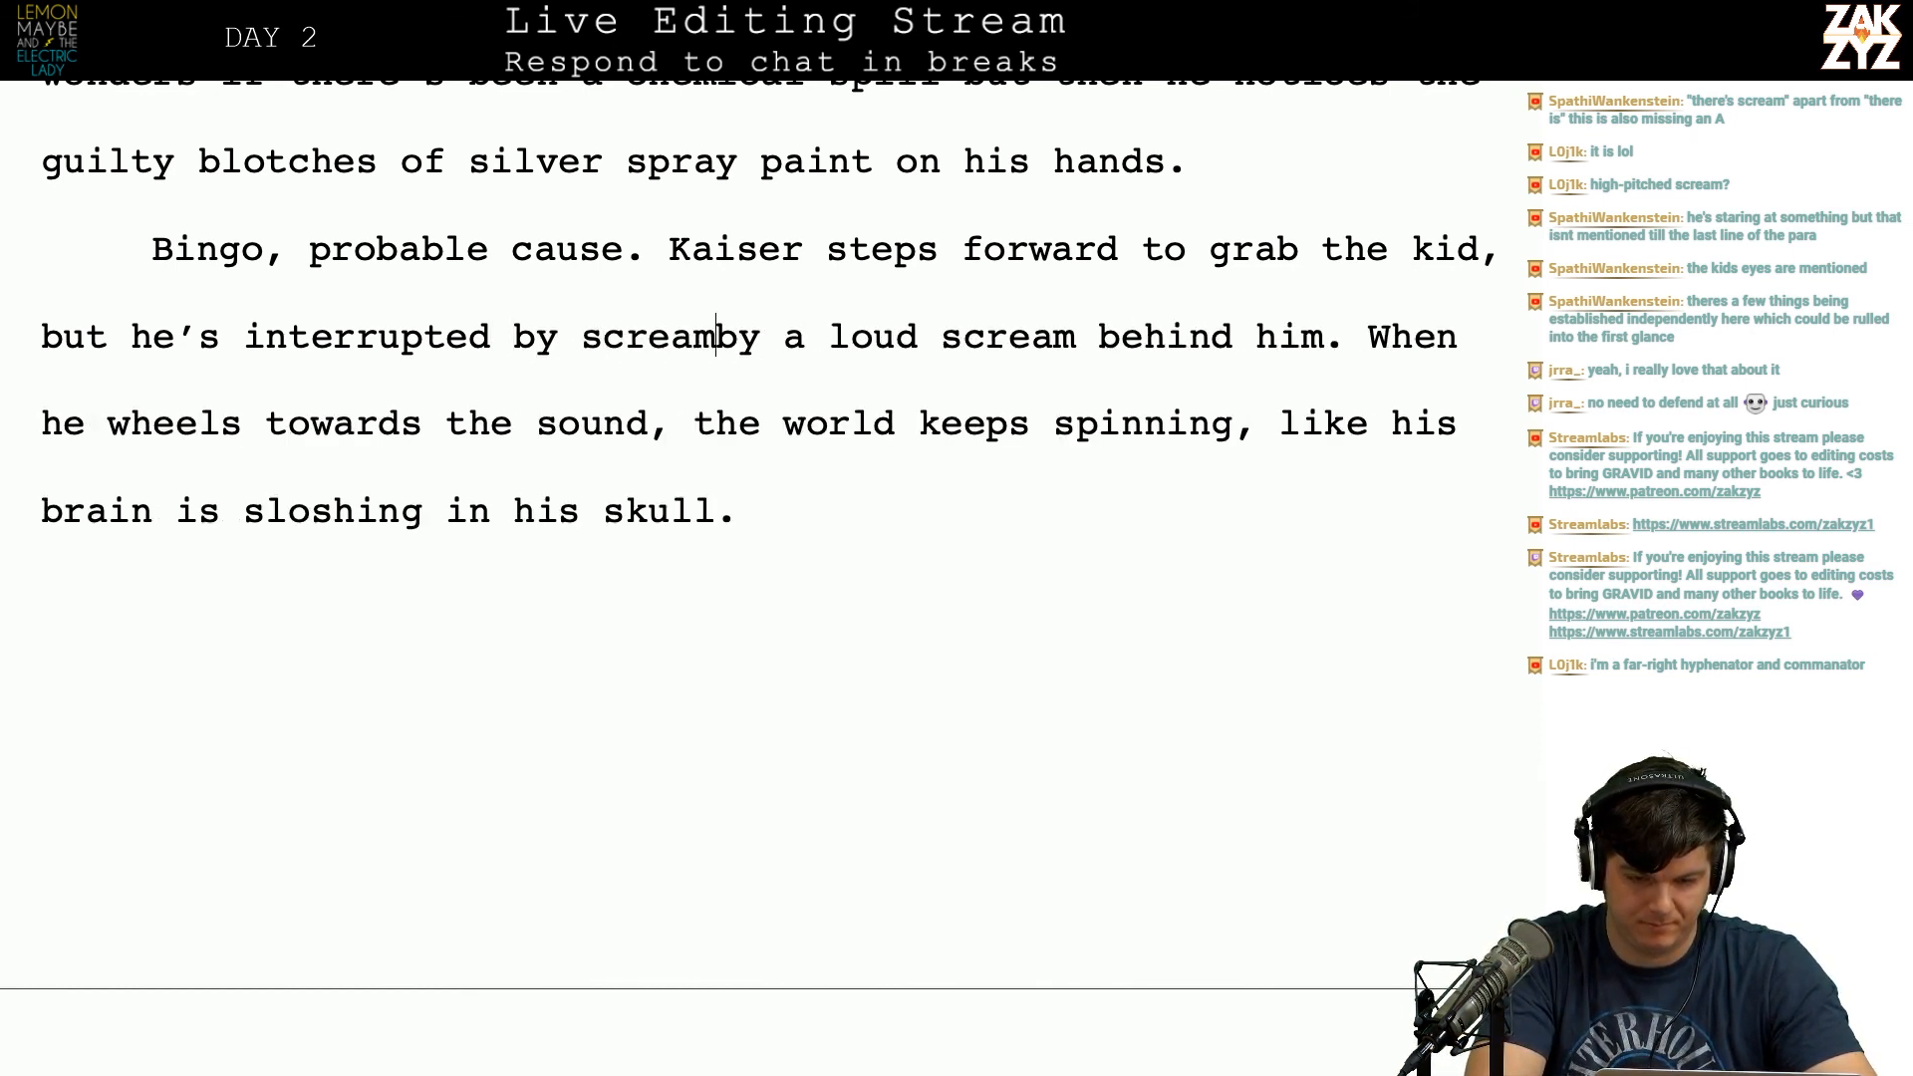
type("behind him.")
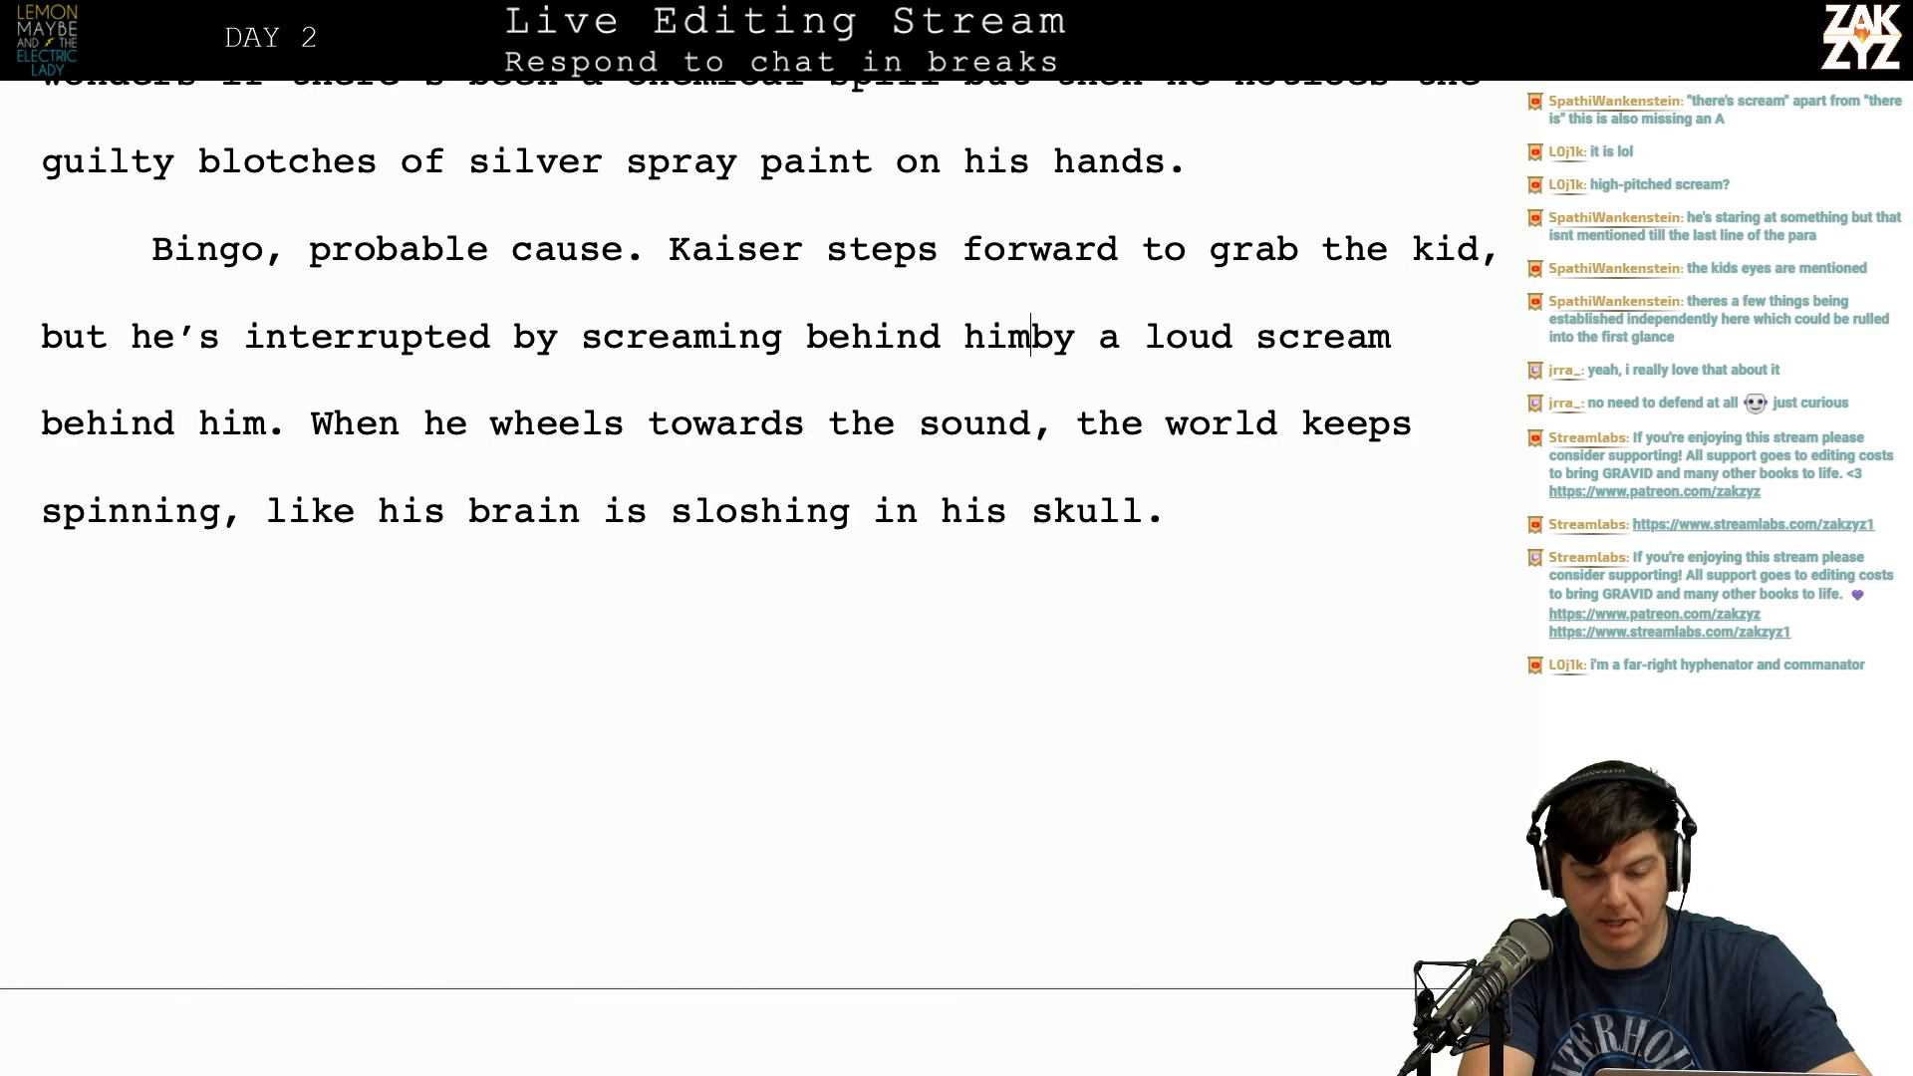
Step: Delete the superseded phrase "by a loud scream behind him." that follows the new wording
key("shift+Right")
key("shift+Right")
key("shift+Right")
key("shift+Right")
key("shift+Right")
key("shift+Right")
key("shift+Right")
key("shift+Right")
key("shift+Right")
key("shift+Right")
key("shift+Right")
key("shift+Right")
key("shift+Right")
key("shift+Right")
key("shift+Right")
key("shift+Right")
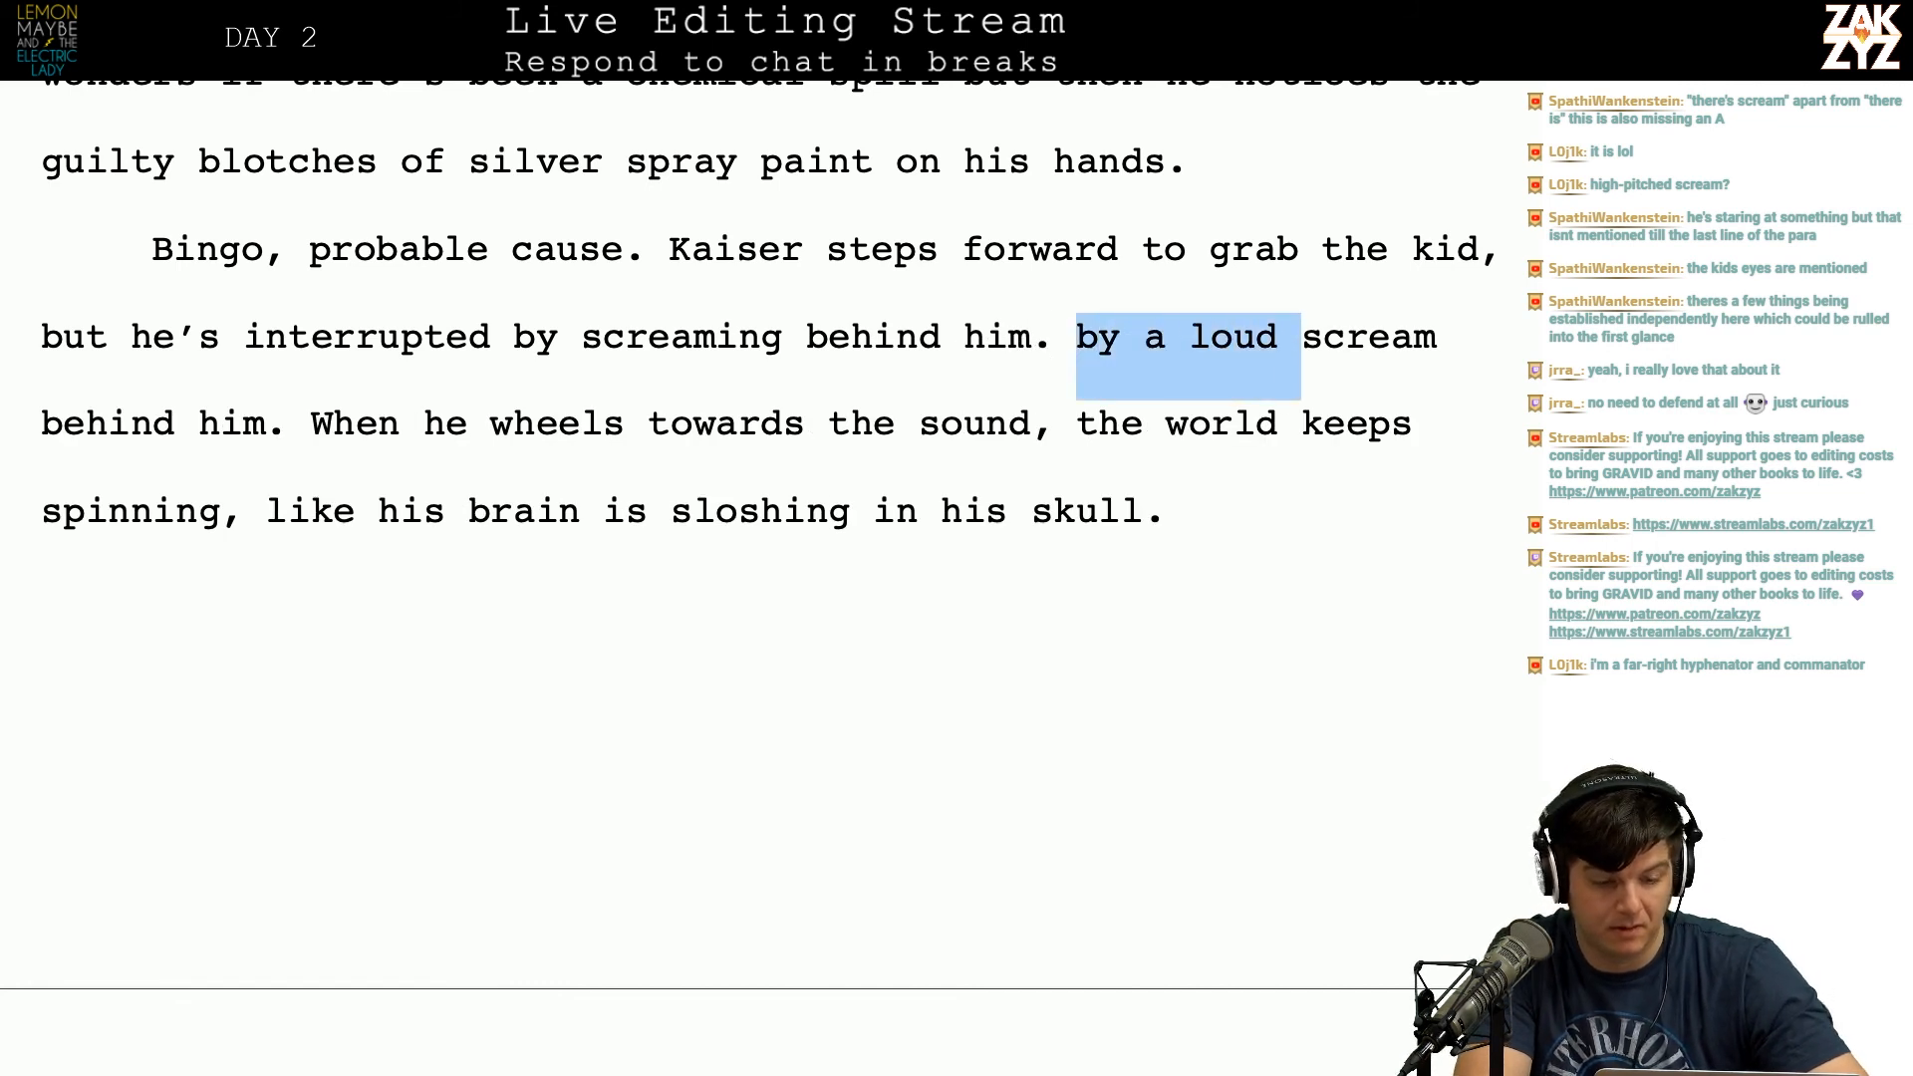
key("shift+Right")
key("shift+Right")
key("shift+Right")
key("shift+Right")
key("shift+Right")
key("shift+Right")
key("shift+Right")
key("shift+Right")
key("shift+Right")
key("shift+Right")
key("shift+Right")
key("shift+Right")
key("shift+Right")
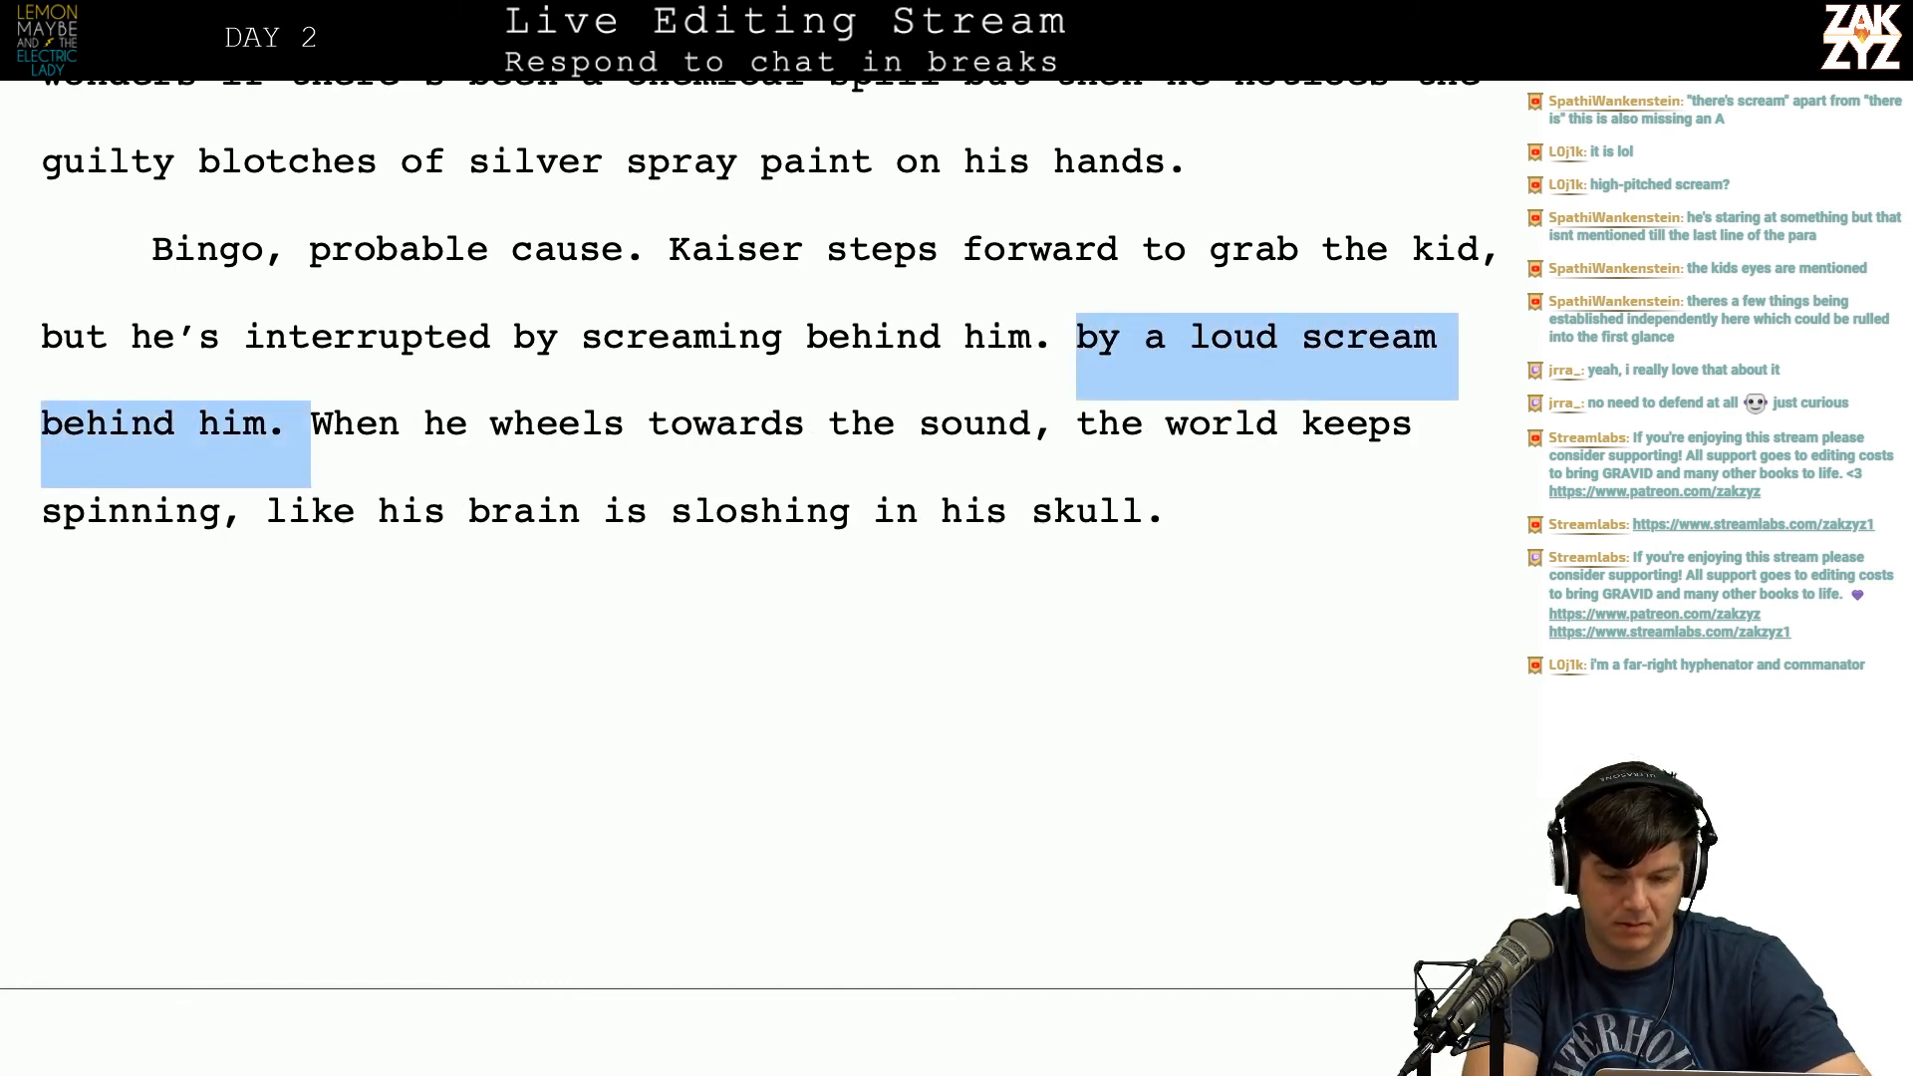
key("BackSpace")
Step: Change the next sentence's opening from "When he wheels" to "He wheels"
type("He w")
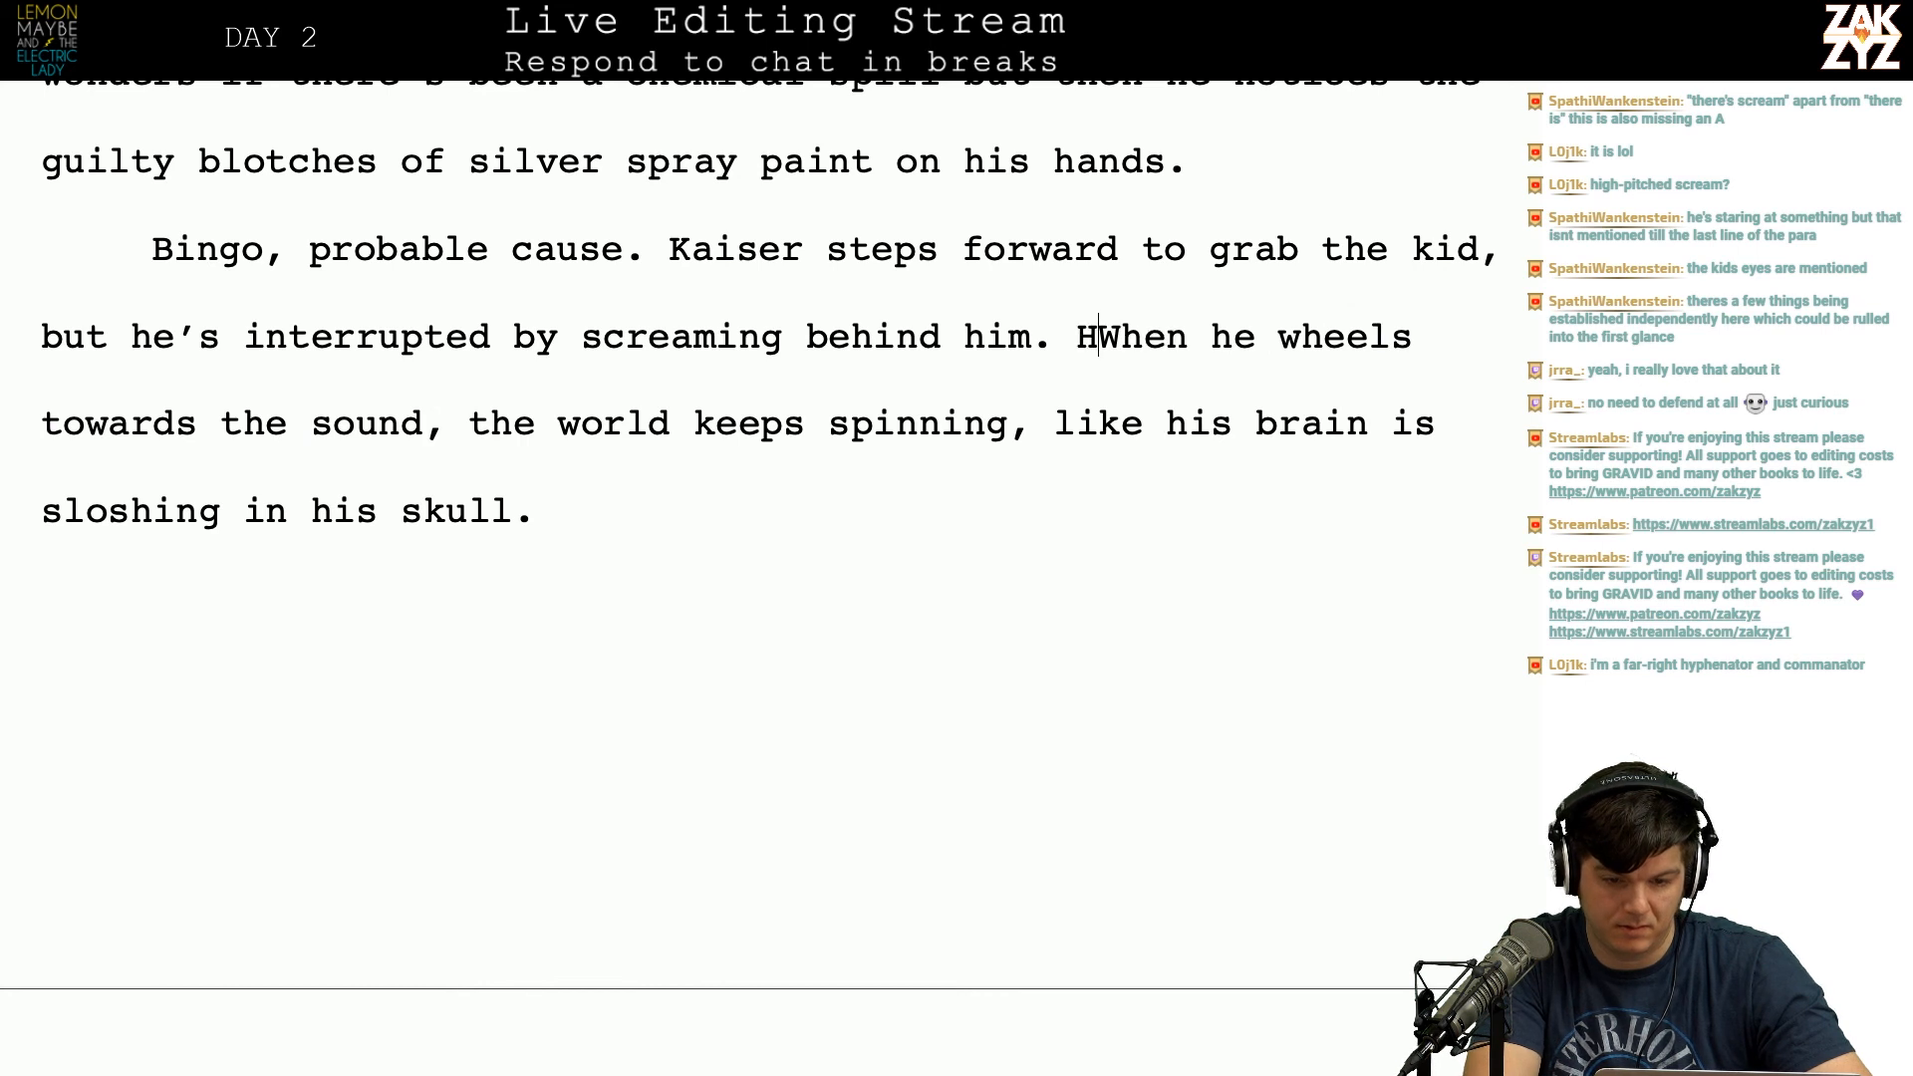
key("shift+Right")
key("shift+Right")
key("shift+Right")
key("shift+Right")
key("shift+Right")
key("shift+Right")
key("shift+Right")
key("shift+Right")
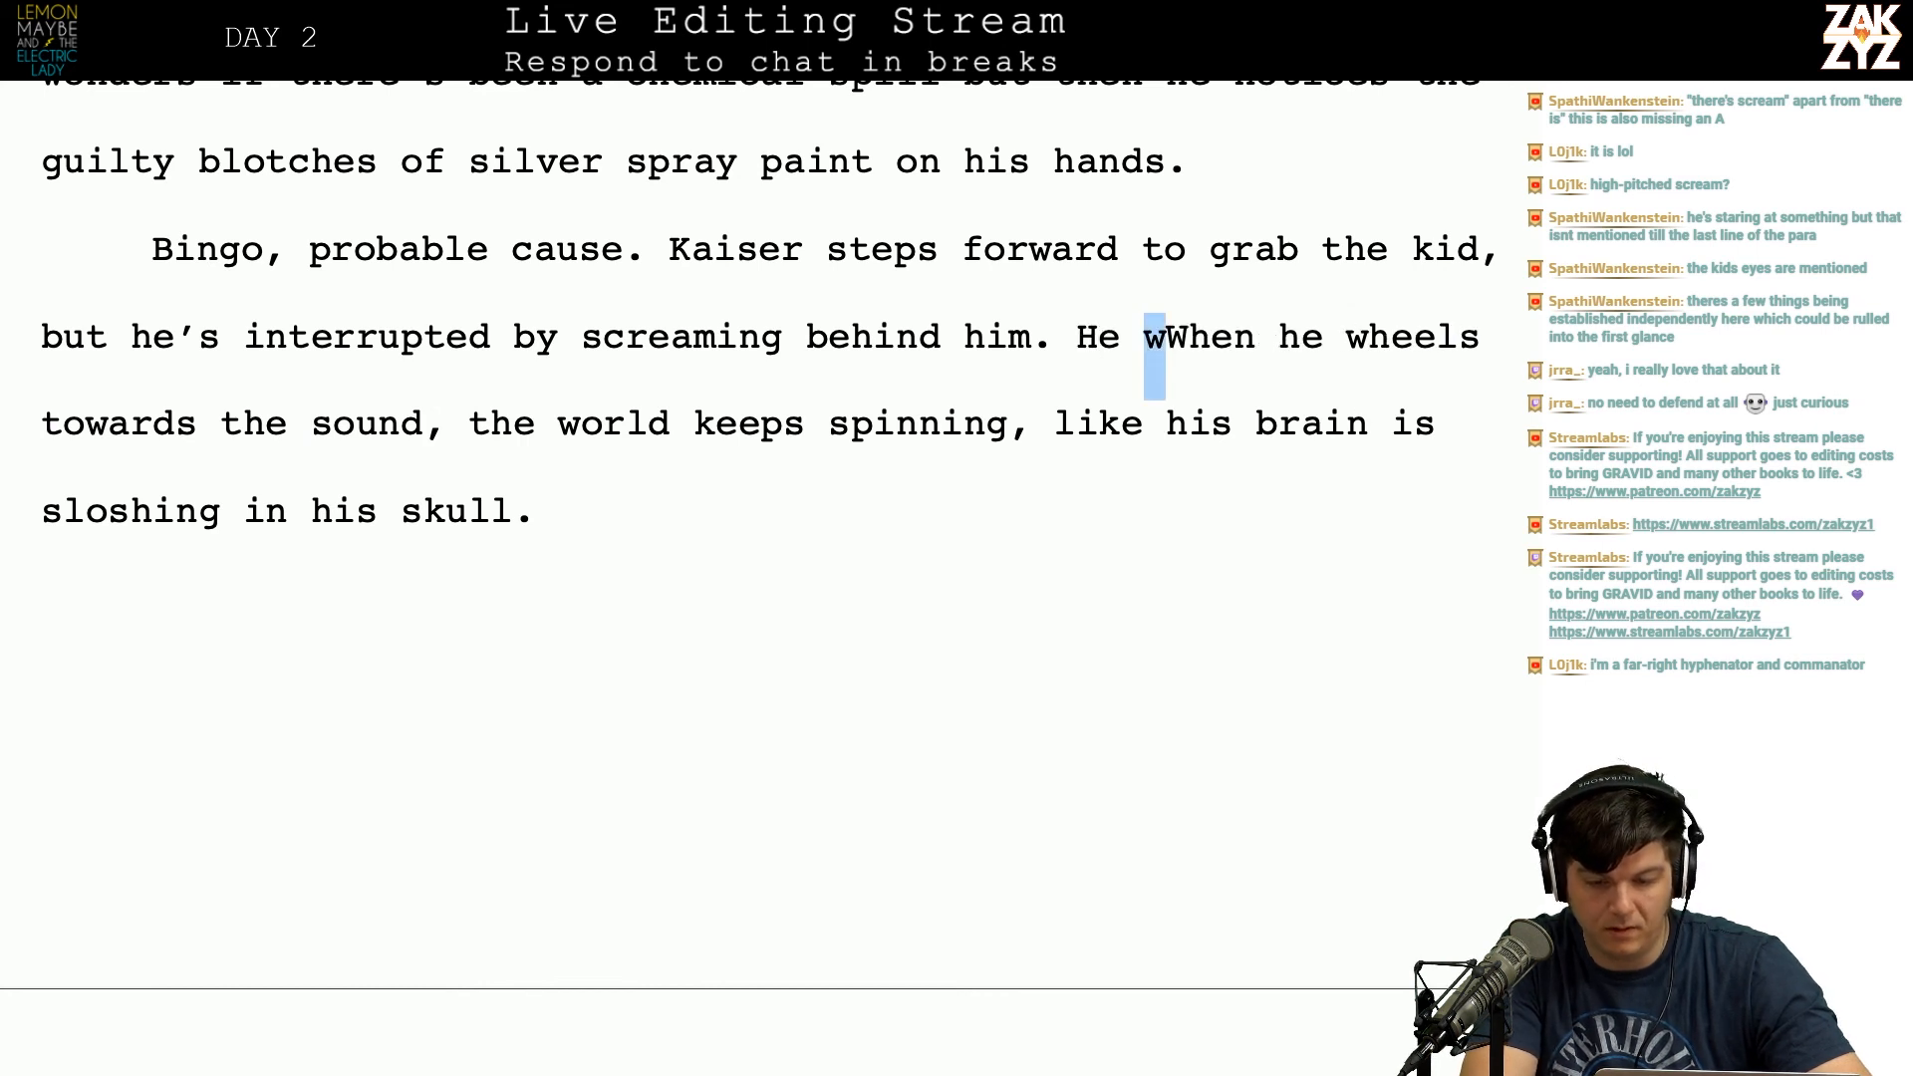
key("BackSpace")
Step: Replace the comma after "towards the sound" with "and", joining it to "the world keeps spinning"
key("Right")
key("Right")
key("Right")
key("Right")
key("Right")
key("Right")
key("Right")
key("Right")
key("Right")
key("Right")
key("Right")
key("Right")
key("Right")
key("Right")
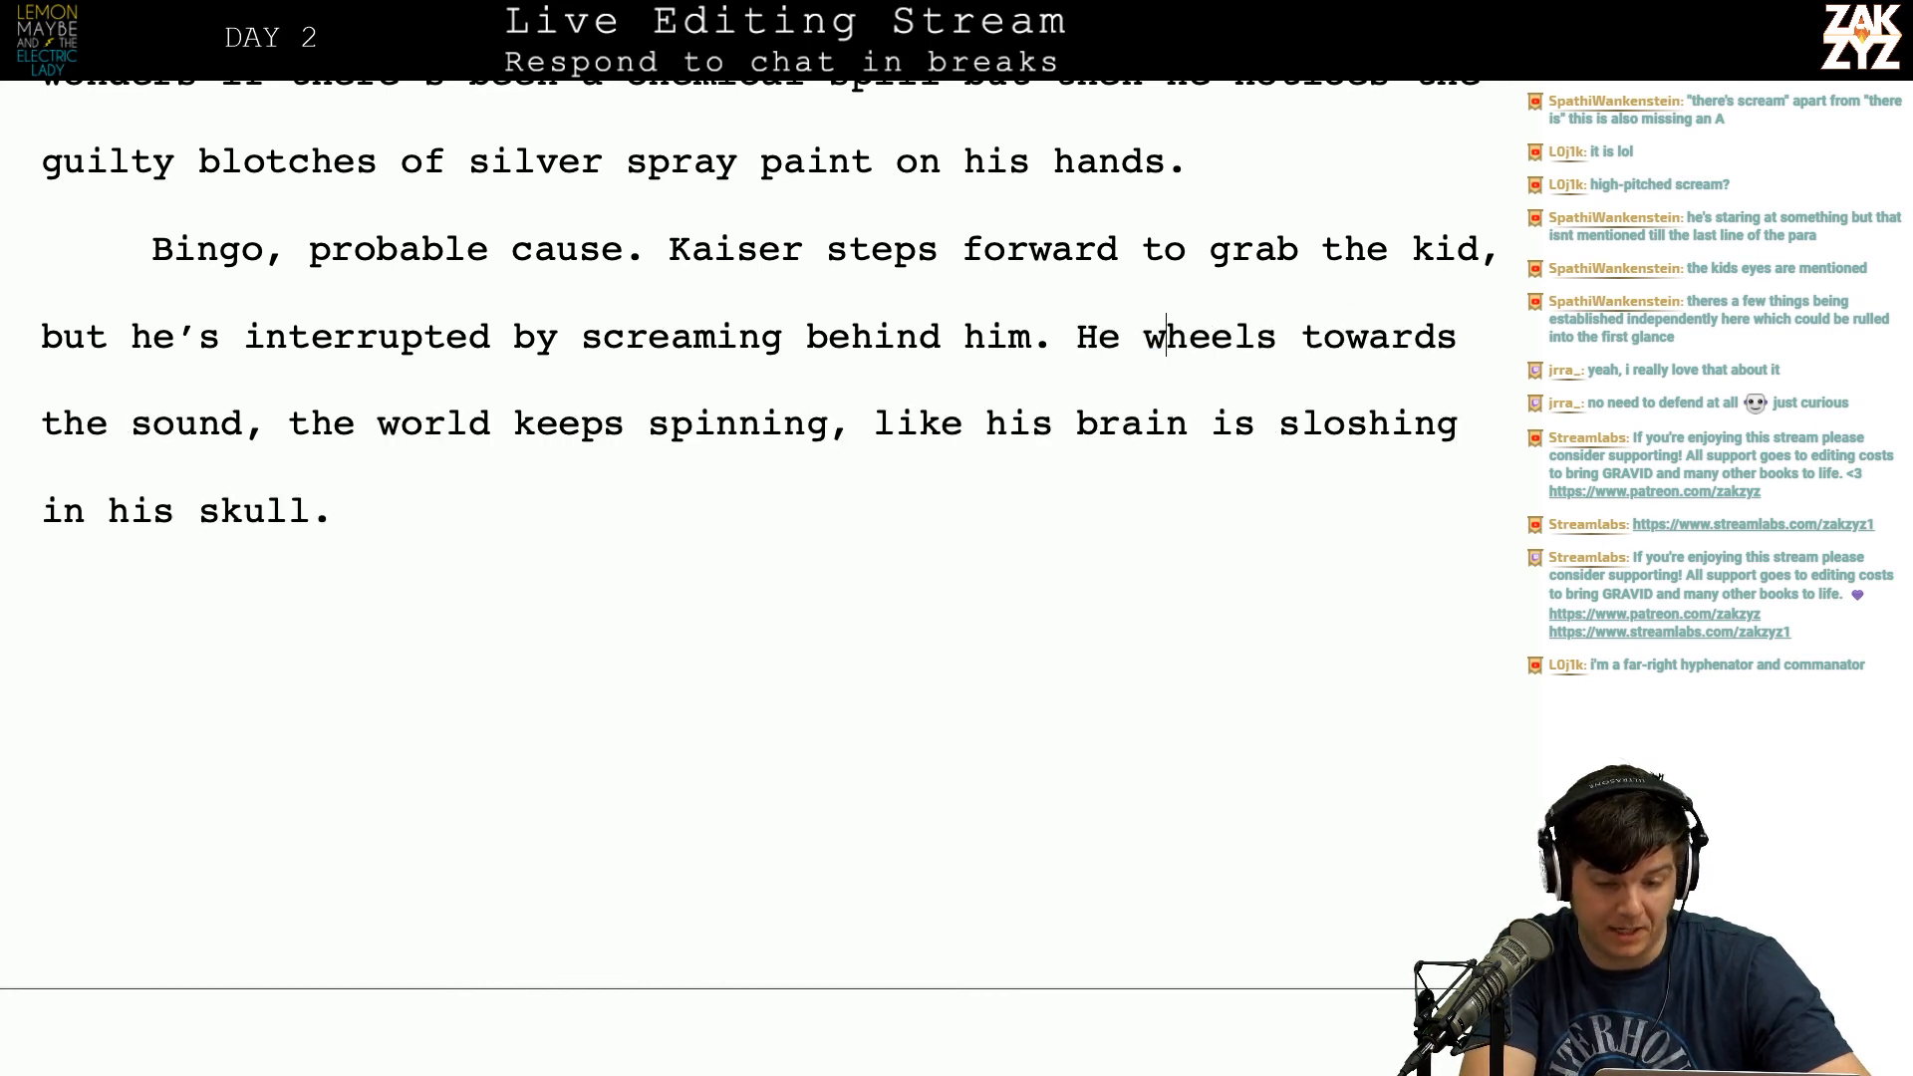
key("Right")
key("Right")
key("Right")
key("Right")
key("Right")
key("Right")
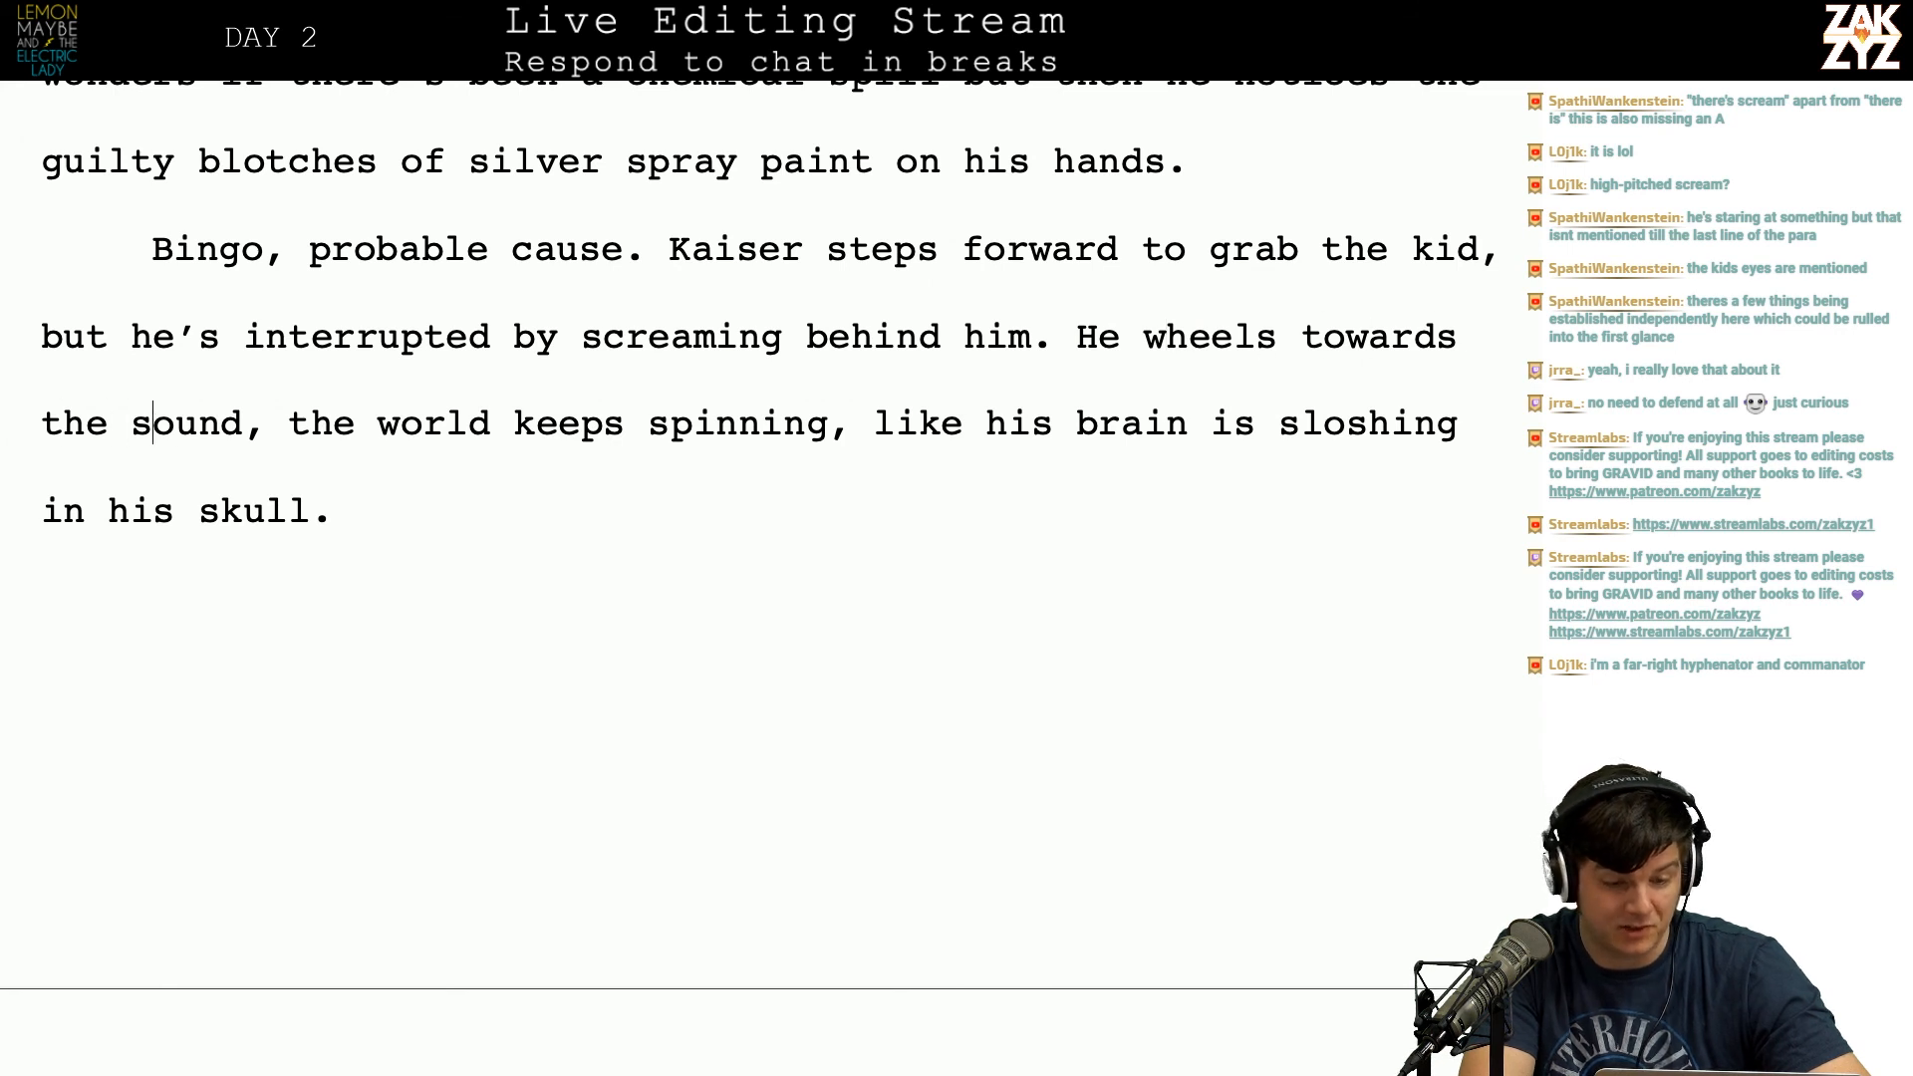
key("BackSpace")
type("and")
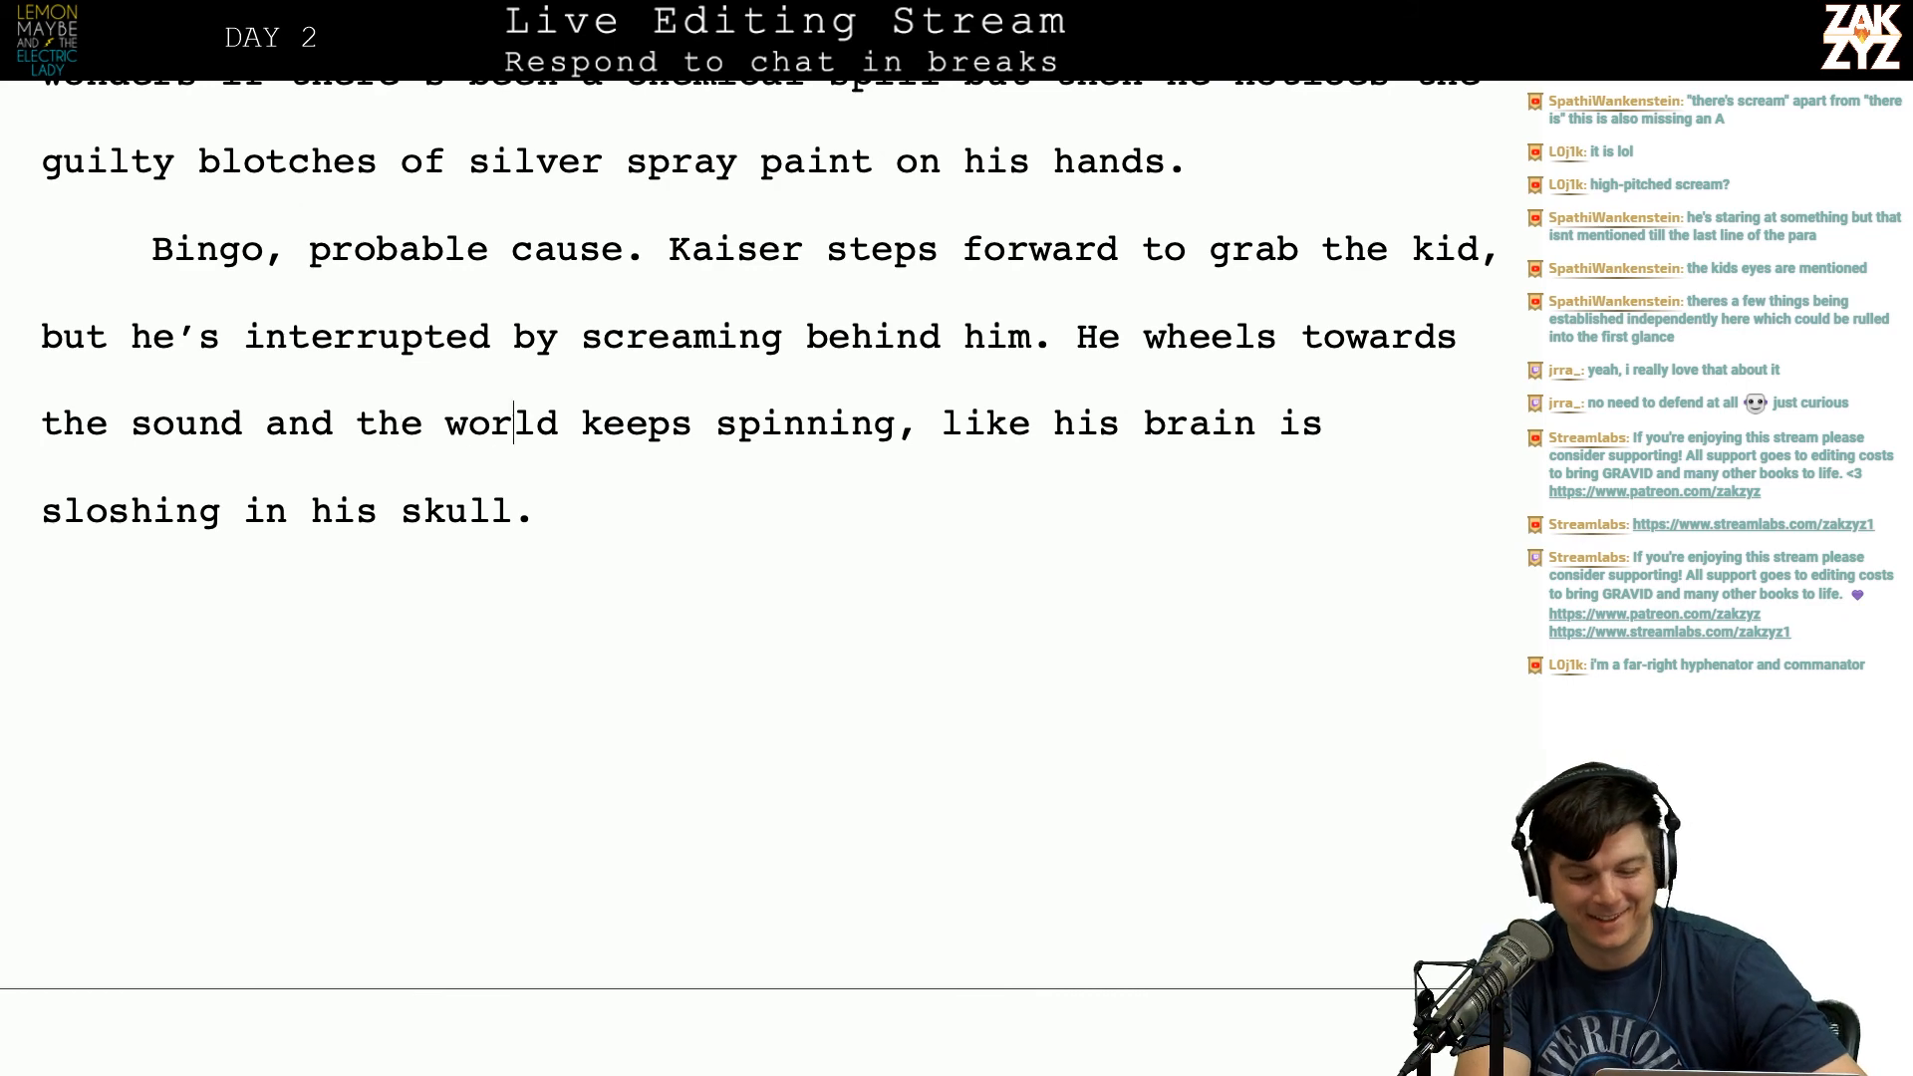
Step: Delete the leftover draft fragments from below "sloshing in his skull." through the line about the kid's misted-up glasses
key("Down")
key("Down")
key("Down")
key("Down")
key("Down")
key("Up")
key("Up")
key("Right")
key("Right")
key("Down")
key("Right")
key("Right")
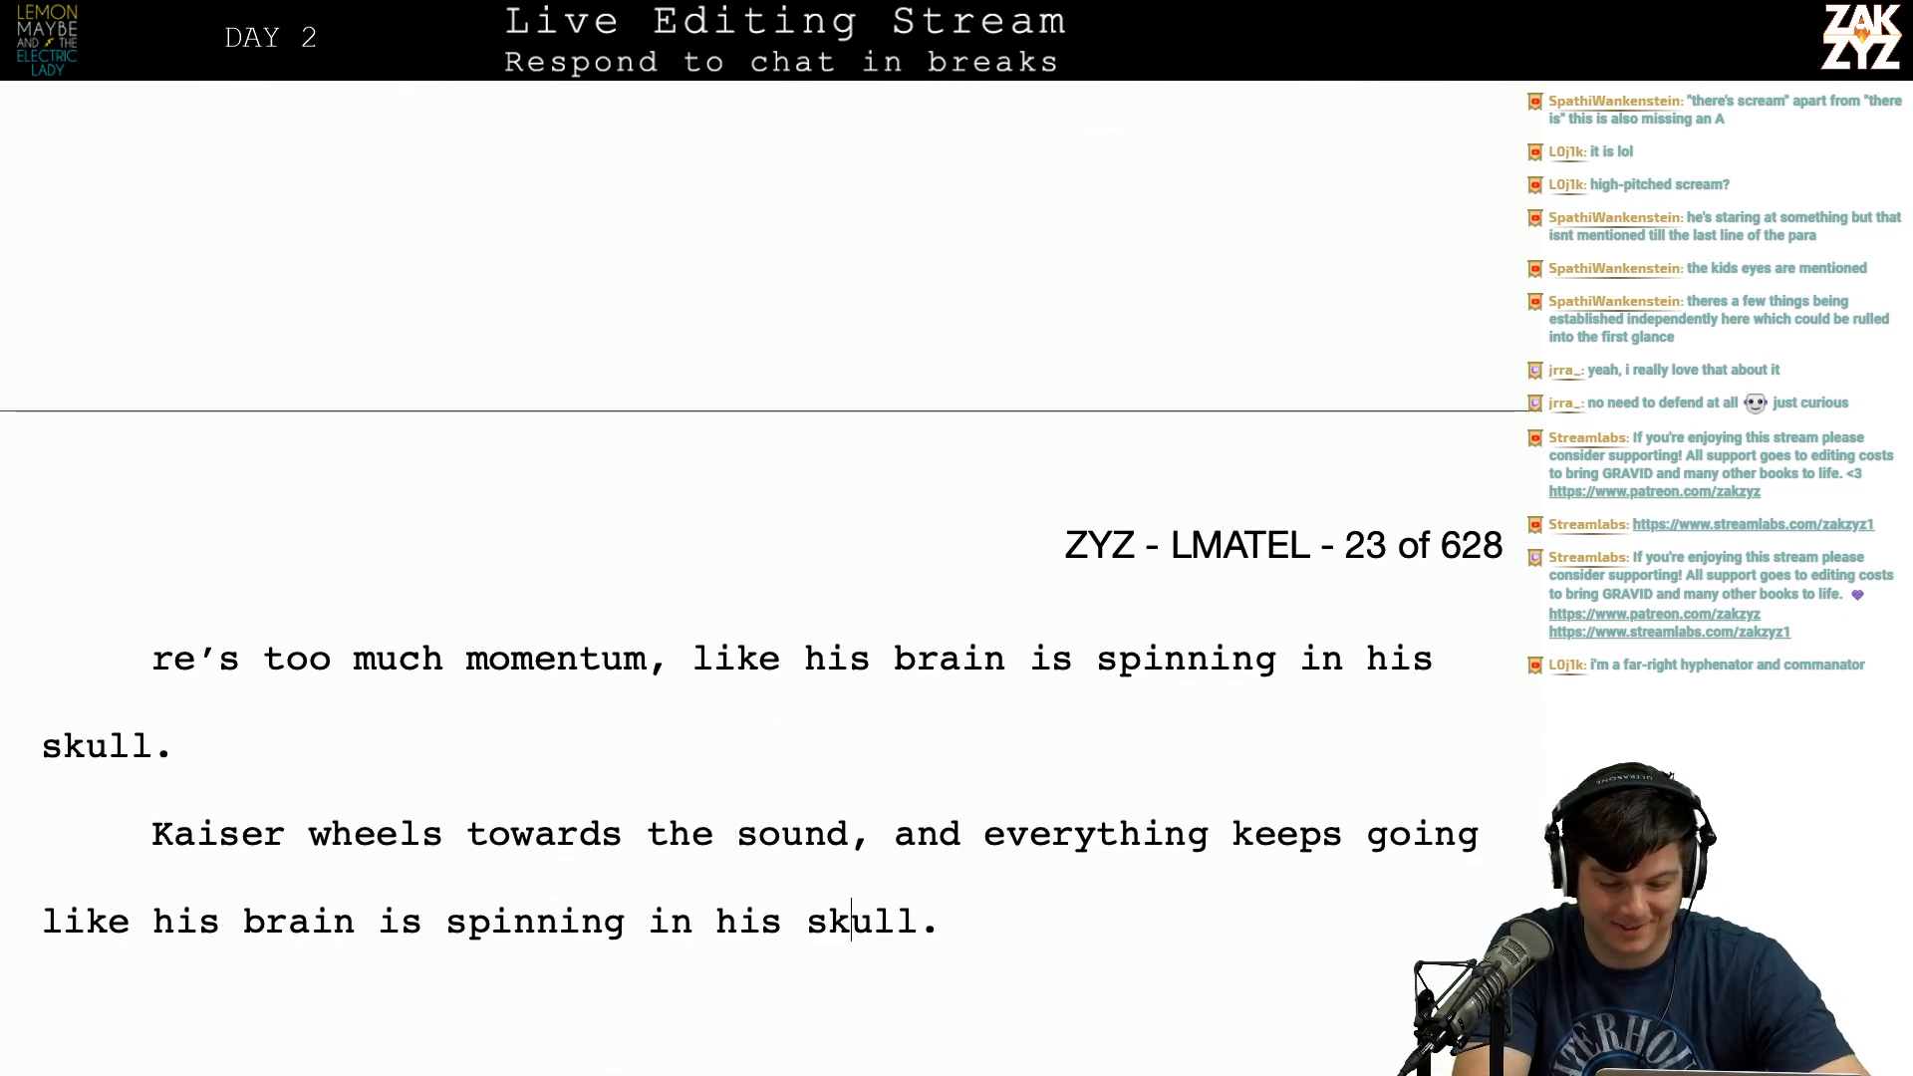
key("Right")
key("Down")
key("Down")
key("Down")
key("Down")
key("Down")
key("Down")
key("Down")
key("Down")
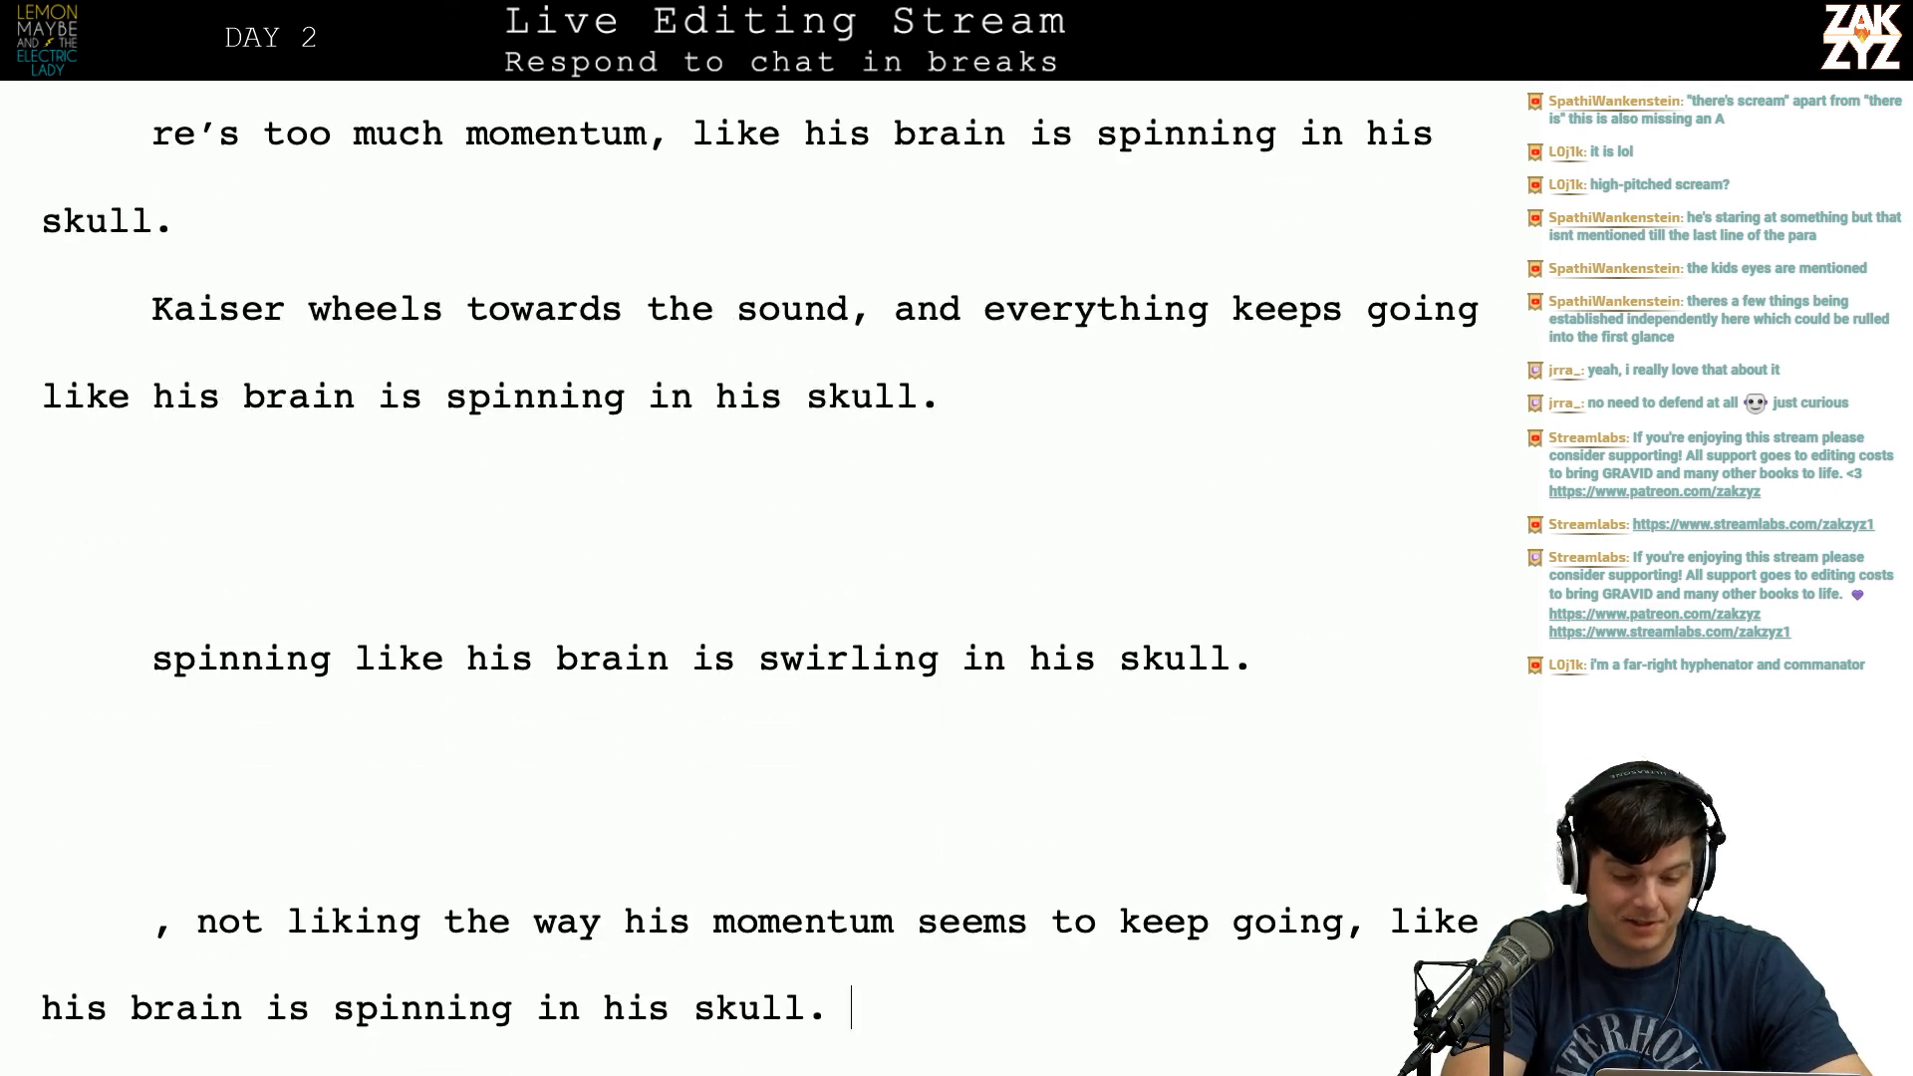
key("Down")
key("Down")
key("Down")
key("Down")
key("Down")
key("Down")
key("Down")
key("Down")
key("Down")
key("Down")
key("Down")
key("Down")
key("Down")
key("Down")
key("Down")
key("Down")
key("Down")
key("Down")
key("Down")
key("Down")
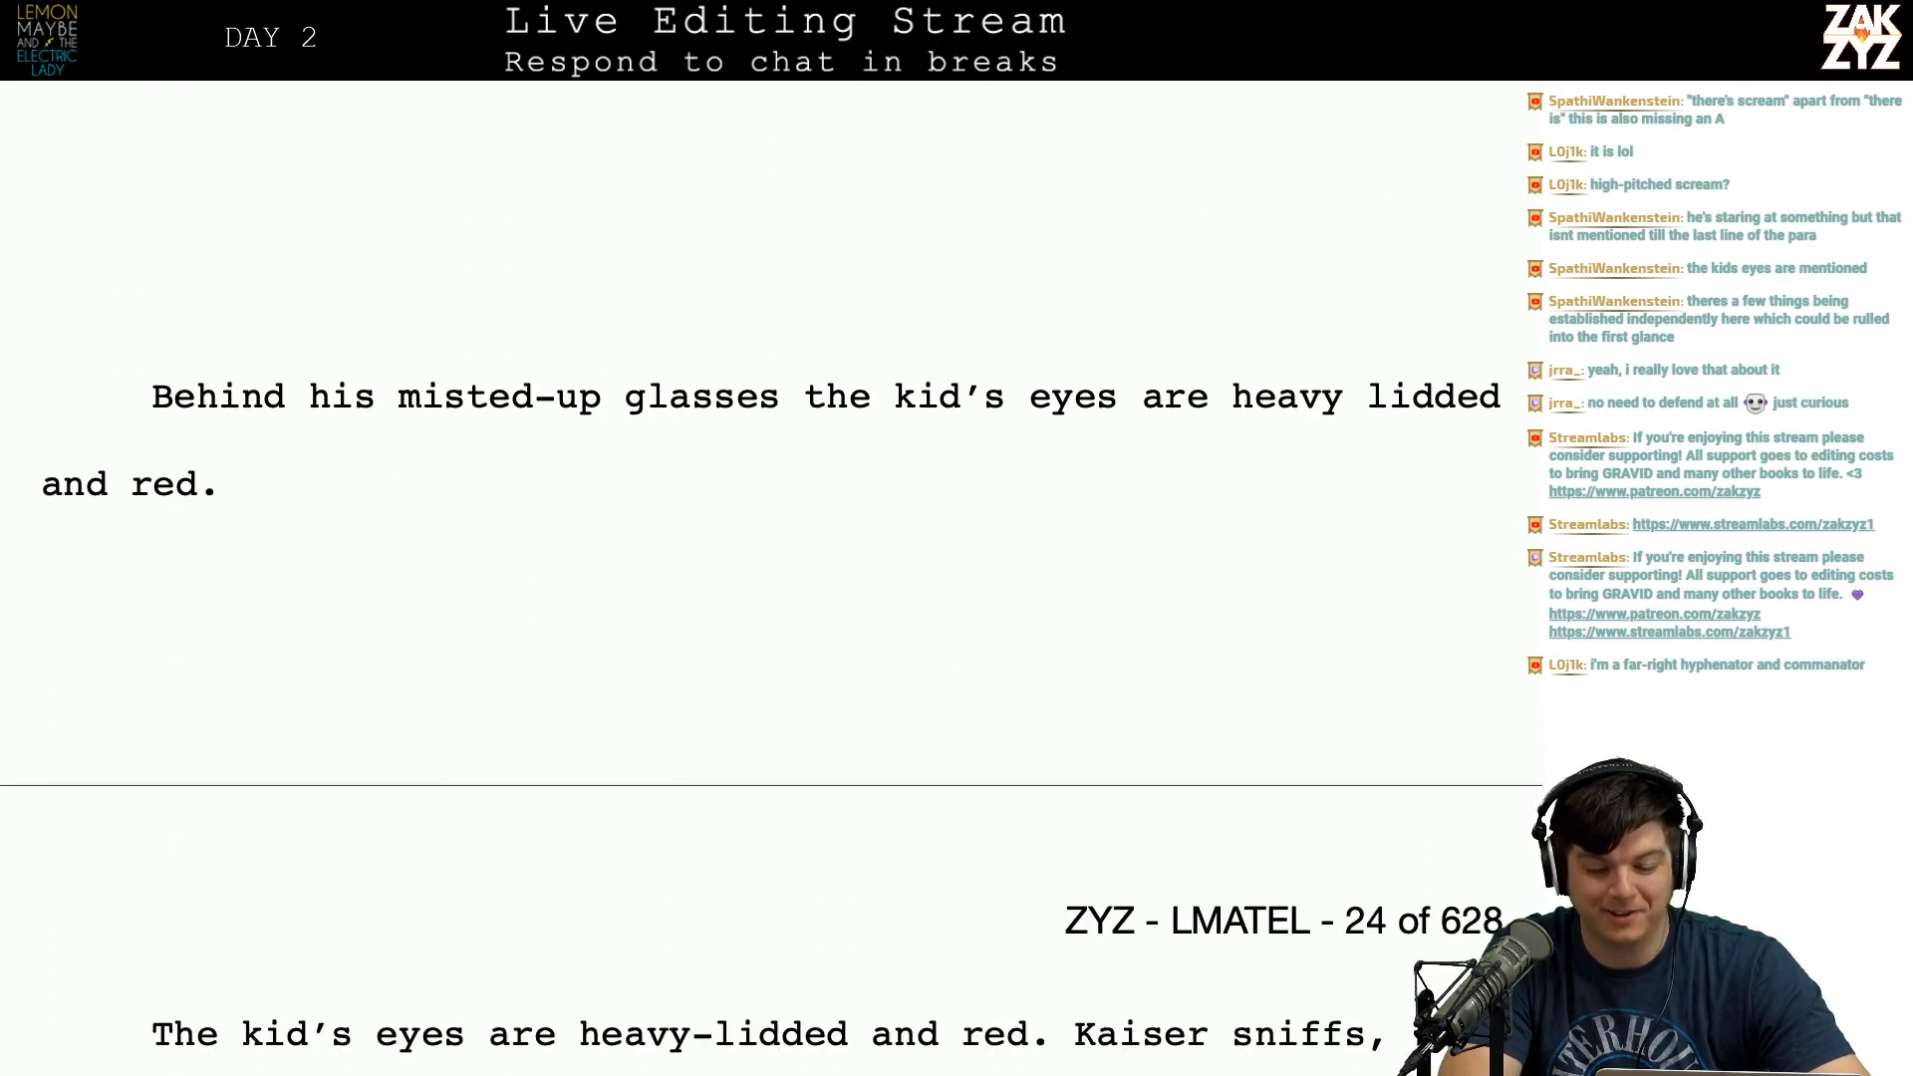
scroll(765, 578, "down", 2)
scroll(766, 578, "up", 5)
scroll(766, 578, "down", 1)
scroll(765, 577, "up", 3)
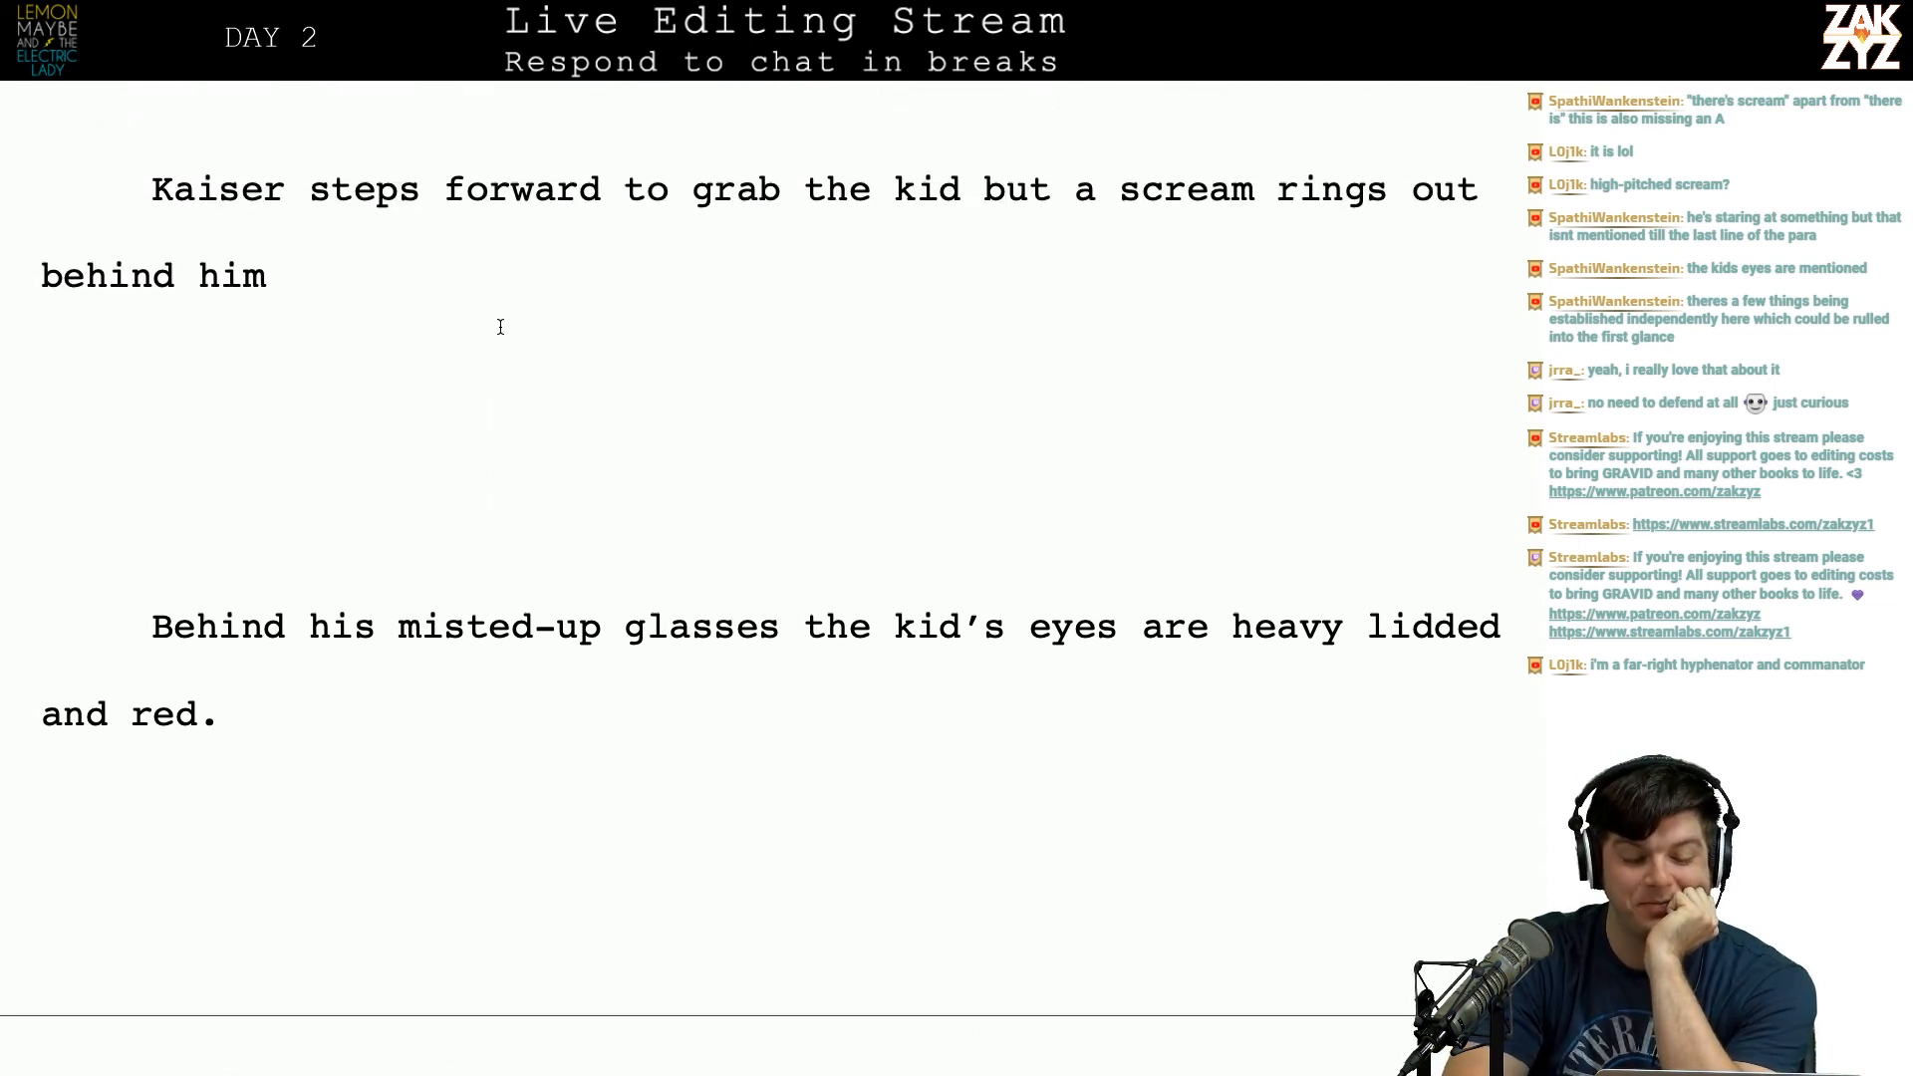
left_click(332, 785)
left_click_drag(330, 778, 333, 416)
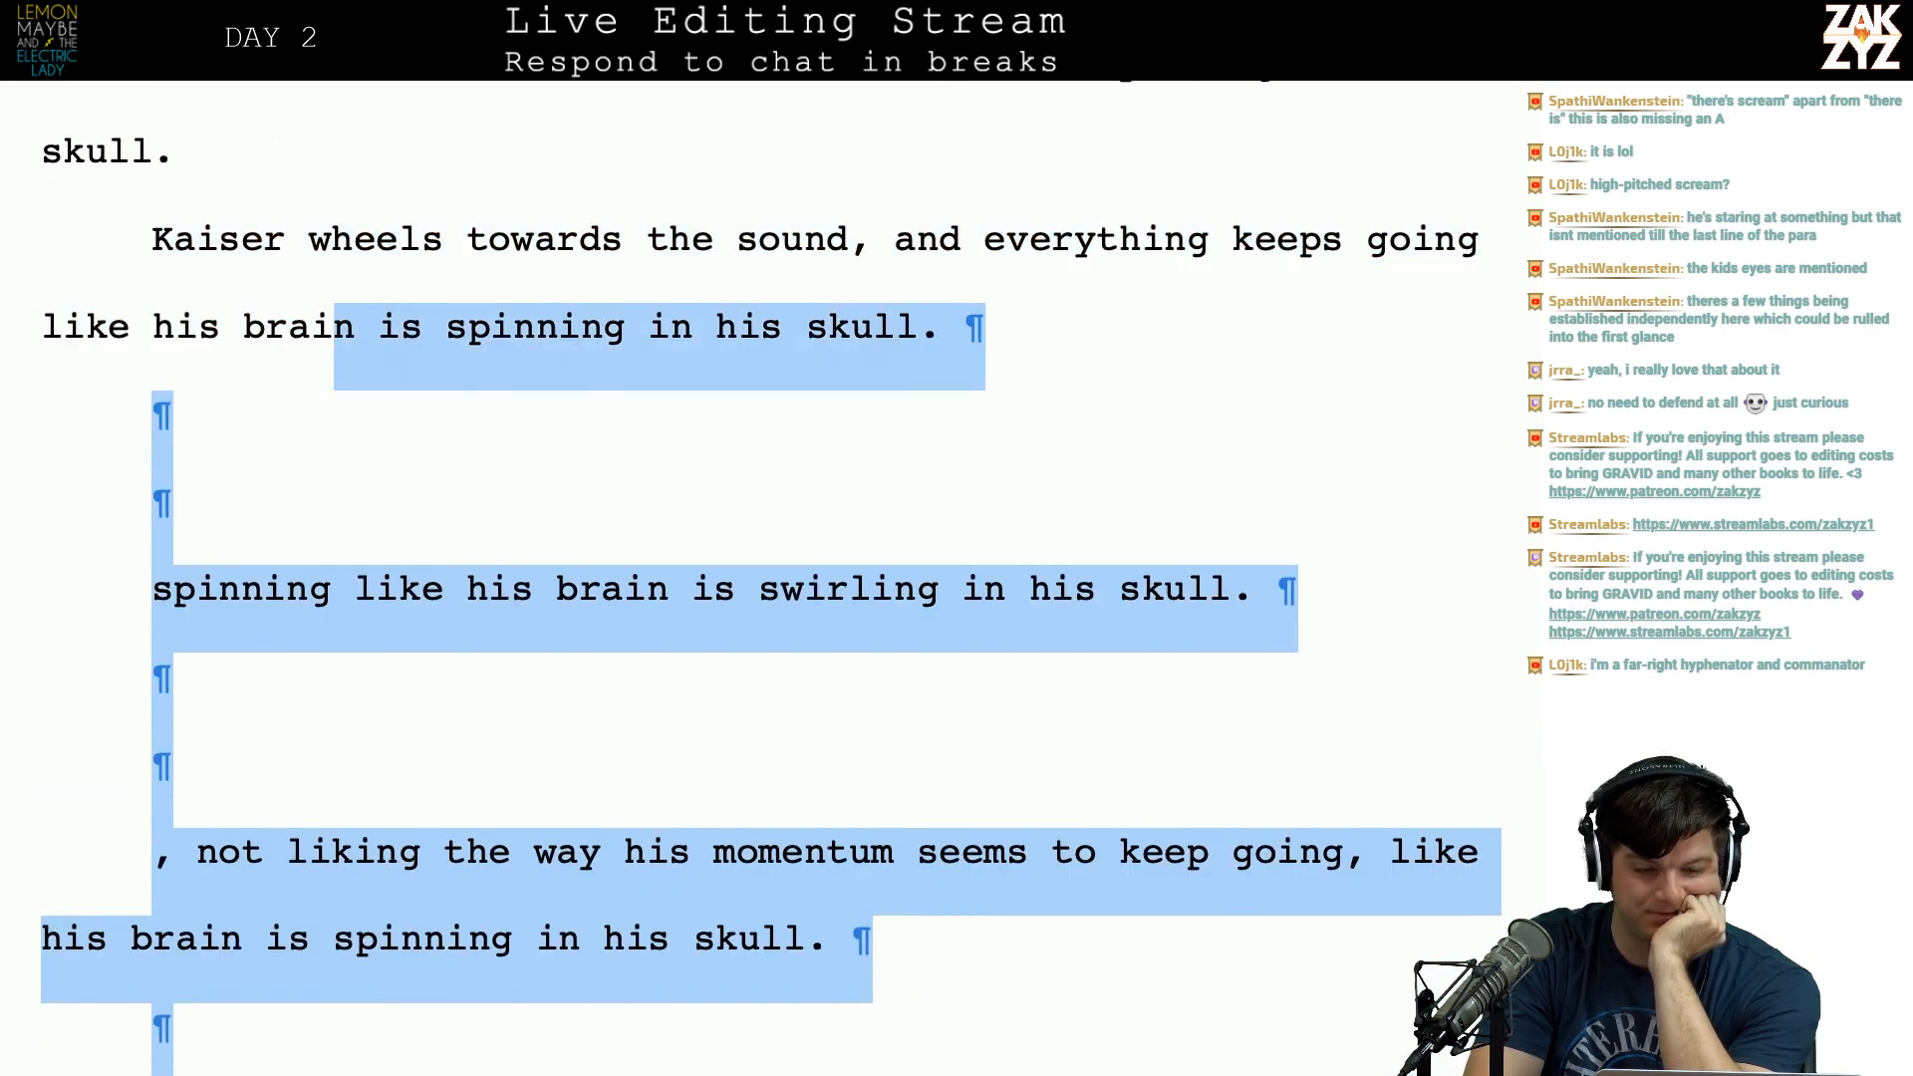
key("shift+Up")
key("shift+Up")
key("shift+Up")
key("shift+Up")
key("shift+Up")
key("shift+Up")
key("shift+Up")
key("shift+Up")
key("shift+Up")
key("shift+Down")
key("shift+Down")
key("shift+Down")
key("shift+Down")
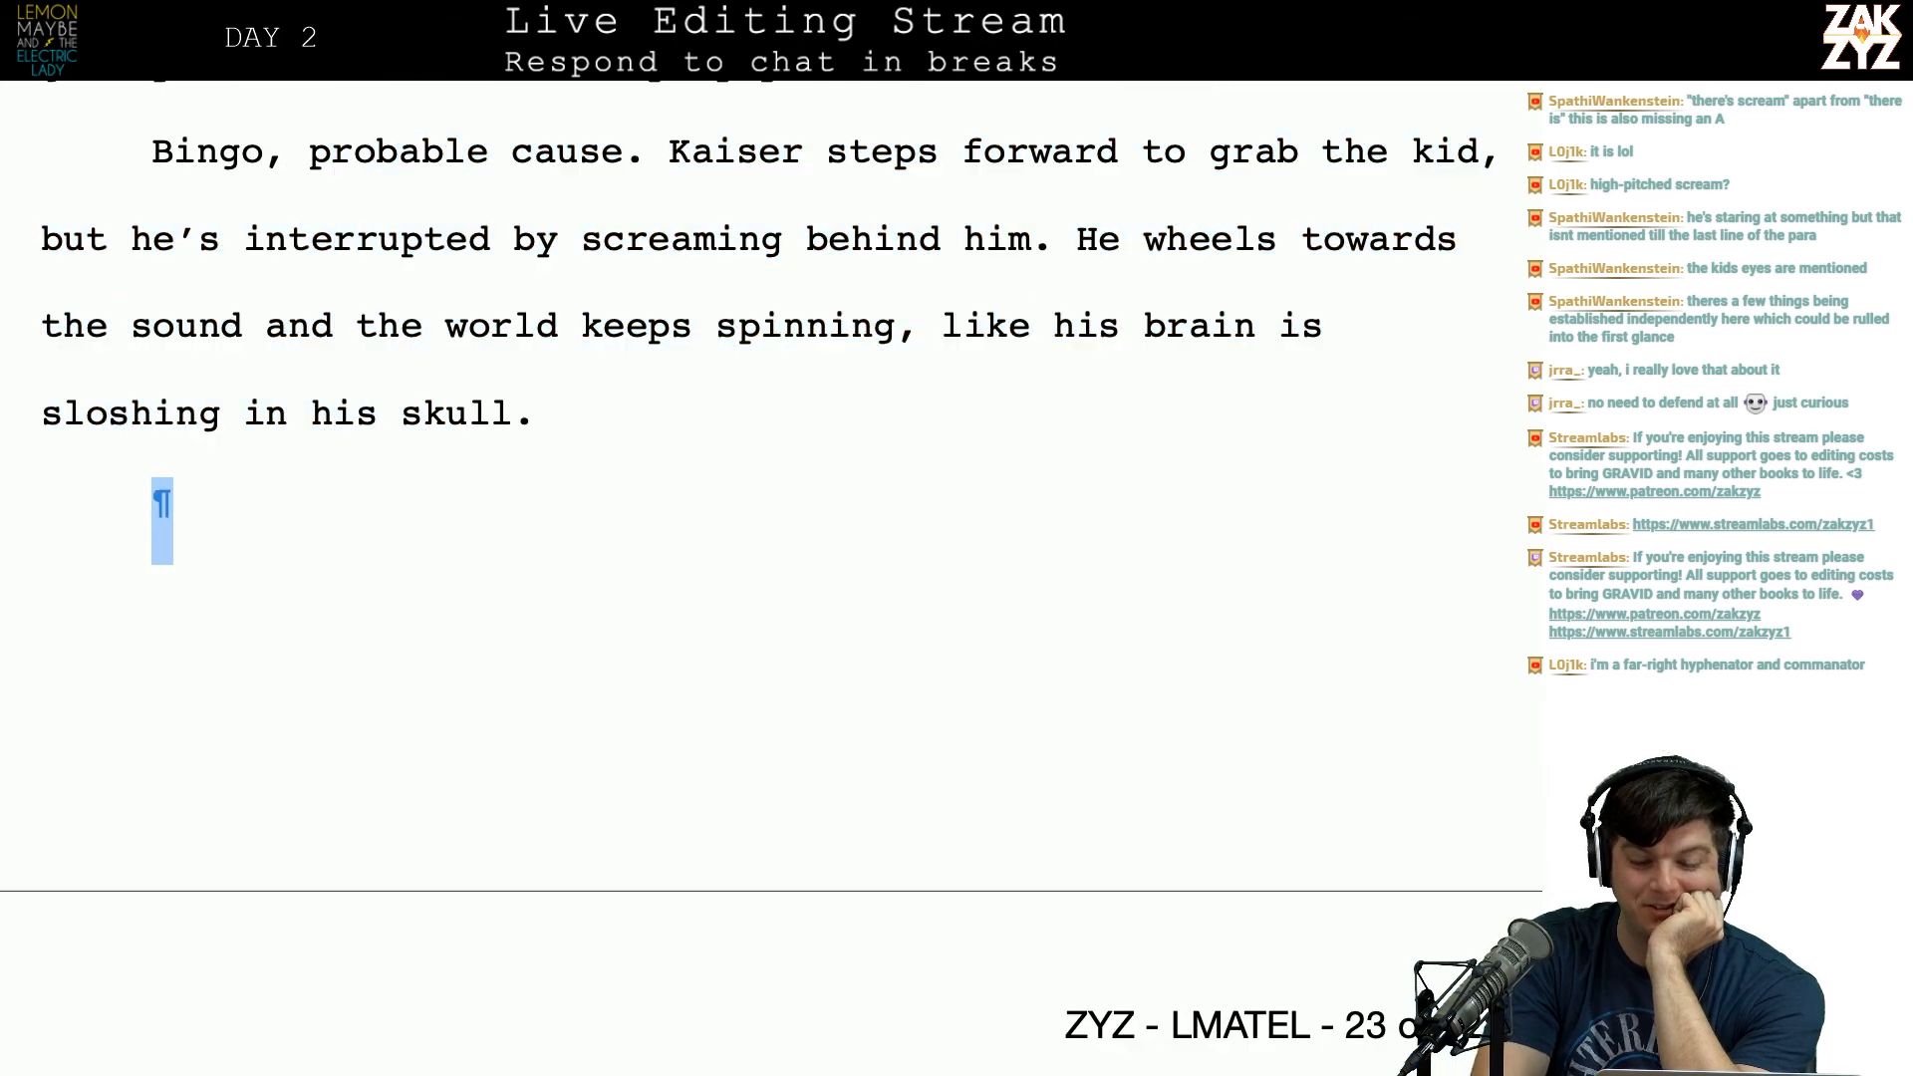
key("BackSpace")
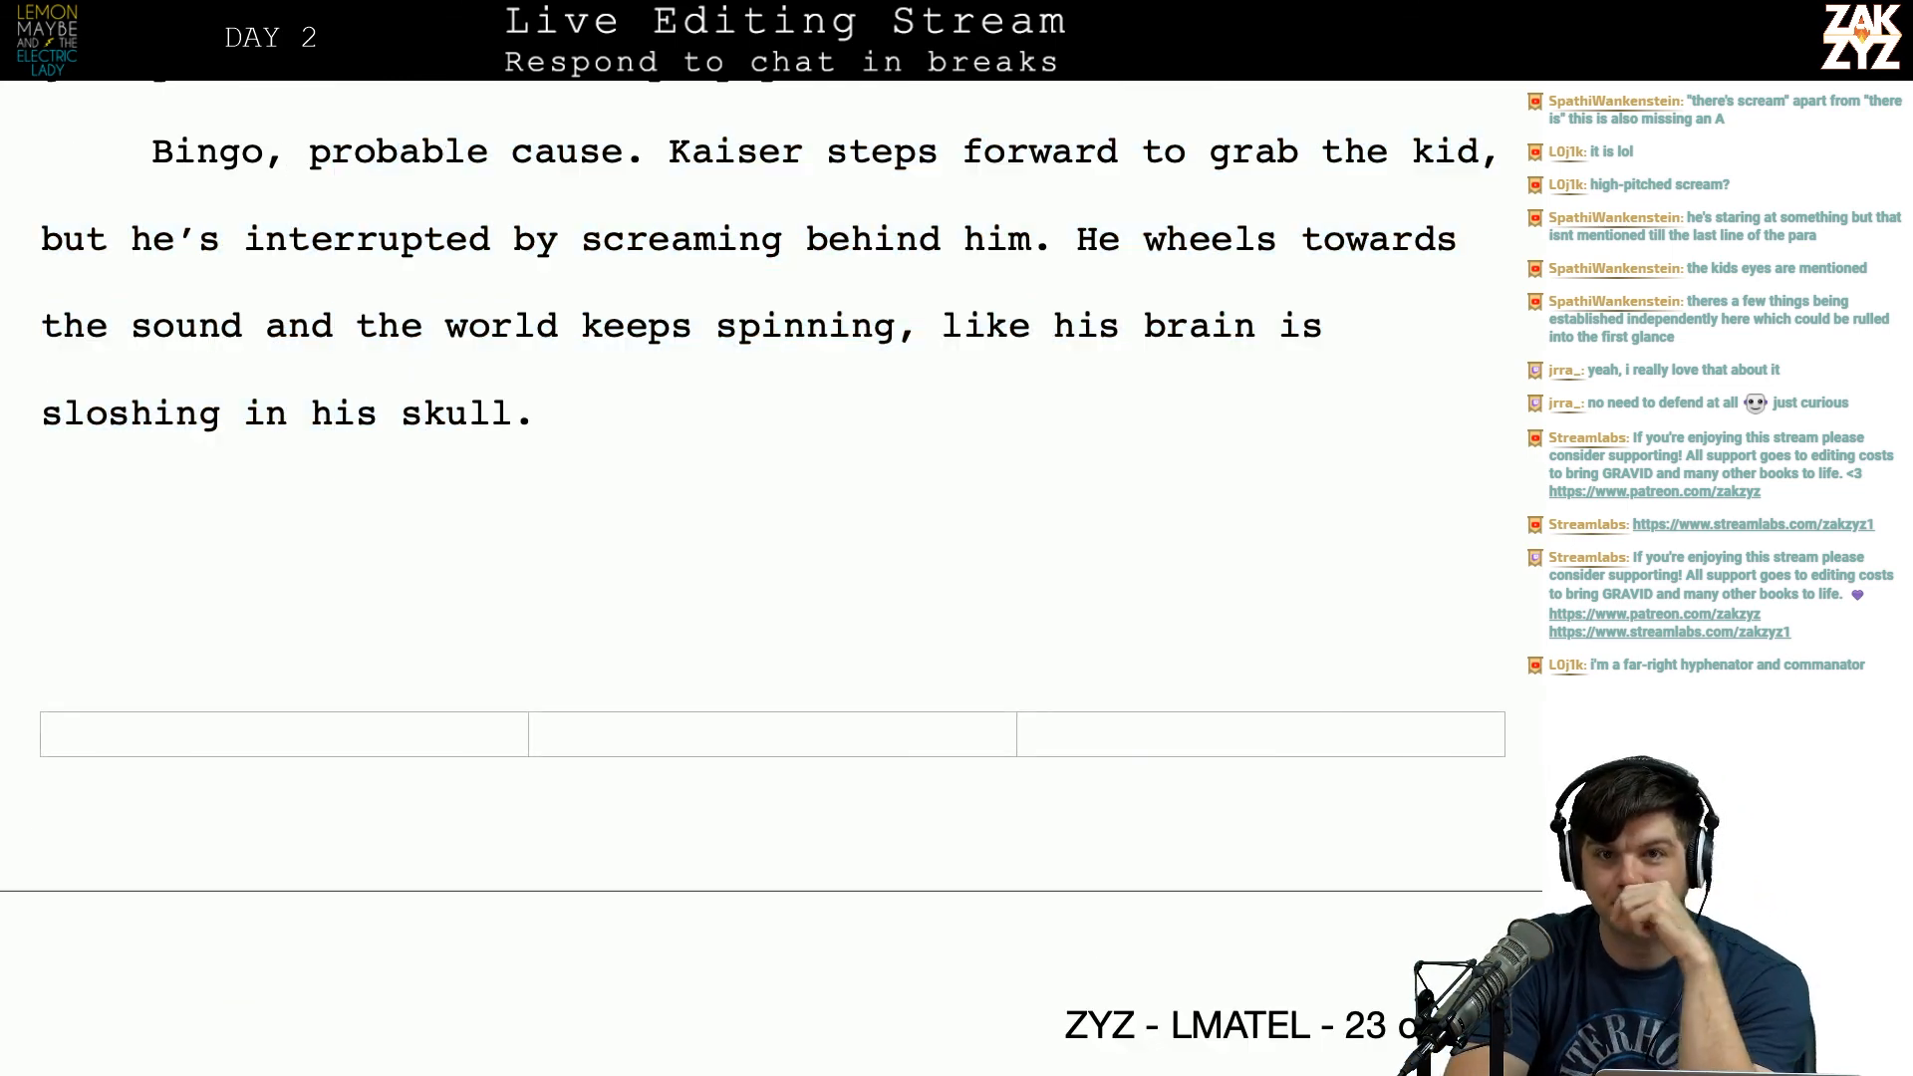
Step: Open the sentence about the kid's eyes with "Behind the misted lenses," and lowercase the original "The" that follows
scroll(753, 578, "up", 5)
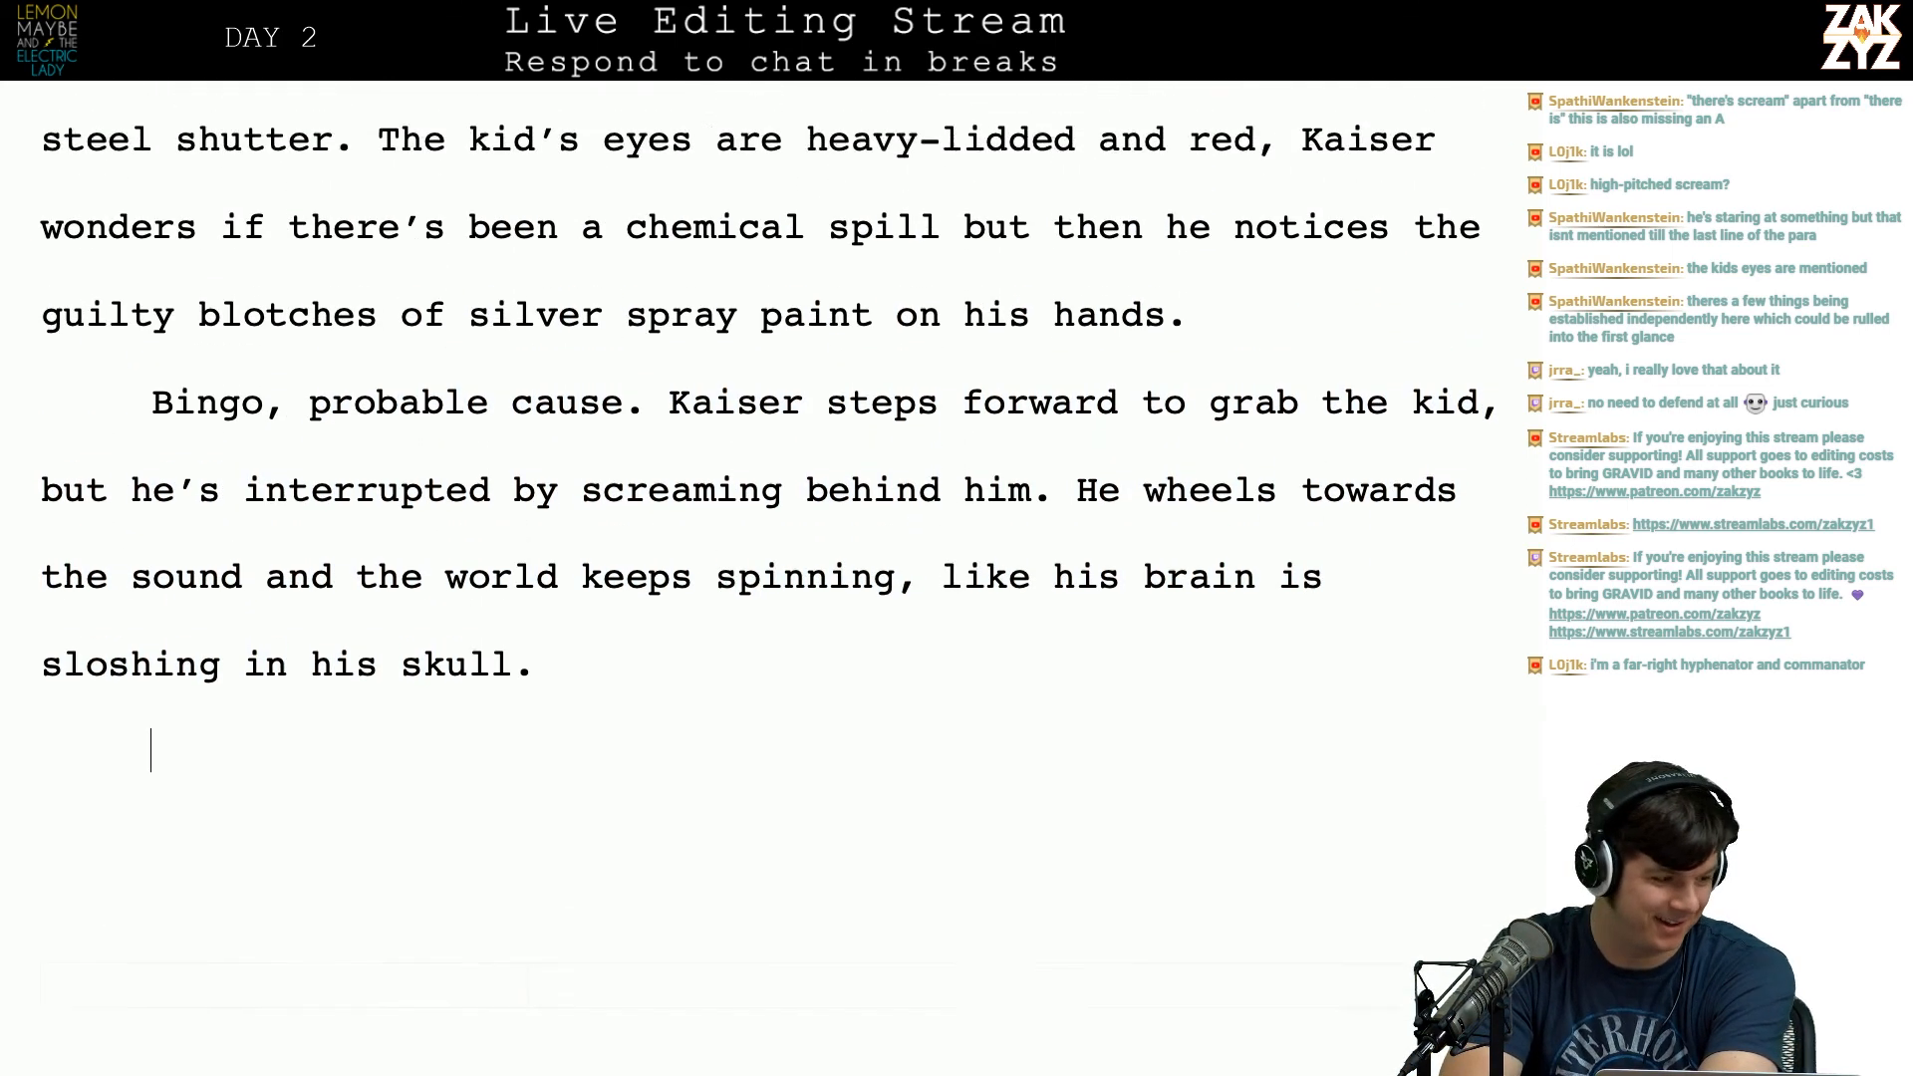
scroll(753, 578, "up", 1)
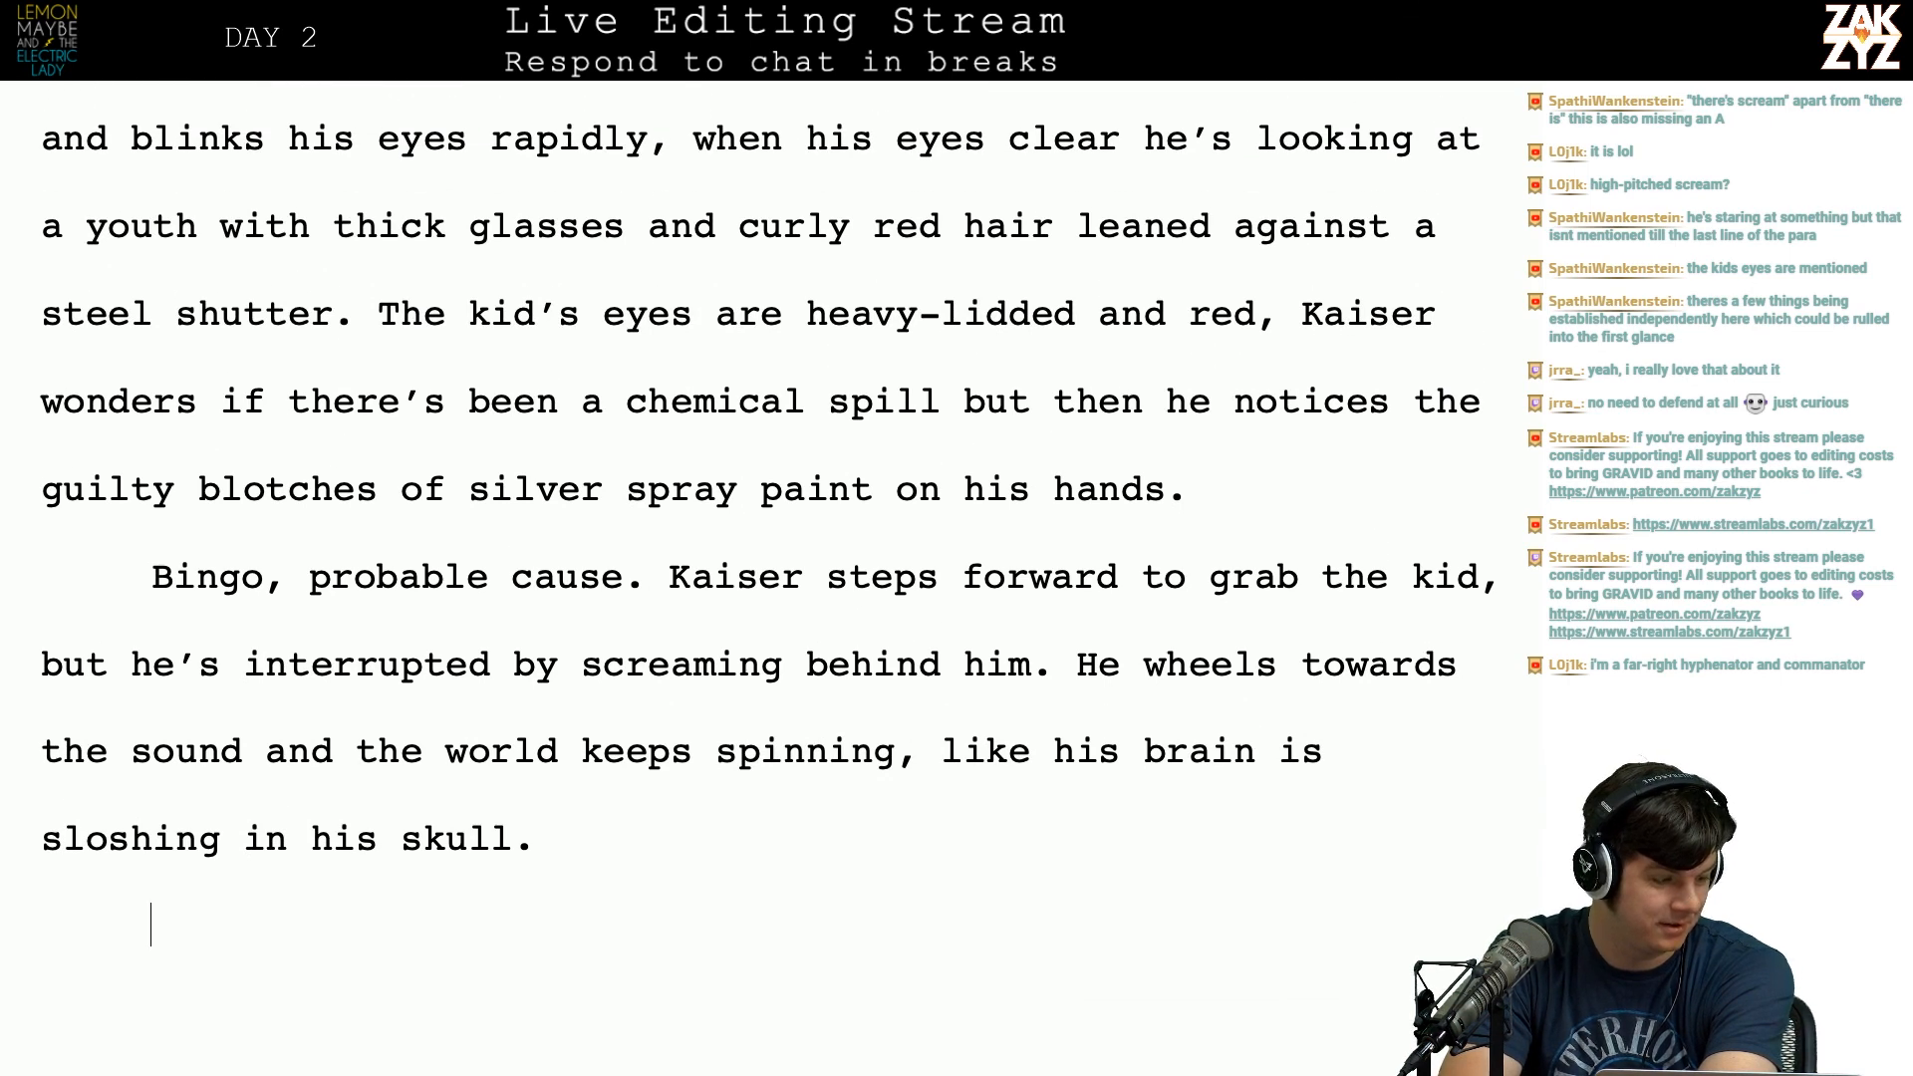
scroll(754, 578, "down", 1)
scroll(754, 578, "up", 3)
scroll(547, 540, "up", 1)
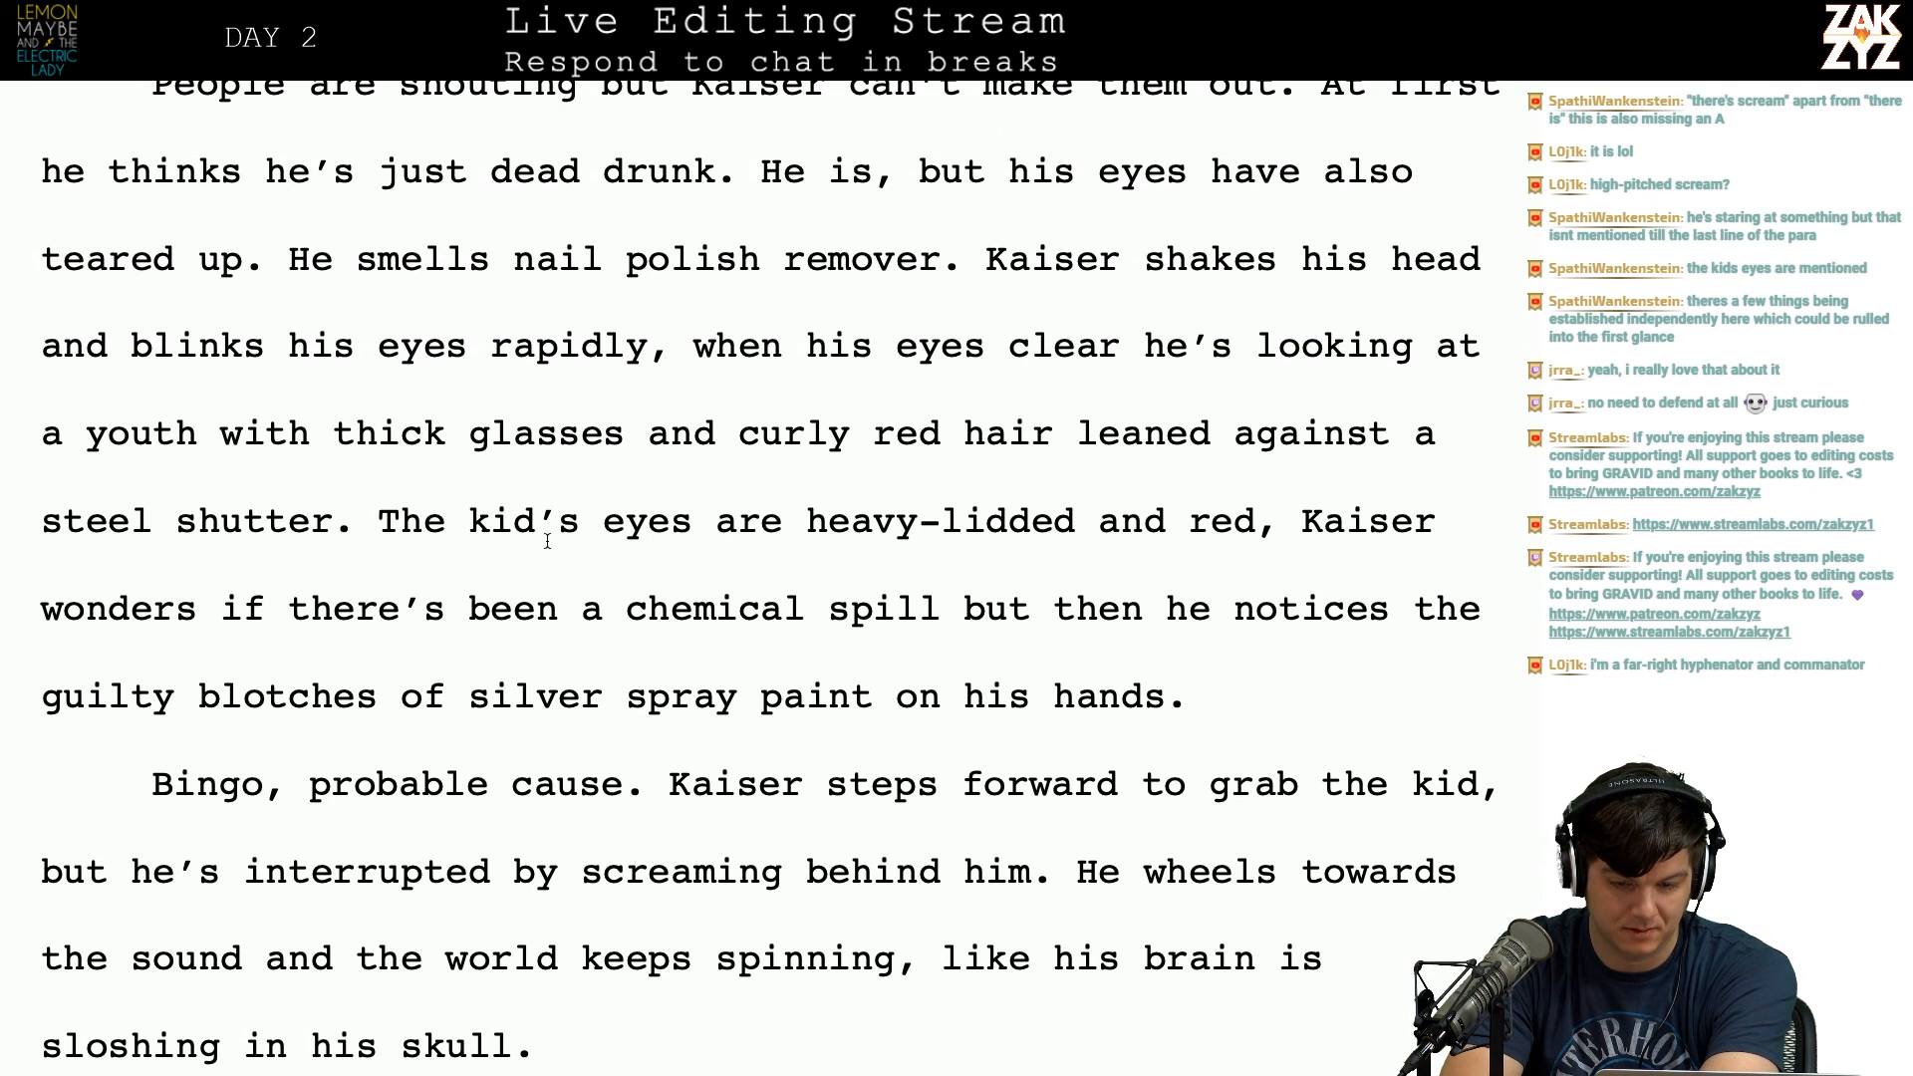
left_click(381, 519)
type("Beneath ")
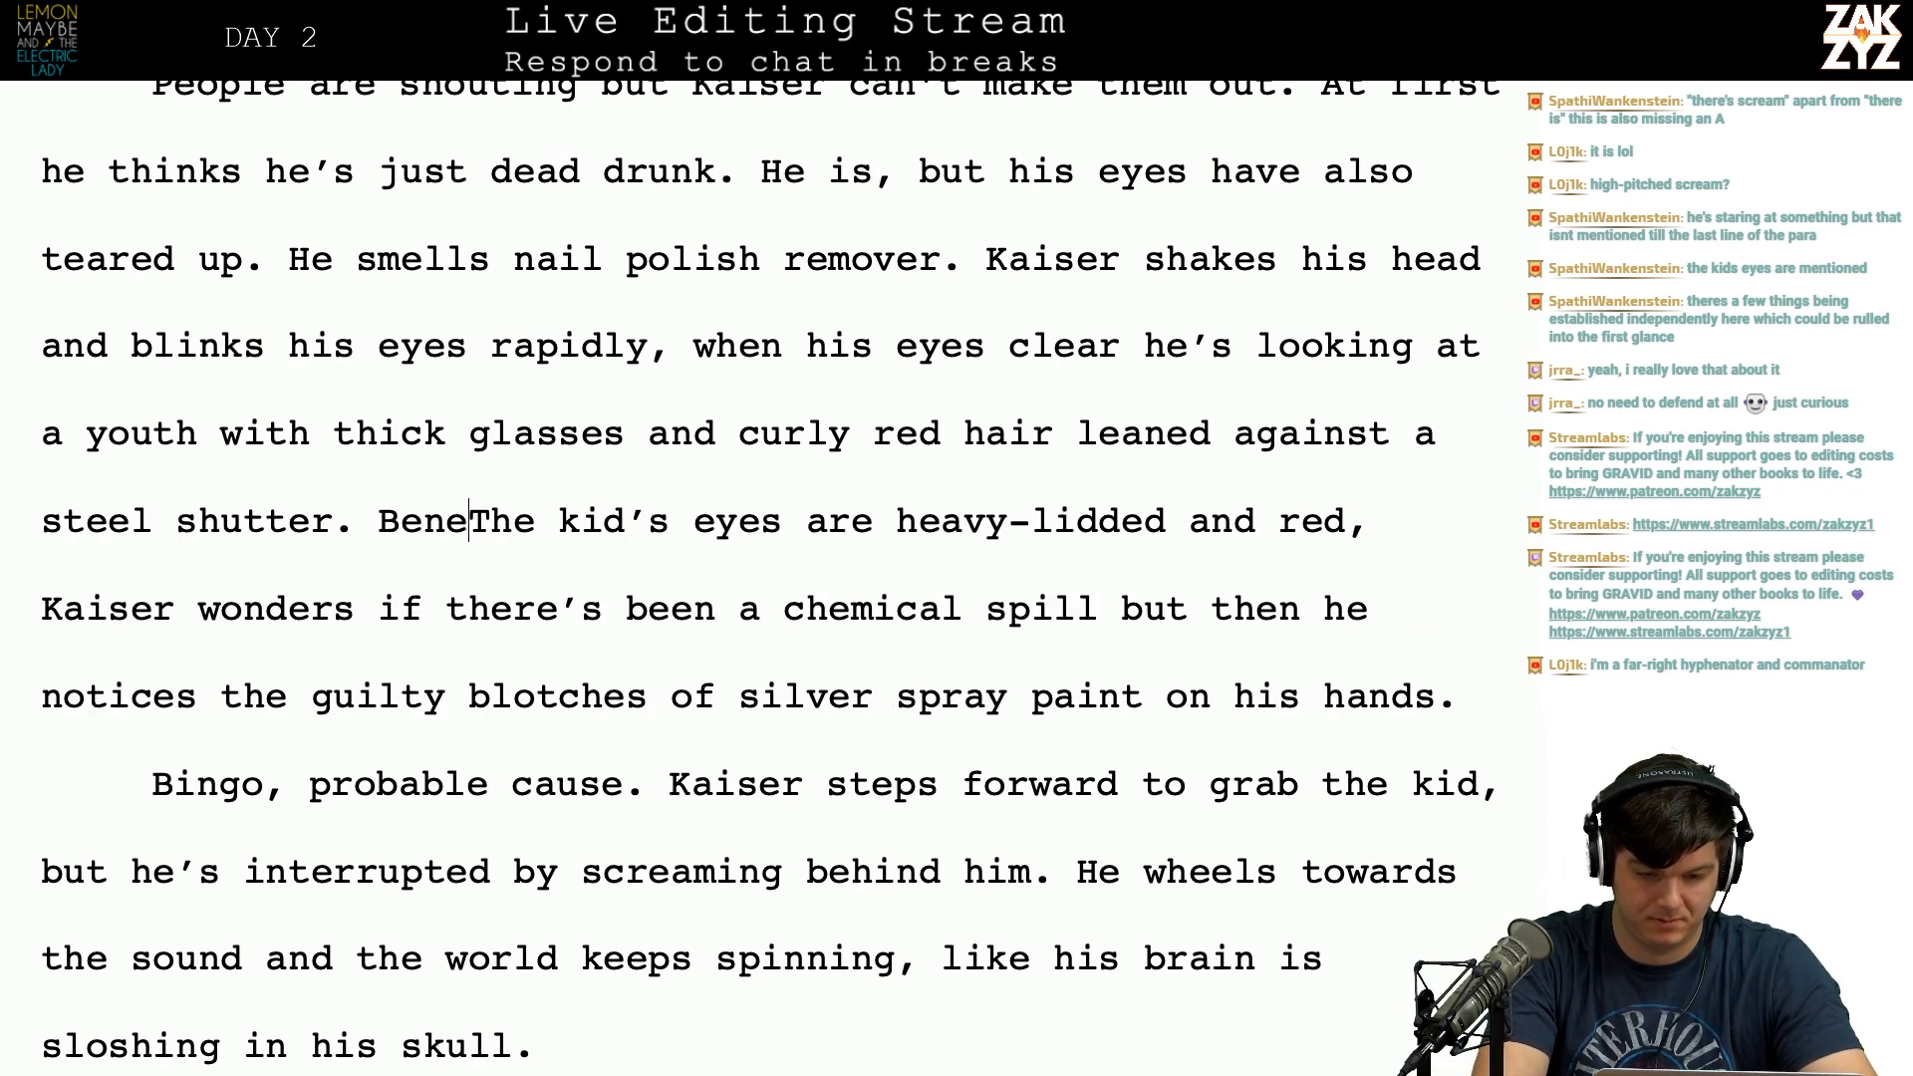
type("his mist")
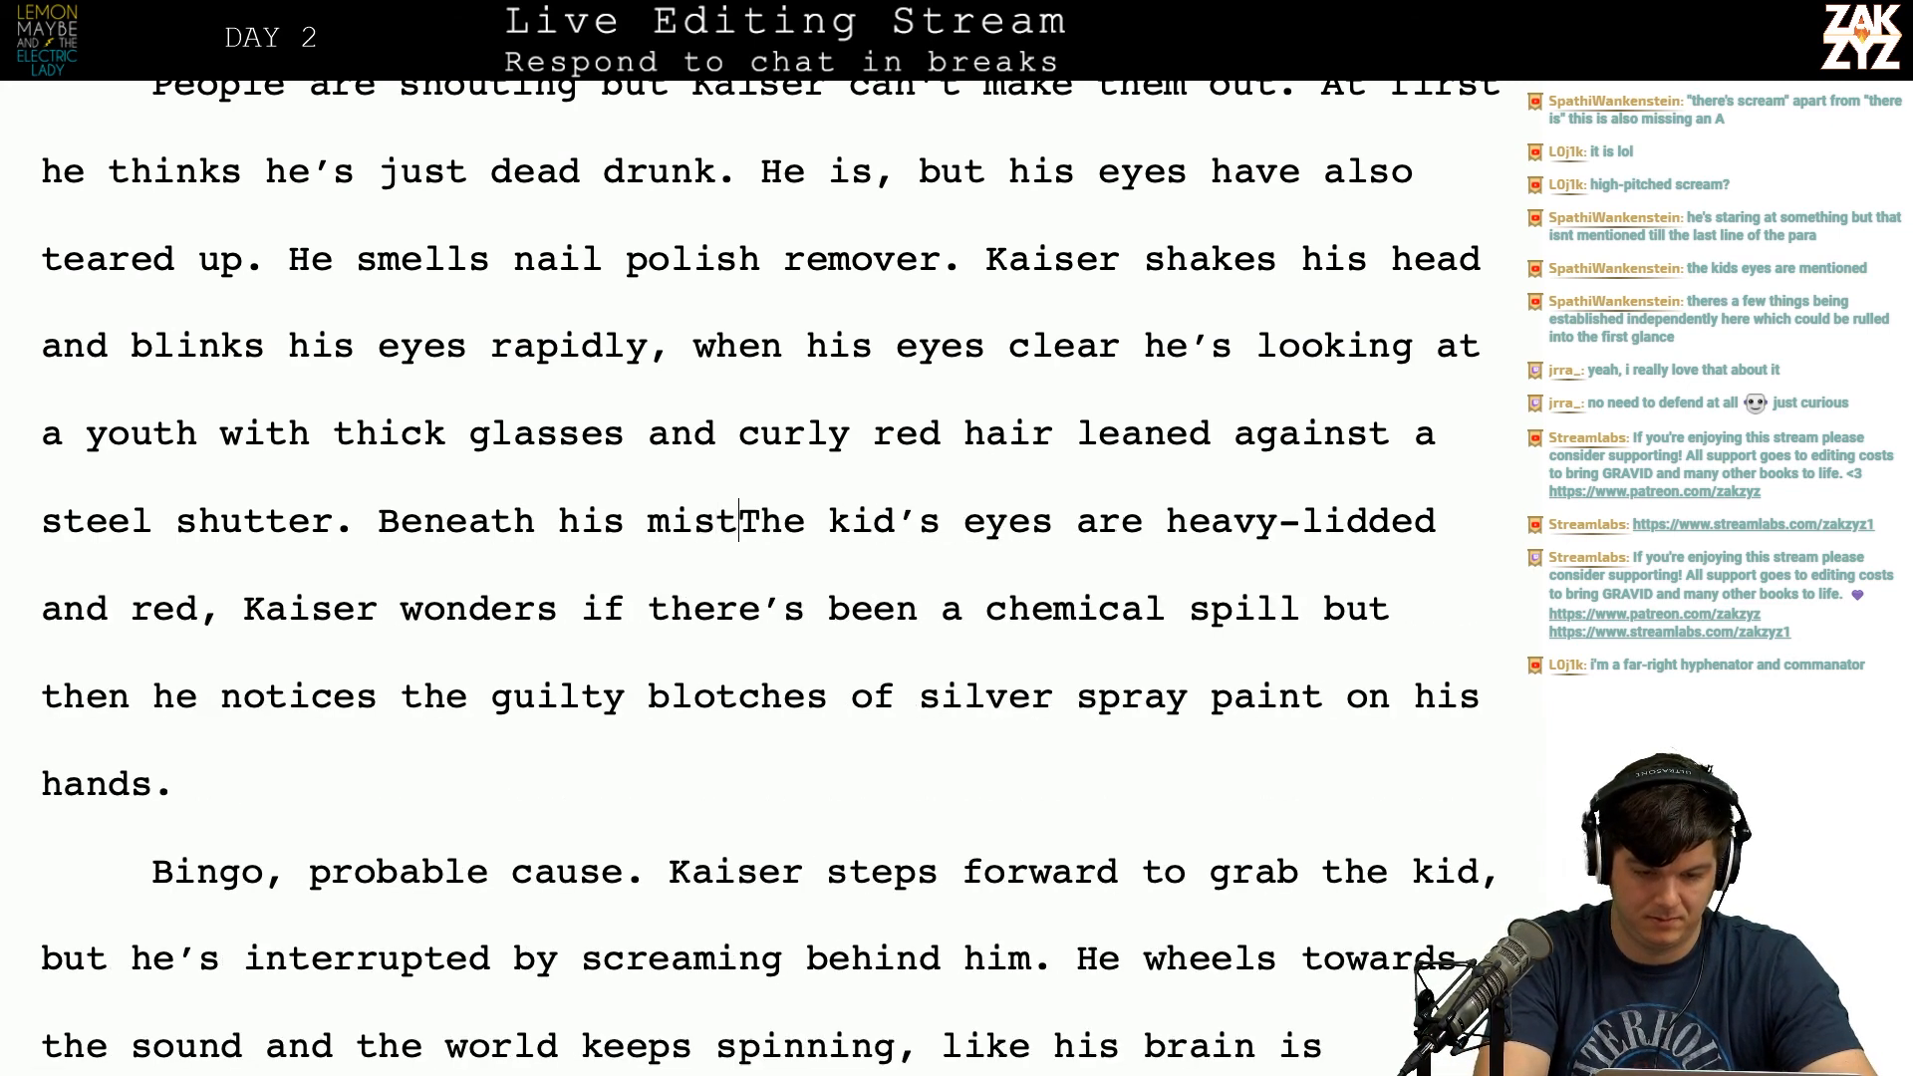
key("BackSpace")
key("BackSpace")
key("BackSpace")
key("BackSpace")
key("BackSpace")
key("BackSpace")
key("BackSpace")
key("BackSpace")
key("BackSpace")
key("BackSpace")
key("BackSpace")
key("BackSpace")
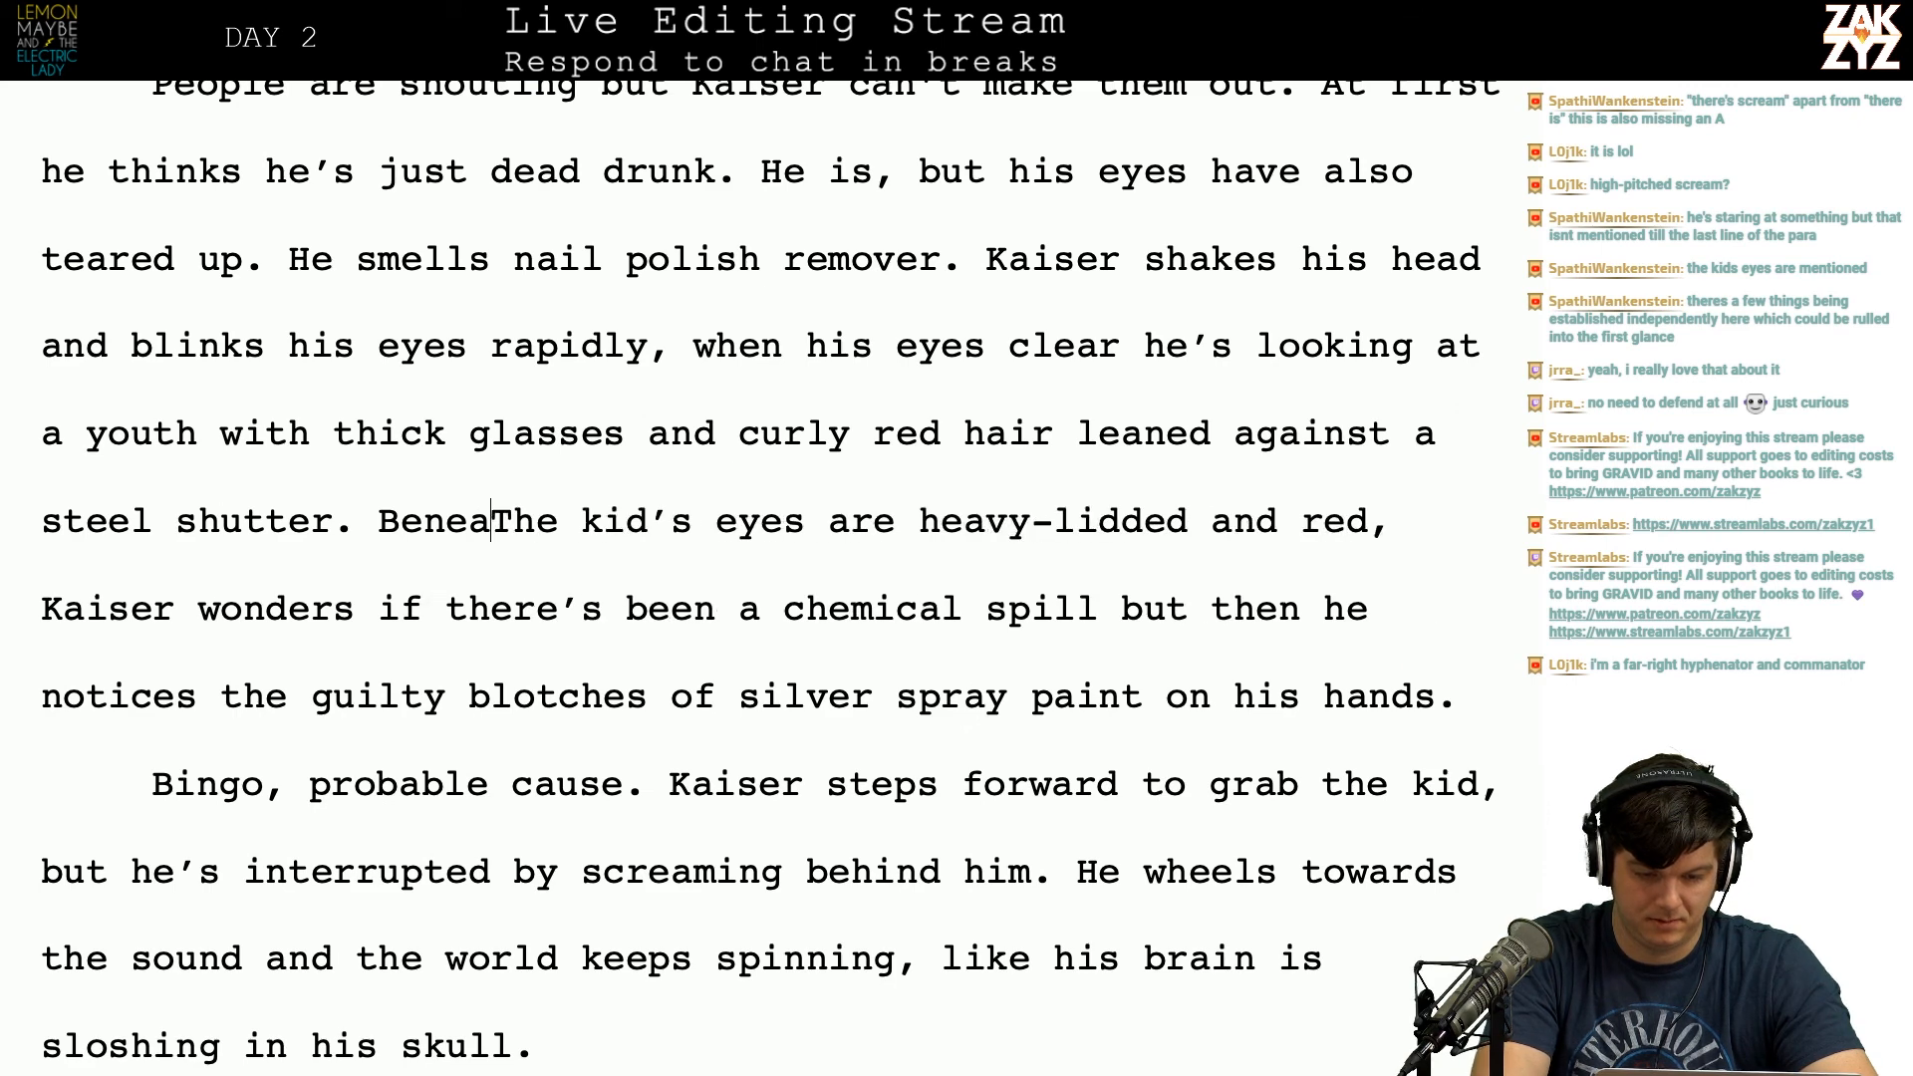
key("BackSpace")
type("hind ths")
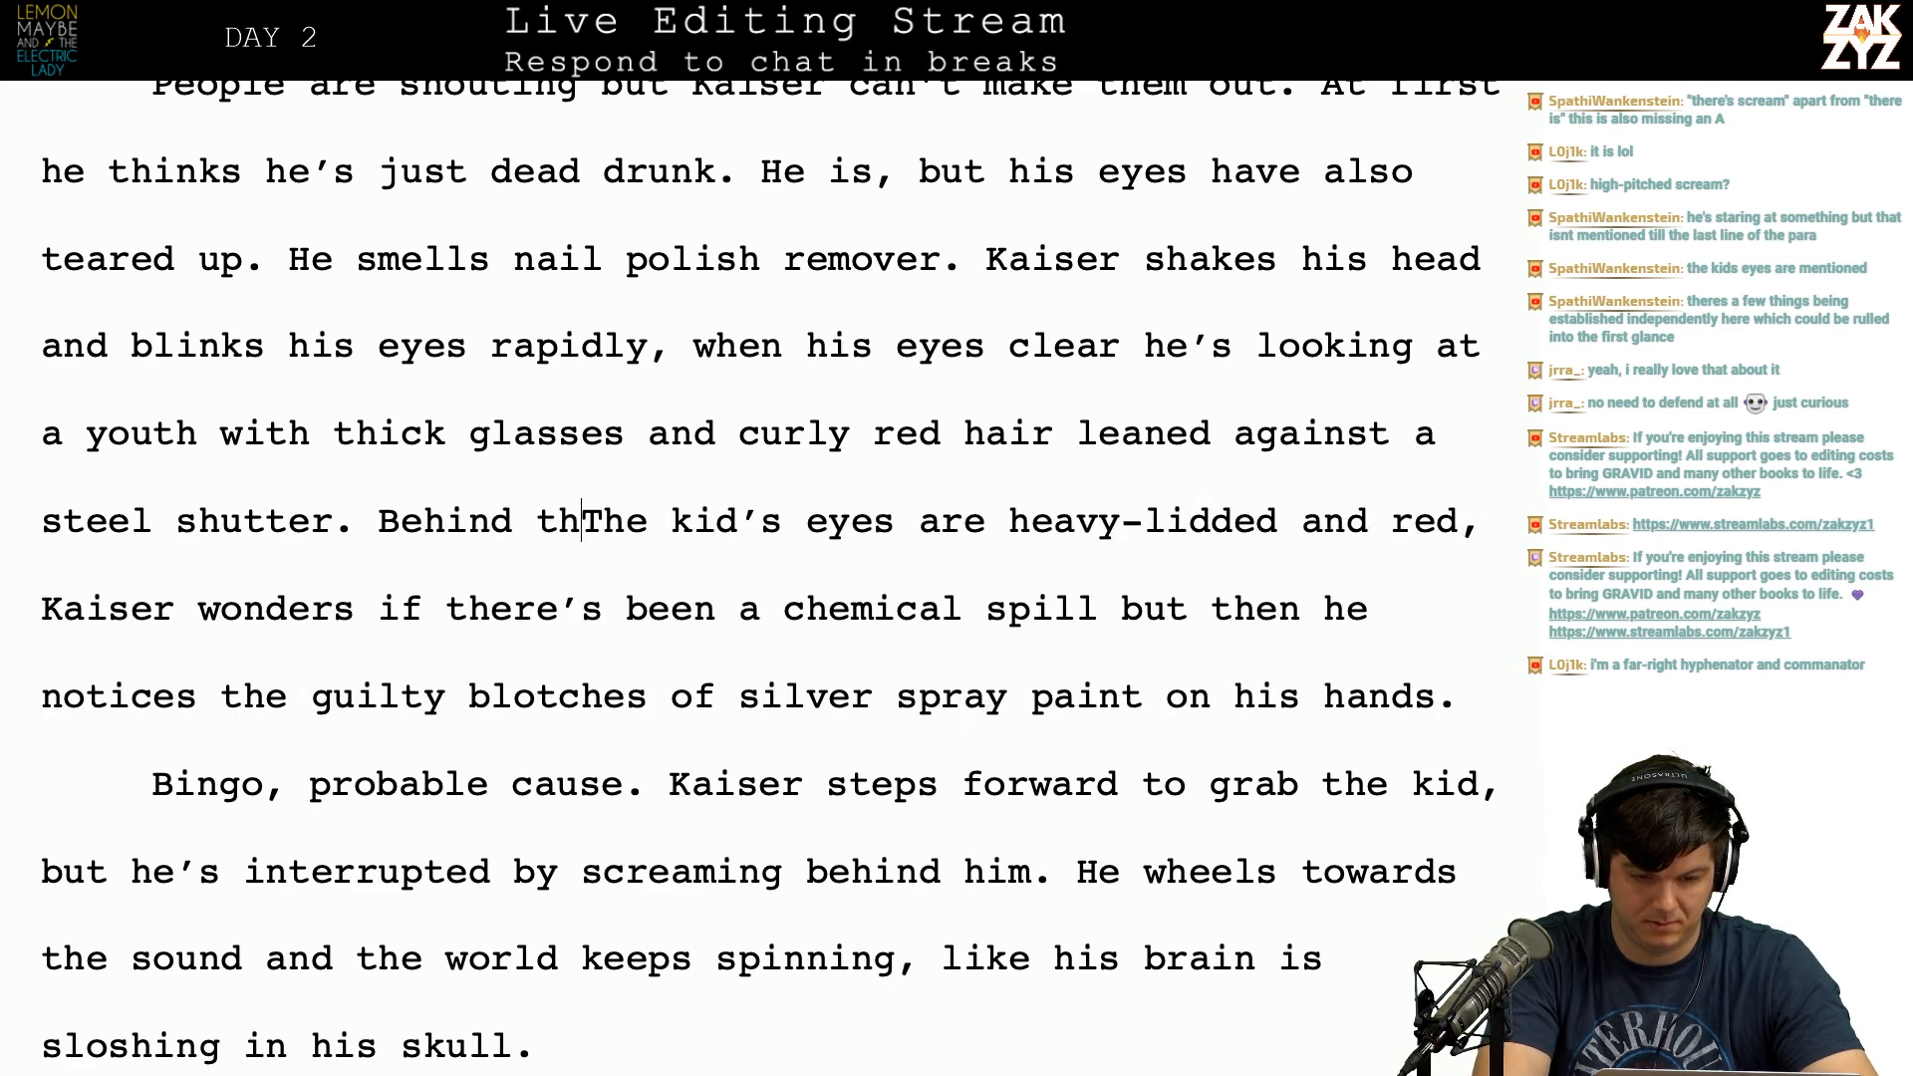
key("BackSpace")
type("ose mistue")
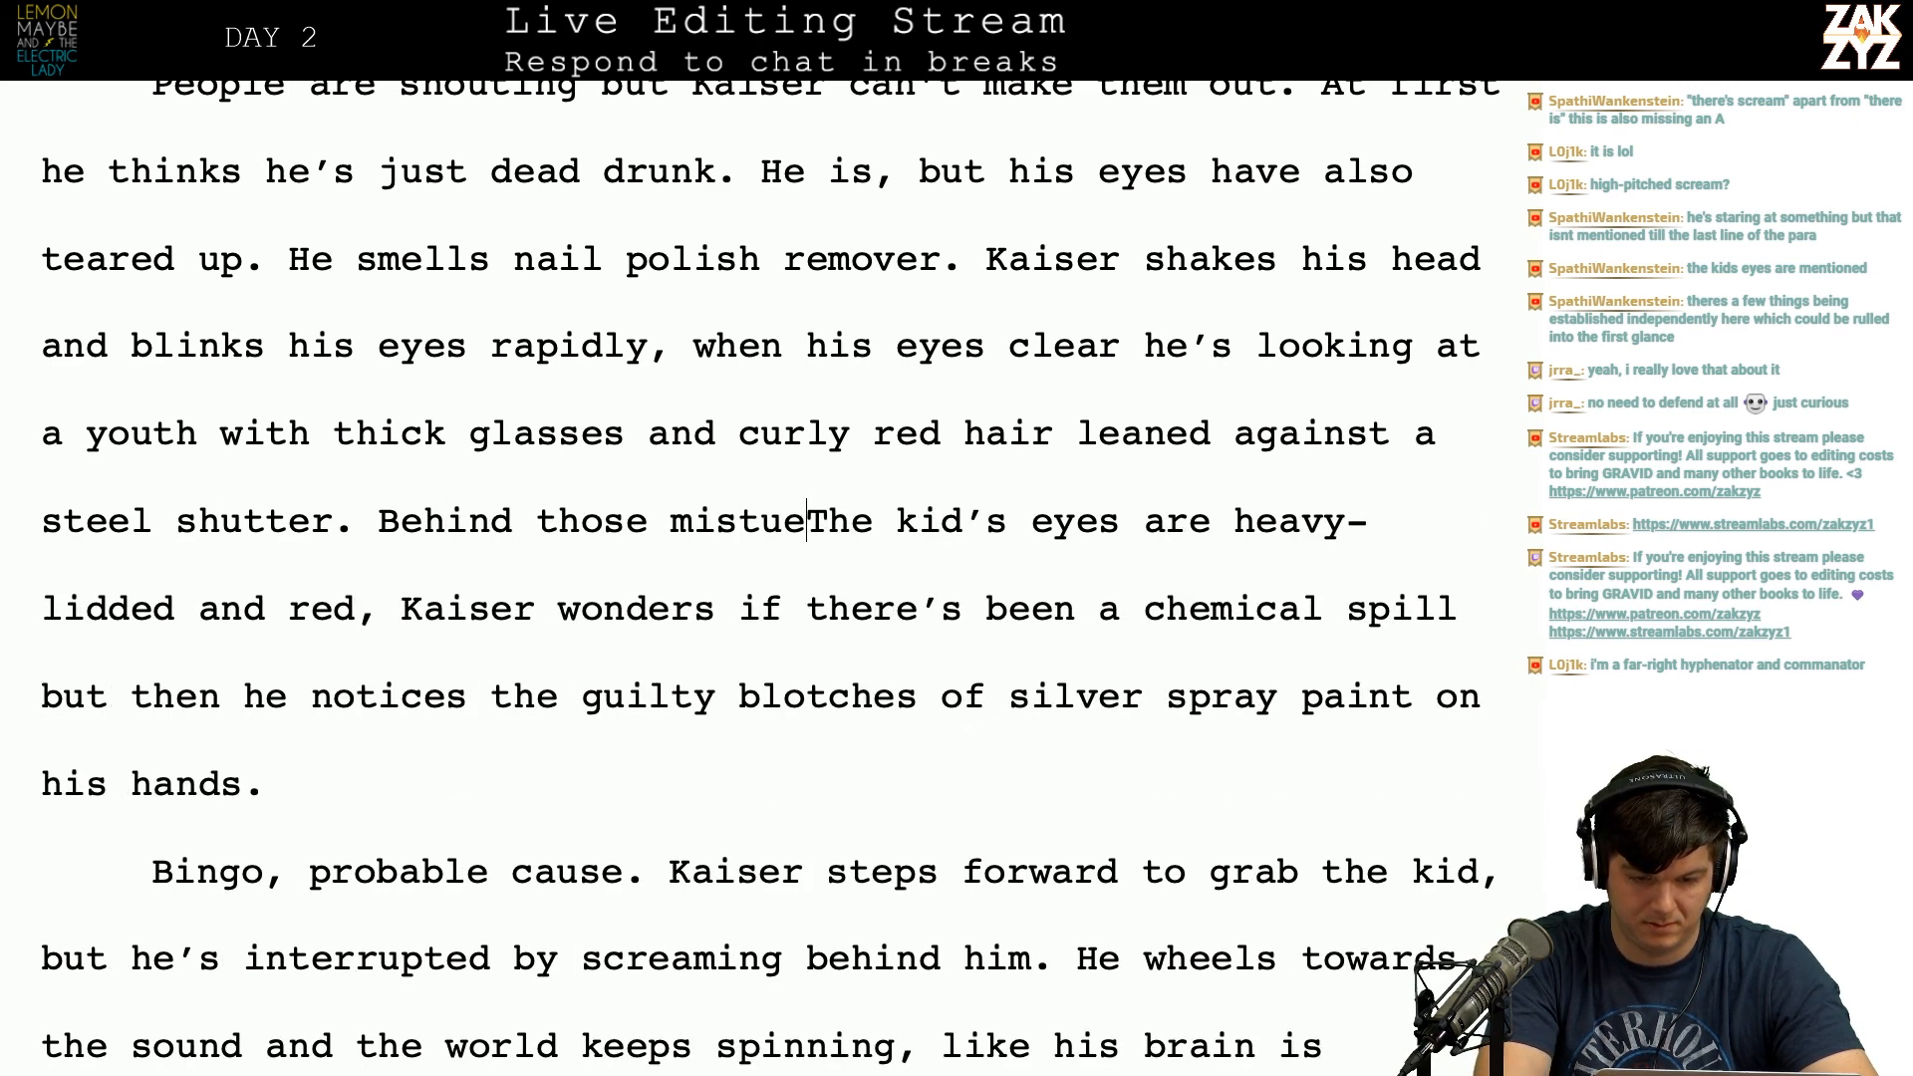
key("BackSpace")
key("BackSpace")
key("BackSpace")
type("e")
key("BackSpace")
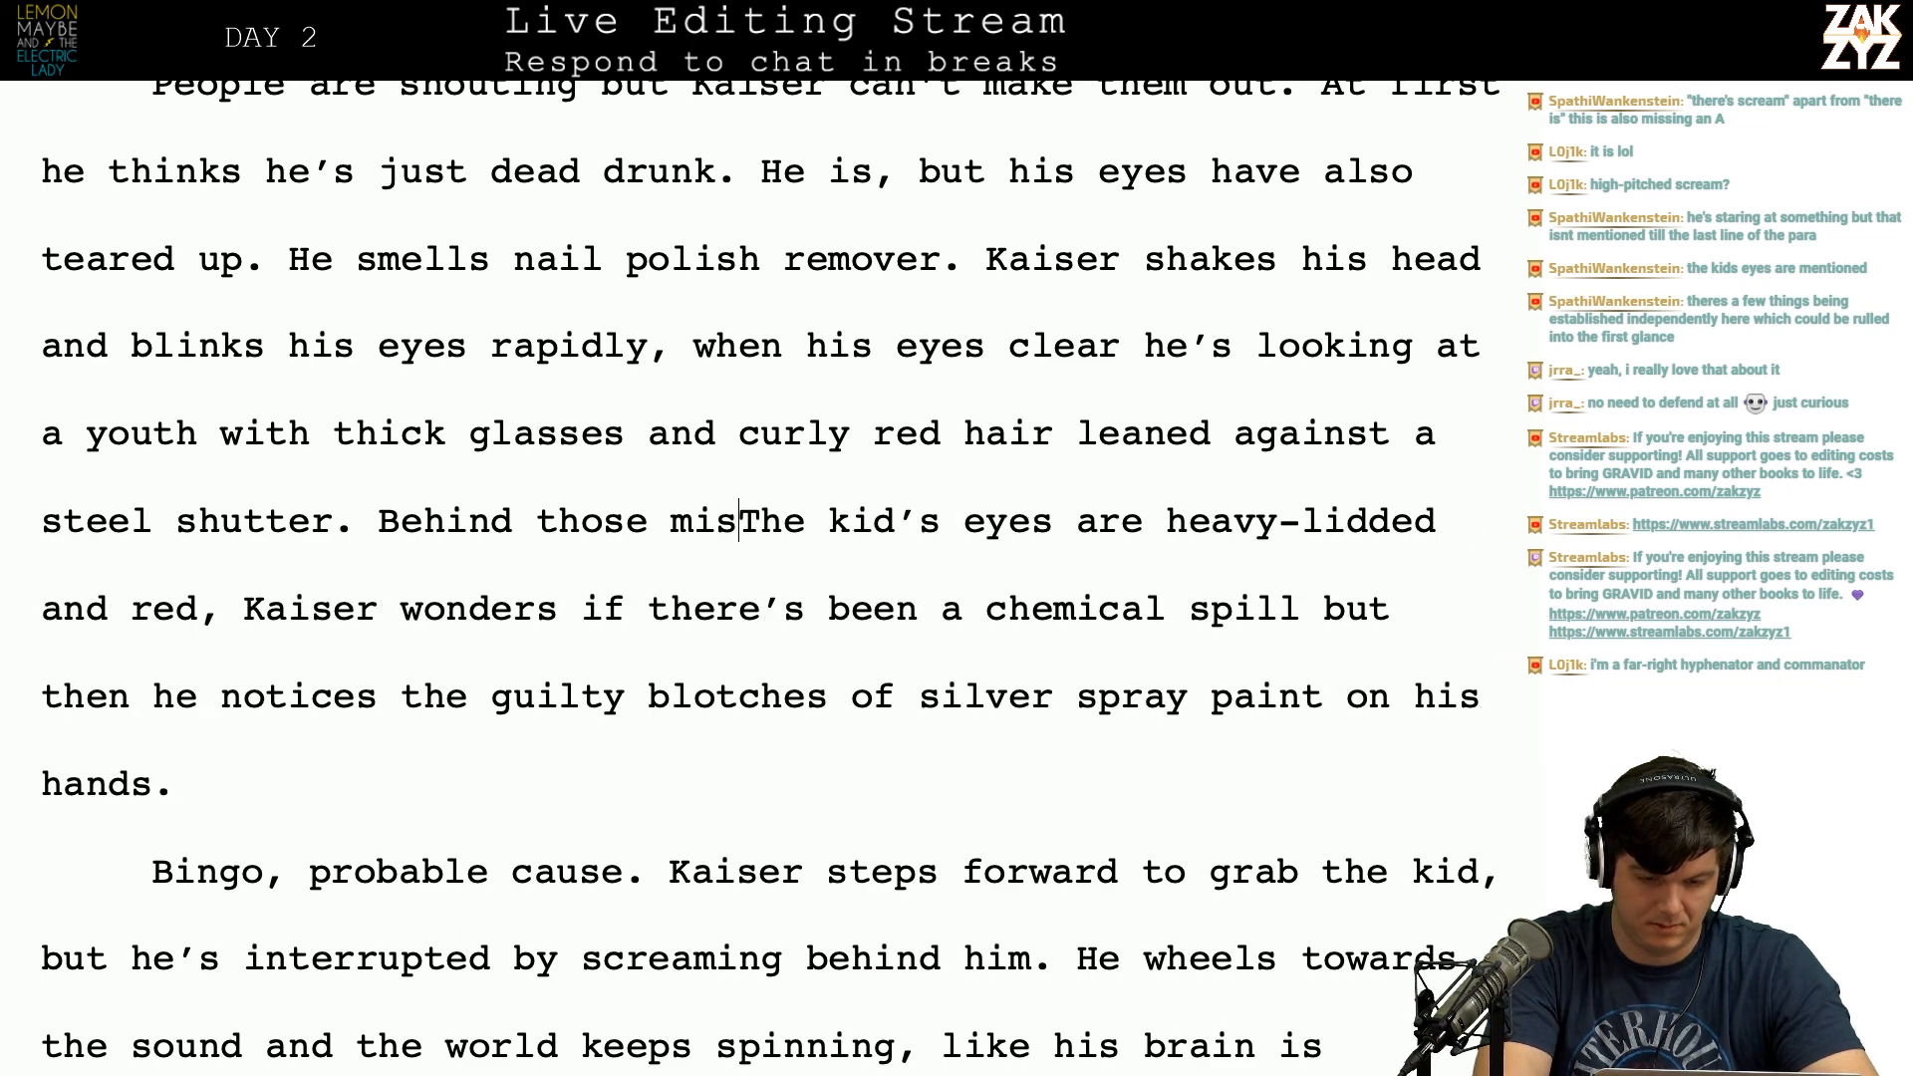
key("BackSpace")
key("BackSpace")
key("BackSpace")
key("BackSpace")
key("BackSpace")
key("BackSpace")
key("BackSpace")
key("BackSpace")
key("BackSpace")
type("the misted lense")
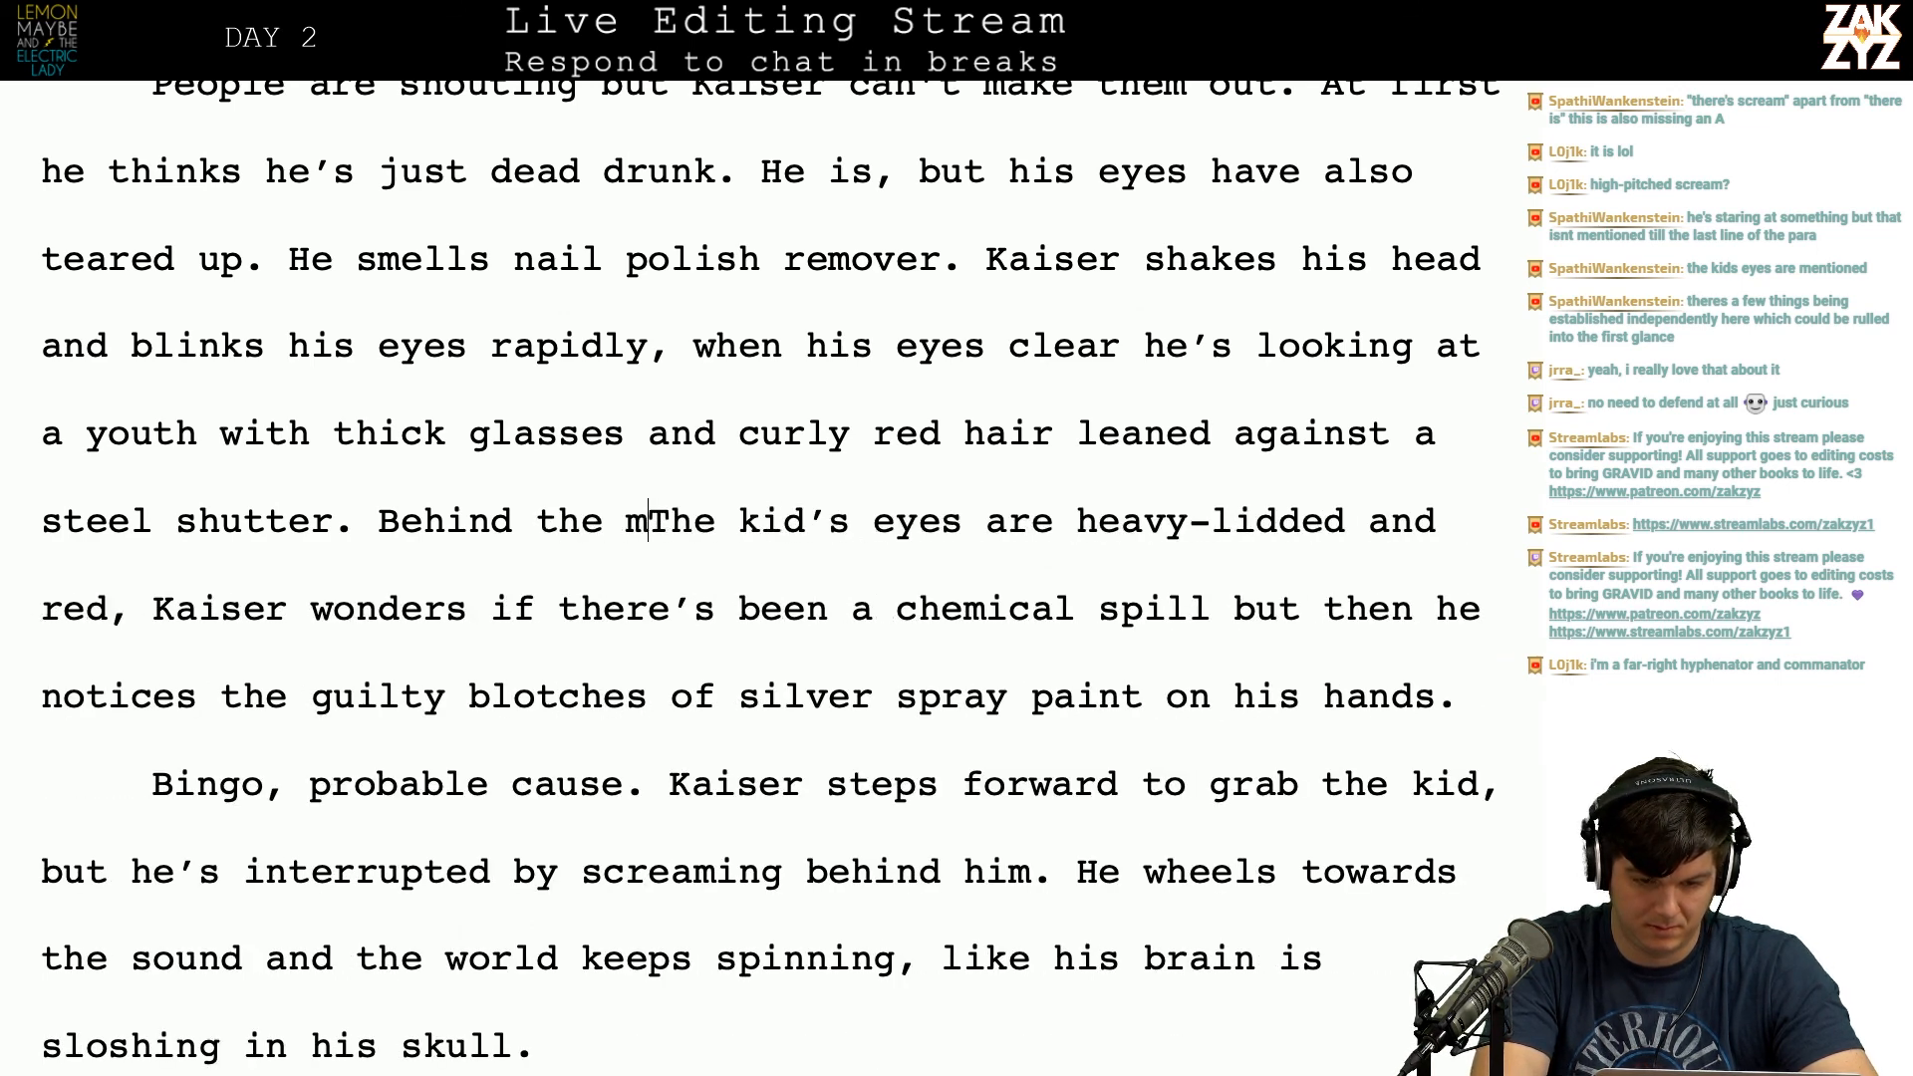
type("s,")
key("Right")
key("BackSpace")
type("t")
Step: Replace the comma after "heavy-lidded and red" with a period so "Kaiser wonders" starts a new sentence
key("Left")
key("Left")
key("Right")
key("Right")
key("Right")
key("Right")
key("Right")
key("Right")
key("Right")
key("Right")
key("Right")
key("Right")
key("Right")
key("Right")
key("Right")
key("Right")
key("Right")
key("Right")
key("Right")
key("Right")
key("Right")
key("Right")
key("Right")
key("Right")
key("Right")
key("Right")
key("Right")
key("Right")
key("Right")
key("Right")
key("Right")
key("Right")
key("Right")
key("Right")
key("Right")
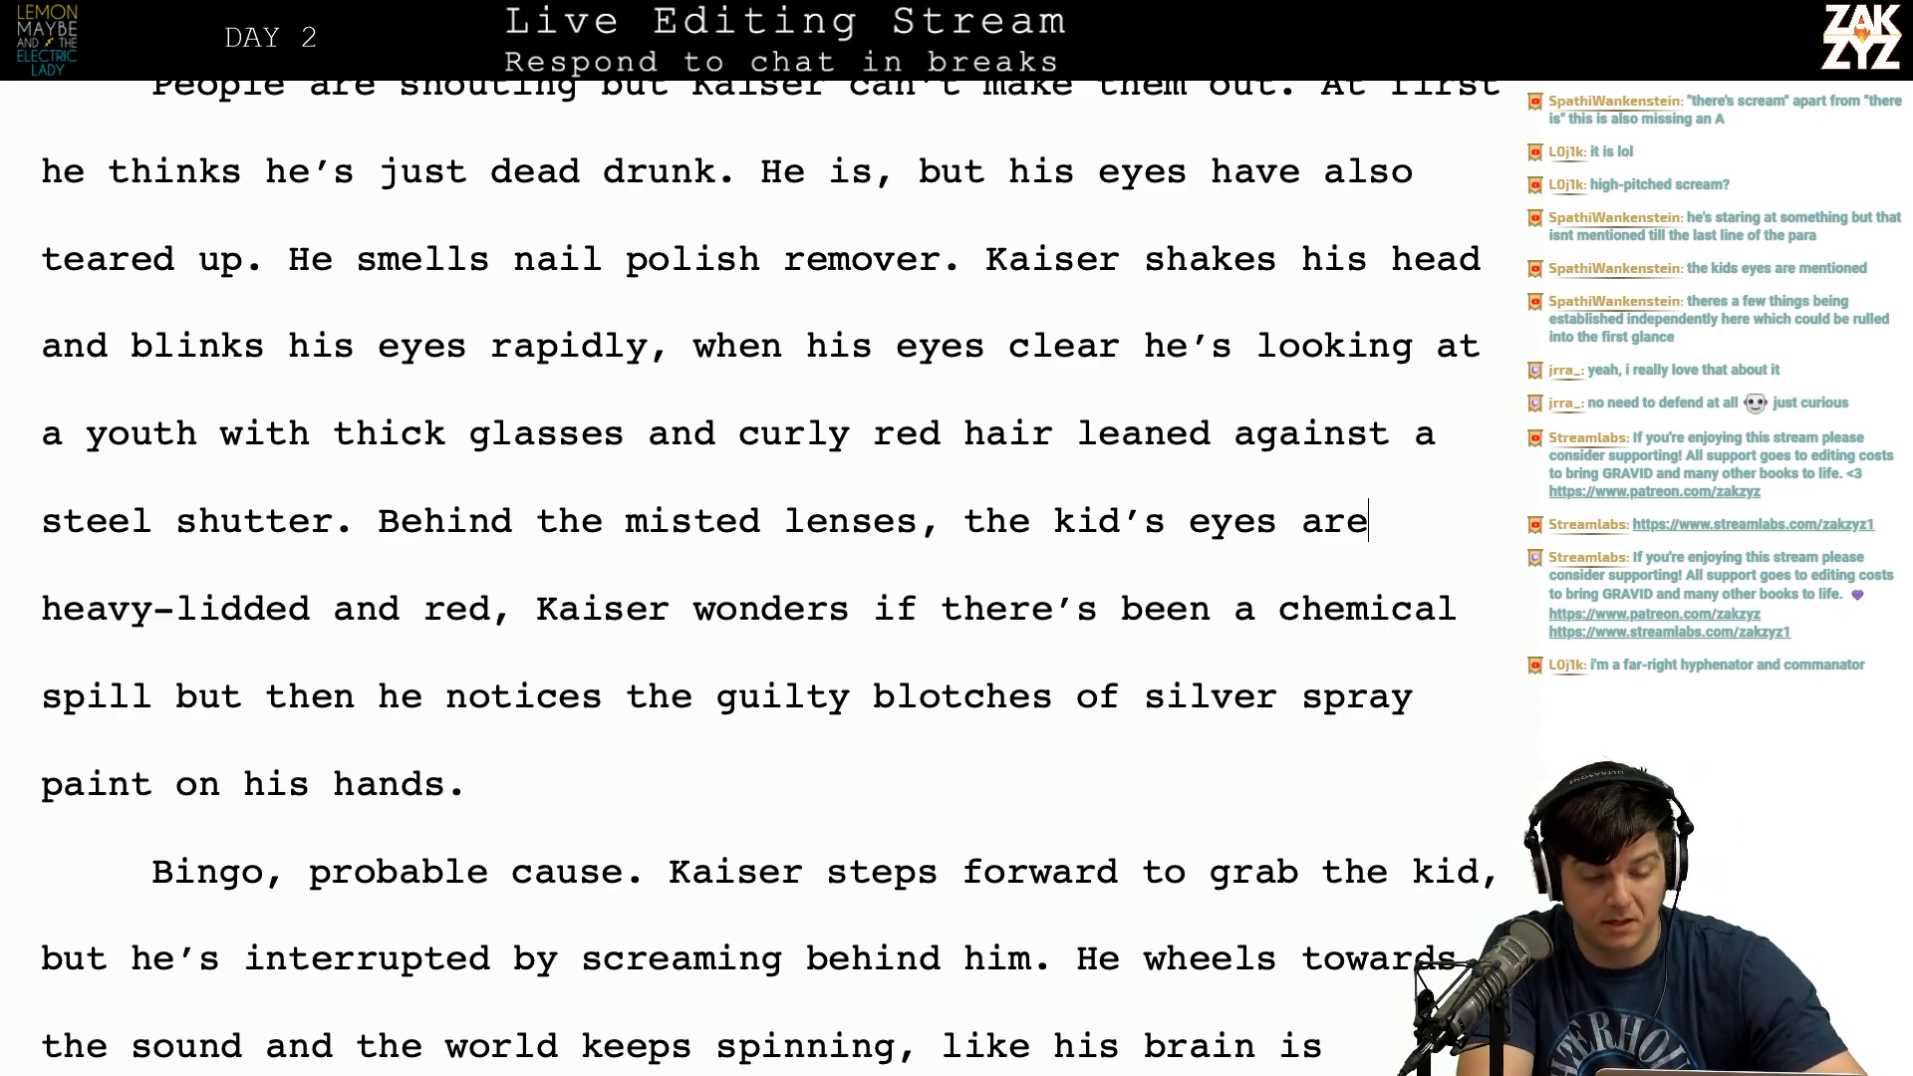
key("Right")
key("Right")
key("Right")
key("Right")
key("Right")
key("BackSpace")
type(".")
key("Left")
key("Right")
key("Right")
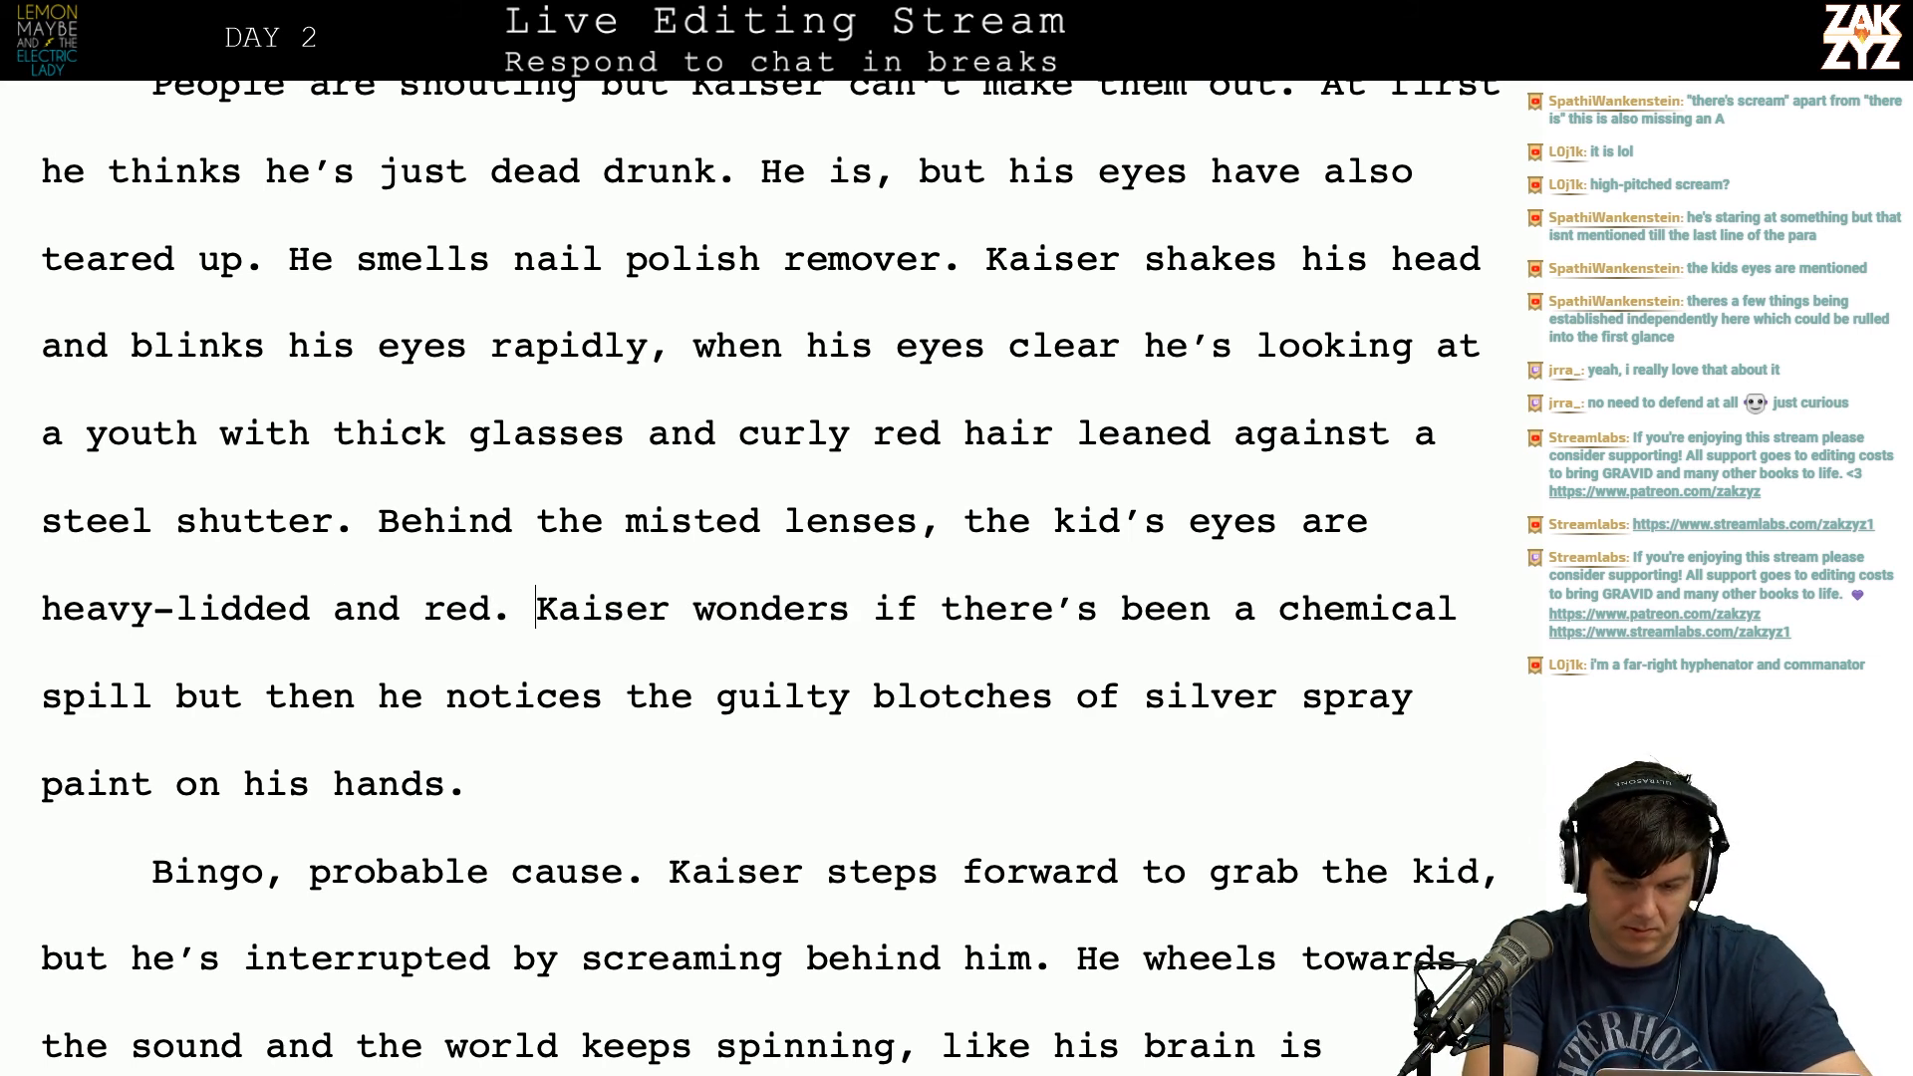
Step: Delete "the" before "guilty blotches of silver spray paint"
key("Down")
key("Right")
key("Right")
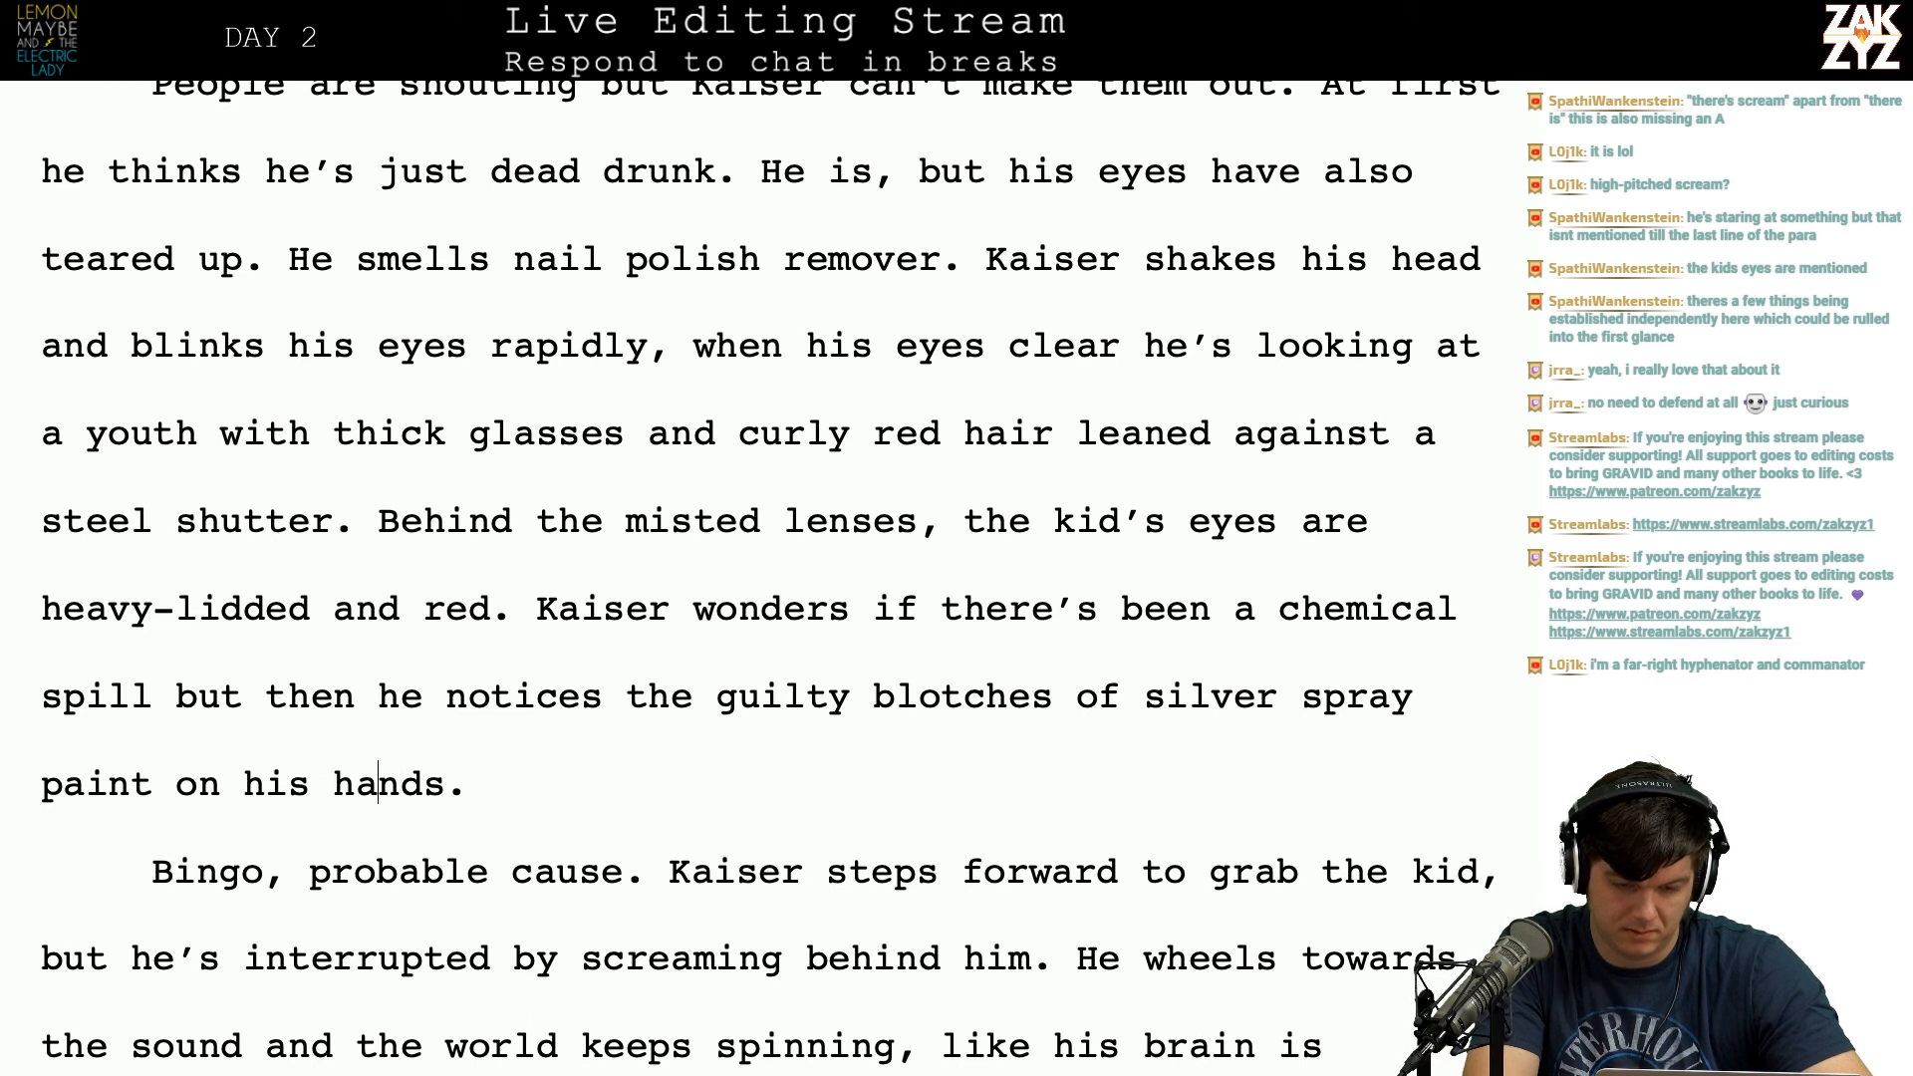
type("re")
key("BackSpace")
key("BackSpace")
key("BackSpace")
key("BackSpace")
key("BackSpace")
key("BackSpace")
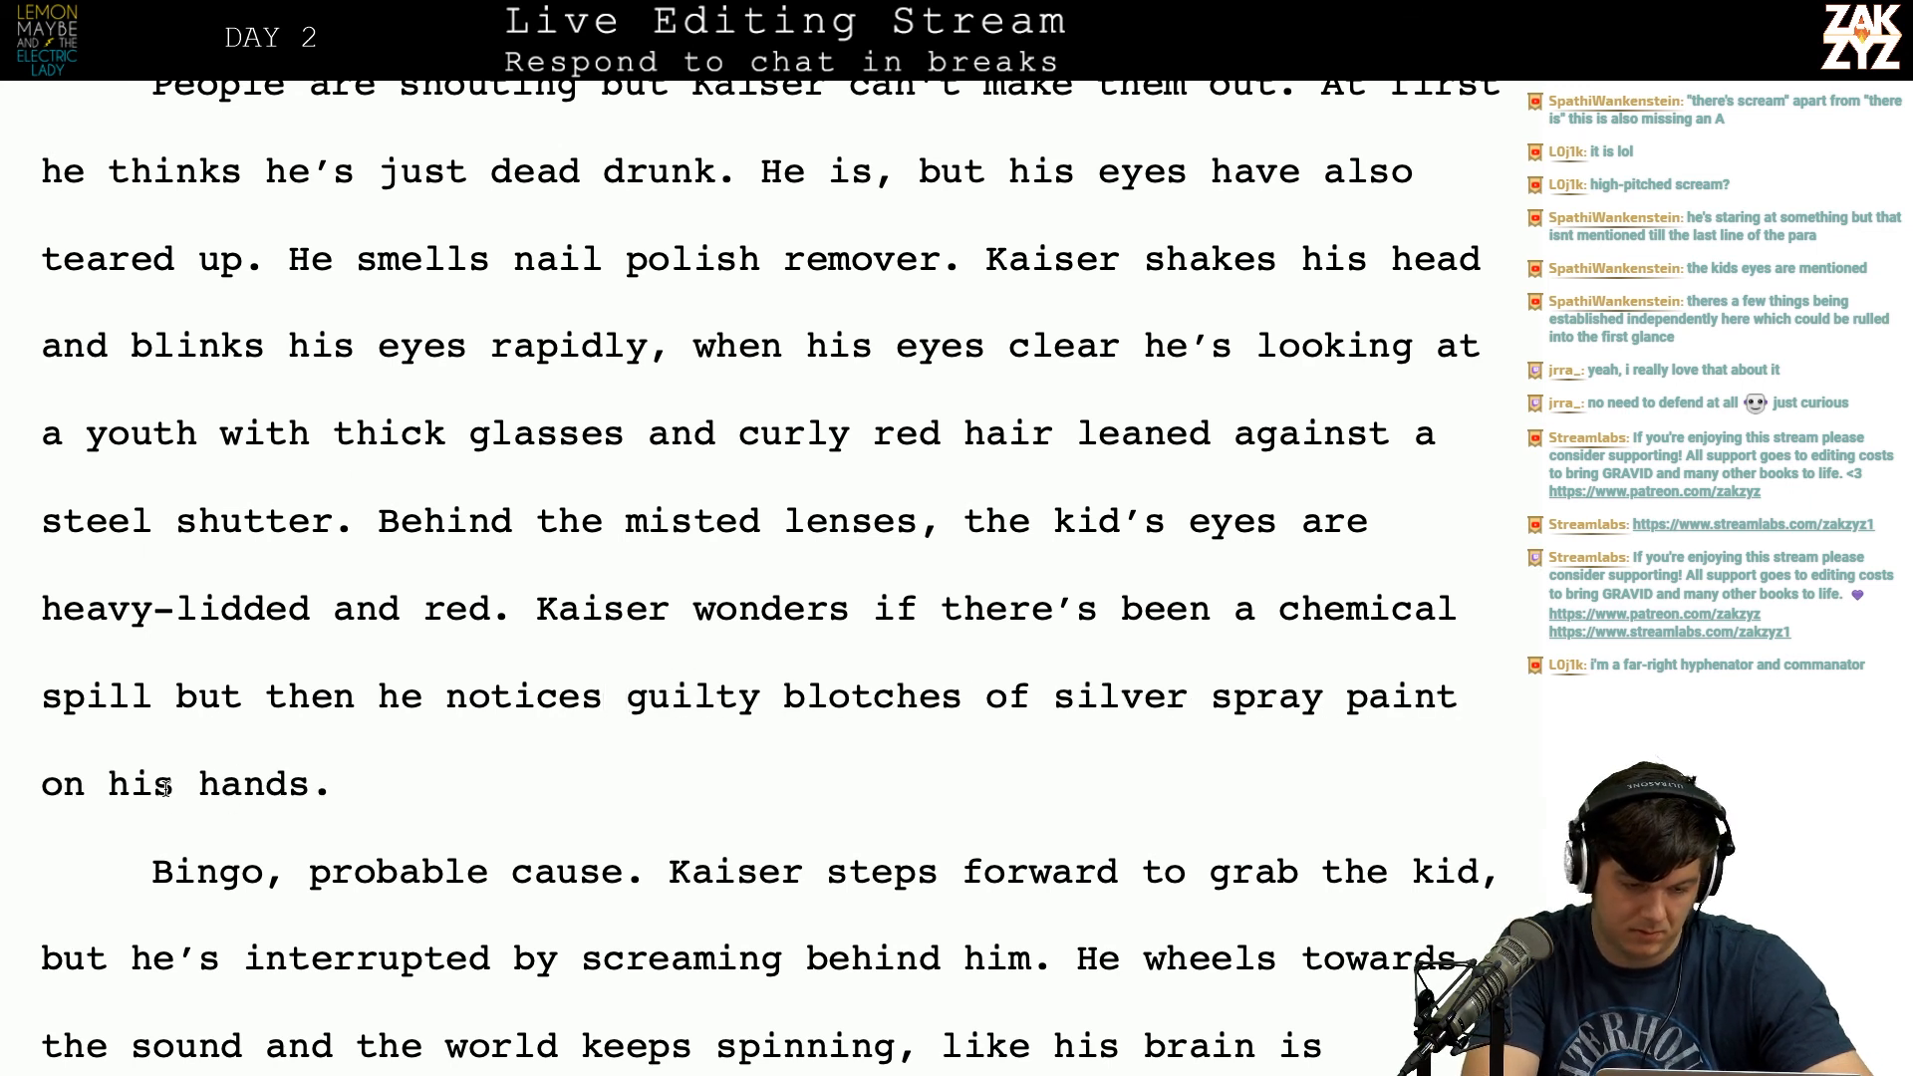
Step: Replace "his" with "the kid's" before "hands" at the end of the spray paint sentence
left_click(104, 775)
type("the kid'")
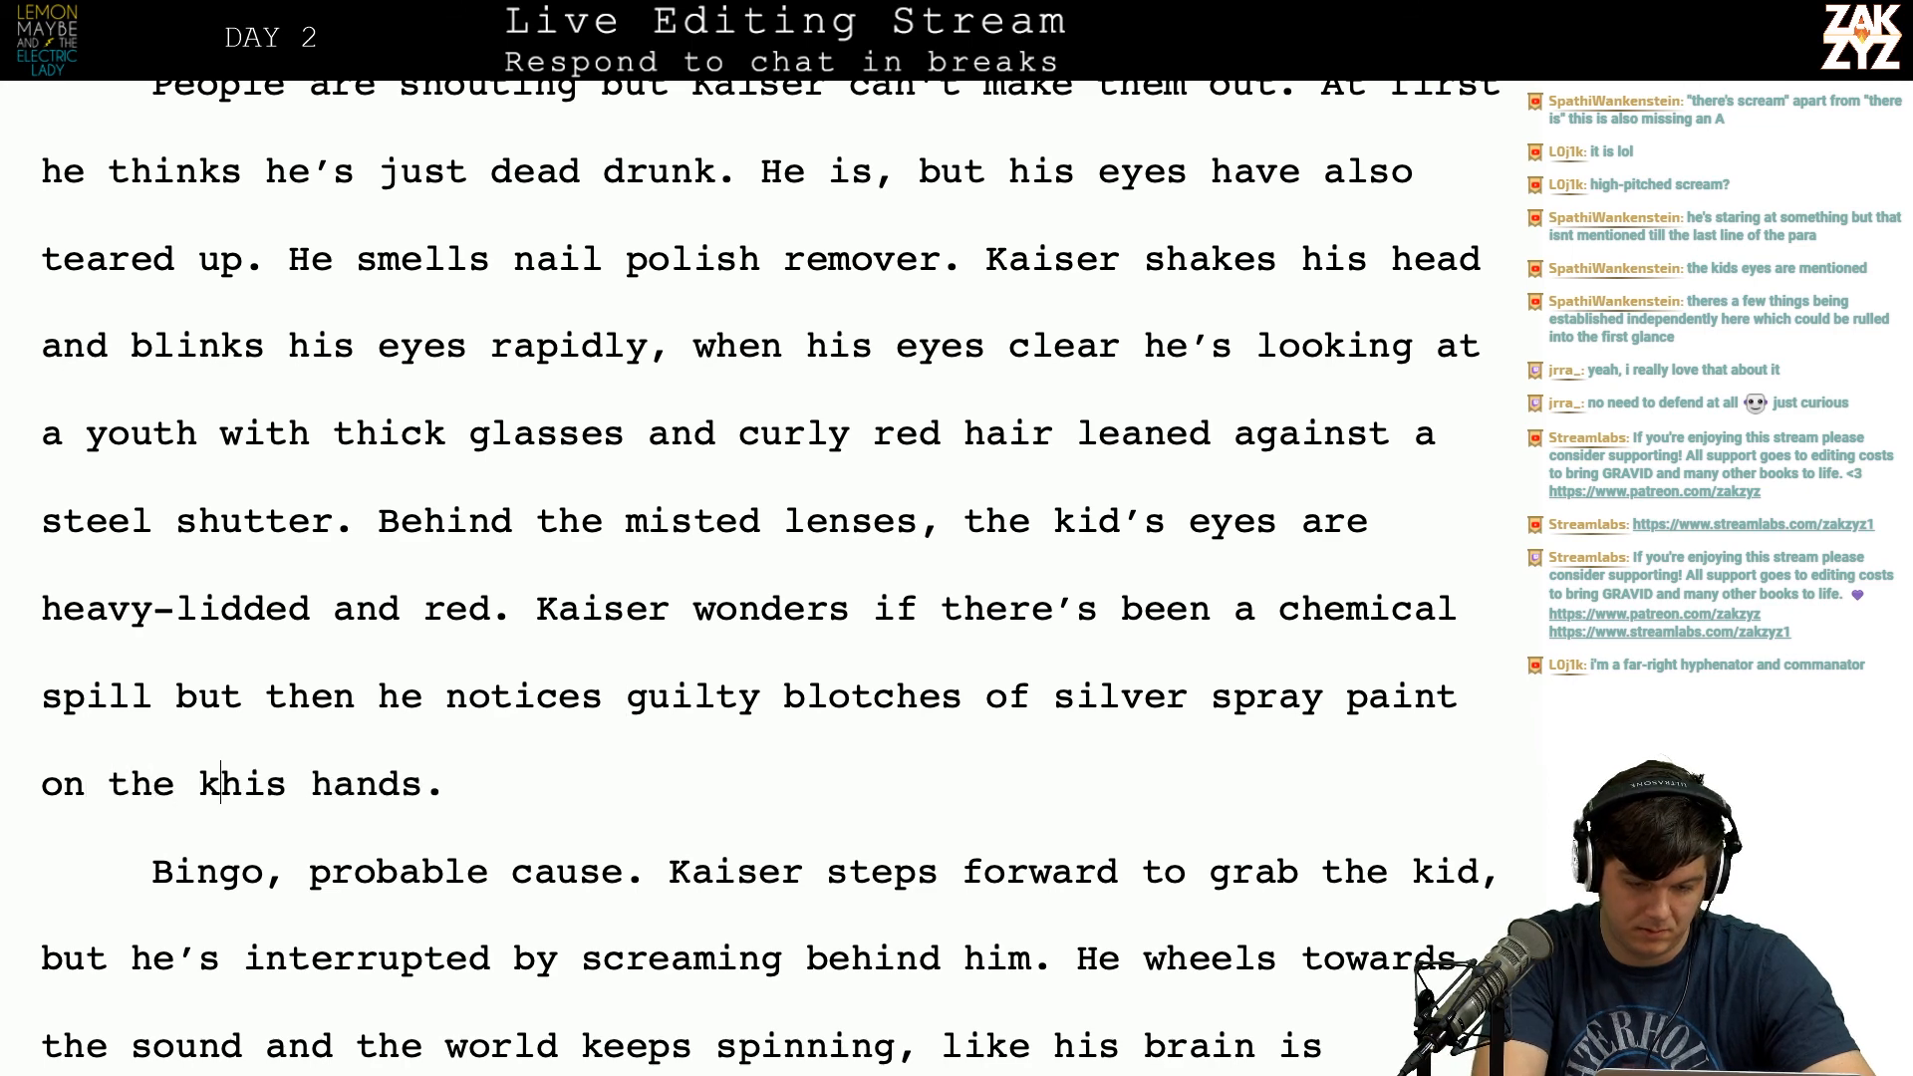
type("s")
key("shift+Right")
key("shift+Right")
key("shift+Right")
key("shift+Right")
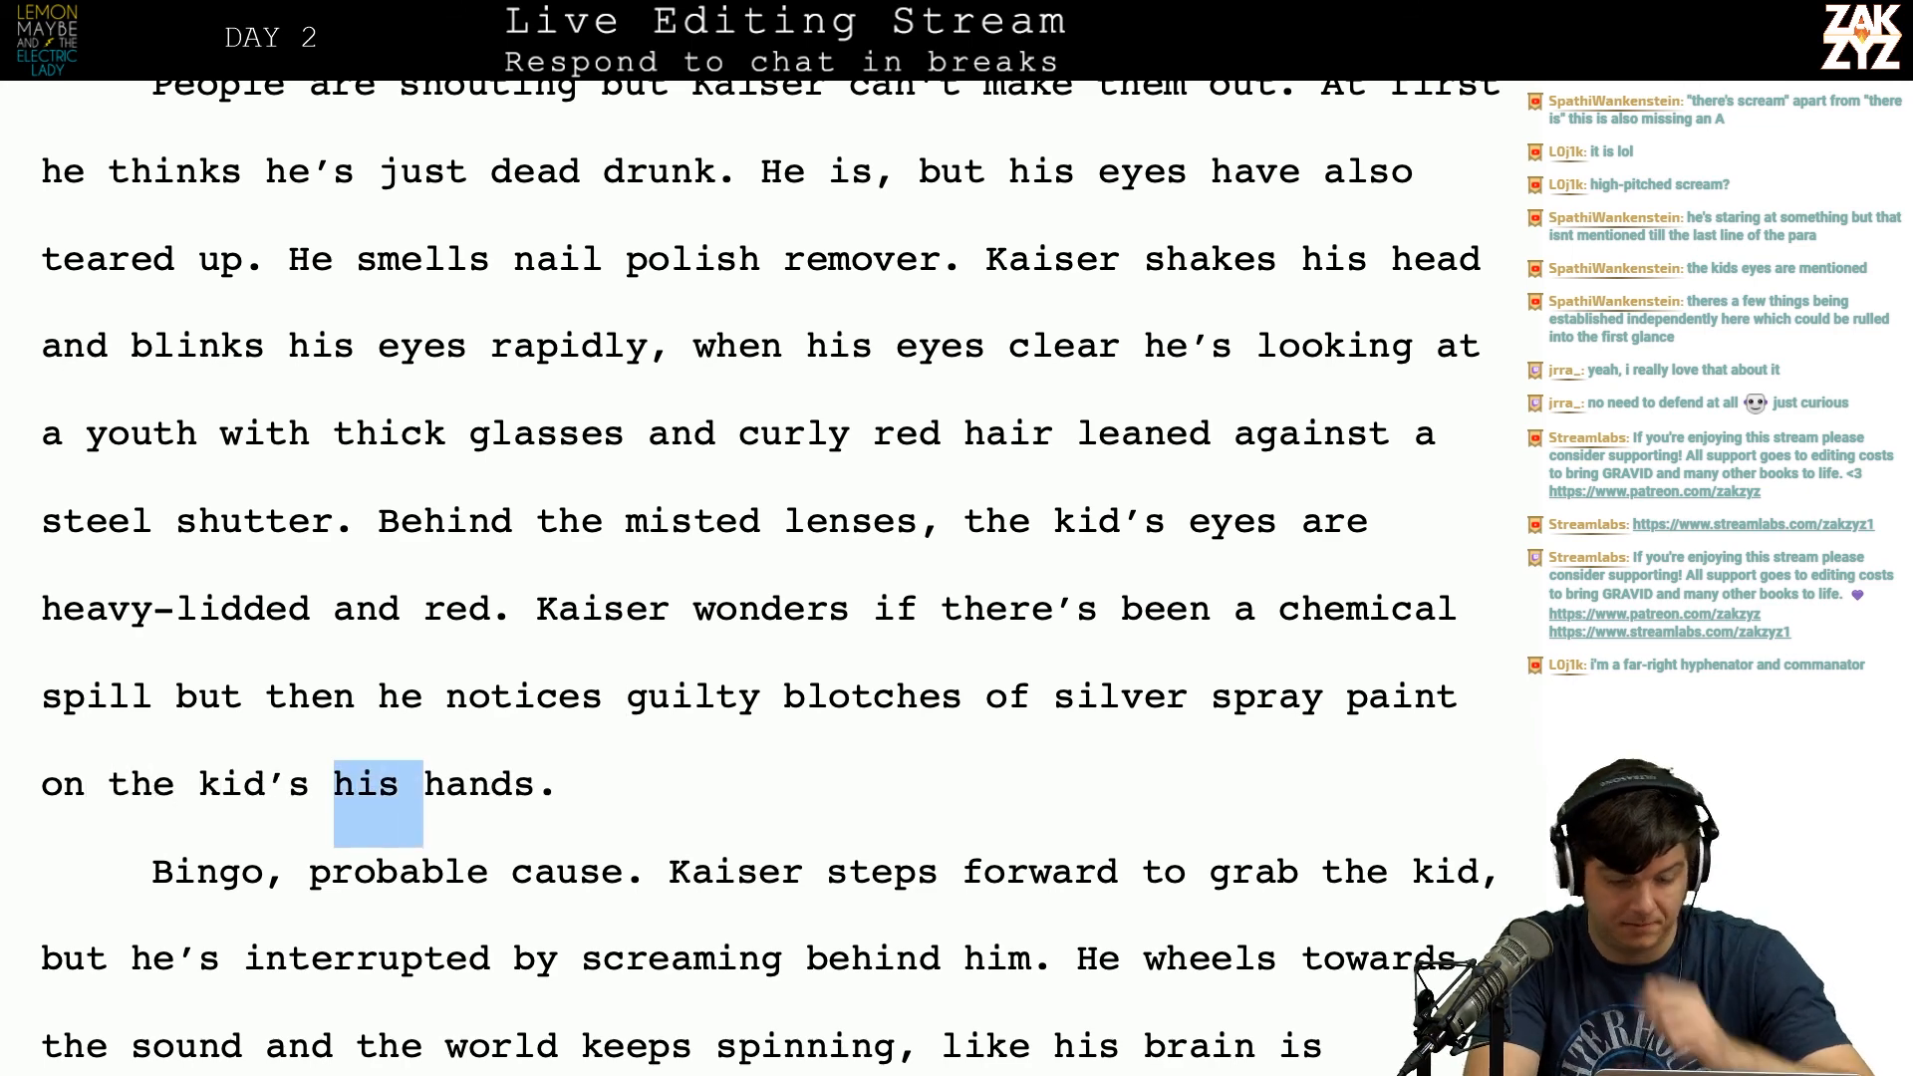
key("BackSpace")
Step: Reread the revised passage from Kaiser's teared-up eyes through the line about his brain sloshing in his skull
scroll(772, 574, "down", 1)
scroll(771, 574, "up", 4)
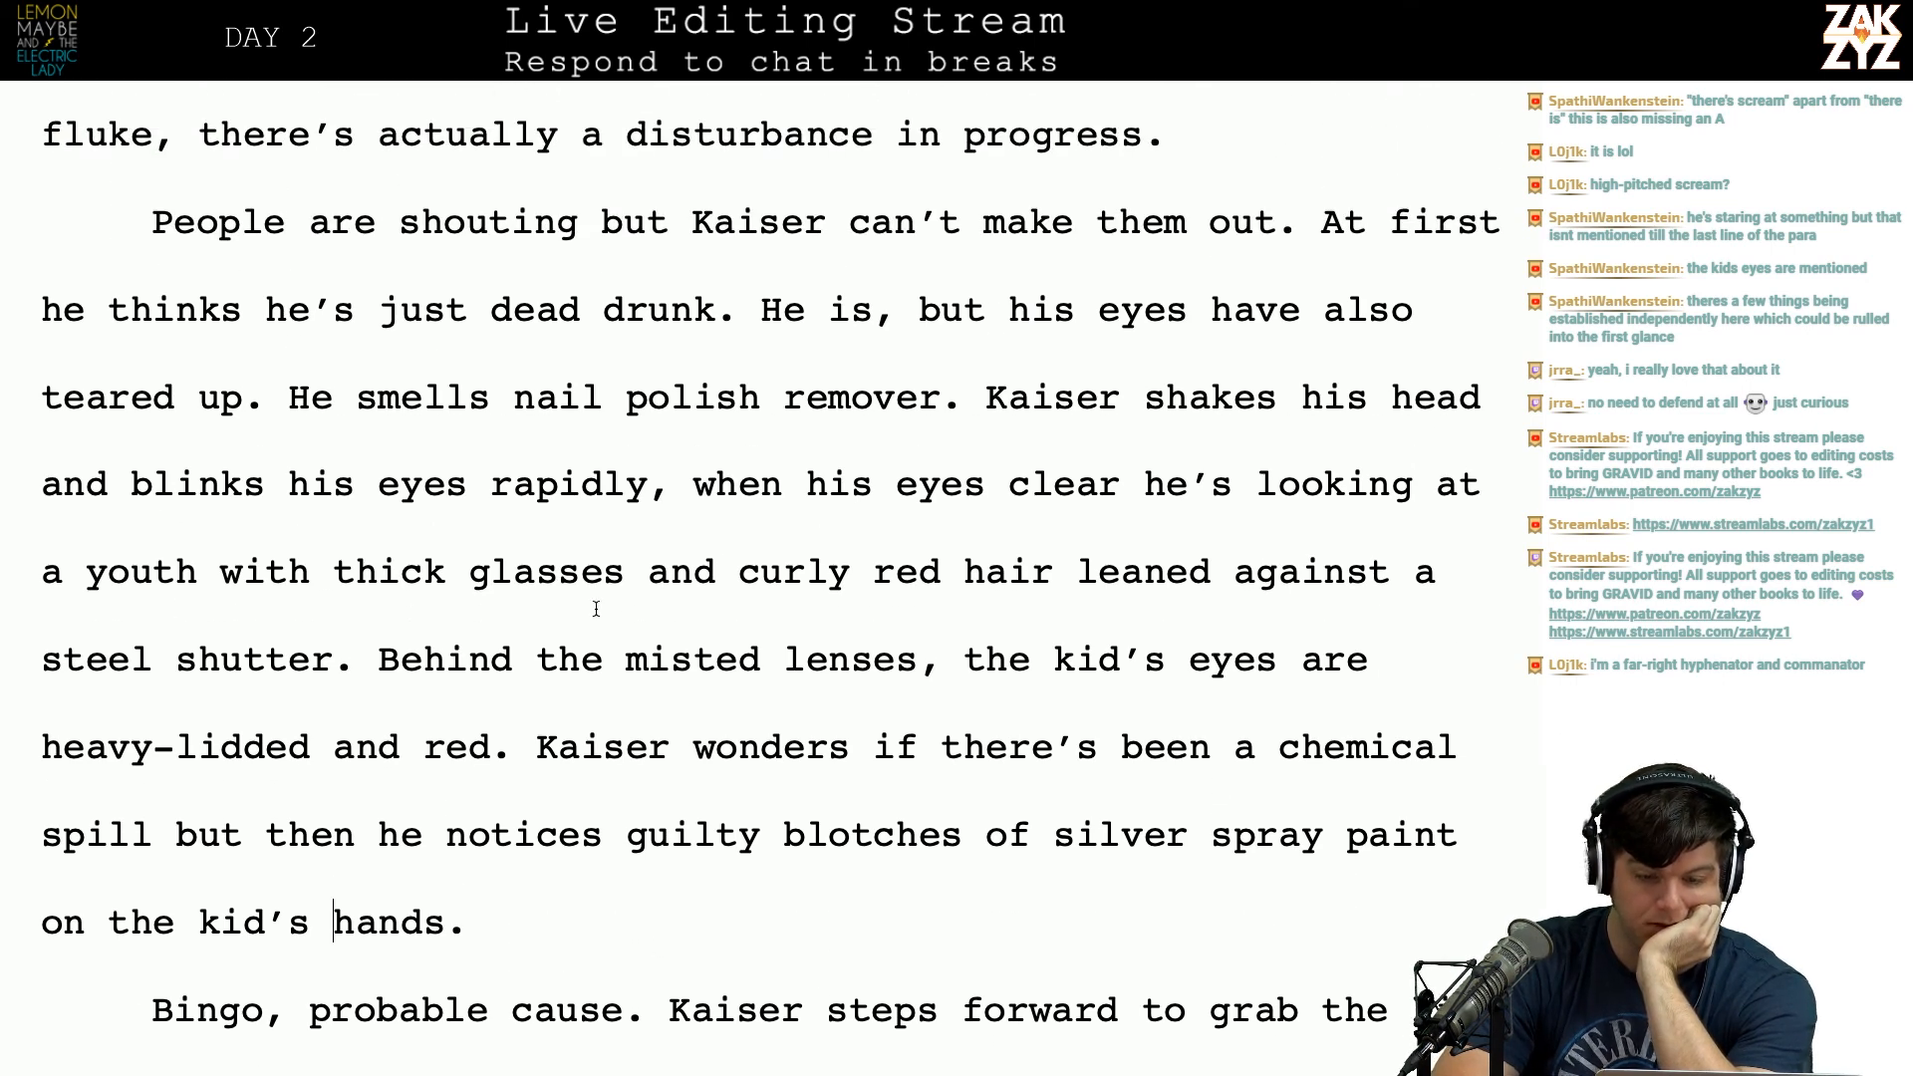
scroll(596, 608, "down", 3)
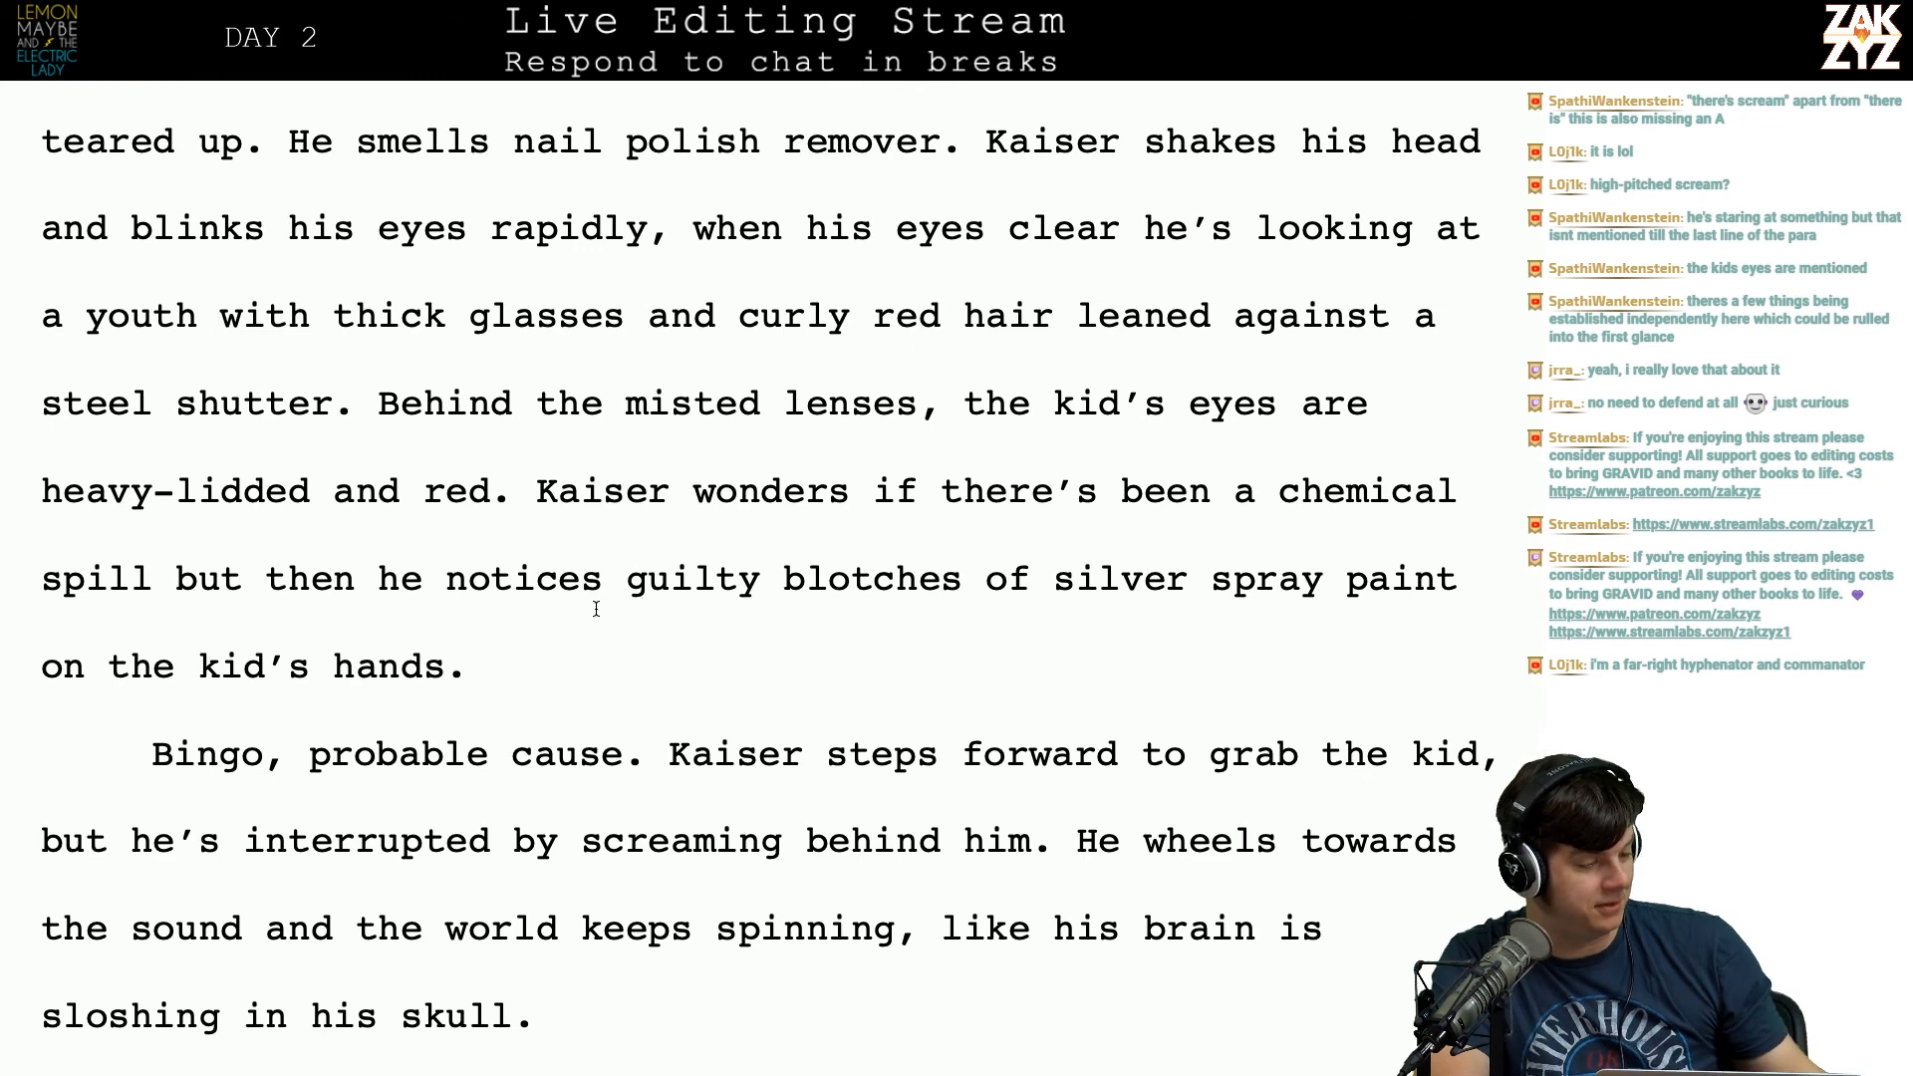
scroll(596, 608, "down", 1)
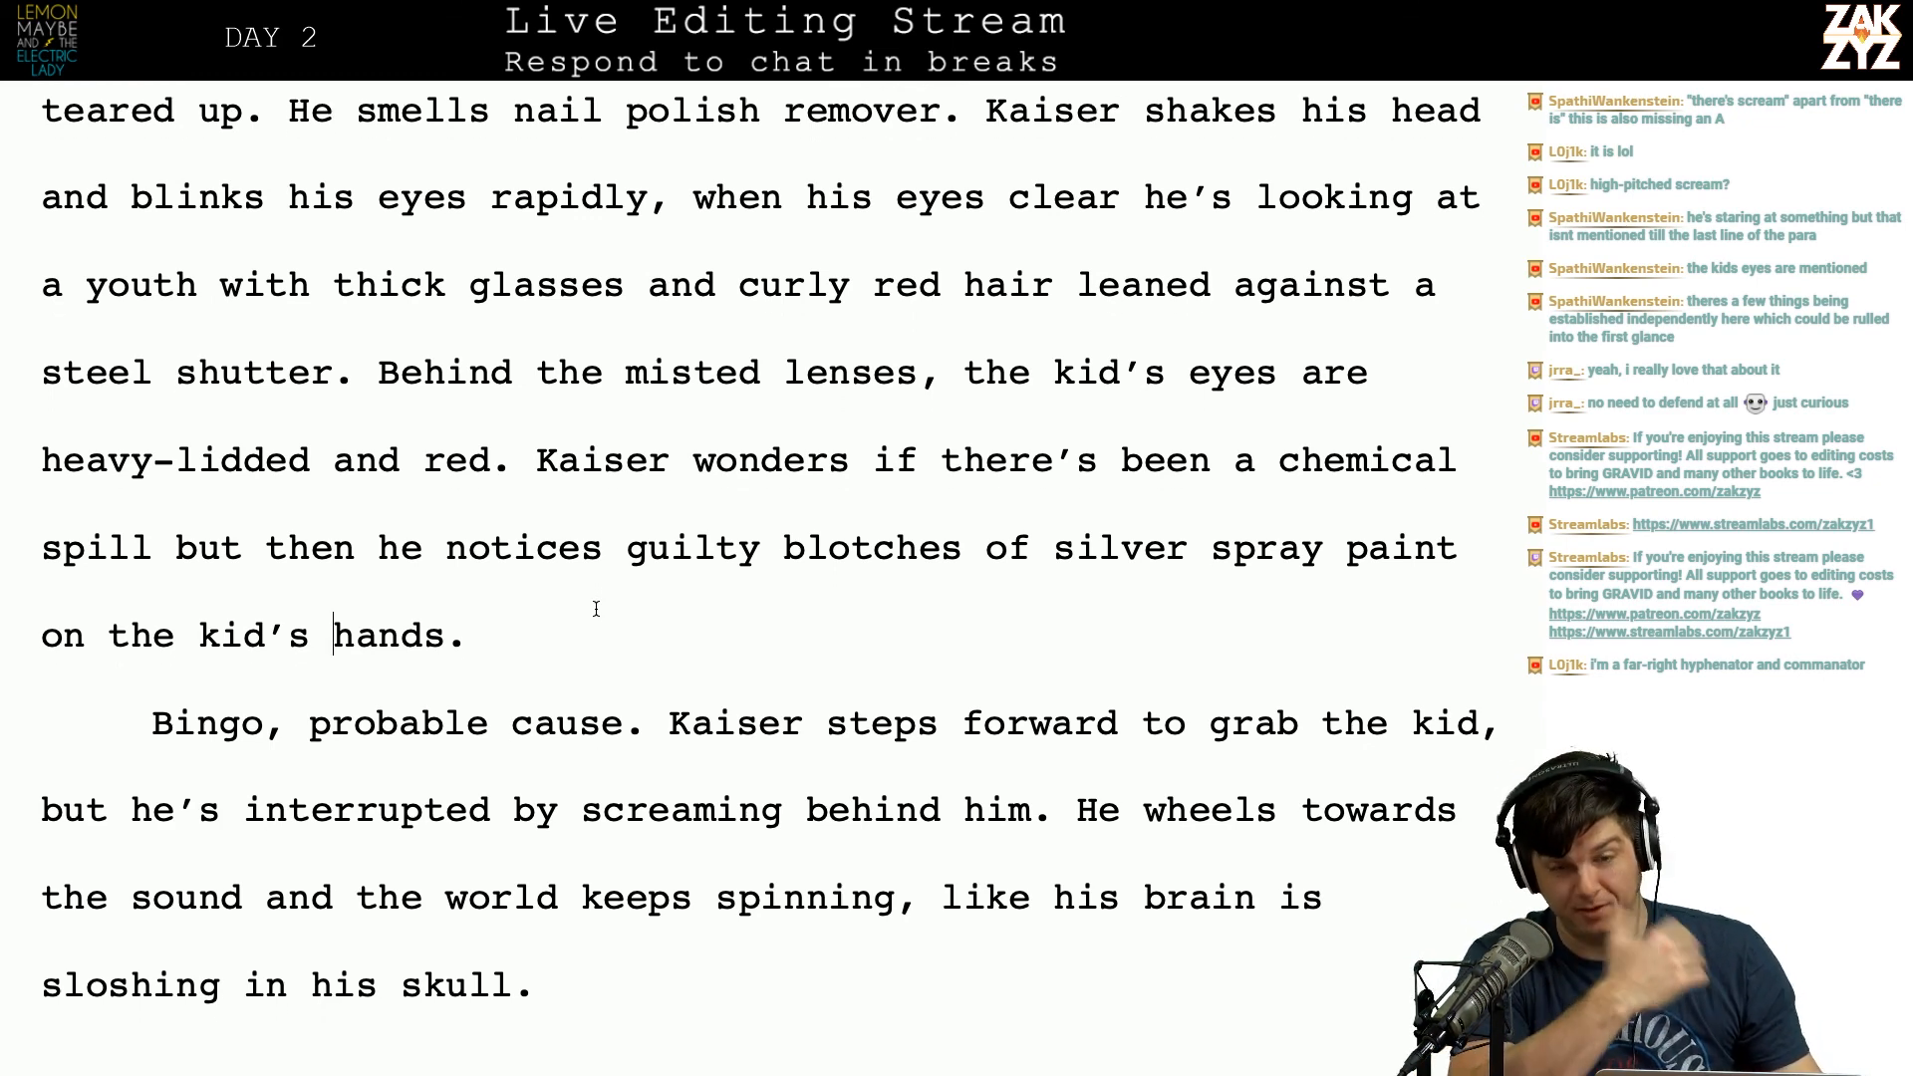
scroll(589, 491, "down", 1)
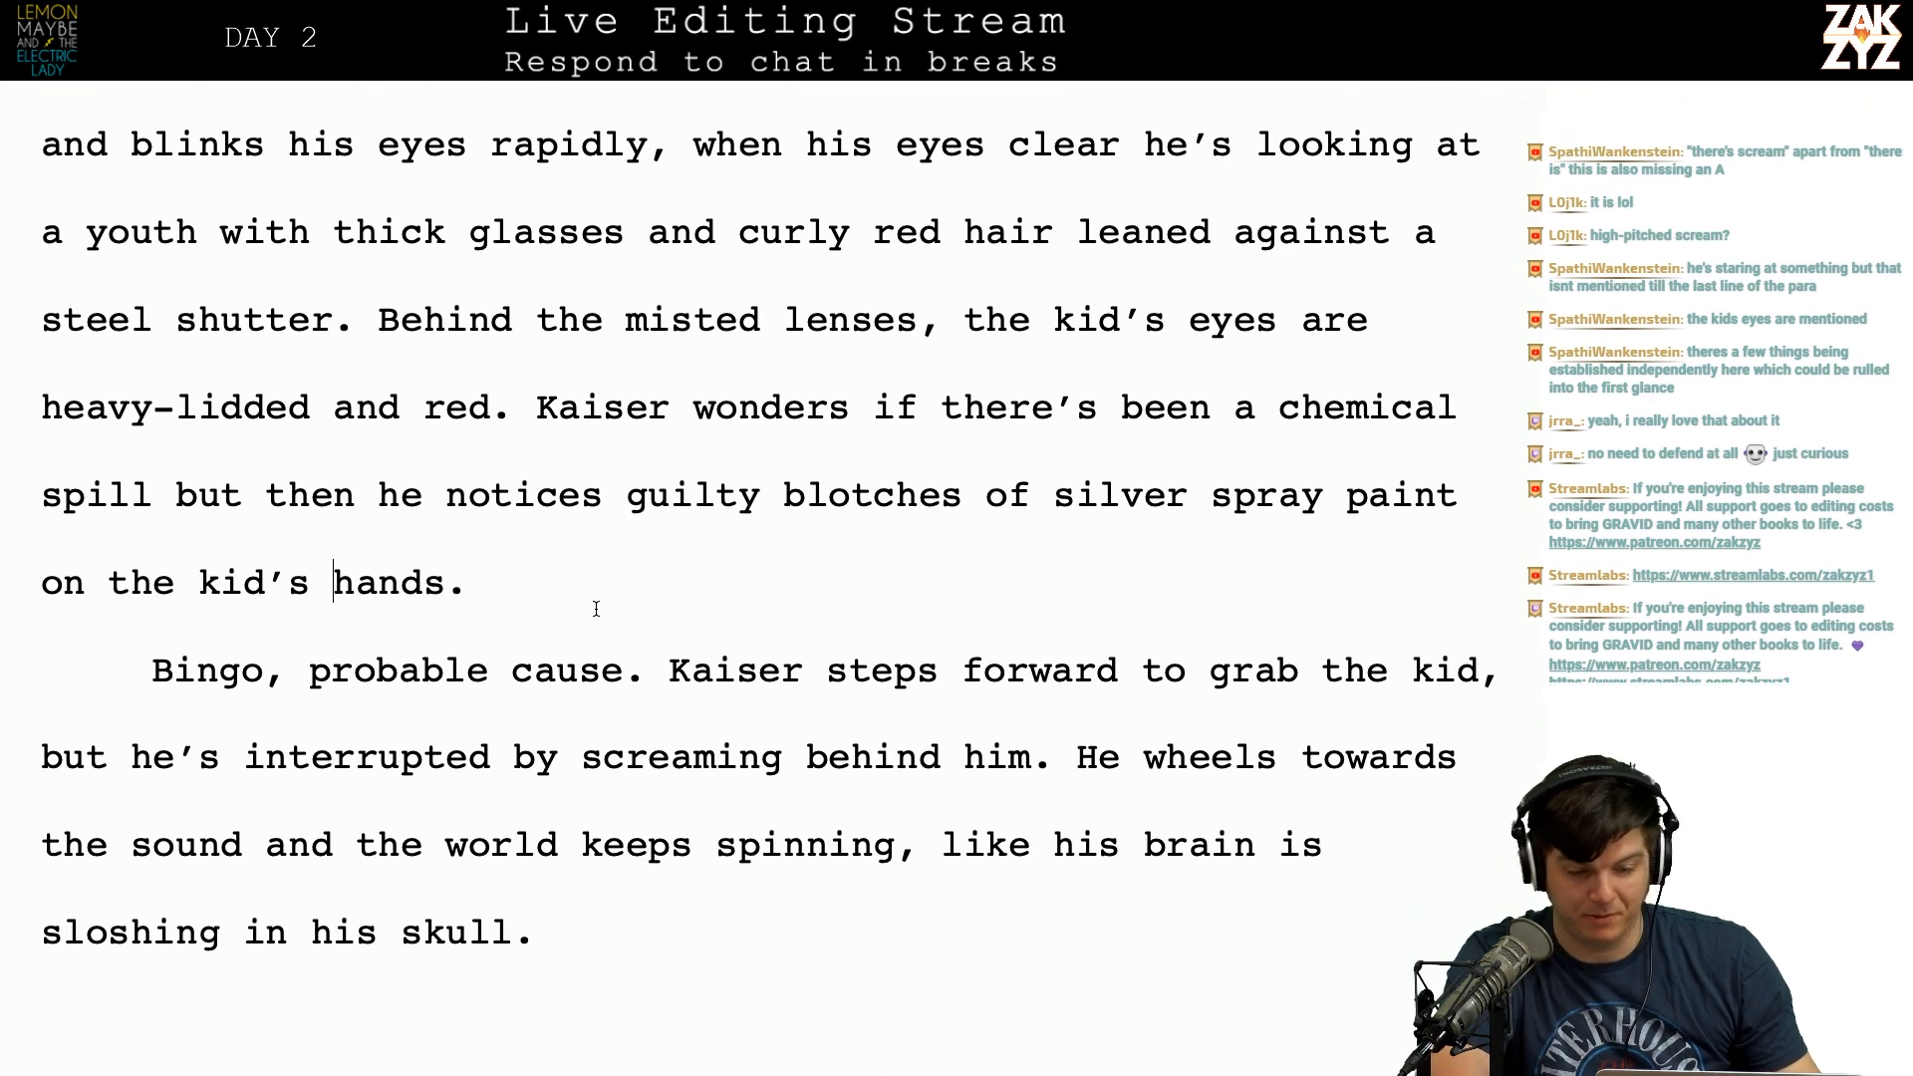
scroll(532, 648, "down", 1)
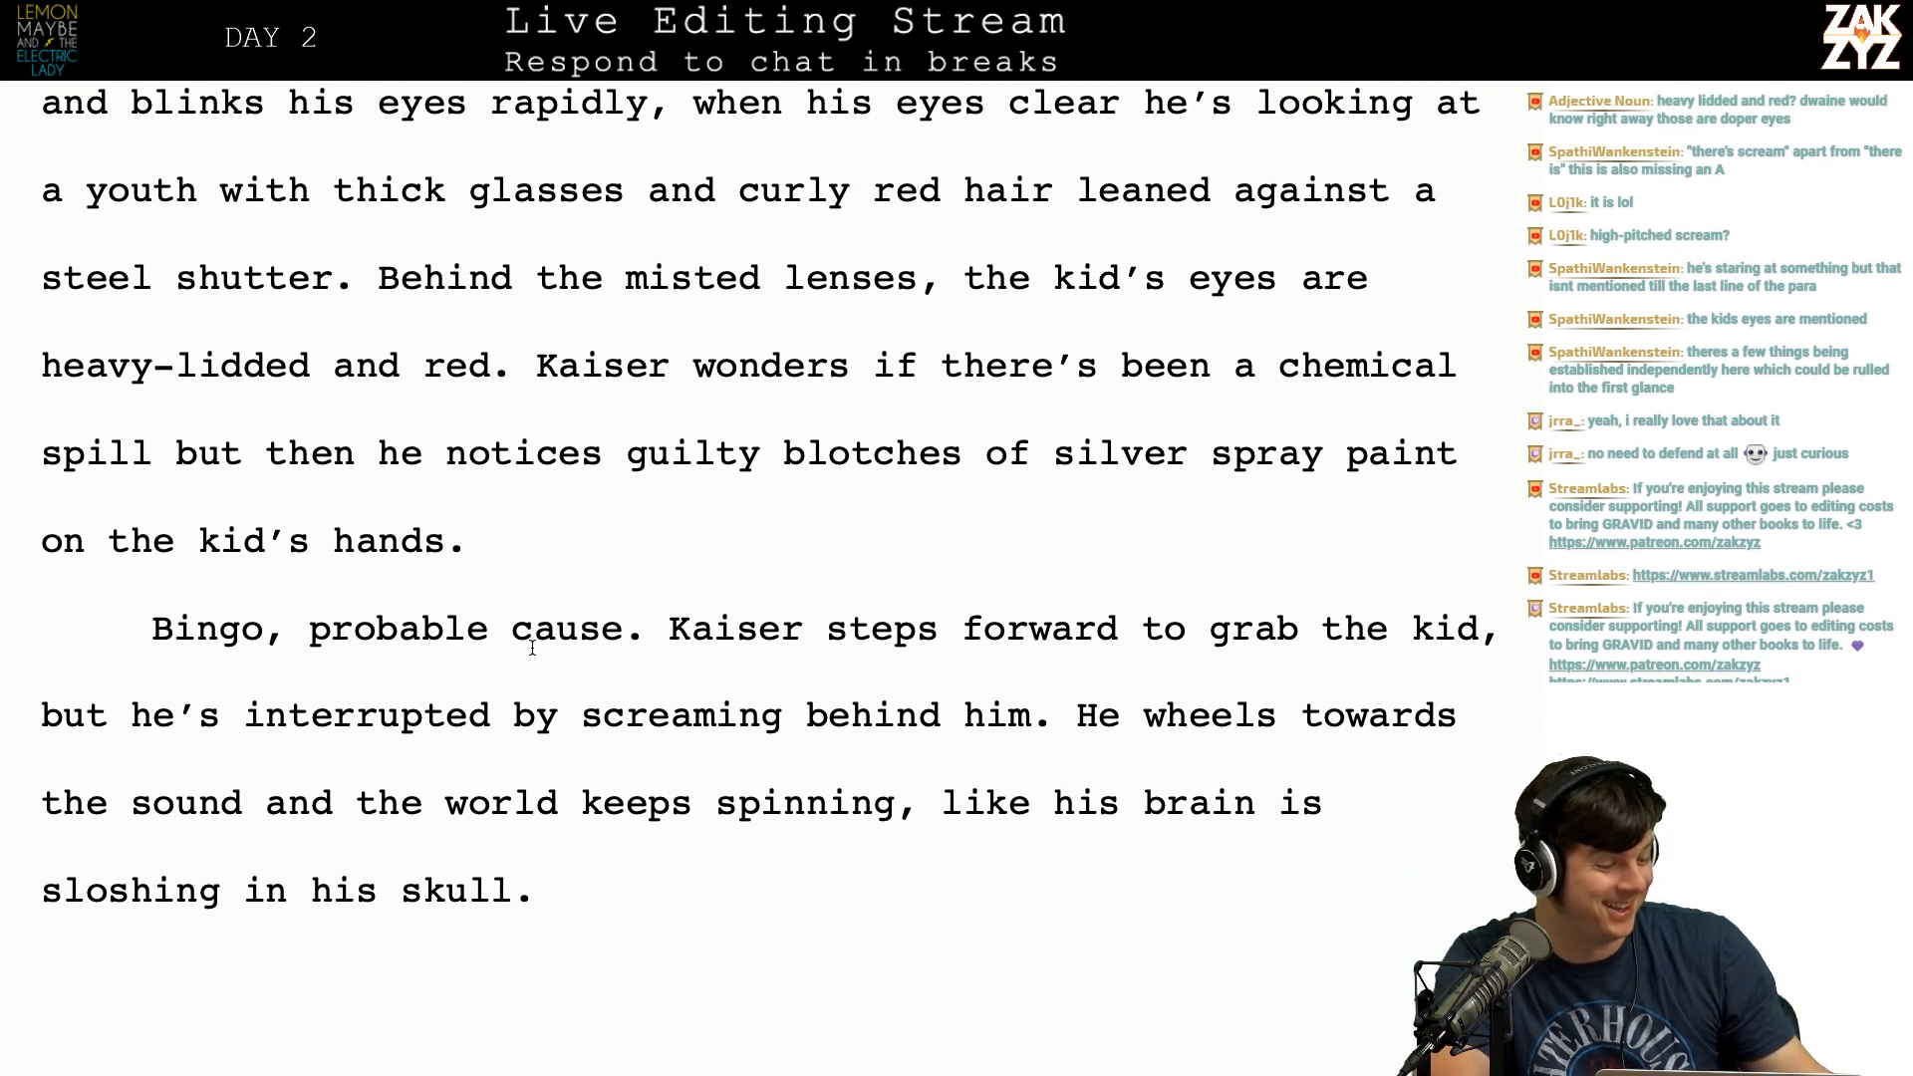
scroll(532, 648, "down", 1)
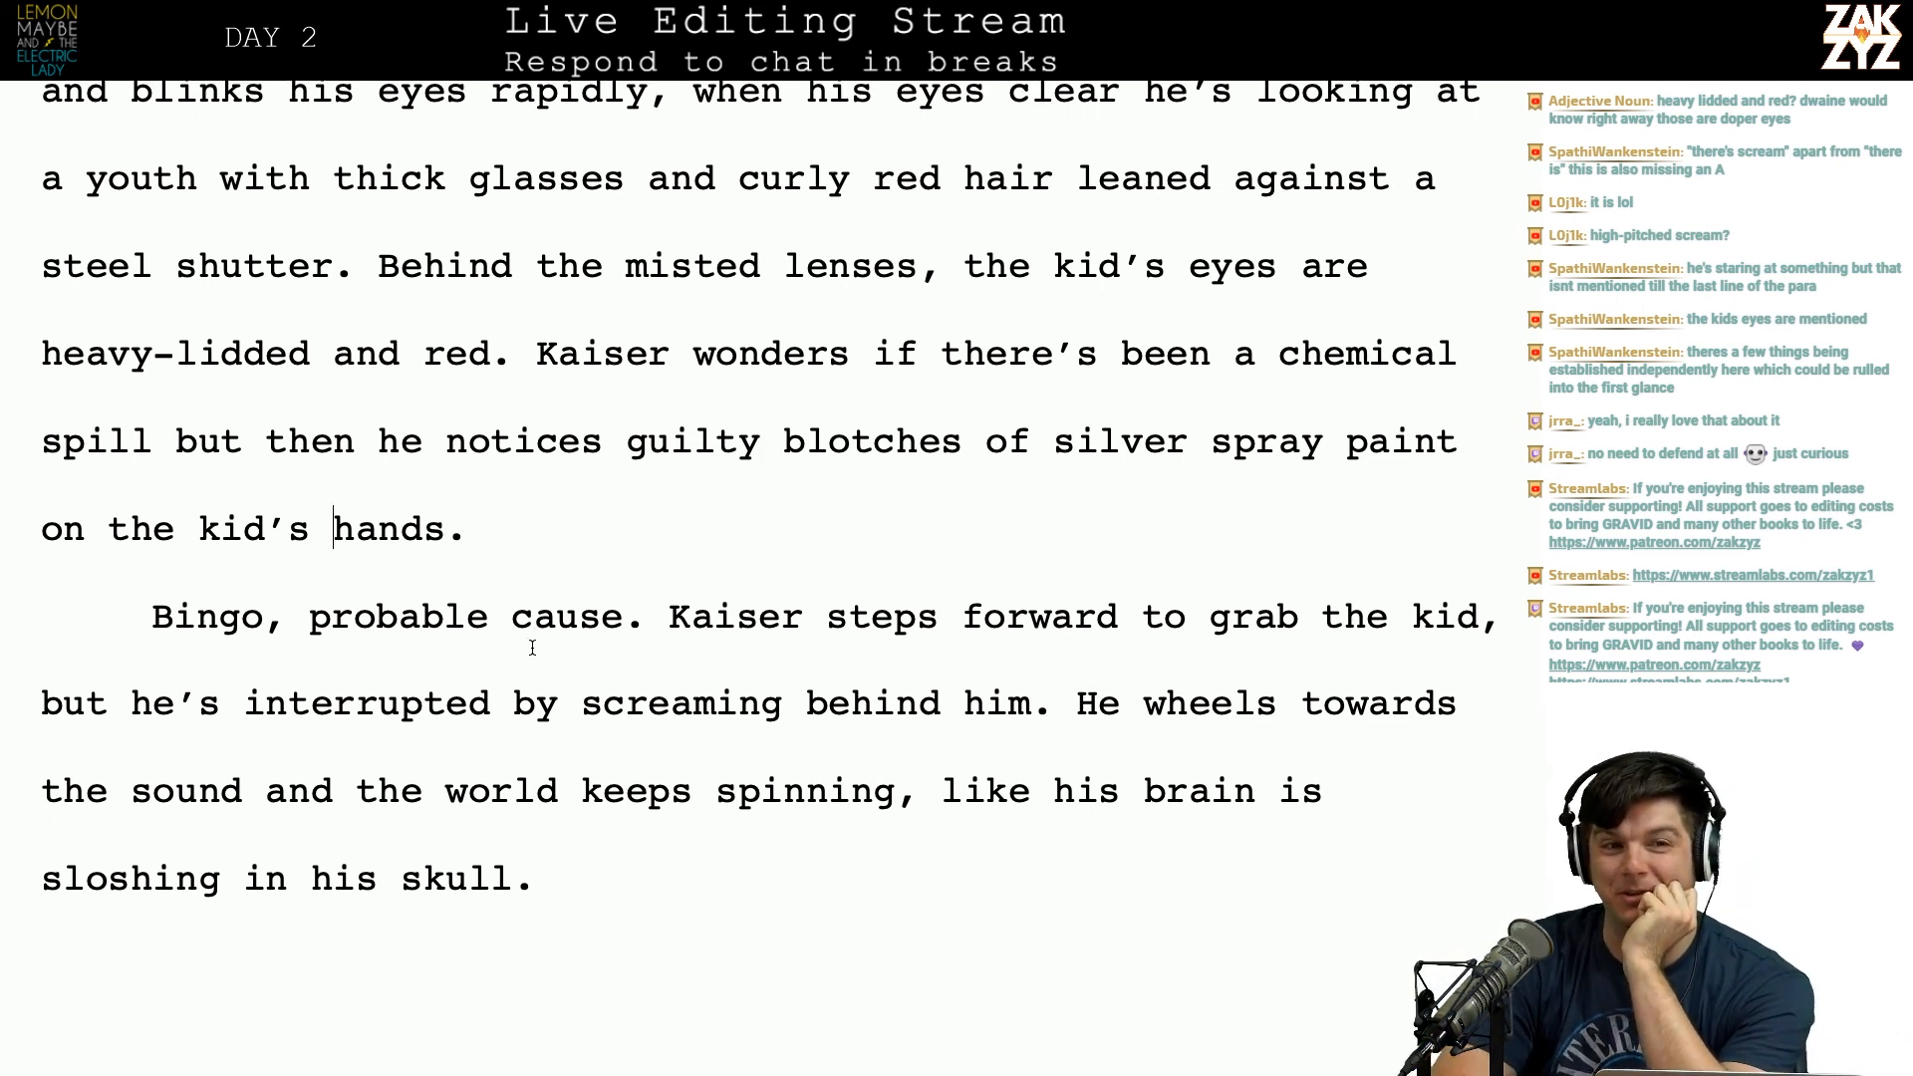
scroll(532, 647, "down", 1)
scroll(532, 647, "up", 3)
scroll(576, 626, "down", 1)
scroll(859, 595, "down", 1)
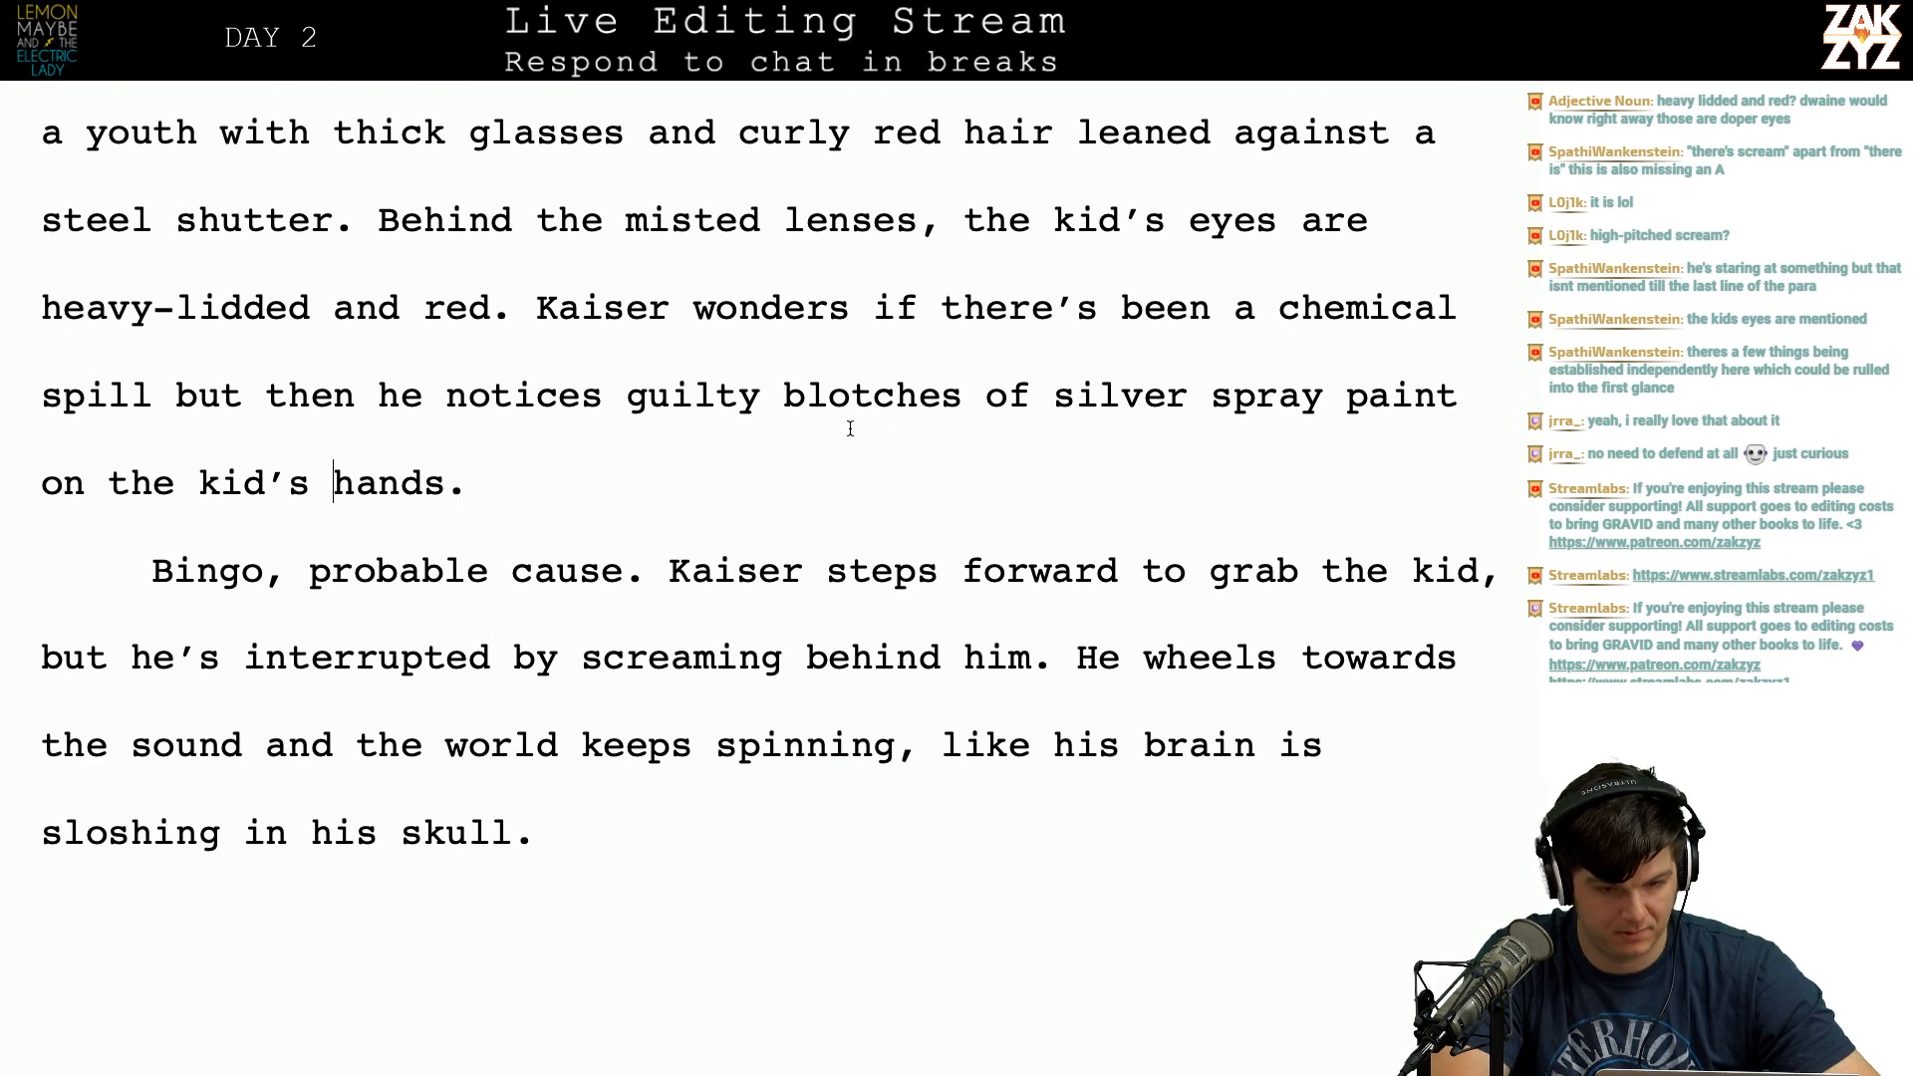
Step: Cut the chemical spill speculation so the sentence reads "Kaiser notices guilty blotches of silver spray paint"
scroll(546, 349, "up", 4)
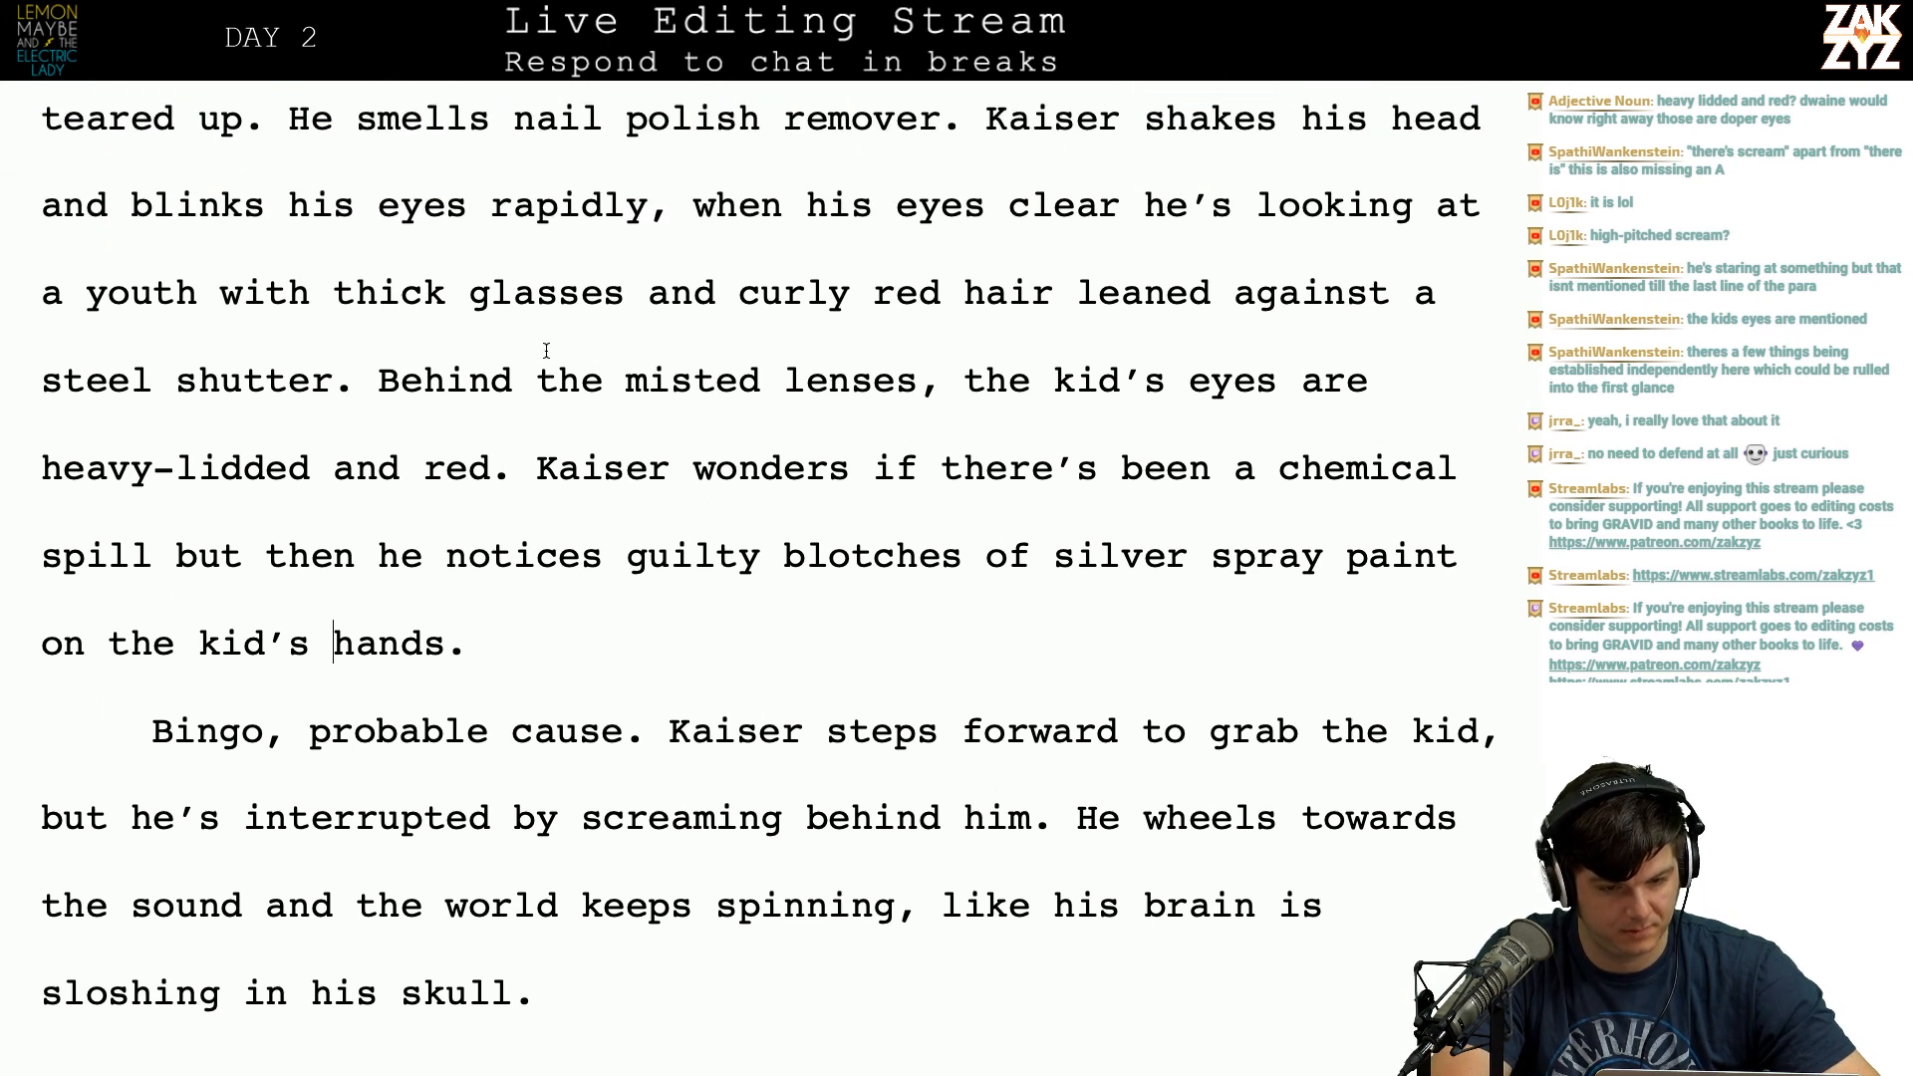
scroll(546, 350, "down", 1)
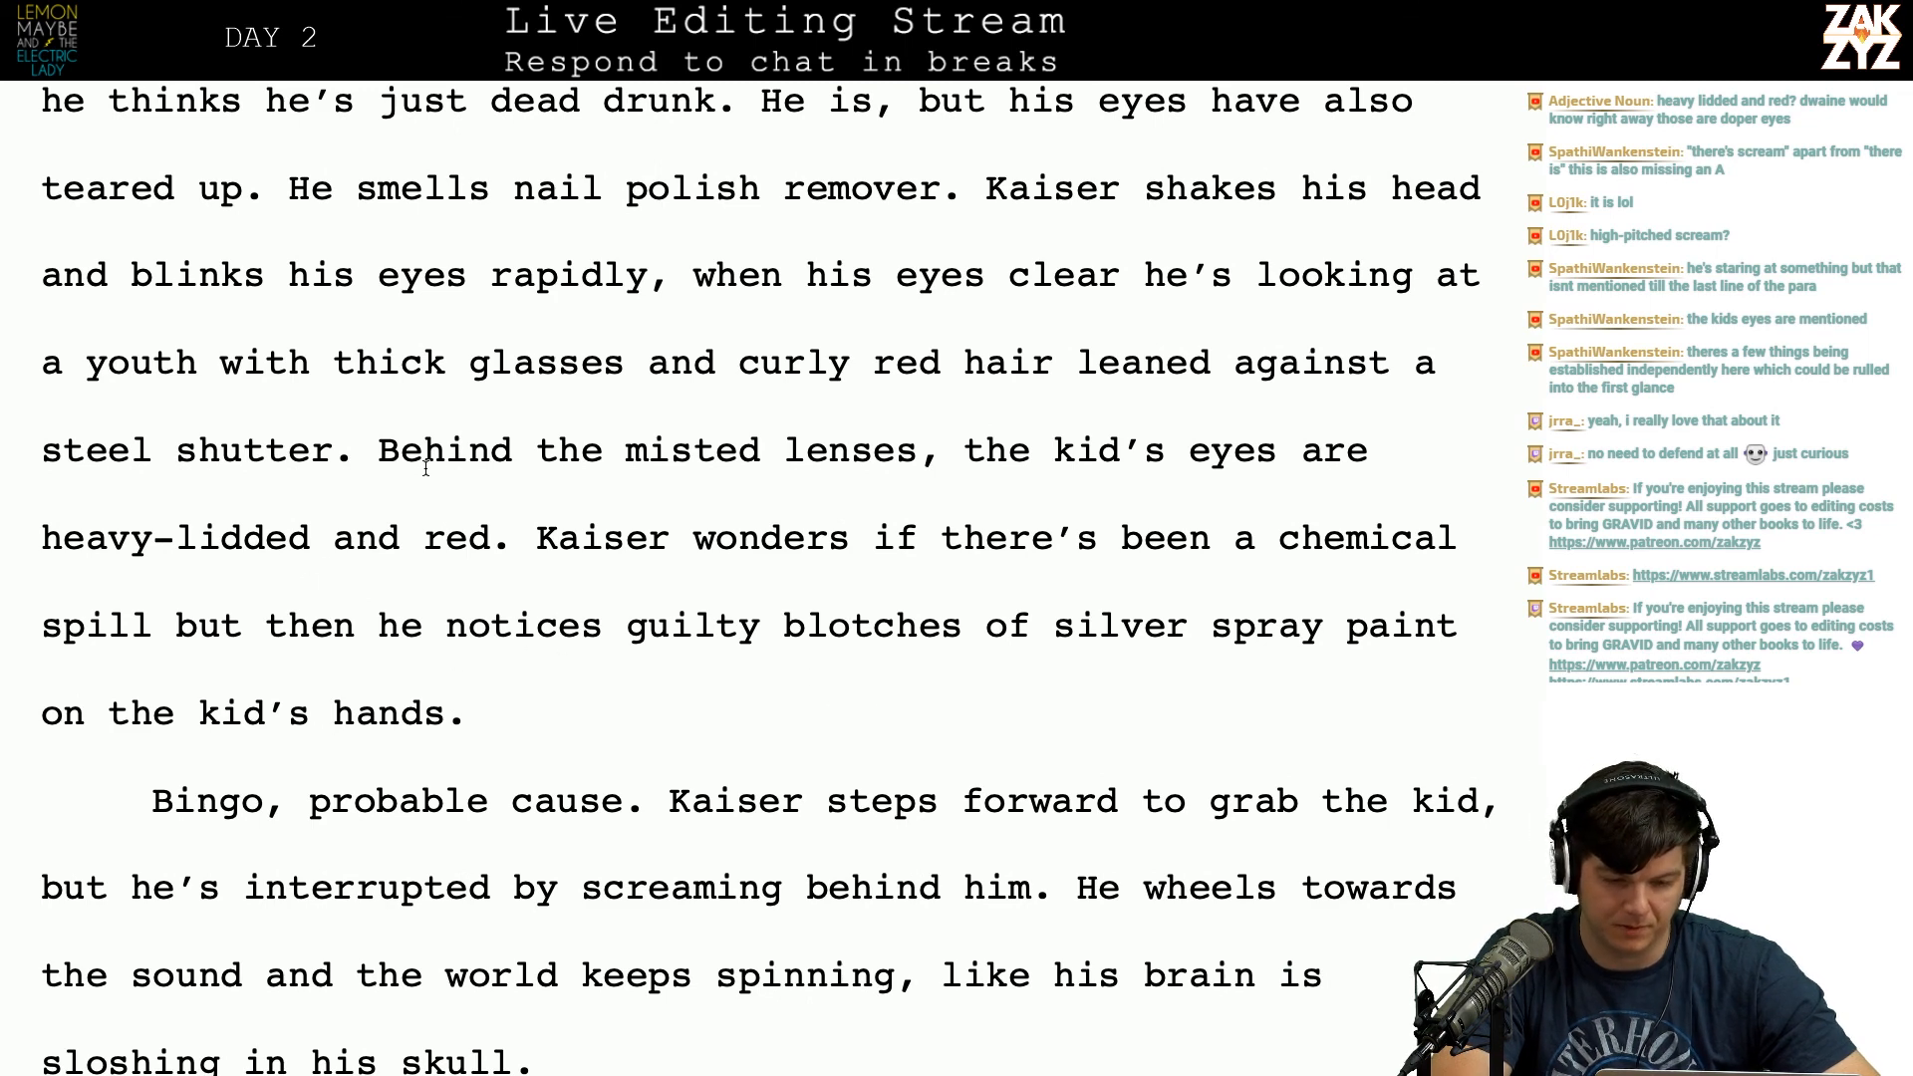
left_click_drag(535, 535, 434, 615)
key("BackSpace")
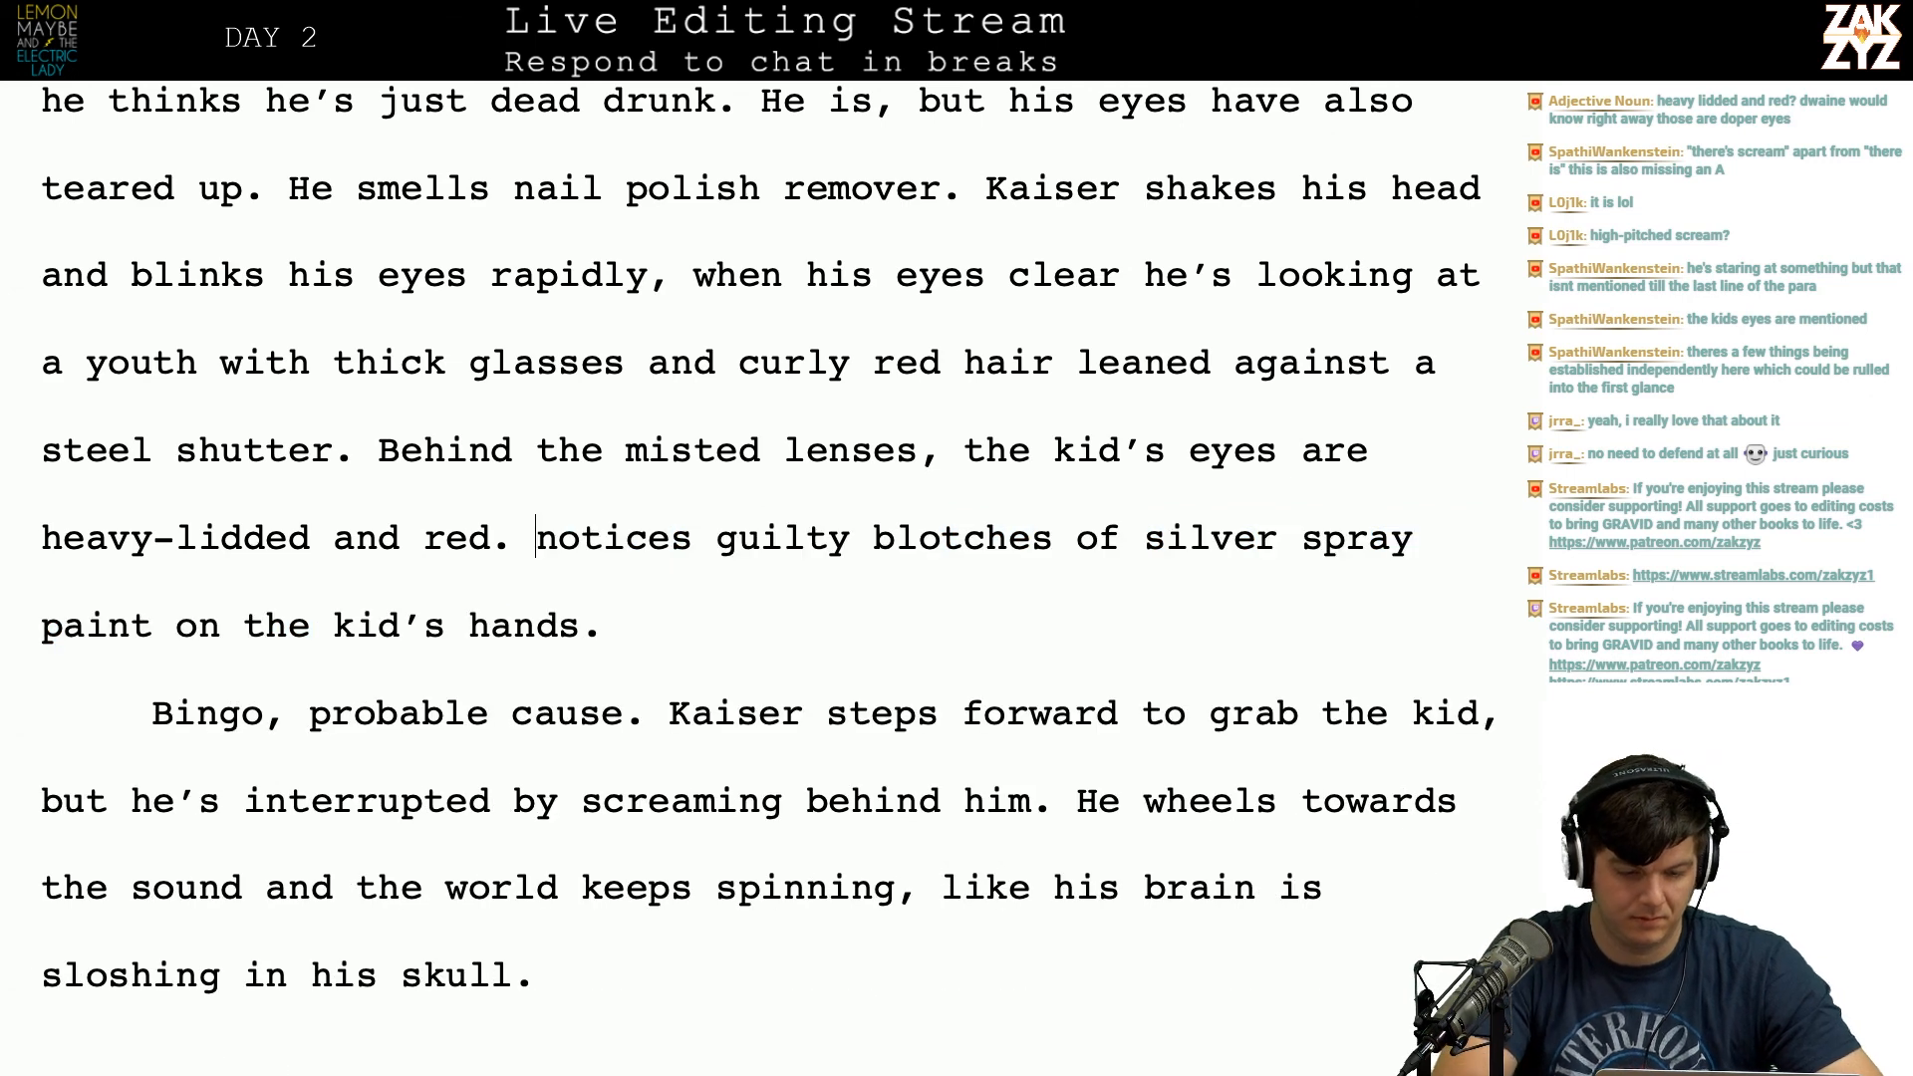
type("Kaiser")
Step: Italicize the word "Bingo" at the start of the probable cause paragraph
key("Down")
key("End")
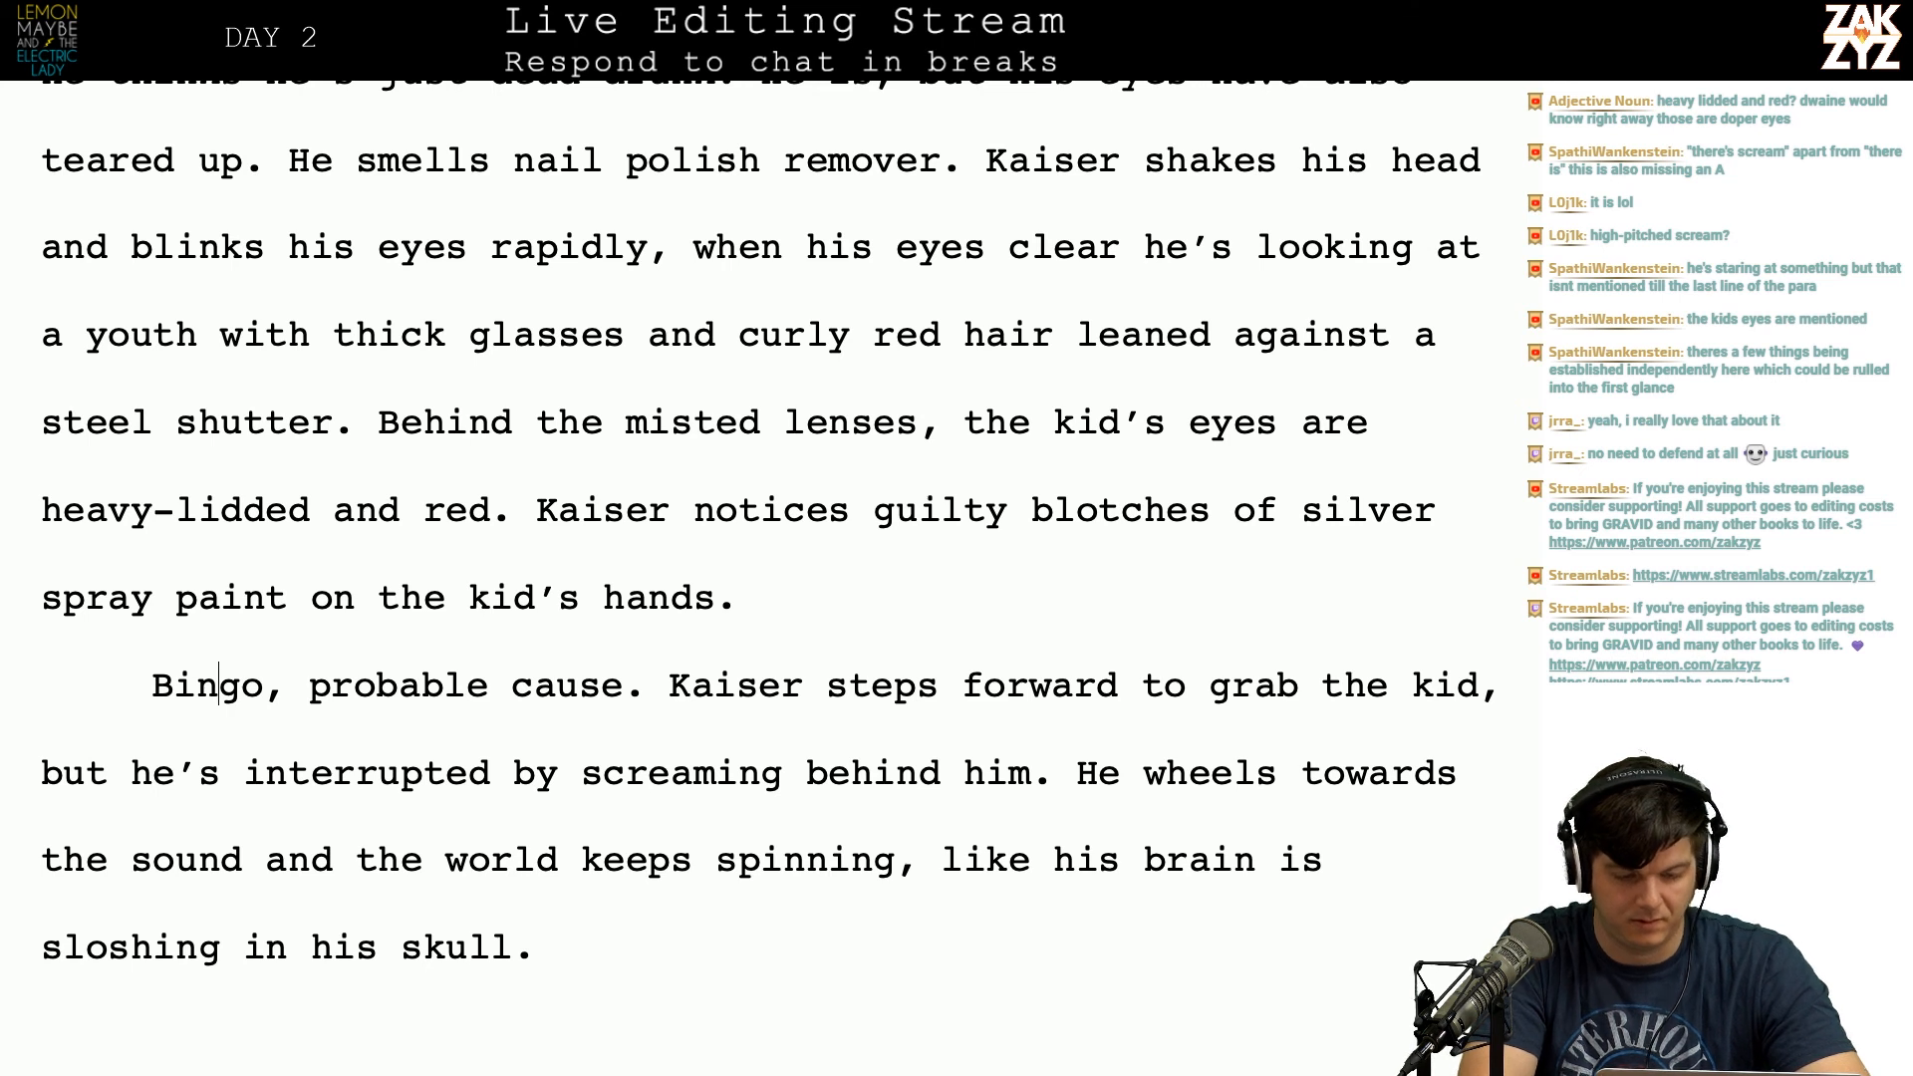
key("Left")
key("shift+Right")
key("shift+Right")
key("shift+Right")
key("shift+Right")
key("shift+Right")
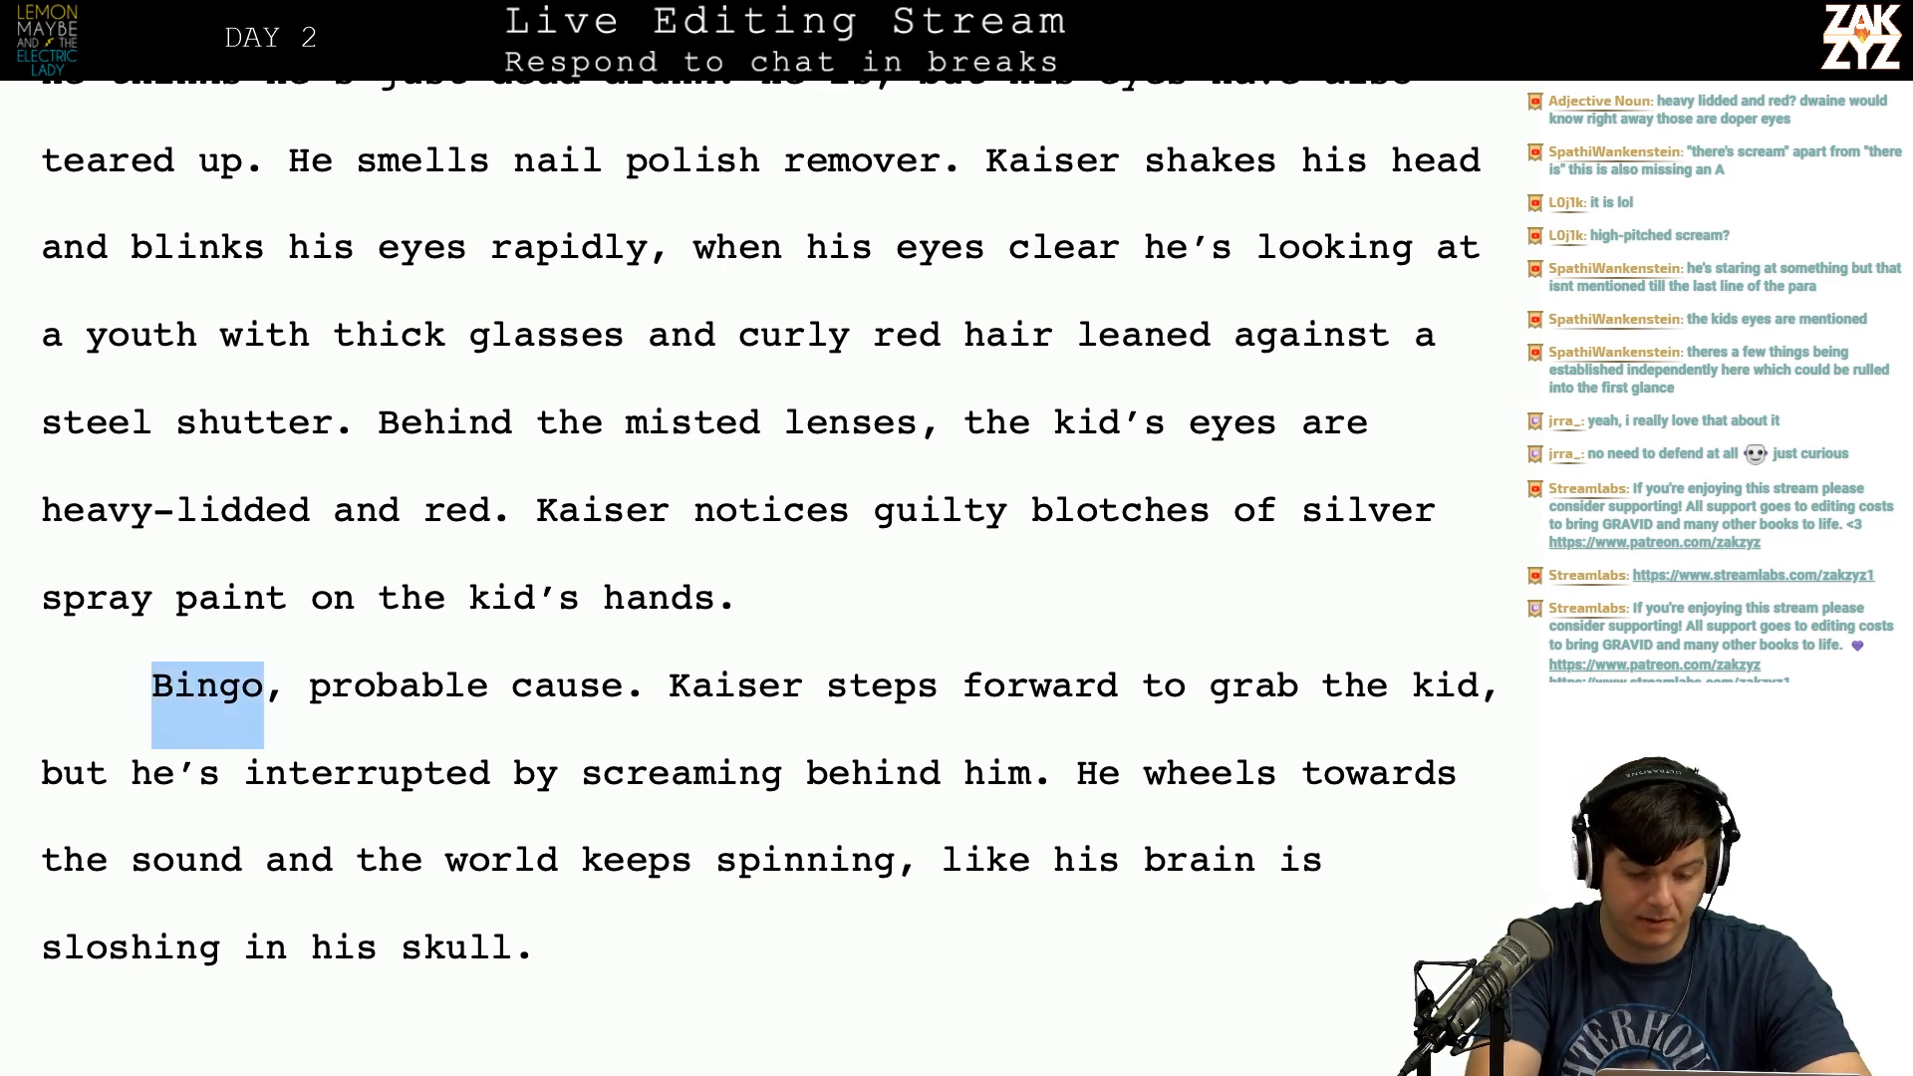
key("ctrl+i")
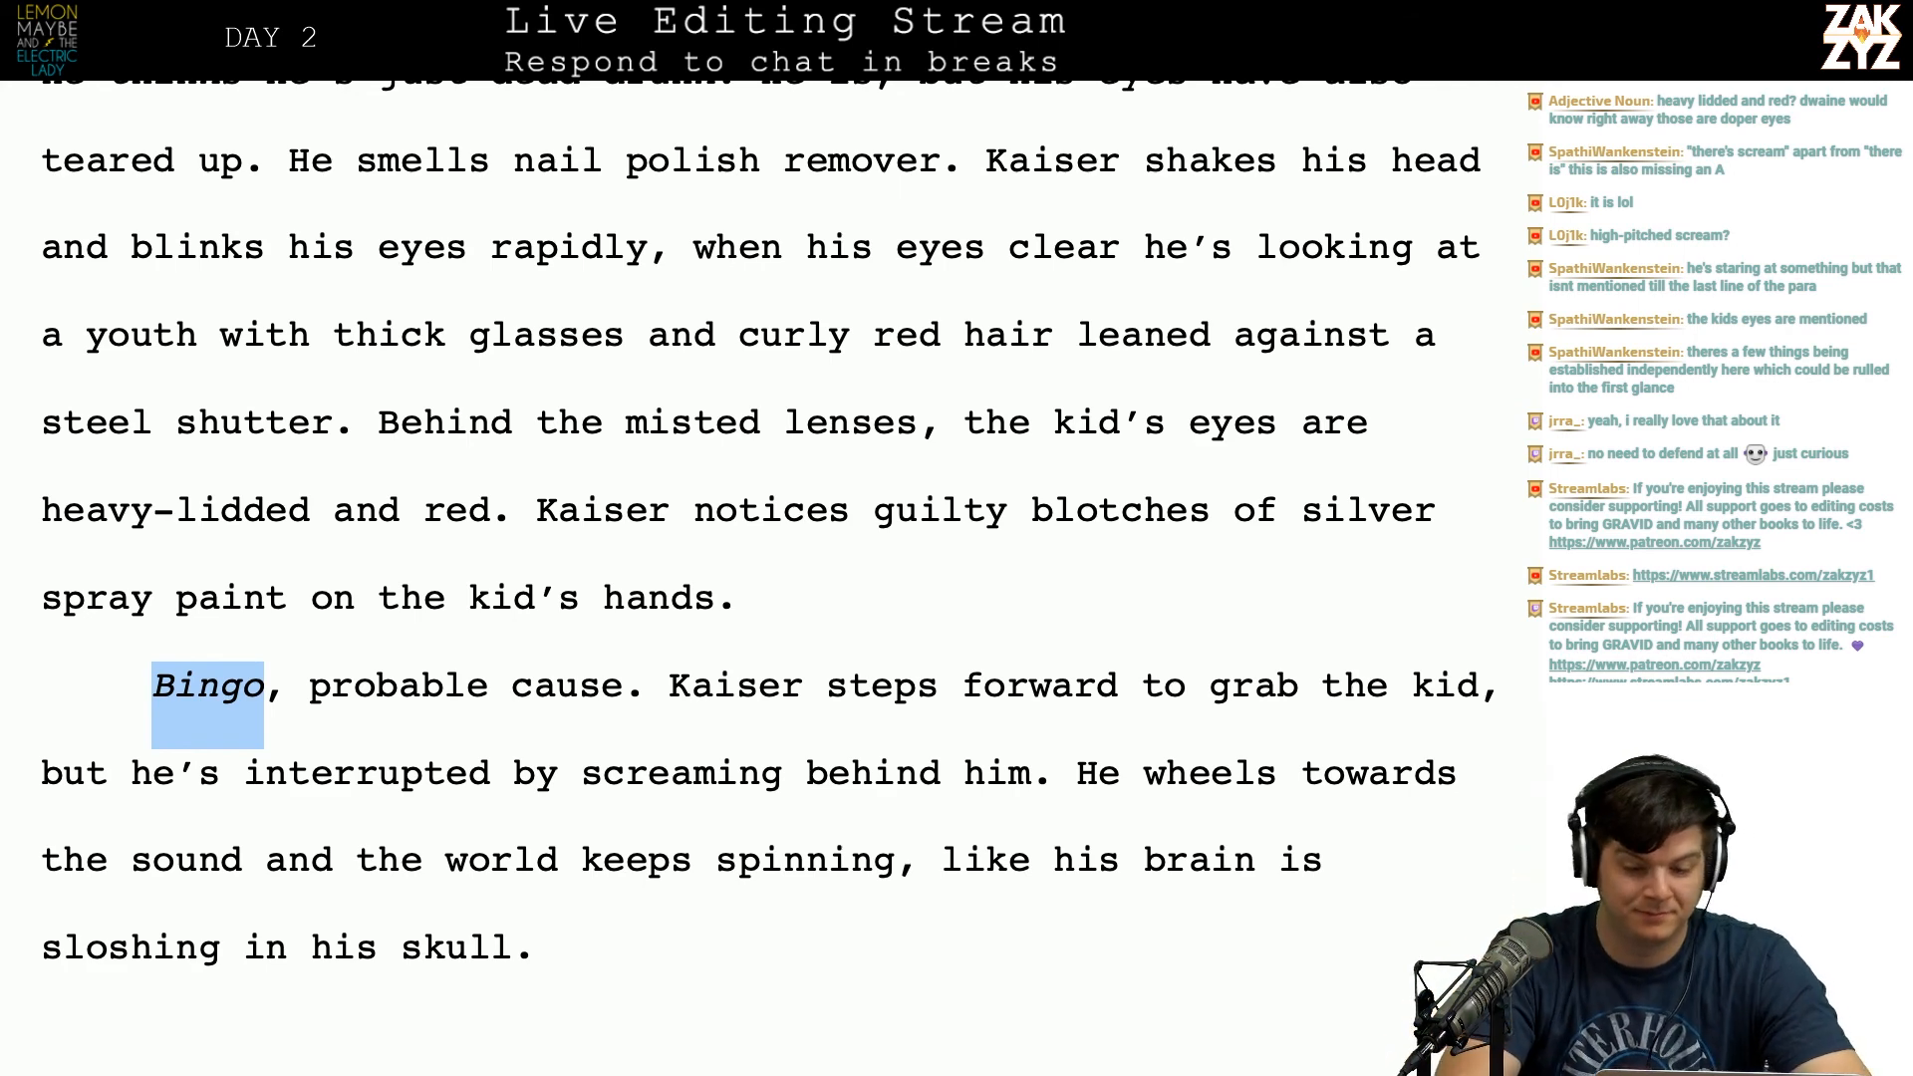
Step: Replace "notices" with lowercase "spots" in the sentence about the guilty blotches
scroll(767, 523, "down", 1)
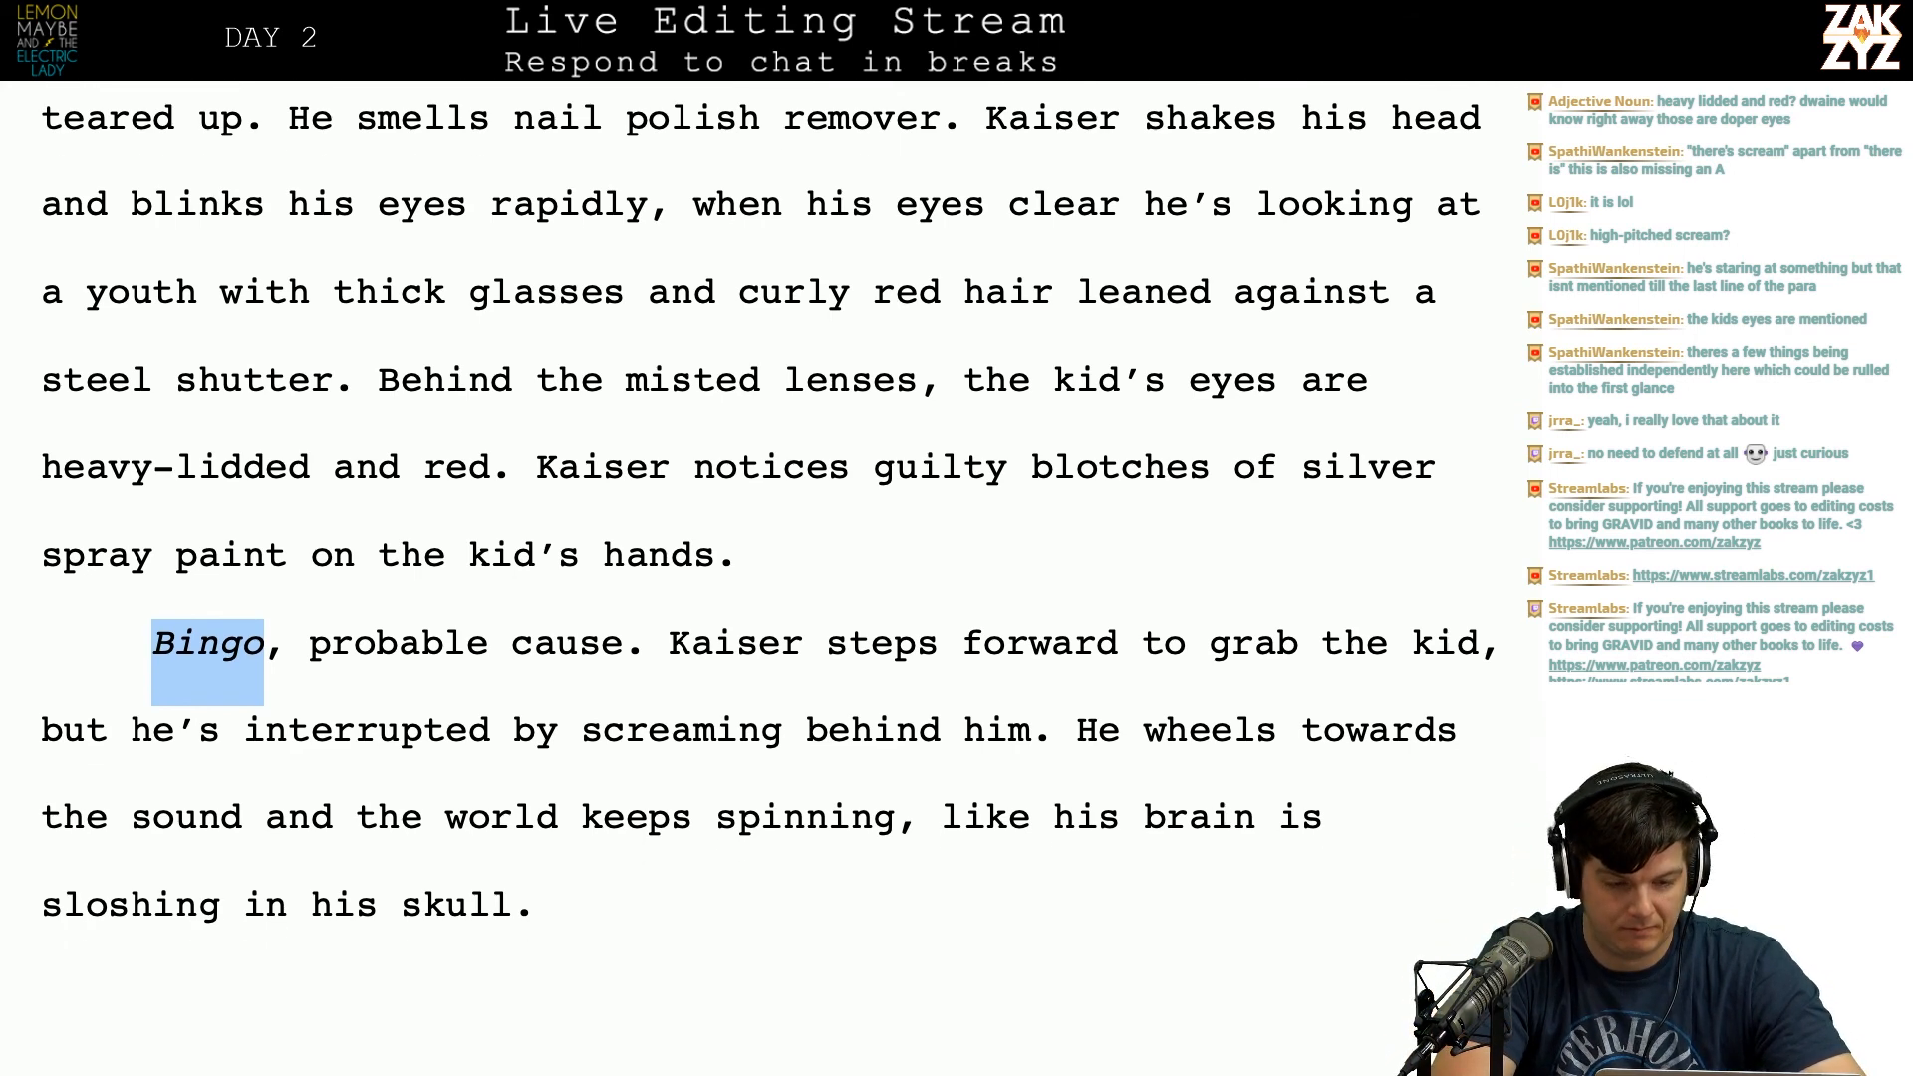
scroll(767, 523, "up", 2)
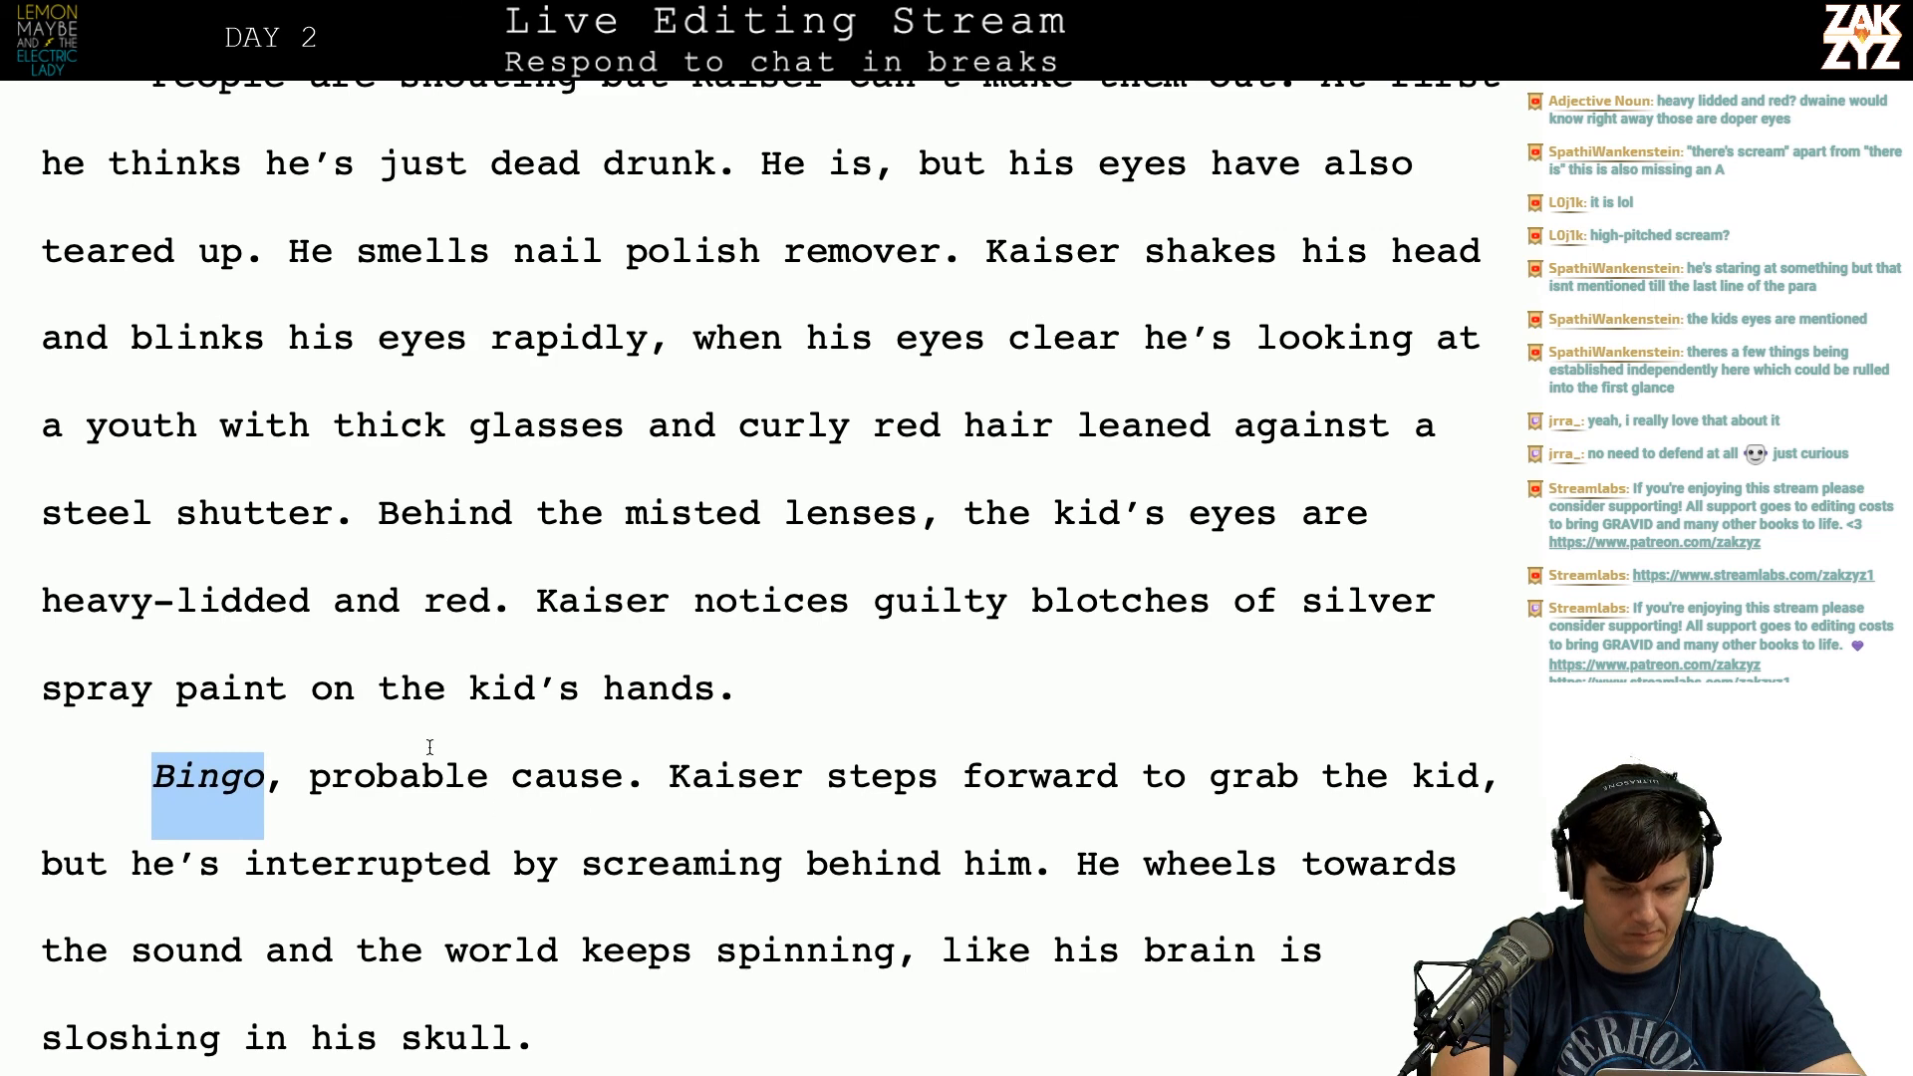
left_click_drag(696, 611, 829, 610)
type("Spot")
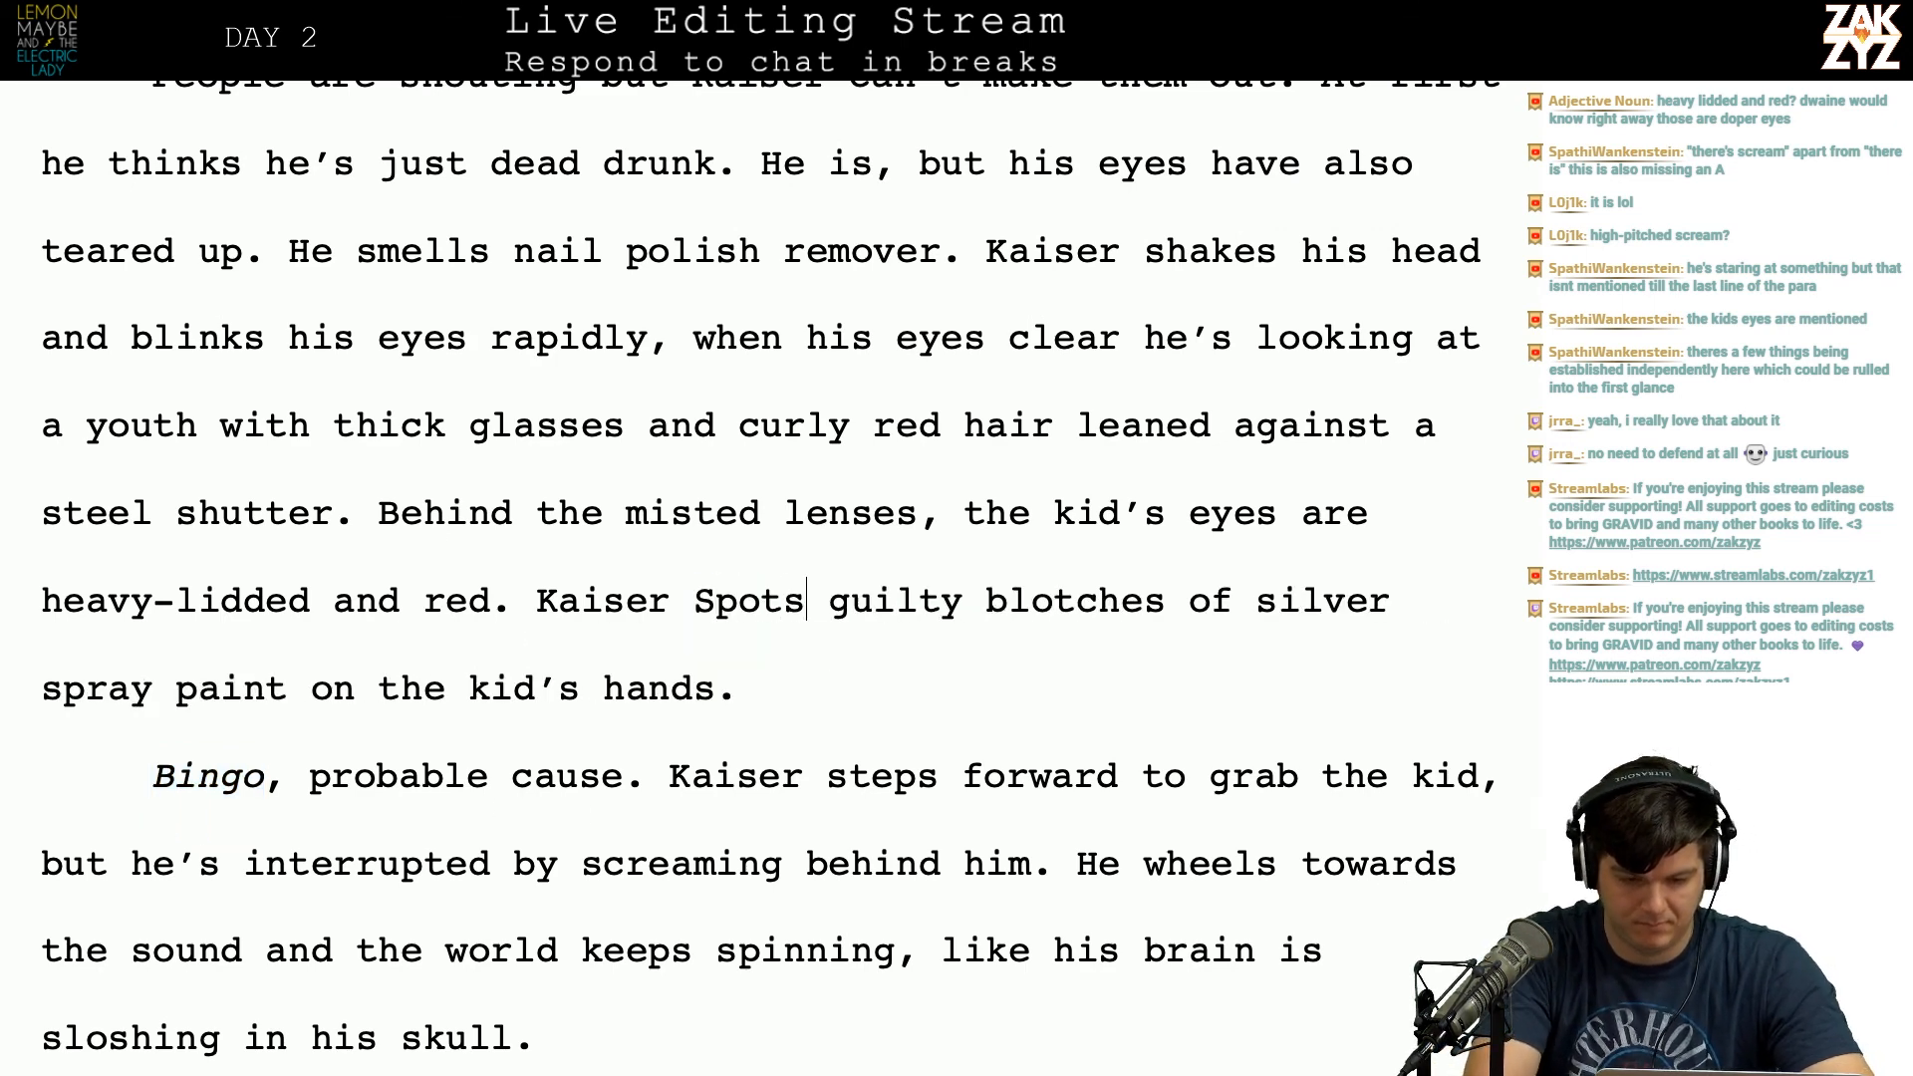
key("BackSpace")
type("s")
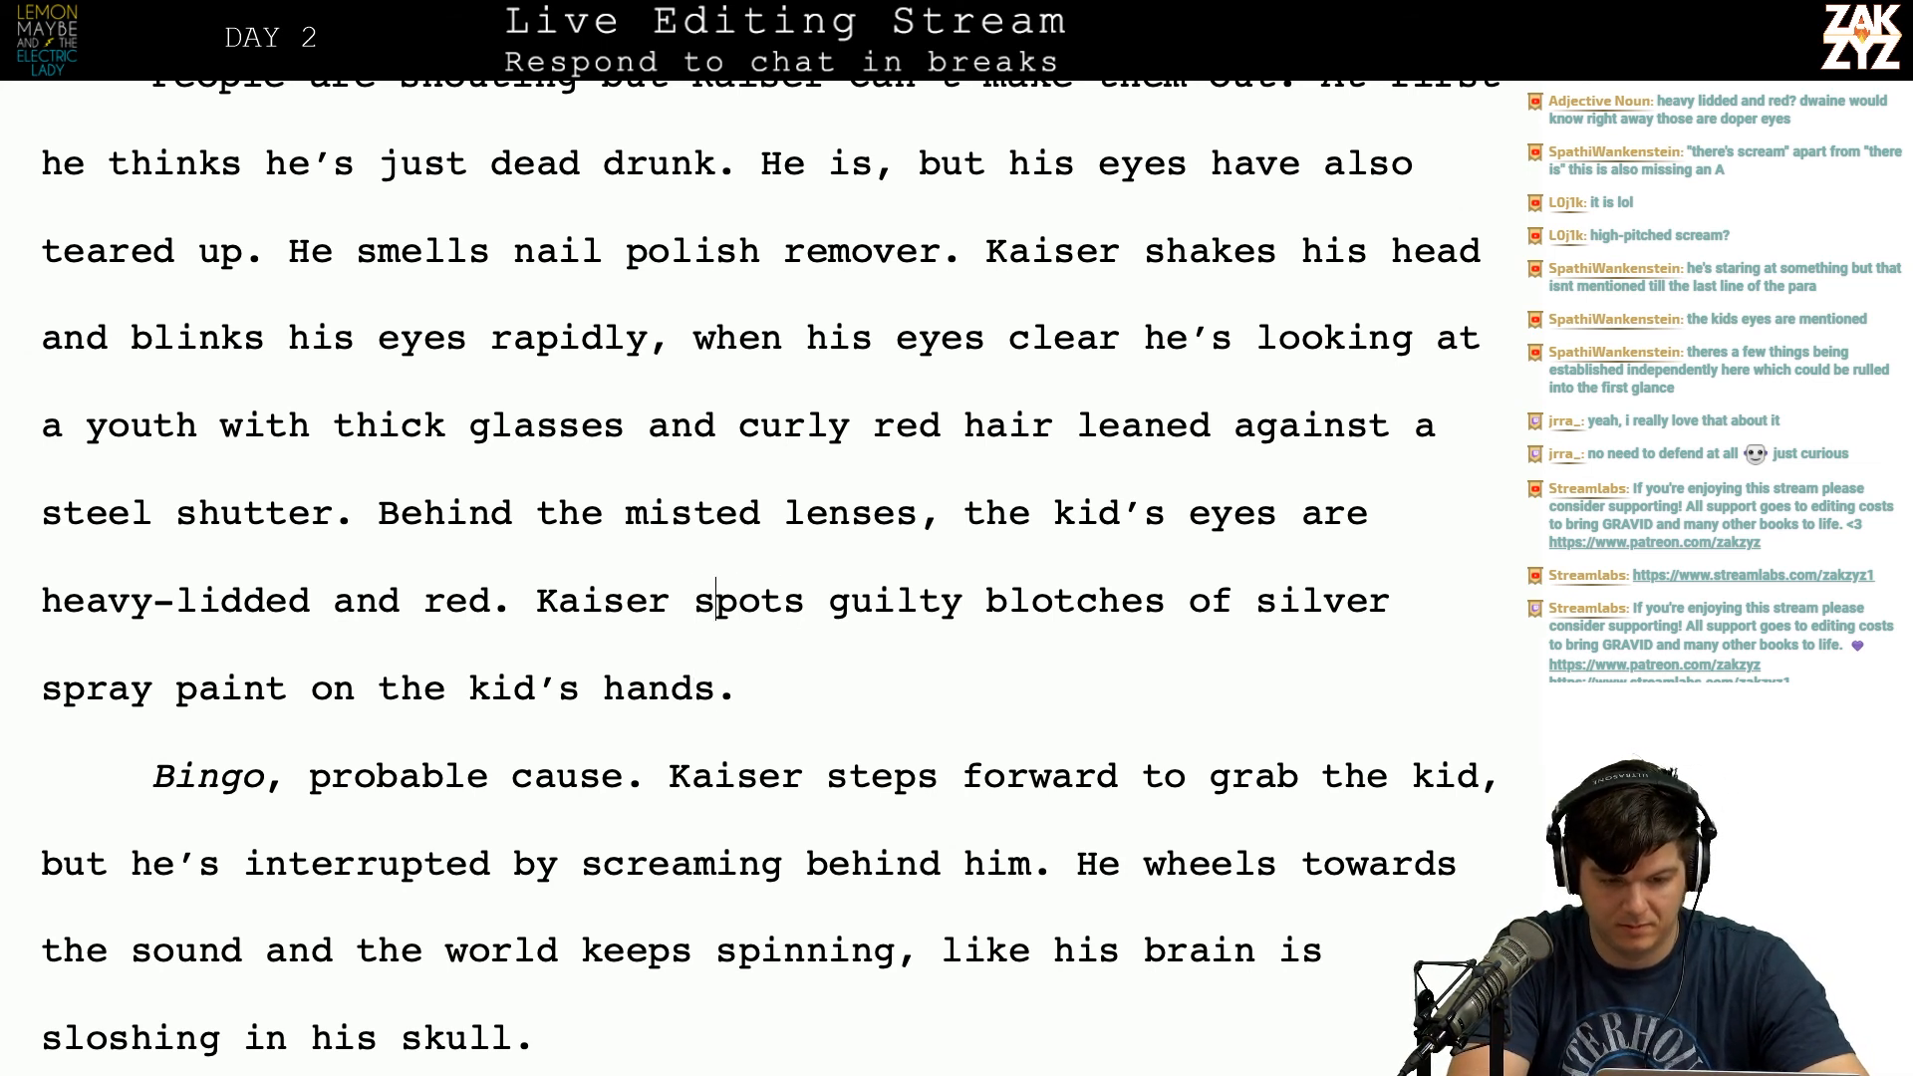
key("Right")
key("Right")
key("Up")
key("Up")
key("Up")
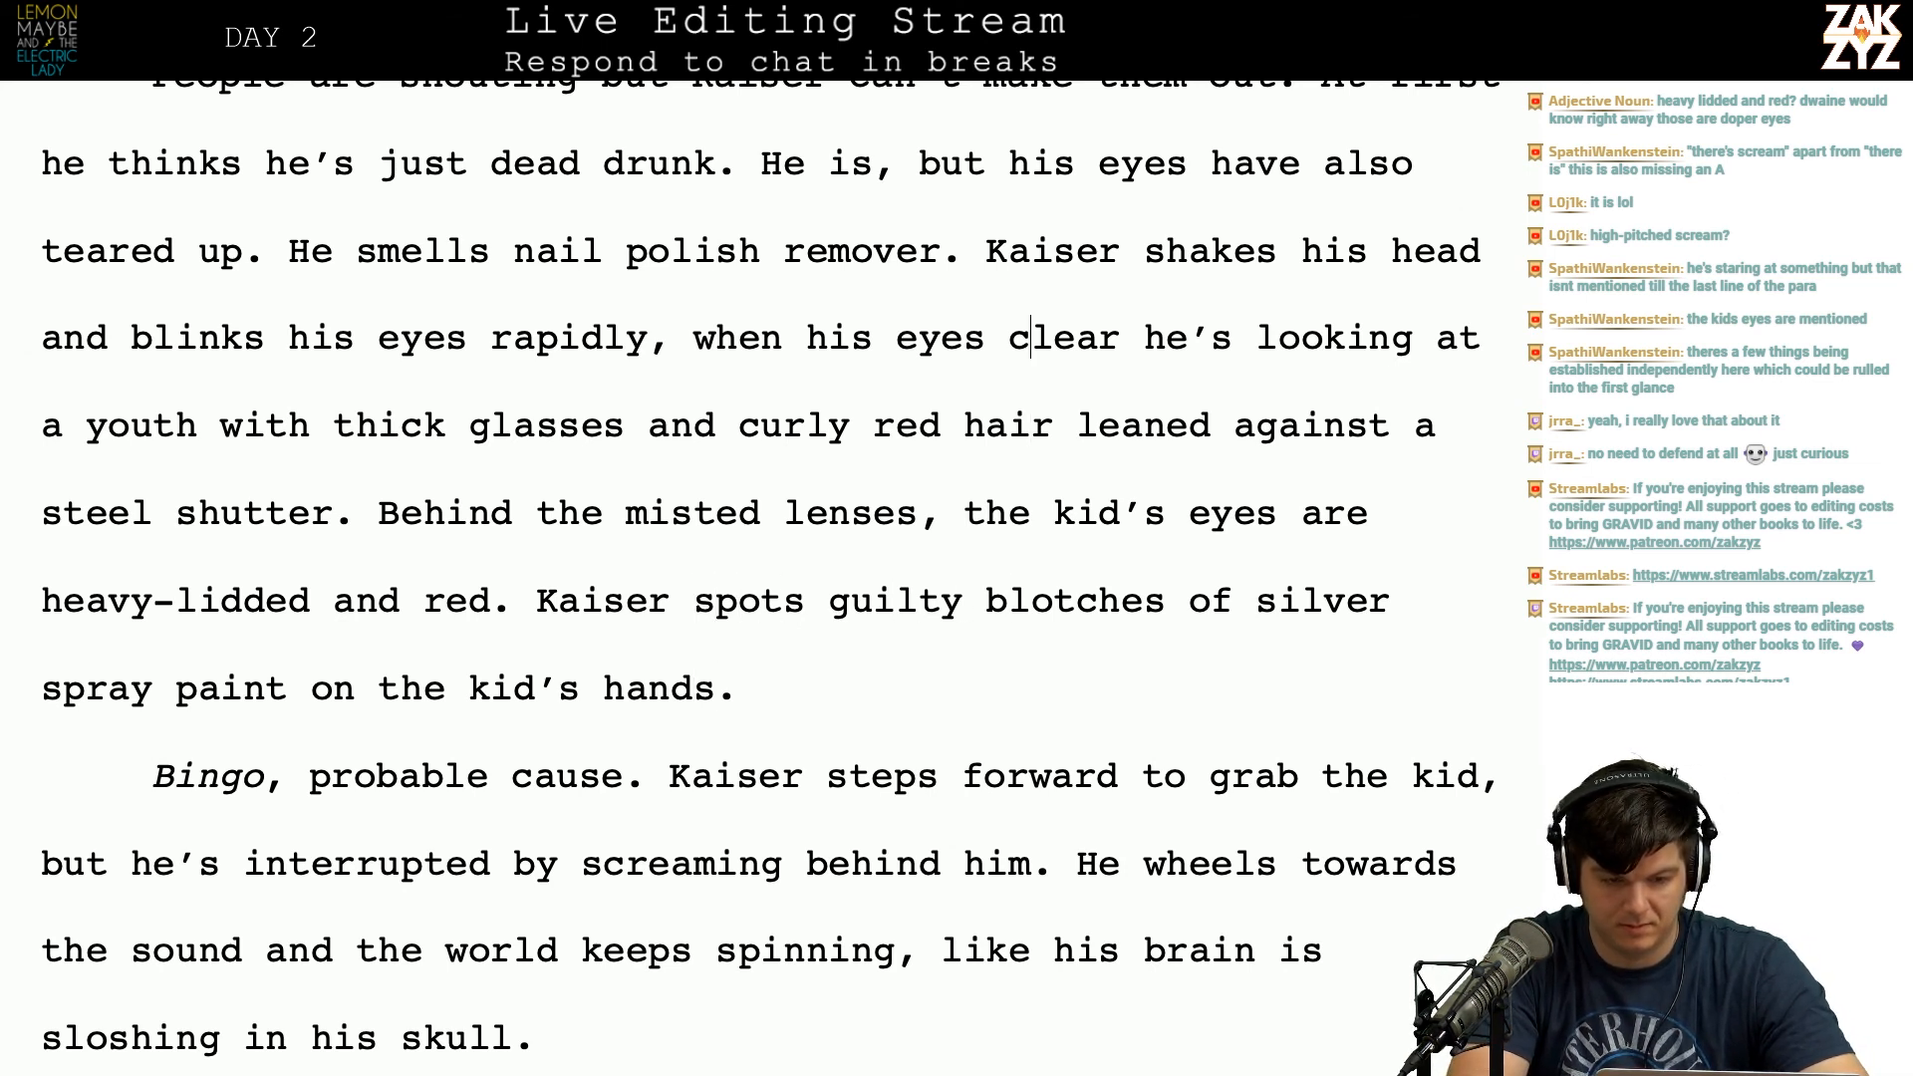
key("Left")
key("Left")
key("Left")
key("Down")
key("Down")
key("Down")
key("Down")
key("Down")
key("Down")
key("Down")
key("Down")
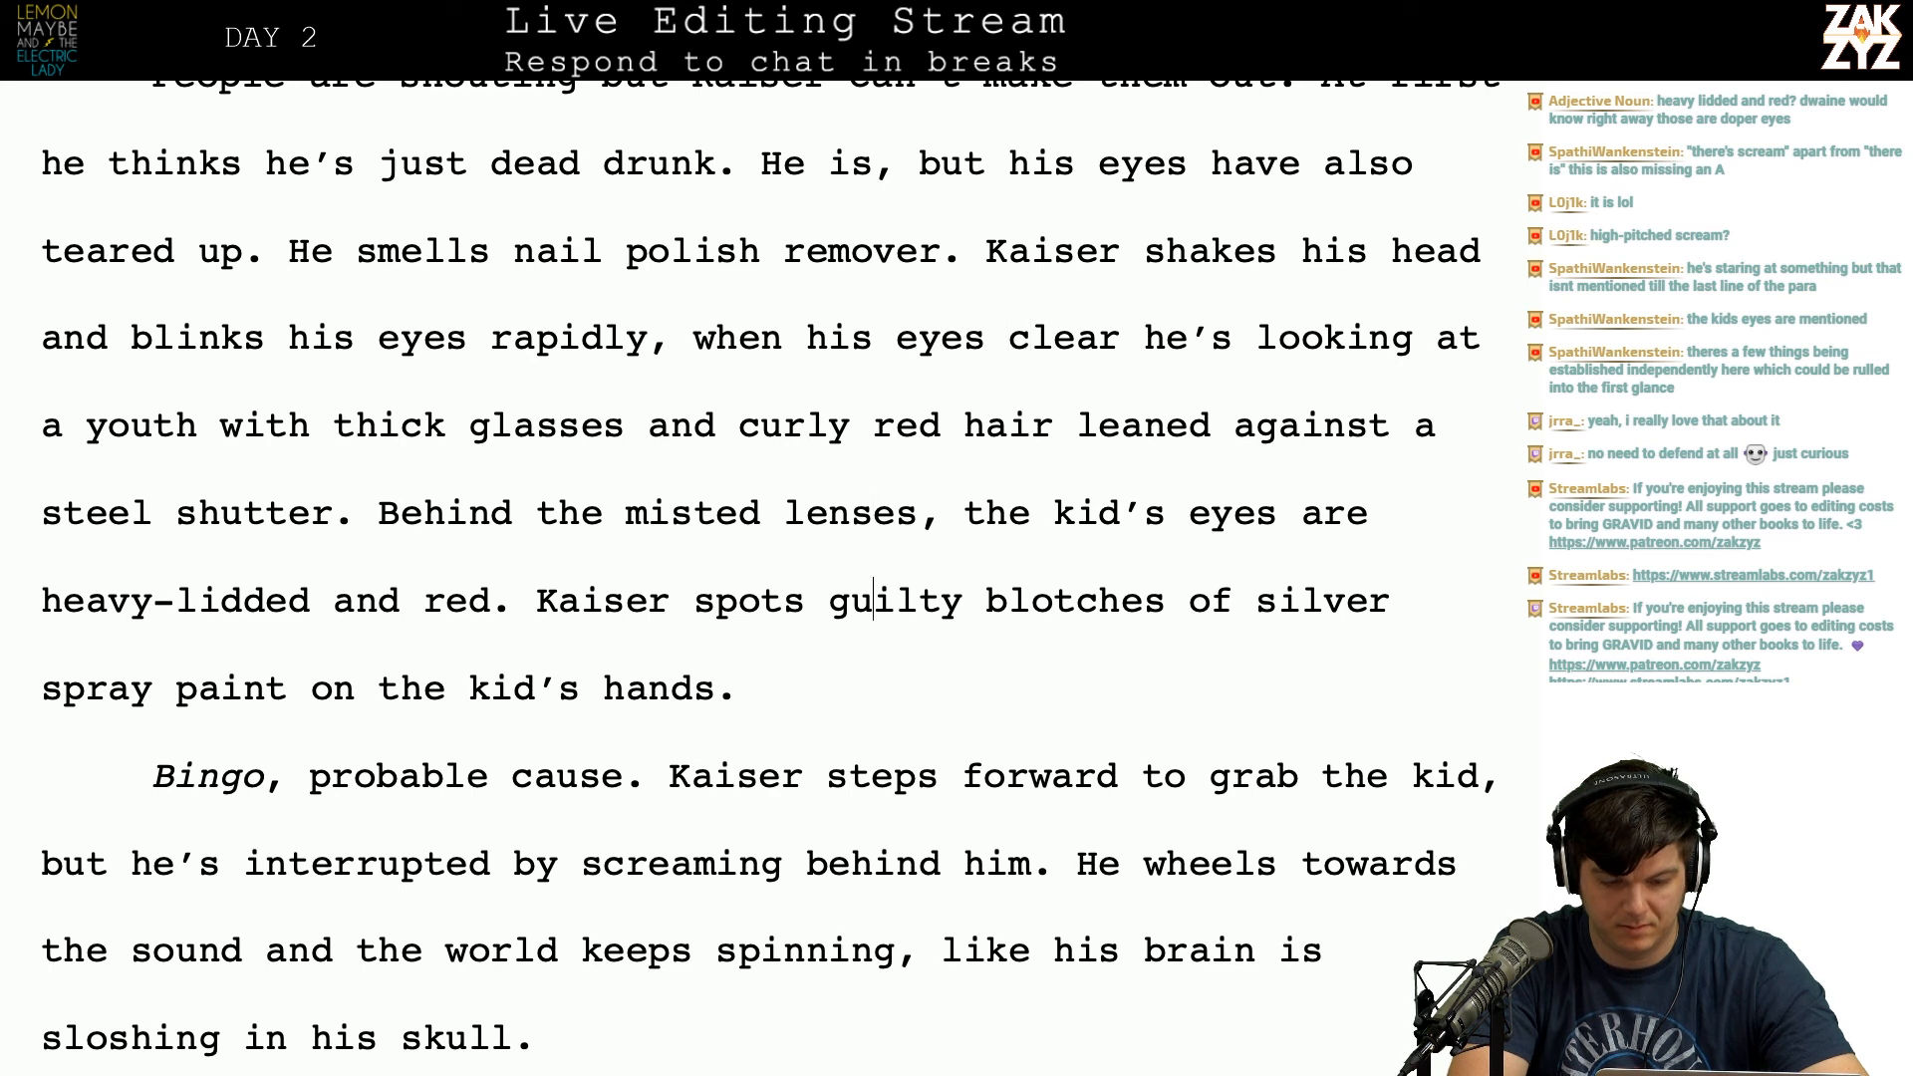
Step: Reread the paragraph about the red-haired youth leaning against the steel shutter, through the spray paint on his hands
key("Up")
key("Up")
key("Up")
key("Left")
key("Right")
key("Right")
key("Right")
key("Left")
key("Left")
key("Left")
key("Left")
key("Left")
key("Left")
key("Left")
key("Left")
key("Right")
key("Right")
key("Right")
key("Right")
key("Right")
key("Down")
key("Down")
key("Left")
key("Up")
key("Left")
key("Left")
key("Left")
key("Right")
key("Right")
key("Right")
key("Right")
key("Right")
key("Right")
key("Right")
key("Right")
key("Right")
key("Down")
key("Up")
key("Right")
key("Right")
key("Right")
key("Right")
key("Right")
key("Right")
key("Right")
key("Right")
key("Right")
Step: Delete the old draft text from "The kid's eyes are heavy-lidded and red" through "swivels towards the sound."
key("Down")
key("Down")
key("Down")
key("Down")
key("Down")
key("Down")
key("Down")
key("Down")
key("Down")
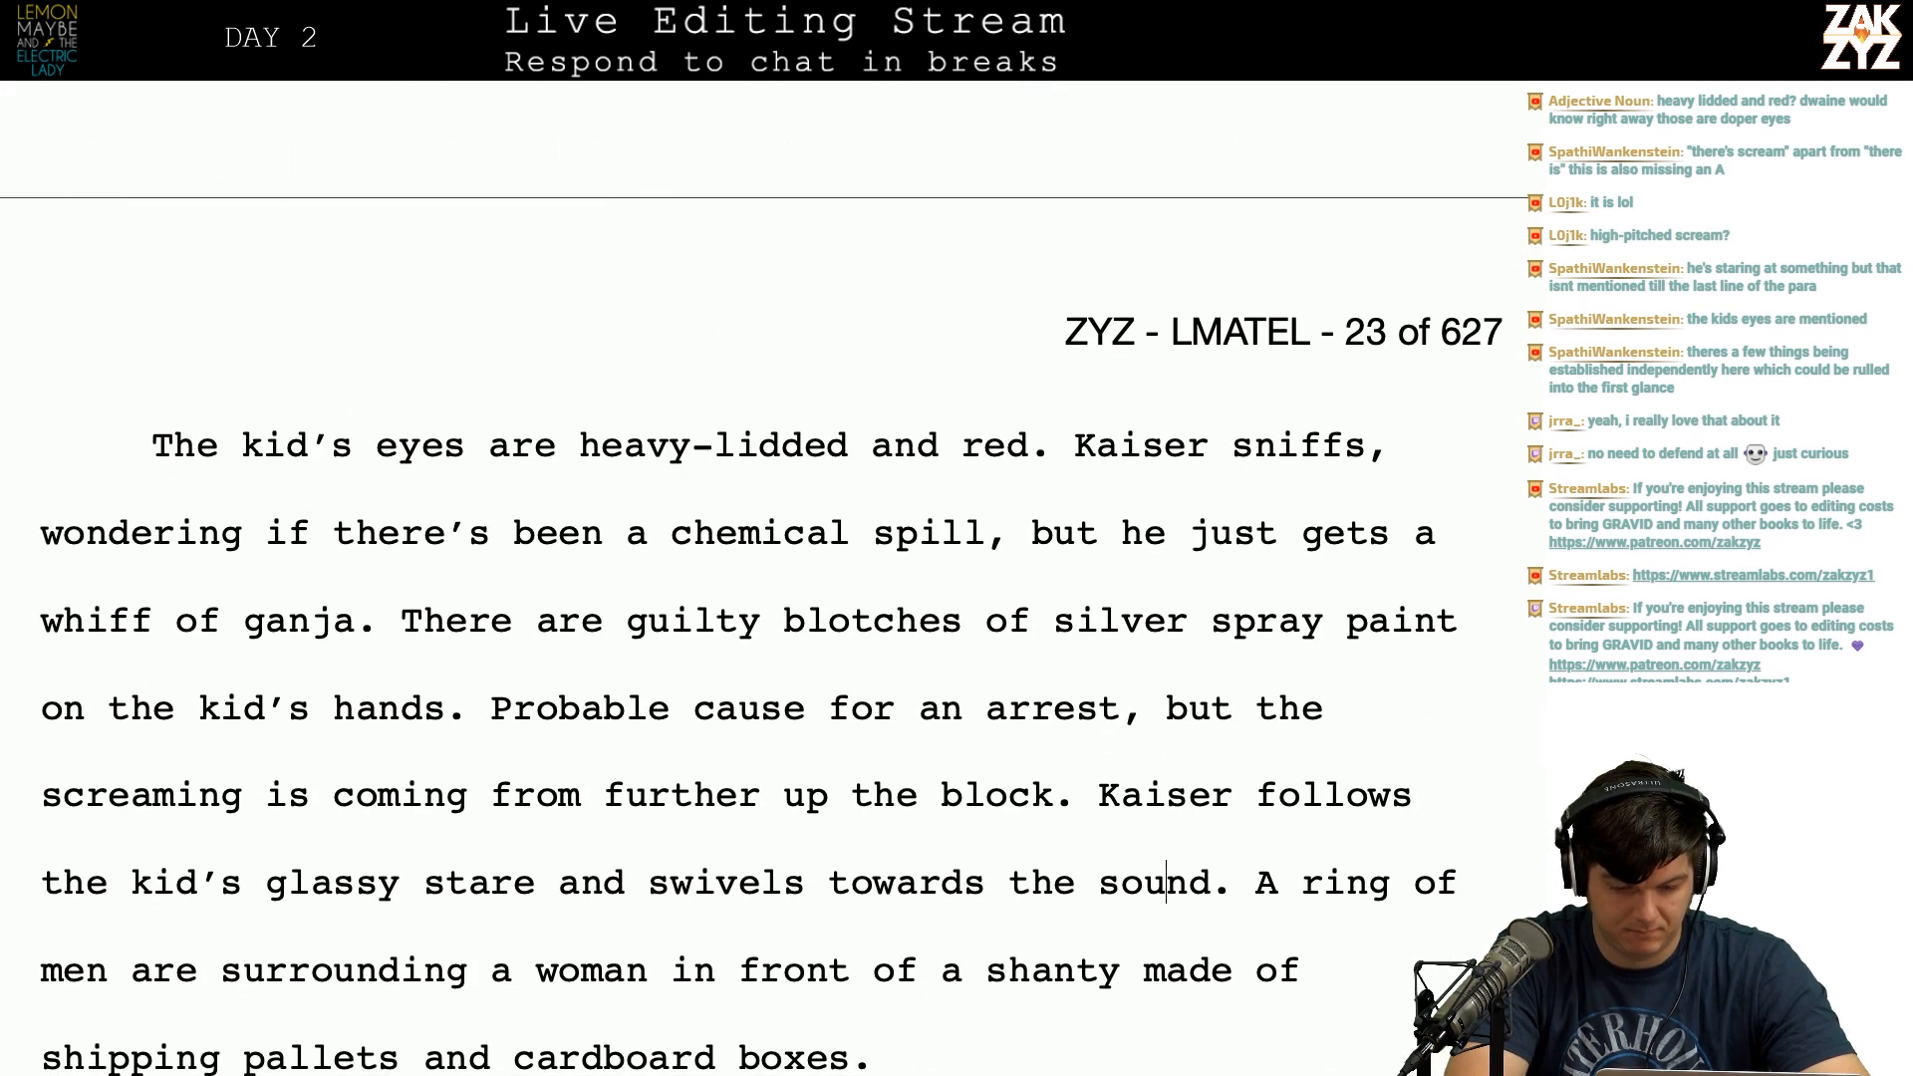
key("Right")
key("Right")
key("Right")
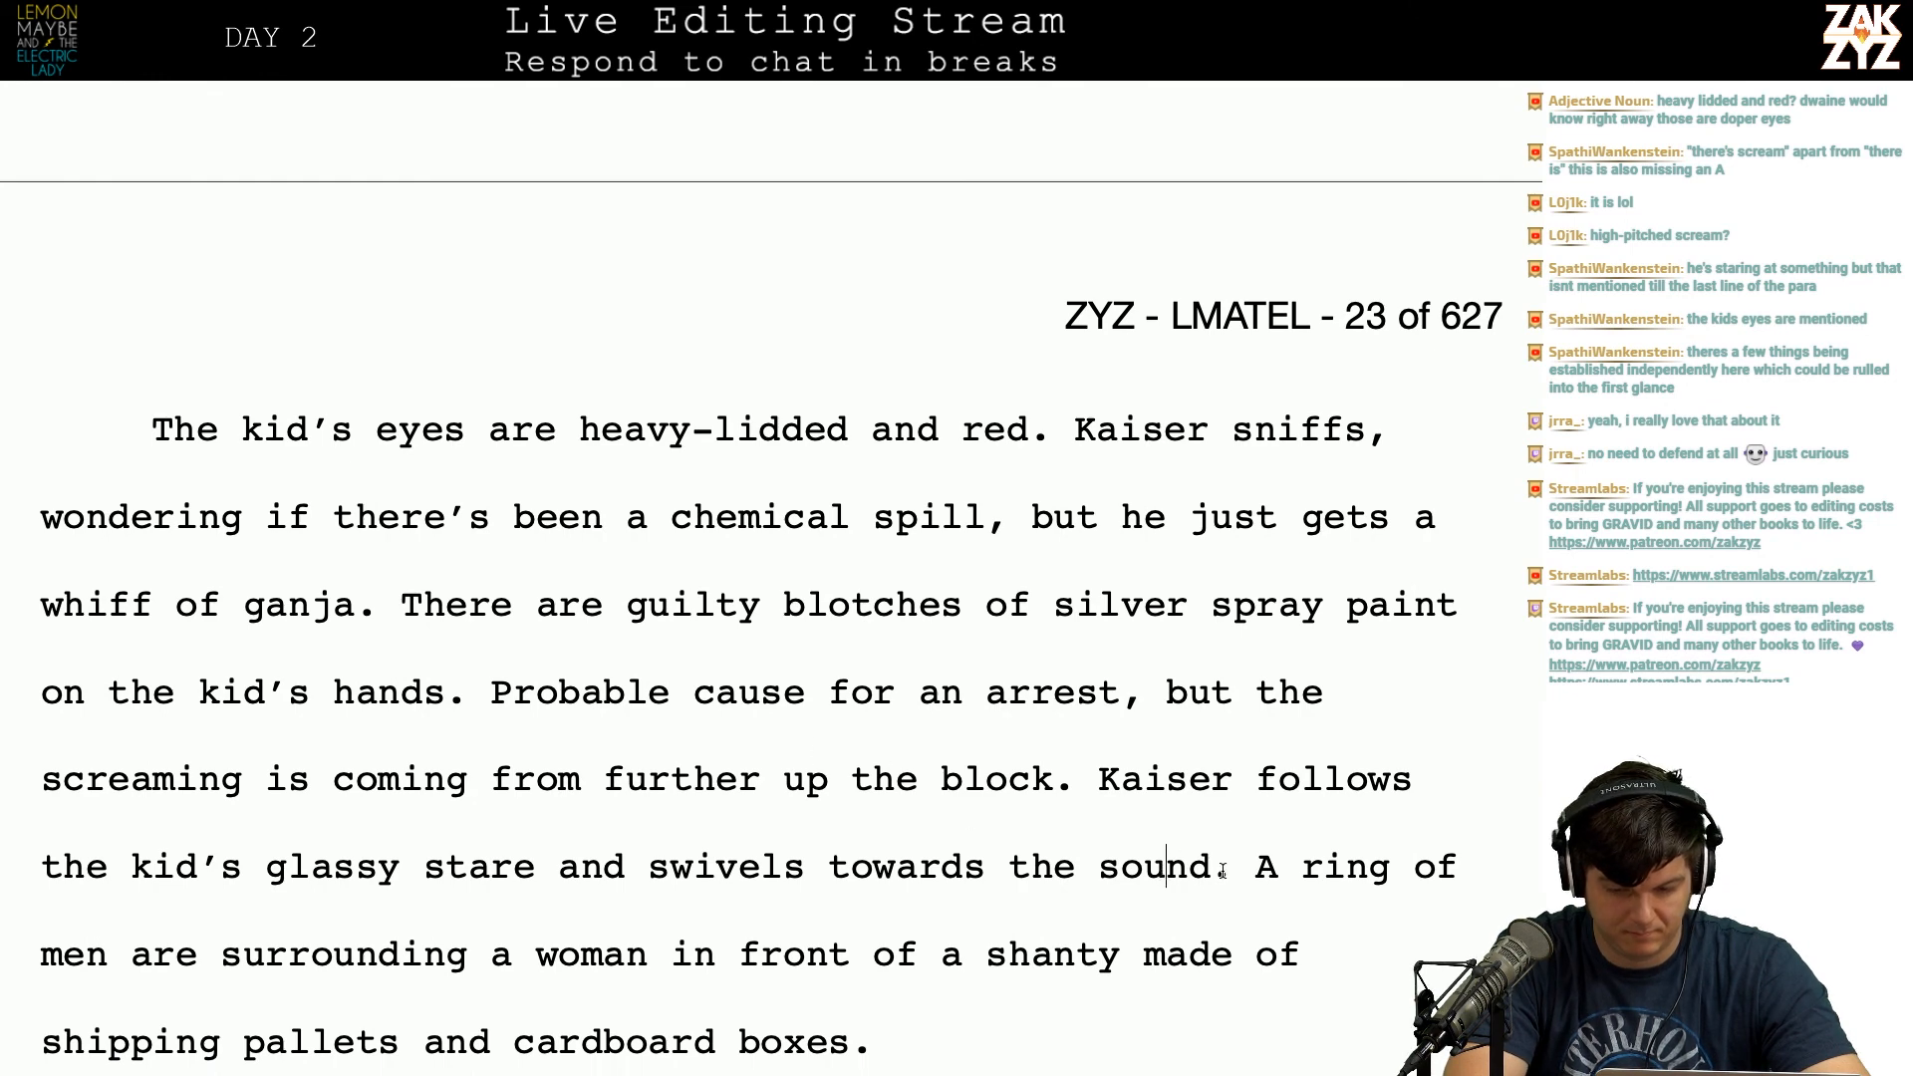
key("shift+Up")
left_click_drag(1017, 701, 511, 309)
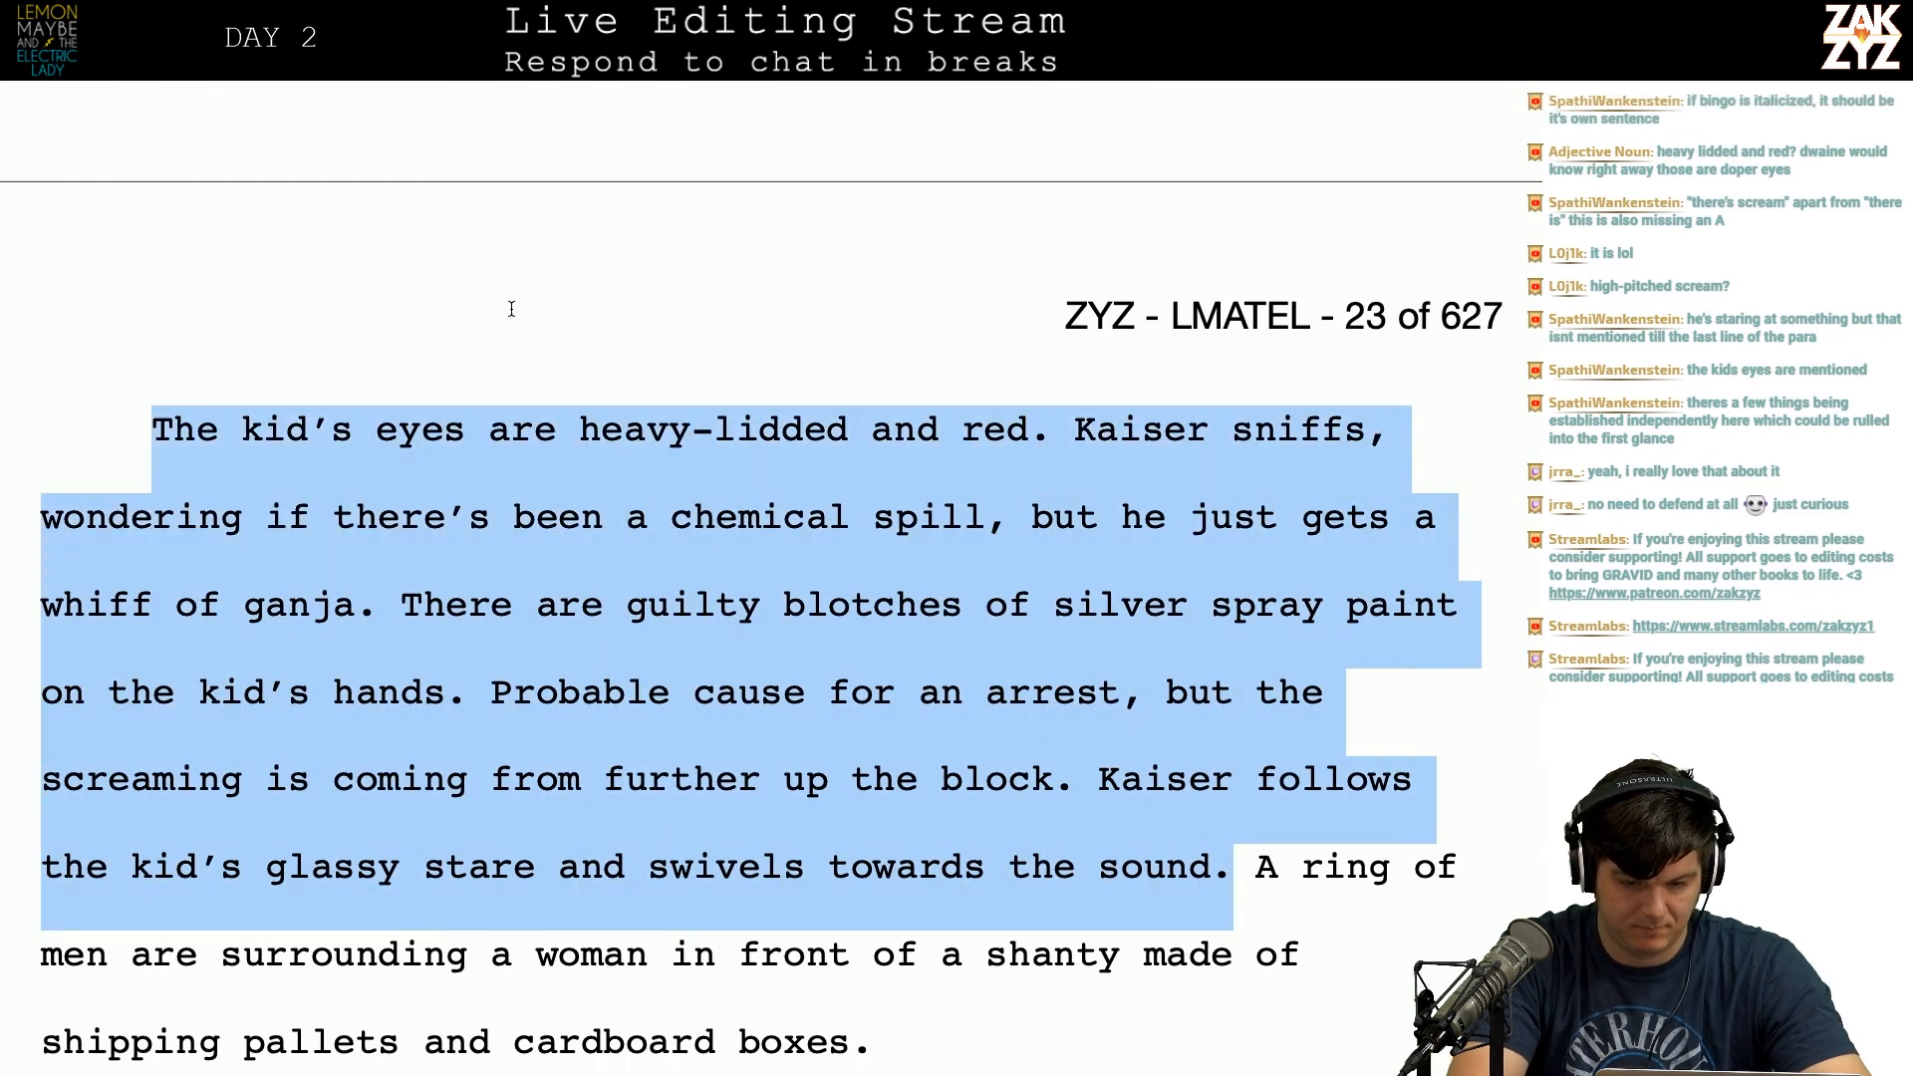
key("BackSpace")
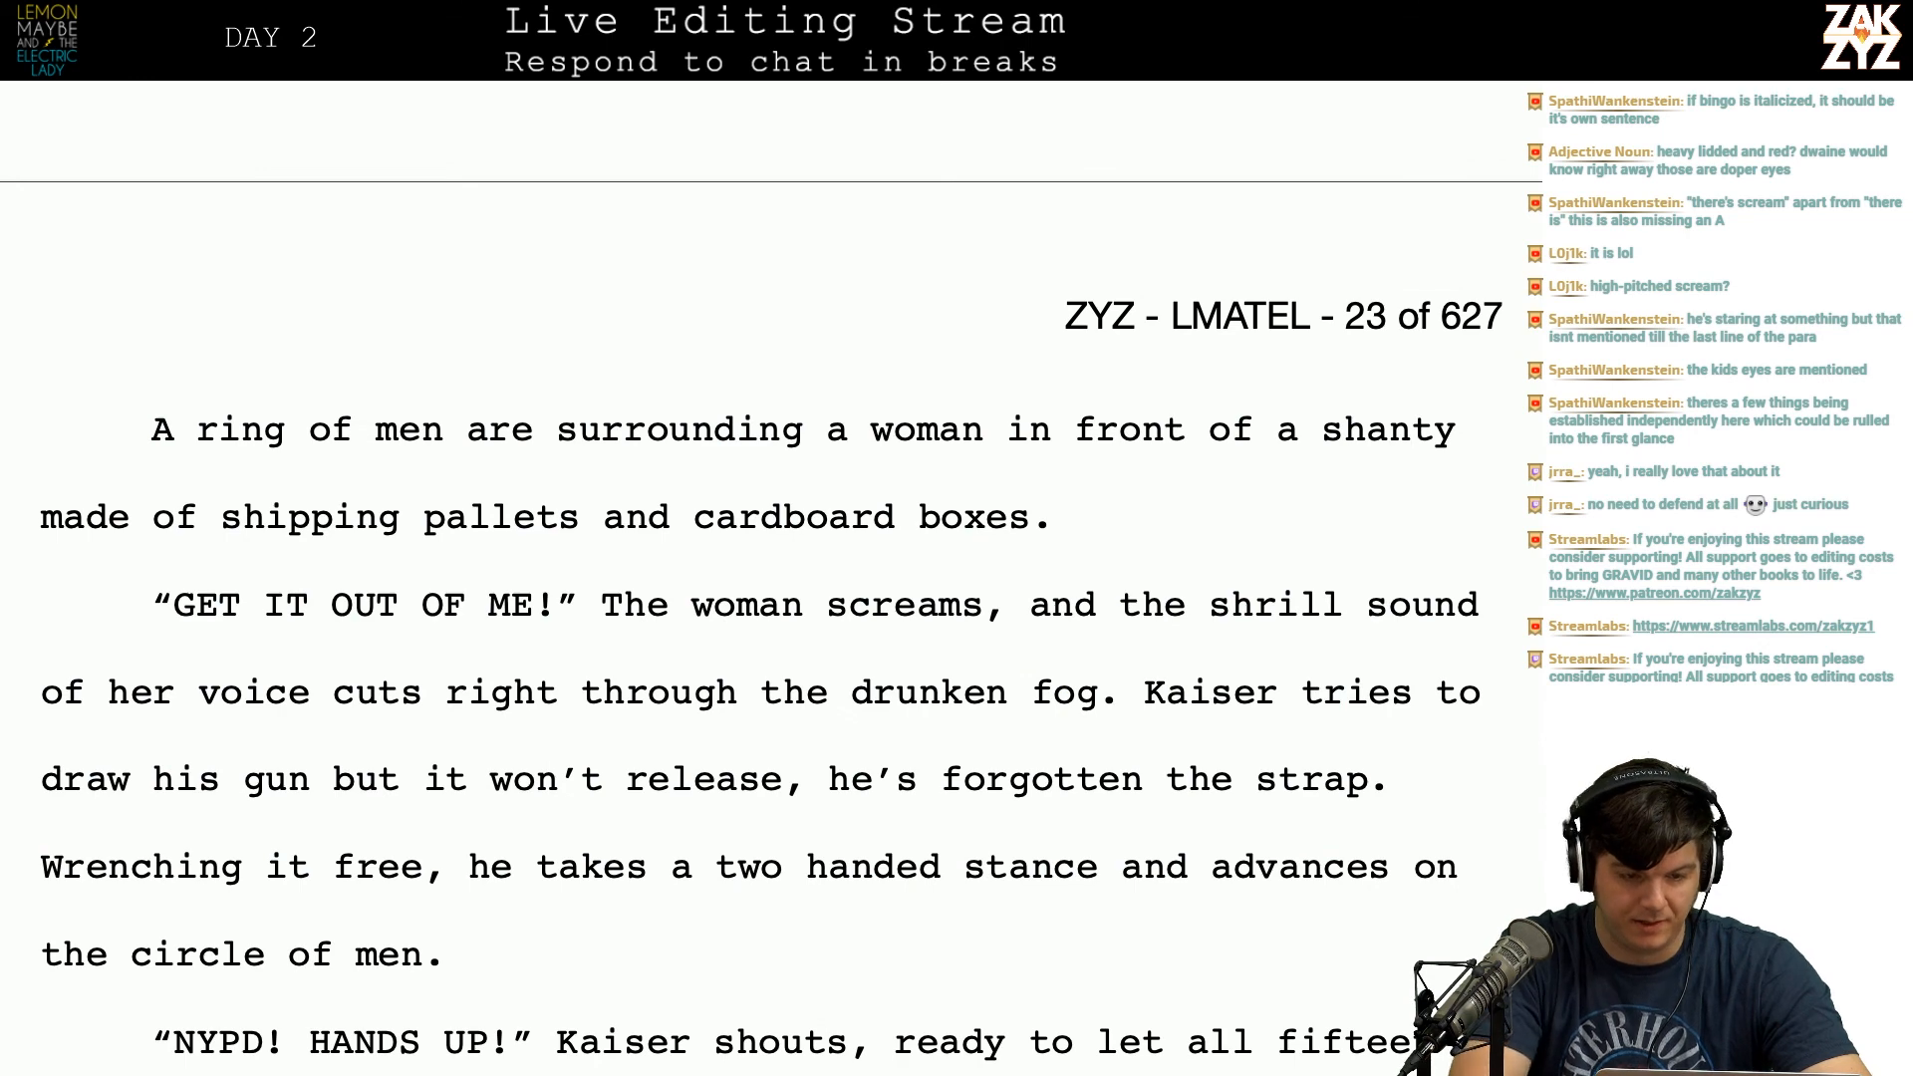
scroll(757, 577, "up", 2)
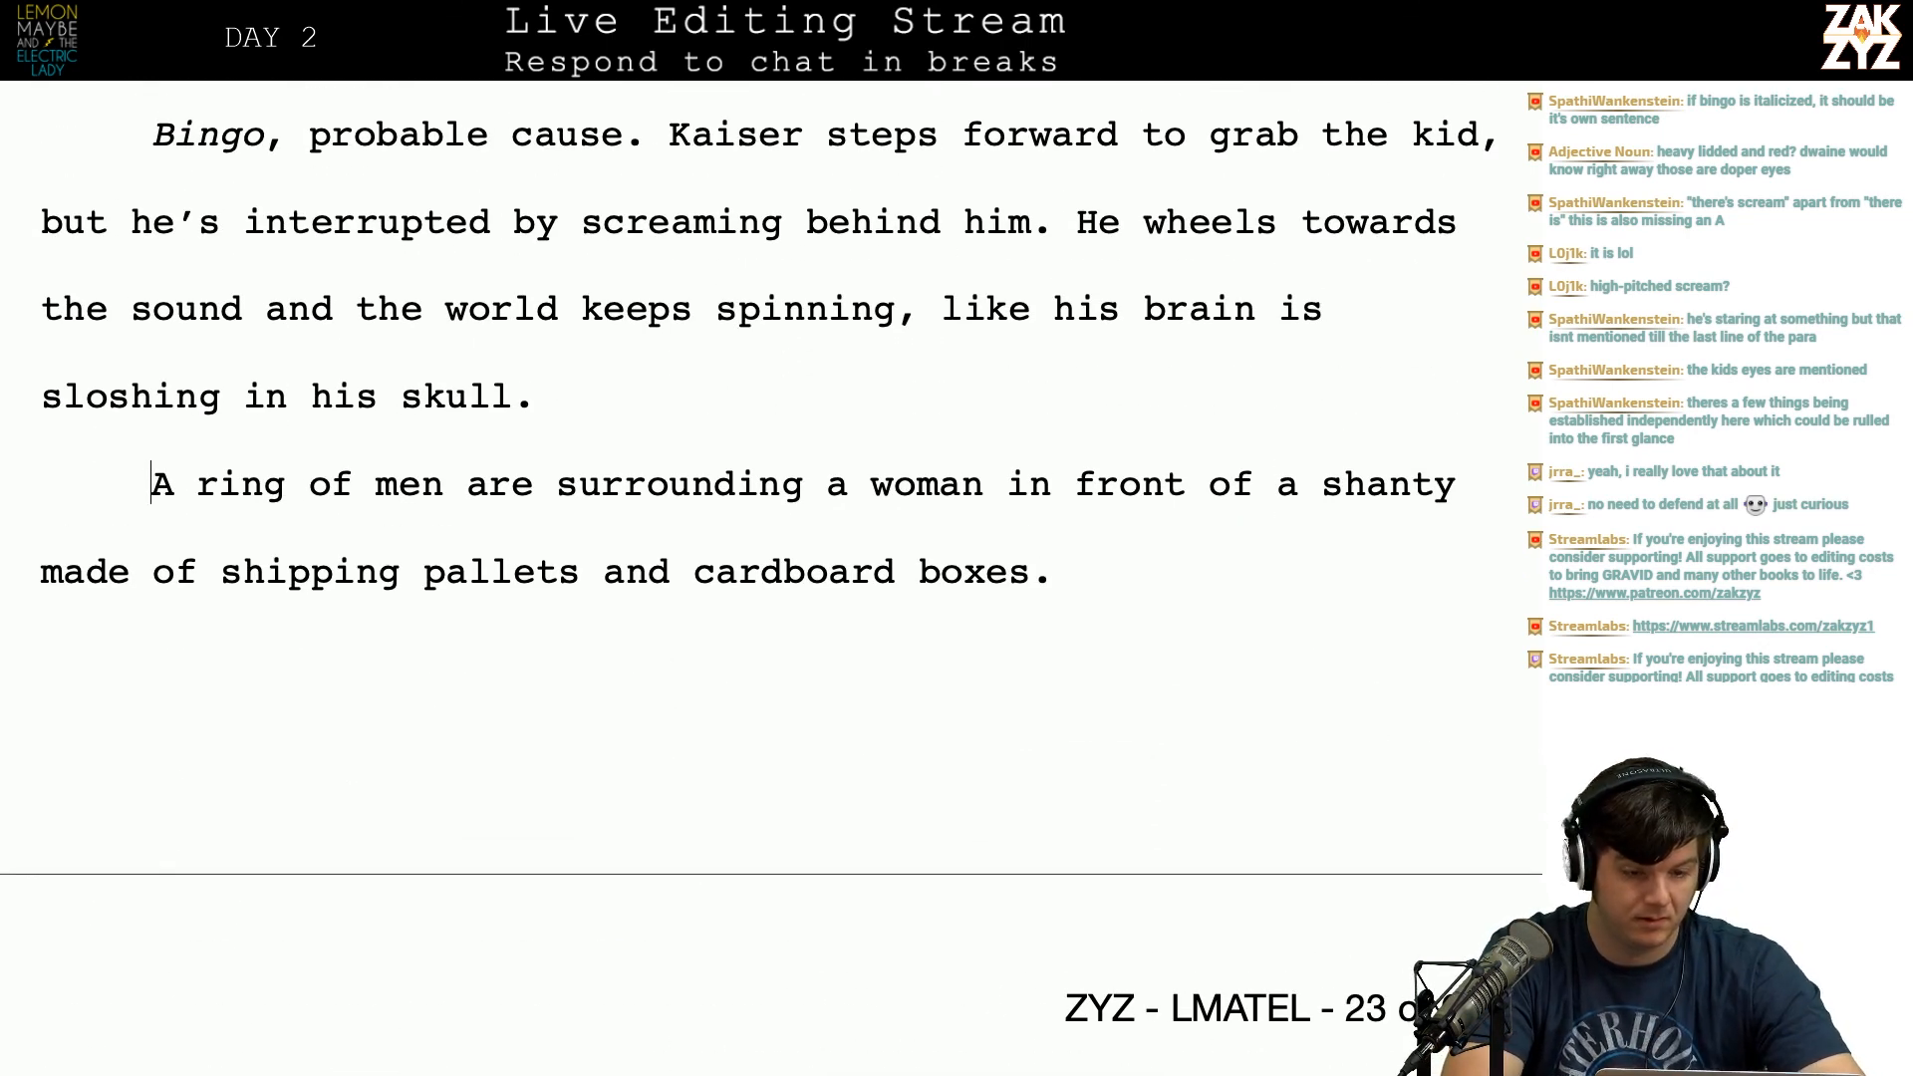
scroll(508, 182, "up", 3)
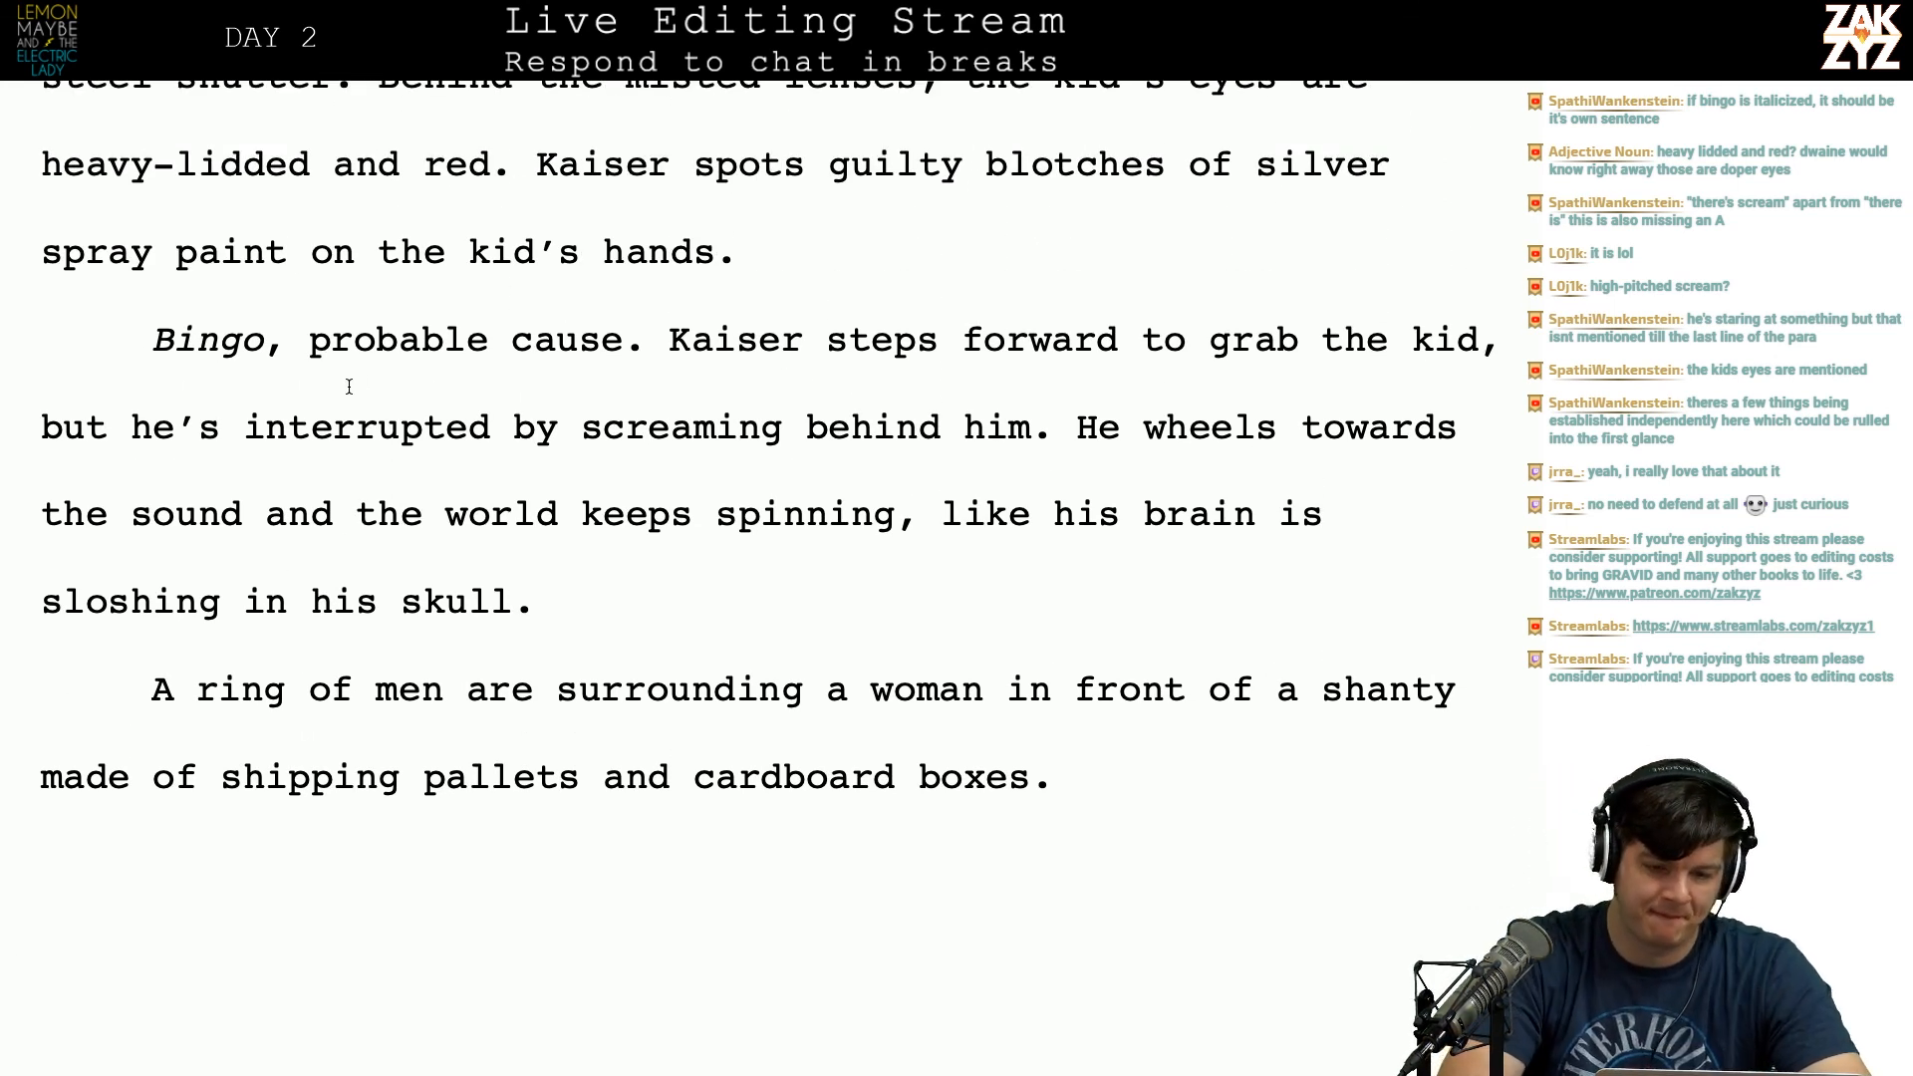
Step: Switch to Safari and search the web for "italicized words own sentence"
key("super+Tab")
key("super+l")
type("it")
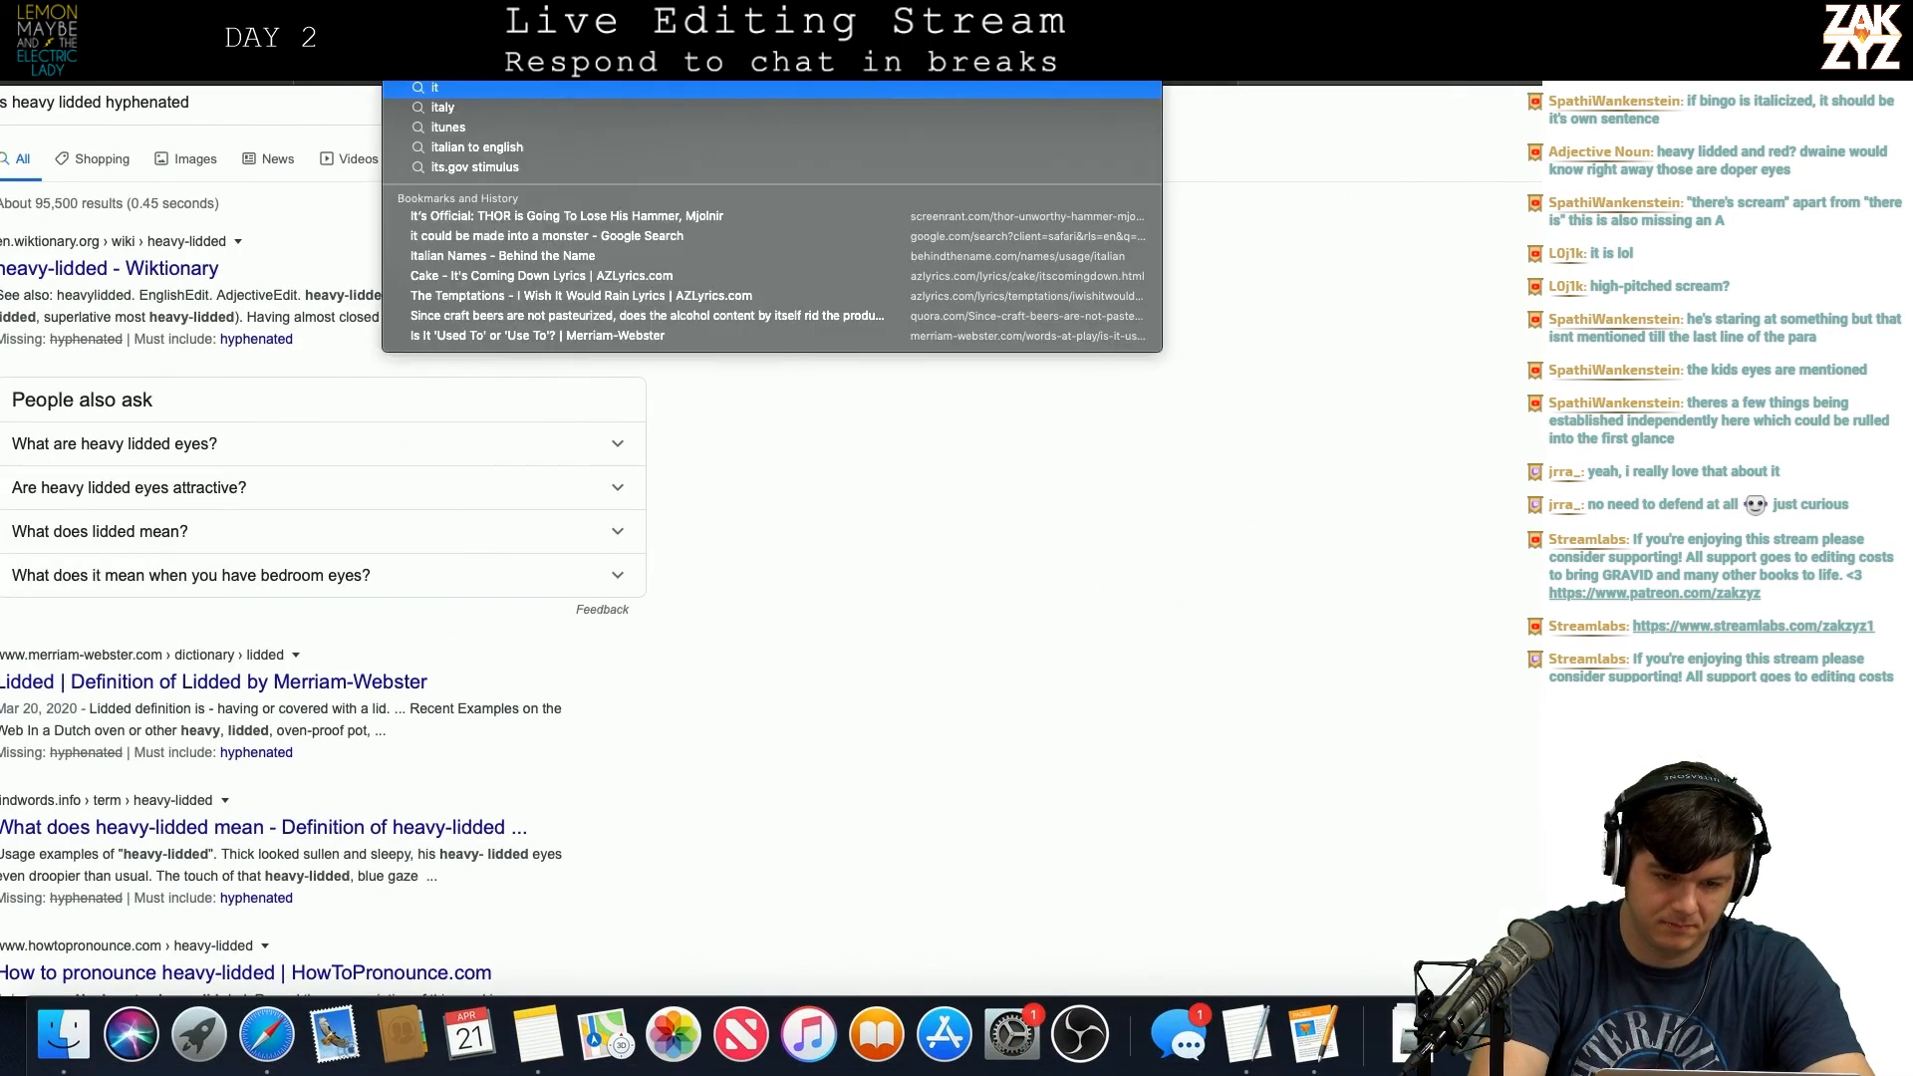
type("alic")
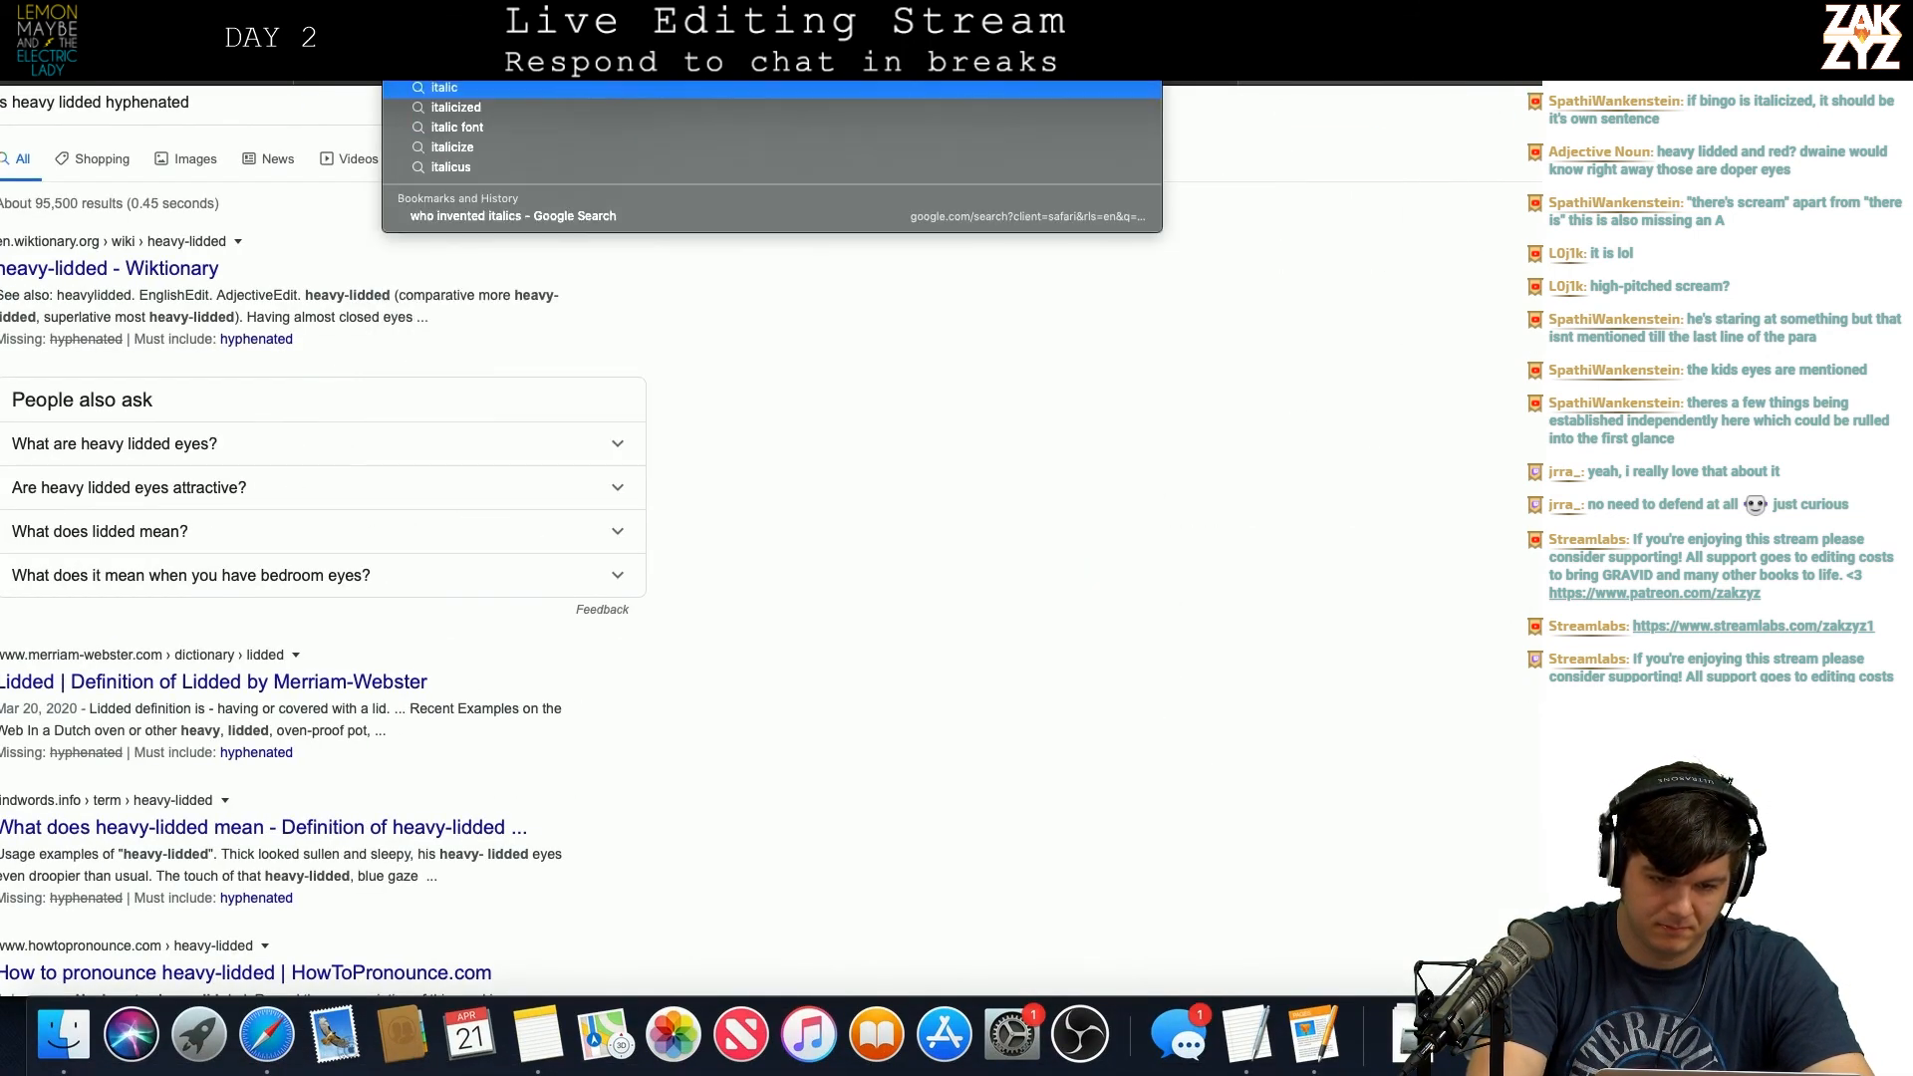
type("ized words own")
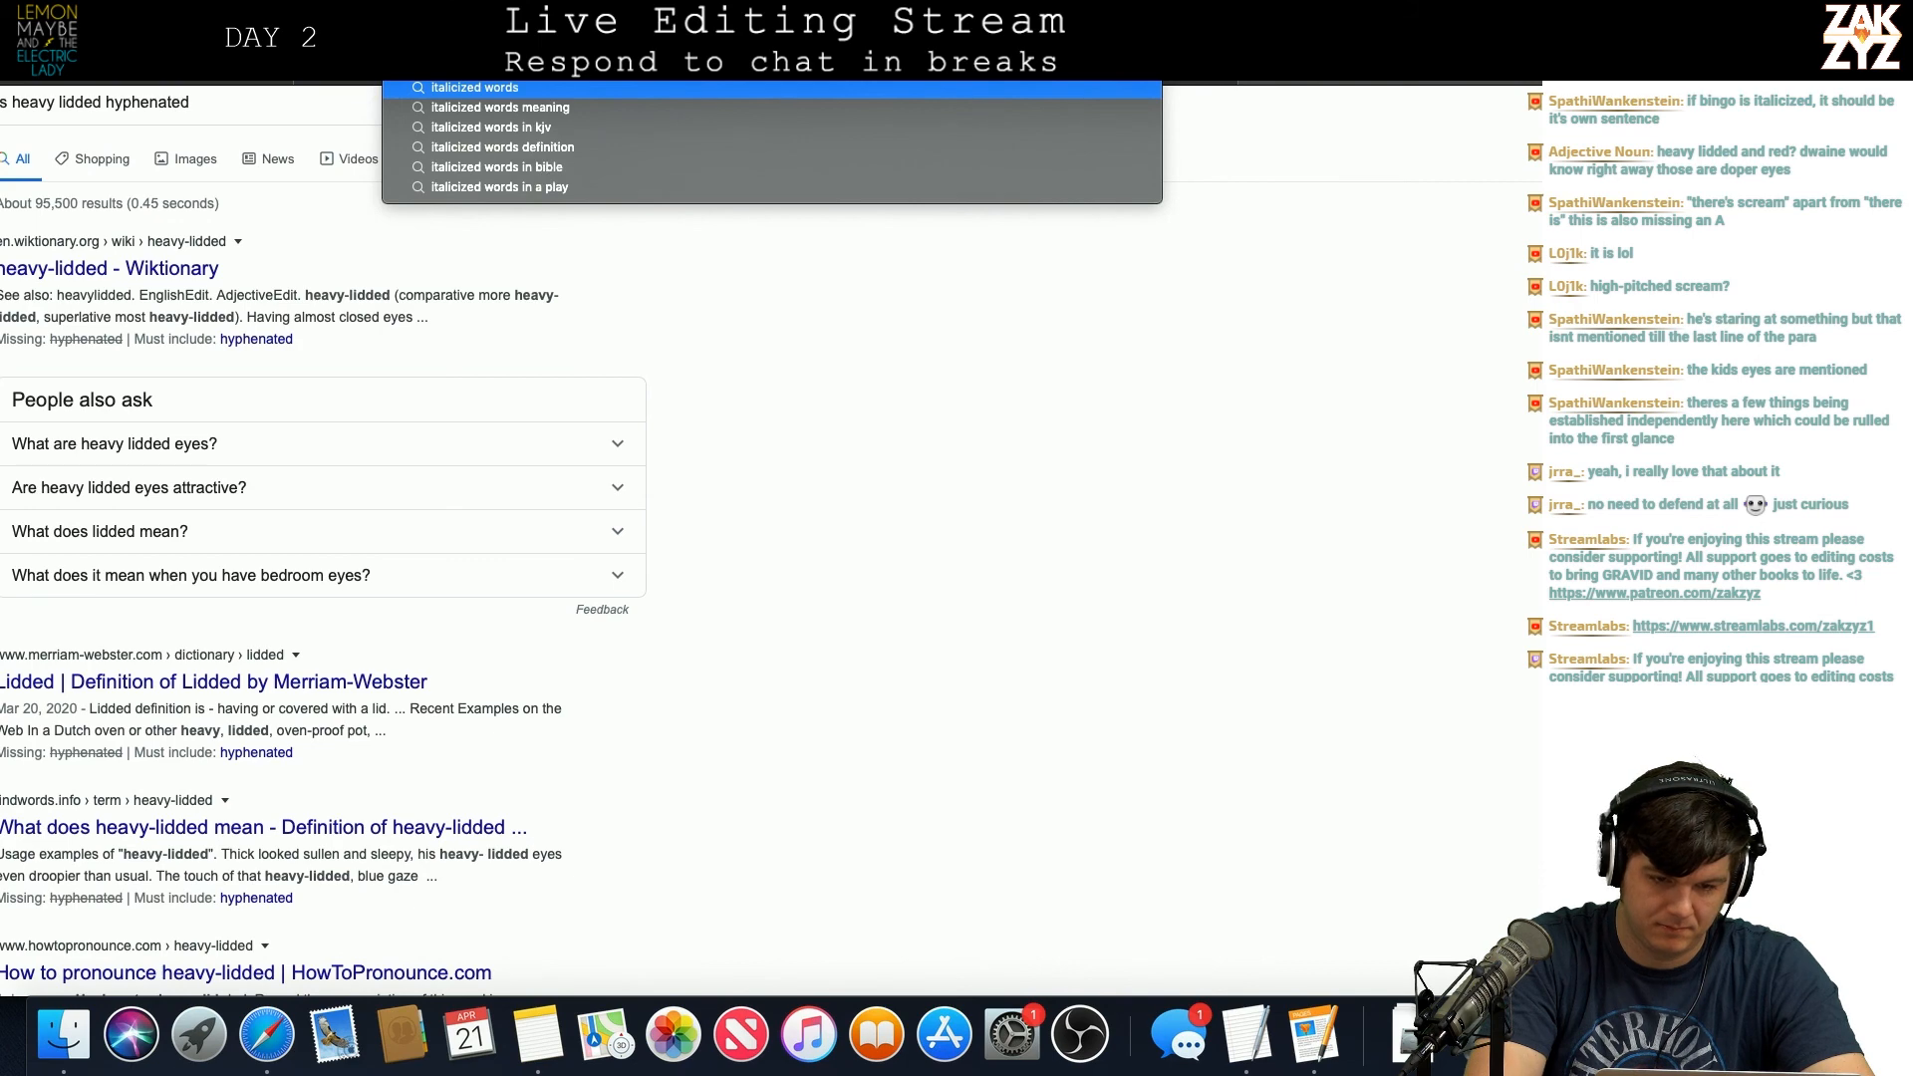
type(" sentence")
key("Return")
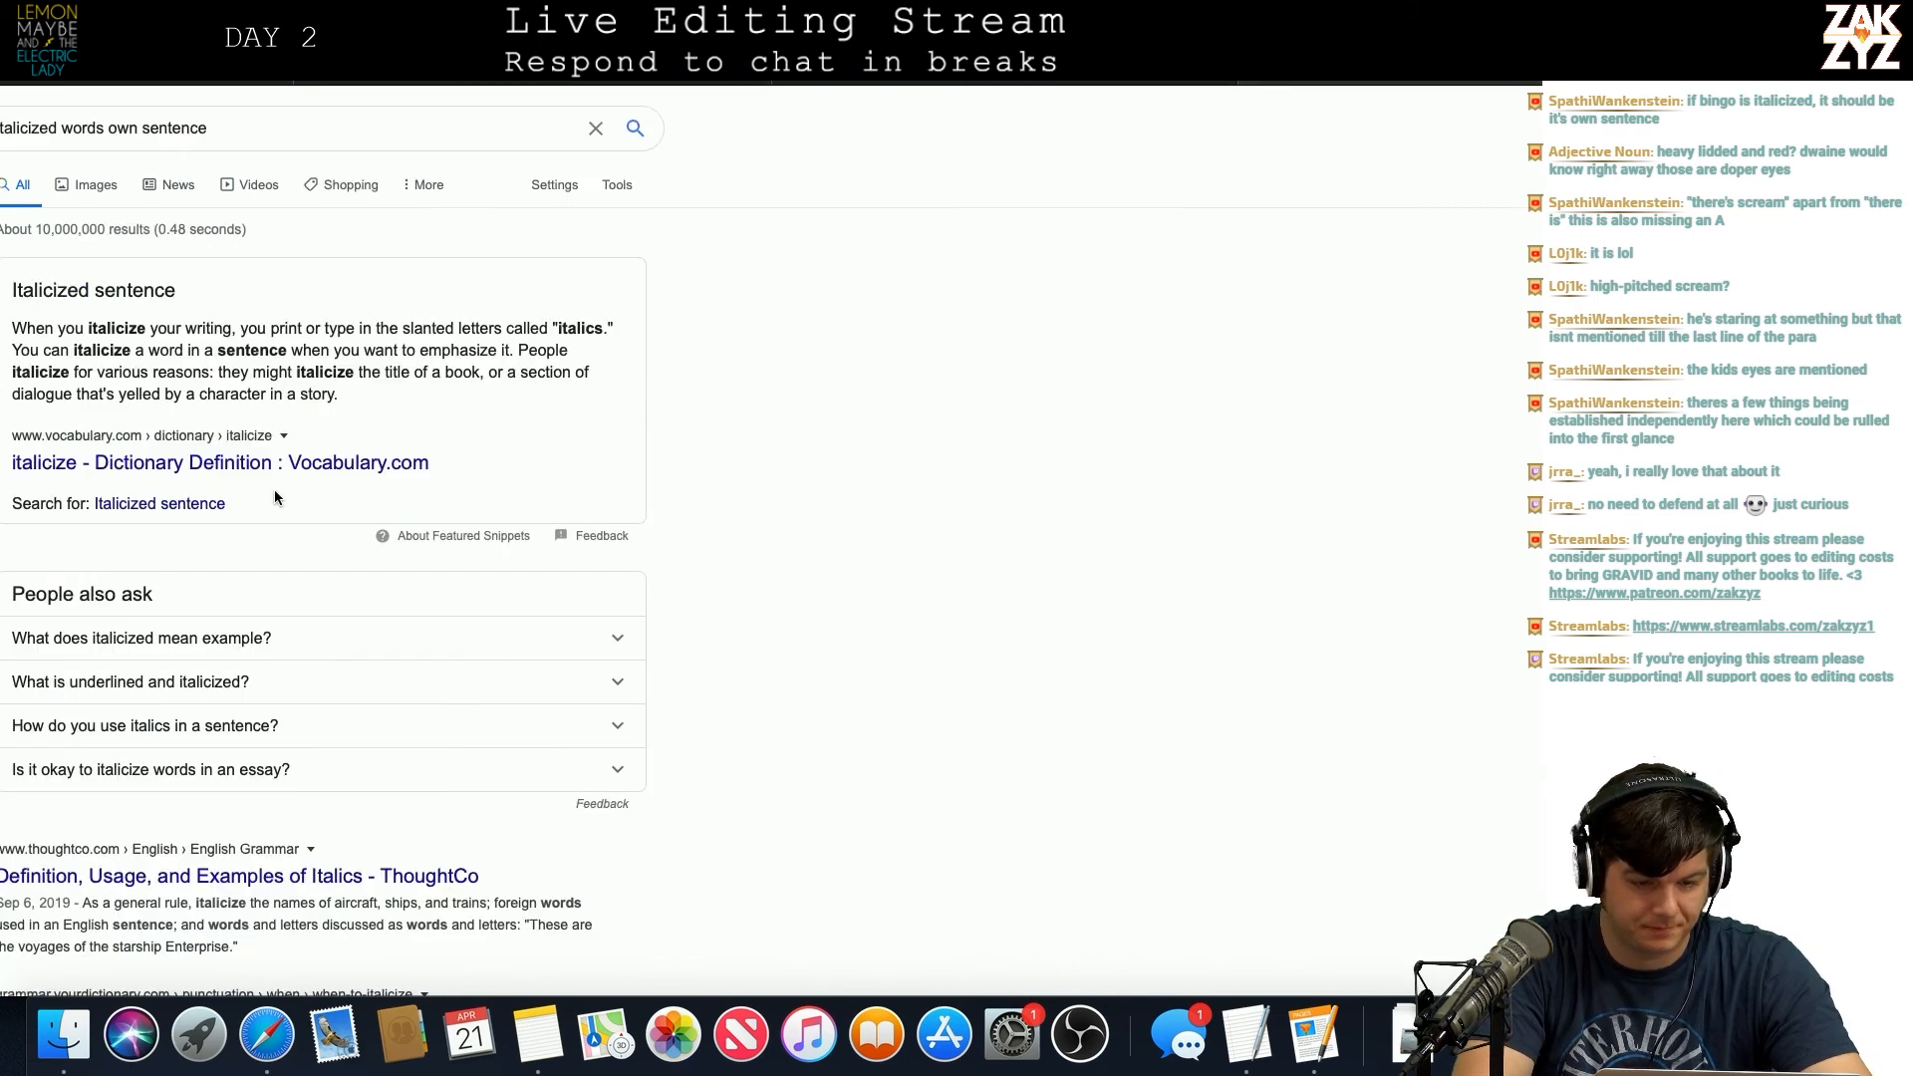
Step: Read through the Vocabulary.com entry for "italicize" and return to the search results
scroll(453, 402, "down", 1)
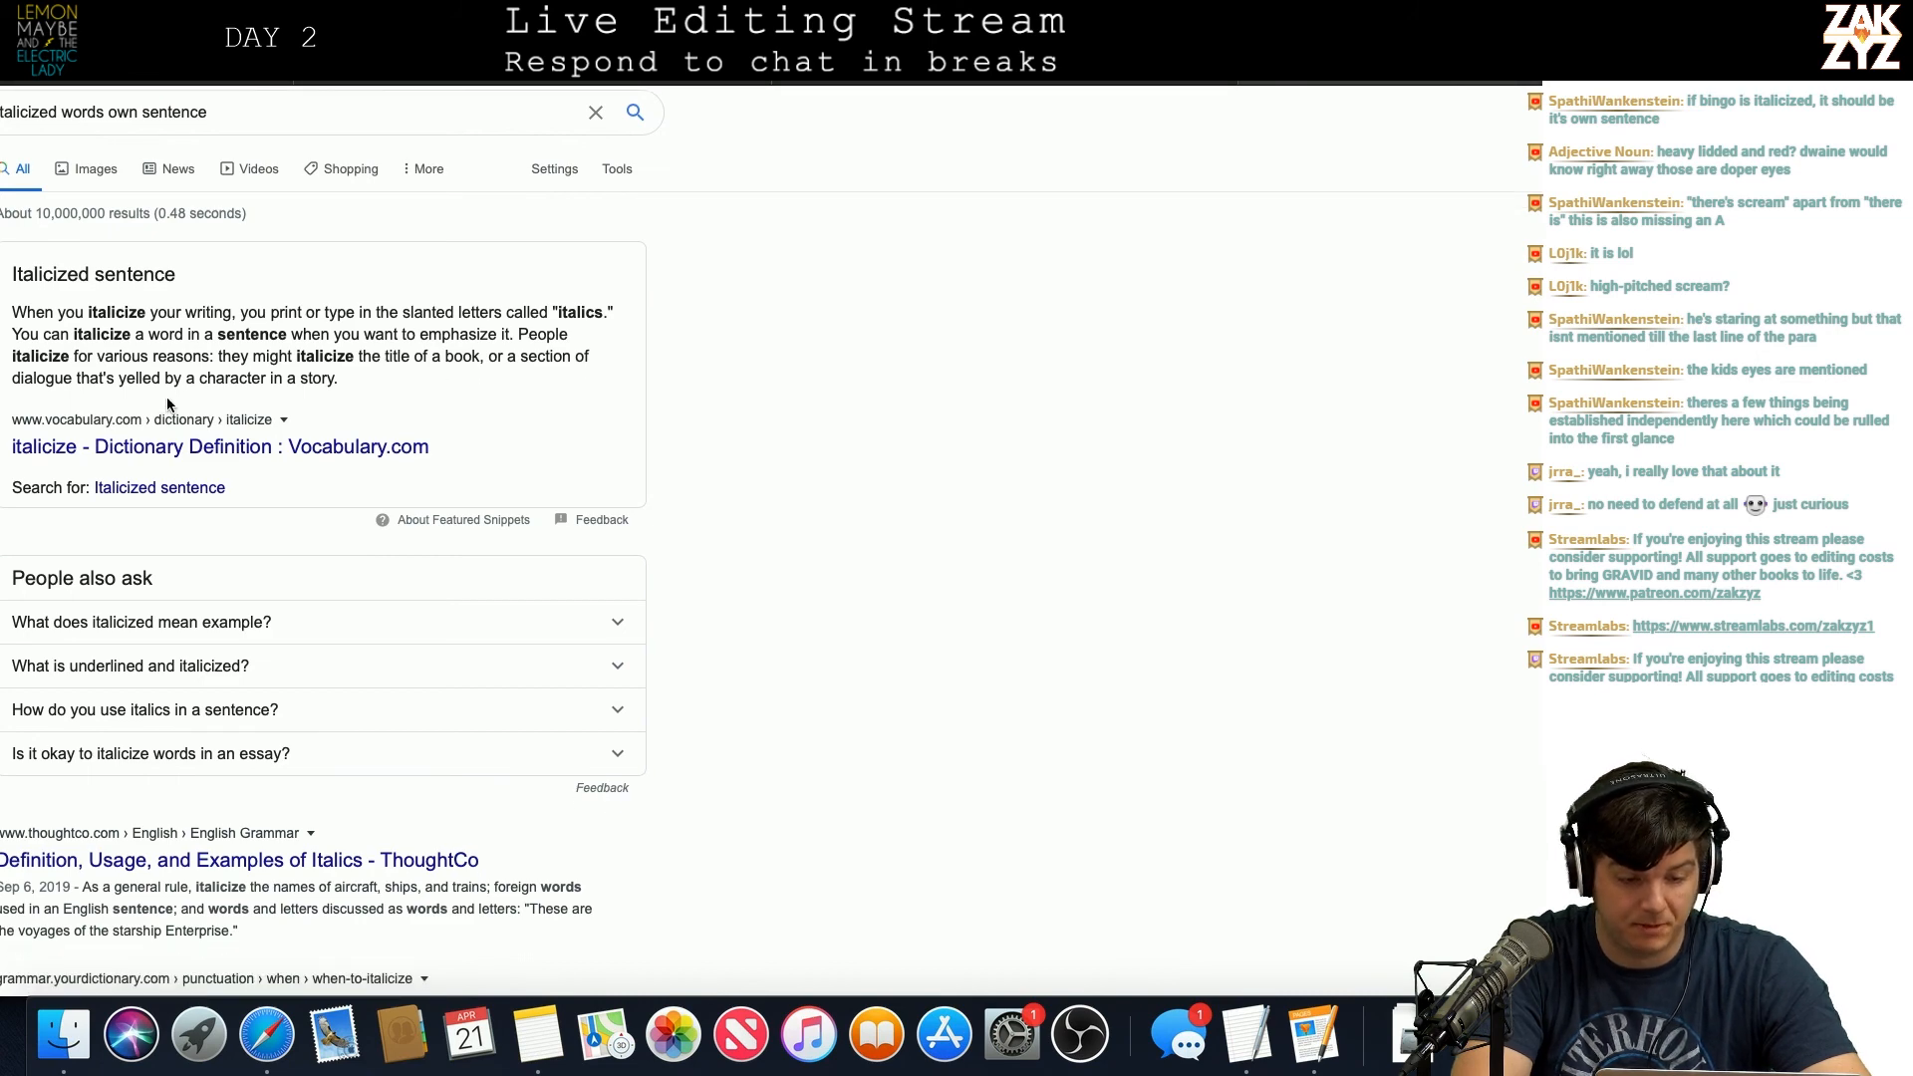
left_click(145, 443)
scroll(179, 715, "down", 5)
scroll(179, 715, "down", 5)
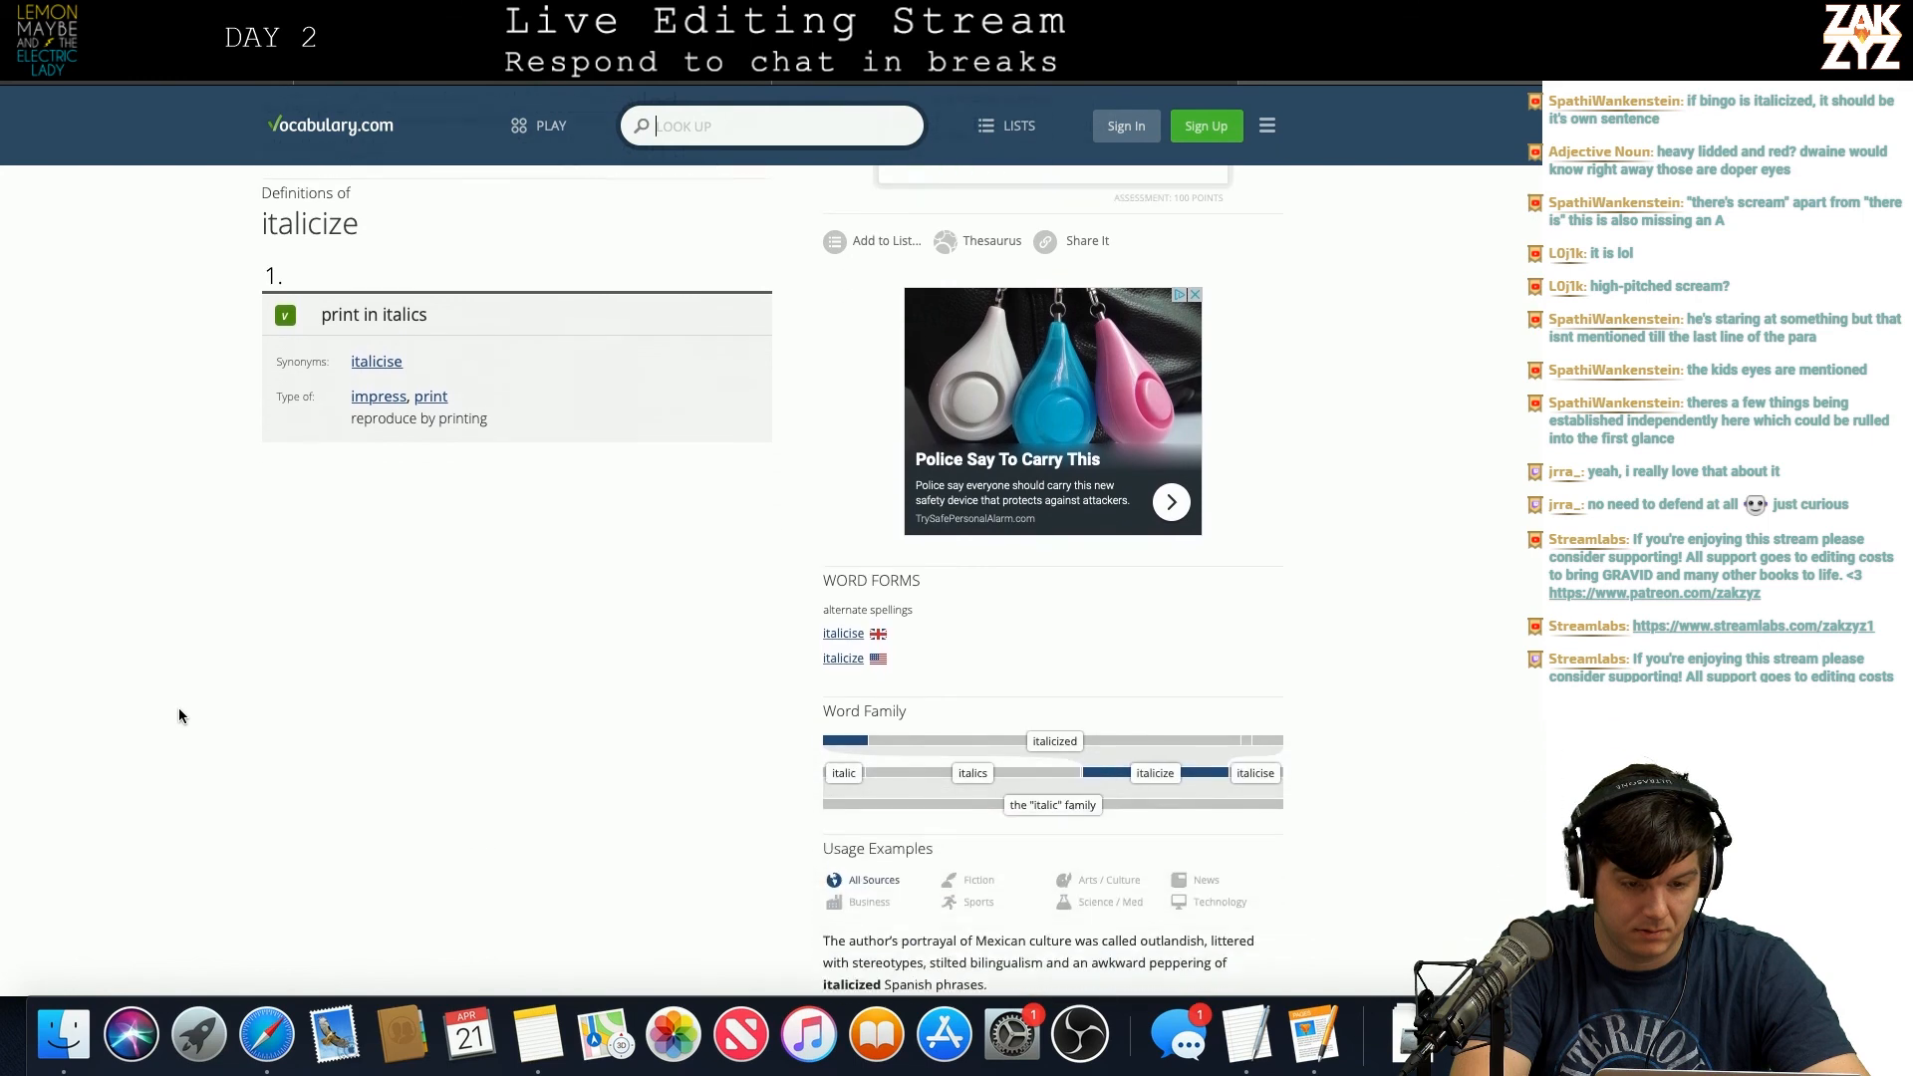
scroll(179, 715, "up", 10)
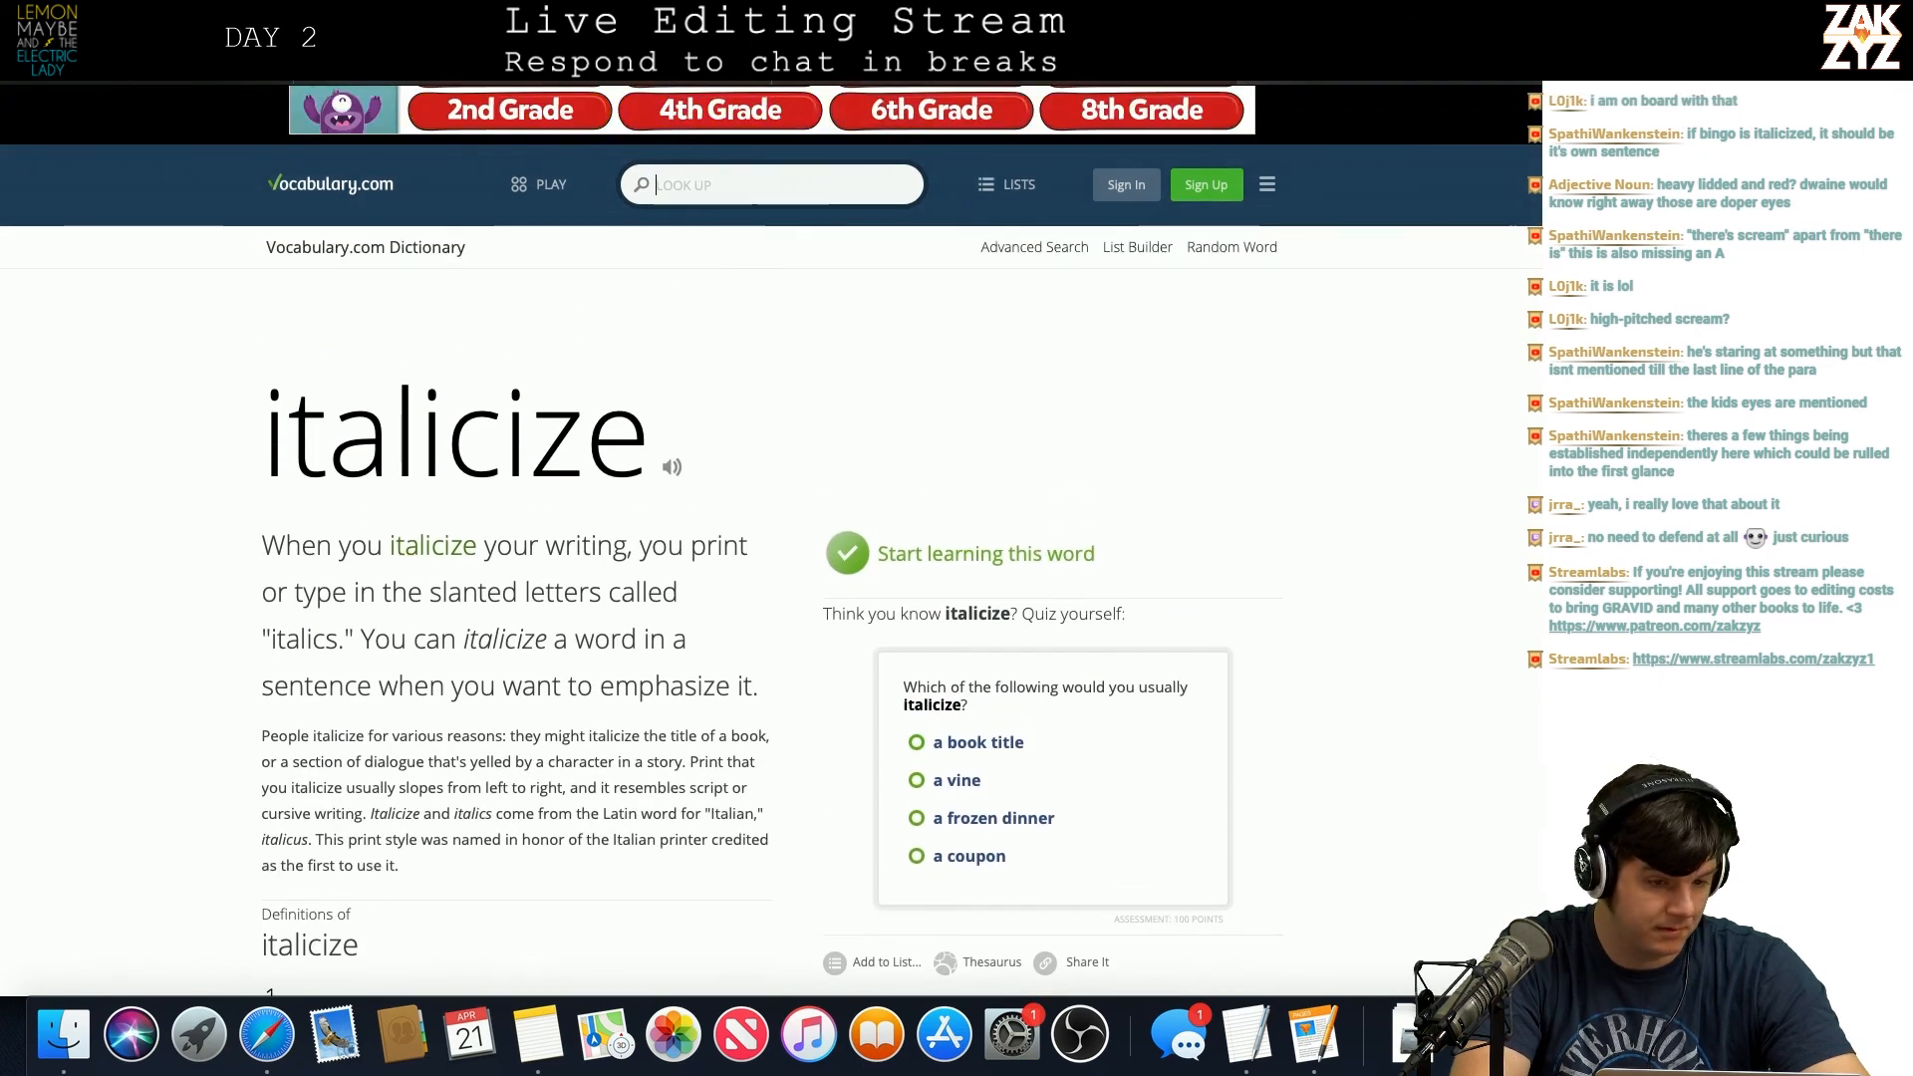
key("super+bracketleft")
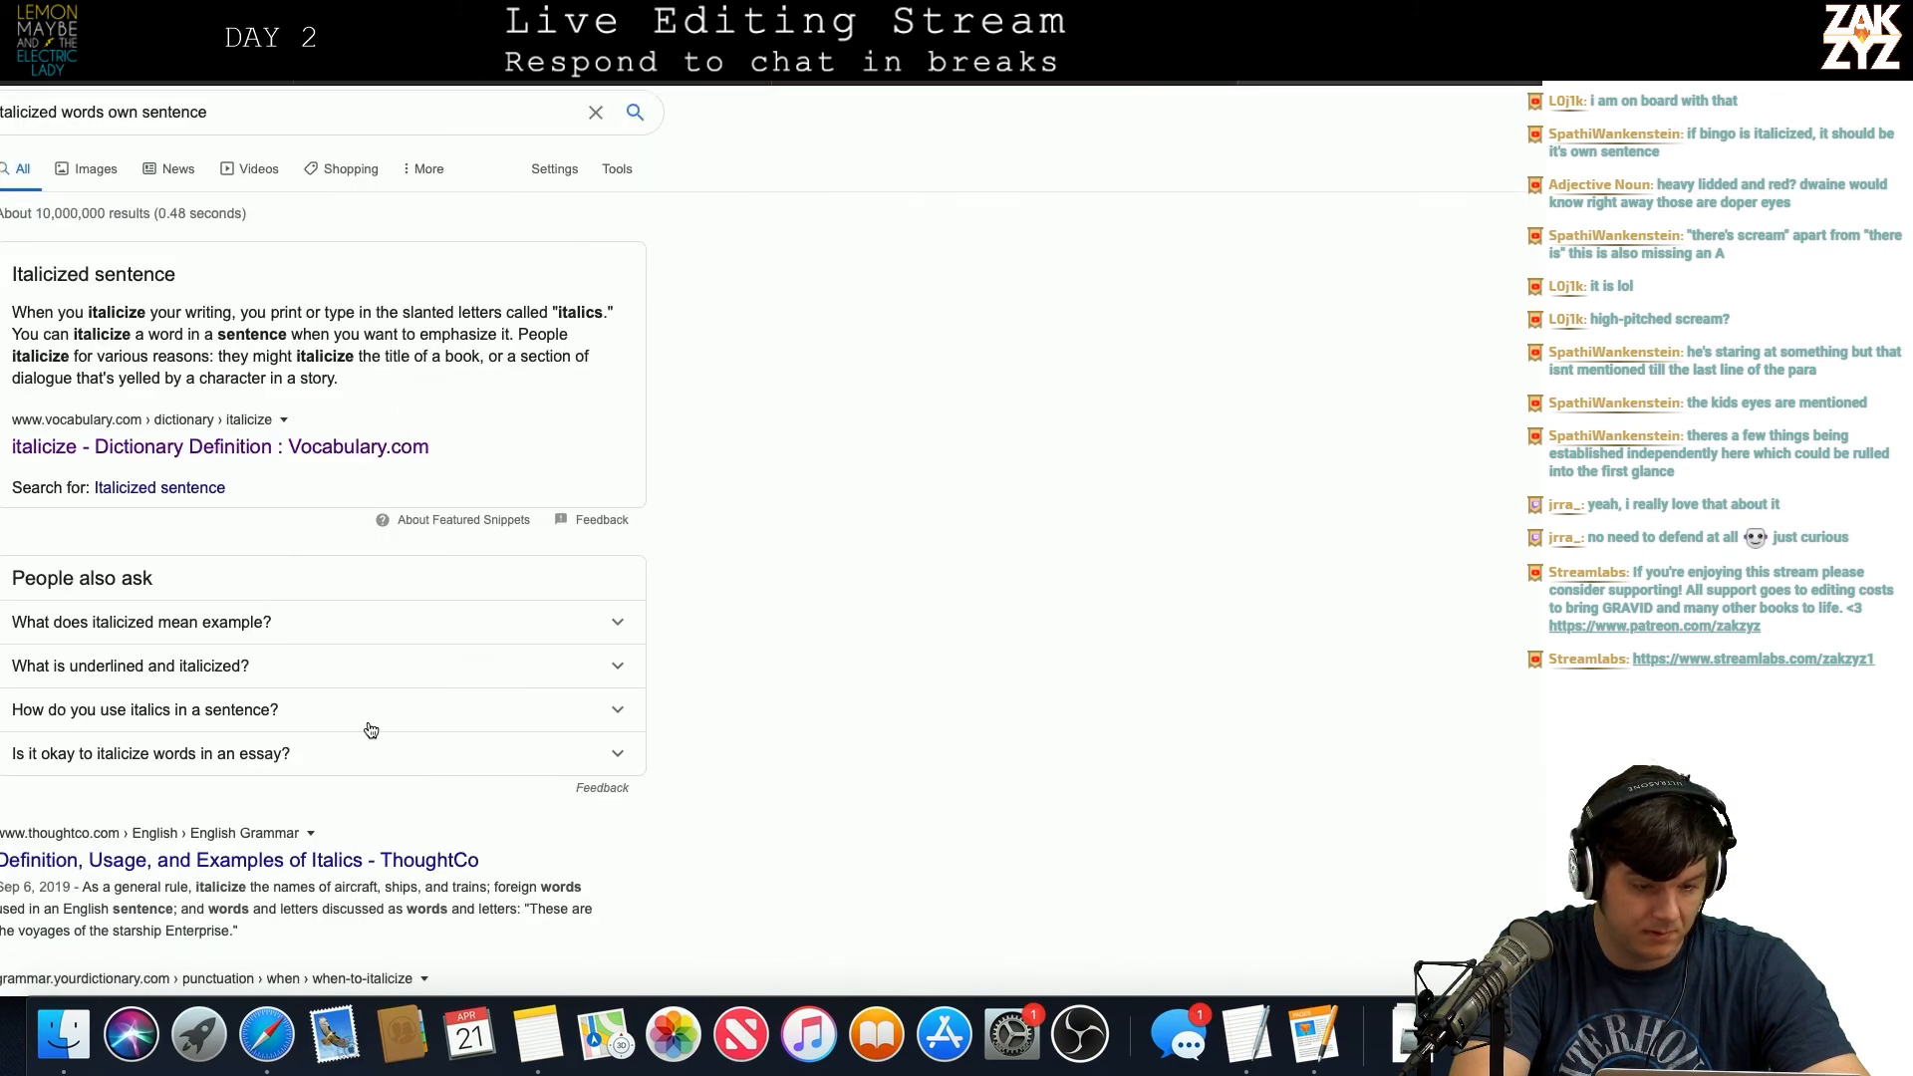
Step: Open YourDictionary's "When to Italicize" article and read its italics rules through to the end
scroll(371, 730, "down", 5)
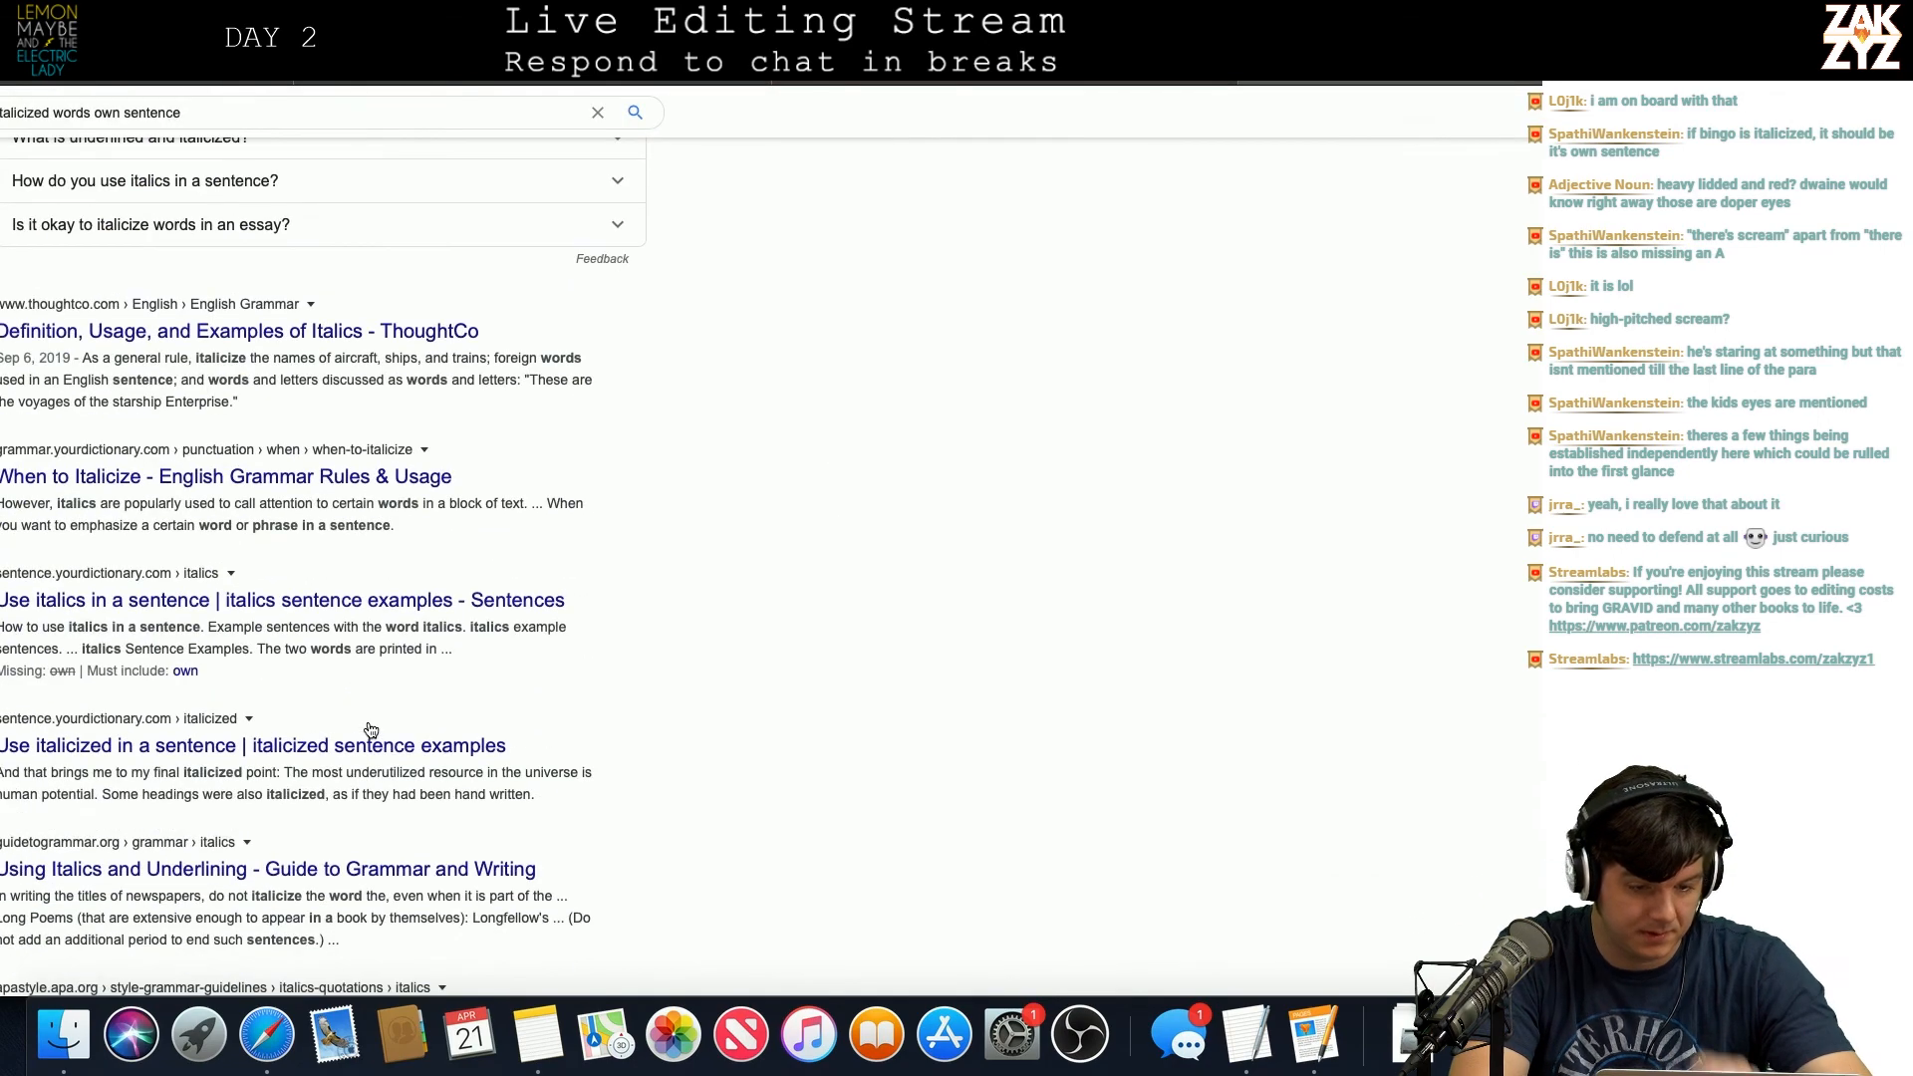
left_click(389, 486)
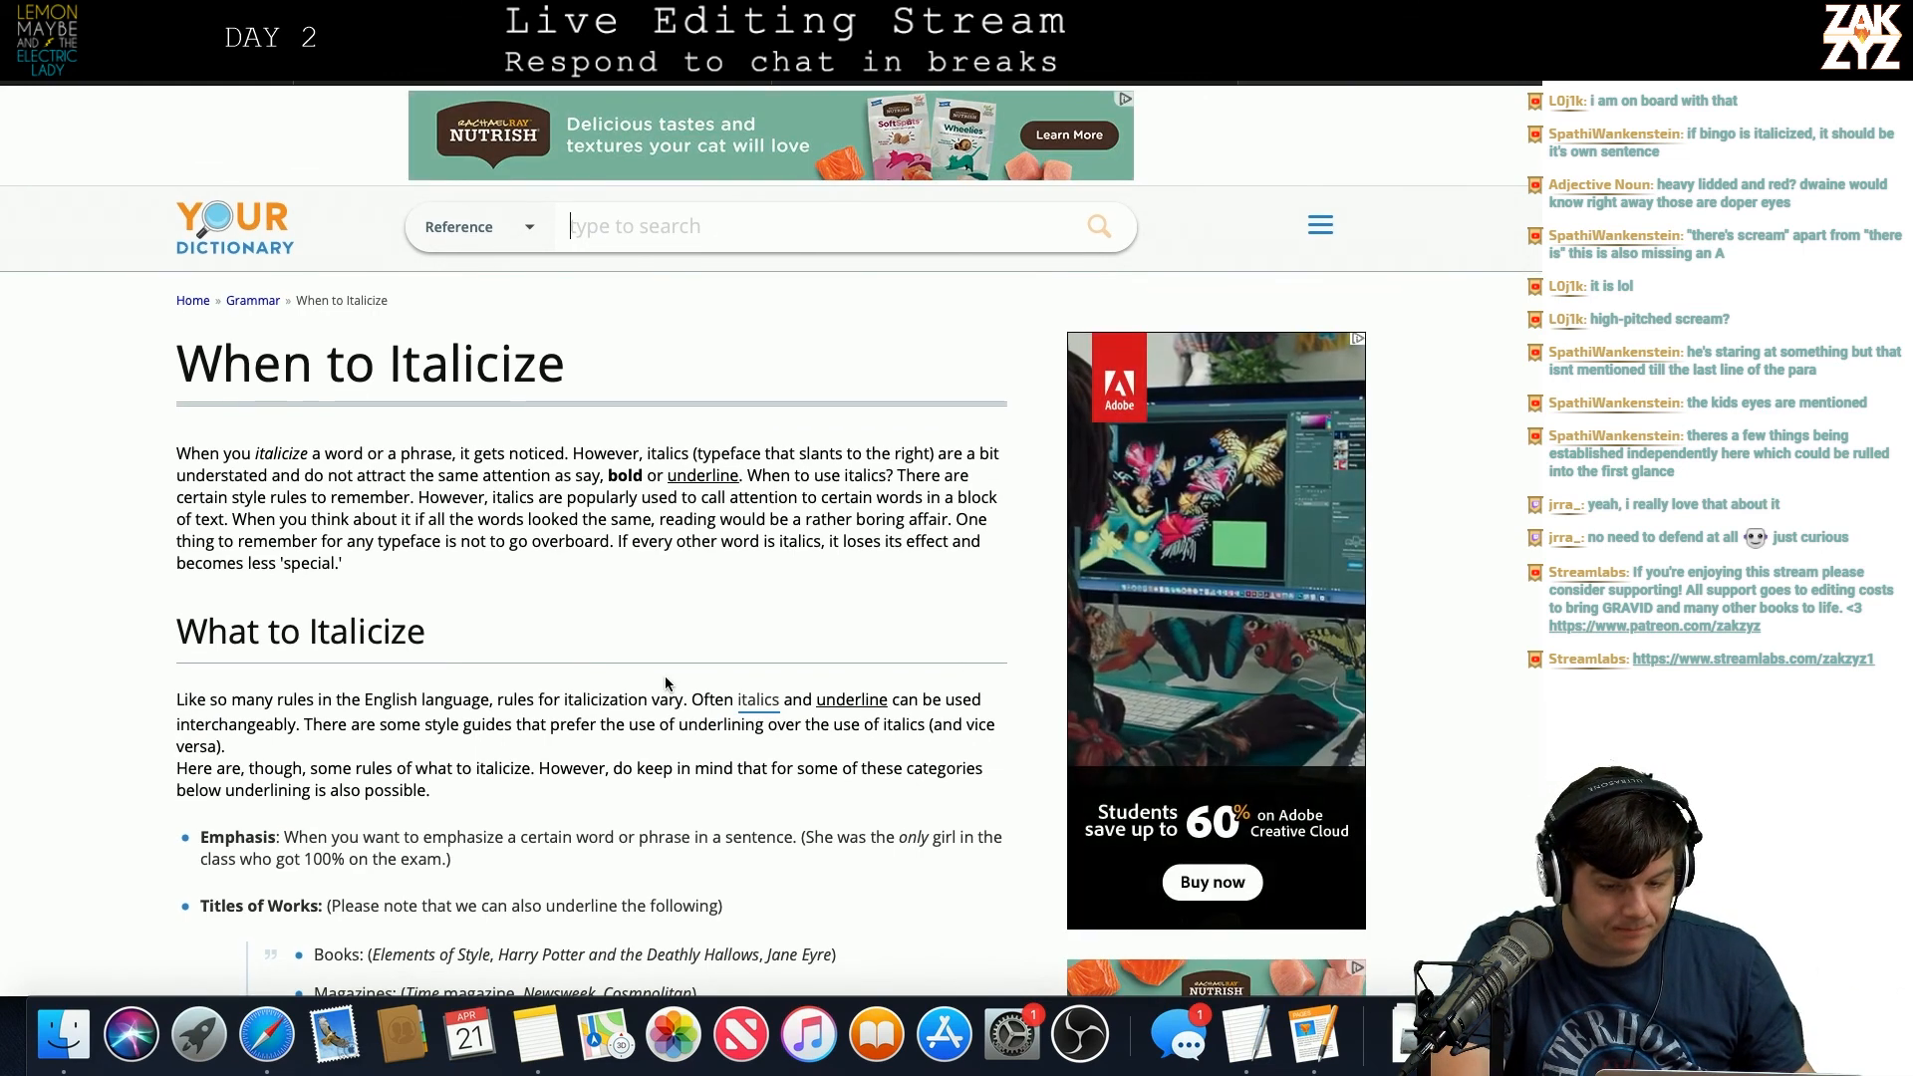
scroll(628, 613, "down", 1)
scroll(627, 613, "down", 2)
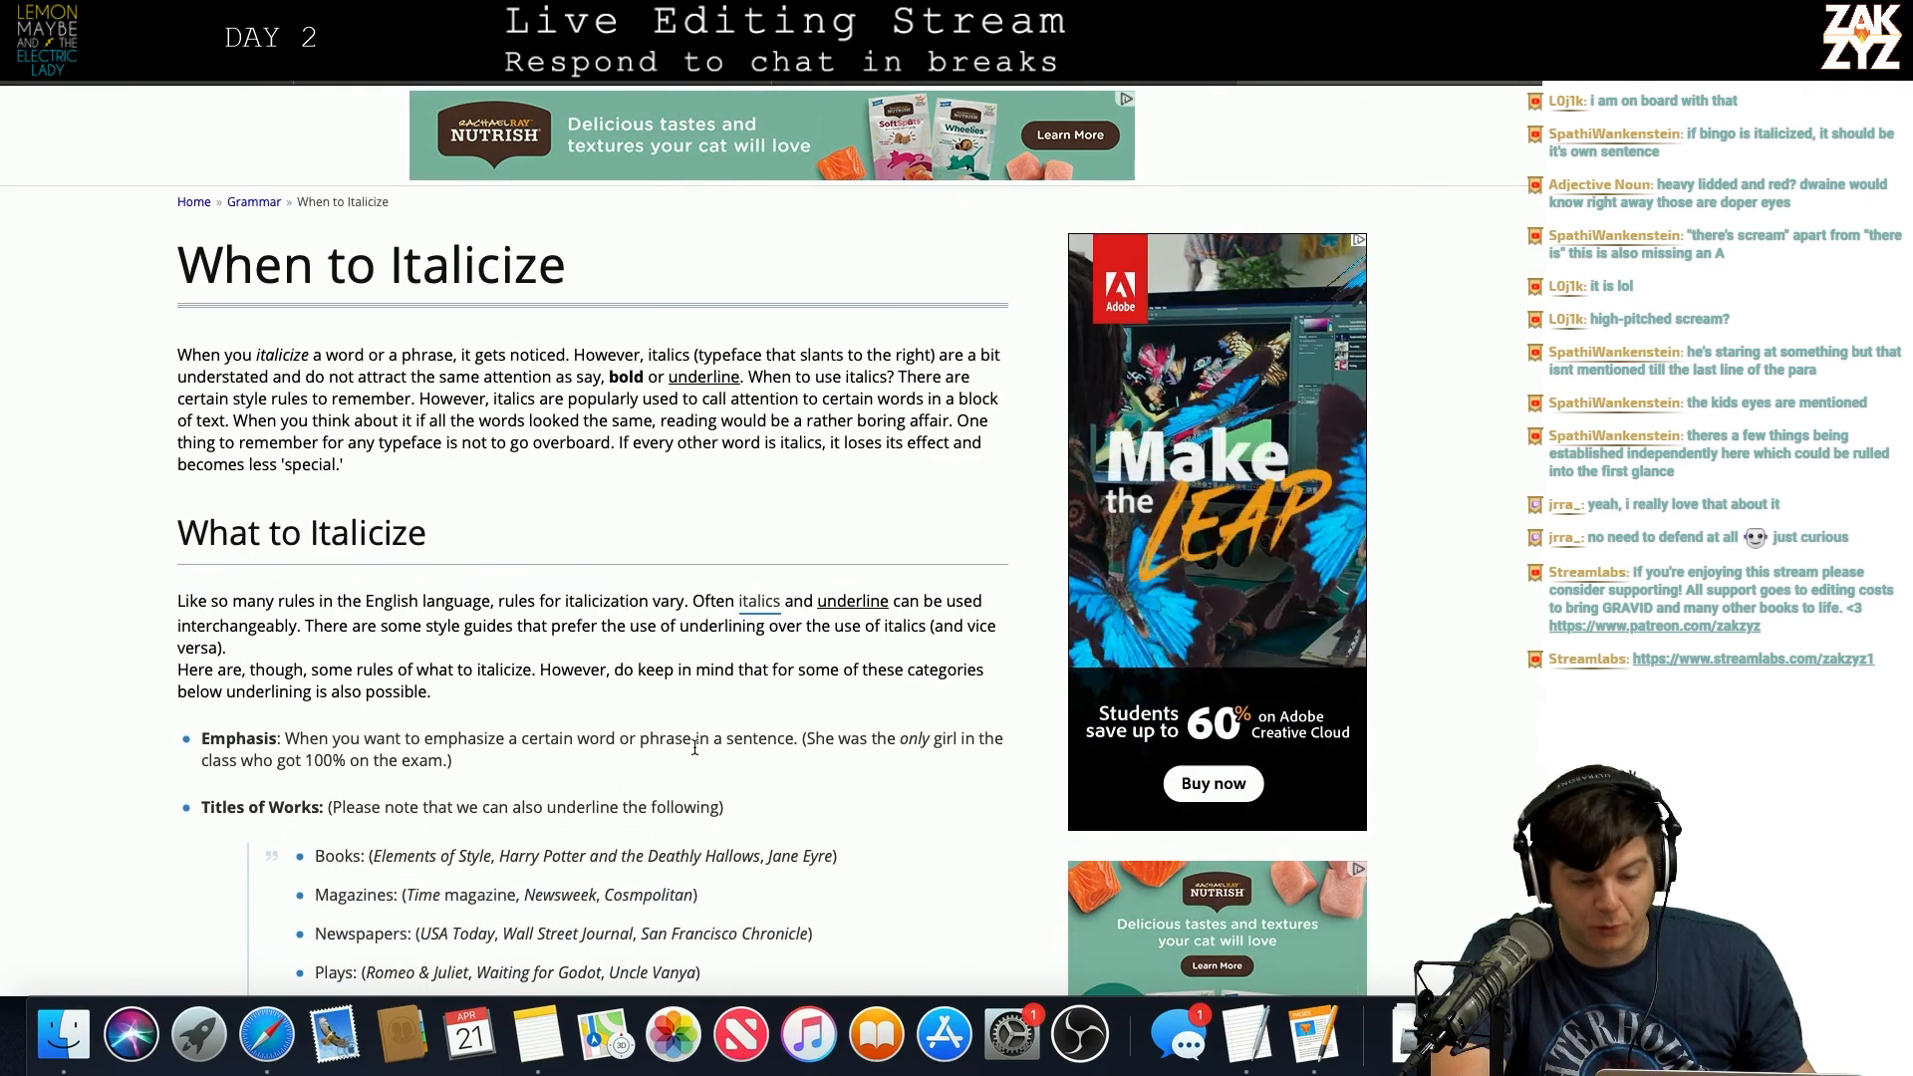
scroll(694, 748, "down", 1)
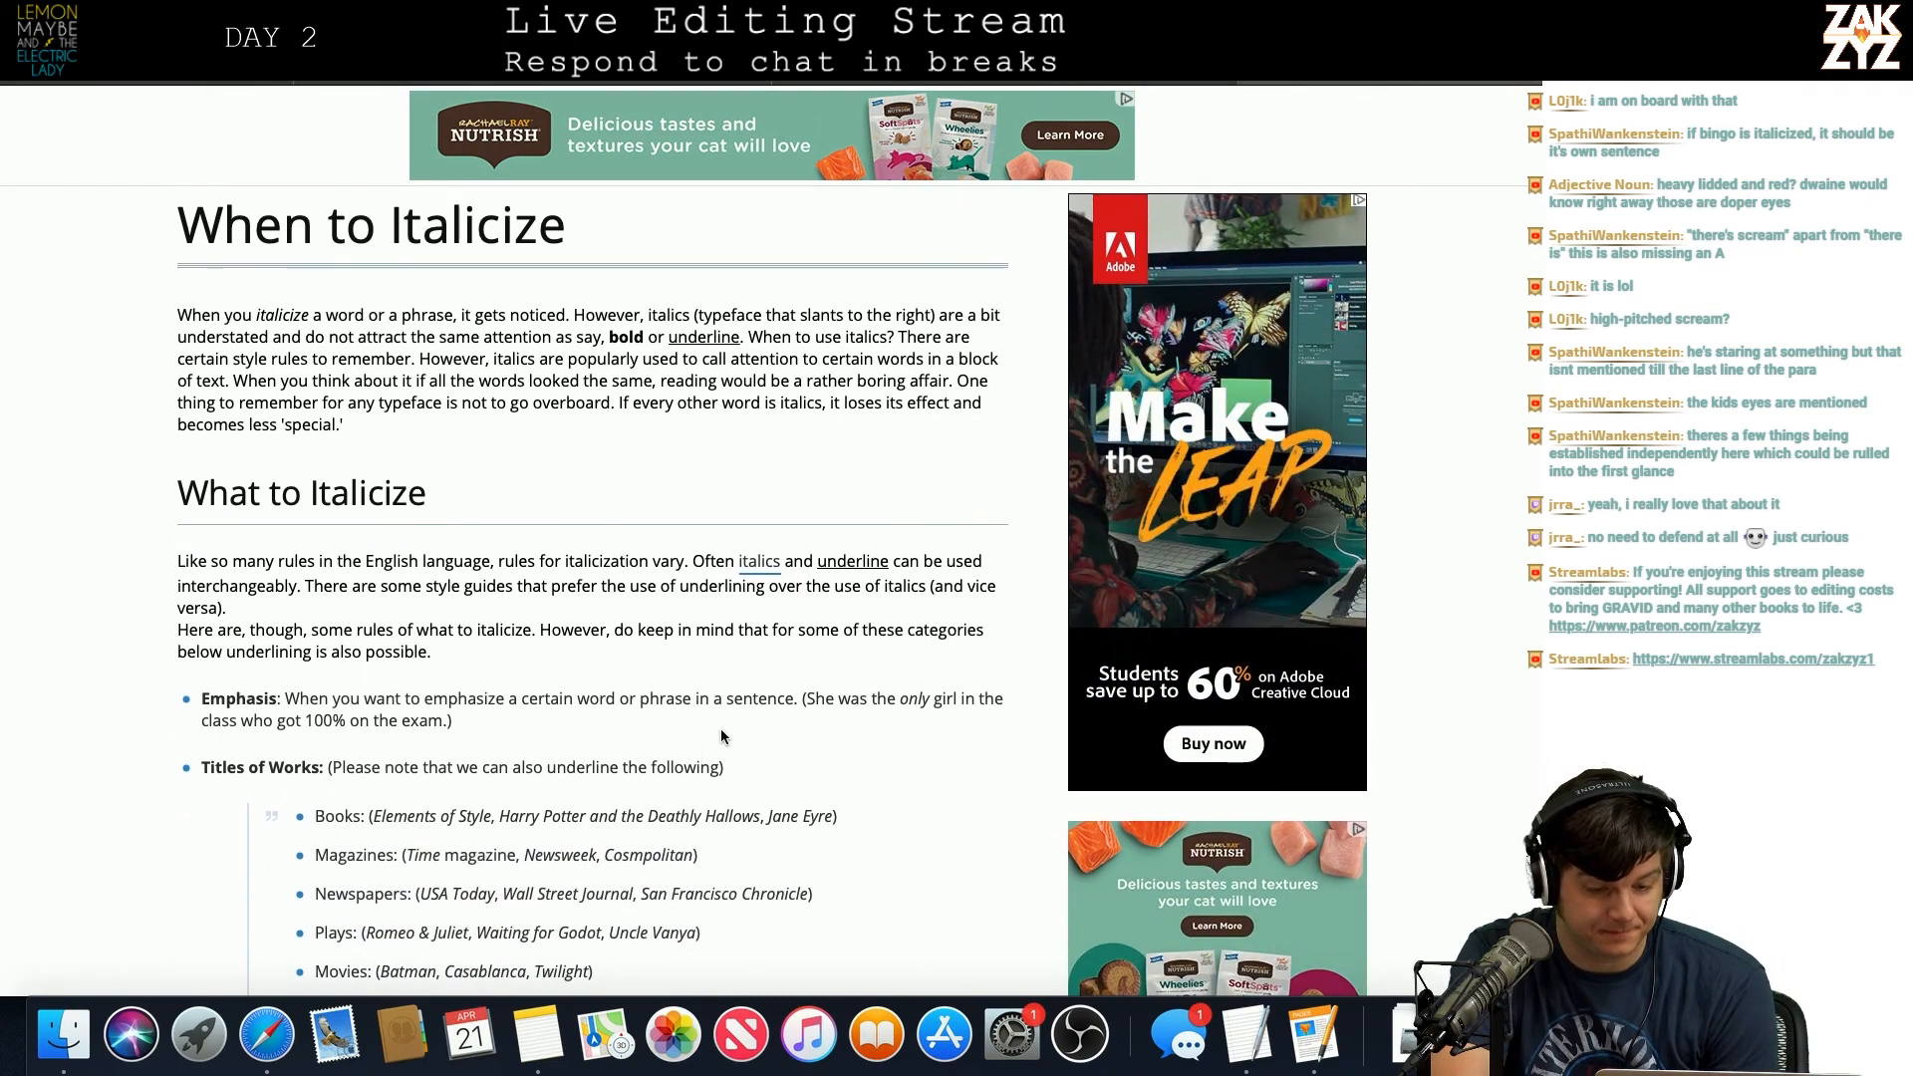
scroll(728, 736, "down", 8)
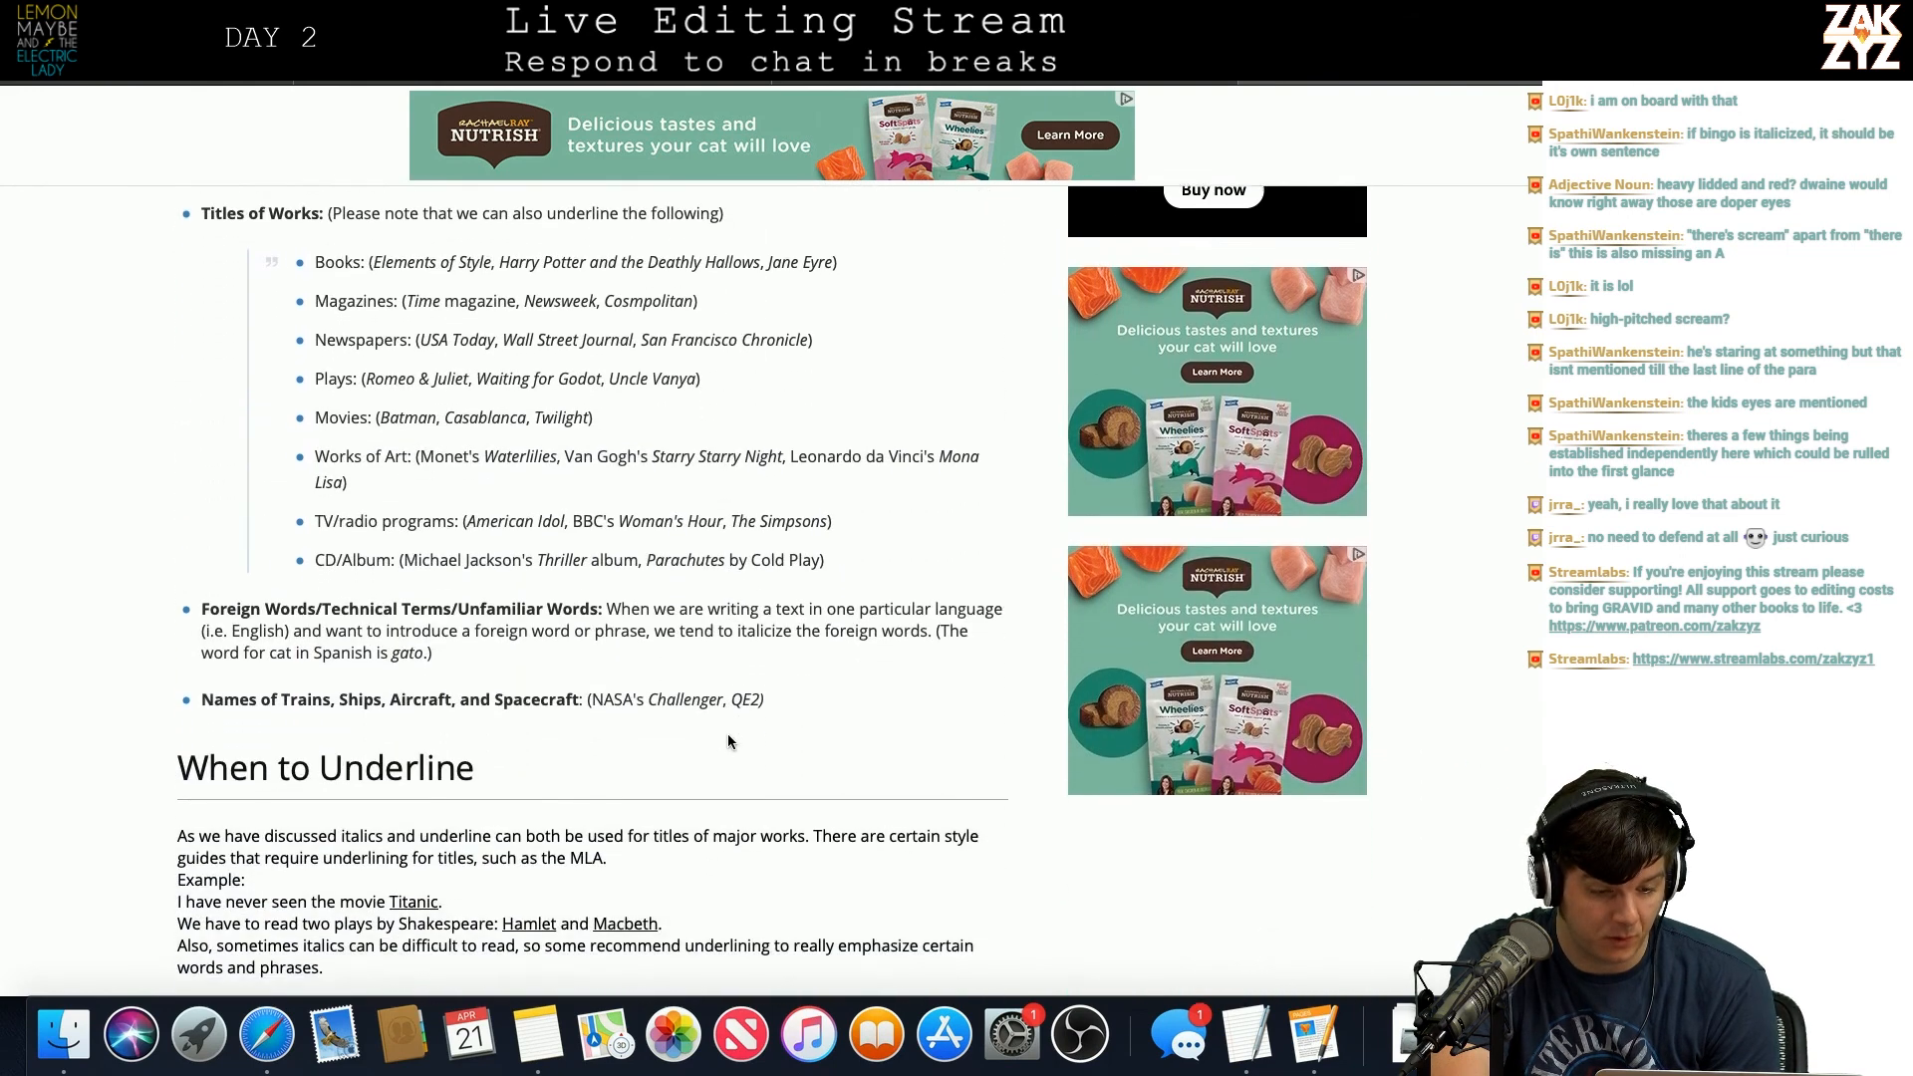
scroll(727, 740, "down", 3)
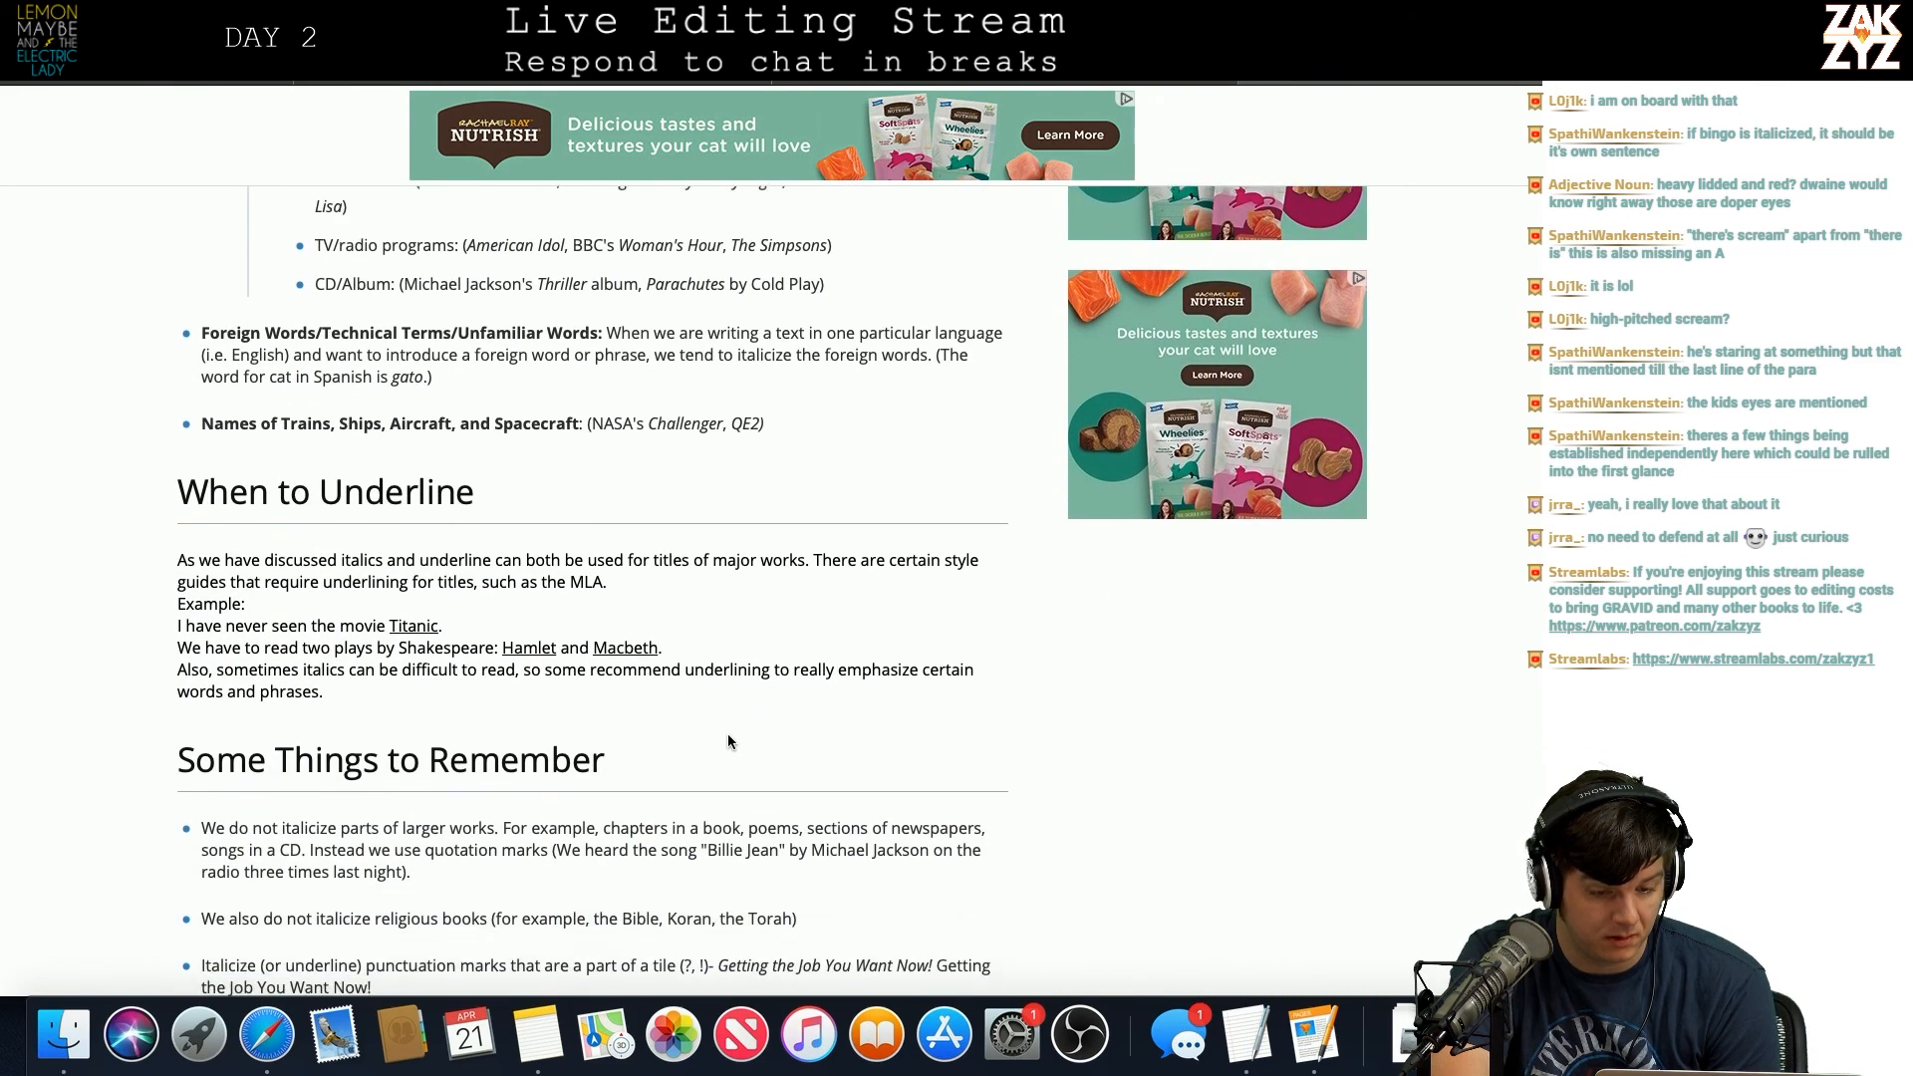
scroll(728, 742, "down", 4)
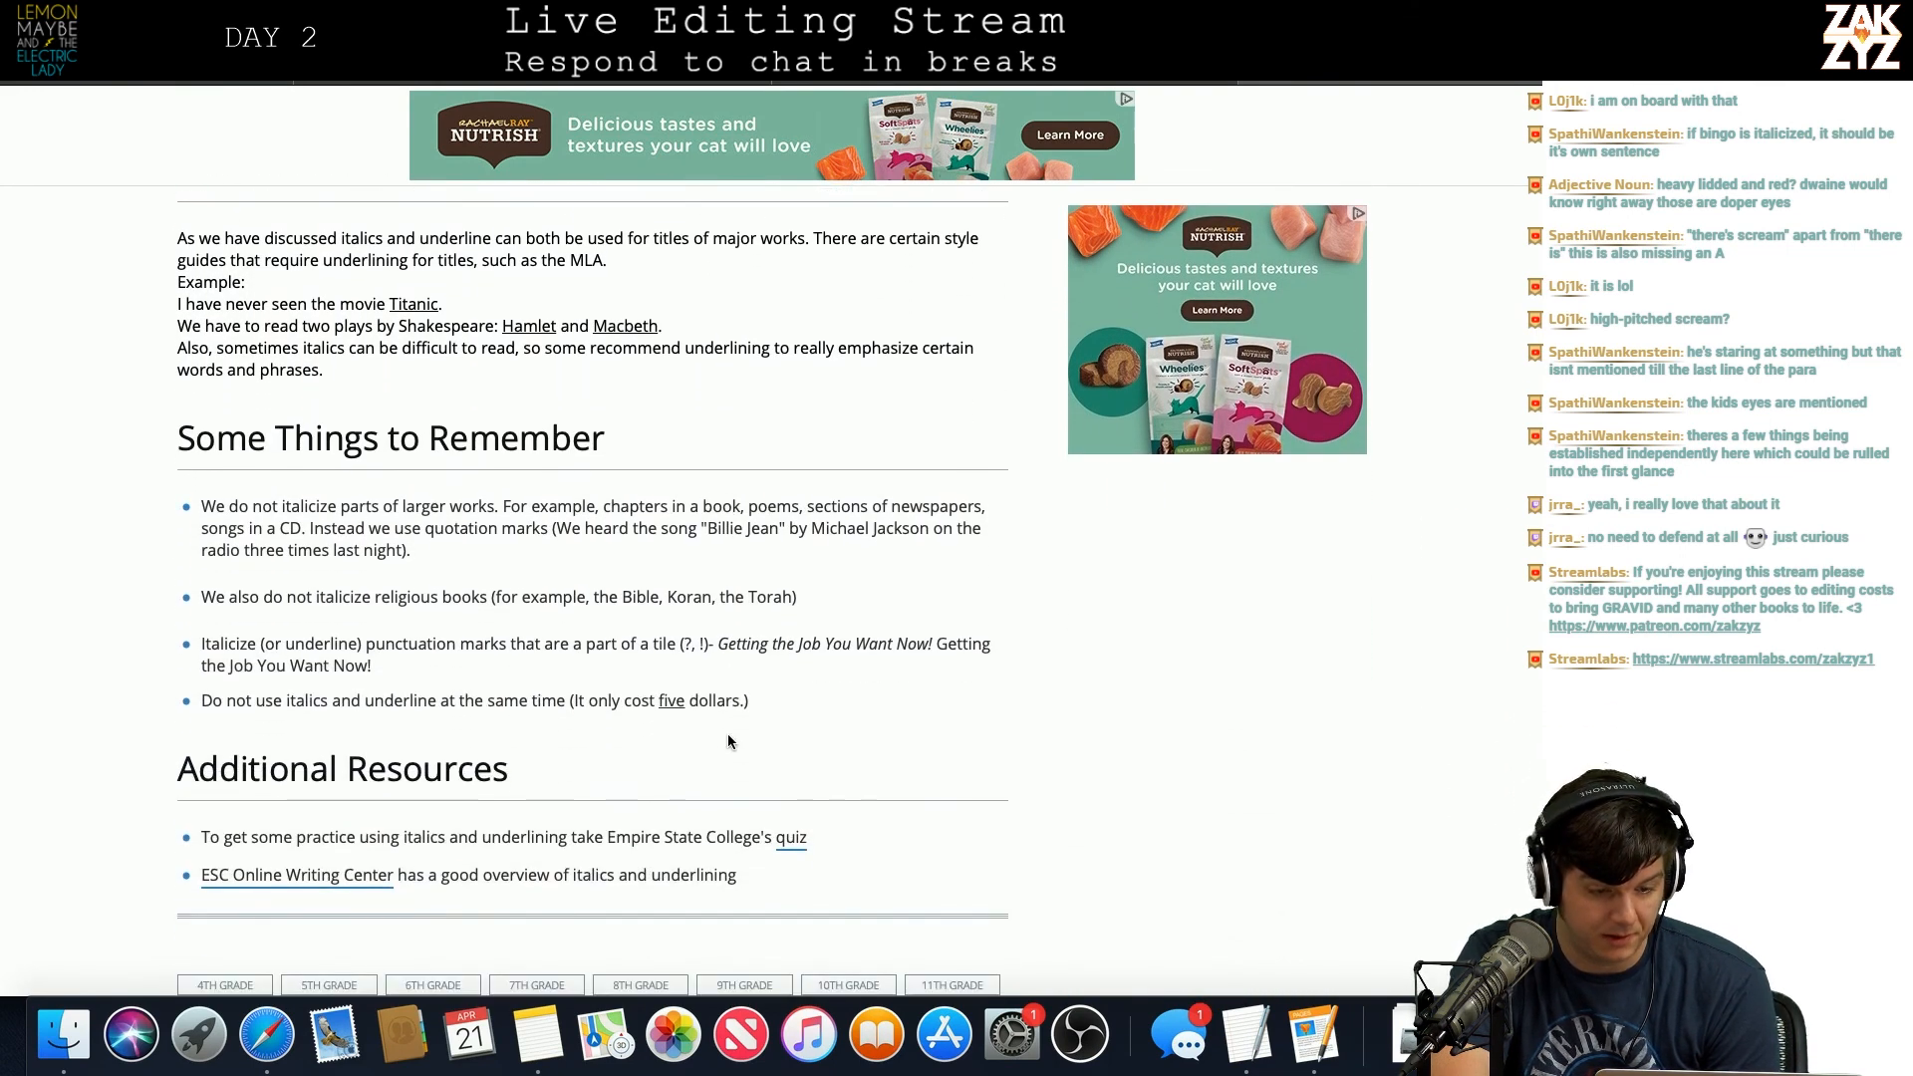
scroll(728, 733, "down", 1)
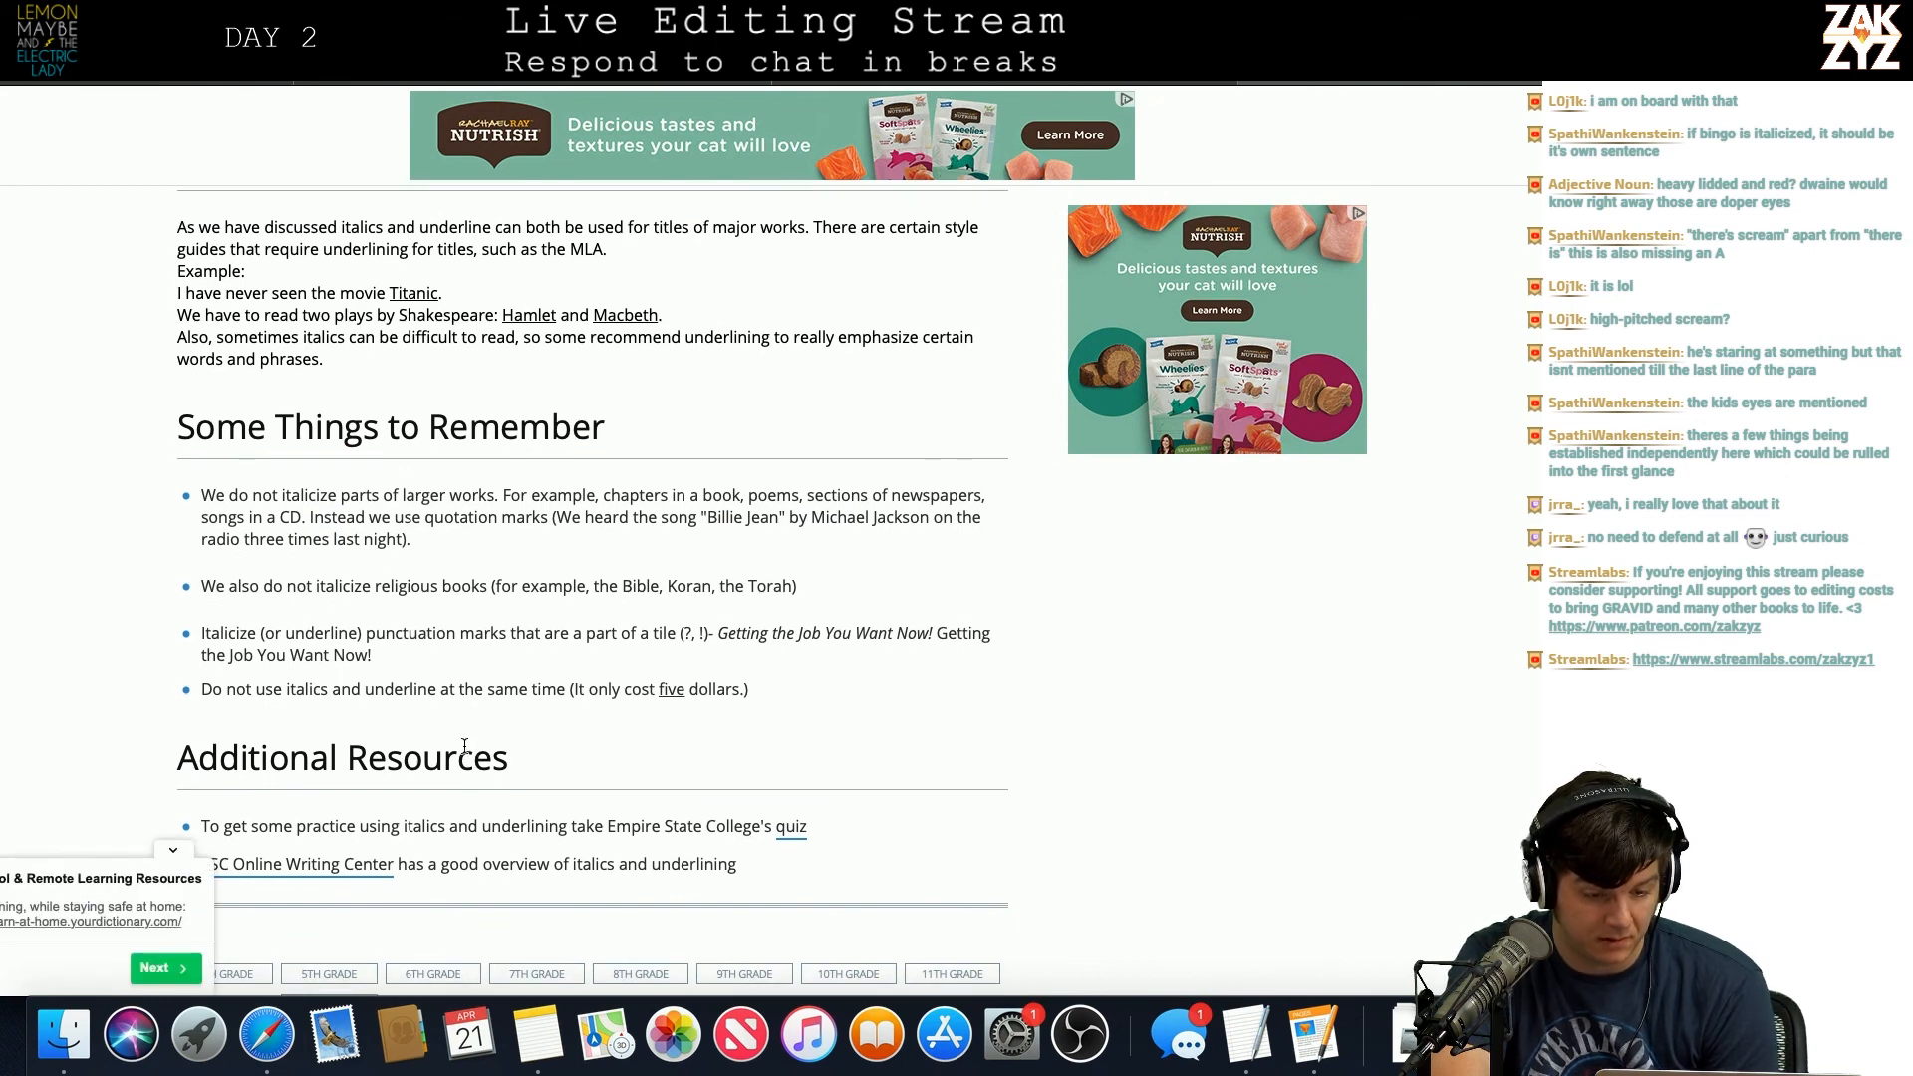
scroll(929, 737, "down", 1)
scroll(929, 740, "down", 1)
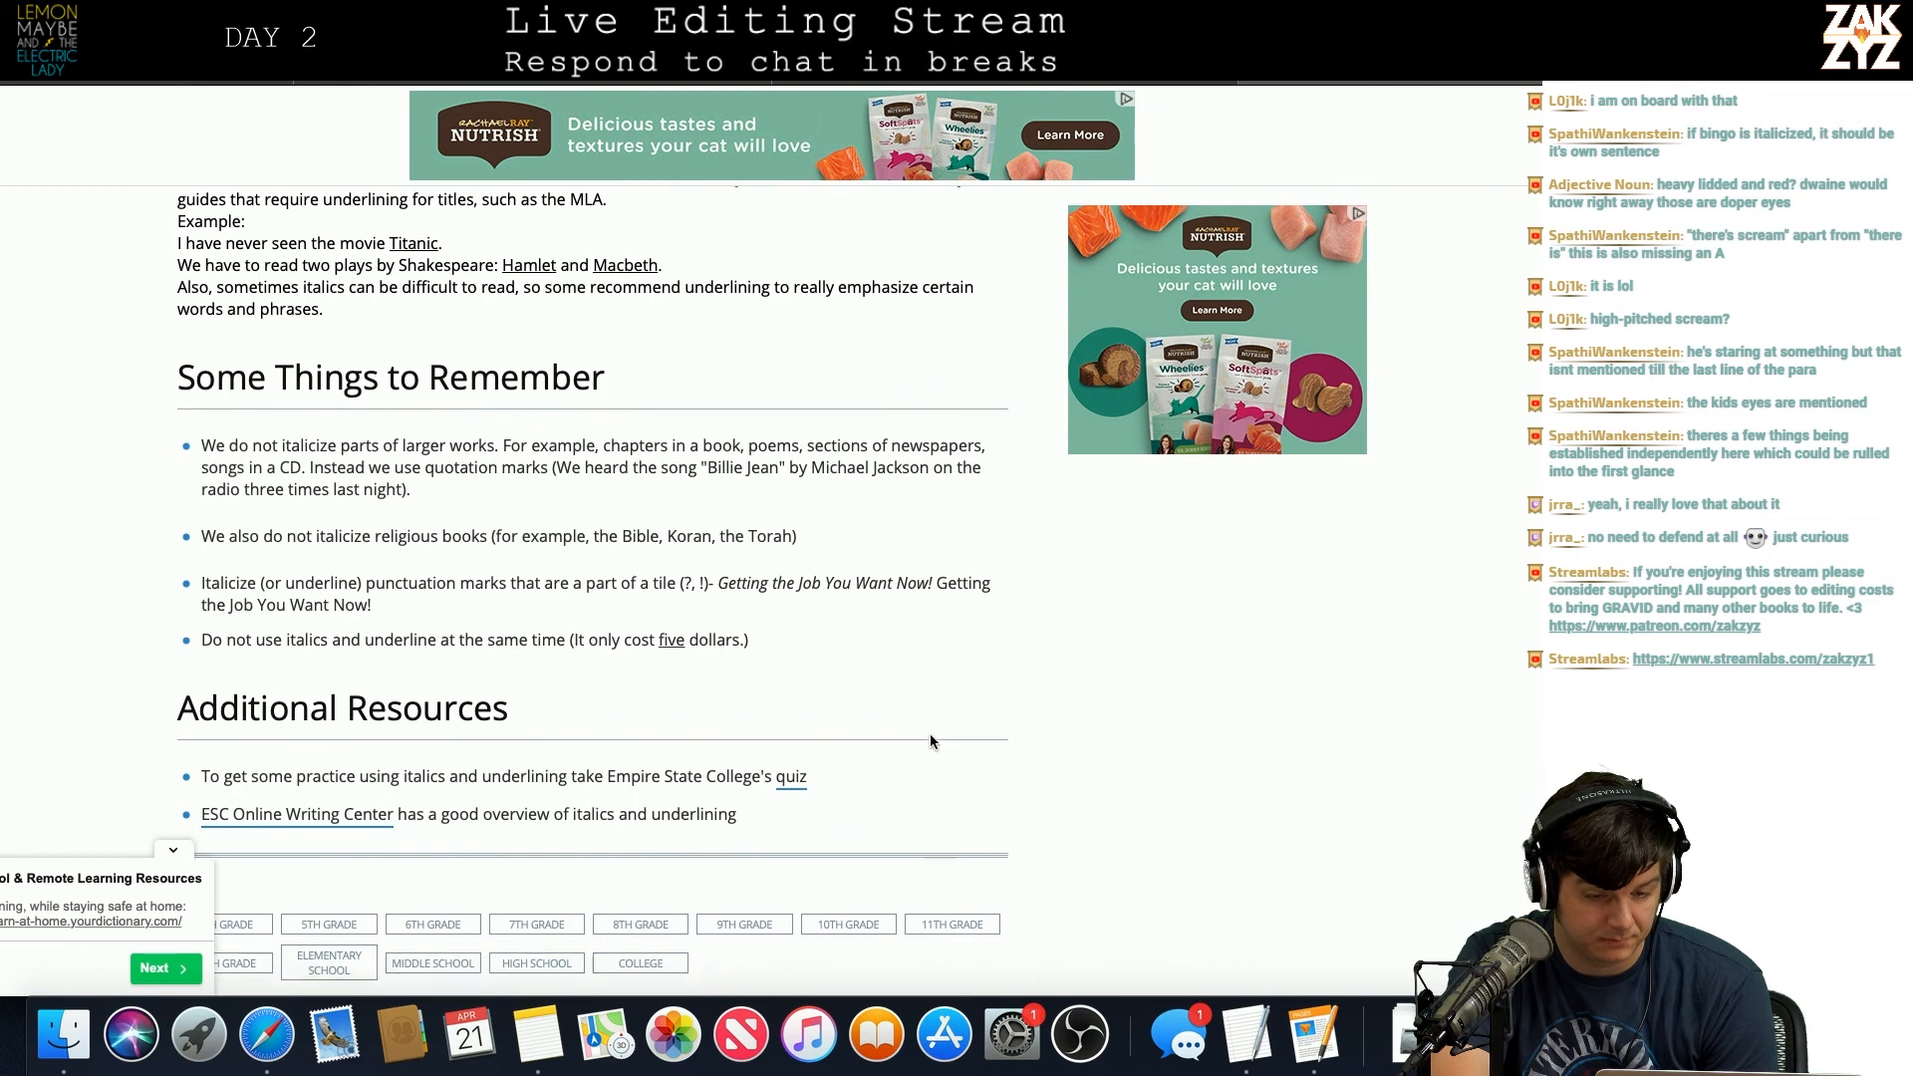
scroll(930, 742, "down", 1)
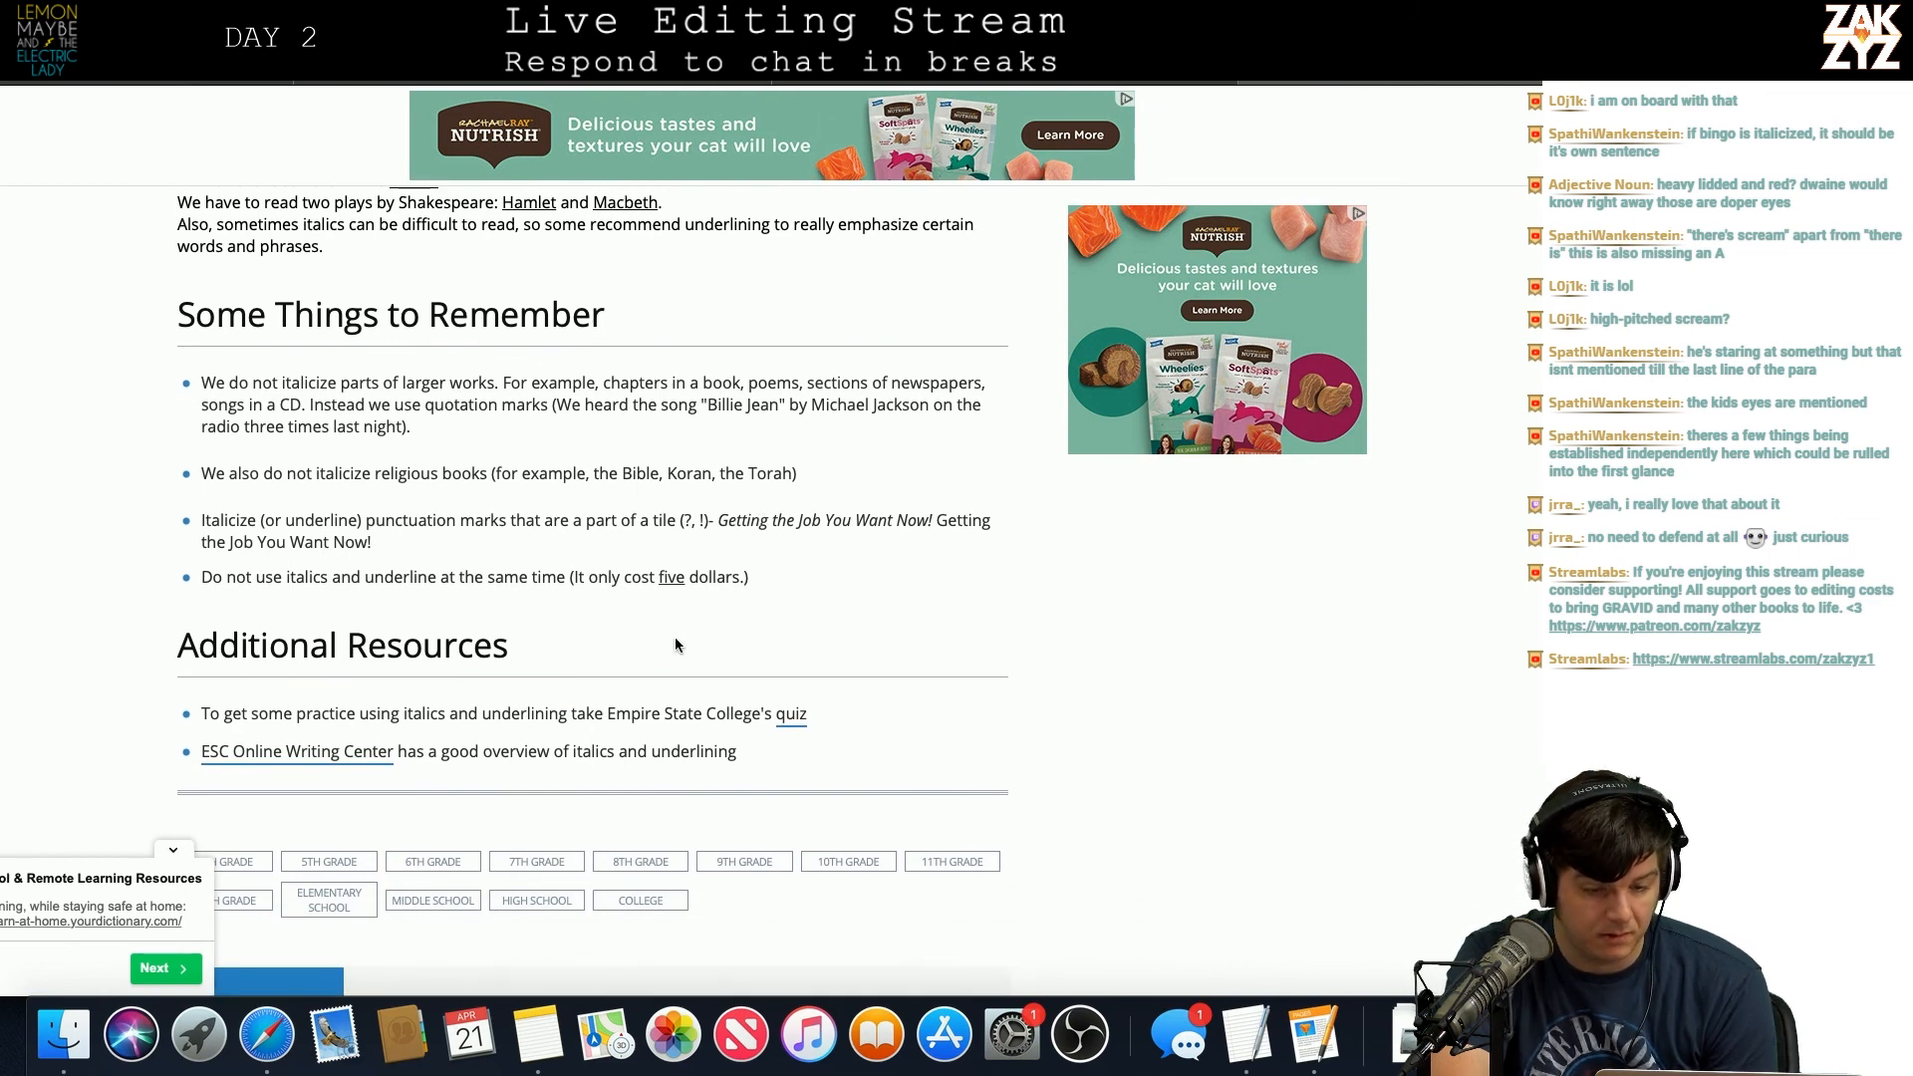
scroll(682, 630, "down", 2)
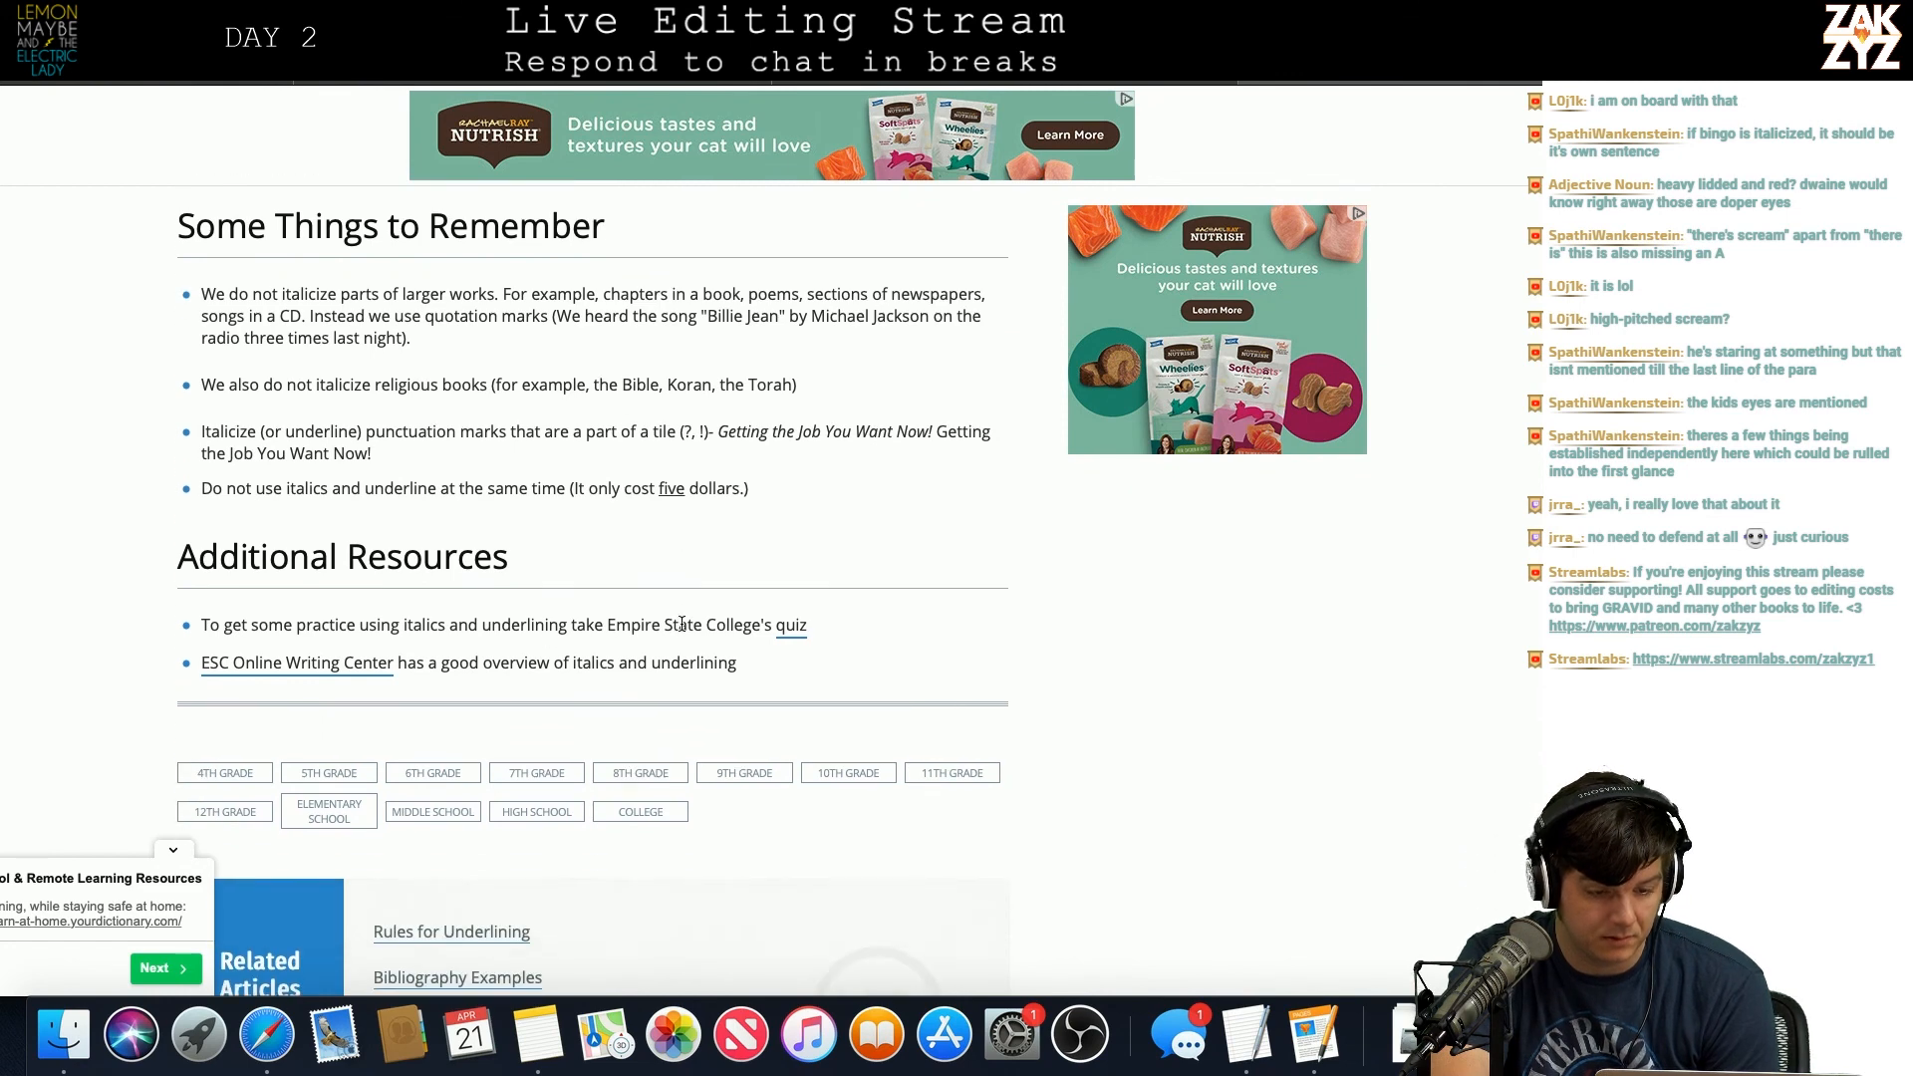
scroll(682, 624, "down", 12)
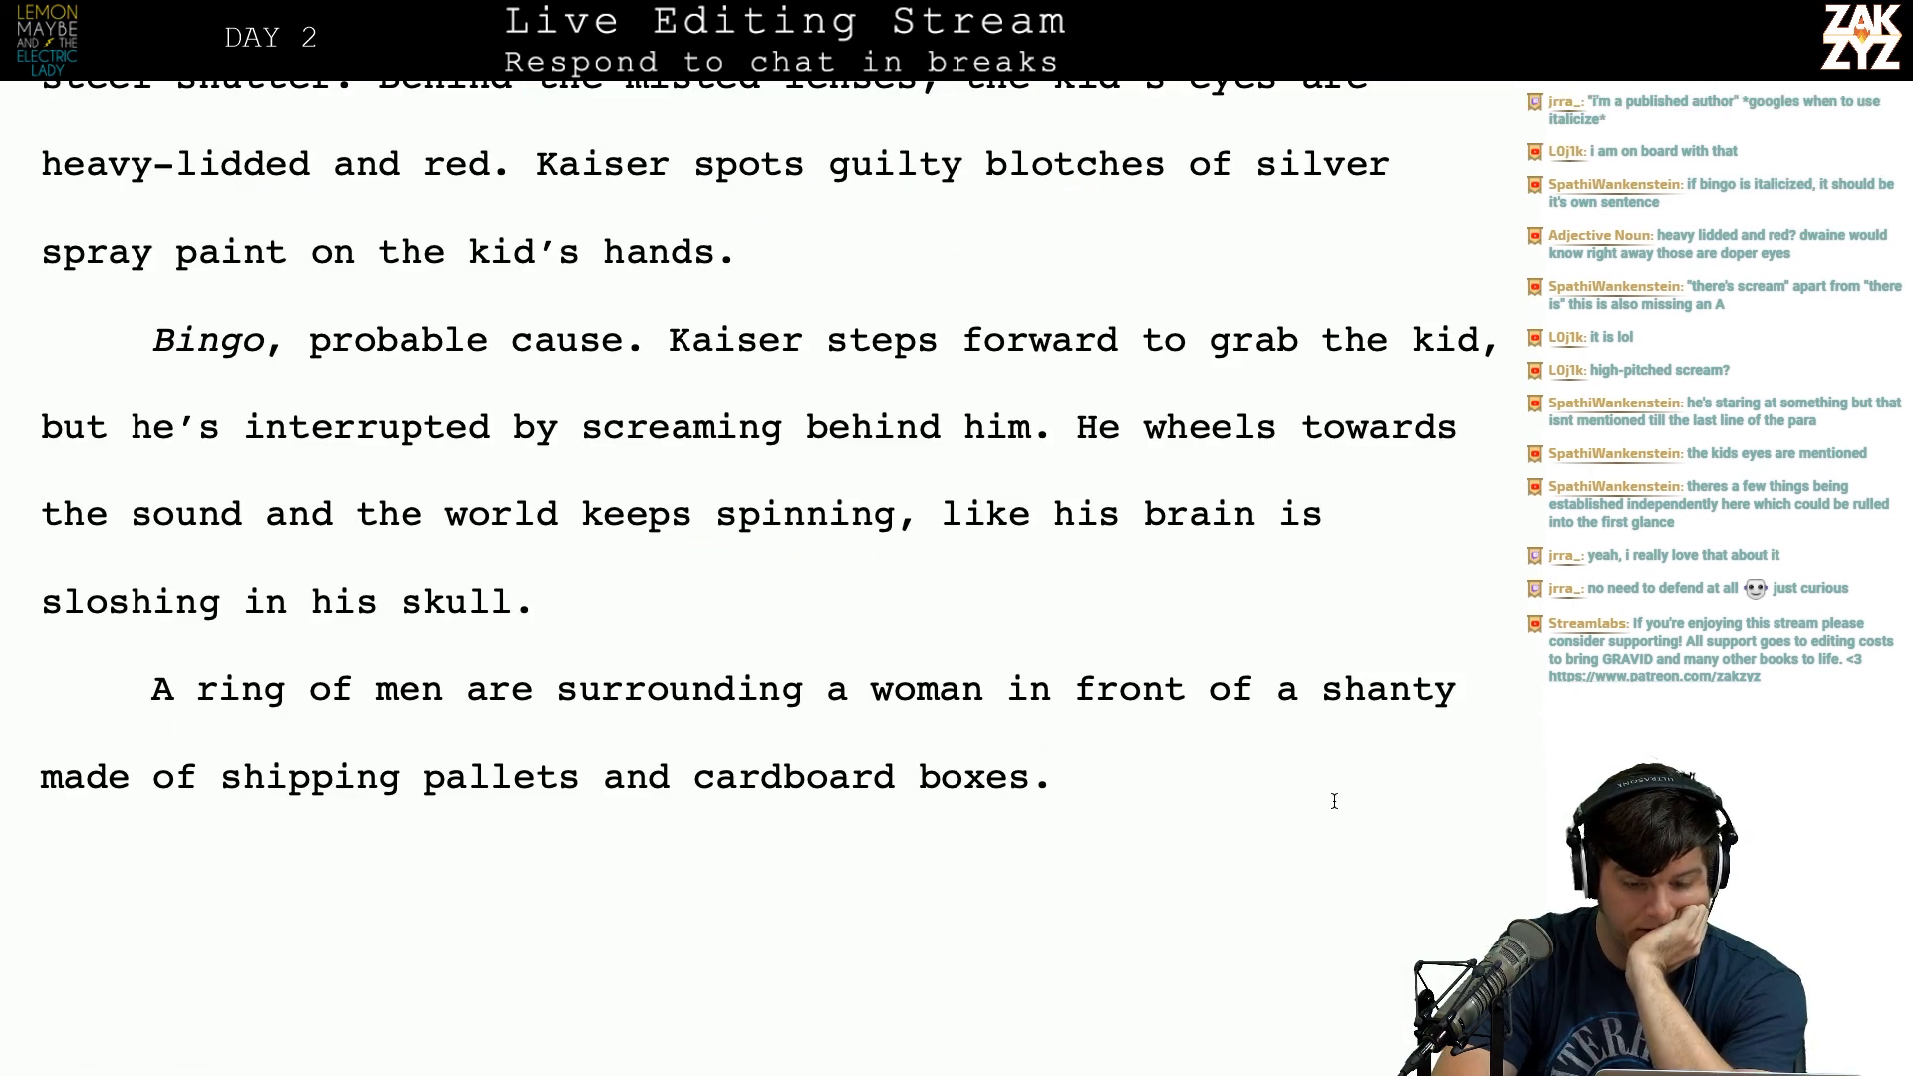
left_click(1264, 766)
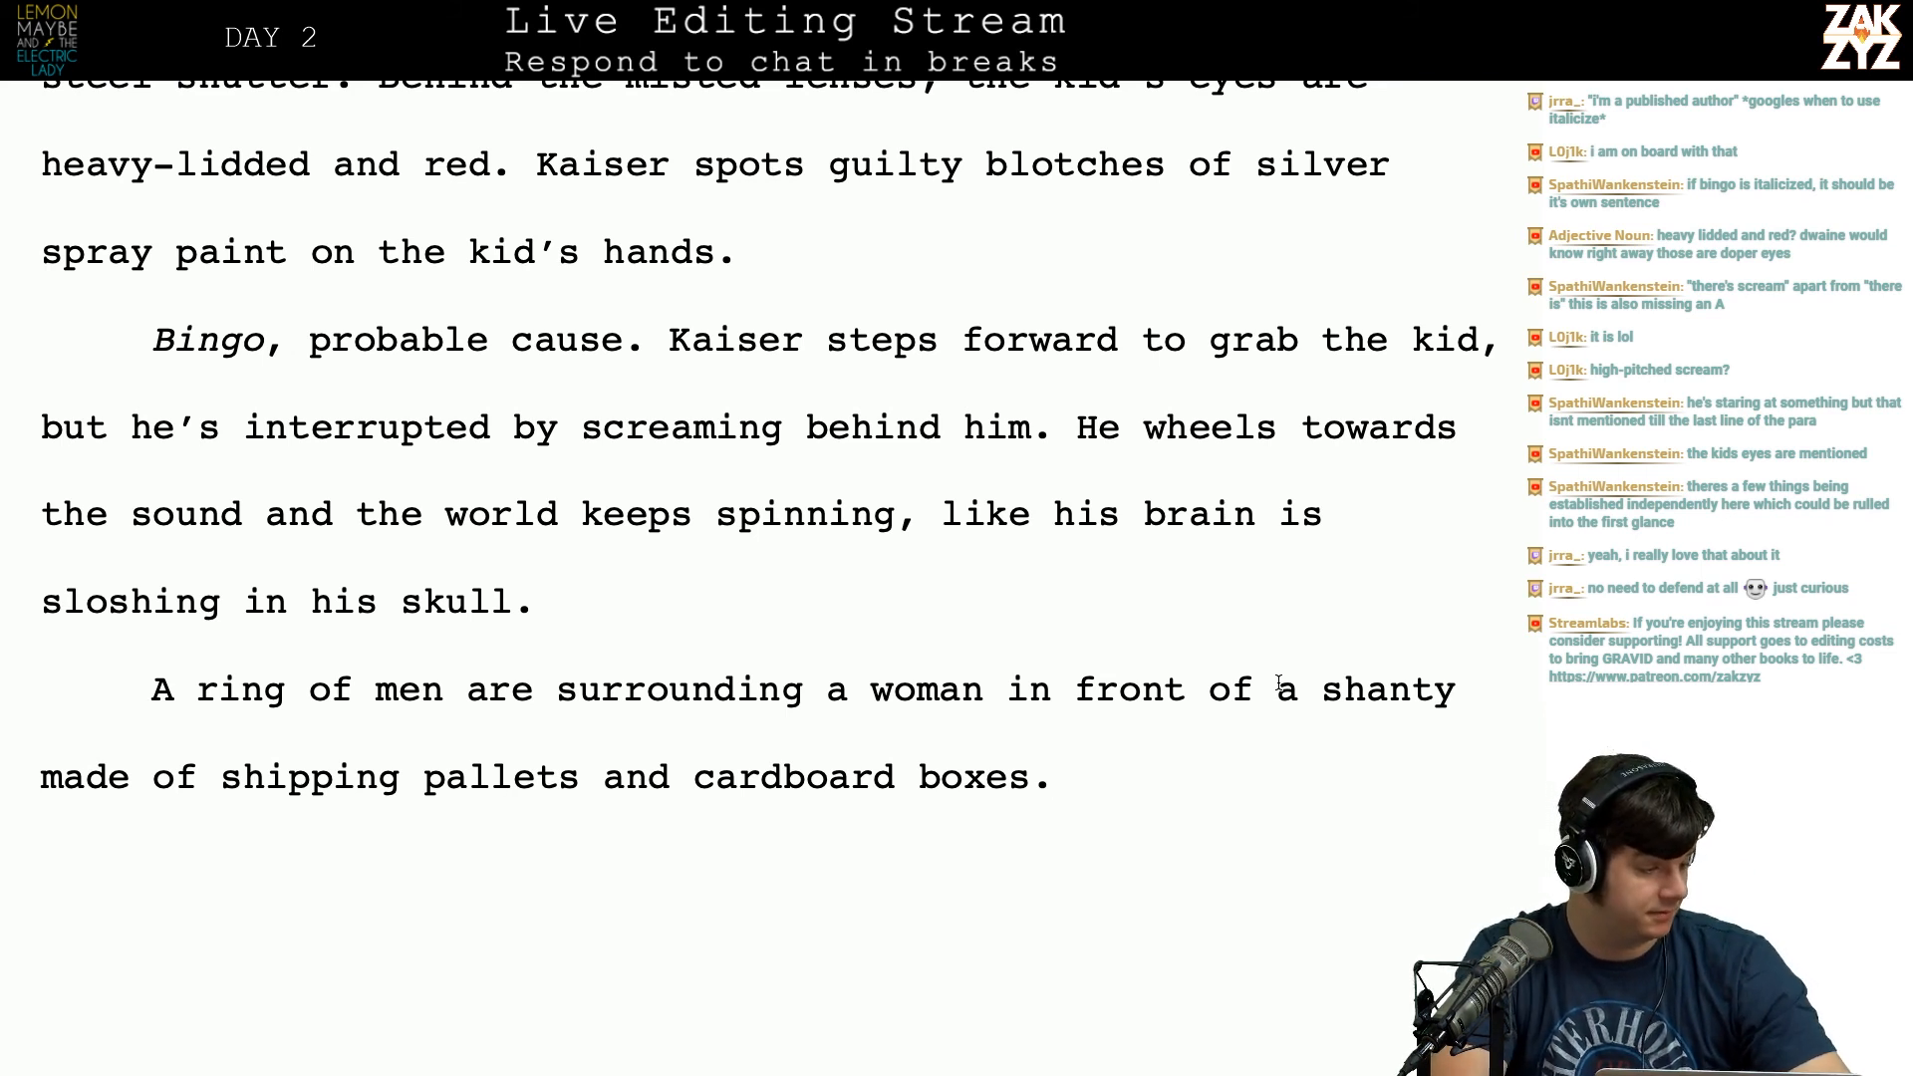
scroll(1279, 682, "down", 1)
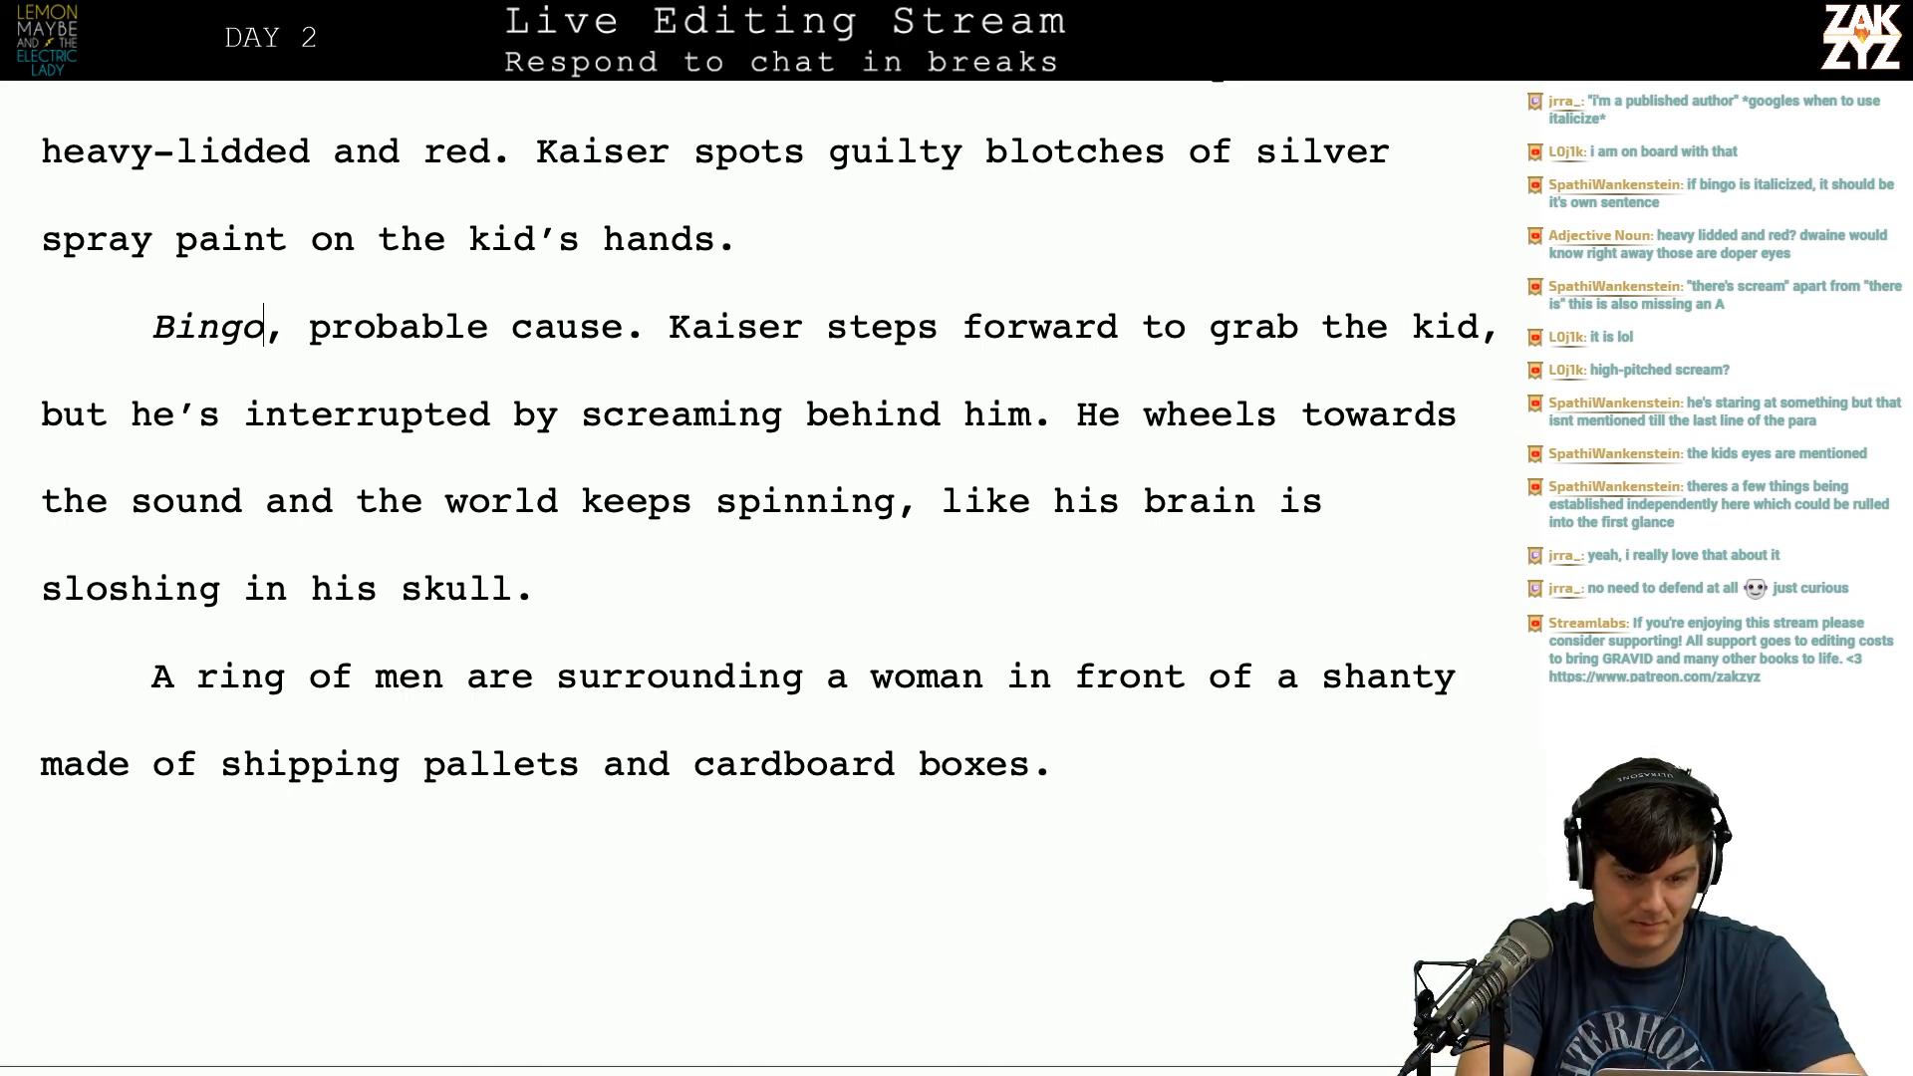
key("BackSpace")
type(",")
key("BackSpace")
key("BackSpace")
type(".")
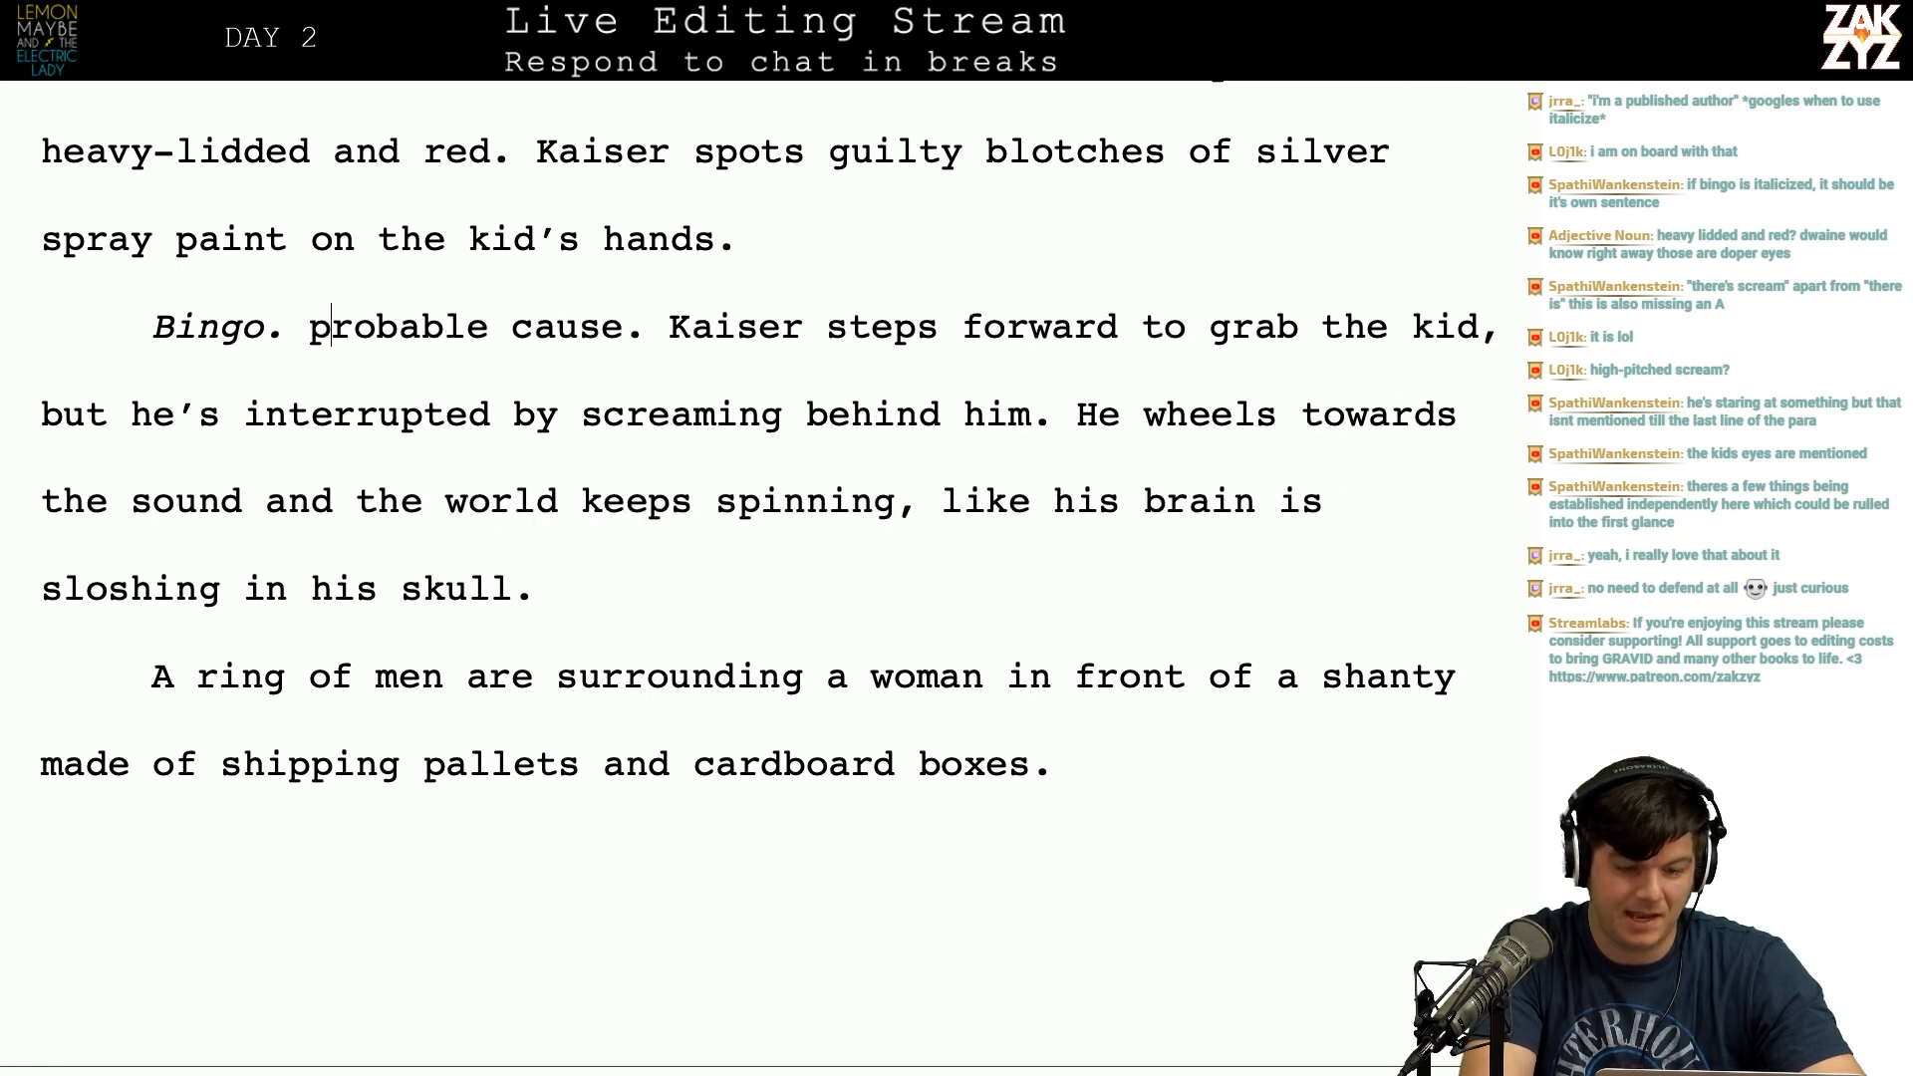
key("BackSpace")
type(",")
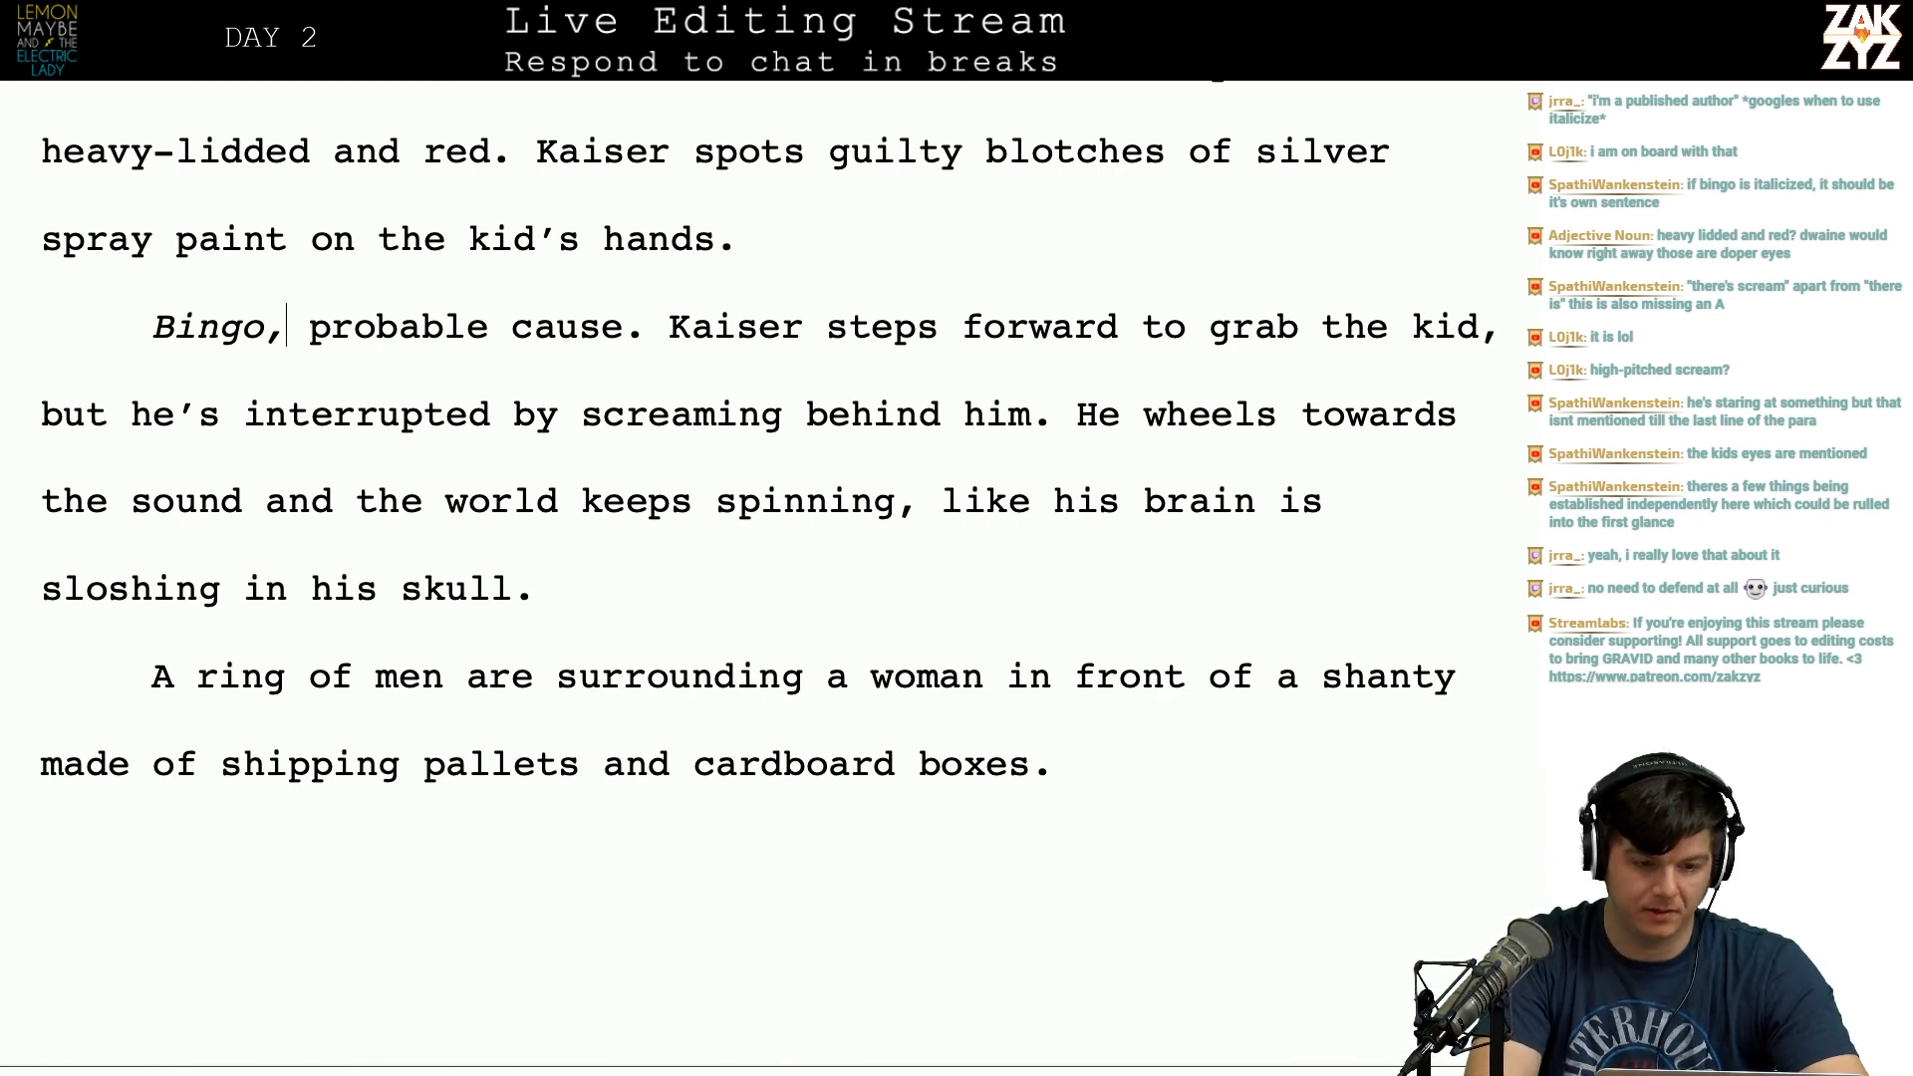
Step: Make "Bingo" its own sentence by ending it with a period and capitalizing "Probable"
key("BackSpace")
type(".")
key("Right")
key("Right")
key("BackSpace")
type("P")
key("Left")
key("Right")
key("Right")
key("Right")
key("Right")
key("Right")
key("Right")
key("Right")
key("Right")
key("Right")
key("Right")
key("Right")
key("Right")
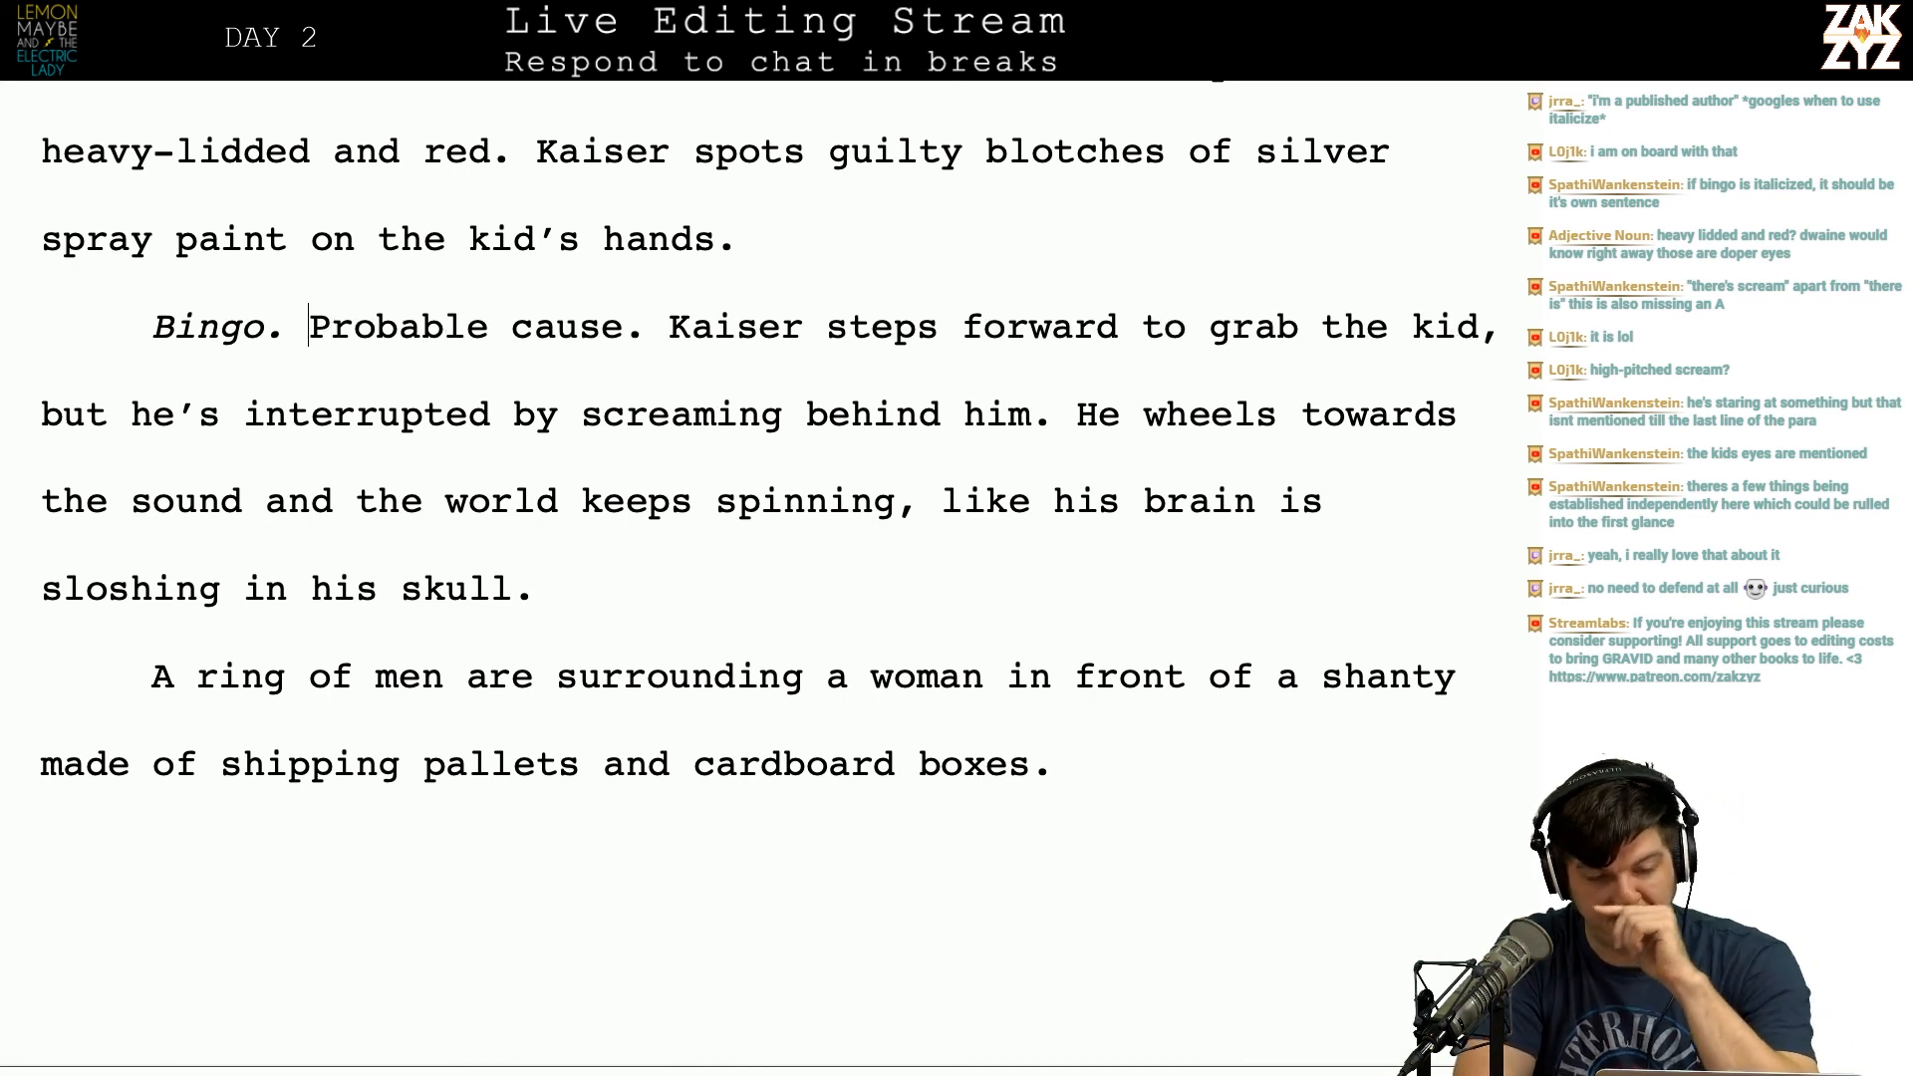
key("Right")
Step: Reread the scene around the "Bingo" line and the sentence about the kid's eyes behind the misted lenses
scroll(748, 574, "down", 1)
scroll(747, 573, "up", 4)
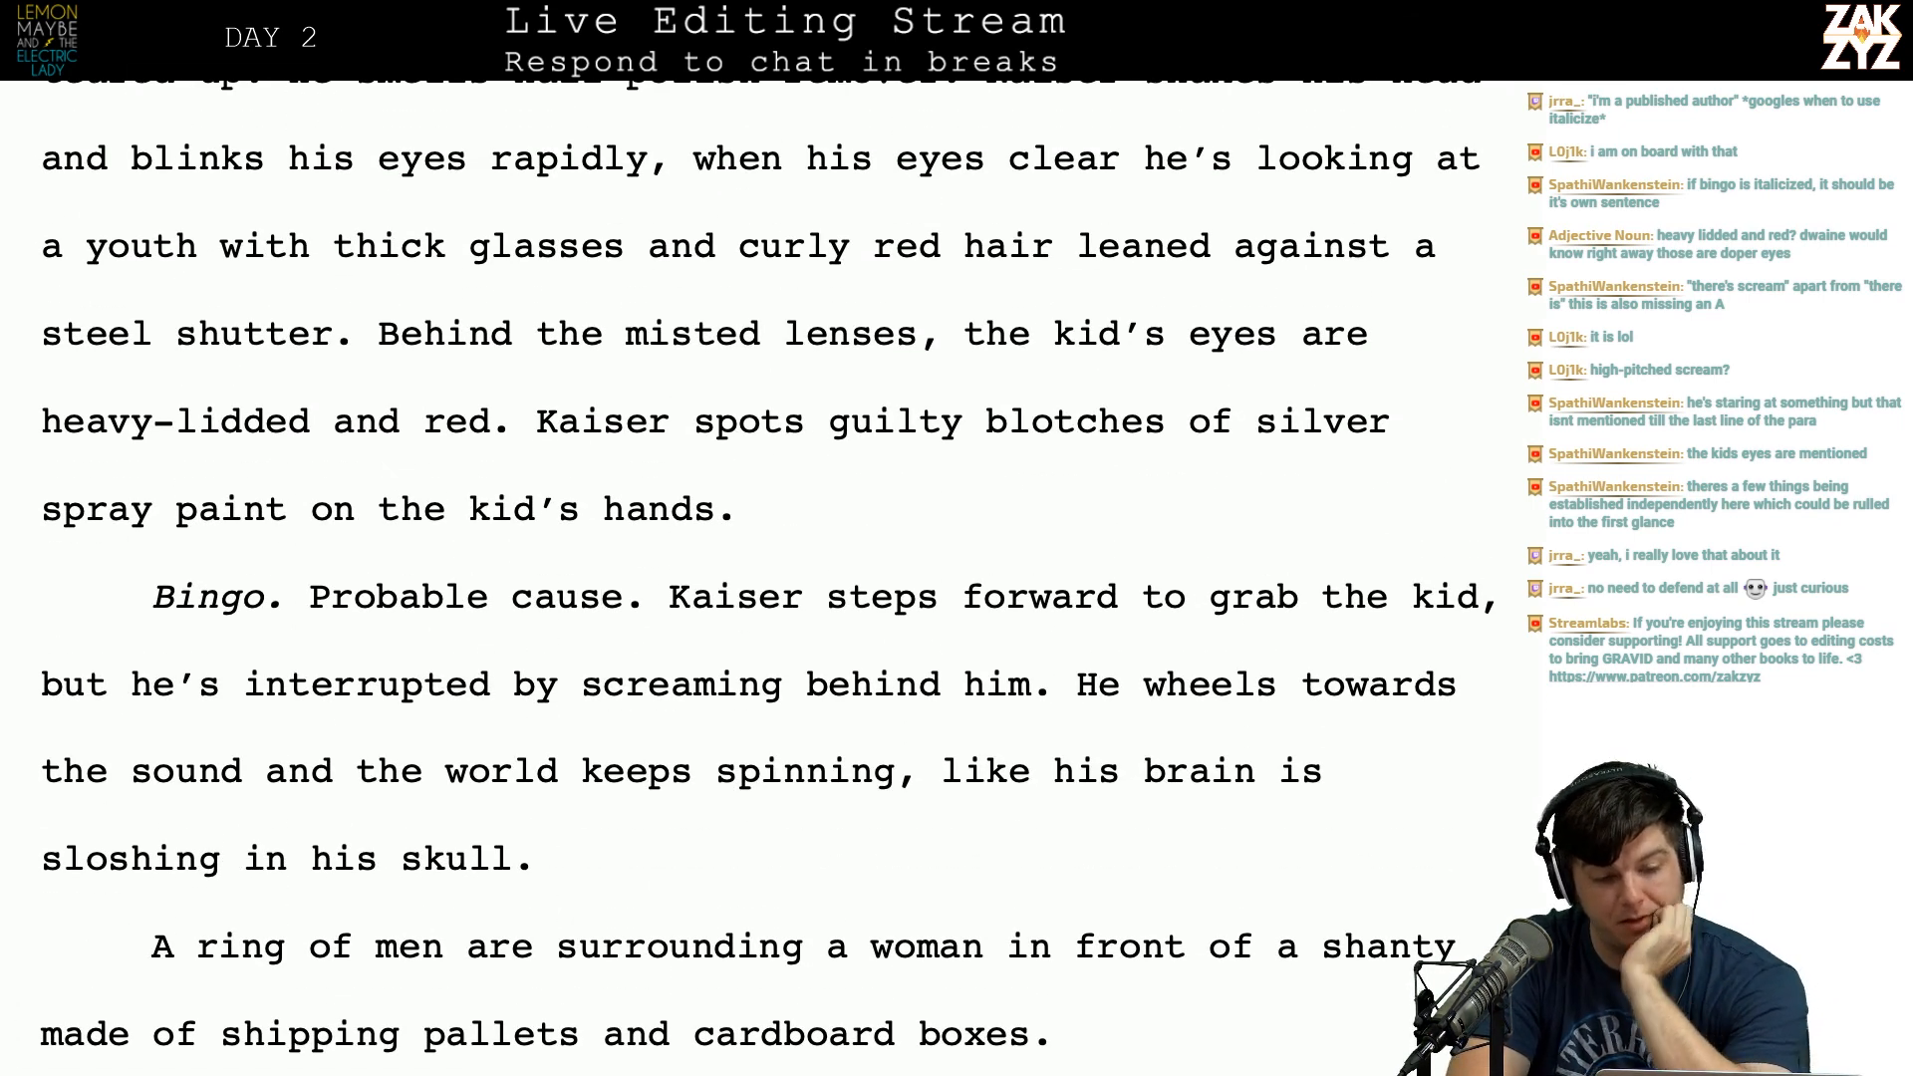
scroll(486, 595, "down", 1)
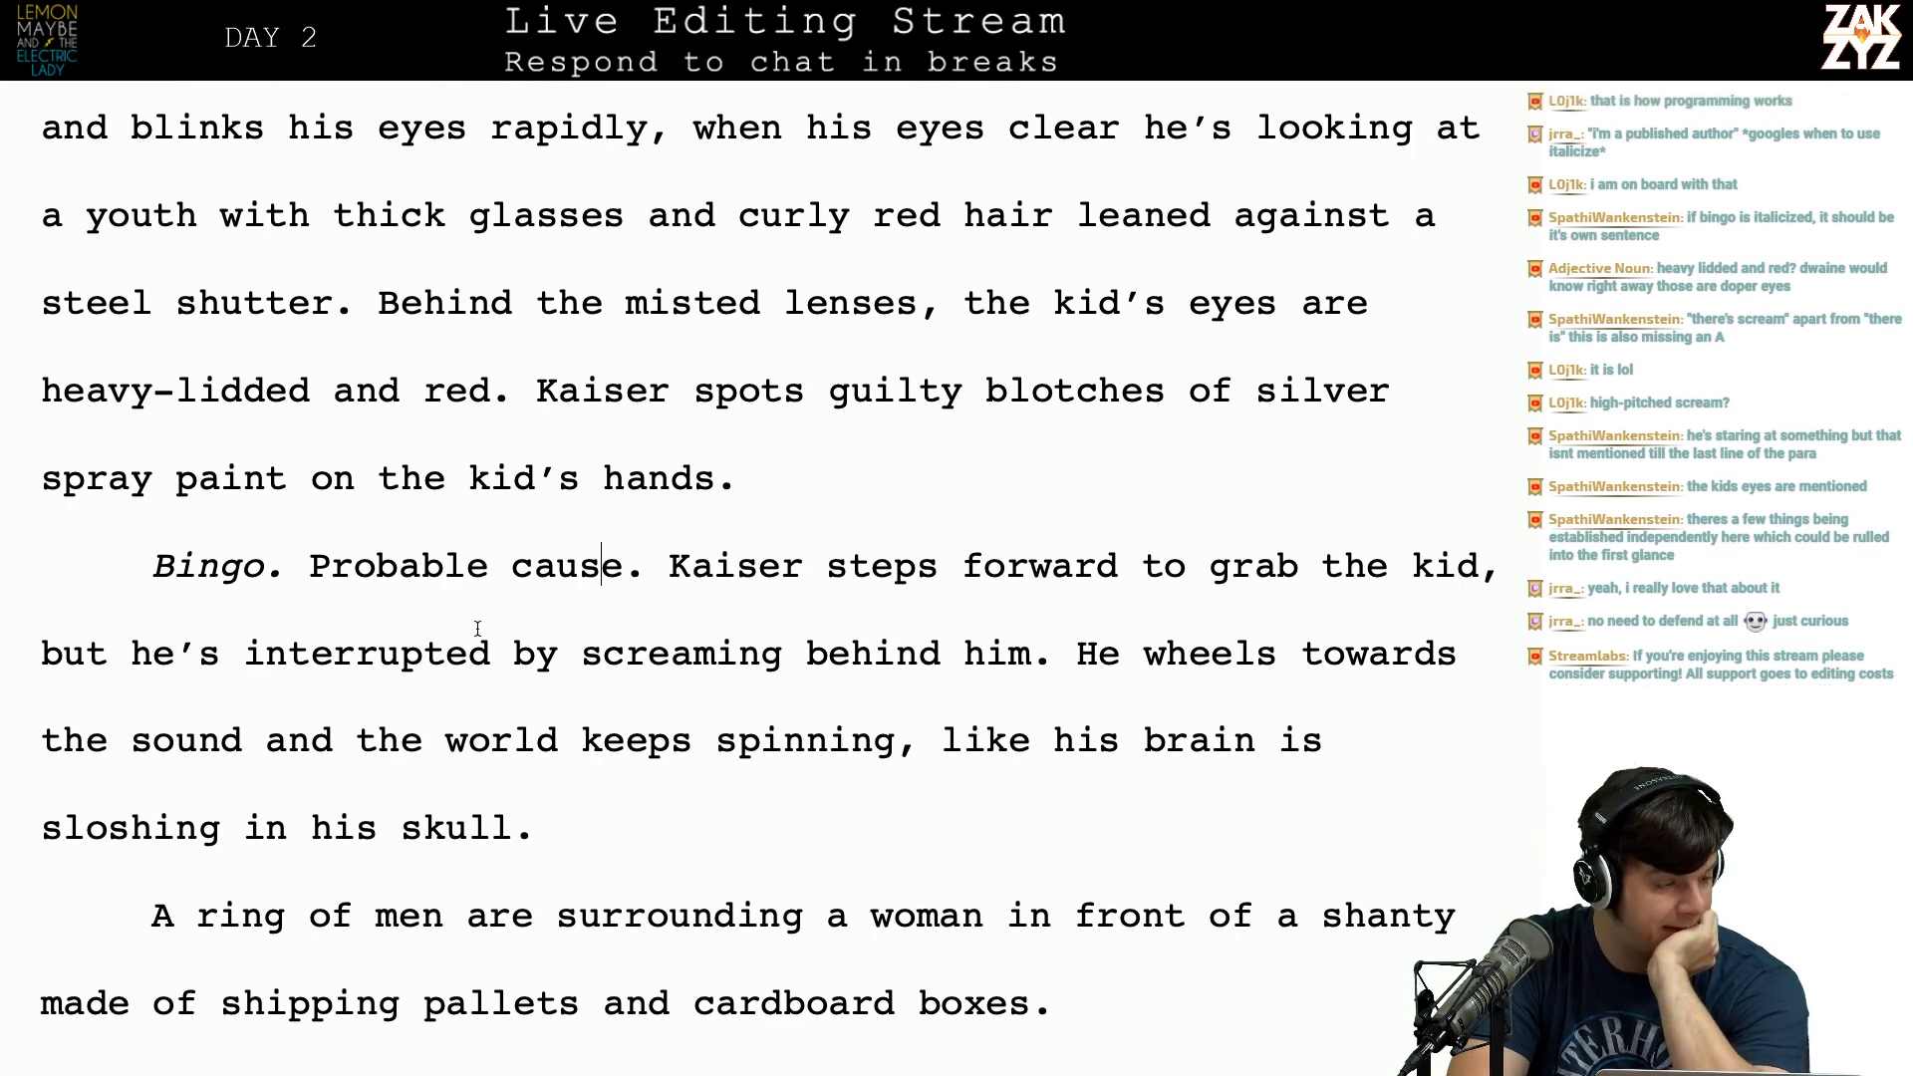
scroll(478, 630, "down", 1)
scroll(478, 628, "up", 3)
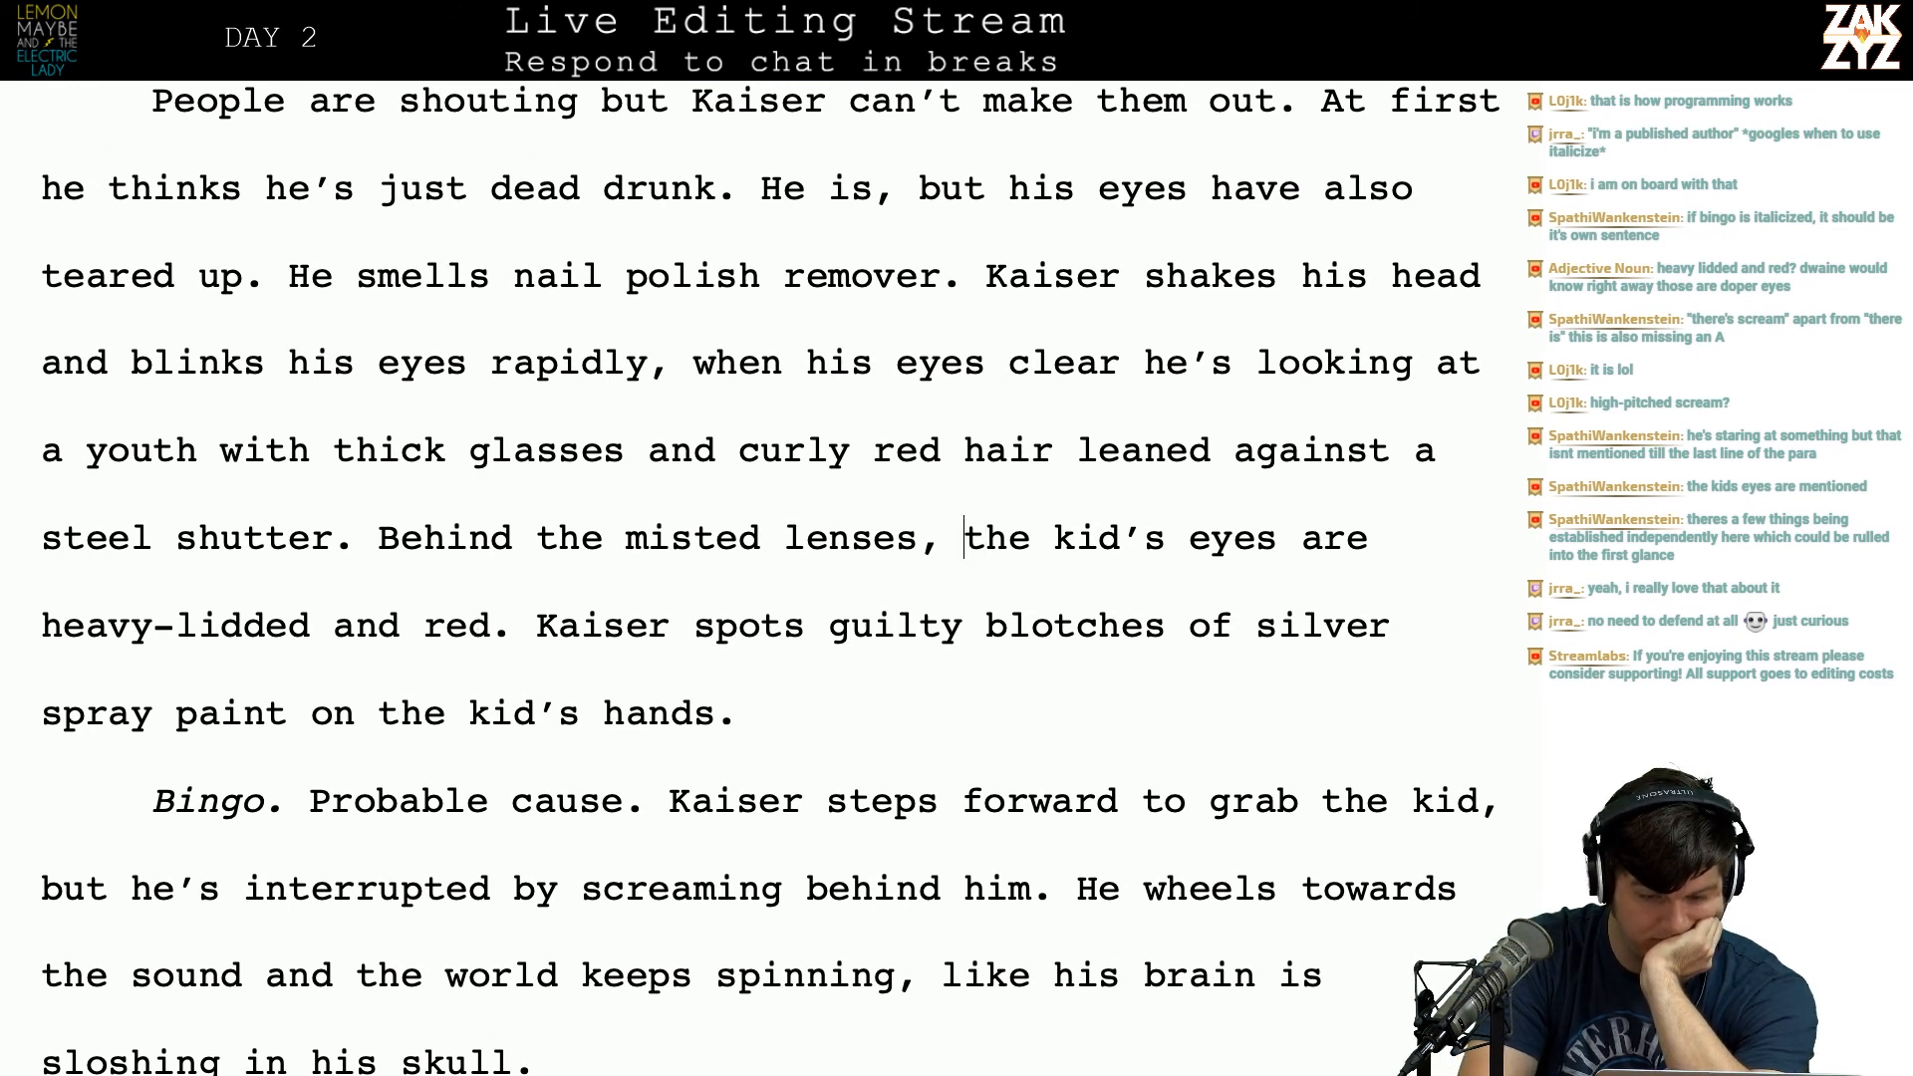
key("Right")
key("Right")
key("Right")
key("Right")
key("Right")
key("Right")
key("Right")
key("Right")
key("Right")
key("Right")
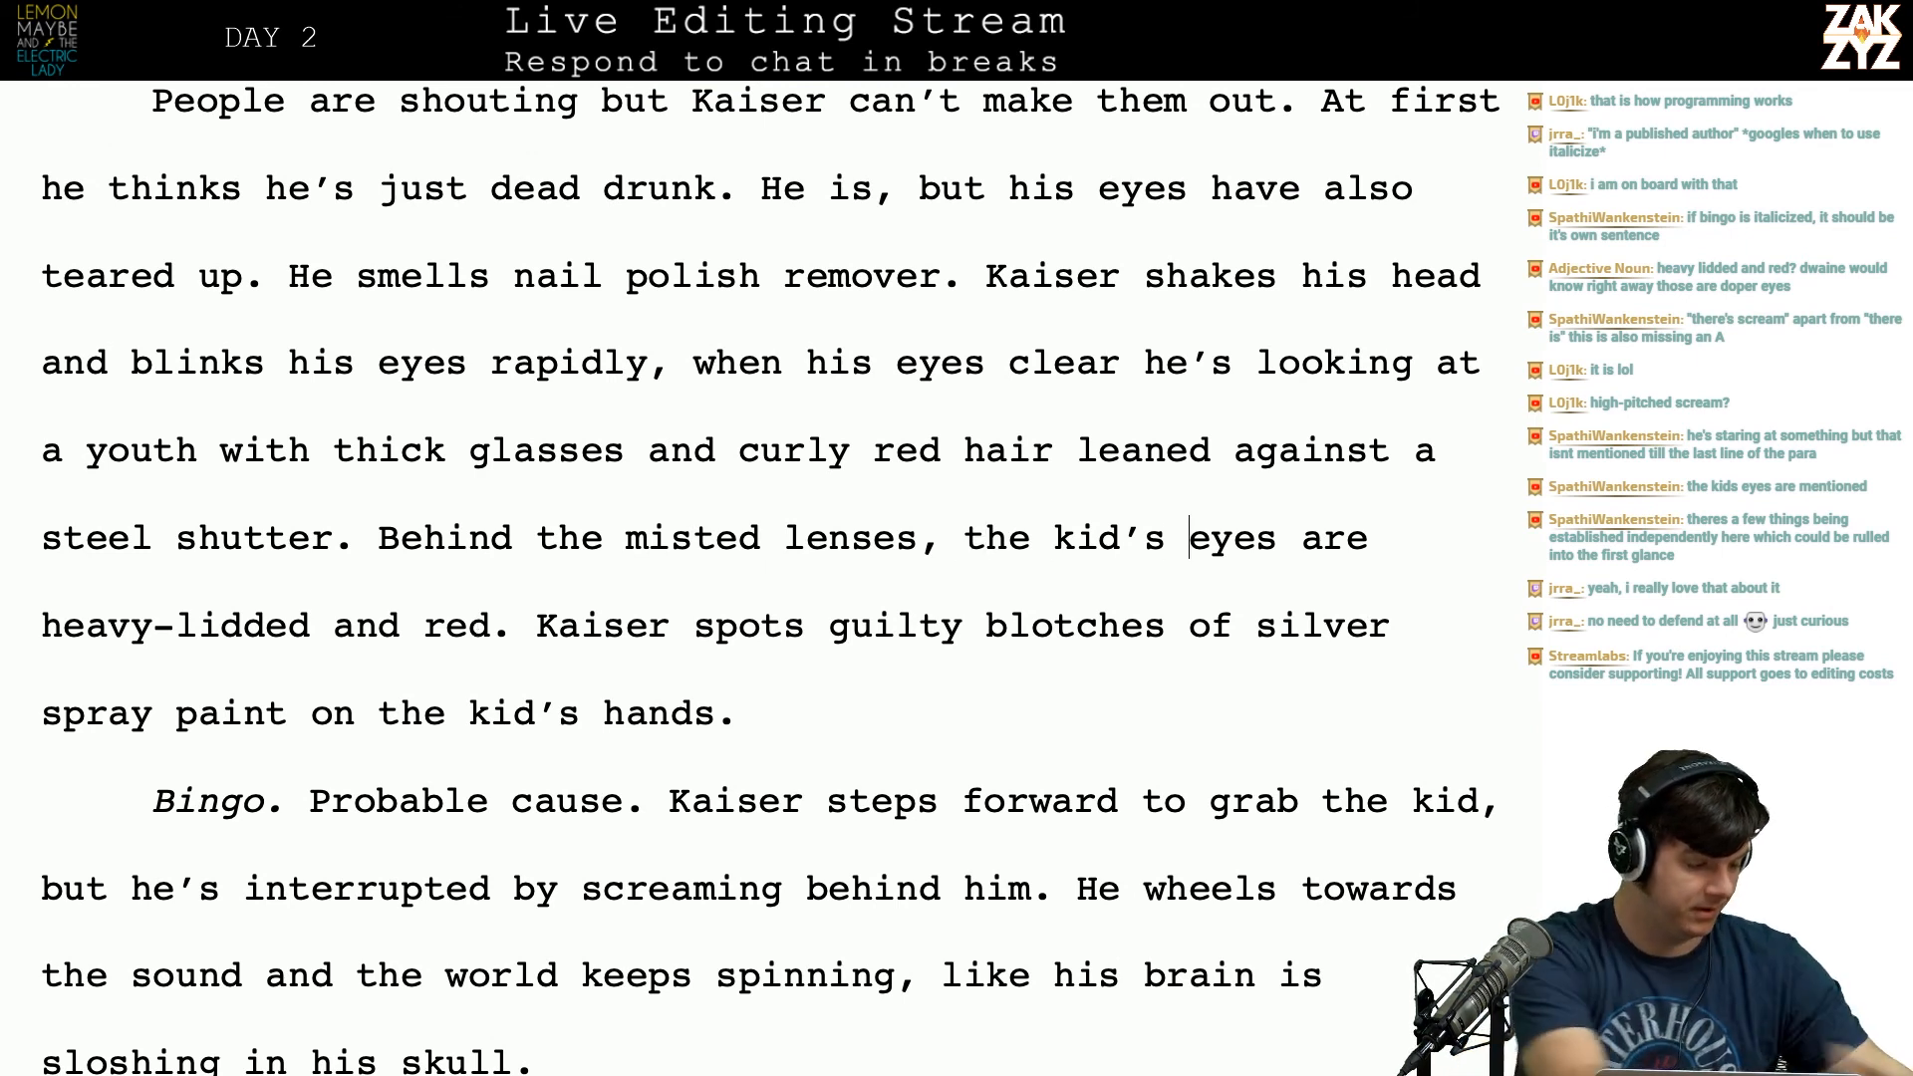
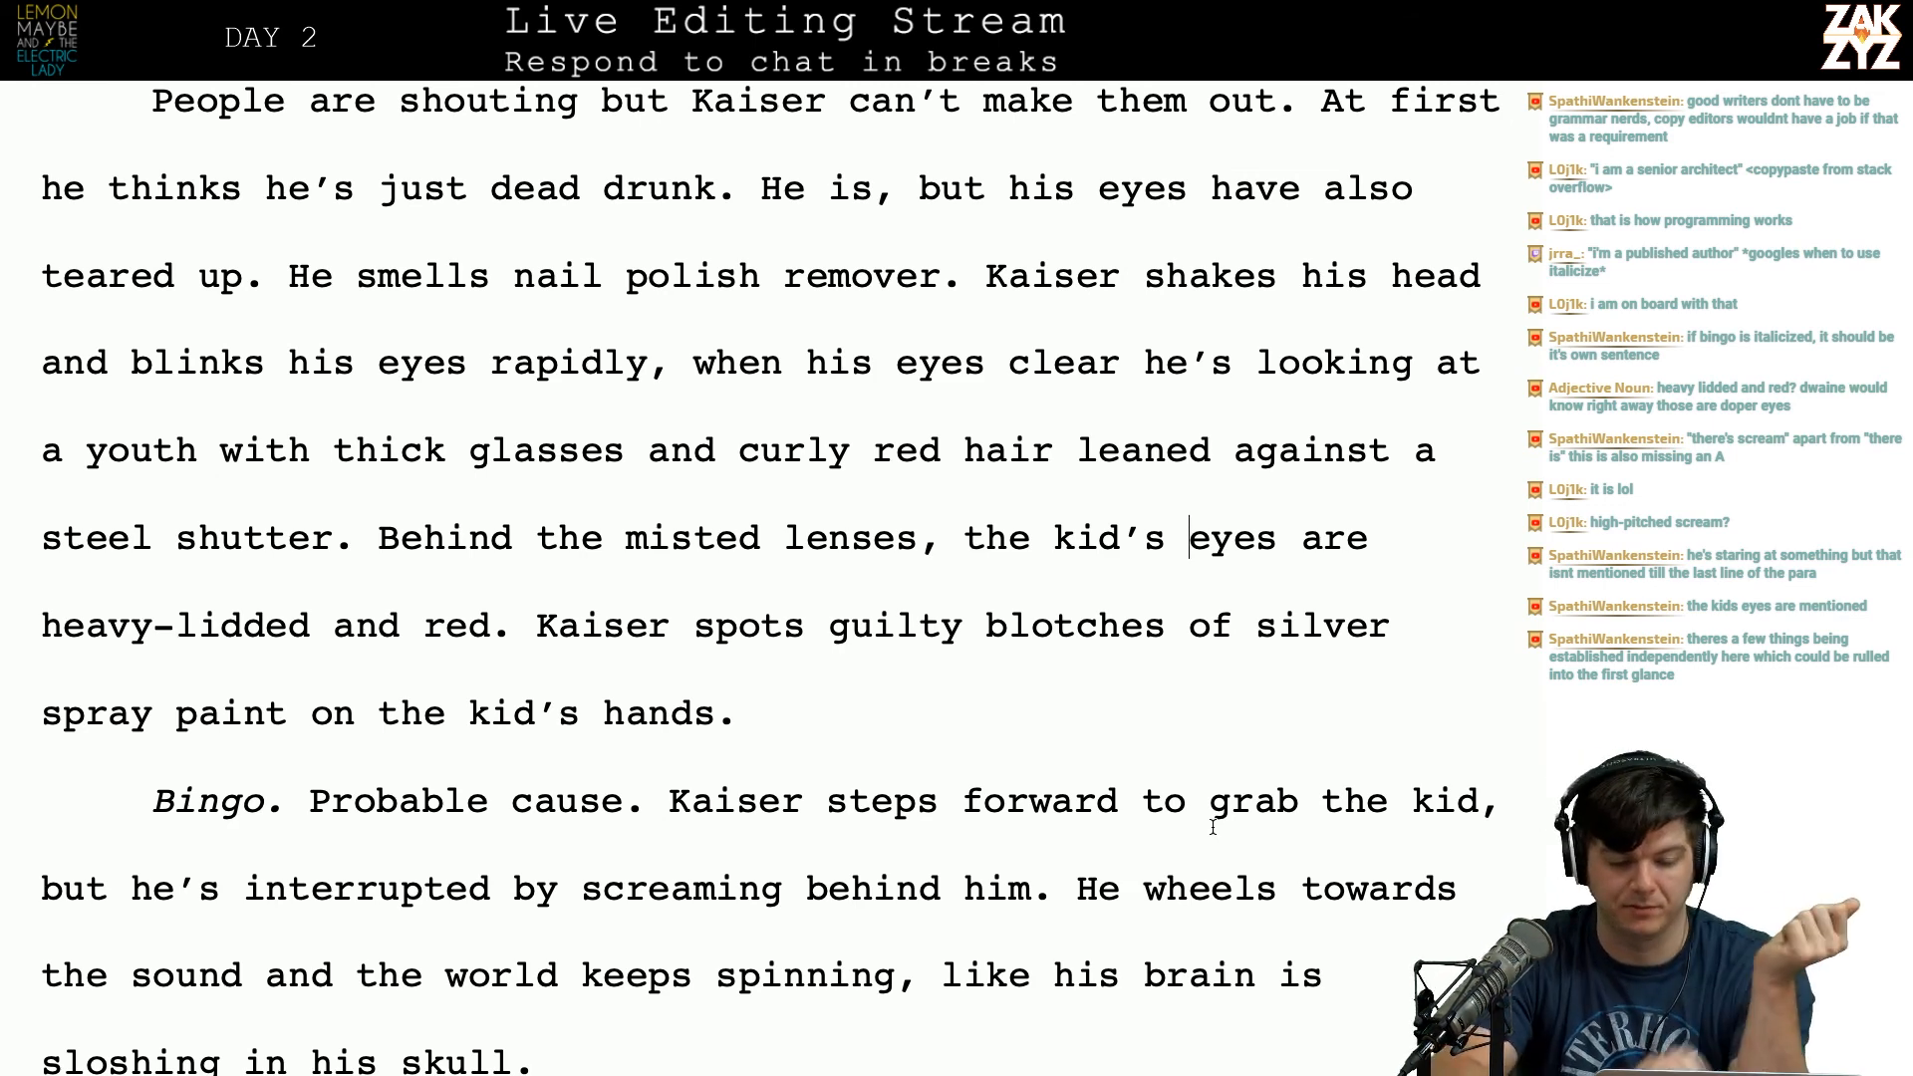
Step: Raise the first contributor's edit count to 13 in the Editlist note in TextEdit
scroll(1212, 827, "down", 1)
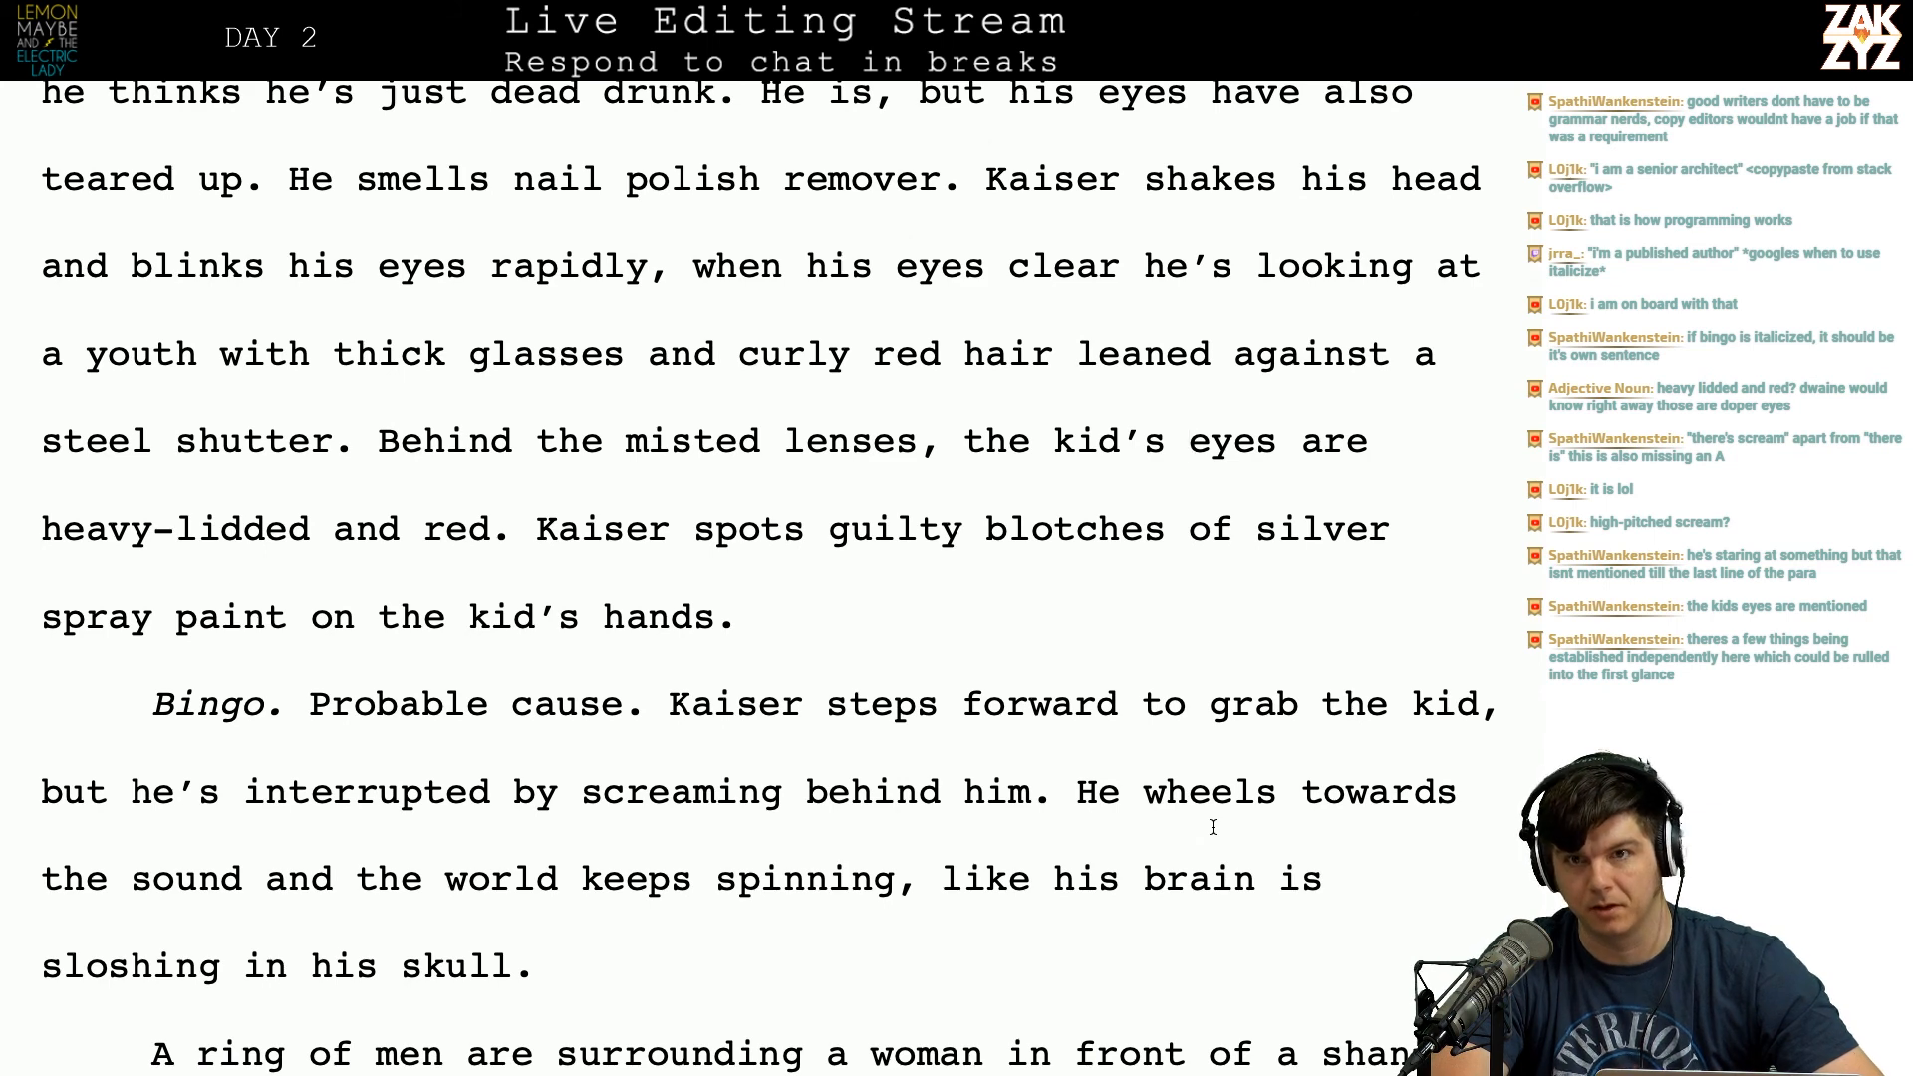
scroll(1213, 827, "down", 1)
scroll(1213, 827, "up", 1)
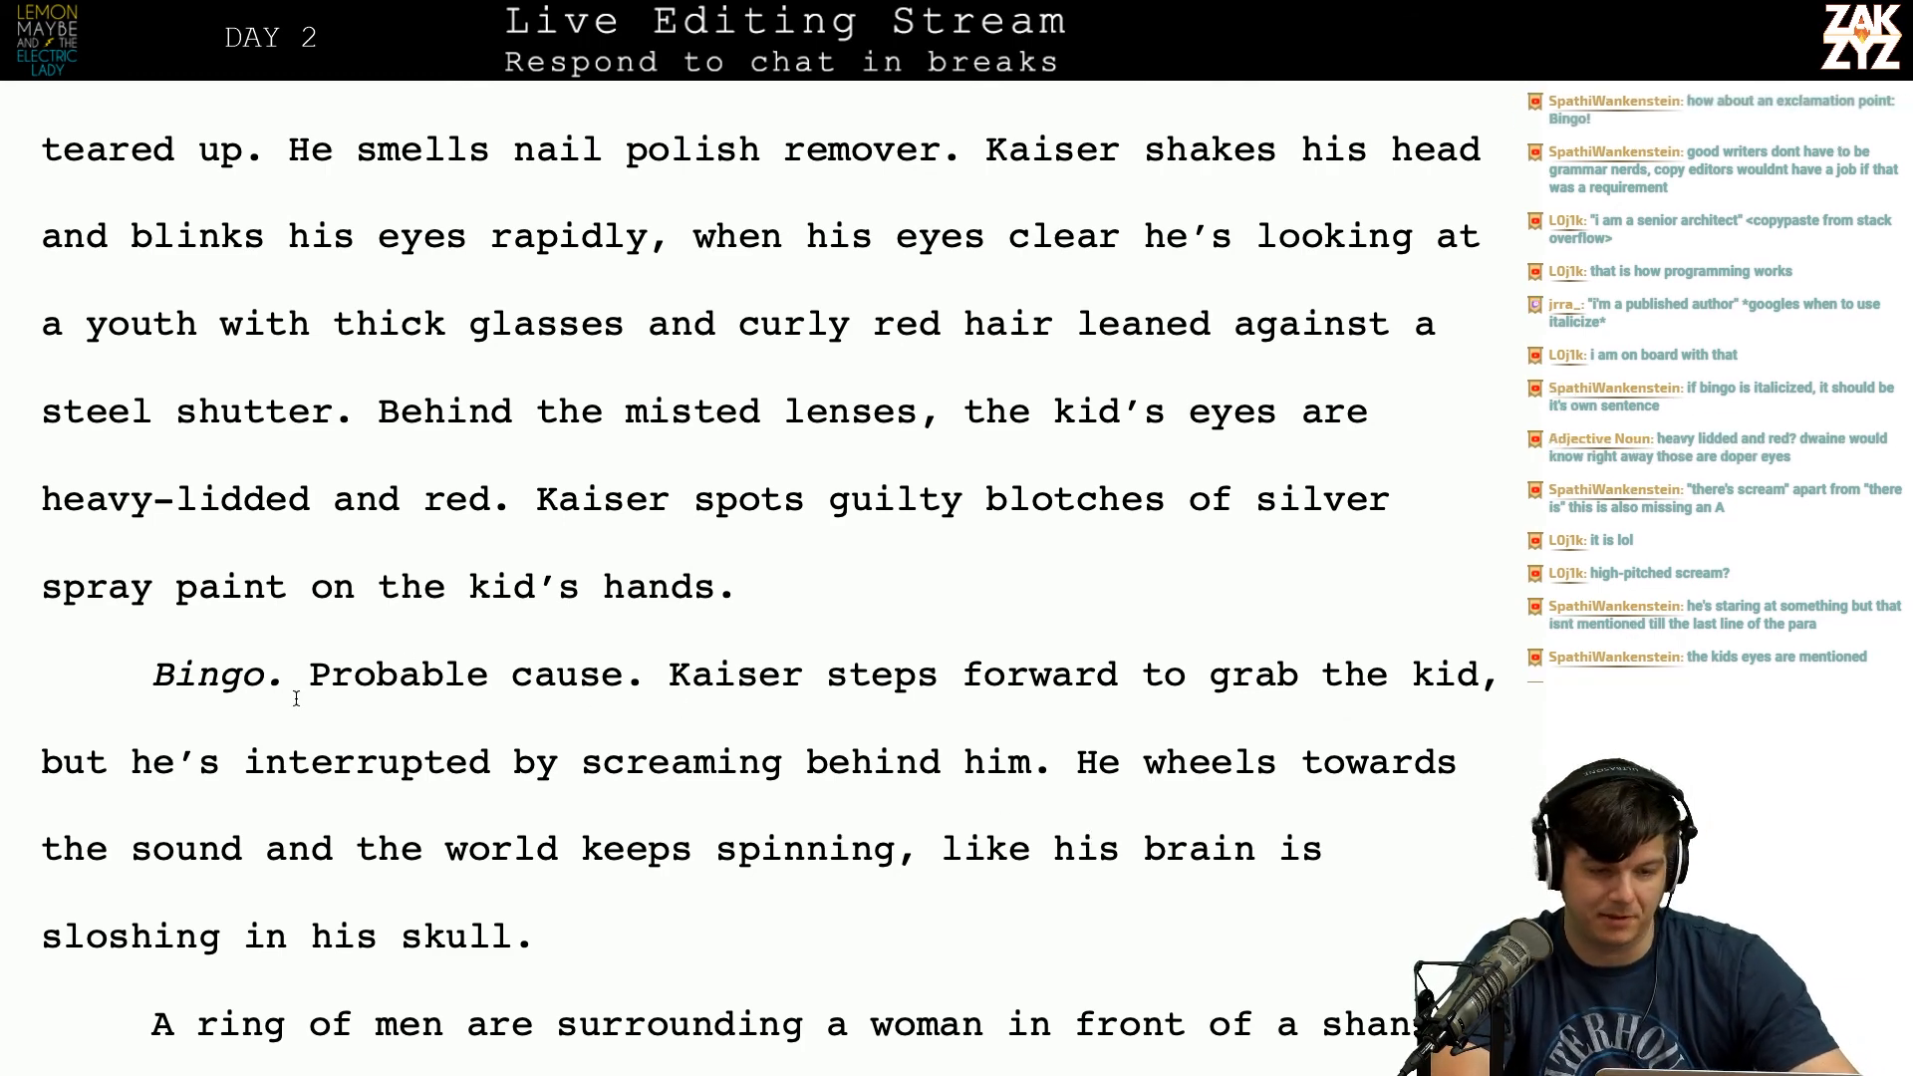
key("super+Tab")
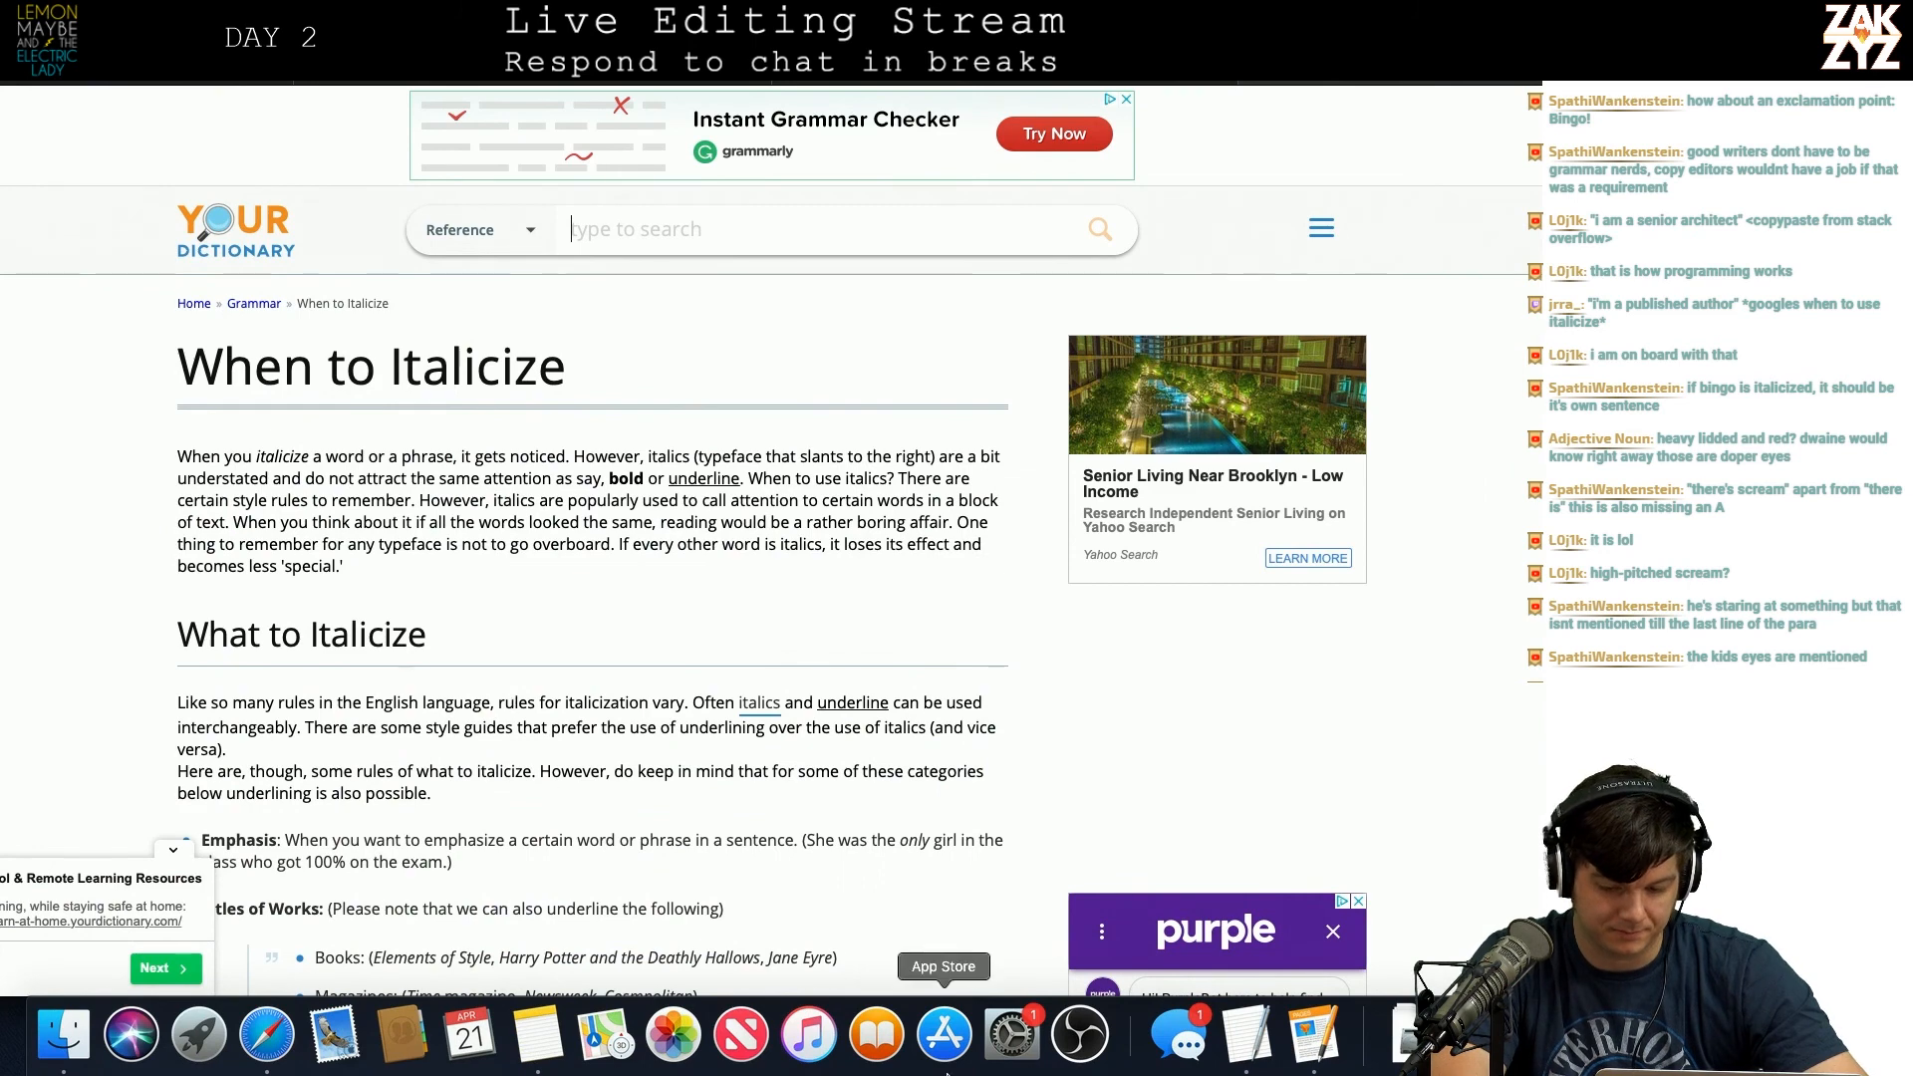
left_click(1247, 1036)
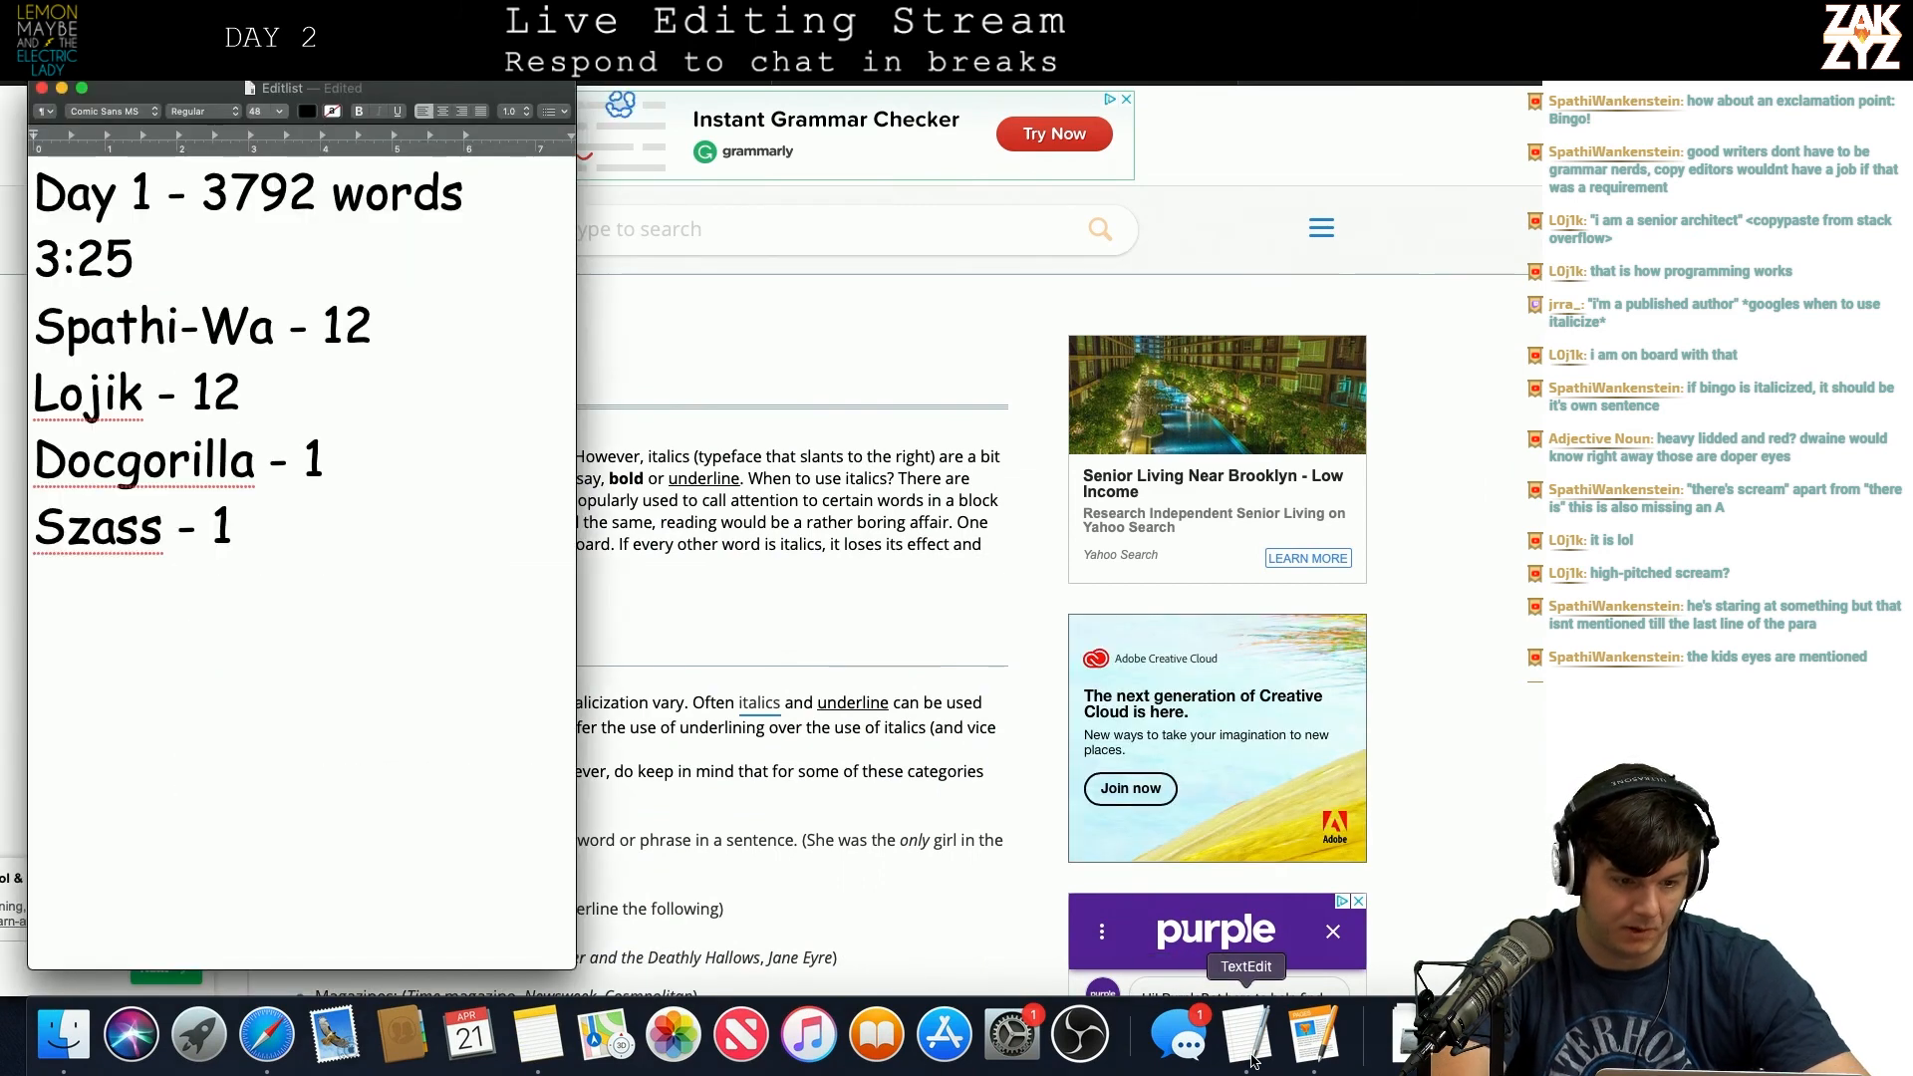
key("Up")
key("Right")
key("Right")
key("Right")
key("Right")
key("Right")
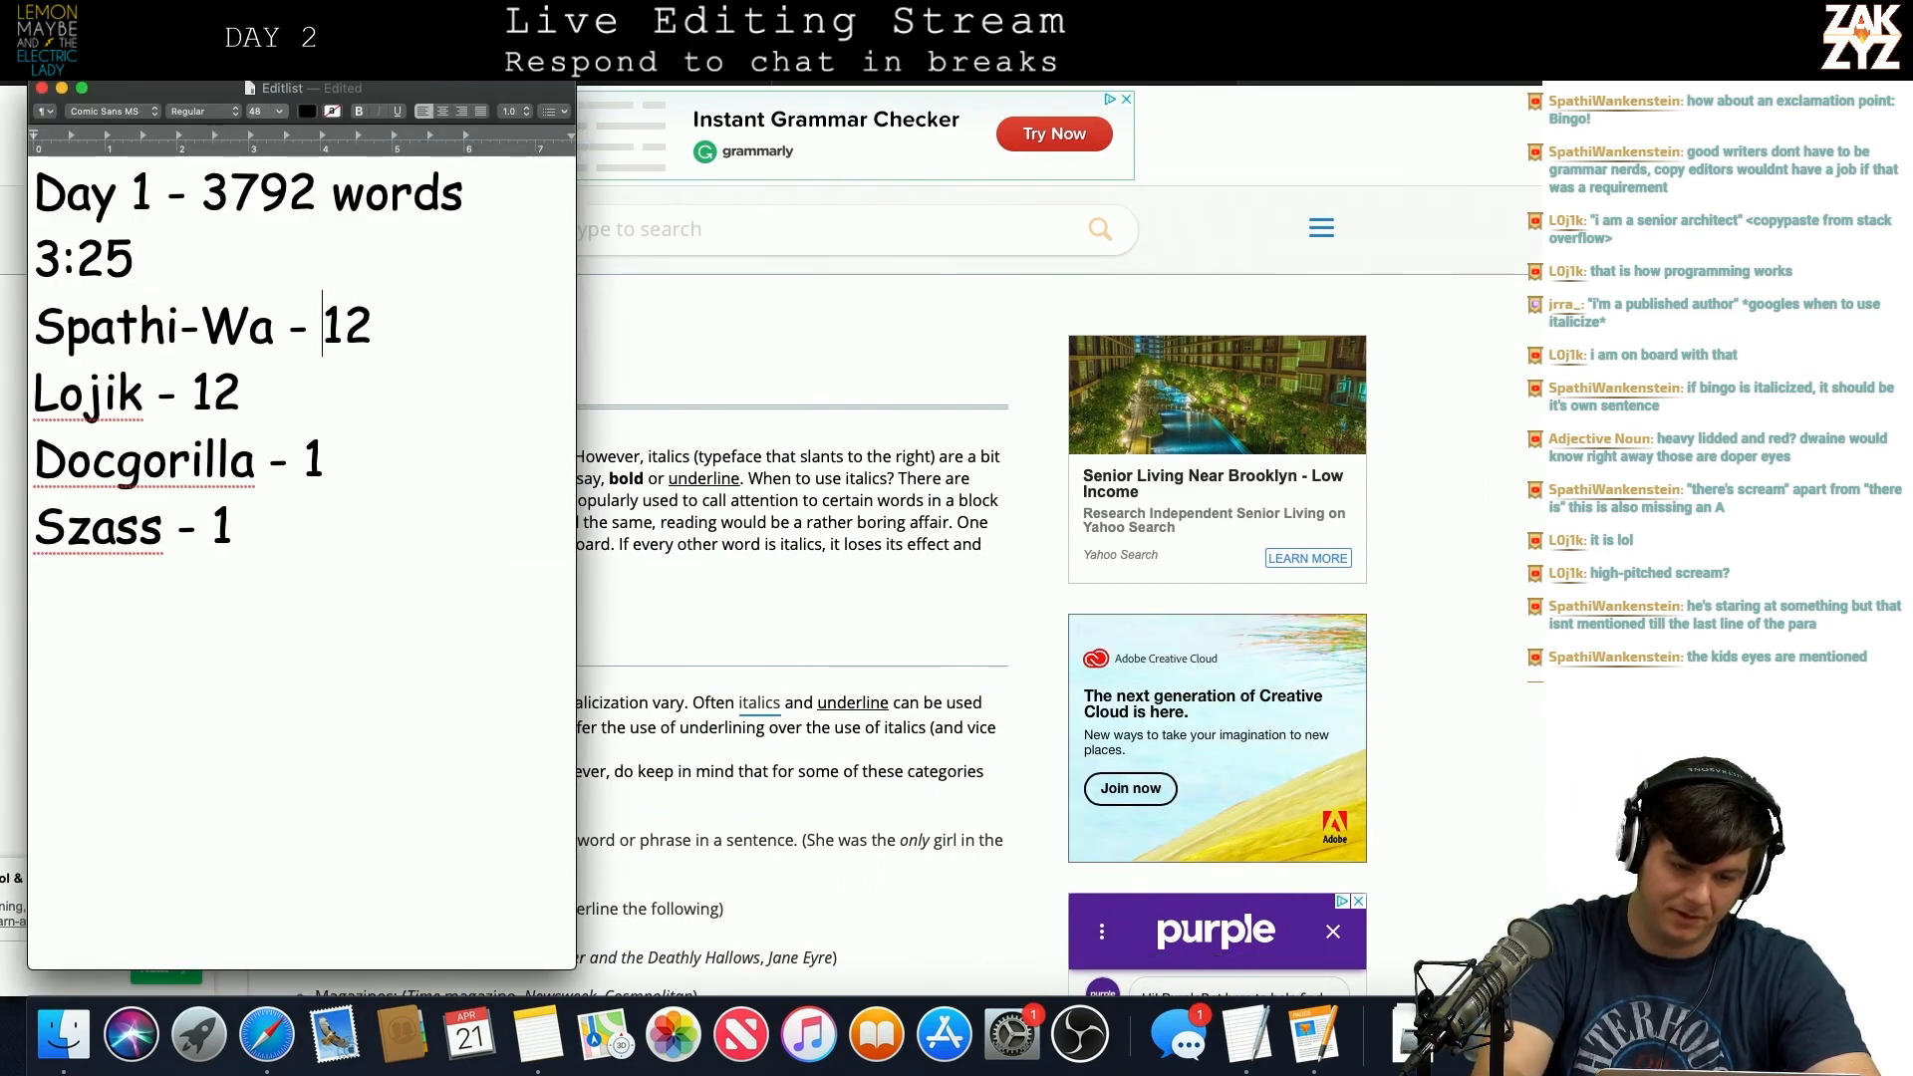
key("Delete")
type("3")
Step: Switch back to the manuscript and delete "the" before "misted lenses" in the sentence about the kid's eyes
key("super+Tab")
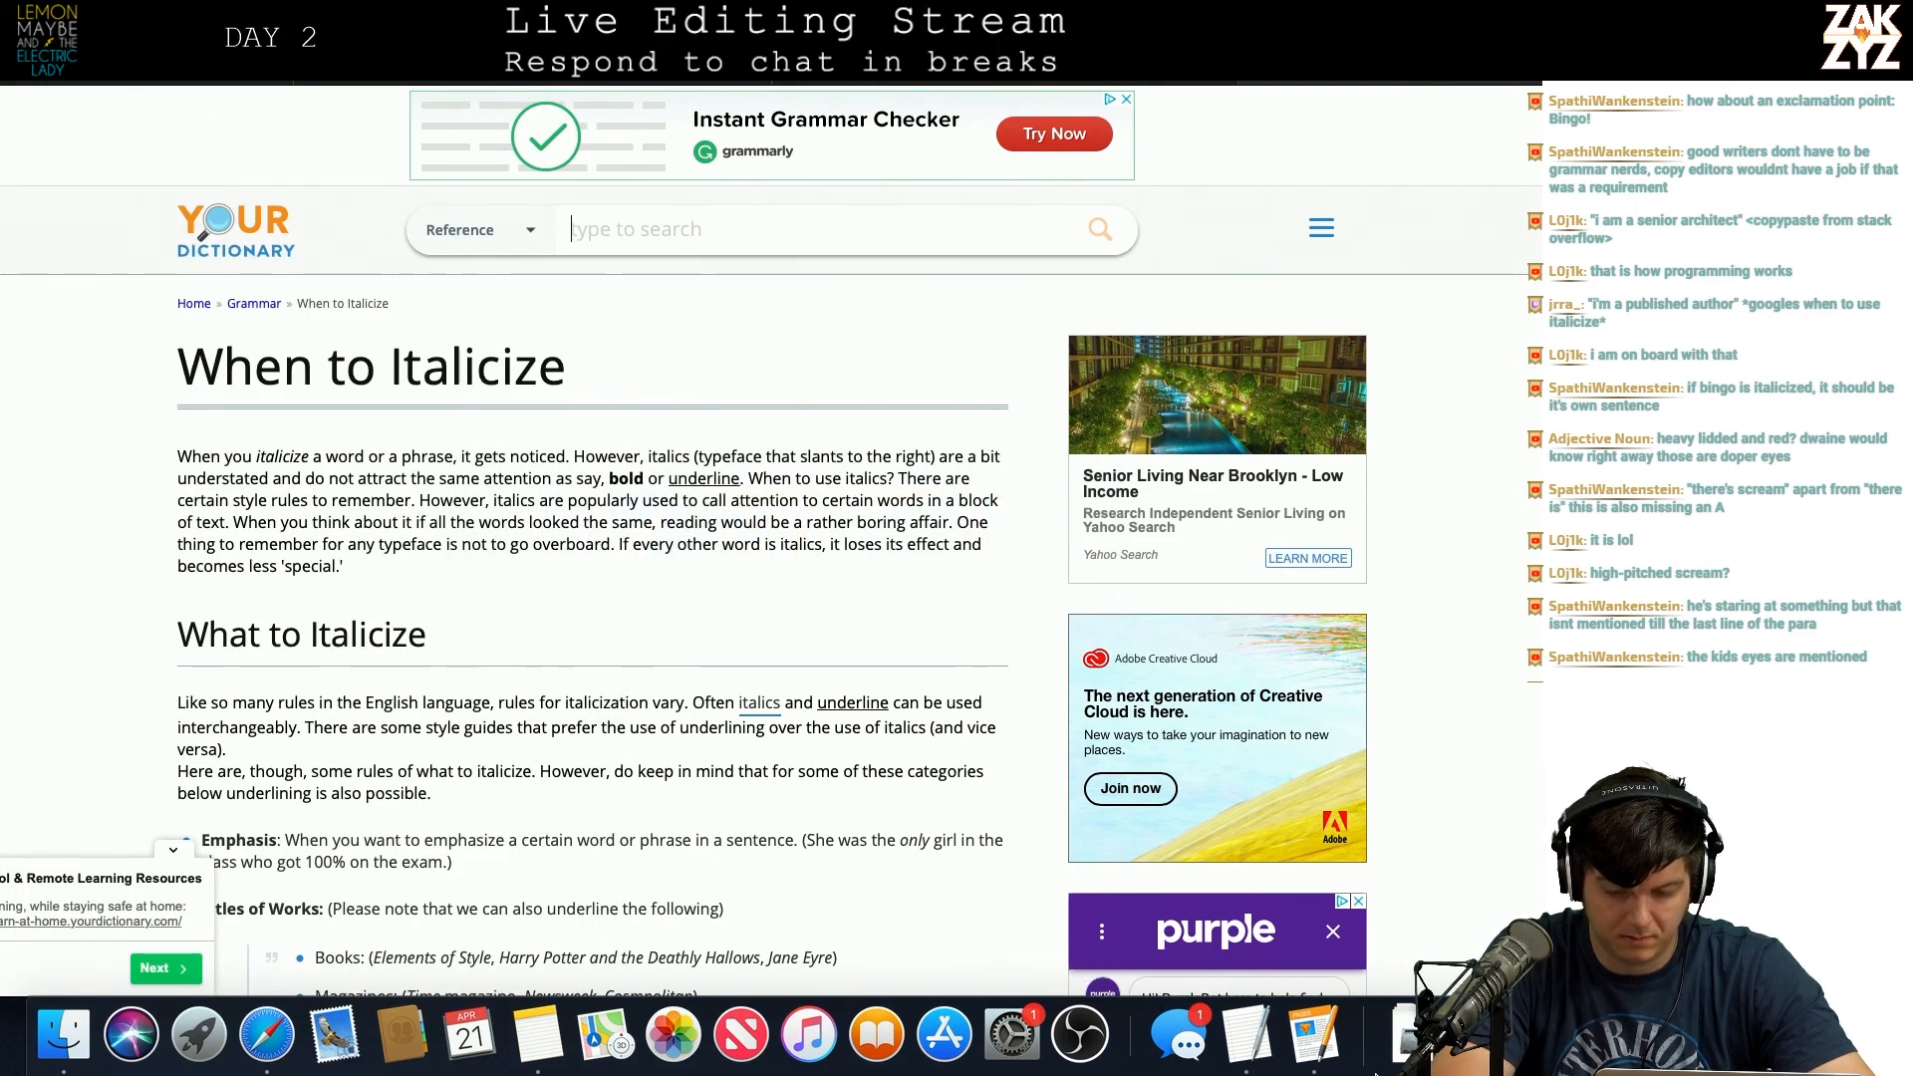
left_click(1316, 1038)
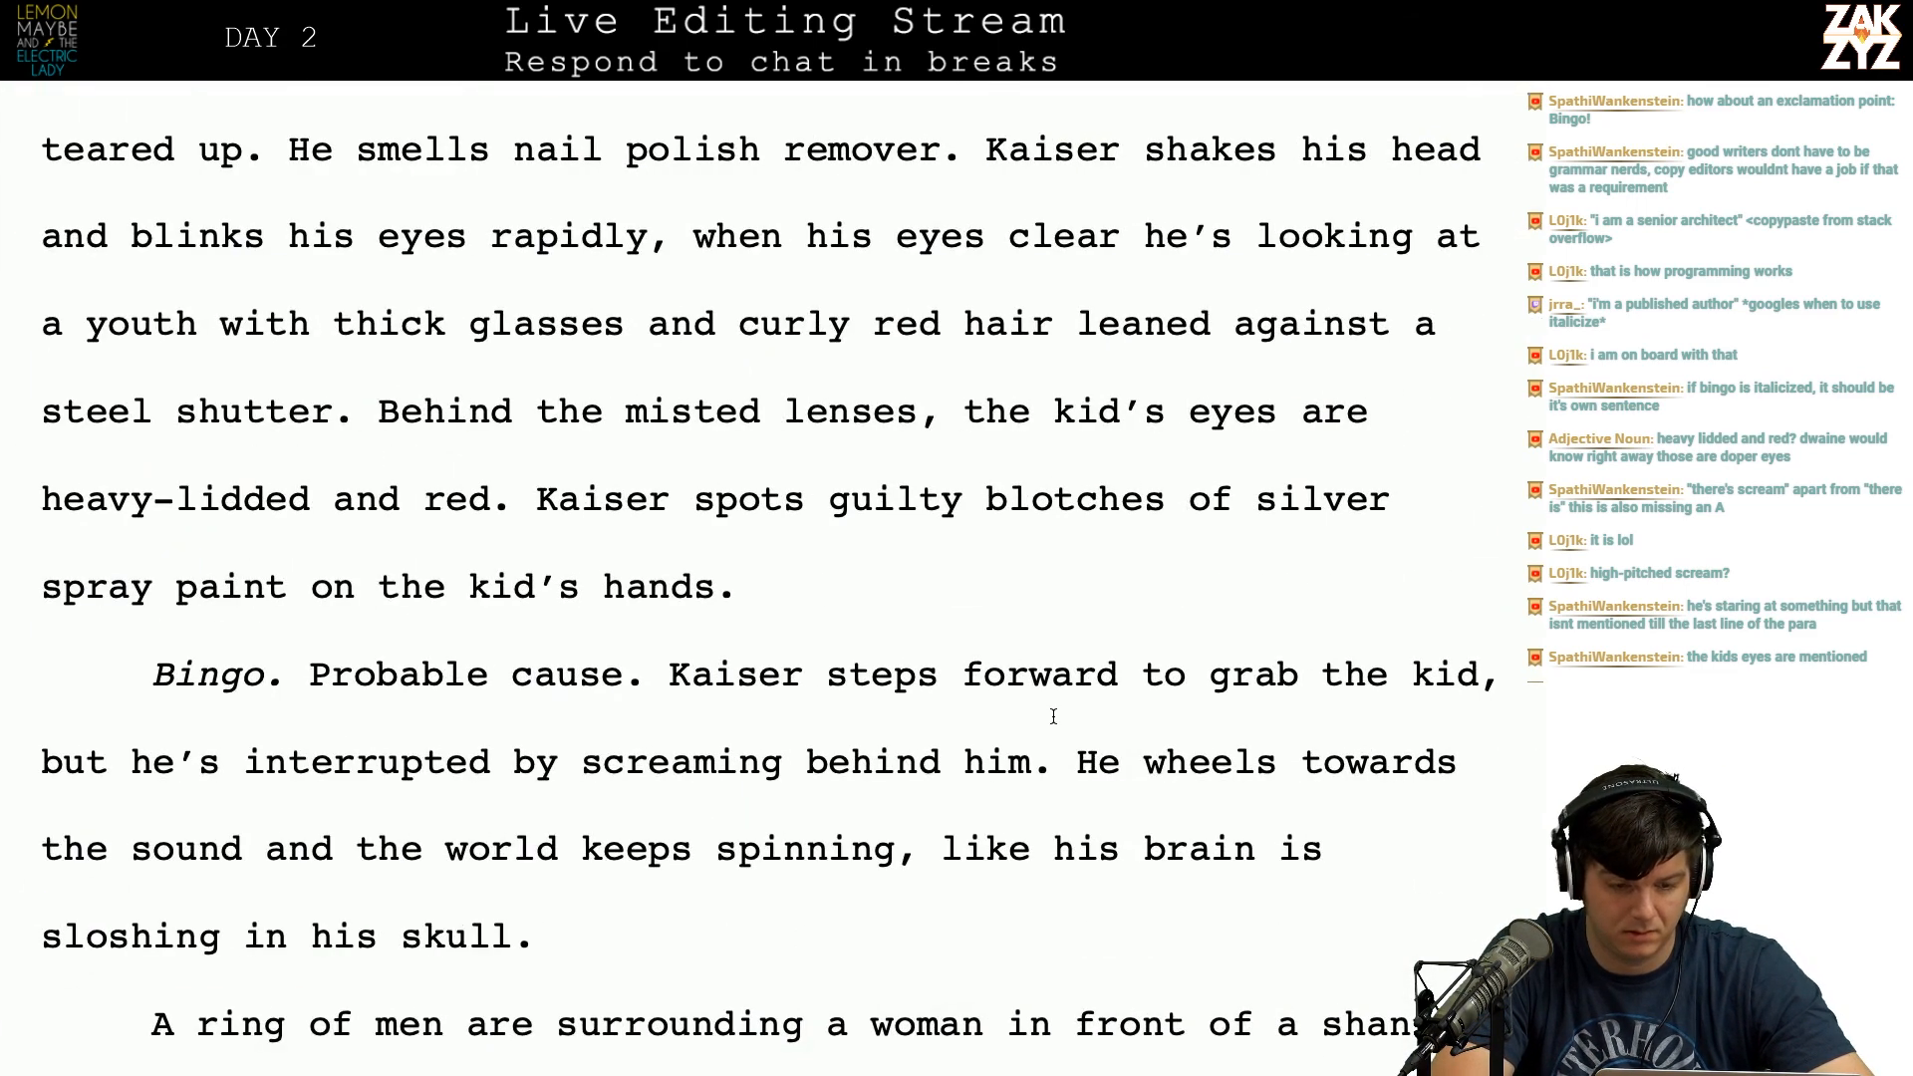
scroll(695, 889, "down", 1)
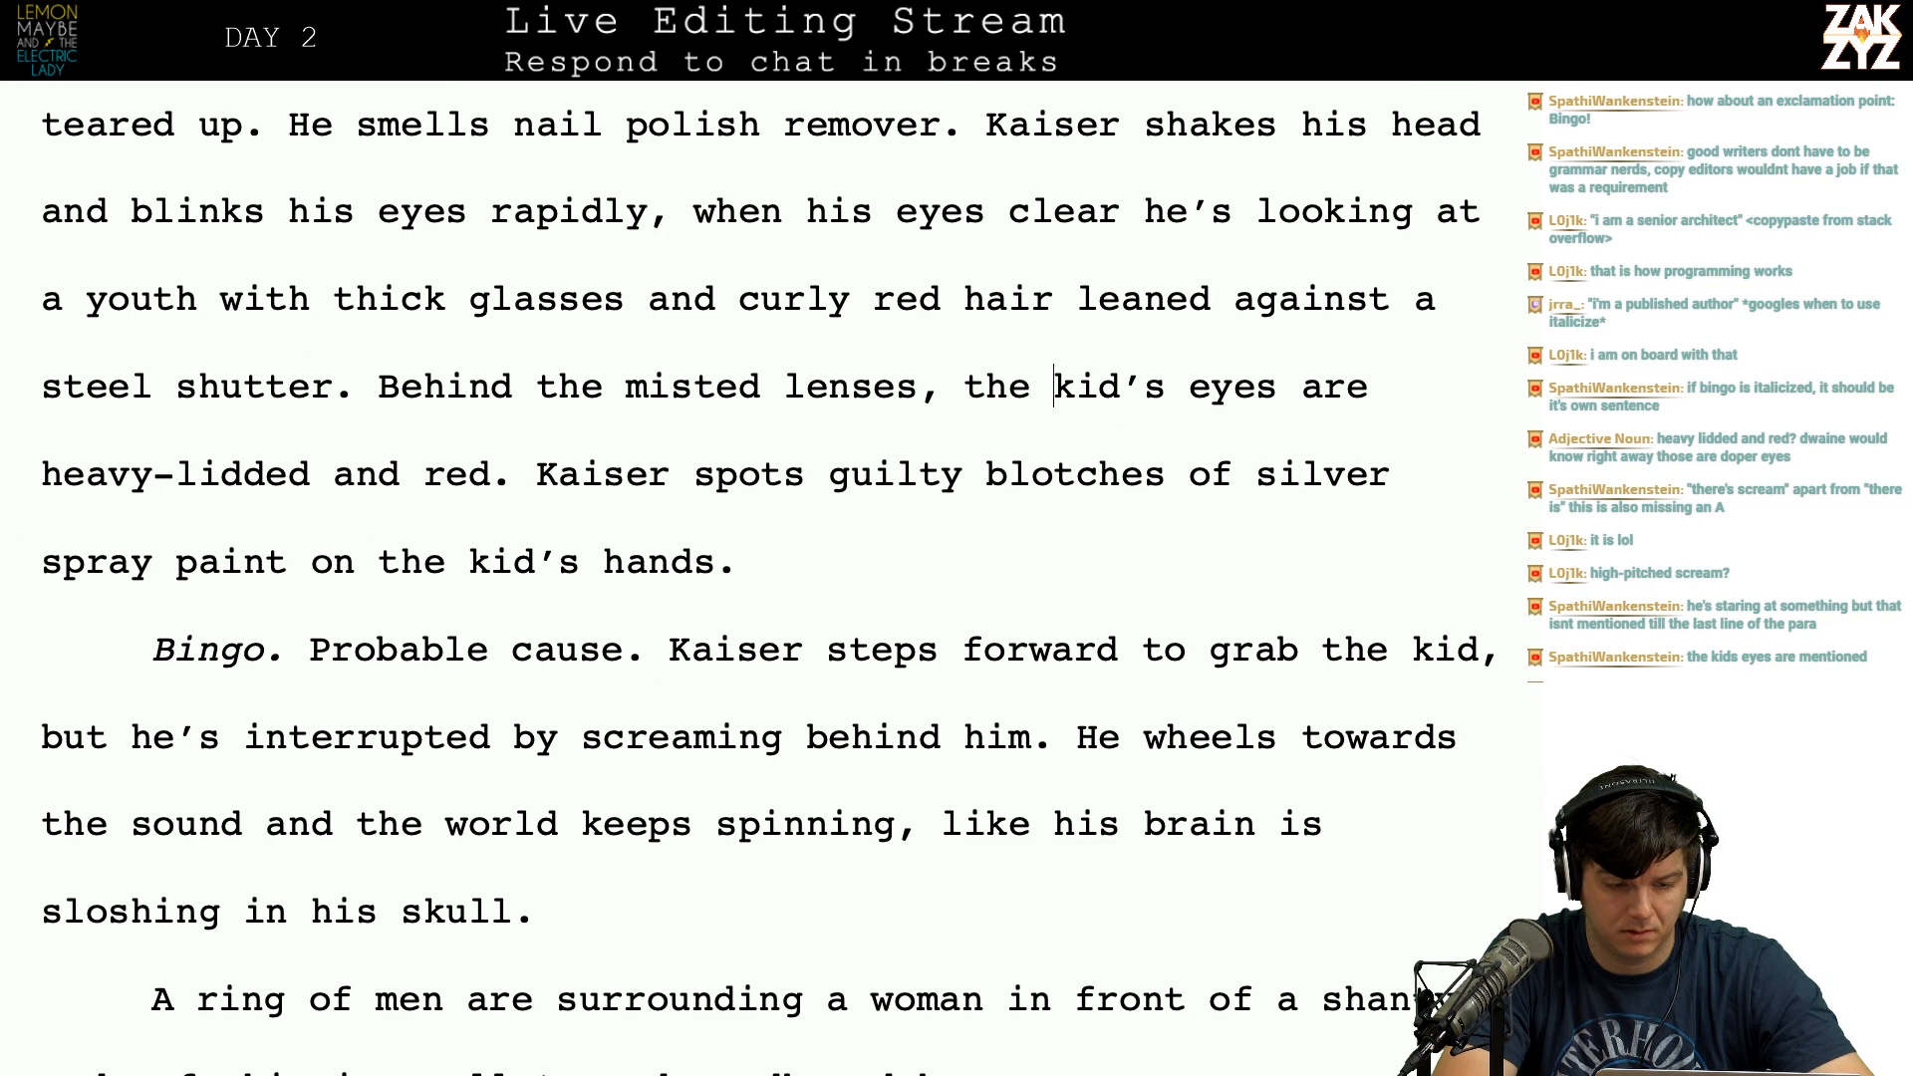
key("Left")
key("Left")
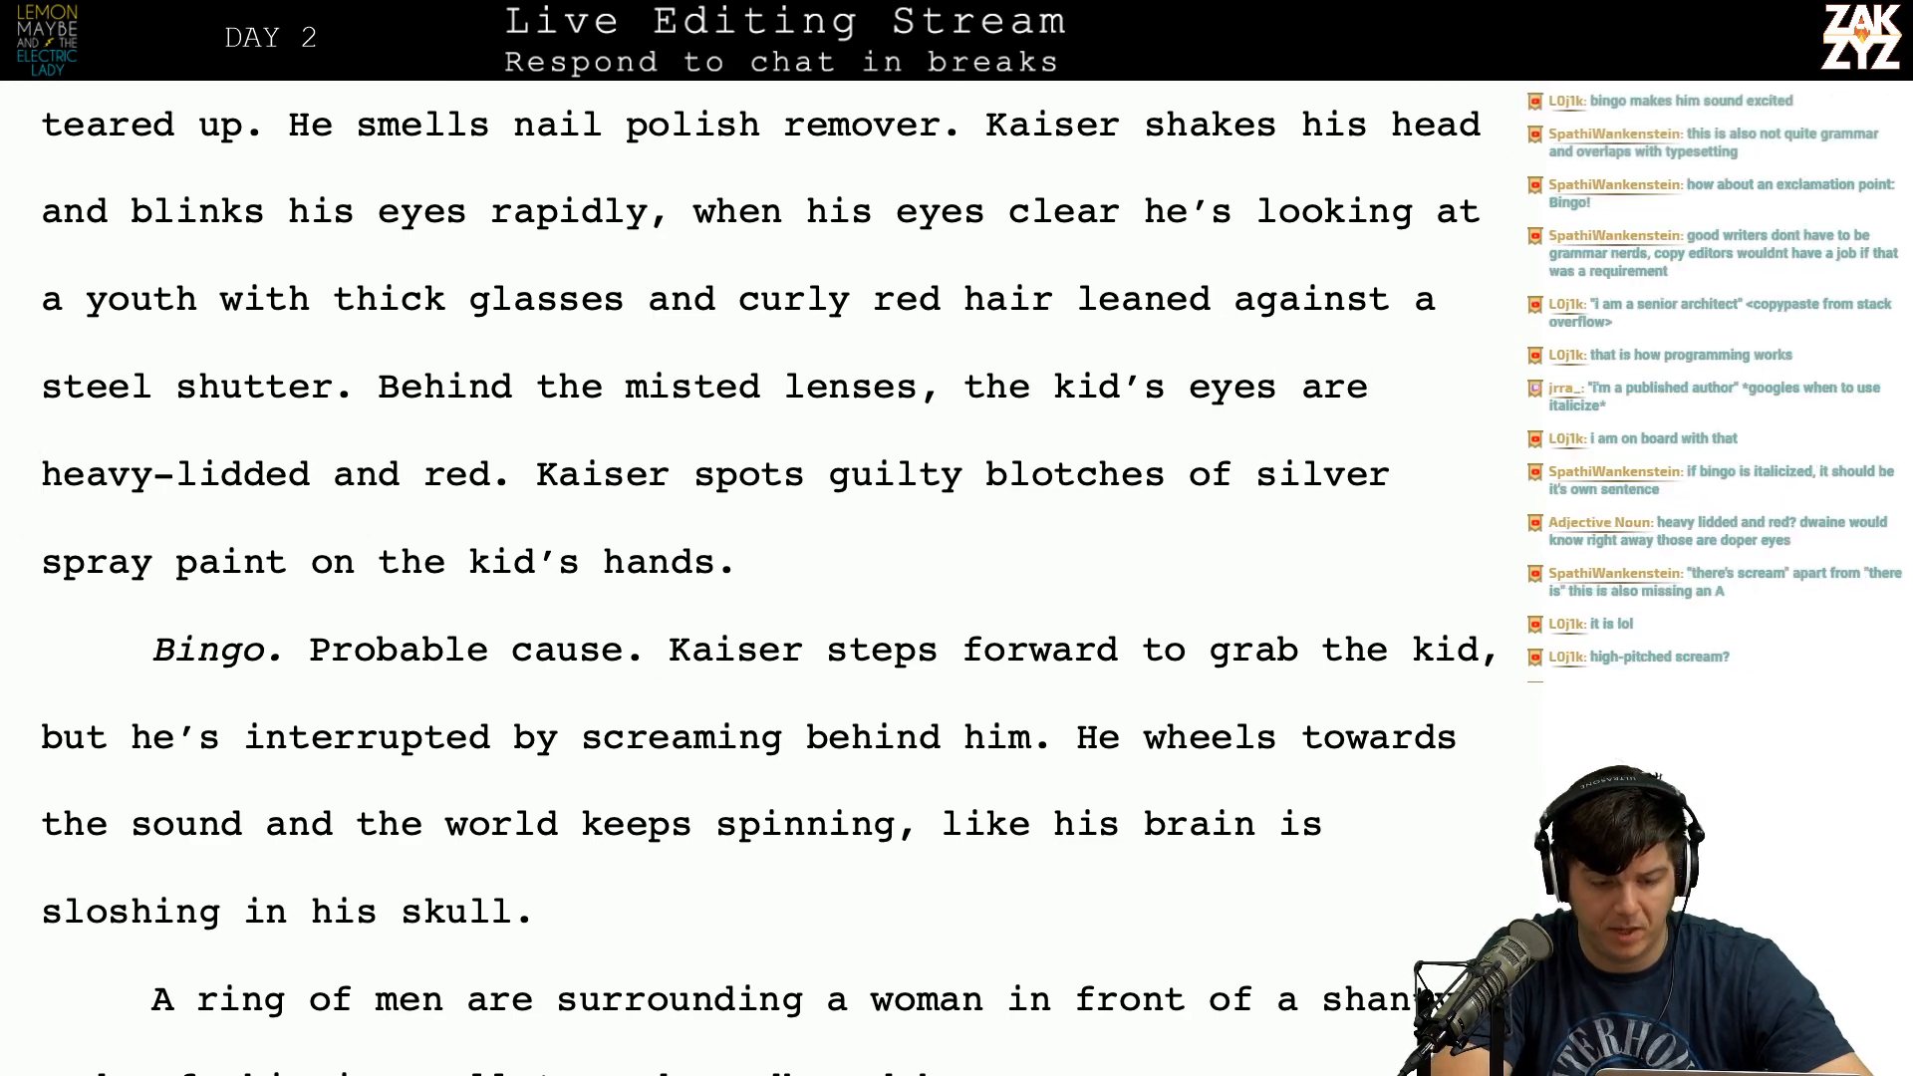
scroll(515, 772, "down", 1)
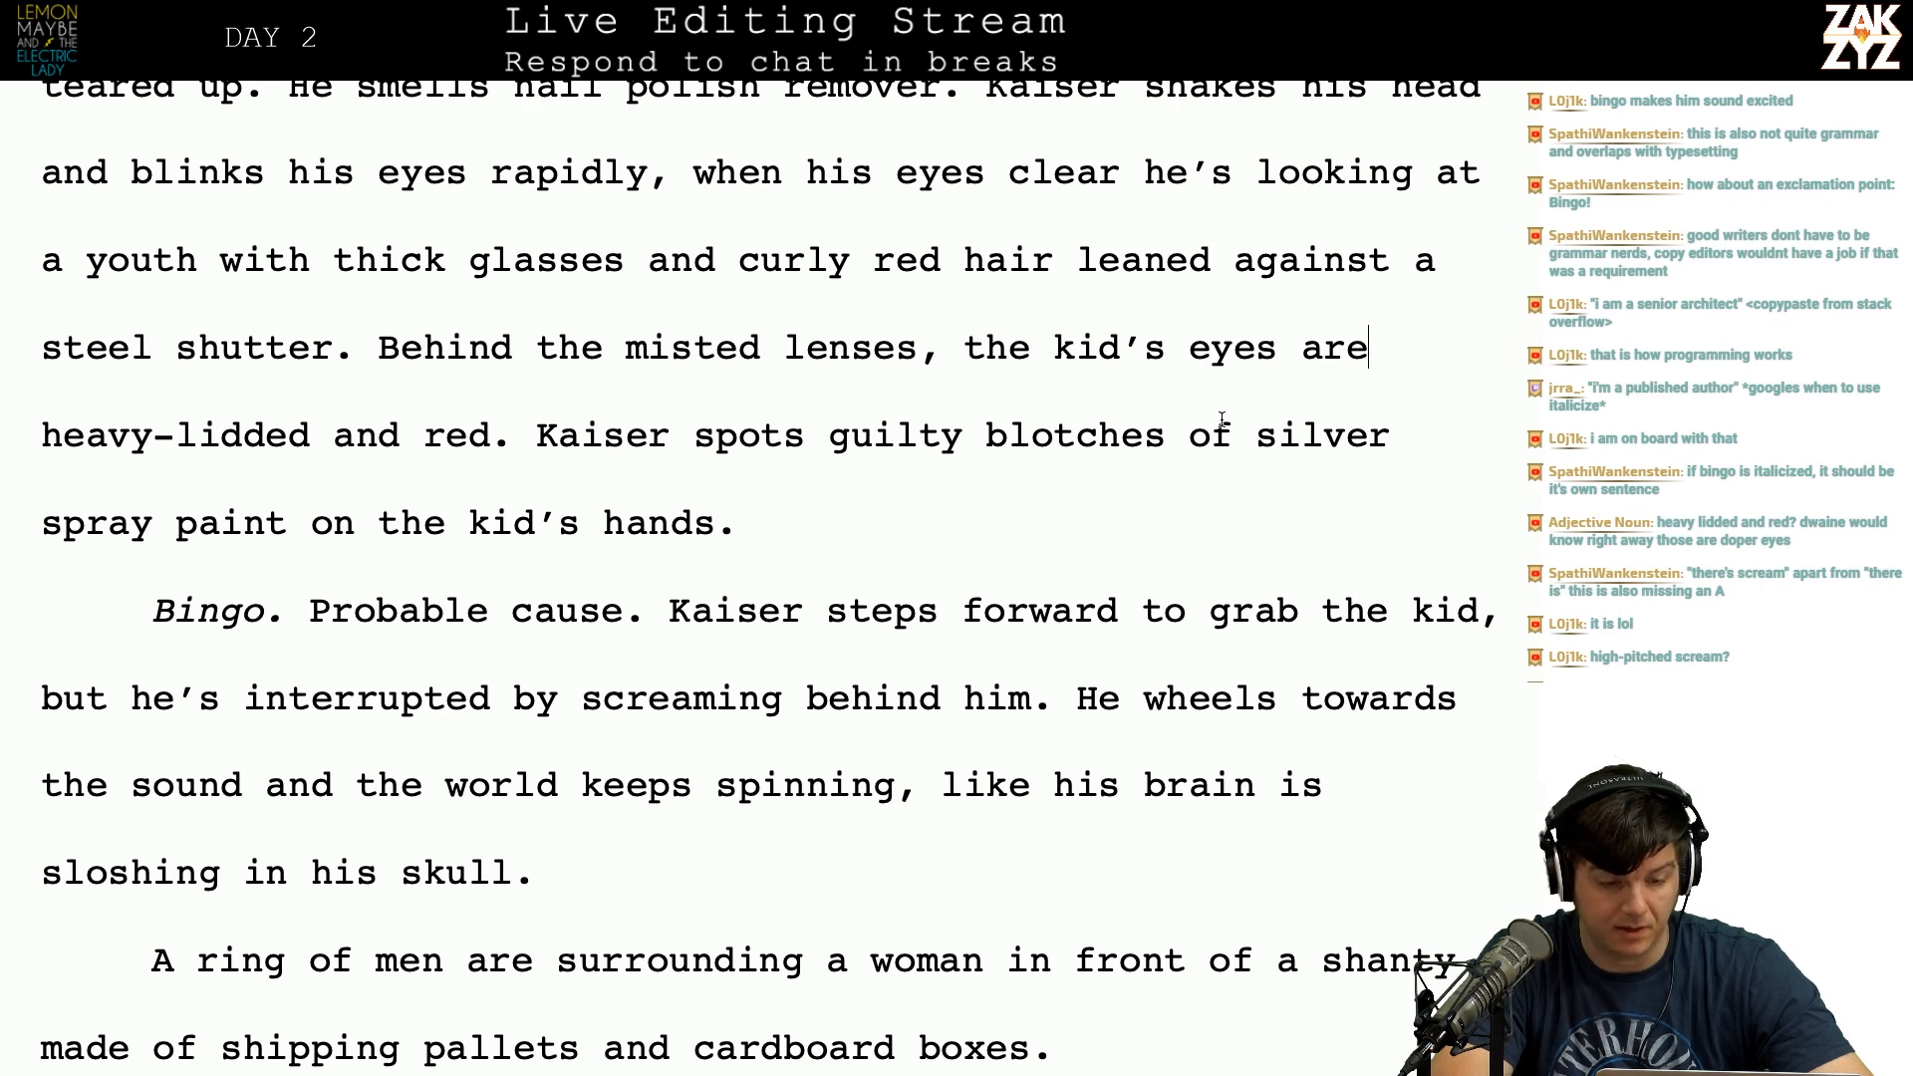
left_click(625, 443)
left_click(626, 347)
key("BackSpace")
key("BackSpace")
key("BackSpace")
key("BackSpace")
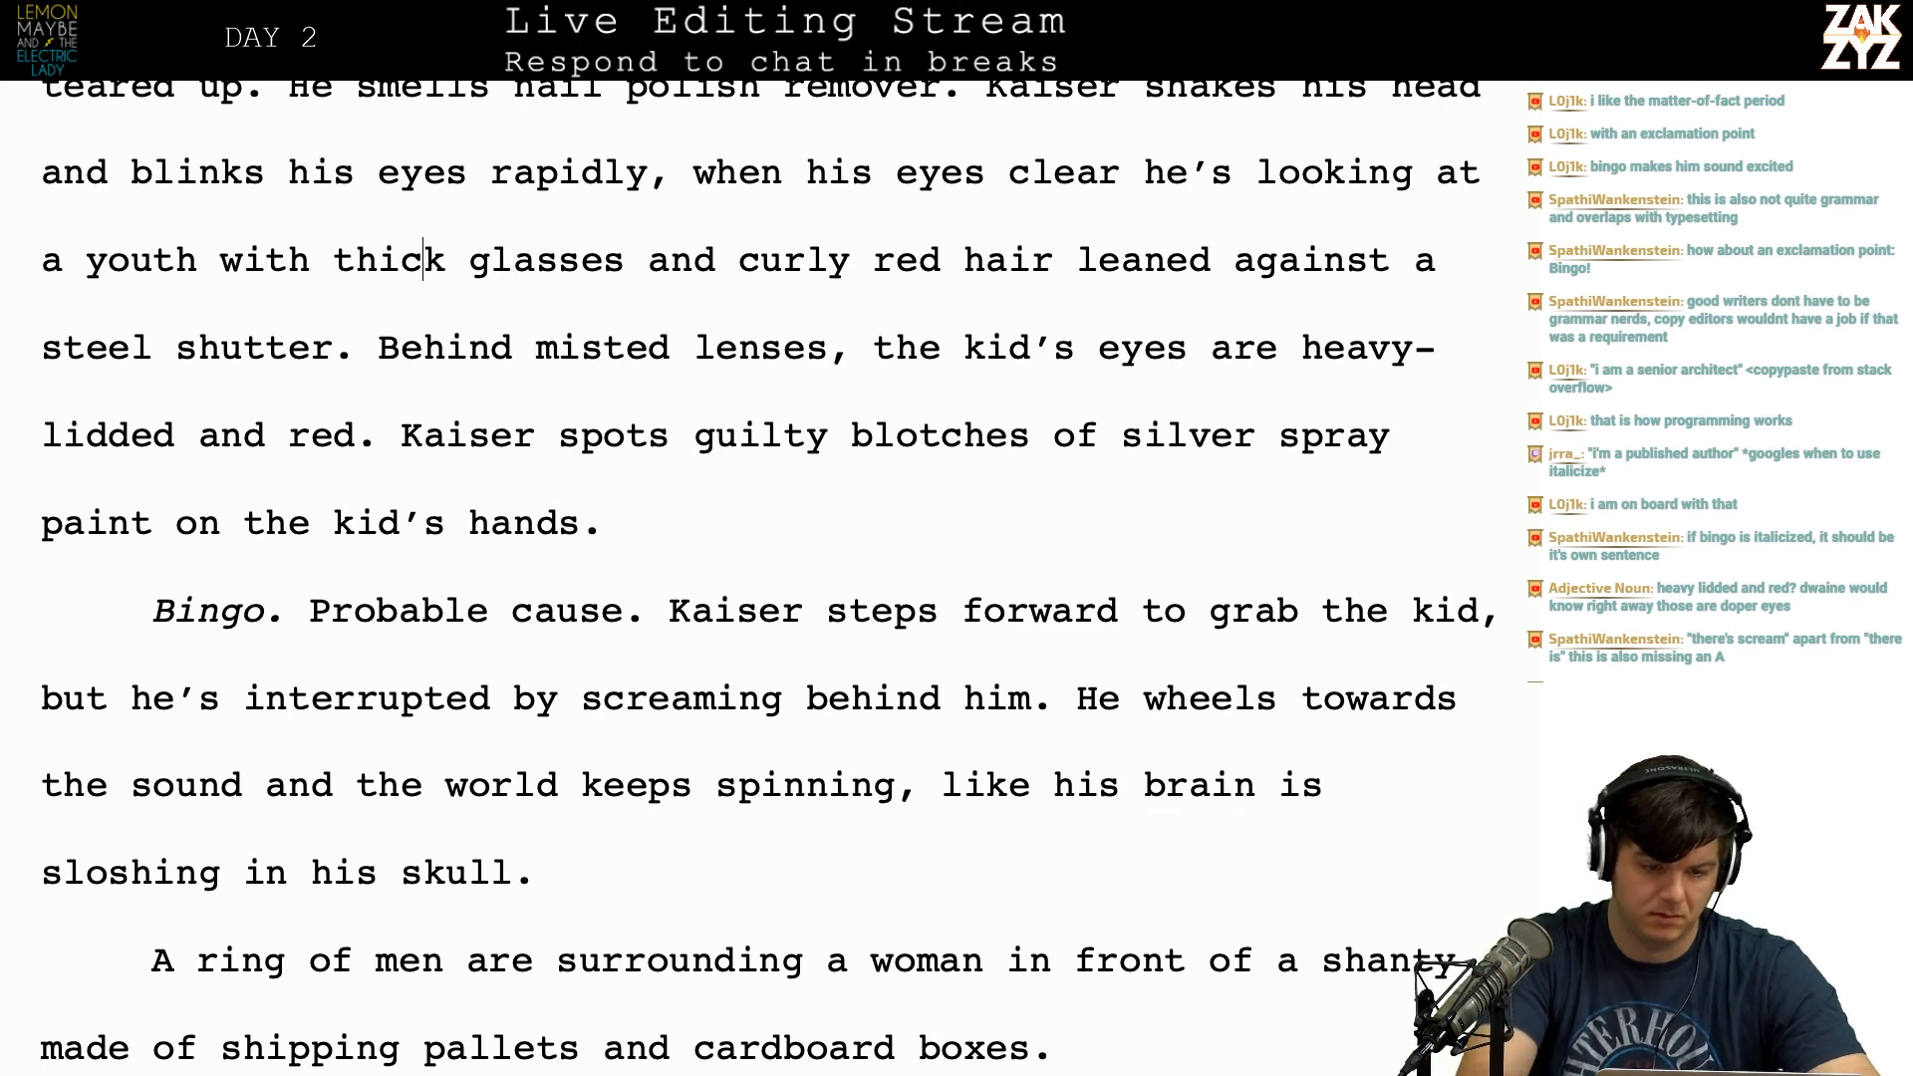
Step: Try moving "thick" from before "glasses" to before "misted lenses", without a comma after it
key("BackSpace")
key("BackSpace")
key("BackSpace")
key("BackSpace")
key("BackSpace")
key("BackSpace")
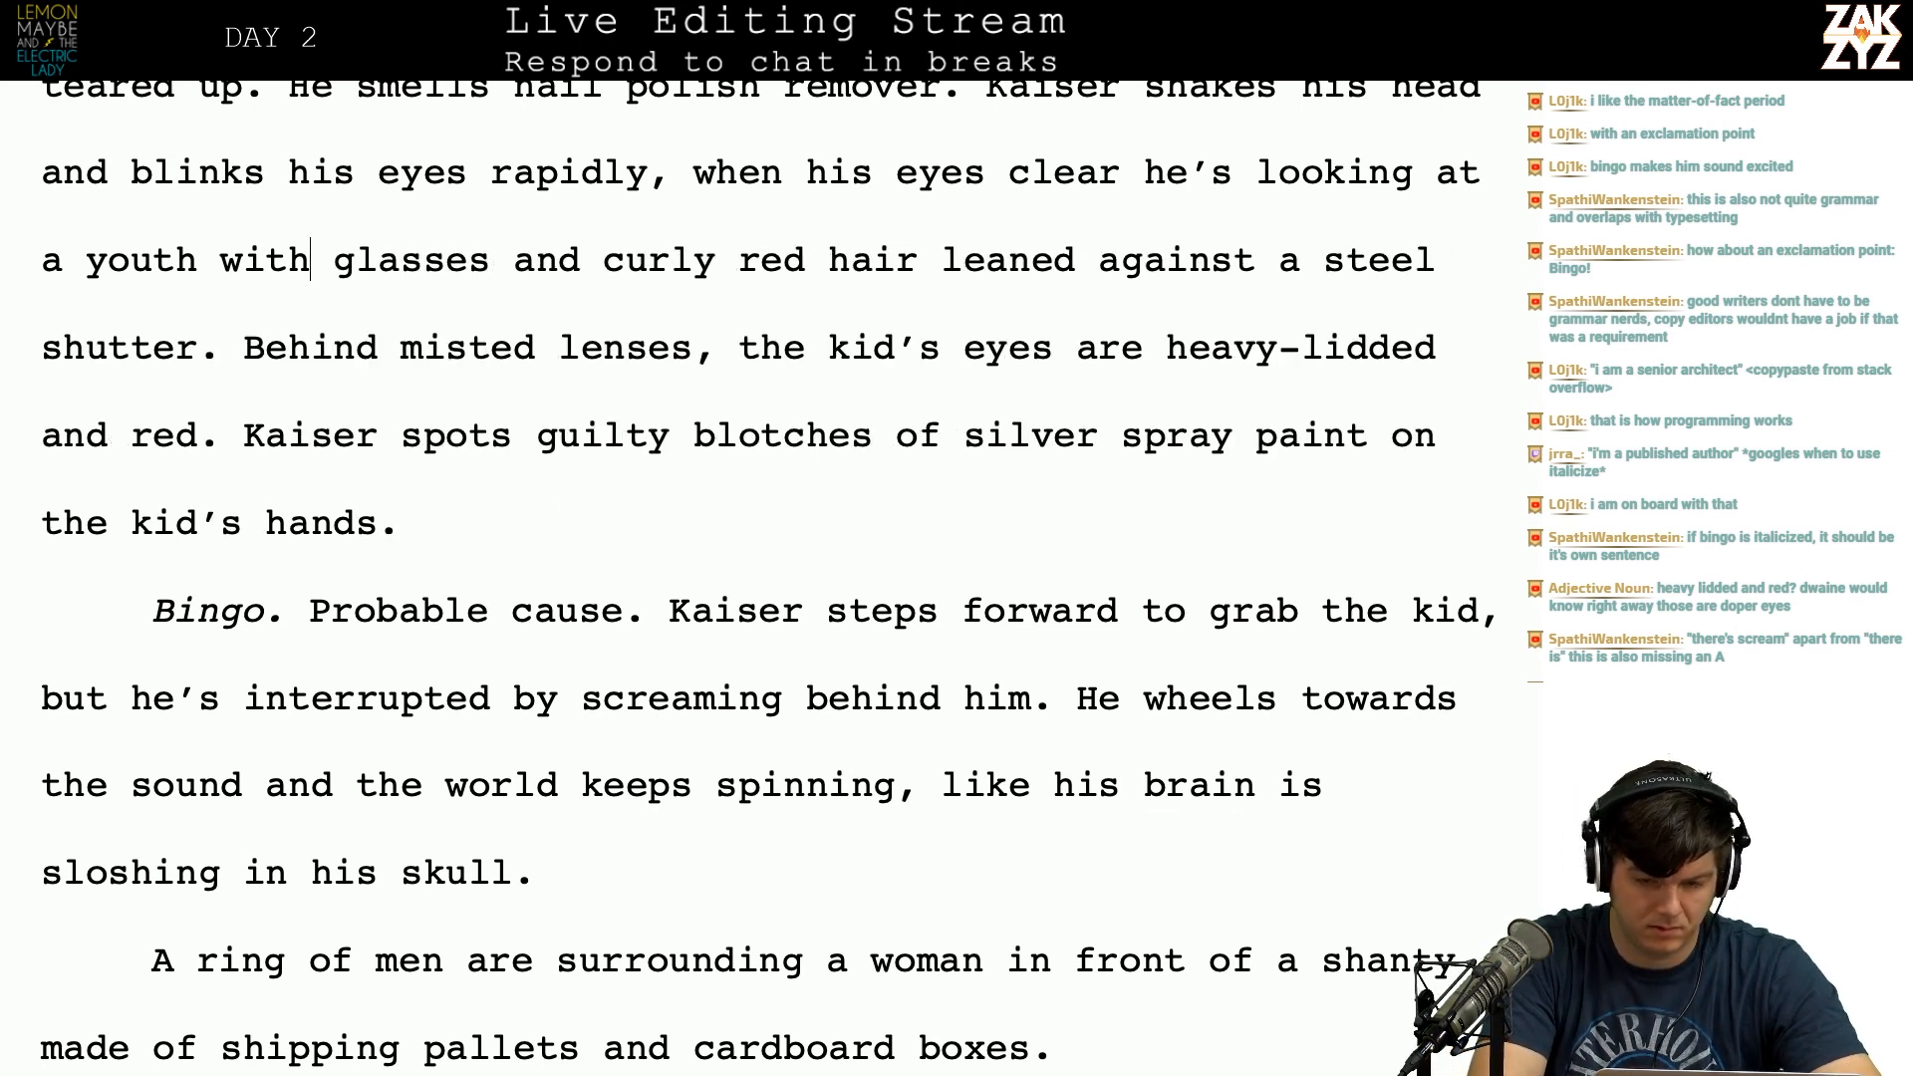
type("thick,")
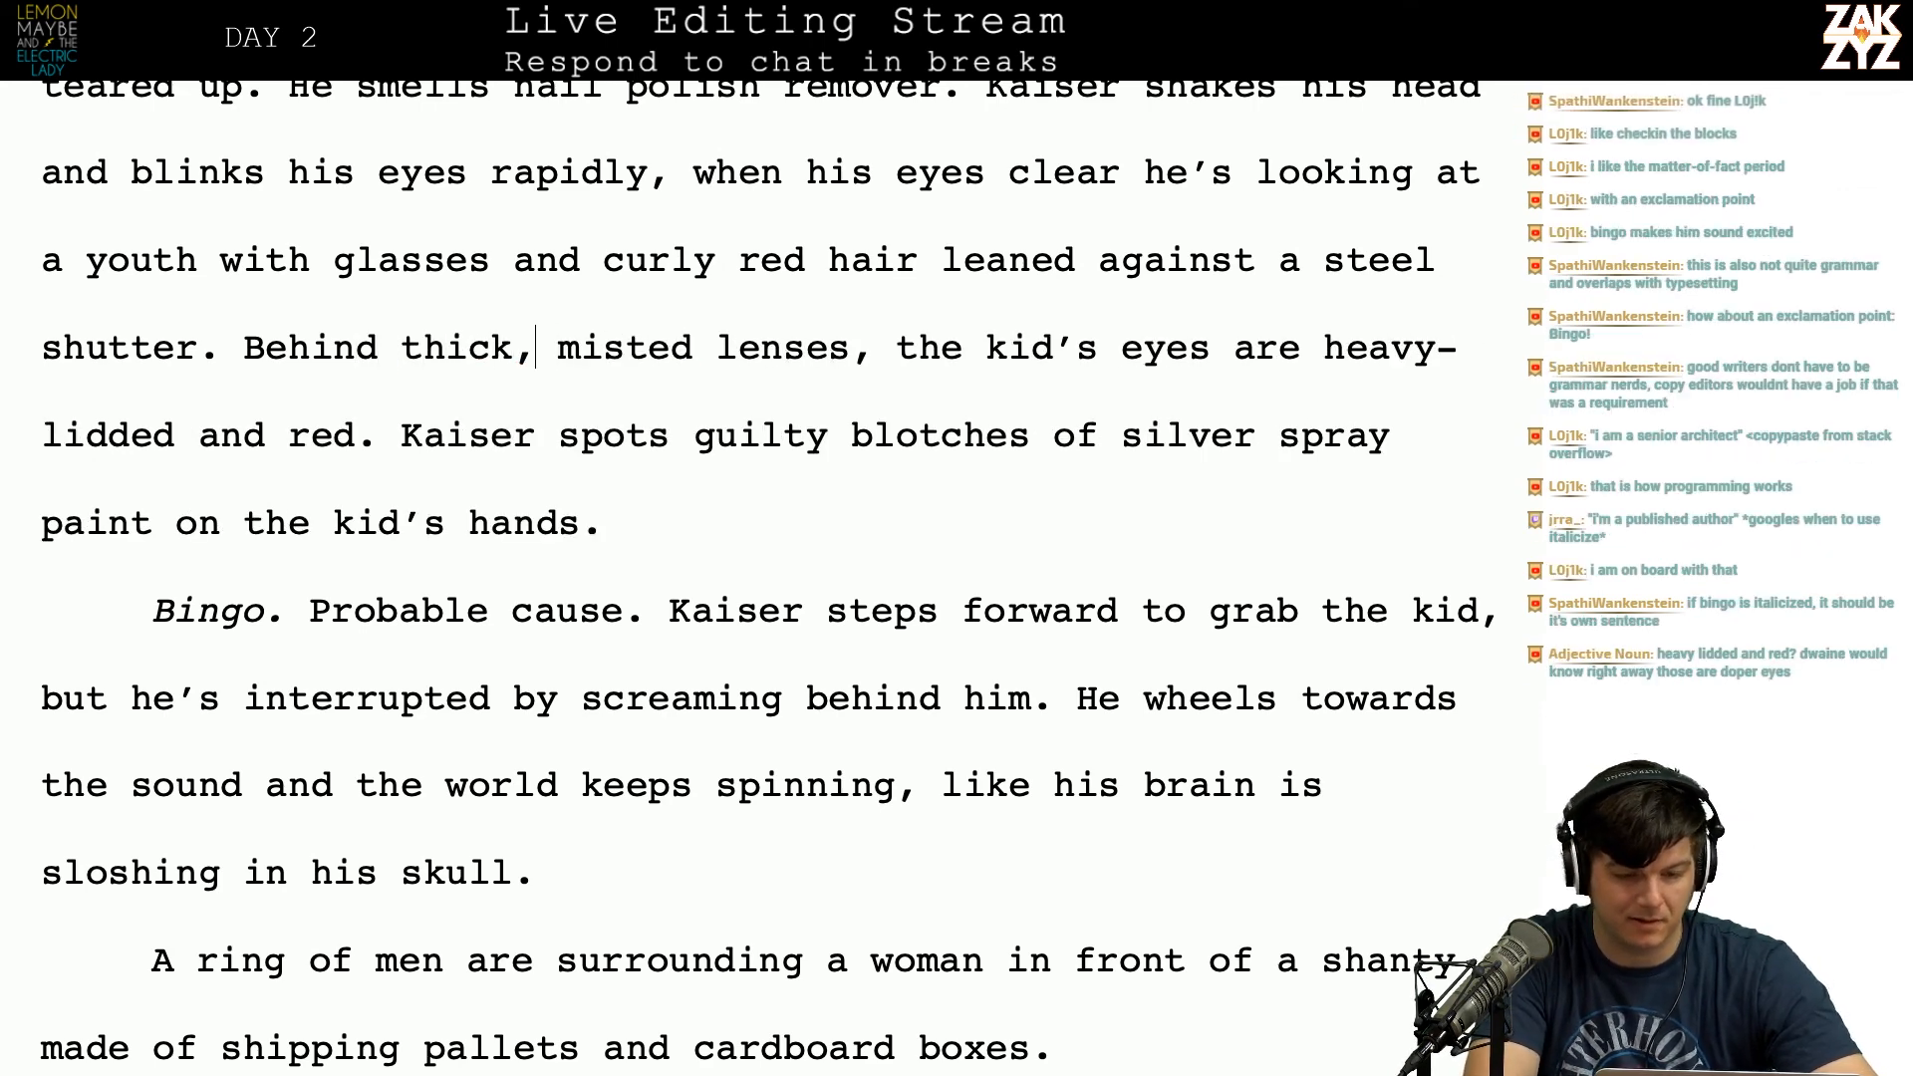
key("BackSpace")
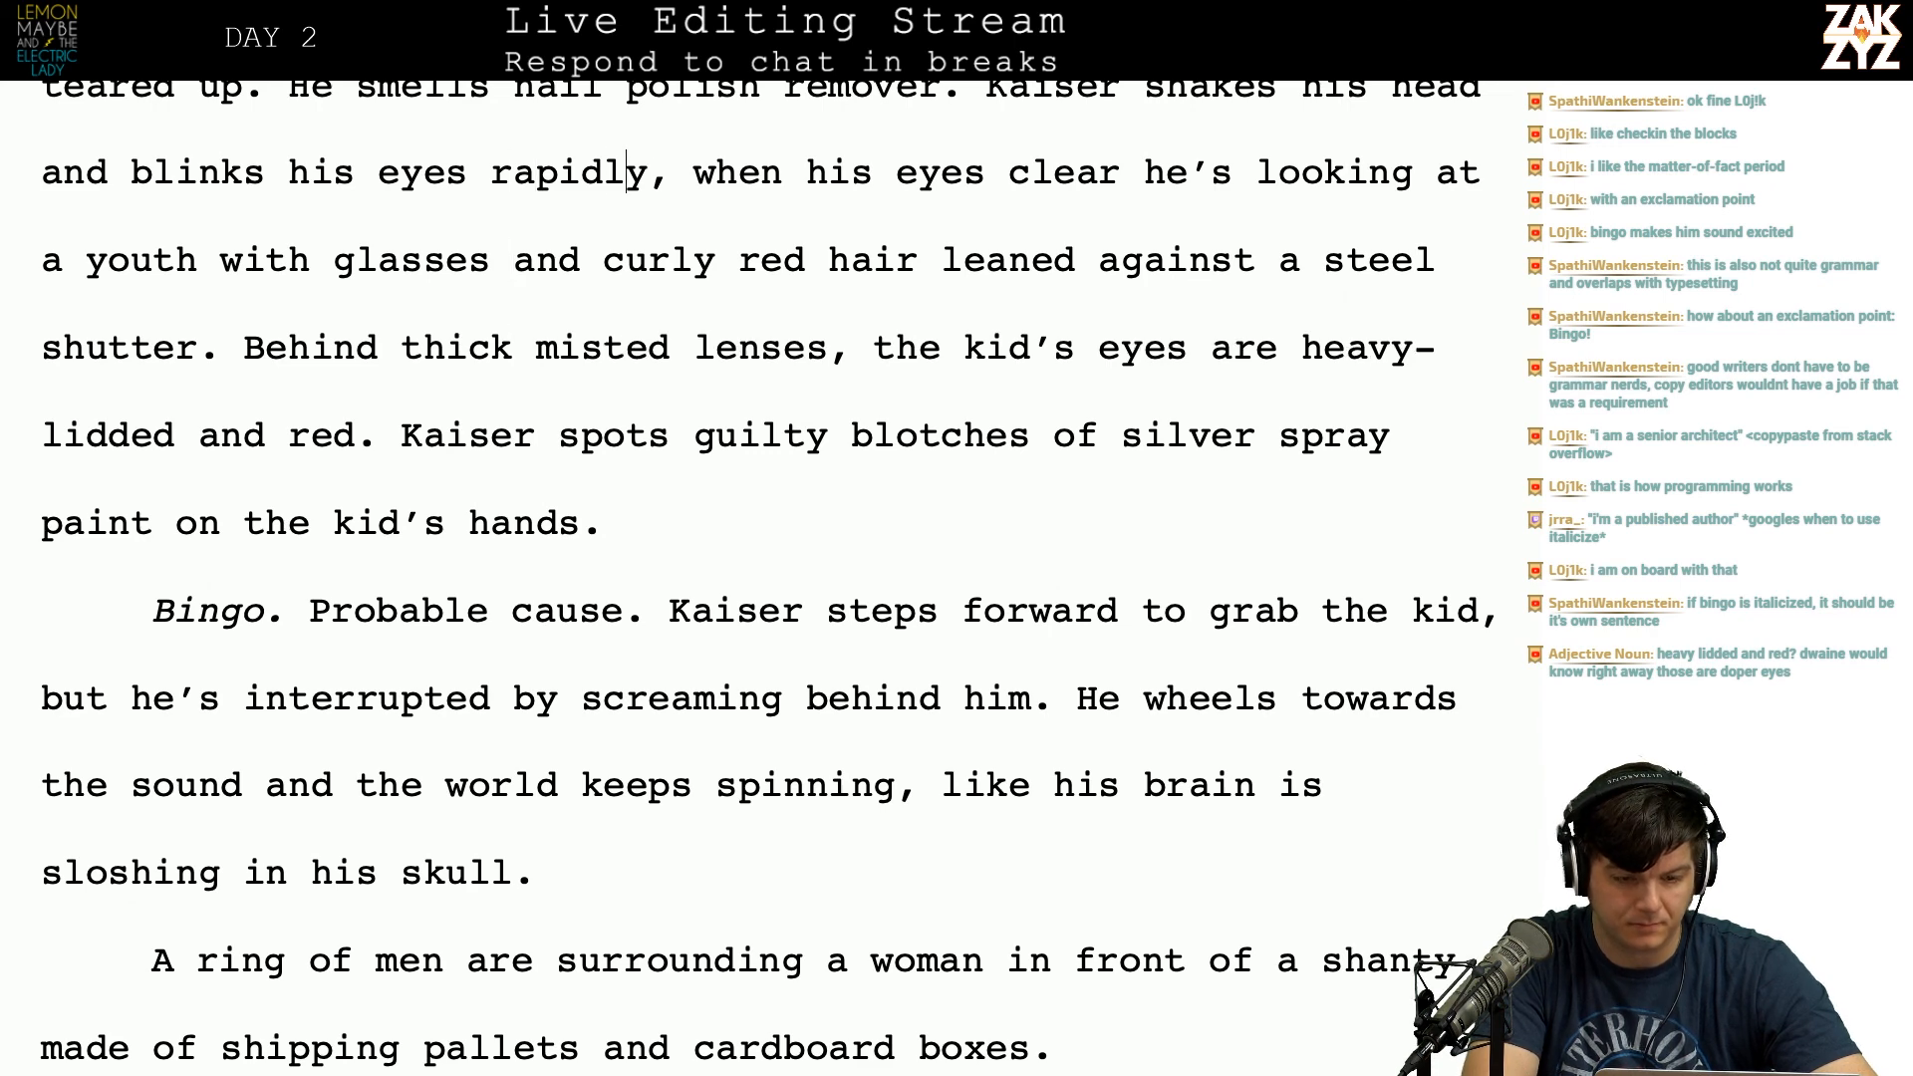
Step: Put "thick" back before "glasses" and remove it from before "misted lenses"
key("Up")
key("Up")
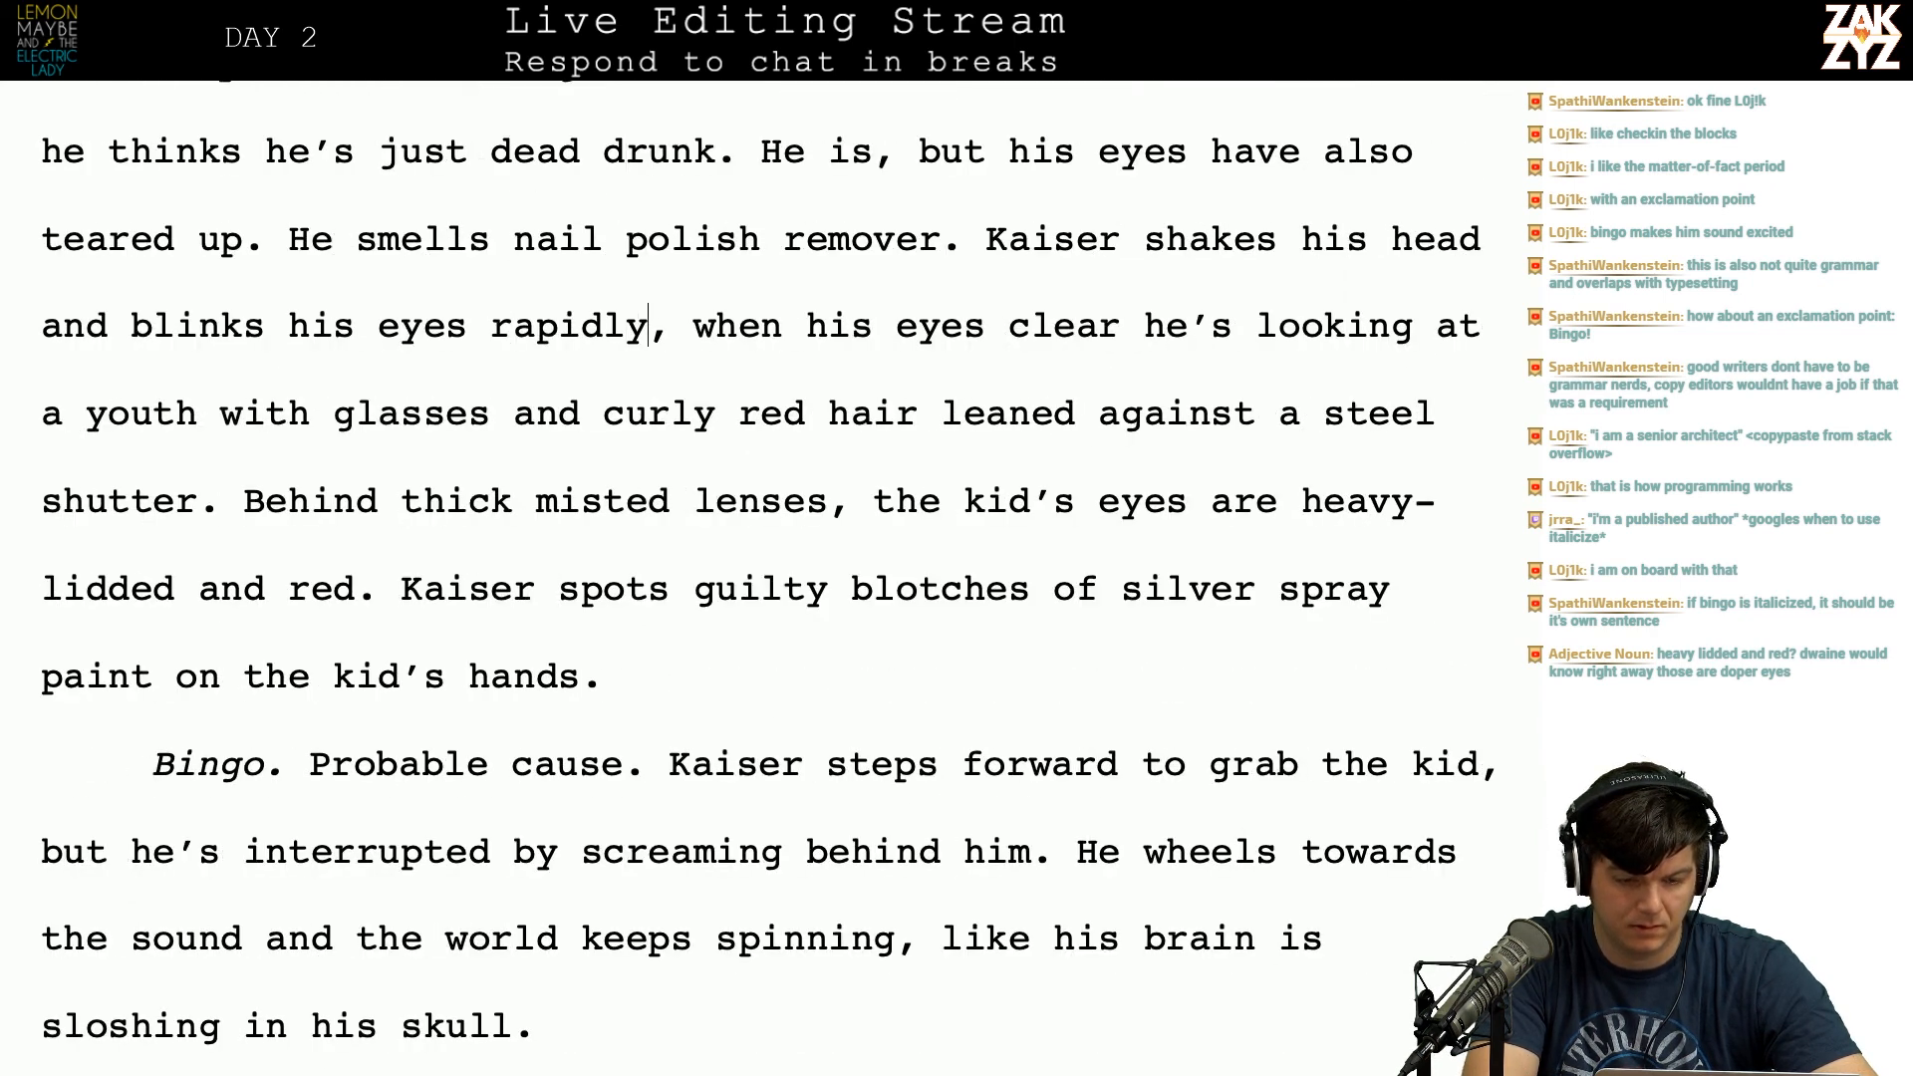
key("Down")
key("Left")
key("Left")
key("Left")
key("Left")
key("Left")
key("Left")
key("Left")
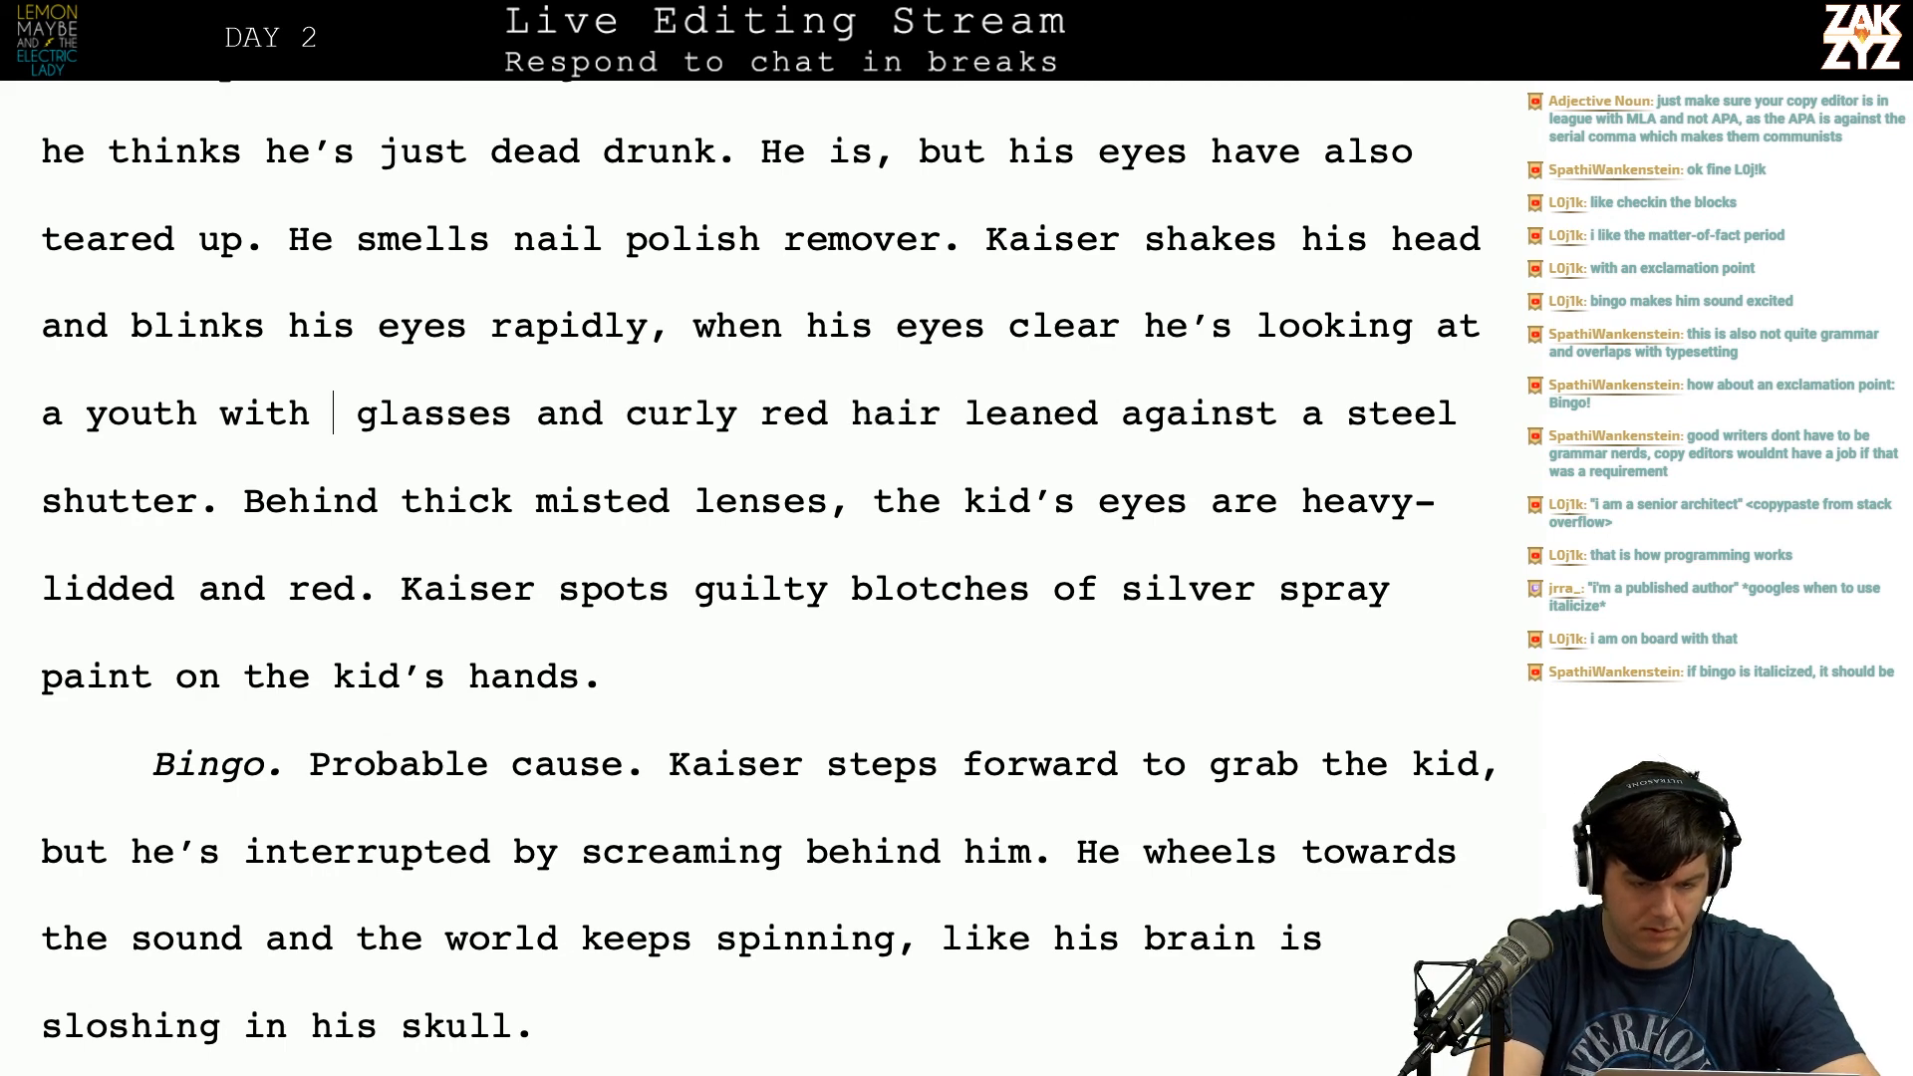
type("thick")
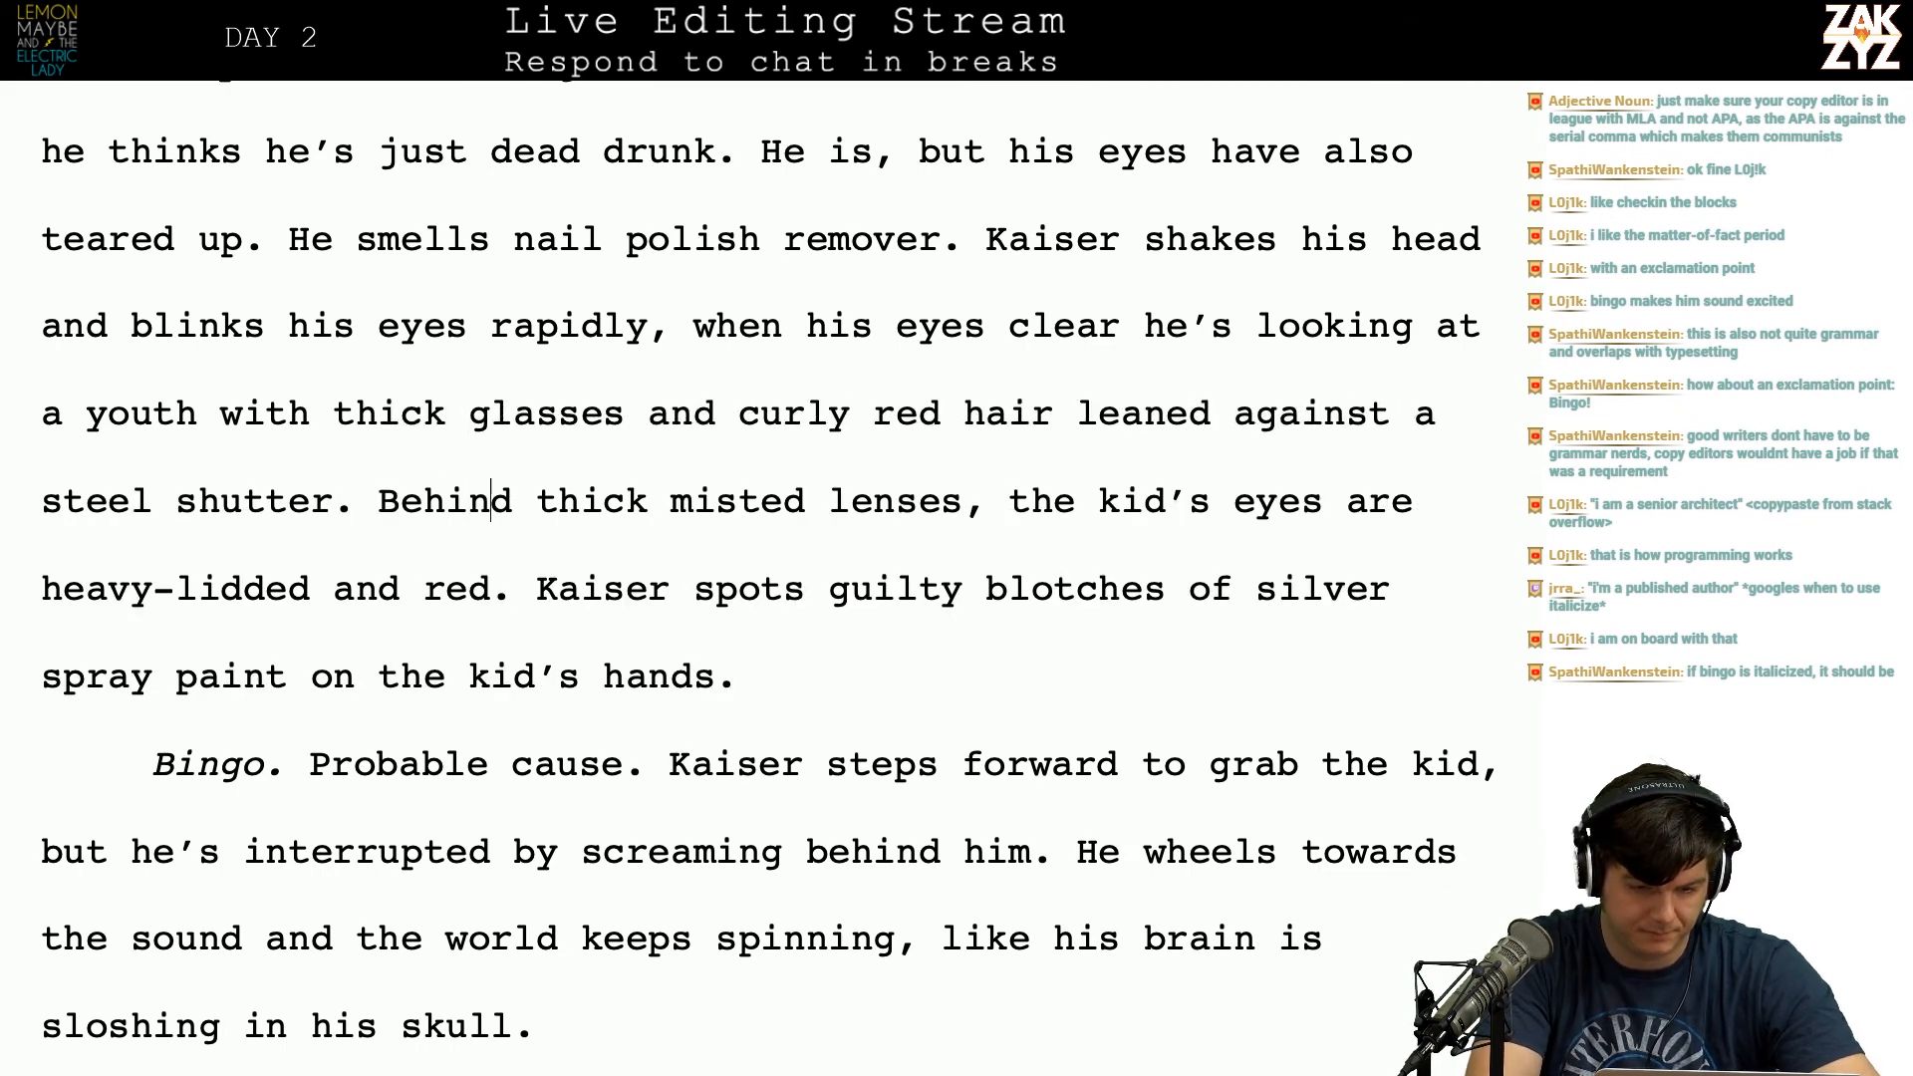
key("shift+Right")
key("shift+Right")
key("shift+Right")
key("shift+Right")
key("shift+Right")
key("shift+Right")
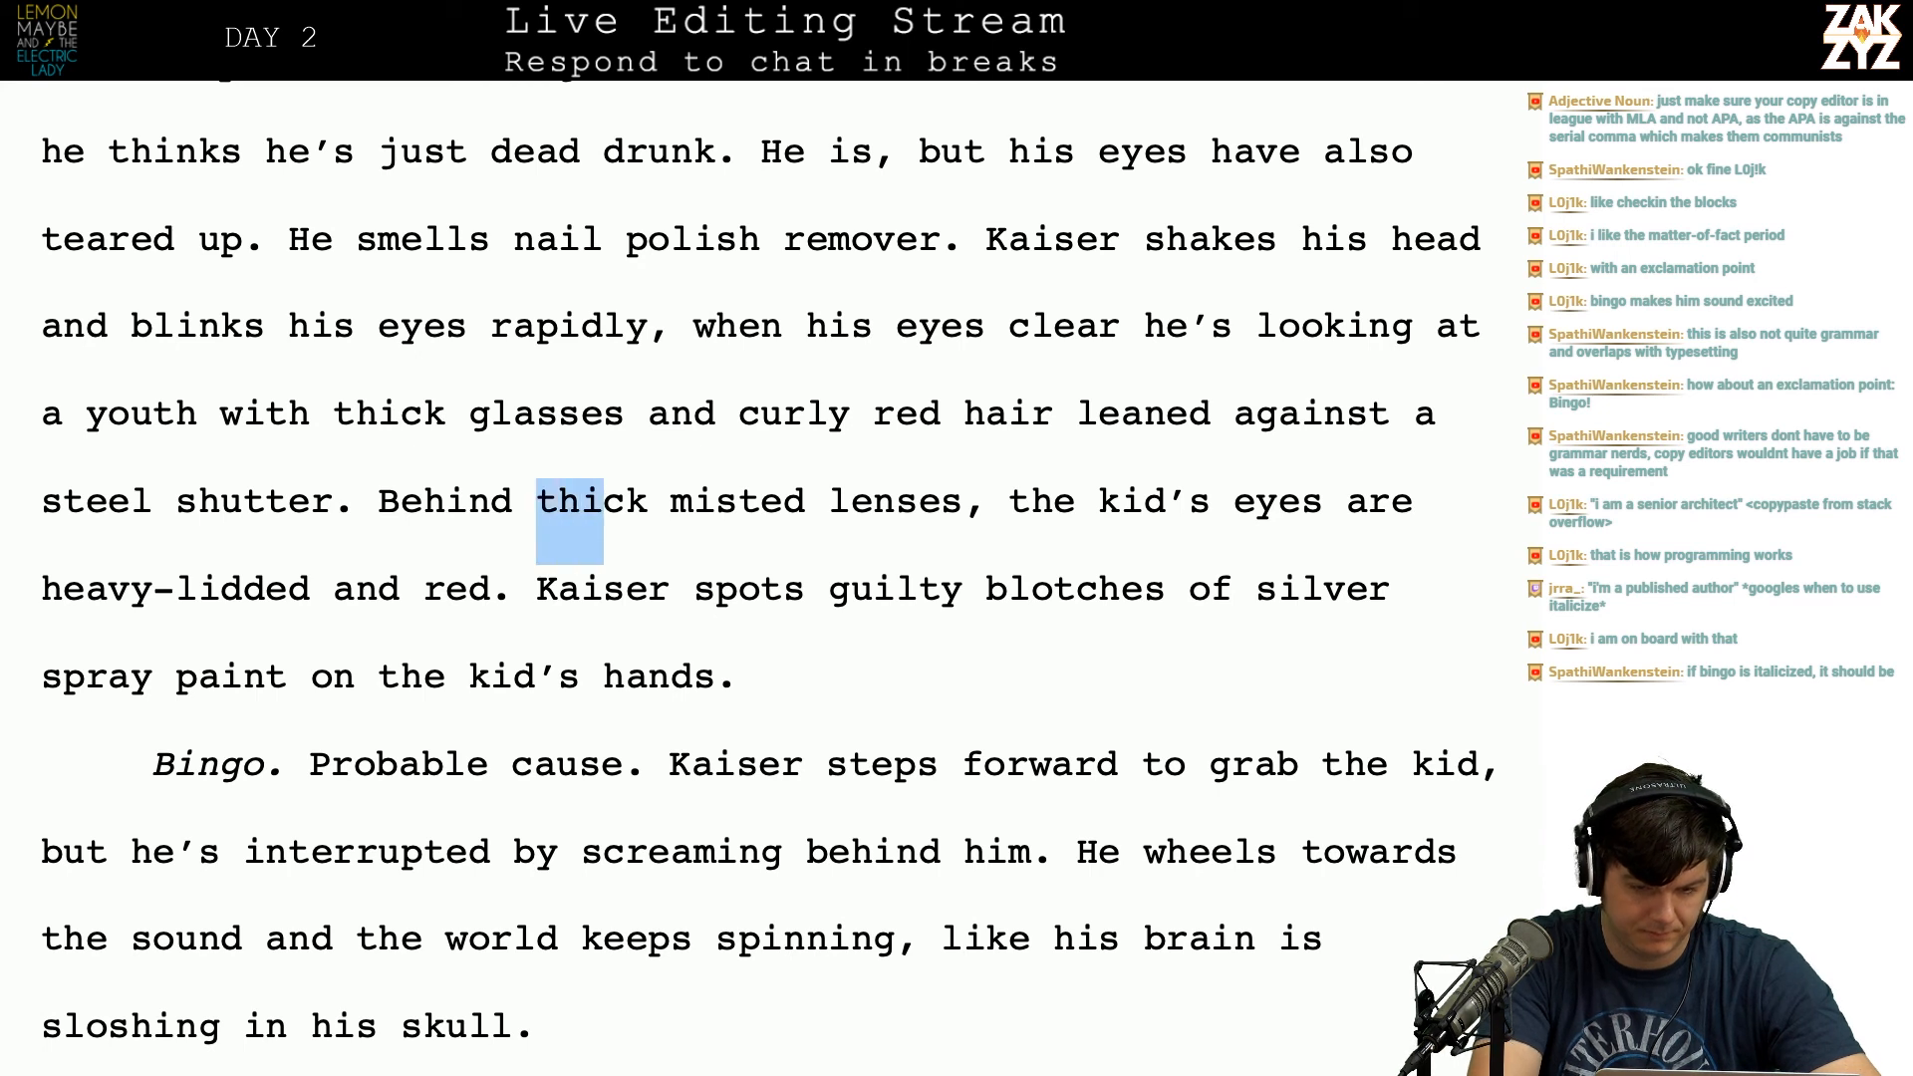
key("BackSpace")
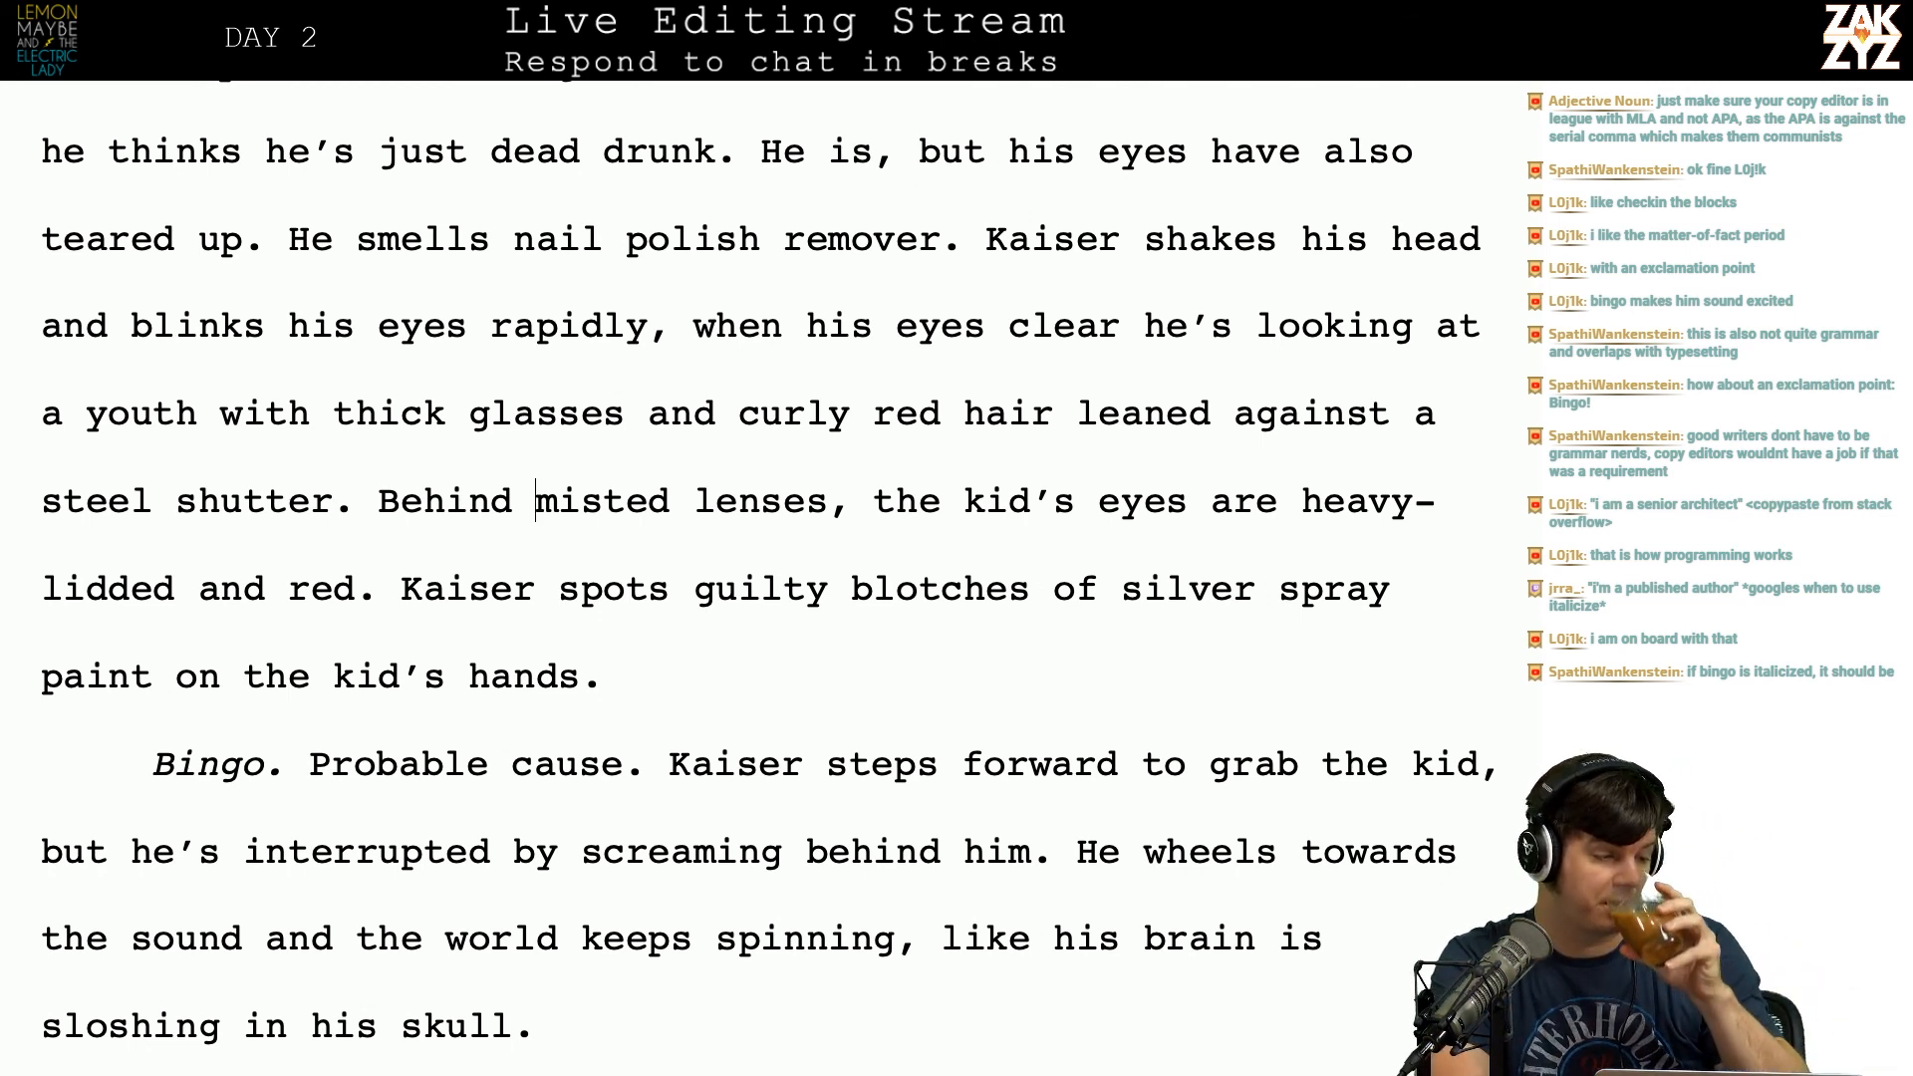
Step: Reread the passage and try "the" before "misted lenses" again, then take the word back out
scroll(762, 583, "down", 1)
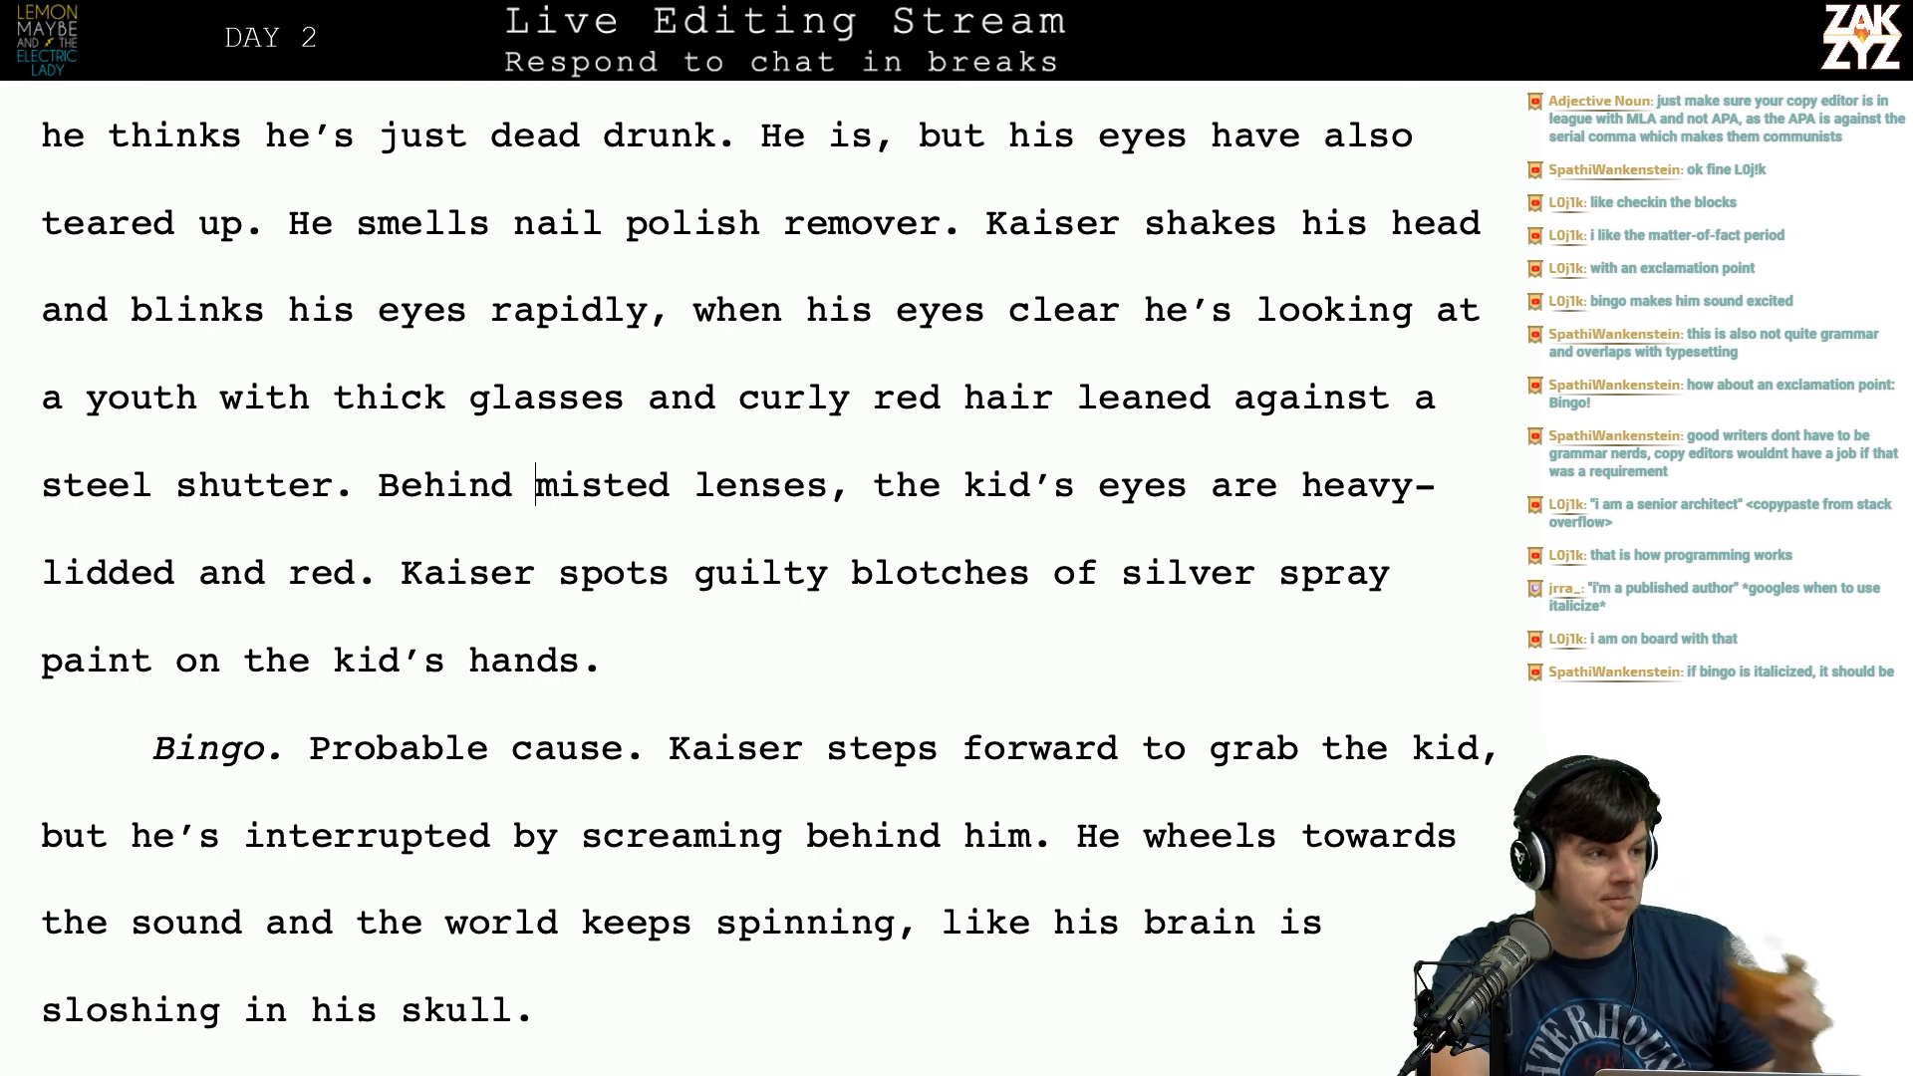
scroll(762, 583, "down", 1)
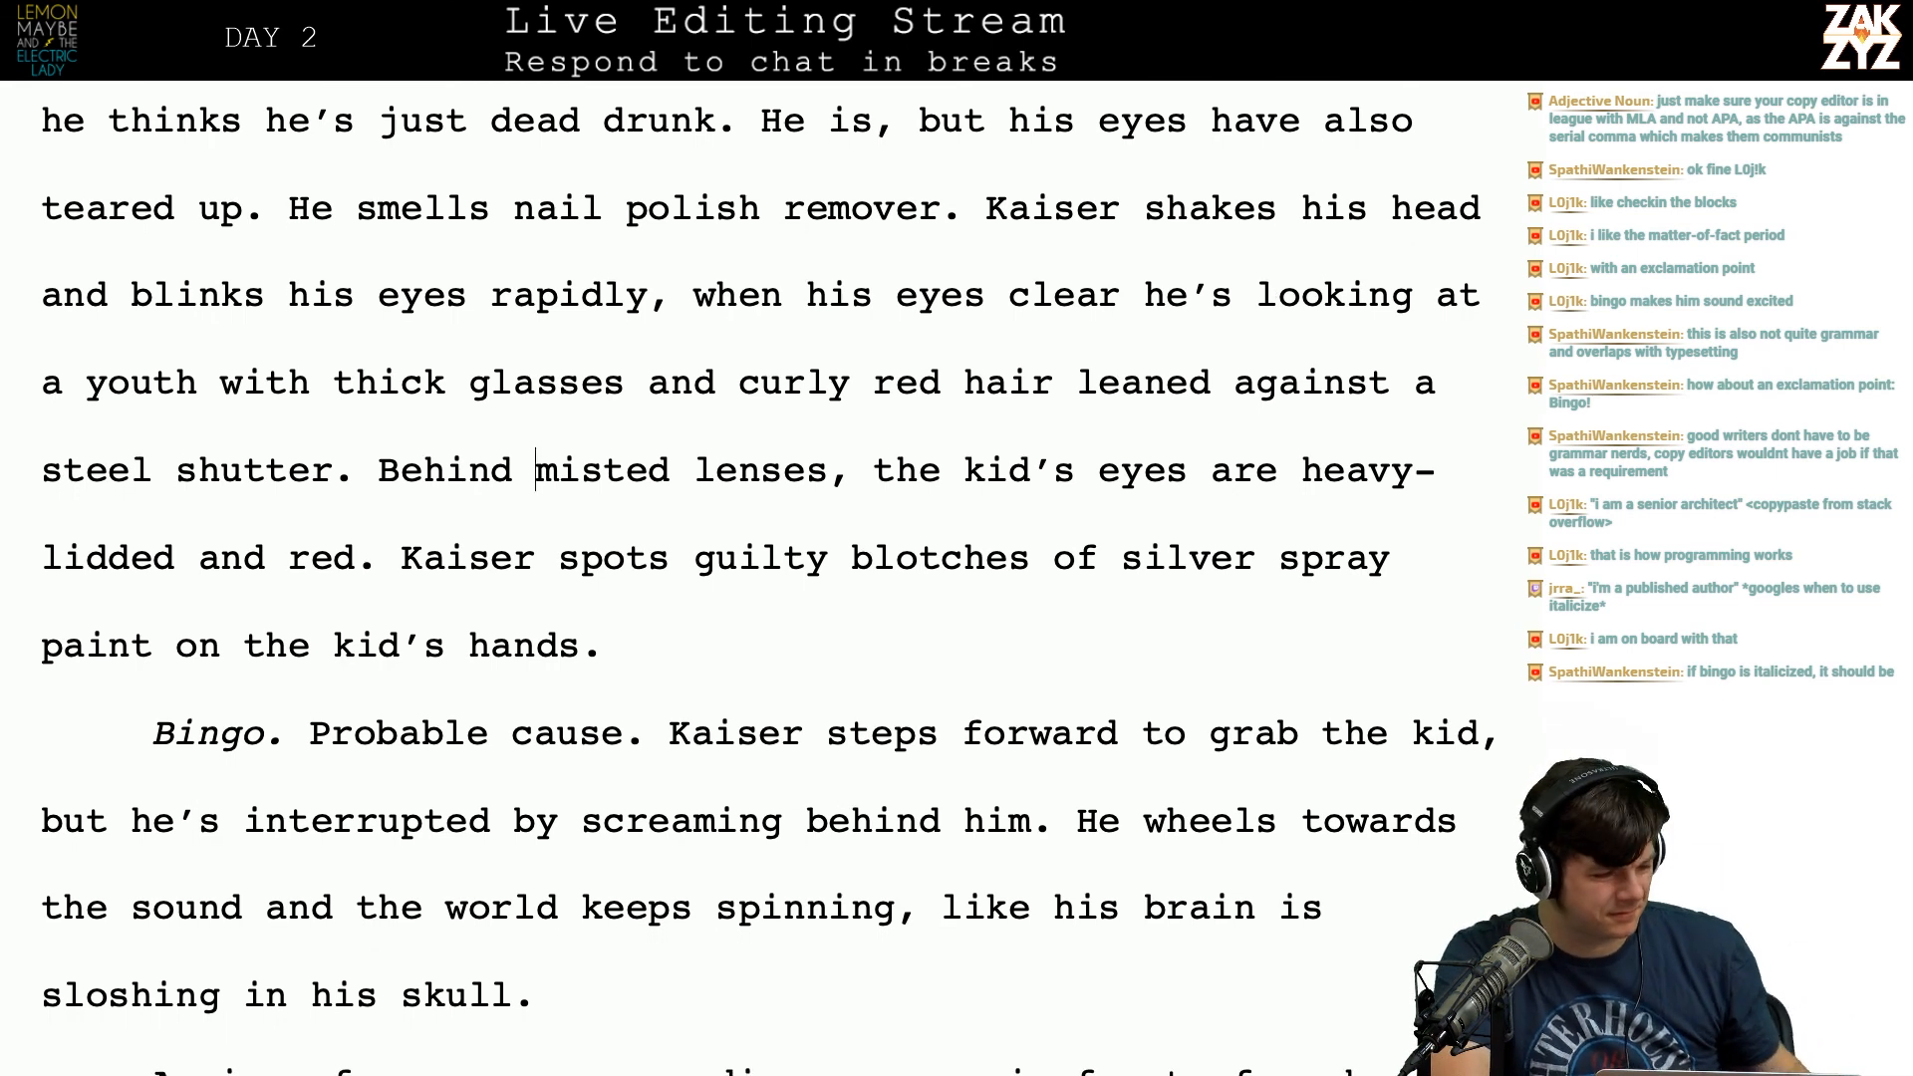
scroll(762, 583, "down", 1)
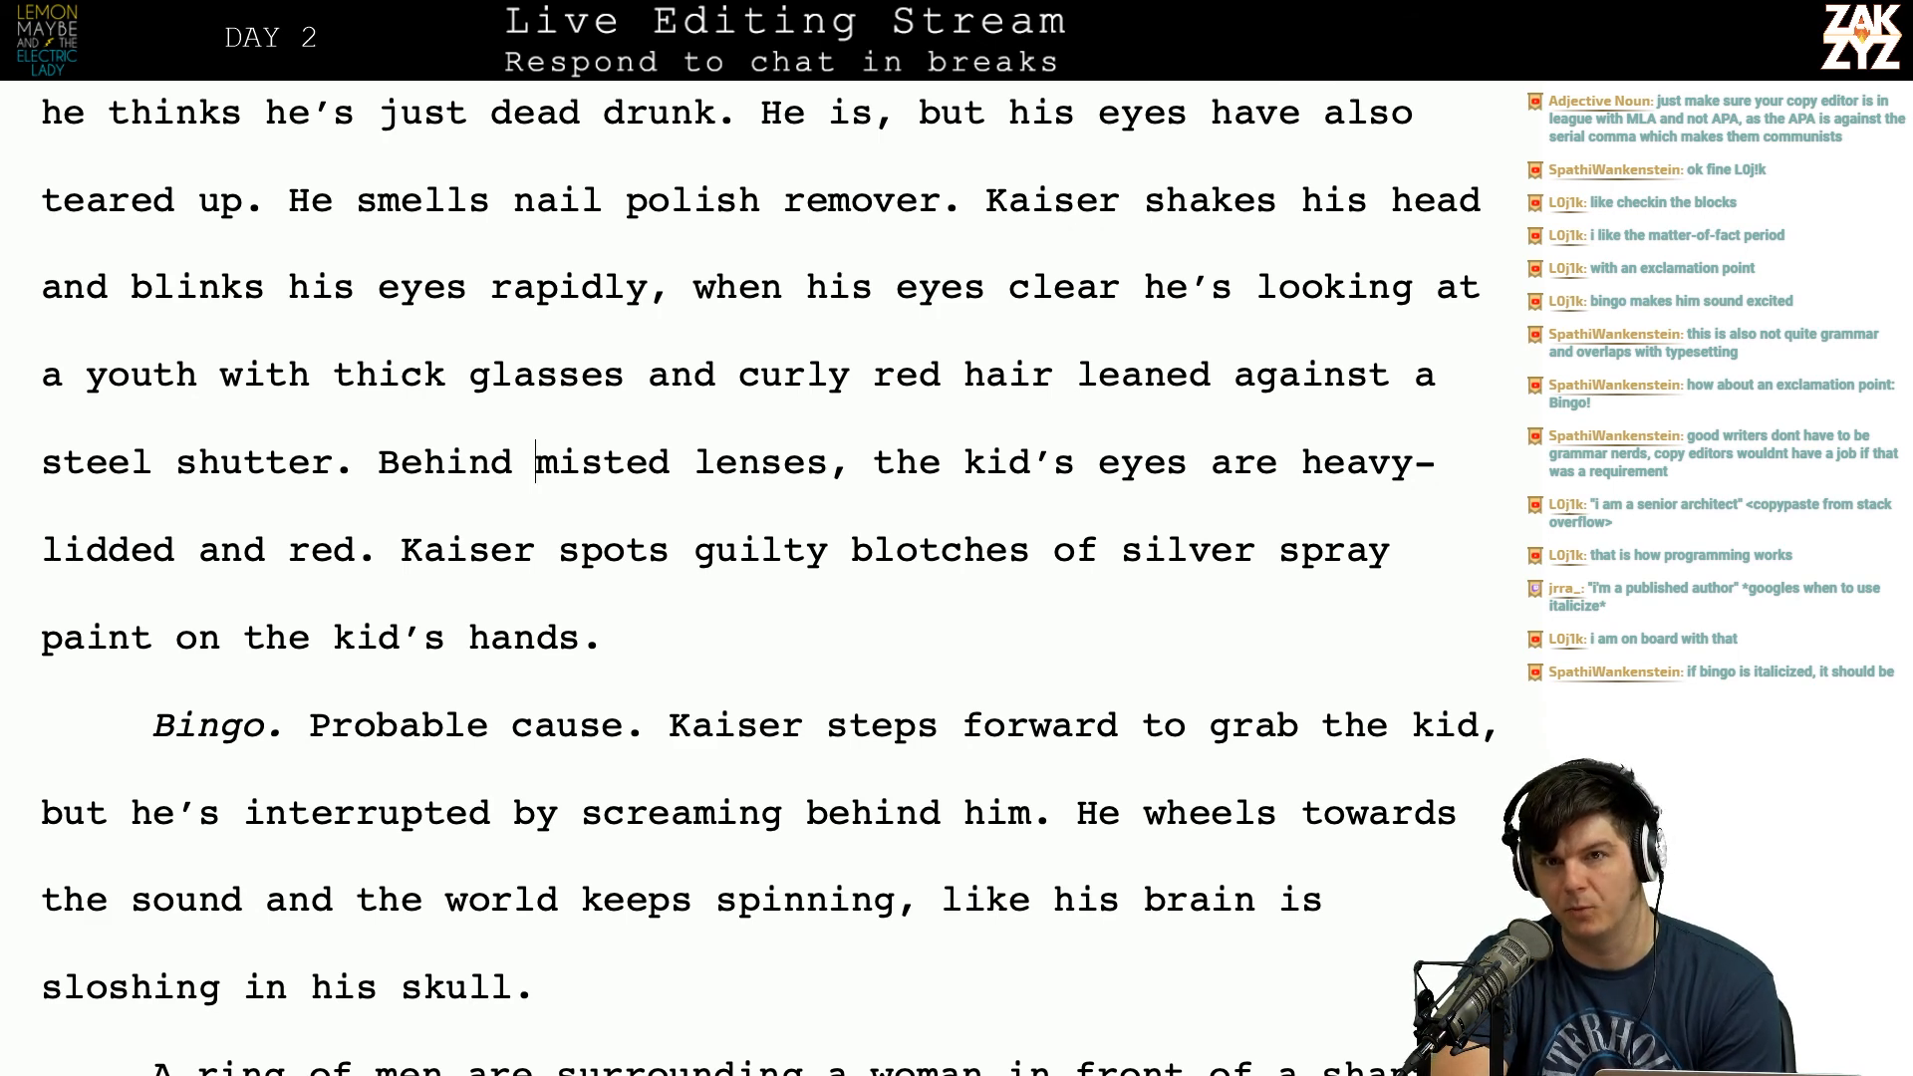
scroll(762, 578, "down", 1)
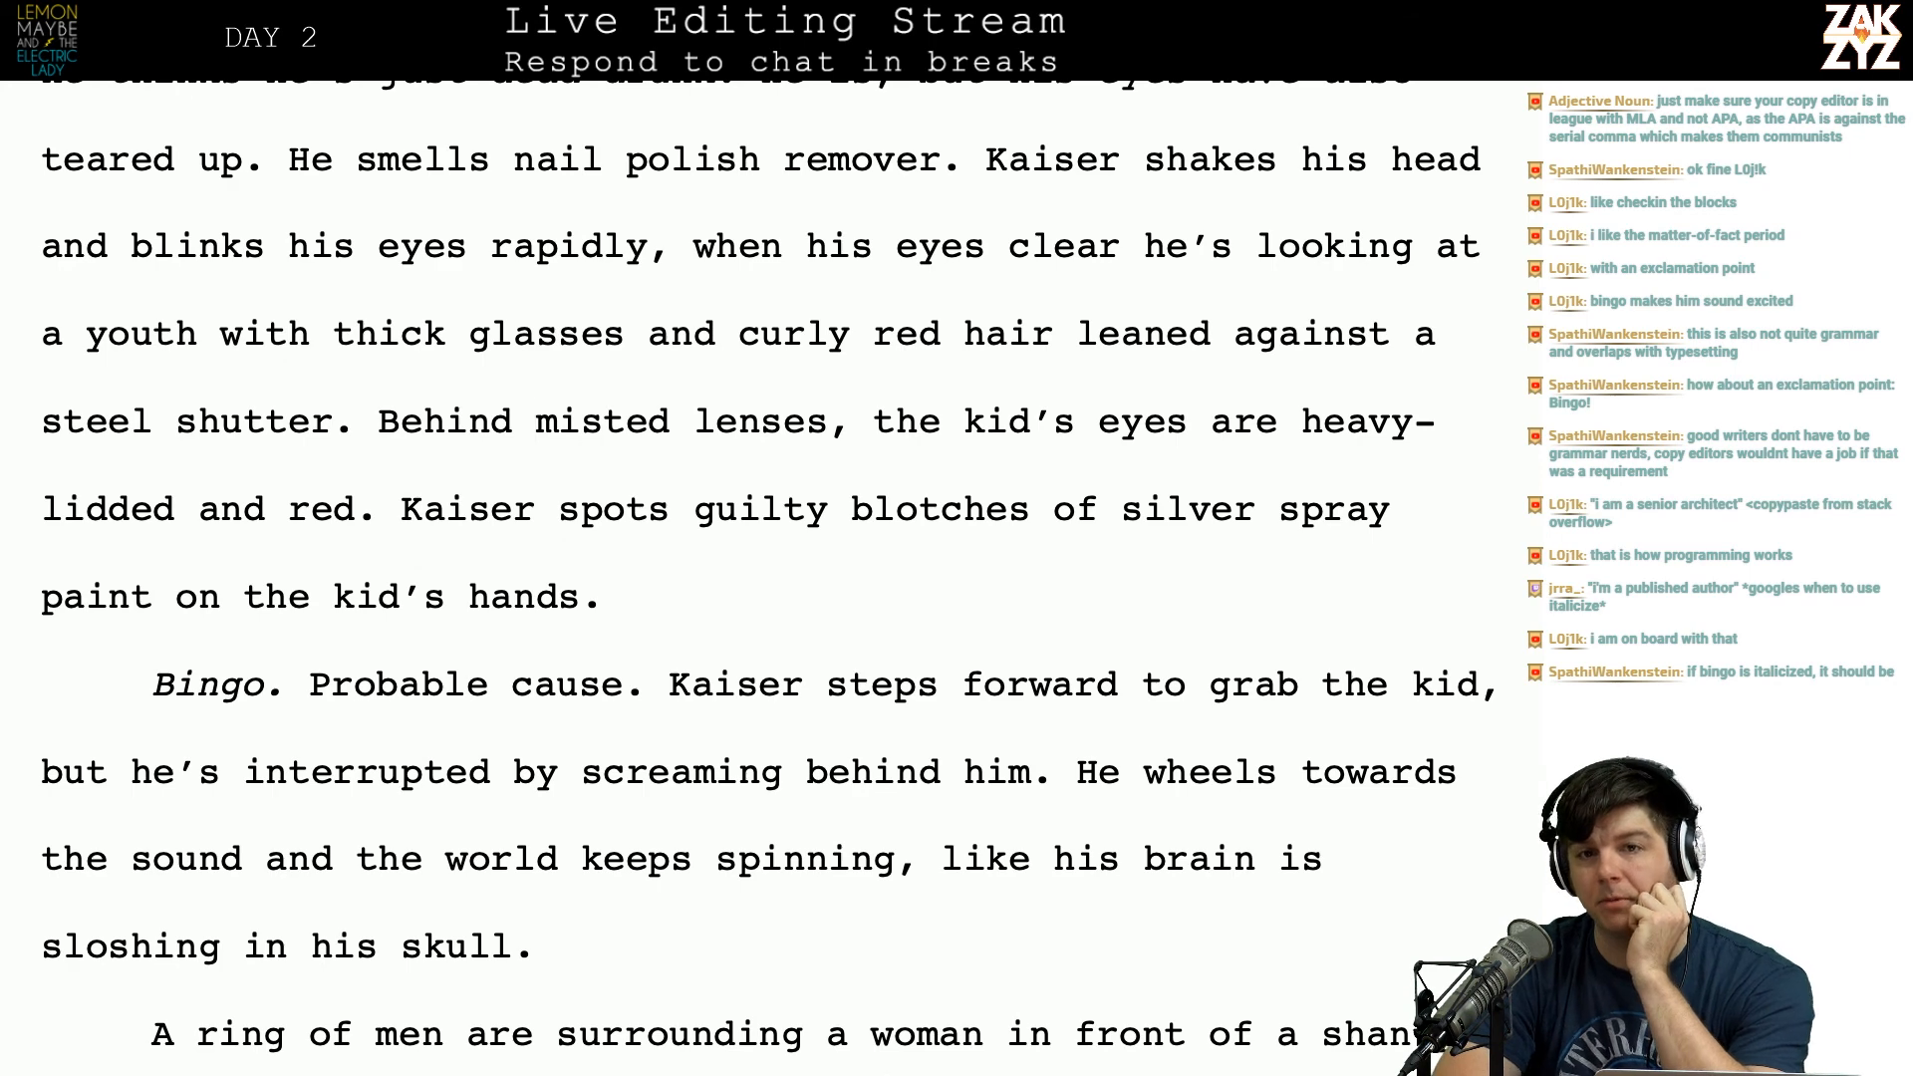
scroll(762, 578, "down", 1)
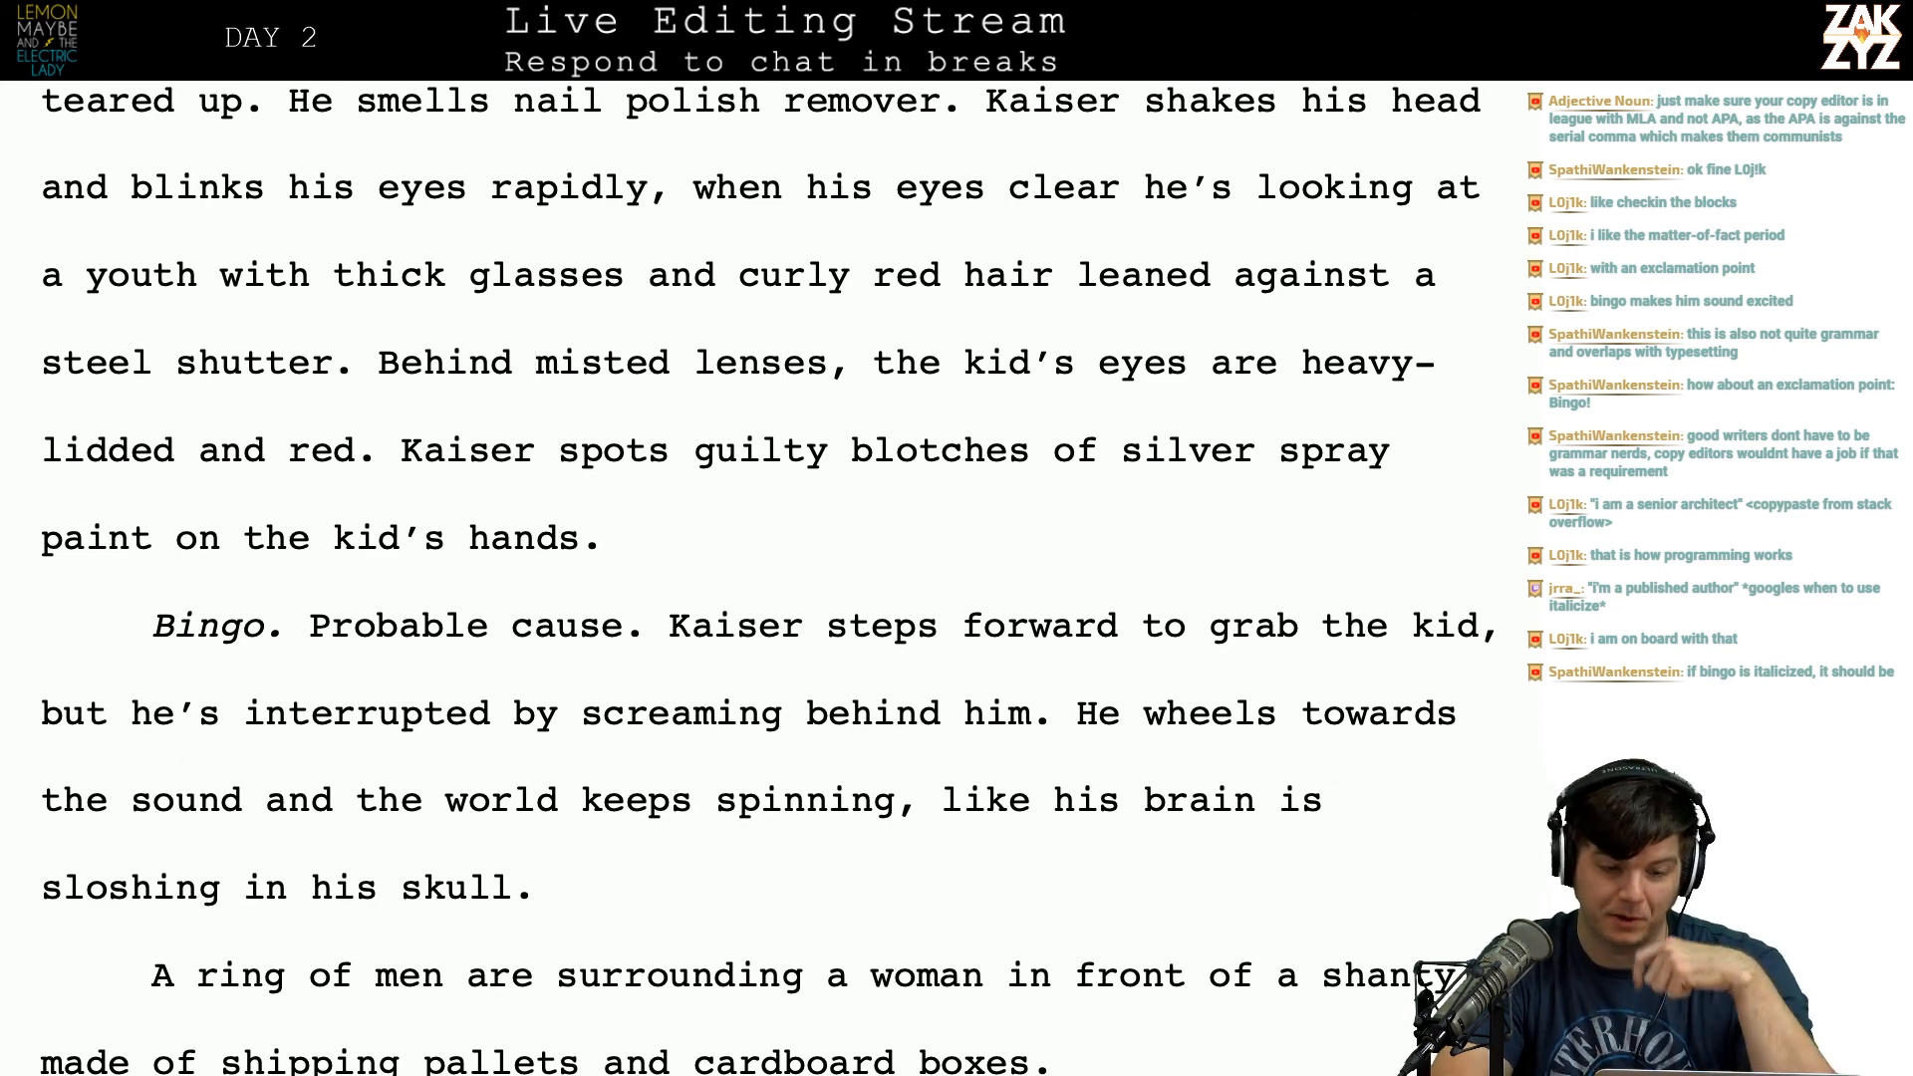
scroll(762, 578, "down", 1)
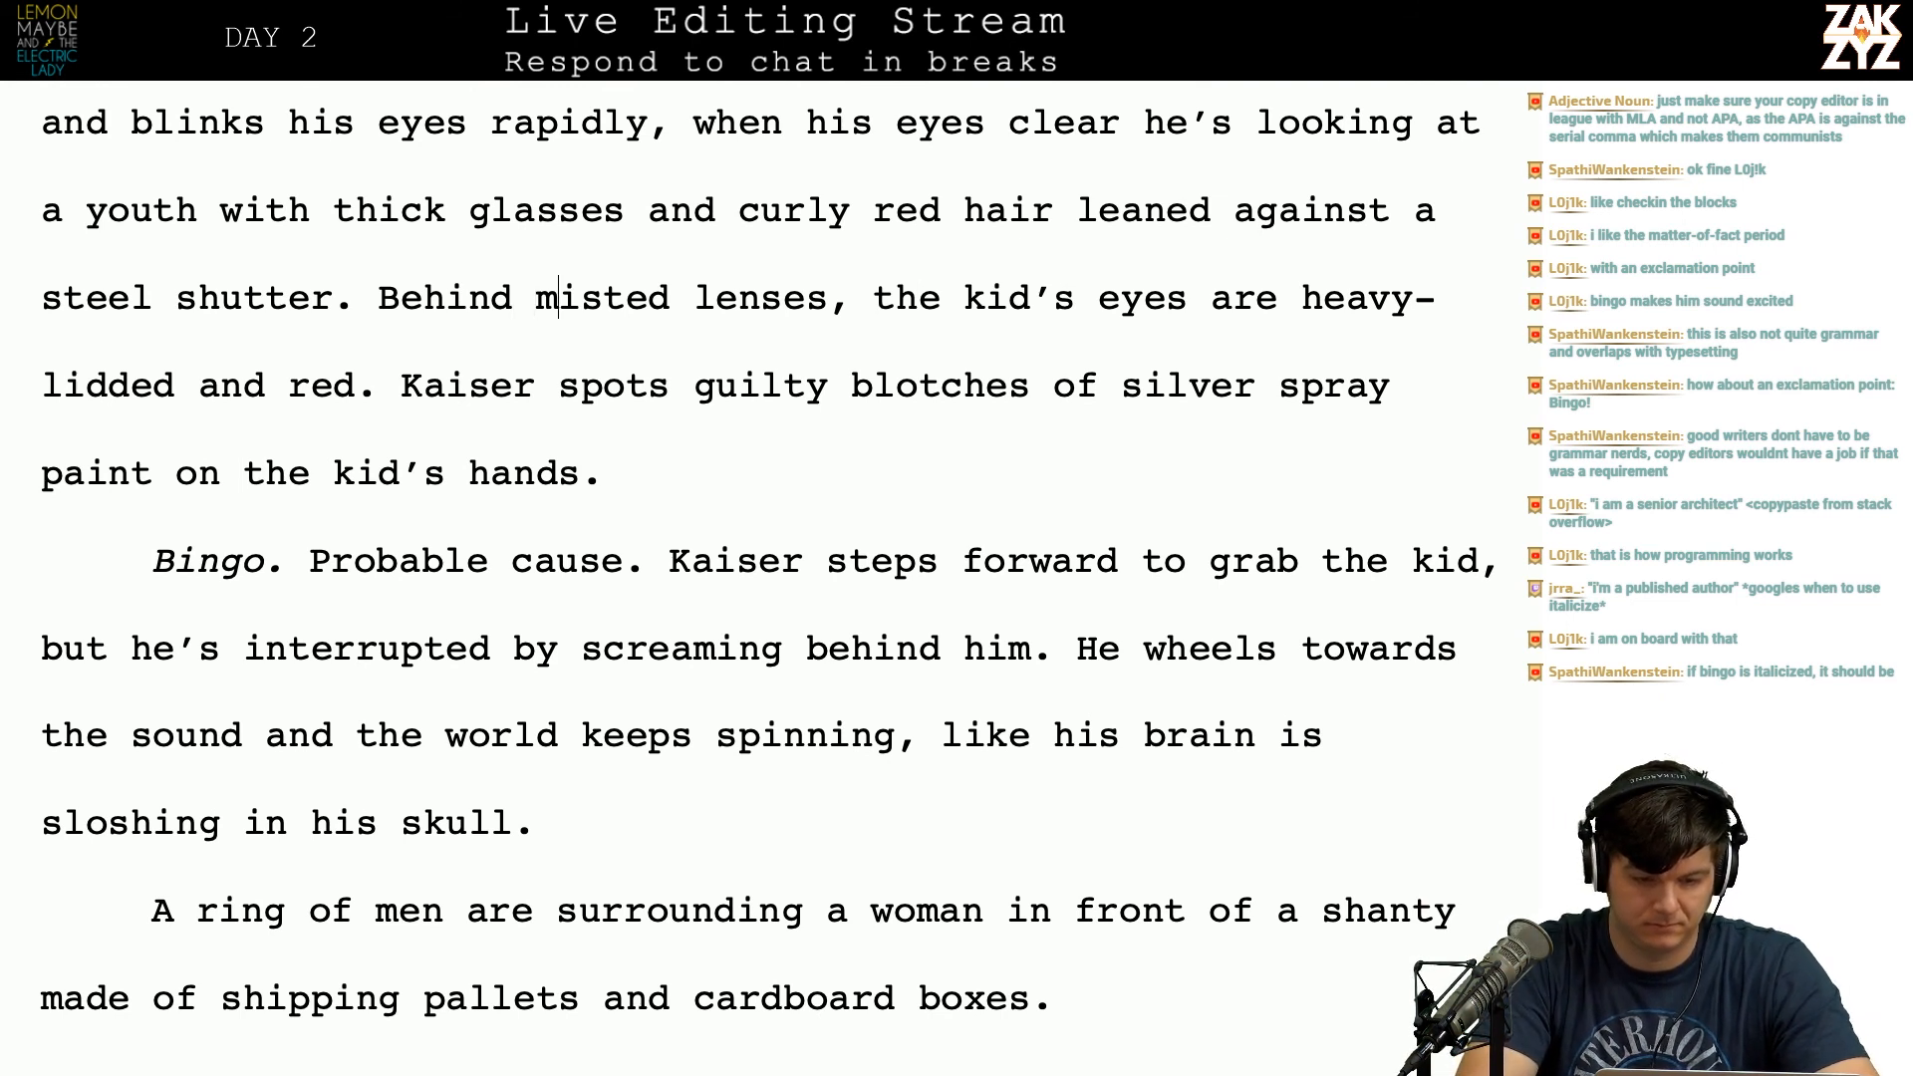
type("the")
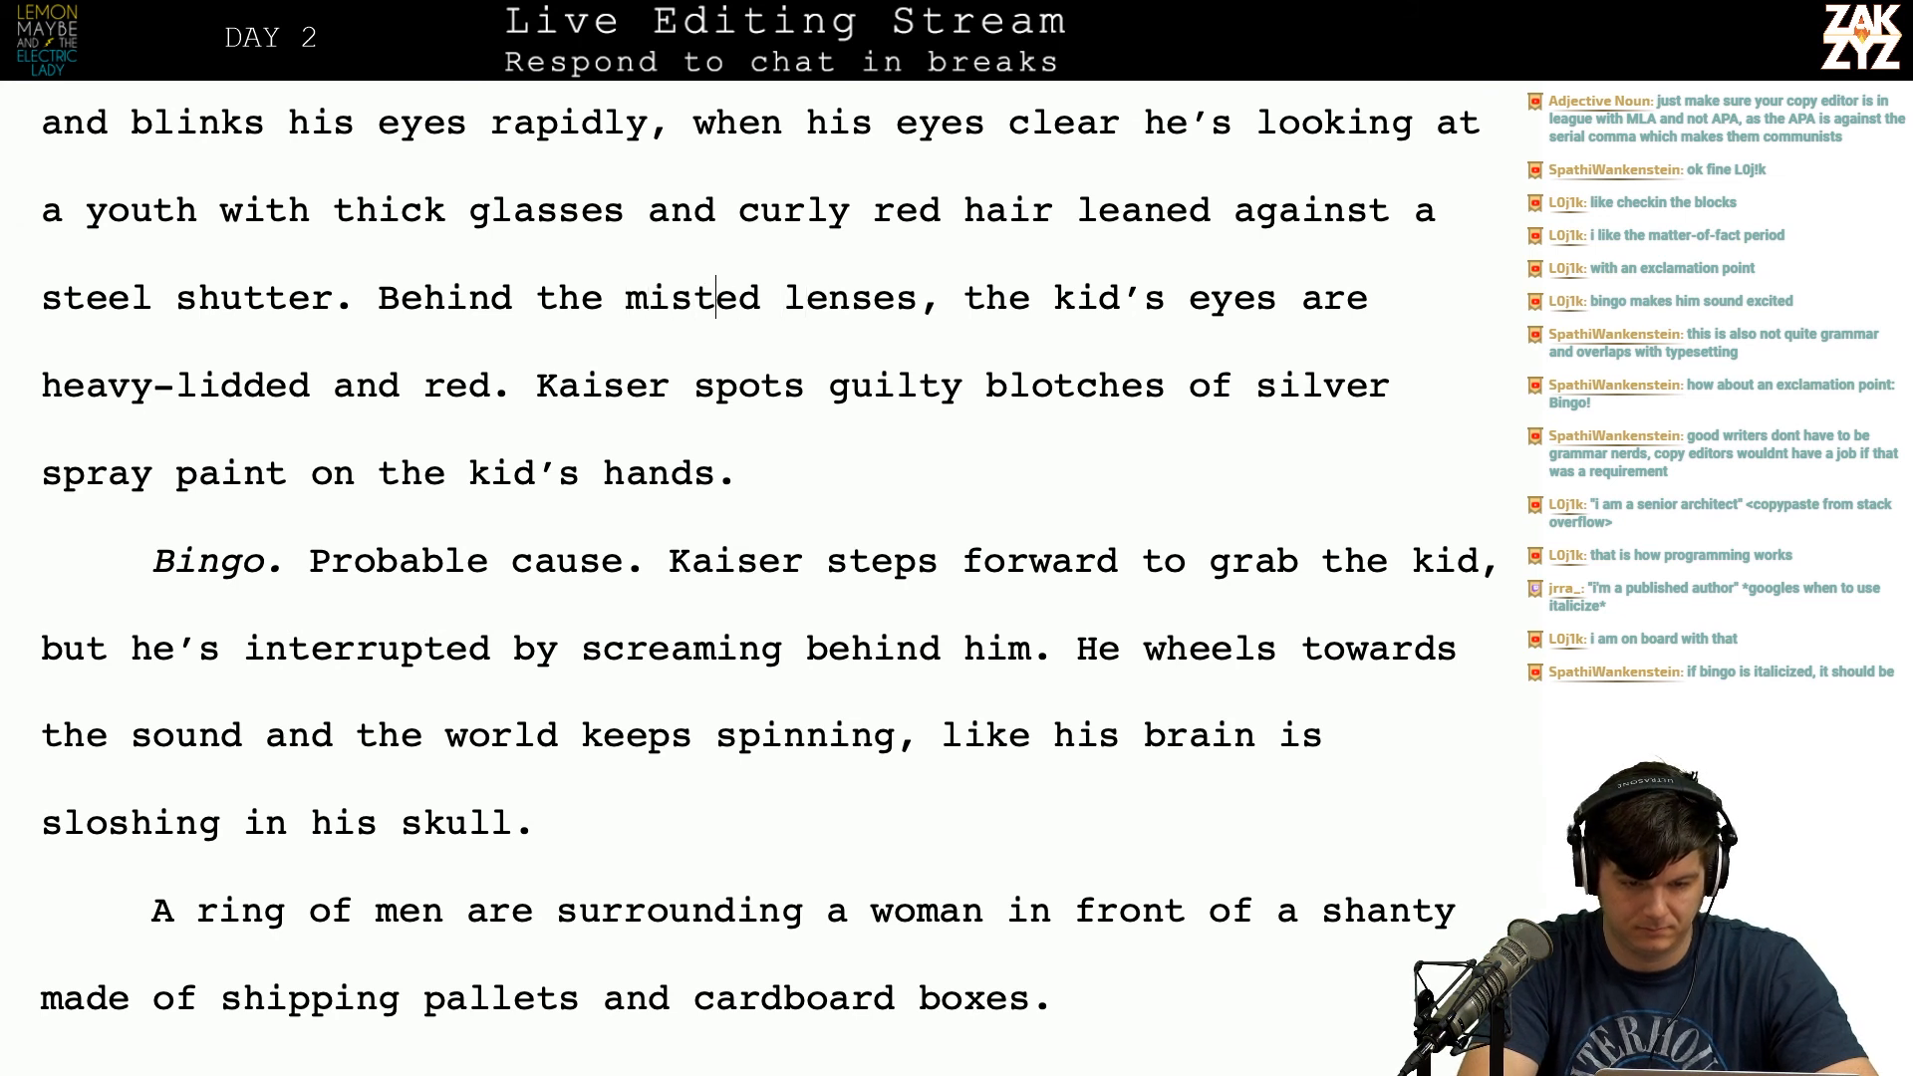
key("BackSpace")
key("BackSpace")
key("BackSpace")
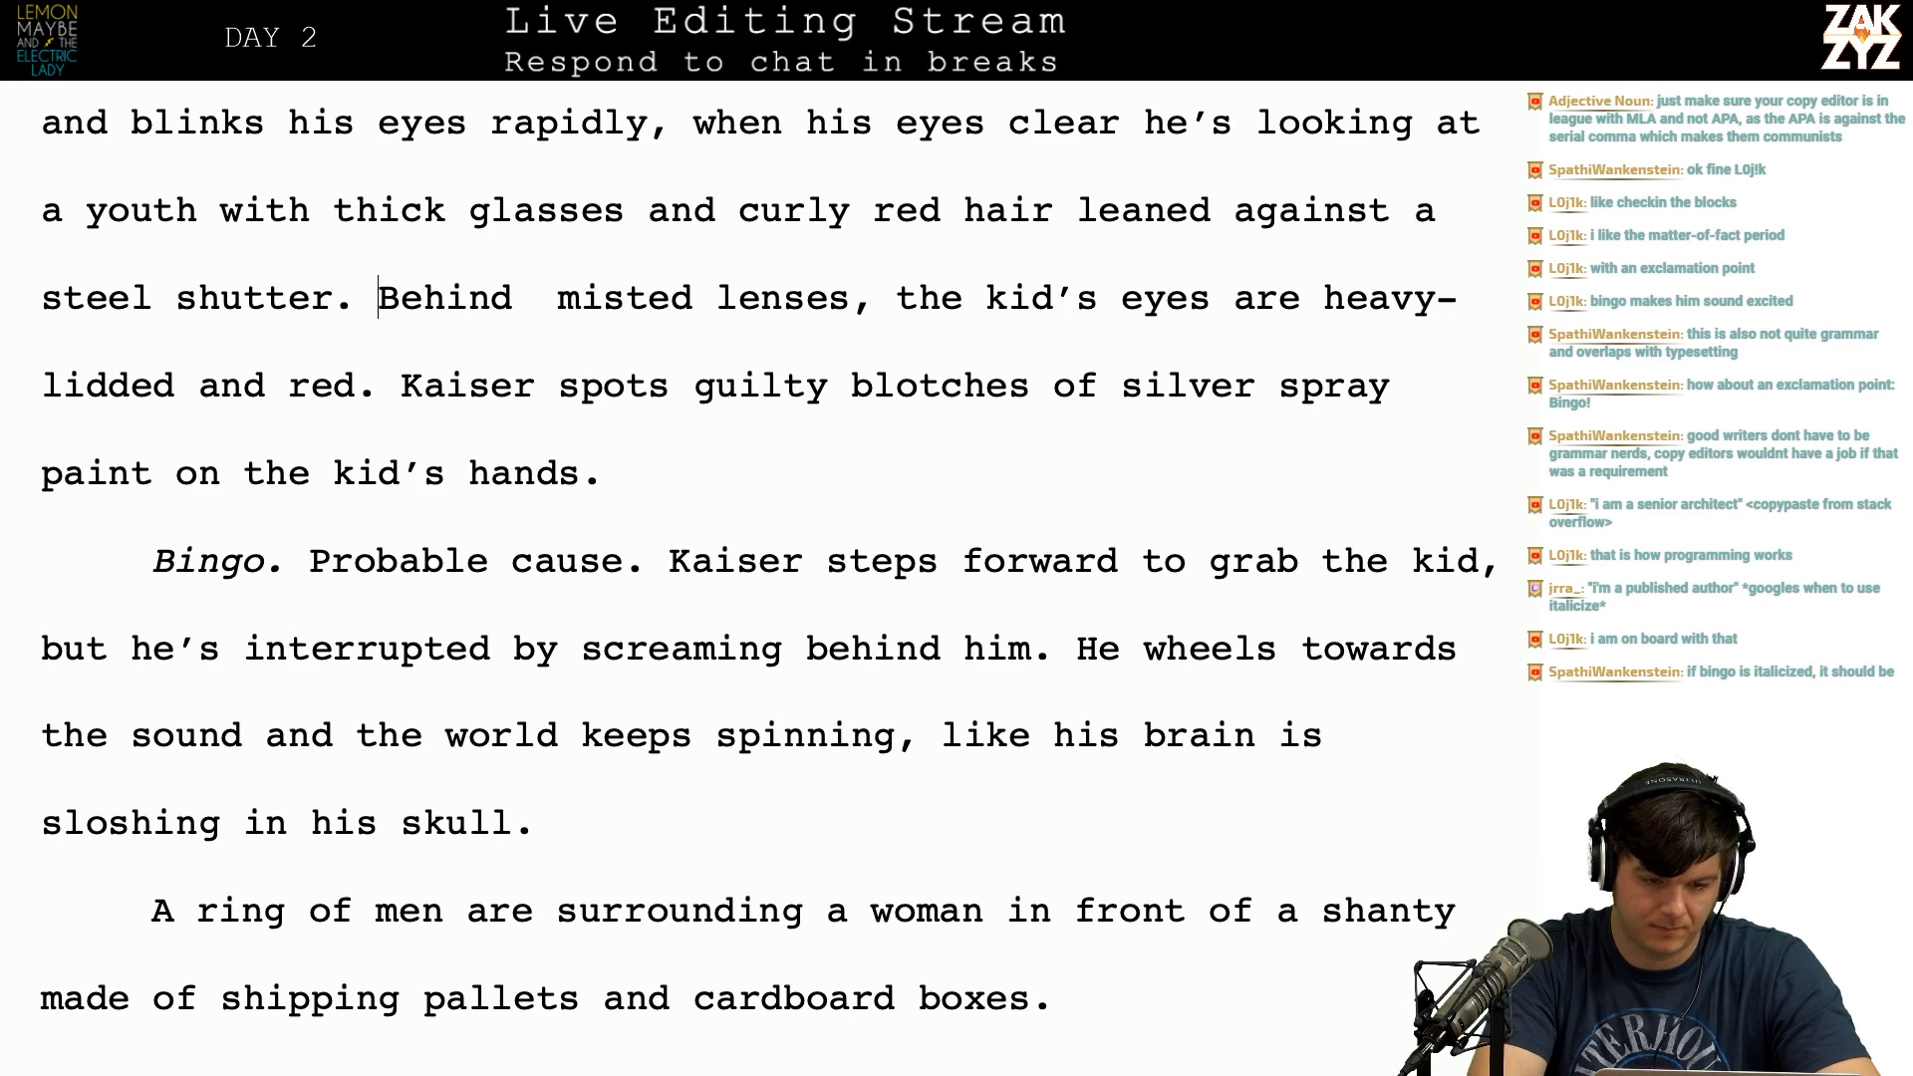
Step: Push the "Behind misted lenses" sentence into a new paragraph and start a replacement after "steel shutter." with "The lenses are all"
key("Left")
key("Return")
type("The lend")
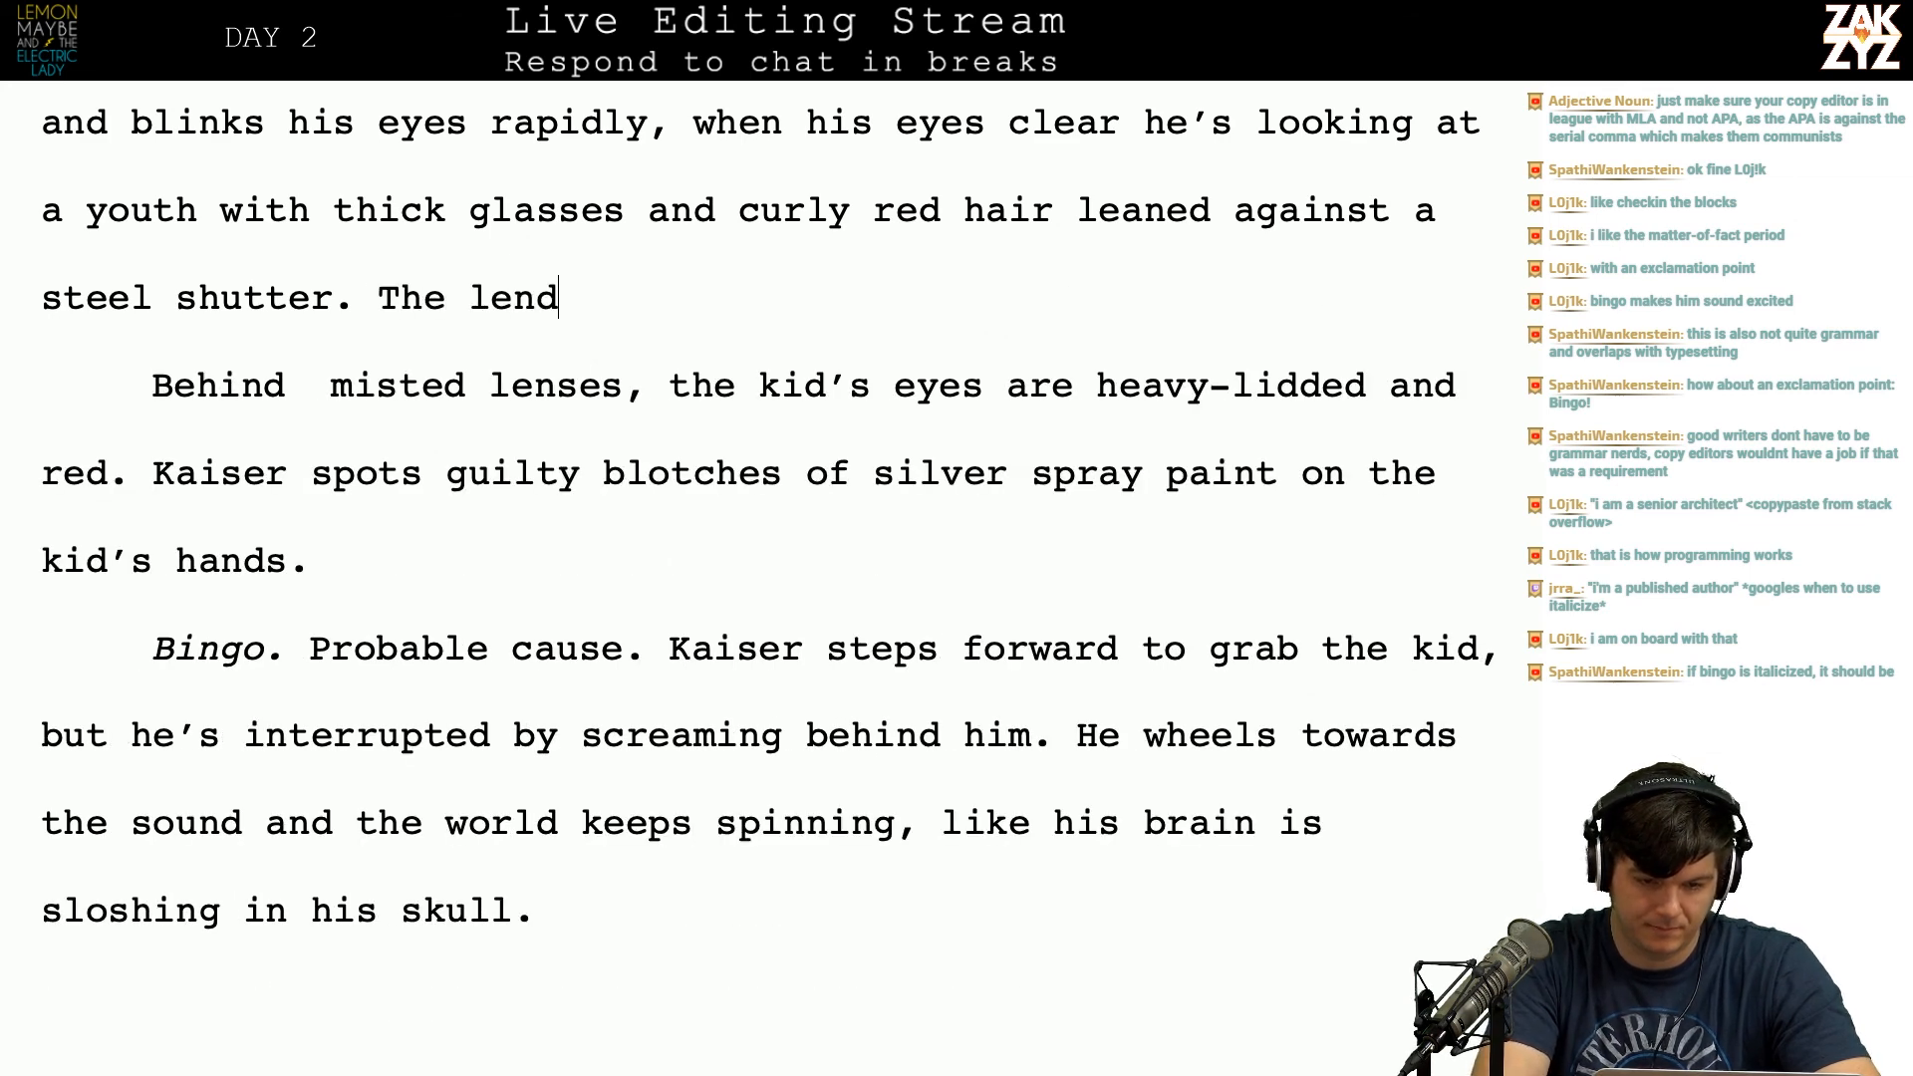
key("BackSpace")
type("ses are all")
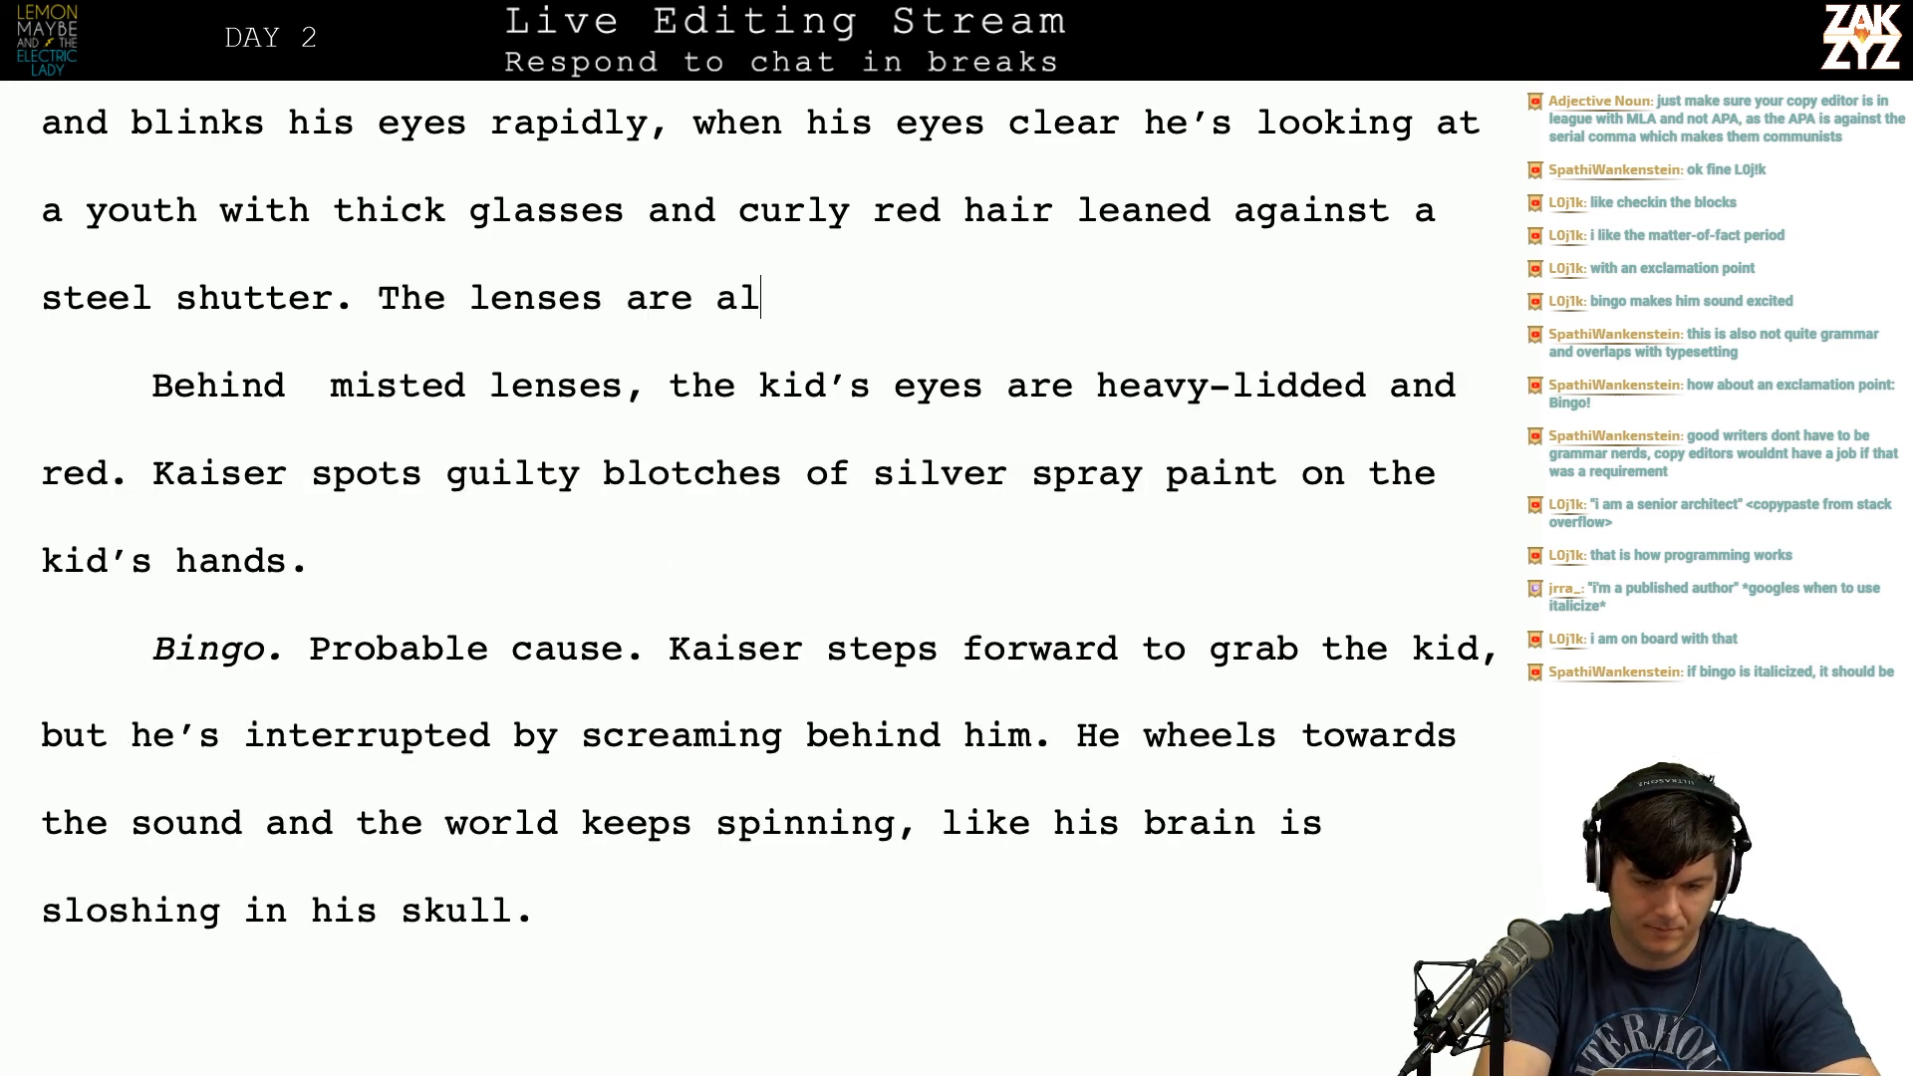
Step: After "steel shutter.", replace the partial sentence with "His lenses are all misted up and behind them his eyes are heavy-lidded and red, probably ganja."
key("BackSpace")
key("BackSpace")
key("BackSpace")
key("BackSpace")
key("BackSpace")
key("BackSpace")
key("BackSpace")
key("BackSpace")
key("BackSpace")
key("BackSpace")
key("BackSpace")
key("BackSpace")
key("BackSpace")
key("BackSpace")
key("BackSpace")
key("BackSpace")
key("BackSpace")
key("BackSpace")
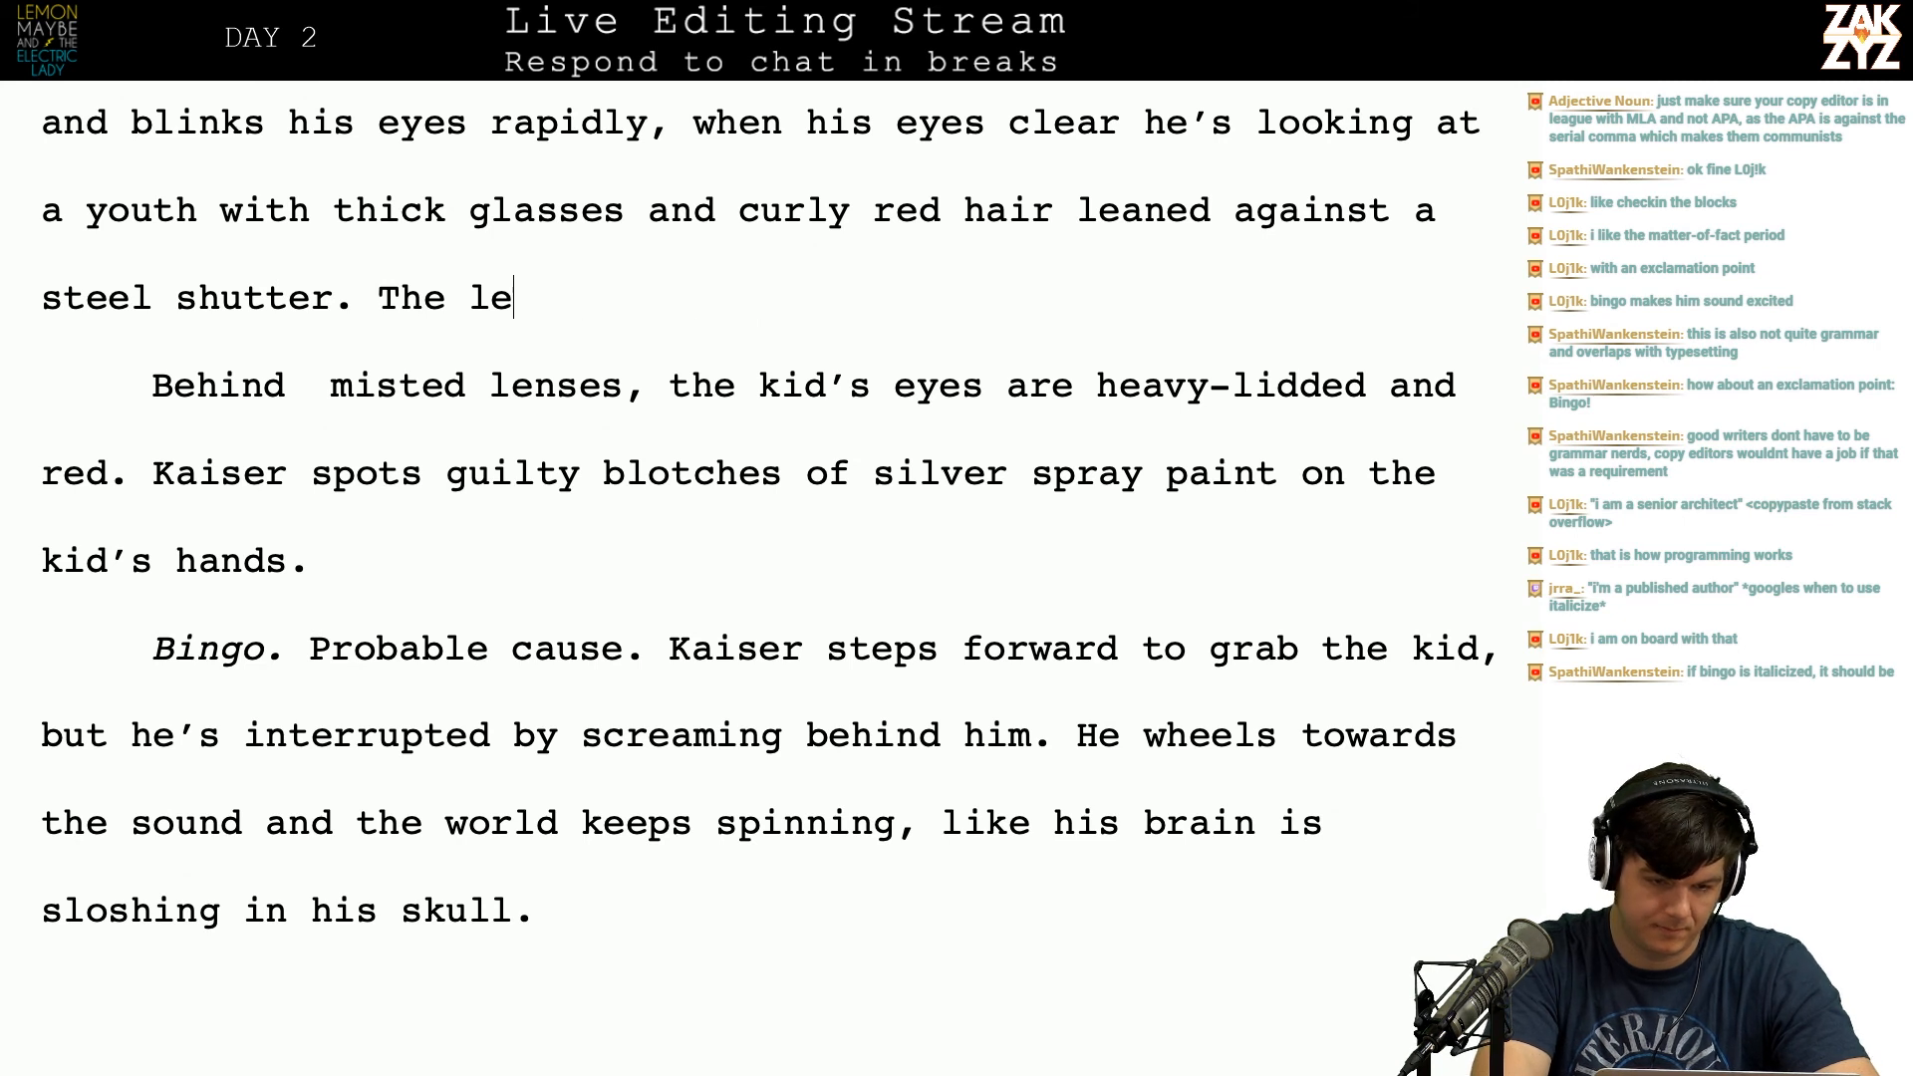
type("His len")
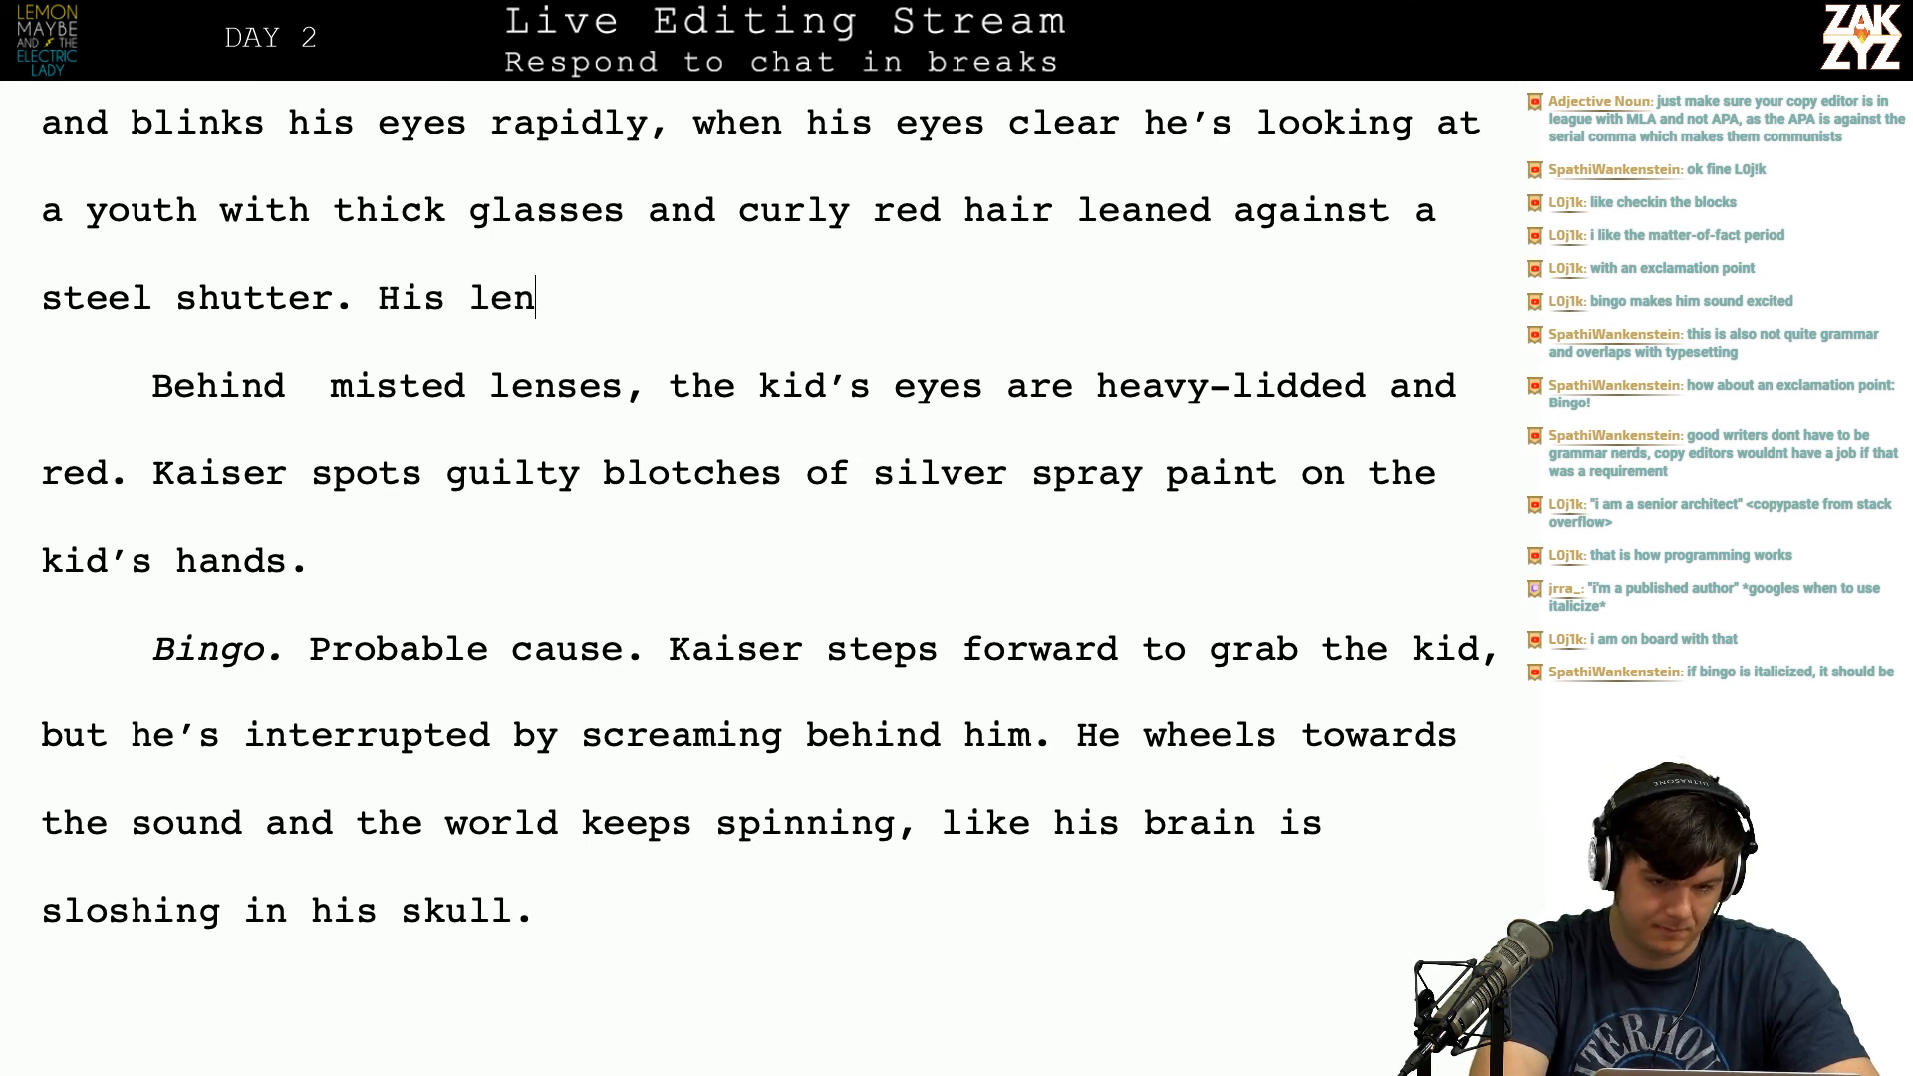
type("ses are all mi")
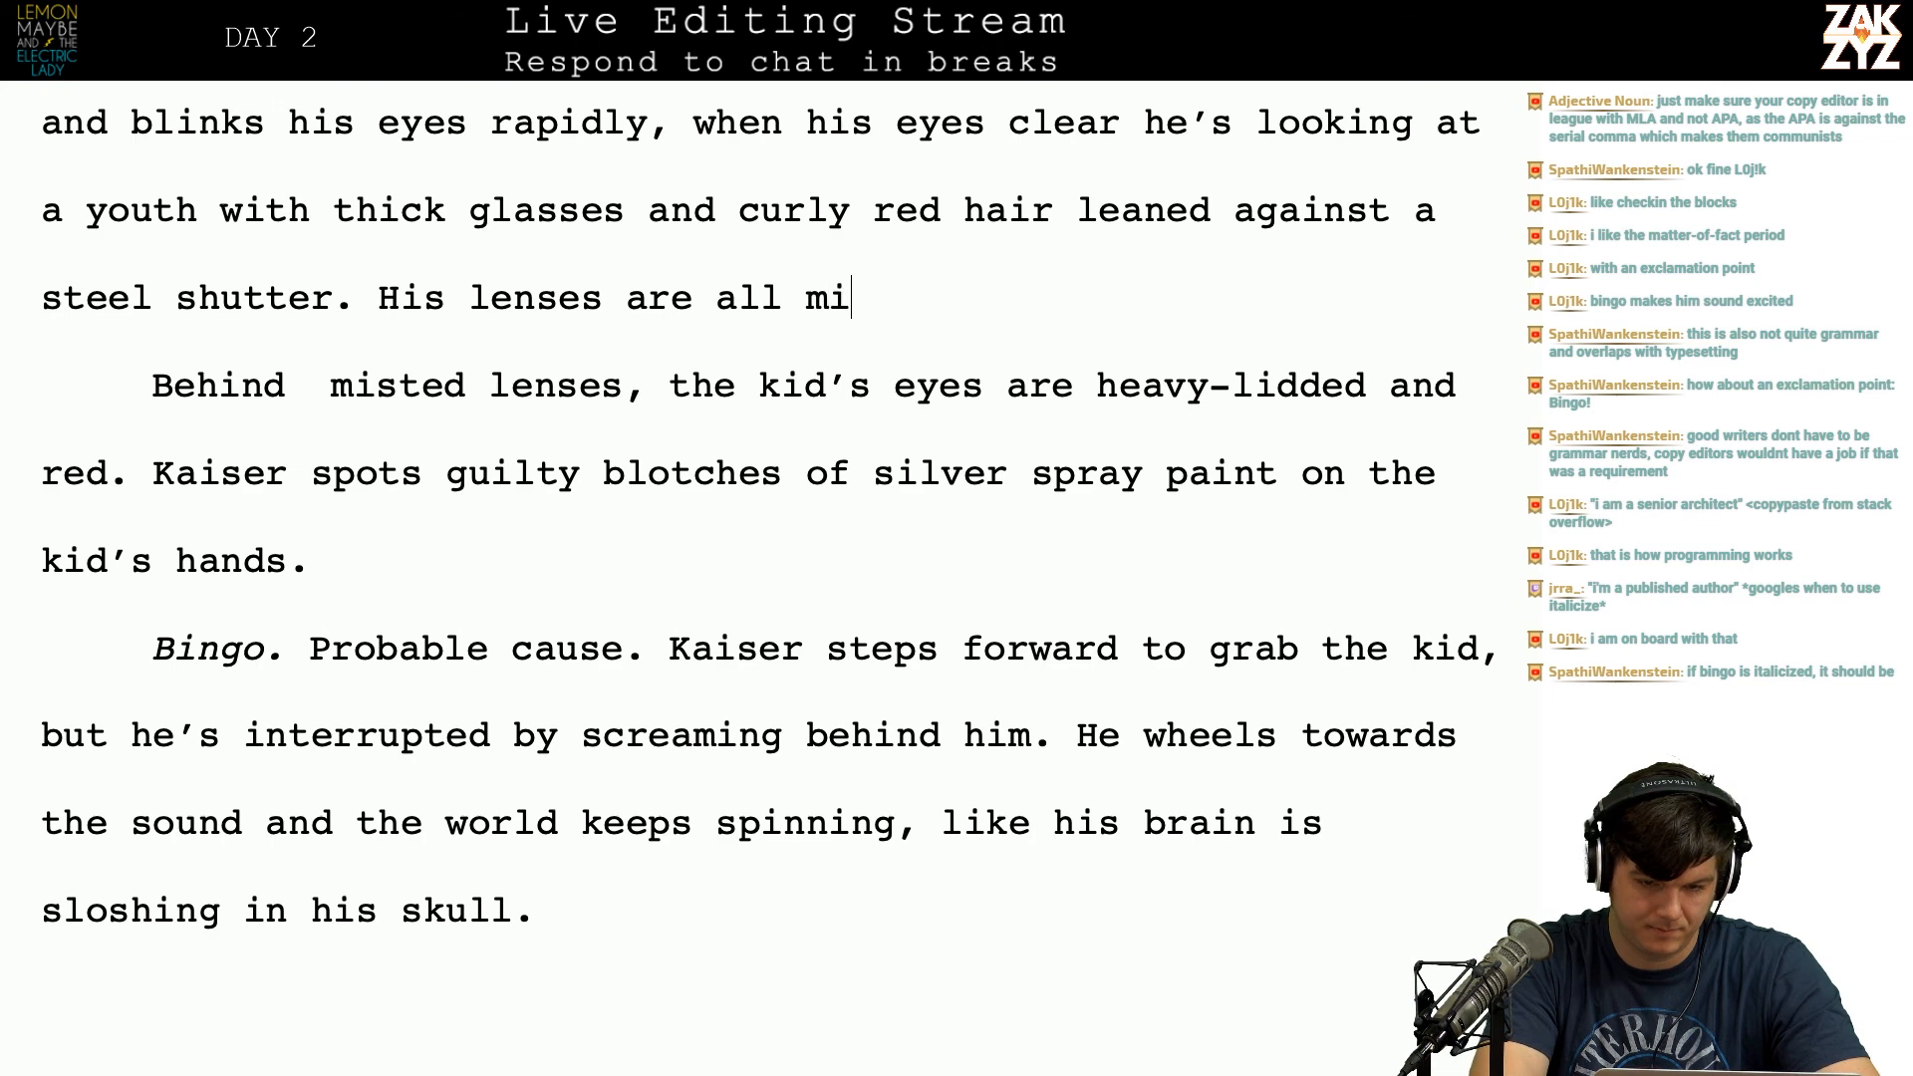
type("sted up and b")
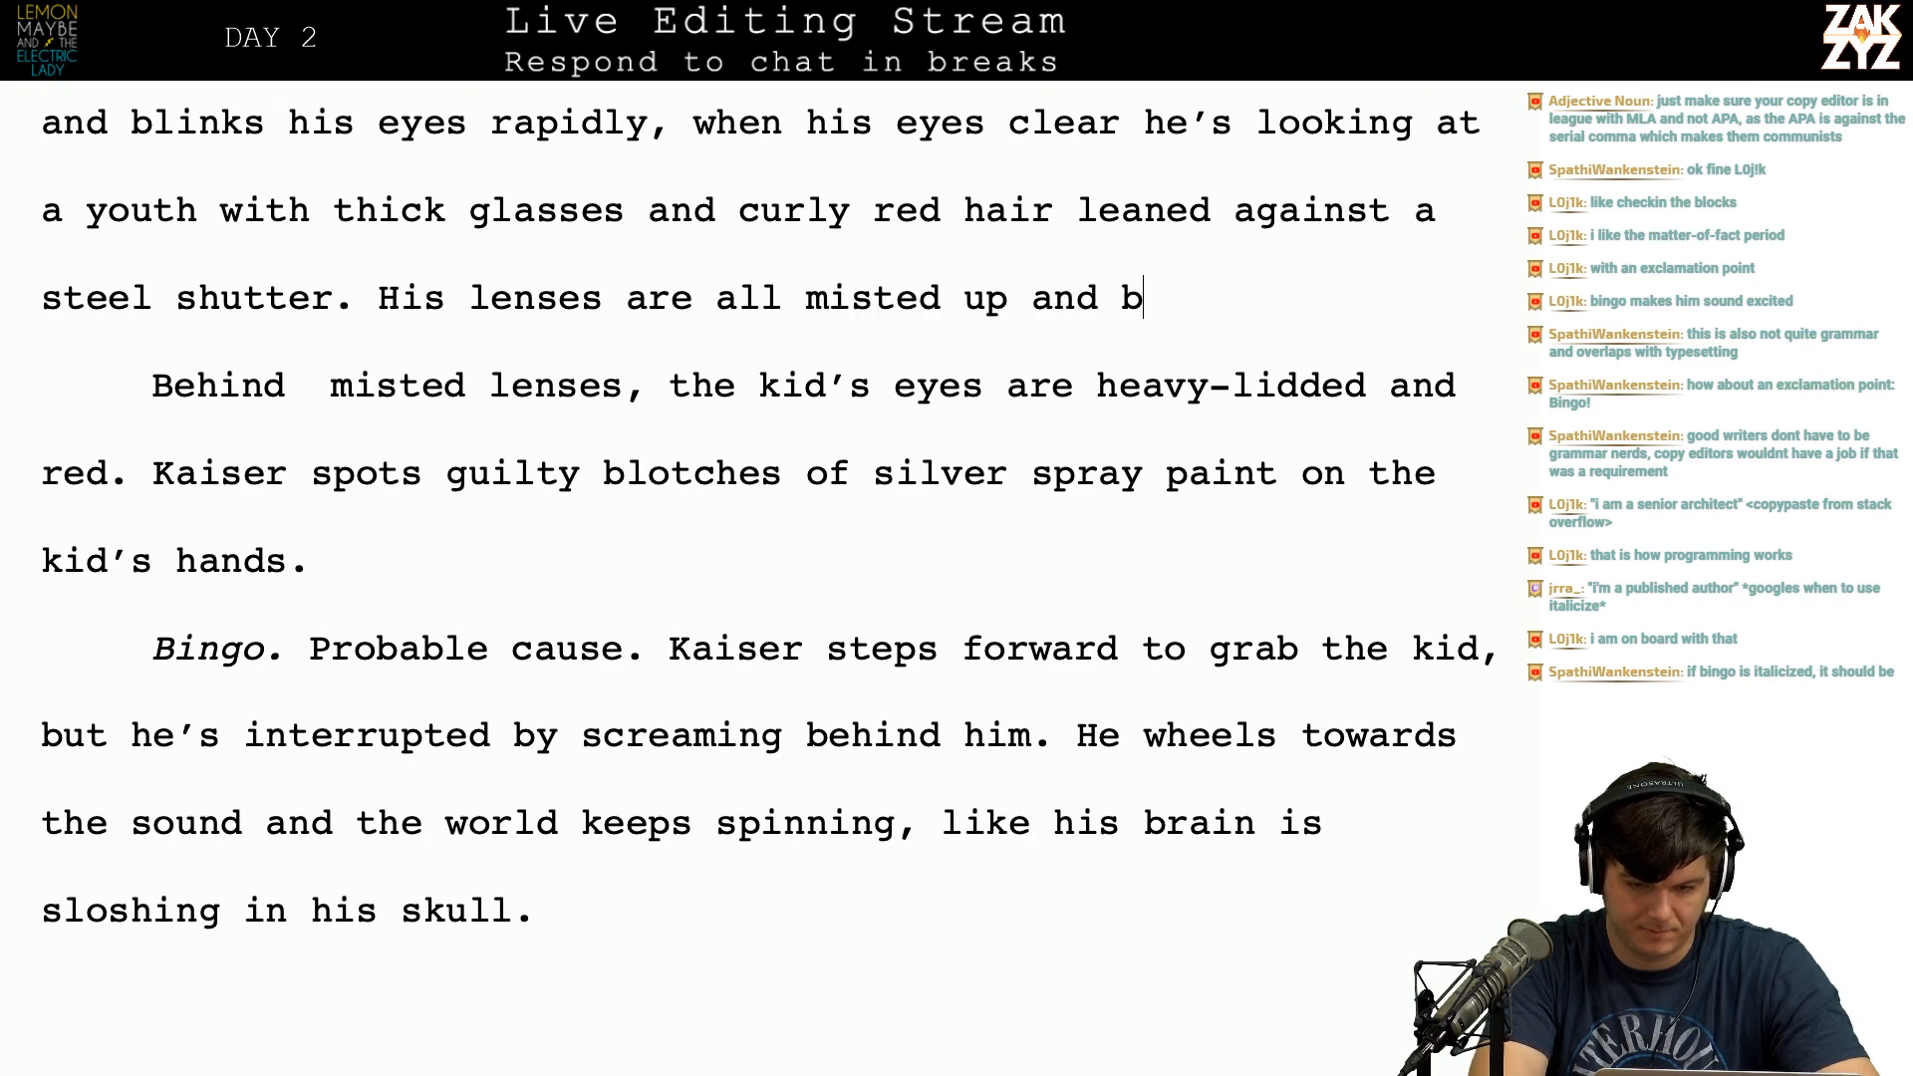
type("ehind them his eyes are ")
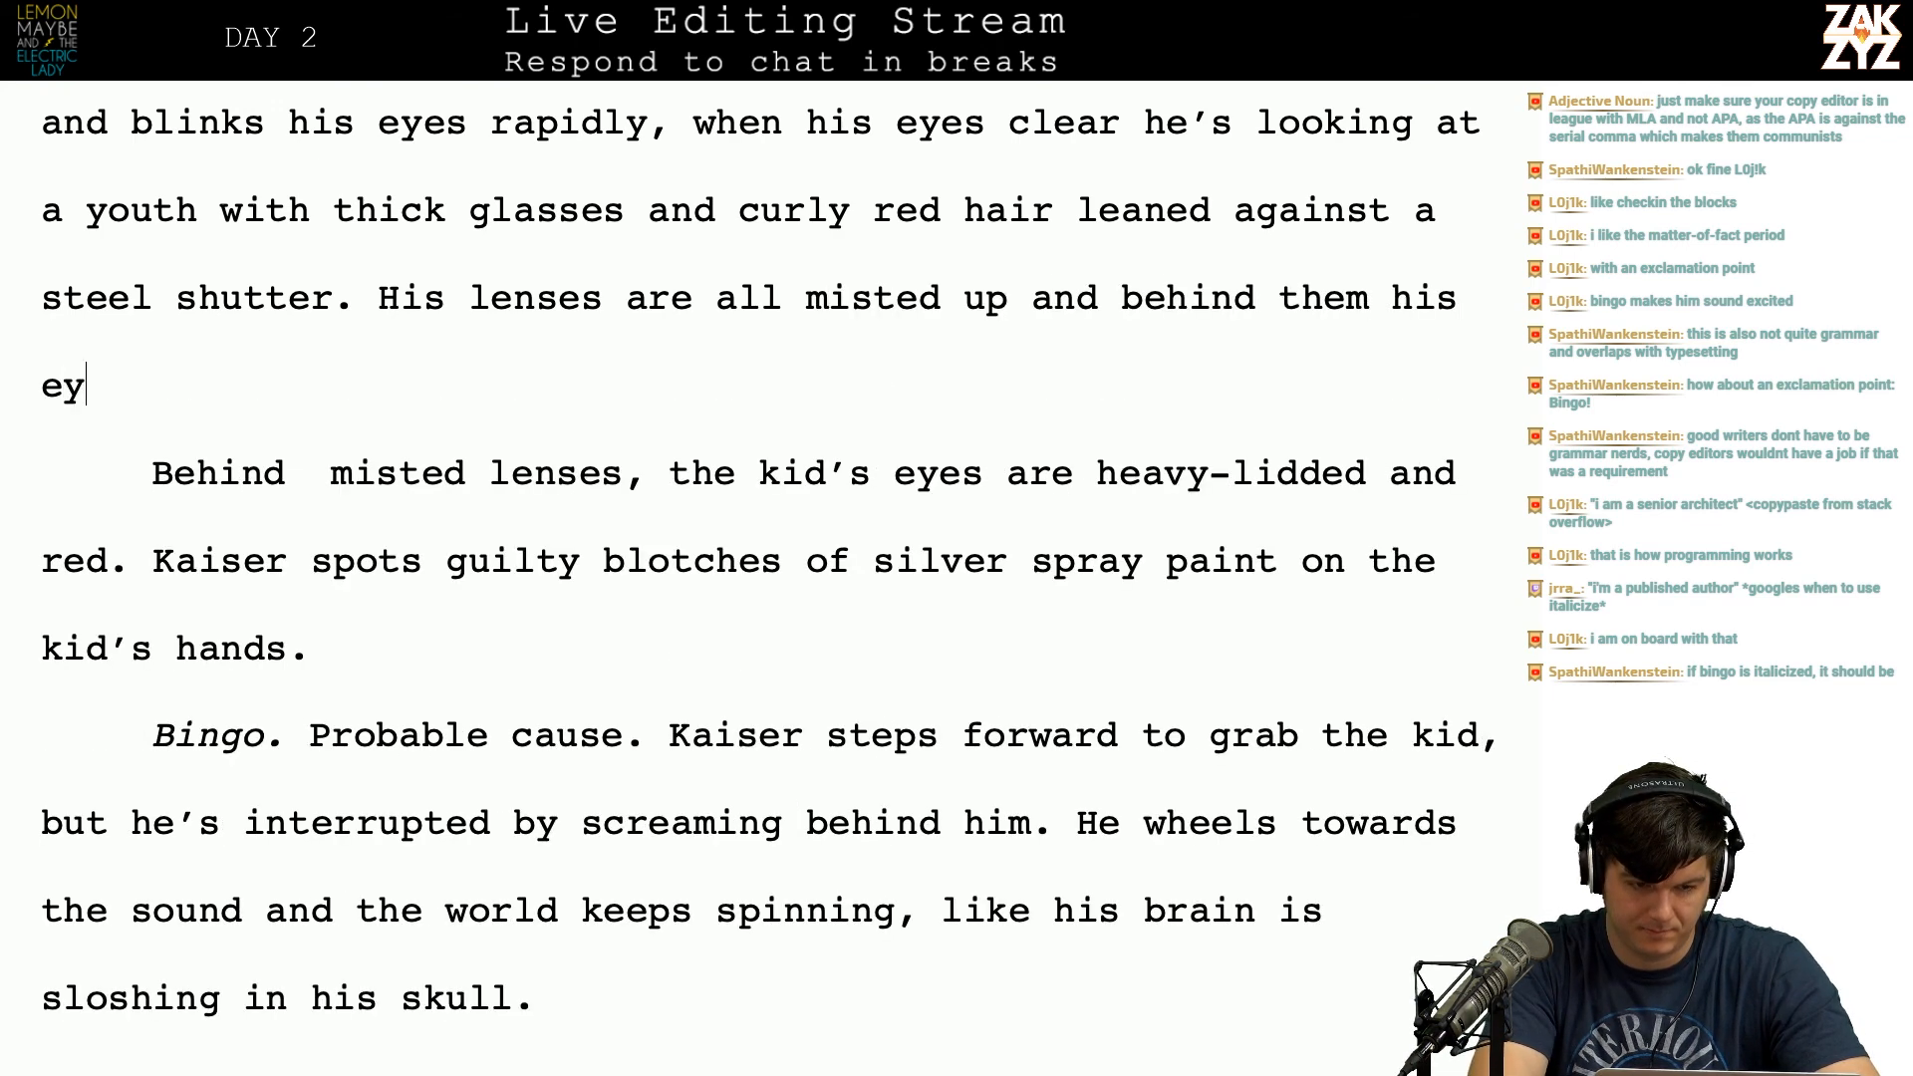
type("heavy-")
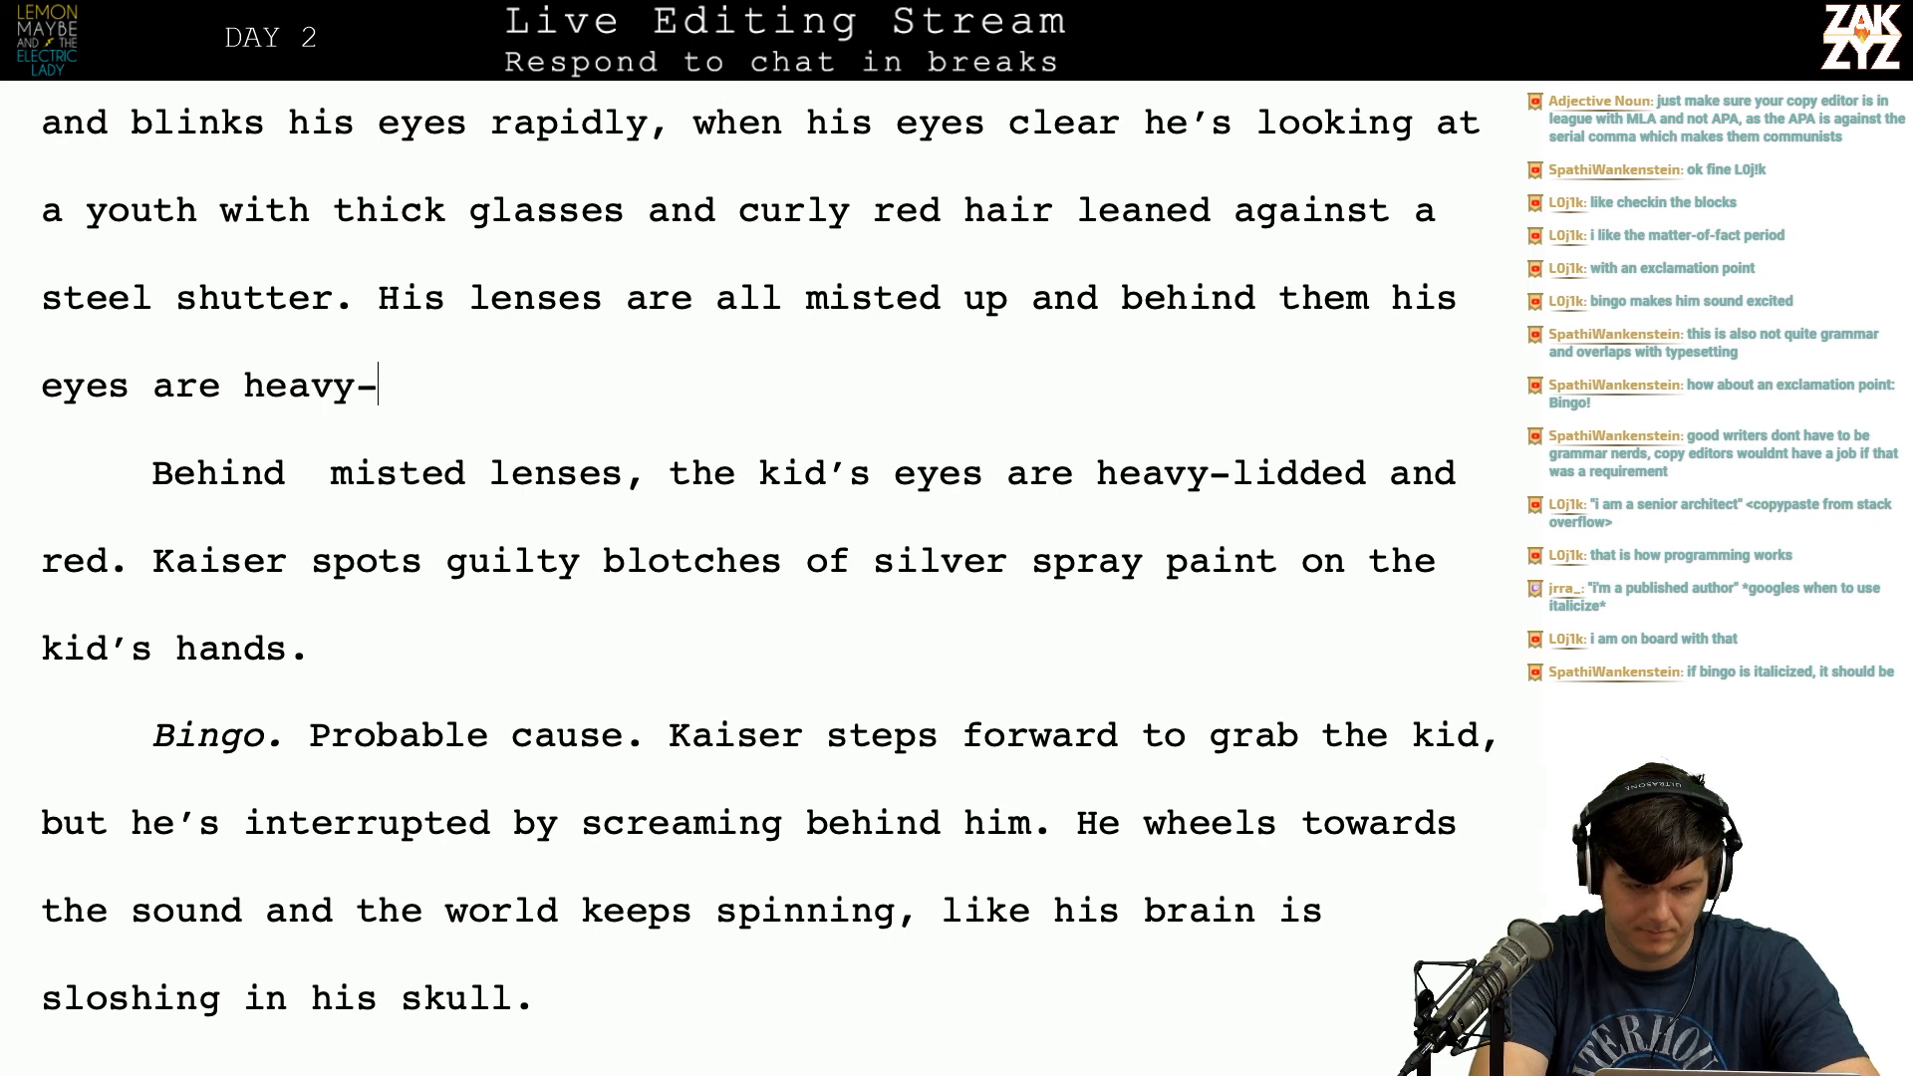
type("lidded and red,")
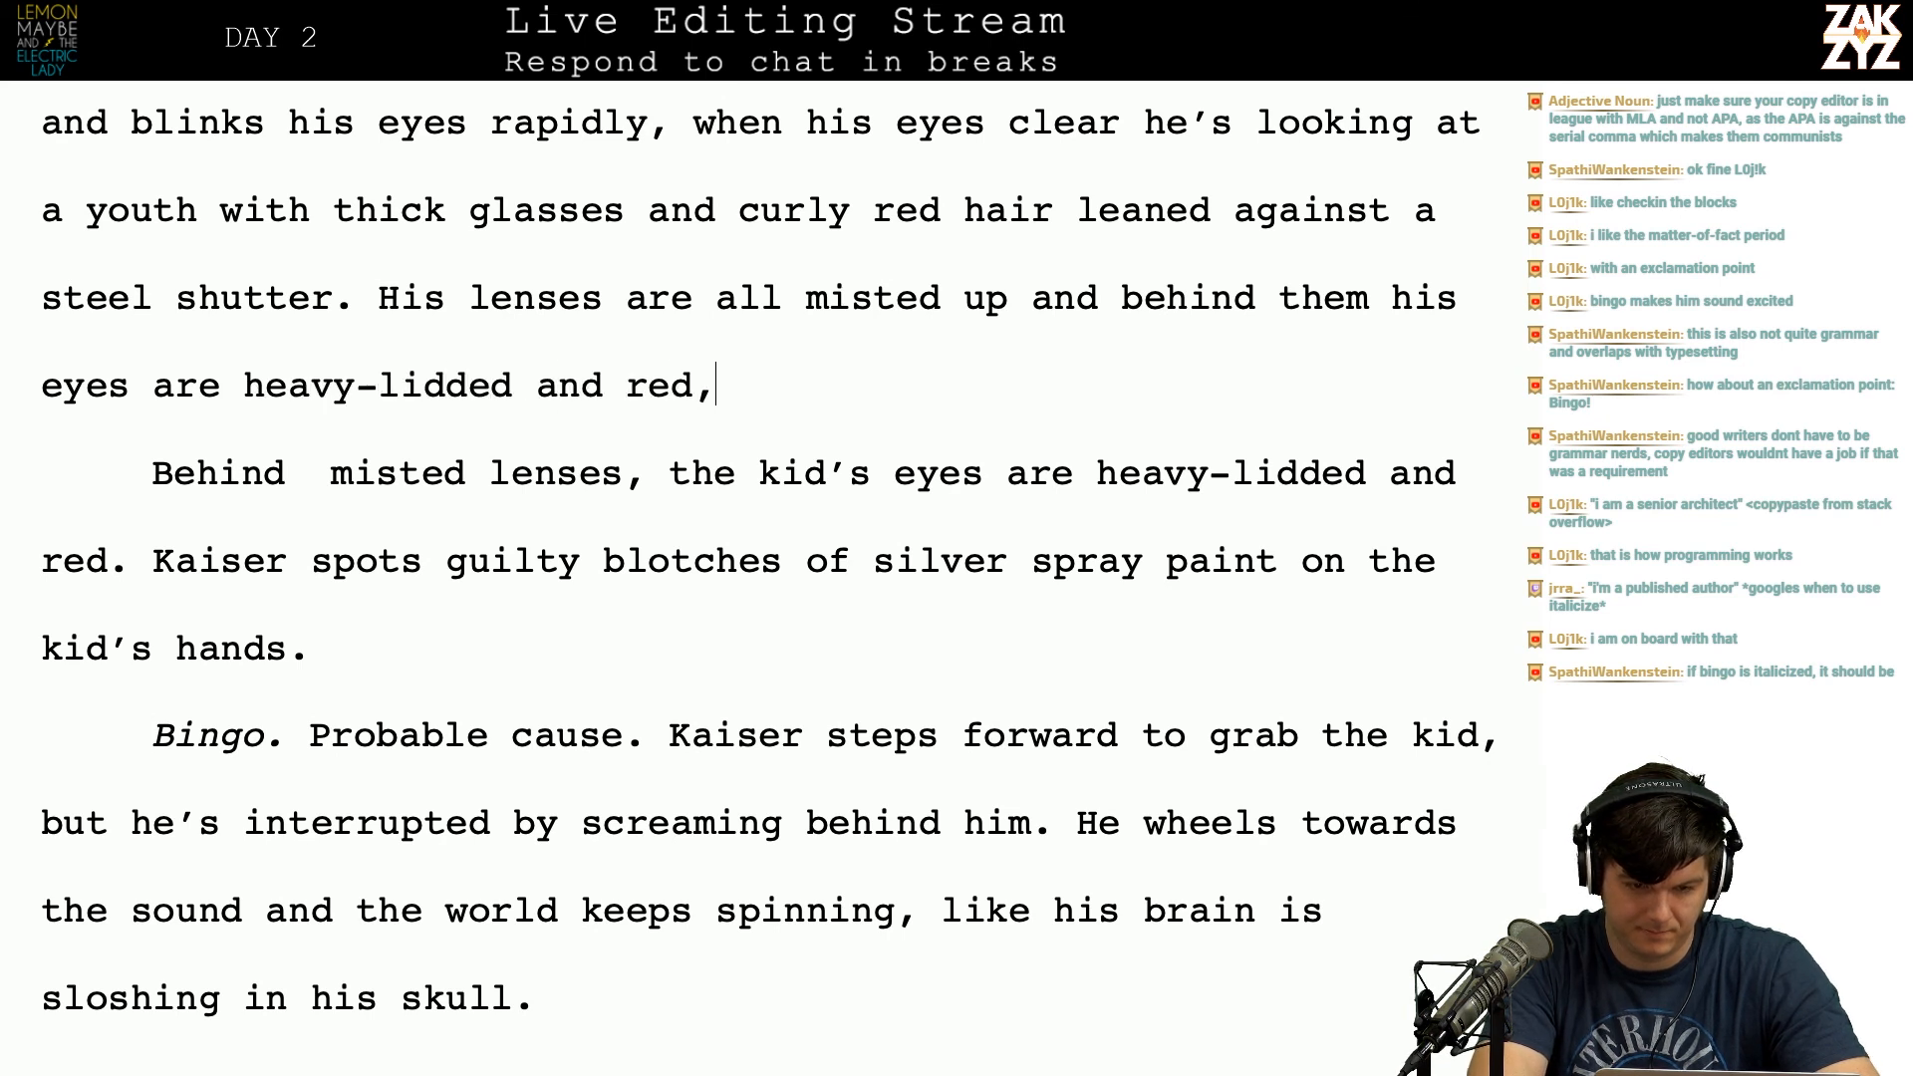
type(" probably ganjja")
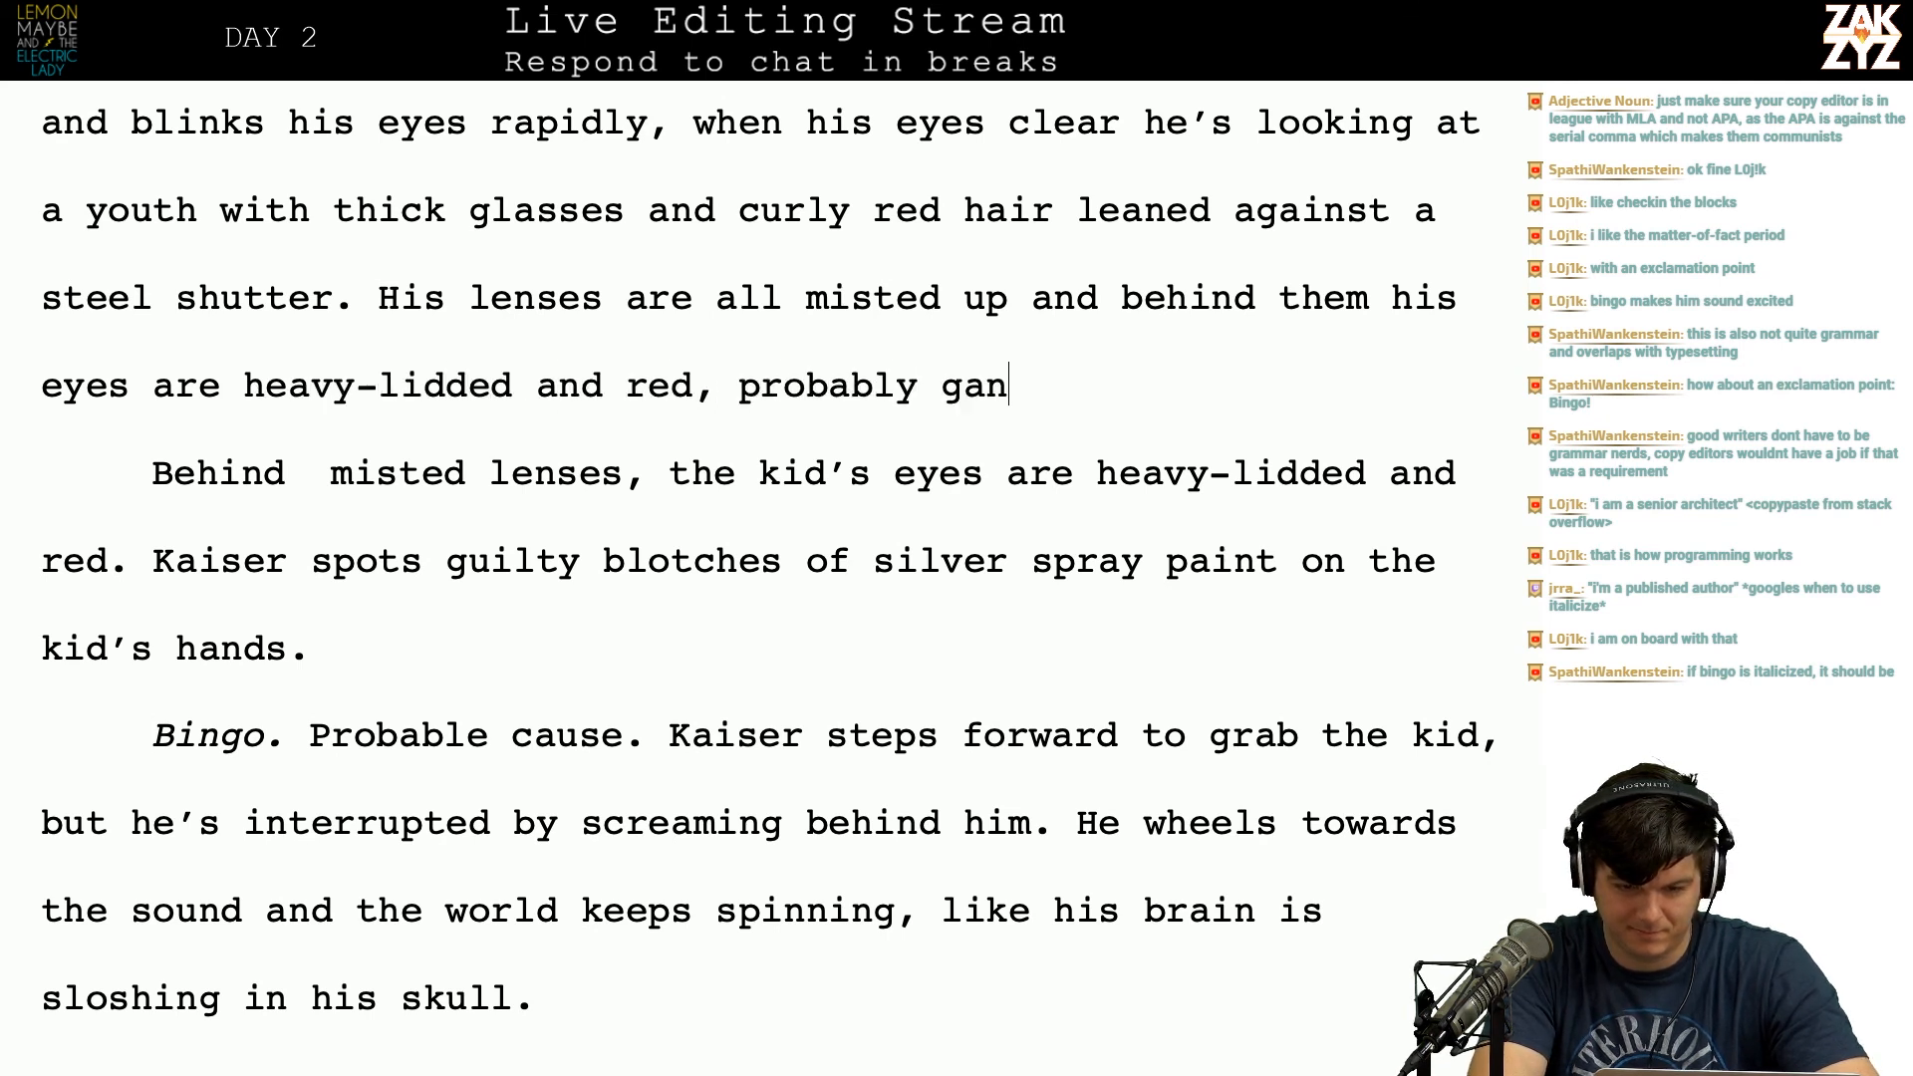
key("BackSpace")
key("BackSpace")
type("a.")
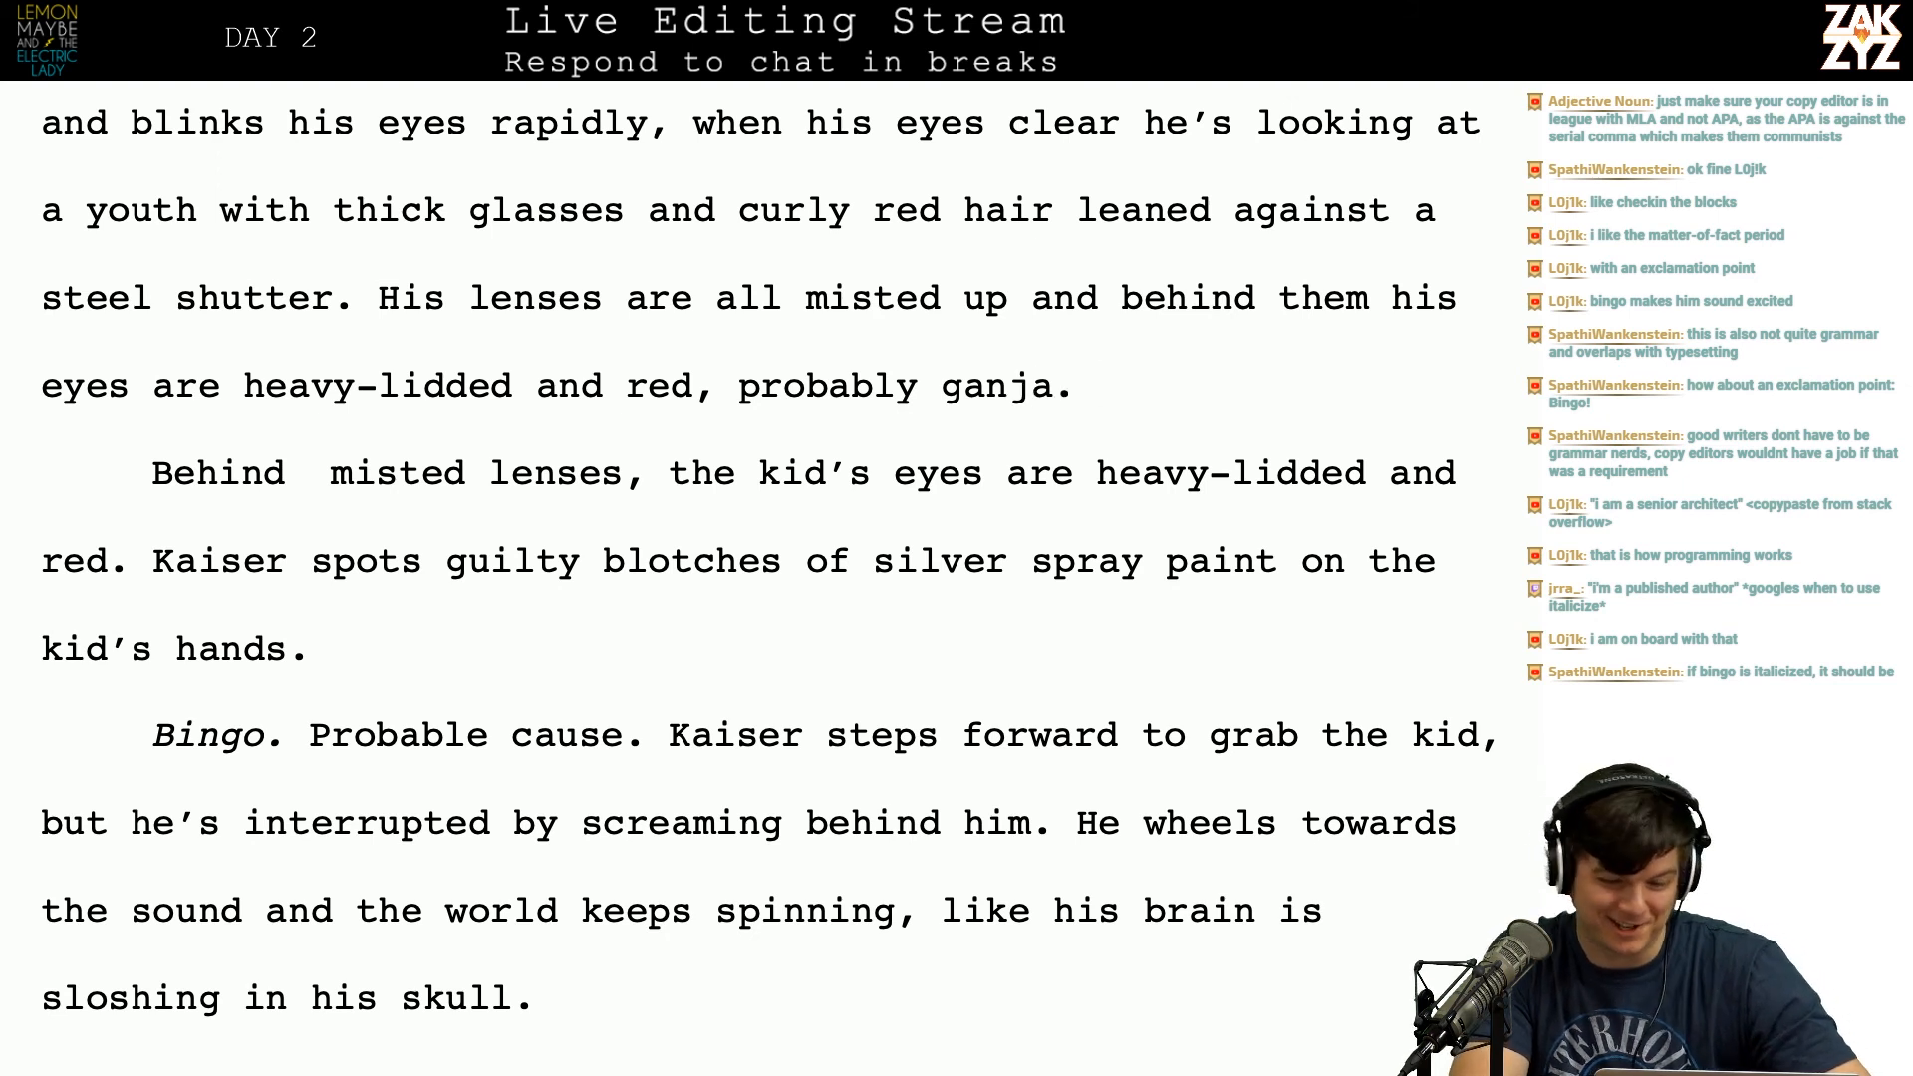
Step: Delete the old "Behind misted lenses" sentence and its paragraph break, joining "Kaiser spots guilty blotches" to the sentence ending in "probably ganja."
key("shift+Down")
key("shift+Left")
key("shift+Left")
key("shift+Left")
key("shift+Left")
key("shift+Left")
key("shift+Left")
key("shift+Left")
key("shift+Left")
key("shift+Left")
key("shift+Left")
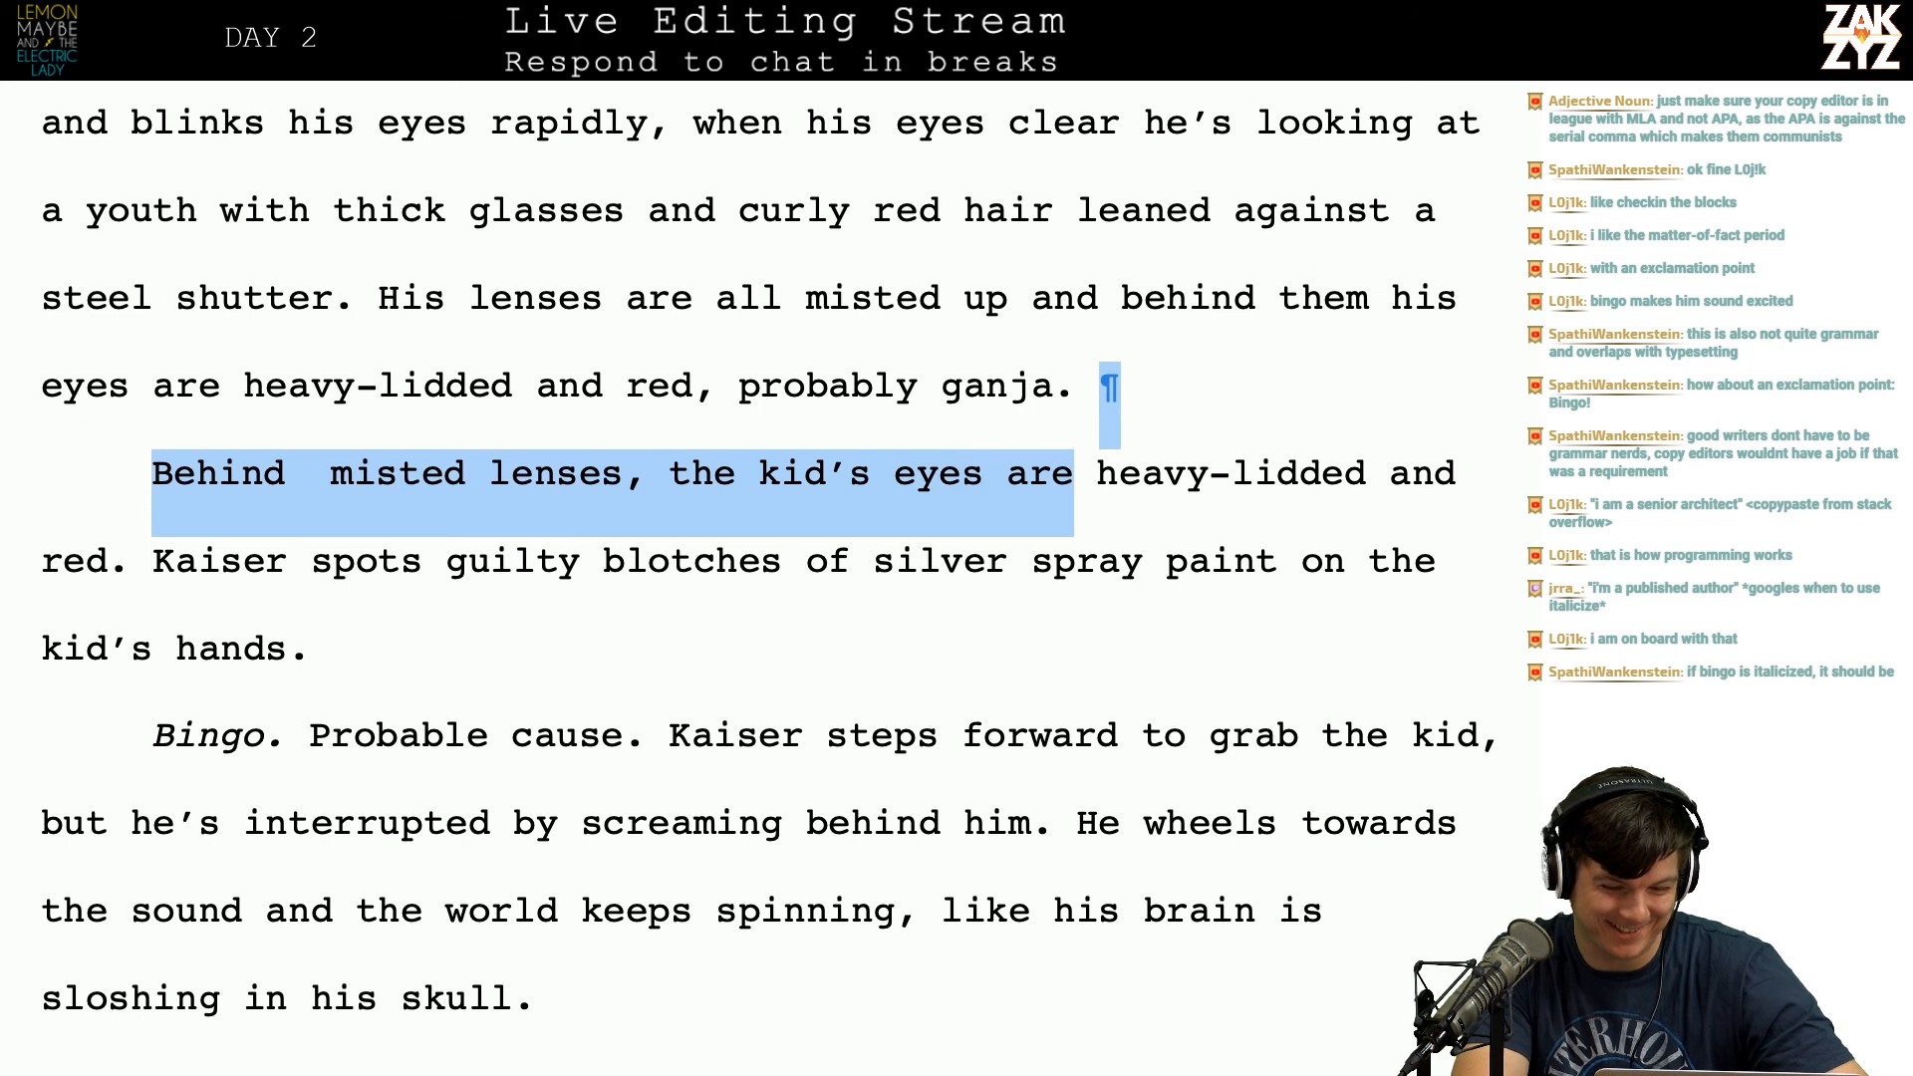
key("shift+Down")
key("shift+Left")
key("shift+Left")
key("shift+Left")
key("shift+Left")
key("shift+Left")
key("shift+Left")
key("shift+Left")
key("shift+Left")
key("shift+Left")
key("shift+Left")
key("shift+Left")
key("shift+Left")
key("shift+Left")
key("shift+Left")
key("shift+Left")
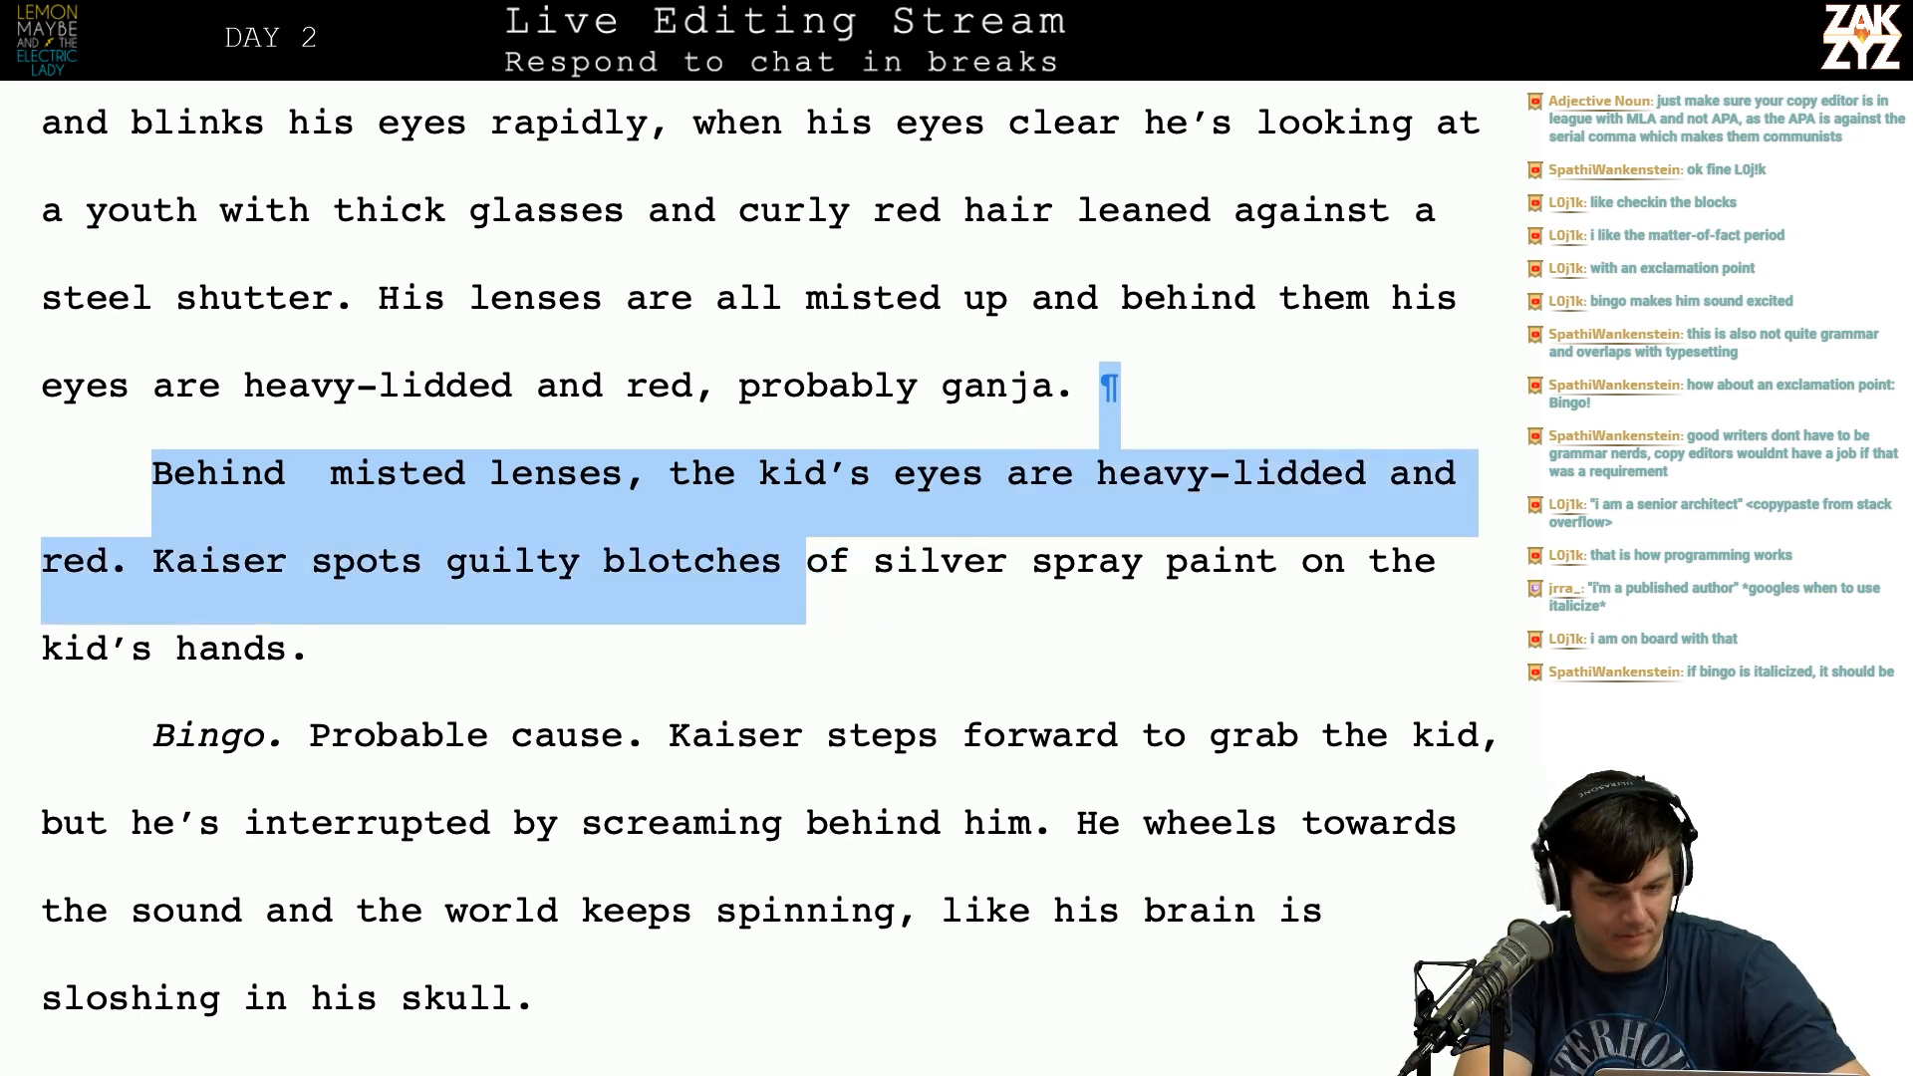
key("shift+Left")
key("shift+Left")
key("shift+Left")
key("shift+Left")
key("shift+Left")
key("shift+Left")
key("shift+Left")
key("shift+Left")
key("shift+Left")
key("shift+Left")
key("shift+Left")
key("shift+Left")
key("shift+Left")
key("shift+Left")
key("shift+Left")
key("shift+Left")
key("shift+Left")
key("shift+Left")
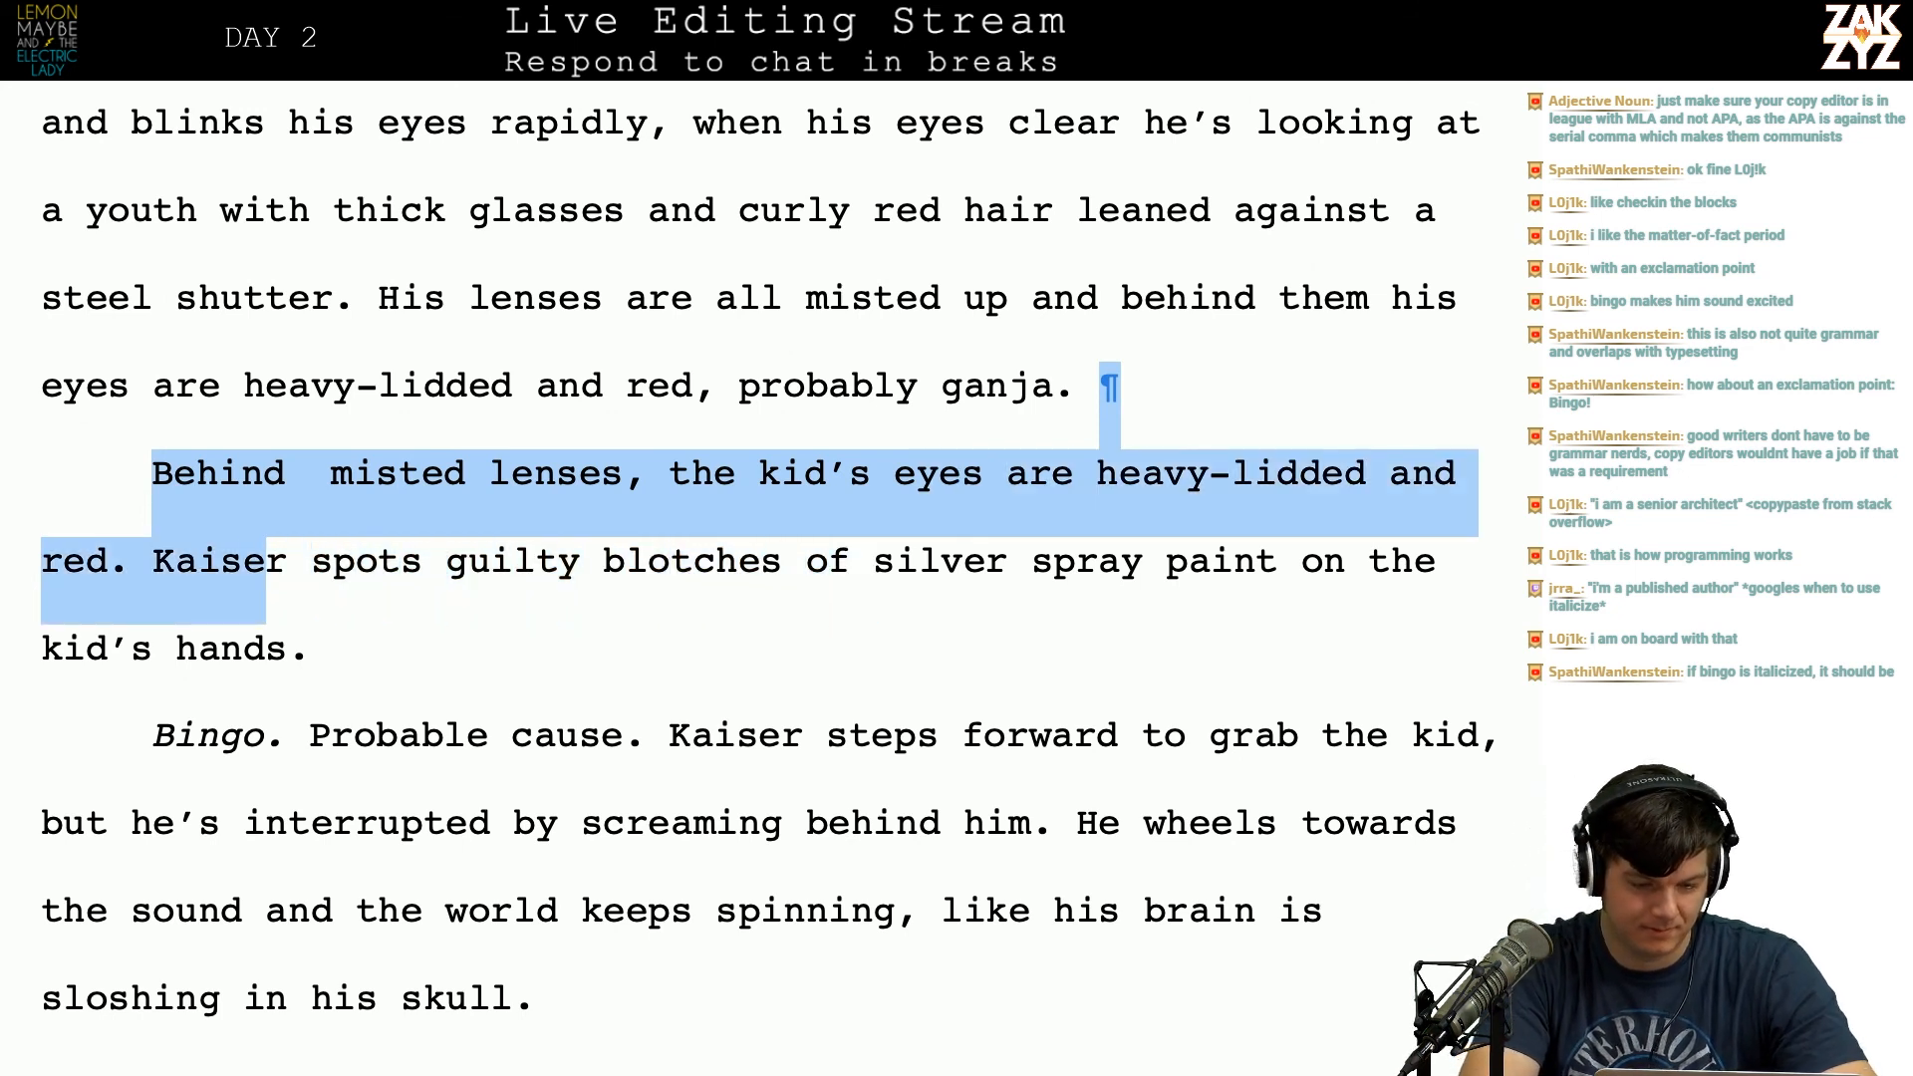
key("shift+Right")
key("Delete")
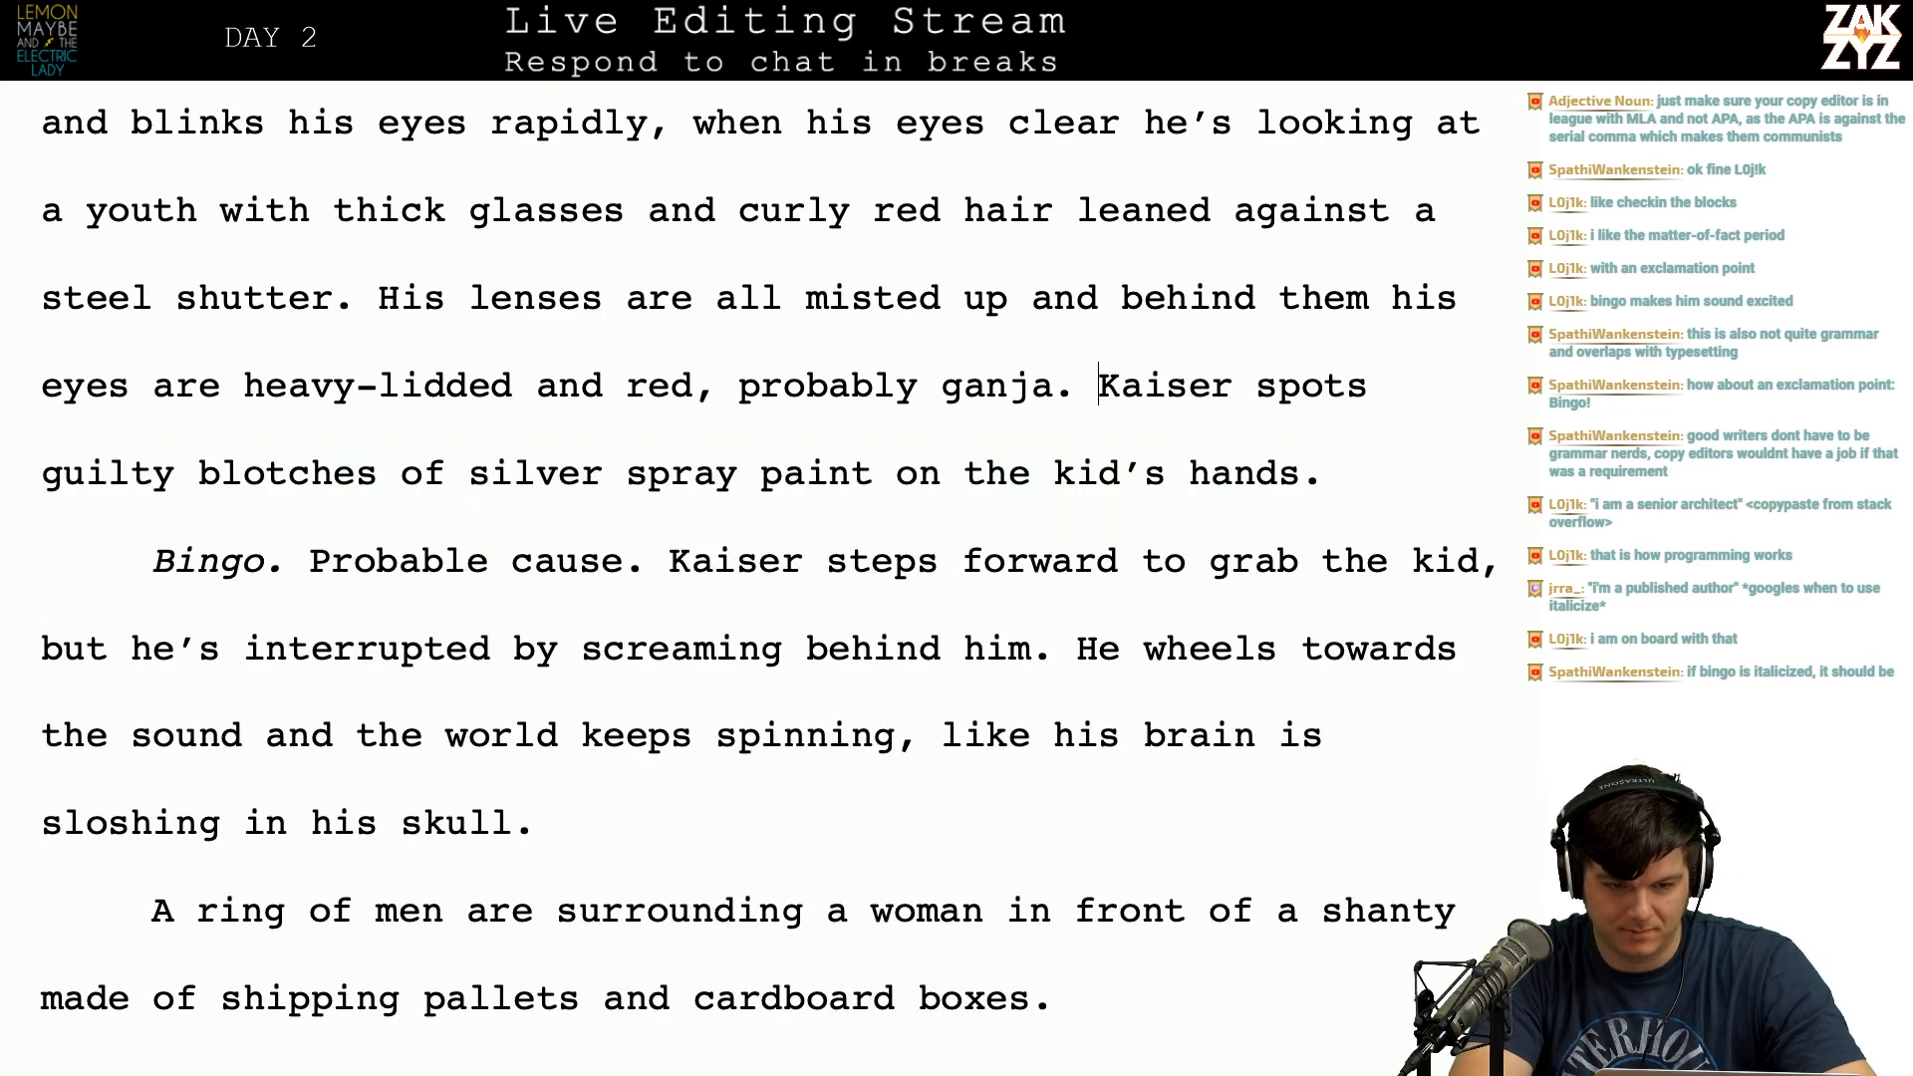
Step: Push the "His lenses" sentence into a new paragraph and draft "His glasses are all misted up, behind the lenses his eyes" before it
scroll(146, 325, "down", 1)
scroll(146, 325, "up", 3)
scroll(147, 324, "down", 1)
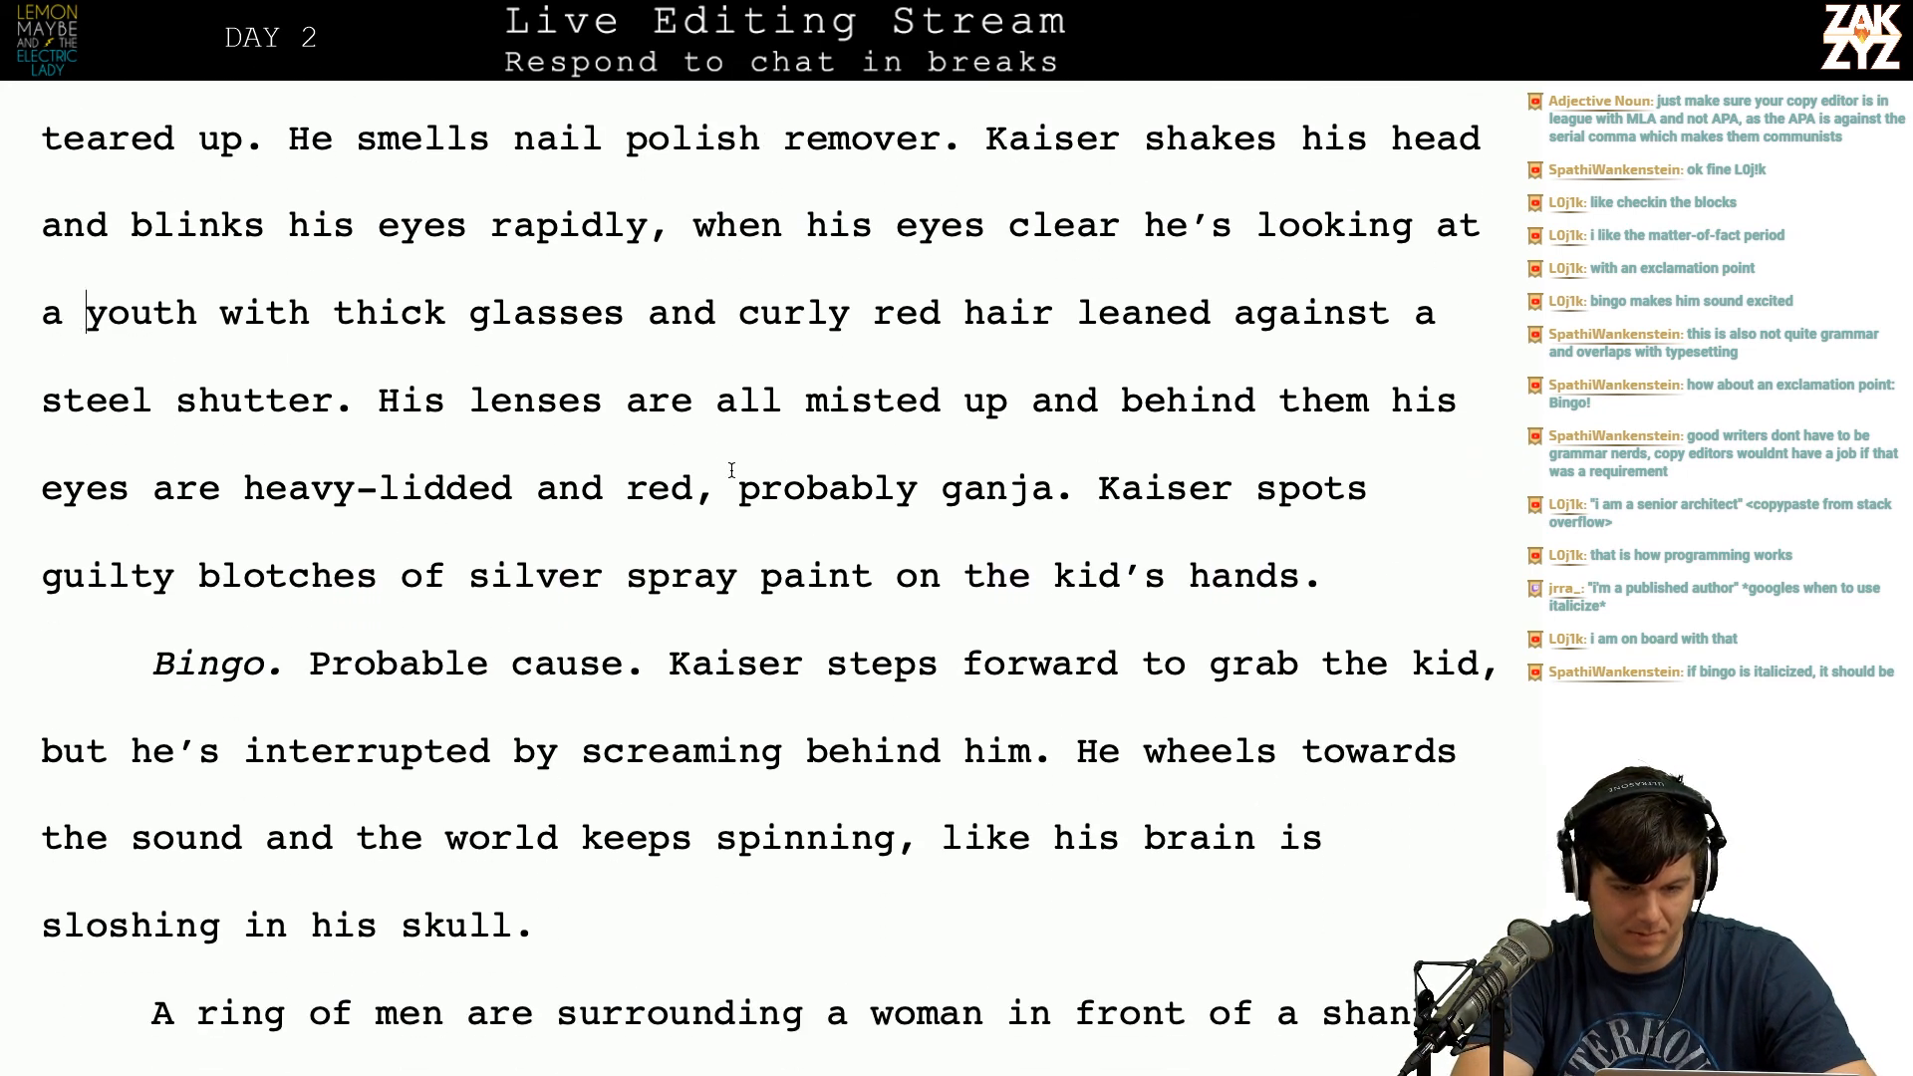
scroll(732, 469, "down", 1)
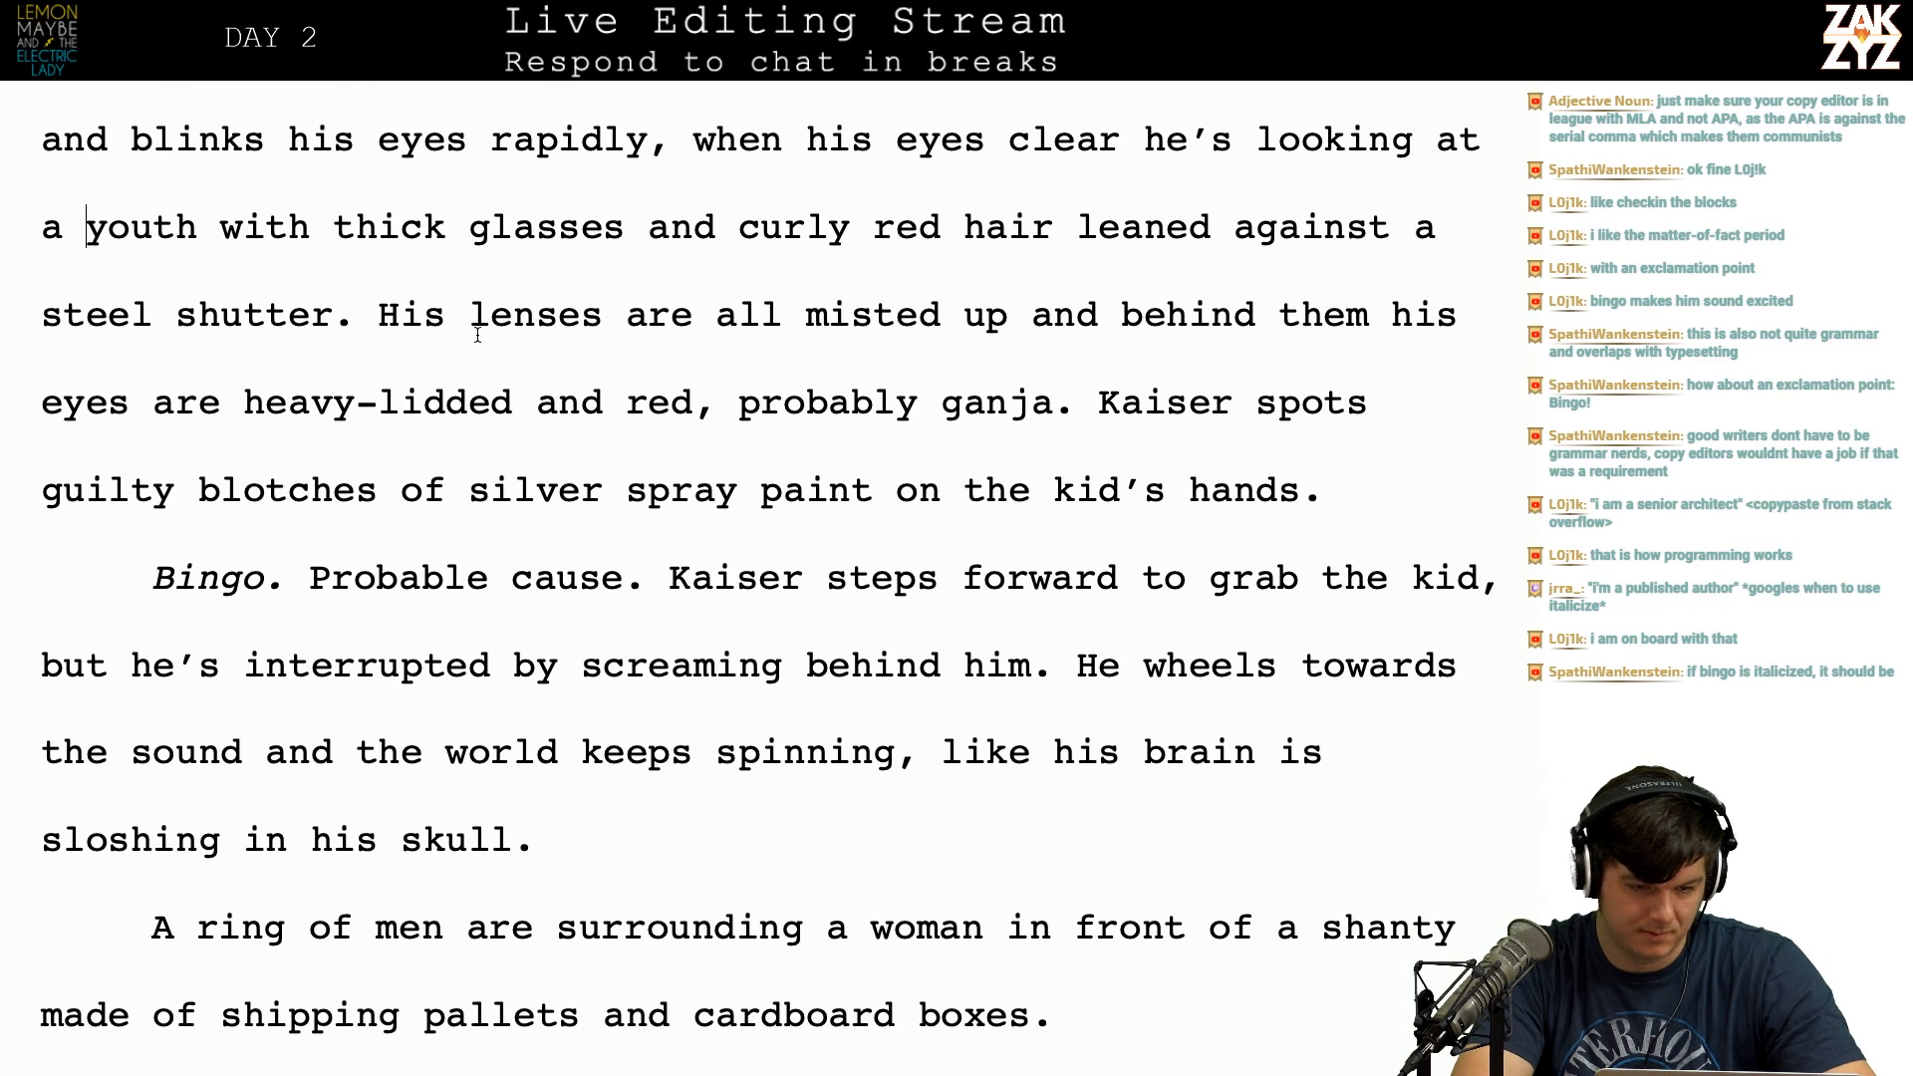
left_click(426, 314)
key("Left")
key("Left")
key("Return")
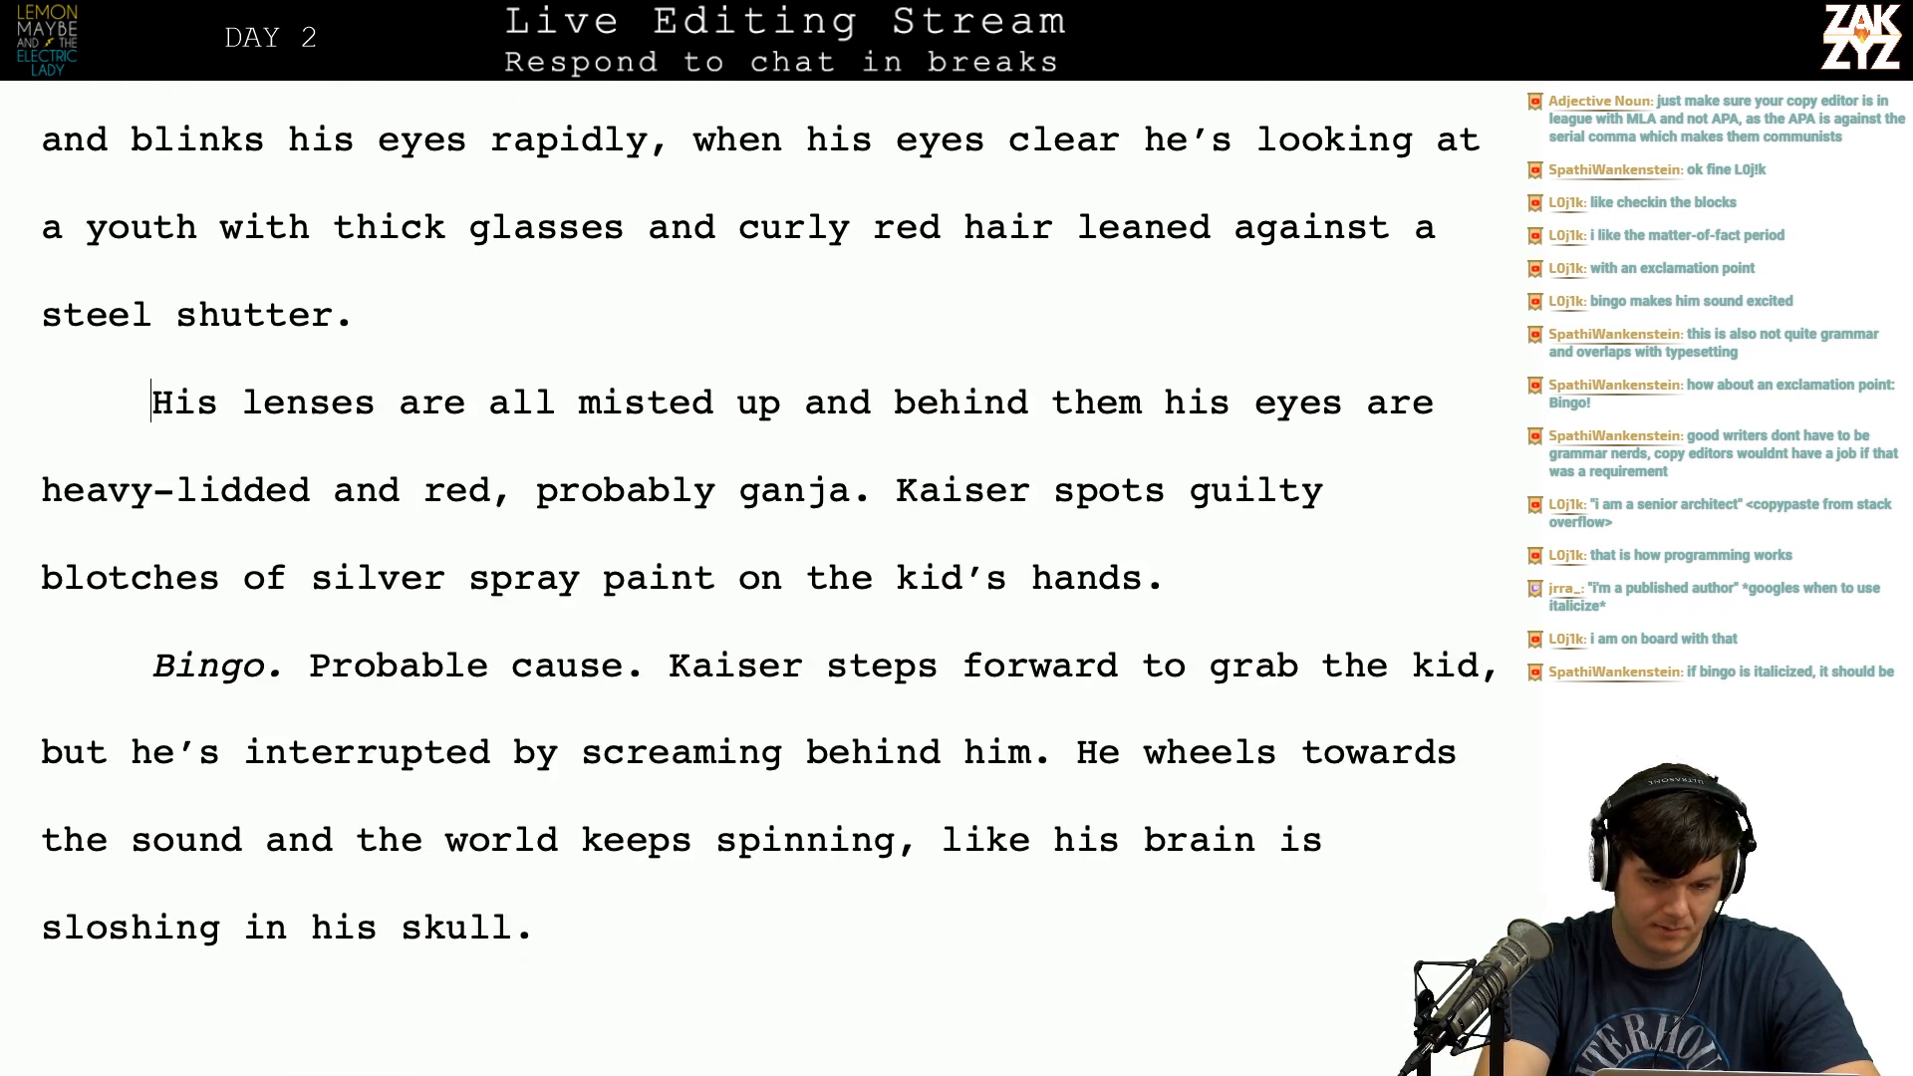
type("His glass")
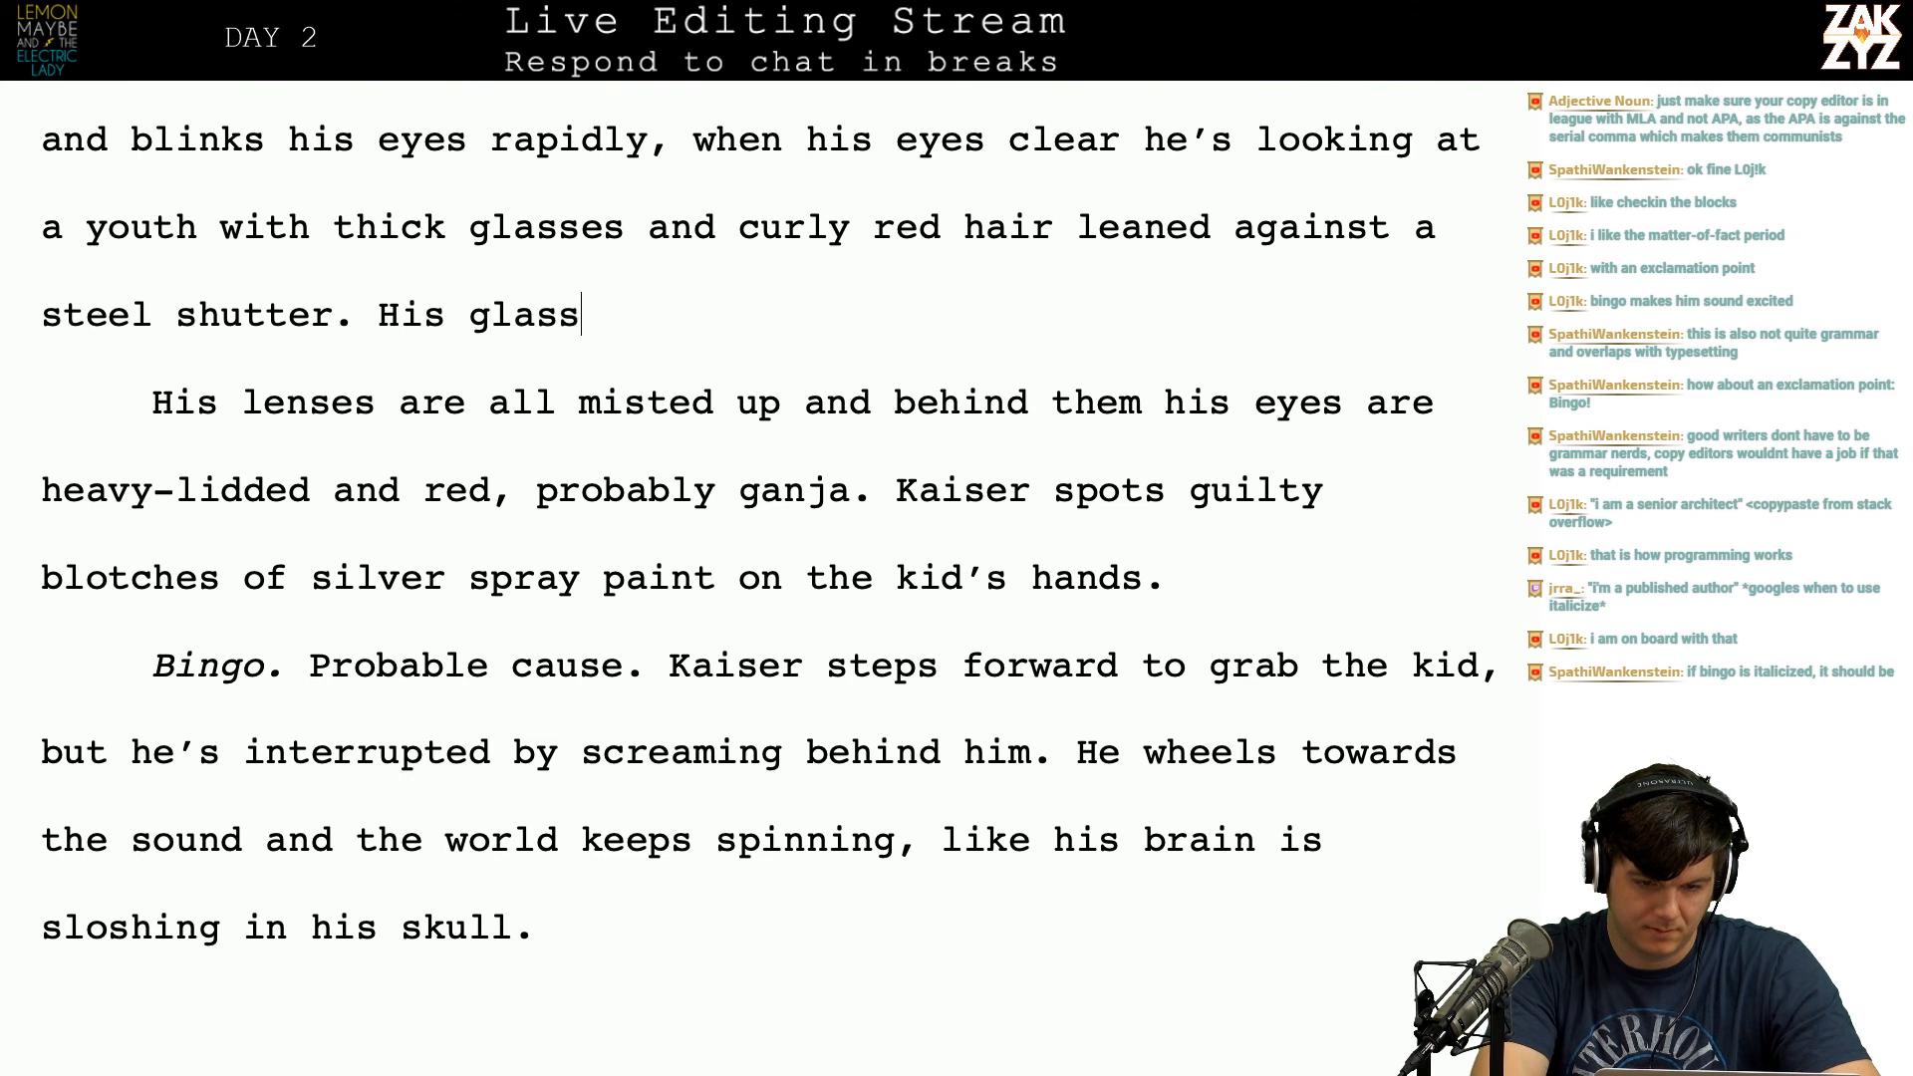
type("es are all misted,")
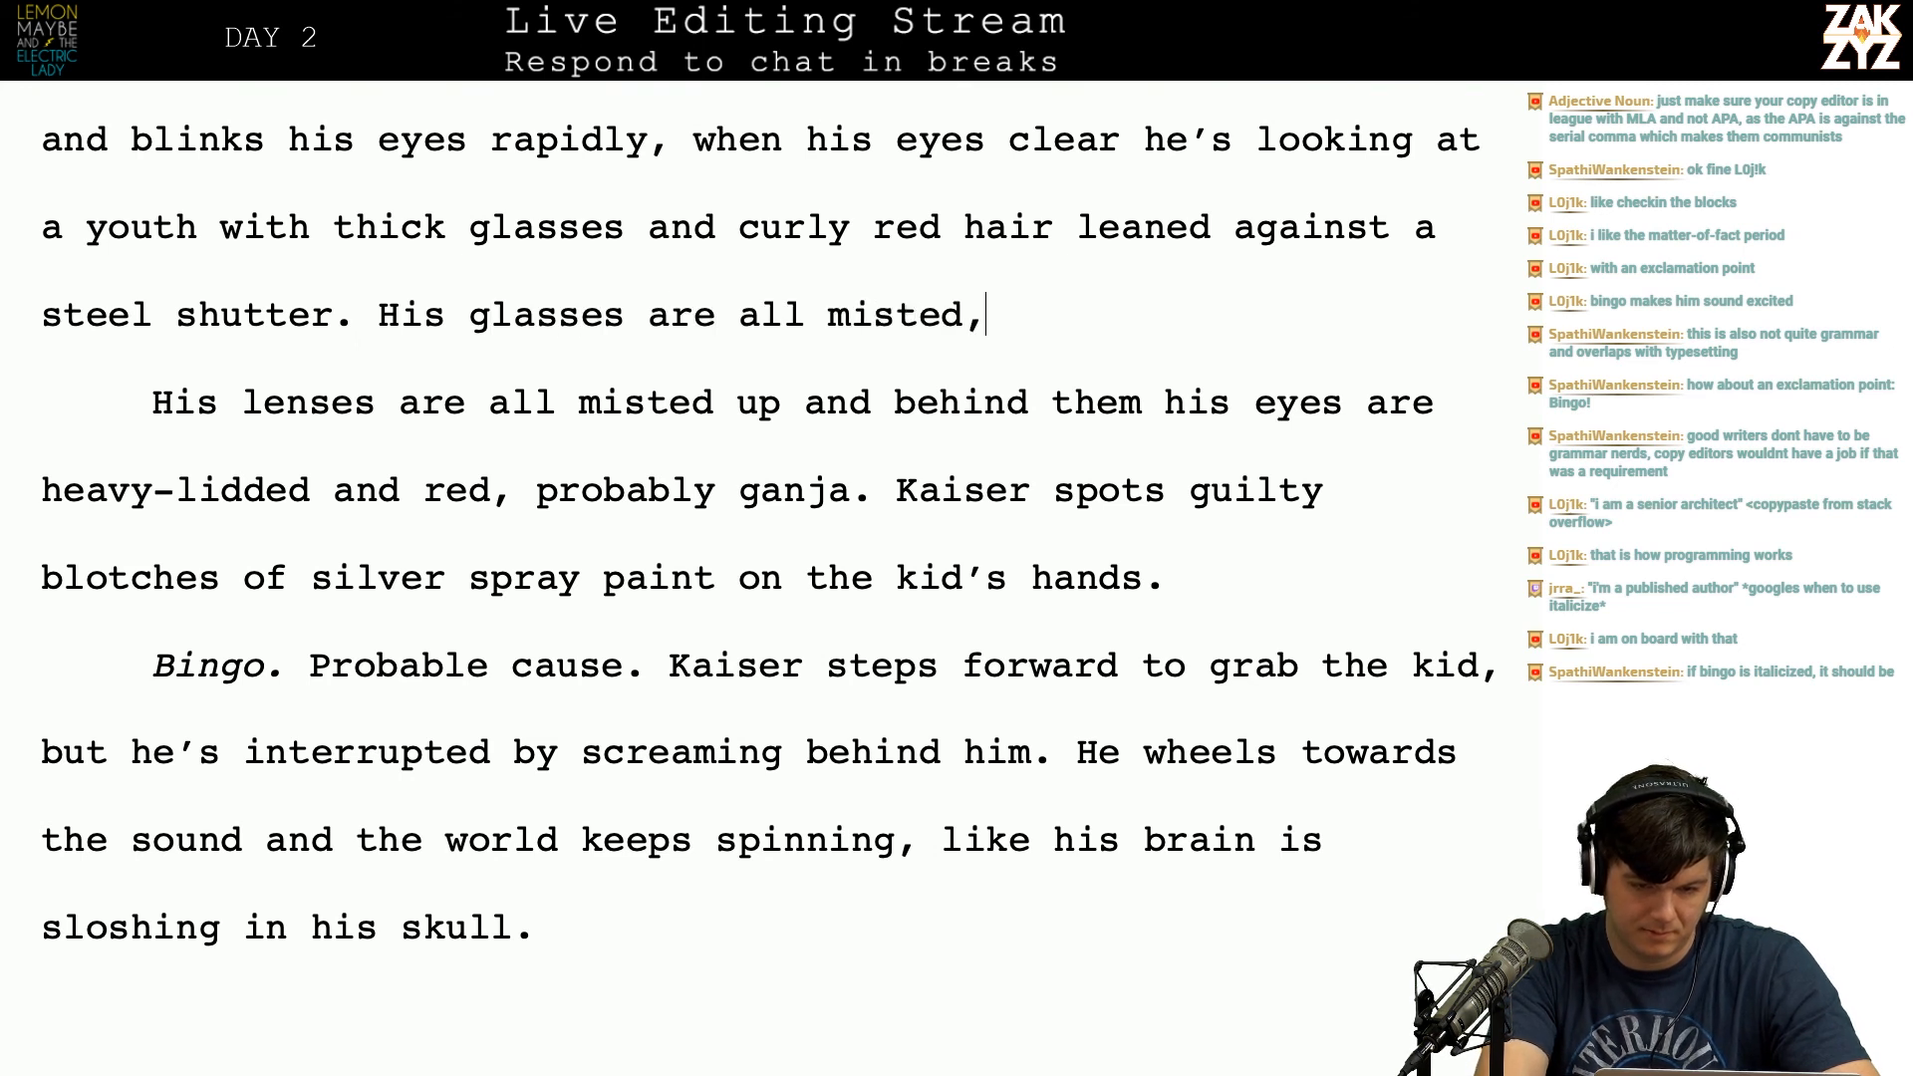
key("BackSpace")
type("up, b")
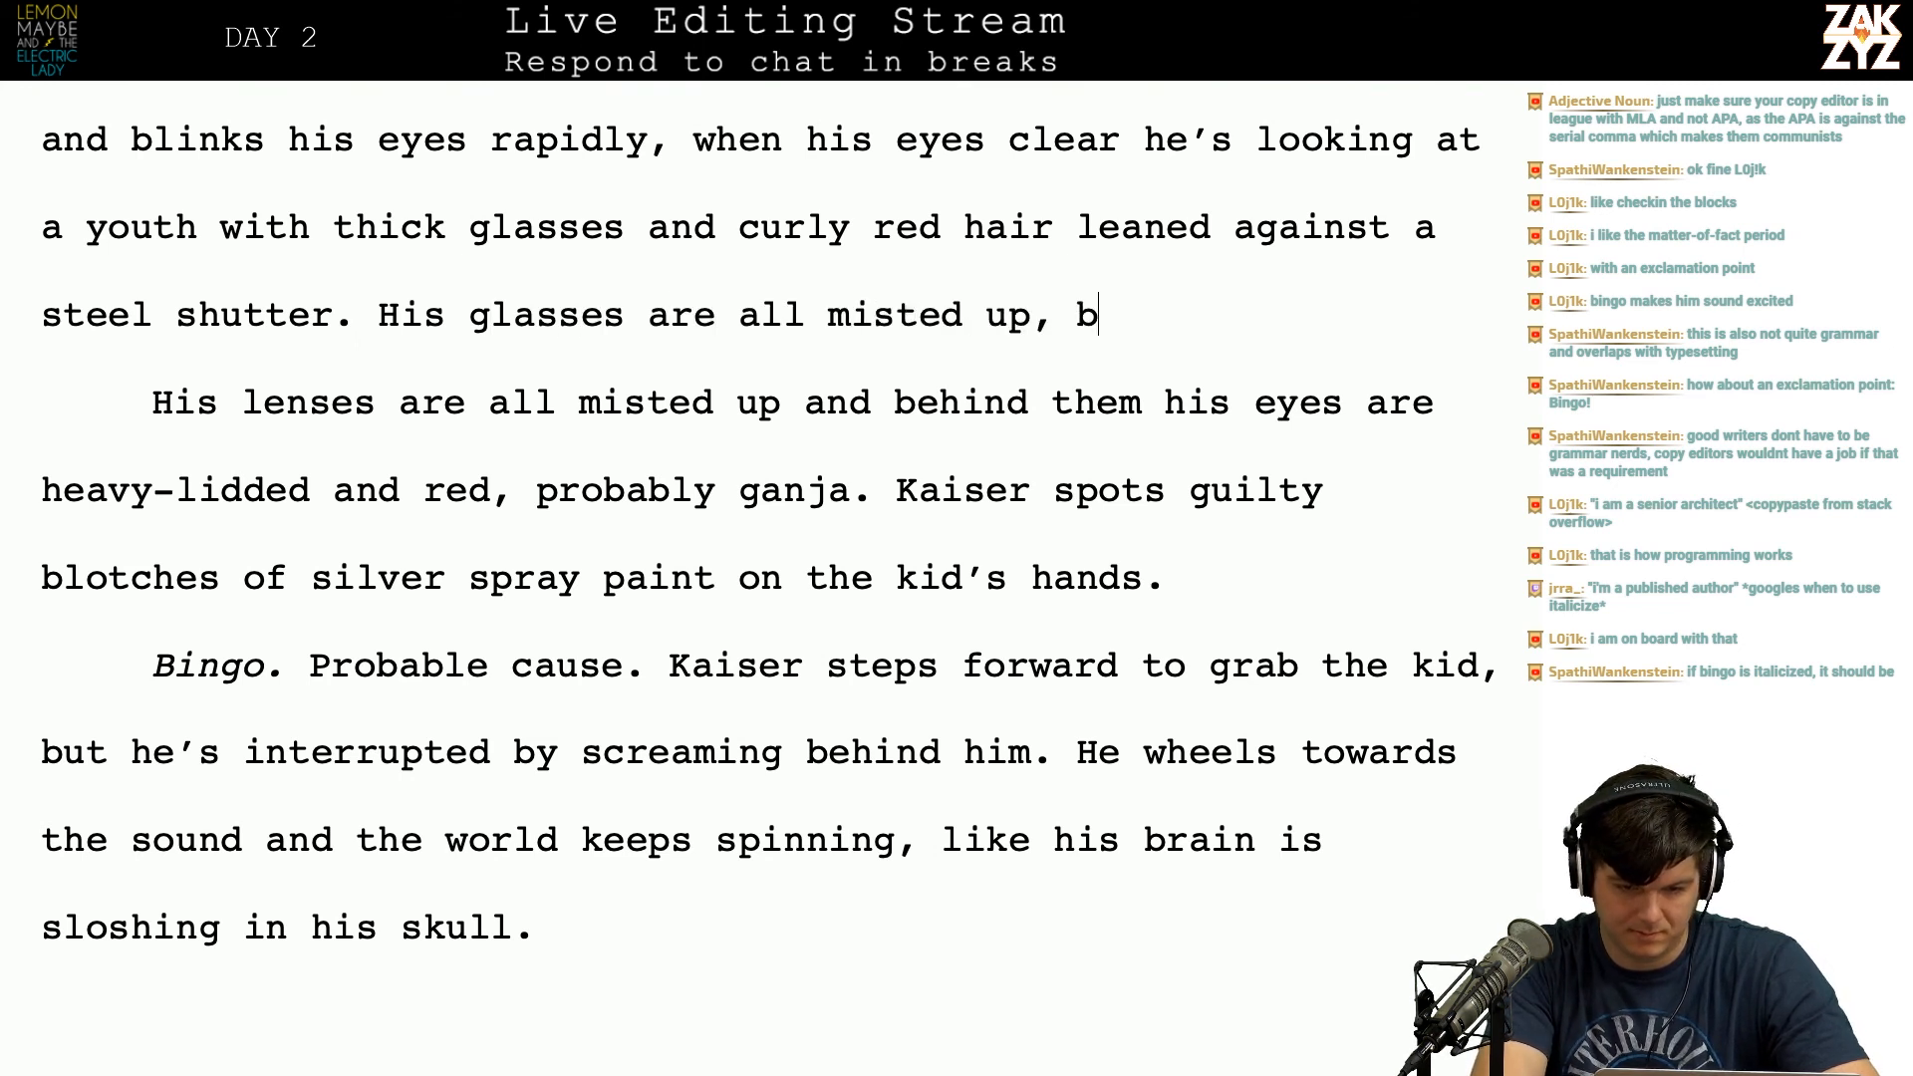
type("ehind the lenses ")
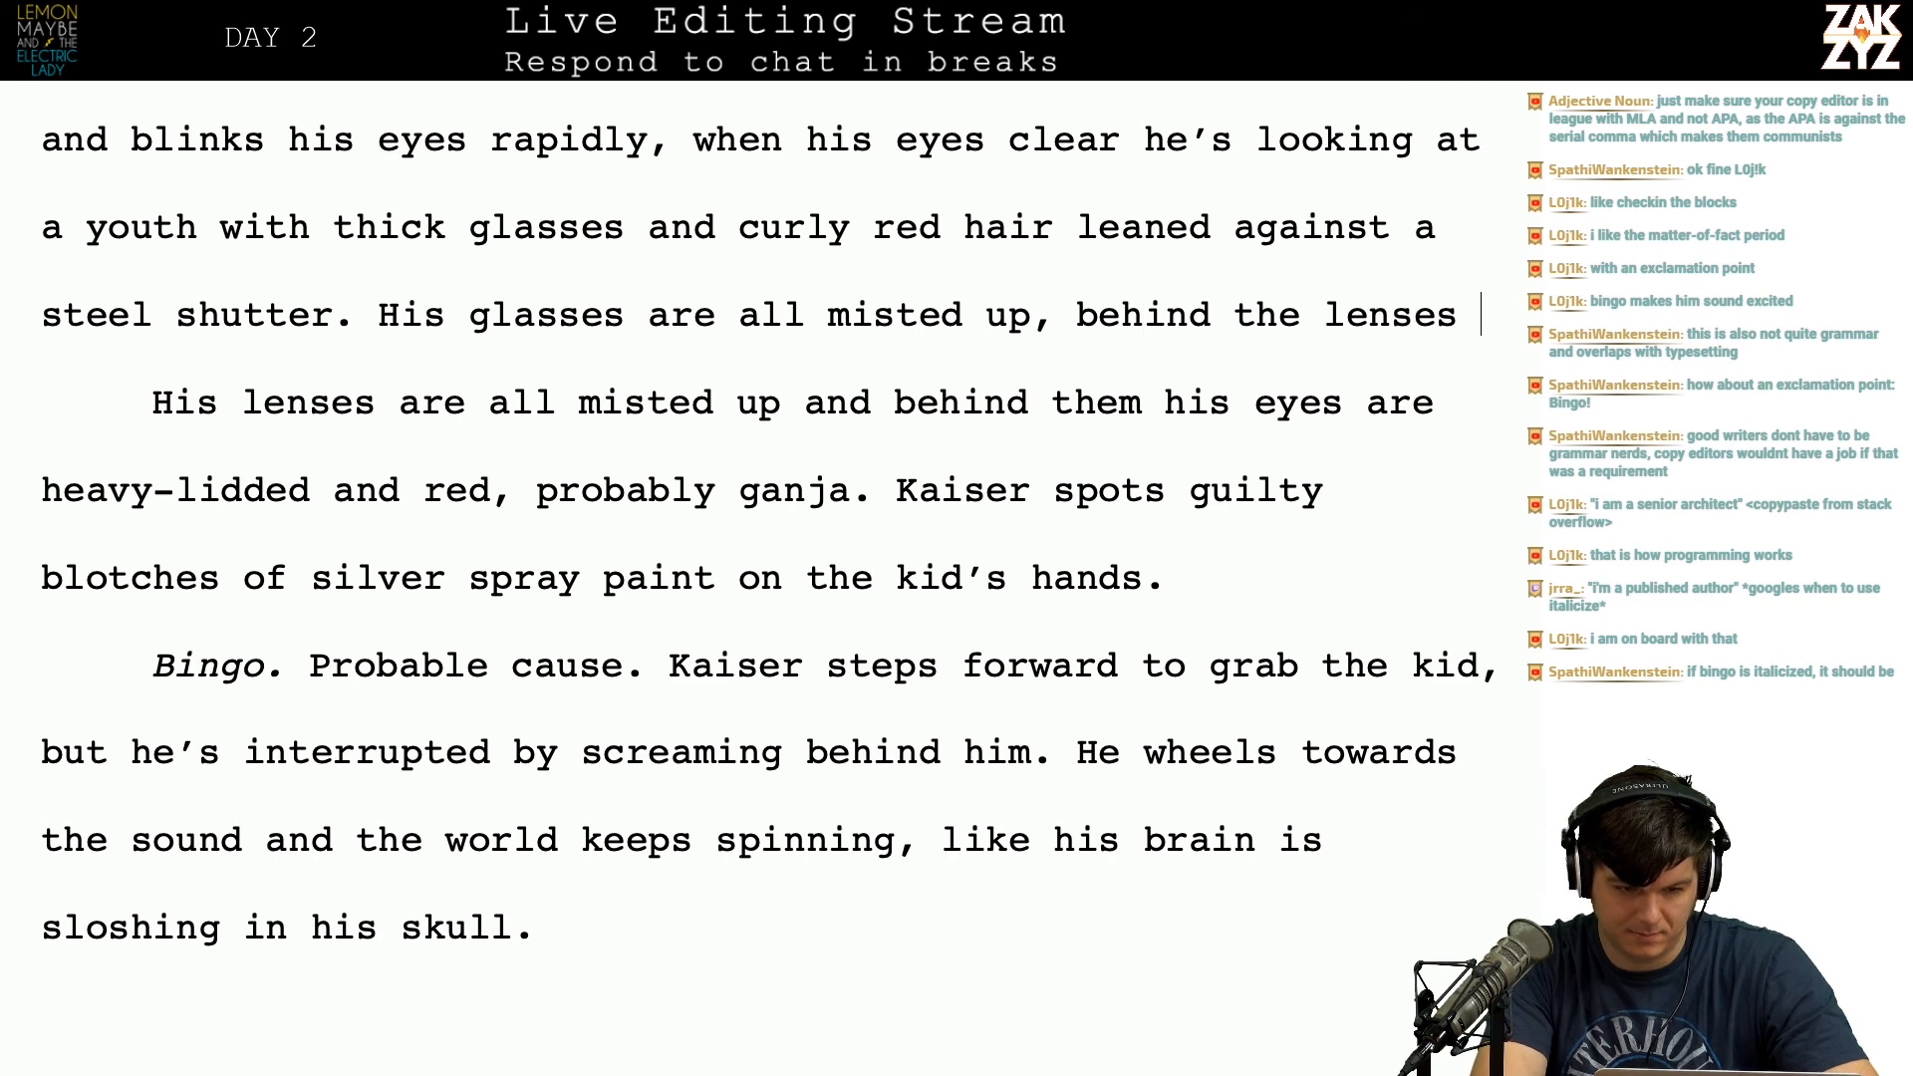
type("his eyes")
key("shift+Right")
key("shift+Right")
key("shift+Right")
key("shift+Right")
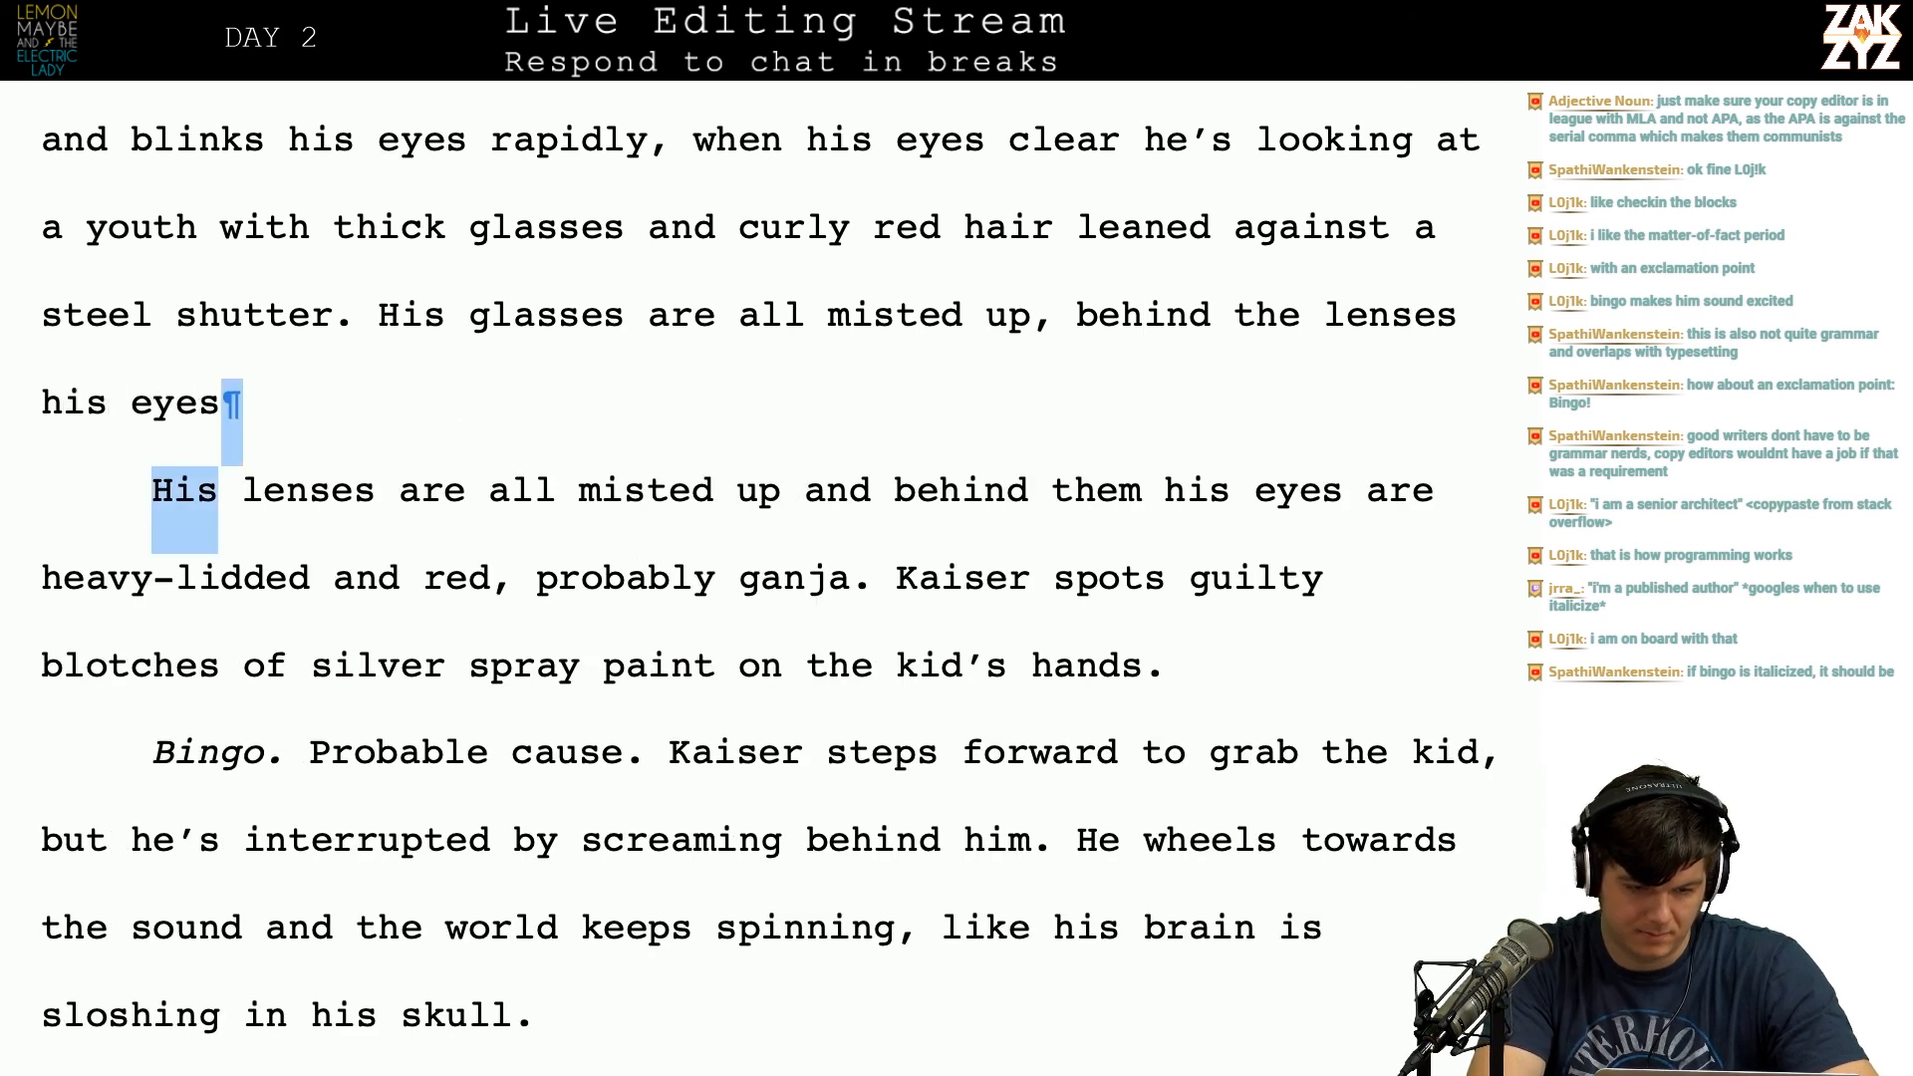
key("shift+Down")
key("shift+Right")
key("shift+Right")
key("shift+Right")
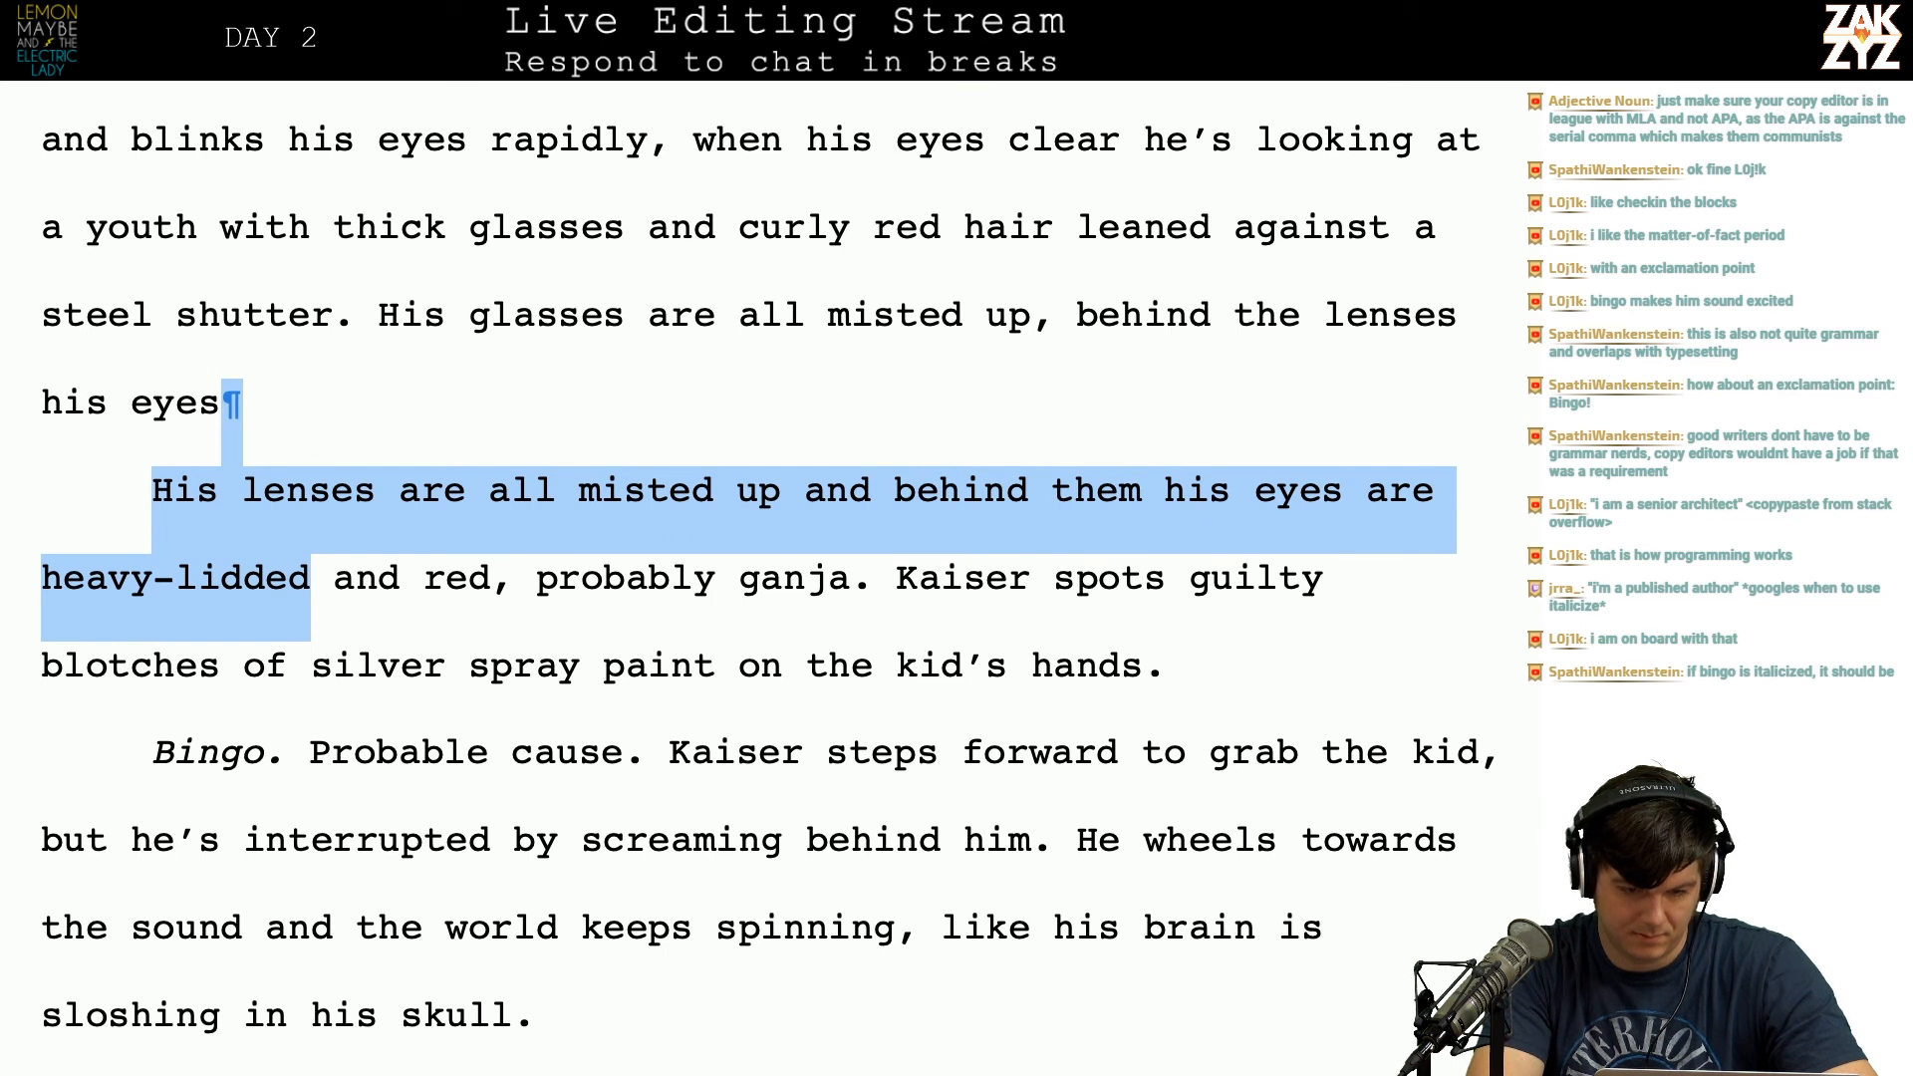
key("shift+Left")
key("shift+Left")
key("shift+Left")
key("shift+Left")
key("shift+Left")
key("shift+Left")
key("shift+Left")
key("shift+Left")
key("shift+Left")
key("shift+Left")
key("shift+Left")
key("shift+Left")
key("shift+Left")
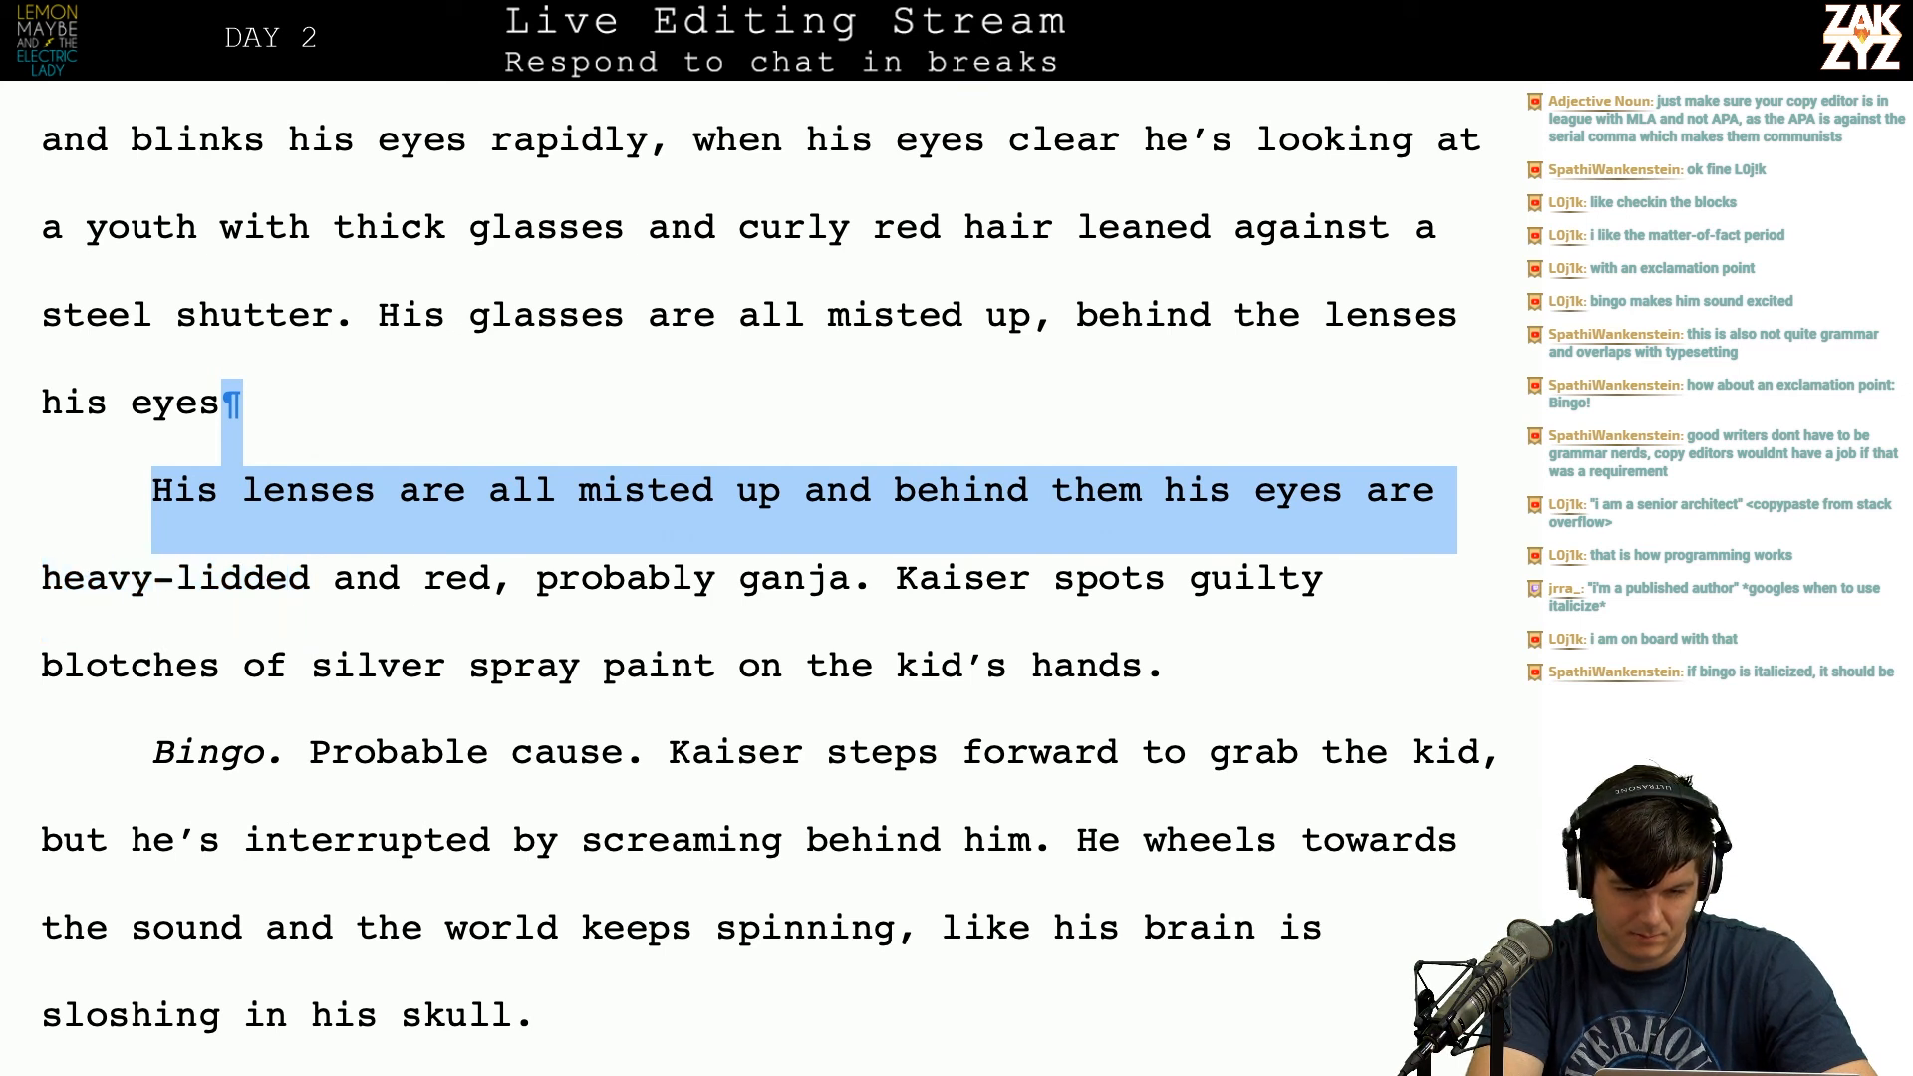
key("shift+Right")
key("Up")
key("Right")
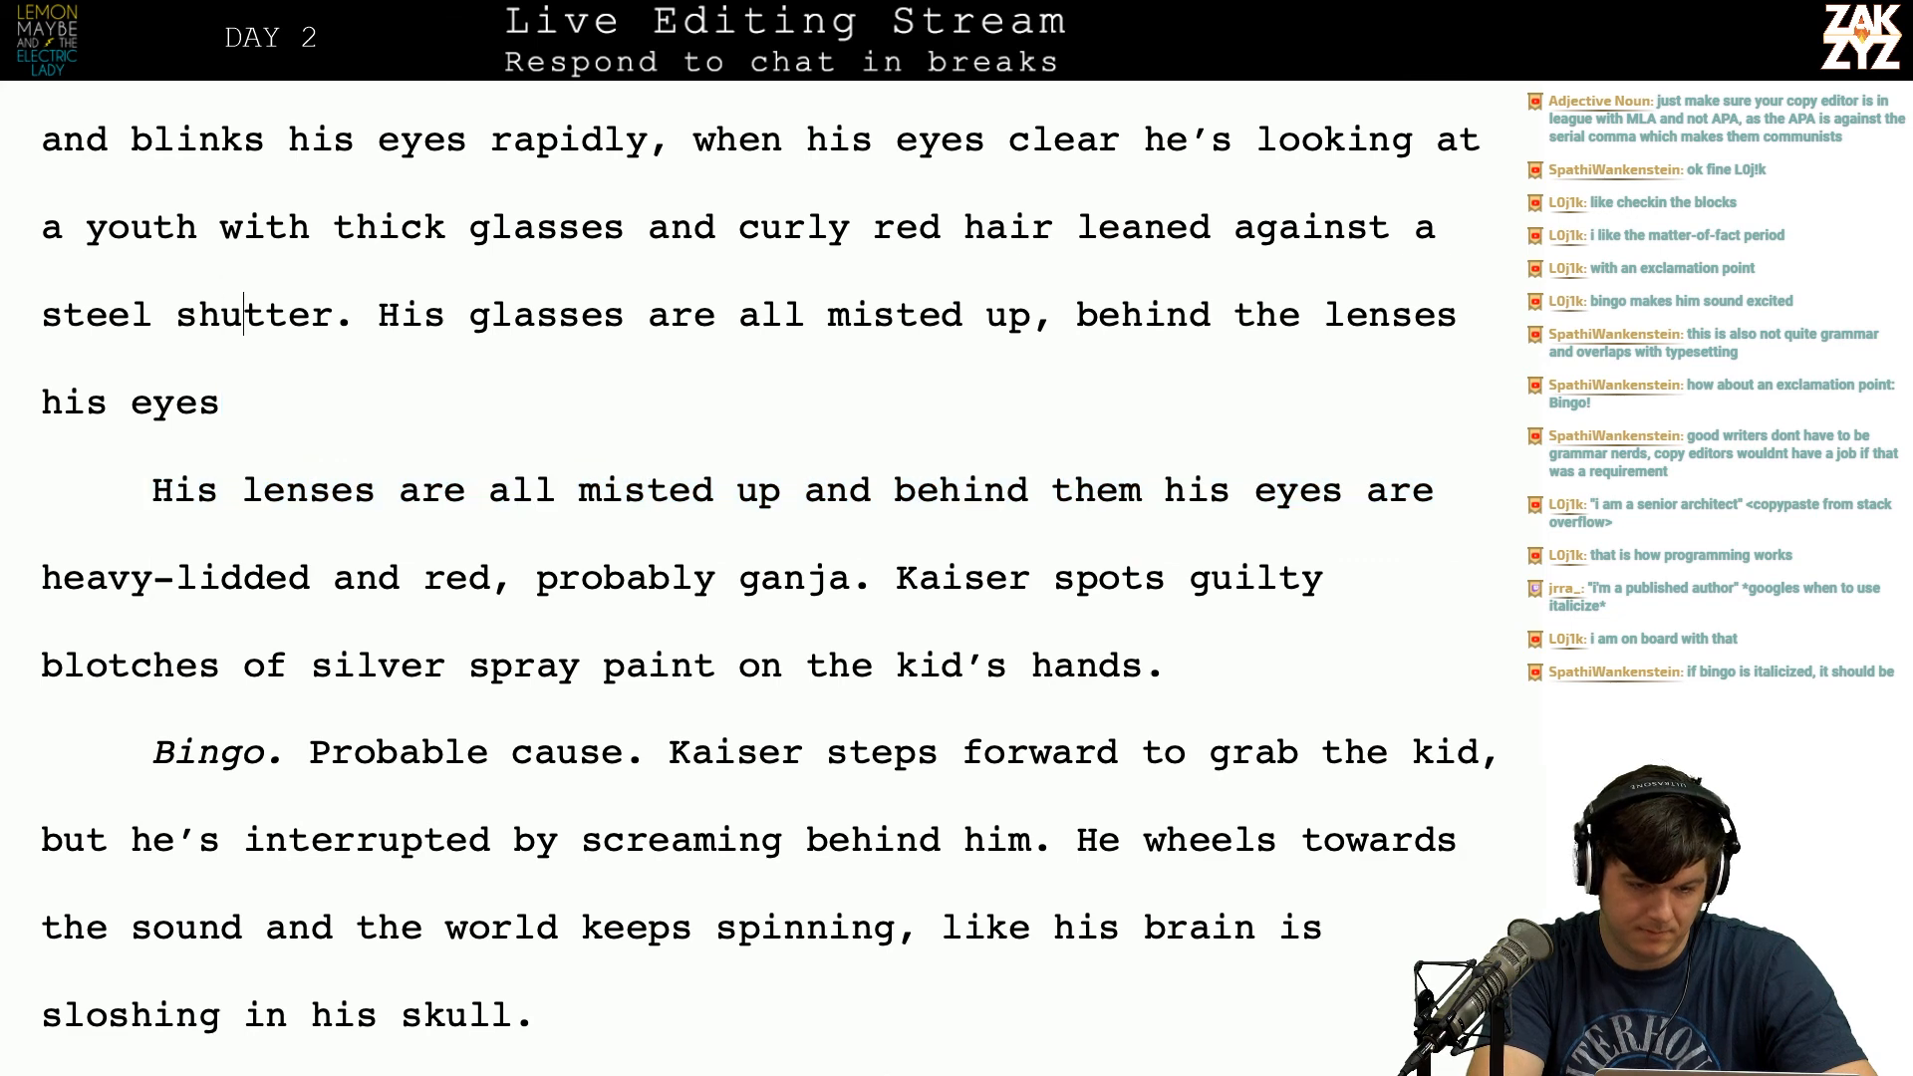
Step: Push the "His glasses" draft into its own paragraph and start another version after "steel shutter." with "The glasses have slipped down his nose"
key("Return")
key("Left")
type("His glasses")
key("BackSpace")
key("BackSpace")
key("BackSpace")
key("BackSpace")
key("BackSpace")
key("BackSpace")
key("BackSpace")
key("BackSpace")
key("BackSpace")
key("BackSpace")
key("BackSpace")
type("The ")
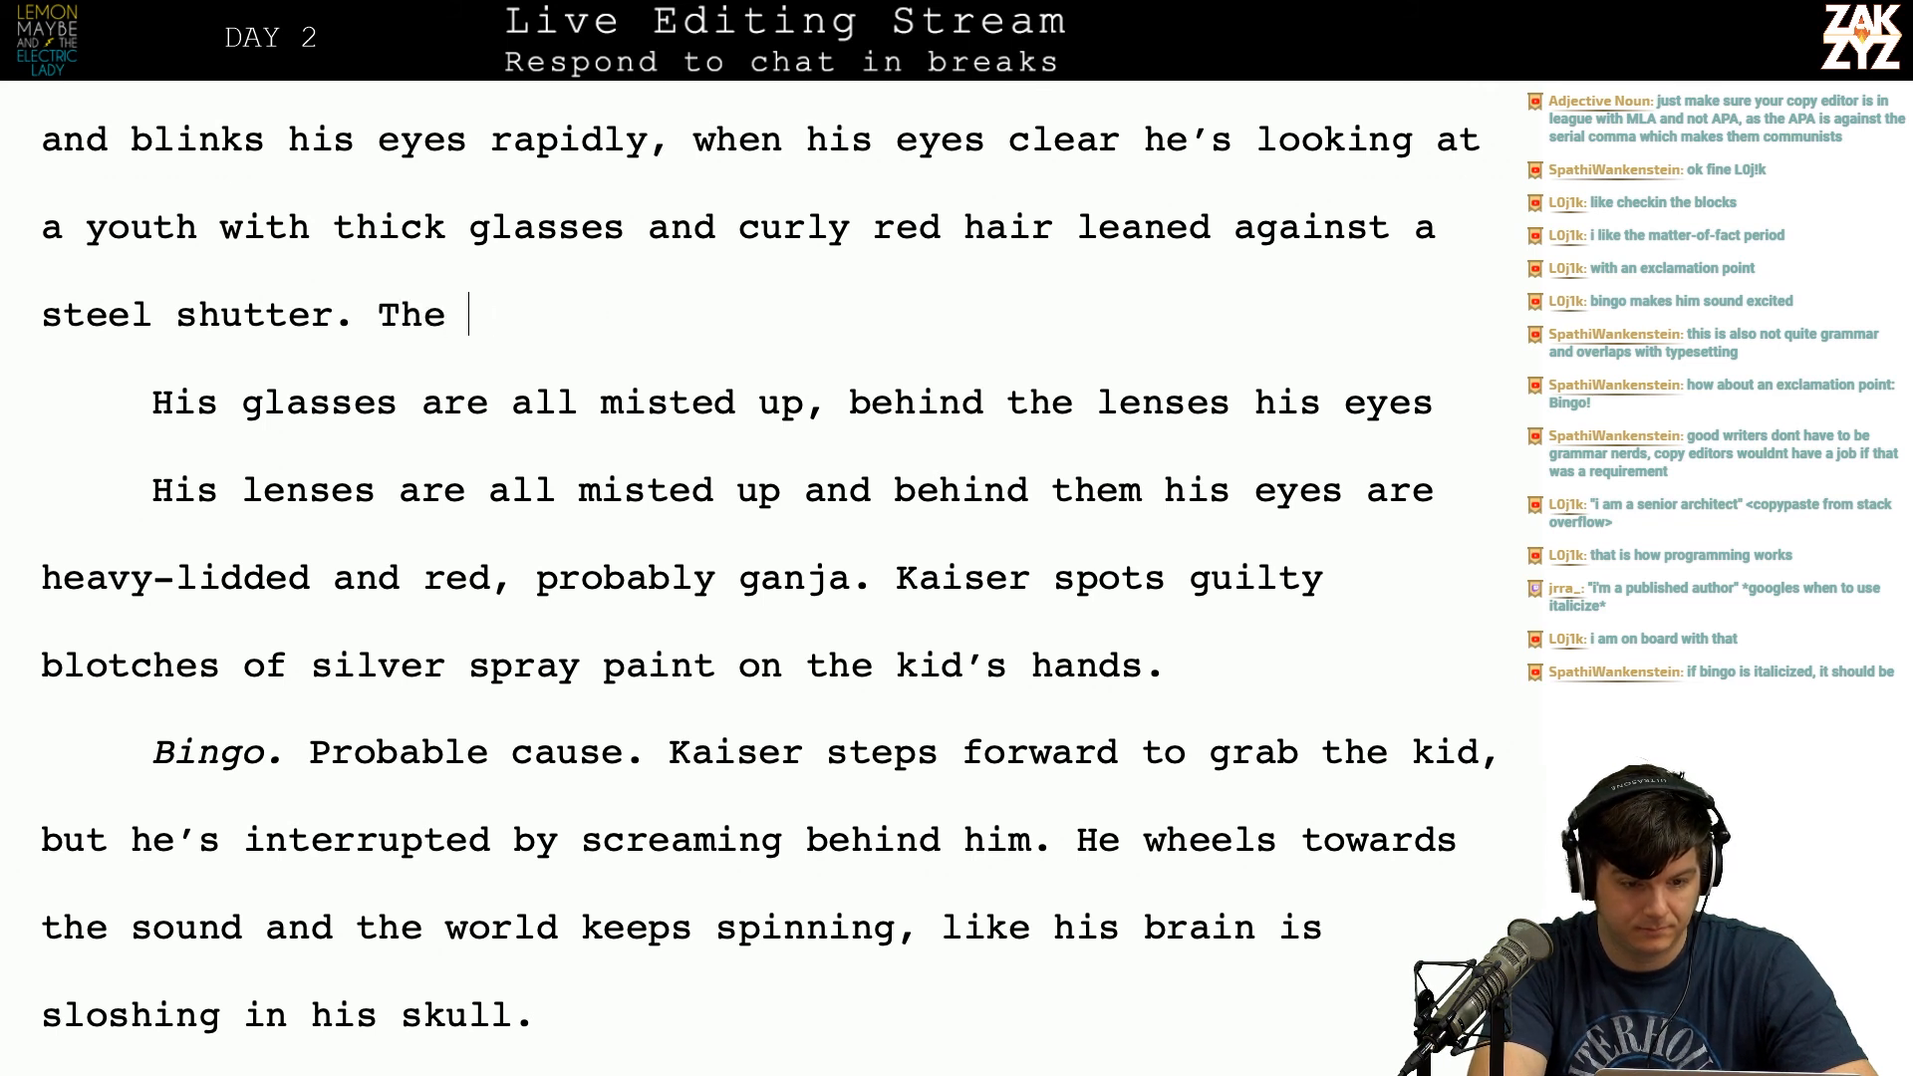
type("gl")
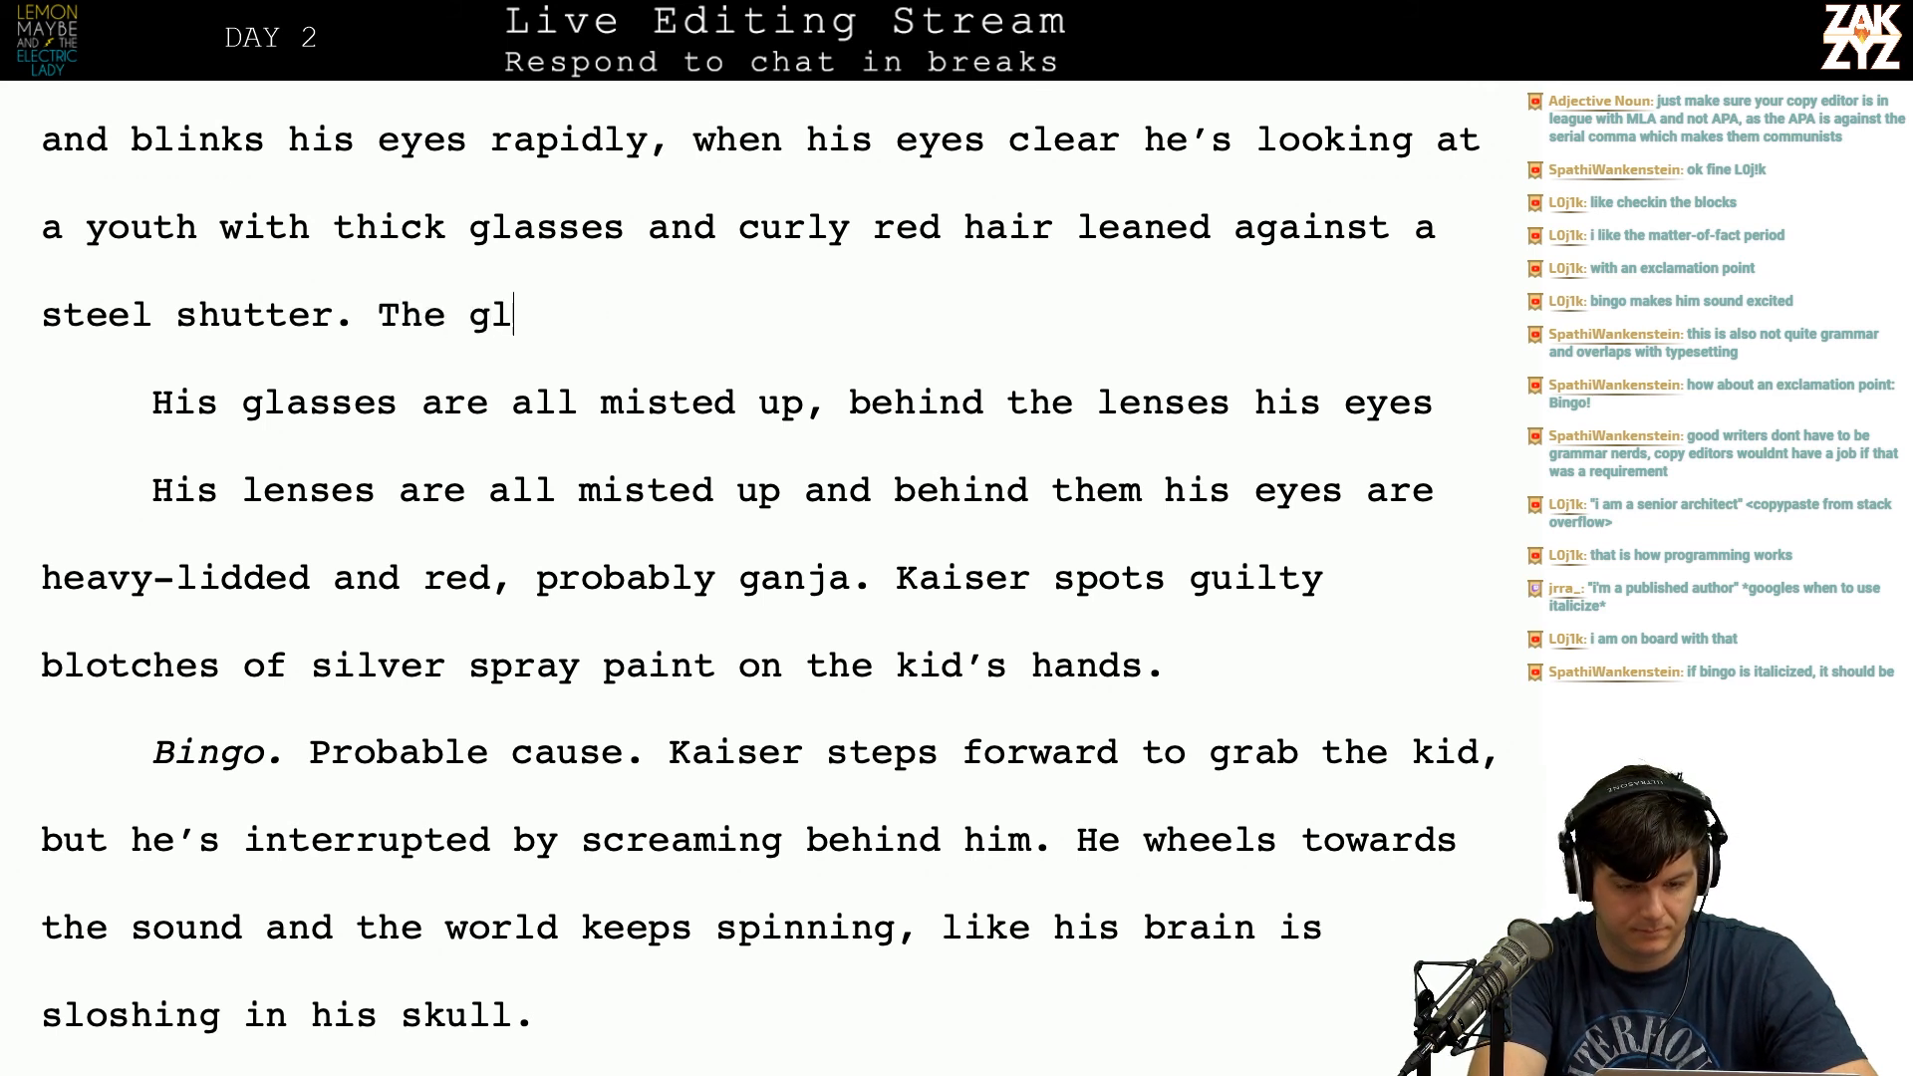
type("asses have")
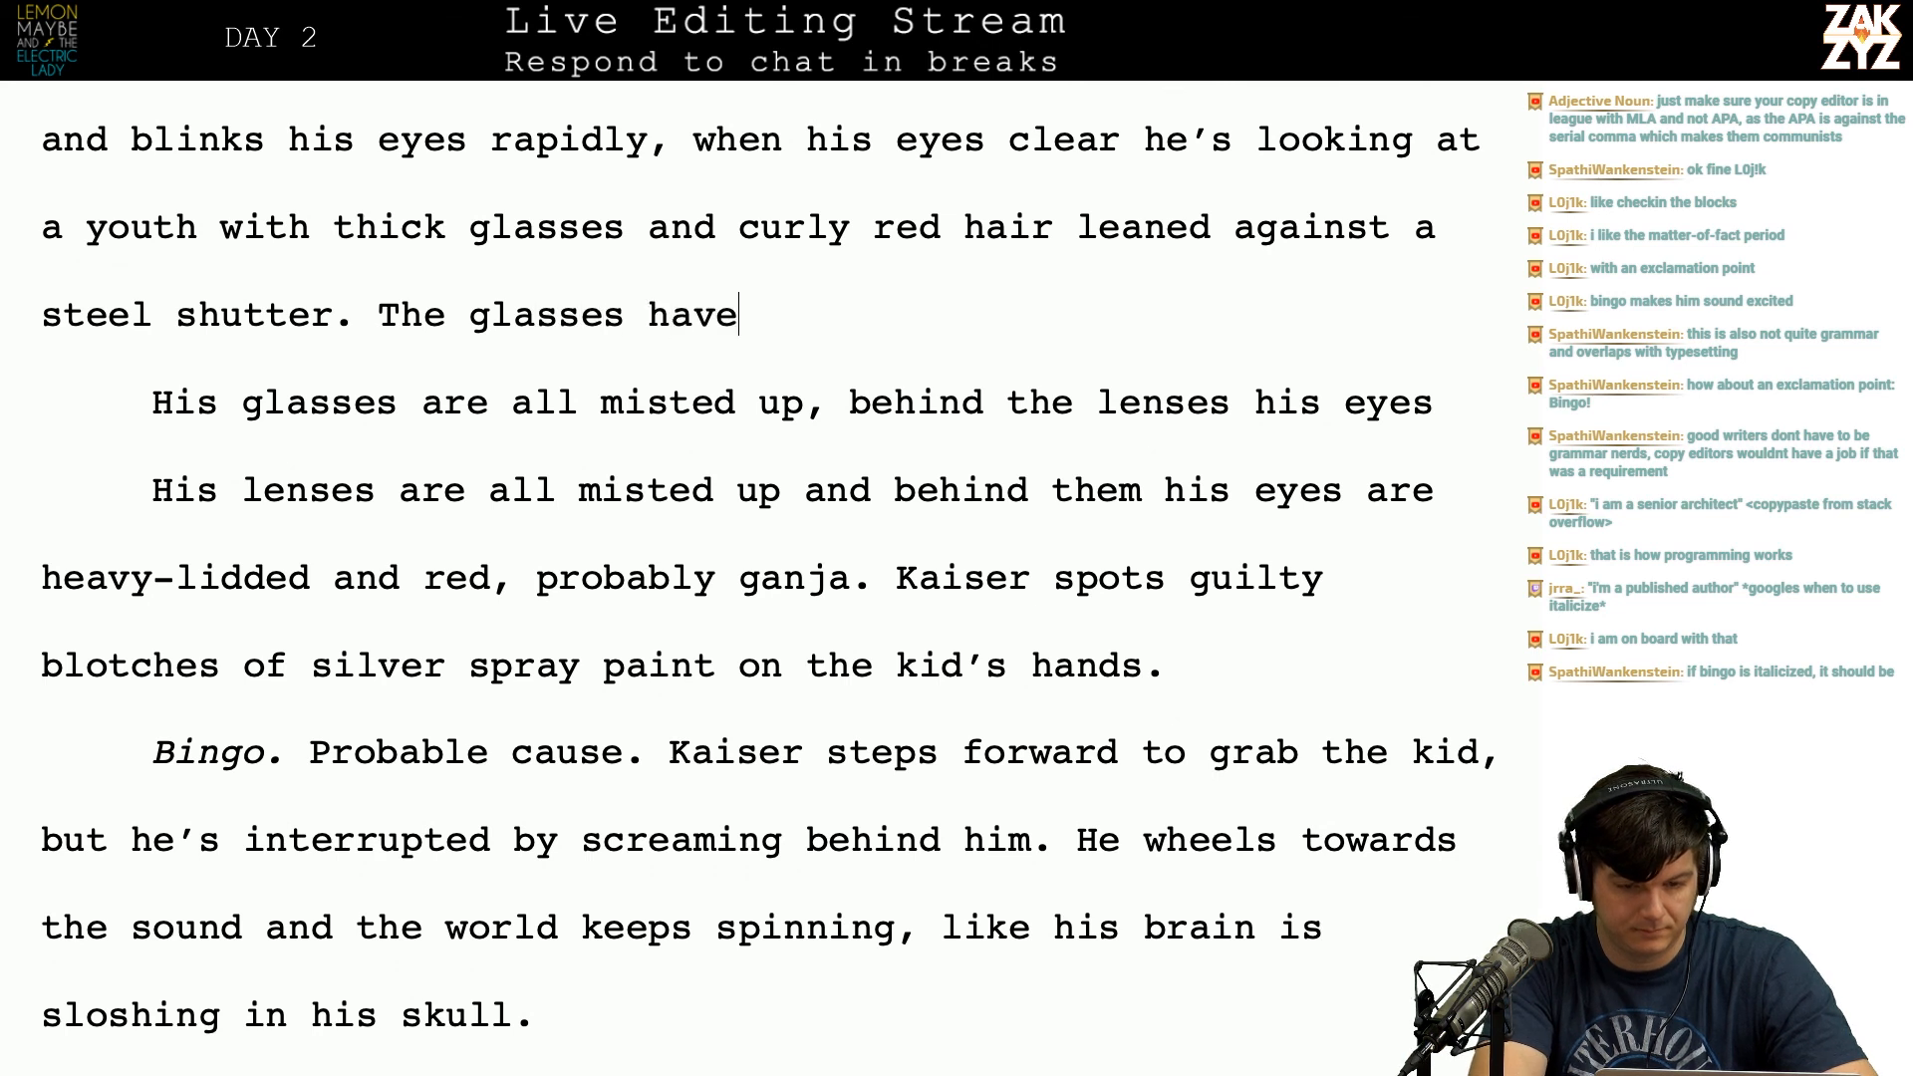
type(" slipped down ")
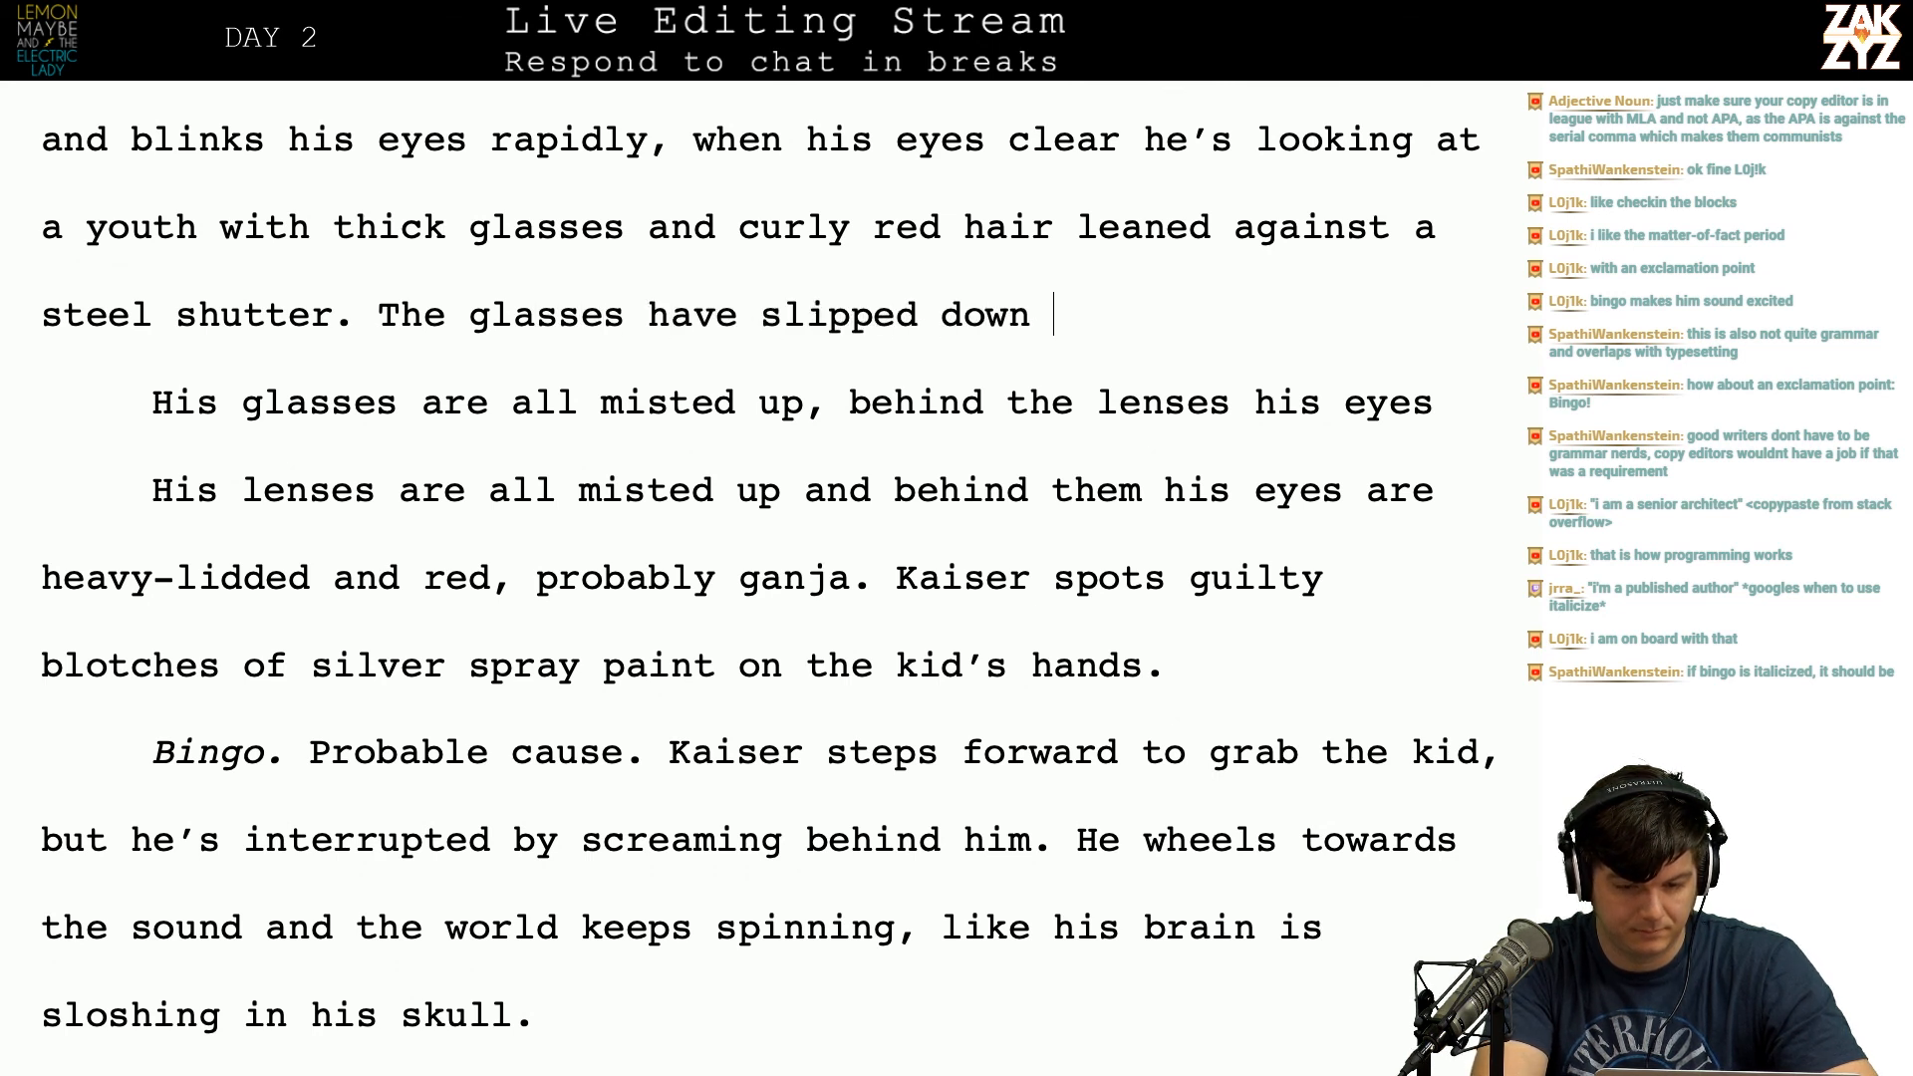
type("his nose")
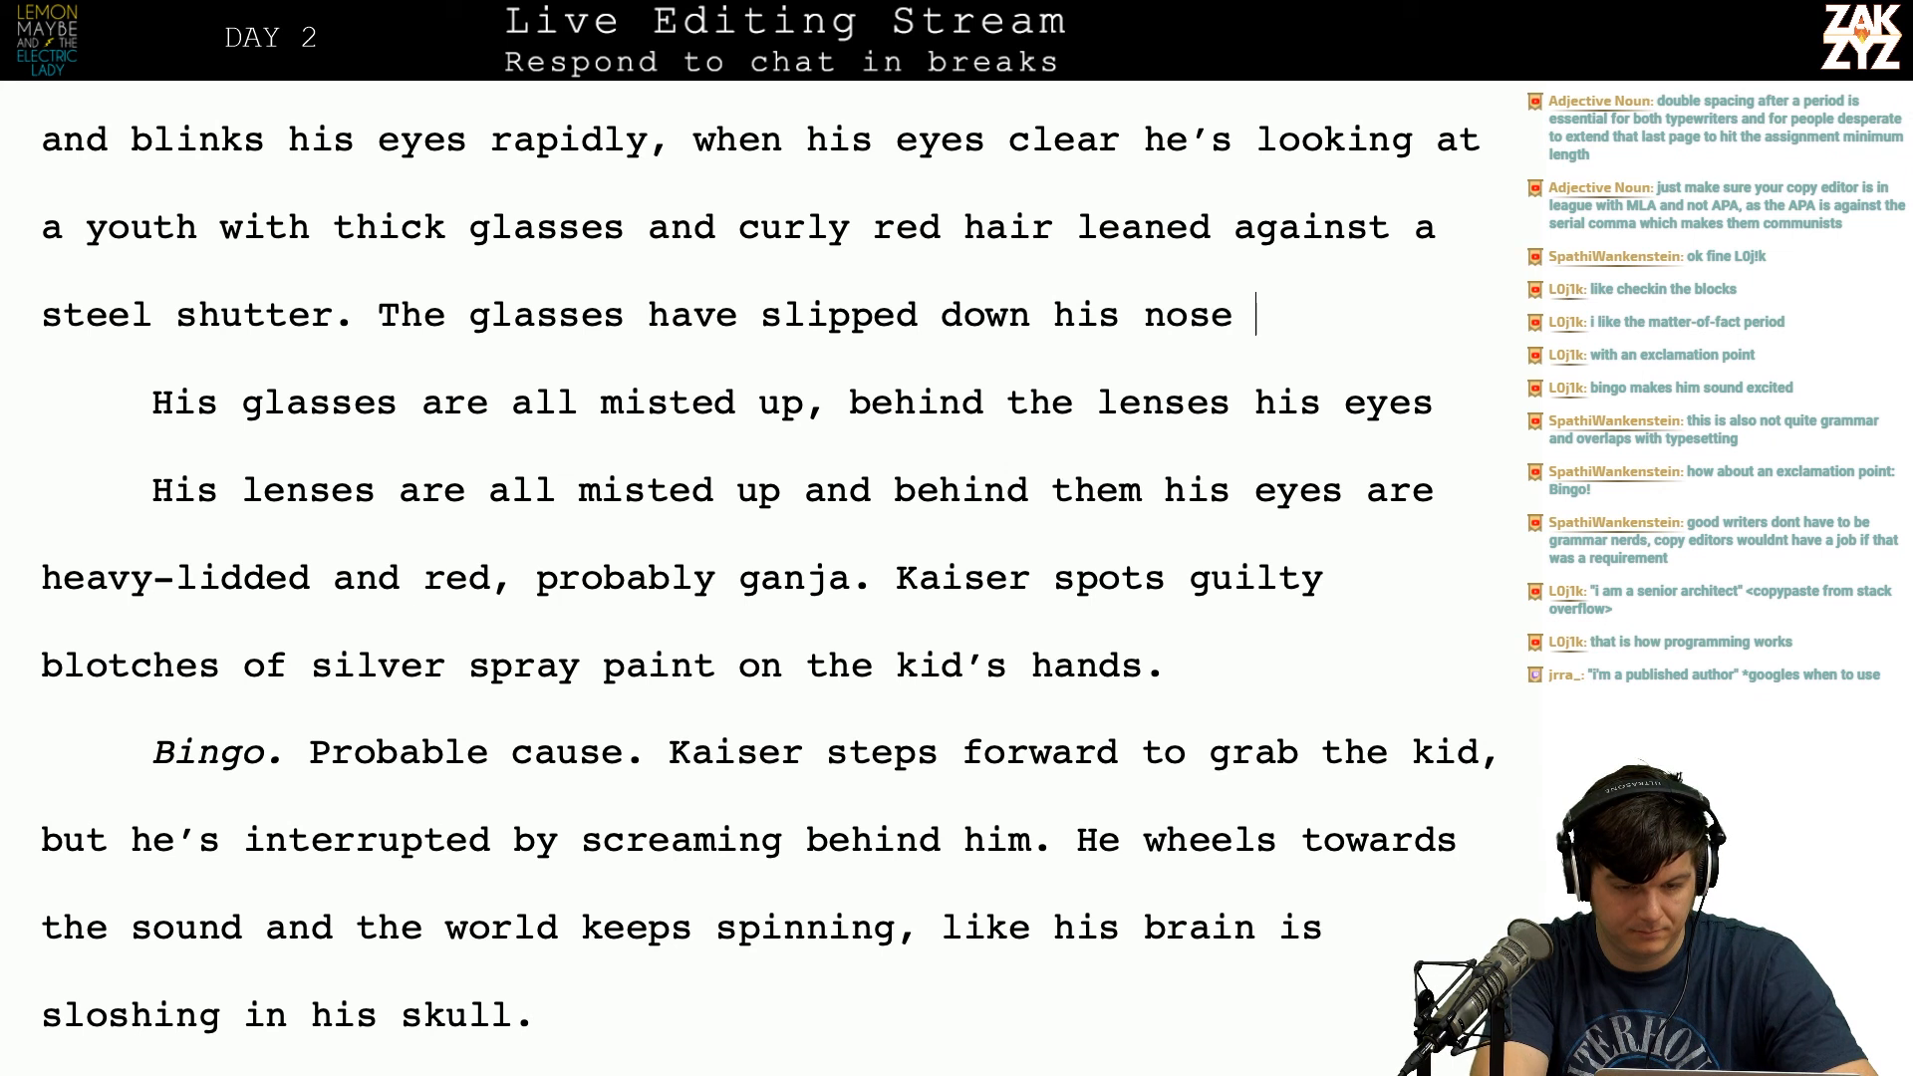
Step: Replace "have slipped down his nose" with "are misted up and slipped down his nose," after "The glasses"
key("BackSpace")
key("BackSpace")
key("BackSpace")
key("BackSpace")
key("BackSpace")
key("BackSpace")
key("BackSpace")
key("BackSpace")
key("BackSpace")
key("BackSpace")
key("BackSpace")
key("BackSpace")
key("BackSpace")
key("BackSpace")
key("BackSpace")
key("BackSpace")
key("BackSpace")
key("BackSpace")
key("BackSpace")
key("BackSpace")
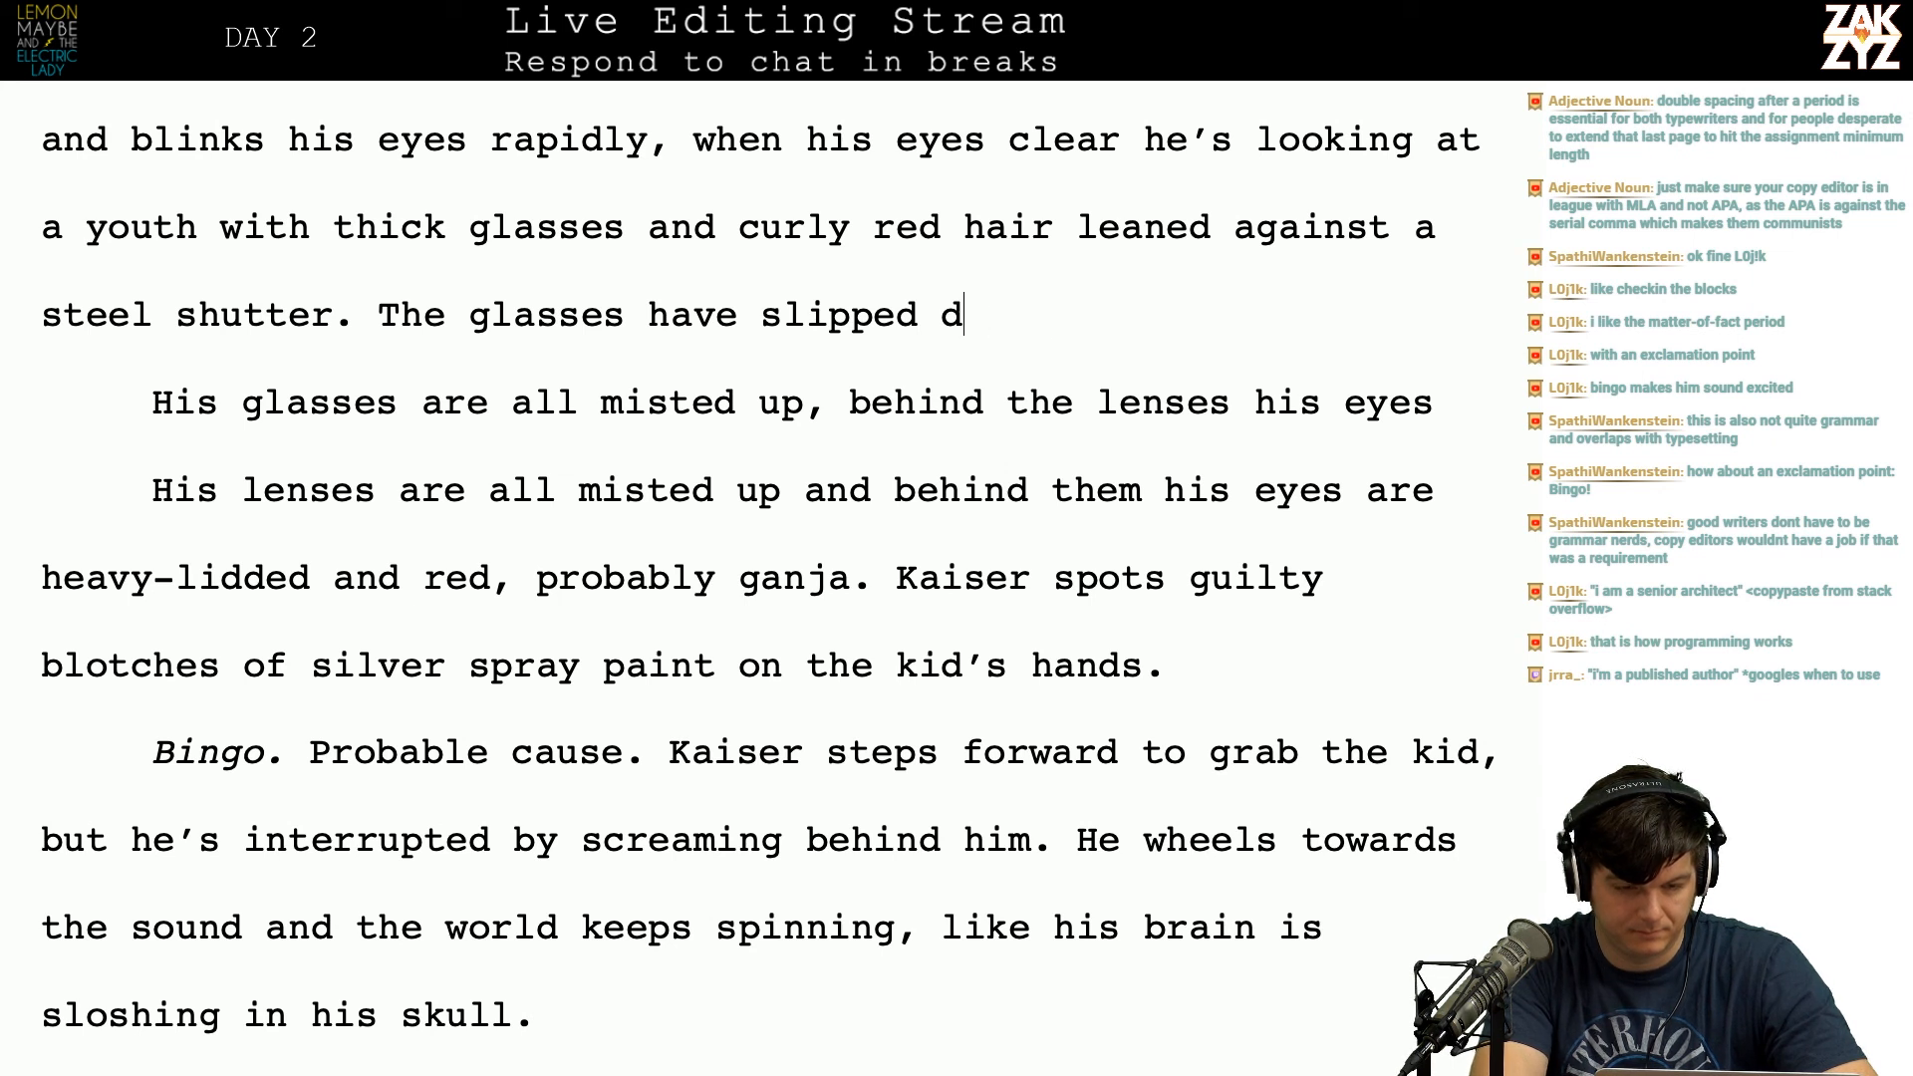
key("BackSpace")
key("BackSpace")
type("are ")
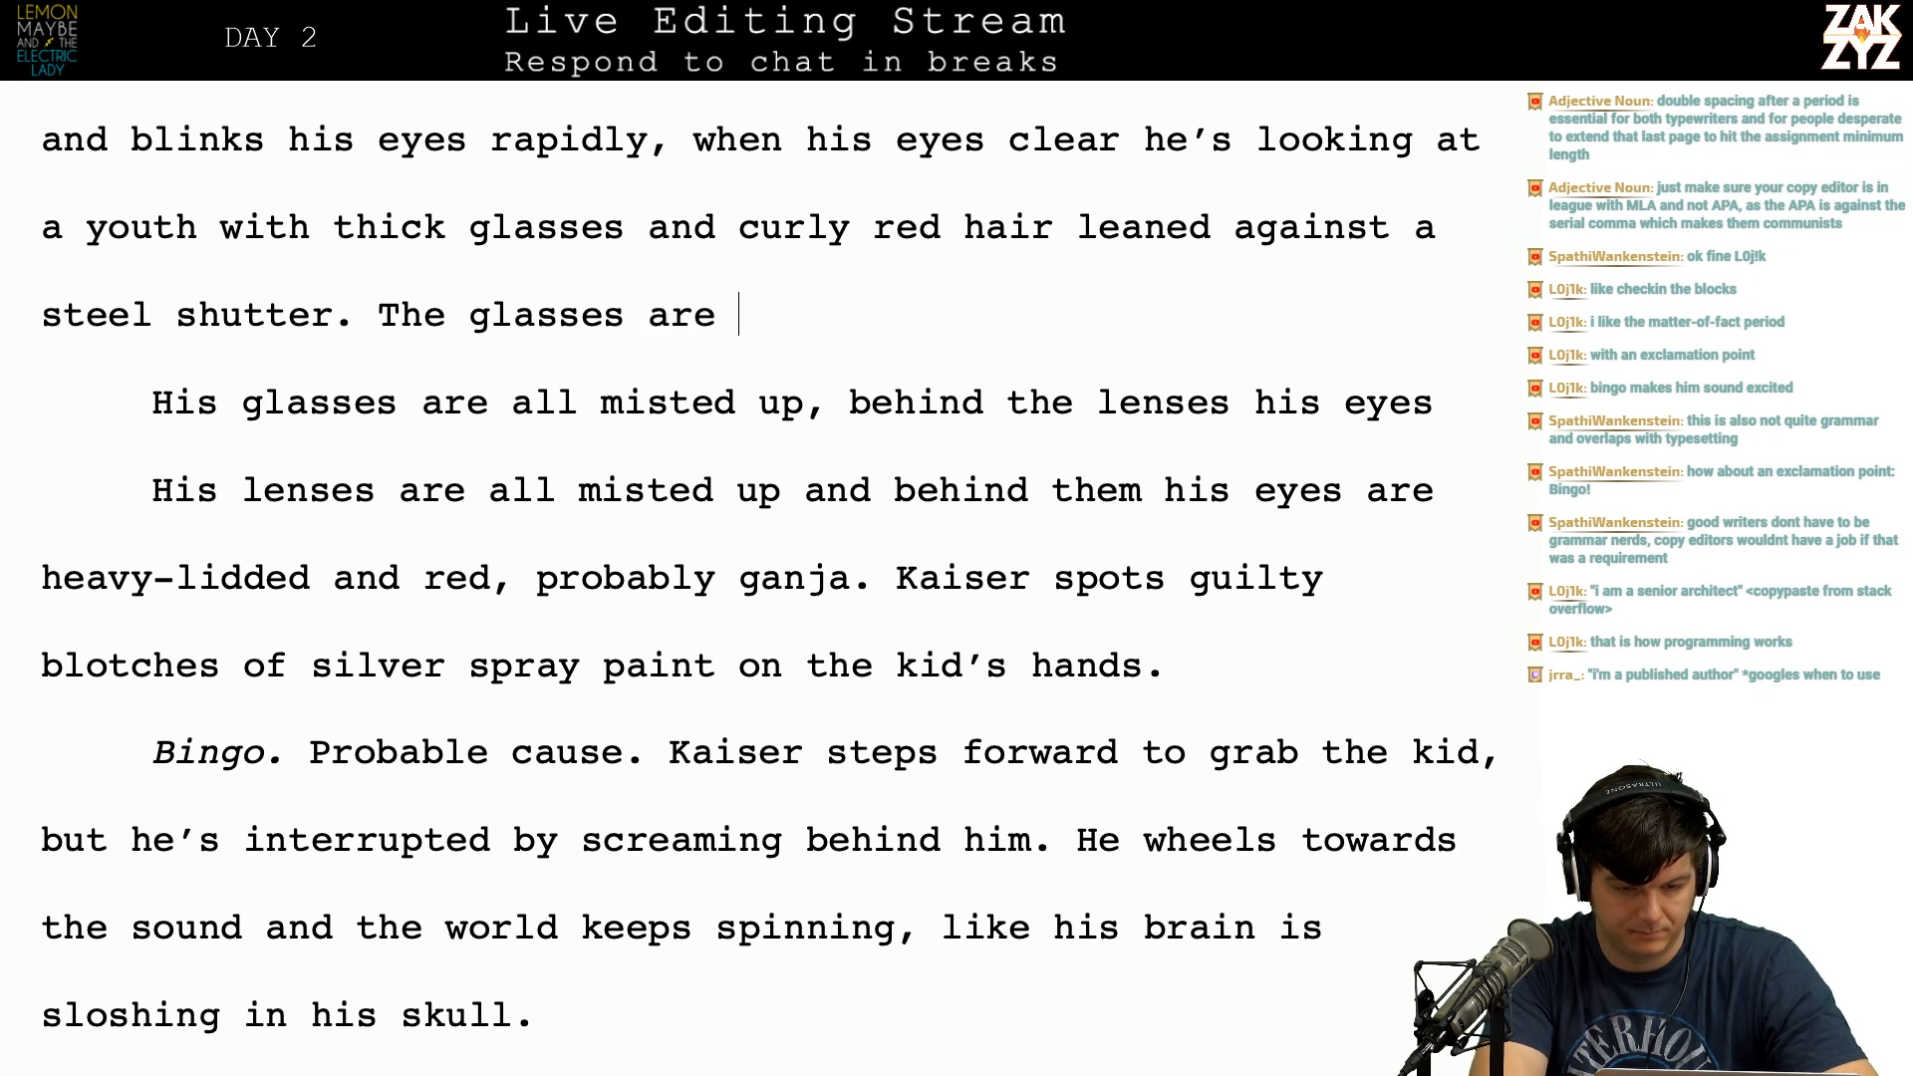
type("misted up and sl")
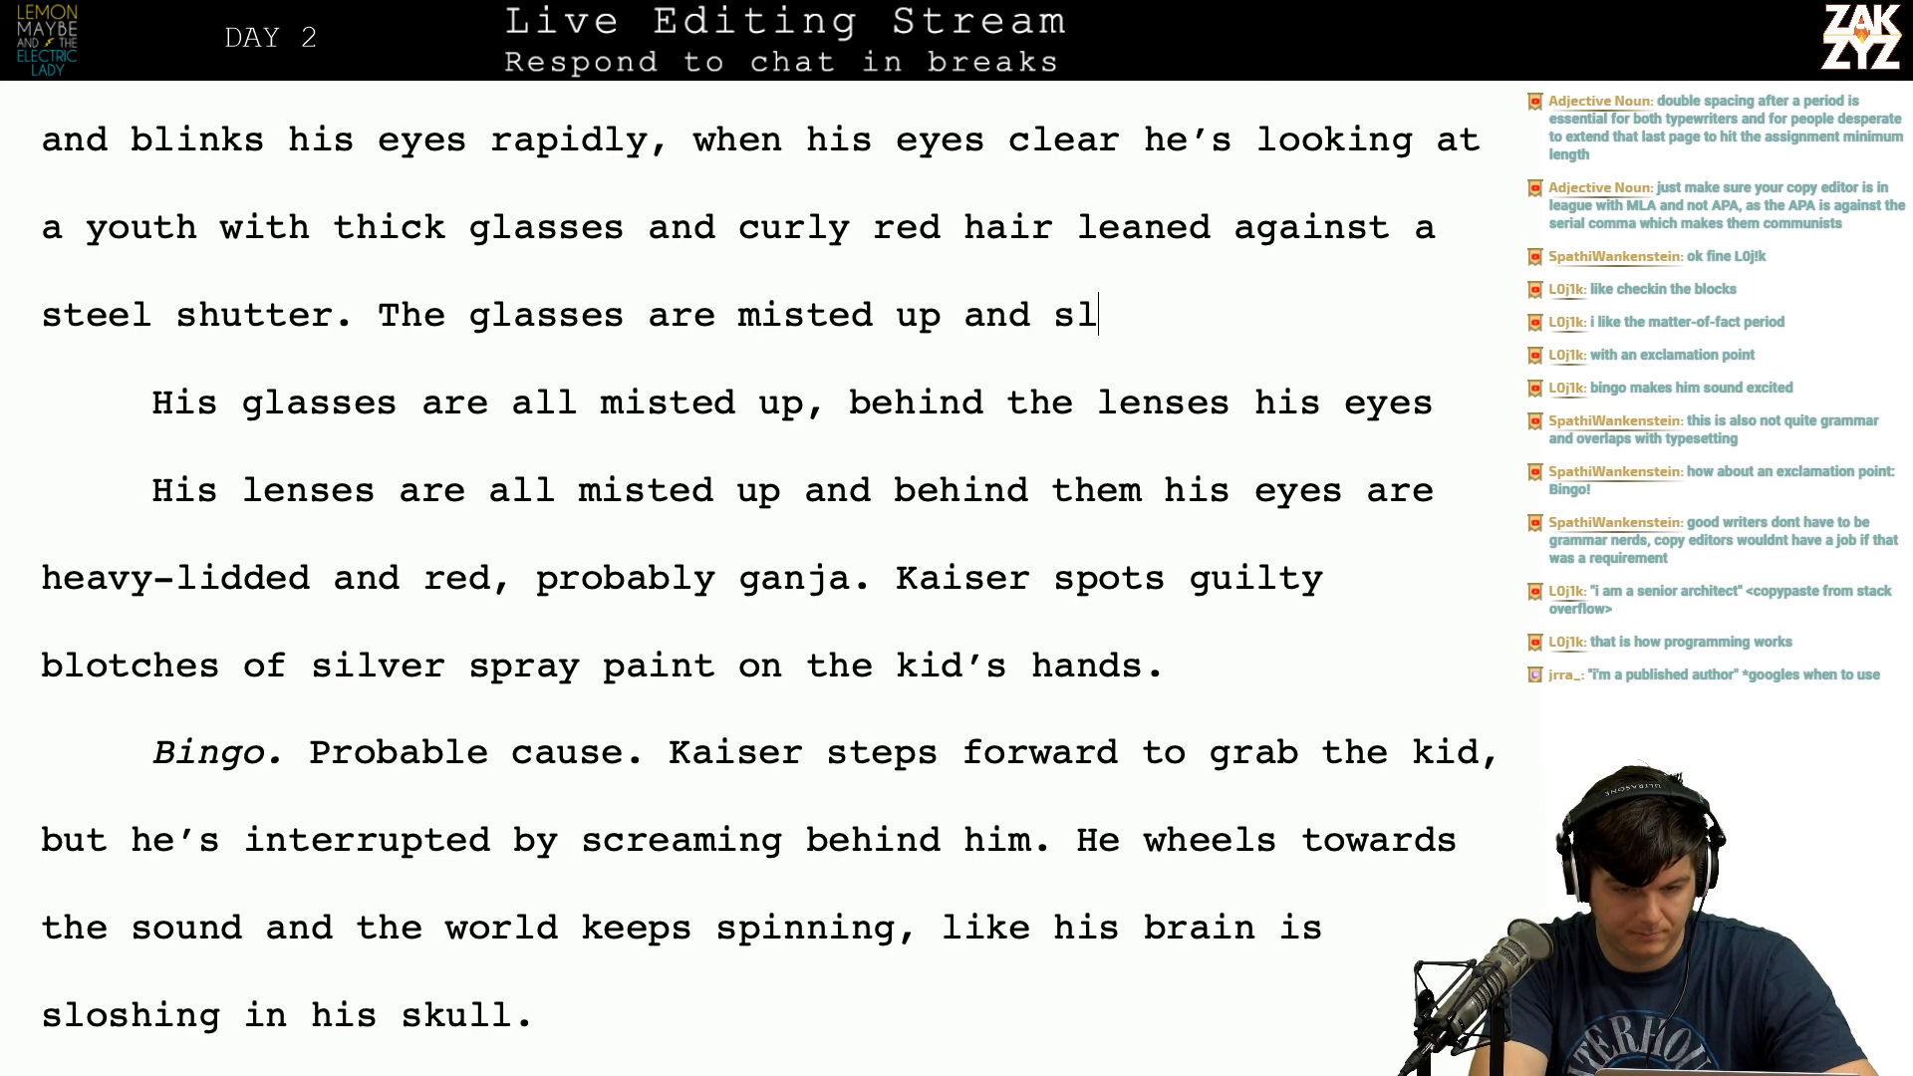
type("ipped down his nose,")
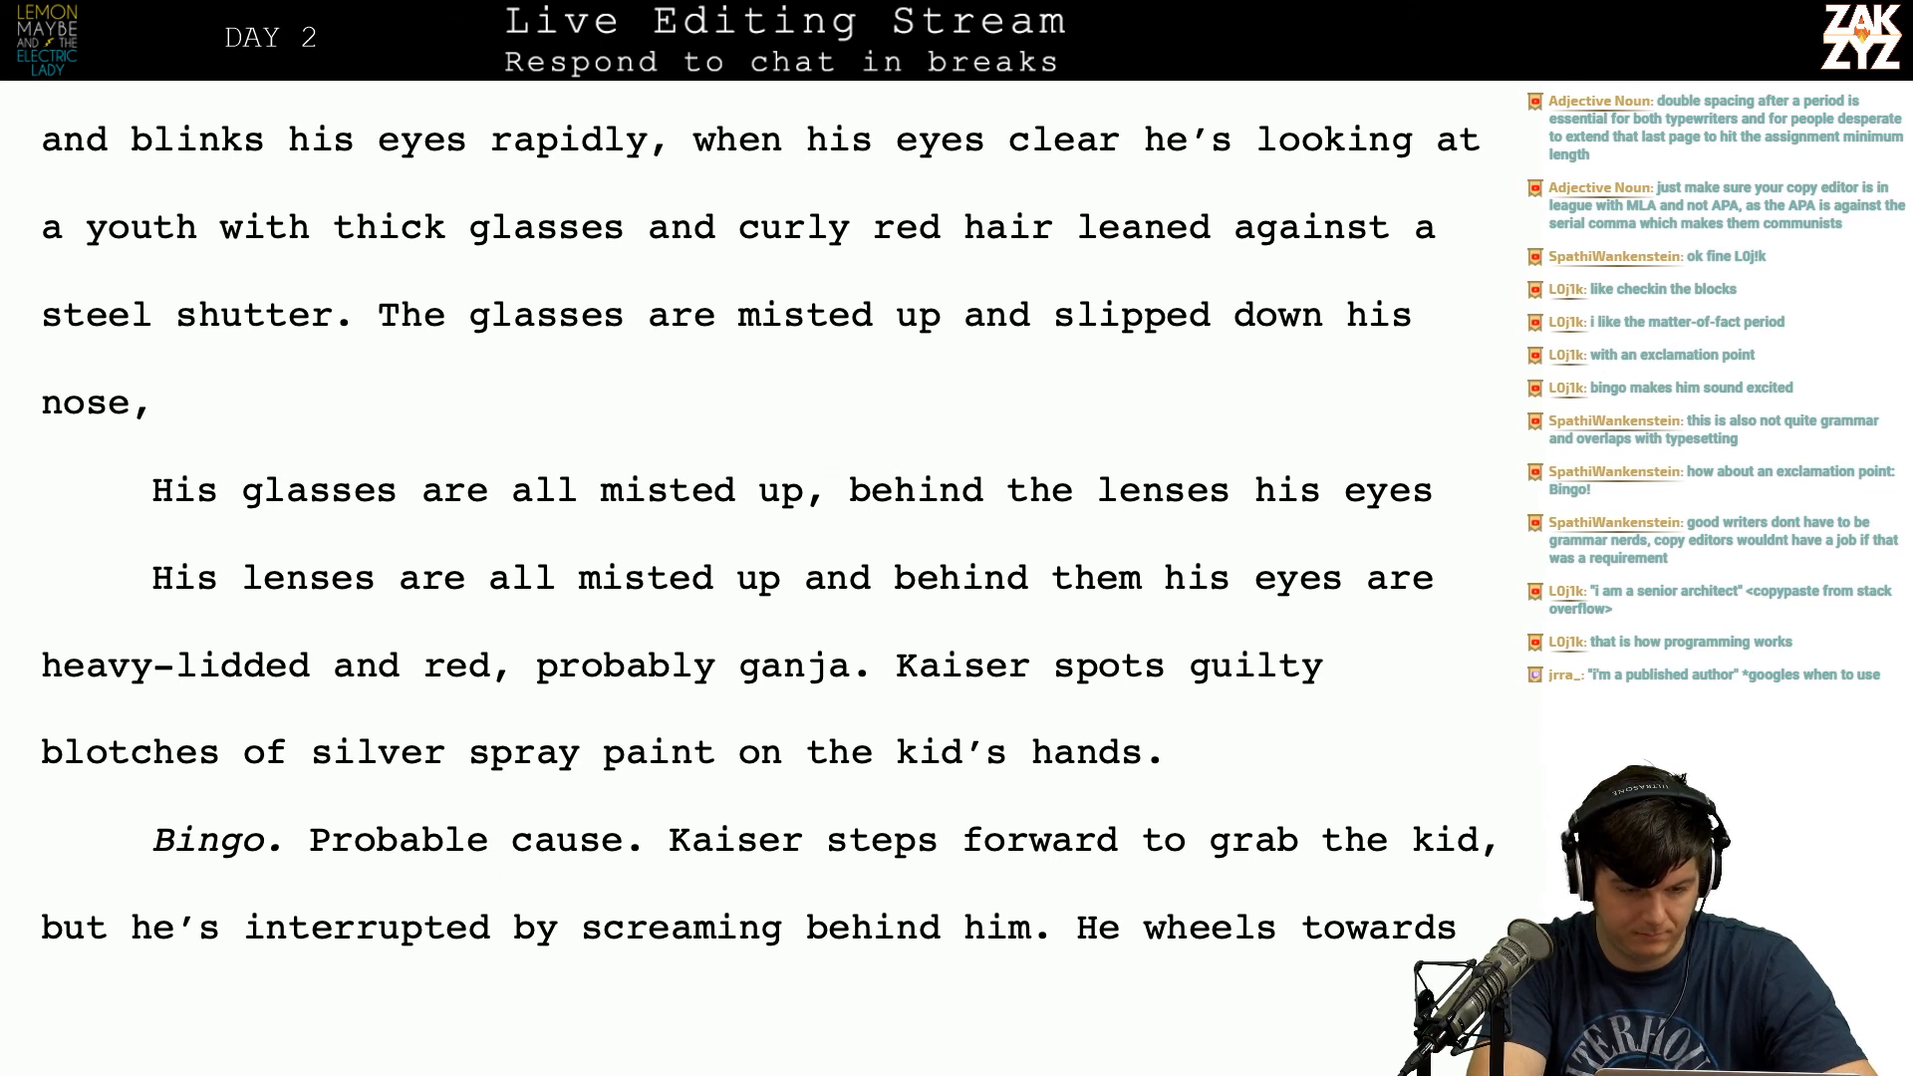
Step: Finish the new glasses description after "nose," with "his eyes are heavy-lidded and red. Probably ganja."
type("his")
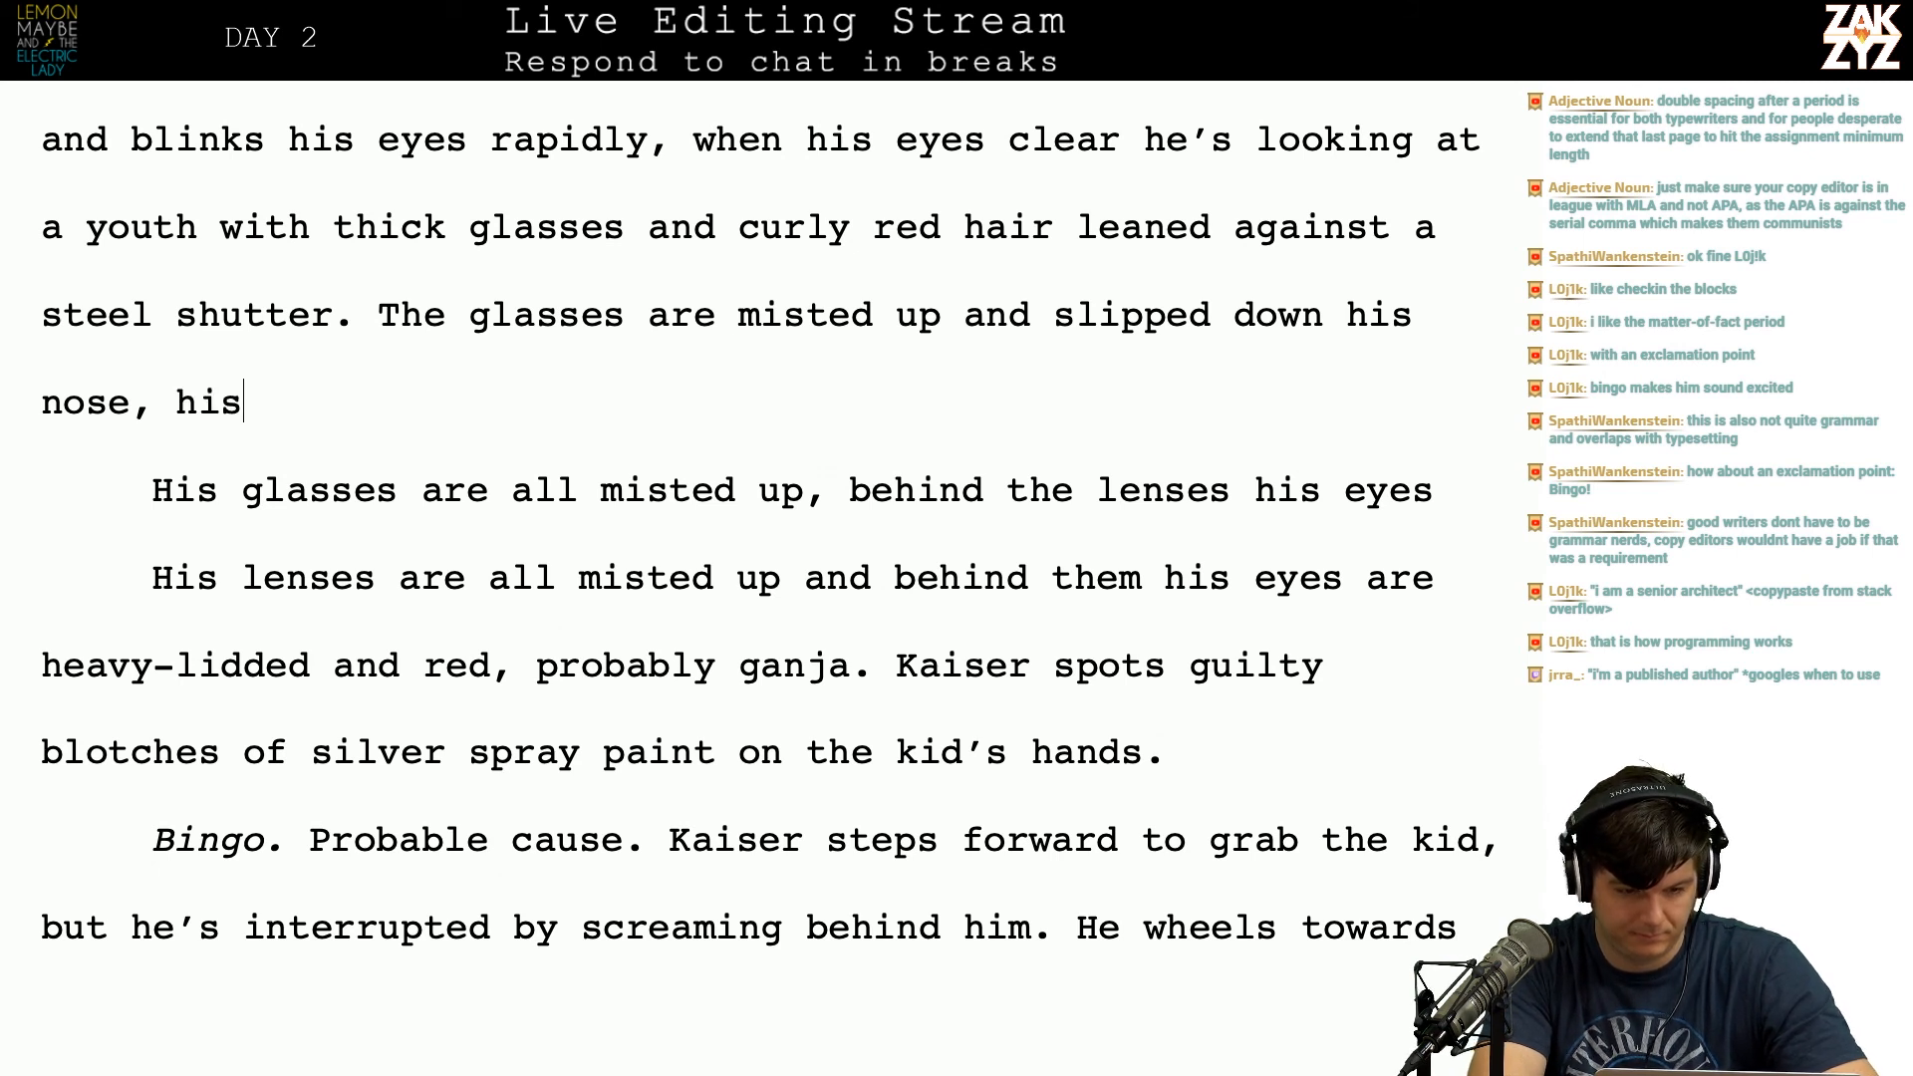
type(" eyes are heavy")
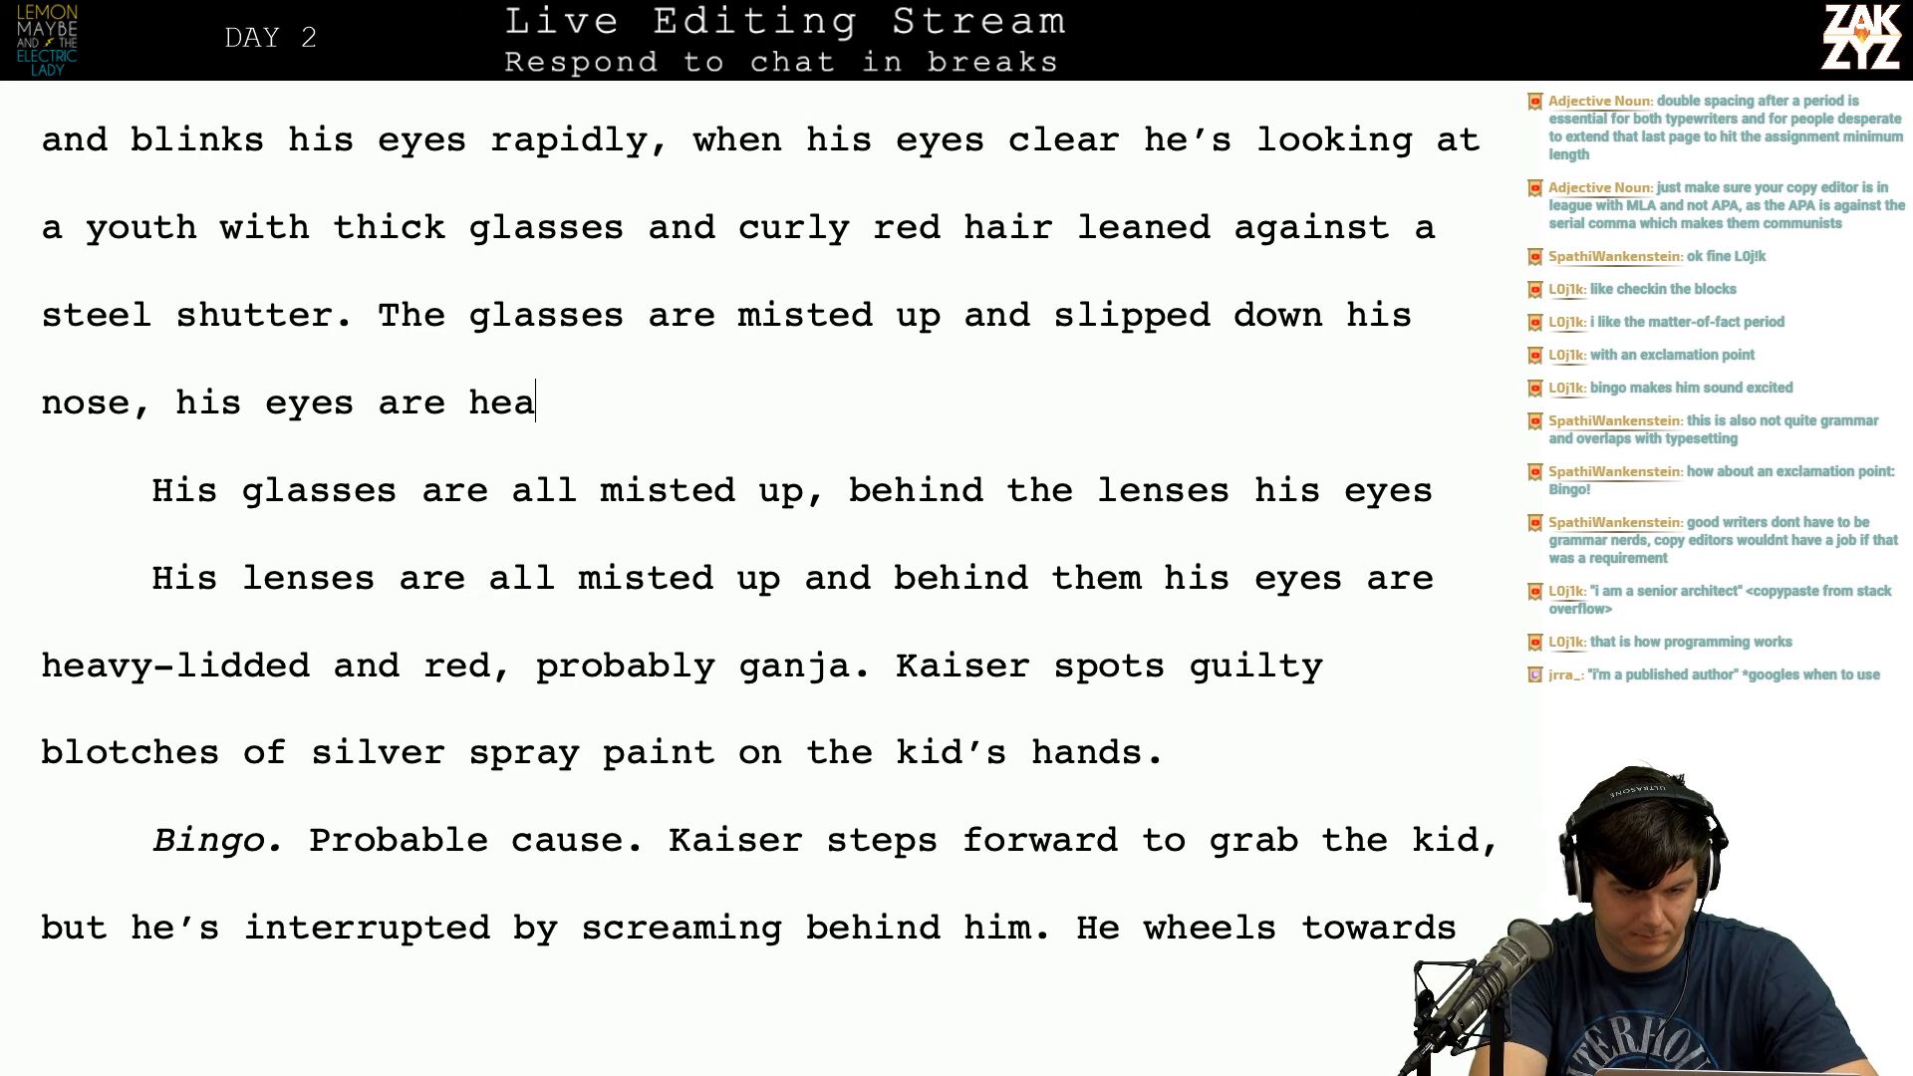
key("BackSpace")
type("vy-lidded ")
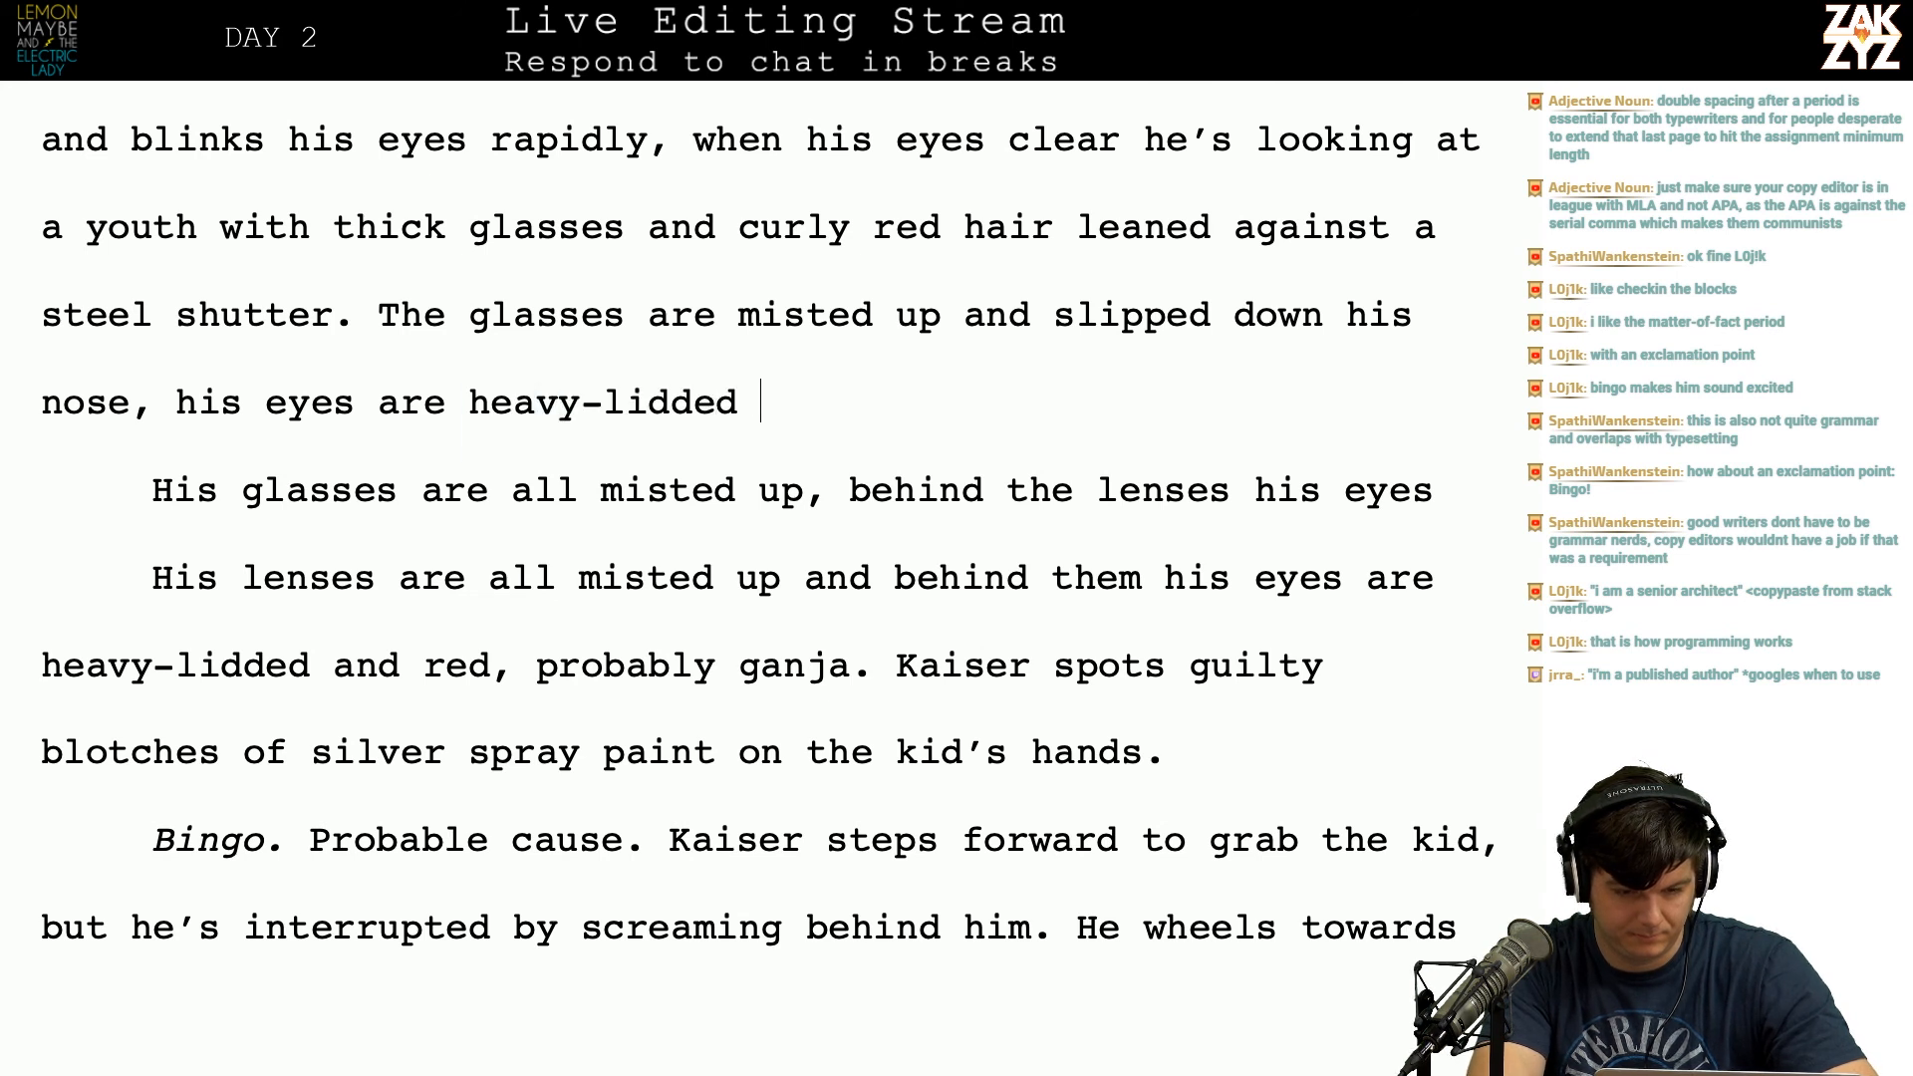
type("and red. Probably J")
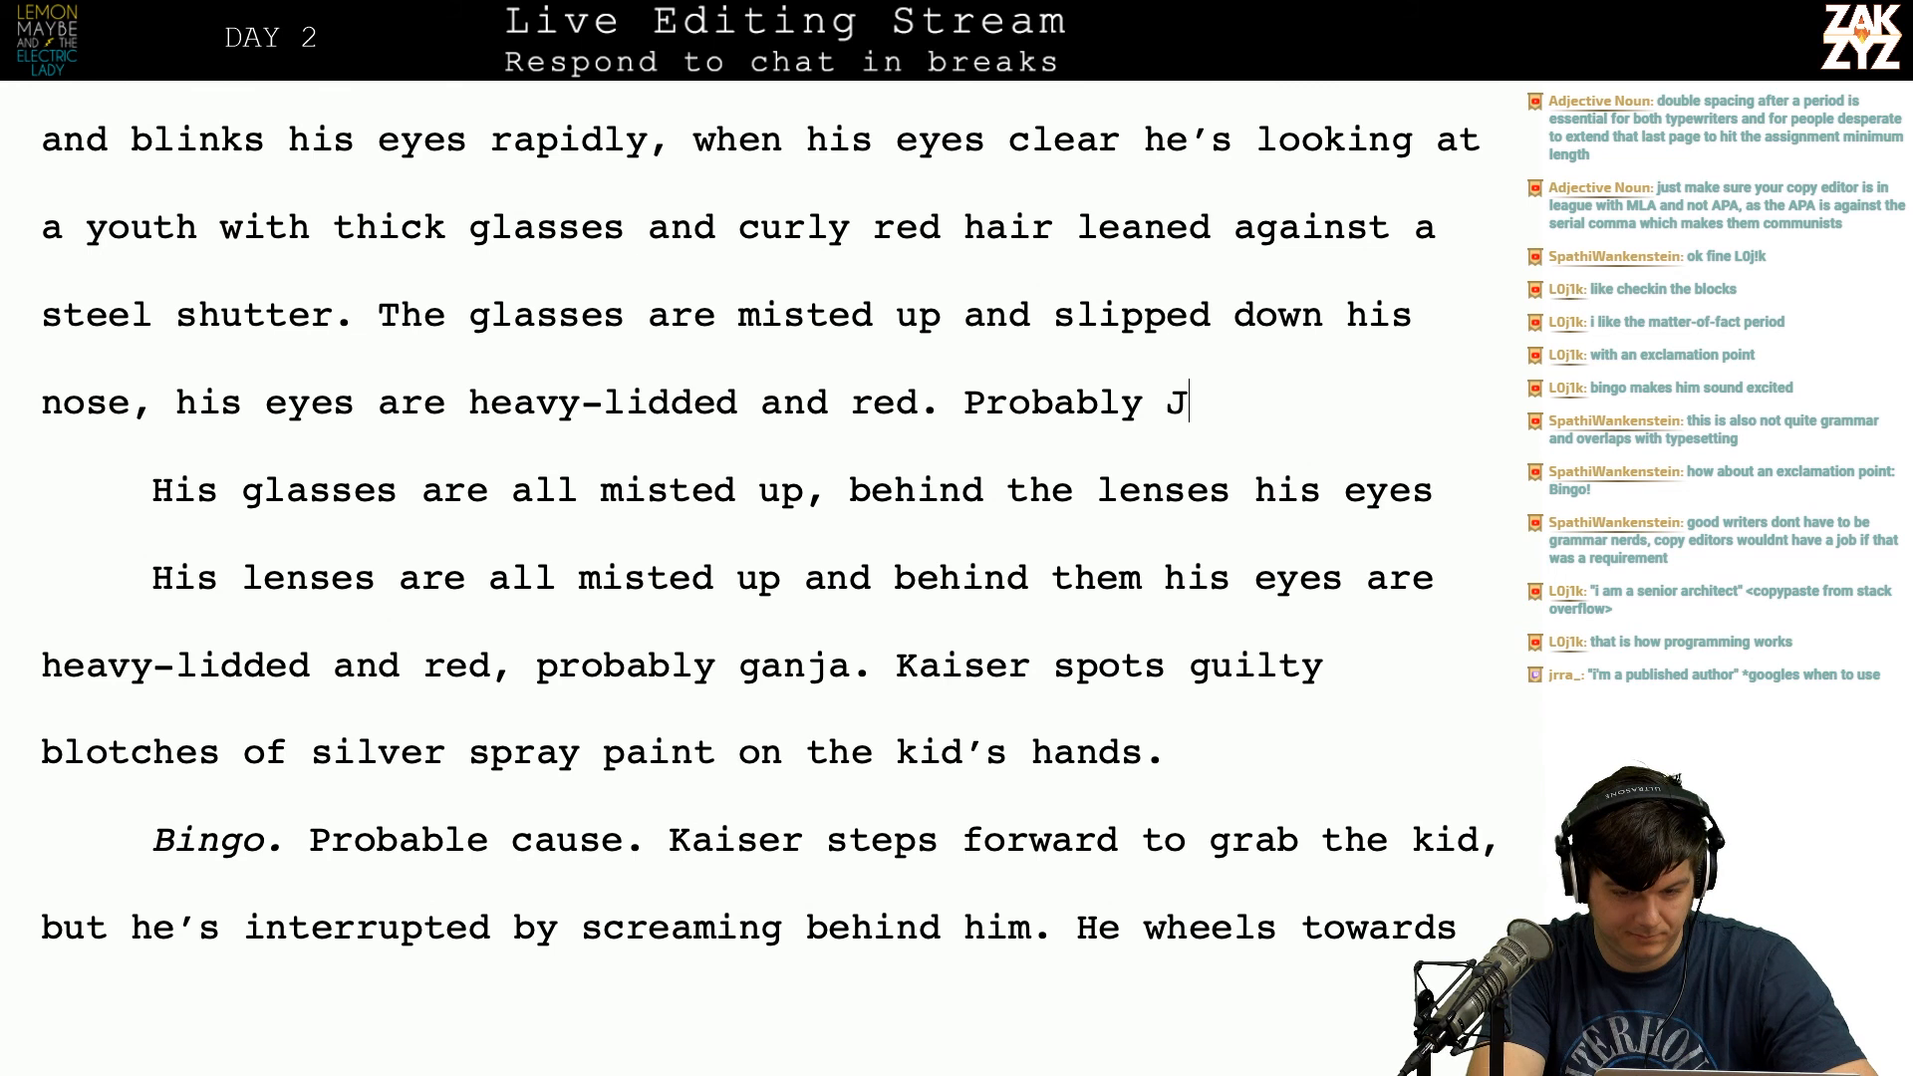
key("BackSpace")
type("ganja.")
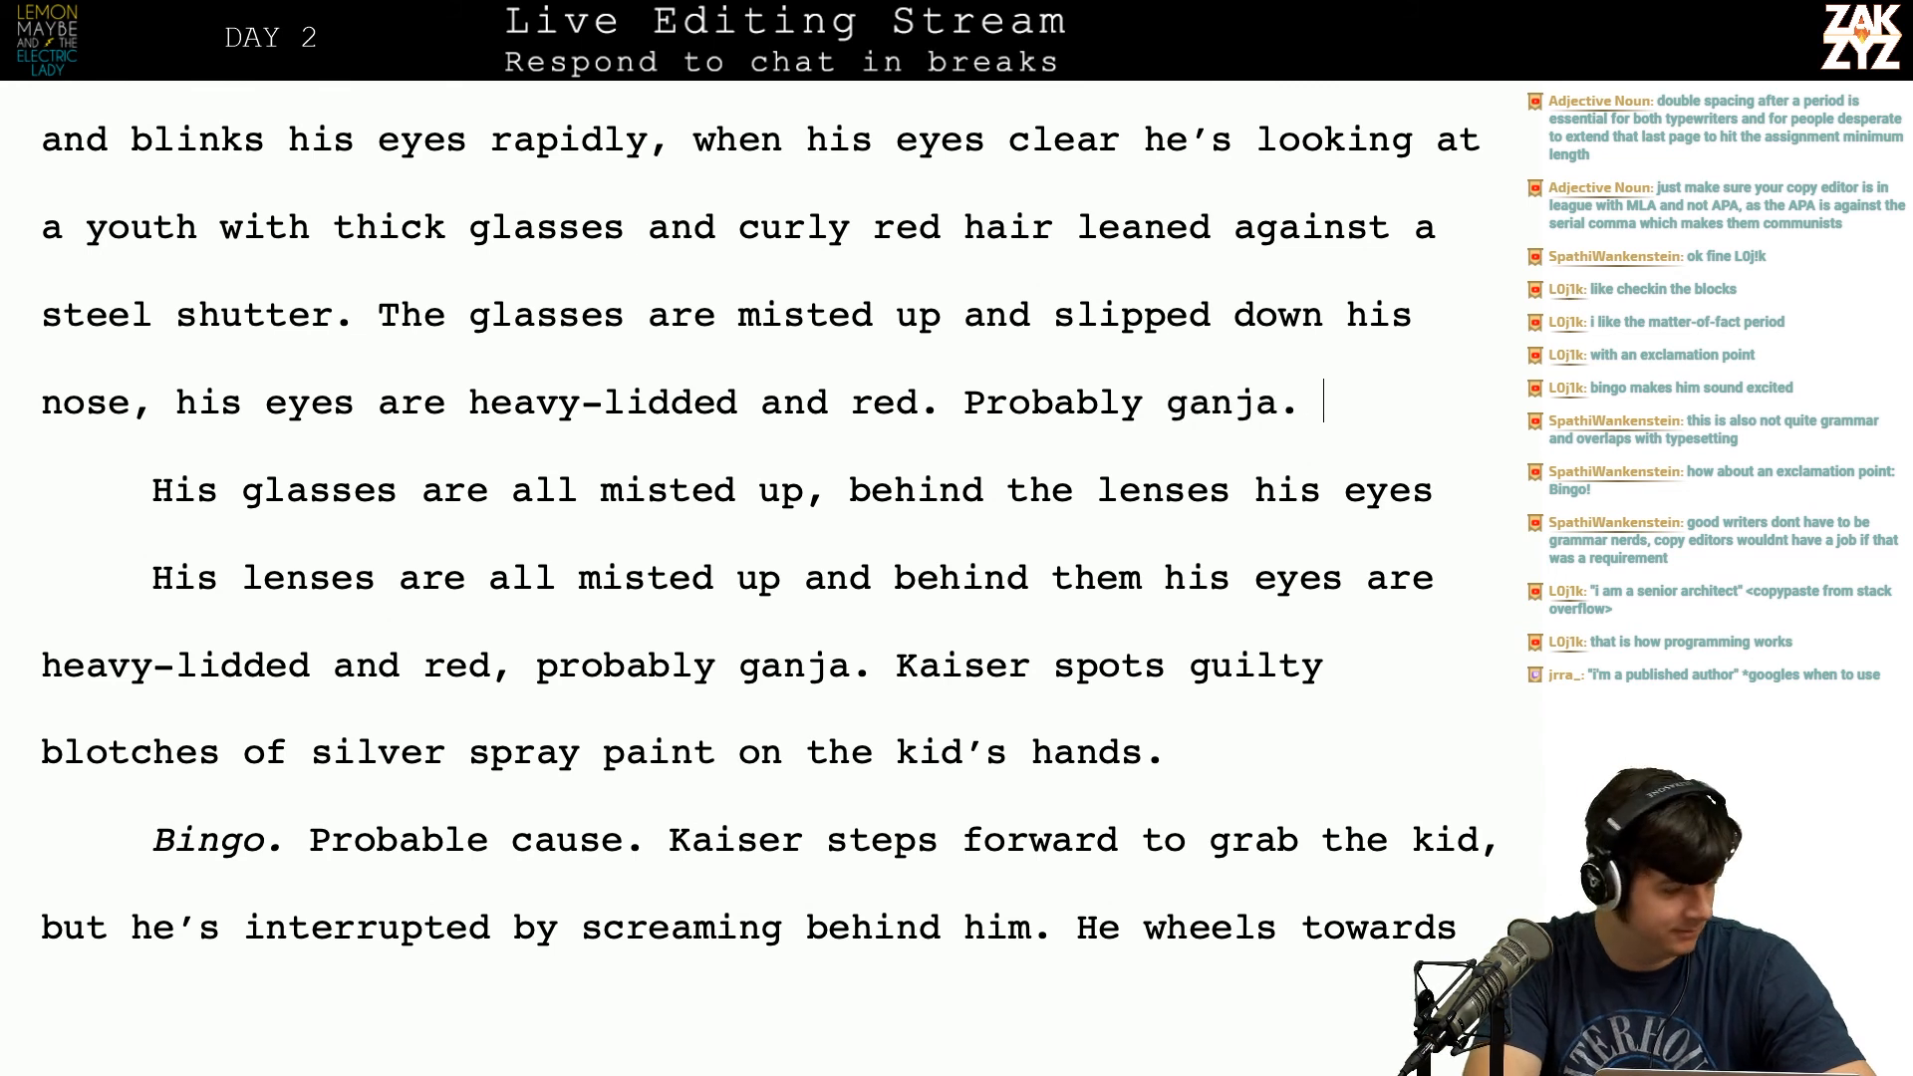
Step: Delete the two superseded drafts from "His glasses are all misted up" through "probably ganja.", joining "Kaiser spots guilty blotches" to the new description
key("shift+Right")
key("shift+Down")
key("shift+Down")
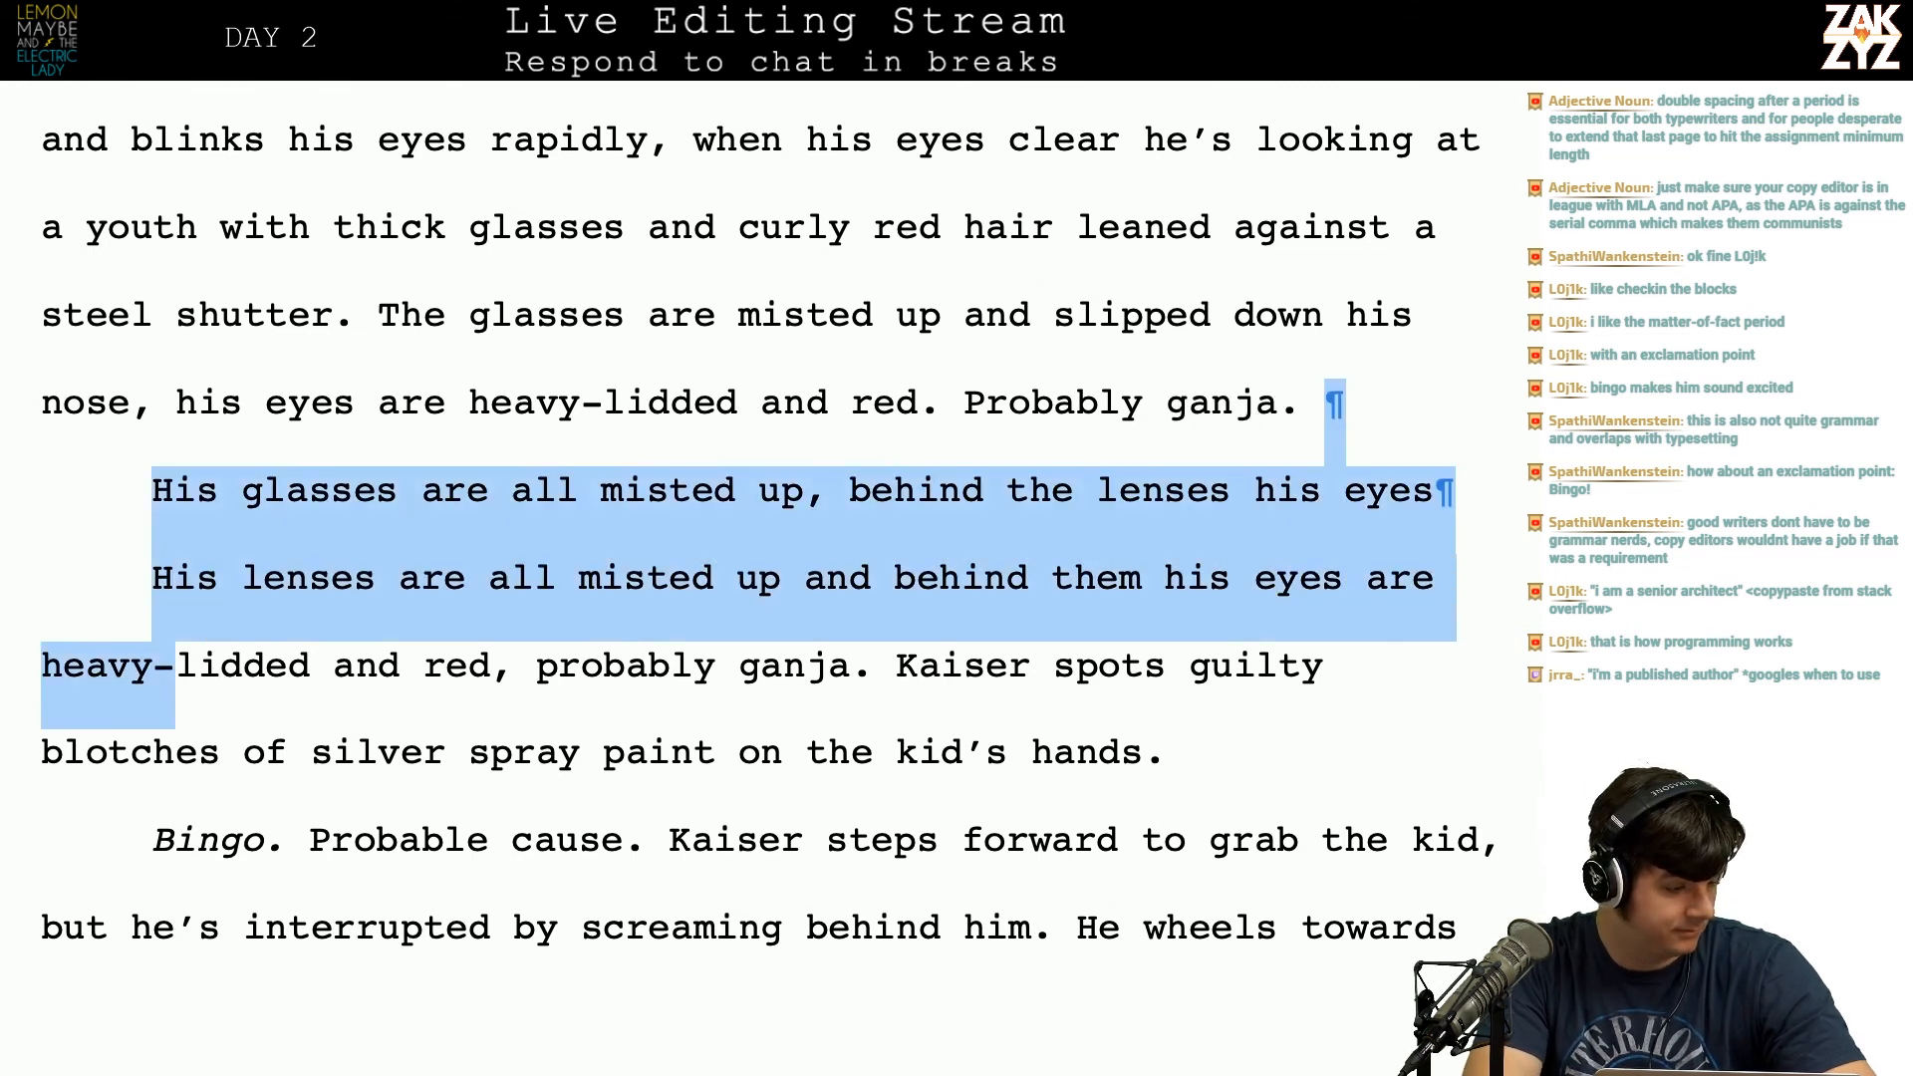
key("shift+Left")
key("shift+Left")
key("shift+Left")
key("shift+Left")
key("shift+Left")
key("shift+Left")
key("shift+Left")
key("shift+Left")
key("shift+Left")
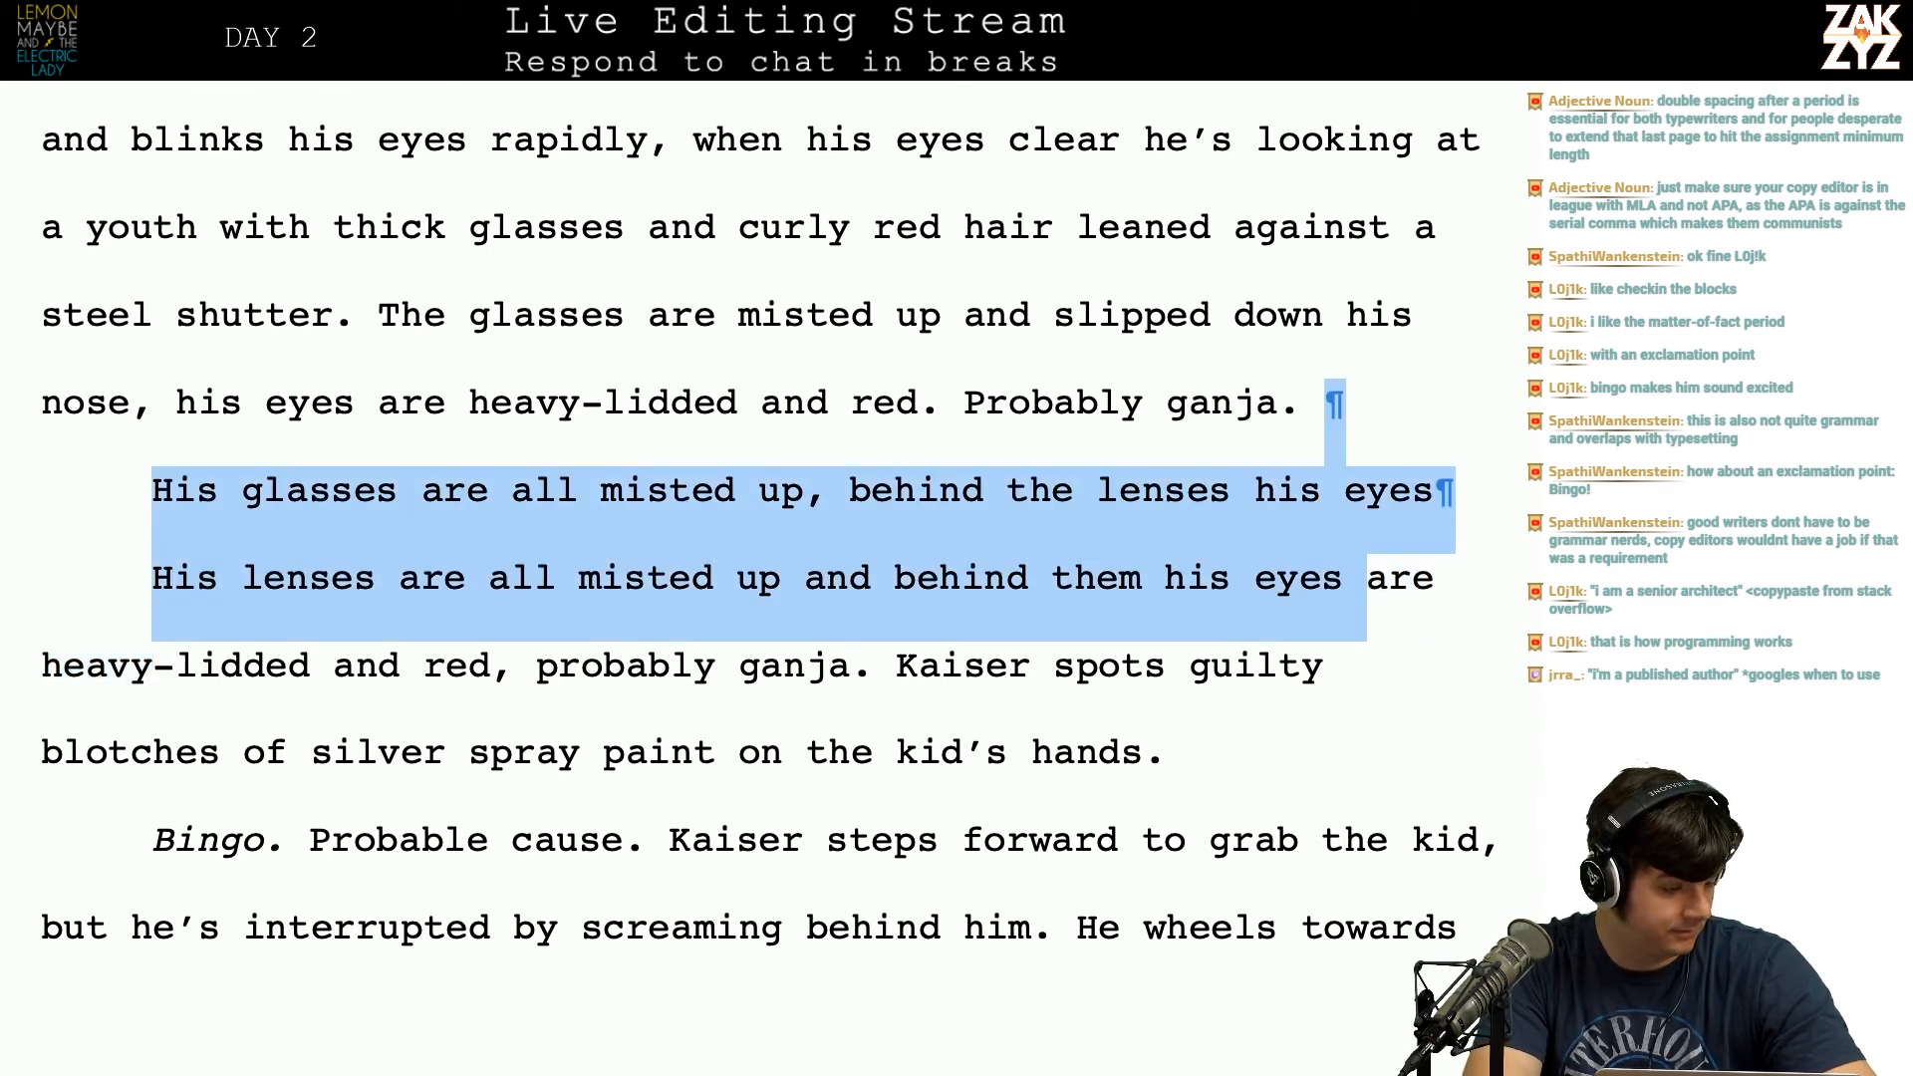
key("shift+Right")
key("shift+Right")
key("shift+Right")
key("shift+Right")
key("shift+Right")
key("shift+Right")
key("shift+Right")
key("shift+Right")
key("shift+Right")
key("shift+Right")
key("shift+Right")
key("shift+Right")
key("shift+Right")
key("shift+Right")
key("shift+Right")
key("shift+Right")
key("shift+Right")
key("shift+Right")
key("shift+Right")
key("shift+Right")
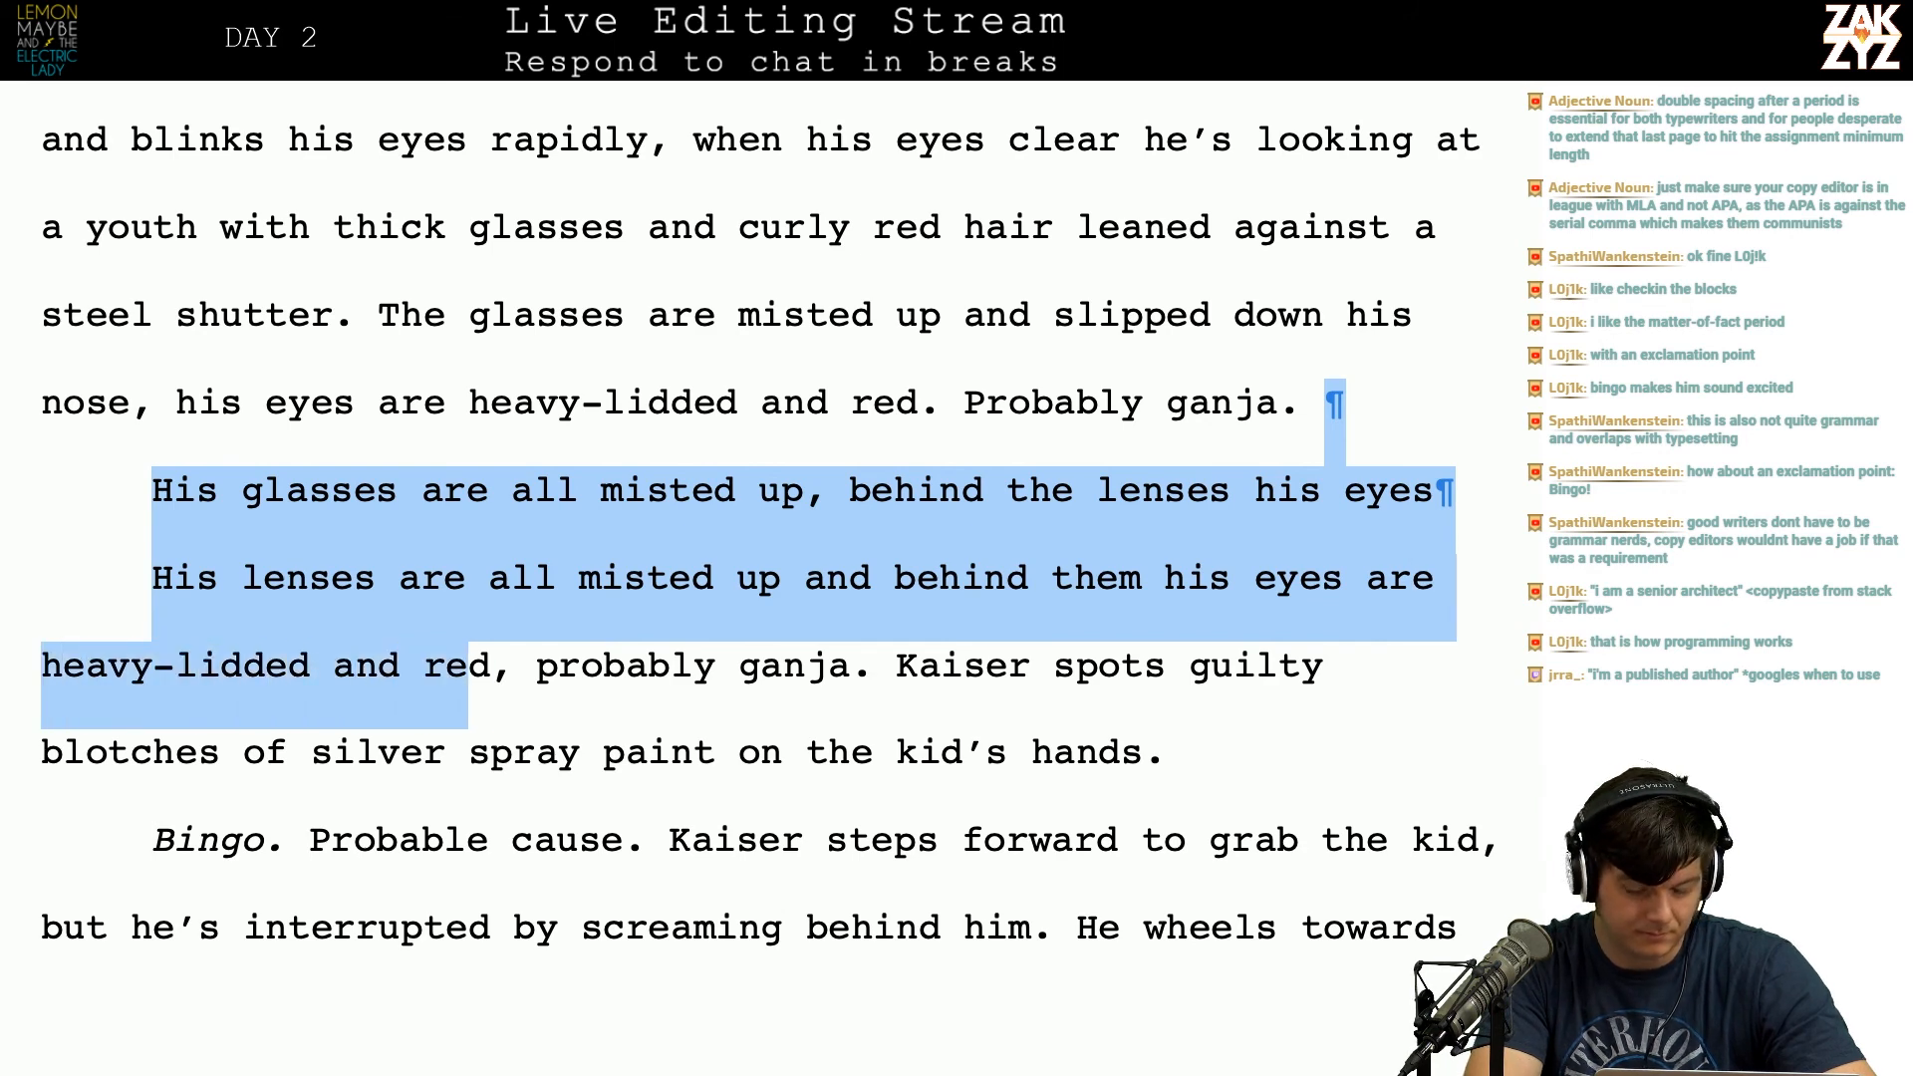
key("shift+Right")
key("shift+Right")
key("shift+Right")
key("shift+Right")
key("shift+Right")
key("shift+Right")
key("shift+Right")
key("shift+Right")
key("shift+Right")
key("shift+Right")
key("shift+Right")
key("shift+Right")
key("shift+Right")
key("shift+Right")
key("shift+Right")
key("shift+Right")
key("shift+Right")
key("shift+Right")
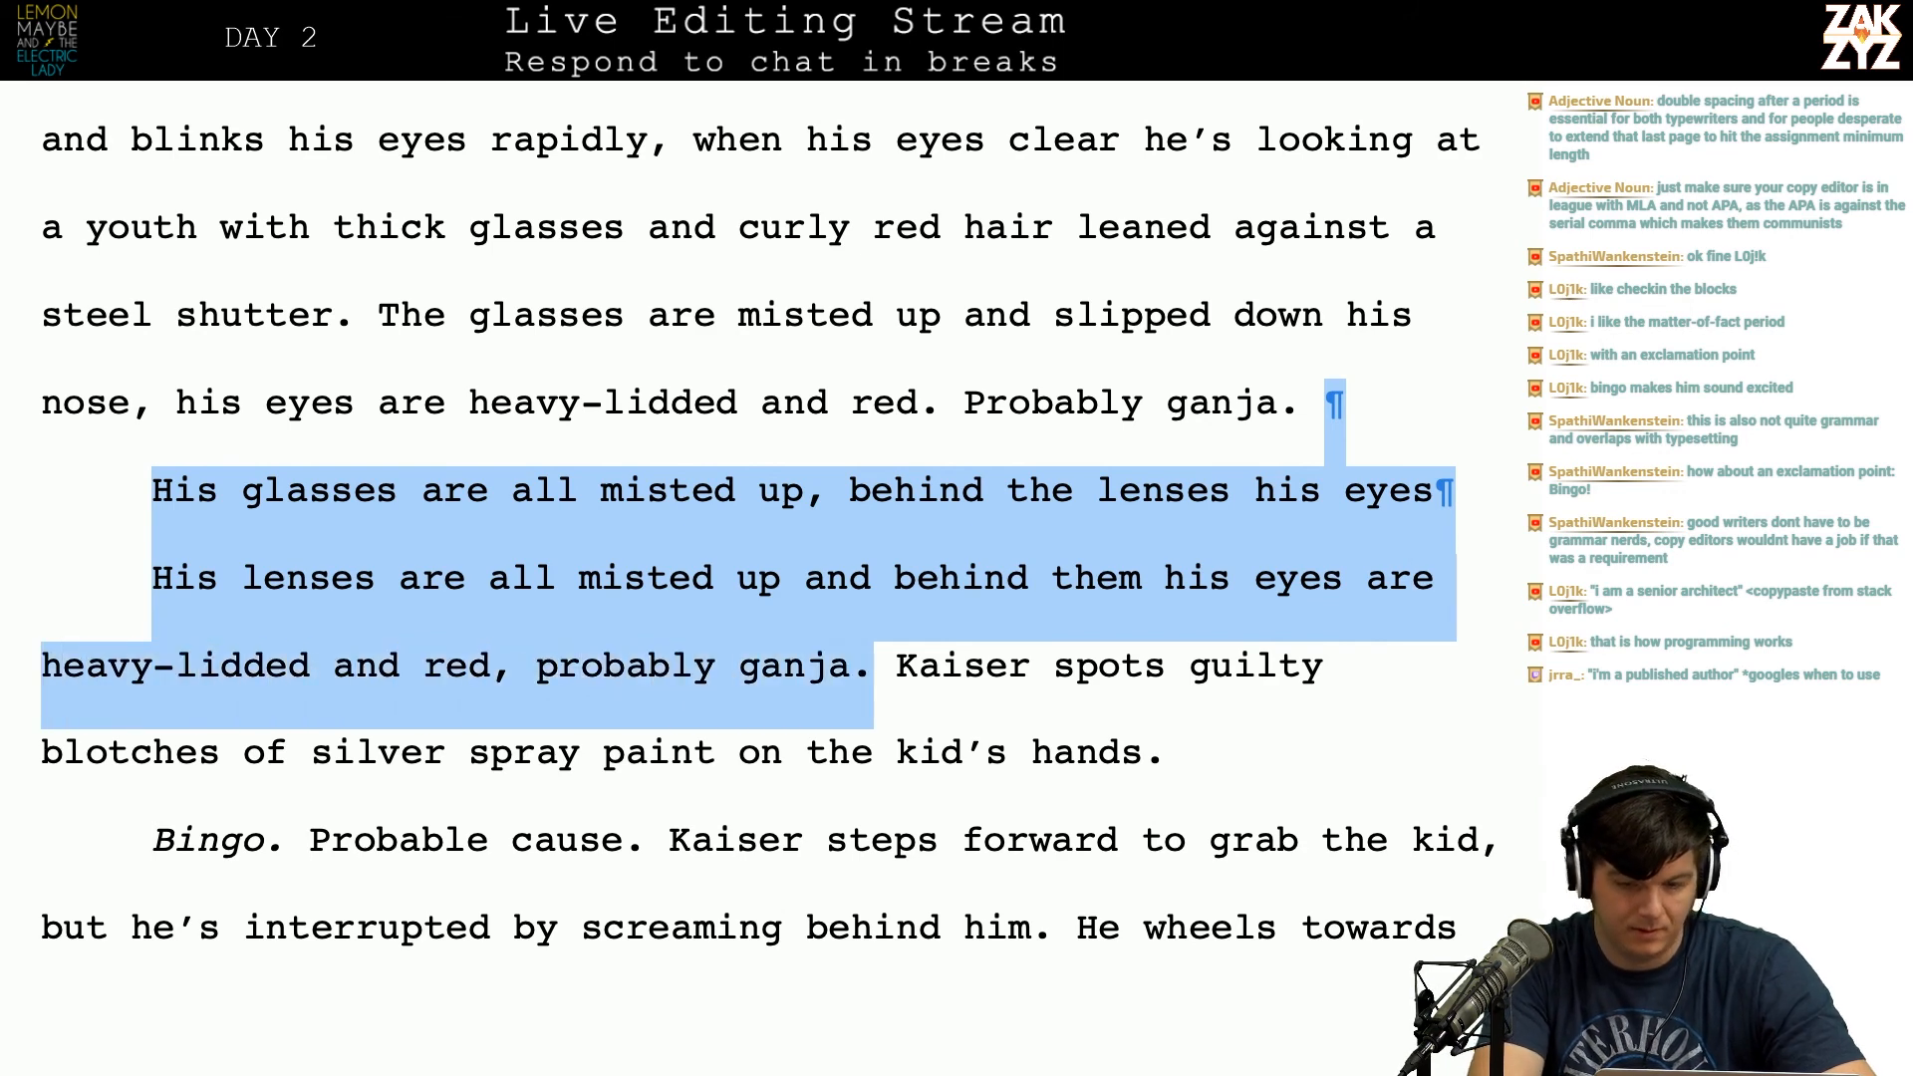
key("BackSpace")
scroll(767, 578, "down", 1)
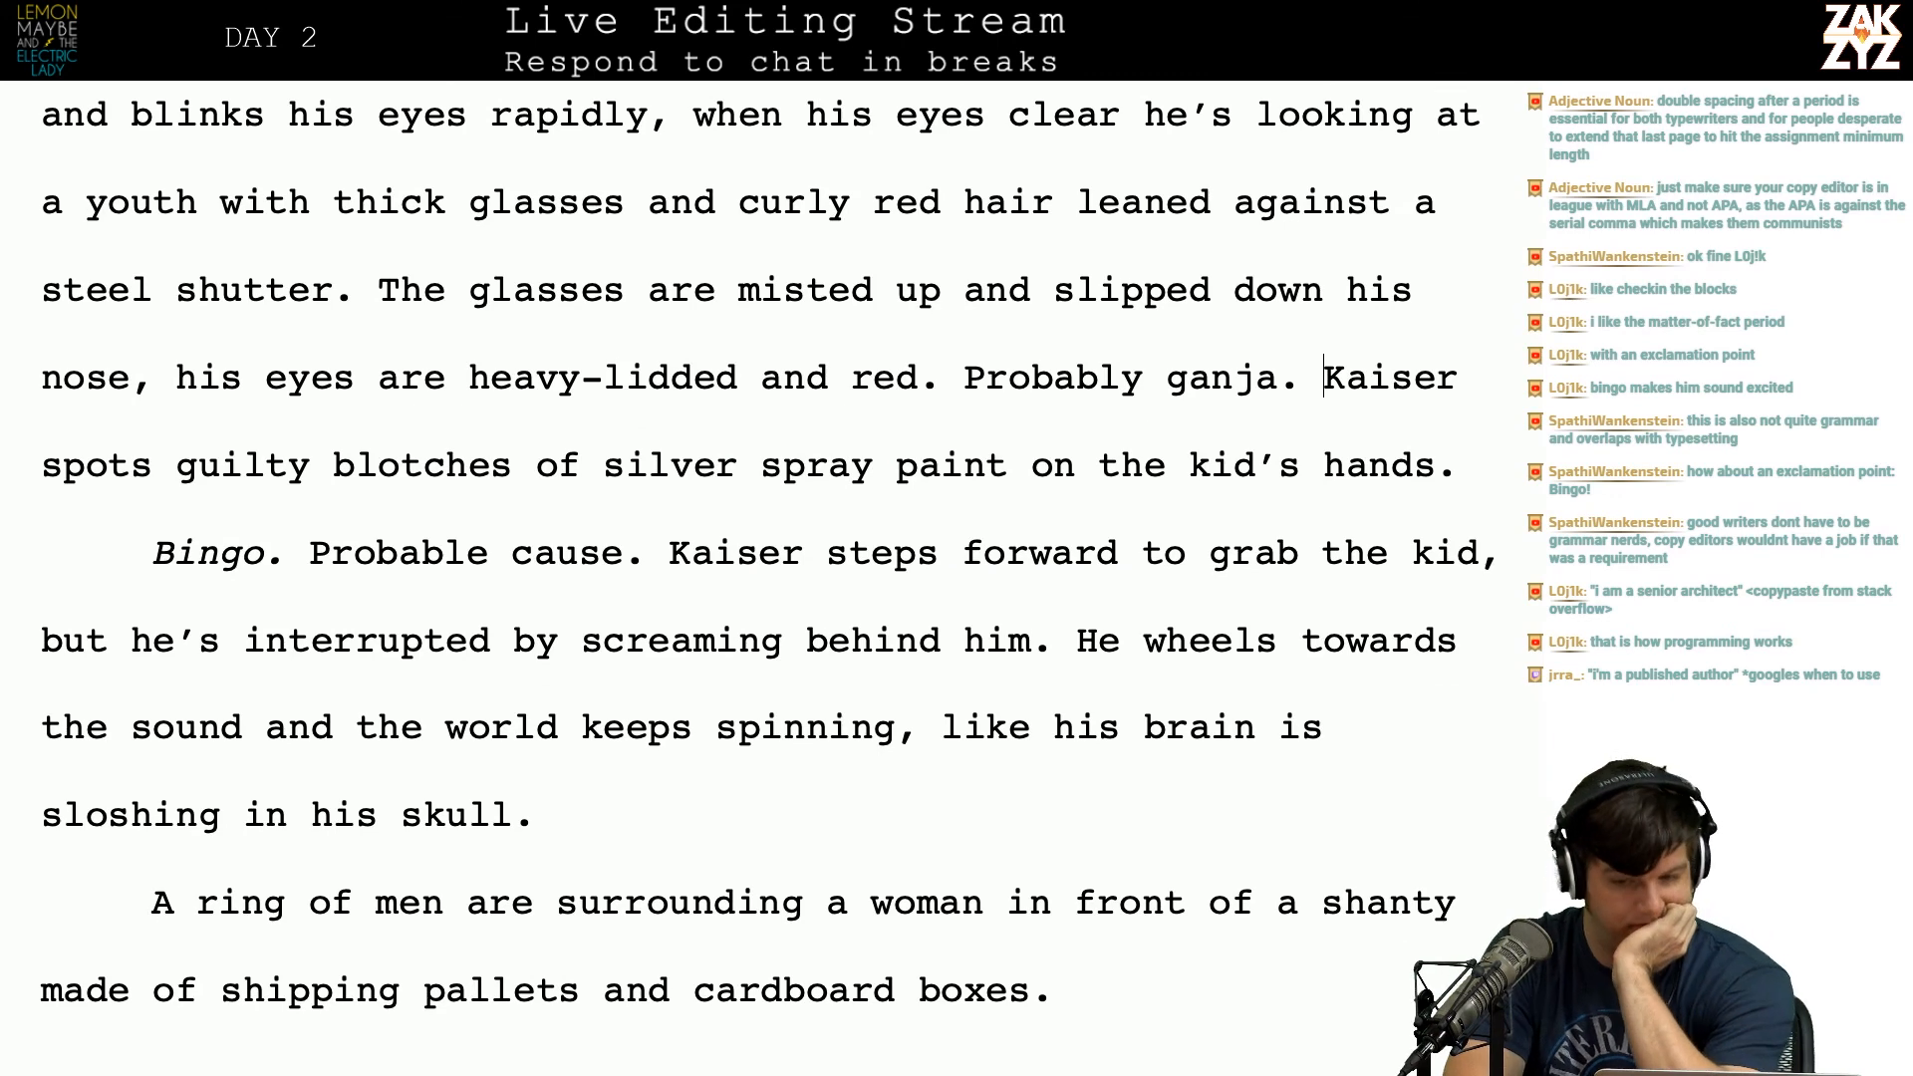
Step: Push "He smells nail polish remover" and the text following it into a new paragraph after "teared up."
scroll(406, 299, "up", 3)
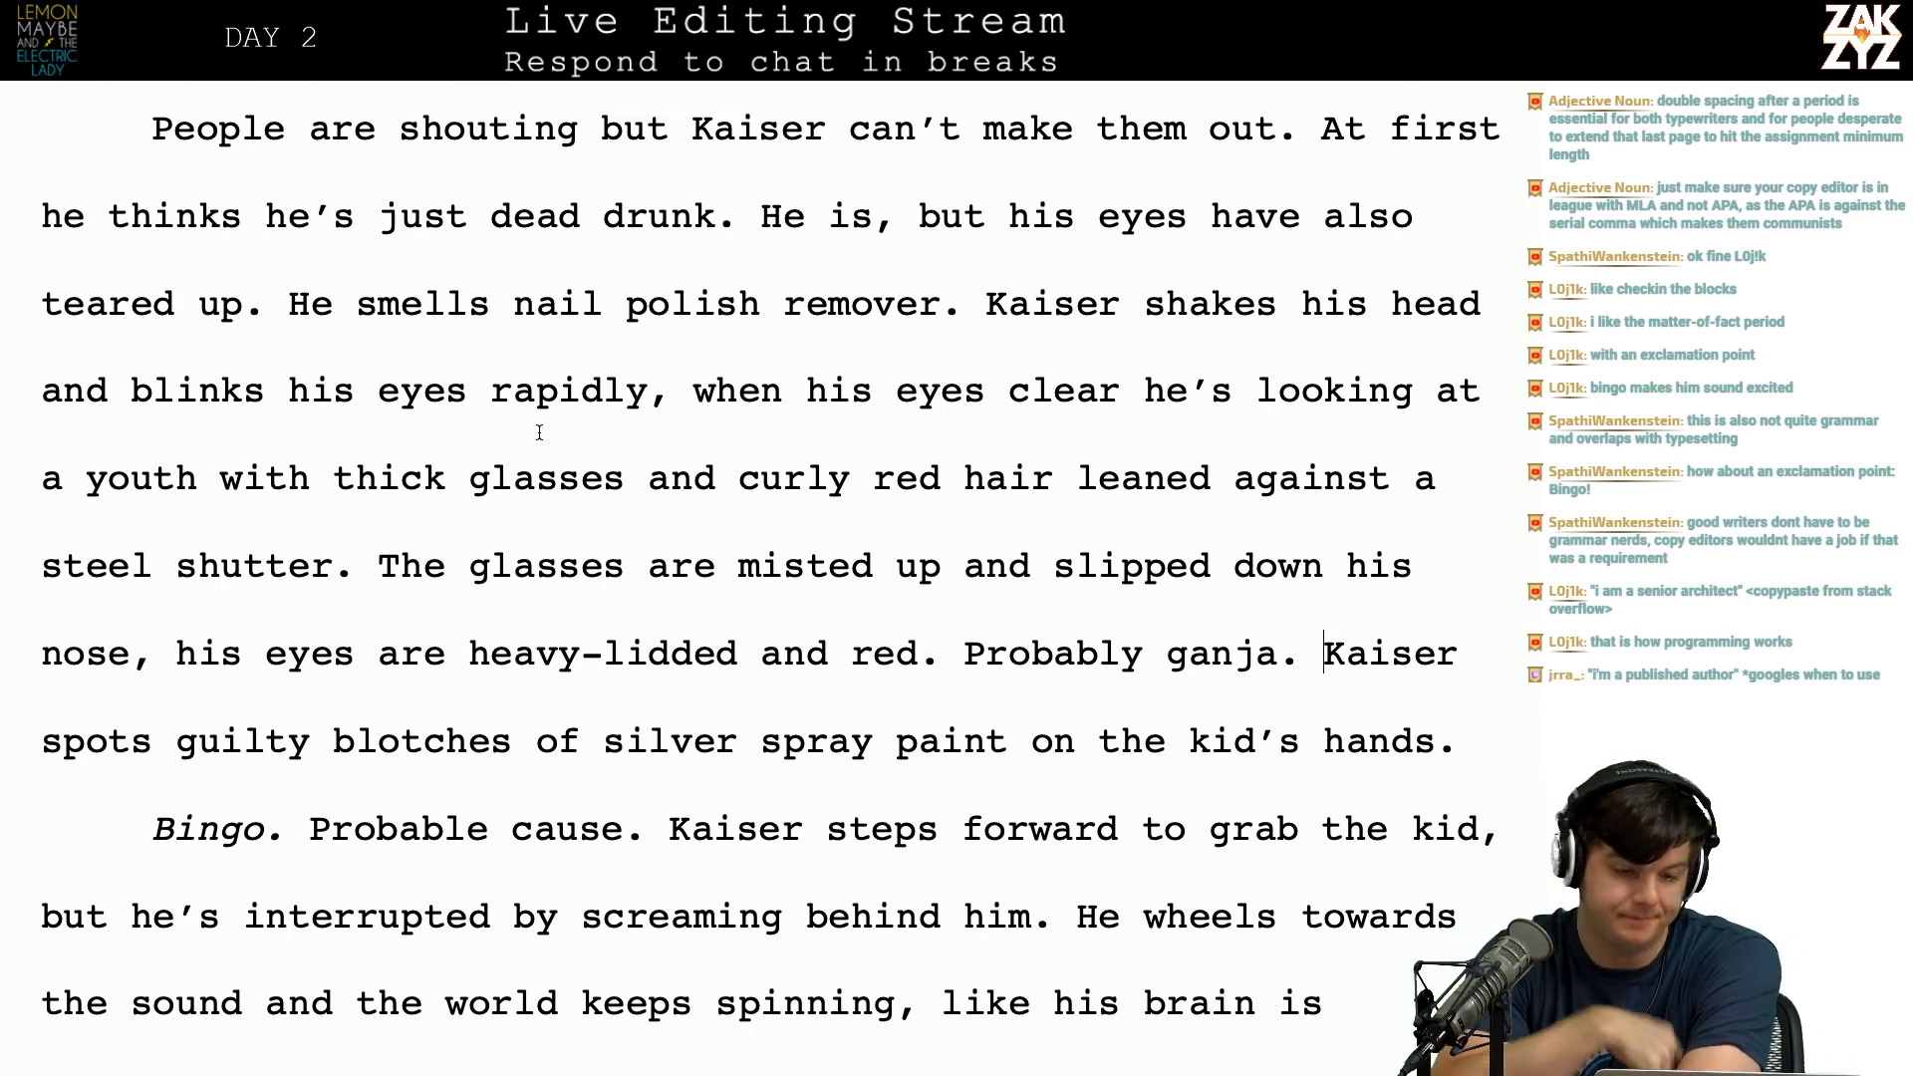
scroll(539, 431, "down", 1)
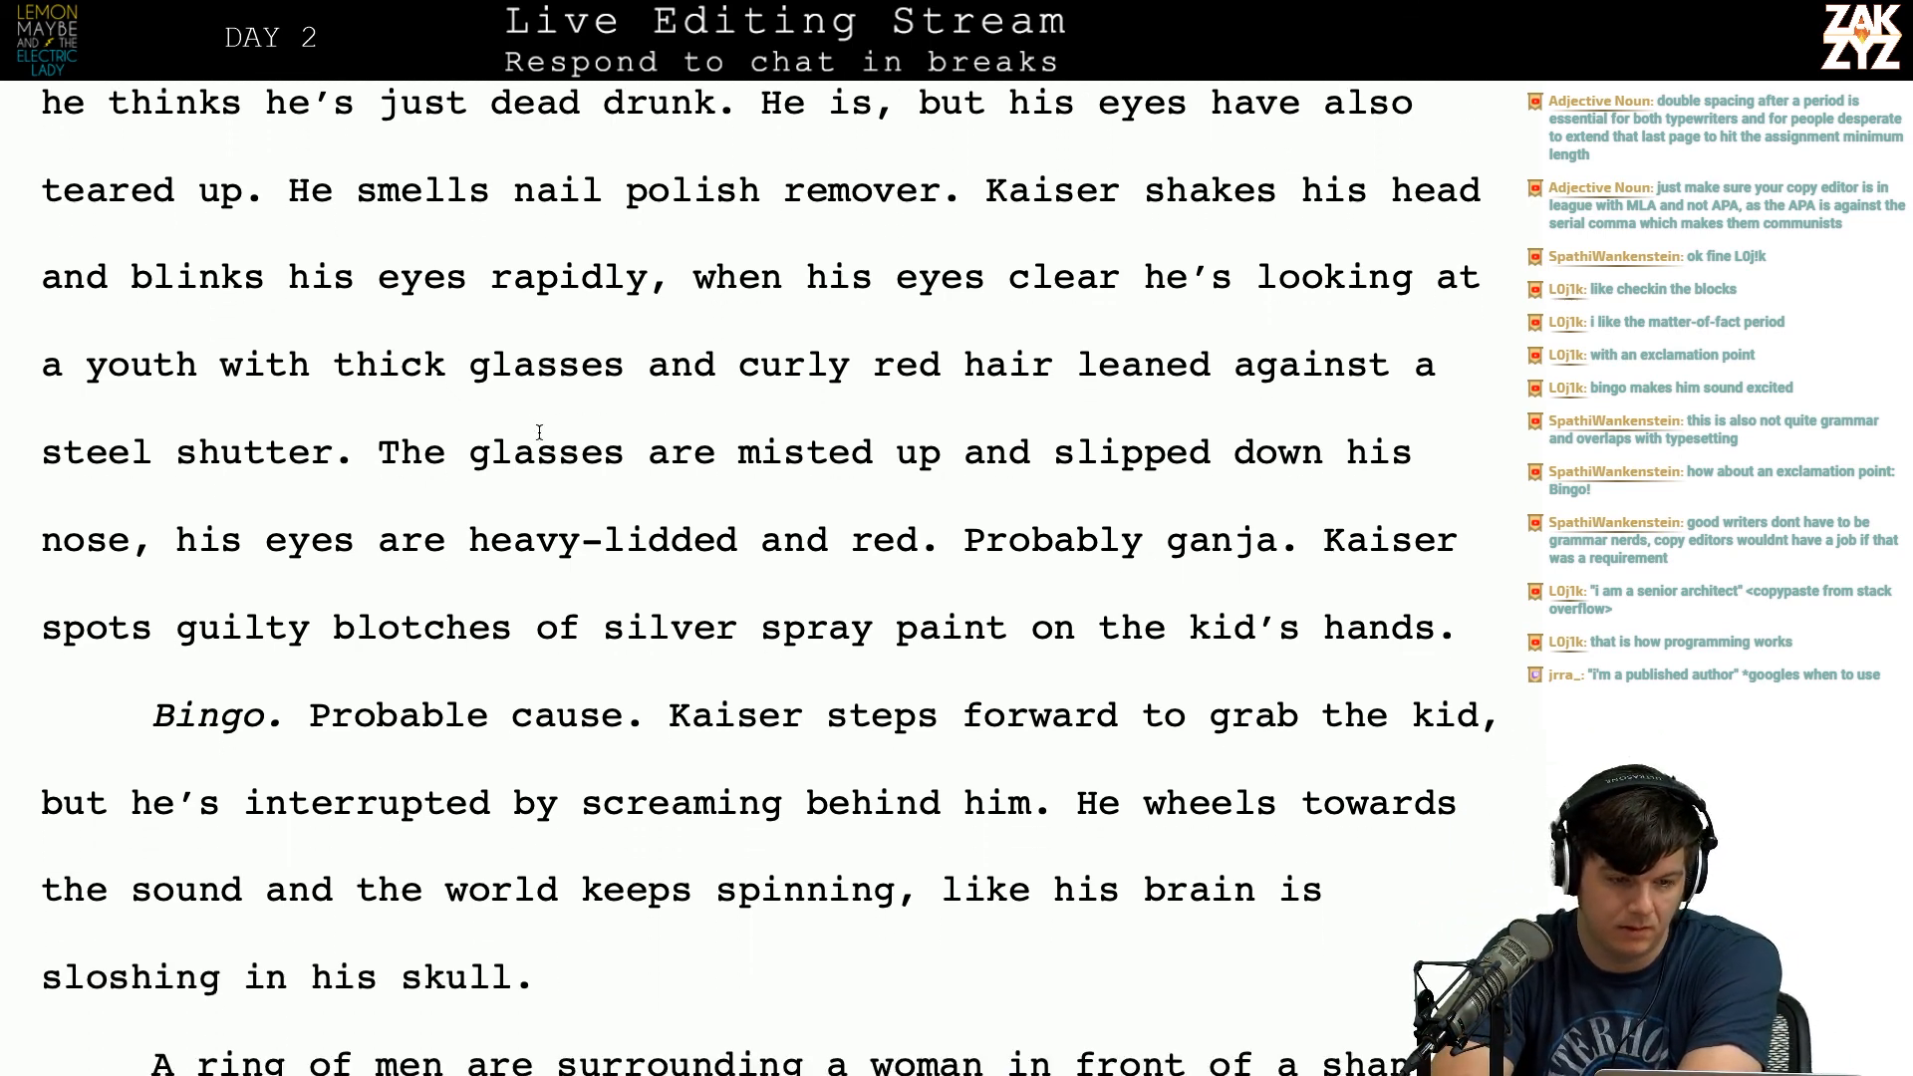
scroll(540, 431, "up", 3)
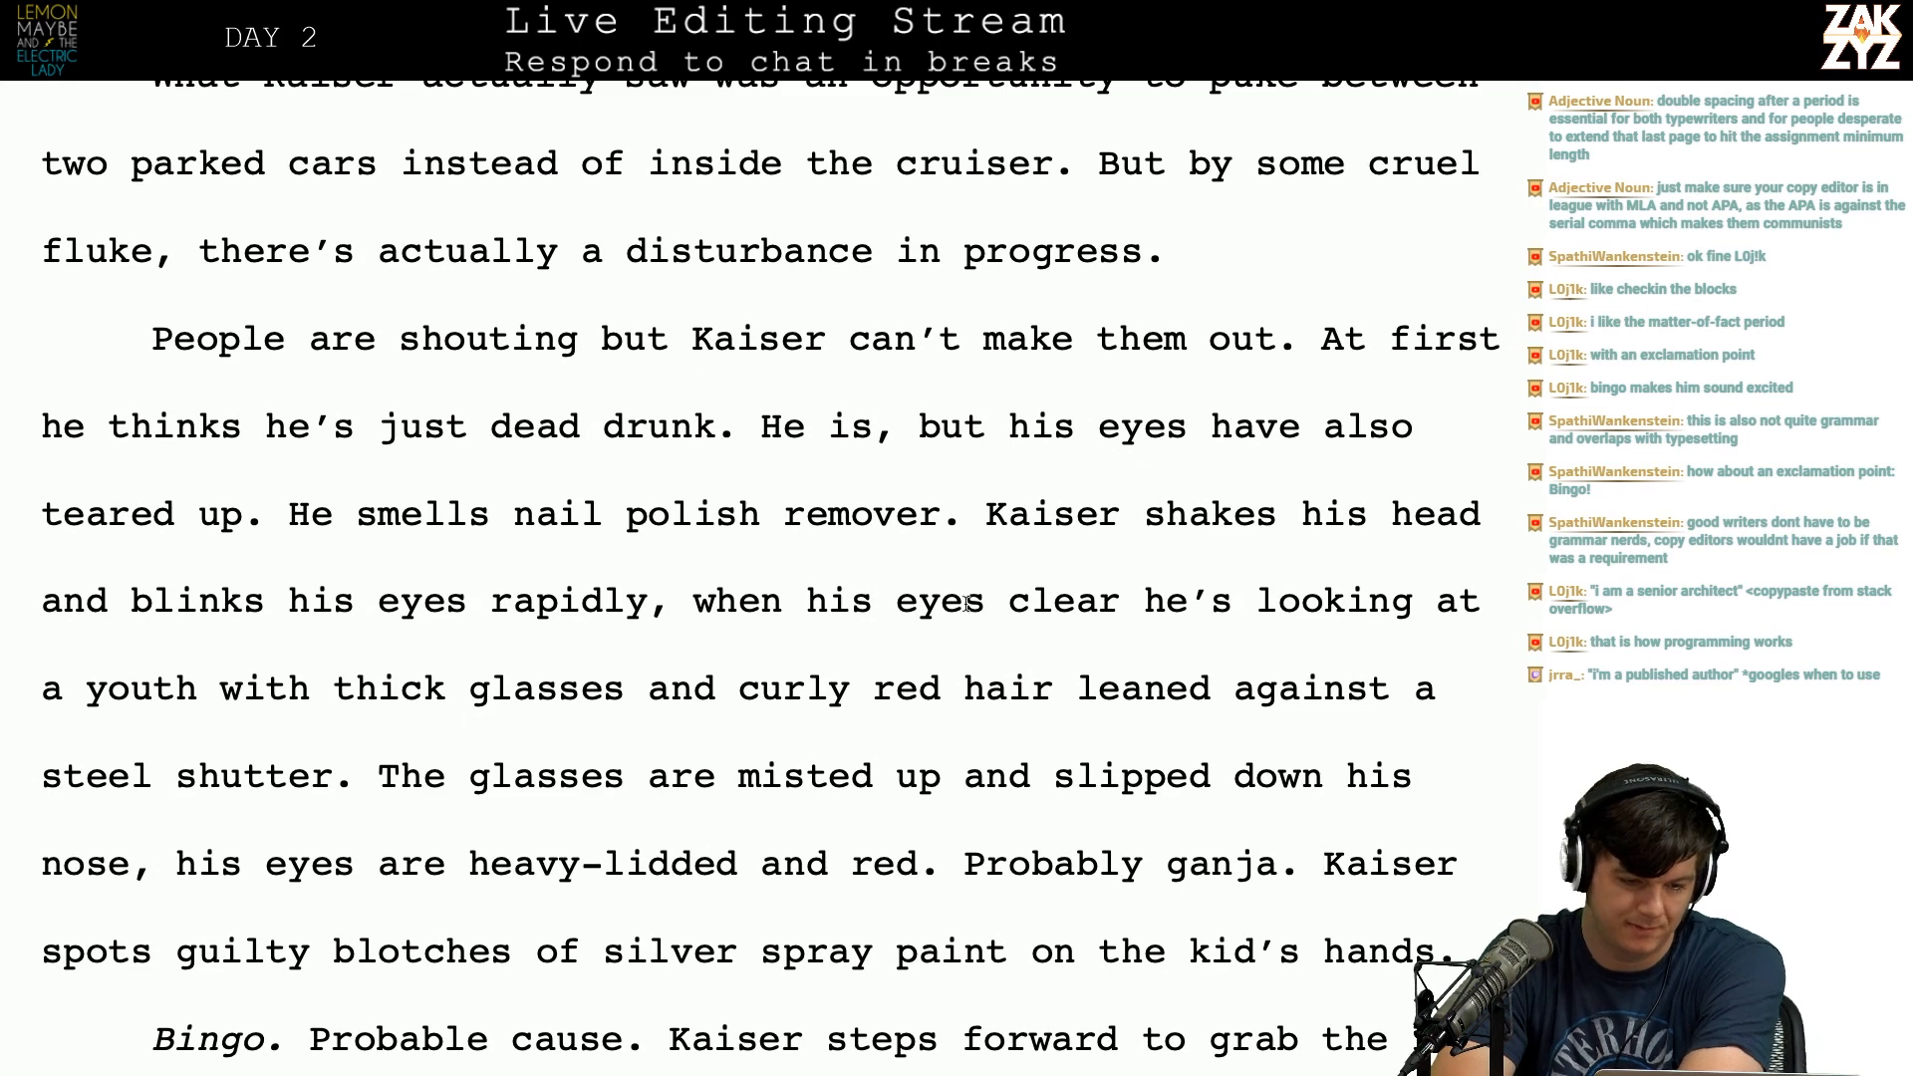
key("Left")
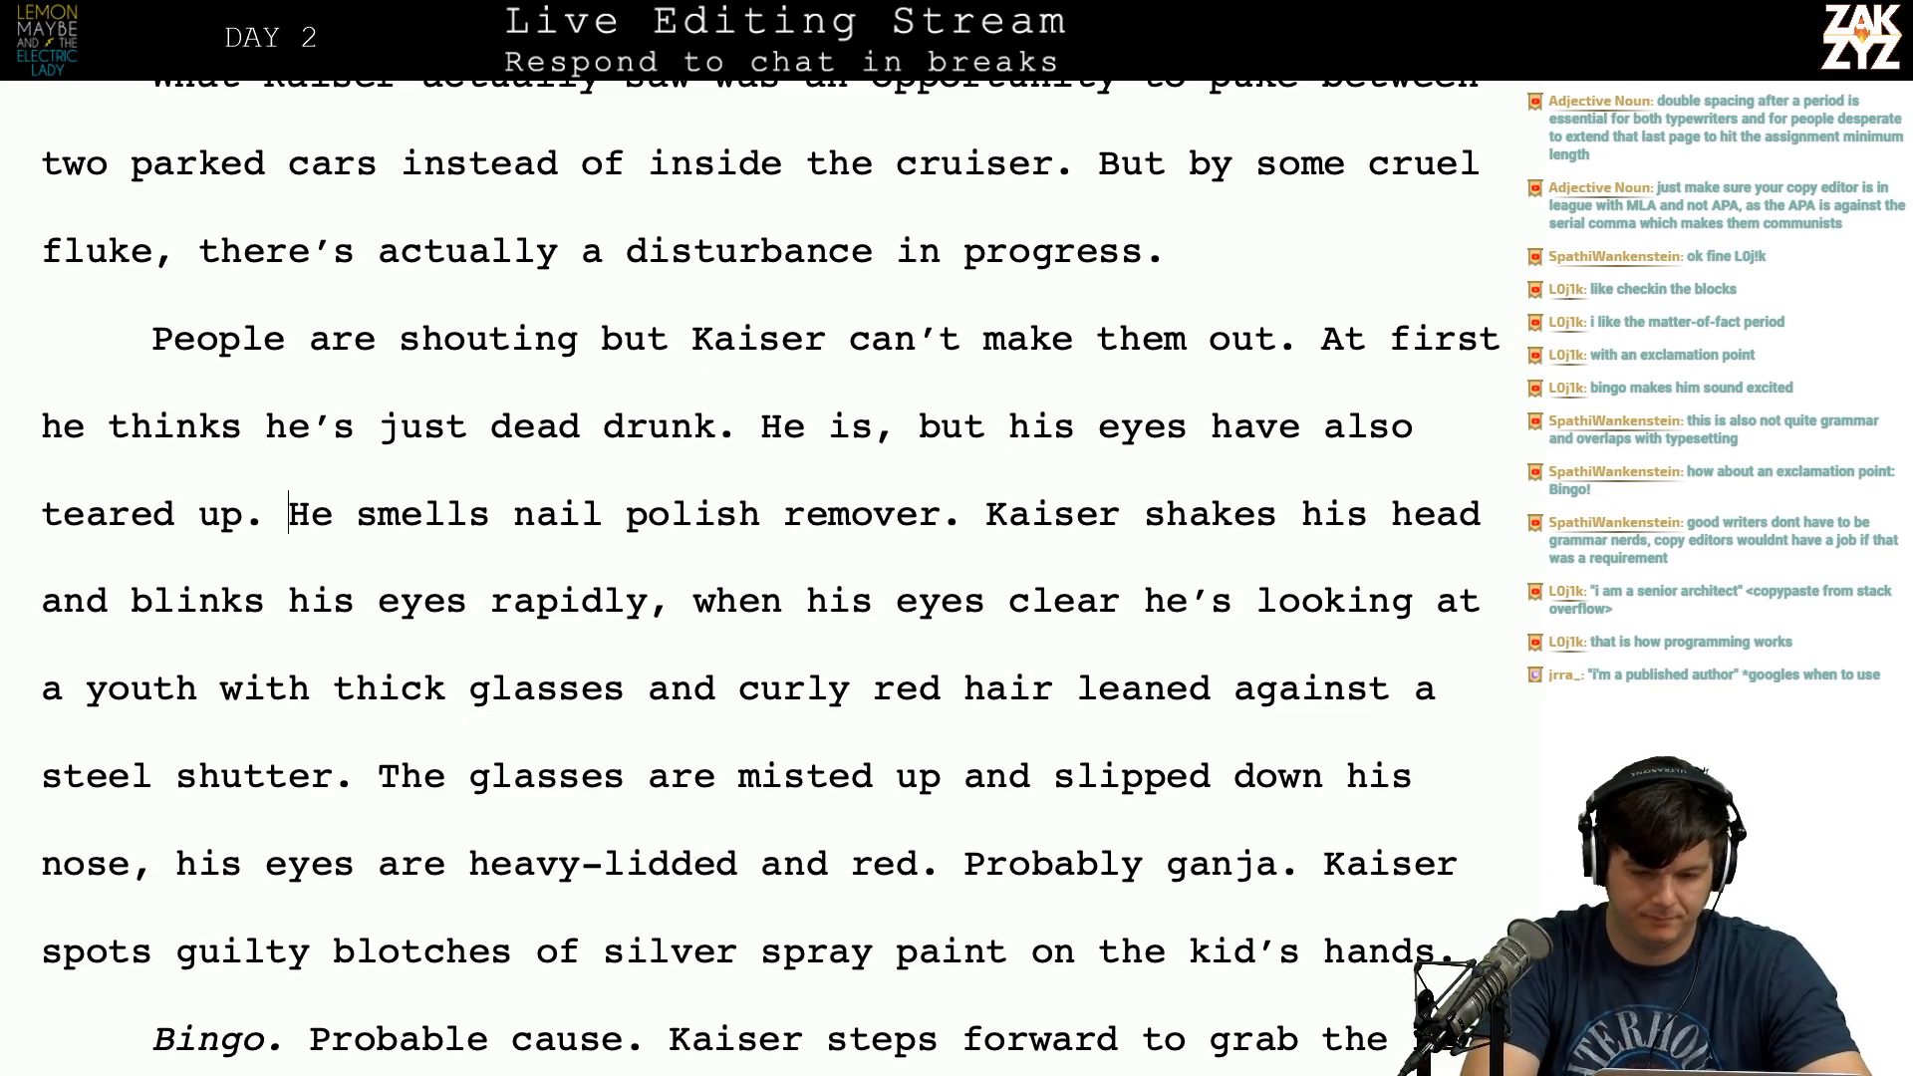
key("Return")
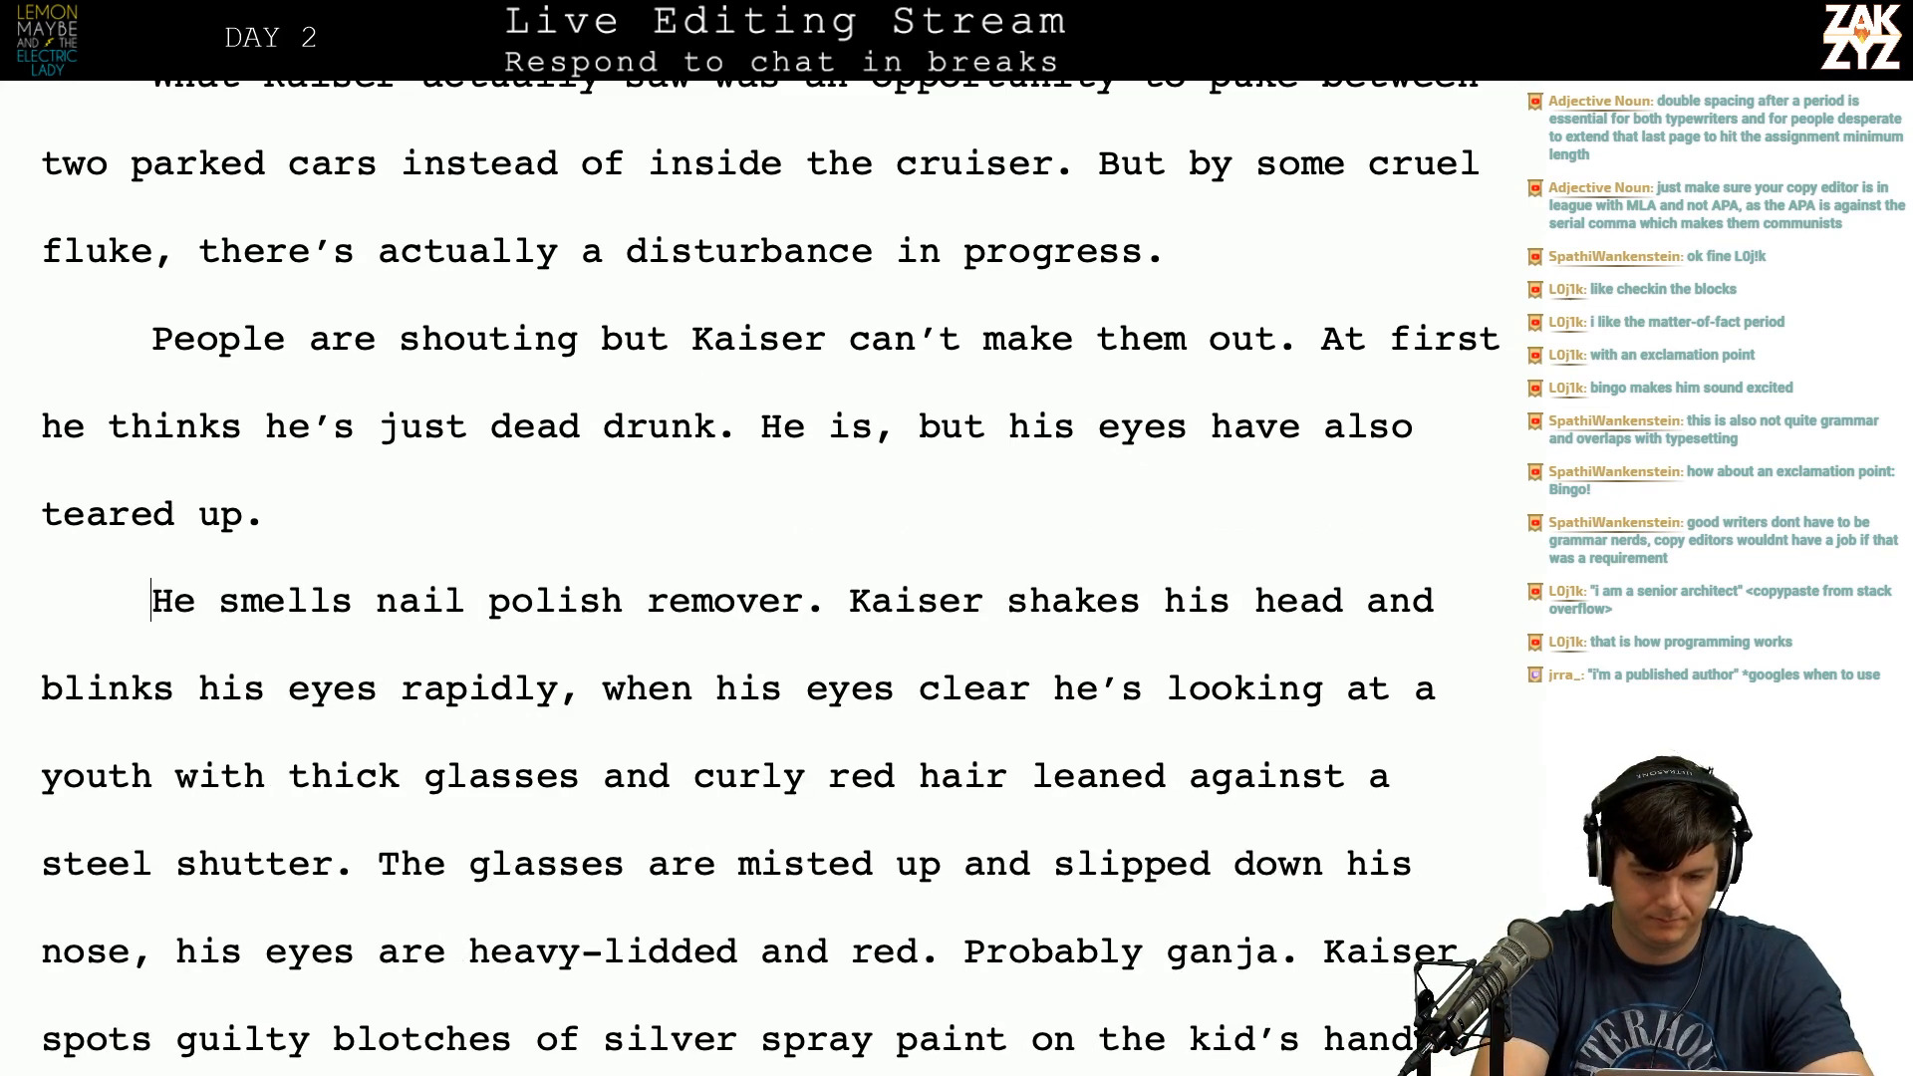
Step: Try a new sentence after "teared up." starting "There's a chemi", and erase it together with the full stop
type("There's a chemi")
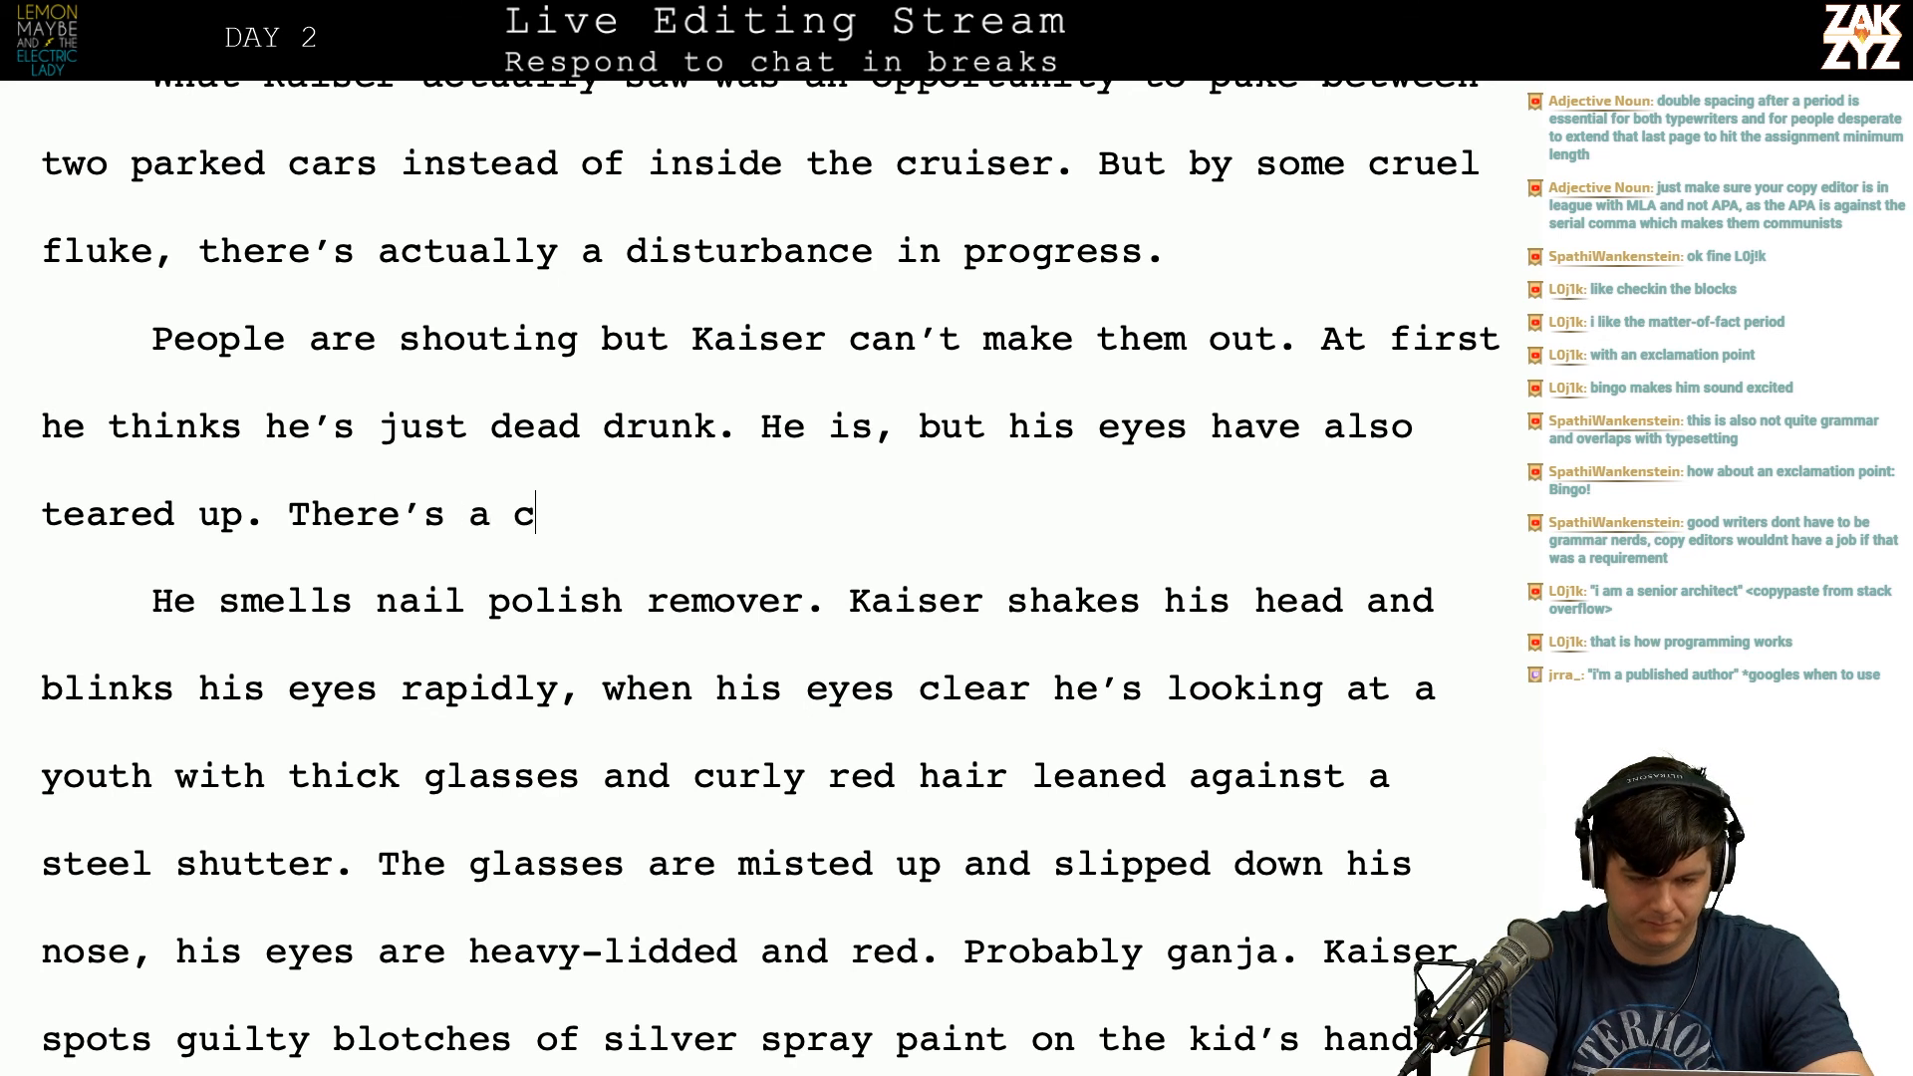
key("BackSpace")
key("BackSpace")
key("BackSpace")
key("BackSpace")
key("BackSpace")
key("BackSpace")
key("BackSpace")
key("BackSpace")
key("BackSpace")
key("BackSpace")
key("BackSpace")
key("BackSpace")
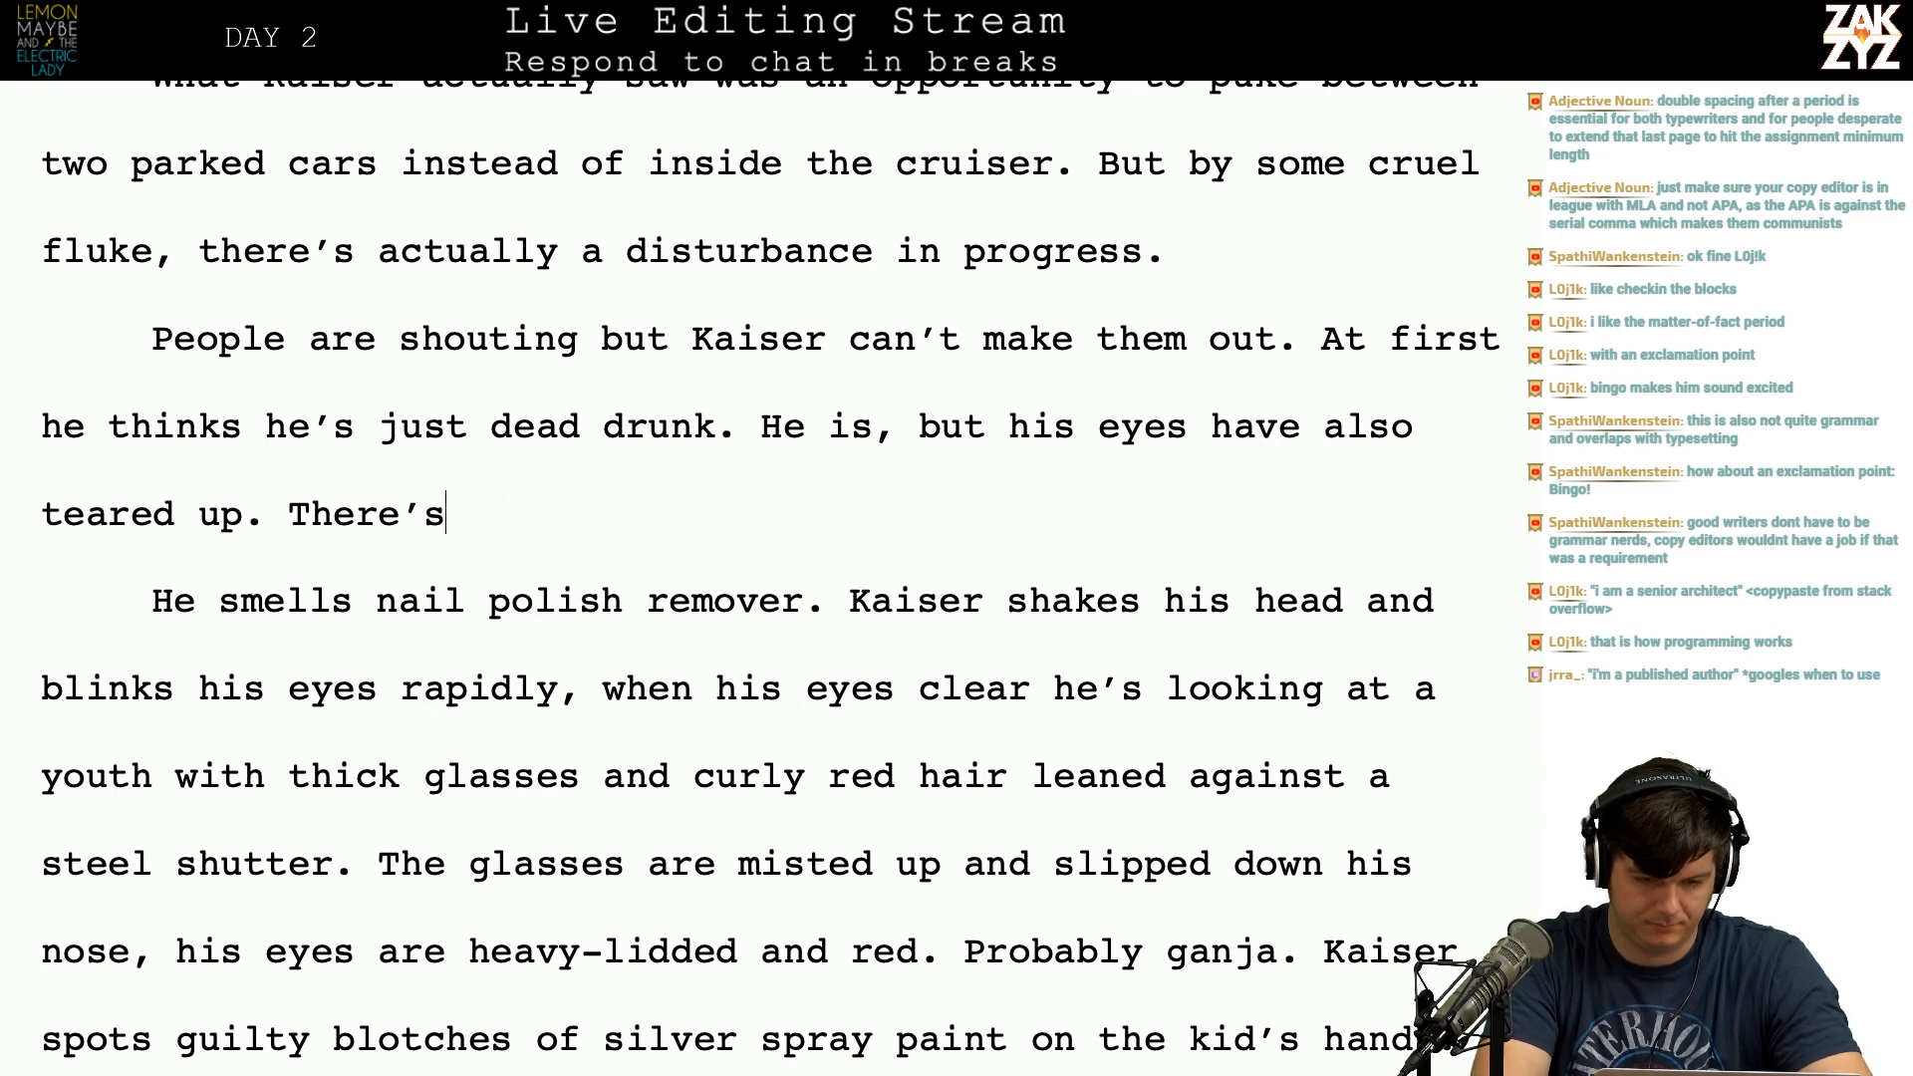
key("BackSpace")
key("BackSpace")
key("BackSpace")
key("BackSpace")
key("BackSpace")
Step: Try extending "teared up" with ", he smells a sharp chemical", and erase the addition
type(", he s")
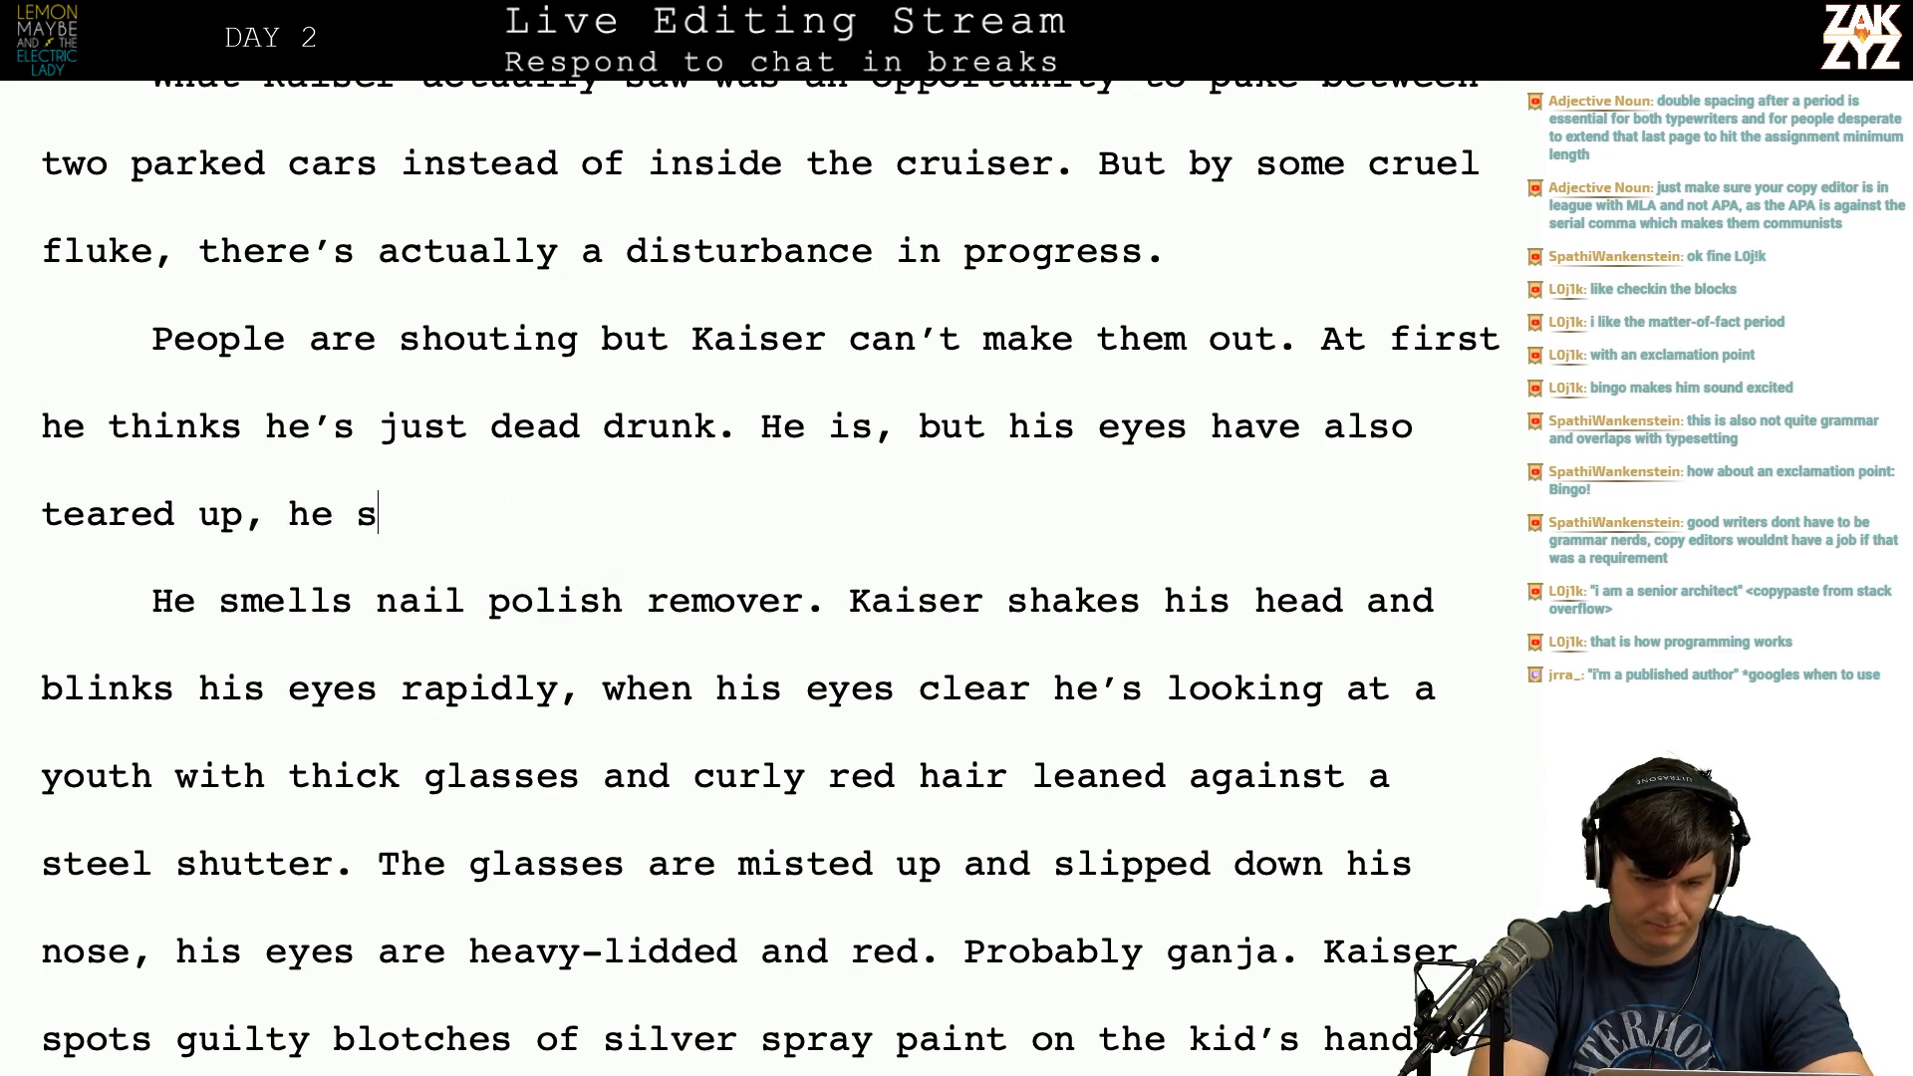
type("mells a sharp")
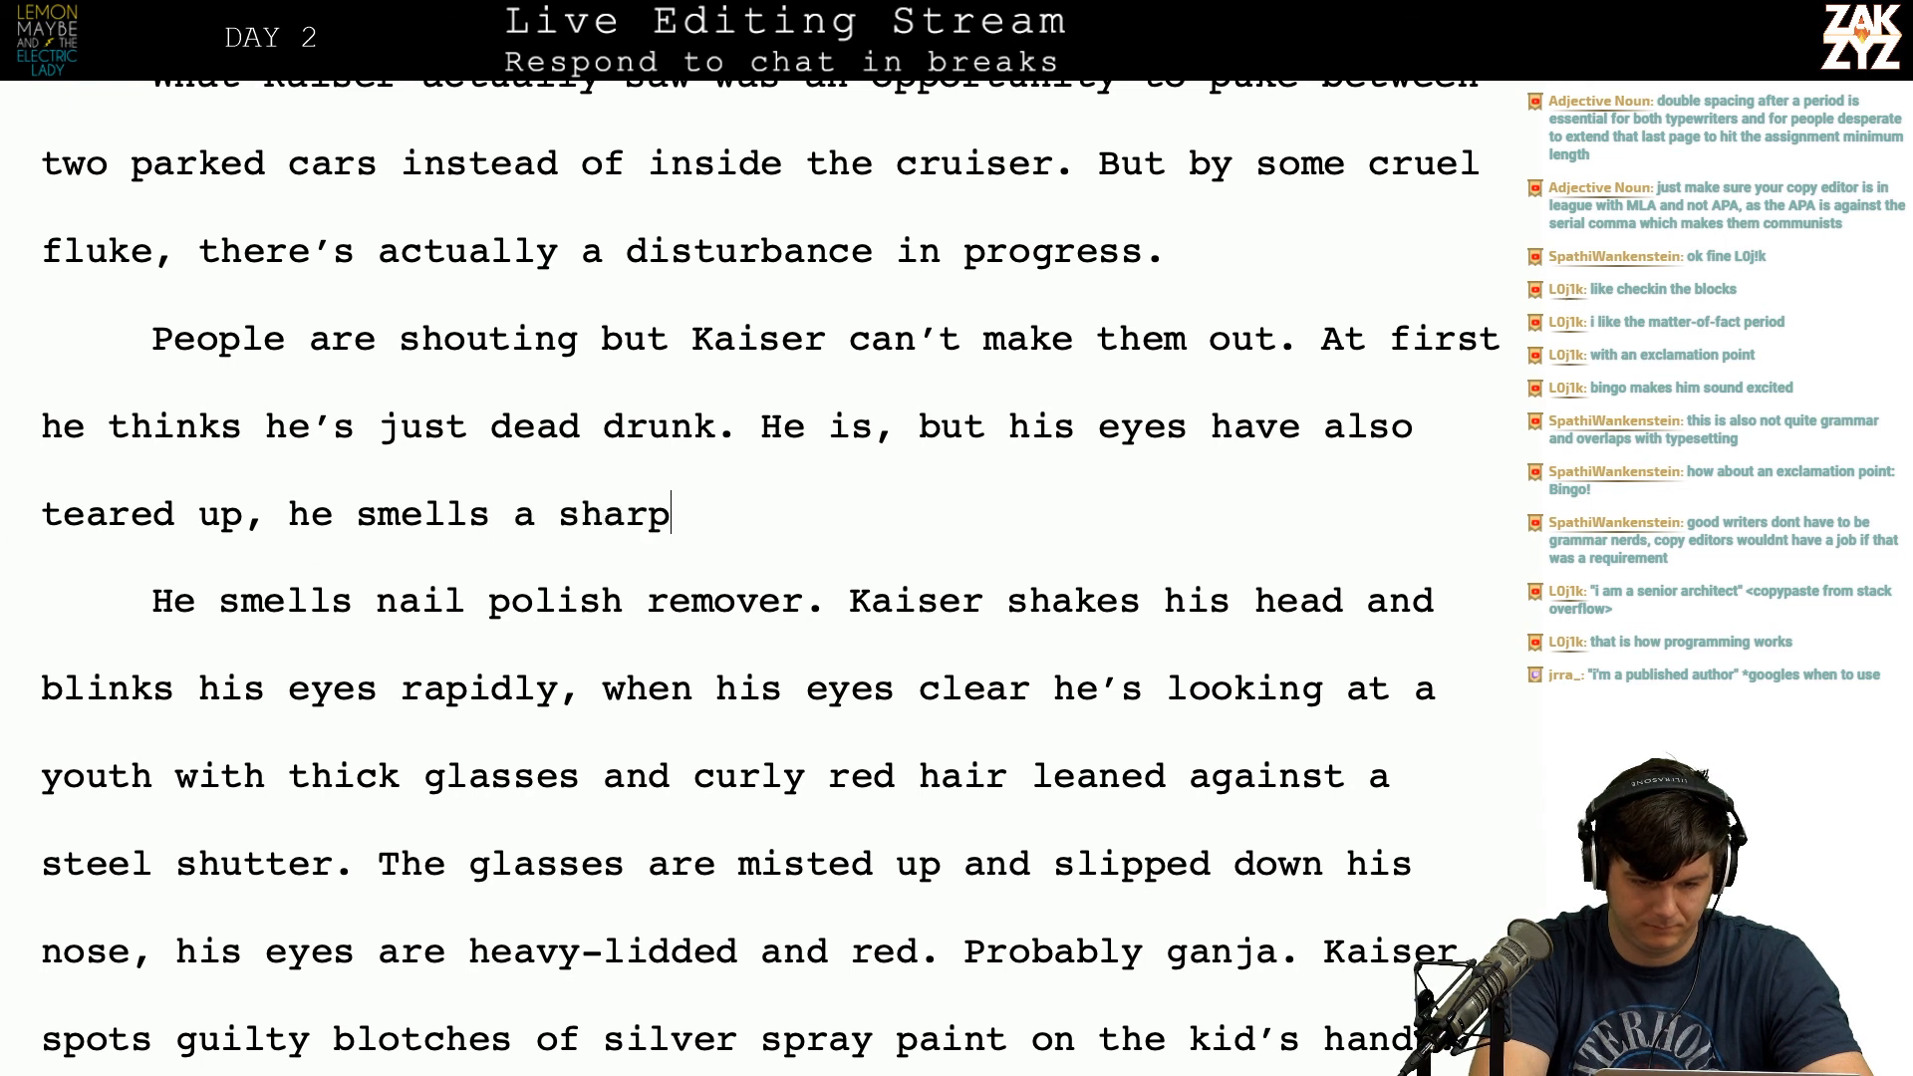
type(" chemical")
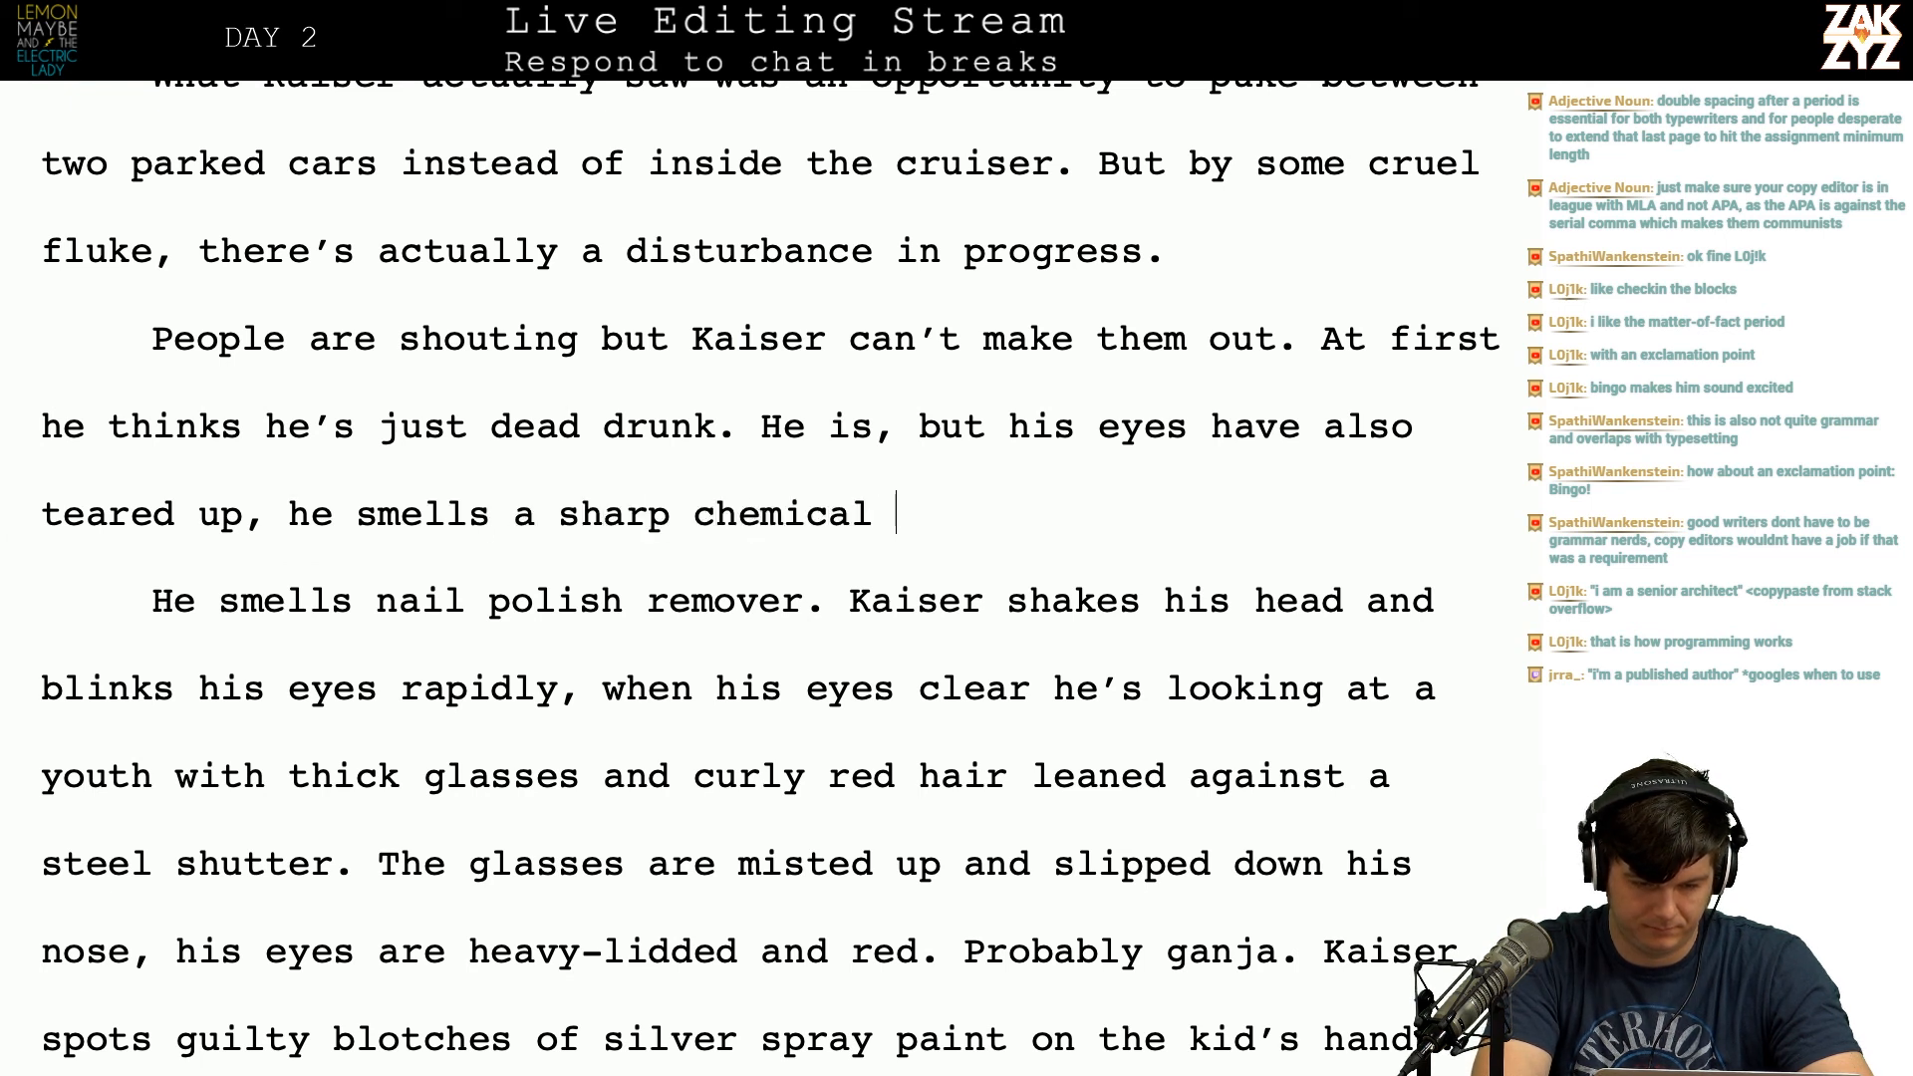
key("BackSpace")
key("BackSpace")
key("BackSpace")
key("BackSpace")
key("BackSpace")
key("BackSpace")
key("BackSpace")
key("BackSpace")
key("BackSpace")
key("BackSpace")
key("BackSpace")
key("BackSpace")
key("BackSpace")
key("BackSpace")
key("BackSpace")
key("BackSpace")
key("BackSpace")
key("BackSpace")
key("BackSpace")
key("BackSpace")
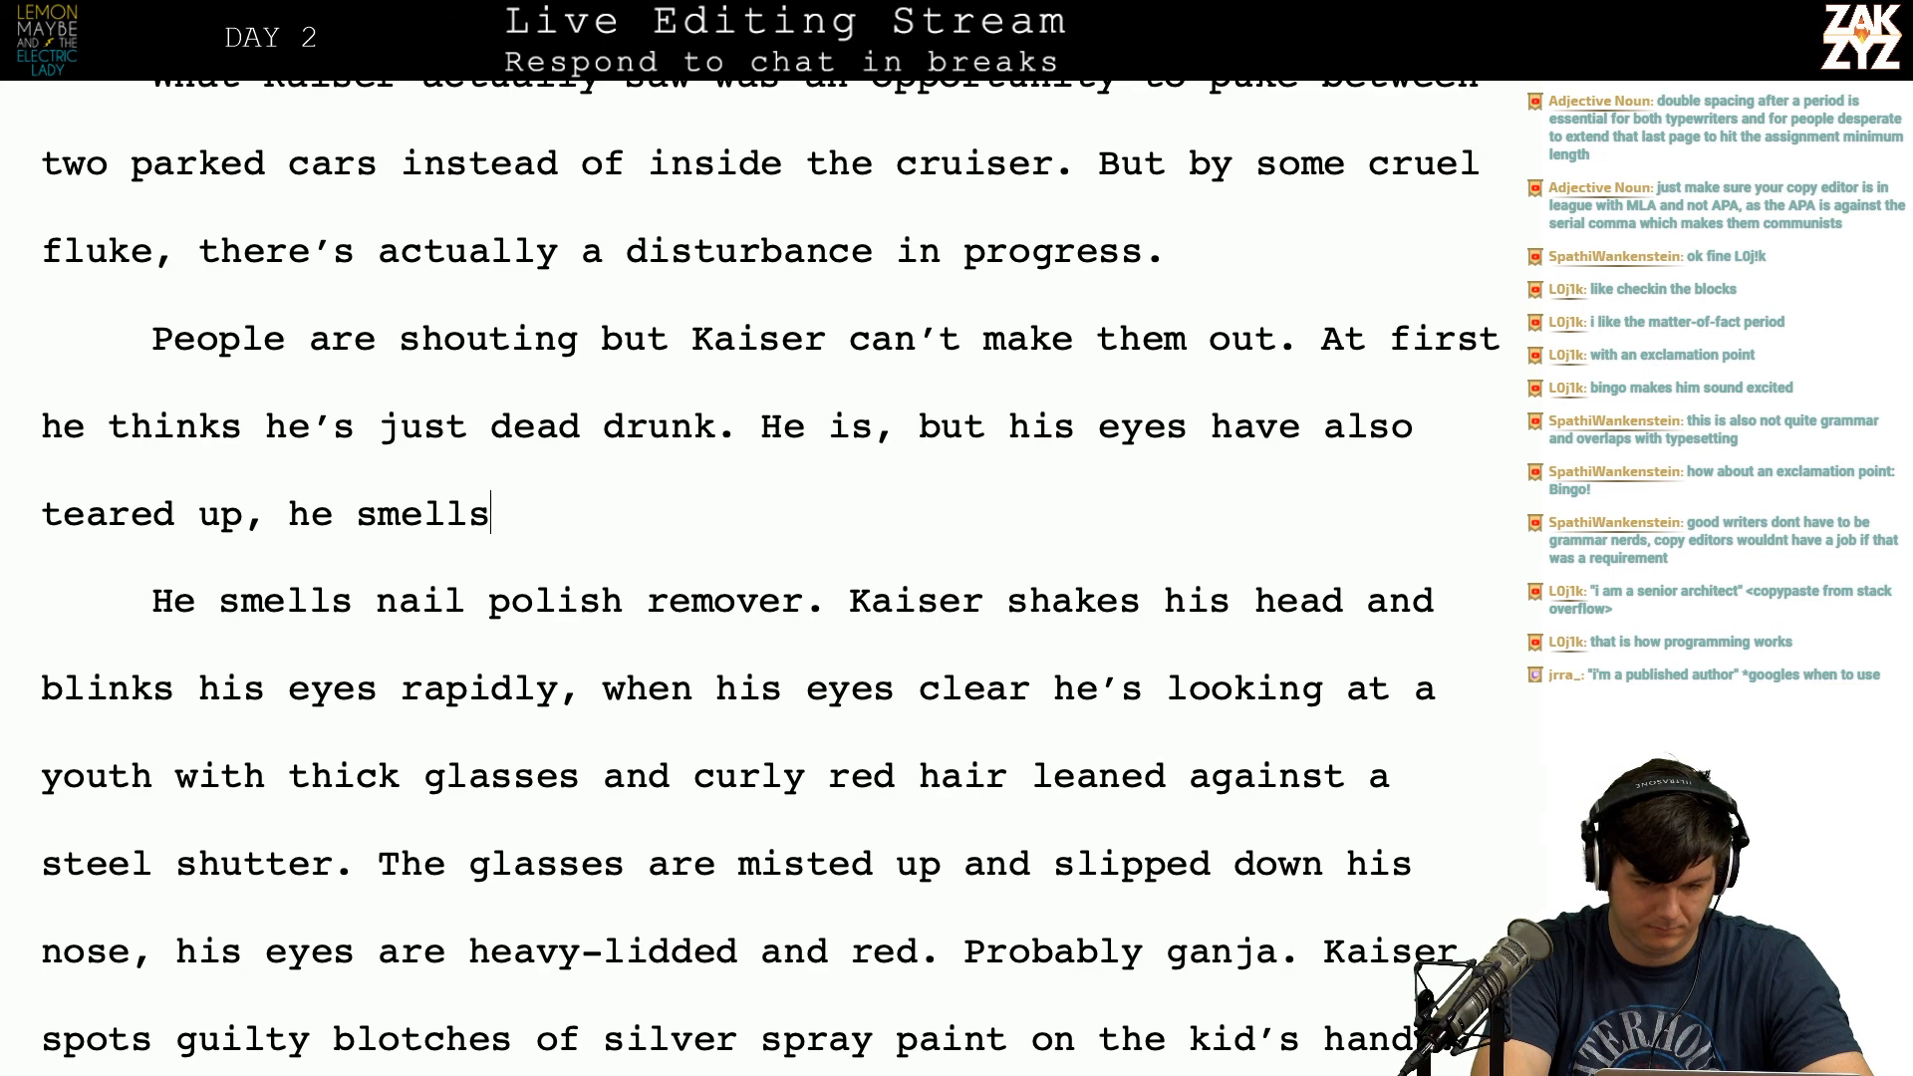
key("BackSpace")
key("BackSpace")
key("BackSpace")
key("BackSpace")
key("BackSpace")
Step: Try following "teared up" with a sentence opening "The air is", and erase each attempt
type(". The air is")
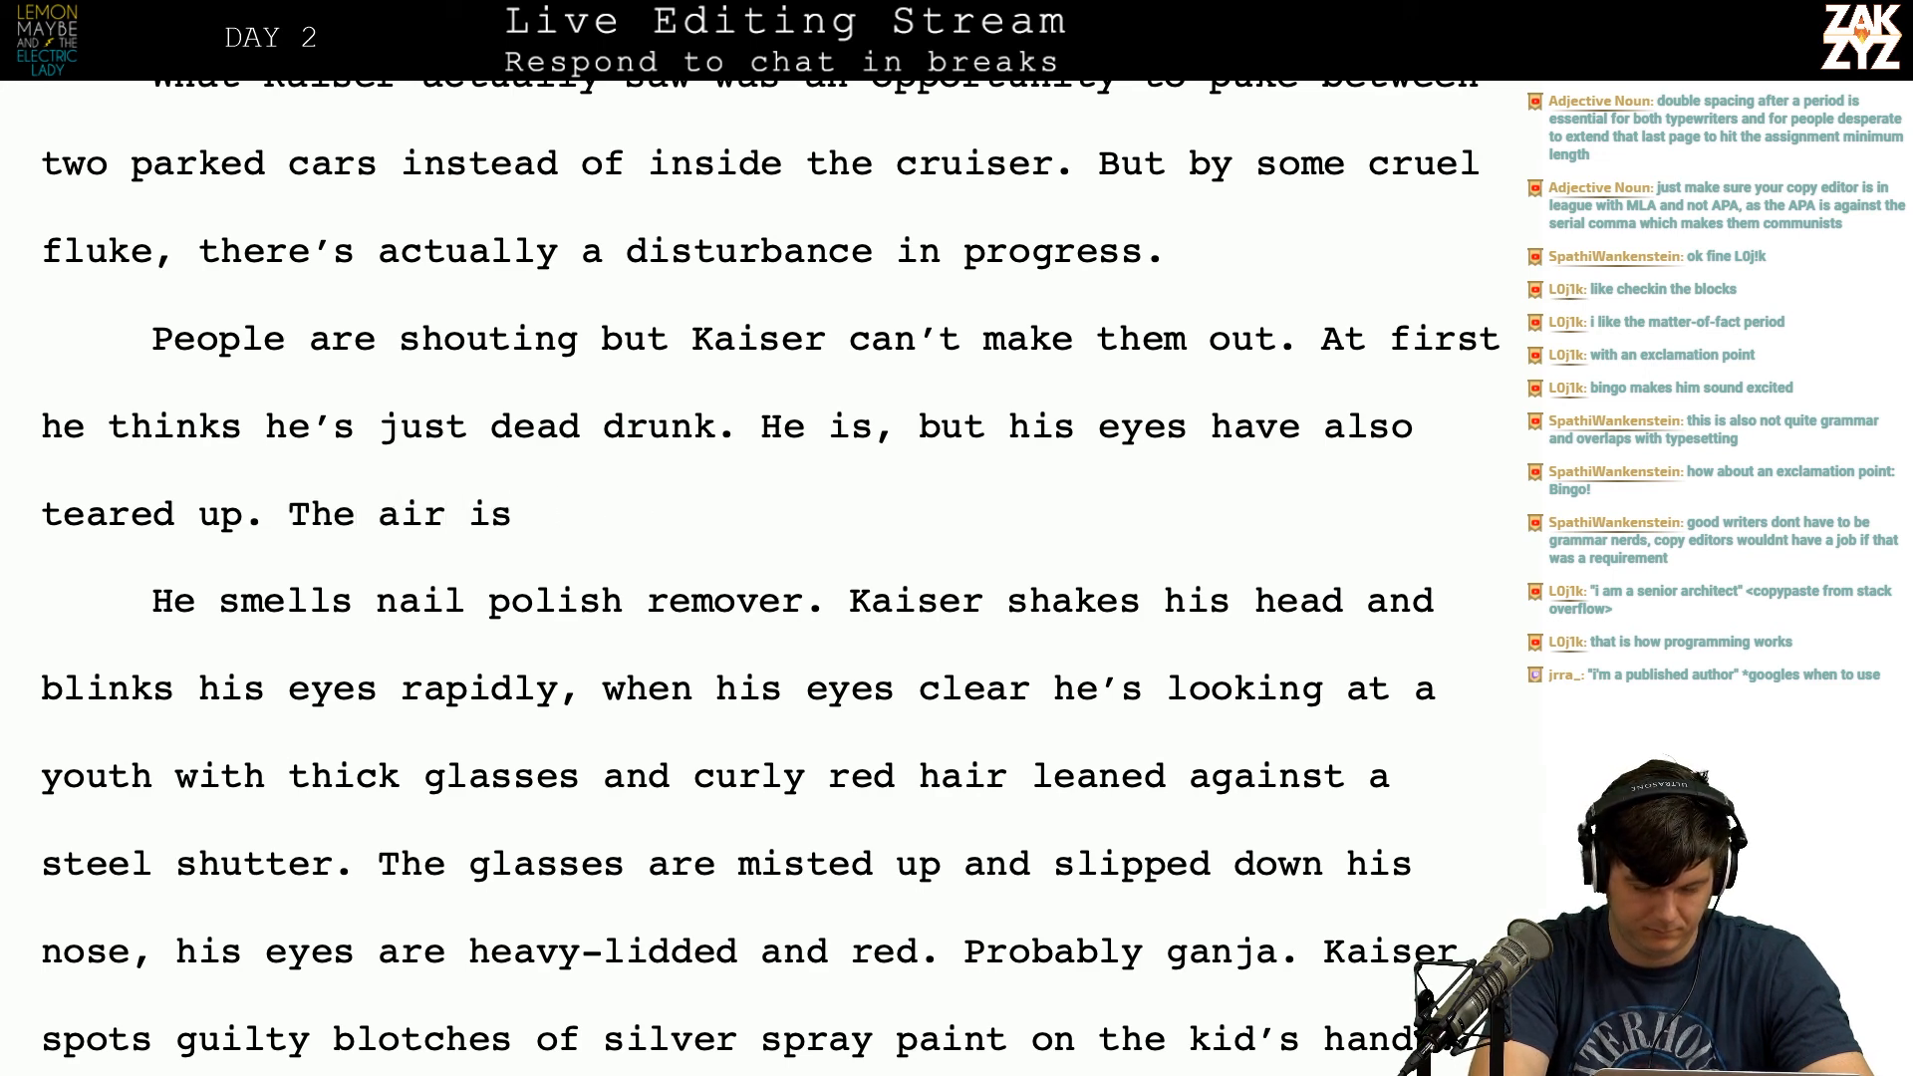
key("BackSpace")
key("BackSpace")
key("BackSpace")
key("BackSpace")
key("BackSpace")
key("BackSpace")
key("BackSpace")
key("BackSpace")
key("BackSpace")
key("BackSpace")
key("BackSpace")
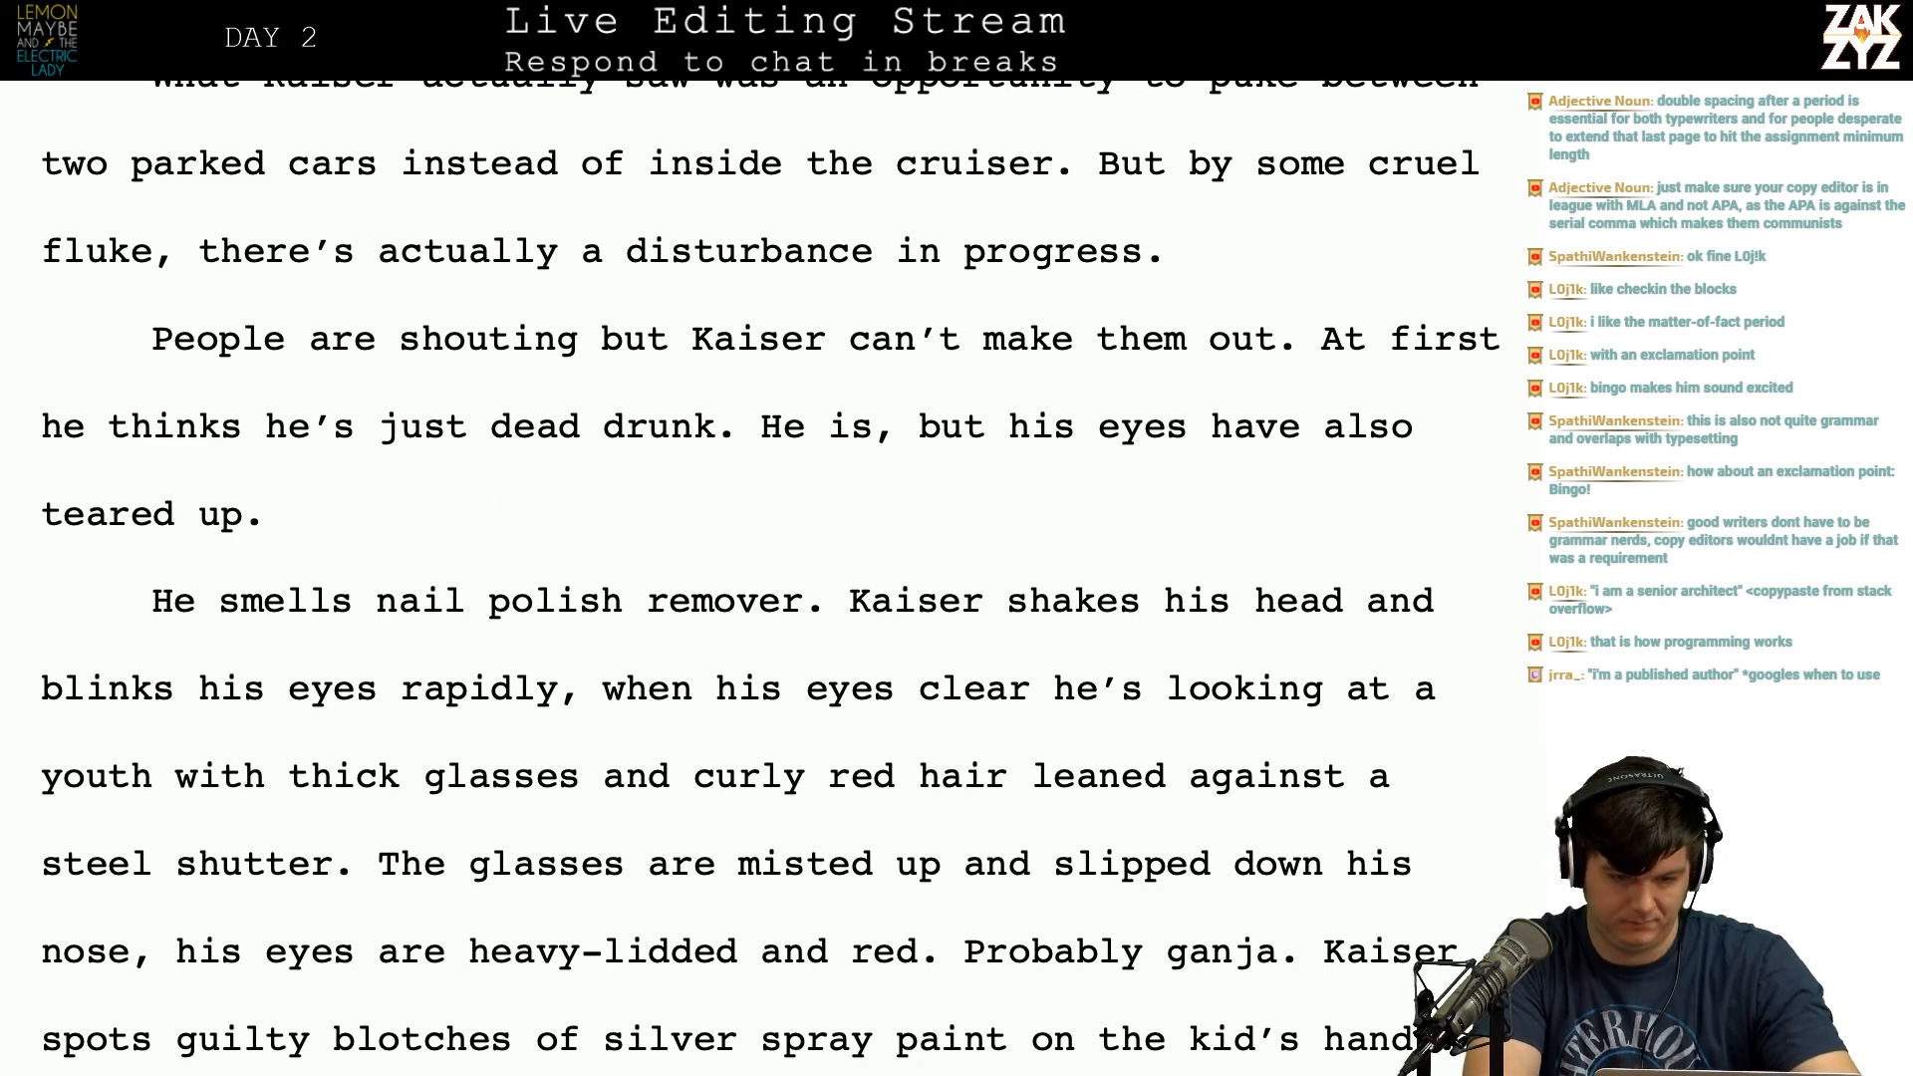
key("BackSpace")
type(",")
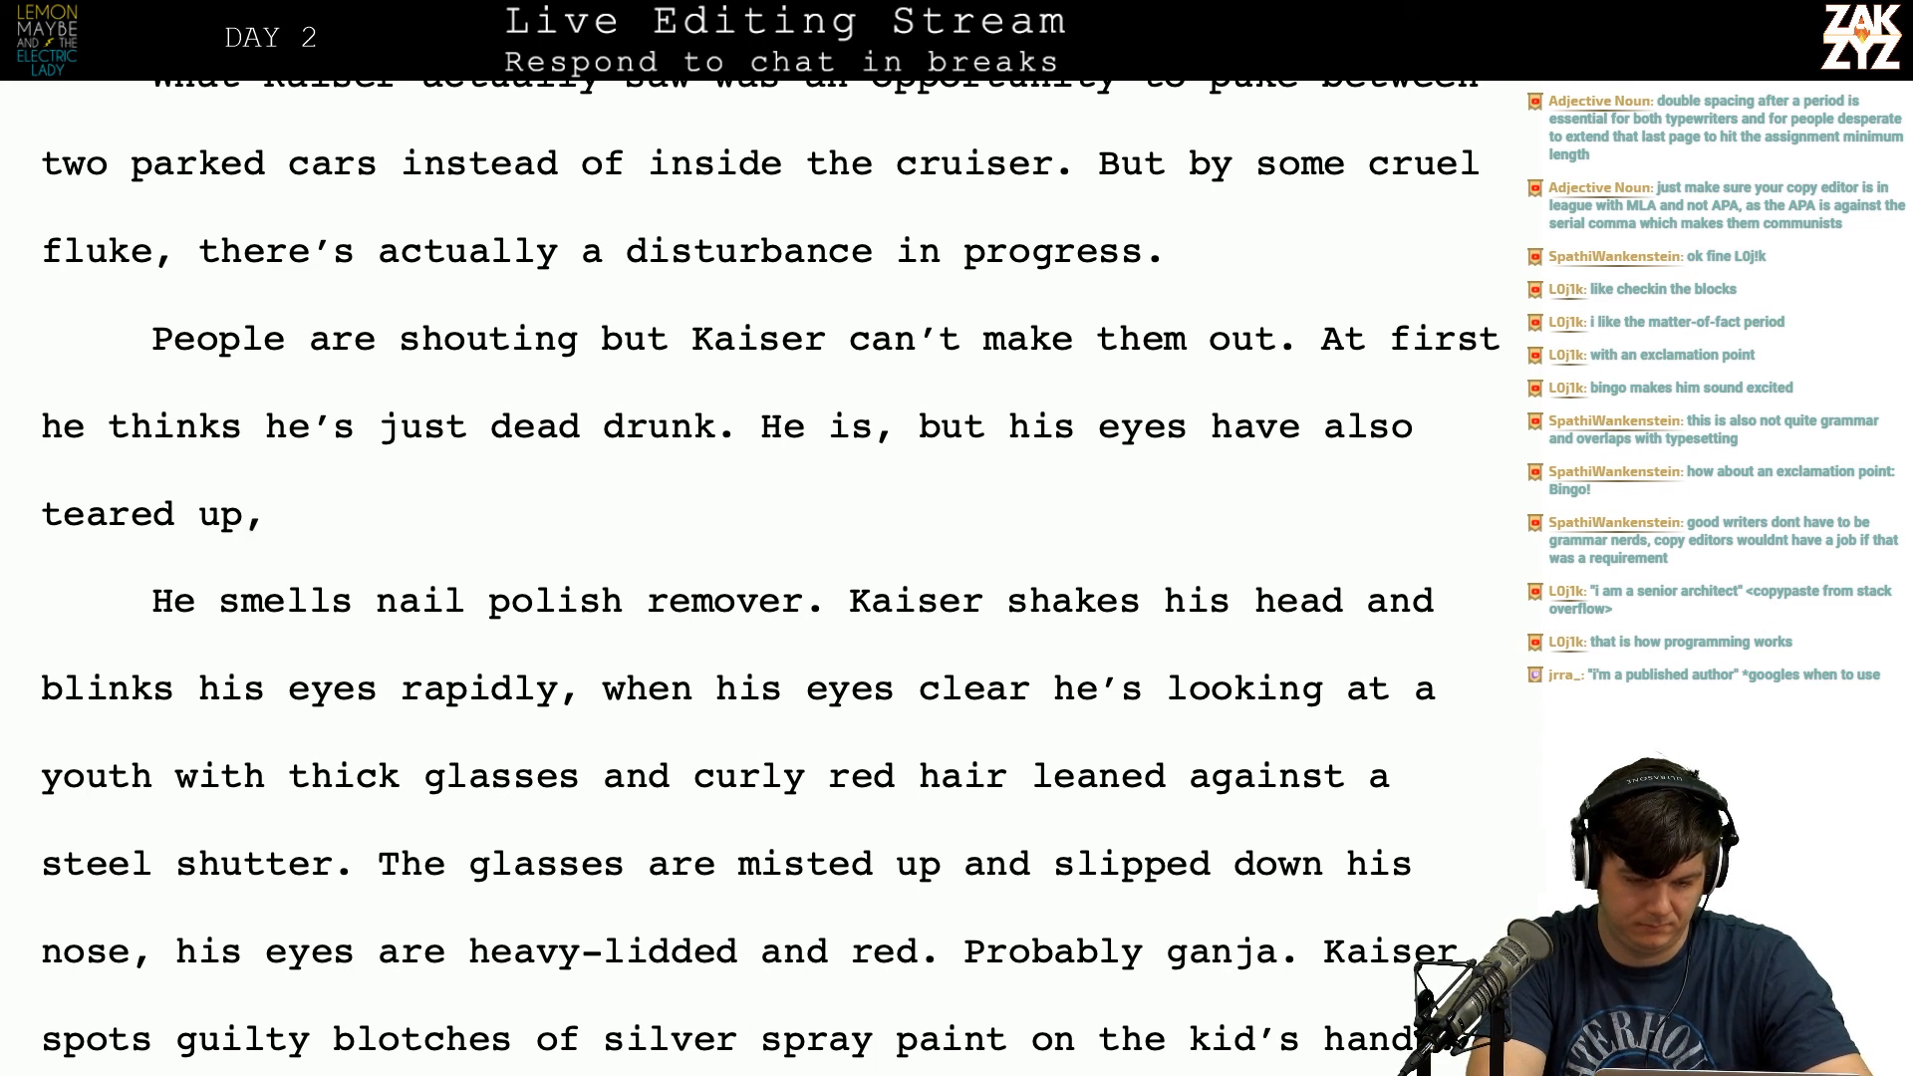
key("BackSpace")
type("p. The air is")
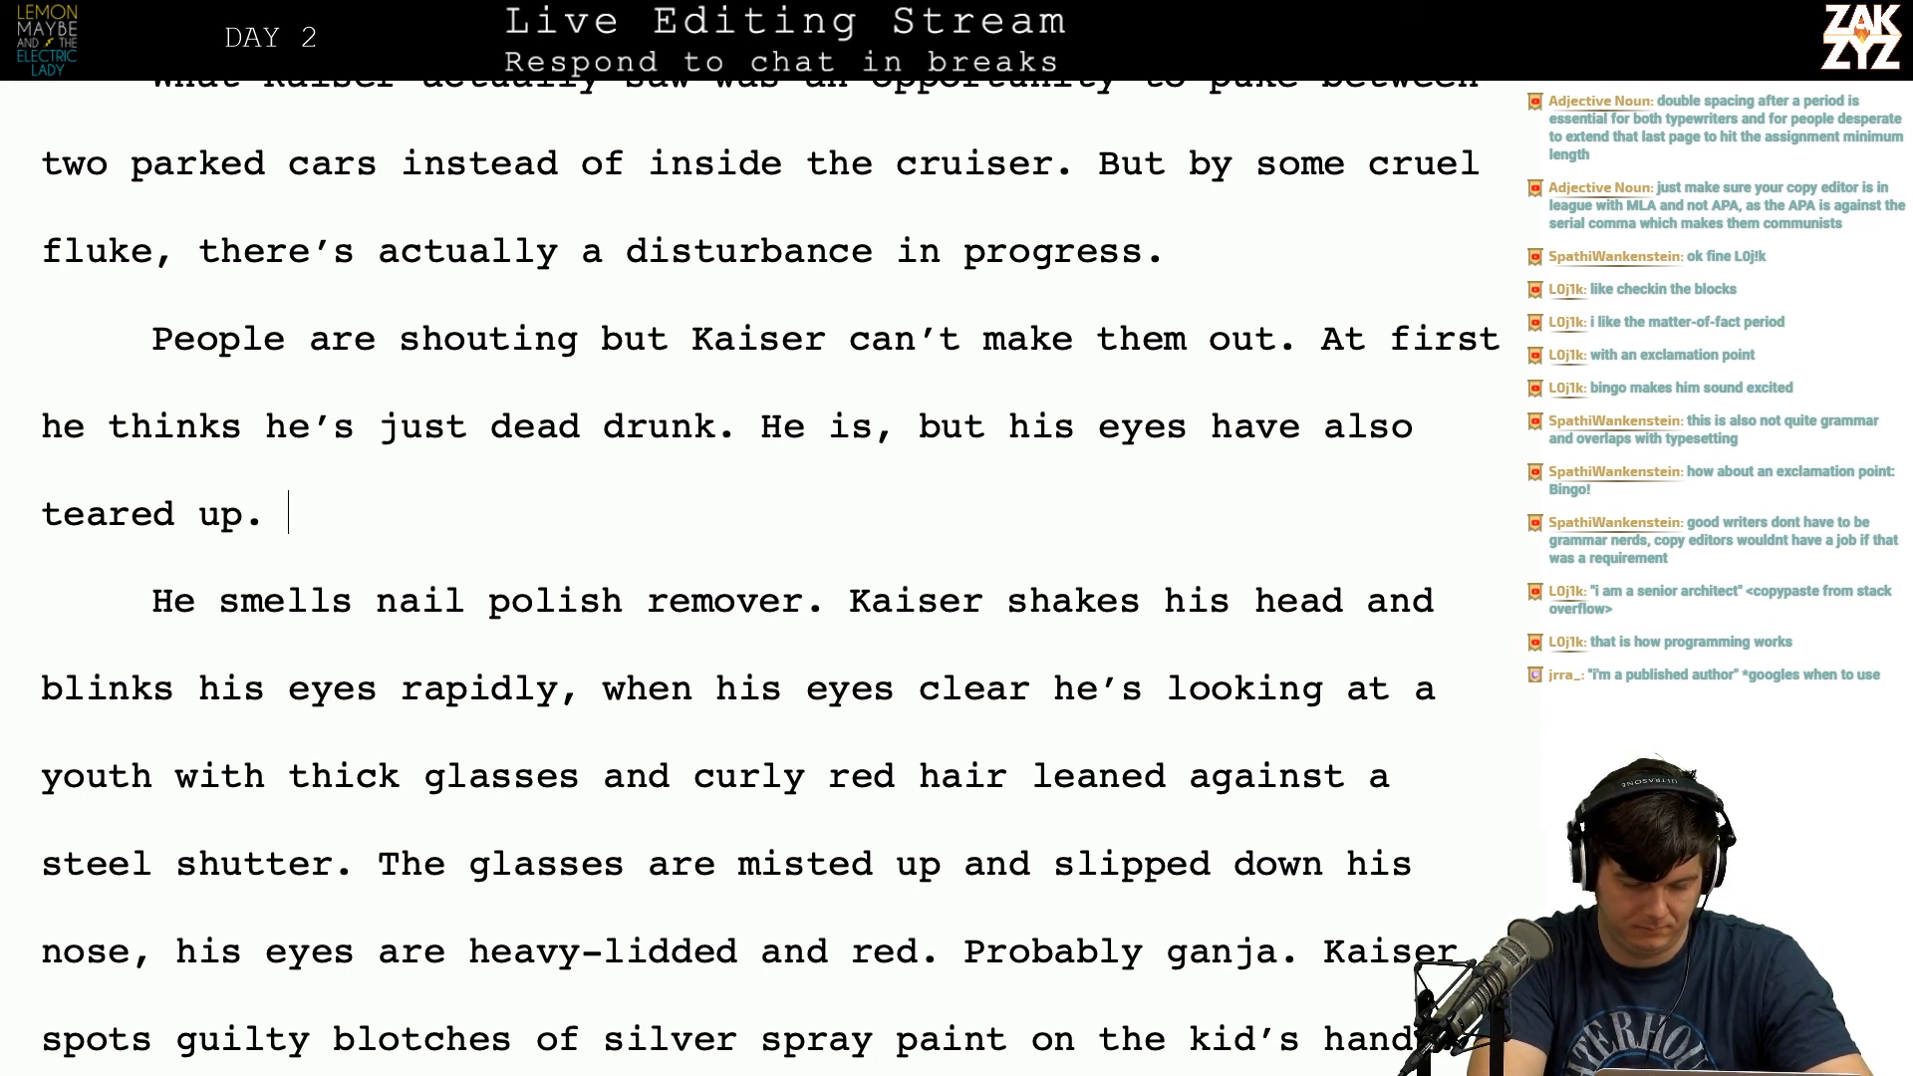
key("BackSpace")
key("BackSpace")
key("BackSpace")
key("BackSpace")
key("BackSpace")
key("BackSpace")
key("BackSpace")
key("BackSpace")
key("BackSpace")
type("re")
key("BackSpace")
key("BackSpace")
type("eare")
key("BackSpace")
key("BackSpace")
key("BackSpace")
key("BackSpace")
key("BackSpace")
Step: Try the continuation "He smells something sharp in the air," after "teared up." and erase it
type("He smells something sharp in the air, ")
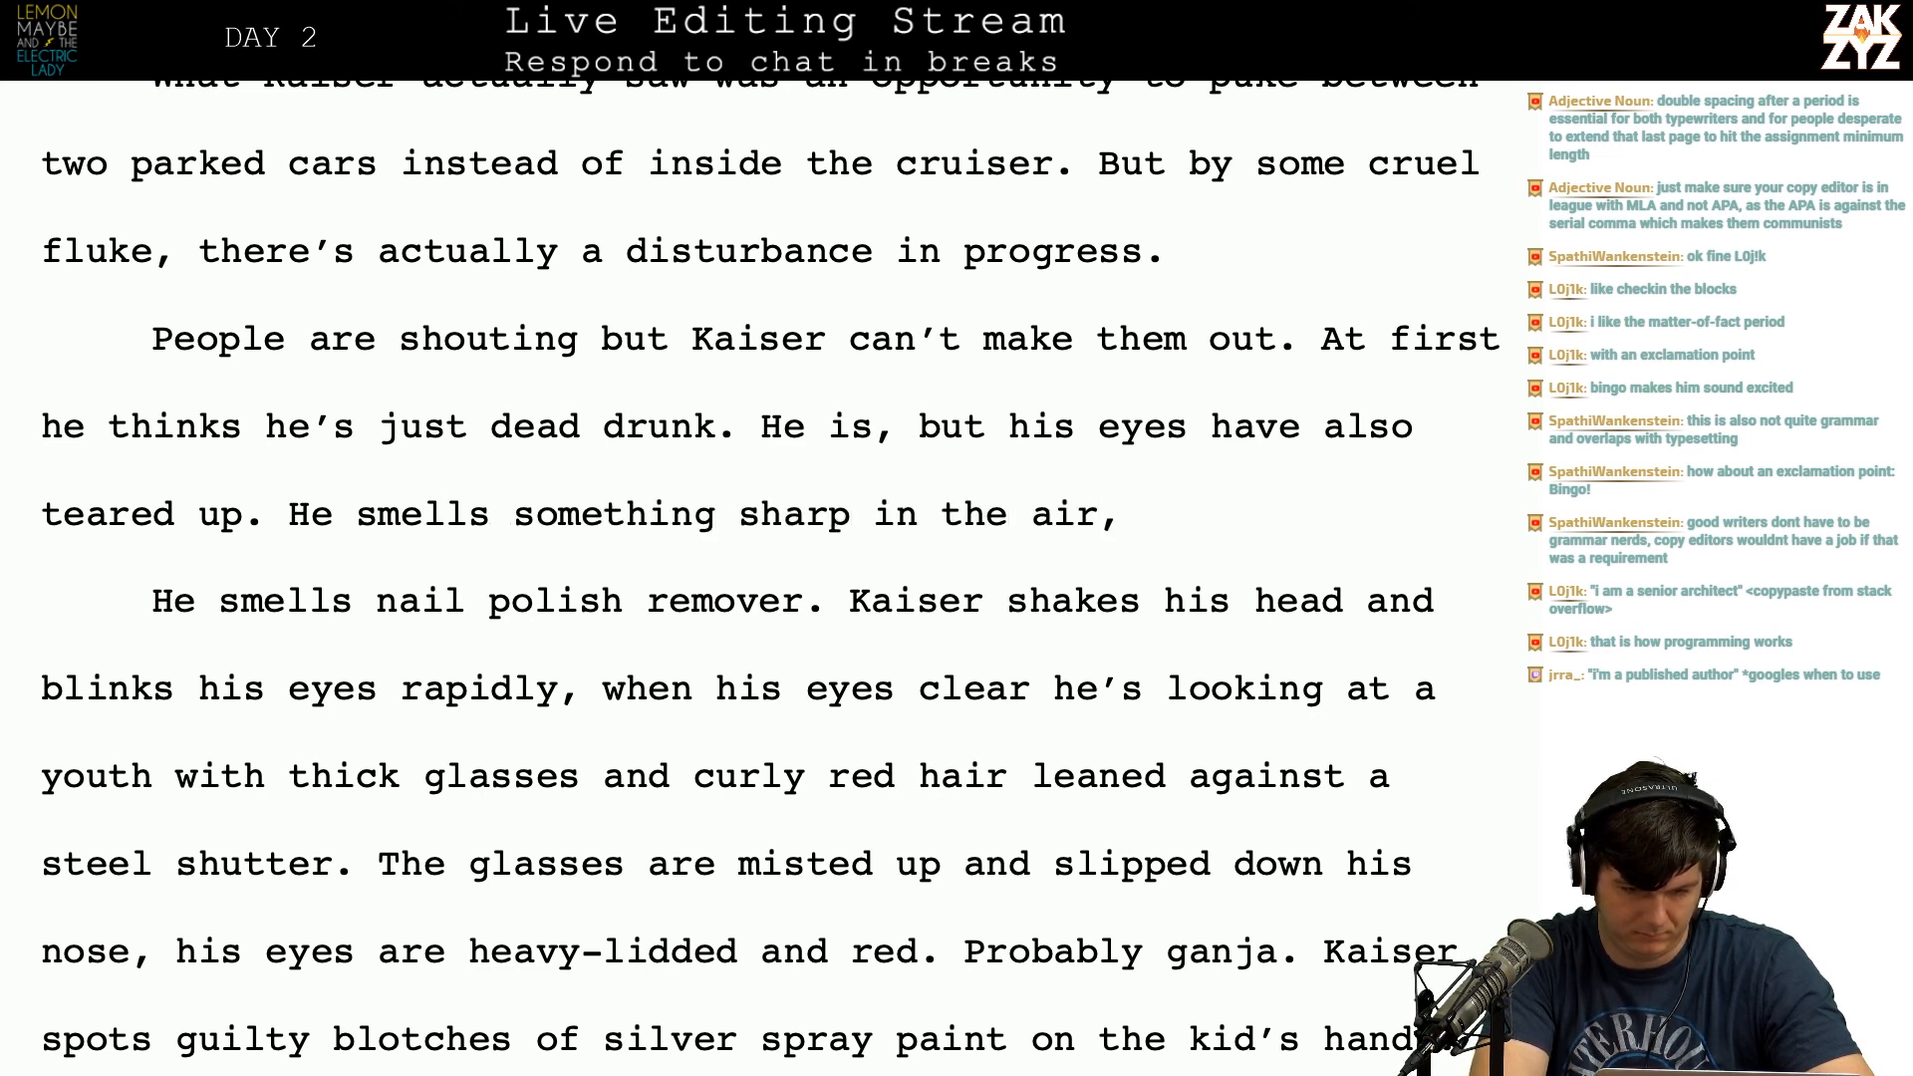
type("it")
key("BackSpace")
key("BackSpace")
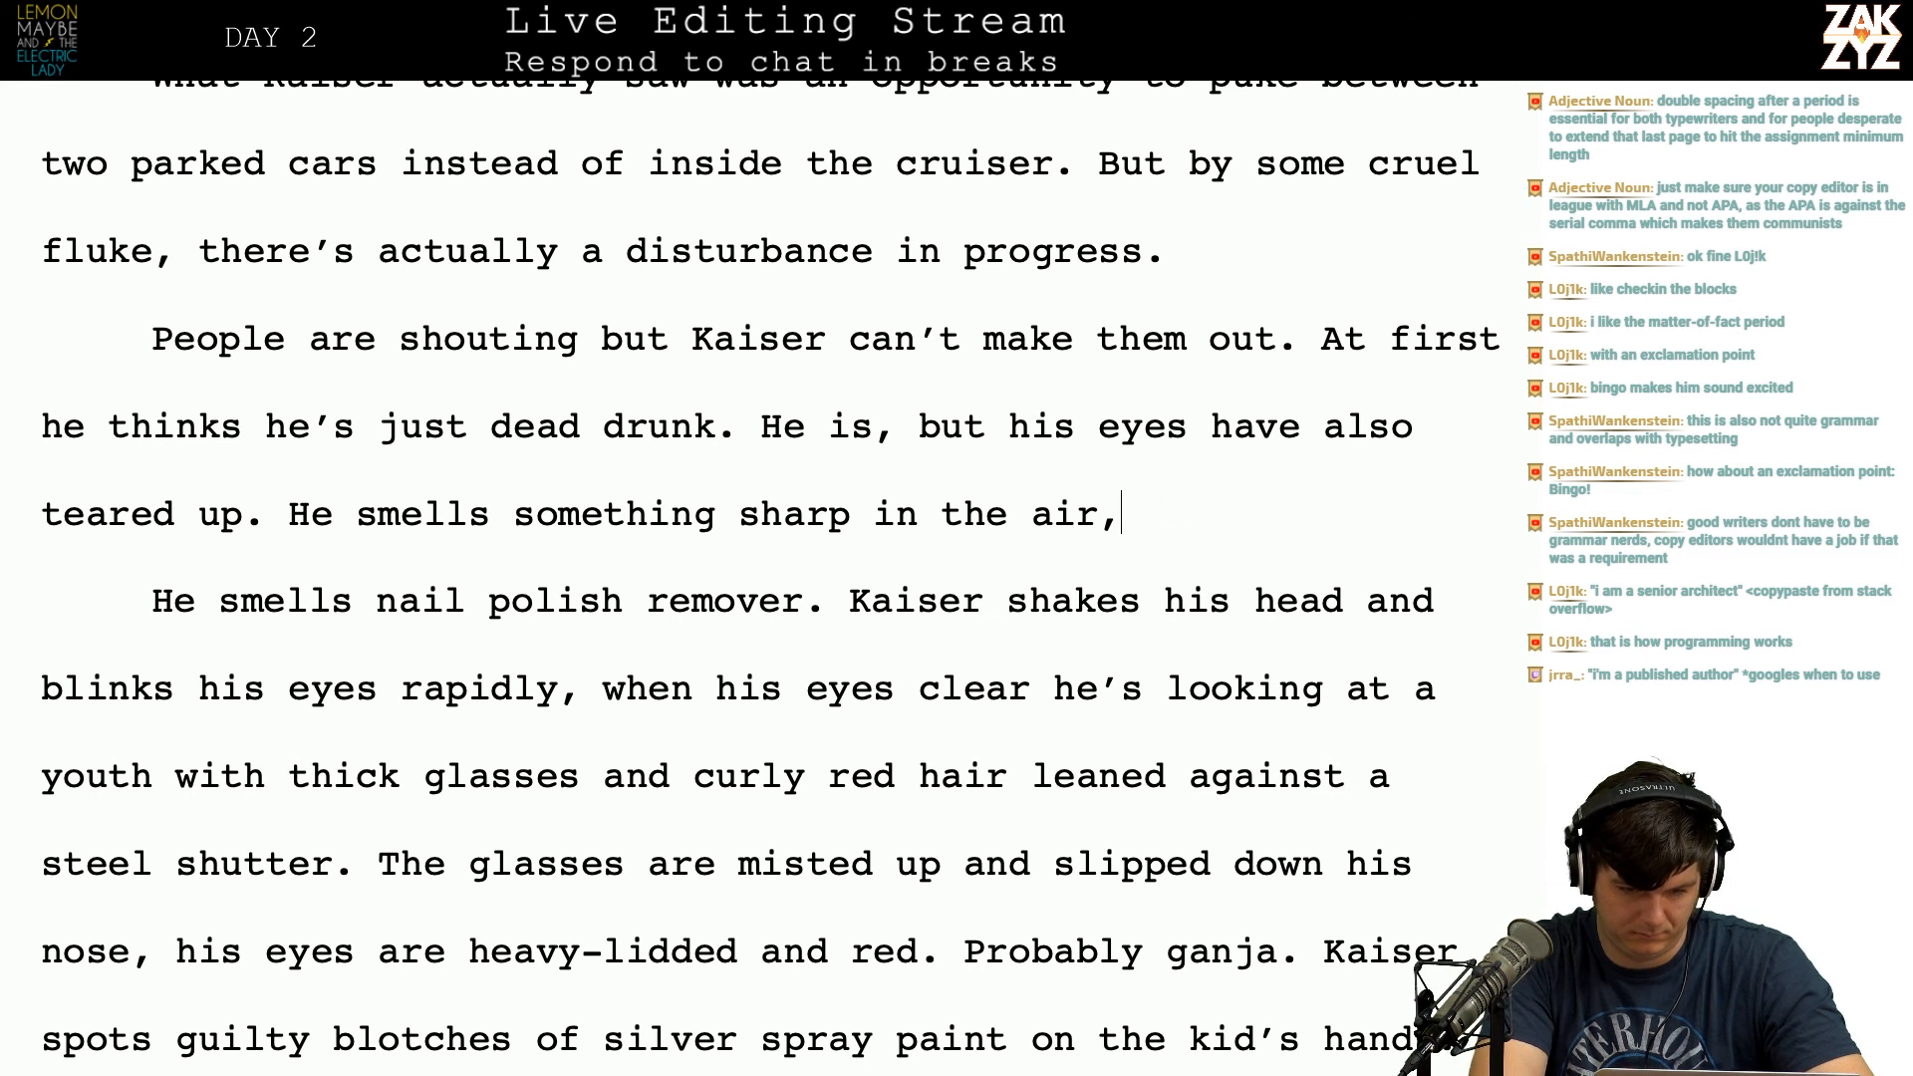
key("BackSpace")
key("BackSpace")
key("BackSpace")
key("BackSpace")
key("BackSpace")
key("BackSpace")
key("BackSpace")
key("BackSpace")
key("BackSpace")
key("BackSpace")
key("BackSpace")
key("BackSpace")
key("BackSpace")
key("BackSpace")
key("BackSpace")
key("BackSpace")
key("BackSpace")
key("BackSpace")
key("BackSpace")
key("BackSpace")
key("BackSpace")
key("BackSpace")
key("BackSpace")
key("BackSpace")
key("BackSpace")
key("BackSpace")
key("BackSpace")
key("BackSpace")
key("BackSpace")
key("BackSpace")
key("BackSpace")
key("BackSpace")
key("BackSpace")
key("BackSpace")
key("BackSpace")
key("BackSpace")
key("BackSpace")
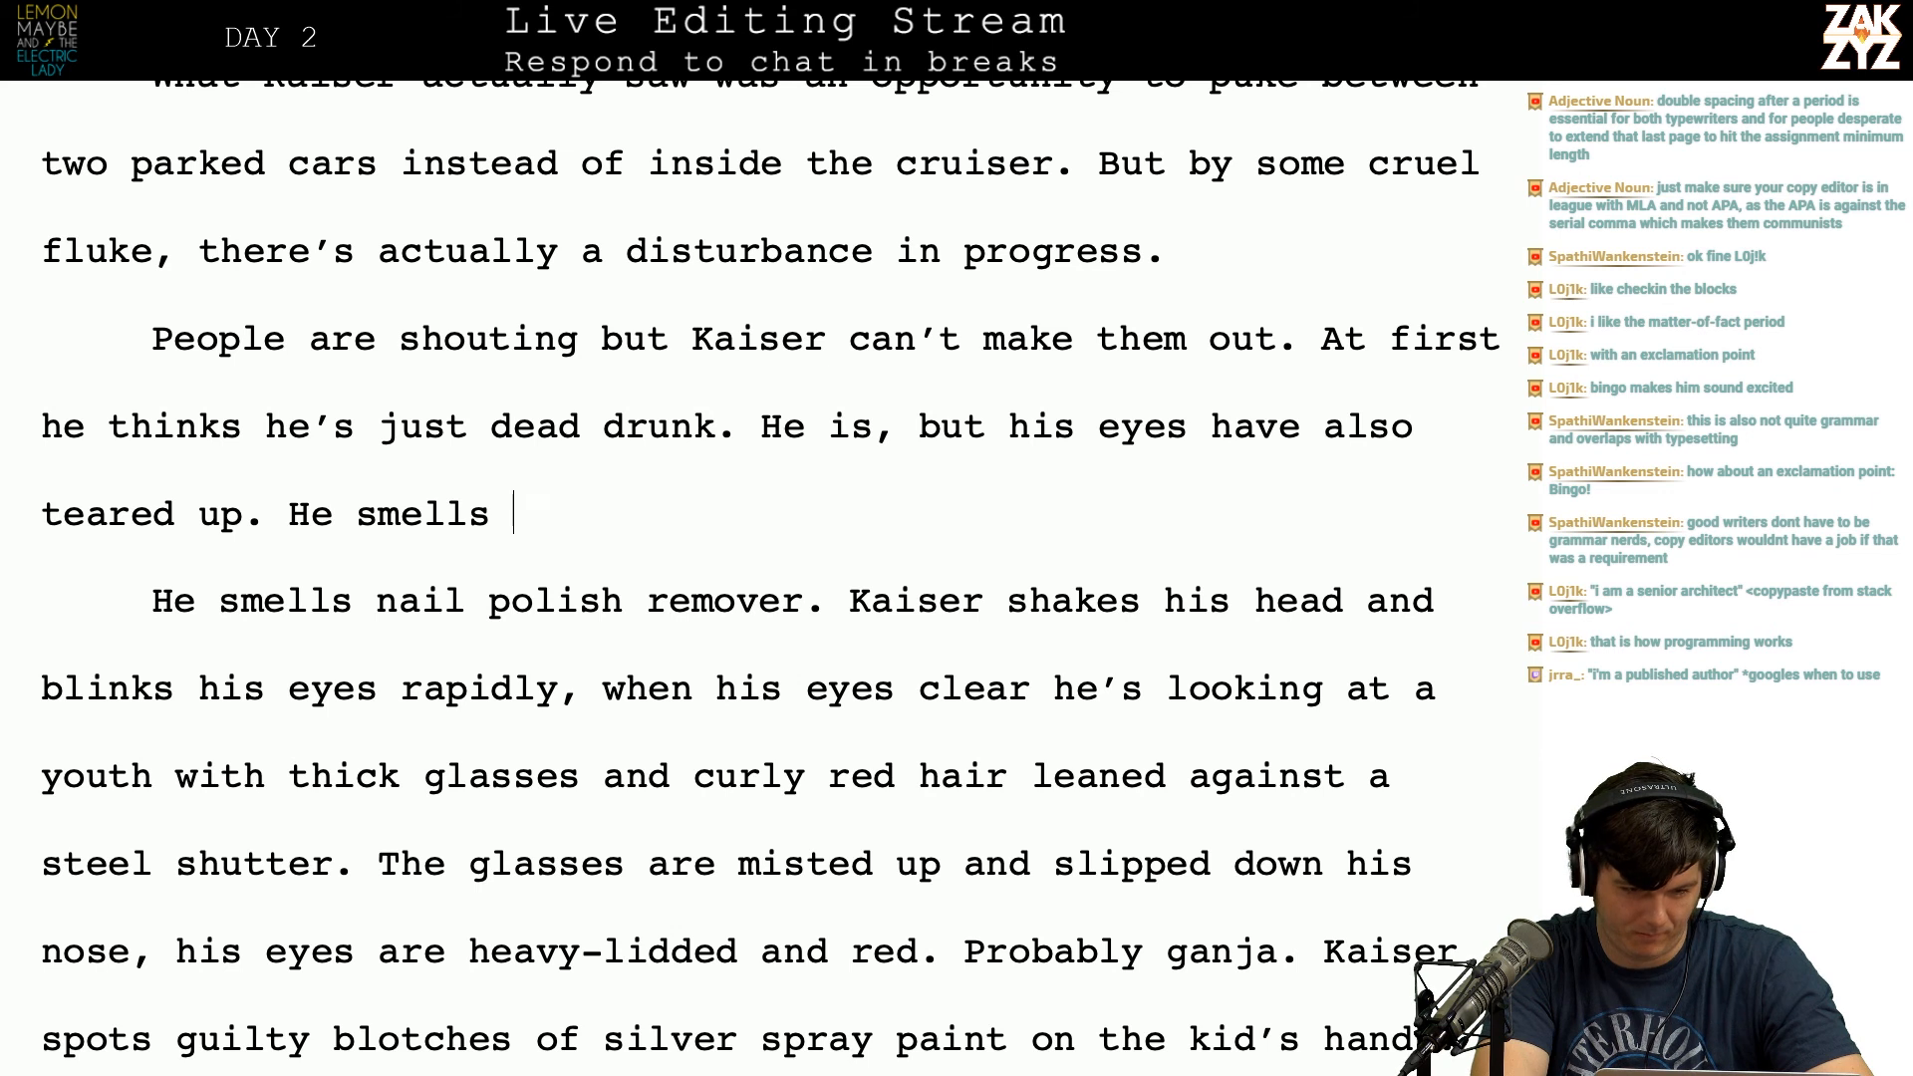
Step: Draft "There's a sharp, chemical smell in the air," after "teared up." and trim it back to "There's a sh"
type("There's a sharp, che")
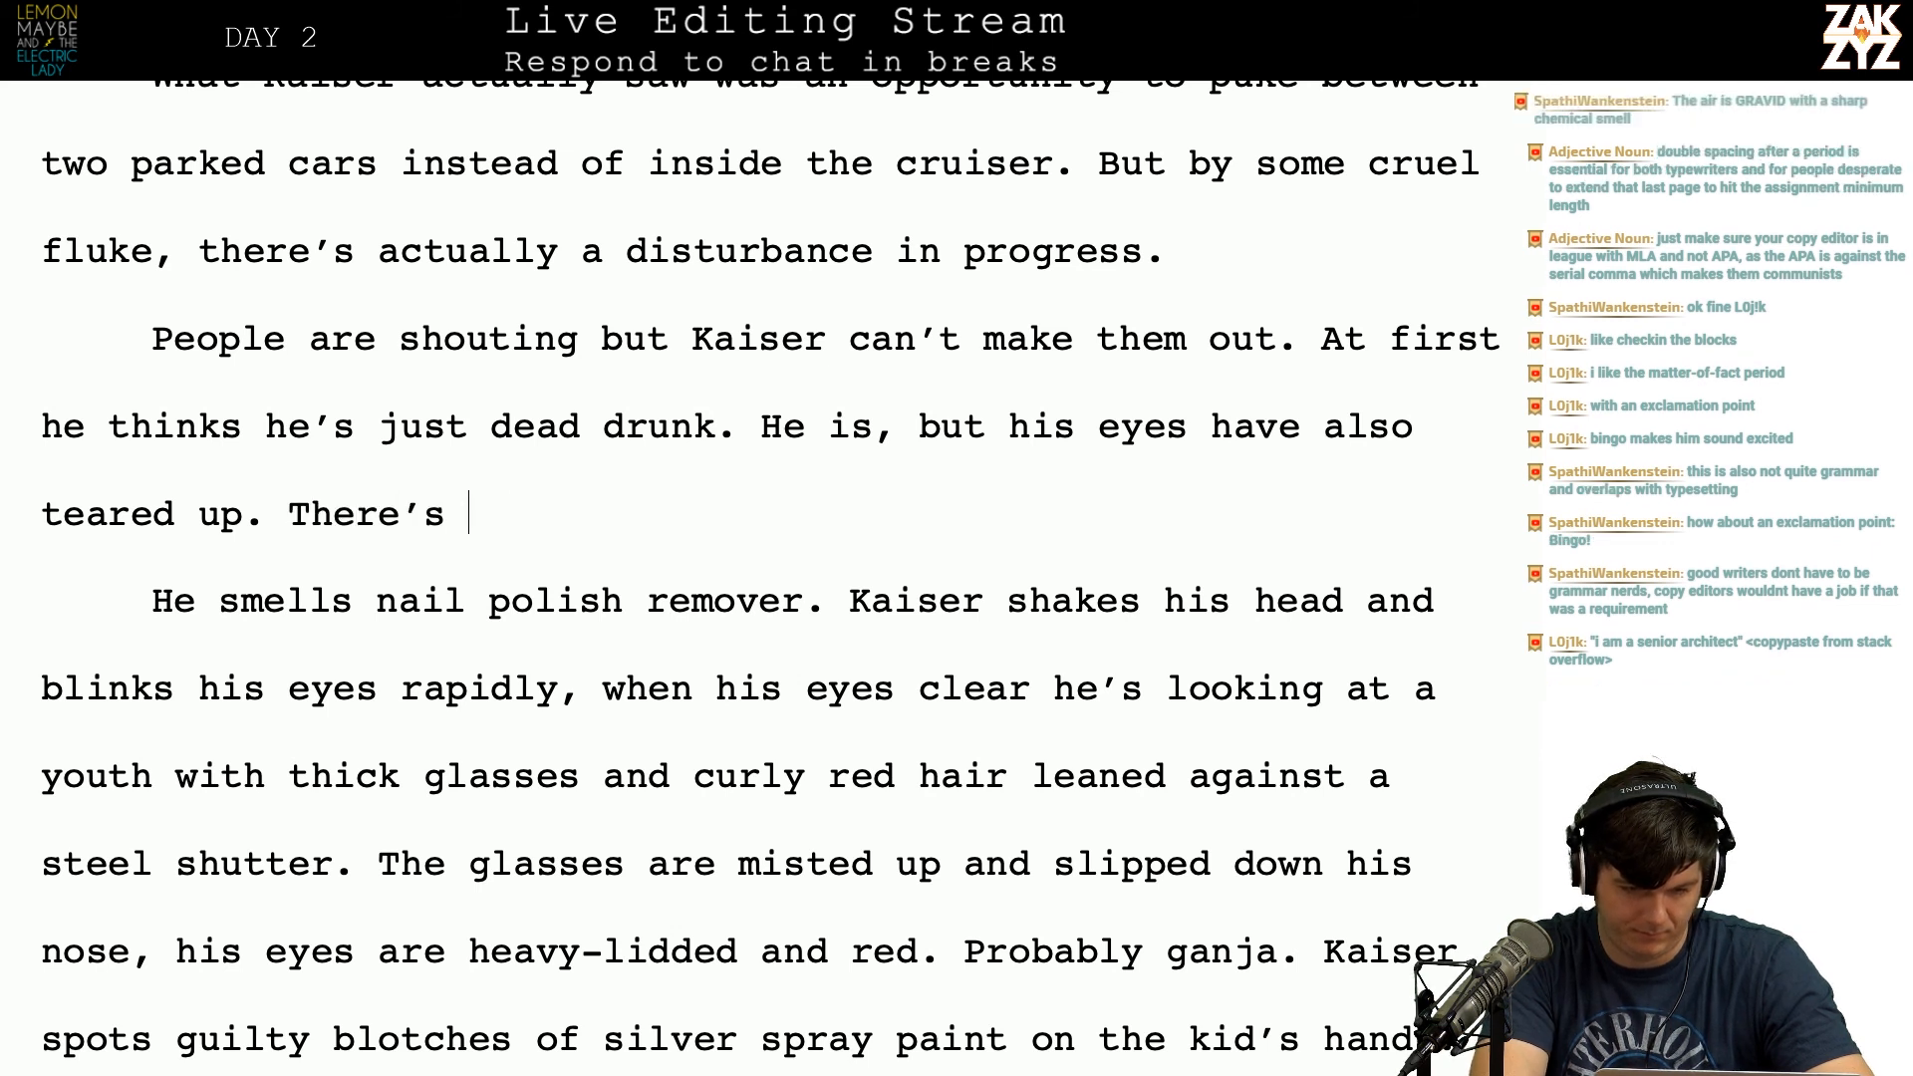
type("mical")
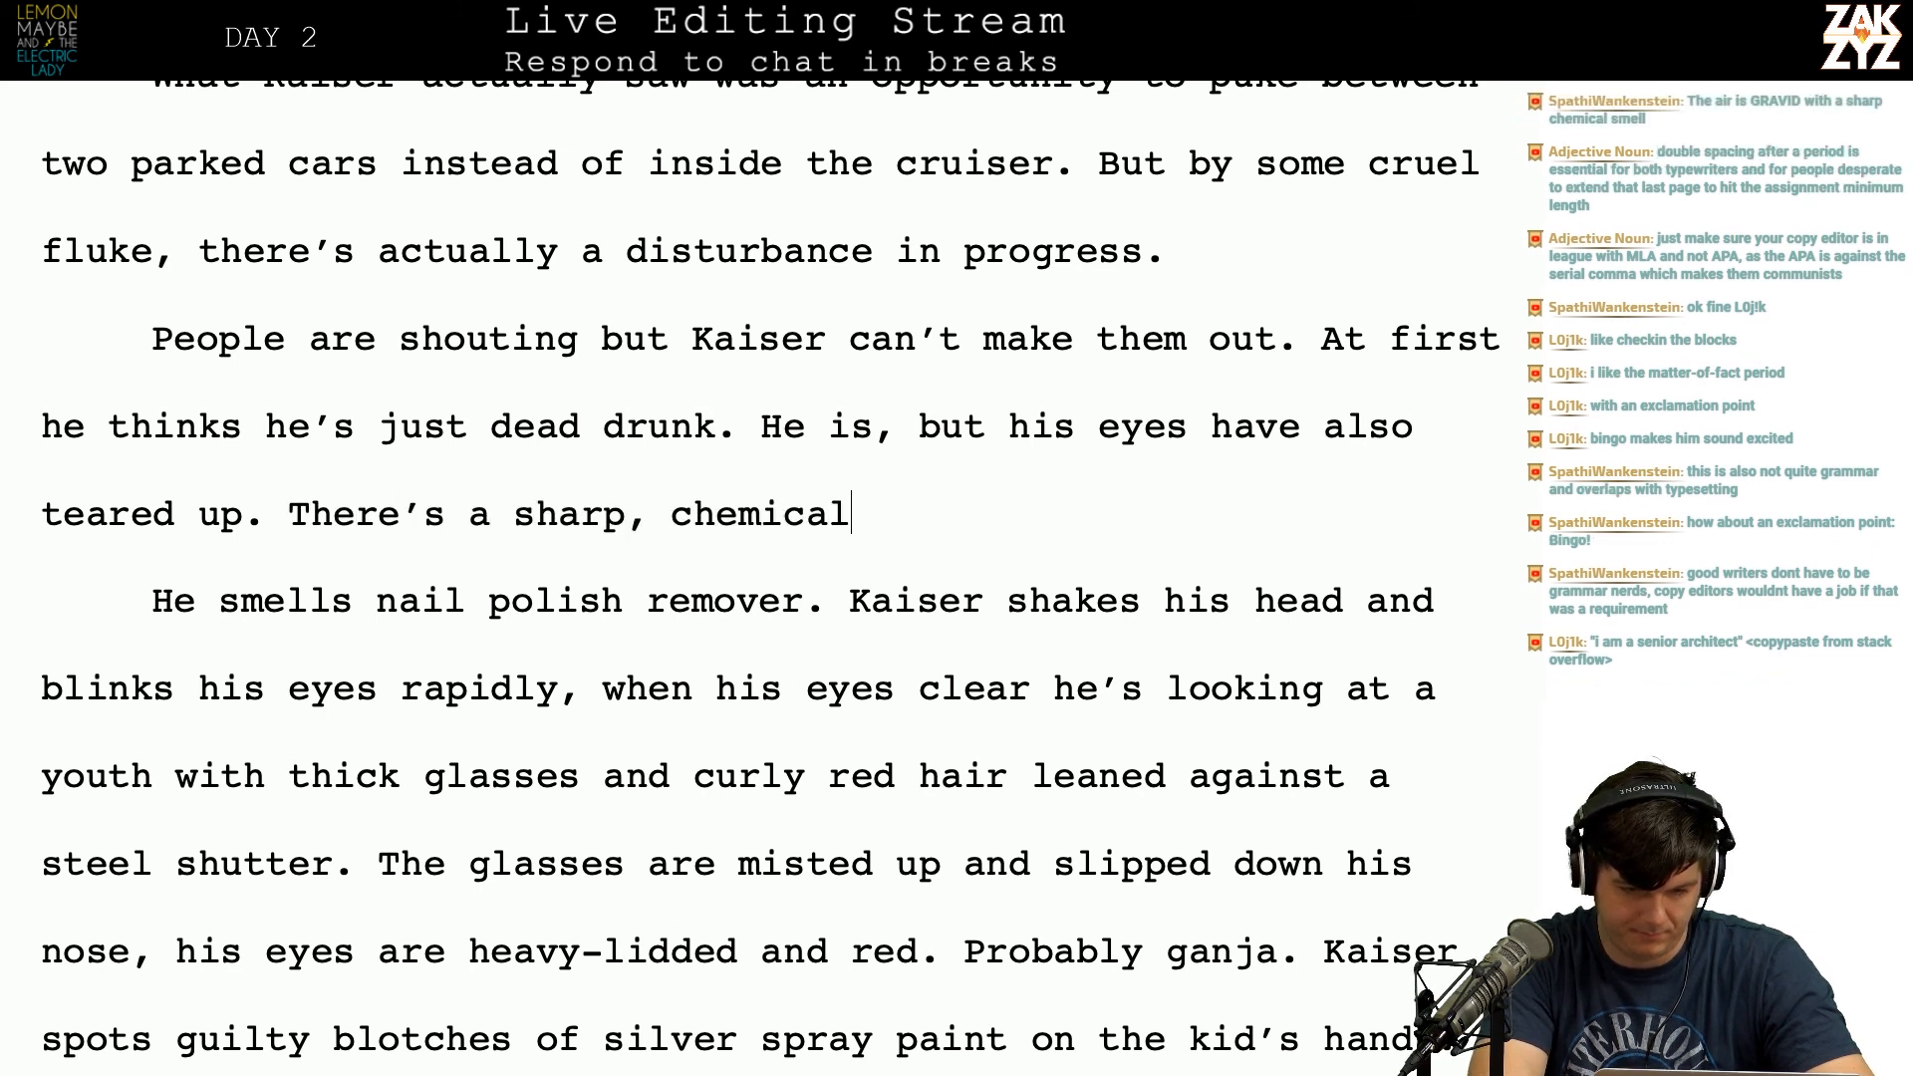
type(" smell in thea")
key("BackSpace")
type("air,")
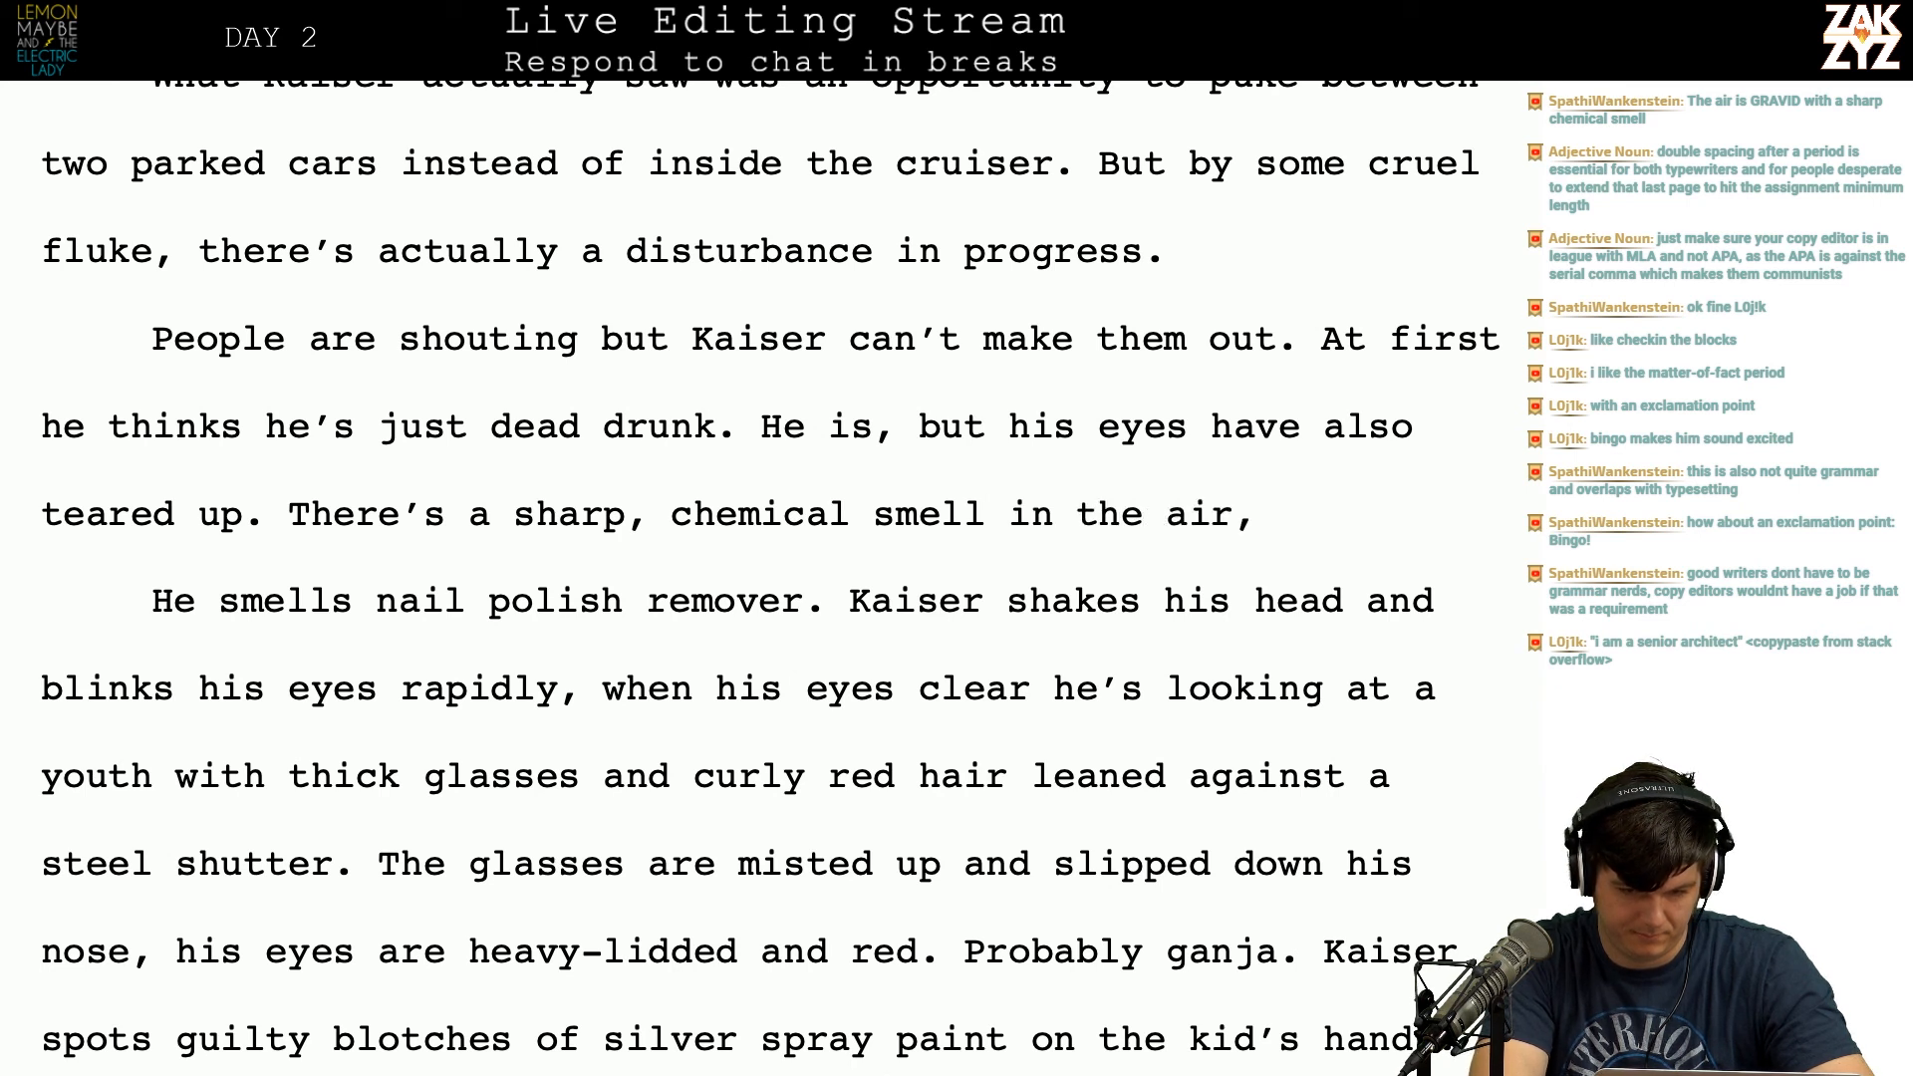
key("BackSpace")
key("BackSpace")
key("BackSpace")
key("BackSpace")
key("BackSpace")
key("BackSpace")
key("BackSpace")
key("BackSpace")
key("BackSpace")
key("BackSpace")
key("BackSpace")
key("BackSpace")
key("BackSpace")
key("BackSpace")
key("BackSpace")
key("BackSpace")
key("BackSpace")
key("BackSpace")
key("BackSpace")
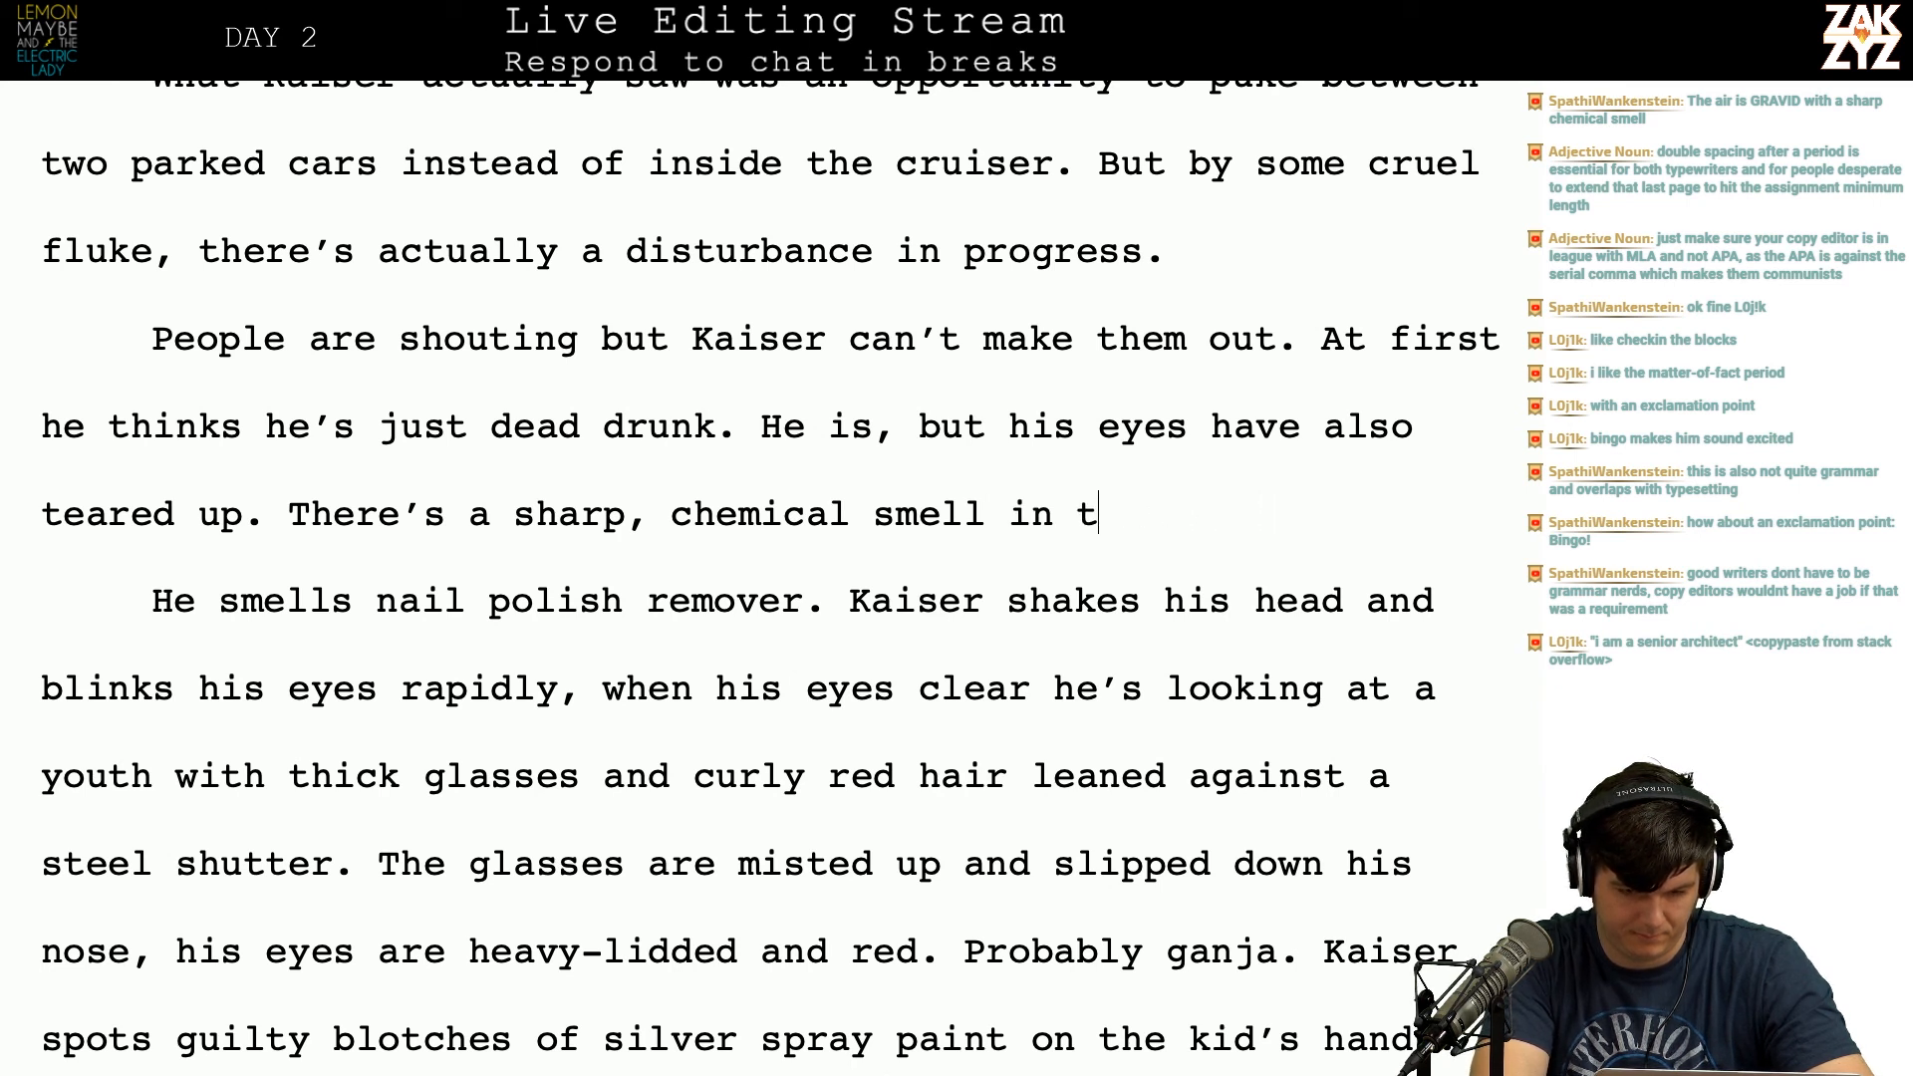
key("BackSpace")
key("BackSpace")
key("BackSpace")
key("BackSpace")
key("BackSpace")
key("BackSpace")
key("BackSpace")
key("BackSpace")
key("BackSpace")
key("BackSpace")
key("BackSpace")
key("BackSpace")
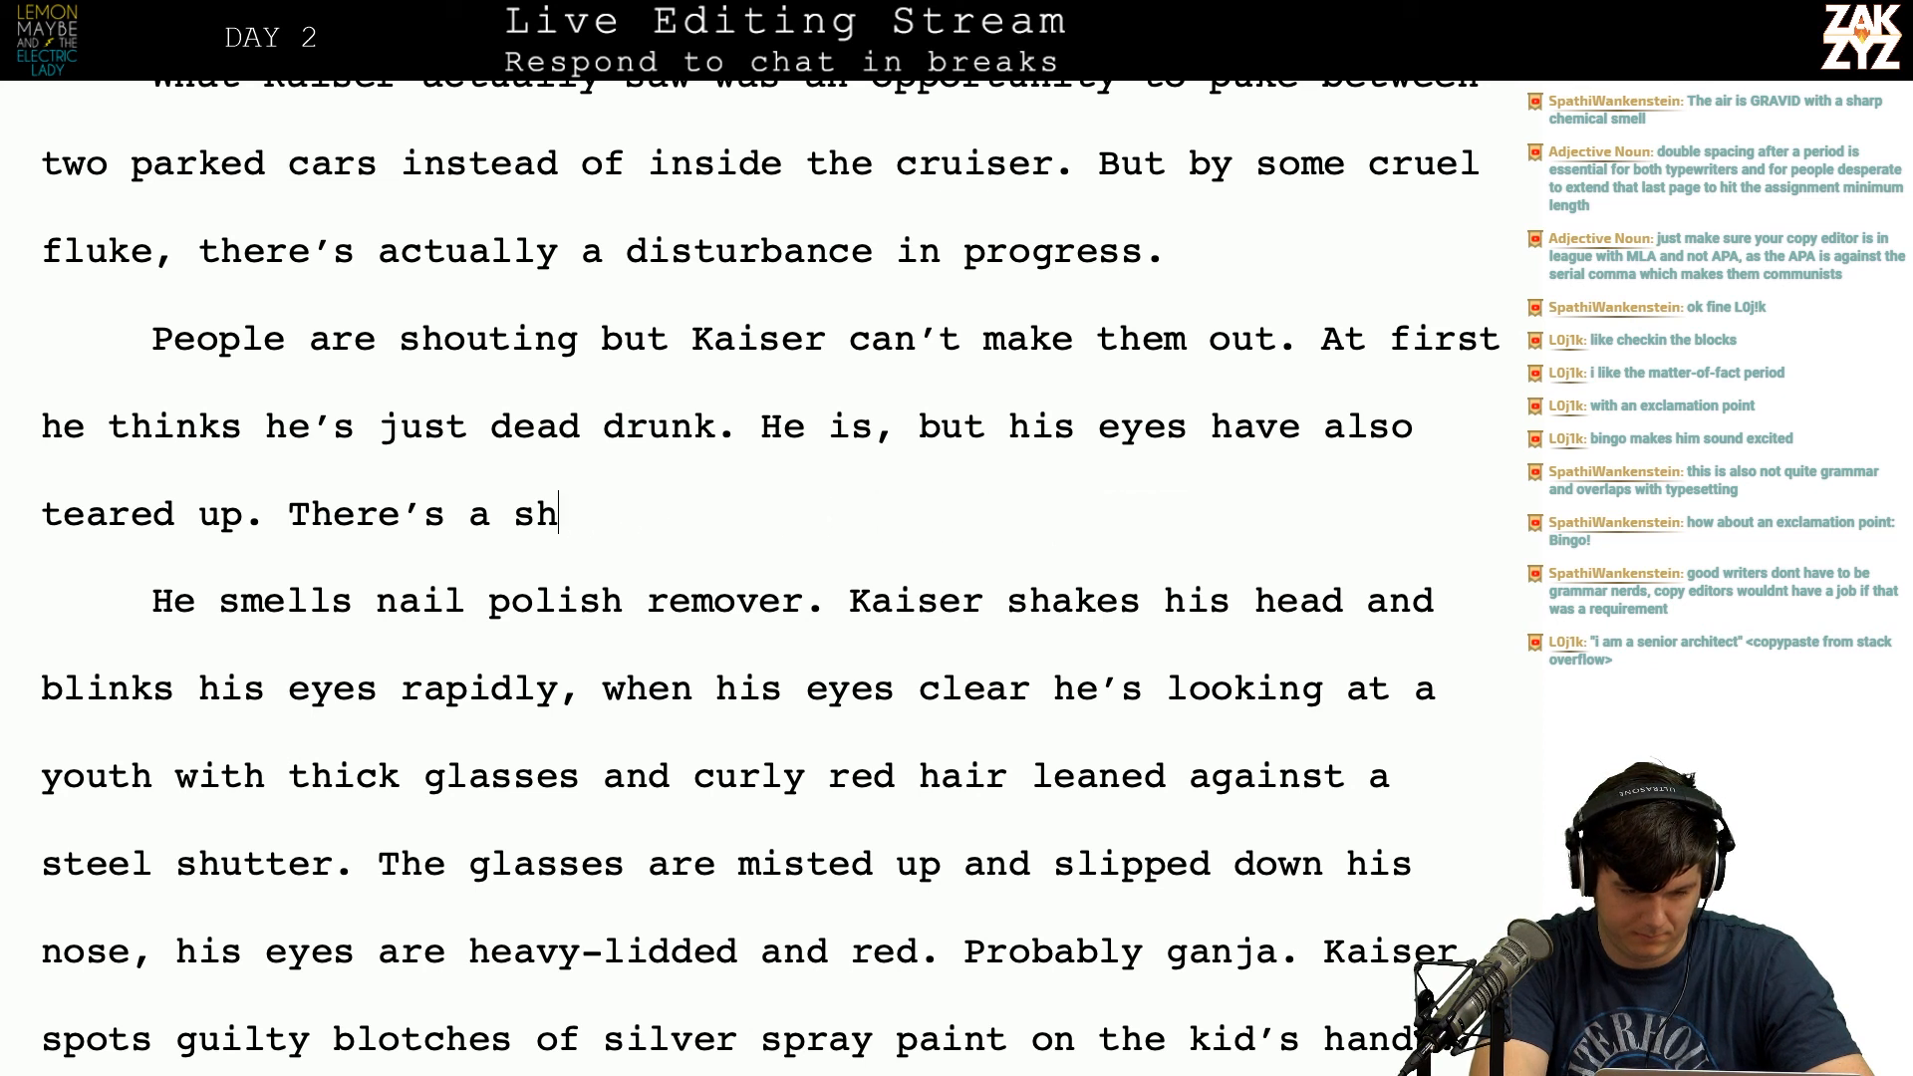
Step: Complete the smell sentence as "There's a sharp chemical reek in the air, it smells like nail polish remover."
type("arp chemical")
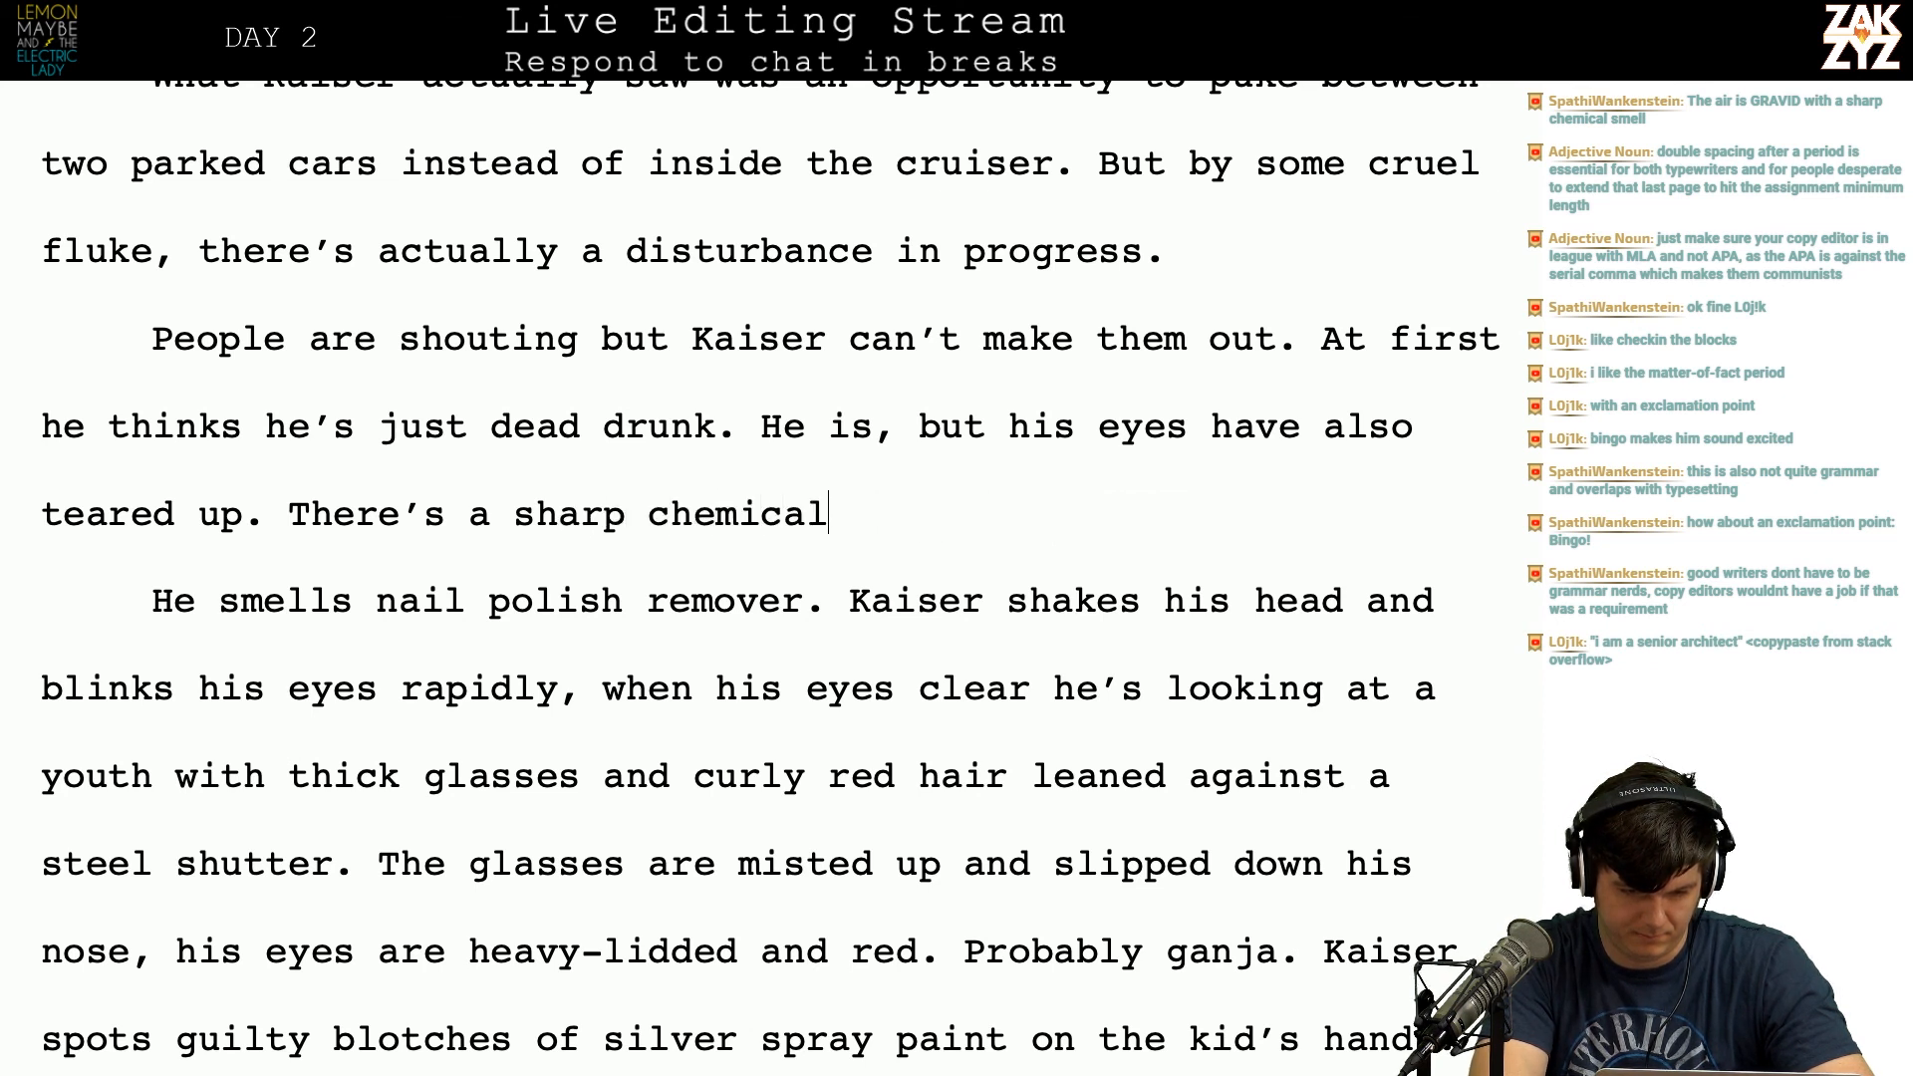
type(" reek in the air")
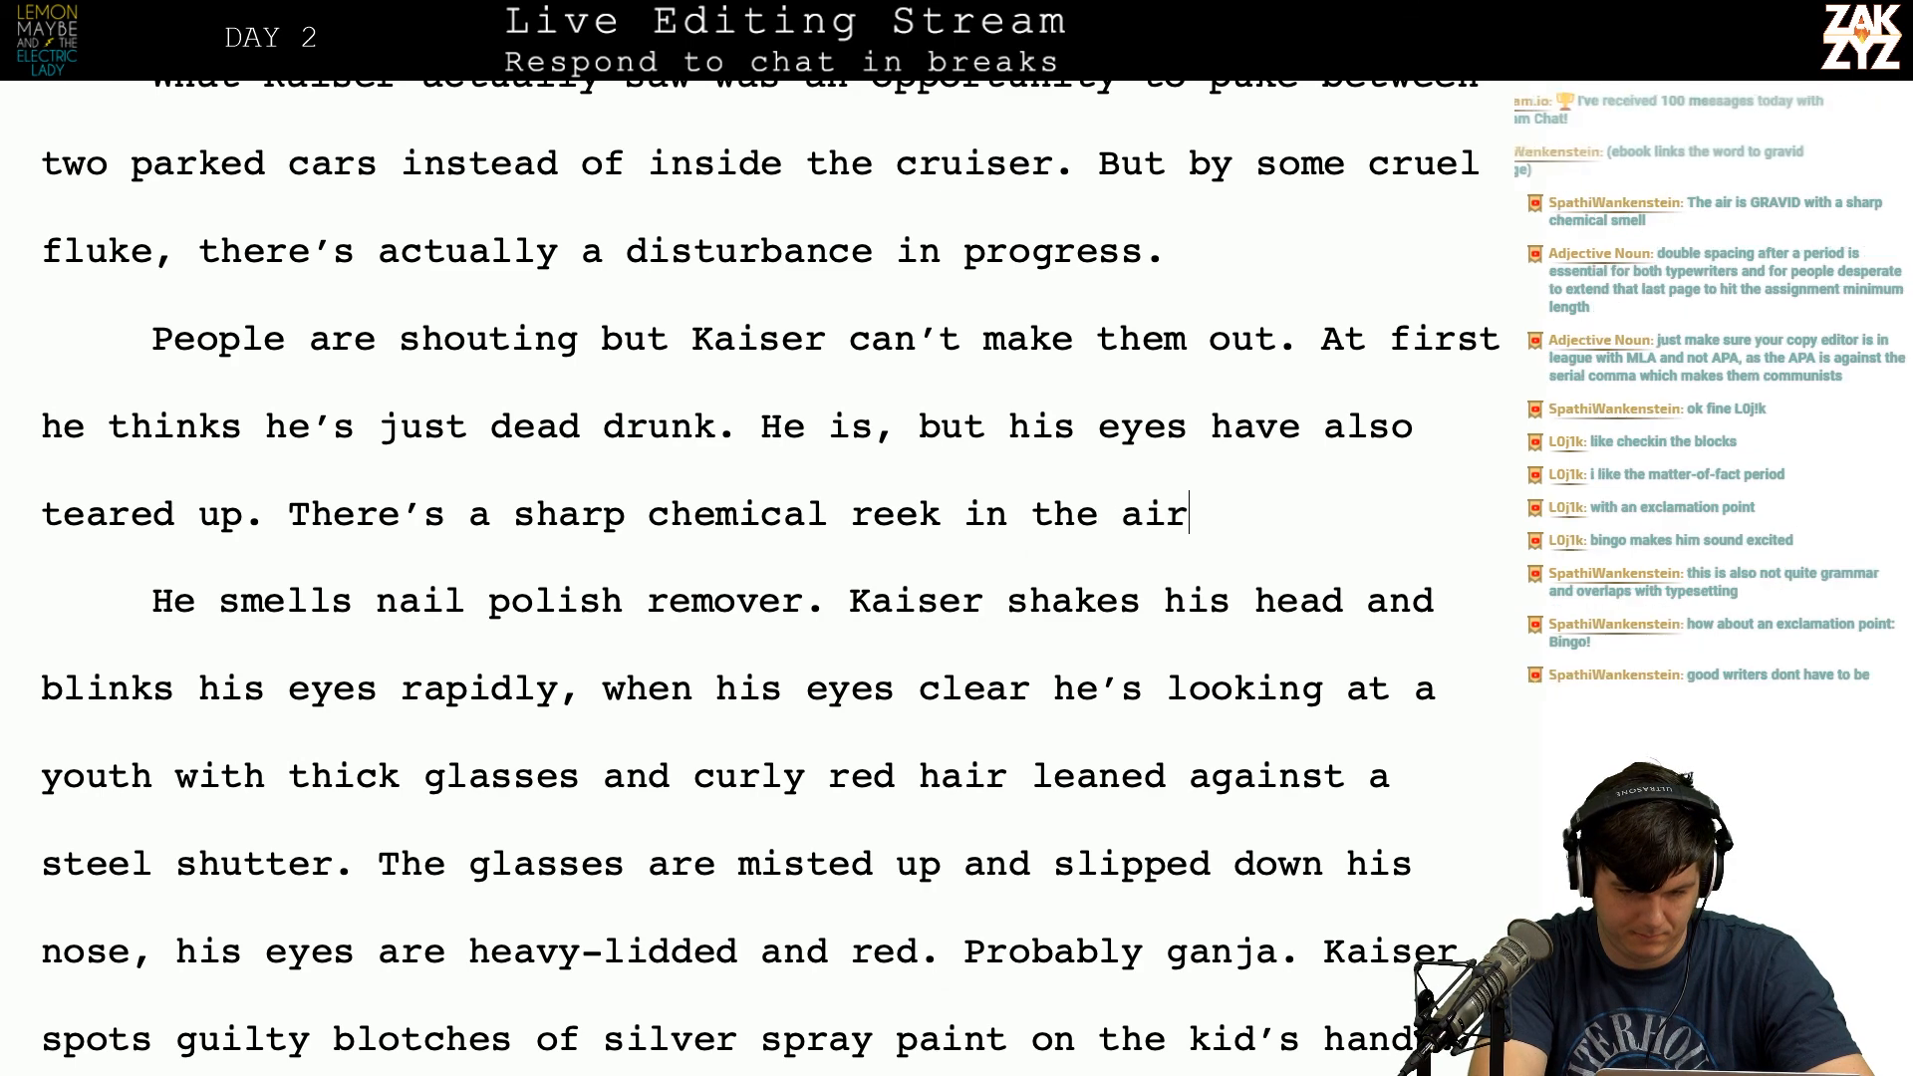
type(", it smells like n")
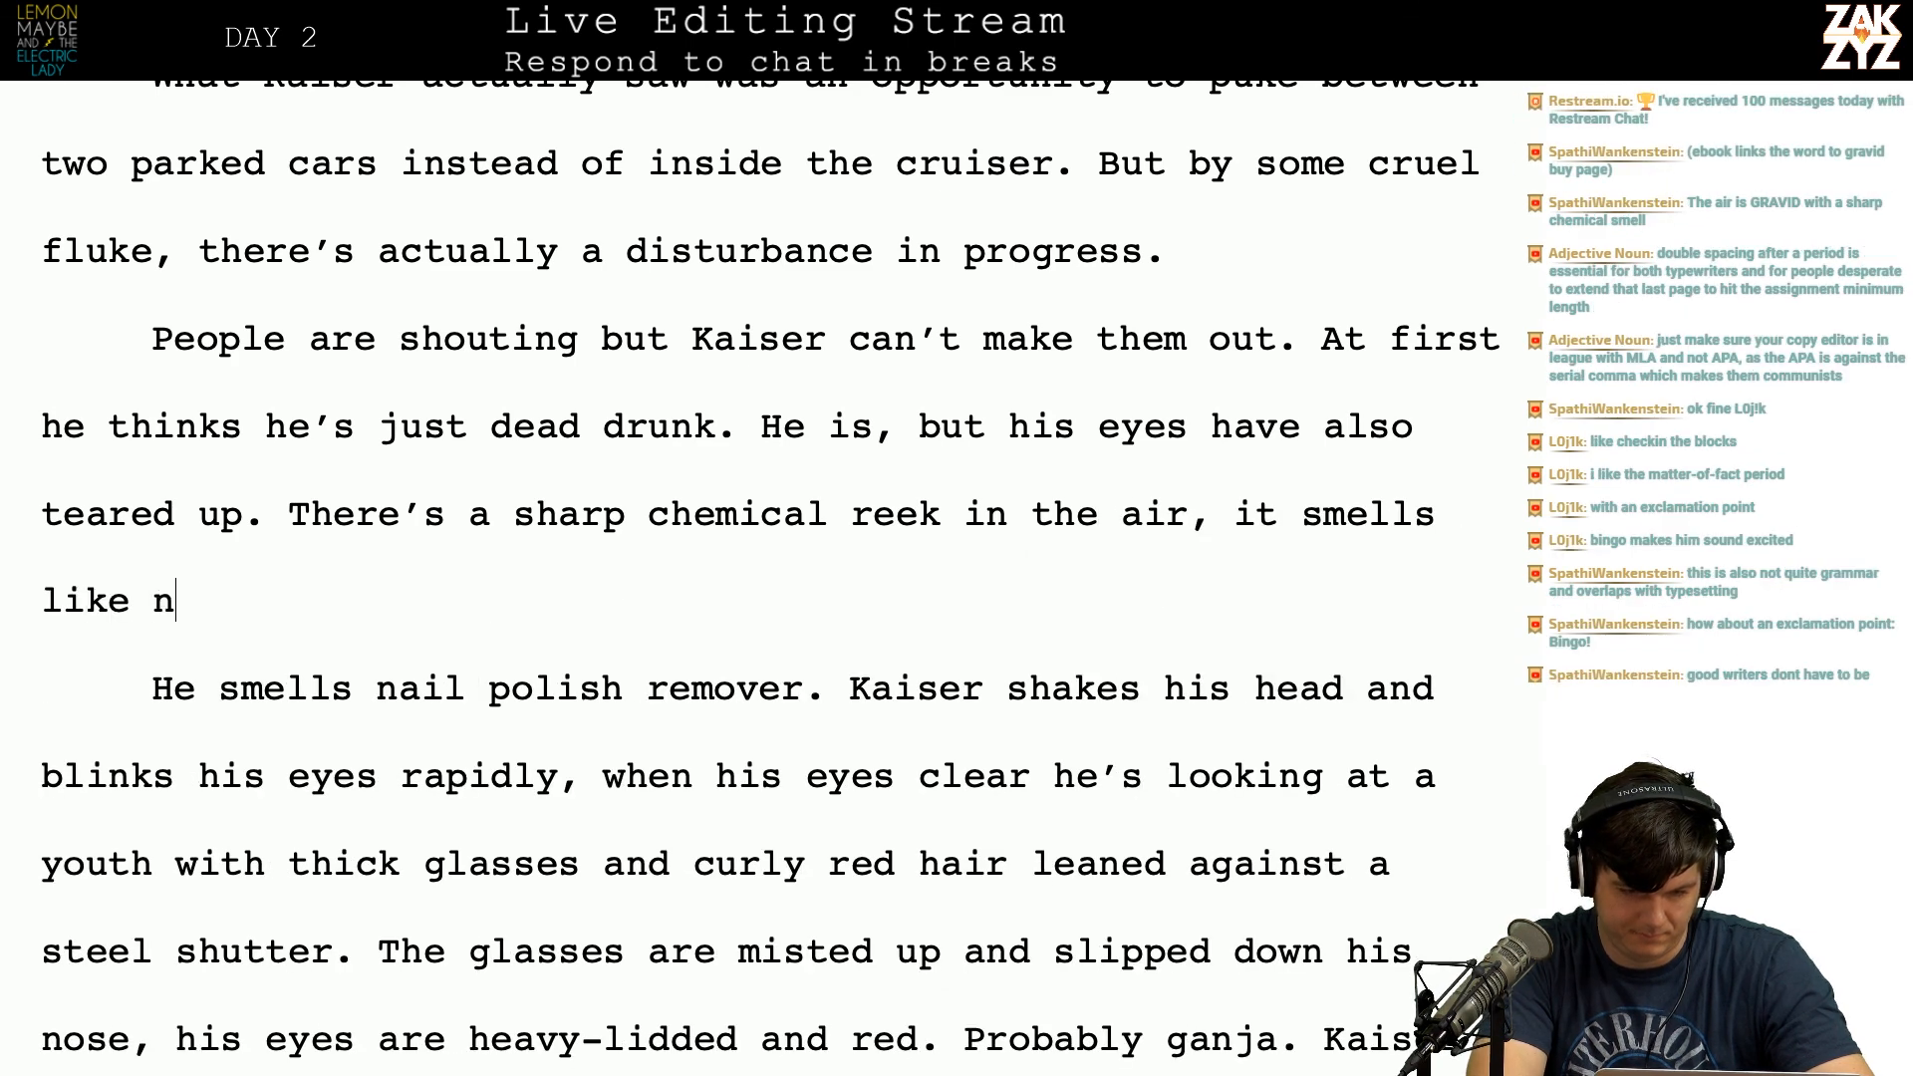
type("ail polish re")
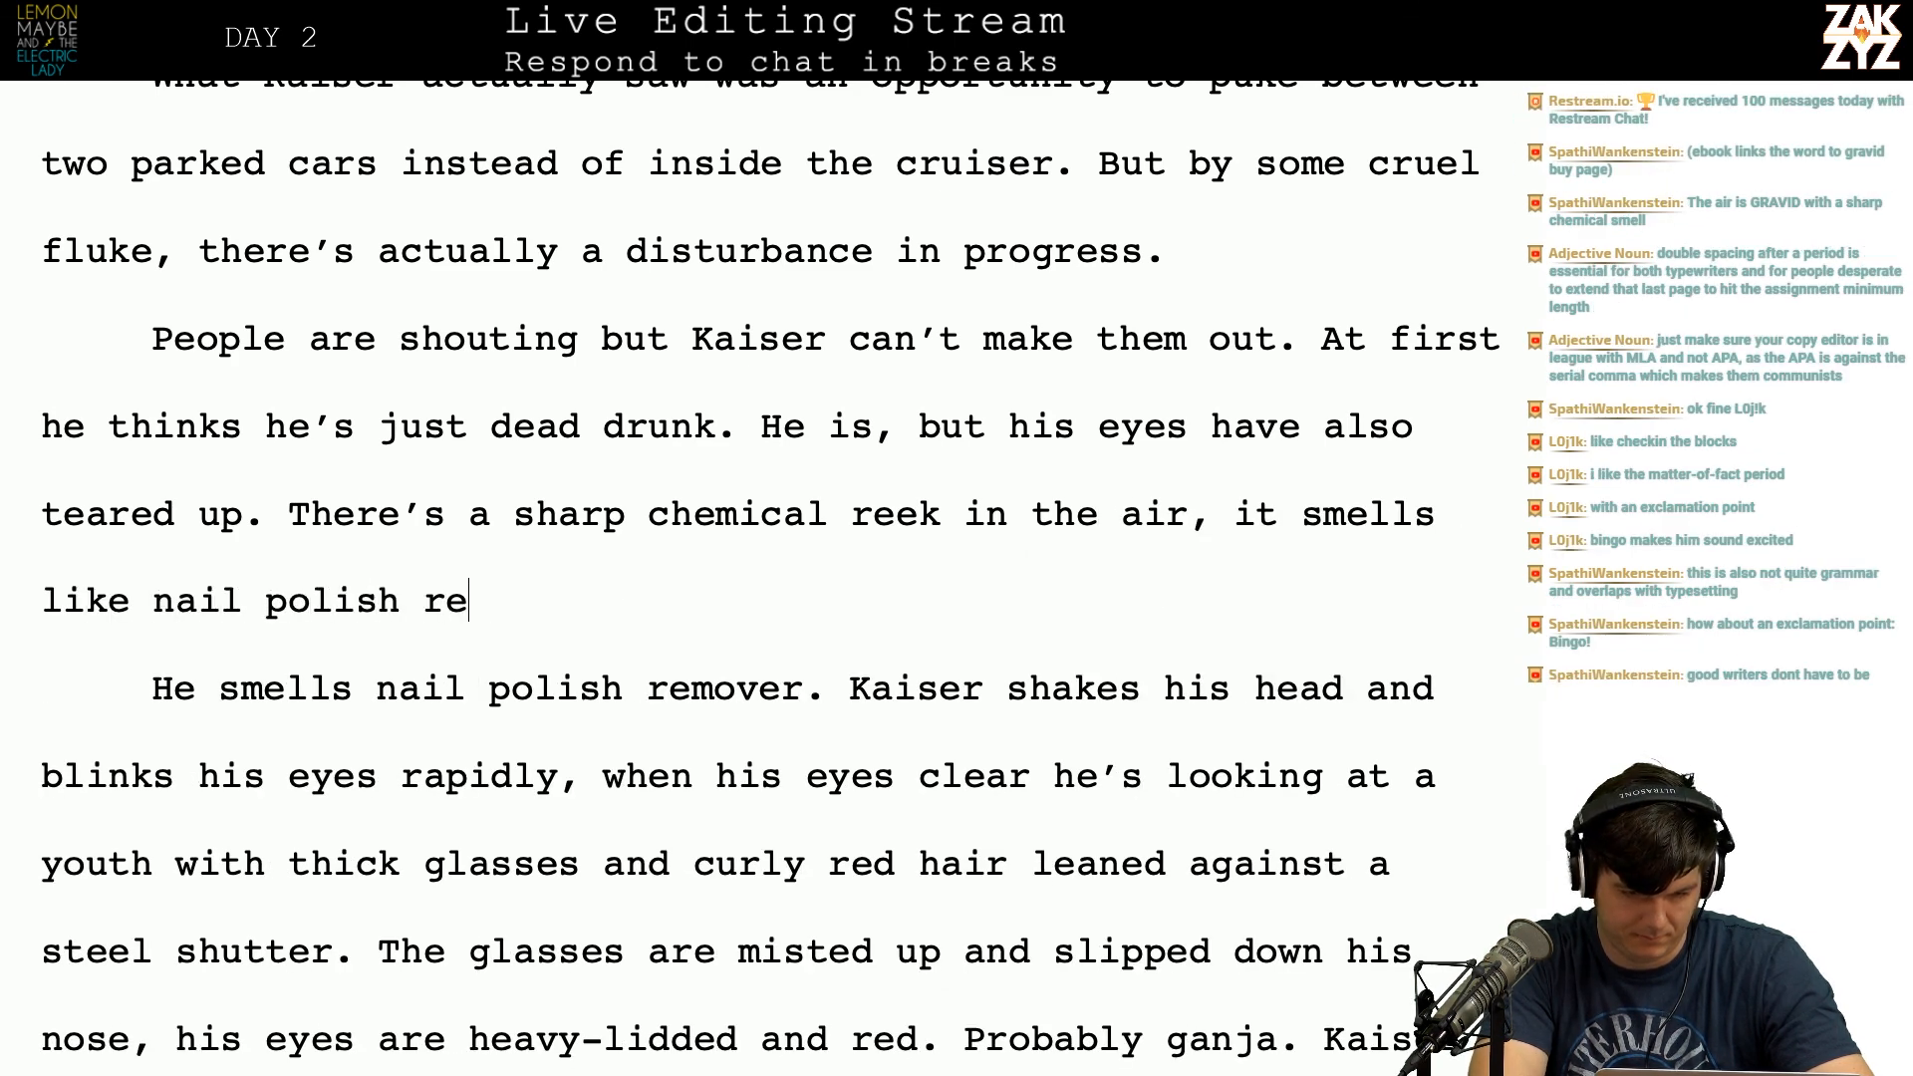
type("mover.")
Step: Delete the old sentence "He smells nail polish remover." and keep "Kaiser shakes his head" as the start of a new paragraph
key("shift+Down")
key("shift+Right")
key("shift+Right")
key("shift+Right")
key("shift+Right")
key("shift+Right")
key("shift+Right")
key("shift+Right")
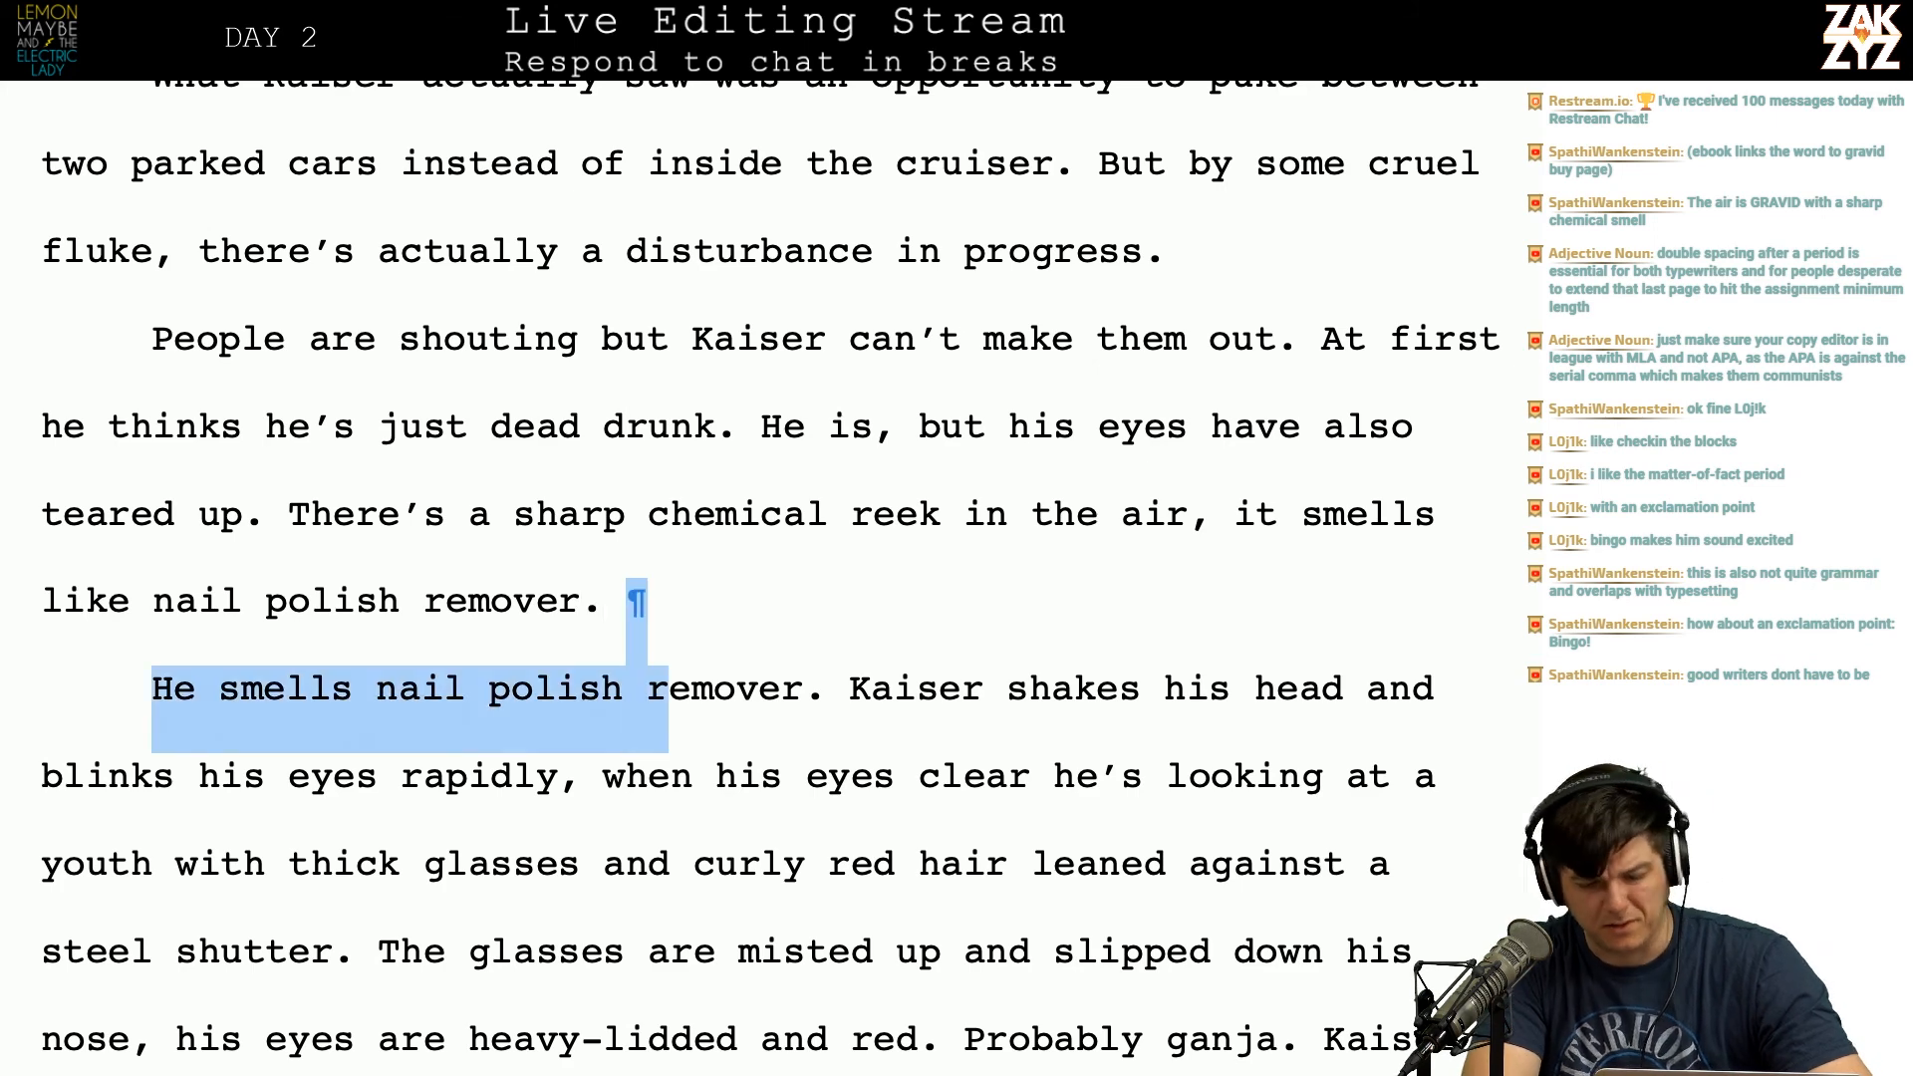
key("shift+Right")
key("shift+Right")
key("shift+Right")
key("Delete")
key("Return")
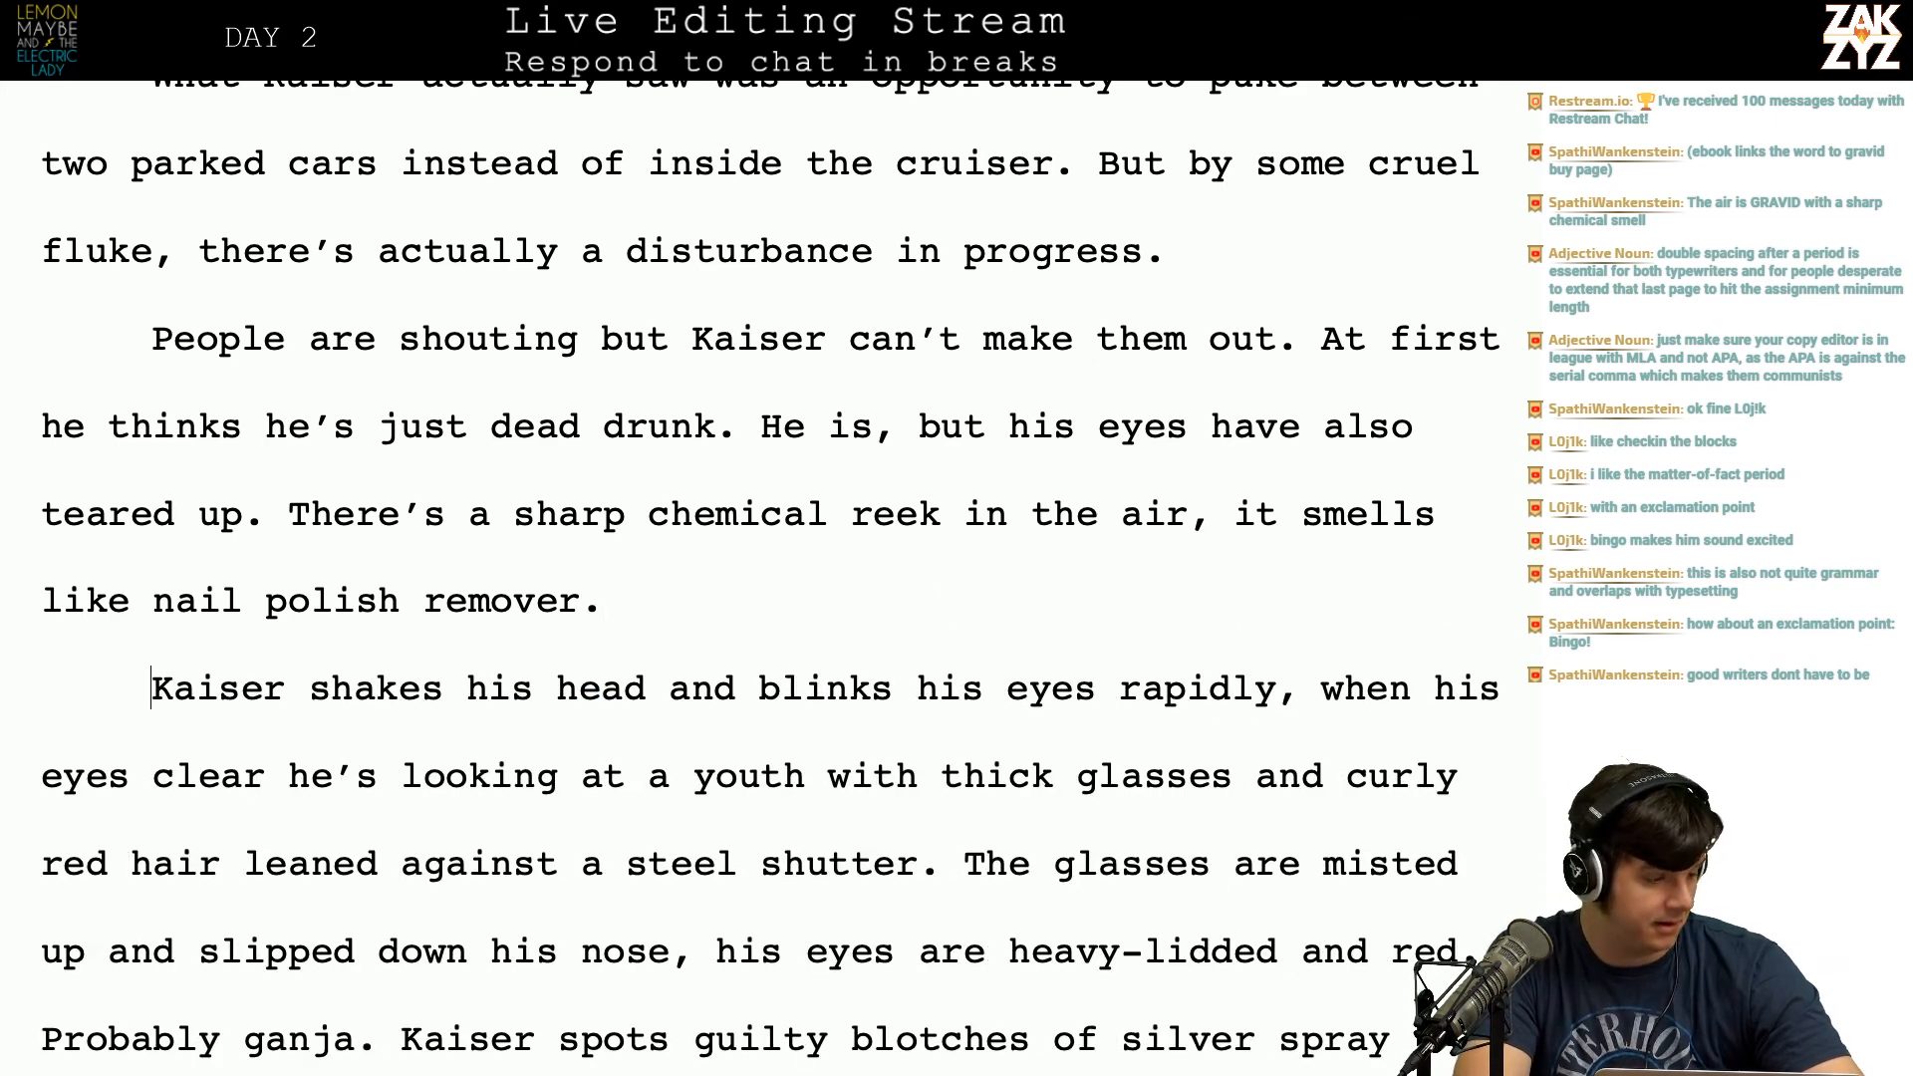
Step: Insert "they clear" before "his eyes clear" in the sentence about Kaiser blinking rapidly
scroll(771, 578, "down", 1)
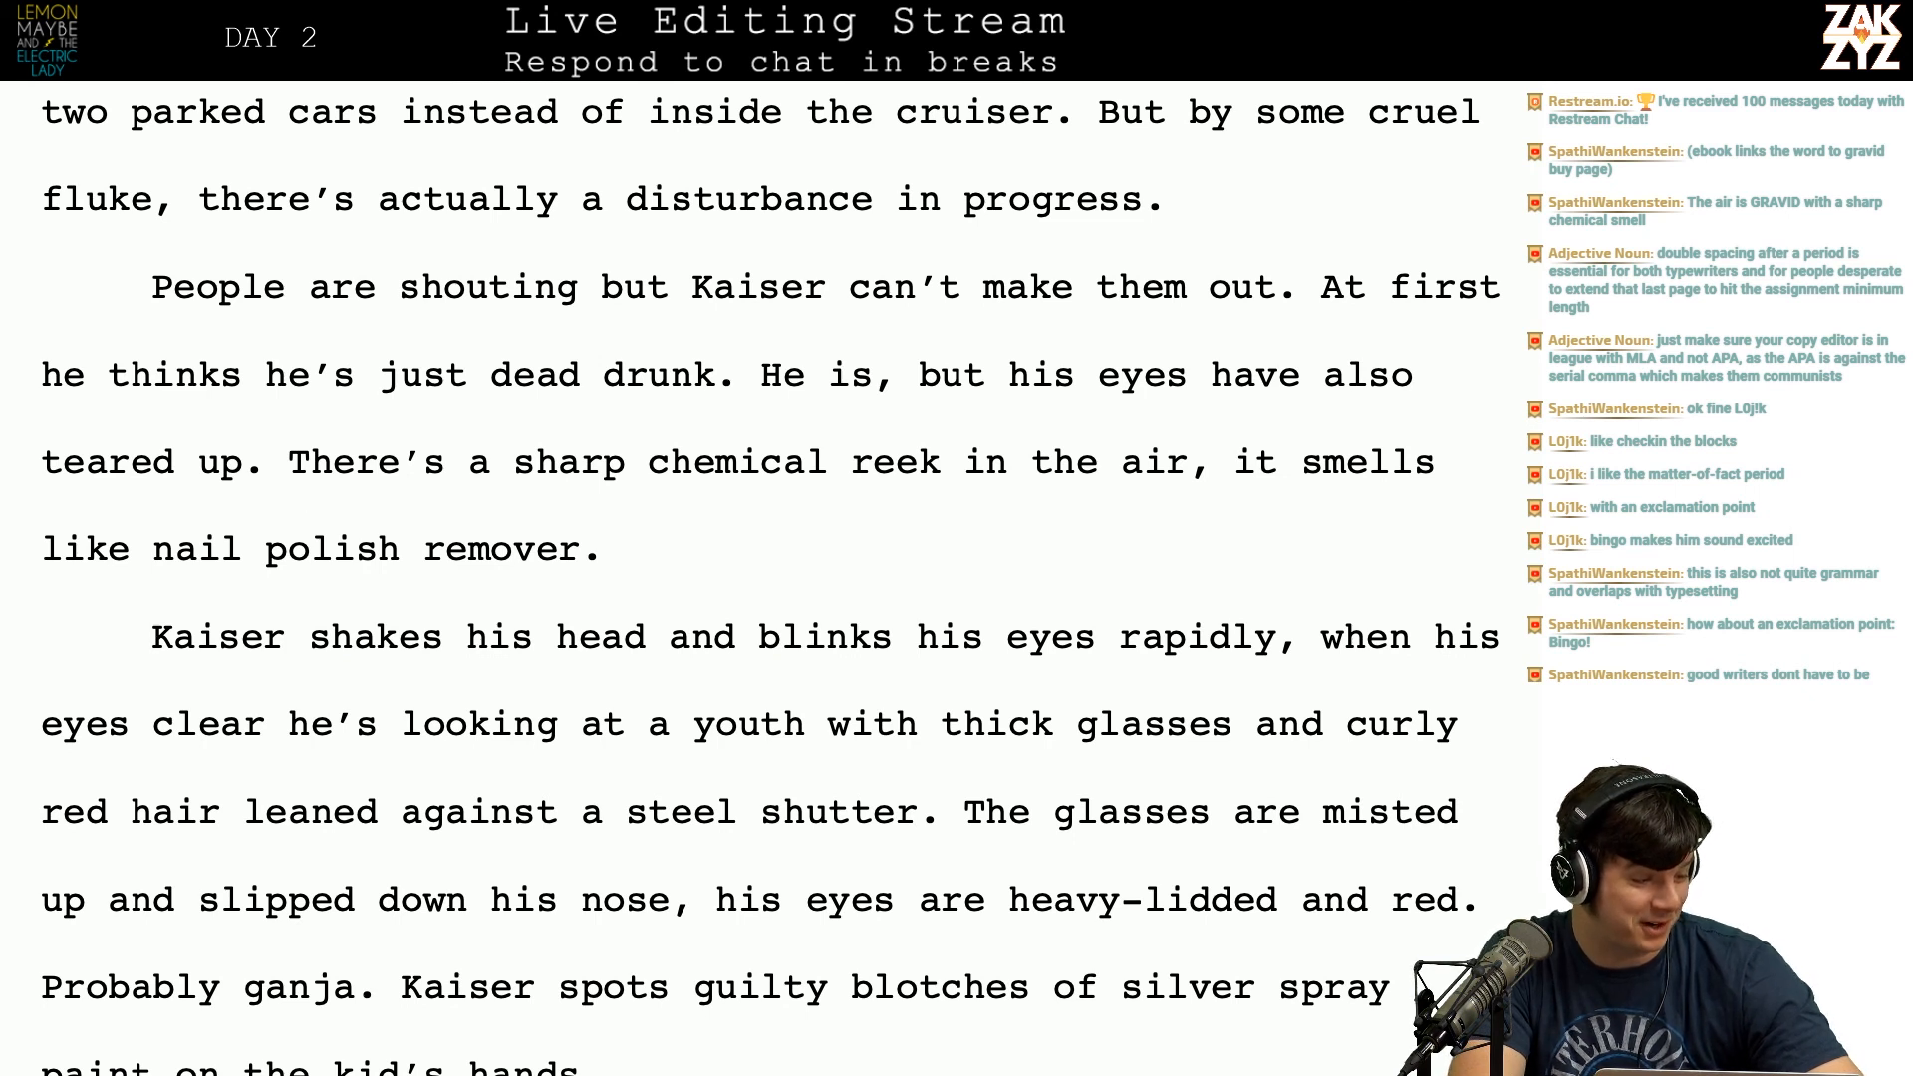
scroll(309, 533, "down", 1)
scroll(312, 542, "down", 1)
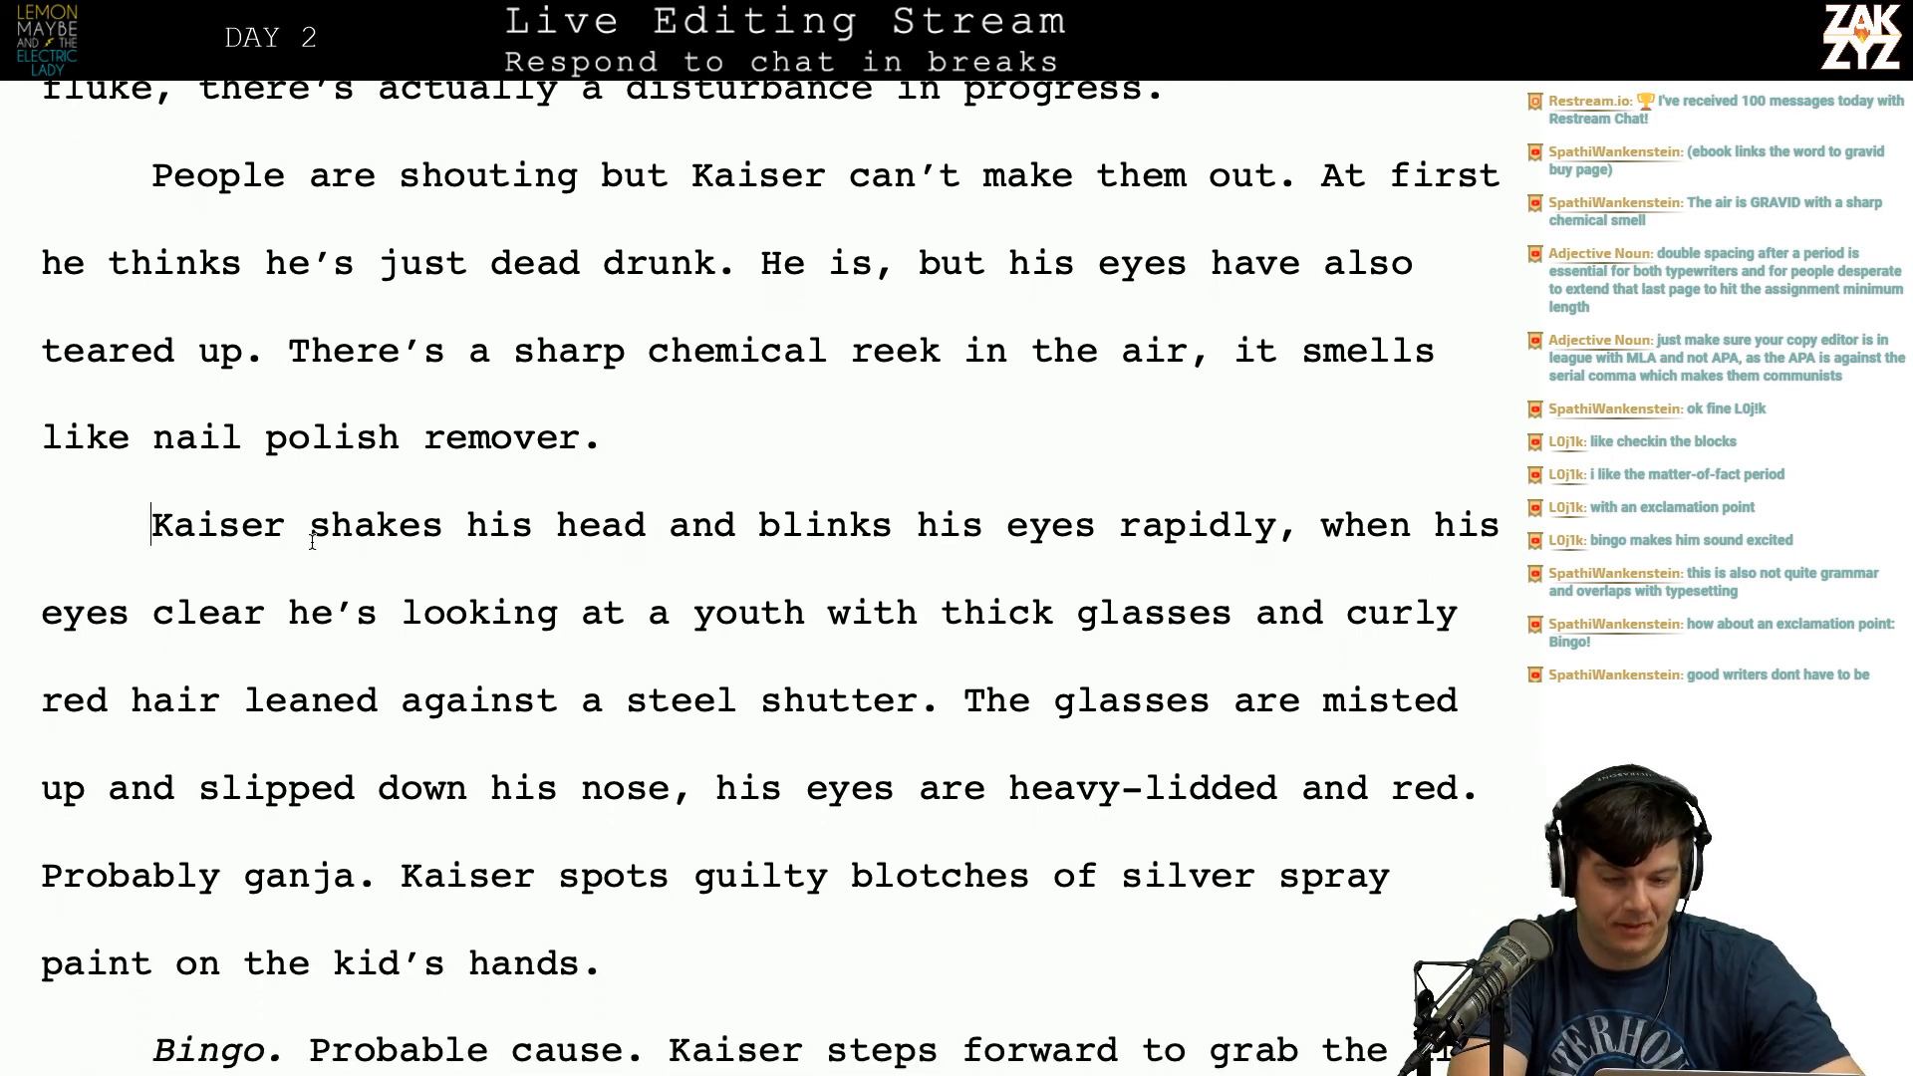
left_click(516, 424)
key("Right")
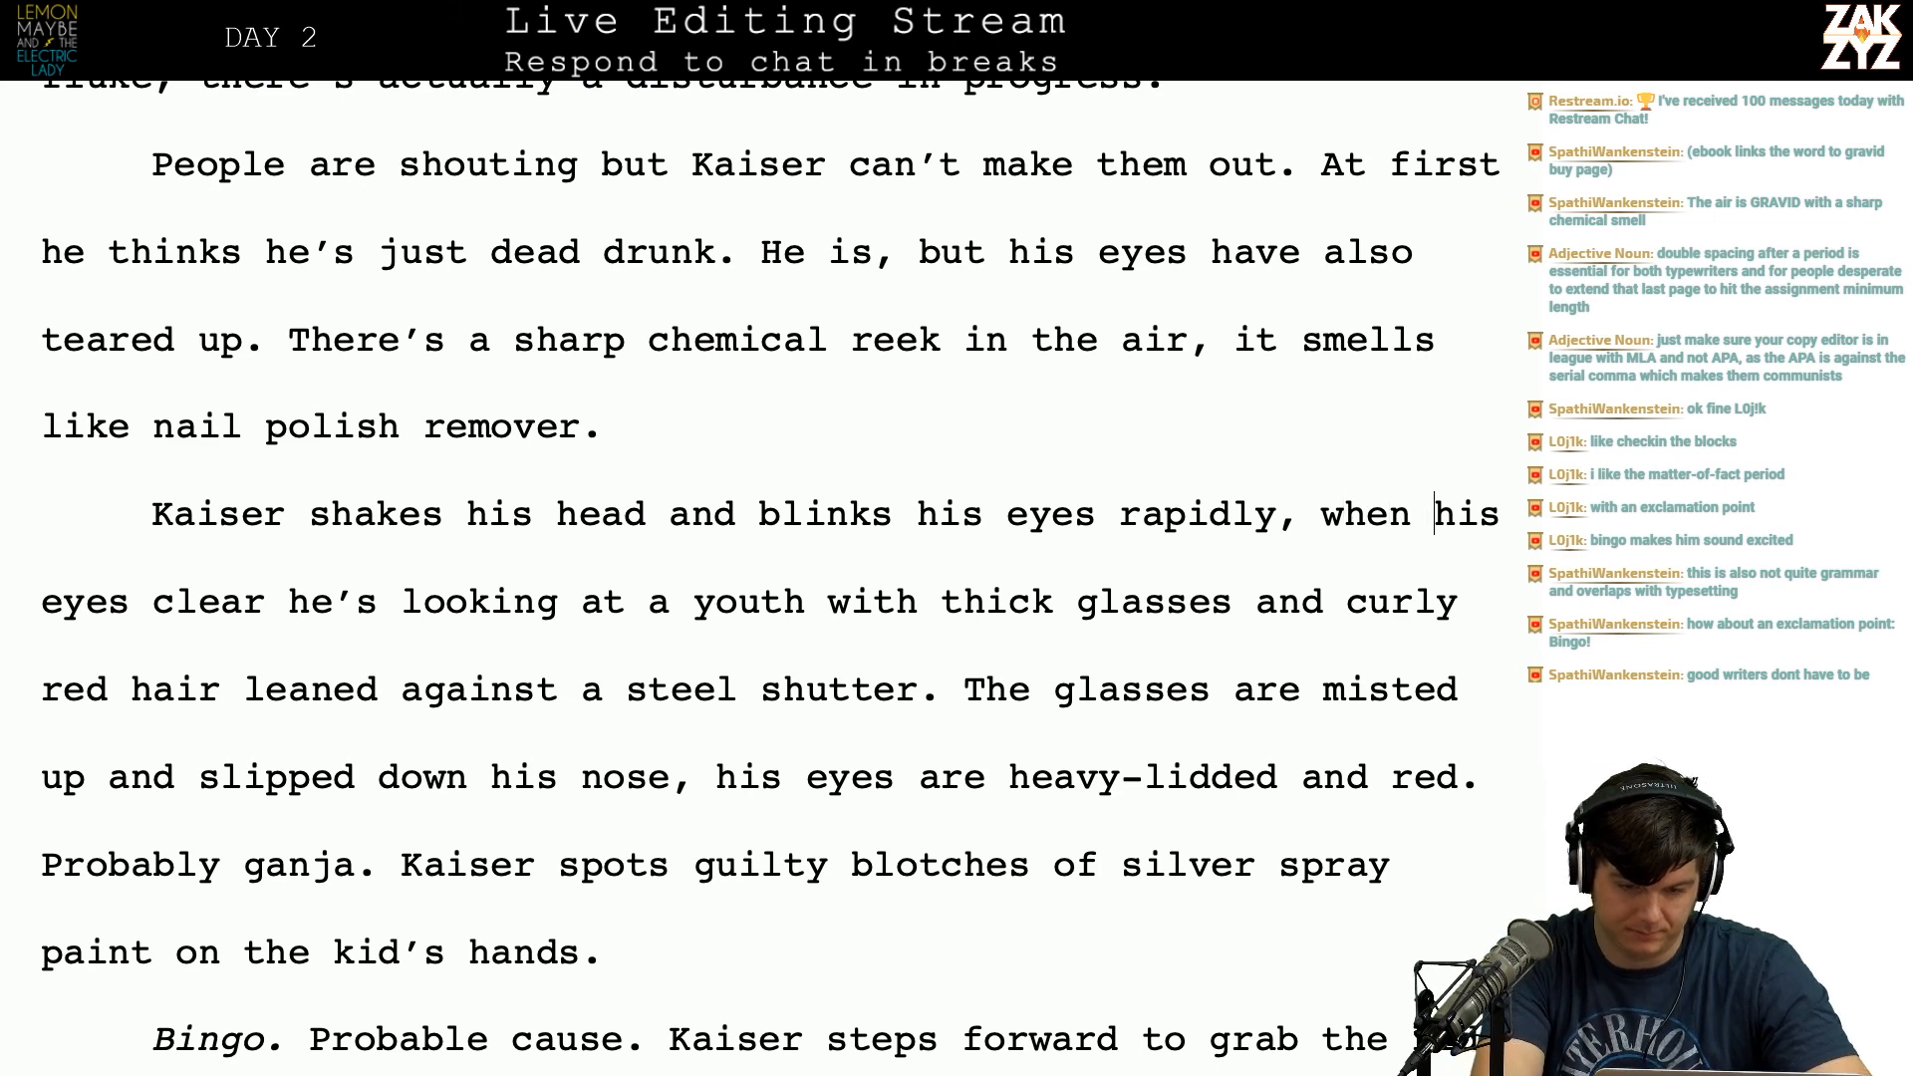
type("they cl")
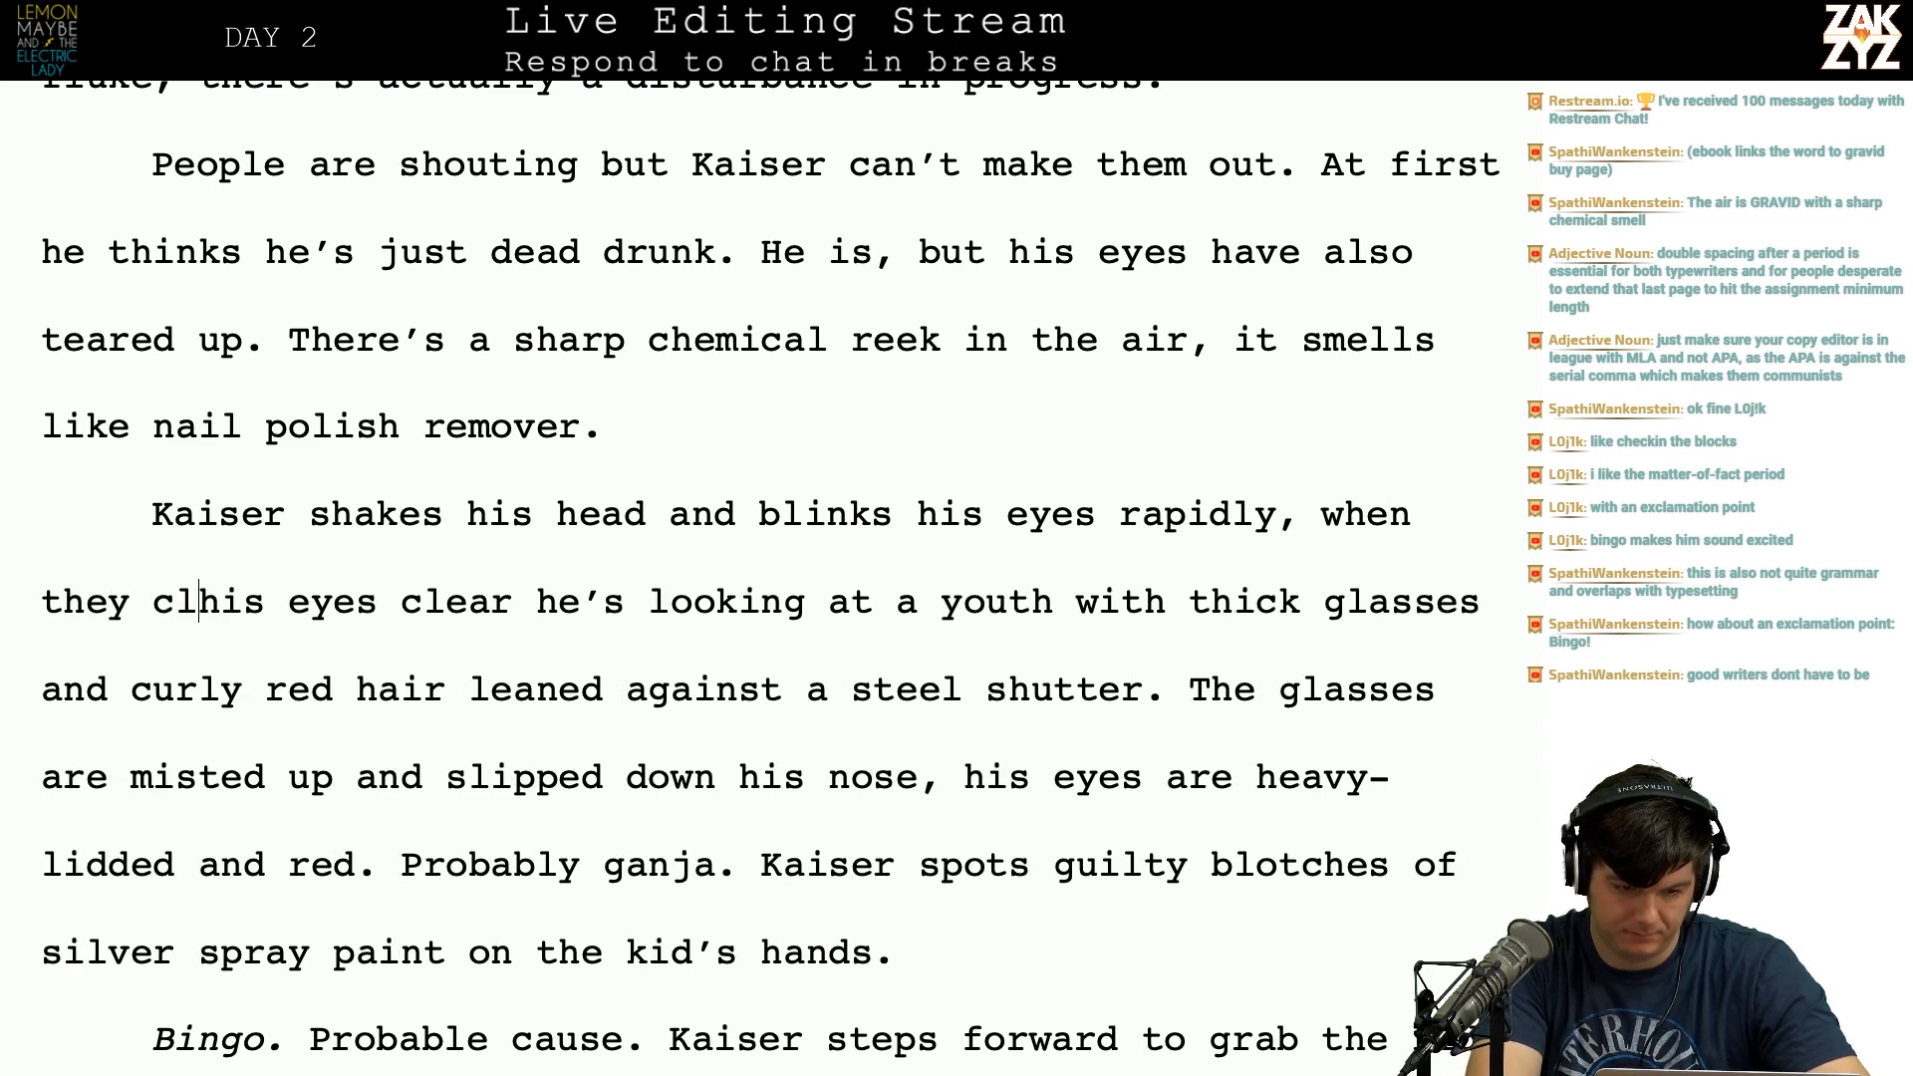
type("ear")
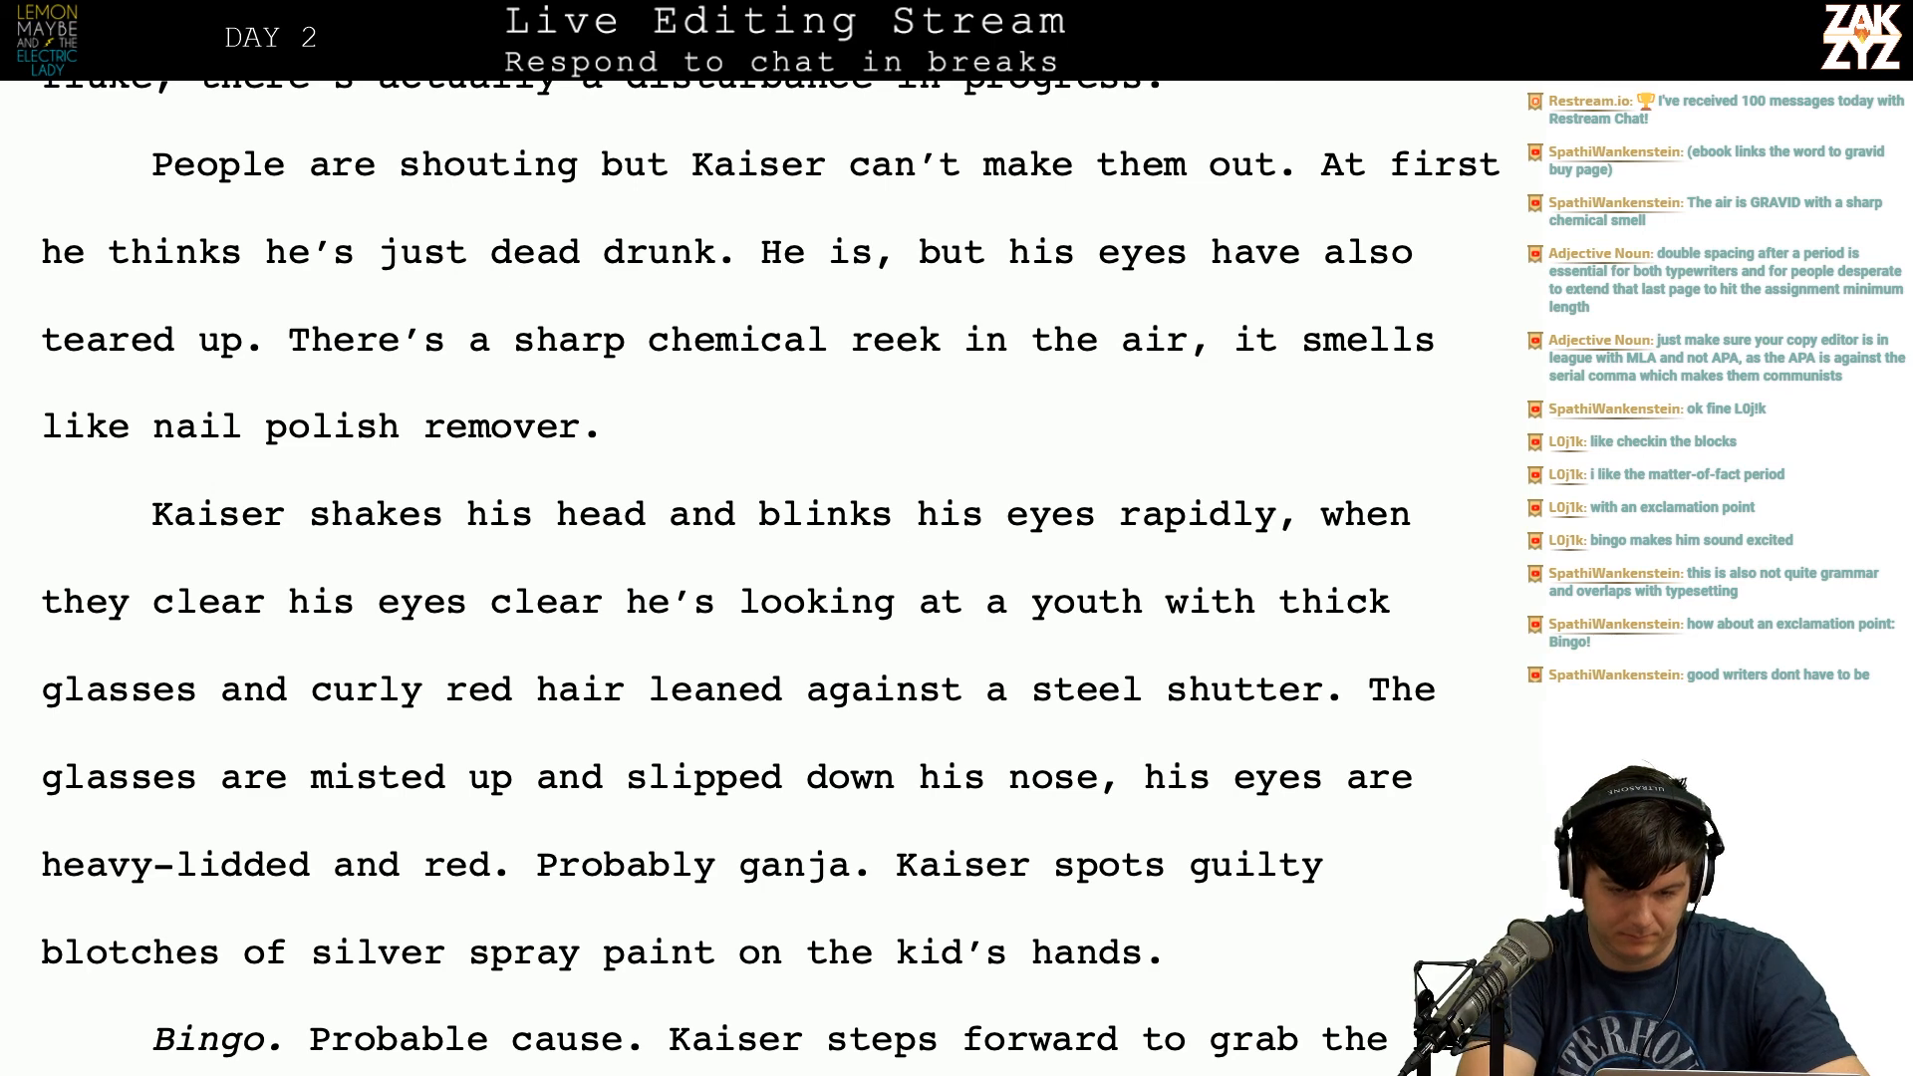
Step: Split the blinking sentence after "rapidly" with a full stop and capitalize "When"
left_click(1302, 519)
key("BackSpace")
type(".")
left_click(1344, 514)
key("BackSpace")
type("W")
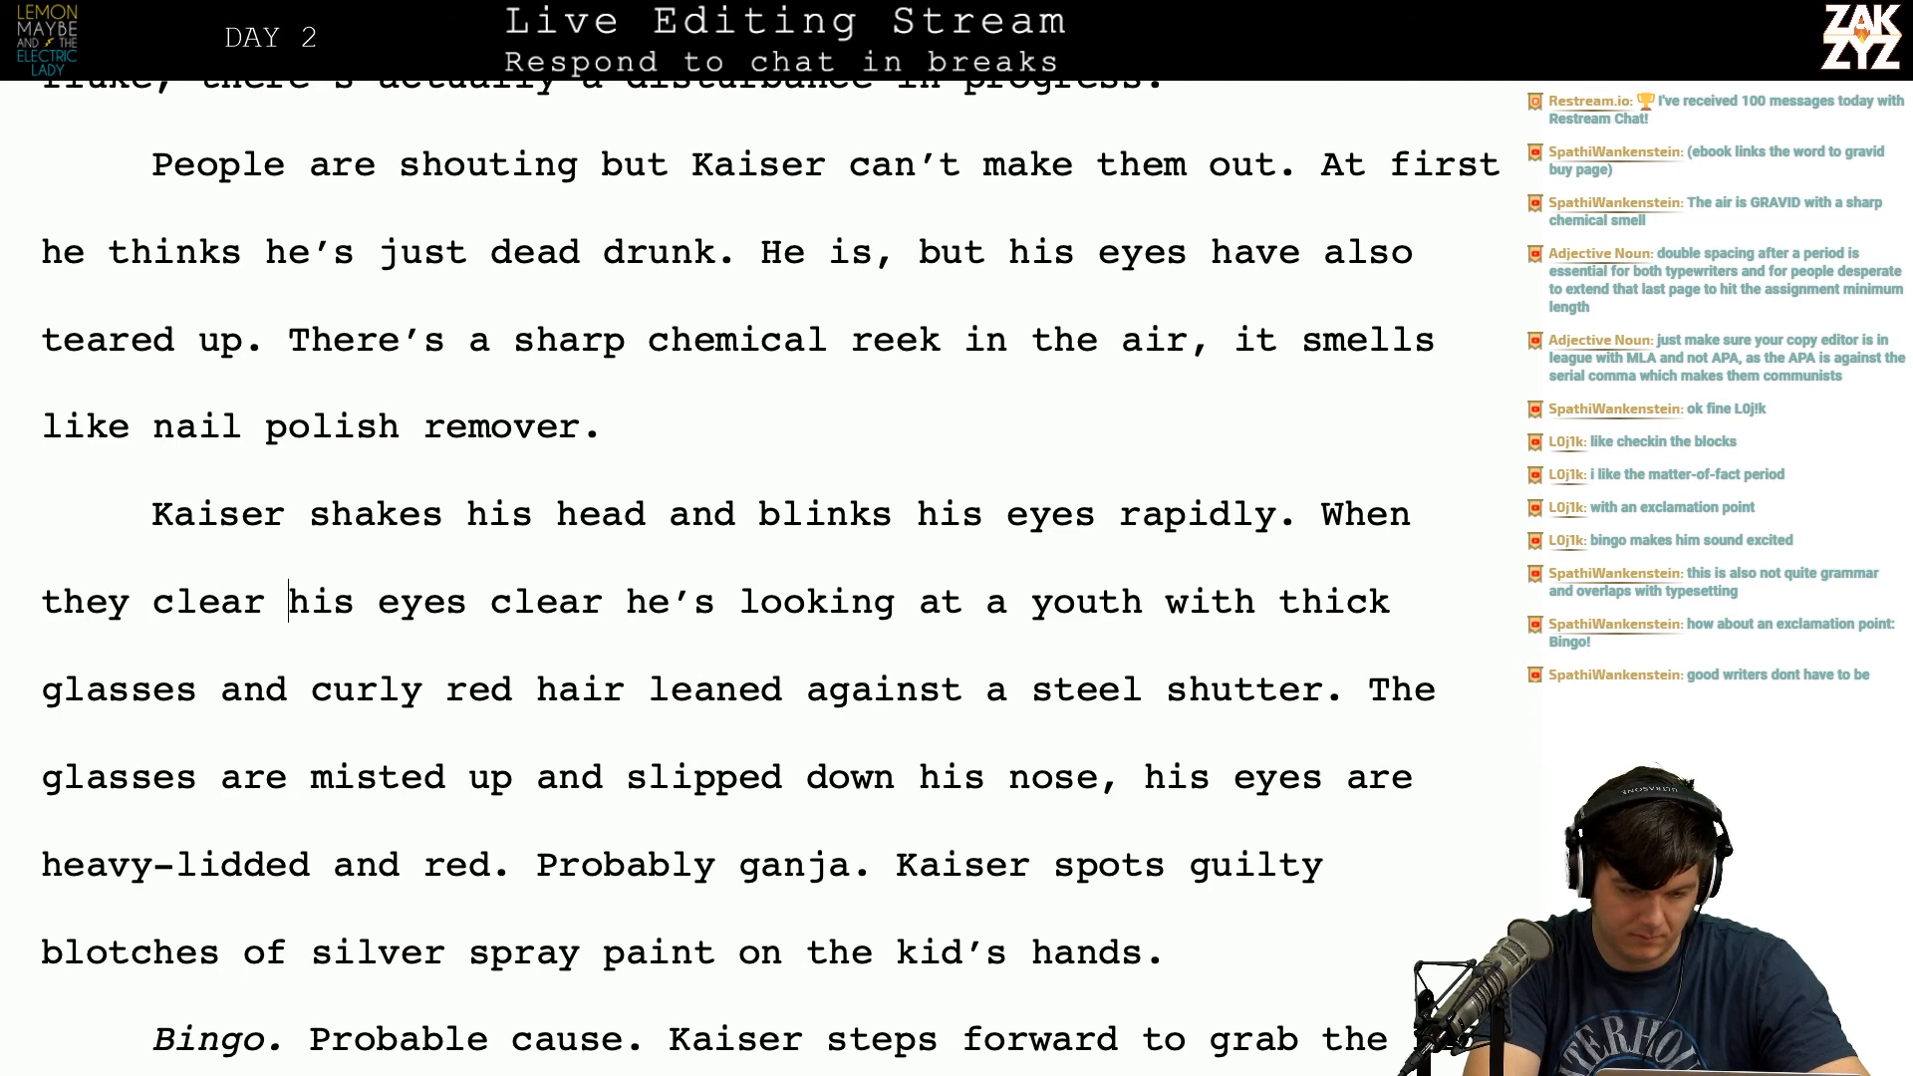
Step: Push the old text from "his eyes clear" into its own paragraph and write "he sees a youth with thick glasses and curly red hair leaned against a steel"
key("Right")
key("Return")
type("he see")
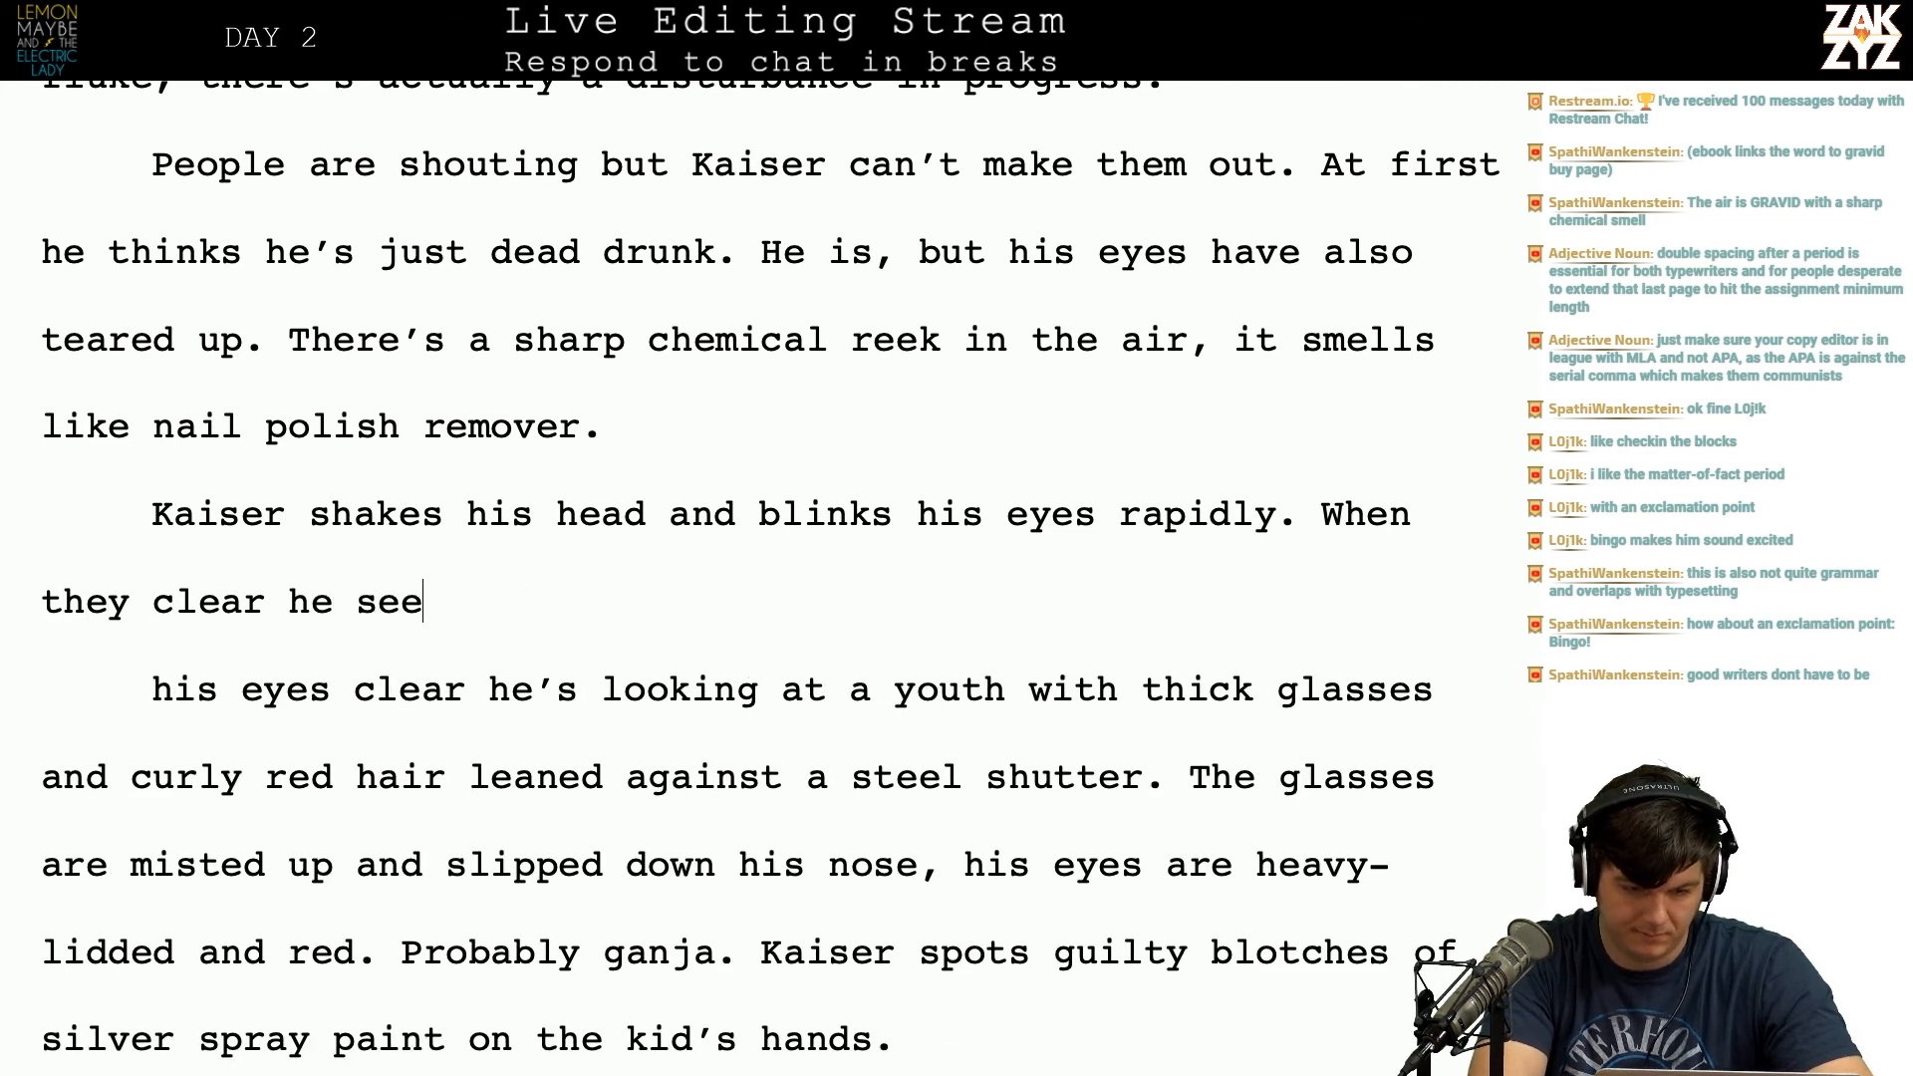
type("s a youth with ")
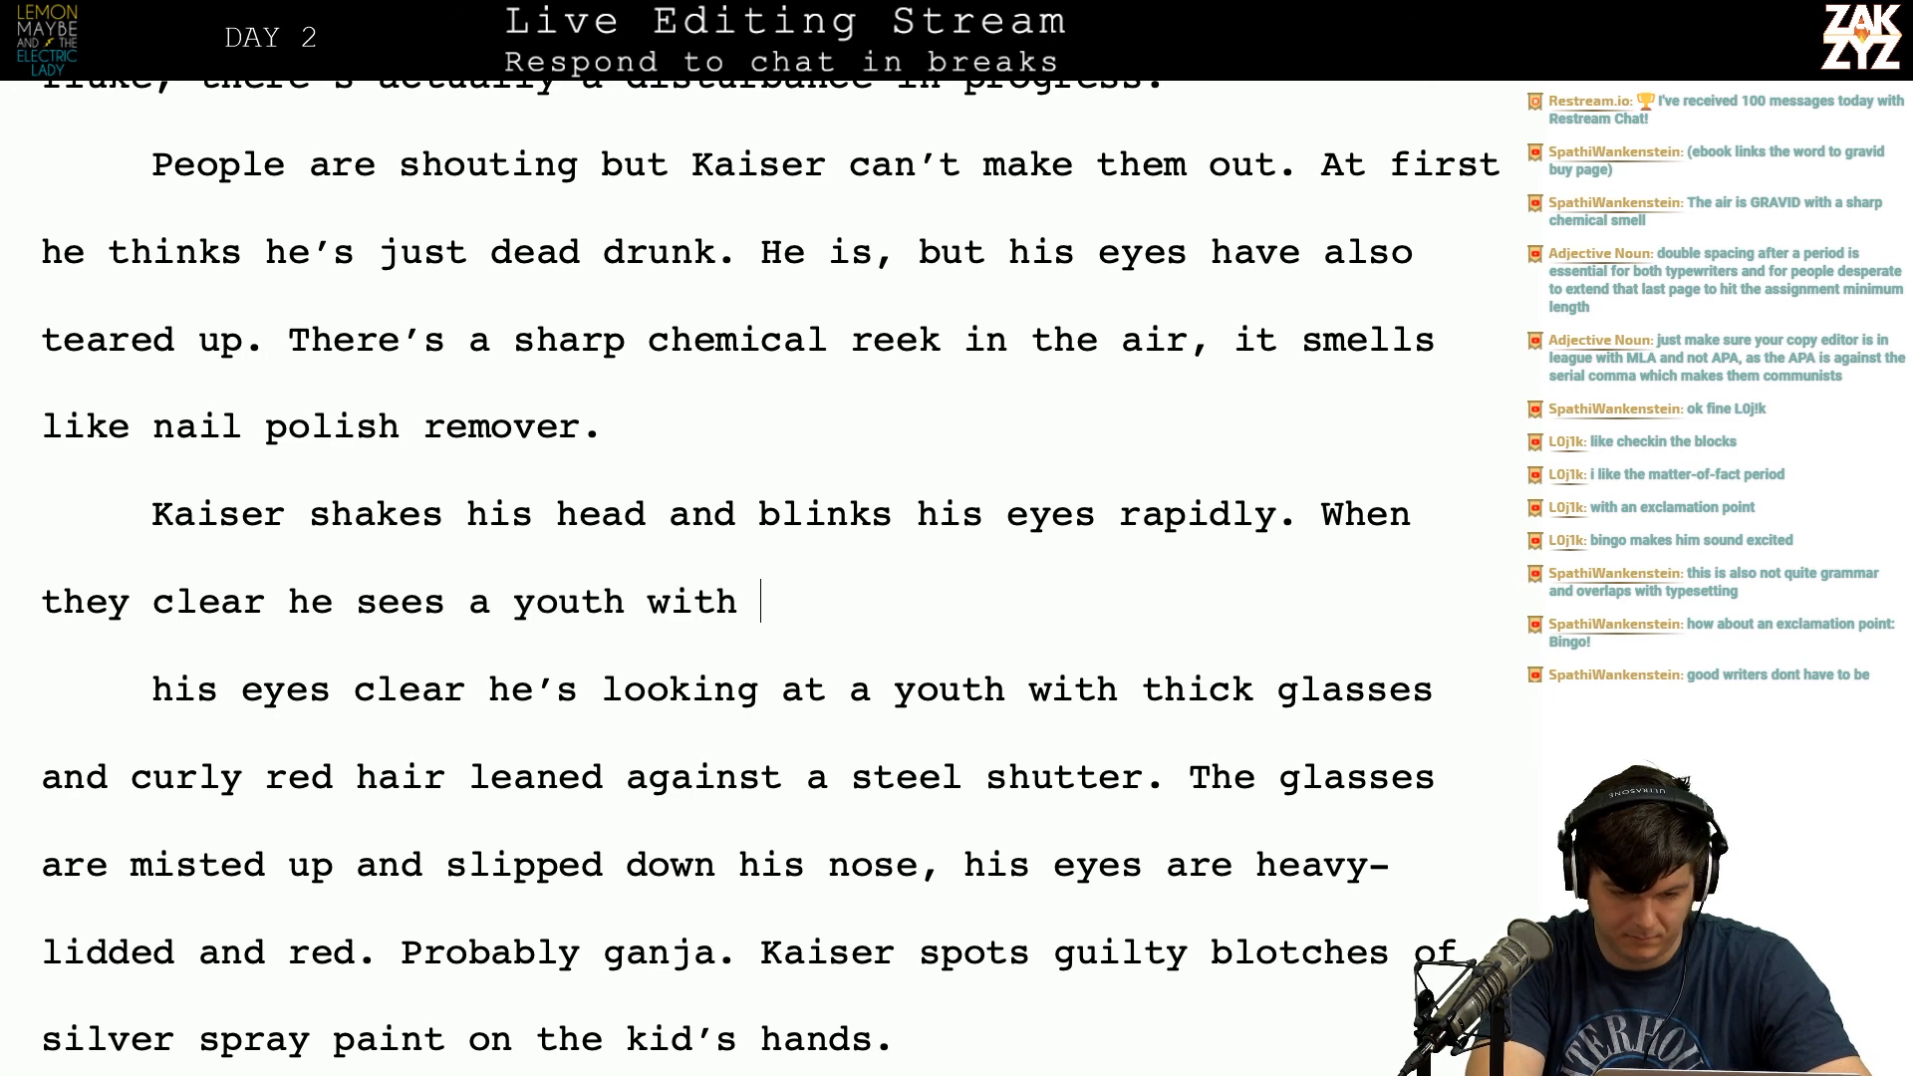
type("thick glasses a")
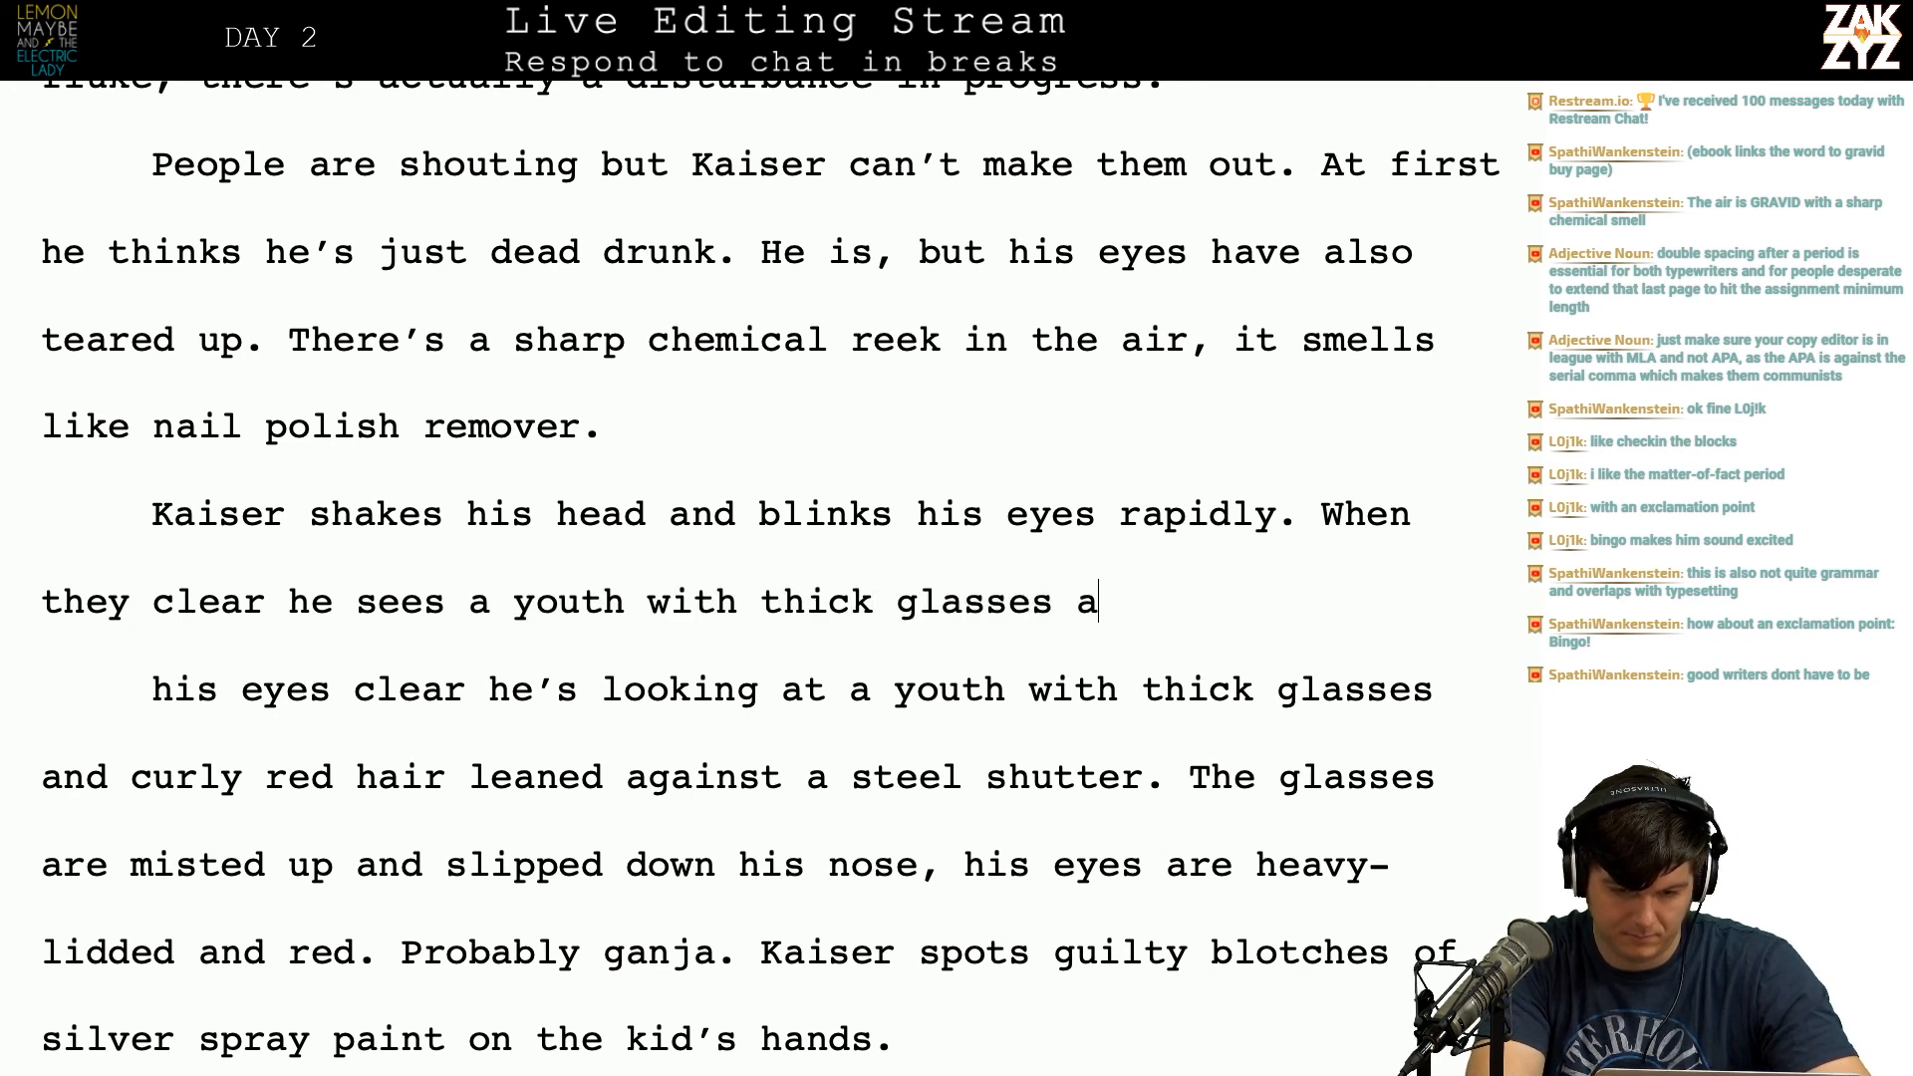
type("nd curly re")
type("d hair leaned a")
type("gainst a steel")
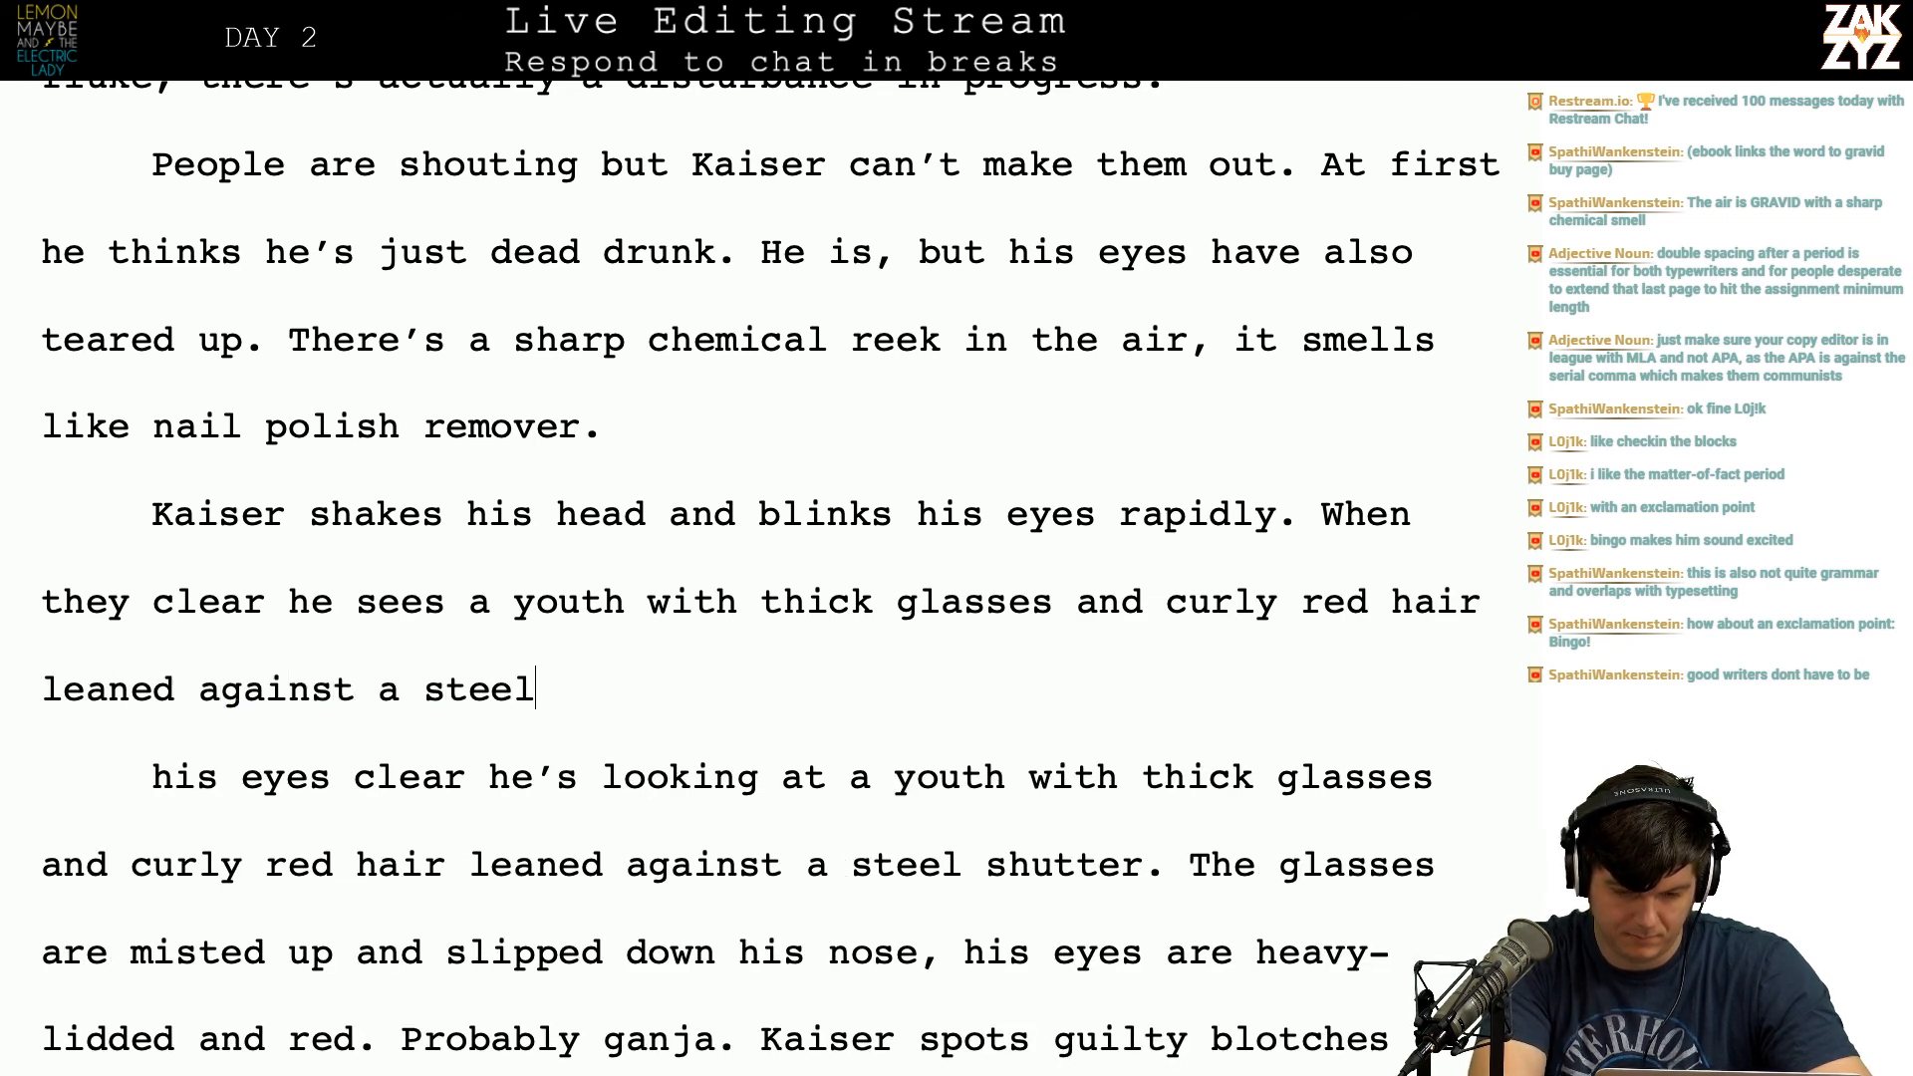
Step: Continue the youth's description after "steel" with "shutter. The kid's glasses are misted up and he's peering over the tops,"
type(" shutter. The kid's glasses are misted up and he's peering over the")
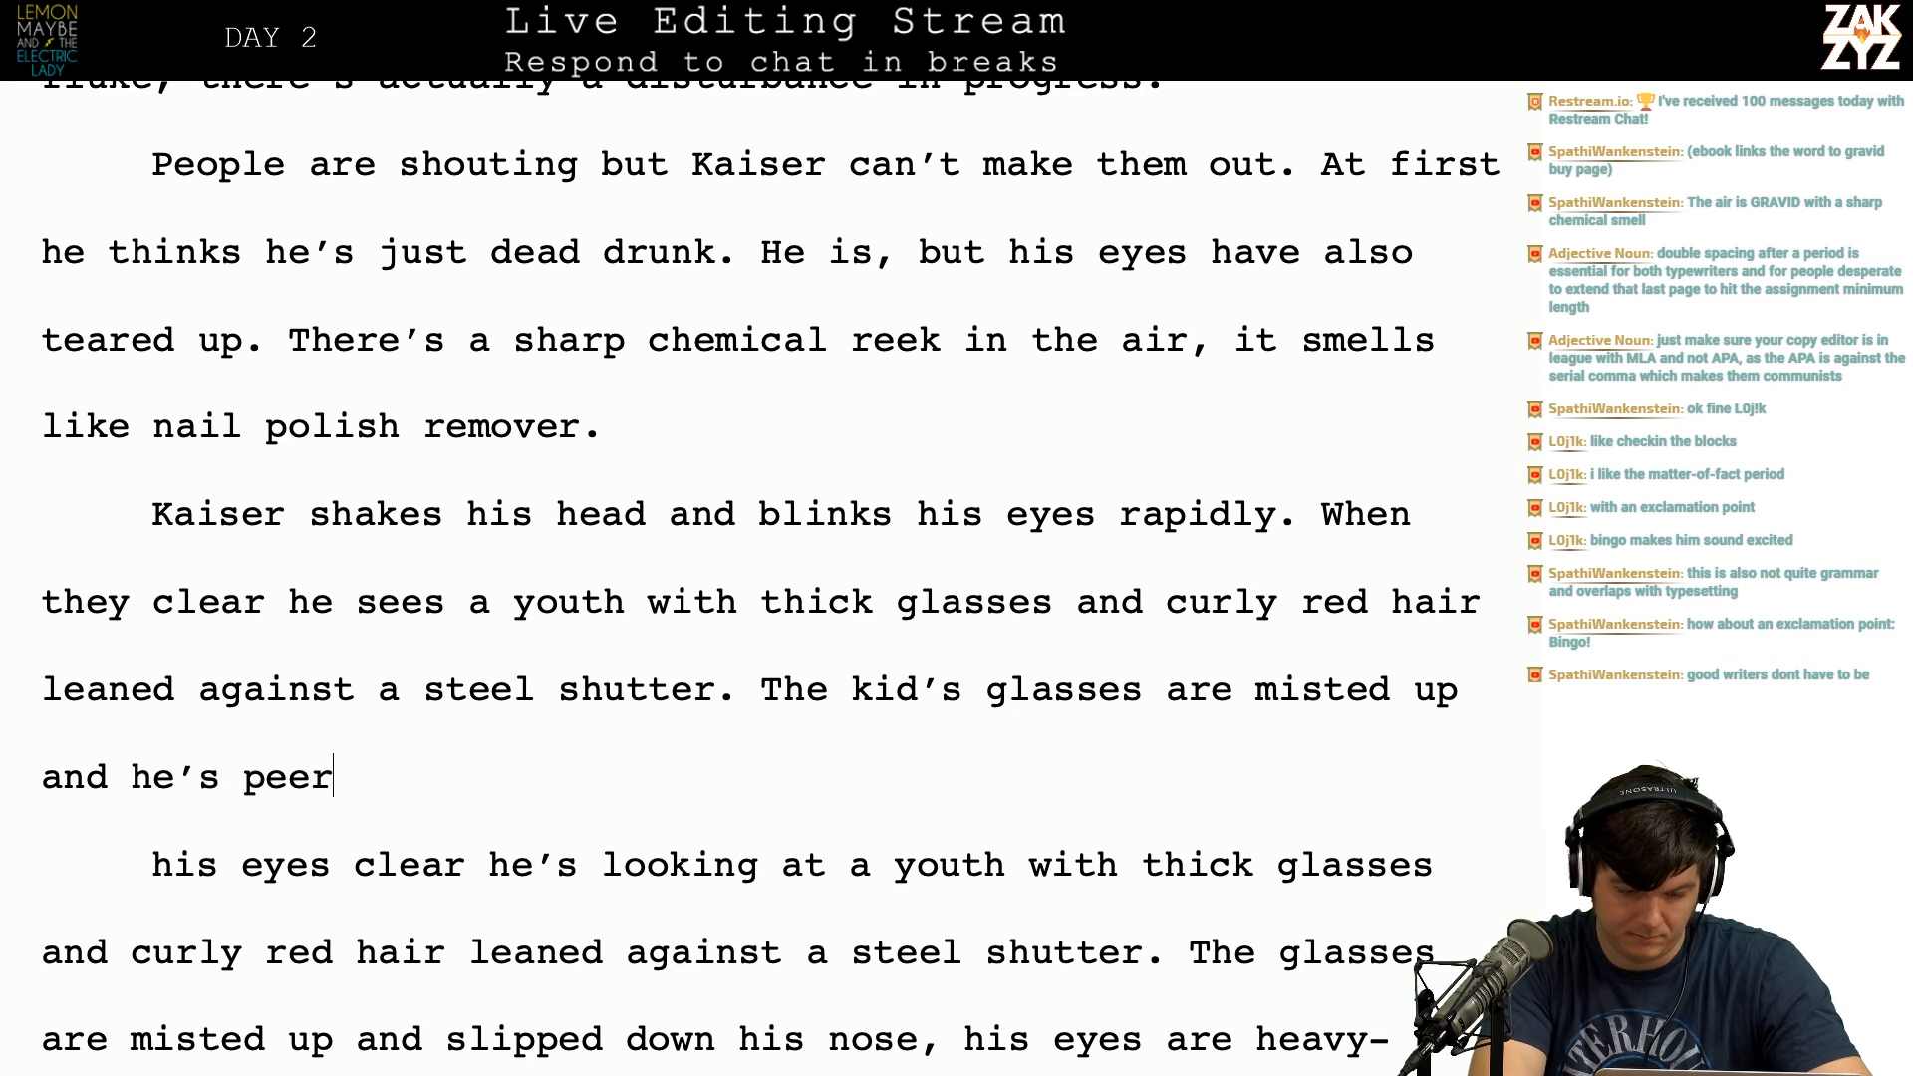
type("m, his eyes")
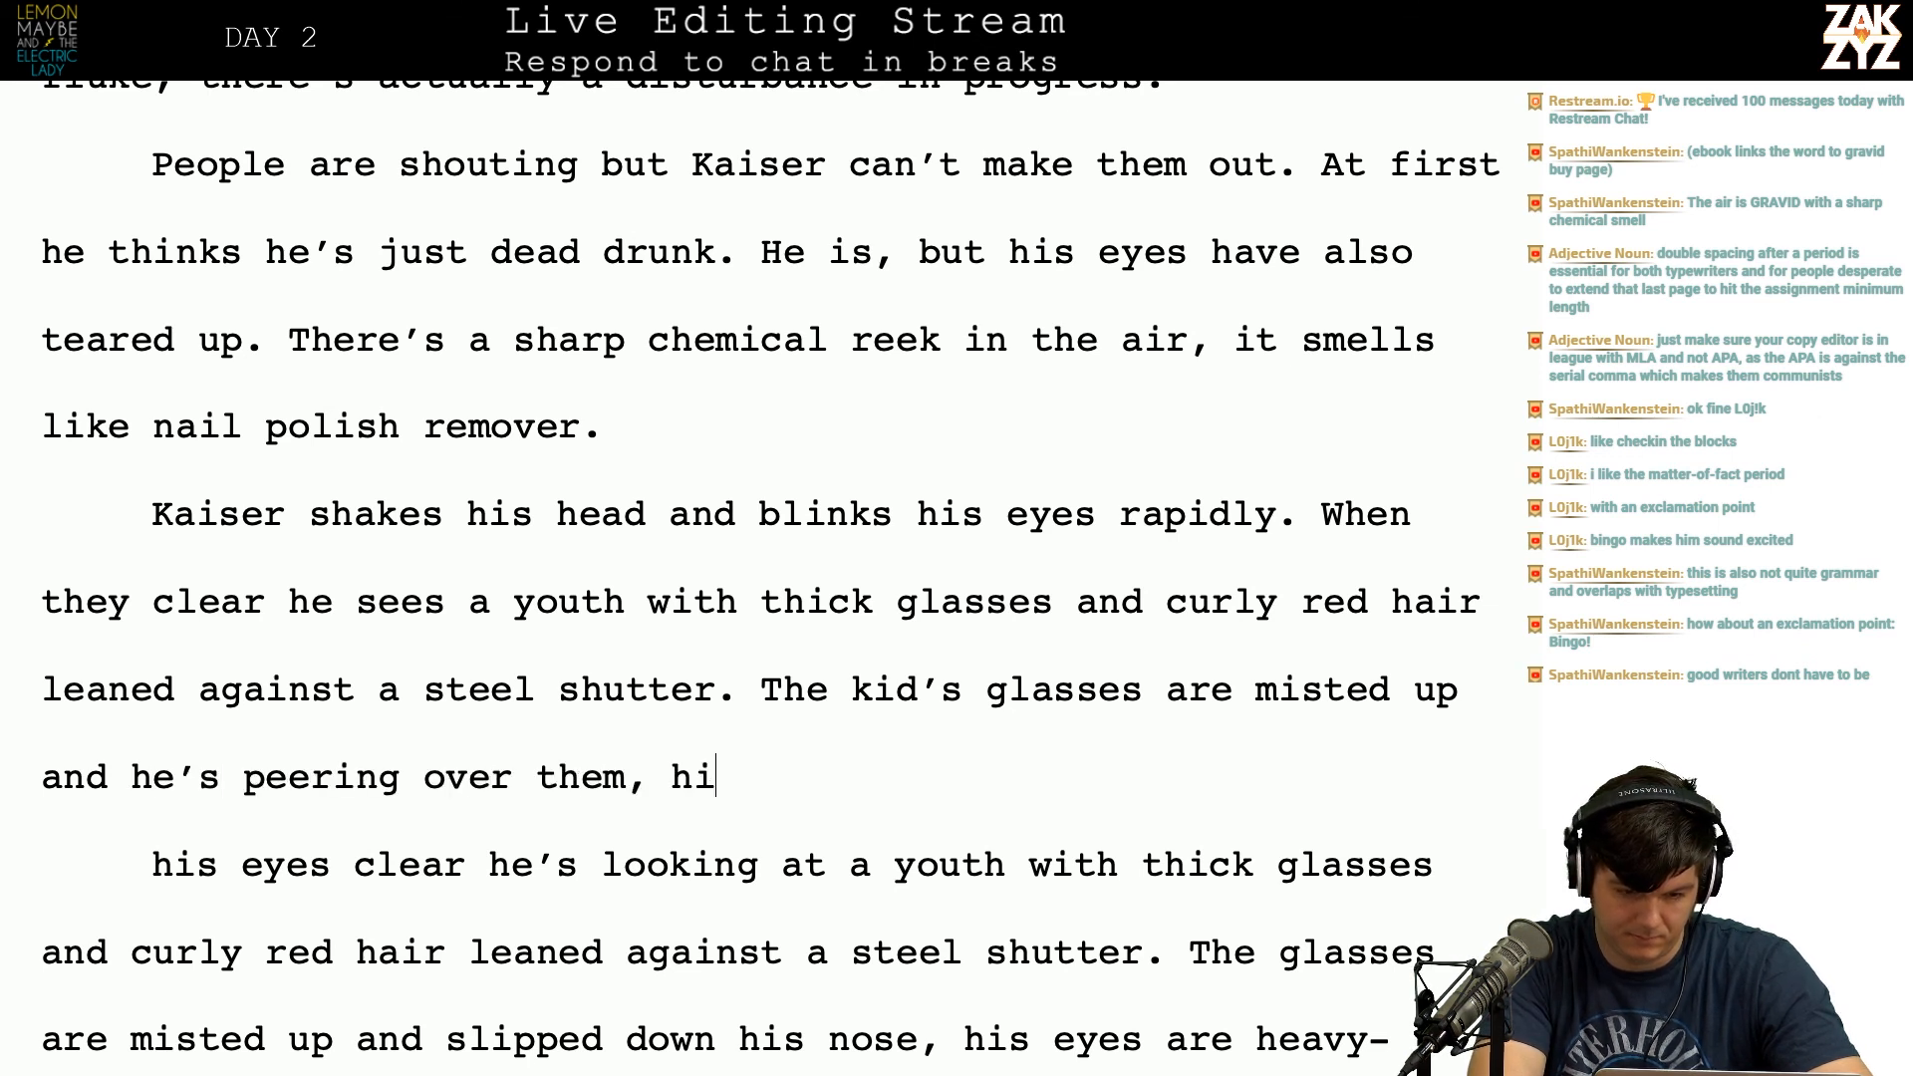
key("BackSpace")
key("BackSpace")
key("BackSpace")
key("BackSpace")
key("BackSpace")
key("BackSpace")
key("BackSpace")
key("BackSpace")
key("BackSpace")
key("BackSpace")
key("BackSpace")
key("BackSpace")
key("BackSpace")
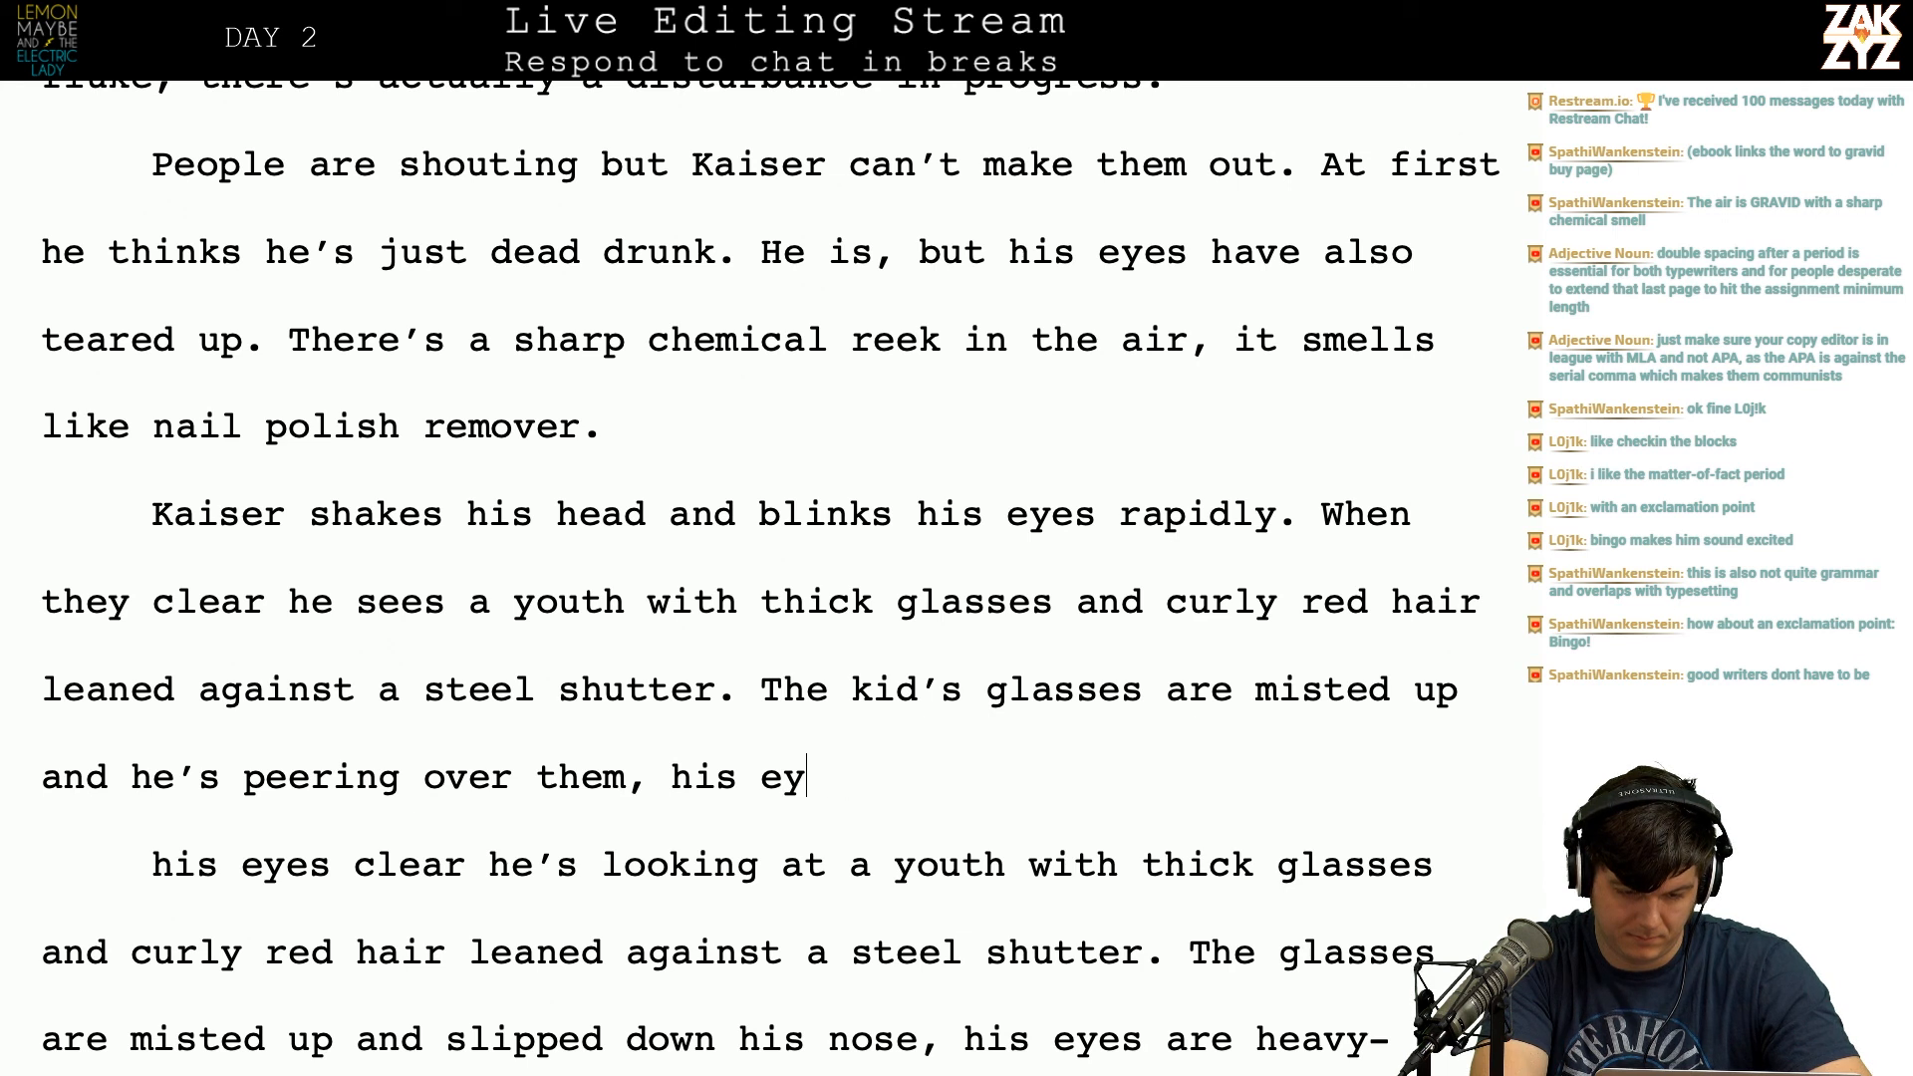
type("he to")
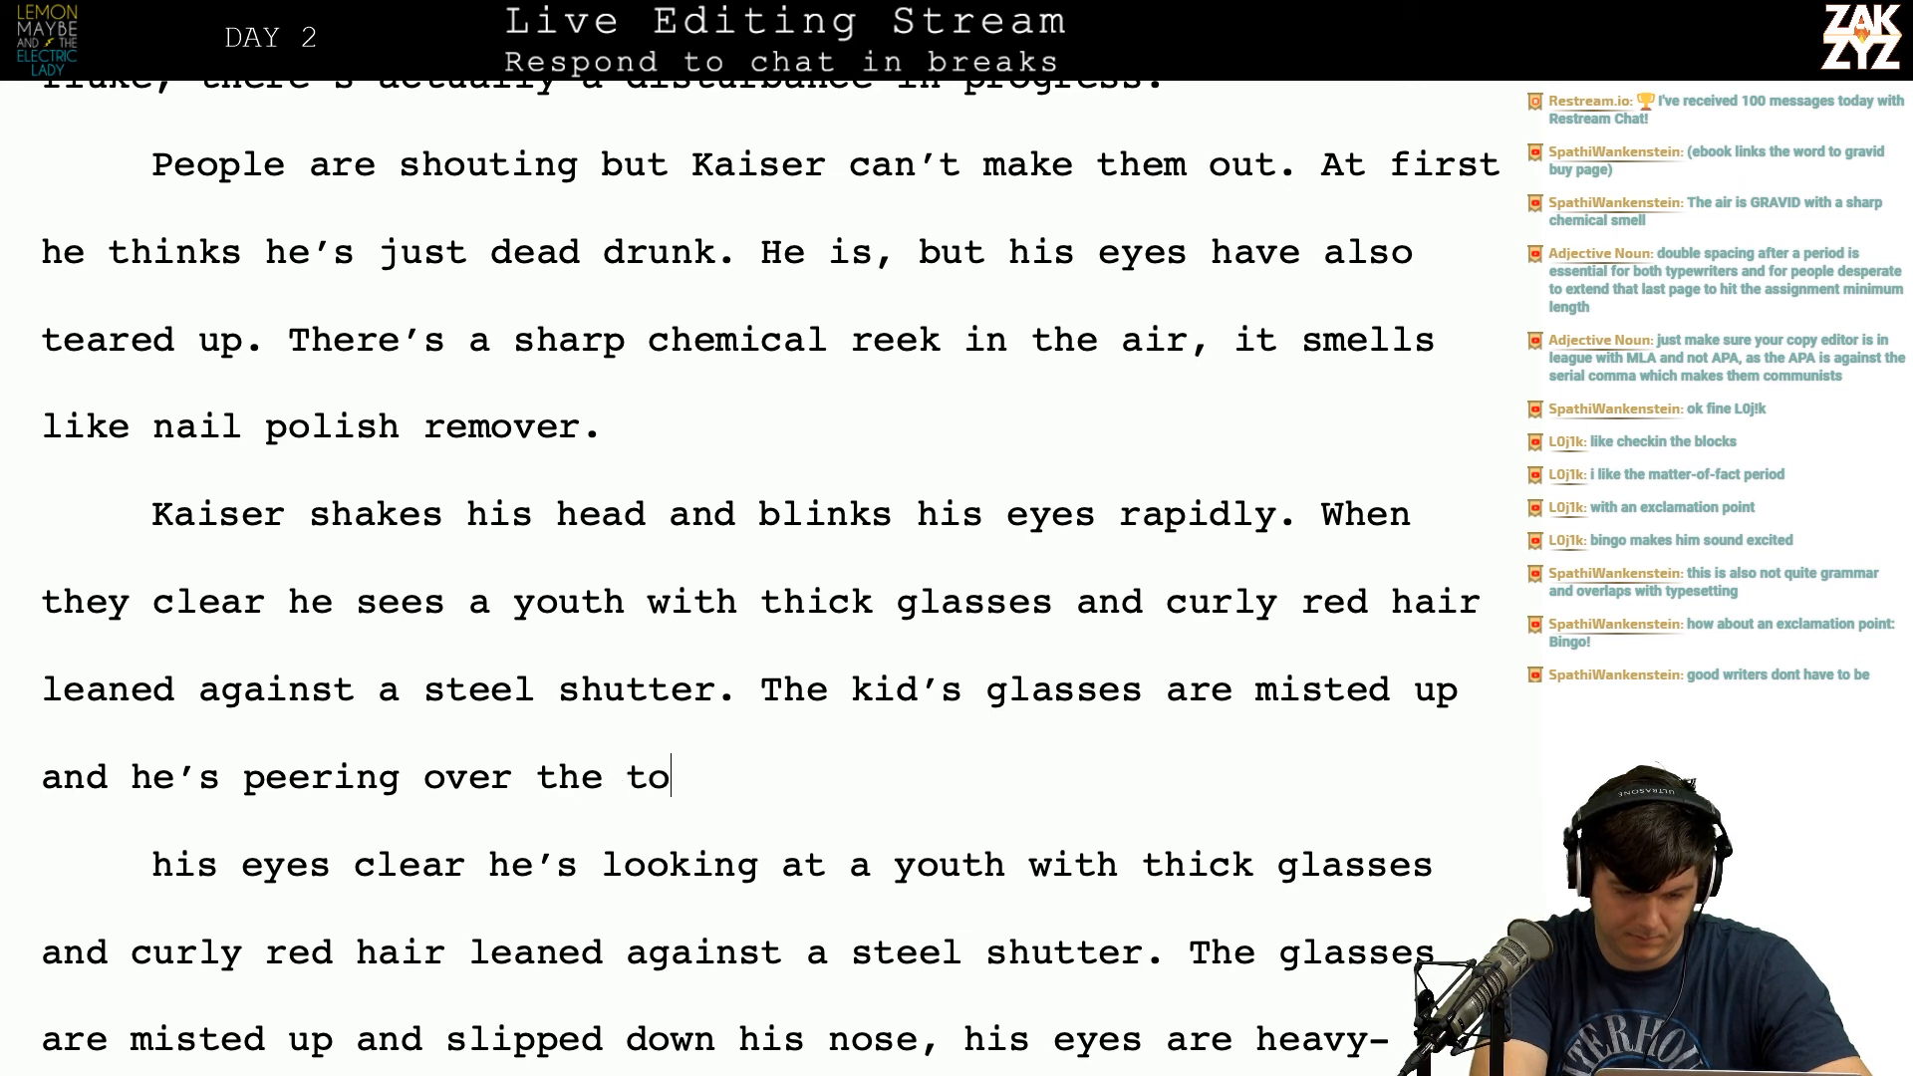
type("ps, his eye")
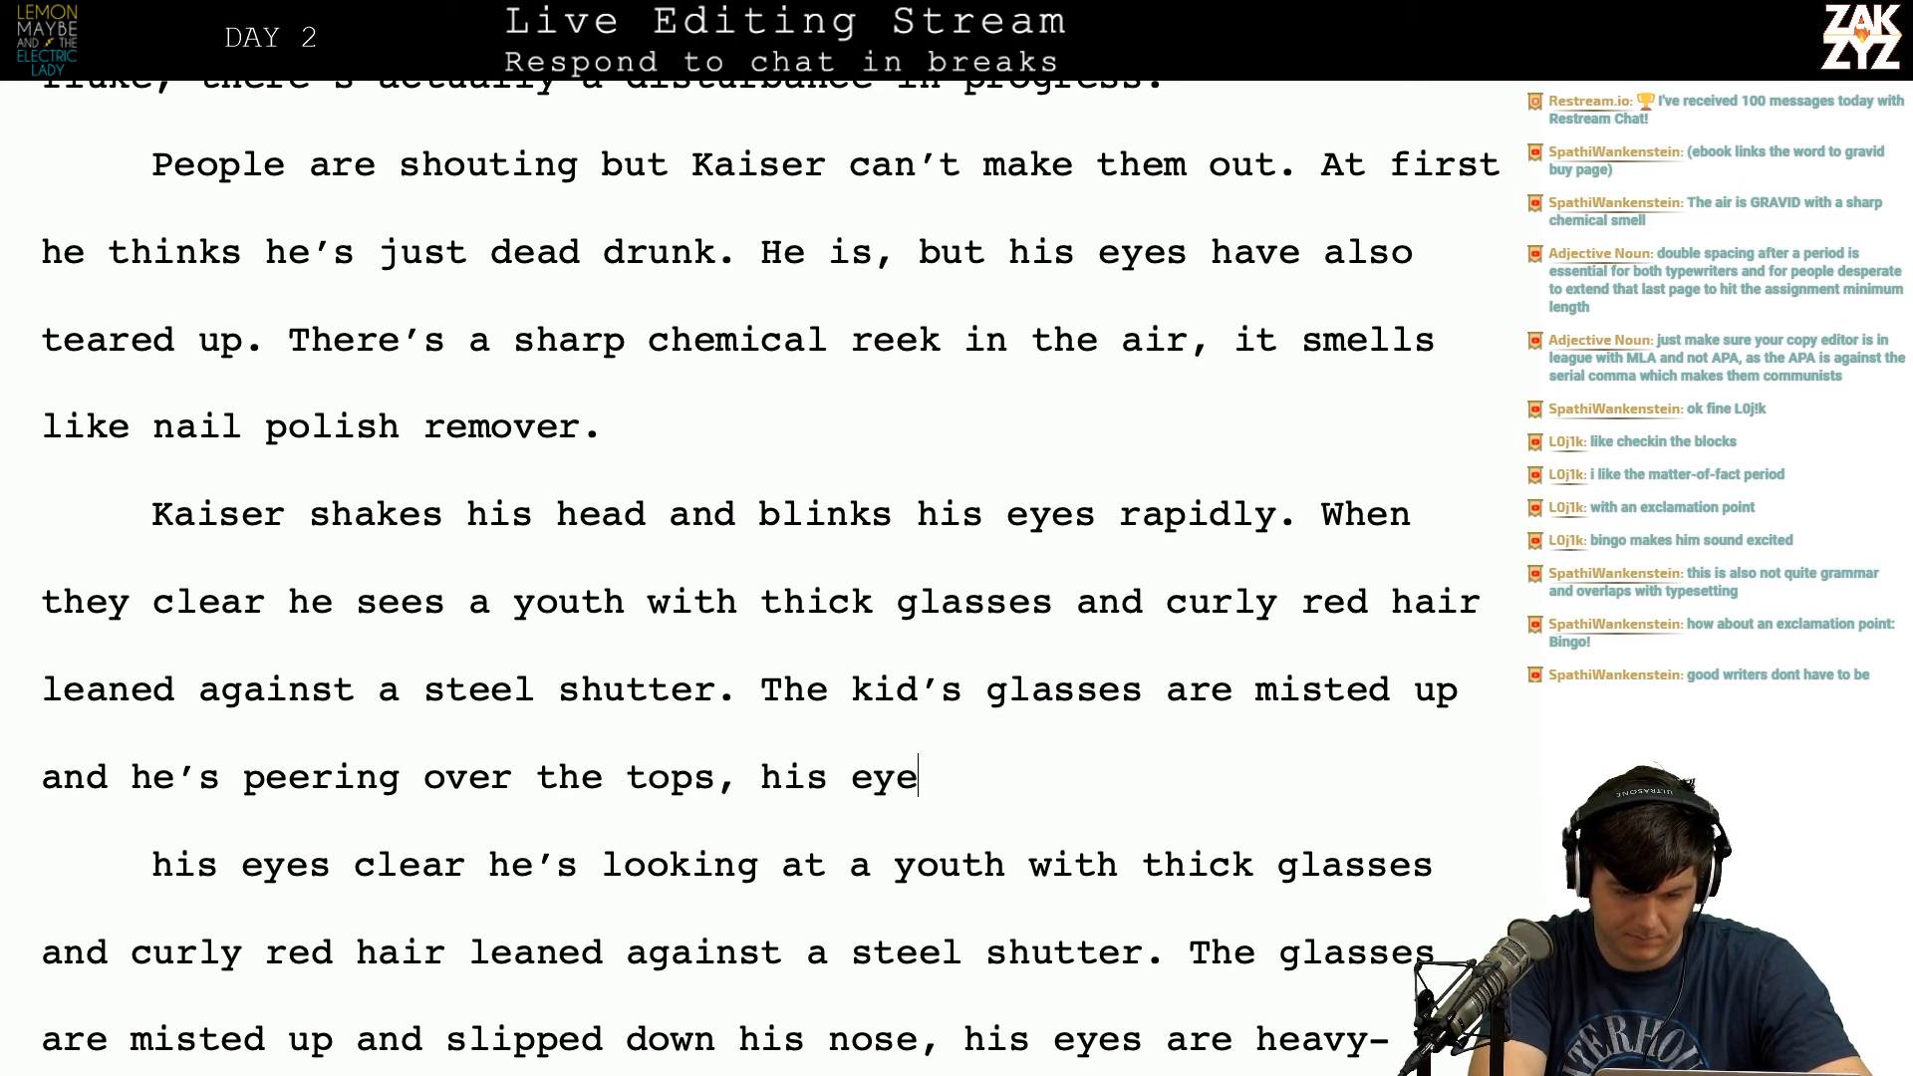
Step: Complete the glasses sentence with "his eyes are heavy-lidded and red." and add "Probably ganja."
type("s are heavy l")
key("BackSpace")
key("BackSpace")
type("-lidded")
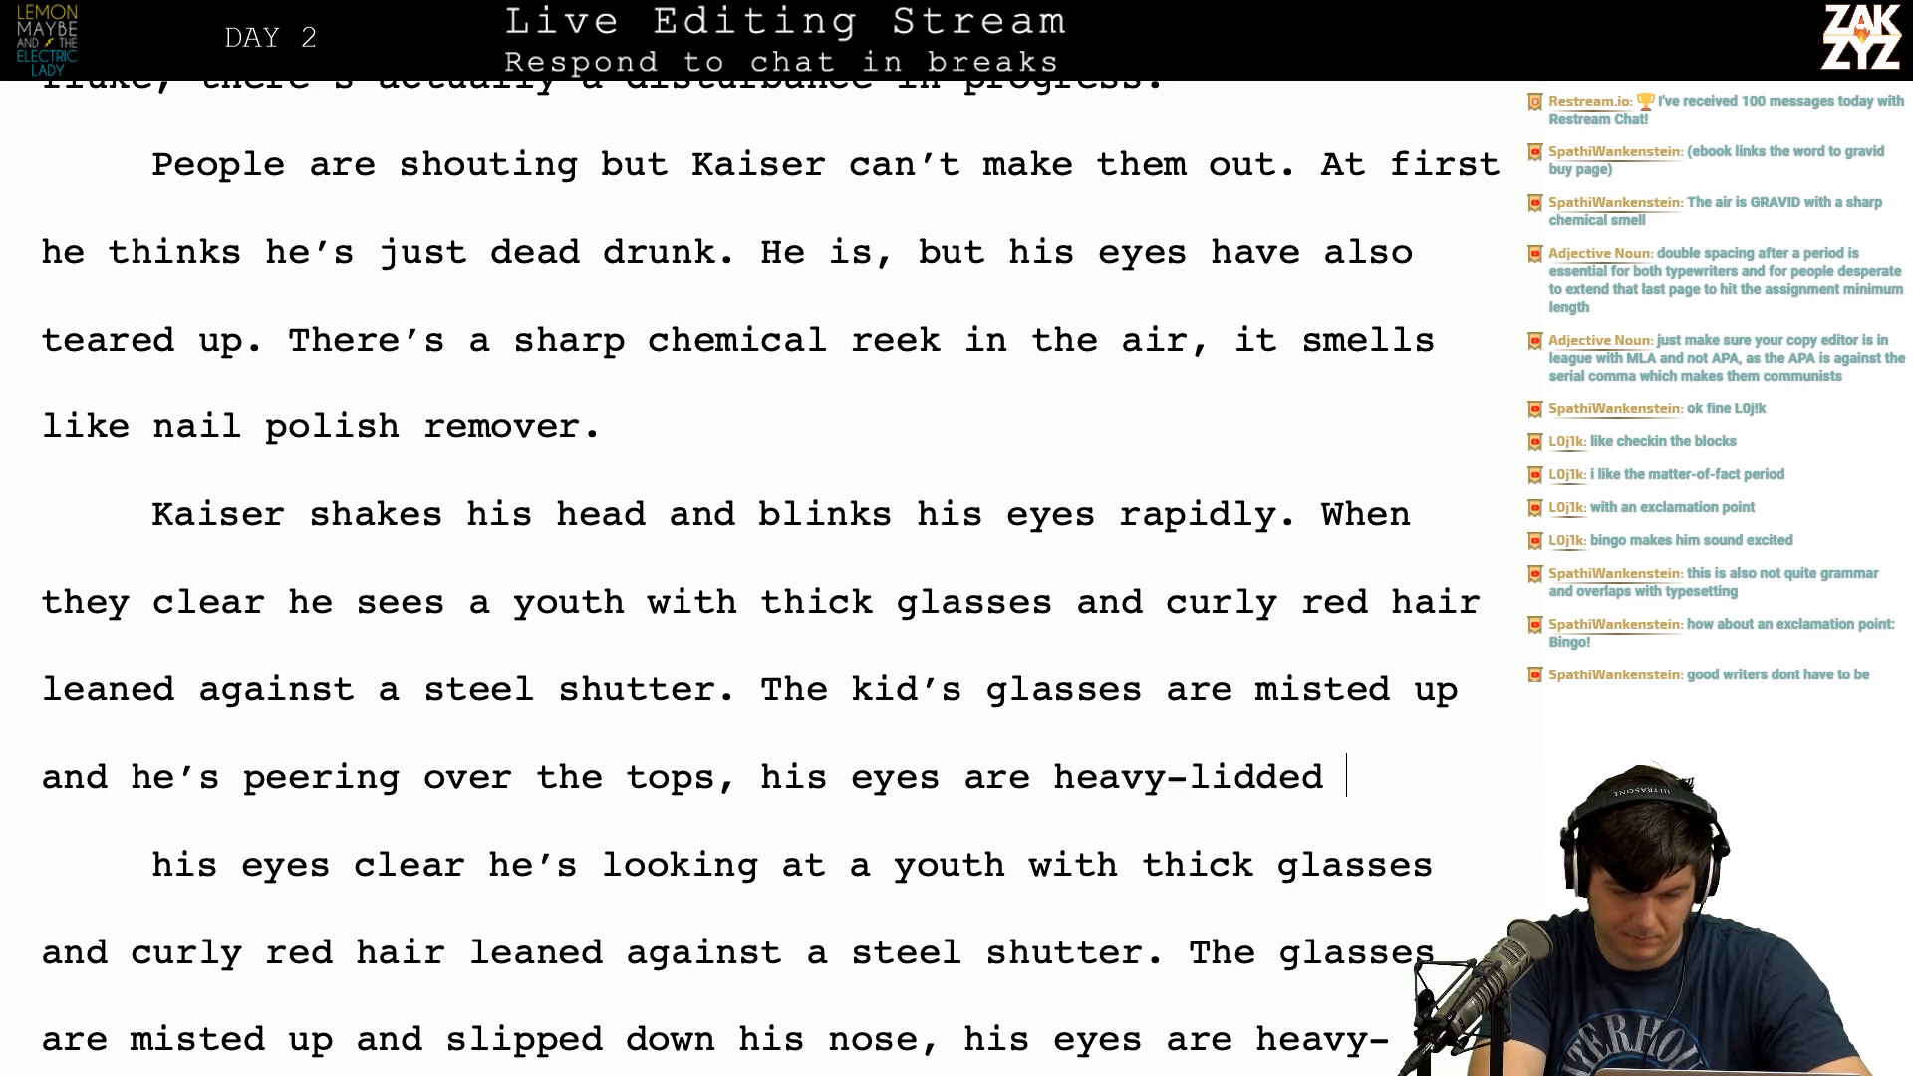
type(" and red. Probabl")
type("y ganja")
Step: Delete the old draft from "his eyes clear he's looking at a youth" through its "Probably ganja.", joining "Kaiser spots" to the new text
key("shift+Down")
key("shift+Down")
key("shift+Down")
key("shift+Down")
key("shift+Up")
key("shift+Down")
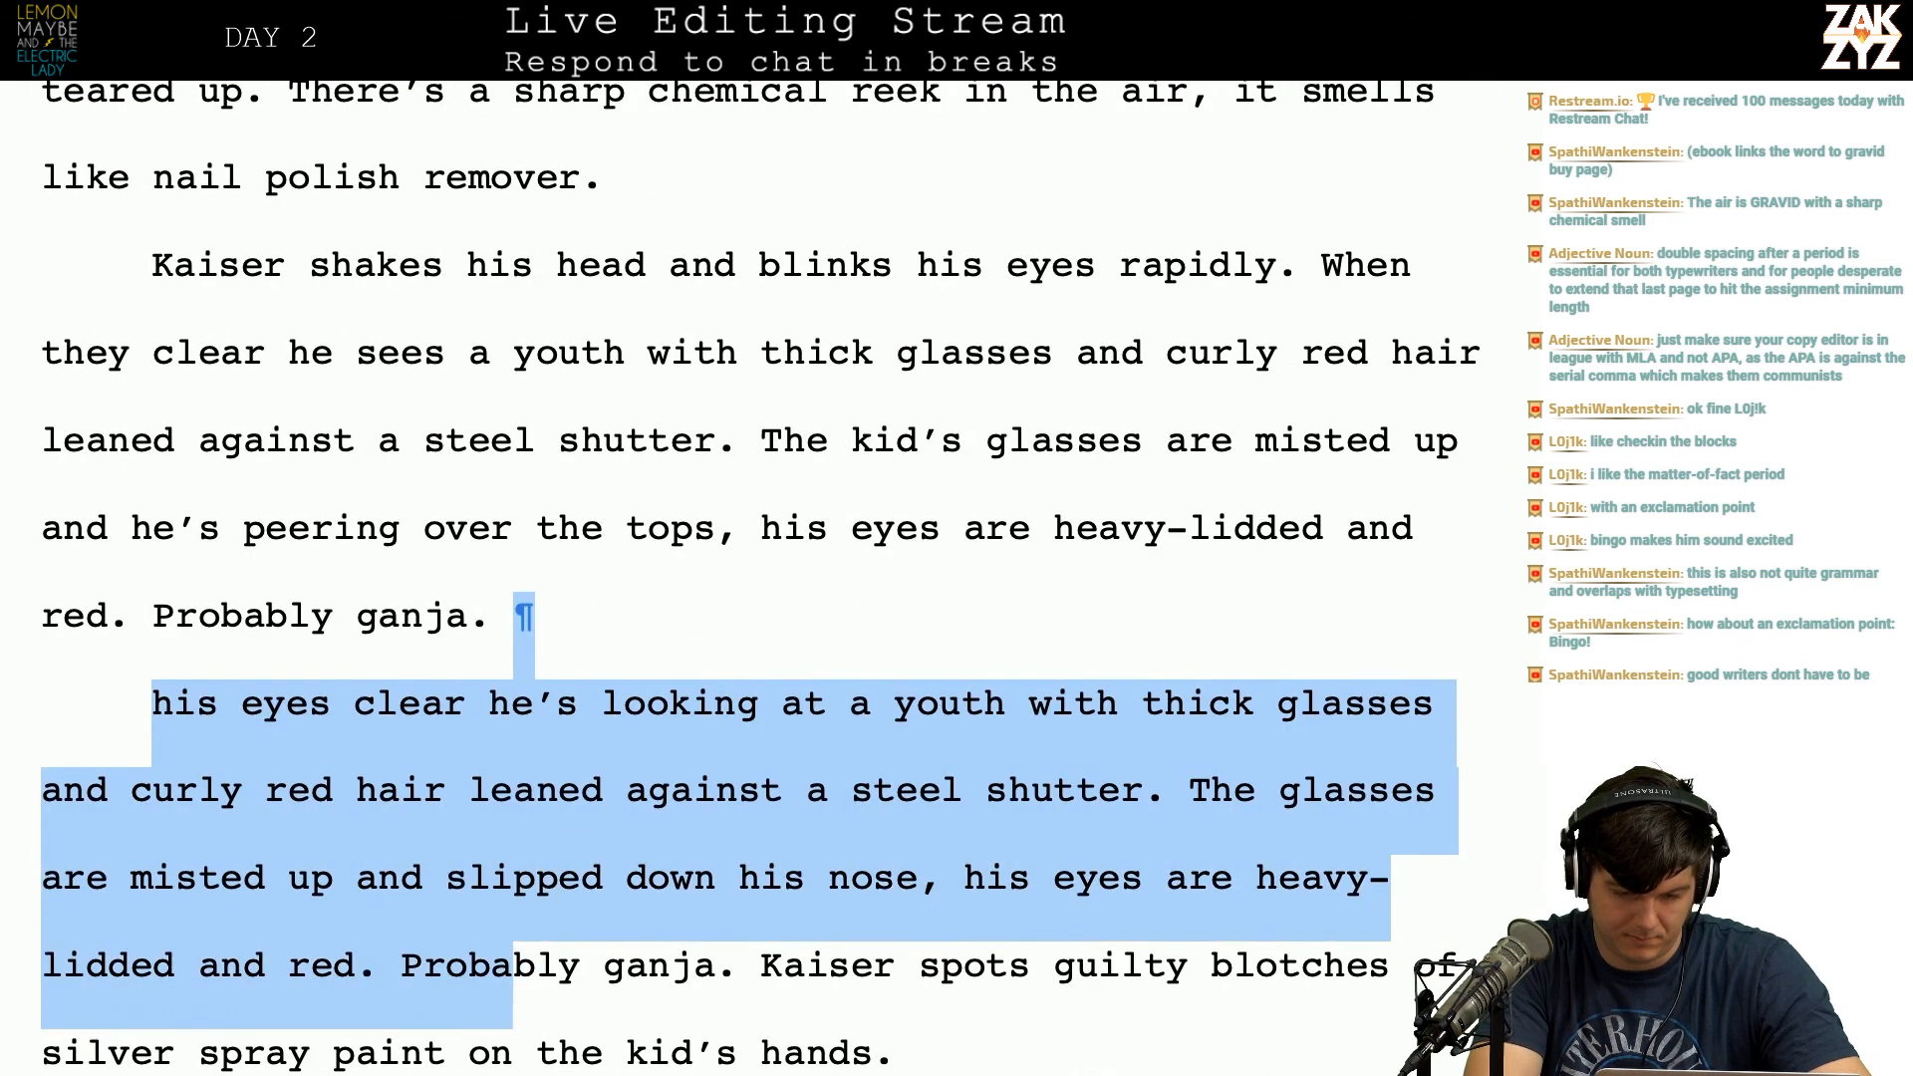
key("shift+Right")
key("shift+Right")
key("shift+Right")
key("shift+Right")
key("shift+Right")
key("shift+Right")
key("shift+Right")
key("shift+Right")
key("shift+Right")
key("shift+Right")
key("shift+Right")
key("shift+Left")
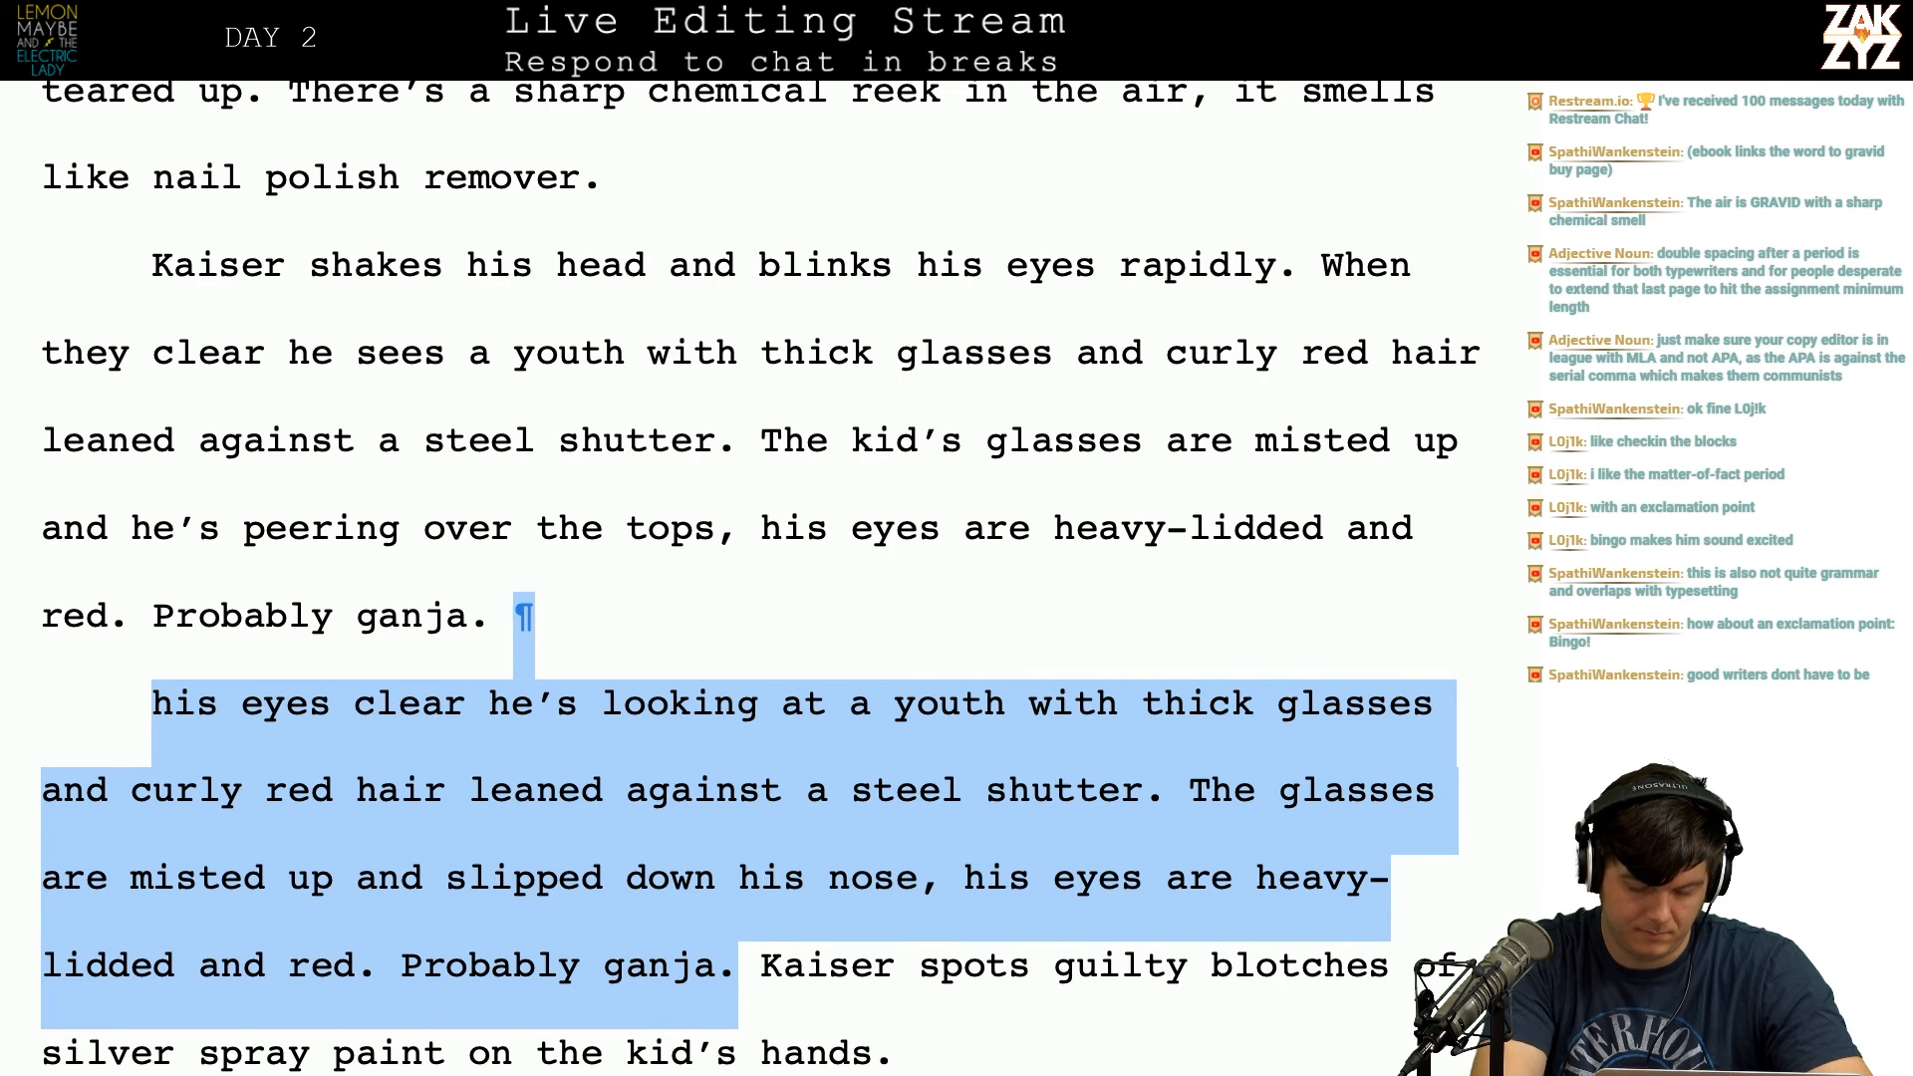
key("Delete")
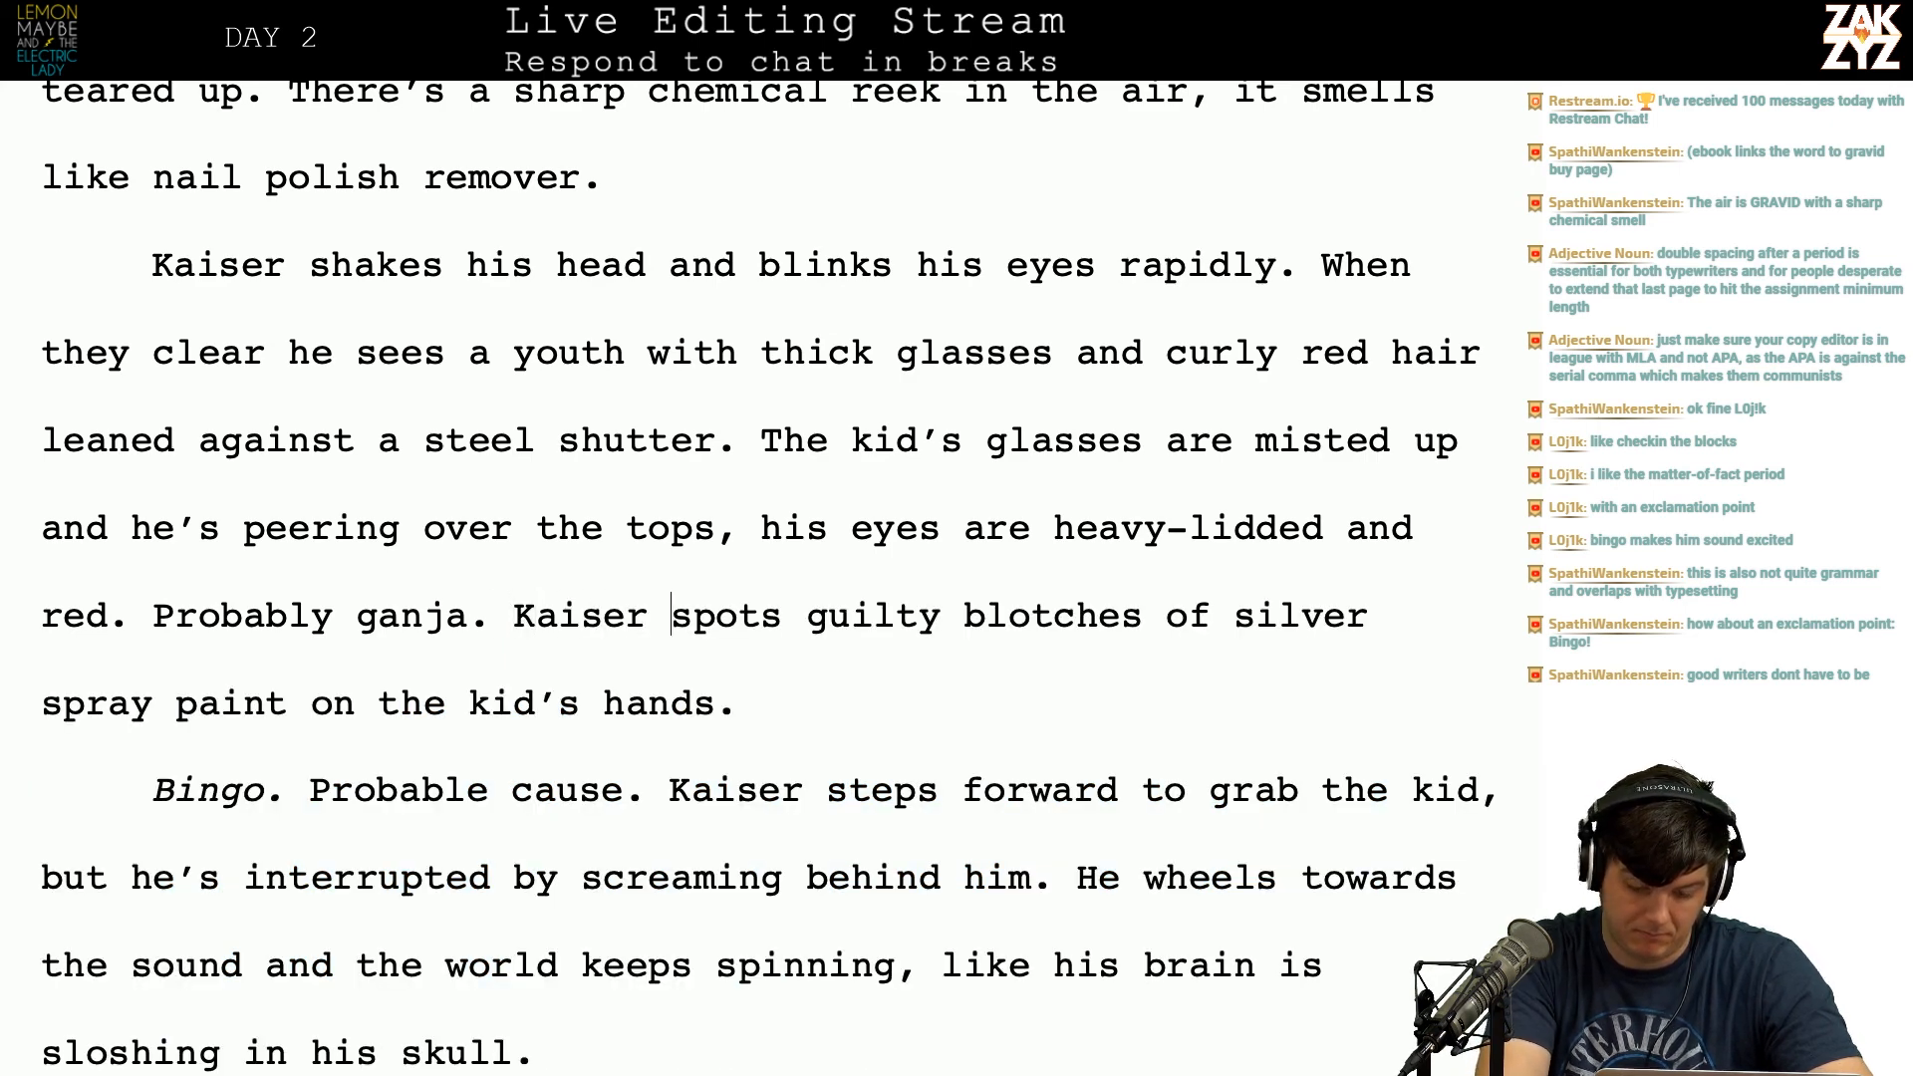
Step: Insert "looks him up and down and" before "spots" and change "the kid's hands" to "his hands" in the same sentence
type("looks him up and down and")
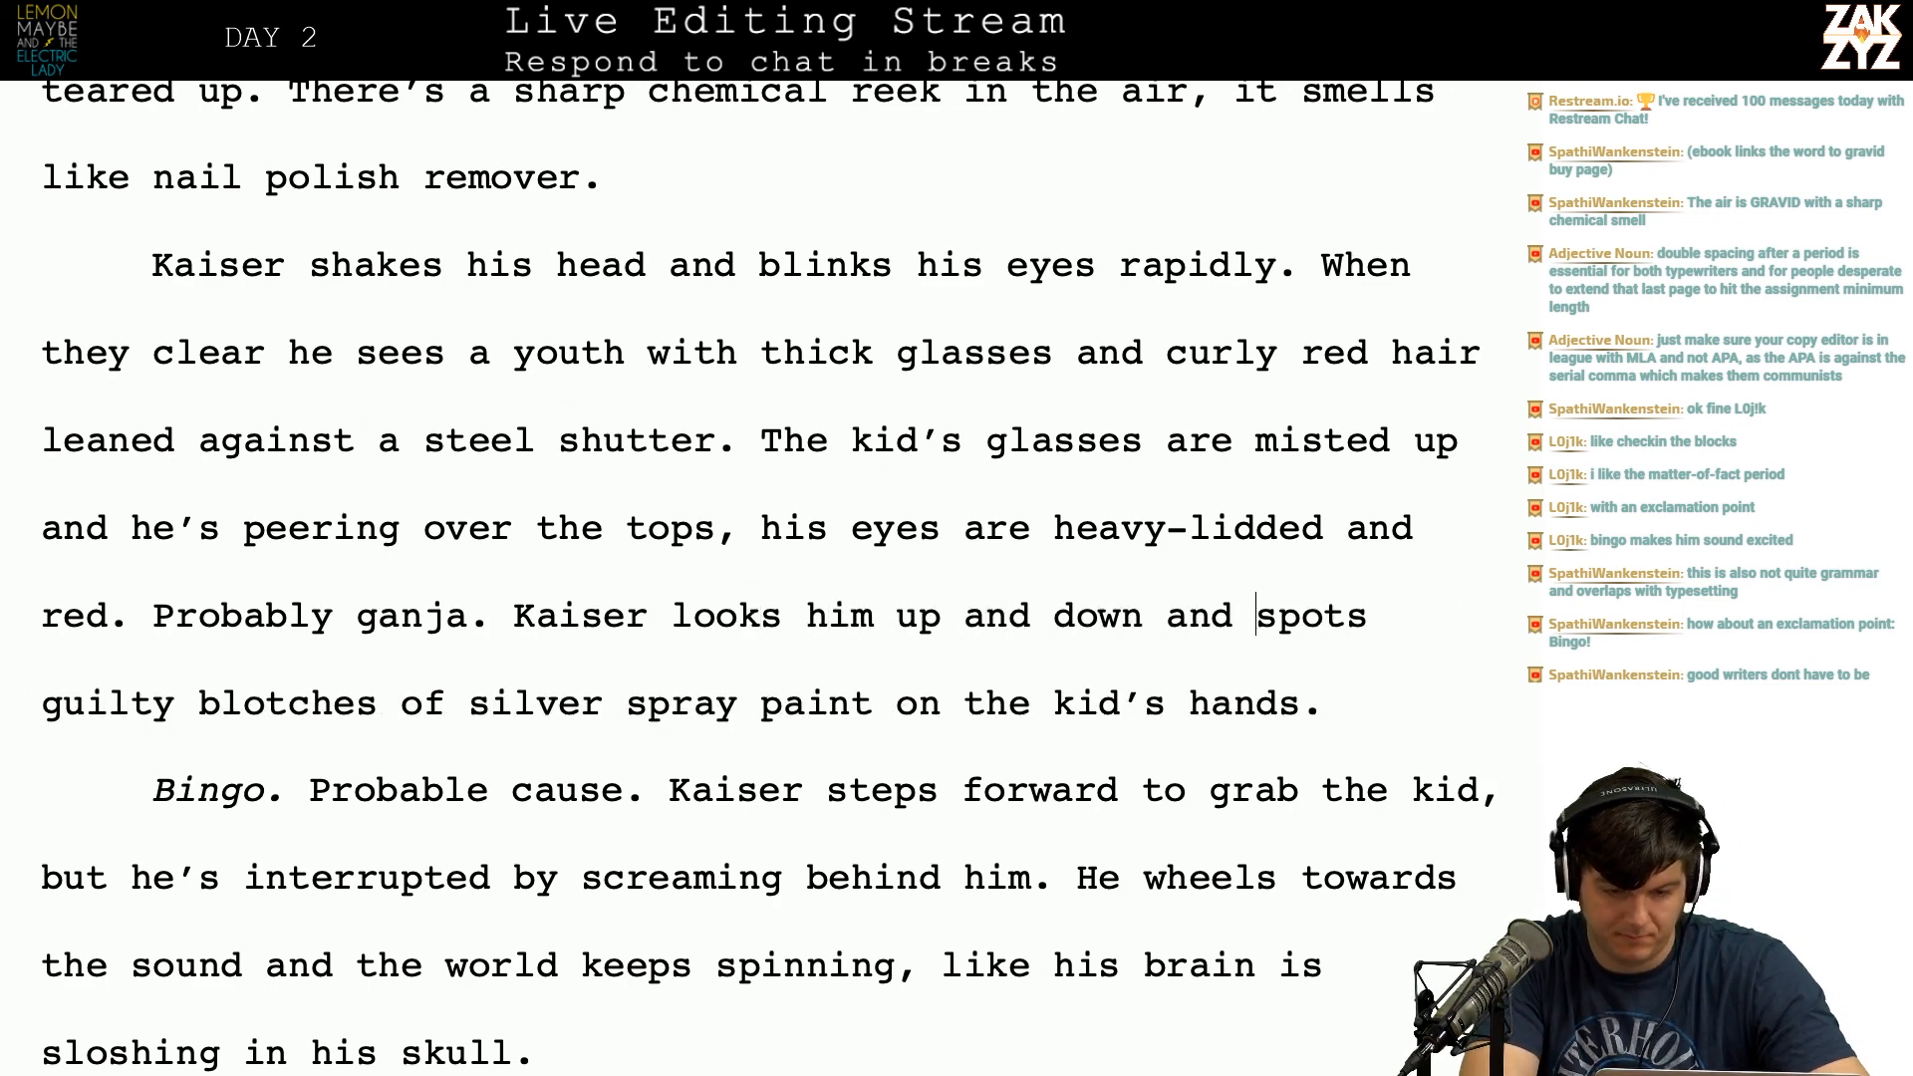
key("Right")
key("Right")
key("Right")
key("Right")
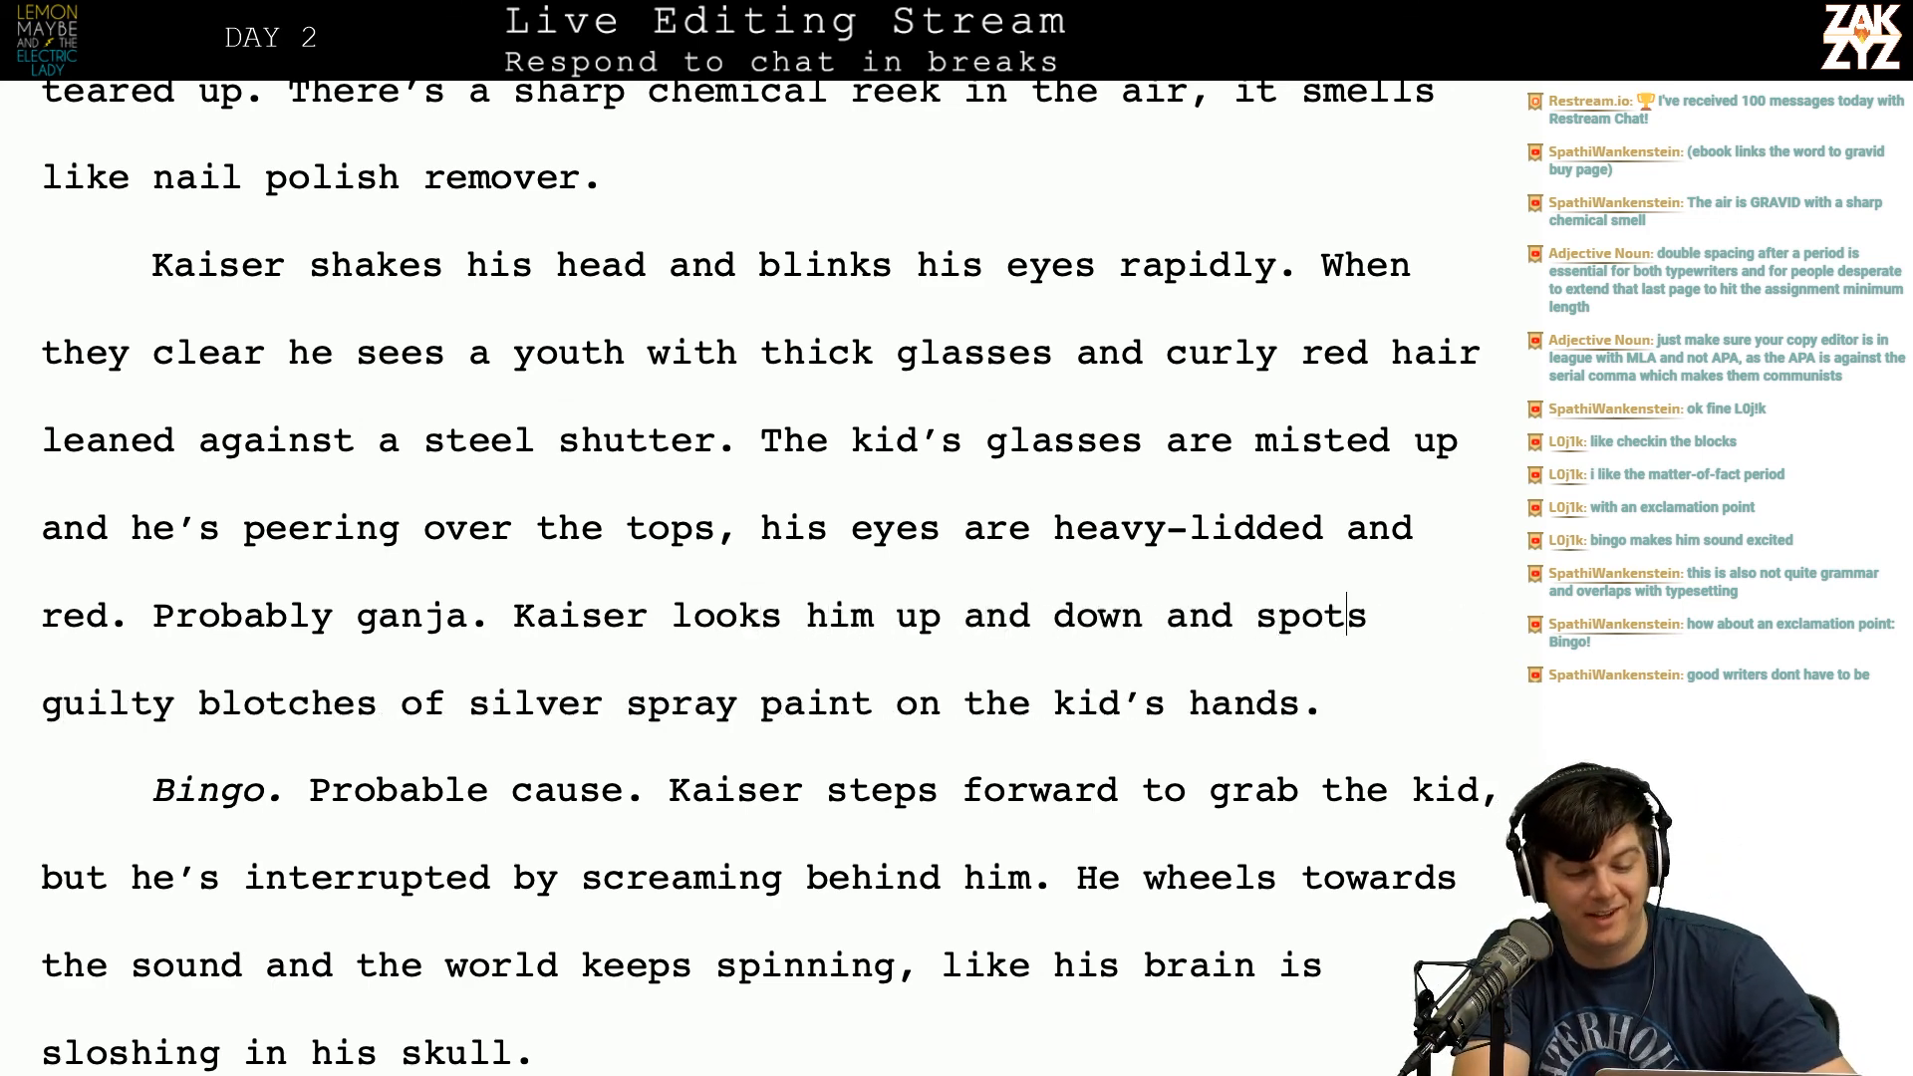
scroll(761, 578, "down", 1)
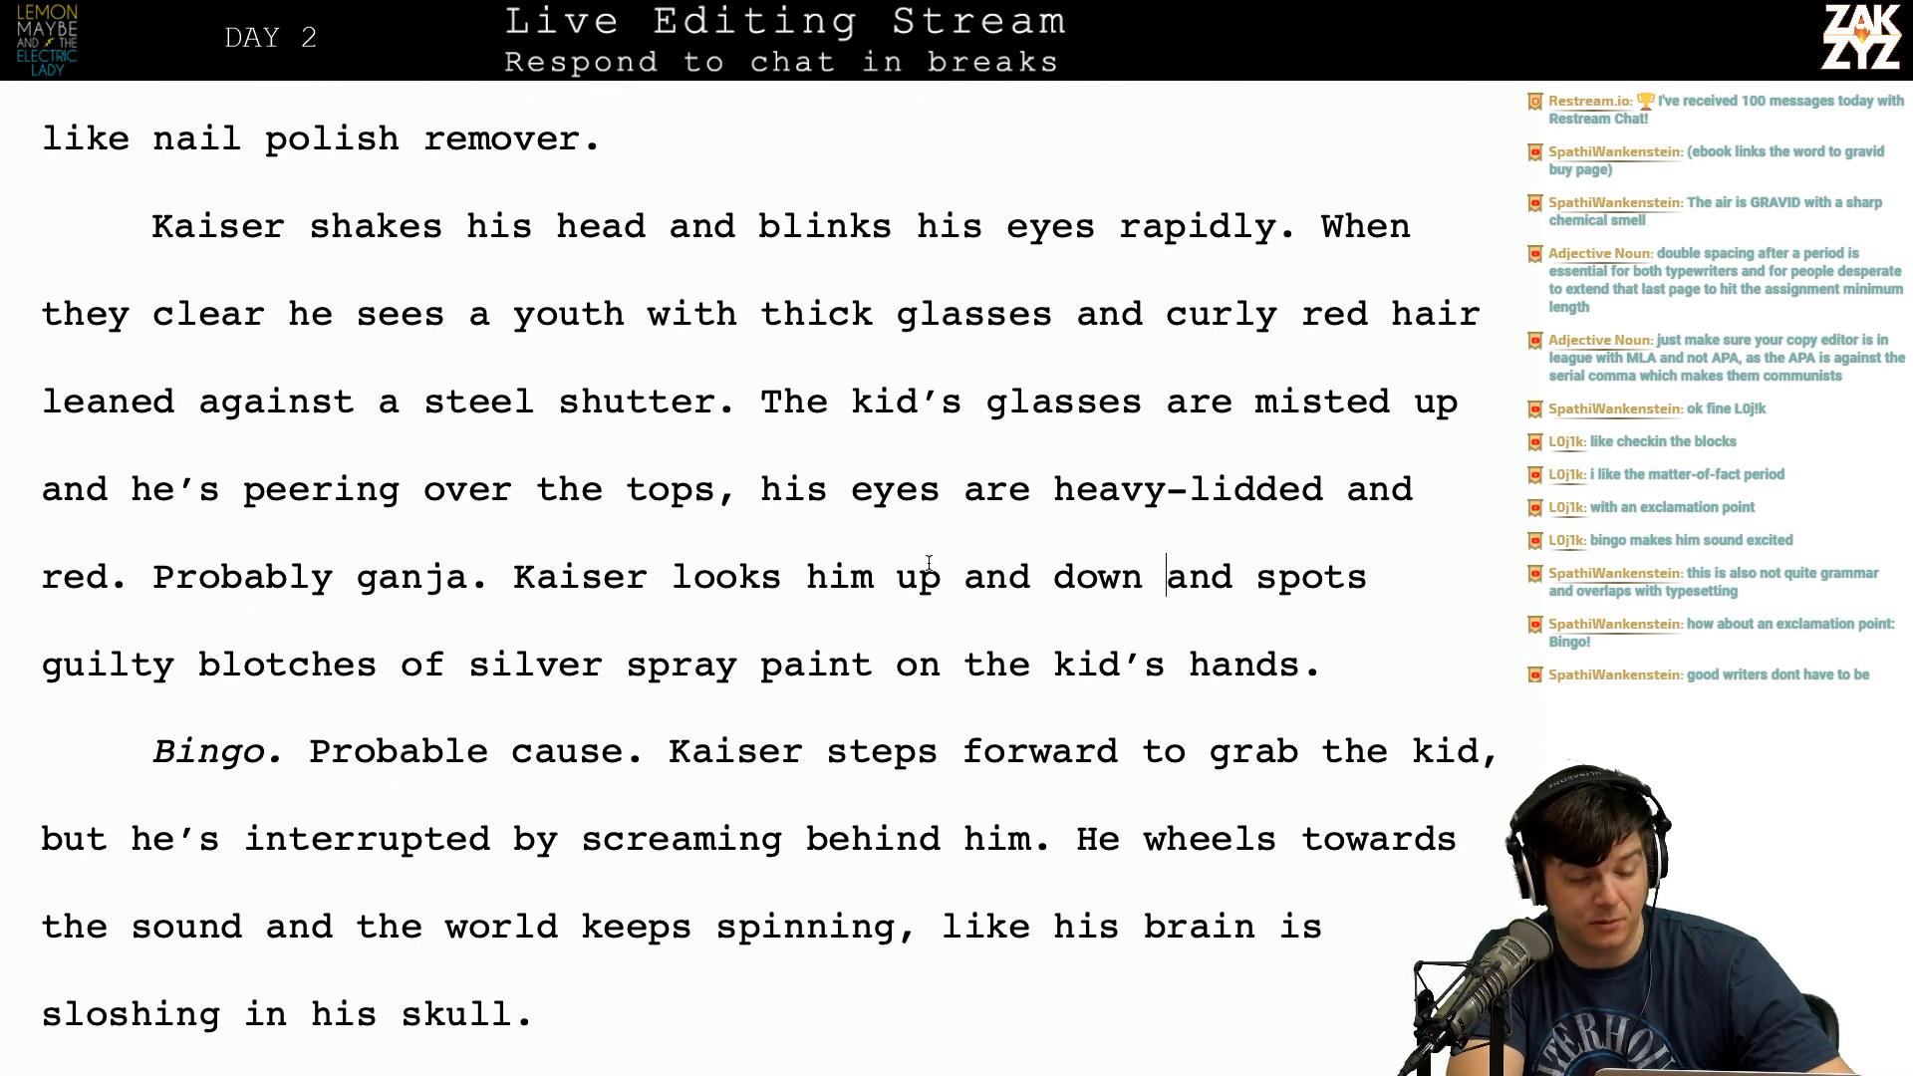
left_click(401, 664)
key("Right")
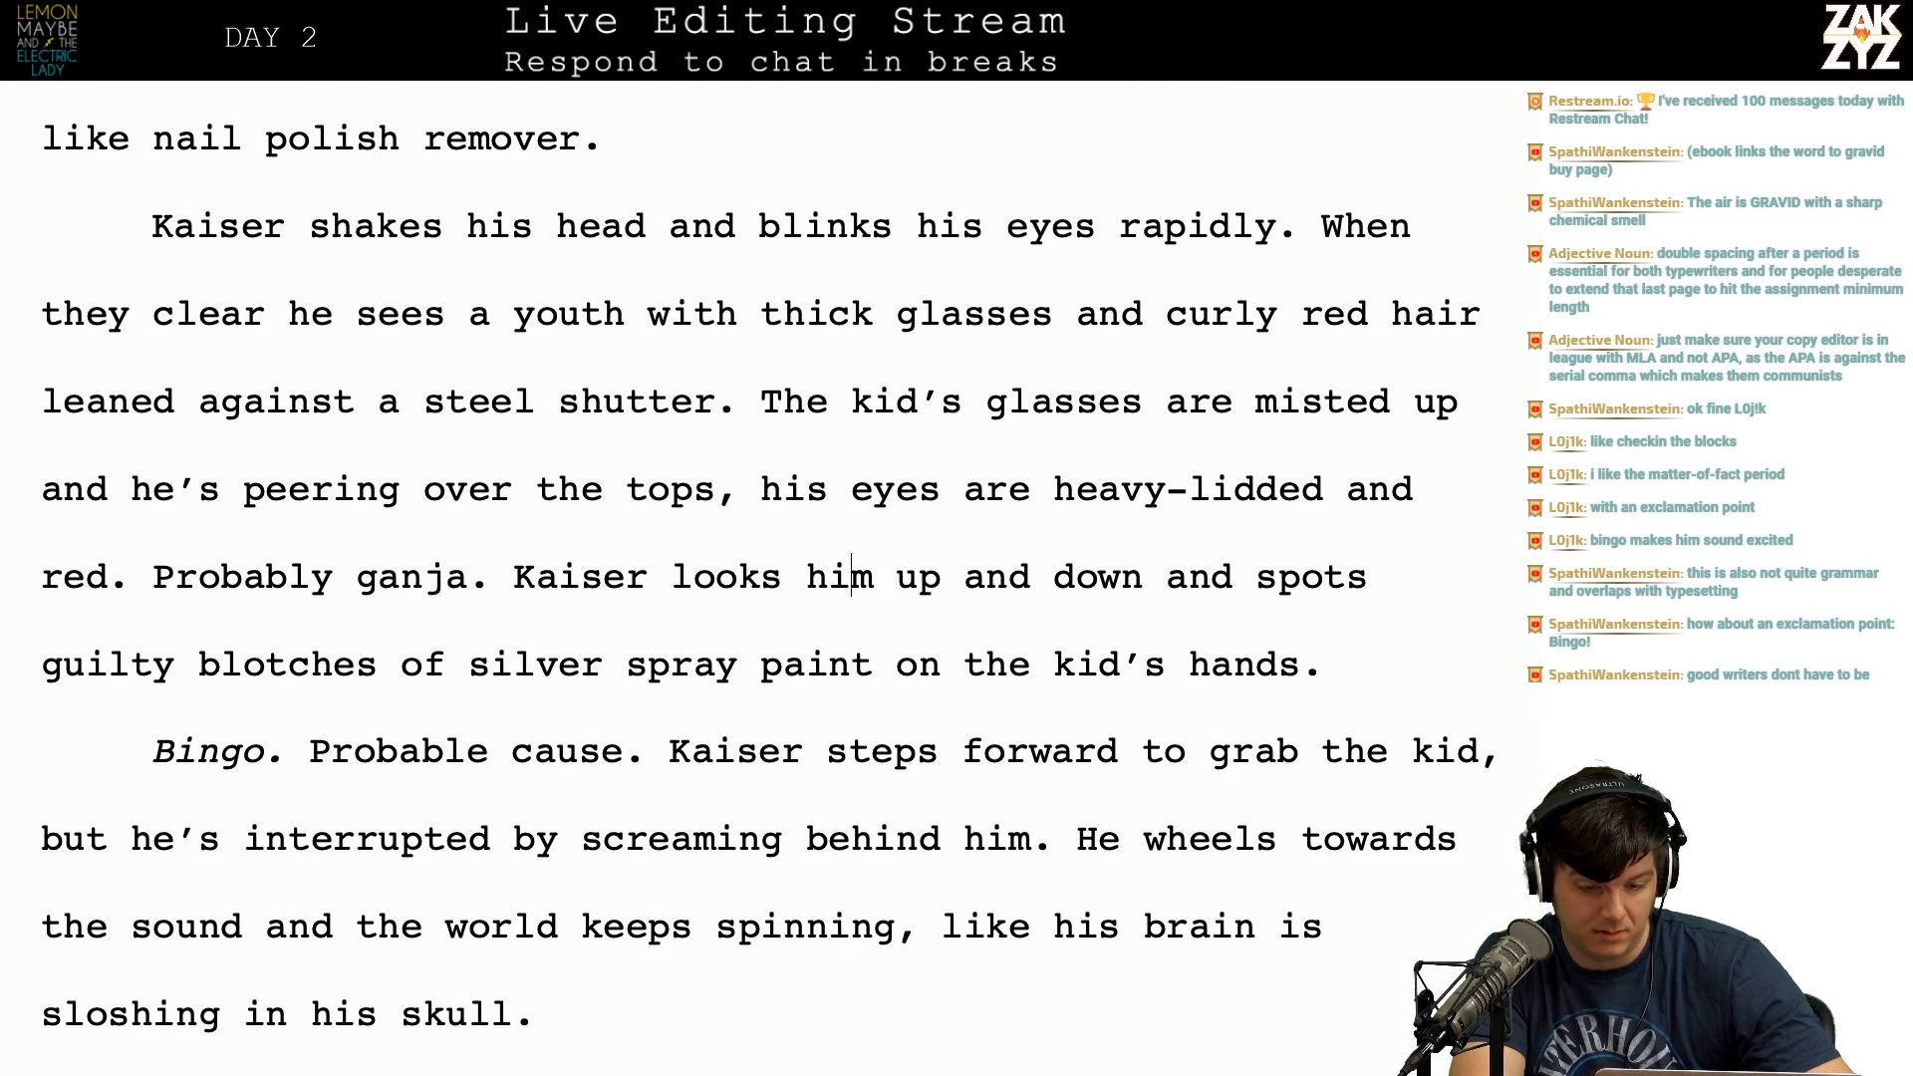
key("Right")
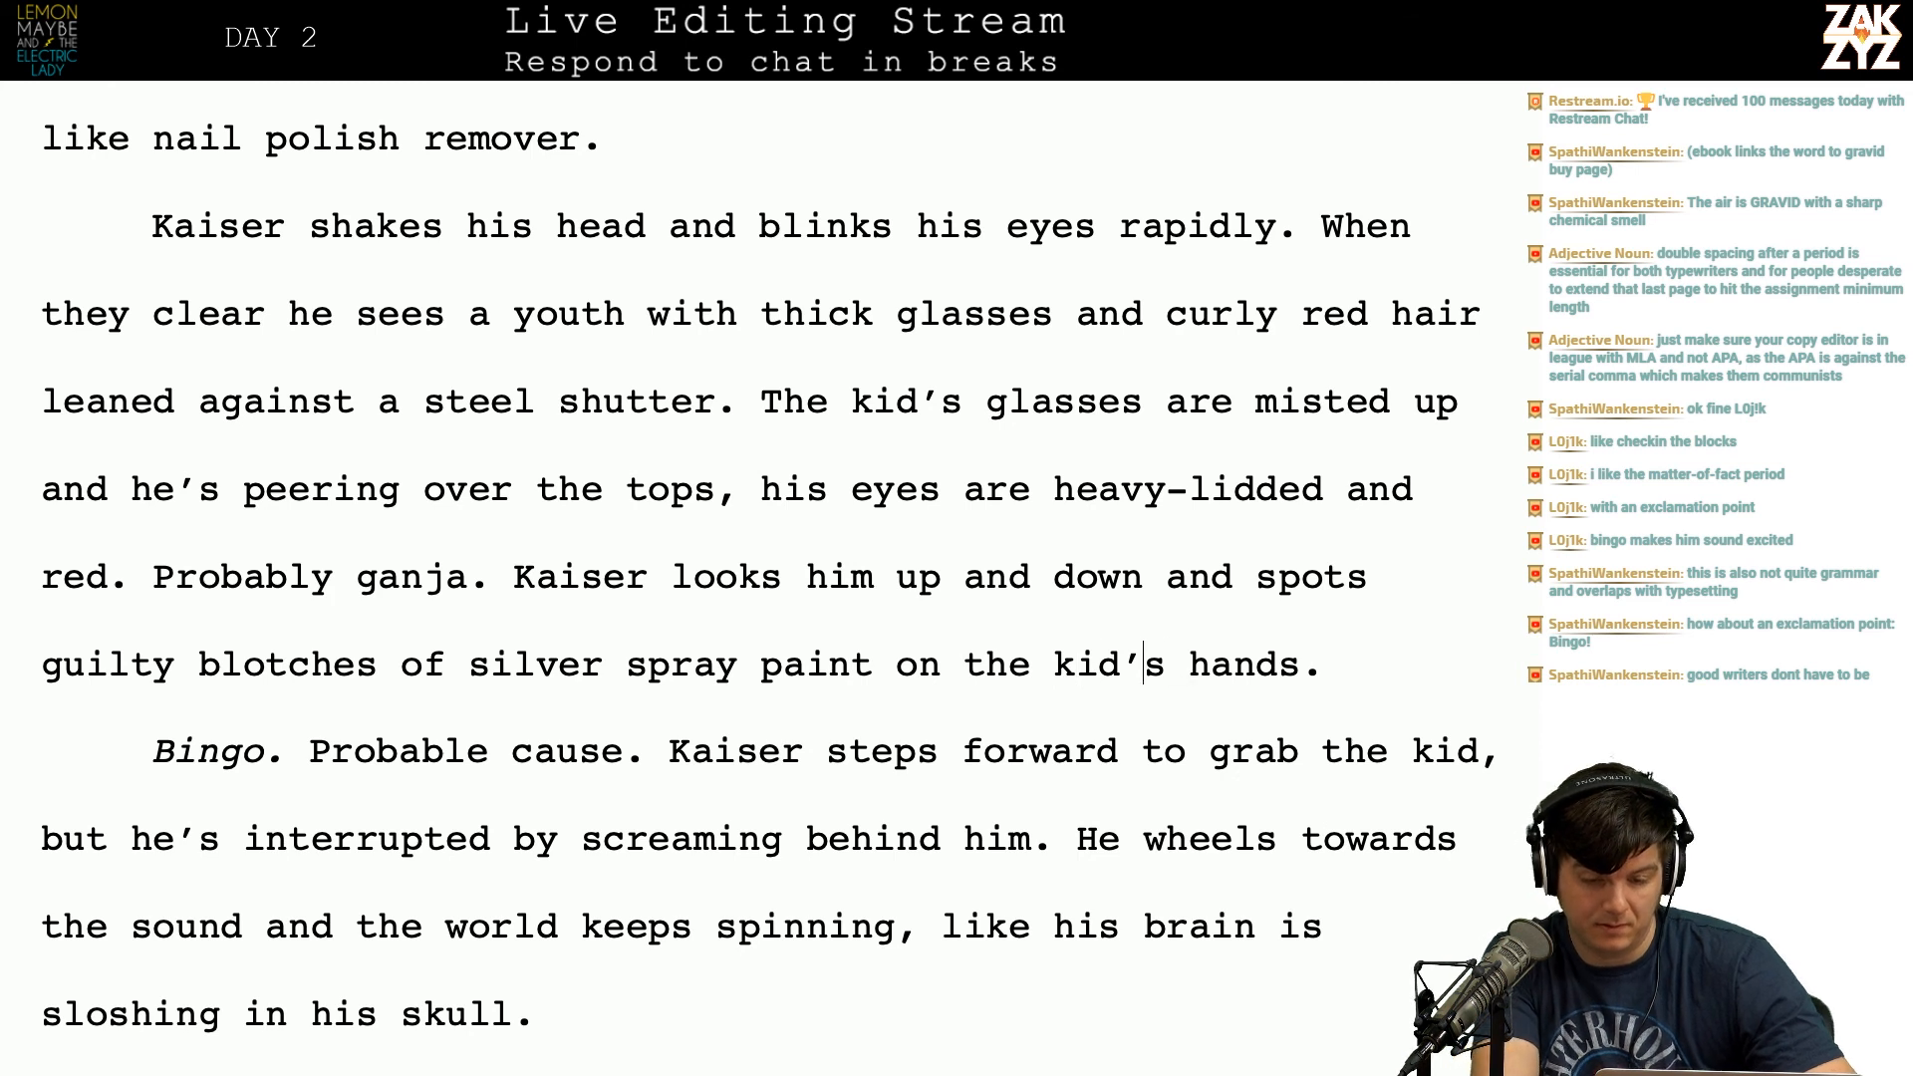
key("BackSpace")
key("BackSpace")
key("BackSpace")
key("BackSpace")
key("BackSpace")
key("BackSpace")
key("BackSpace")
key("BackSpace")
key("BackSpace")
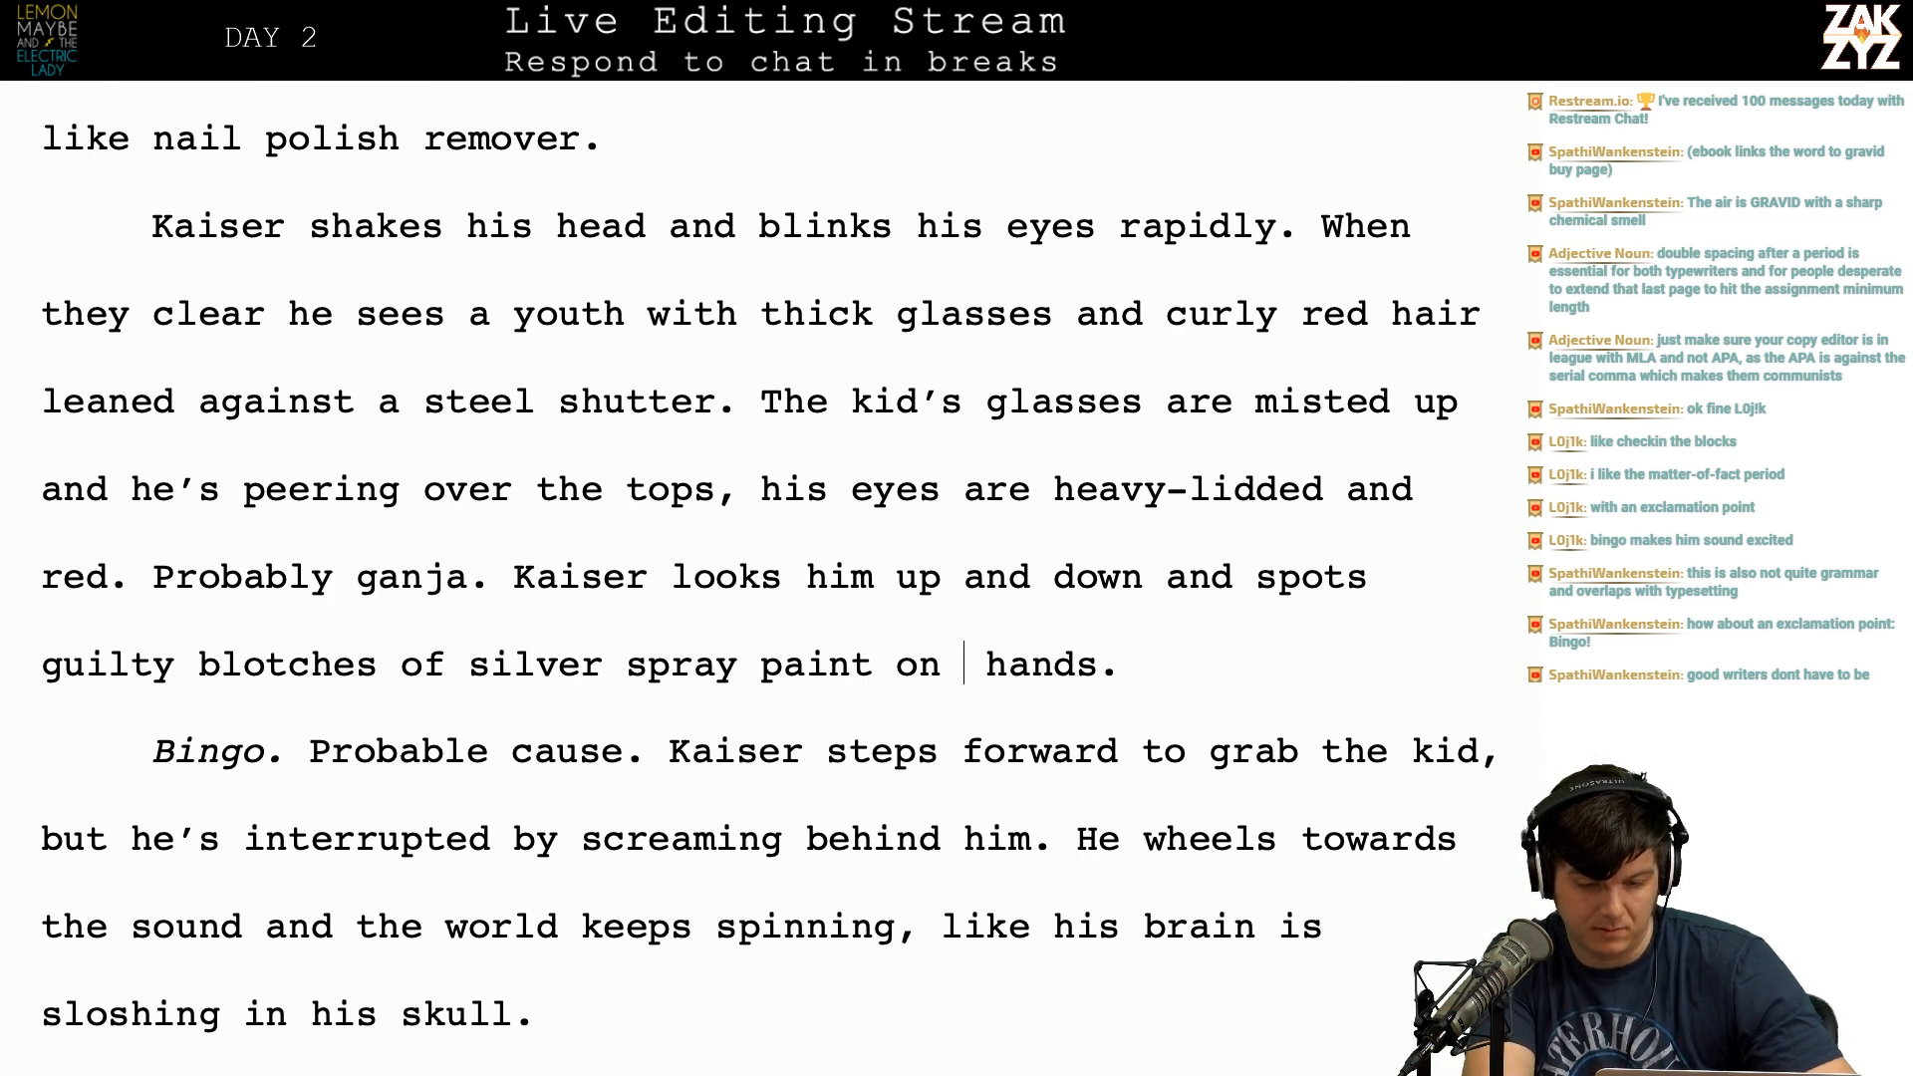
type("his")
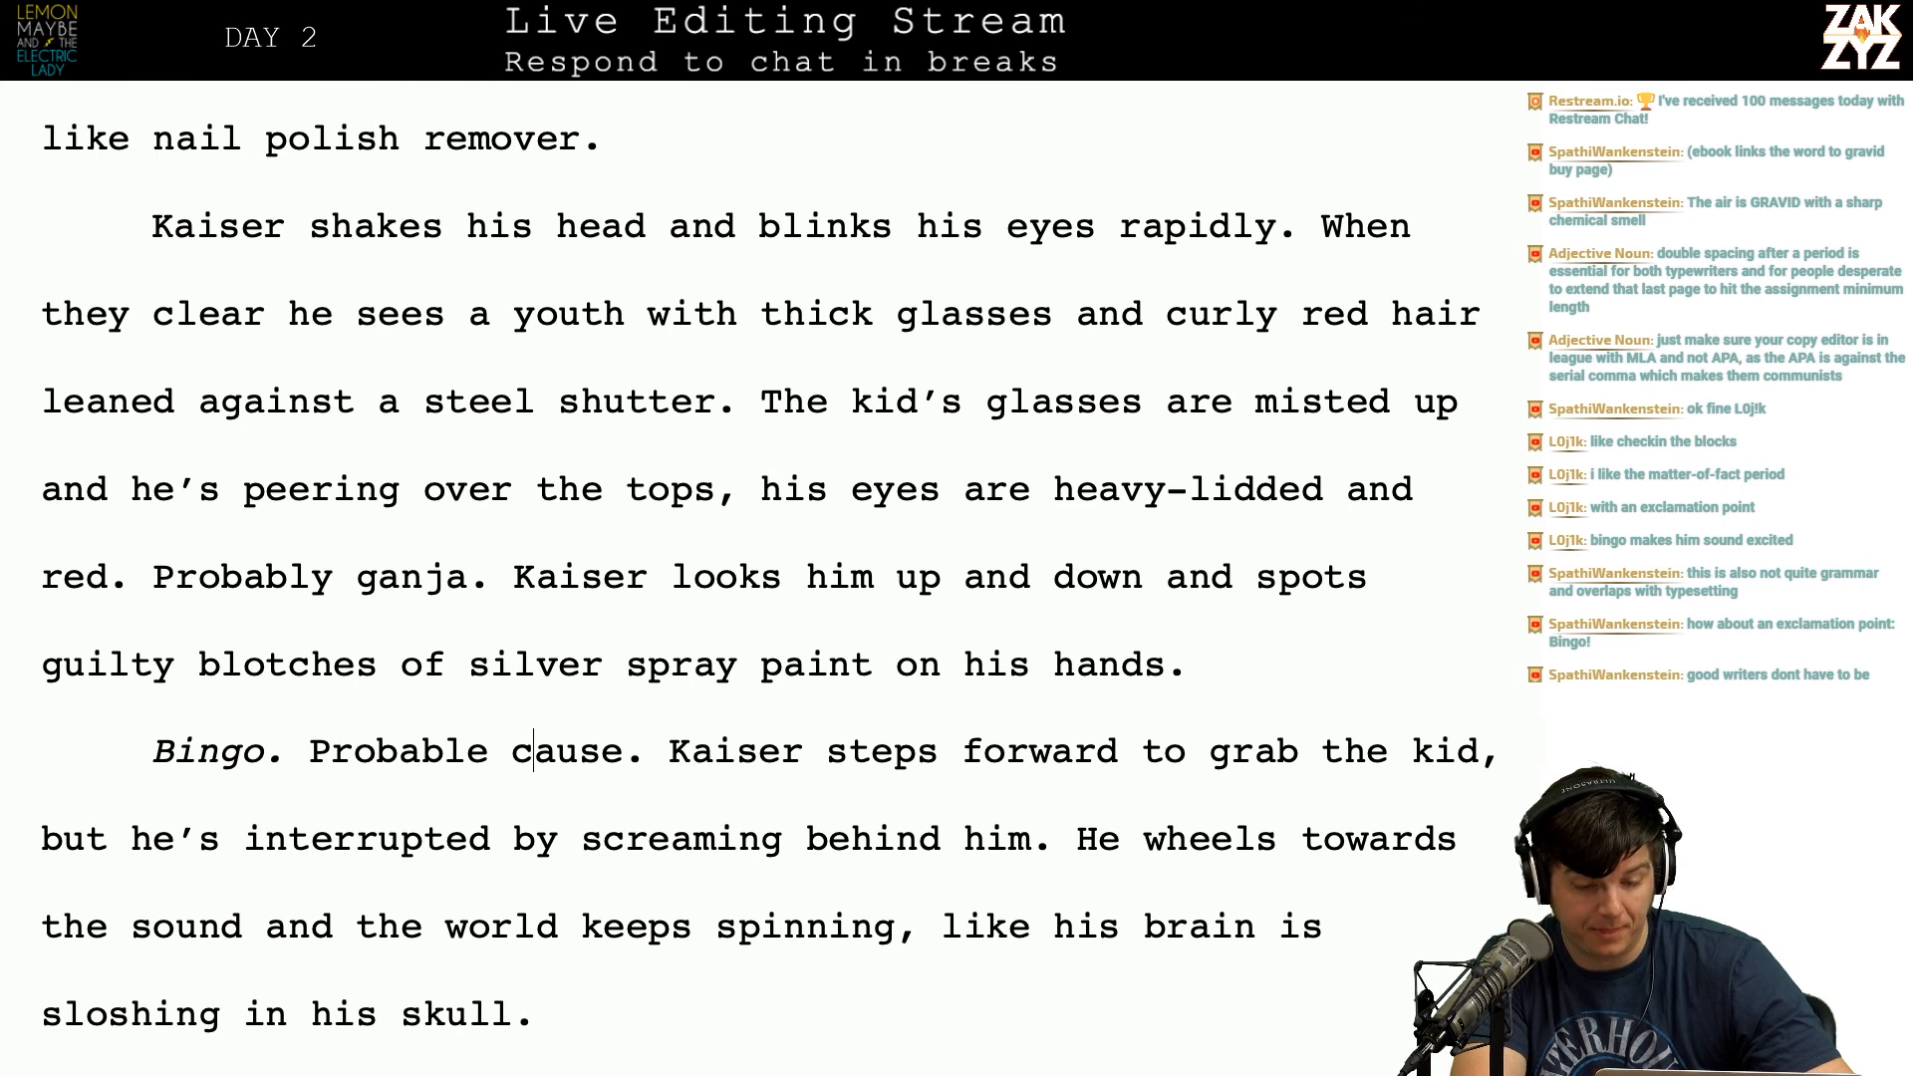
Step: After "Kaiser steps forward to grab the kid," write "but someone screams behind him, so loud his ears ring."
key("Right")
key("Right")
key("Right")
key("Right")
key("Right")
key("Down")
key("Left")
key("Left")
key("Left")
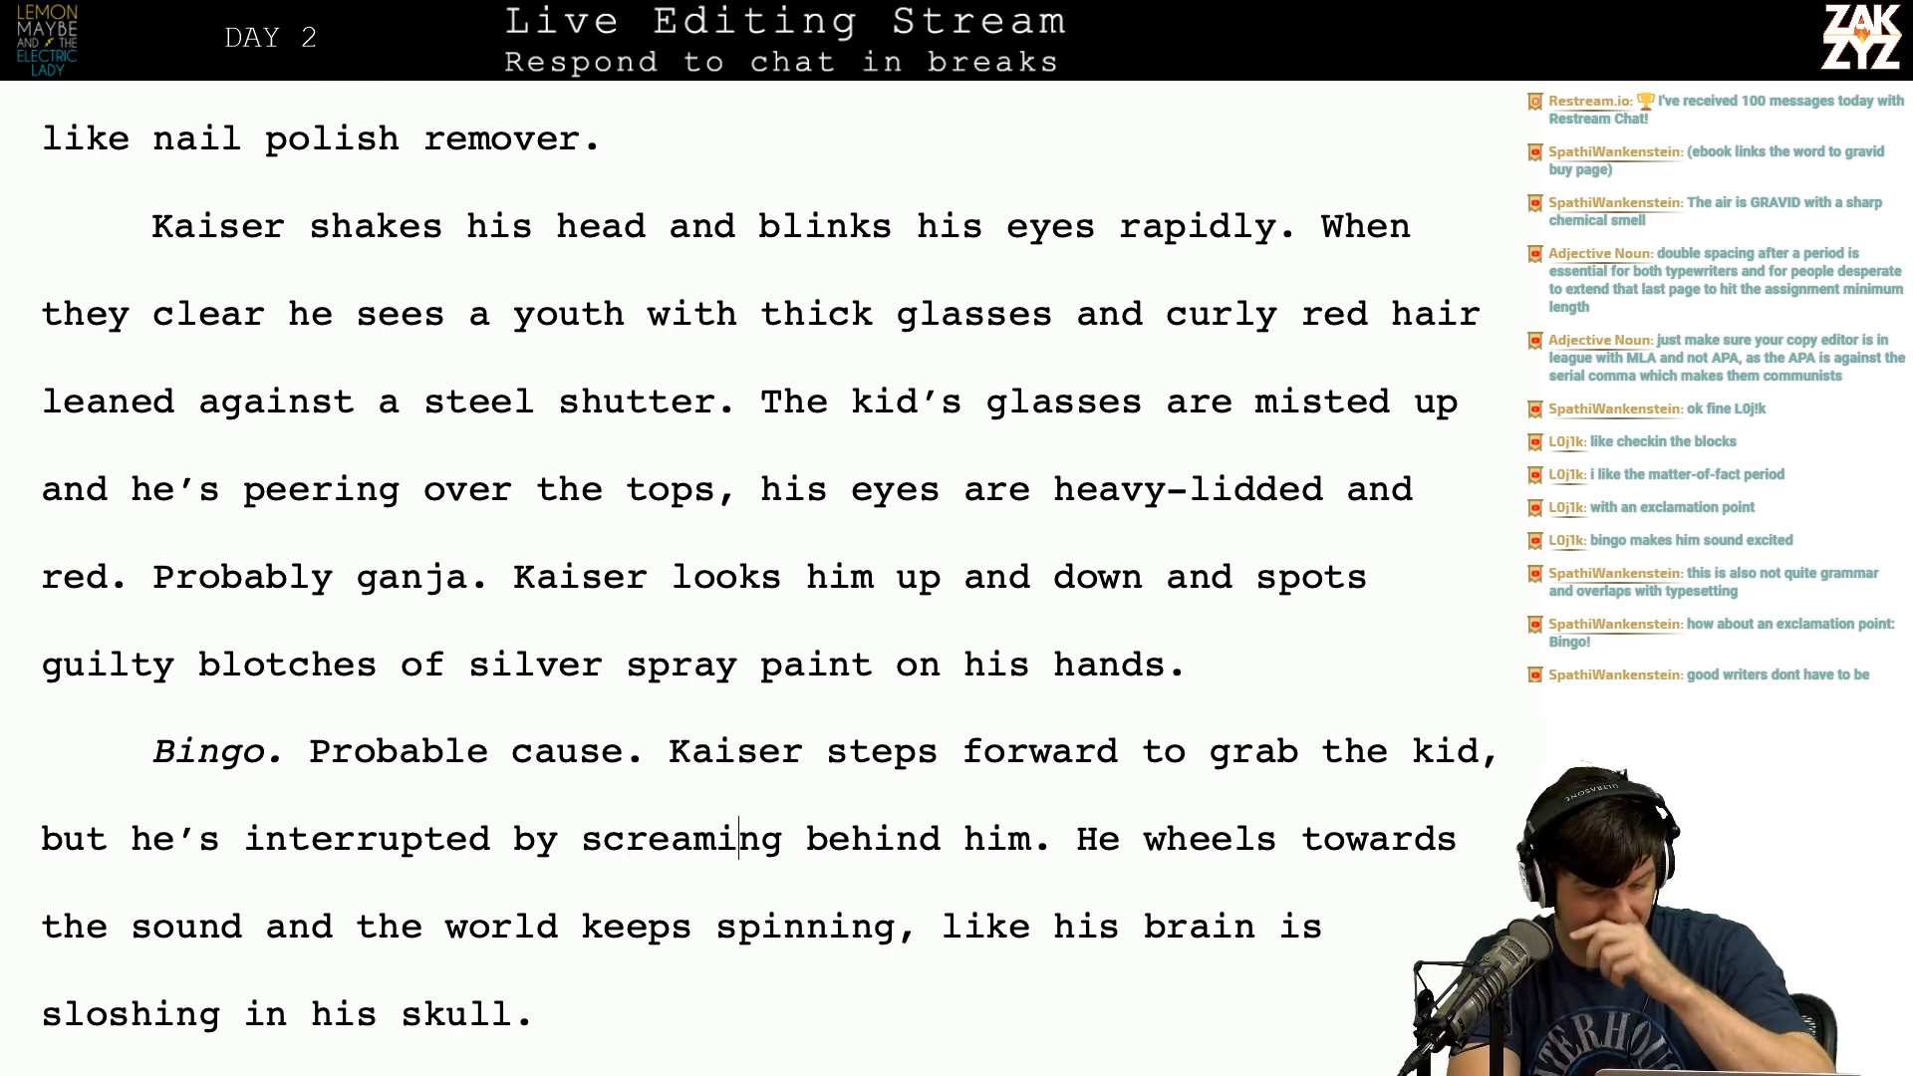
key("Right")
key("Right")
key("Right")
key("Right")
key("Right")
key("Right")
key("Right")
key("Right")
key("Left")
key("Left")
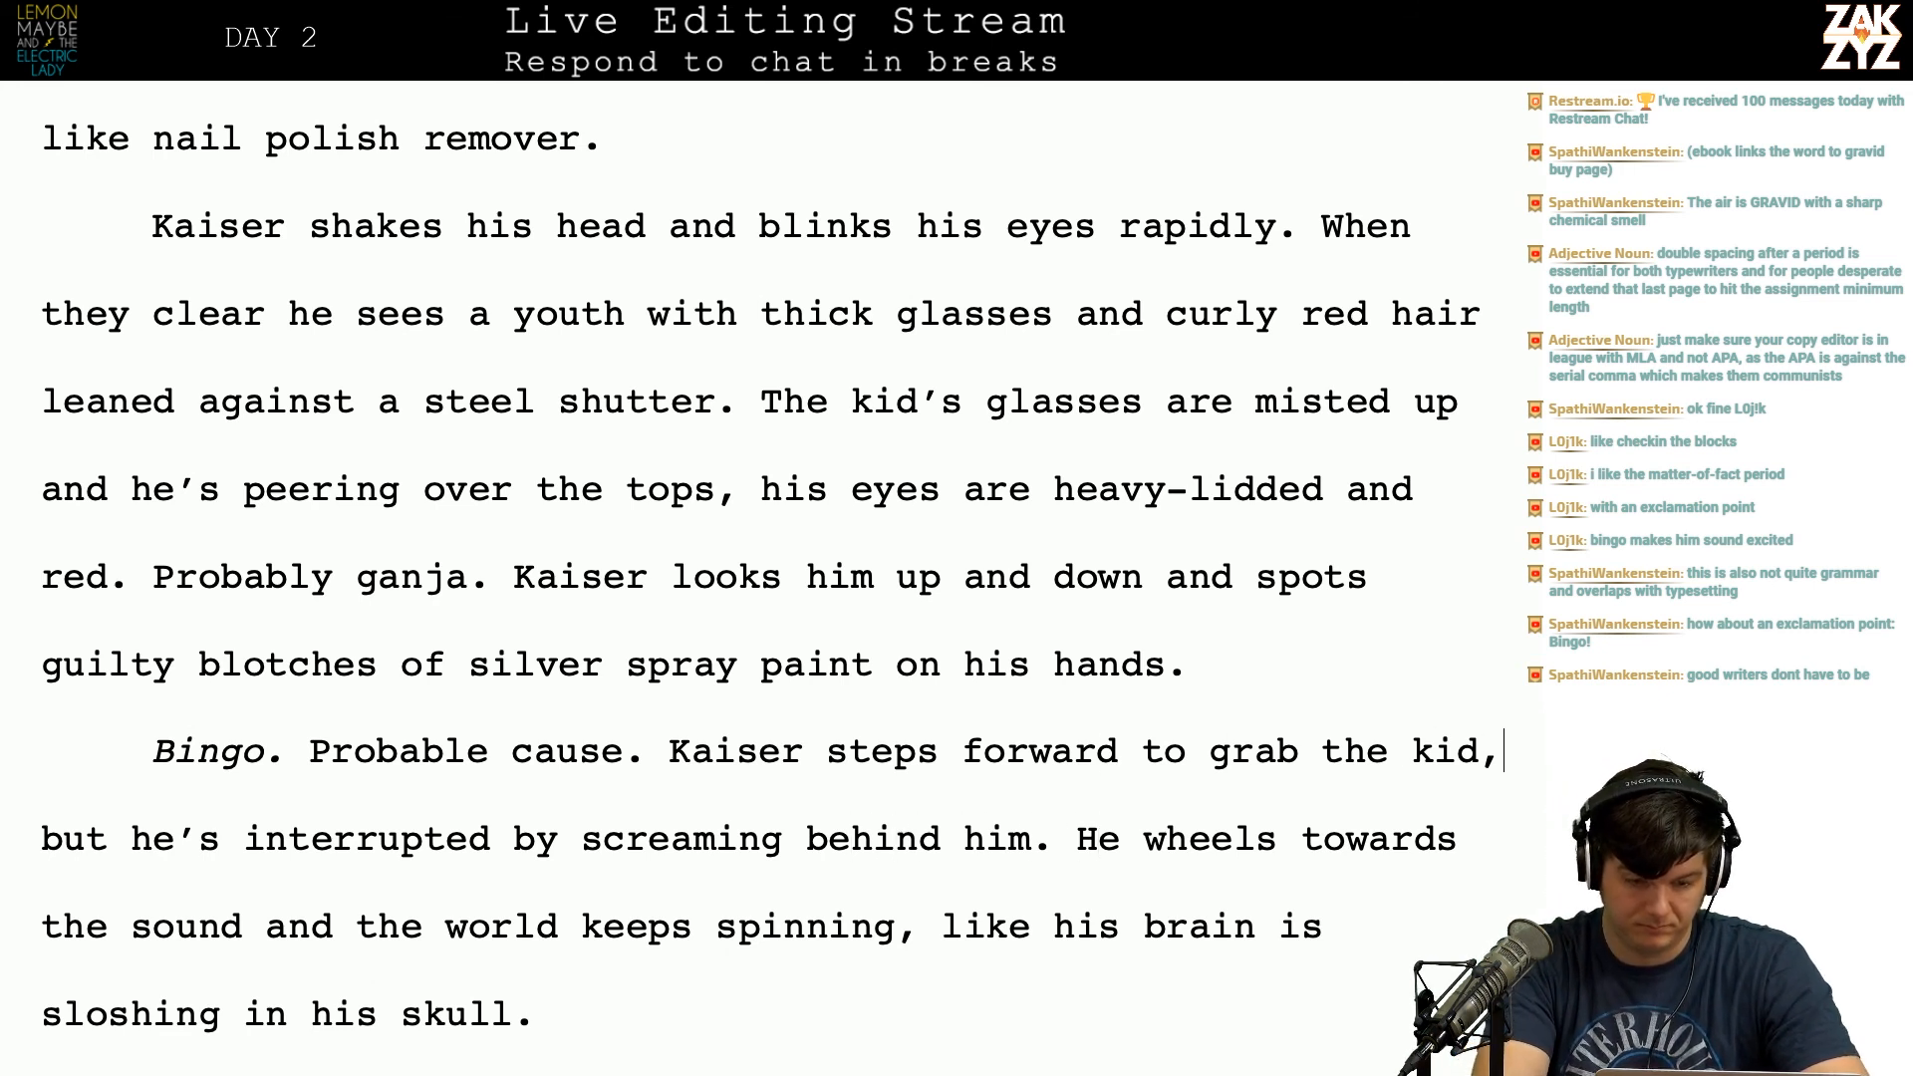
type("but someone s")
key("BackSpace")
key("BackSpace")
type("es")
key("BackSpace")
key("BackSpace")
key("BackSpace")
type("e scr ")
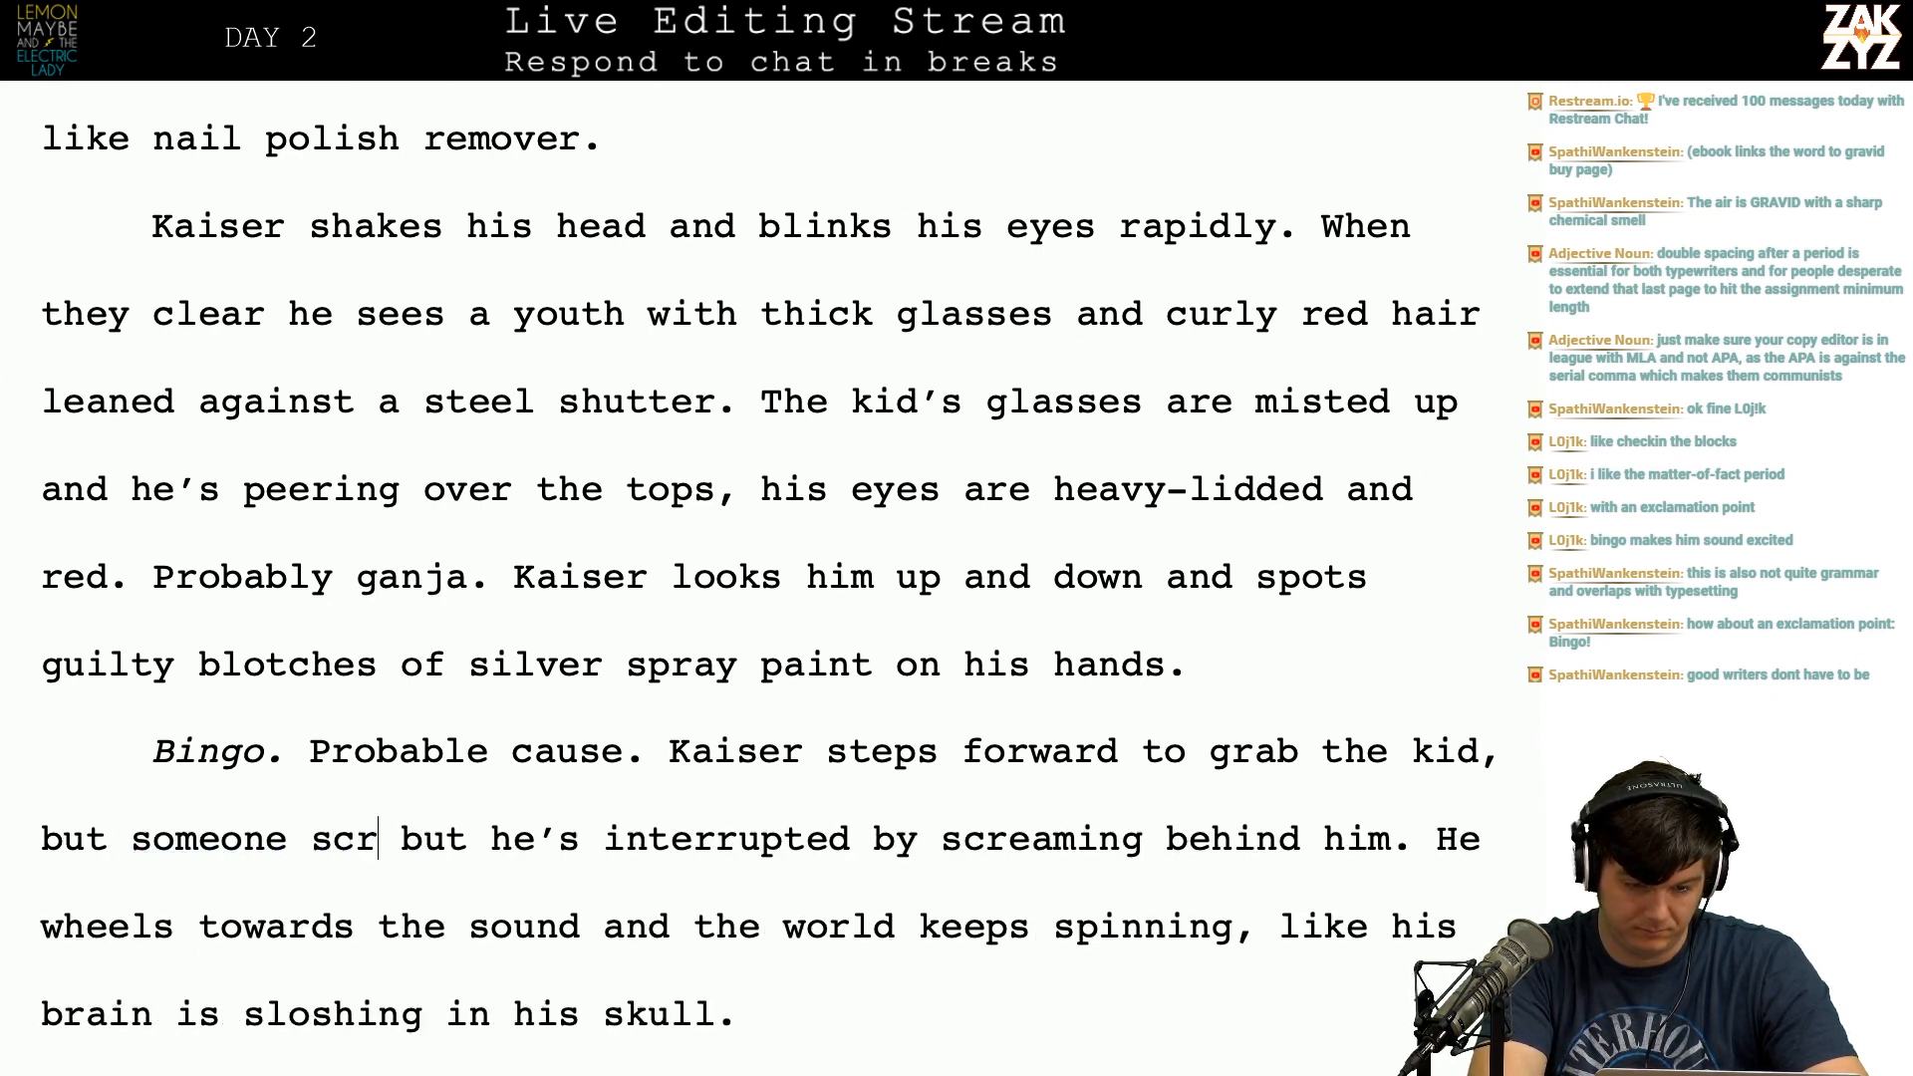
type("eams ")
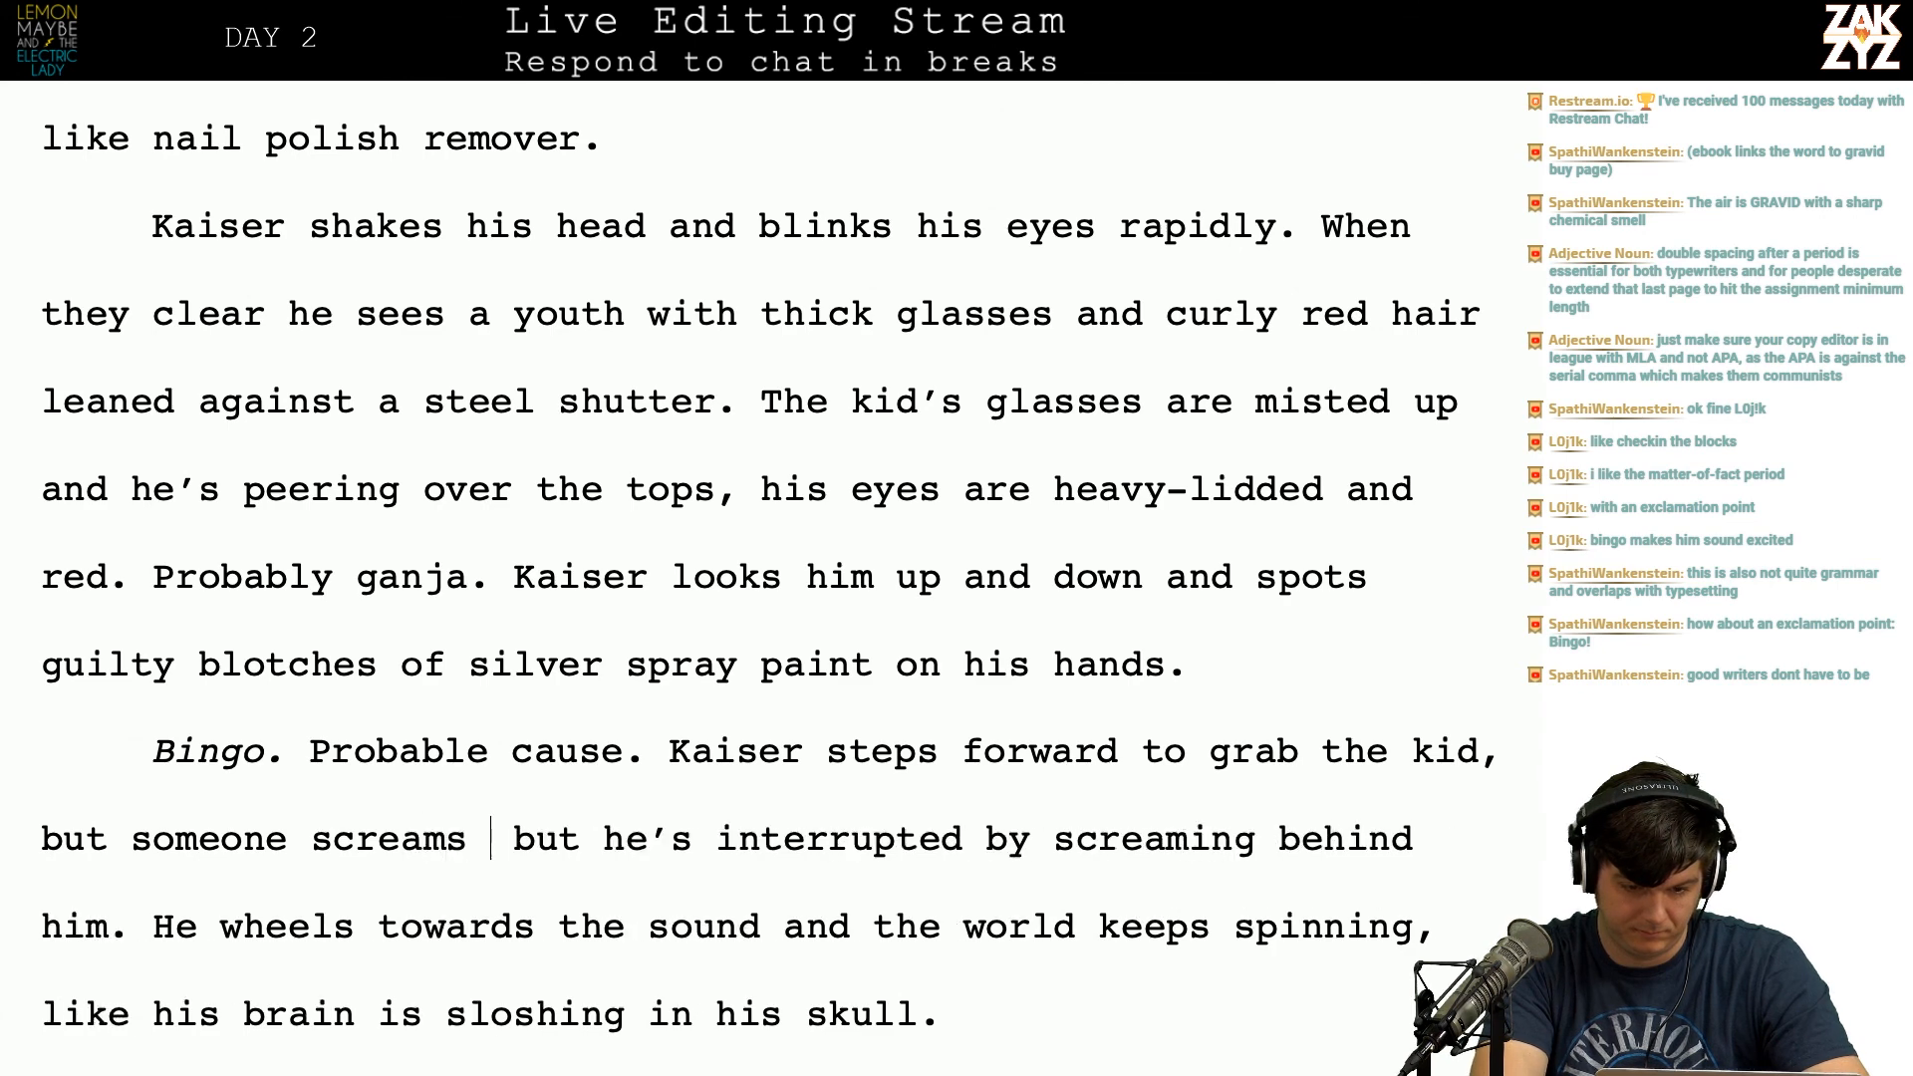
type("behind him, so loud his ears ring.")
Step: Delete the old clause "but he's interrupted by screaming behind him." that follows "his ears ring."
key("shift+Right")
key("shift+Right")
key("shift+Right")
key("shift+Right")
key("shift+Right")
key("shift+Right")
key("shift+Right")
key("shift+Right")
key("shift+Right")
key("shift+Right")
key("shift+Right")
key("shift+Right")
key("shift+Right")
key("shift+Right")
key("shift+Right")
key("shift+Right")
key("shift+Right")
key("shift+Right")
key("shift+Right")
key("shift+Right")
key("shift+Right")
key("shift+Right")
key("shift+Right")
key("shift+Right")
key("shift+Right")
key("shift+Right")
key("shift+Right")
key("shift+Right")
key("shift+Right")
key("shift+Right")
key("shift+Right")
key("shift+Right")
key("shift+Right")
key("shift+Right")
key("shift+Right")
key("shift+Right")
key("shift+Right")
key("shift+Right")
key("shift+Right")
key("shift+Right")
key("shift+Right")
key("shift+Right")
key("shift+Right")
key("BackSpace")
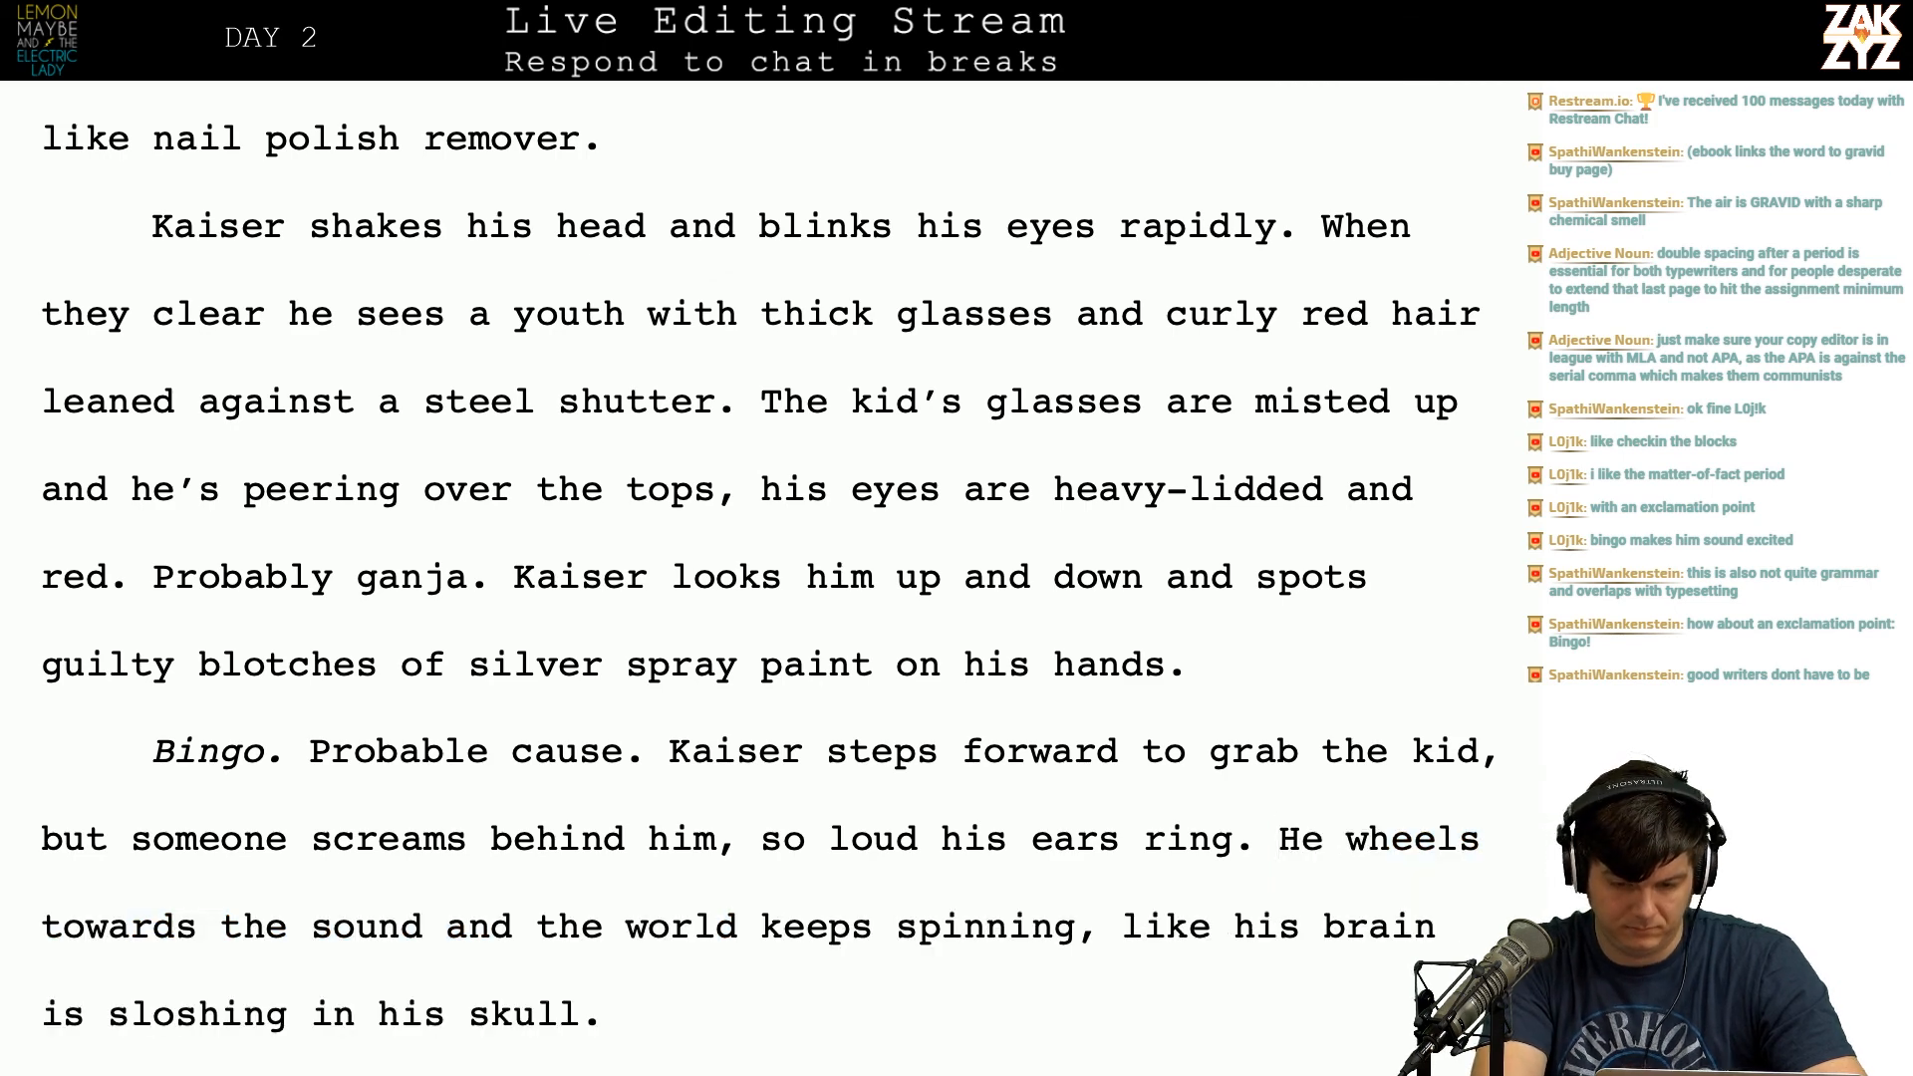
Step: Insert "Forgetting the vandal, Kaiser" at the start of the sentence about wheeling towards the sound
type("Forgetti")
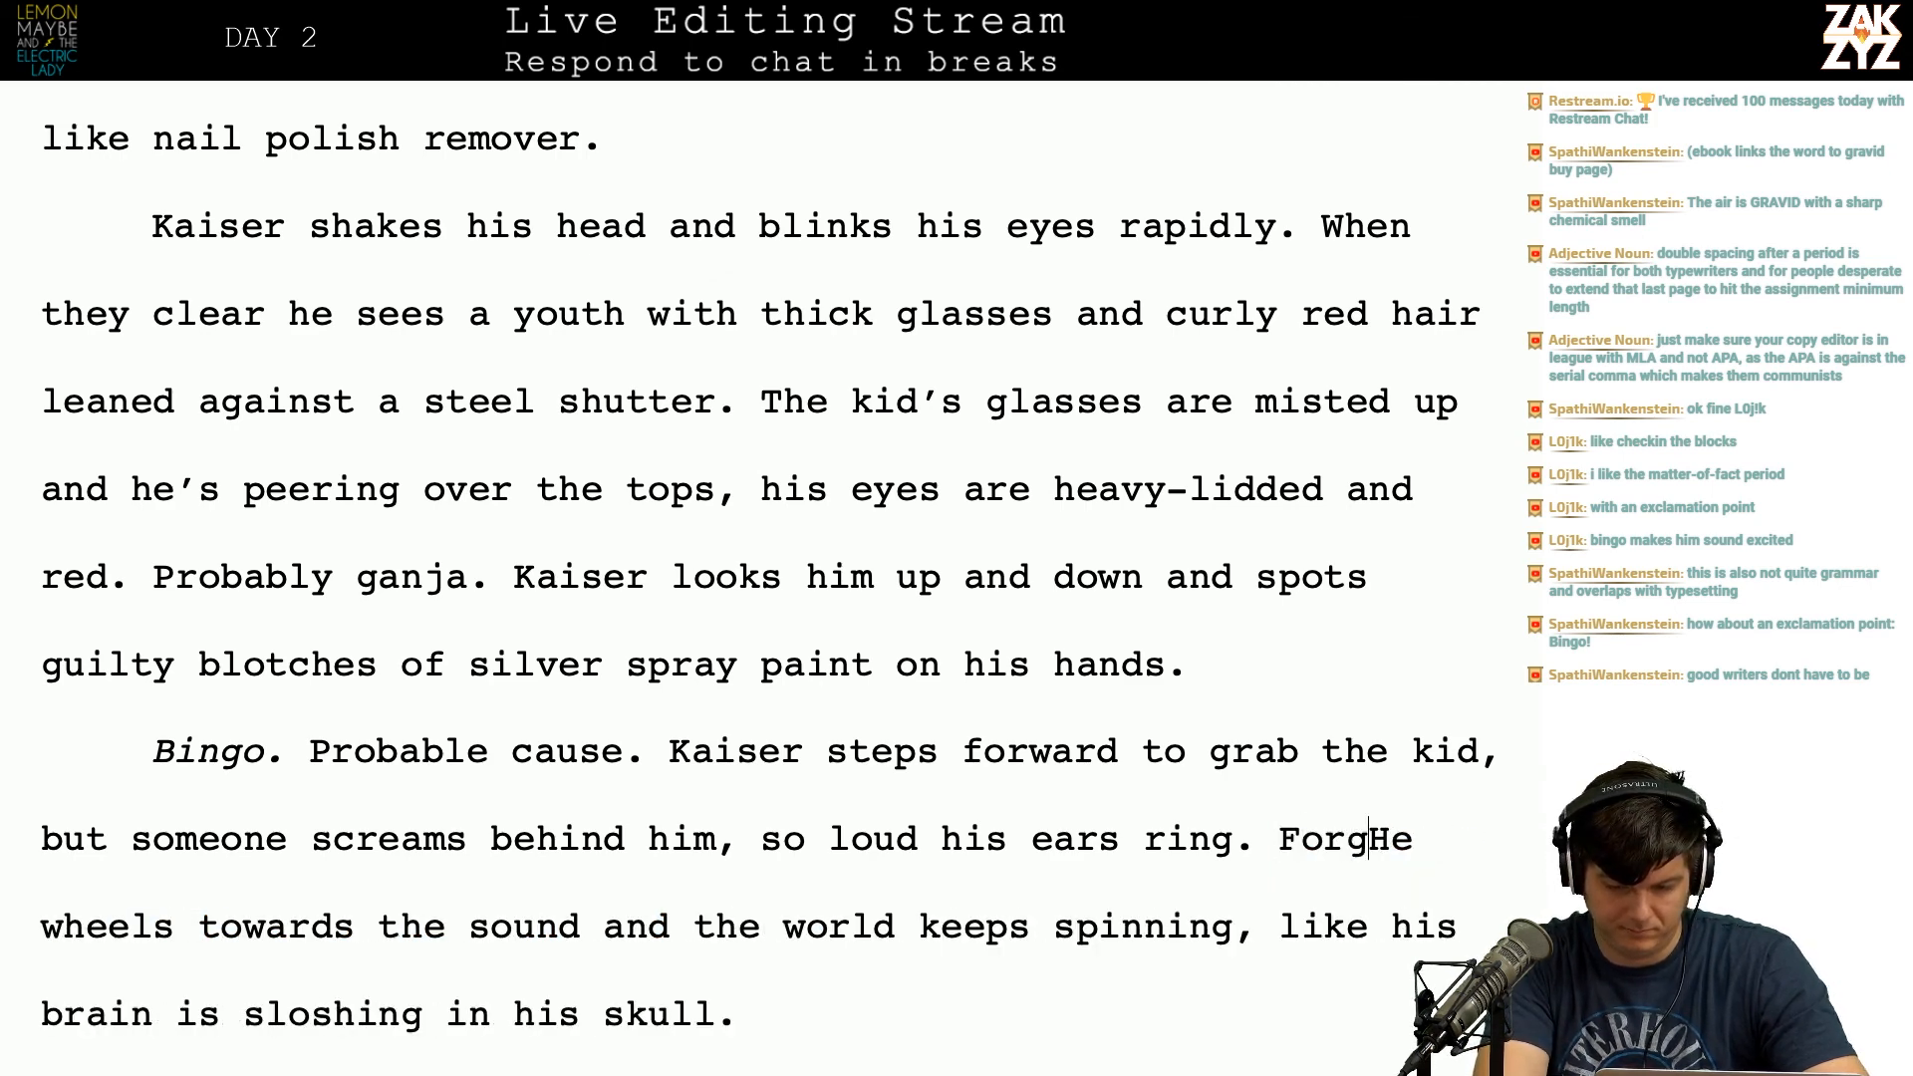
type("ng the vandal,")
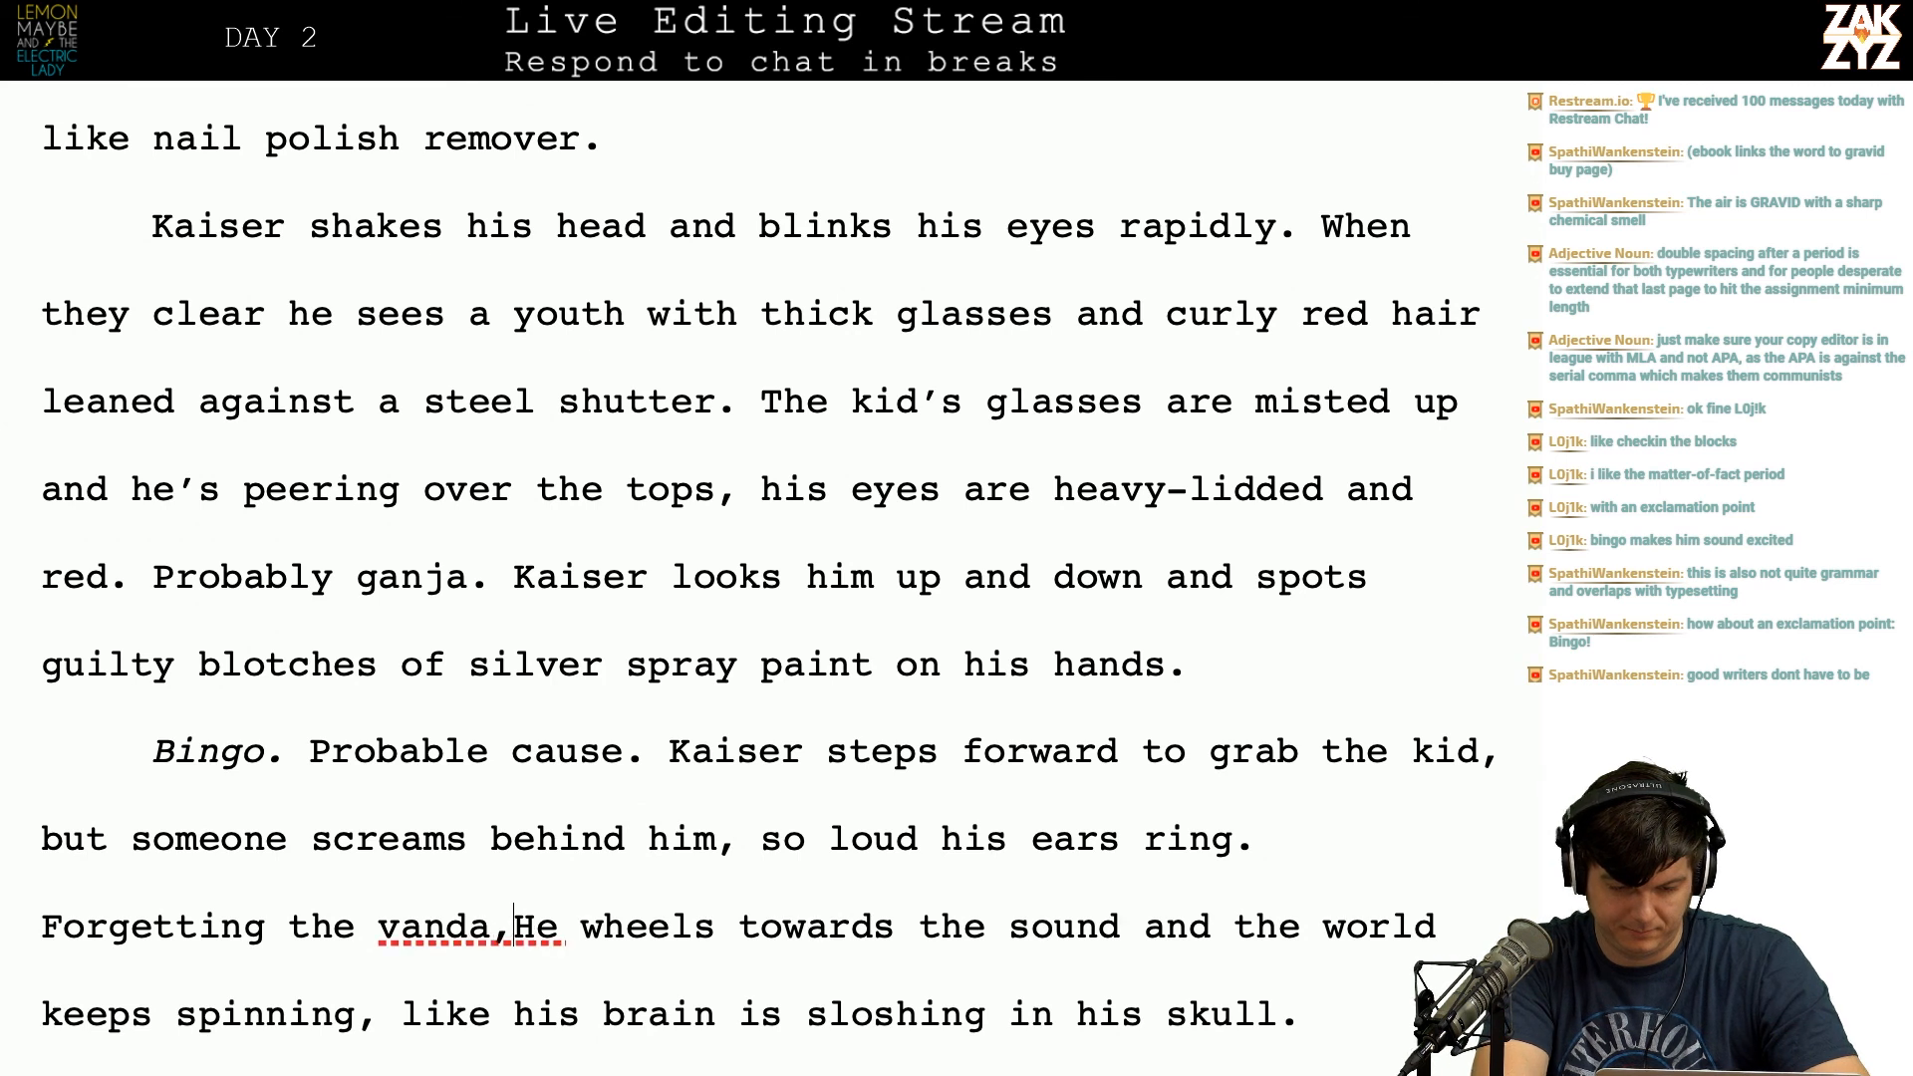
type(" Kais")
key("BackSpace")
key("BackSpace")
key("BackSpace")
key("BackSpace")
type("kaiser")
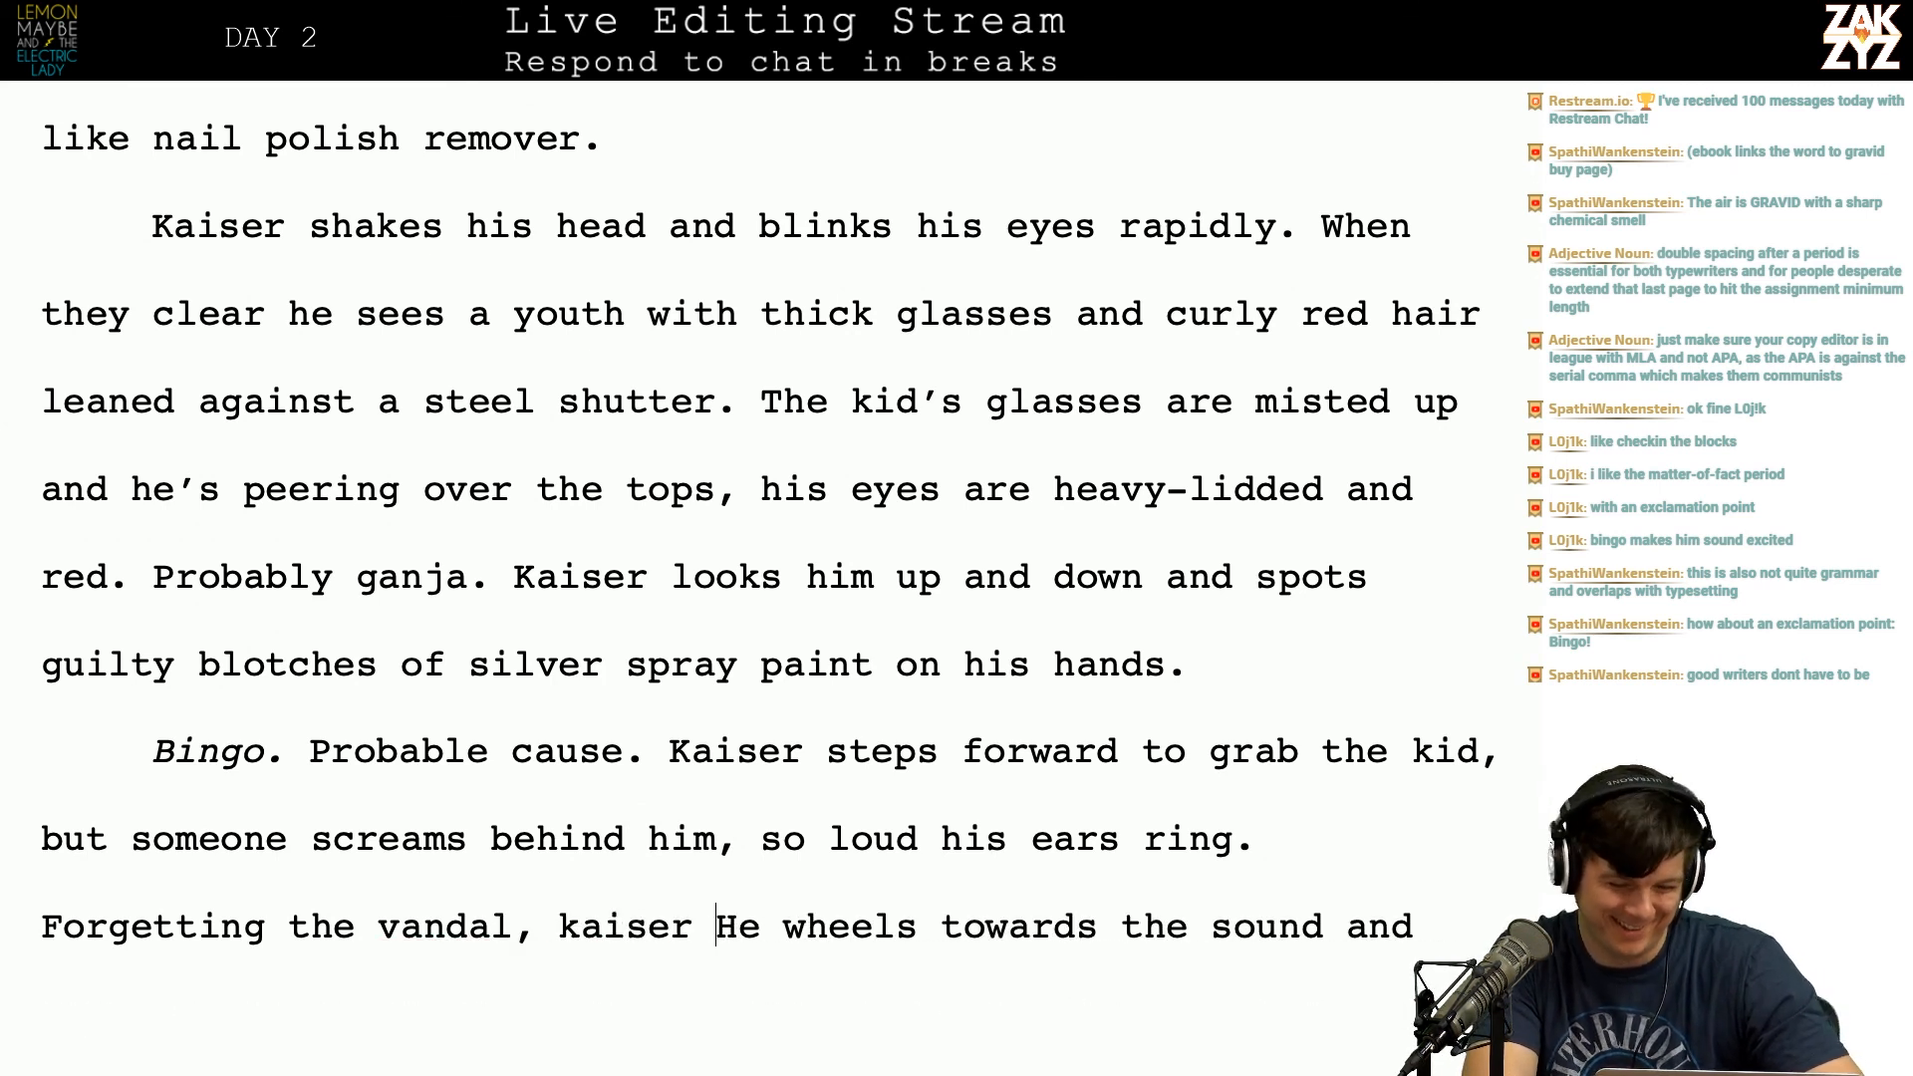
key("Left")
key("BackSpace")
type("K")
Step: Delete the leftover "He" before "wheels towards the sound"
key("Right")
key("Right")
key("Right")
key("shift+Right")
key("shift+Right")
key("shift+Right")
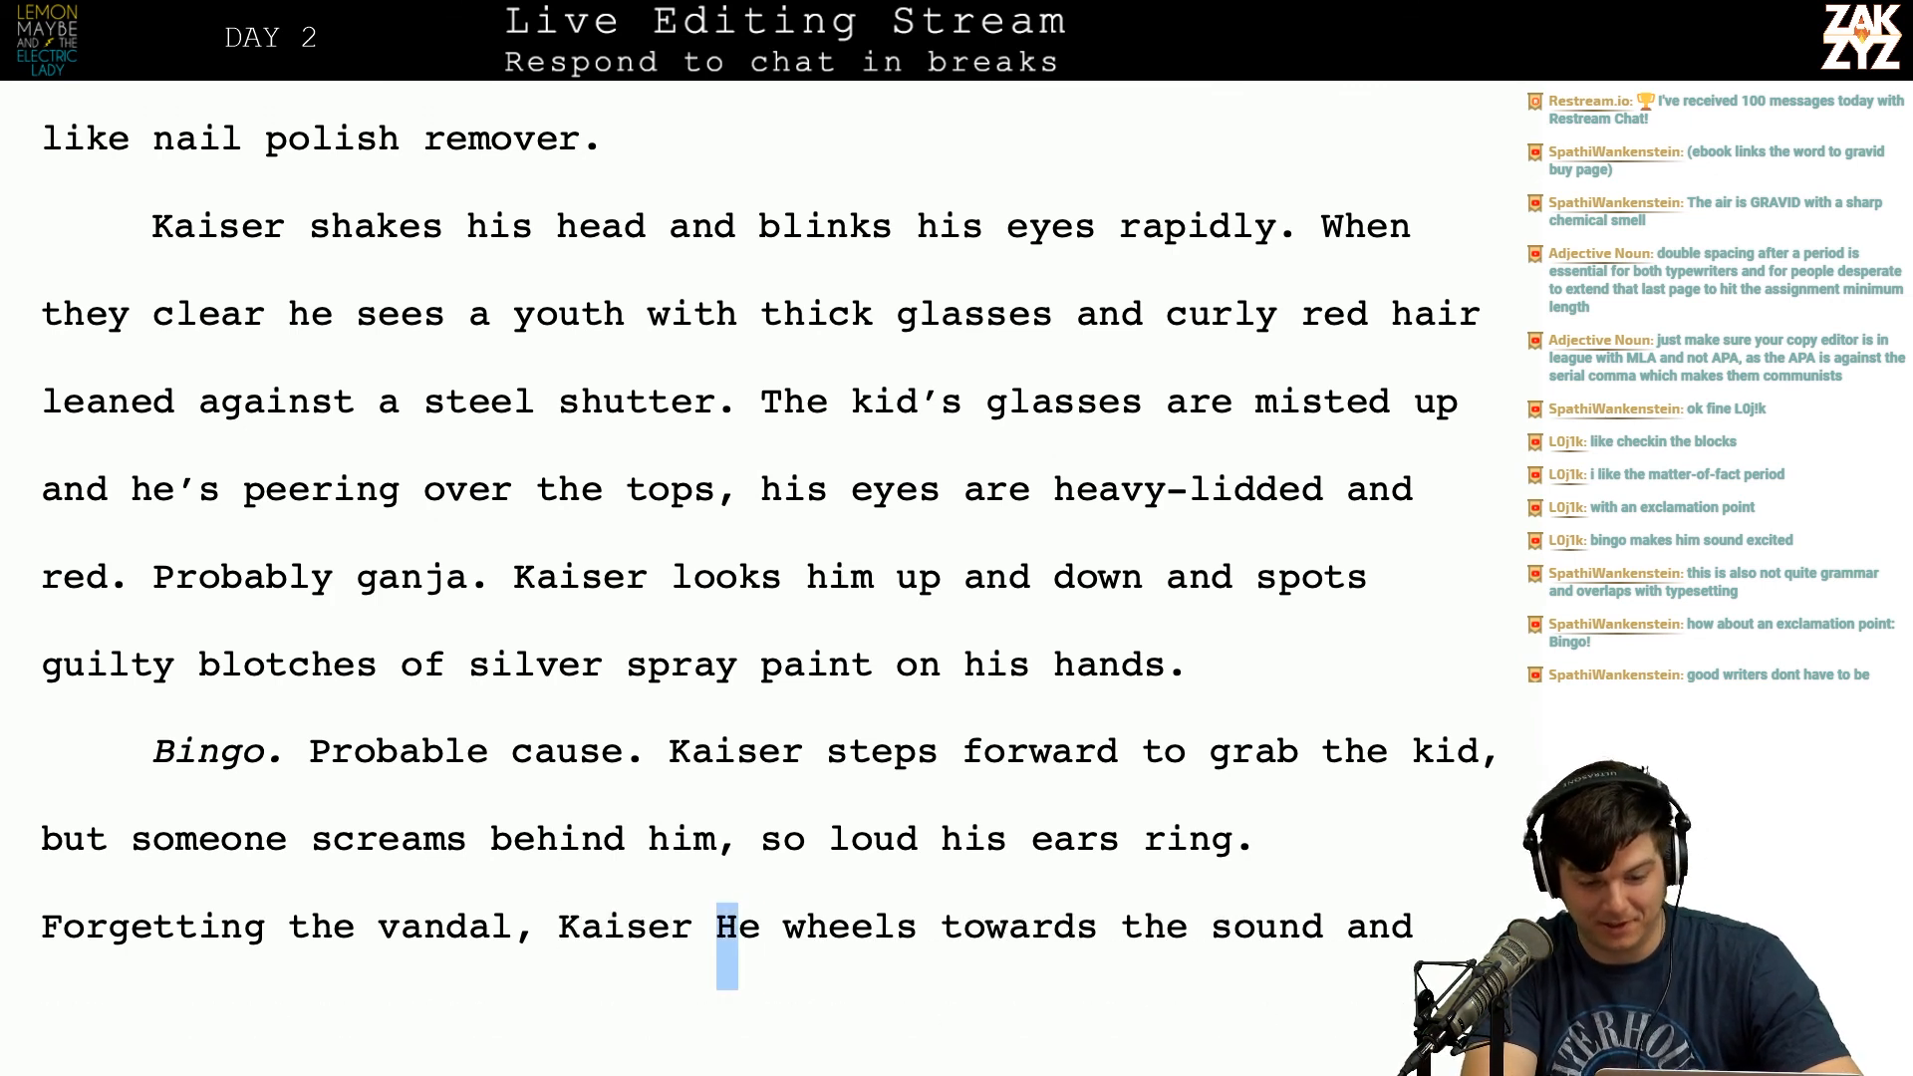
key("Delete")
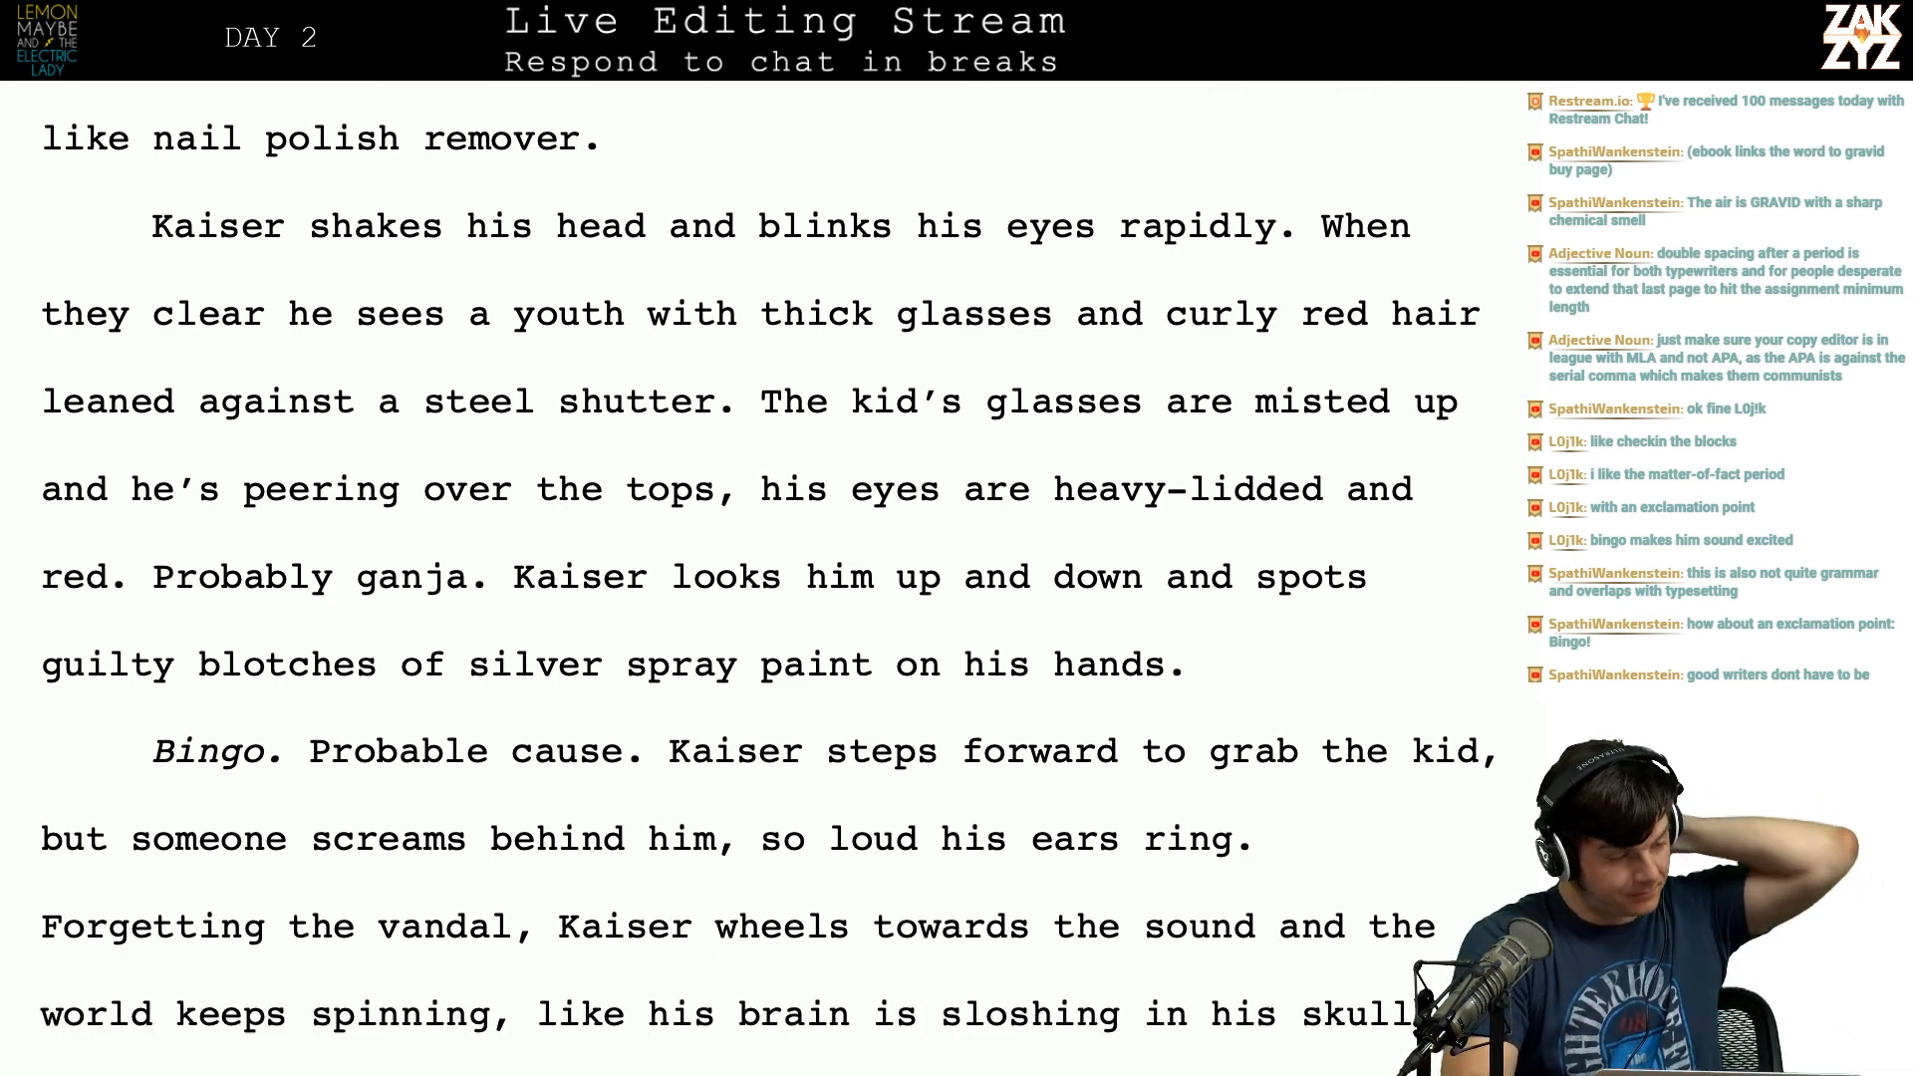
Step: Review the end of the revised "Bingo" paragraph and continue to the opening of the following page
scroll(757, 578, "down", 1)
scroll(758, 566, "down", 1)
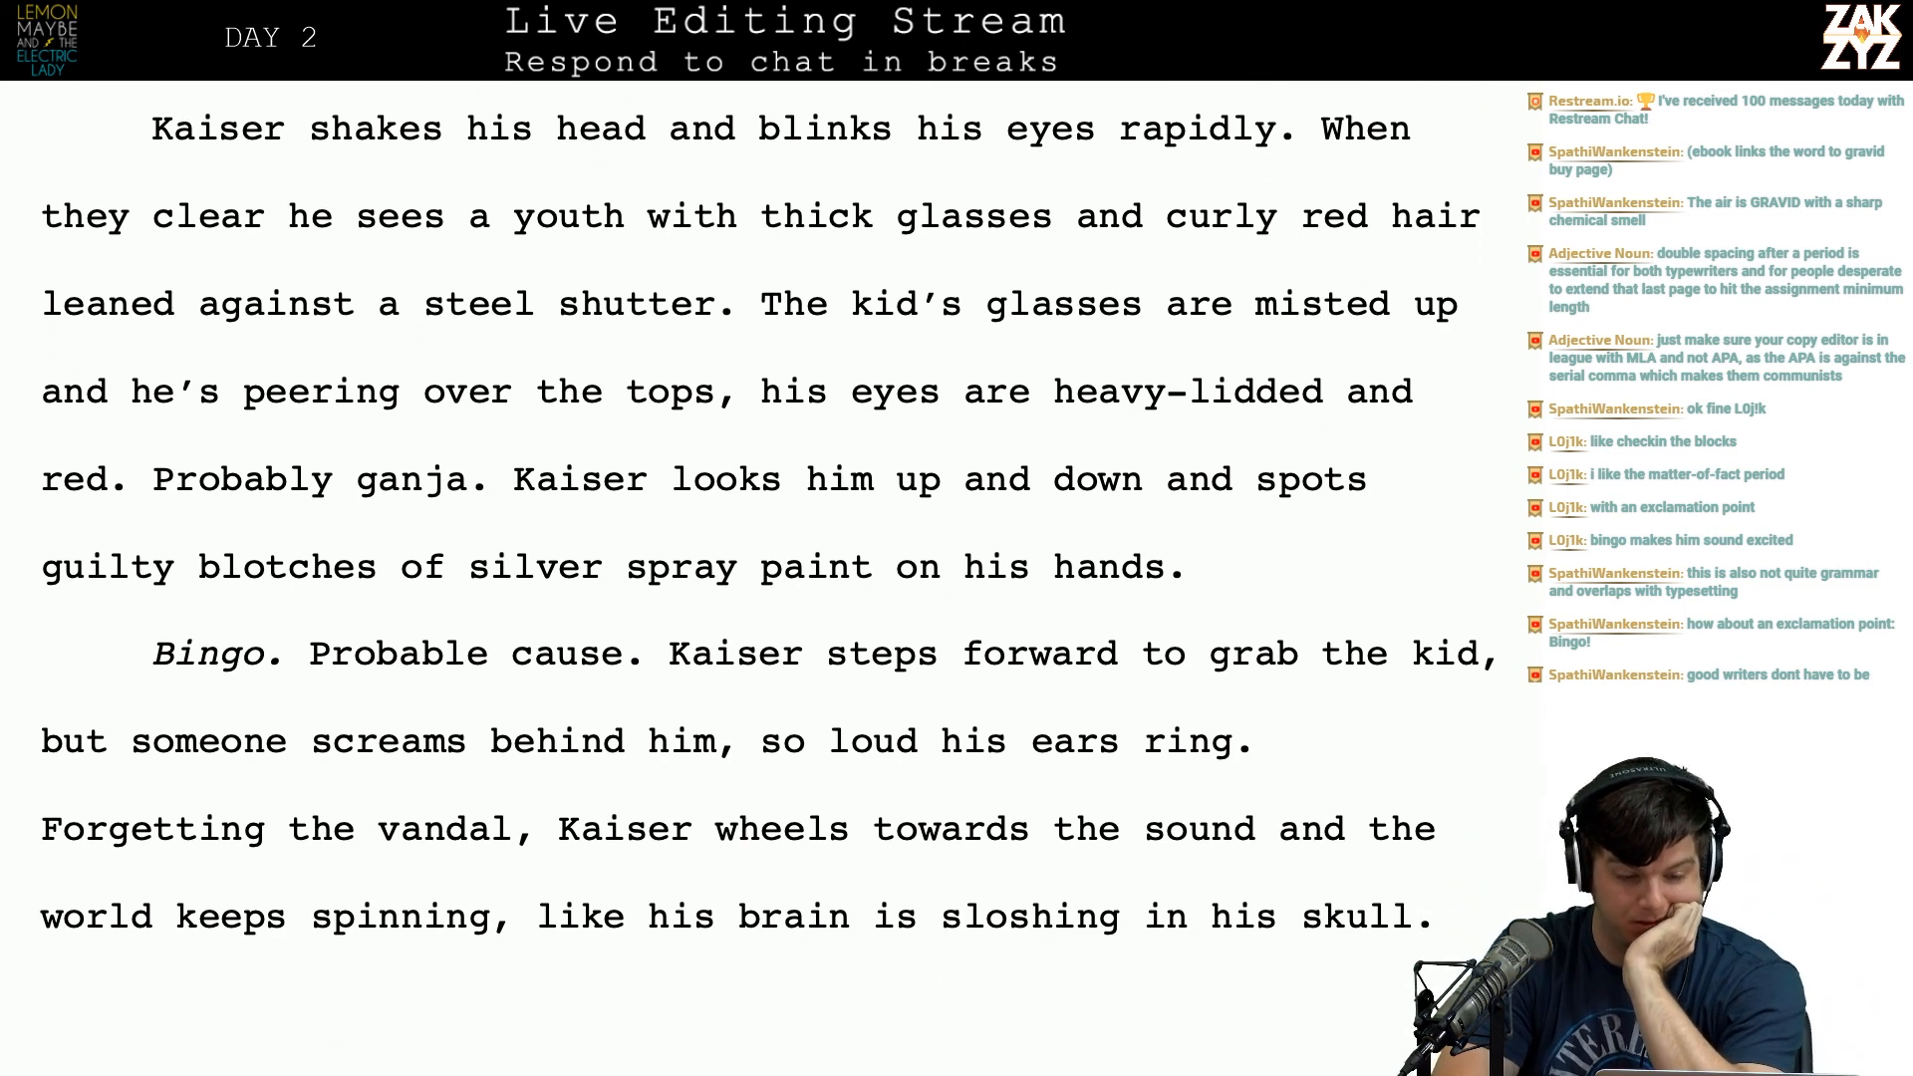
scroll(633, 777, "down", 1)
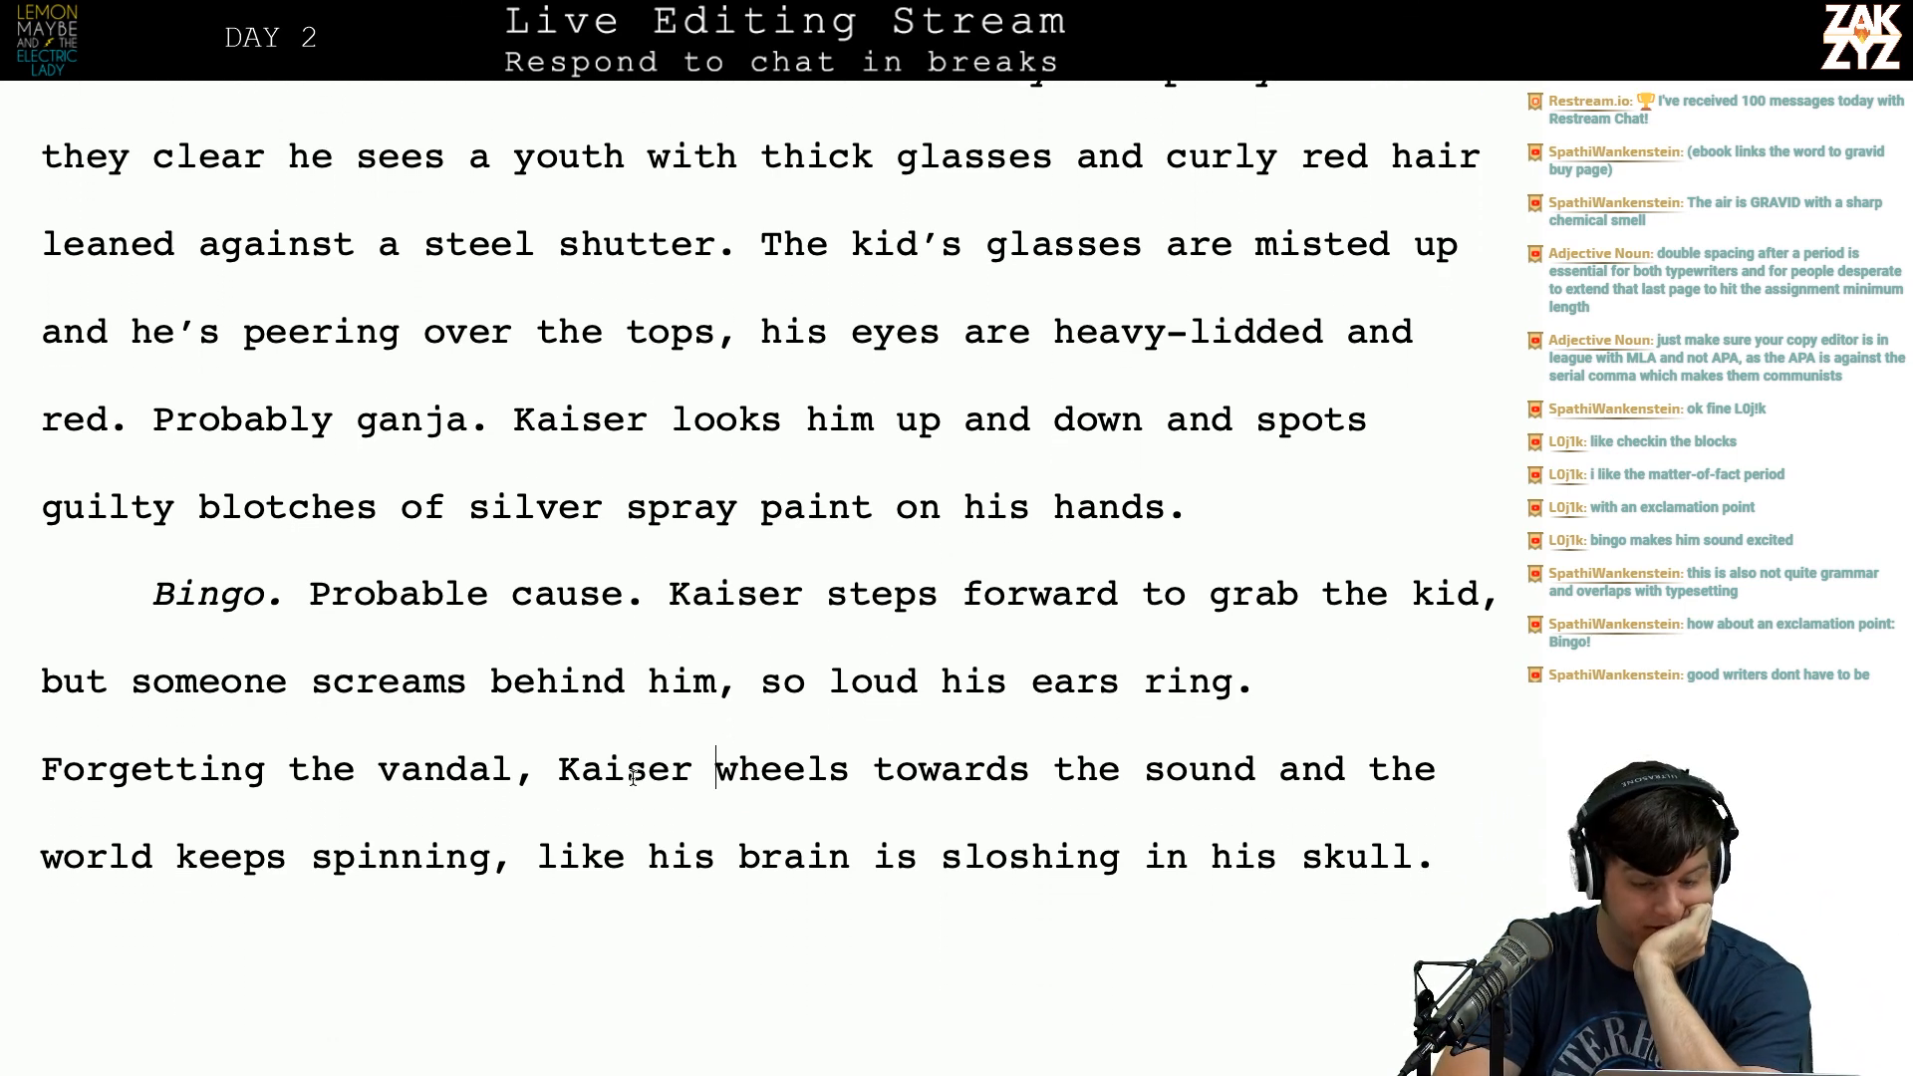
scroll(620, 762, "down", 1)
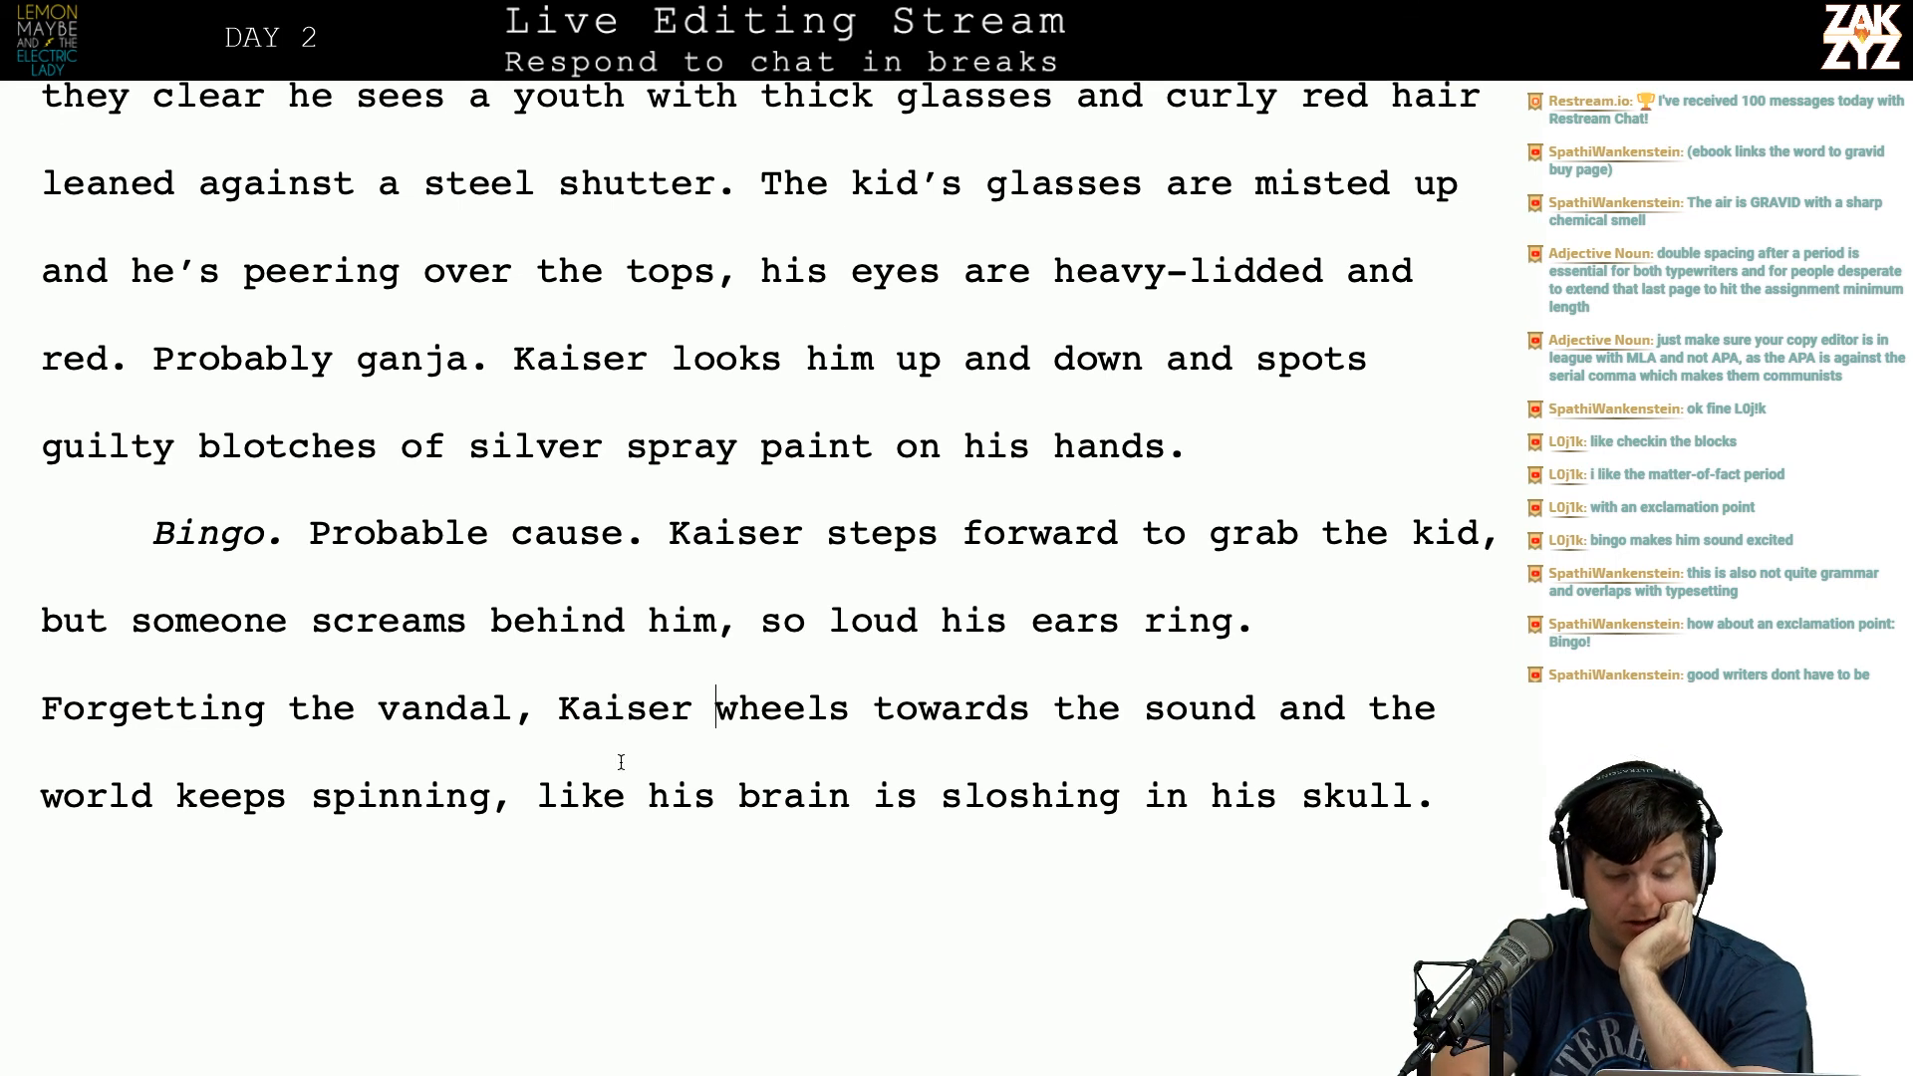
scroll(621, 762, "down", 1)
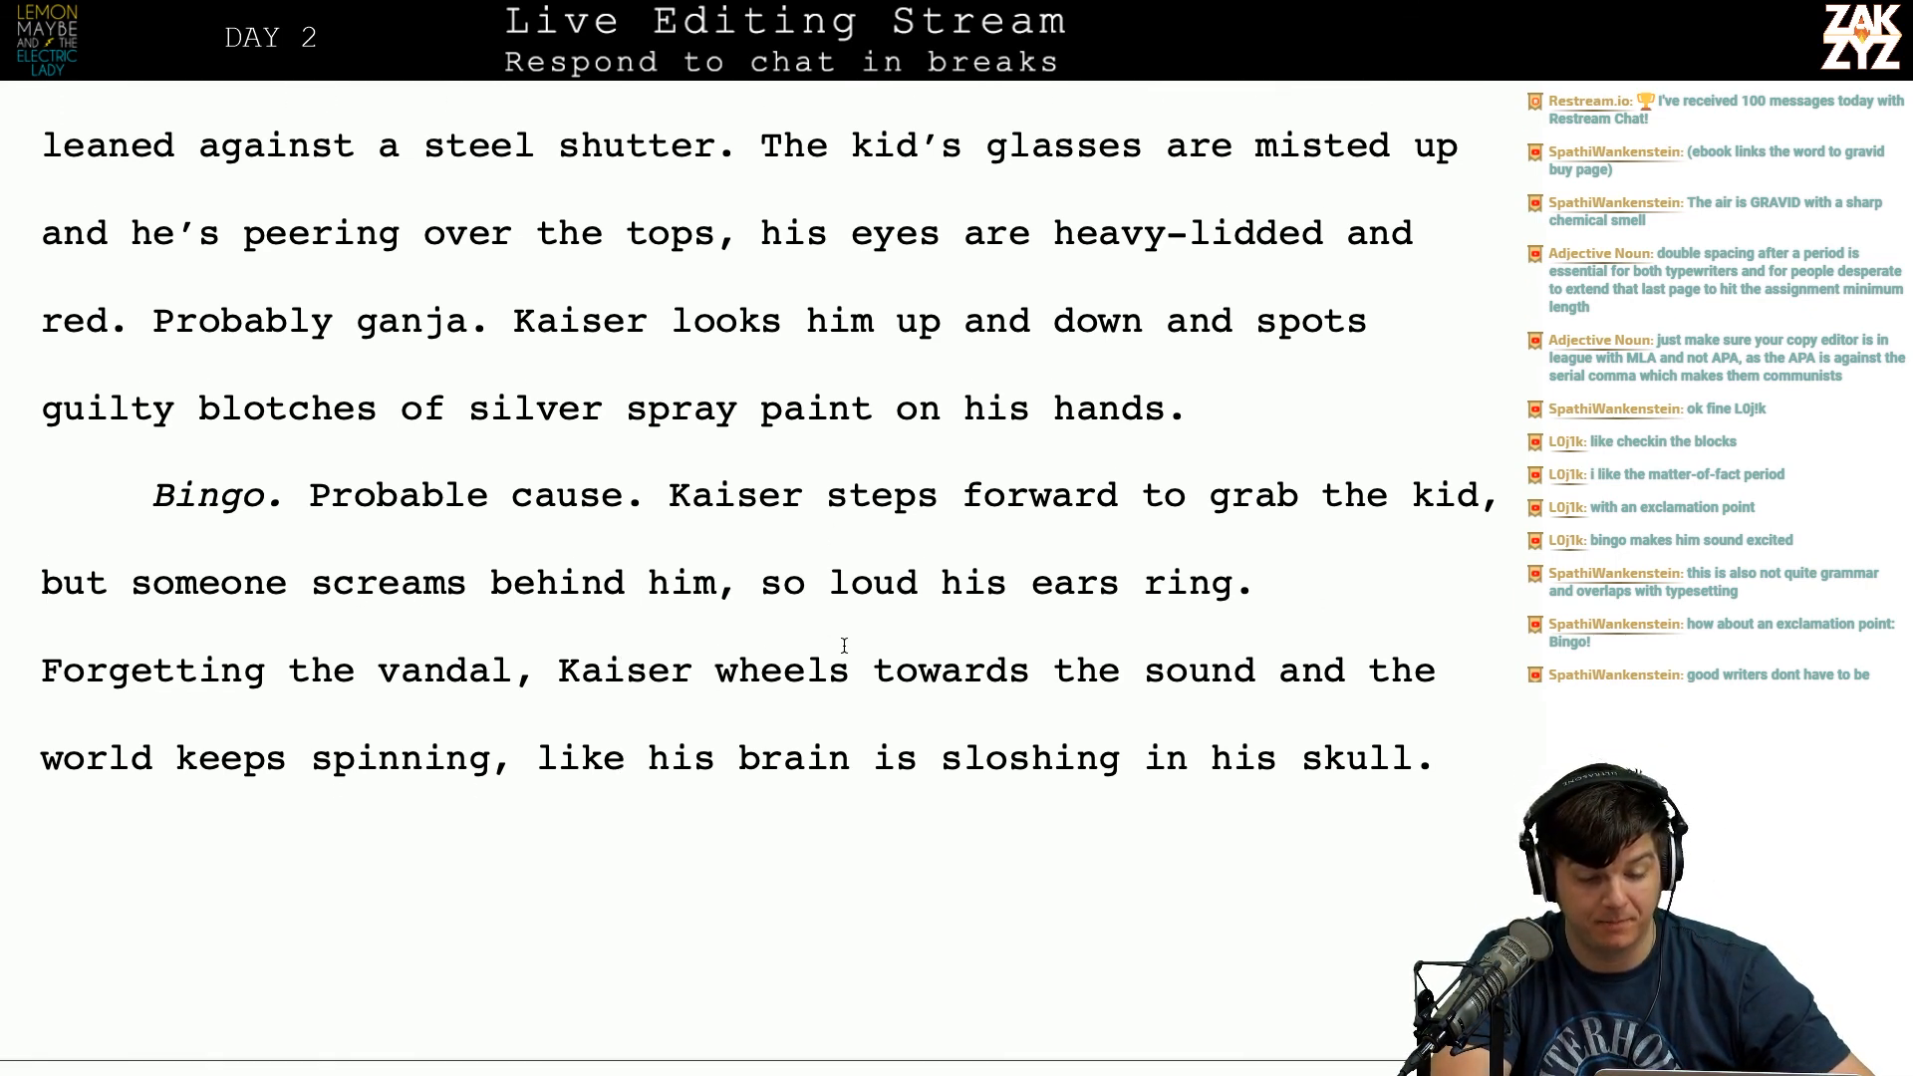
scroll(844, 646, "down", 1)
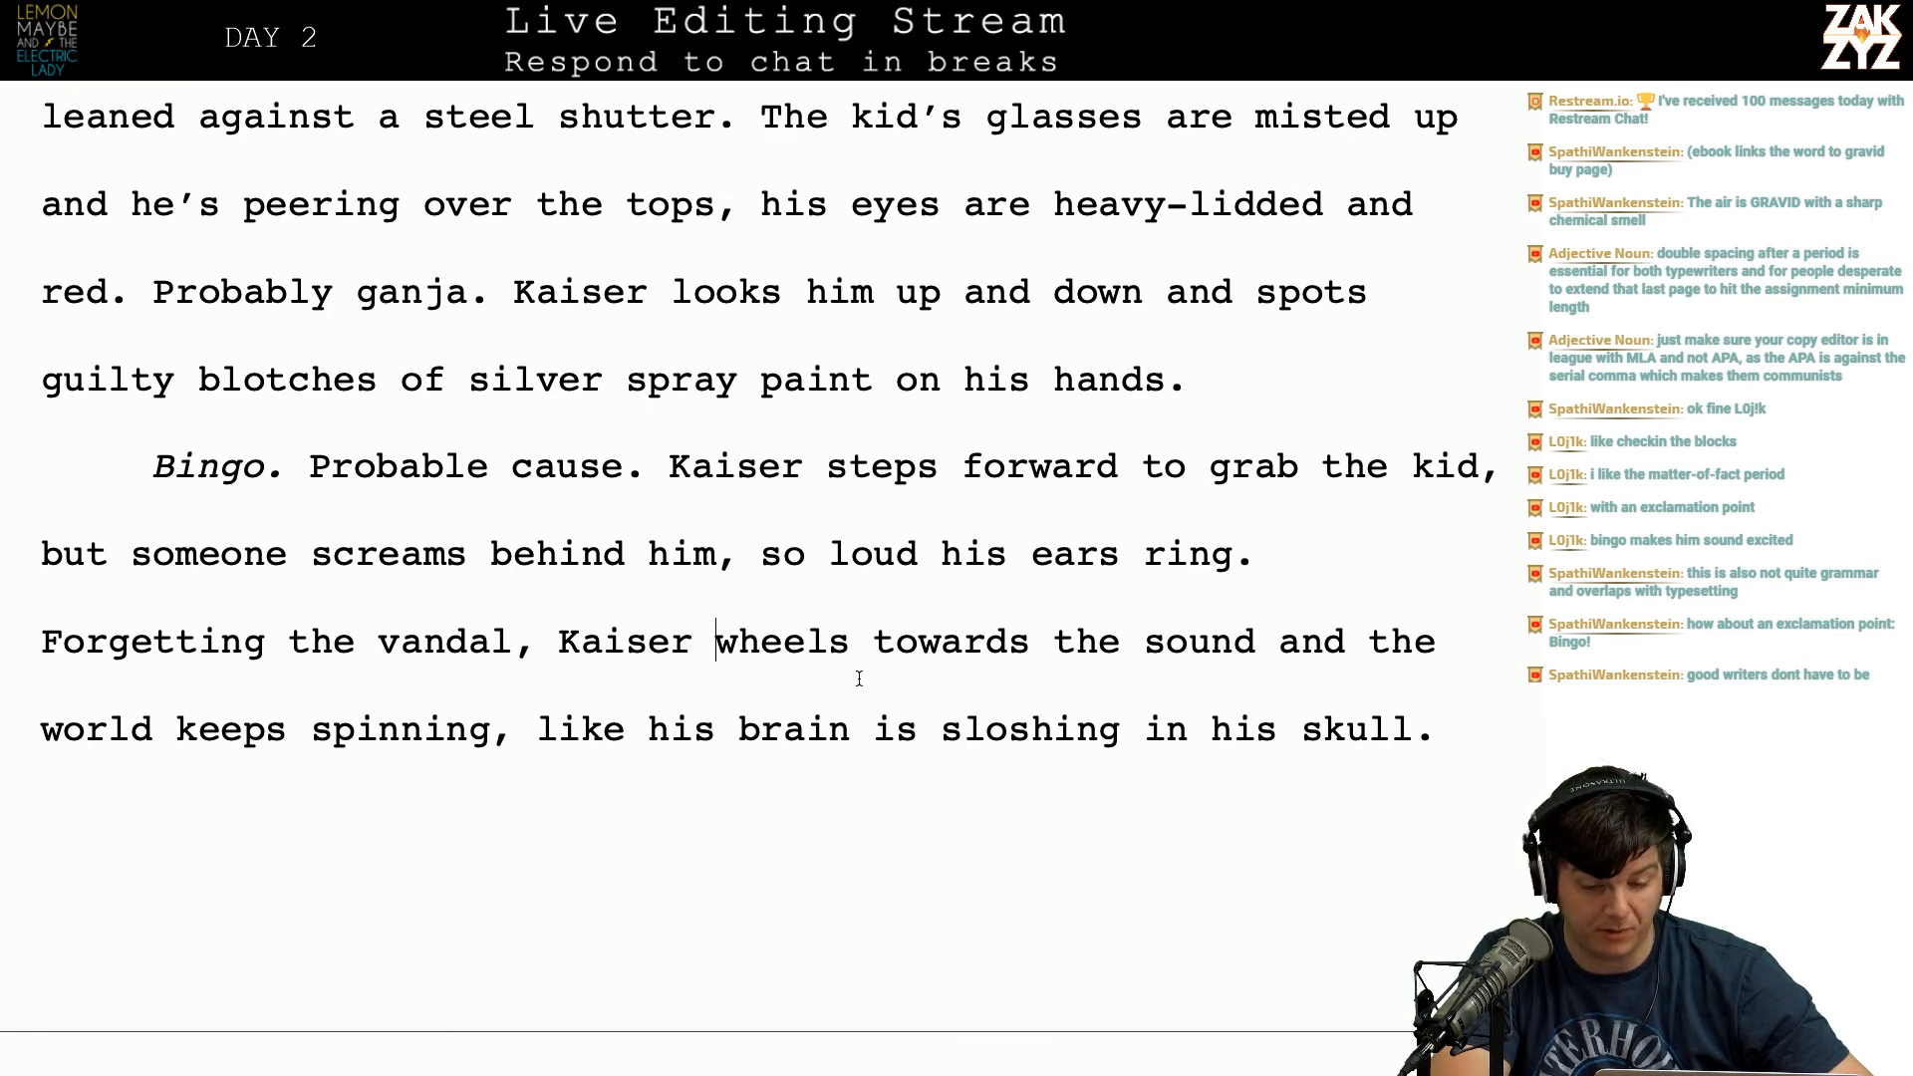
scroll(601, 687, "down", 5)
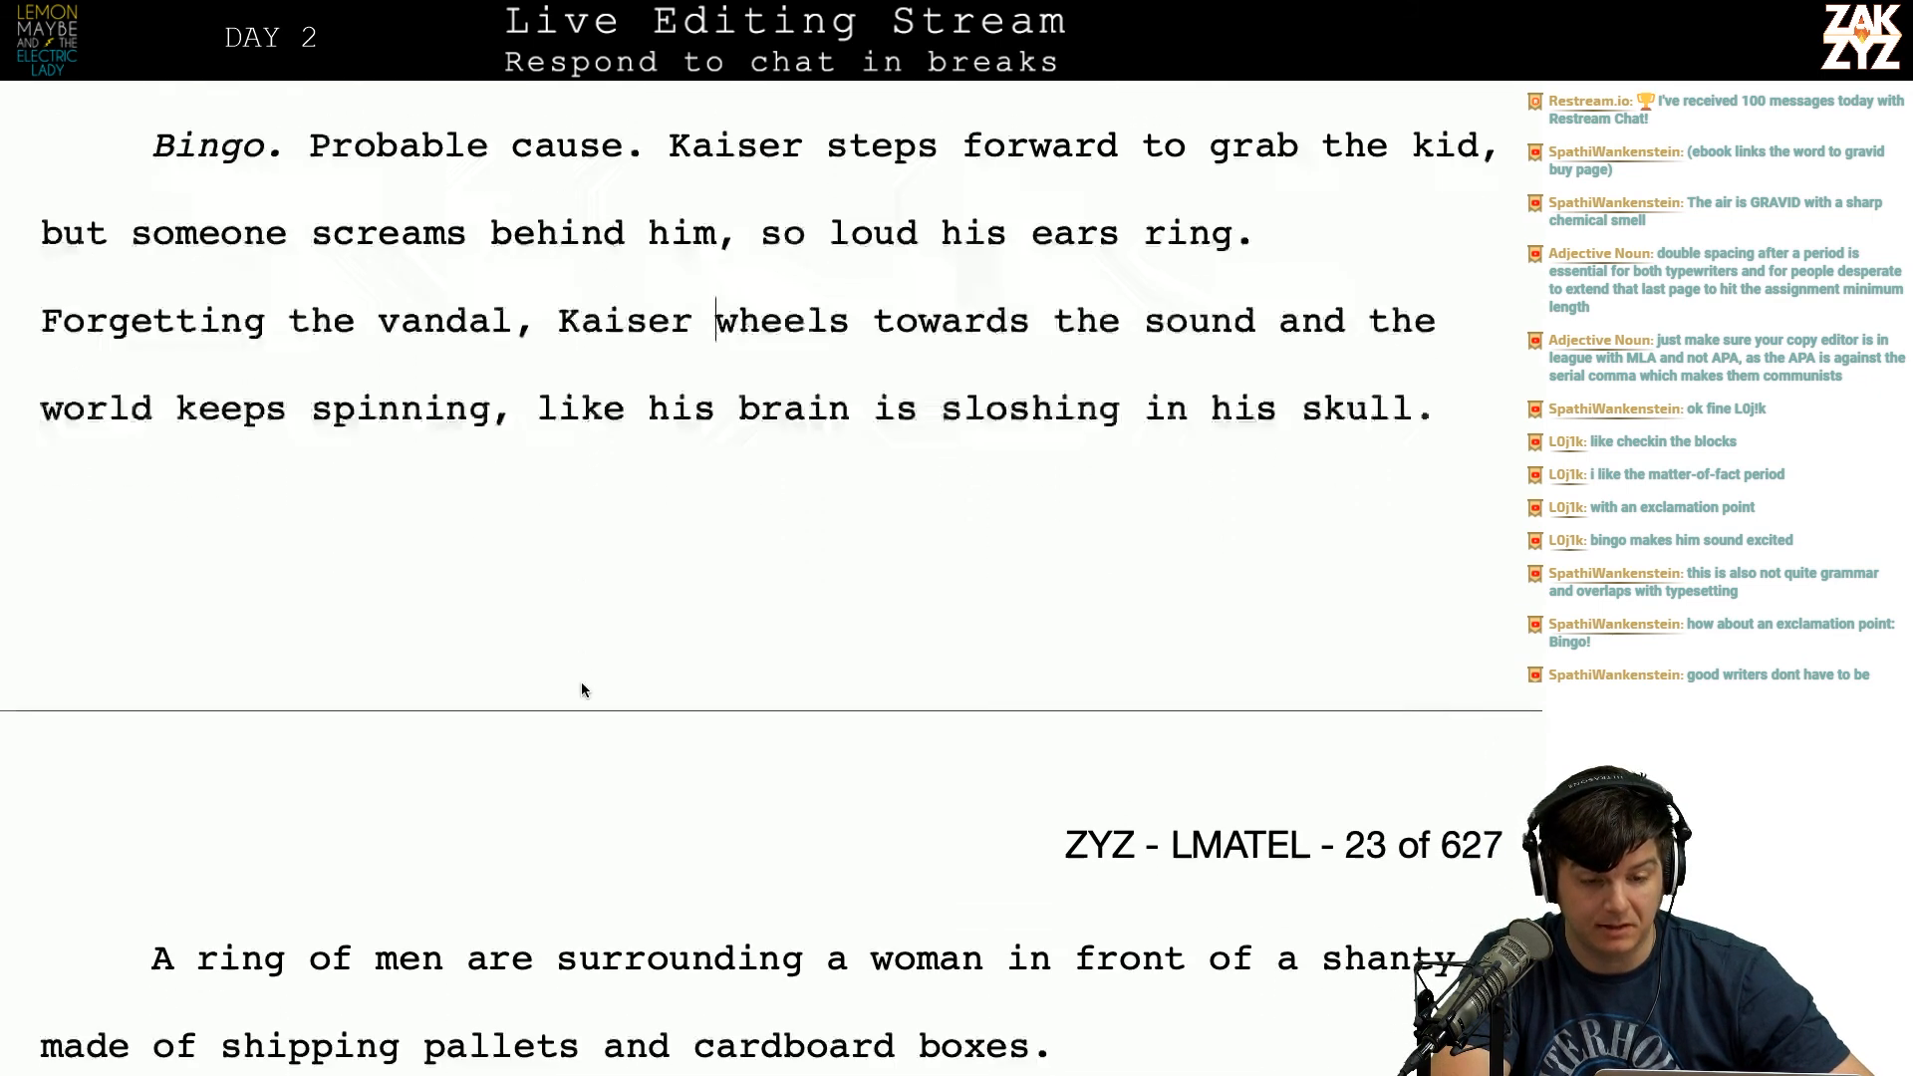
Step: Read the opening of page 23 about the men surrounding a woman against the end of the preceding paragraph
left_click(194, 645)
key("Right")
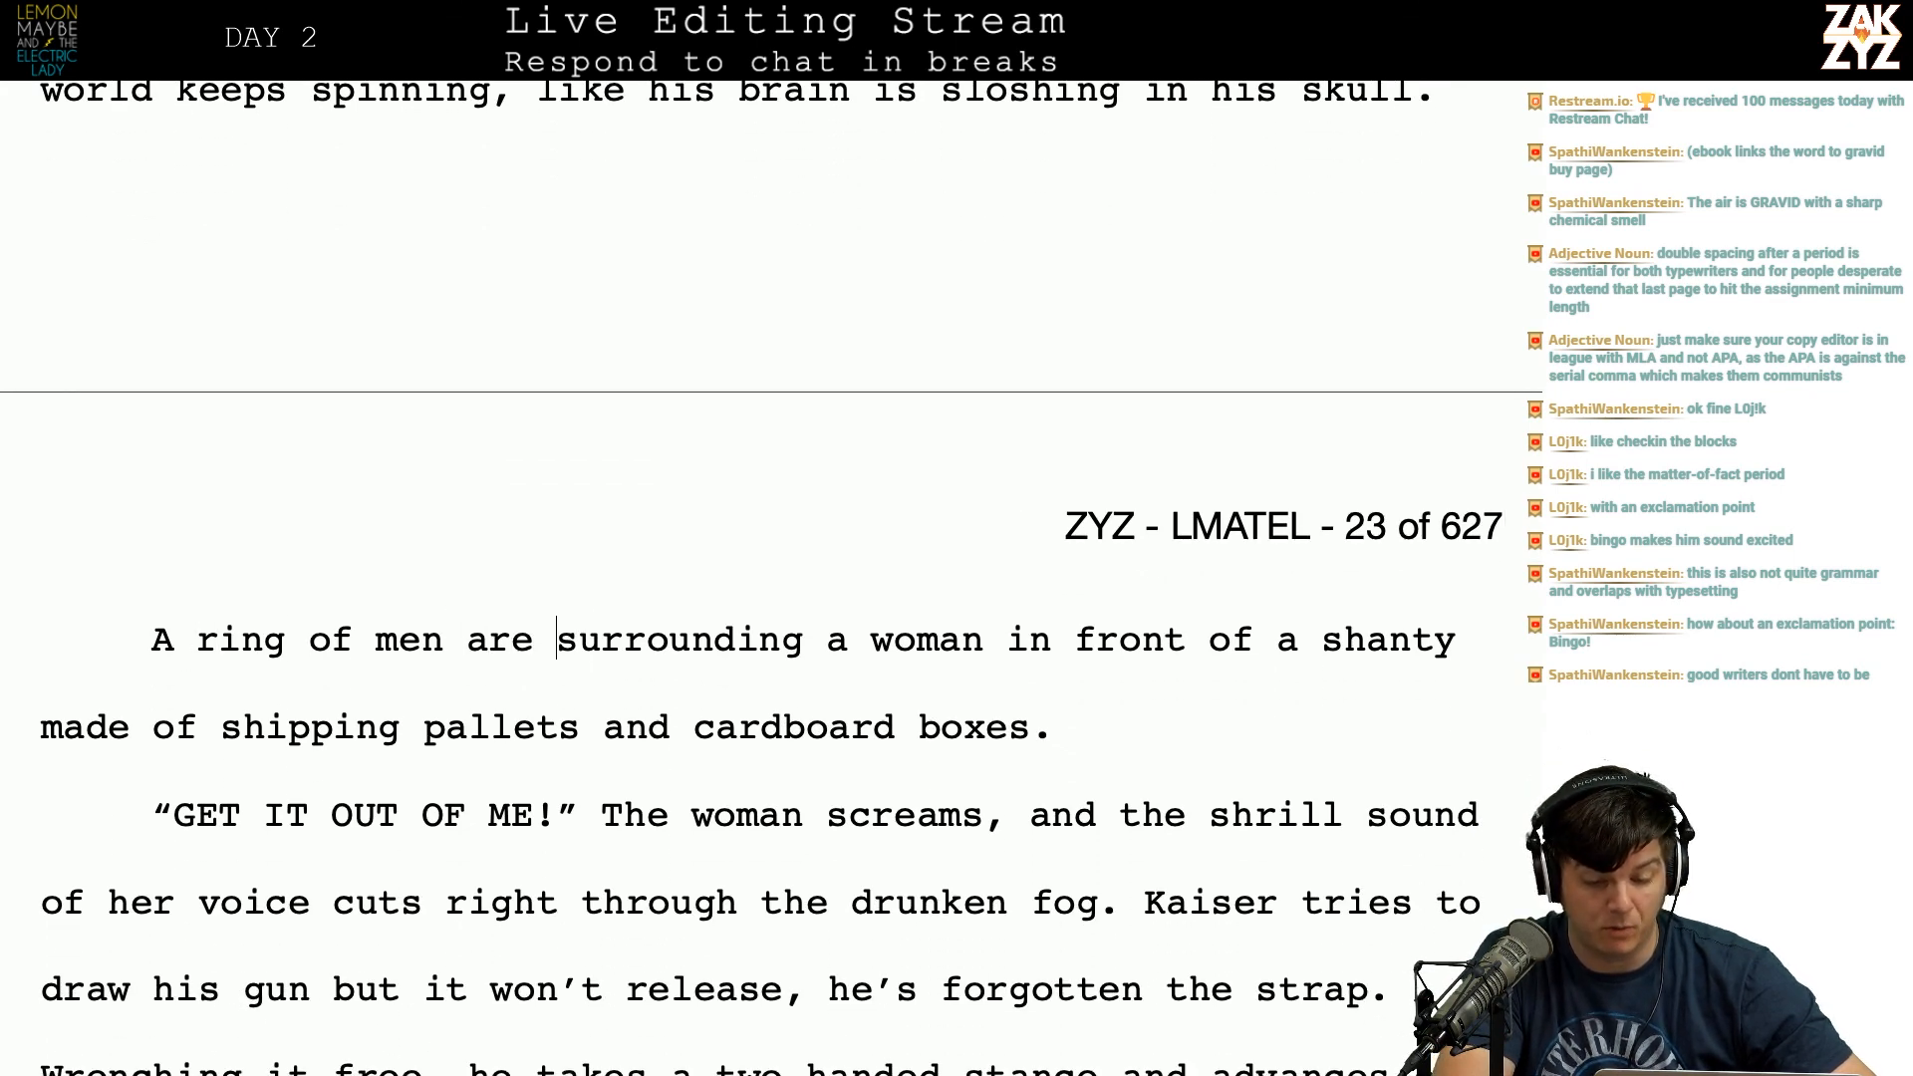
key("Right")
key("Right")
key("Right")
key("Right")
key("Right")
key("Right")
key("Right")
key("Right")
key("Right")
key("Down")
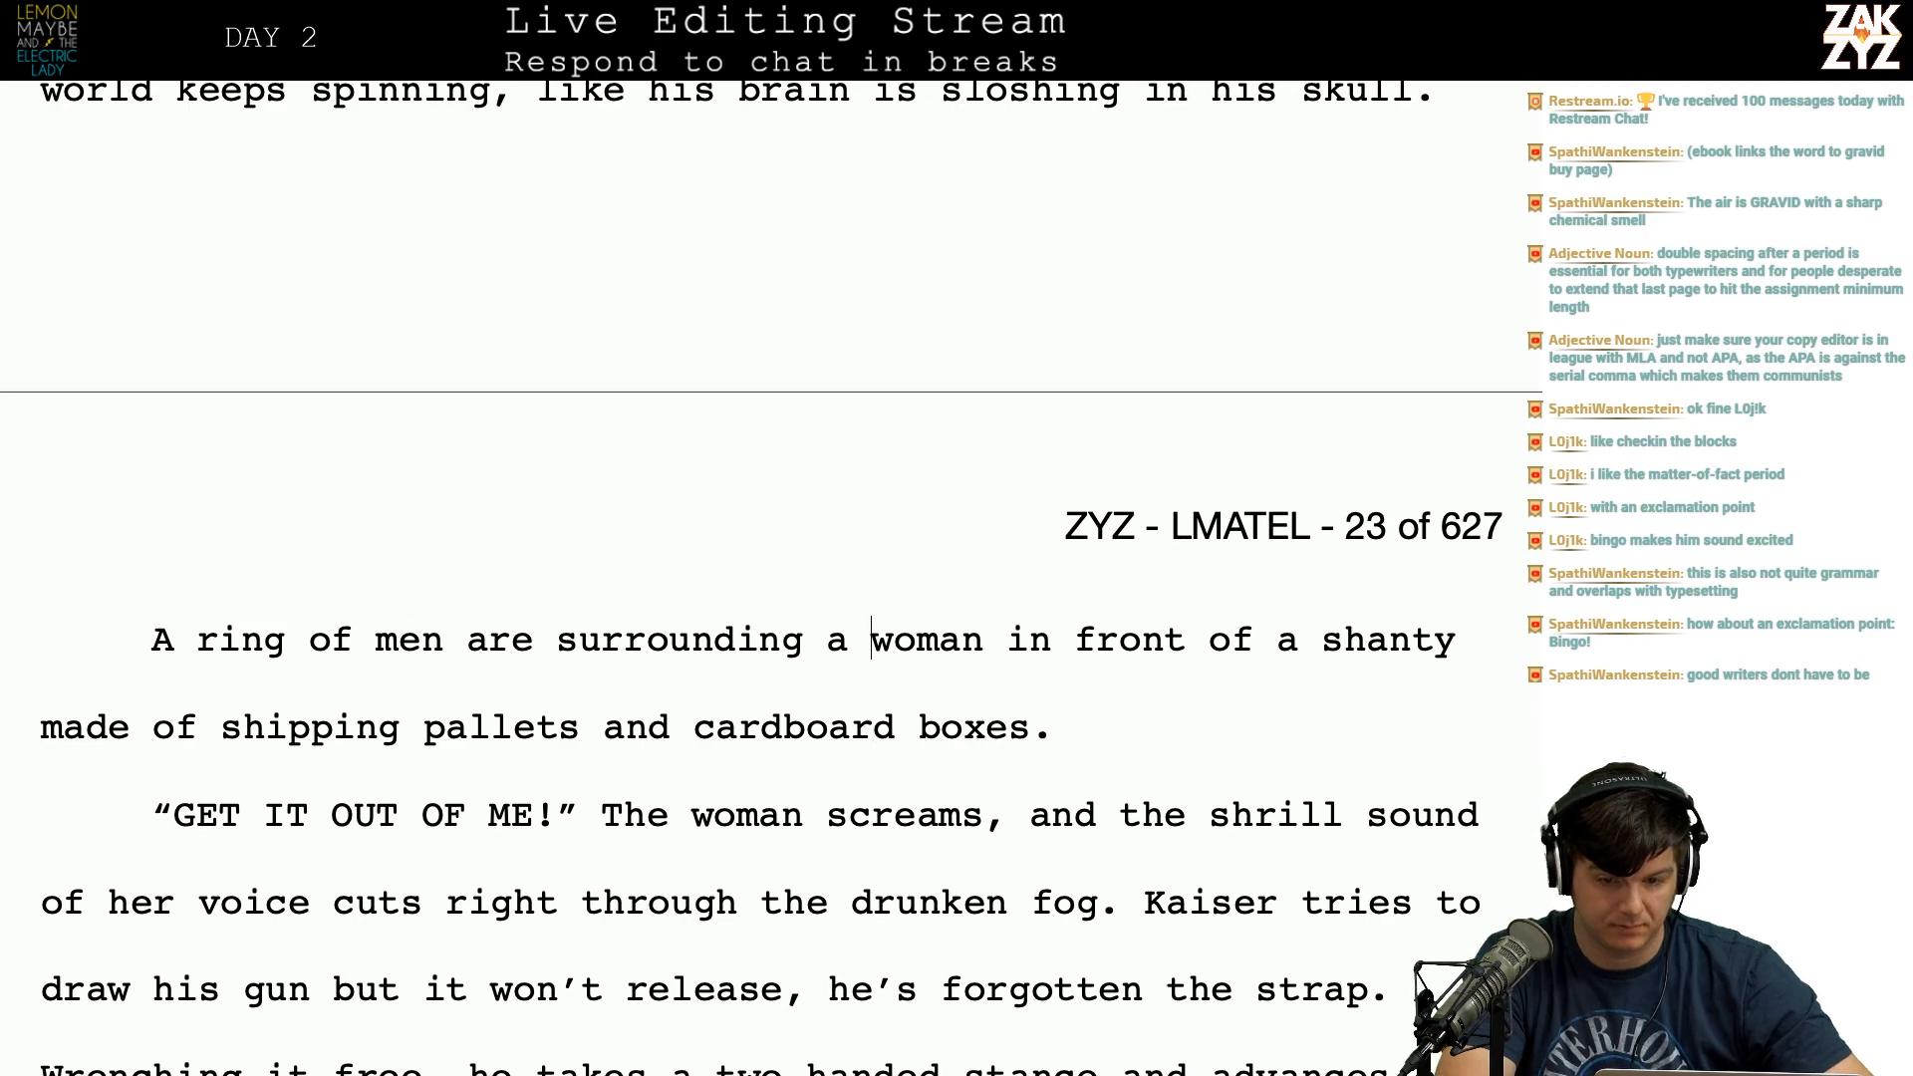
key("Up")
key("Up")
key("Right")
key("Right")
key("Right")
key("Right")
key("Right")
scroll(771, 578, "down", 1)
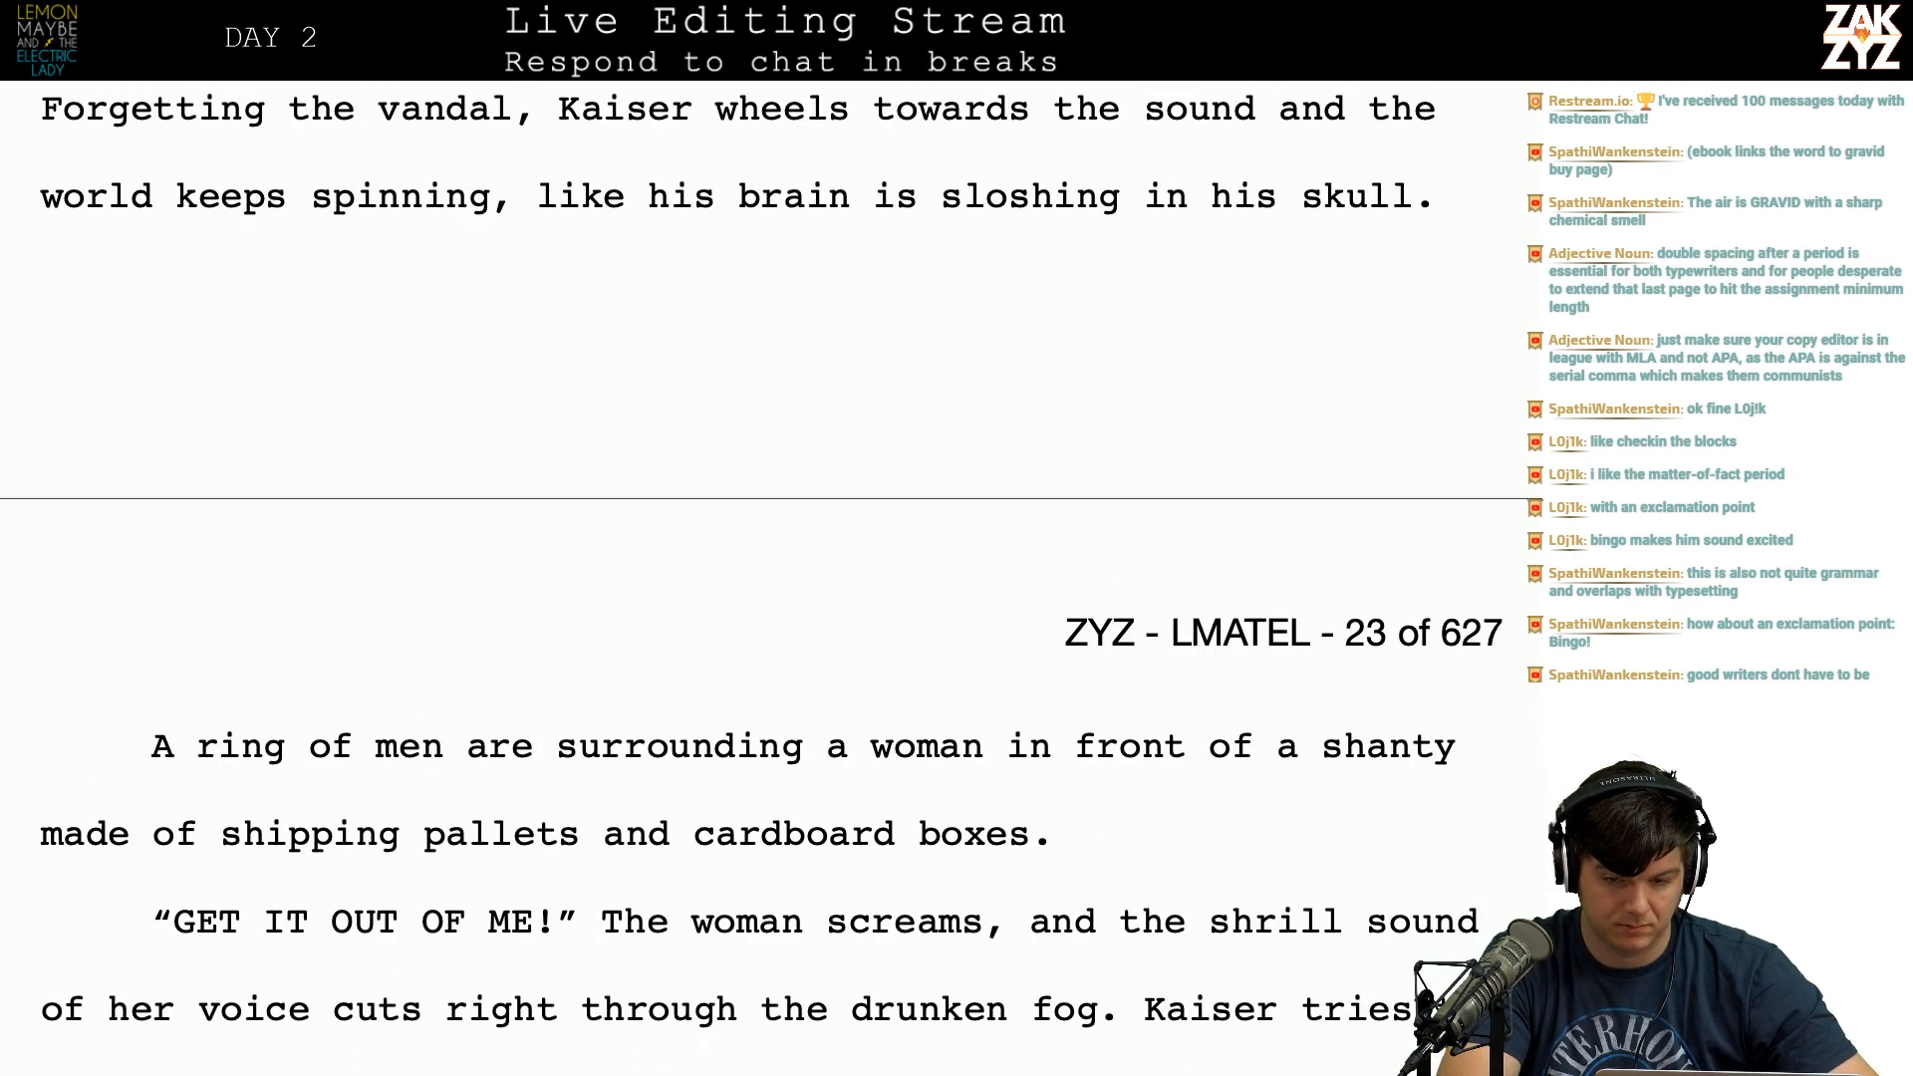
Step: After "sloshing in his skull.", begin a new sentence: "A ring of men has gathered in front of a shanty made from"
left_click(1453, 199)
type("A ring of men")
type(" has gathered ")
type("in front of a sha")
type("nty made")
type(" from shipping p")
type("allets")
key("BackSpace")
key("BackSpace")
key("BackSpace")
key("BackSpace")
key("BackSpace")
key("BackSpace")
key("BackSpace")
key("BackSpace")
key("BackSpace")
key("BackSpace")
key("BackSpace")
key("BackSpace")
key("BackSpace")
key("BackSpace")
key("BackSpace")
key("BackSpace")
type("c")
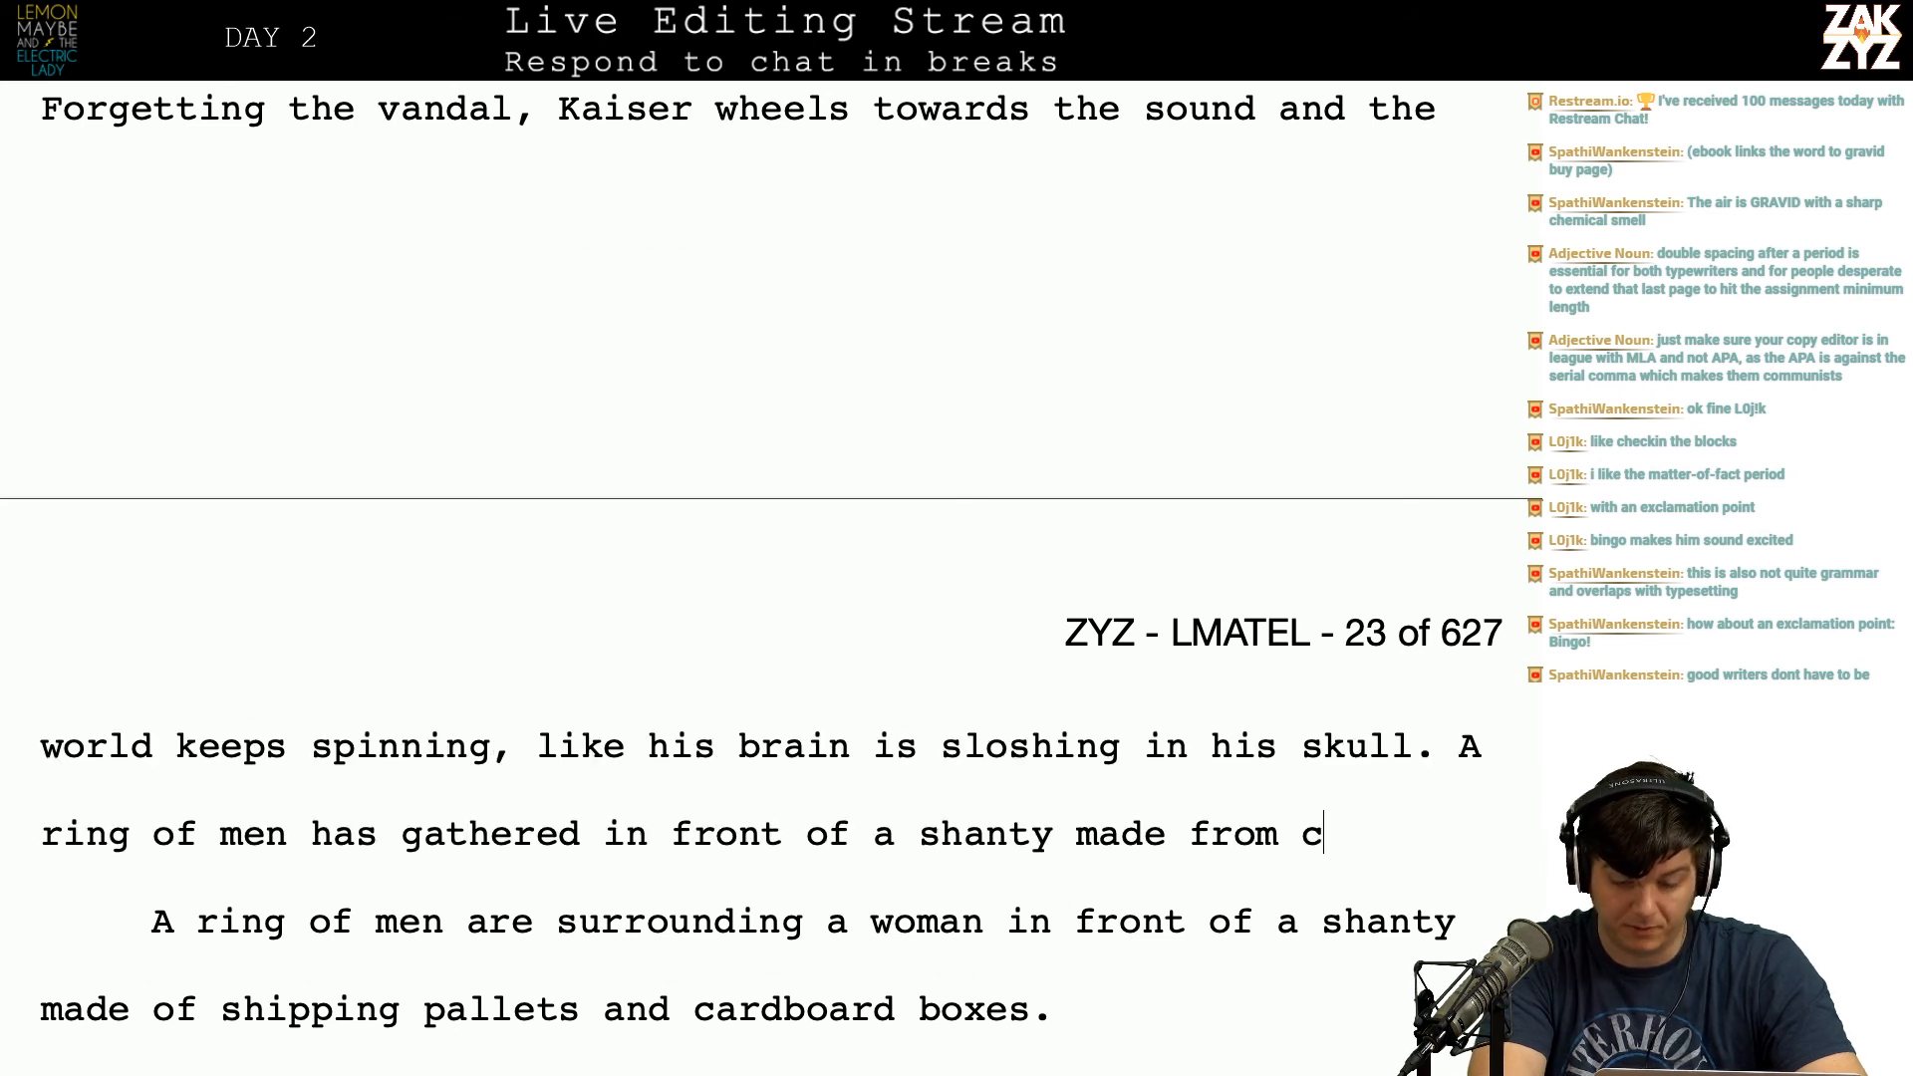
type("ard")
key("BackSpace")
key("BackSpace")
key("BackSpace")
key("BackSpace")
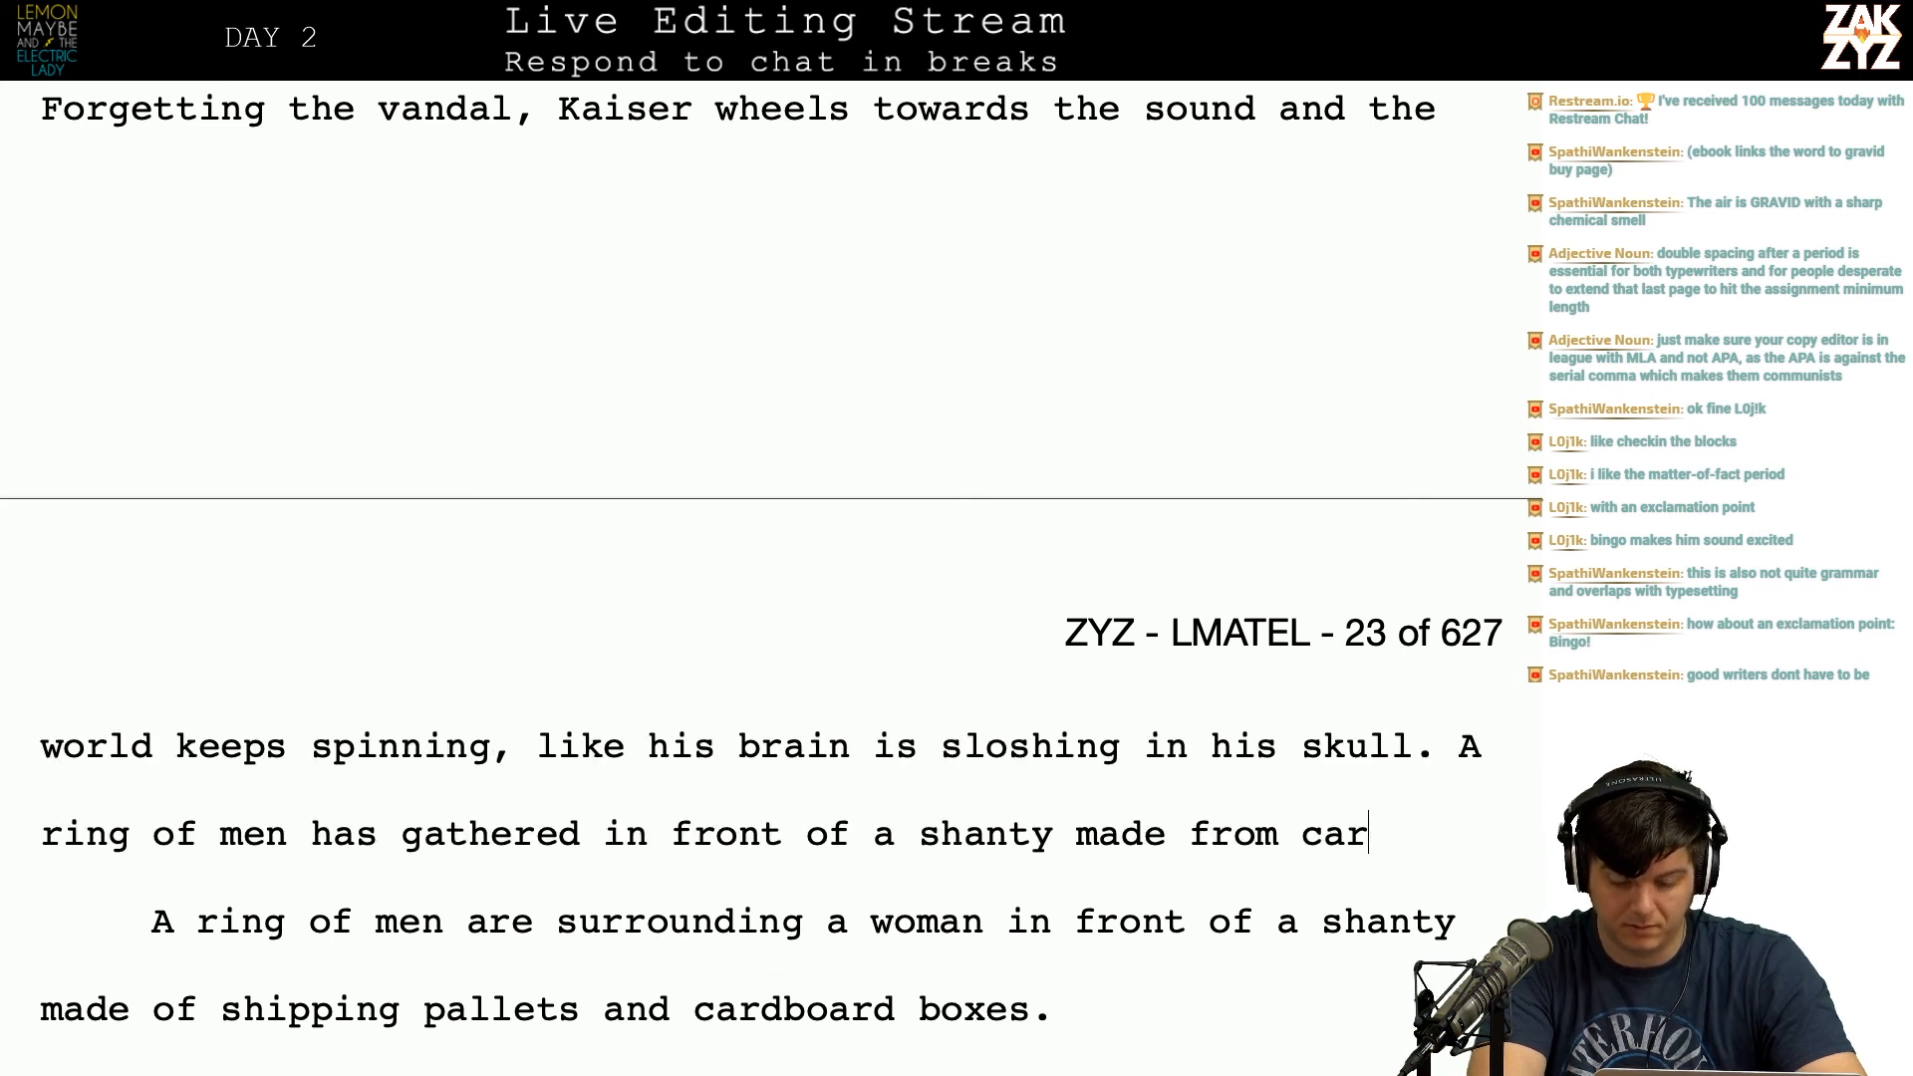
Step: Complete the shanty sentence with "sodden cardboard boxes and shipping pallets."
type("sodd")
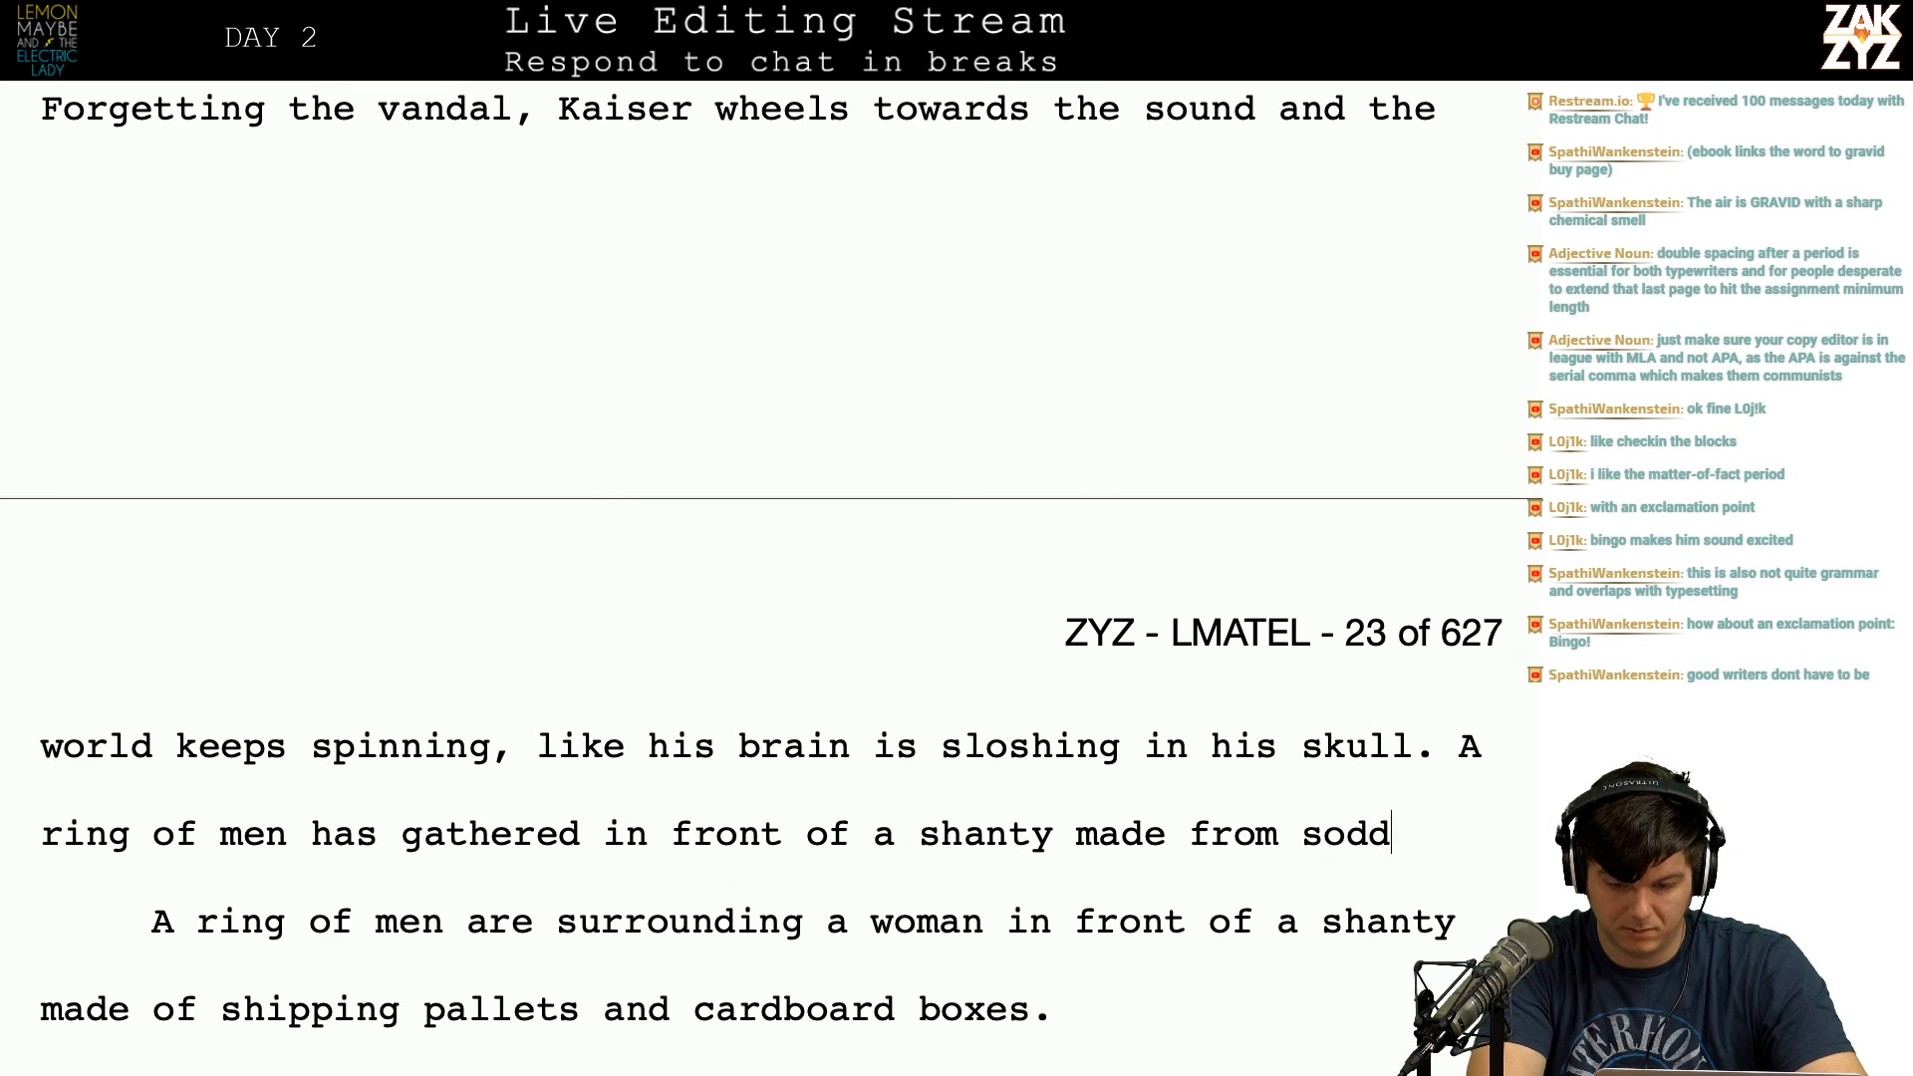
type("en cardboard bo")
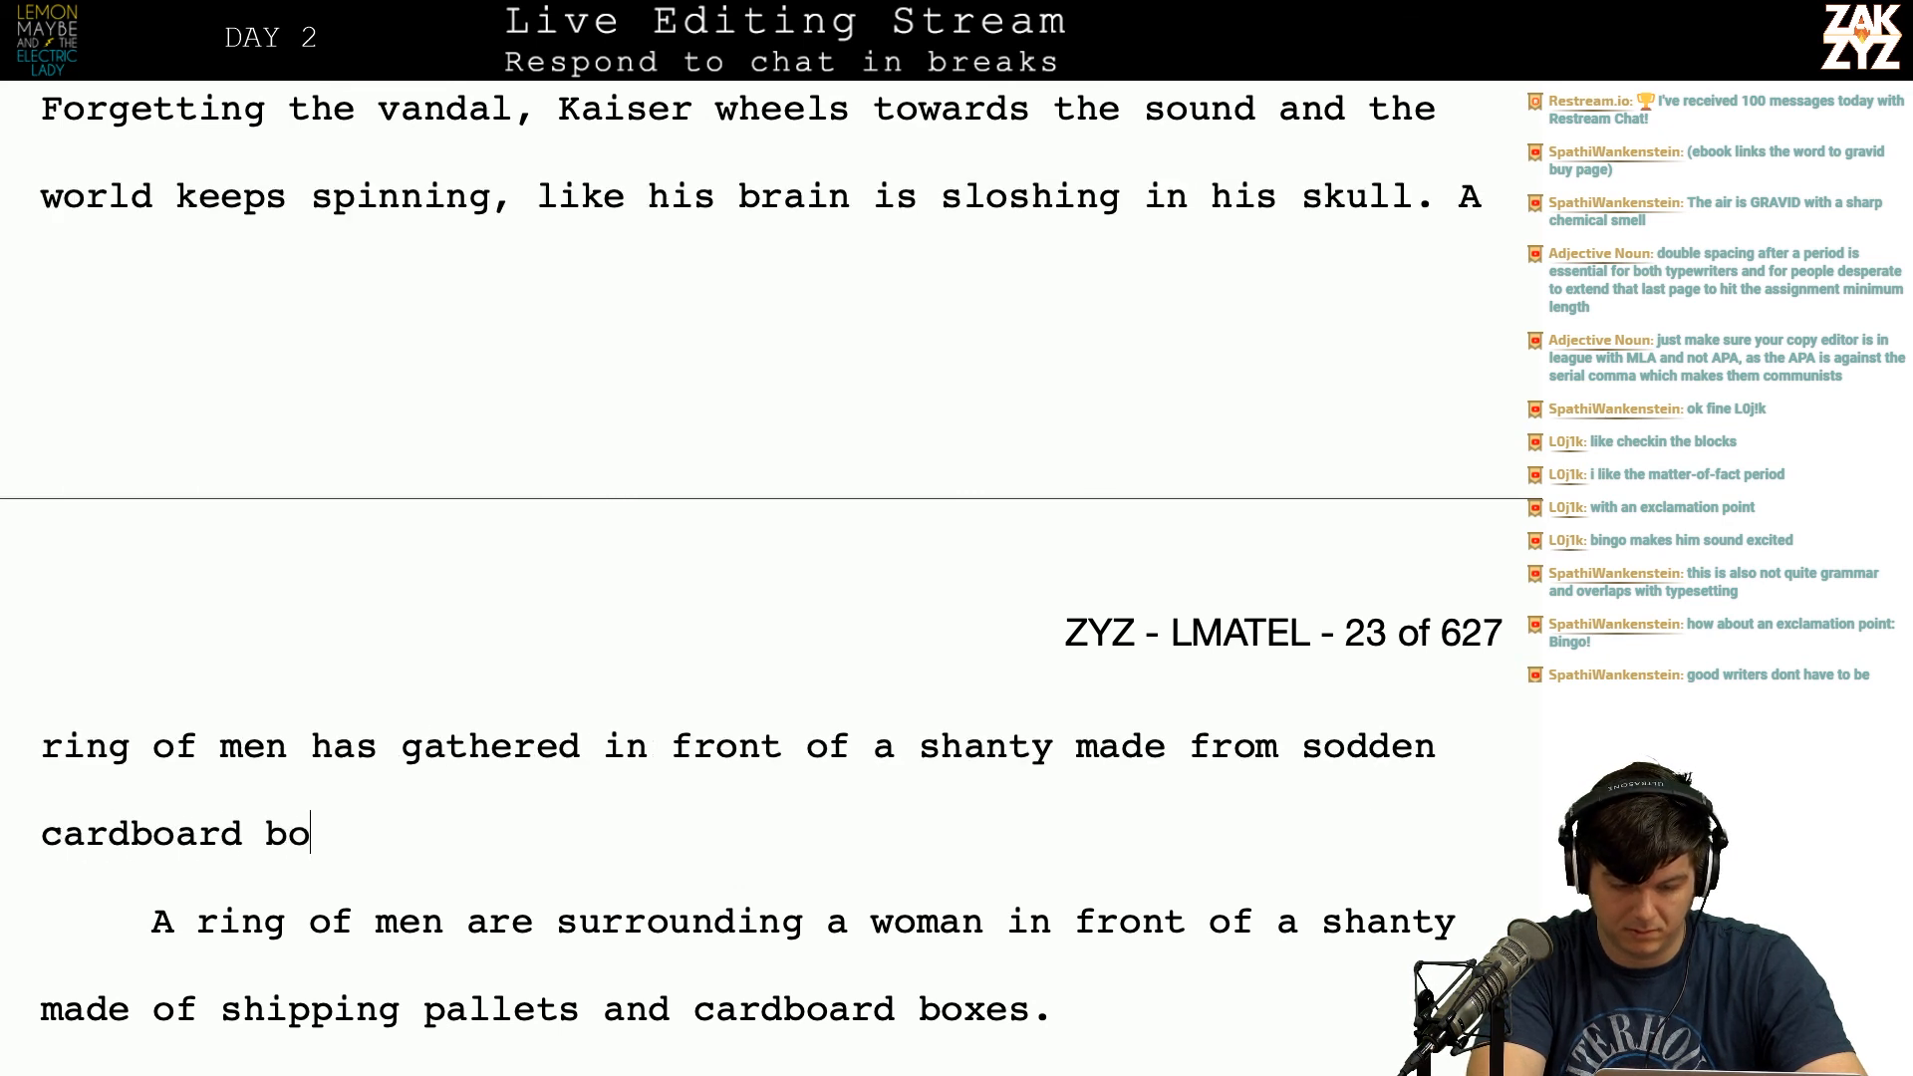
type("xes and shipping")
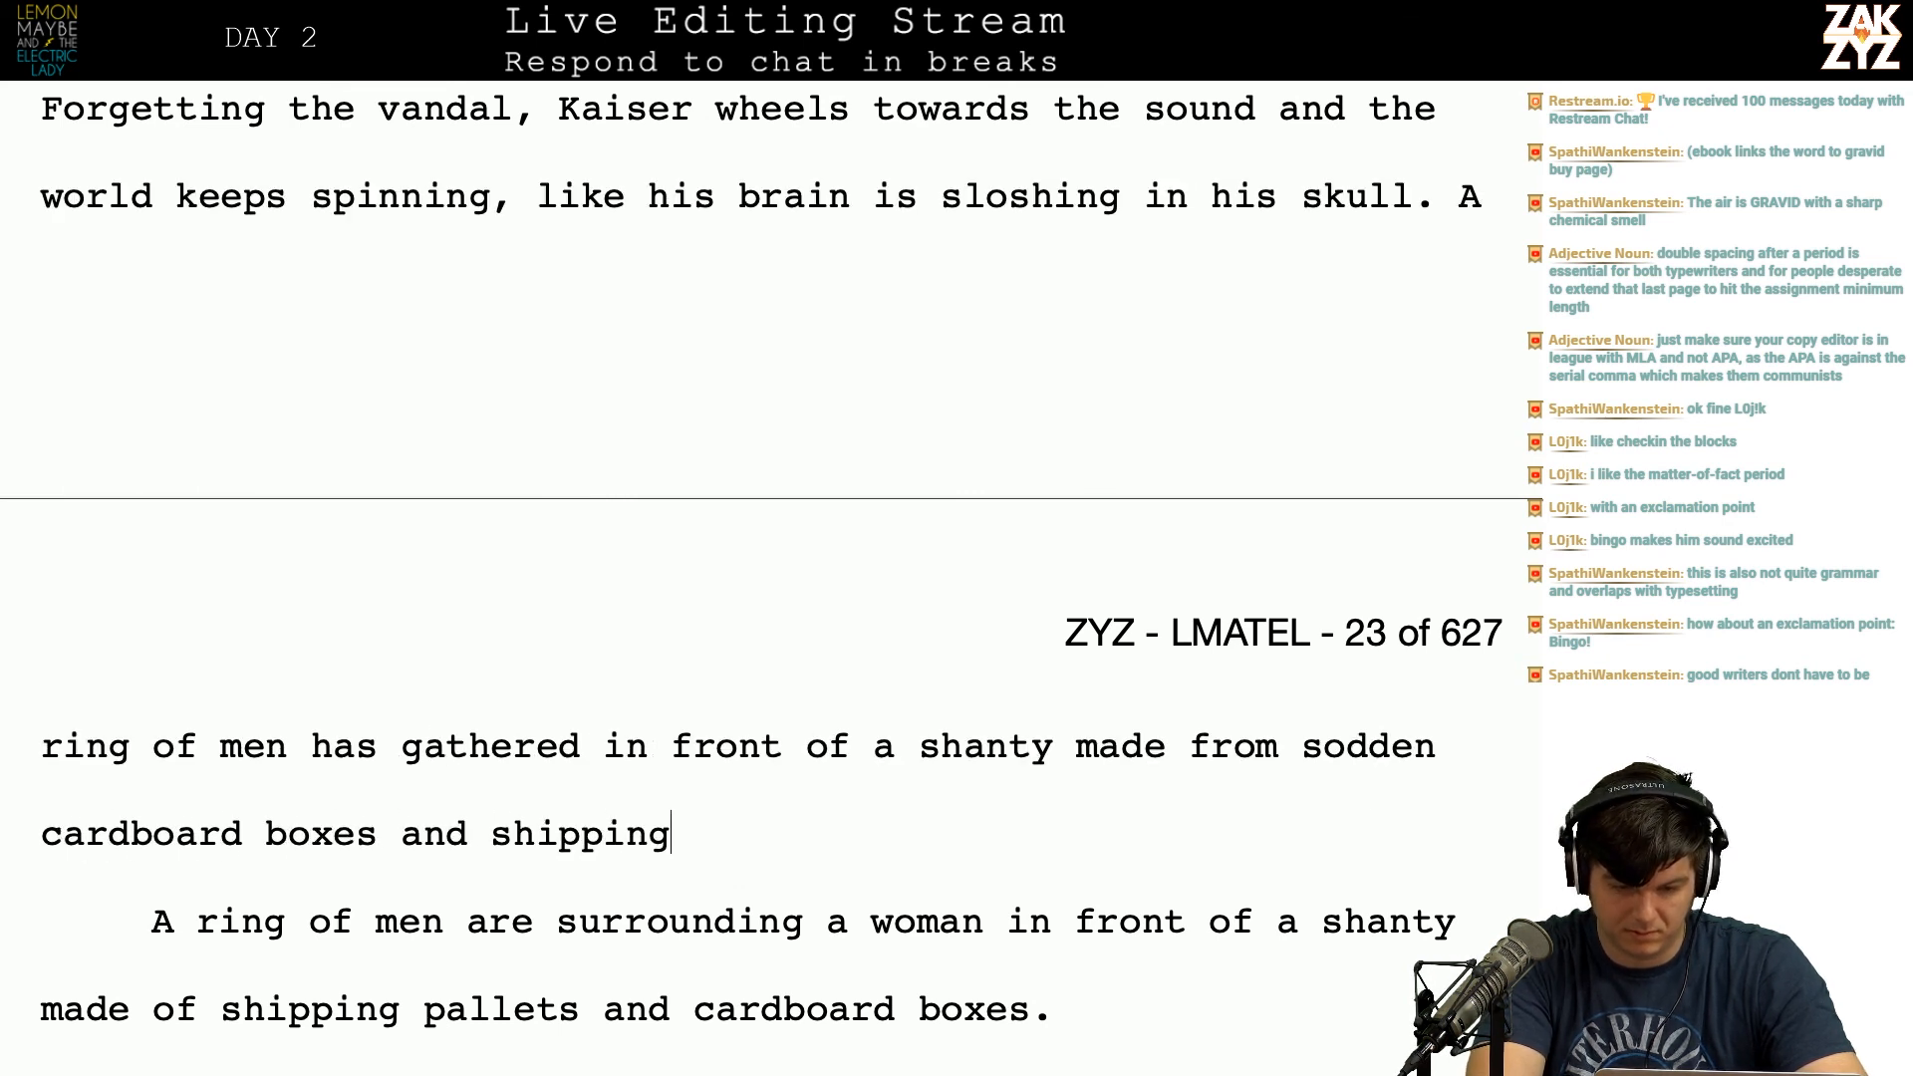
type(" pallets. Theres")
key("BackSpace")
key("BackSpace")
key("BackSpace")
key("BackSpace")
key("BackSpace")
key("BackSpace")
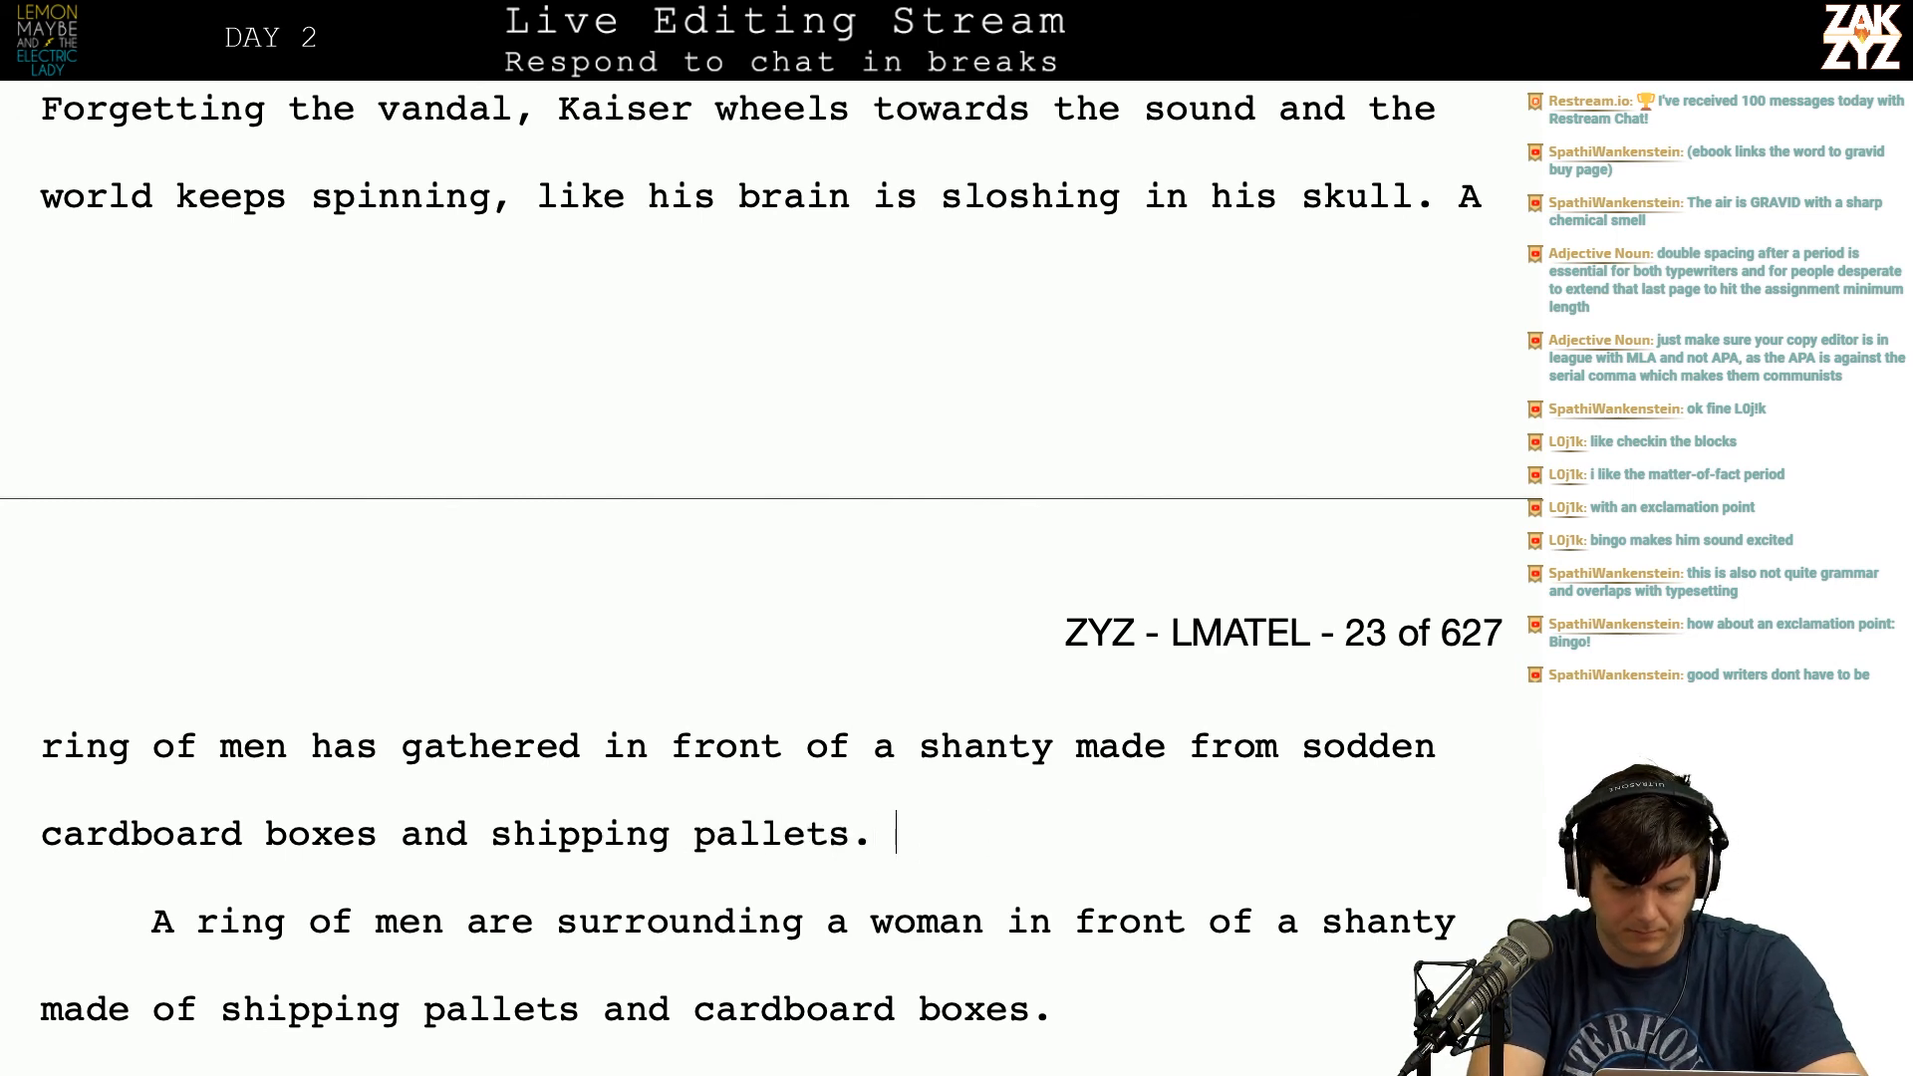
Step: Delete the old paragraph "A ring of men are surrounding a woman in front of a shanty made of shipping pallets and cardboard boxes."
key("shift+Down")
key("shift+Down")
key("shift+Down")
key("shift+Down")
key("shift+Up")
key("shift+Up")
key("shift+Right")
key("shift+Right")
key("shift+Right")
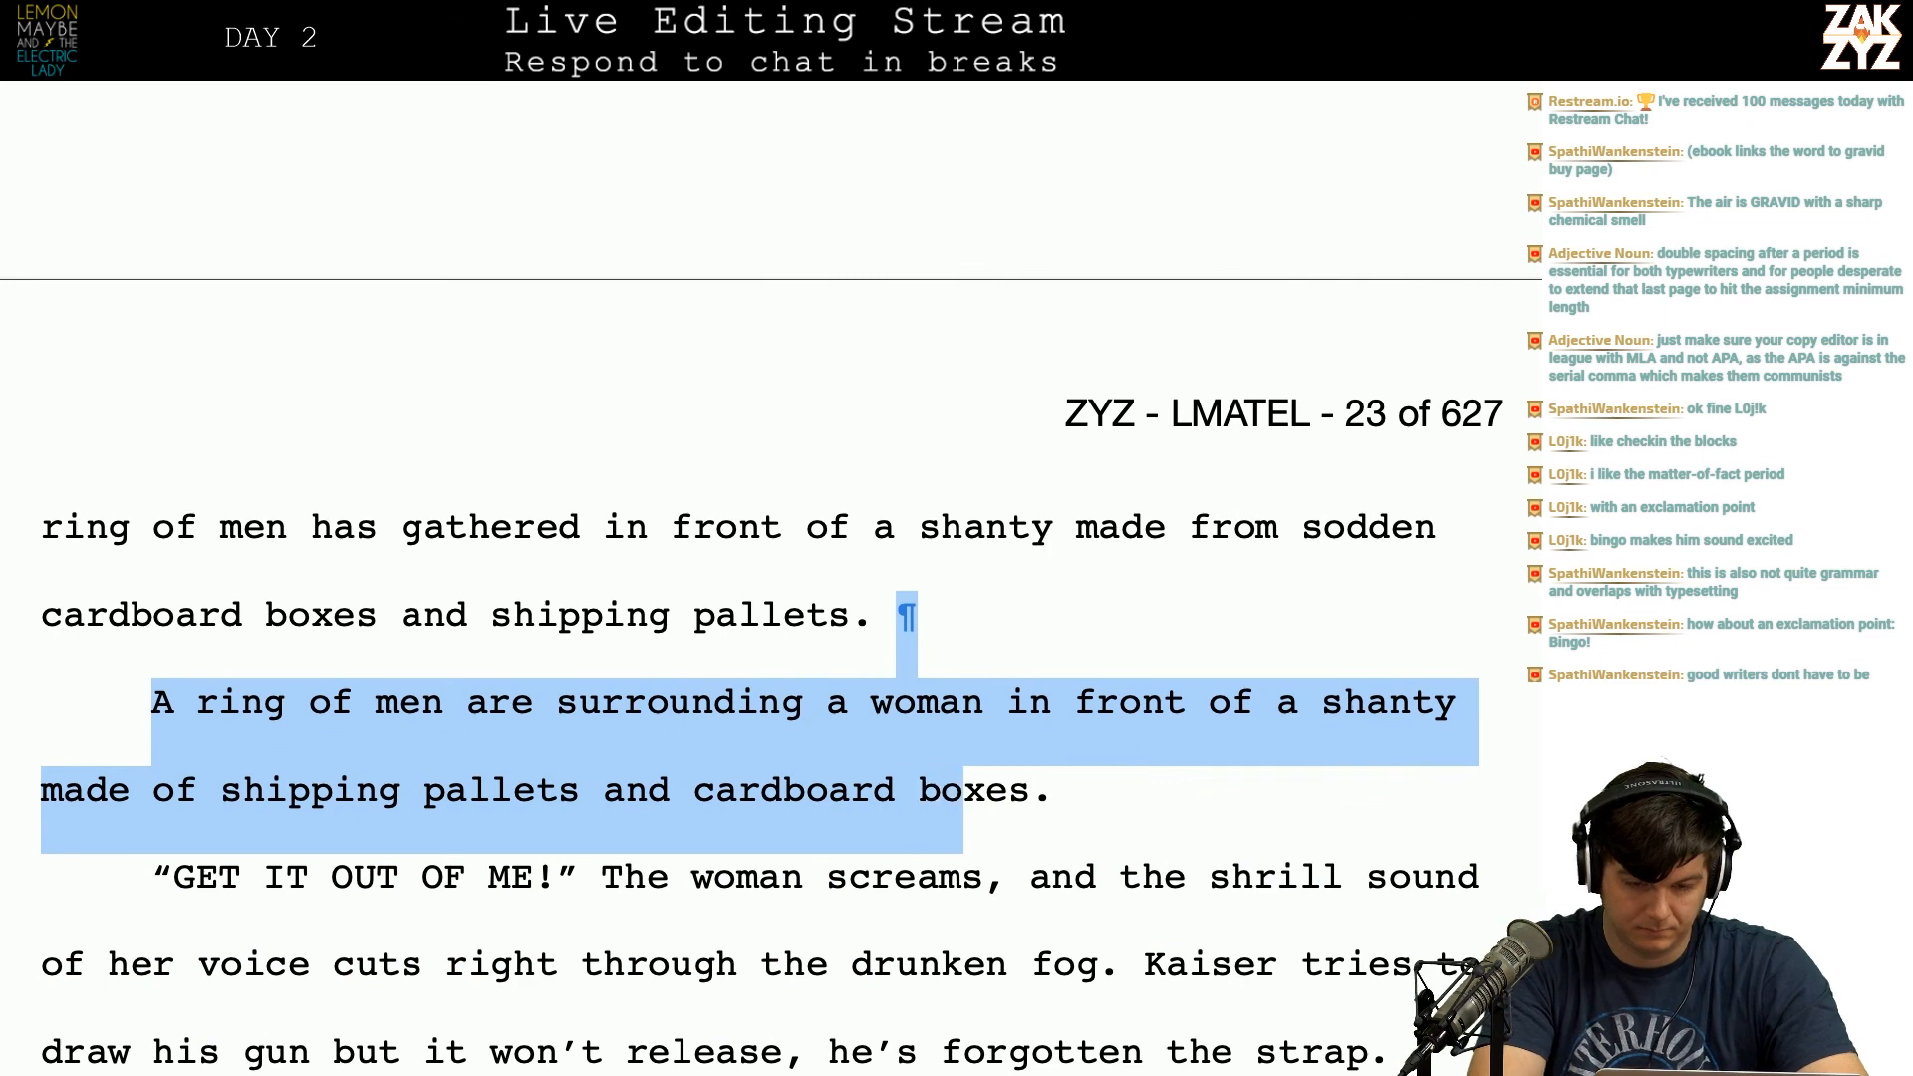
key("shift+Right")
key("shift+Right")
key("shift+Right")
key("shift+Right")
key("shift+Left")
key("shift+Right")
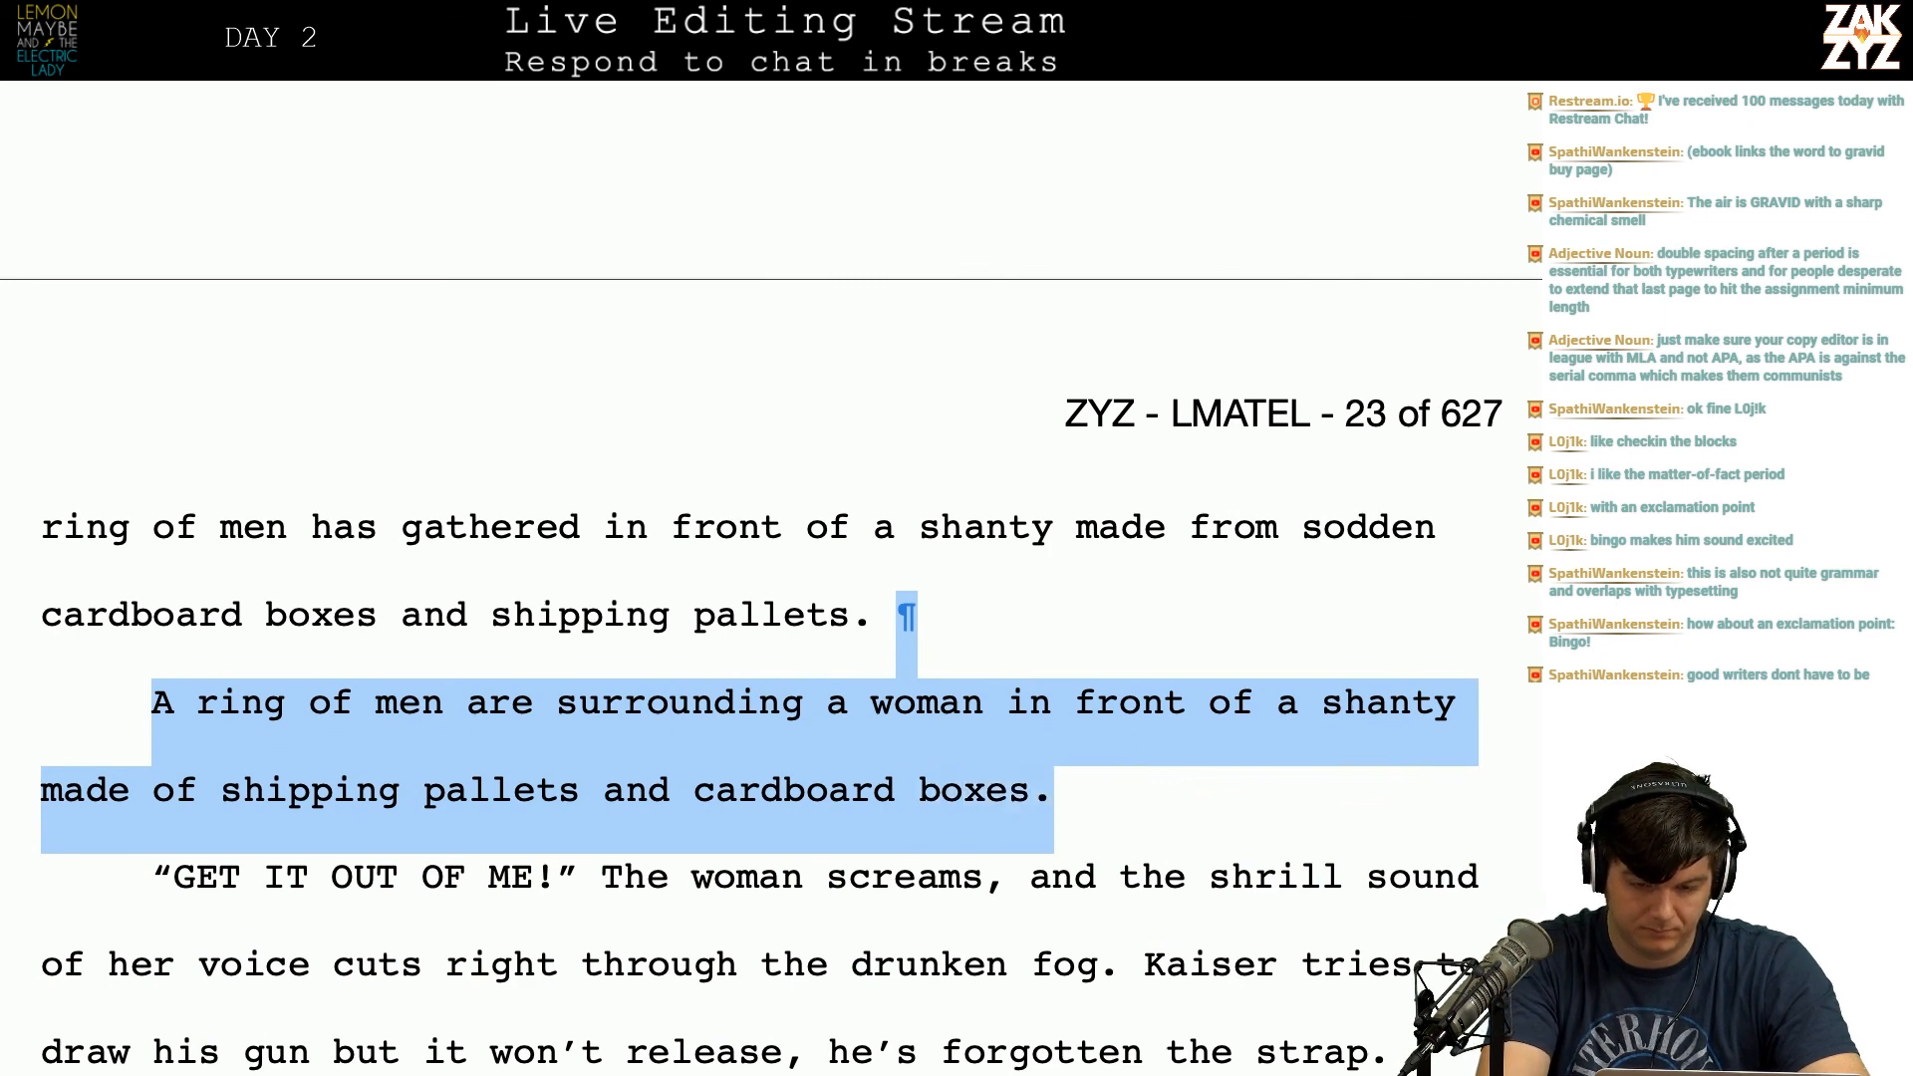
key("BackSpace")
type("At the center a wom")
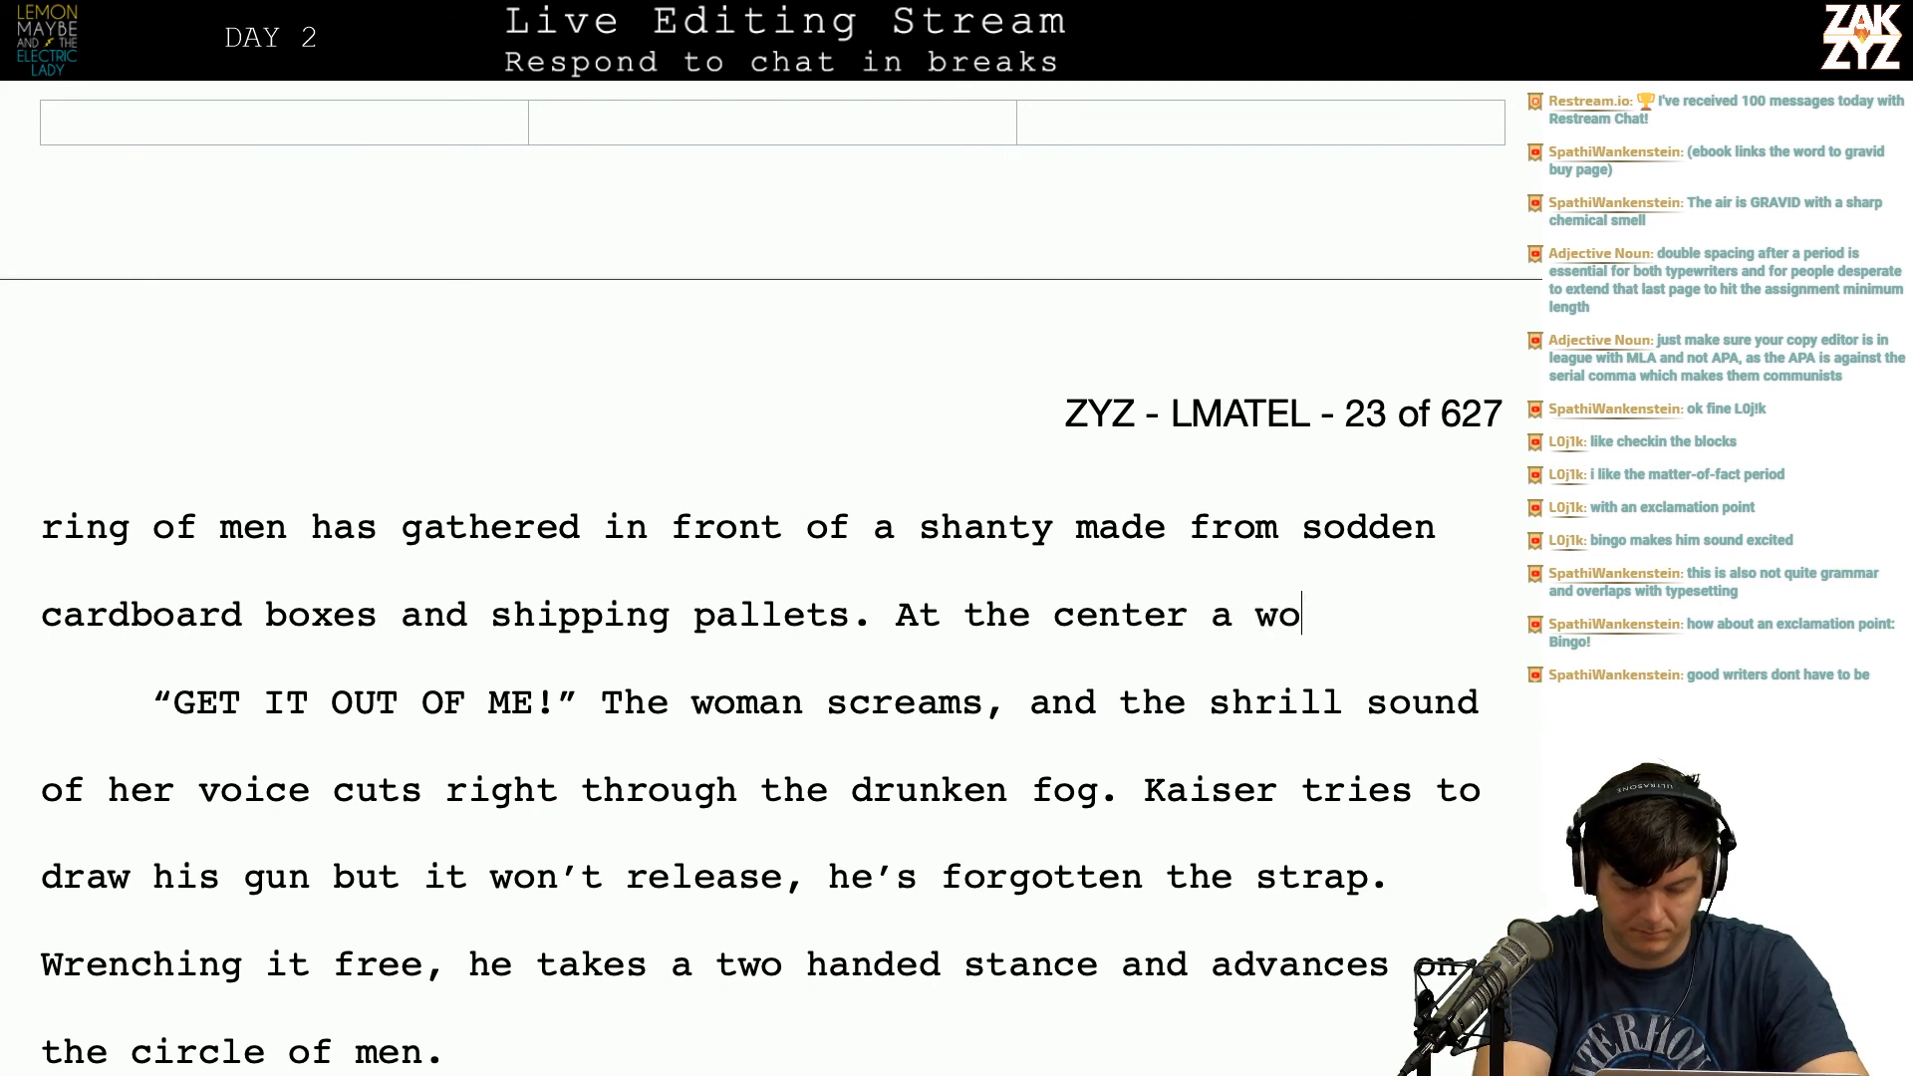
key("BackSpace")
key("BackSpace")
key("BackSpace")
key("BackSpace")
key("BackSpace")
key("BackSpace")
key("BackSpace")
key("BackSpace")
key("BackSpace")
key("BackSpace")
key("BackSpace")
key("BackSpace")
key("BackSpace")
key("BackSpace")
key("BackSpace")
key("BackSpace")
key("BackSpace")
key("BackSpace")
key("BackSpace")
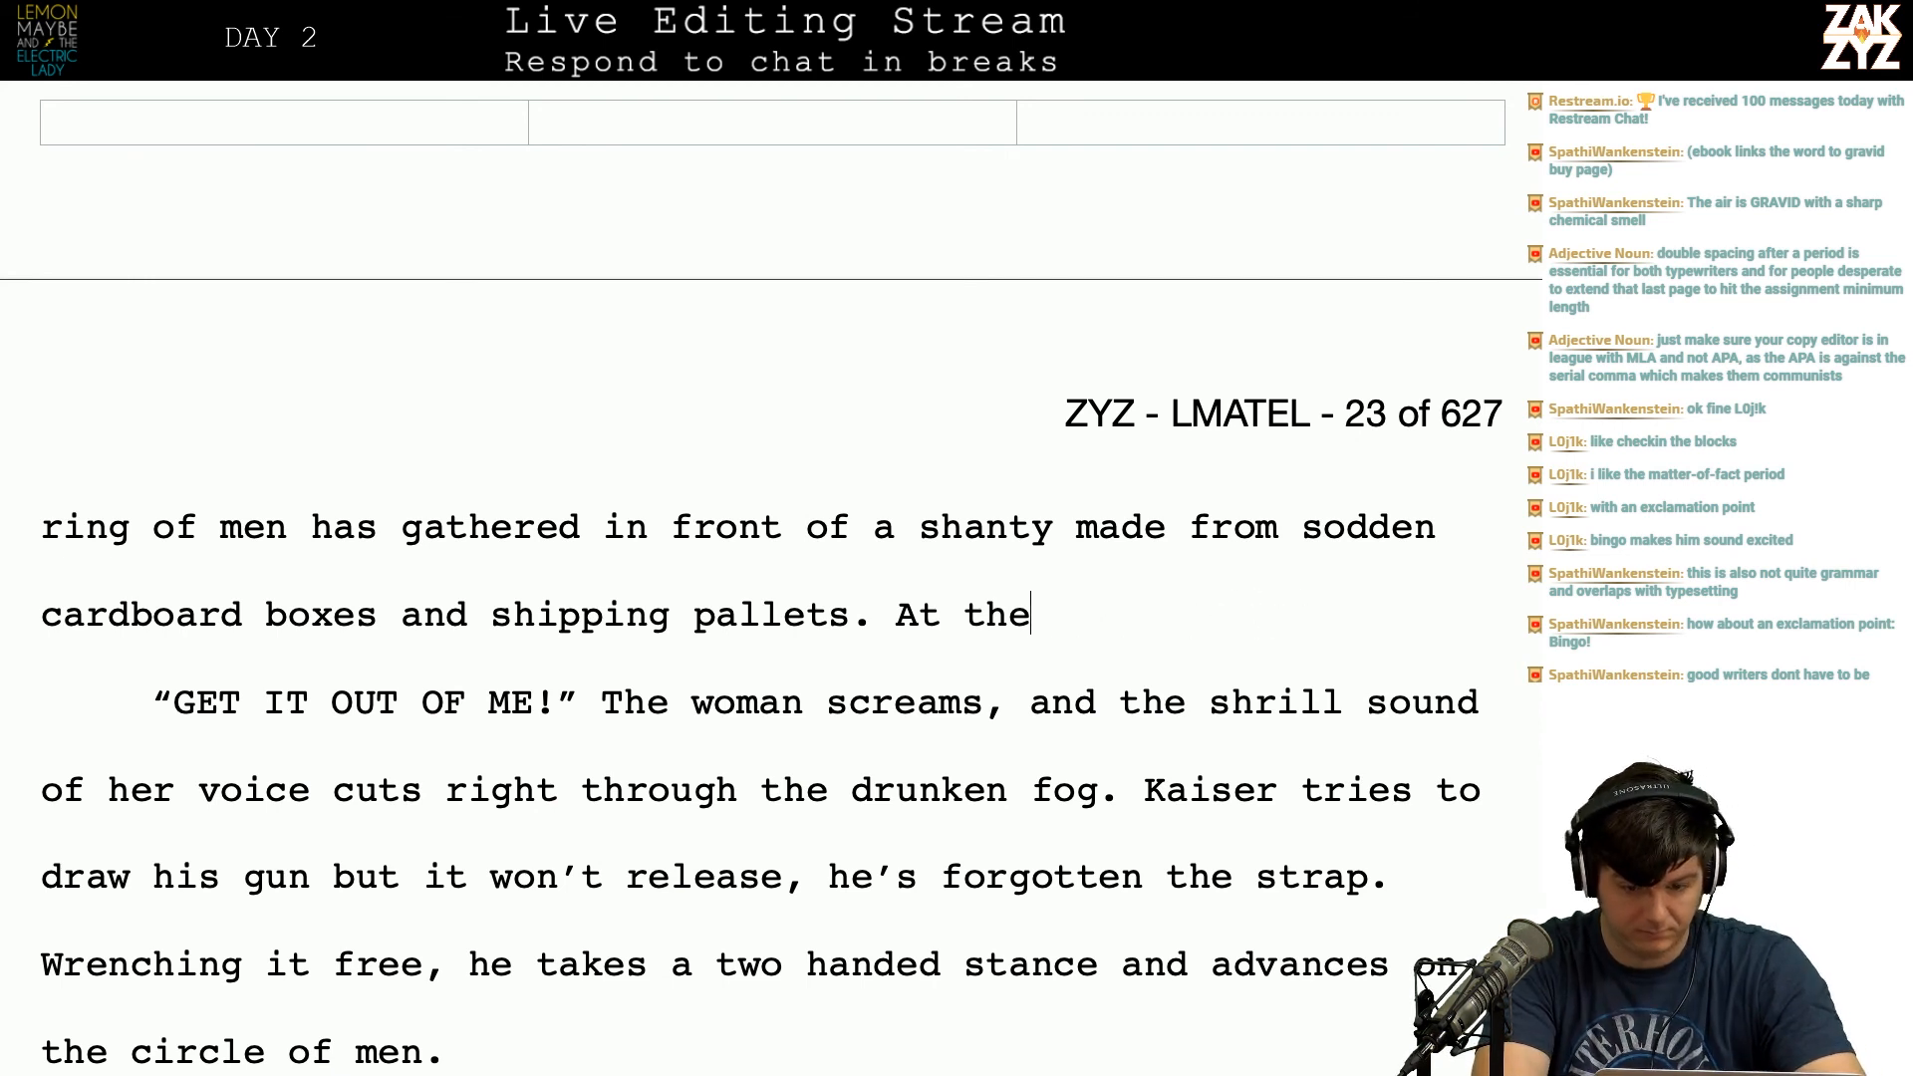
Step: Add the sentence "Trapped at the center is a woman." after "shipping pallets."
type("Trapped ")
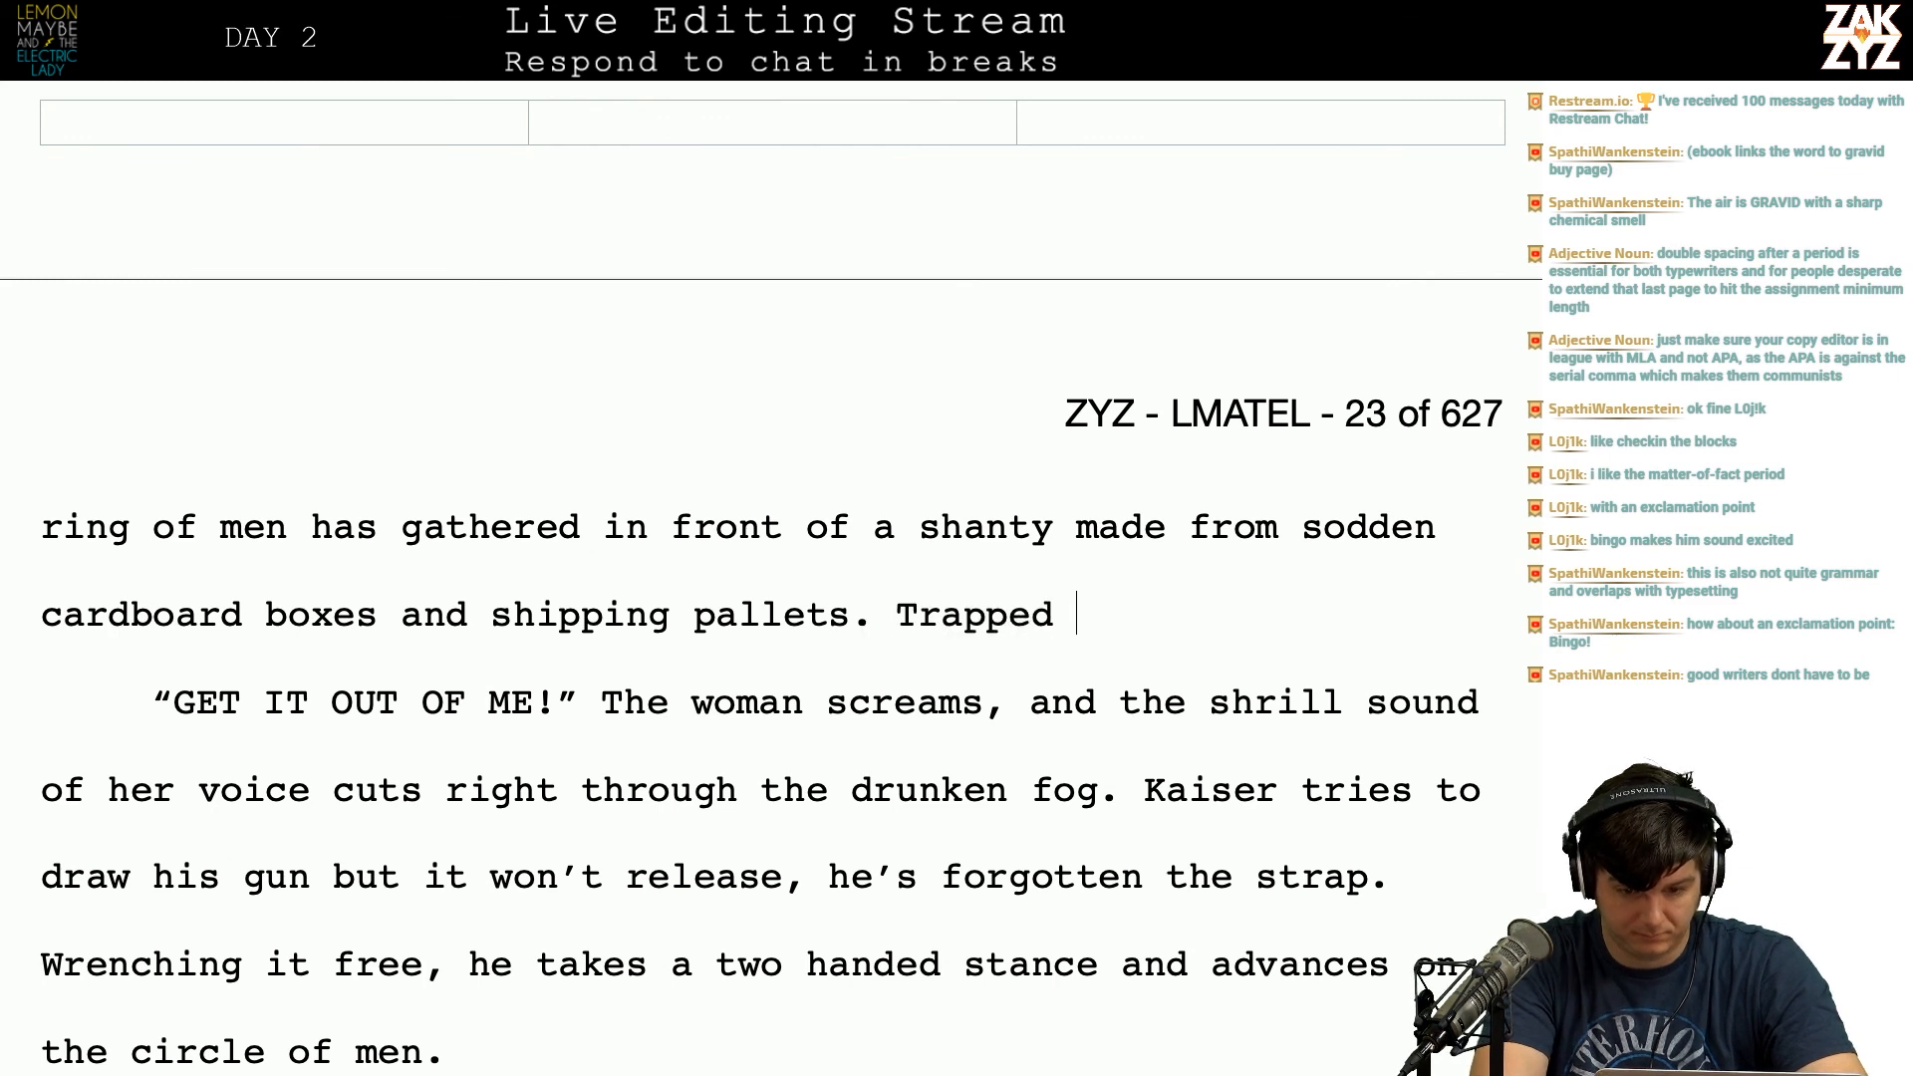
type("at the cente")
key("BackSpace")
key("BackSpace")
key("BackSpace")
key("BackSpace")
type("center o")
type("f. a")
key("BackSpace")
key("BackSpace")
key("BackSpace")
type("a rig")
key("BackSpace")
key("BackSpace")
key("BackSpace")
key("BackSpace")
key("BackSpace")
key("BackSpace")
key("BackSpace")
key("BackSpace")
type("is a woman.")
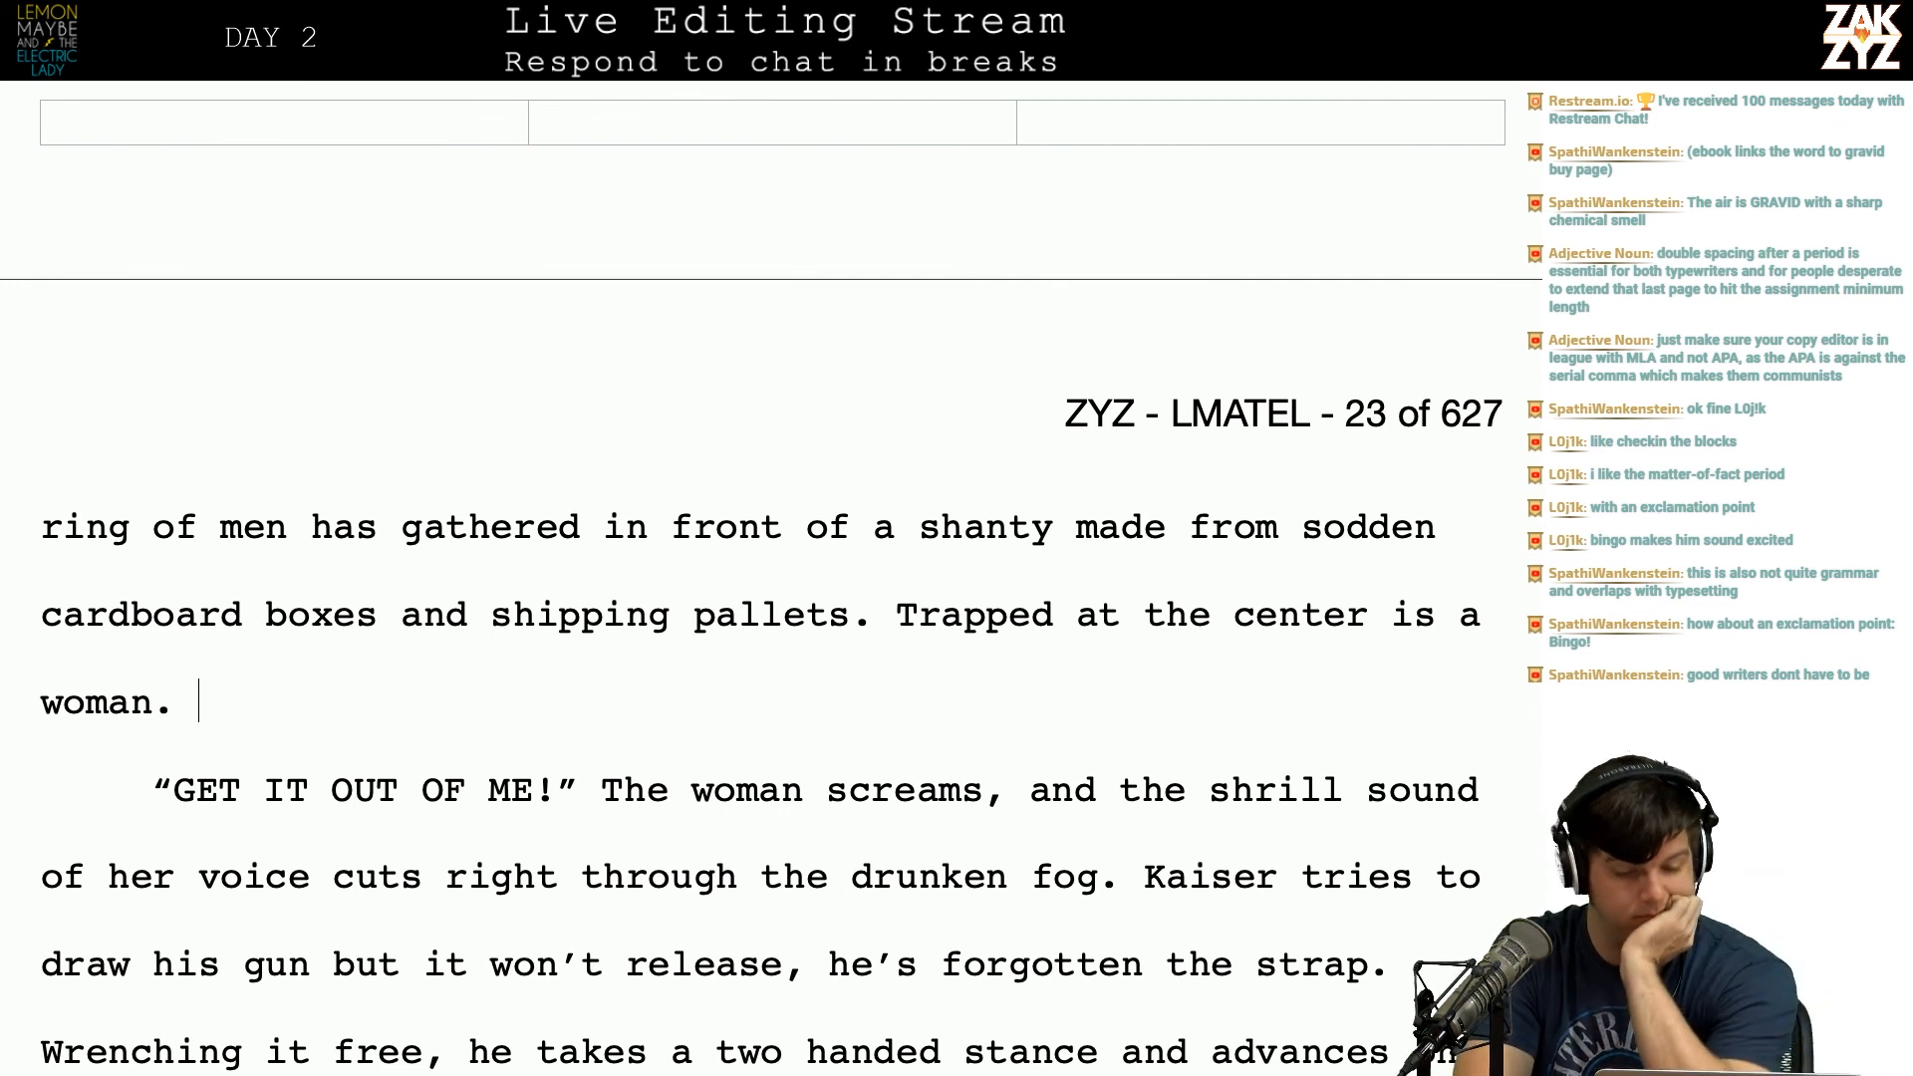
Step: Split "Trapped at the center is a woman." off into its own paragraph, leaving an empty paragraph above it
scroll(1392, 342, "up", 3)
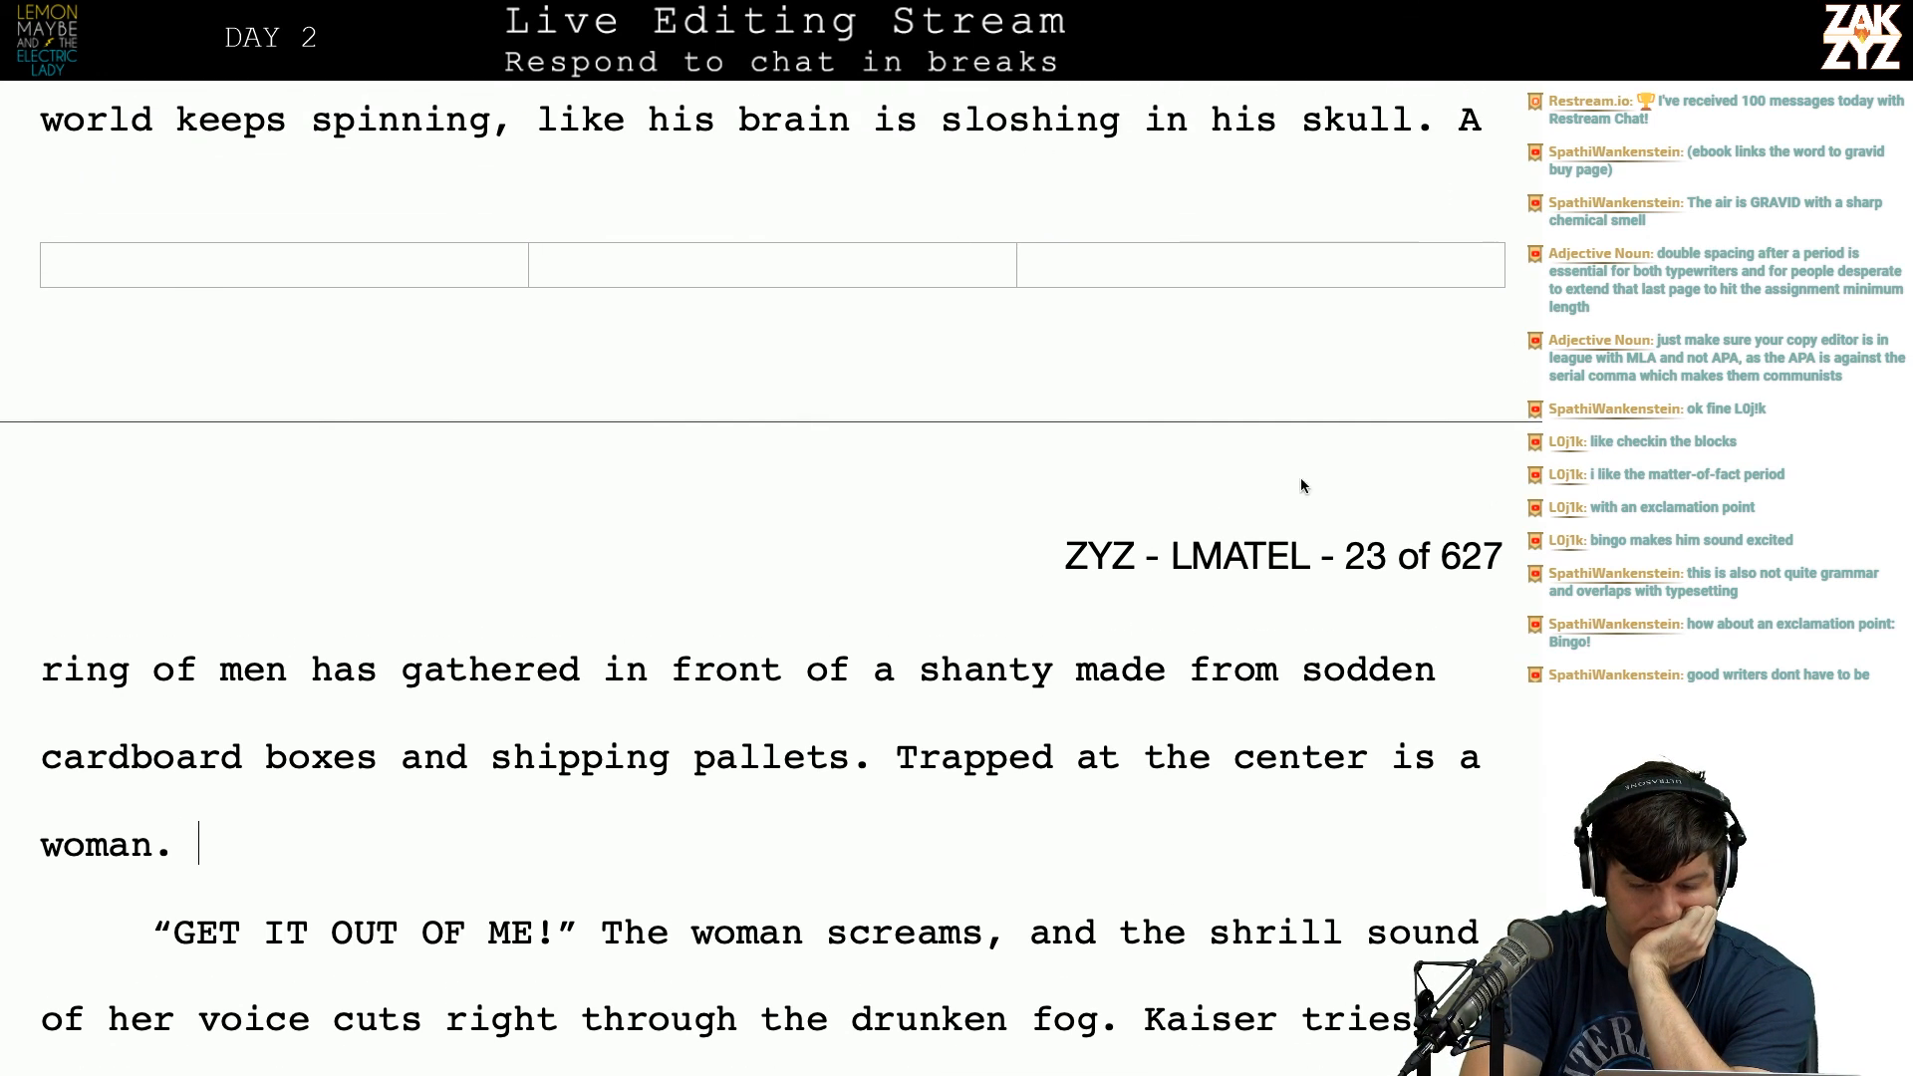
left_click(891, 758)
type("Theb")
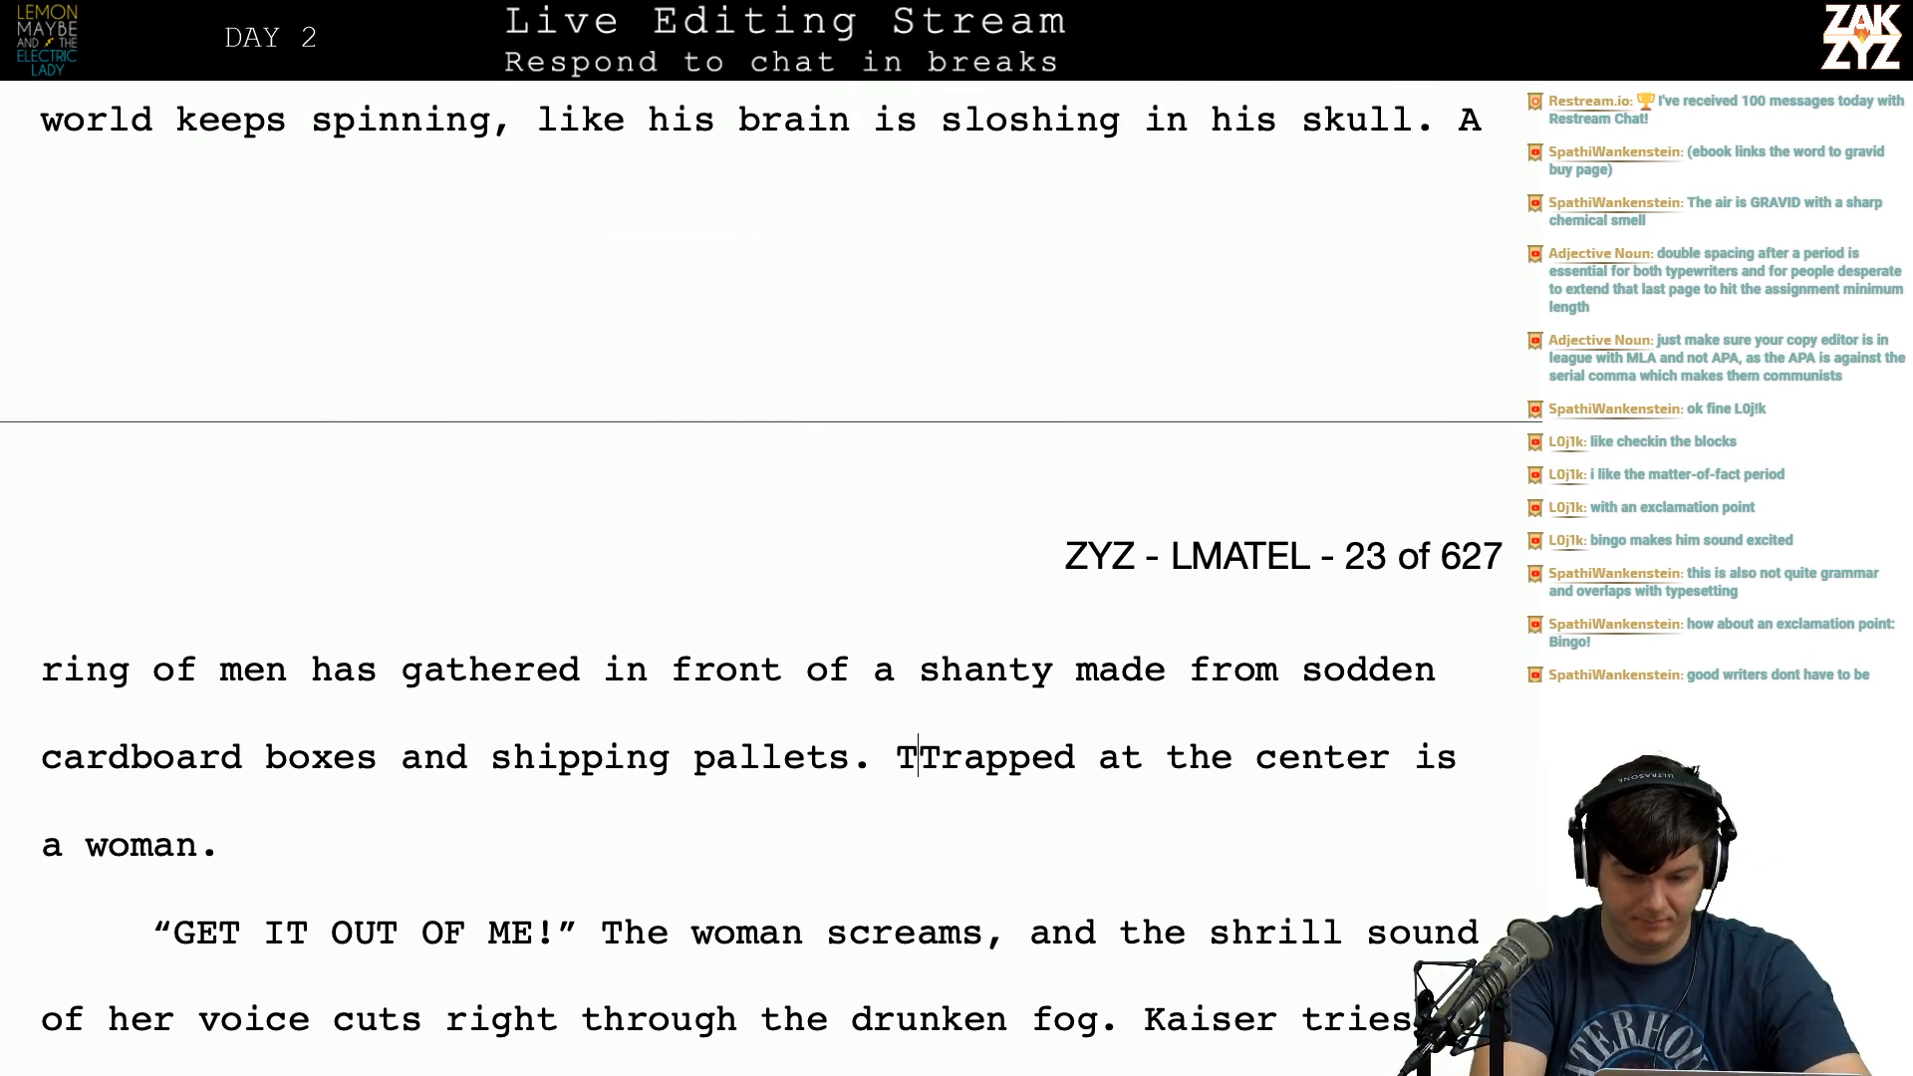
key("BackSpace")
key("BackSpace")
key("BackSpace")
key("BackSpace")
key("BackSpace")
key("Return")
key("Return")
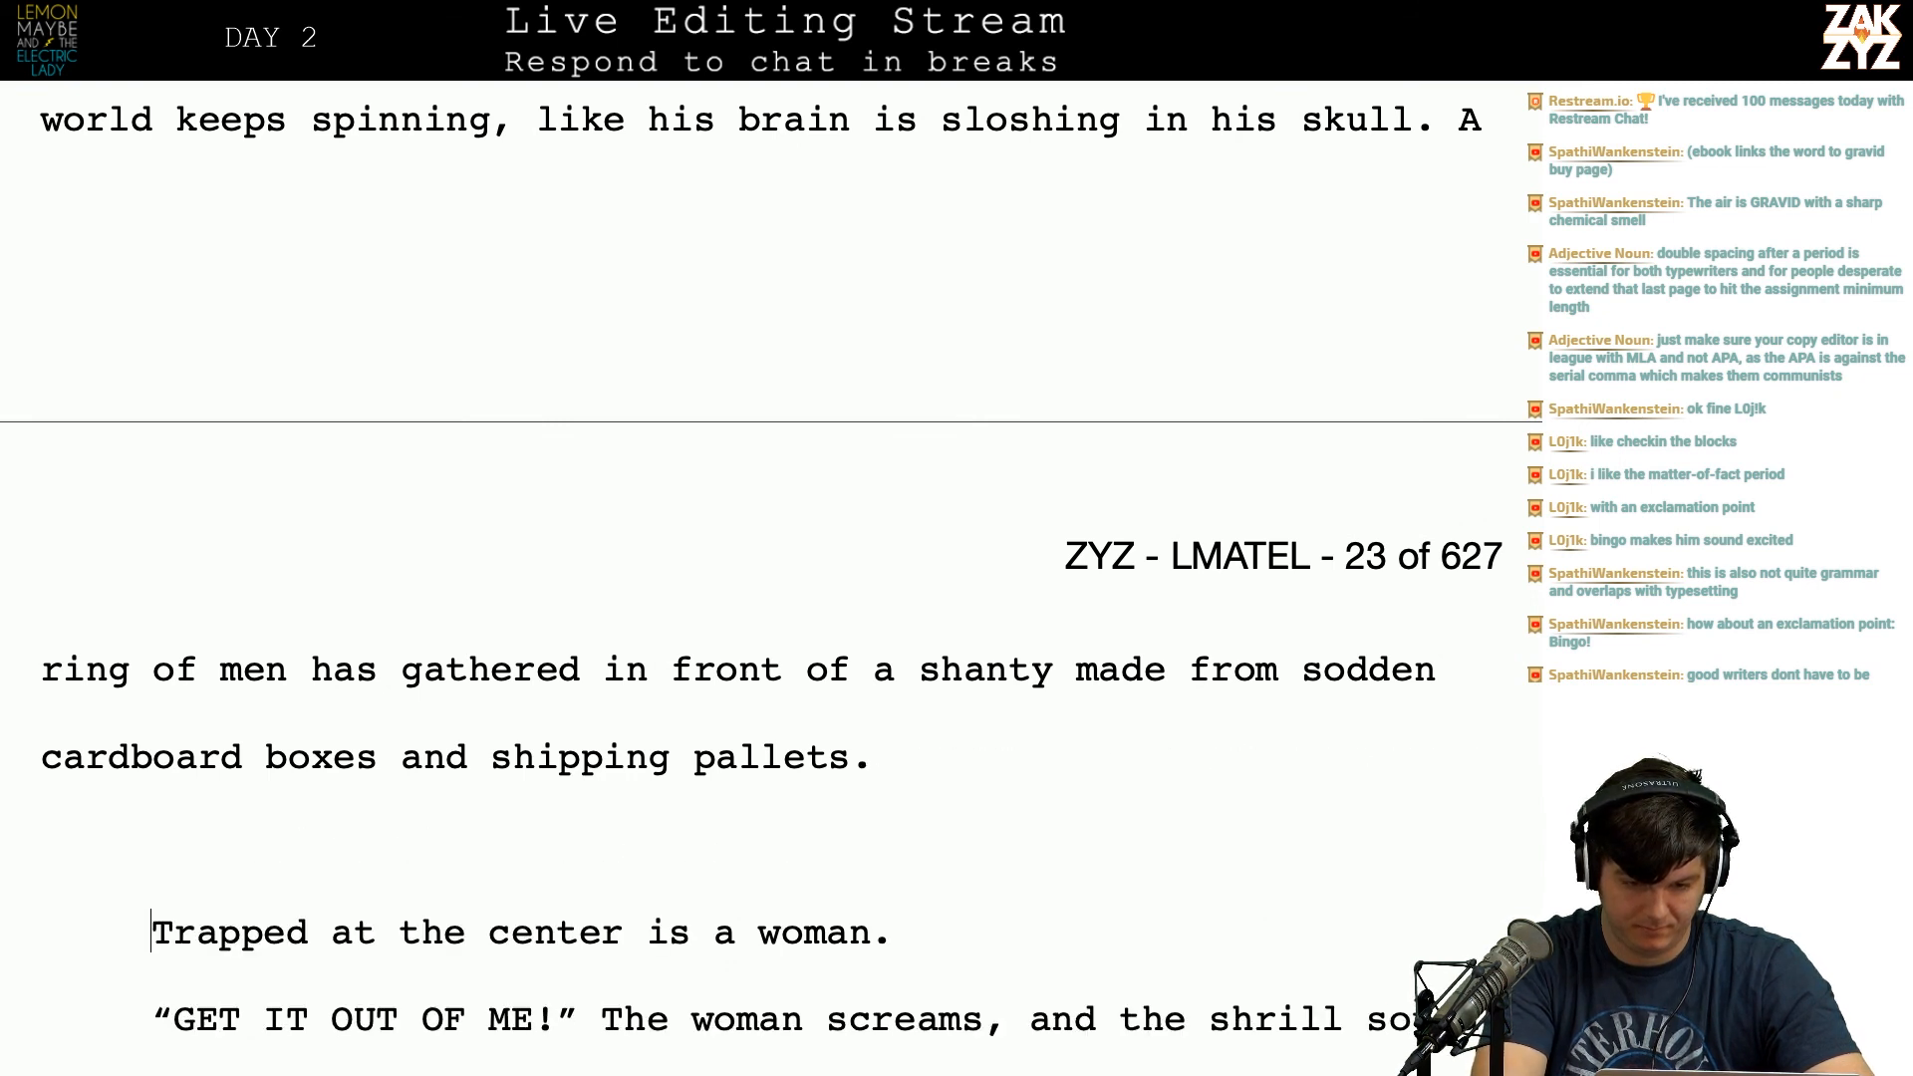
type("At the center ")
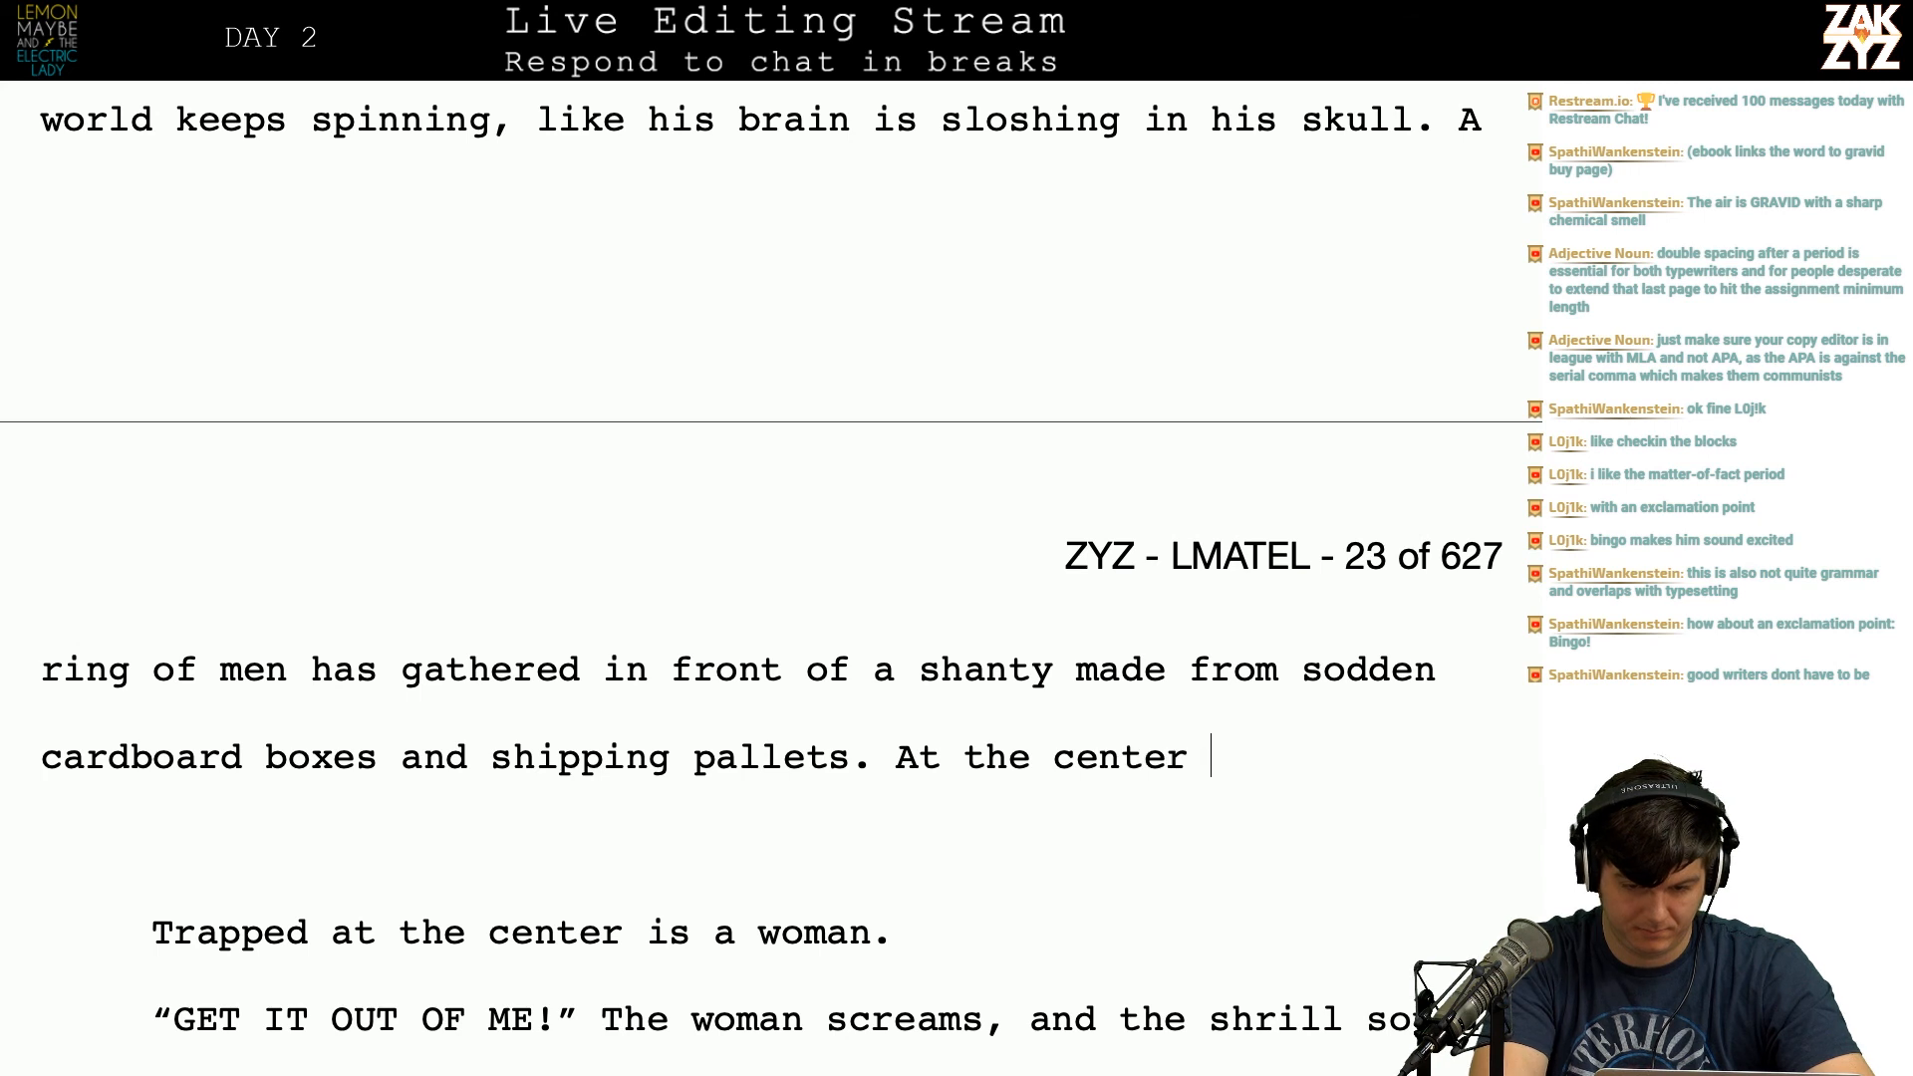
type("of the ring is a woman, sur")
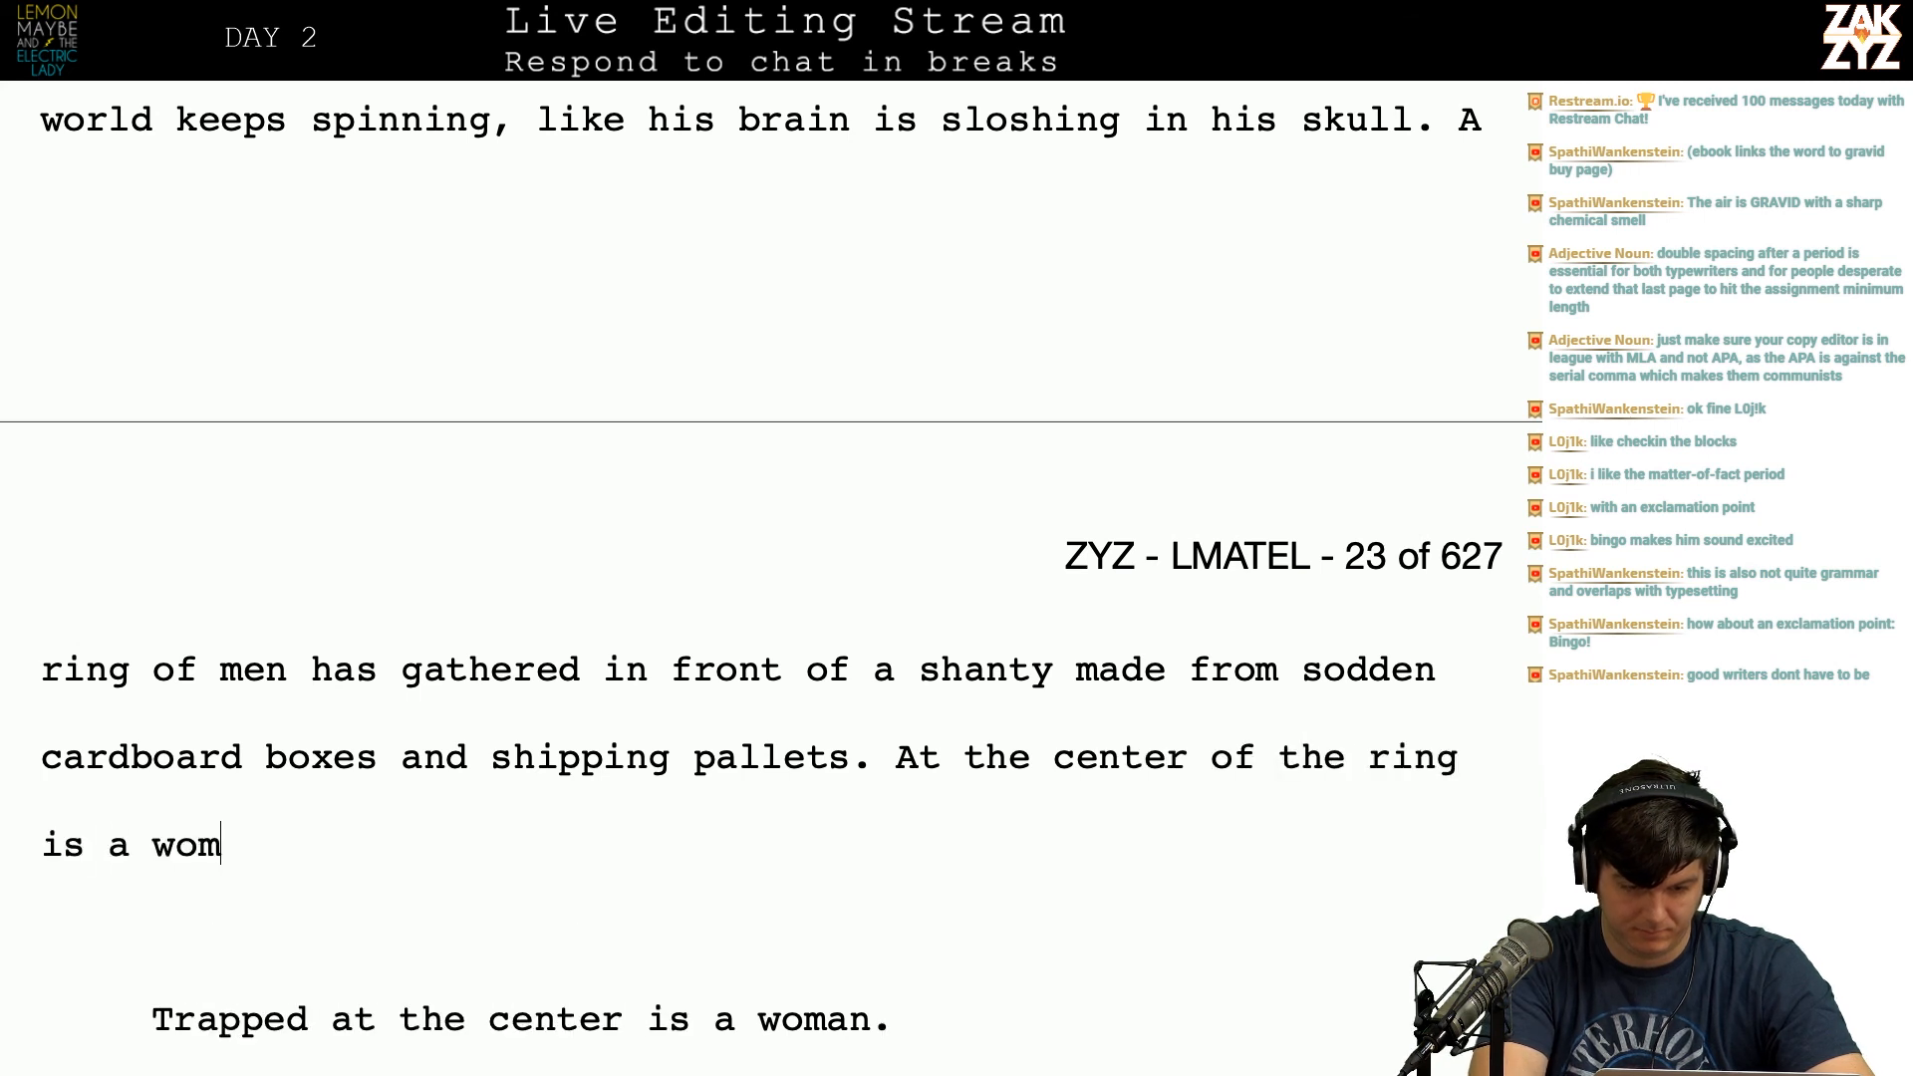
key("BackSpace")
key("BackSpace")
key("BackSpace")
key("BackSpace")
key("BackSpace")
key("BackSpace")
key("BackSpace")
key("BackSpace")
key("BackSpace")
key("BackSpace")
key("BackSpace")
key("BackSpace")
key("BackSpace")
key("BackSpace")
key("BackSpace")
key("BackSpace")
key("BackSpace")
key("BackSpace")
key("BackSpace")
key("BackSpace")
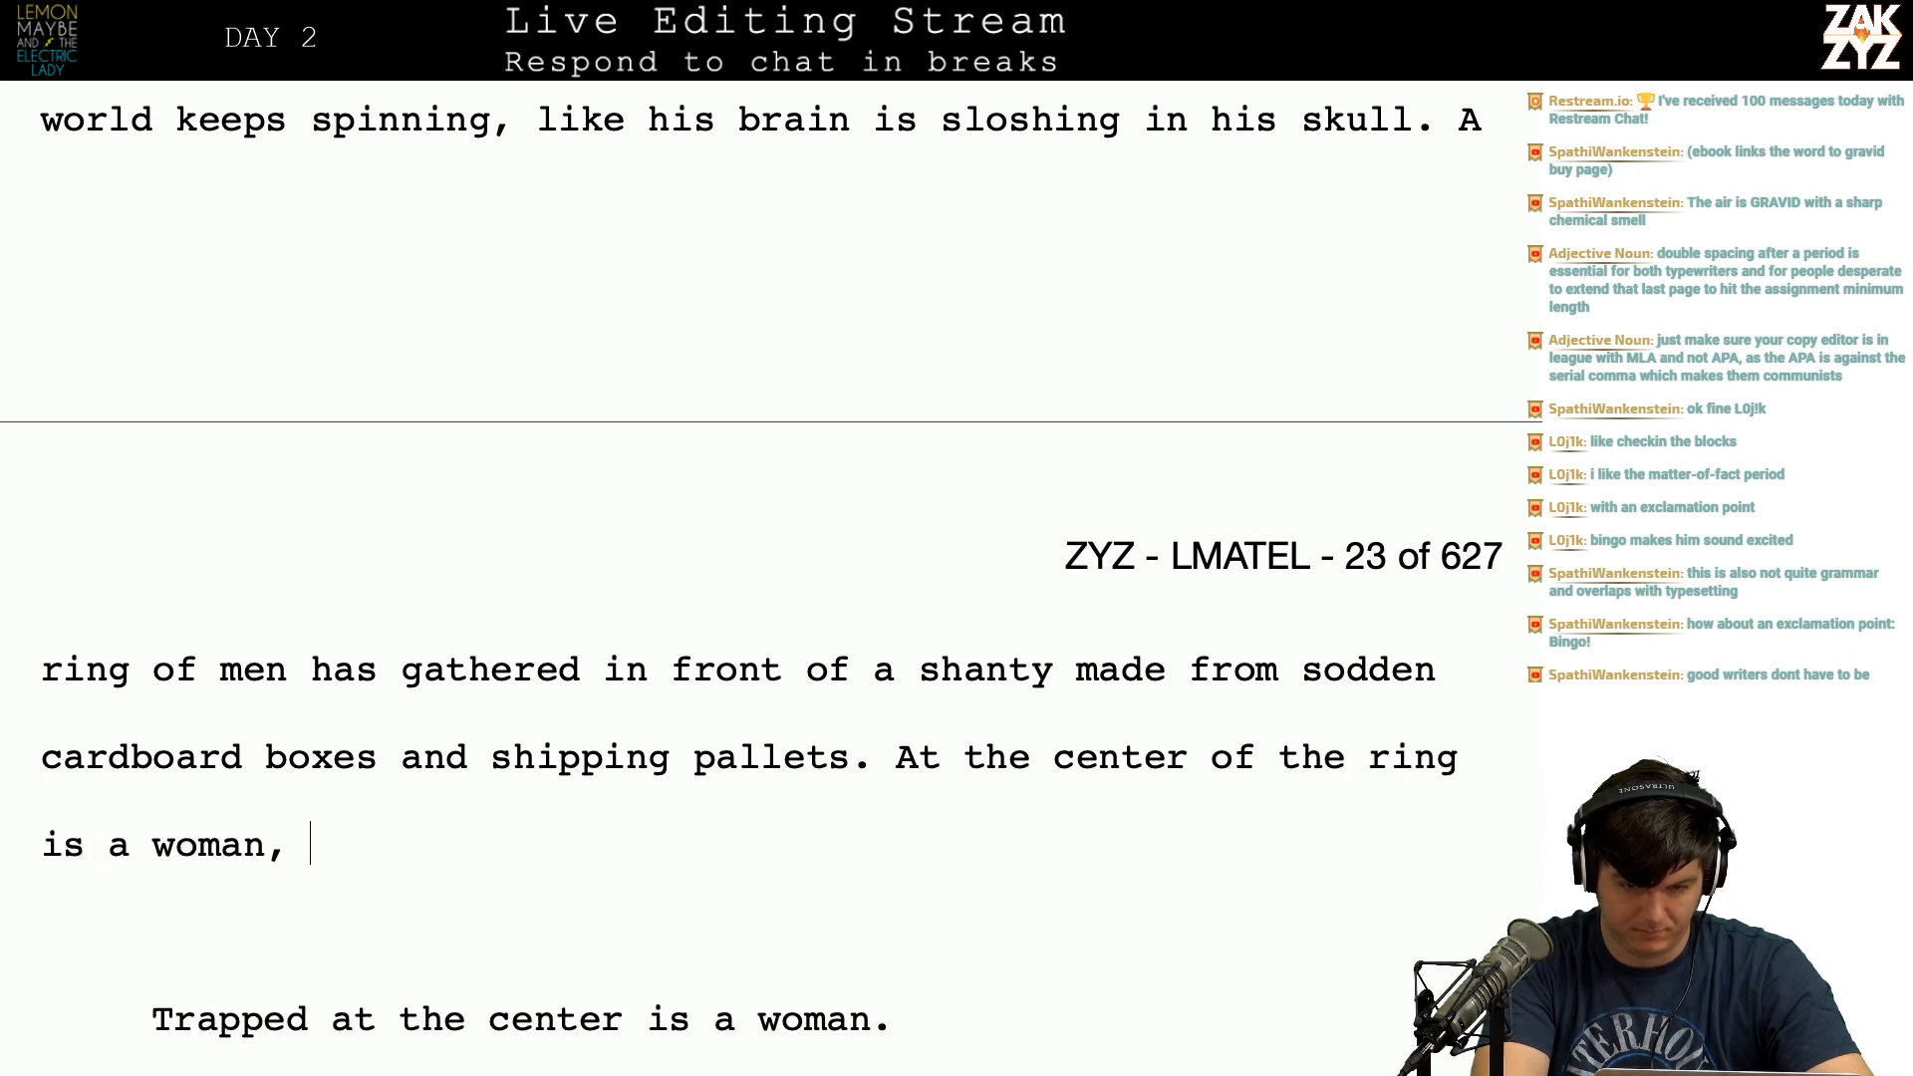
key("BackSpace")
key("BackSpace")
key("BackSpace")
key("BackSpace")
key("BackSpace")
key("BackSpace")
key("BackSpace")
key("BackSpace")
key("BackSpace")
key("BackSpace")
key("BackSpace")
key("BackSpace")
key("BackSpace")
key("BackSpace")
key("BackSpace")
key("BackSpace")
key("BackSpace")
key("BackSpace")
key("BackSpace")
key("BackSpace")
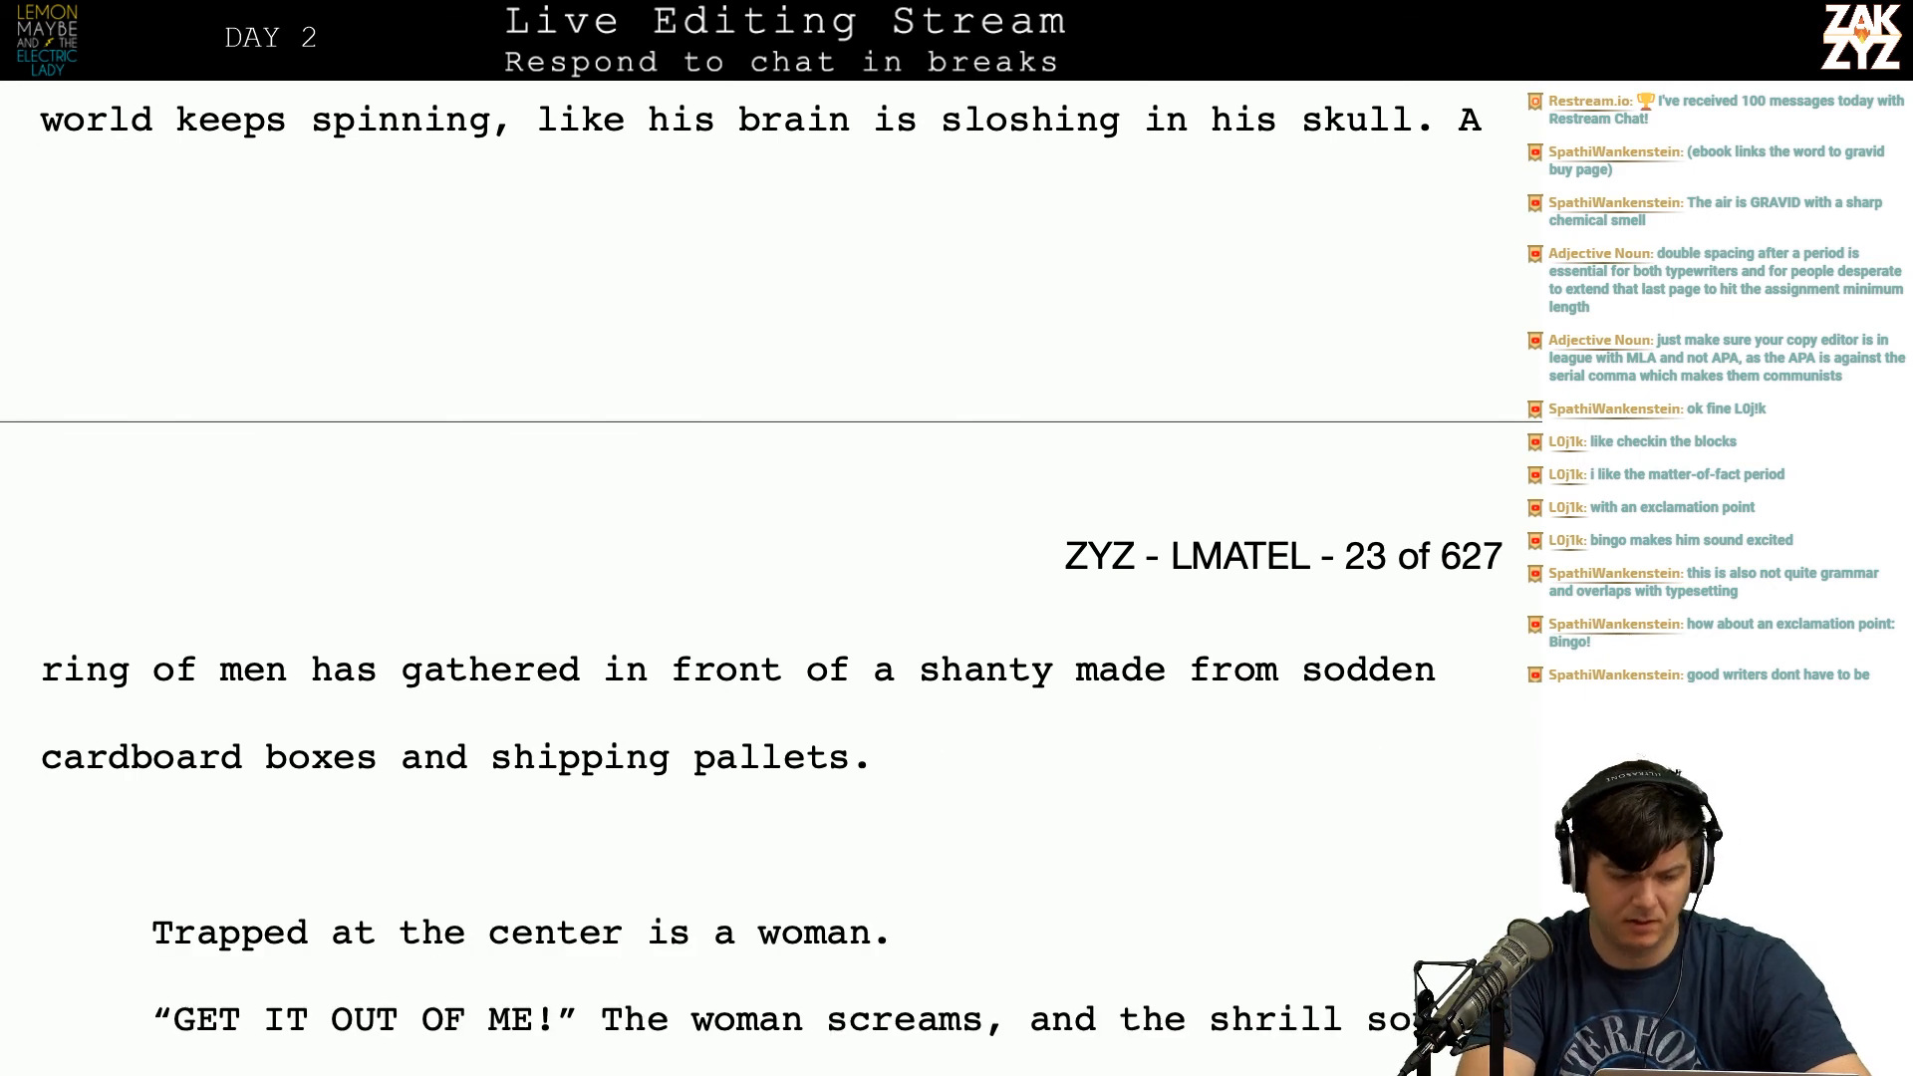
Step: Split "A ring of men has gathered" off into its own paragraph after "sloshing in his skull.", leaving an empty paragraph above it
scroll(1059, 682, "up", 4)
scroll(1058, 681, "down", 1)
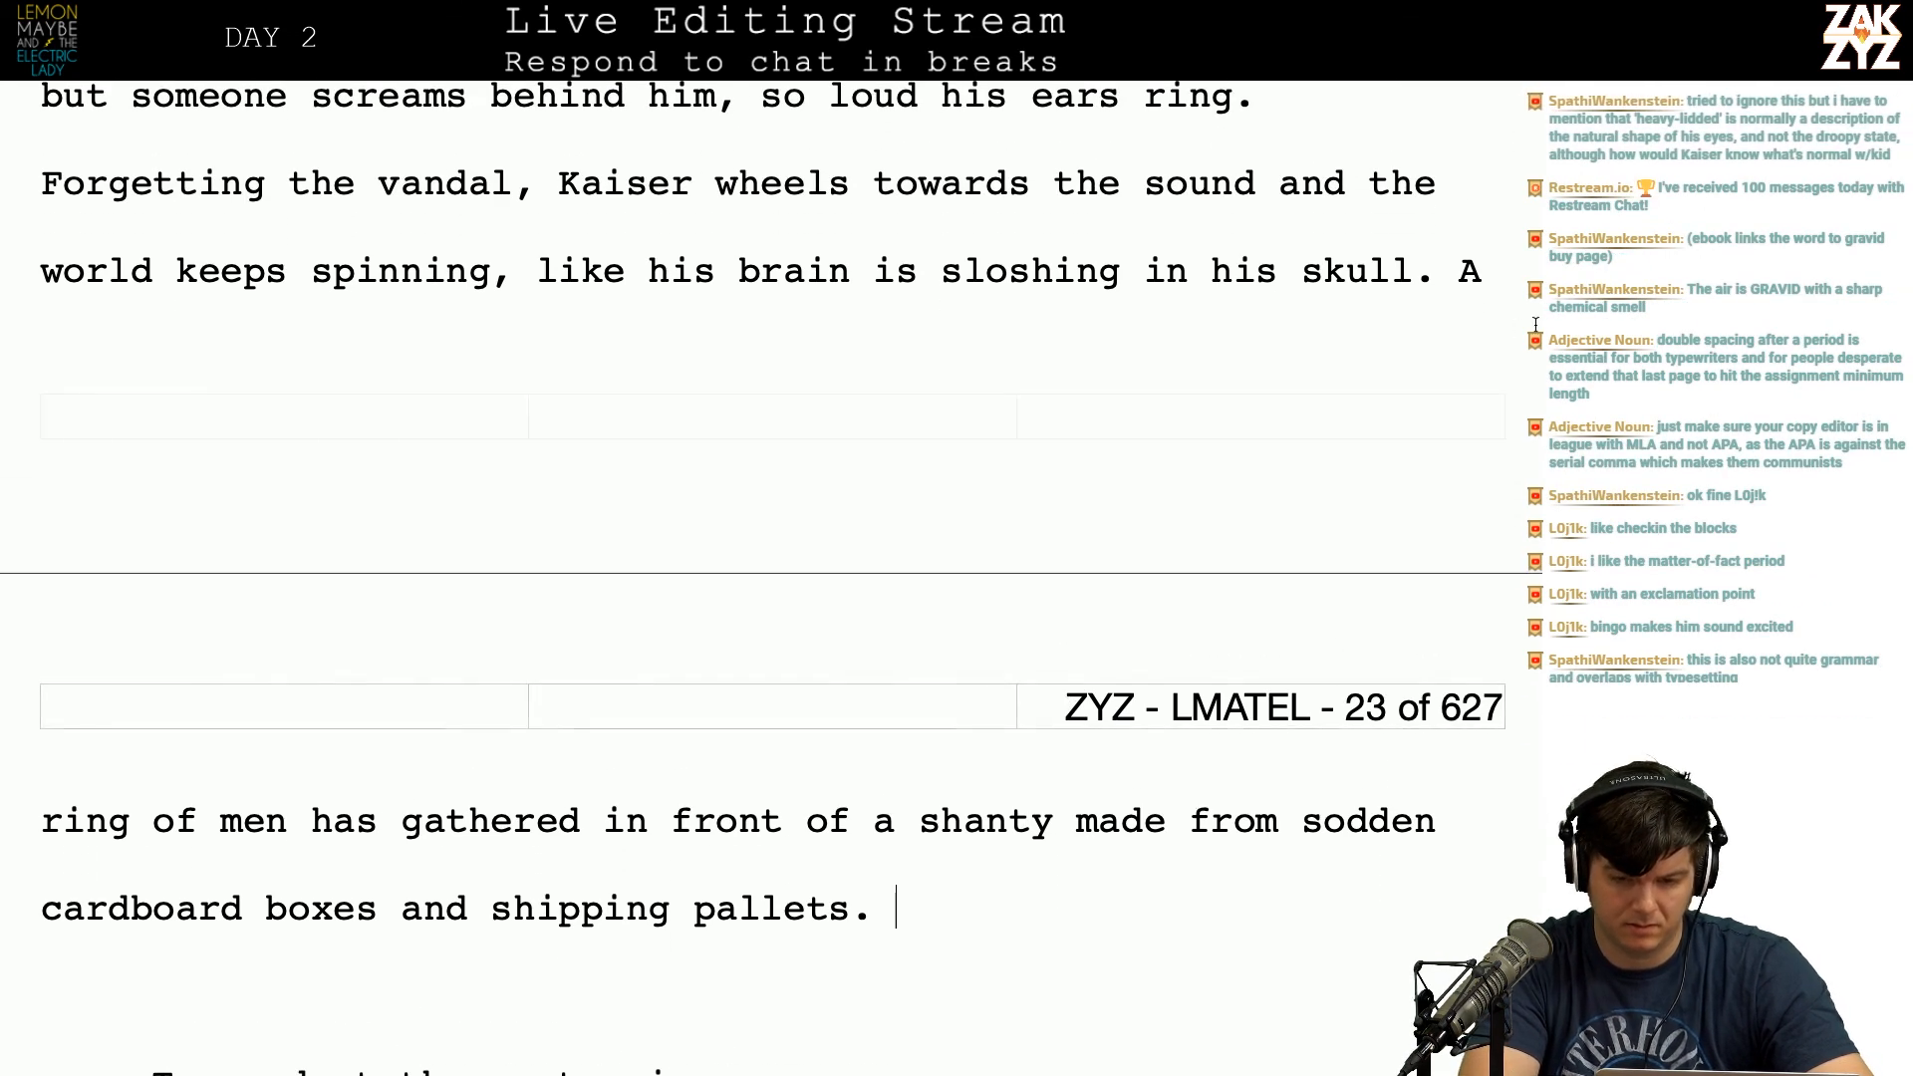
key("Return")
key("Down")
key("Down")
key("Down")
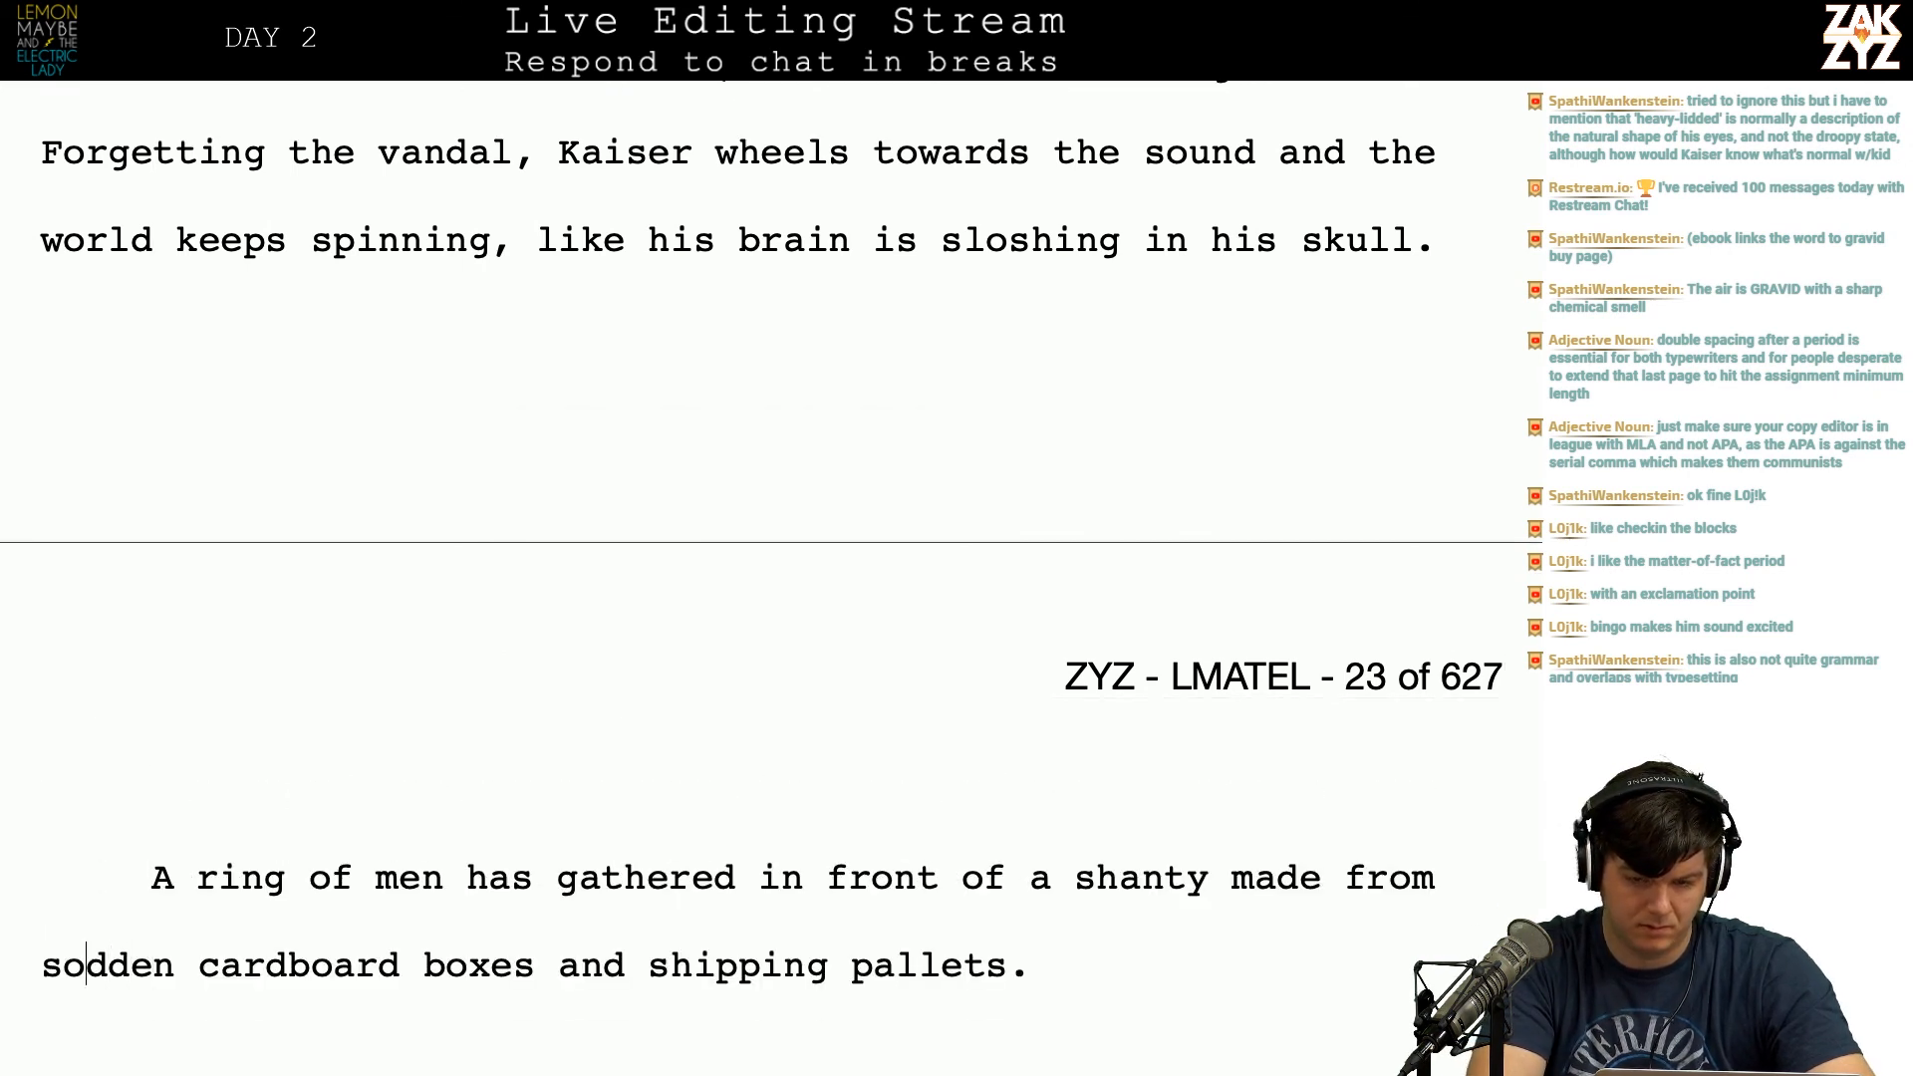
Step: Begin a new sentence with "When the" in the empty paragraph above "A ring of men has gathered"
key("Down")
key("Up")
key("Up")
key("Up")
key("Up")
key("Up")
key("Up")
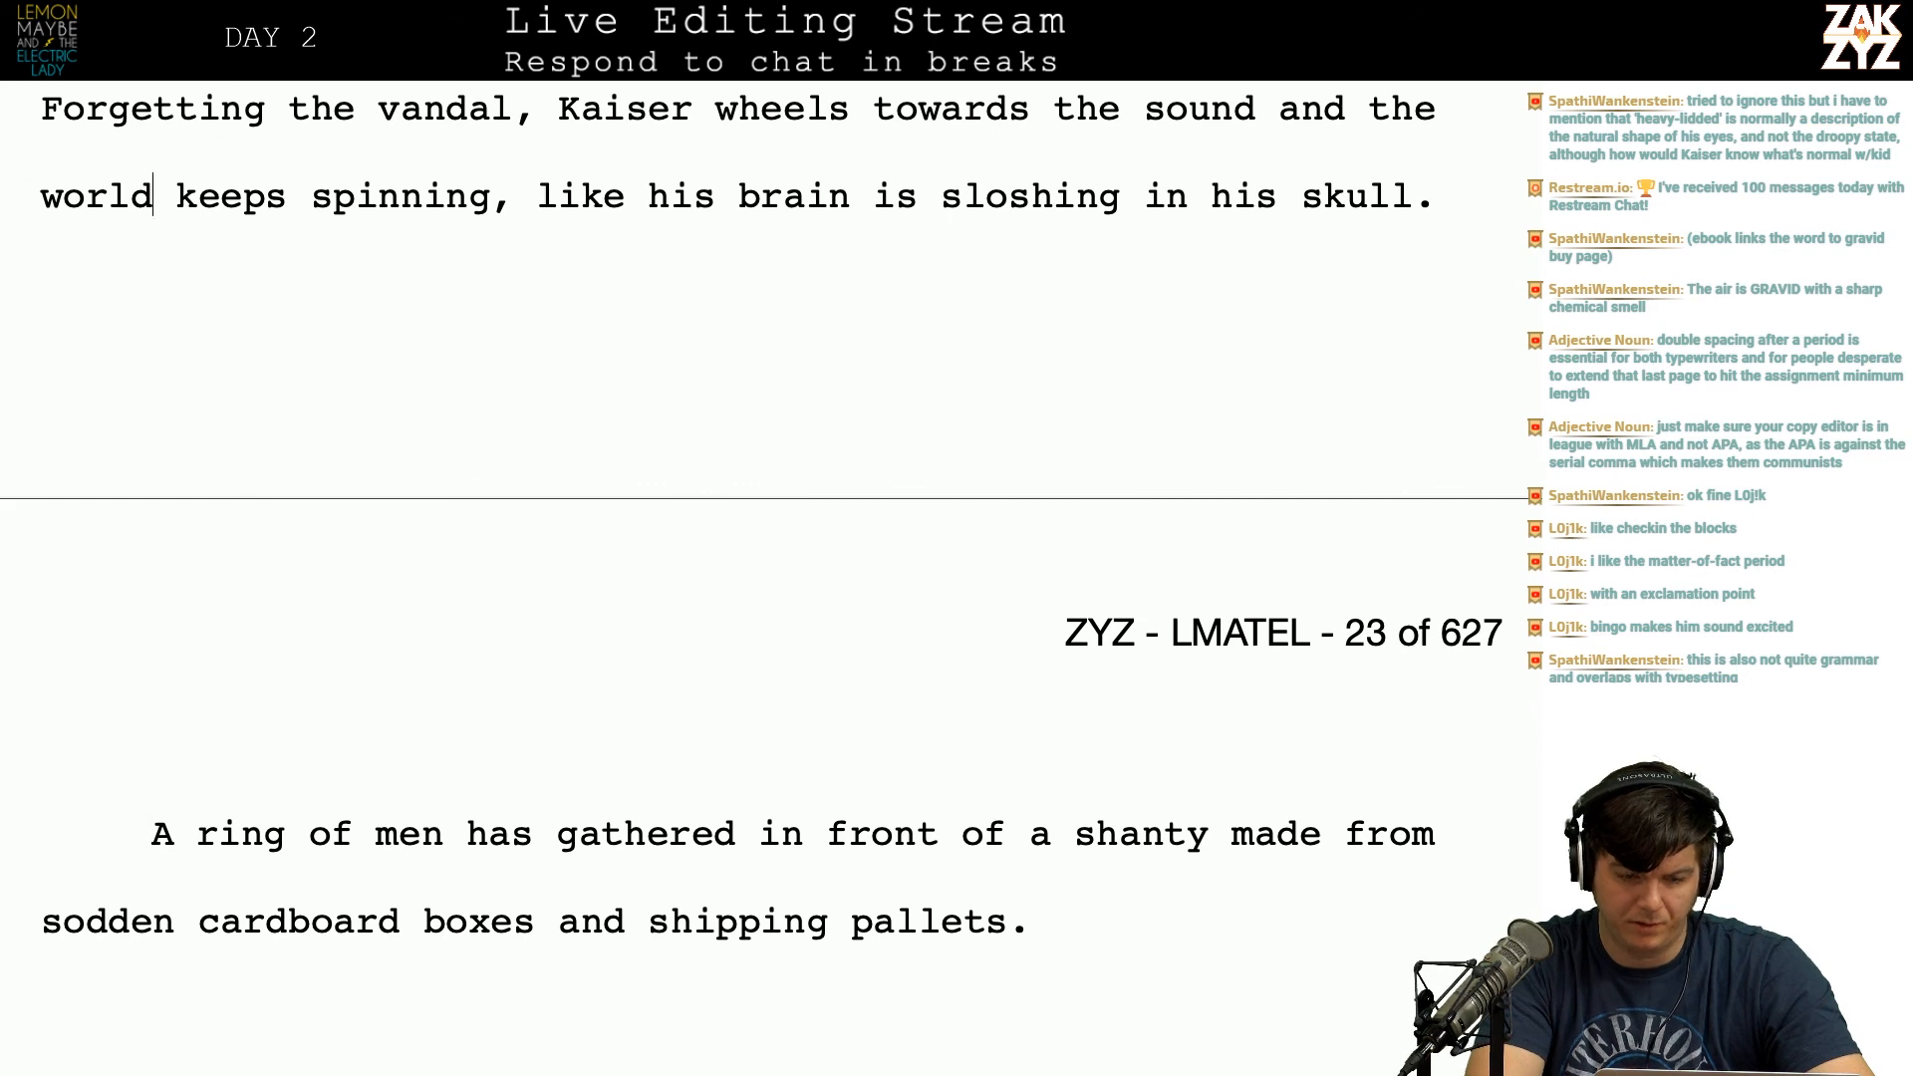
key("Right")
key("Right")
key("Right")
key("Right")
key("Down")
key("Down")
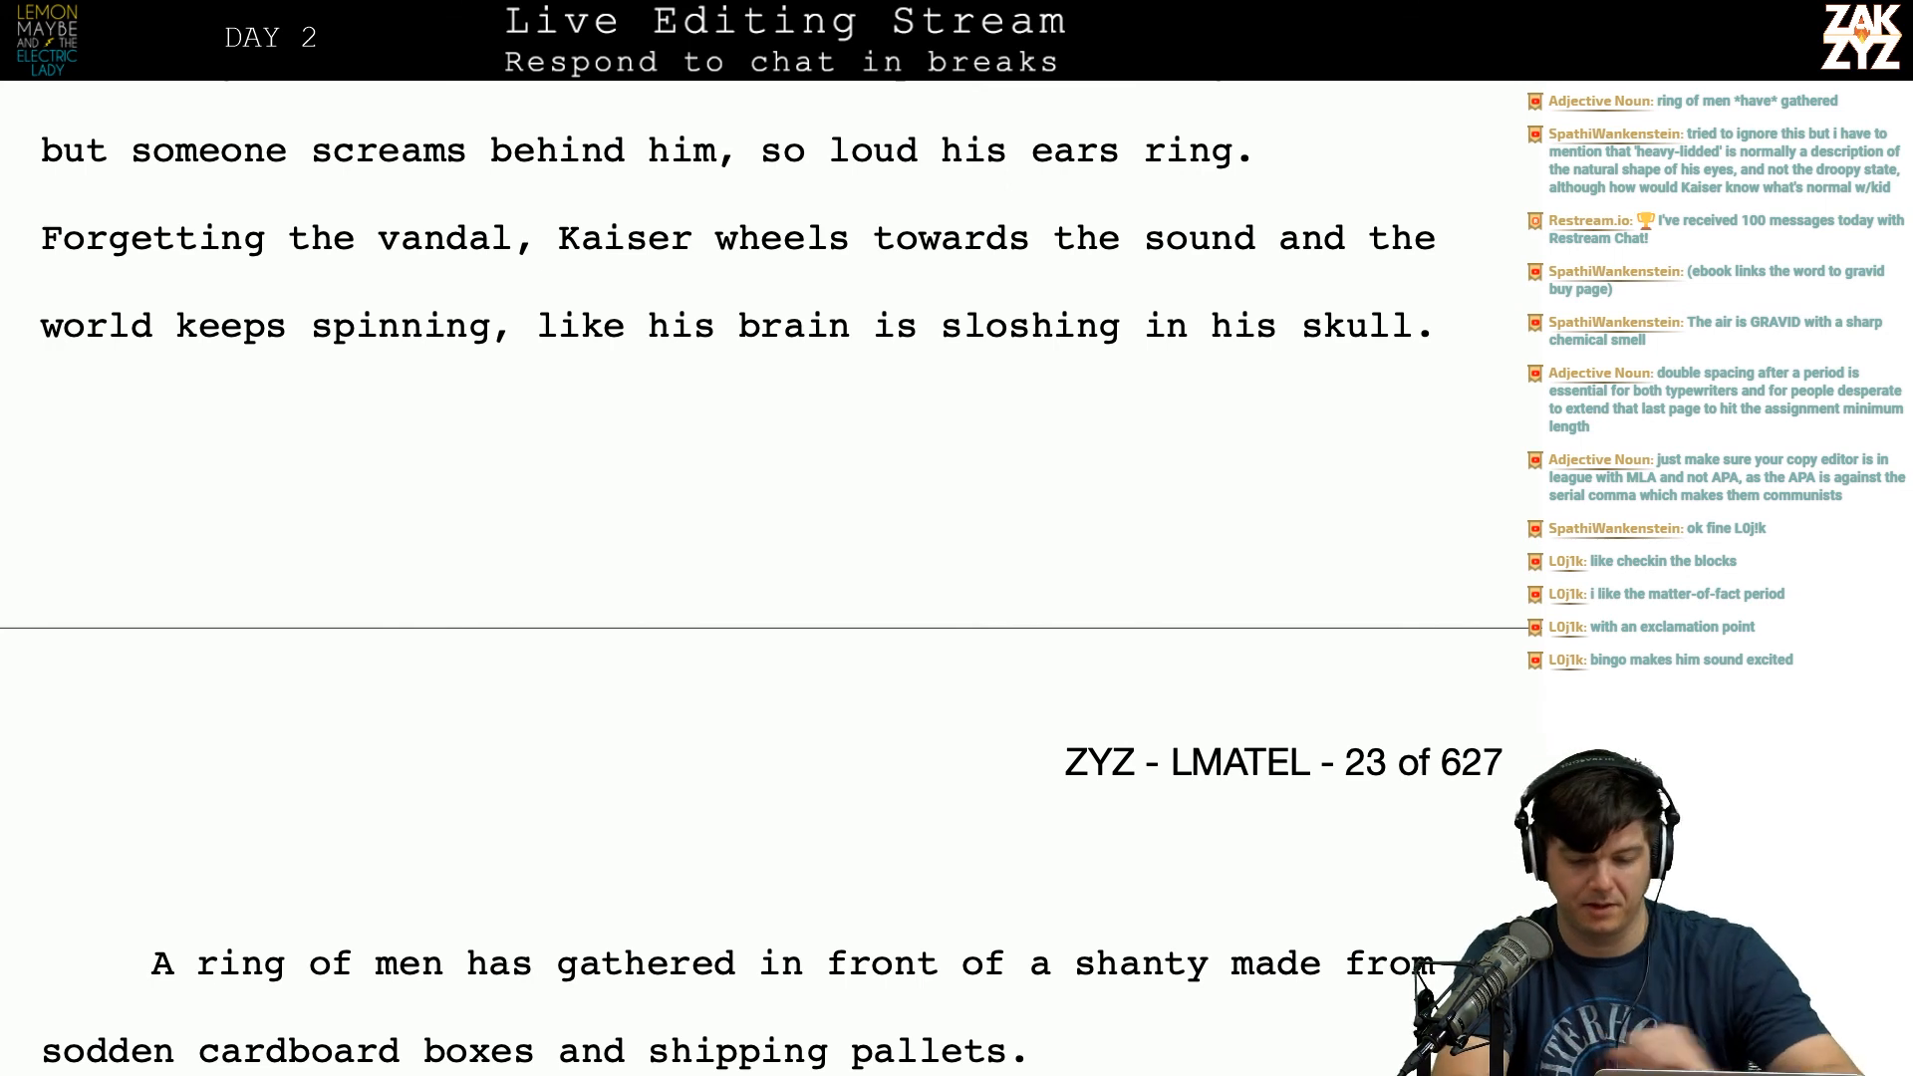
scroll(771, 592, "up", 1)
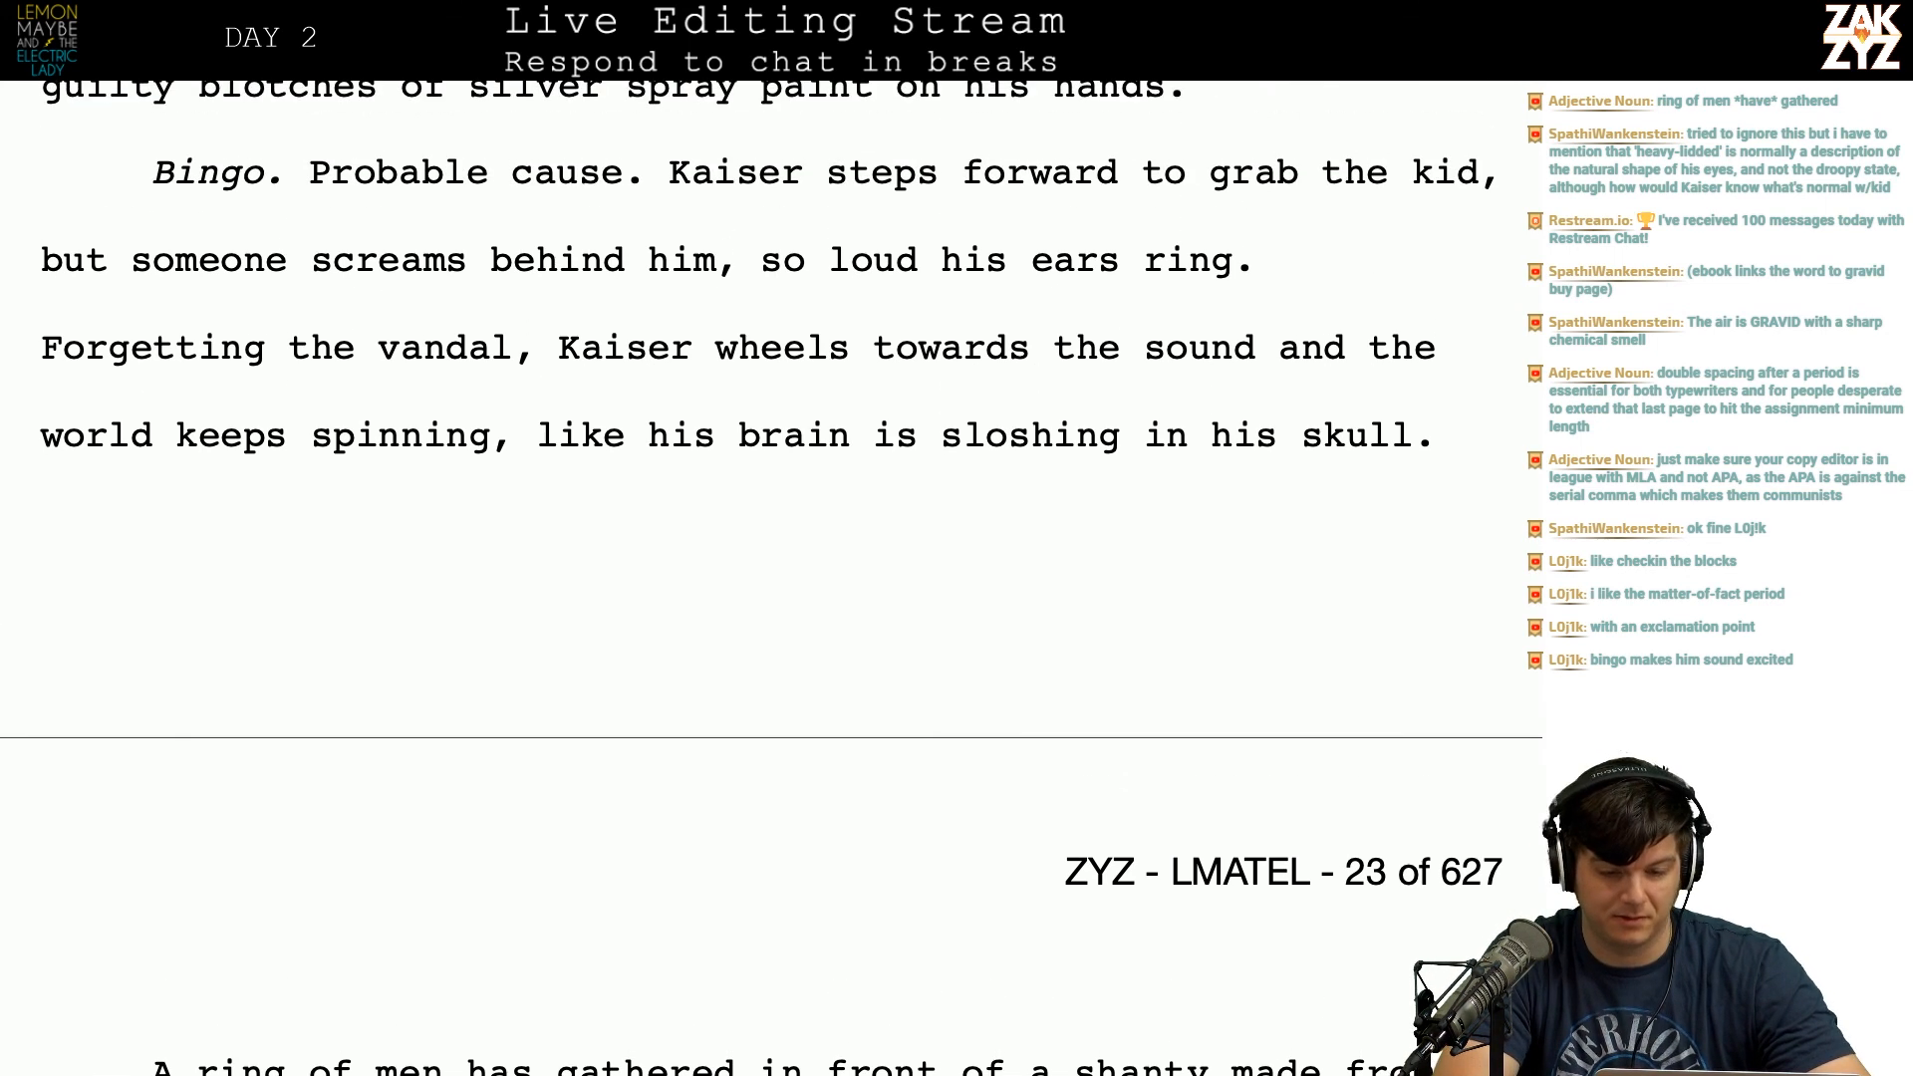
scroll(771, 591, "up", 1)
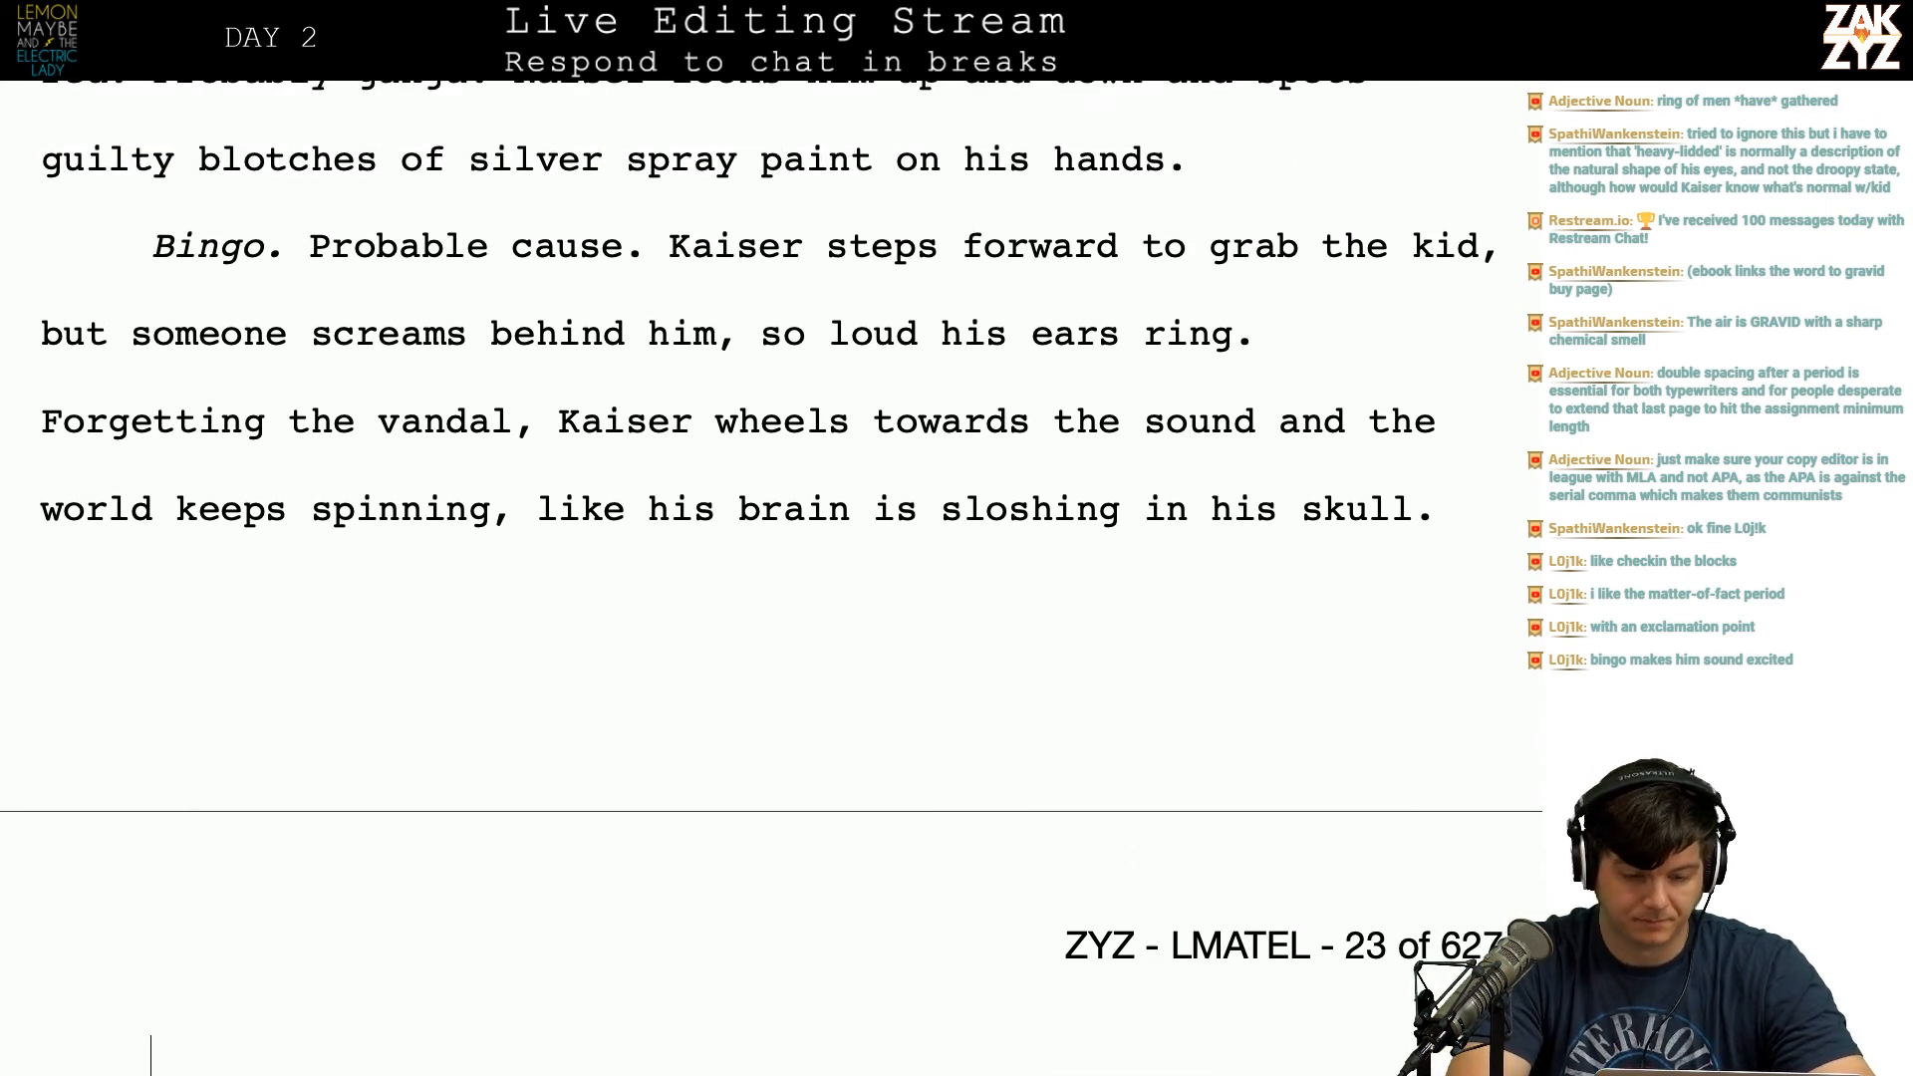
key("Down")
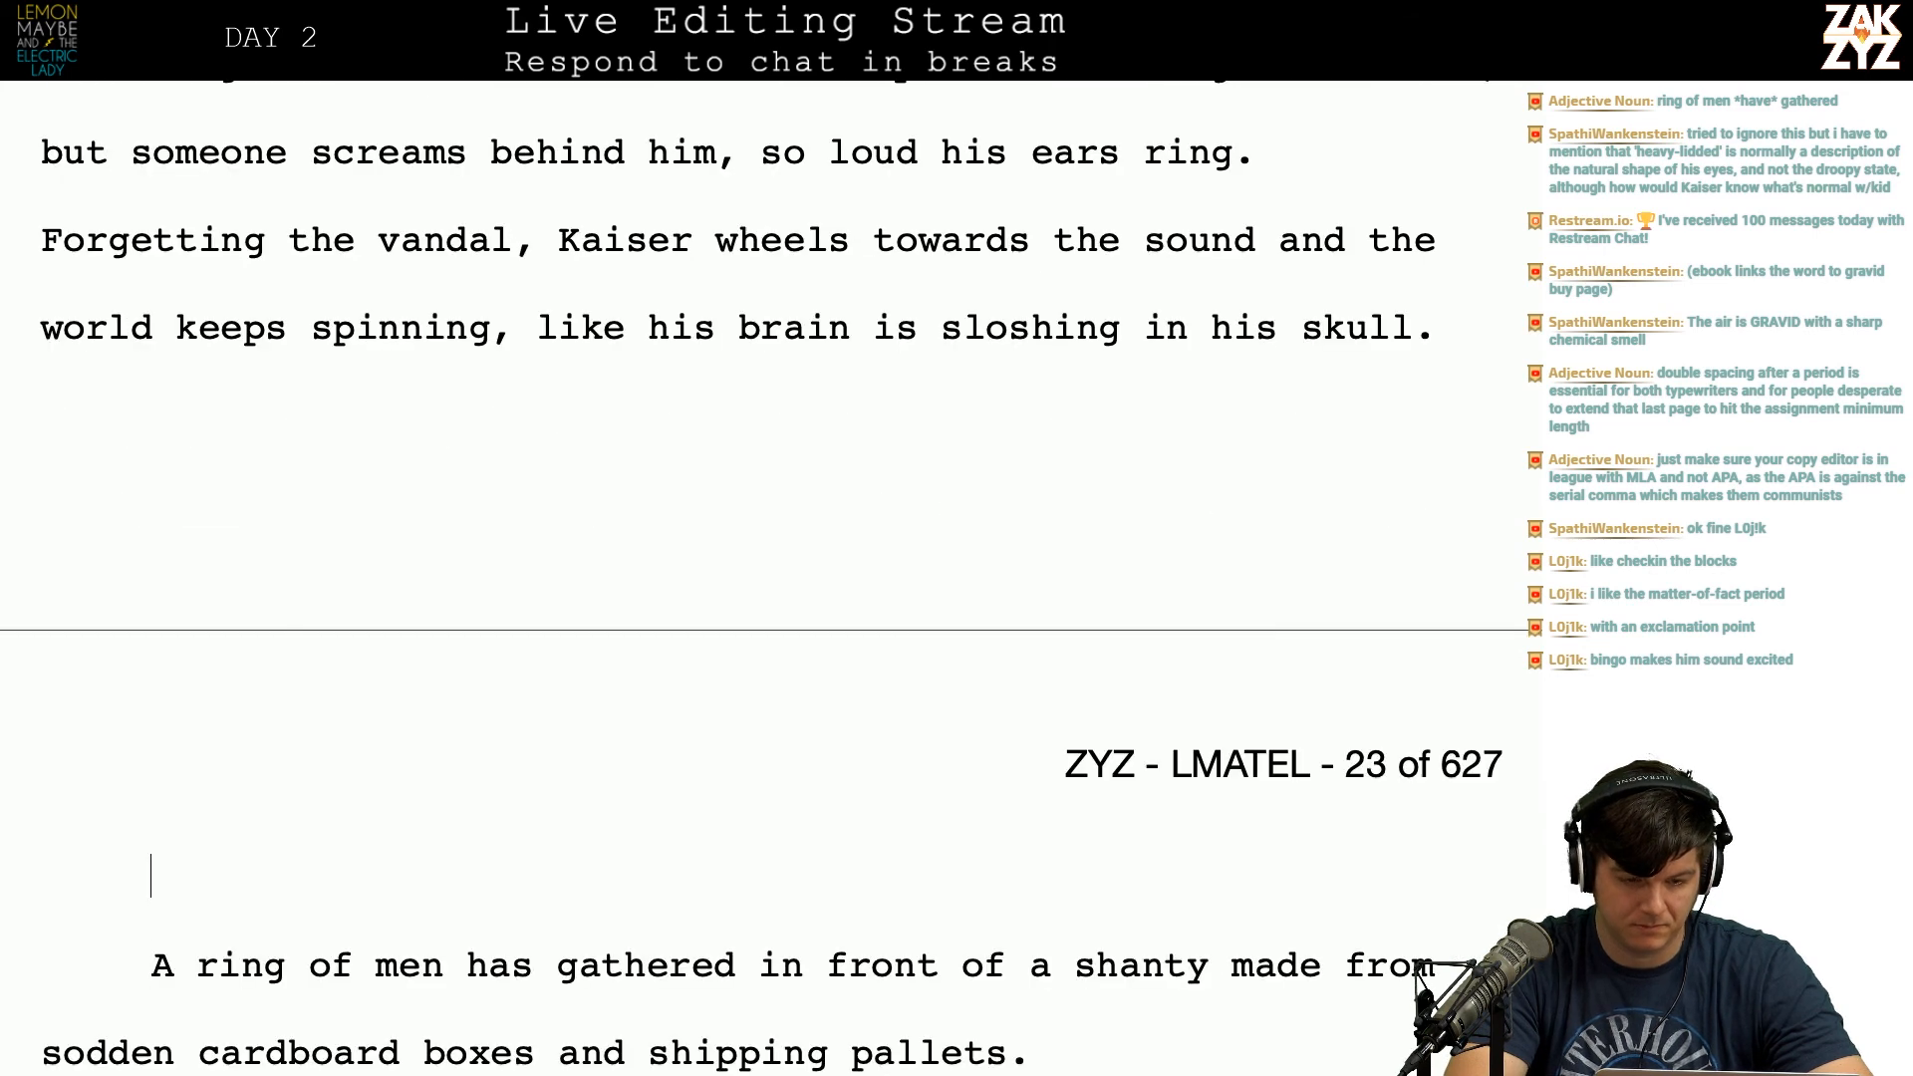
key("Down")
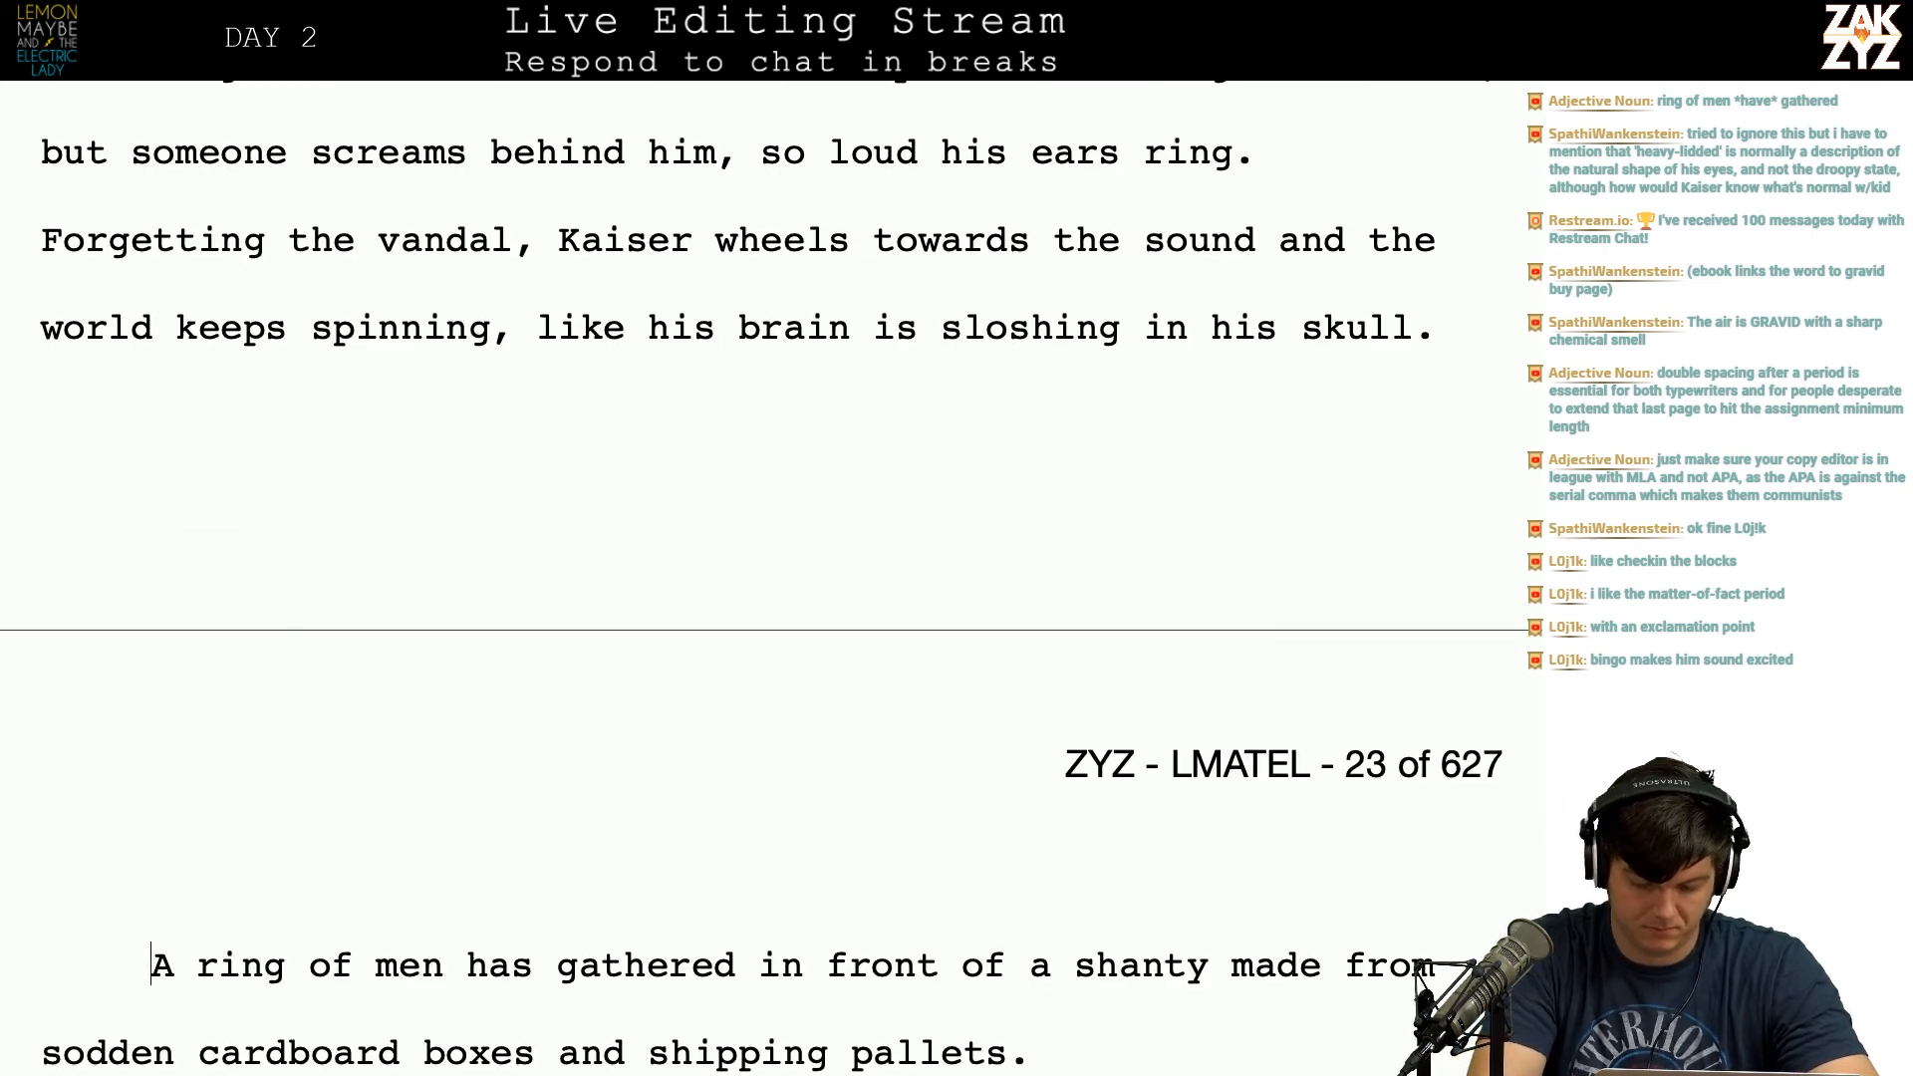
type("When the ")
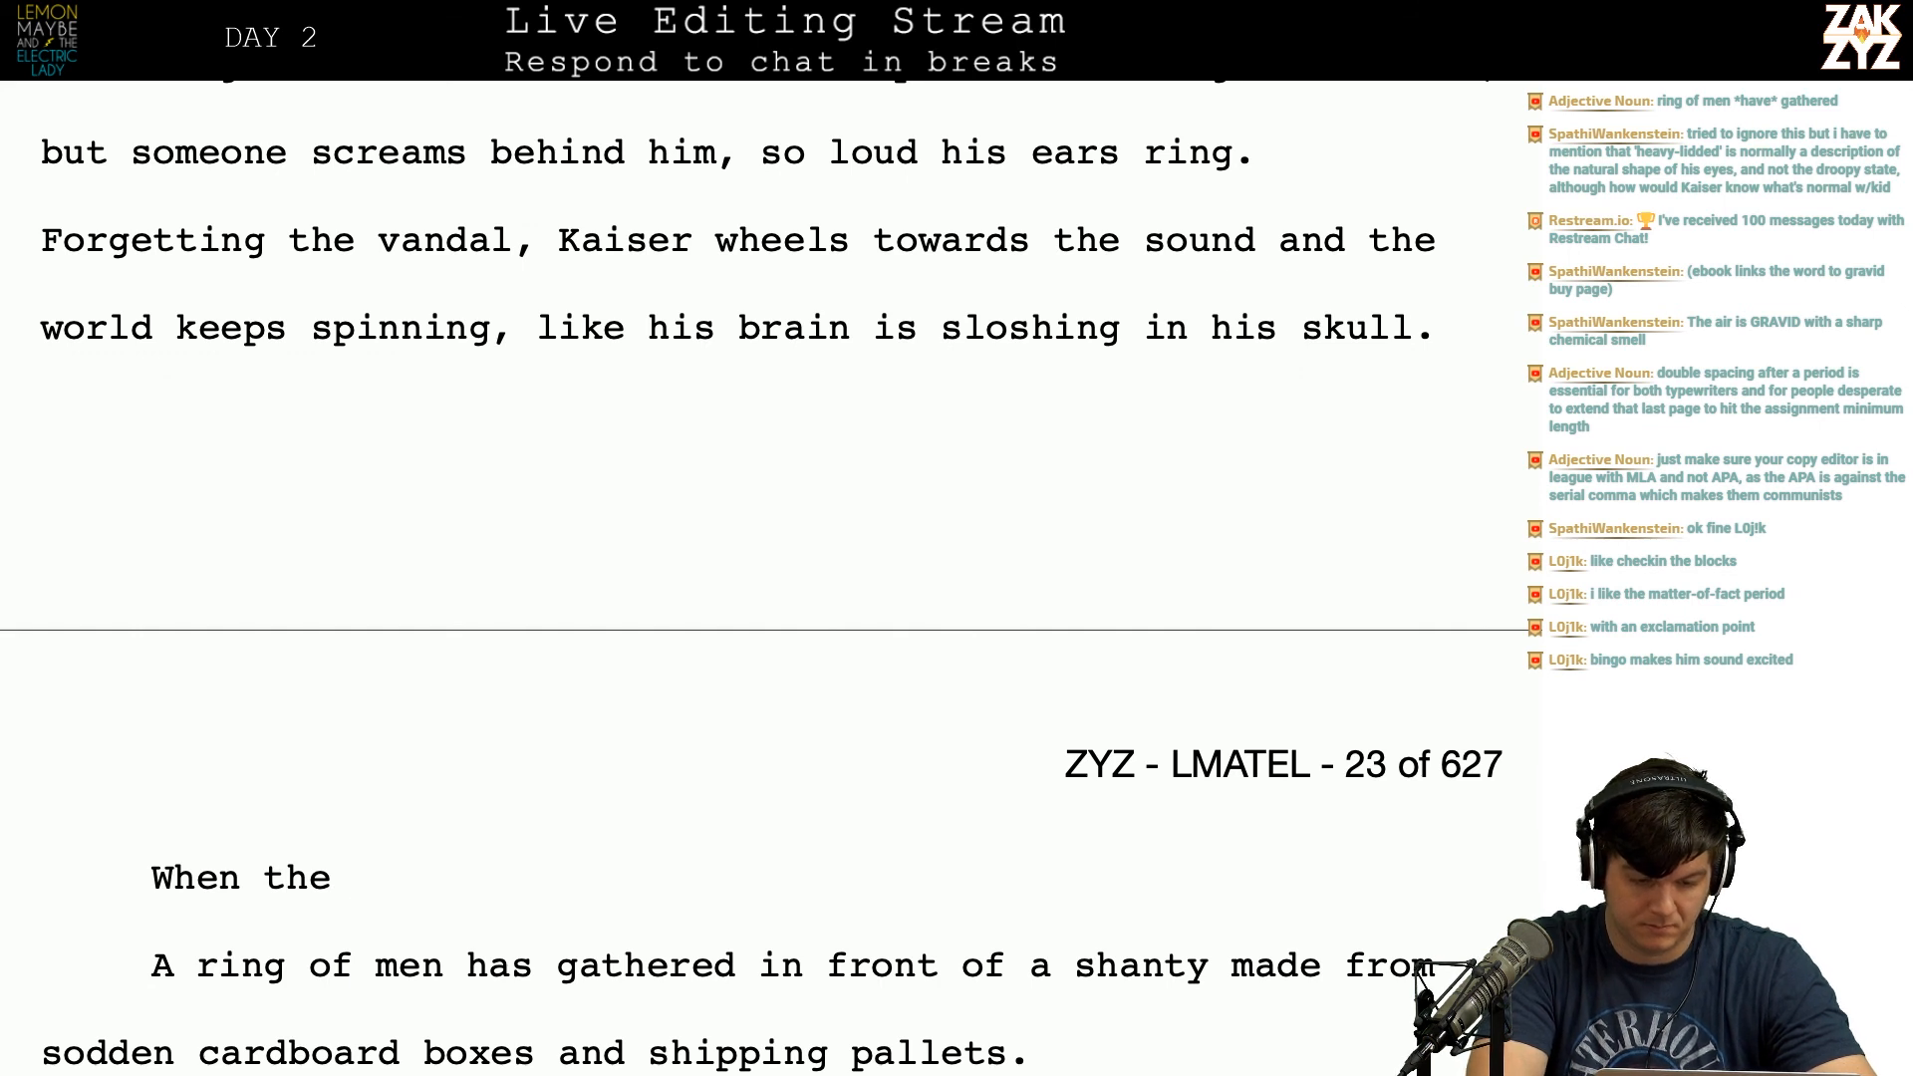
type("w")
key("BackSpace")
key("BackSpace")
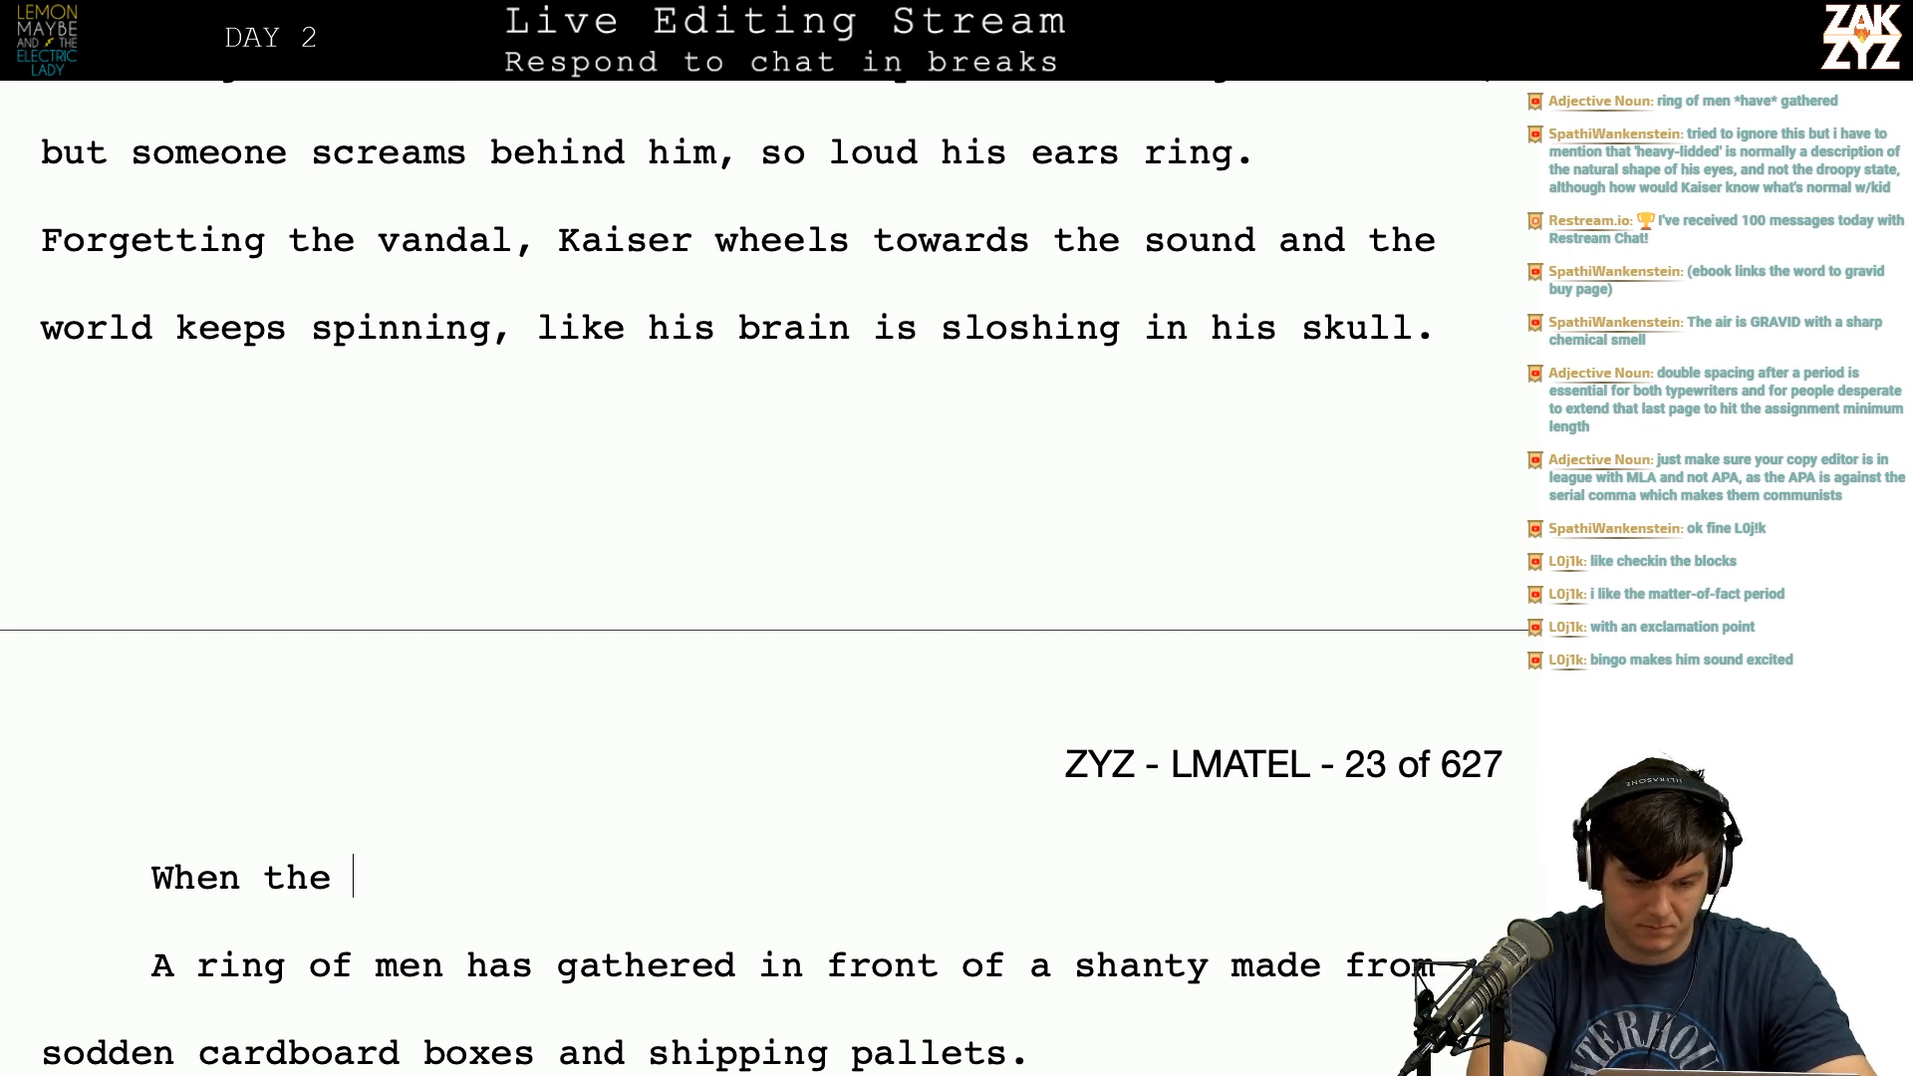
key("BackSpace")
key("BackSpace")
key("BackSpace")
type("te")
key("BackSpace")
key("BackSpace")
key("BackSpace")
type("e")
key("BackSpace")
type("he")
key("BackSpace")
key("BackSpace")
key("BackSpace")
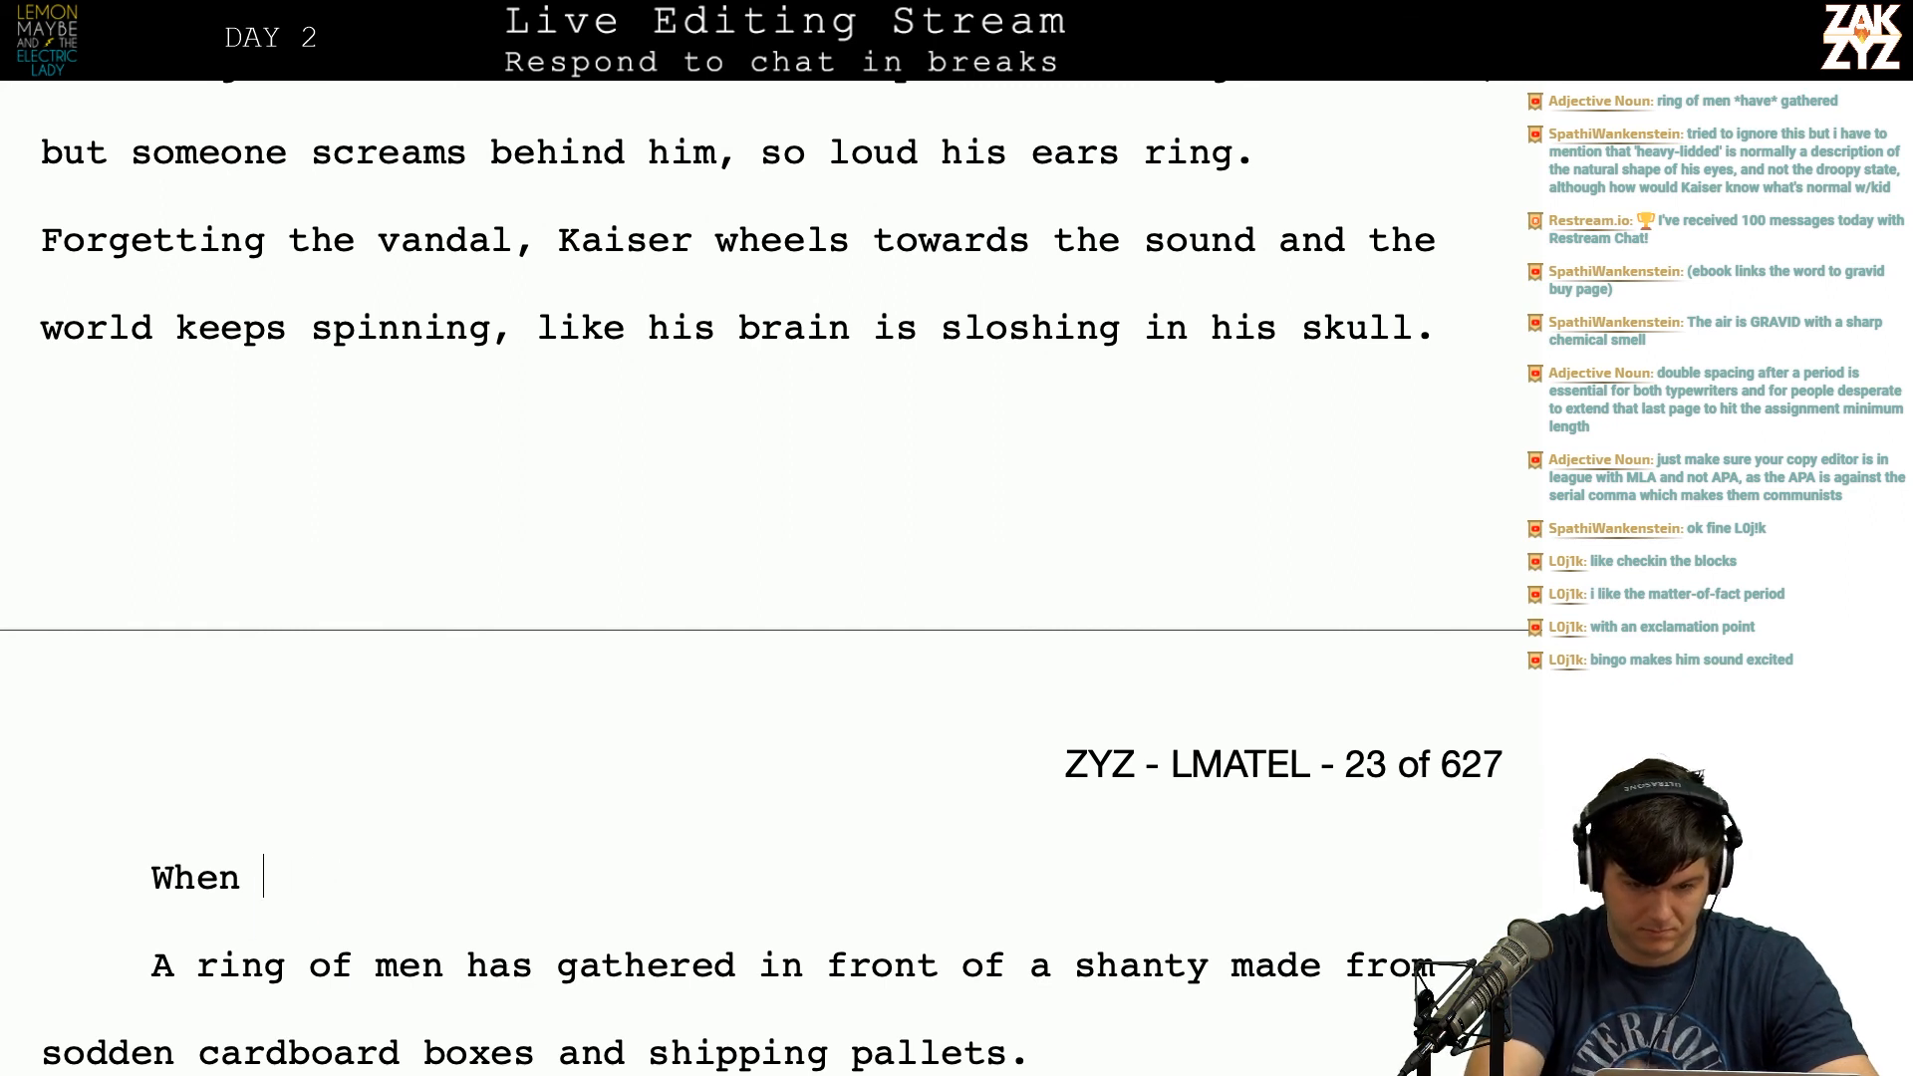
type("the")
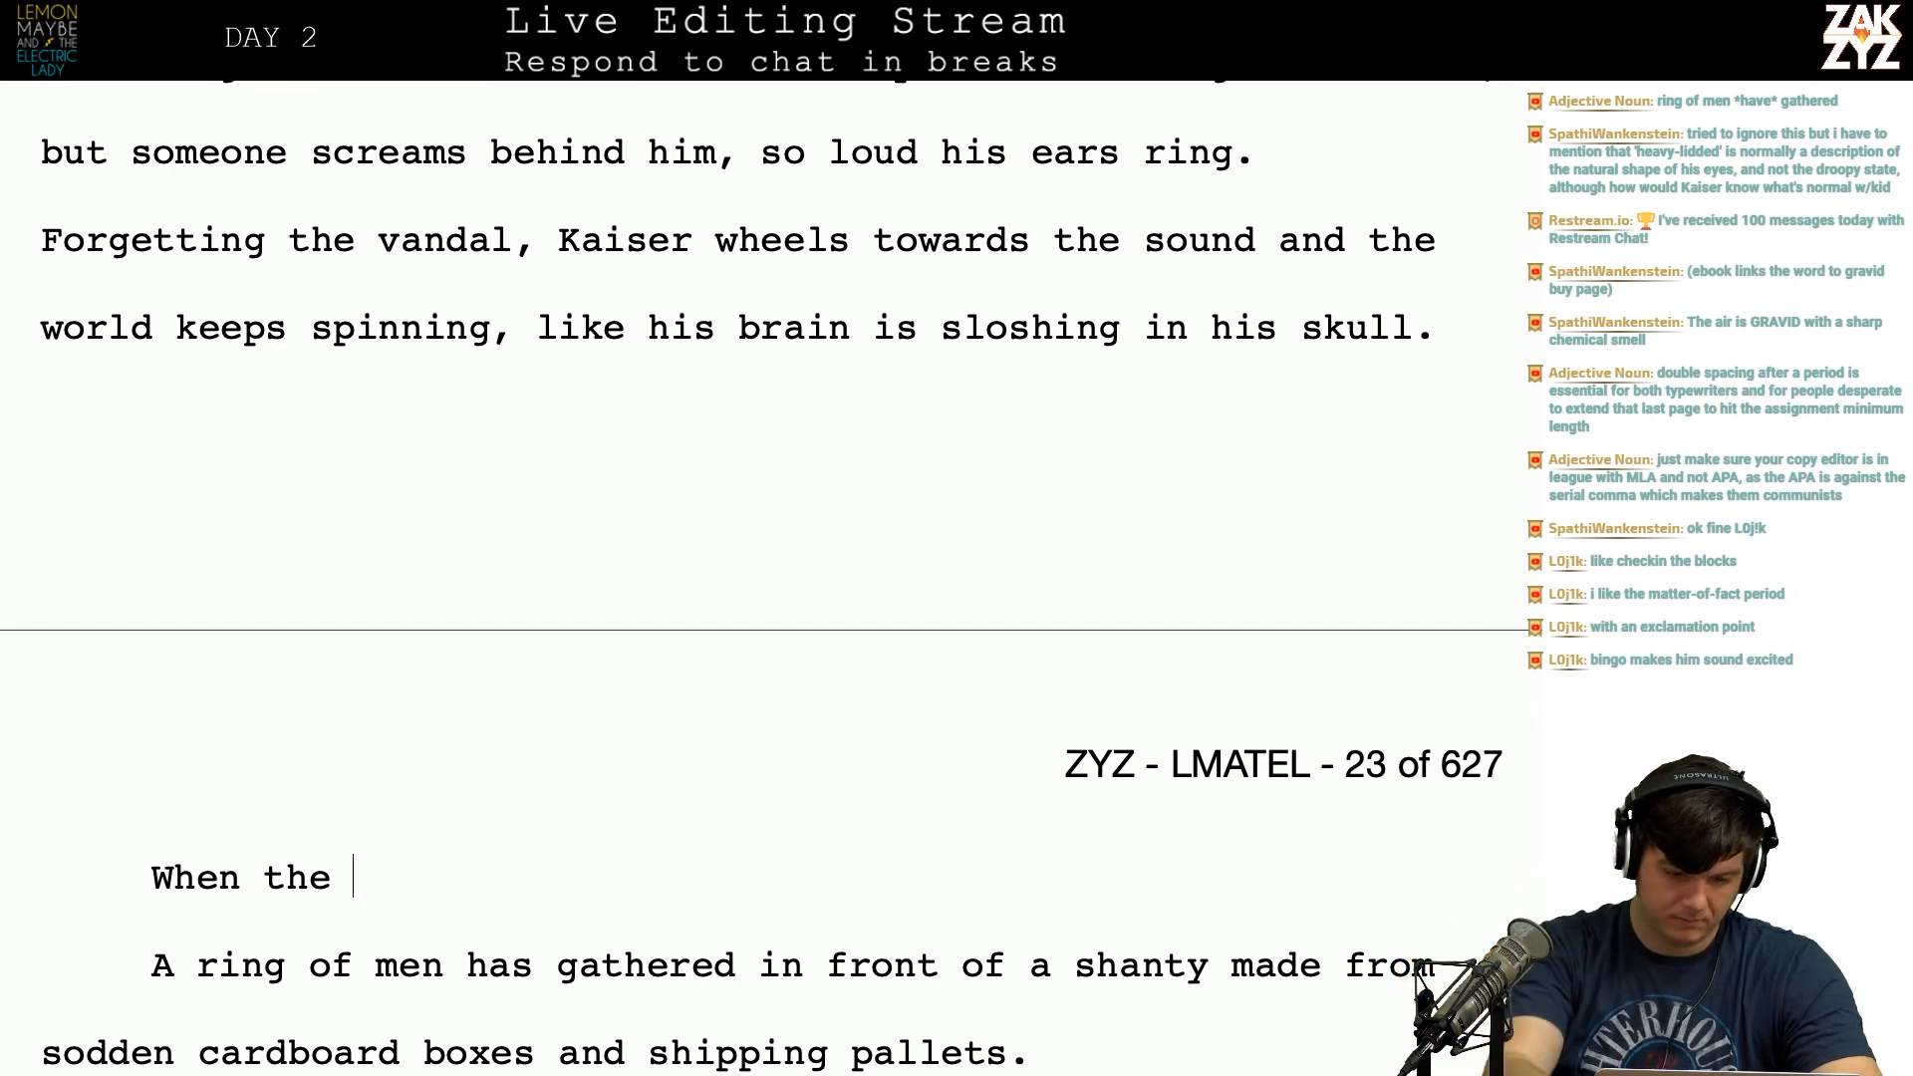
key("BackSpace")
key("BackSpace")
type("e")
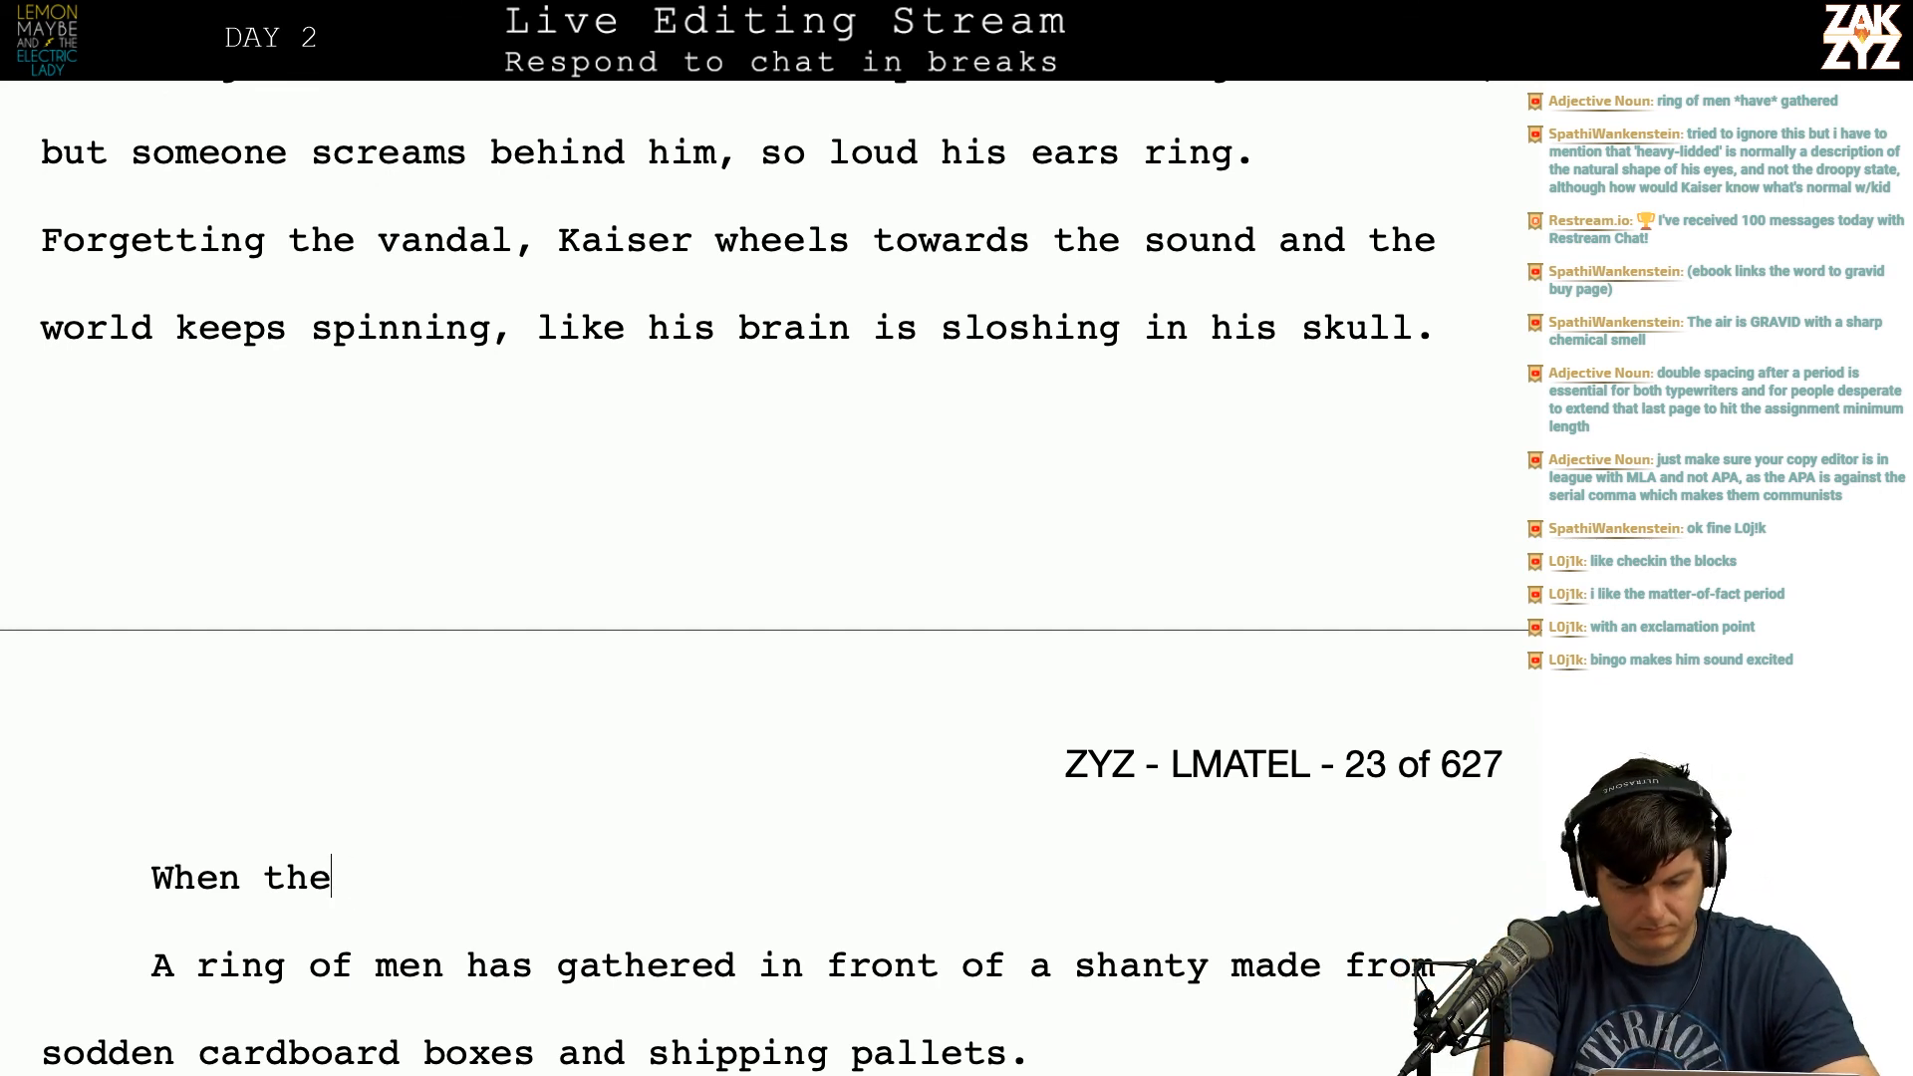
Step: Extend the opening to "When the spins subside" and insert an empty paragraph below it
key("Return")
key("Left")
type("spins subsidde")
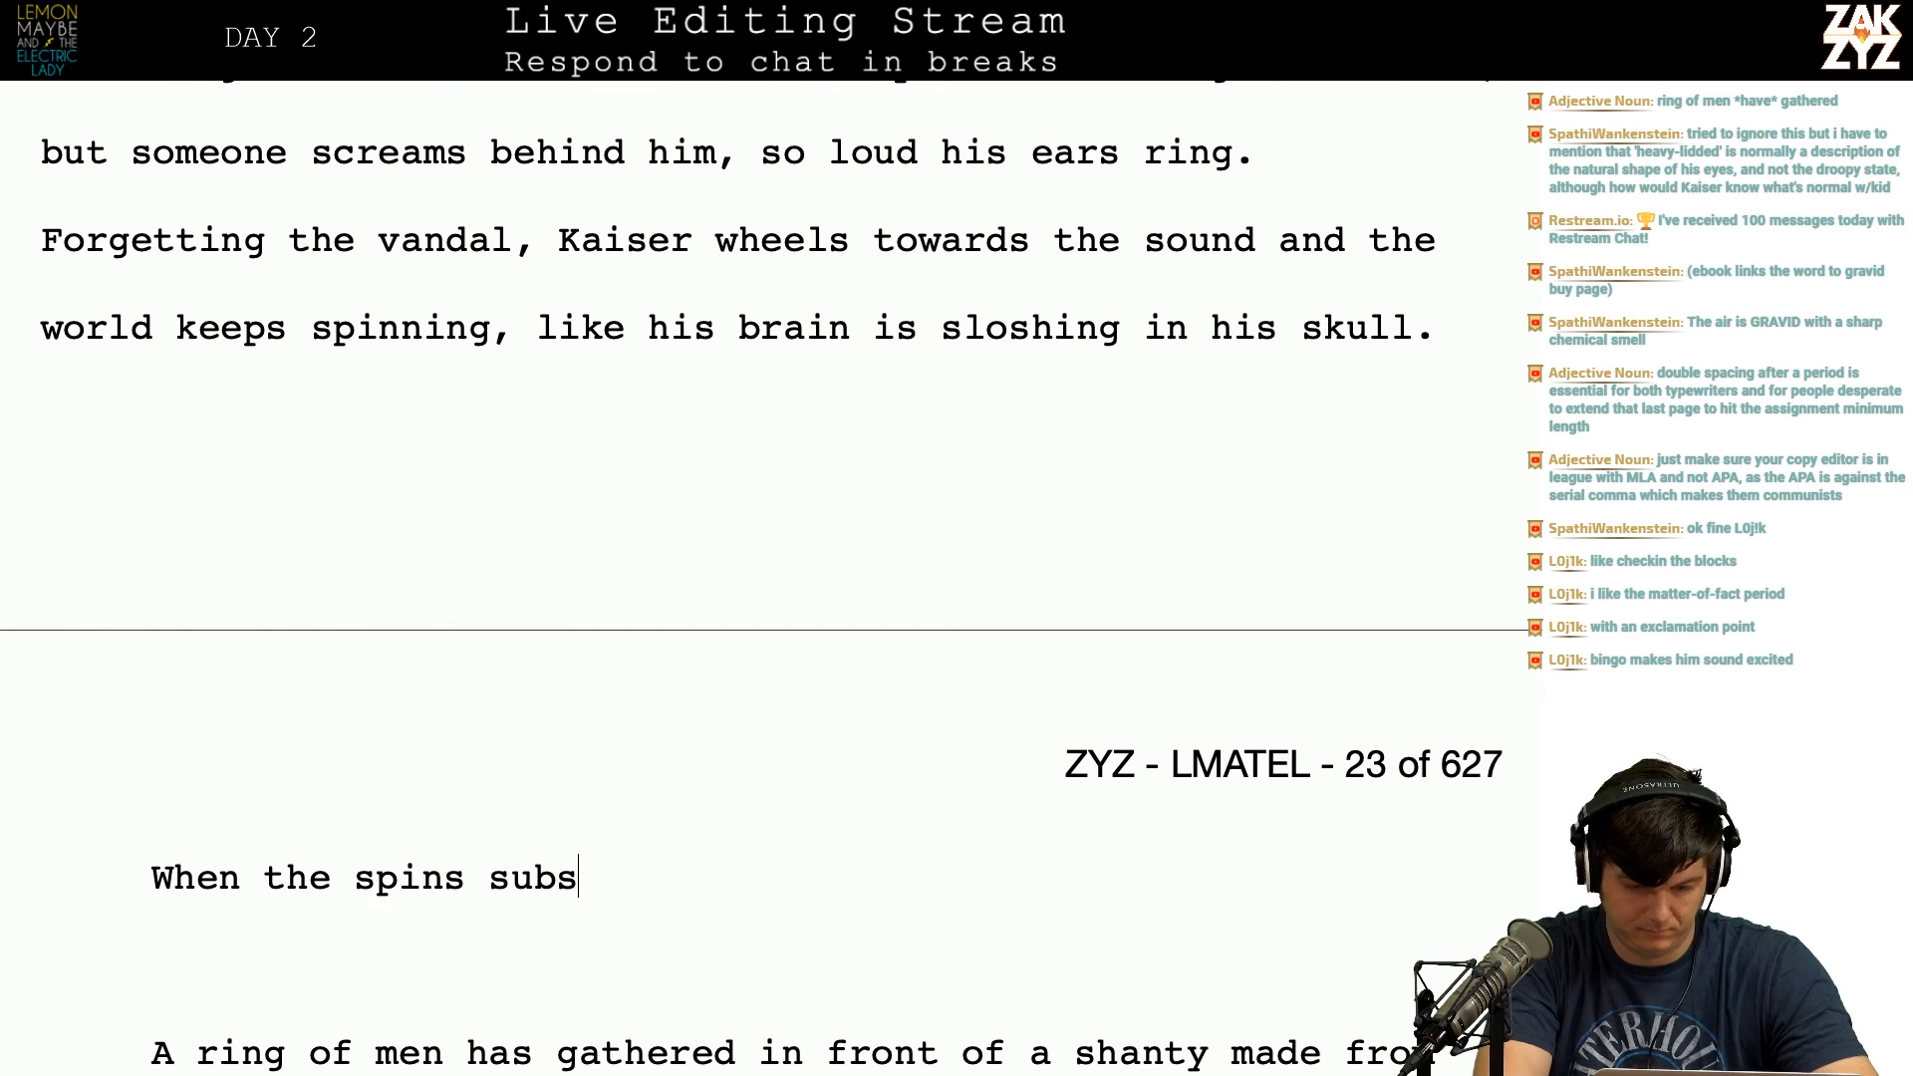
key("BackSpace")
type("de")
key("BackSpace")
key("BackSpace")
type("e")
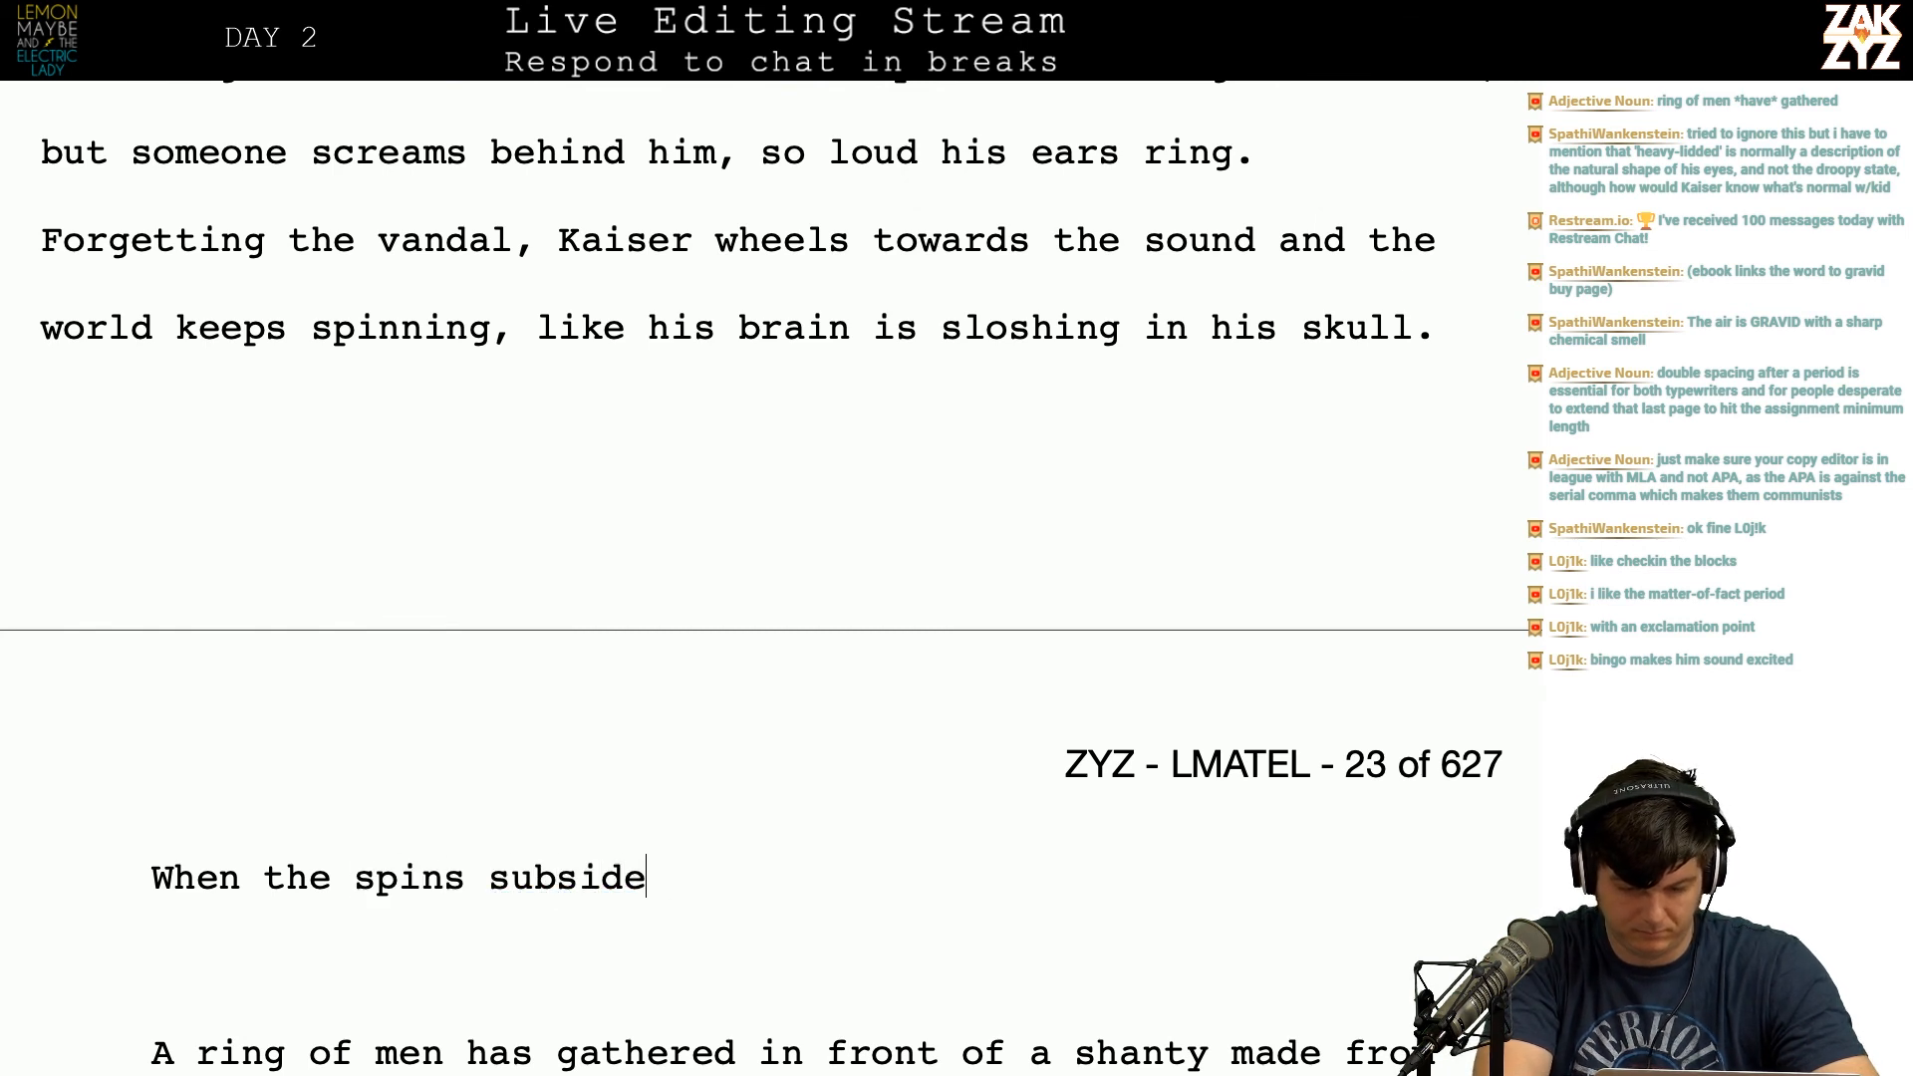
Step: Continue the sentence with ", Kaiser sees a ring of men have gathered around a woman," after "subside"
type(", Kaiser s")
key("BackSpace")
type("see")
key("BackSpace")
type("s a ring of ")
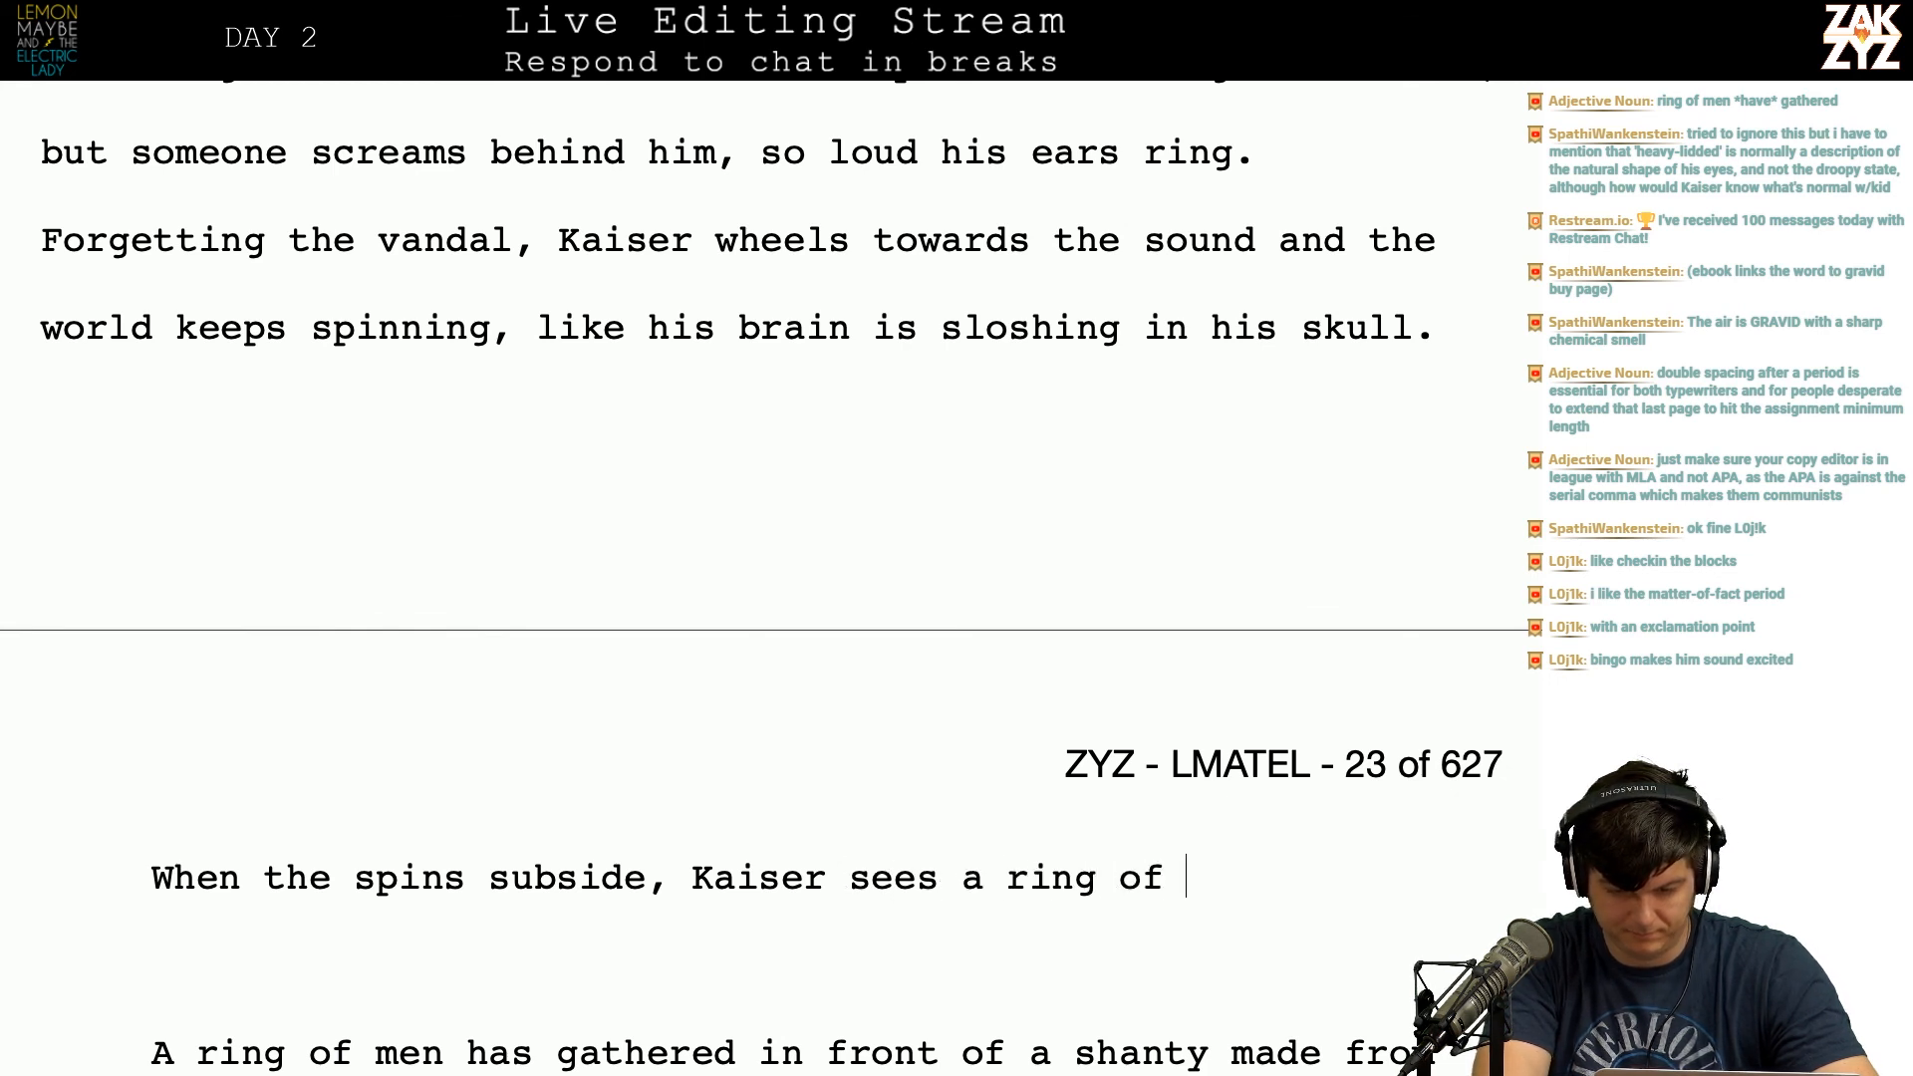
type("men have gathere")
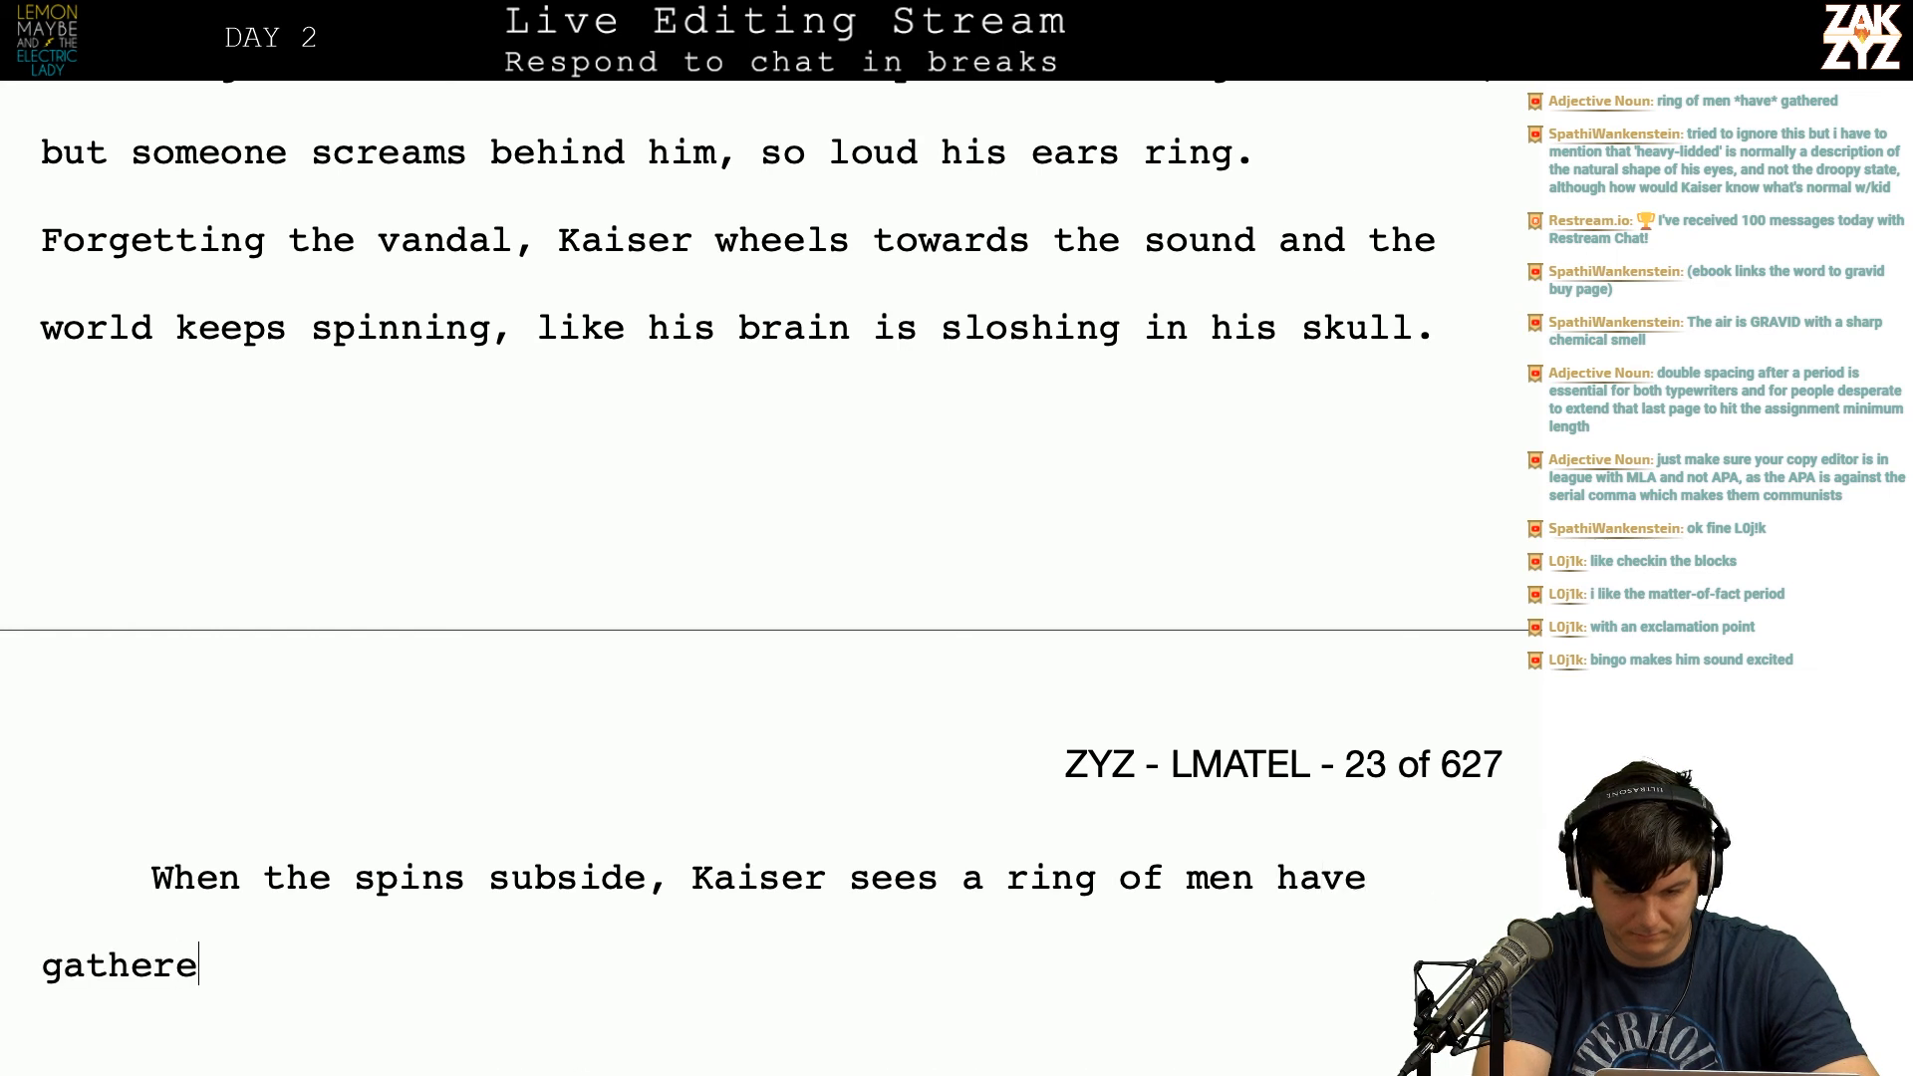
type("d around a woman, in fro")
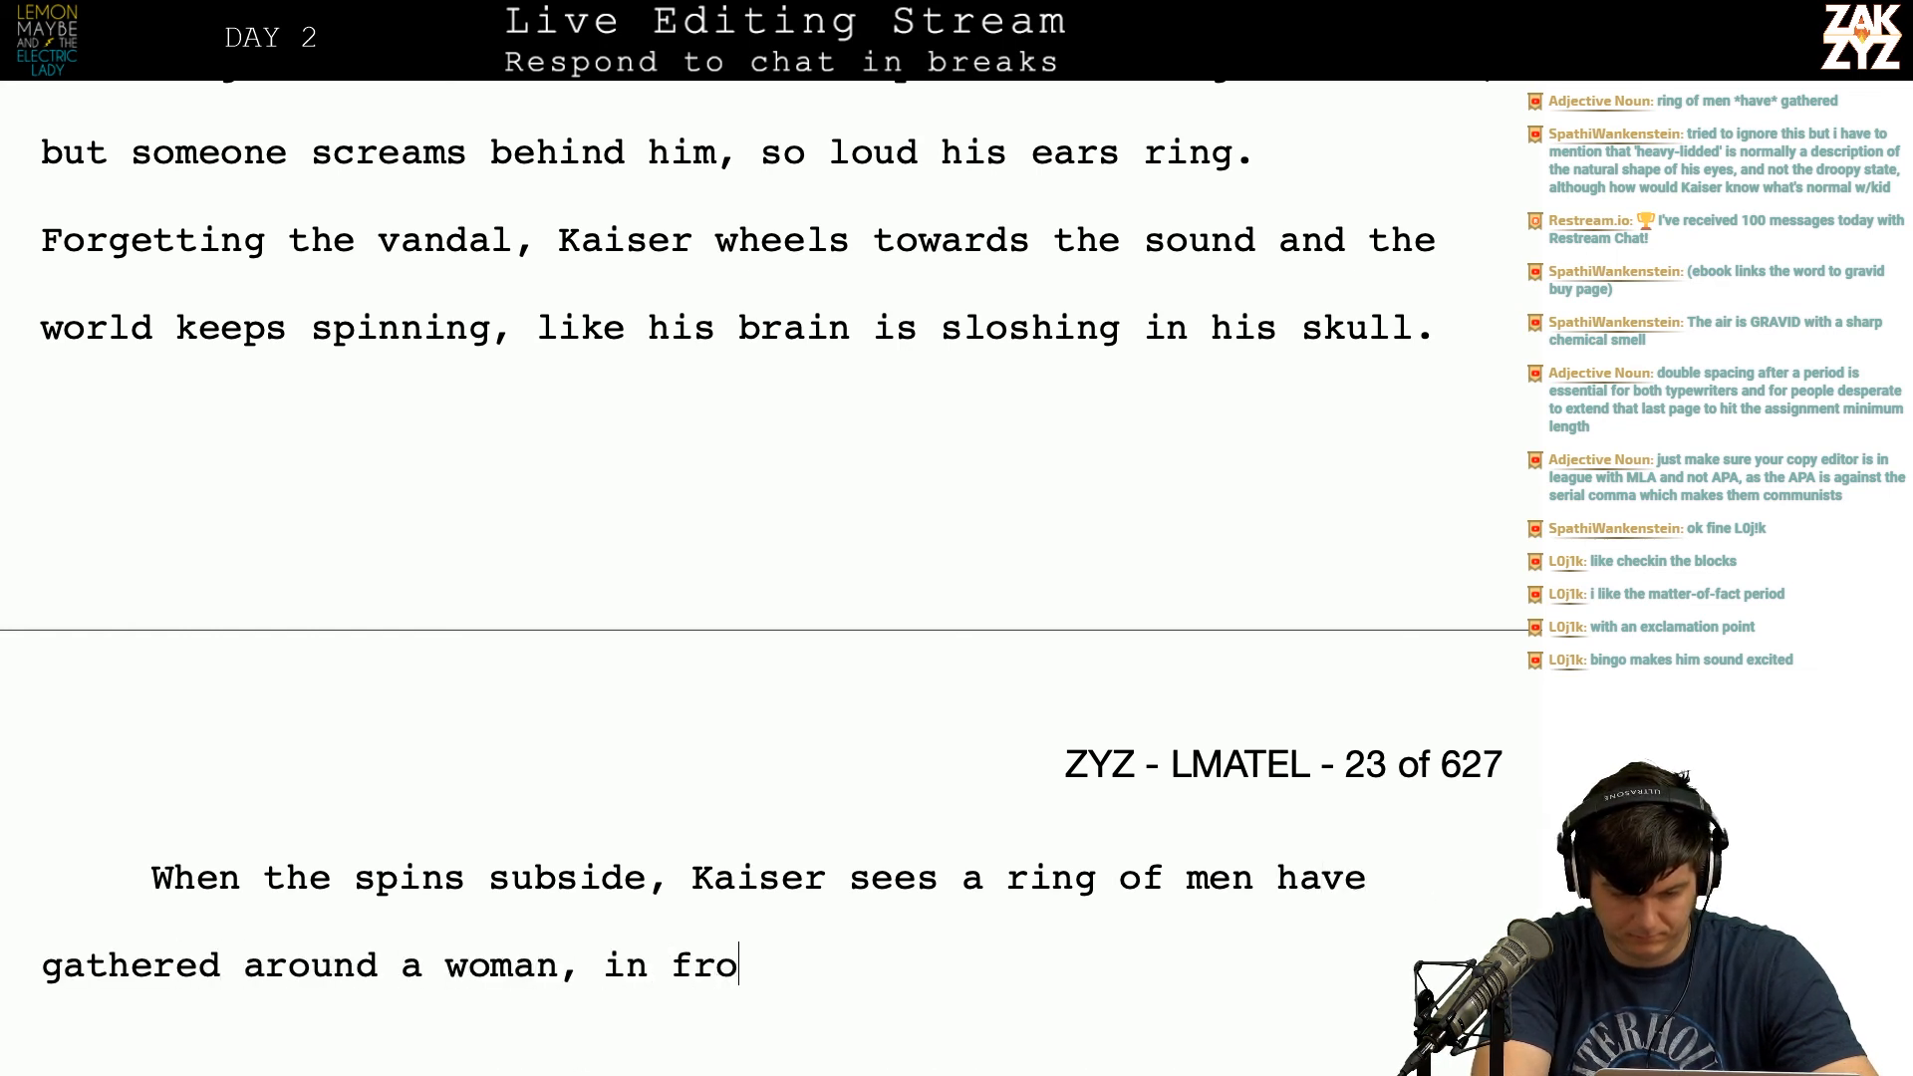
Step: Complete the sentence with "in front of a sodden shanty made from cardboard boxes and shipping pallets."
type("nt of a sodde")
key("BackSpace")
type("den shanty mad")
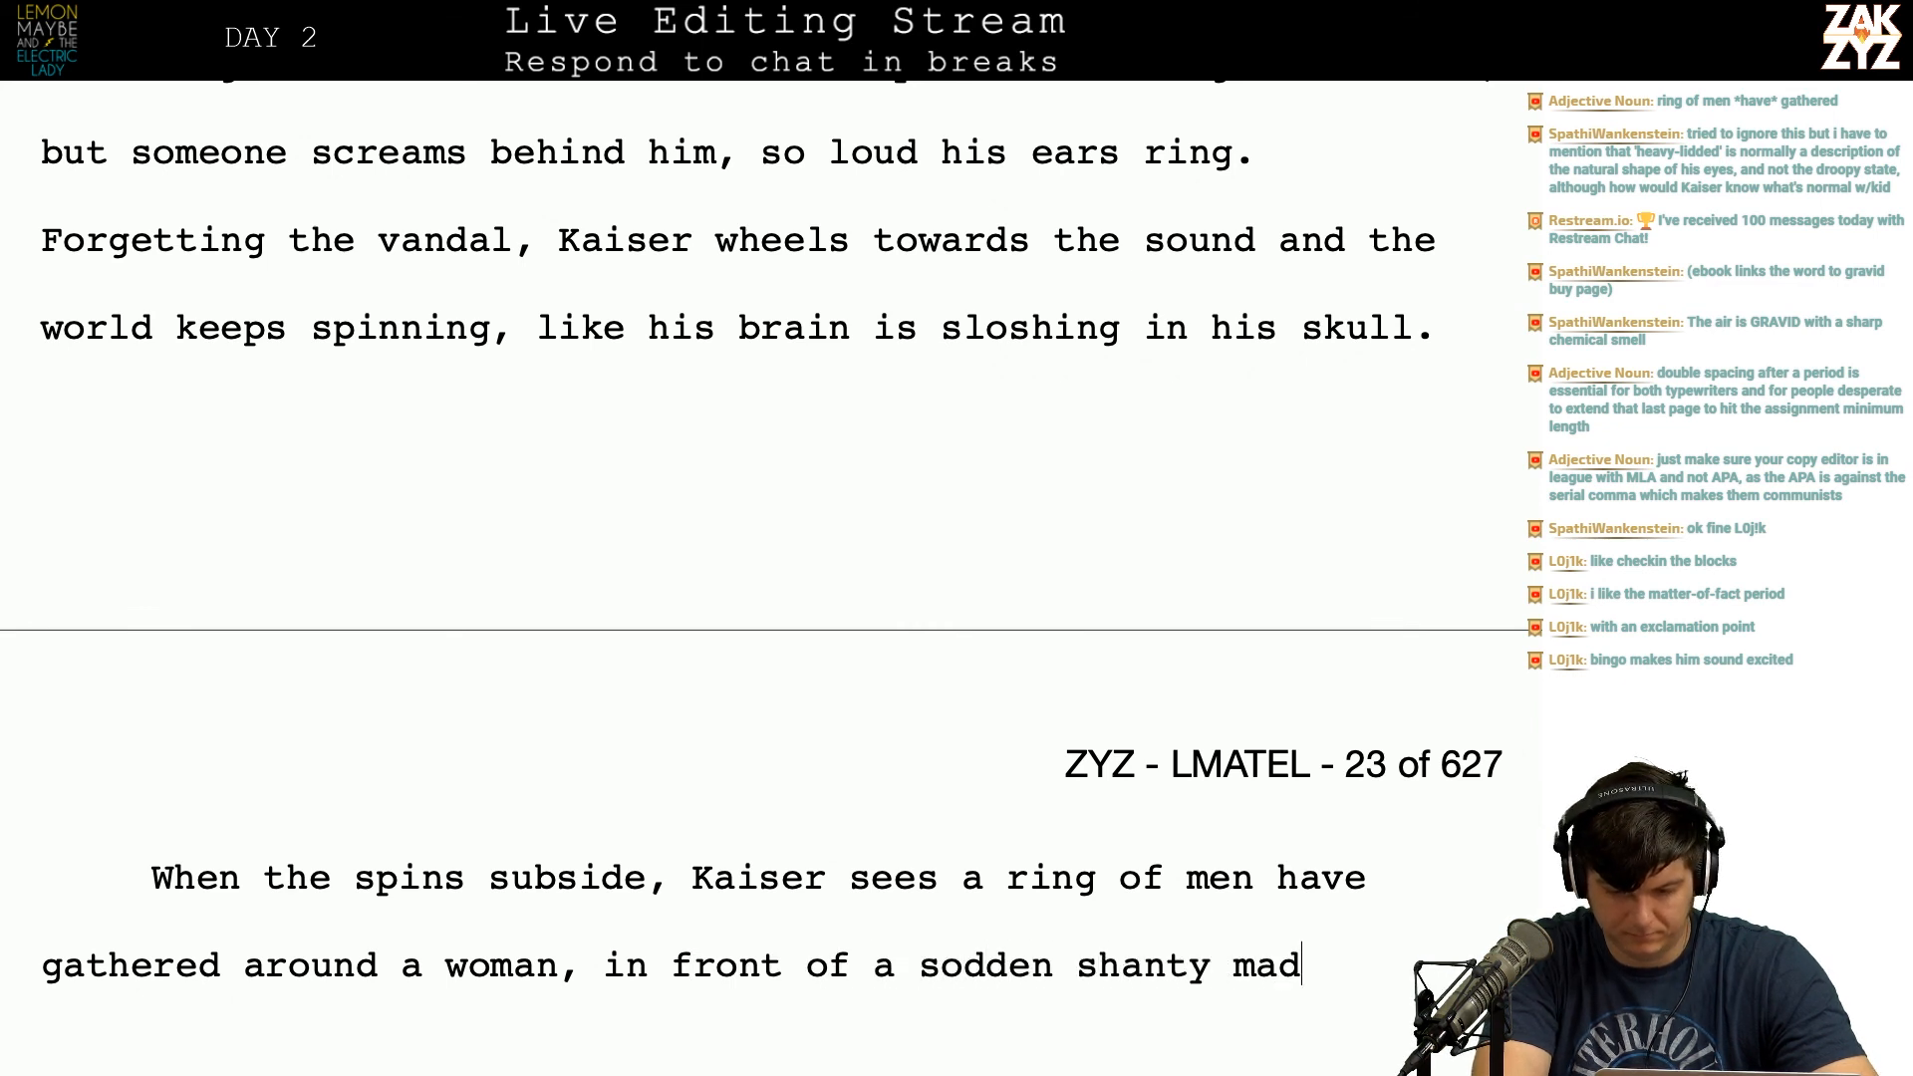
type("e from card boxes")
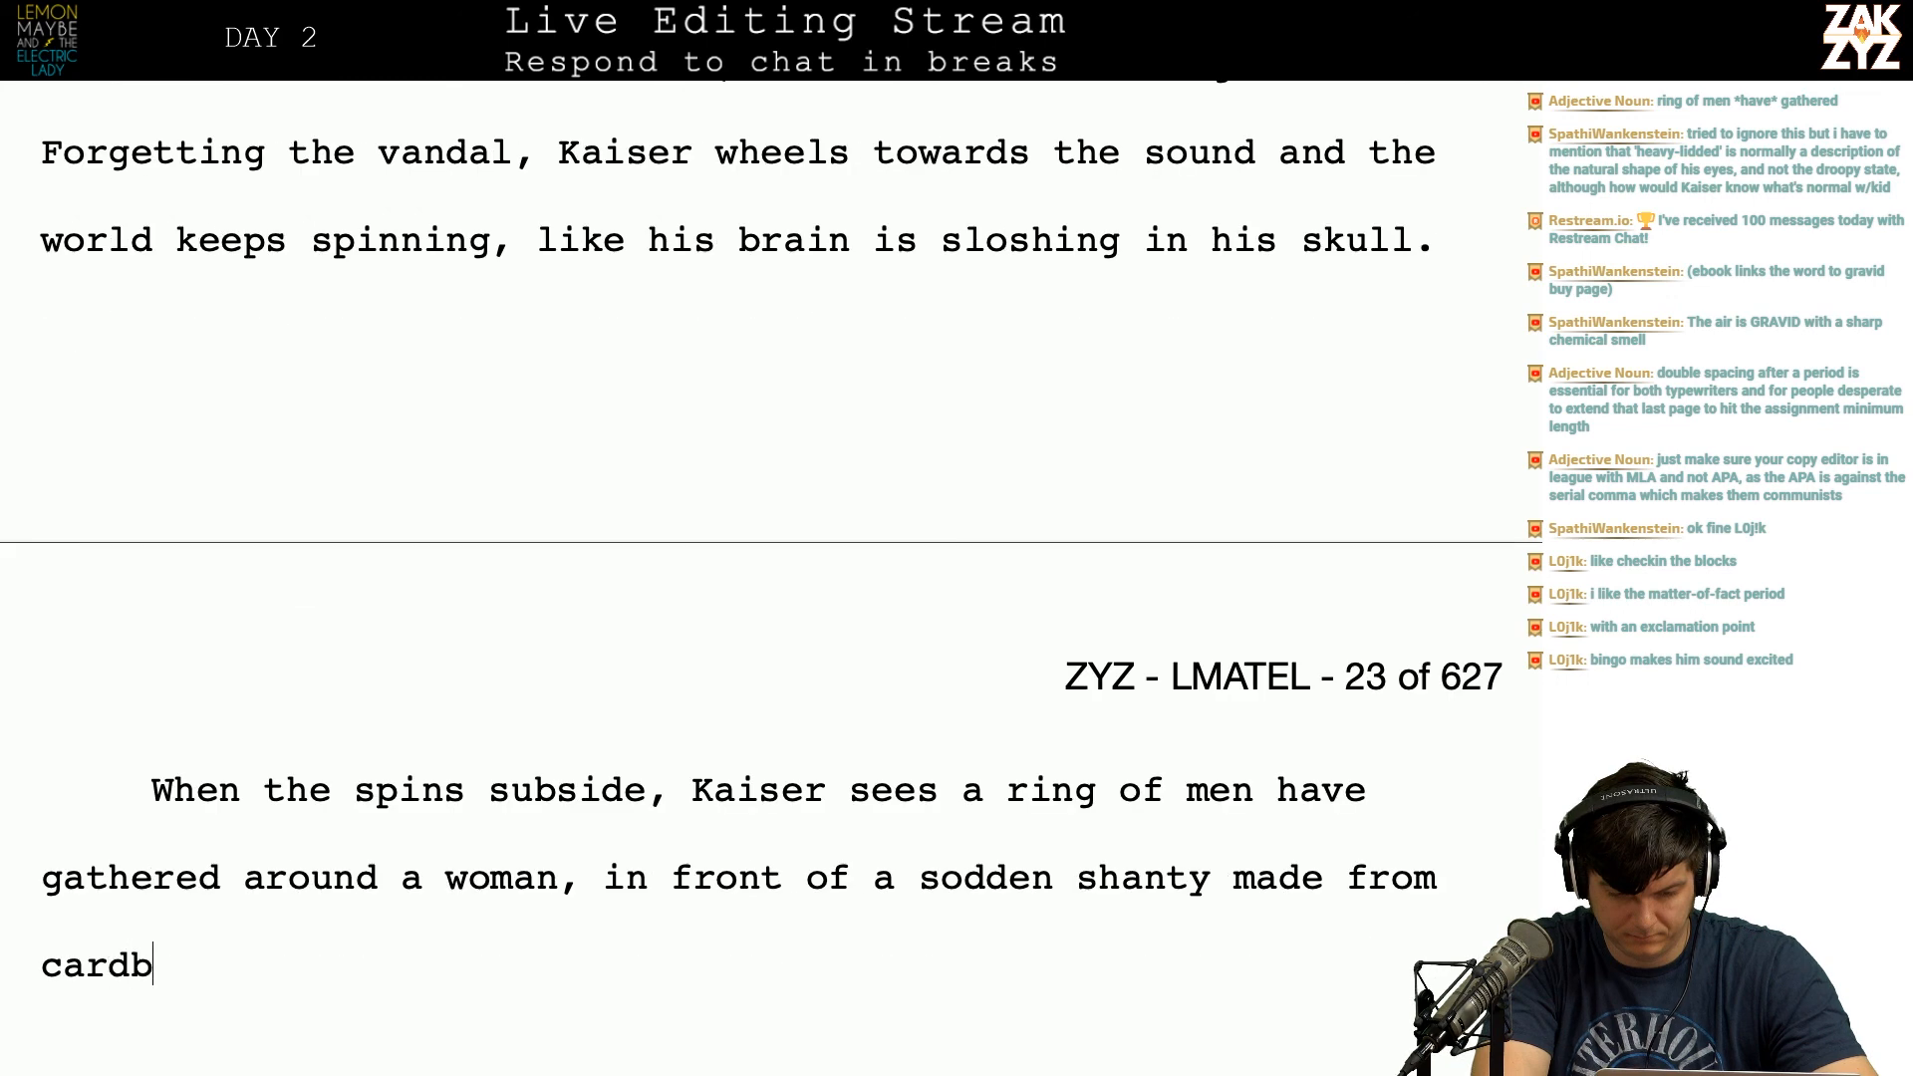
type(" and hsip")
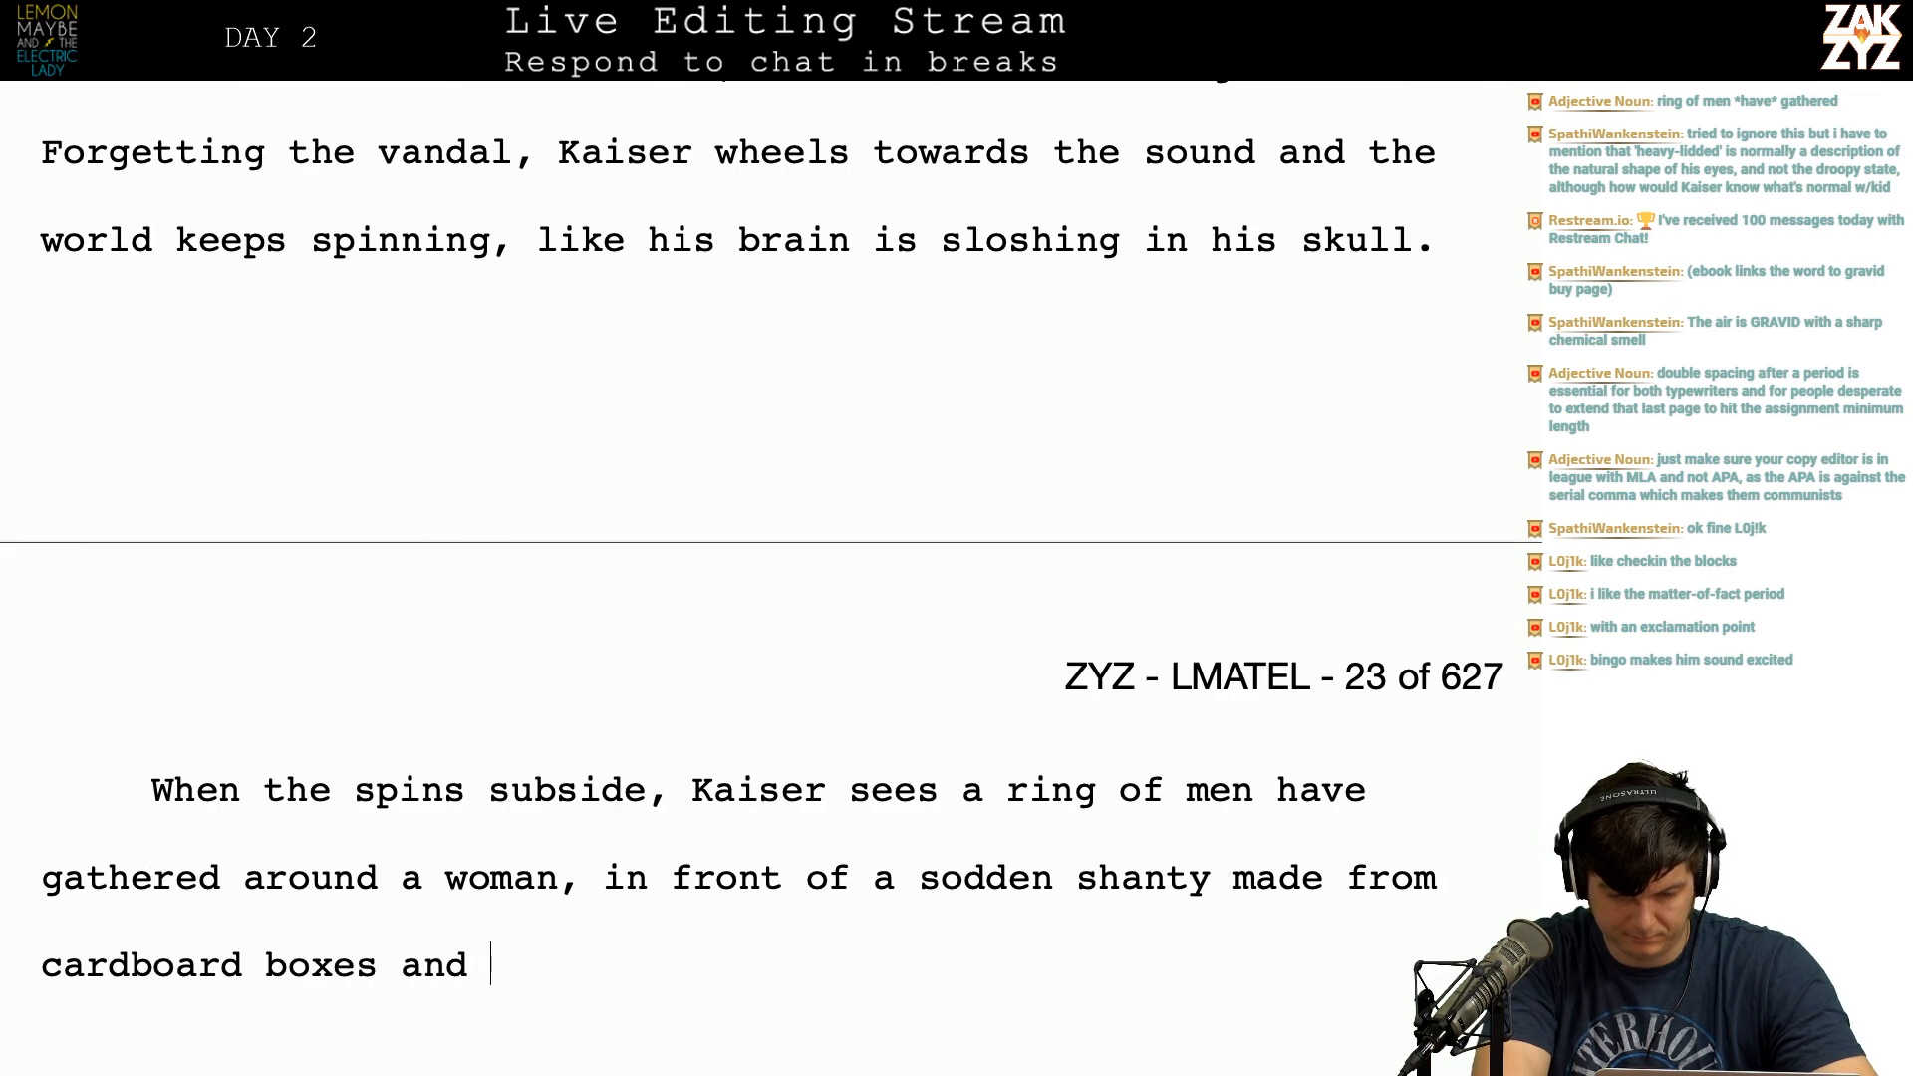
key("BackSpace")
key("BackSpace")
key("BackSpace")
key("BackSpace")
type("shipping pallets.")
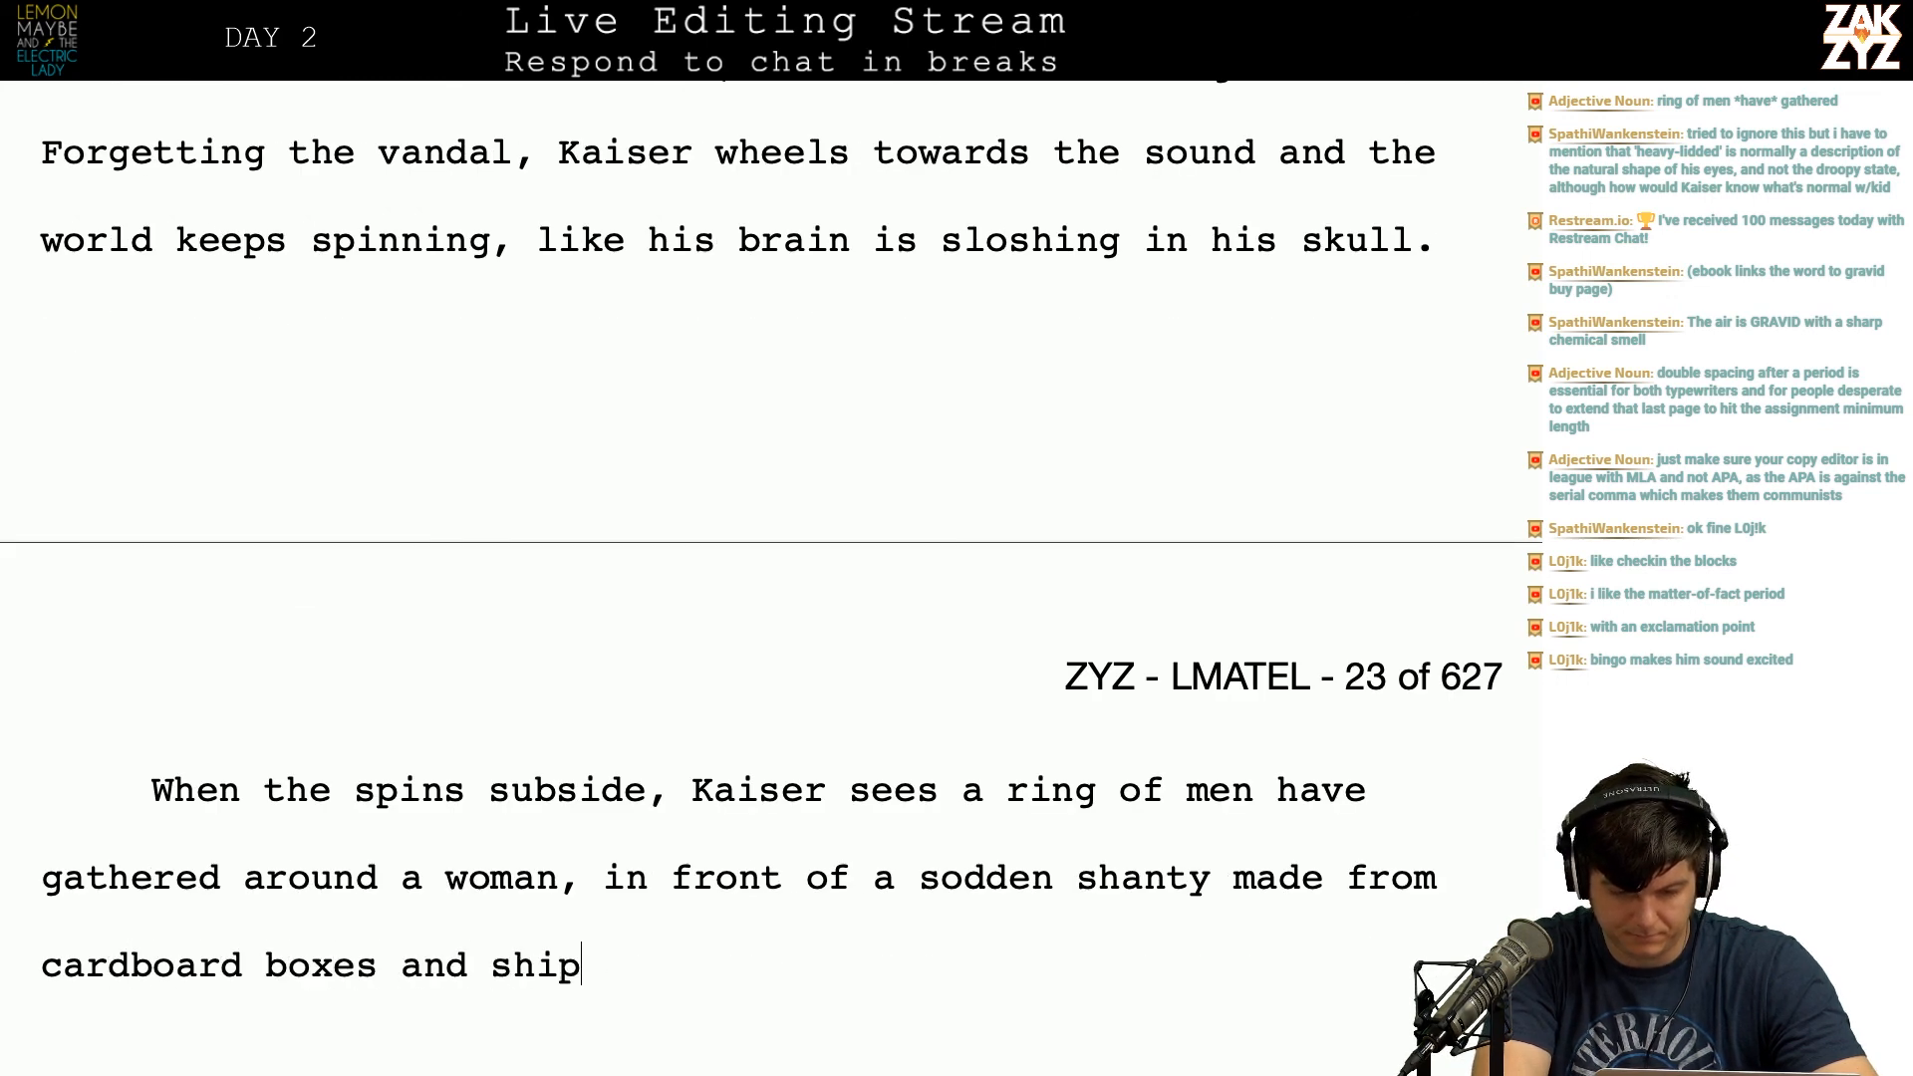
Step: Reread the new sentence from "ring of men have gathered" through "in front of" for wording and punctuation
key("Up")
key("Up")
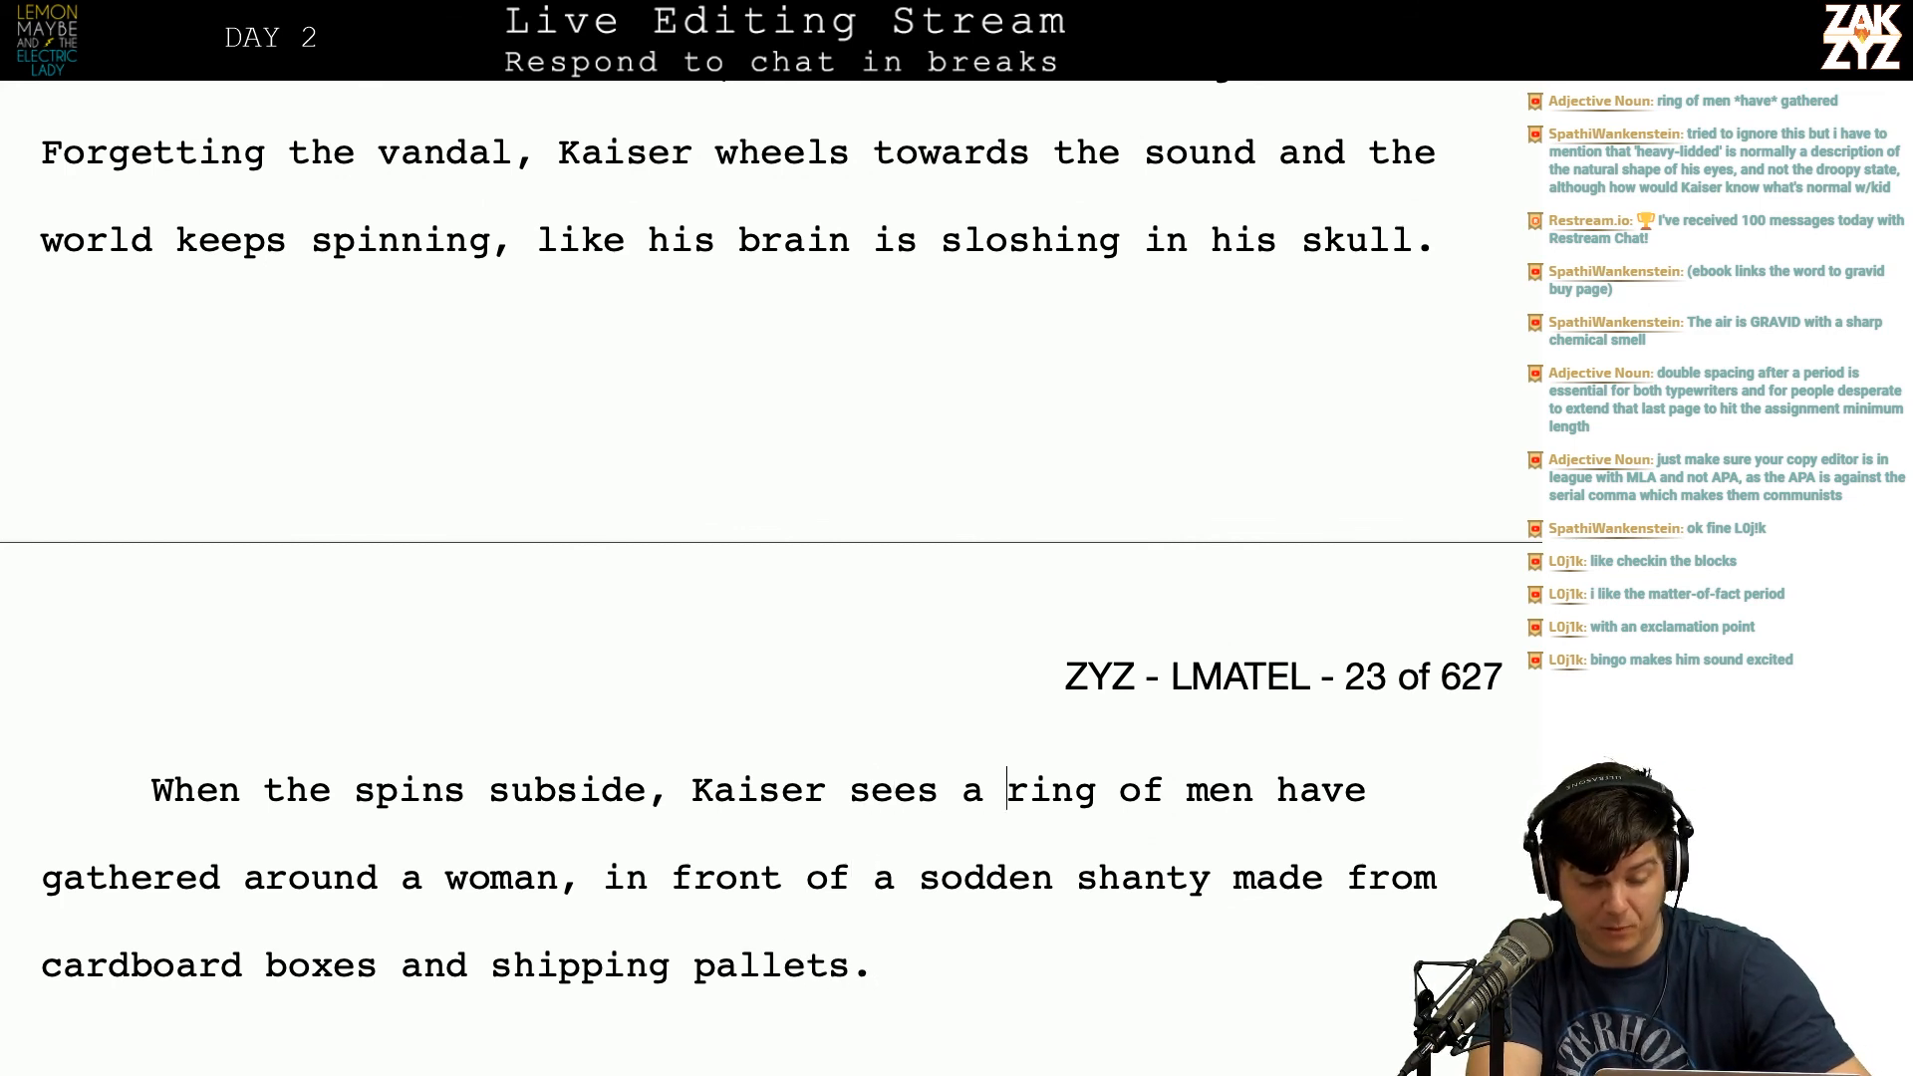
key("Right")
key("Right")
key("Right")
key("Right")
key("Right")
key("Right")
key("Right")
key("Right")
key("Right")
key("Right")
key("Right")
key("Right")
key("Right")
key("Right")
key("Right")
key("Right")
key("Right")
key("Right")
key("Right")
key("Right")
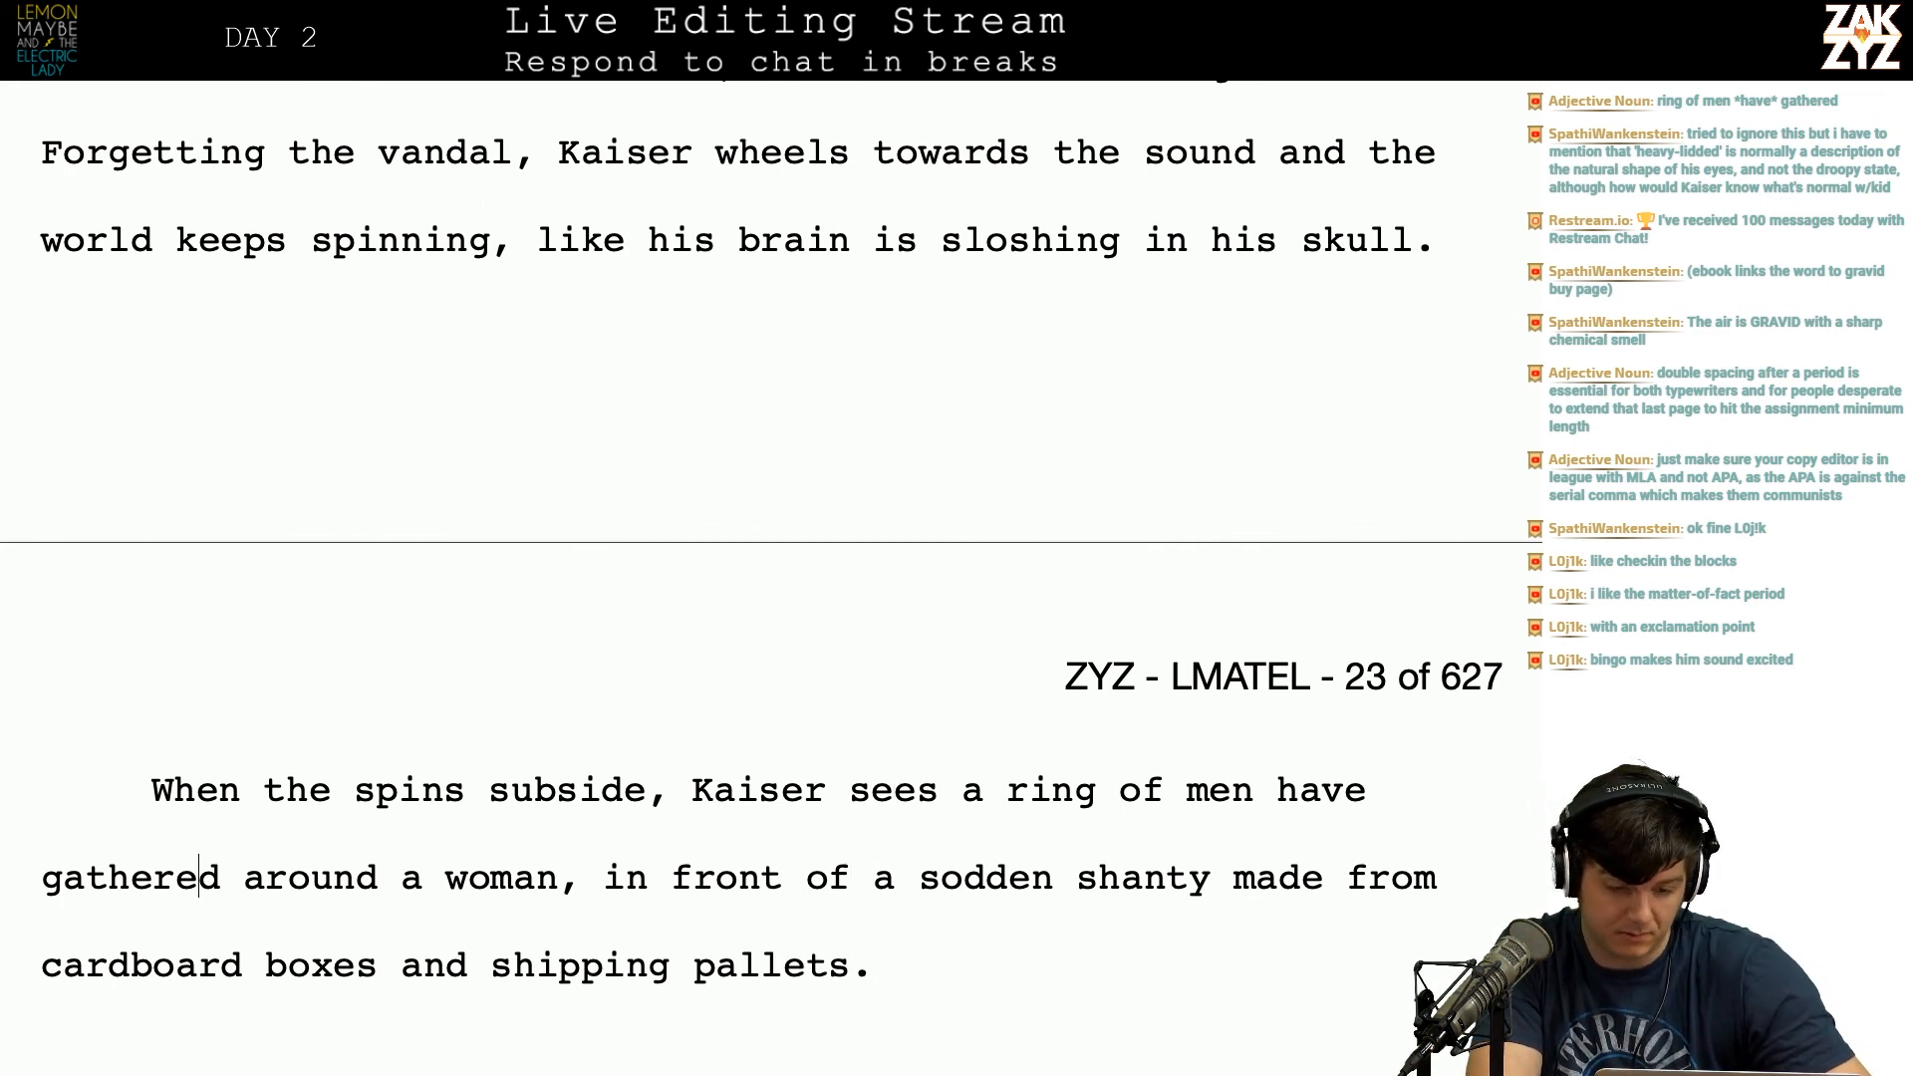
key("Right")
key("Right")
key("Right")
key("Right")
key("Right")
key("Right")
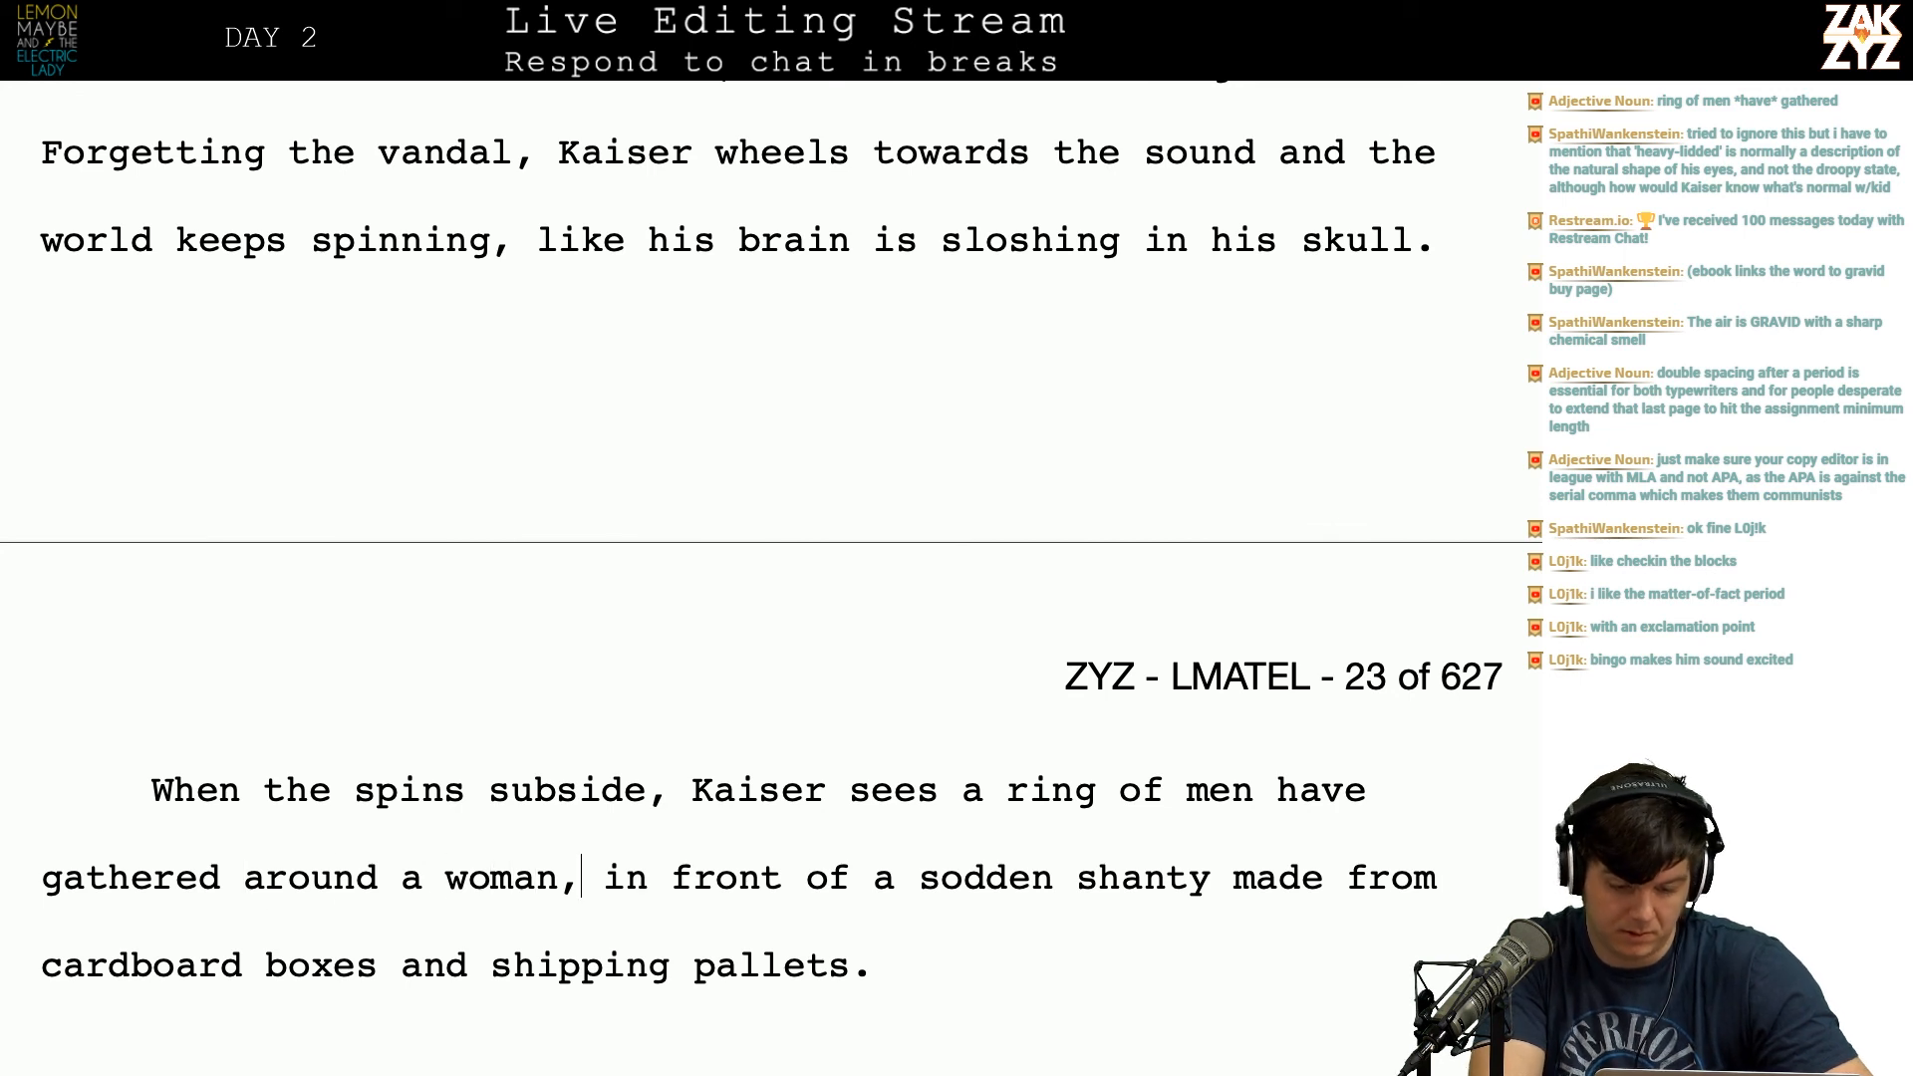
key("Right")
key("Right")
key("Right")
key("Right")
key("Right")
key("Right")
key("Right")
Step: Delete the old paragraph beginning "A ring of men has gathered in front of a shanty" along with the blank lines around it
key("Down")
key("Left")
key("Down")
key("Down")
key("Down")
key("Down")
key("Down")
key("Down")
key("Down")
key("Up")
key("Up")
key("Up")
key("Up")
key("Up")
key("Up")
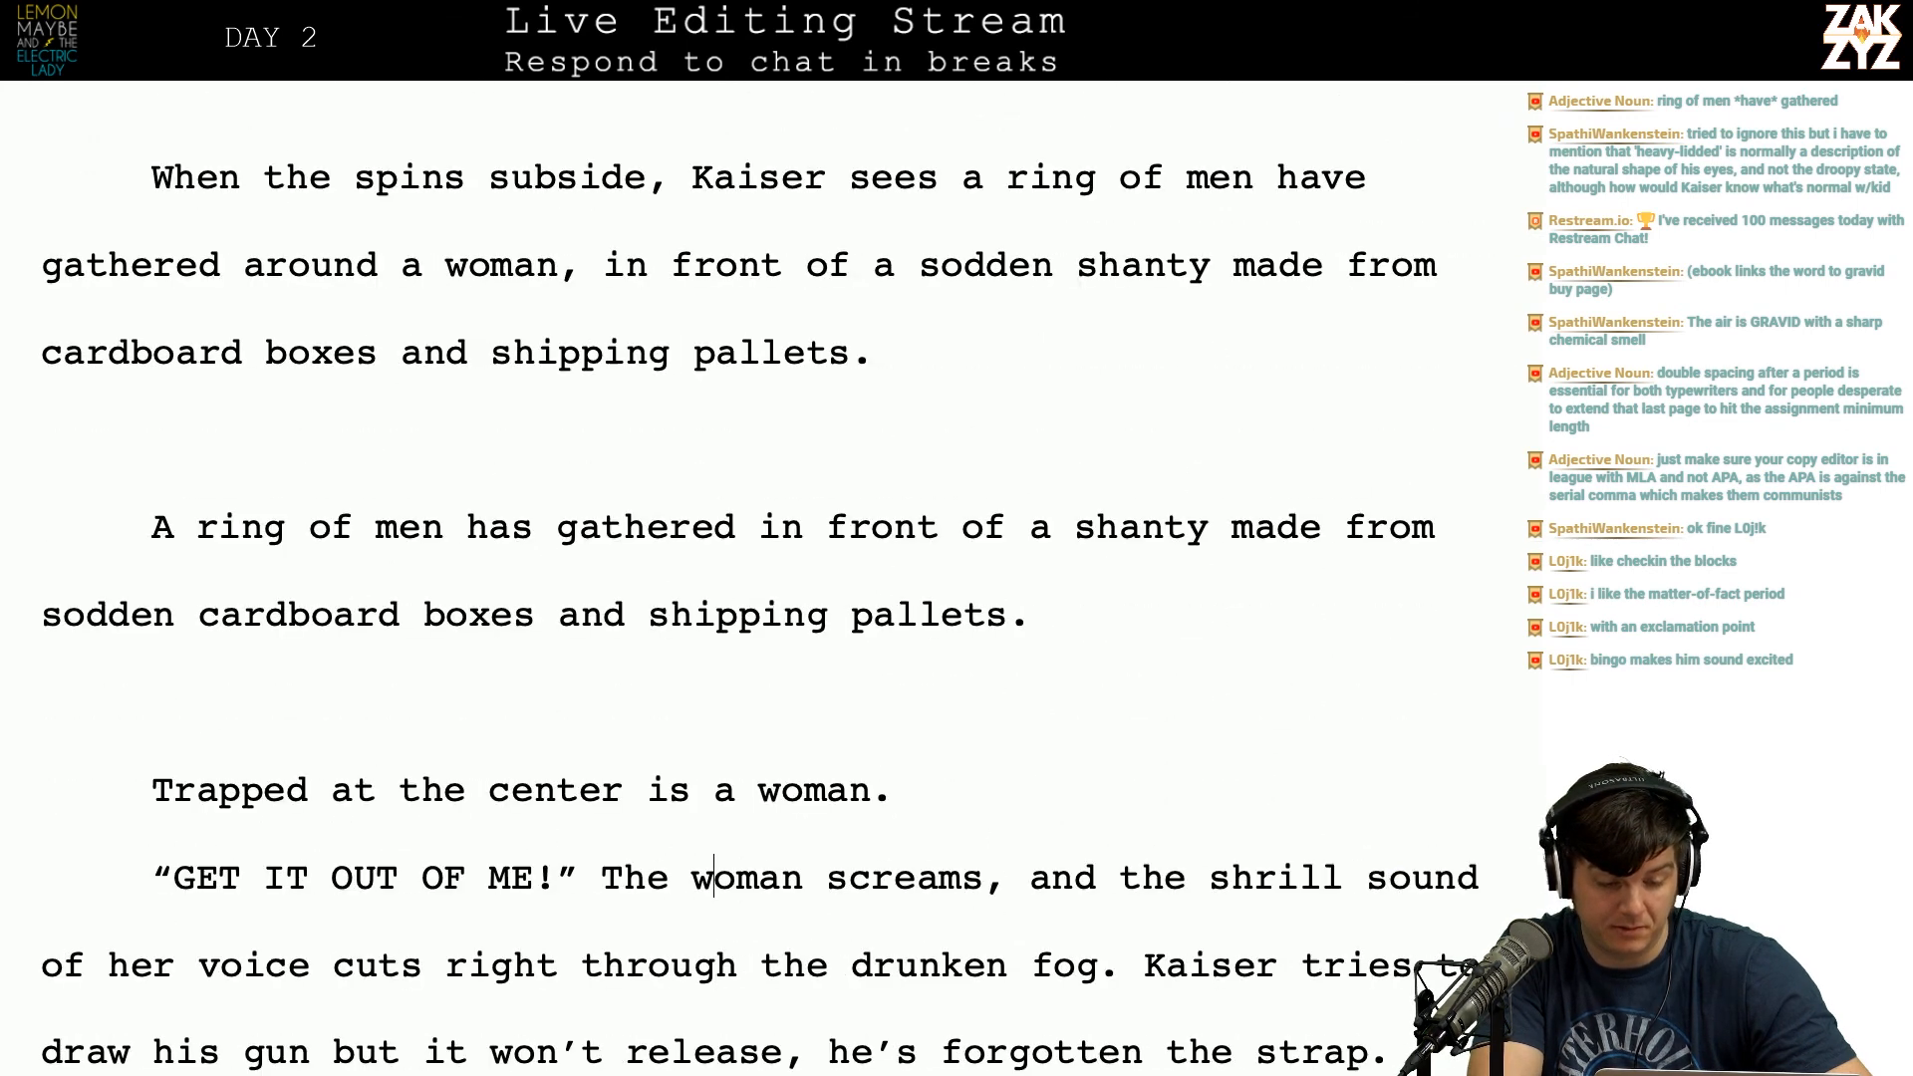
key("Right")
key("Up")
key("shift+Down")
key("shift+Down")
key("shift+Down")
key("Delete")
key("BackSpace")
Step: Delete the line "Trapped at the center is a woman." above the "GET IT OUT OF ME!" dialogue
key("shift+Down")
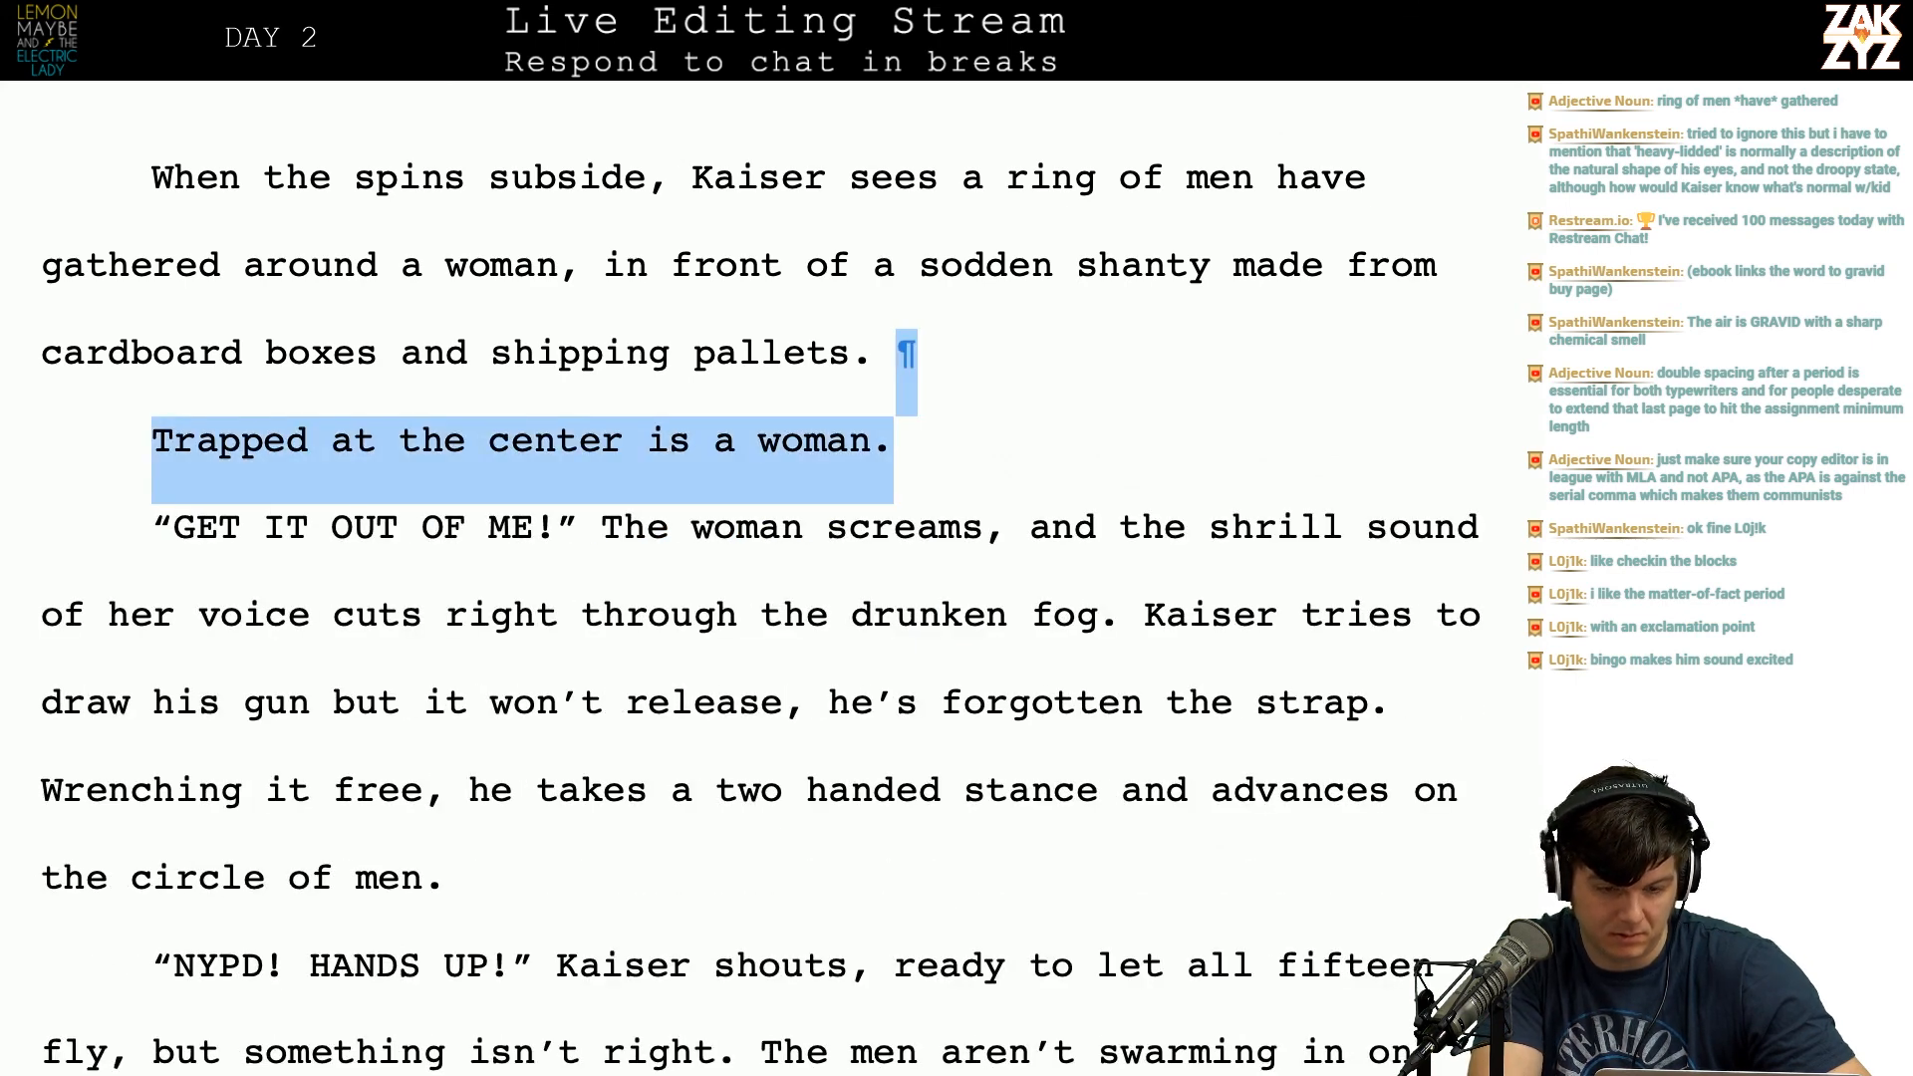
key("Right")
key("shift+Up")
key("BackSpace")
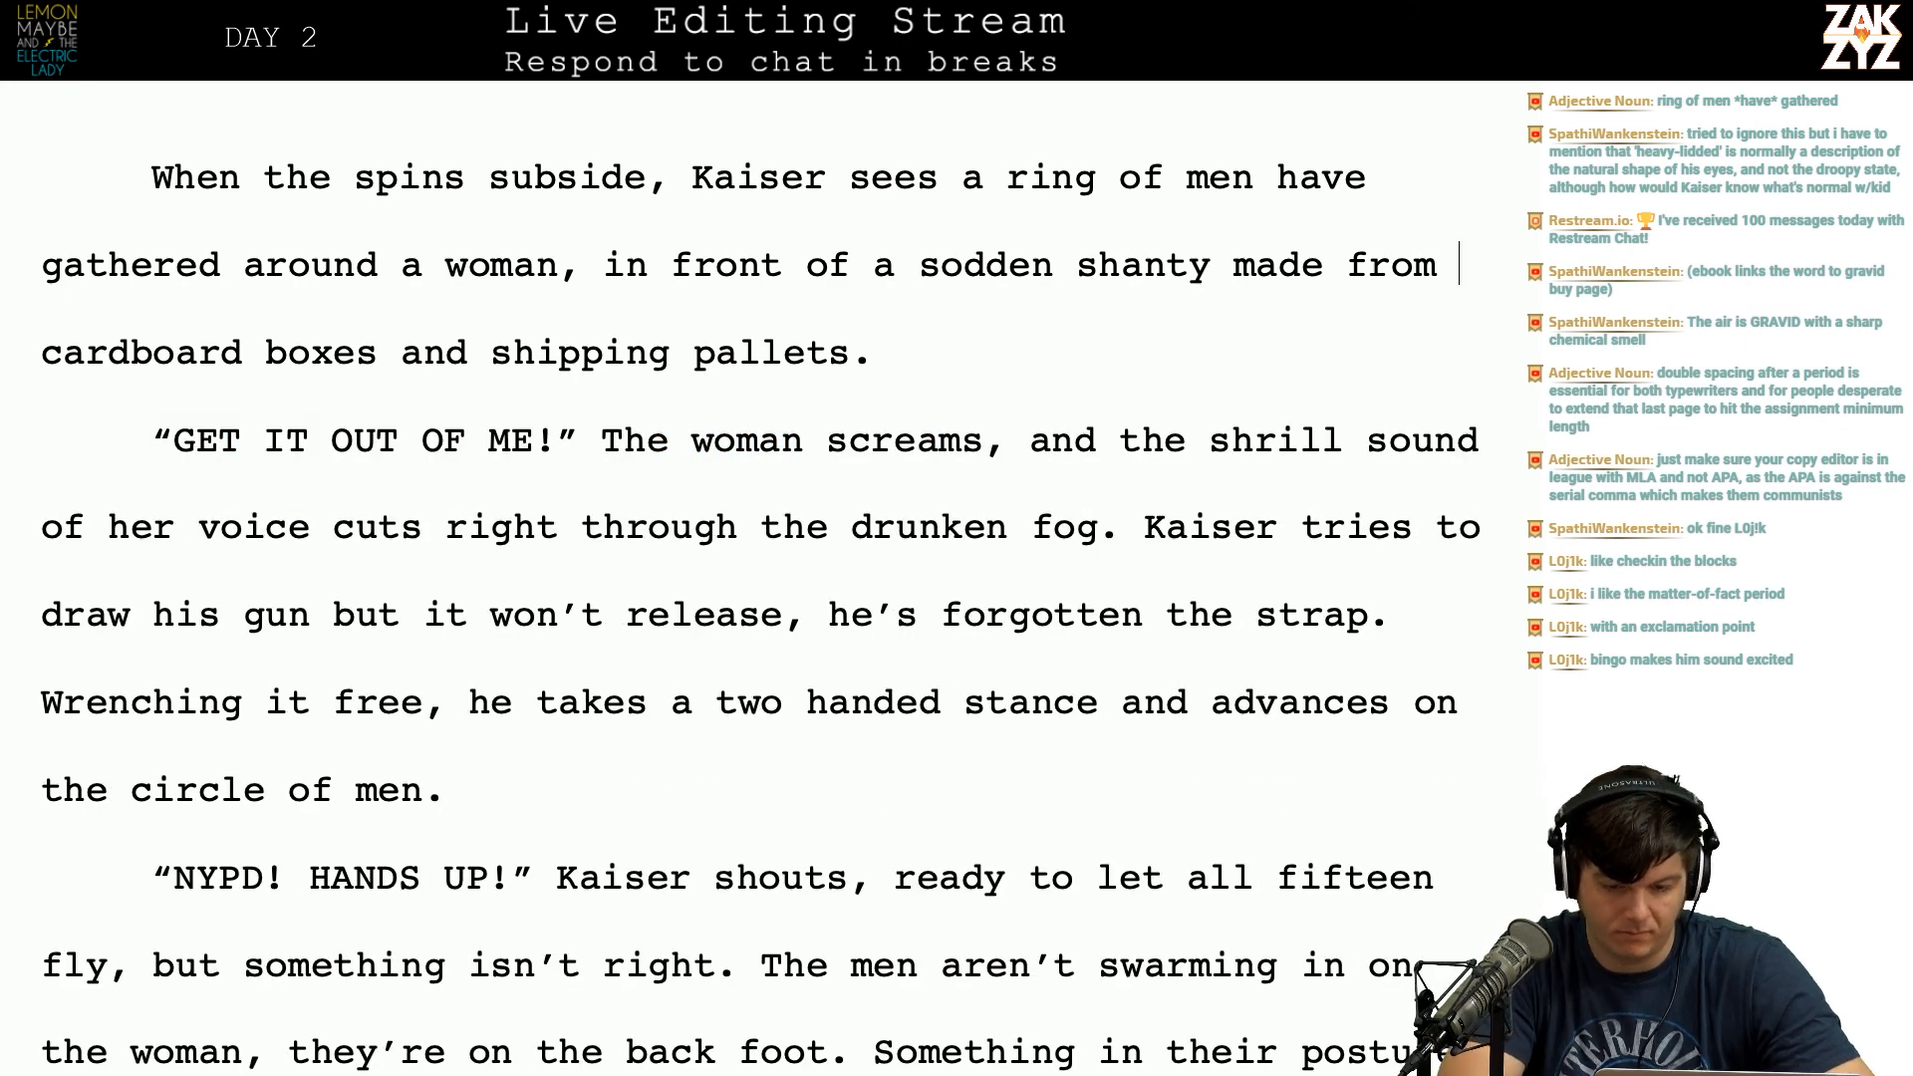
Step: Remove the word "shrill" before "sound of her voice" in the dialogue paragraph
left_click(1218, 443)
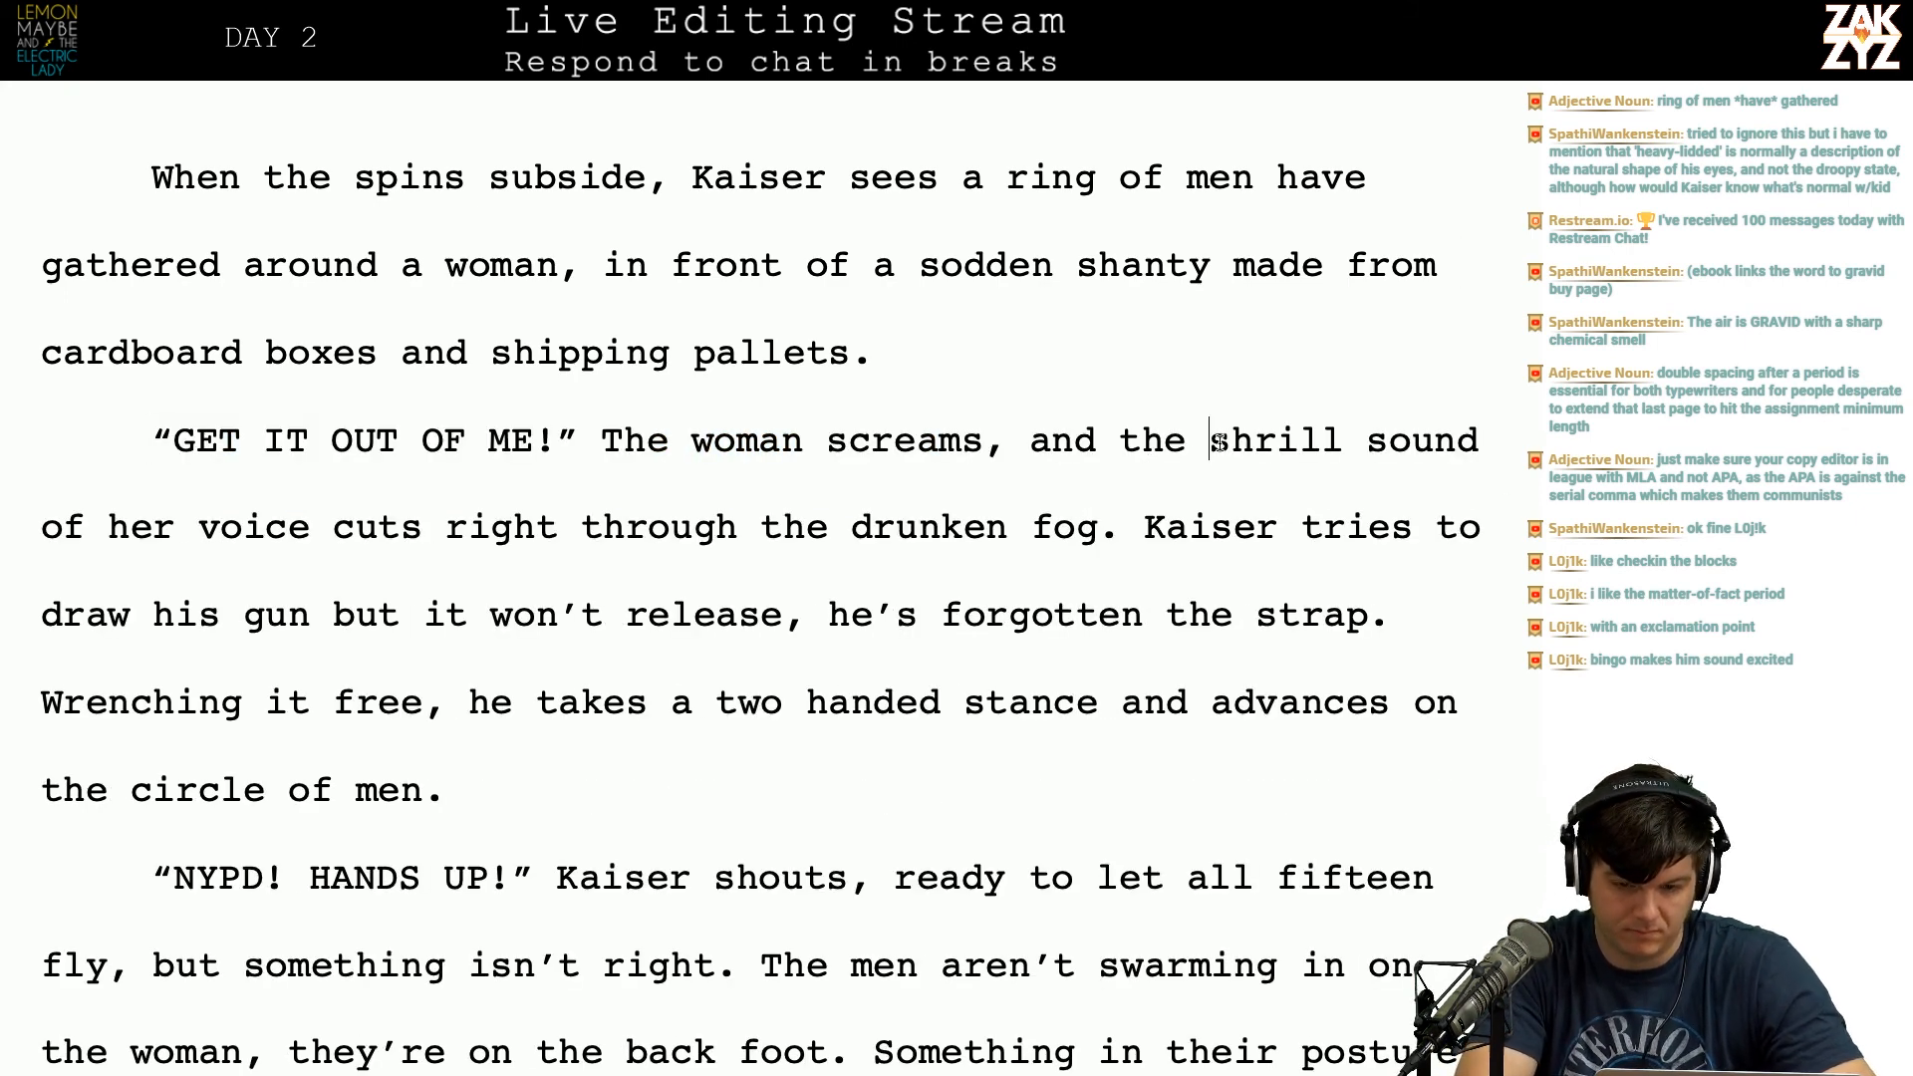
key("shift+Right")
key("shift+Right")
key("shift+Right")
key("shift+Right")
key("shift+Right")
key("shift+Right")
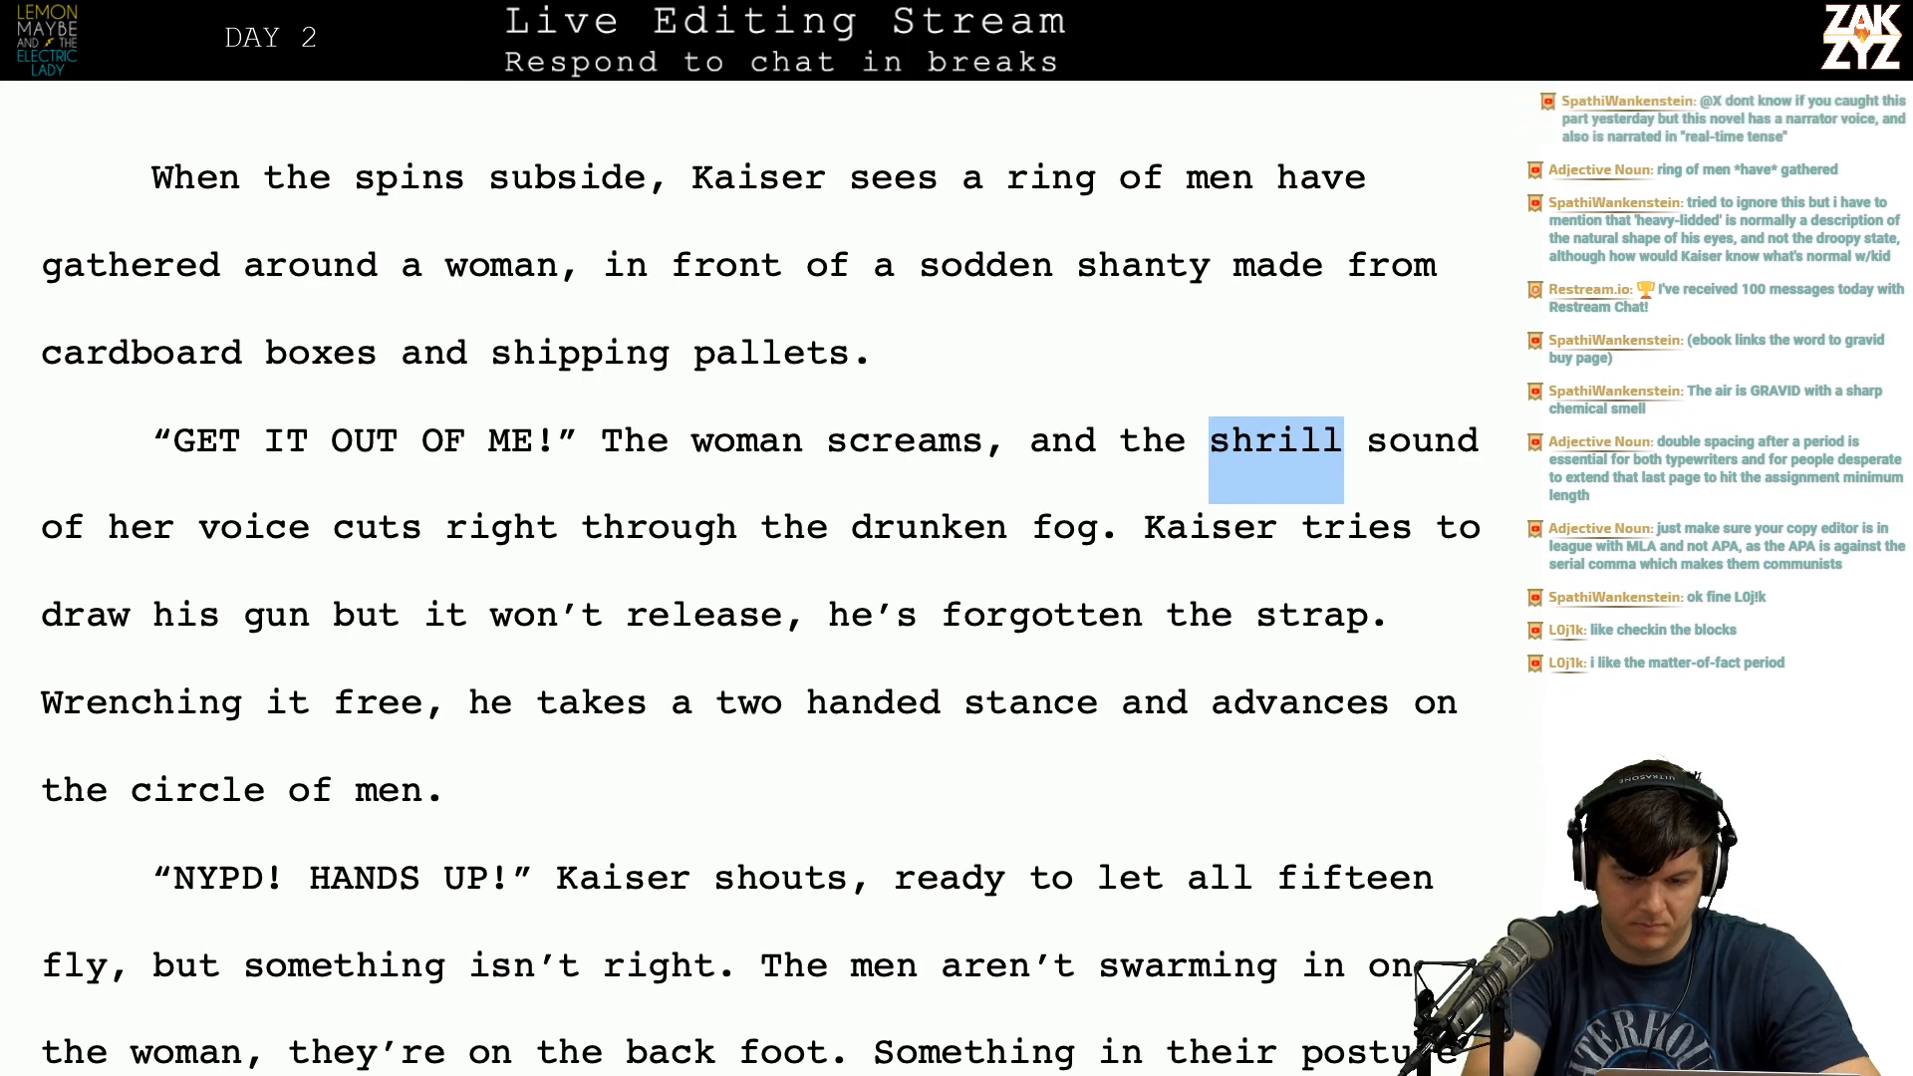
key("BackSpace")
Step: Insert "the" after "cuts right through" and split off the text from "the drunken fog", leaving an empty paragraph between
key("Right")
key("Right")
key("Right")
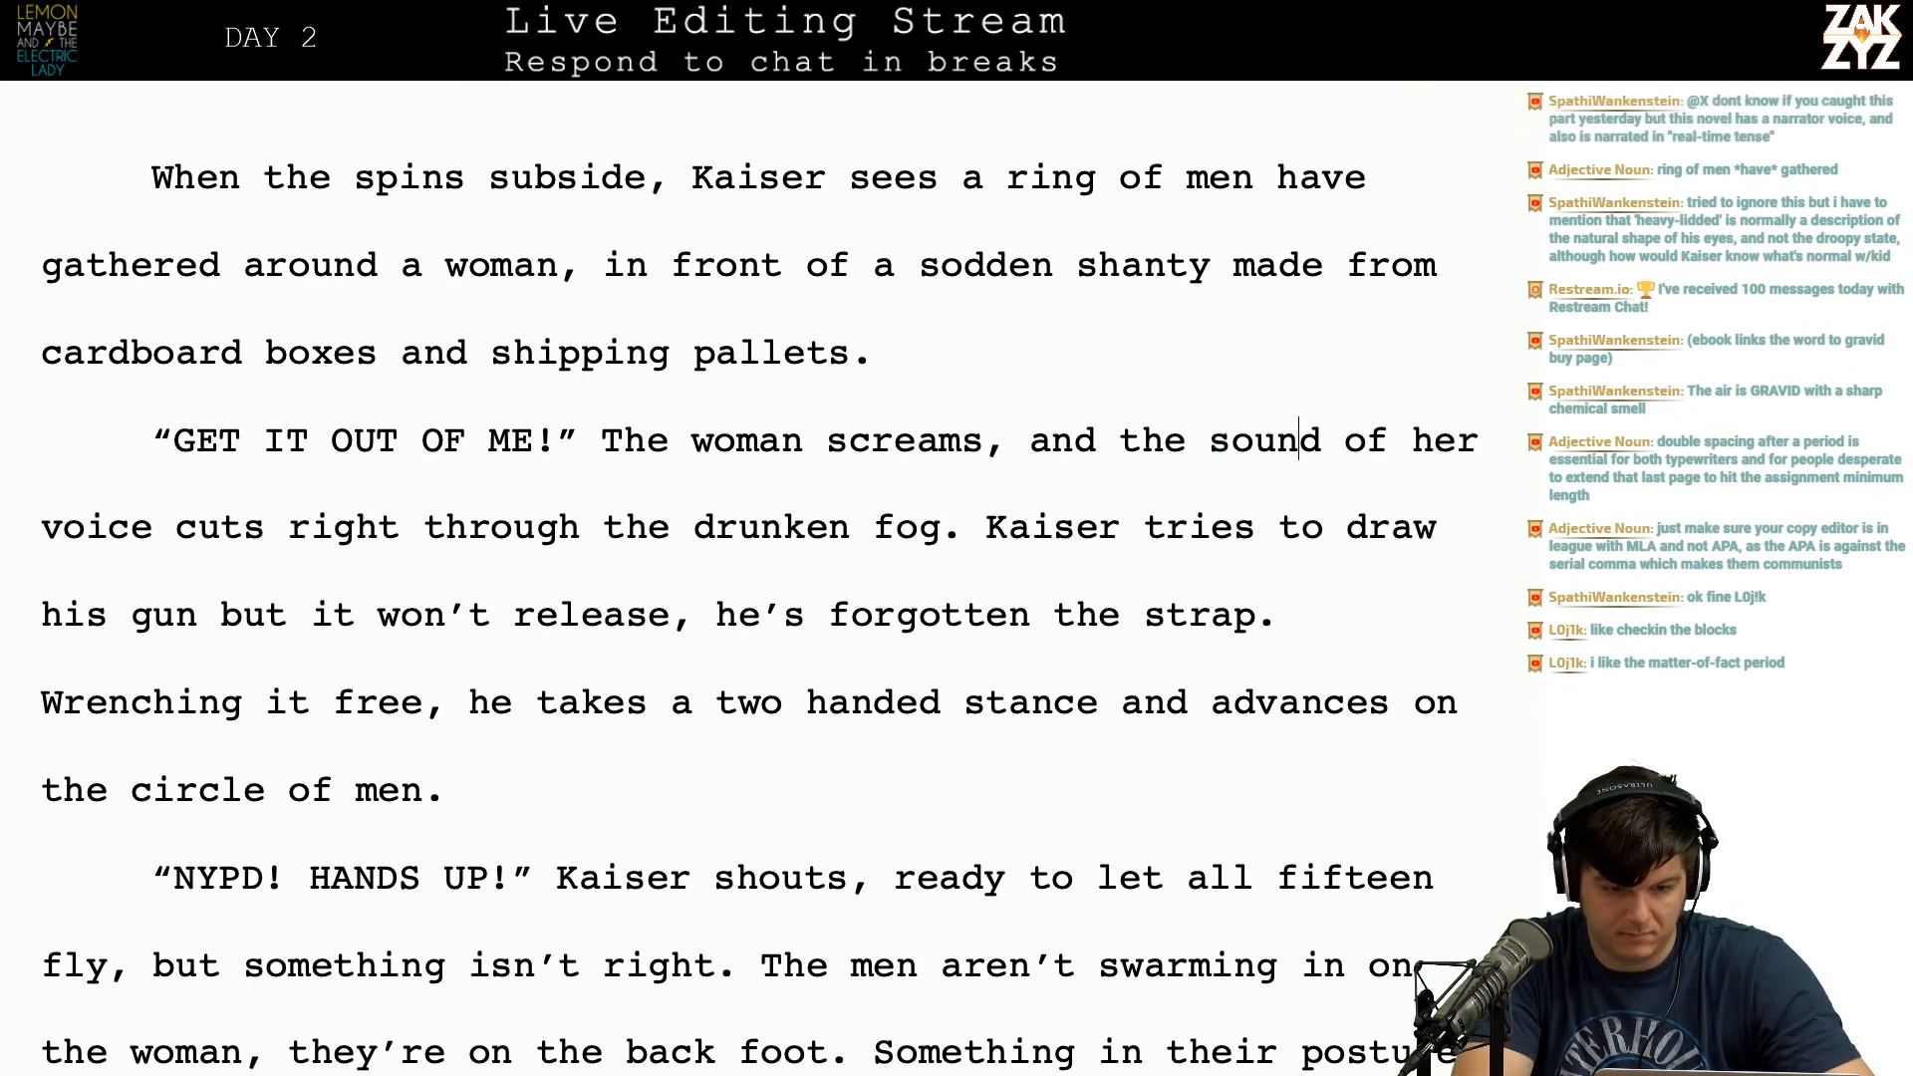
key("Right")
key("Right")
key("Right")
key("Right")
key("Right")
key("Right")
key("Right")
key("Right")
key("Right")
key("Right")
key("Right")
key("Right")
key("Right")
key("Right")
key("Right")
key("Right")
key("Right")
key("Right")
key("Right")
key("Right")
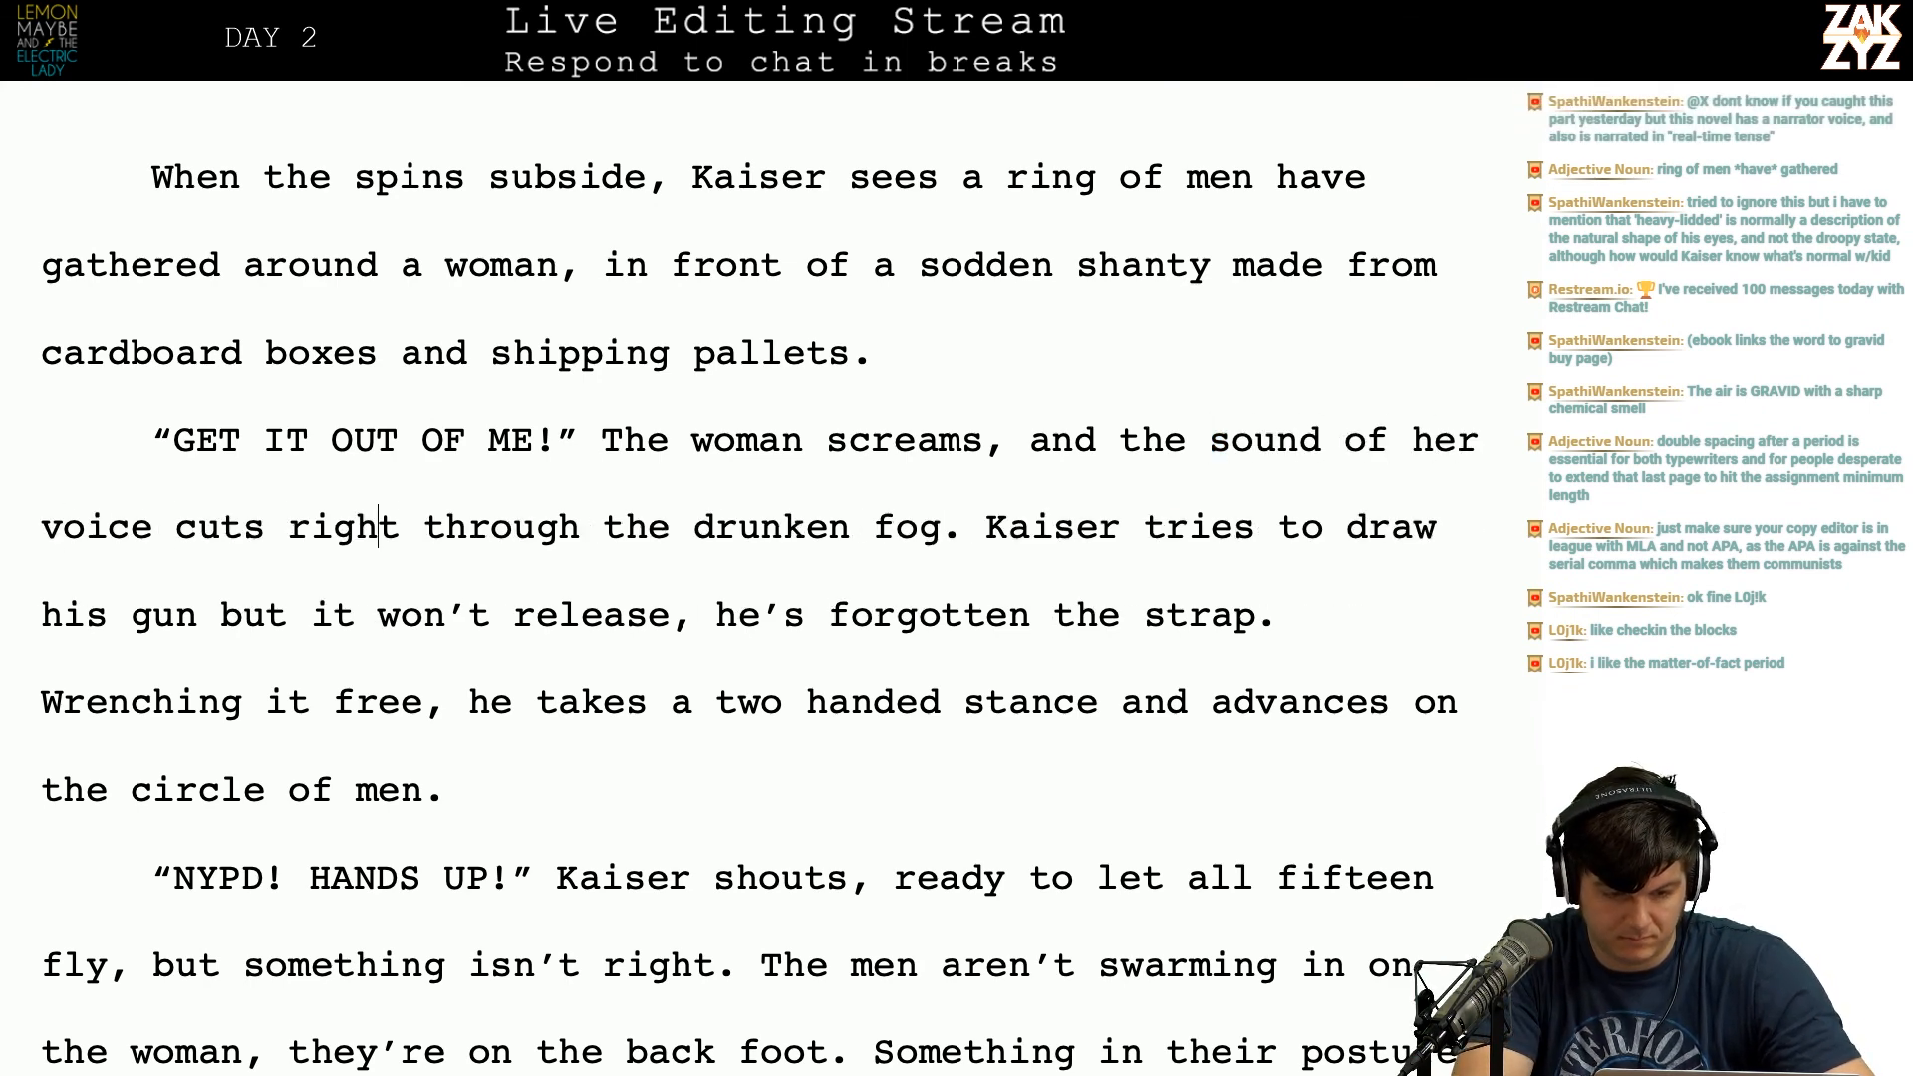
key("Right")
key("Right")
key("Right")
key("Right")
key("Right")
type("the")
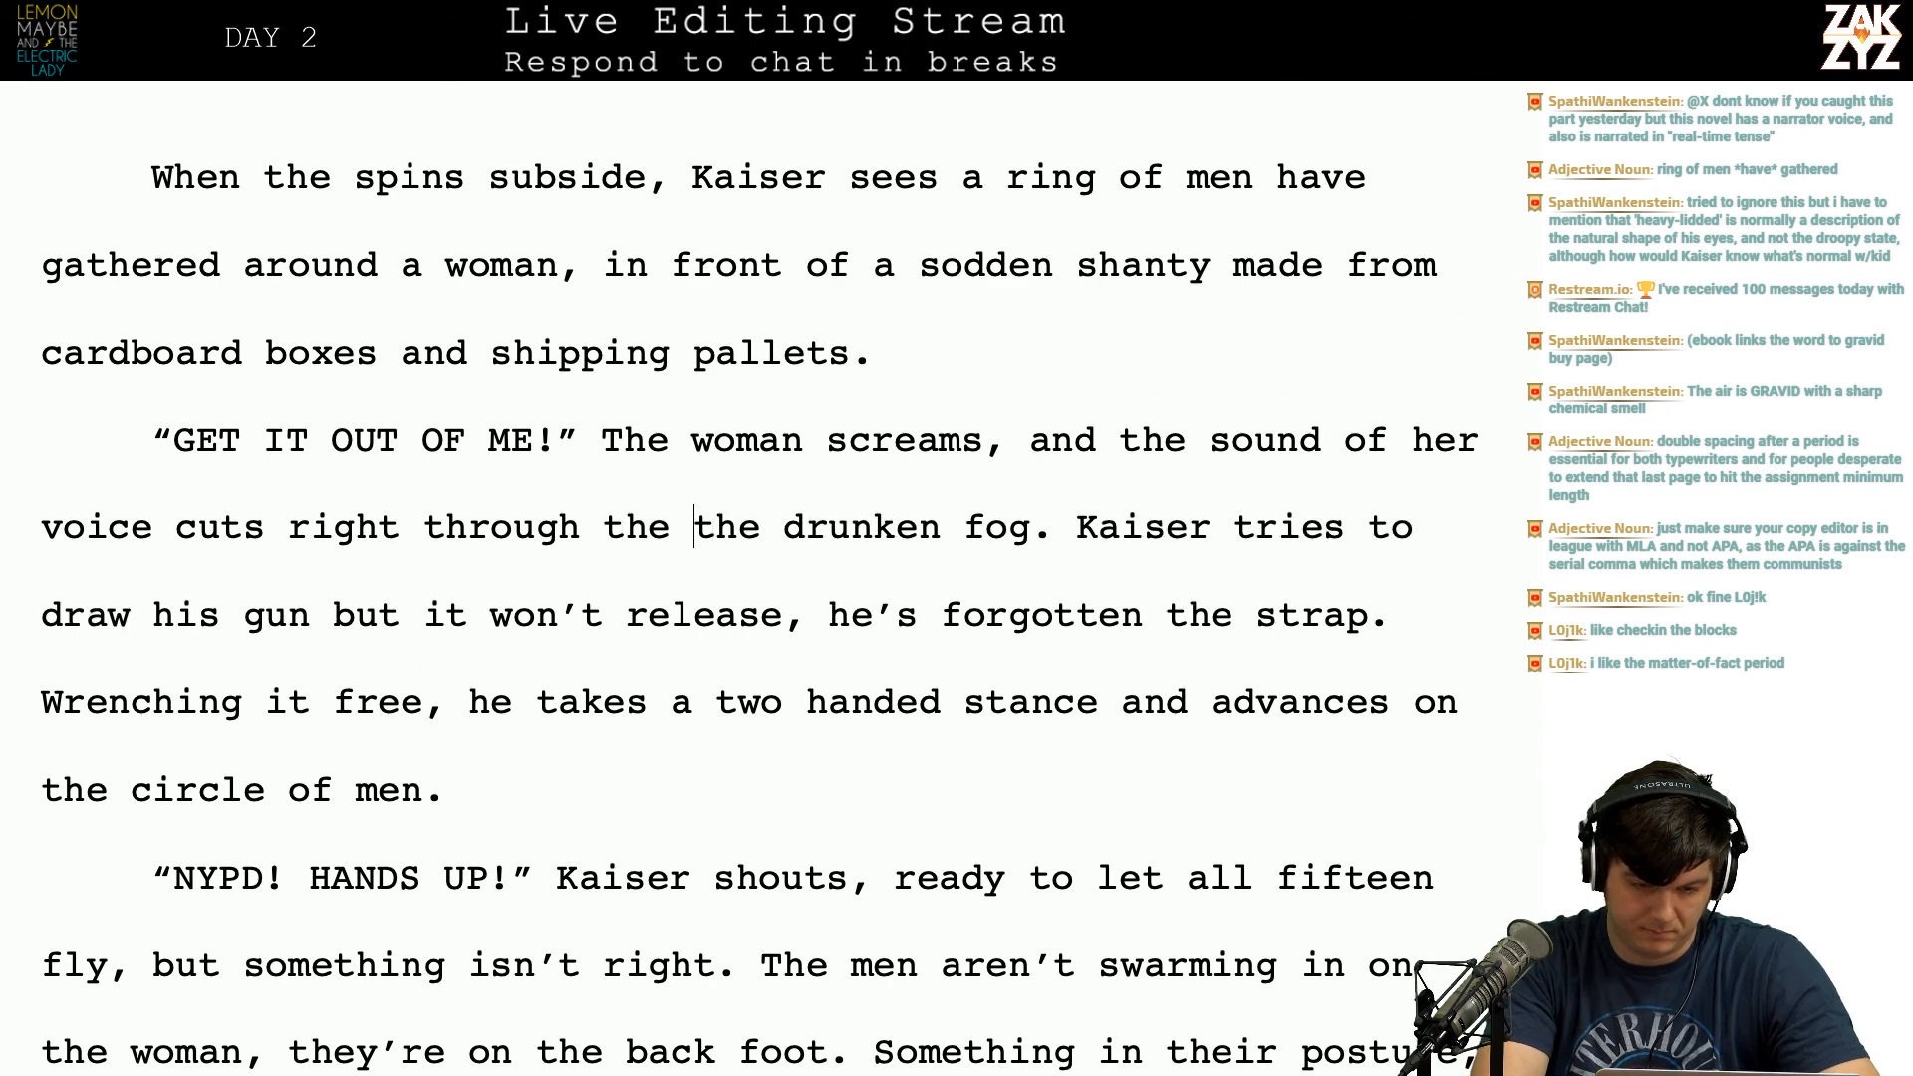
key("Return")
key("Return")
key("Up")
key("Left")
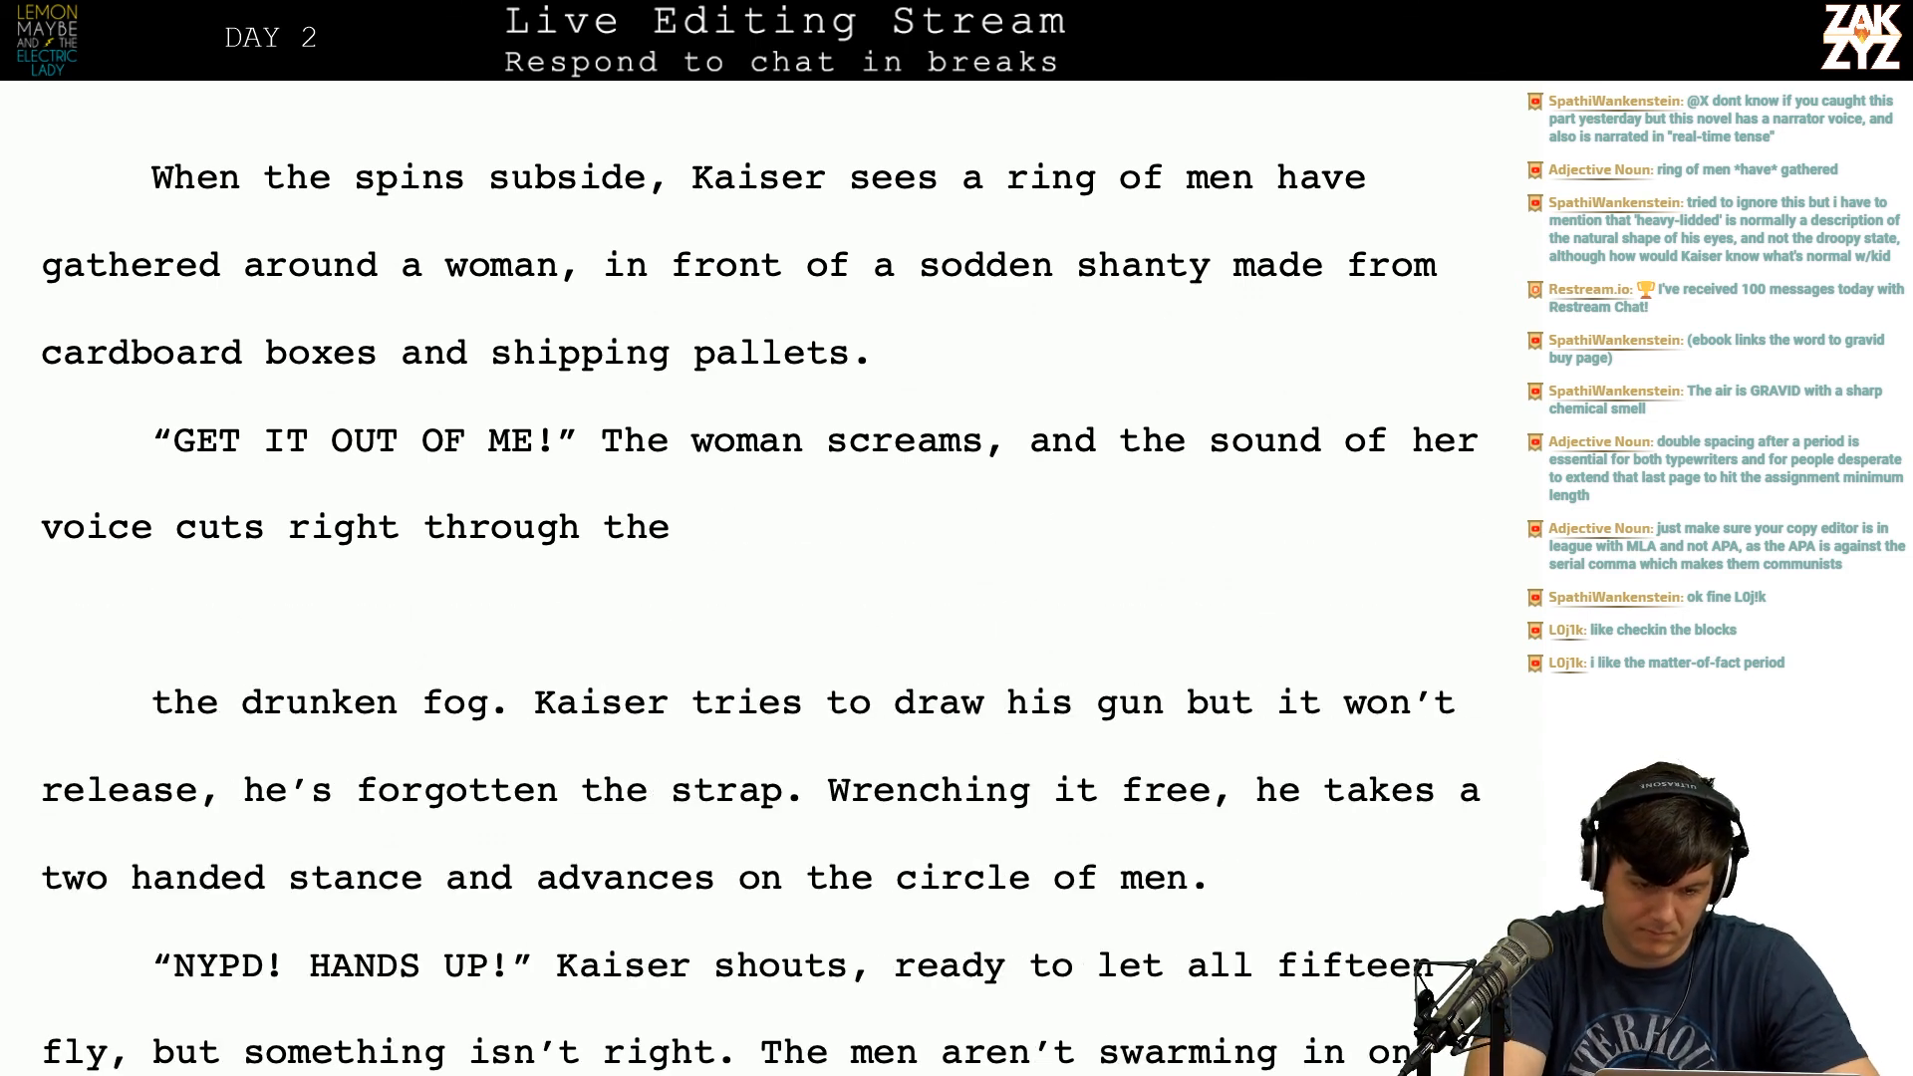
Step: Delete "cuts right through the" after "the sound of her voice"
key("BackSpace")
key("BackSpace")
key("BackSpace")
key("BackSpace")
key("BackSpace")
key("BackSpace")
key("BackSpace")
key("BackSpace")
key("BackSpace")
key("BackSpace")
key("BackSpace")
key("BackSpace")
key("BackSpace")
key("BackSpace")
key("BackSpace")
key("BackSpace")
key("BackSpace")
key("BackSpace")
key("BackSpace")
key("BackSpace")
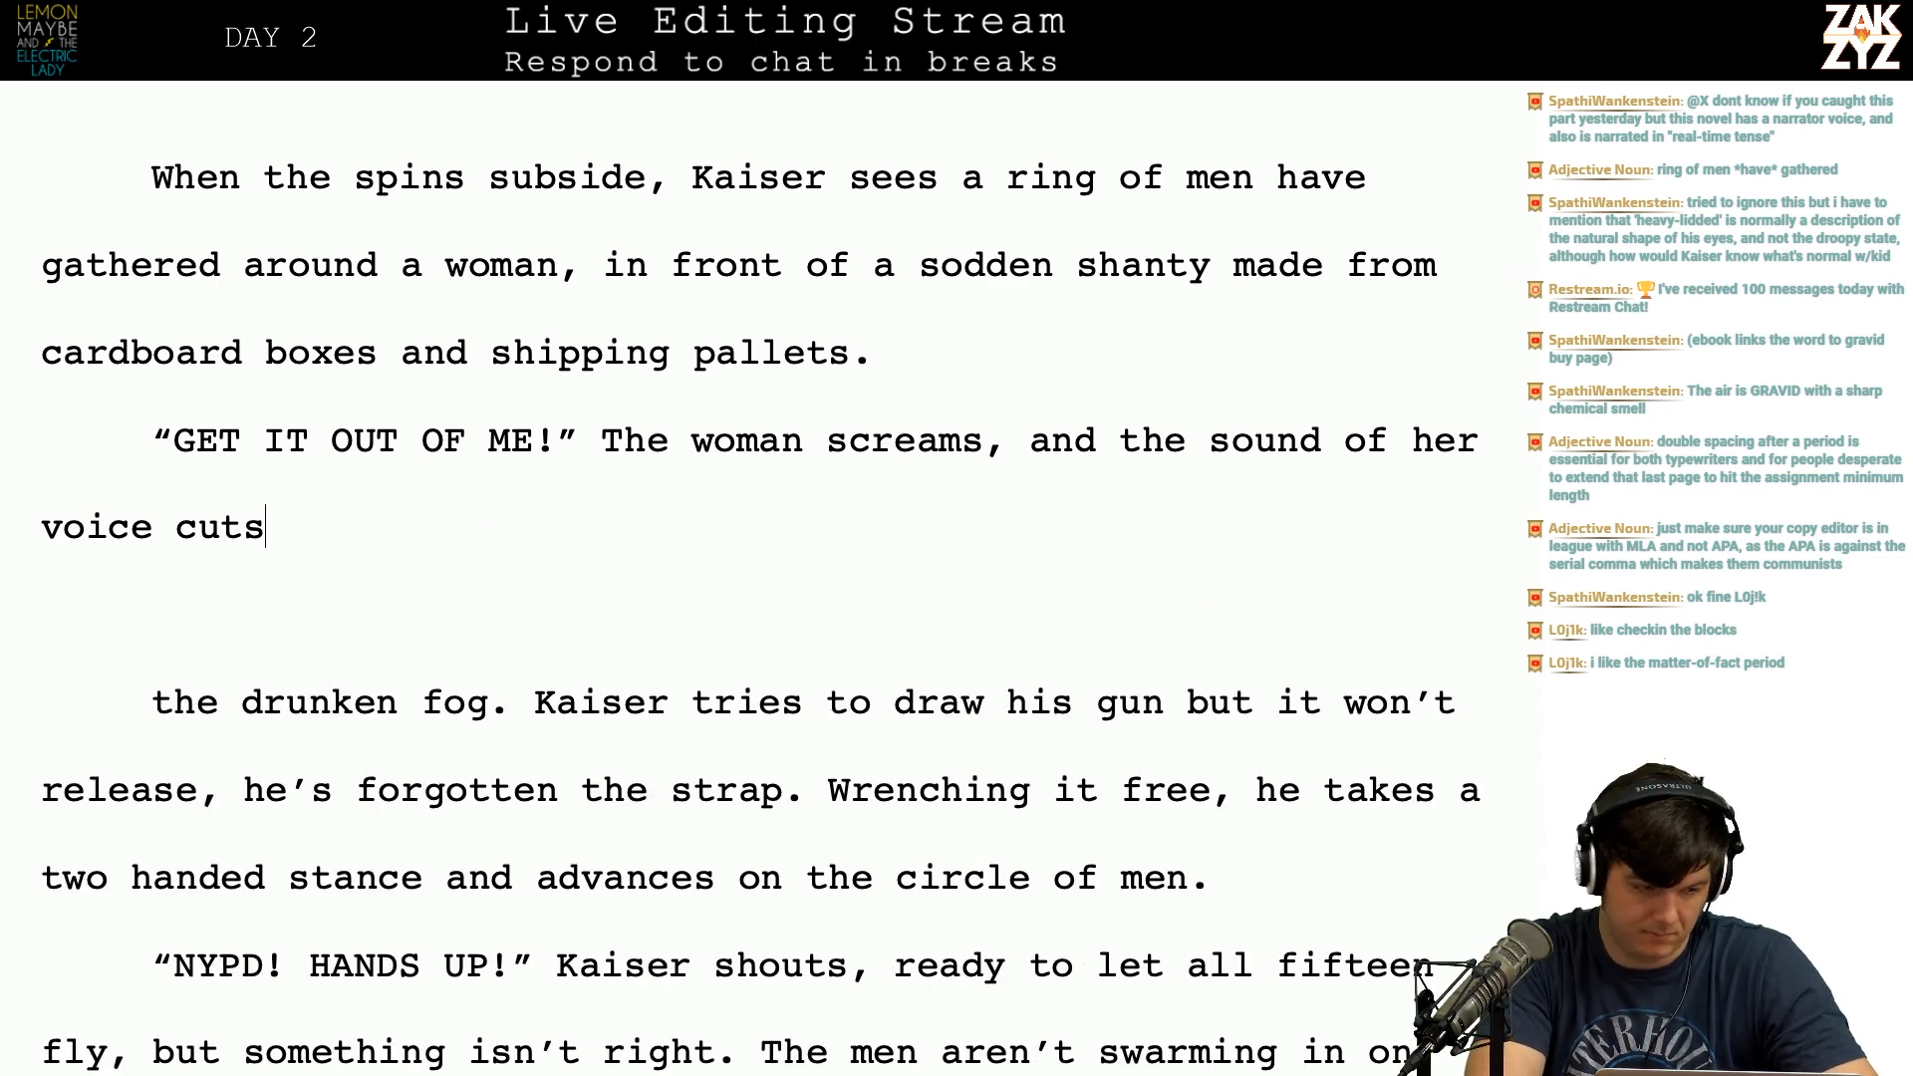
key("BackSpace")
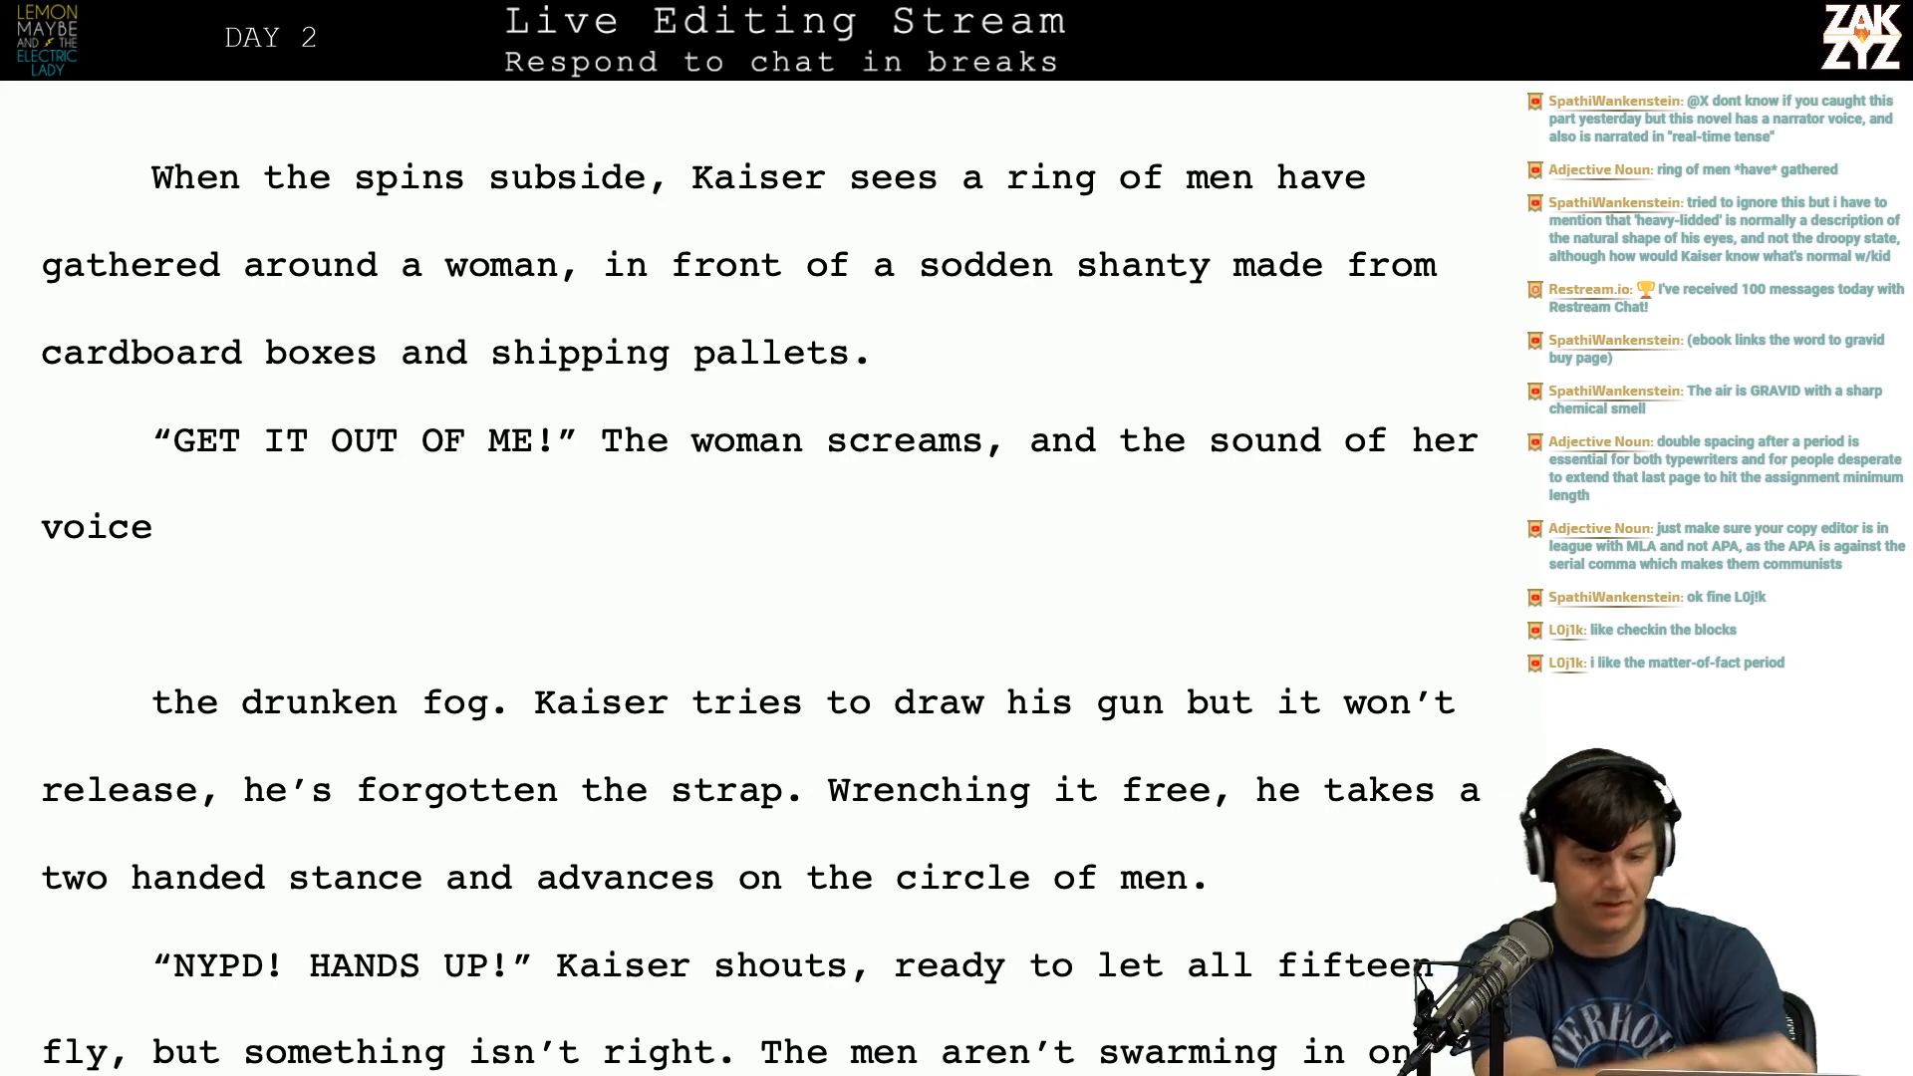
scroll(757, 578, "up", 2)
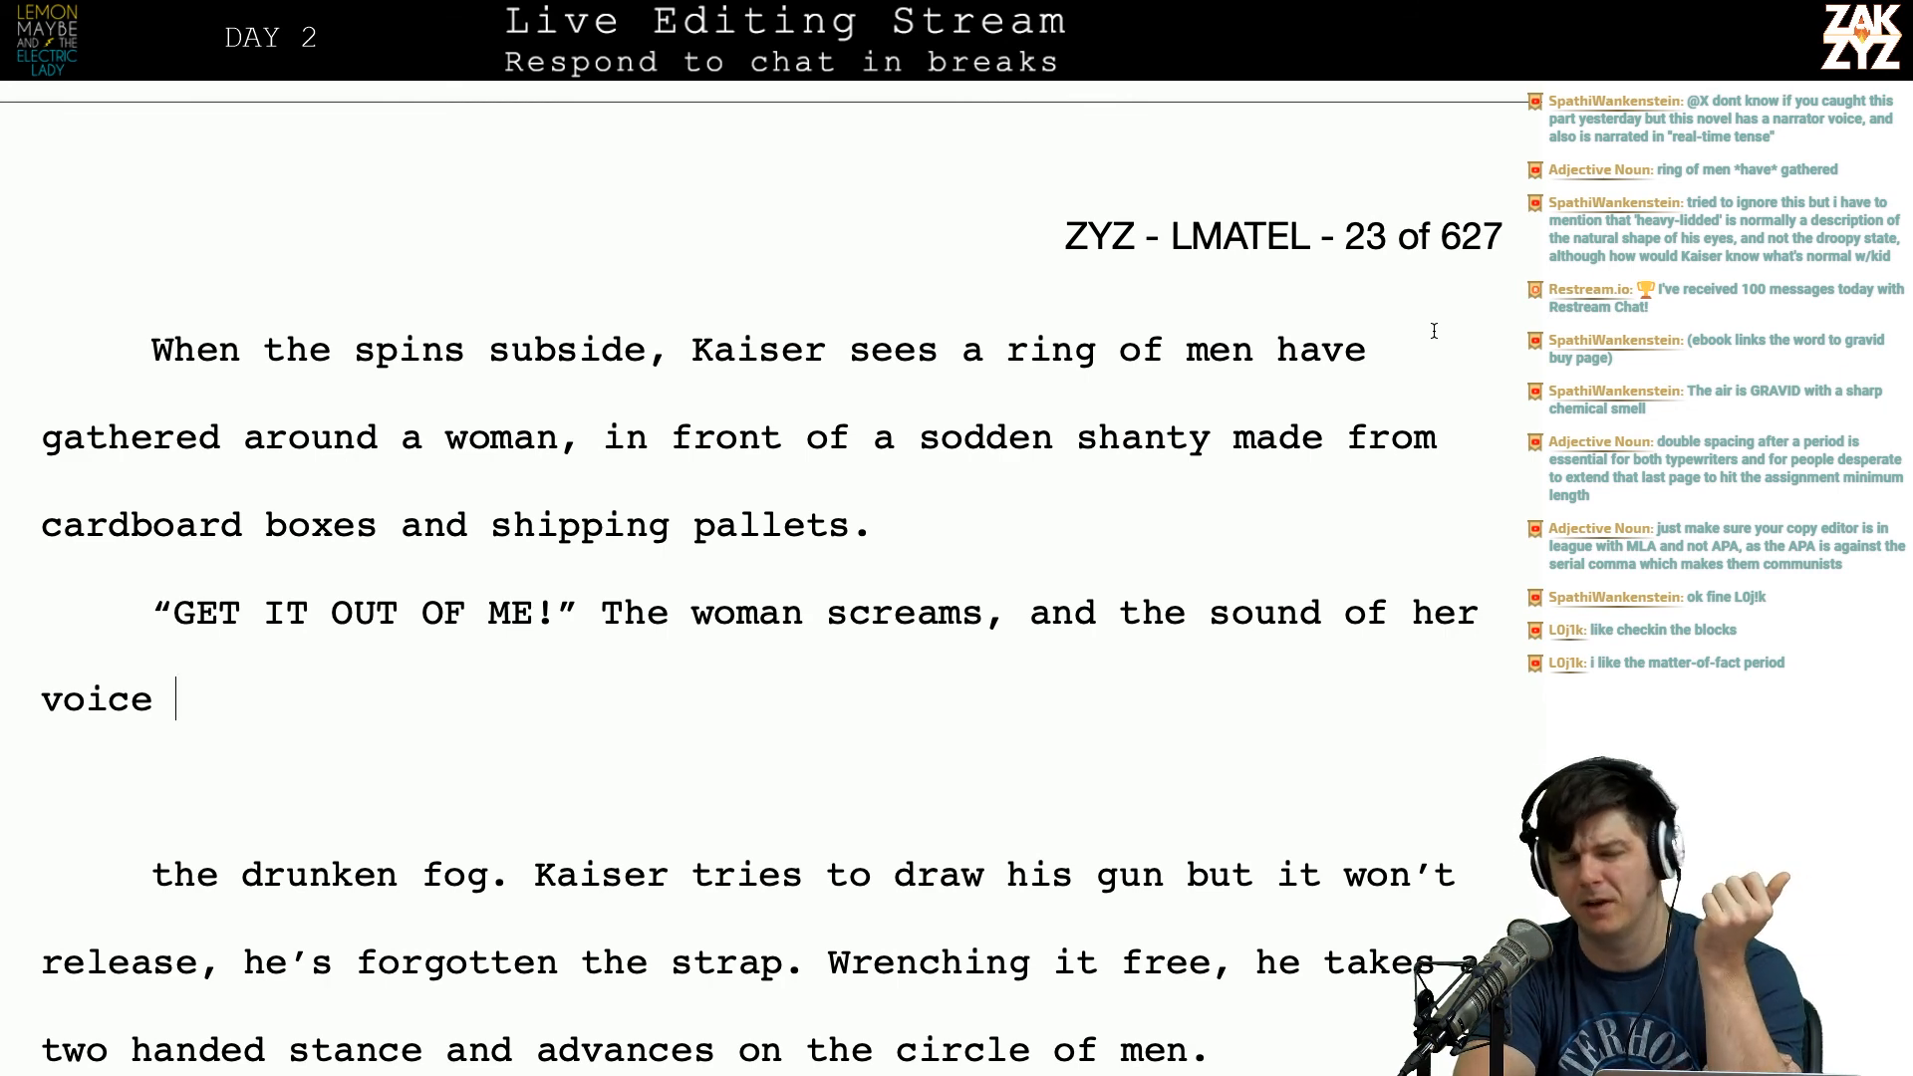
scroll(1433, 331, "up", 1)
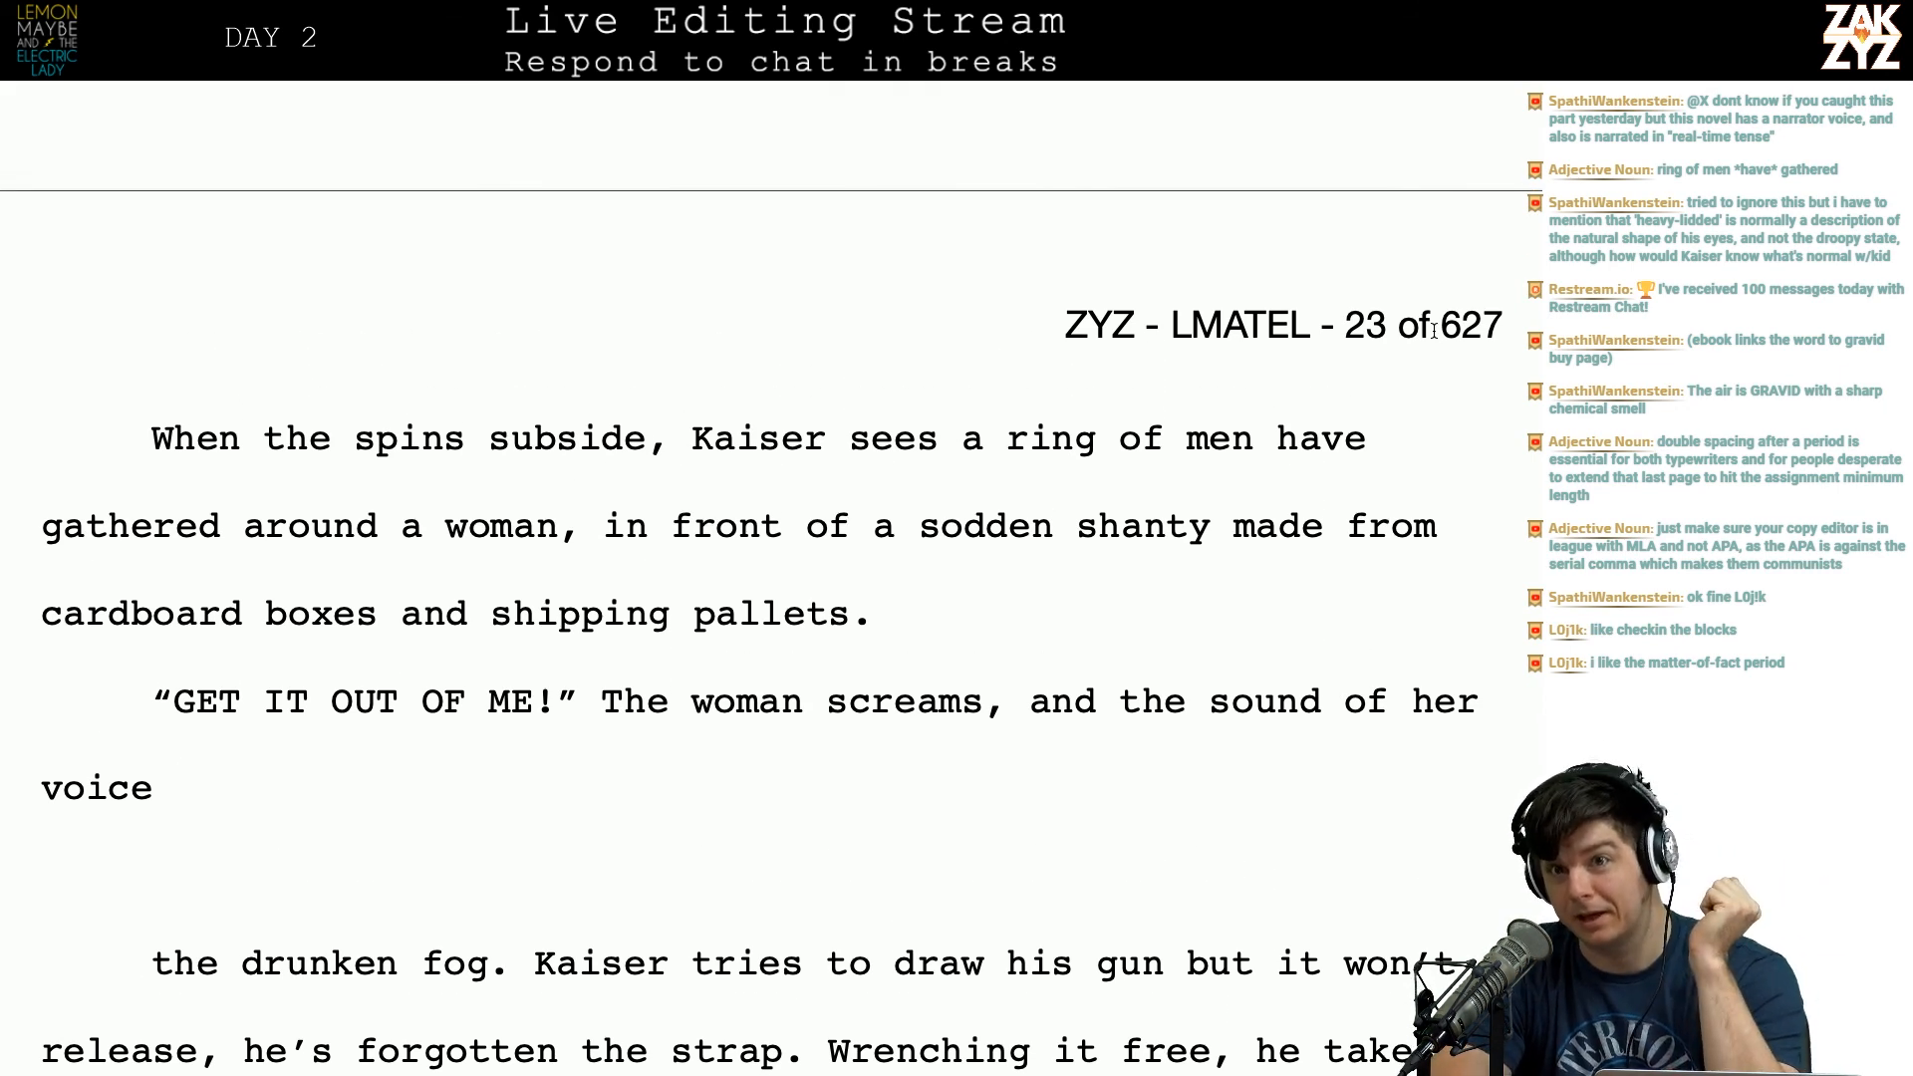
scroll(1433, 331, "down", 2)
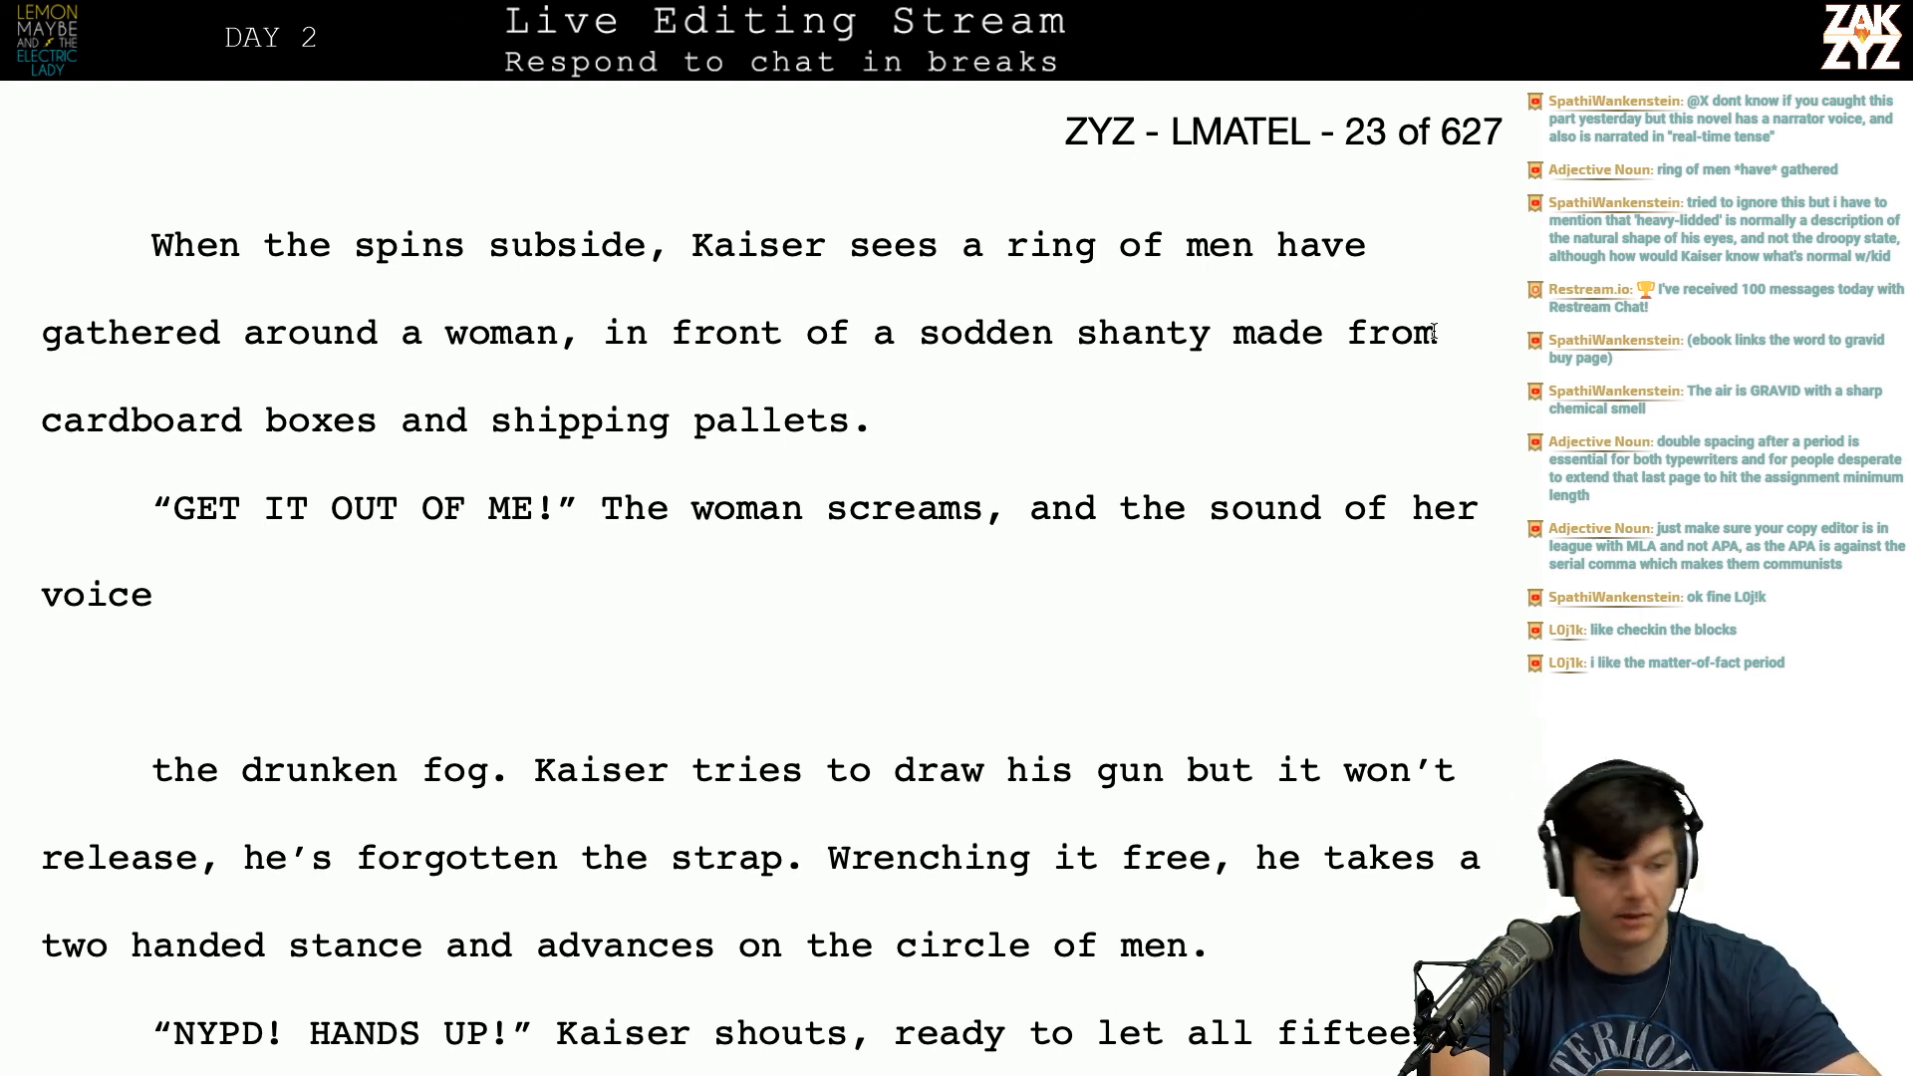
scroll(1434, 331, "down", 1)
scroll(1434, 331, "up", 2)
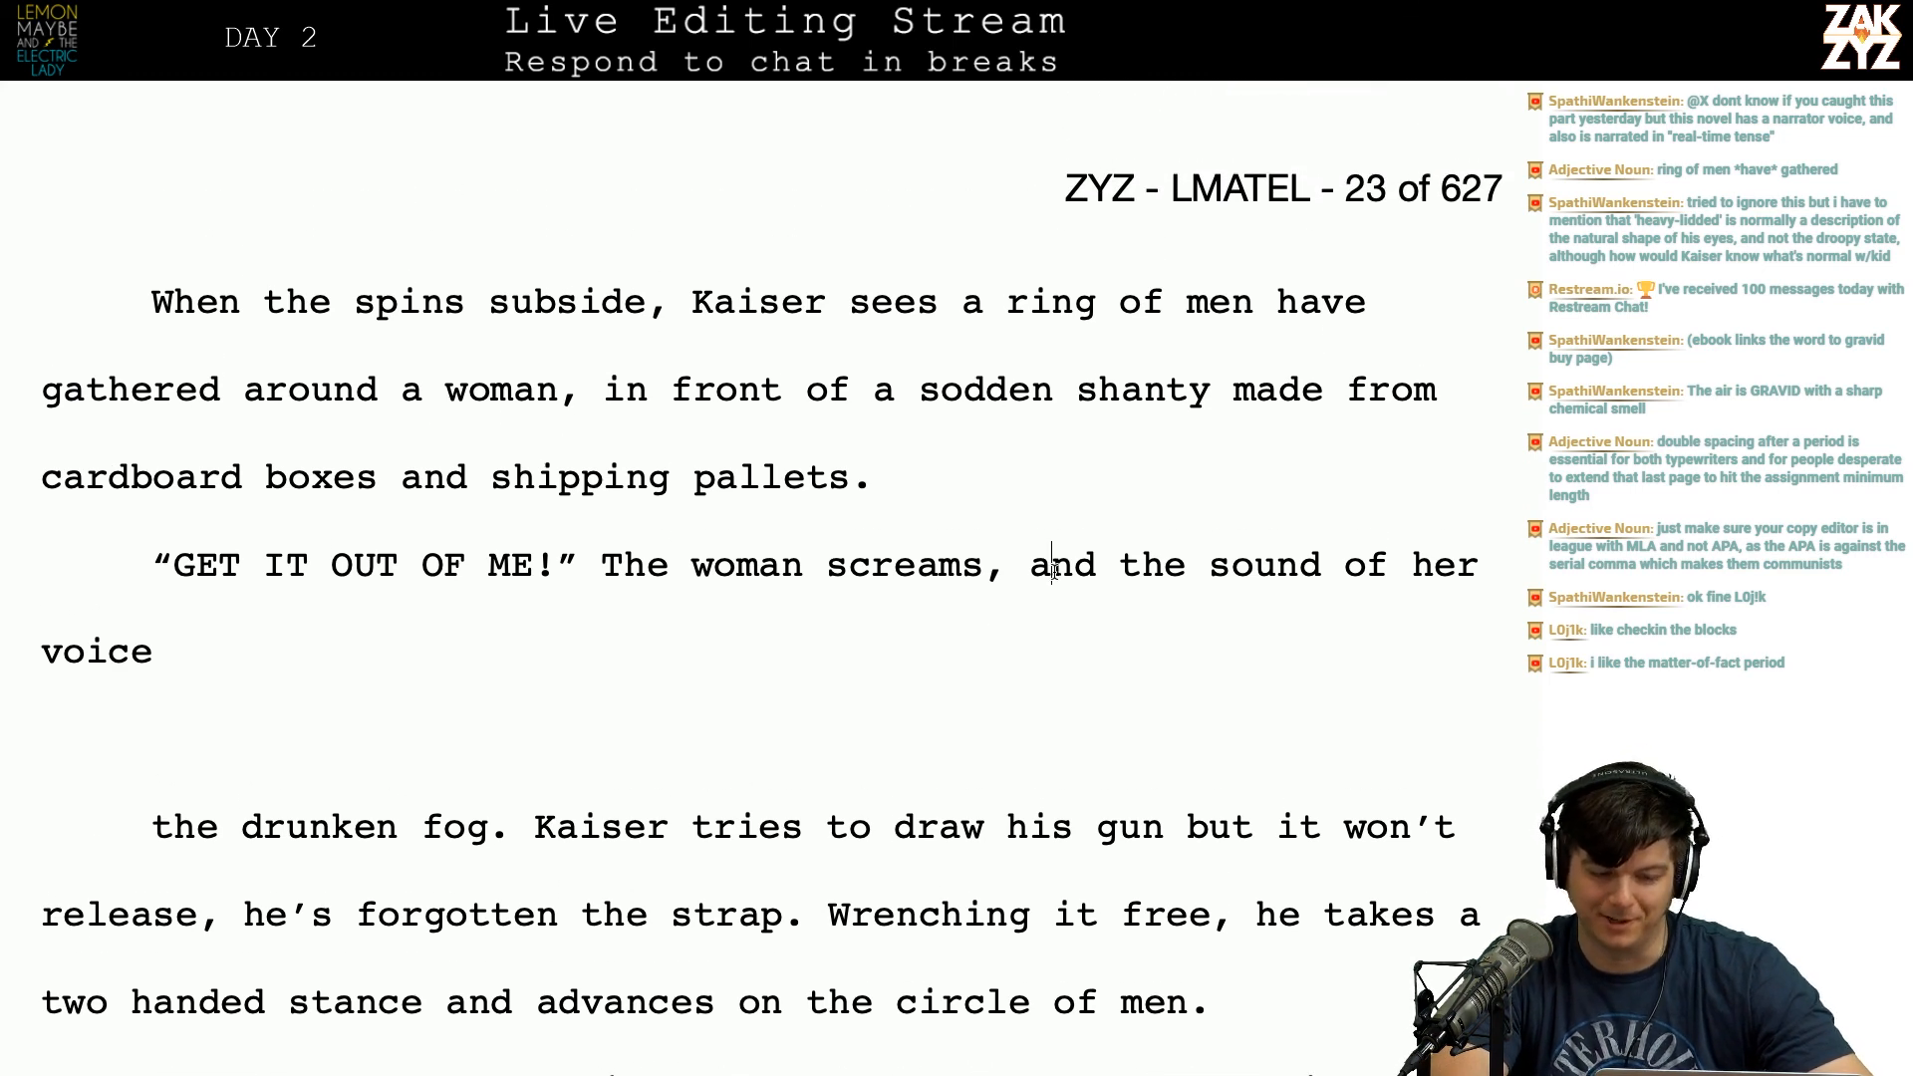
key("BackSpace")
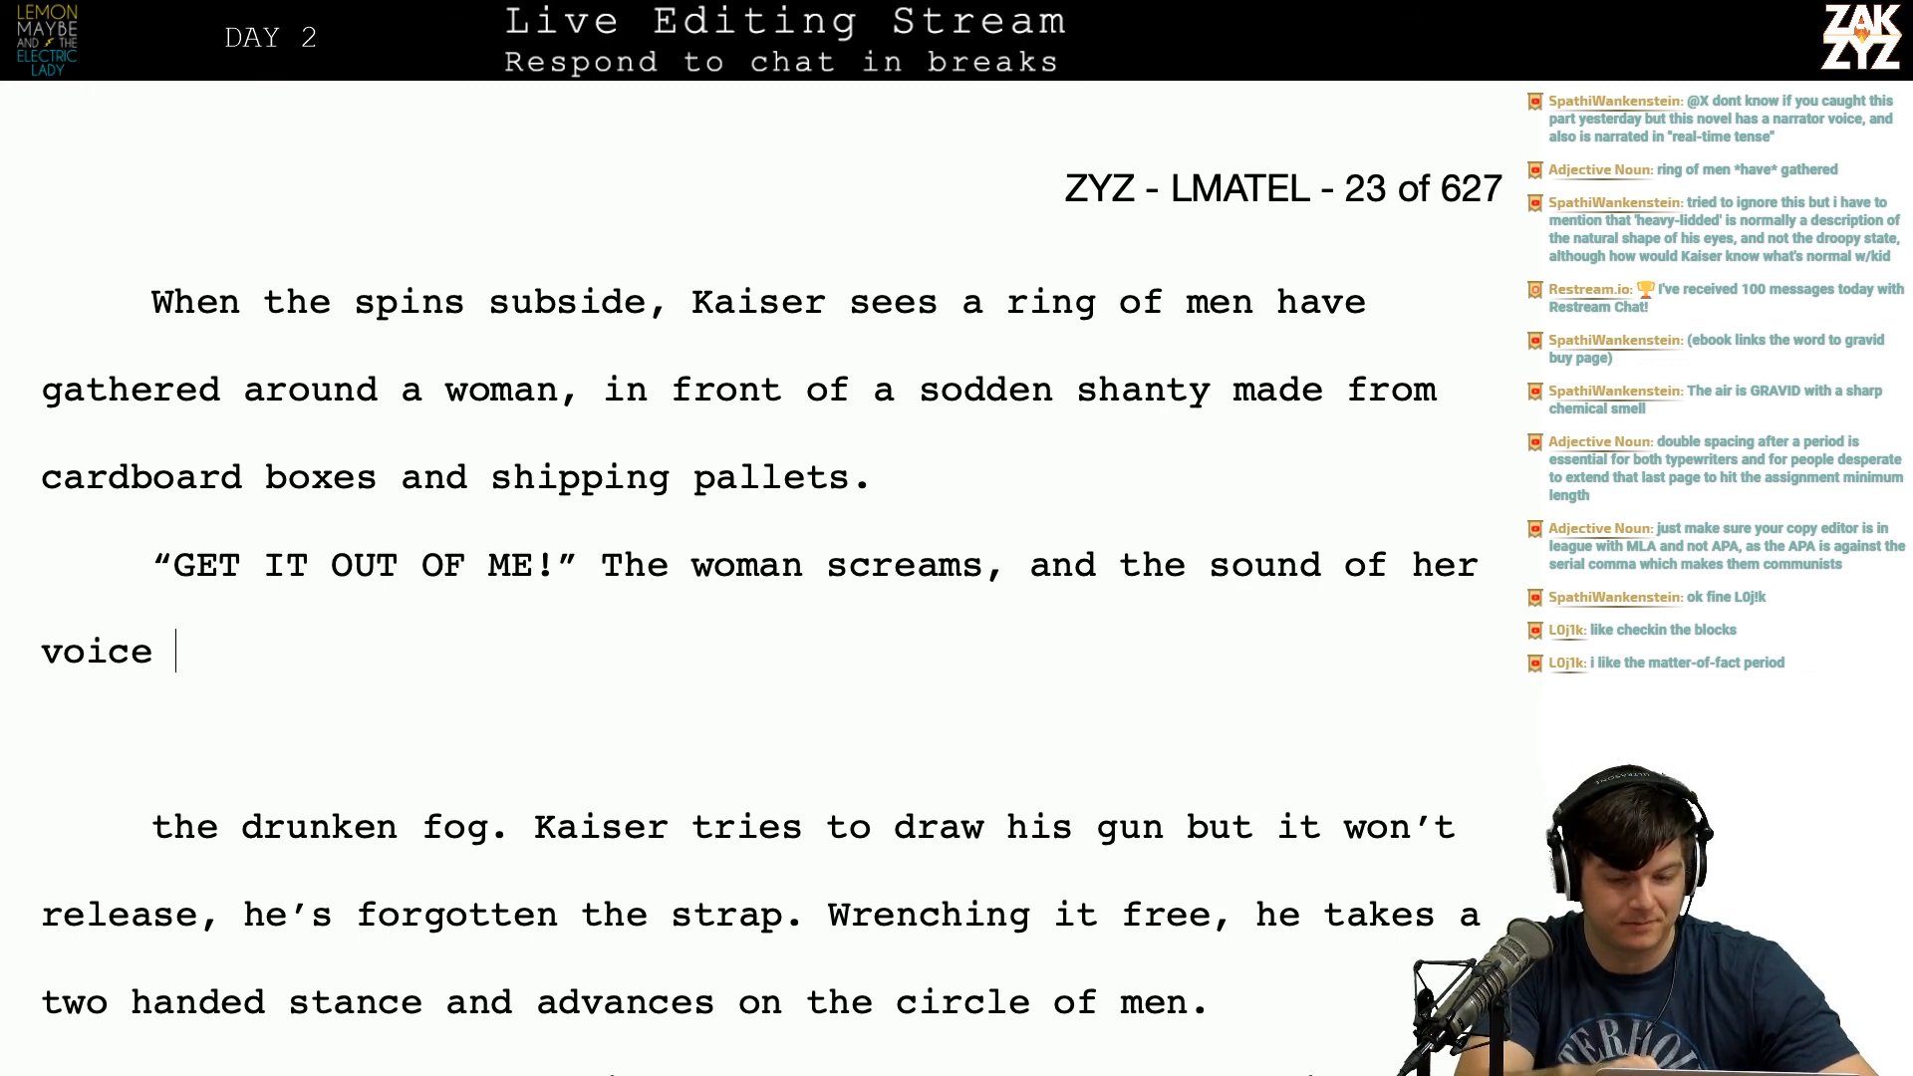
Step: End the opening sentence with a period after "gathered around a woman" and begin a new sentence with "She's backed against"
scroll(771, 598, "down", 1)
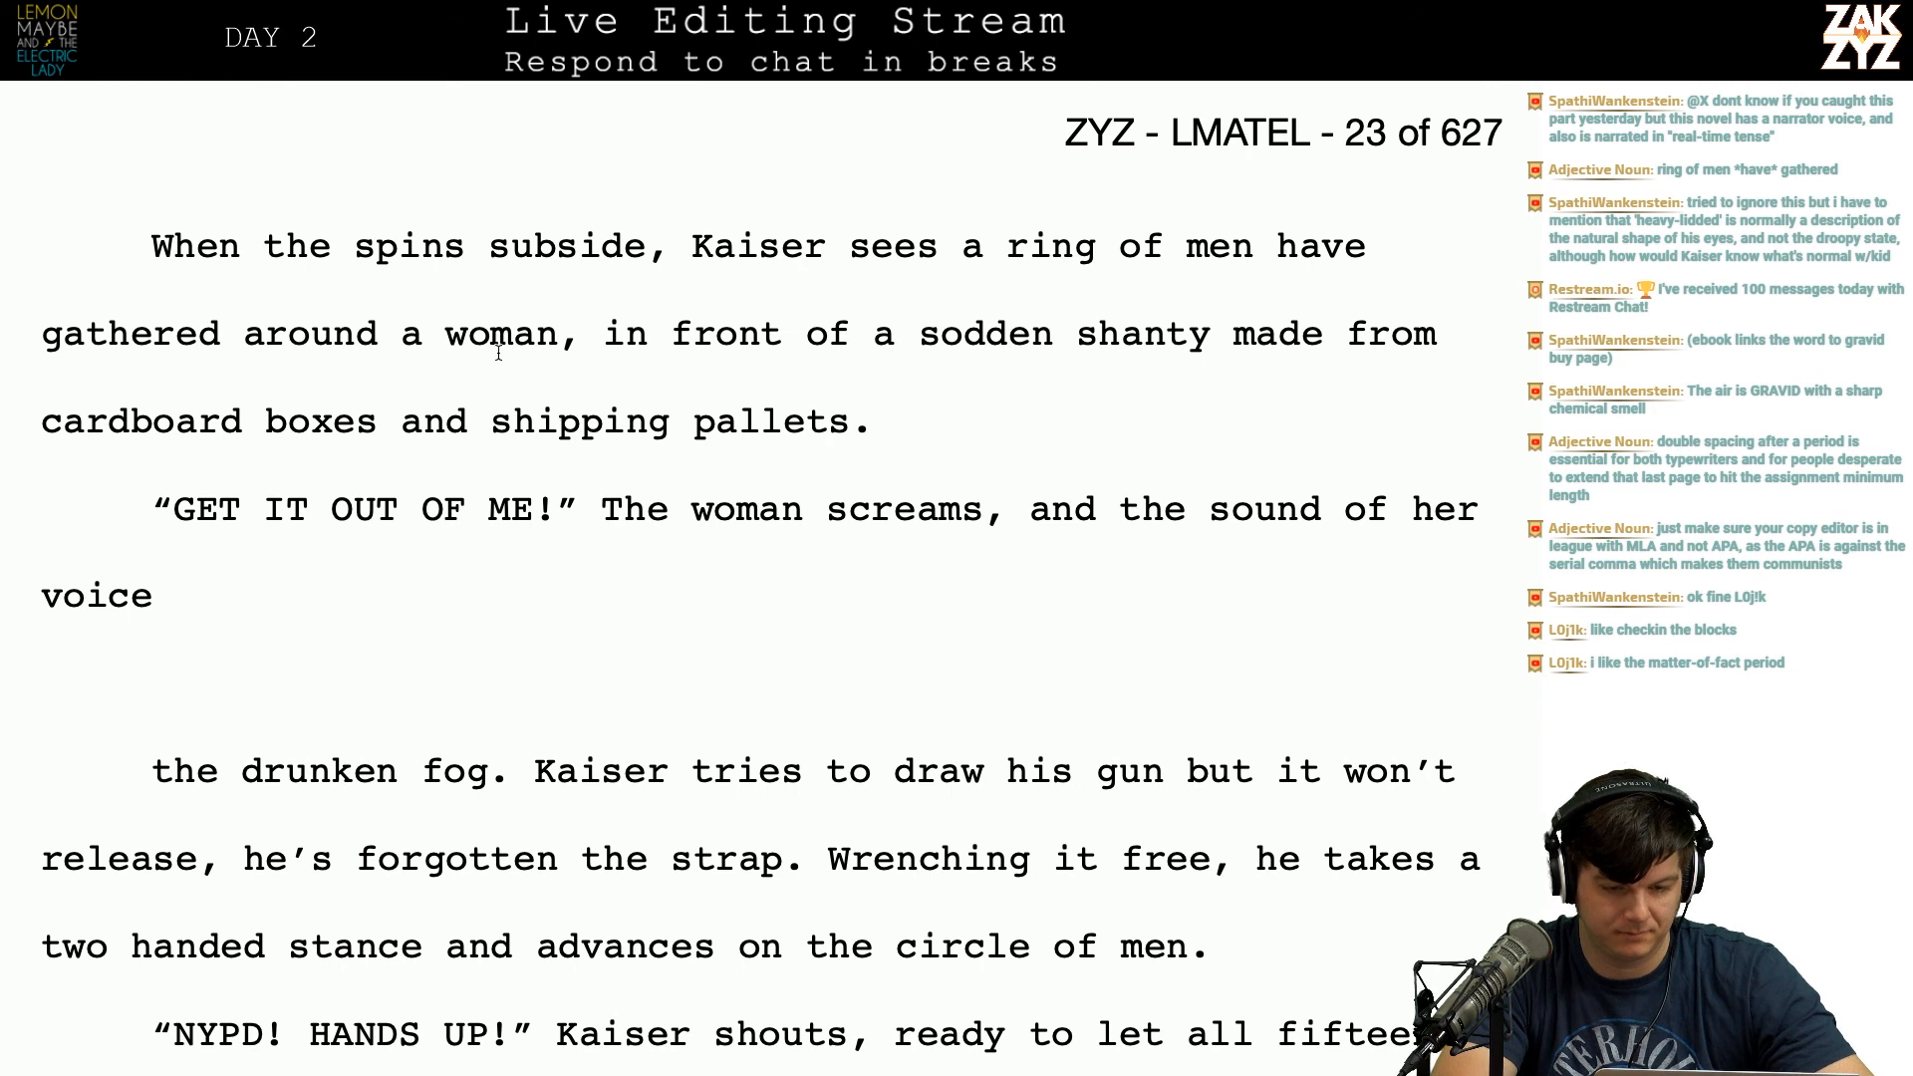
left_click(559, 351)
key("BackSpace")
type(";")
key("BackSpace")
type(".")
key("BackSpace")
key("BackSpace")
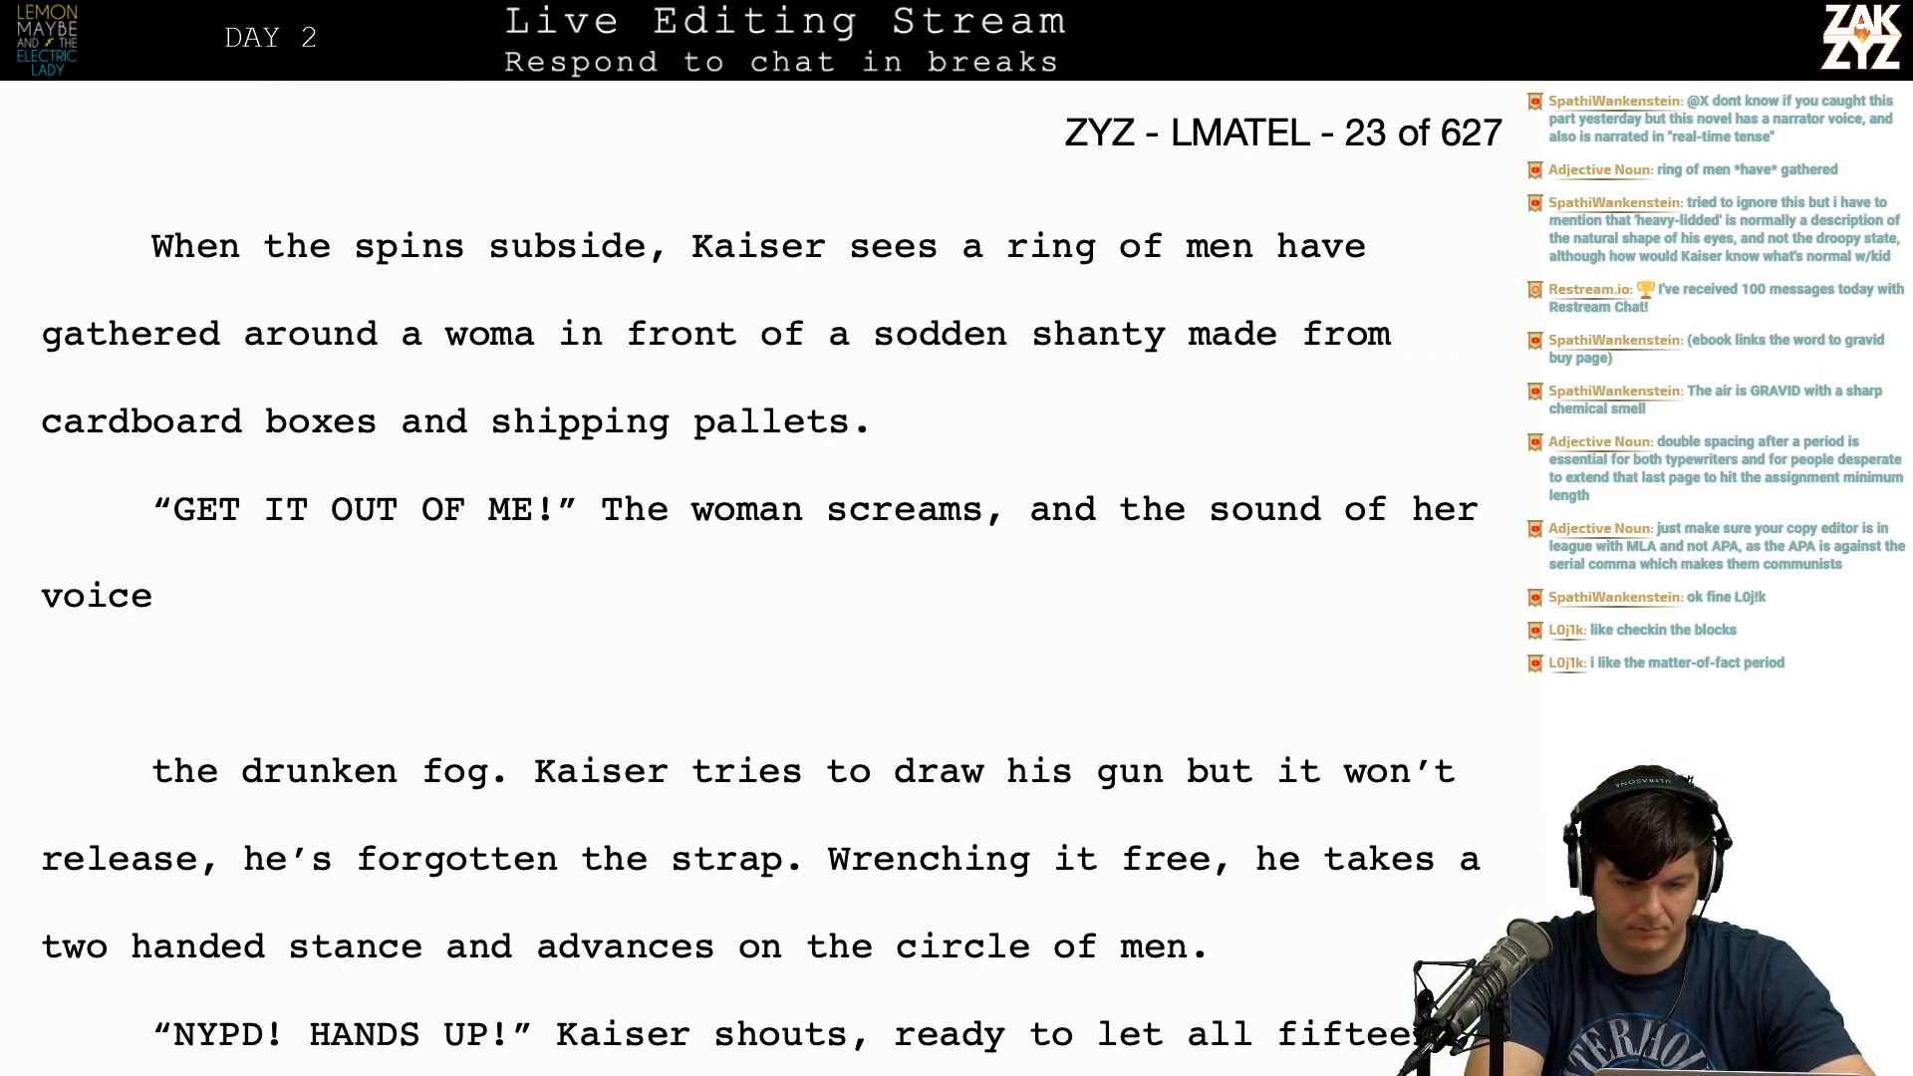
type("n. She'")
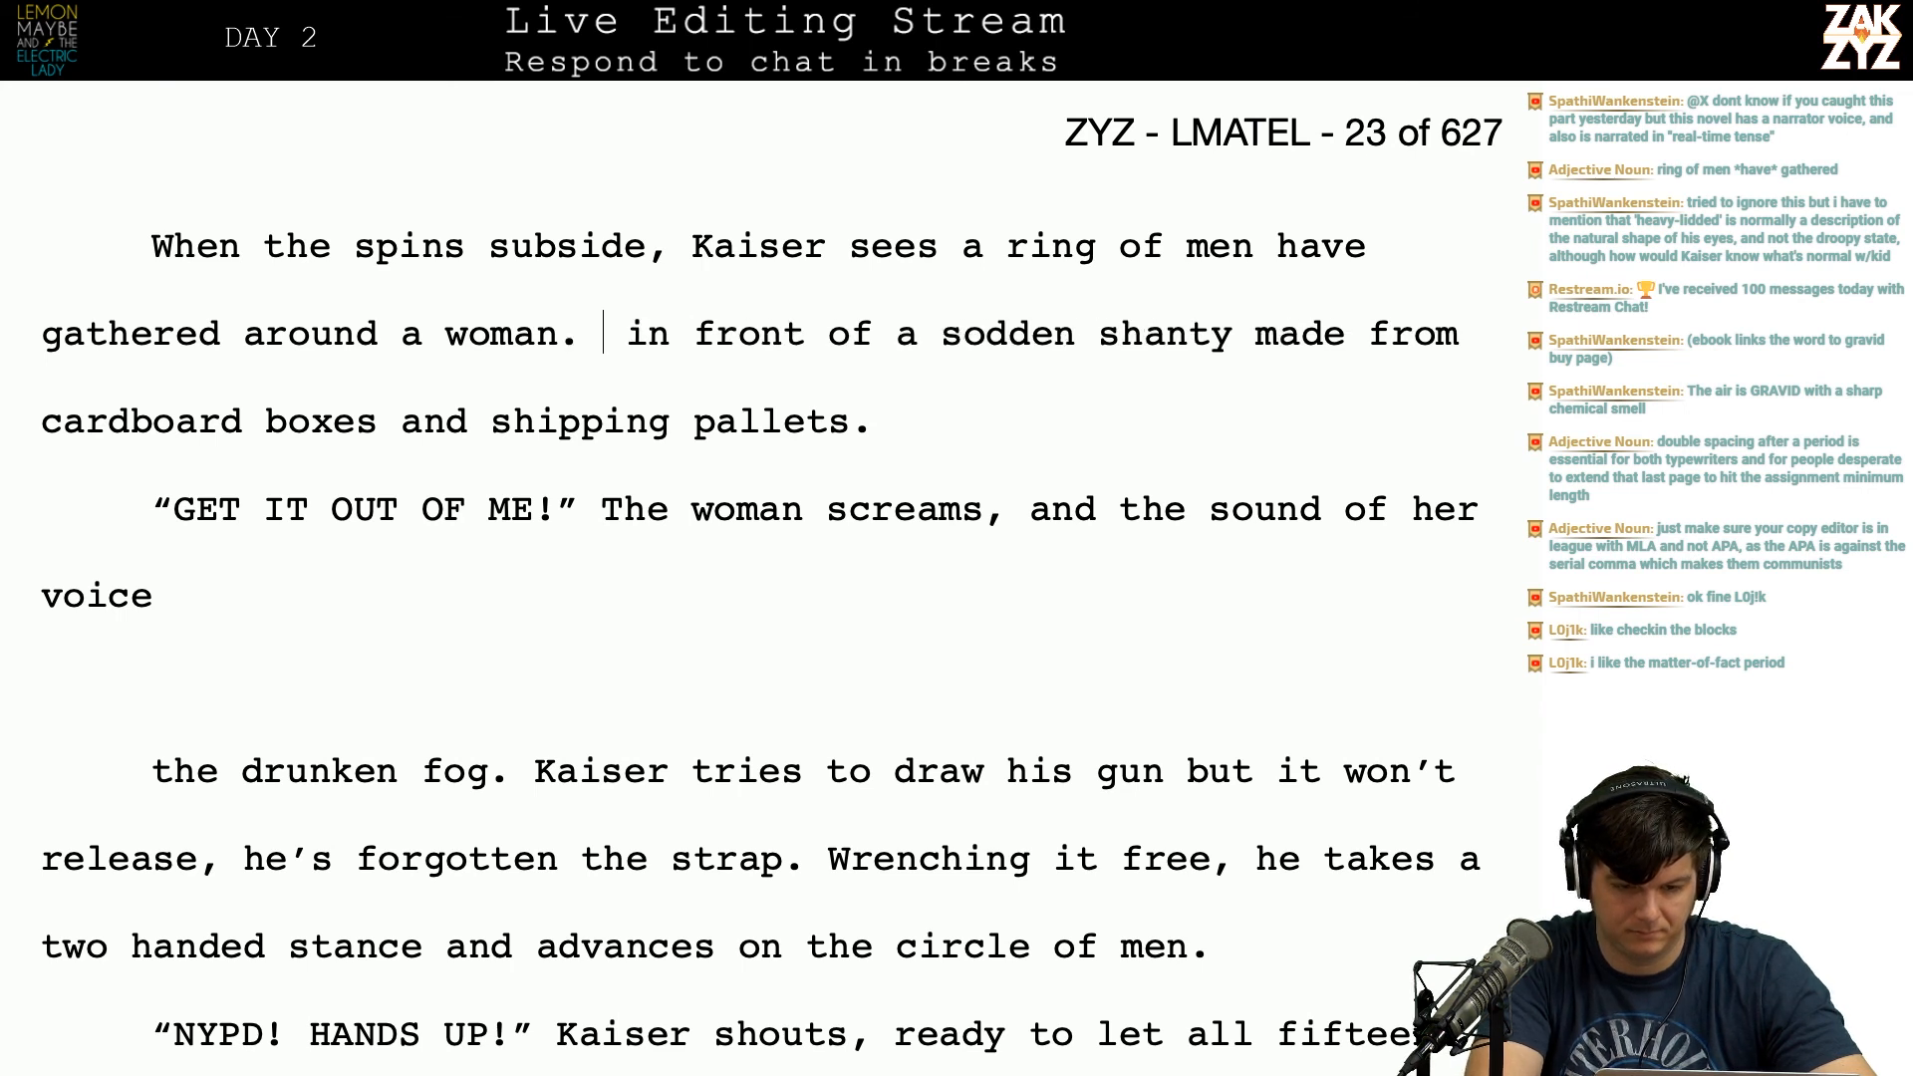
type("s alone")
key("BackSpace")
key("BackSpace")
key("BackSpace")
key("BackSpace")
key("BackSpace")
type("backed against")
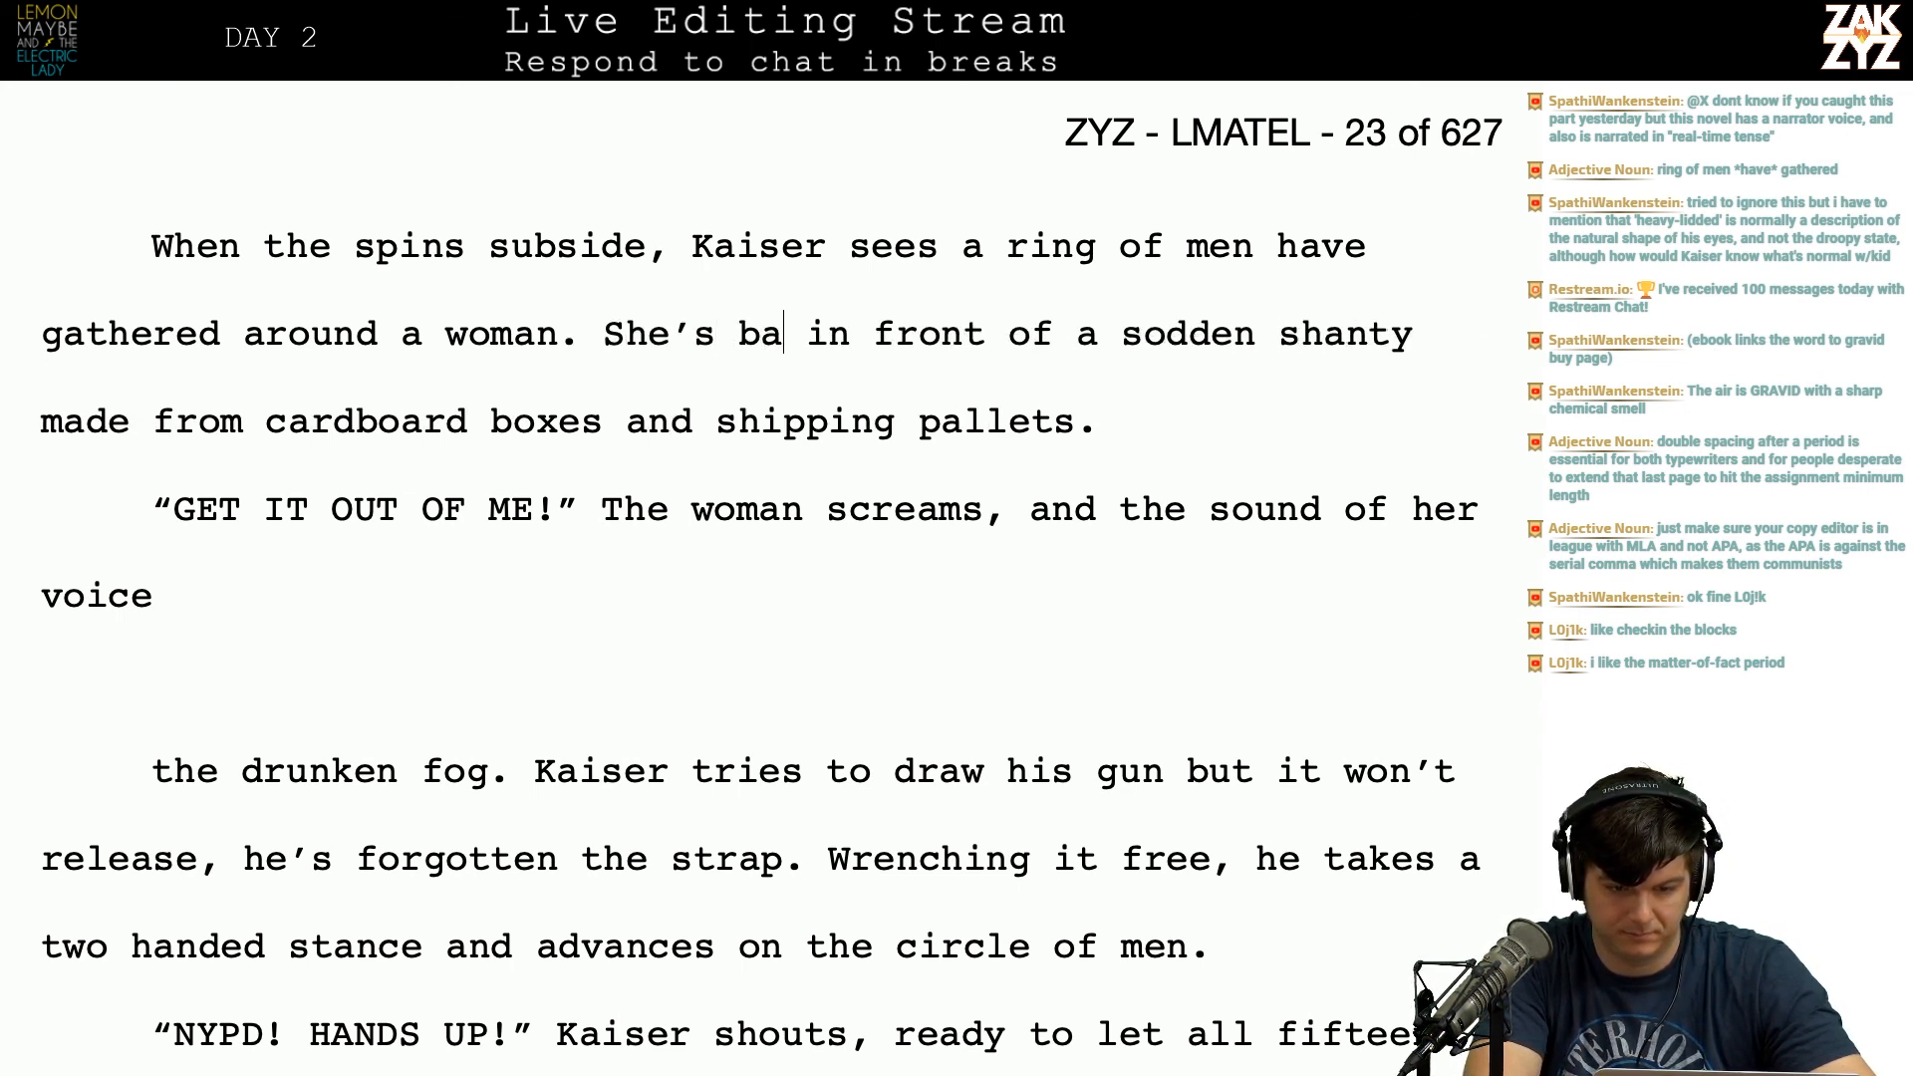
Step: Remove "in front of" so the new sentence reads "She's backed against a sodden shanty made from cardboard boxes and shipping pallets."
key("shift+Right")
key("shift+Right")
key("shift+Right")
key("shift+Right")
key("shift+Right")
key("shift+Right")
key("shift+Right")
key("shift+Right")
key("shift+Right")
key("shift+Right")
key("shift+Right")
key("shift+Right")
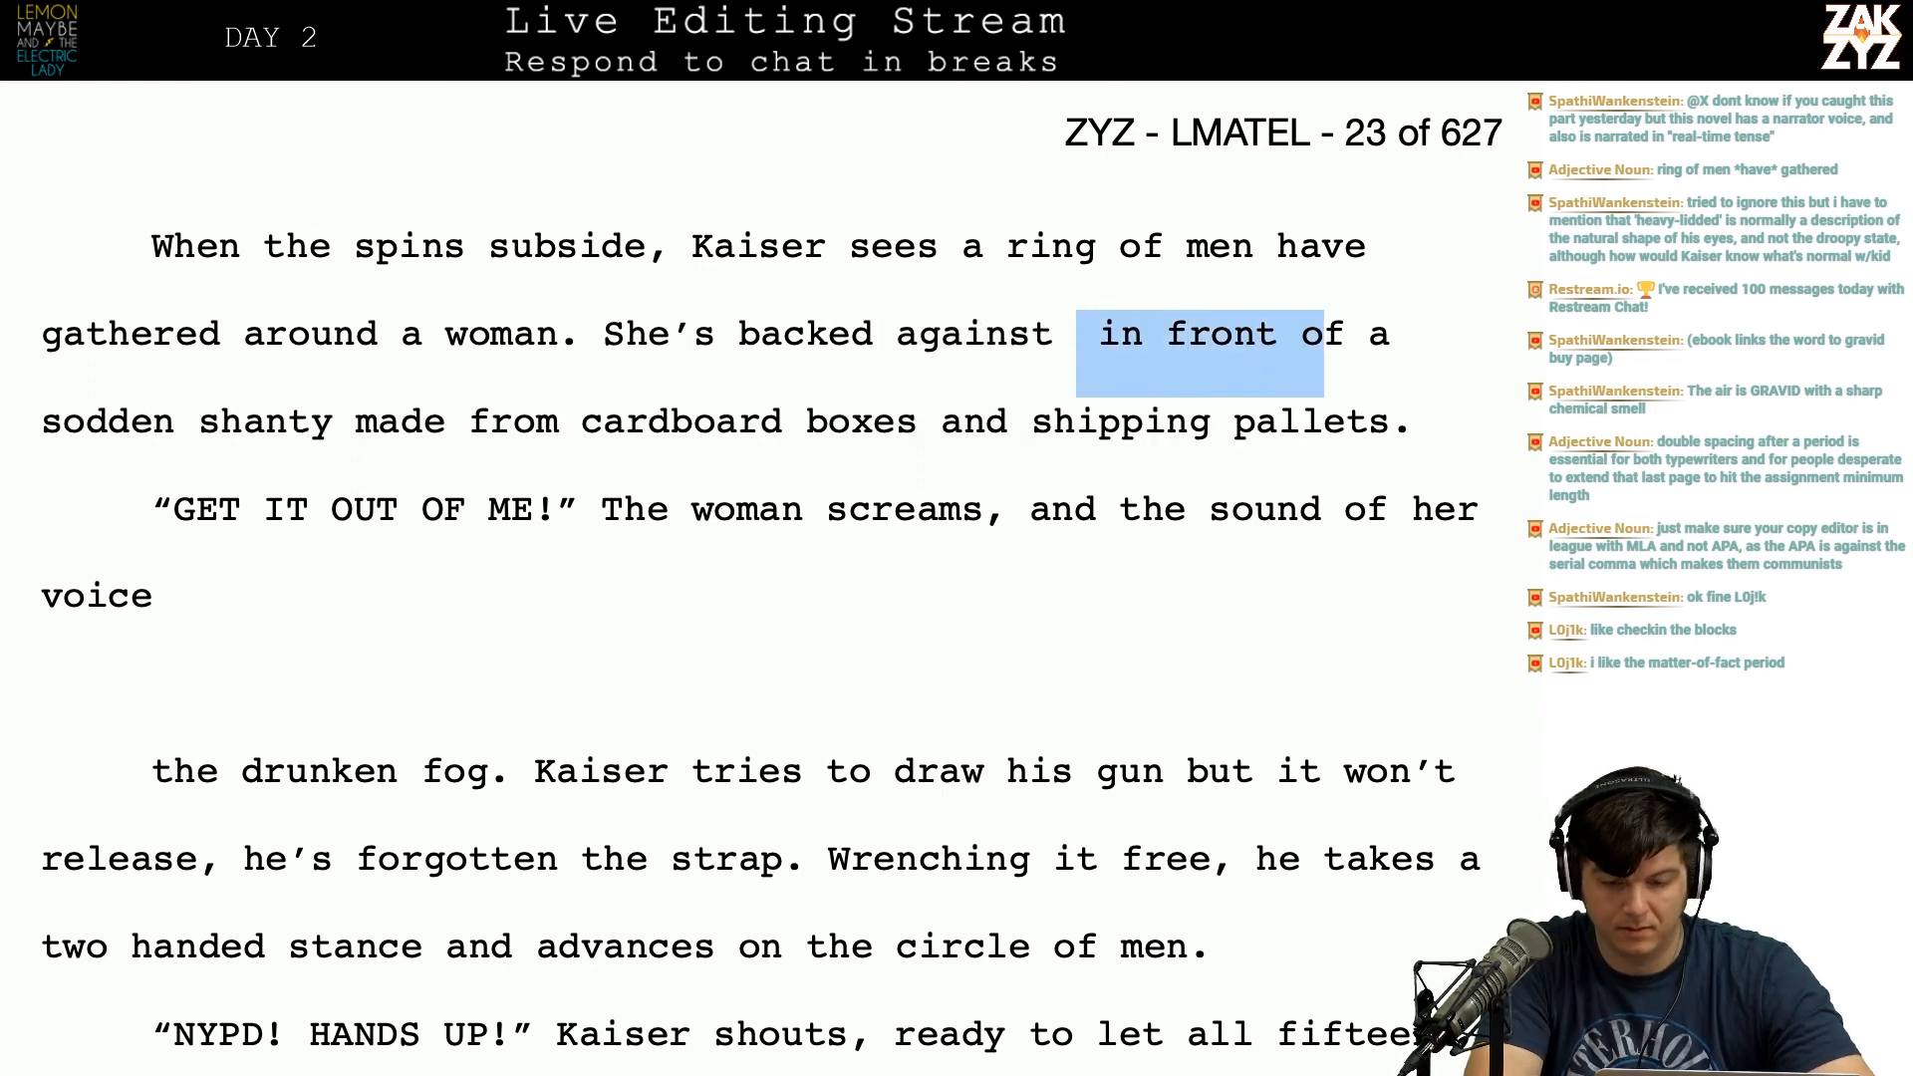
key("Delete")
key("Delete")
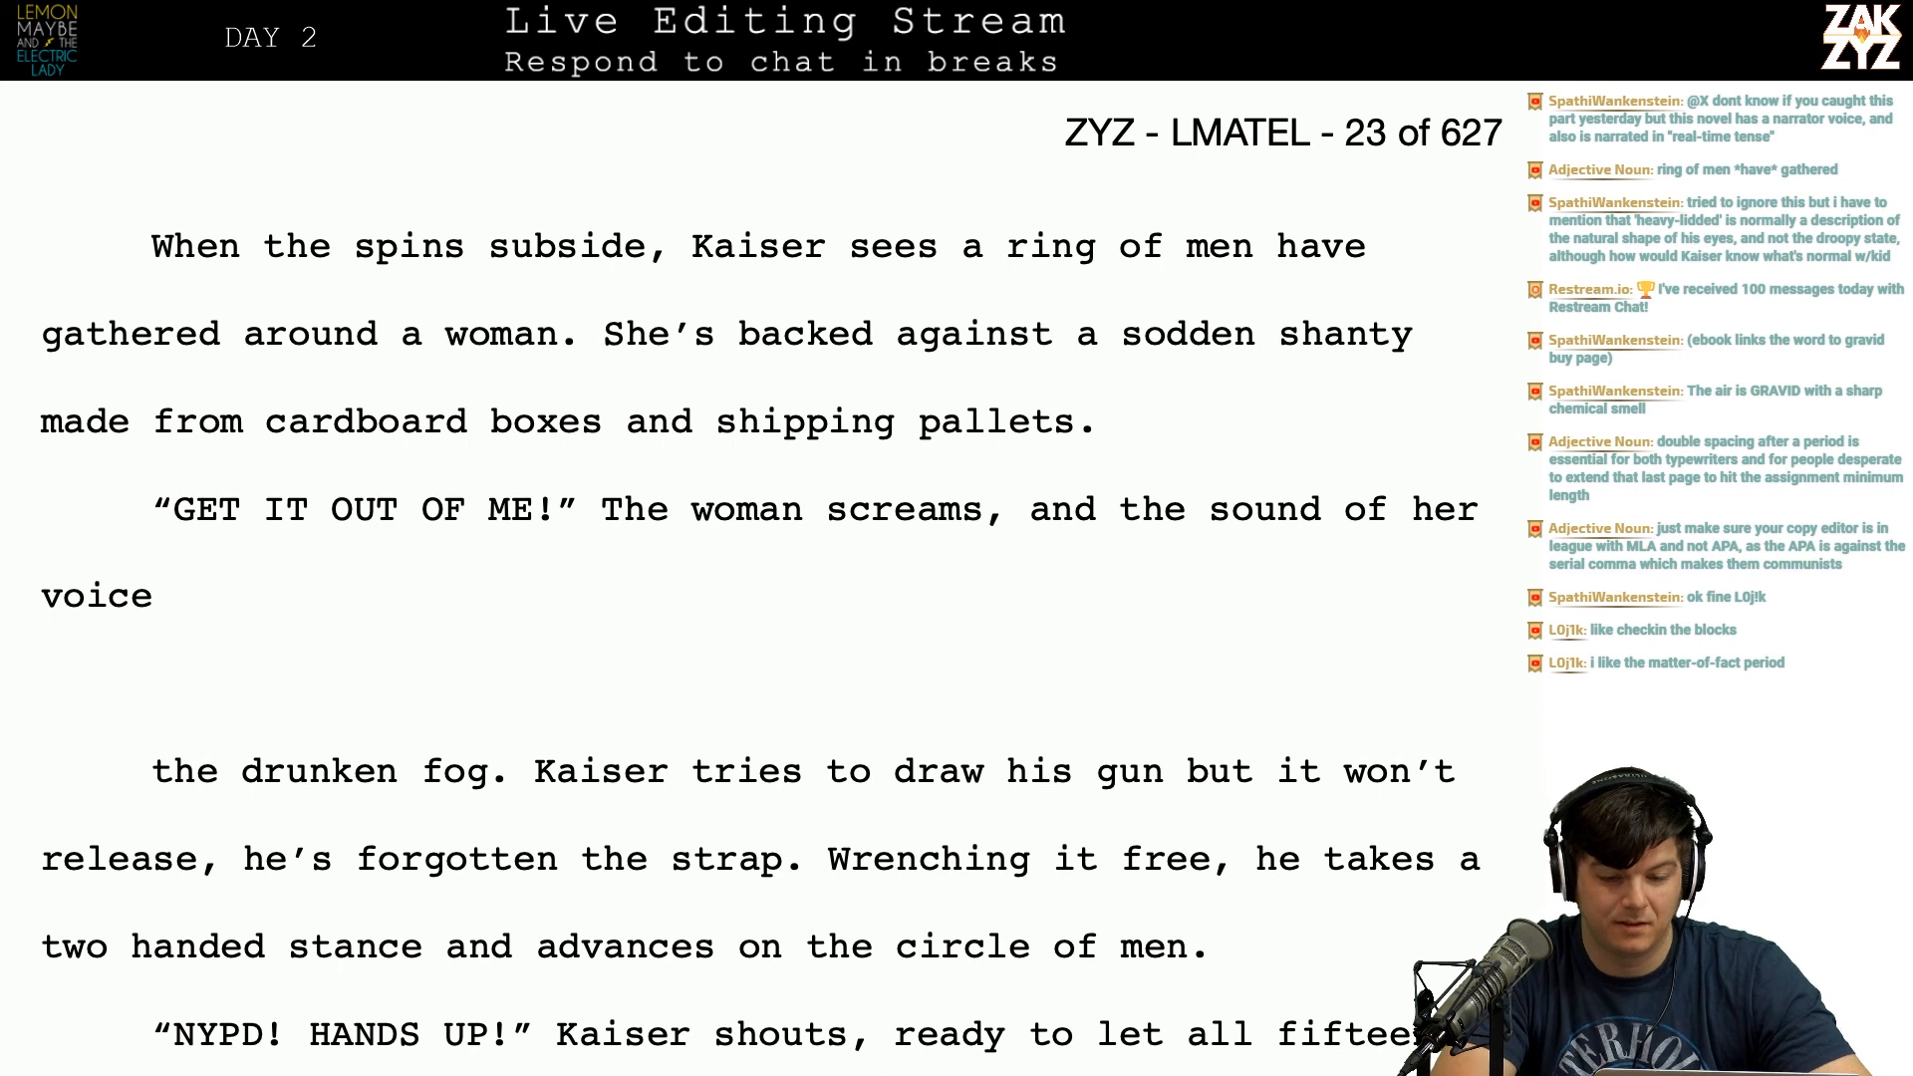
scroll(612, 438, "up", 3)
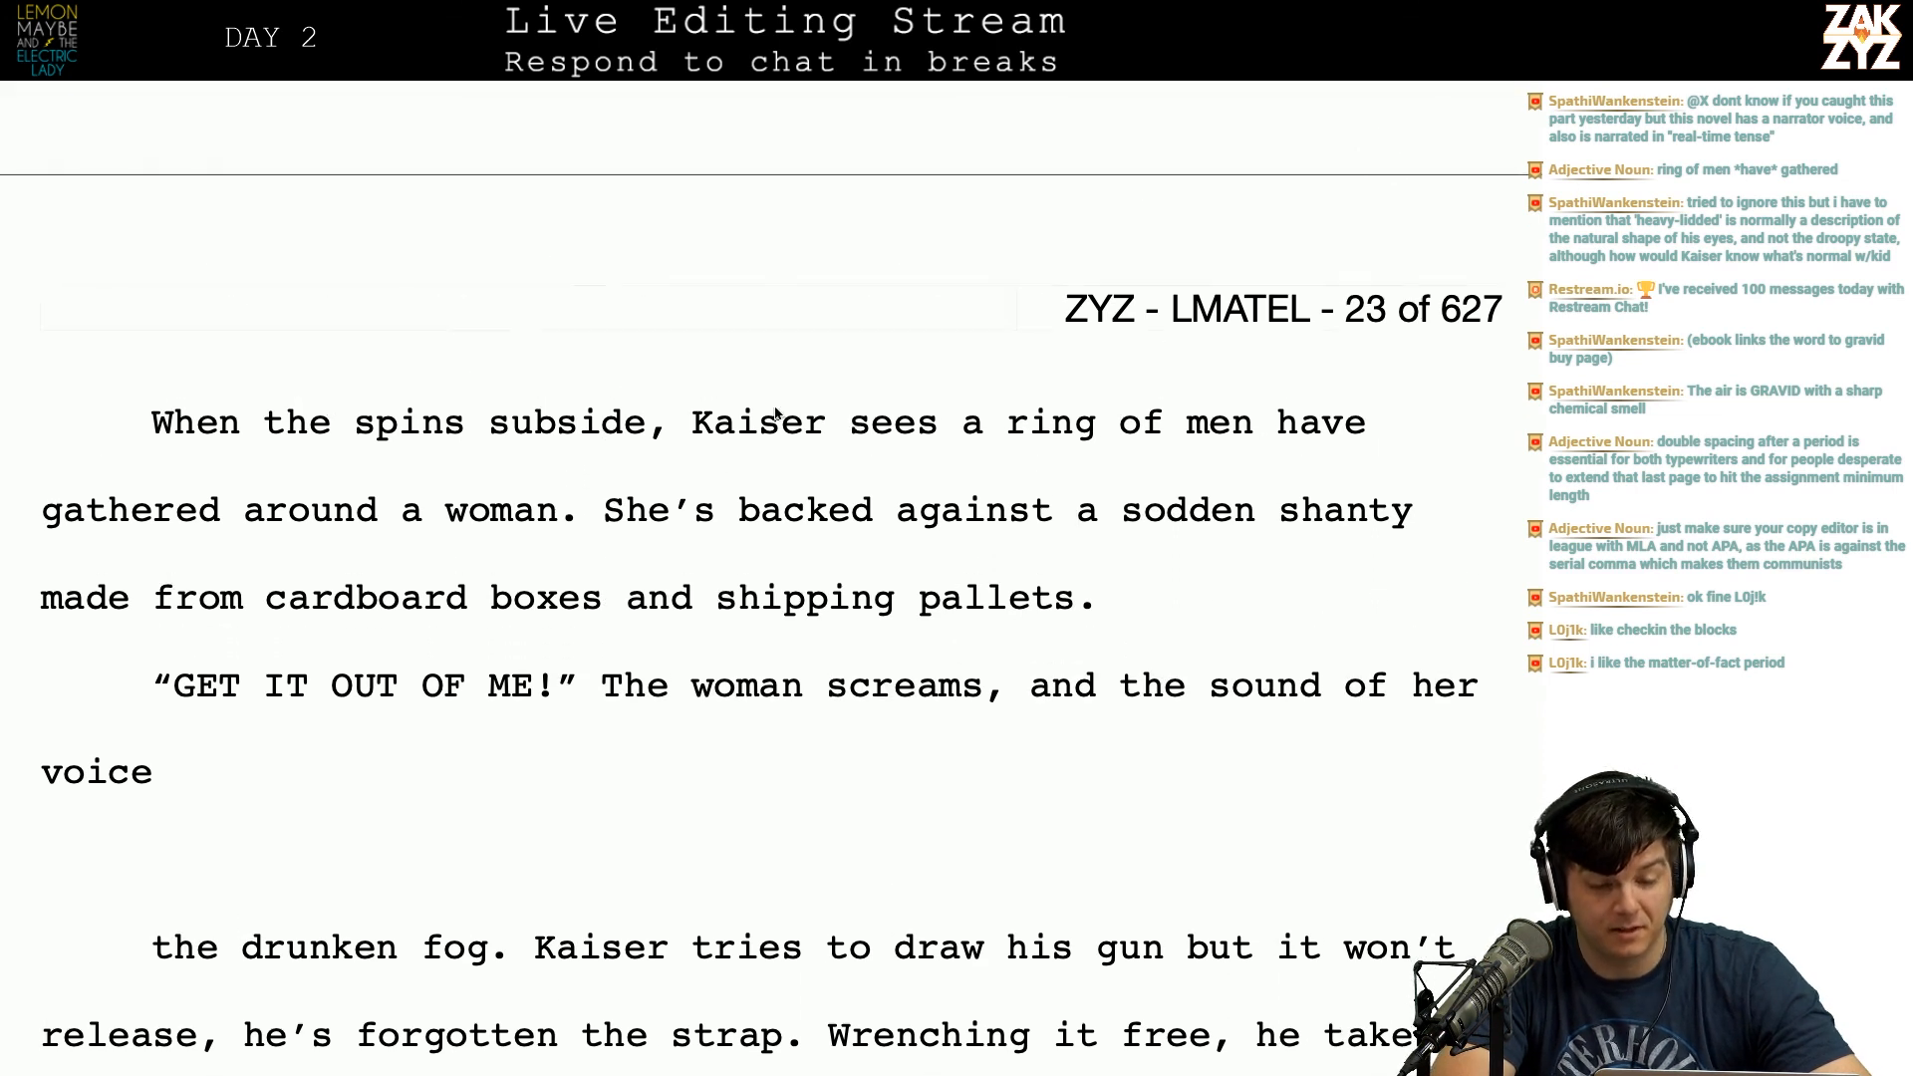
Step: Replace the comma after "The woman screams" with a period to end the sentence following "GET IT OUT OF ME!"
scroll(810, 465, "down", 1)
left_click(246, 496)
key("Right")
key("Right")
key("Right")
key("Right")
key("Right")
key("Right")
key("Right")
key("Right")
key("Right")
key("Right")
key("Right")
key("Right")
key("Down")
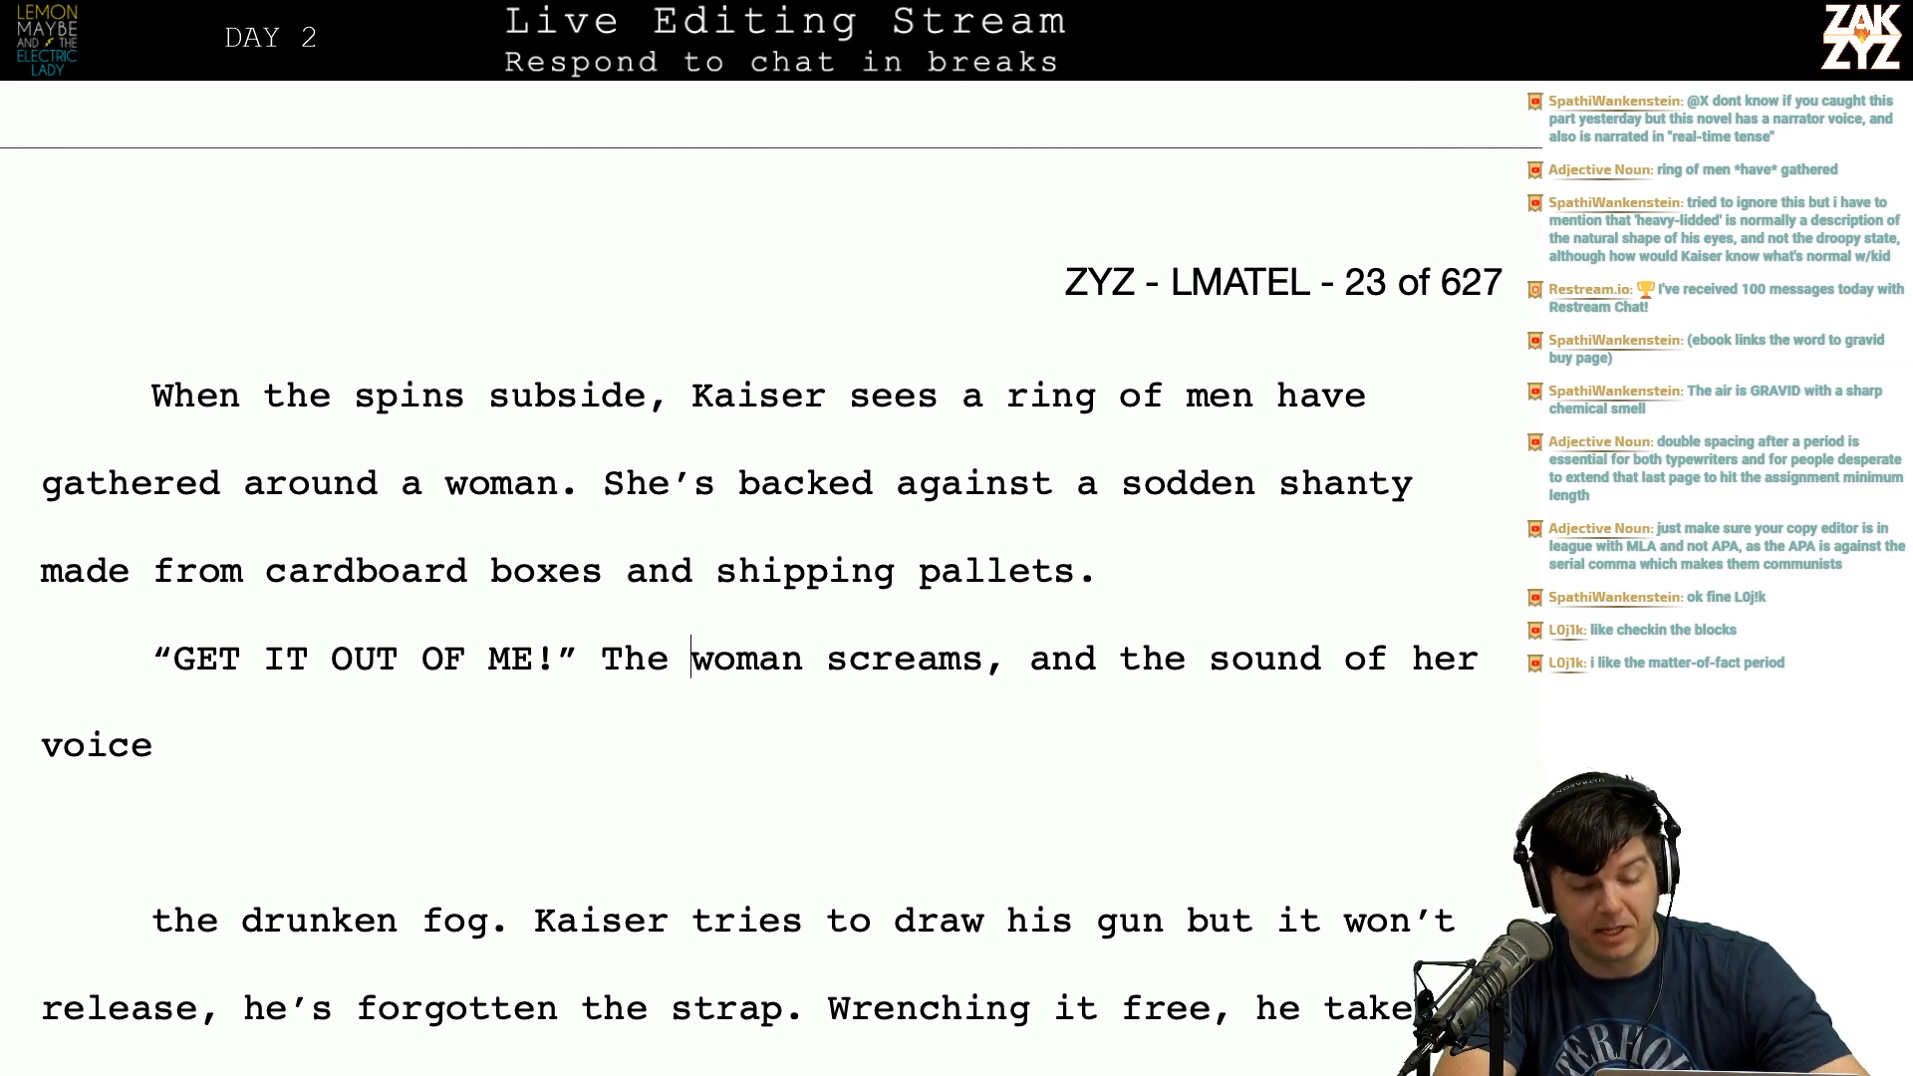
key("BackSpace")
type(". Th")
key("BackSpace")
key("BackSpace")
Step: Begin a new sentence after "The woman screams." with "Her voice", trying out and dropping the verb "is"
type("Her voice is so")
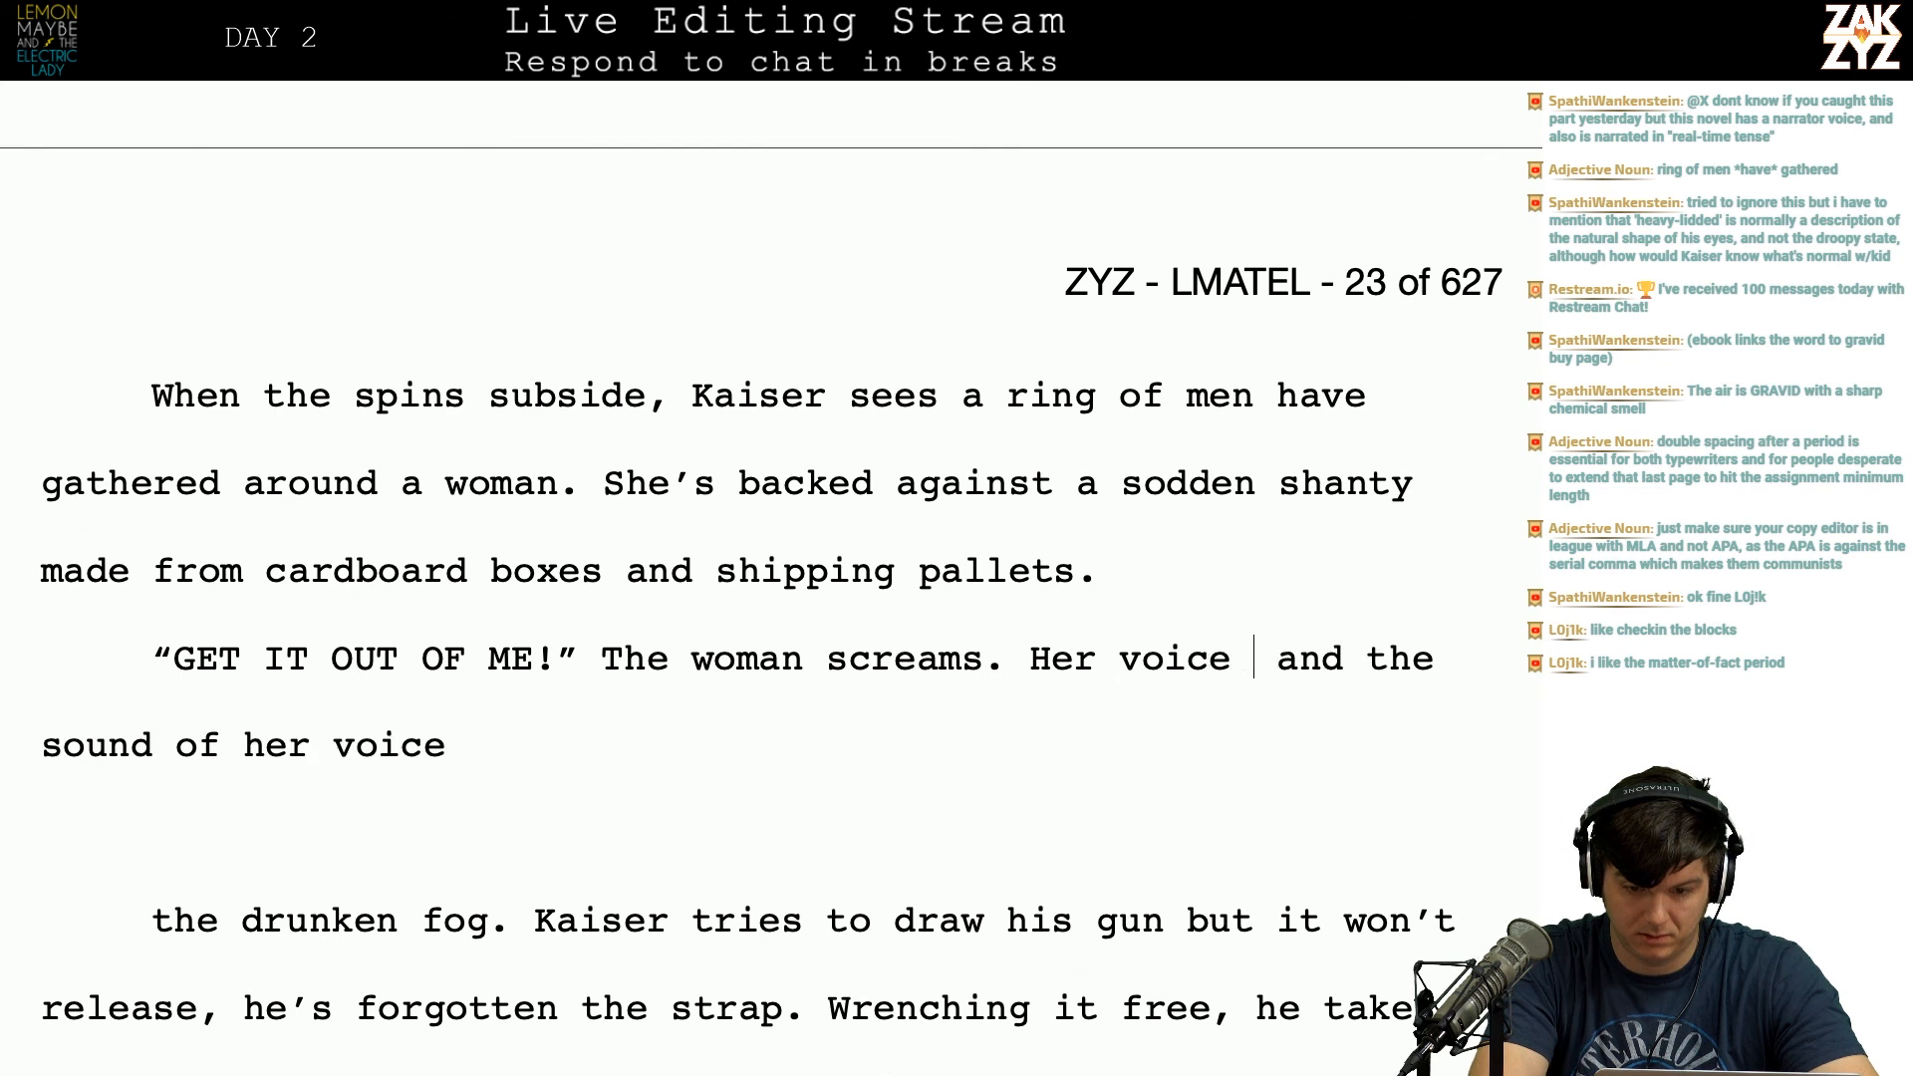
key("BackSpace")
key("BackSpace")
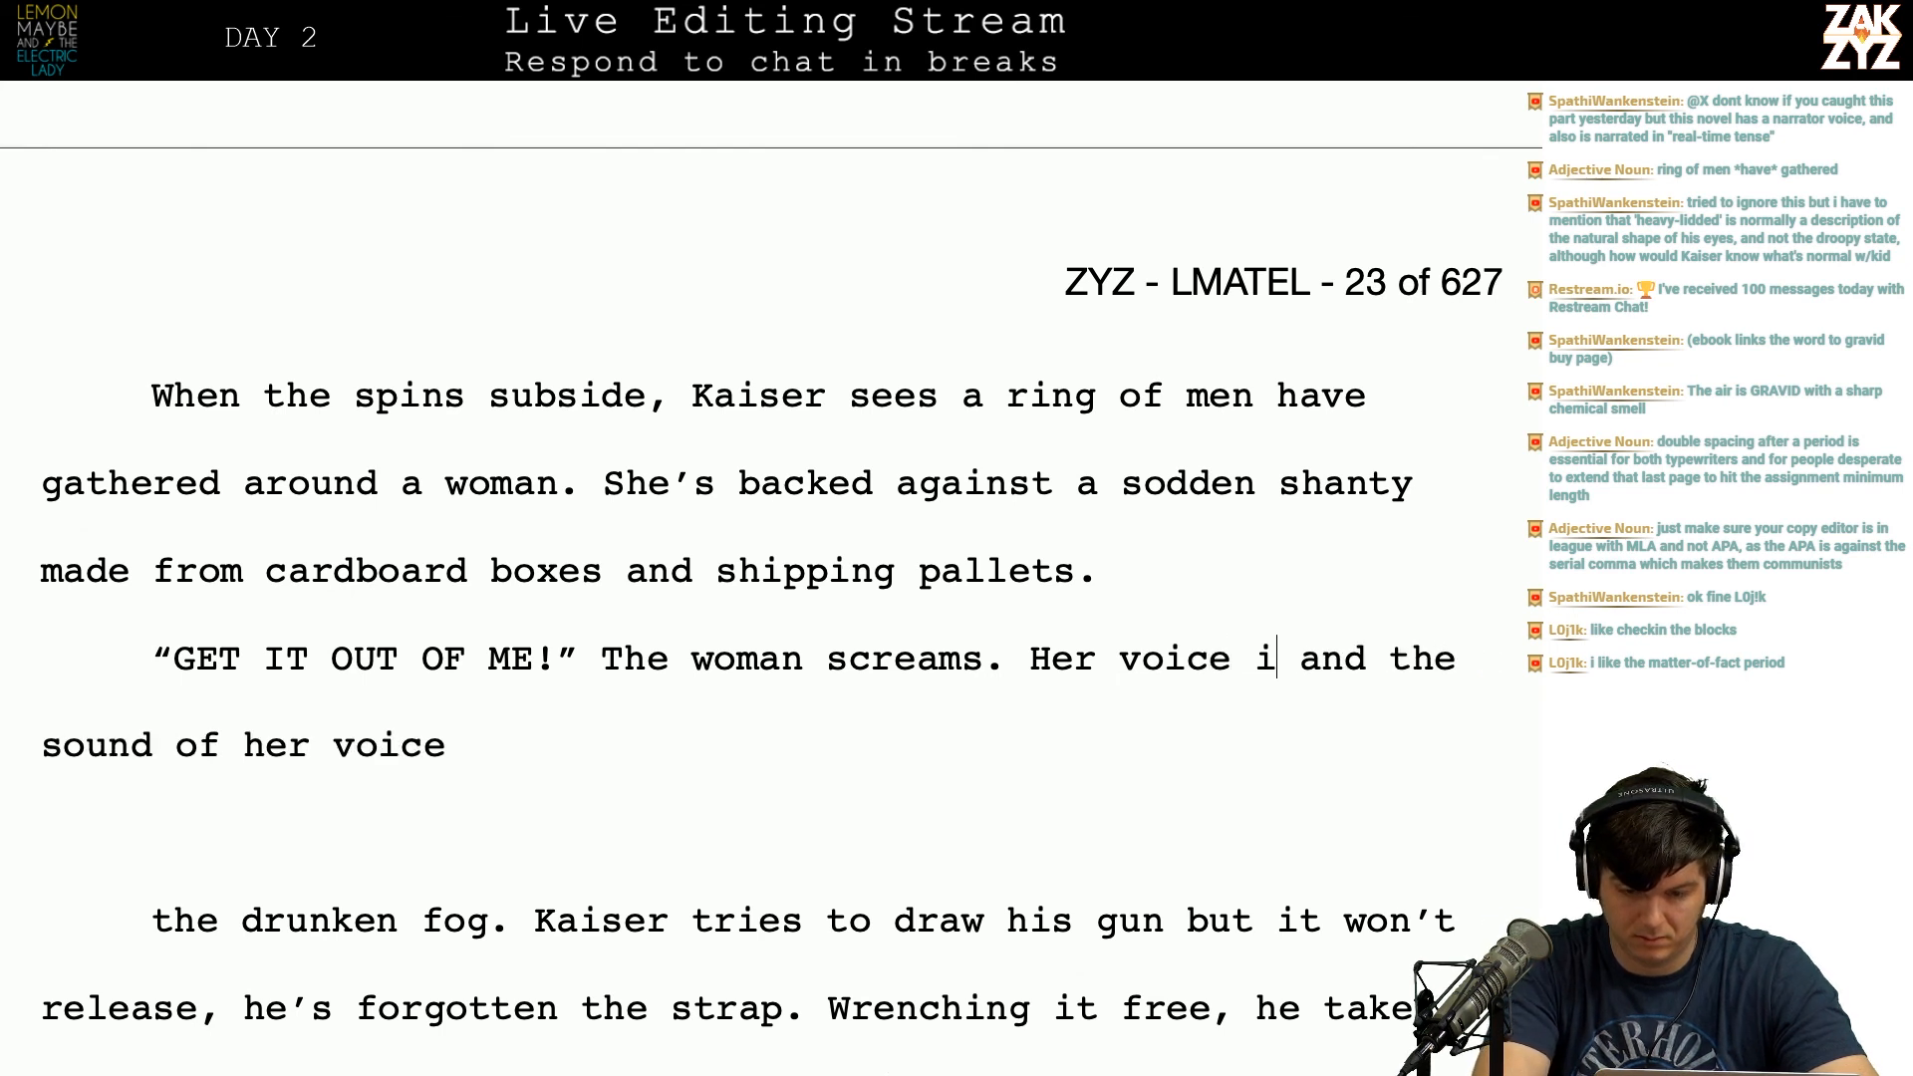
key("BackSpace")
key("BackSpace")
key("BackSpace")
key("BackSpace")
key("BackSpace")
key("BackSpace")
key("BackSpace")
key("BackSpace")
key("BackSpace")
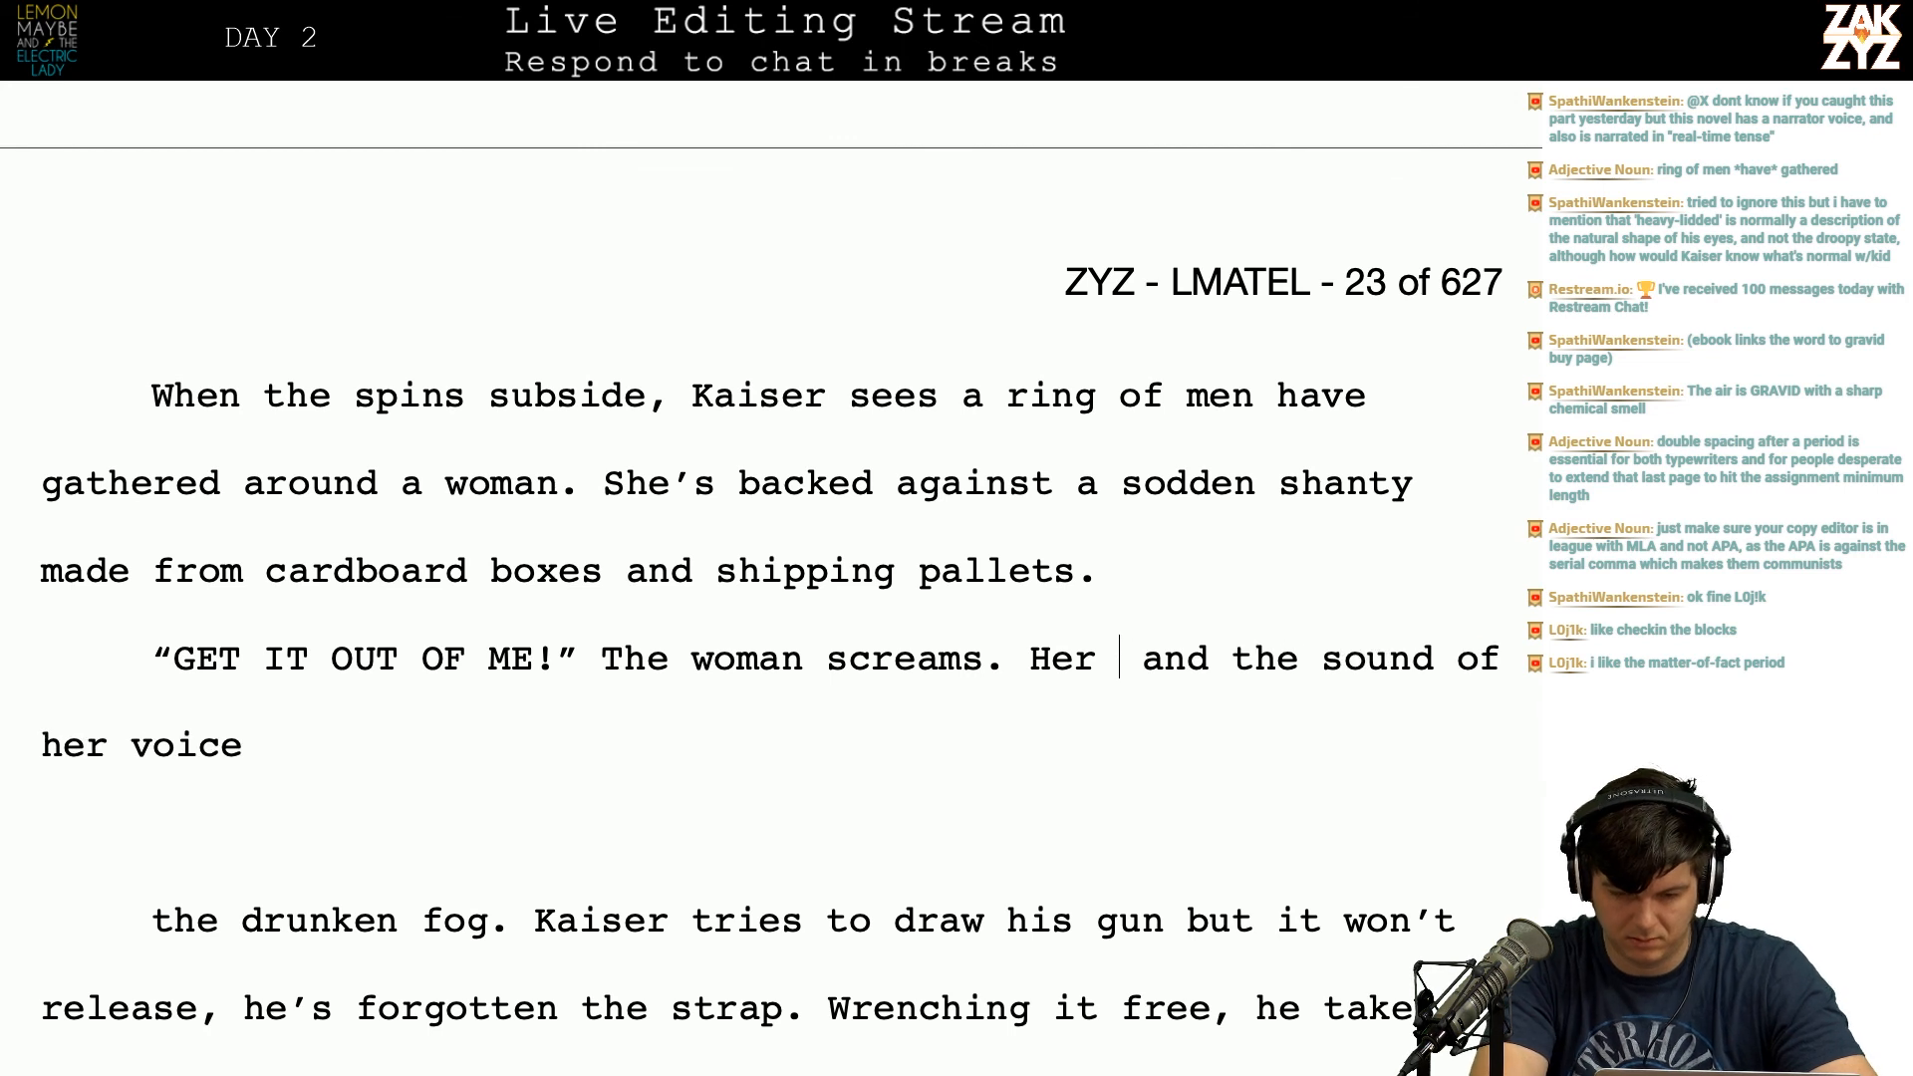
type("voice")
key("BackSpace")
key("BackSpace")
key("BackSpace")
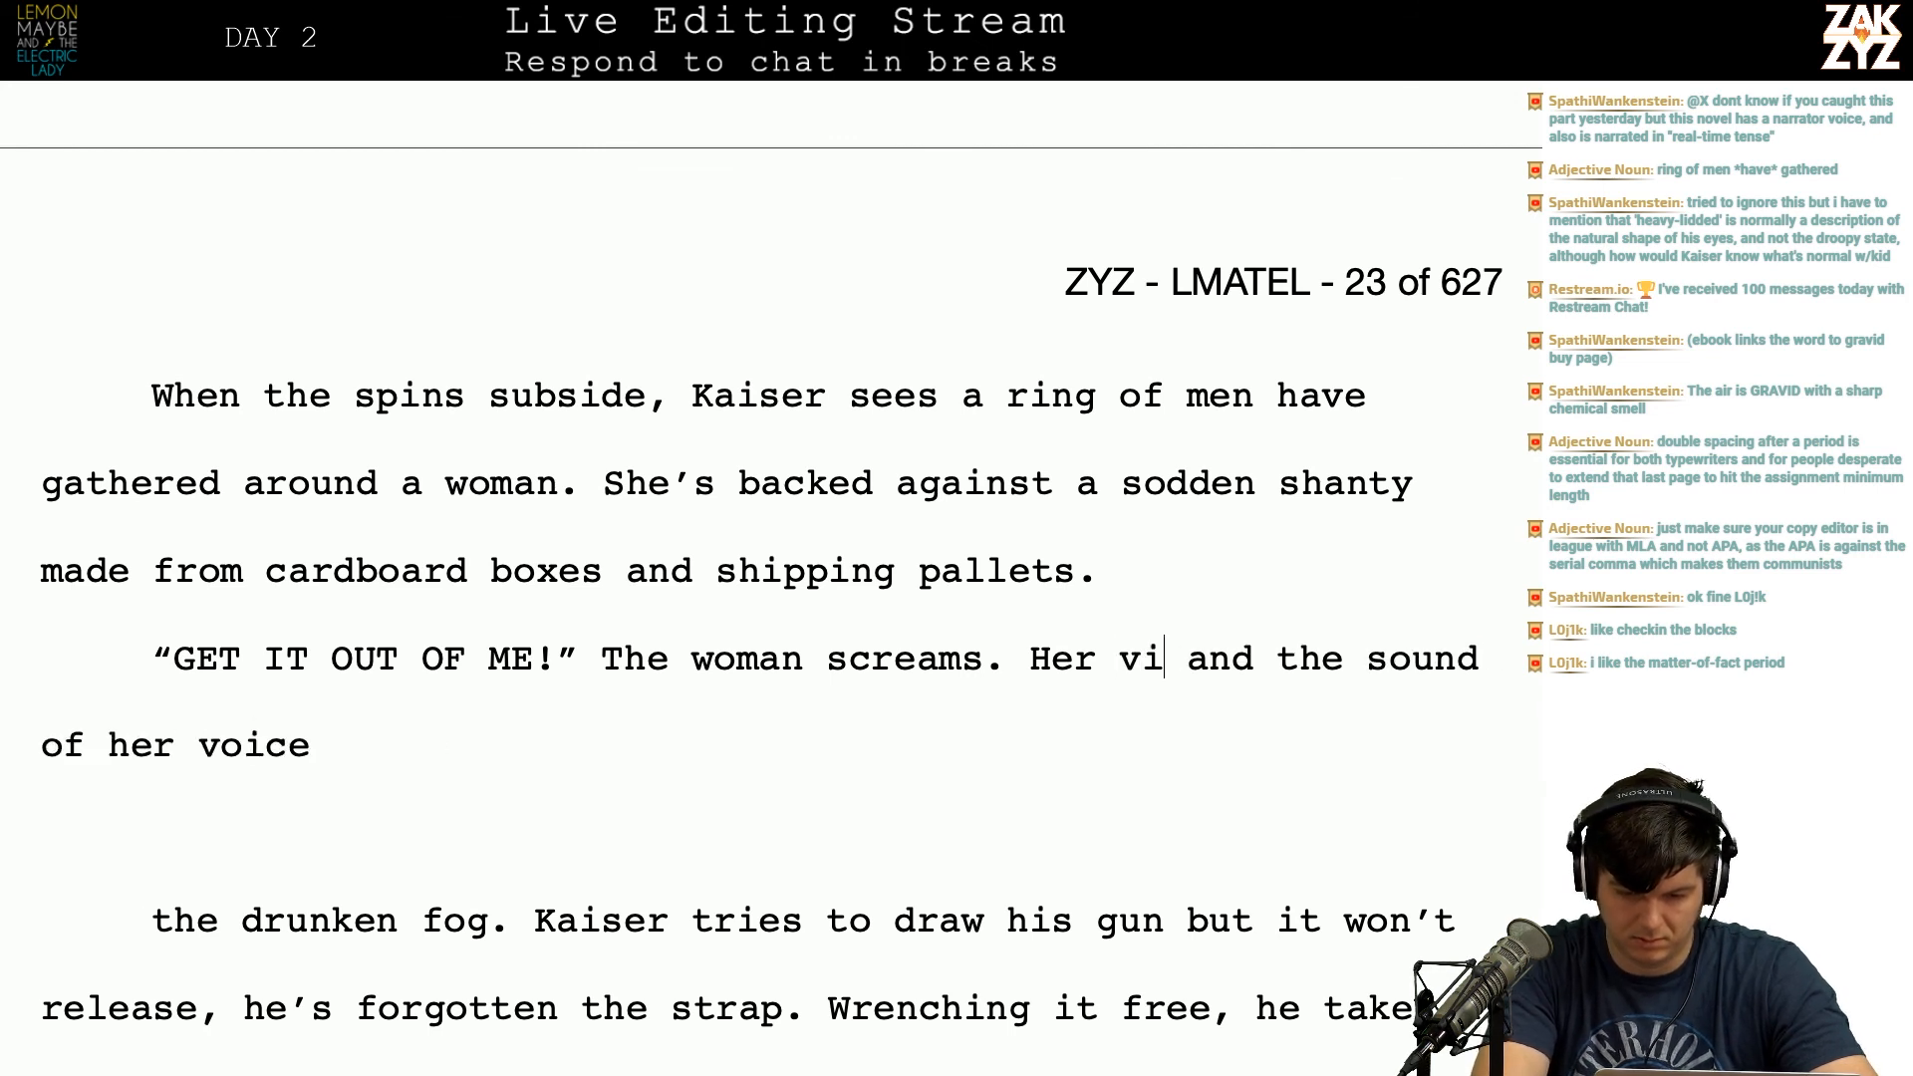
type("ce si")
key("BackSpace")
key("BackSpace")
type("is s")
key("BackSpace")
key("BackSpace")
key("BackSpace")
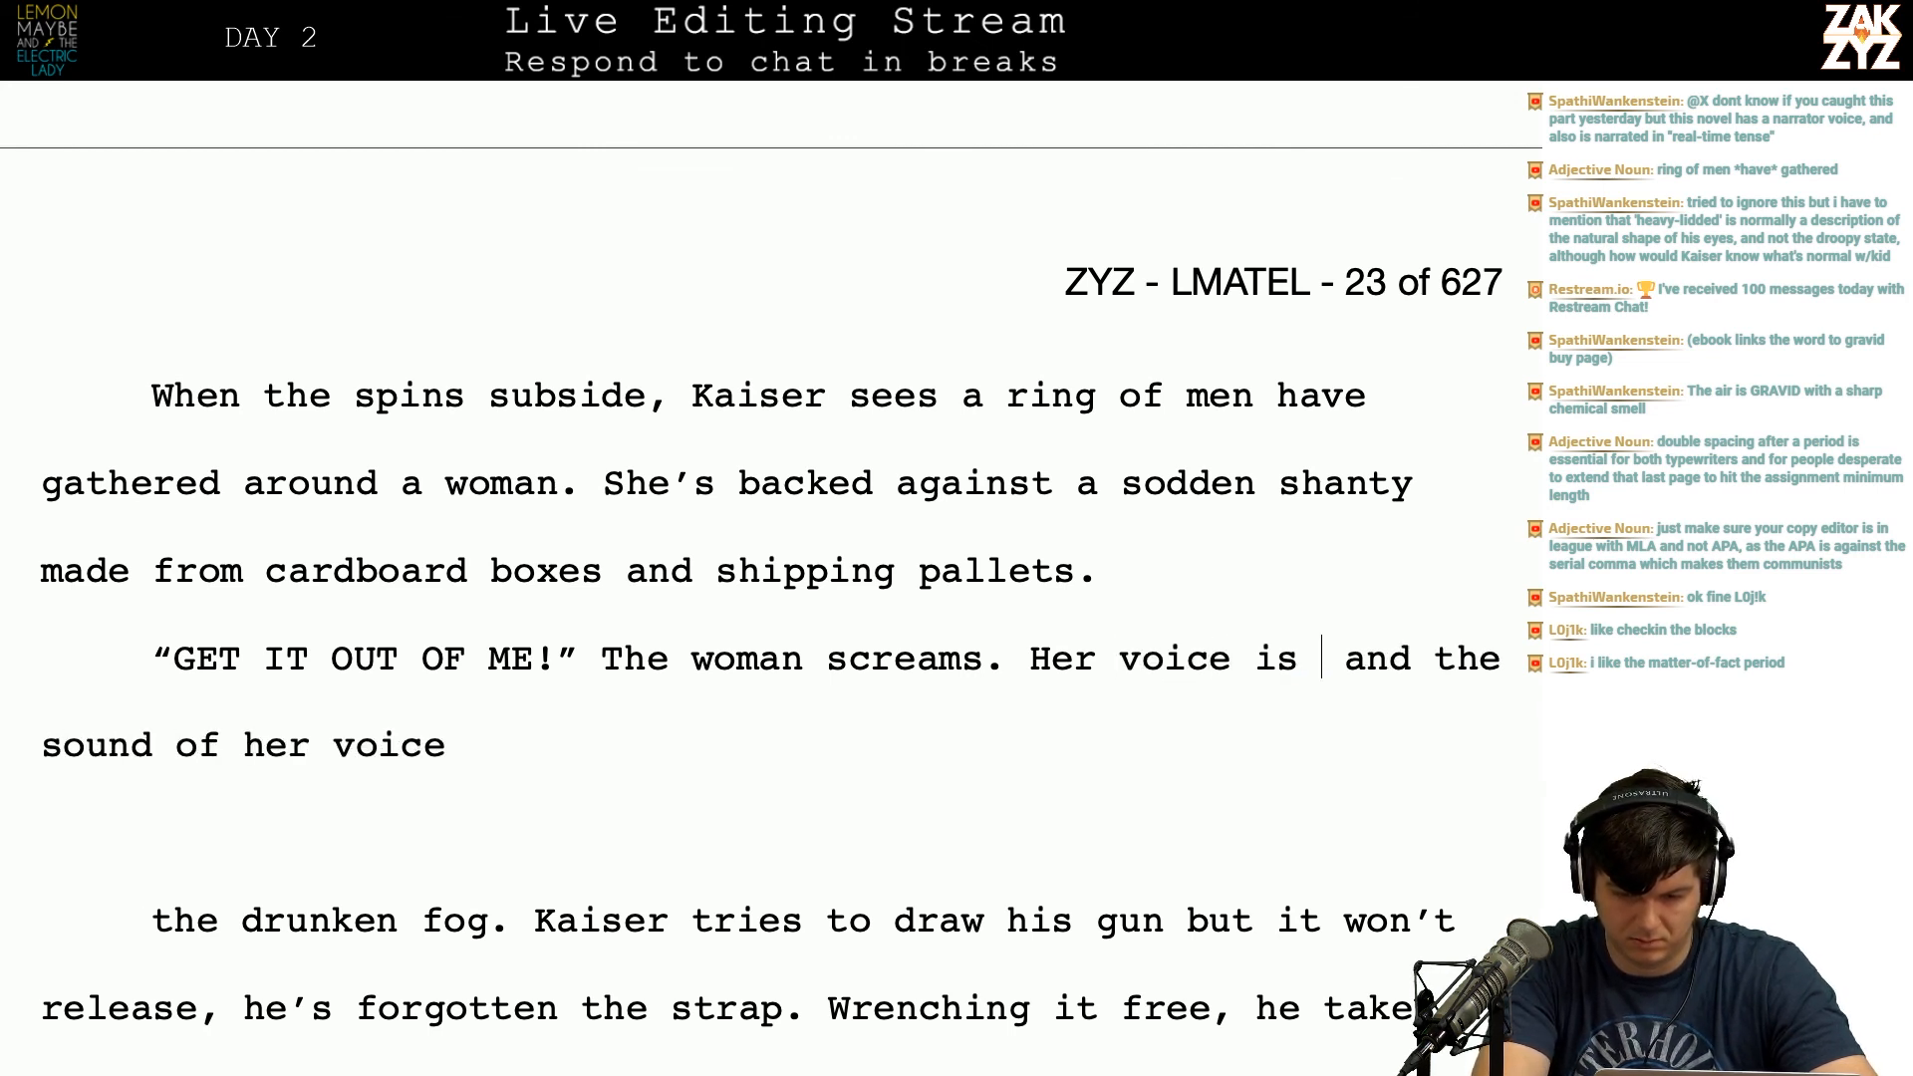
key("BackSpace")
type("t")
key("BackSpace")
key("BackSpace")
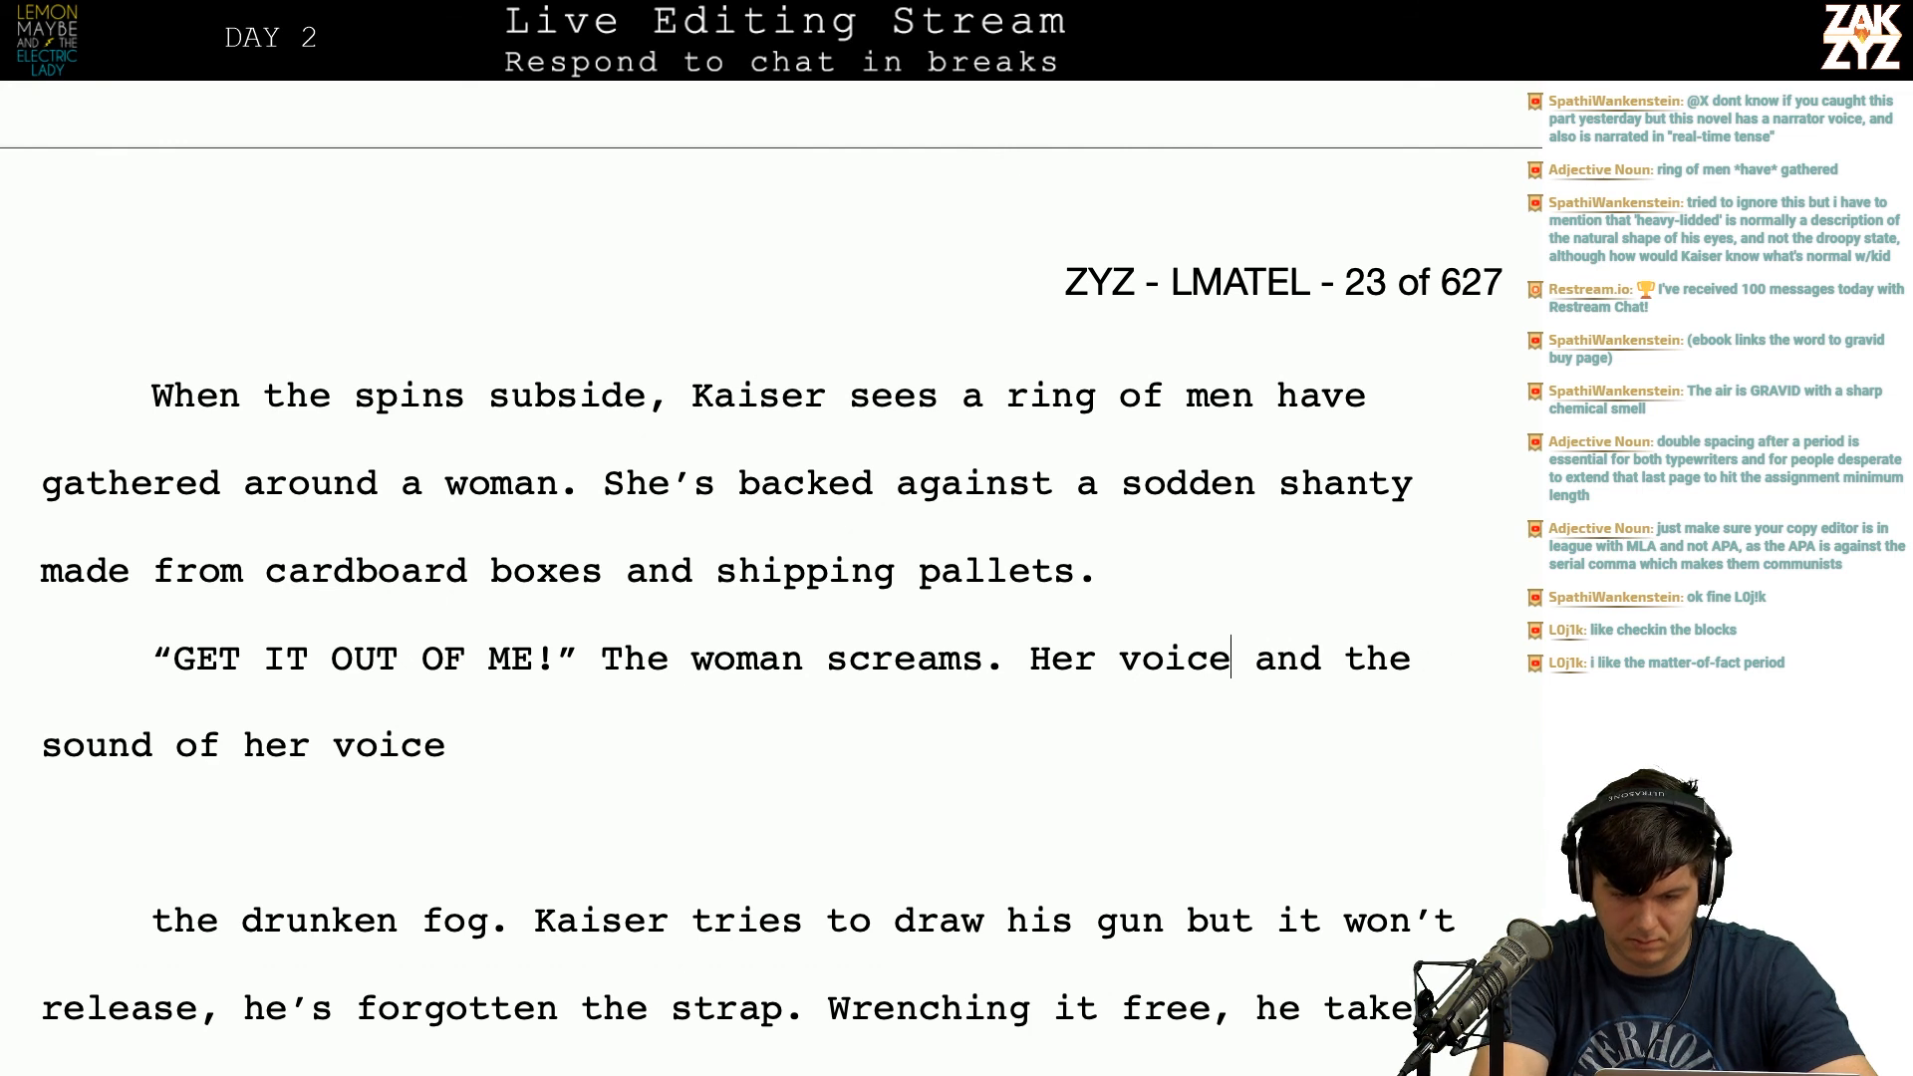
Step: Continue the new sentence about the woman's voice with "rings in Kaiser's head,"
type("ring s")
key("BackSpace")
key("BackSpace")
type("s in K")
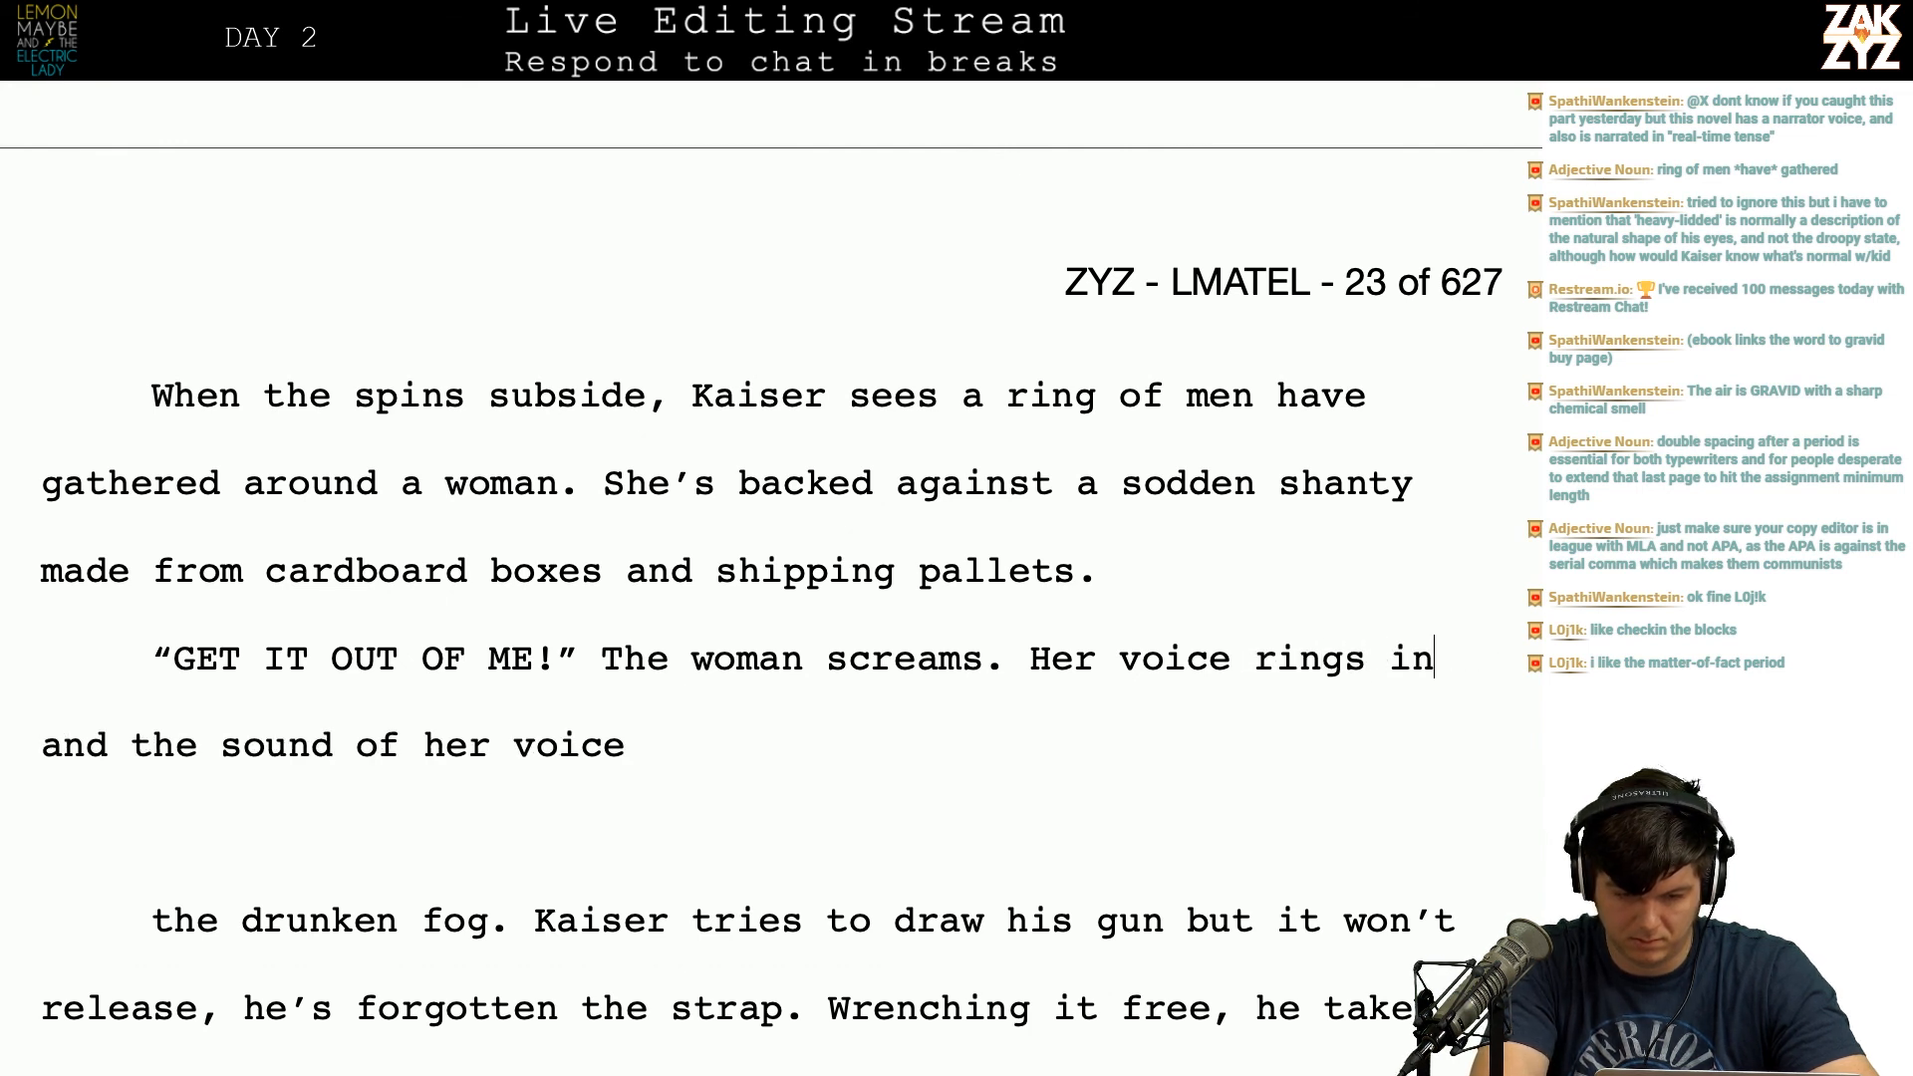
type("aiser's head, cut")
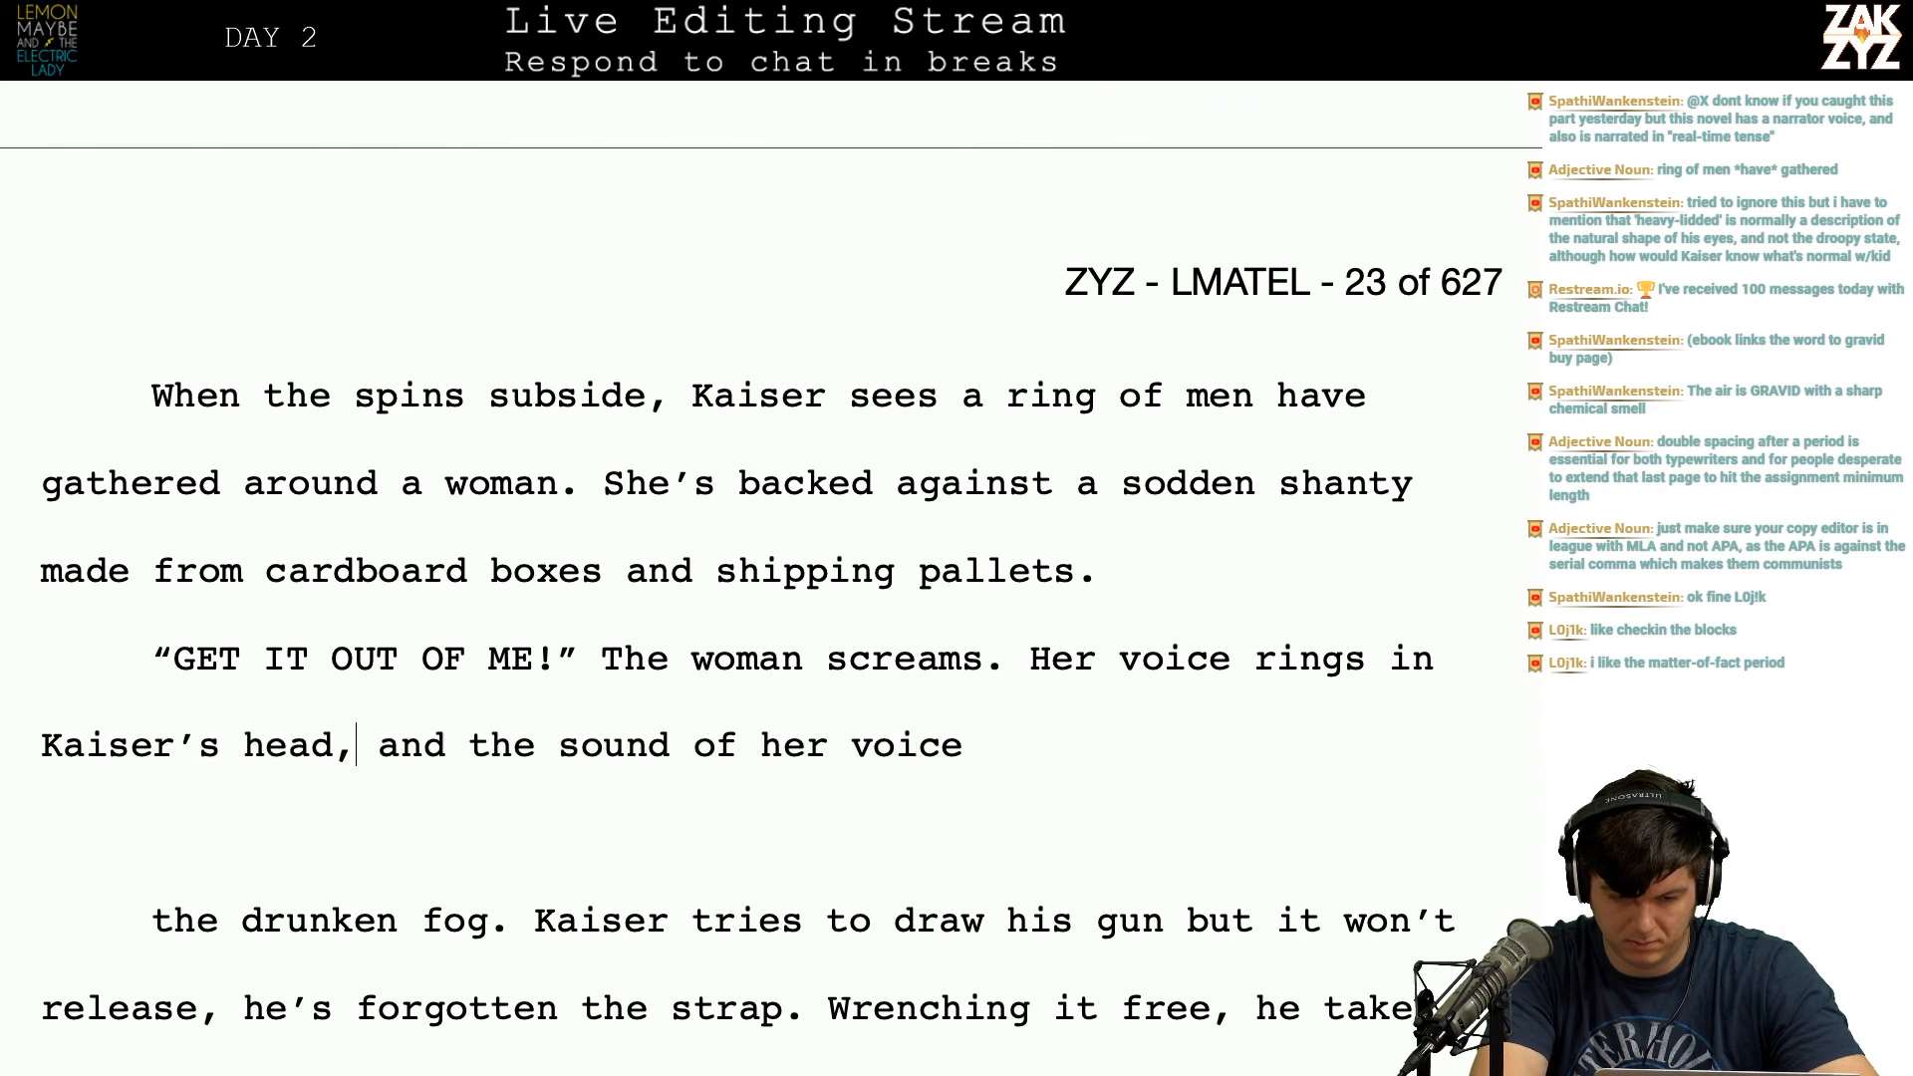
Step: Try continuing the sentence after "Kaiser's head," with "cutting right through the"
type("ting right thro")
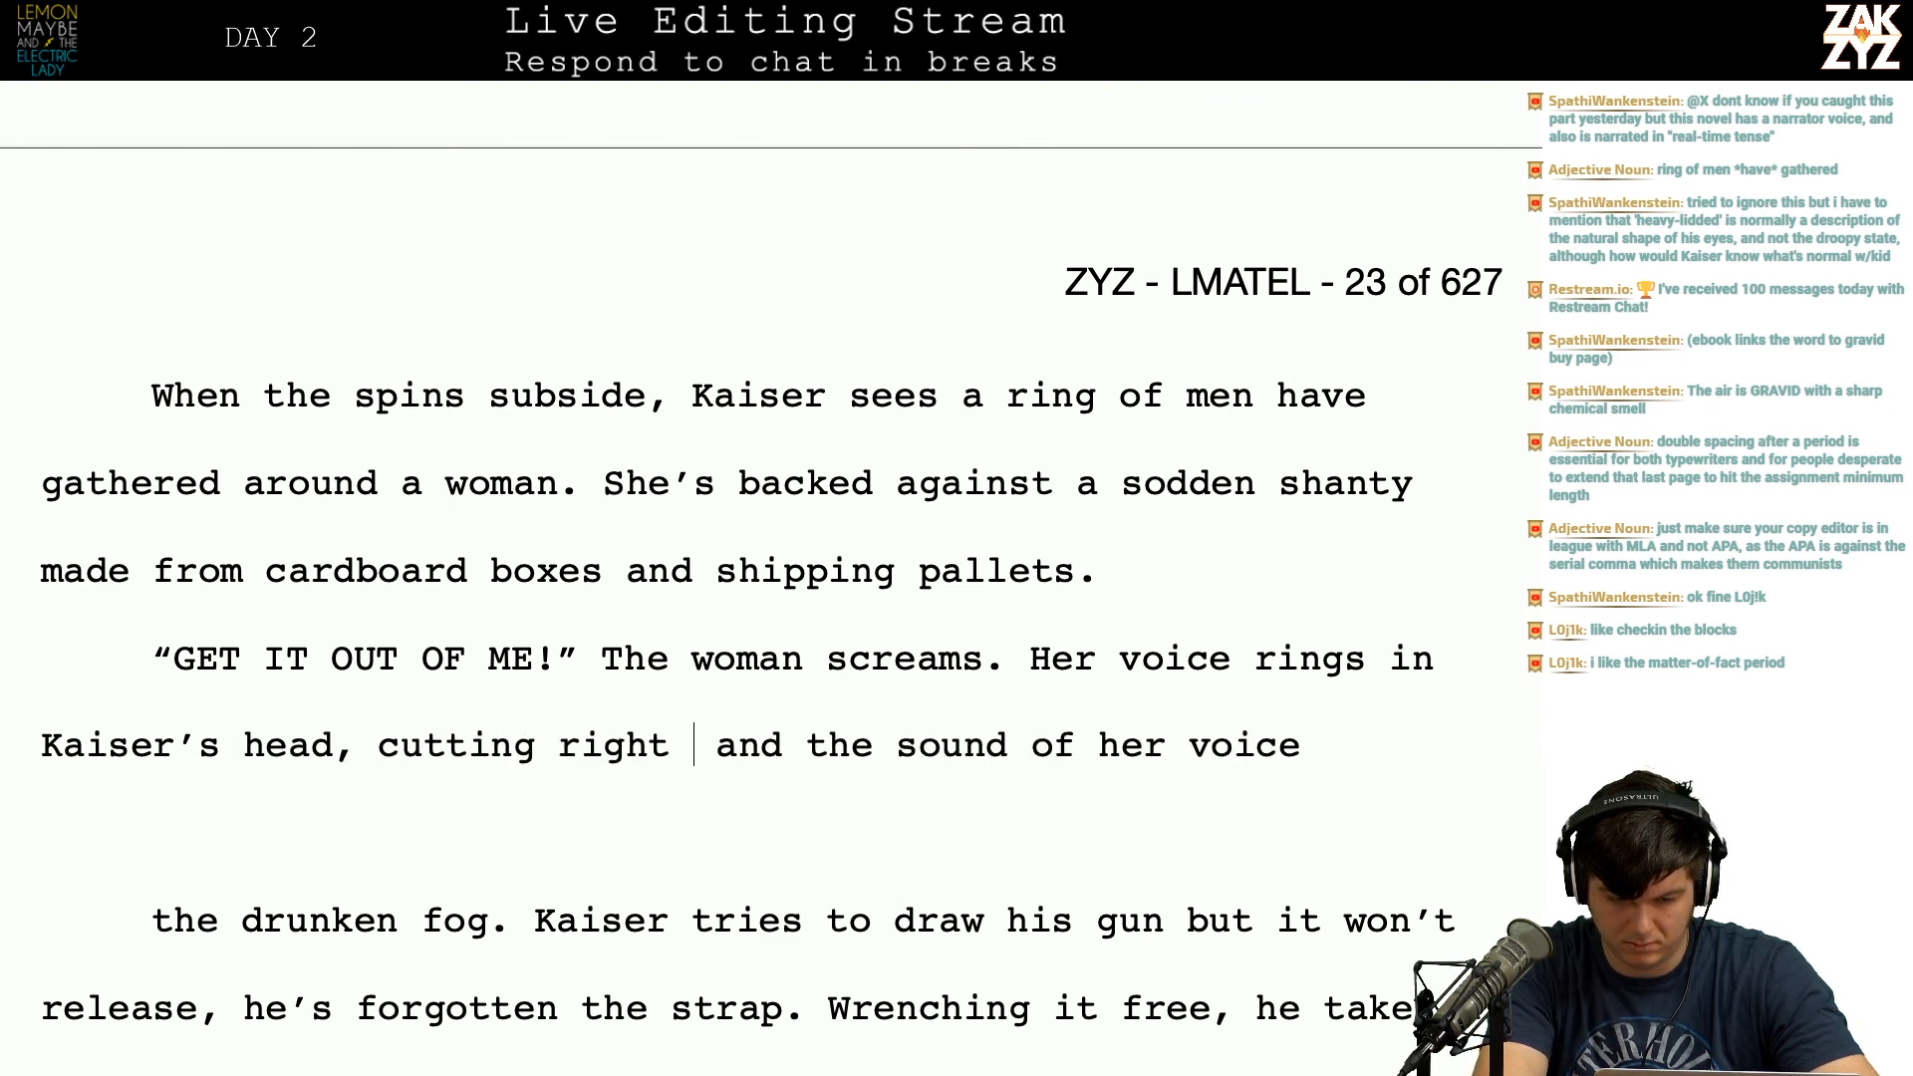
type("ugh the acloho")
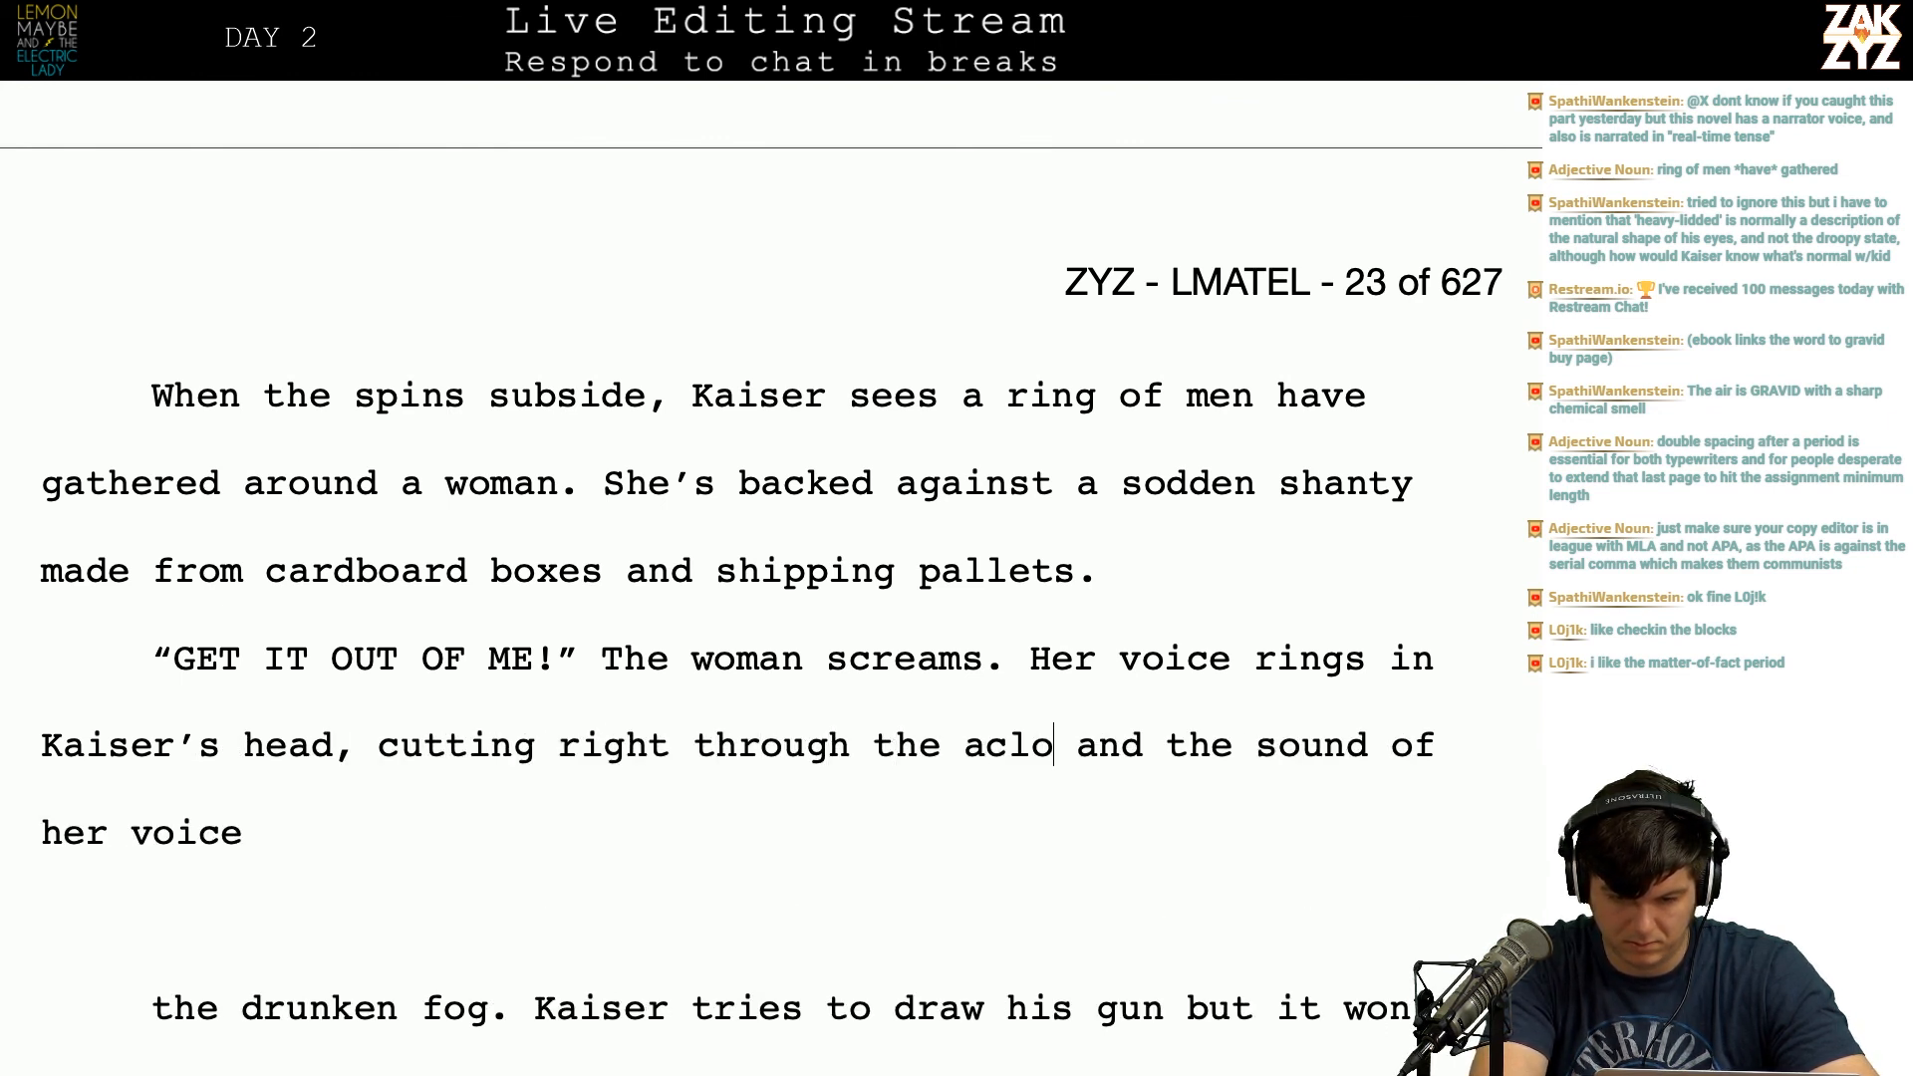
key("BackSpace")
key("BackSpace")
key("BackSpace")
key("BackSpace")
key("BackSpace")
key("BackSpace")
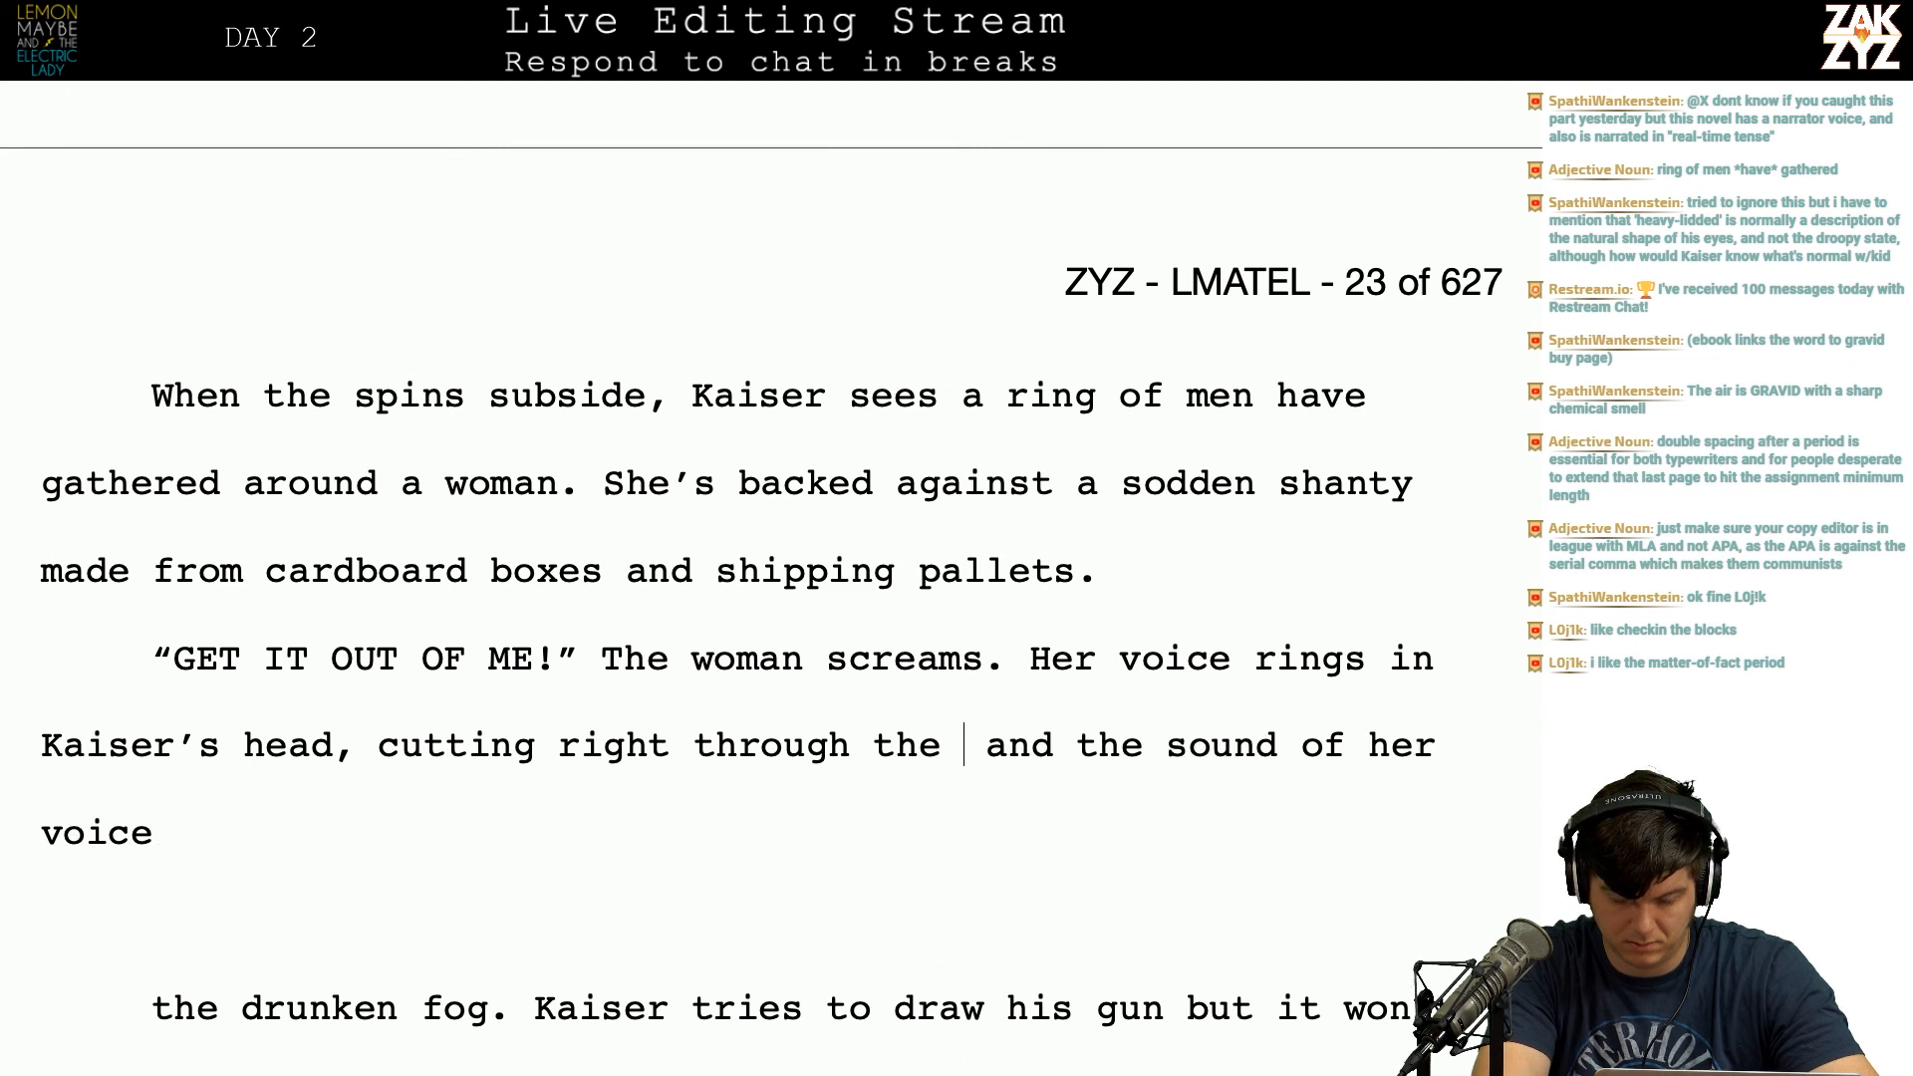
key("BackSpace")
key("BackSpace")
key("BackSpace")
key("BackSpace")
key("BackSpace")
key("BackSpace")
key("BackSpace")
key("BackSpace")
key("BackSpace")
key("BackSpace")
key("BackSpace")
key("BackSpace")
key("BackSpace")
key("BackSpace")
key("BackSpace")
key("BackSpace")
key("BackSpace")
key("BackSpace")
key("BackSpace")
key("BackSpace")
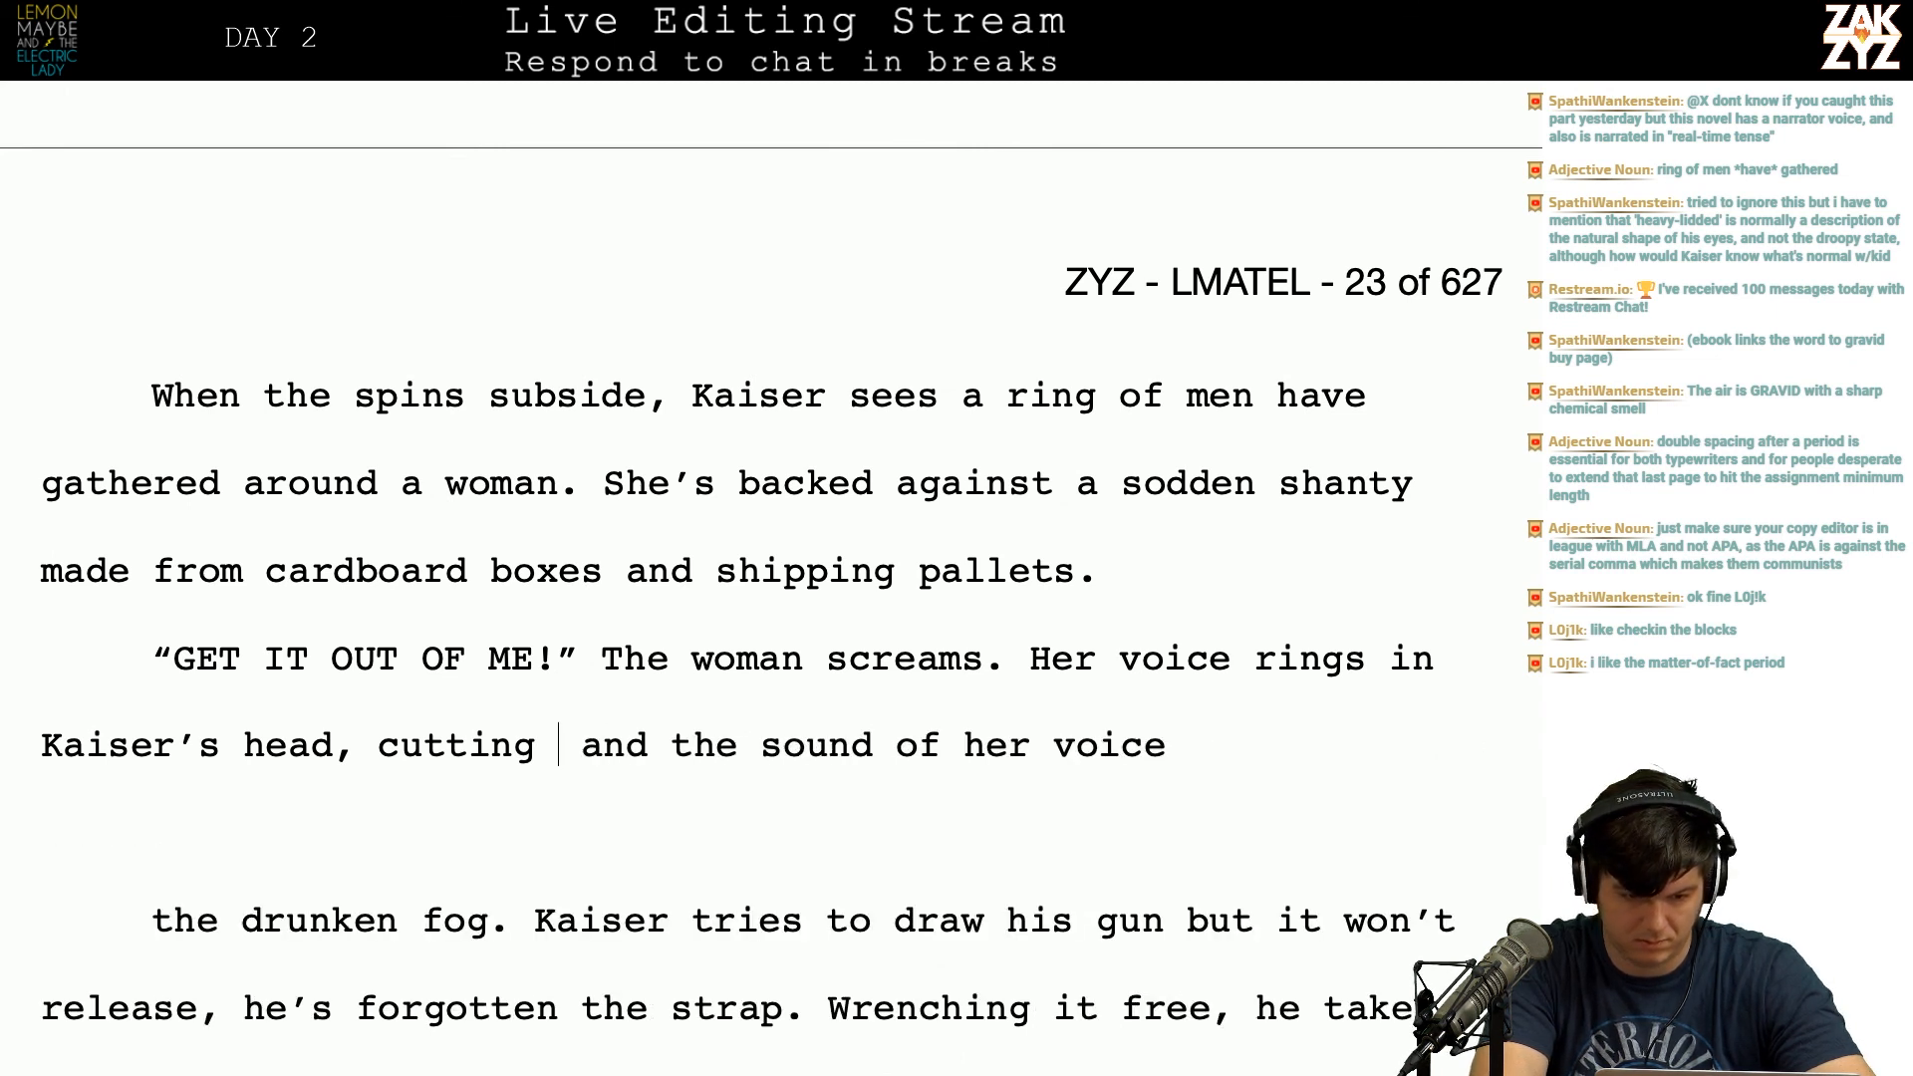
key("BackSpace")
key("BackSpace")
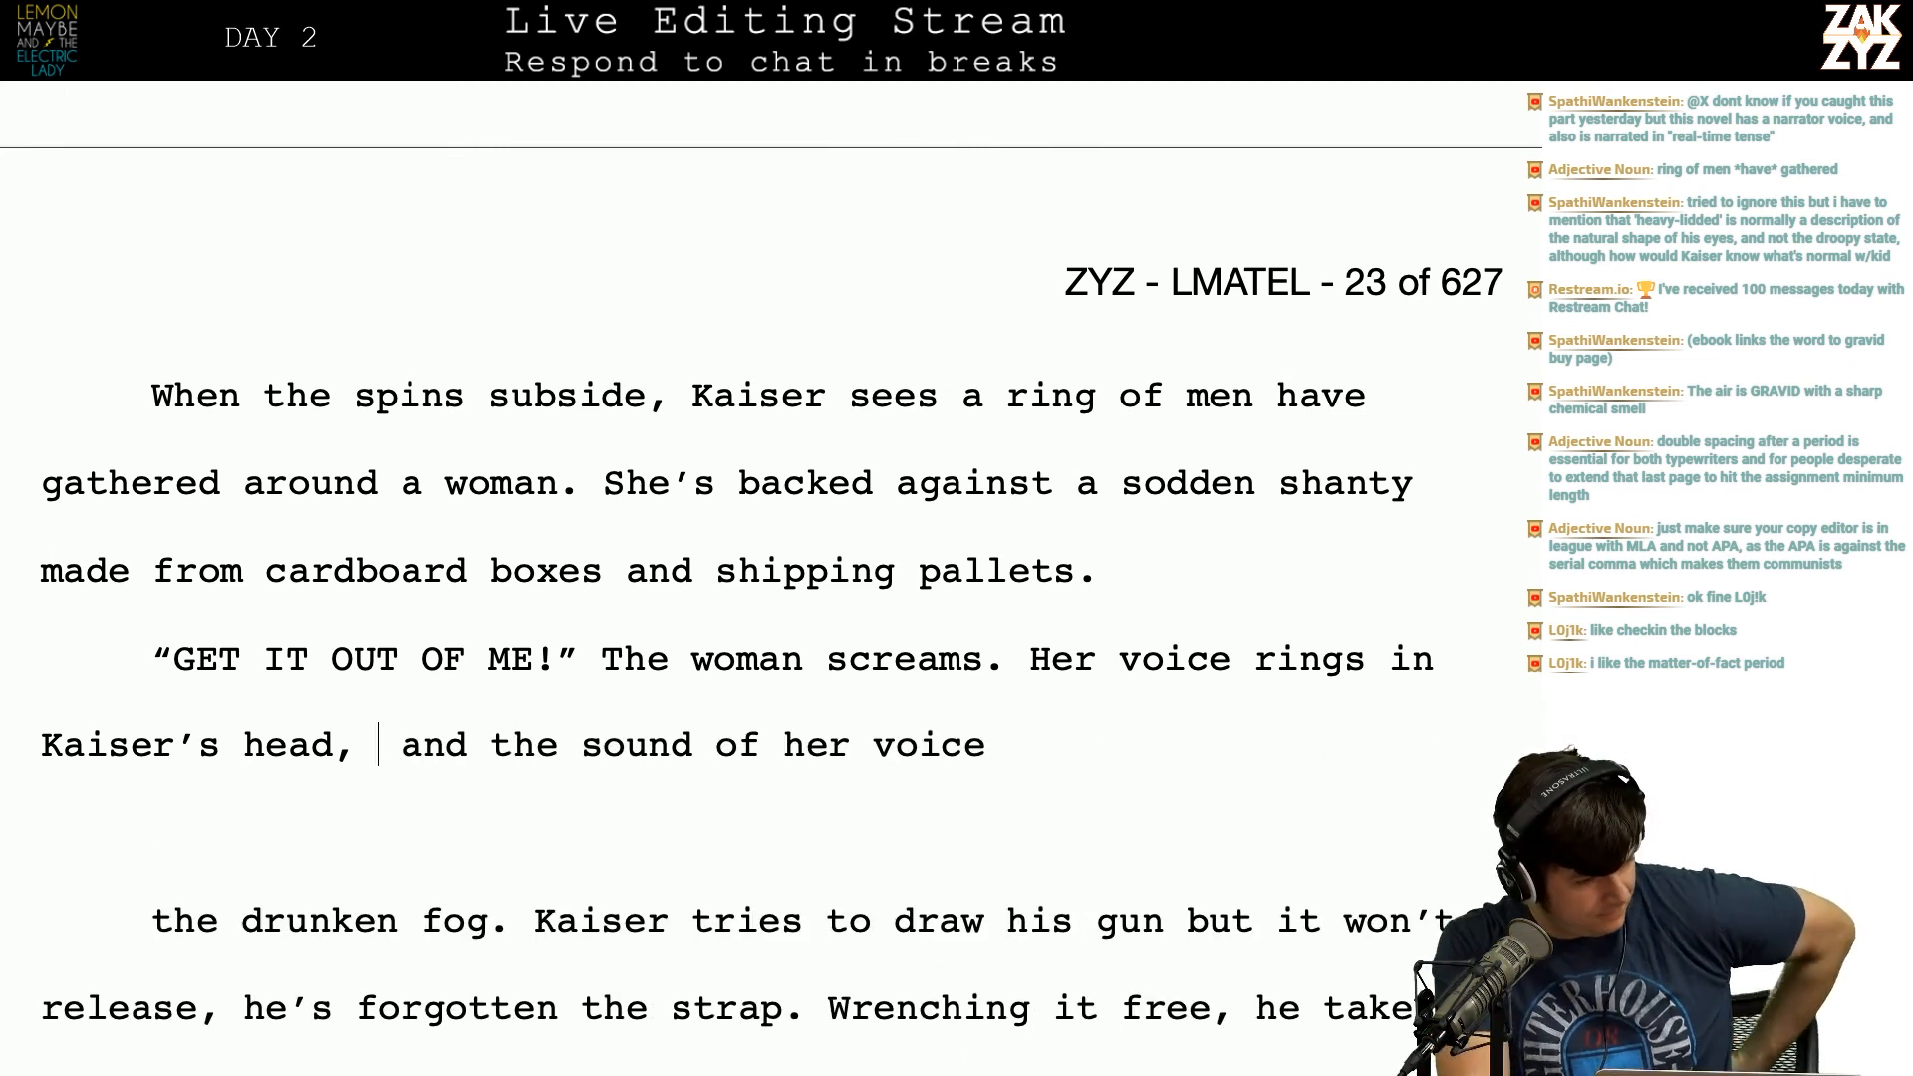
Step: Complete the sentence after "Her voice rings in Kaiser's head," with "dispersing the alcohol fog."
type("dispersing the alcohol fog.")
Step: Select the leftover text from "and the sound of her voice" through "the drunken fog.", including the empty paragraph between
key("shift+Down")
key("shift+Down")
key("shift+Down")
key("shift+Left")
key("shift+Left")
key("shift+Left")
key("shift+Left")
key("shift+Left")
key("shift+Left")
key("shift+Left")
key("shift+Left")
key("shift+Left")
key("shift+Left")
key("shift+Left")
key("shift+Left")
key("shift+Left")
key("shift+Left")
key("shift+Left")
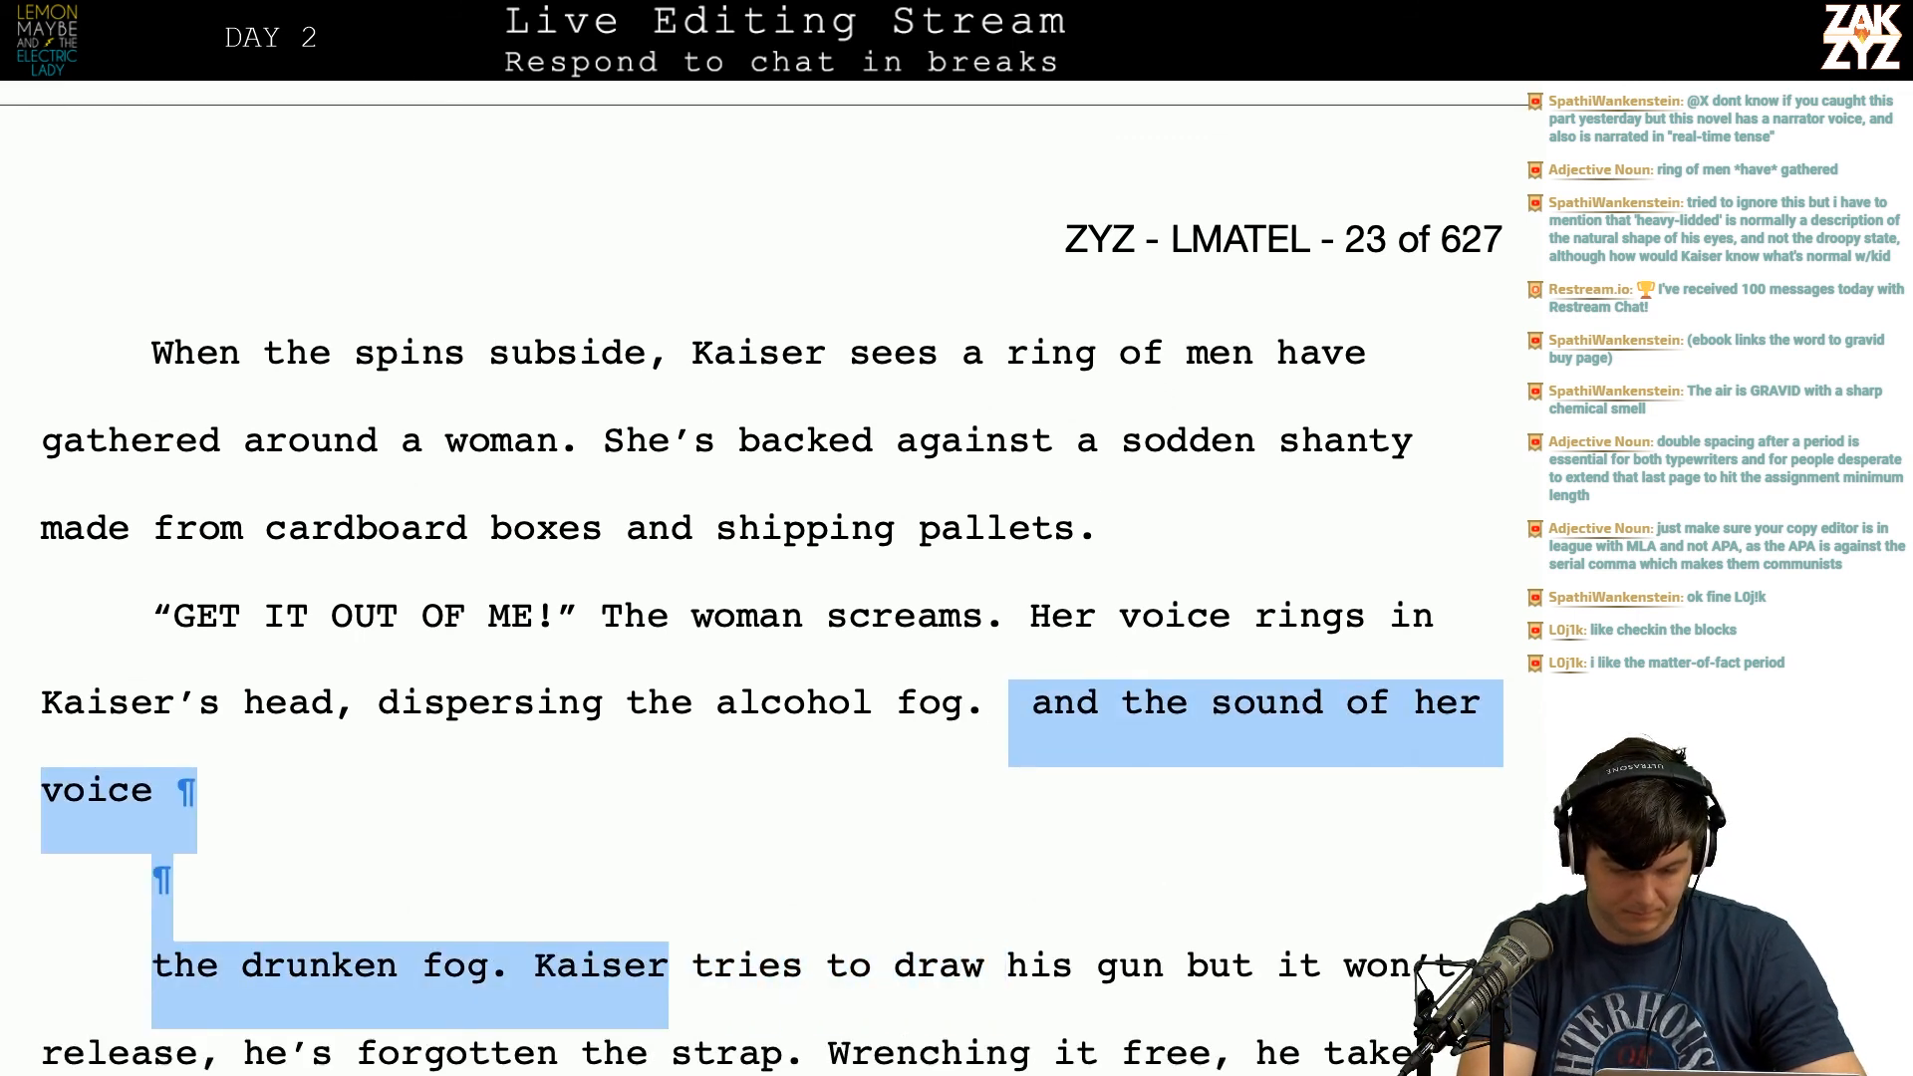
Step: Delete the leftover text from "and the sound of her voice" through "the drunken fog." after "alcohol fog.", including its paragraph breaks
key("shift+Left")
key("shift+Left")
key("shift+Left")
key("shift+Left")
key("shift+Left")
key("shift+Left")
key("shift+Left")
key("BackSpace")
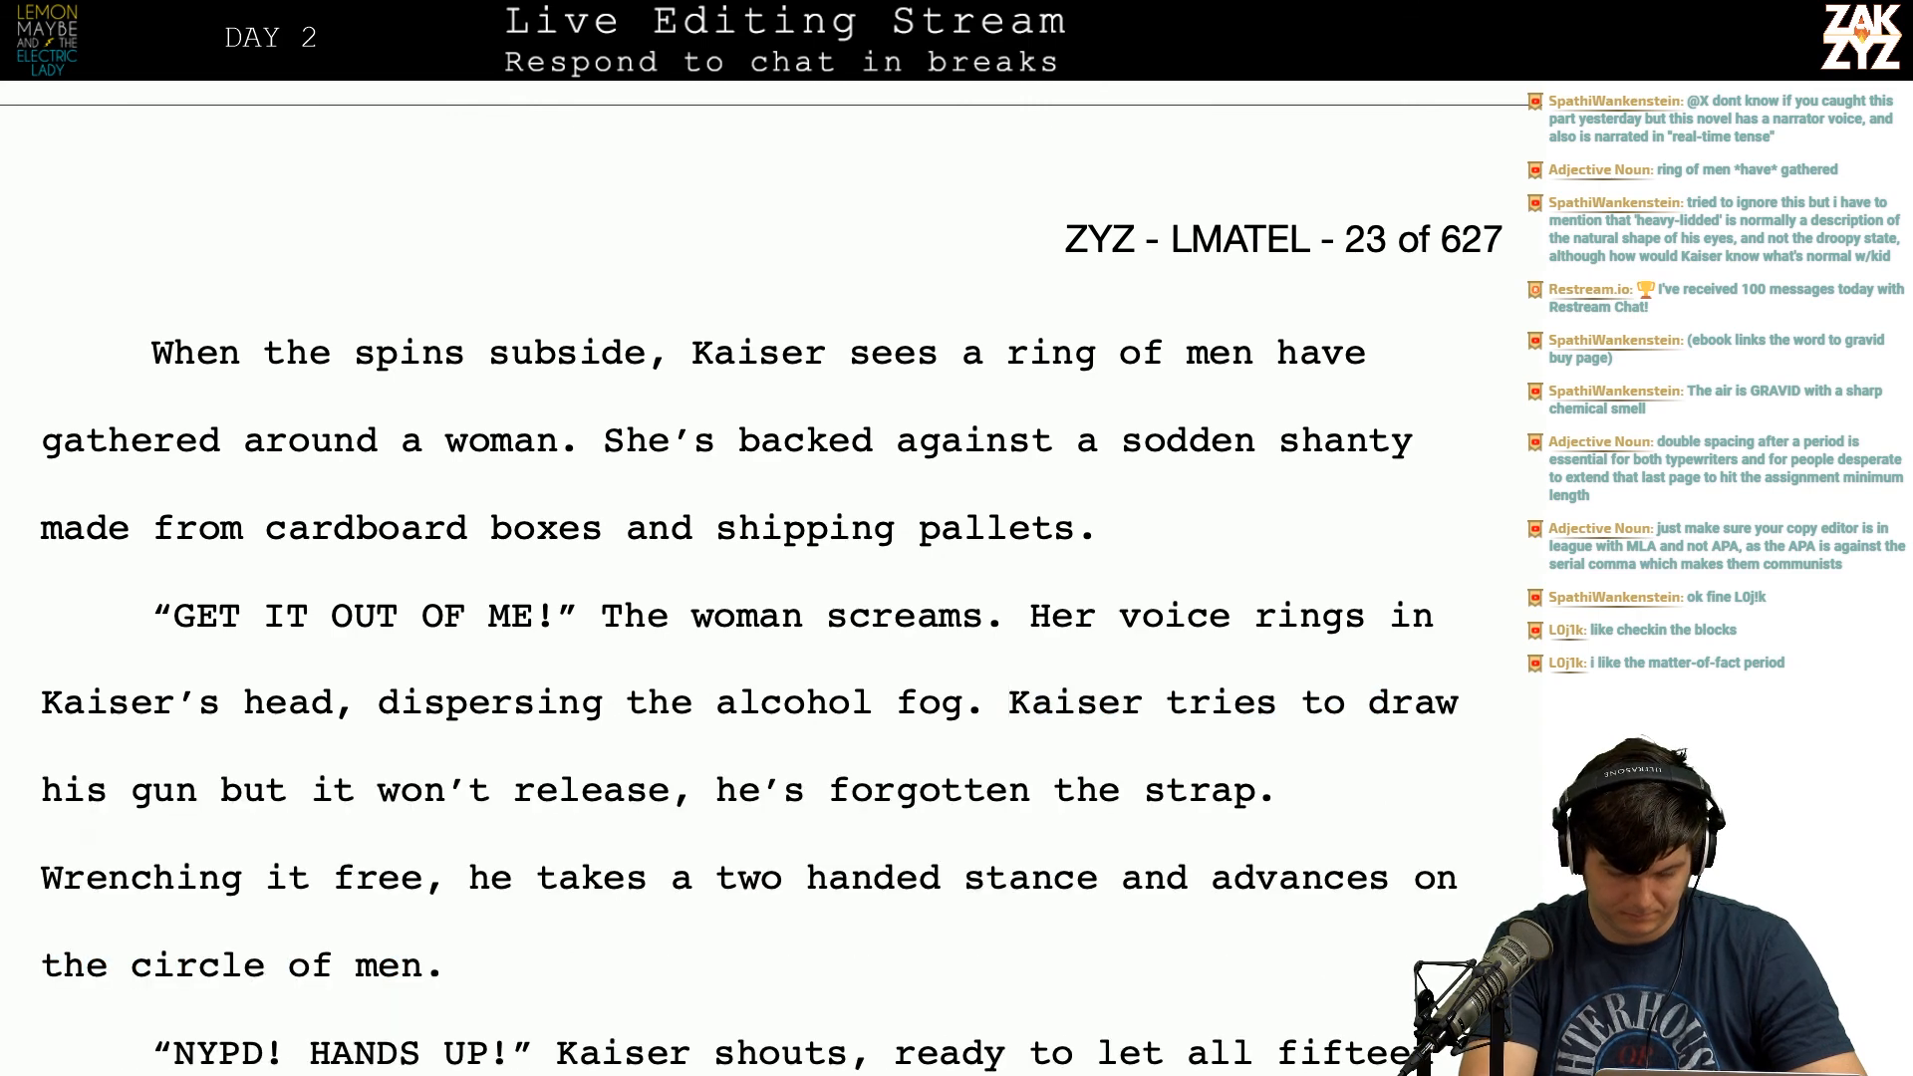
key("Left")
key("Down")
key("Up")
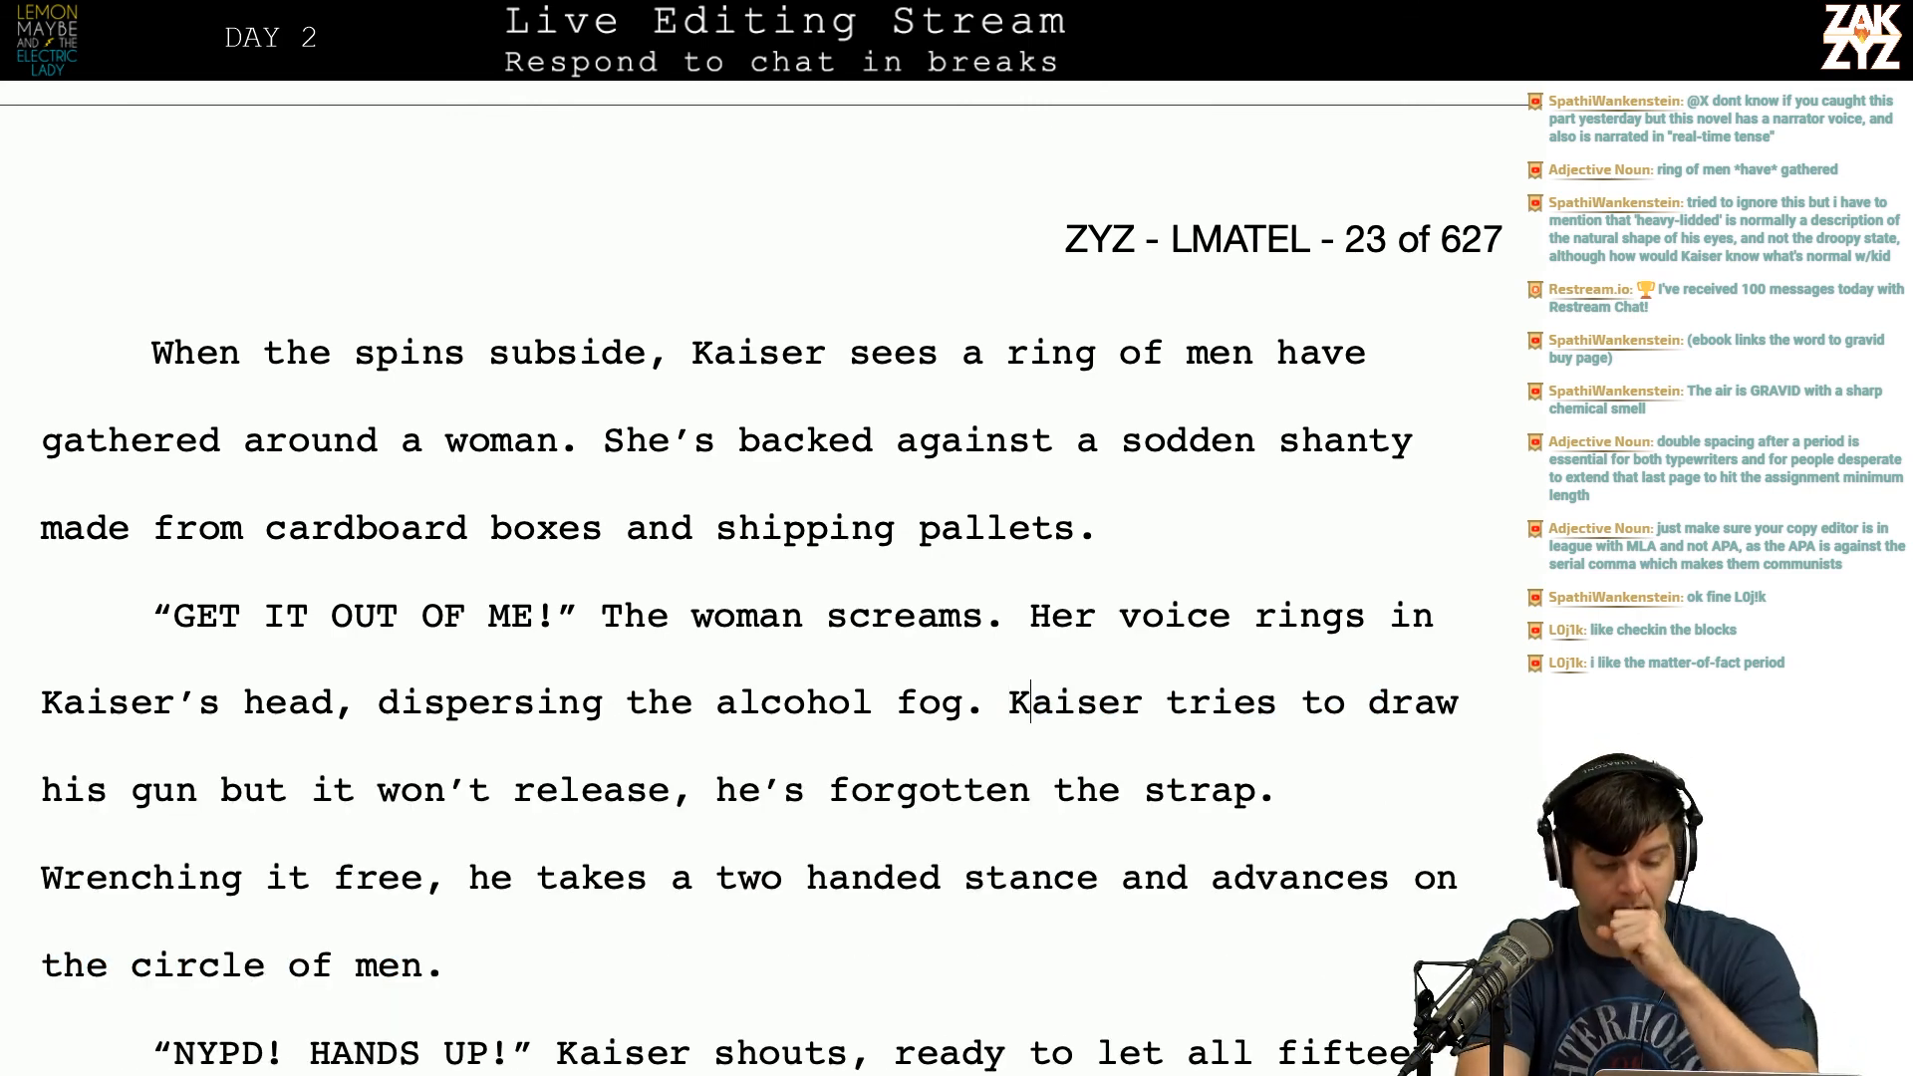
key("Down")
key("Left")
key("Right")
key("Right")
key("Right")
key("Right")
key("Right")
key("Right")
key("Up")
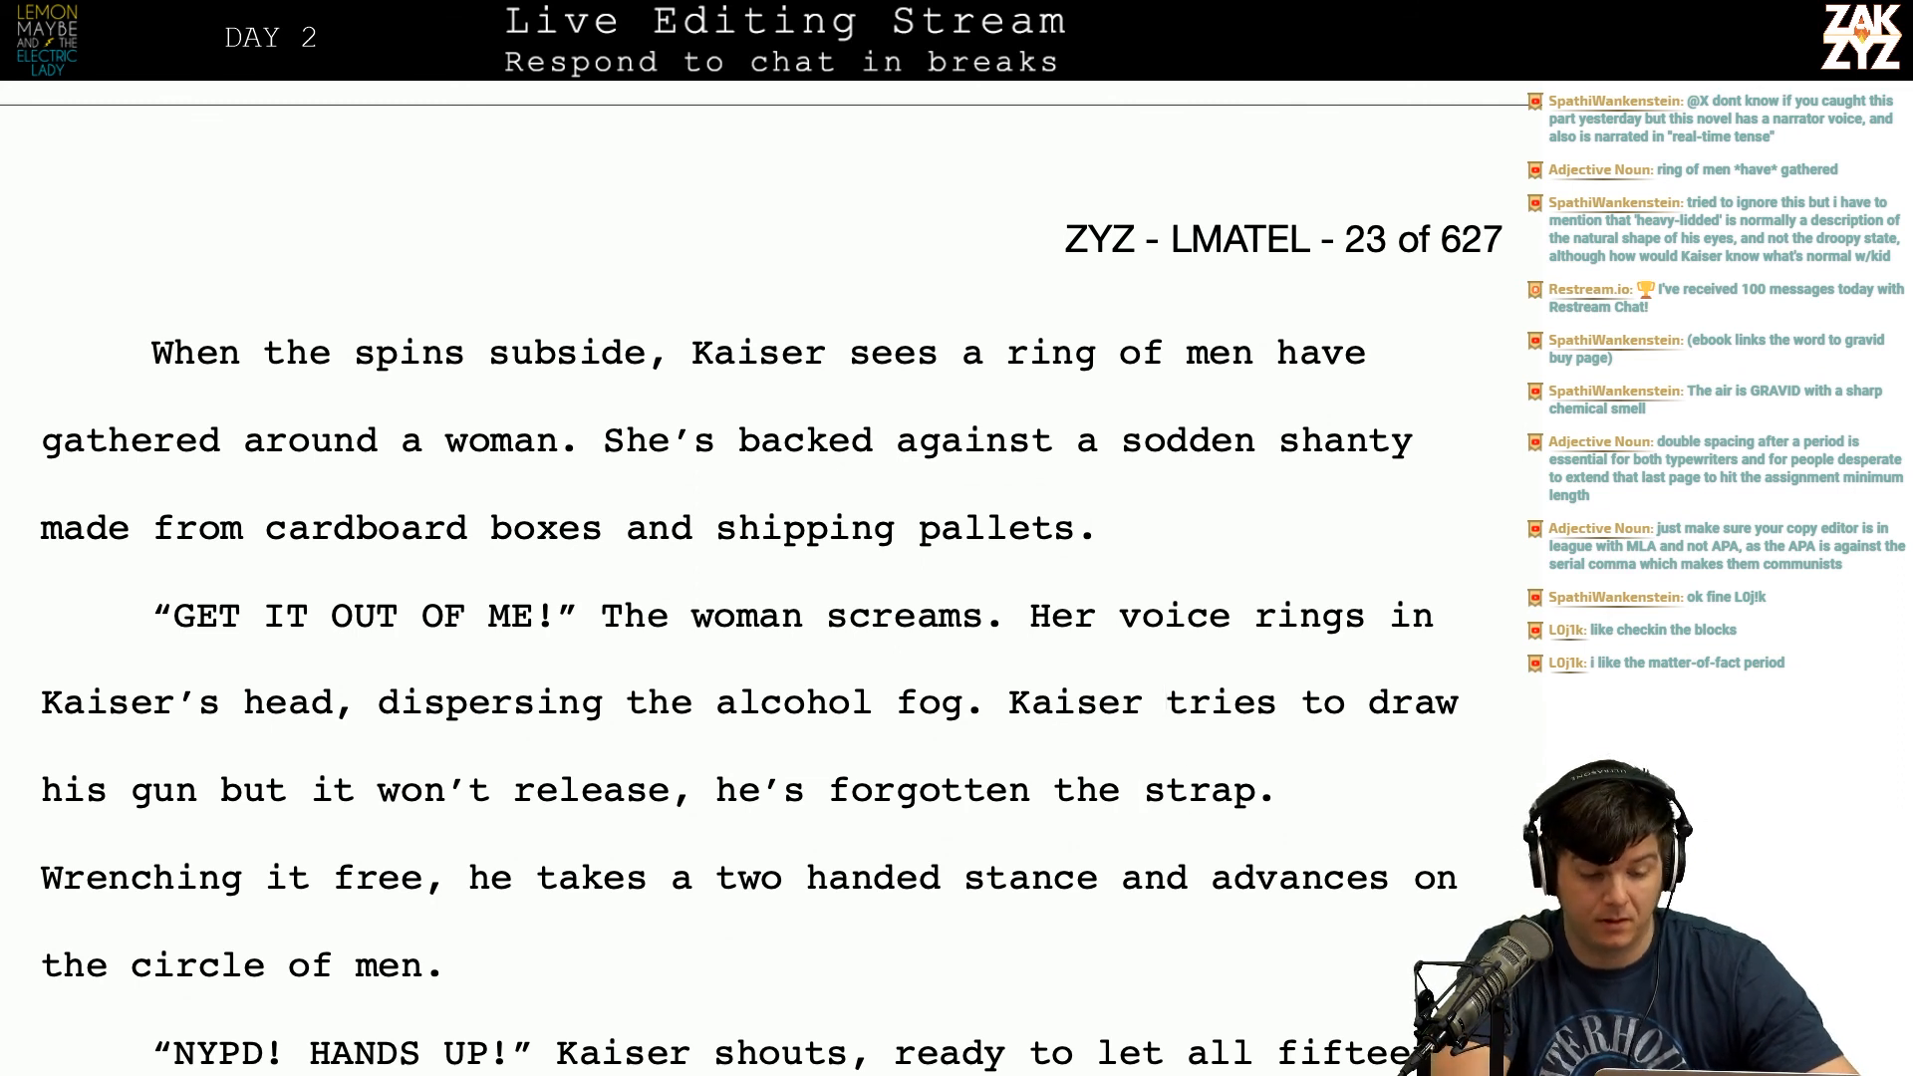
Step: Insert "cutting through the fog of drink." after "head," and push the old wording starting with "dispersing" two paragraphs down
scroll(765, 578, "down", 1)
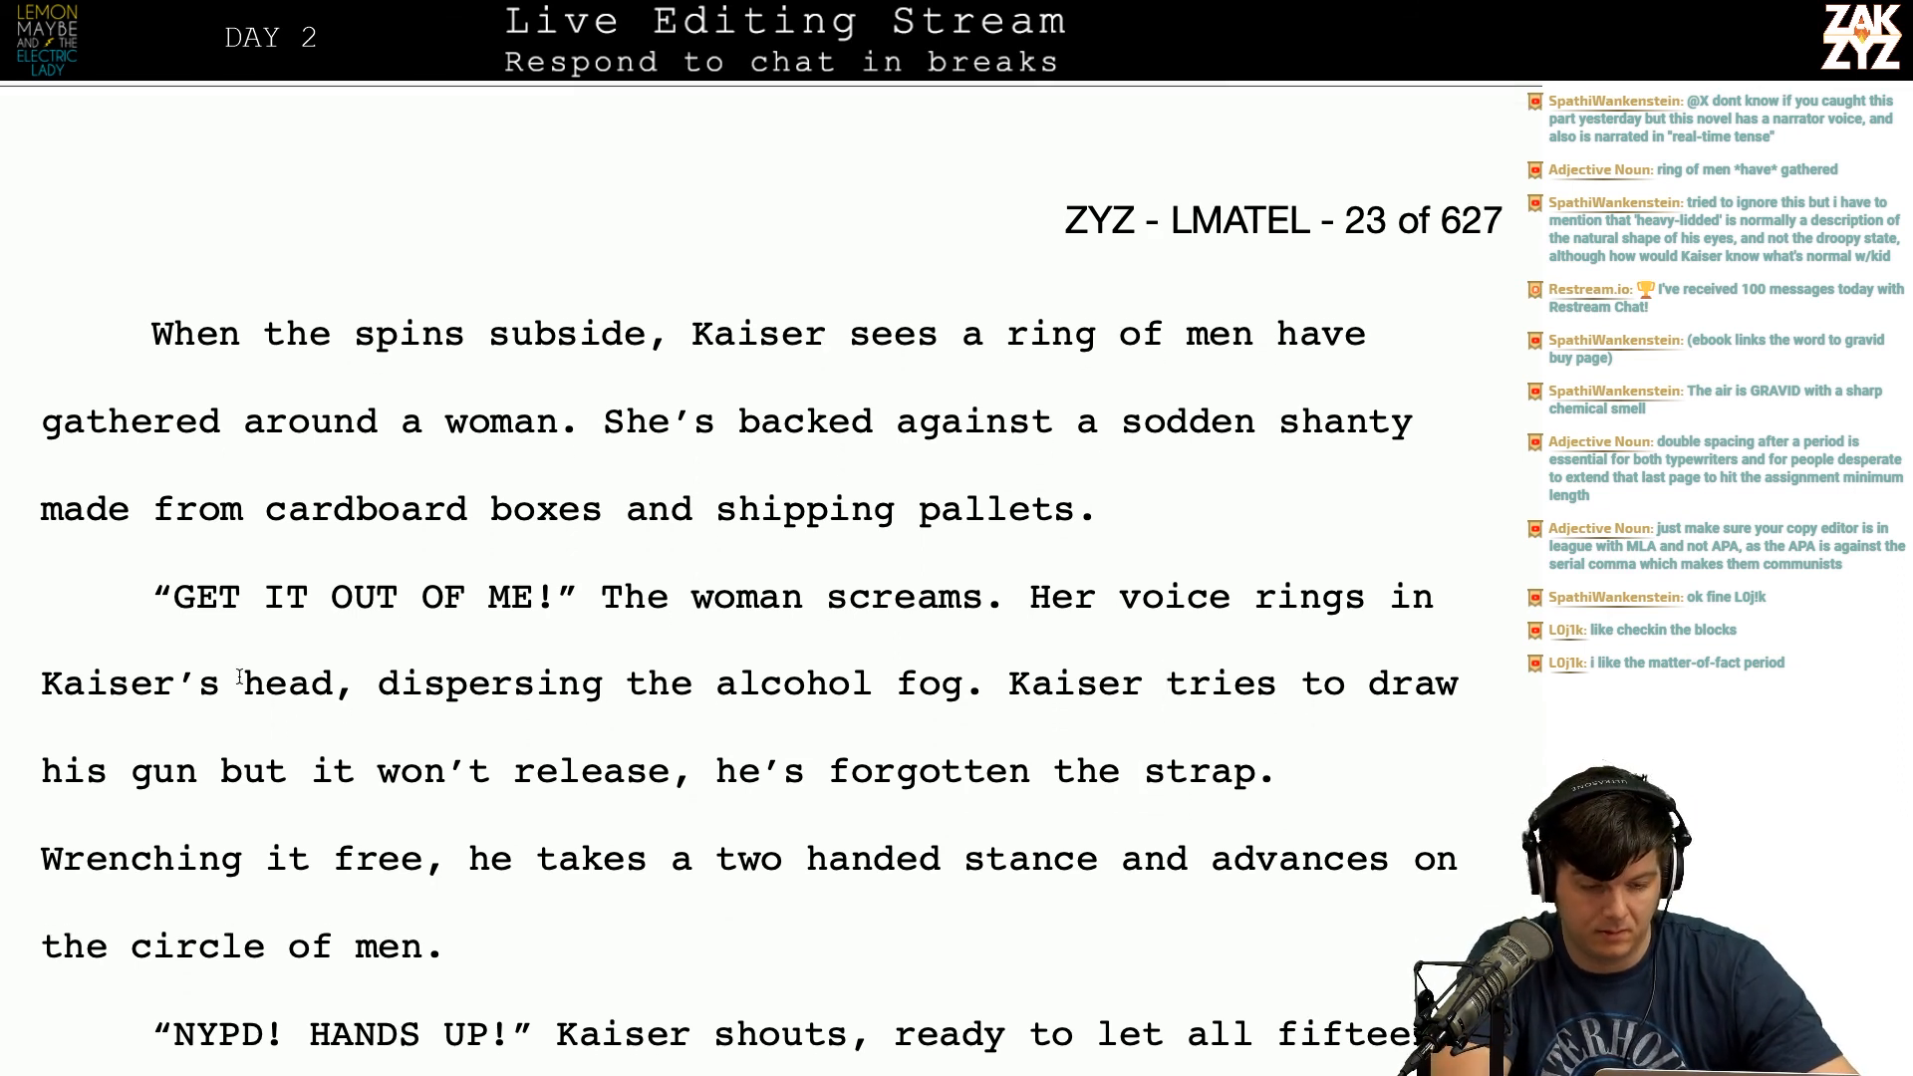
left_click(380, 683)
type("cutting through")
type(" the fog of dri")
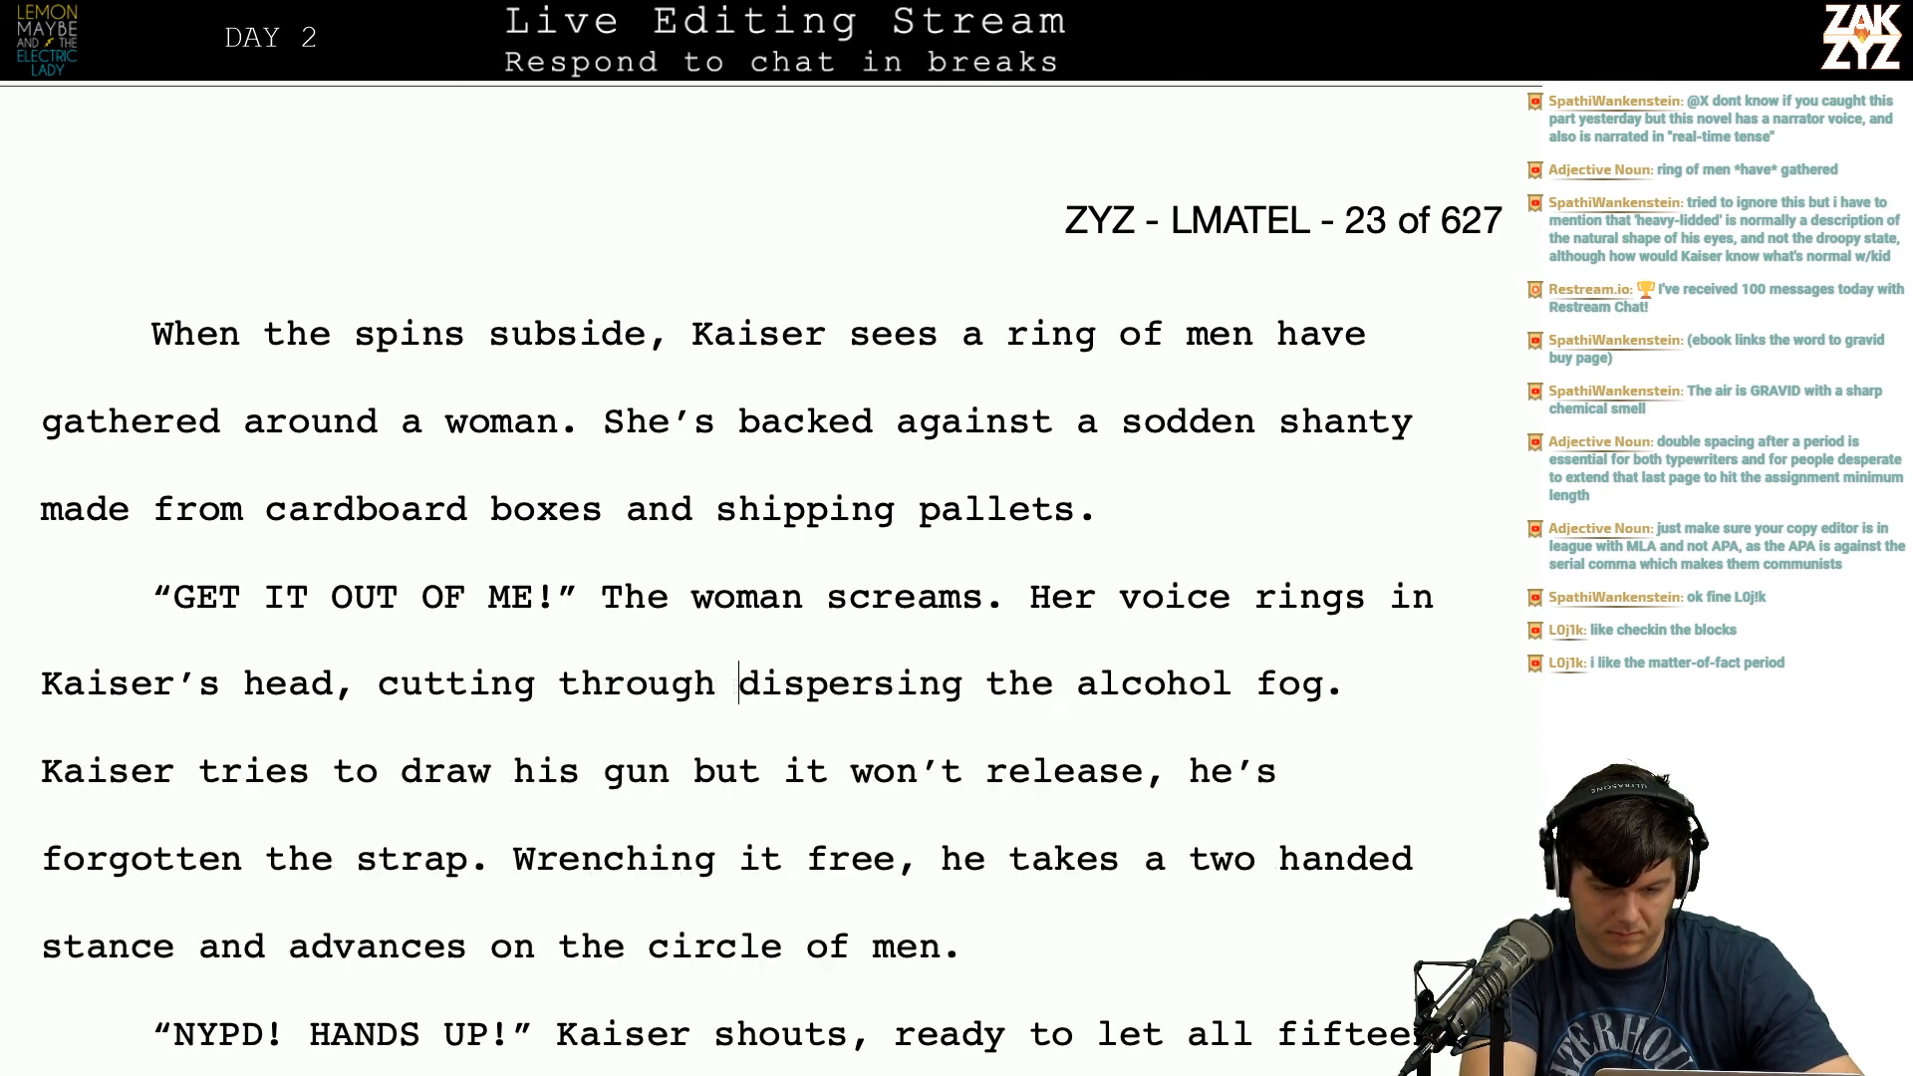
type("nk.")
key("Return")
key("Return")
Step: Add the sentence "He tries to draw his gun but it won't release from the holster, he's forgotten the strap."
type("H")
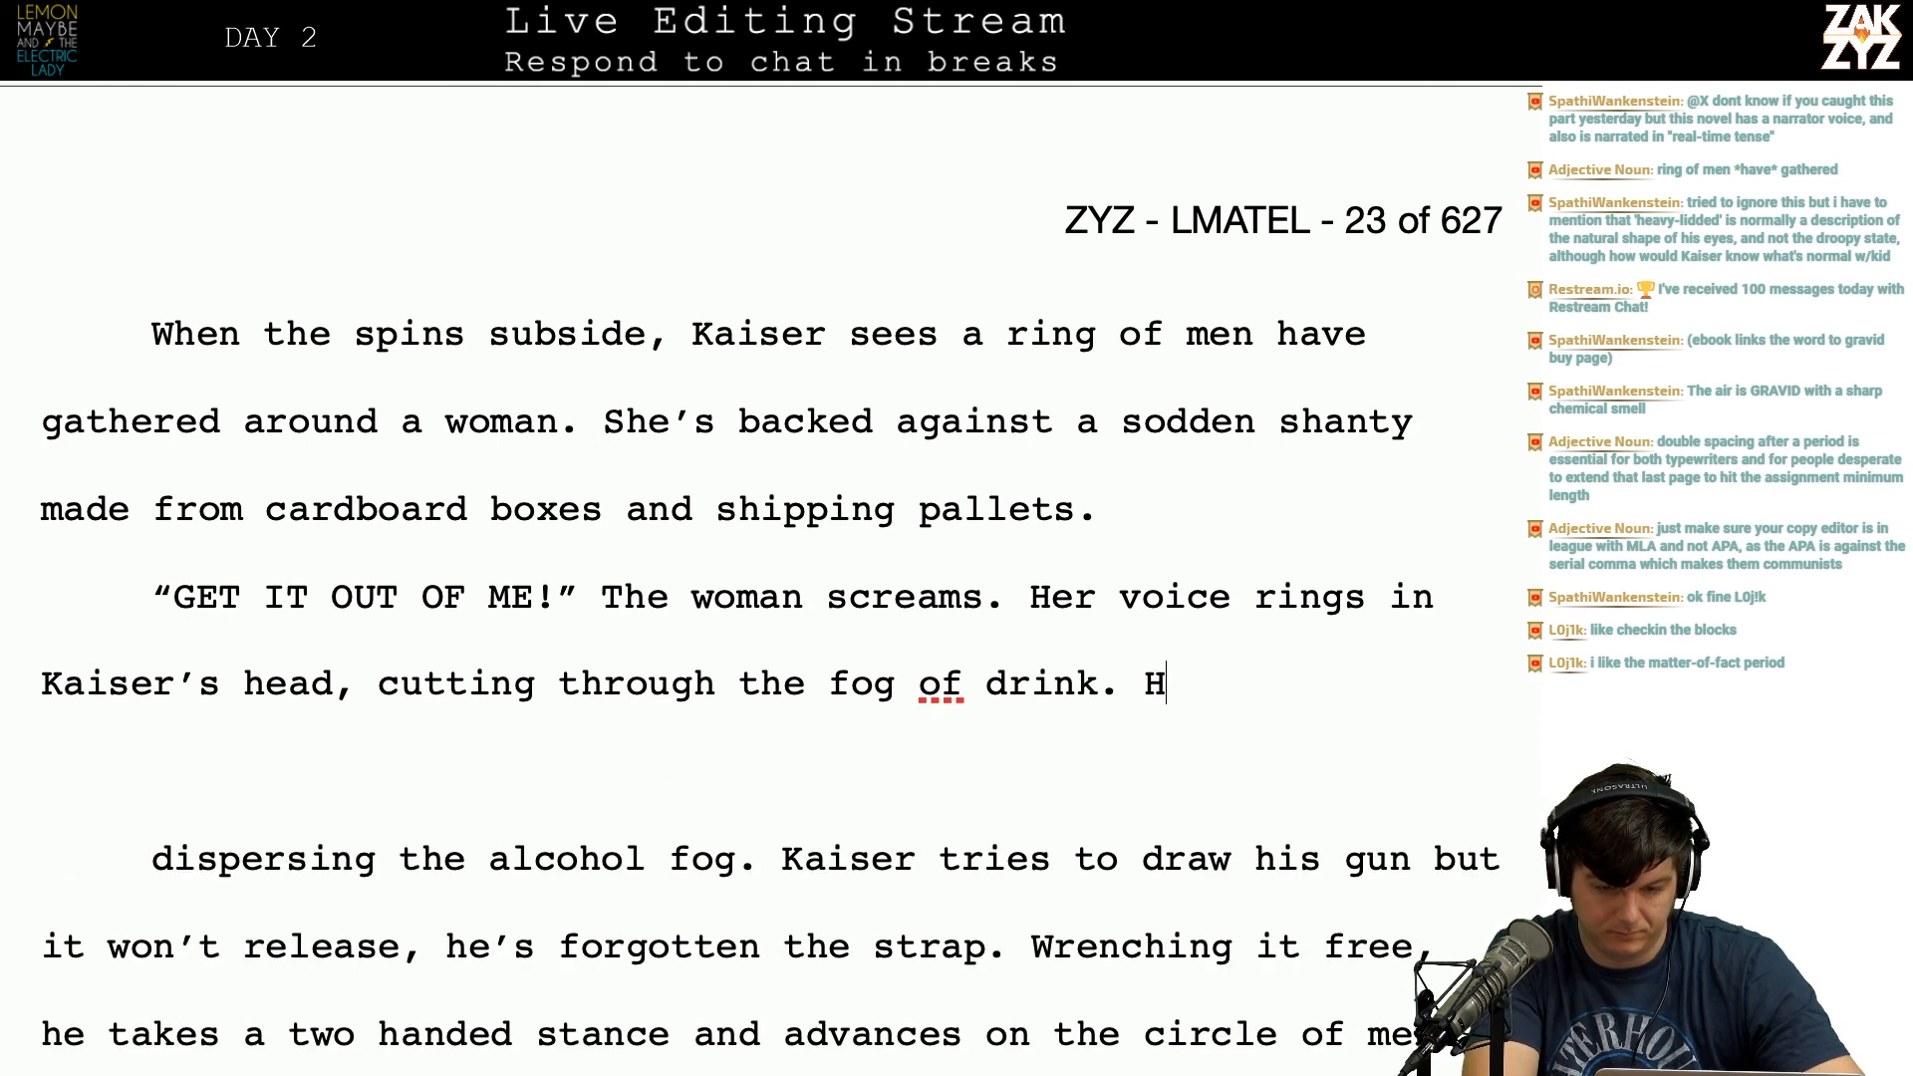
type("e tries to d")
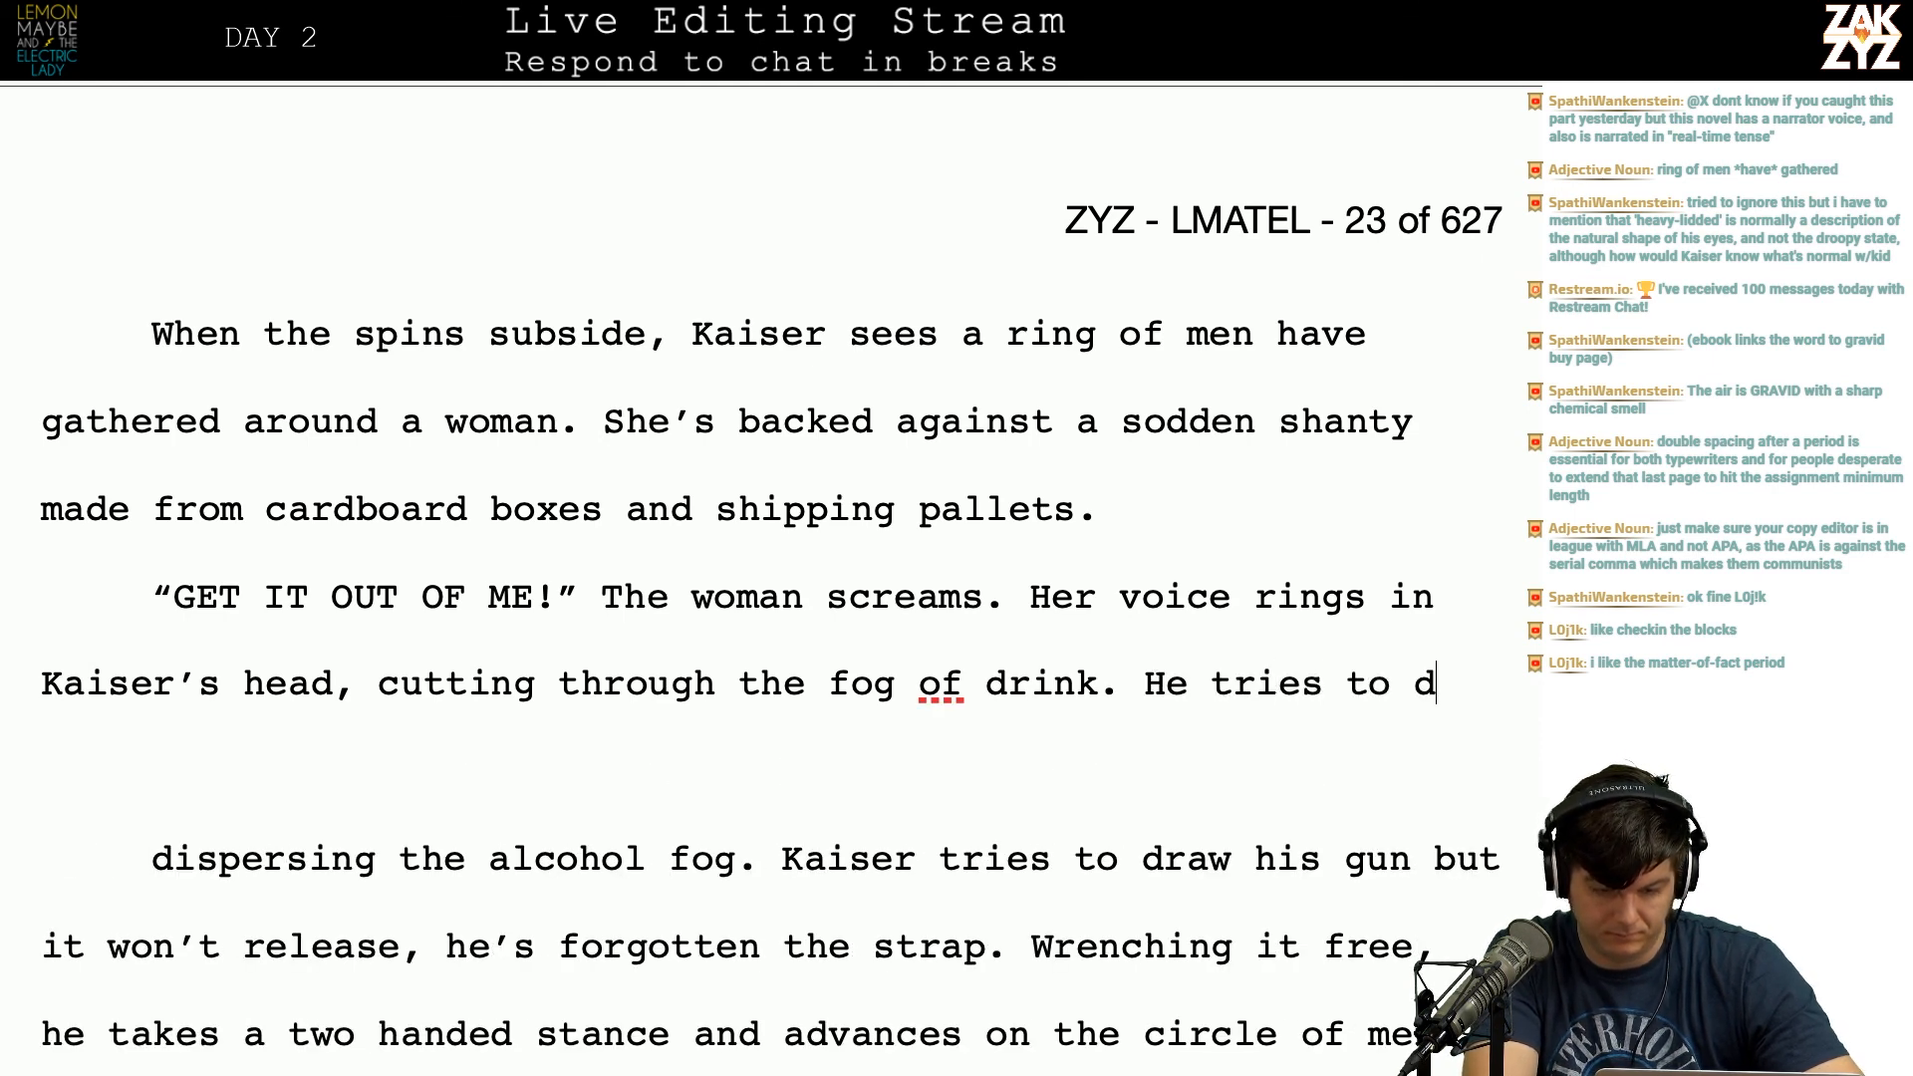
type("raw his gun but i")
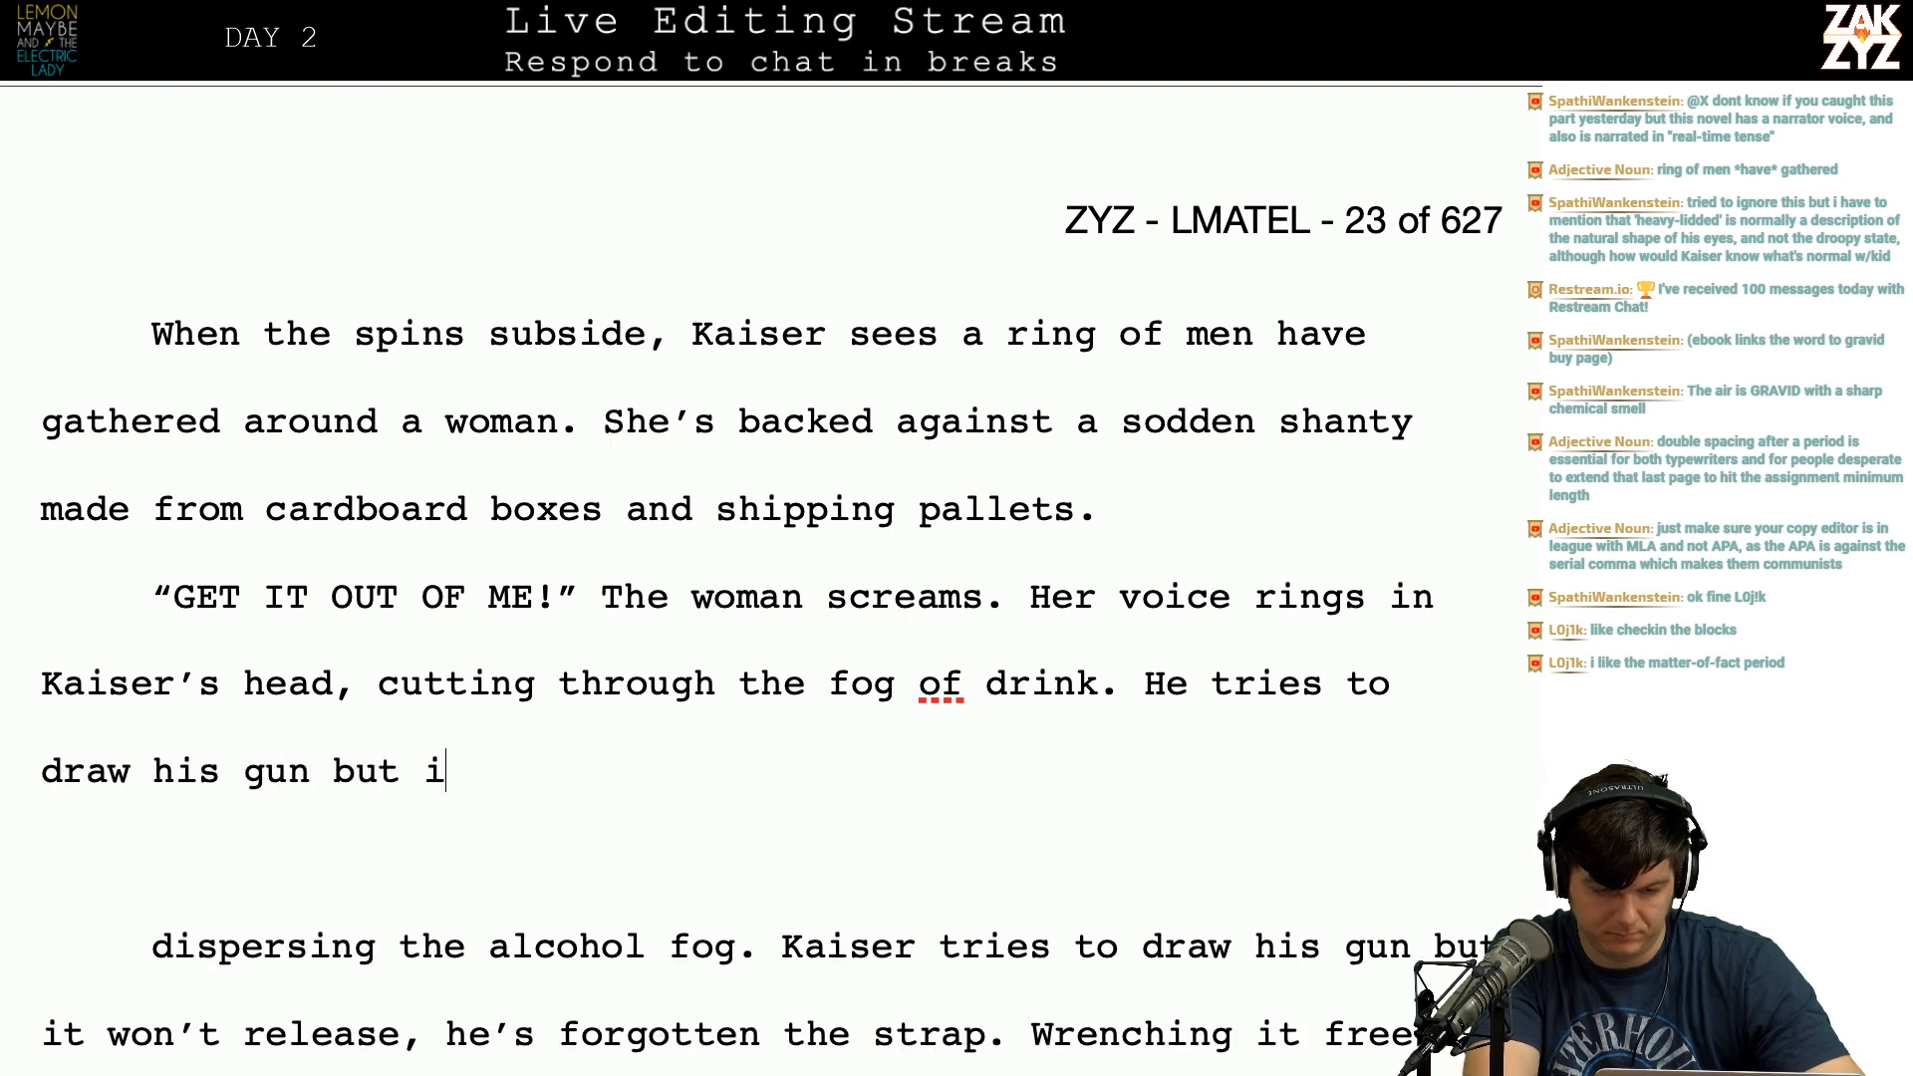
type("t won't release from the hosl")
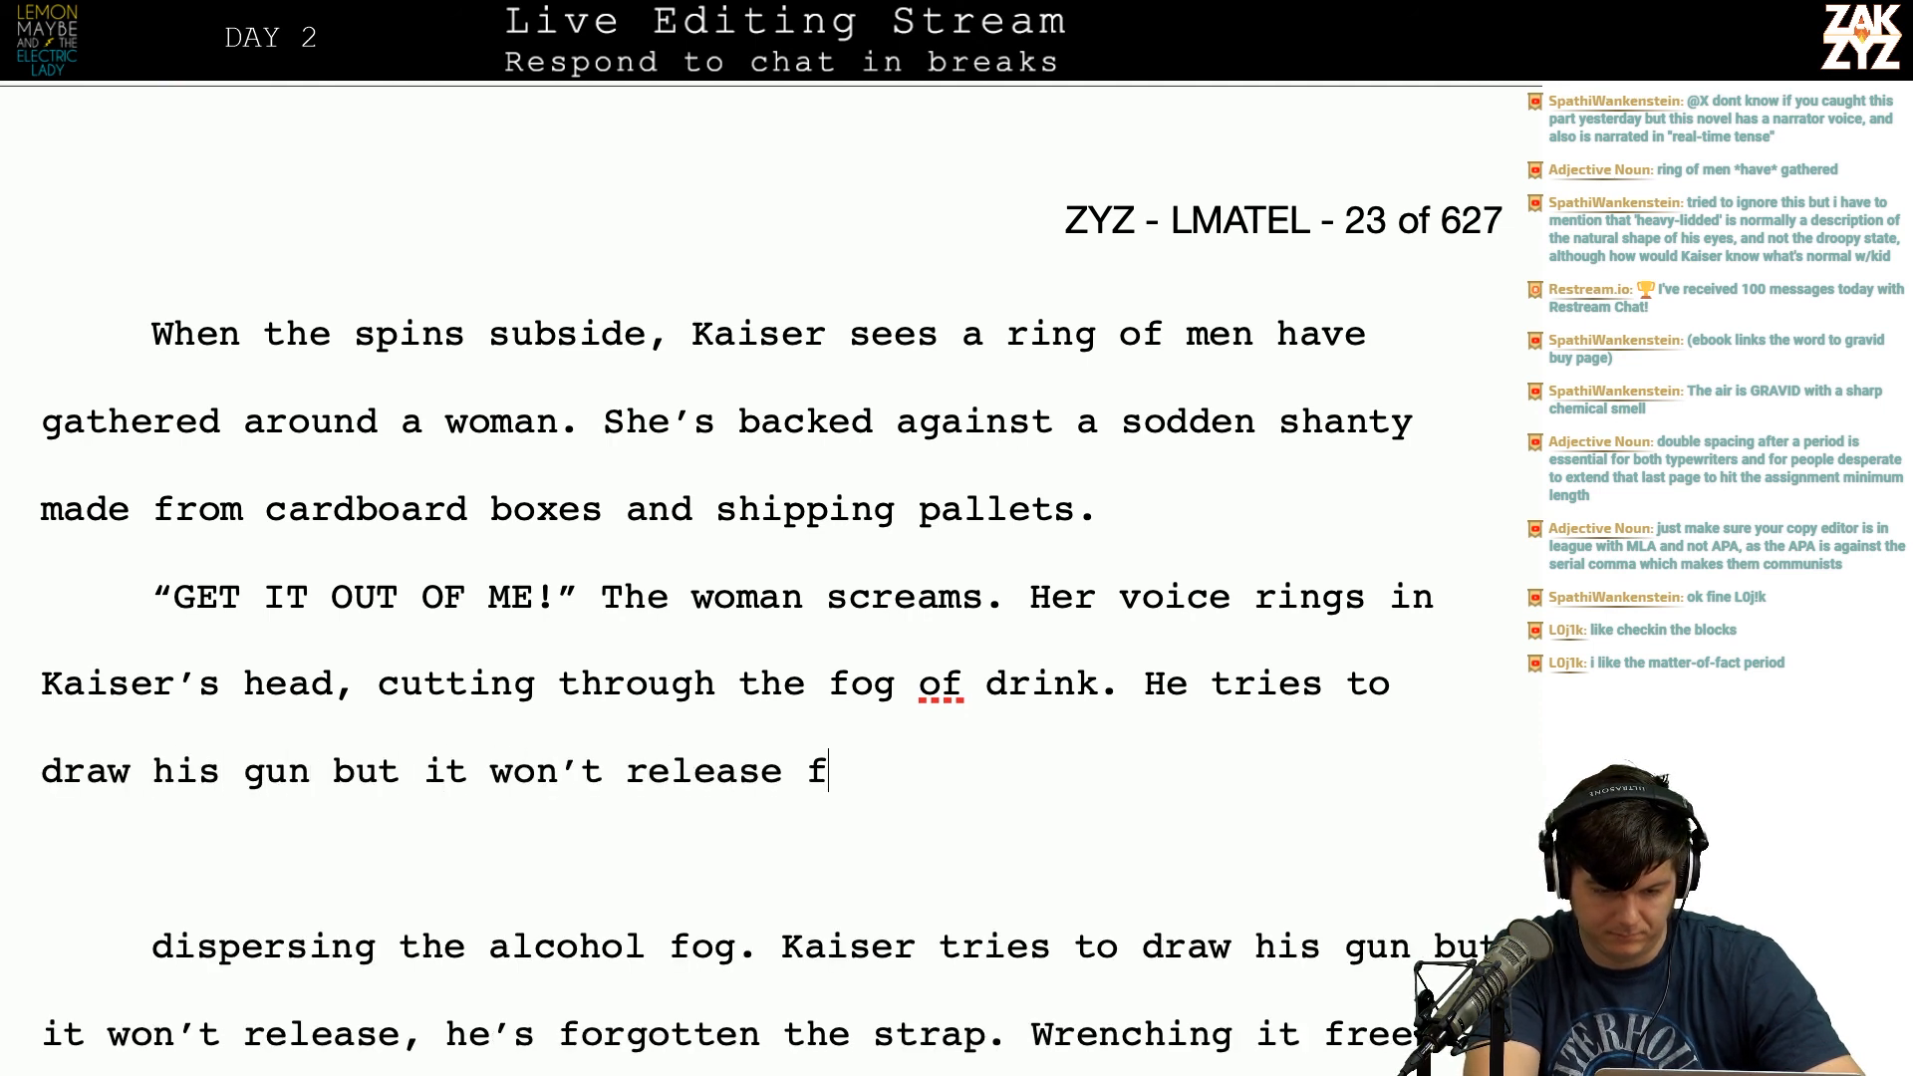
key("BackSpace")
key("BackSpace")
type("lster, he's forg")
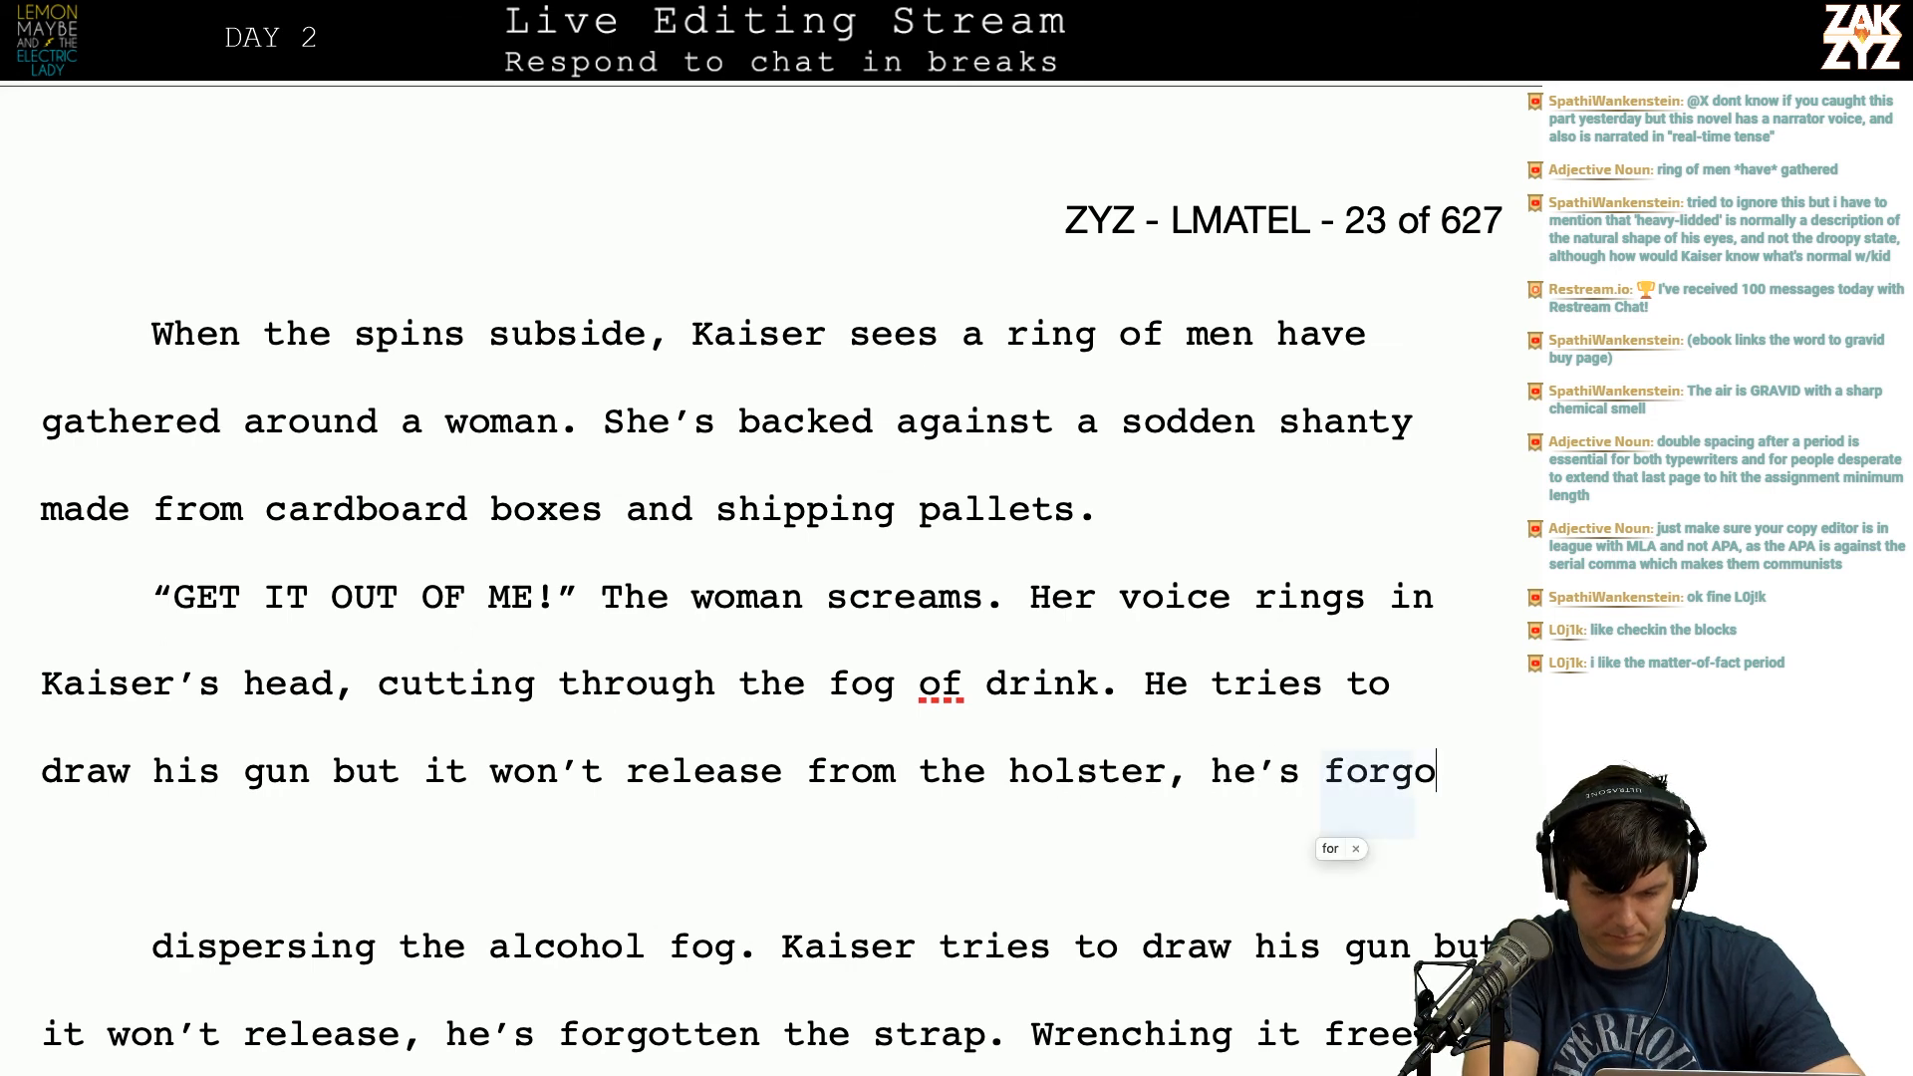
type("otten the strap.")
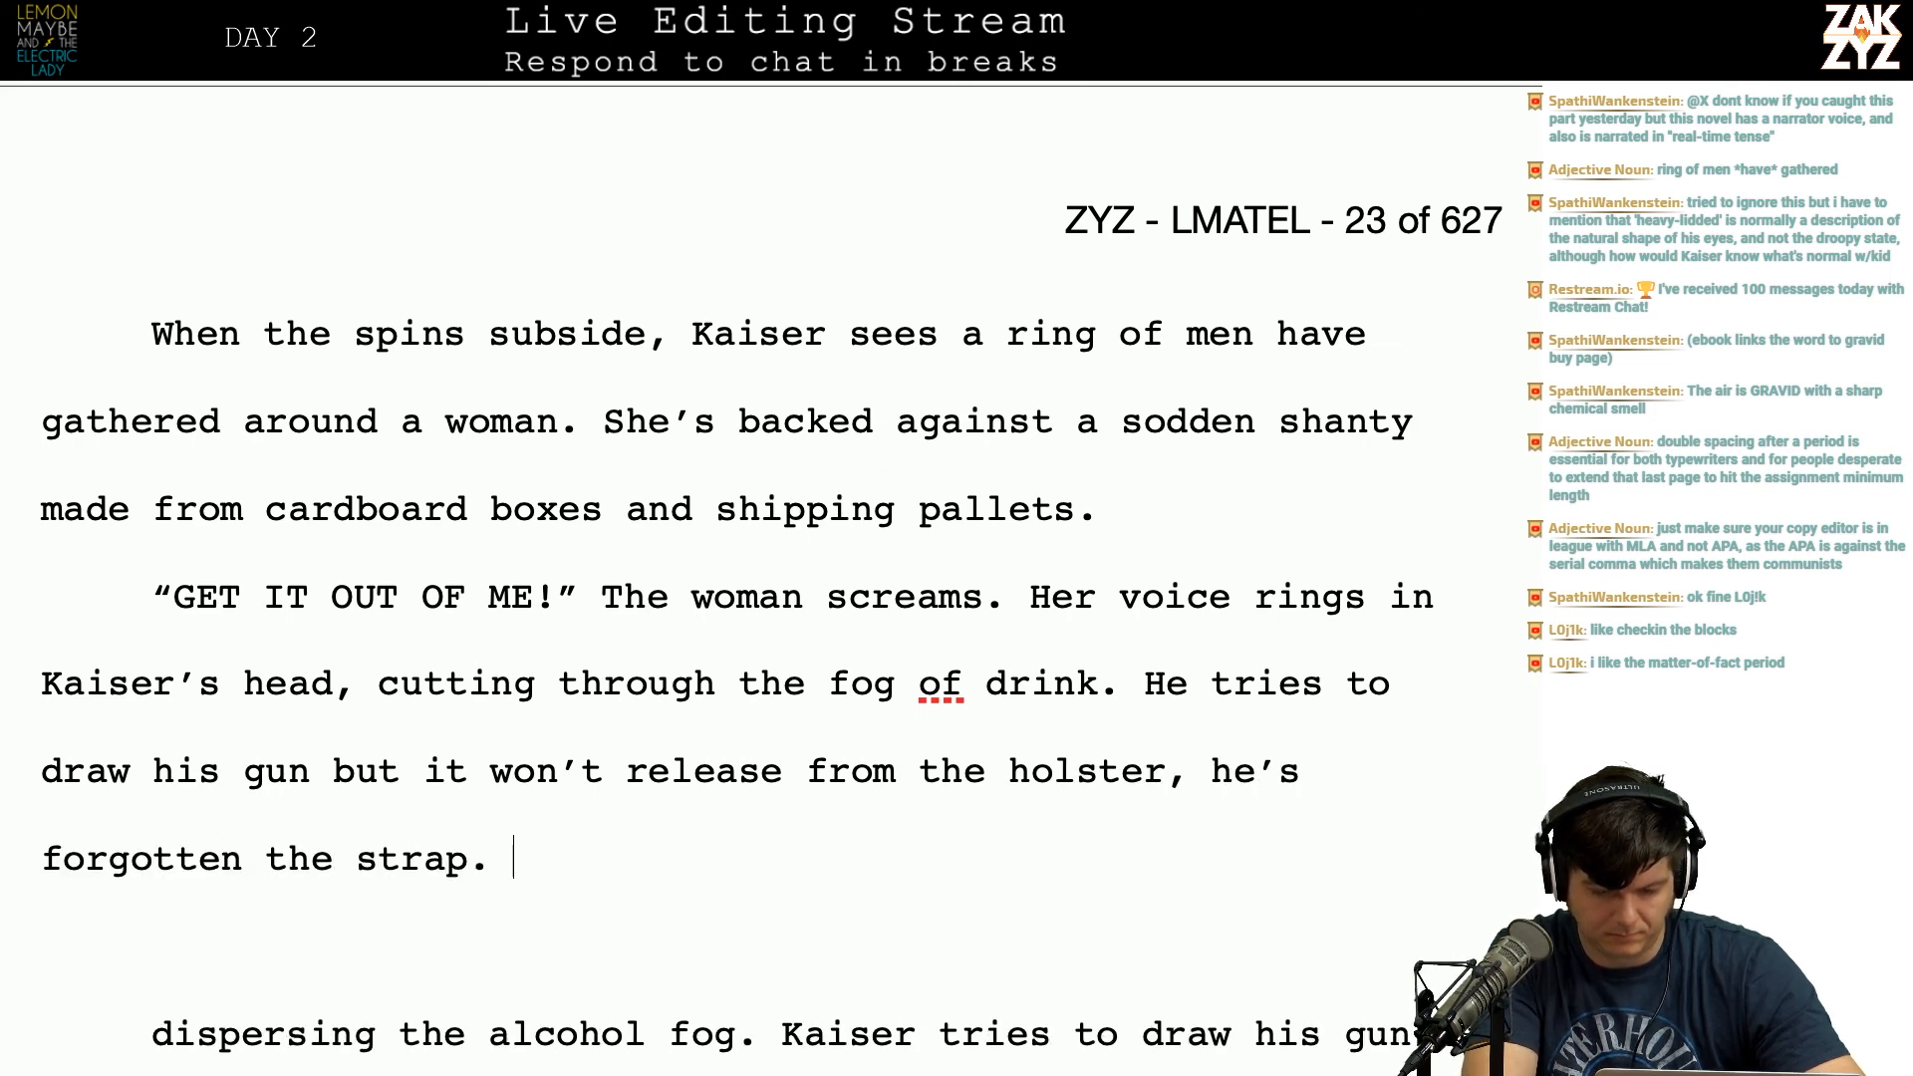
Step: Delete the blank paragraph and the old wording from "dispersing the alcohol fog" through "he's forgotten the strap."
key("shift+Down")
key("shift+Down")
key("shift+Down")
key("shift+Right")
key("shift+Right")
key("shift+Right")
key("shift+Right")
key("shift+Right")
key("shift+Right")
key("shift+Right")
key("shift+Right")
key("shift+Right")
key("shift+Right")
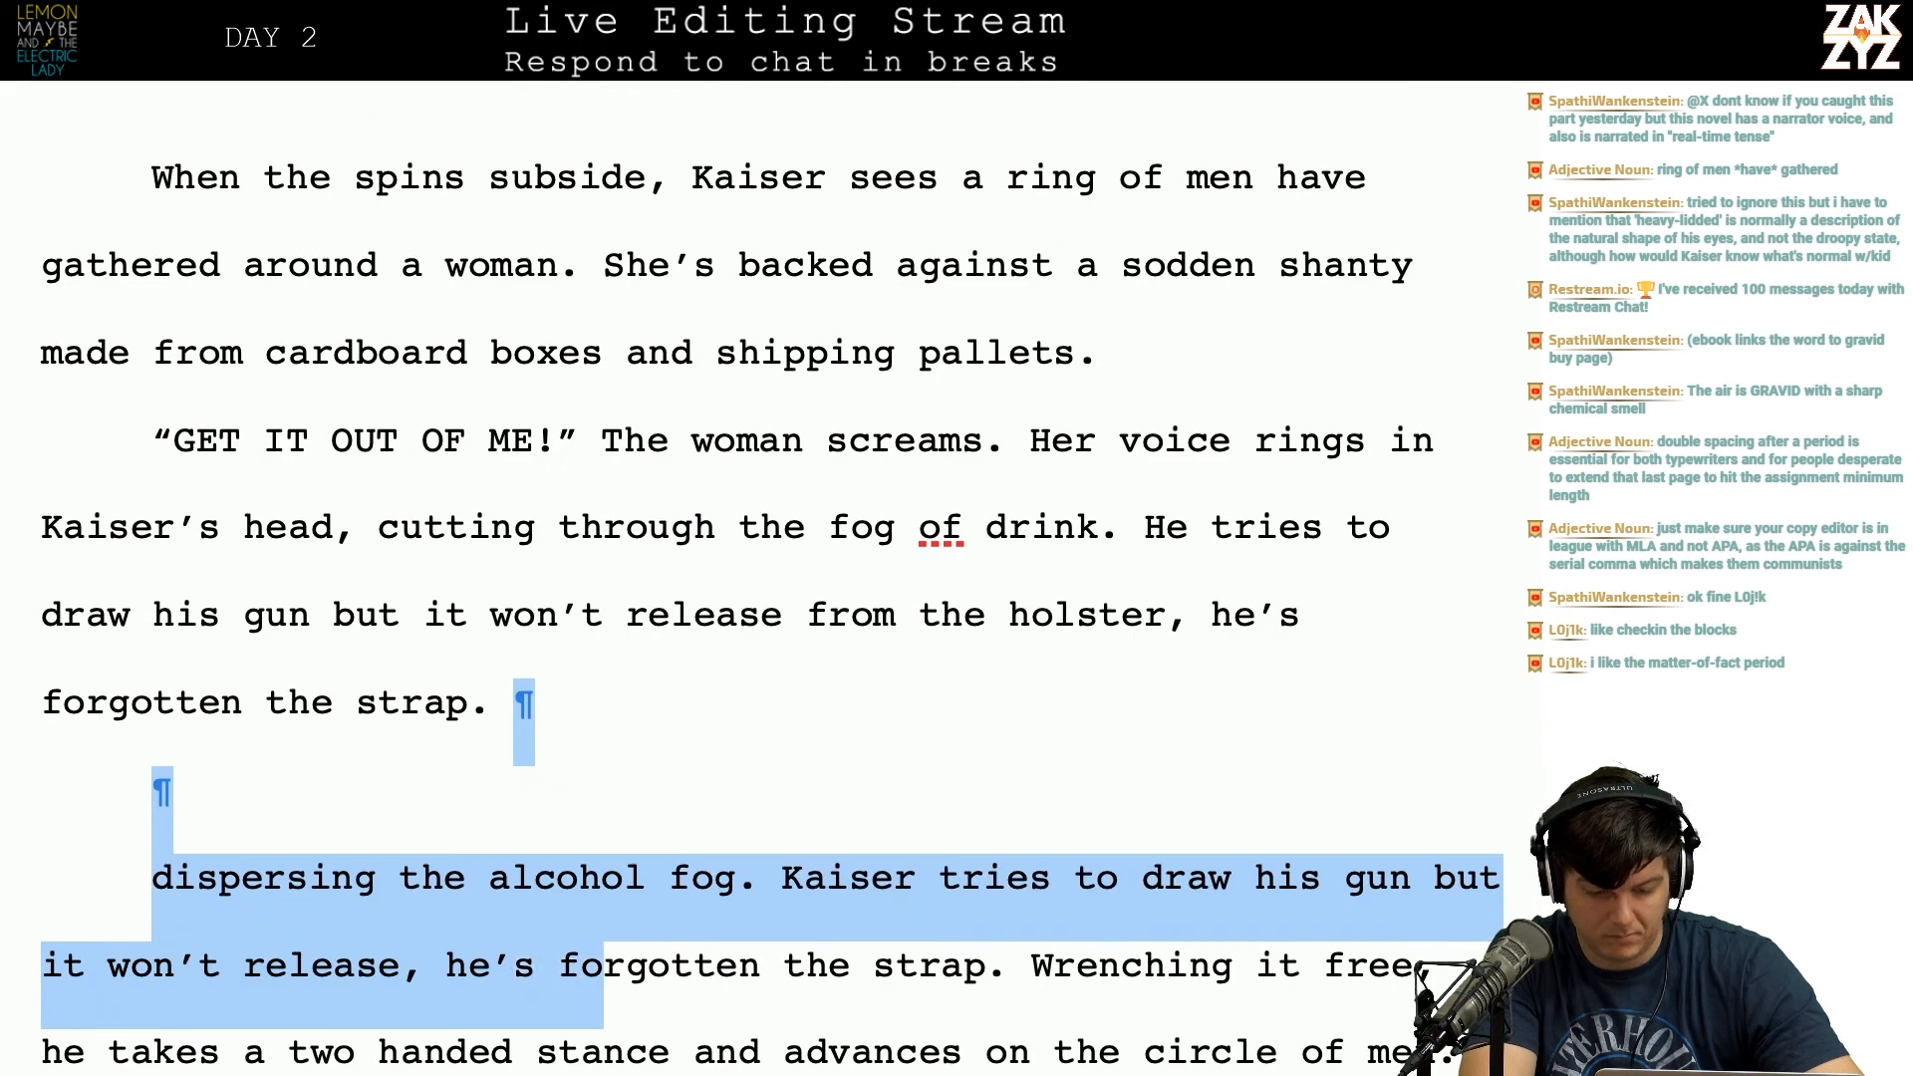
key("shift+Right")
key("shift+Right")
key("shift+Right")
key("shift+Right")
key("shift+Right")
key("shift+Right")
key("shift+Right")
key("shift+Right")
key("shift+Right")
key("shift+Right")
key("shift+Right")
key("shift+Right")
key("shift+Right")
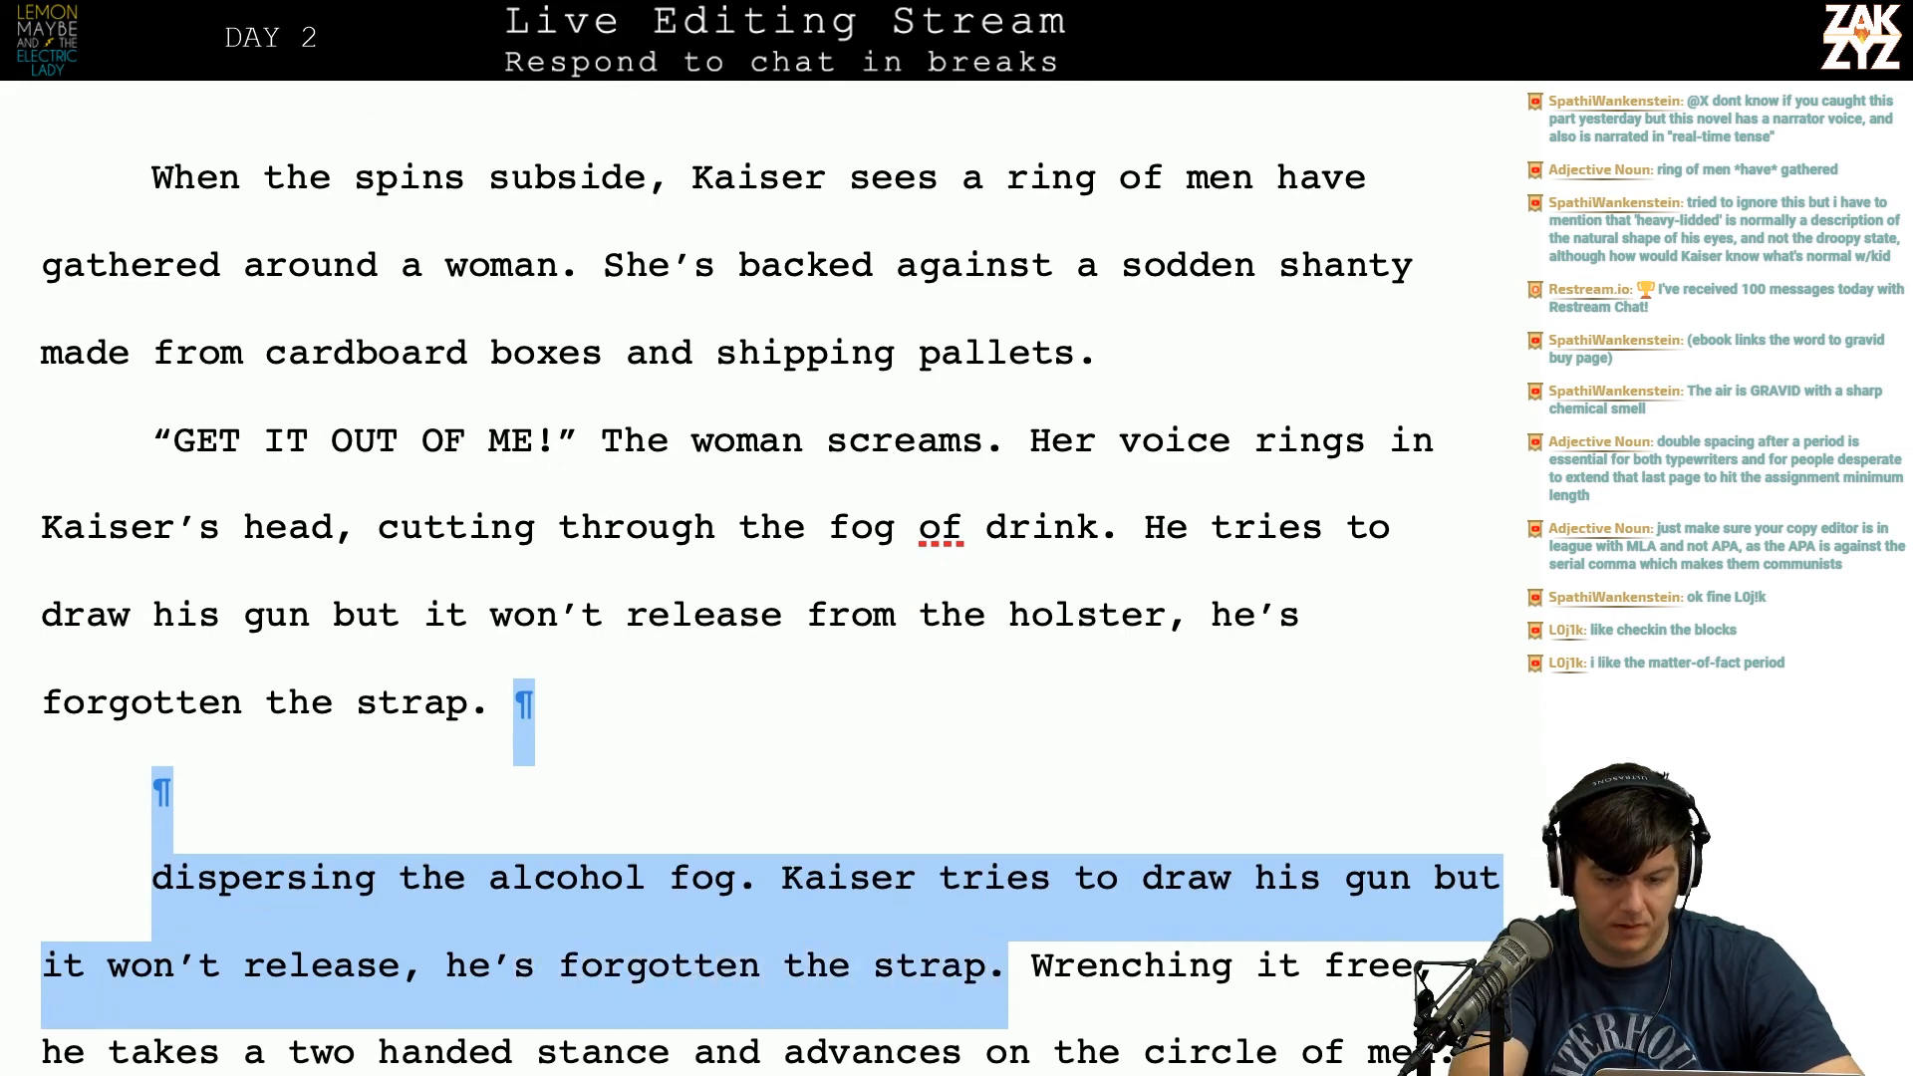
key("BackSpace")
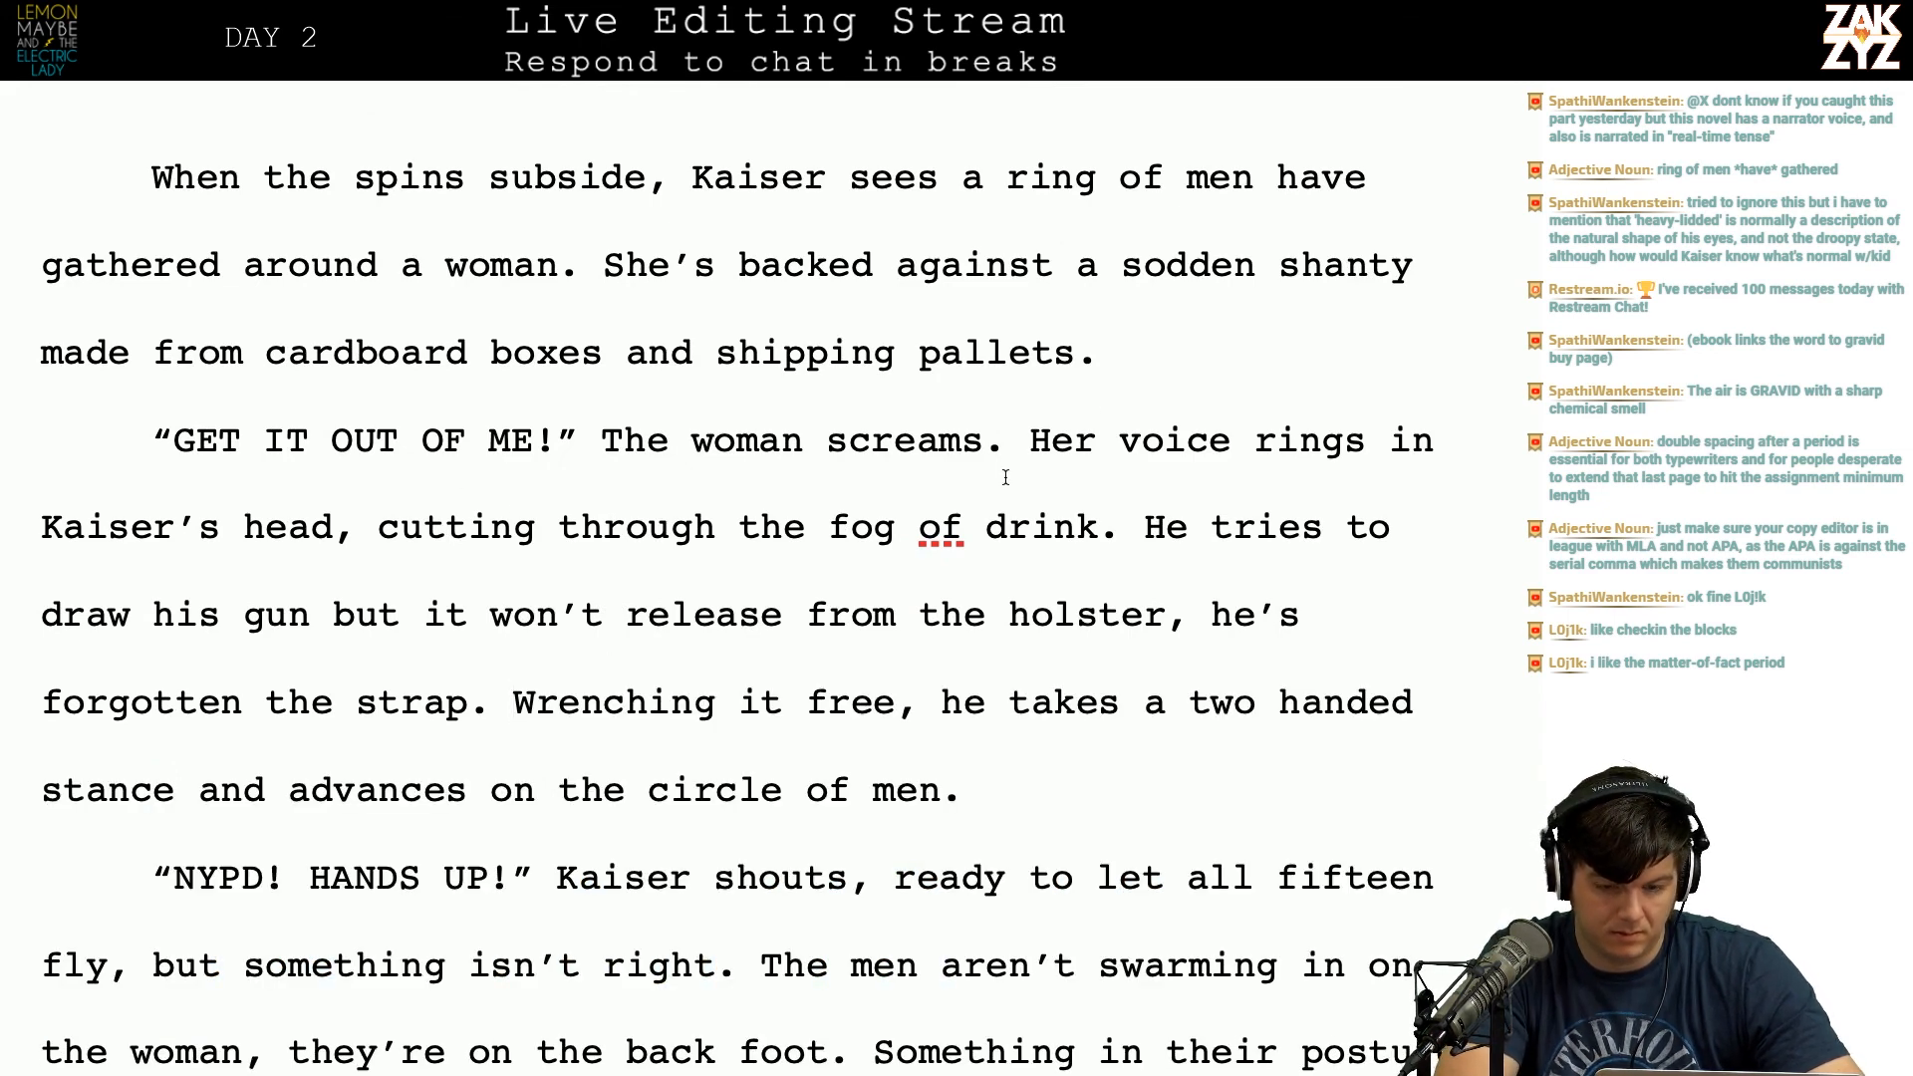
Step: Start a new paragraph at "Her voice rings", after "The woman screams."
key("Right")
key("Return")
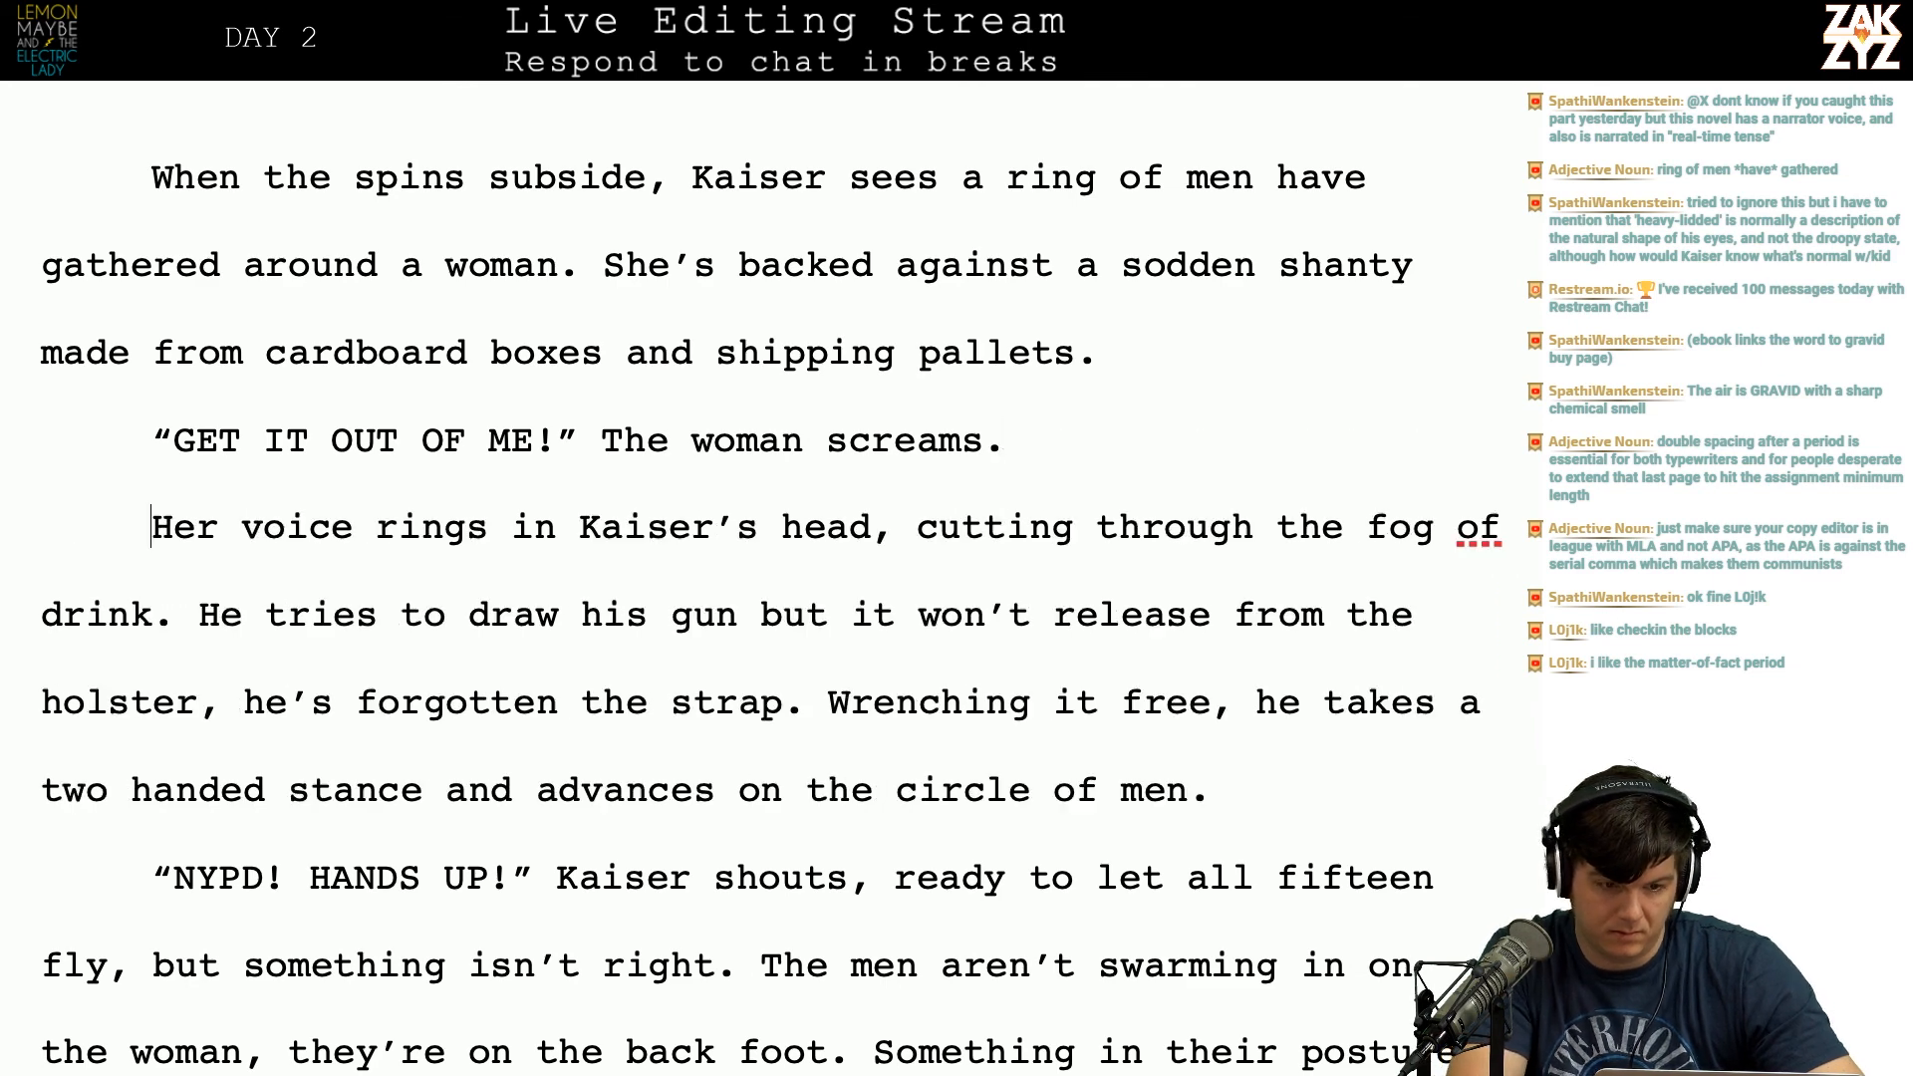
key("Up")
key("Up")
key("Down")
Step: Insert "like she's shouting directly into his ear." after "head" in the sentence about her voice
key("Right")
key("Right")
key("Right")
key("Right")
key("Right")
key("Right")
key("Right")
key("Right")
key("Right")
key("Right")
key("Right")
key("Right")
key("Right")
key("Right")
key("Right")
key("Right")
key("Right")
key("Right")
key("Right")
key("Right")
key("Right")
key("Right")
key("Right")
key("Right")
key("Right")
key("Right")
key("Right")
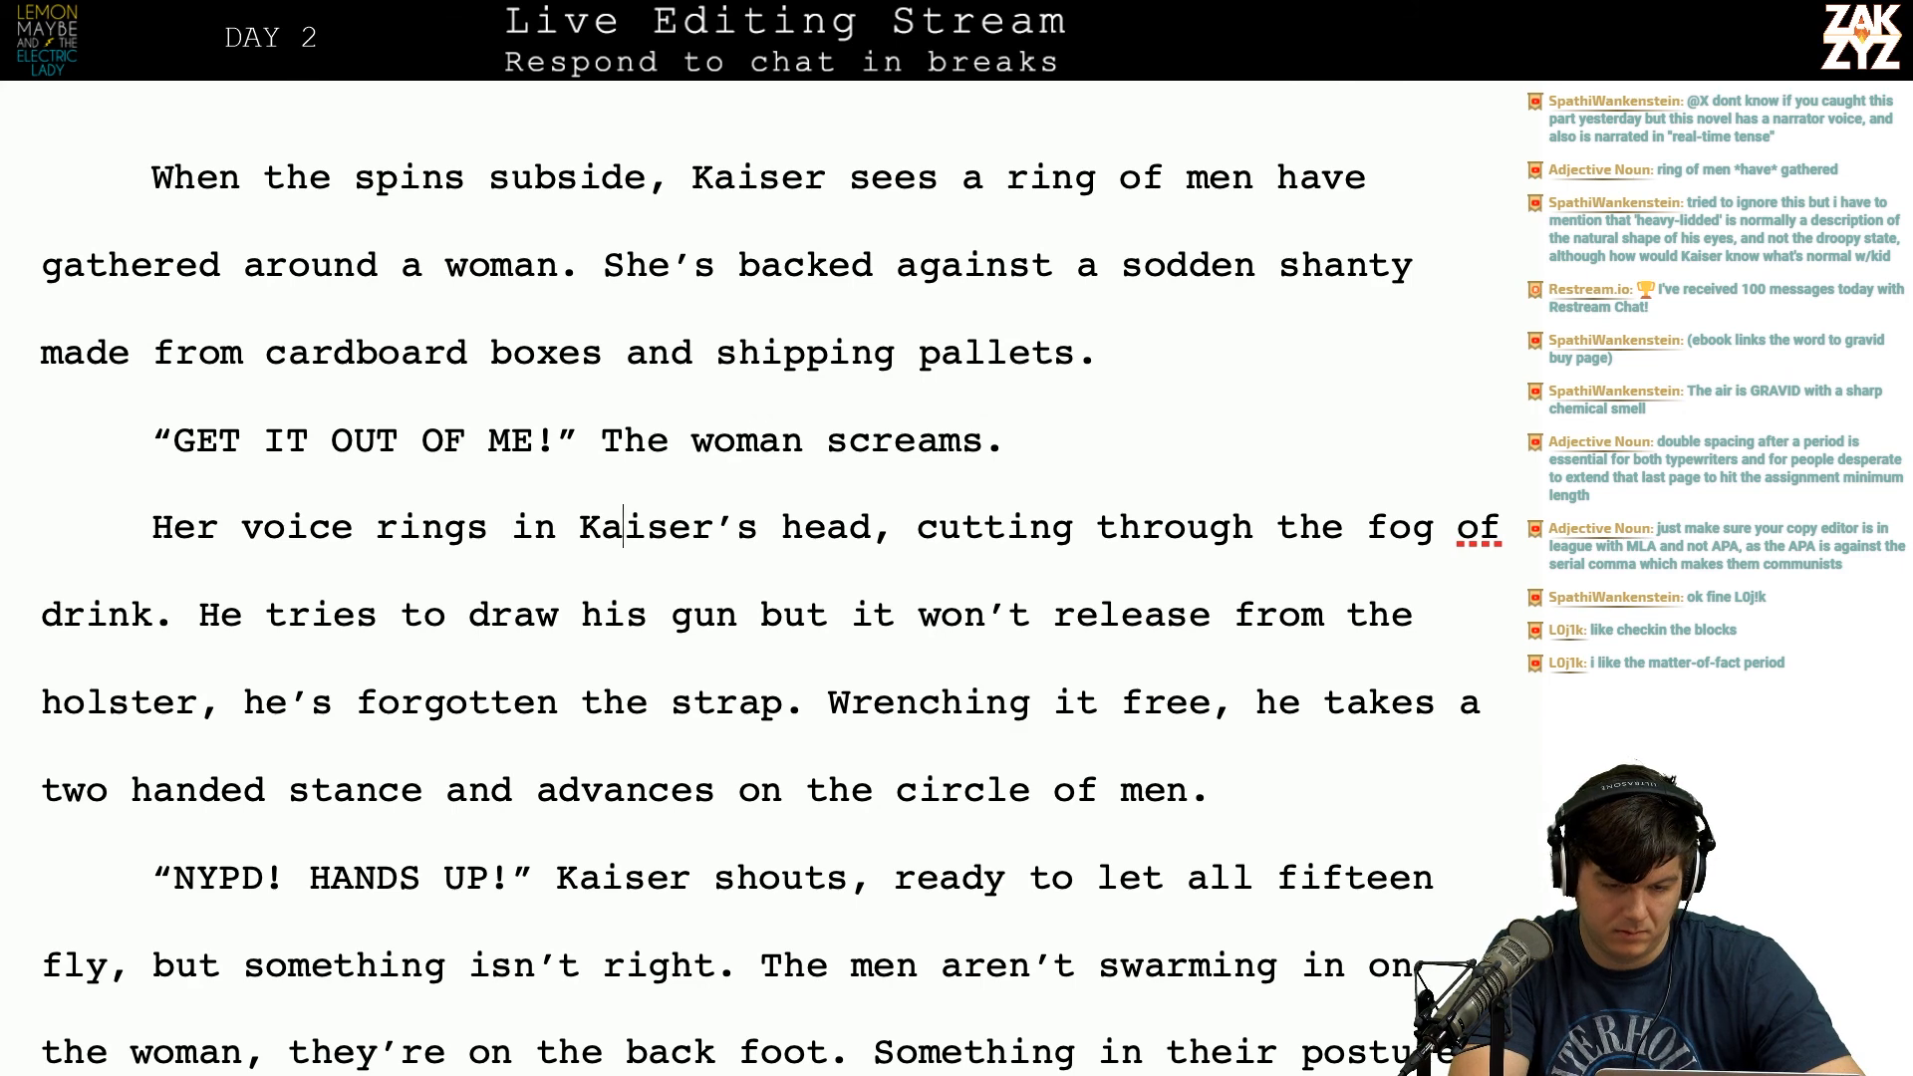
key("Right")
key("Right")
type("like sshe")
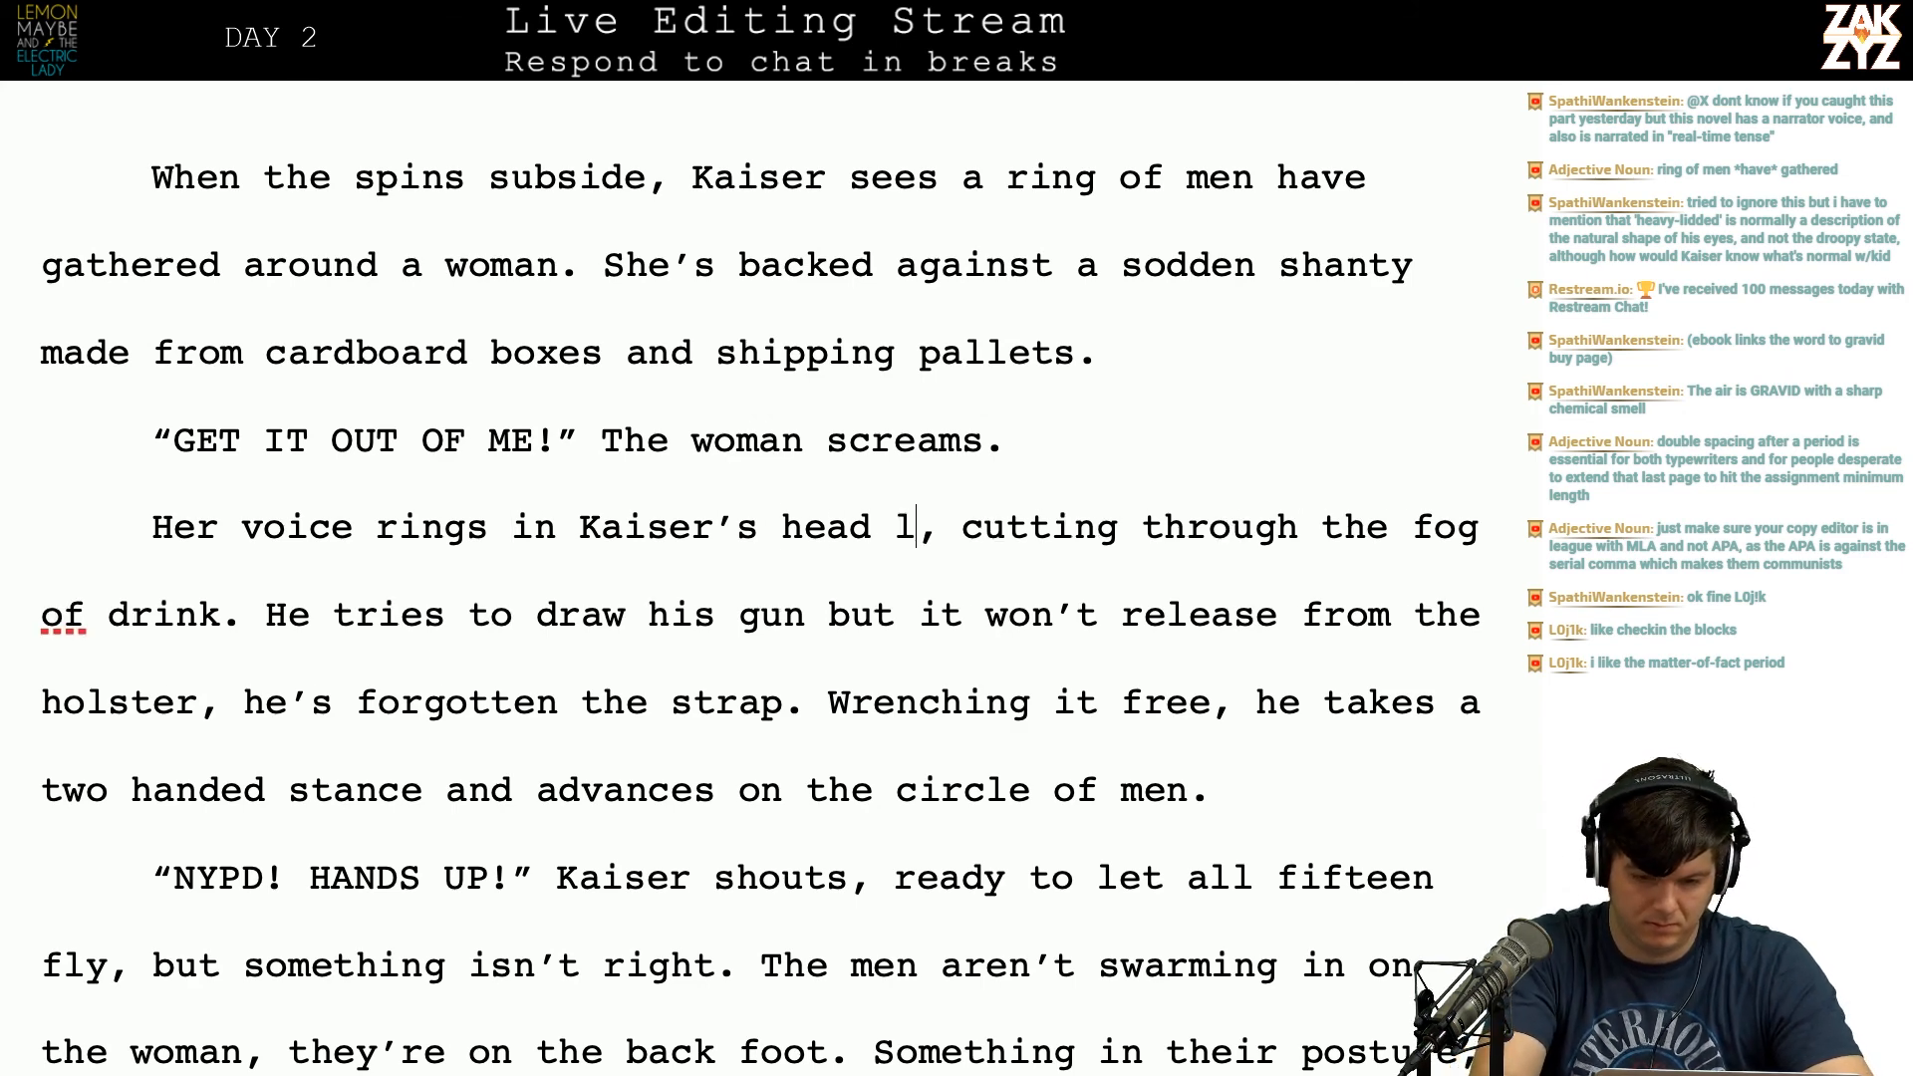
key("BackSpace")
key("BackSpace")
key("BackSpace")
type("he's ")
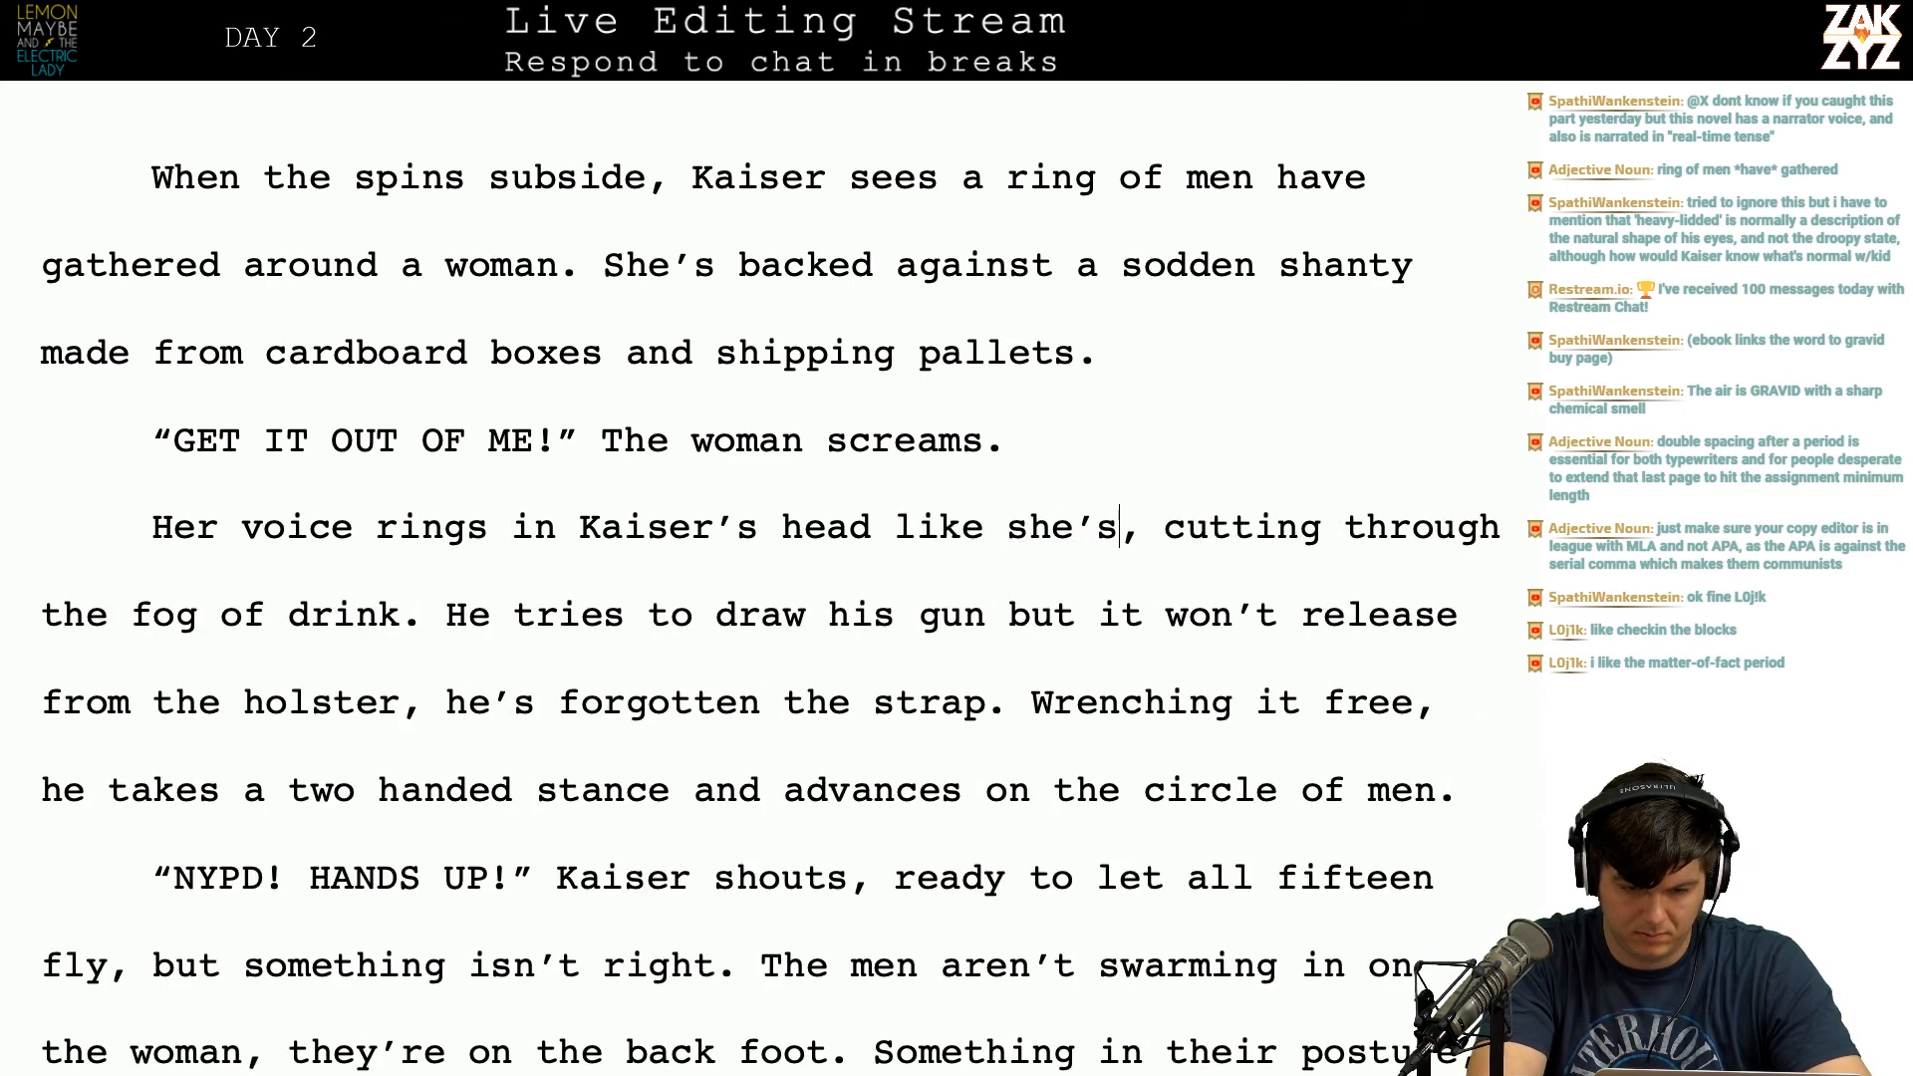
type("shouting ")
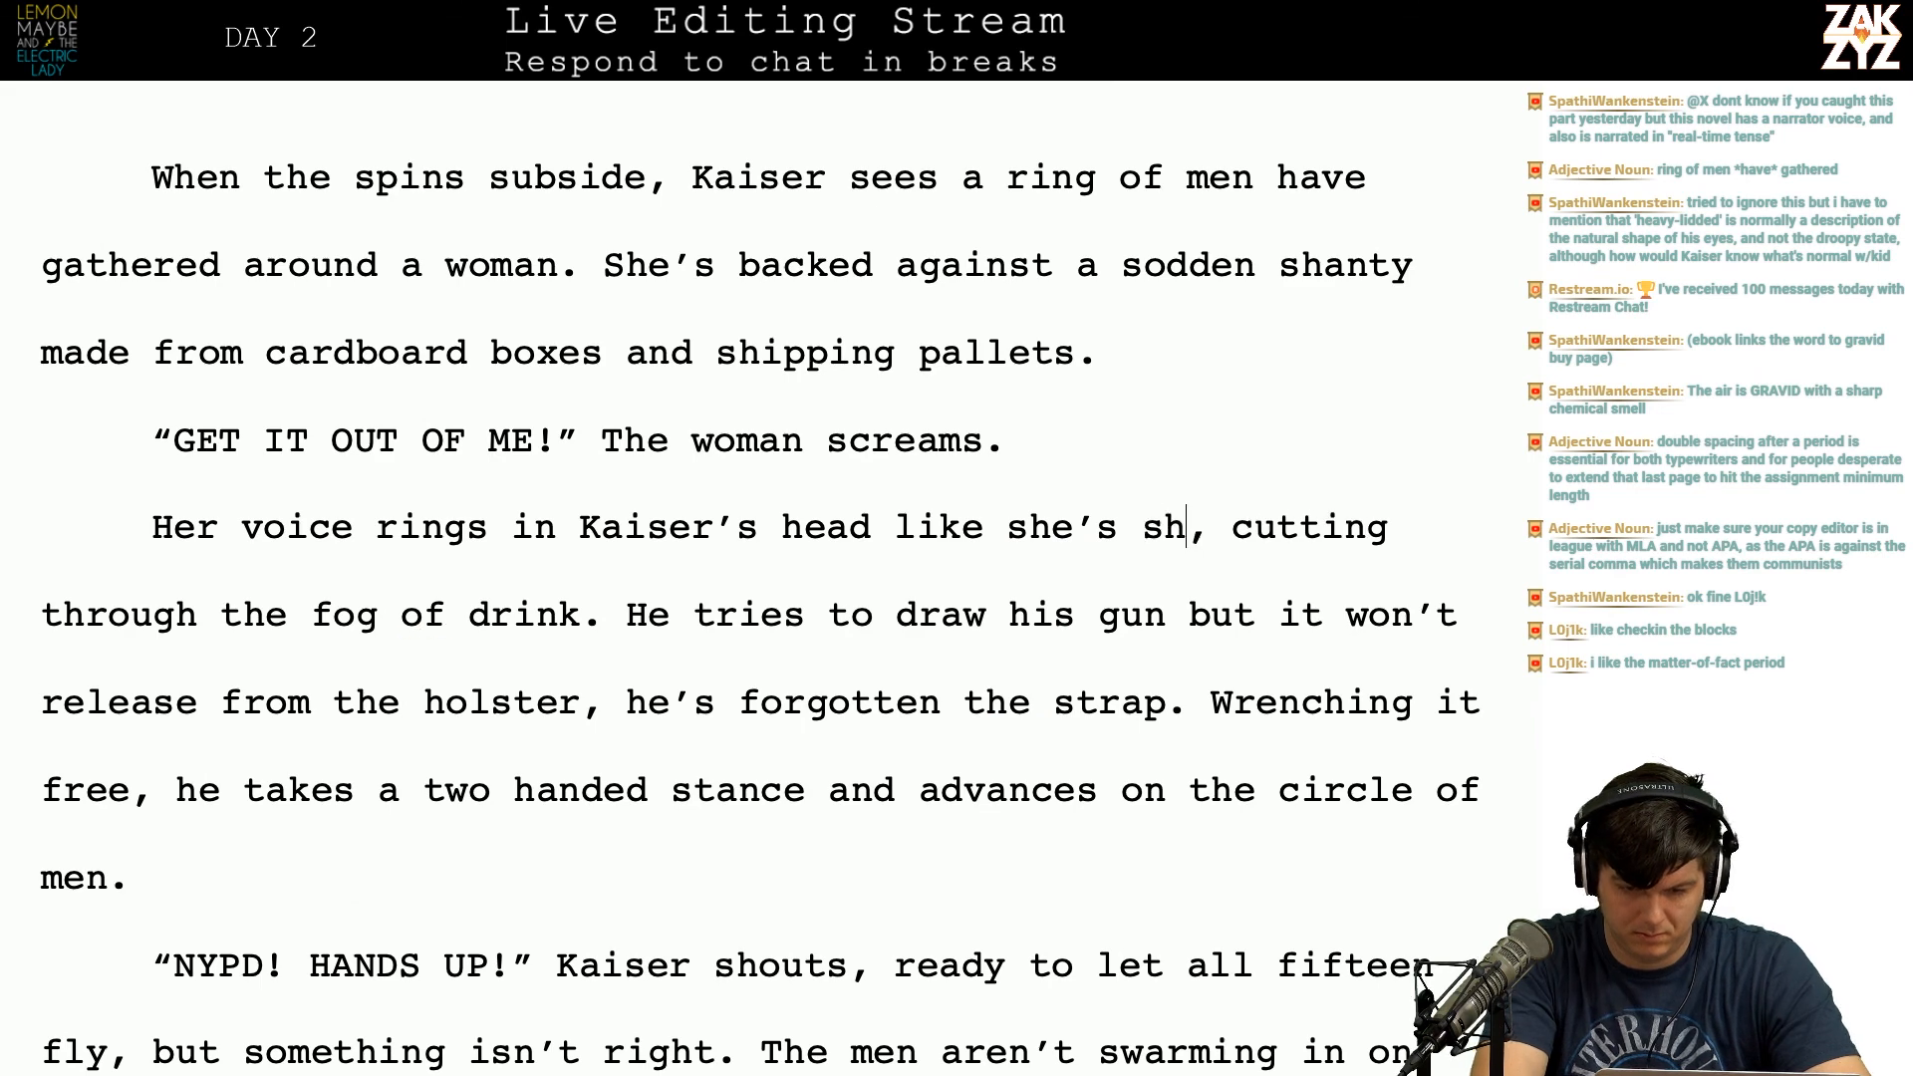
type("directly into ")
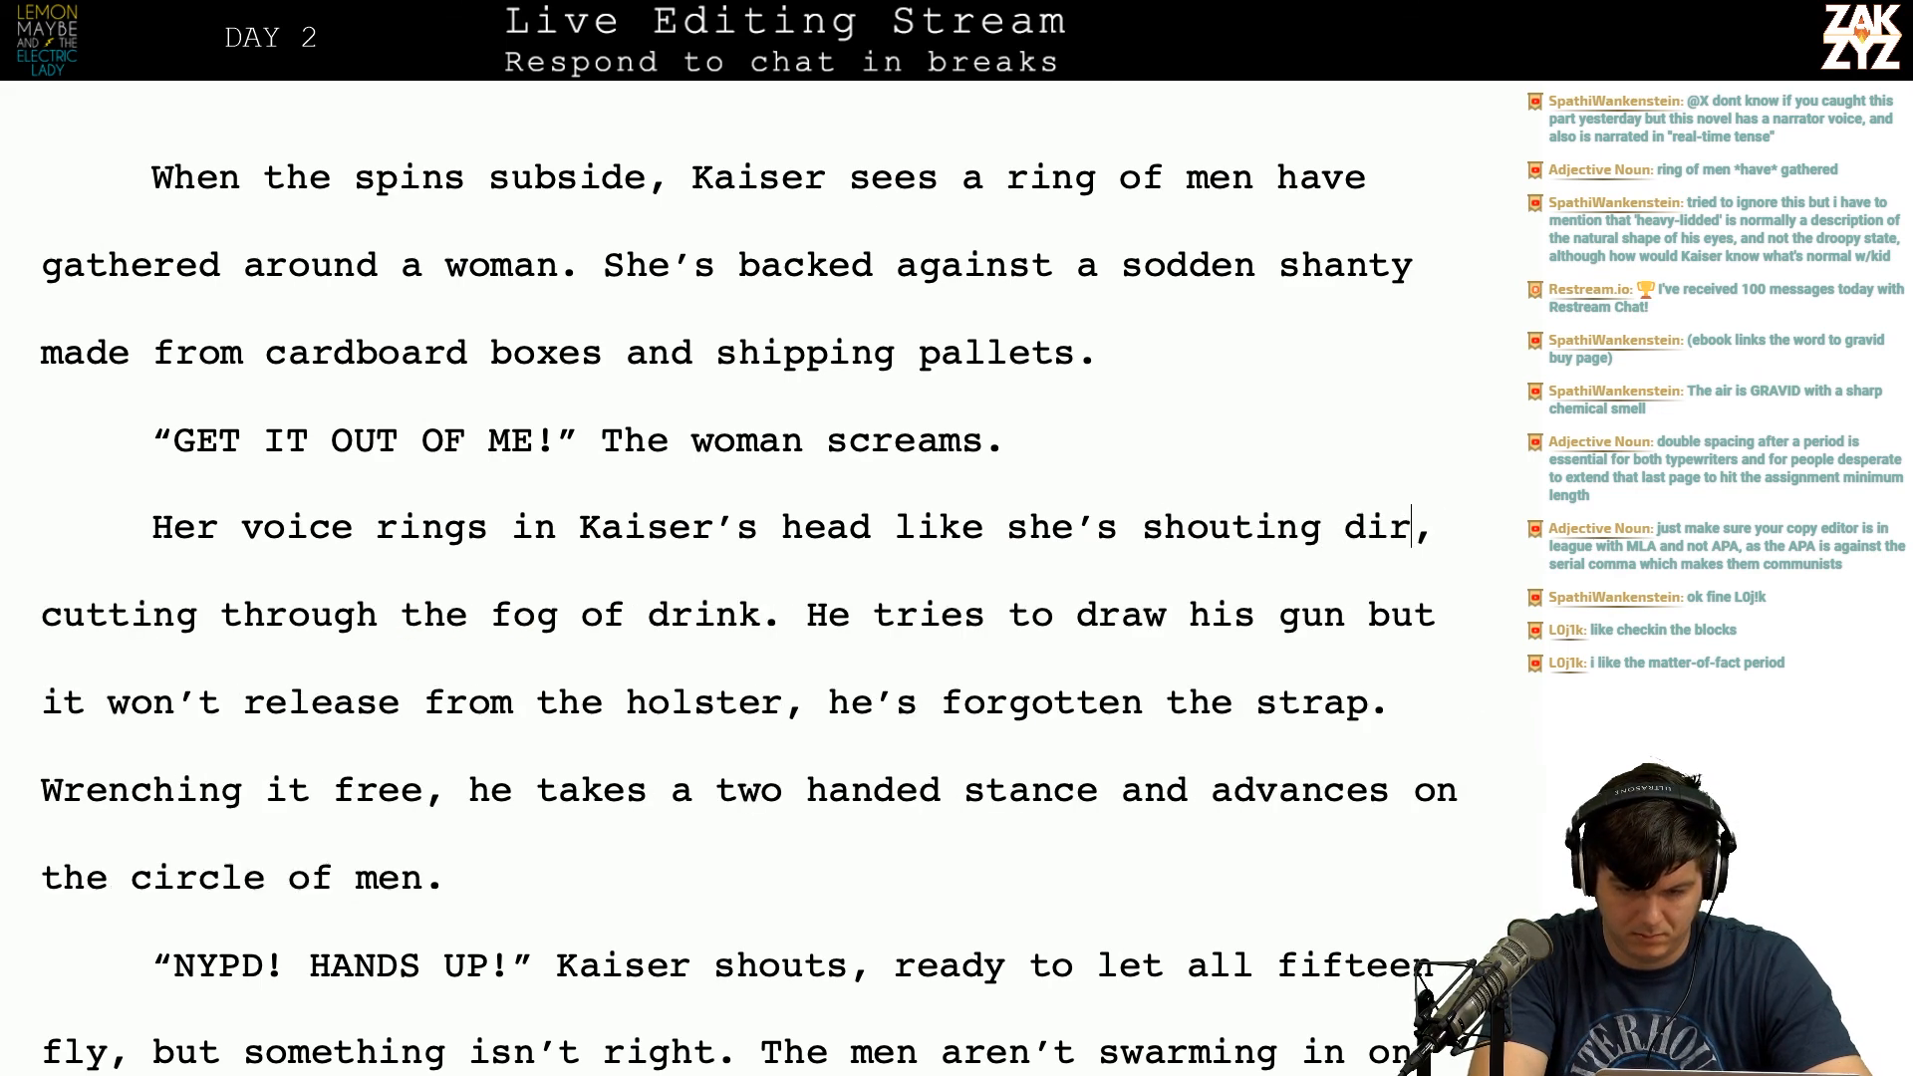
type("his ear. , cutting through the fog of drink. He")
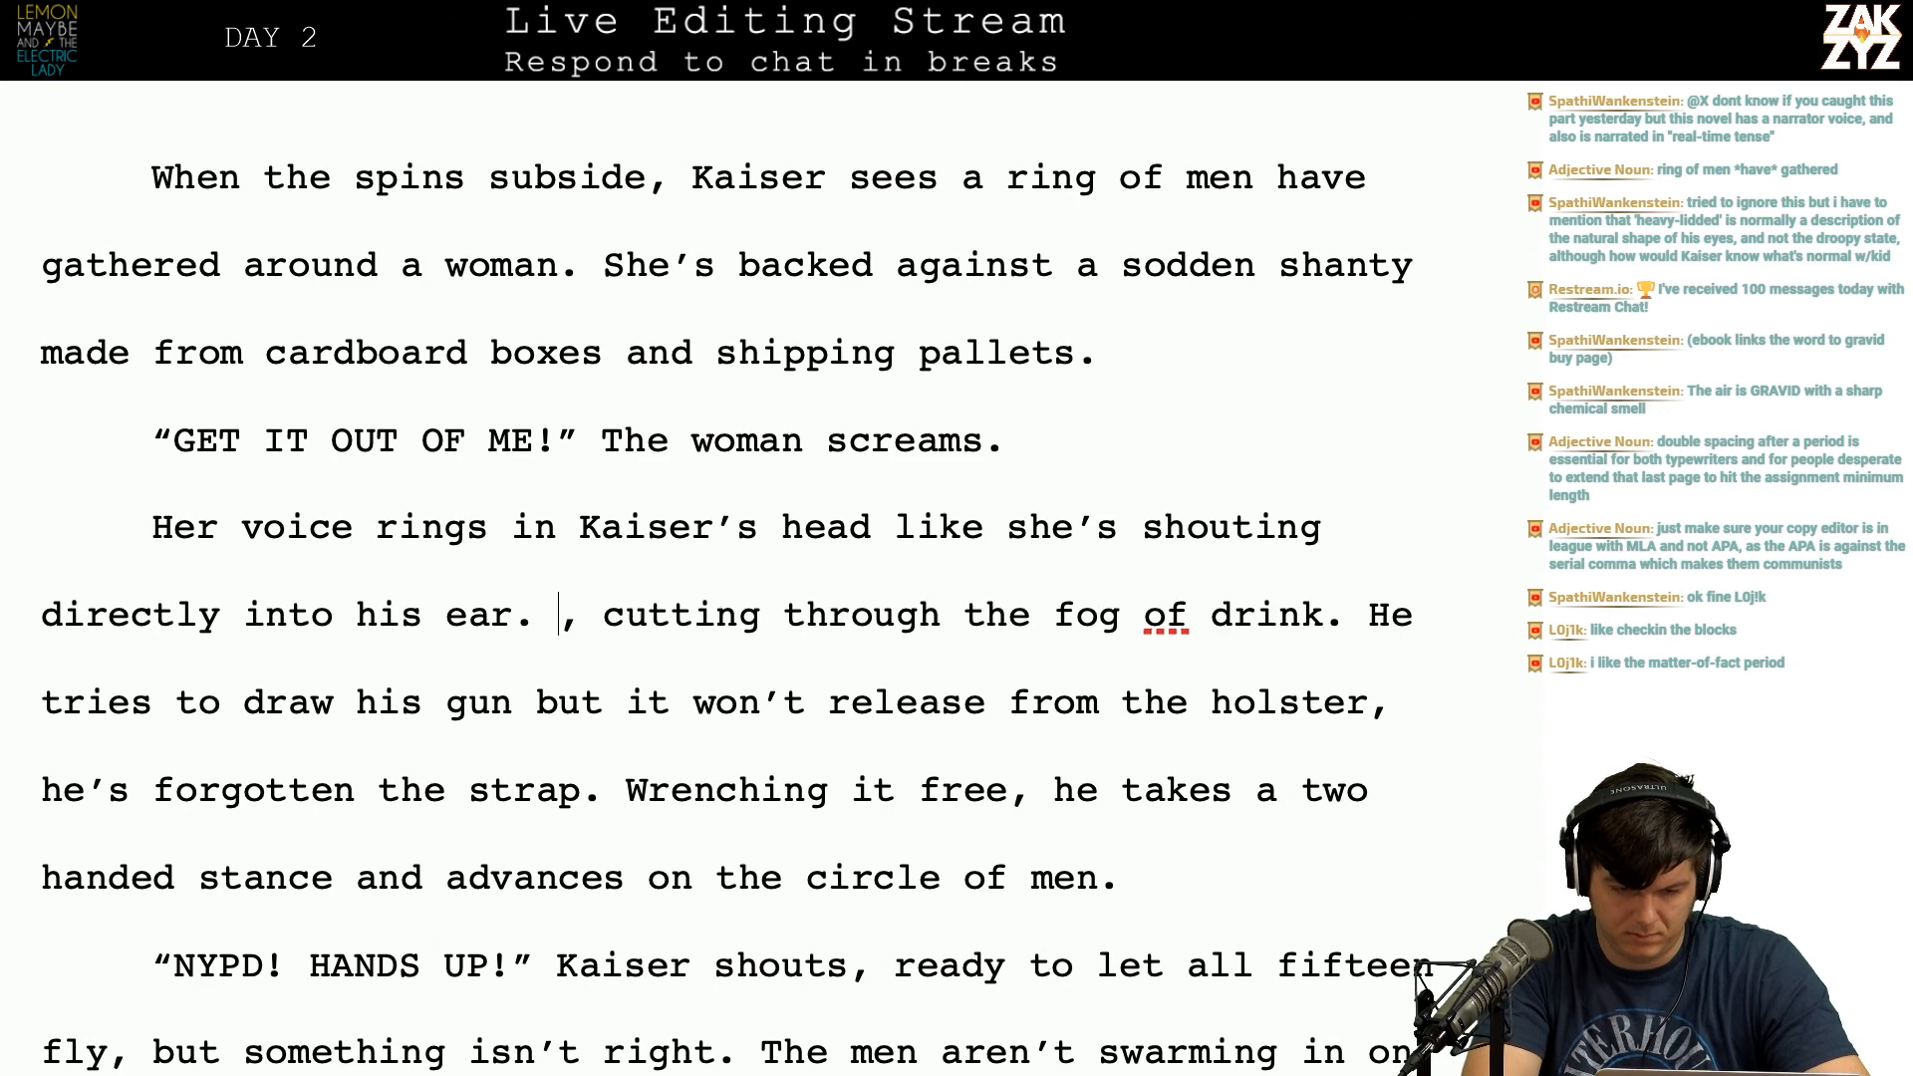
key("Return")
key("BackSpace")
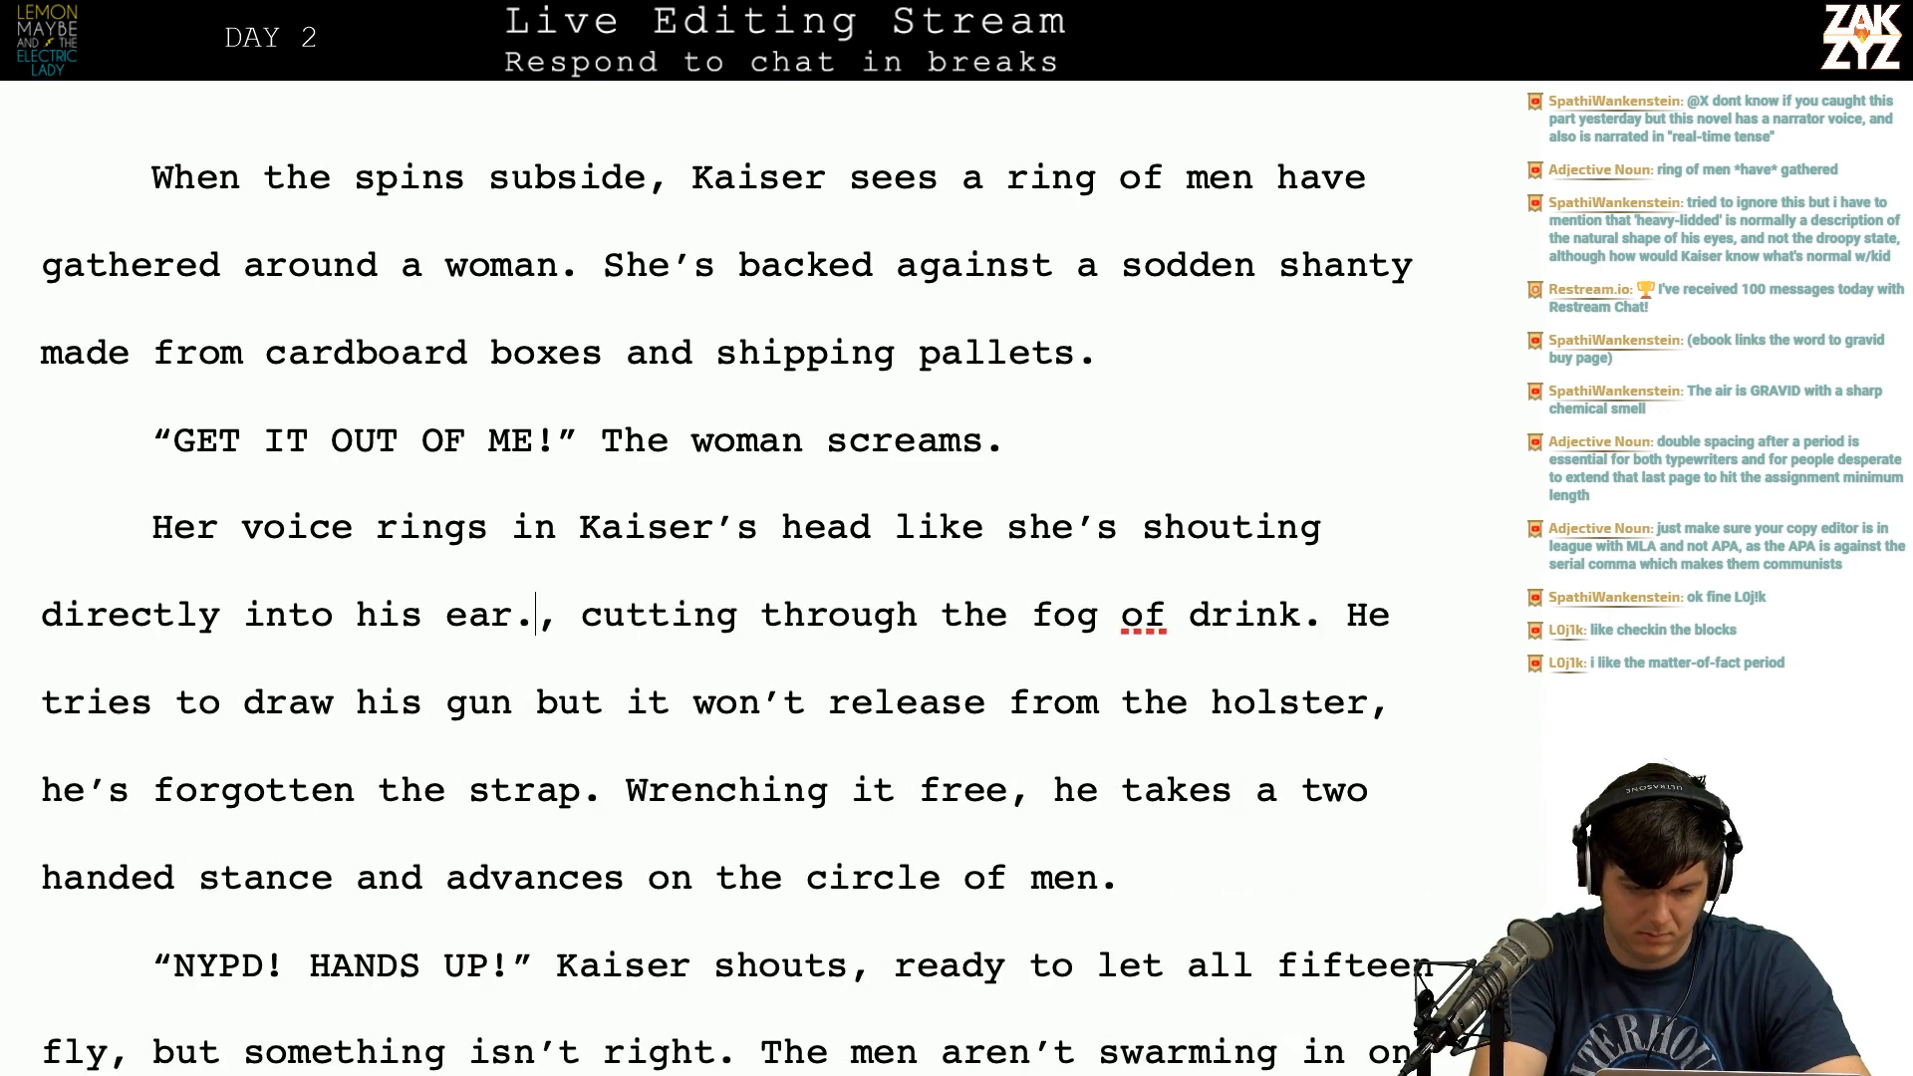
key("BackSpace")
key("BackSpace")
type(", ")
type("the")
key("BackSpace")
key("BackSpace")
key("BackSpace")
key("BackSpace")
key("BackSpace")
key("BackSpace")
type(".")
Step: Delete the phrase ", cutting through the fog of drink." after "directly into his ear."
key("shift+Right")
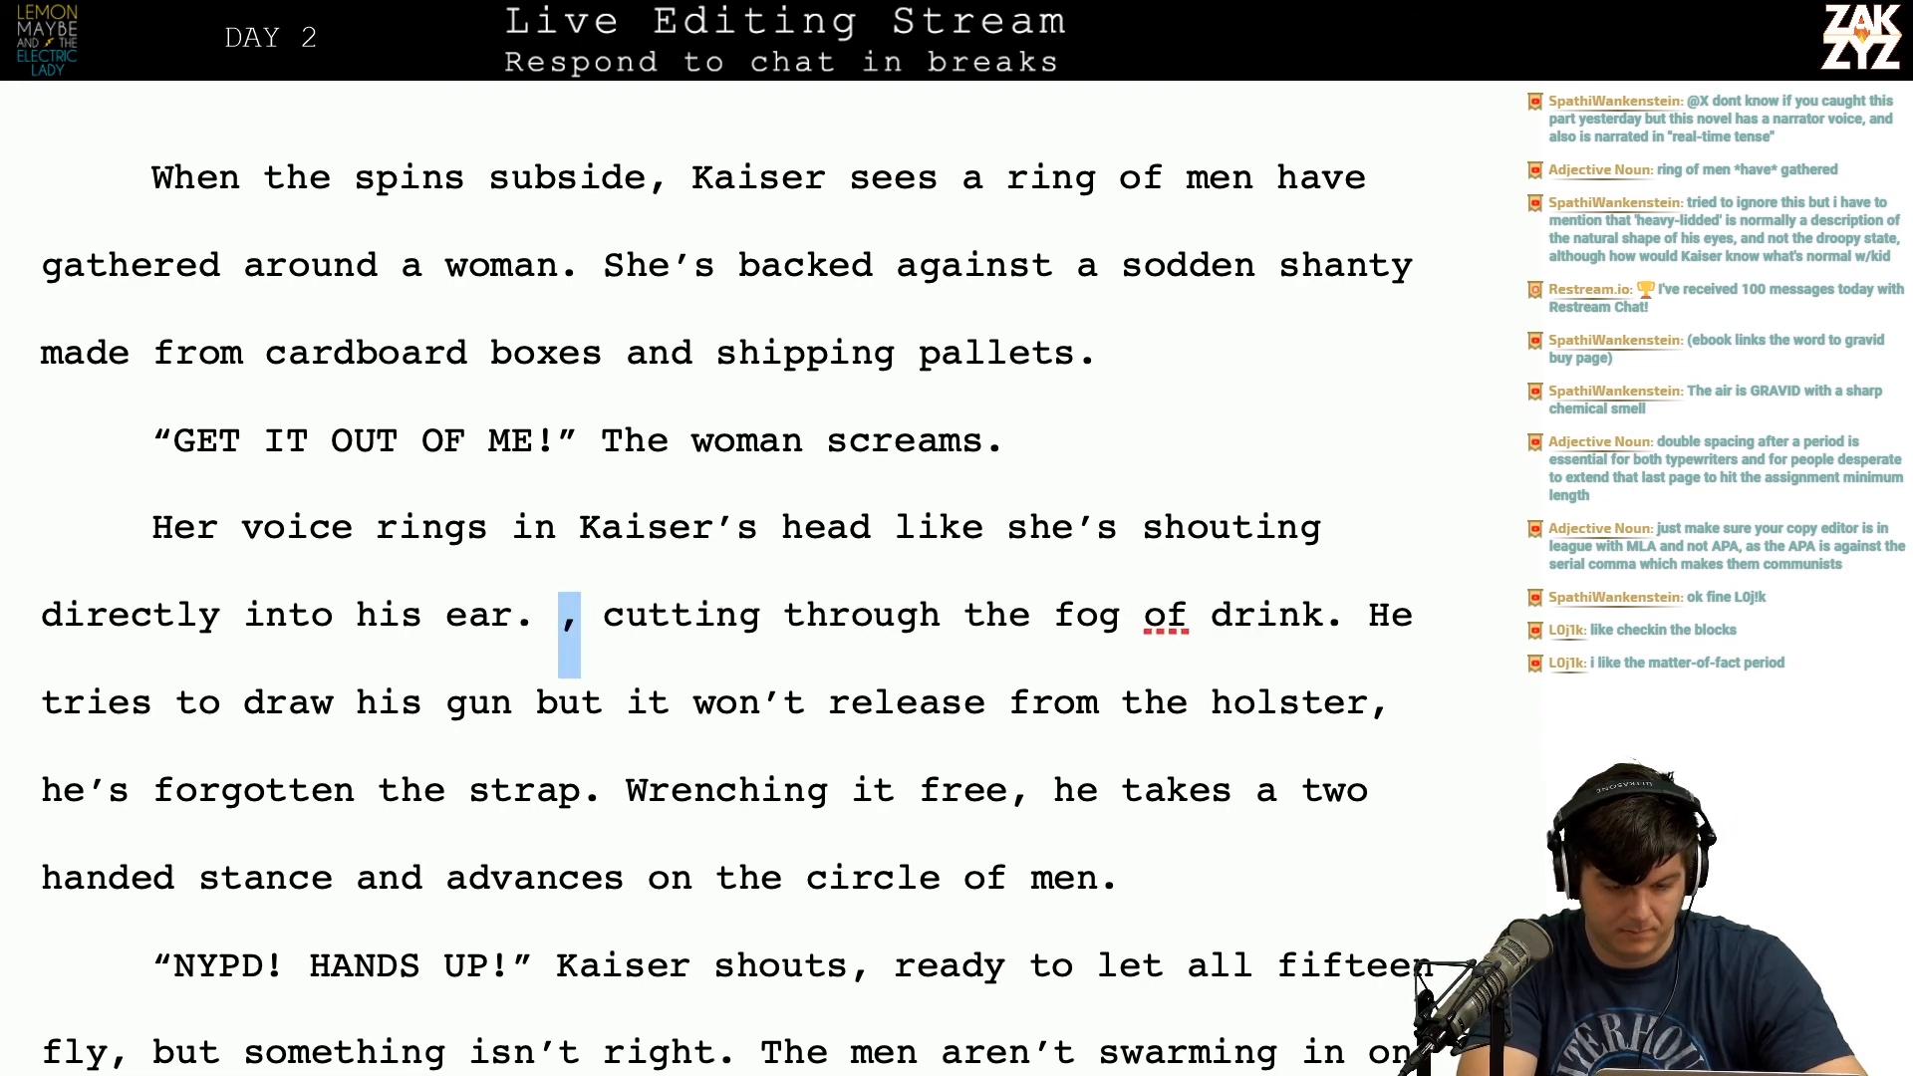
key("shift+Right")
key("shift+Right")
key("shift+Right")
key("shift+Right")
key("shift+Right")
key("shift+Right")
key("shift+Right")
key("shift+Right")
key("shift+Right")
key("shift+Right")
key("shift+Right")
key("shift+Right")
key("shift+Right")
key("shift+Right")
key("shift+Right")
key("shift+Right")
key("shift+Right")
key("shift+Right")
key("shift+Right")
key("shift+Right")
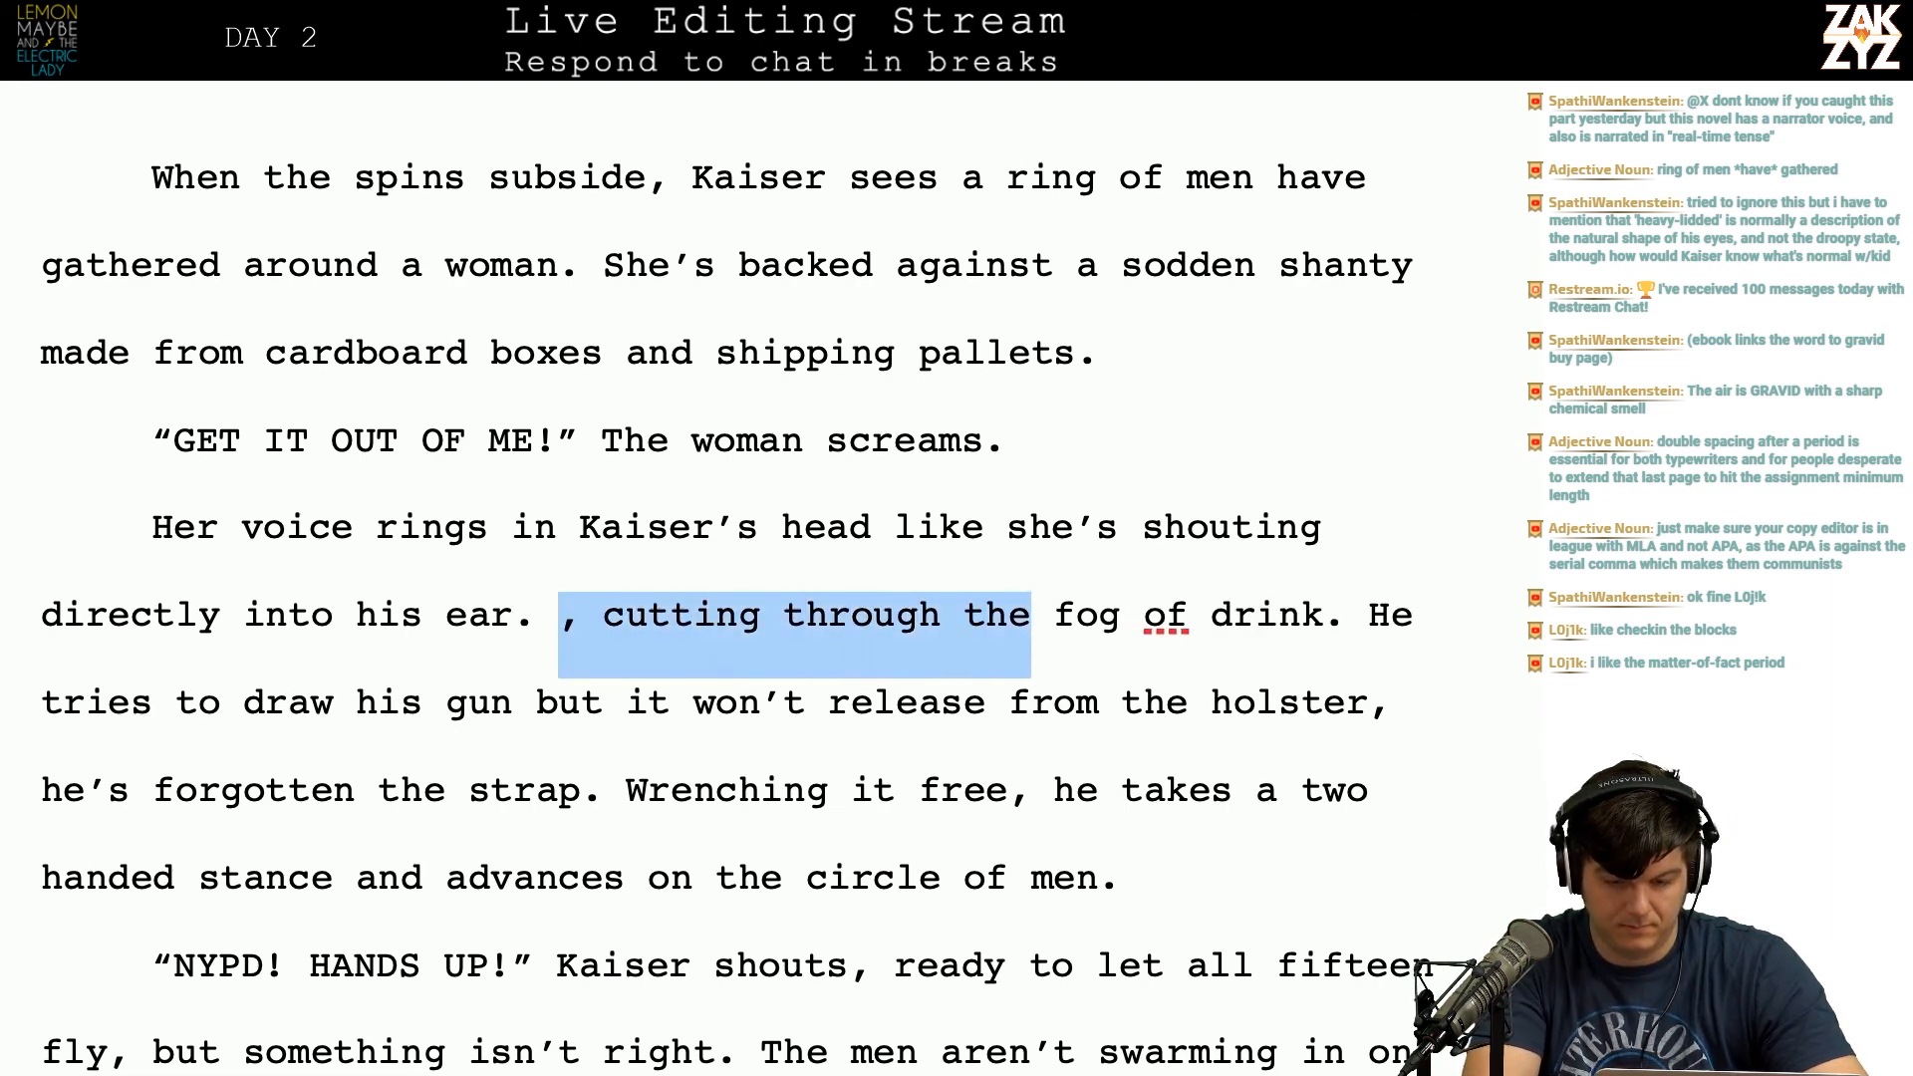
key("shift+Right")
key("shift+Right")
key("shift+Right")
key("shift+Right")
key("shift+Right")
key("shift+Right")
key("shift+Right")
key("shift+Right")
key("shift+Right")
key("shift+Right")
key("shift+Right")
key("shift+Right")
key("shift+Right")
key("shift+Right")
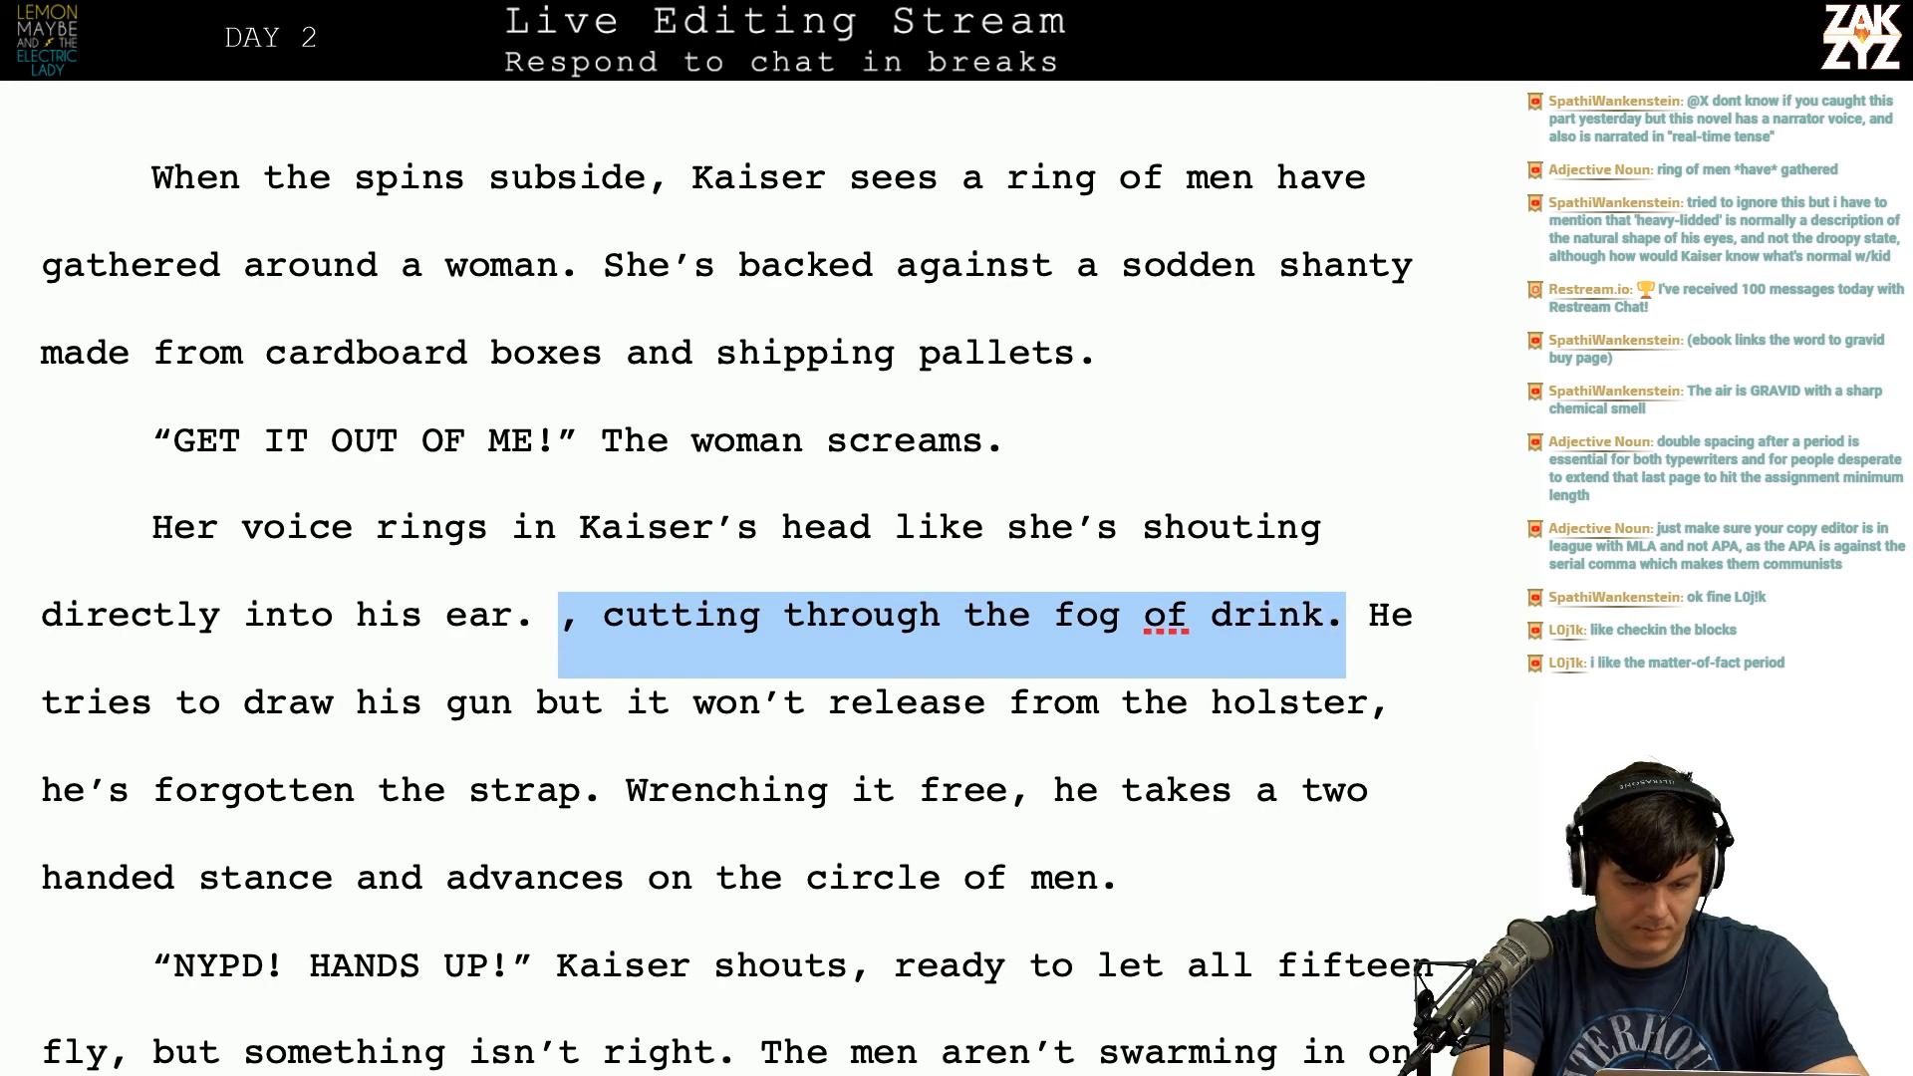
key("BackSpace")
Step: Replace "it" after "Wrenching" with "the pistol free, Kaiser" in the sentence about the two handed stance
scroll(840, 537, "down", 1)
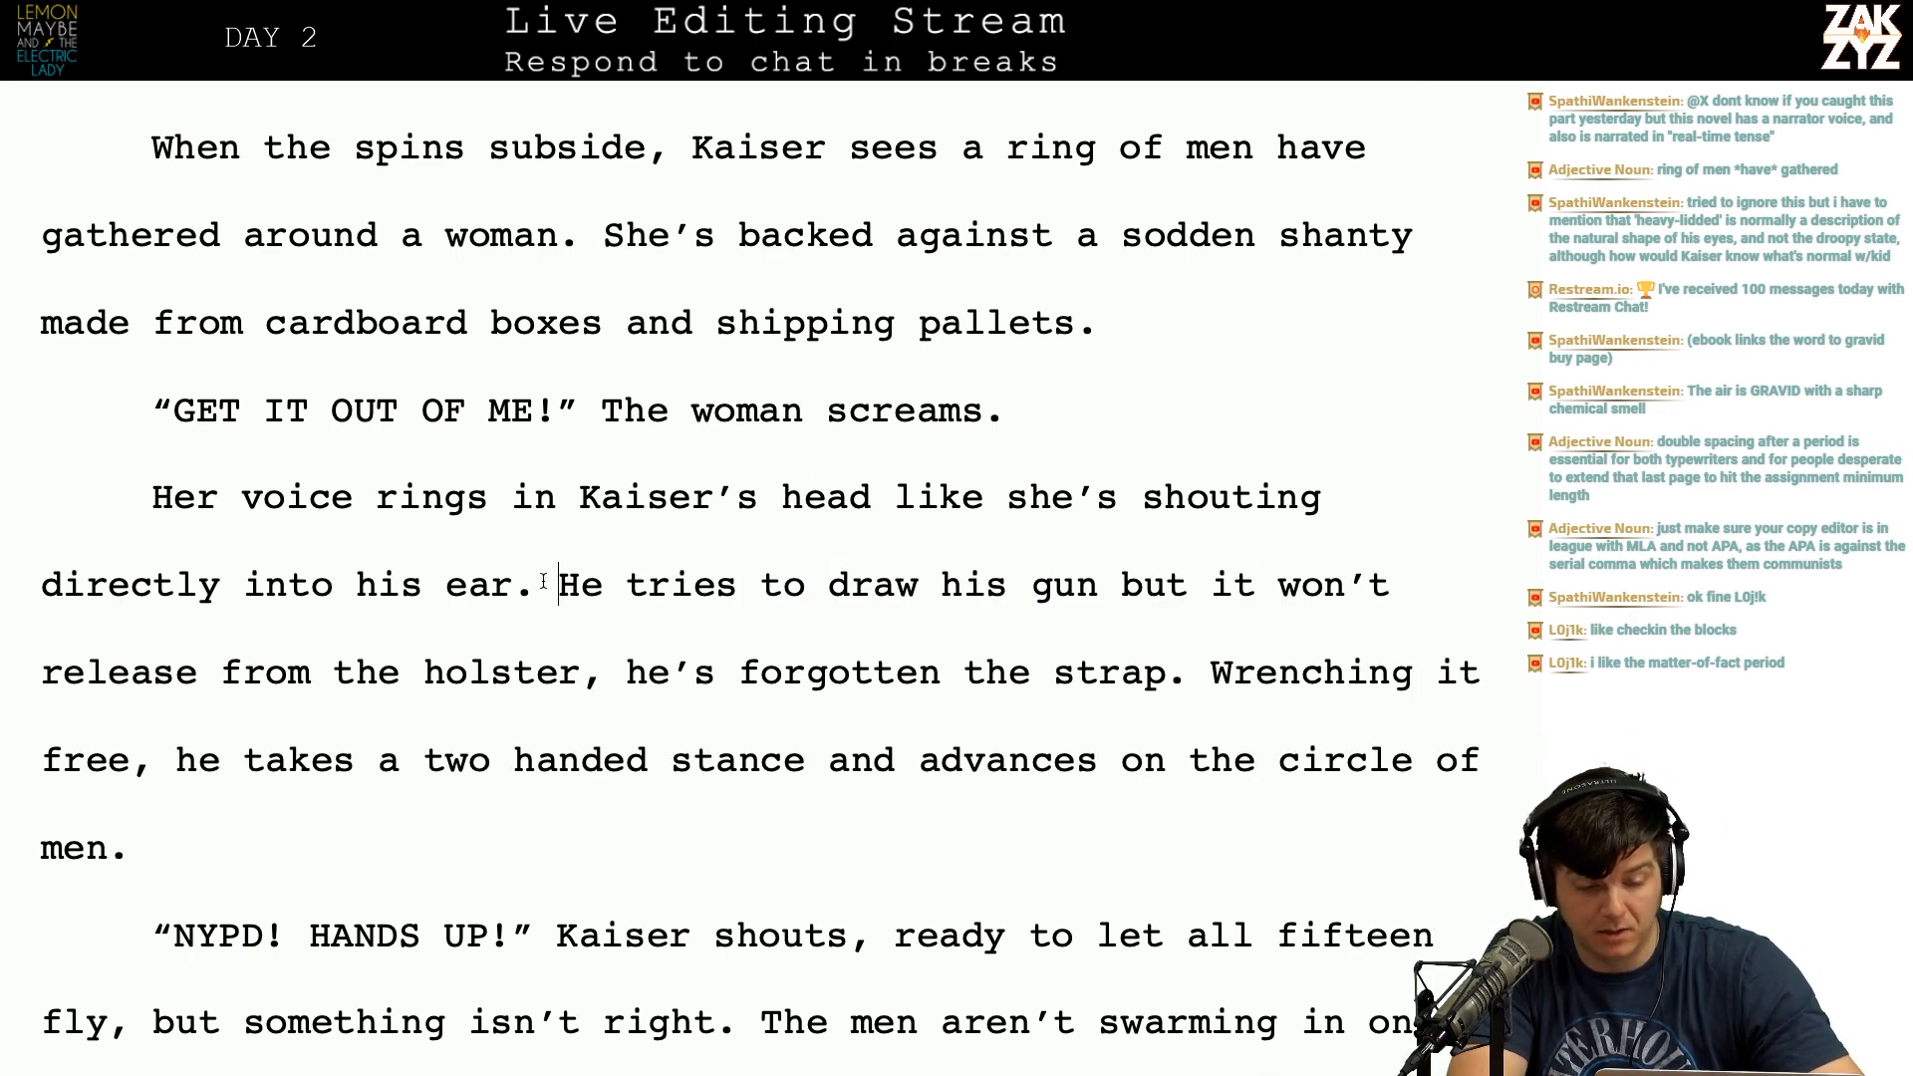
key("Right")
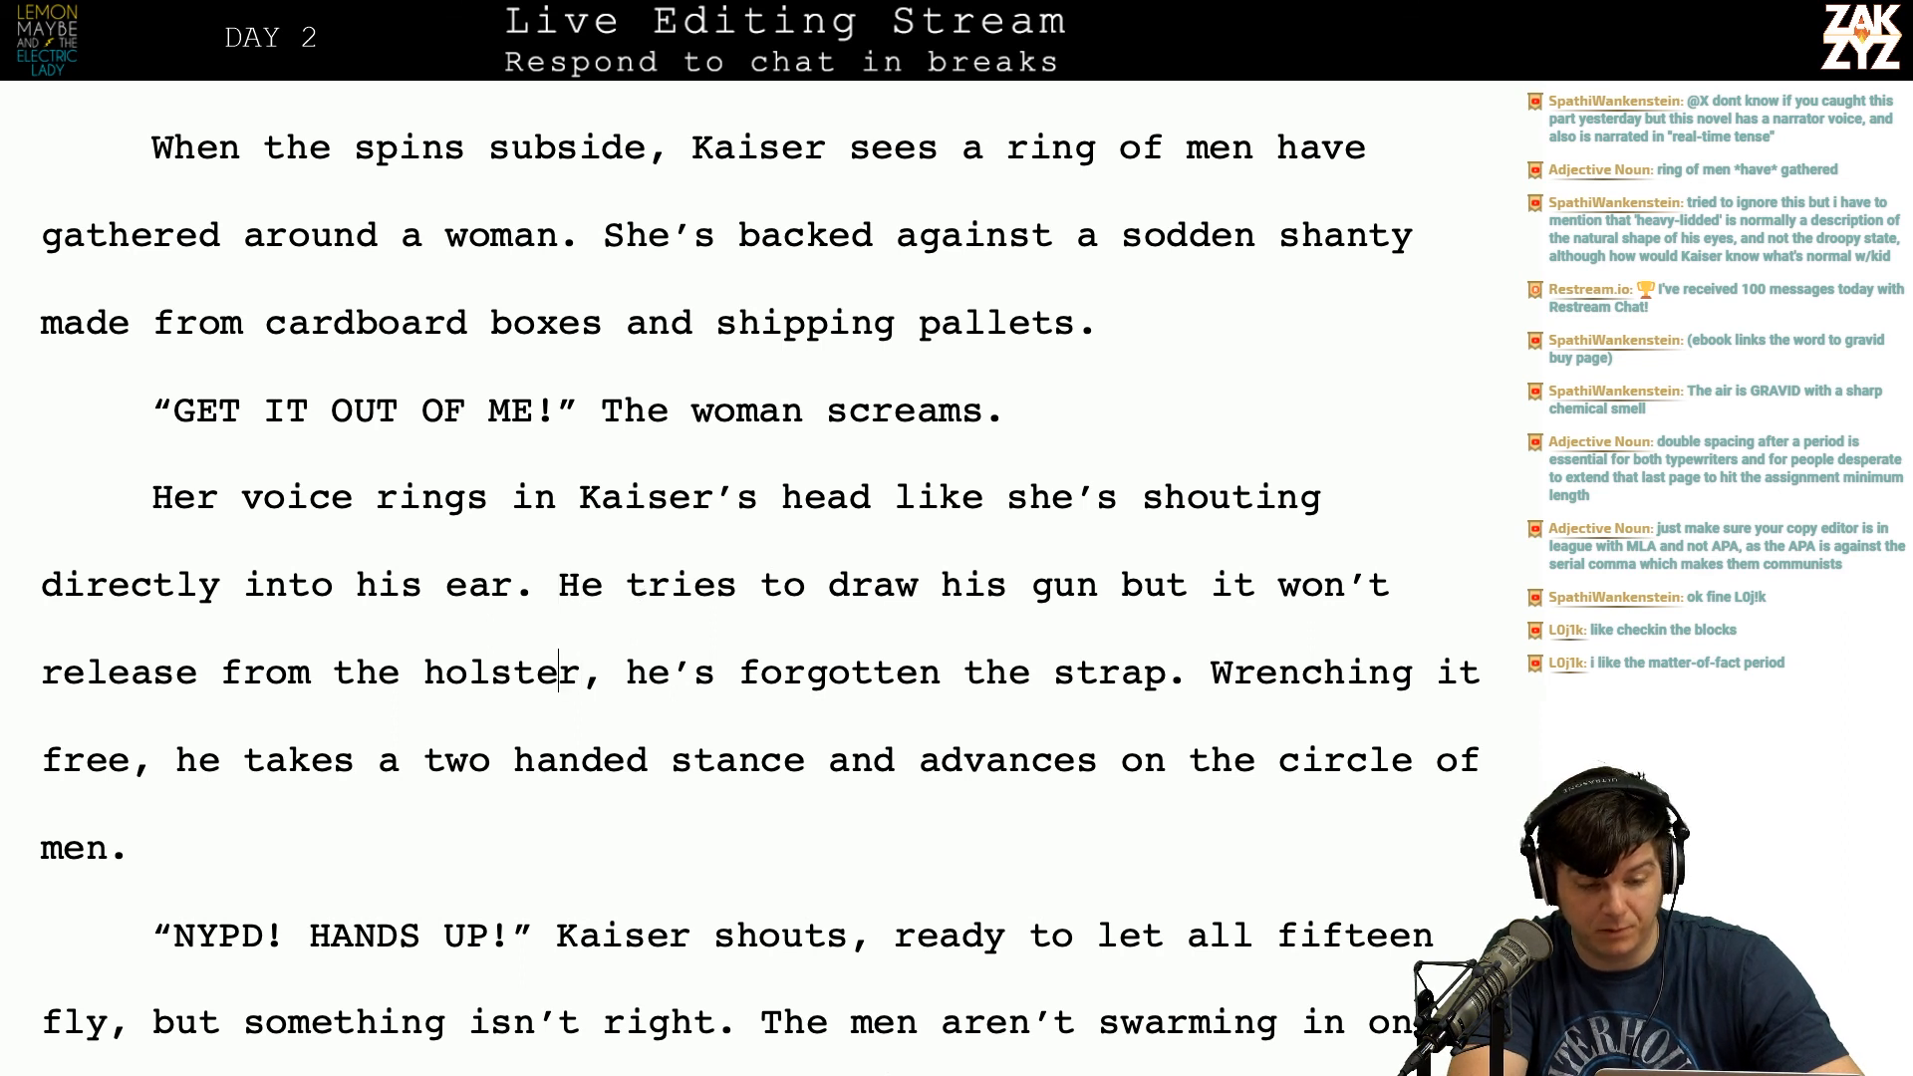
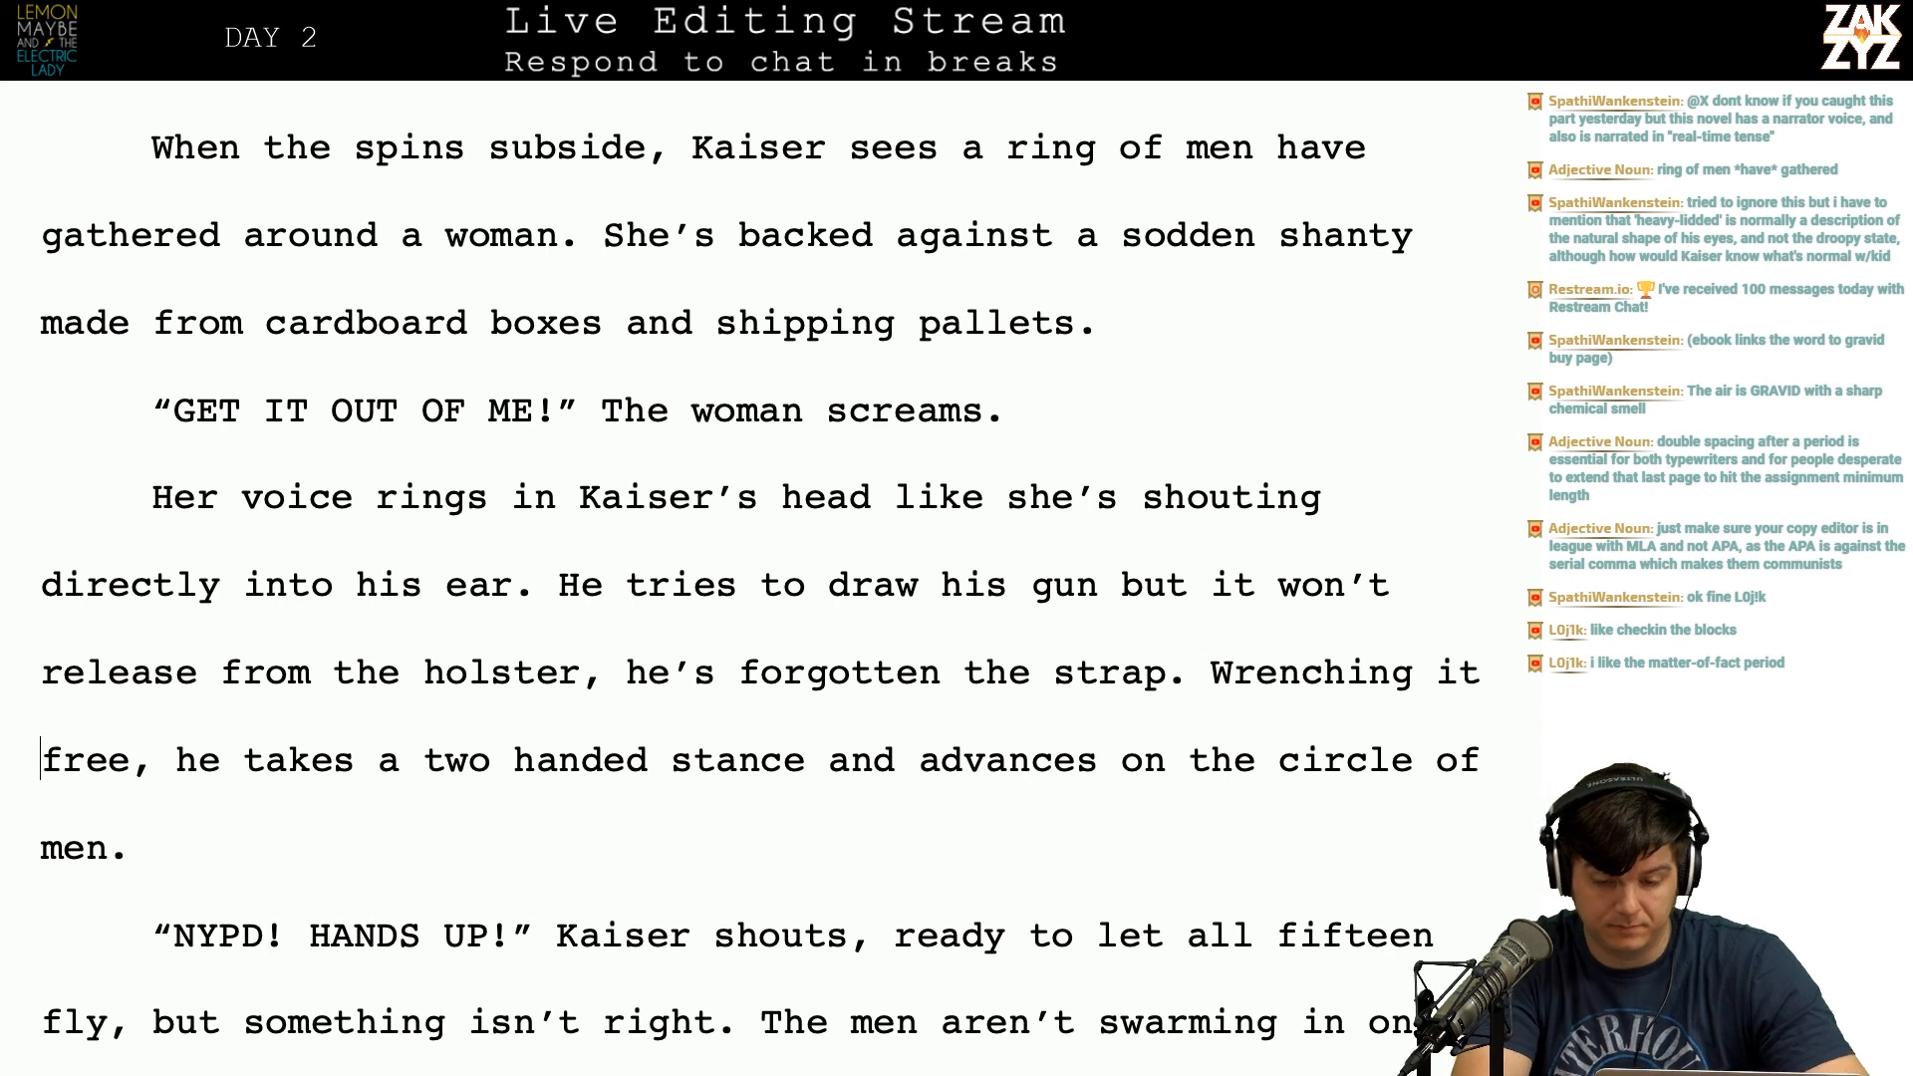
key("BackSpace")
key("BackSpace")
type("th")
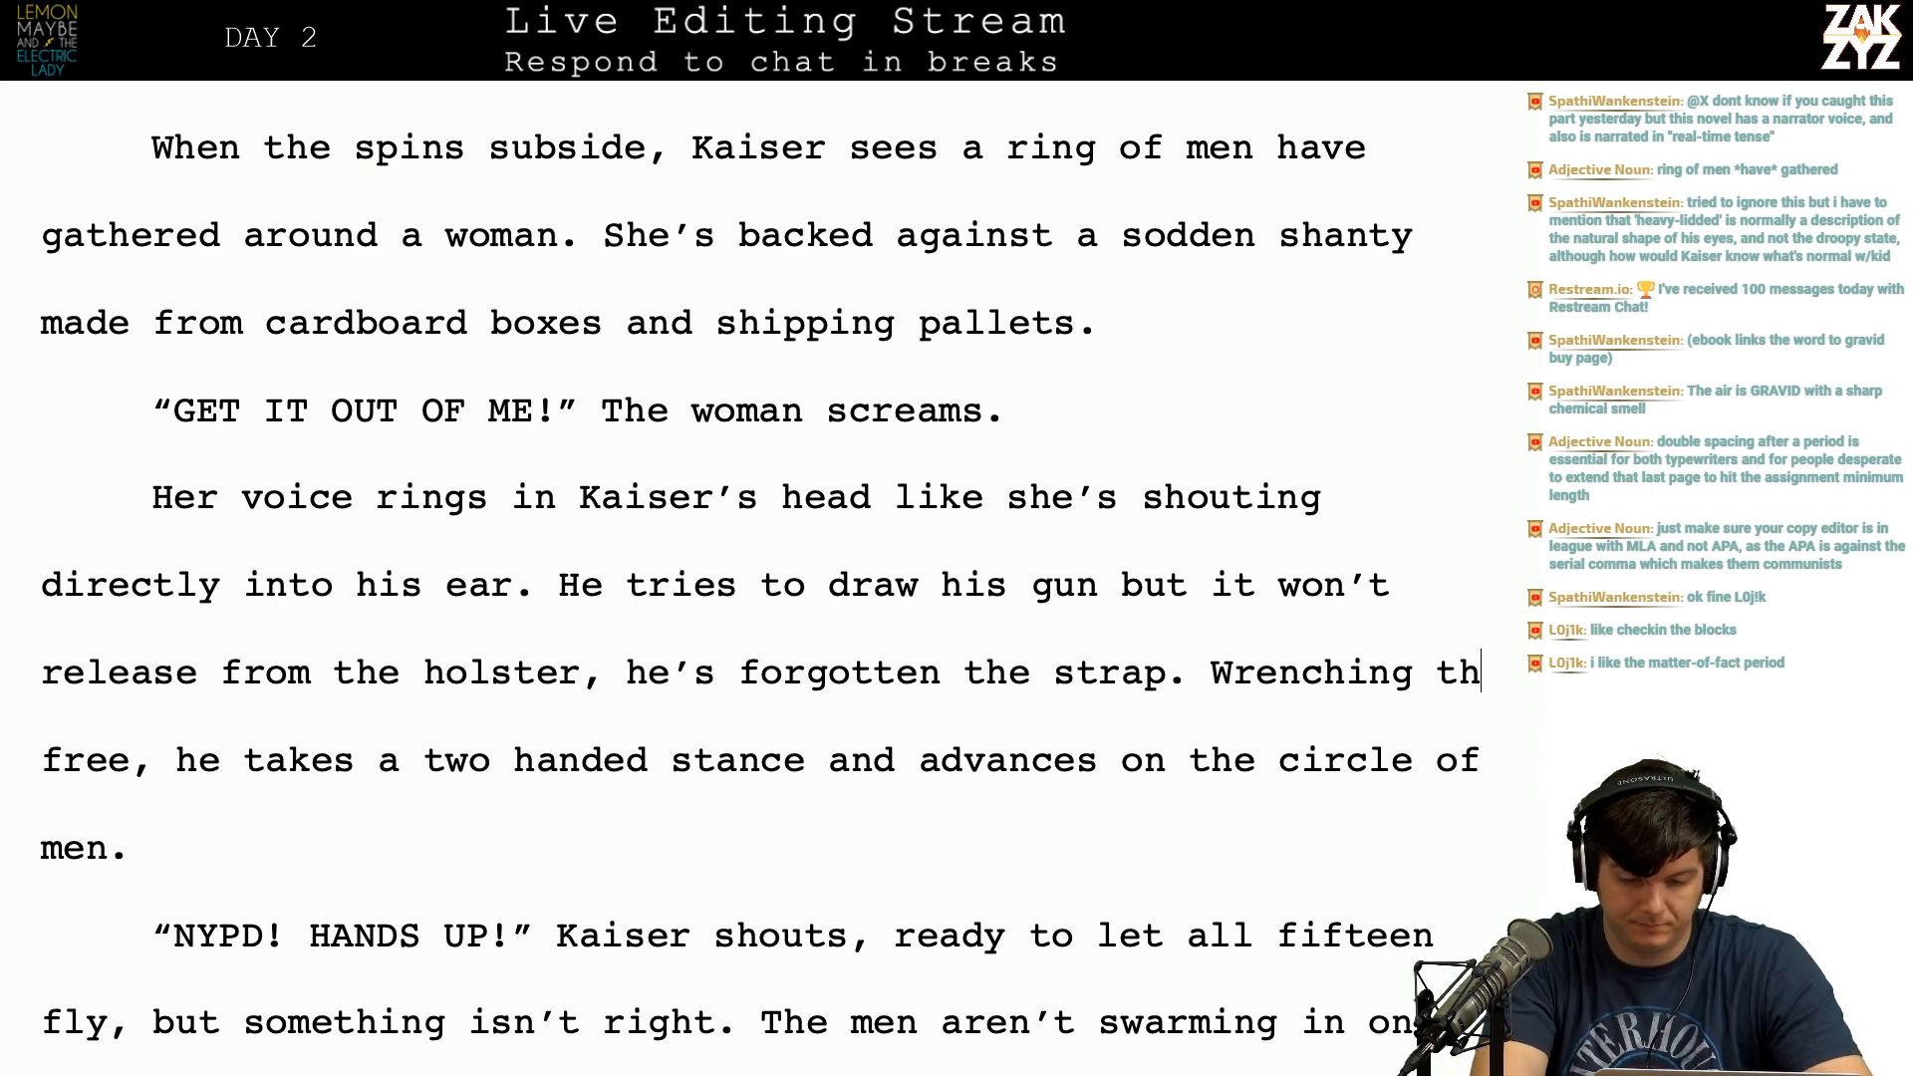
type("e pistol free, L free, he takes a two handed stance and")
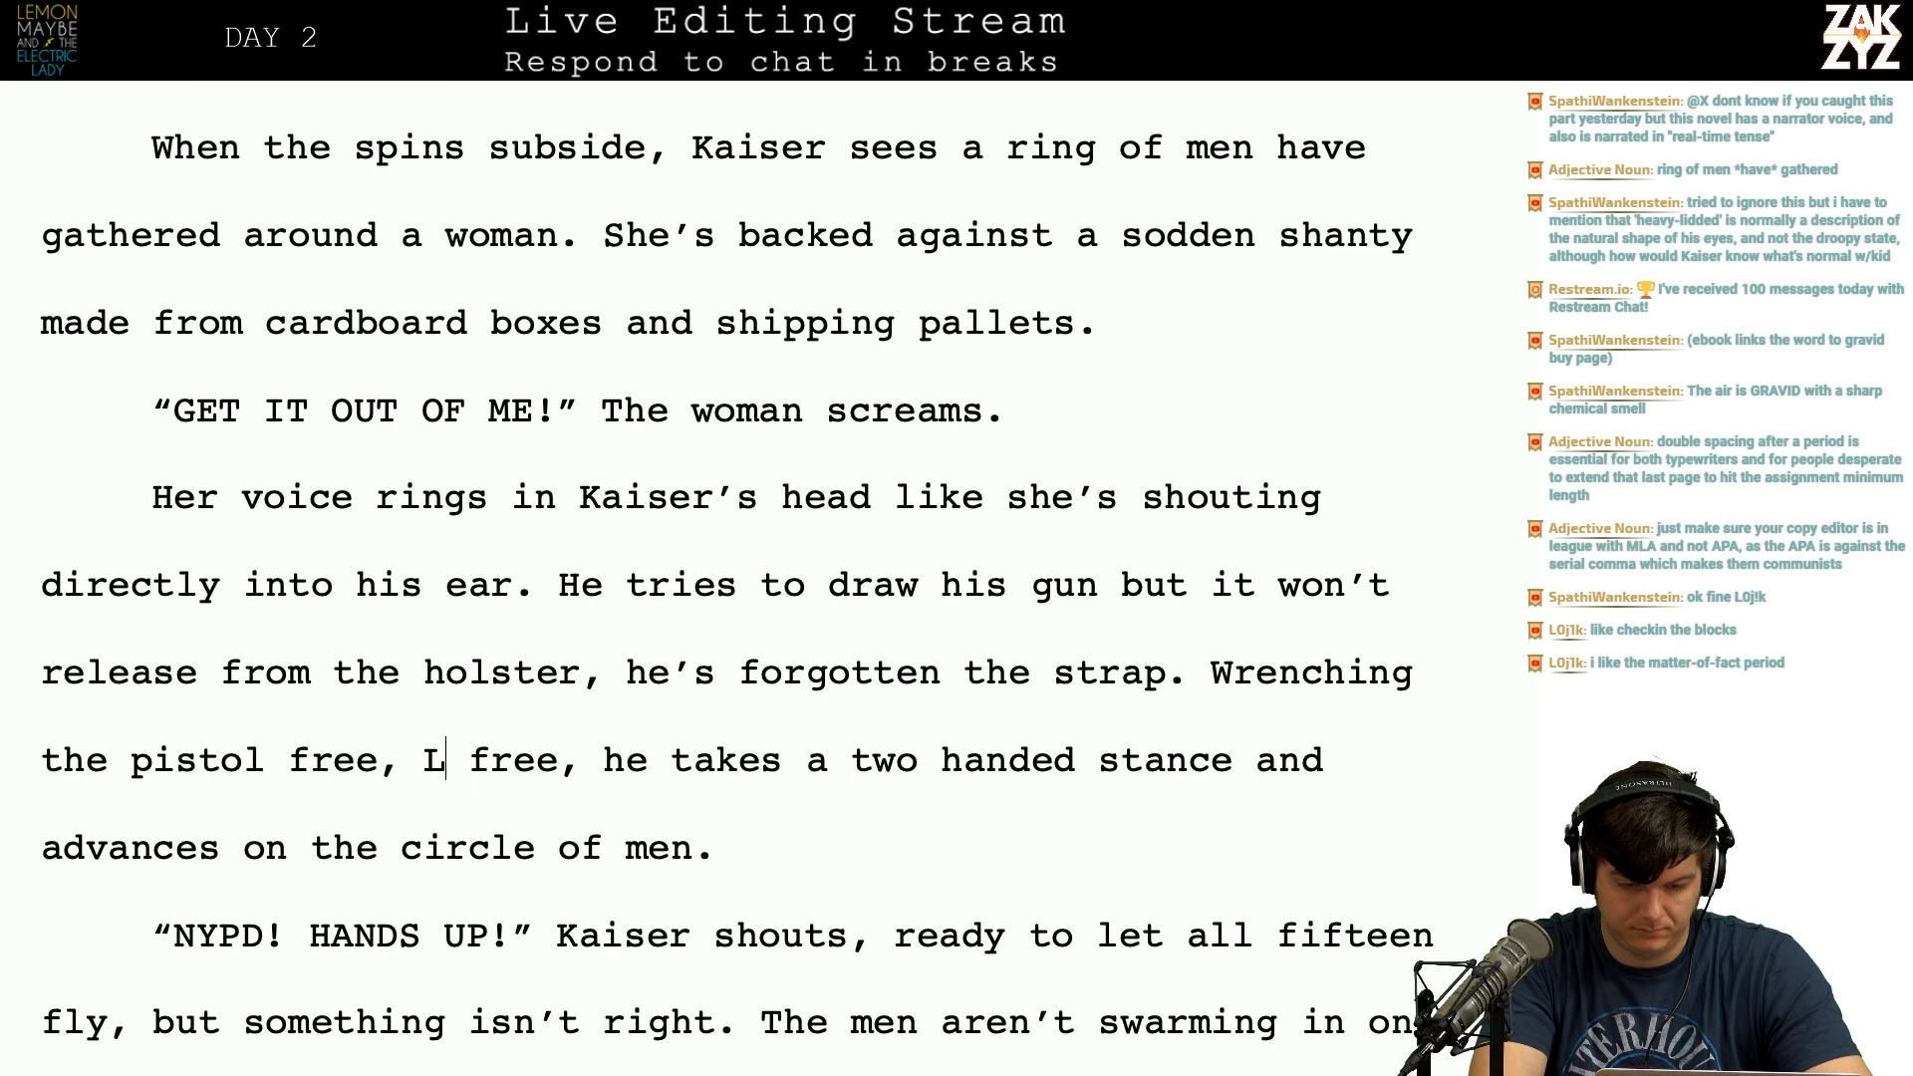
key("BackSpace")
type("Kaiser")
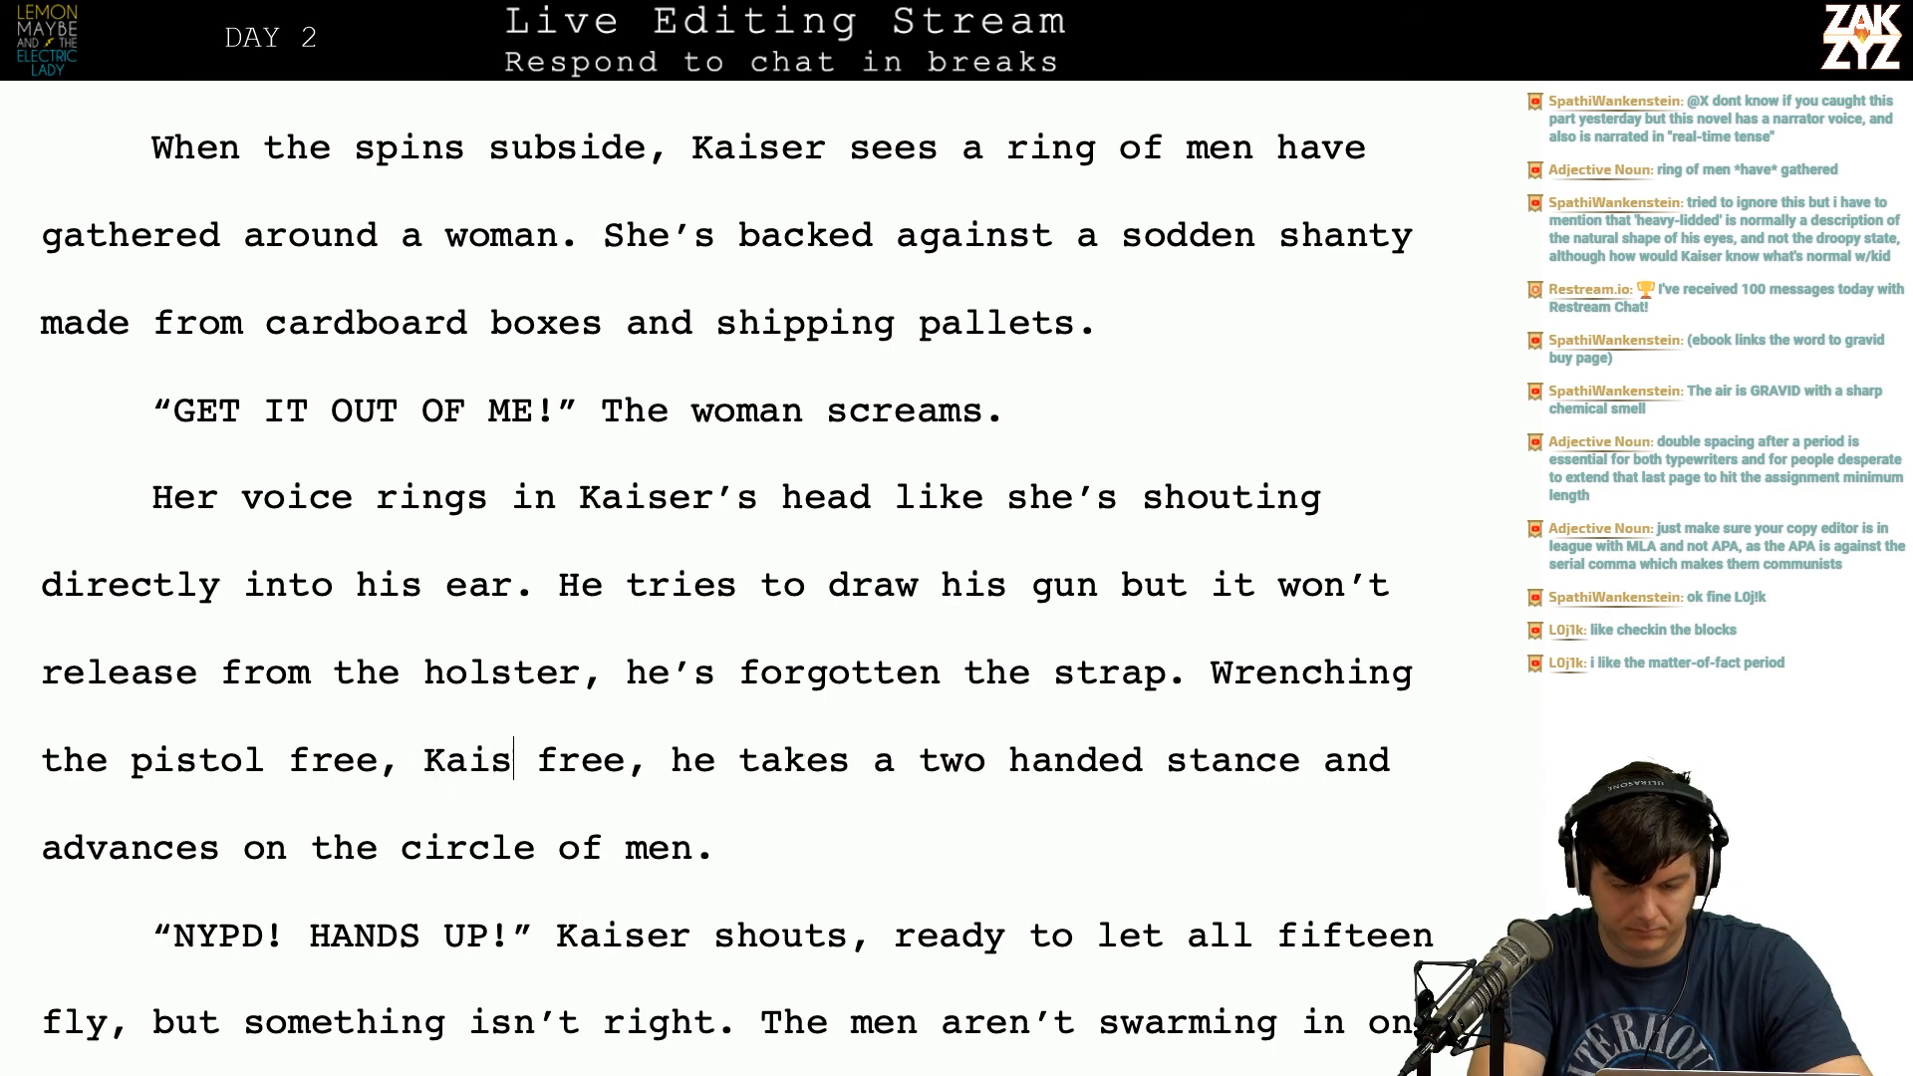
Step: Delete the leftover words "free," and "he" between "Kaiser" and "takes a two handed stance"
key("shift+Right")
key("shift+Right")
key("shift+Right")
key("shift+Right")
key("shift+Right")
key("shift+Right")
key("shift+Right")
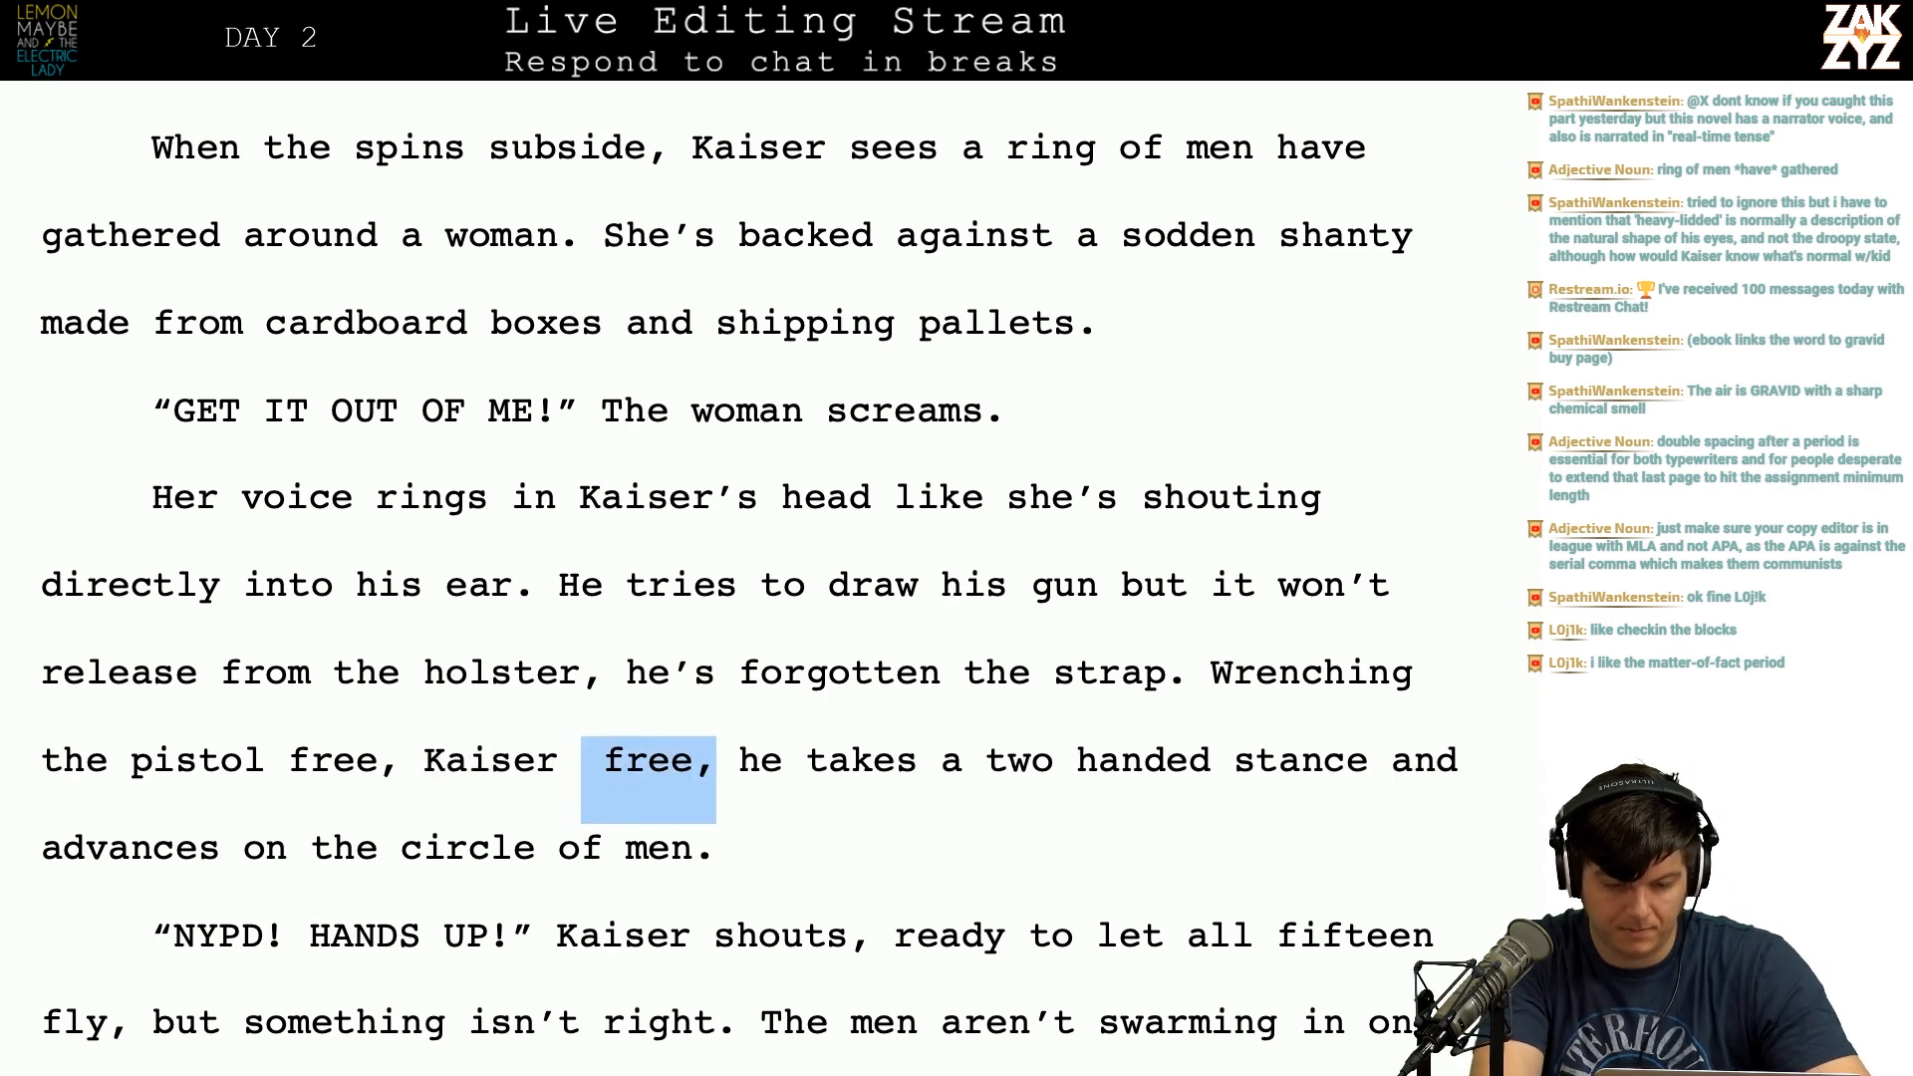
key("BackSpace")
key("shift+Right")
key("shift+Right")
key("shift+Right")
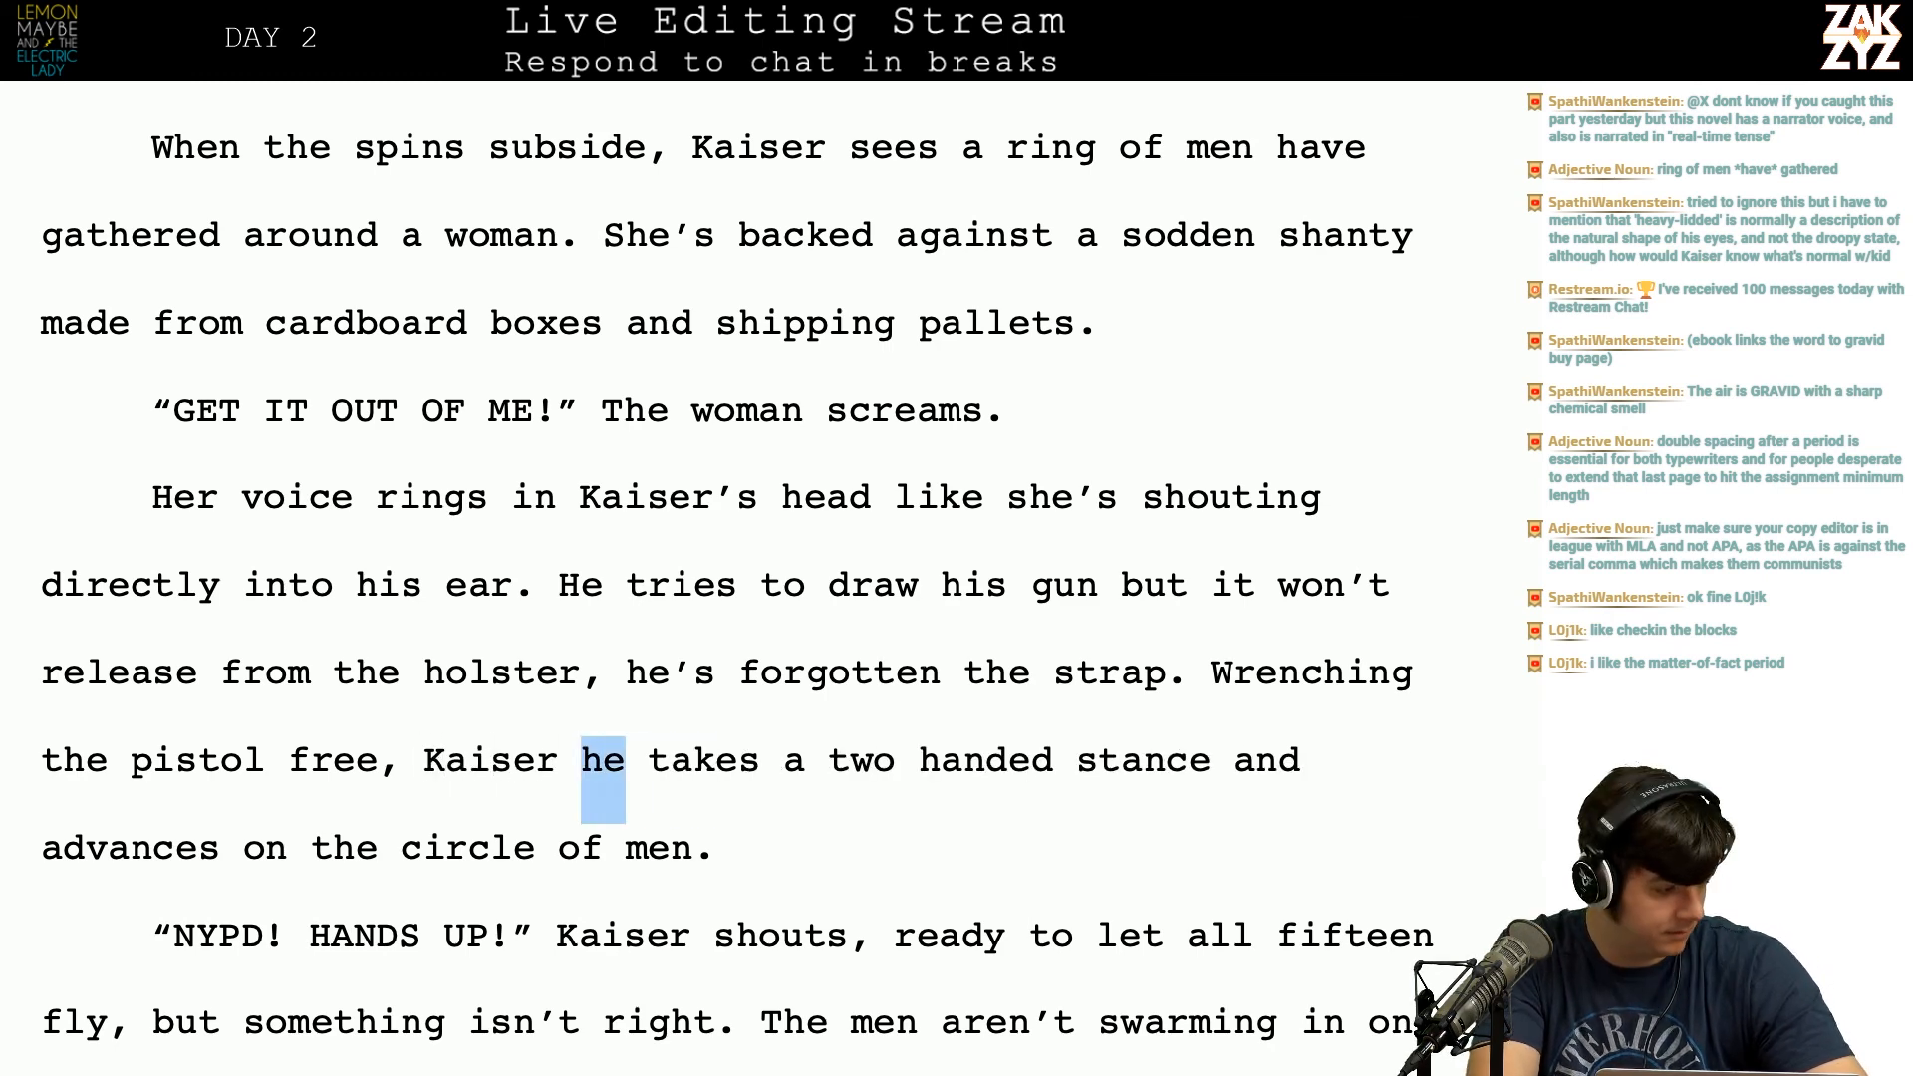
key("BackSpace")
Step: Replace the comma after "Something in their posture" with the wording "says they're not attacking, they're afraid."
scroll(319, 786, "down", 1)
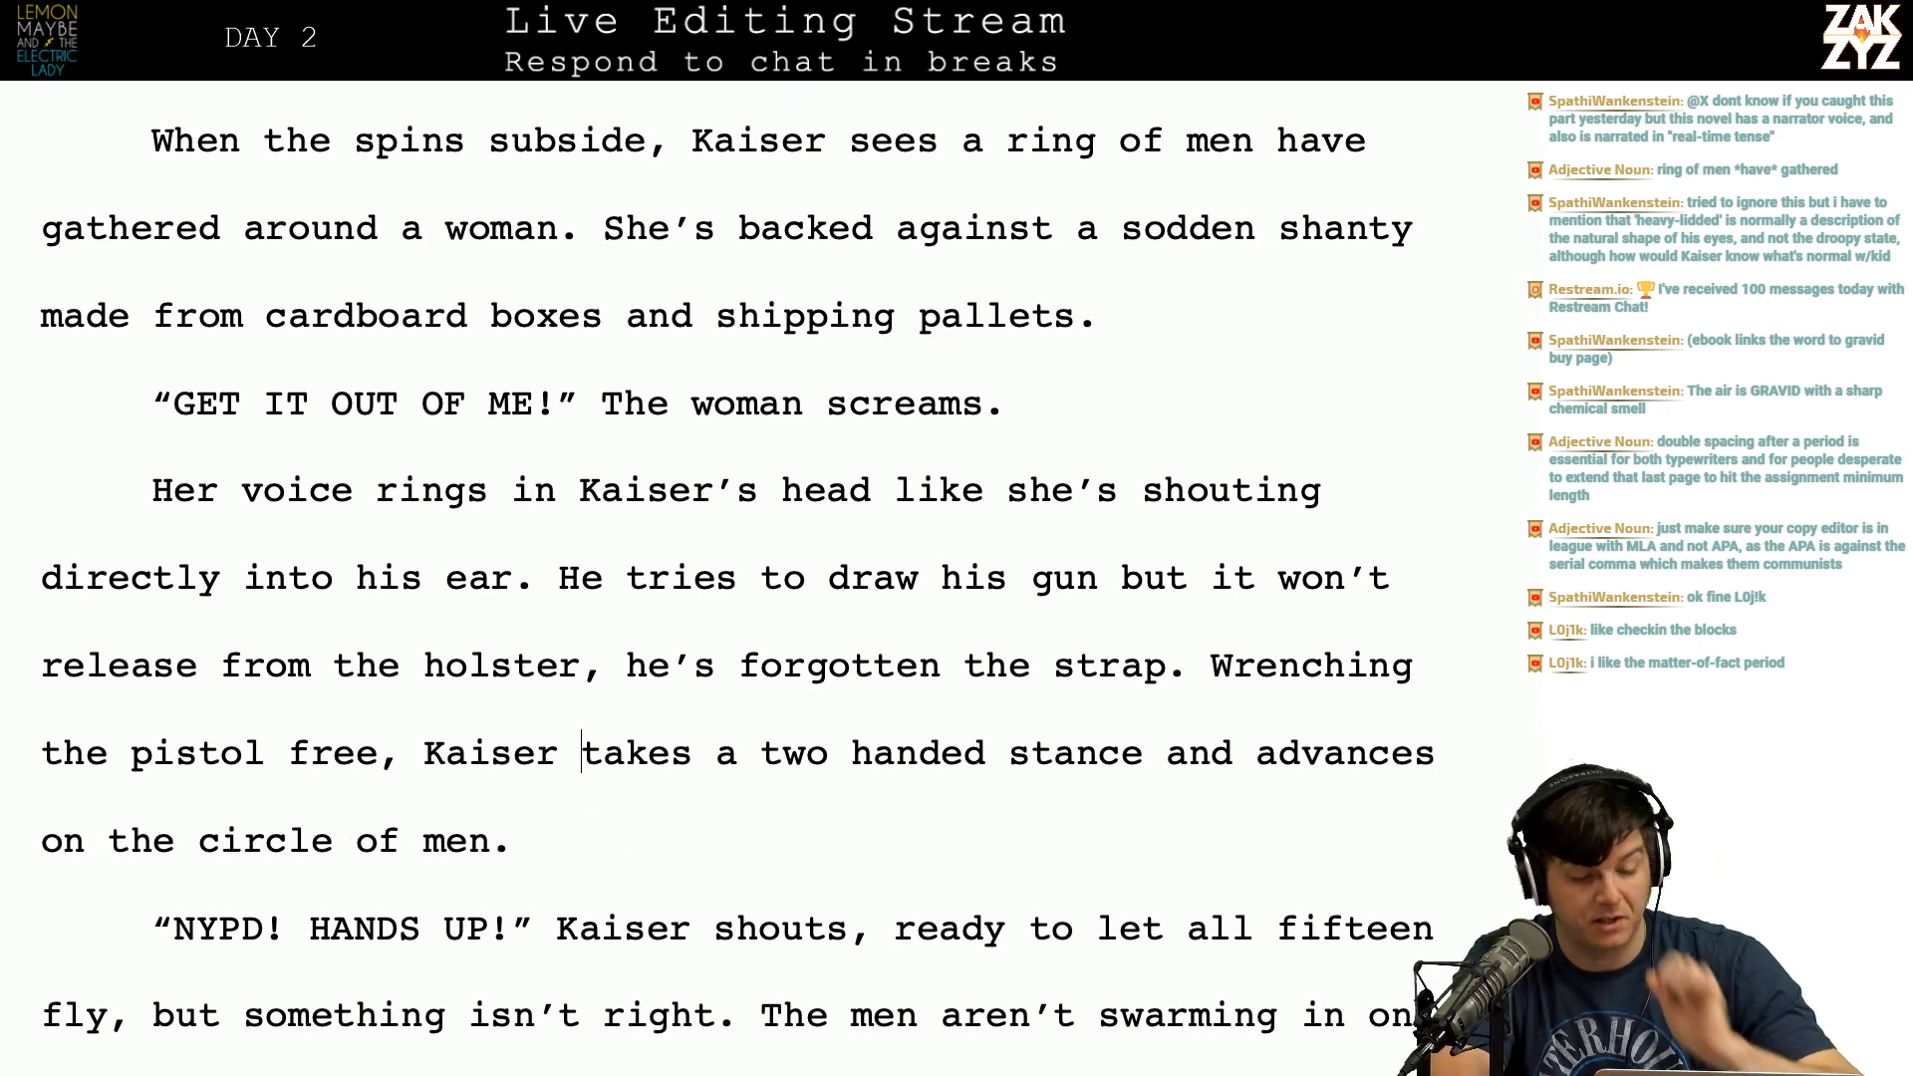
scroll(319, 786, "down", 1)
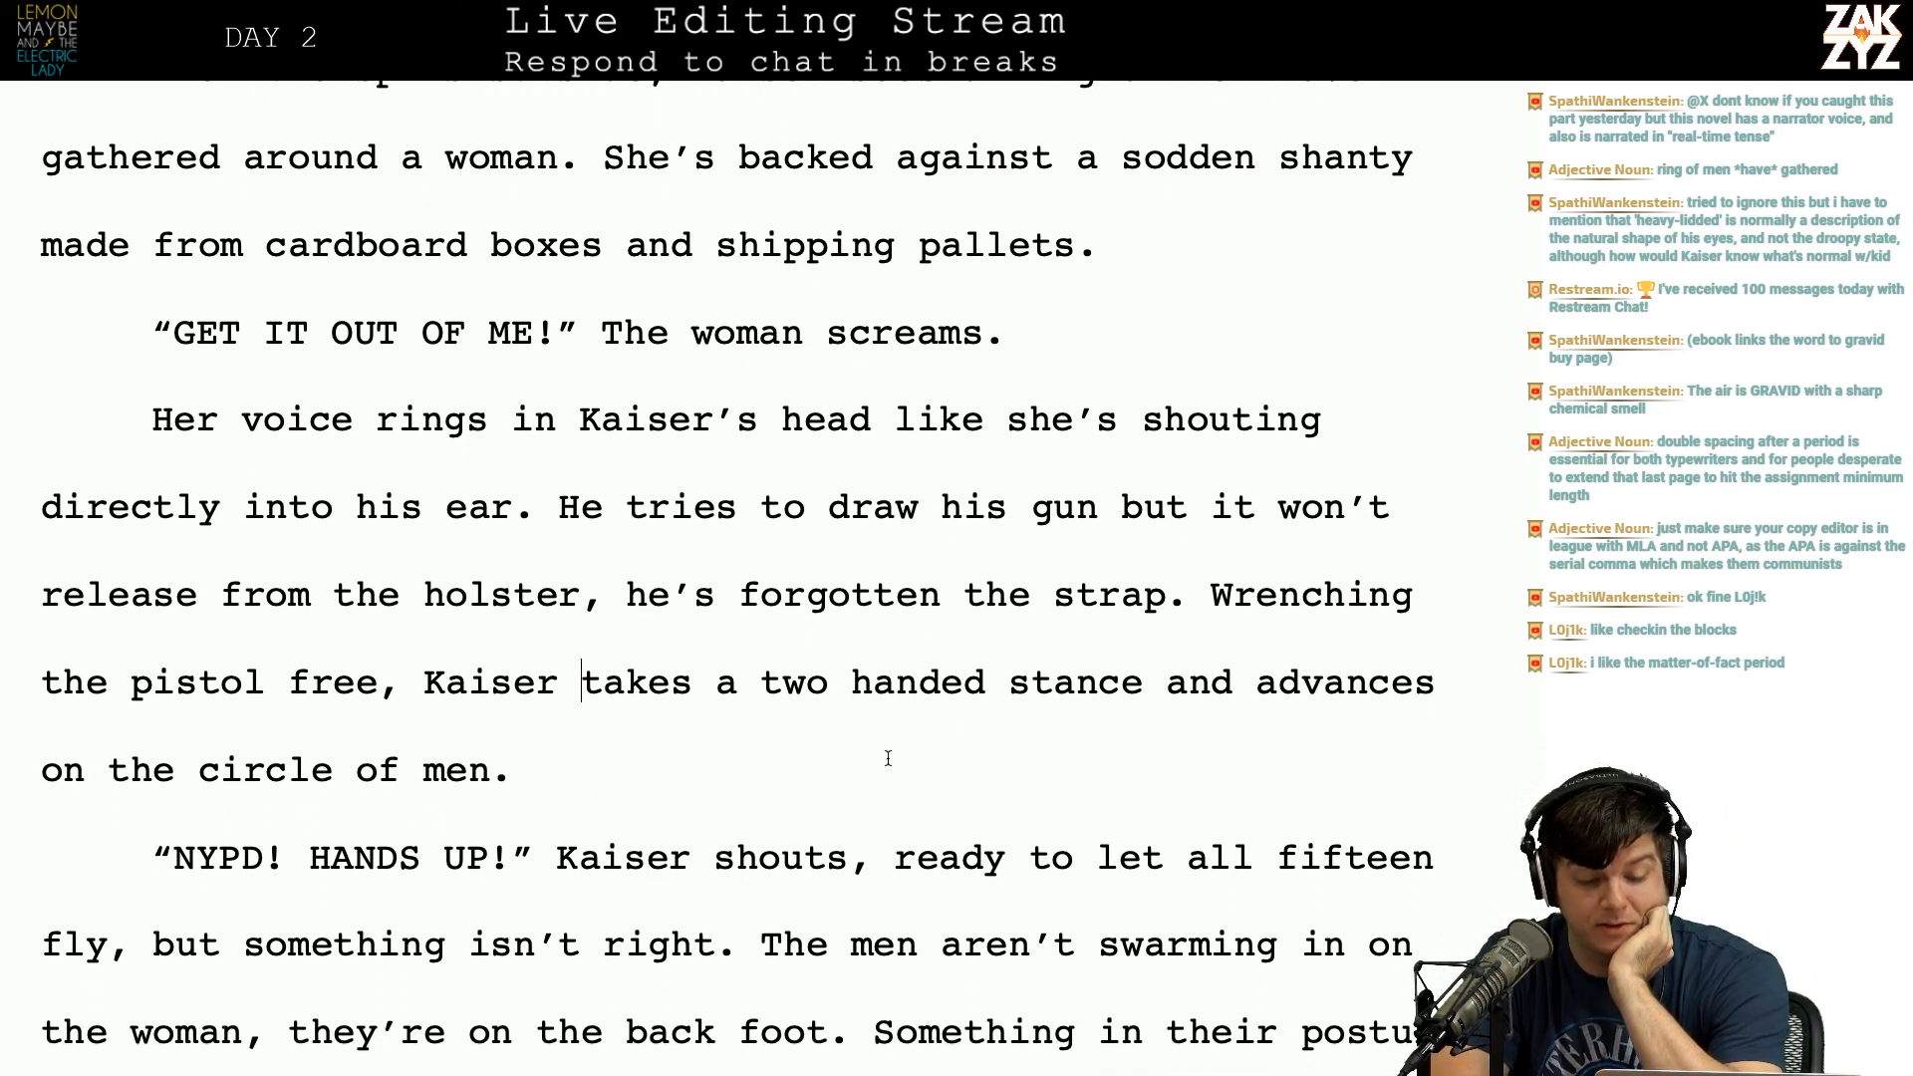
scroll(856, 724, "down", 1)
key("Left")
key("Right")
key("Right")
key("Right")
key("Right")
key("Right")
key("Right")
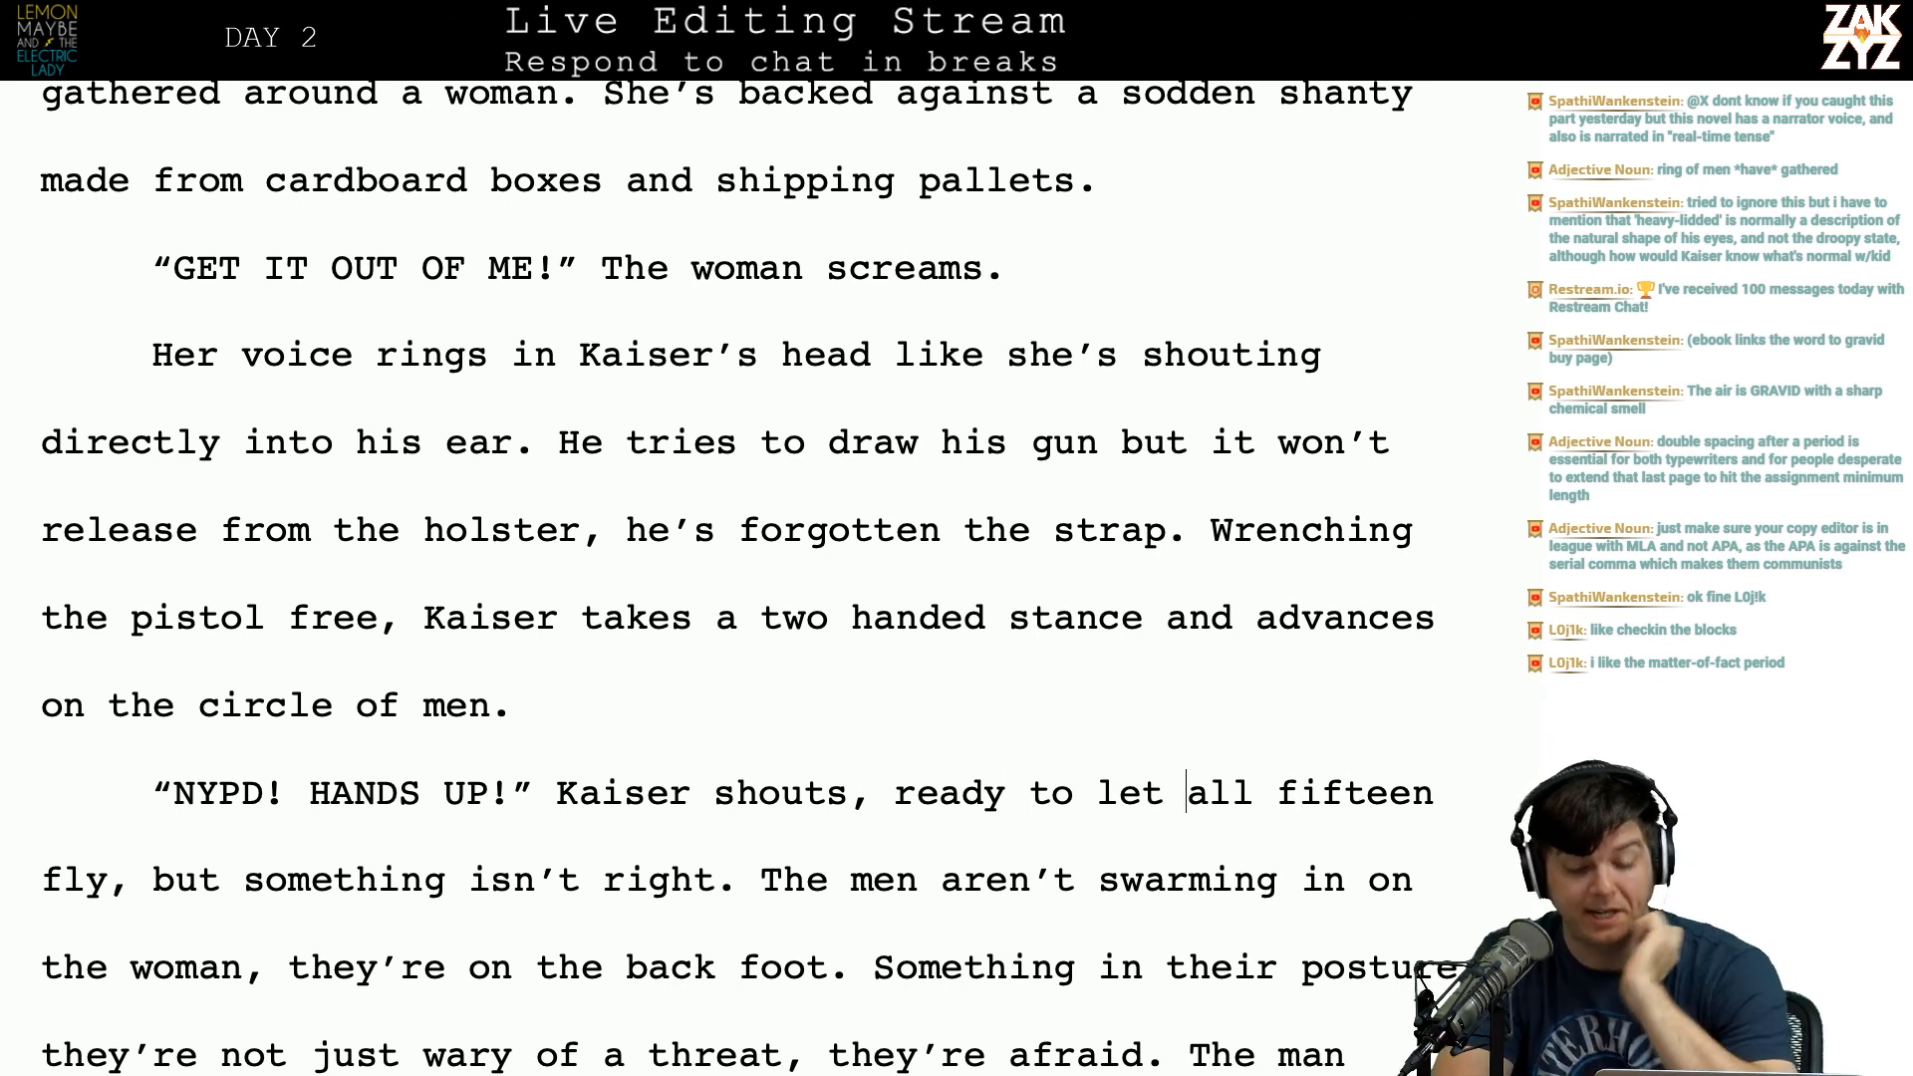
key("Right")
key("Right")
key("Right")
key("Right")
key("Right")
key("Right")
key("Right")
key("Right")
key("Right")
key("Right")
key("Right")
key("Right")
key("Right")
key("Right")
key("Right")
key("Right")
key("Right")
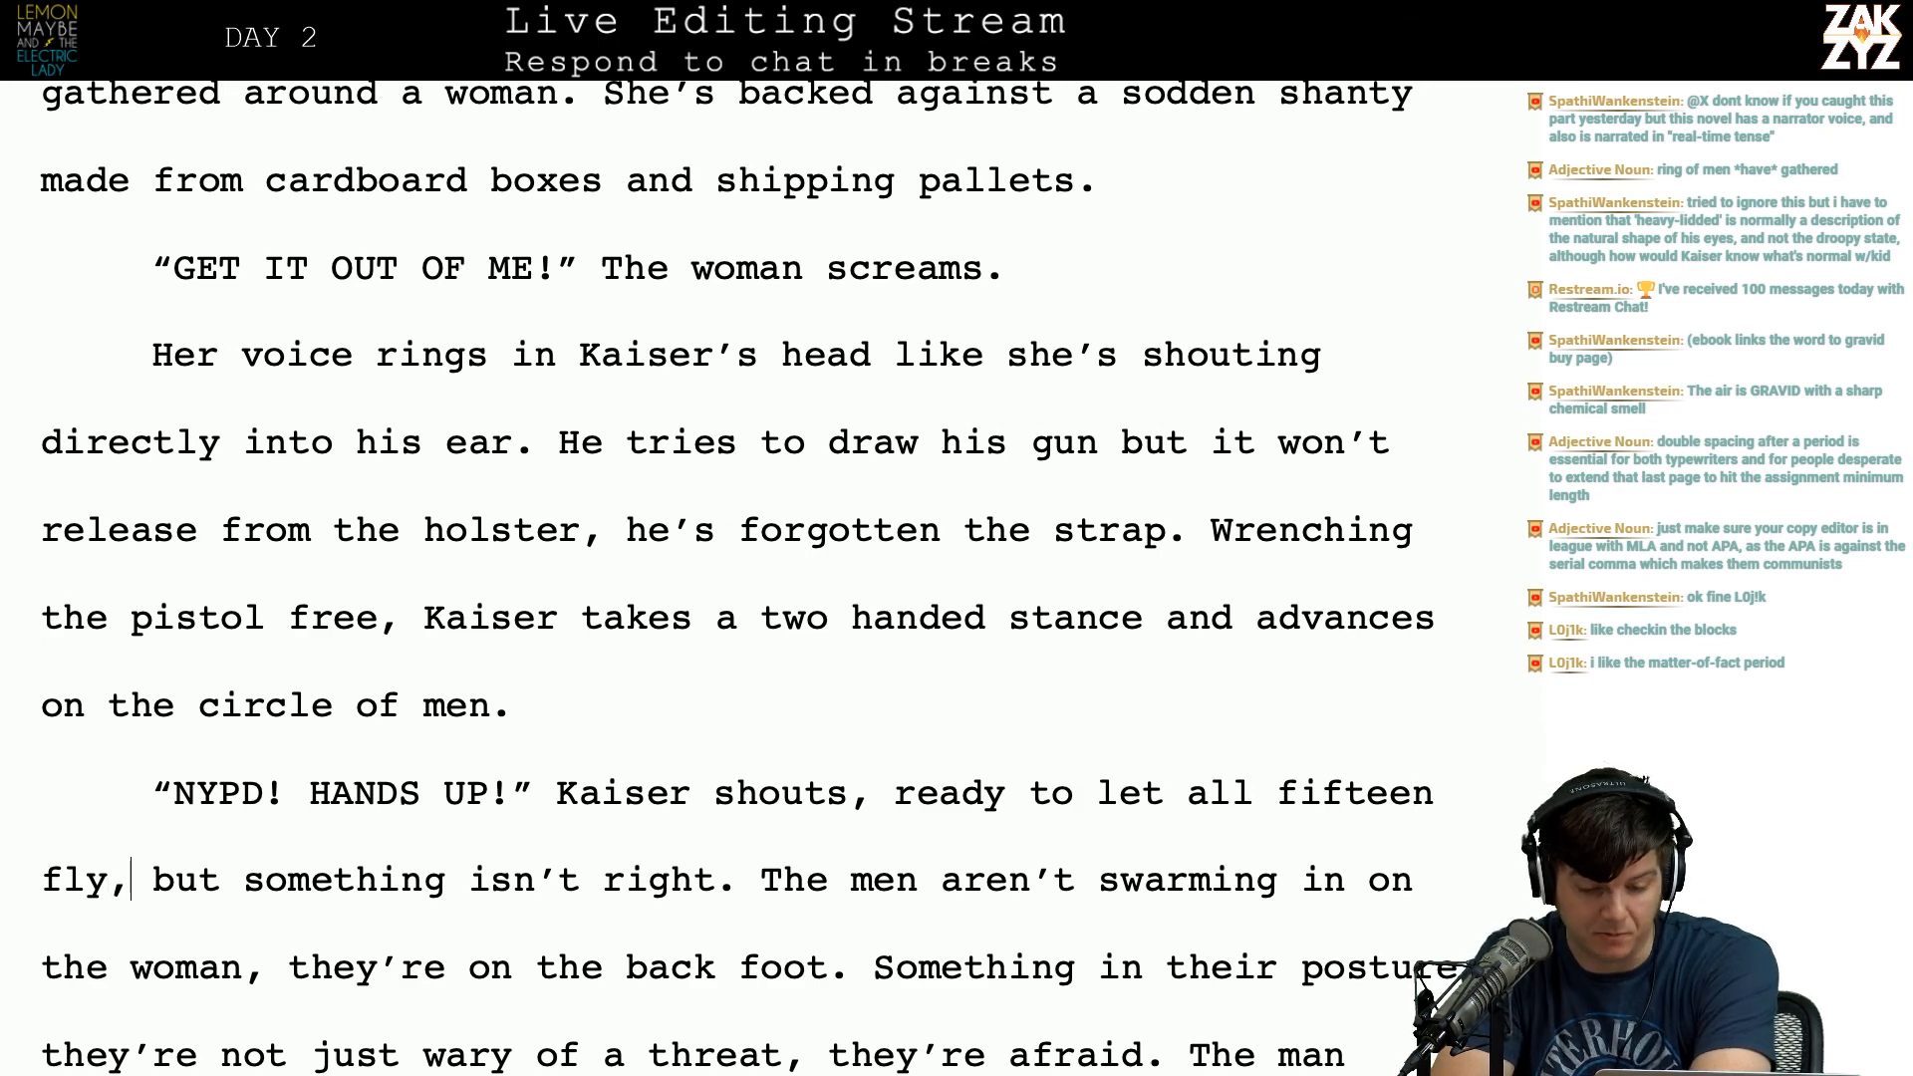
key("Right")
scroll(758, 578, "down", 2)
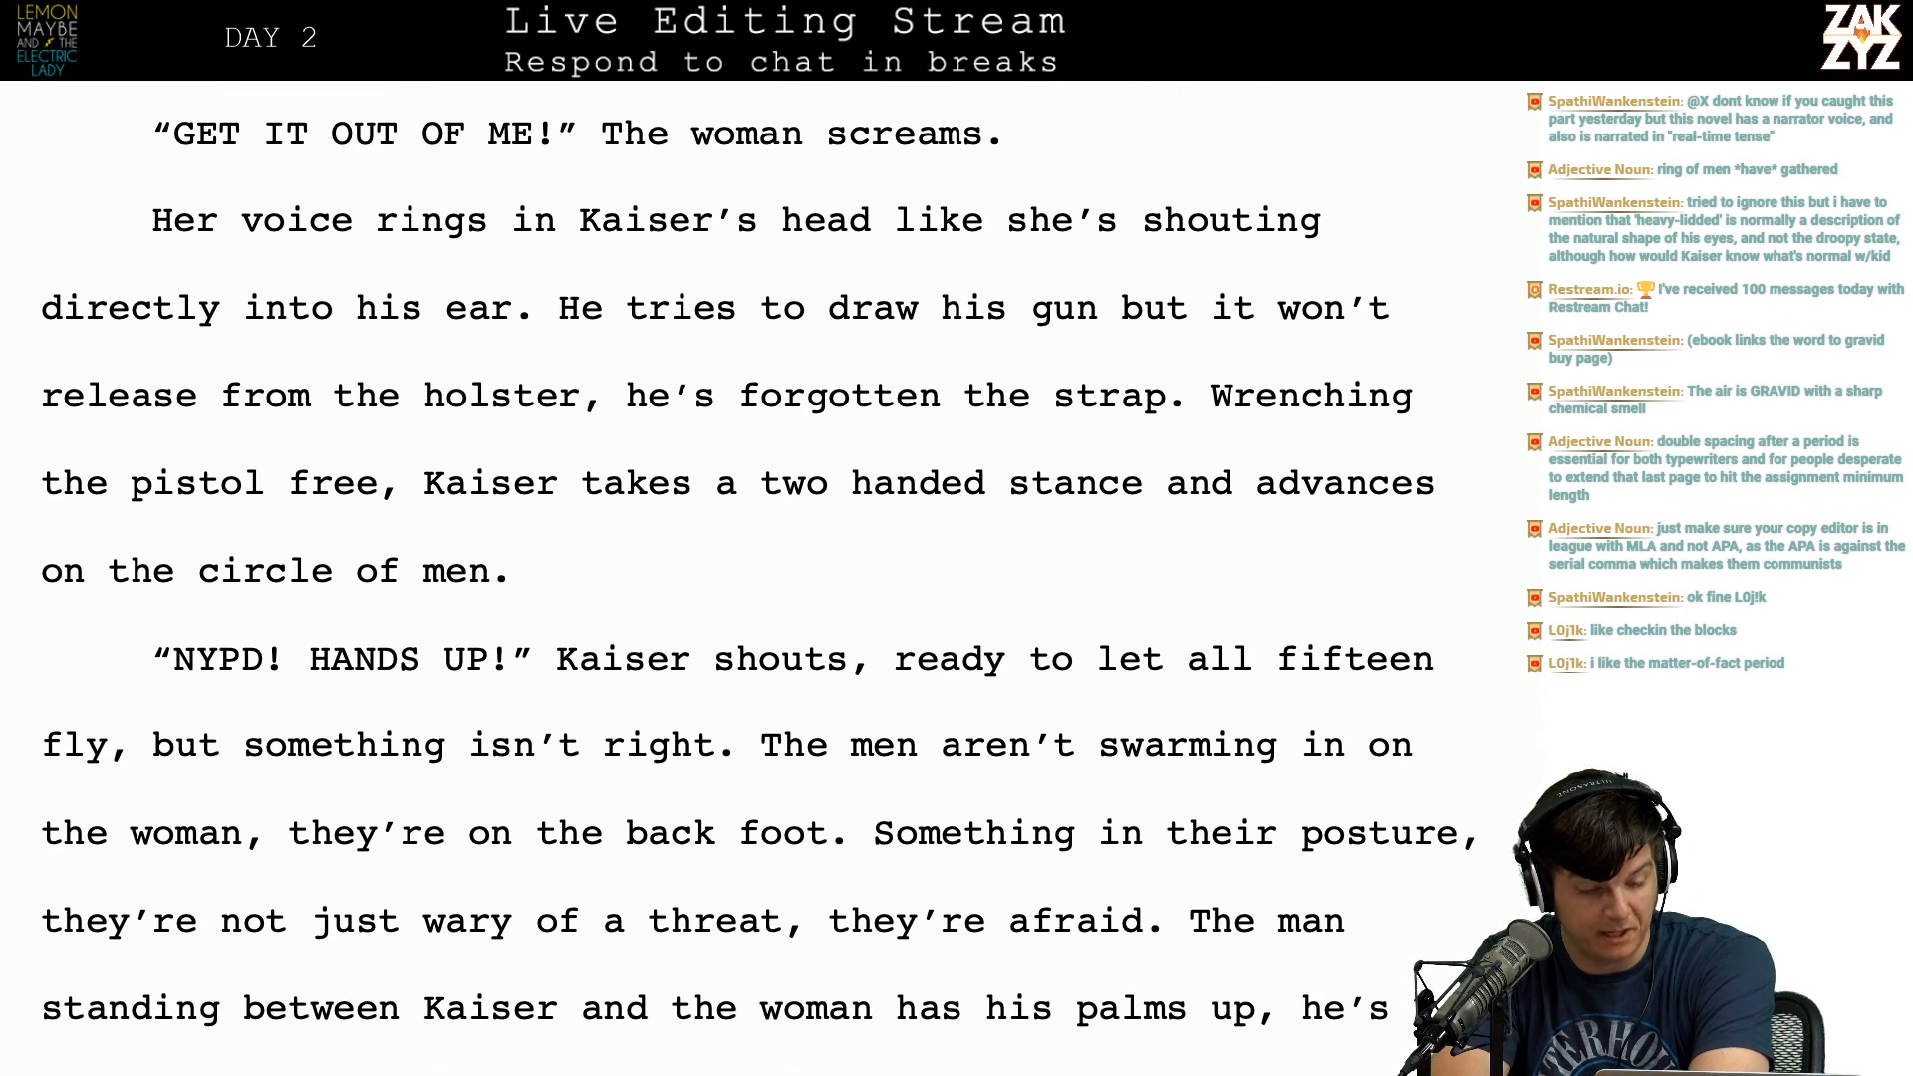
key("Right")
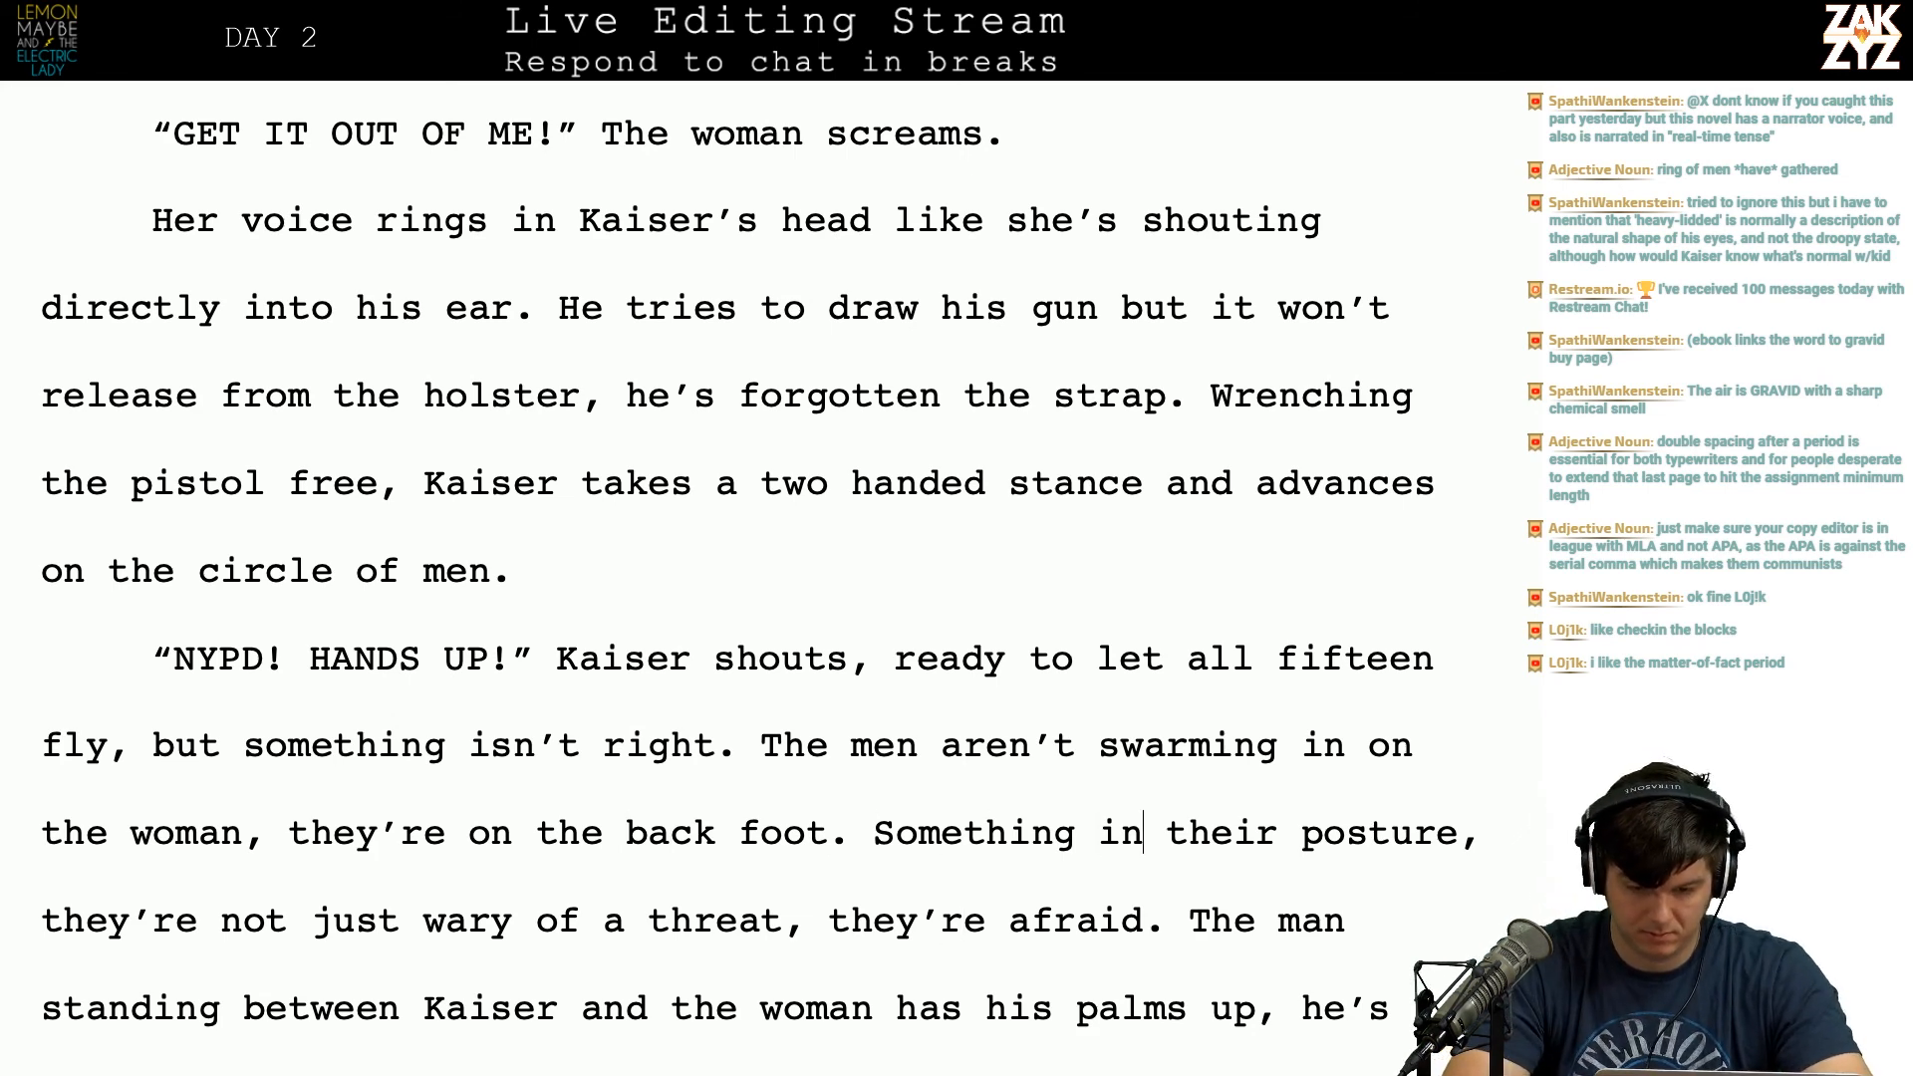
key("BackSpace")
type("says they're ")
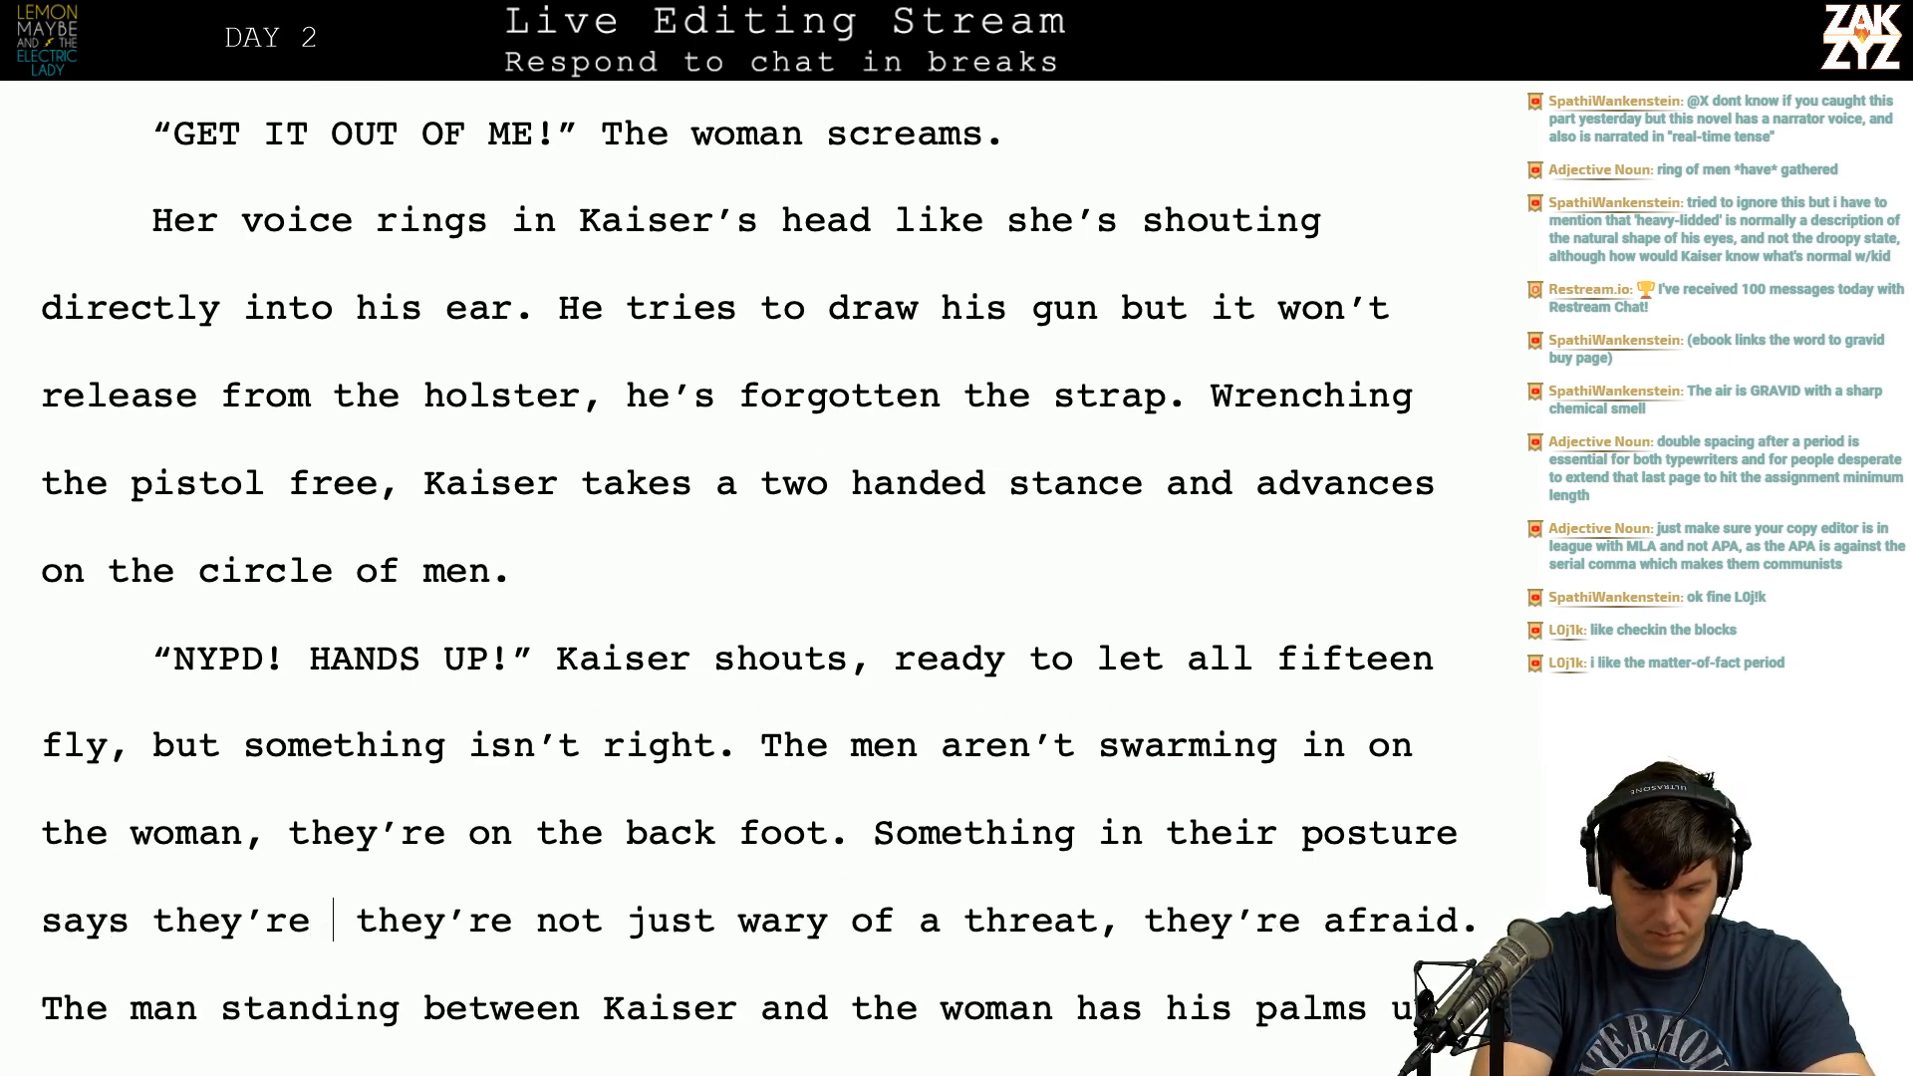
type("not attacking, th")
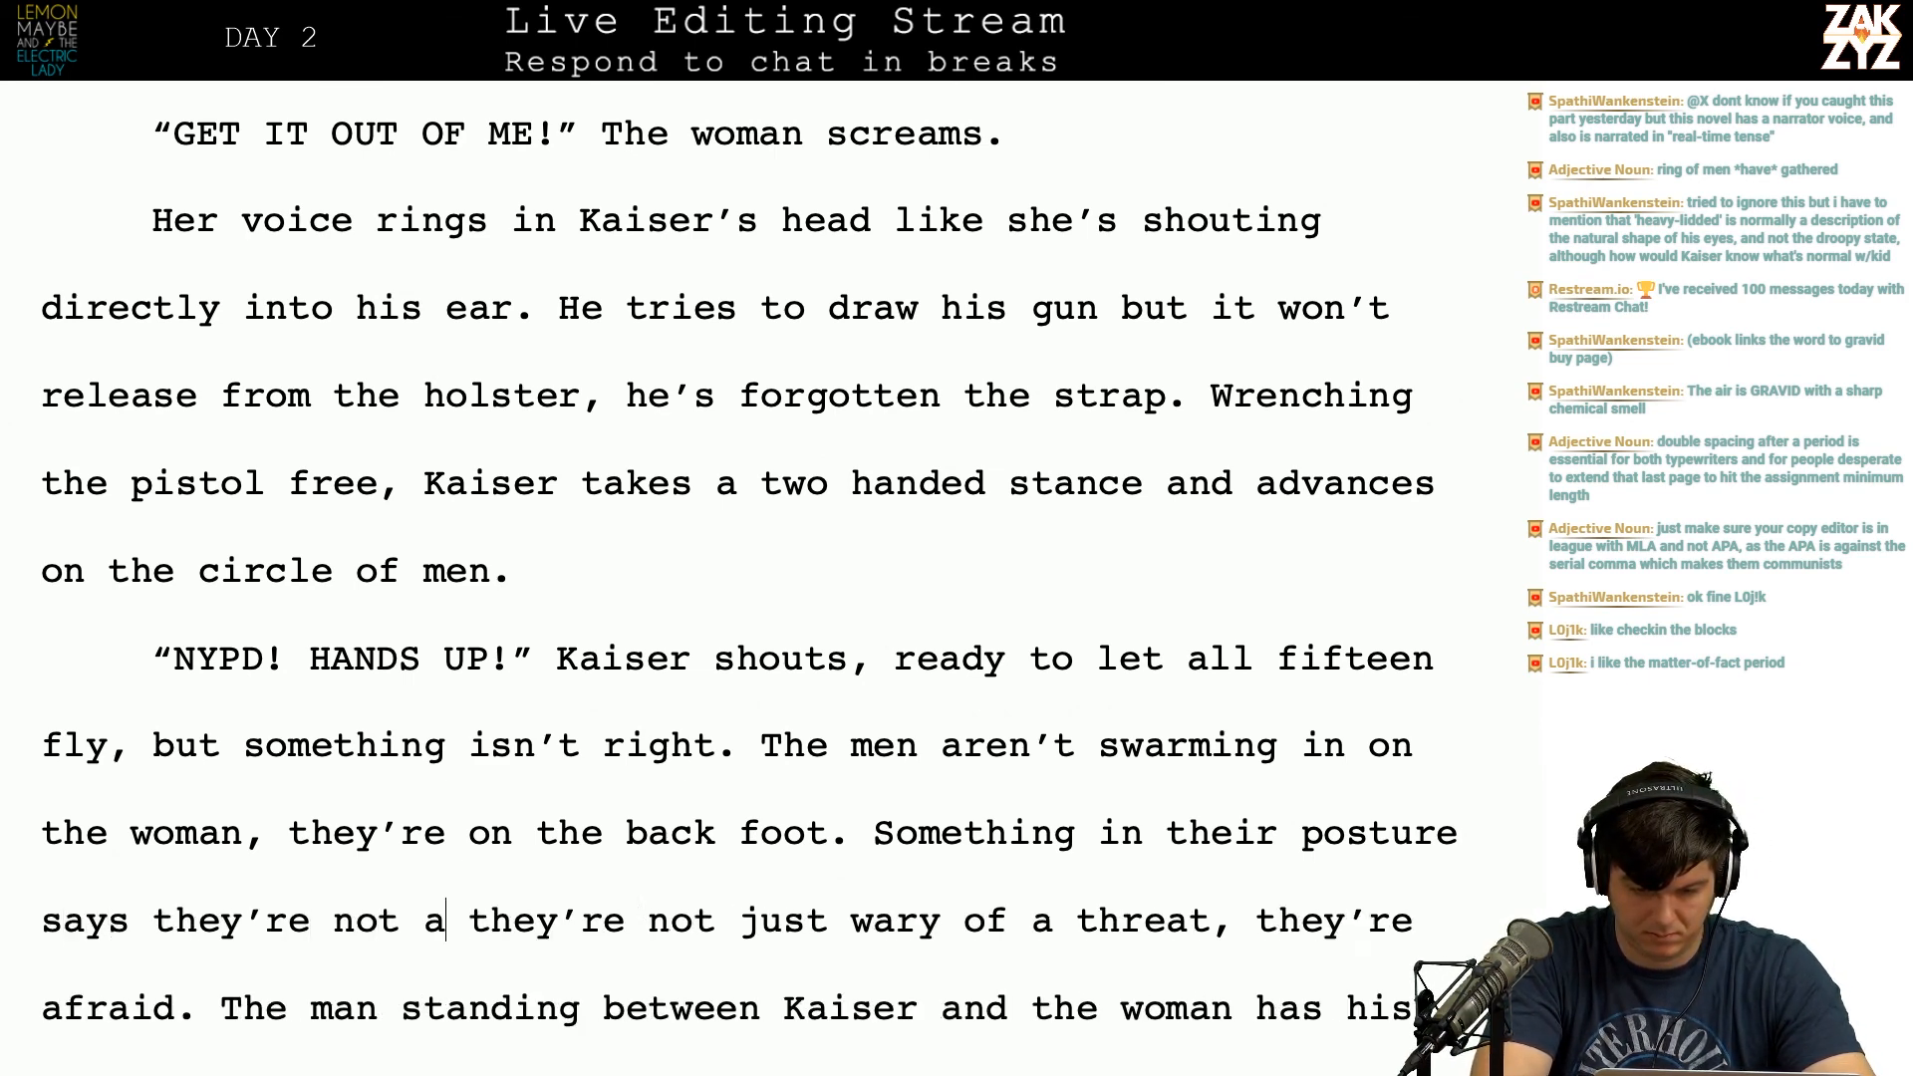
type("ey're afraid.")
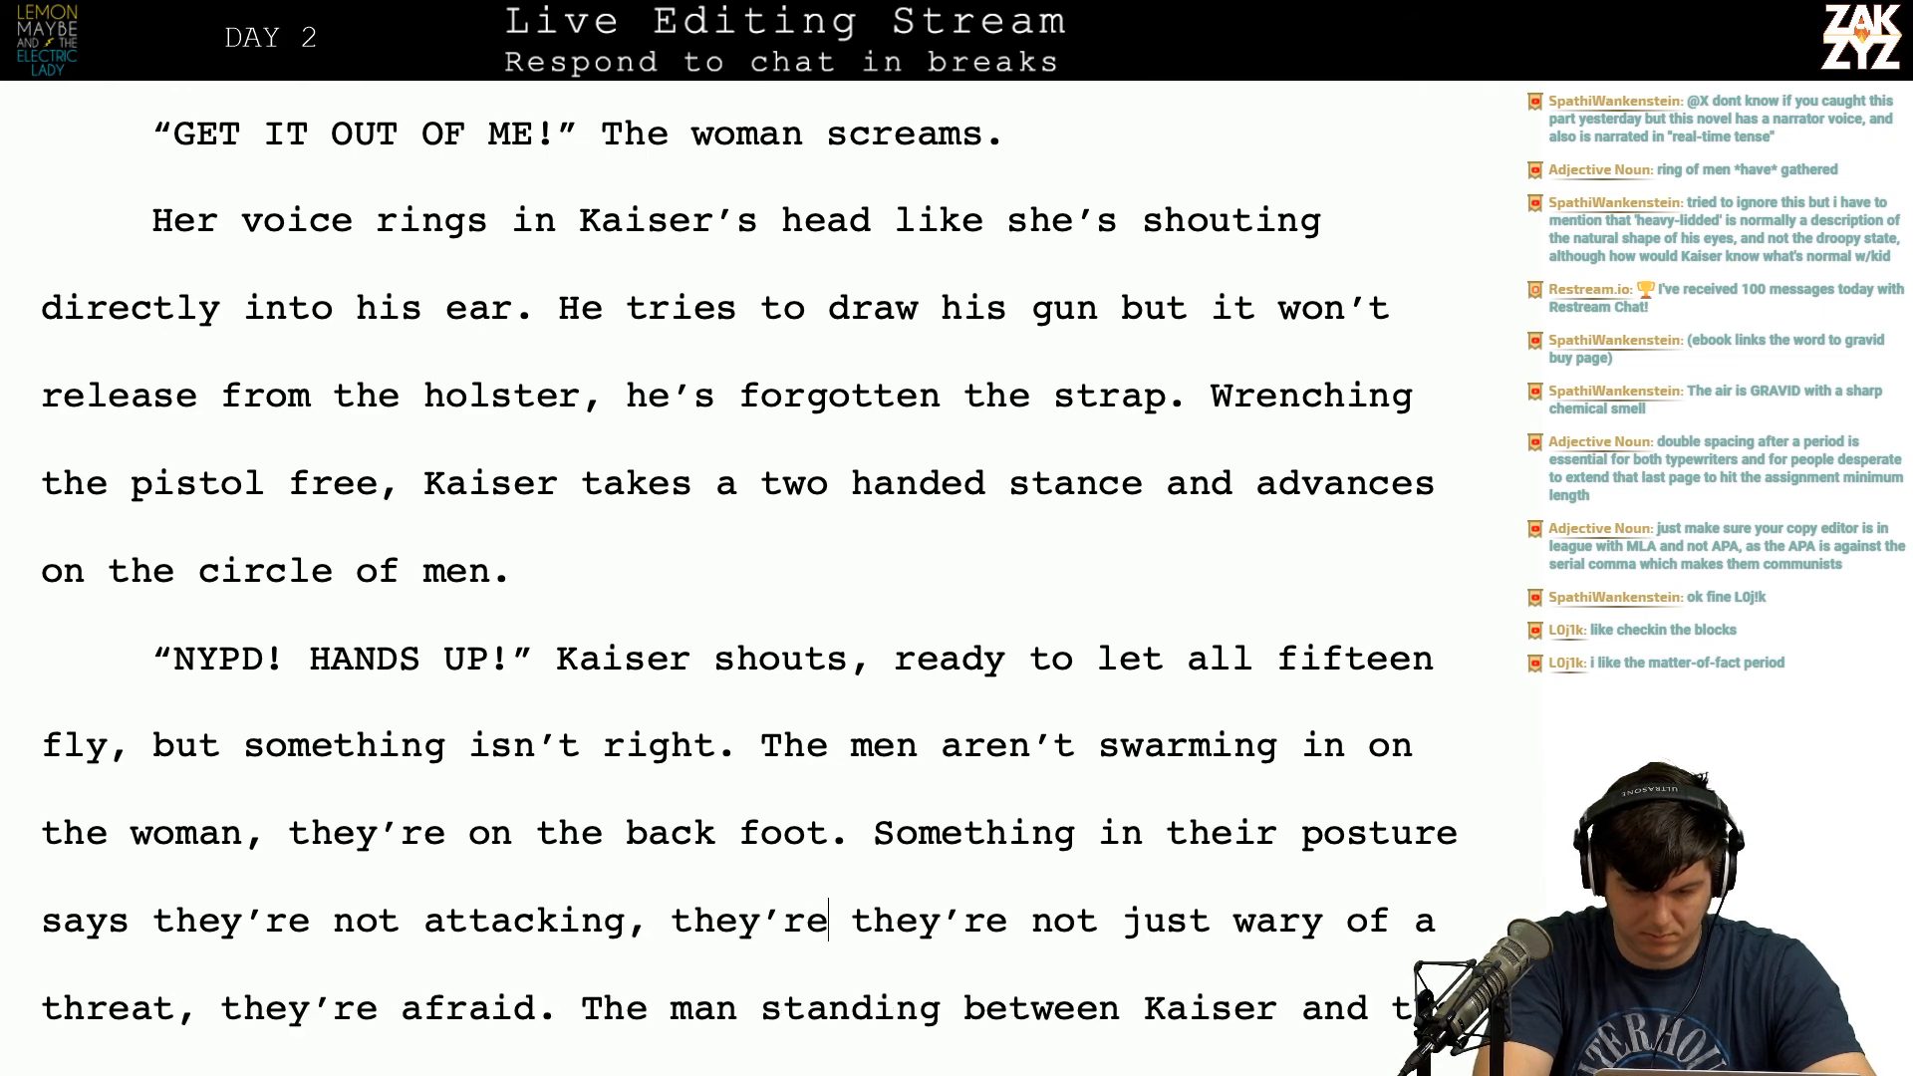
Step: Delete the old wording "they're not just wary of a threat, they're afraid." before "The man standing"
key("shift+Down")
key("shift+Left")
key("shift+Left")
key("shift+Left")
key("shift+Left")
key("shift+Left")
key("shift+Left")
key("shift+Left")
key("shift+Left")
key("shift+Left")
key("shift+Left")
key("shift+Left")
key("shift+Left")
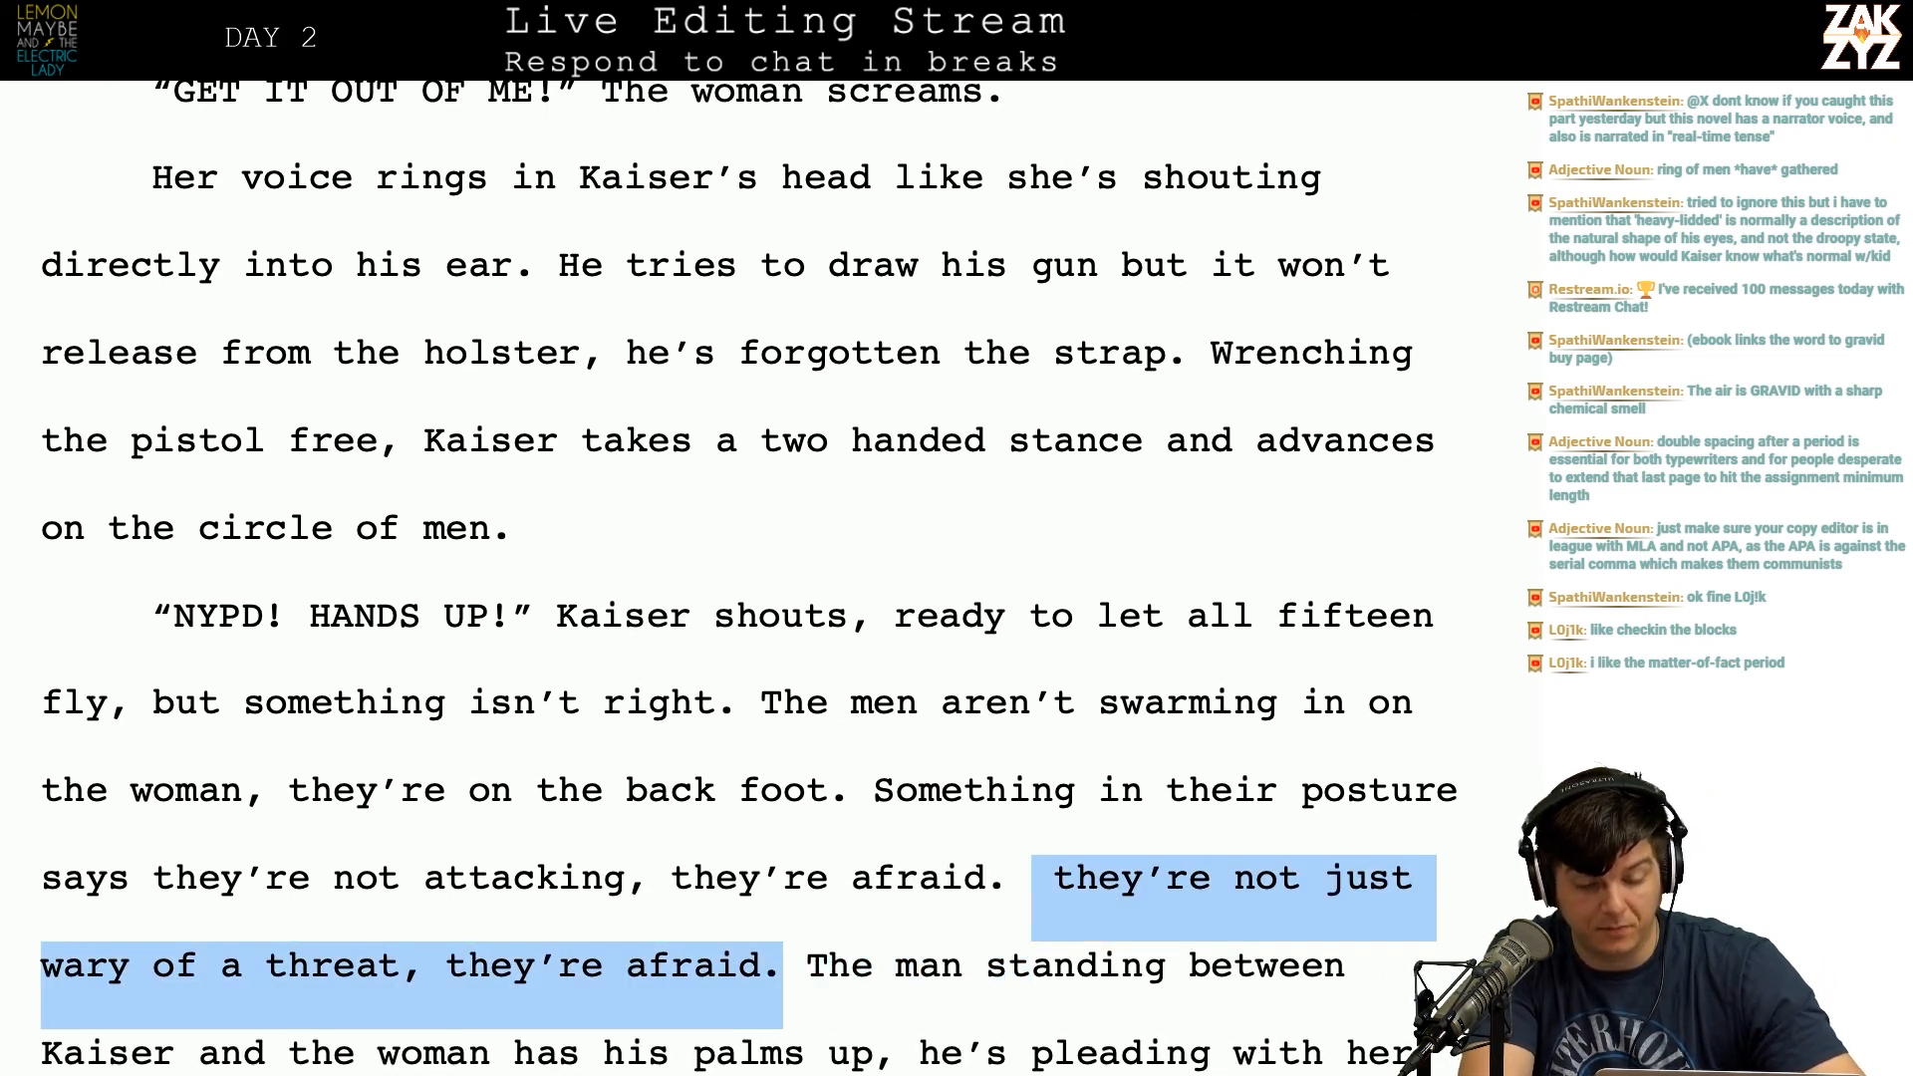
key("shift+Right")
key("BackSpace")
Step: Break the line after "streetlights," and continue the sentence with "and the man leaps backward, trying to get away from her knife."
scroll(529, 843, "down", 2)
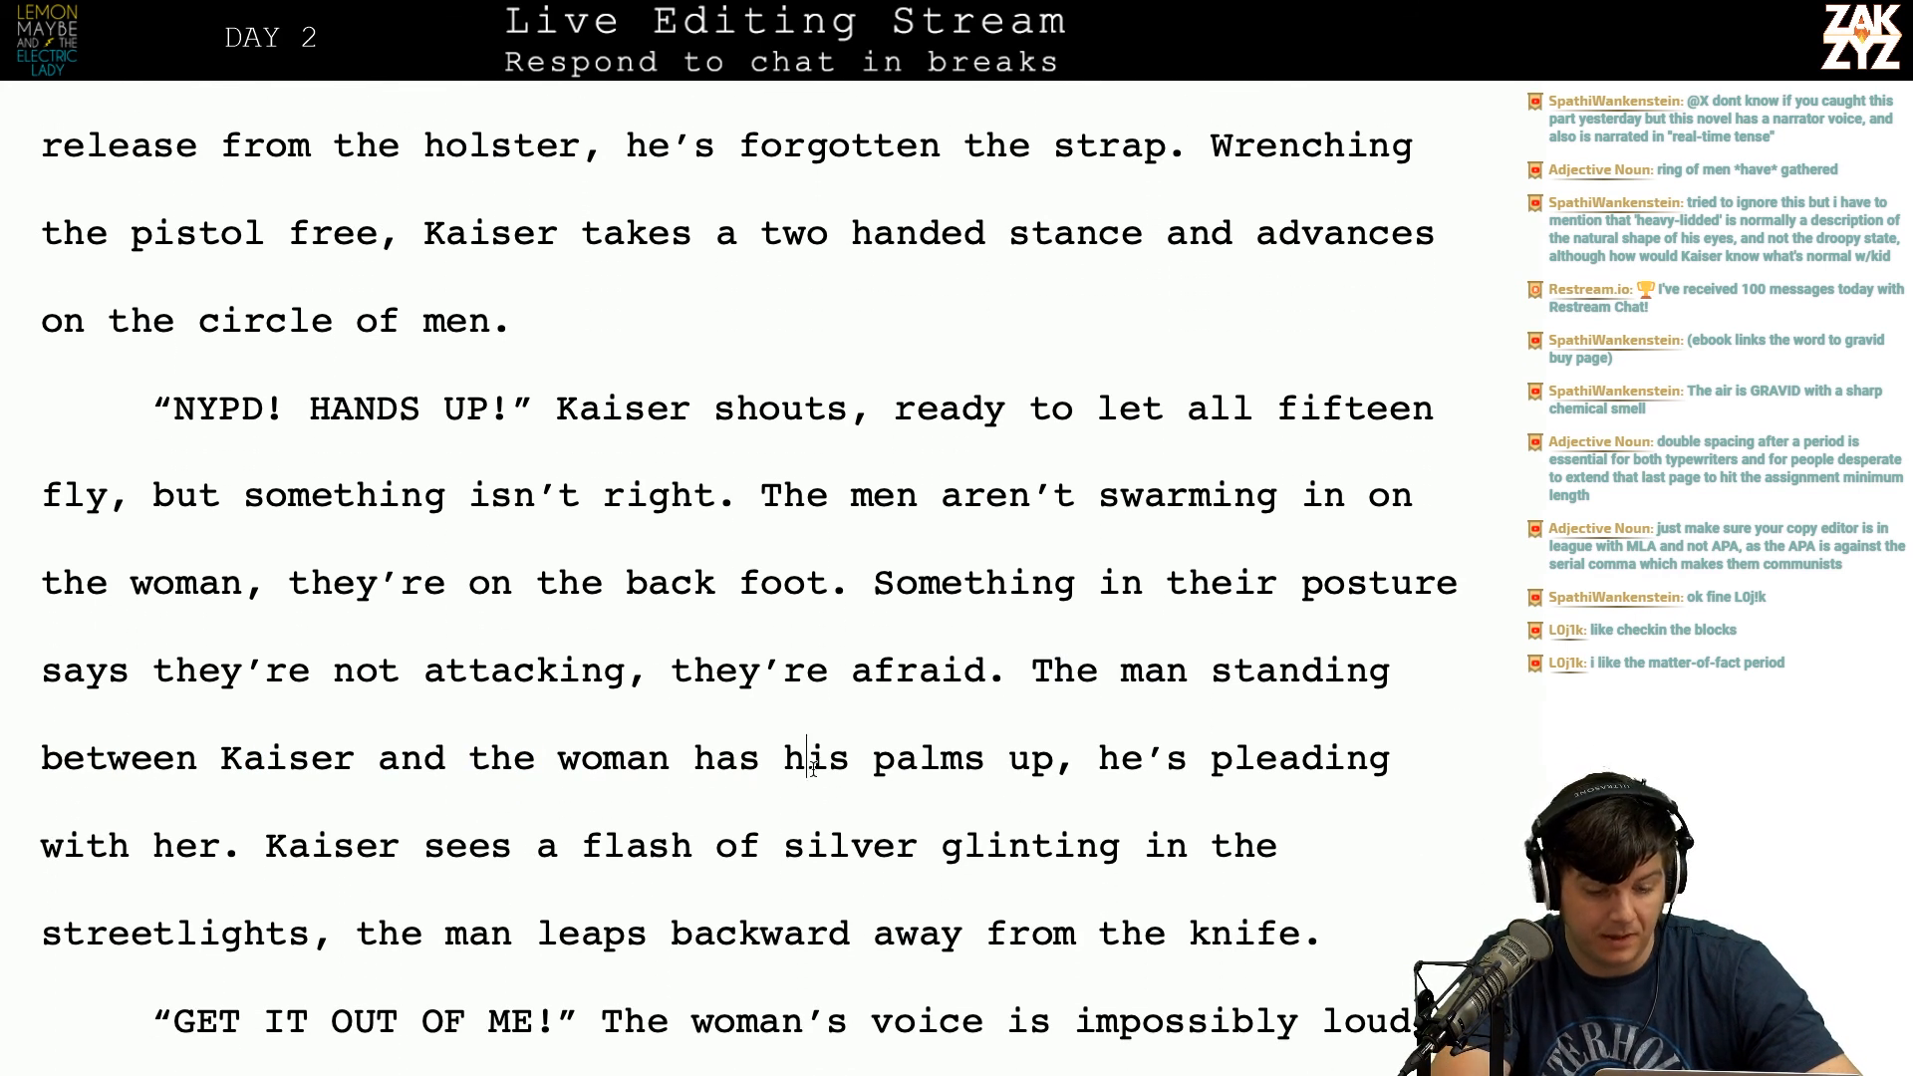
left_click(806, 845)
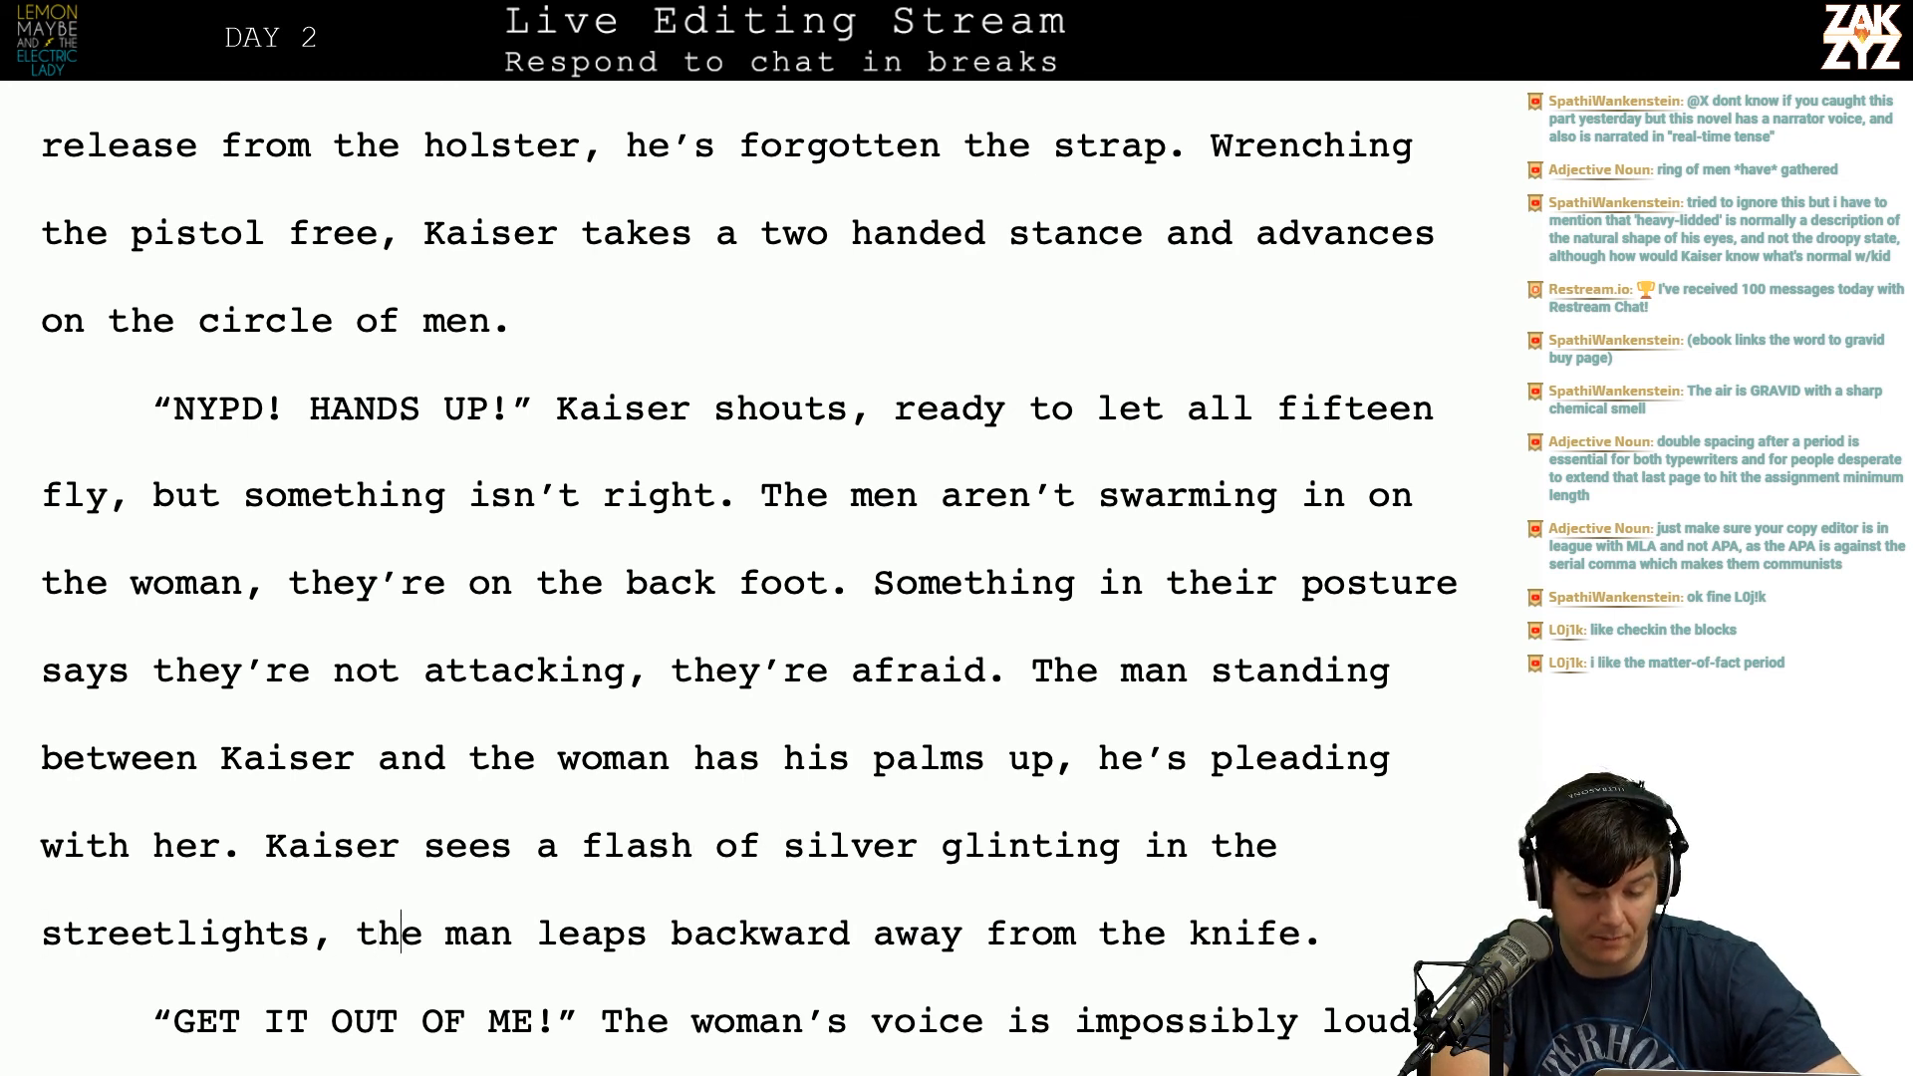
scroll(402, 934, "down", 2)
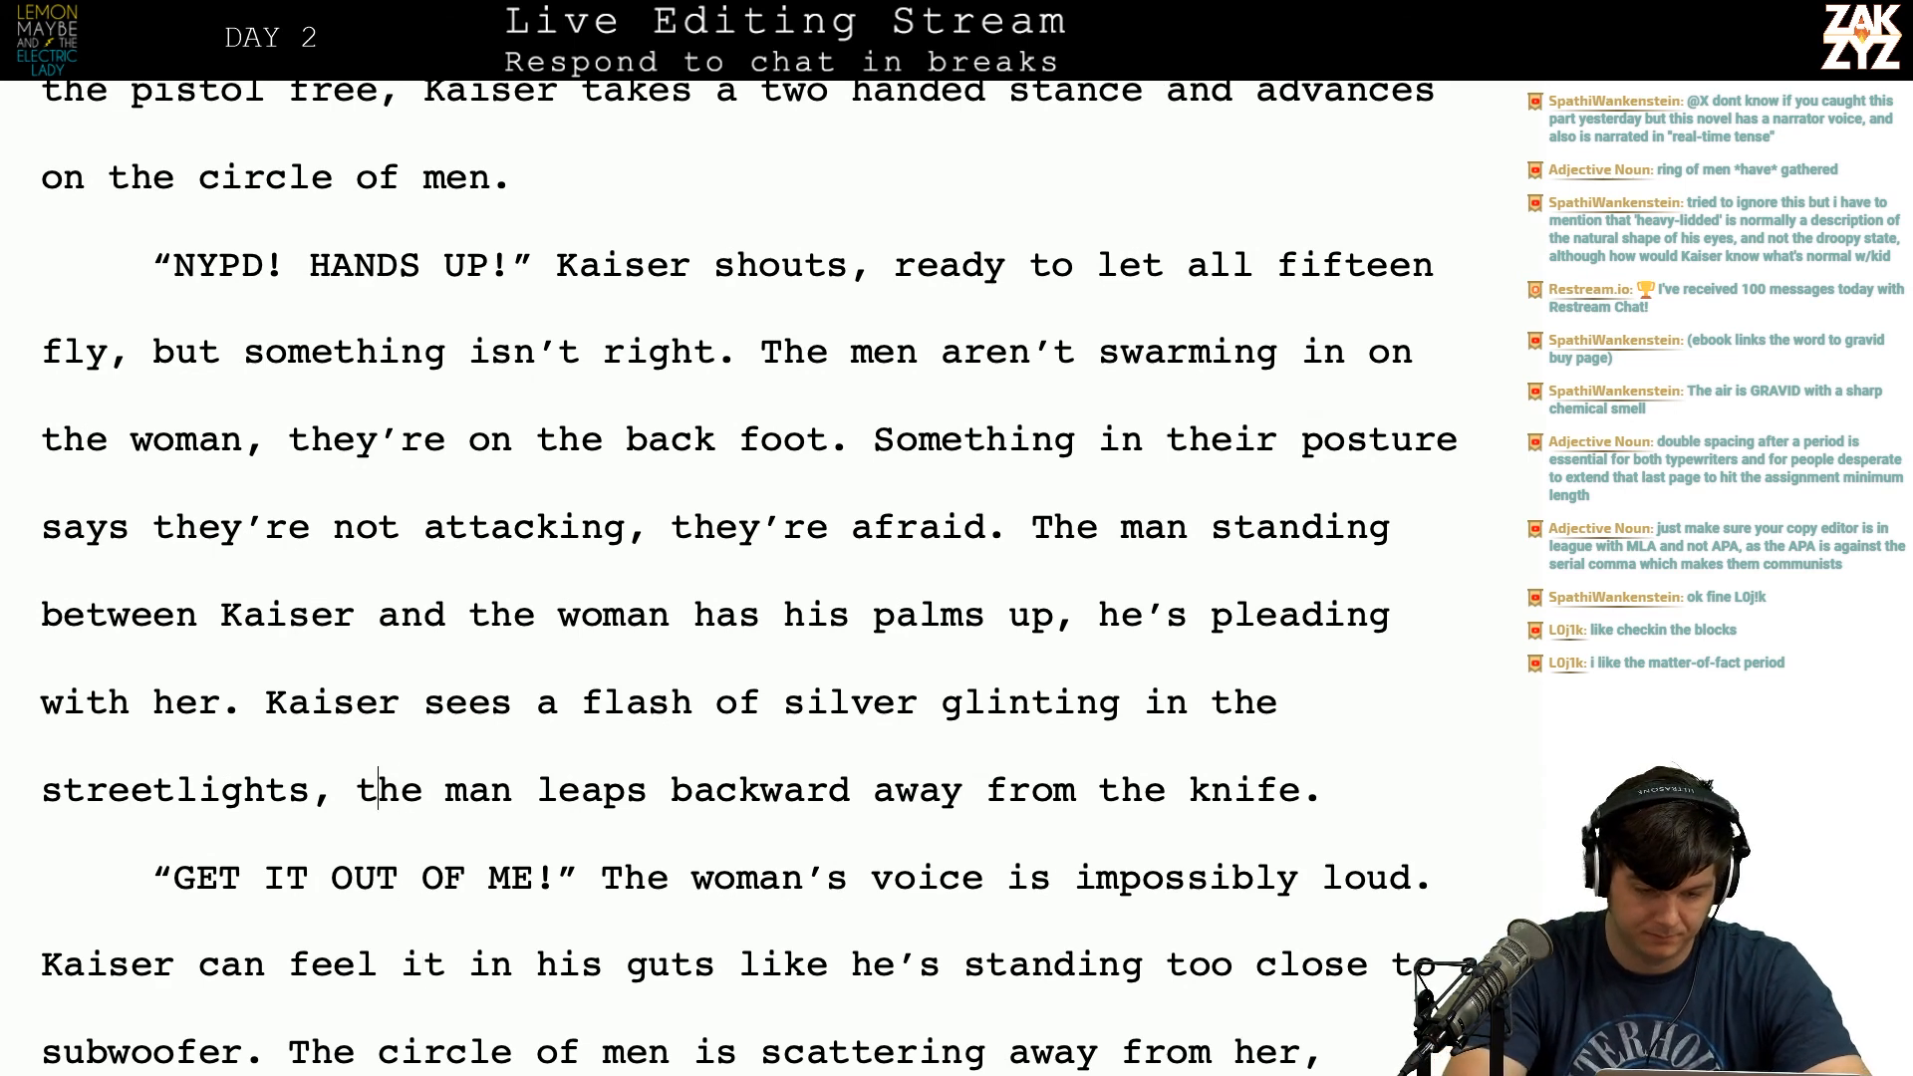
key("Return")
key("Left")
type("and t")
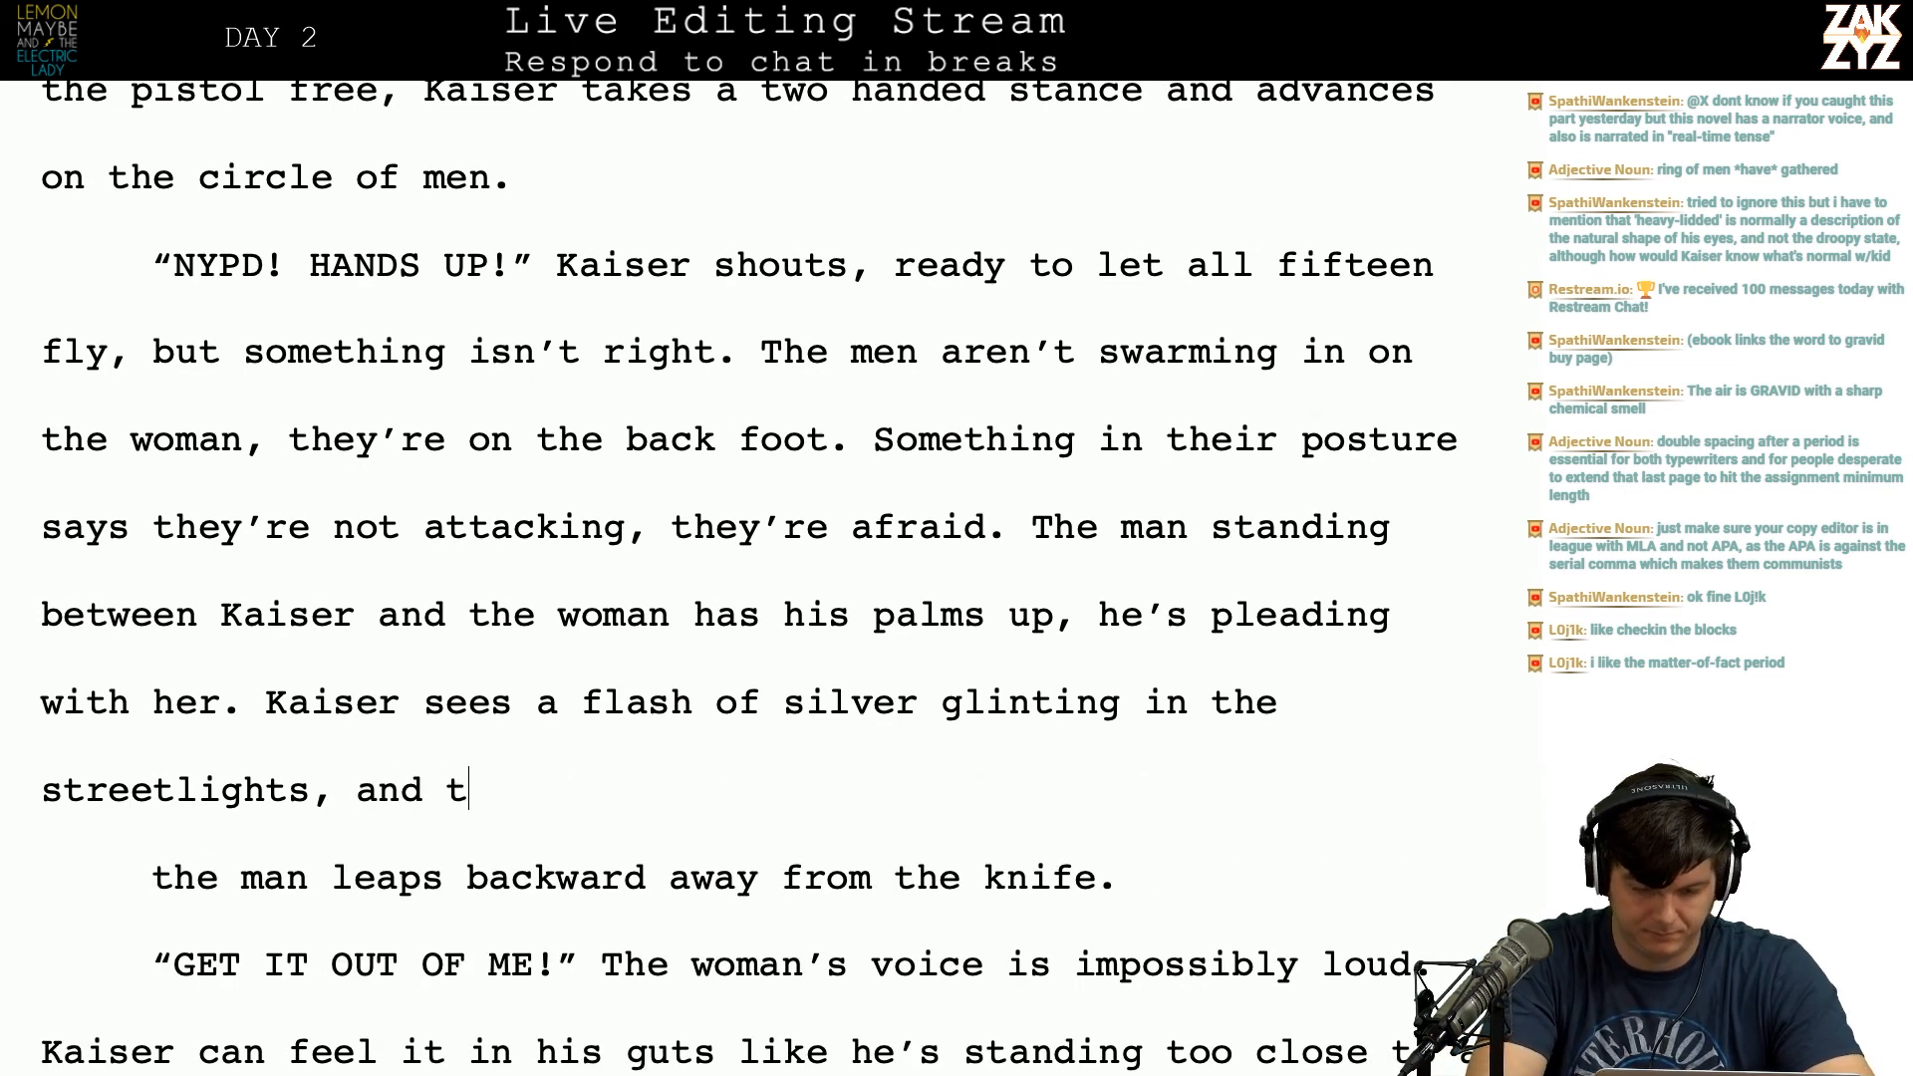
type("he man leaps")
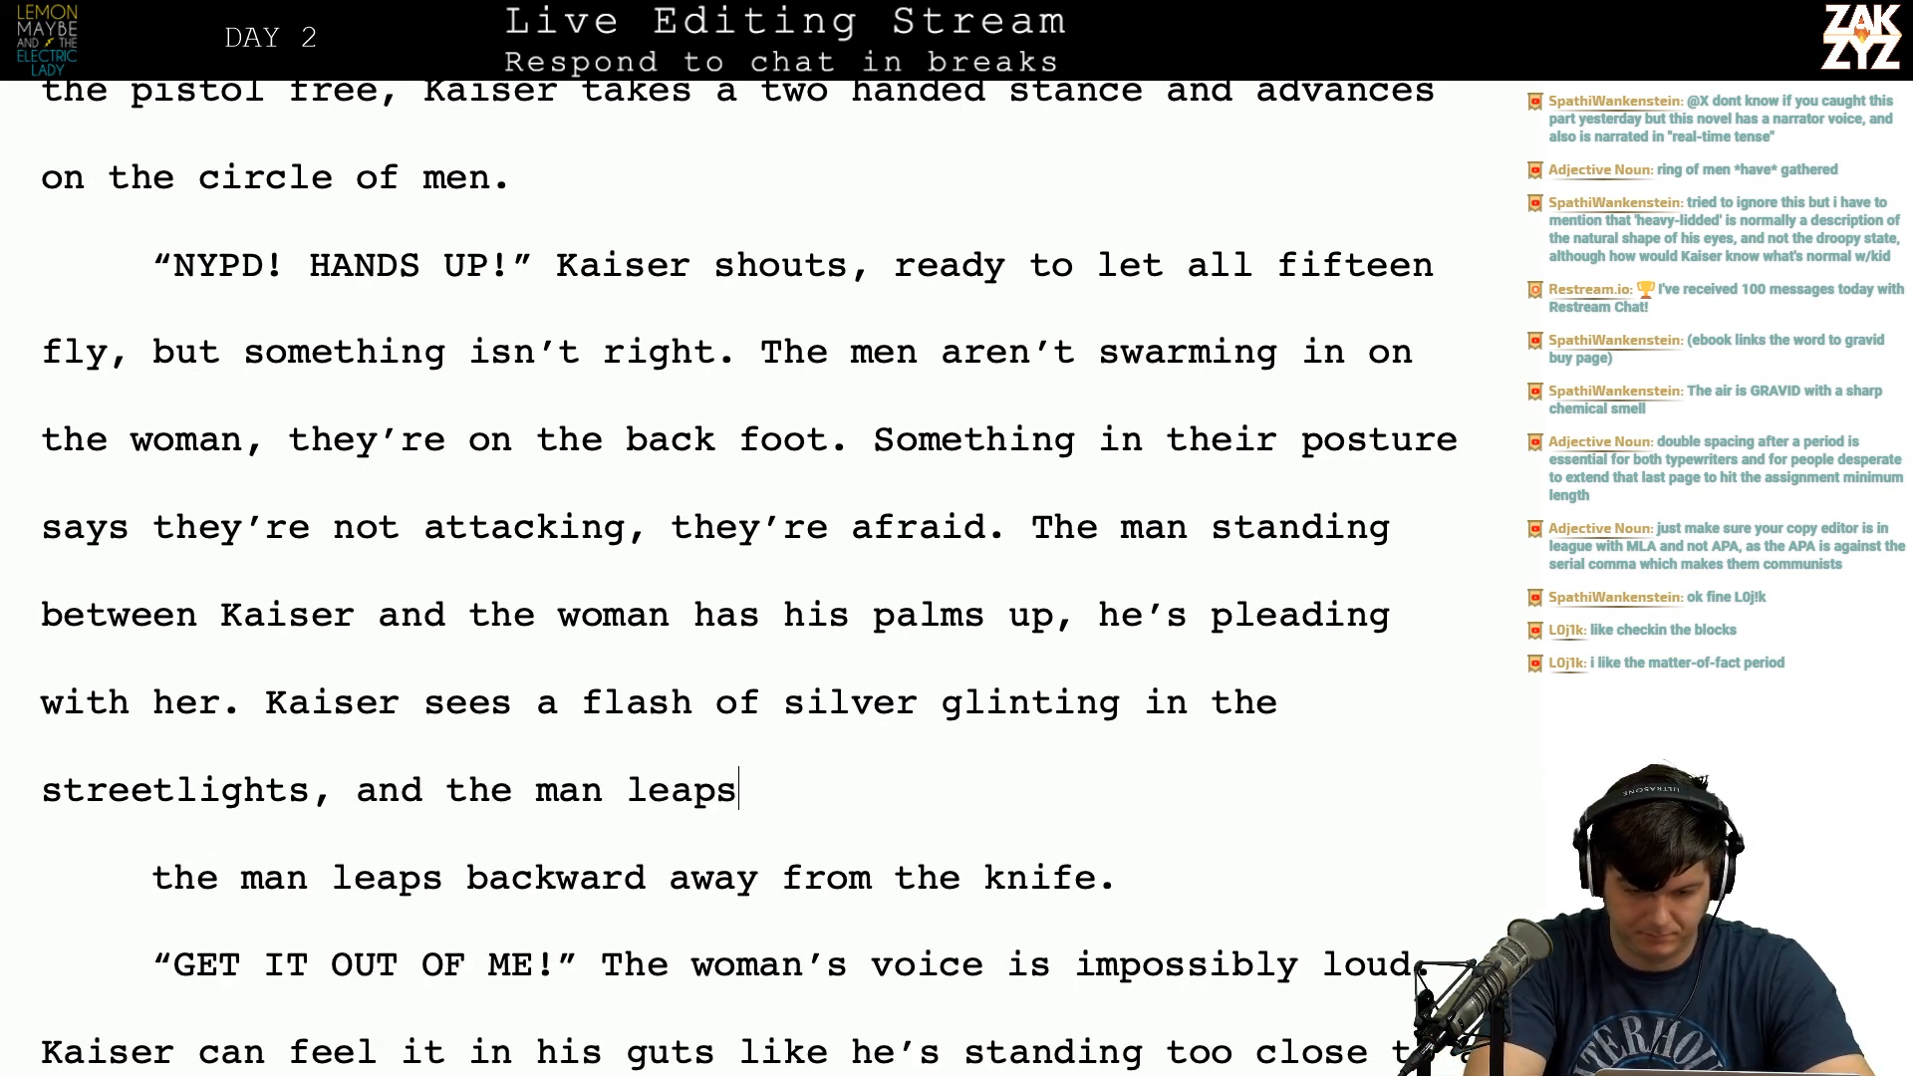
type(" backward, try")
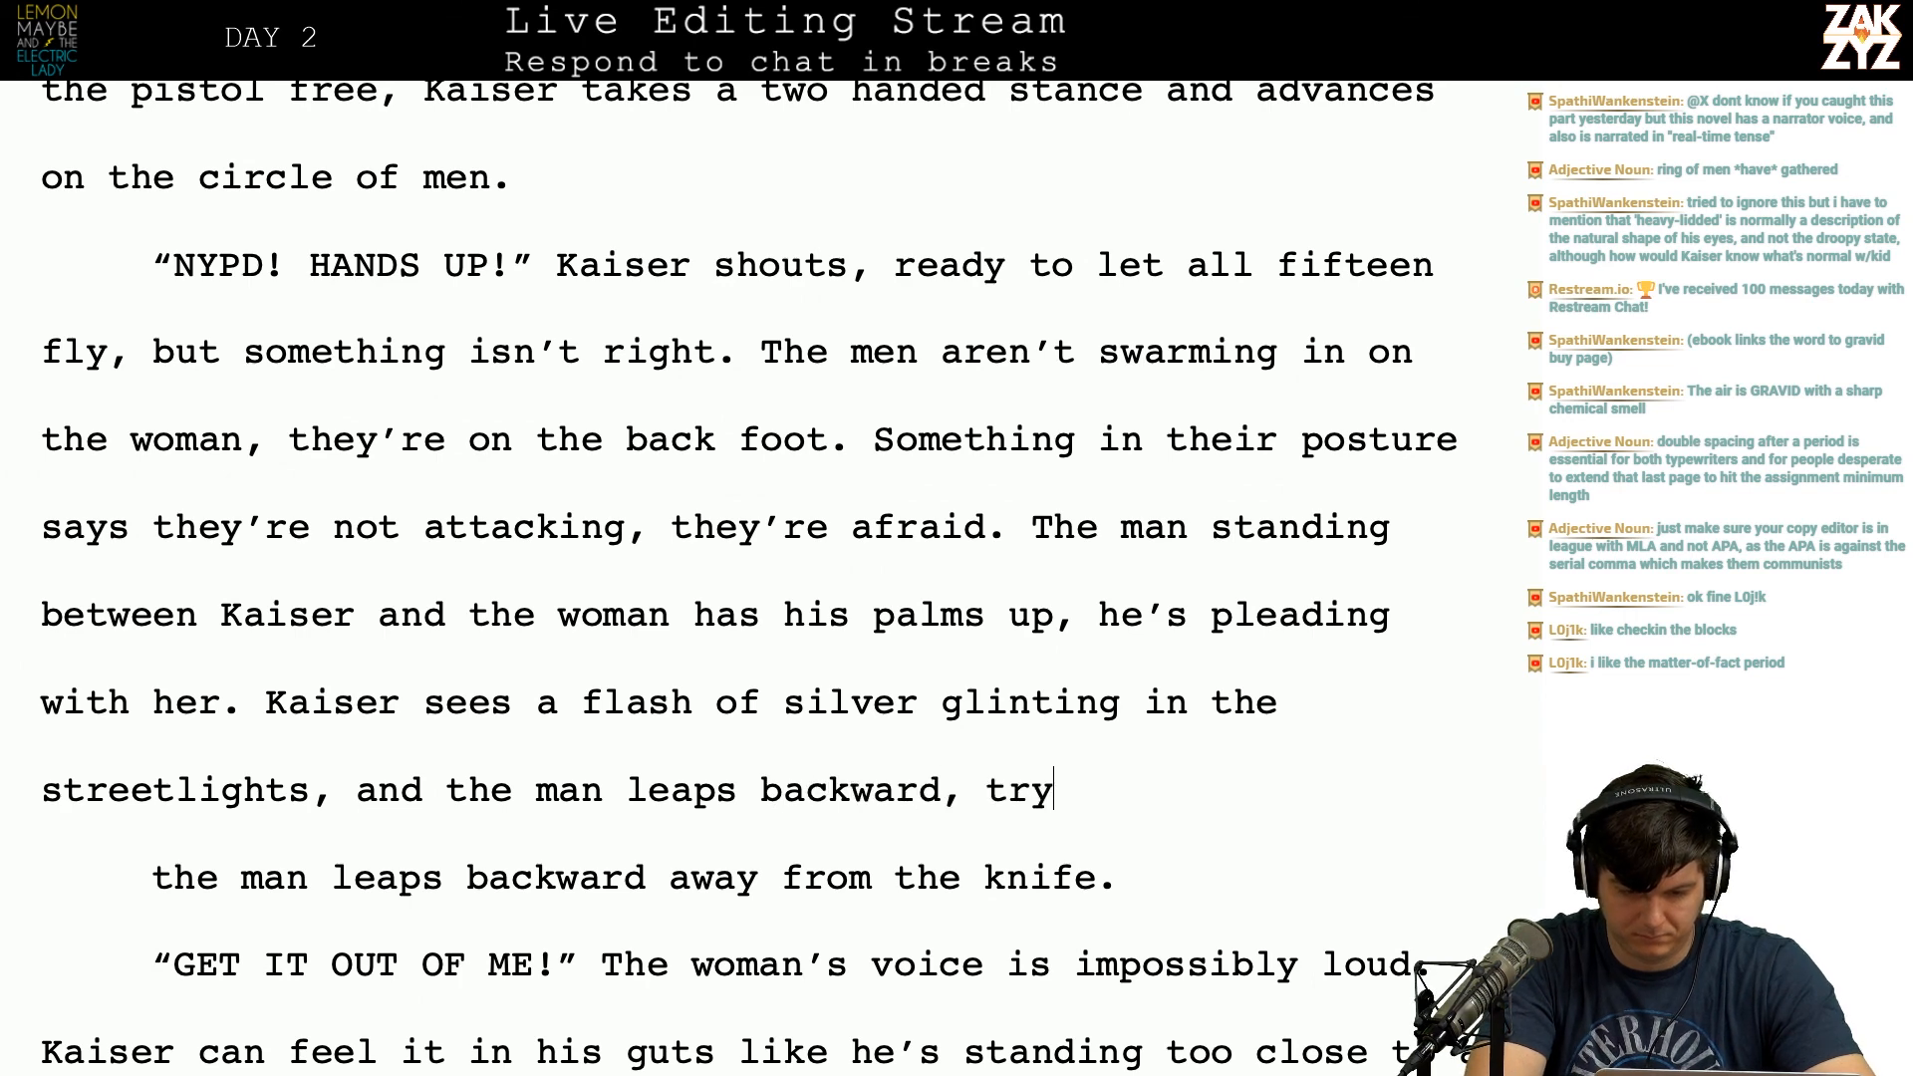
type("ing to get away fro")
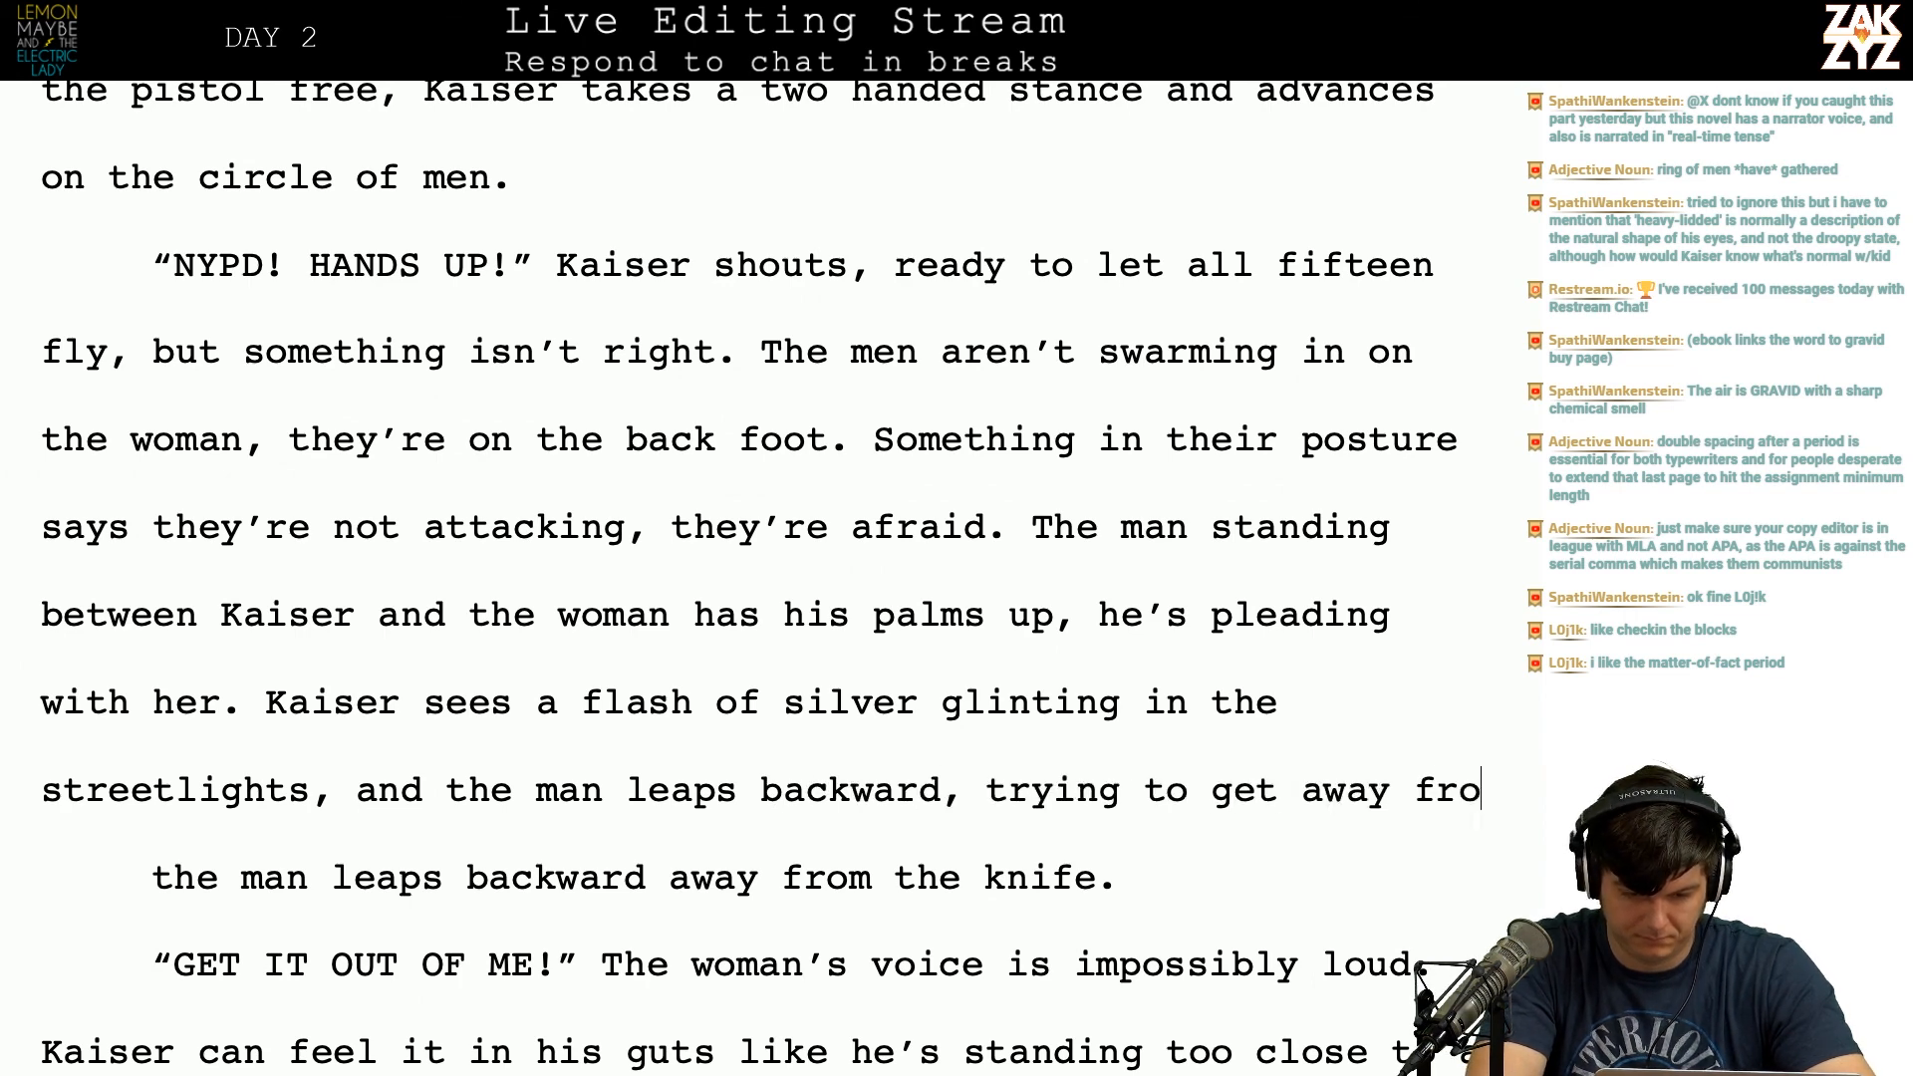
type("m her knife.")
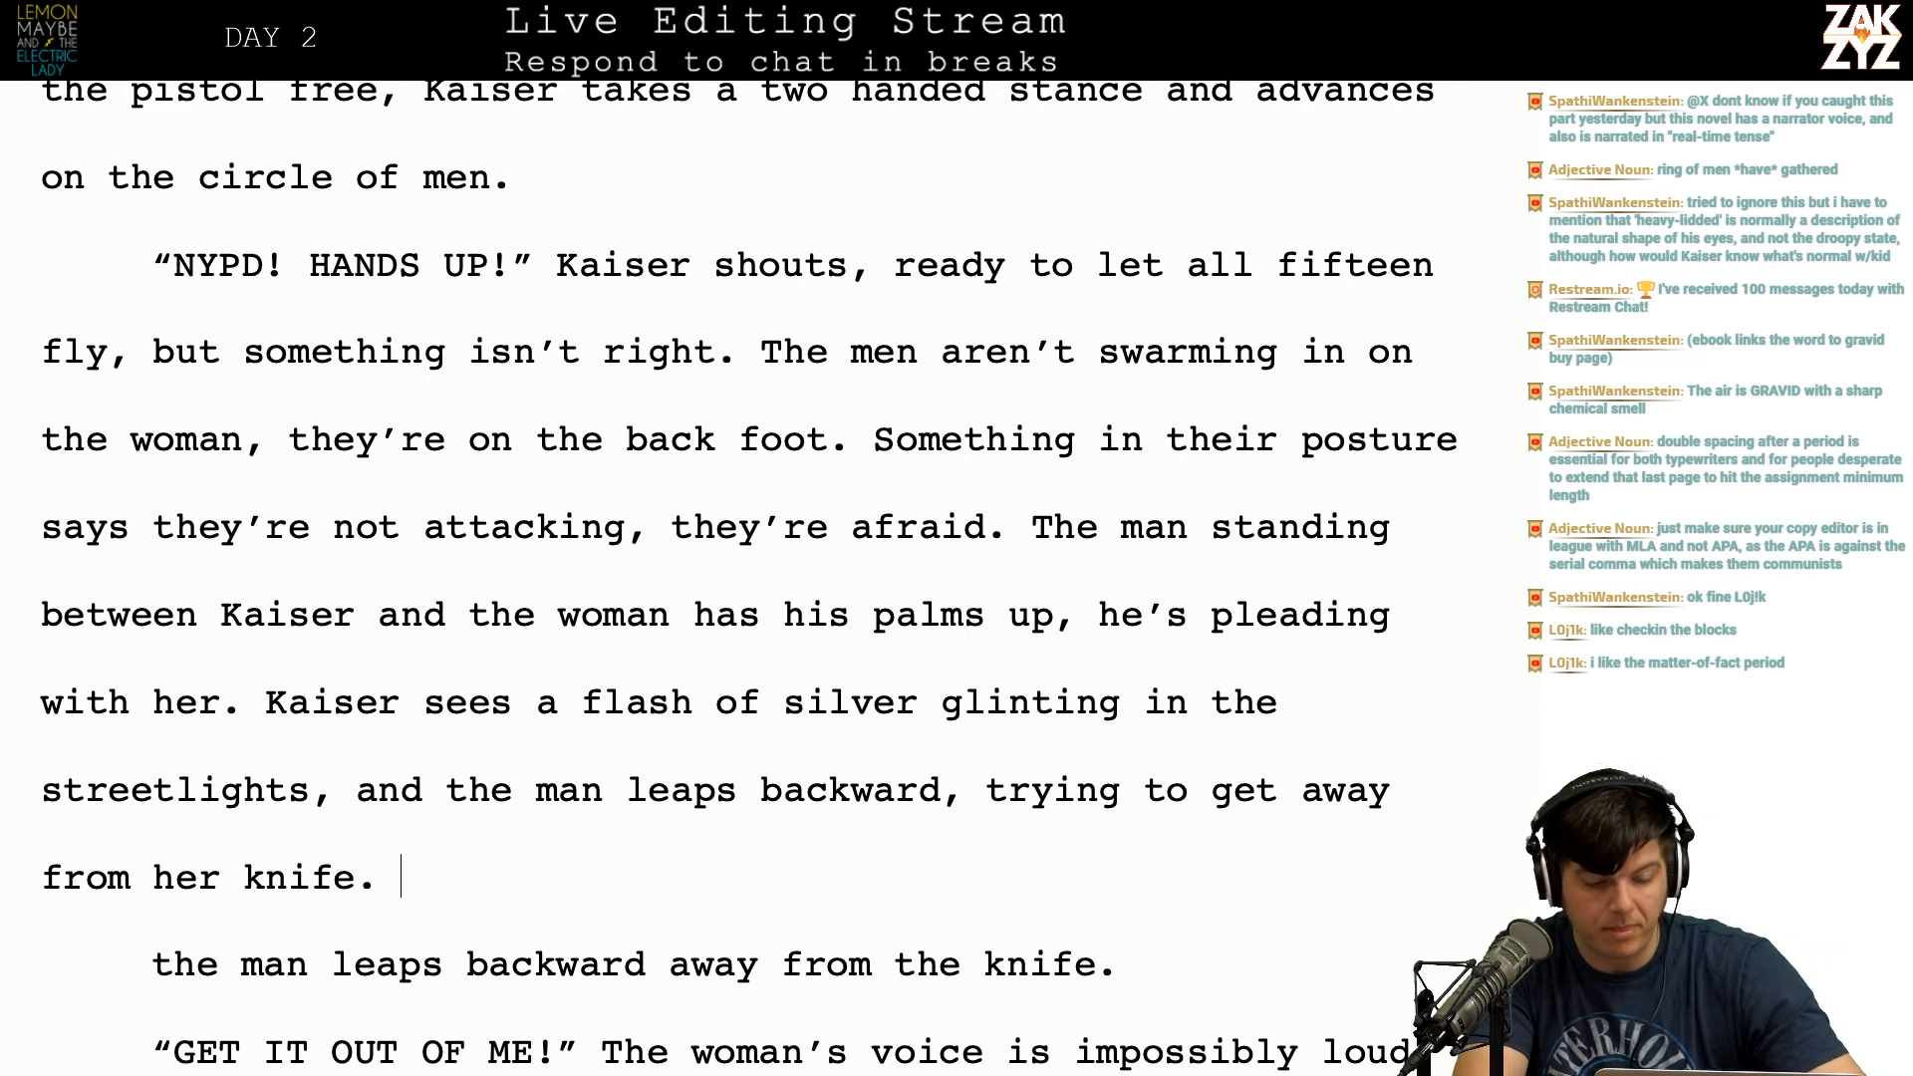
Step: Change "The" to "A" in the sentence beginning "The man standing between Kaiser and the woman"
key("Up")
key("Right")
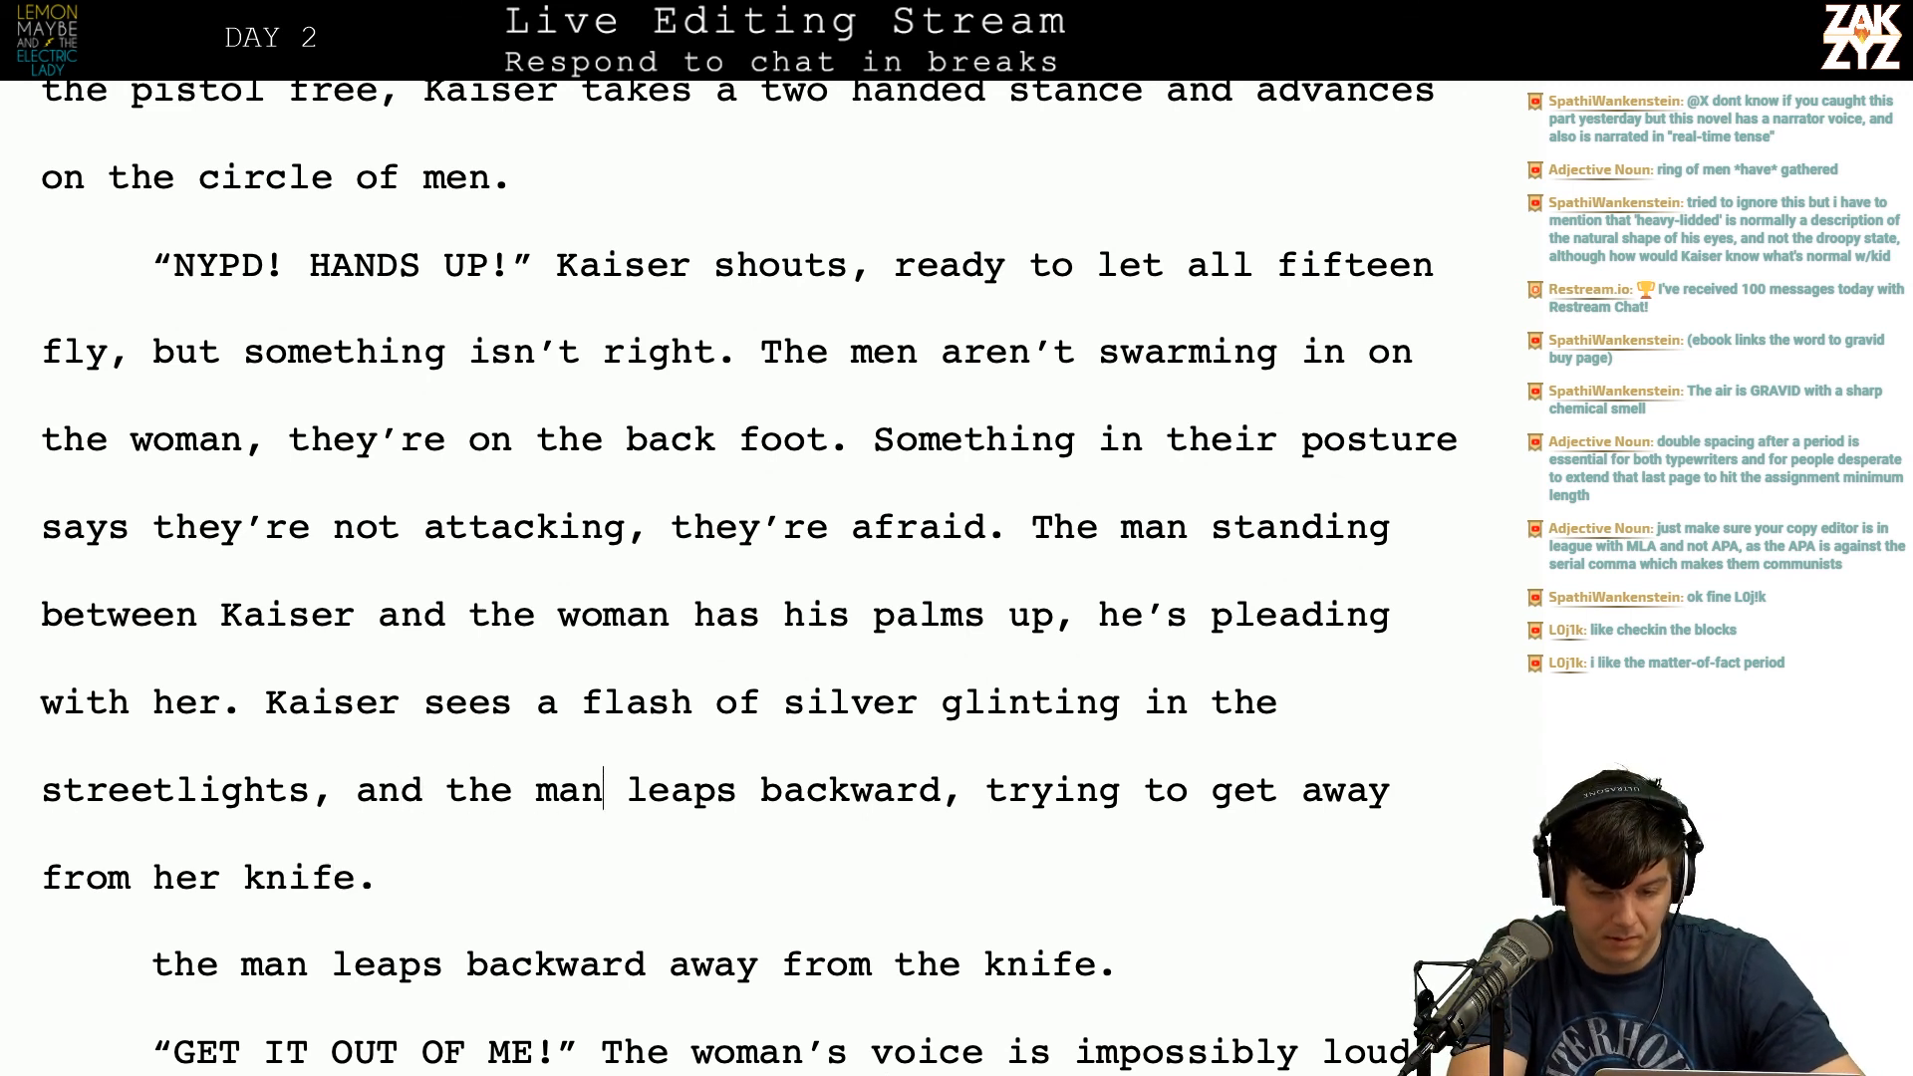
key("Up")
key("Up")
key("Right")
key("Right")
key("Up")
key("Up")
key("Right")
key("Right")
key("Down")
key("Right")
key("Right")
key("shift+Right")
key("shift+Right")
key("shift+Right")
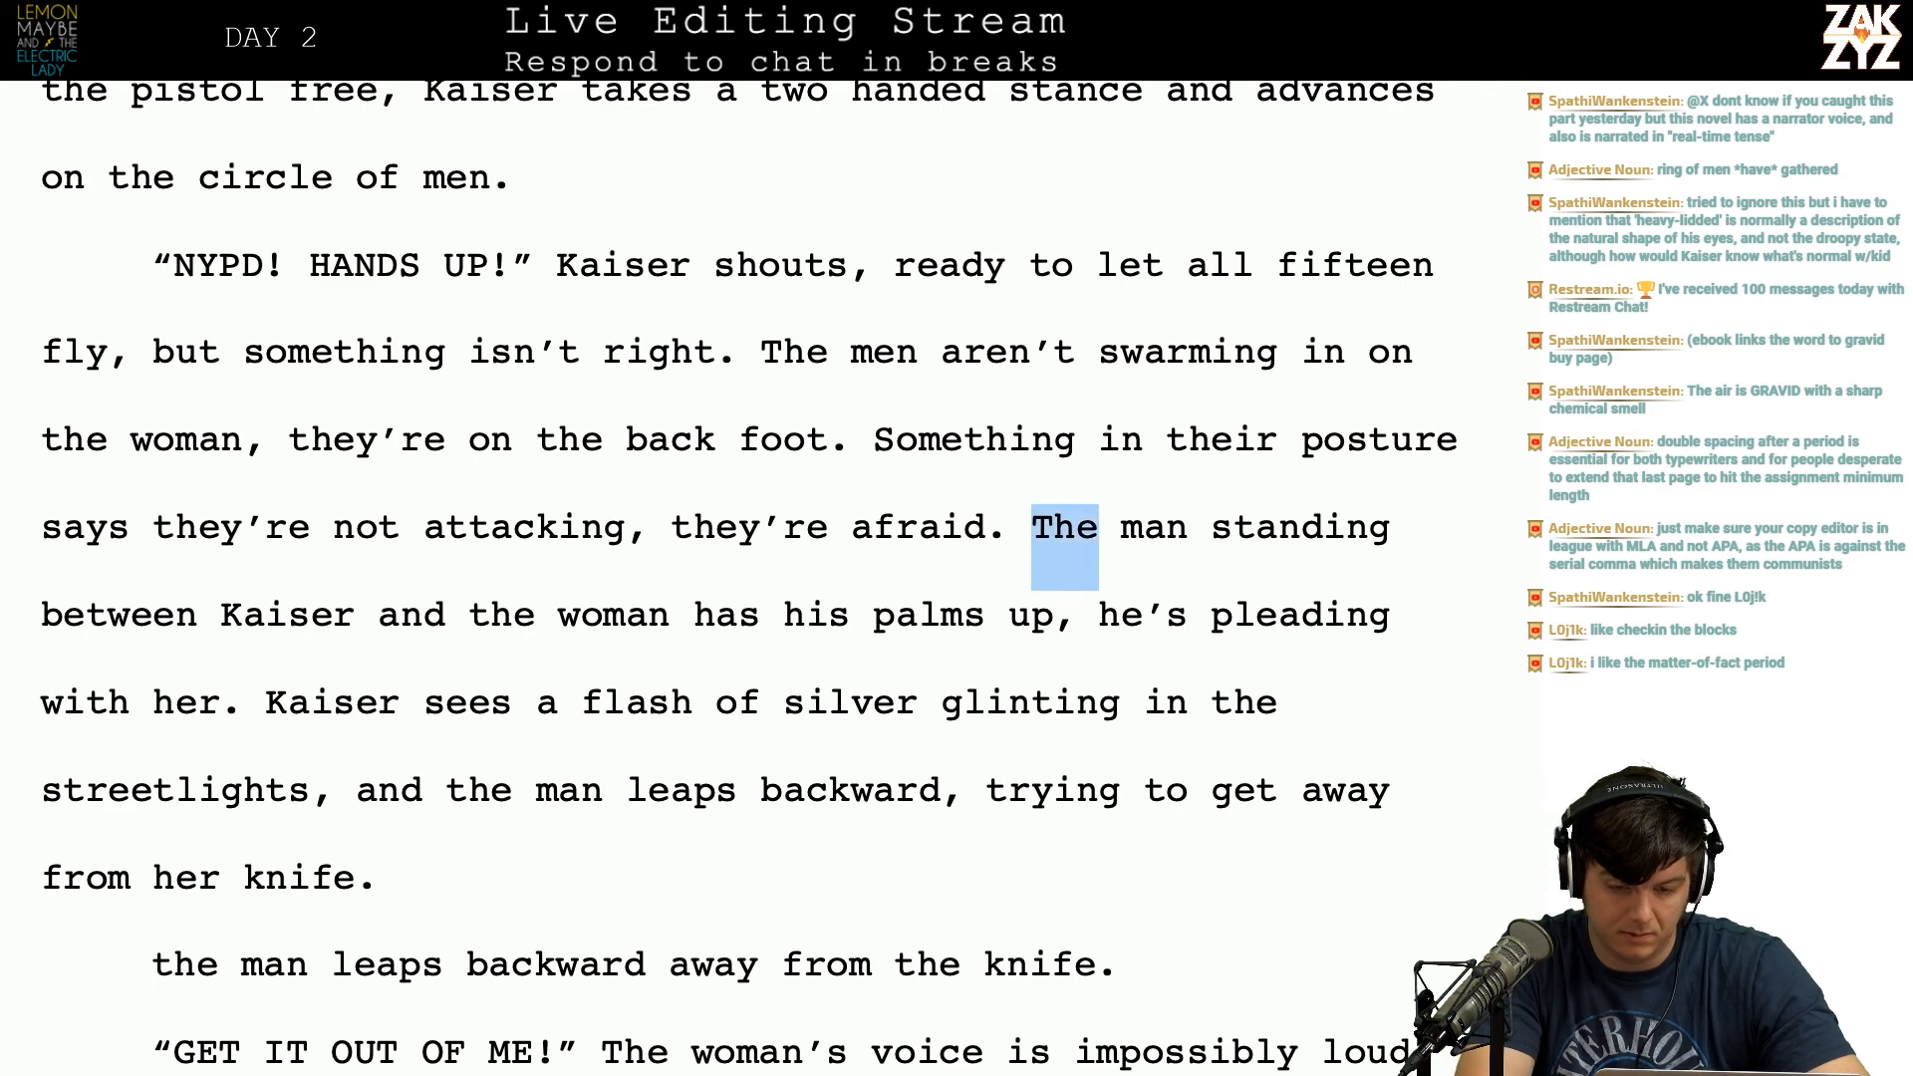
type("A")
Step: Delete the leftover line "the man leaps backward away from the knife." above the woman's second "GET IT OUT OF ME!"
key("Right")
key("Right")
key("Right")
key("Right")
key("Right")
key("Right")
key("Right")
key("Right")
key("Right")
key("Right")
key("Right")
key("Right")
key("Right")
key("Right")
key("Right")
key("Right")
key("Right")
key("Right")
key("Right")
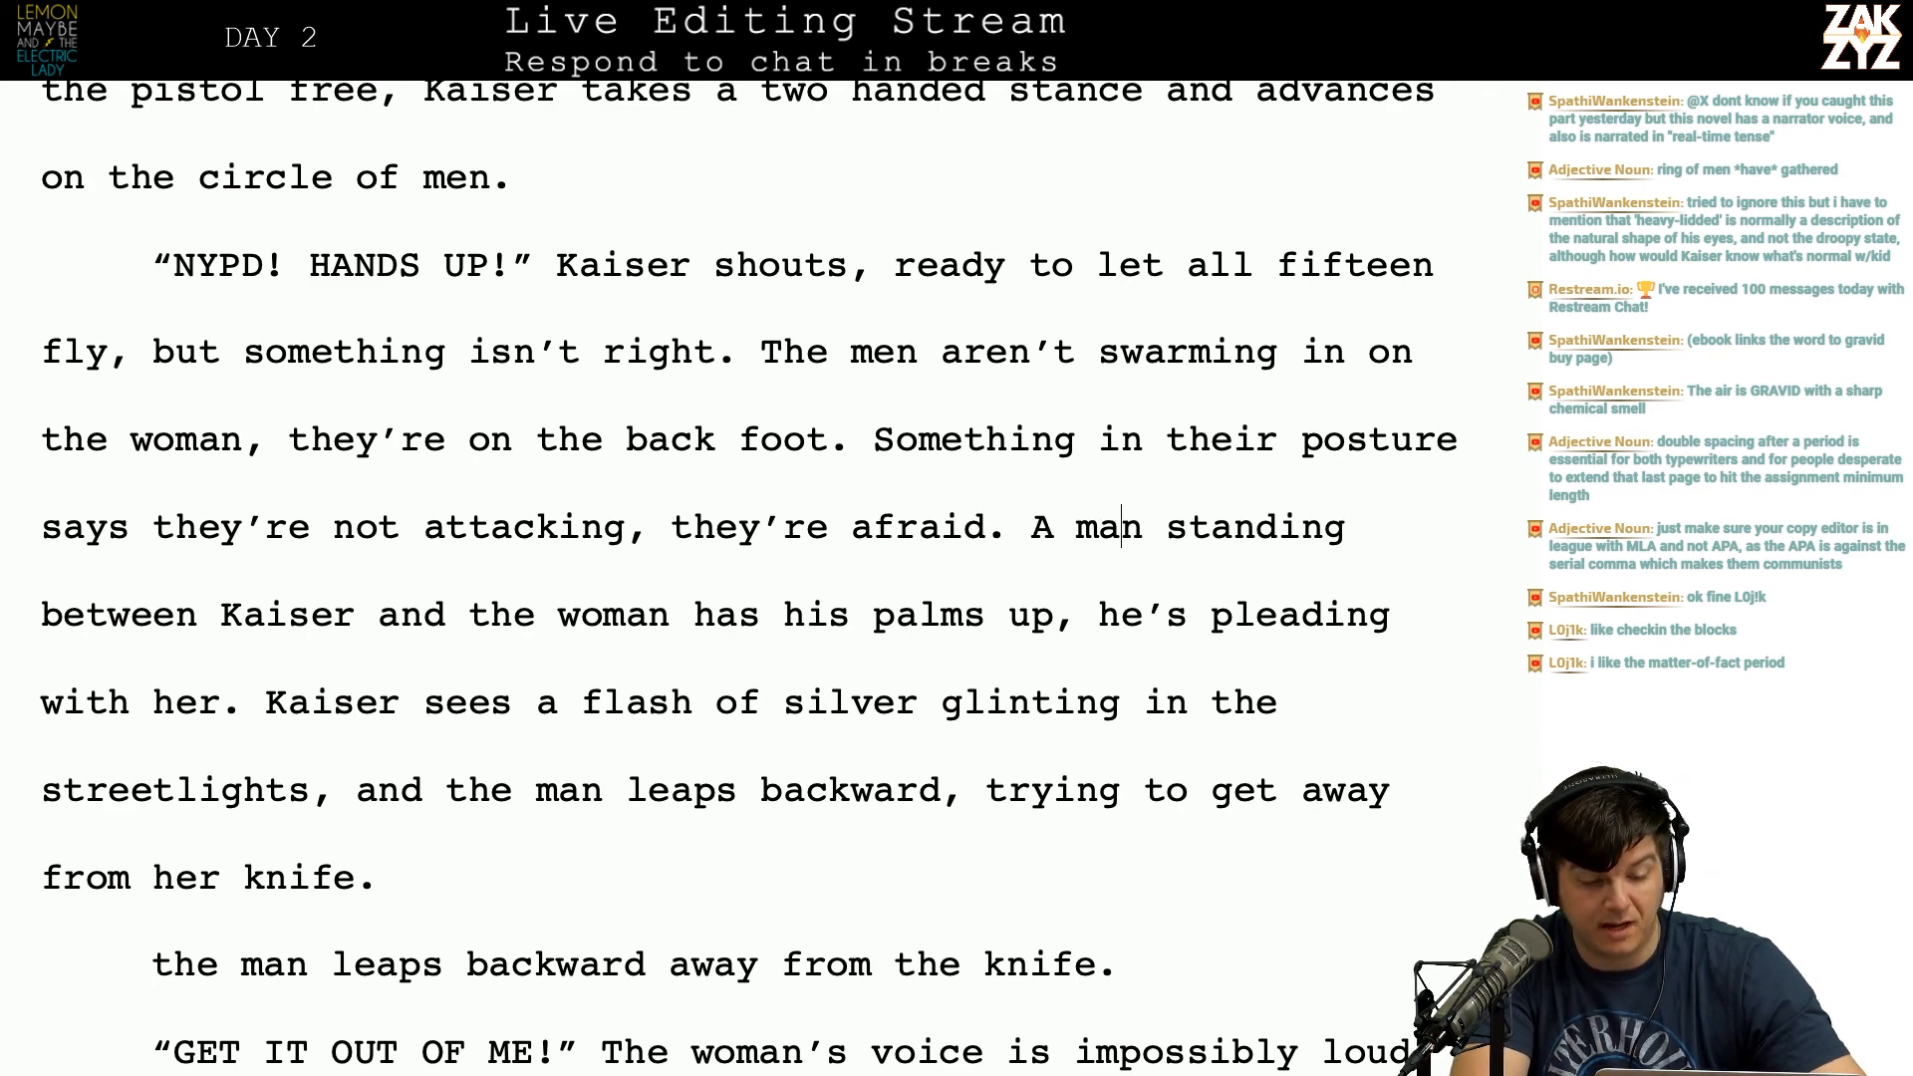
key("Right")
key("Right")
key("Right")
key("Right")
key("Right")
key("Right")
key("Down")
key("Left")
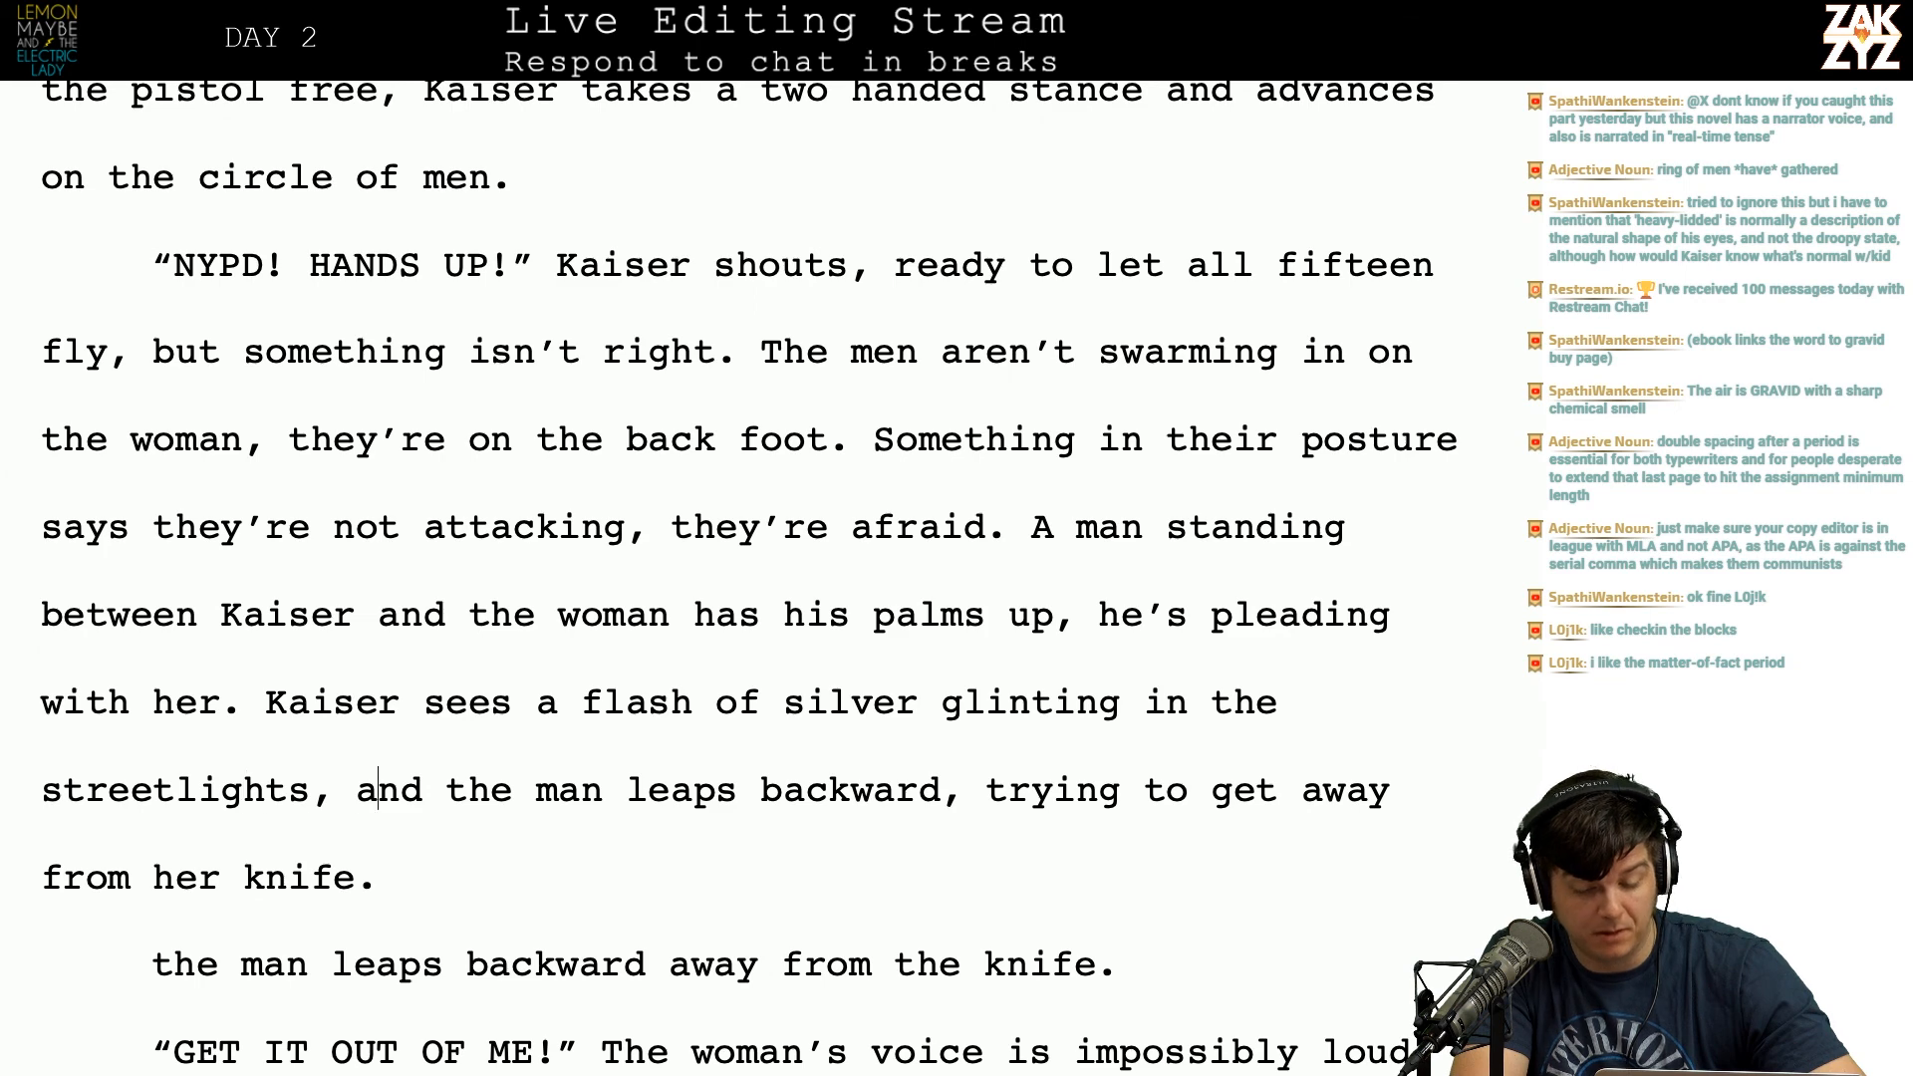
key("Down")
key("Left")
key("Down")
key("Down")
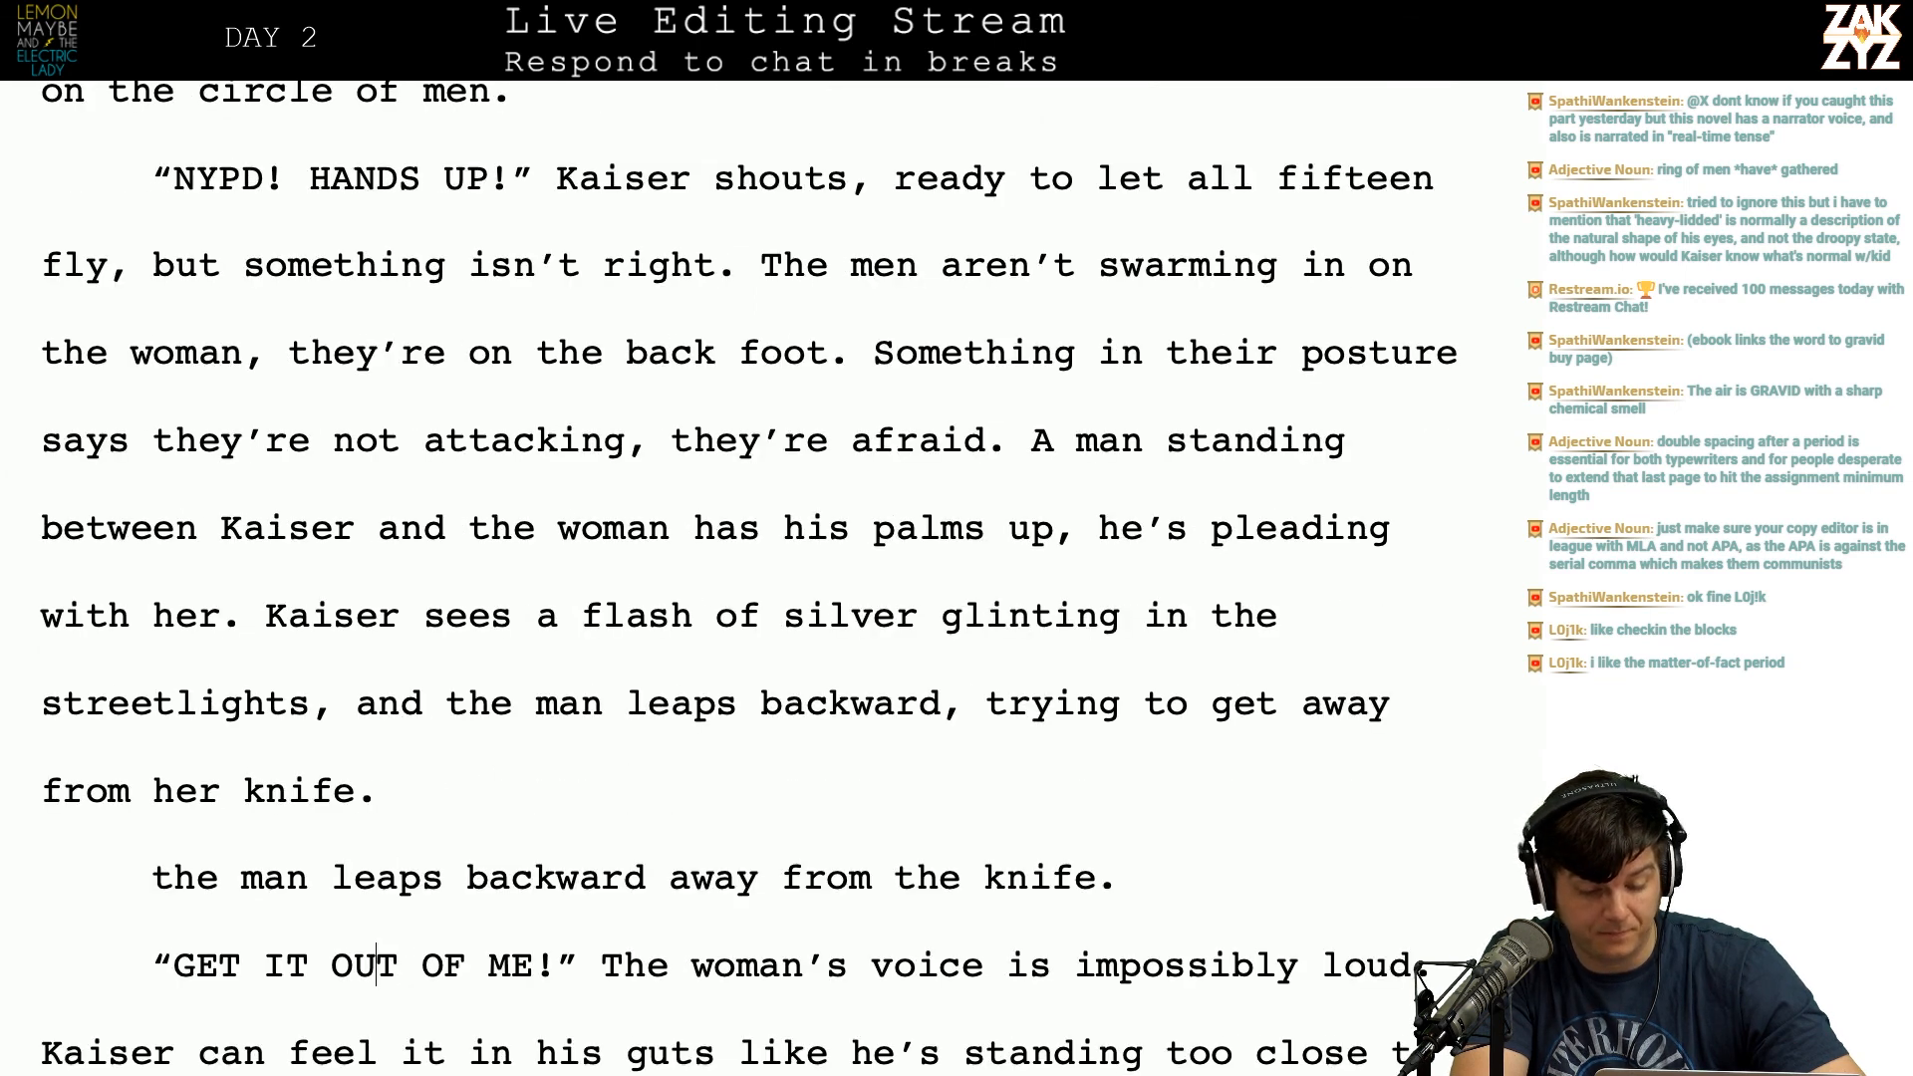
key("Home")
key("Left")
key("Right")
key("shift+Down")
key("Delete")
Step: Start a new paragraph at "The woman's voice is impossibly loud", after the second "GET IT OUT OF ME!"
key("Right")
key("ctrl+Right")
key("ctrl+Right")
key("ctrl+Right")
key("ctrl+Right")
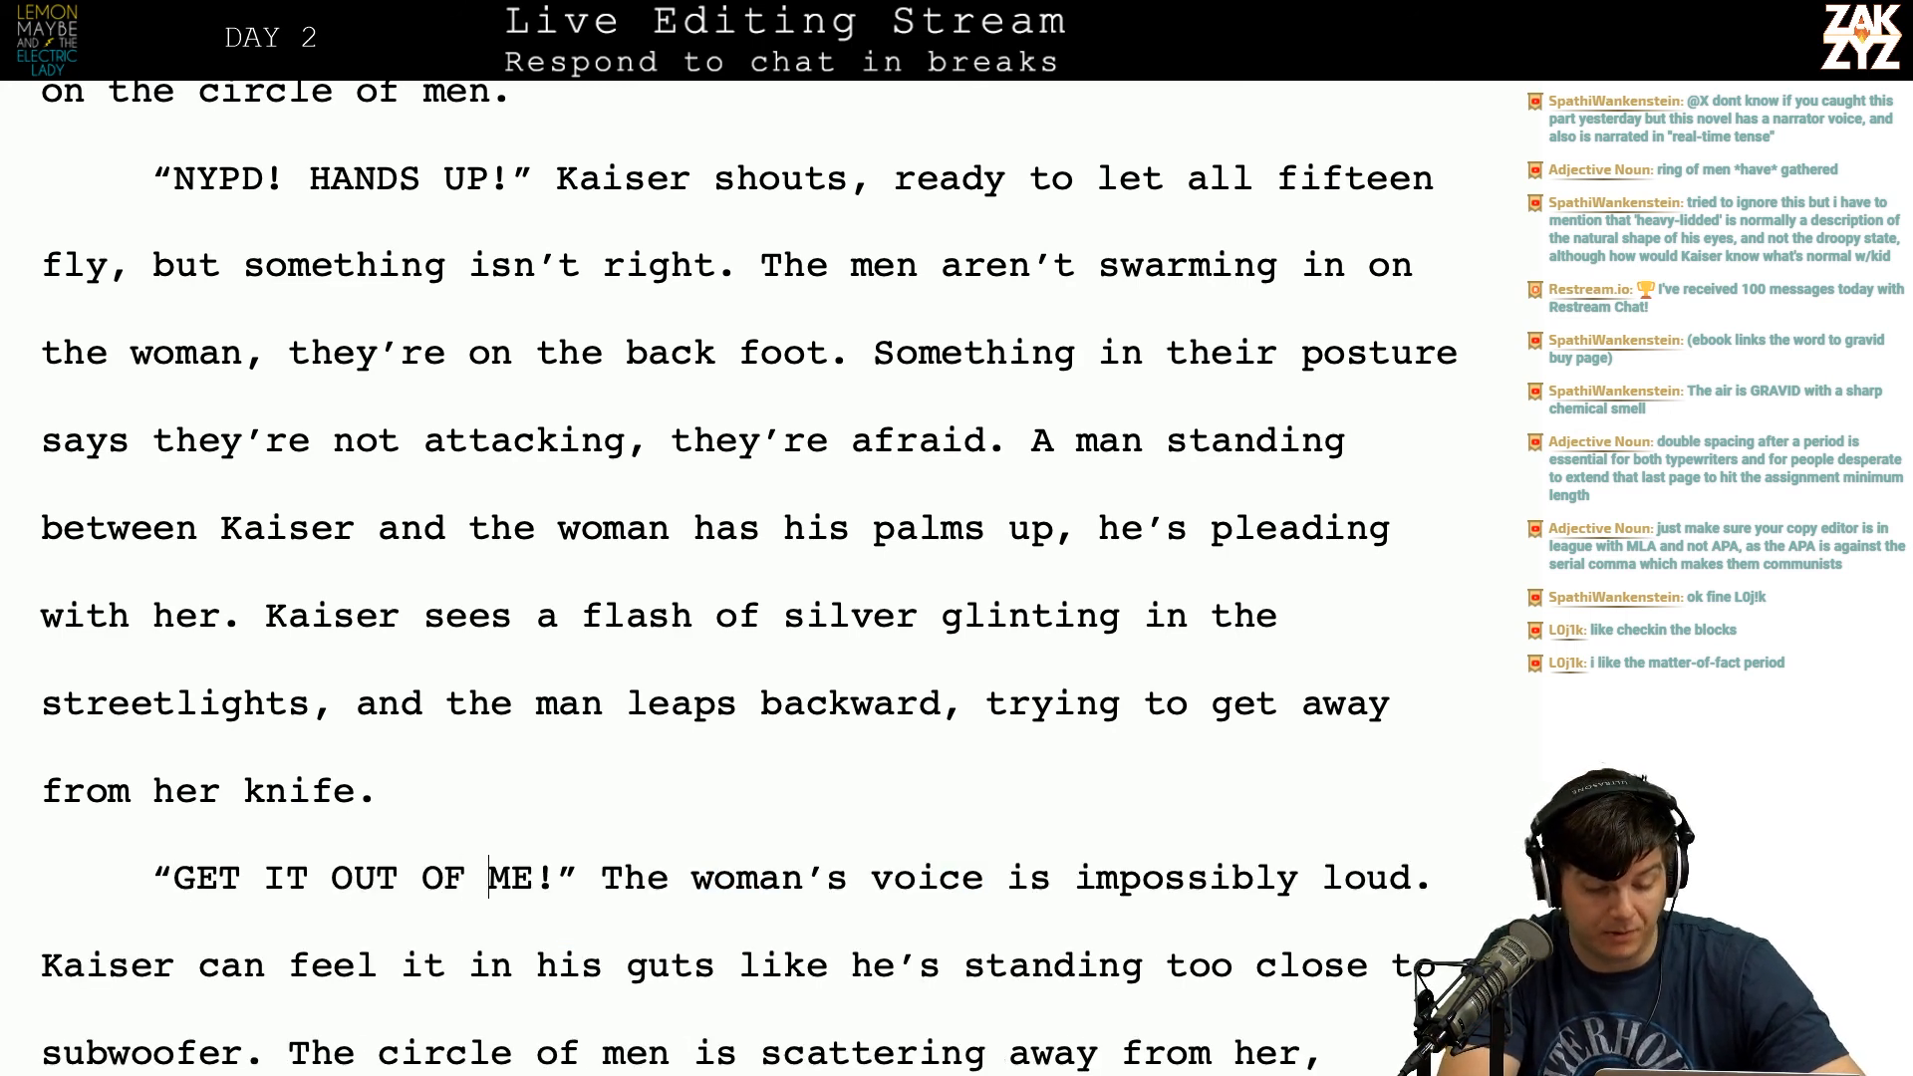
key("Return")
key("Down")
key("Down")
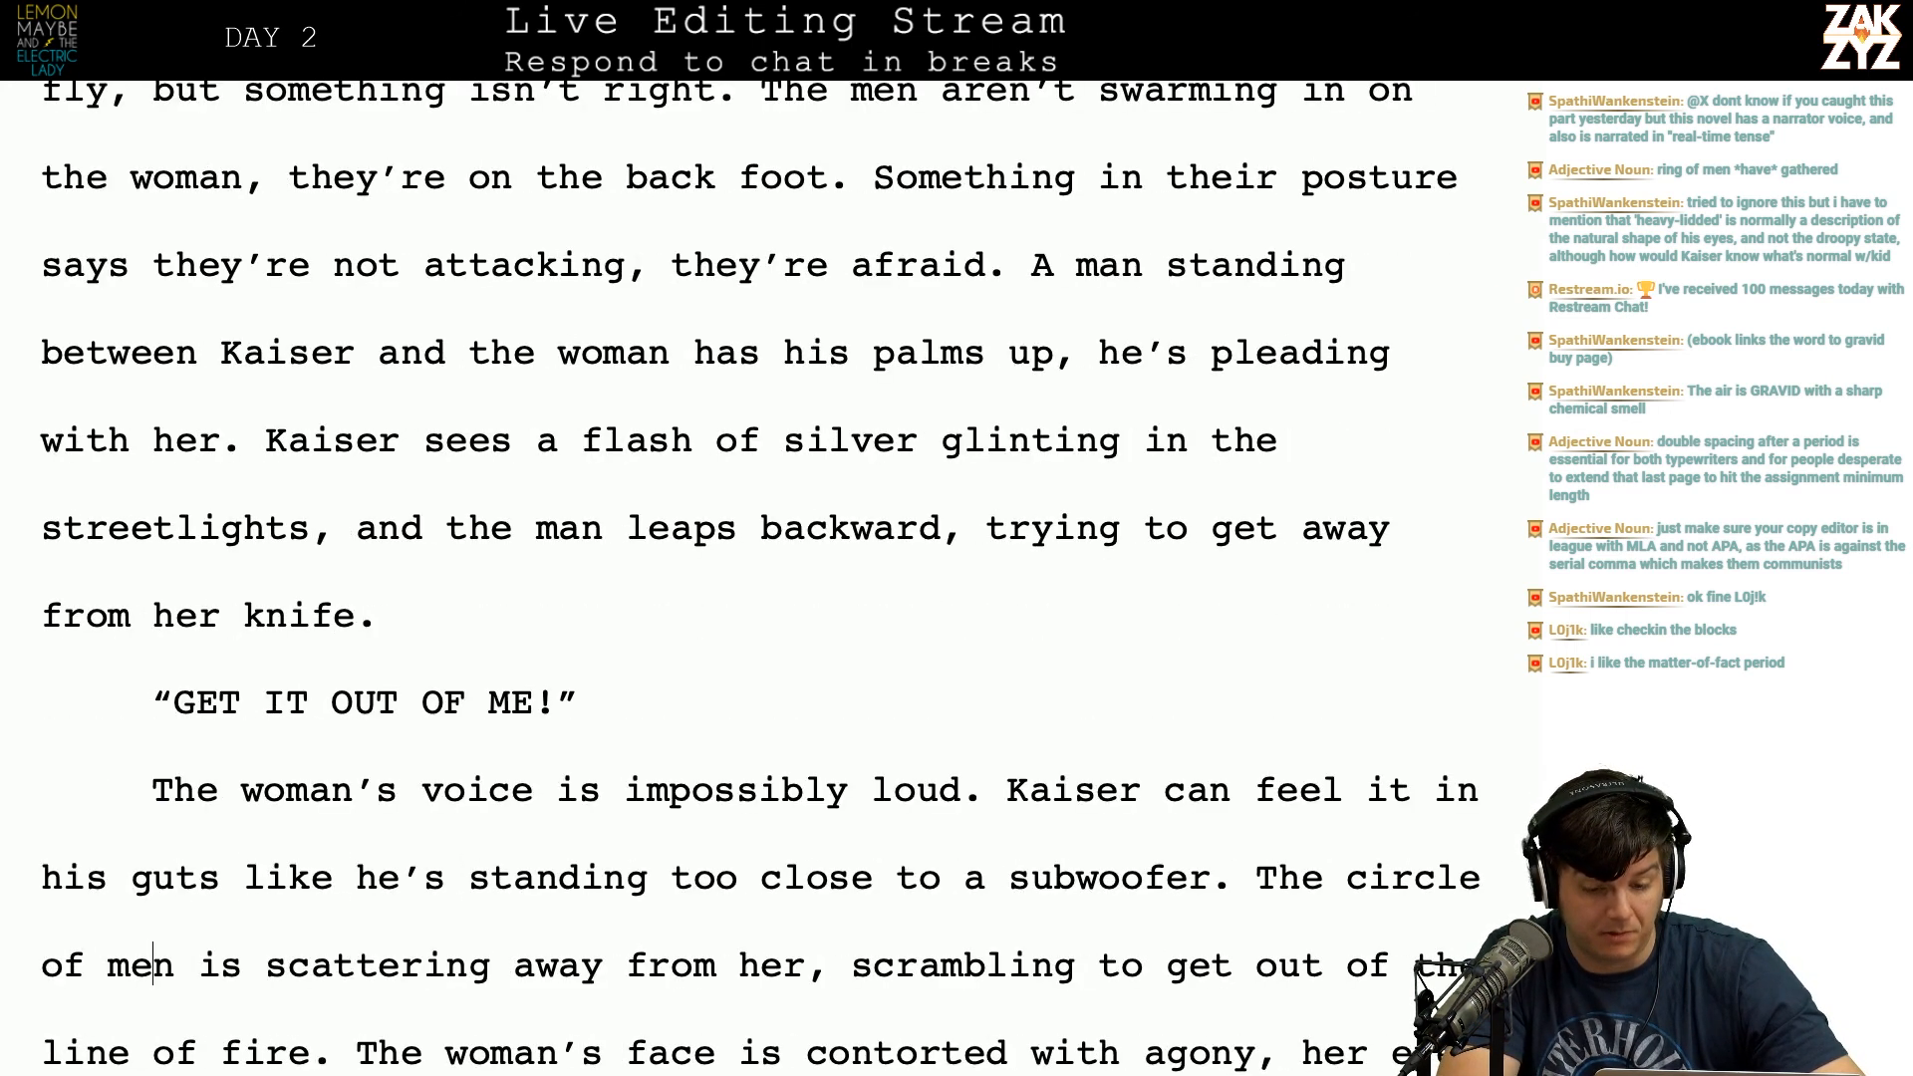
Step: Reread the paragraph about the woman's impossibly loud voice and the scattering circle of men
key("Up")
key("Right")
key("Right")
key("Right")
key("Right")
key("Right")
key("Right")
key("Right")
key("Right")
key("Right")
key("Right")
key("Right")
scroll(533, 792, "down", 2)
left_click(449, 822)
key("Right")
key("Right")
key("Right")
key("Right")
key("Right")
key("Right")
key("Right")
key("Right")
key("Right")
key("Down")
key("Left")
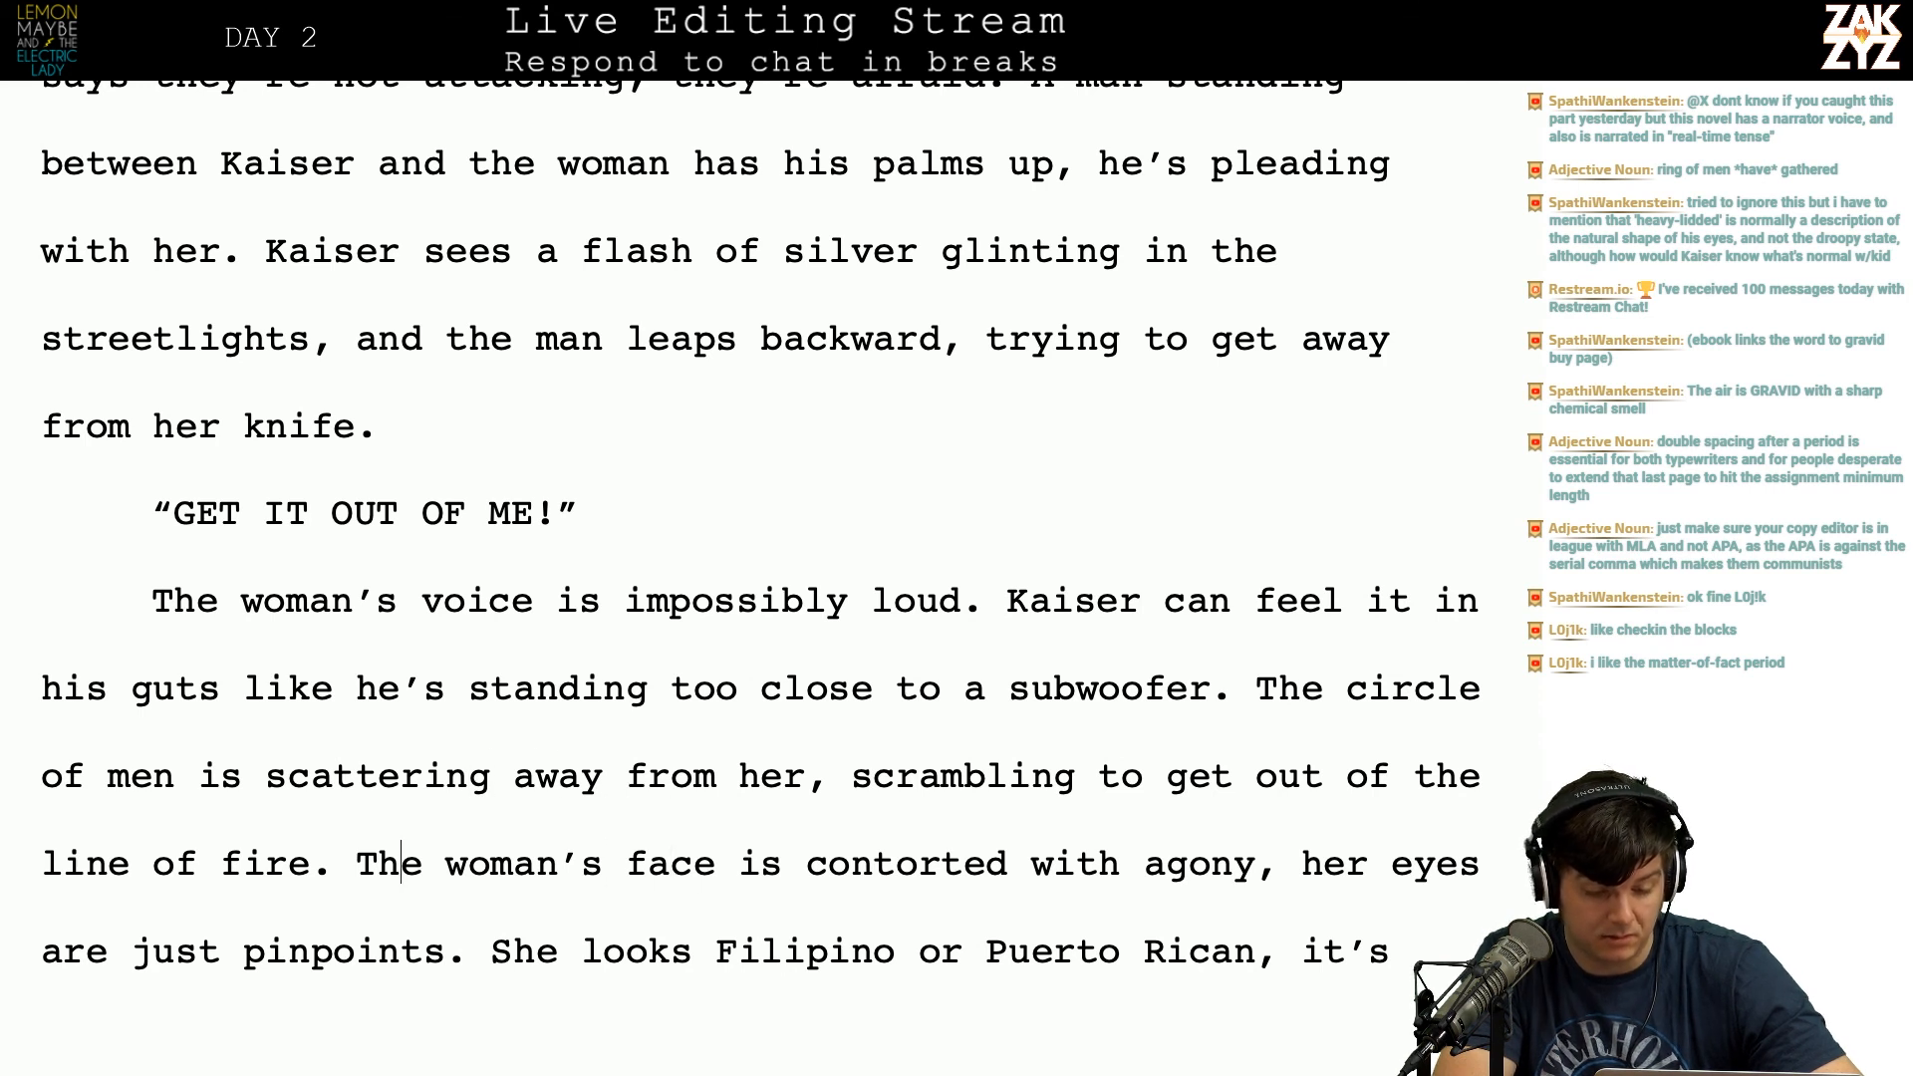
Step: Delete "away from her" after "scattering" in the sentence about the circle of men
key("Right")
key("Right")
key("Right")
key("Right")
key("Right")
key("Right")
key("Up")
key("Left")
key("Right")
key("Left")
key("shift+Right")
key("shift+Right")
key("shift+Right")
key("shift+Right")
key("shift+Right")
key("shift+Right")
key("shift+Right")
key("shift+Right")
key("shift+Right")
key("shift+Right")
key("shift+Right")
key("shift+Right")
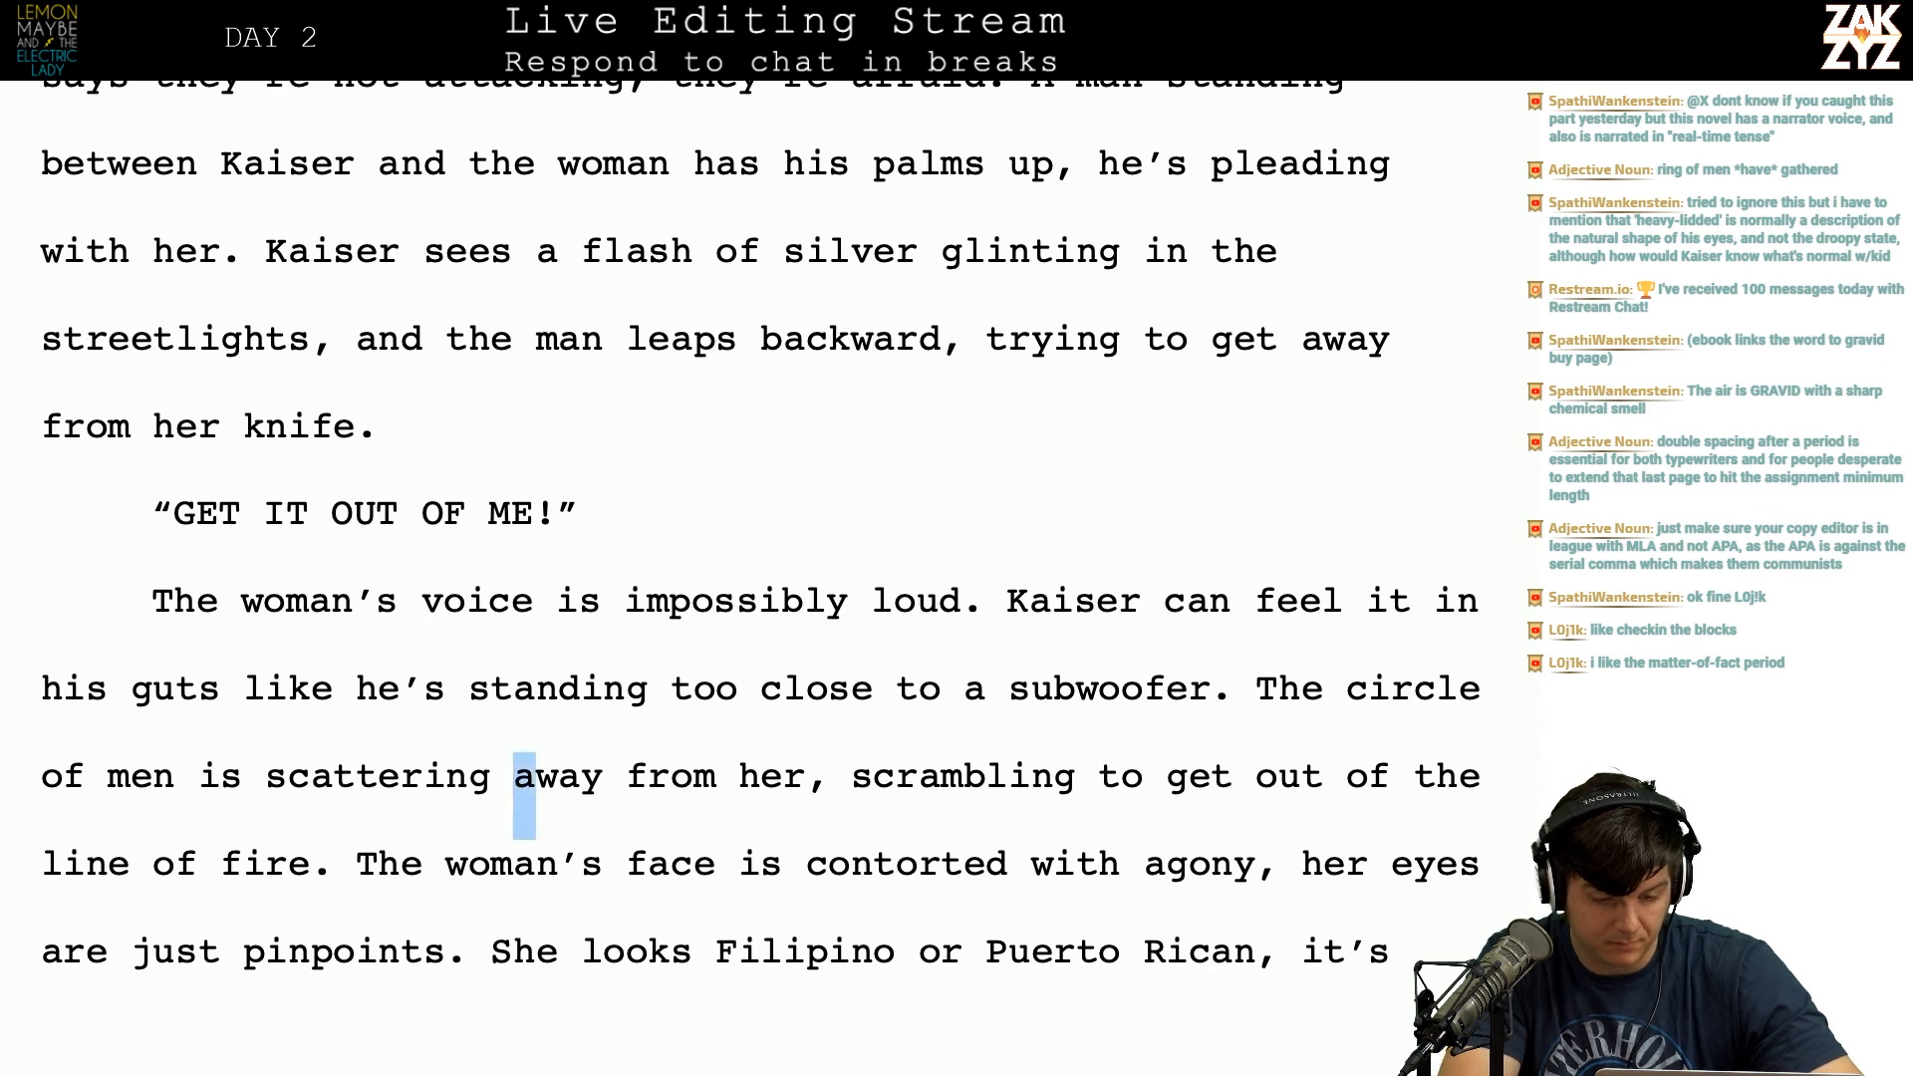
key("shift+Right")
key("BackSpace")
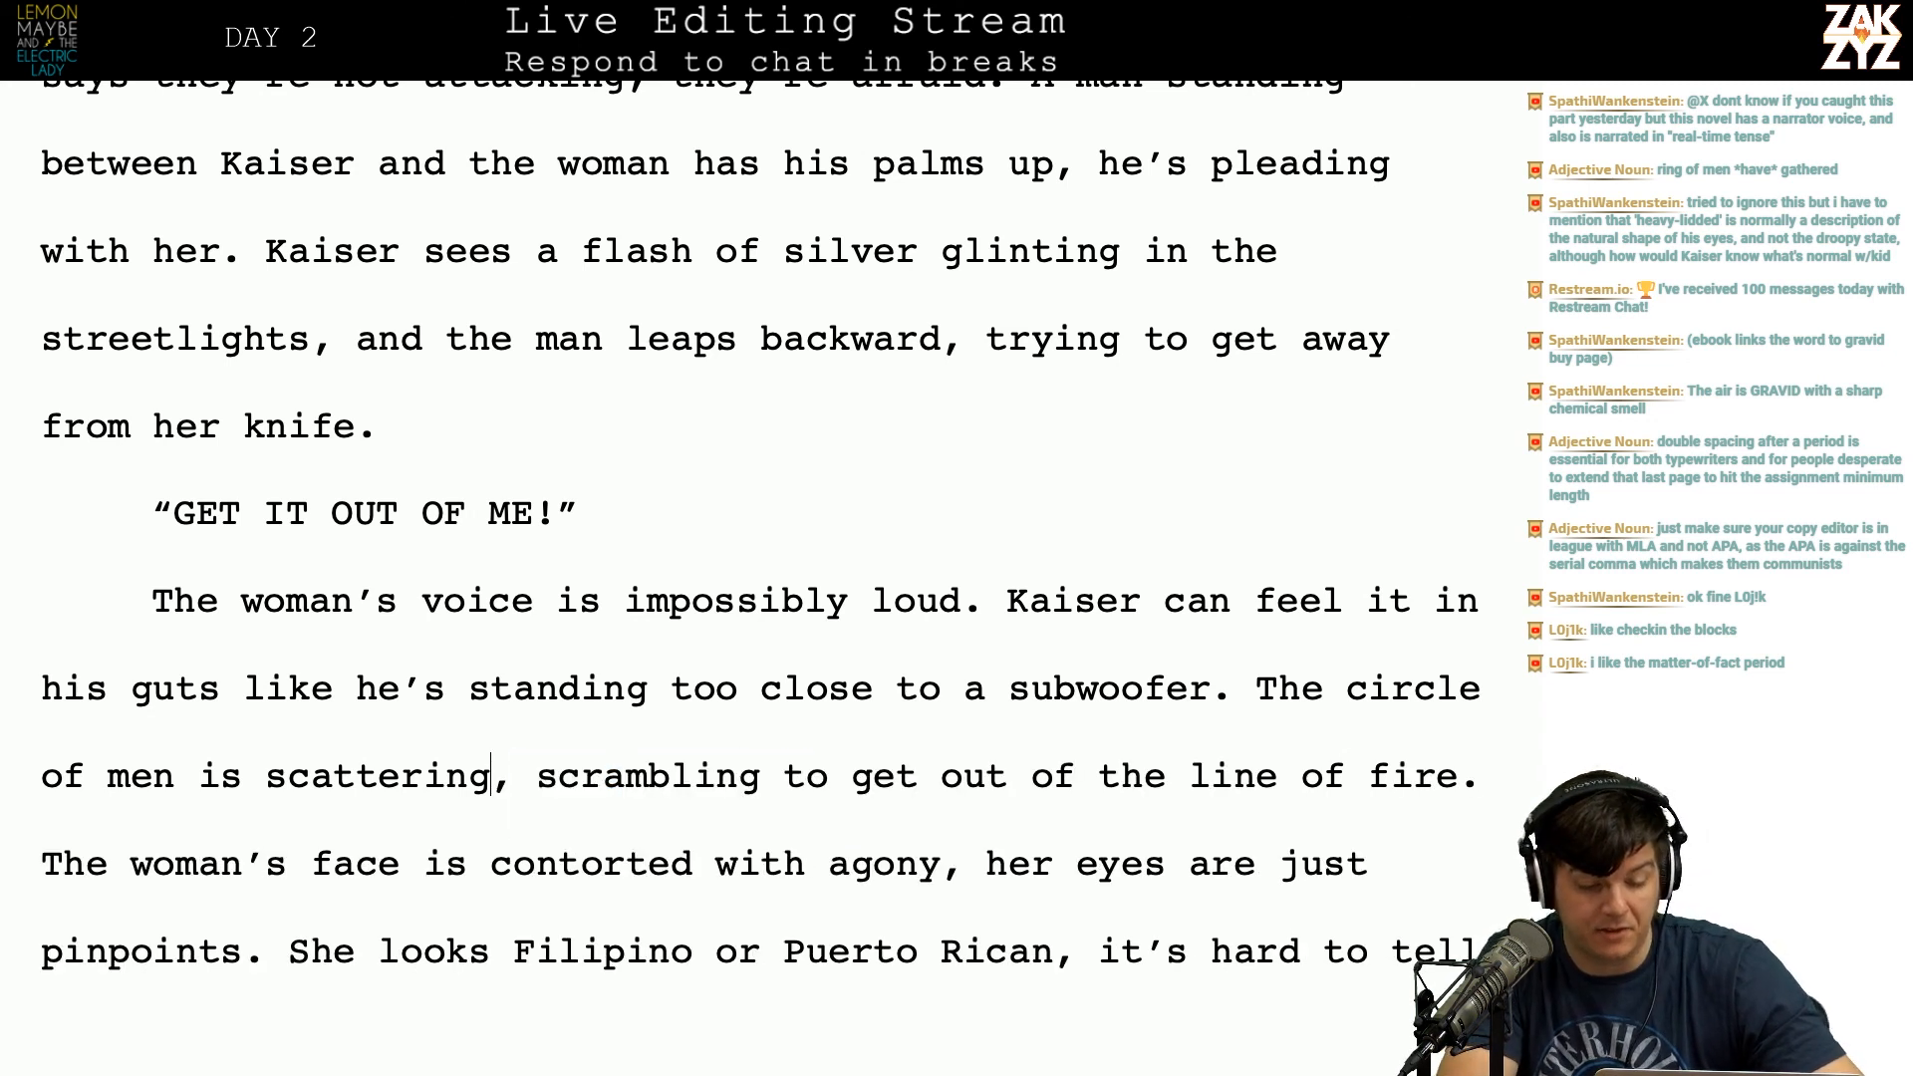
Step: Start a new paragraph after "line of fire.", before "The woman's face is contorted with agony"
key("Right")
key("Right")
key("Right")
key("Right")
key("Right")
key("Right")
key("Right")
key("Right")
key("Right")
key("Right")
key("Right")
key("Down")
key("Left")
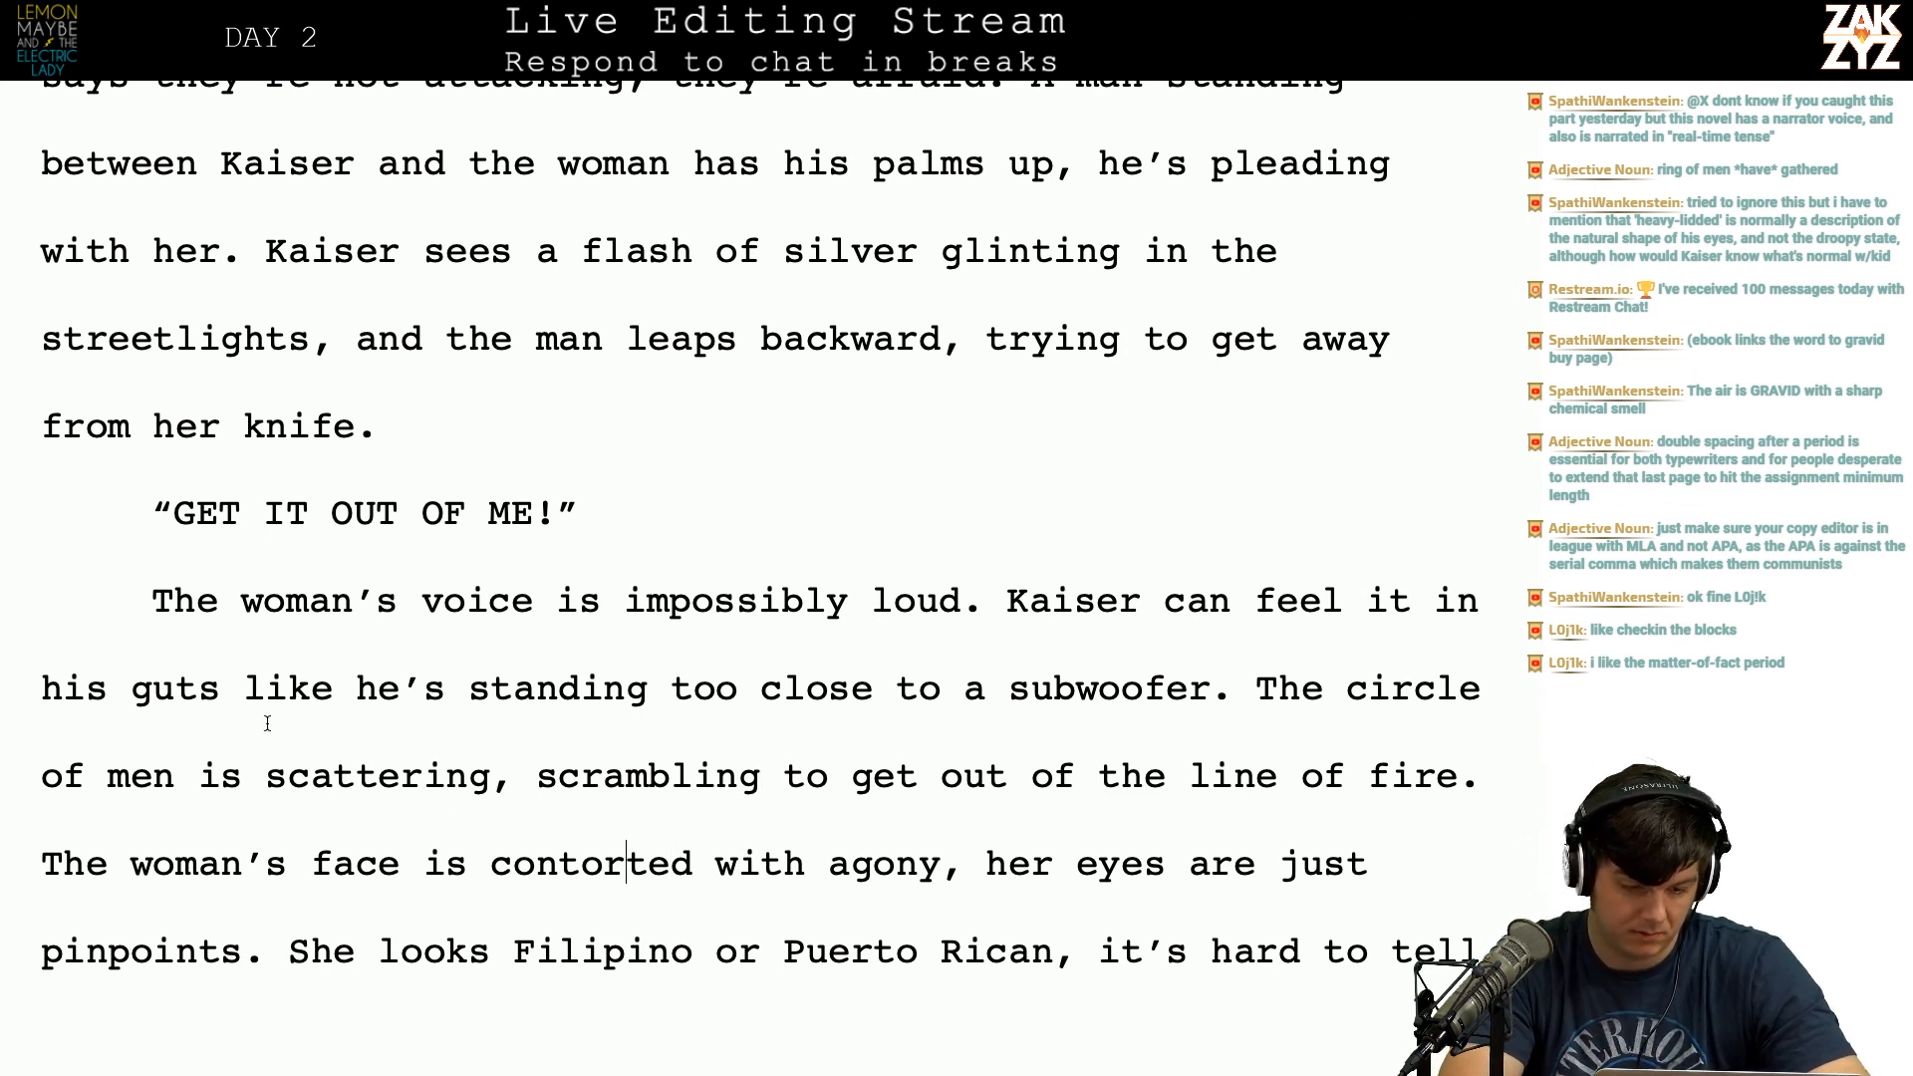
key("Left")
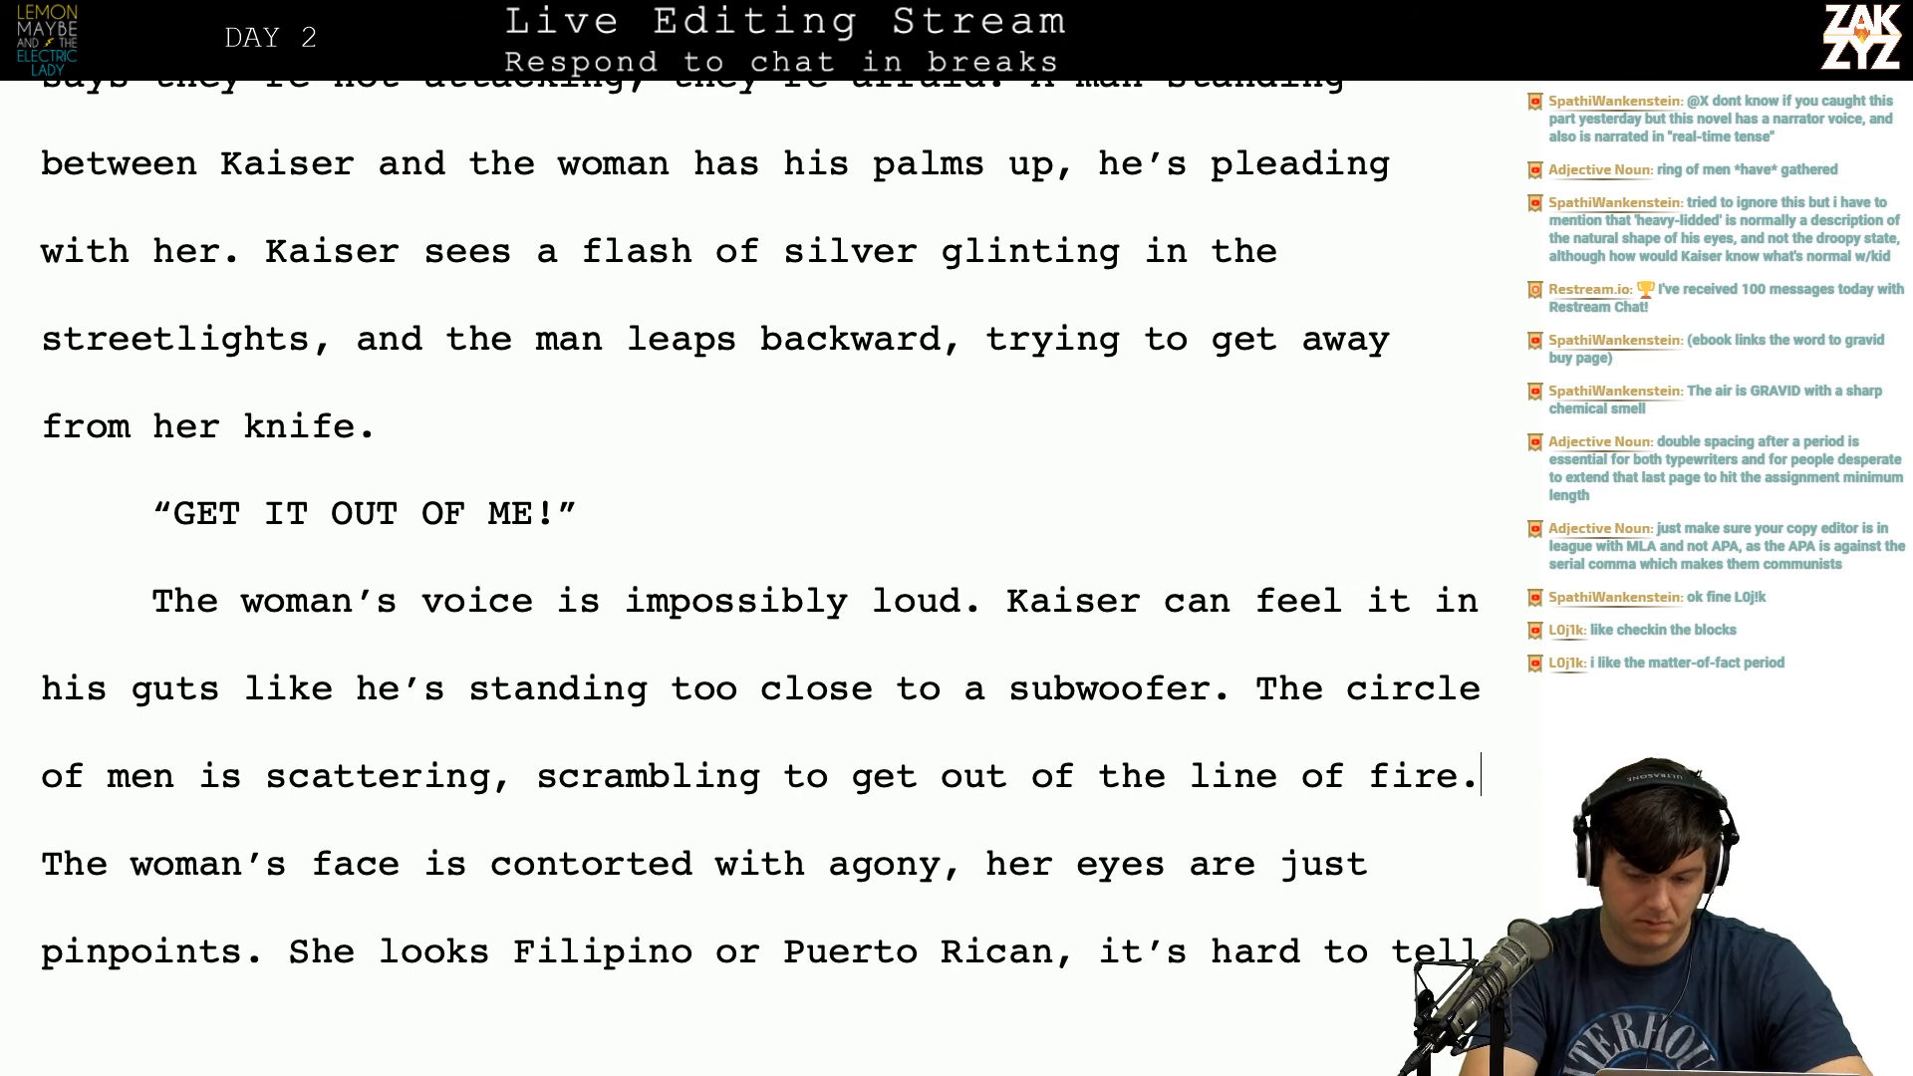
key("Return")
Step: Try opening the new paragraph with "Kaiser can see her now, the woman's"
type("Kais")
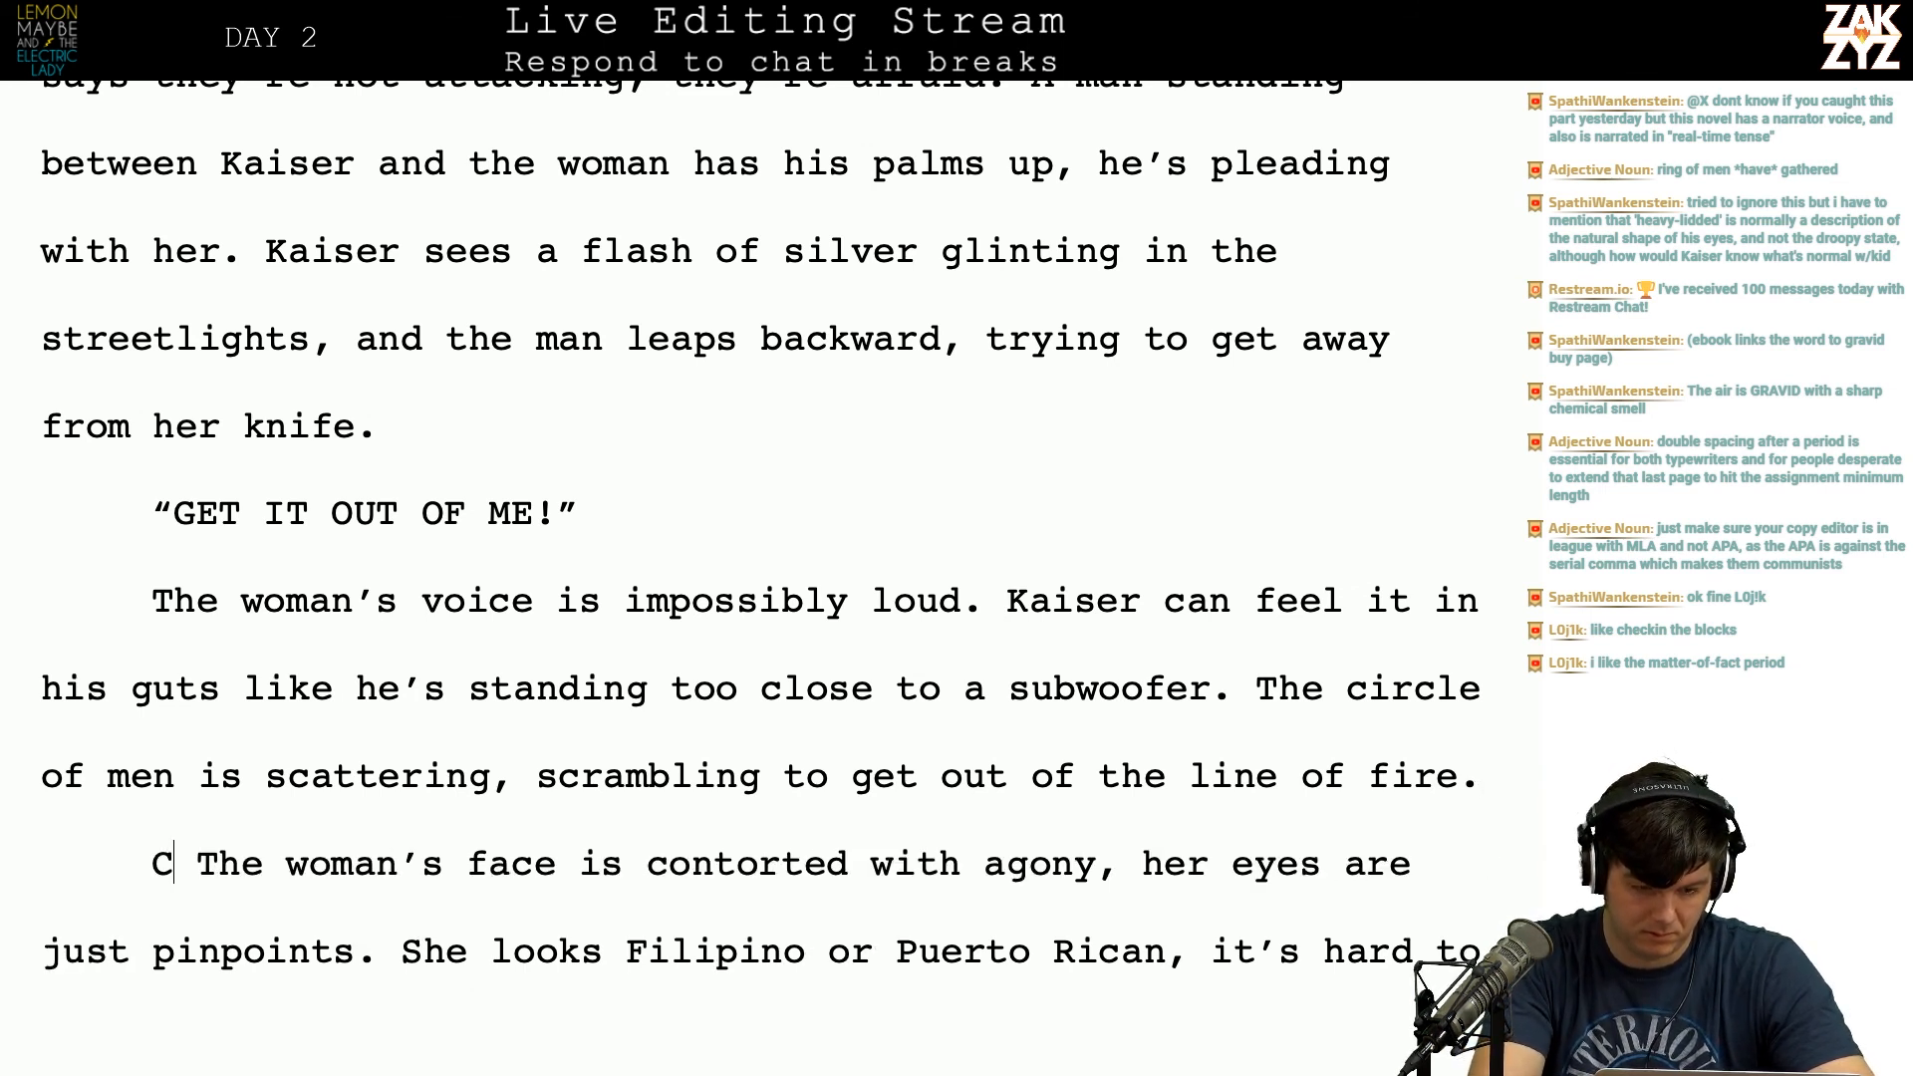
type("er can see her,")
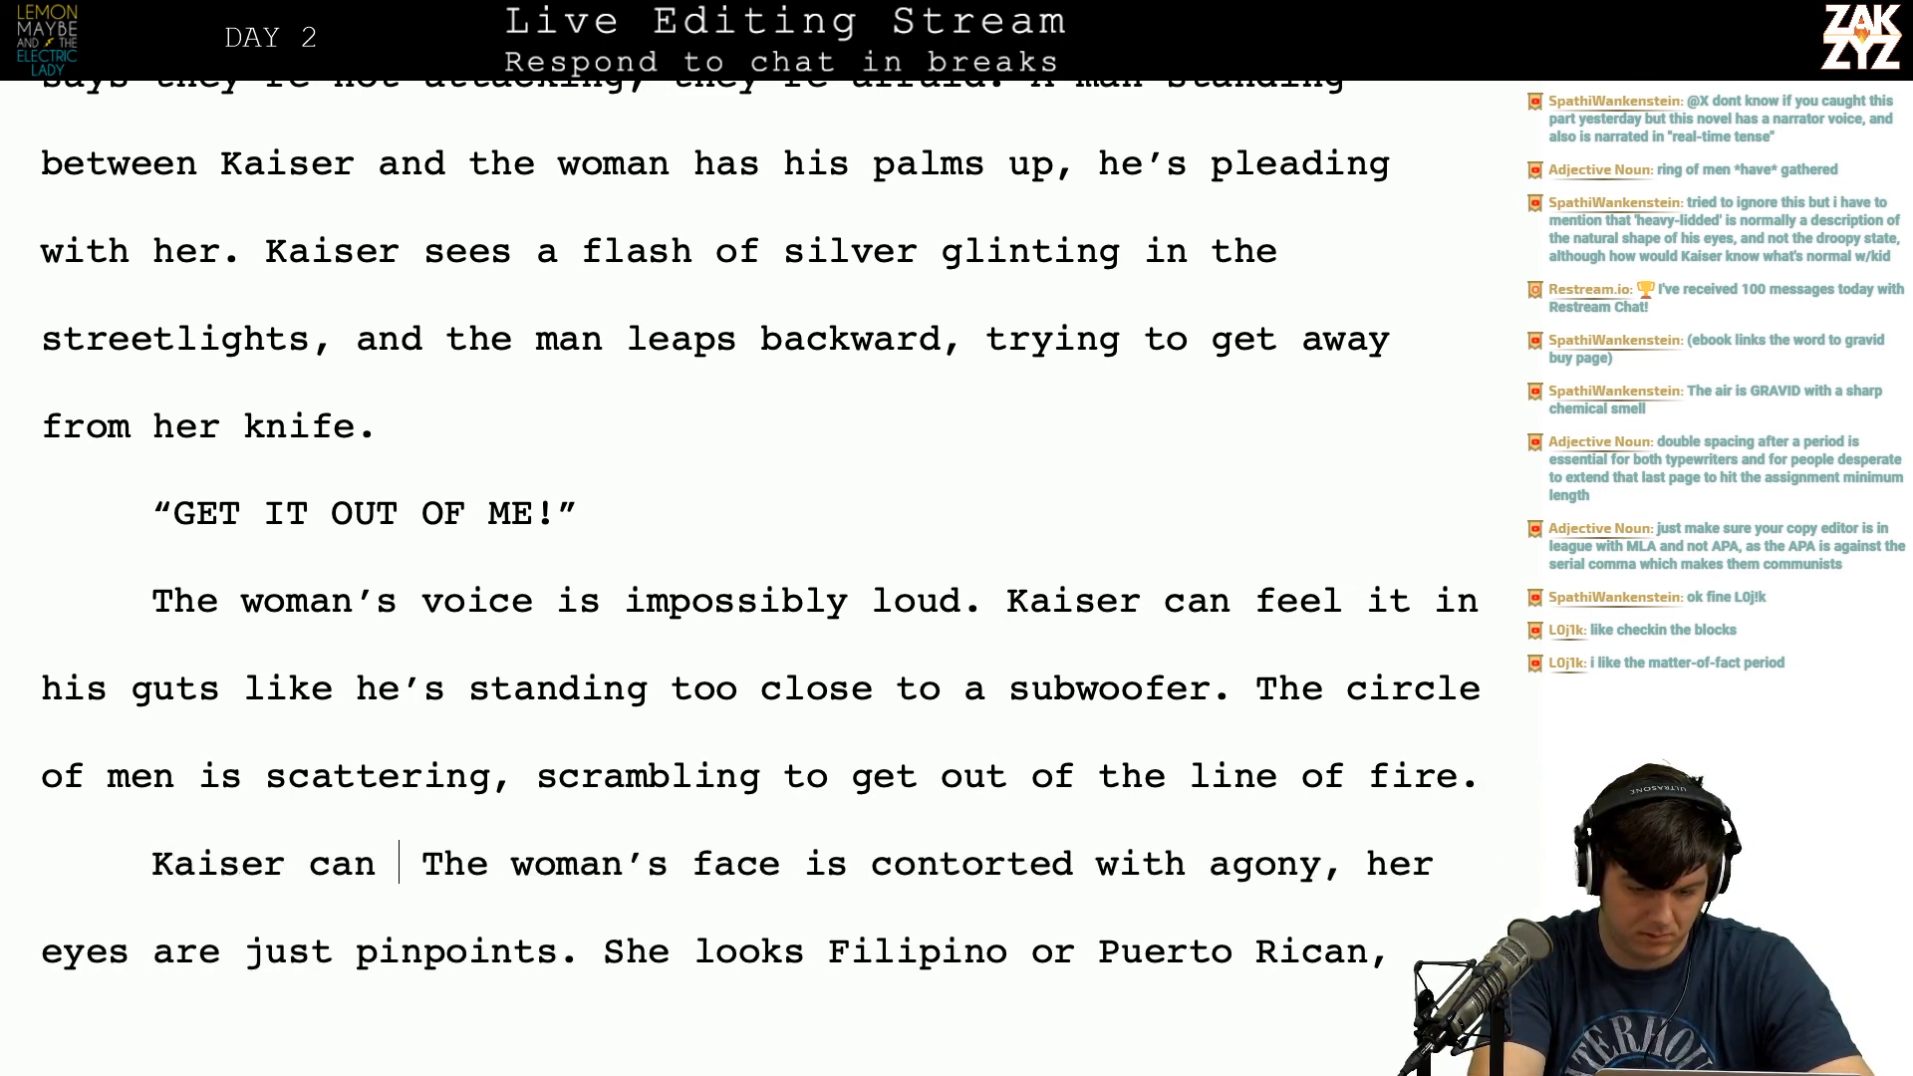
key("BackSpace")
type("now, the wom")
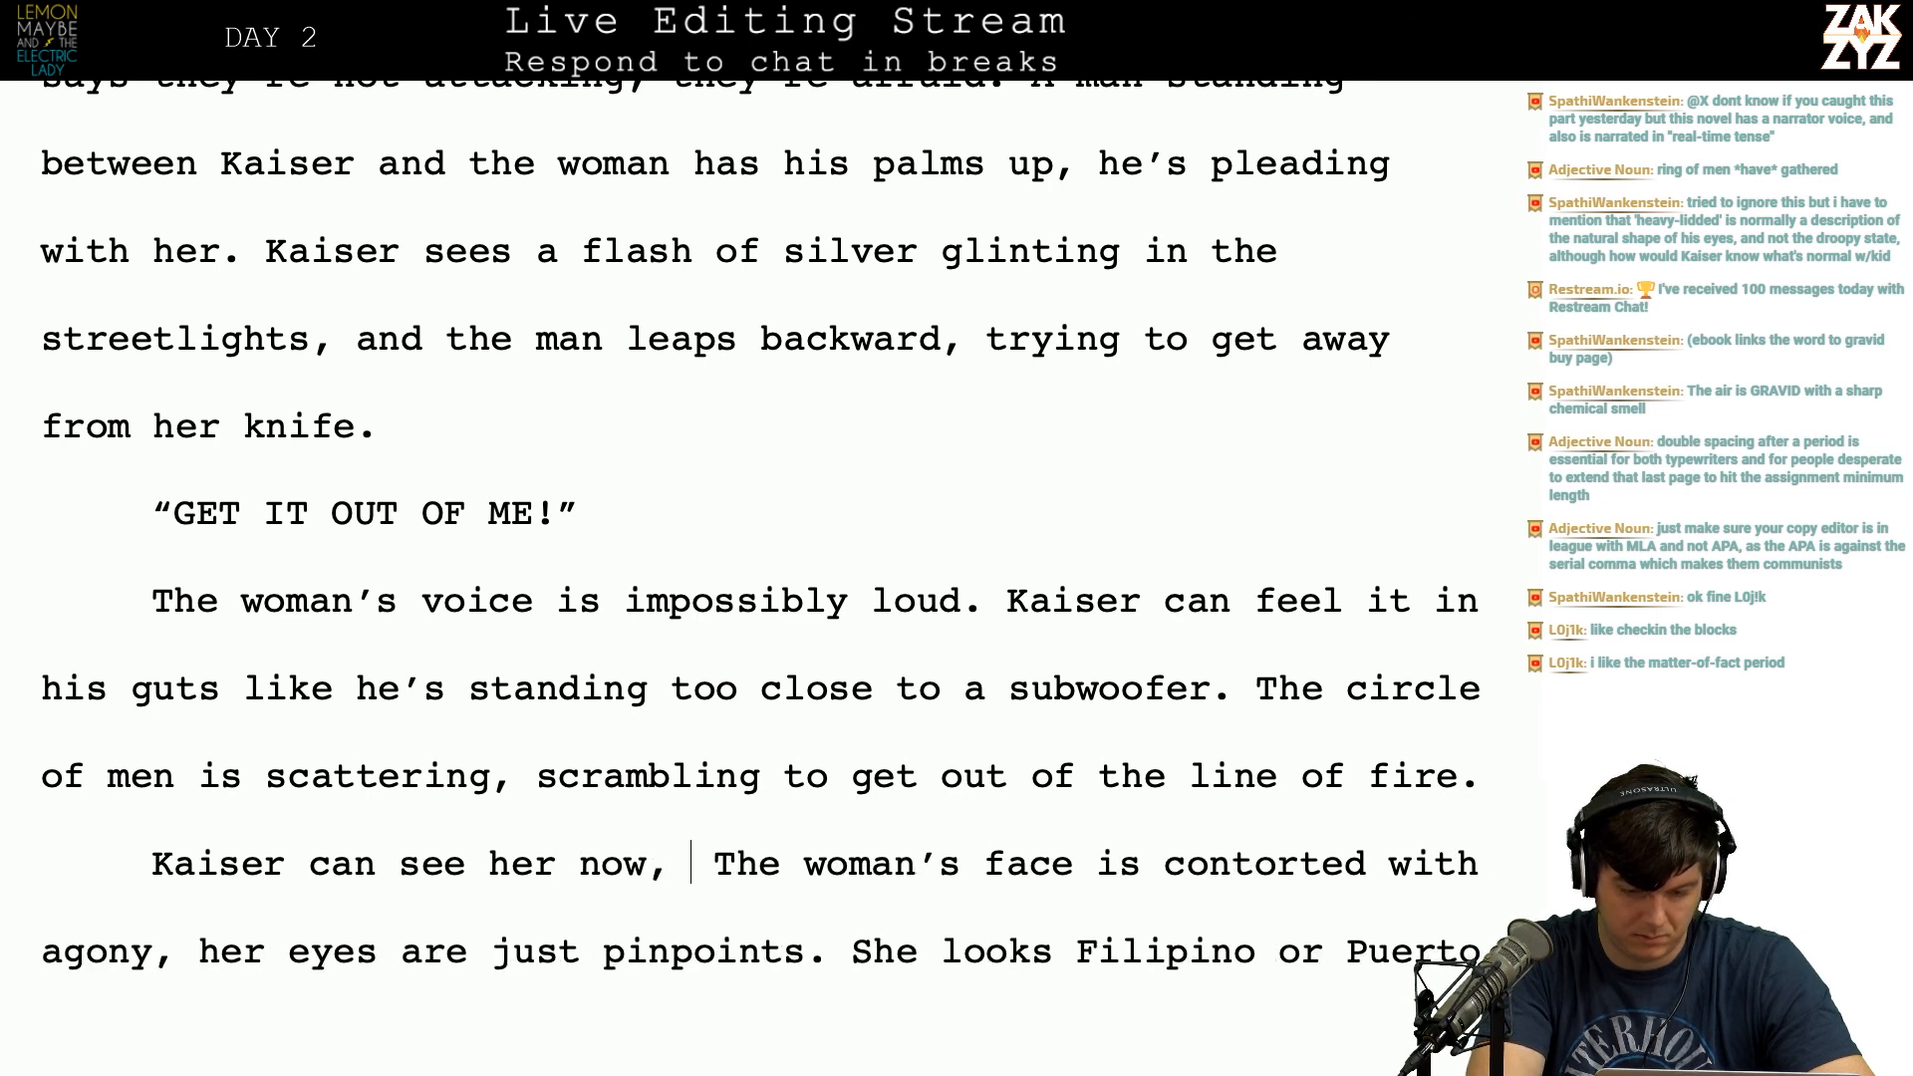
type("an's")
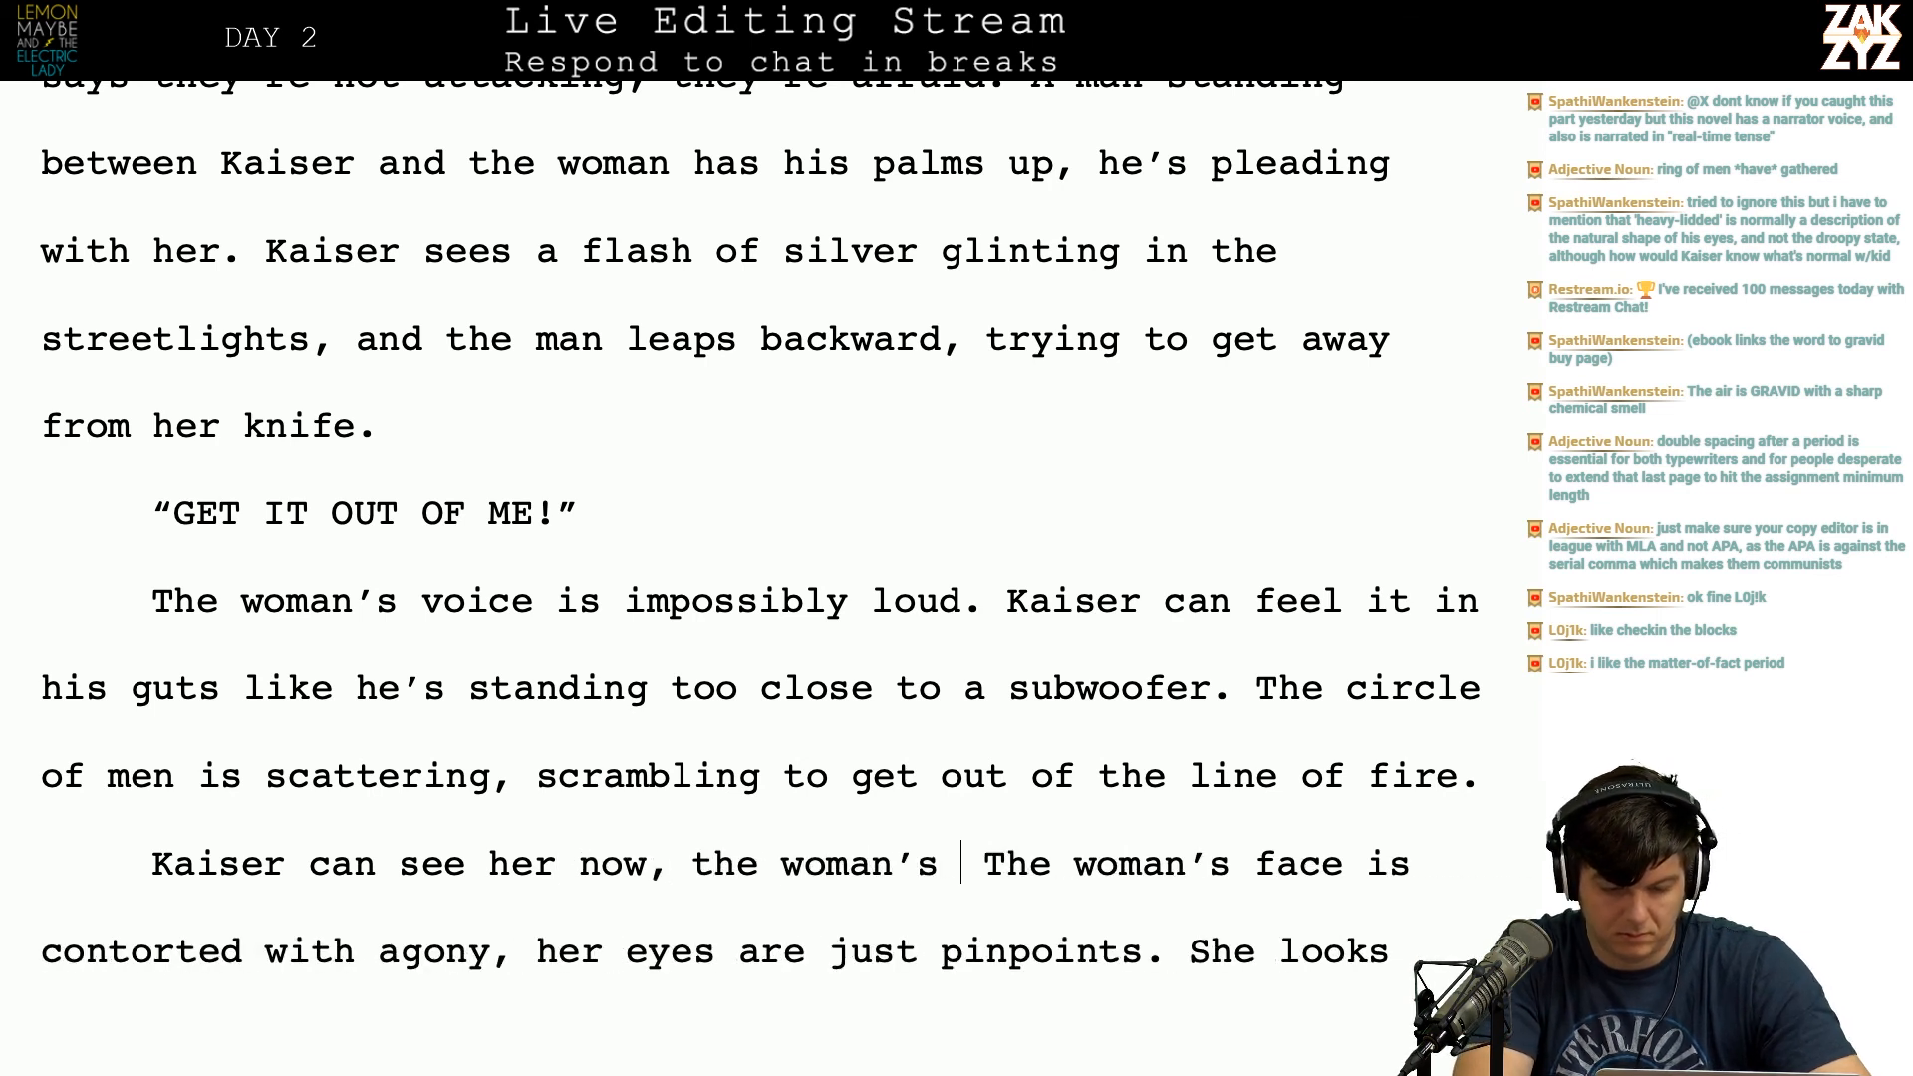
key("shift+Right")
Step: Insert "Now Kaiser can see her. Her face" at the very start of the new paragraph
key("Left")
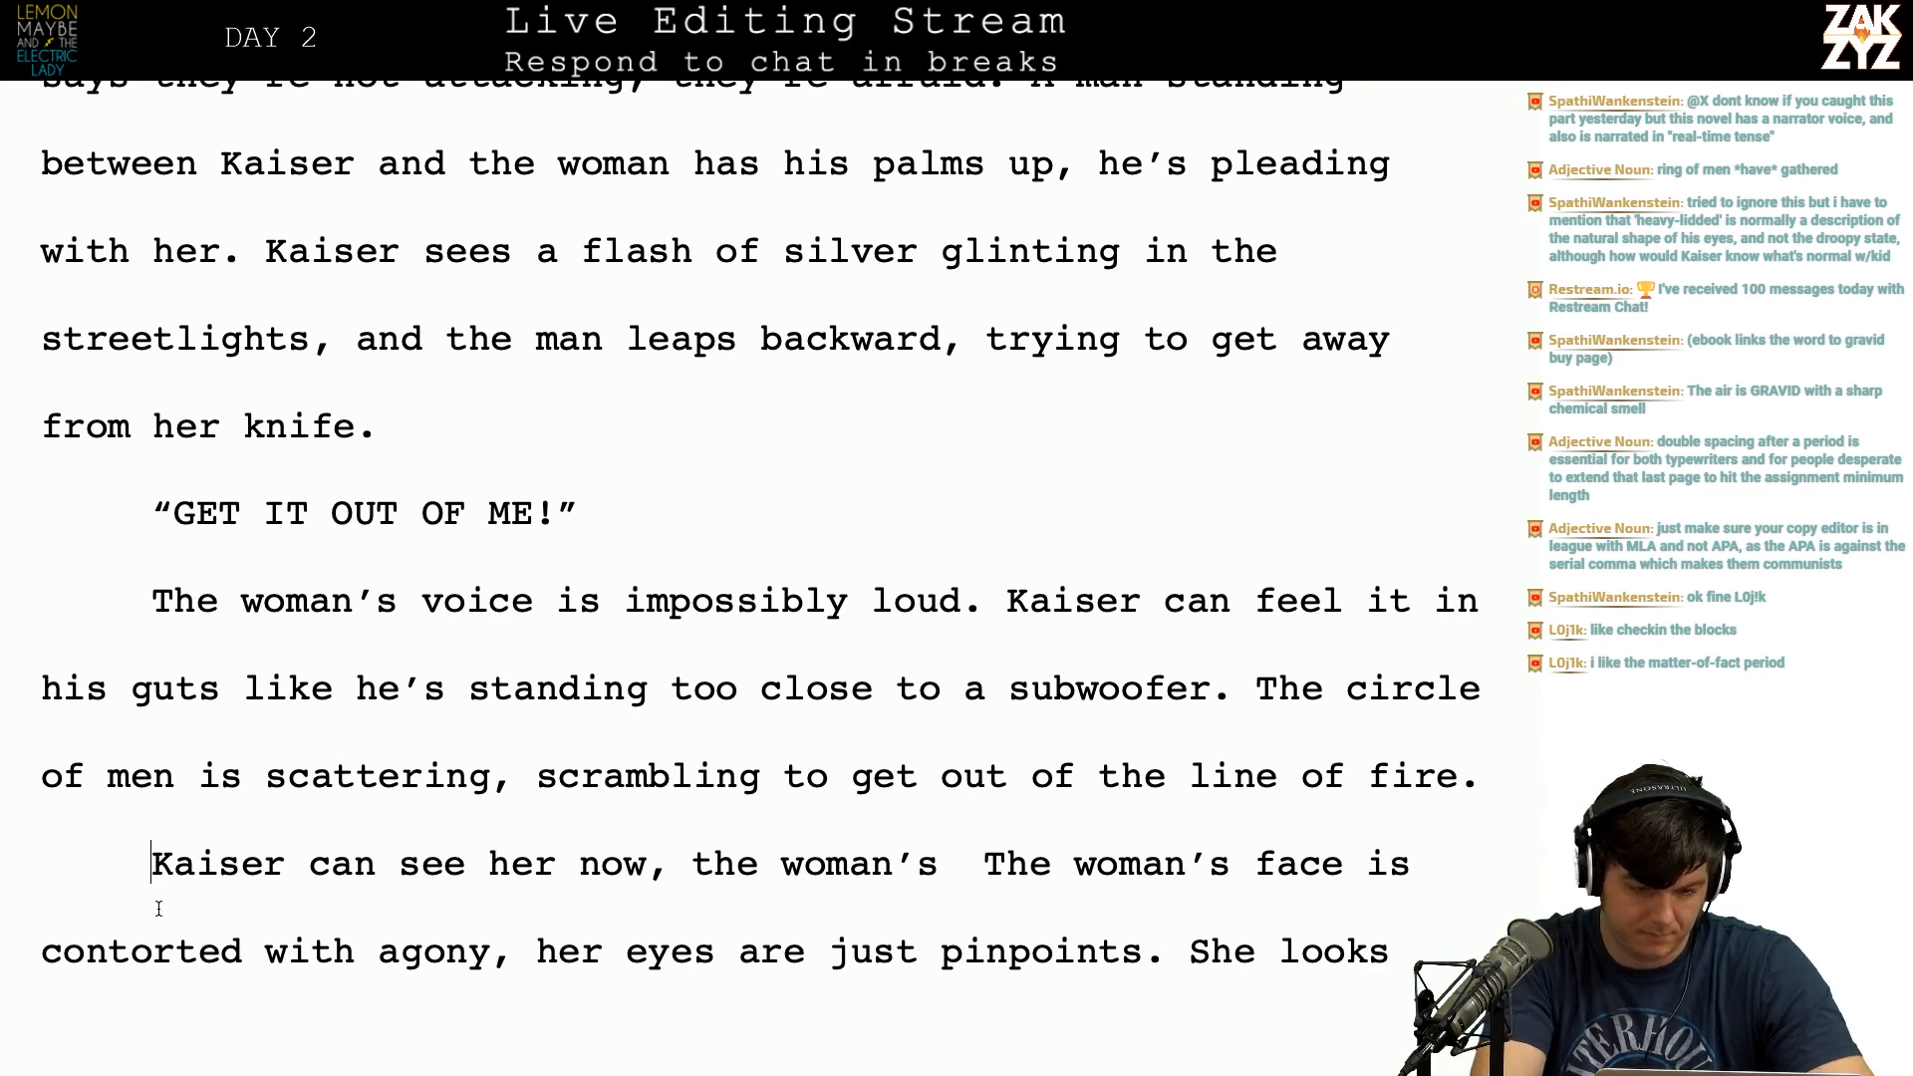
type("Now ")
type("Kaiser can")
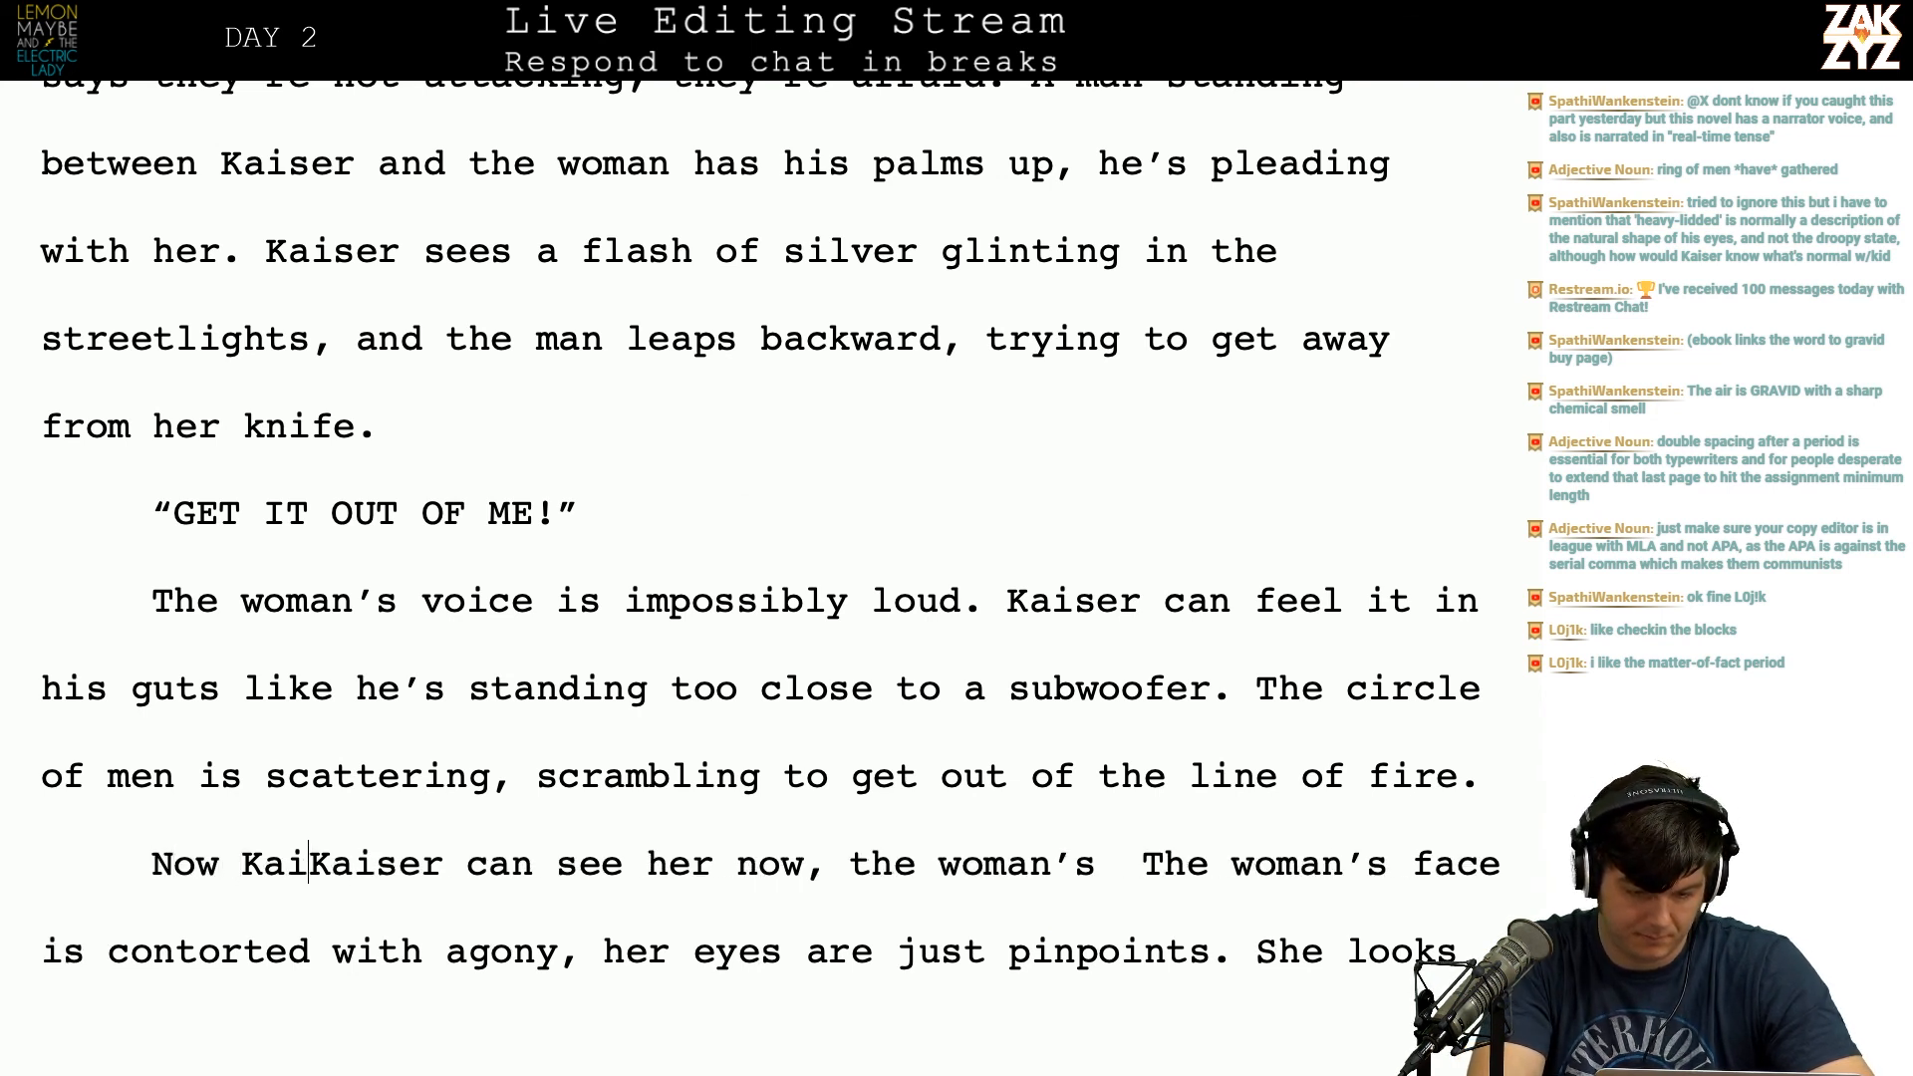
type("her. Her face")
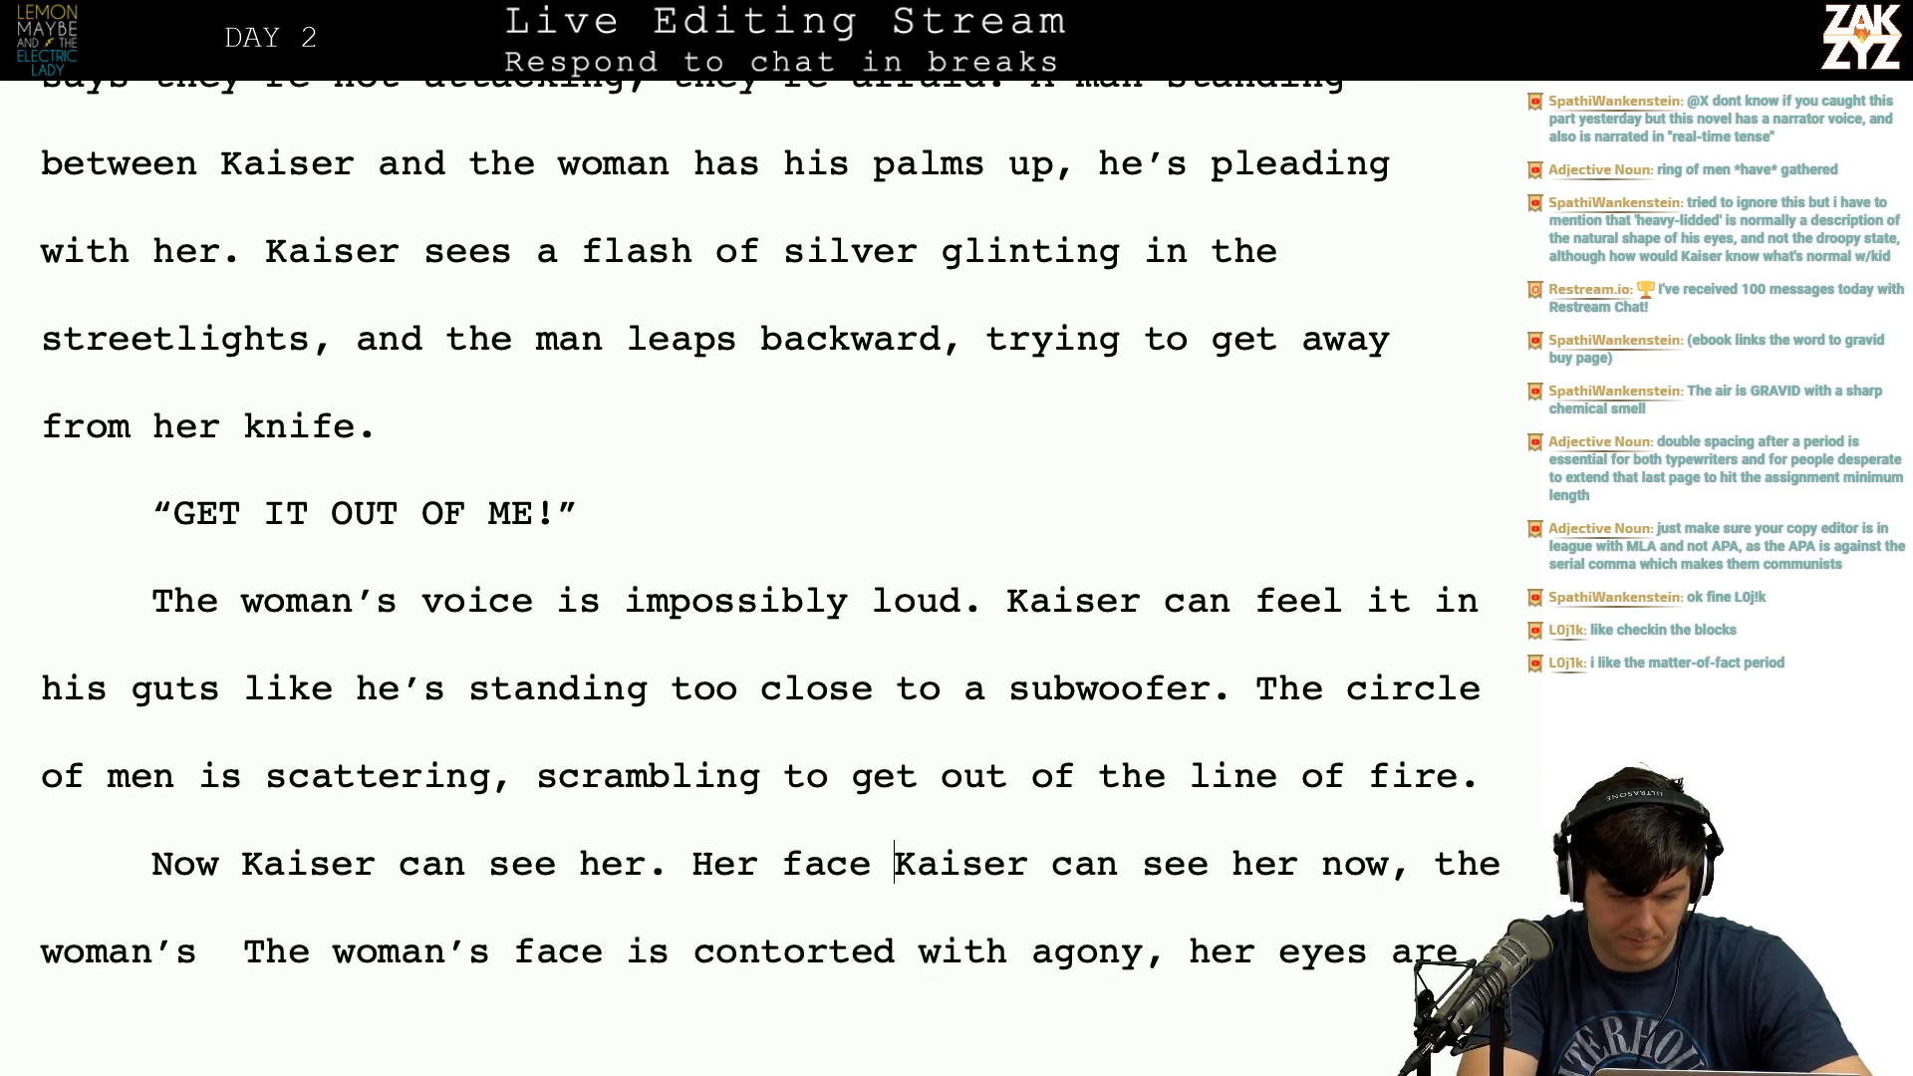
Step: Delete the leftover "Kaiser can see her now, the woman's The woman's face" before "is contorted with agony"
key("shift+Down")
key("shift+Left")
key("shift+Left")
key("shift+Left")
key("shift+Left")
key("shift+Left")
key("shift+Left")
key("shift+Left")
key("shift+Left")
key("shift+Left")
key("shift+Left")
key("shift+Left")
key("shift+Left")
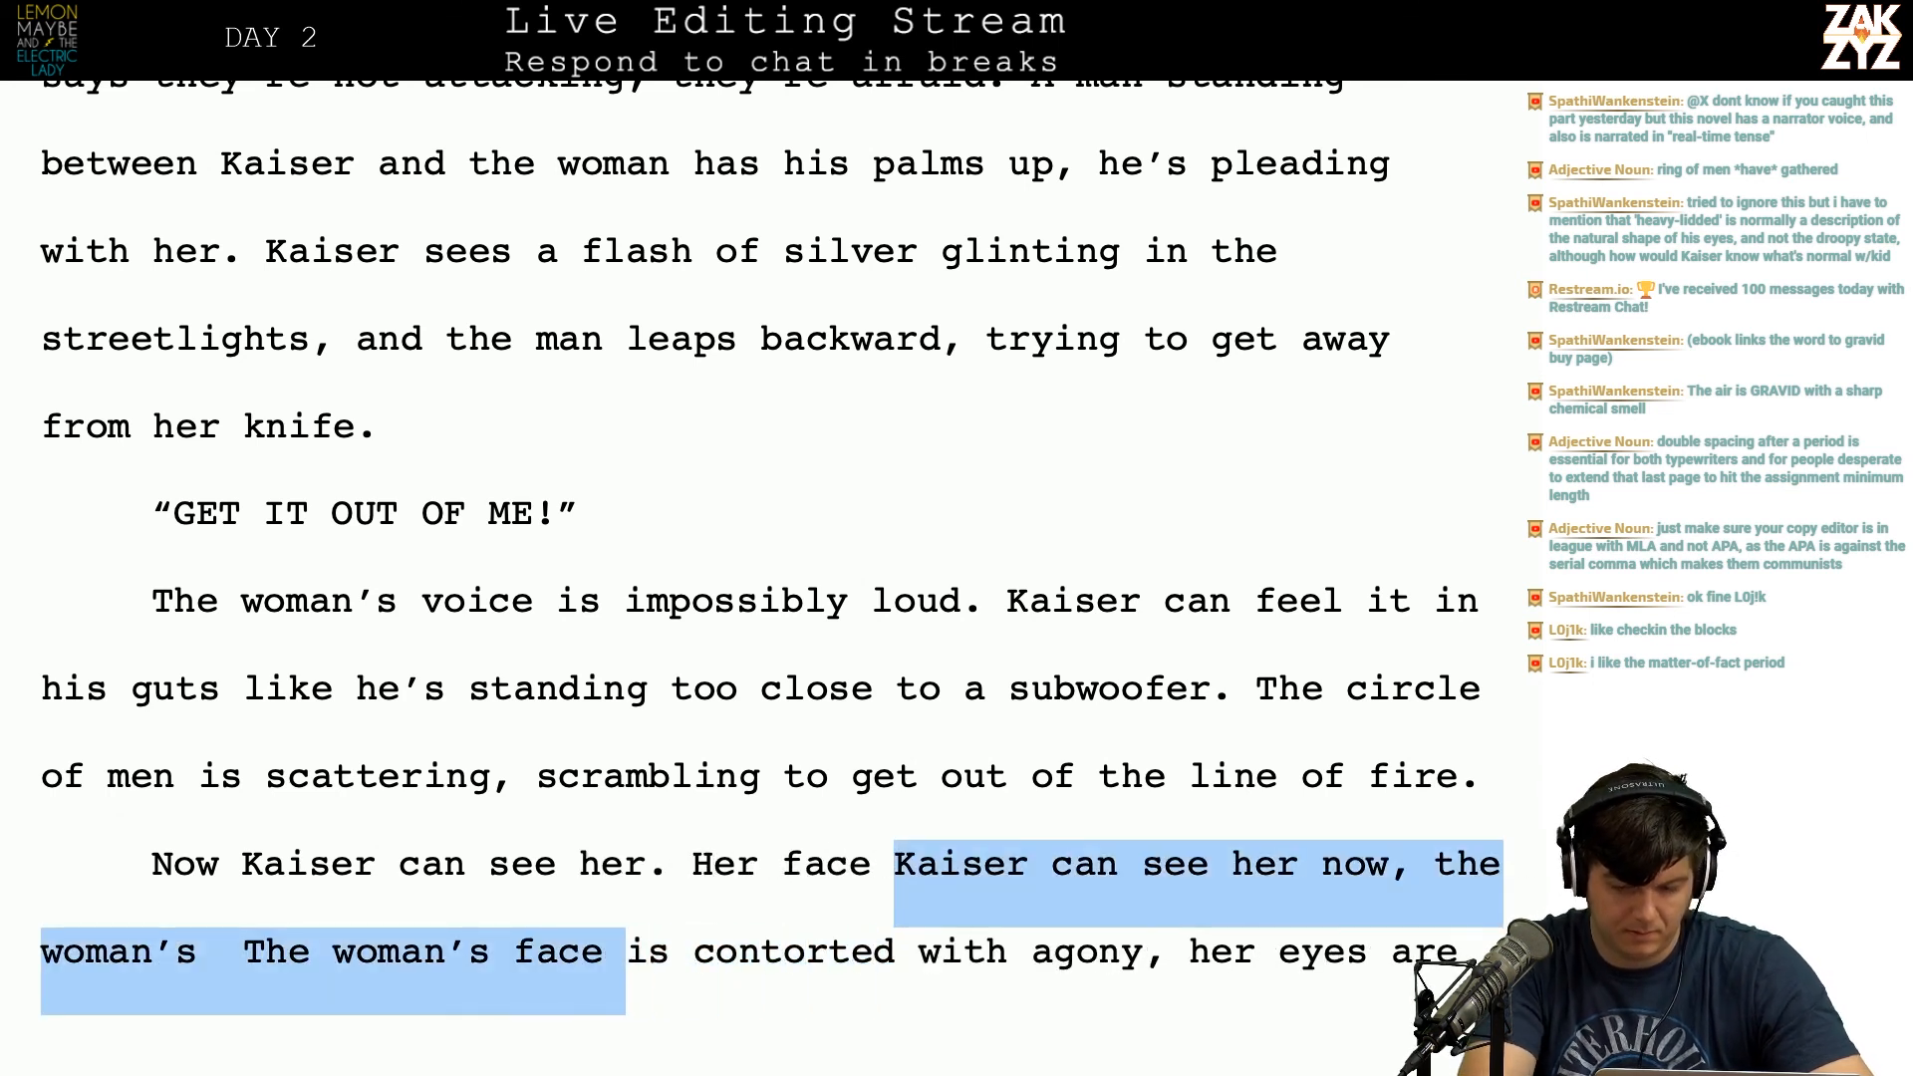
key("BackSpace")
Step: Replace "her" with "the woman" in the sentence "Now Kaiser can see her."
scroll(84, 906, "down", 1)
scroll(84, 906, "up", 1)
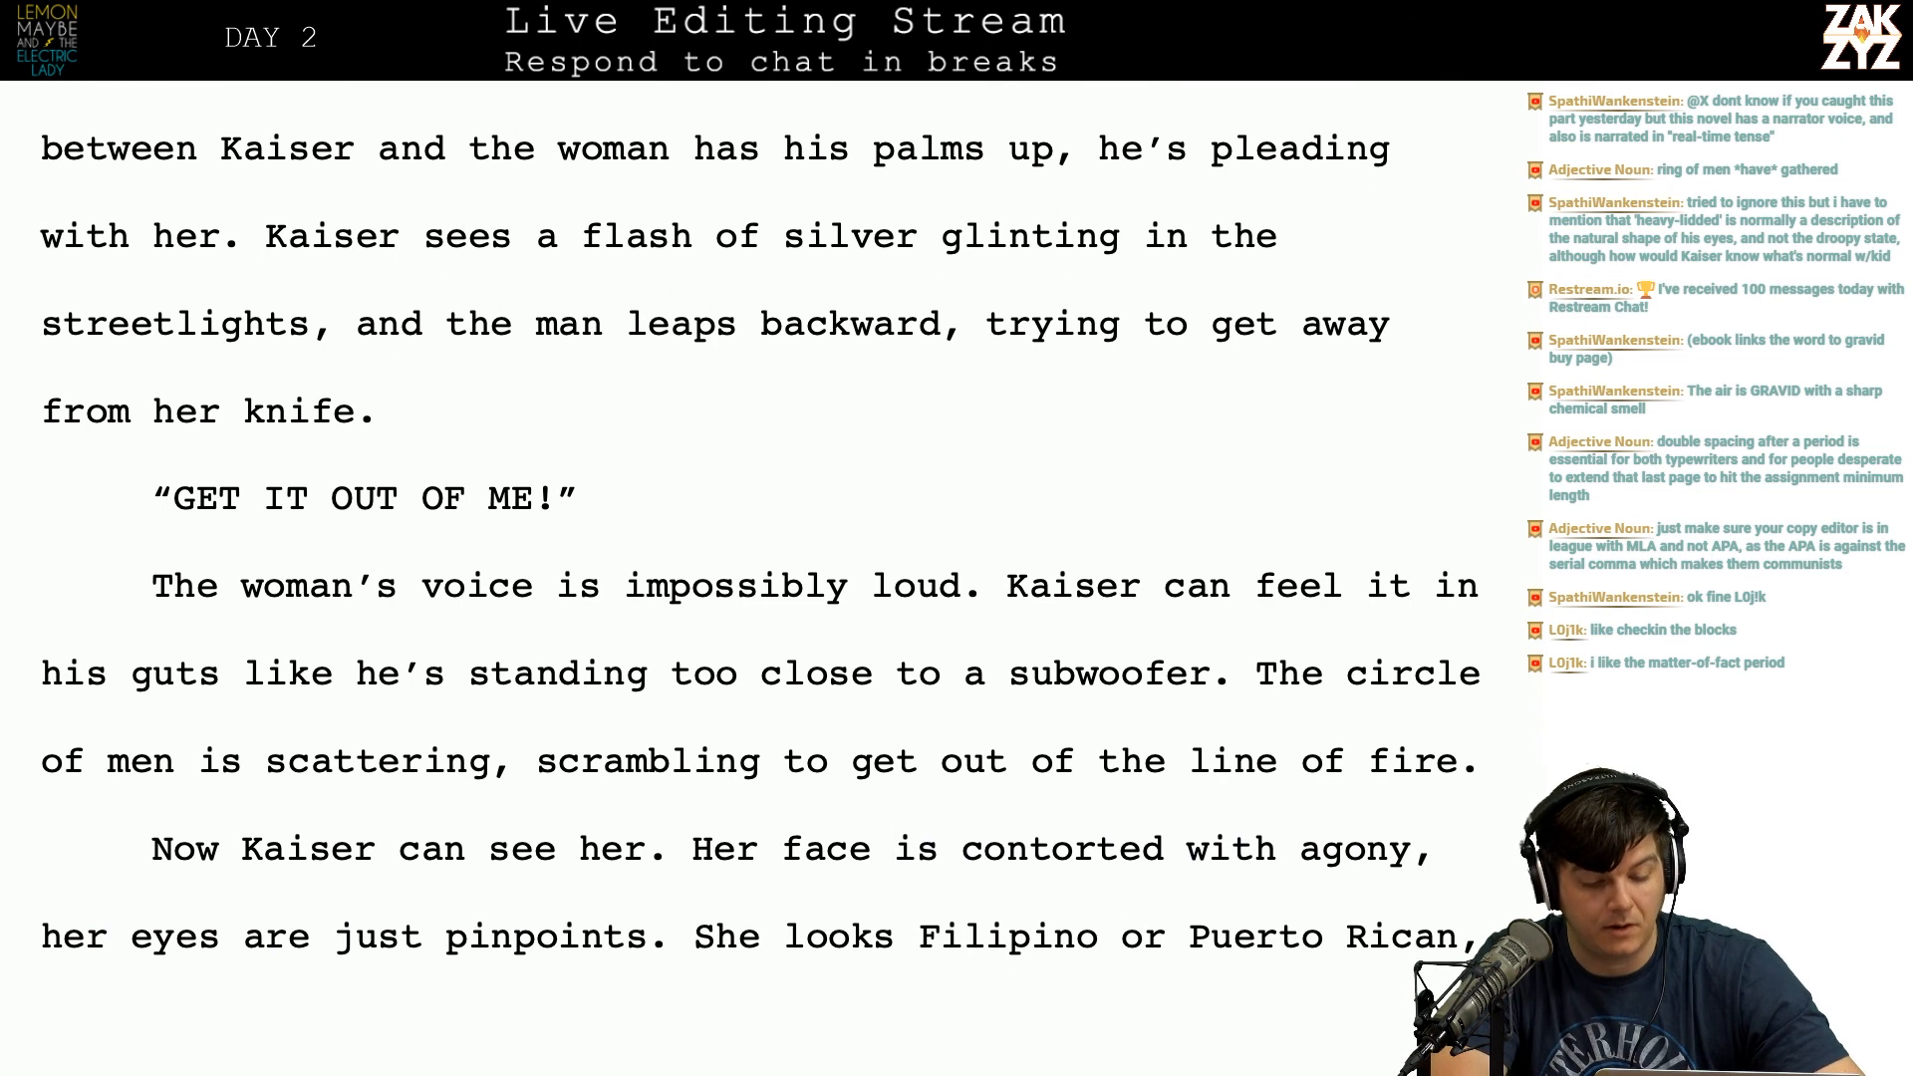
scroll(438, 894, "down", 1)
left_click(712, 815)
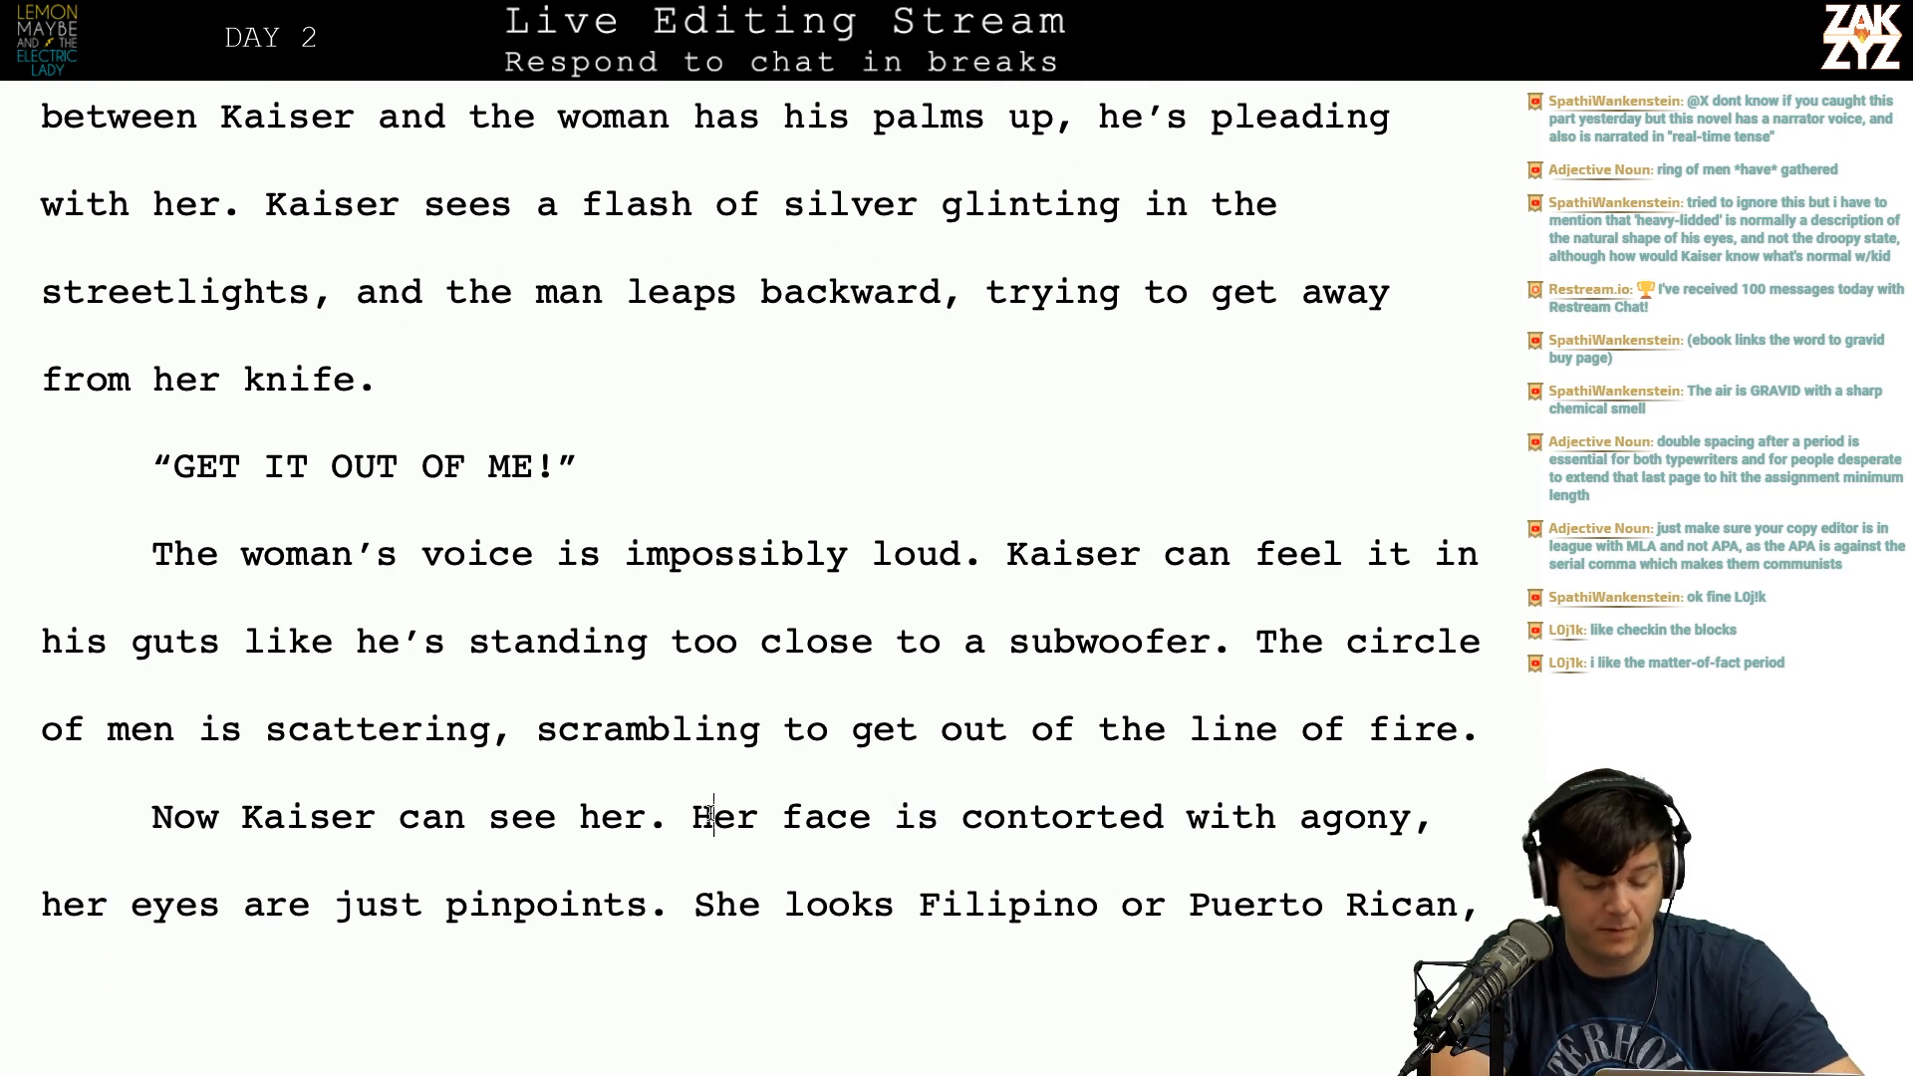
left_click(624, 815)
key("Right")
key("BackSpace")
key("BackSpace")
key("BackSpace")
type("the woman")
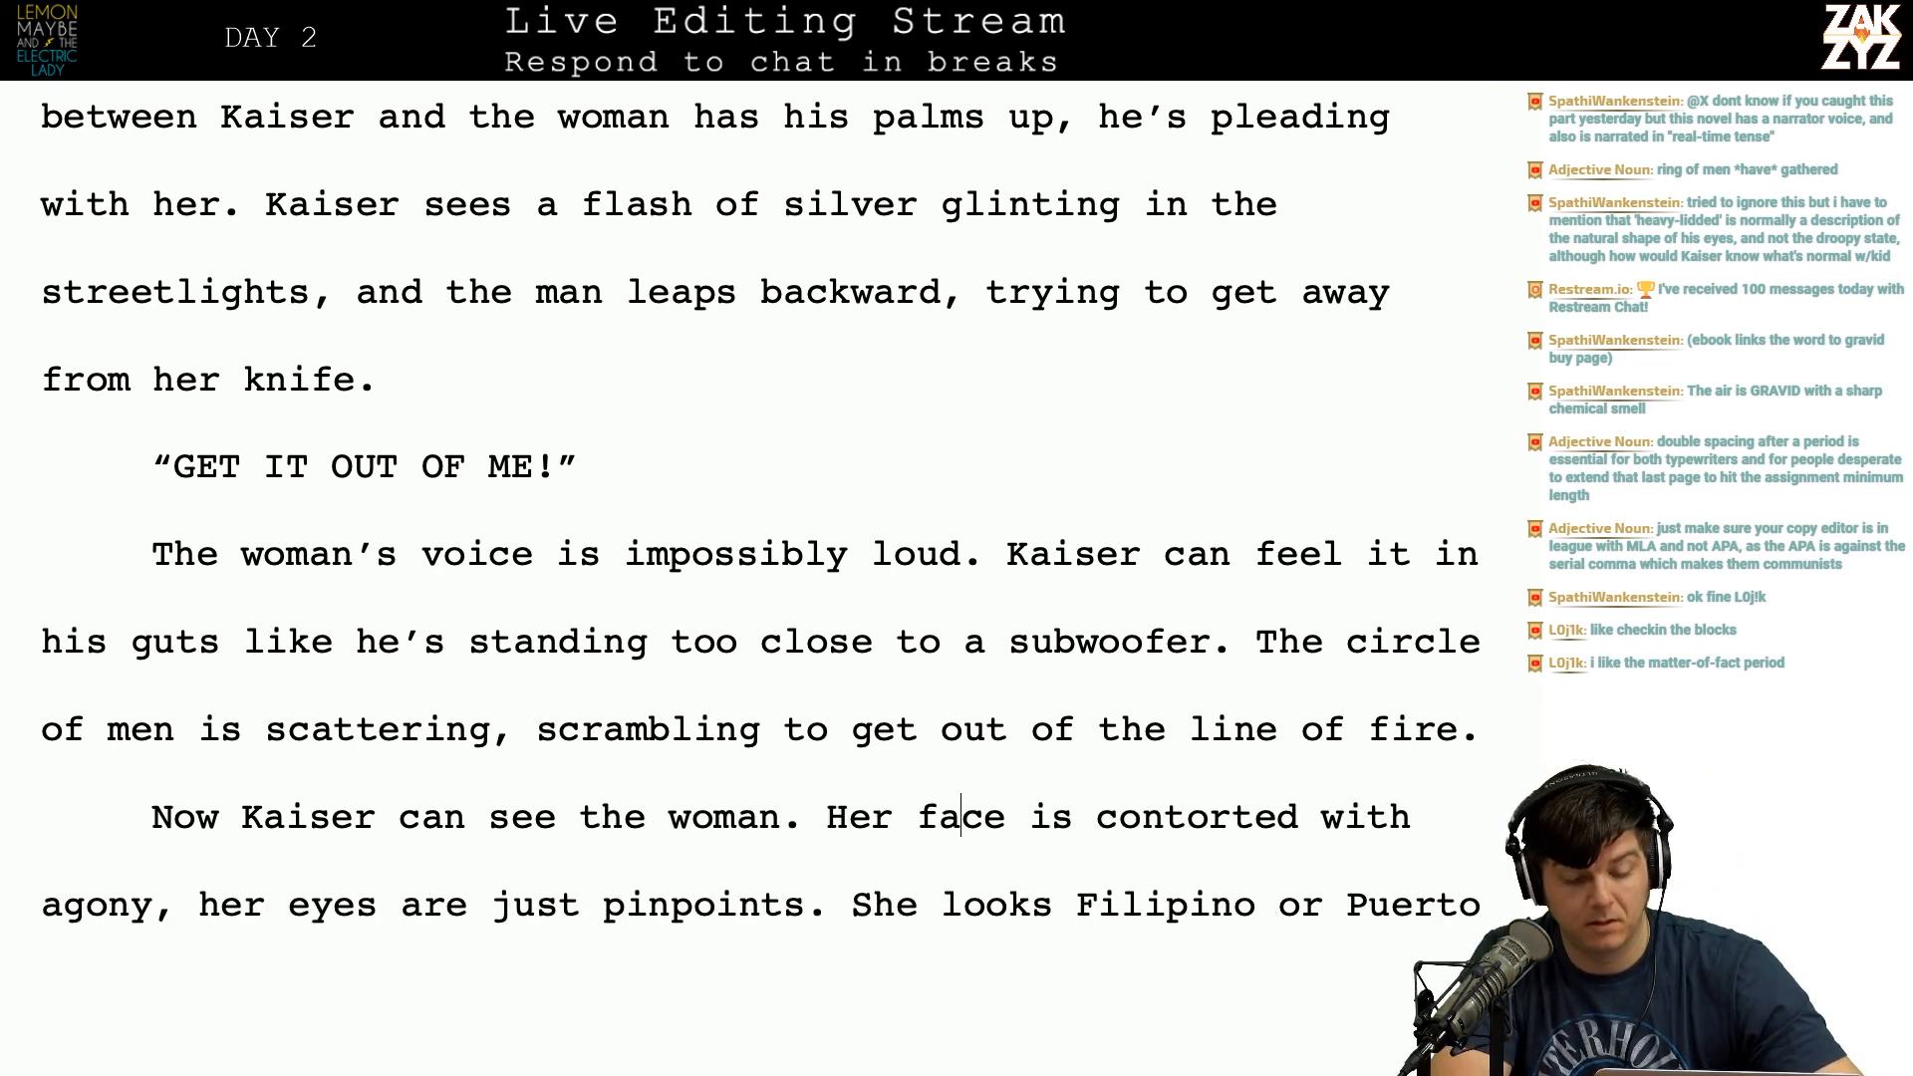
Step: Insert "and her eyes are pinpoints." directly after "Her face is contorted with agony"
key("Right")
key("Right")
key("Right")
key("Right")
key("Right")
key("Right")
key("Right")
key("Right")
key("Right")
key("Right")
key("Right")
key("Right")
key("Right")
key("Right")
key("Right")
key("Right")
key("Right")
key("Right")
key("Right")
key("Right")
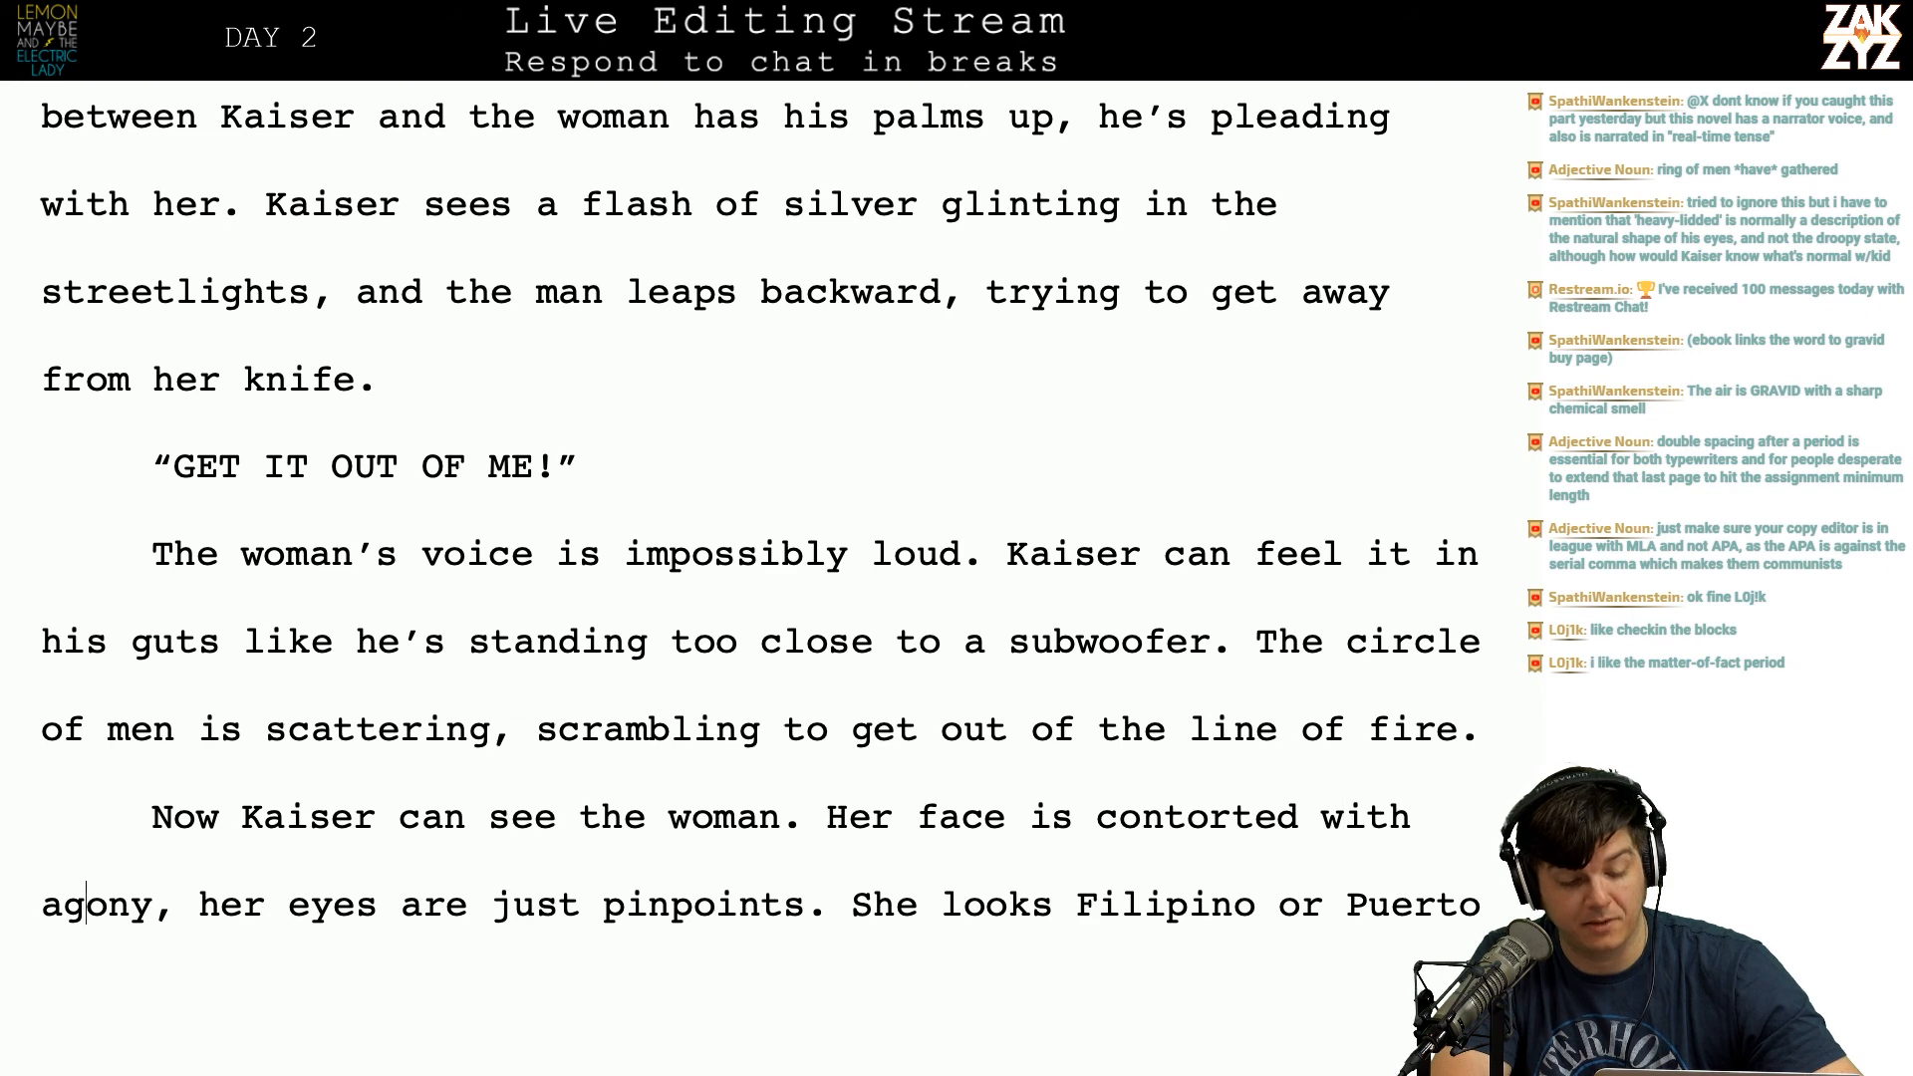
scroll(771, 538, "down", 5)
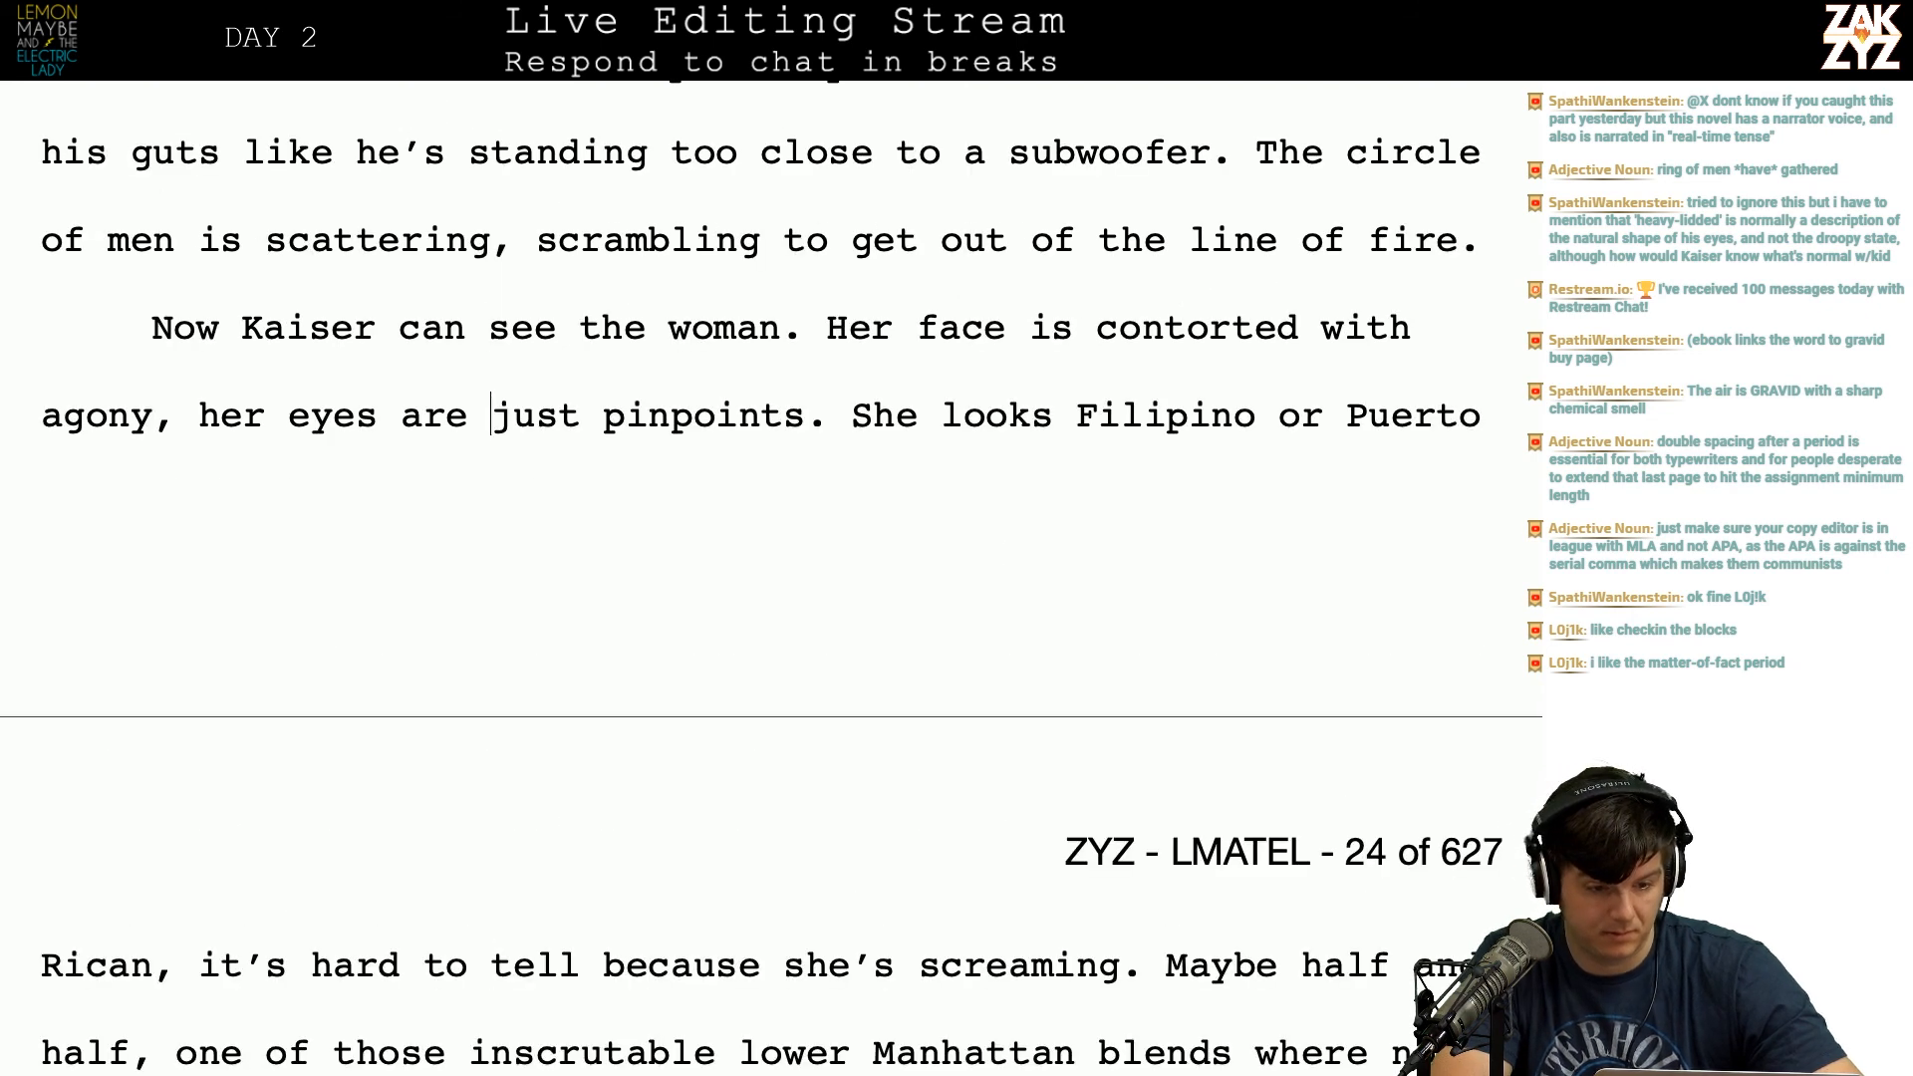
key("Right")
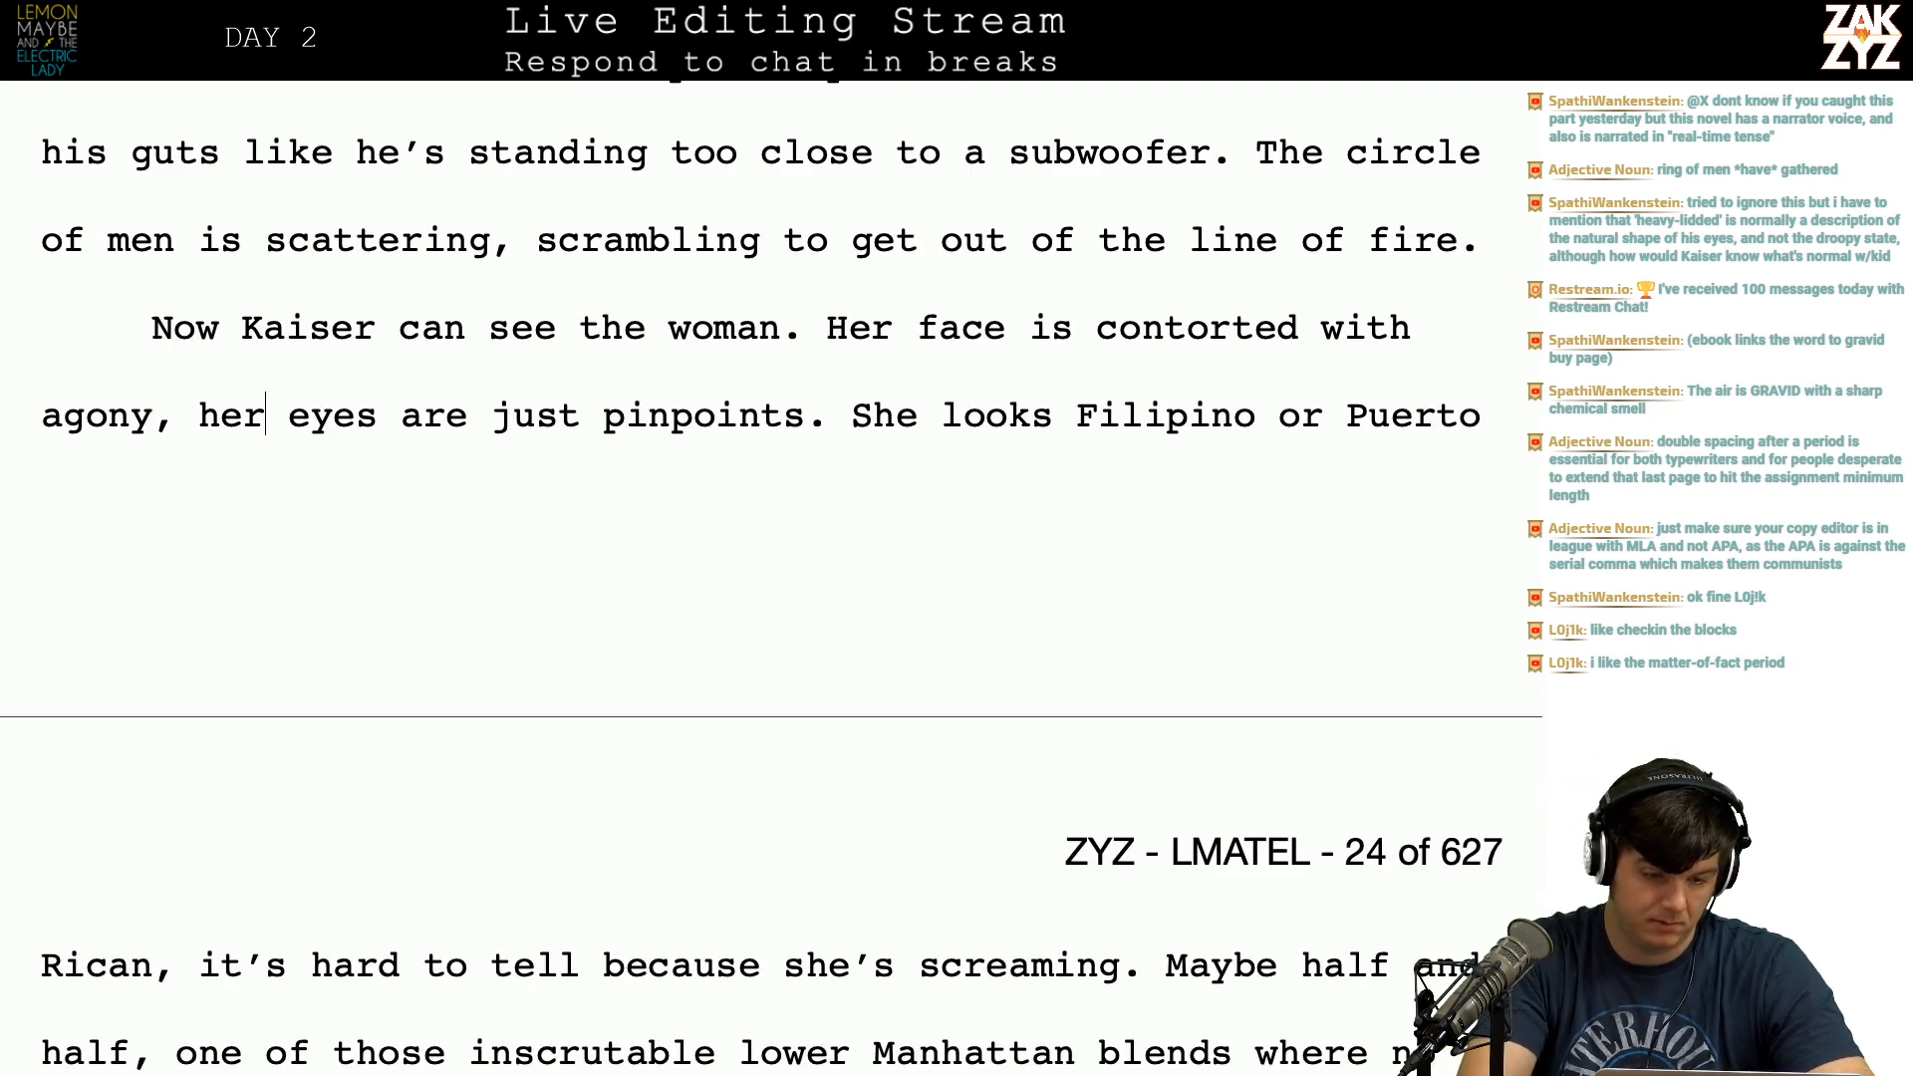
type("and her eyes ")
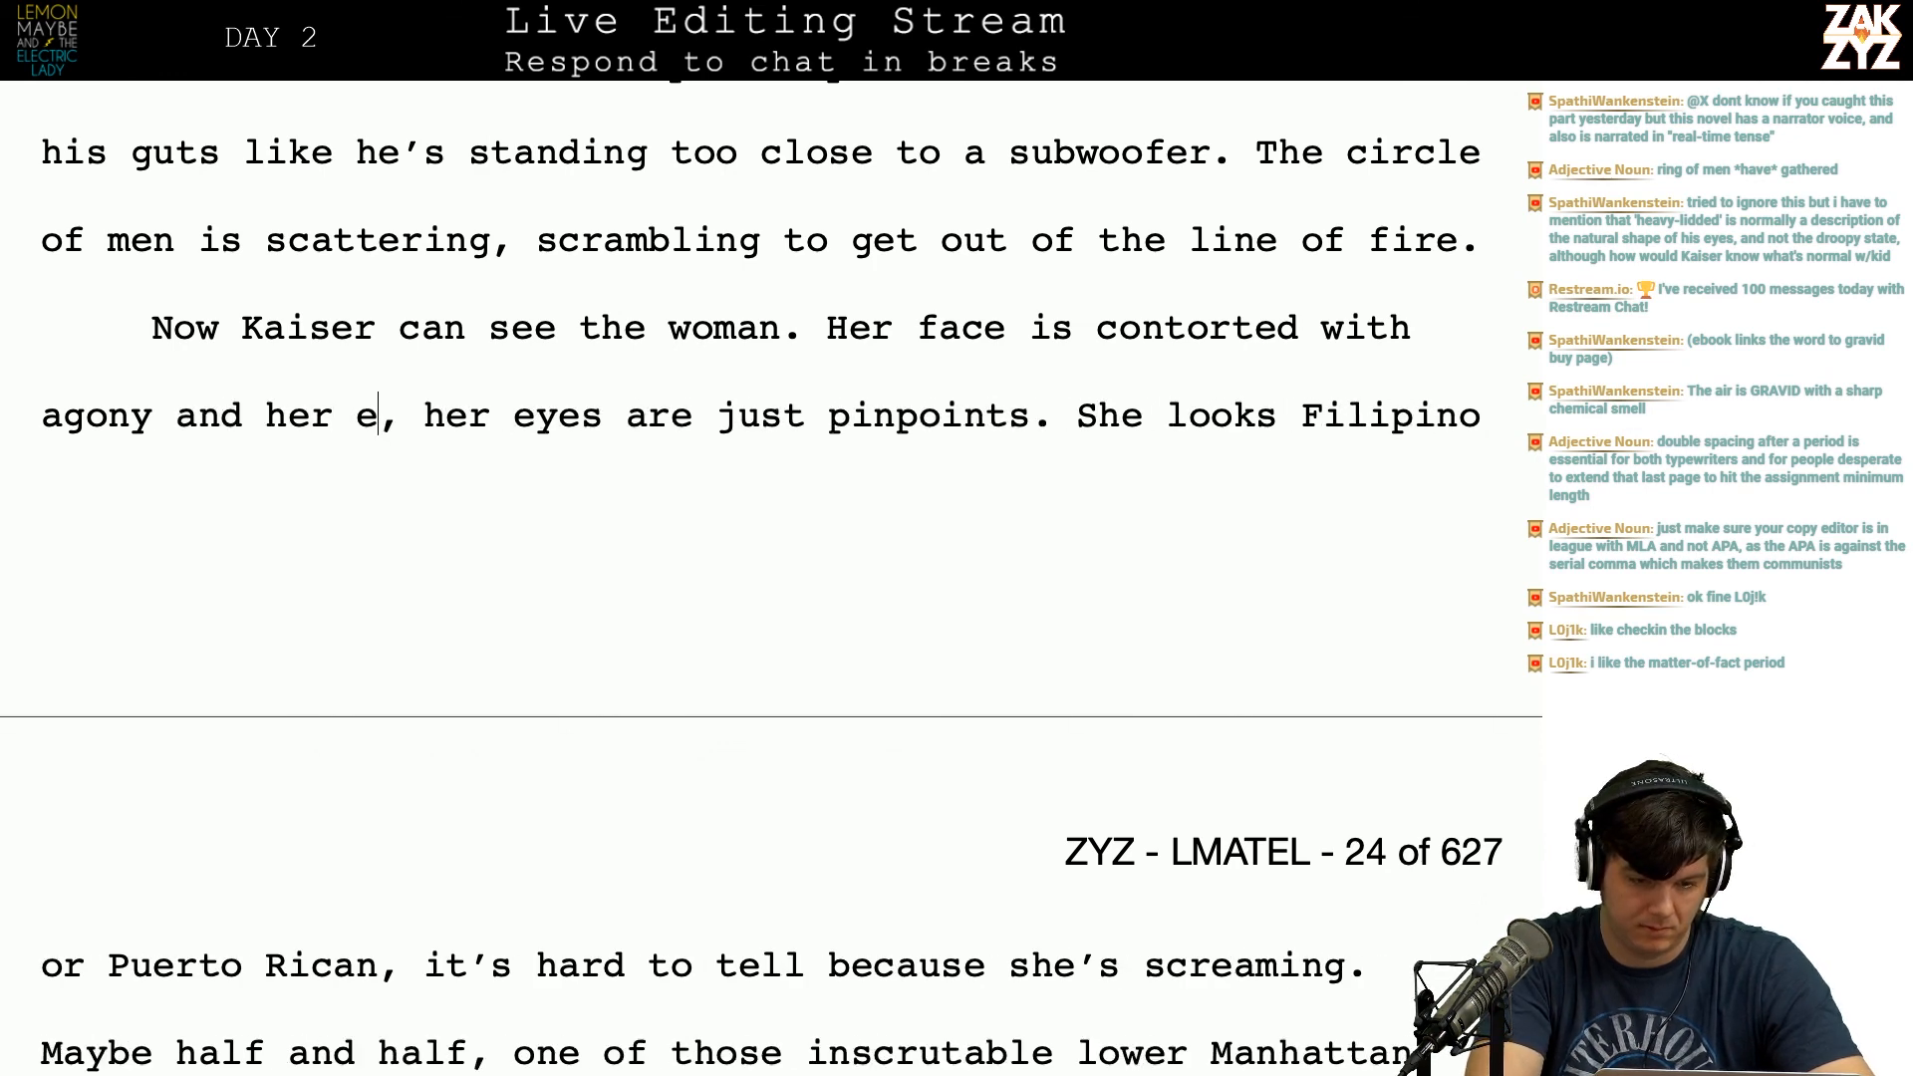
type("are pinpoints")
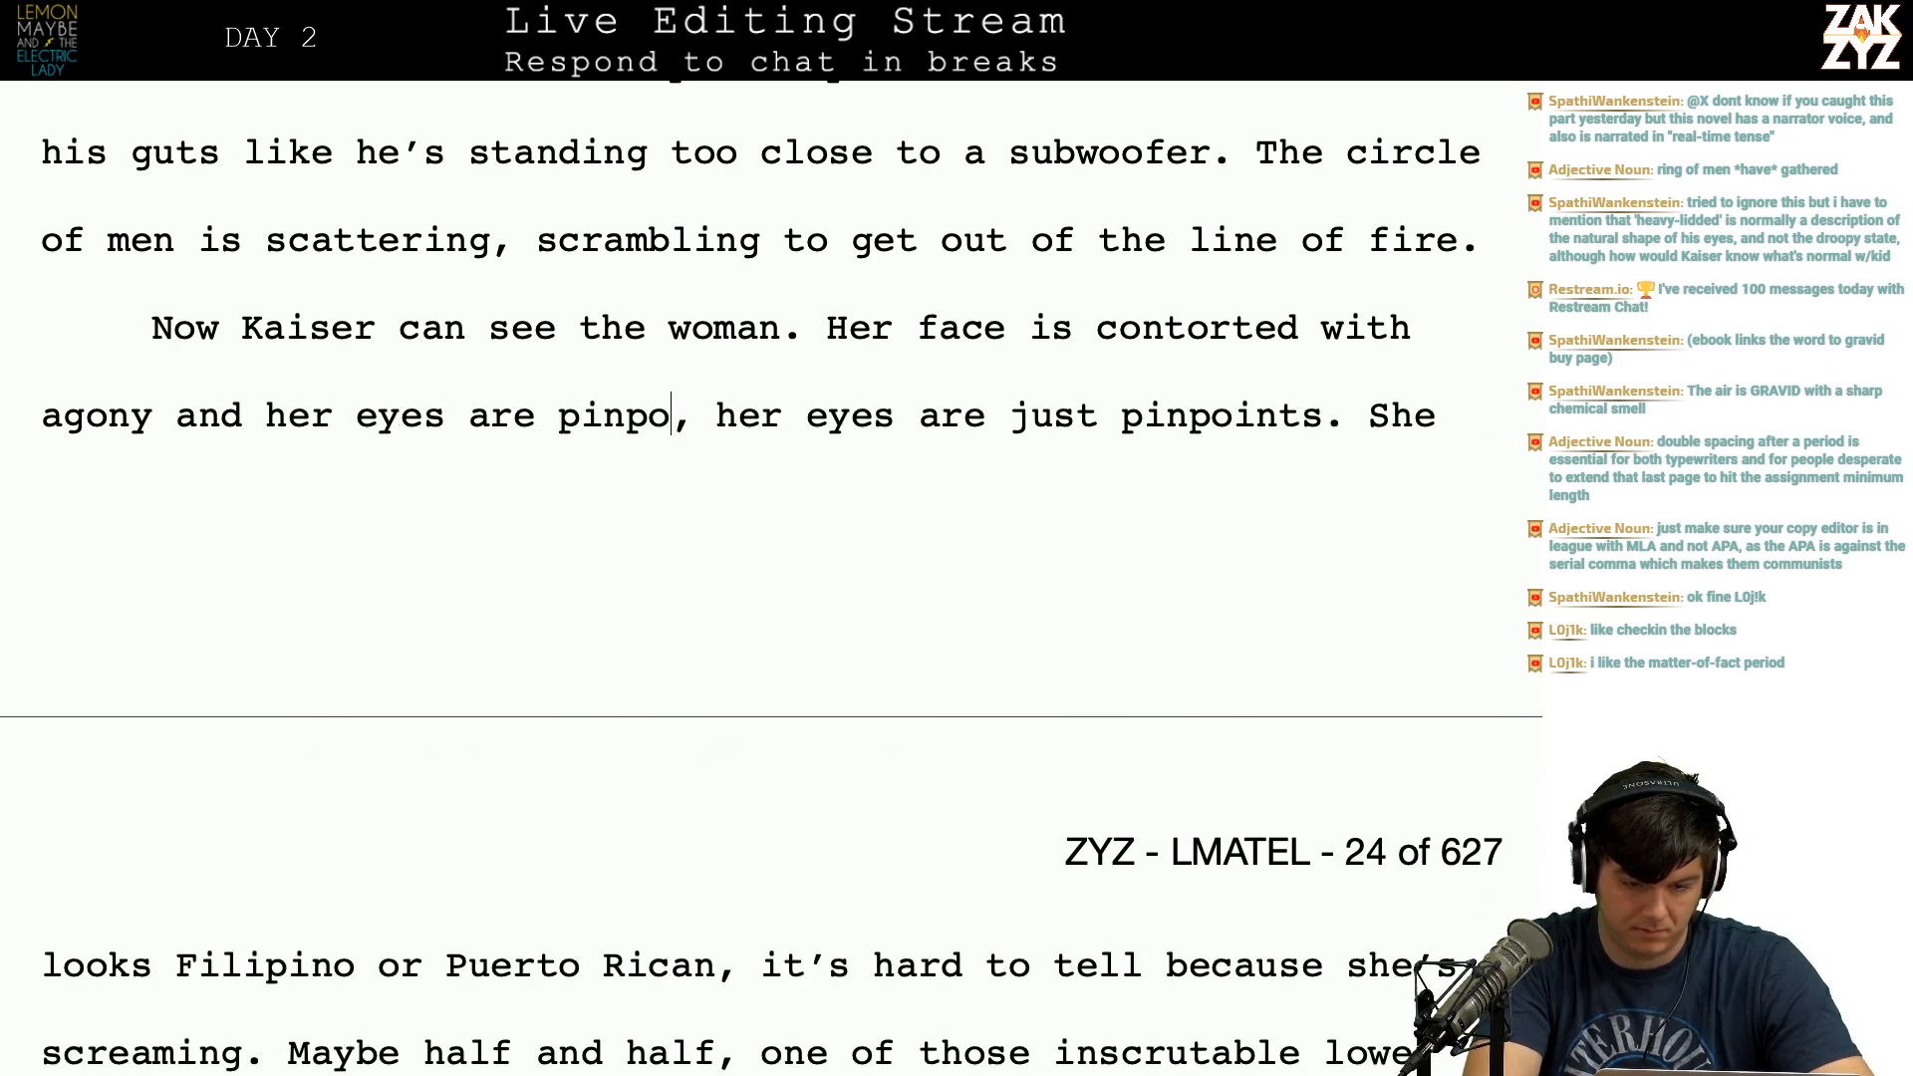
type(".")
Step: Delete the leftover ", her eyes are just pinpoints." before "She looks Filipino or Puerto Rican"
key("shift+Right")
key("shift+Right")
key("shift+Right")
key("shift+Right")
key("shift+Right")
key("shift+Right")
key("shift+Right")
key("shift+Right")
key("shift+Right")
key("shift+Right")
key("shift+Right")
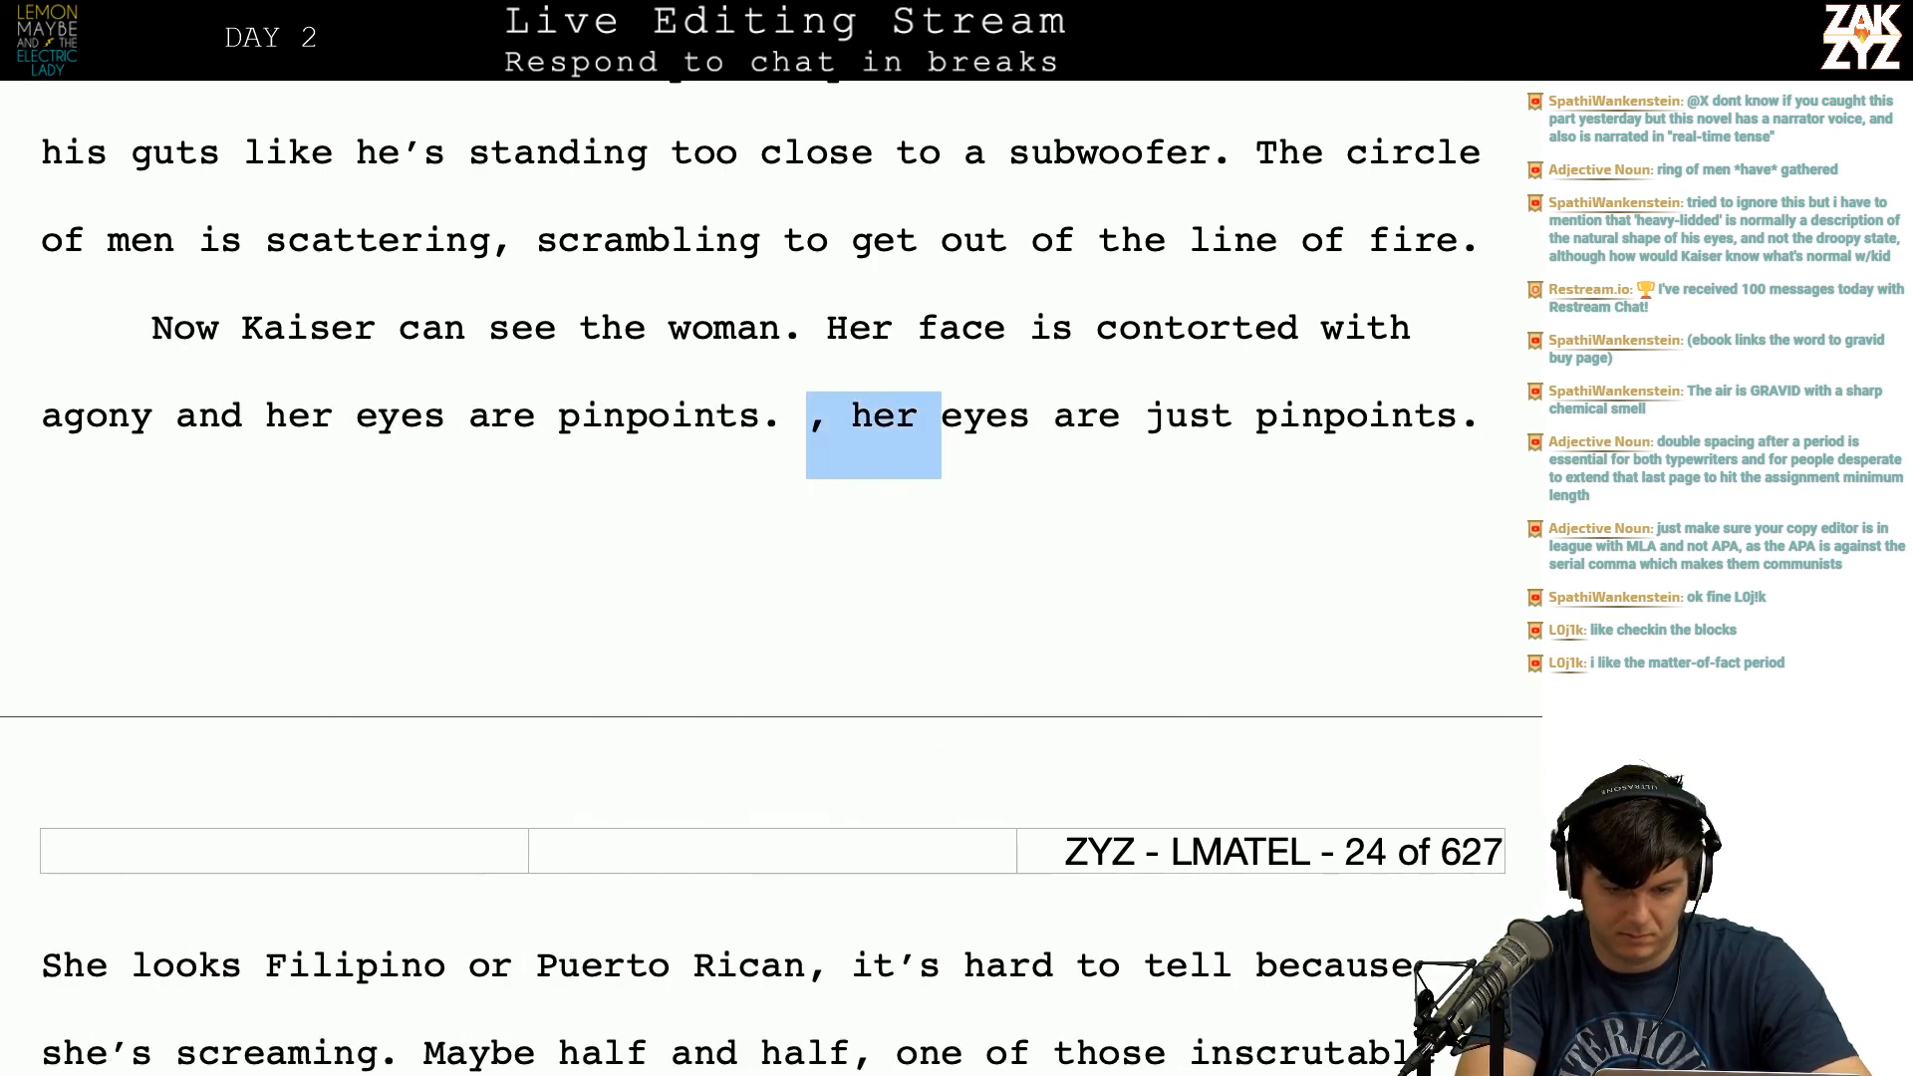
key("shift+Right")
key("shift+Right")
key("shift+Right")
key("shift+Right")
key("shift+Right")
key("shift+Right")
key("shift+Right")
key("shift+Right")
key("shift+Right")
key("shift+Right")
key("shift+Right")
key("shift+Right")
key("shift+Right")
key("shift+Right")
key("shift+Right")
key("shift+Right")
key("shift+Right")
key("shift+Right")
key("shift+Right")
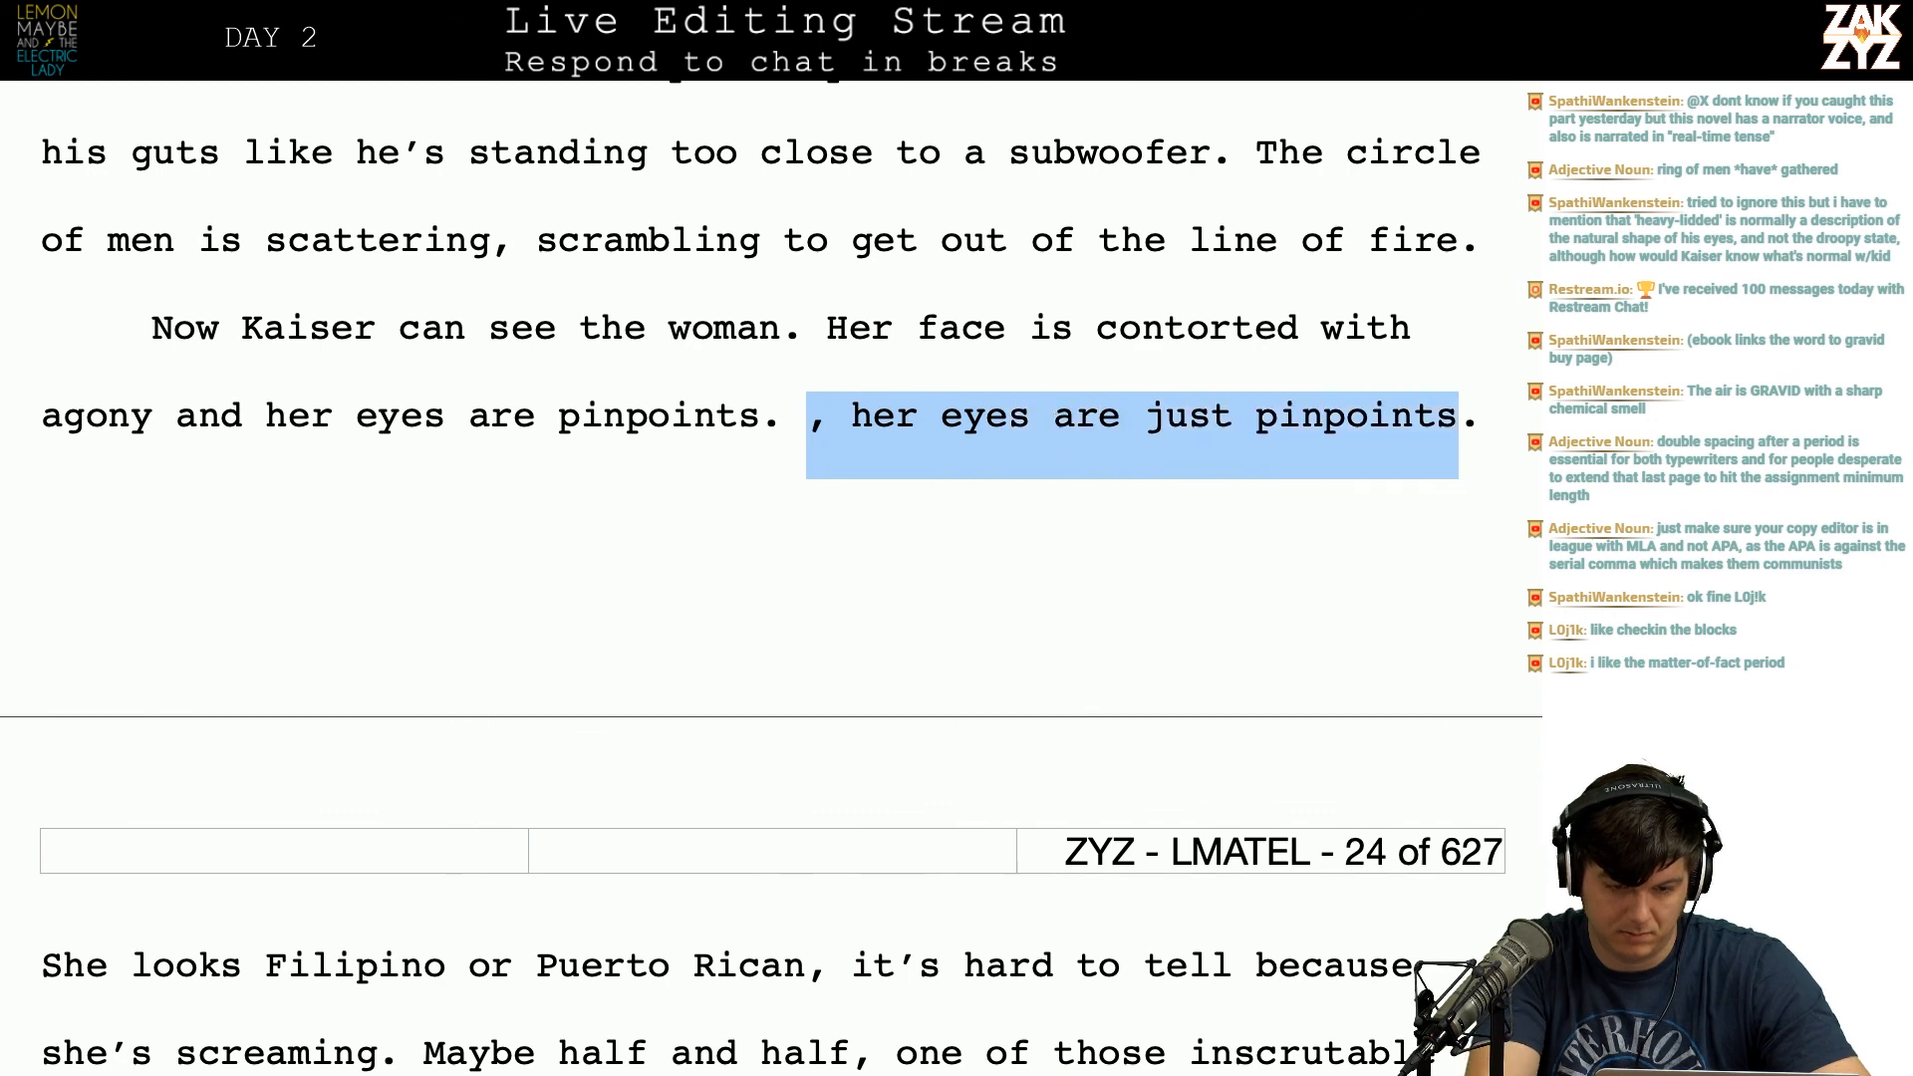
key("BackSpace")
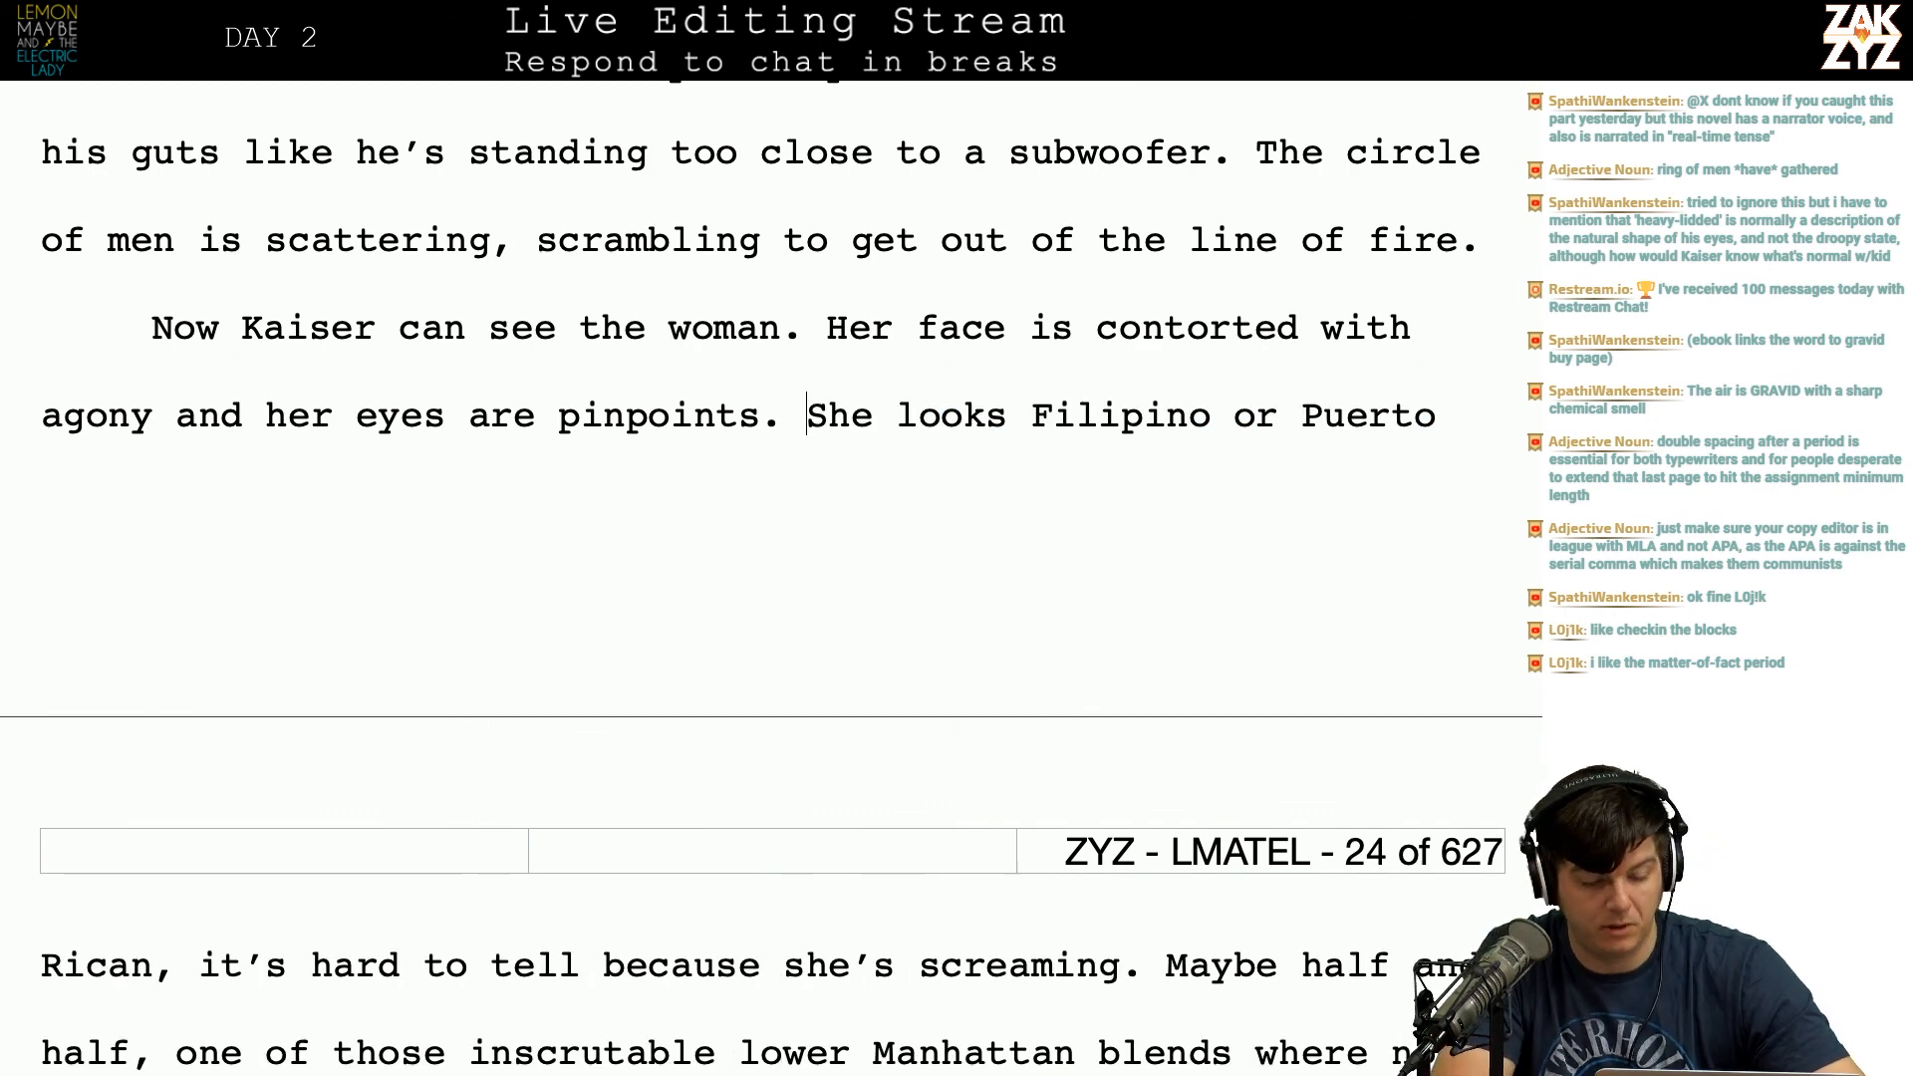
Step: Reread the woman's description from "She looks Filipino or Puerto Rican" through "One of these guys must have guessed very wrong."
key("Left")
key("Right")
key("Right")
key("Right")
key("Right")
key("Right")
key("Right")
key("Right")
key("Right")
key("Right")
key("Right")
key("Right")
key("Right")
key("Right")
key("Right")
key("Right")
key("Right")
key("Right")
key("Right")
key("Right")
key("Right")
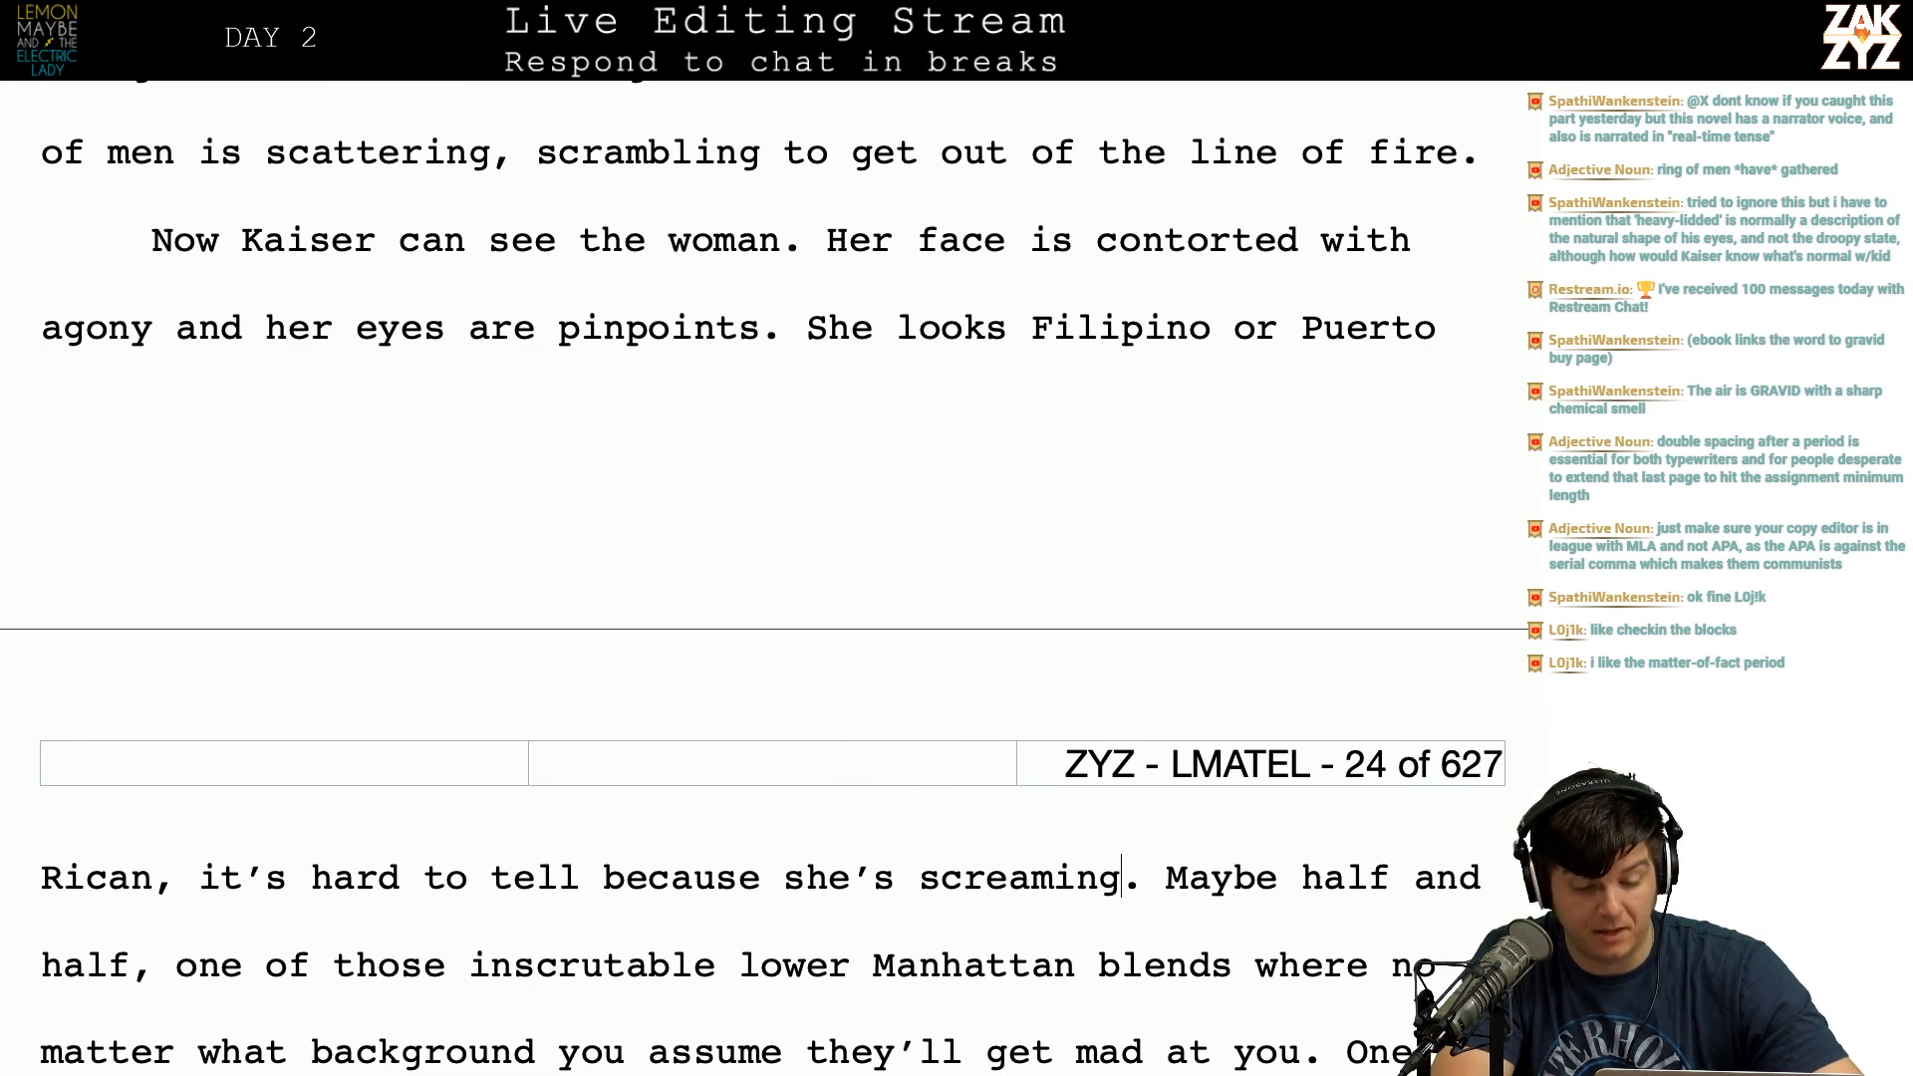
key("Down")
key("Down")
key("Down")
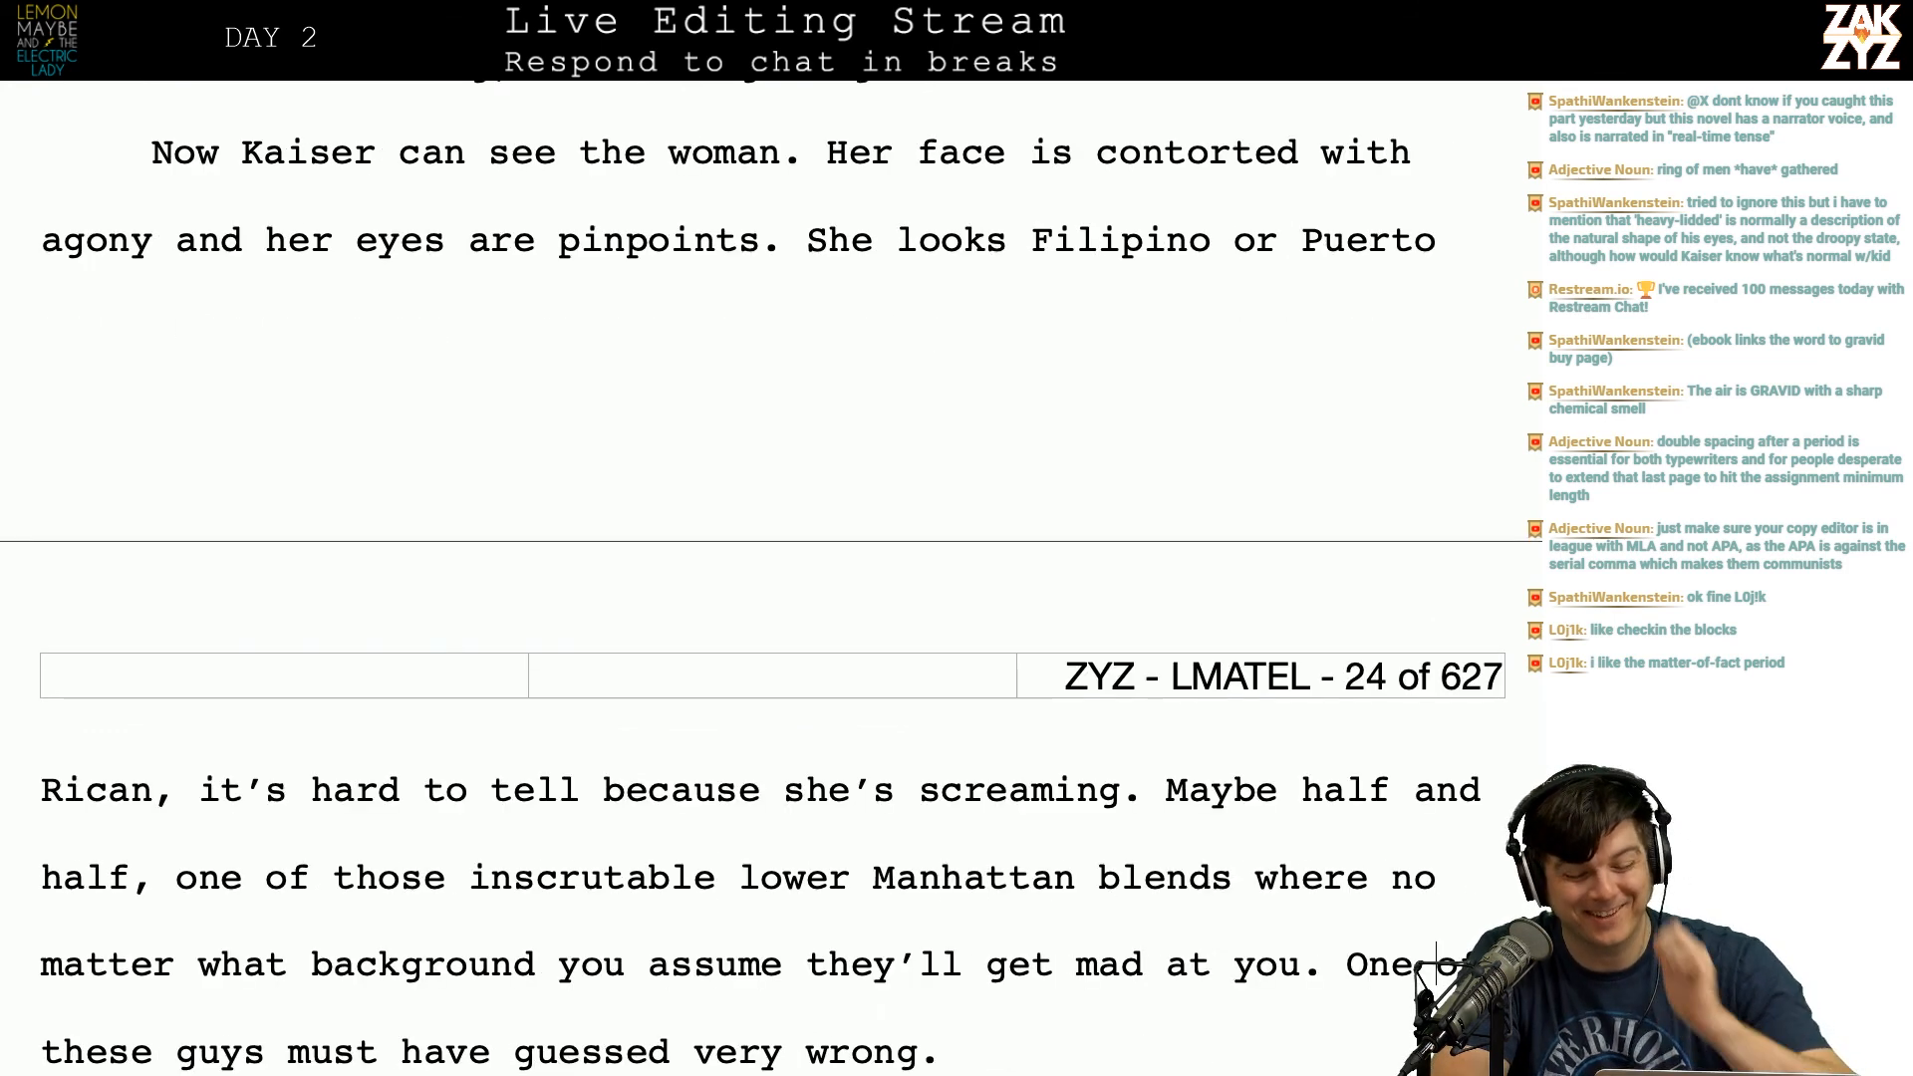
scroll(771, 578, "up", 1)
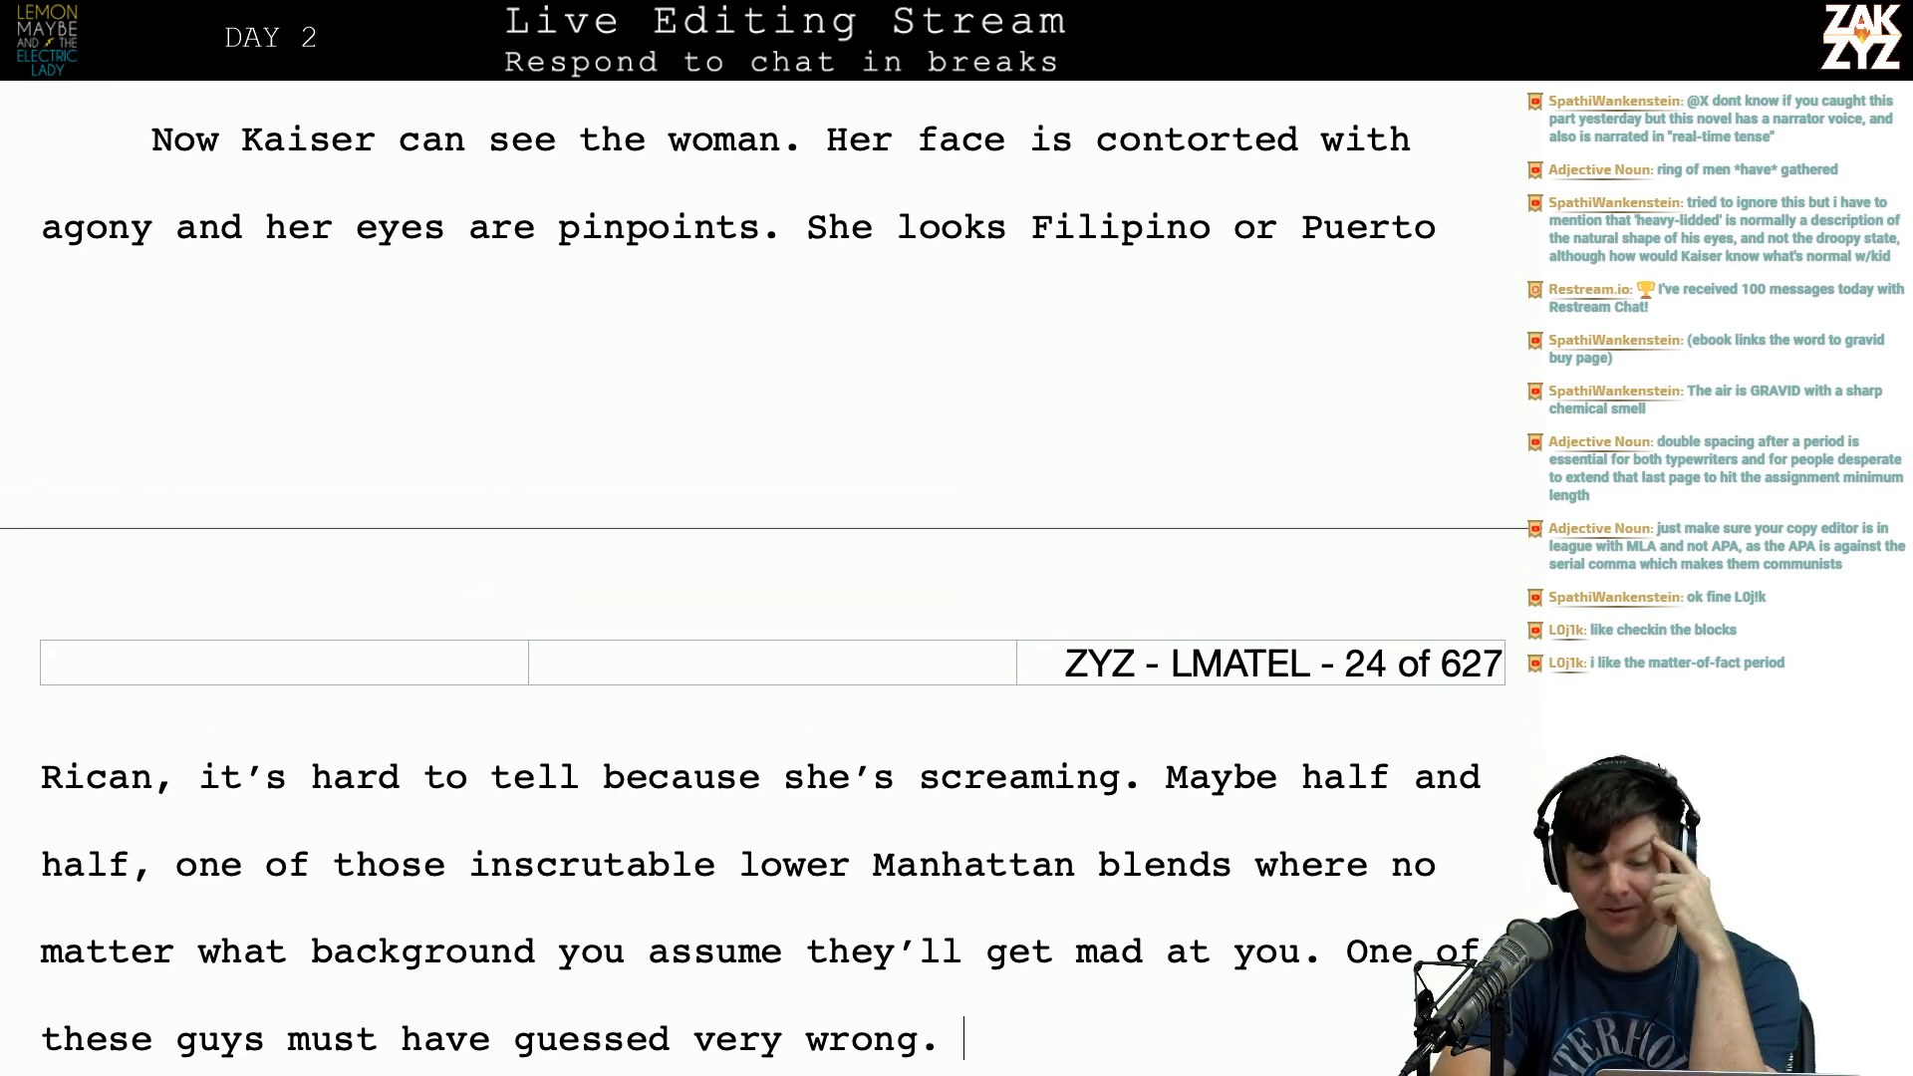
scroll(772, 585, "down", 2)
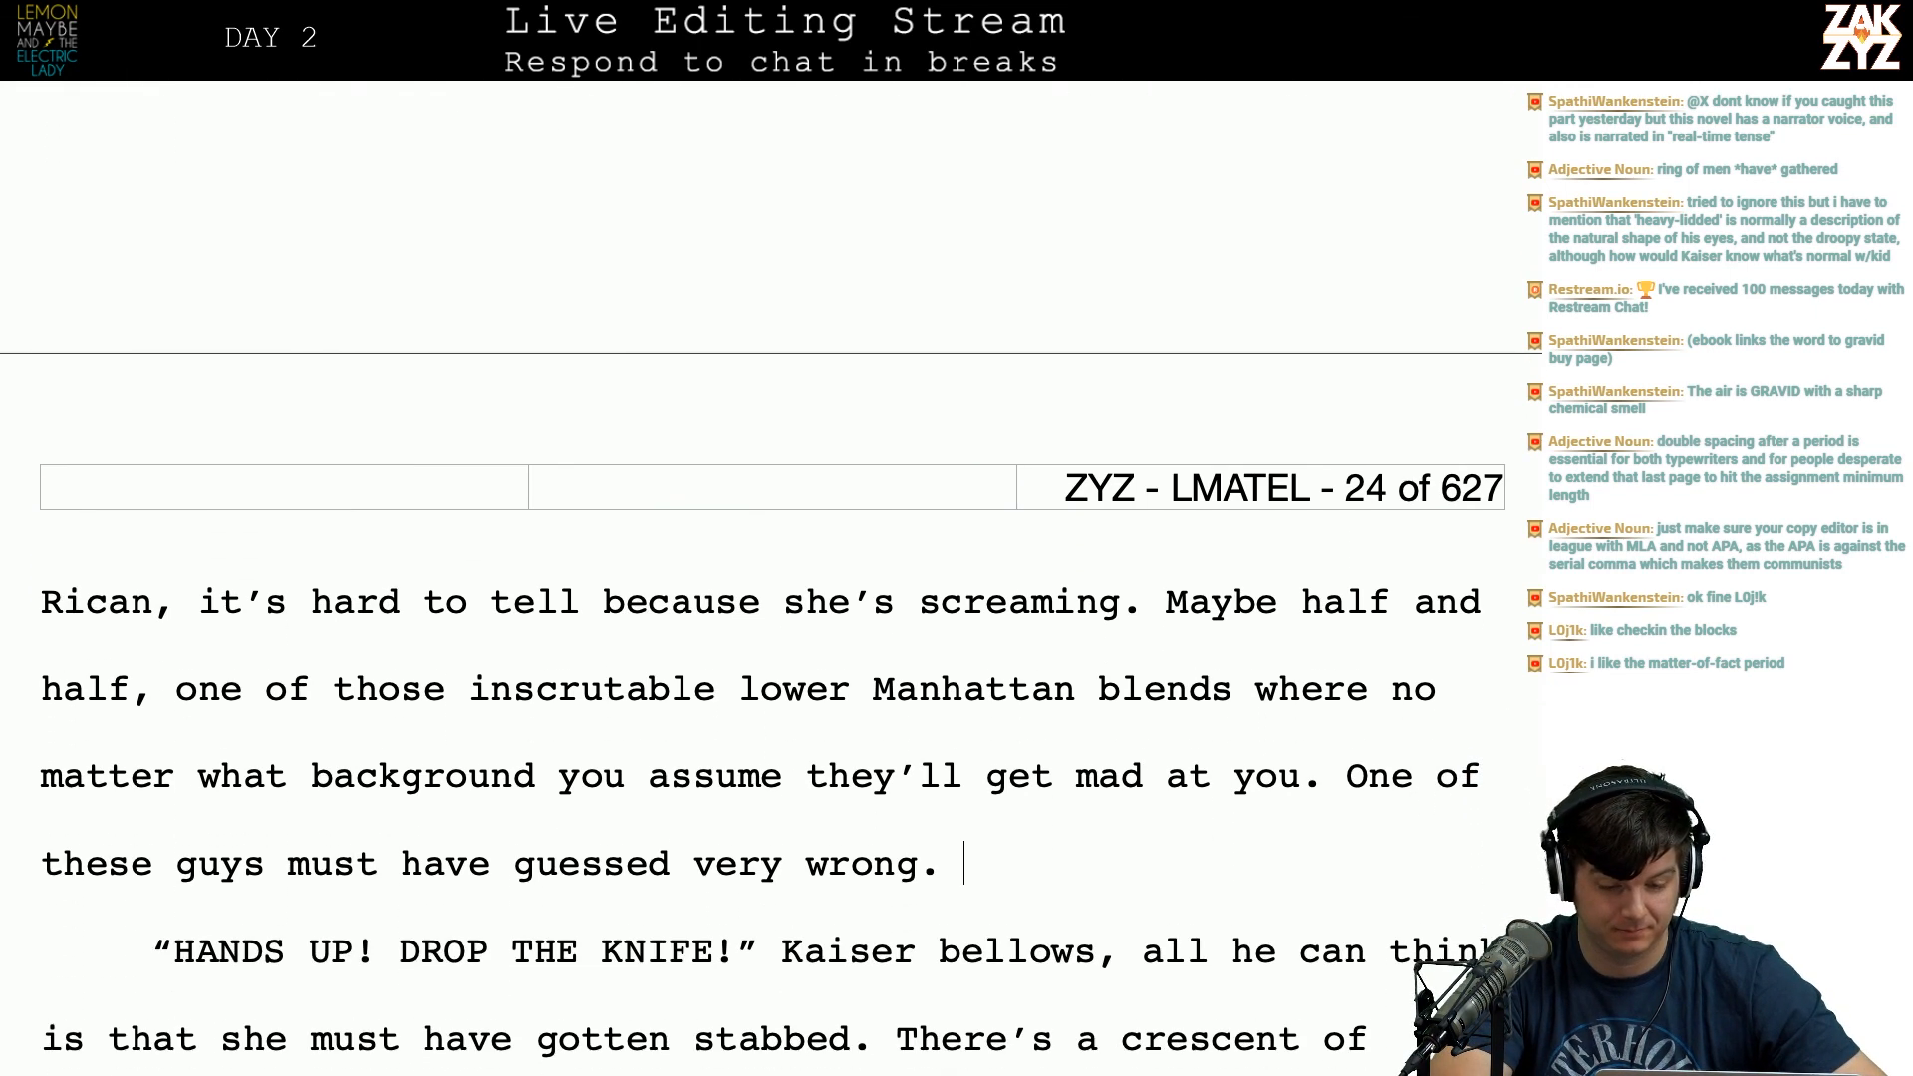
scroll(772, 577, "up", 2)
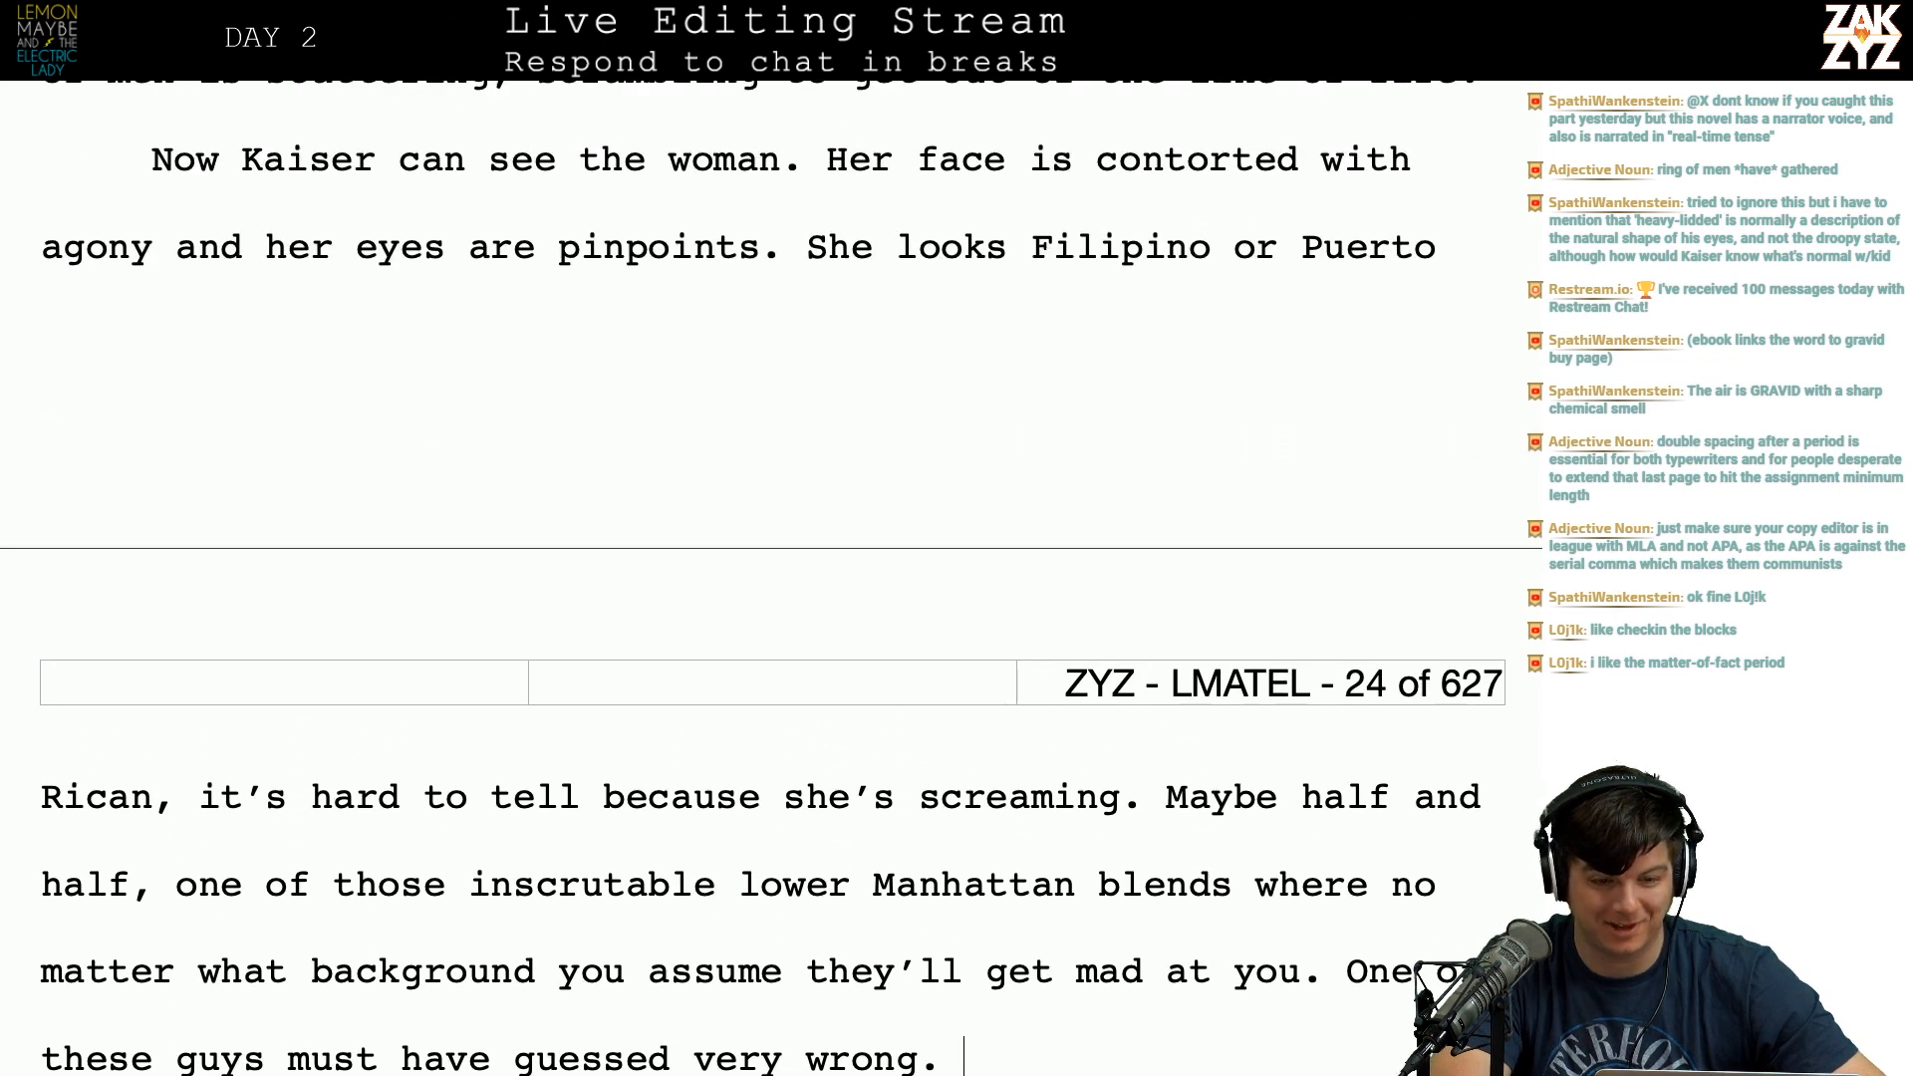
scroll(696, 791, "up", 2)
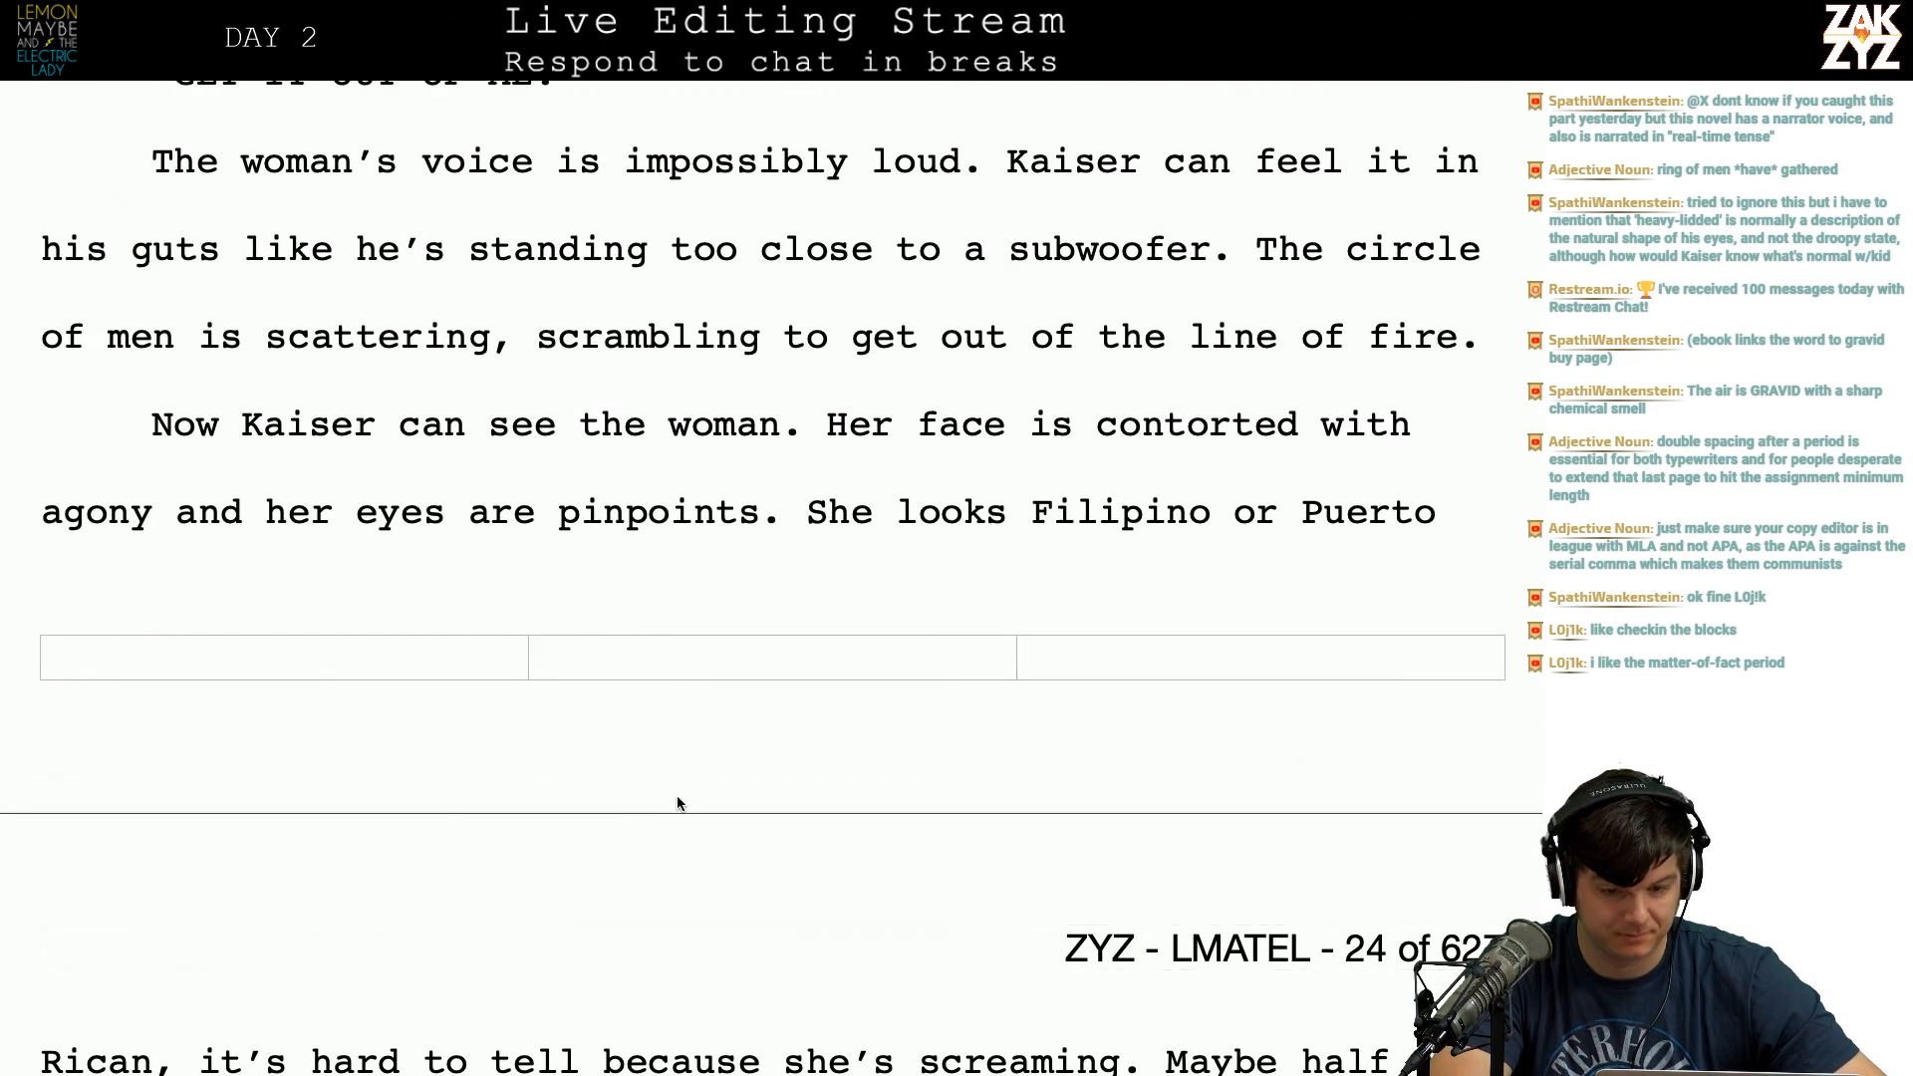
Step: Check the wording of "She looks Filipino or Puerto Rican" against the "lower Manhattan blends" sentence across pages 23 and 24
left_click(807, 512)
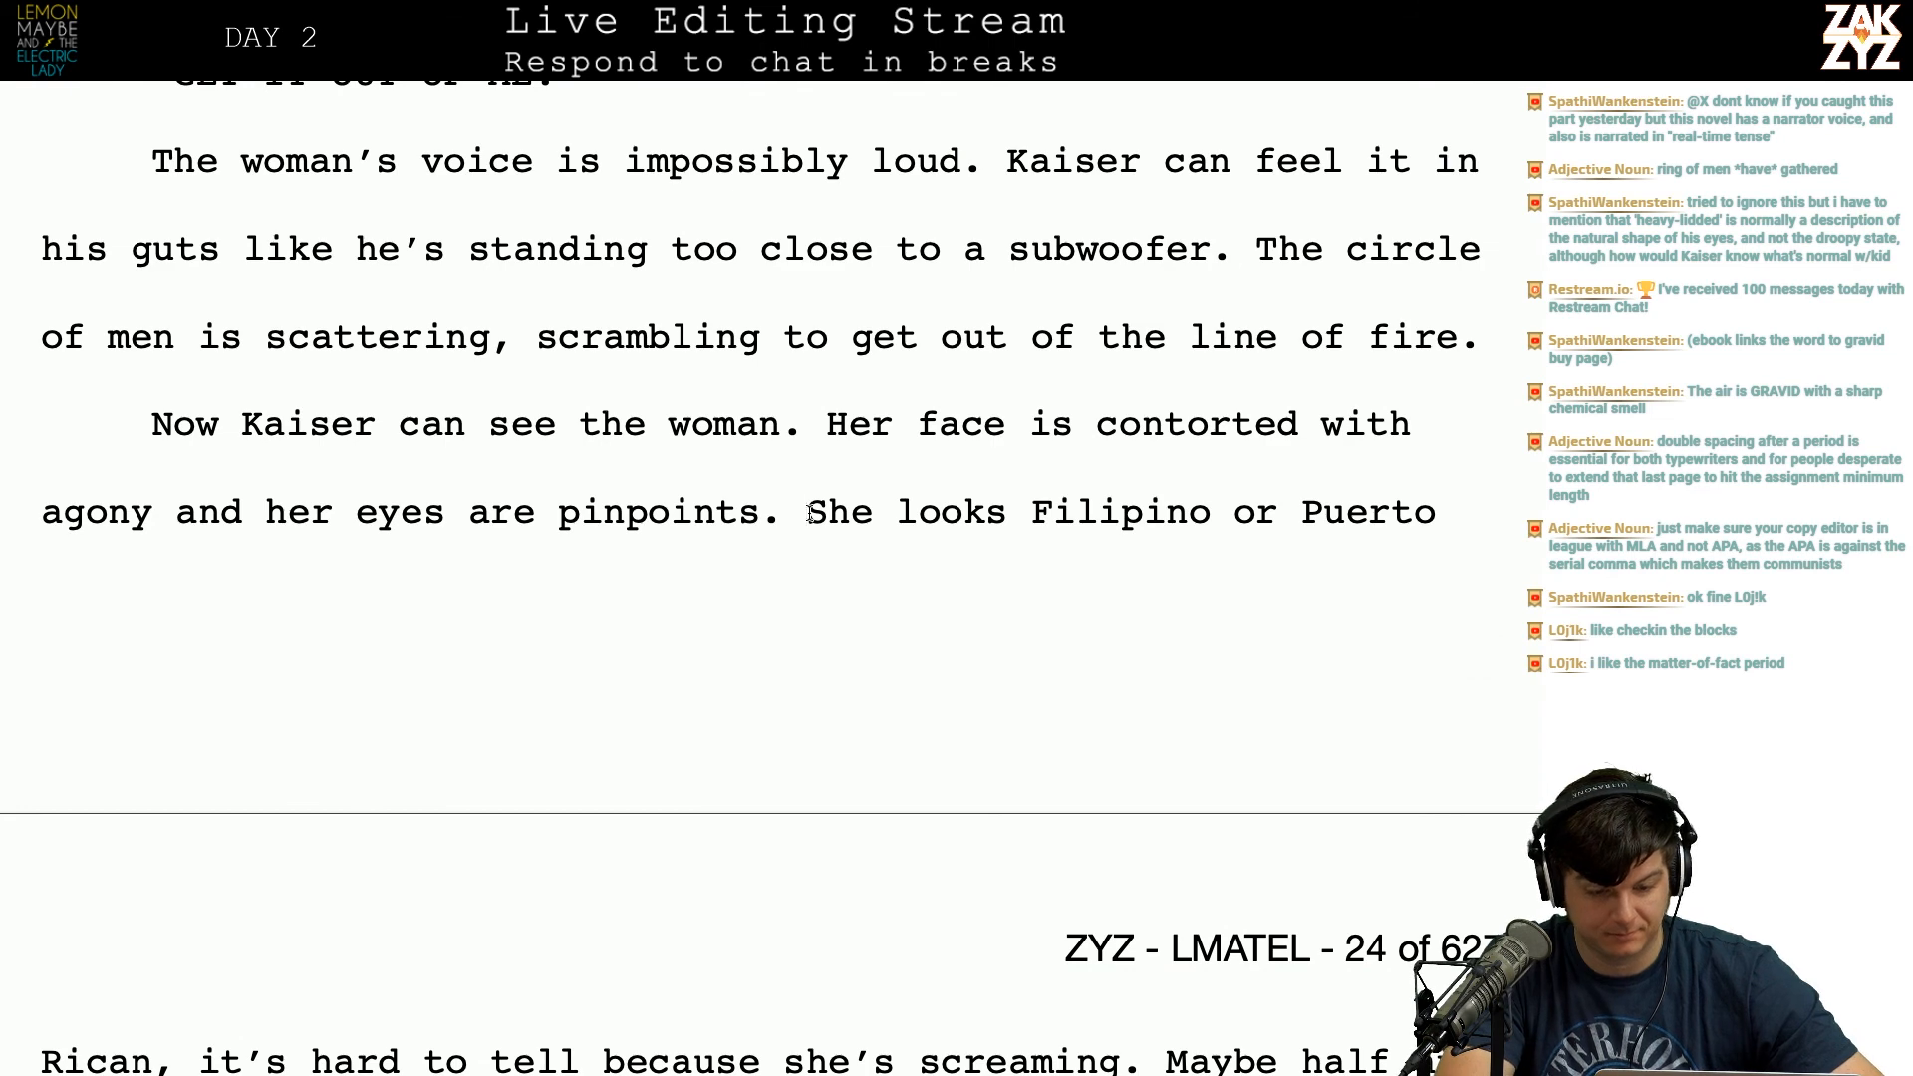
key("Down")
key("Down")
key("Down")
key("Left")
key("Up")
key("Right")
key("Right")
key("Right")
key("Right")
key("Right")
key("Right")
key("Right")
key("Up")
key("Left")
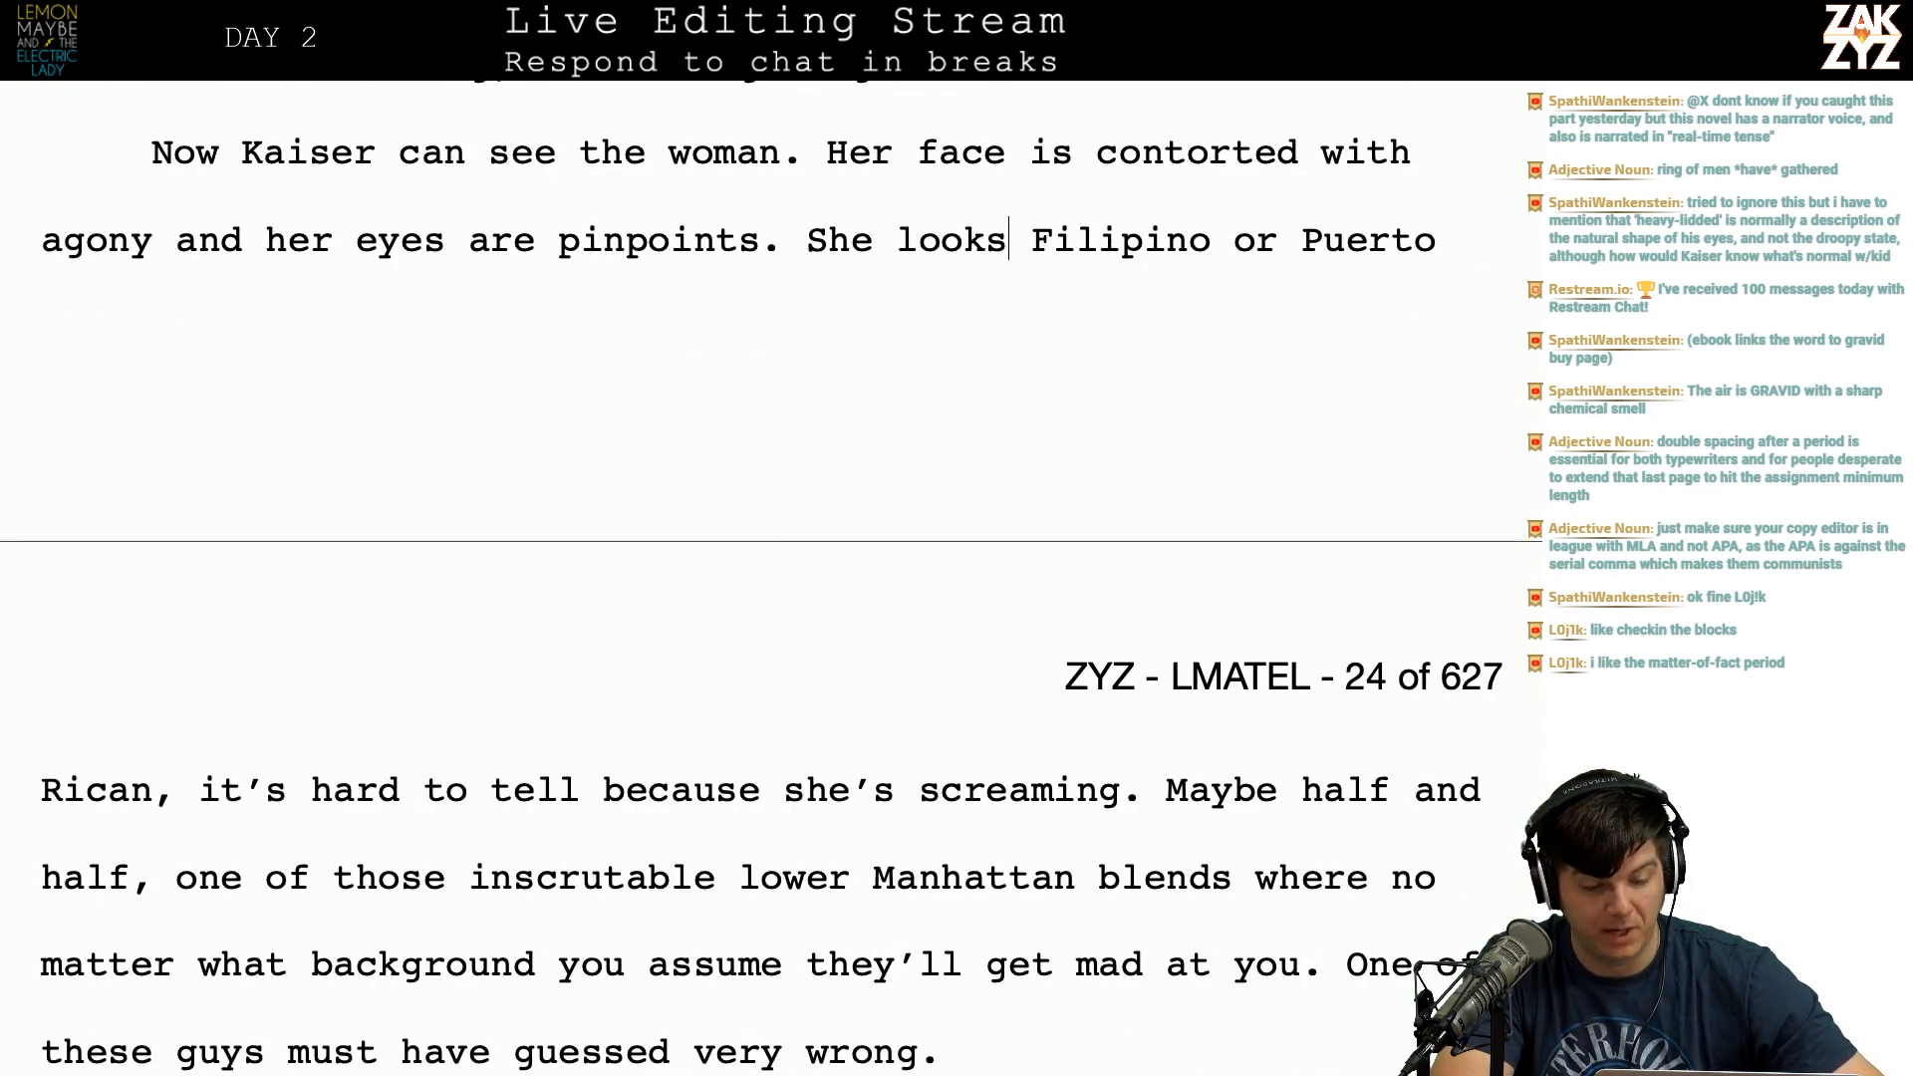
key("Down")
key("Left")
key("Left")
key("Left")
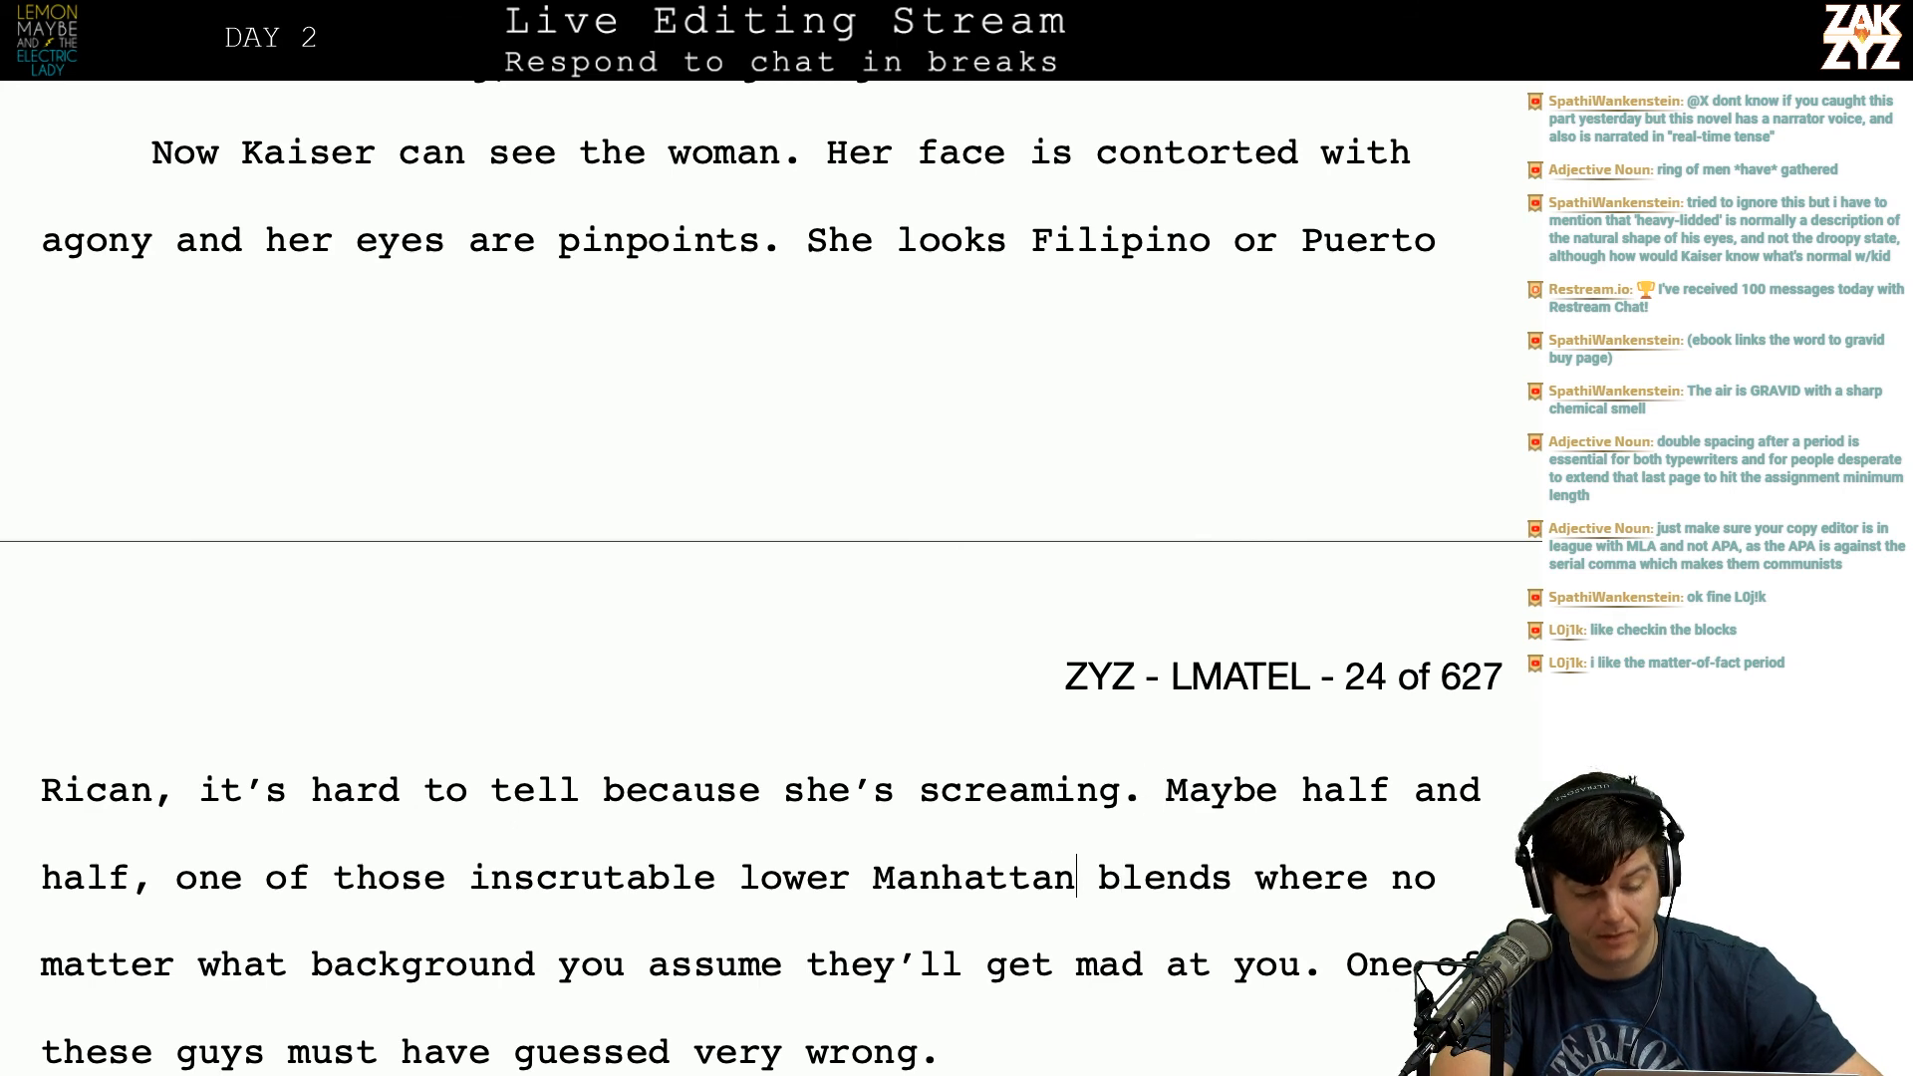
key("Right")
key("Right")
key("Right")
key("Right")
key("Right")
key("Right")
key("Right")
key("Right")
key("Right")
scroll(855, 661, "down", 1)
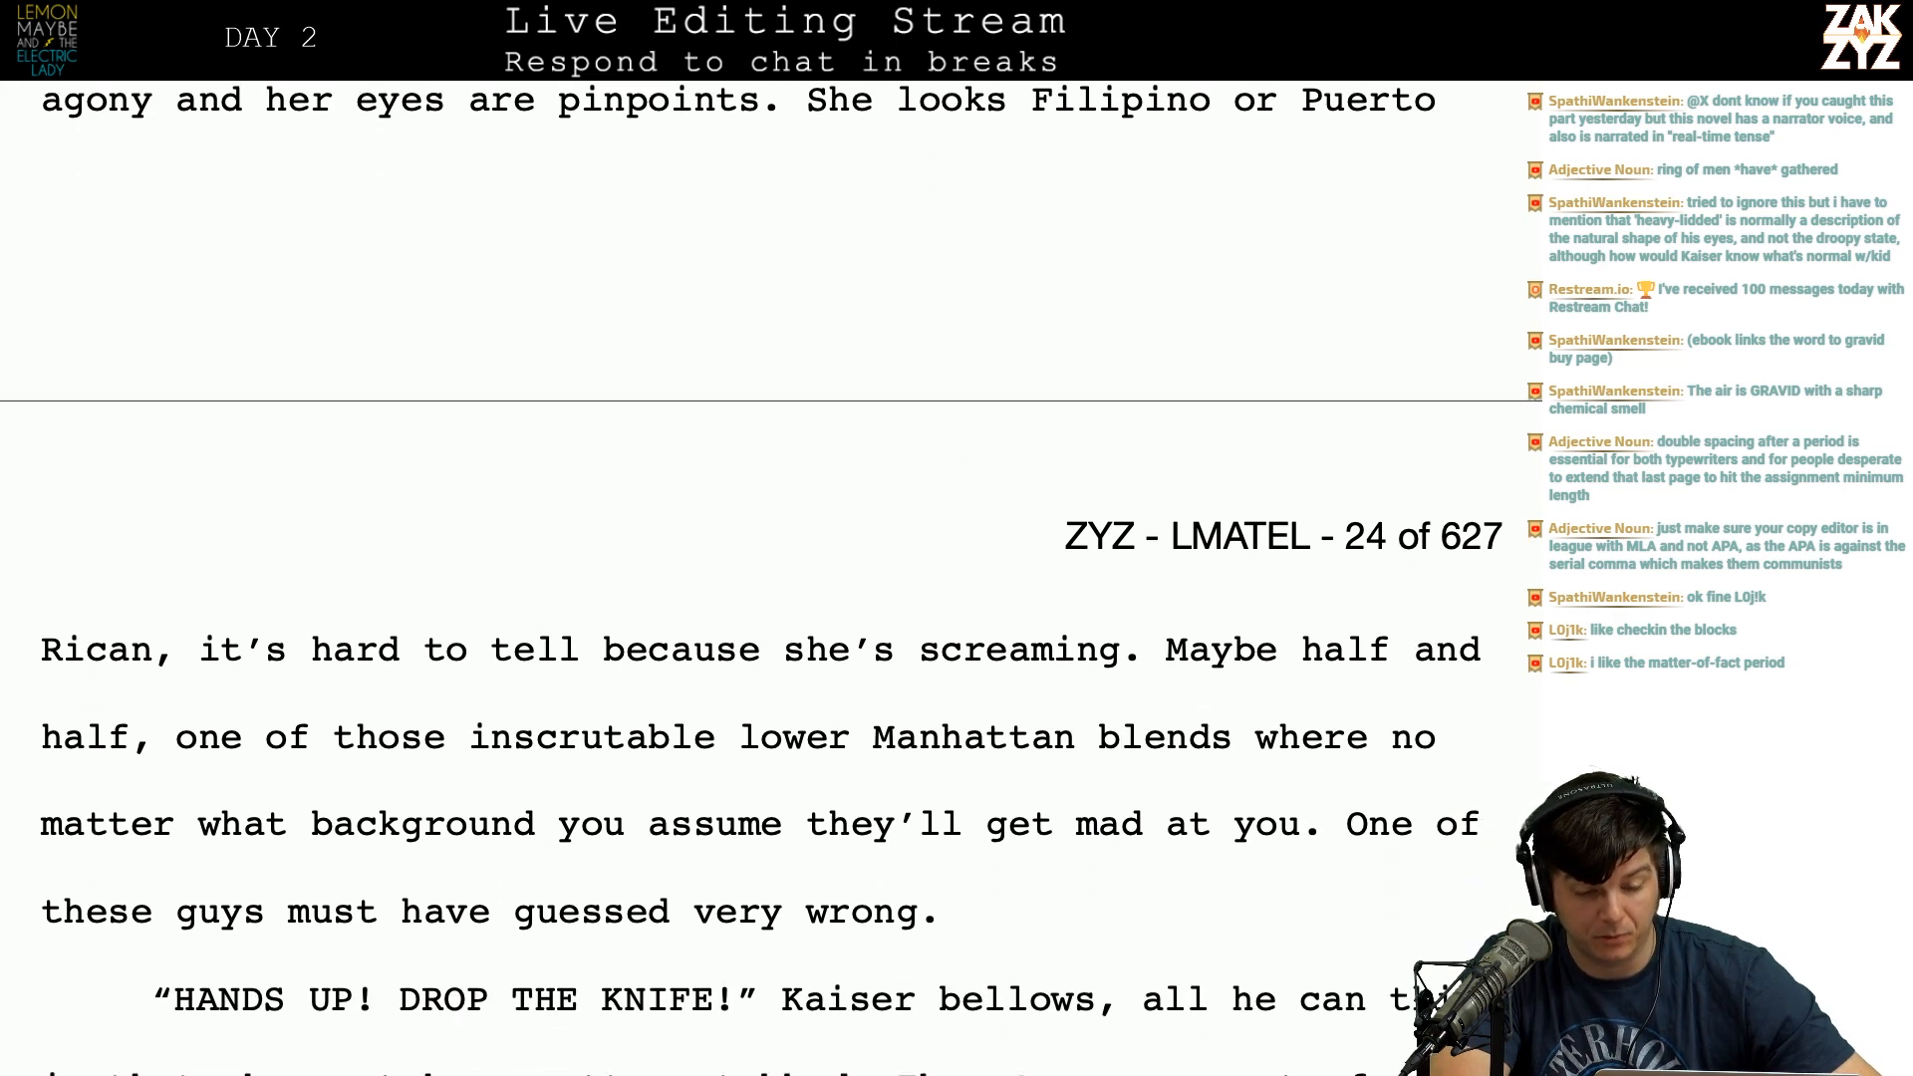
Step: Delete "very" from the sentence "One of these guys must have guessed very wrong."
left_click(771, 805)
key("Left")
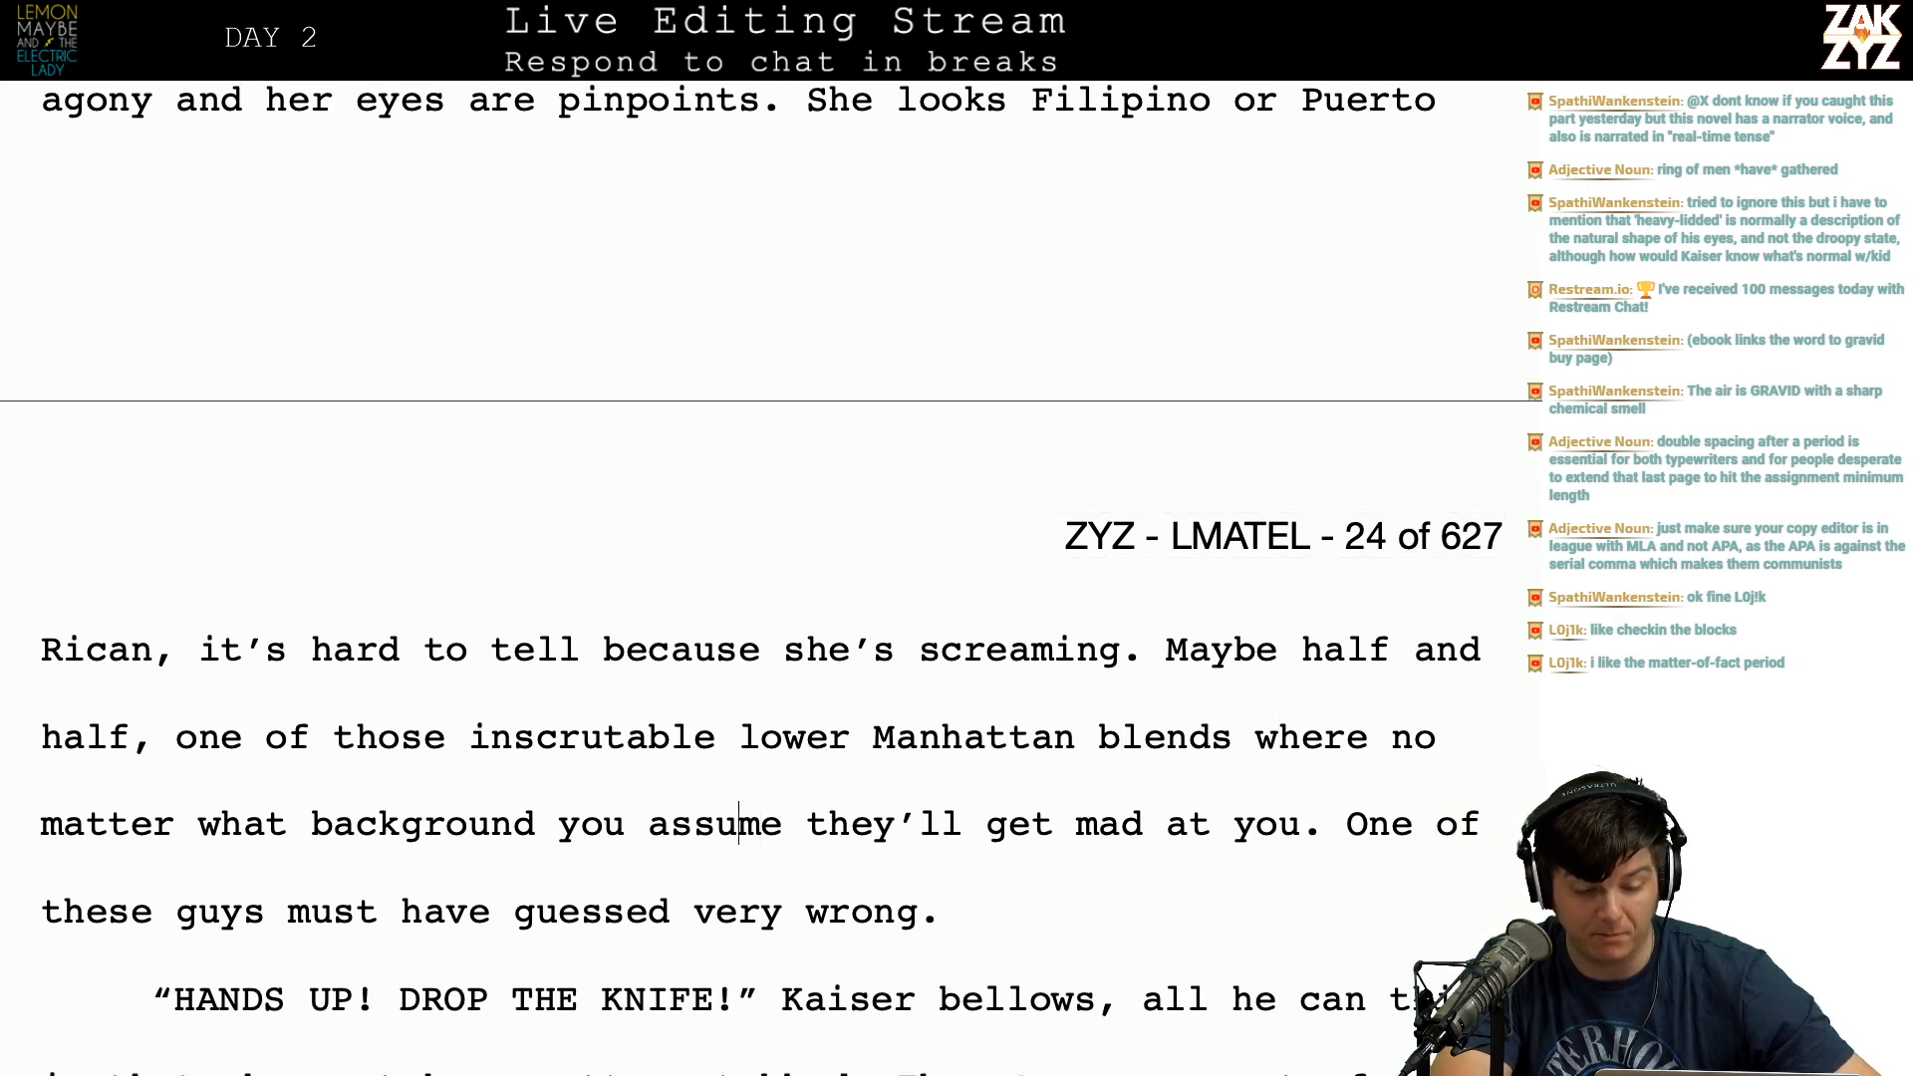
key("Right")
key("Right")
key("Right")
key("Right")
key("Right")
key("Right")
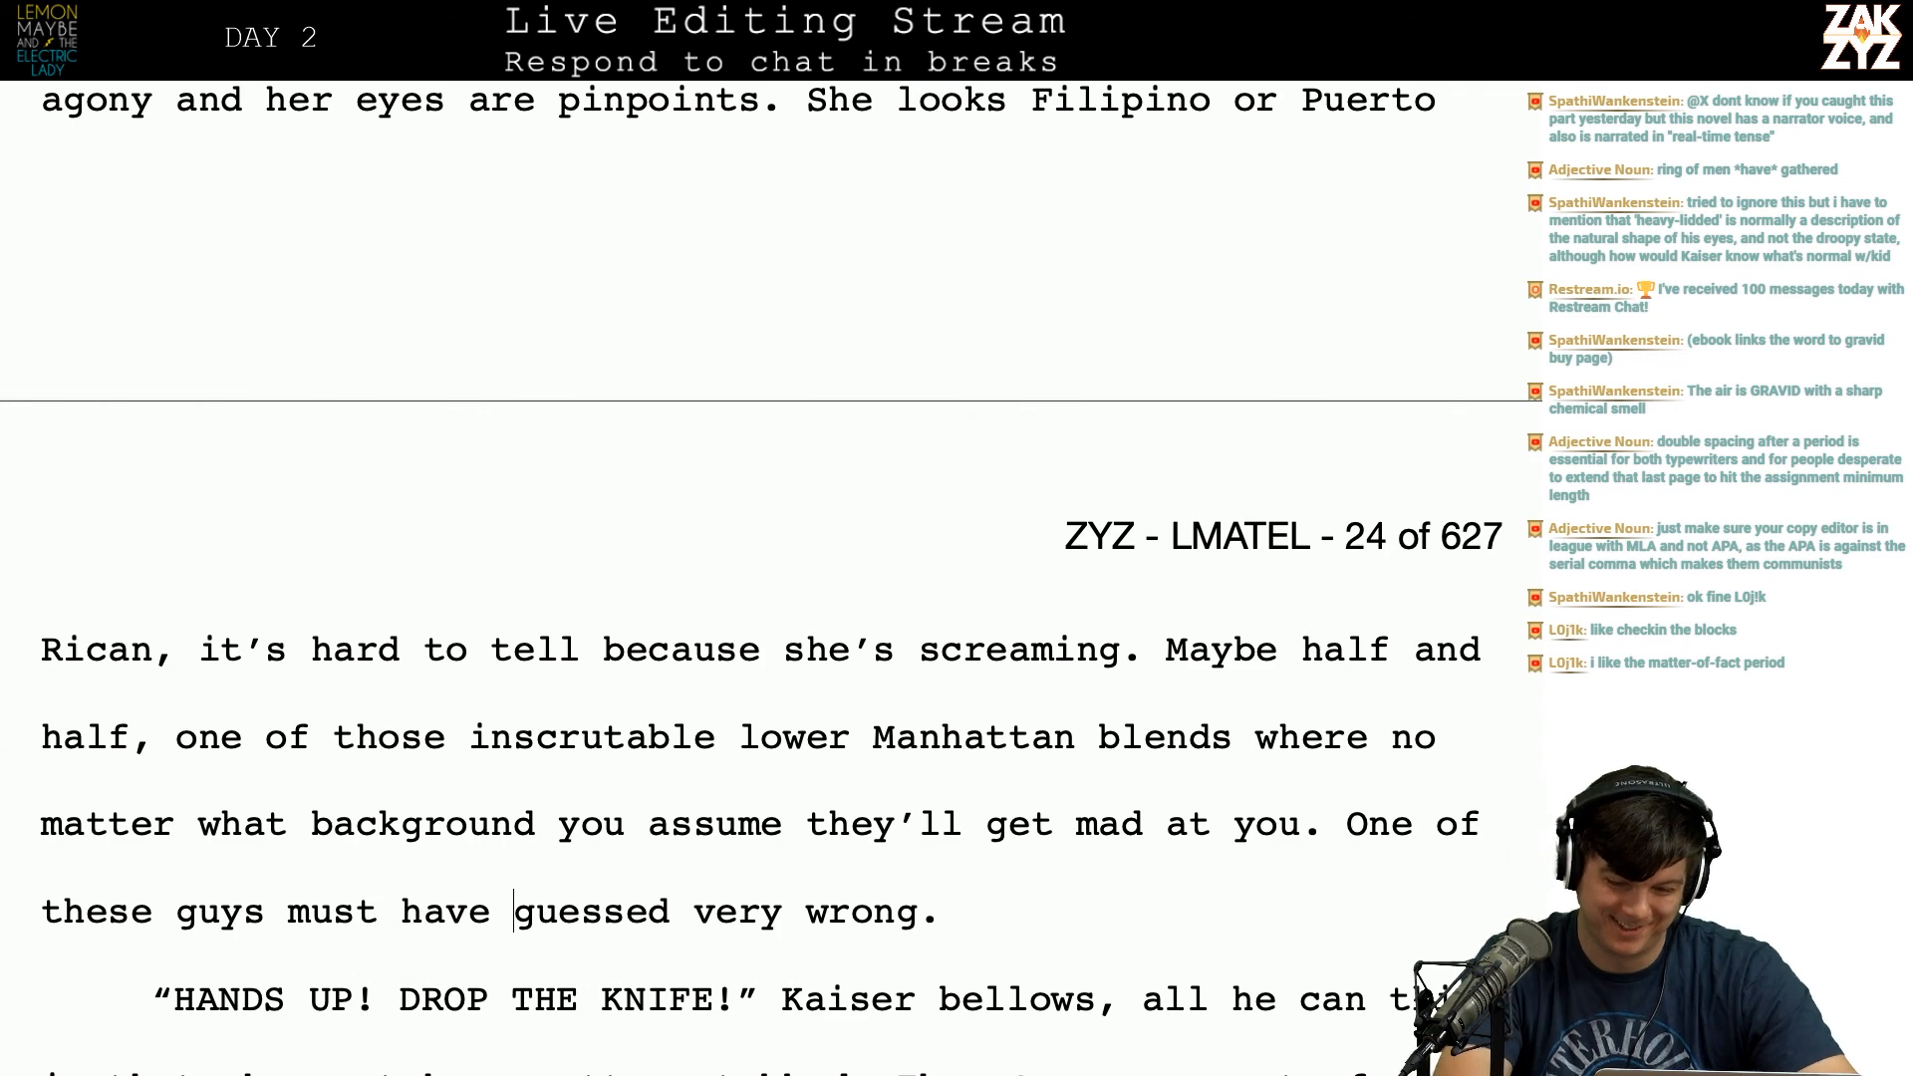
key("BackSpace")
key("BackSpace")
key("BackSpace")
key("BackSpace")
key("BackSpace")
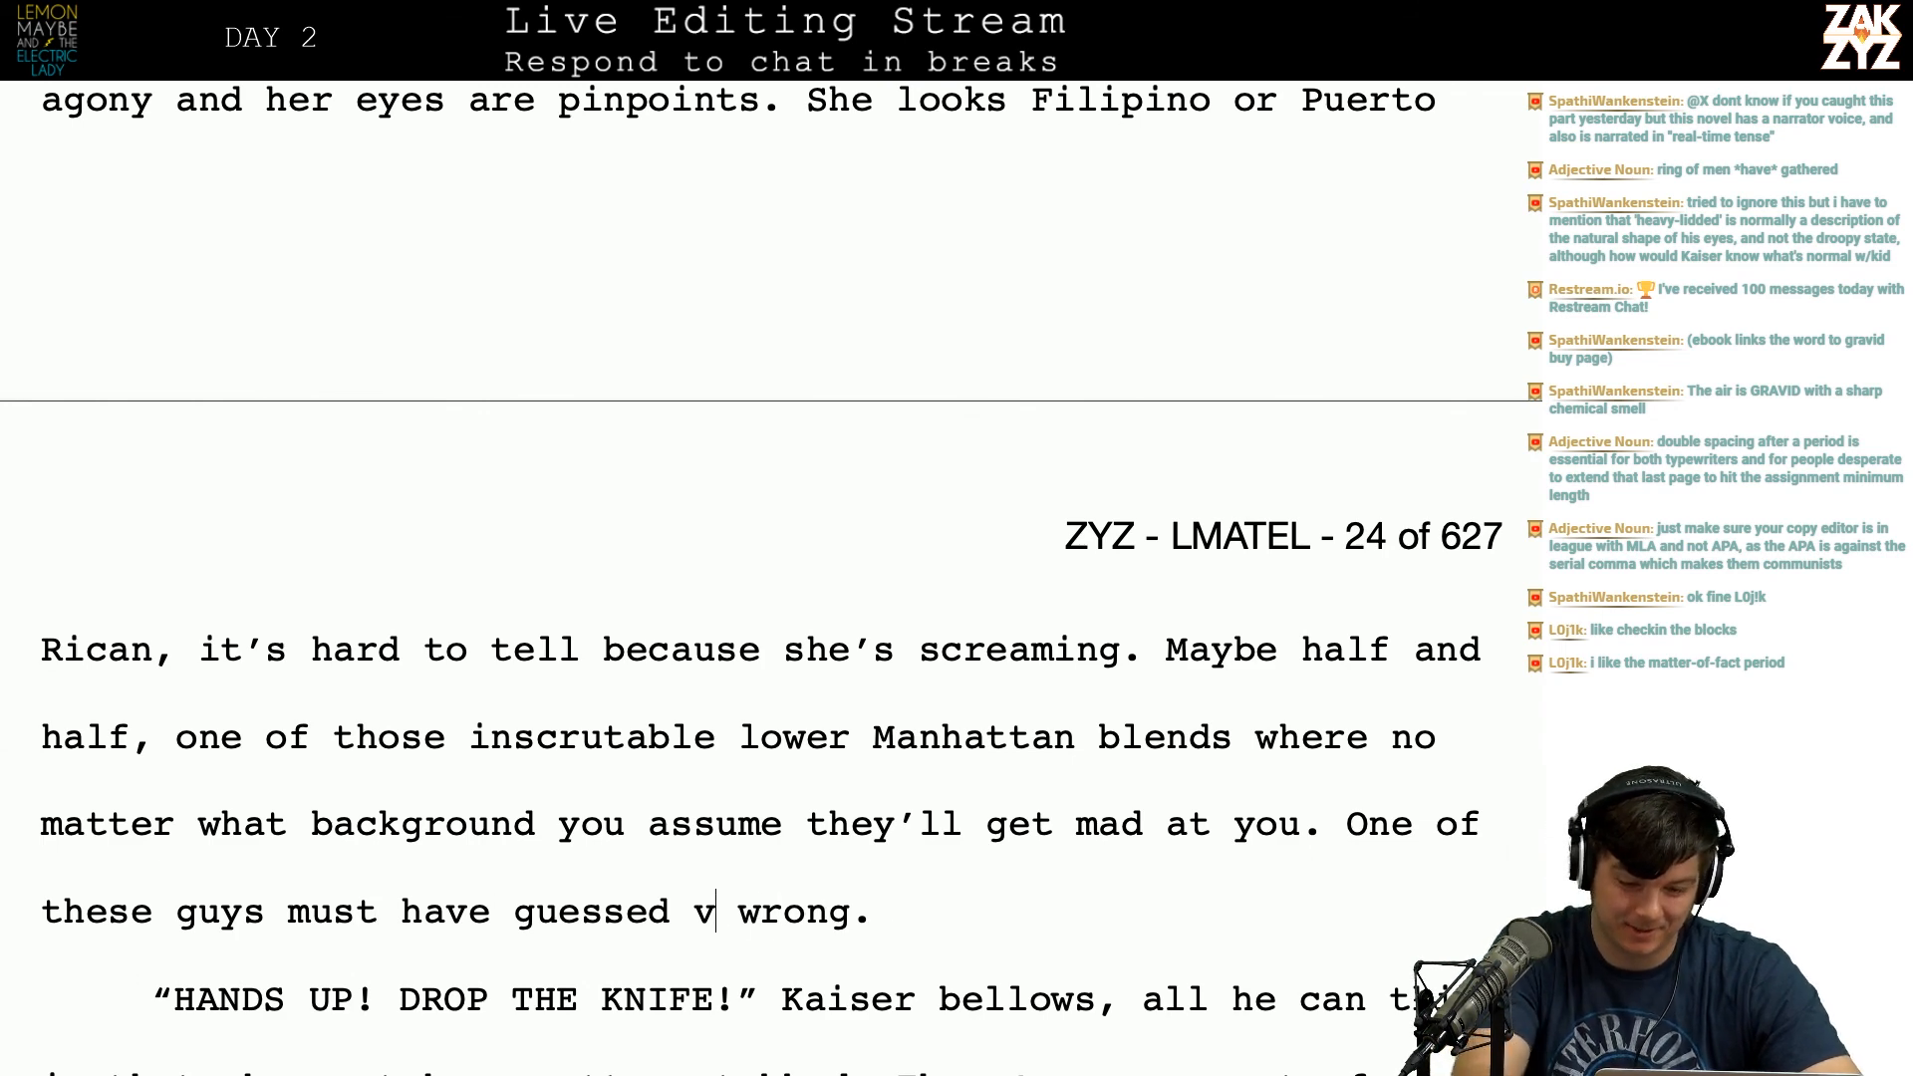
Step: Hyphenate "half and half" as "half-and-half" in the sentence beginning "Maybe half and half"
scroll(772, 578, "down", 2)
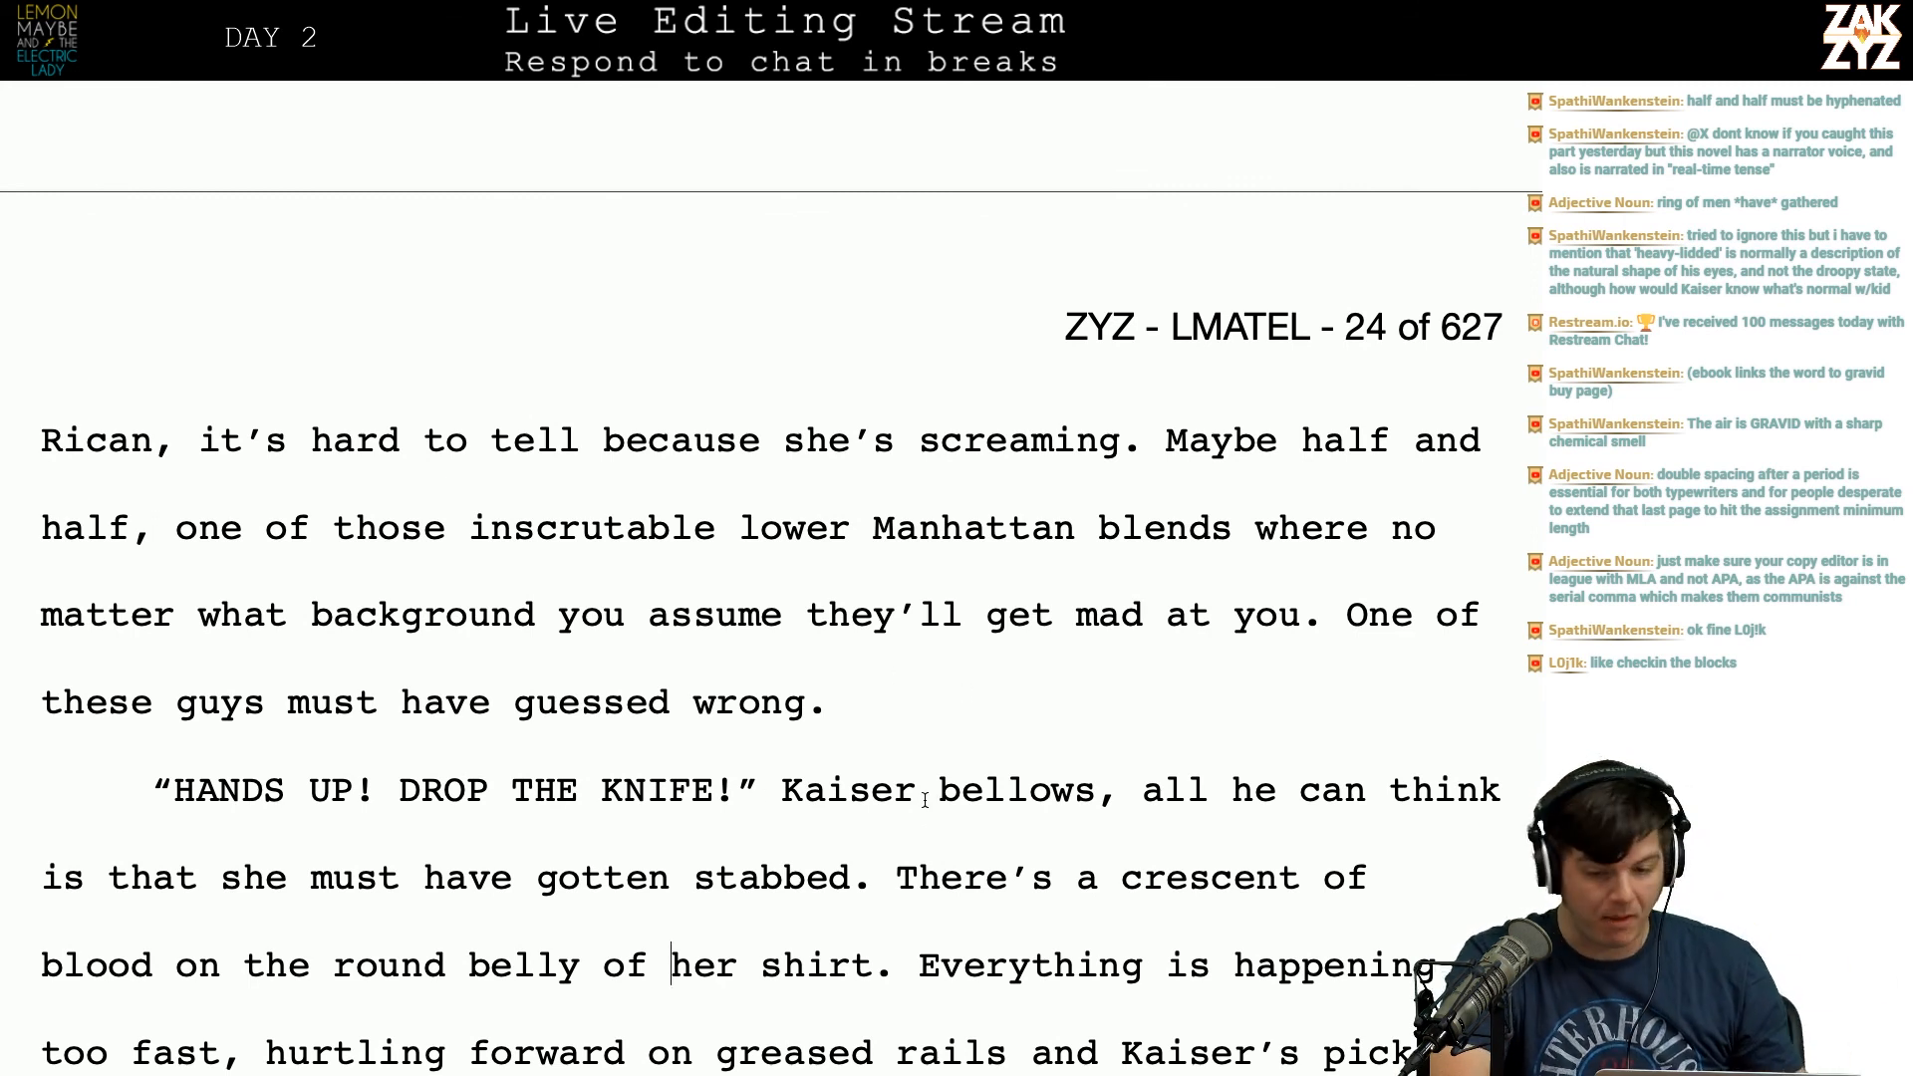
left_click(1392, 458)
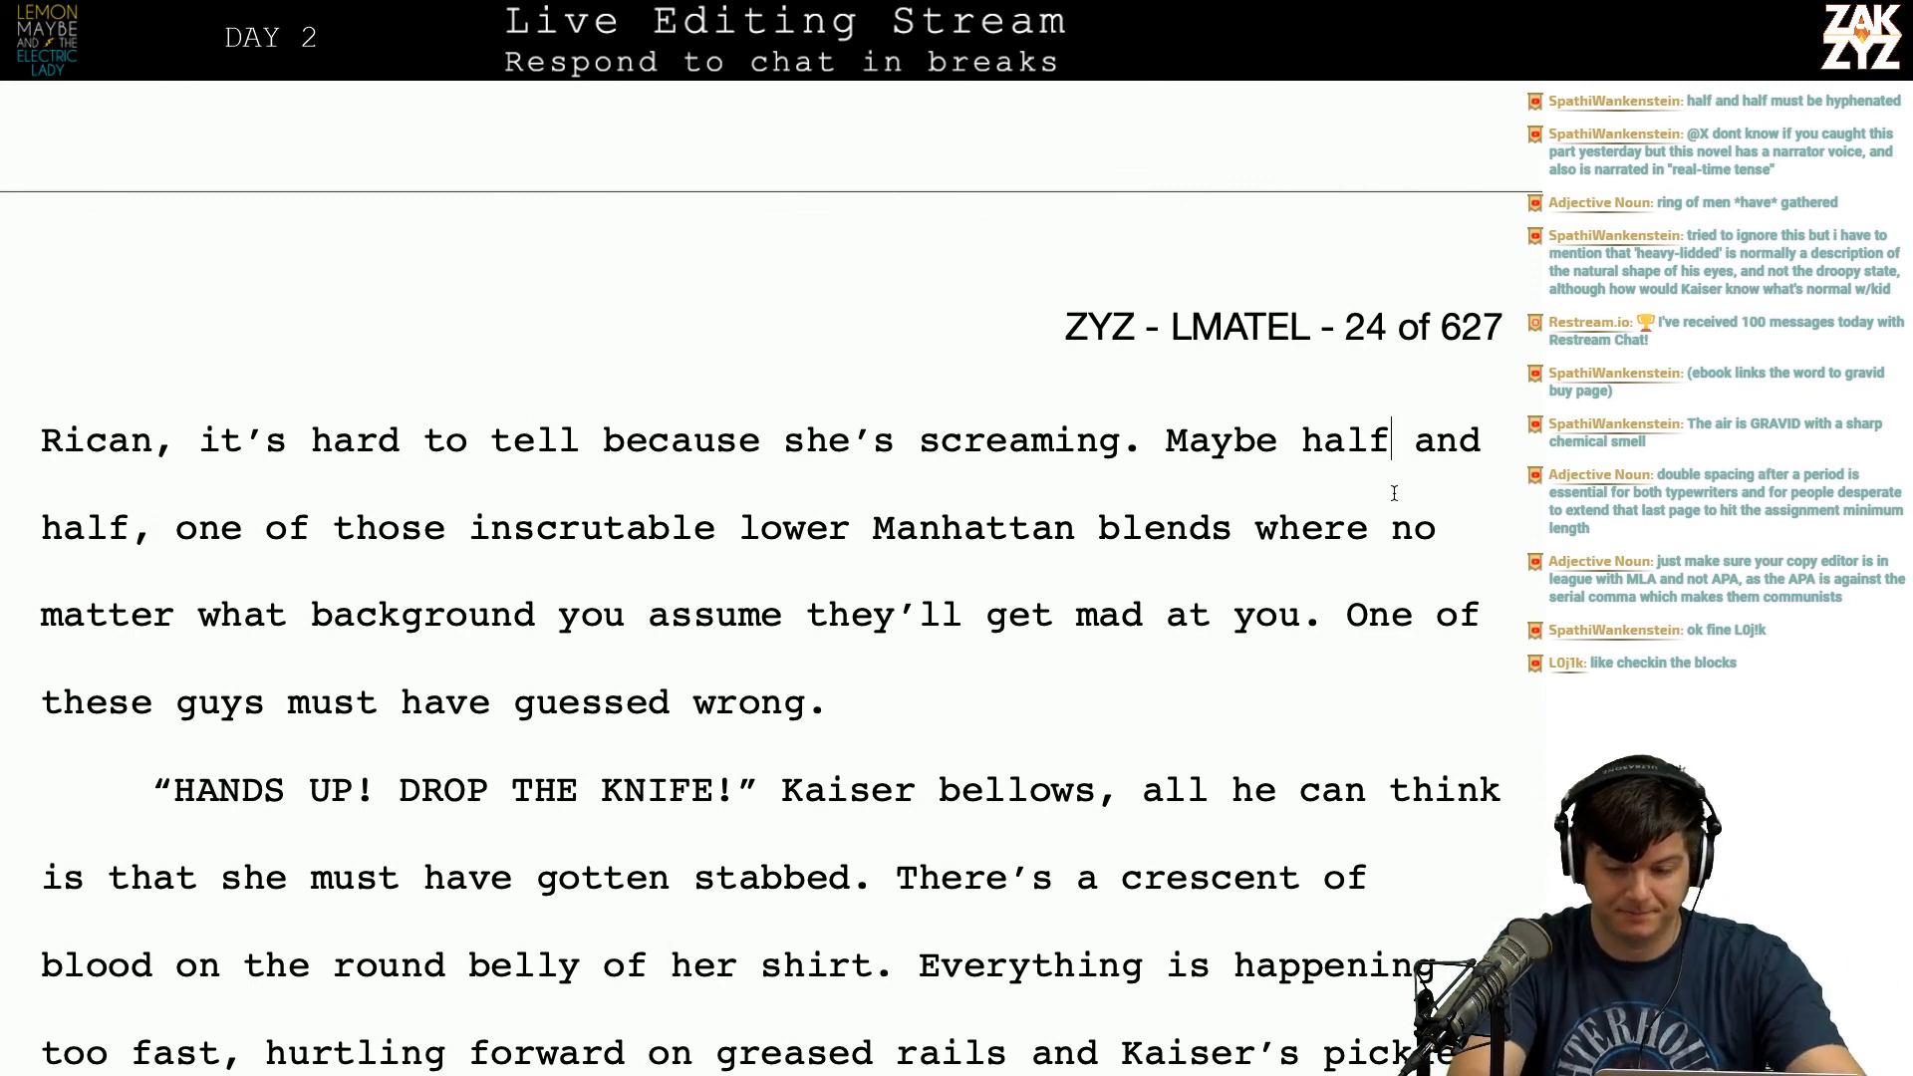
key("Delete")
type("-")
key("Right")
key("Right")
key("Right")
key("Right")
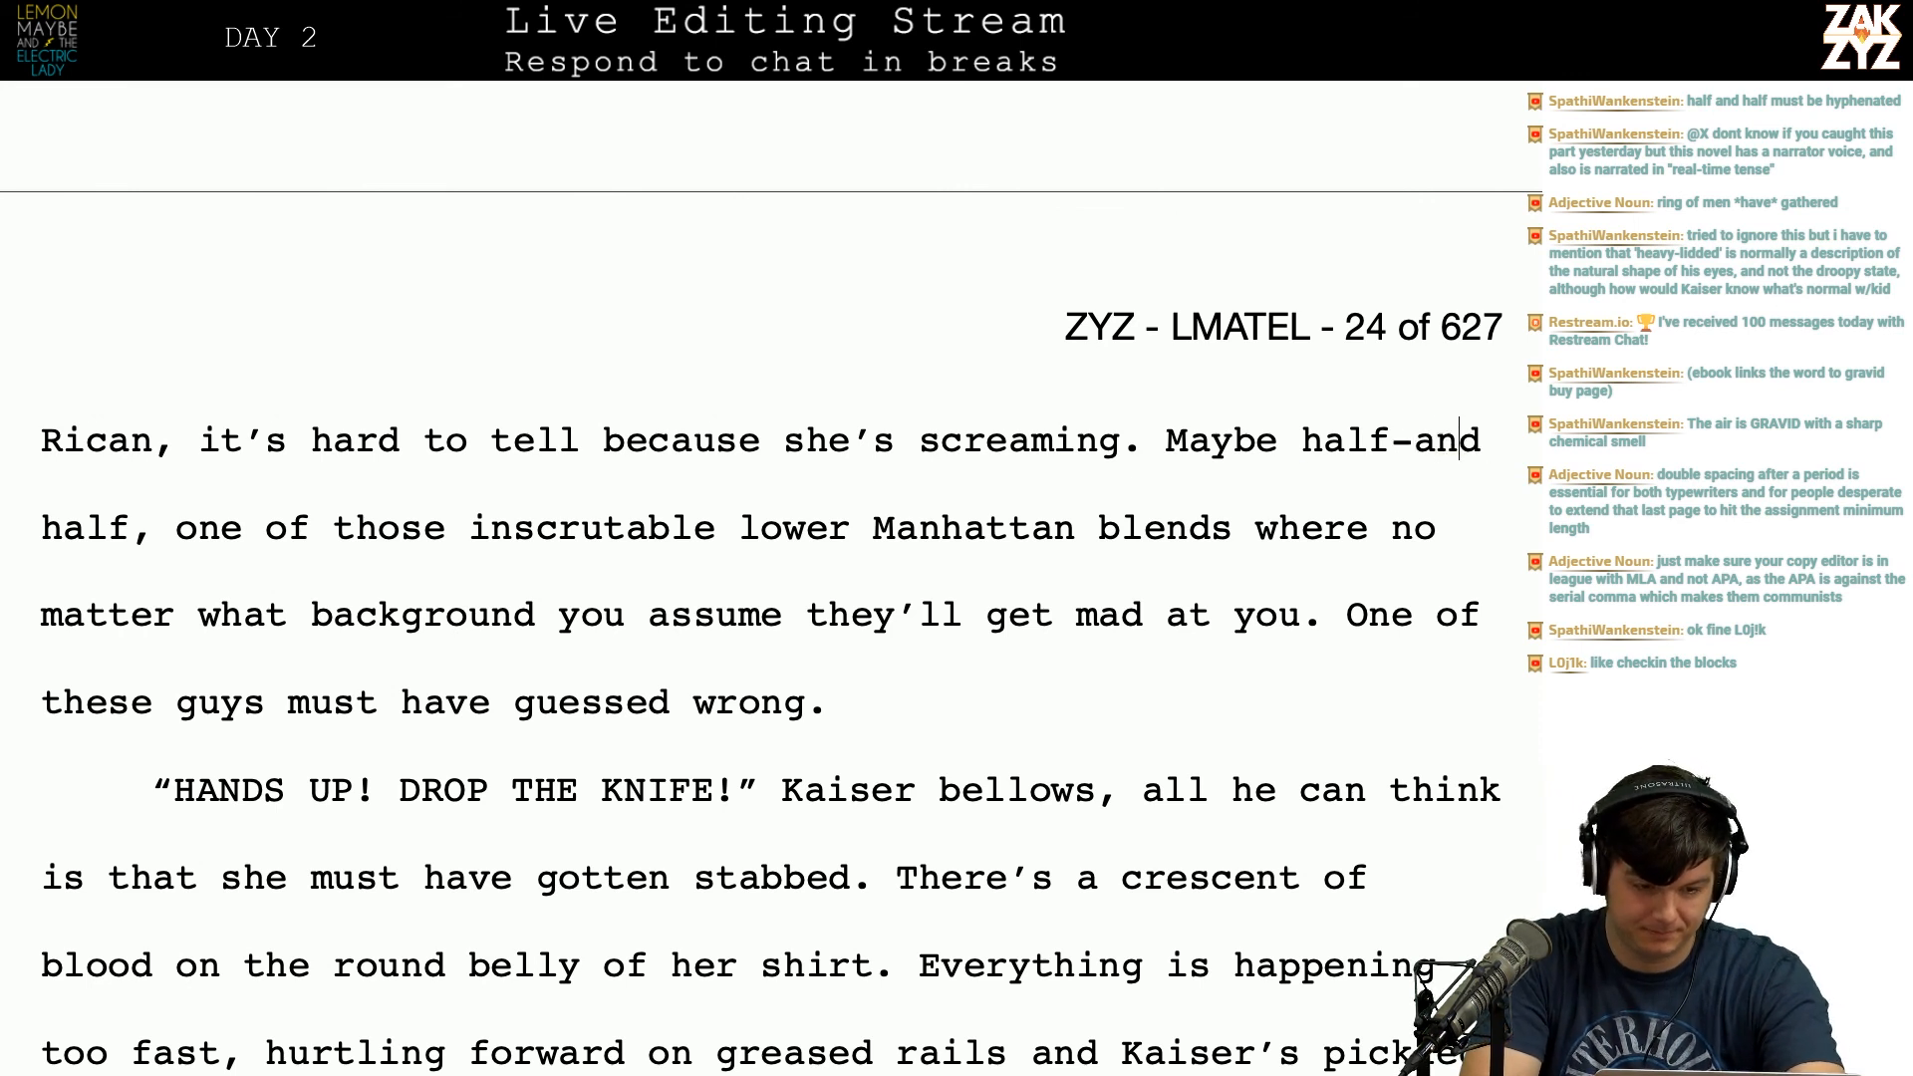
type("-")
key("Left")
key("BackSpace")
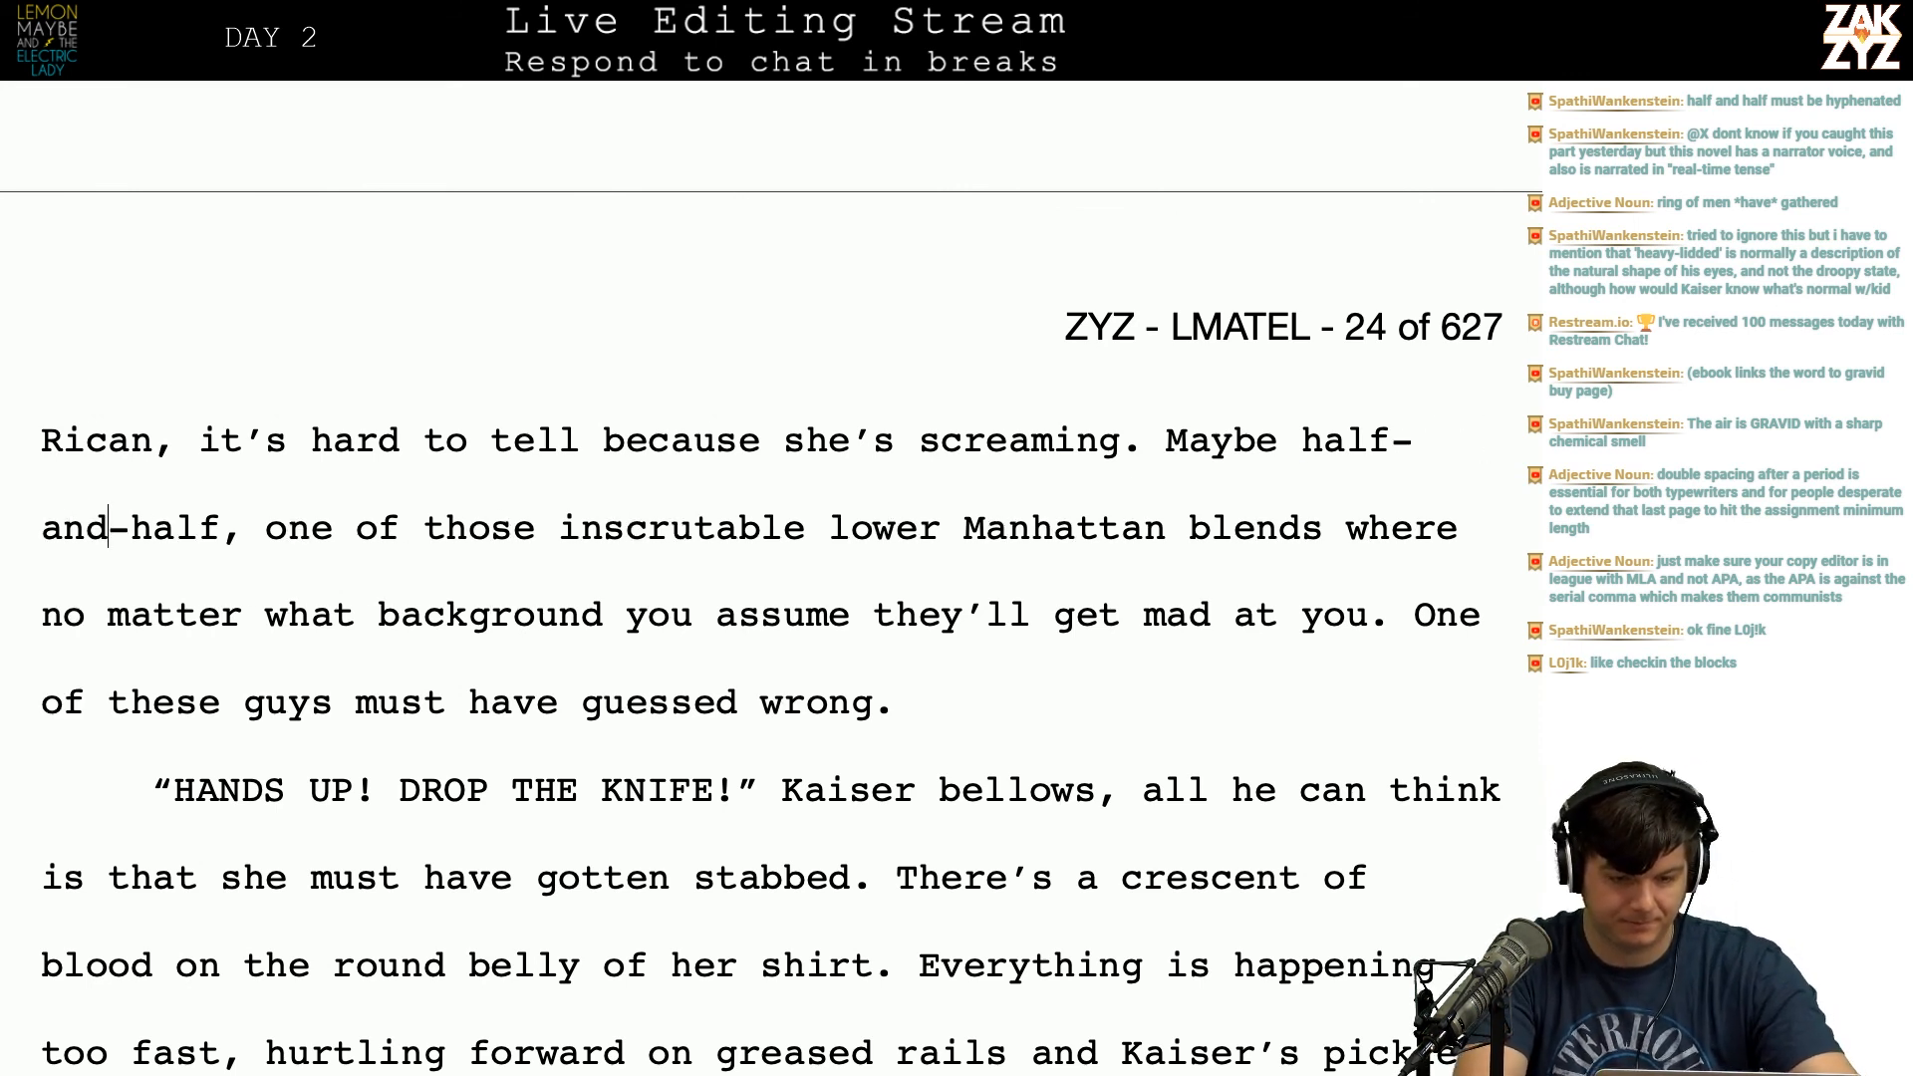
Step: Switch to the Editlist document in TextEdit, set the first chat contributor's tally to 14, and return to the manuscript in Pages
key("super+Tab")
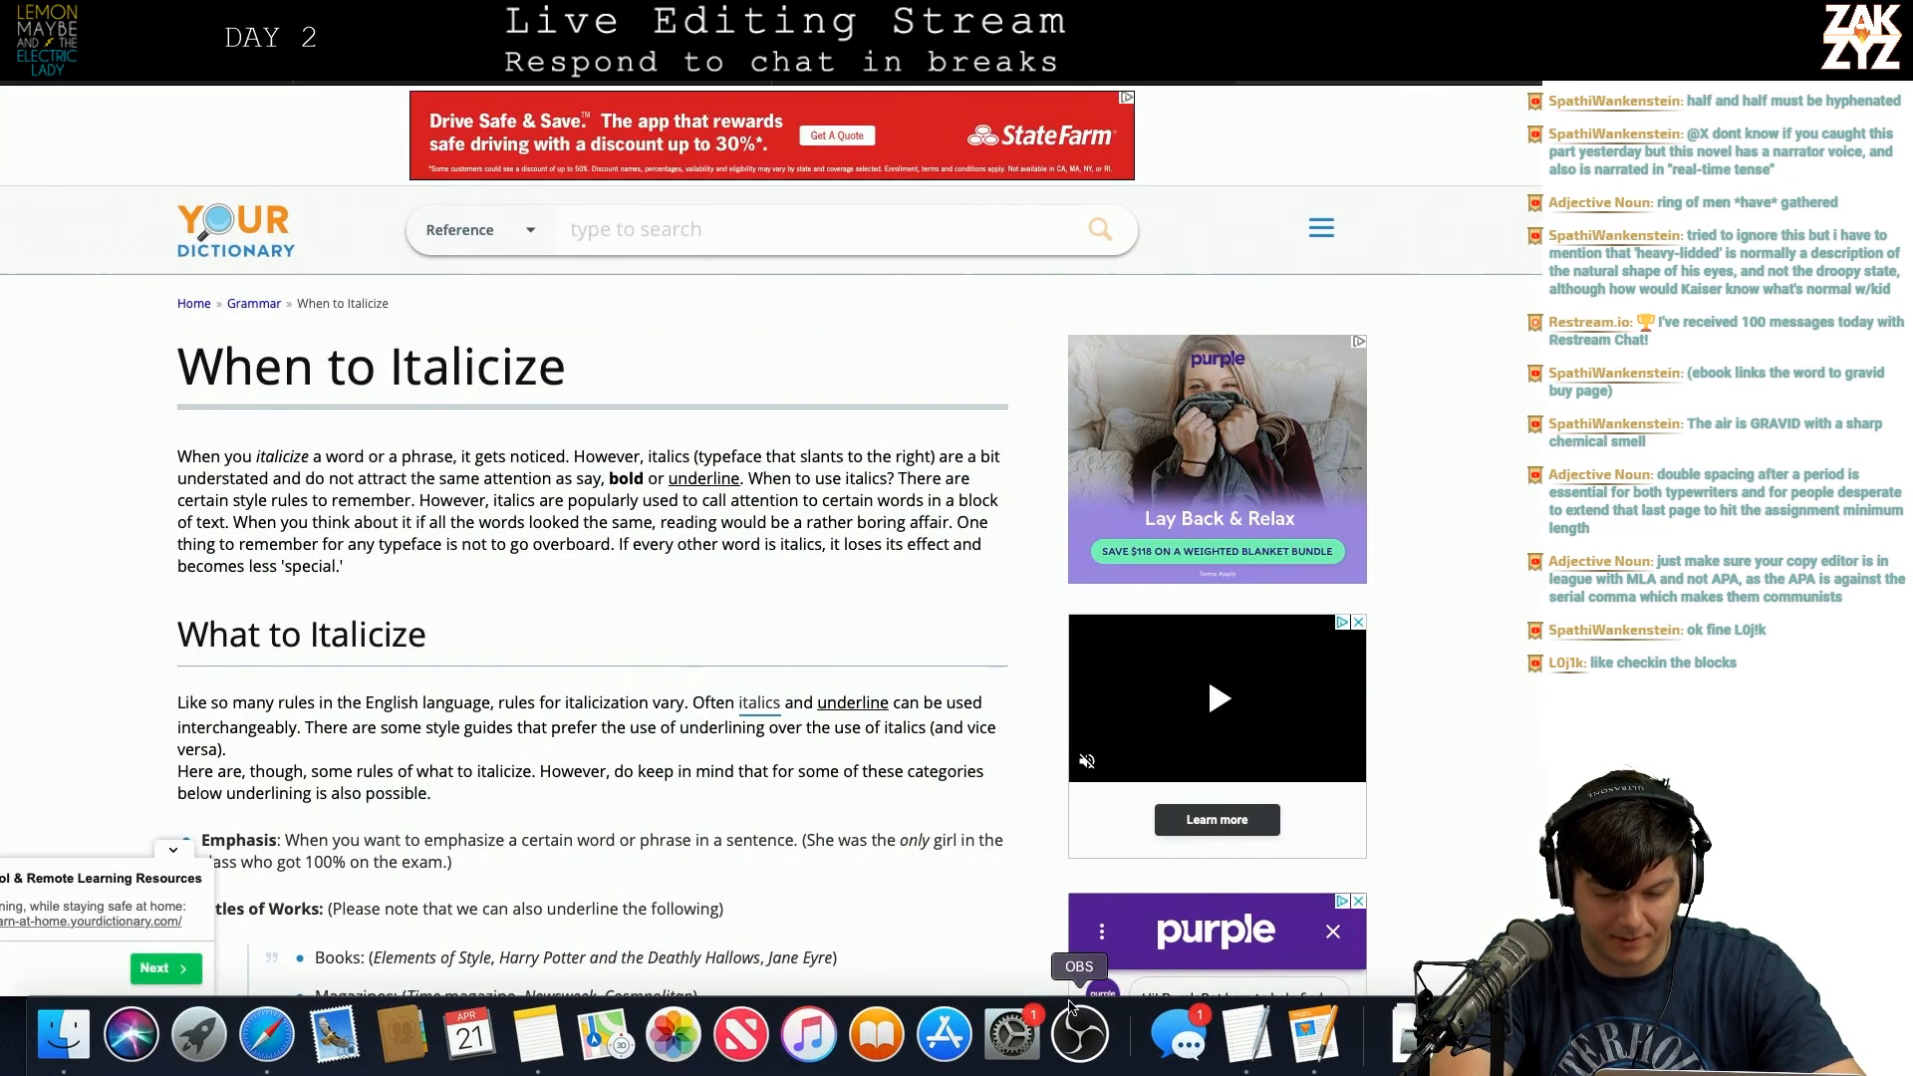
left_click(1248, 1036)
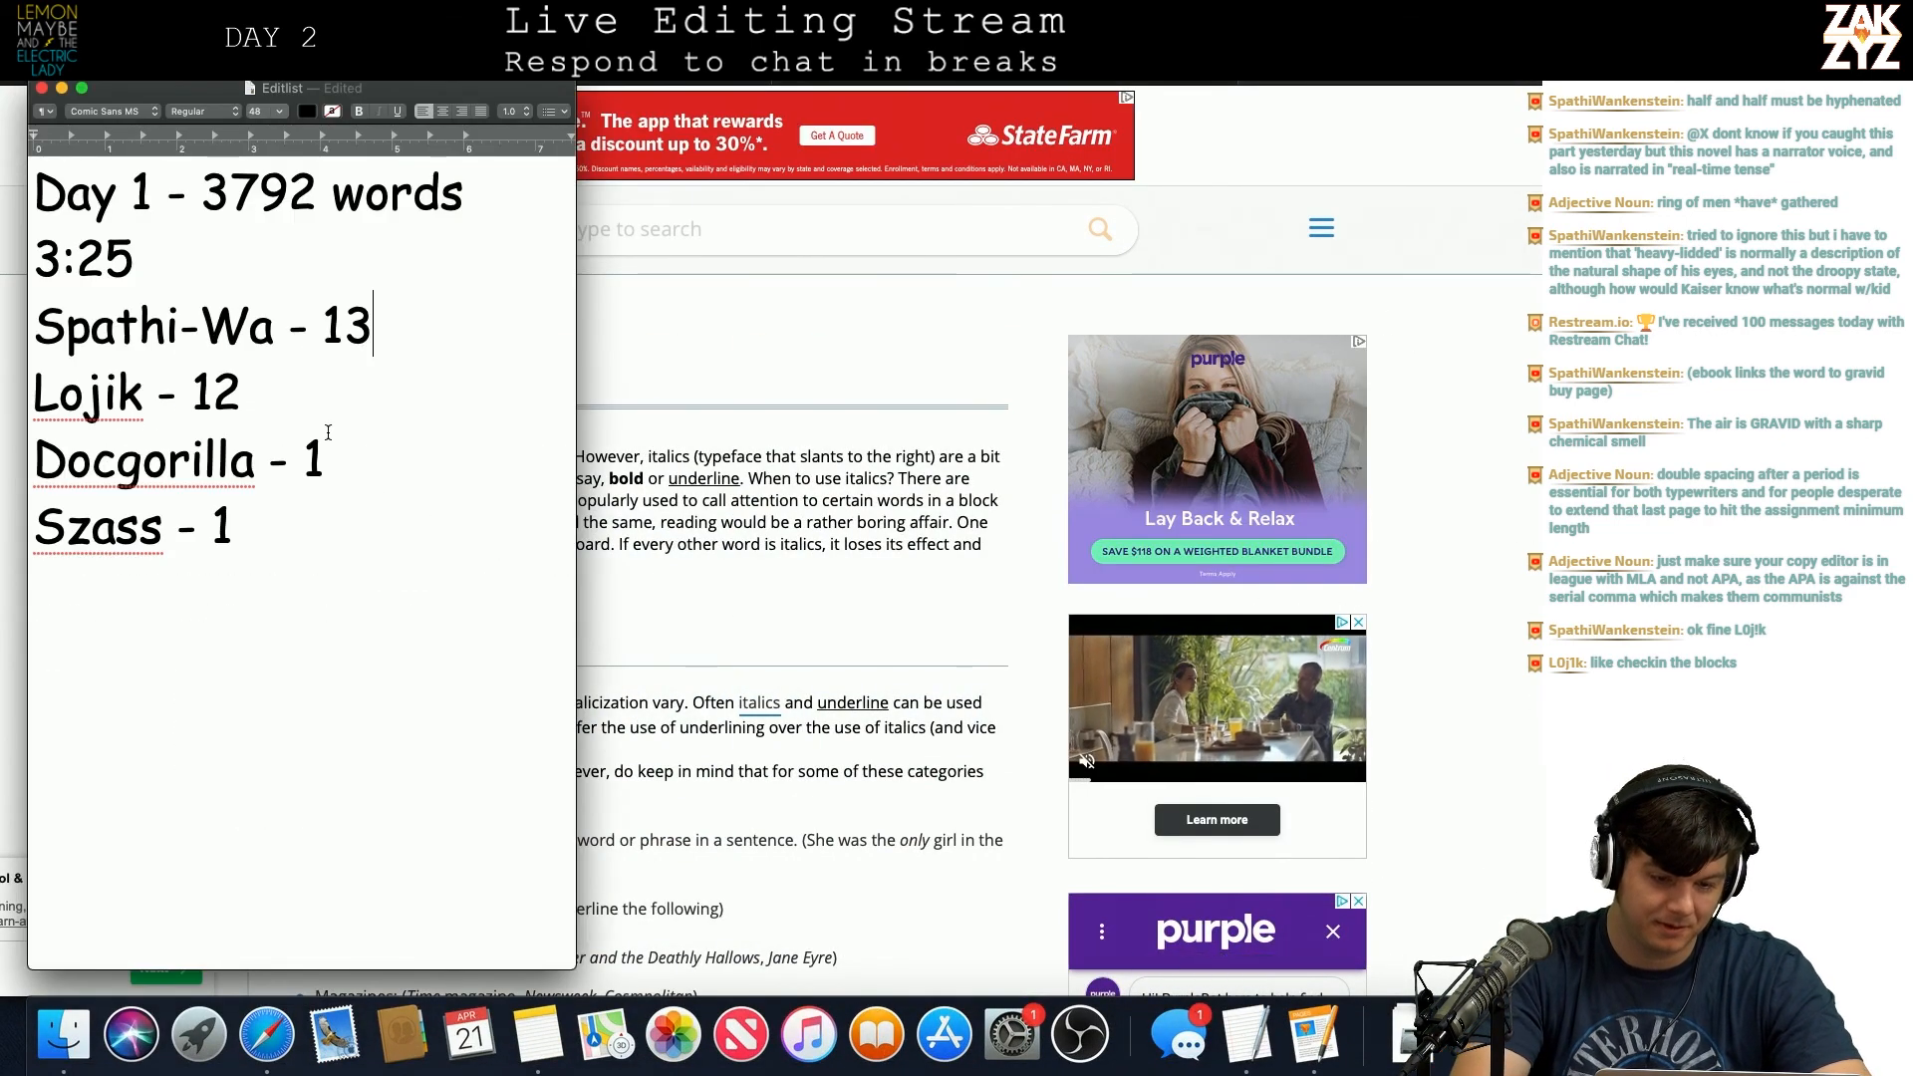
left_click(344, 325)
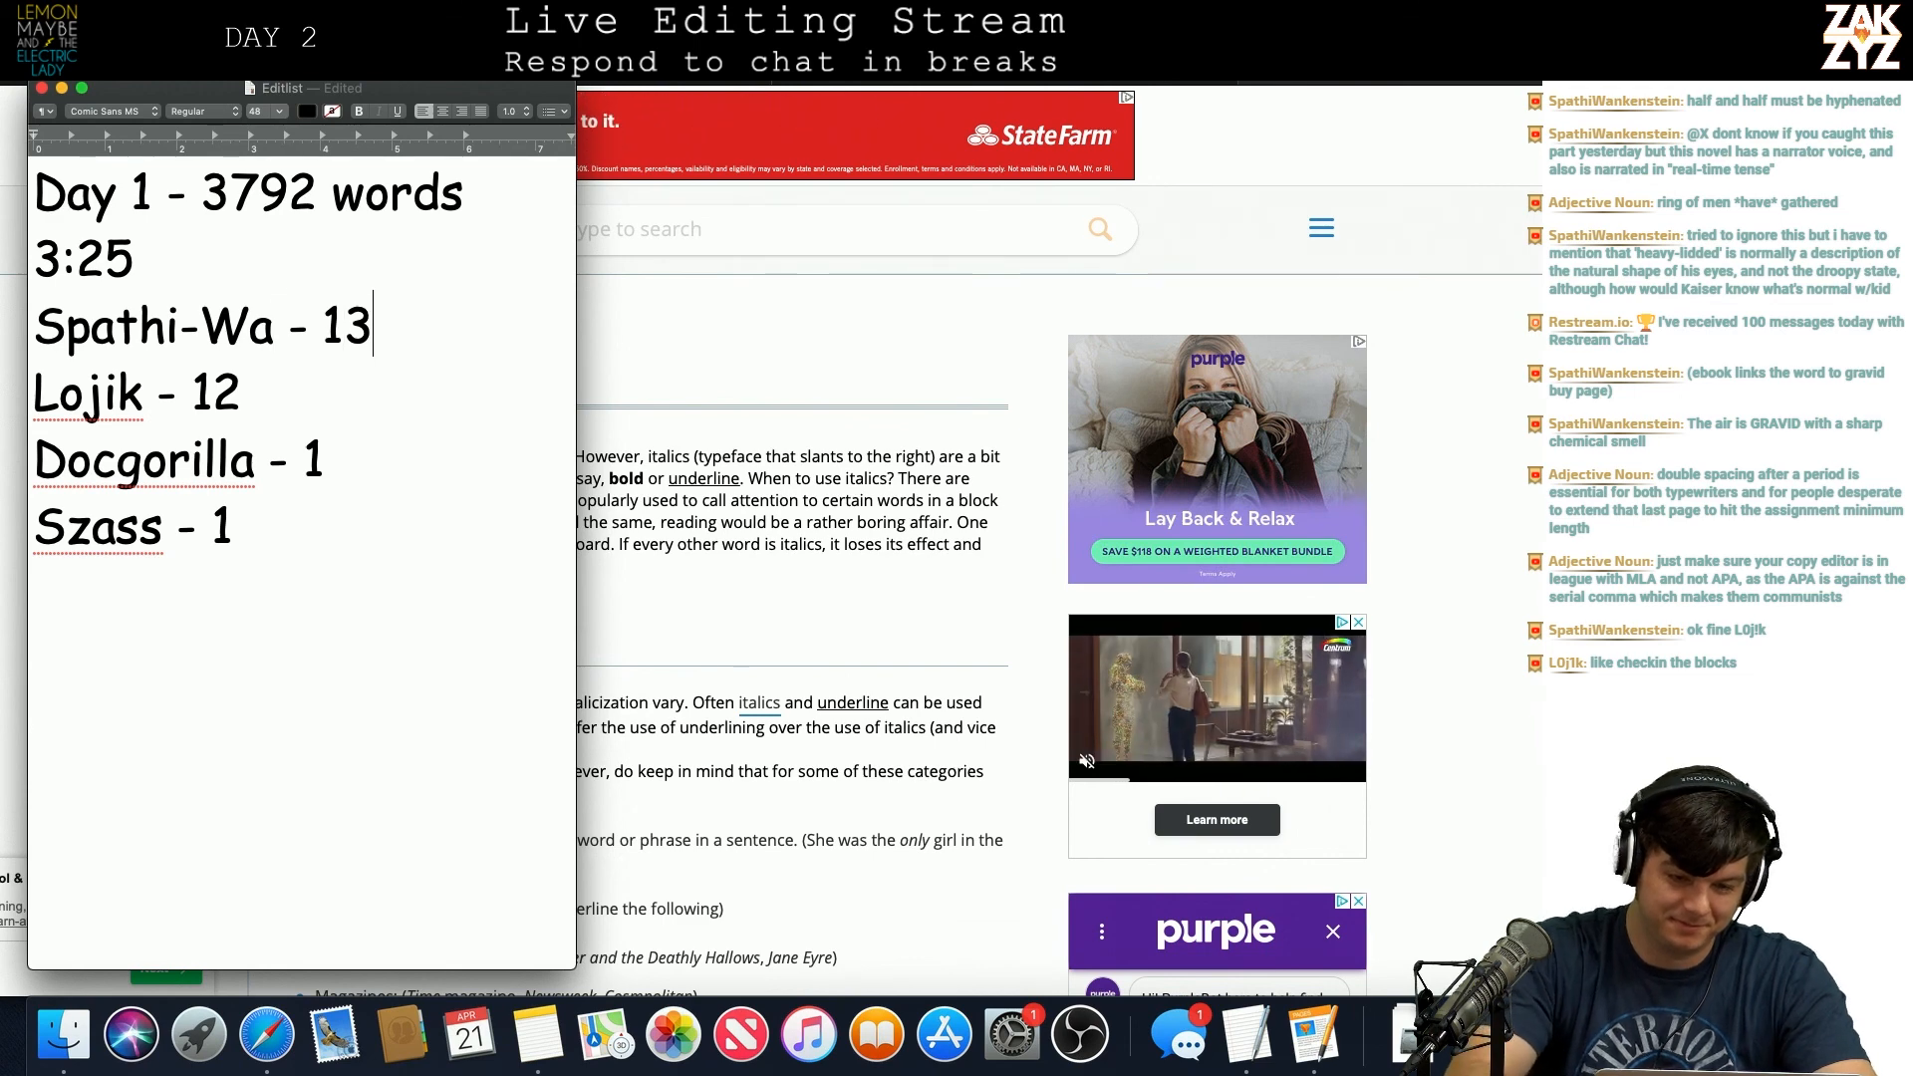
key("Delete")
type("4")
key("super+Tab")
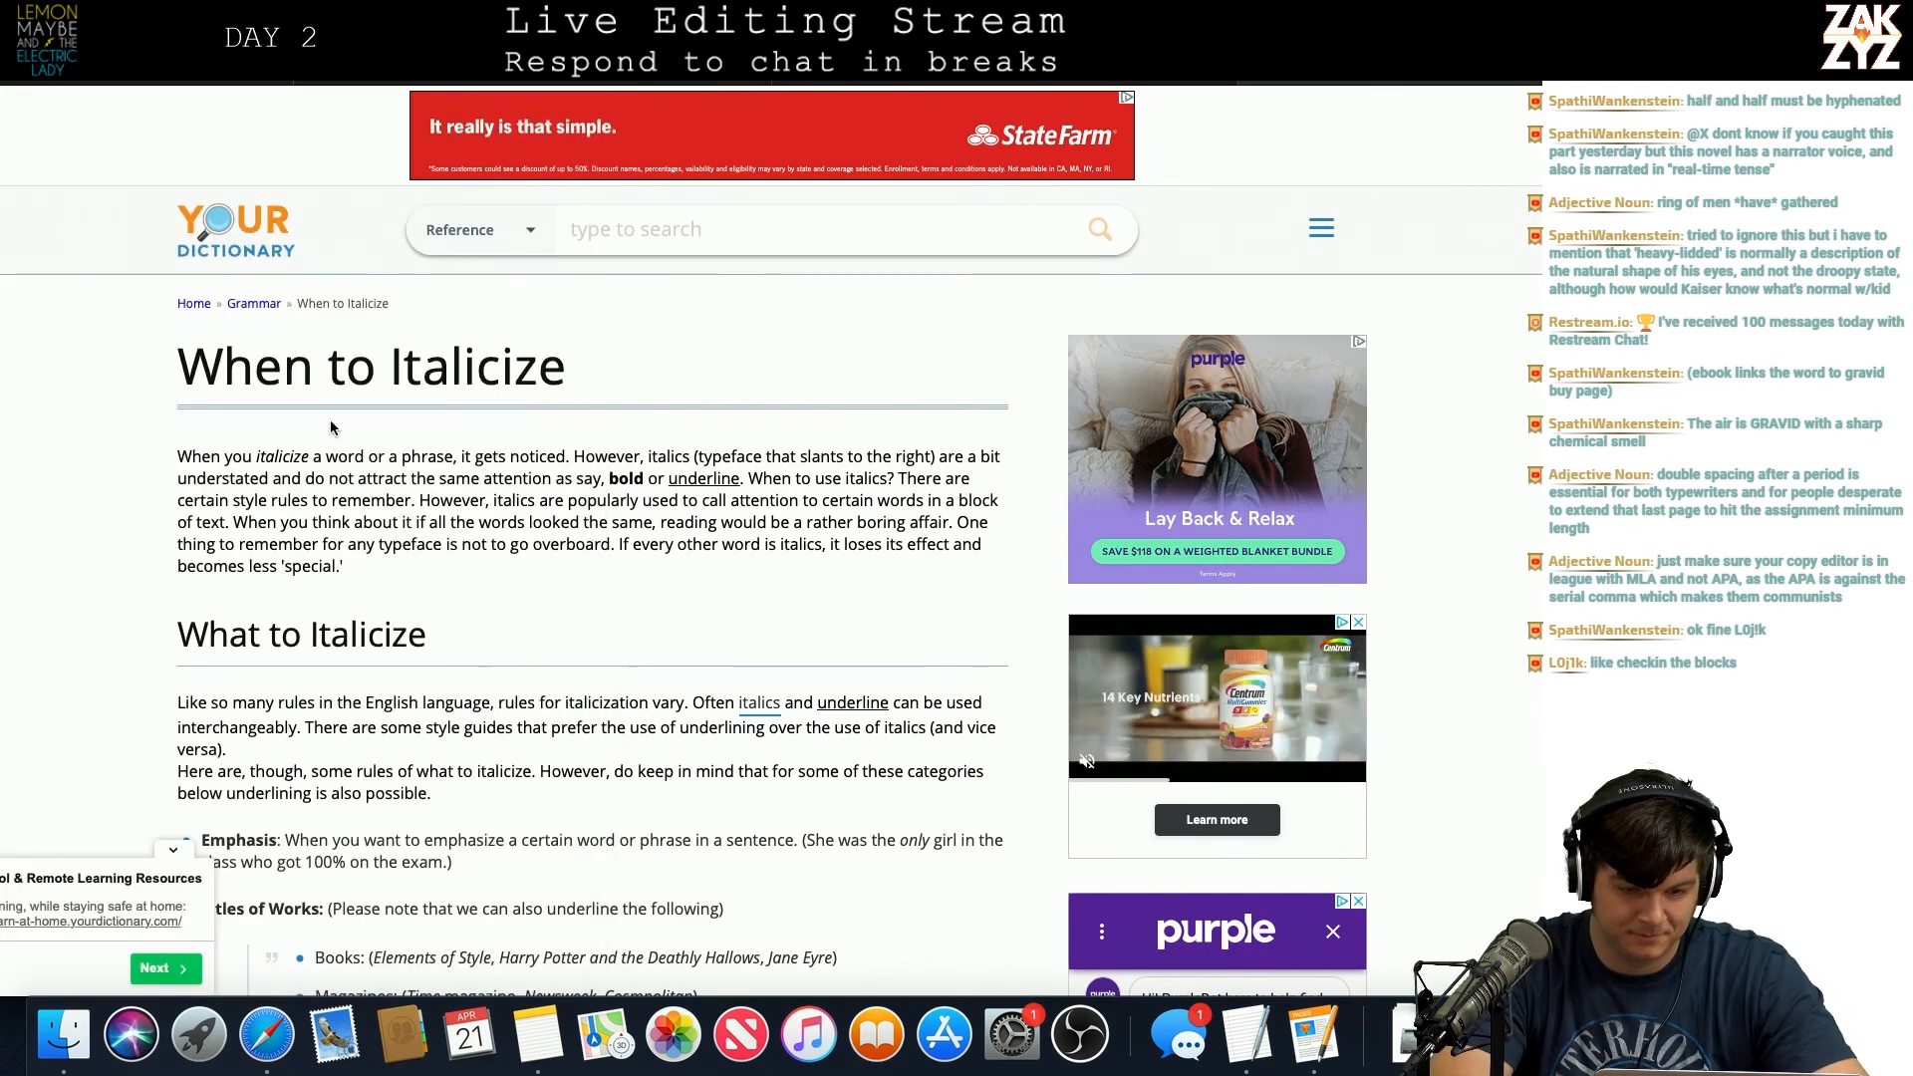
key("super+Tab")
key("super+Tab")
key("super+Tab")
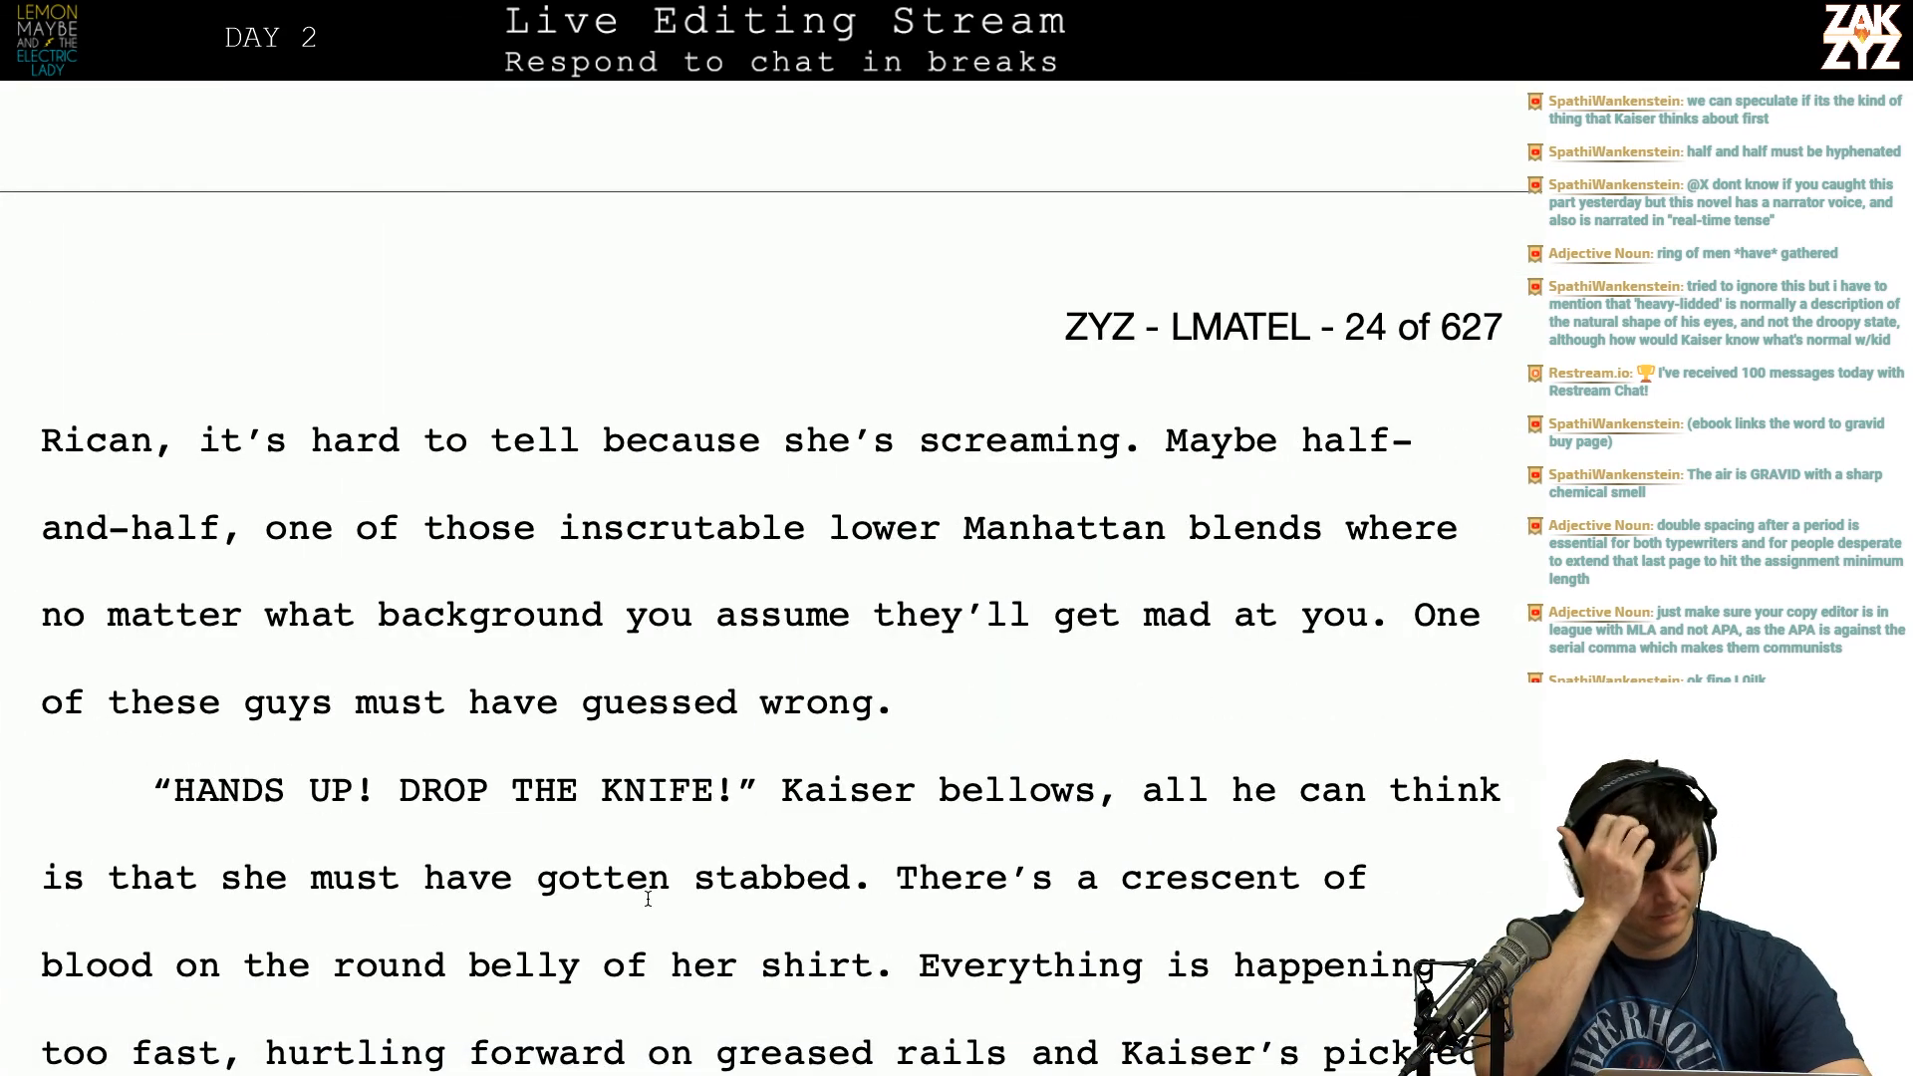
Step: Replace "the woman" with "her clearly" in the sentence "Now Kaiser can see the woman."
scroll(648, 897, "up", 5)
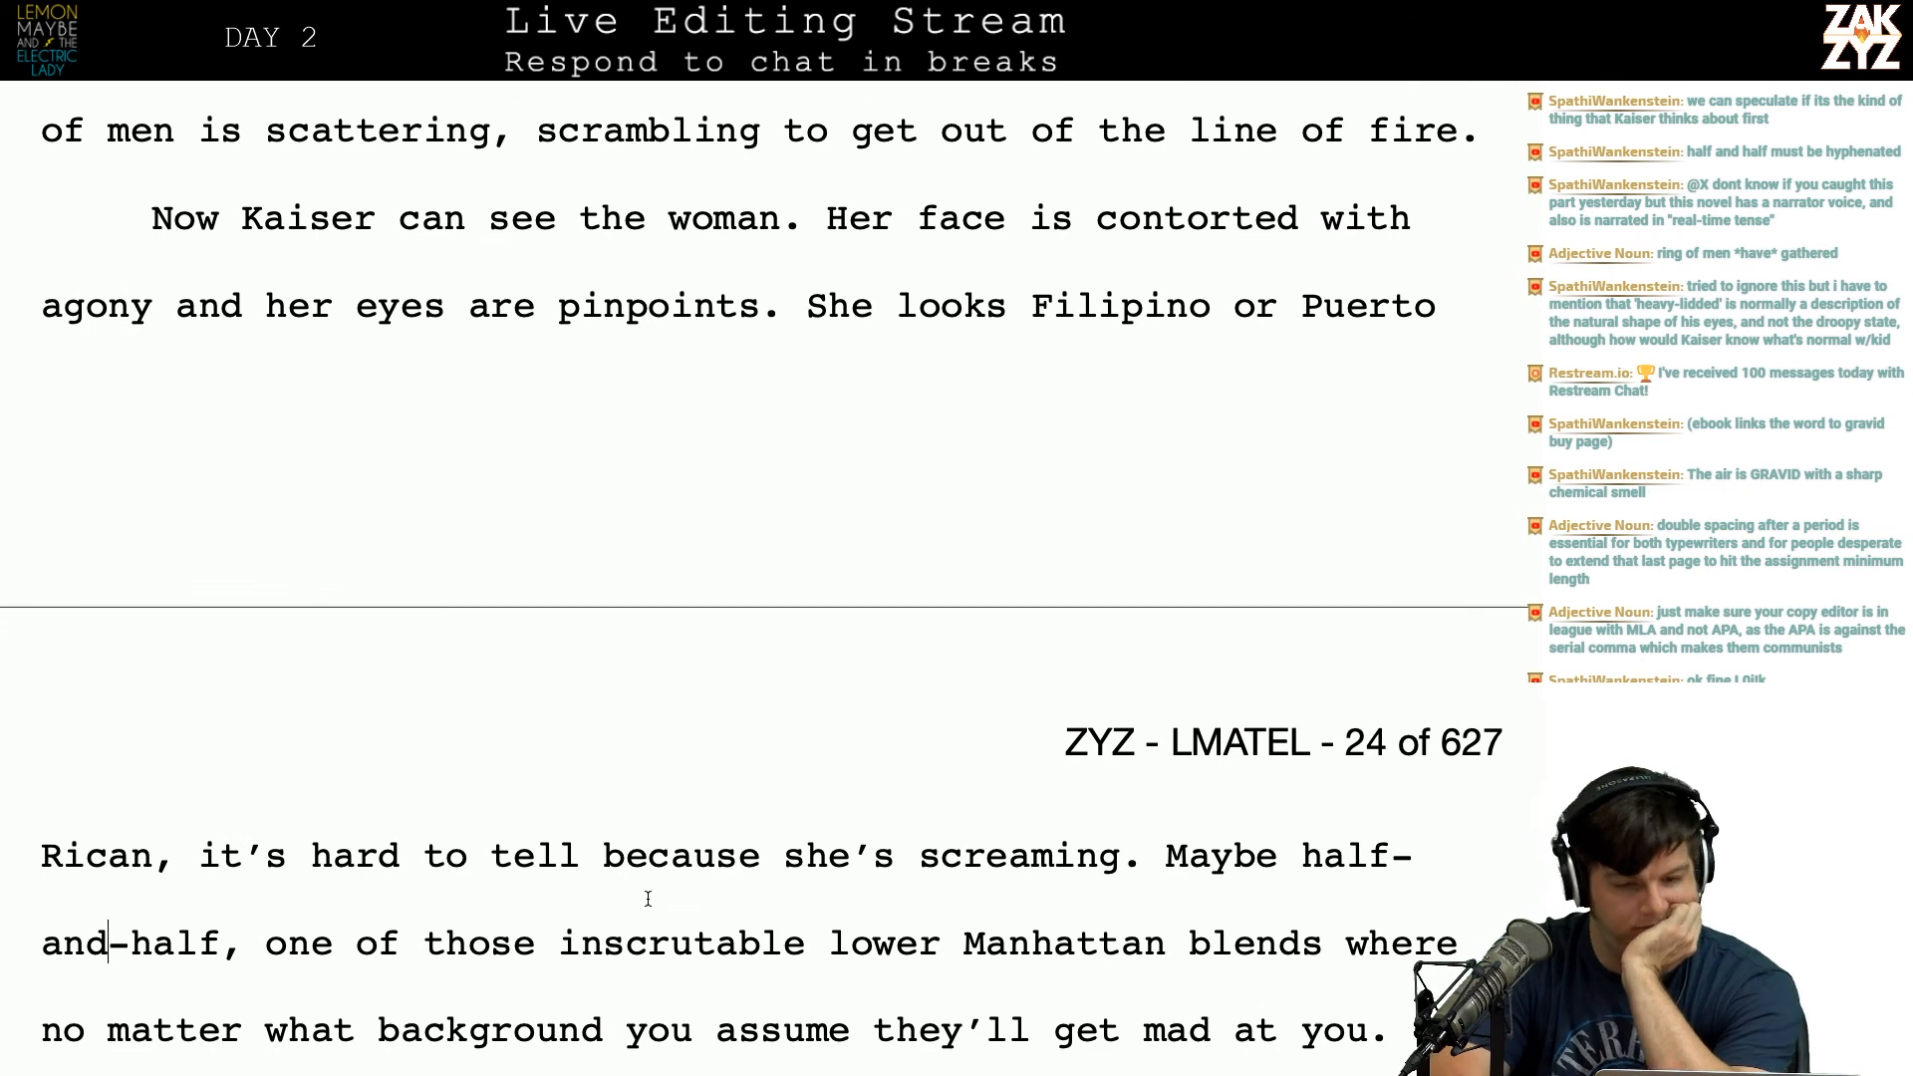
scroll(647, 898, "up", 3)
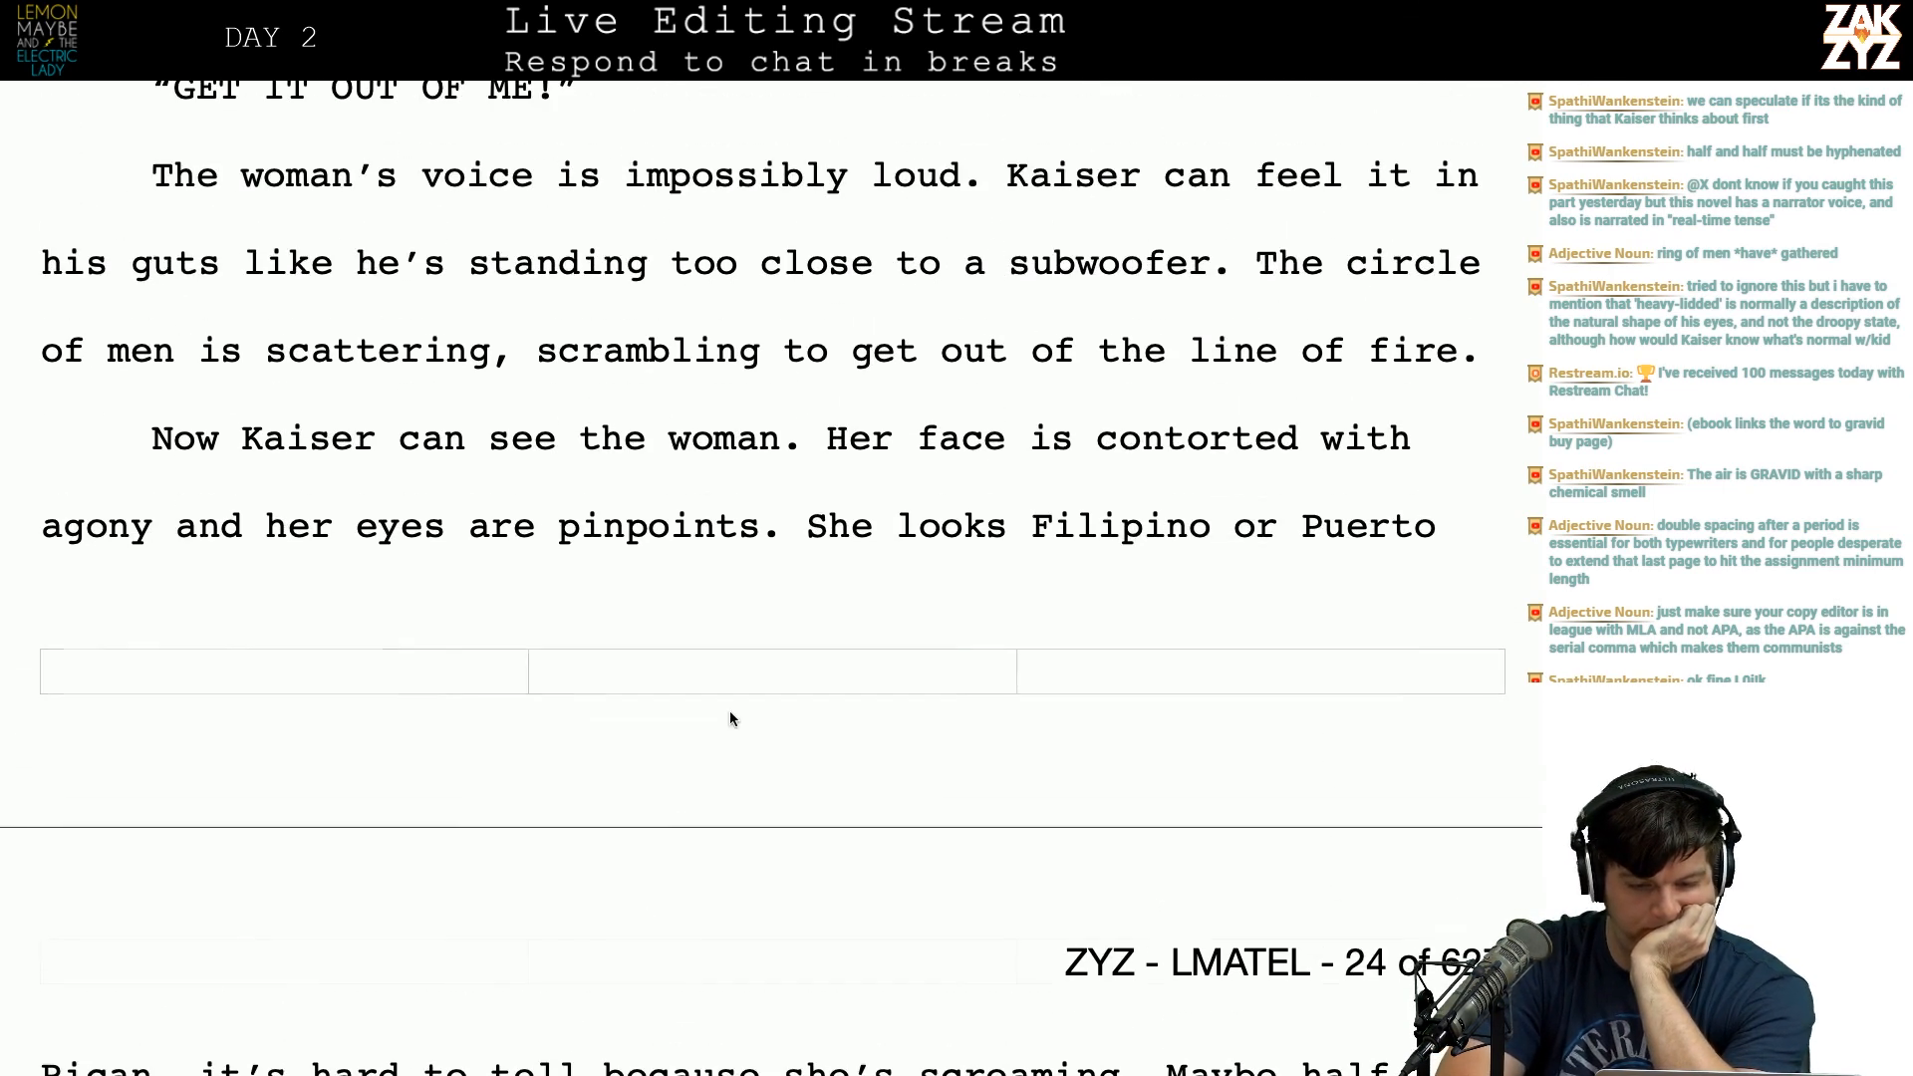
left_click(784, 441)
key("BackSpace")
key("BackSpace")
key("BackSpace")
key("BackSpace")
key("BackSpace")
key("BackSpace")
key("BackSpace")
key("BackSpace")
key("BackSpace")
key("BackSpace")
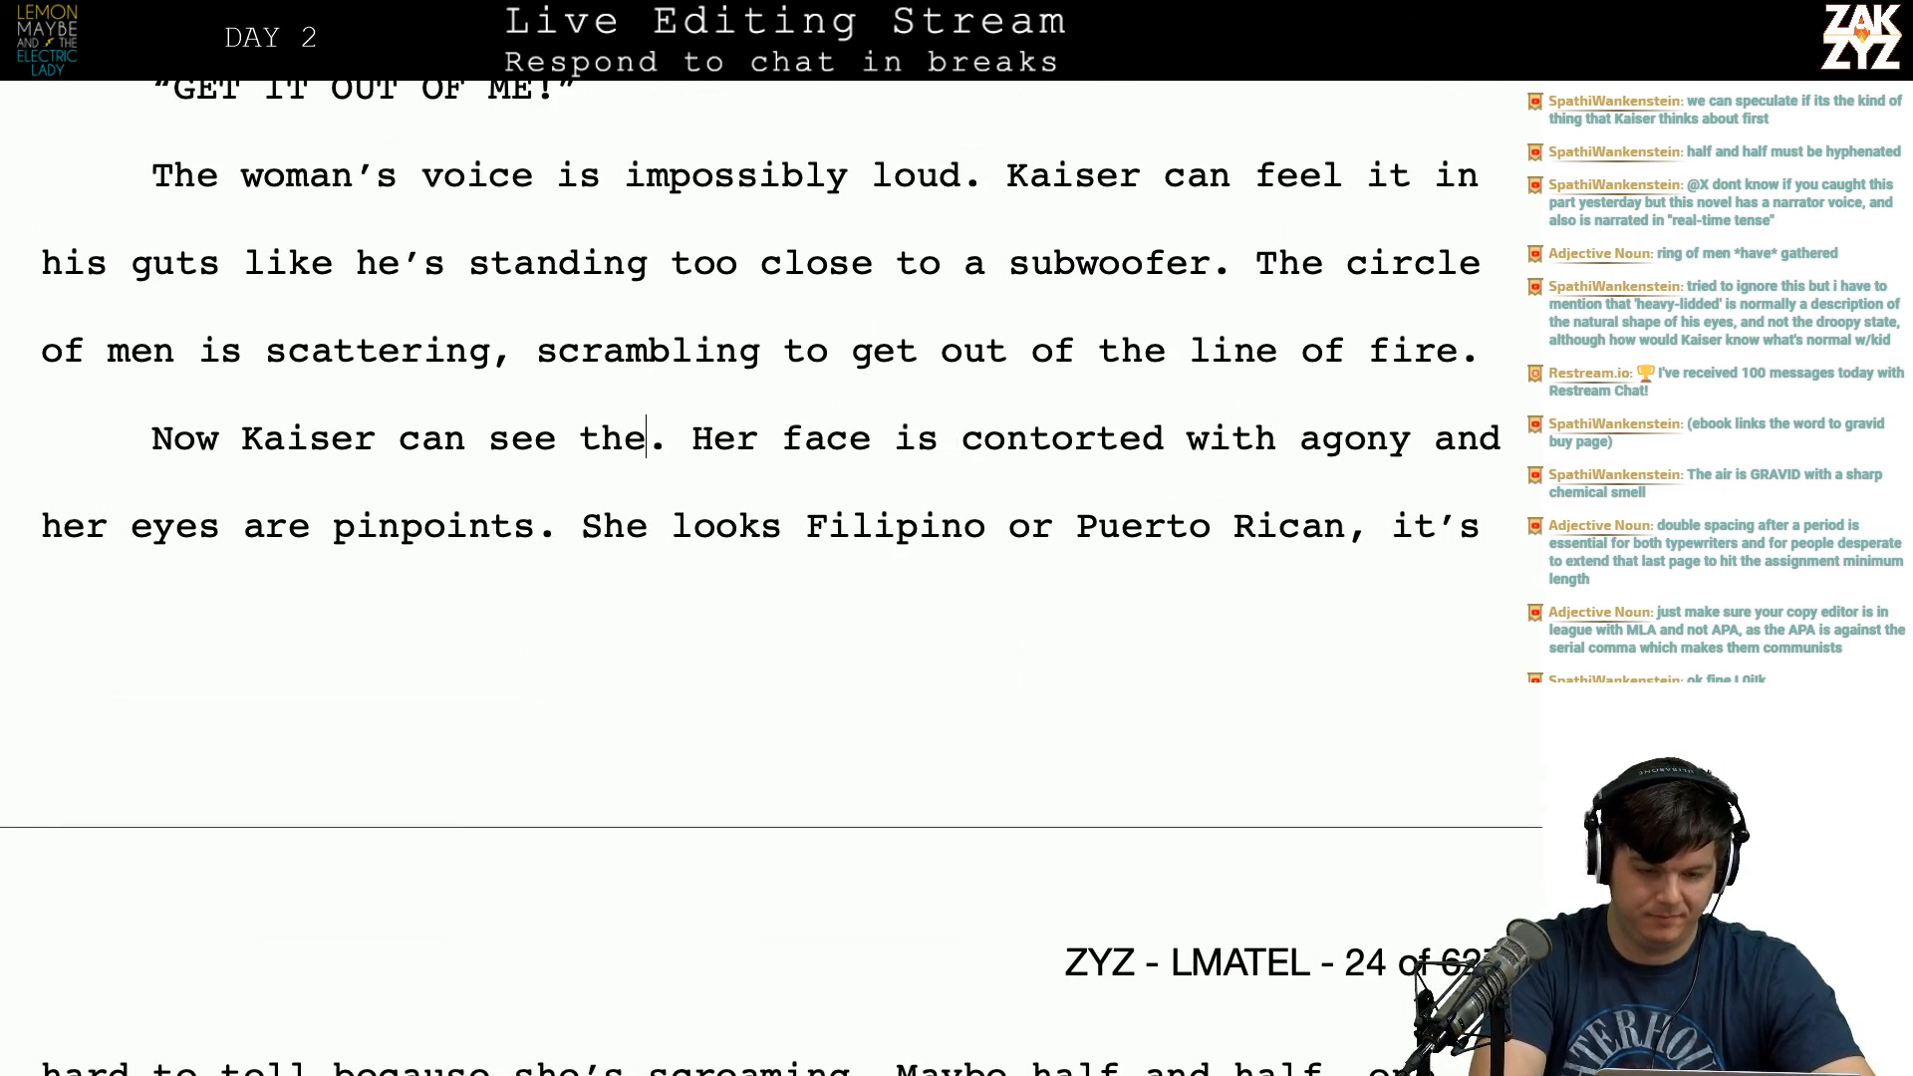
type("her")
key("BackSpace")
key("BackSpace")
key("BackSpace")
type("her clearly")
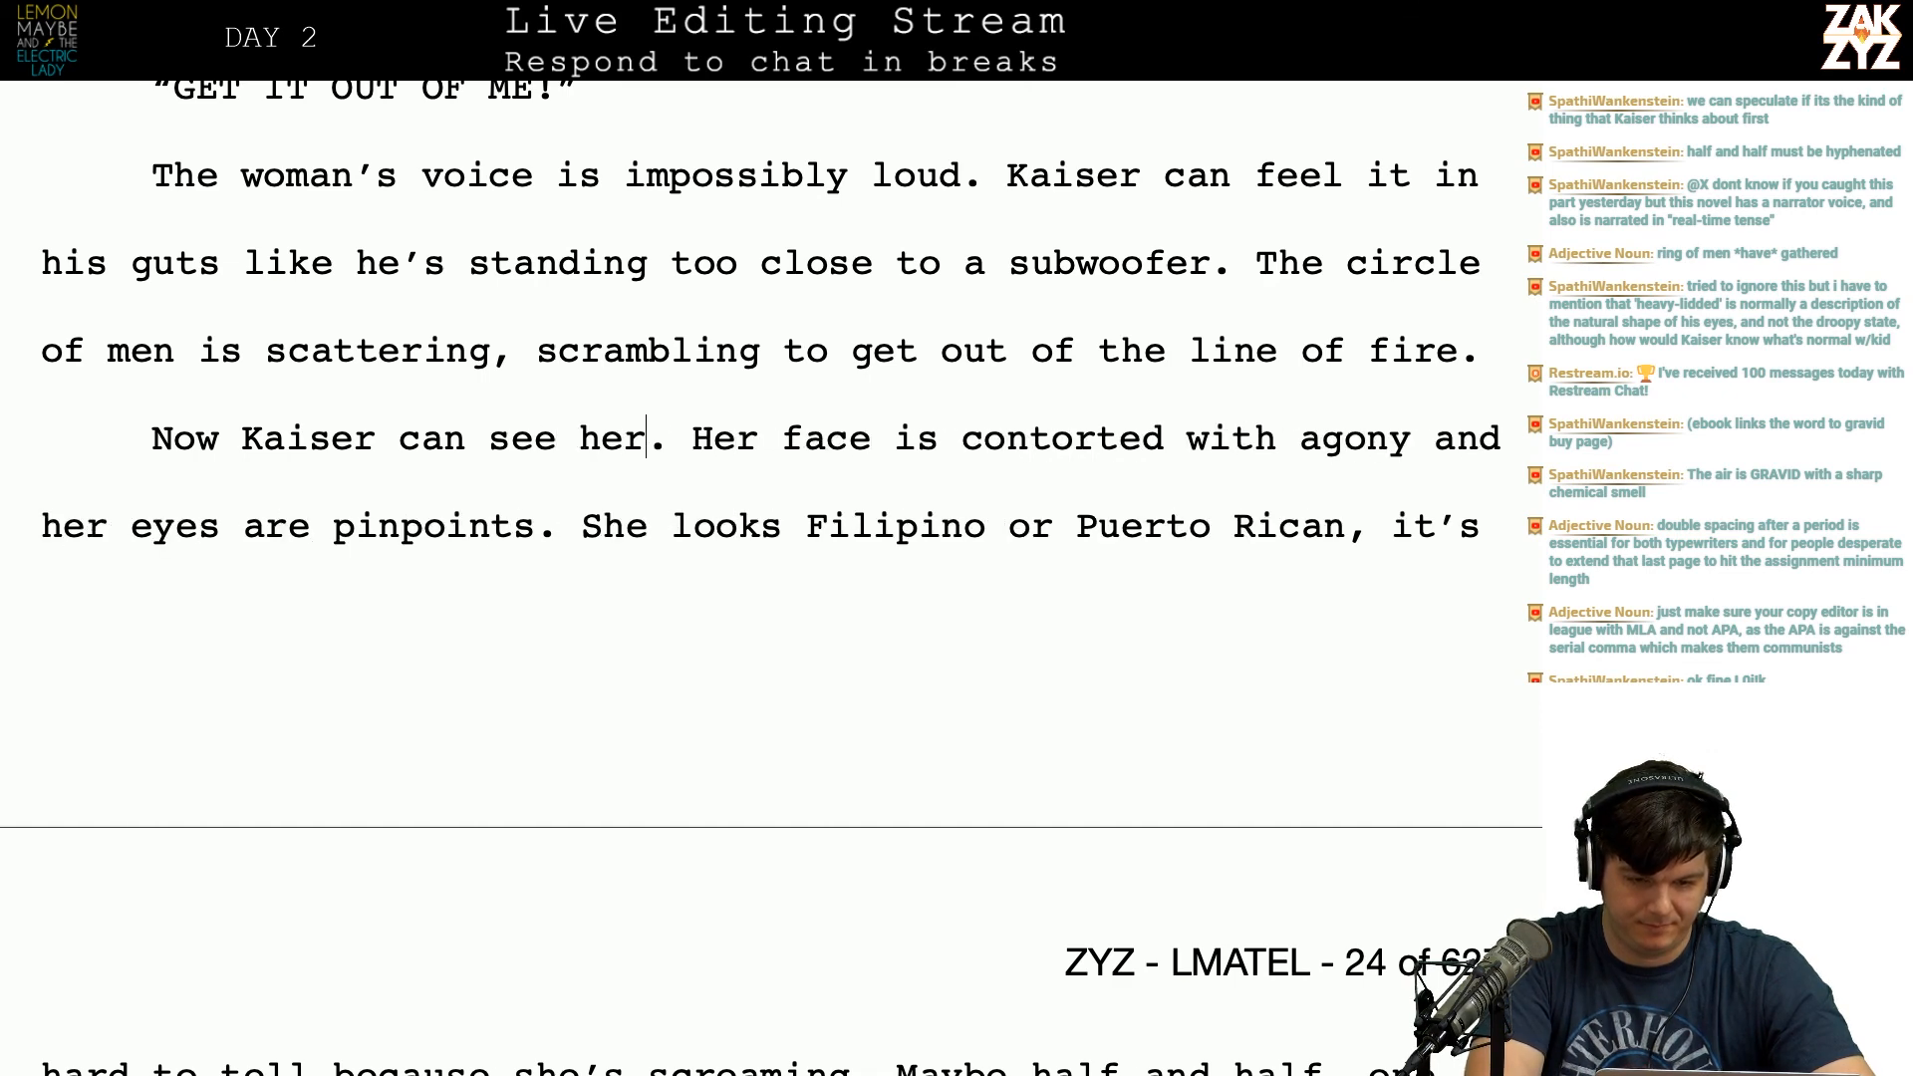
Step: Replace "Her" with "The woman's" at the start of the sentence "Her face is contorted with agony"
key("Right")
key("Right")
key("Right")
key("Right")
key("Right")
key("BackSpace")
key("BackSpace")
key("BackSpace")
type("The womans")
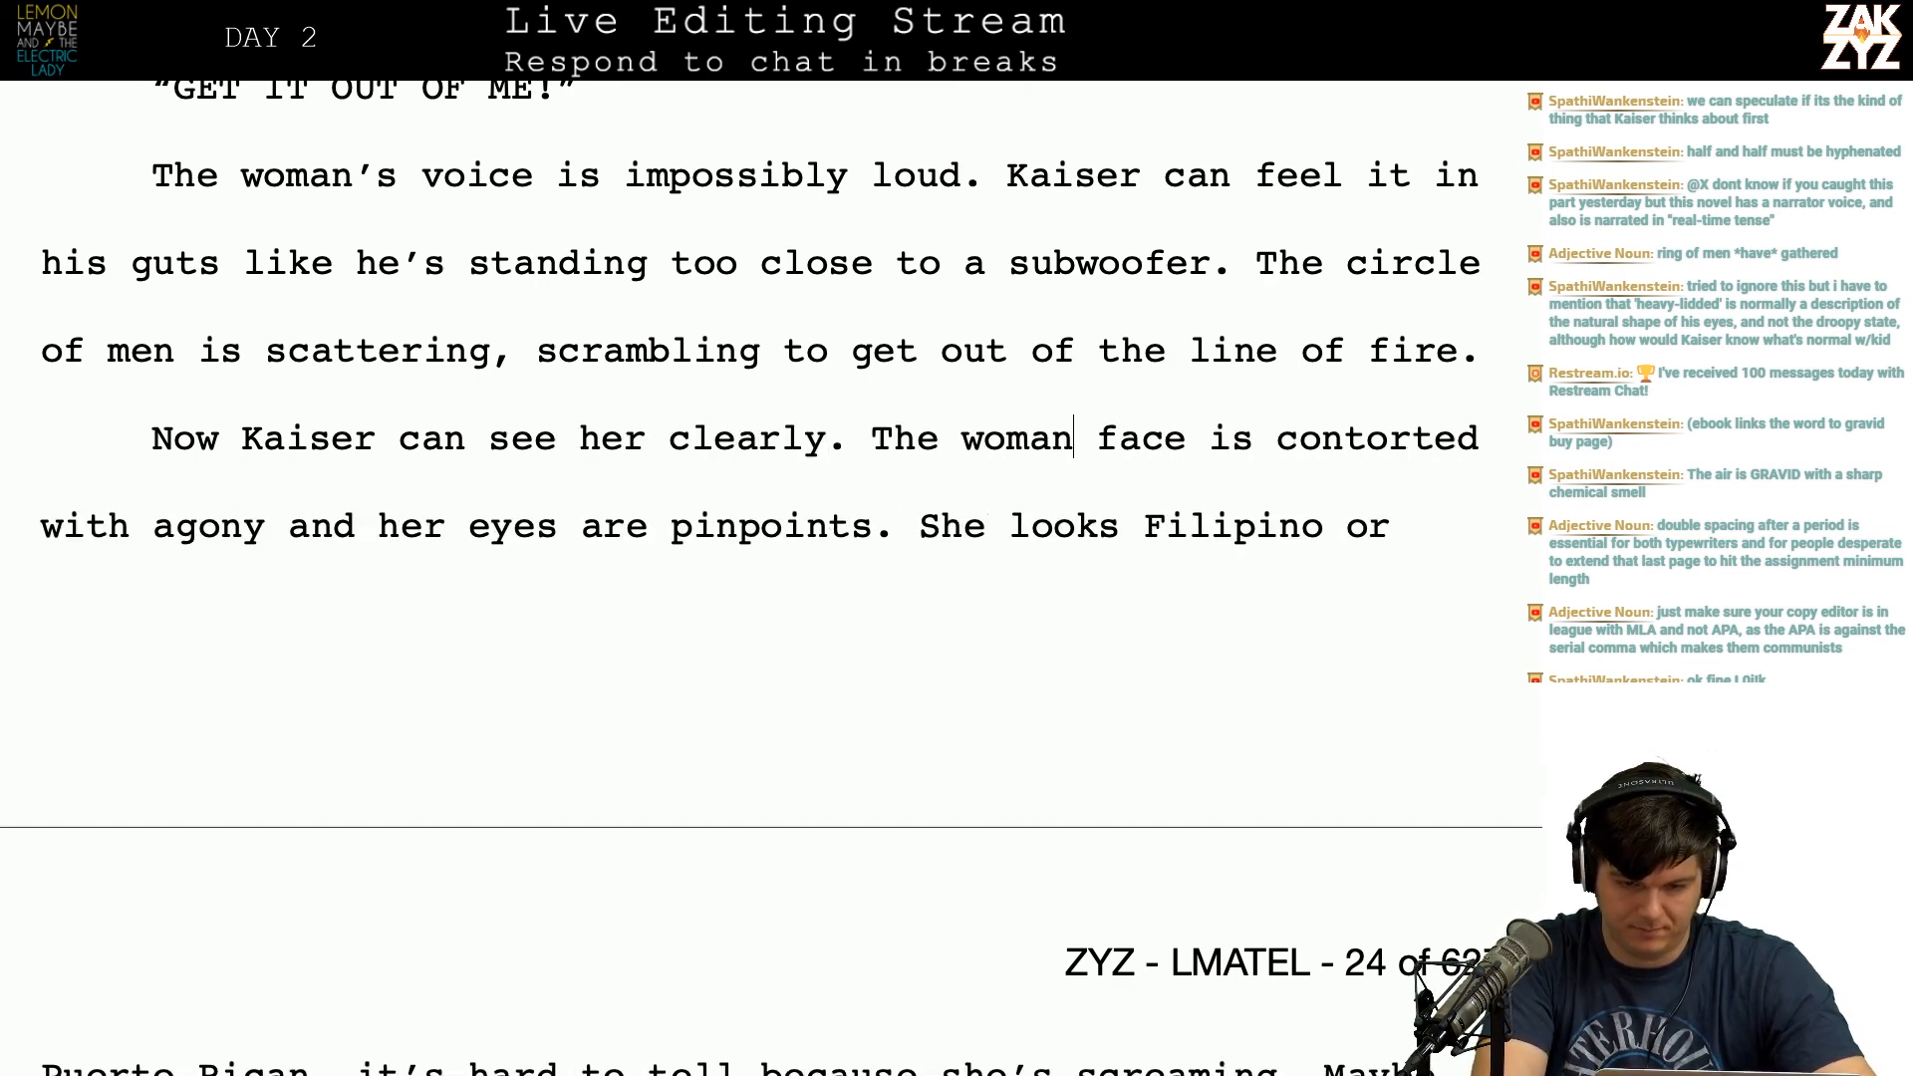
key("BackSpace")
type("'s")
Step: Replace "are" with "just" before "pinpoints" in the sentence about the woman's face and eyes
key("Right")
key("Right")
key("Right")
key("Right")
key("Right")
key("Right")
key("Right")
key("Right")
key("Right")
key("Right")
key("Right")
key("Right")
key("Down")
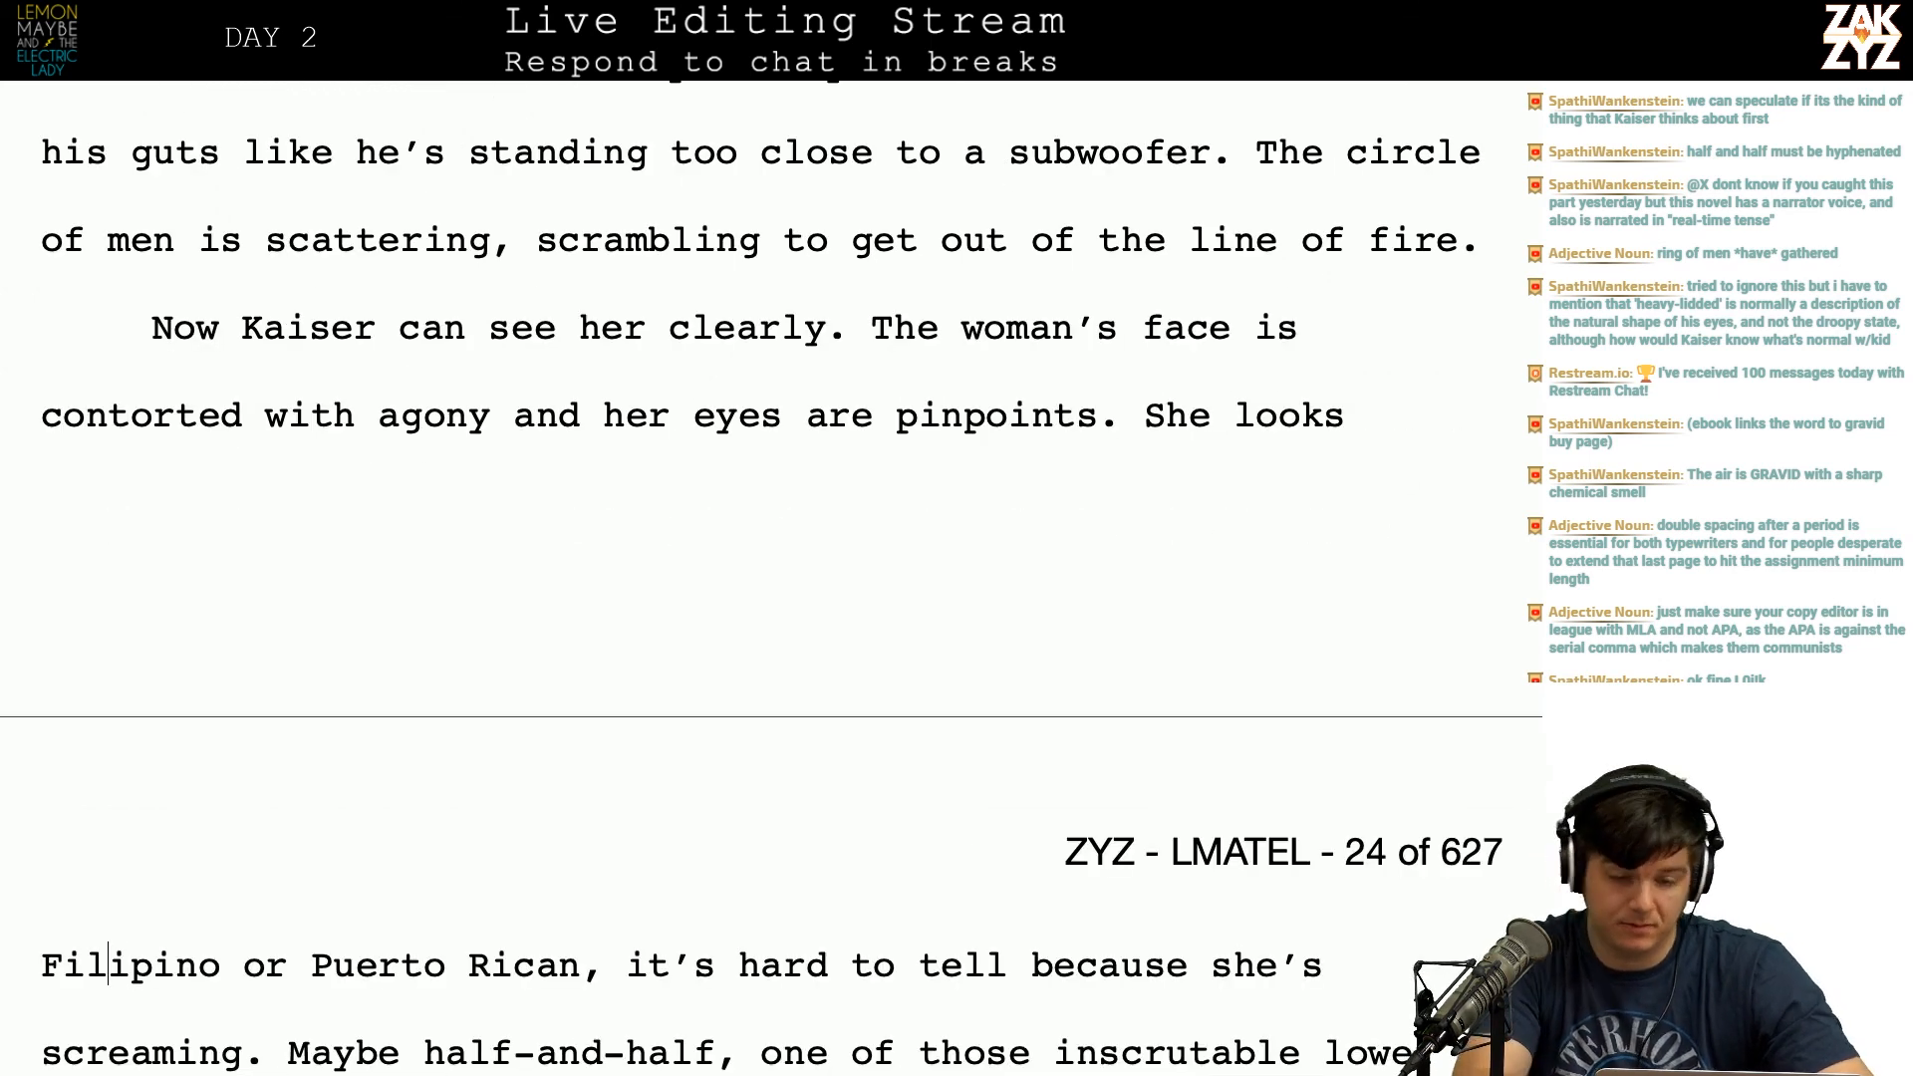
key("Up")
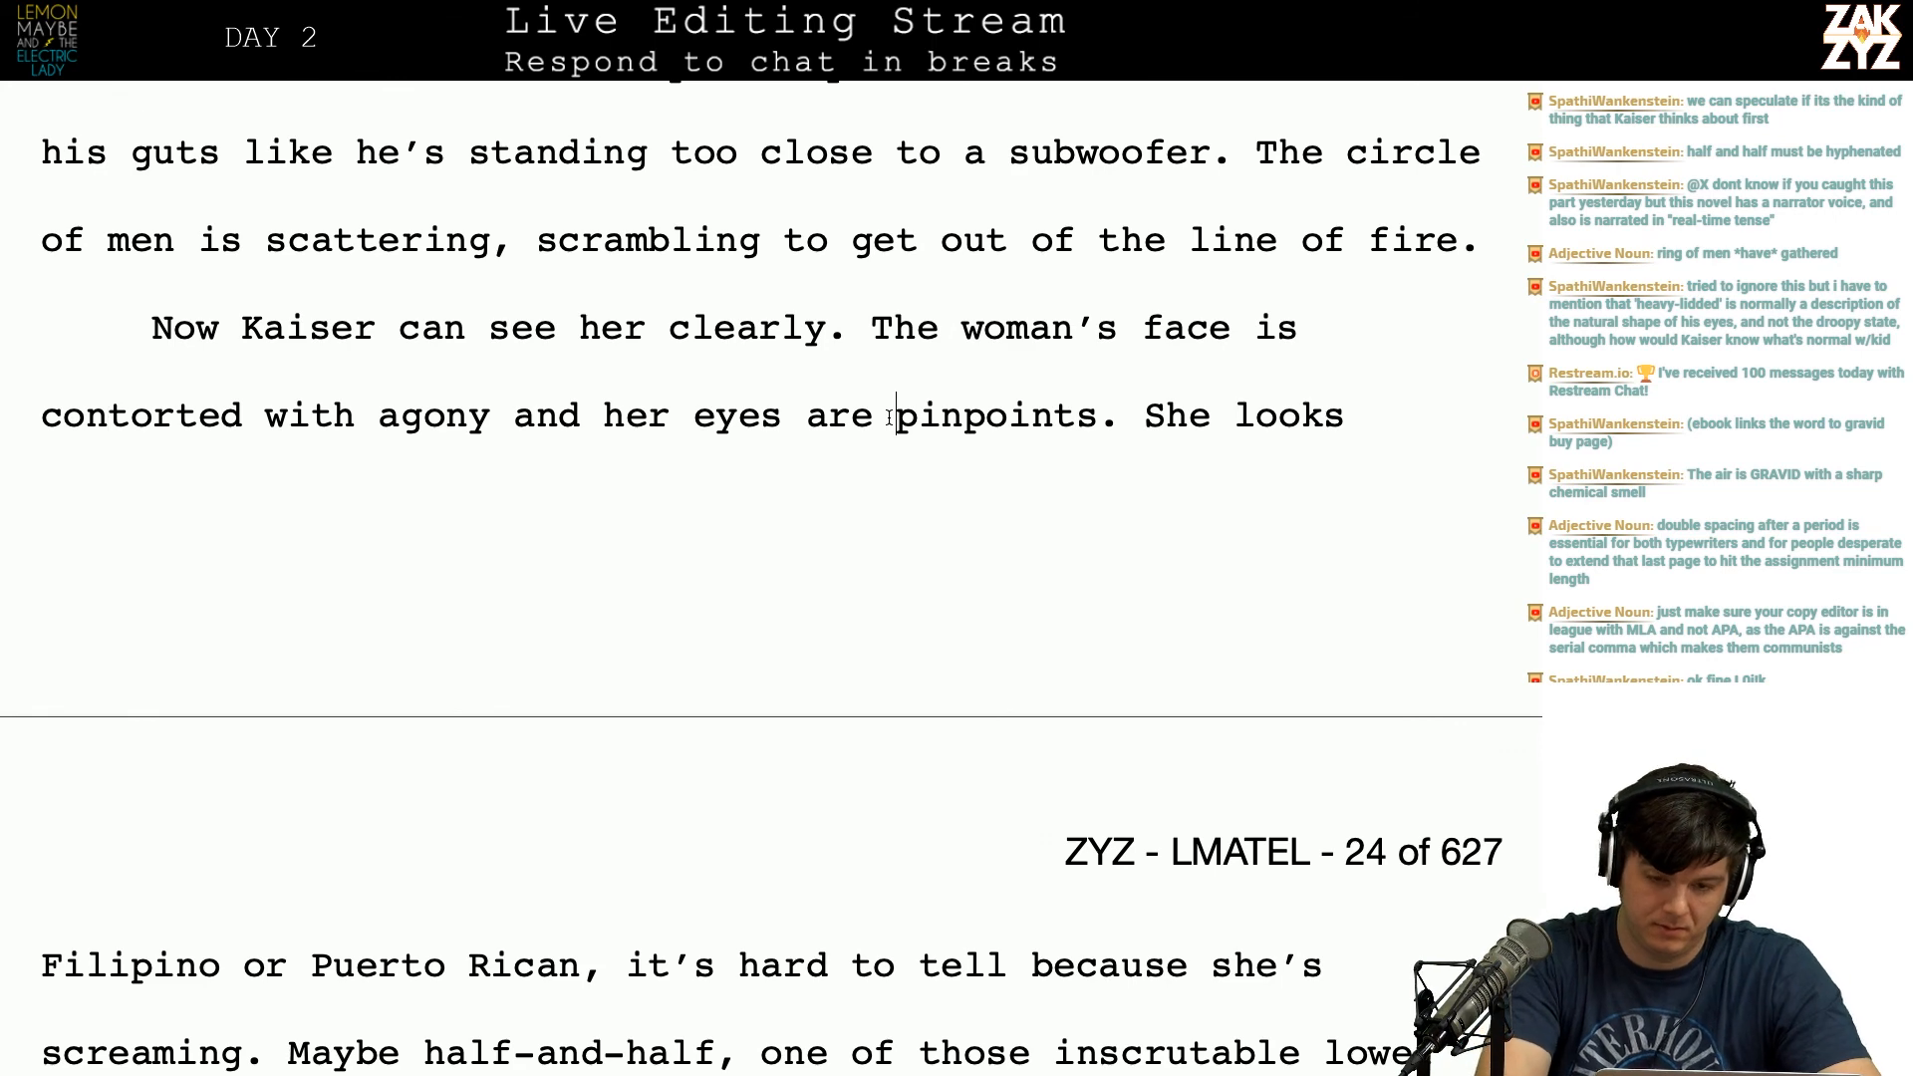
left_click(890, 418)
key("BackSpace")
key("BackSpace")
key("BackSpace")
key("BackSpace")
type("just")
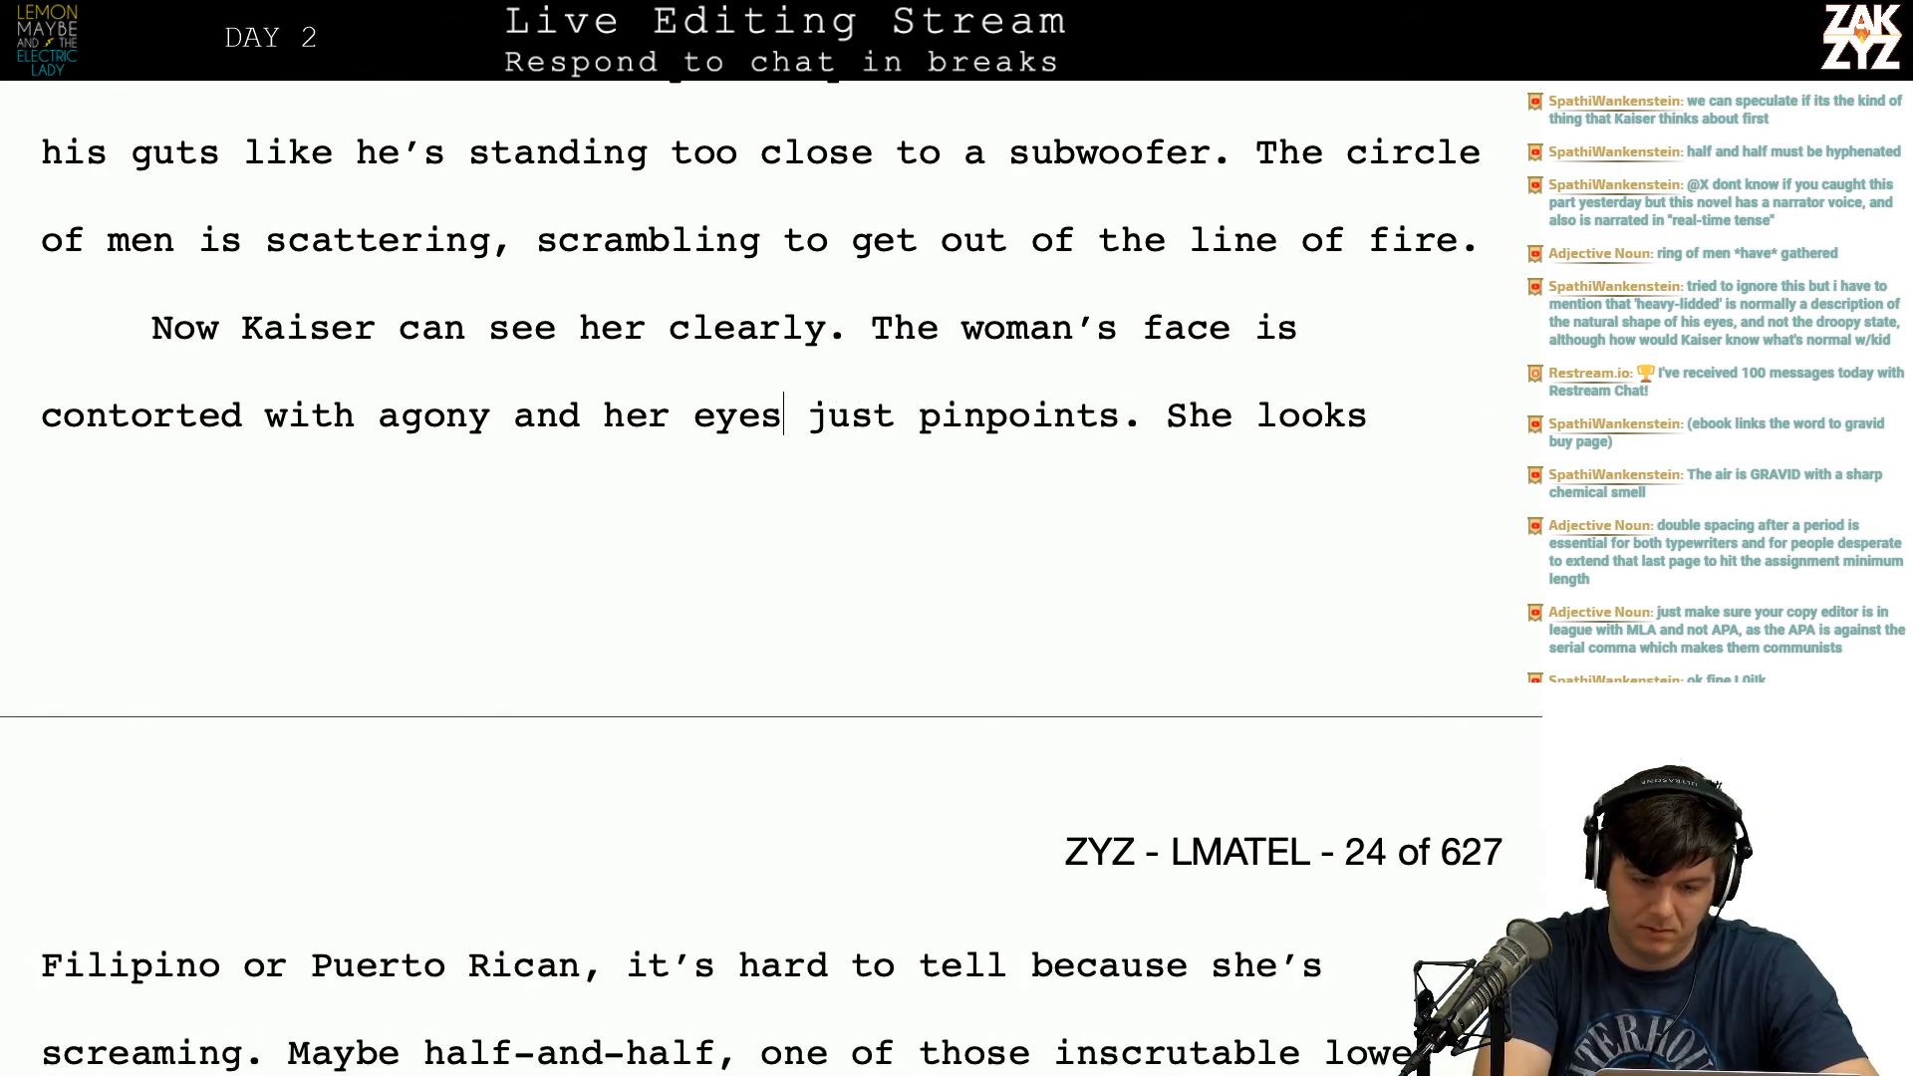
Step: Replace "eyes" with "pupils a" before "just pinpoints"
key("BackSpace")
key("BackSpace")
key("BackSpace")
key("BackSpace")
type("po")
key("BackSpace")
type("upils ")
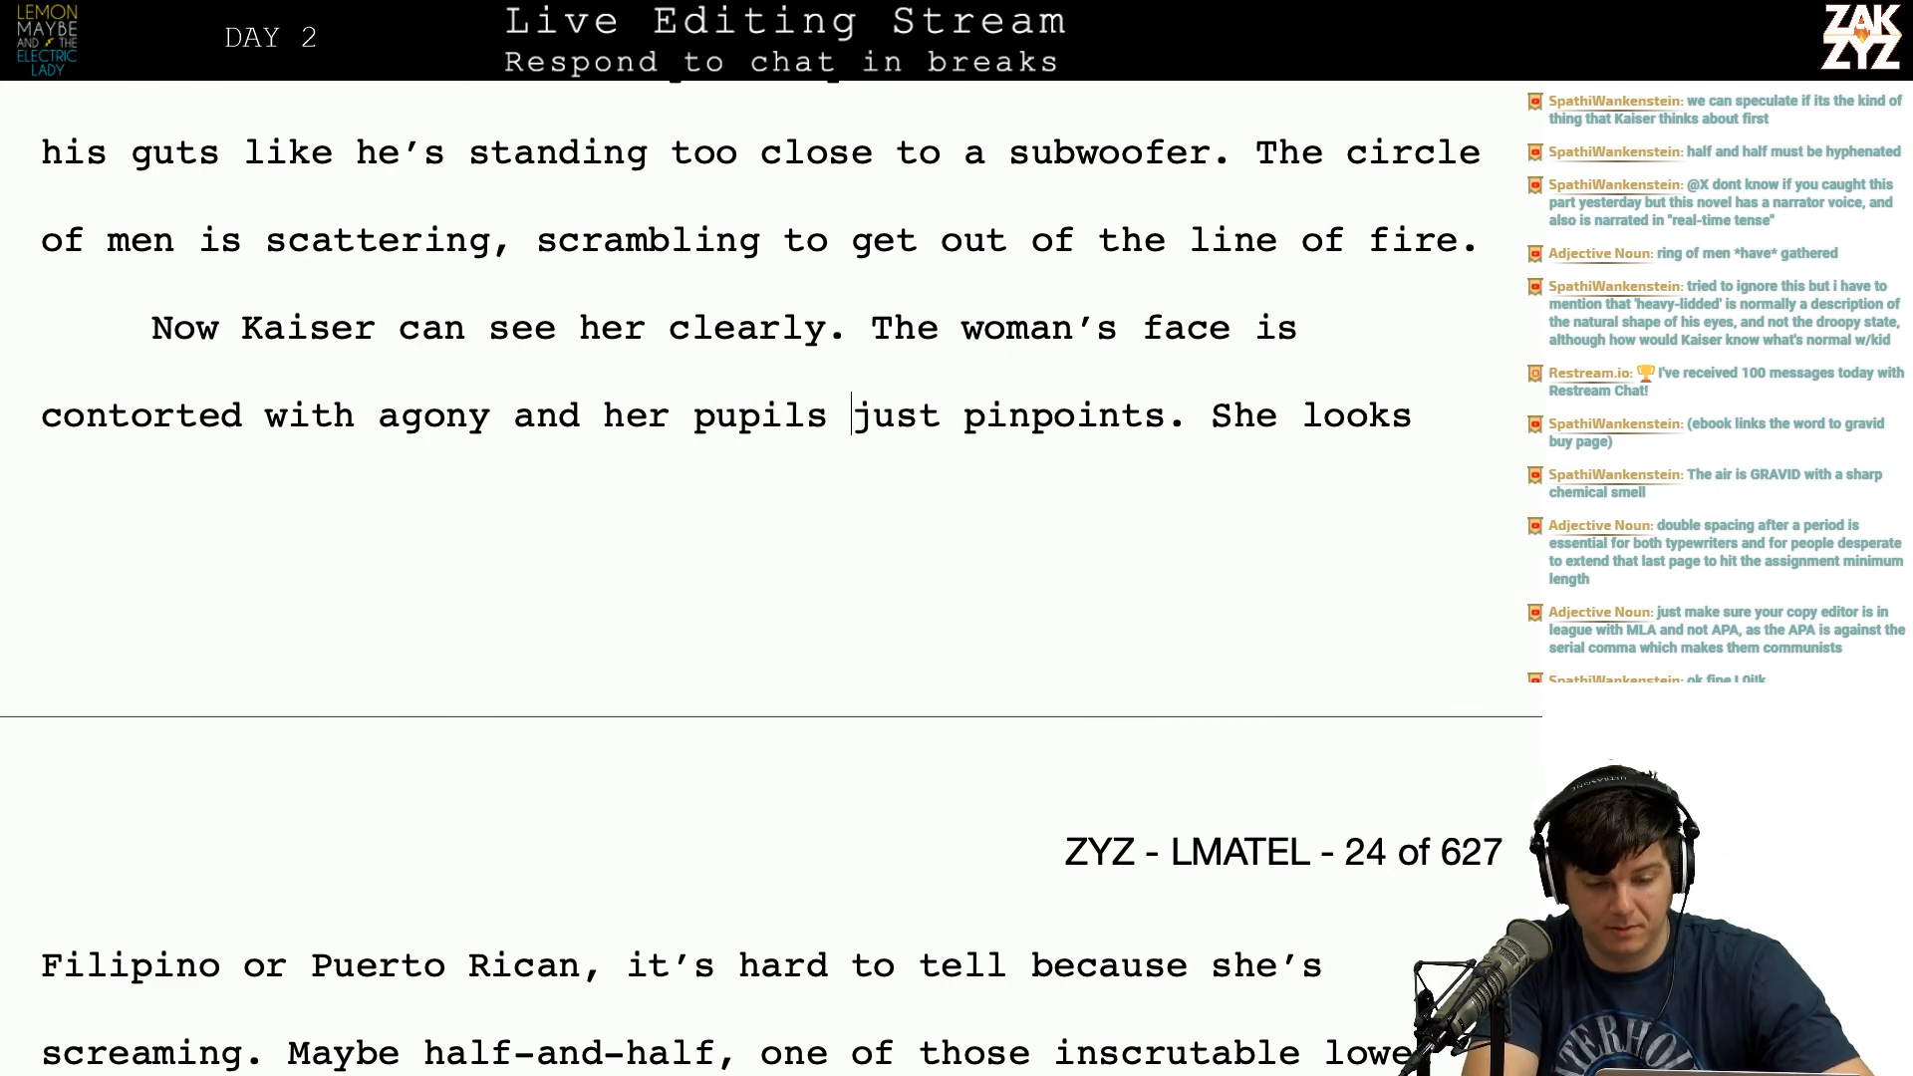
type("a")
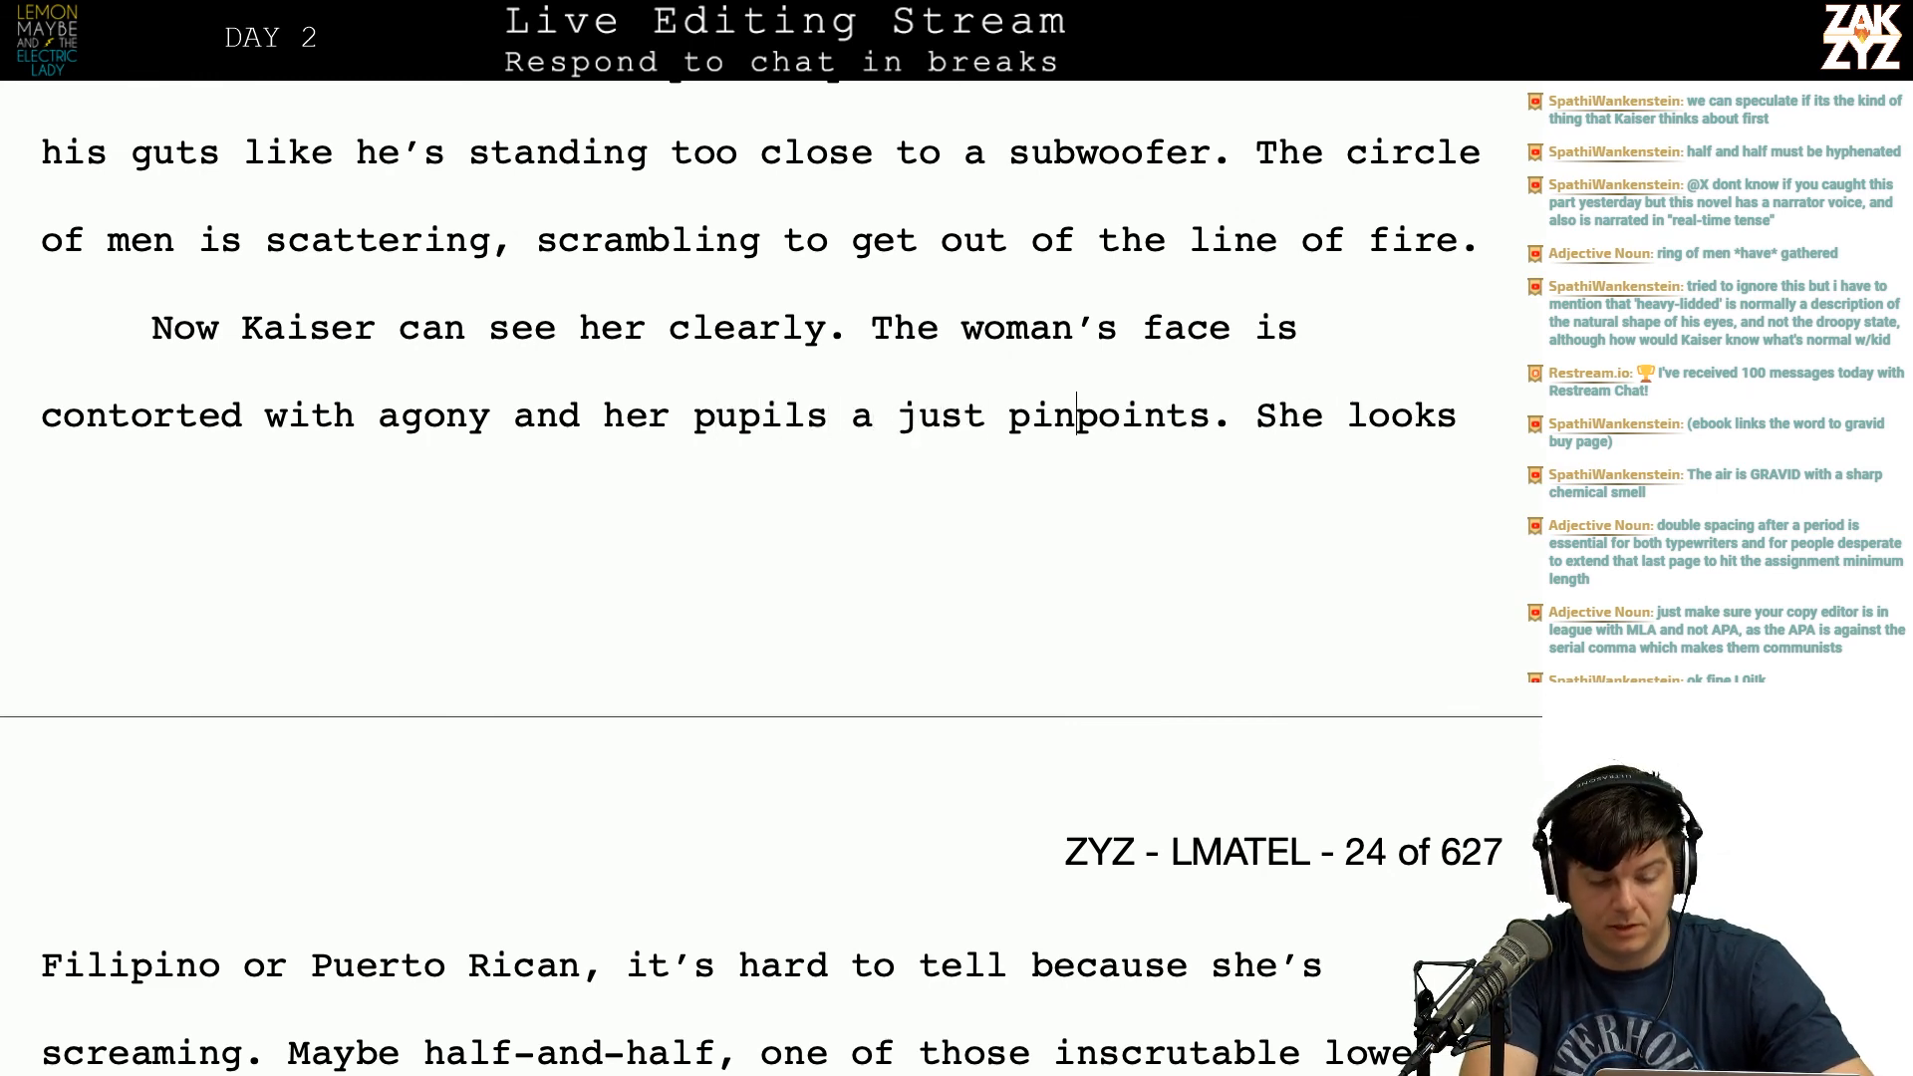
key("Down")
key("Down")
key("Up")
key("Left")
key("Left")
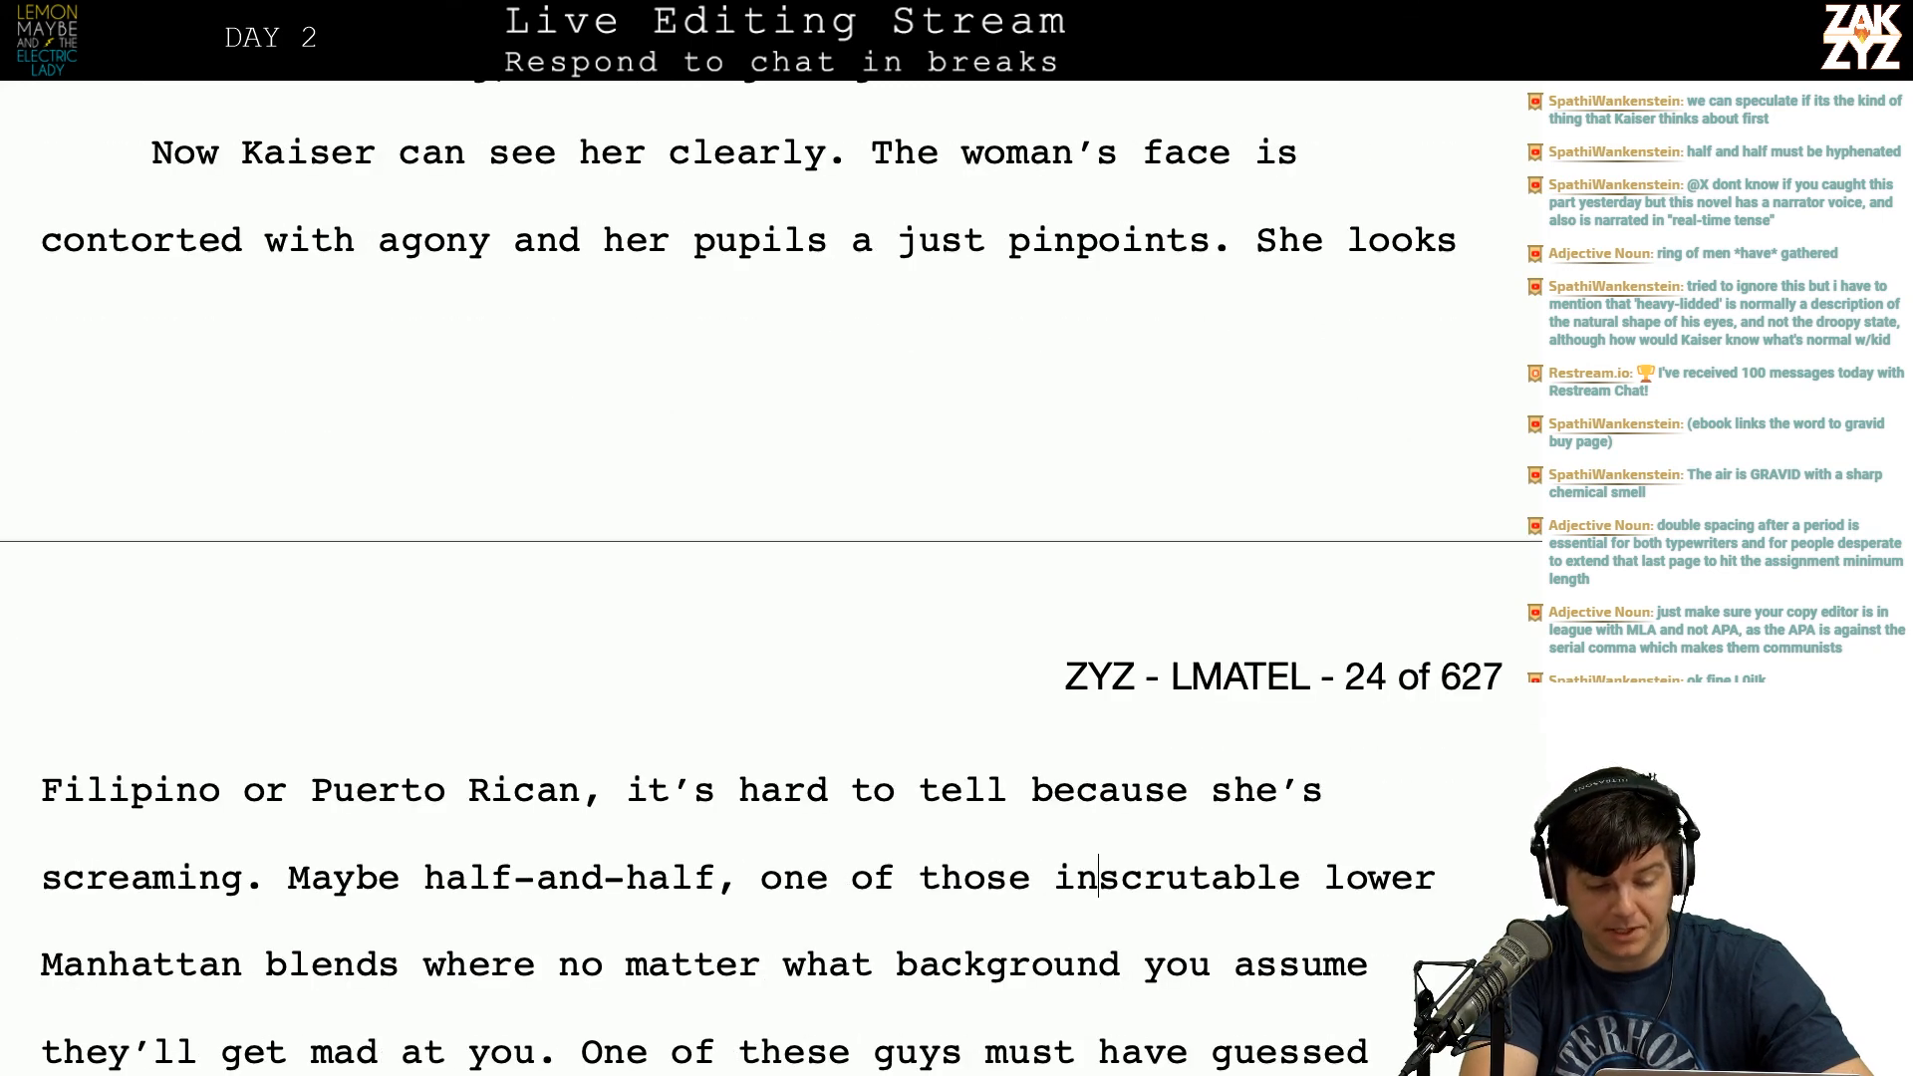
Step: Add 'her lungs out' after 'screaming' in the sentence about the woman's background
key("Left")
key("Left")
key("Left")
key("Left")
key("Left")
key("Left")
key("Left")
key("Left")
key("Left")
key("Left")
key("Left")
key("Left")
key("Left")
key("Left")
key("Left")
key("Left")
key("Left")
key("Left")
key("Left")
key("Left")
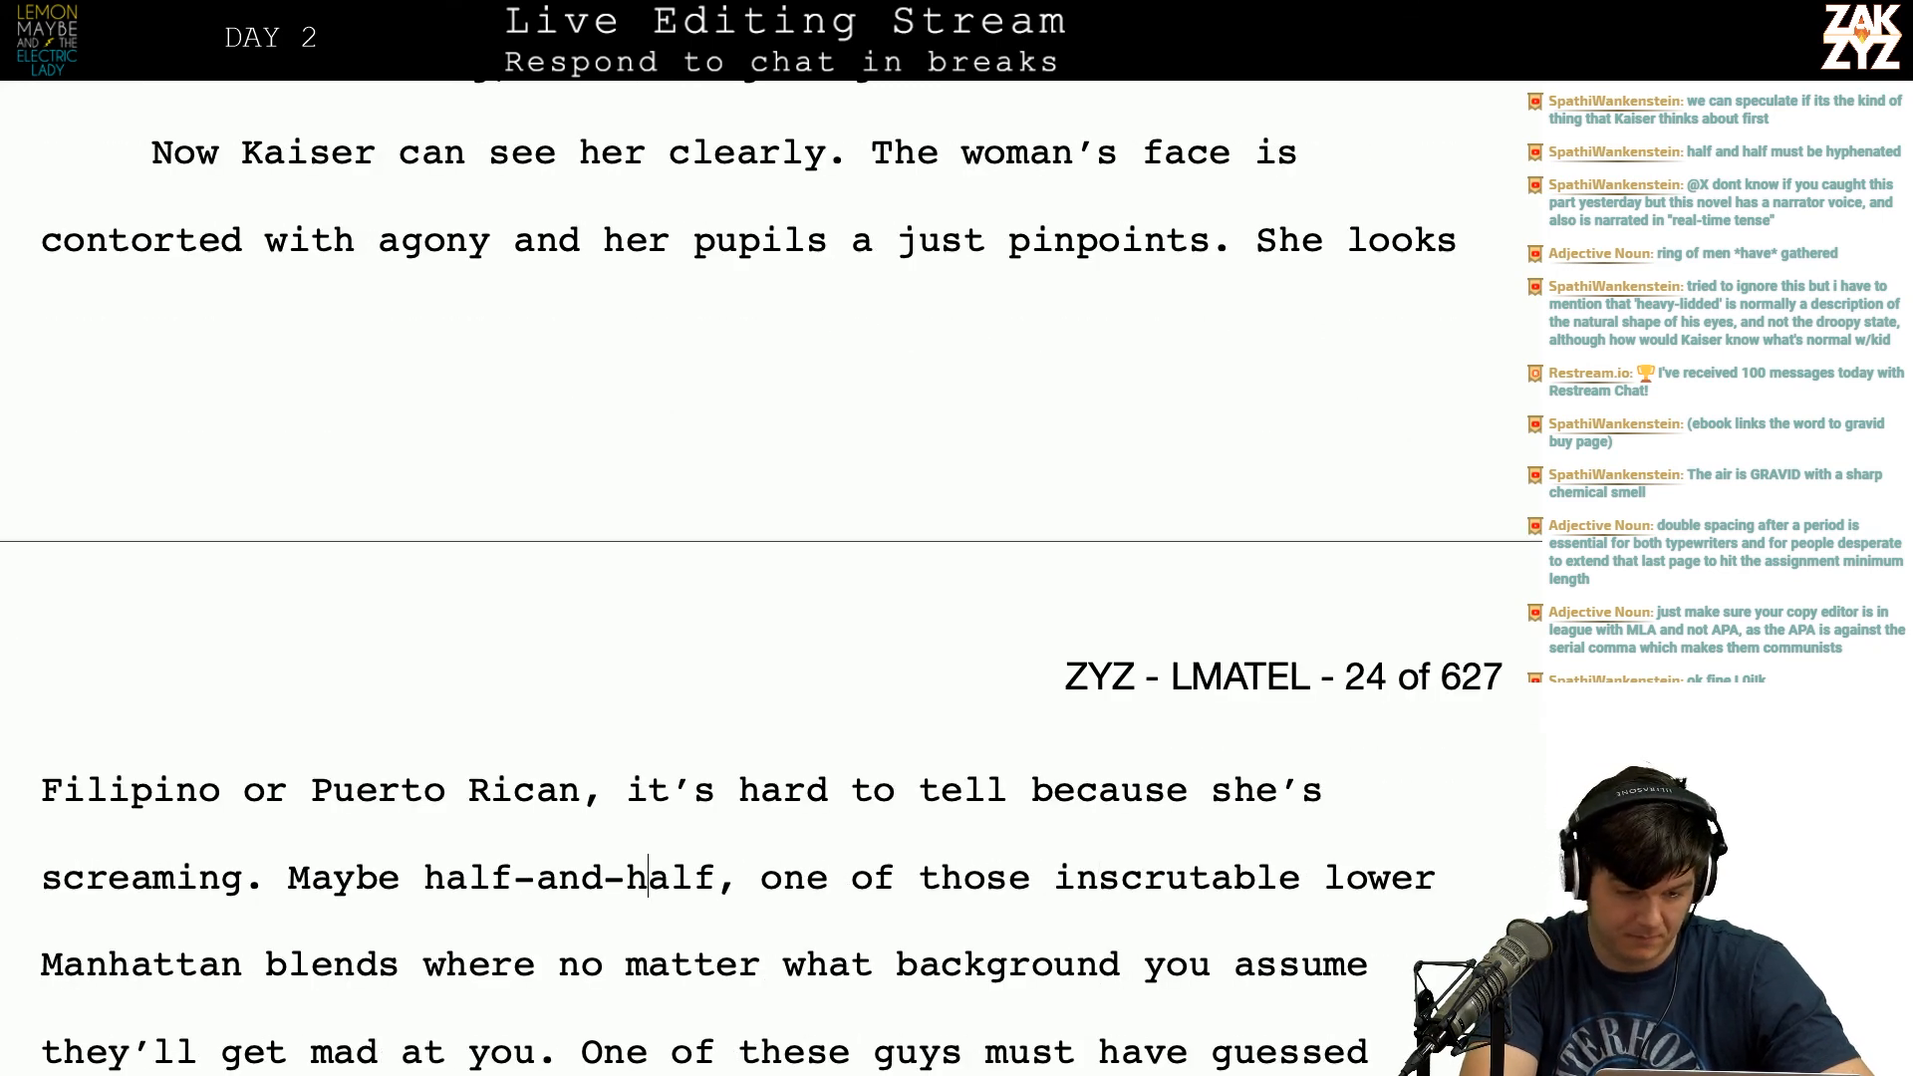
key("Left")
key("Left")
key("Left")
key("Left")
key("Left")
key("Left")
key("Left")
key("Left")
key("Left")
key("Left")
key("Left")
key("Left")
key("Left")
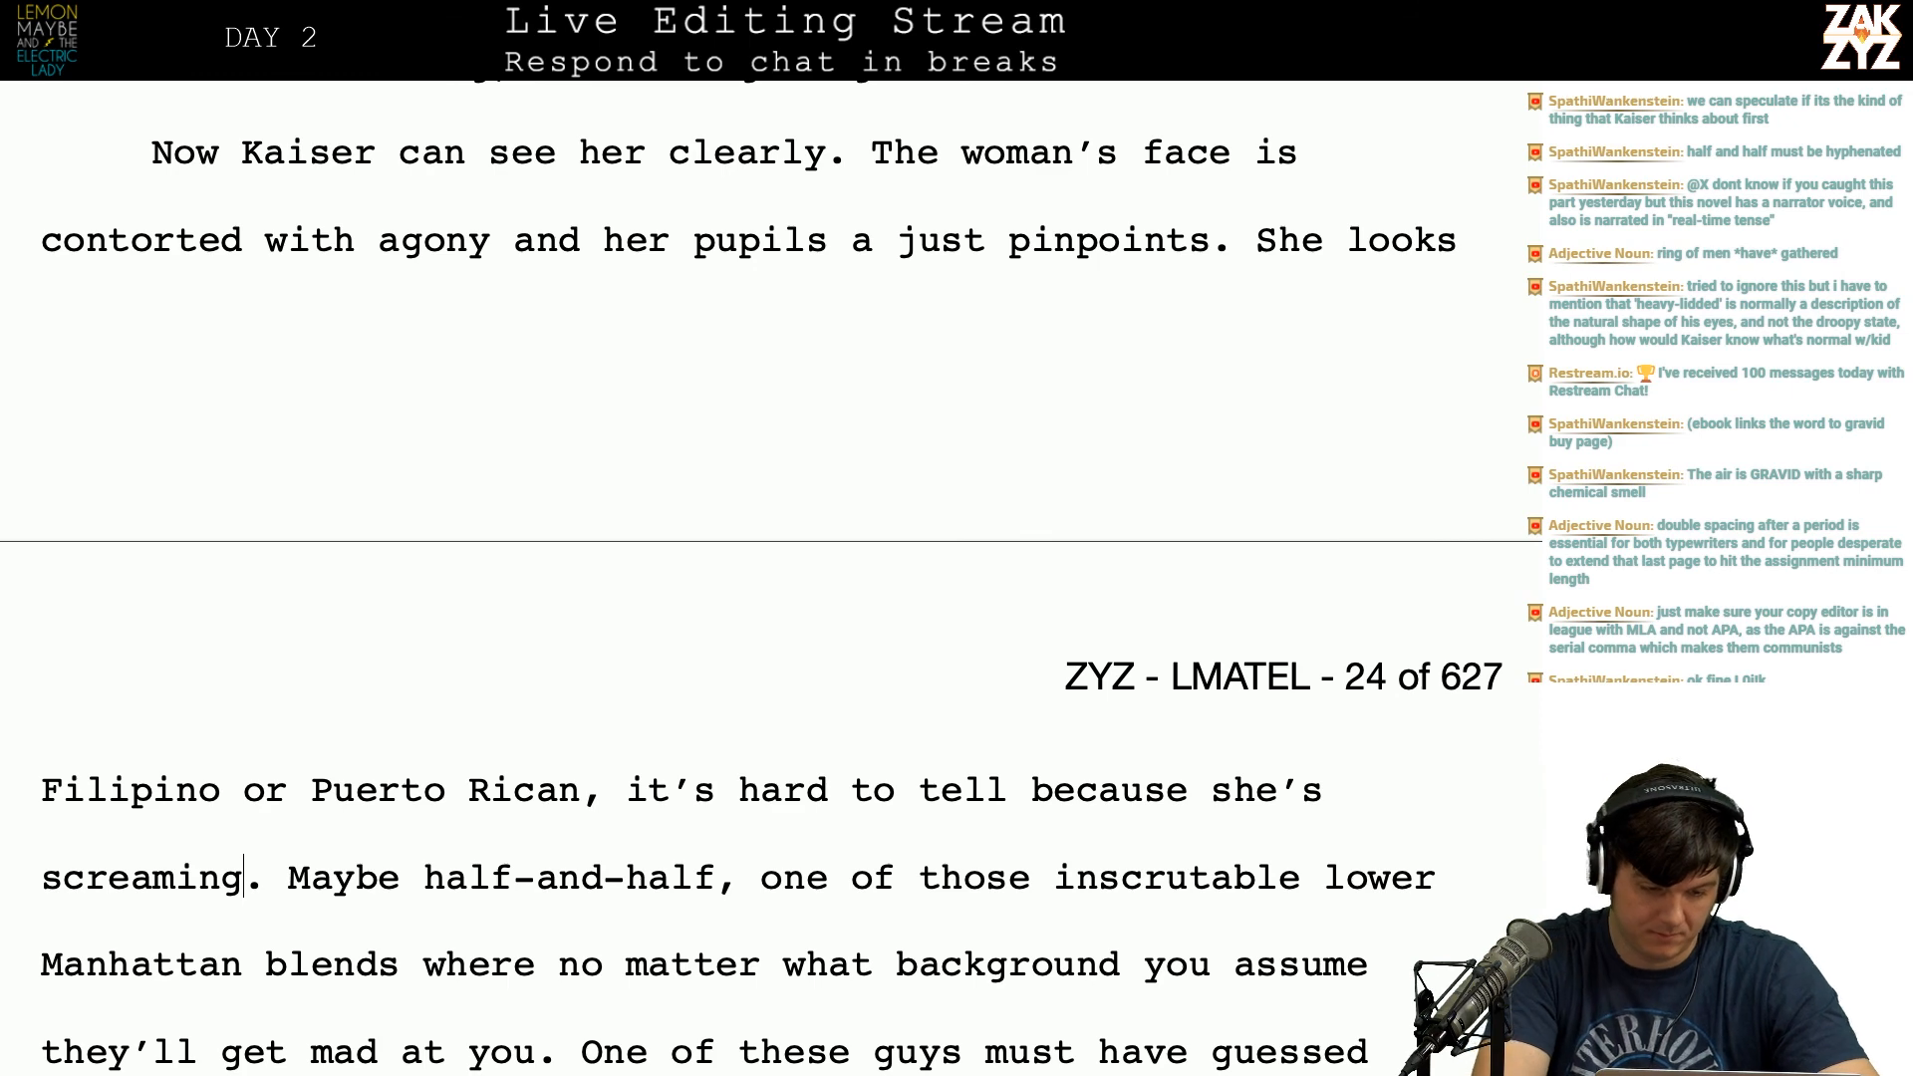
type("like")
key("BackSpace")
key("BackSpace")
key("BackSpace")
key("BackSpace")
key("BackSpace")
key("BackSpace")
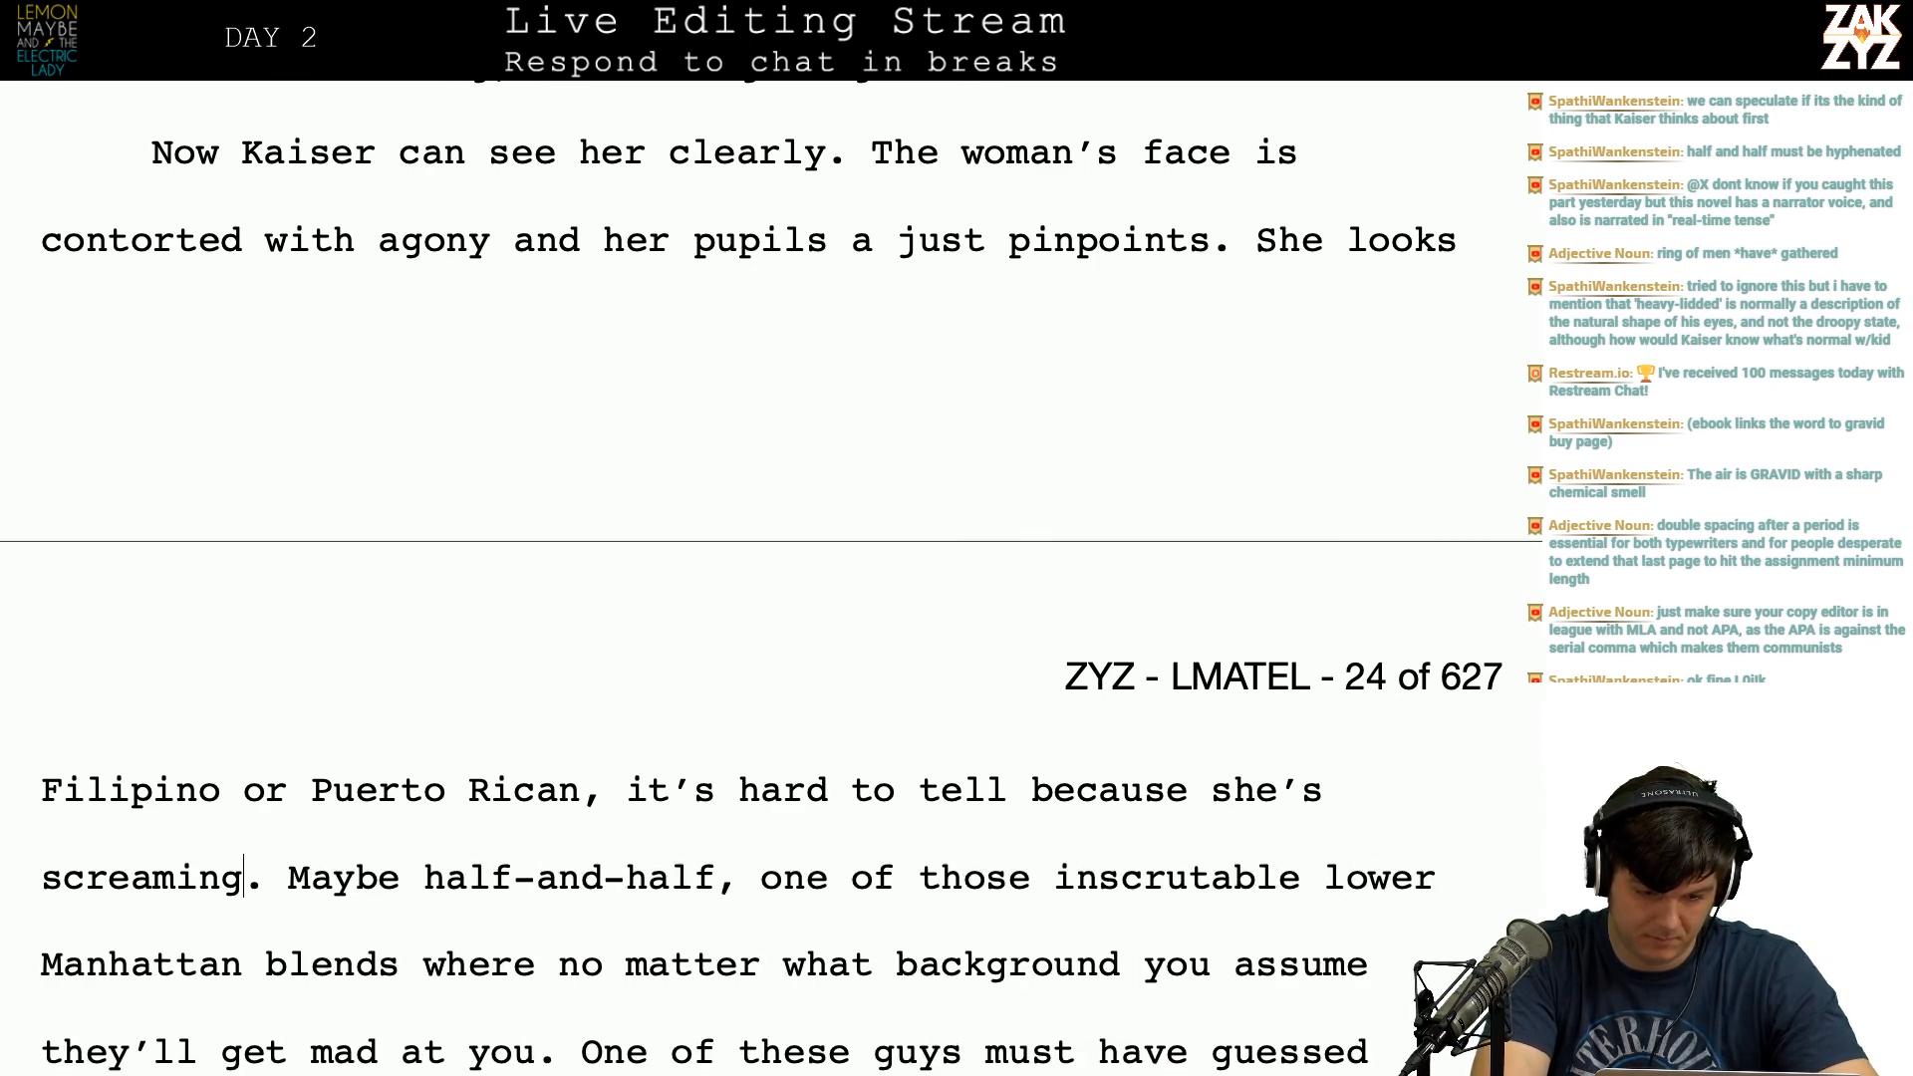
type("like")
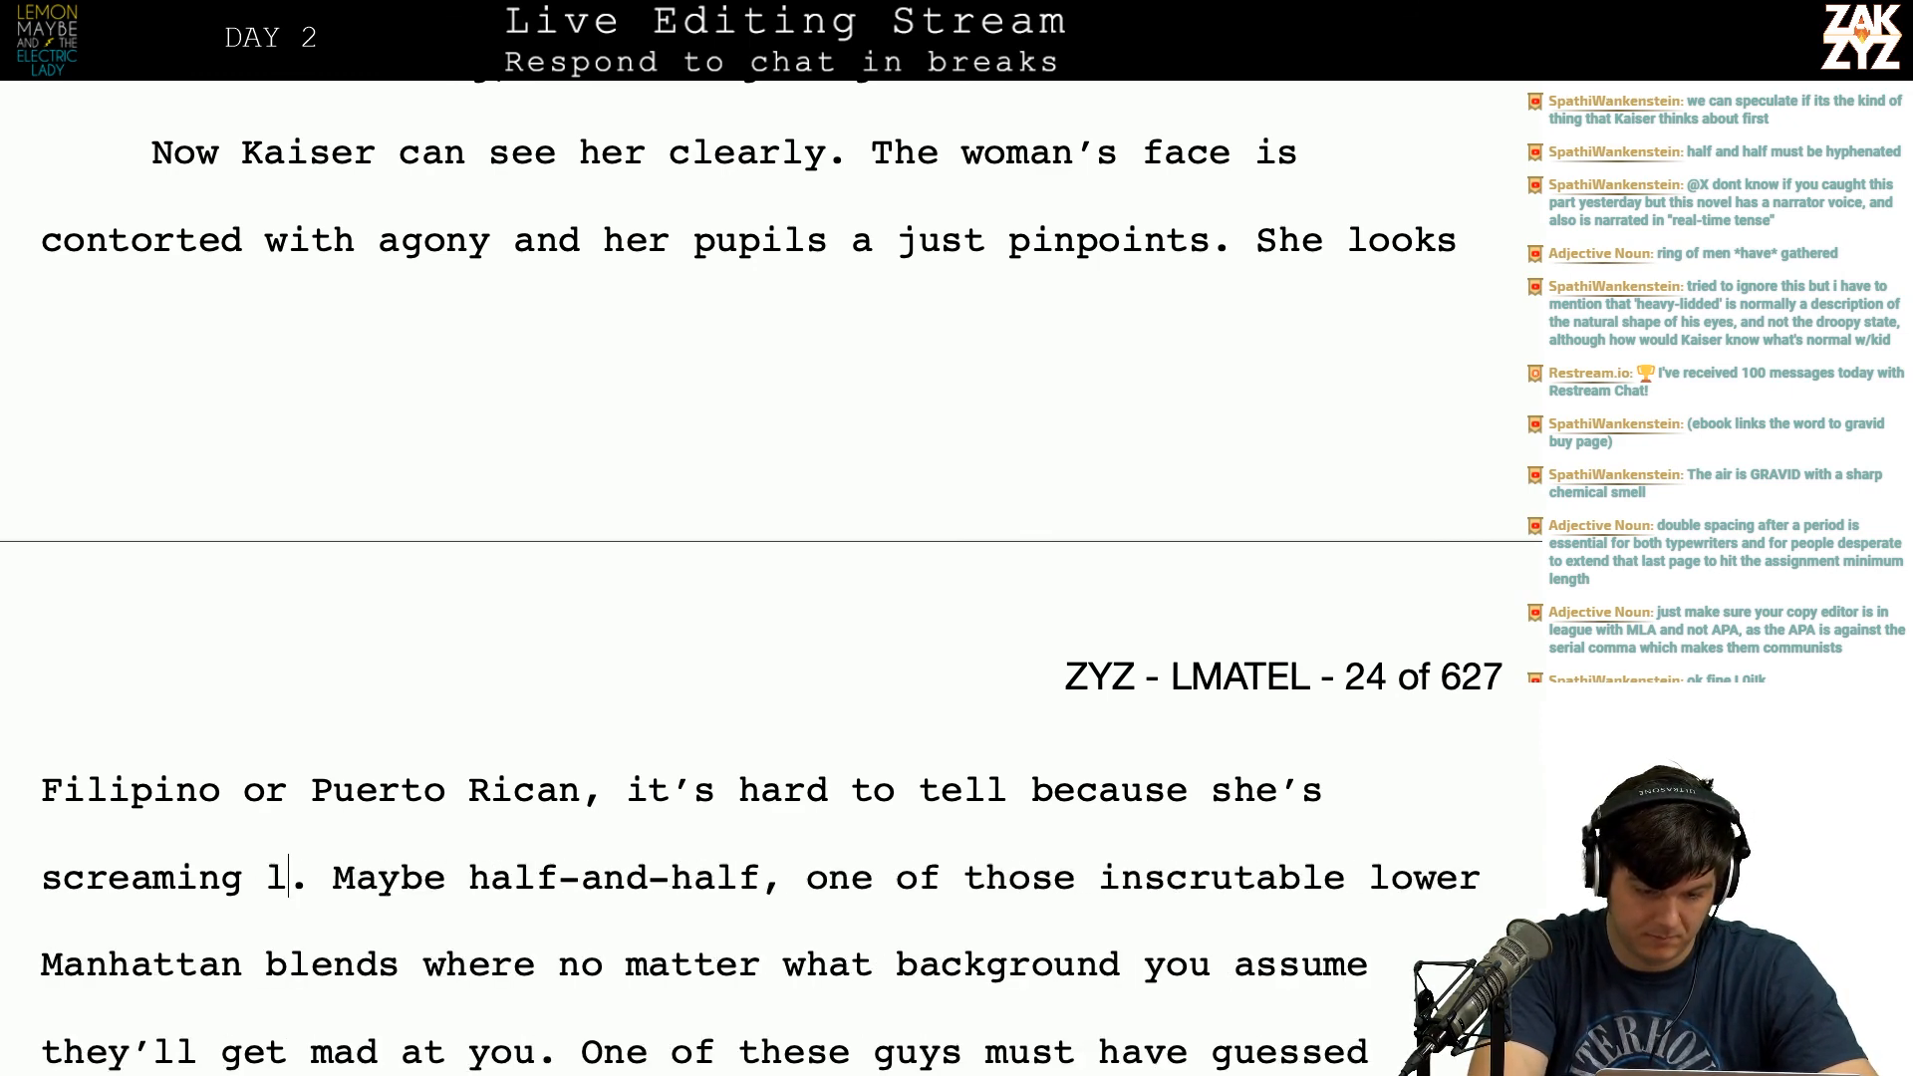
key("BackSpace")
key("BackSpace")
key("BackSpace")
key("BackSpace")
key("BackSpace")
type("her lungs out")
Step: Read on through page 24, from the 'Maybe half-and-half' sentence into the paragraph where Kaiser bellows his command
key("Down")
key("Down")
key("Down")
key("Up")
key("Up")
key("Right")
key("Right")
key("Right")
key("Right")
key("Right")
key("Up")
key("Left")
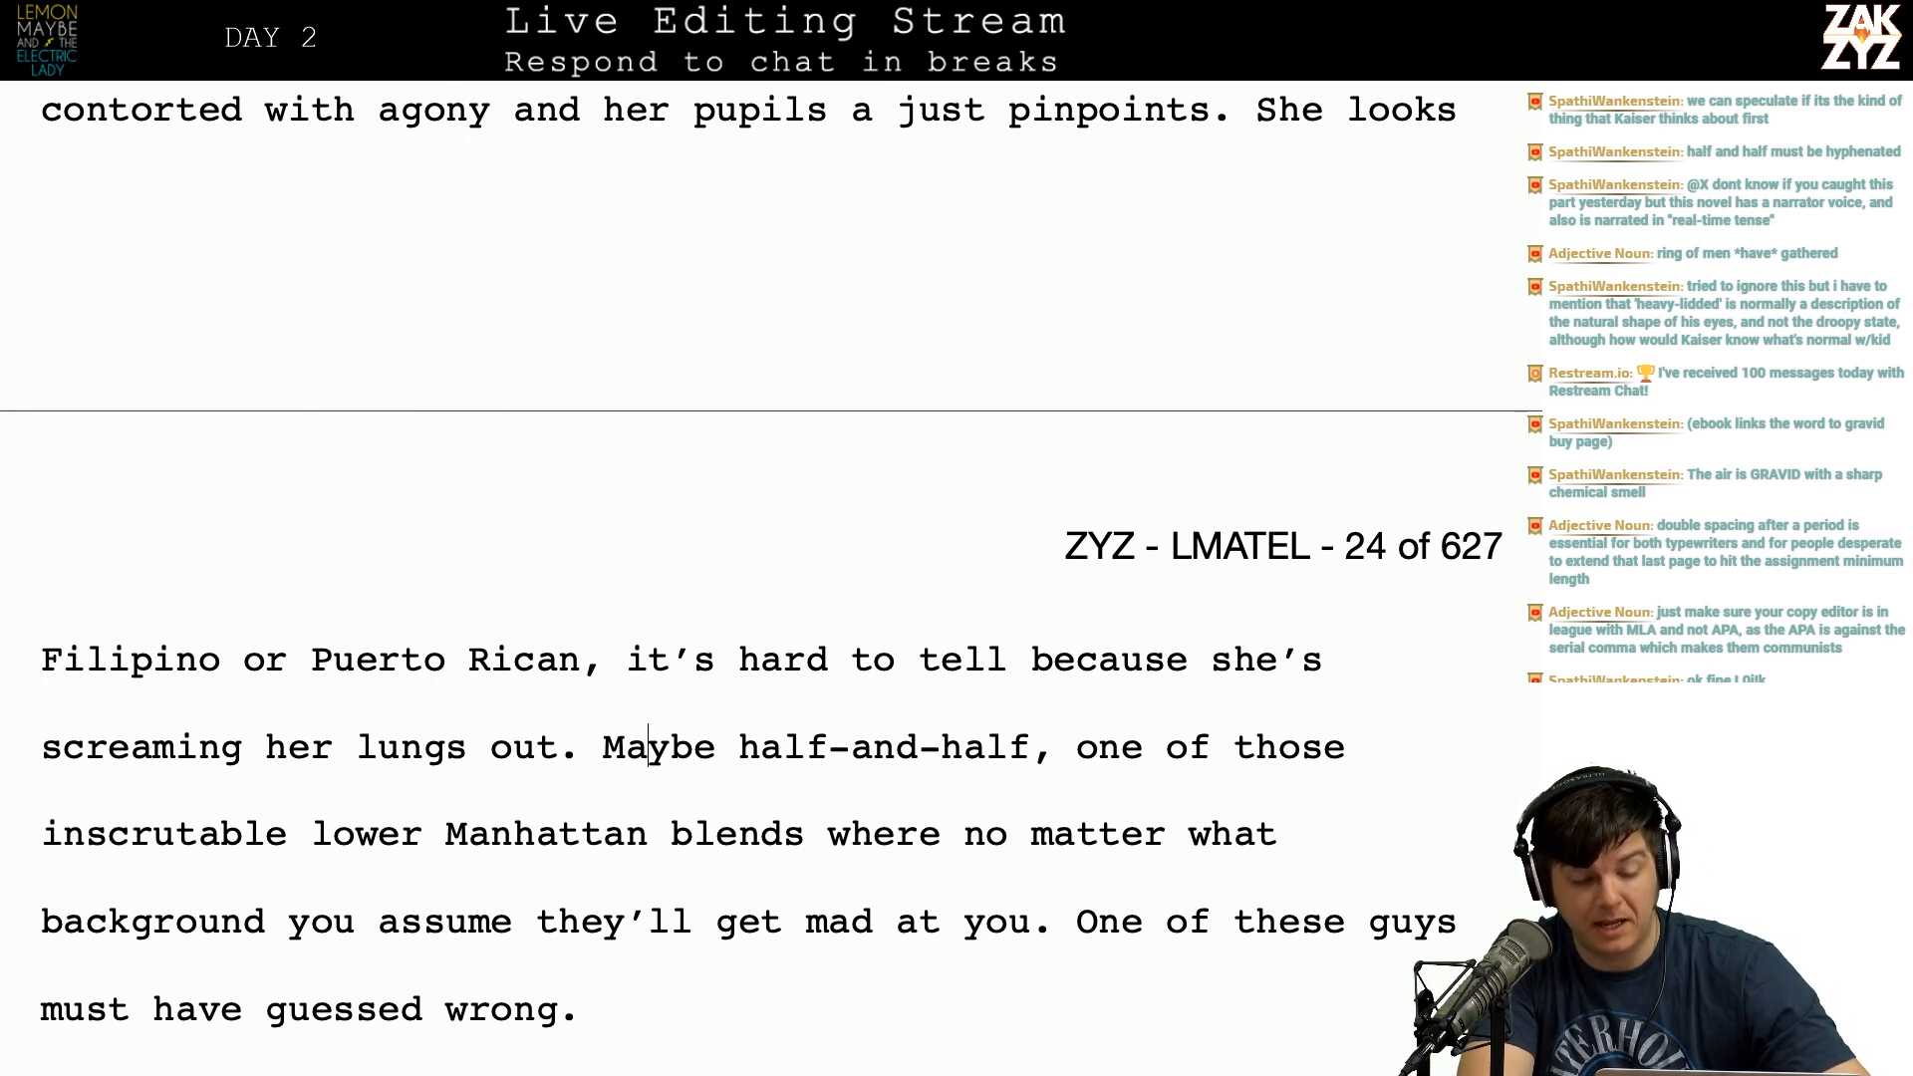
key("Right")
key("Right")
key("Right")
key("Right")
key("Right")
key("Right")
key("Right")
key("Right")
key("Right")
key("Right")
key("Right")
key("Right")
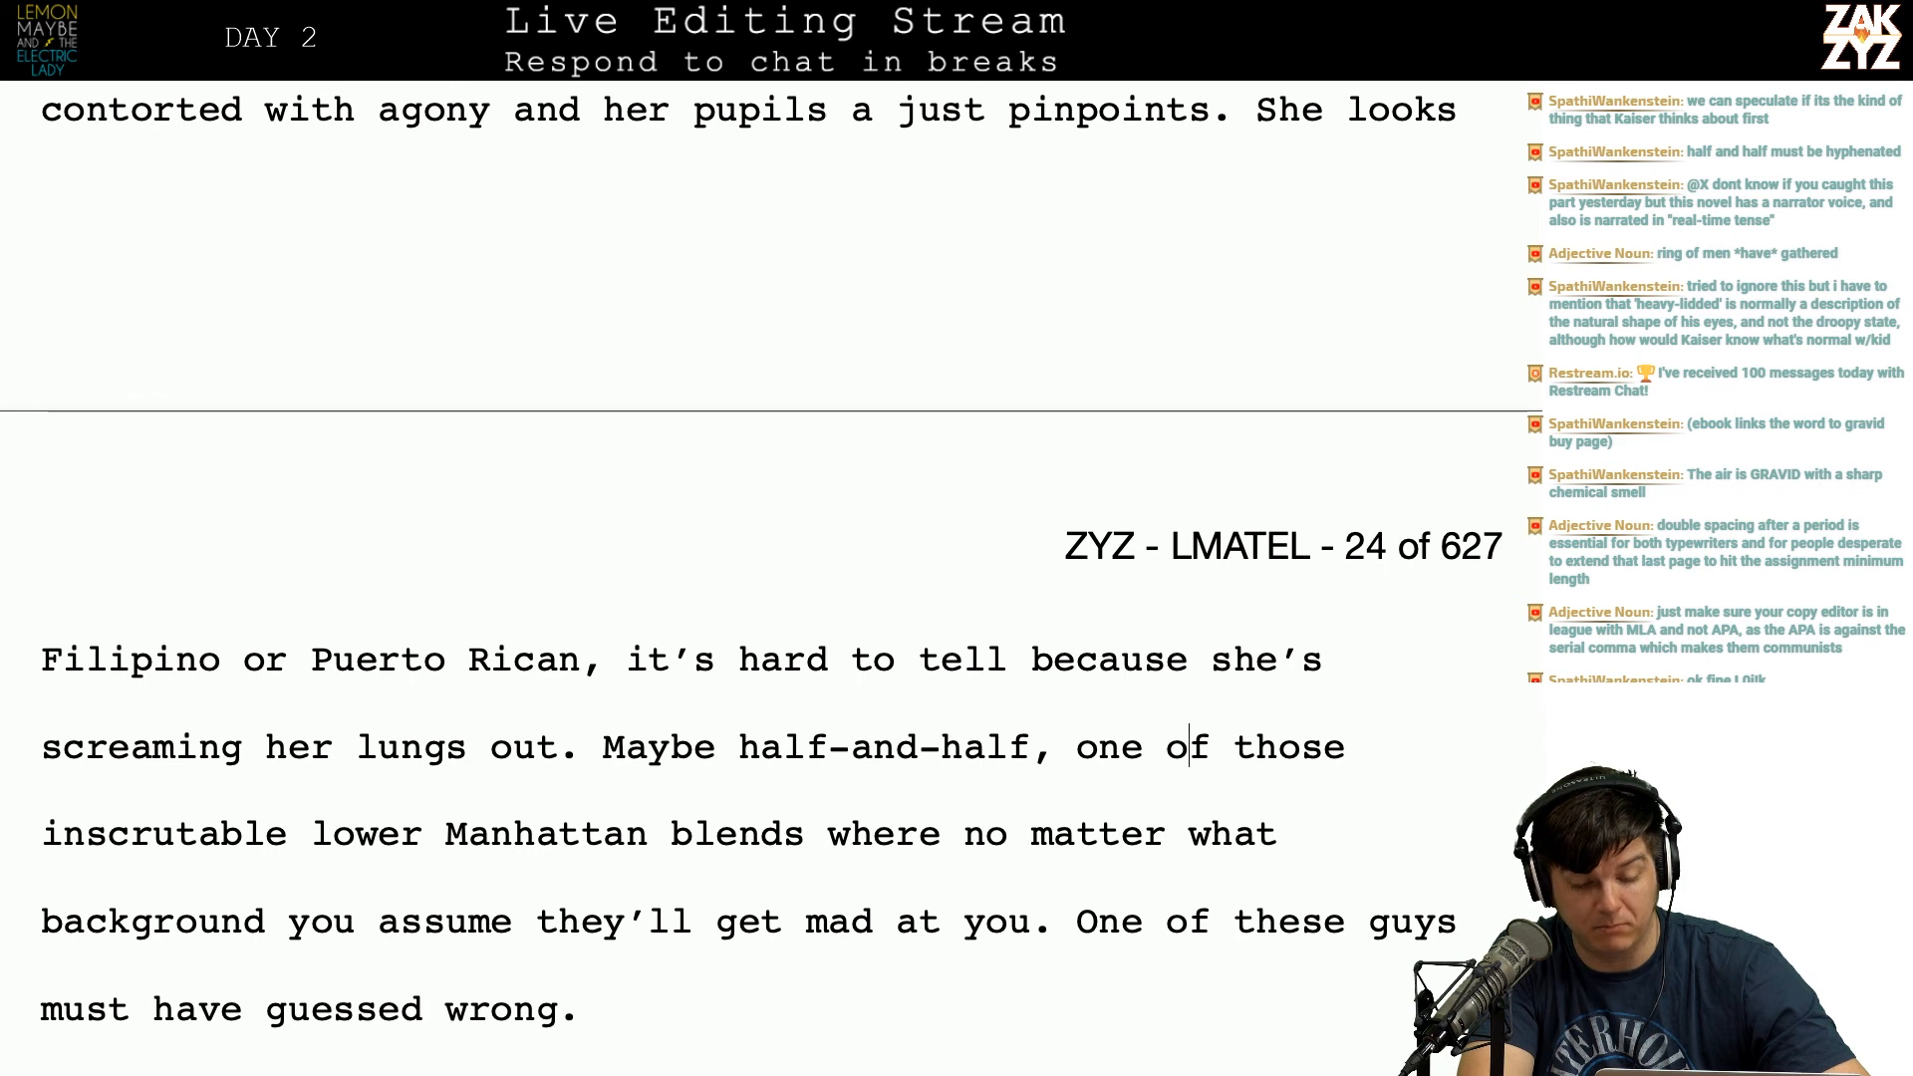
key("Right")
key("Right")
key("Right")
key("Down")
key("Left")
key("Right")
key("Right")
key("Right")
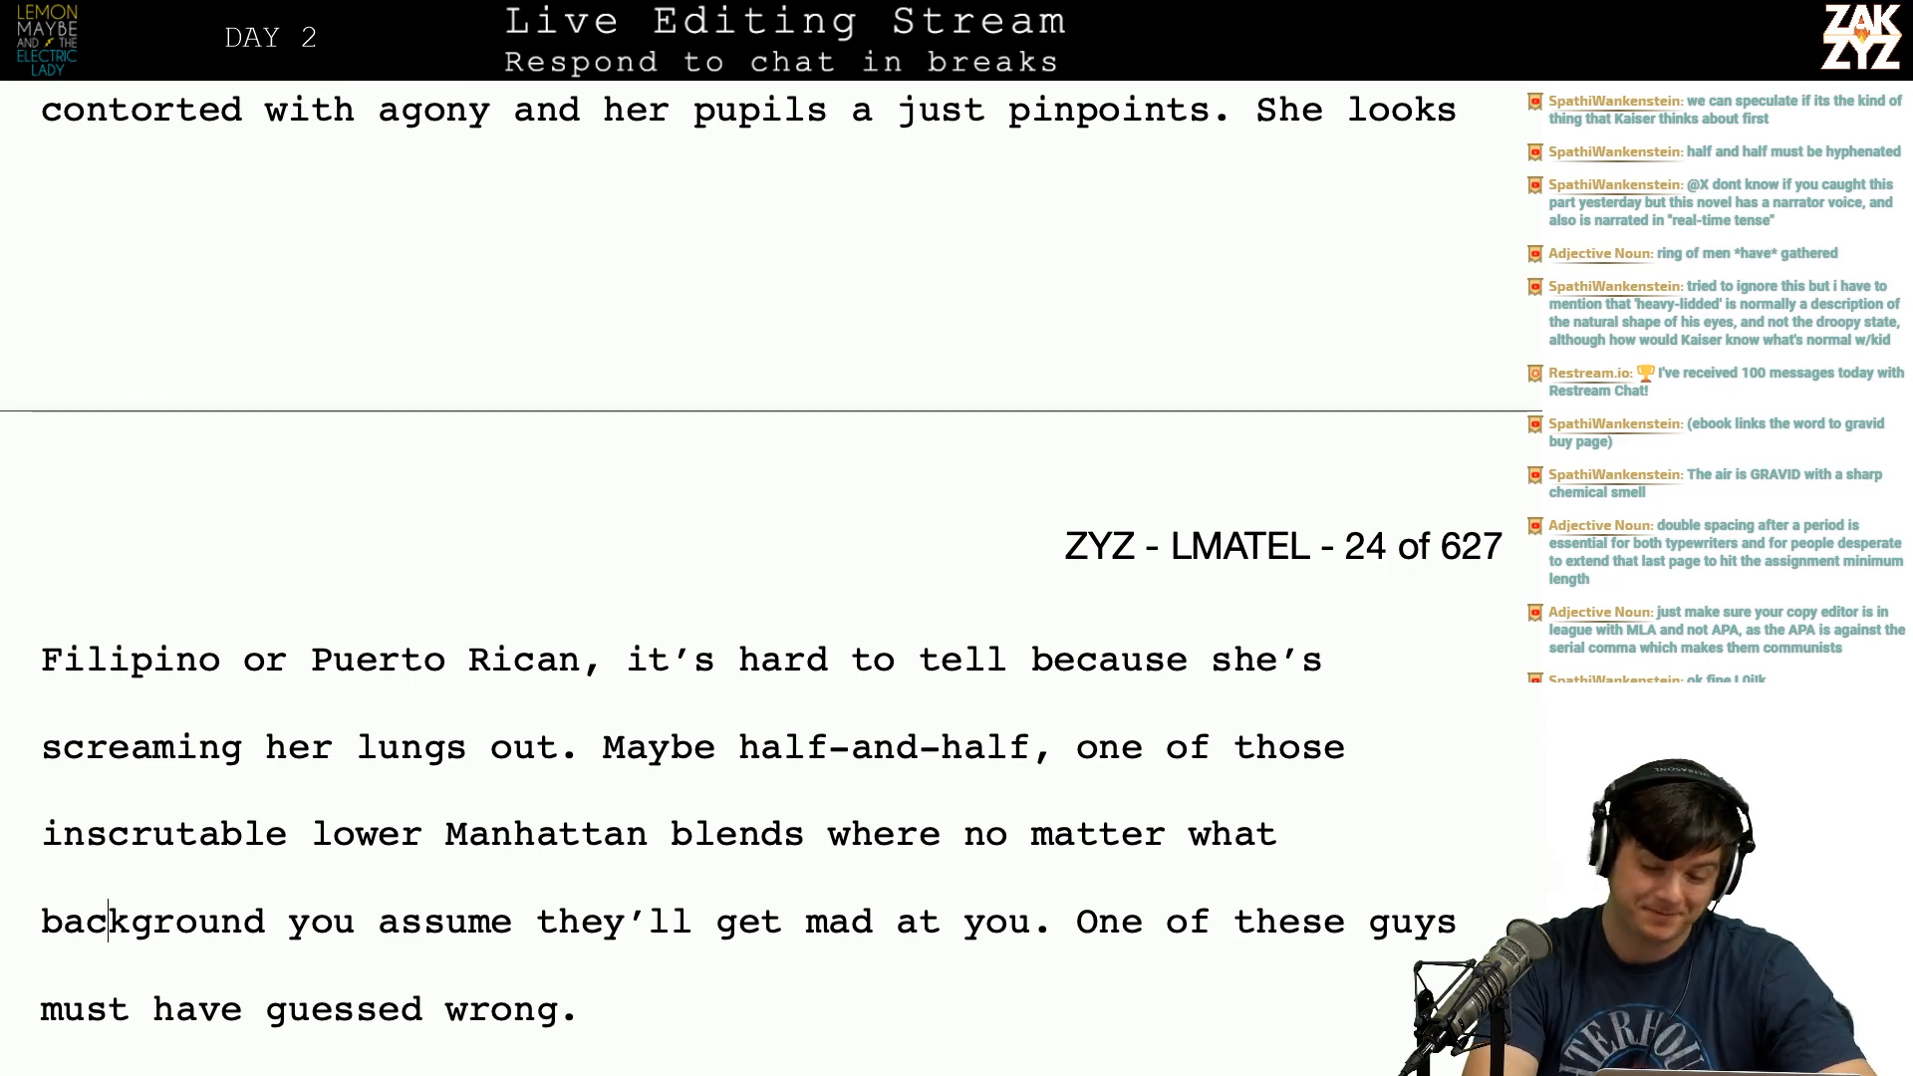
scroll(772, 577, "down", 1)
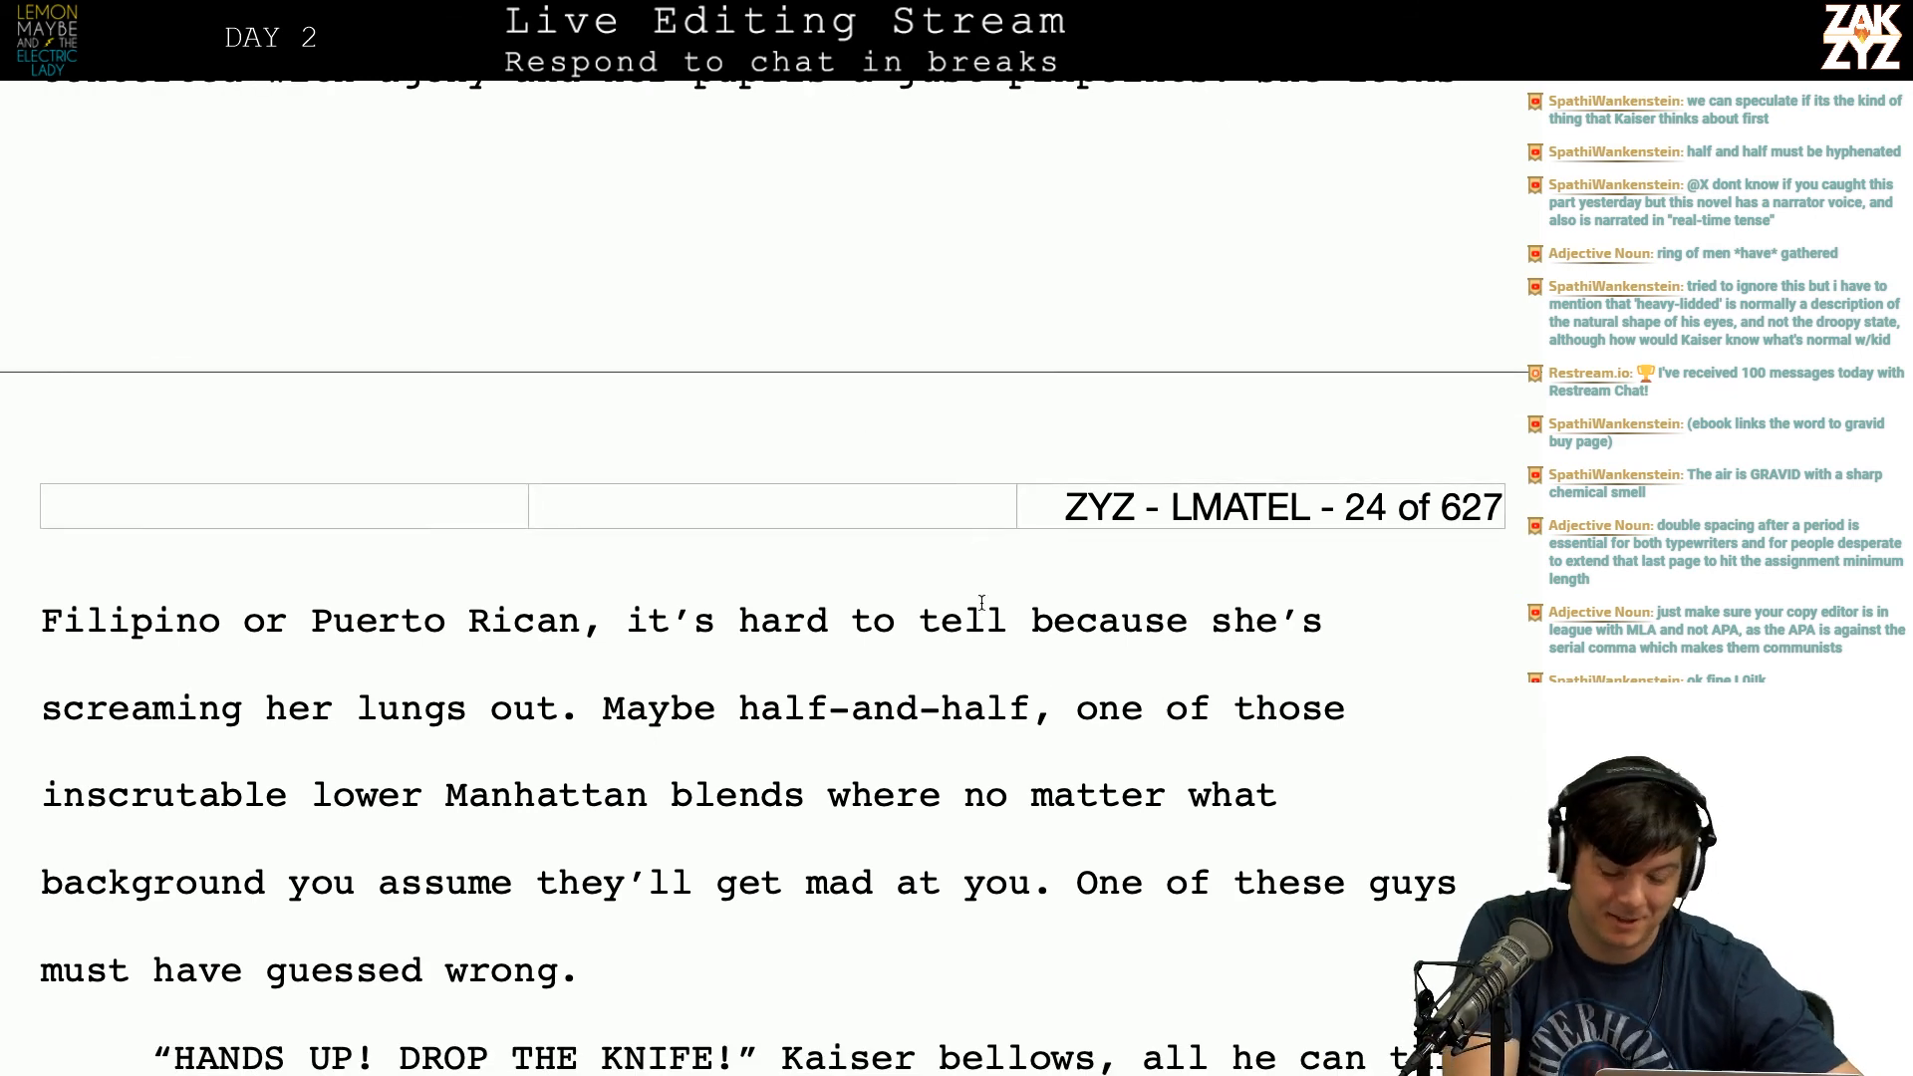
scroll(1040, 767, "down", 1)
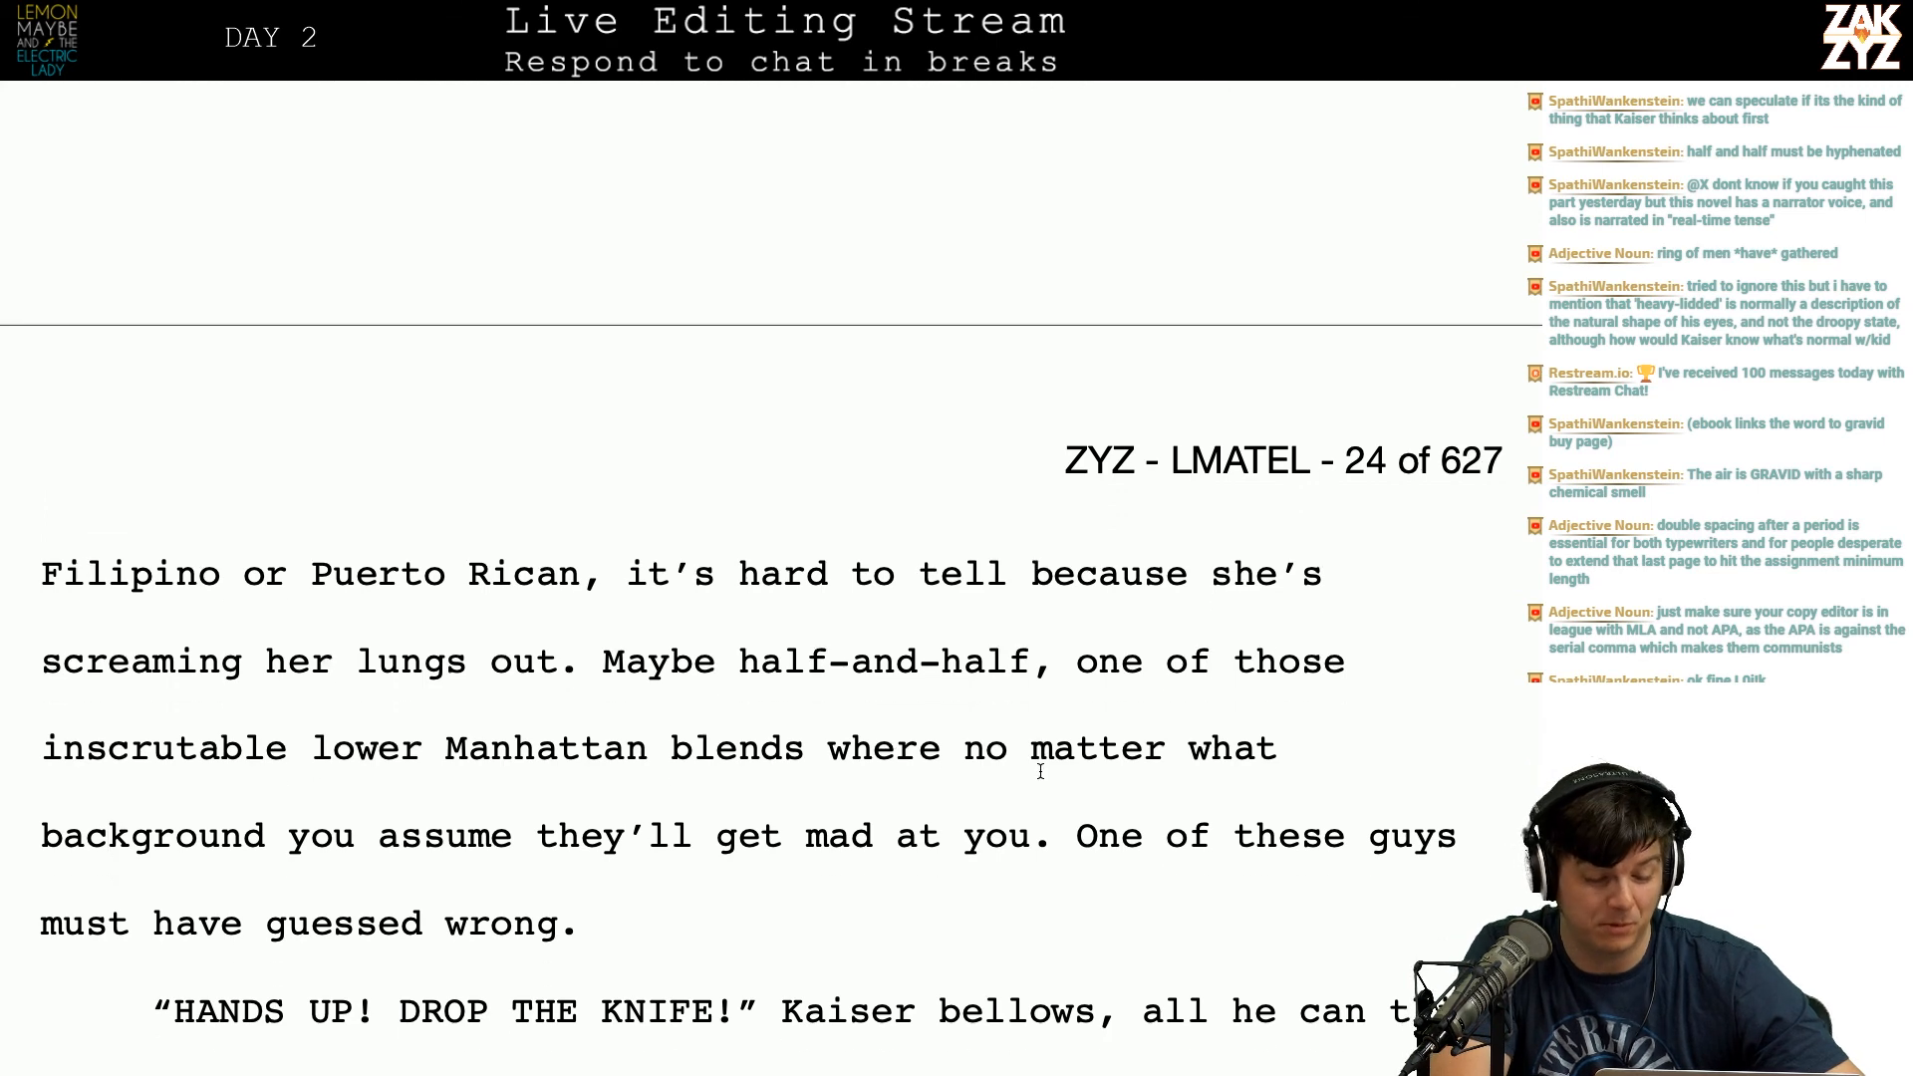
left_click(418, 761)
left_click(402, 837)
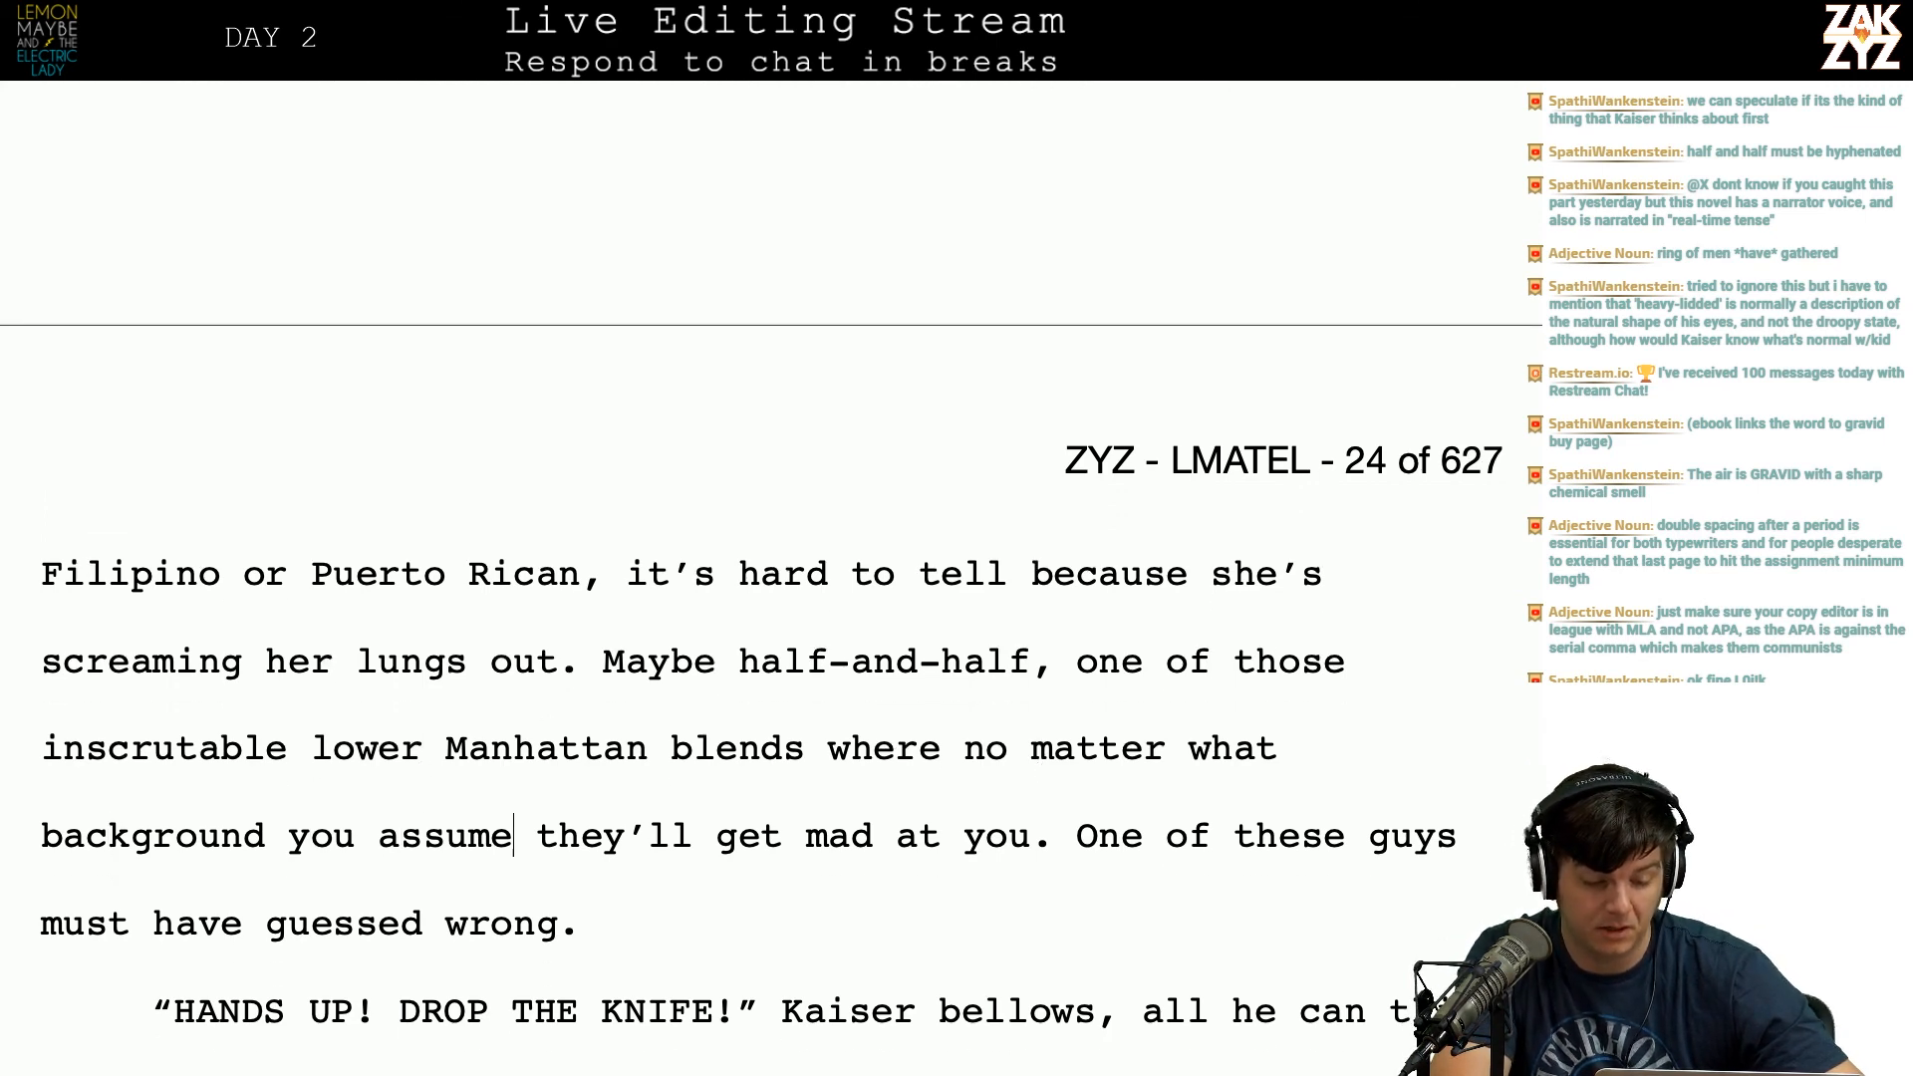
key("Down")
key("Down")
key("Down")
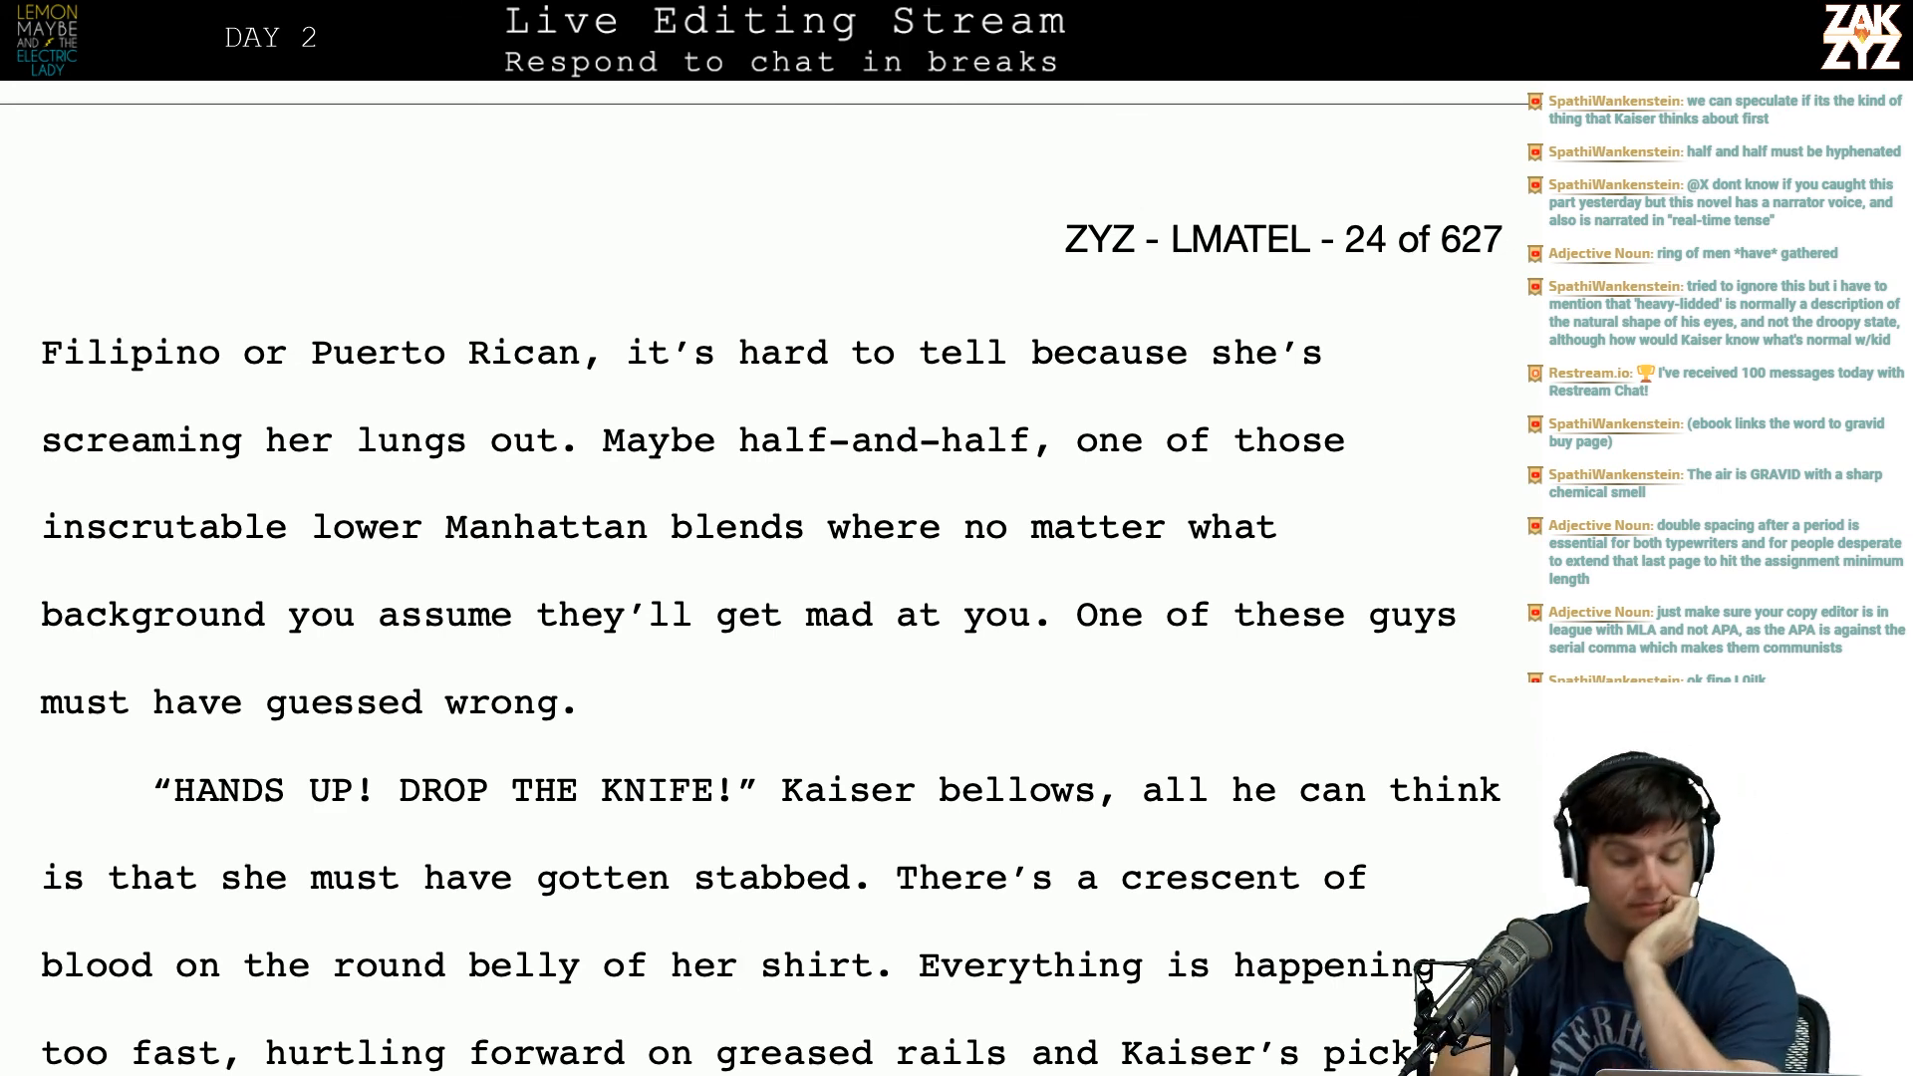
scroll(645, 847, "down", 5)
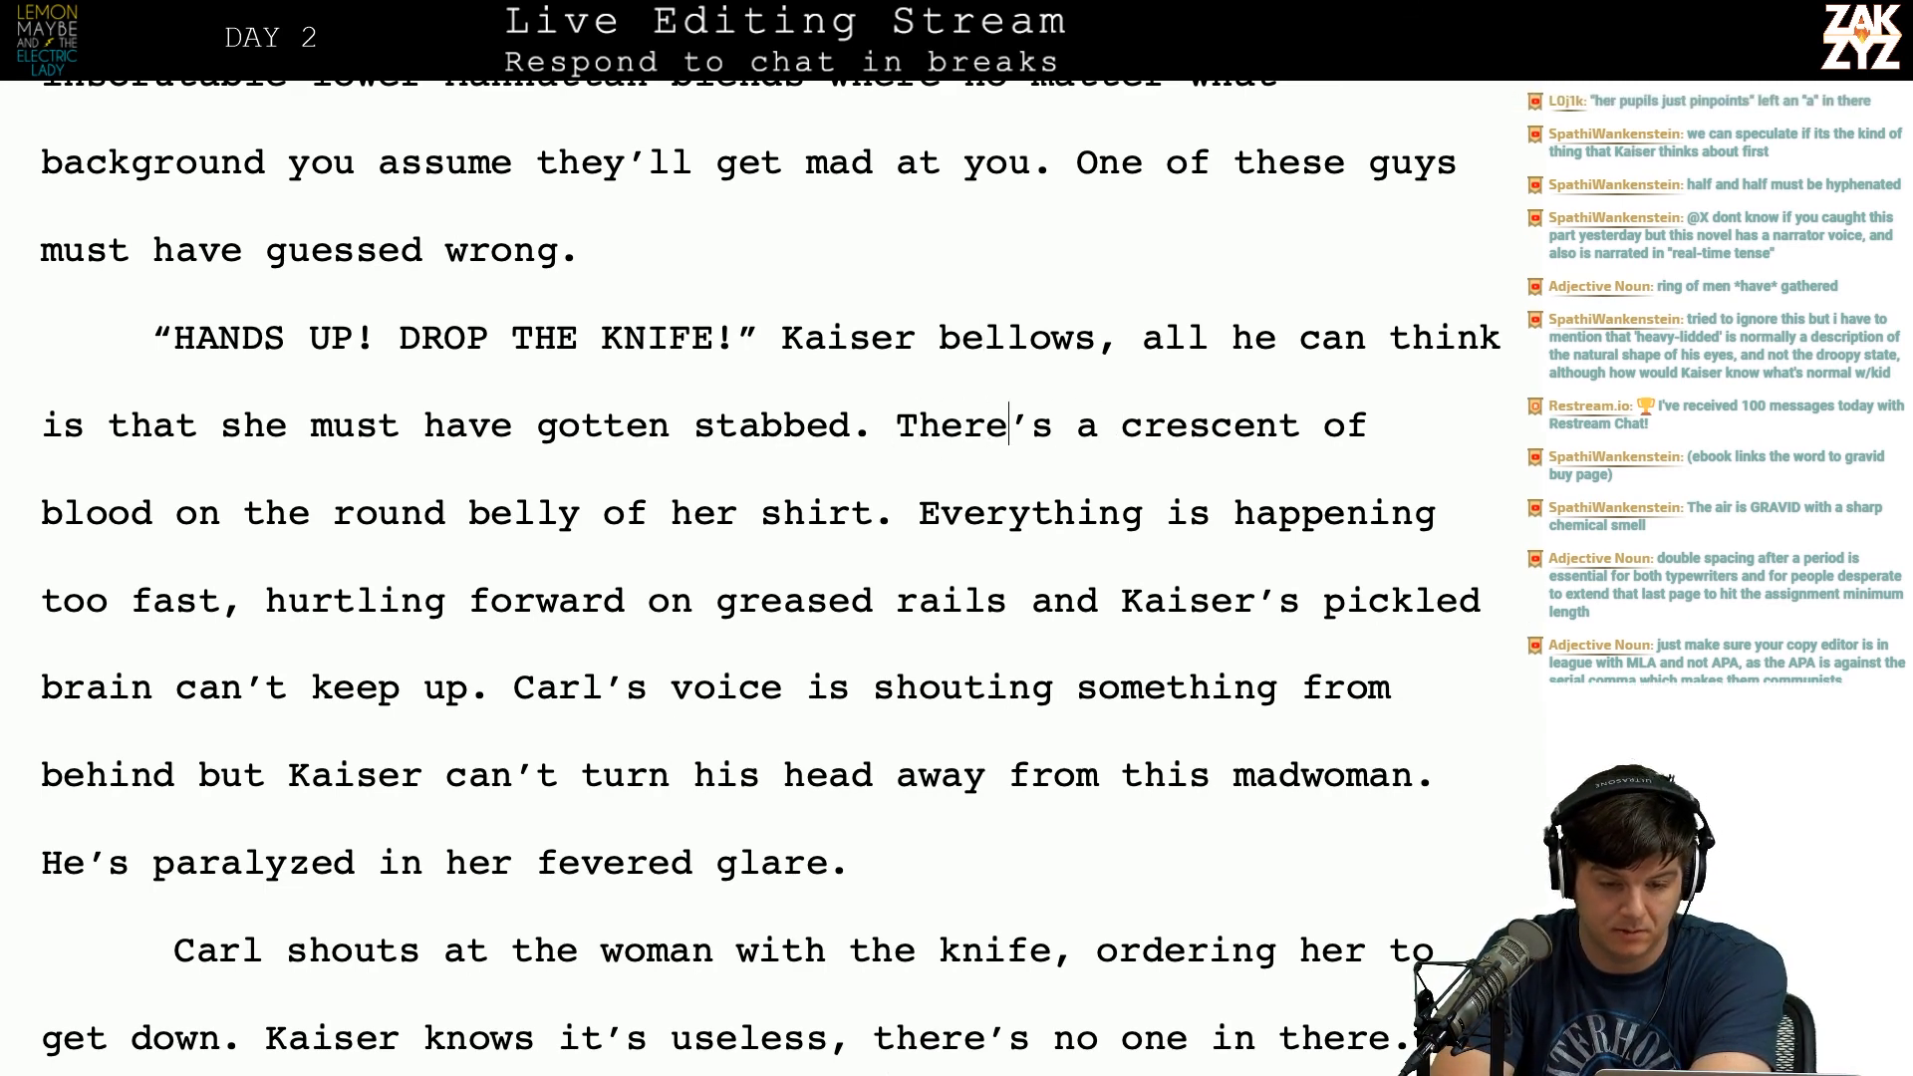
Step: Replace the comma after 'Kaiser bellows' with a period and begin a new sentence with 'He thinks she'
left_click(1116, 338)
key("BackSpace")
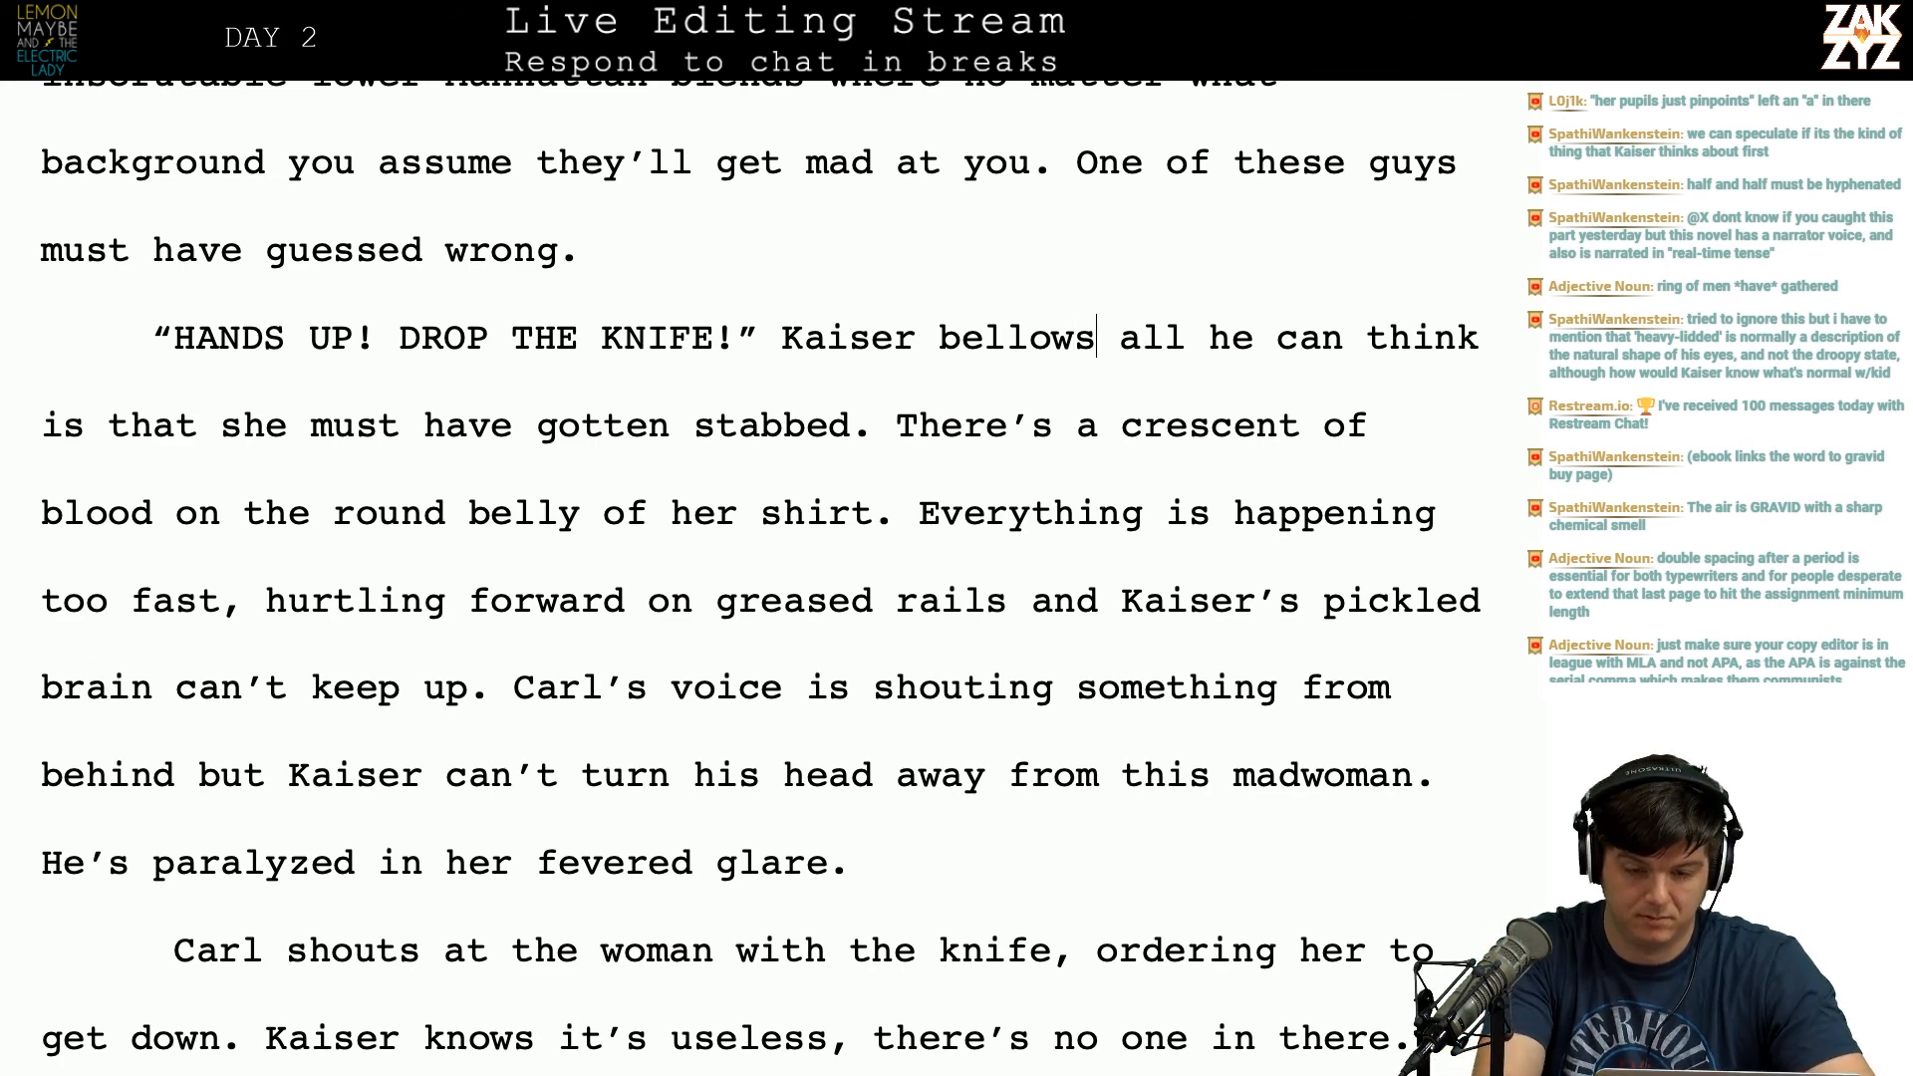
type(". ")
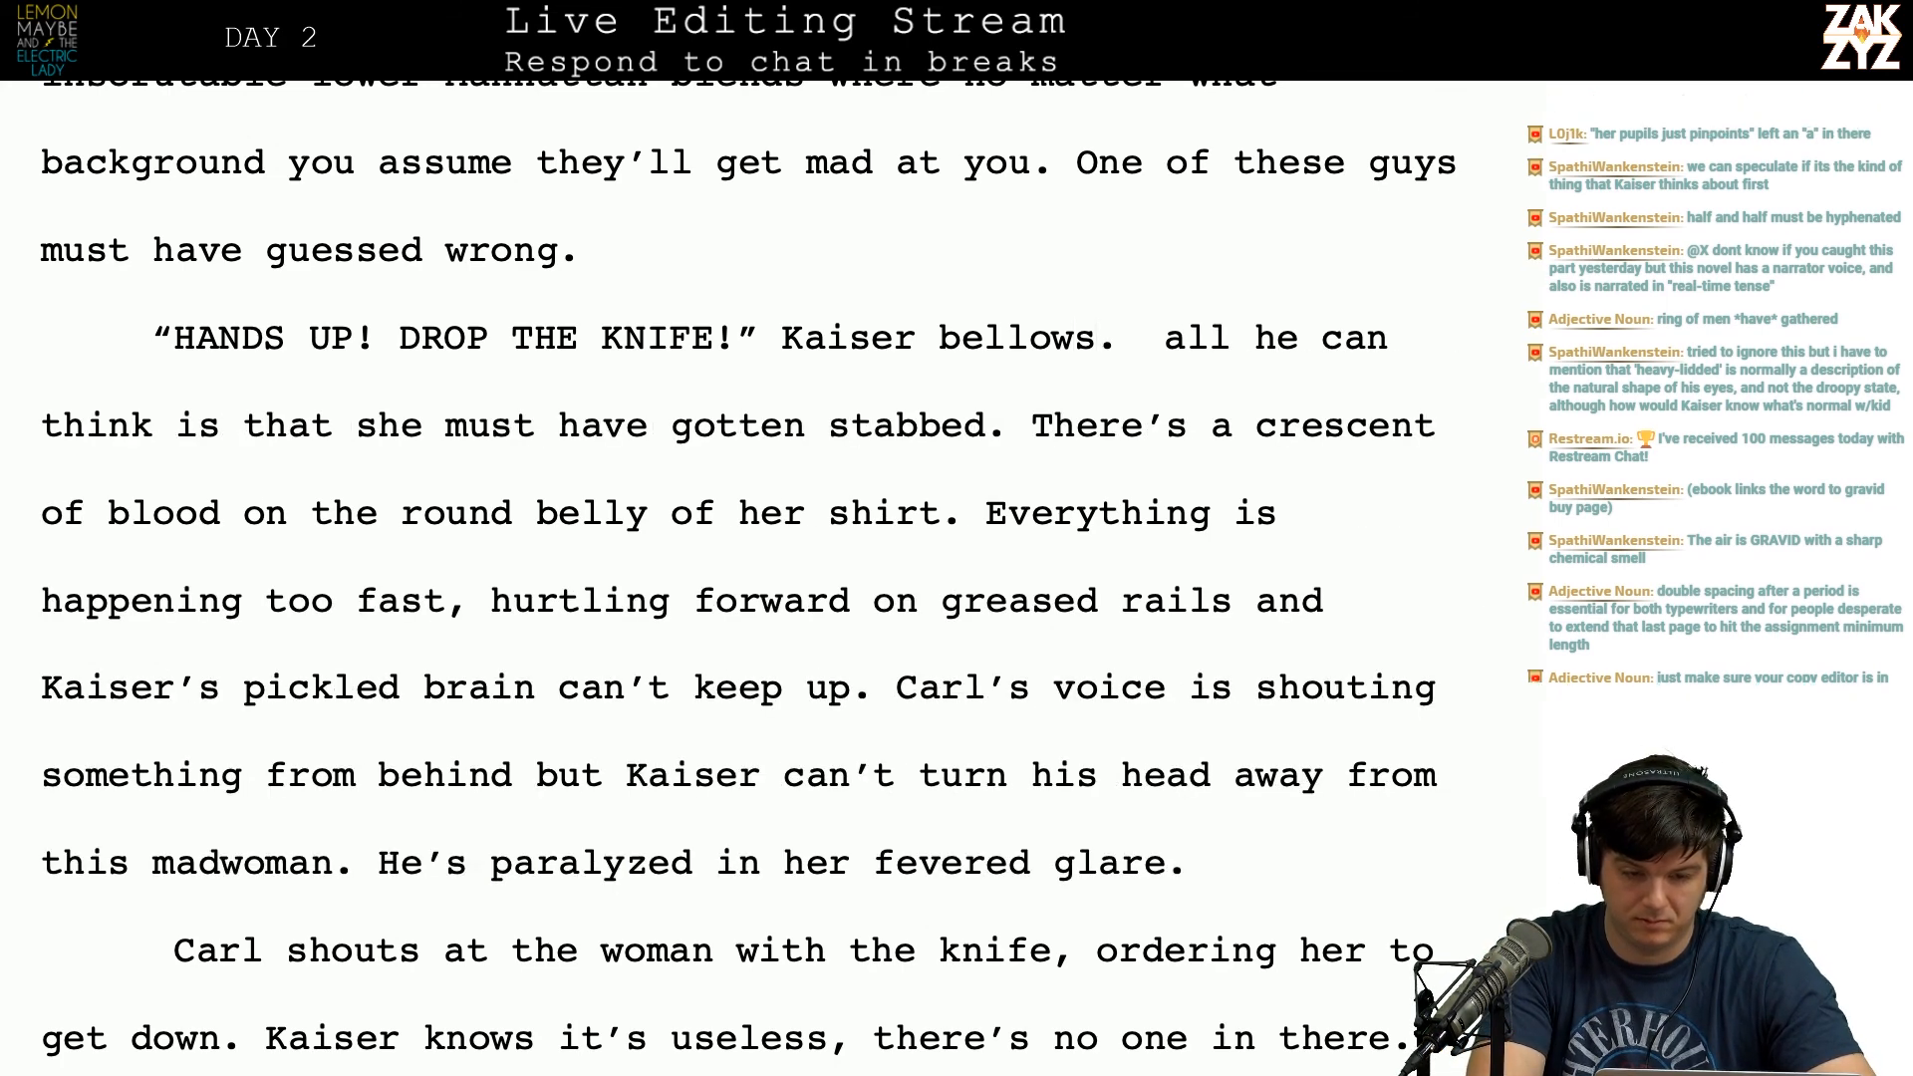
type("S")
key("BackSpace")
type("He thinks she ")
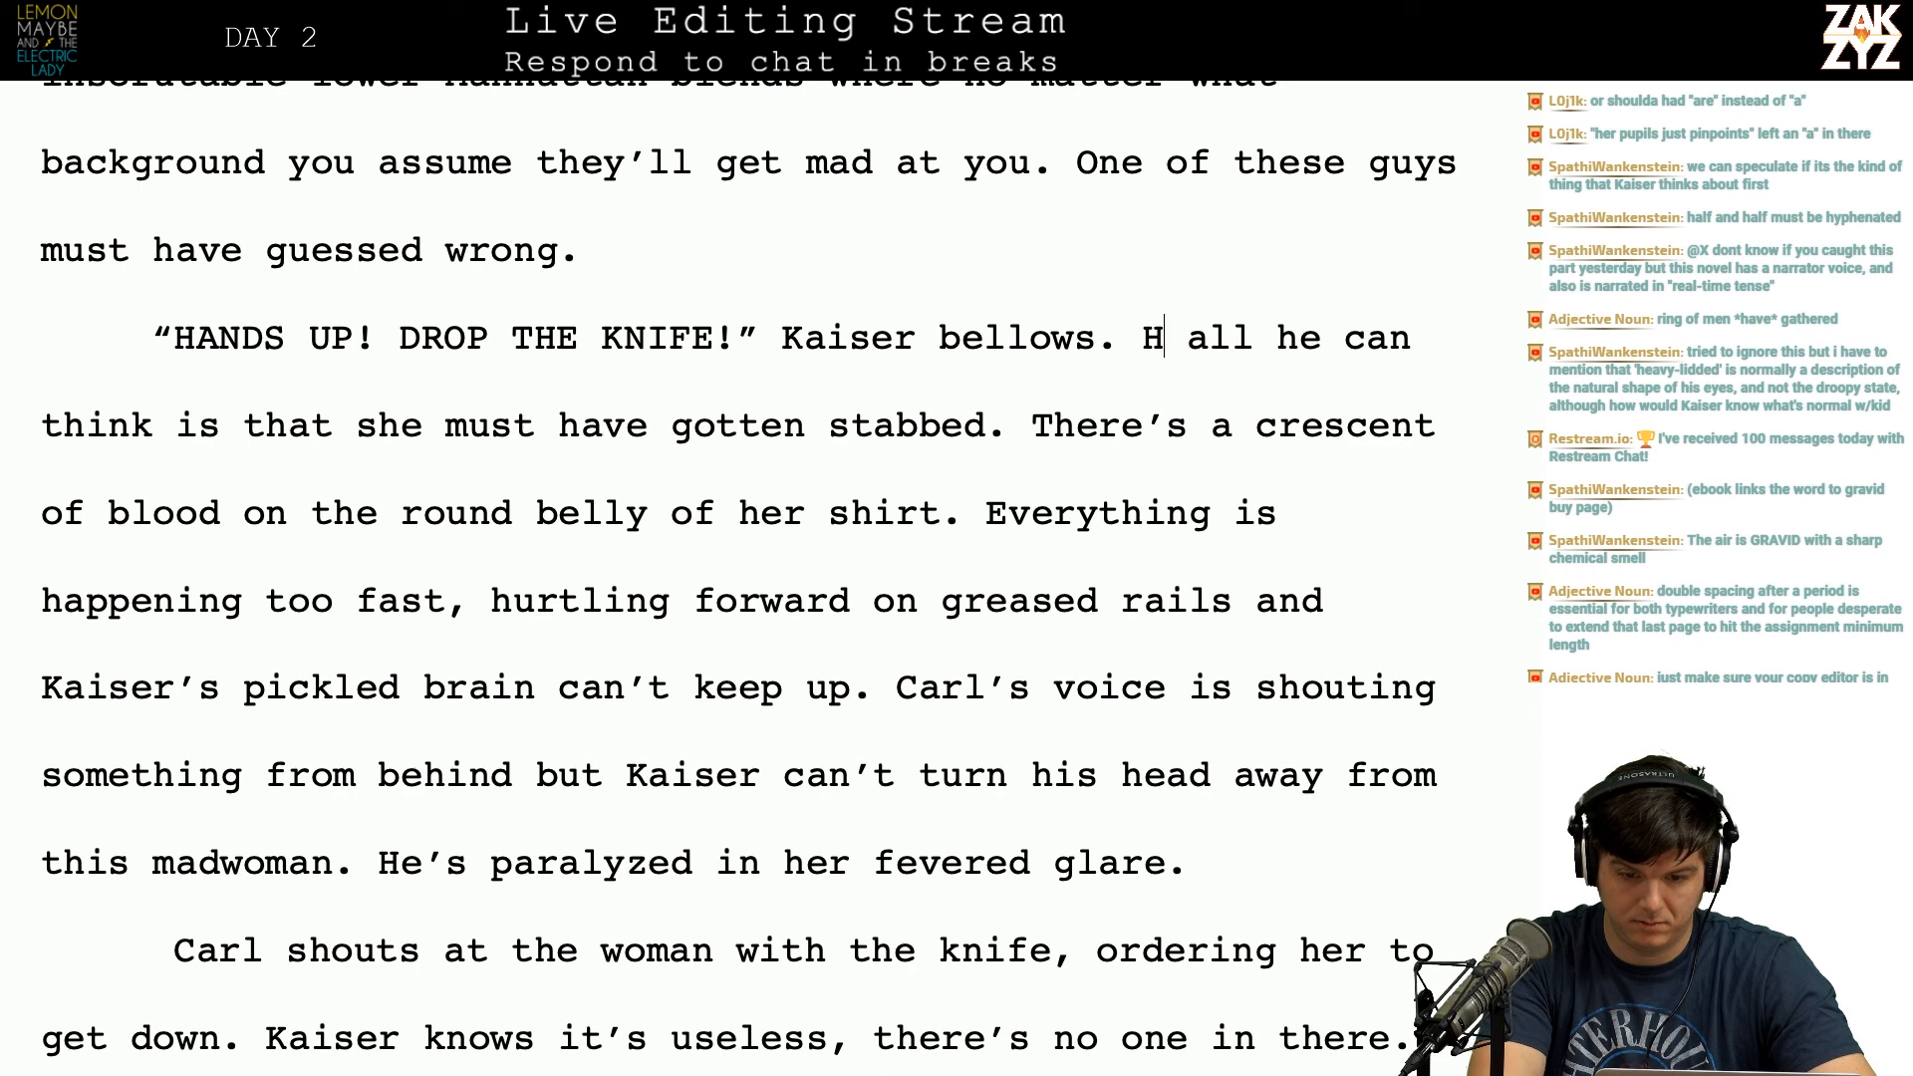
type("m")
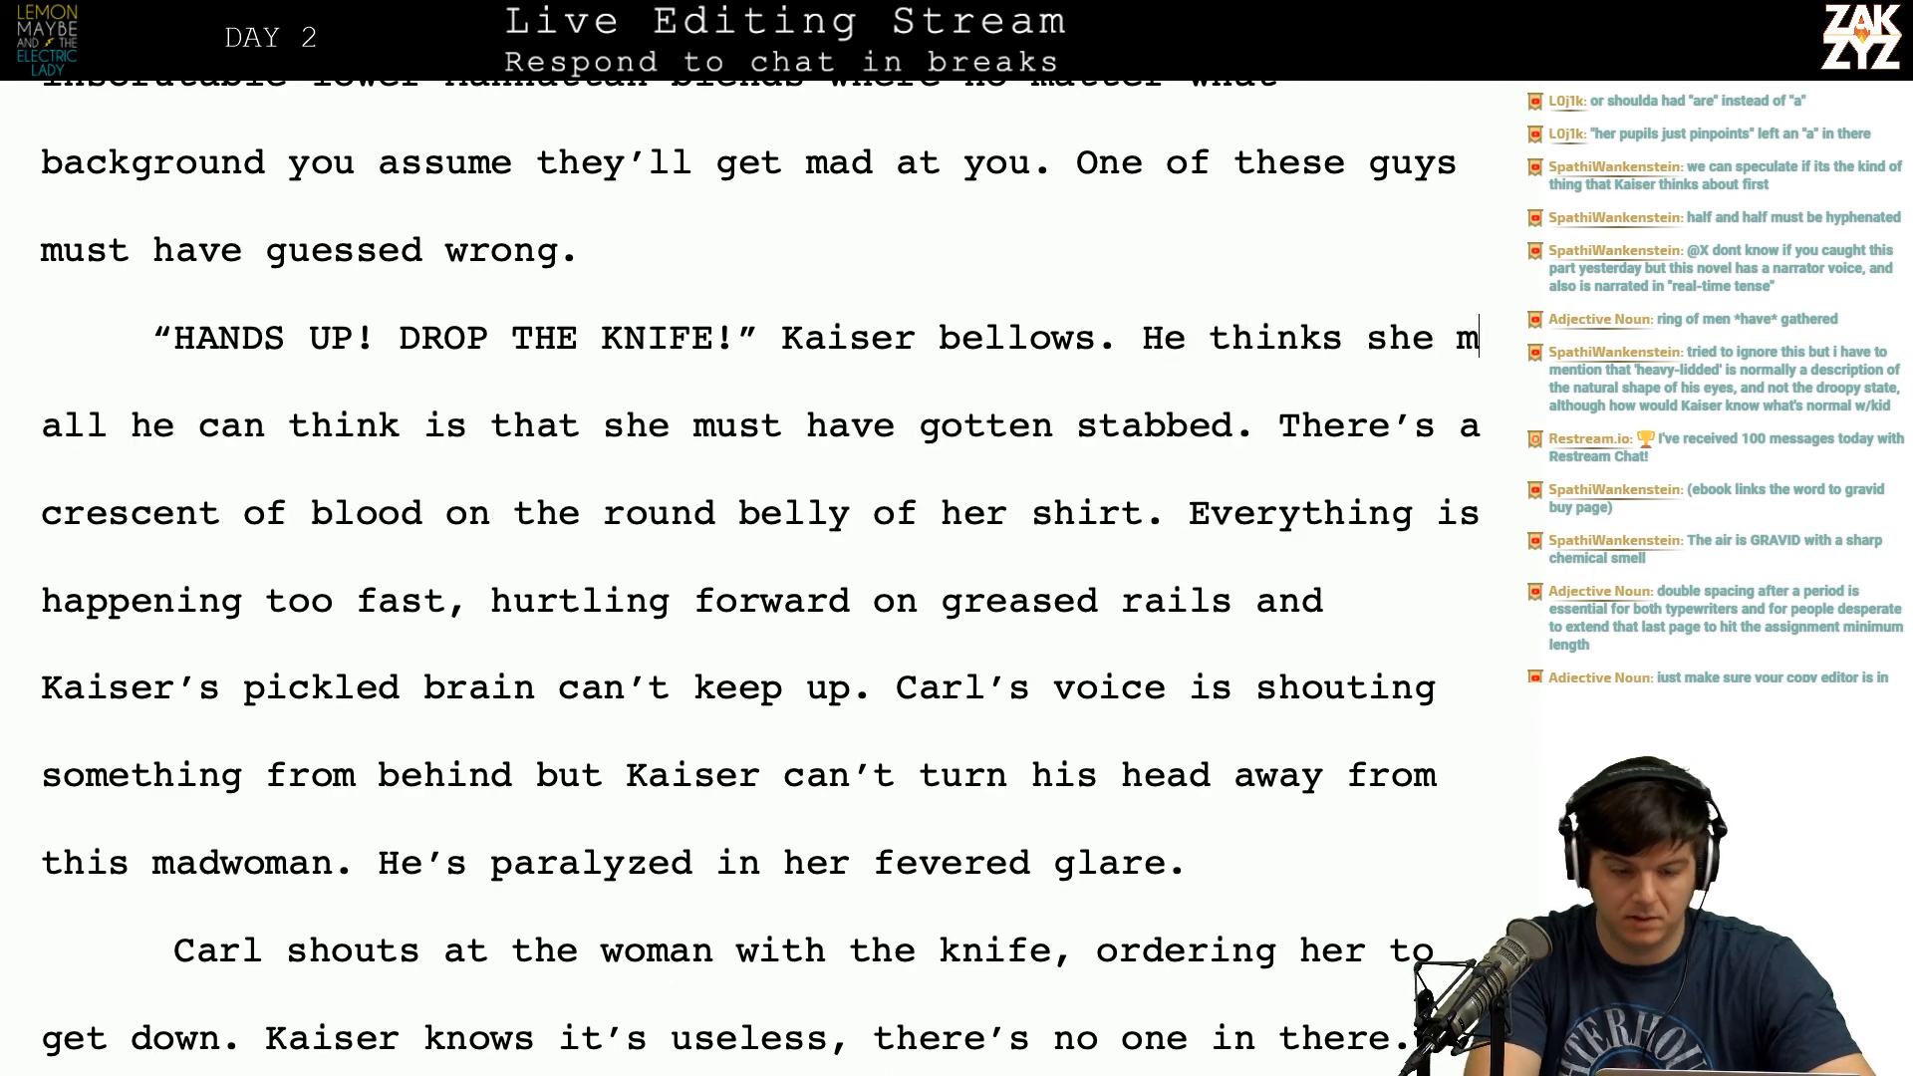
Step: Delete the leftover words 'all he can think is that she' and the stray 'm' before 'must have gotten stabbed'
key("shift+Right")
key("shift+Right")
key("shift+Right")
key("shift+Right")
key("shift+Right")
key("shift+Right")
key("shift+Right")
key("shift+Right")
key("shift+Right")
key("shift+Right")
key("shift+Right")
key("shift+Right")
key("shift+Right")
key("shift+Right")
key("shift+Right")
key("shift+Right")
key("shift+Right")
key("shift+Right")
key("shift+Right")
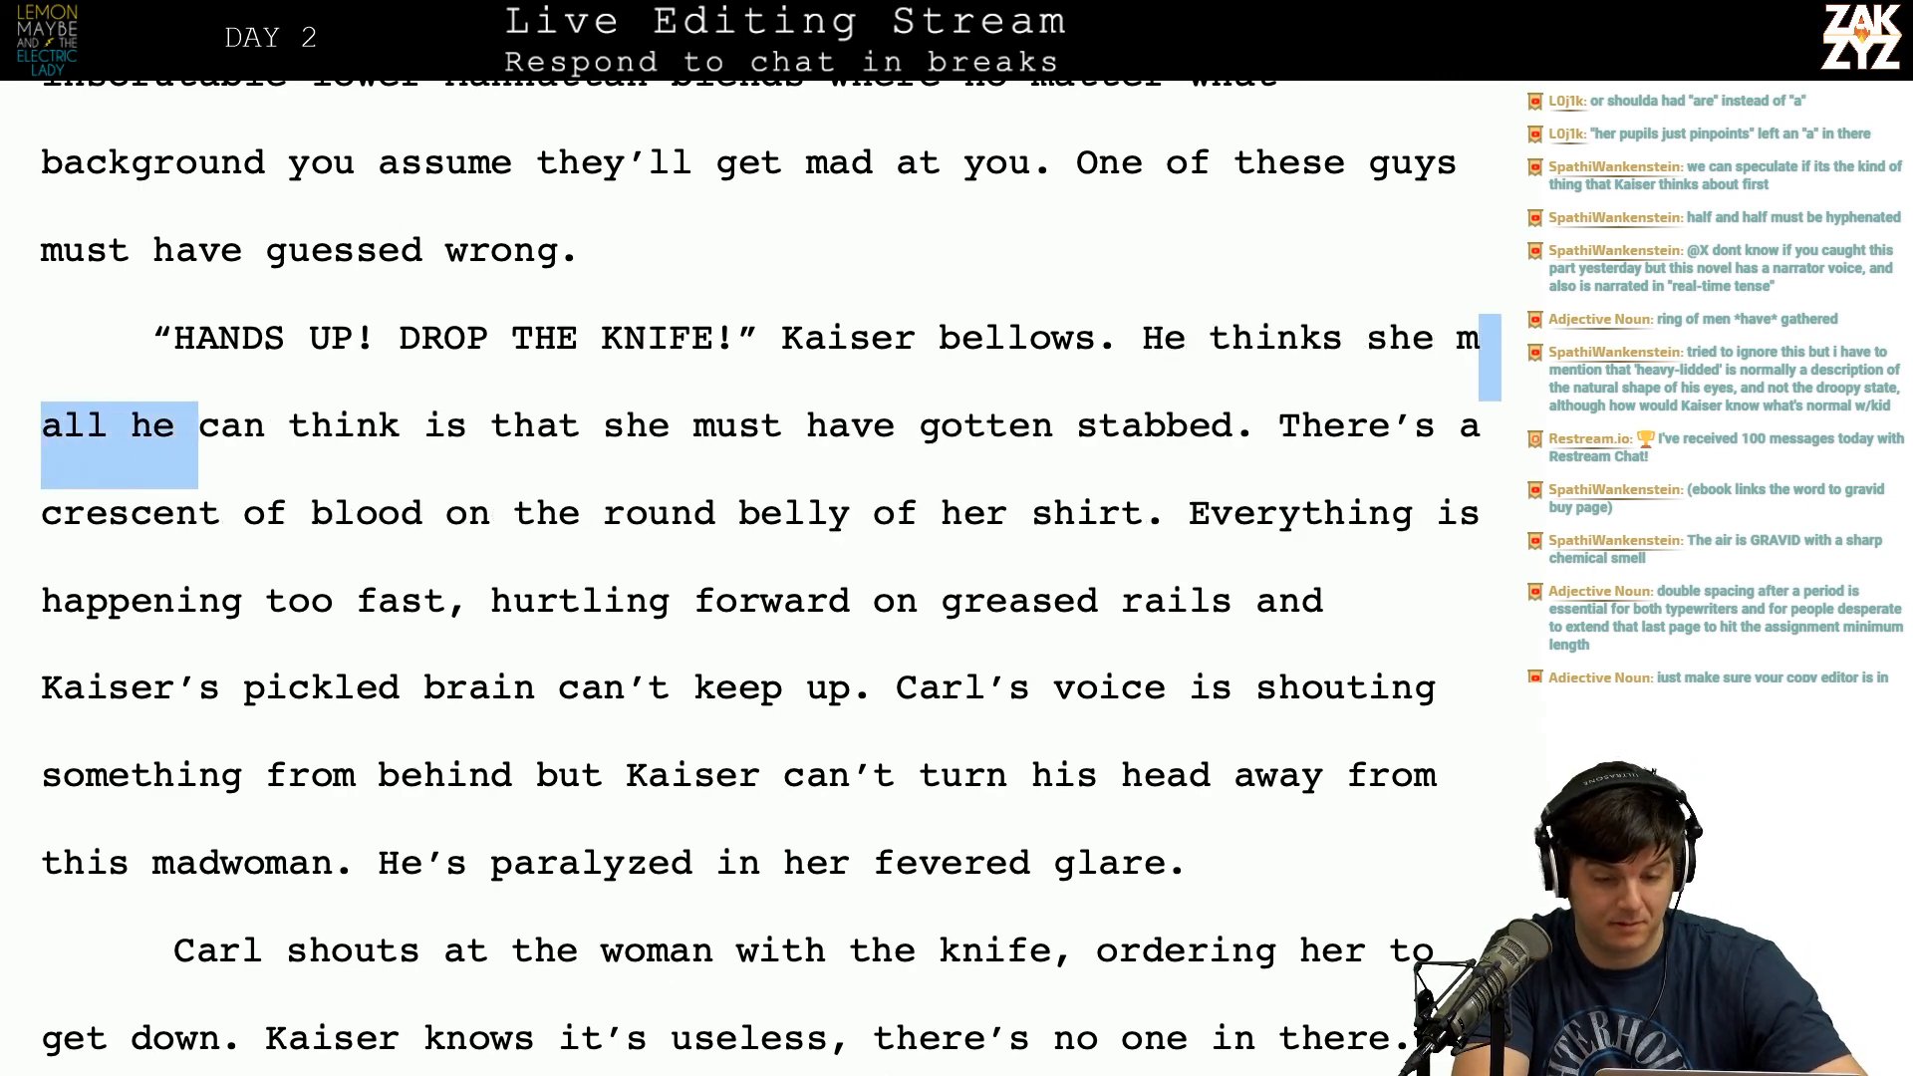
key("shift+Right")
key("shift+Right")
key("shift+Right")
key("shift+Right")
key("shift+Right")
key("shift+Right")
key("shift+Right")
key("shift+Right")
key("shift+Right")
key("shift+Left")
key("shift+Left")
key("shift+Right")
key("shift+Right")
key("shift+Right")
key("BackSpace")
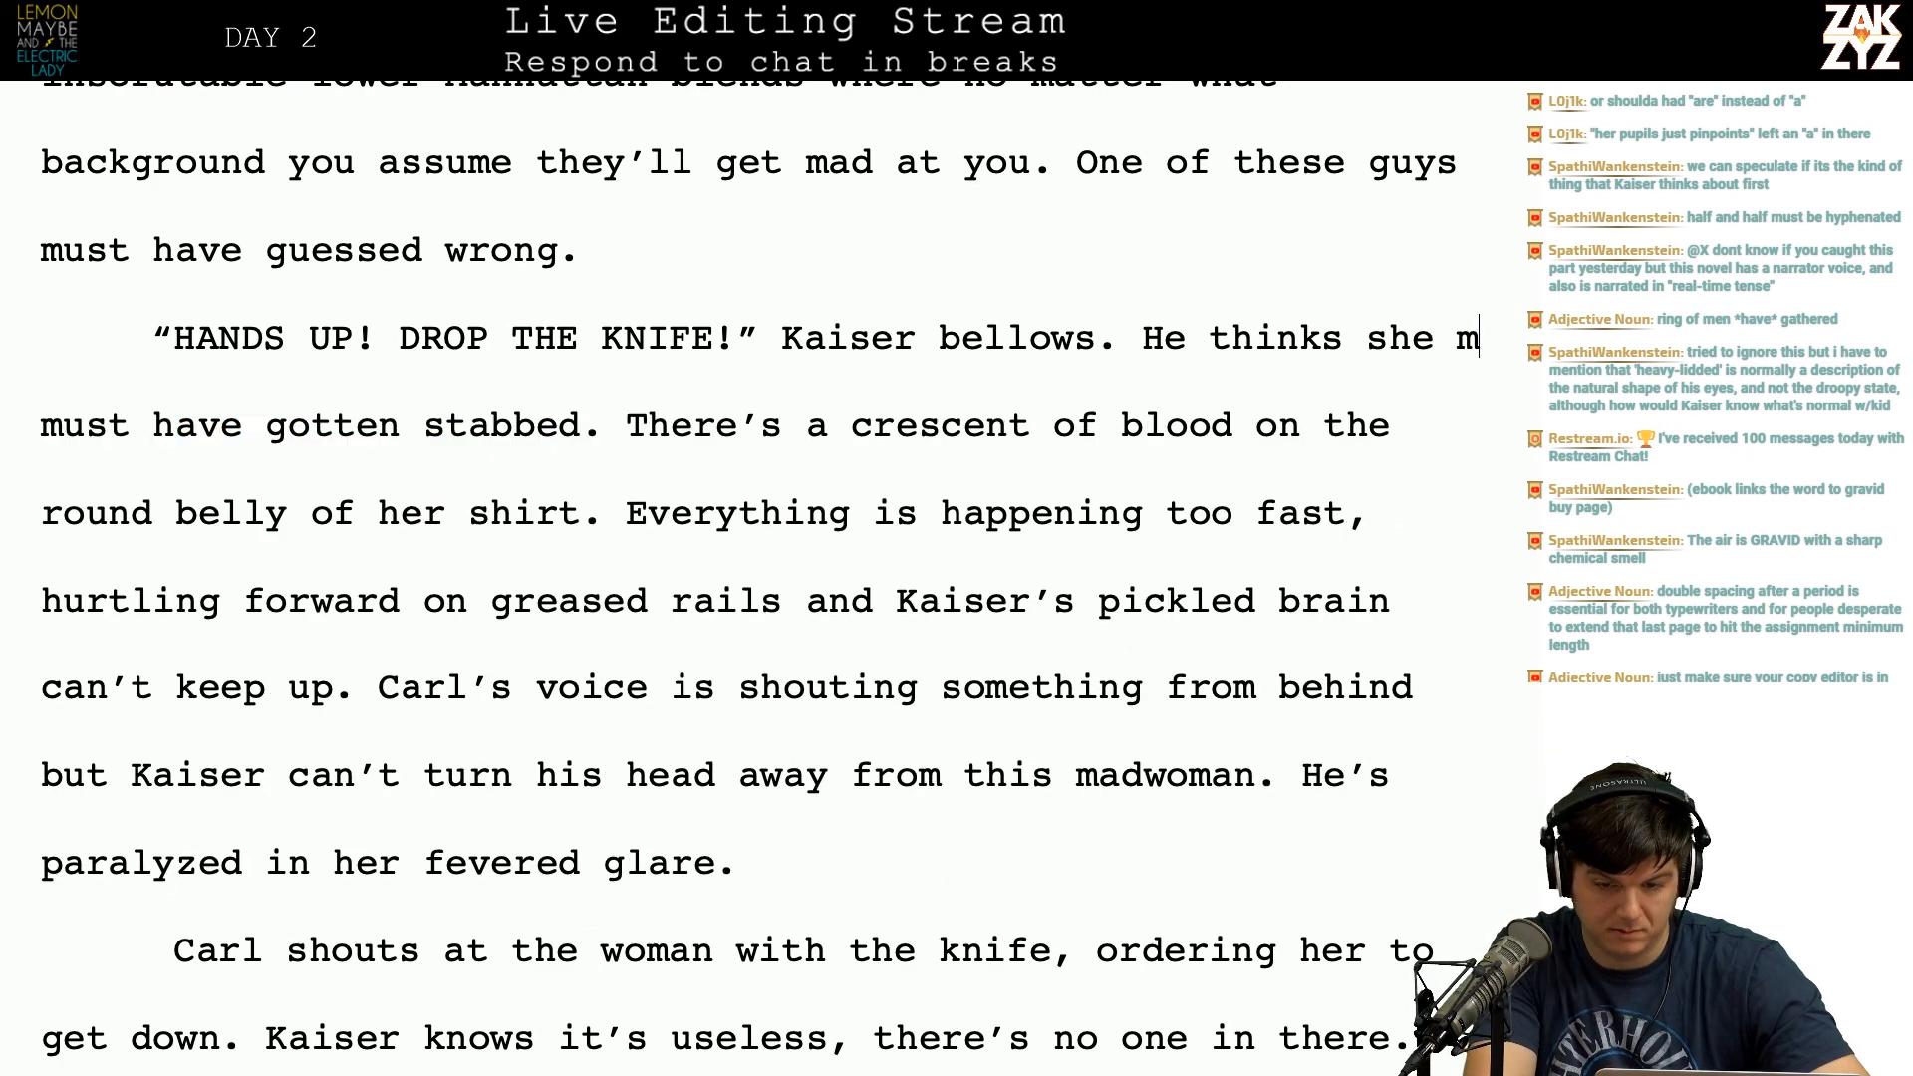
key("BackSpace")
key("BackSpace")
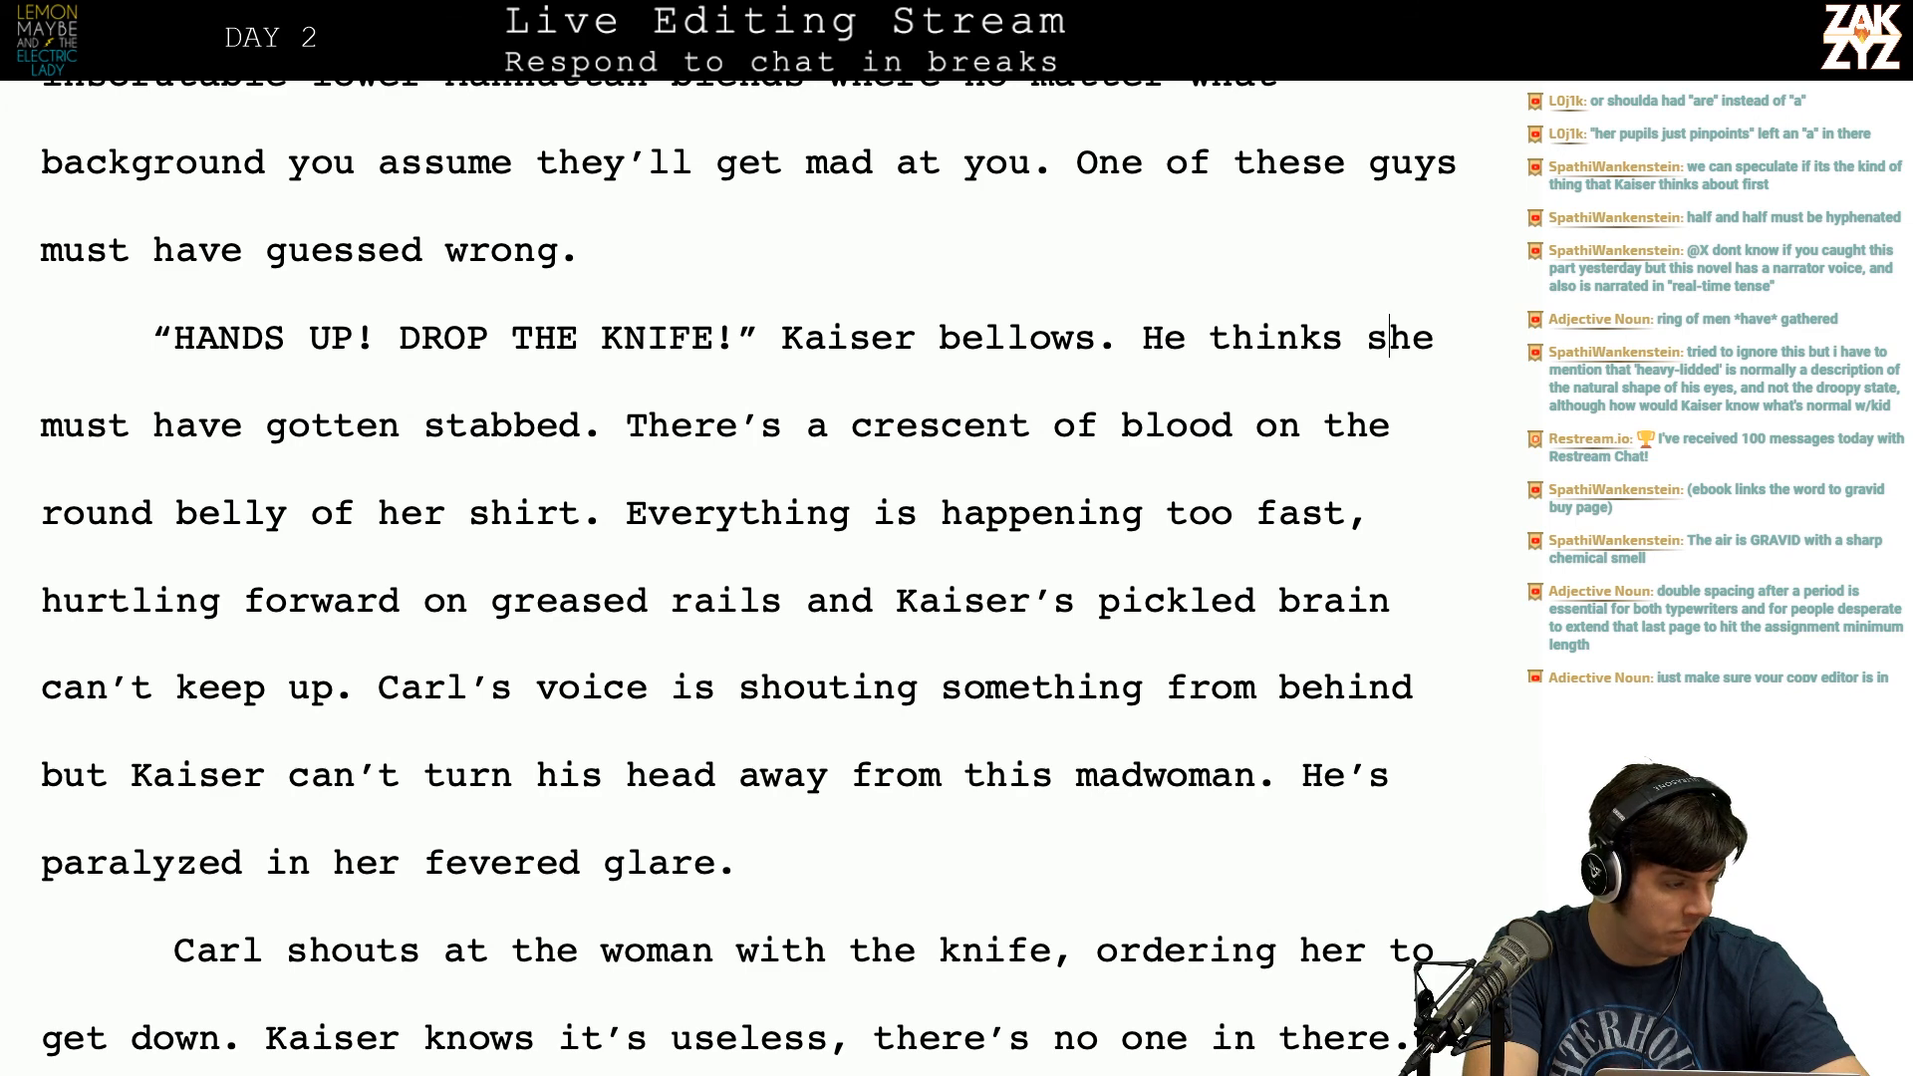
Step: Replace 'a just' with 'are shrunken to' before 'pinpoints' in the sentence about the woman's pupils on page 23
scroll(747, 586, "up", 3)
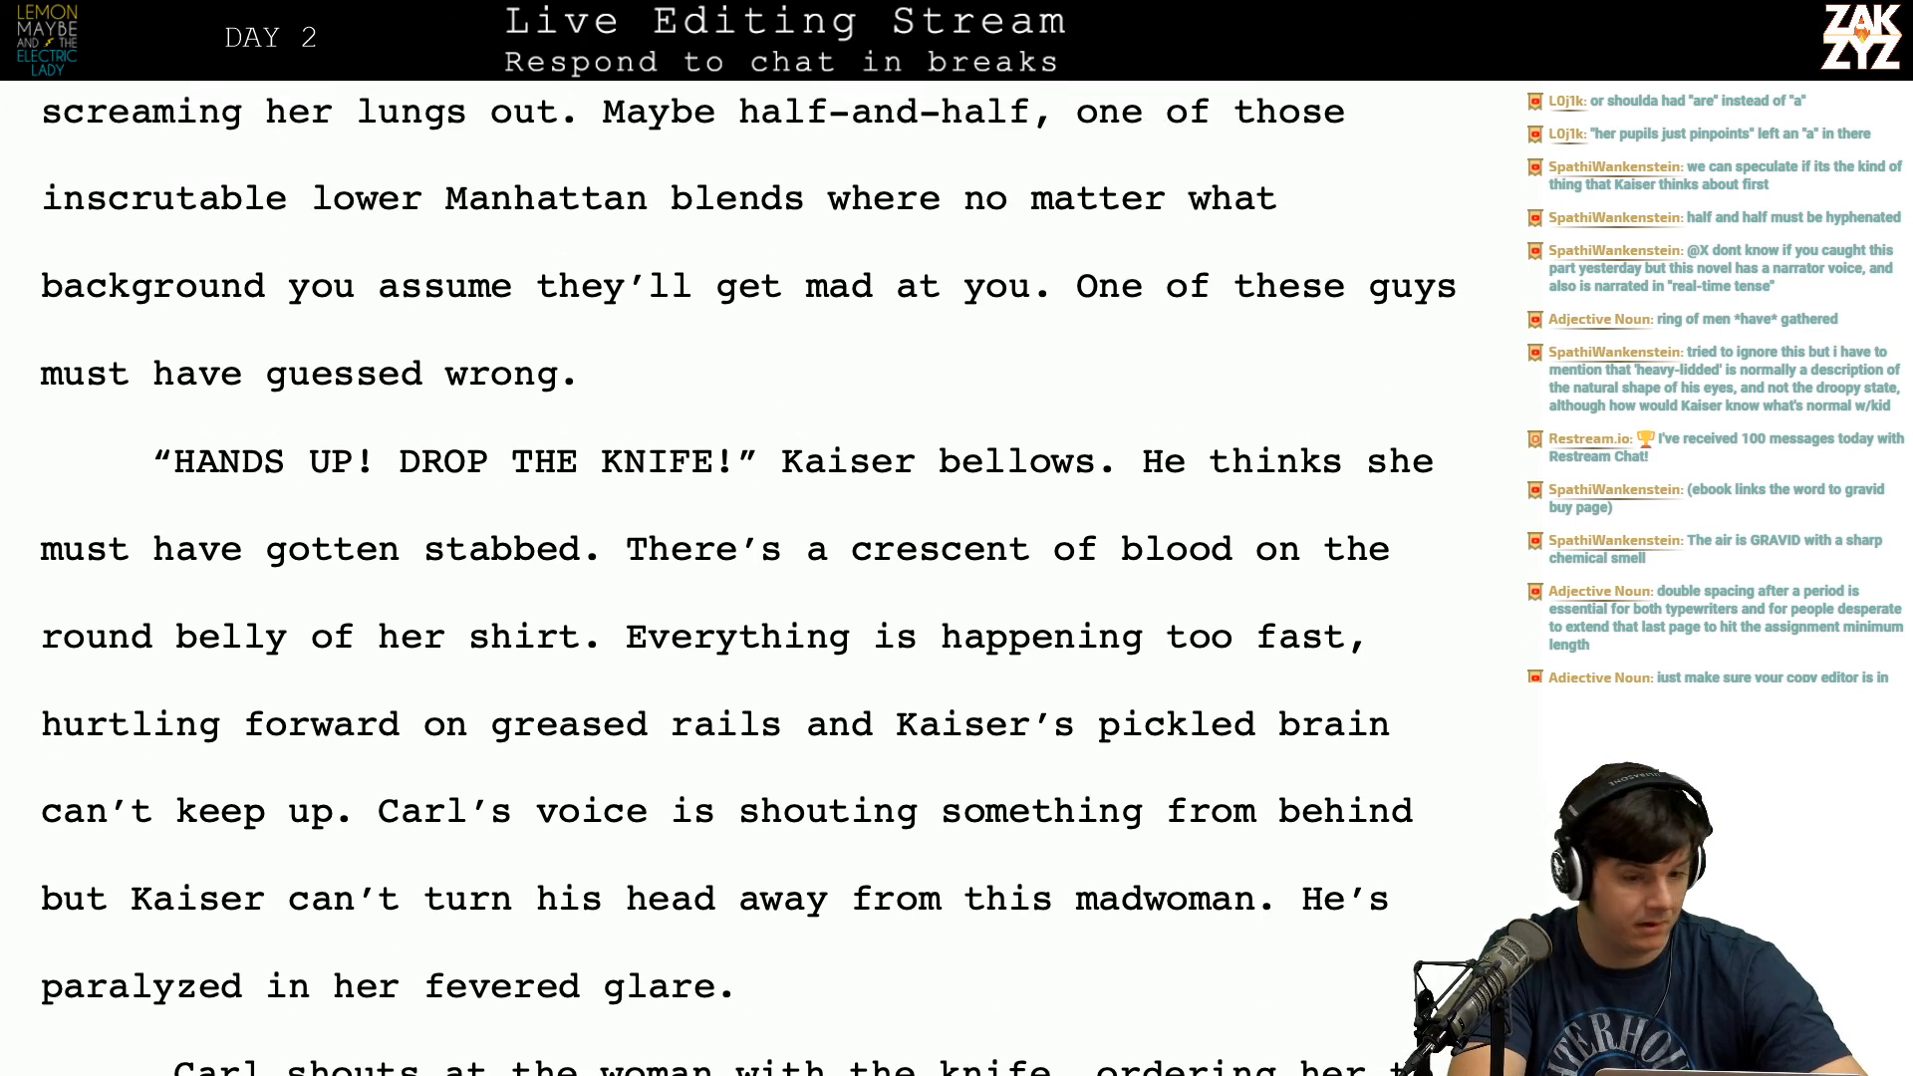
scroll(948, 440, "up", 8)
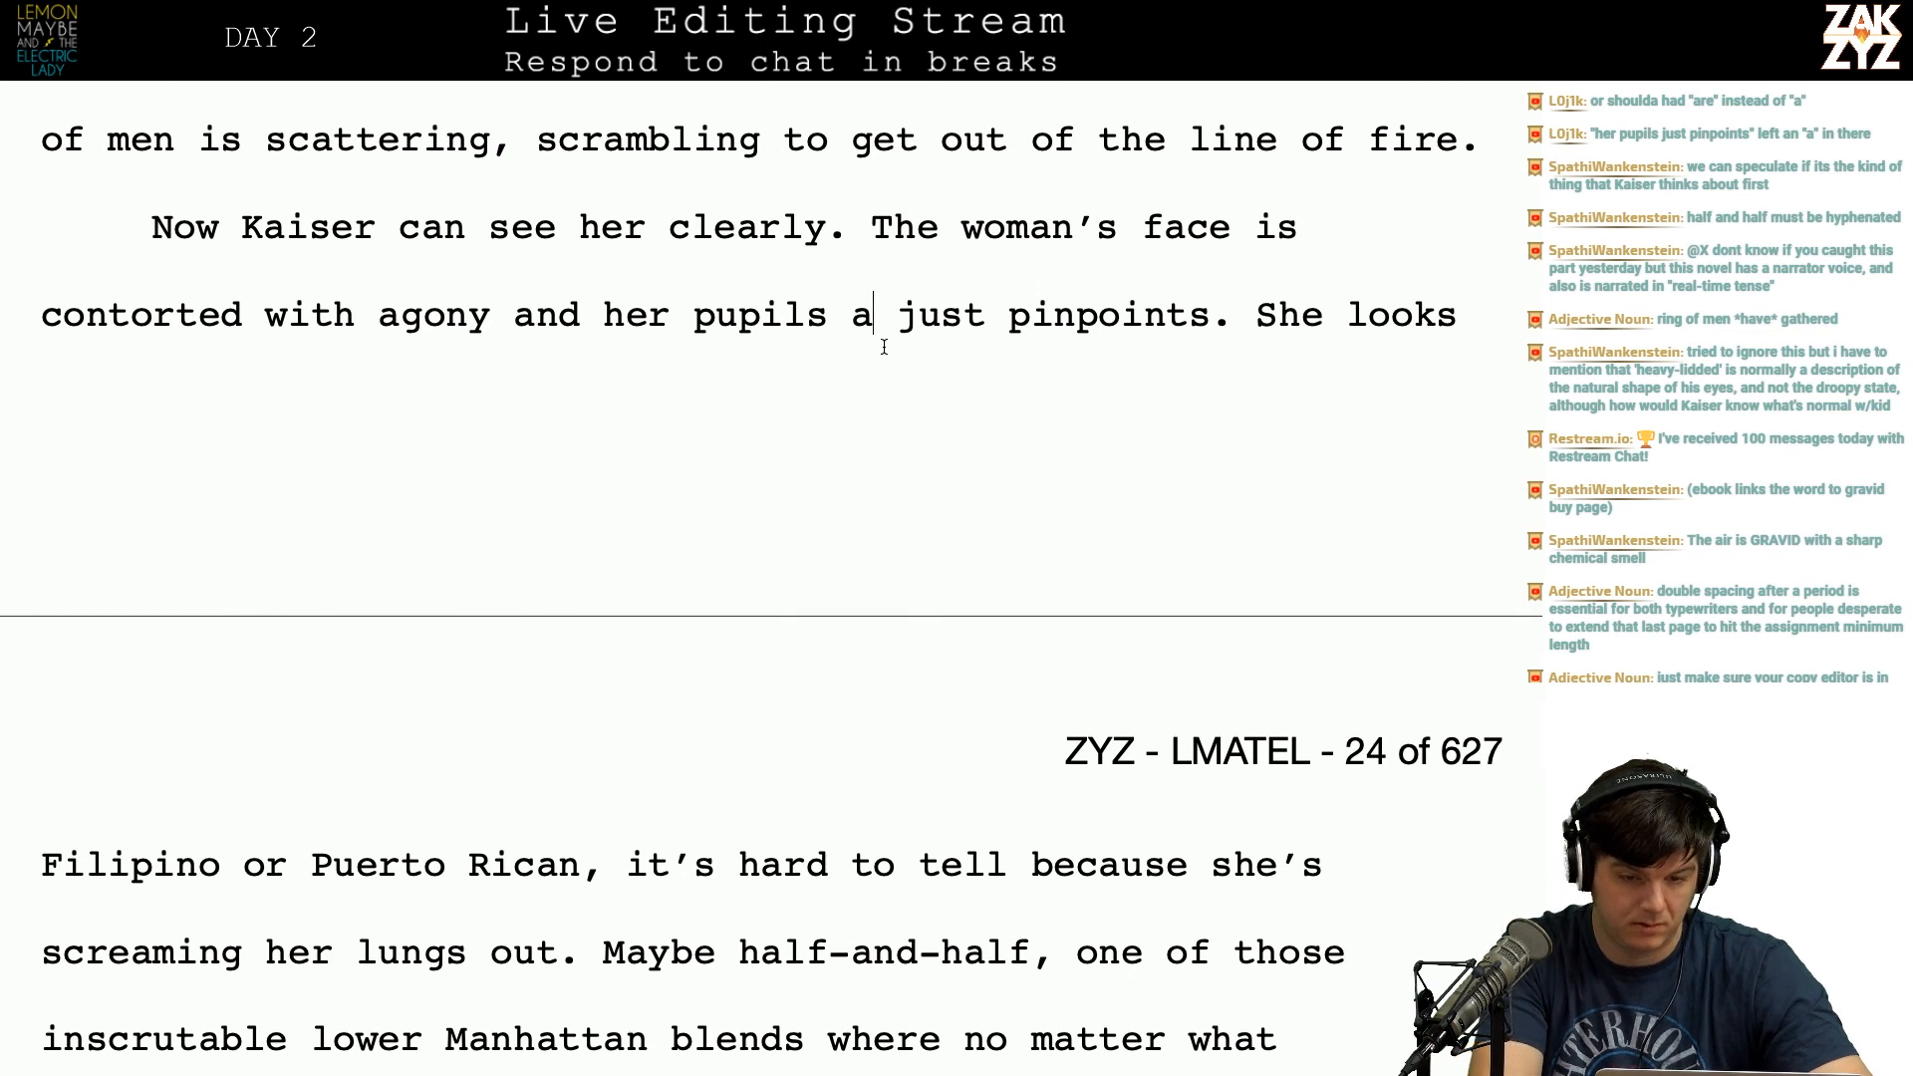
type("re")
type("ken to")
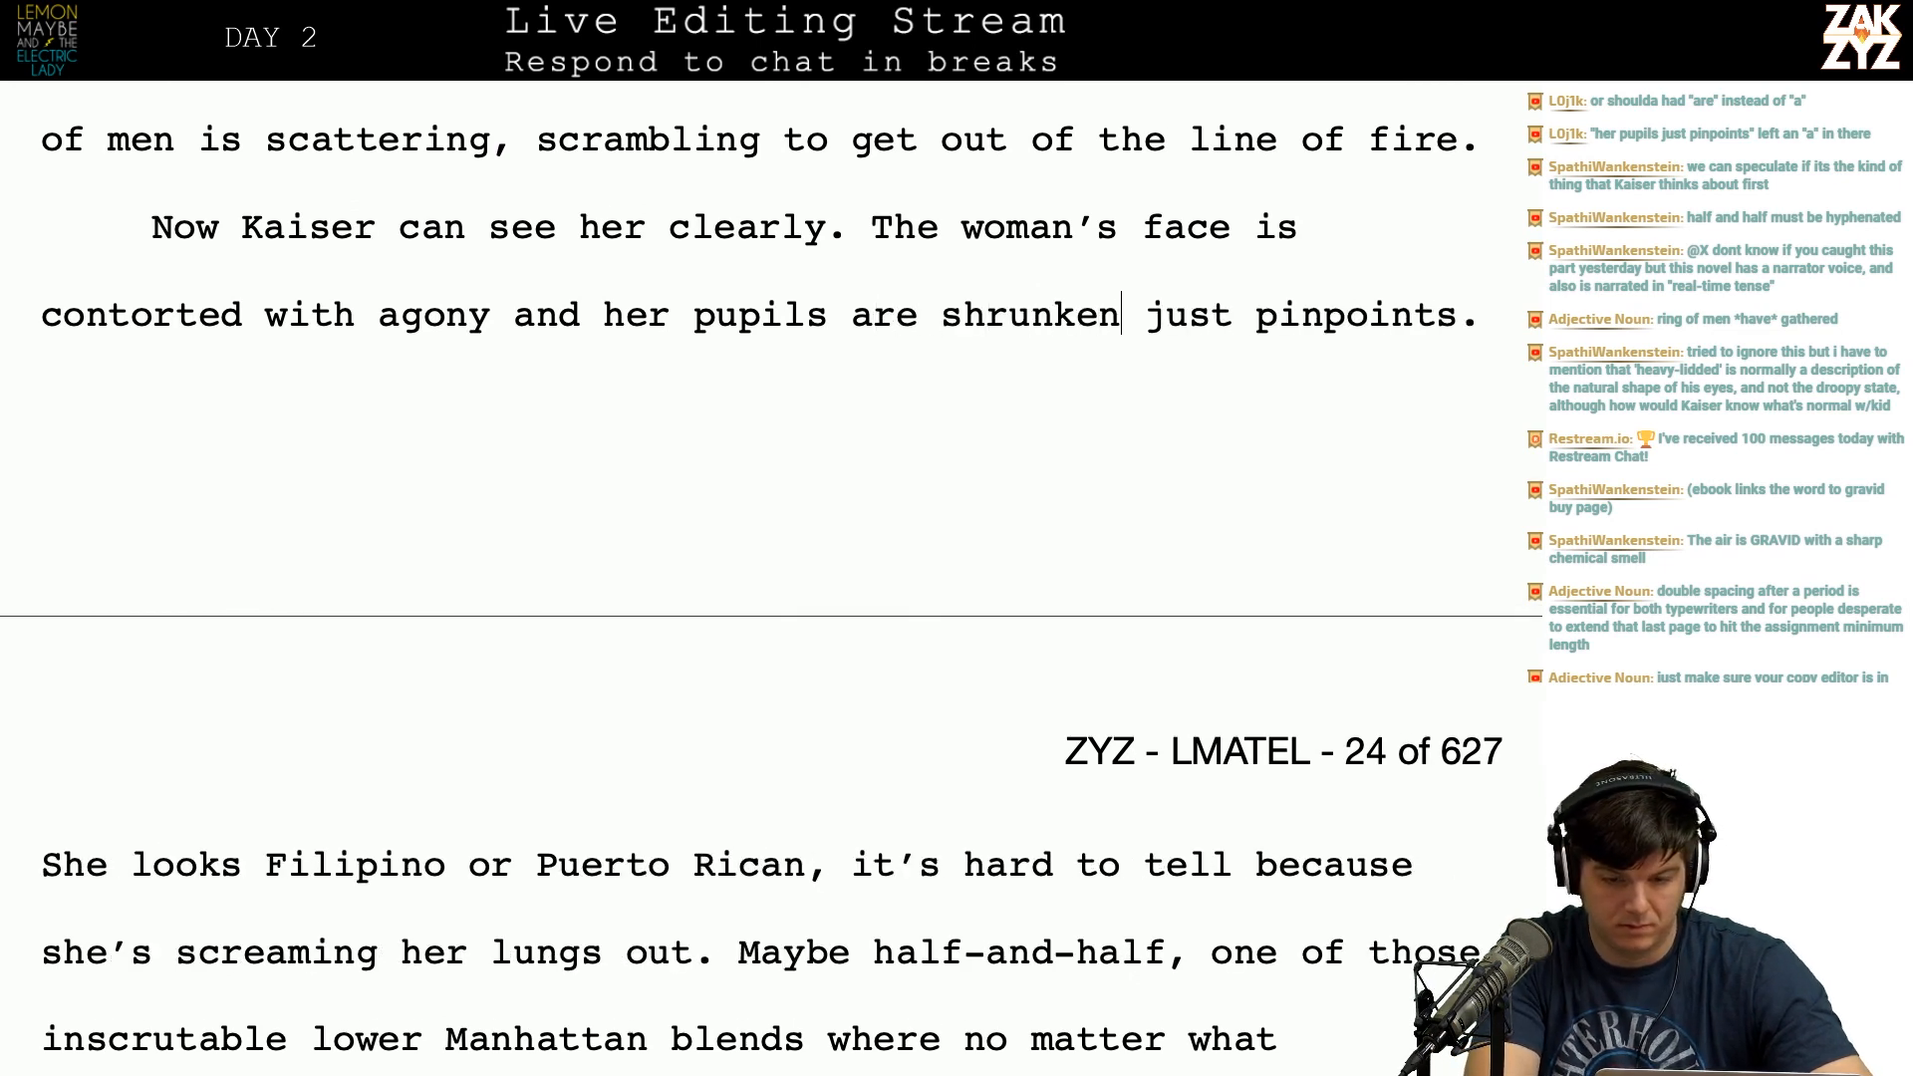
key("shift+Right")
key("shift+Right")
key("shift+Right")
key("shift+Right")
key("shift+Right")
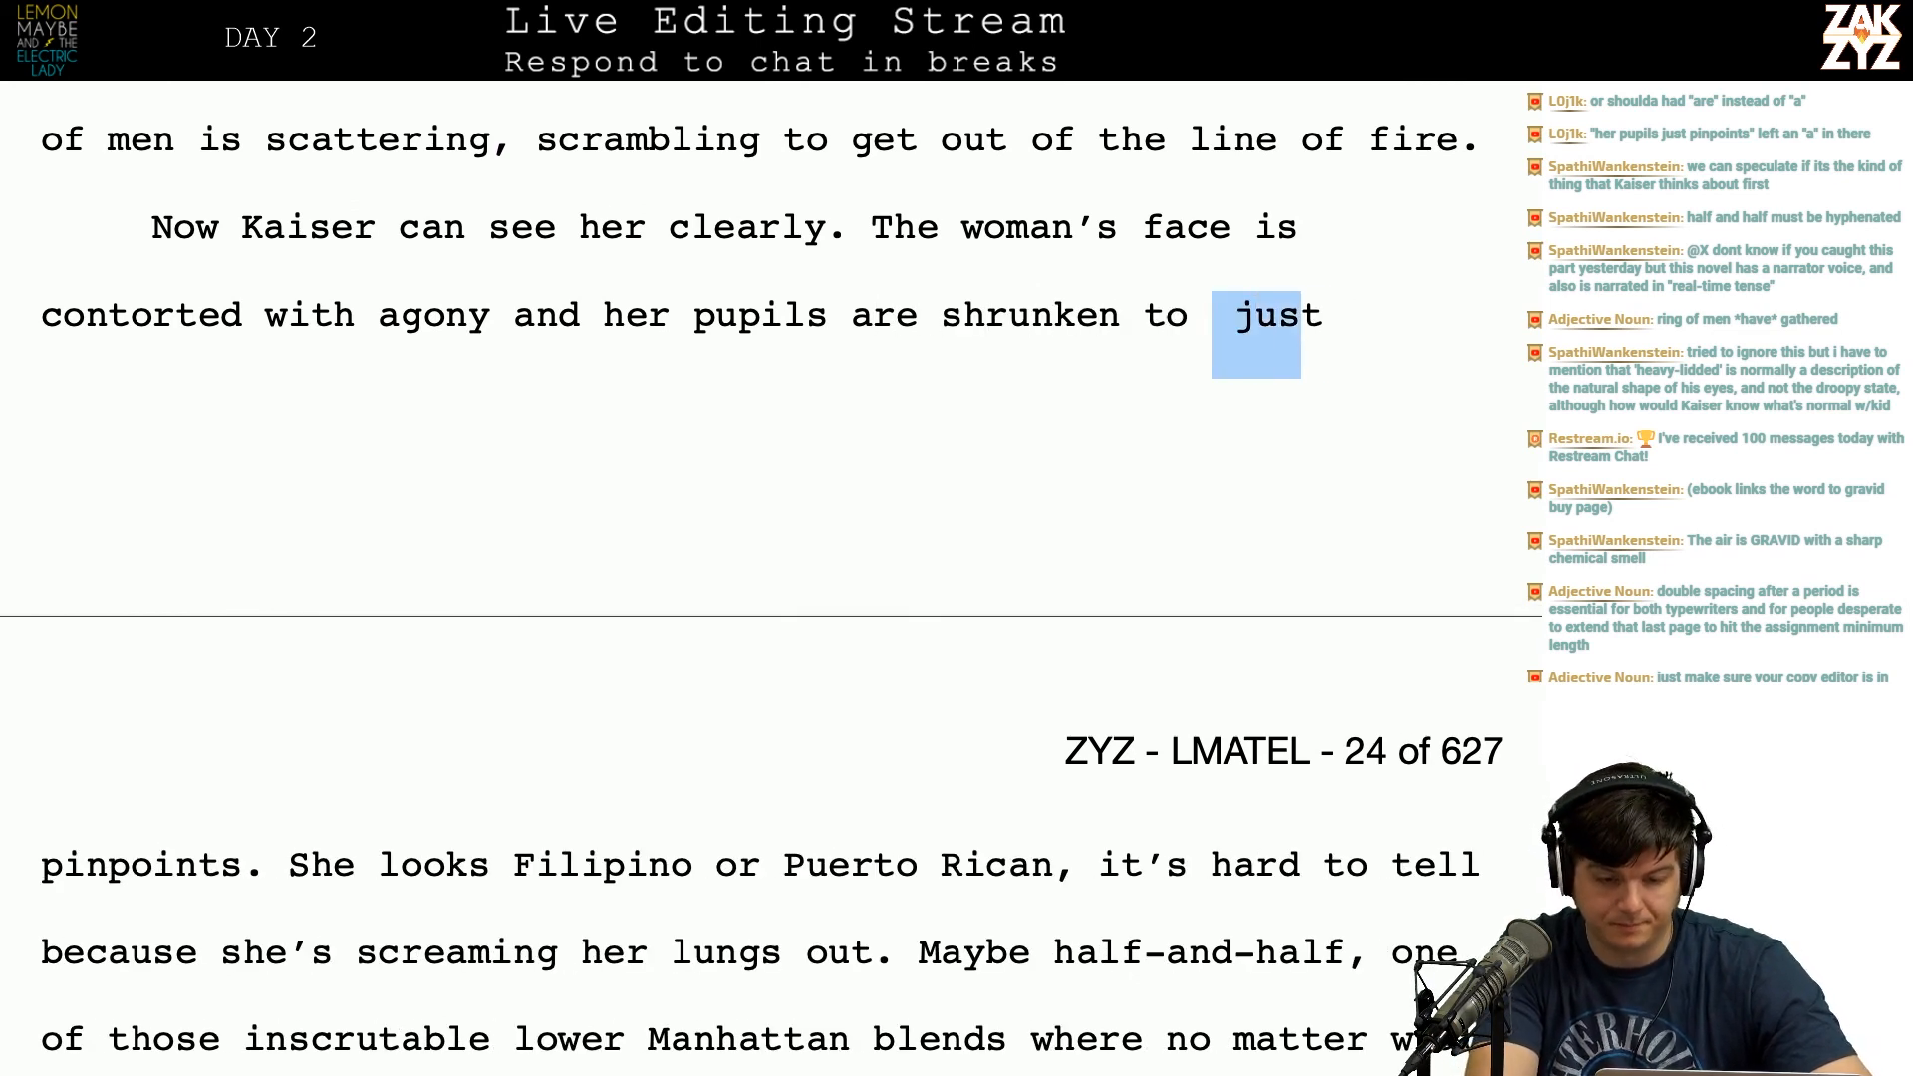
key("Delete")
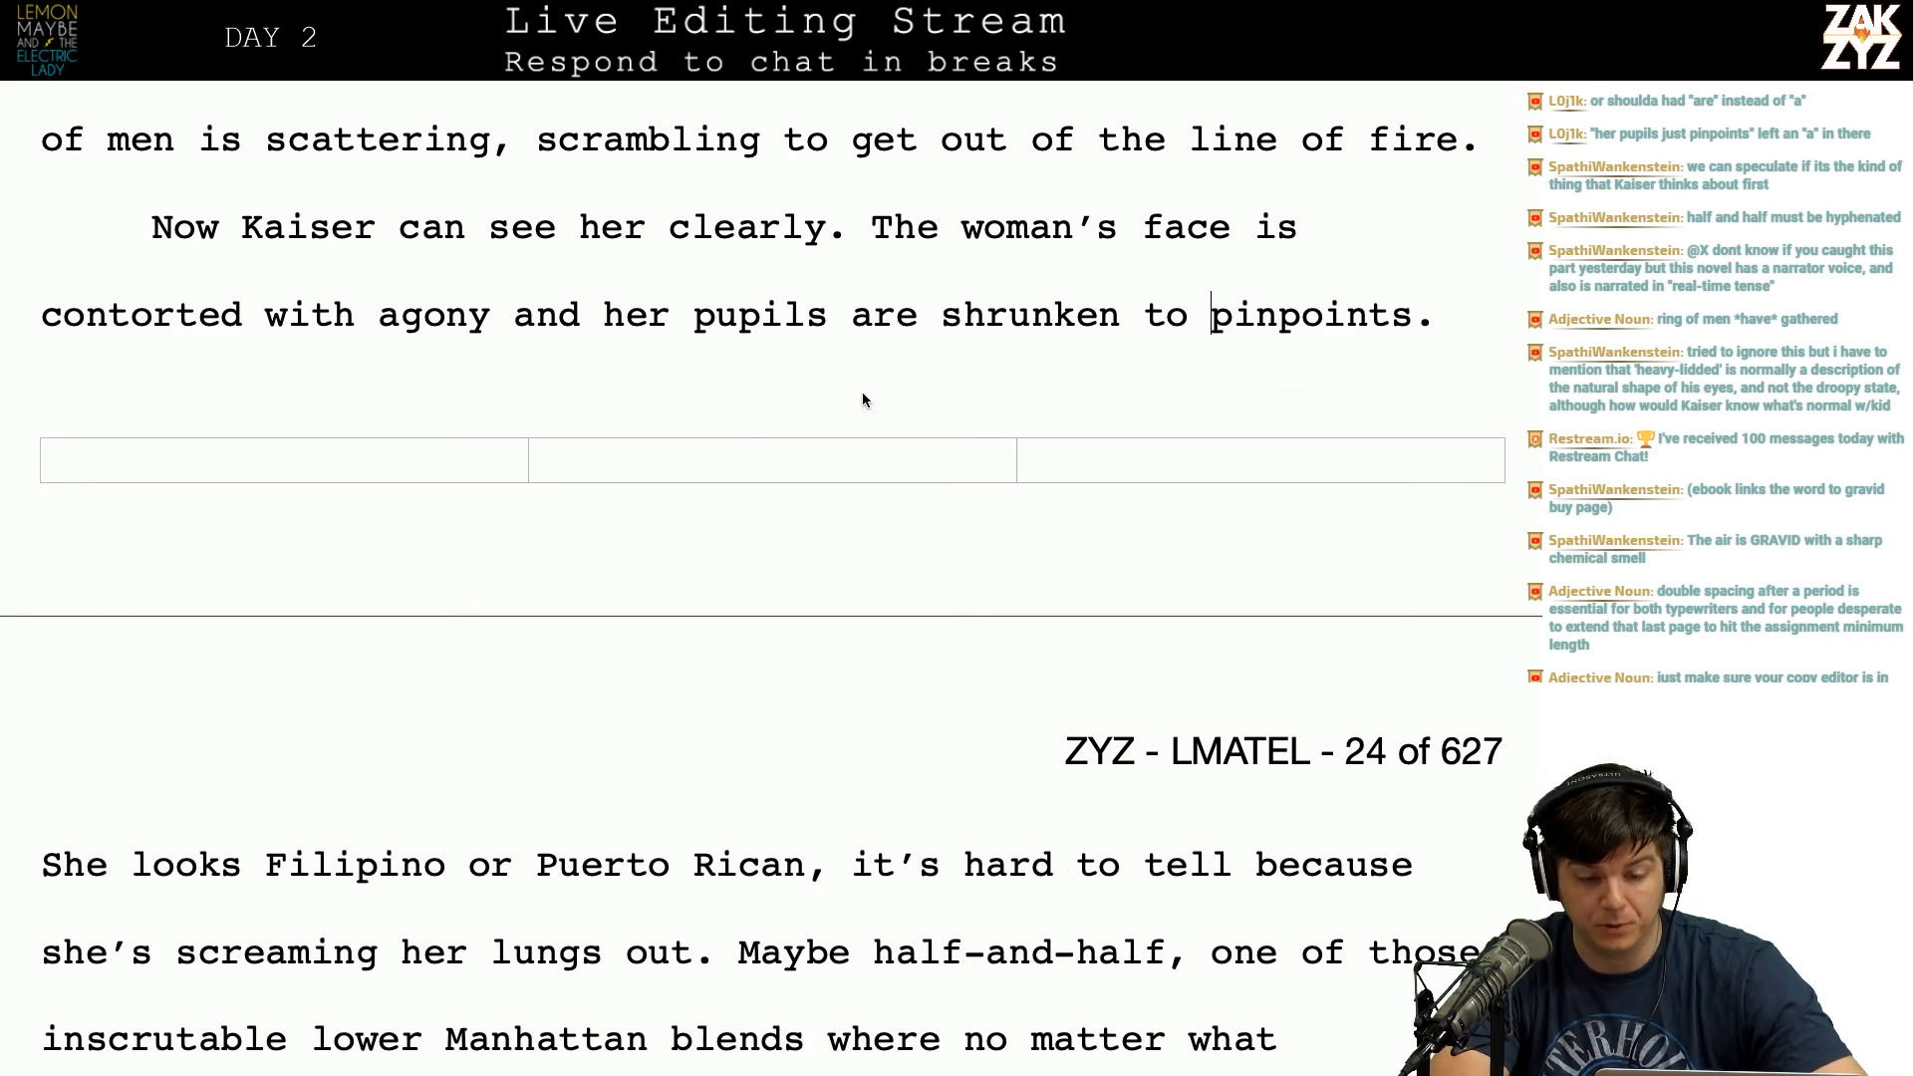
Step: Switch to the Editlist document, raise the tally of the contributor who flagged the stray 'a' to 13, and return to the manuscript
scroll(863, 393, "down", 1)
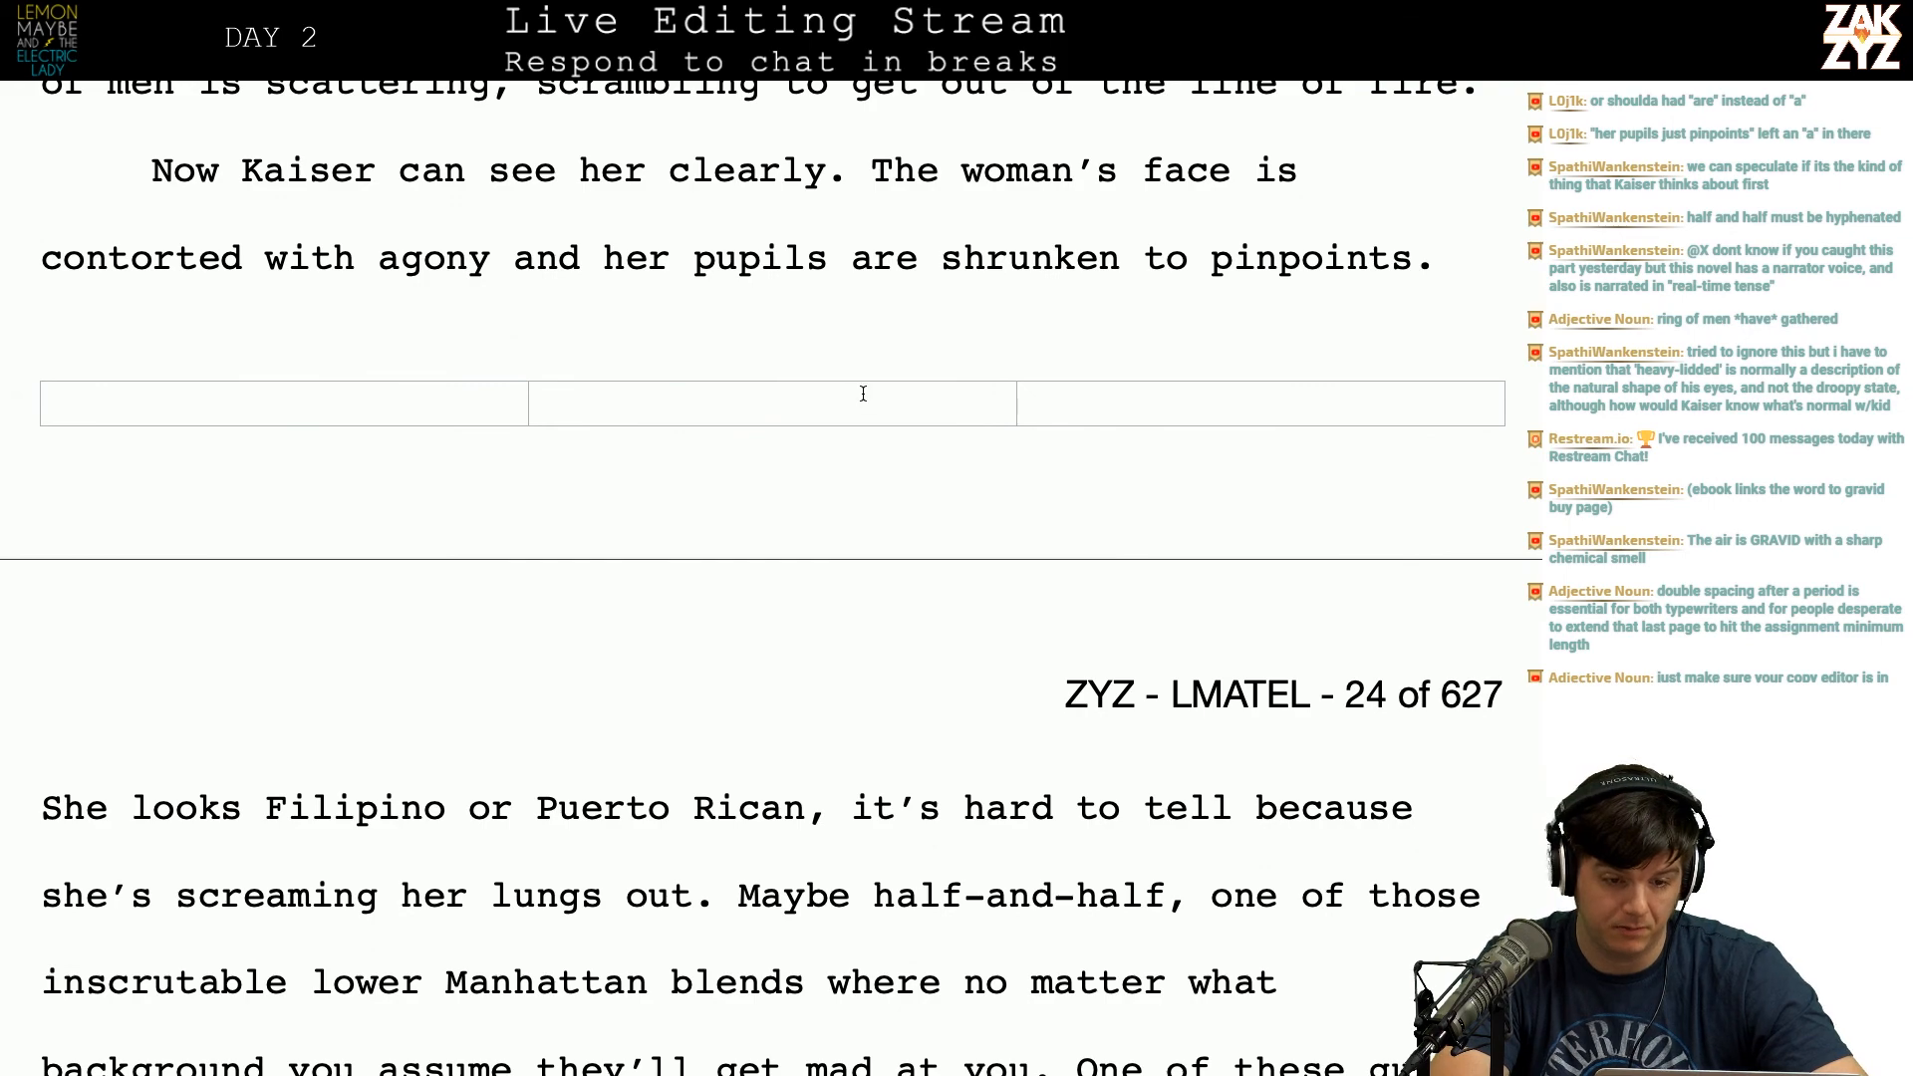
key("super+Tab")
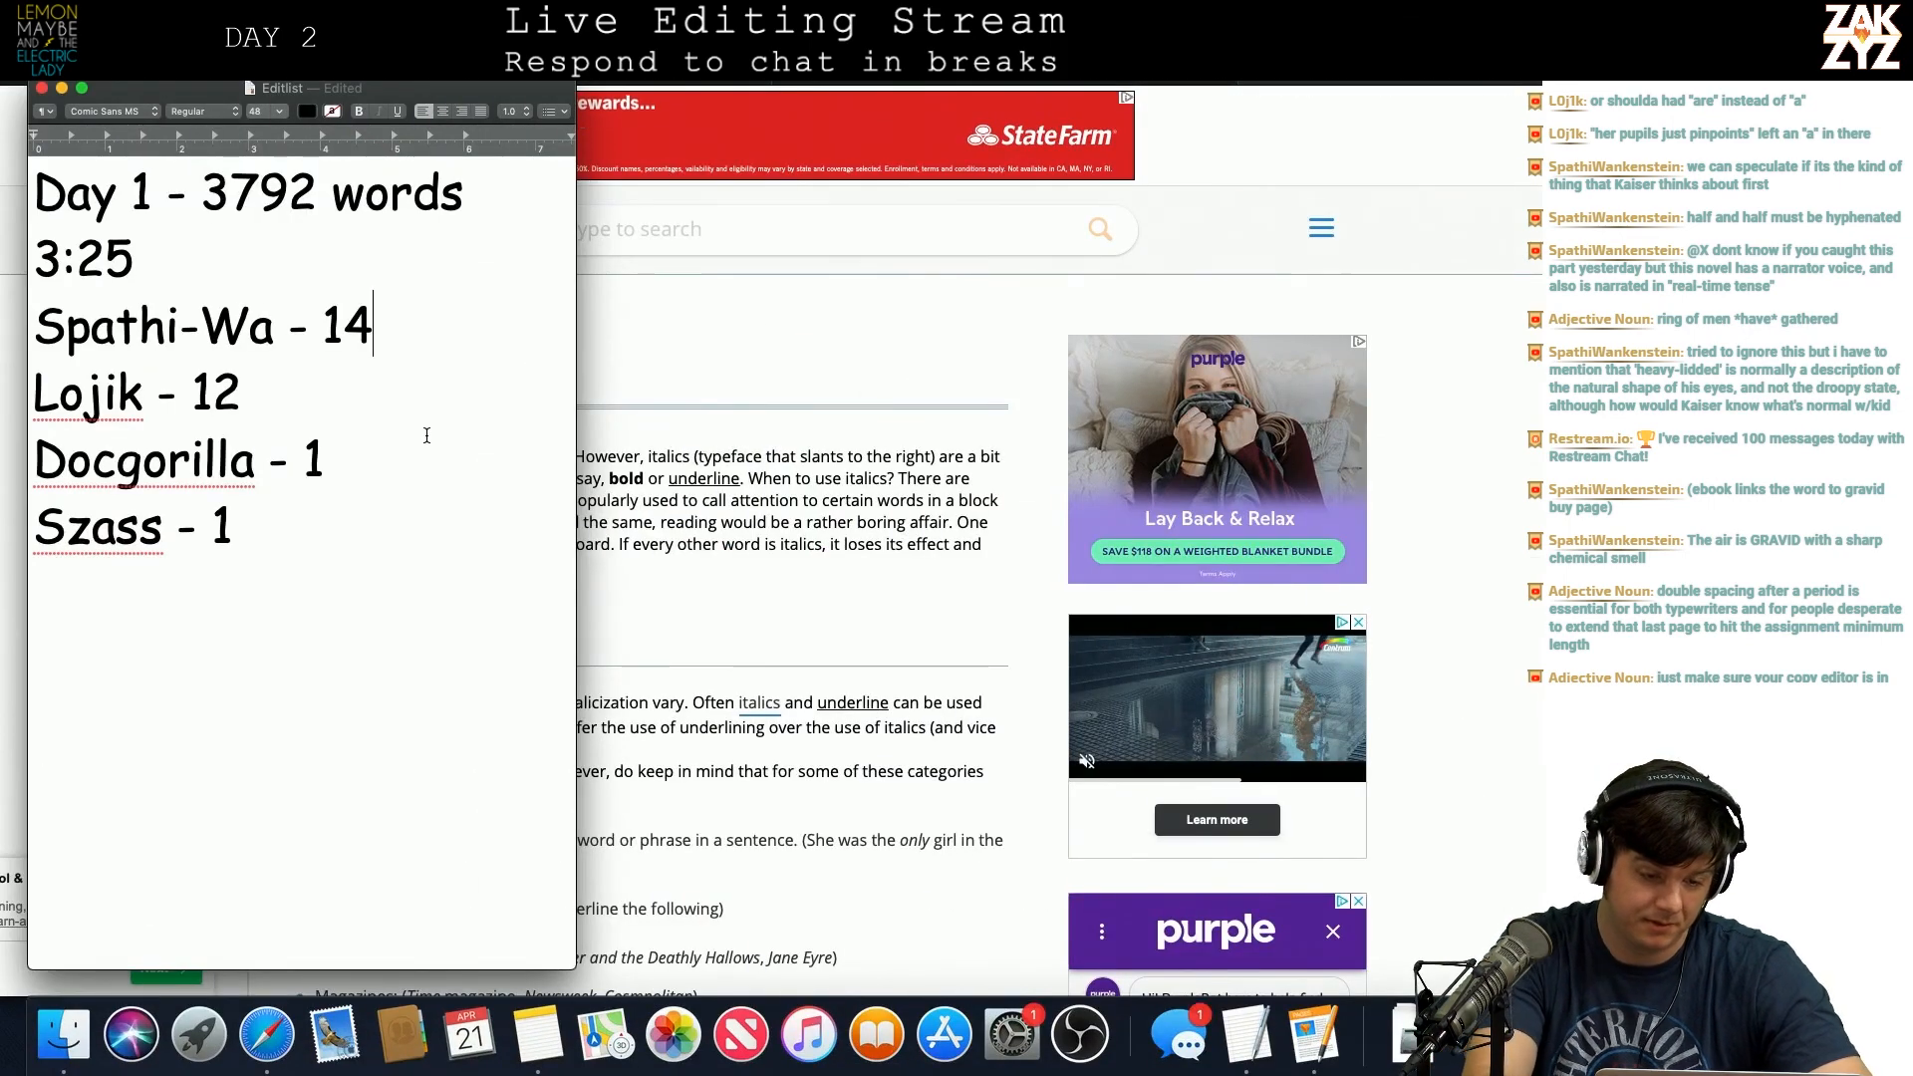
key("BackSpace")
type("3")
key("super+Tab")
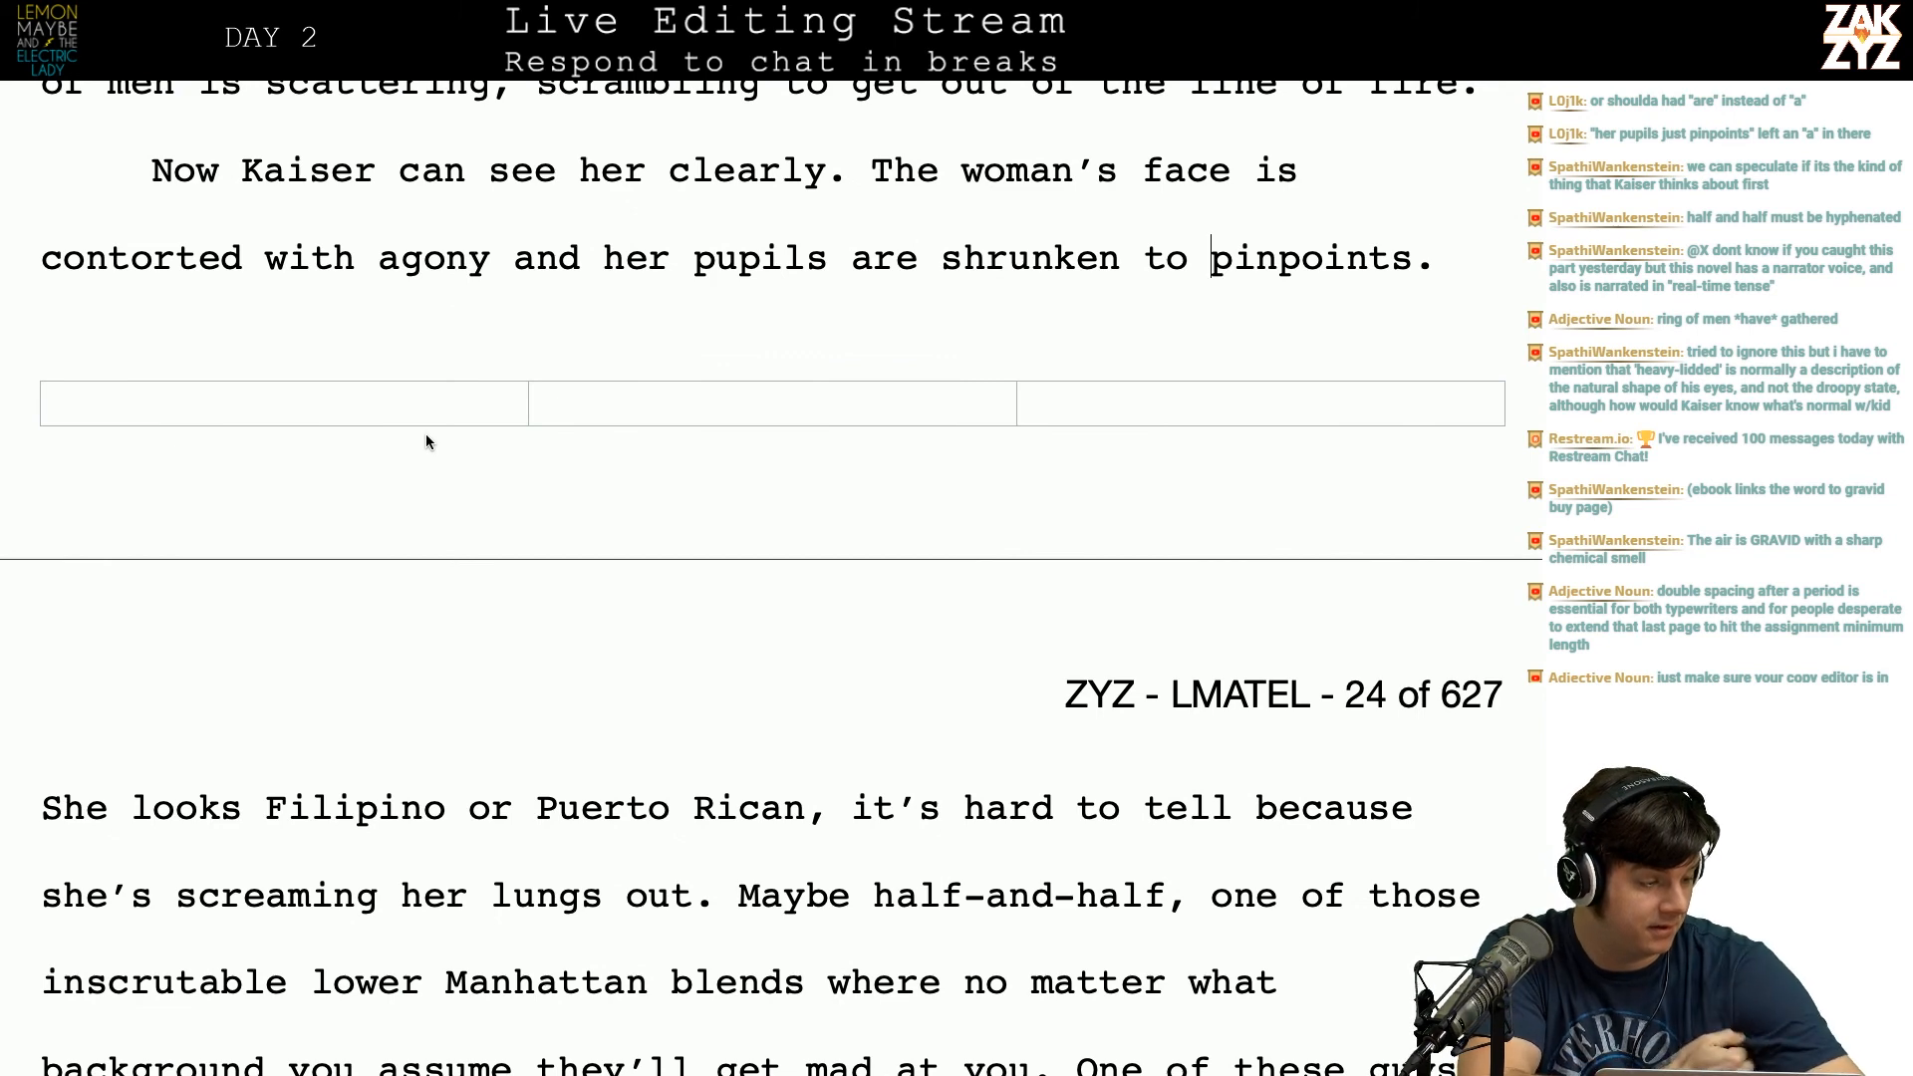
Step: Reread page 24 from 'She looks Filipino' through the paragraph where Kaiser bellows his command
scroll(426, 442, "down", 5)
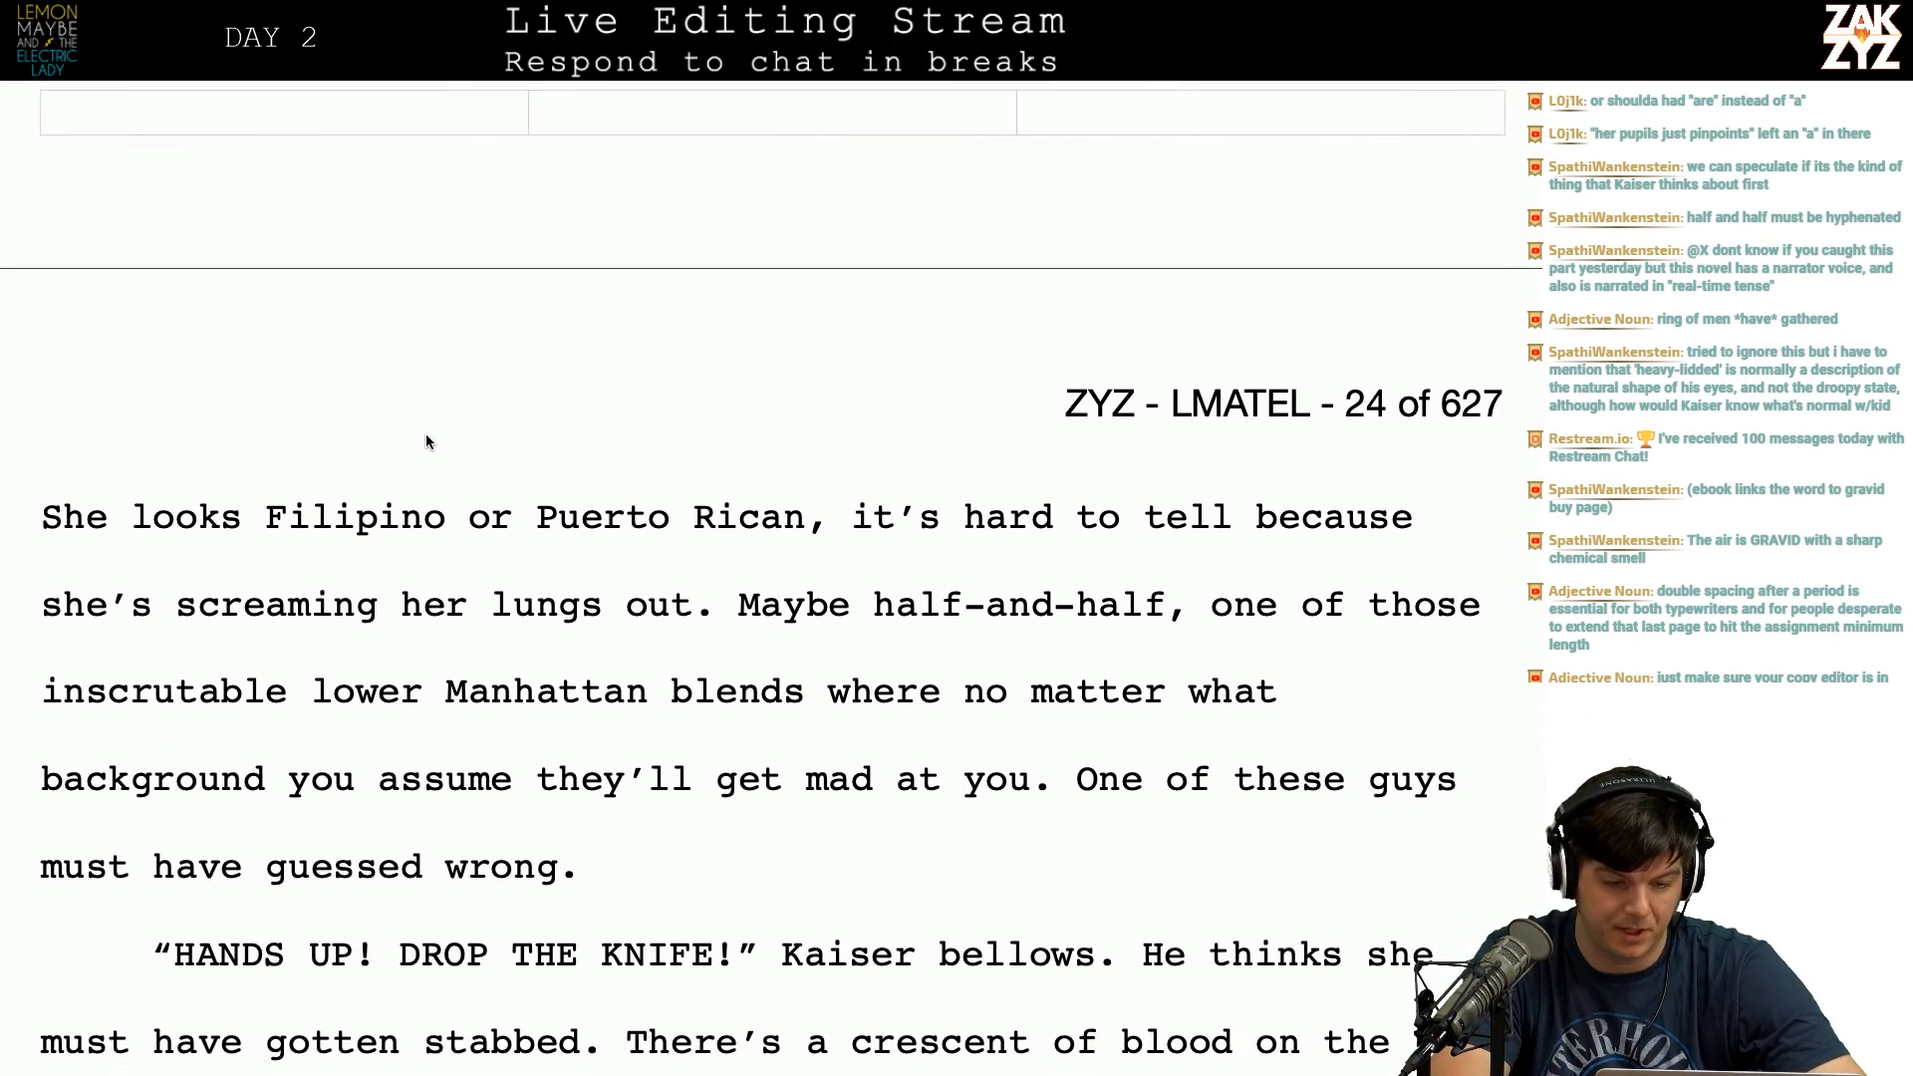
scroll(718, 815, "down", 3)
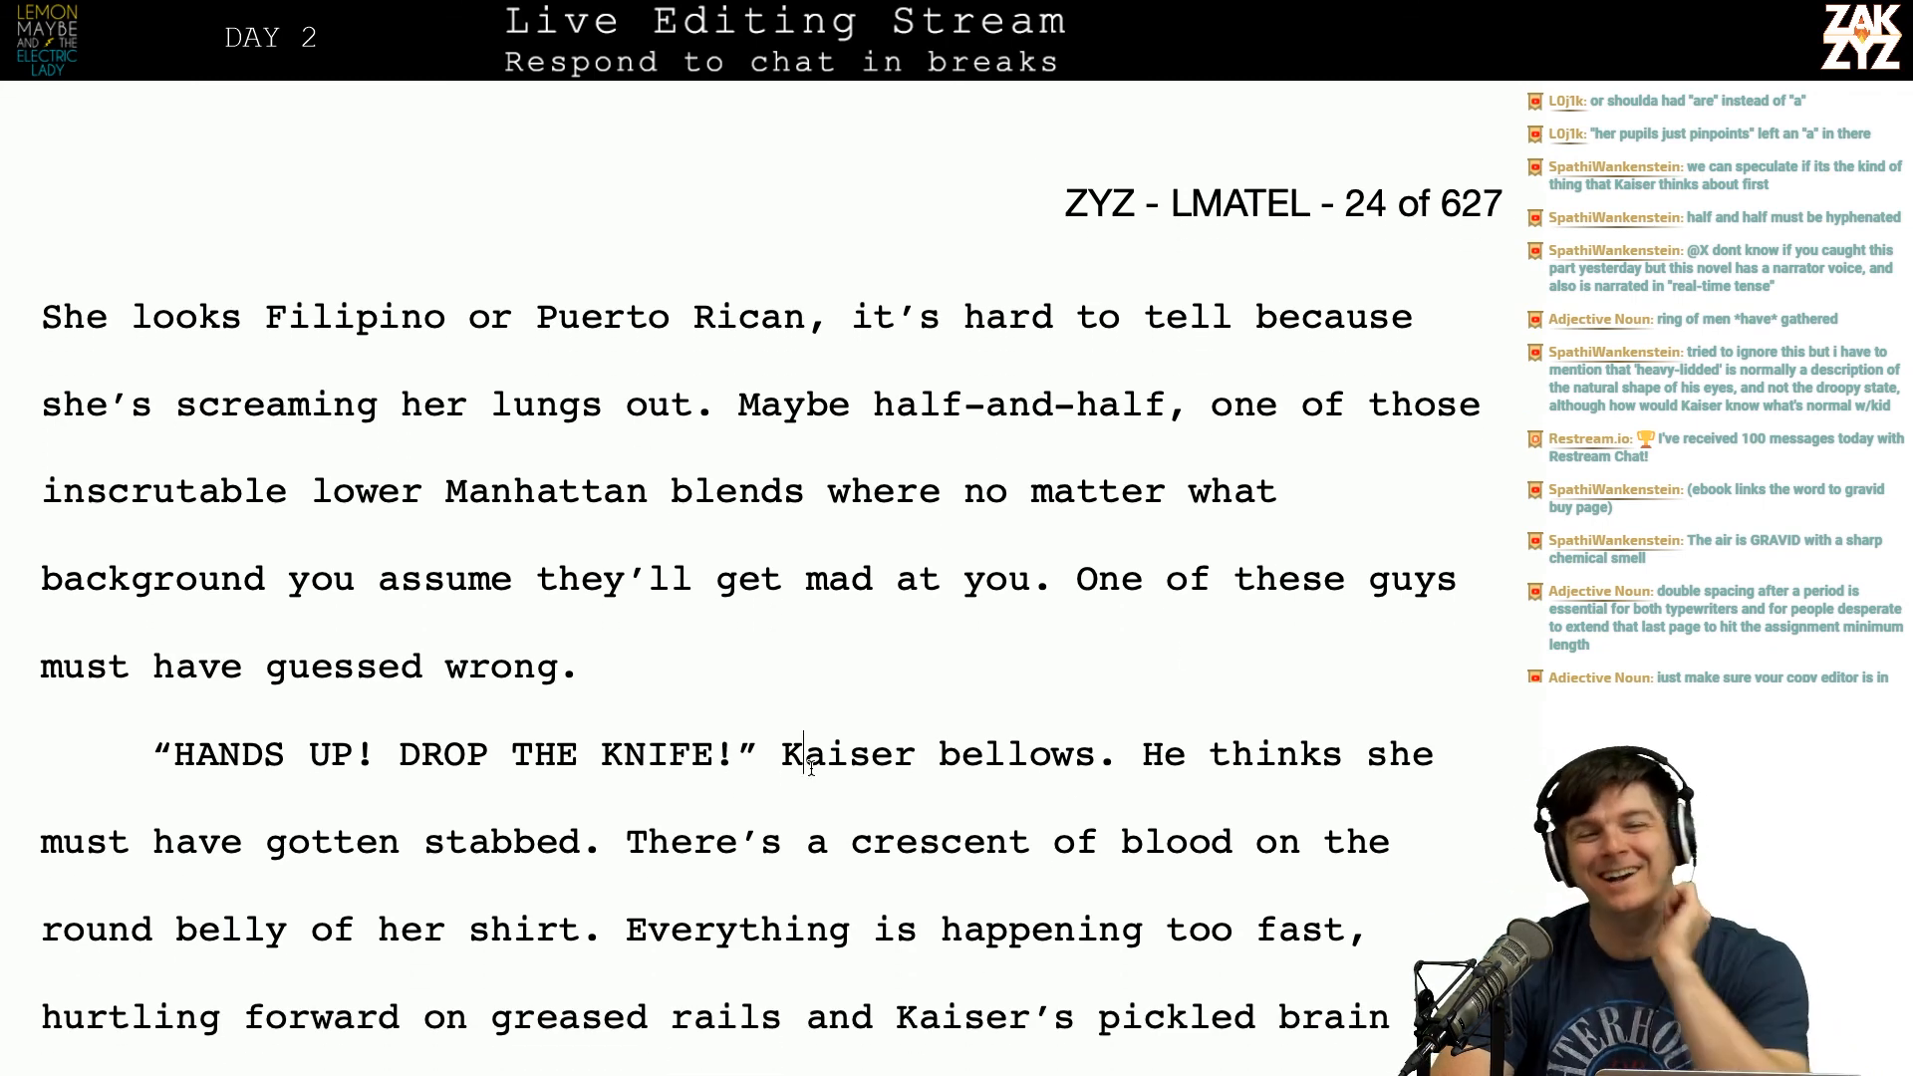
scroll(837, 760, "up", 1)
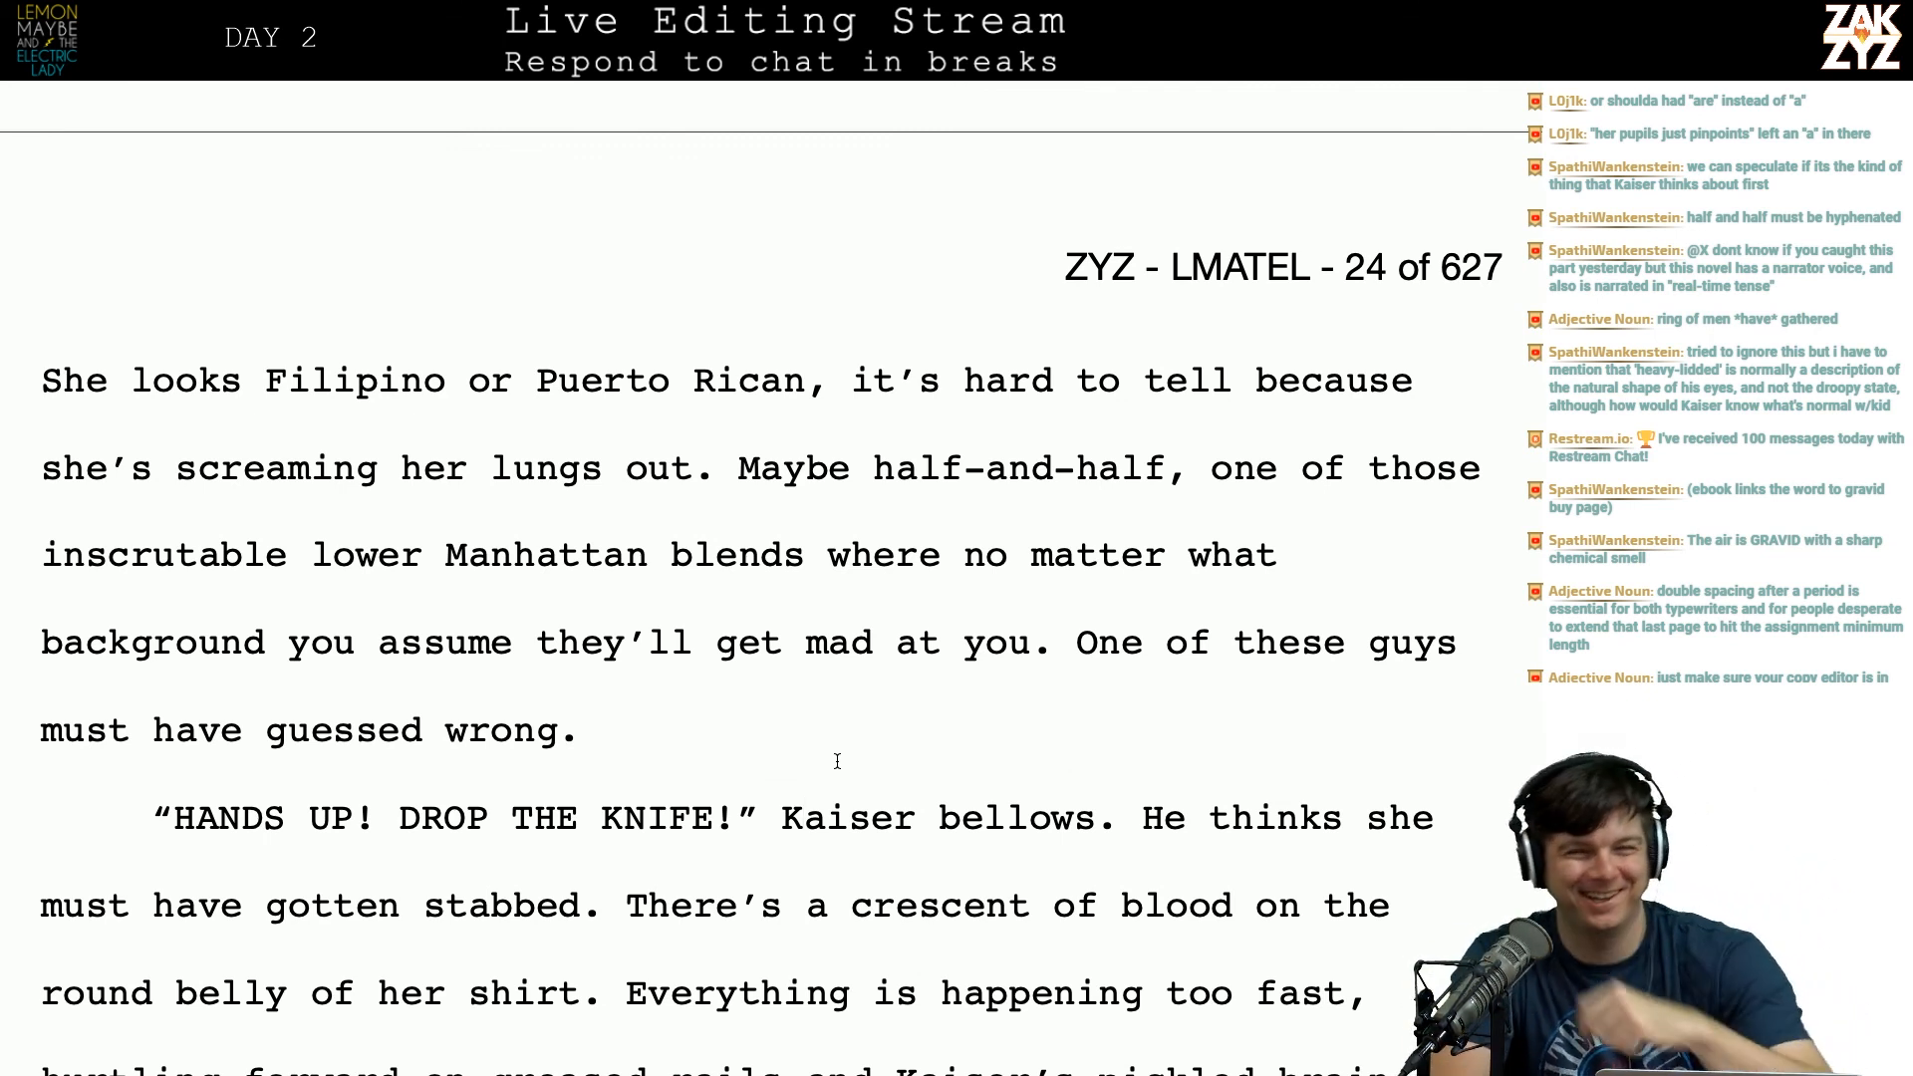
scroll(837, 761, "down", 4)
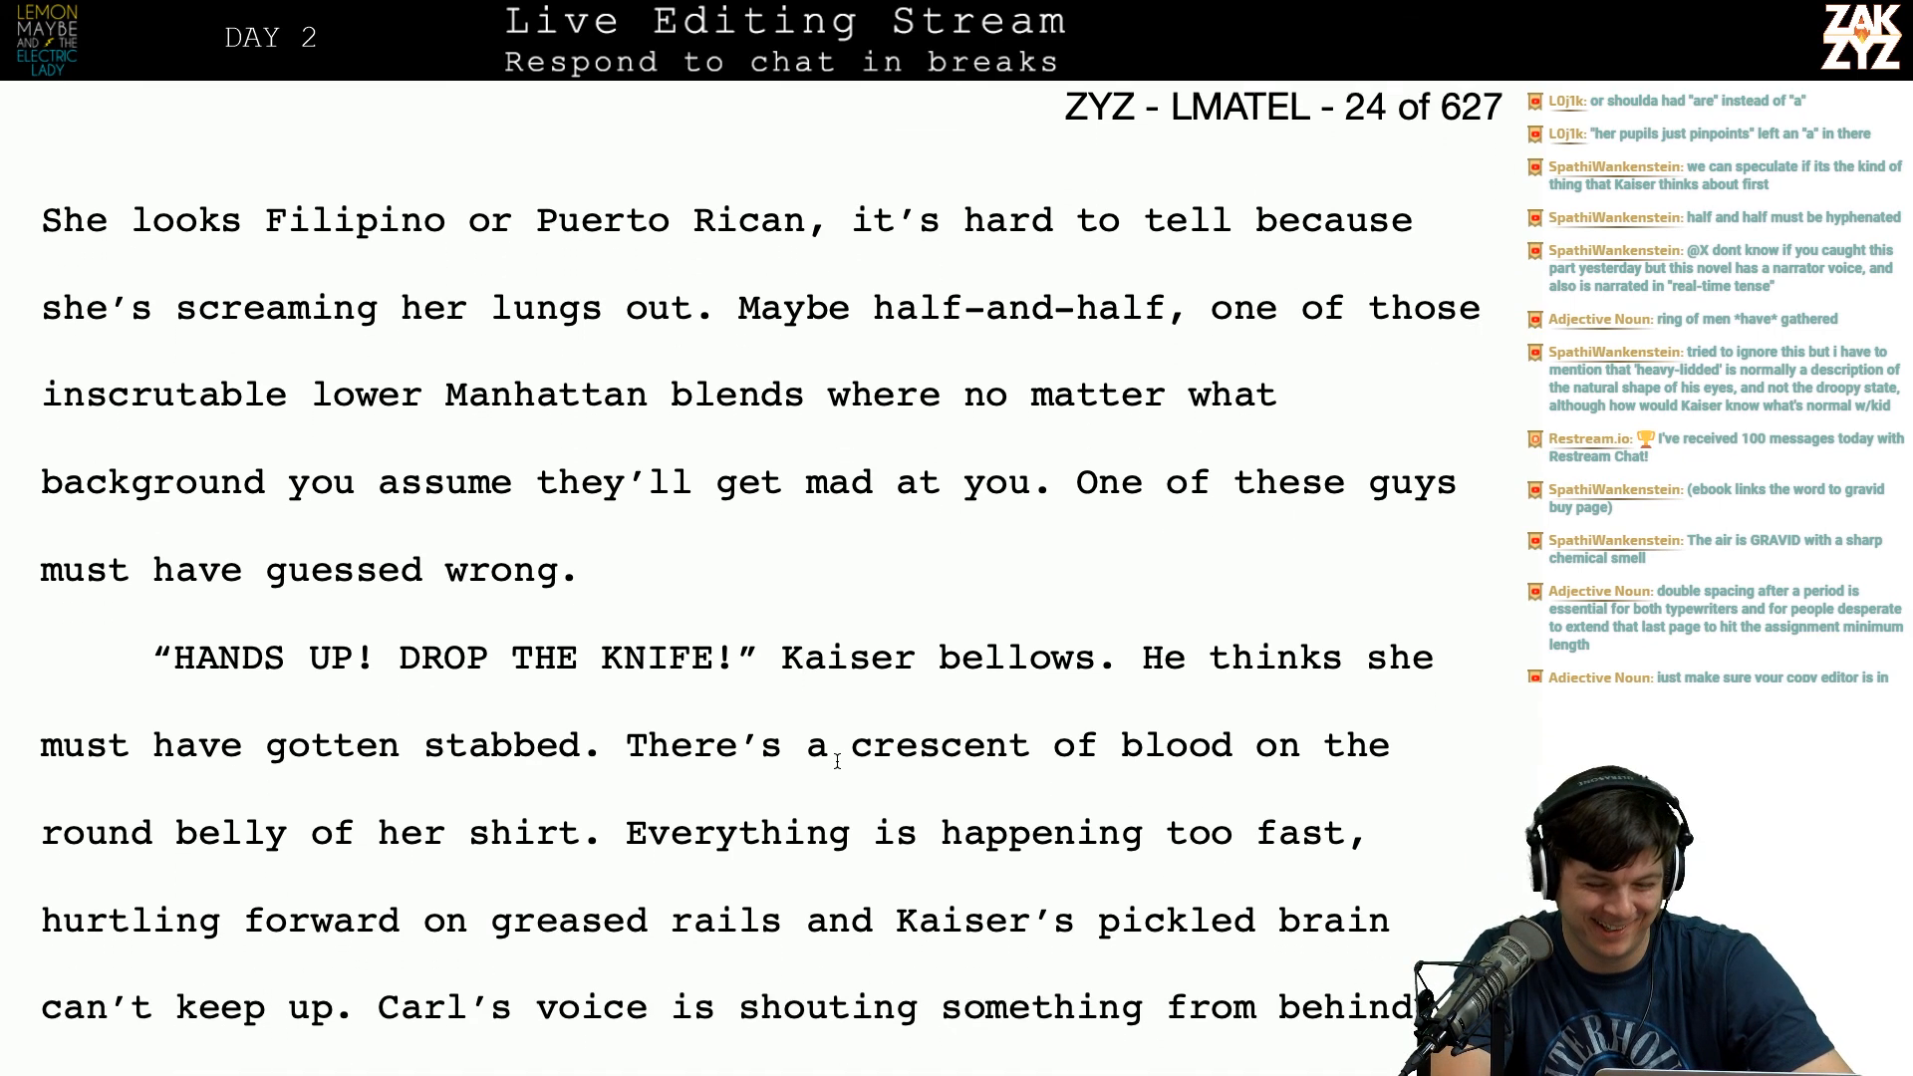
left_click(833, 519)
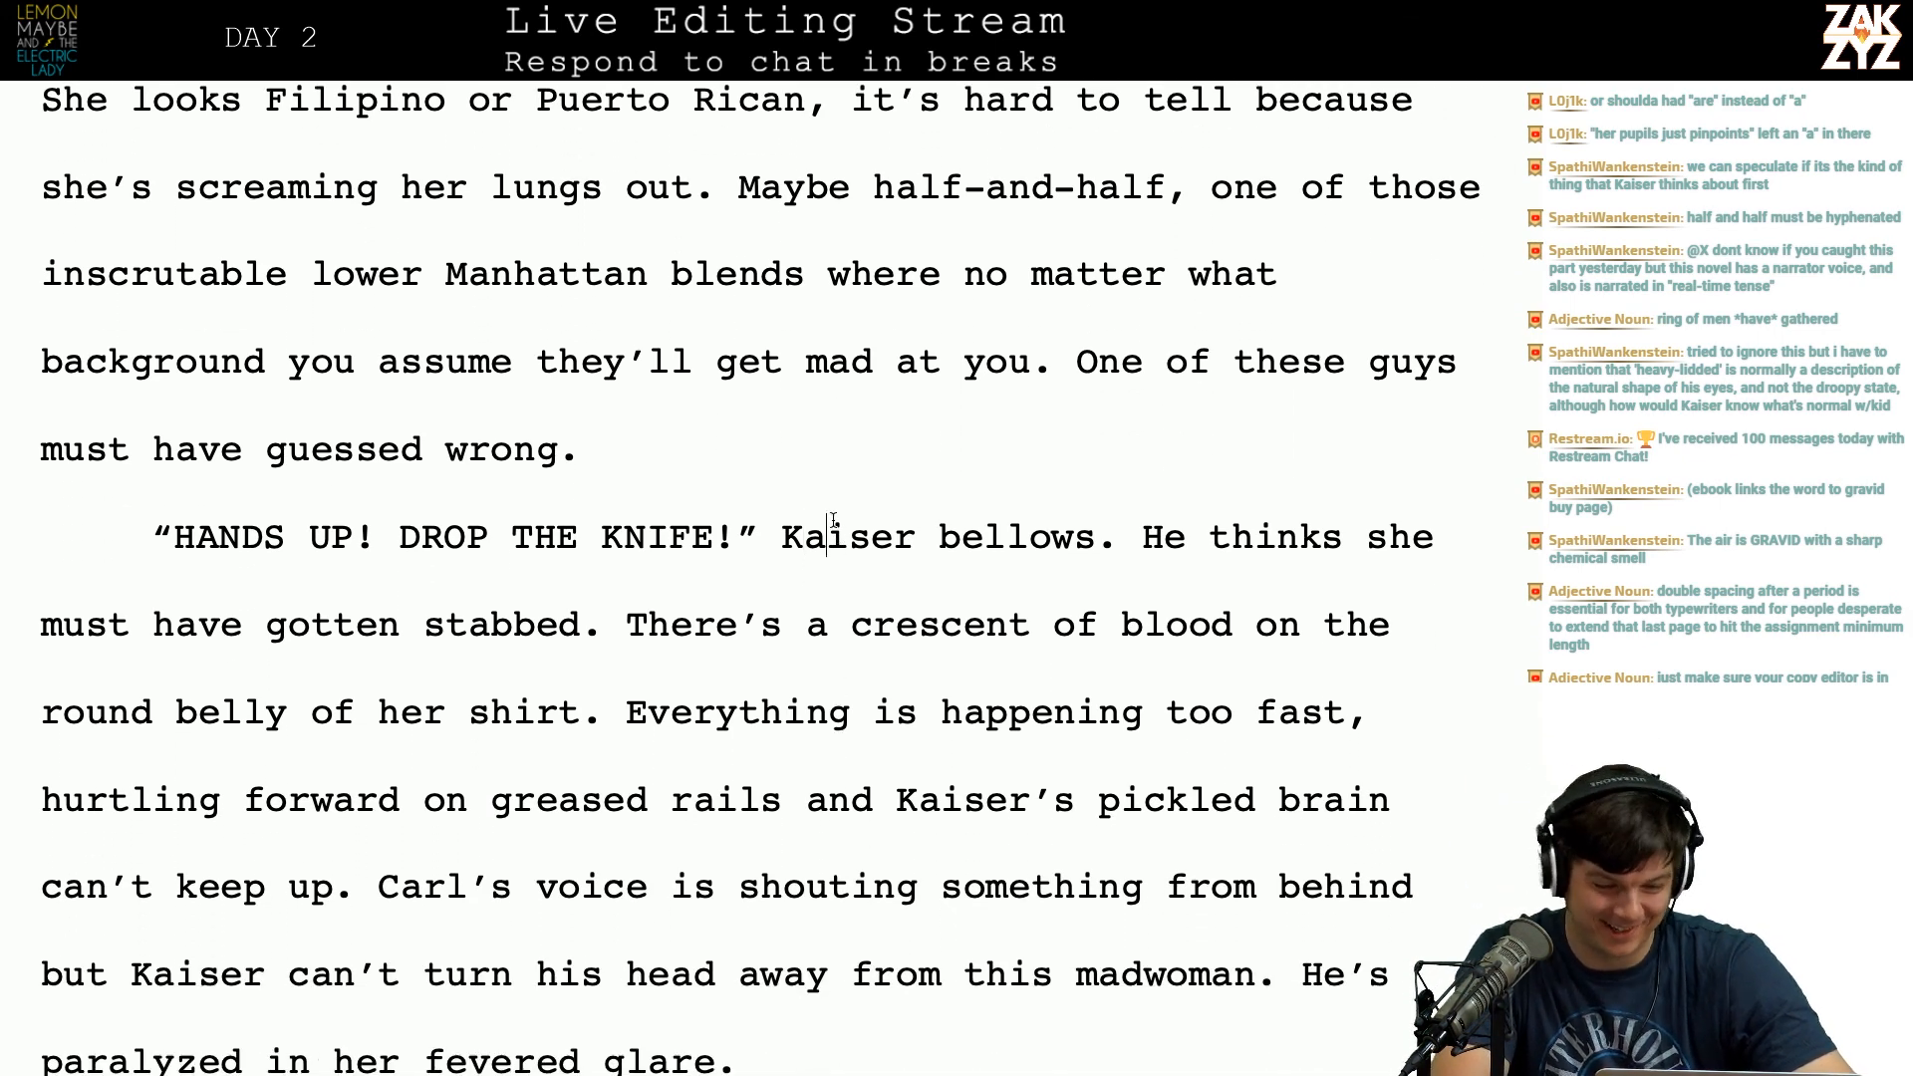
Step: Shorten 'He thinks she must have gotten stabbed' to 'She must have gotten stabbed' after 'Kaiser bellows.'
key("Left")
key("Up")
key("alt+Left")
key("alt+Left")
key("alt+Left")
key("Down")
key("Right")
key("Right")
key("Right")
key("Right")
key("Right")
key("Right")
key("Right")
key("Right")
key("Right")
key("Right")
key("Right")
key("Right")
key("Right")
key("Right")
key("Right")
key("Right")
key("Right")
key("Right")
key("Right")
key("Right")
key("Right")
key("Right")
key("Right")
key("Right")
key("Right")
key("Right")
key("Right")
key("Right")
key("Right")
key("Right")
key("Right")
key("Right")
key("Right")
key("Right")
key("Right")
key("Right")
key("Right")
key("Right")
key("Right")
key("Right")
key("Right")
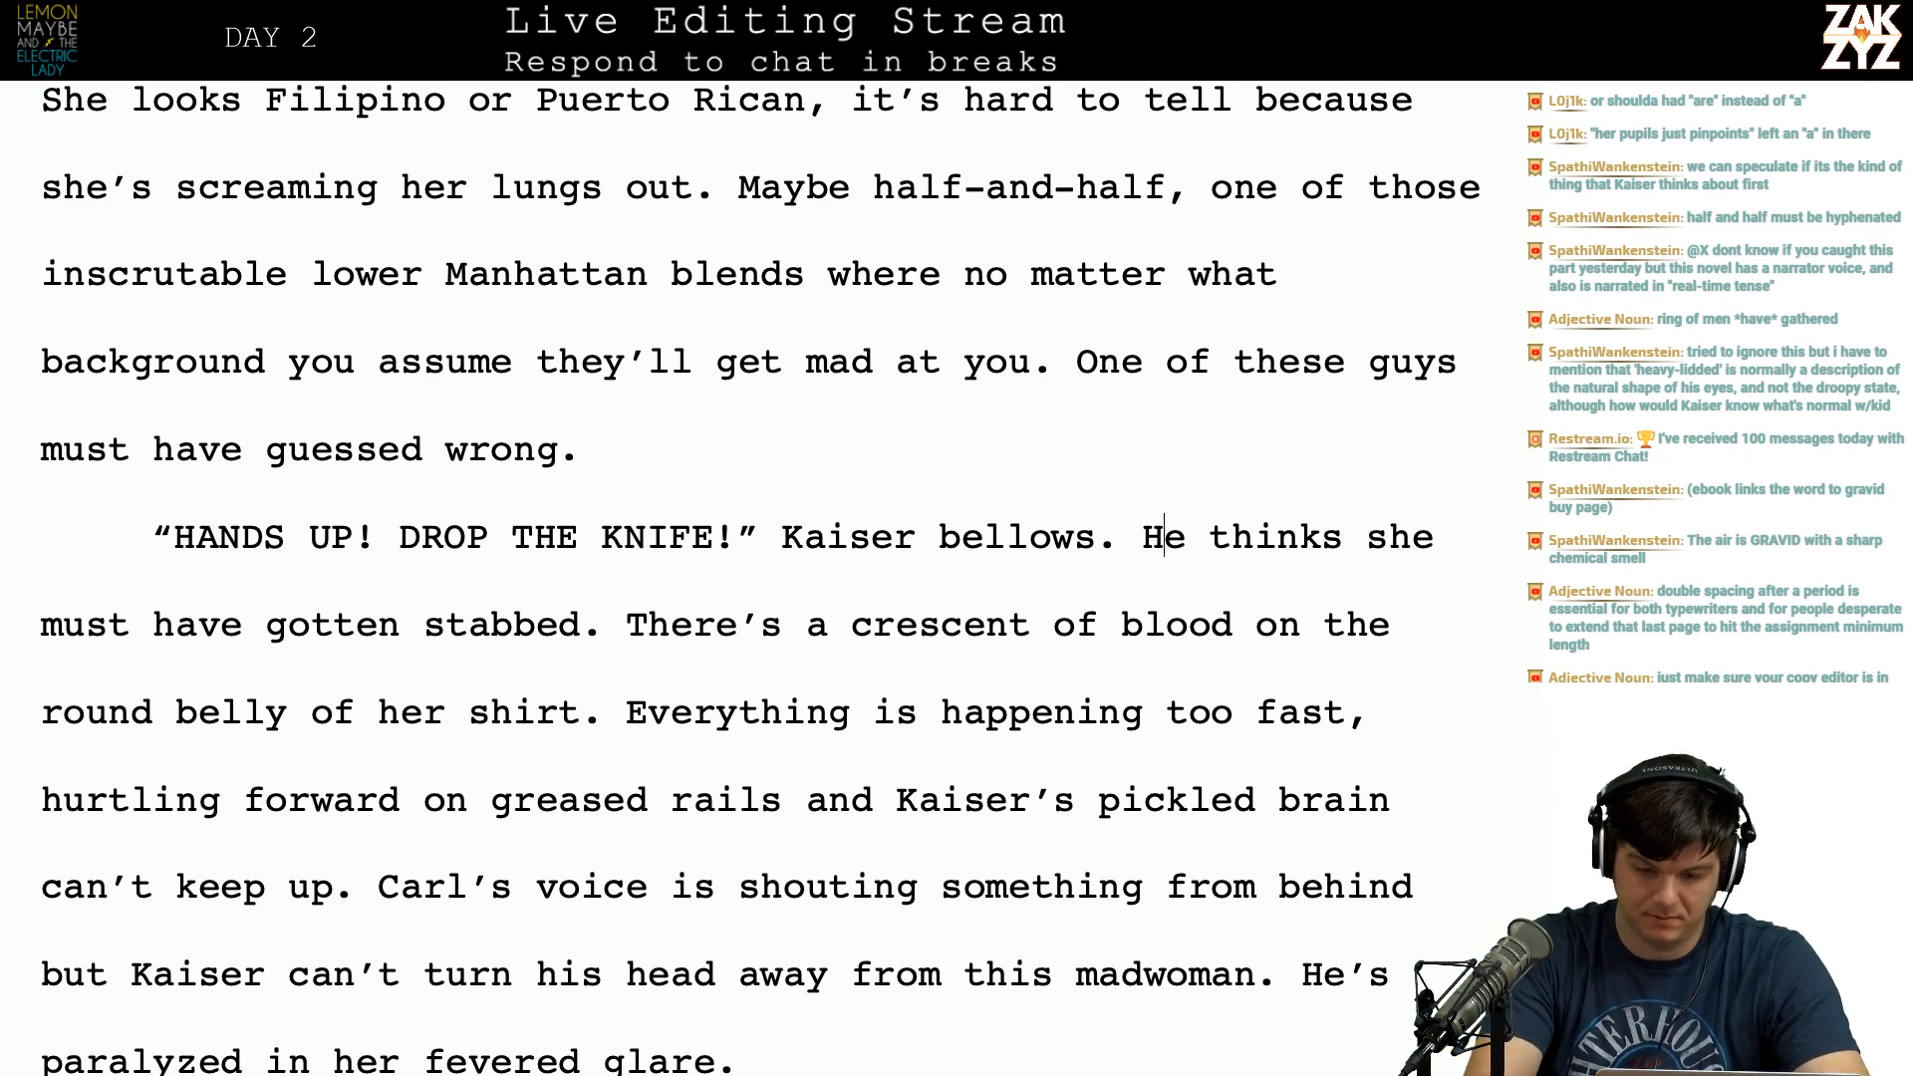
key("shift+Right")
key("shift+Right")
key("shift+Right")
key("shift+Right")
key("shift+Right")
key("shift+Right")
key("shift+Right")
key("shift+Right")
key("shift+Right")
key("shift+Right")
key("shift+Right")
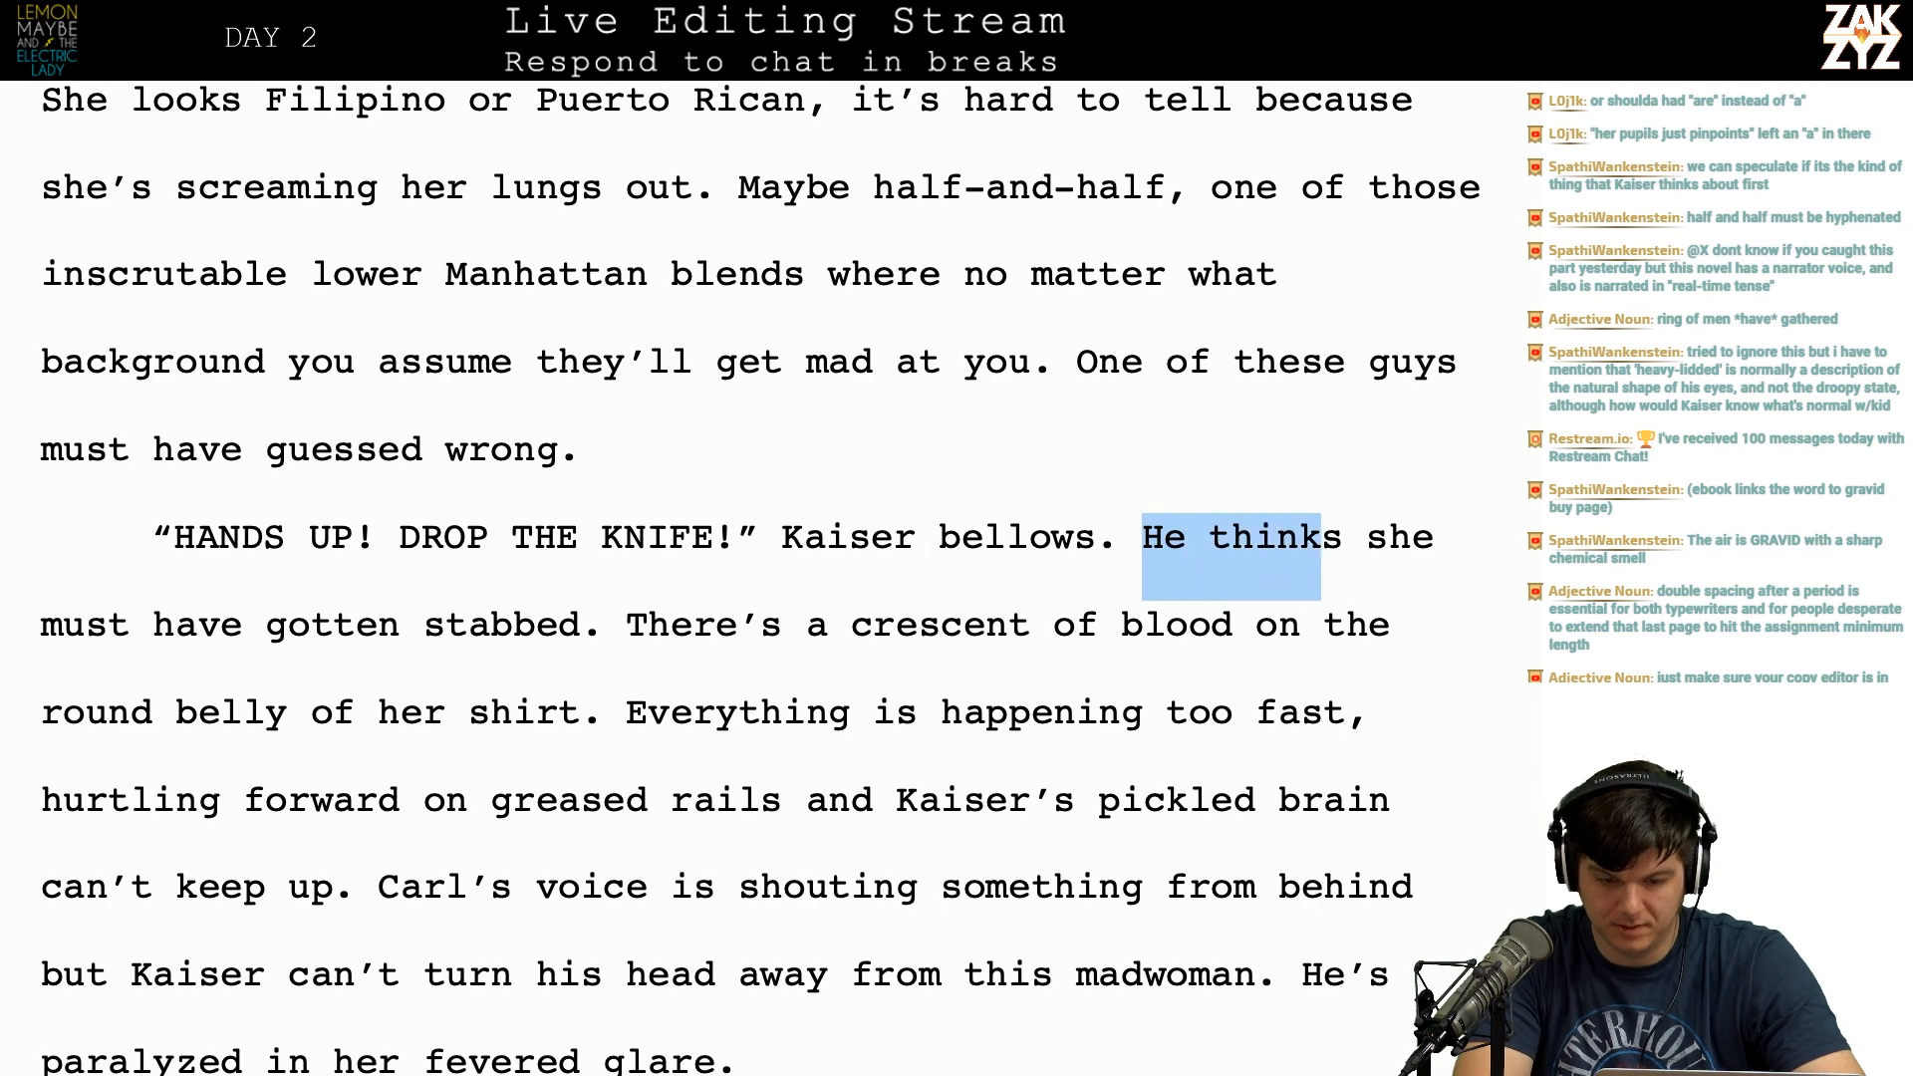
type("S")
Step: Reread the sentences about the woman having gotten stabbed and the crescent of blood on her shirt
key("Right")
key("Right")
key("Right")
key("Right")
key("Right")
key("Right")
key("Right")
key("Right")
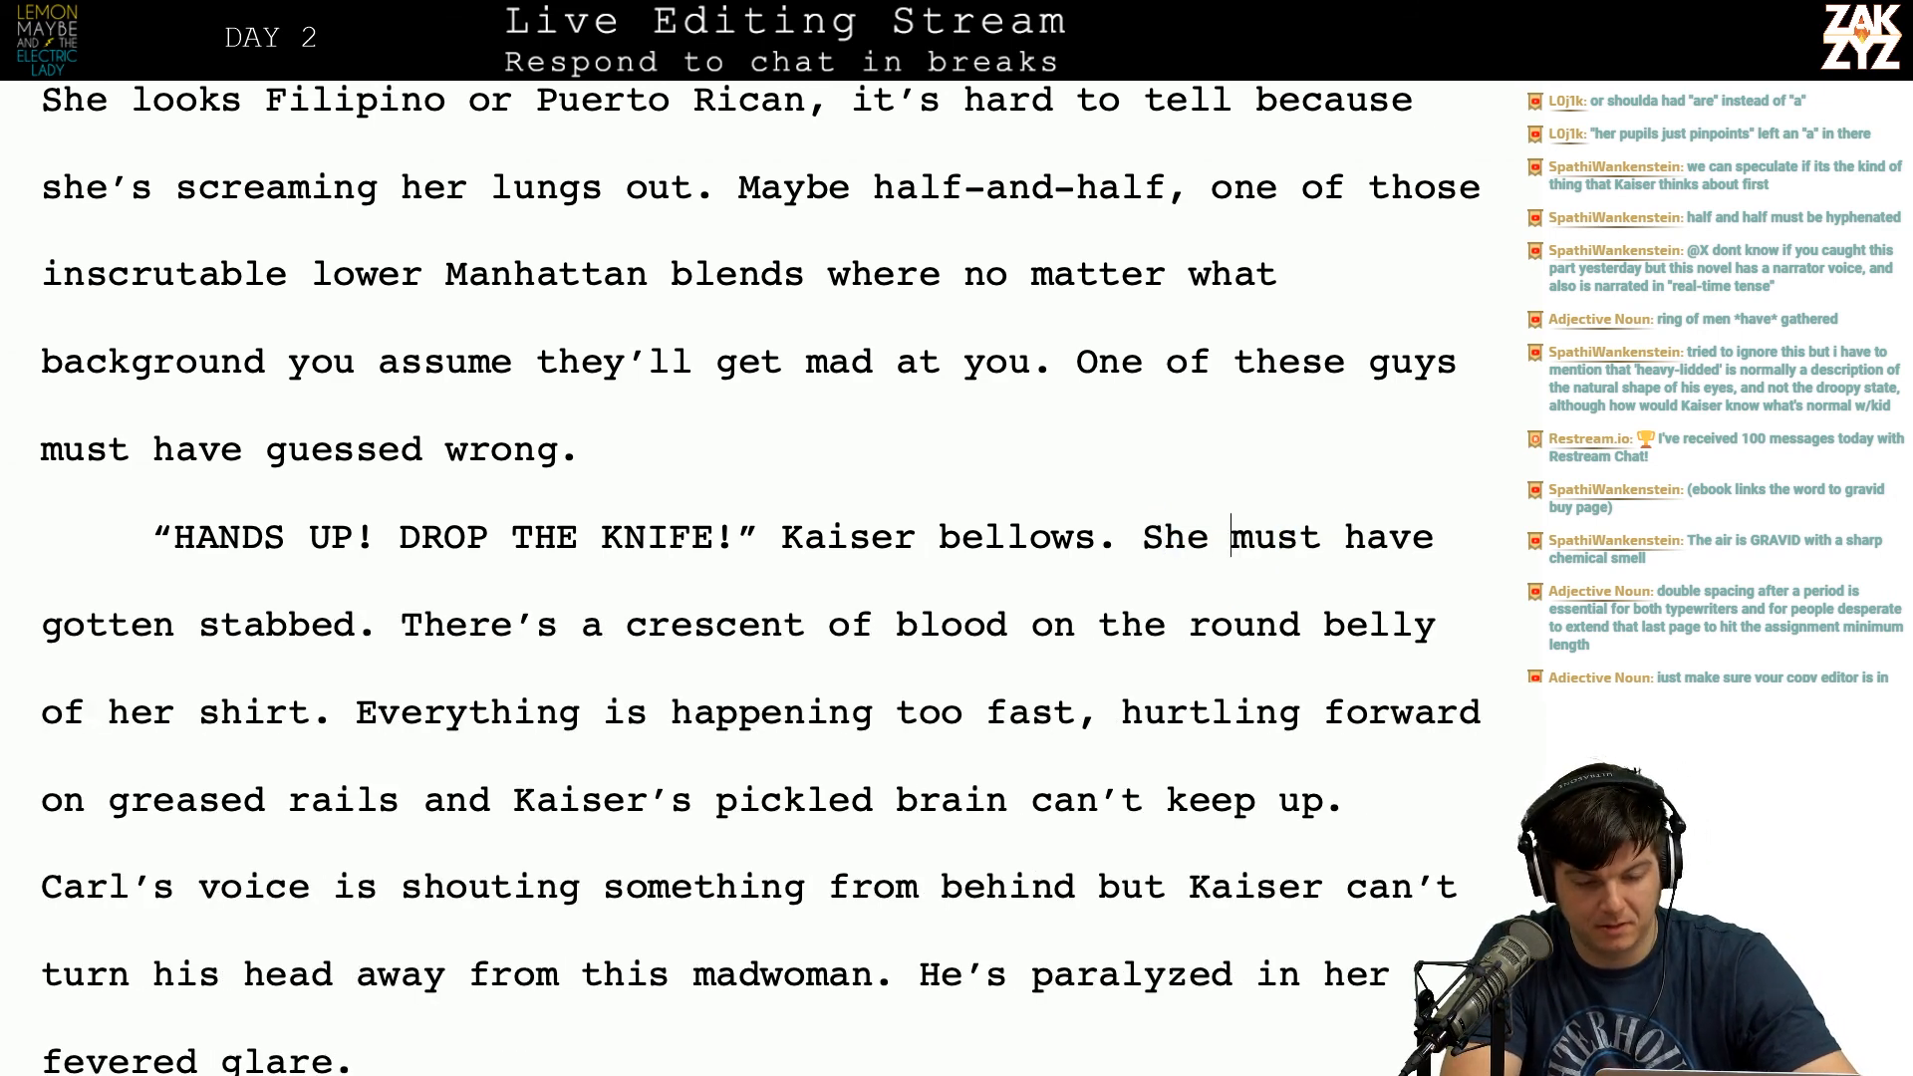
key("Right")
key("Right")
key("Right")
key("Right")
key("Right")
key("Right")
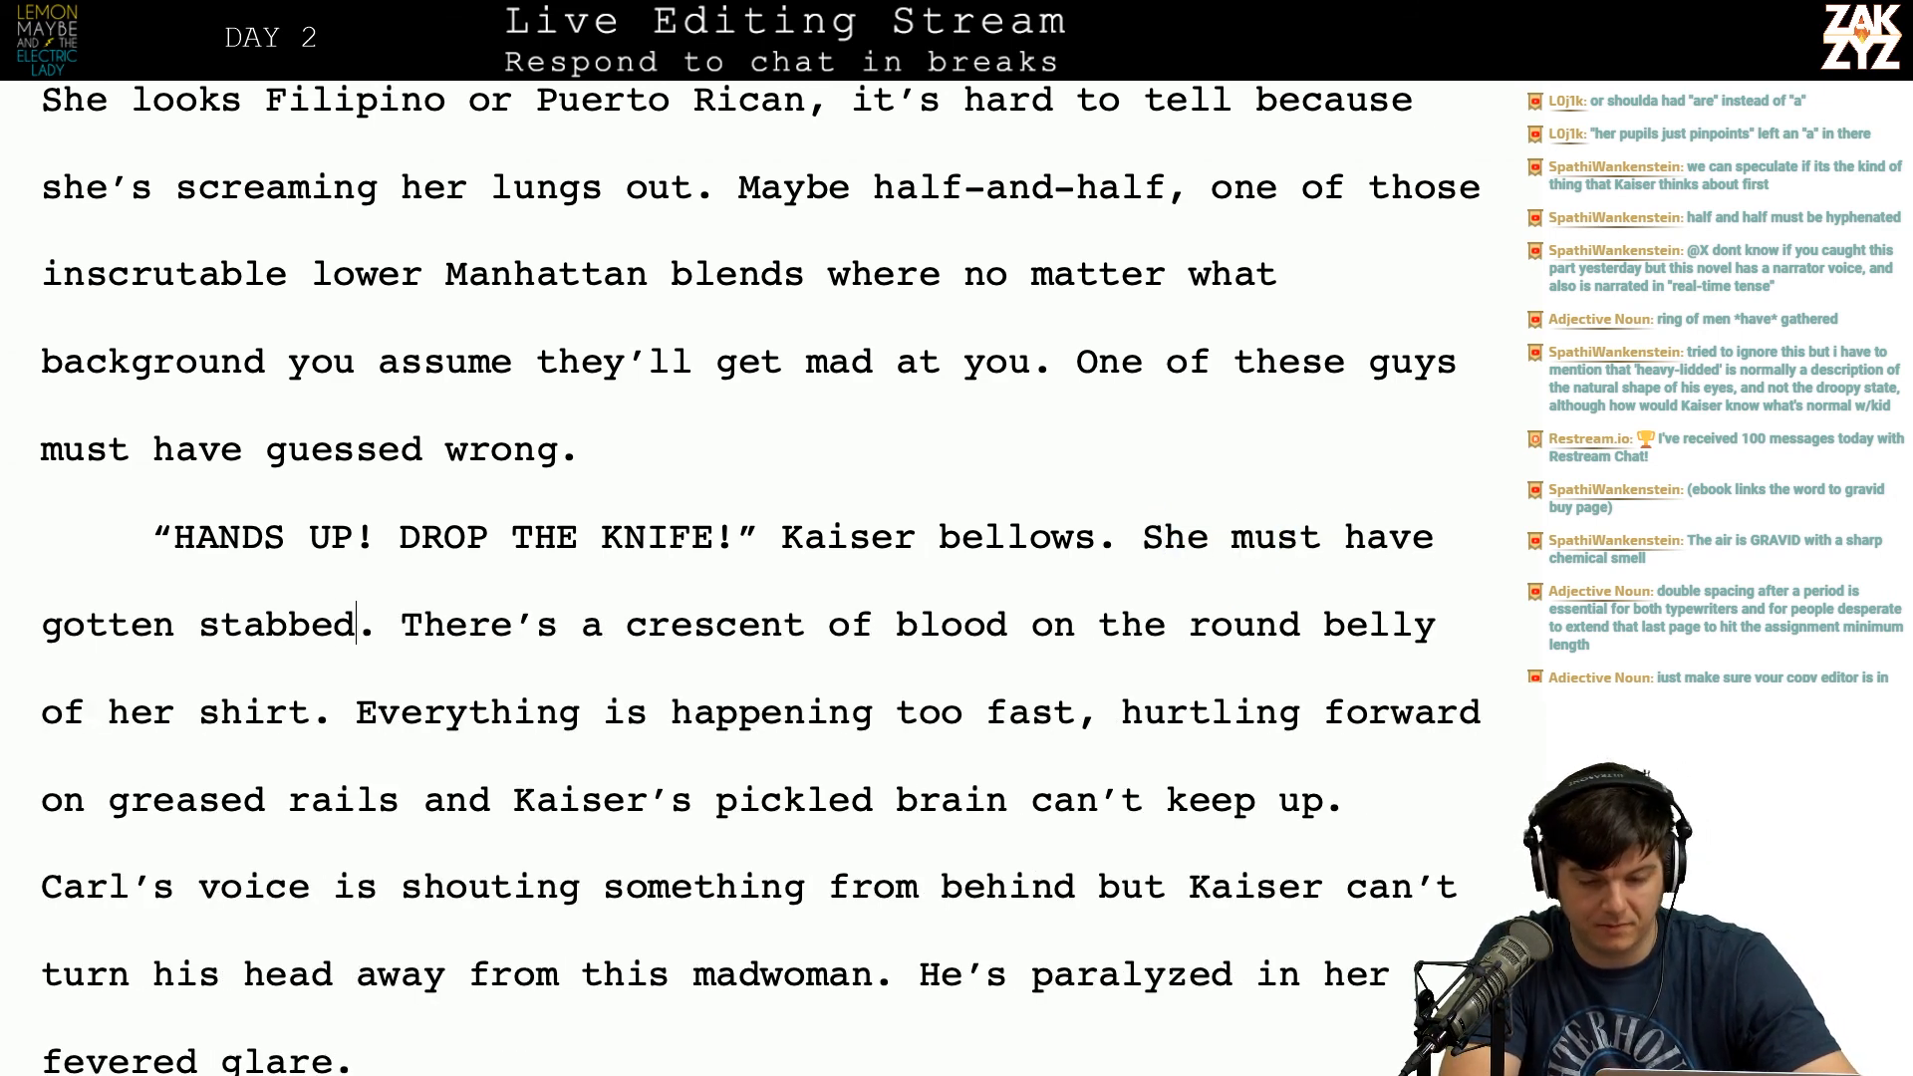
key("Right")
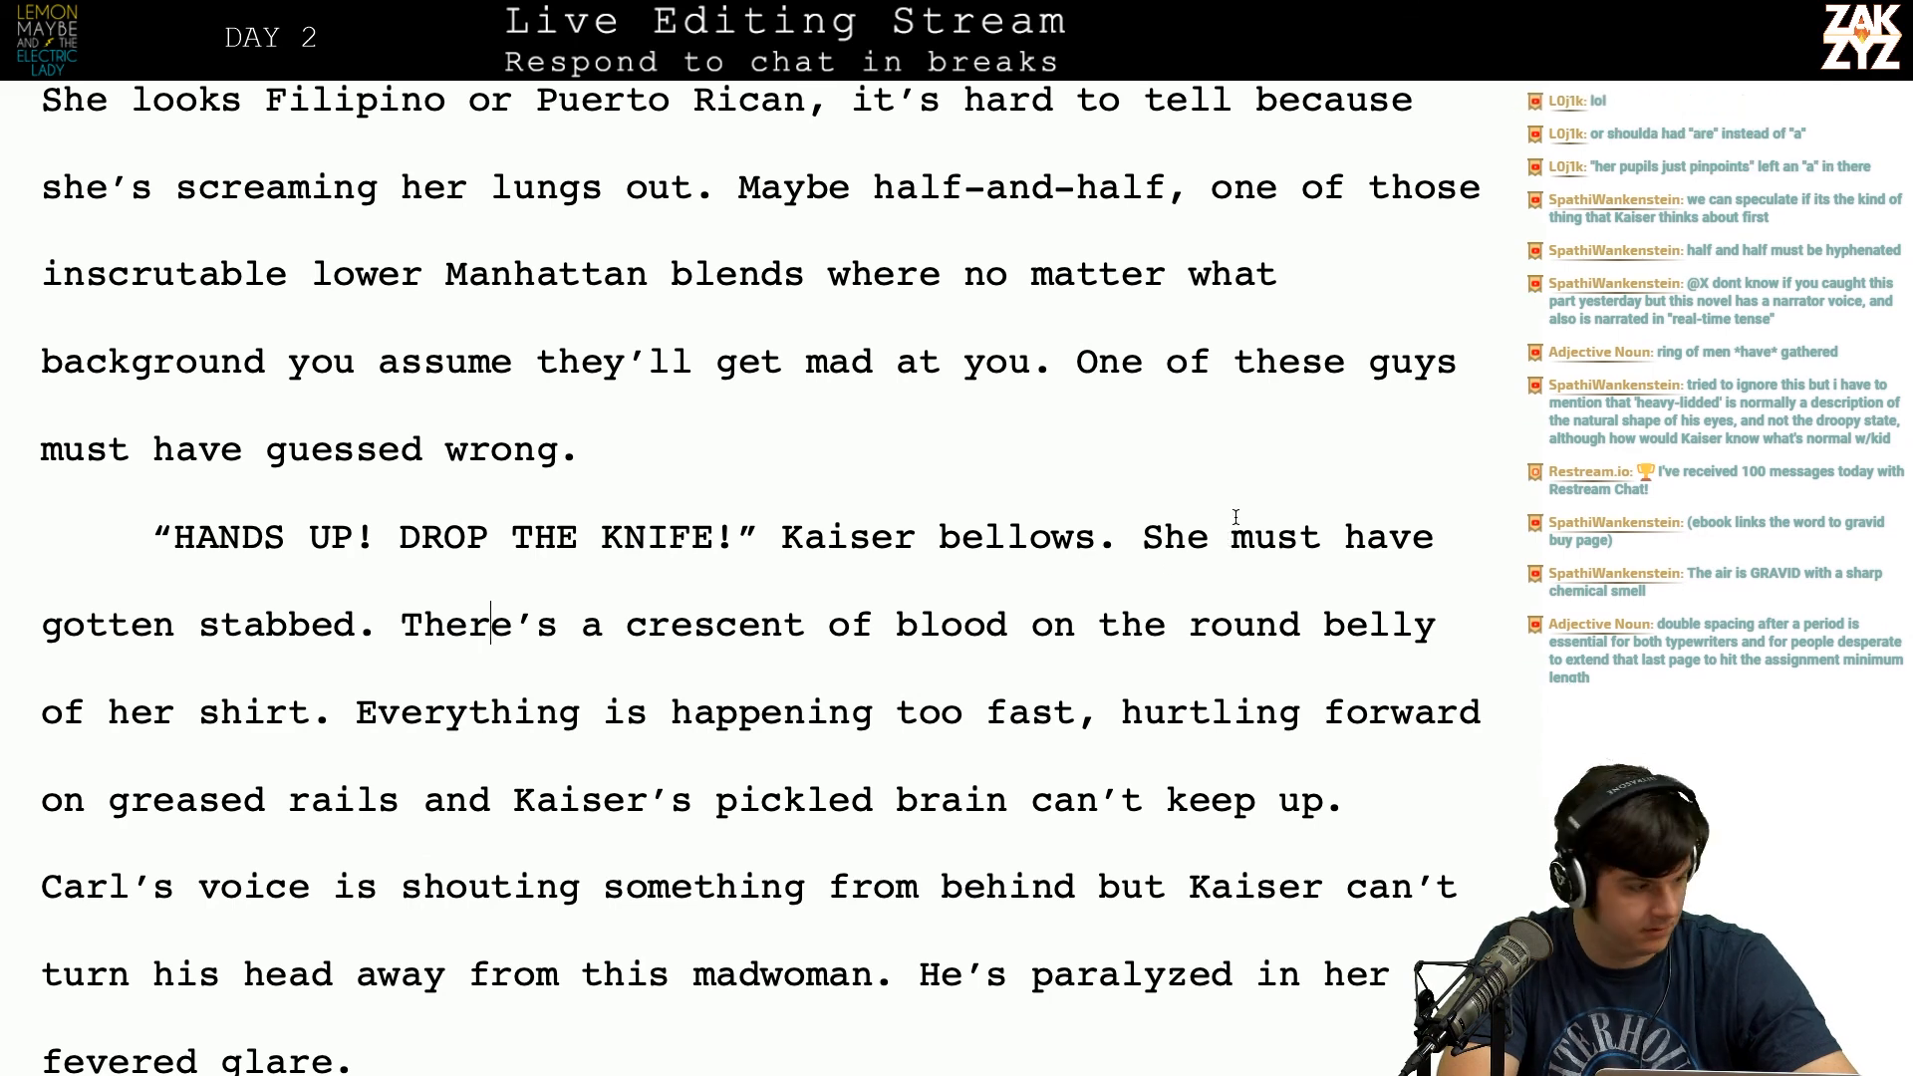
key("Left")
key("Right")
key("Right")
key("Right")
key("Right")
key("Right")
key("Right")
key("Right")
key("Right")
key("Right")
key("Right")
key("Right")
key("Right")
key("Right")
key("Right")
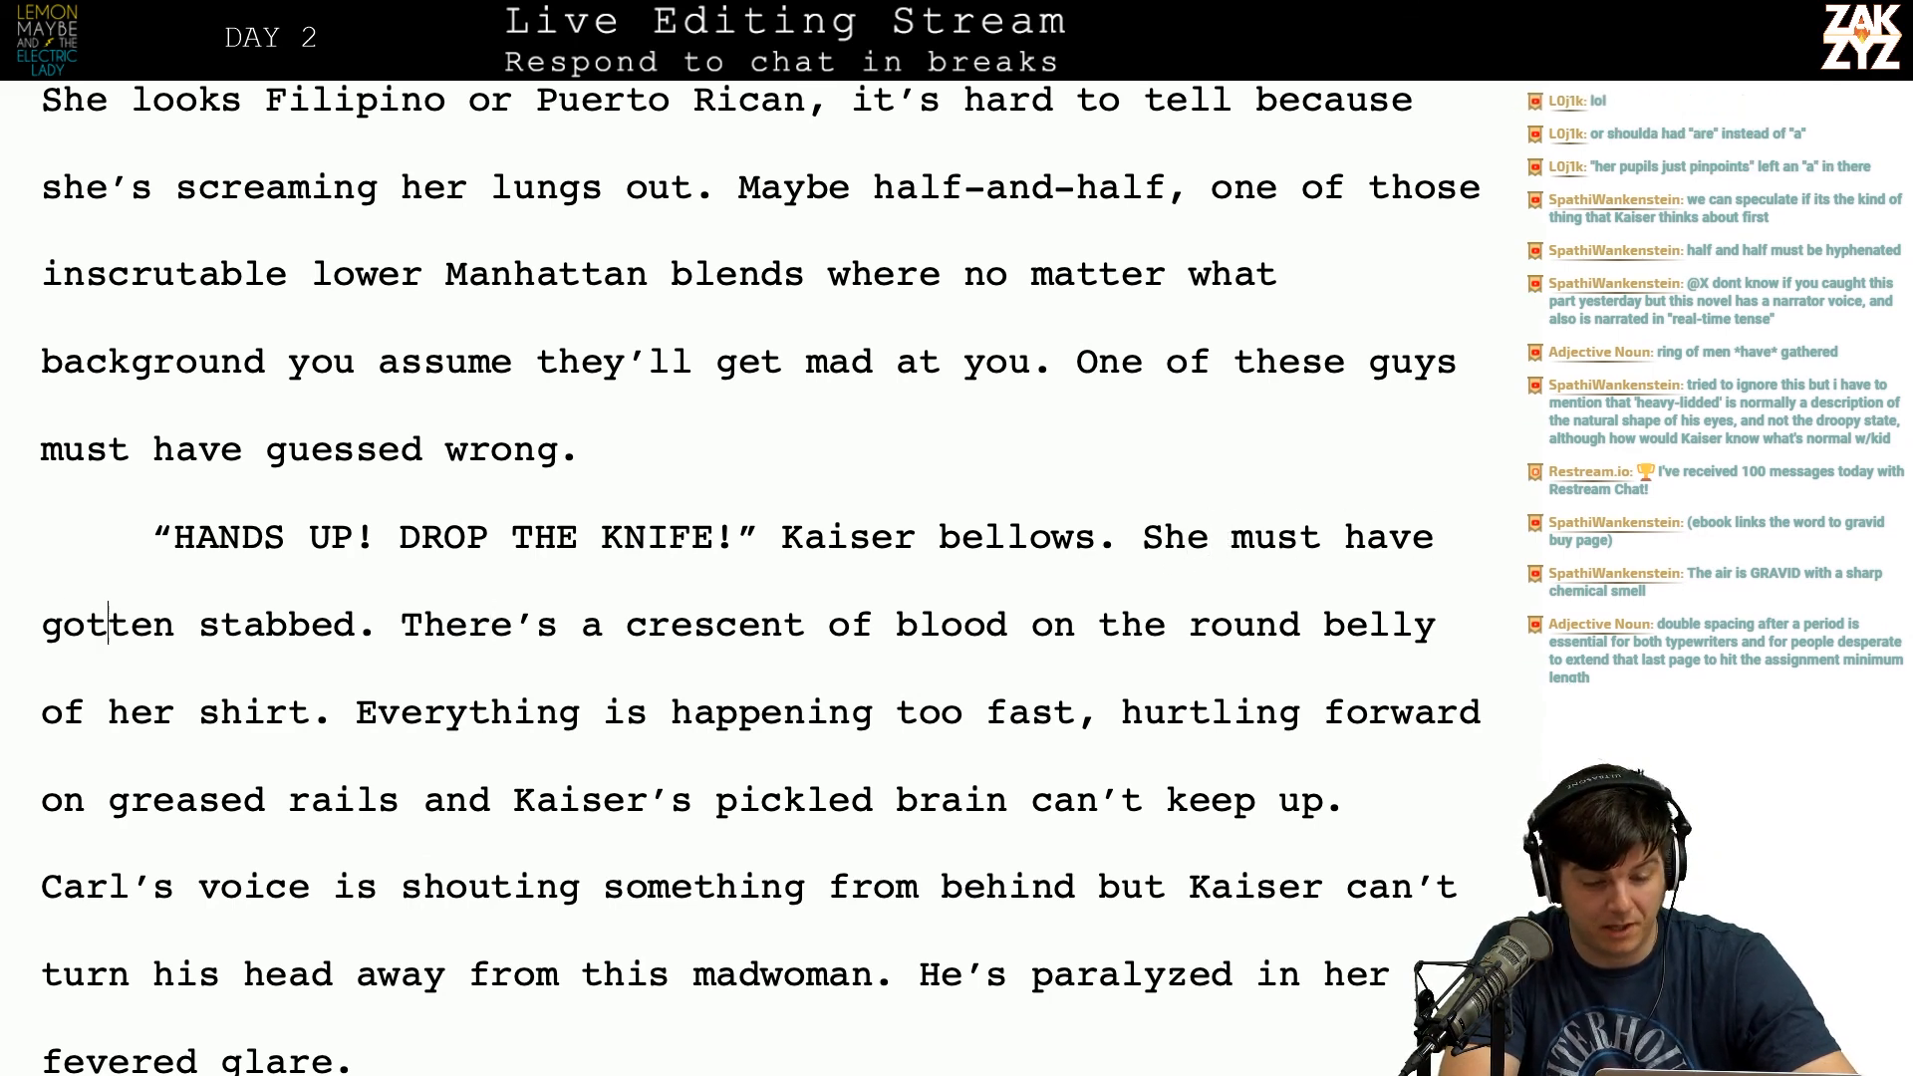
key("Up")
key("Left")
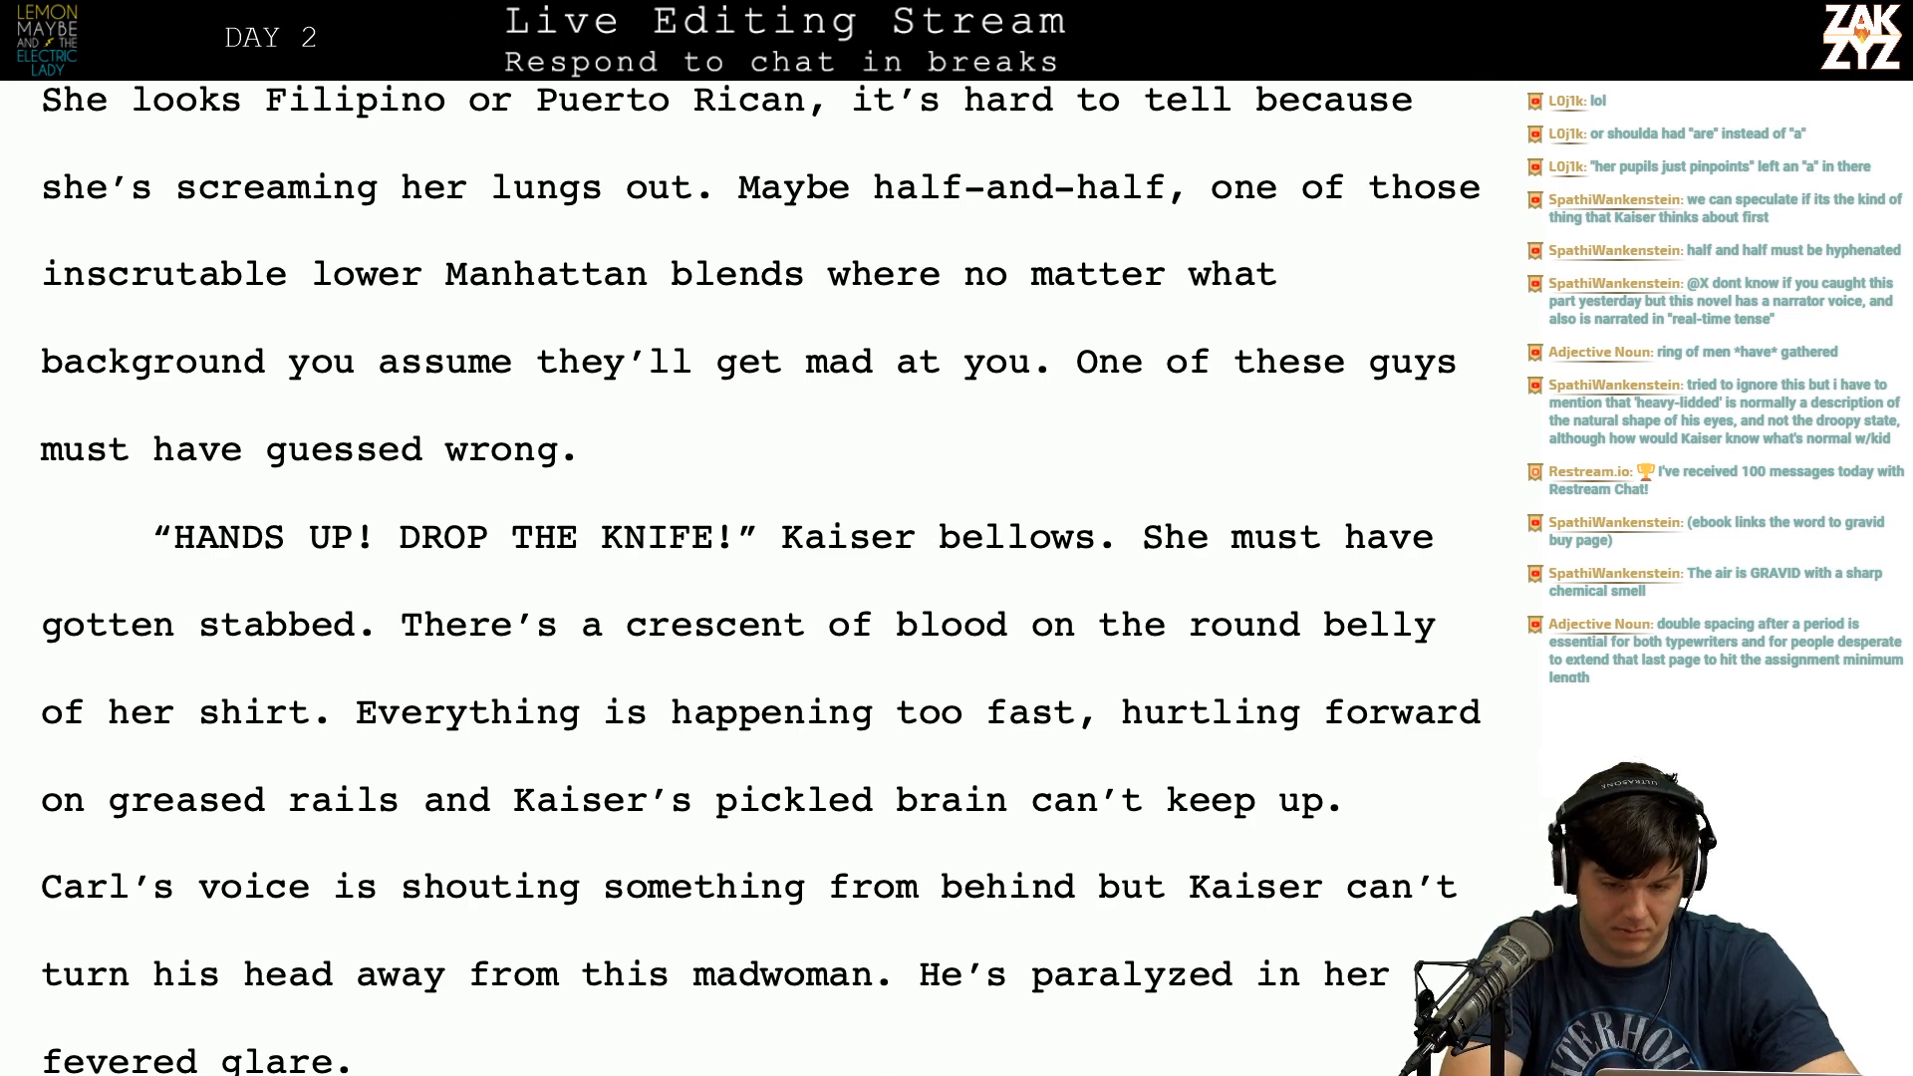
Step: Insert 'There's a crescent of blood on the round belly of her shirt, she must have gotten stabbed.' after 'Kaiser bellows.'
left_click(1142, 543)
type("Tyre's")
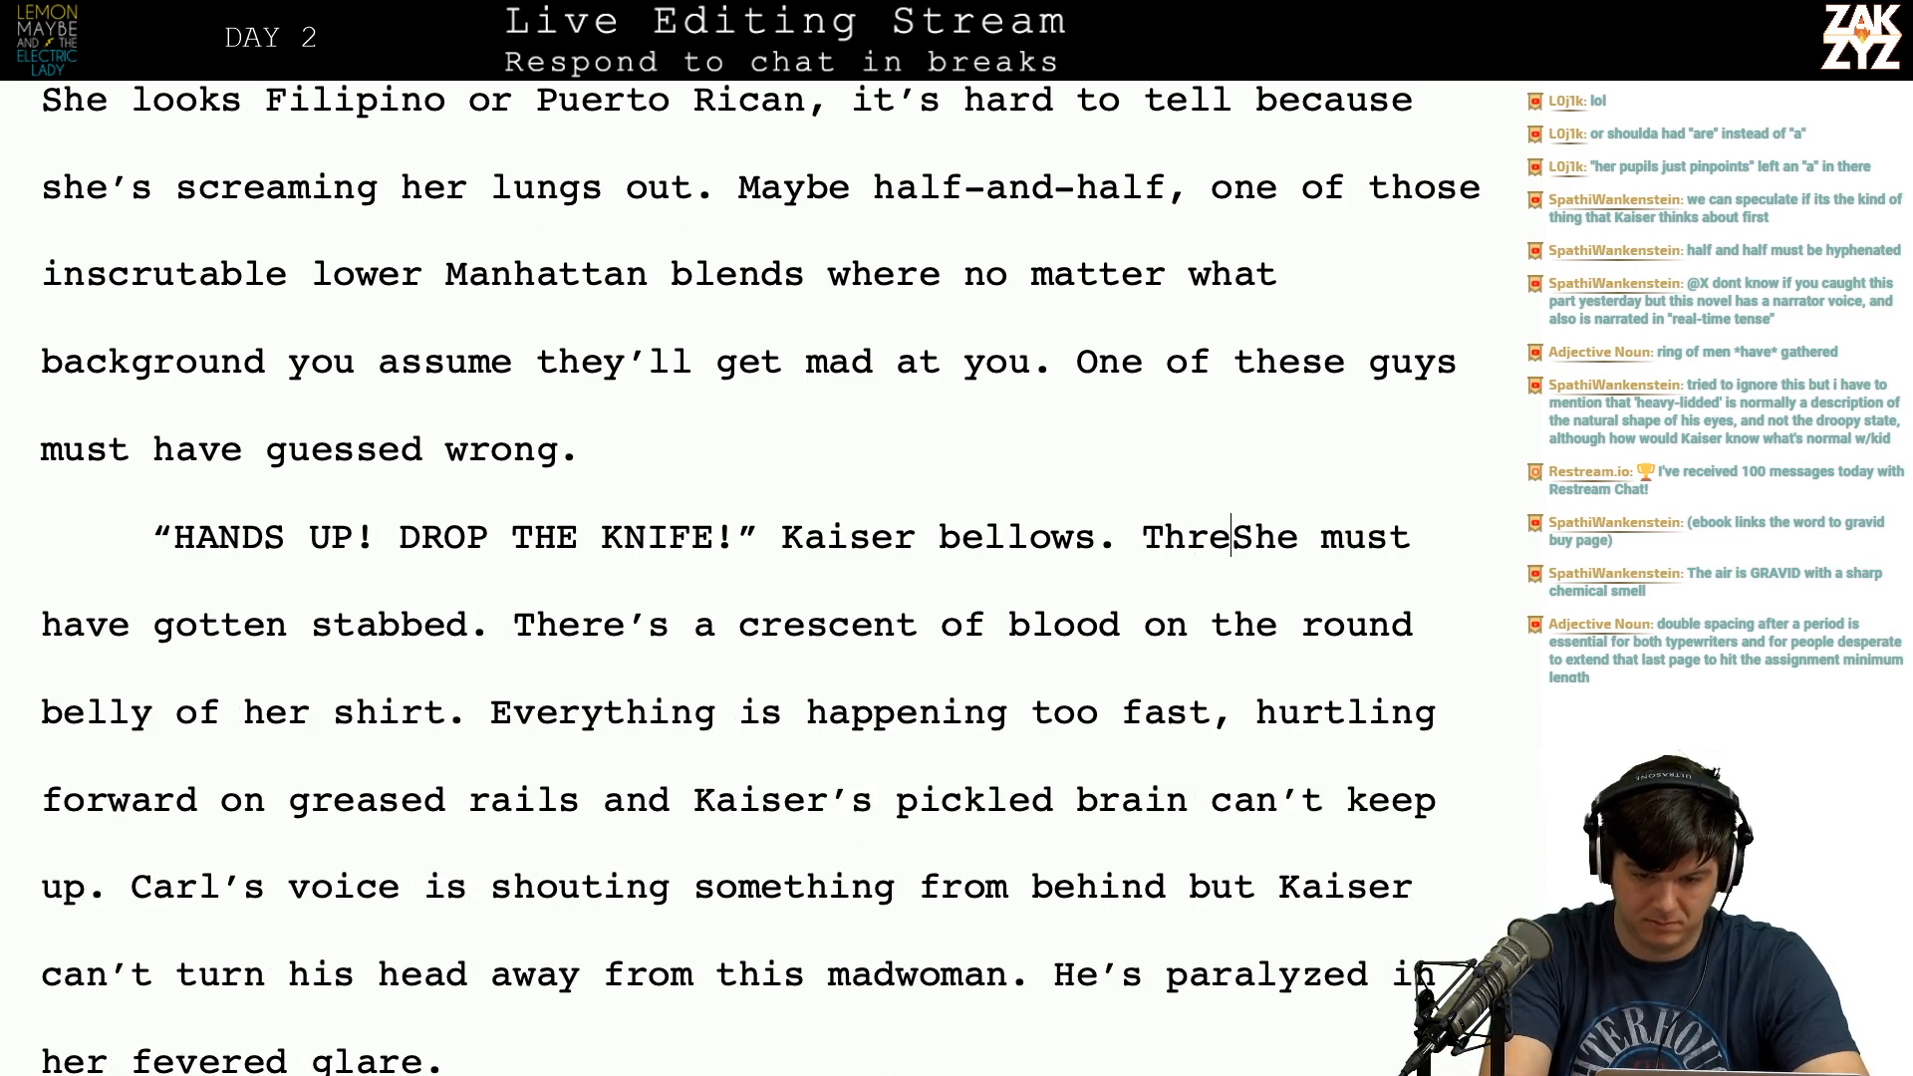
key("BackSpace")
key("BackSpace")
key("BackSpace")
key("BackSpace")
key("BackSpace")
key("BackSpace")
type("here's a ")
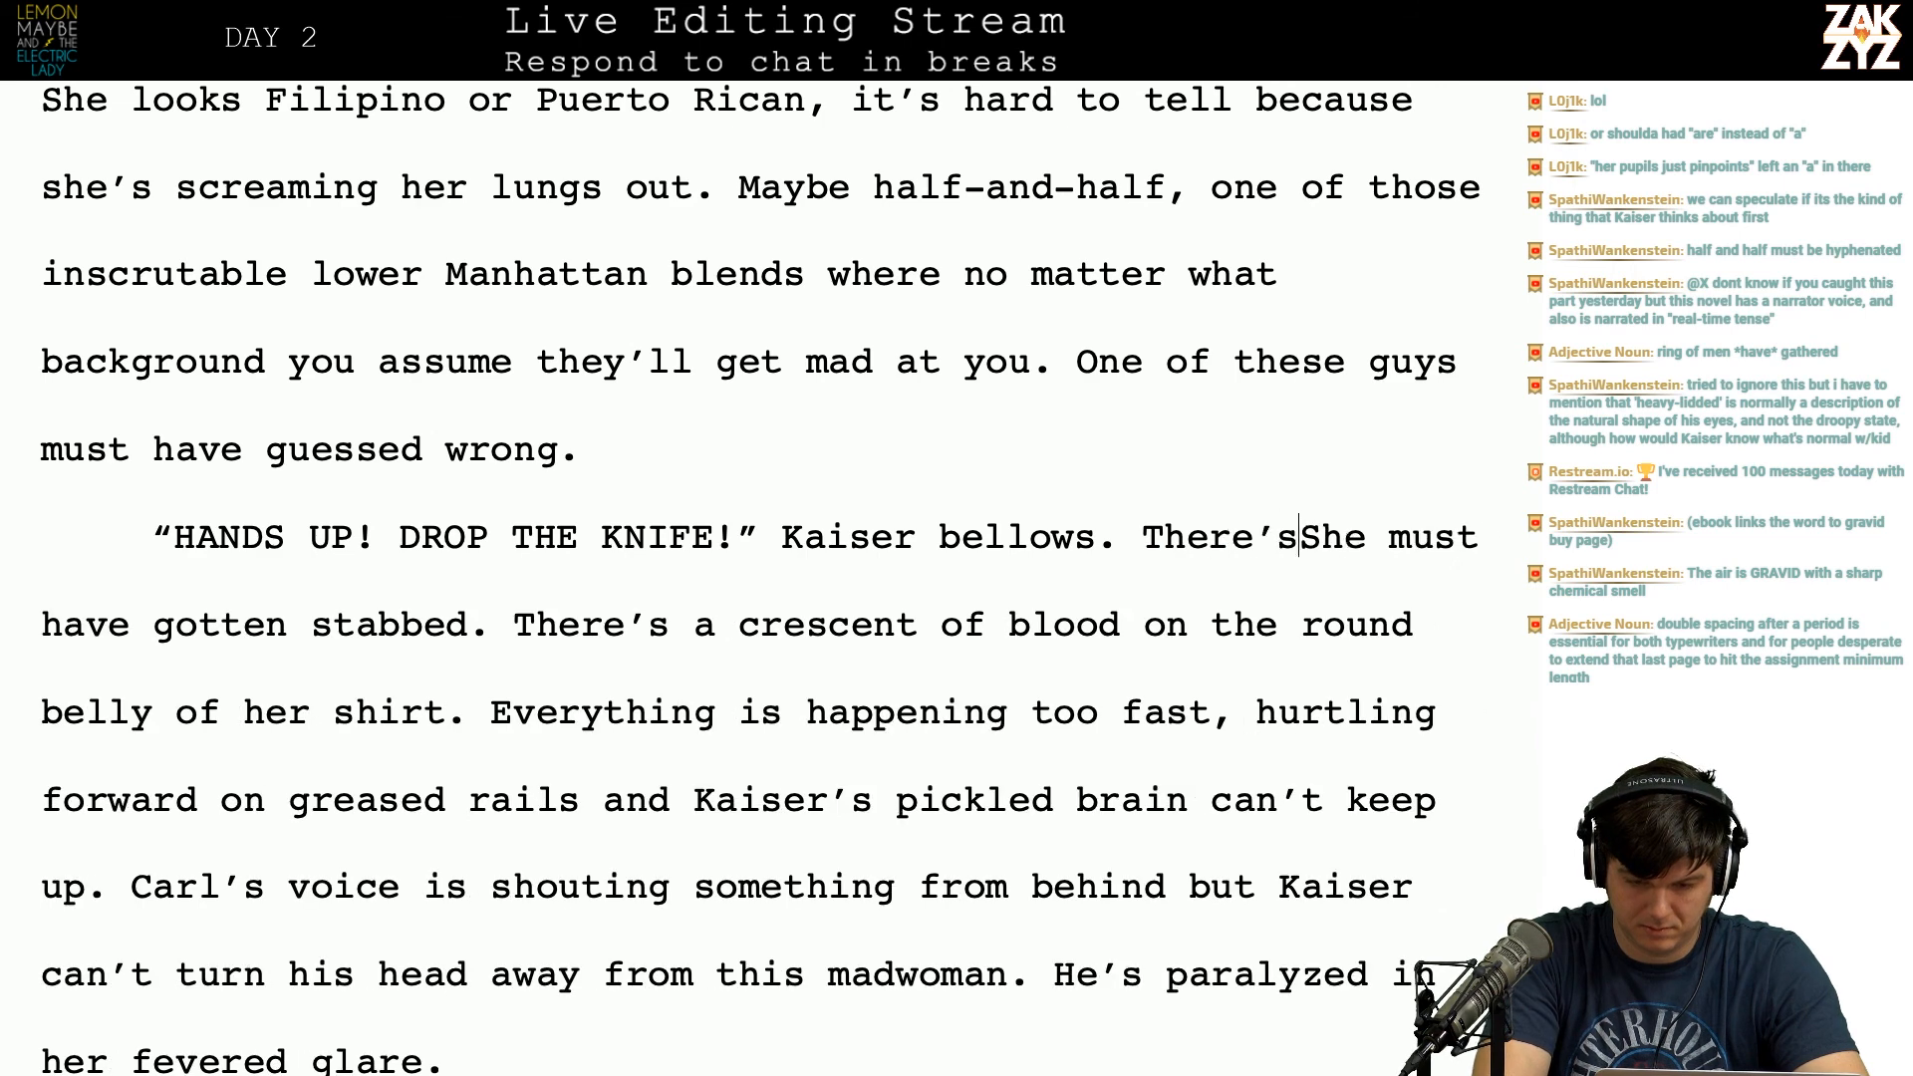
type("crescent of blood")
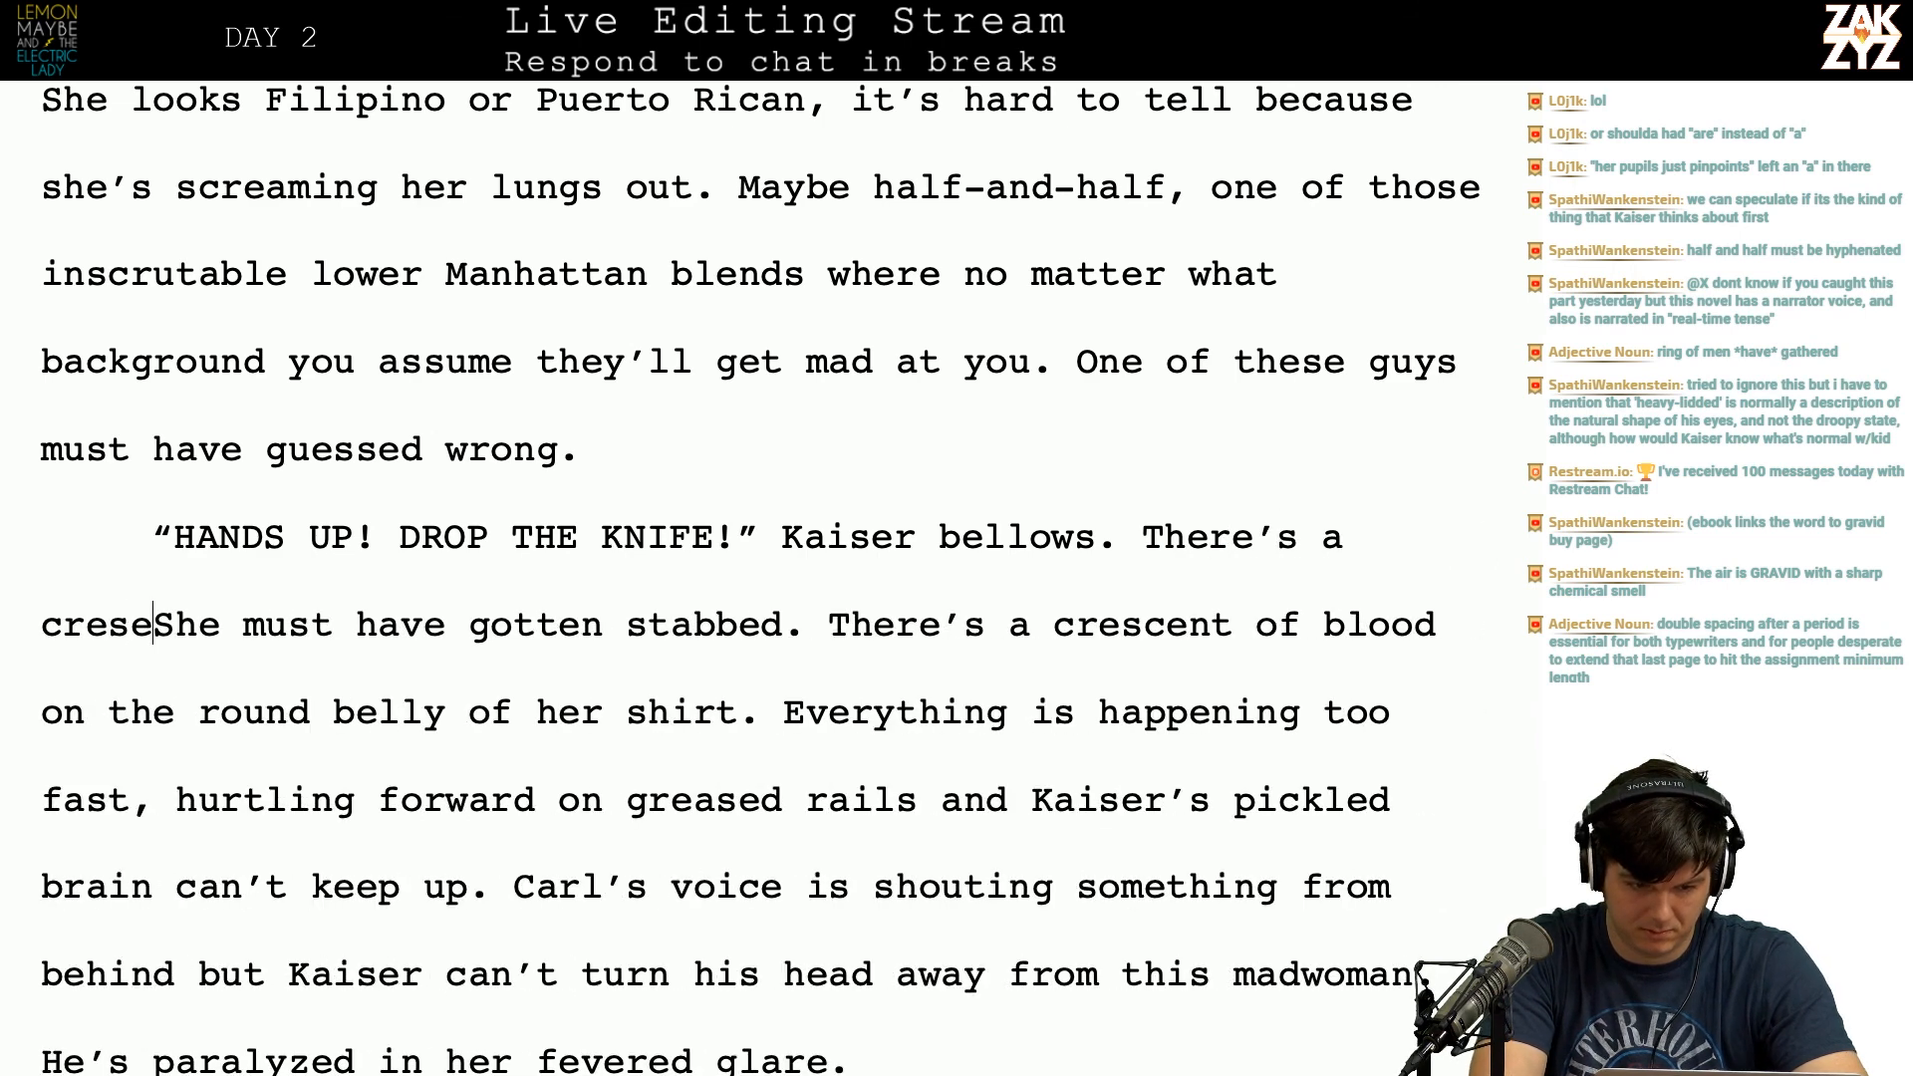
type(" on the ro")
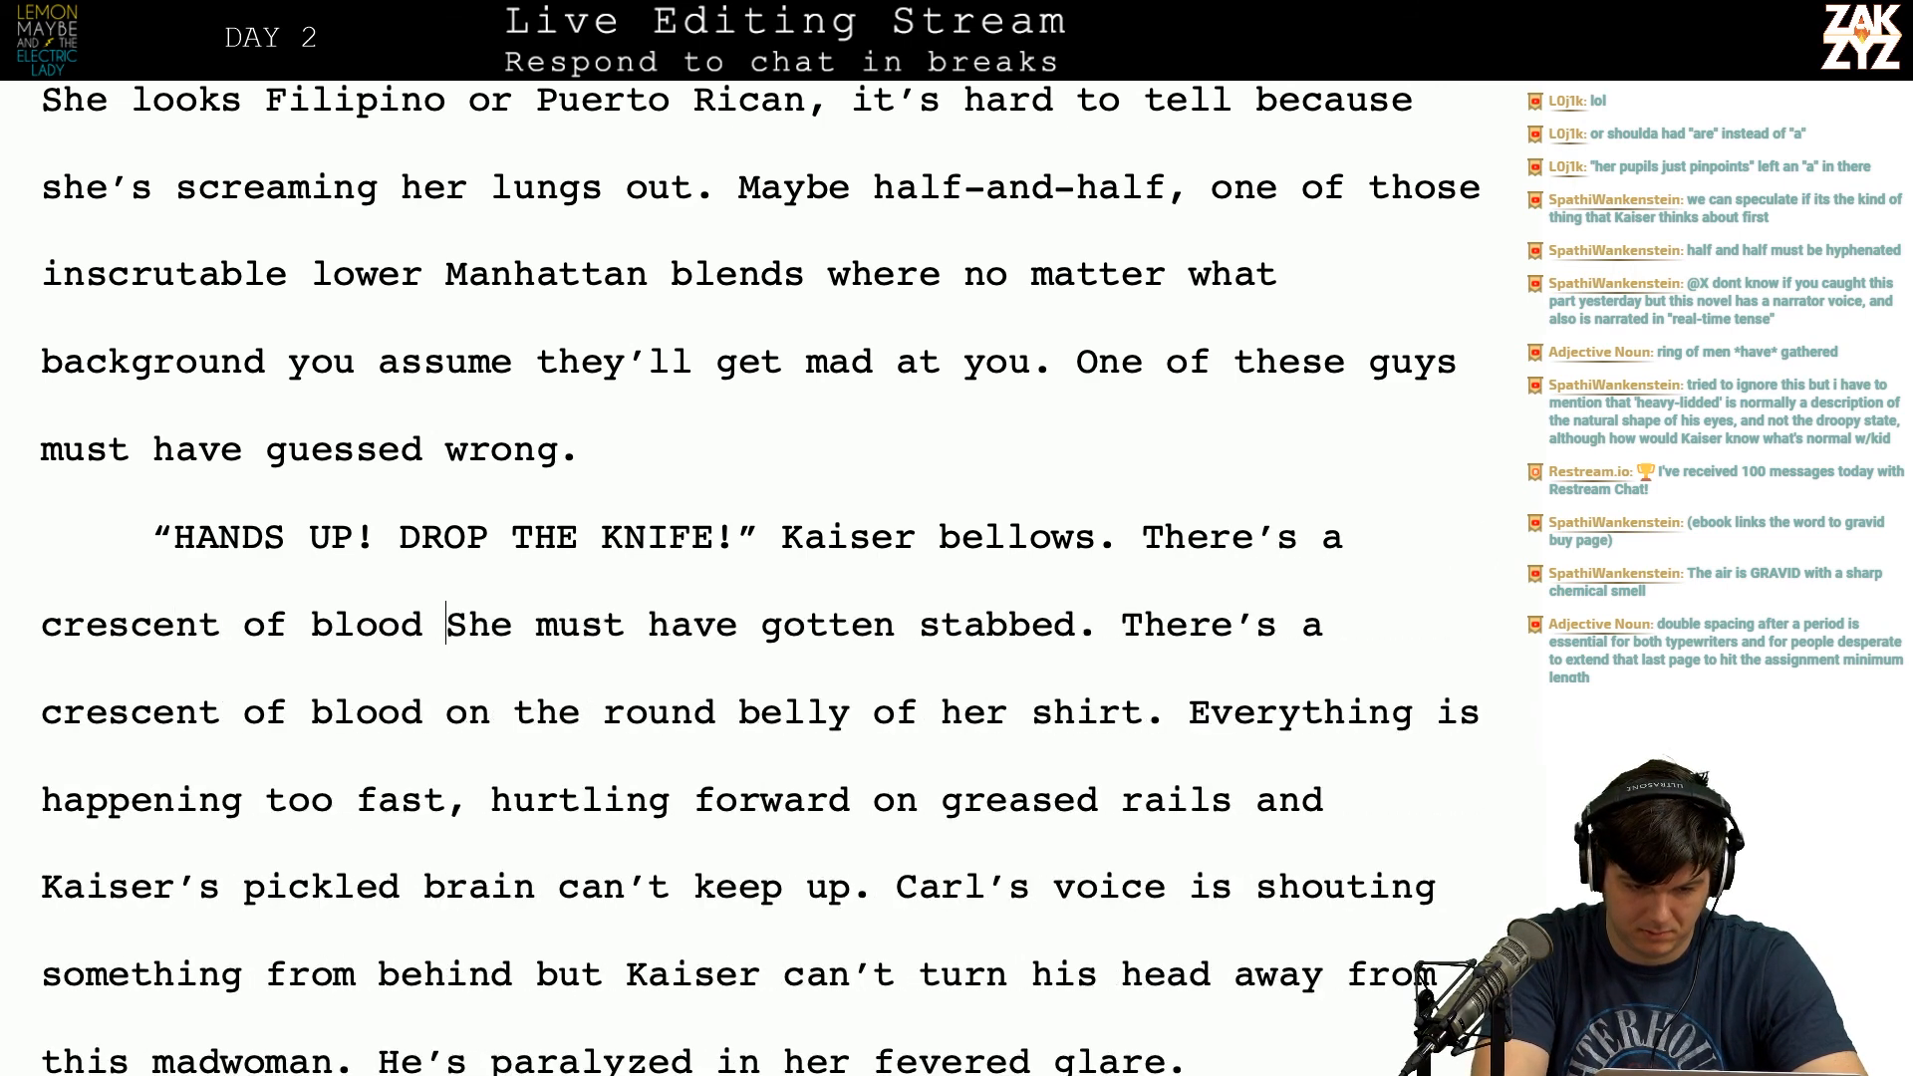
type("und belly o")
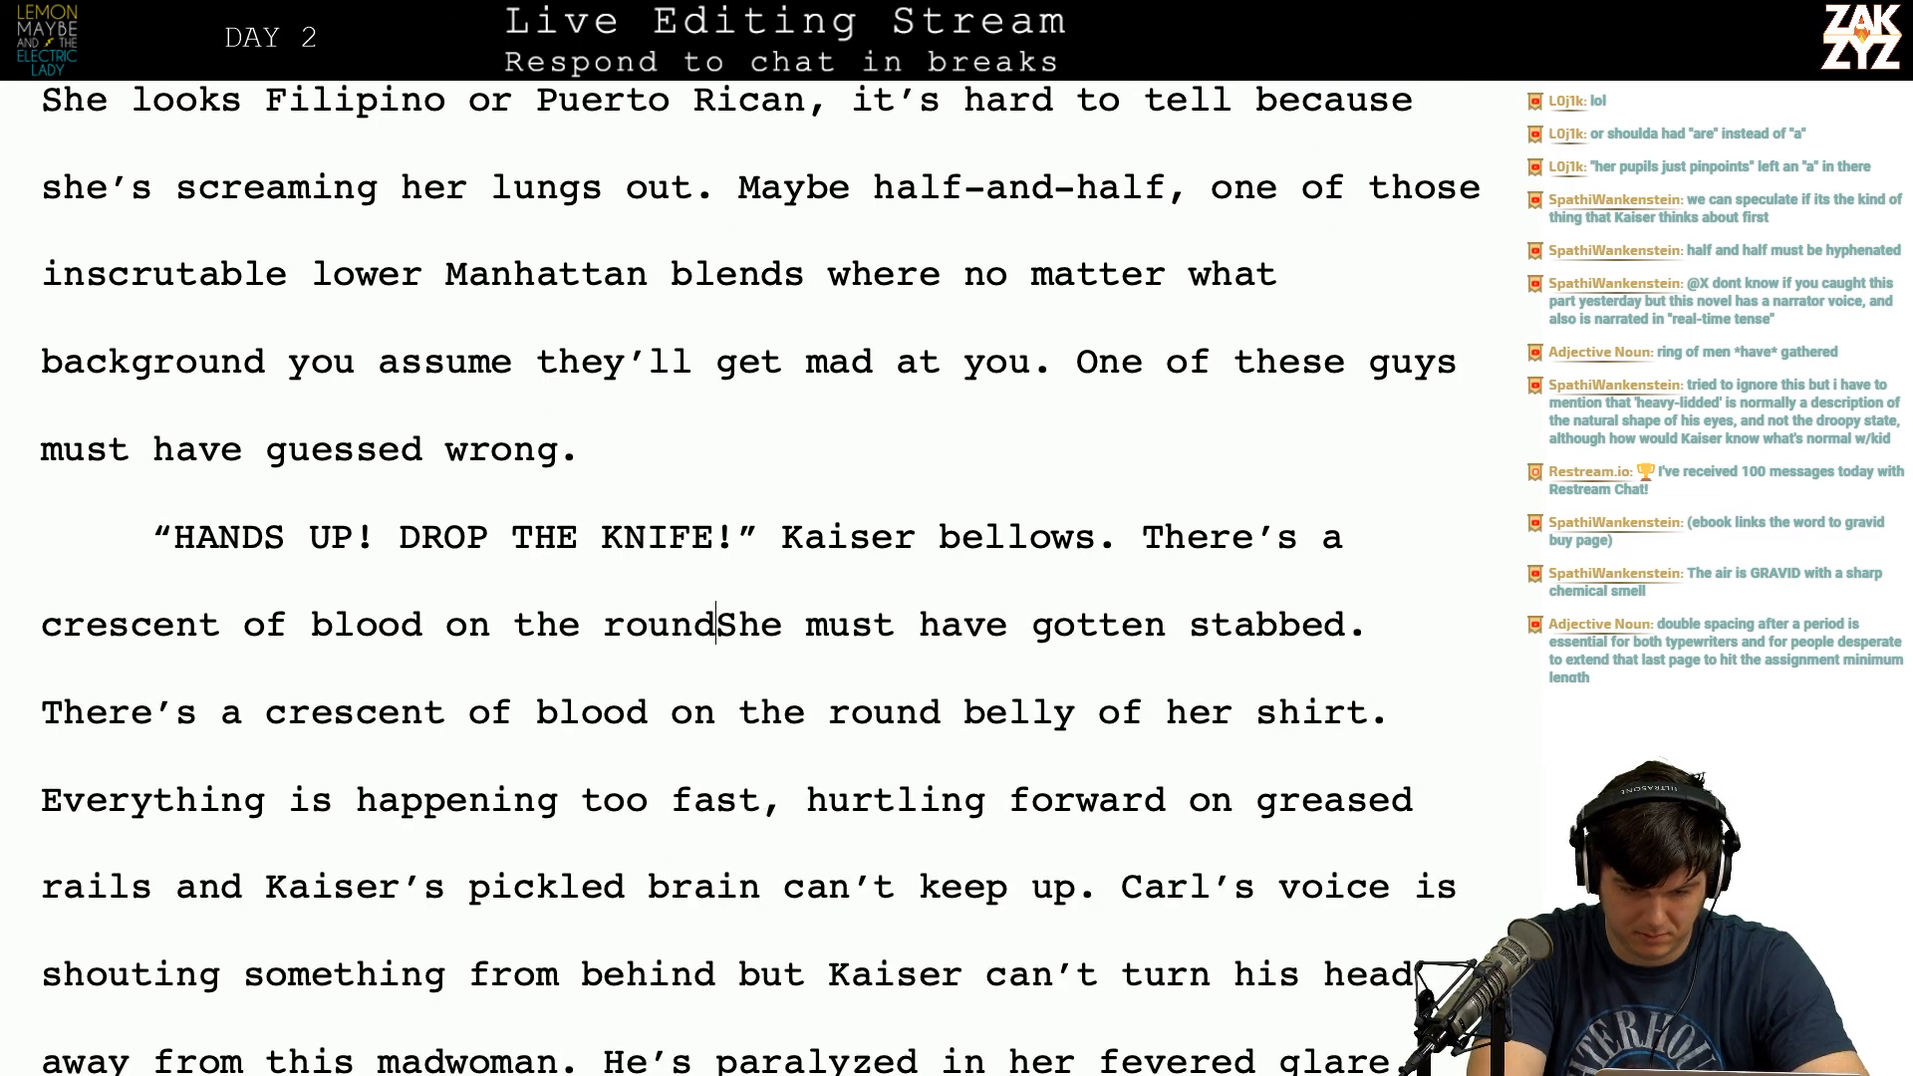
type("f her s")
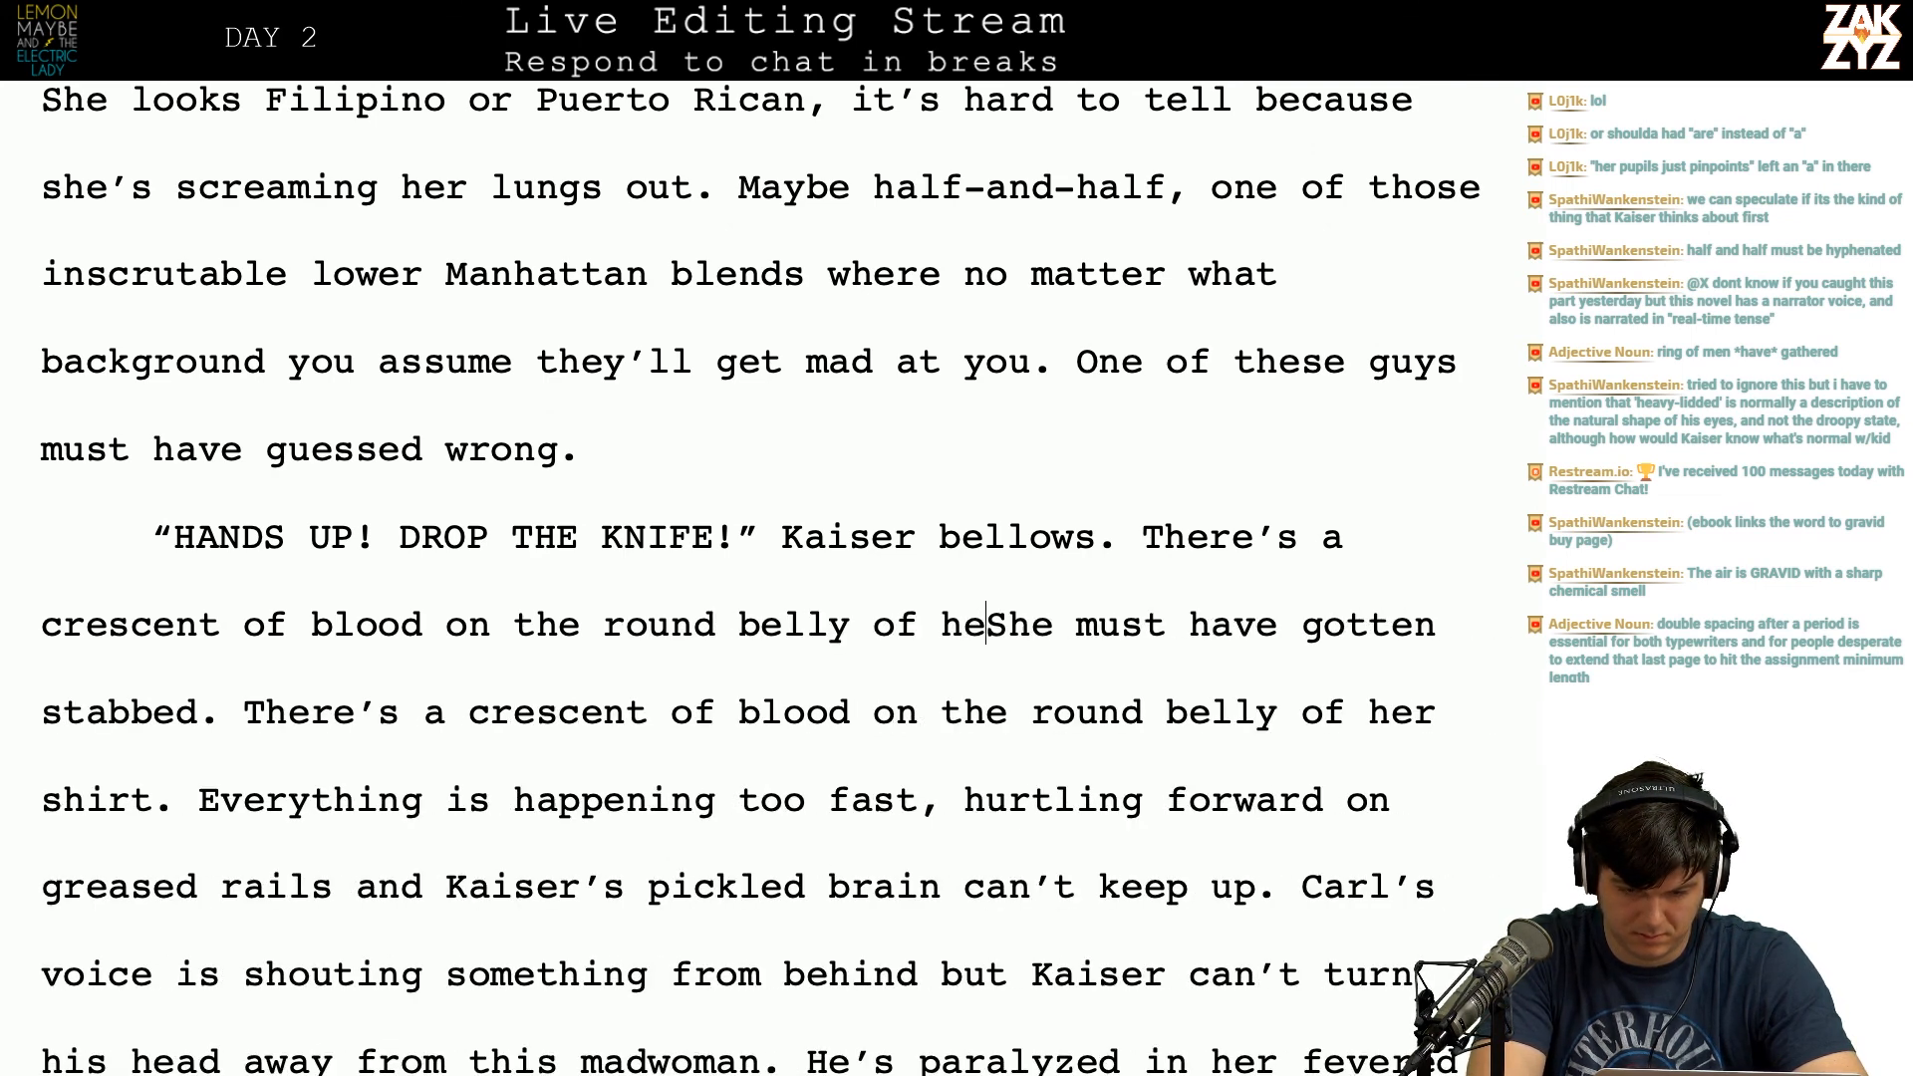
type("hirt, she must h")
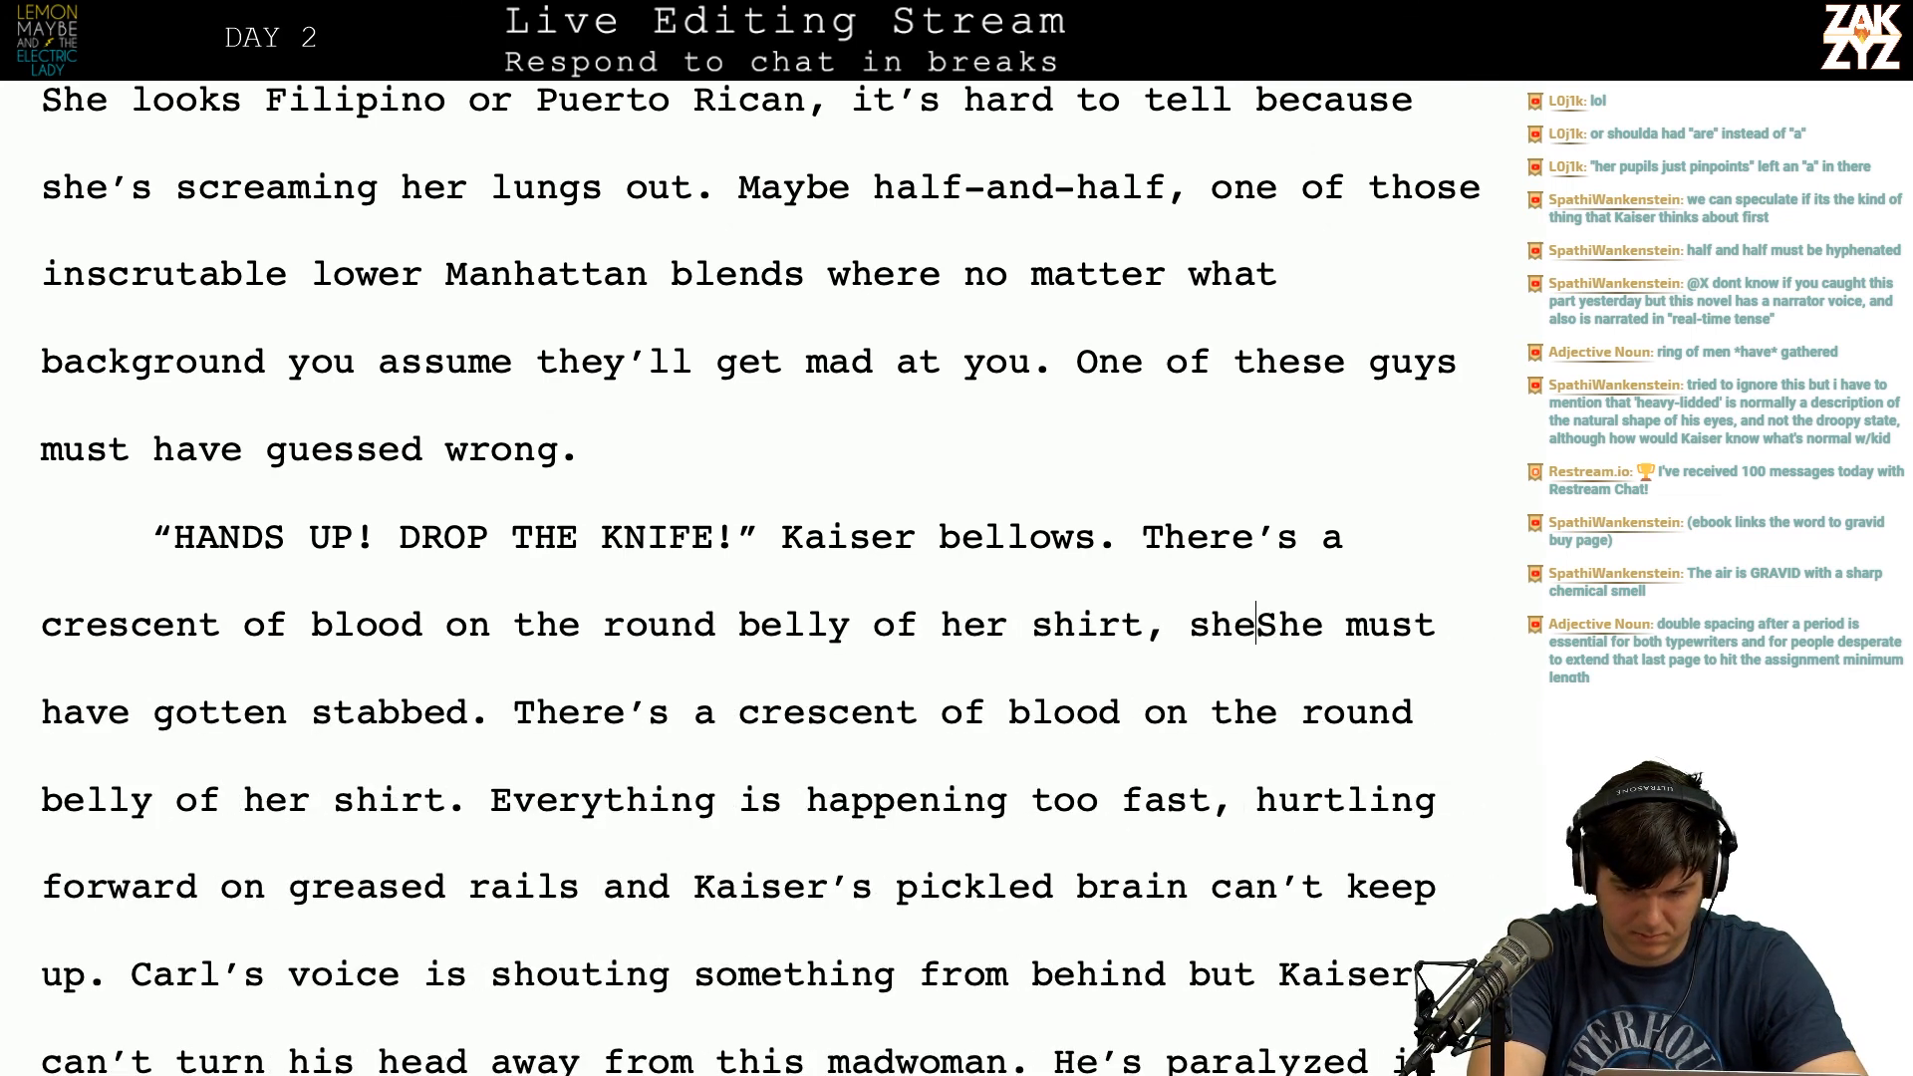
type("ave gotten stabb")
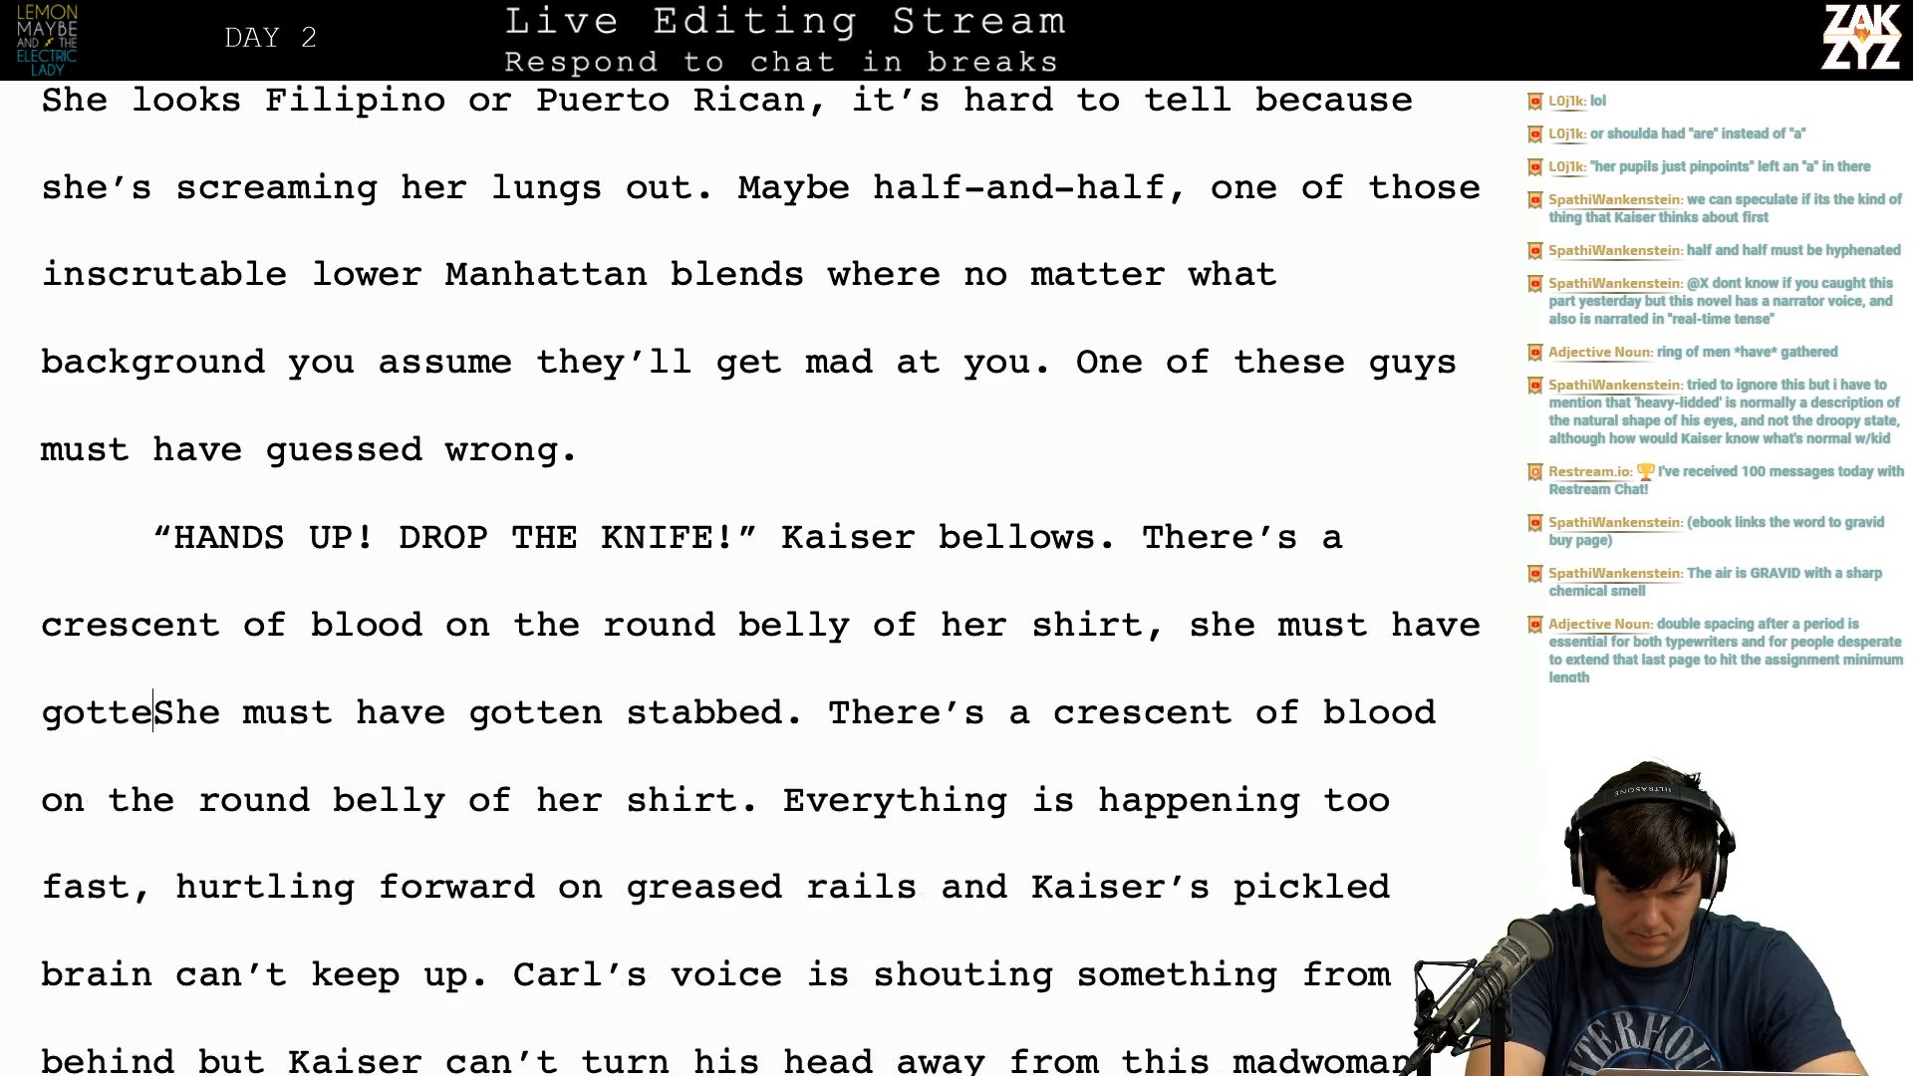
type("d.")
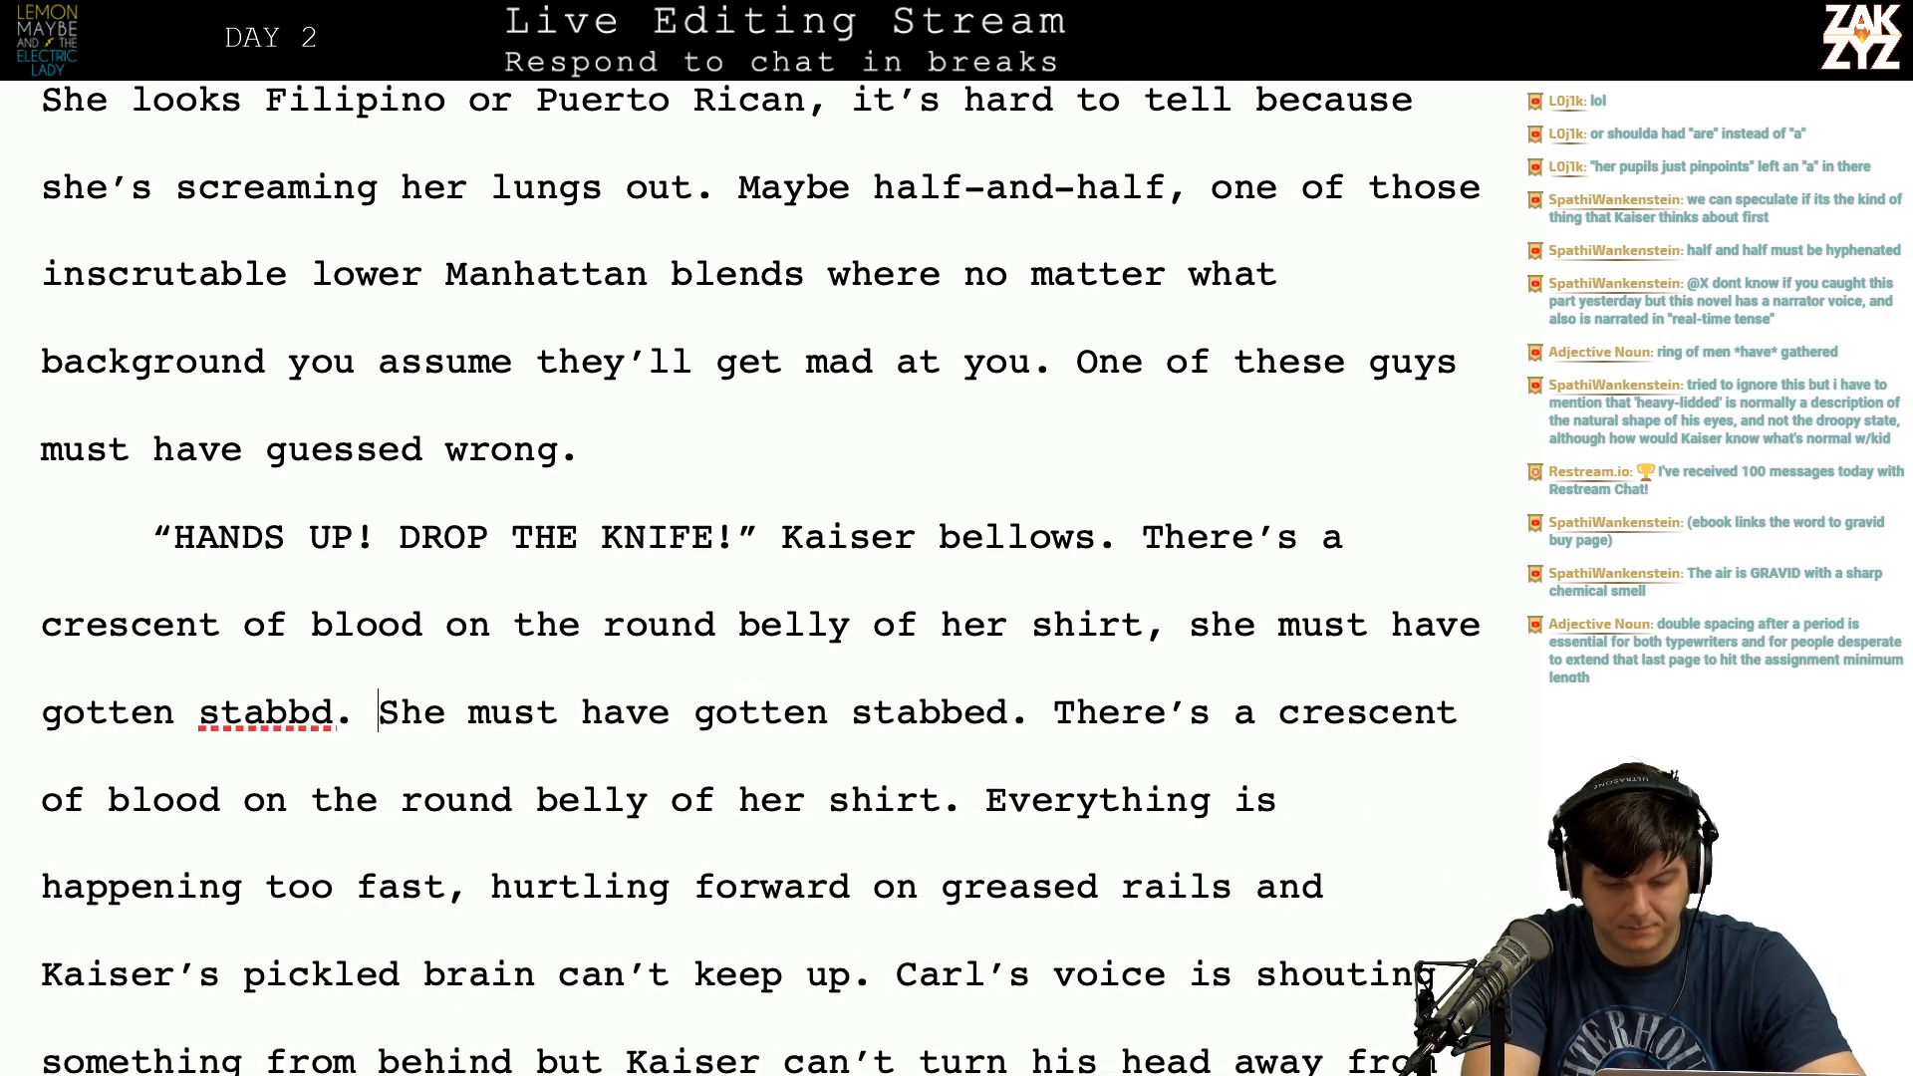
Step: Delete the two old sentences about the stabbing and the crescent of blood, and start a new paragraph at 'Everything is happening too fast'
key("shift+Down")
key("shift+Right")
key("shift+Right")
key("shift+Right")
key("shift+Right")
key("shift+Right")
key("shift+Right")
key("shift+Right")
key("shift+Right")
key("shift+Right")
key("shift+Right")
key("shift+Right")
key("shift+Right")
key("shift+Right")
key("shift+Right")
key("shift+Right")
key("shift+Right")
key("shift+Right")
key("shift+Right")
key("shift+Right")
key("shift+Right")
key("shift+Right")
key("shift+Right")
key("shift+Right")
key("shift+Right")
key("shift+Right")
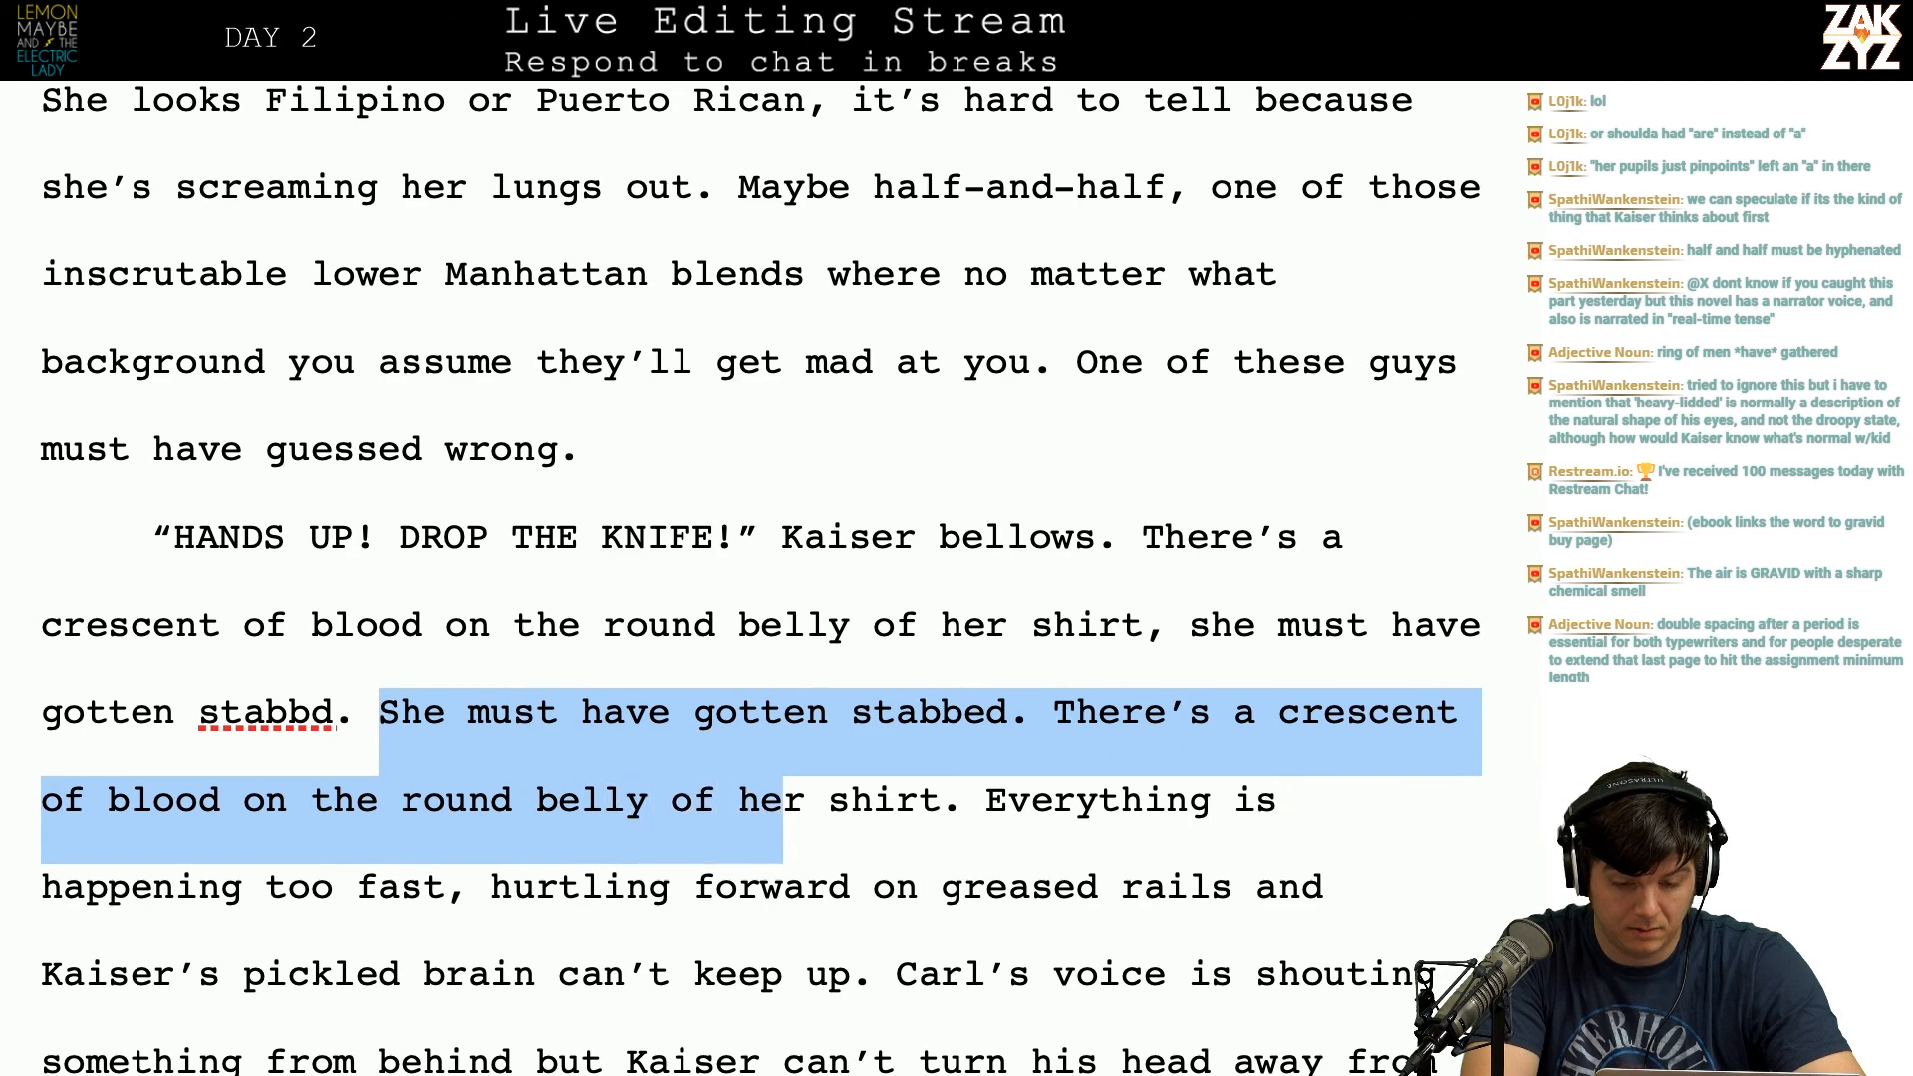
key("BackSpace")
key("Return")
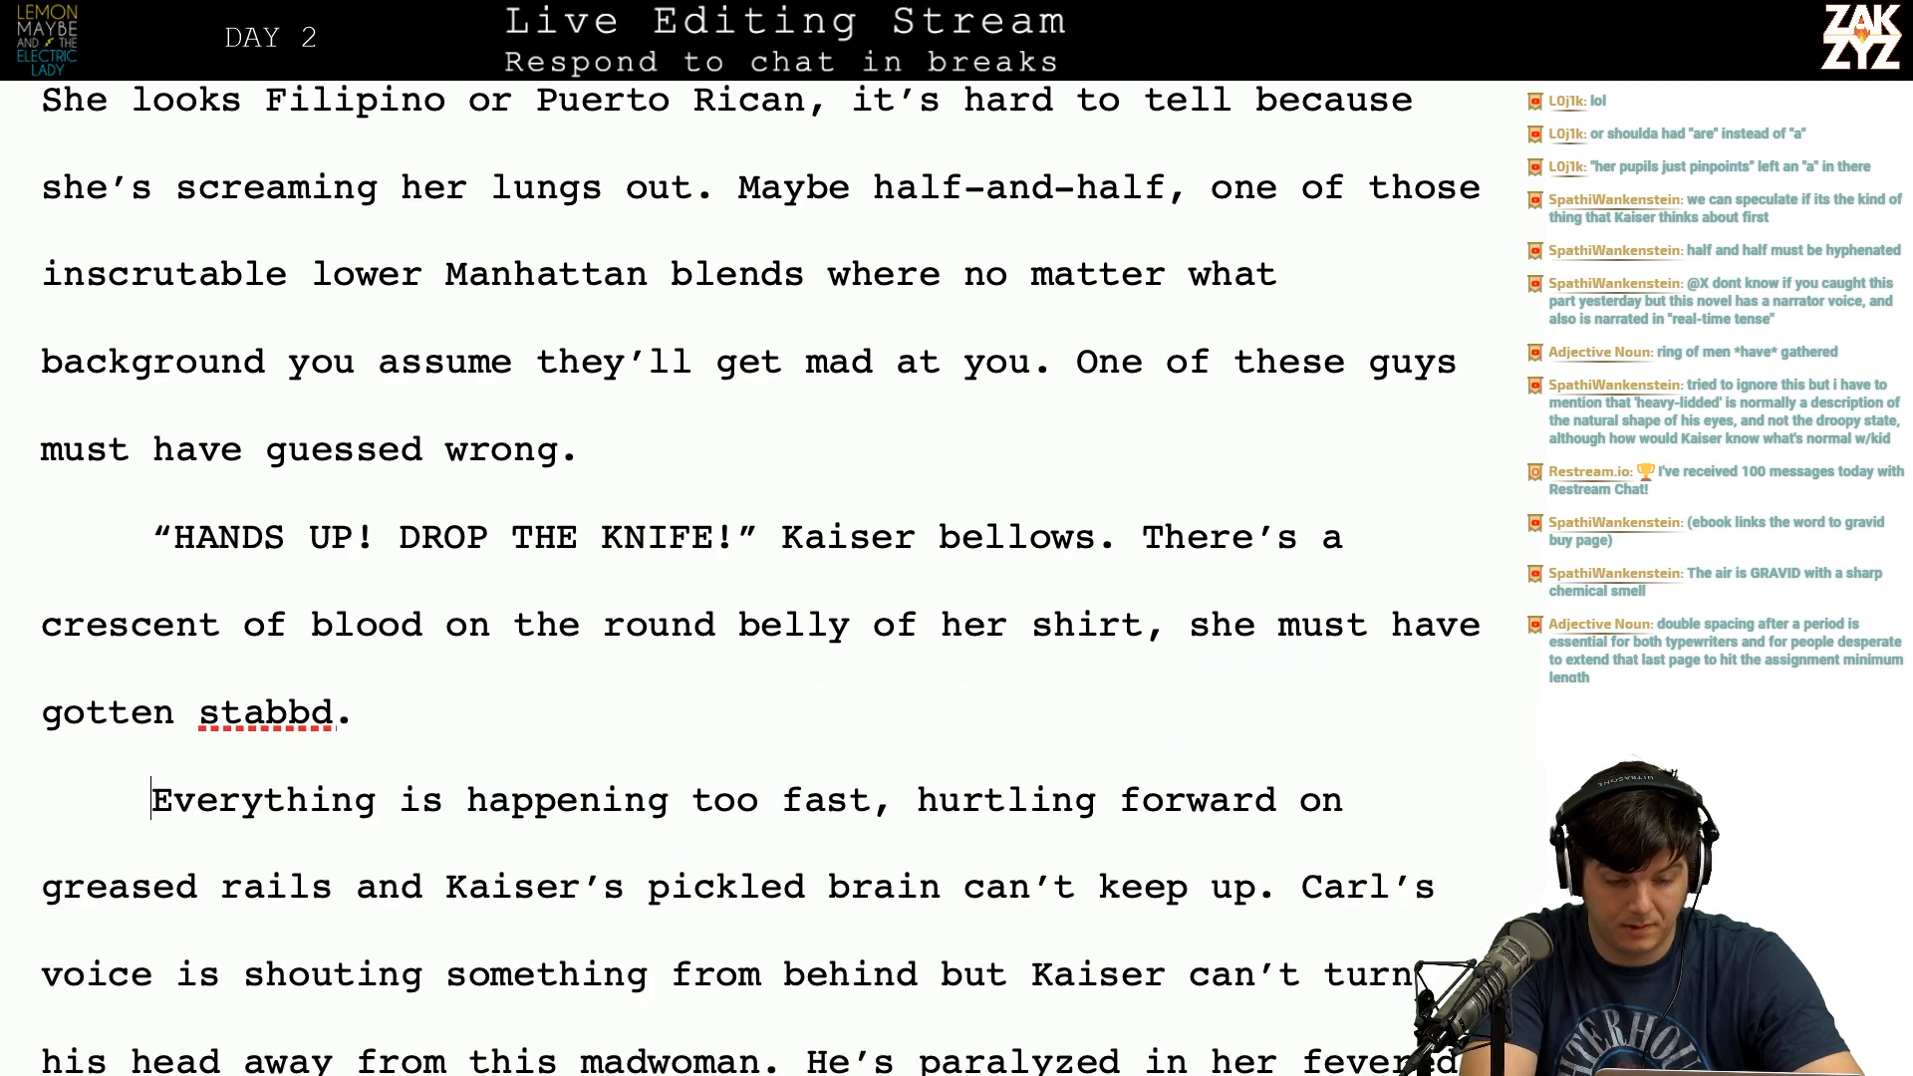
Step: Correct the misspelled 'stabbd' to 'stabbed' at the end of Kaiser's paragraph
key("Left")
key("Left")
key("Left")
type("e")
key("BackSpace")
key("Right")
type("e")
Step: Reread the paragraph beginning 'Everything is happening too fast', up to Carl's voice shouting from behind
key("Down")
key("Right")
key("Up")
key("Right")
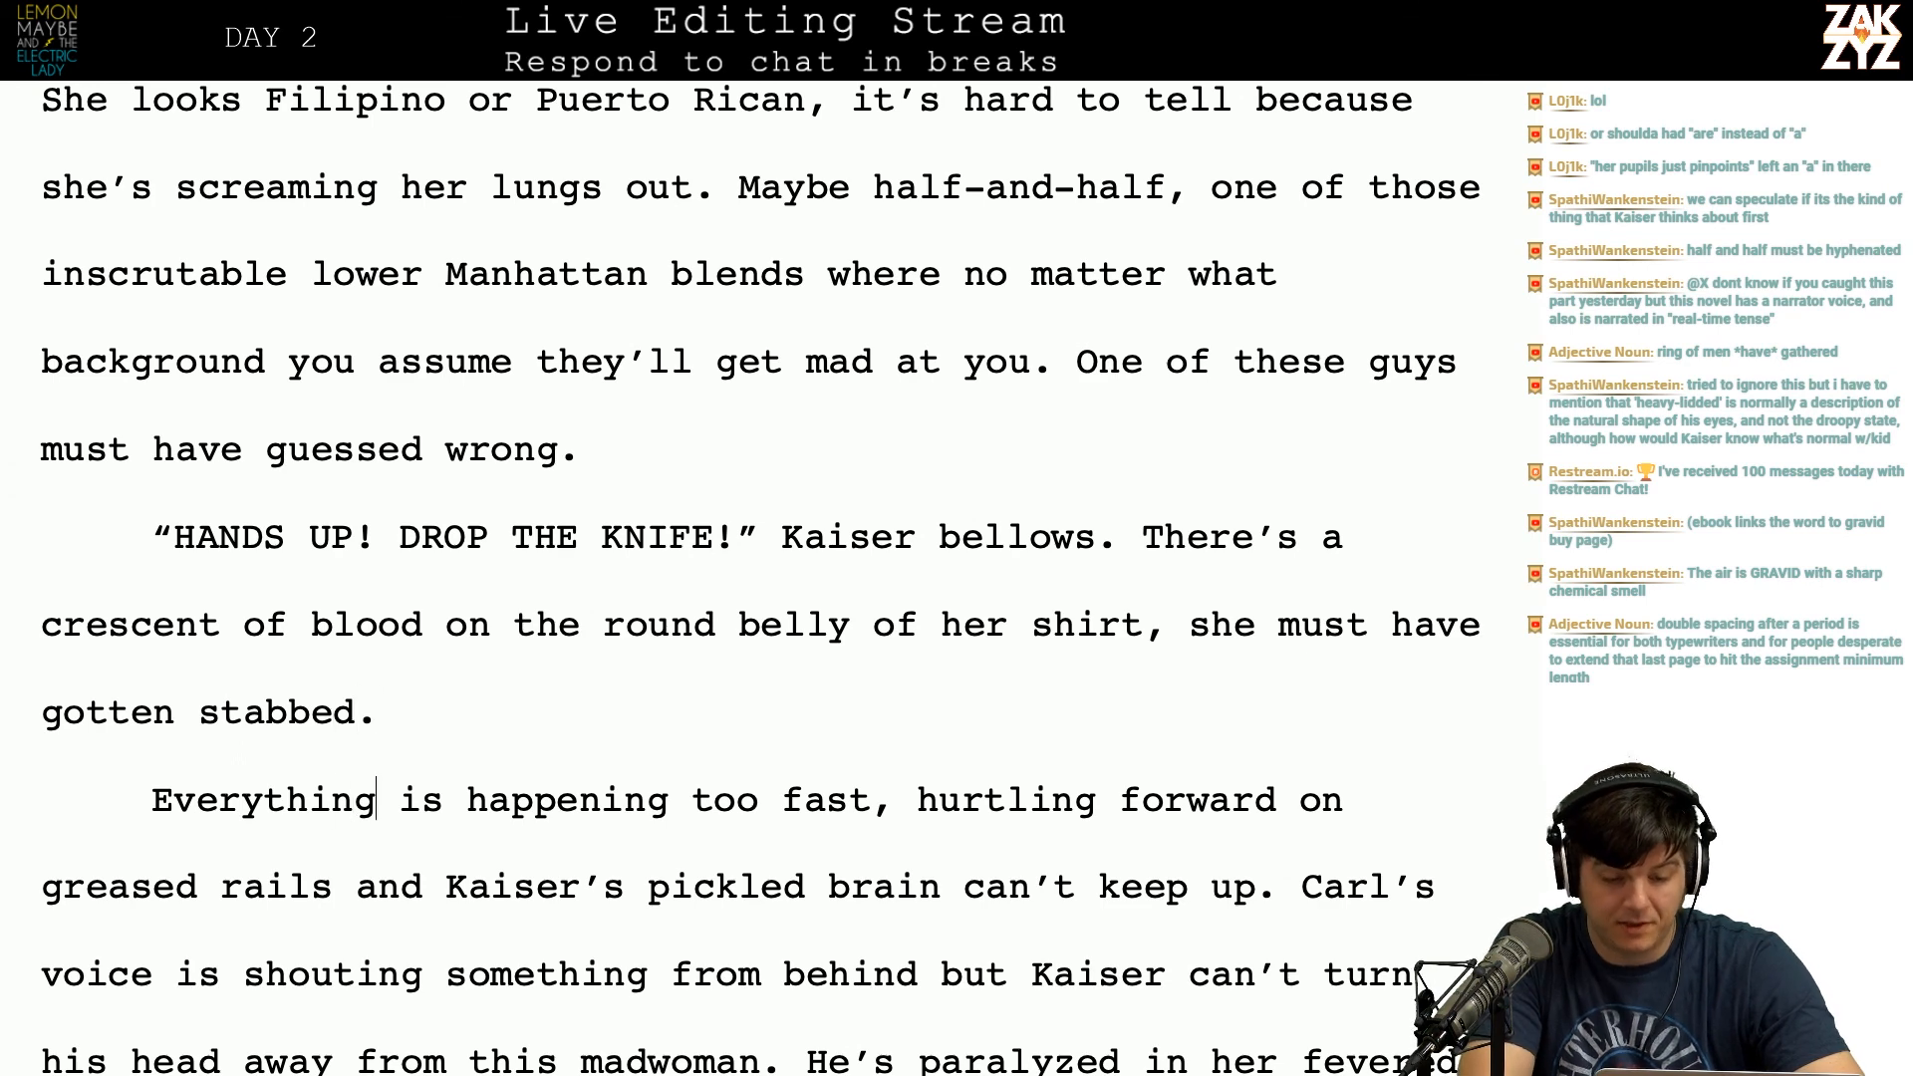
key("Down")
key("Down")
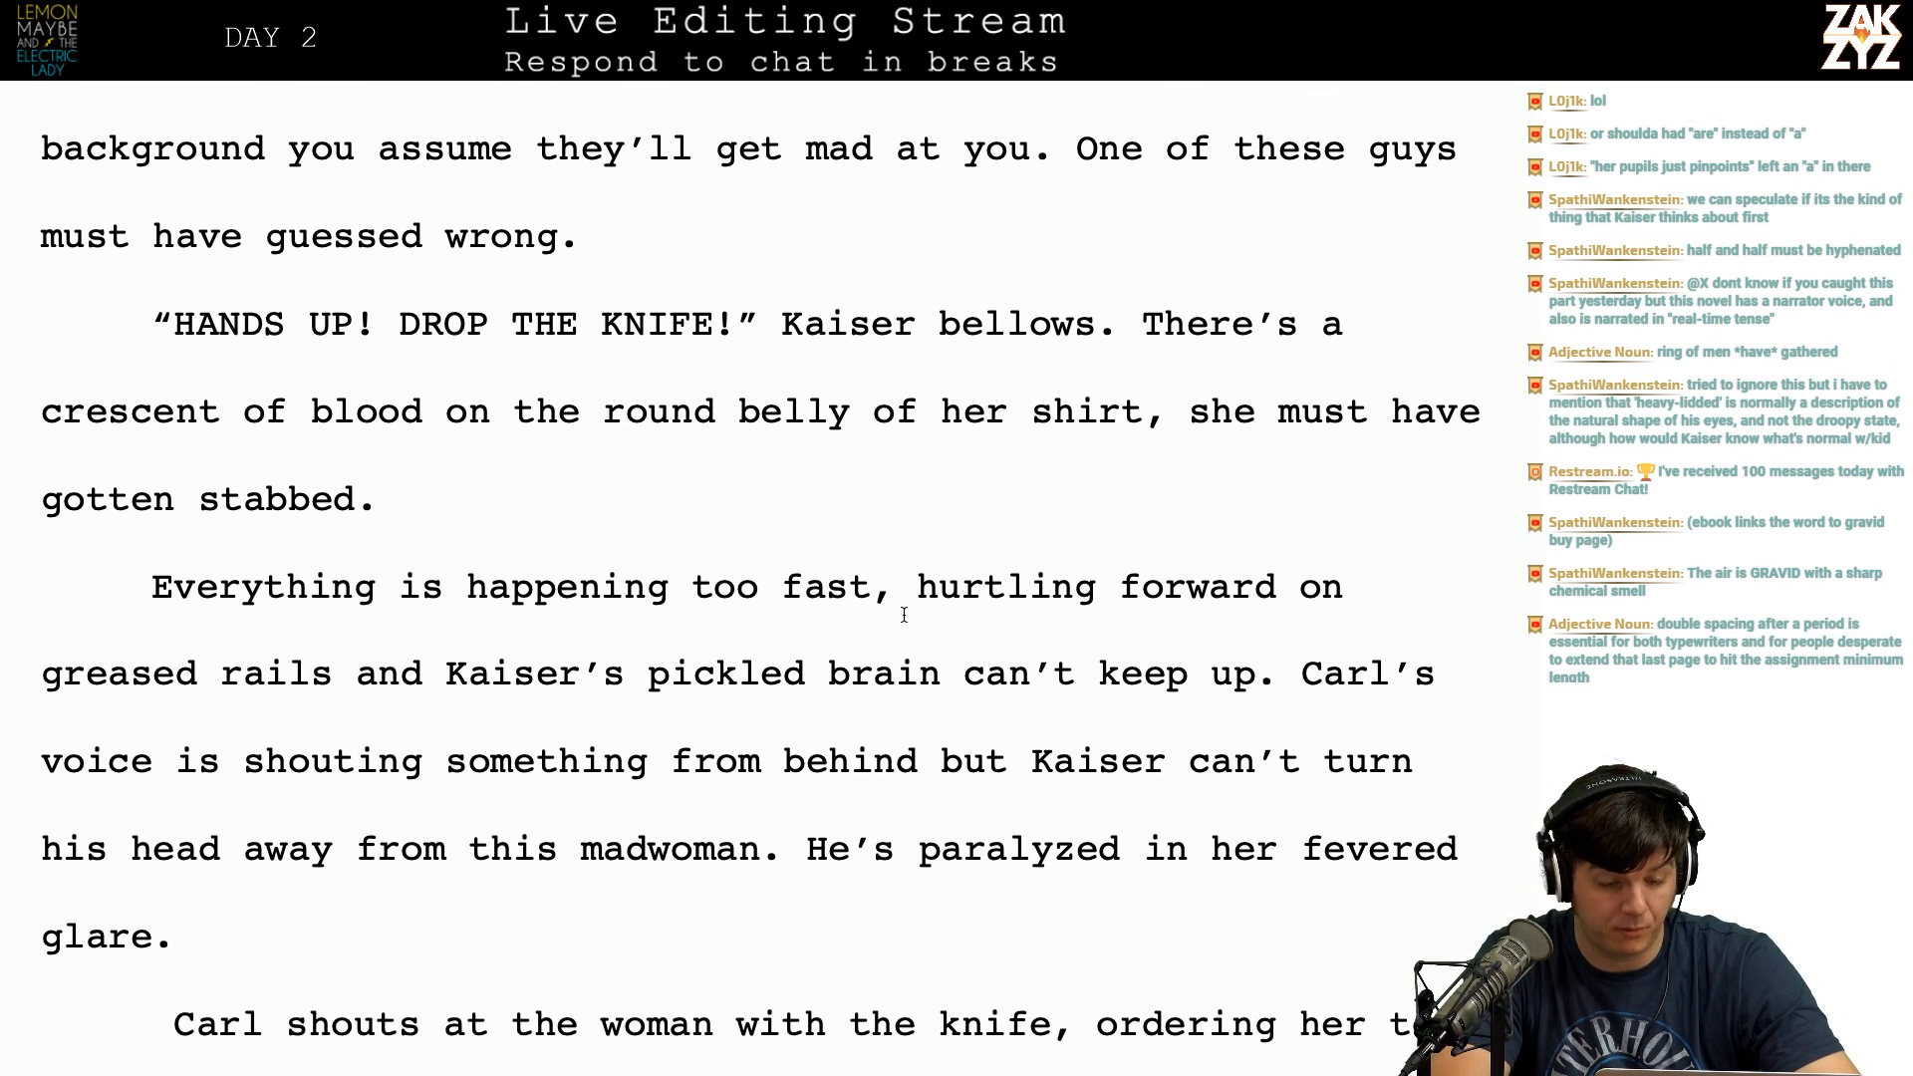
left_click(330, 706)
key("Right")
key("Left")
key("Left")
key("Left")
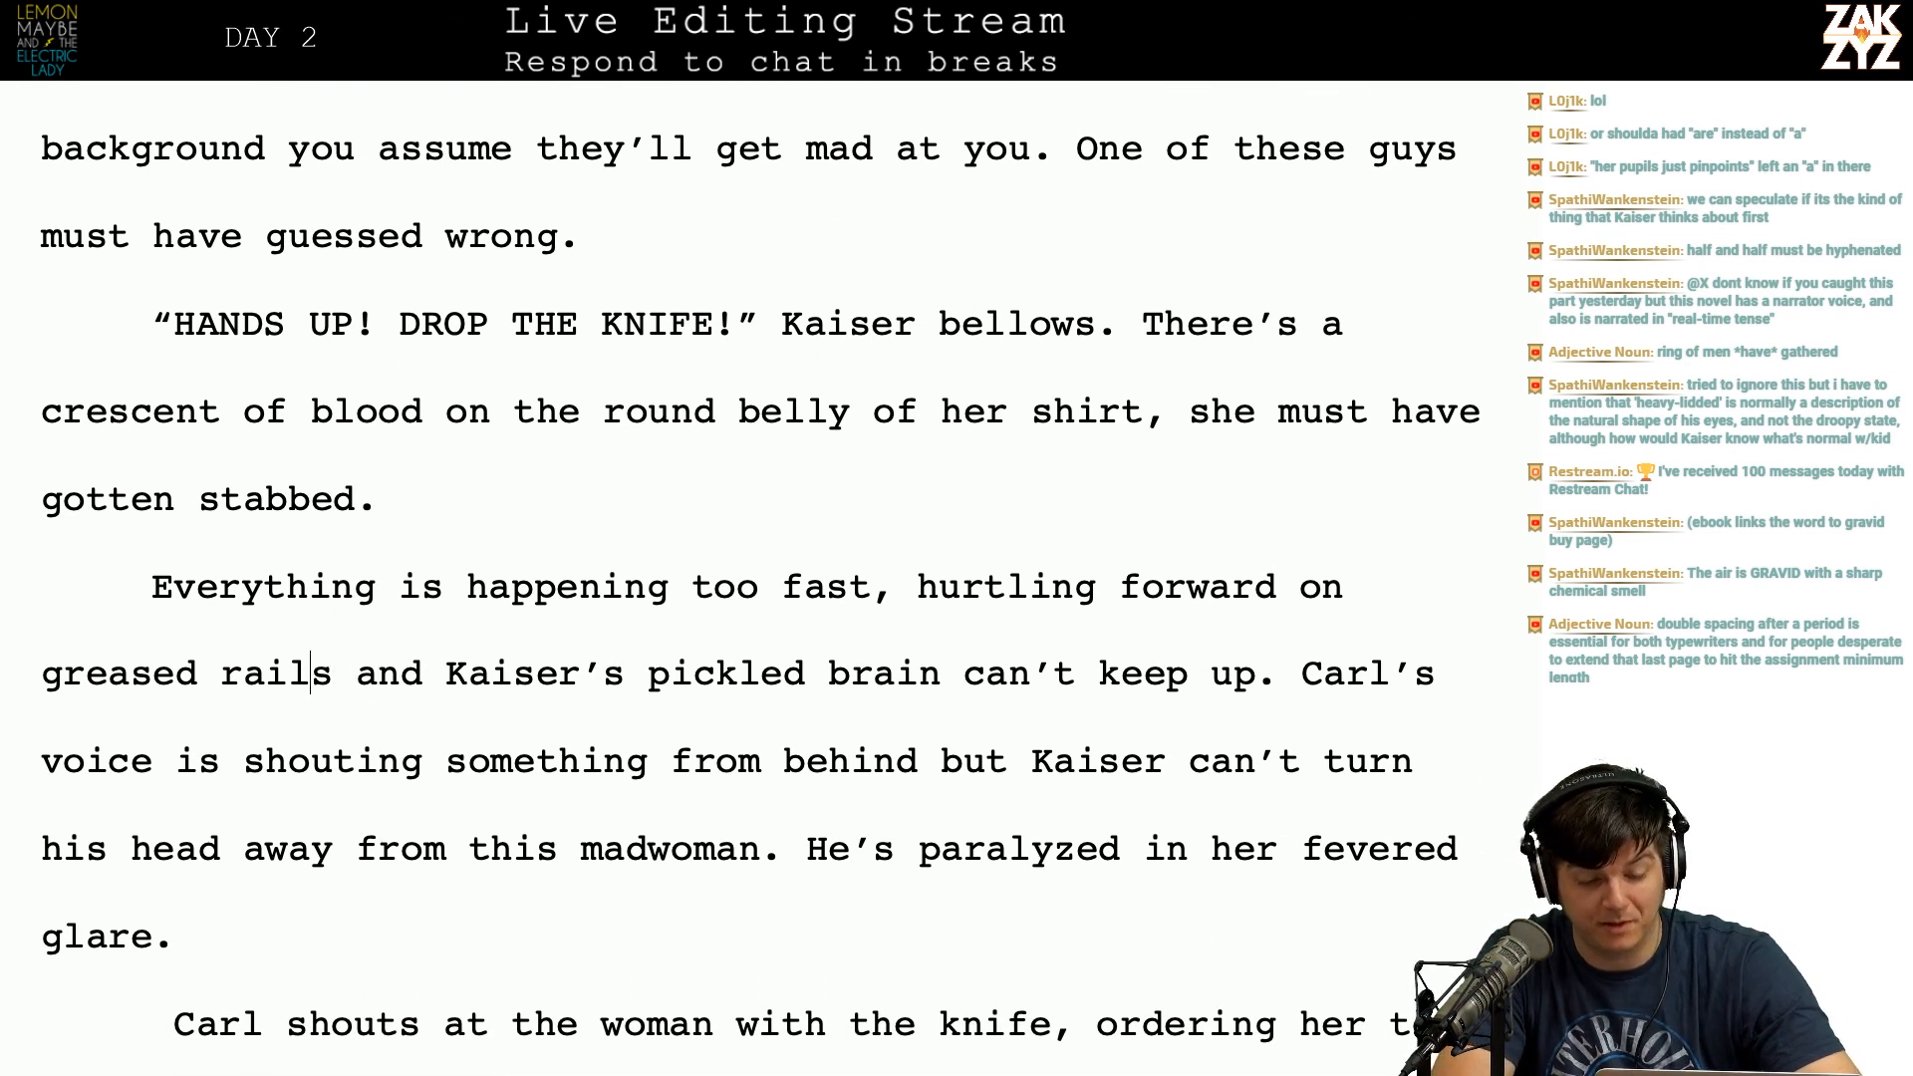
key("Right")
key("Right")
key("Right")
key("Right")
key("Right")
key("Right")
key("Right")
key("Right")
key("Right")
key("Right")
key("Right")
key("Right")
key("Right")
key("Right")
key("Right")
key("Right")
key("Right")
key("Right")
key("Right")
key("Right")
key("Down")
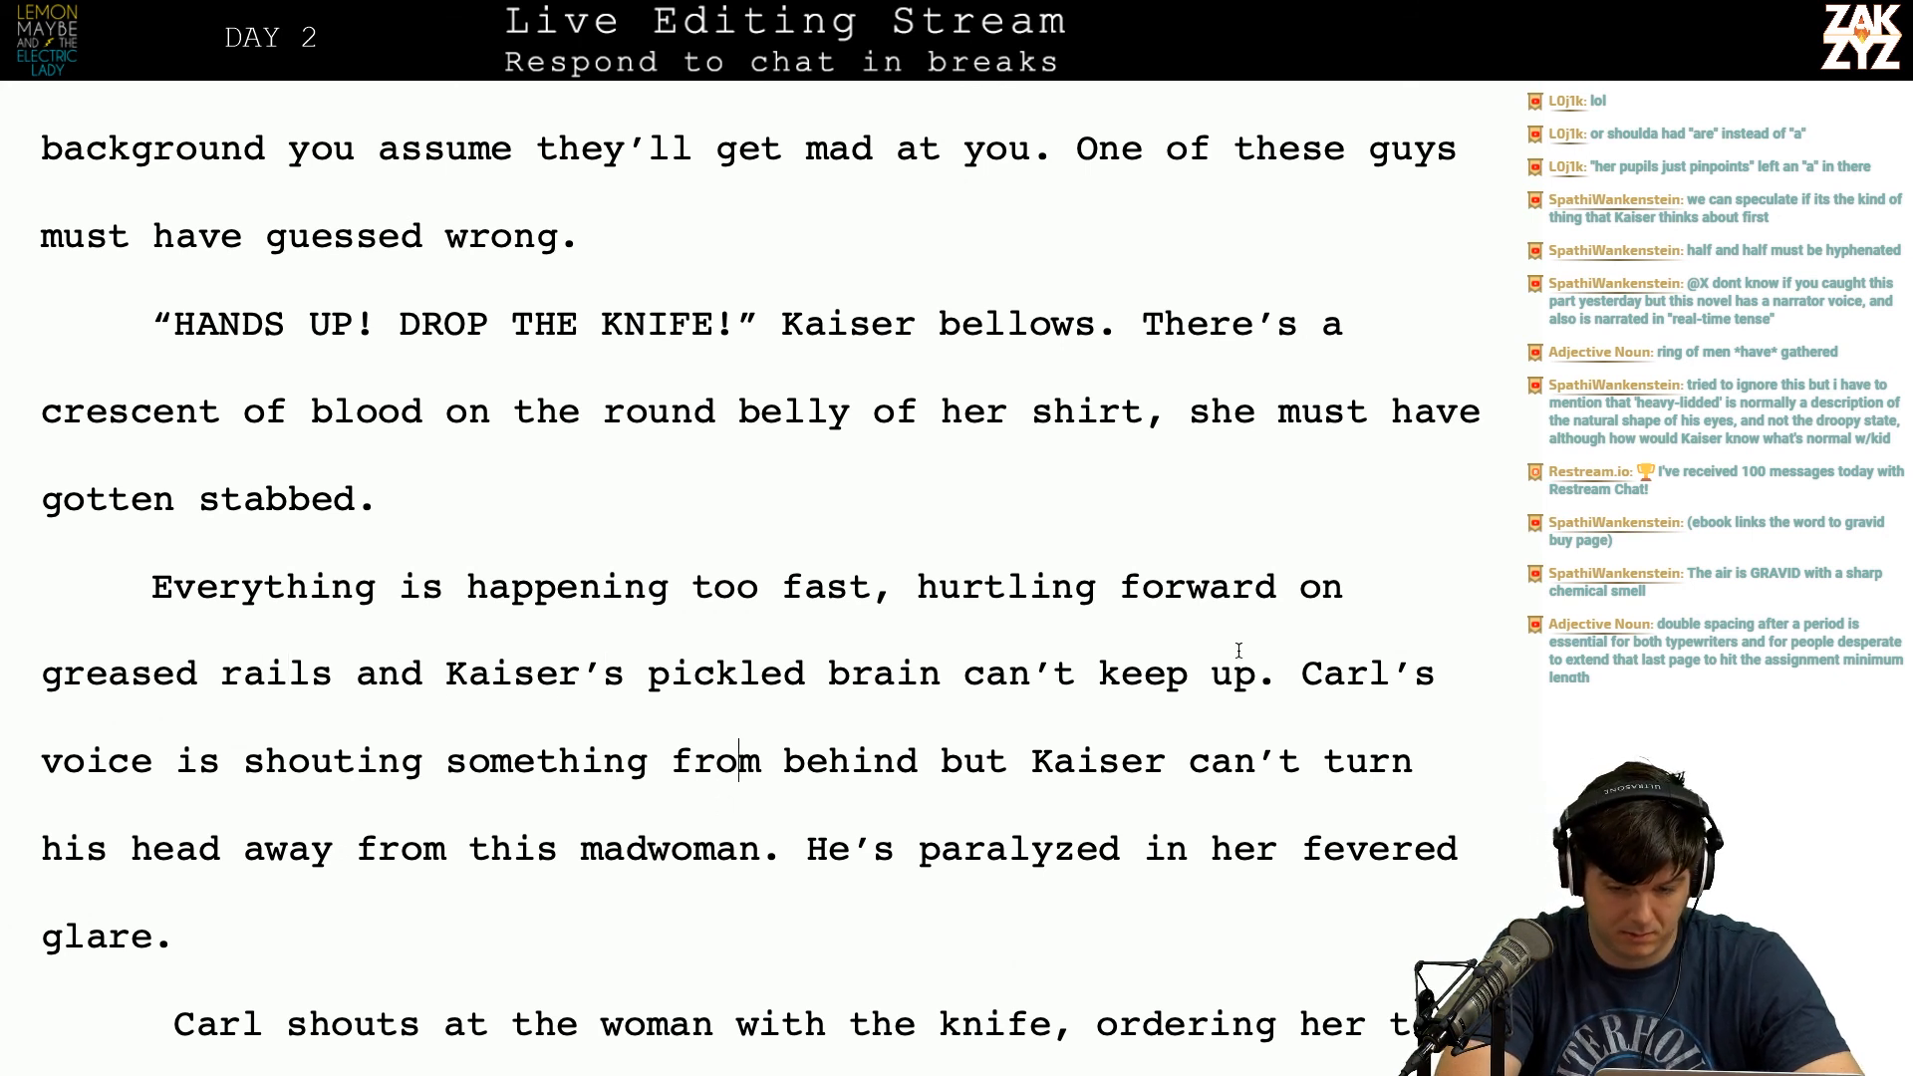
Step: Insert 'He hears' before 'Carl's voice' in the paragraph about everything happening too fast
left_click(1304, 686)
type("He")
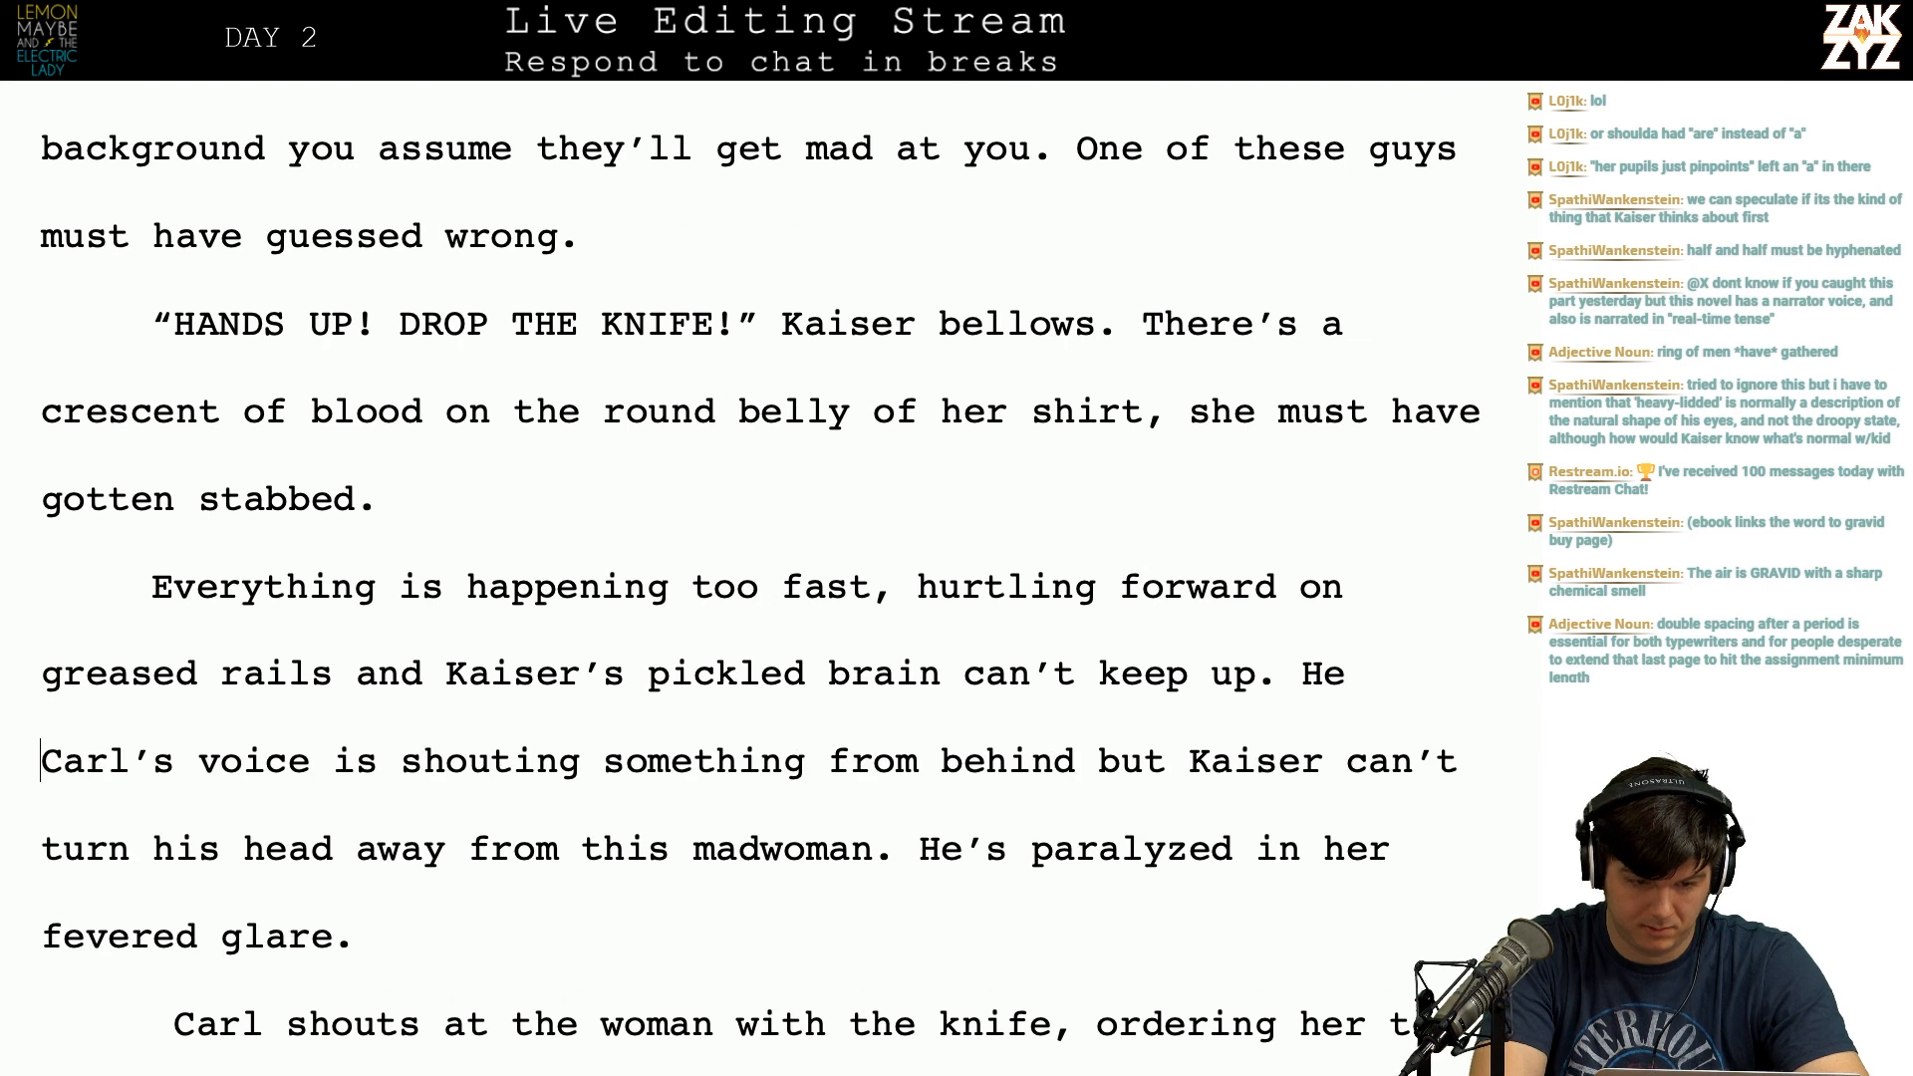
type(" hears")
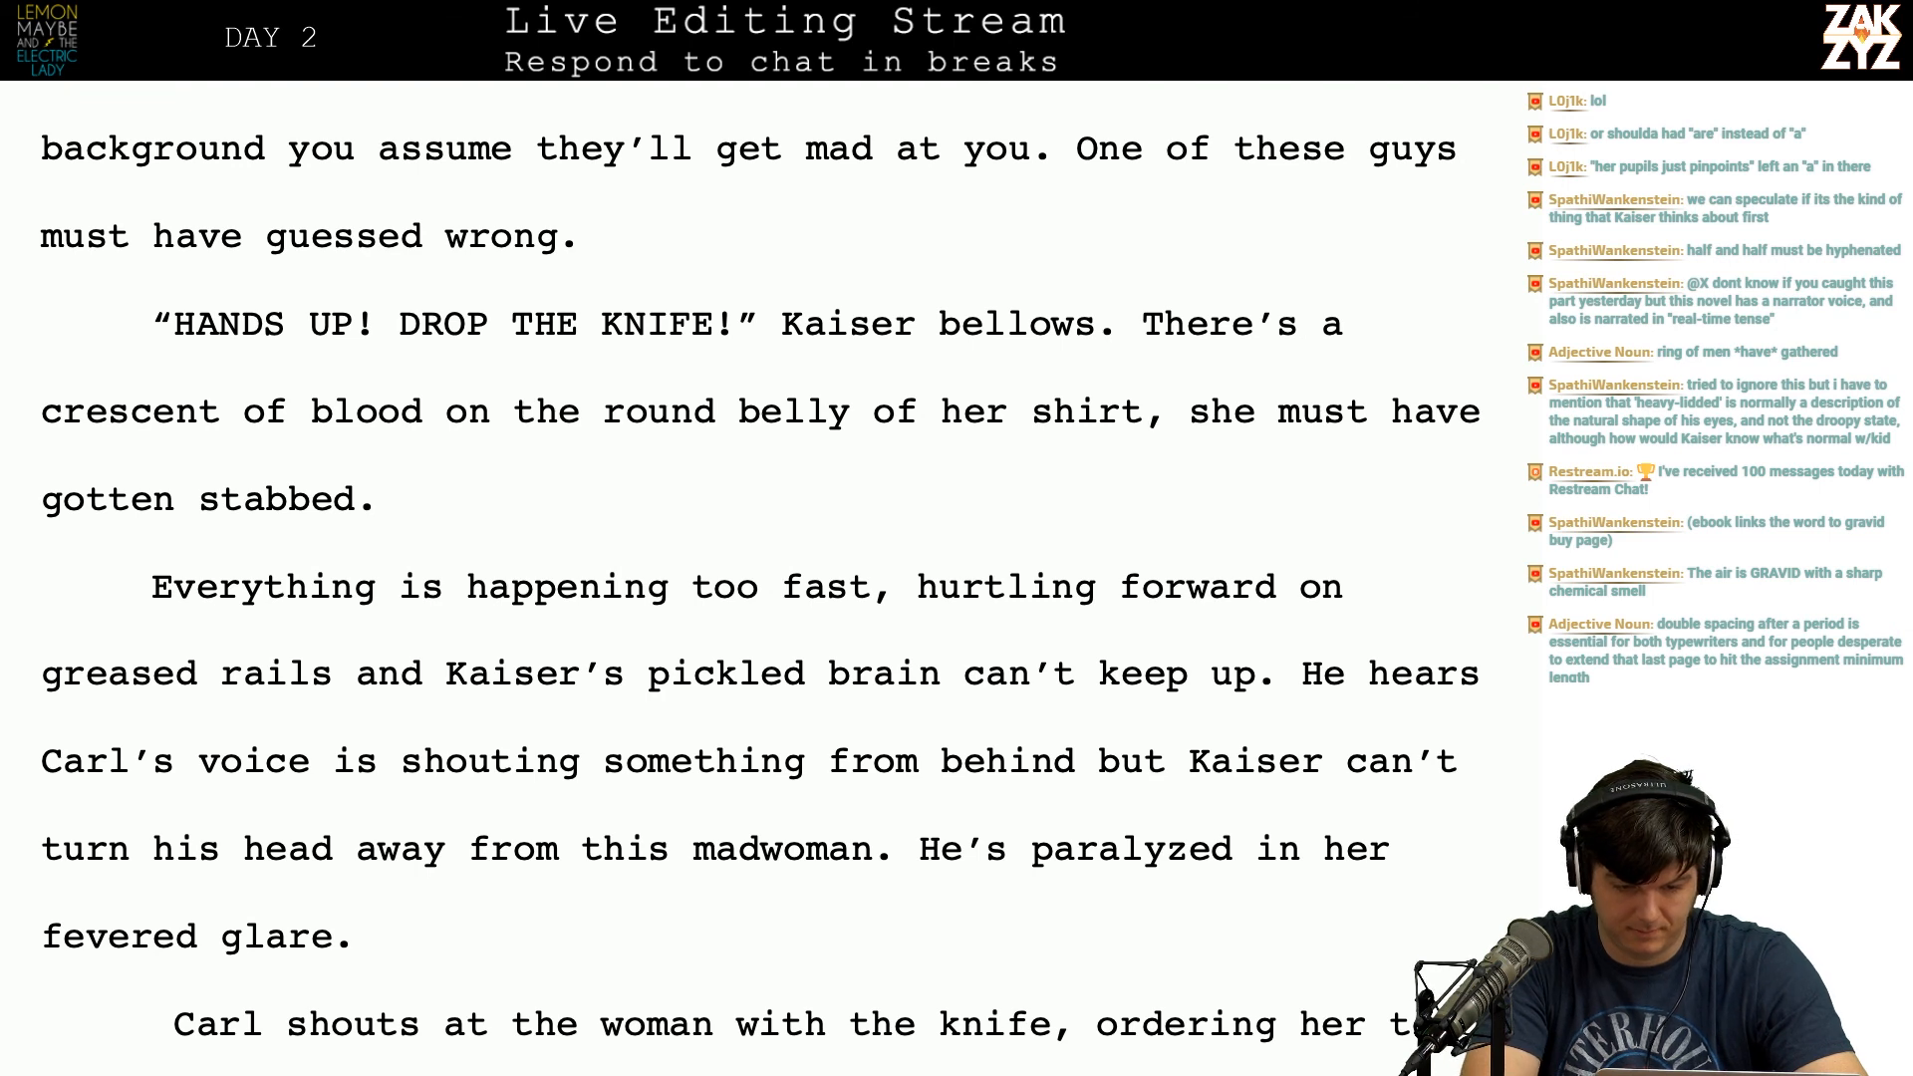
scroll(759, 583, "down", 2)
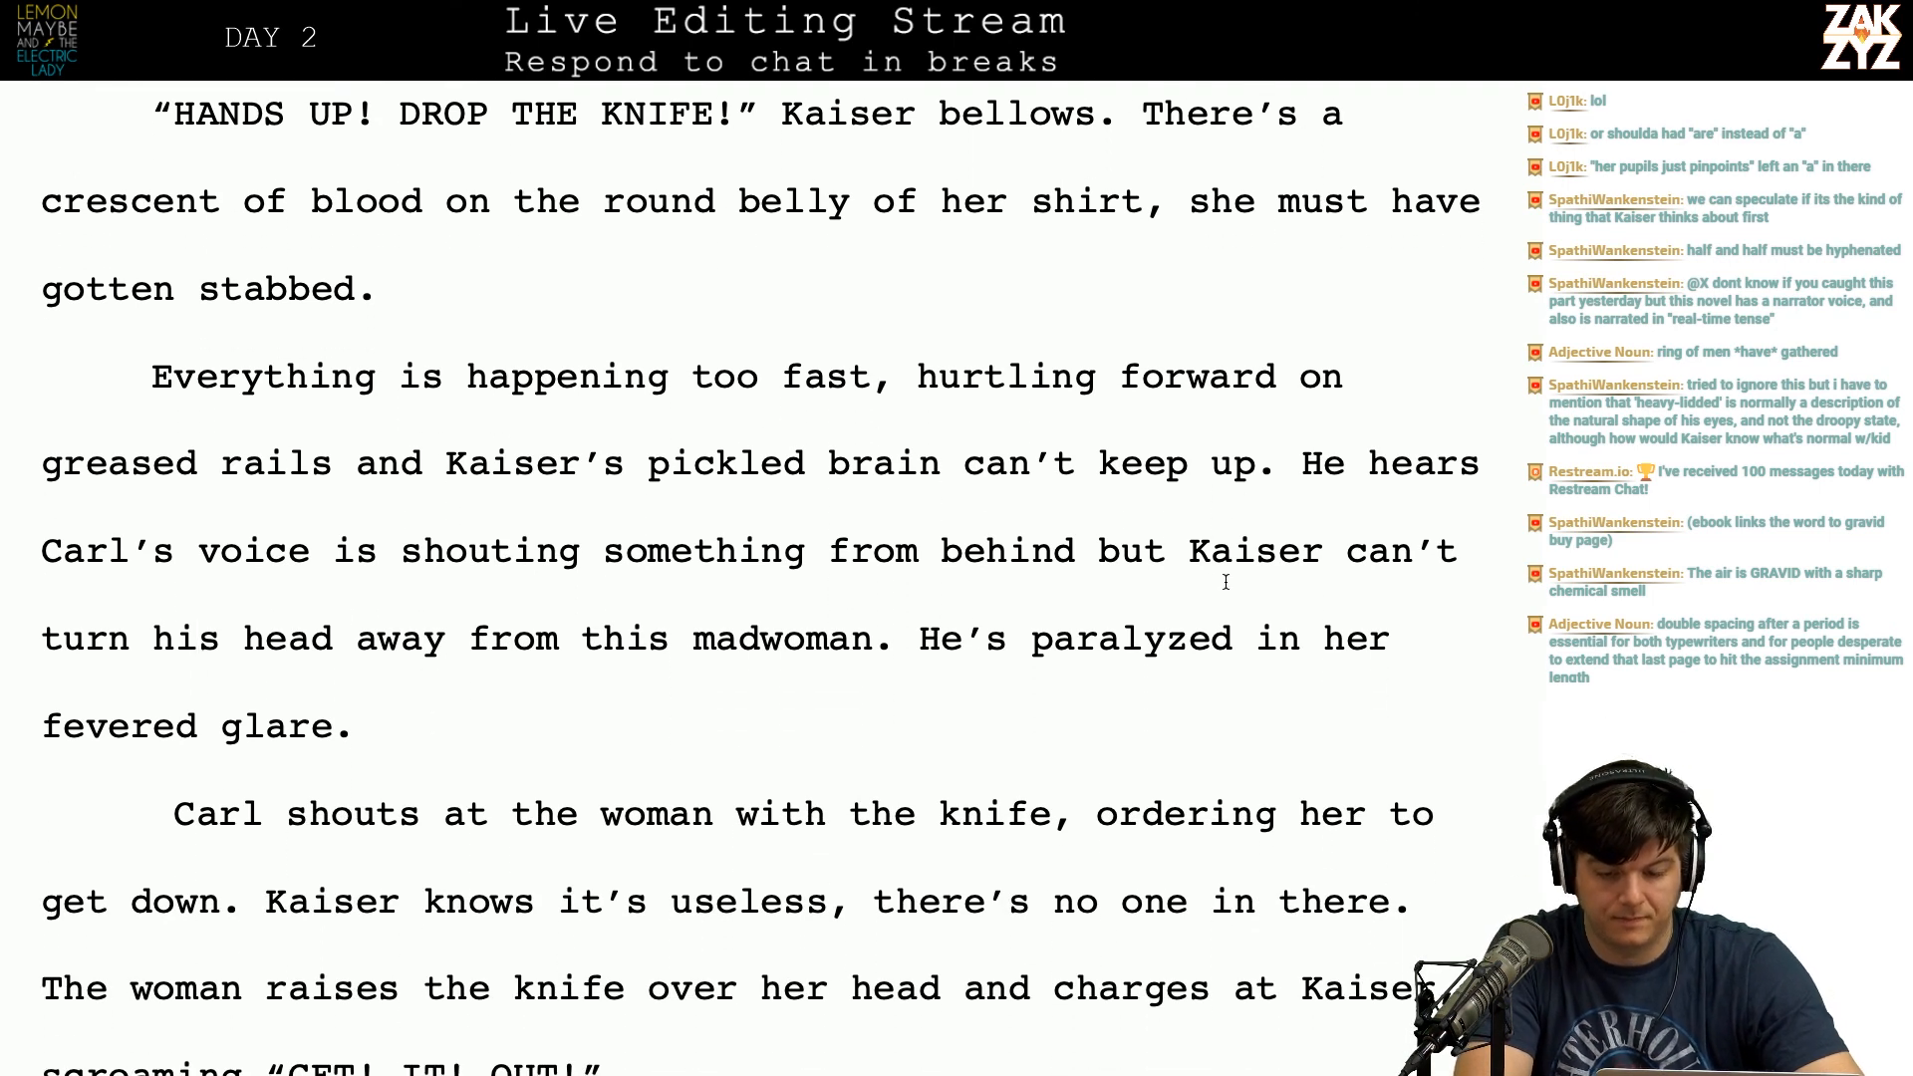
Step: Replace 'He' with 'Kaiser' before 'hears Carl's voice'
left_click(1343, 474)
key("BackSpace")
key("BackSpace")
type("Kaiser")
Step: Insert 'he can't turn away from this madwoman.' after 'shouting something from behind but'
key("Right")
key("Right")
key("Right")
key("Right")
key("Right")
key("Right")
key("Right")
key("Right")
key("Right")
key("Right")
key("Right")
key("Right")
key("Right")
key("Right")
key("Right")
key("Right")
key("Right")
key("Right")
key("Right")
key("Right")
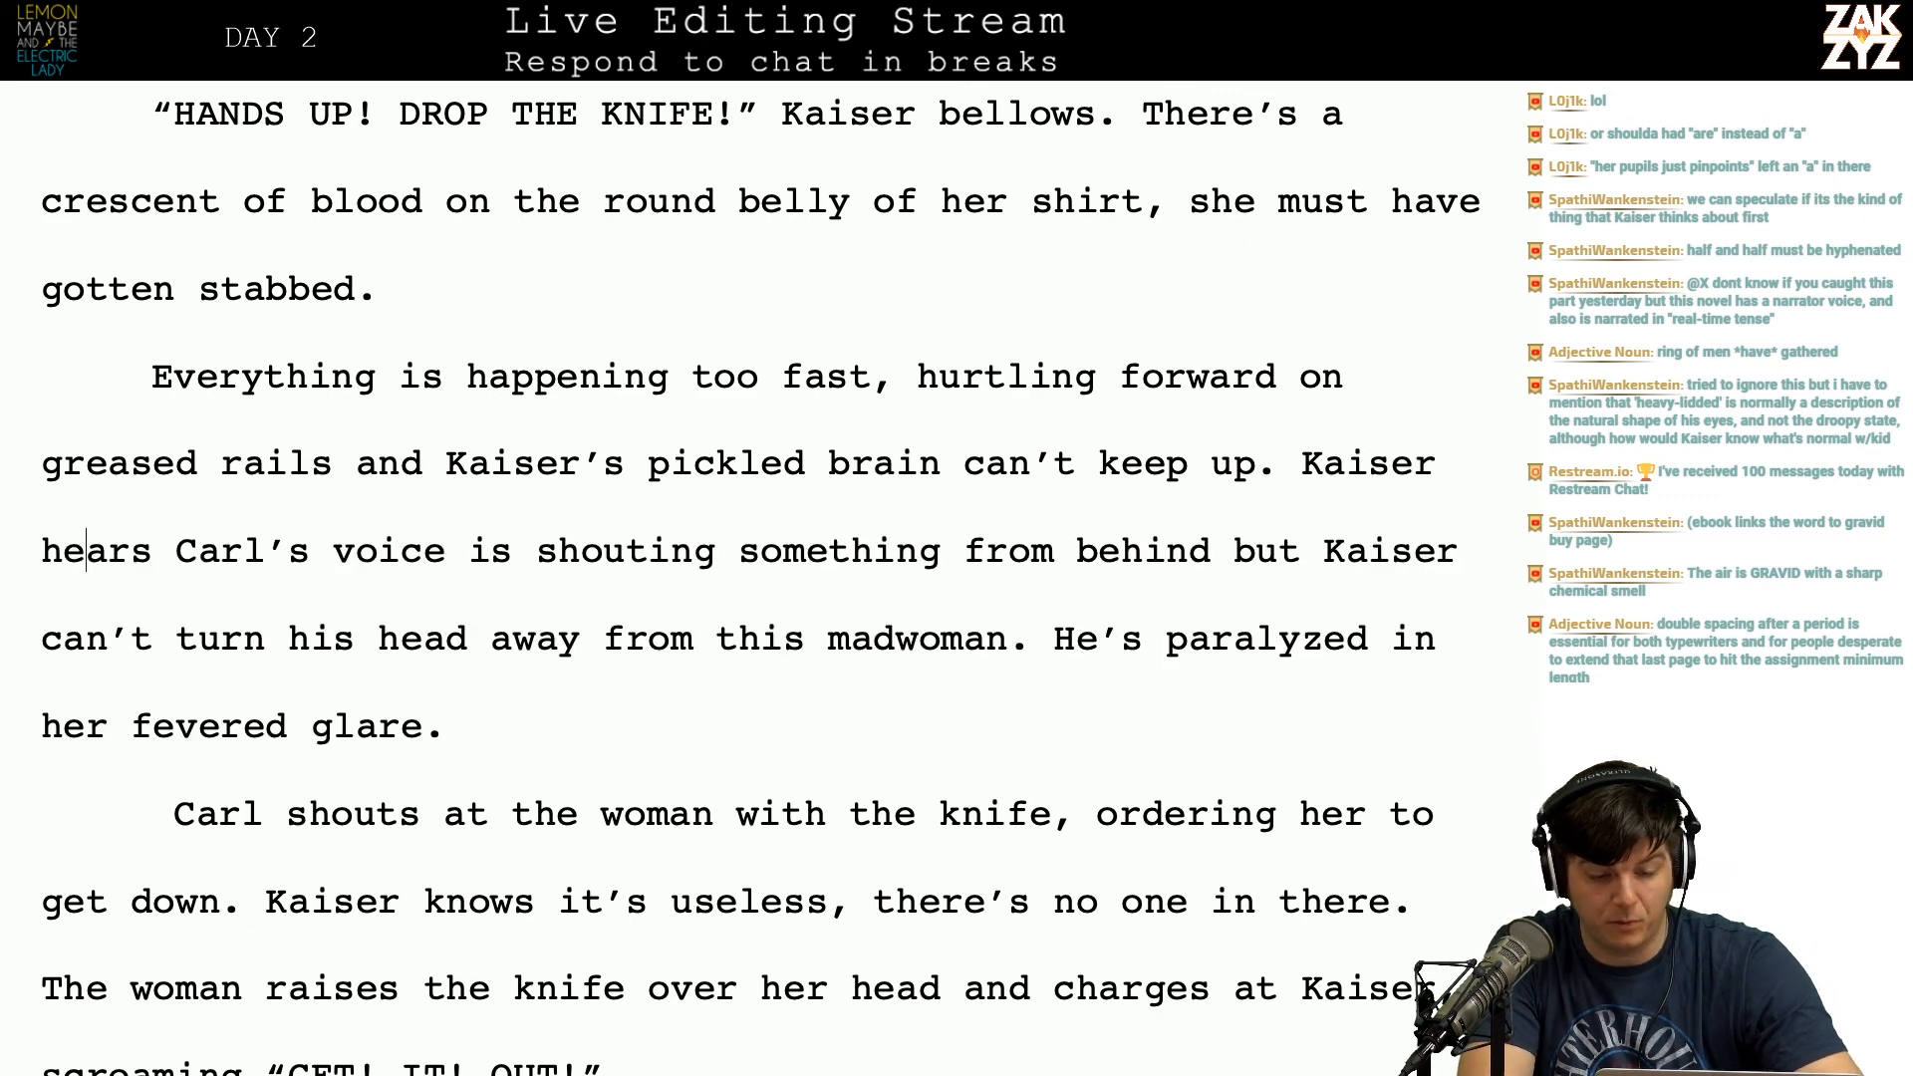
key("Right")
key("Right")
key("Down")
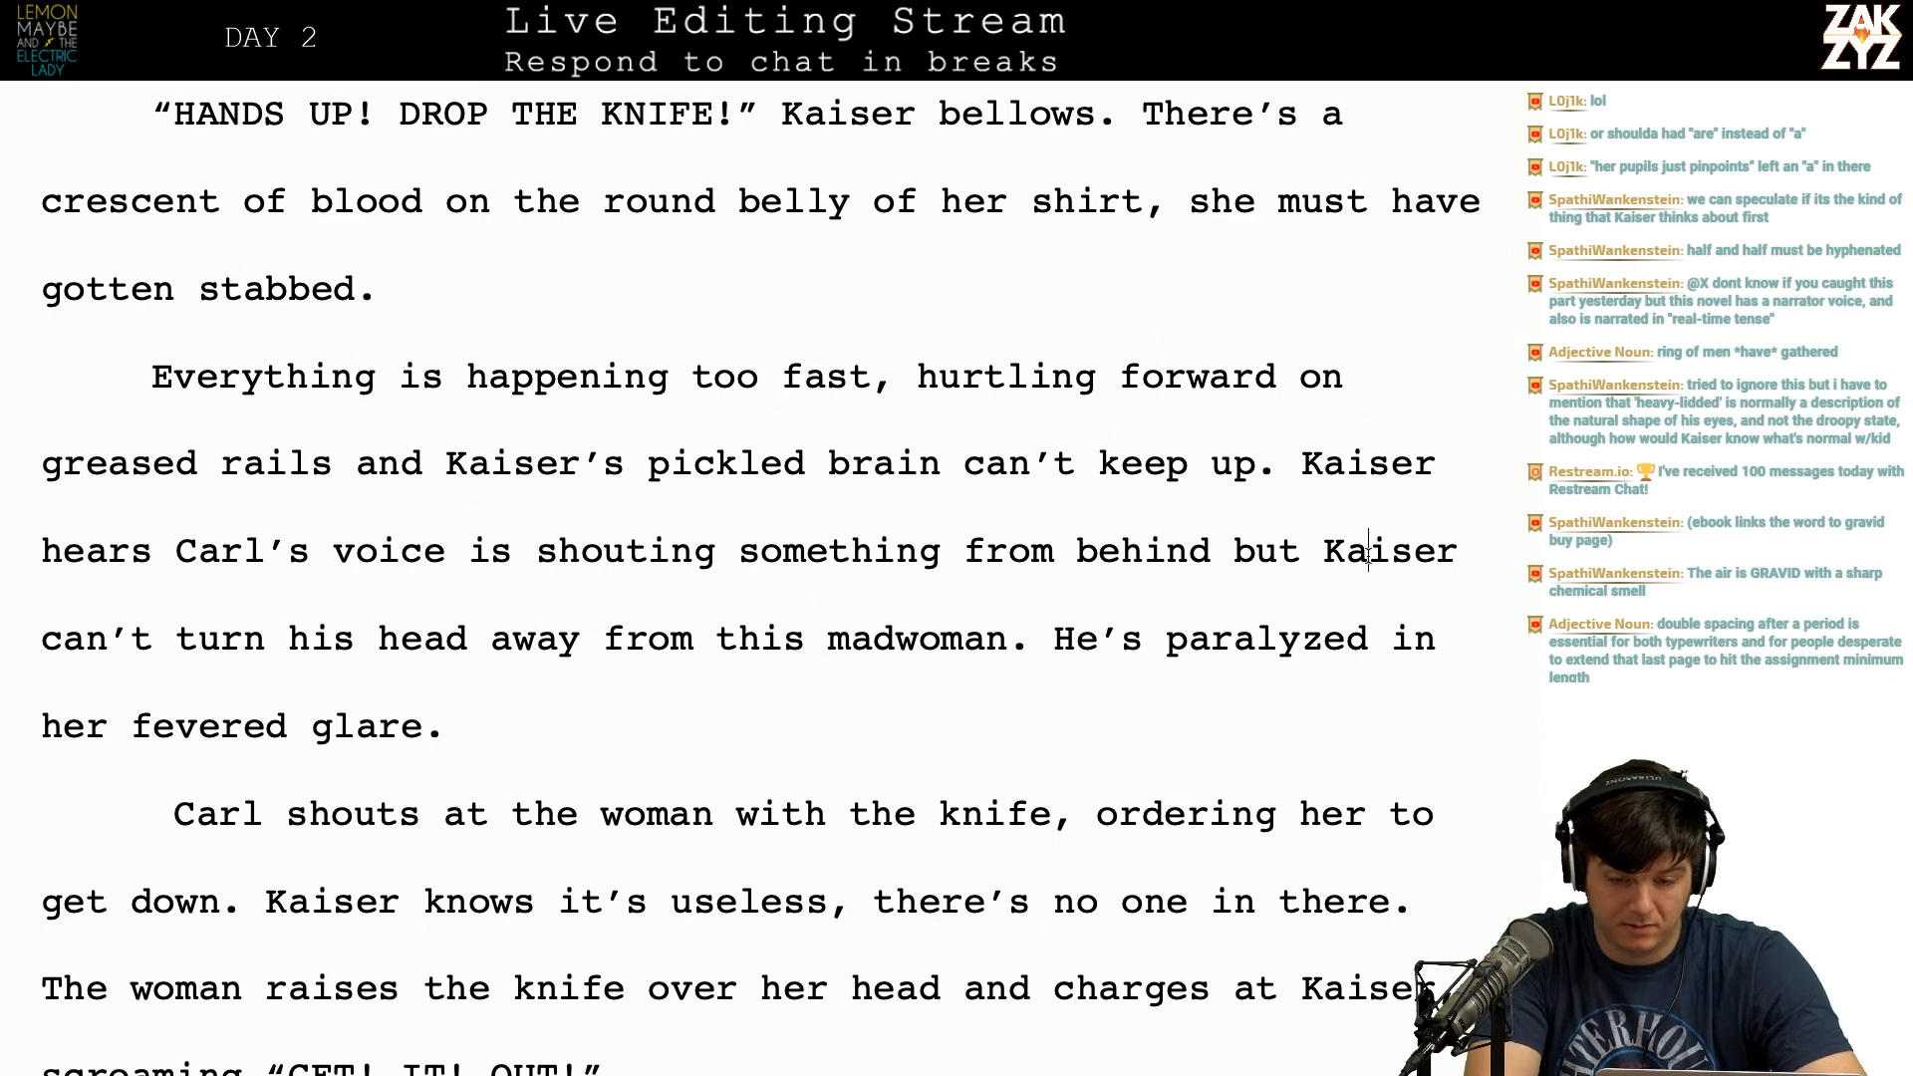
left_click(1335, 558)
key("Left")
type("he can't turn ")
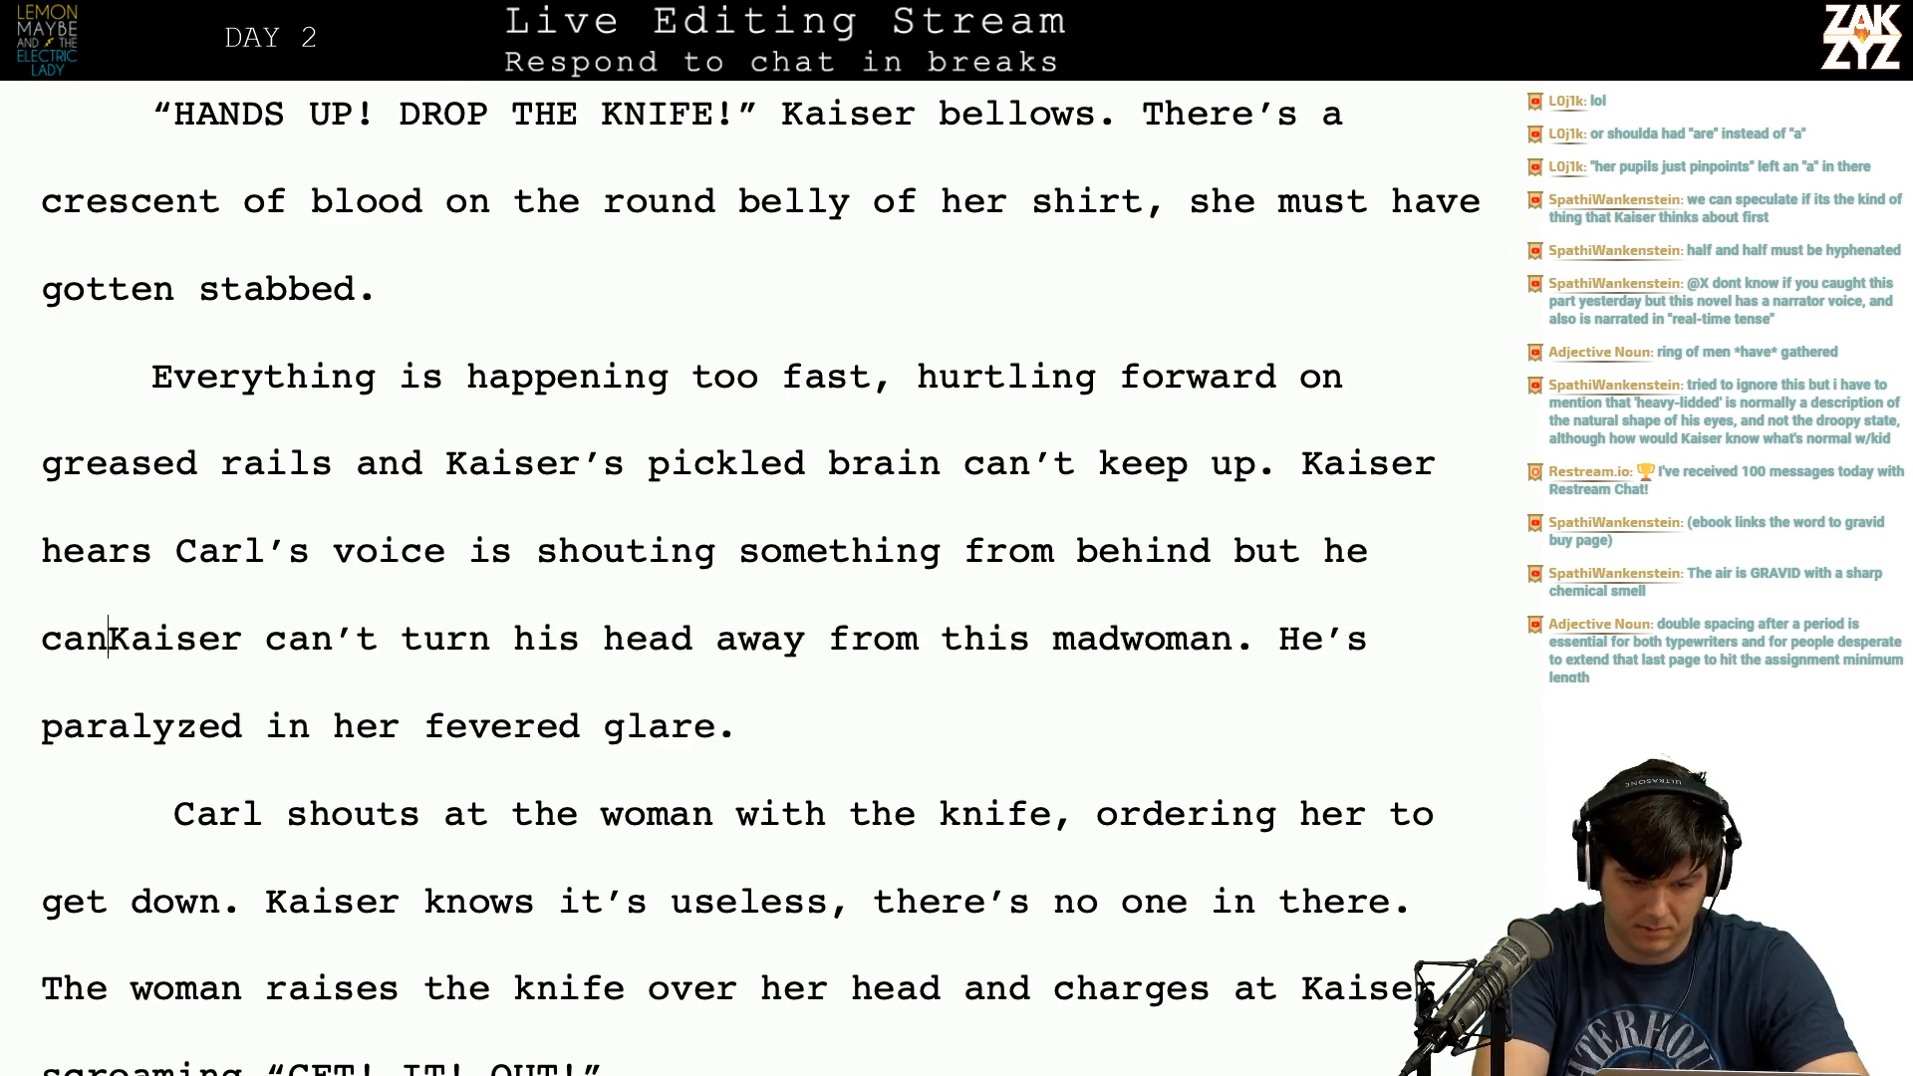
type("away from this")
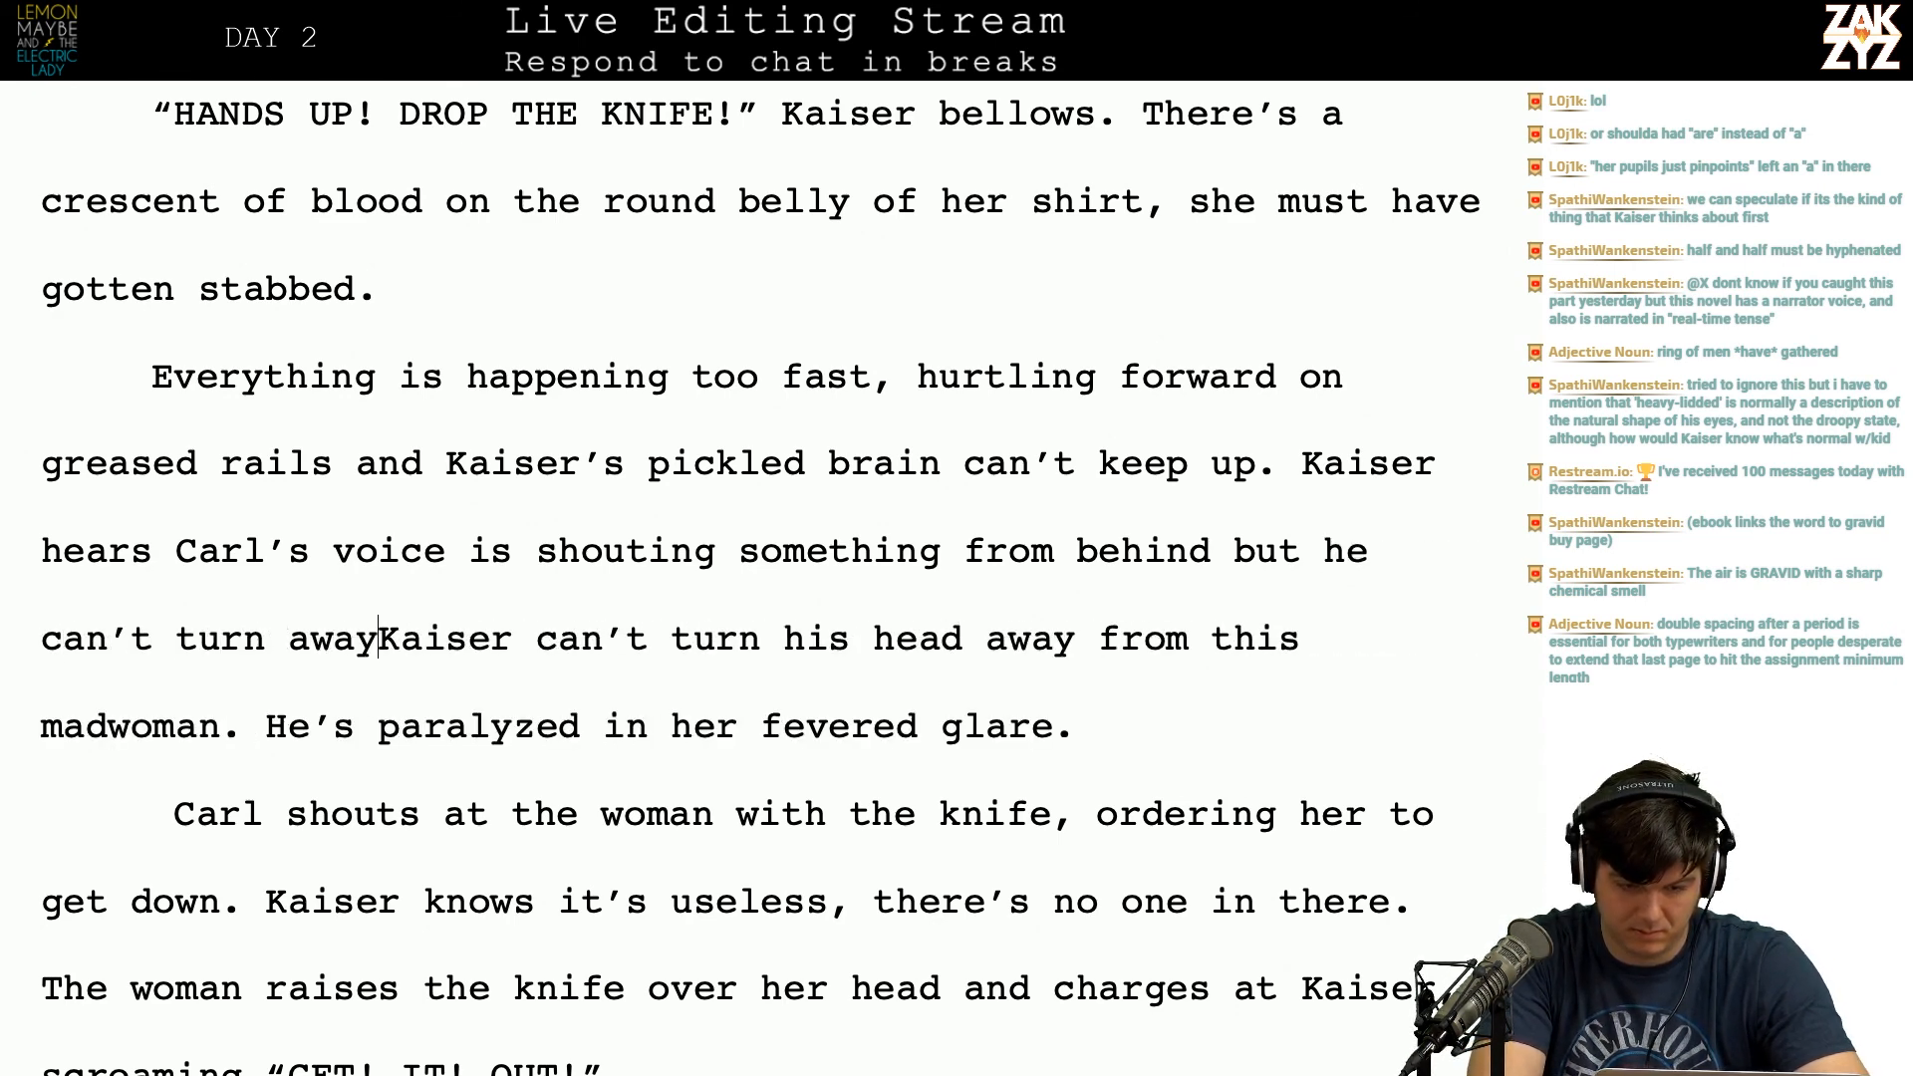
type(" madwoman.")
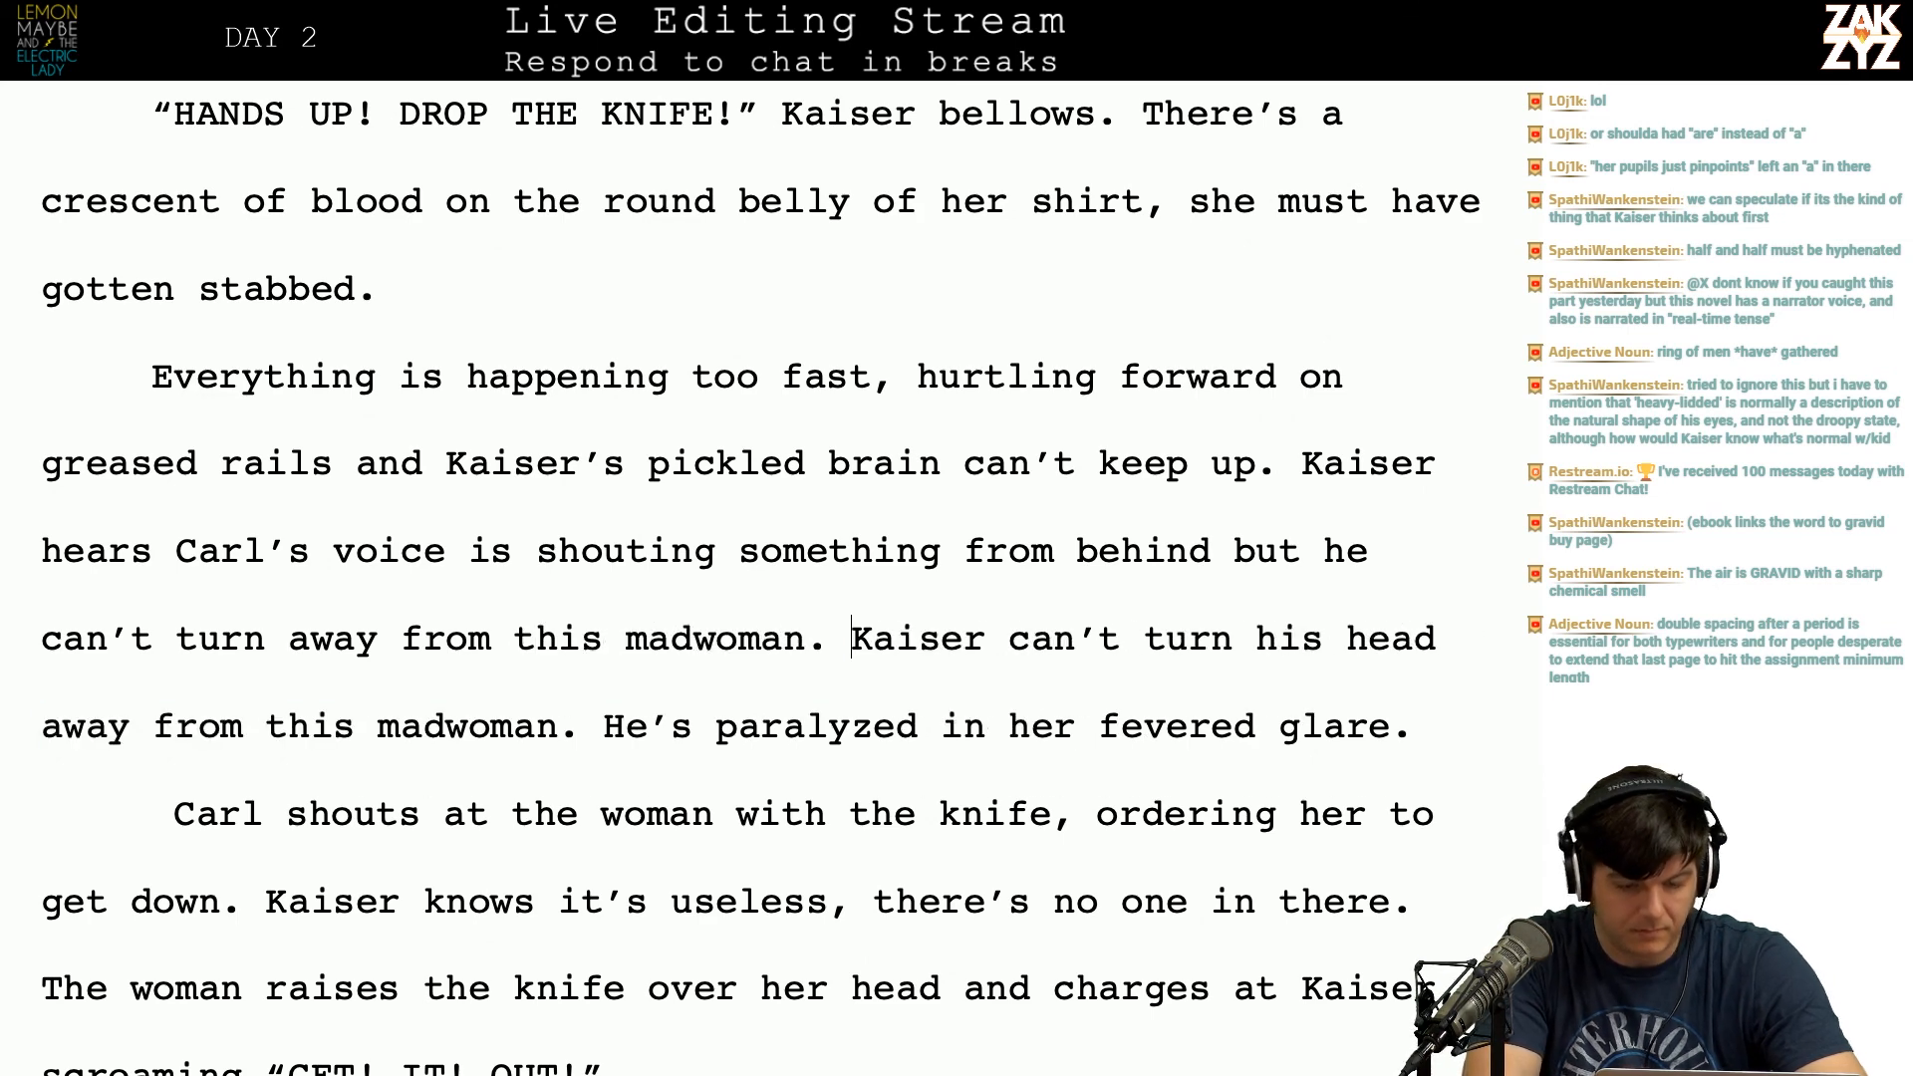
Step: Delete the old wording 'Kaiser can't turn his head away from this madwoman.'
key("shift+Down")
key("shift+Left")
key("shift+Left")
key("shift+Left")
key("shift+Left")
key("shift+Left")
key("shift+Left")
key("shift+Left")
key("shift+Left")
key("shift+Left")
key("shift+Left")
key("shift+Left")
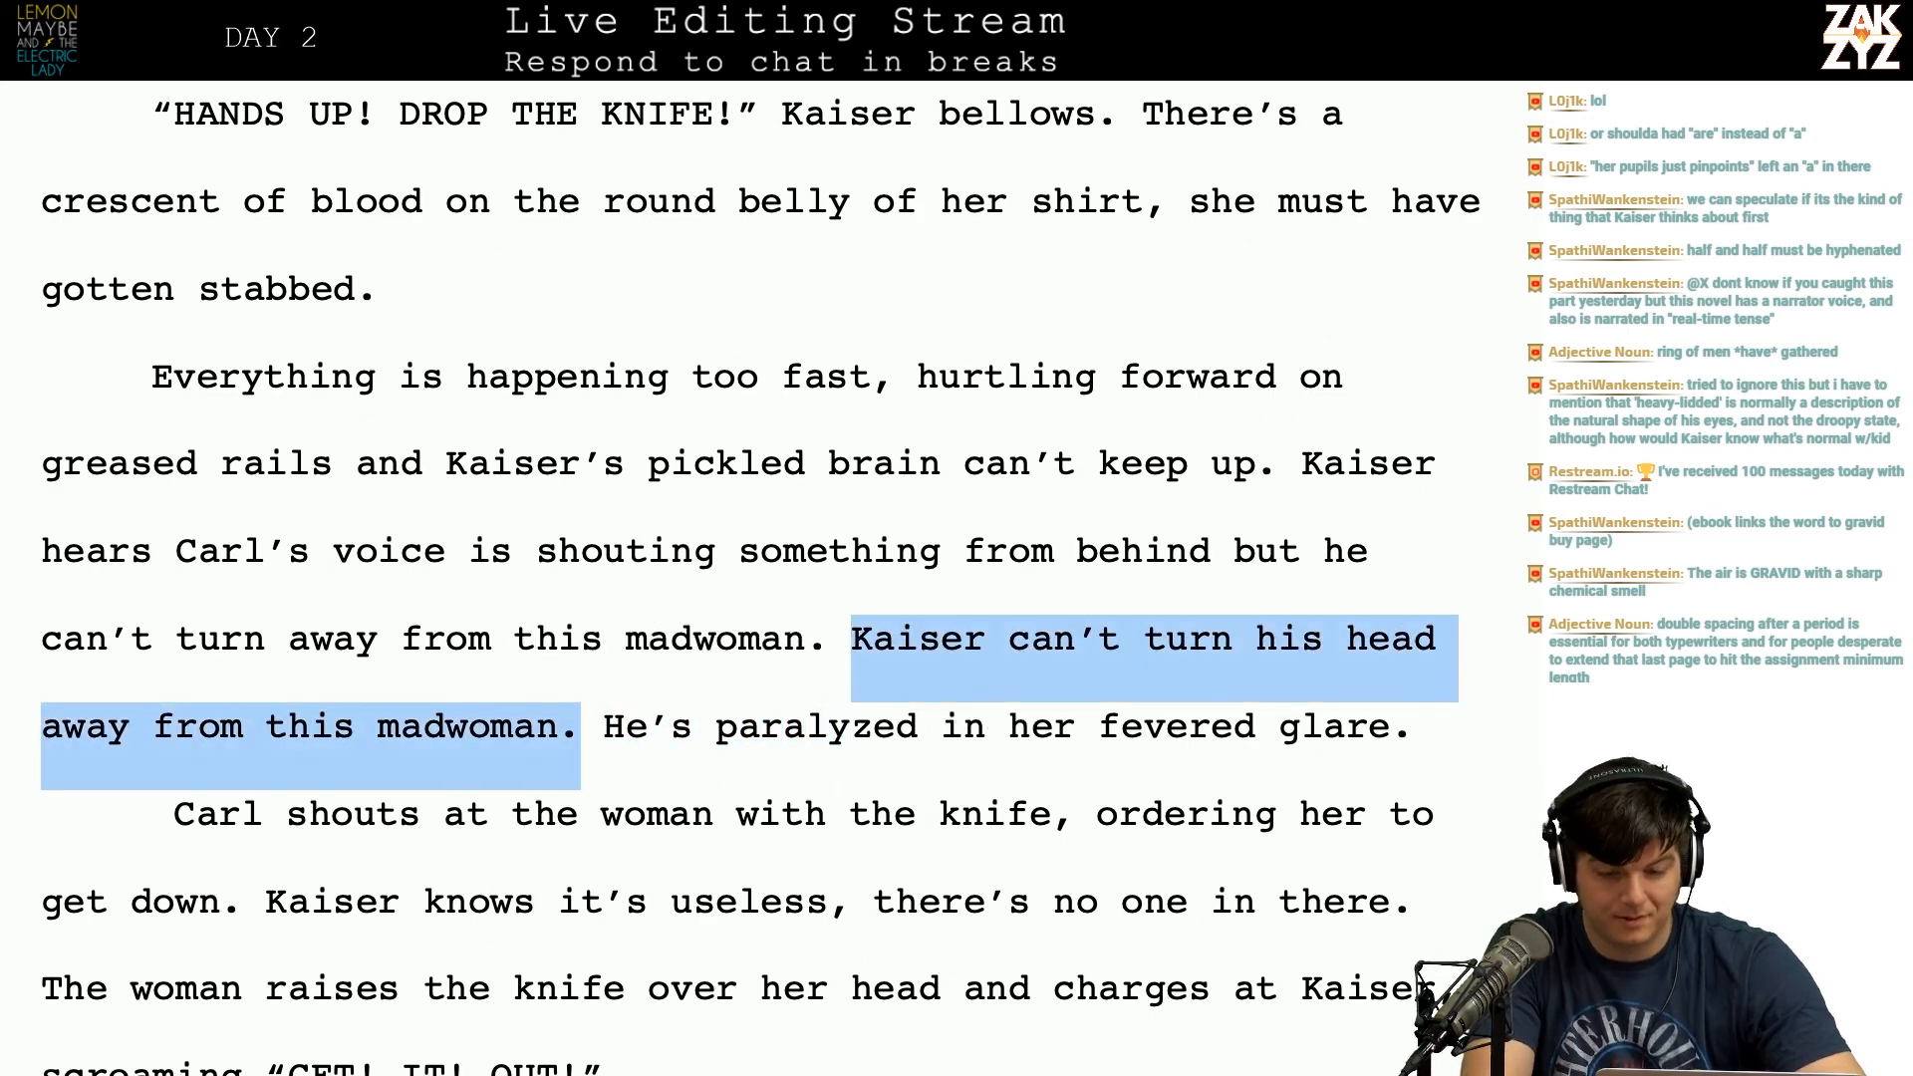
key("BackSpace")
Step: Replace 'Kaiser' with 'He' before 'hears Carl's voice'
scroll(1396, 279, "down", 3)
scroll(1396, 279, "up", 4)
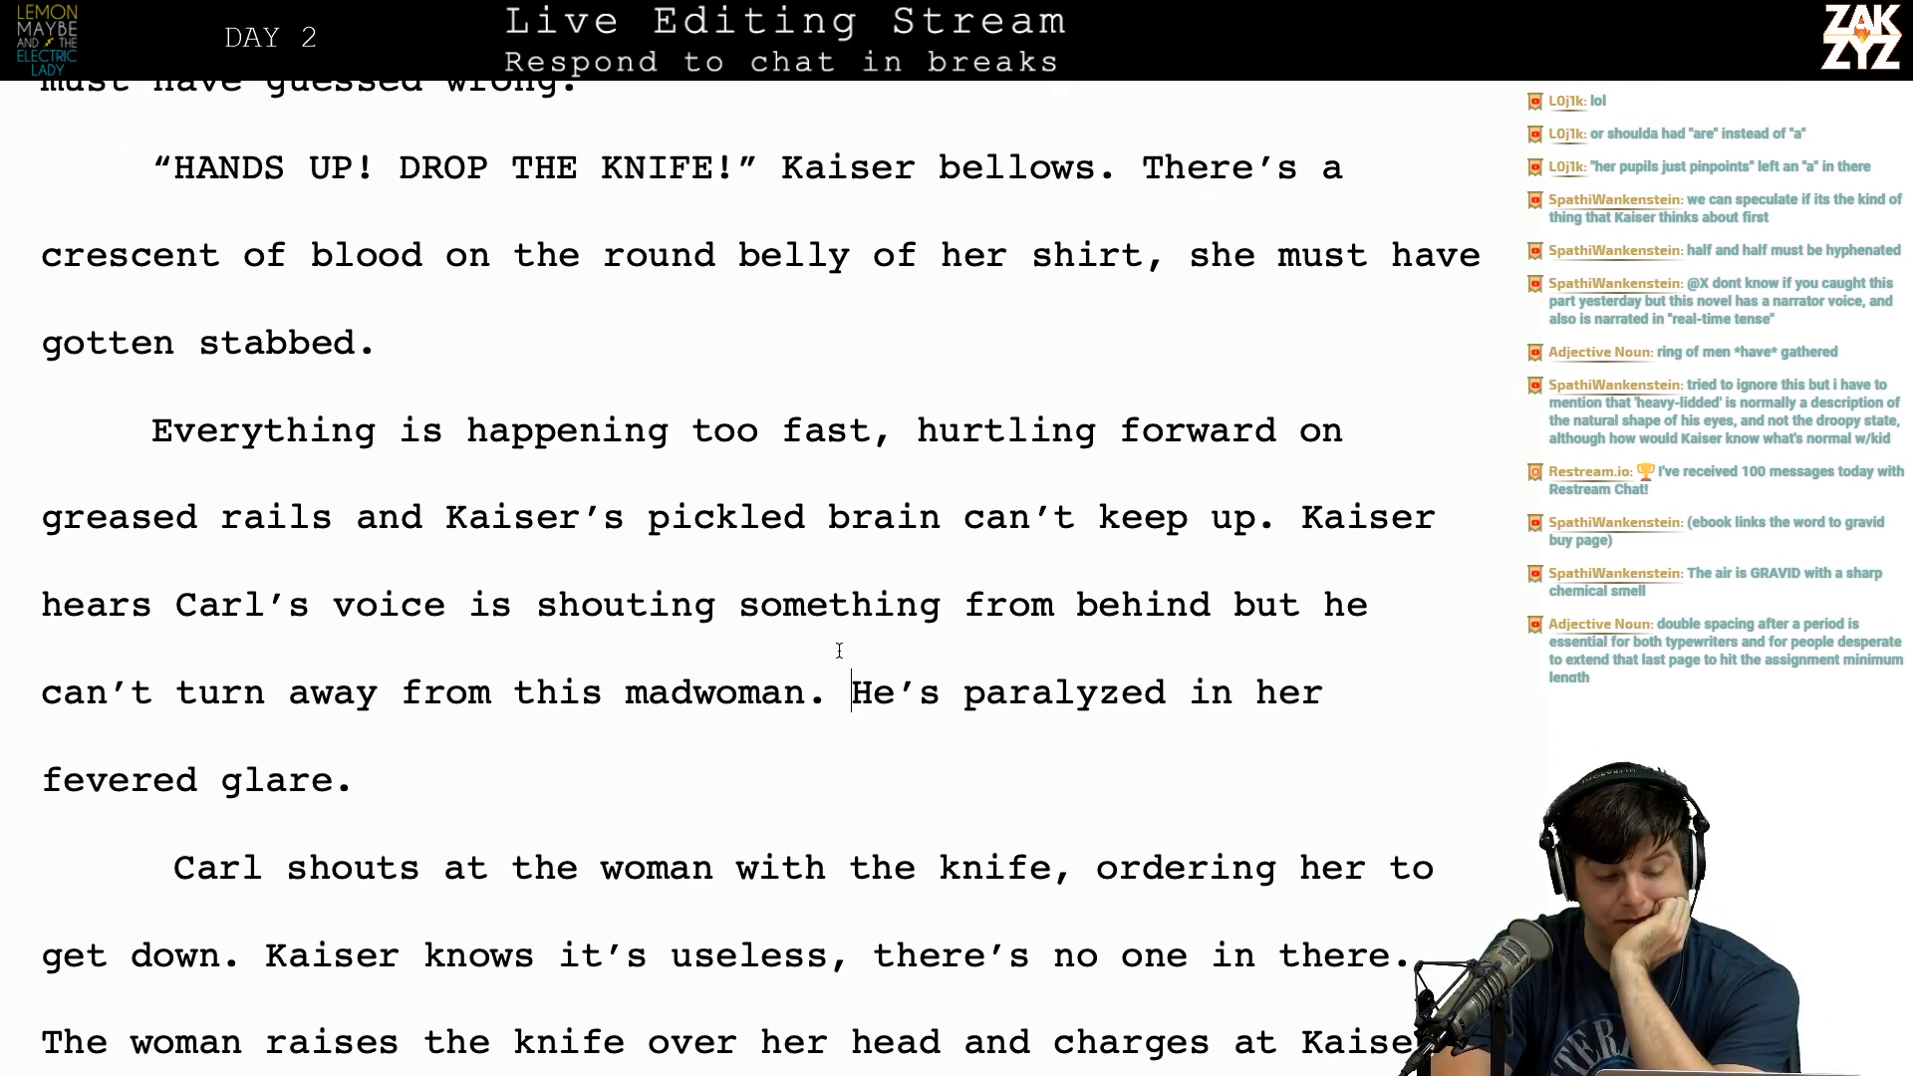
scroll(876, 552, "down", 1)
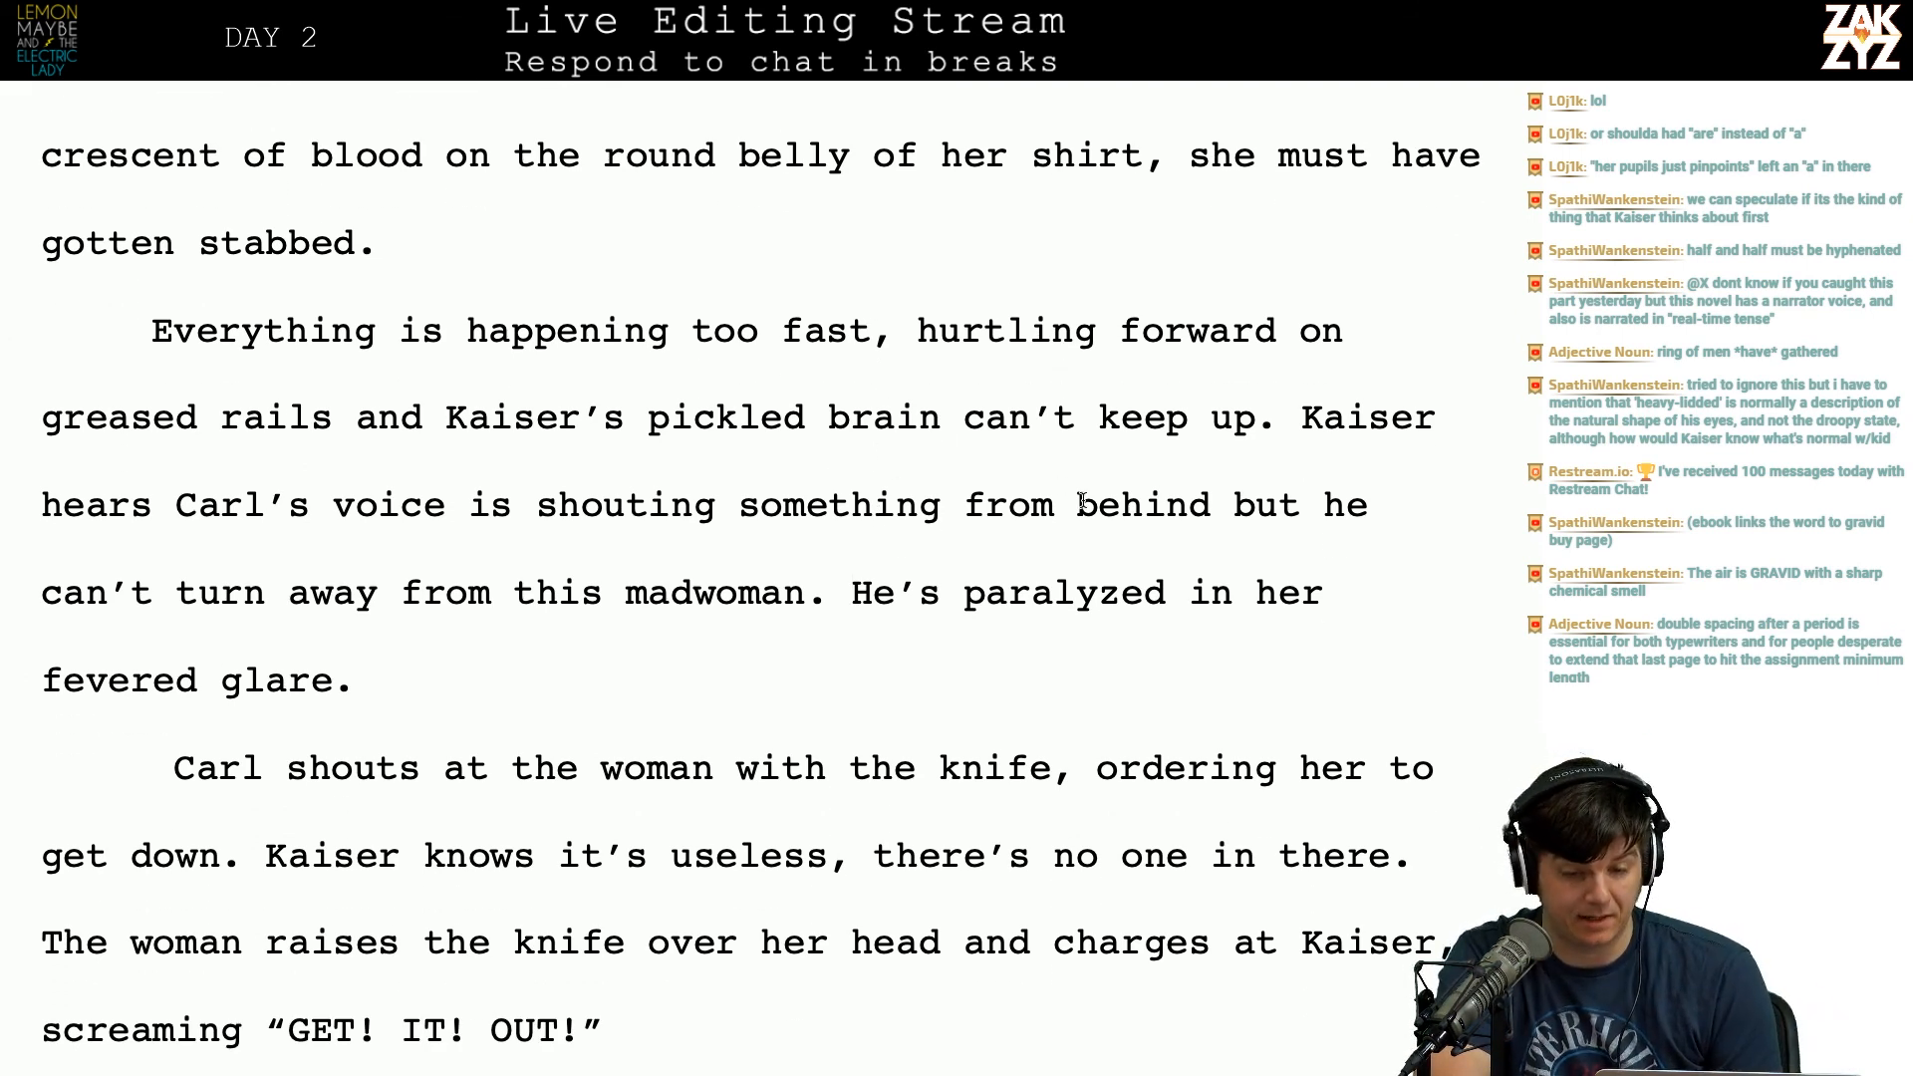
key("End")
key("BackSpace")
key("BackSpace")
key("BackSpace")
key("BackSpace")
key("BackSpace")
key("BackSpace")
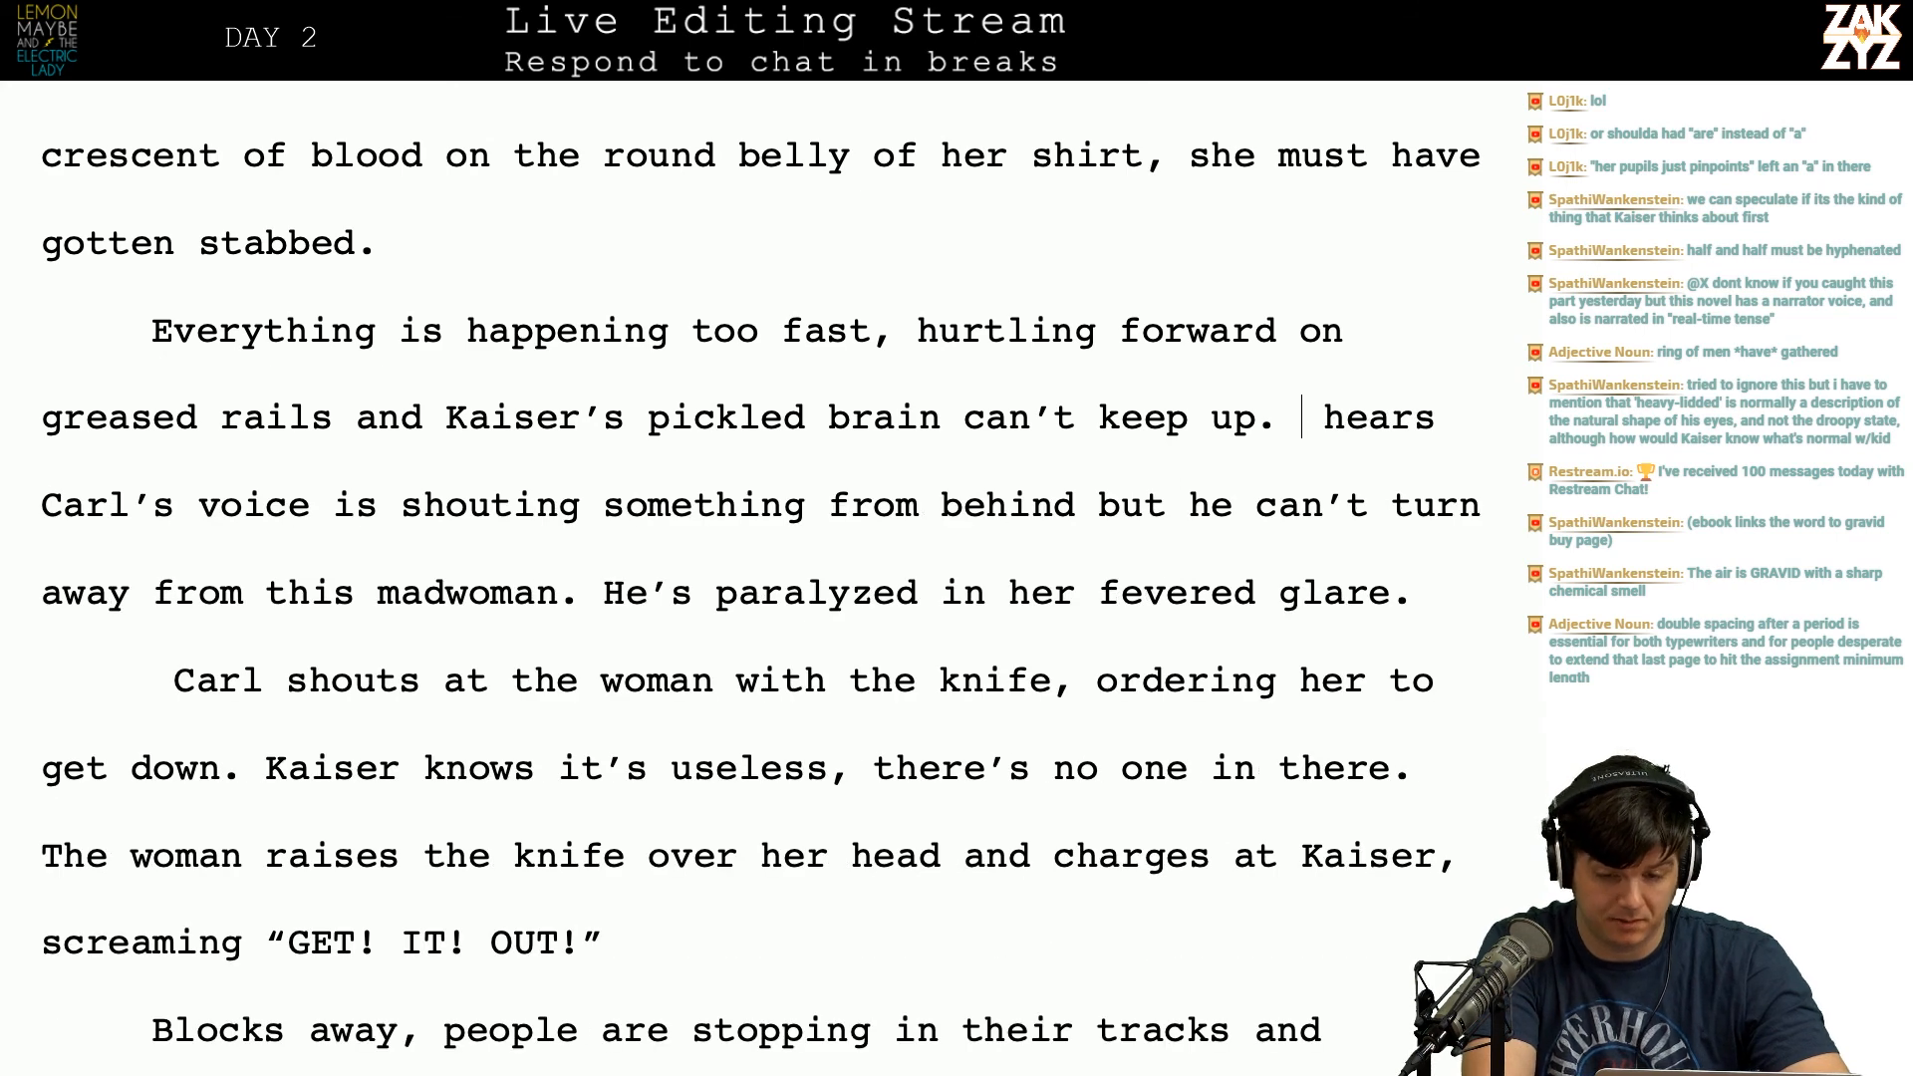
type("He")
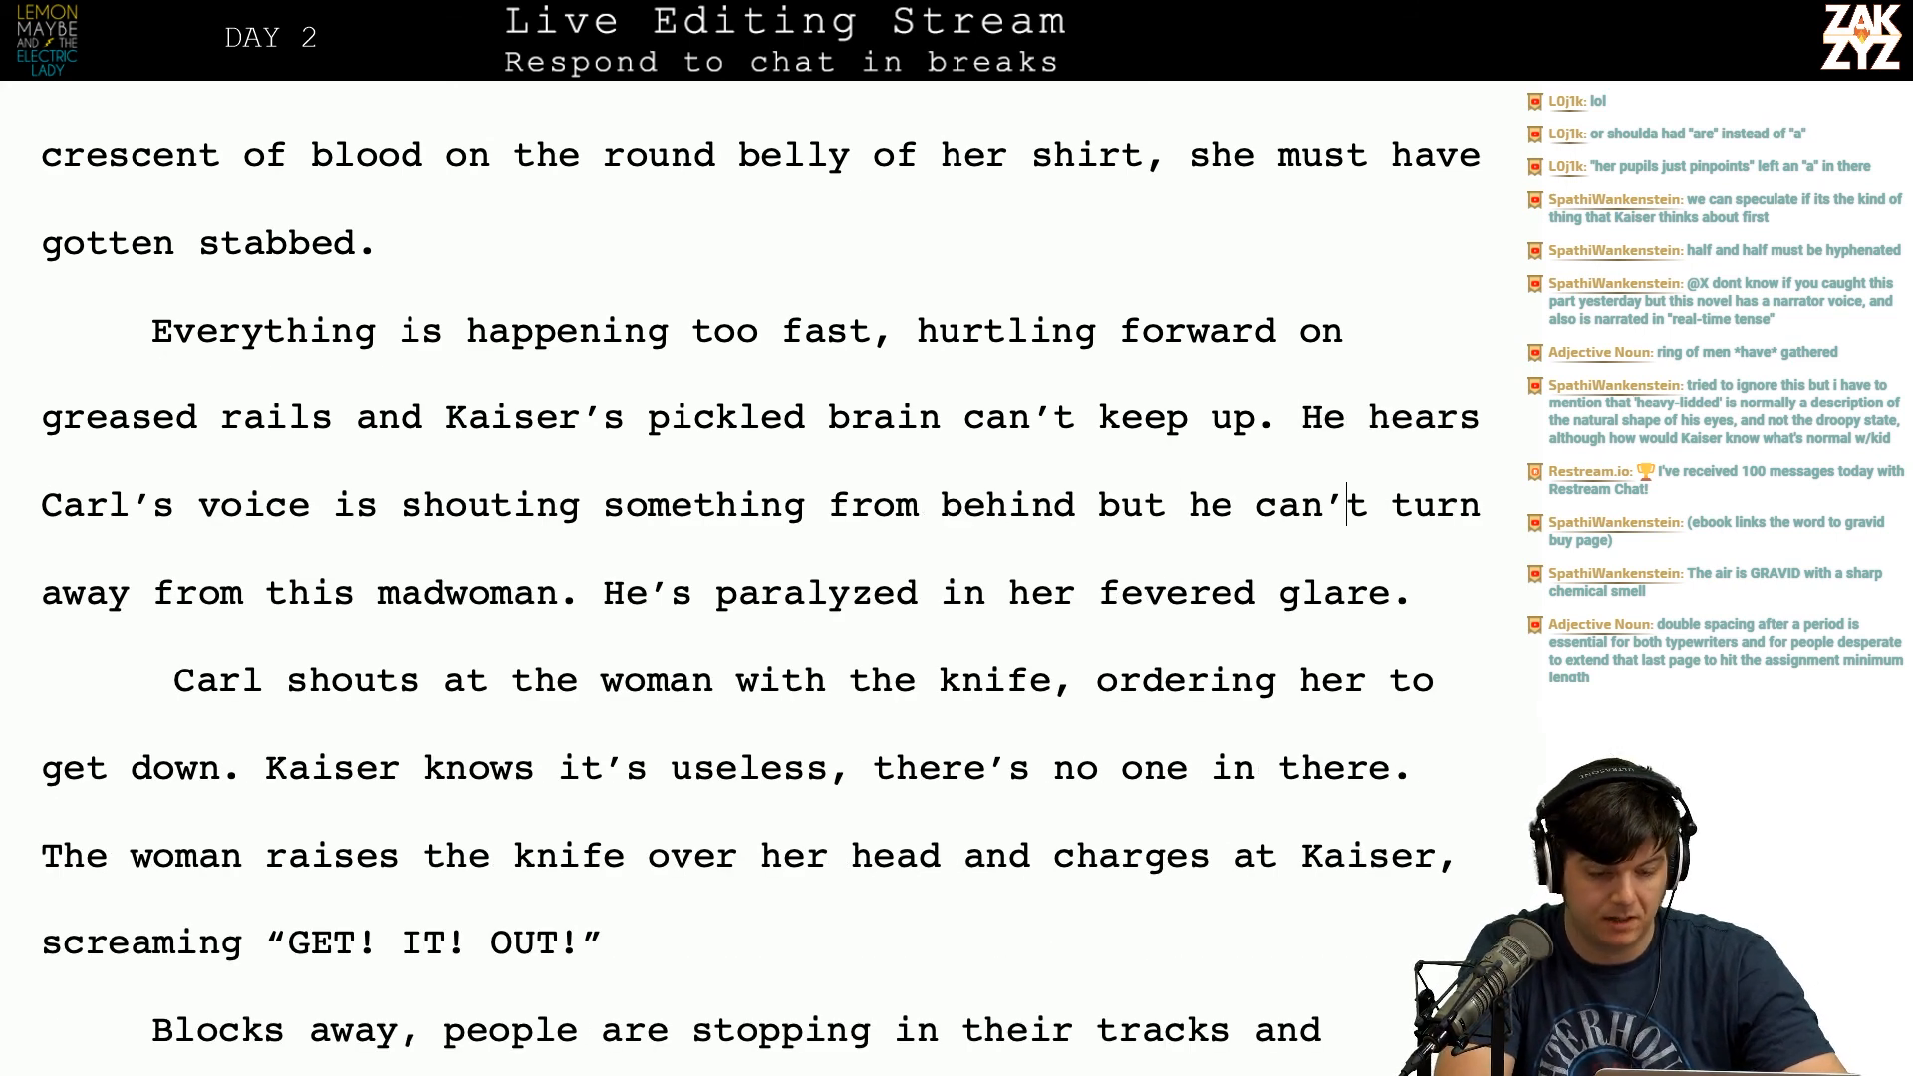
Step: Replace 'he' with 'Kaiser' before 'can't turn away from this madwoman'
key("BackSpace")
key("BackSpace")
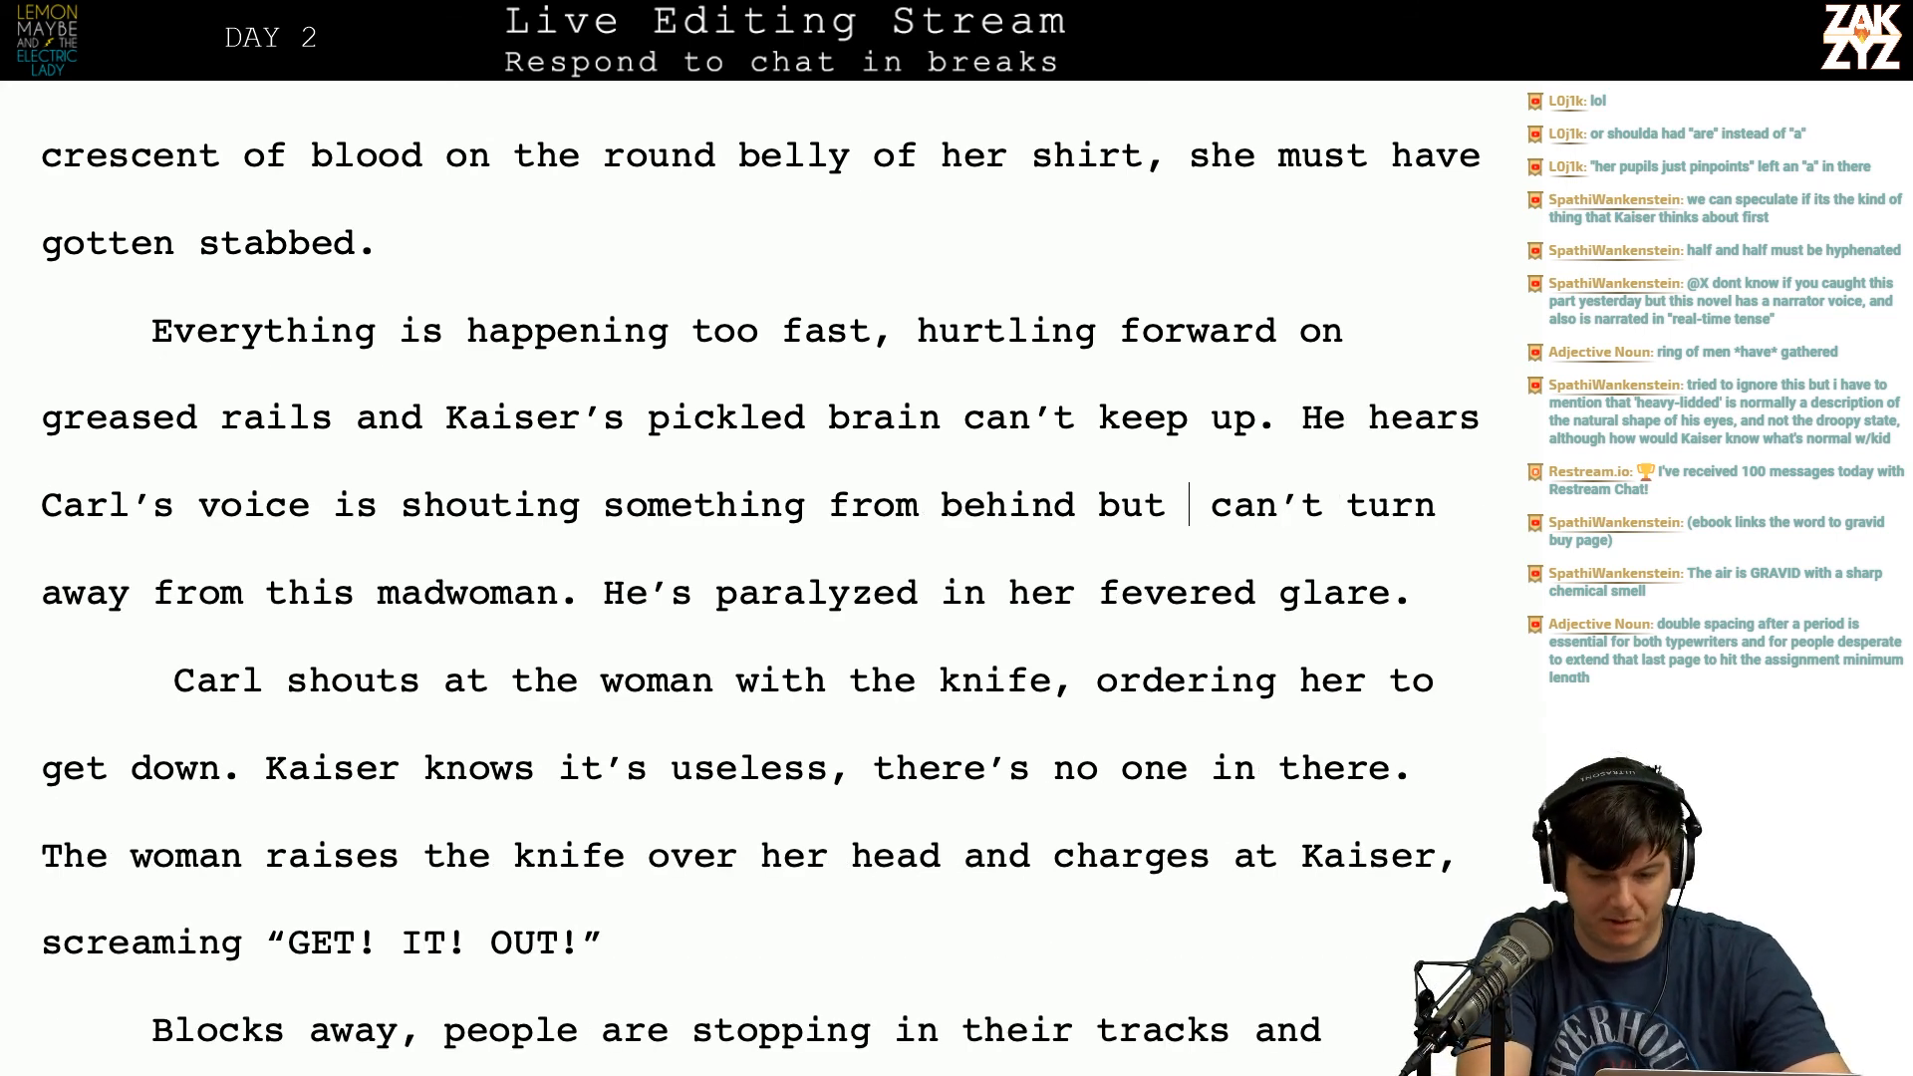
type("Kaiser")
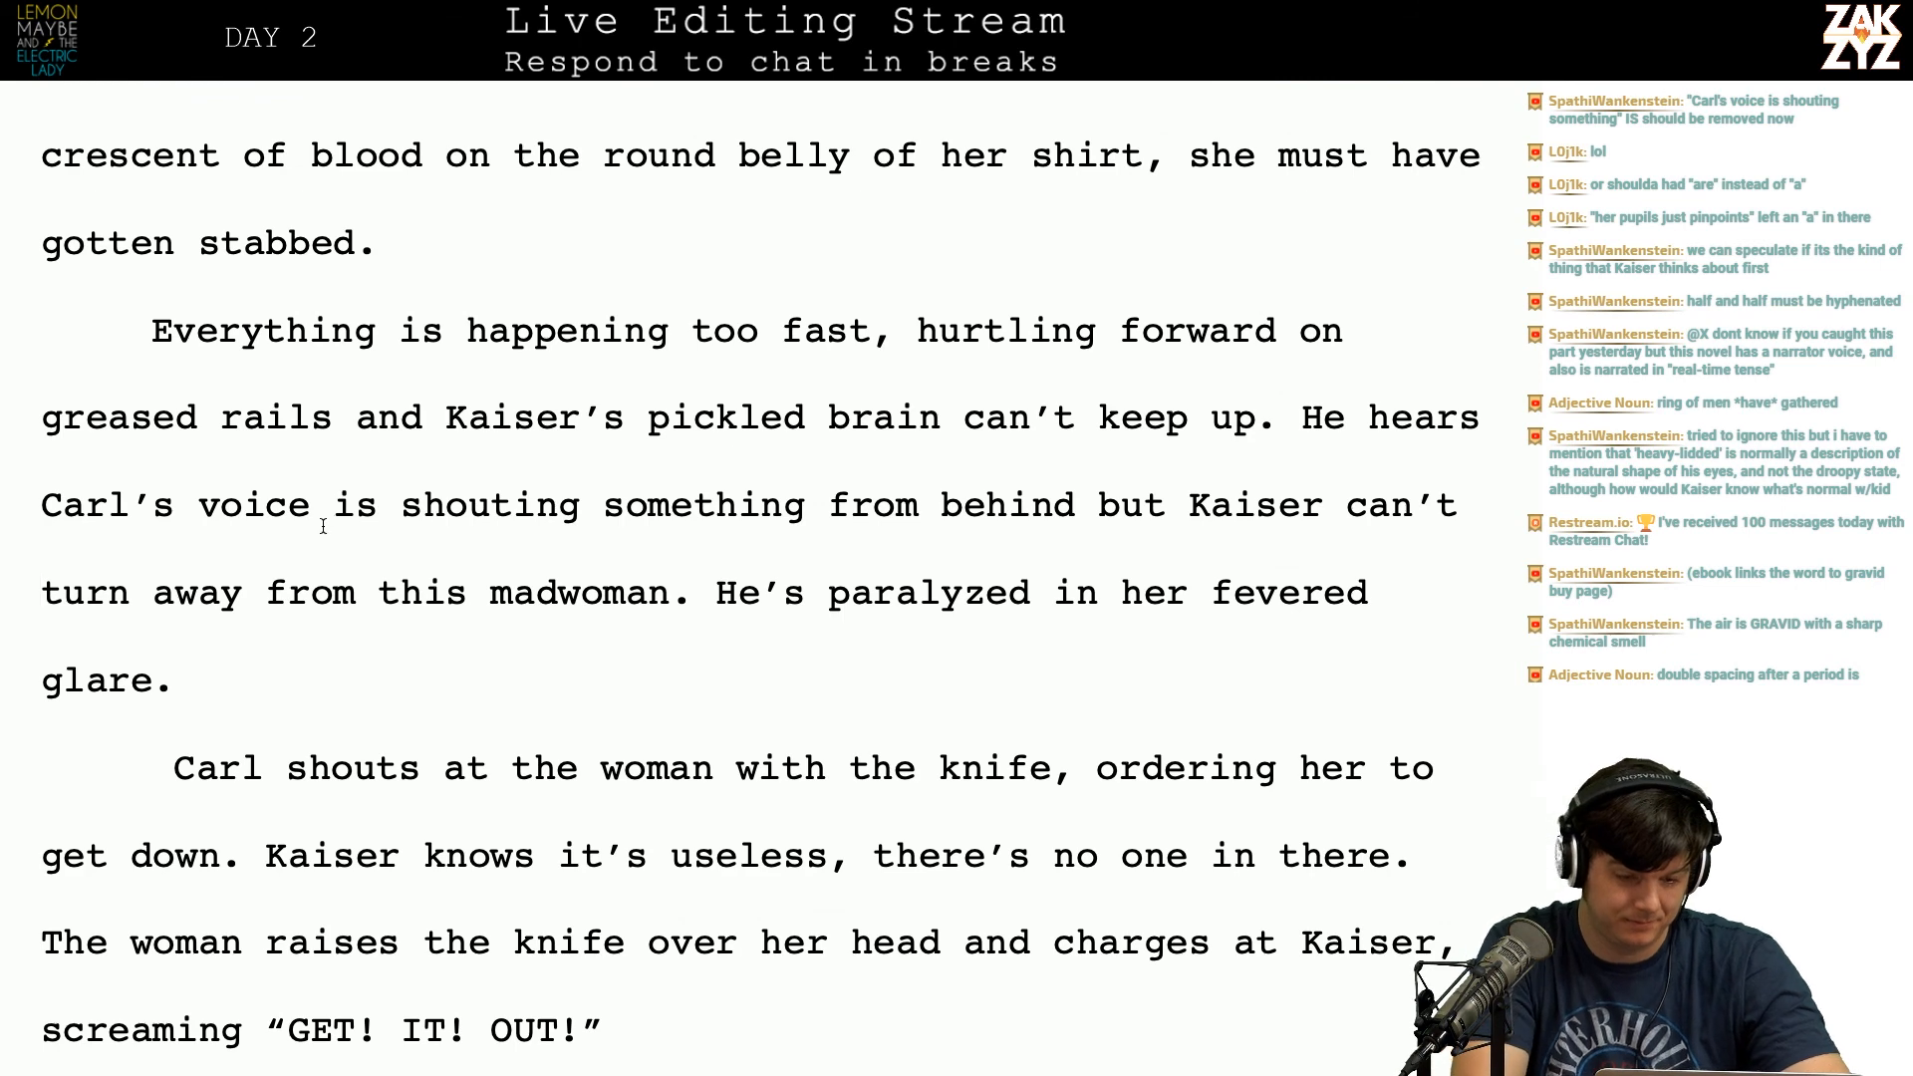
Step: Remove 'is' from 'Carl's voice is shouting something'
left_click(377, 504)
key("BackSpace")
key("BackSpace")
key("BackSpace")
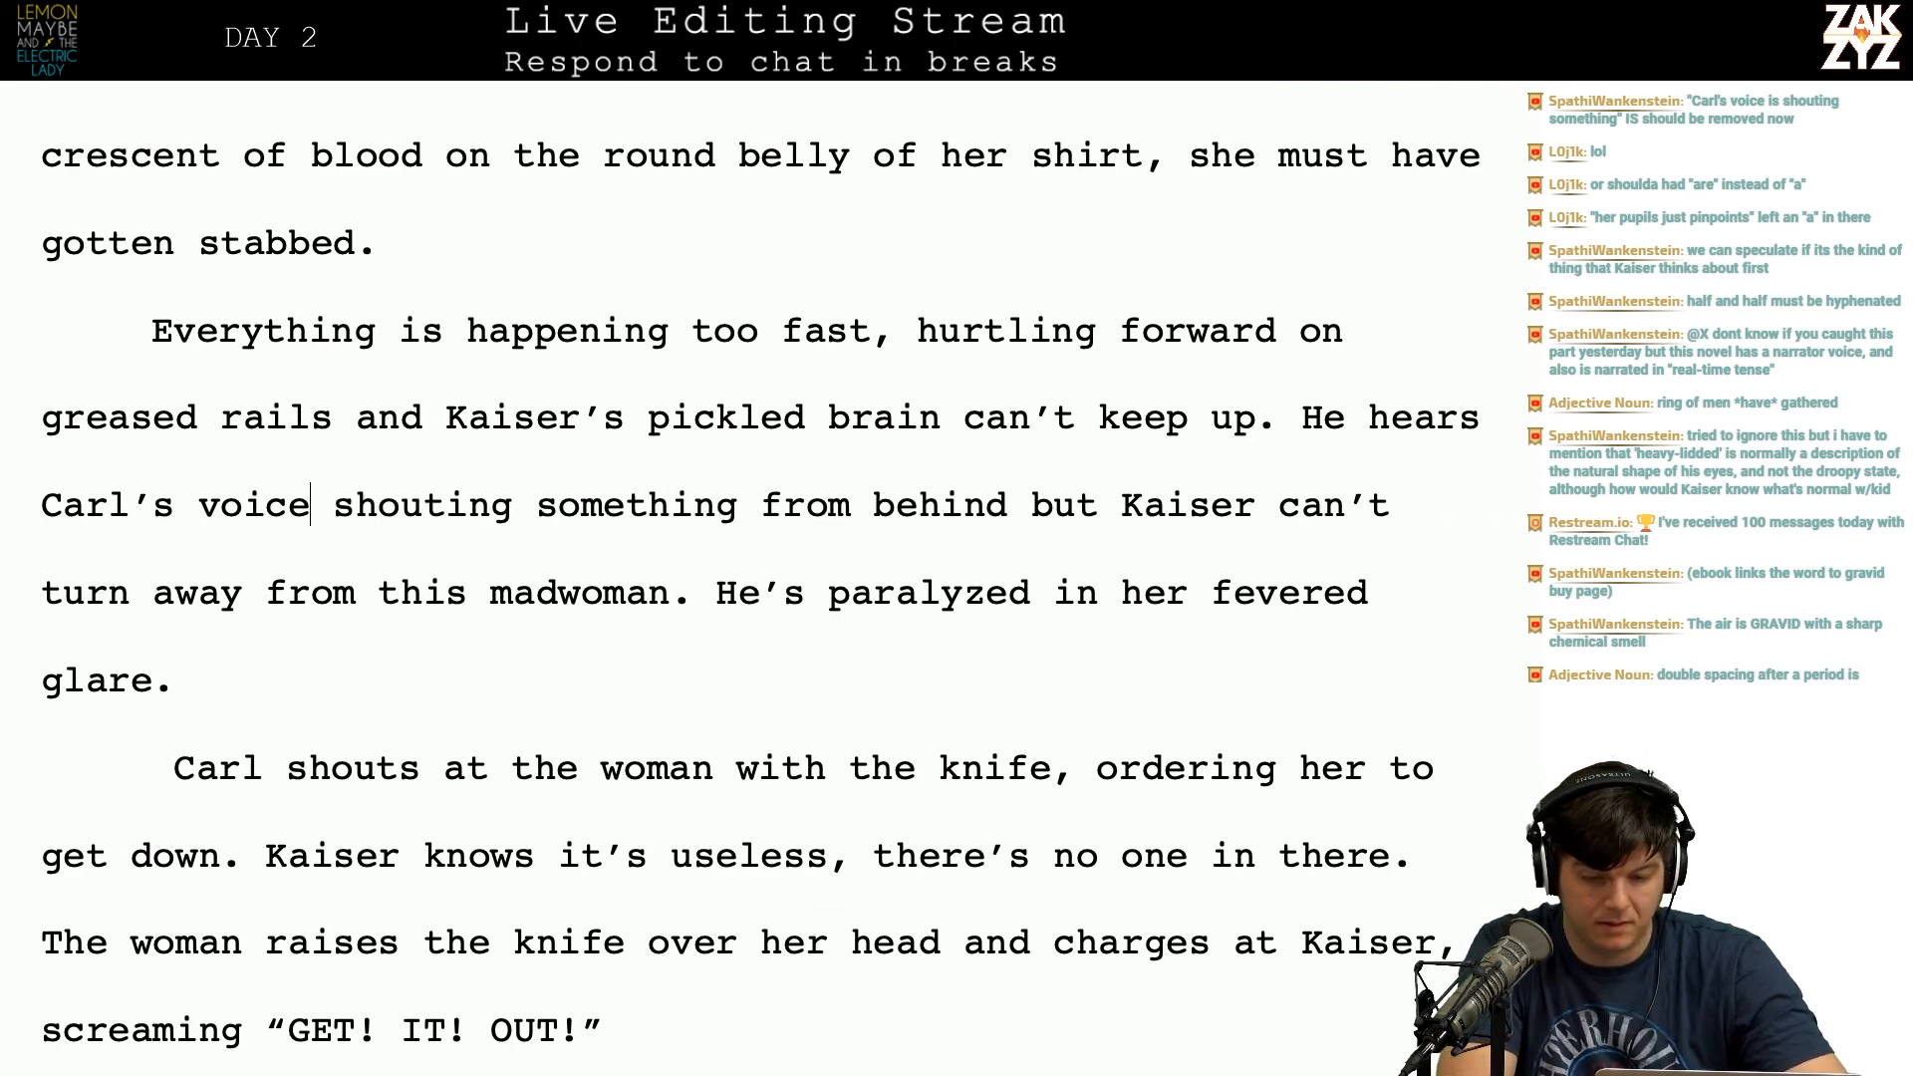
Step: Insert 'him but' after 'from behind but' and replace the following 'Kaiser' with 'he'
scroll(657, 476, "down", 1)
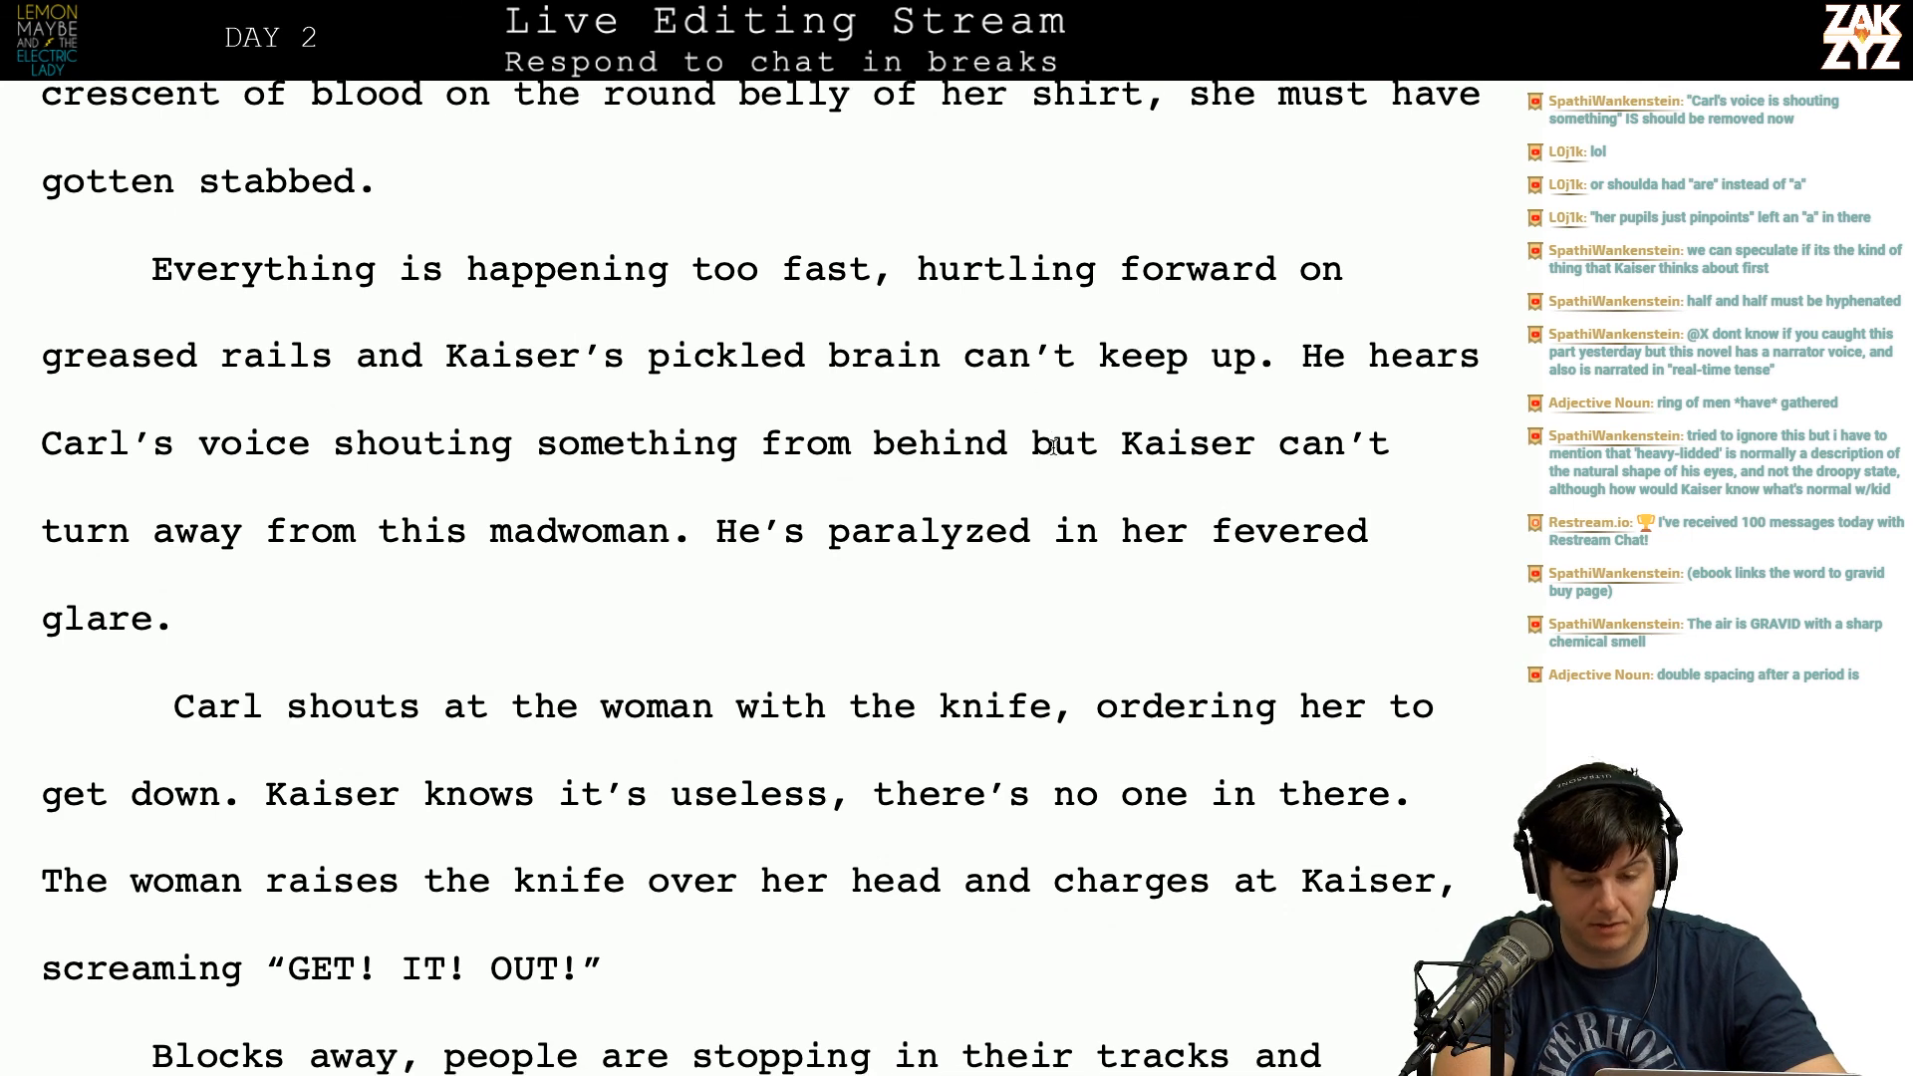
scroll(1096, 443, "down", 1)
left_click(1110, 401)
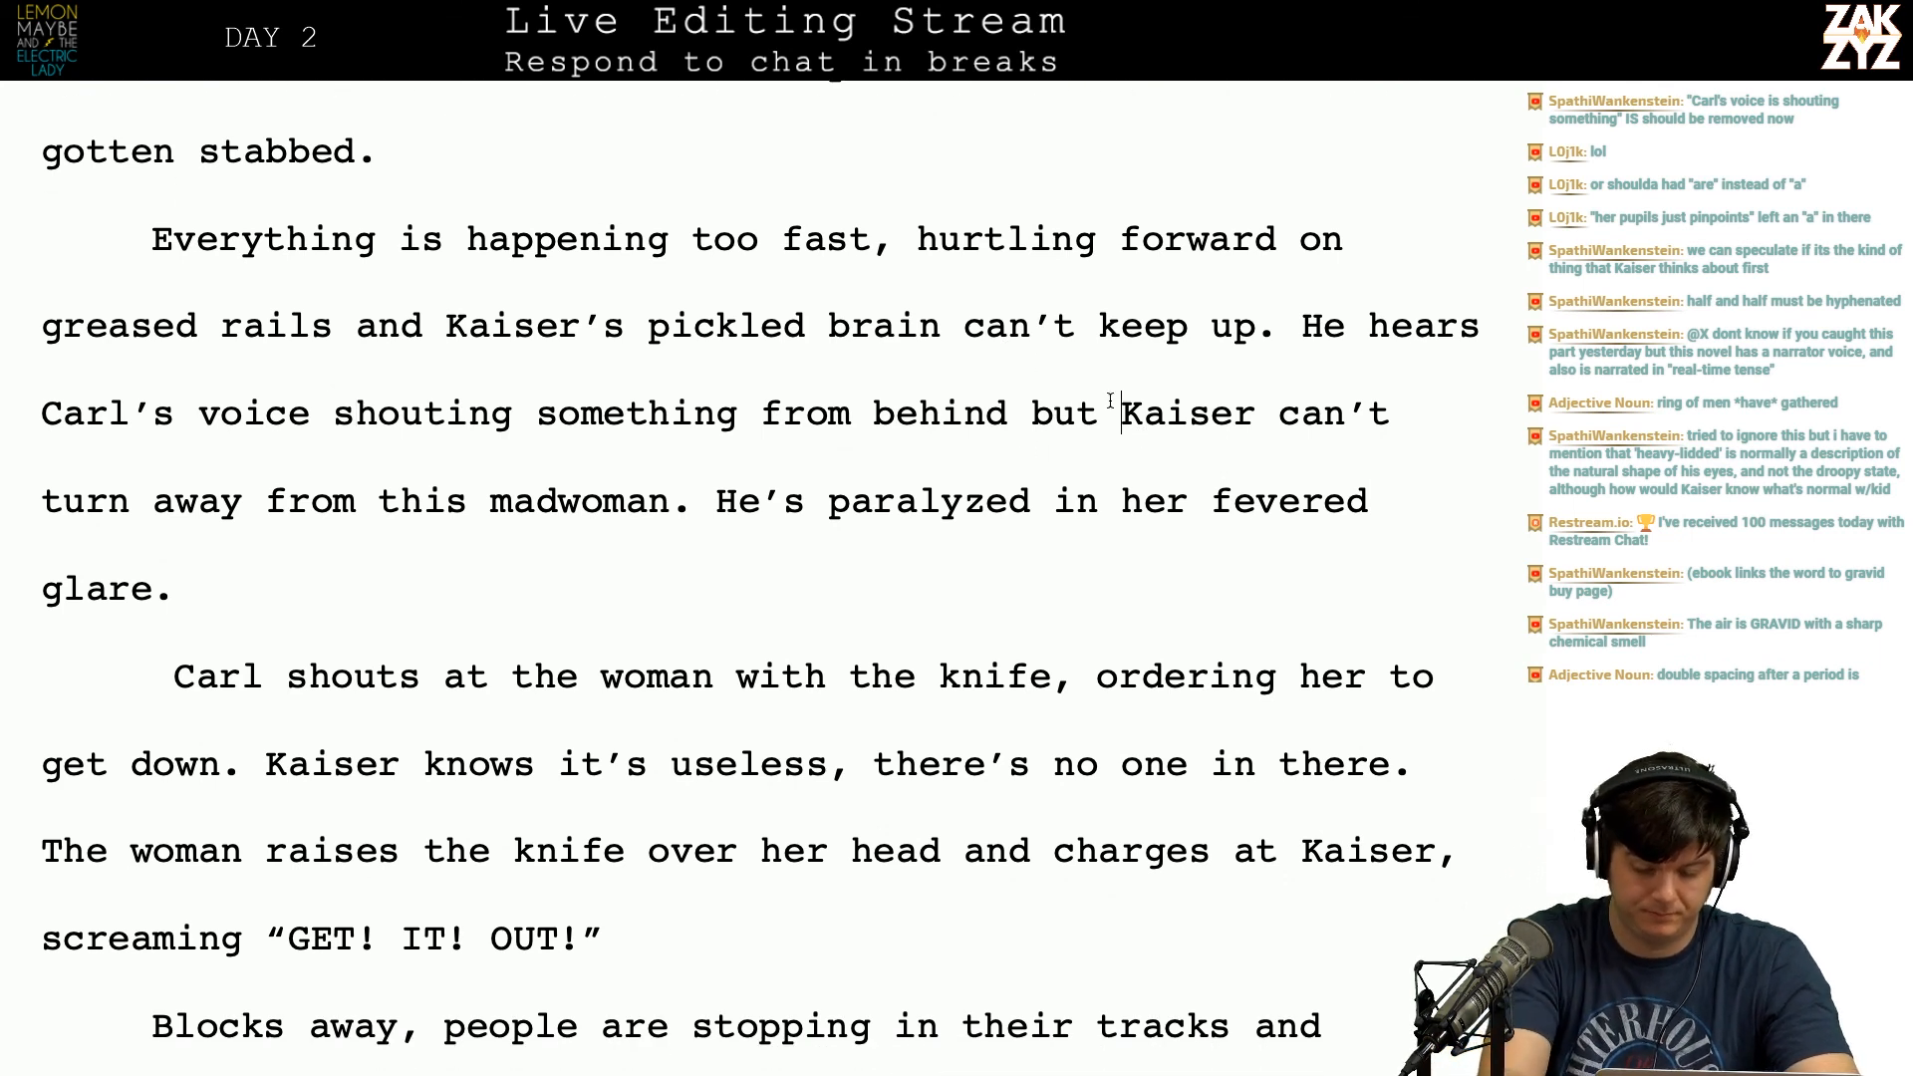
type("him but ")
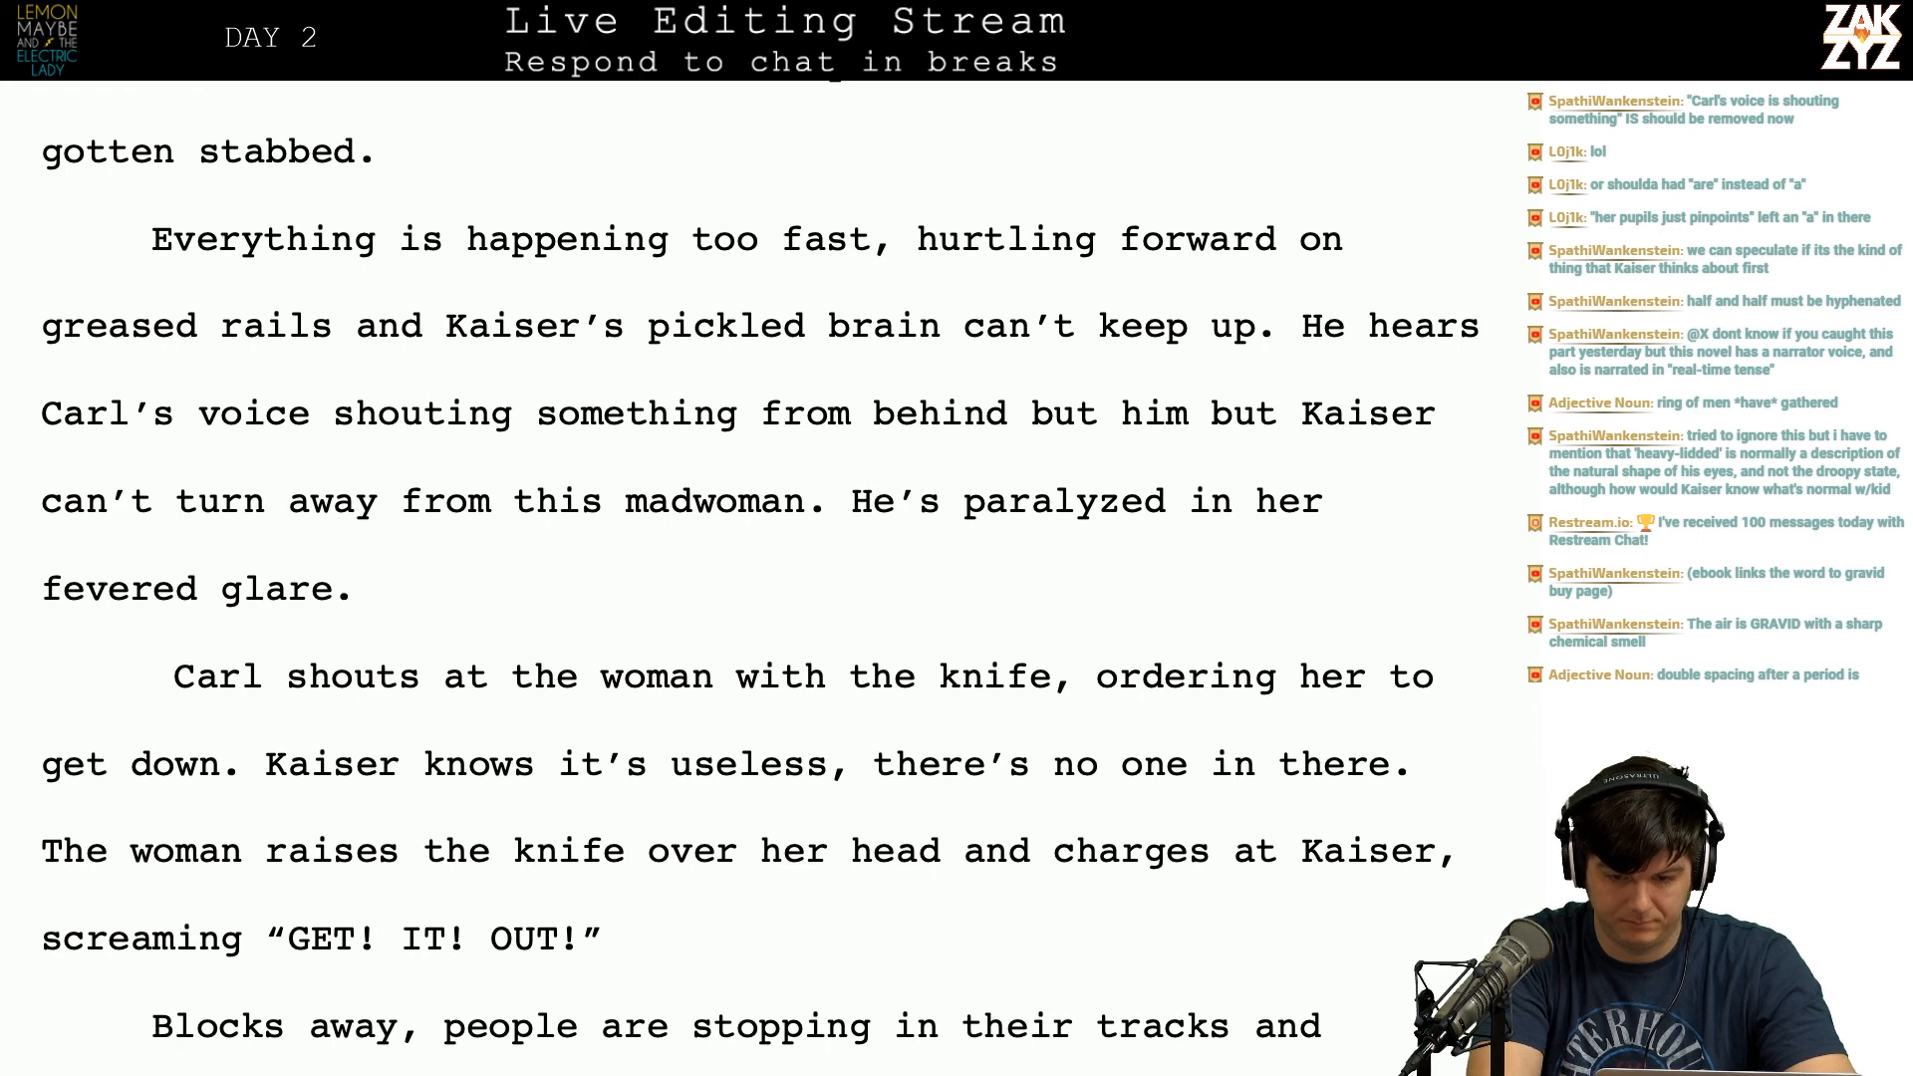
type("he")
key("shift+Right")
key("shift+Right")
key("shift+Right")
key("shift+Right")
key("shift+Right")
key("shift+Right")
key("shift+Right")
key("BackSpace")
Step: Delete the extra space at the start of the paragraph 'Carl shouts at the woman with the knife'
scroll(835, 77, "down", 1)
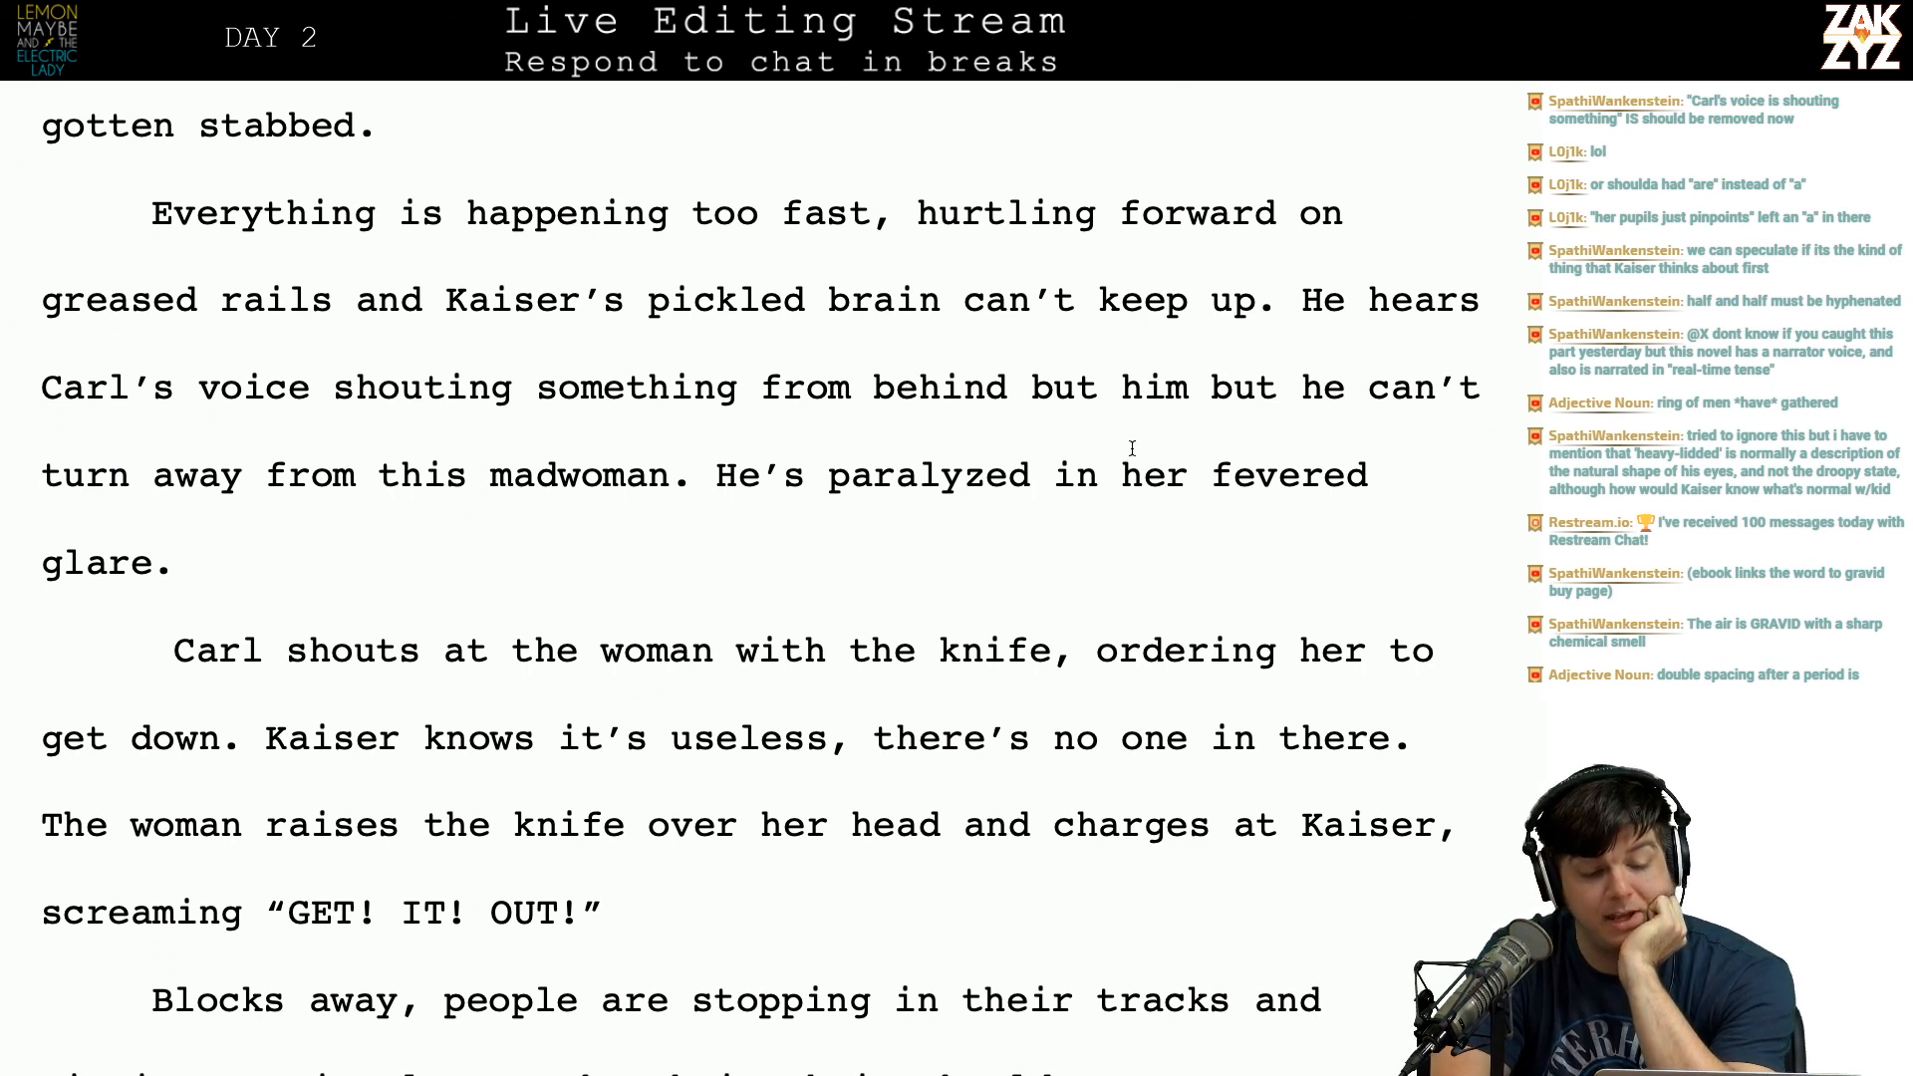
scroll(1128, 445, "down", 2)
left_click(691, 461)
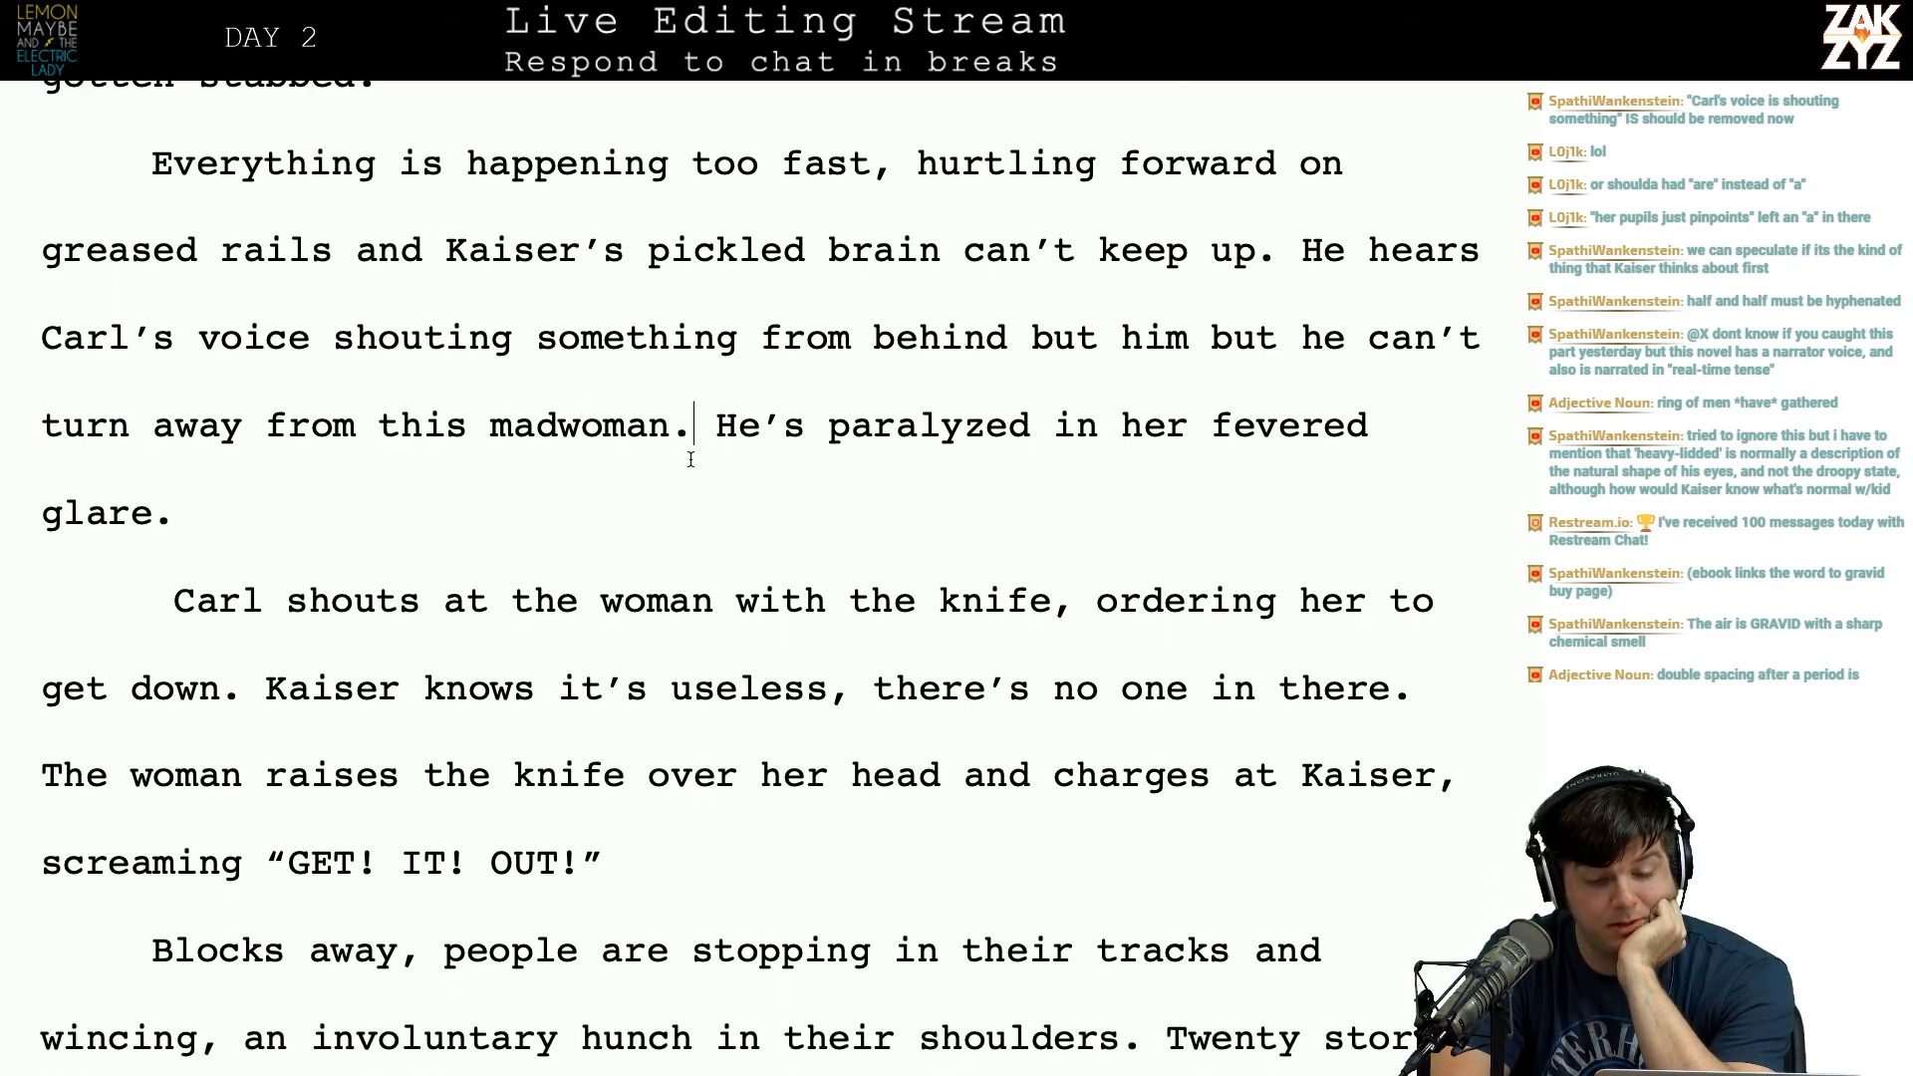
scroll(811, 569, "down", 9)
key("Left")
key("Right")
key("Right")
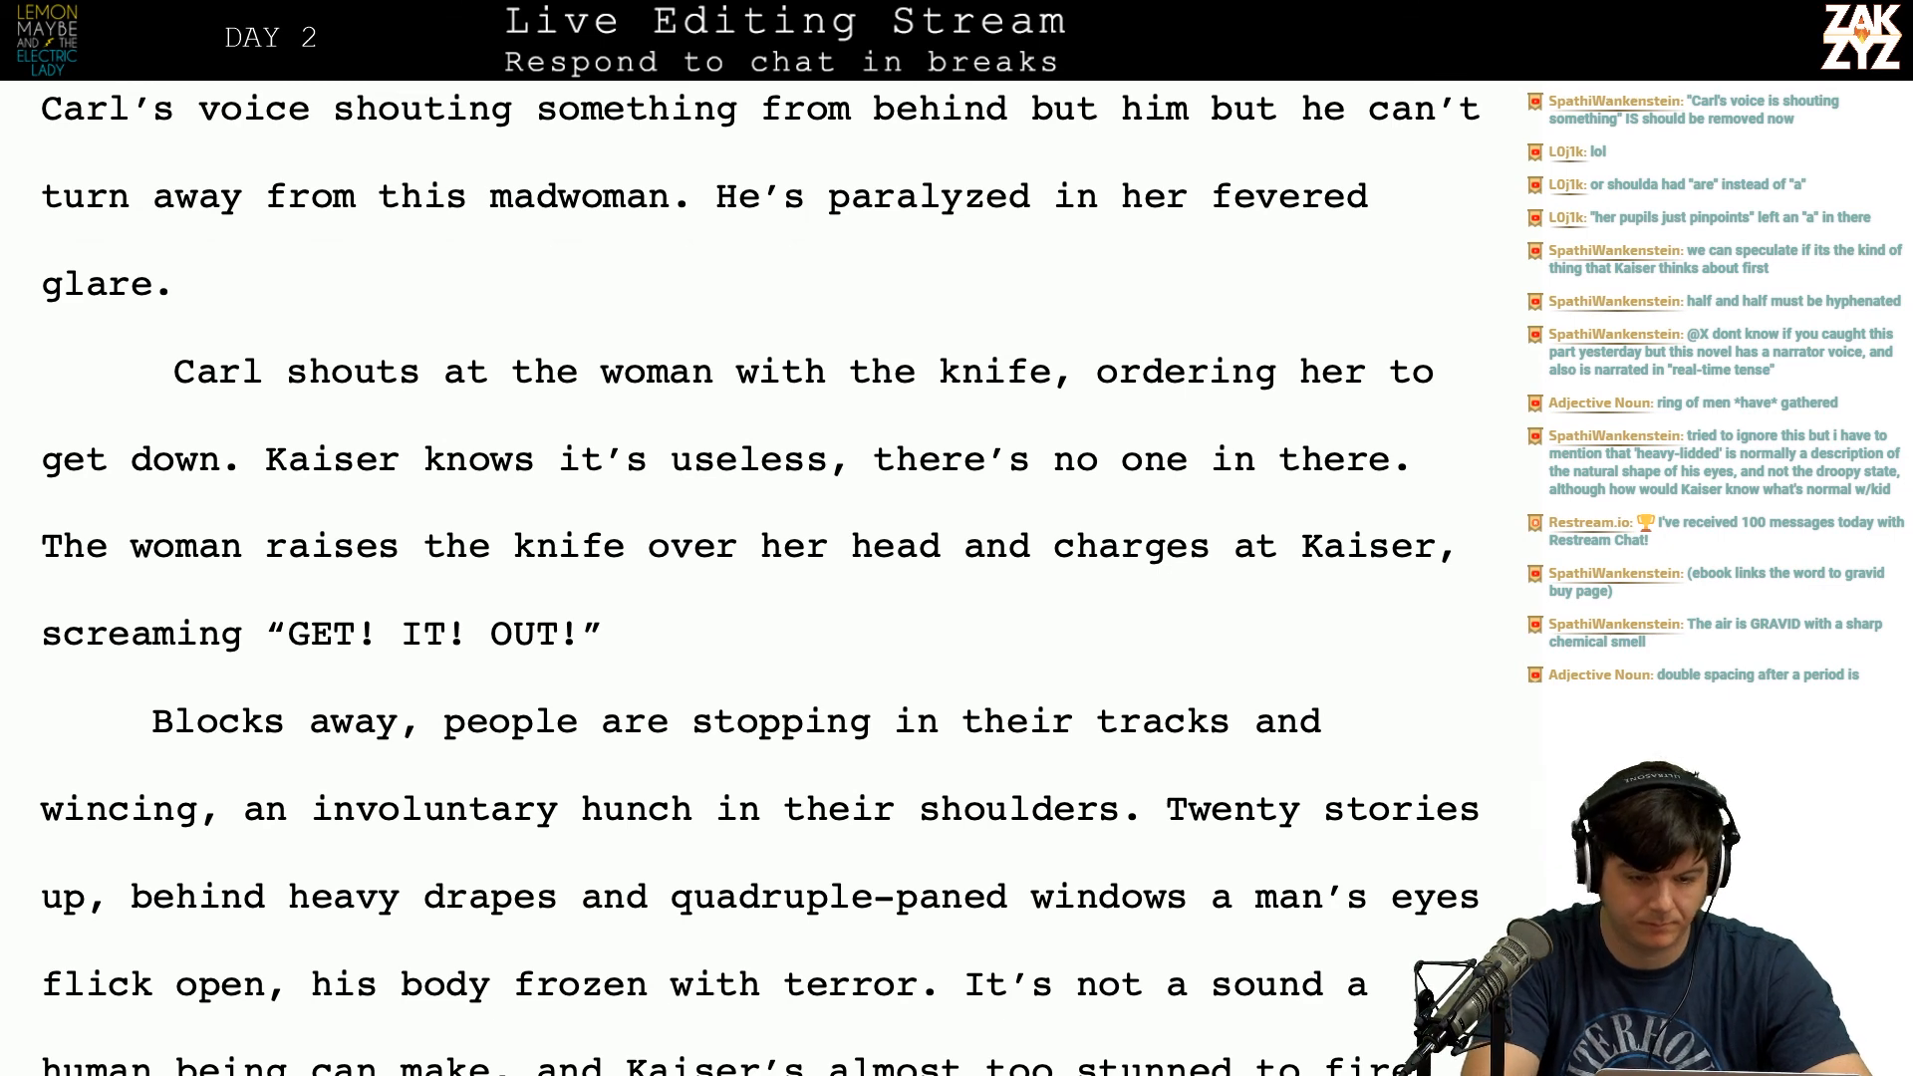
scroll(780, 371, "down", 1)
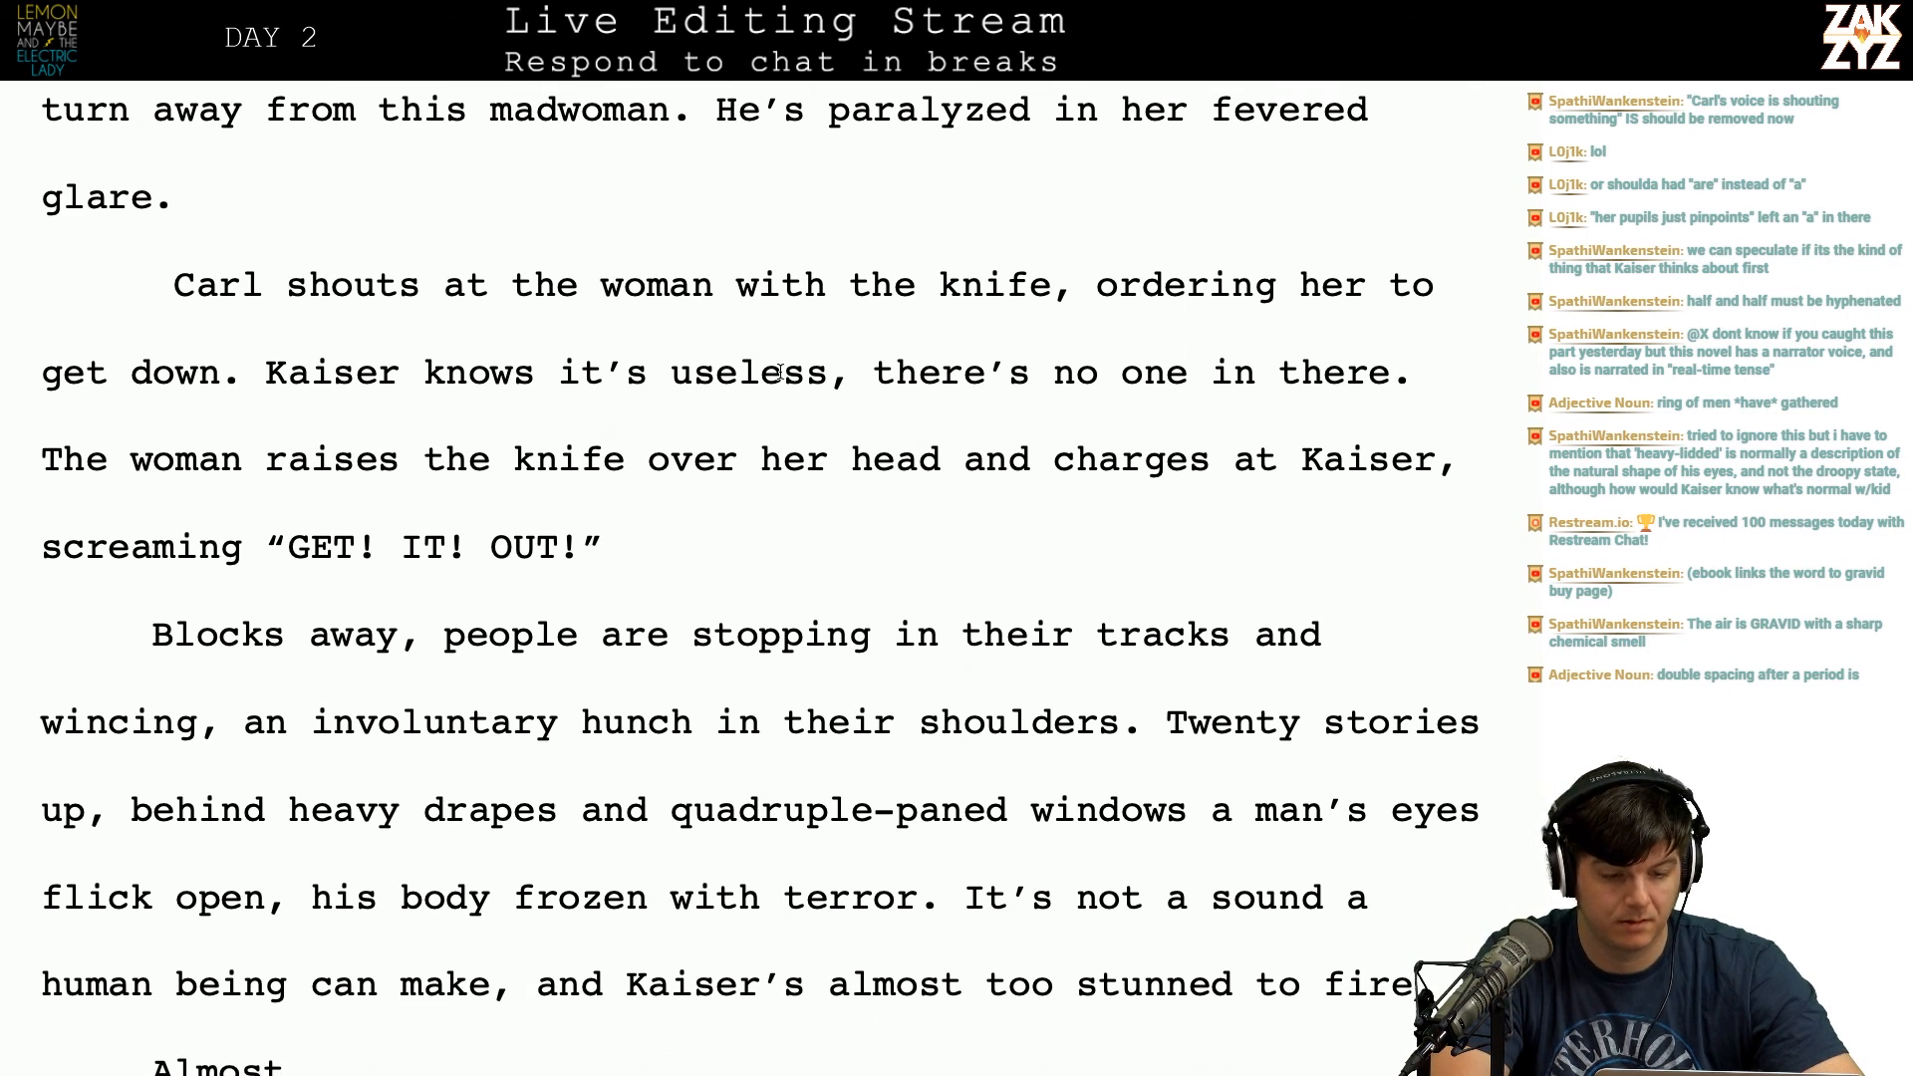
left_click(446, 252)
left_click(446, 284)
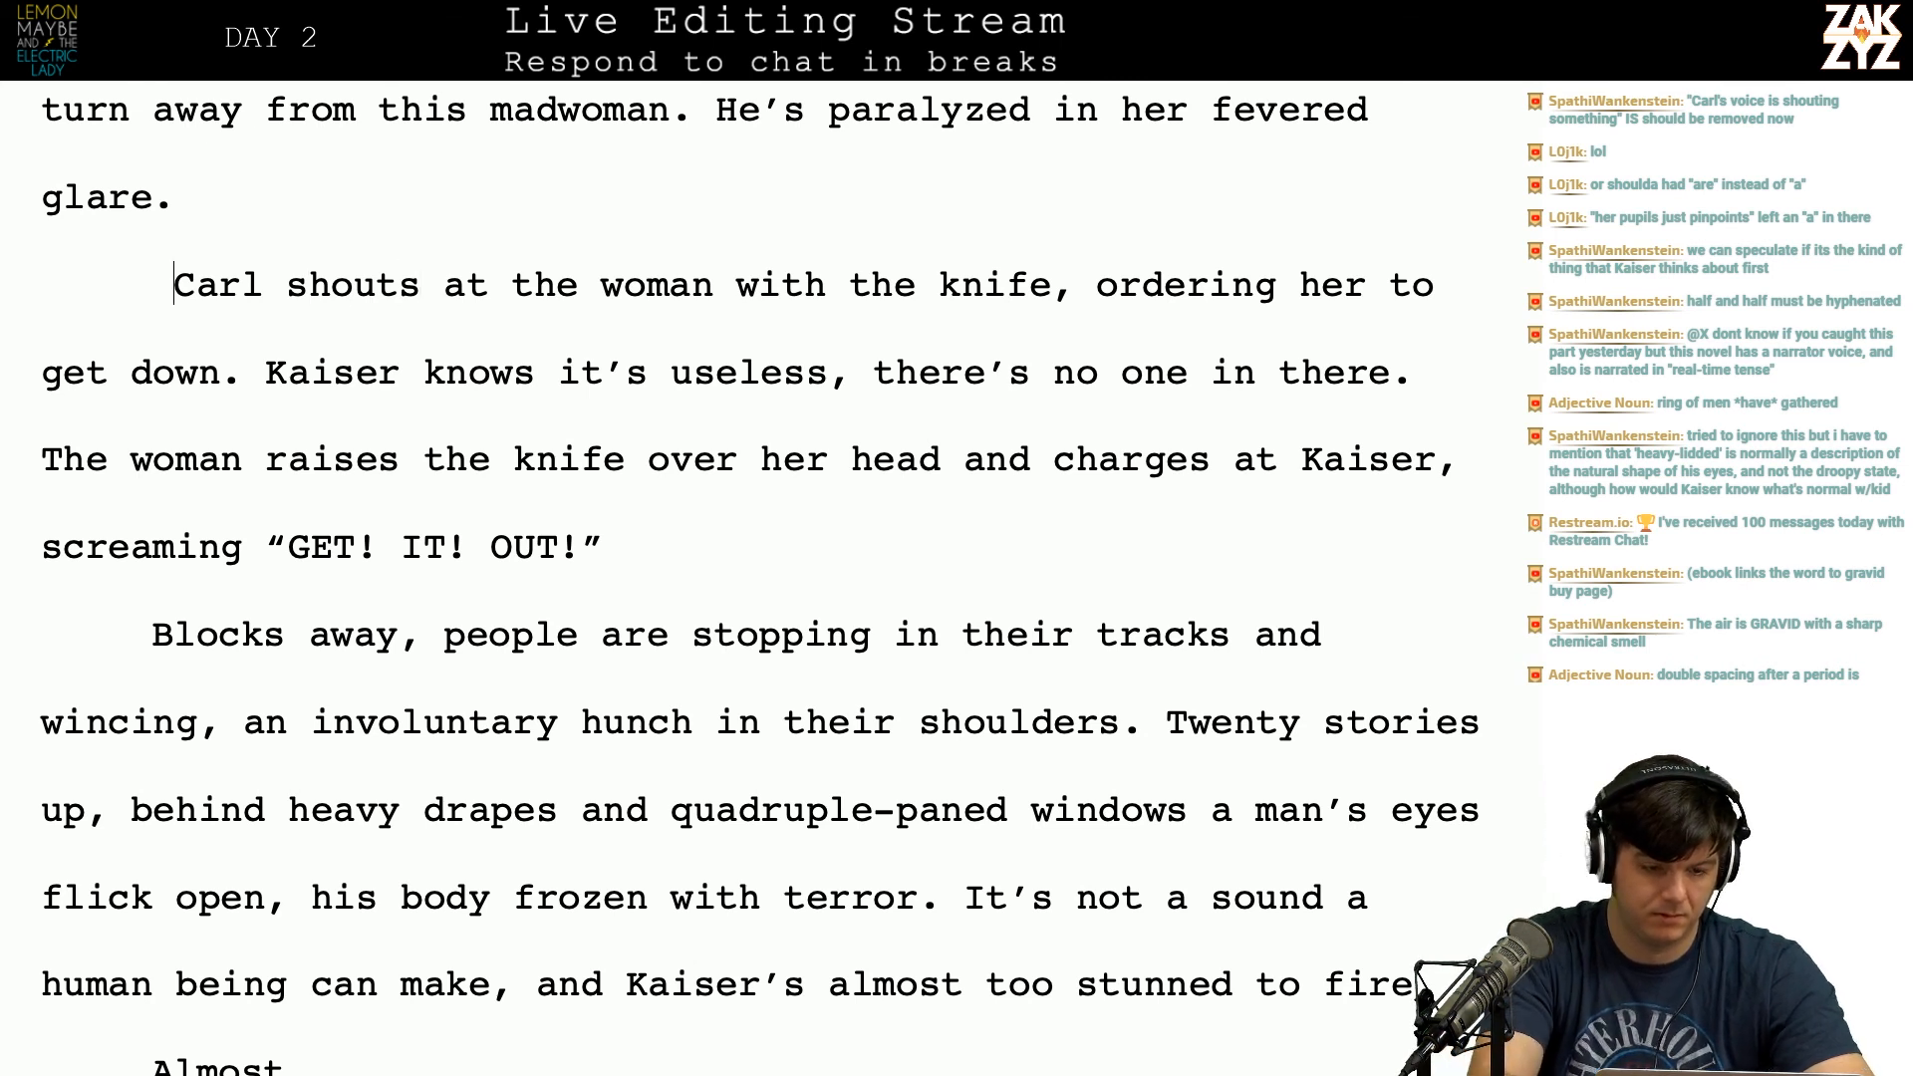
key("BackSpace")
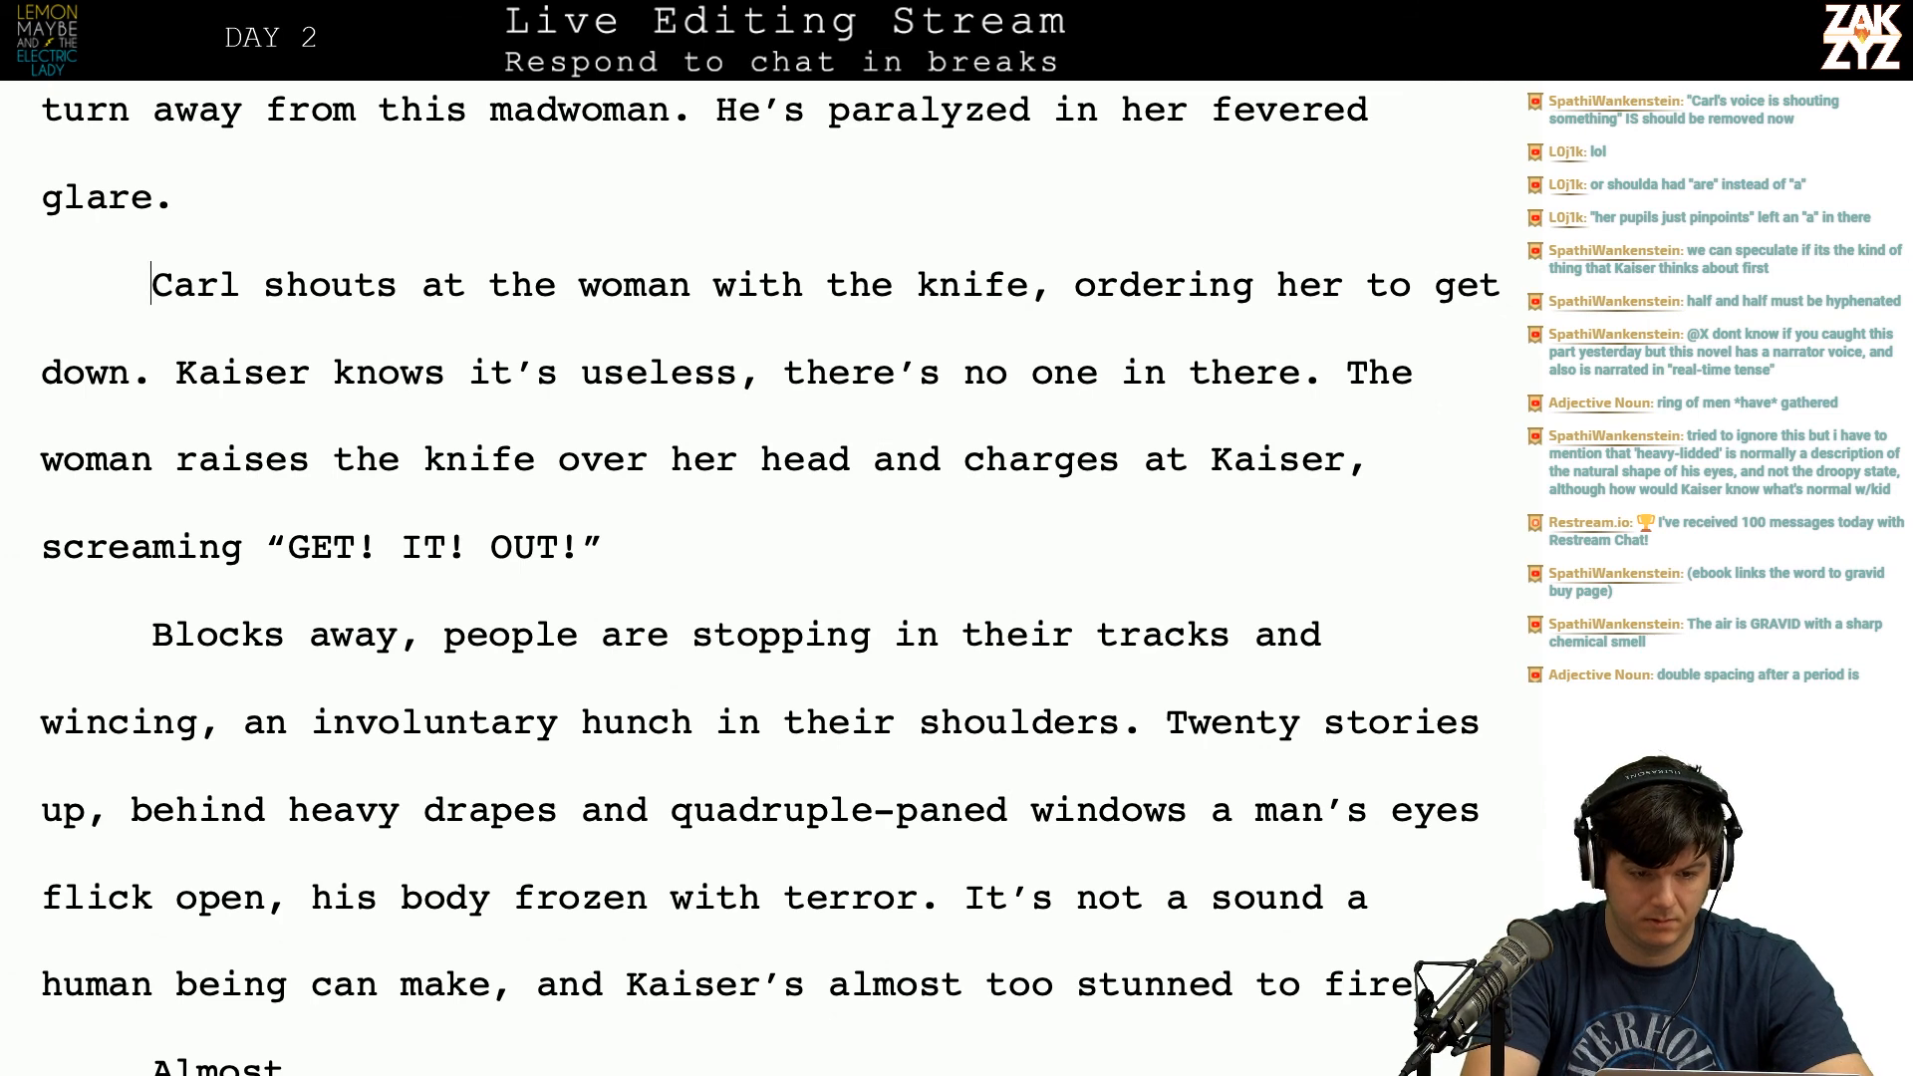
Step: Start a new paragraph above 'Carl shouts at the woman' with 'Carl approaches from the woman’s right with his gun drawn,'
key("Return")
key("Up")
type("Carl ")
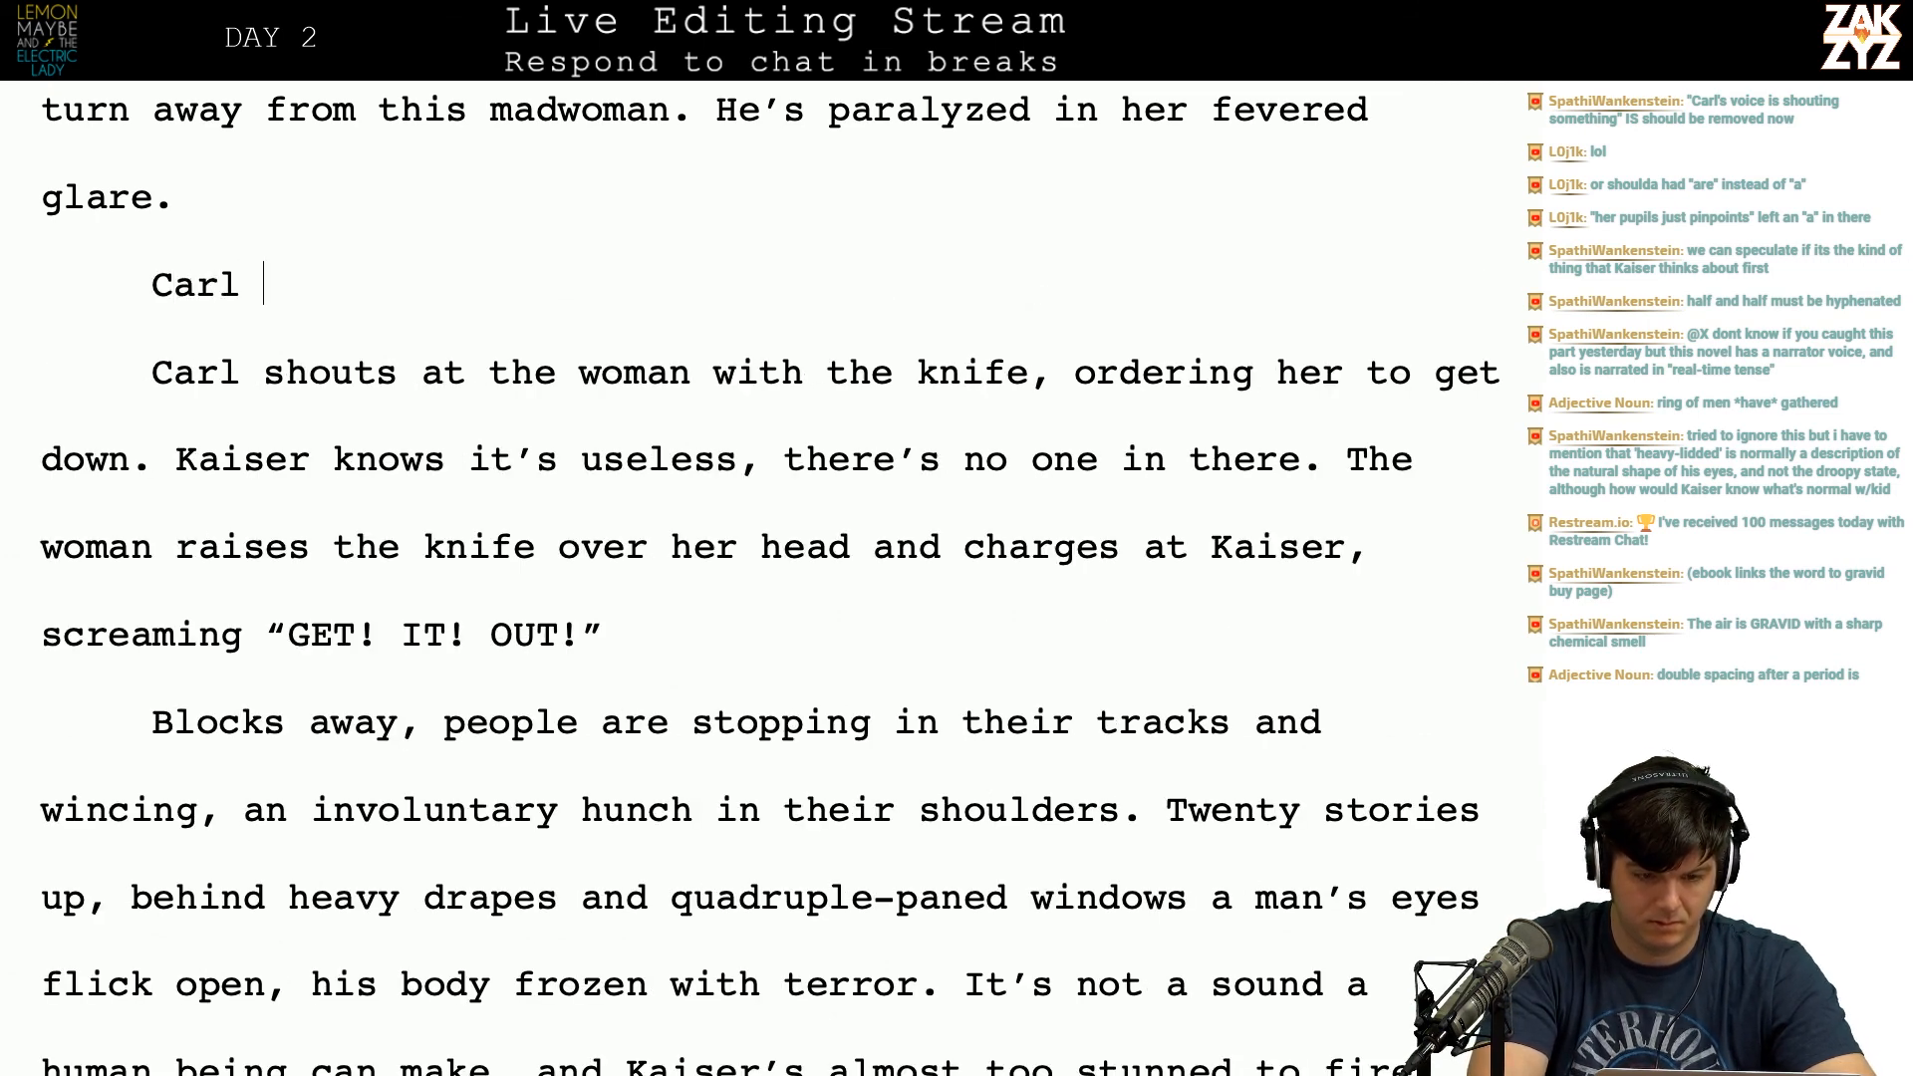
type("approaches ")
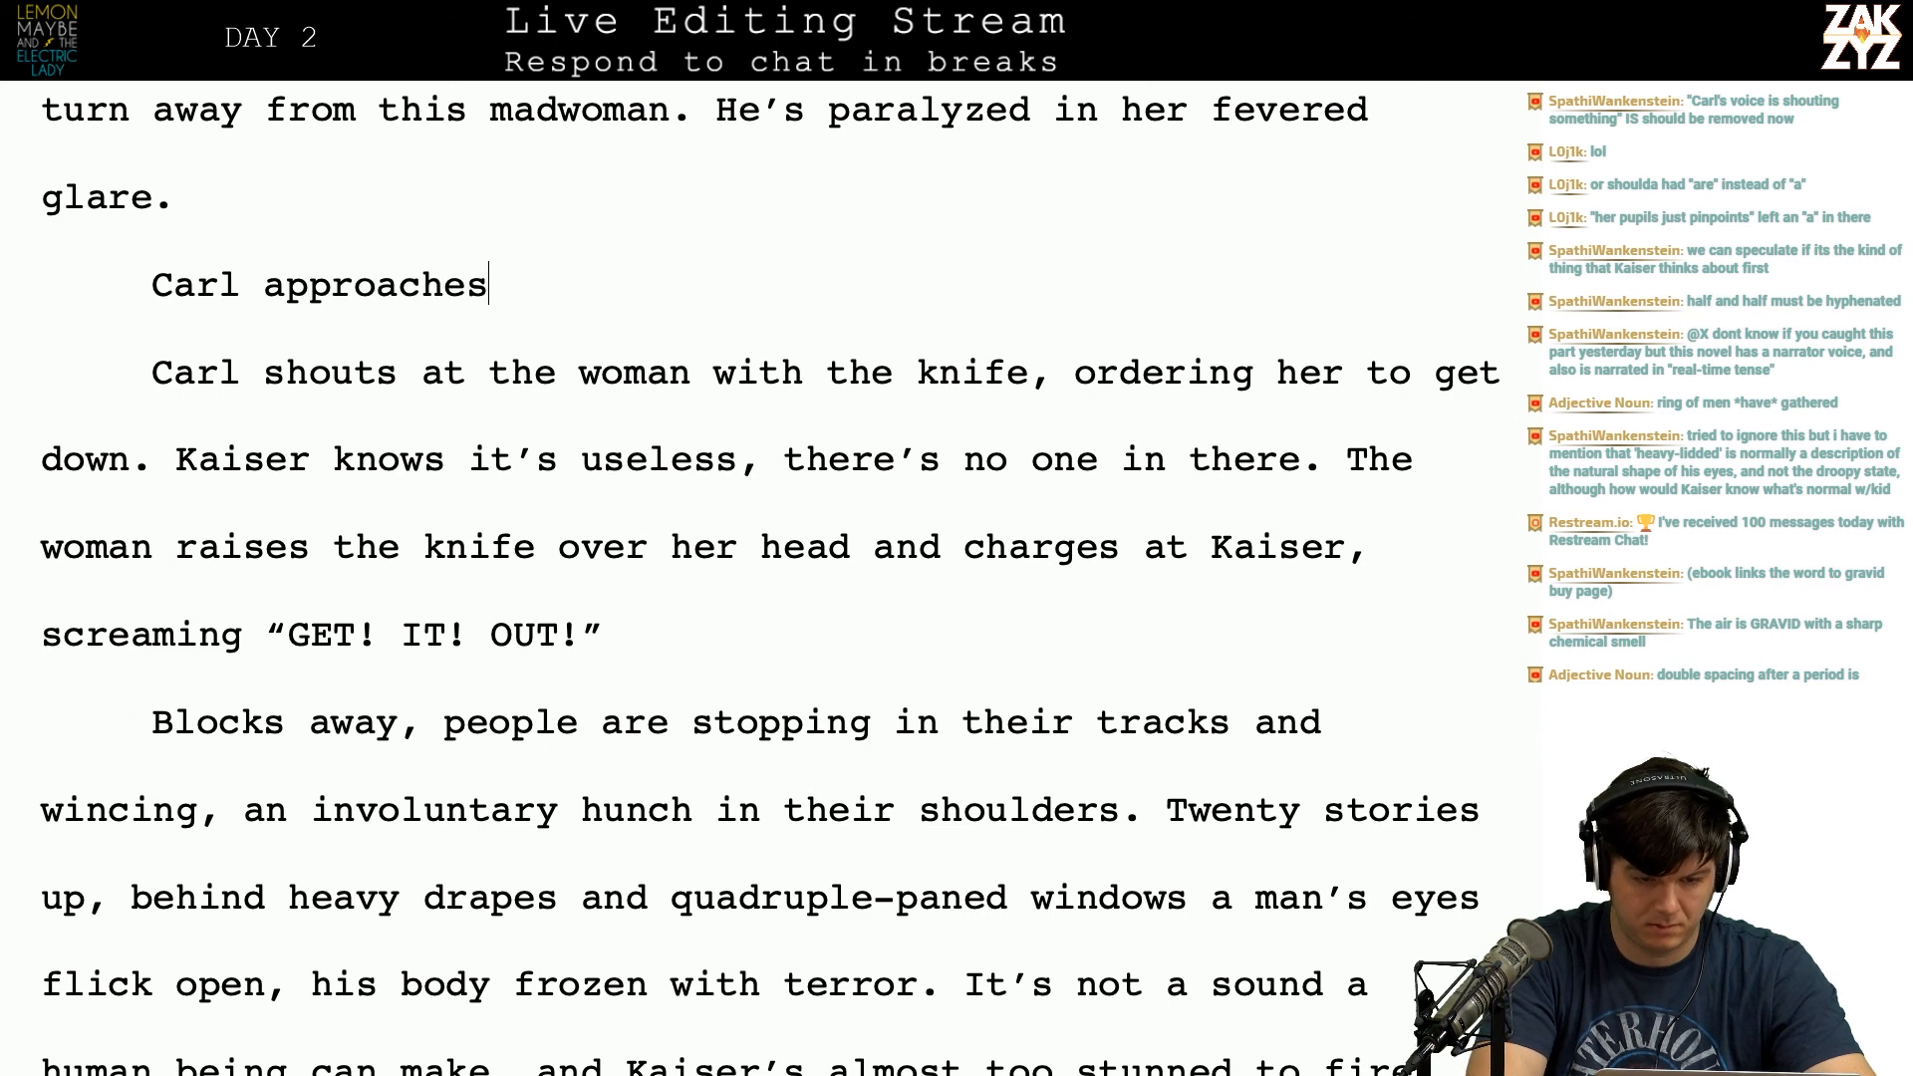
type(",")
key("BackSpace")
key("BackSpace")
type("fromthe womran")
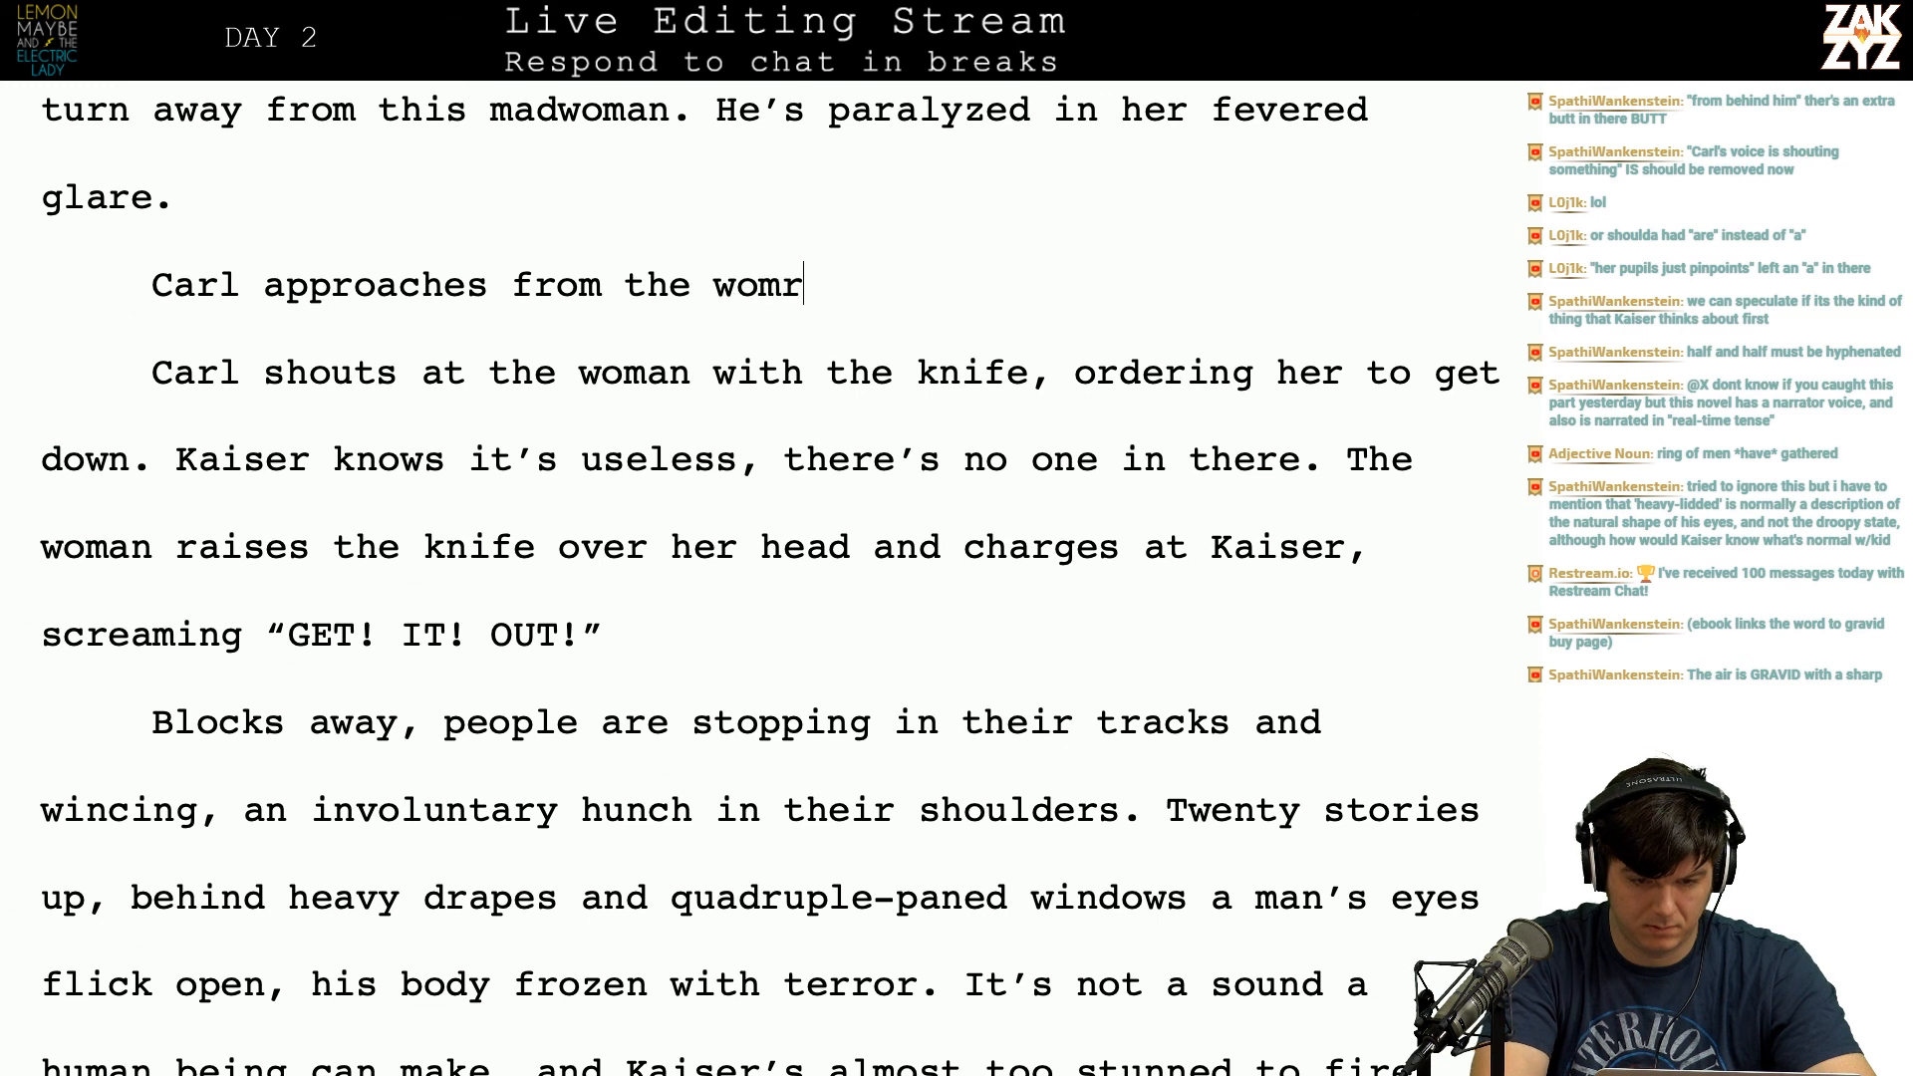
key("BackSpace")
key("BackSpace")
key("BackSpace")
type("an's righ")
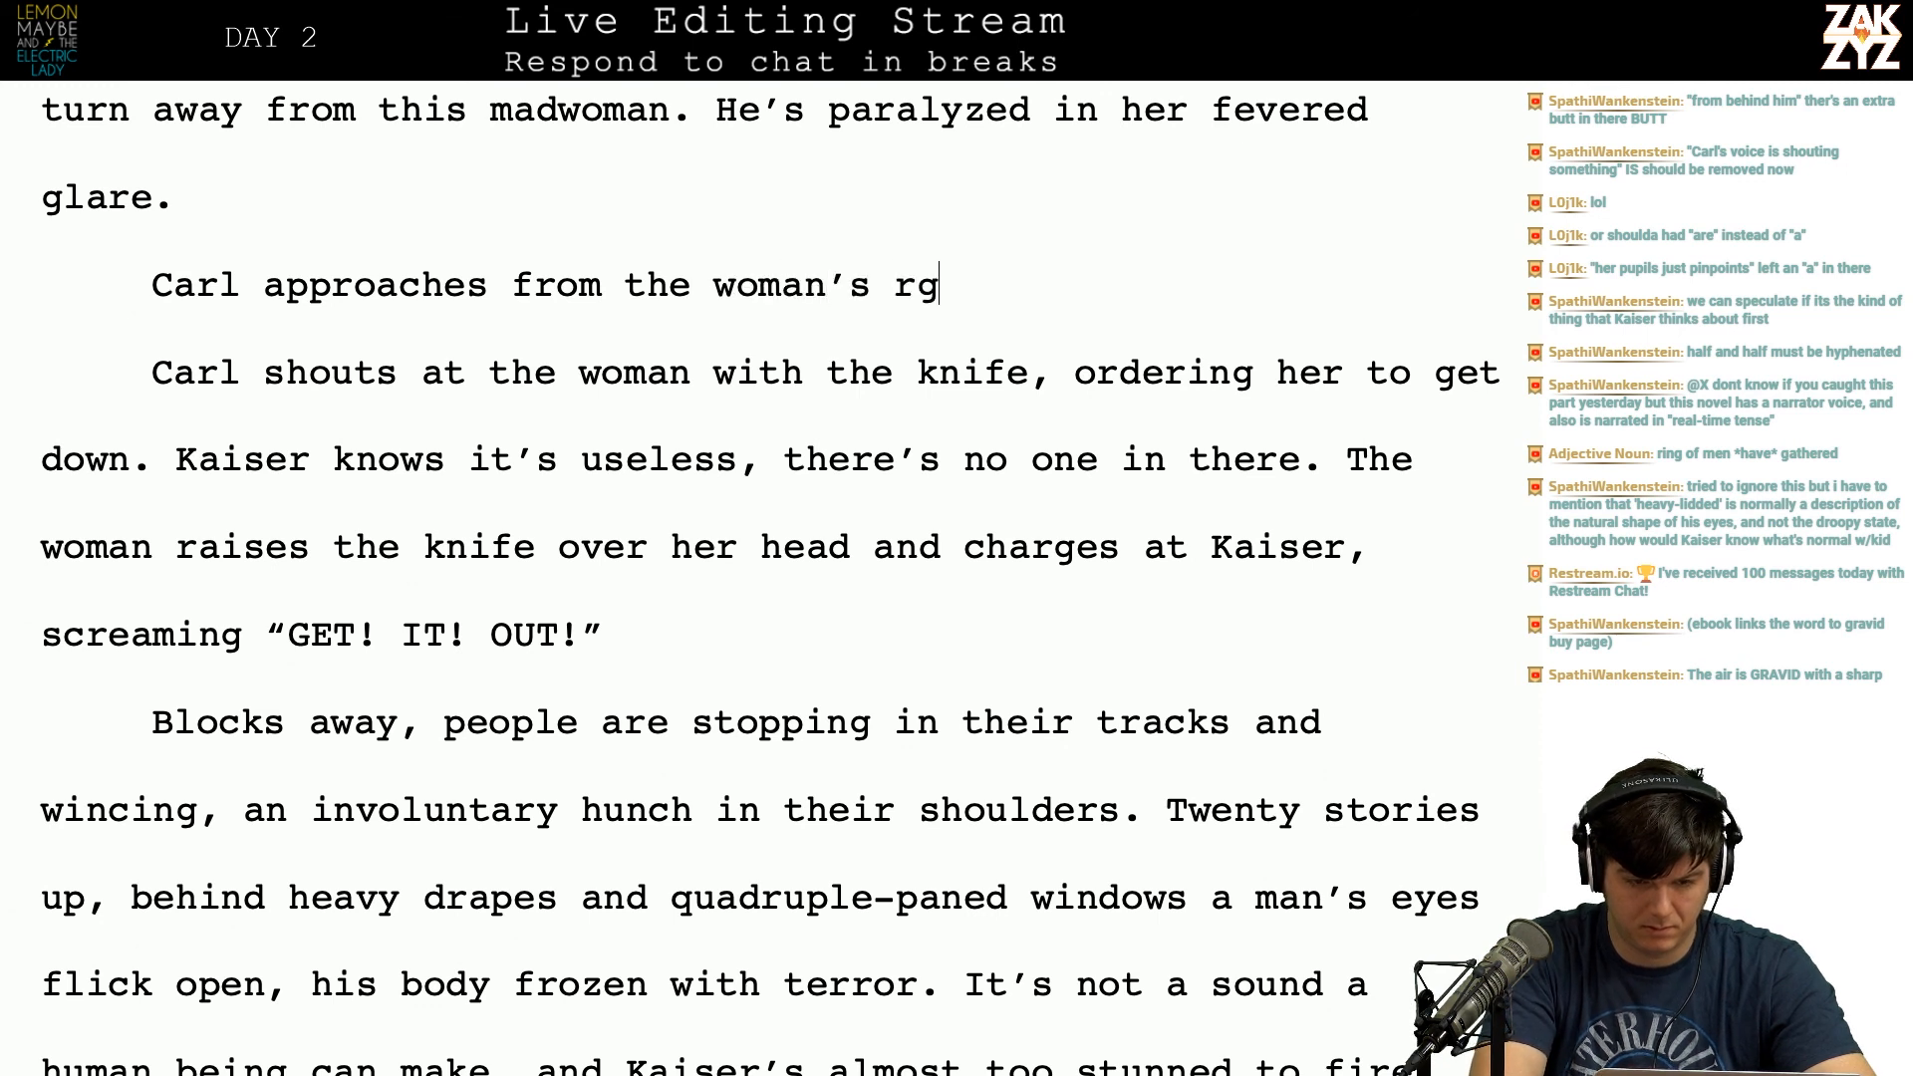
type("t wit")
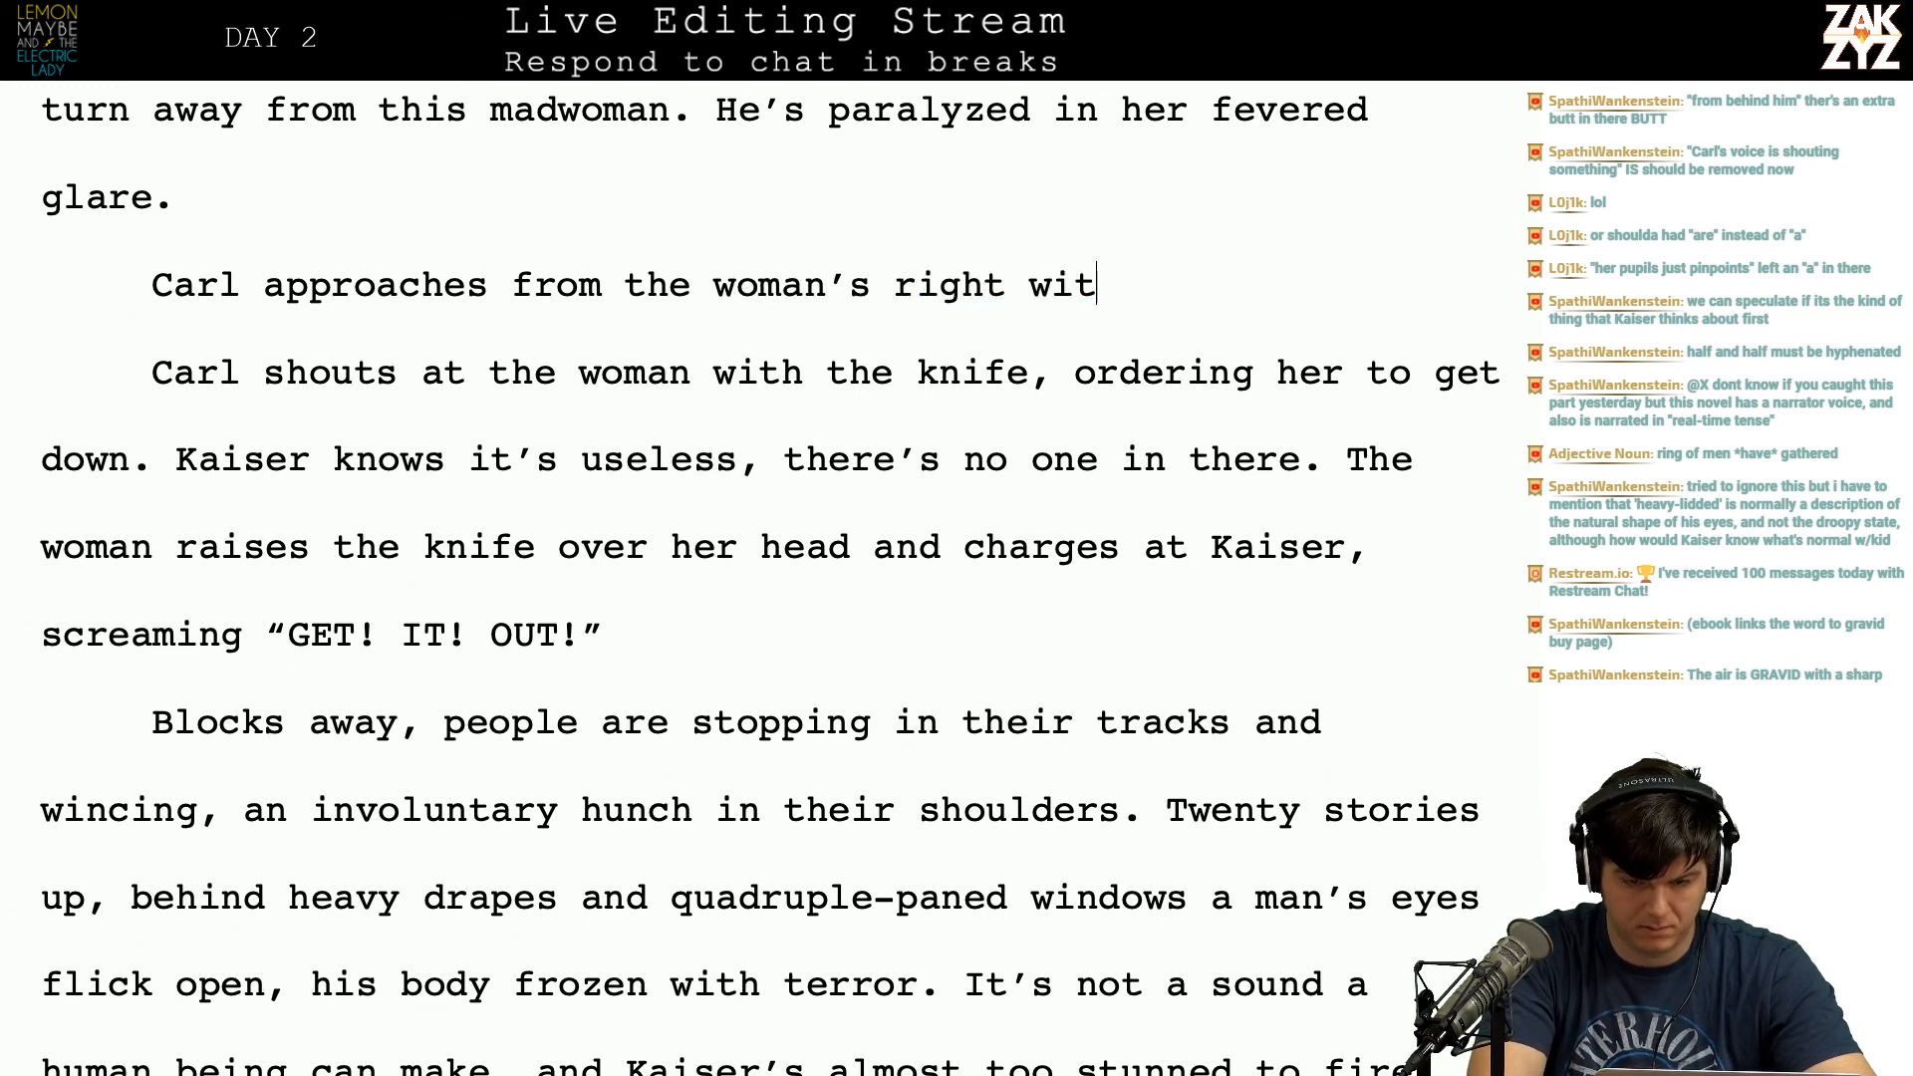
type("h his guns")
key("BackSpace")
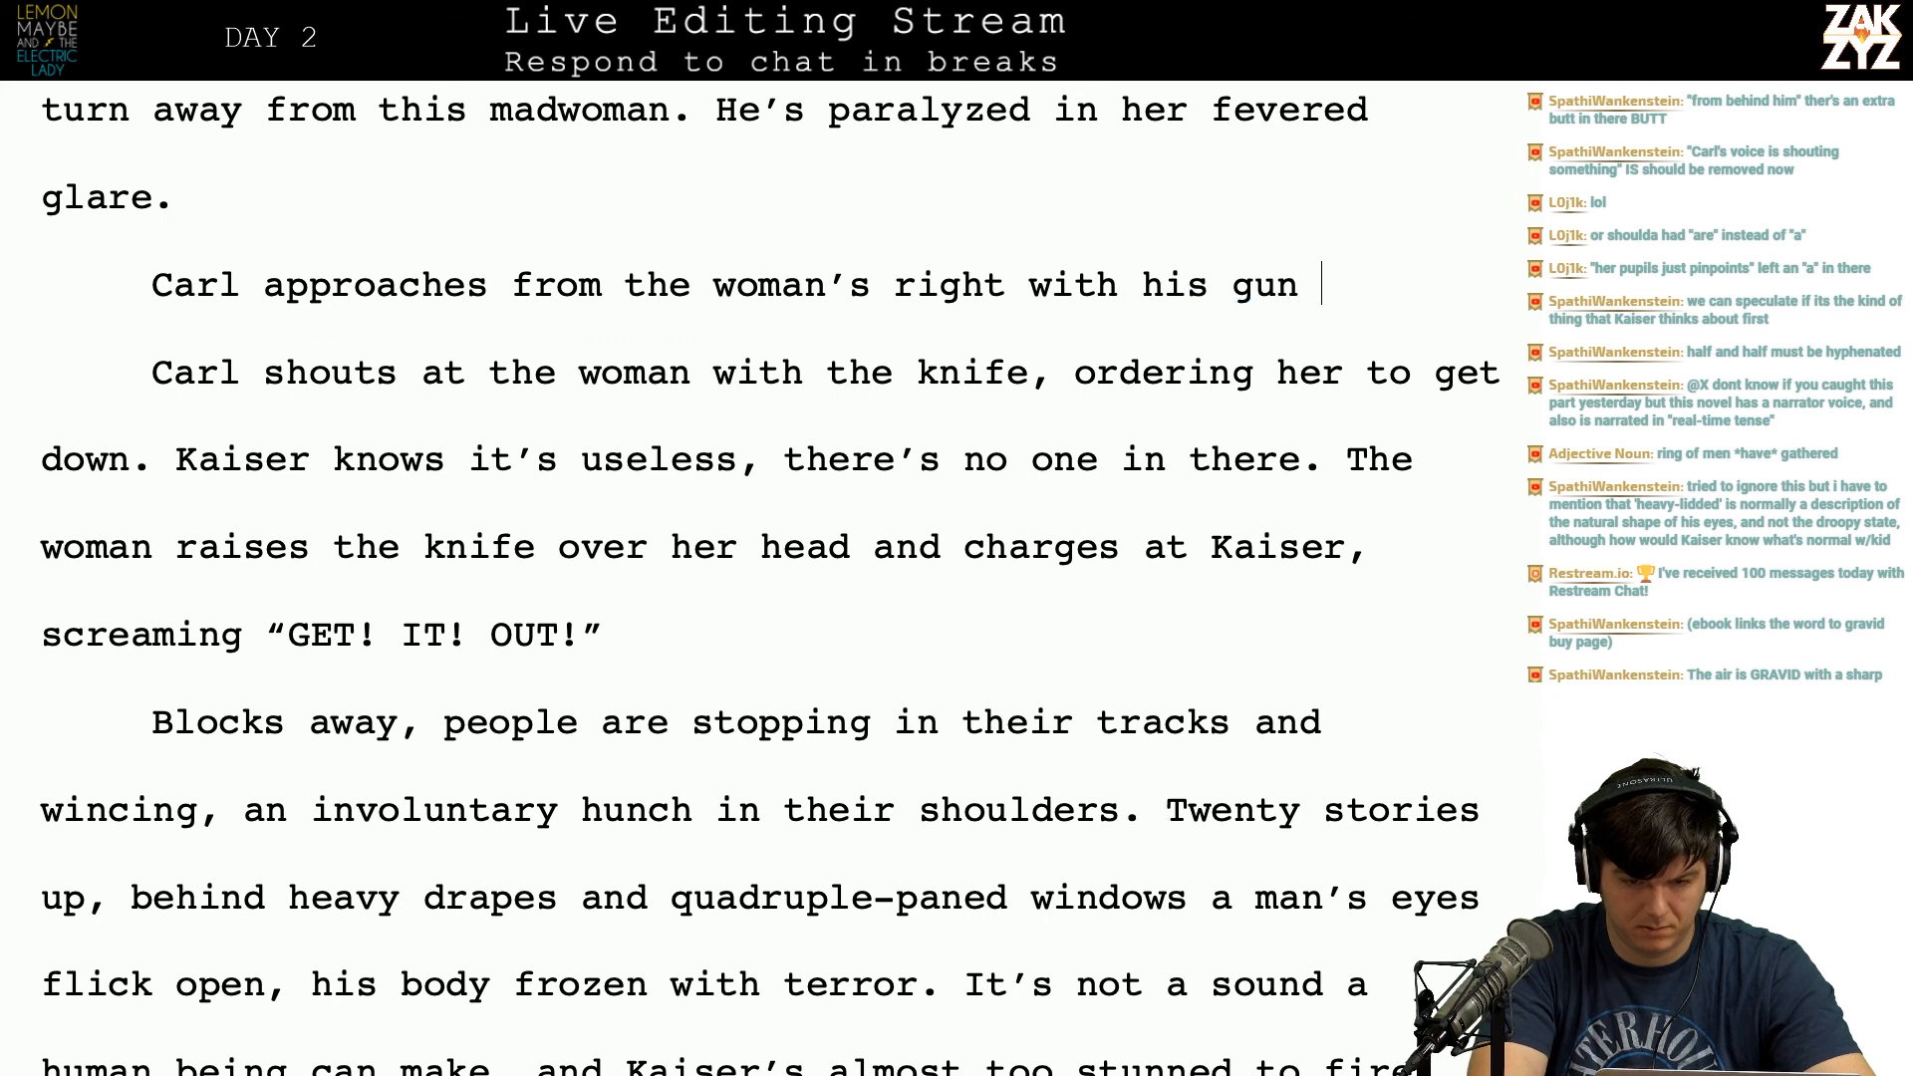
key("BackSpace")
type("n drawn, ")
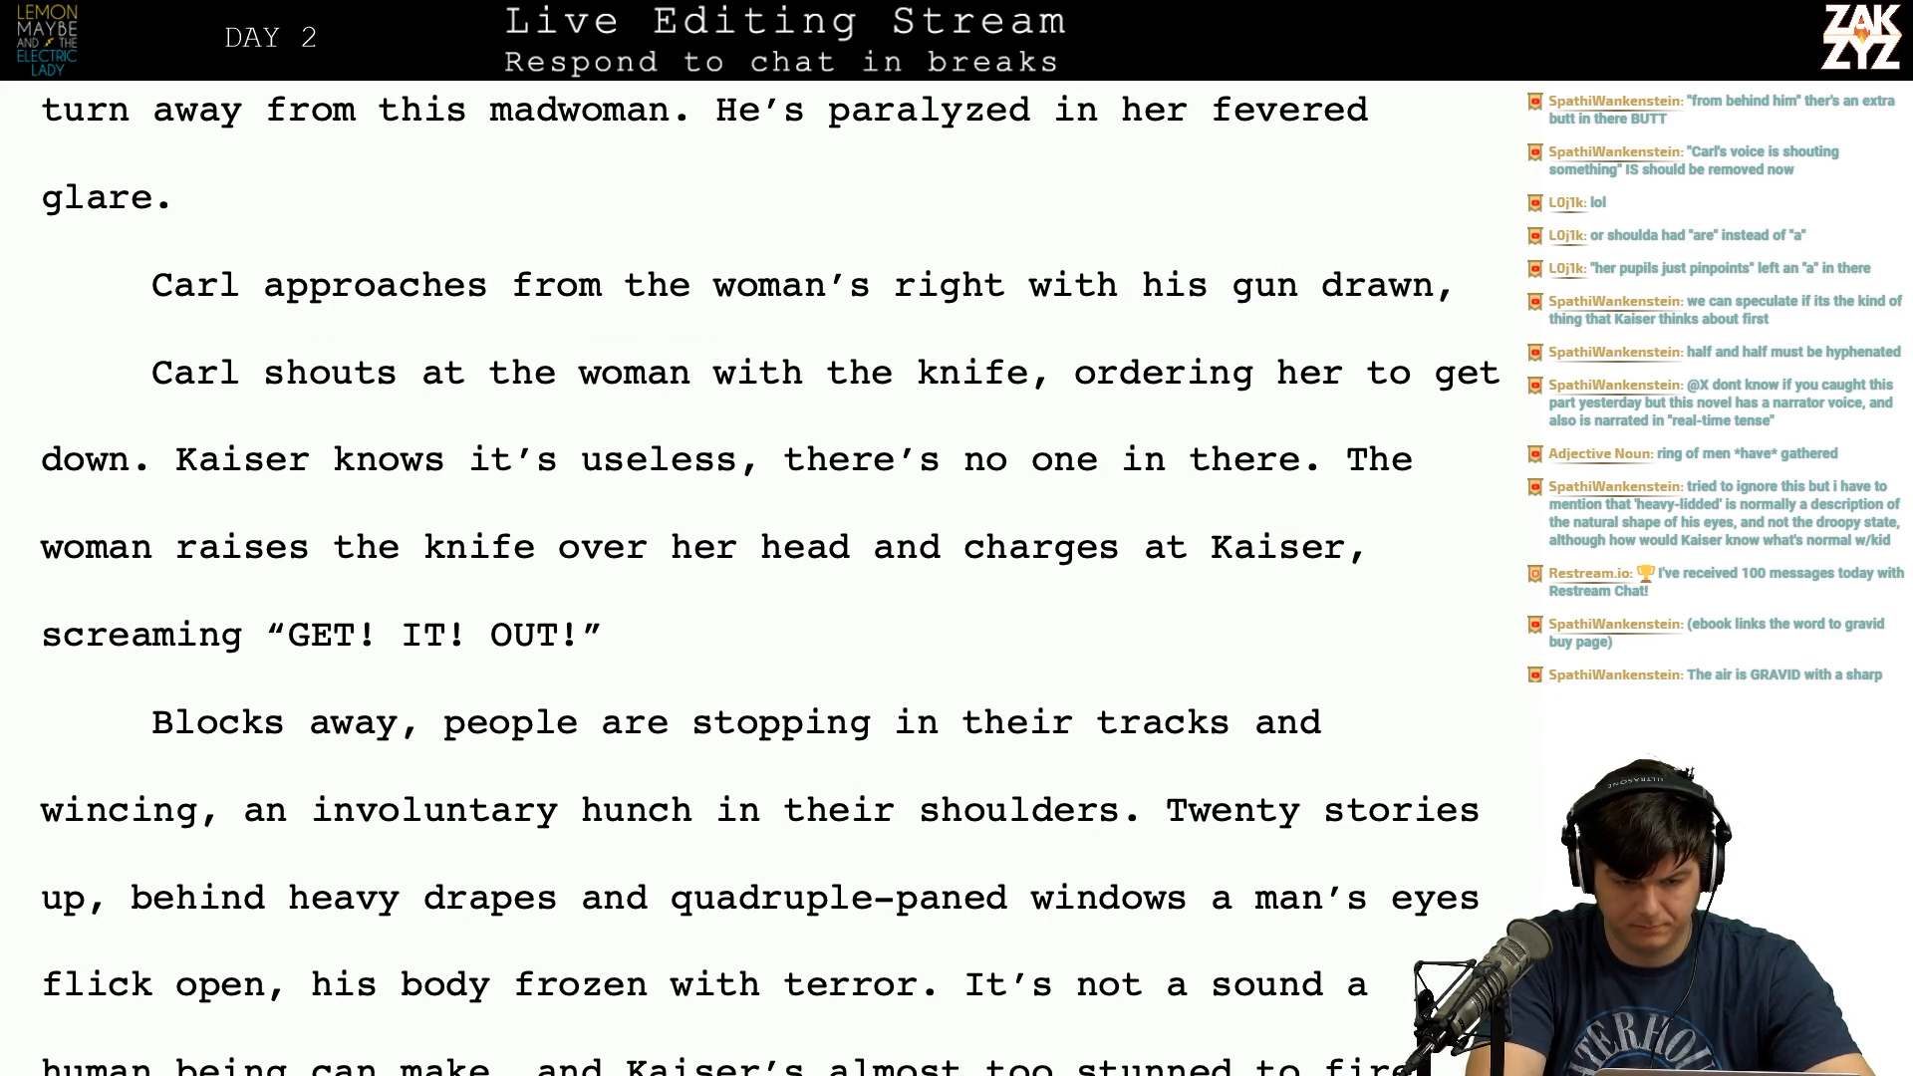
Step: Finish the new sentence about Carl approaching with 'ordering her to drop the knife.'
type("shouting")
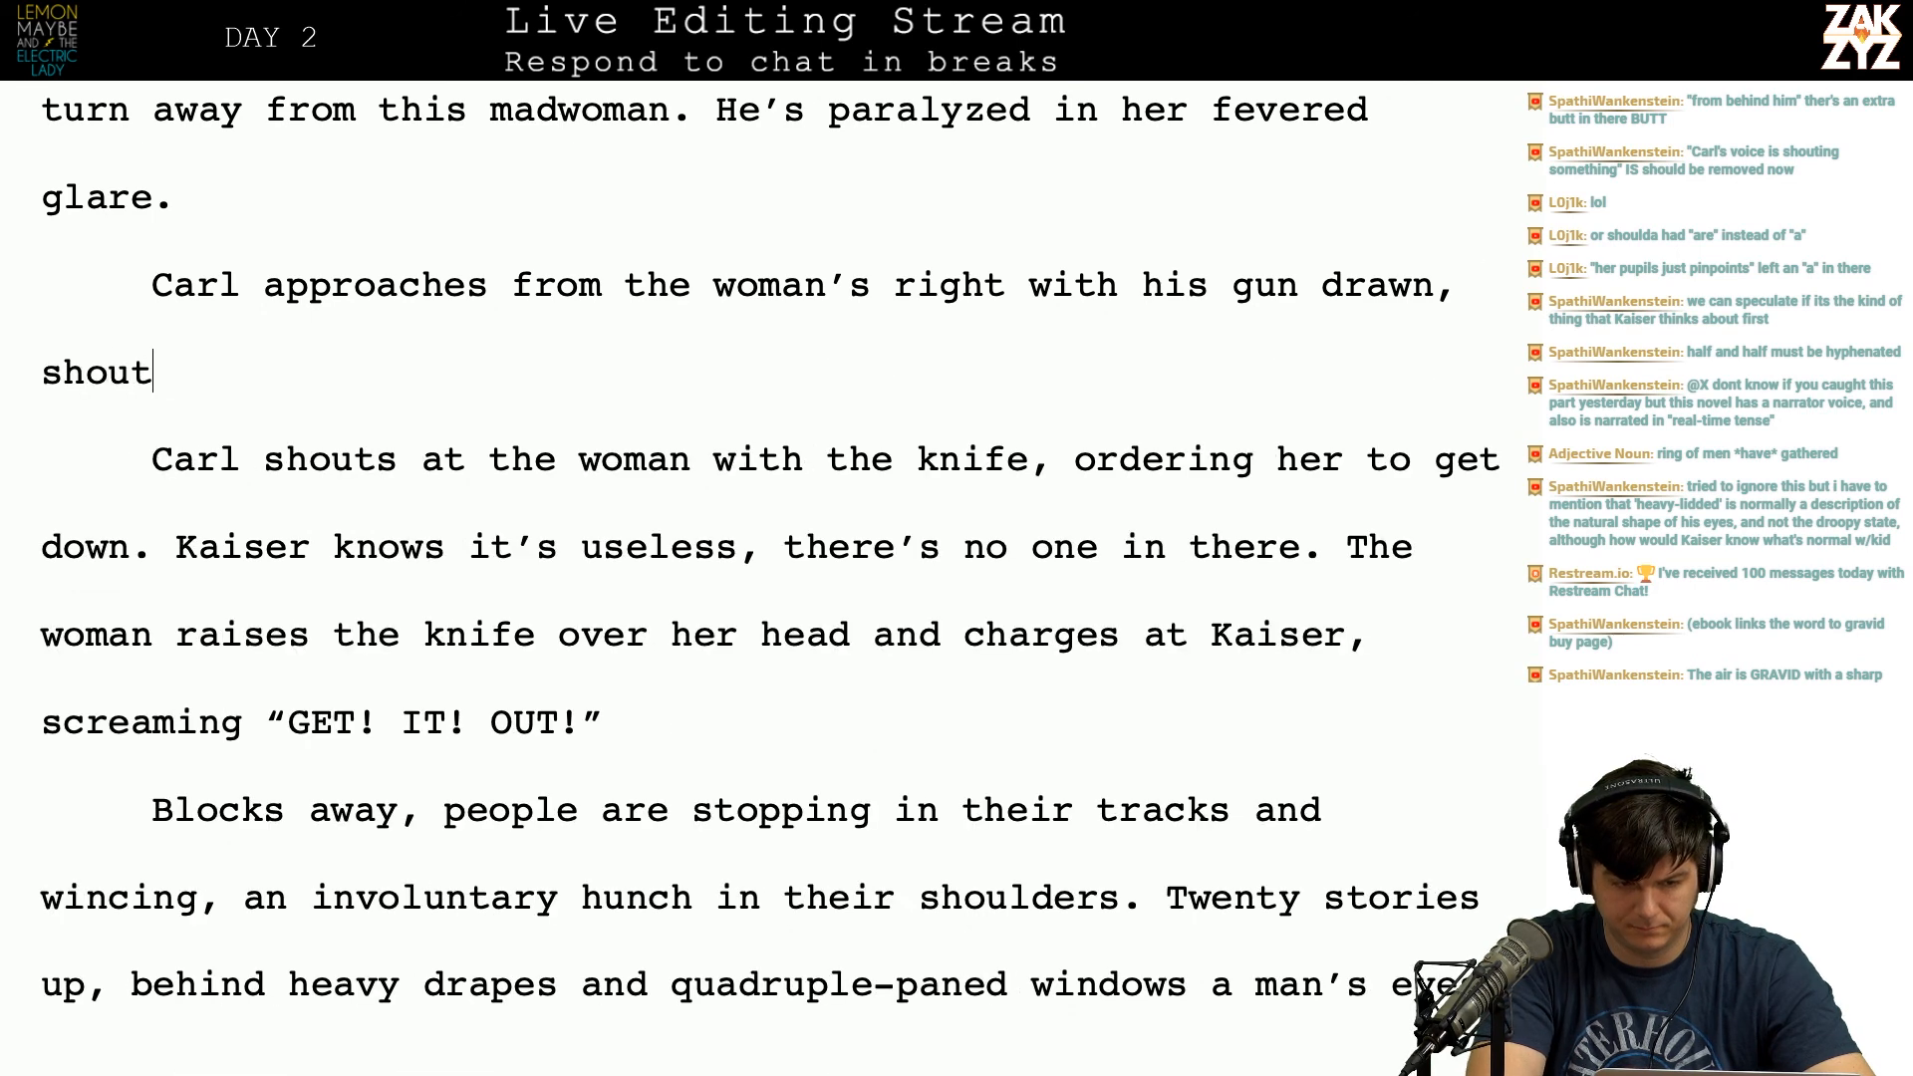
key("BackSpace")
key("BackSpace")
key("BackSpace")
key("BackSpace")
key("BackSpace")
key("BackSpace")
key("BackSpace")
key("BackSpace")
type("orderin")
key("BackSpace")
key("BackSpace")
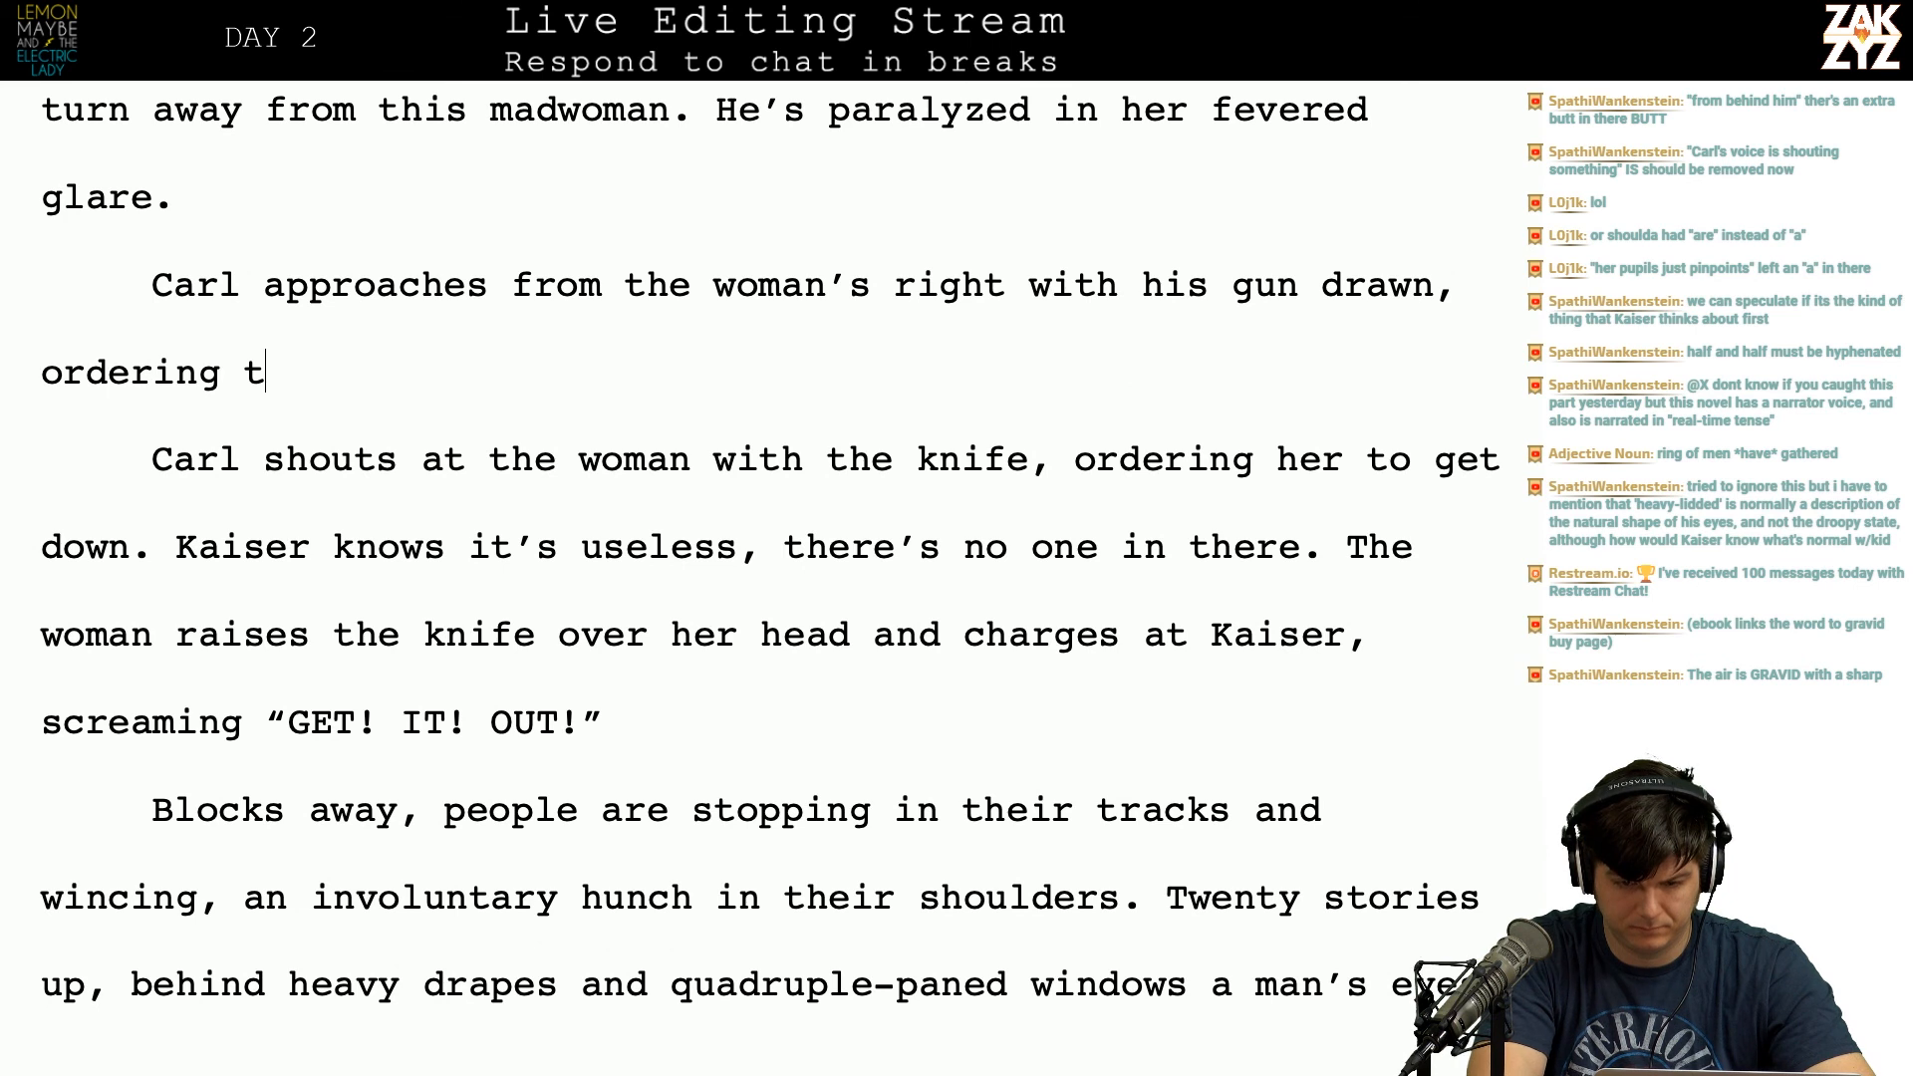
type("f")
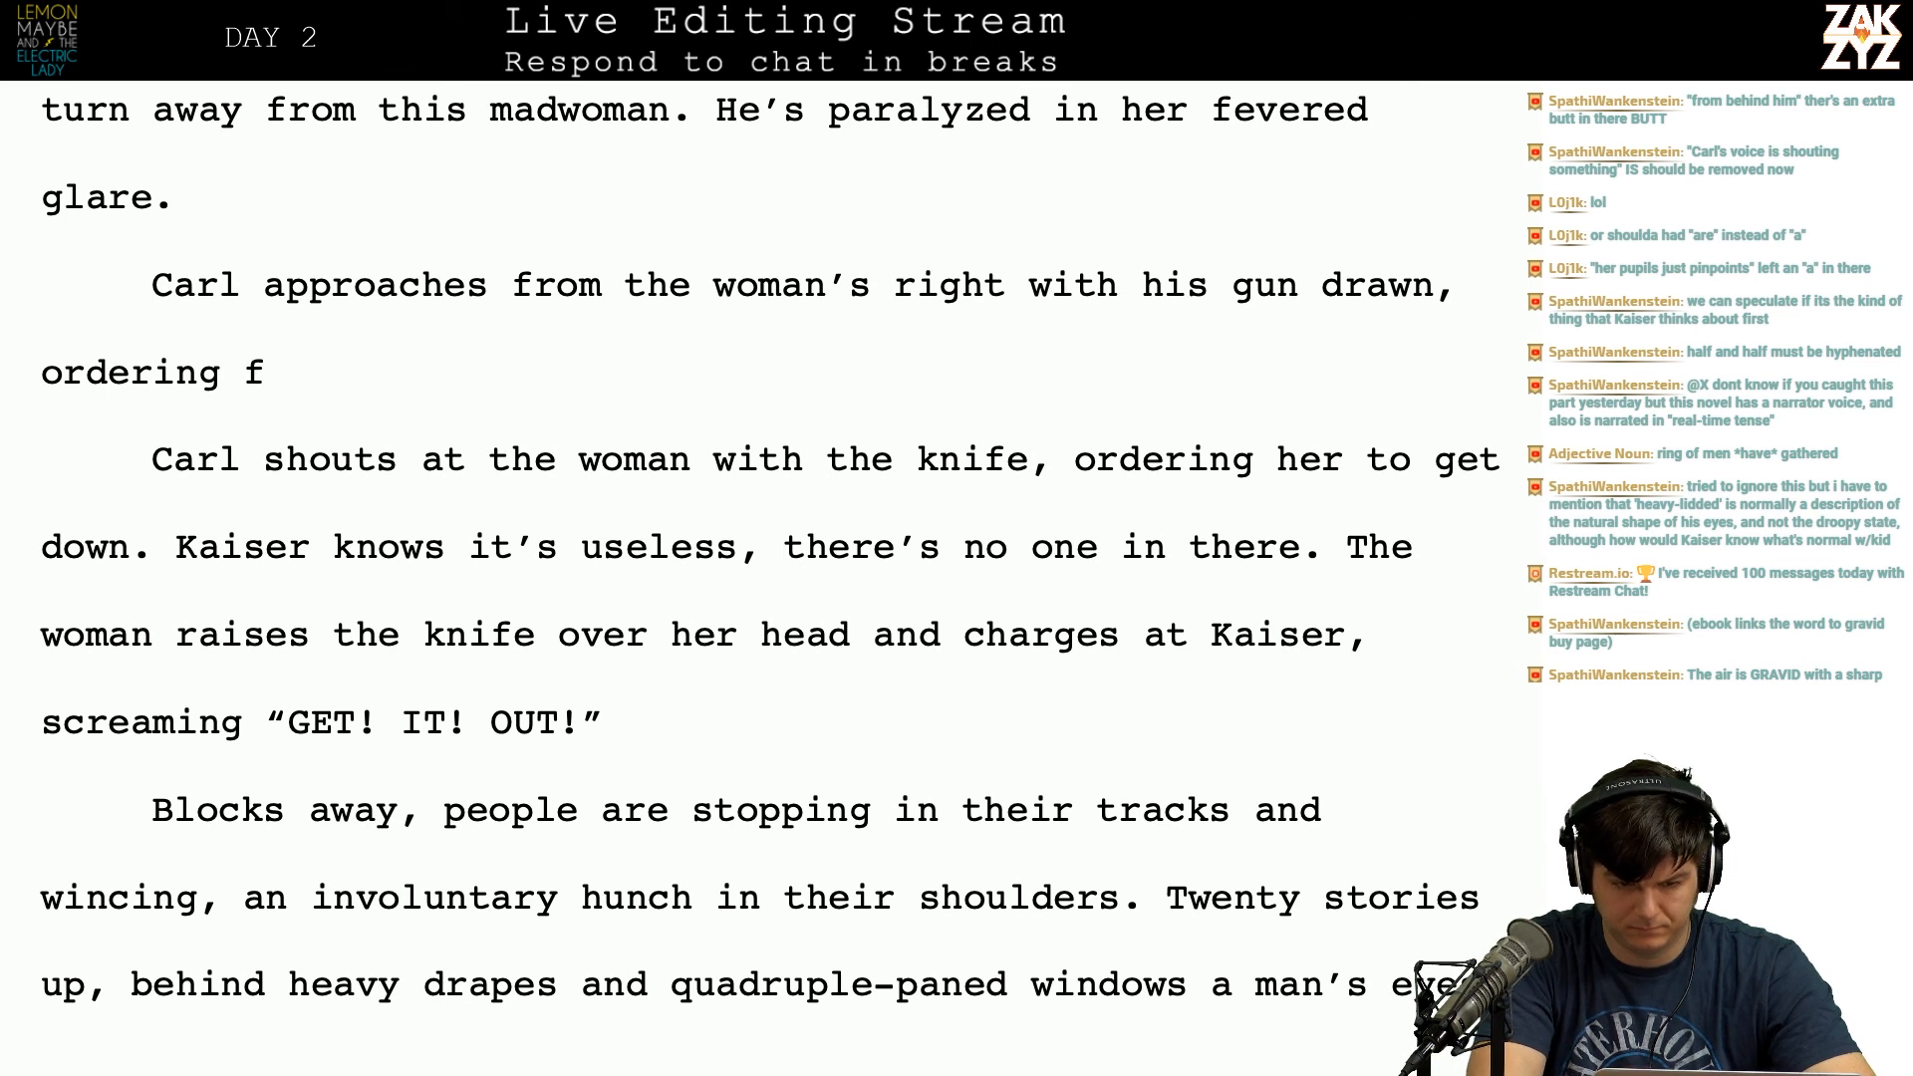
key("BackSpace")
type("her to drop th")
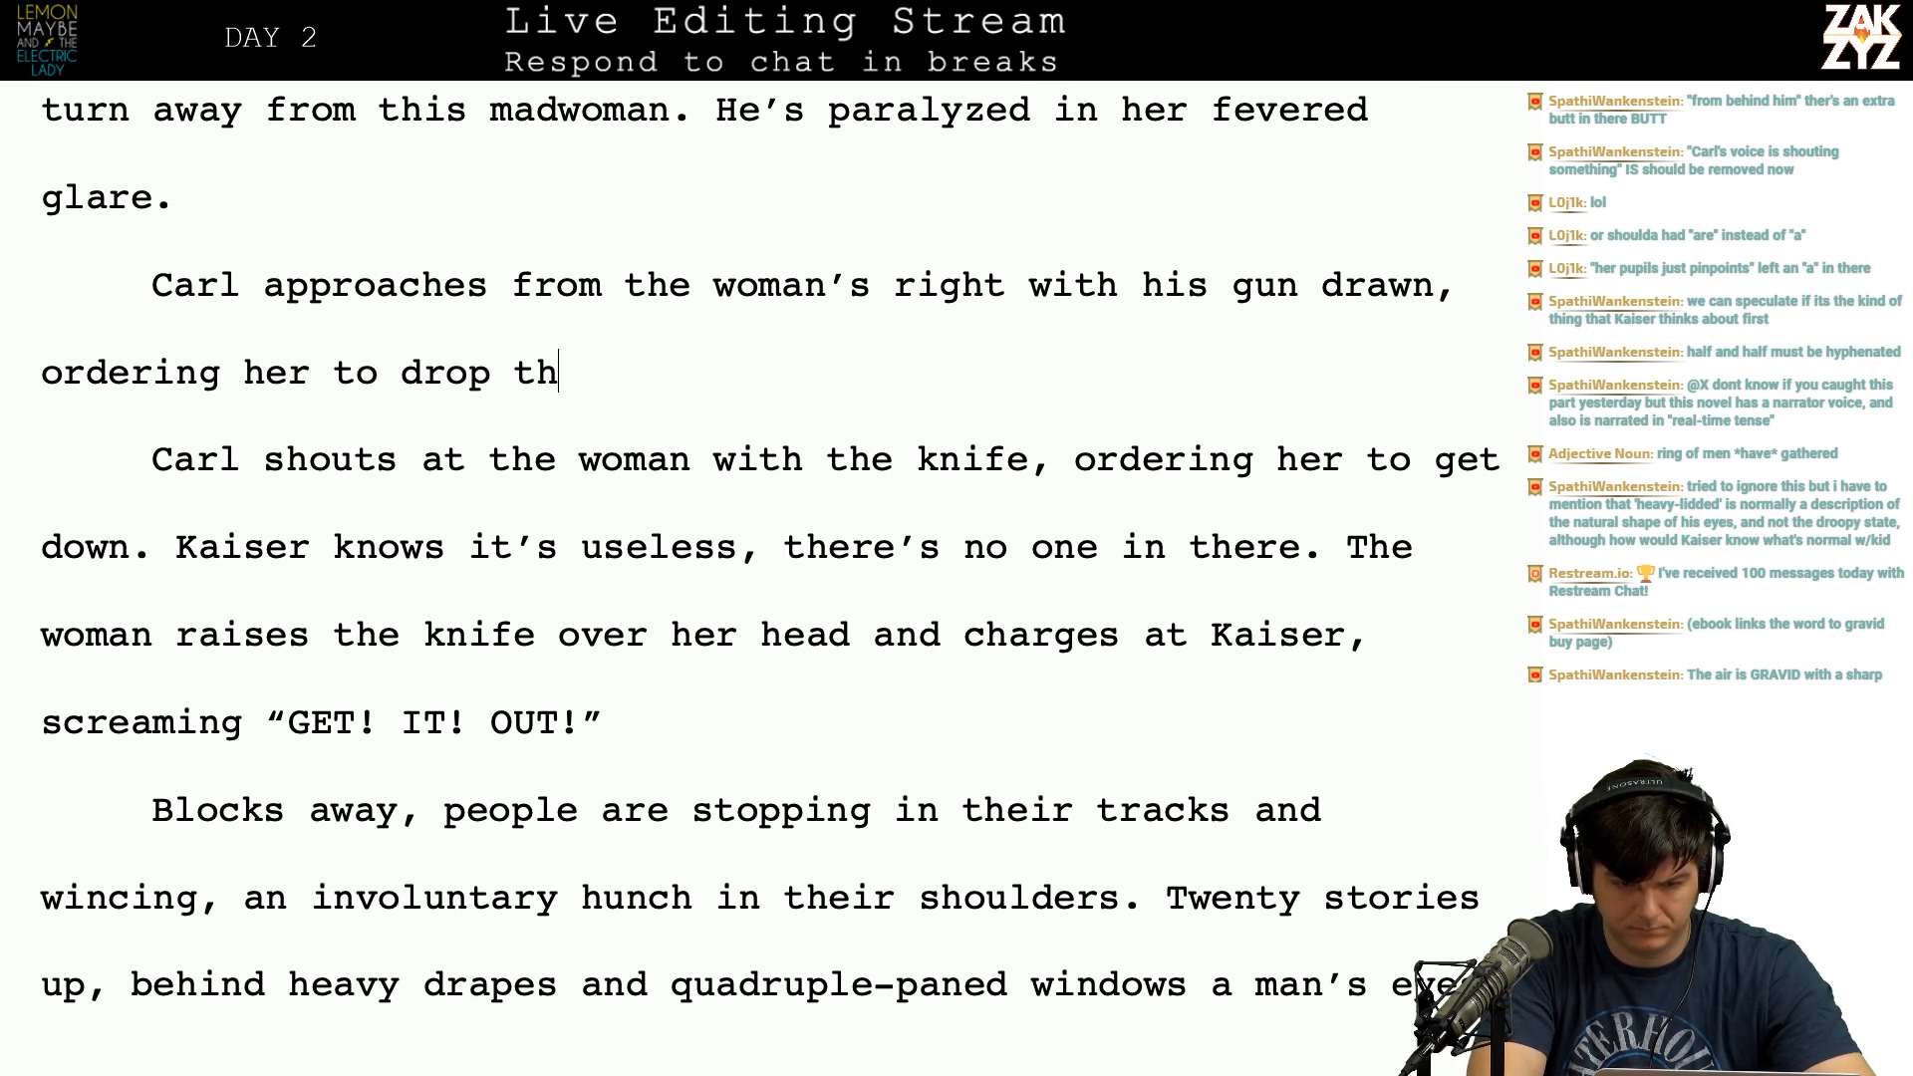
type("e knife")
Step: Delete 'Carl shouts at the woman with the knife, ordering her to get down.' and join the rest to the new paragraph
key("shift+Down")
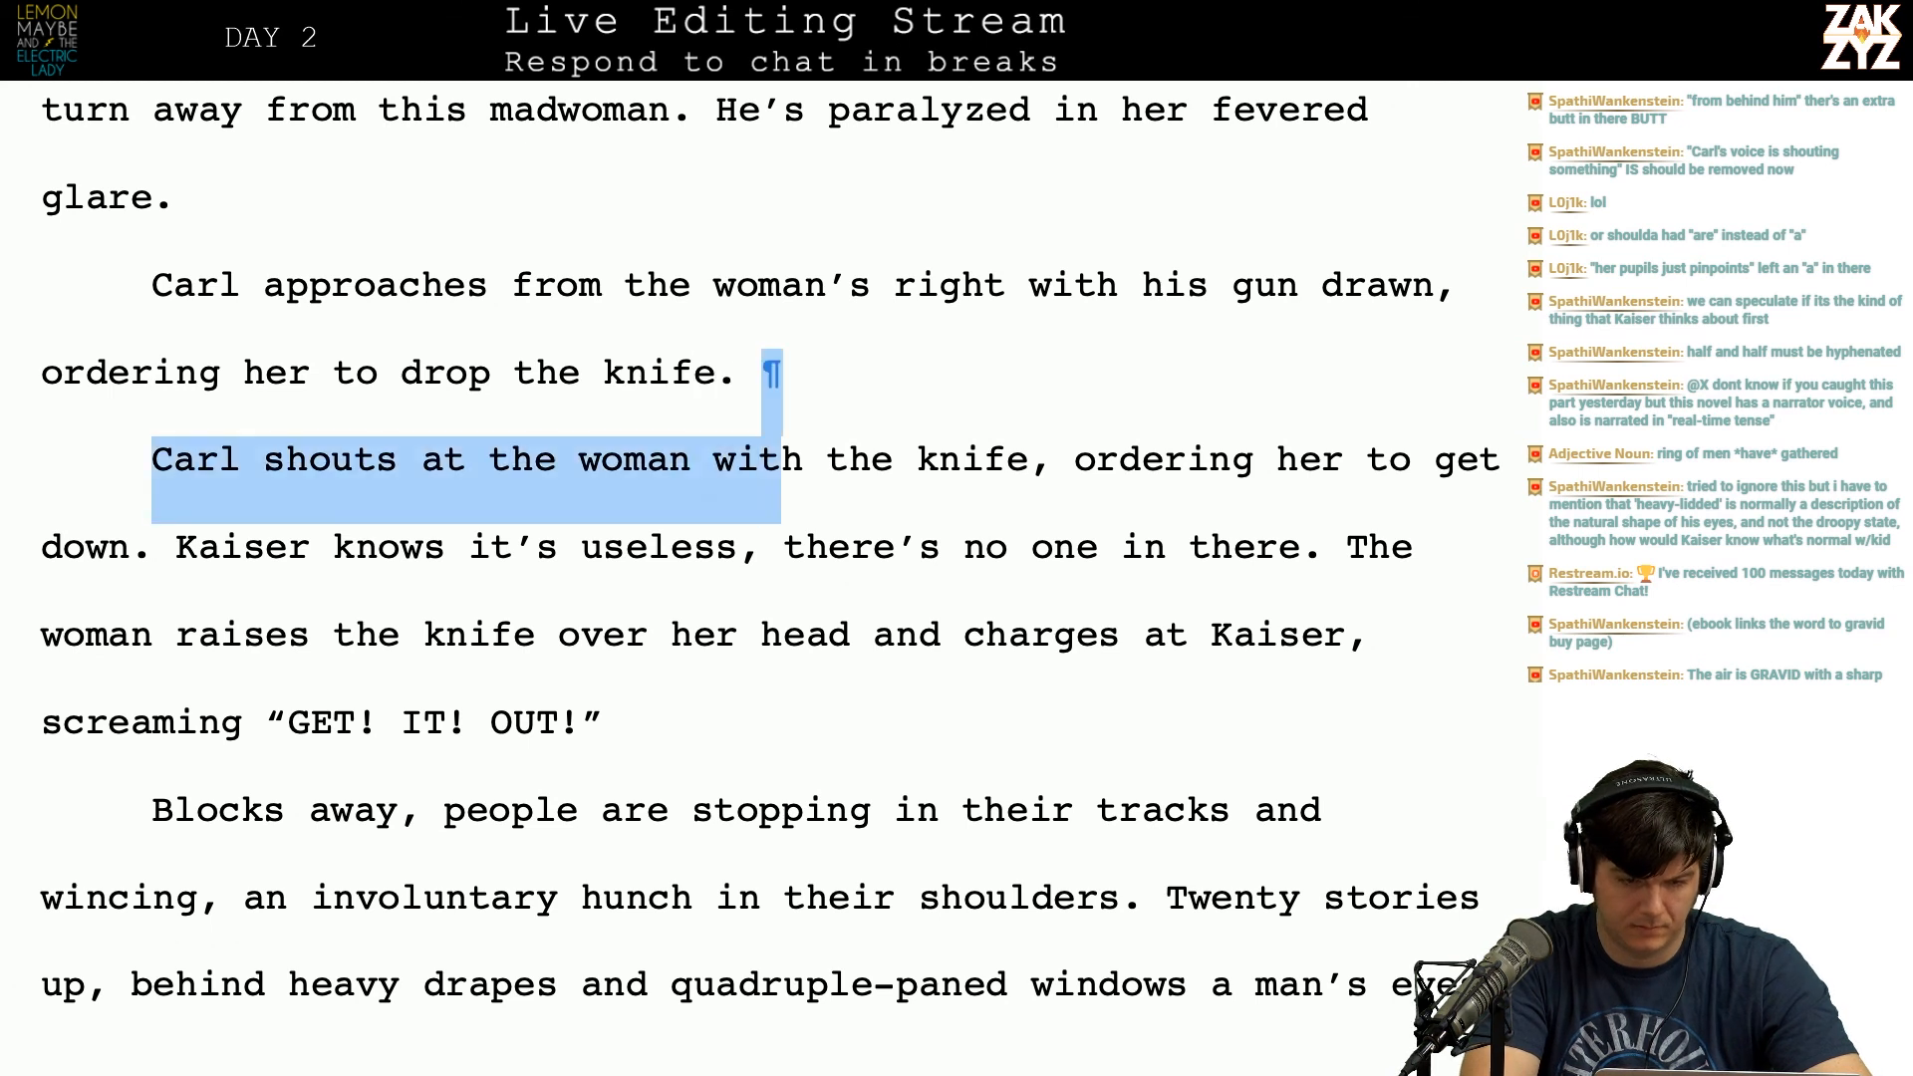
key("shift+Right")
key("shift+Right")
key("shift+Right")
key("shift+Right")
key("shift+Right")
key("shift+Right")
key("shift+Right")
key("shift+Right")
key("shift+Right")
key("shift+Right")
key("shift+Right")
key("shift+Right")
key("shift+Right")
key("shift+Right")
key("shift+Right")
key("shift+Right")
key("shift+Right")
key("shift+Right")
key("shift+Right")
key("shift+Right")
key("shift+Right")
key("shift+Right")
key("shift+Right")
key("shift+Right")
key("shift+Right")
key("shift+Right")
key("shift+Right")
key("shift+Right")
key("shift+Right")
key("shift+Right")
key("shift+Right")
key("shift+Right")
key("shift+Right")
key("shift+Right")
key("shift+Right")
key("shift+Right")
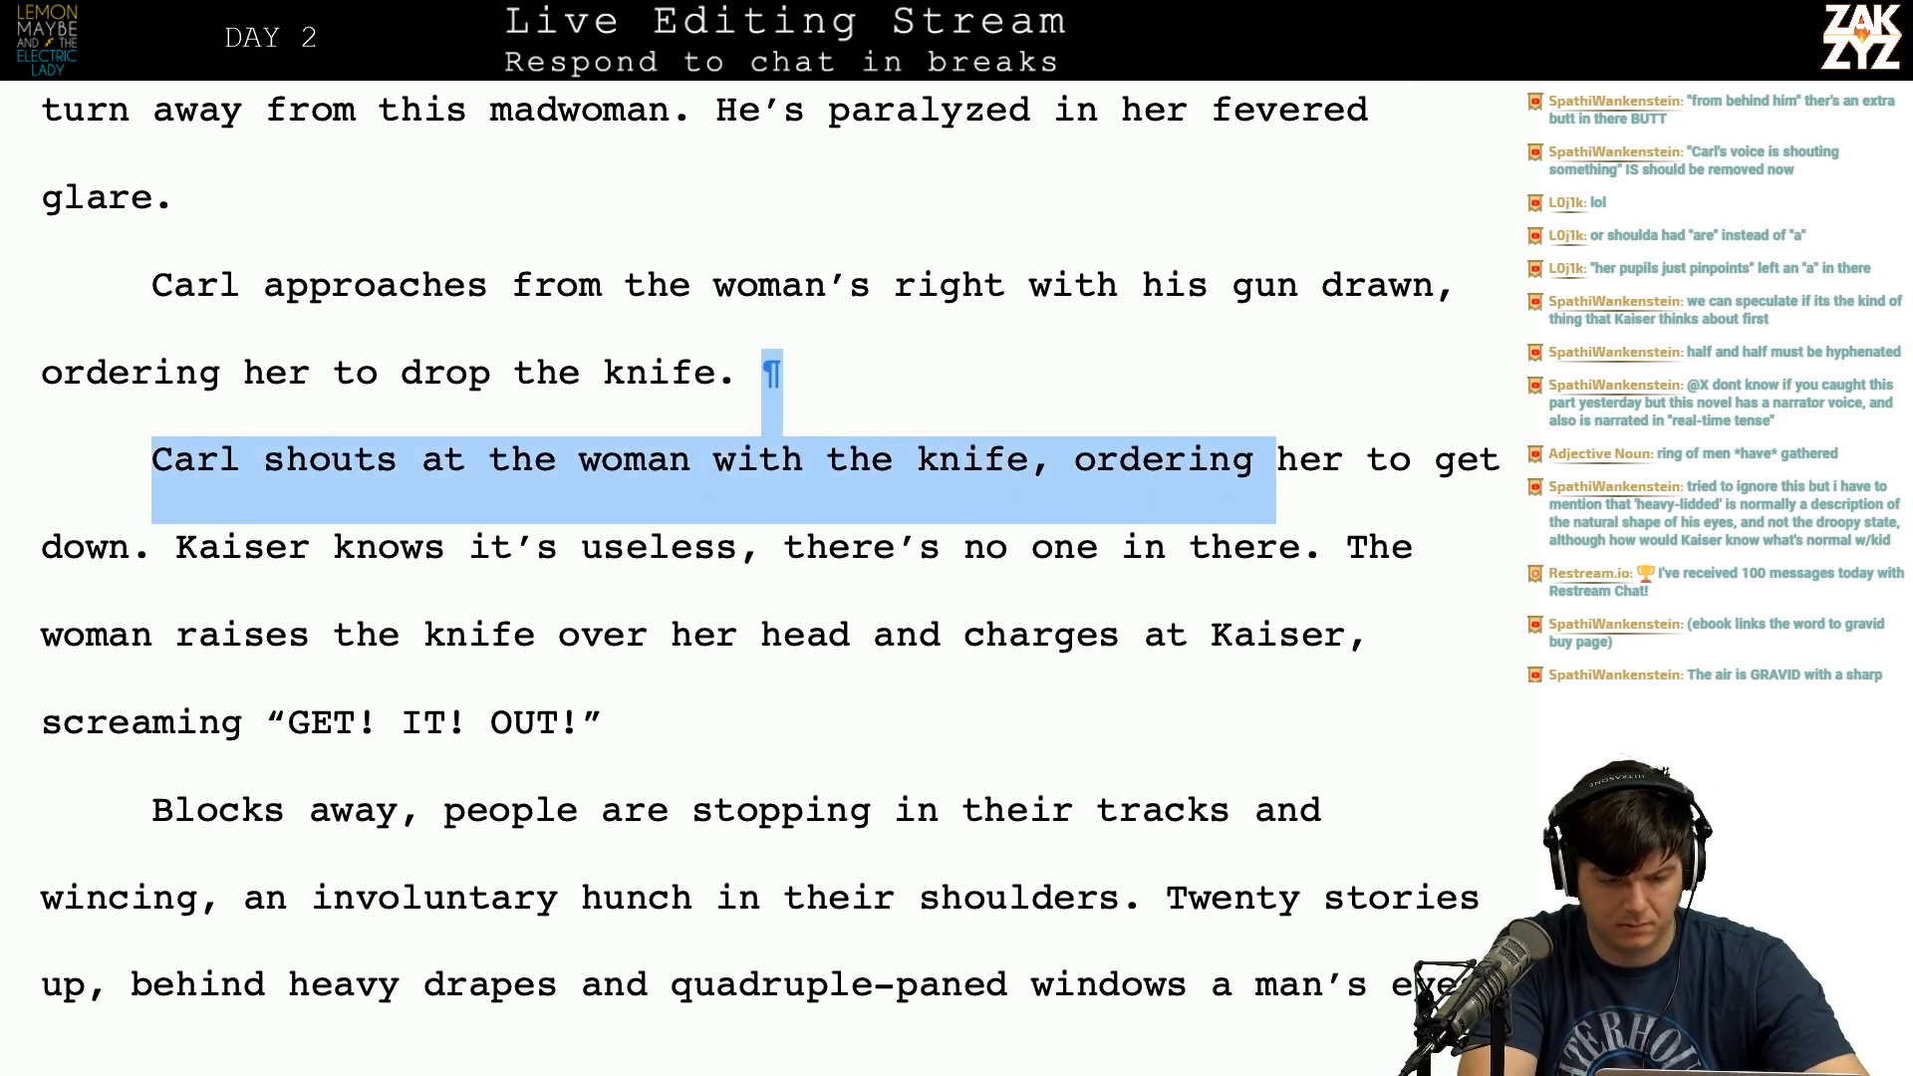
key("shift+Right")
key("shift+Right")
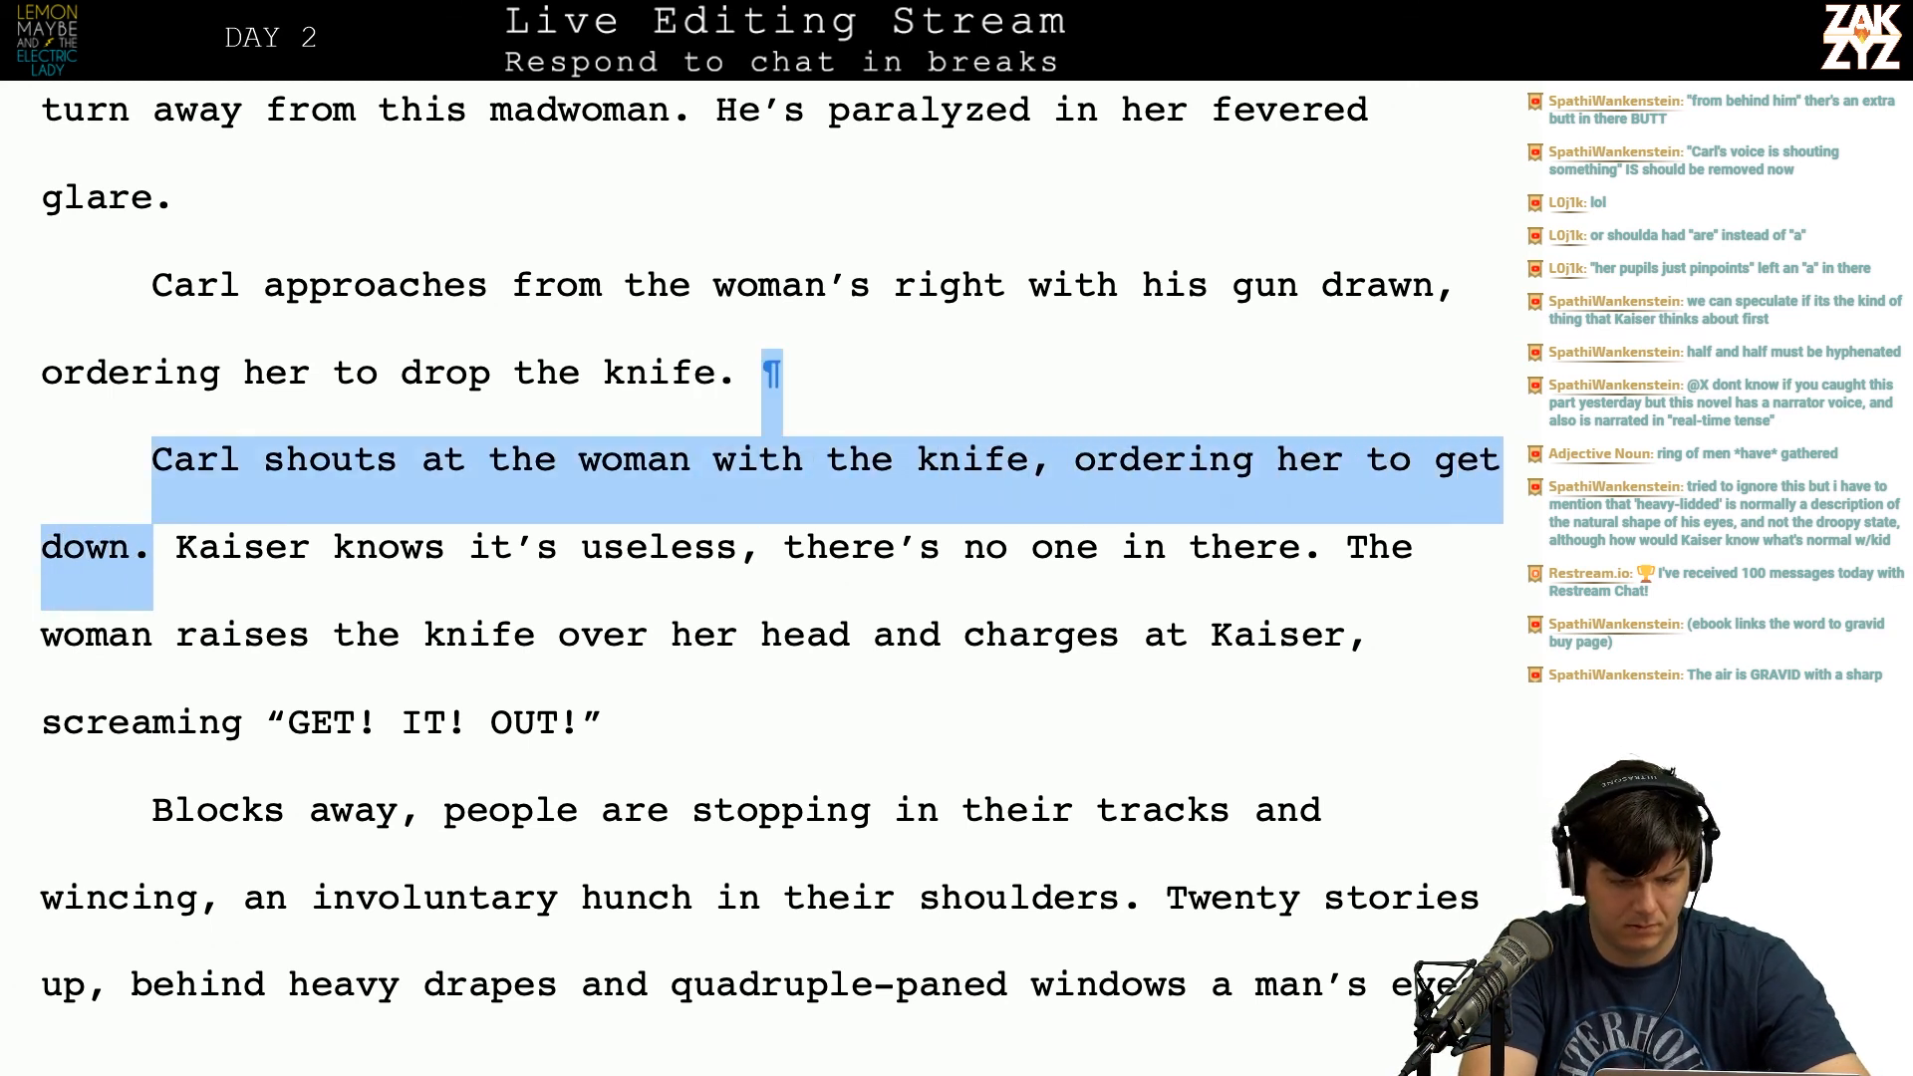
key("BackSpace")
Step: Remove 'something' from 'Carl’s voice shouting something from behind' in the 'Everything is happening too fast' paragraph
scroll(759, 578, "down", 1)
scroll(760, 577, "up", 1)
scroll(759, 578, "up", 4)
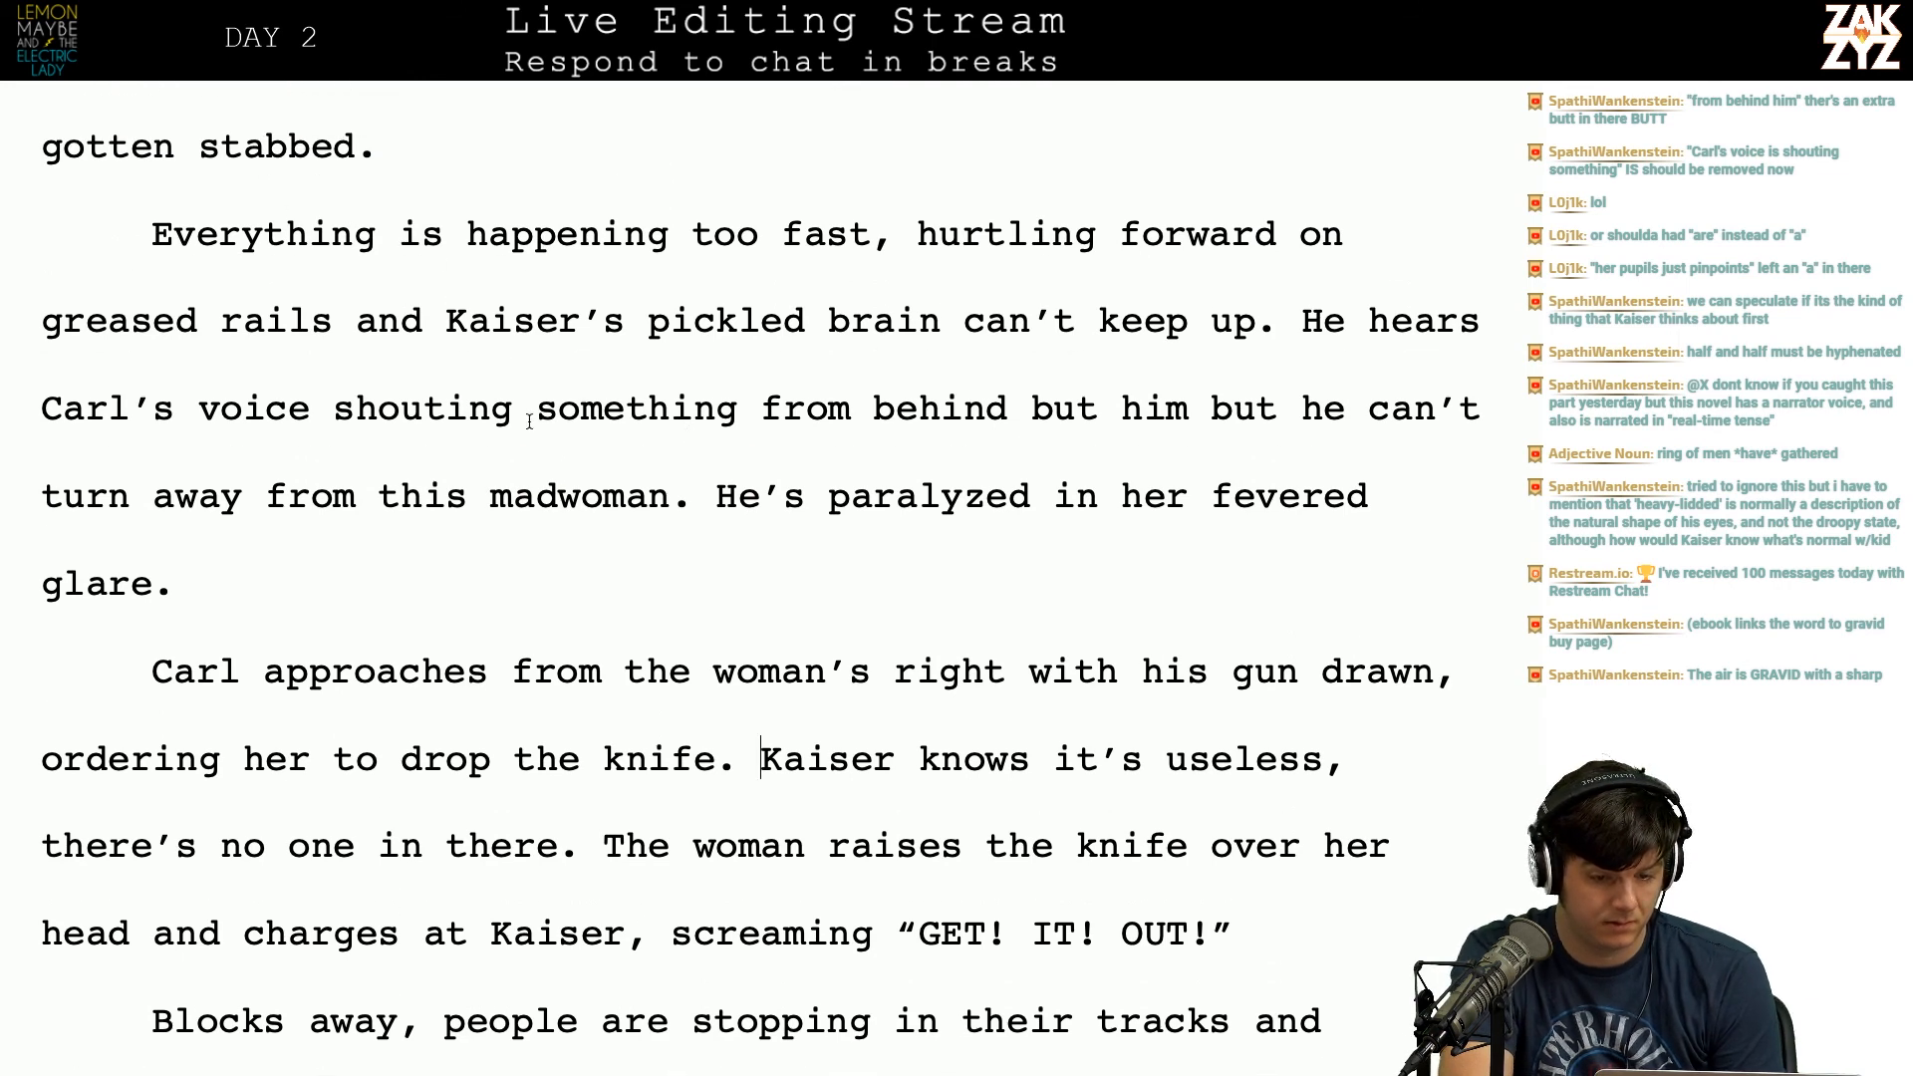
key("BackSpace")
key("BackSpace")
key("BackSpace")
key("BackSpace")
key("BackSpace")
key("BackSpace")
key("BackSpace")
key("BackSpace")
key("BackSpace")
key("BackSpace")
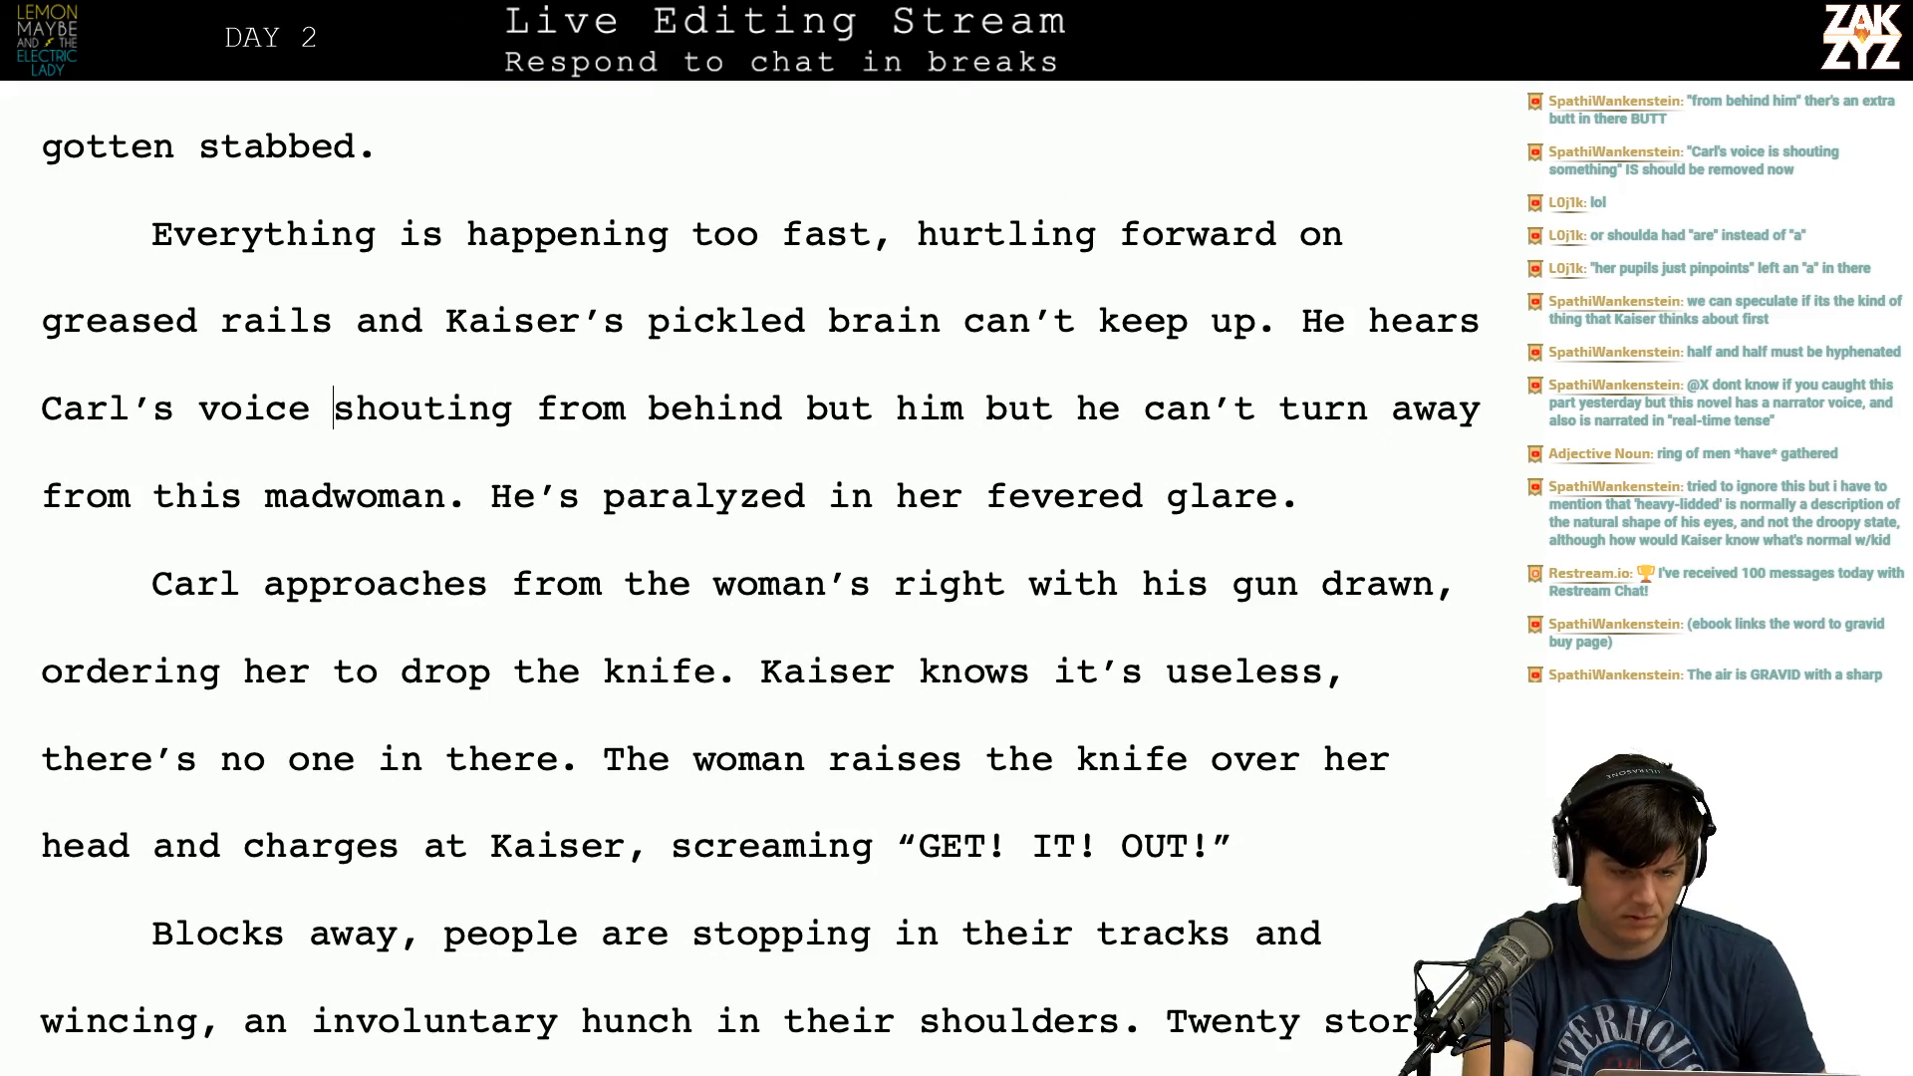
Step: Replace 'voice' after 'He hears Carl’s' with 'voice shouting behind him but he can’t turn from this madwoman, he’s'
key("BackSpace")
key("BackSpace")
key("BackSpace")
key("BackSpace")
key("BackSpace")
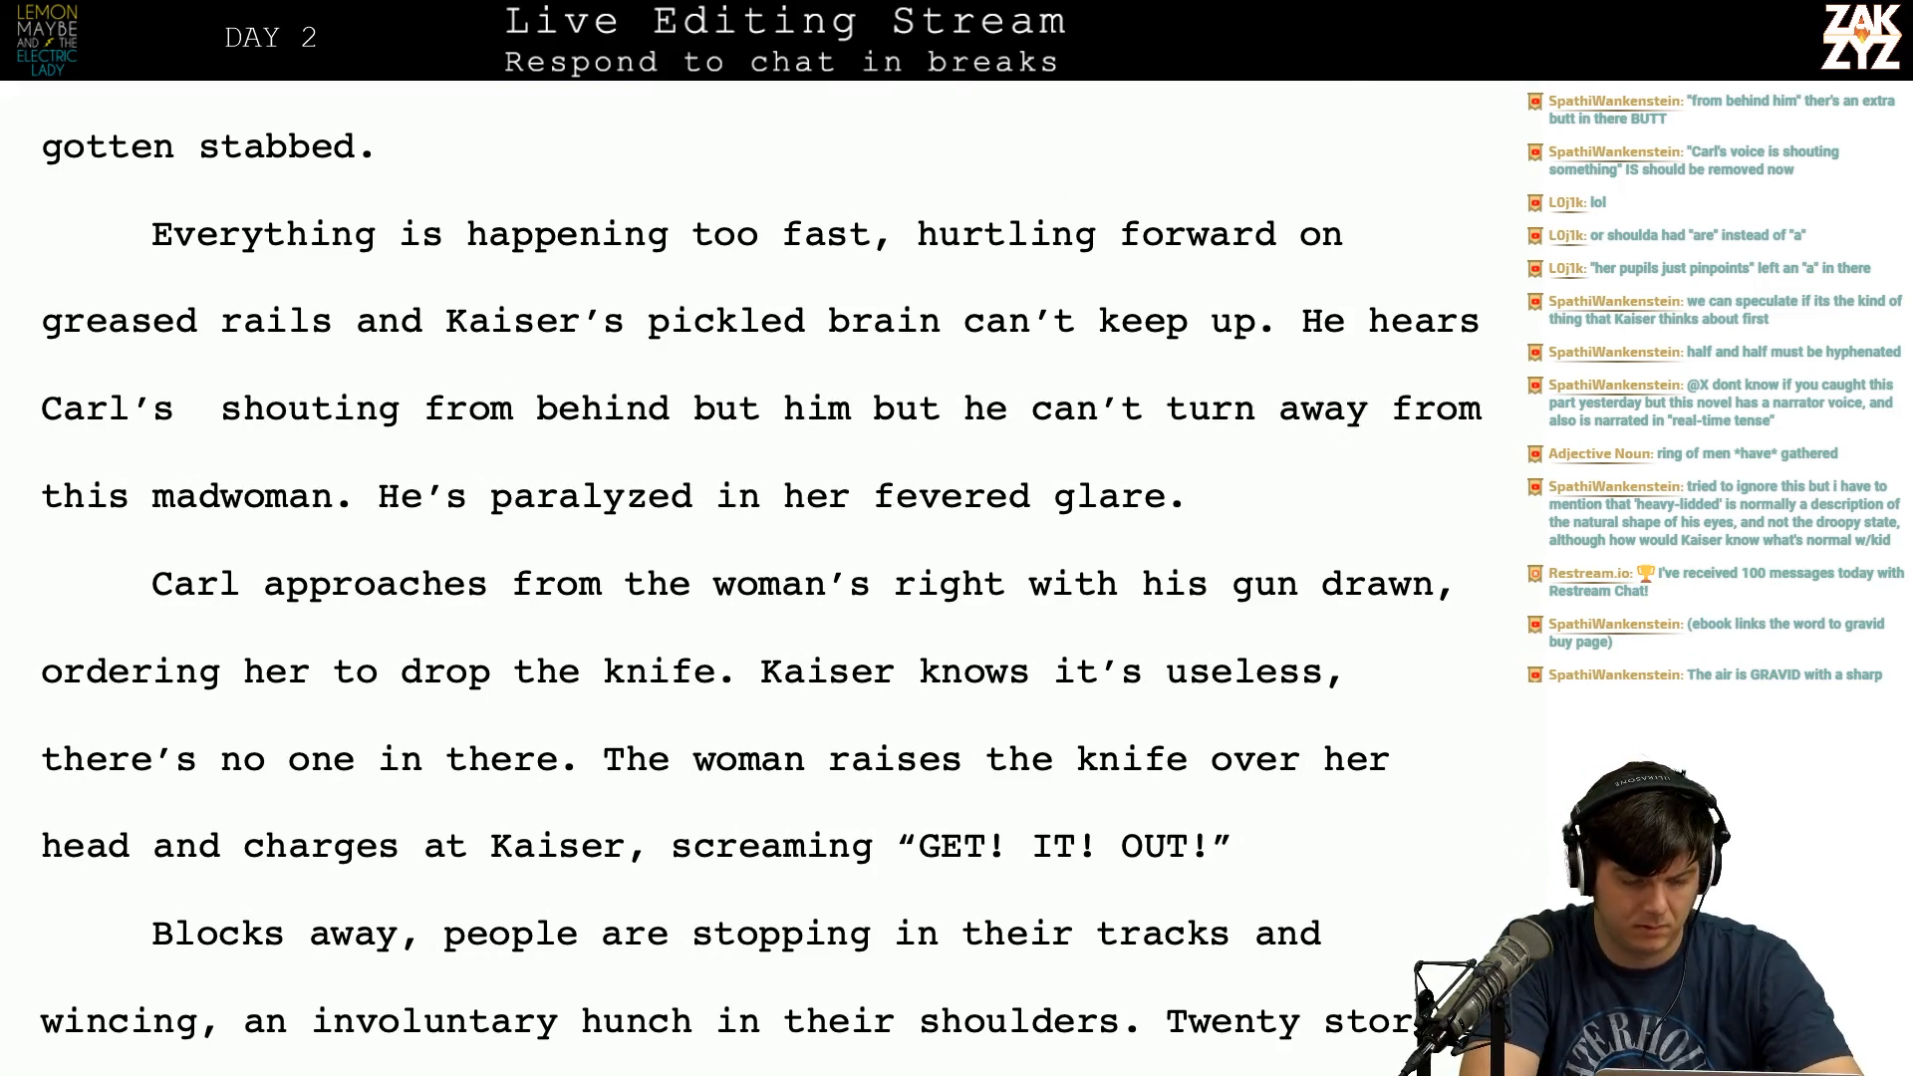
key("BackSpace")
type("voice sho")
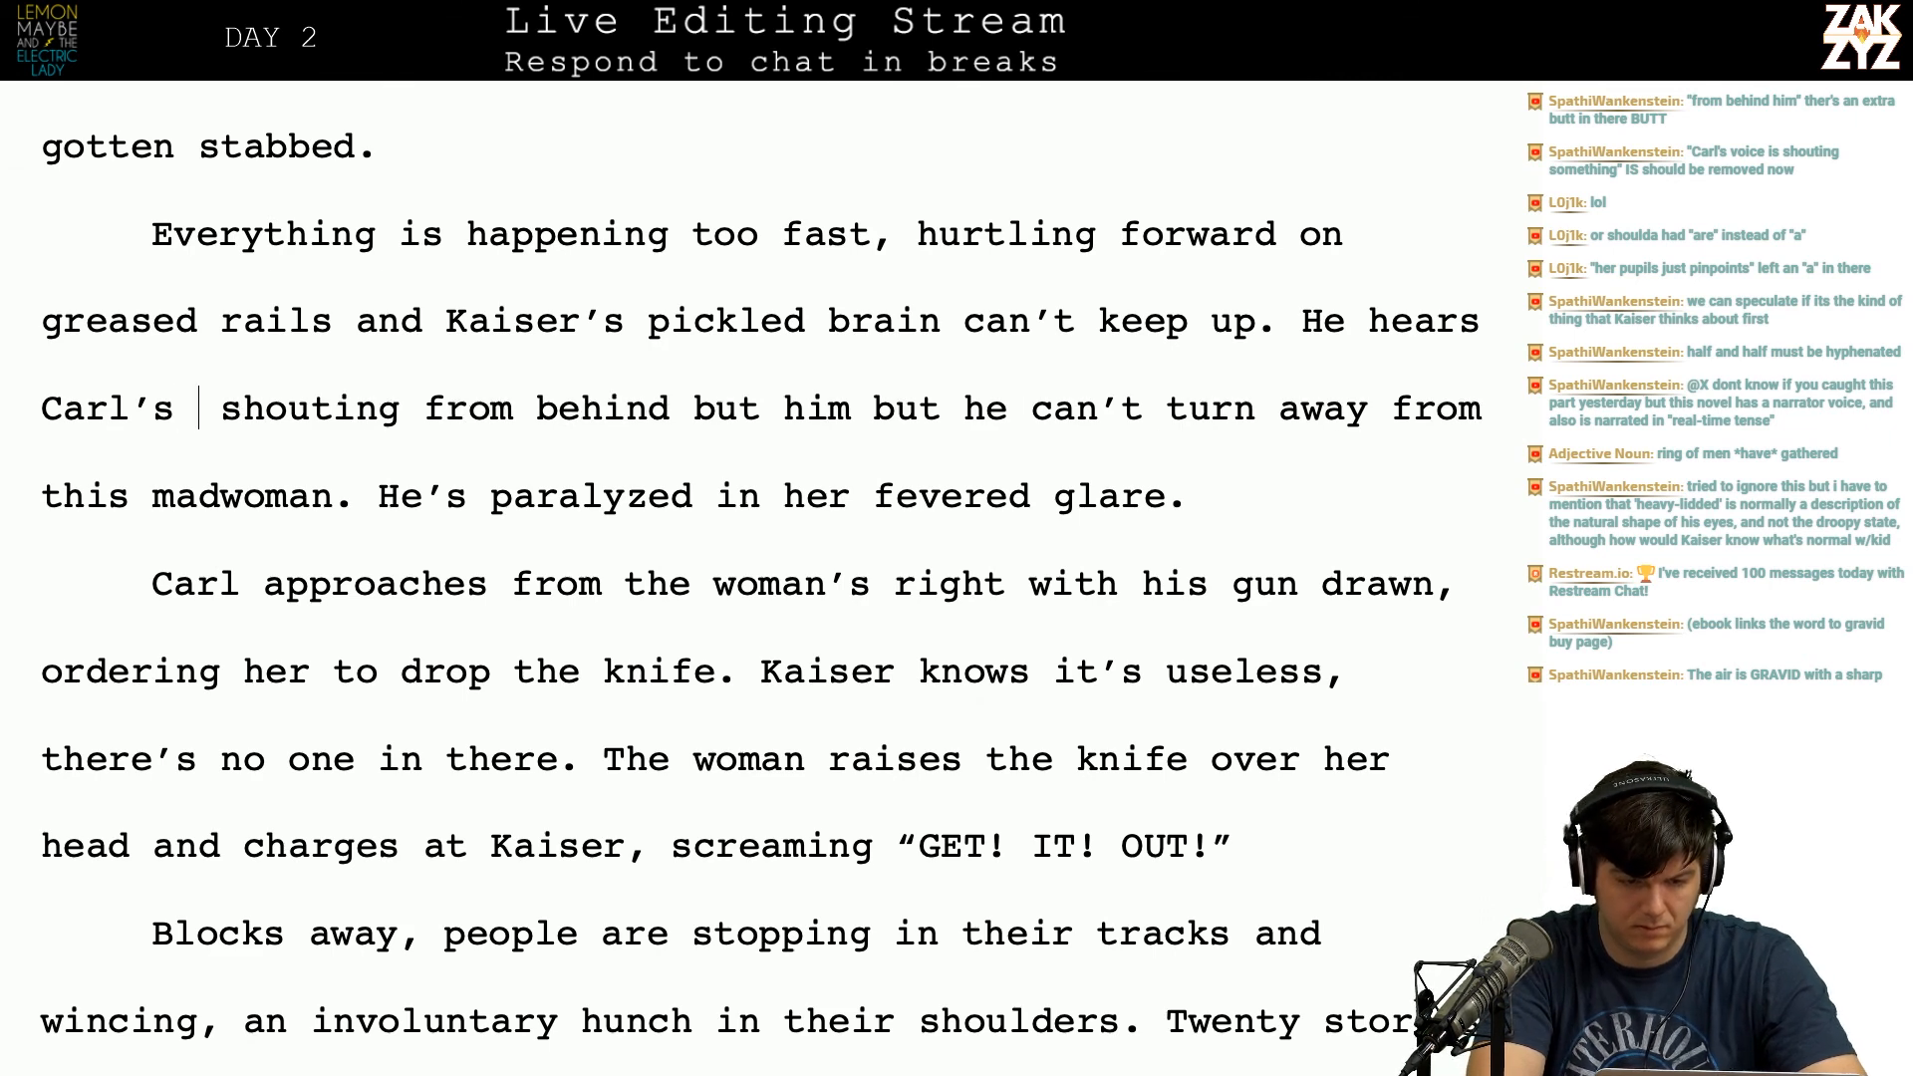
type("uting behind him b")
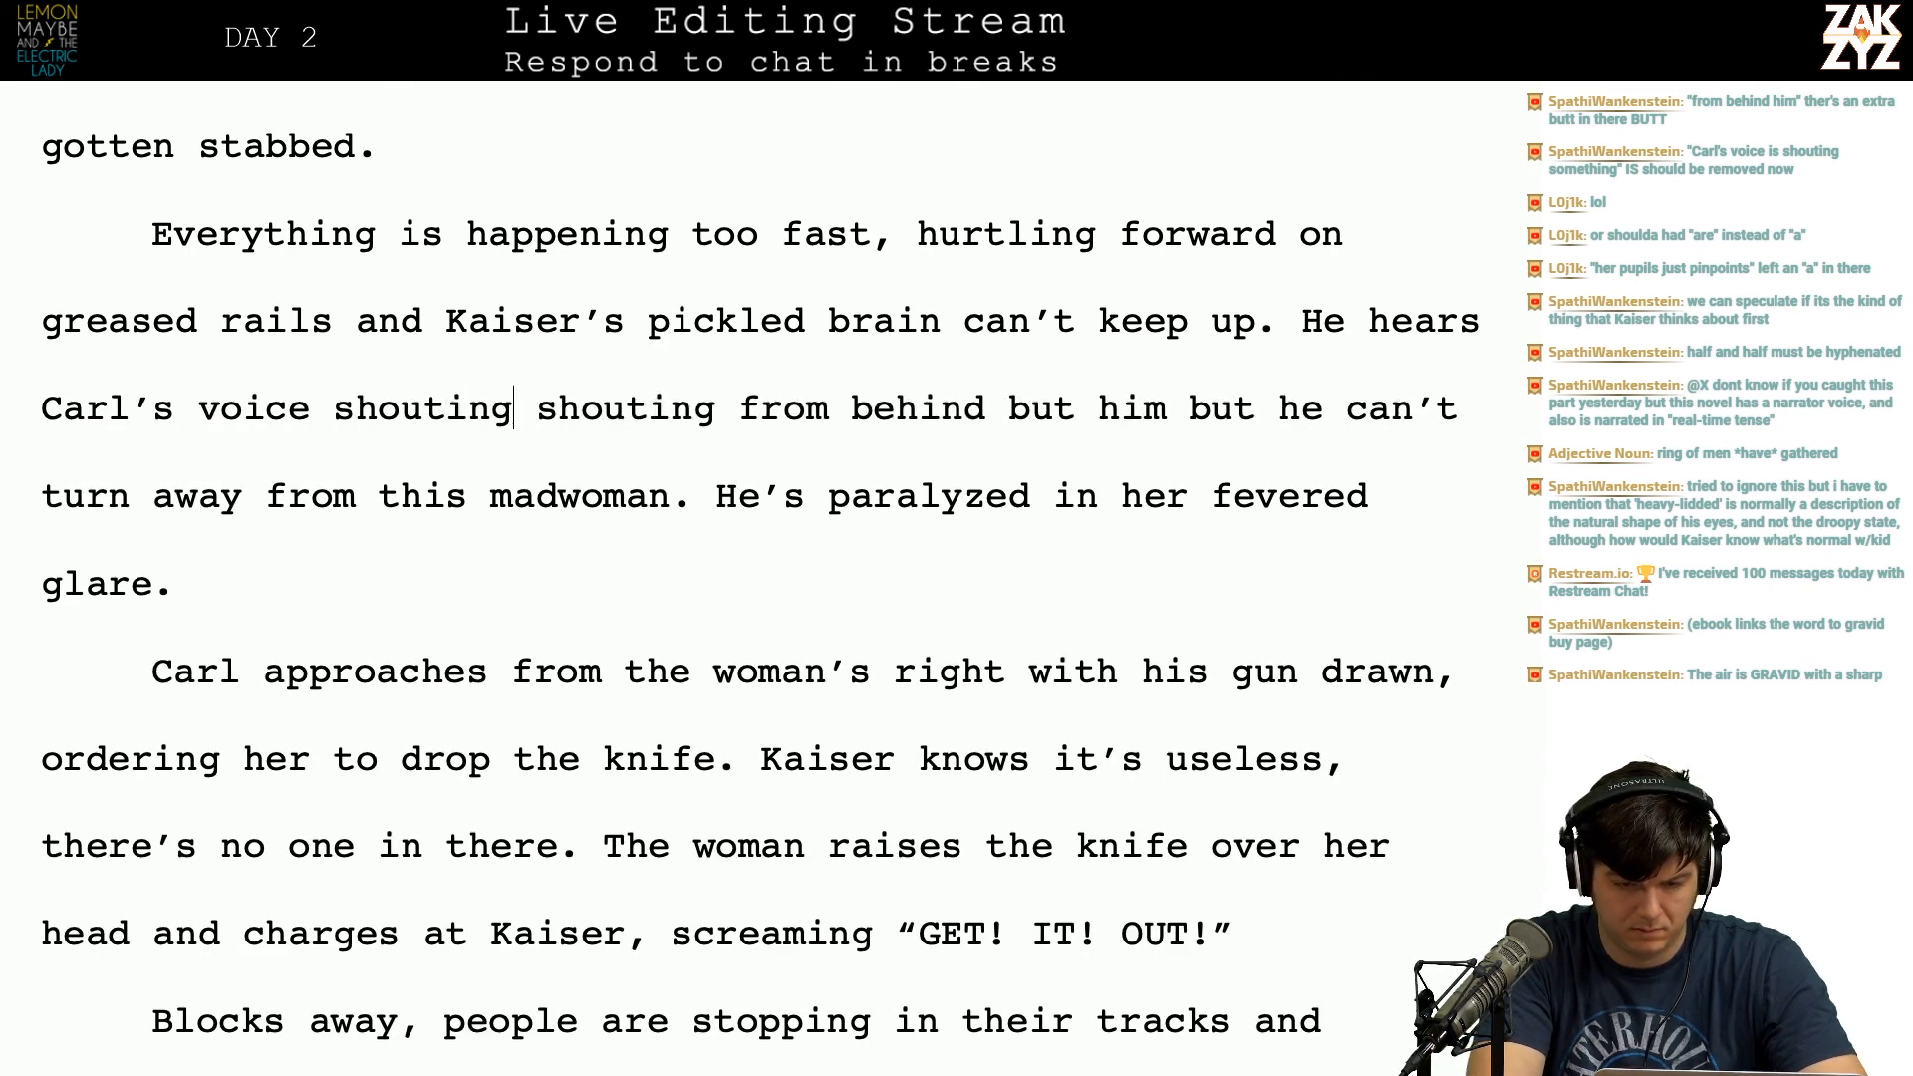
type("ut")
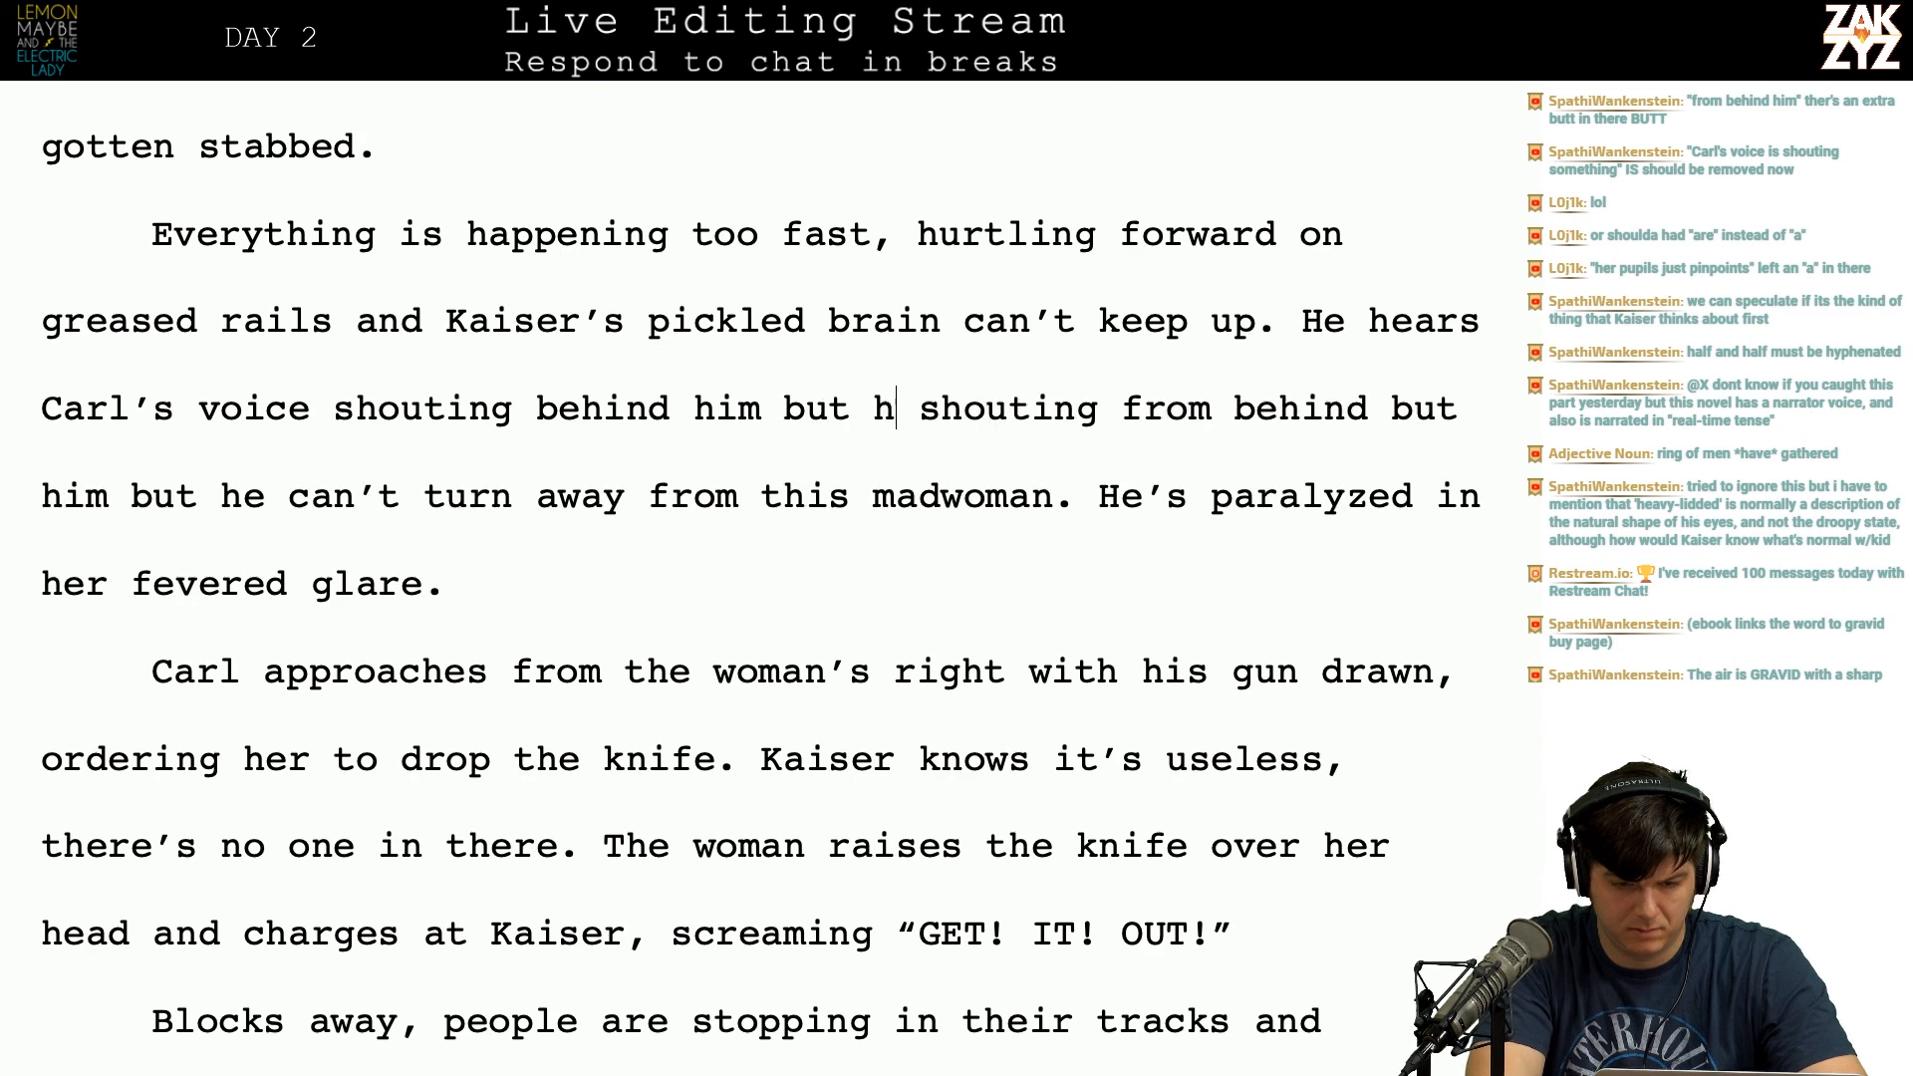
type(" he can't turn from this m")
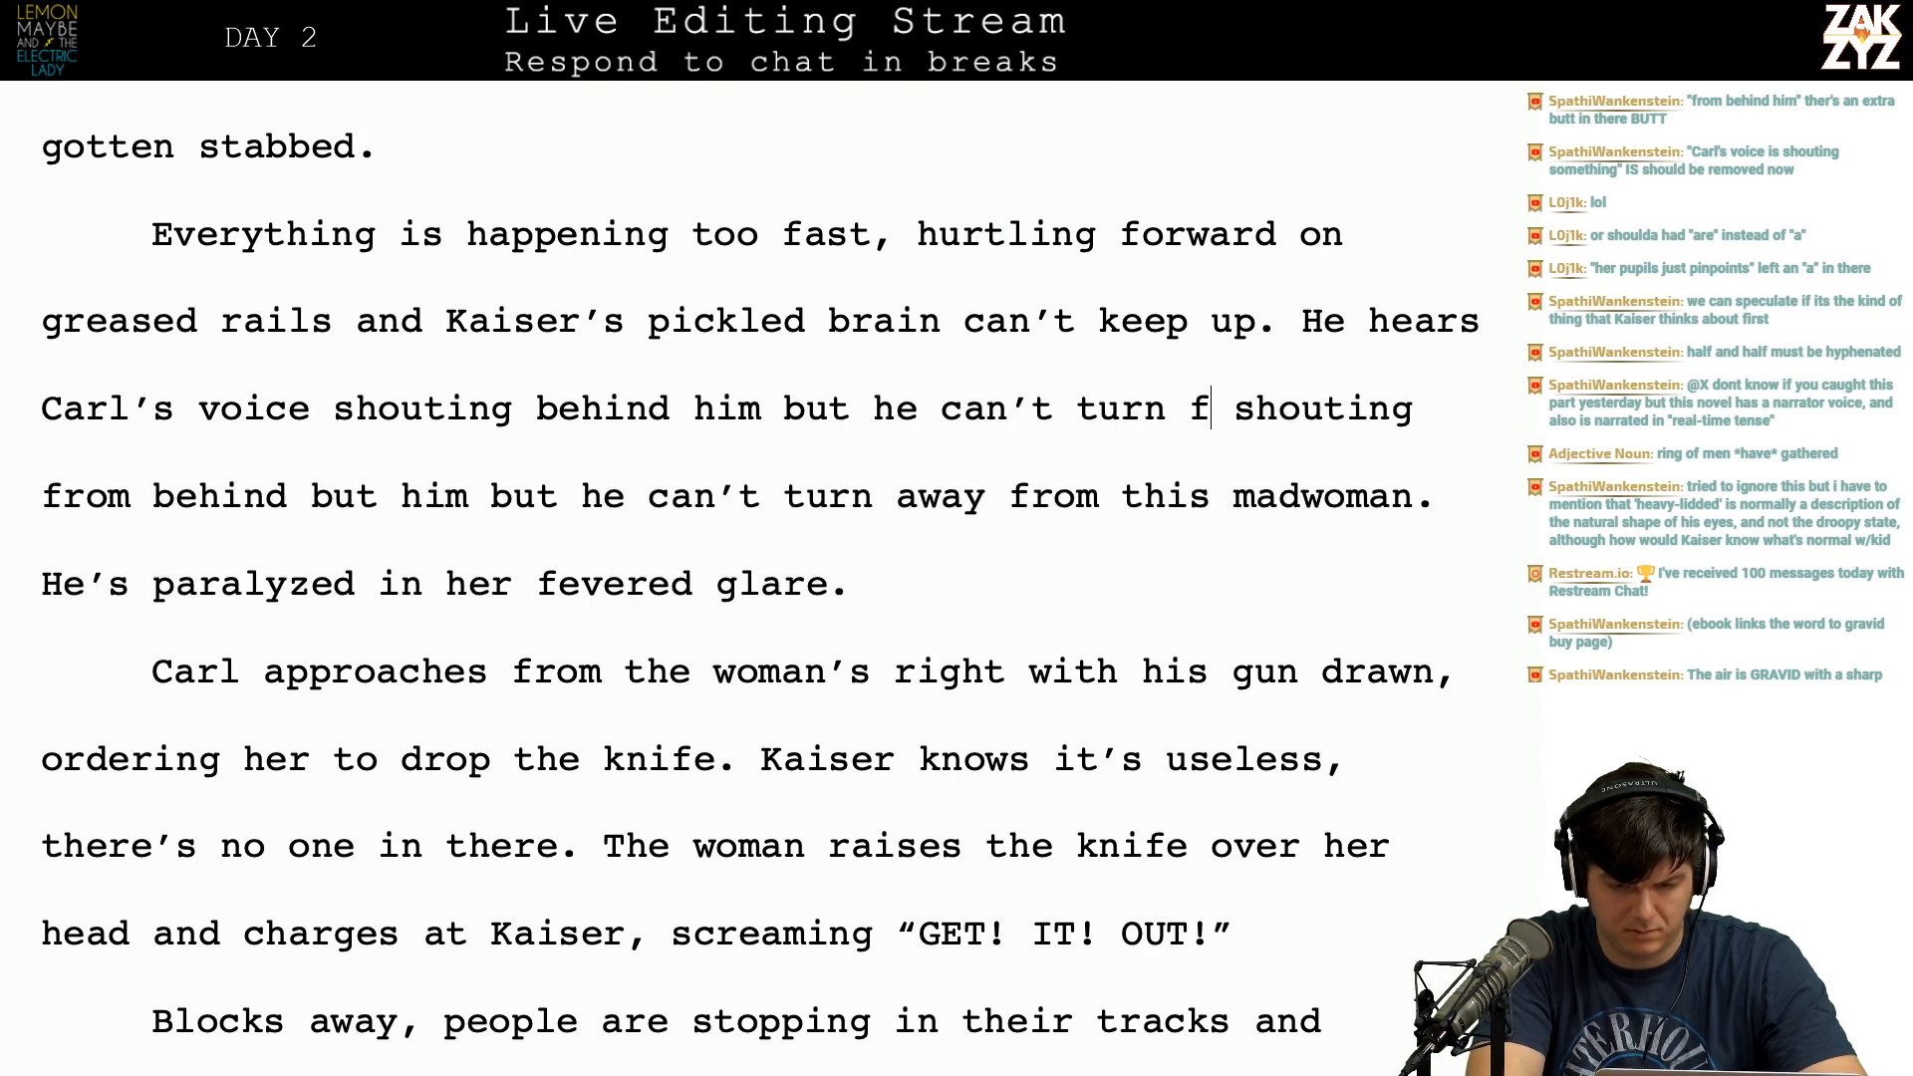
type("adwoman, he's")
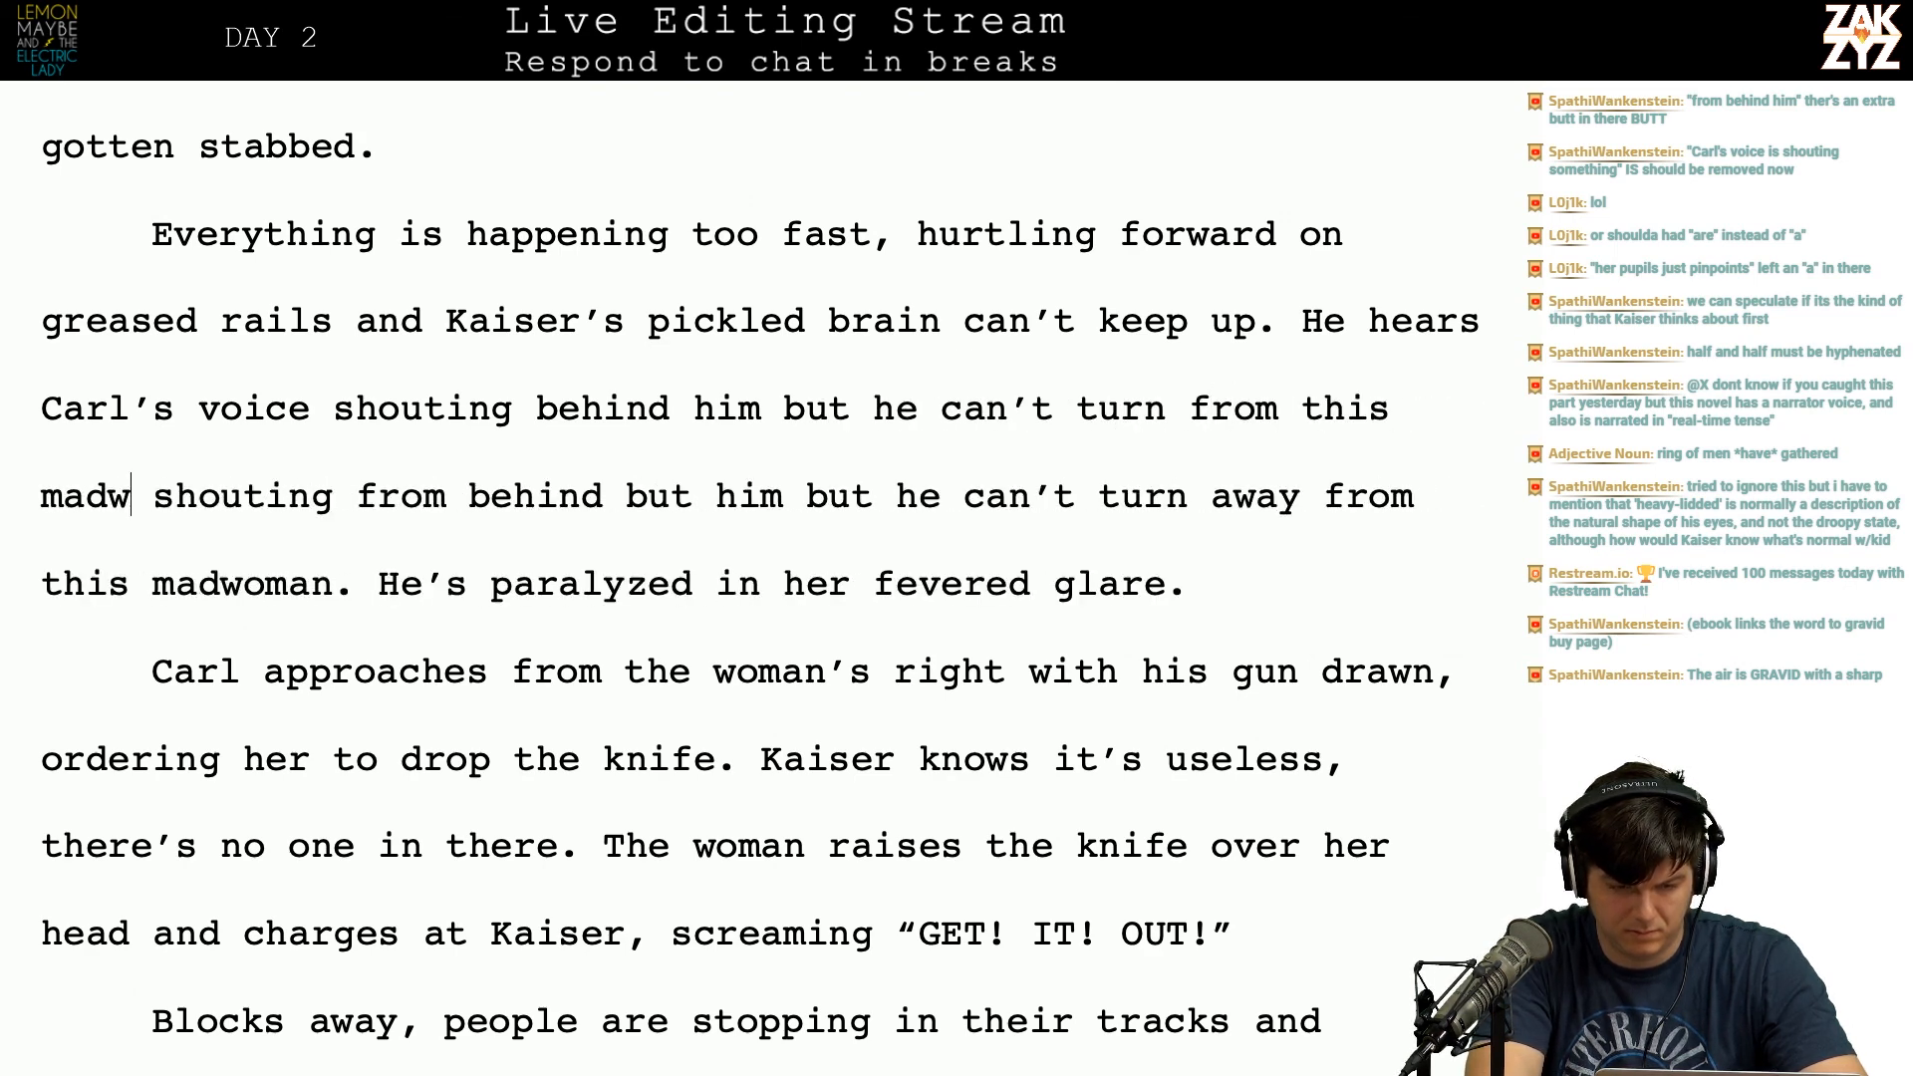
Step: Delete the leftover old wording from 'shouting from behind' through 'He’s' so the sentence runs on to 'paralyzed in her fevered glare'
key("shift+Down")
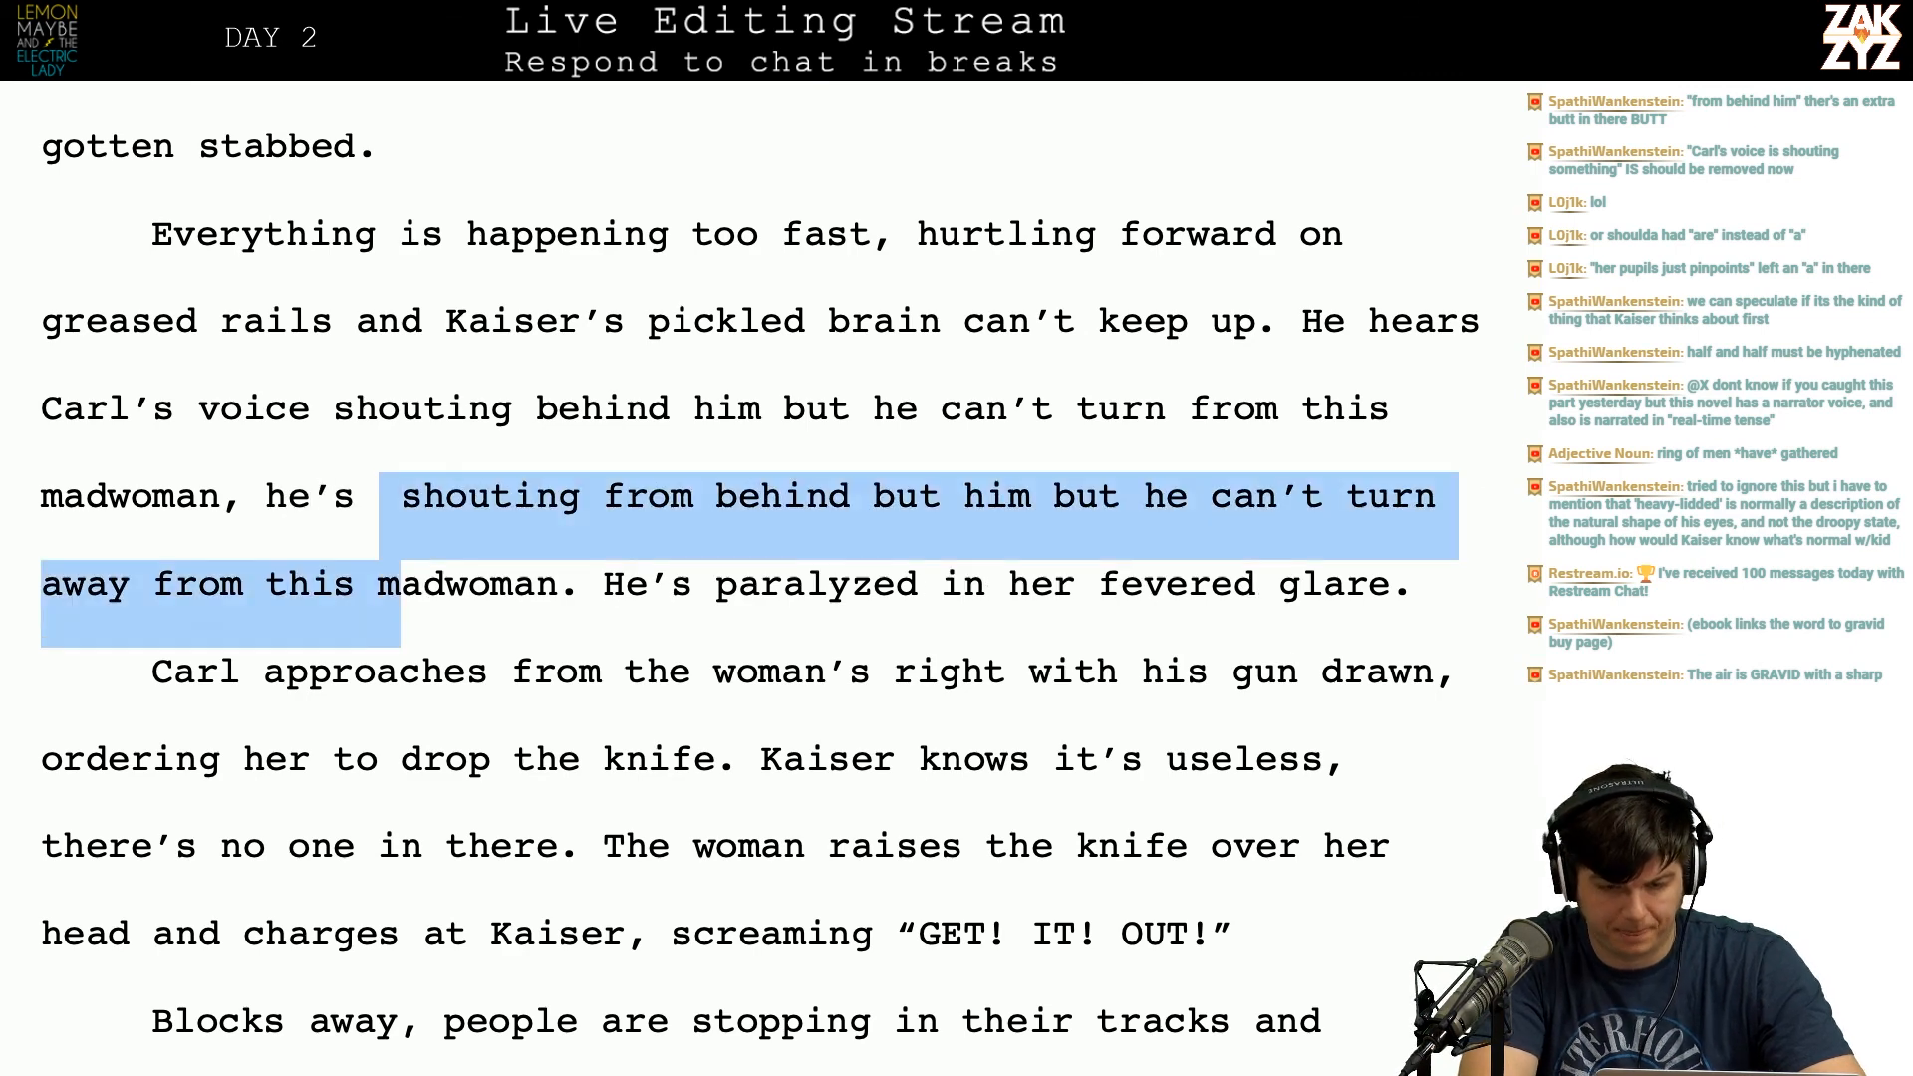
key("shift+Right")
key("shift+Right")
key("shift+Right")
key("shift+Right")
key("shift+Right")
key("shift+Right")
key("shift+Right")
key("shift+Right")
key("shift+Right")
key("shift+Right")
key("shift+Left")
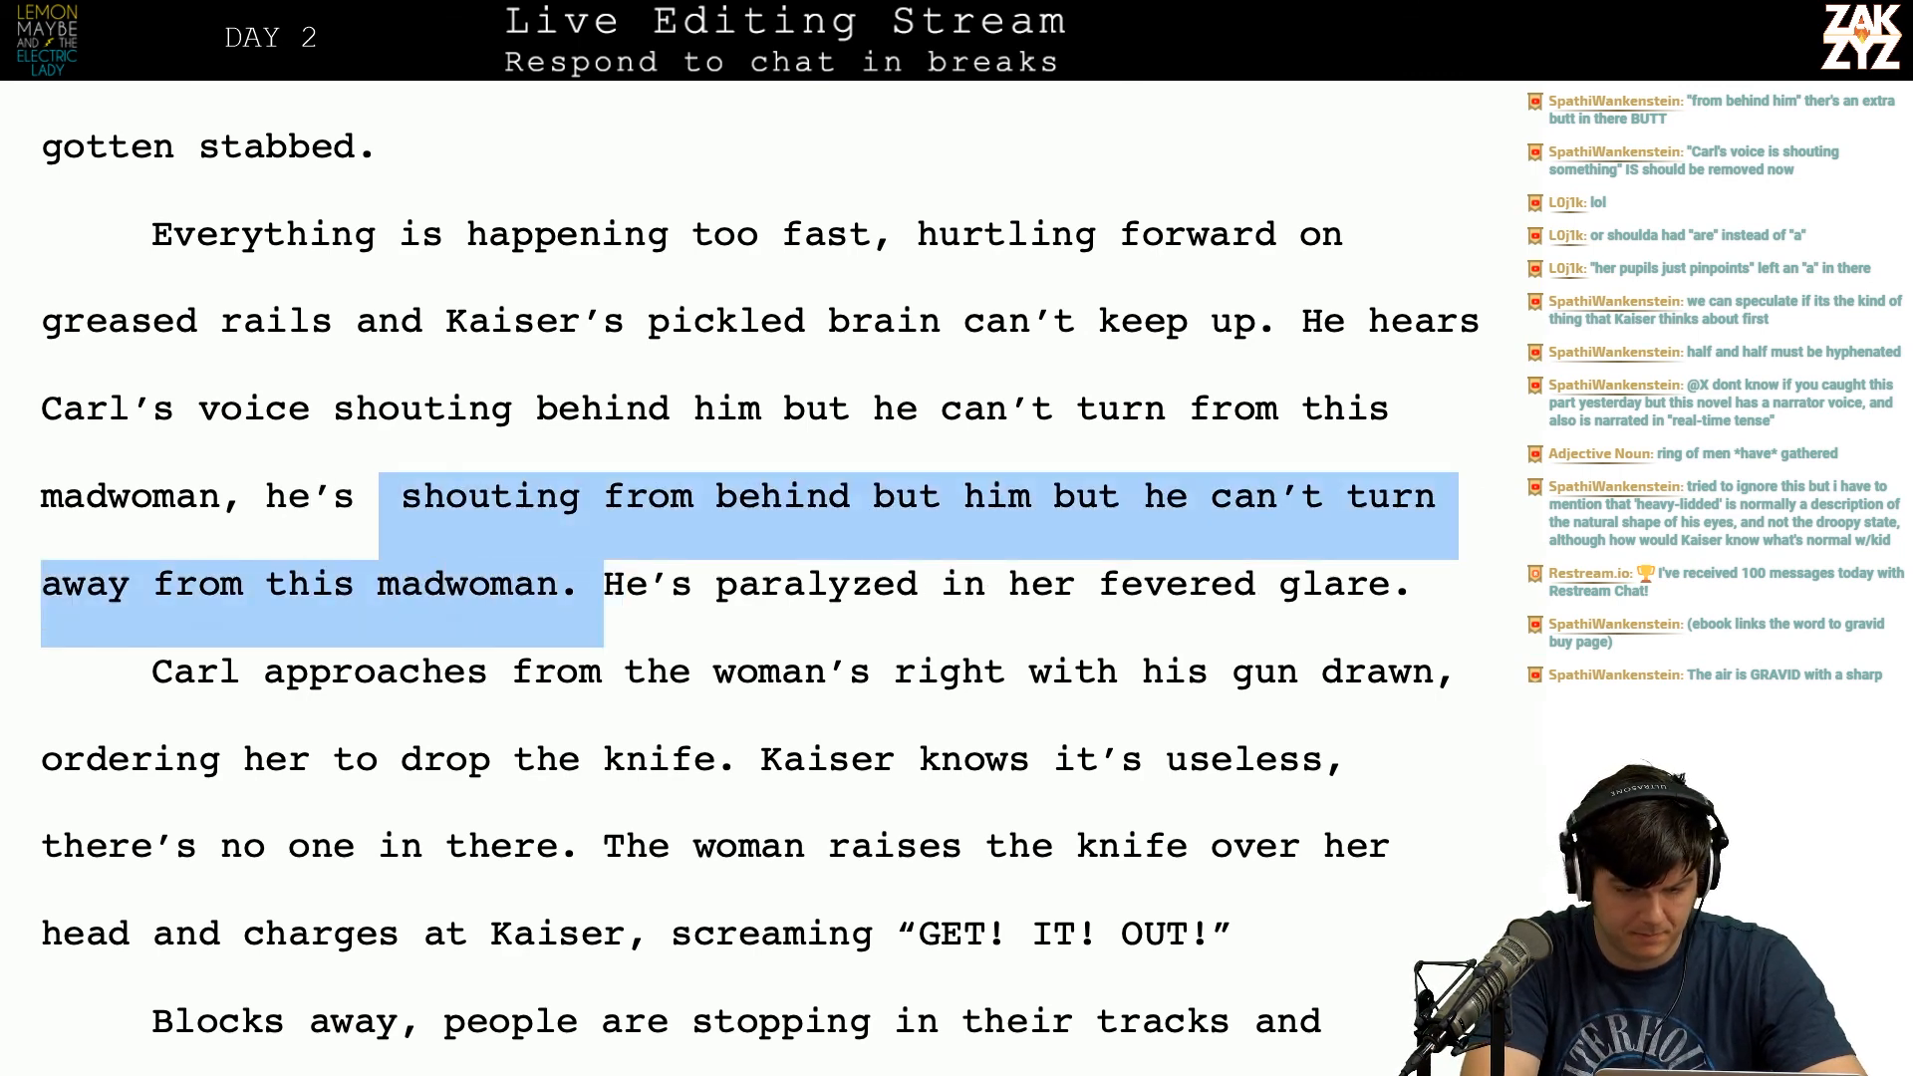
key("shift+Left")
key("shift+Right")
key("shift+Right")
key("shift+Right")
key("shift+Right")
key("shift+Right")
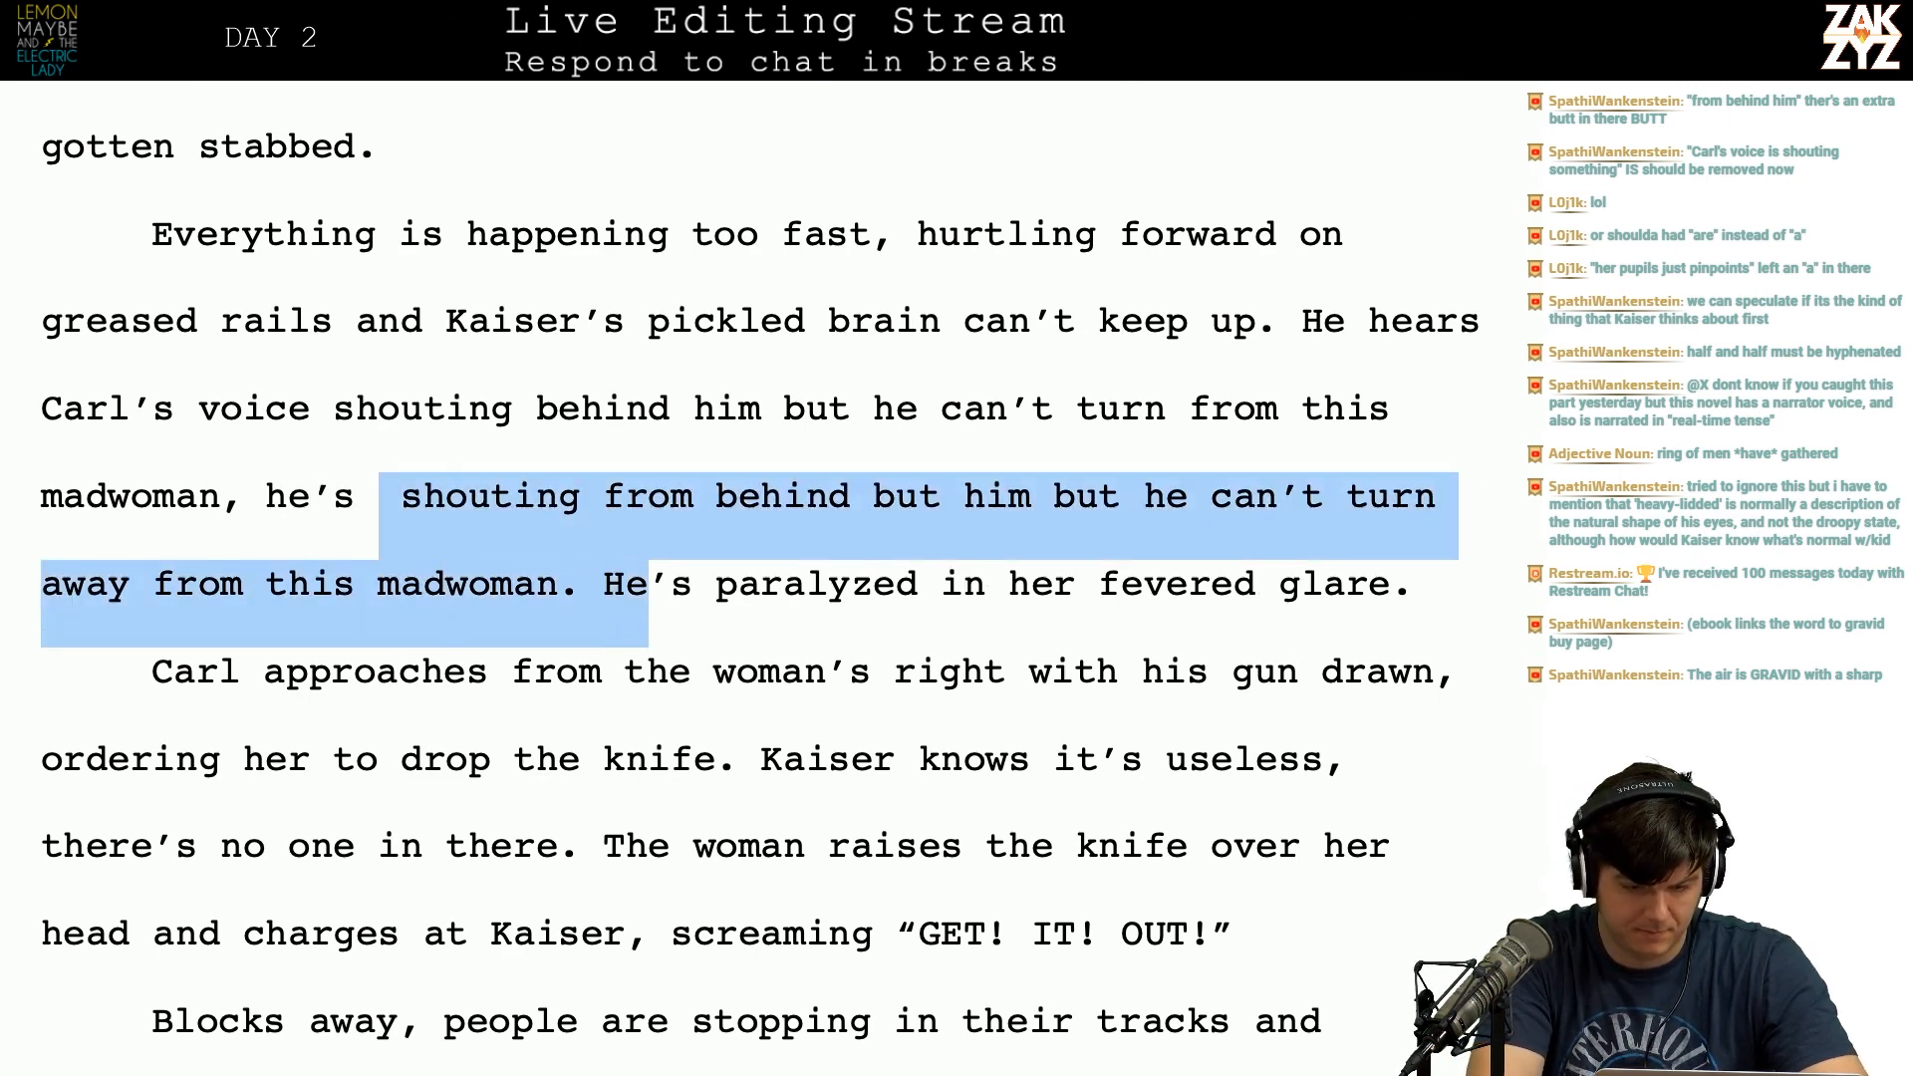
key("BackSpace")
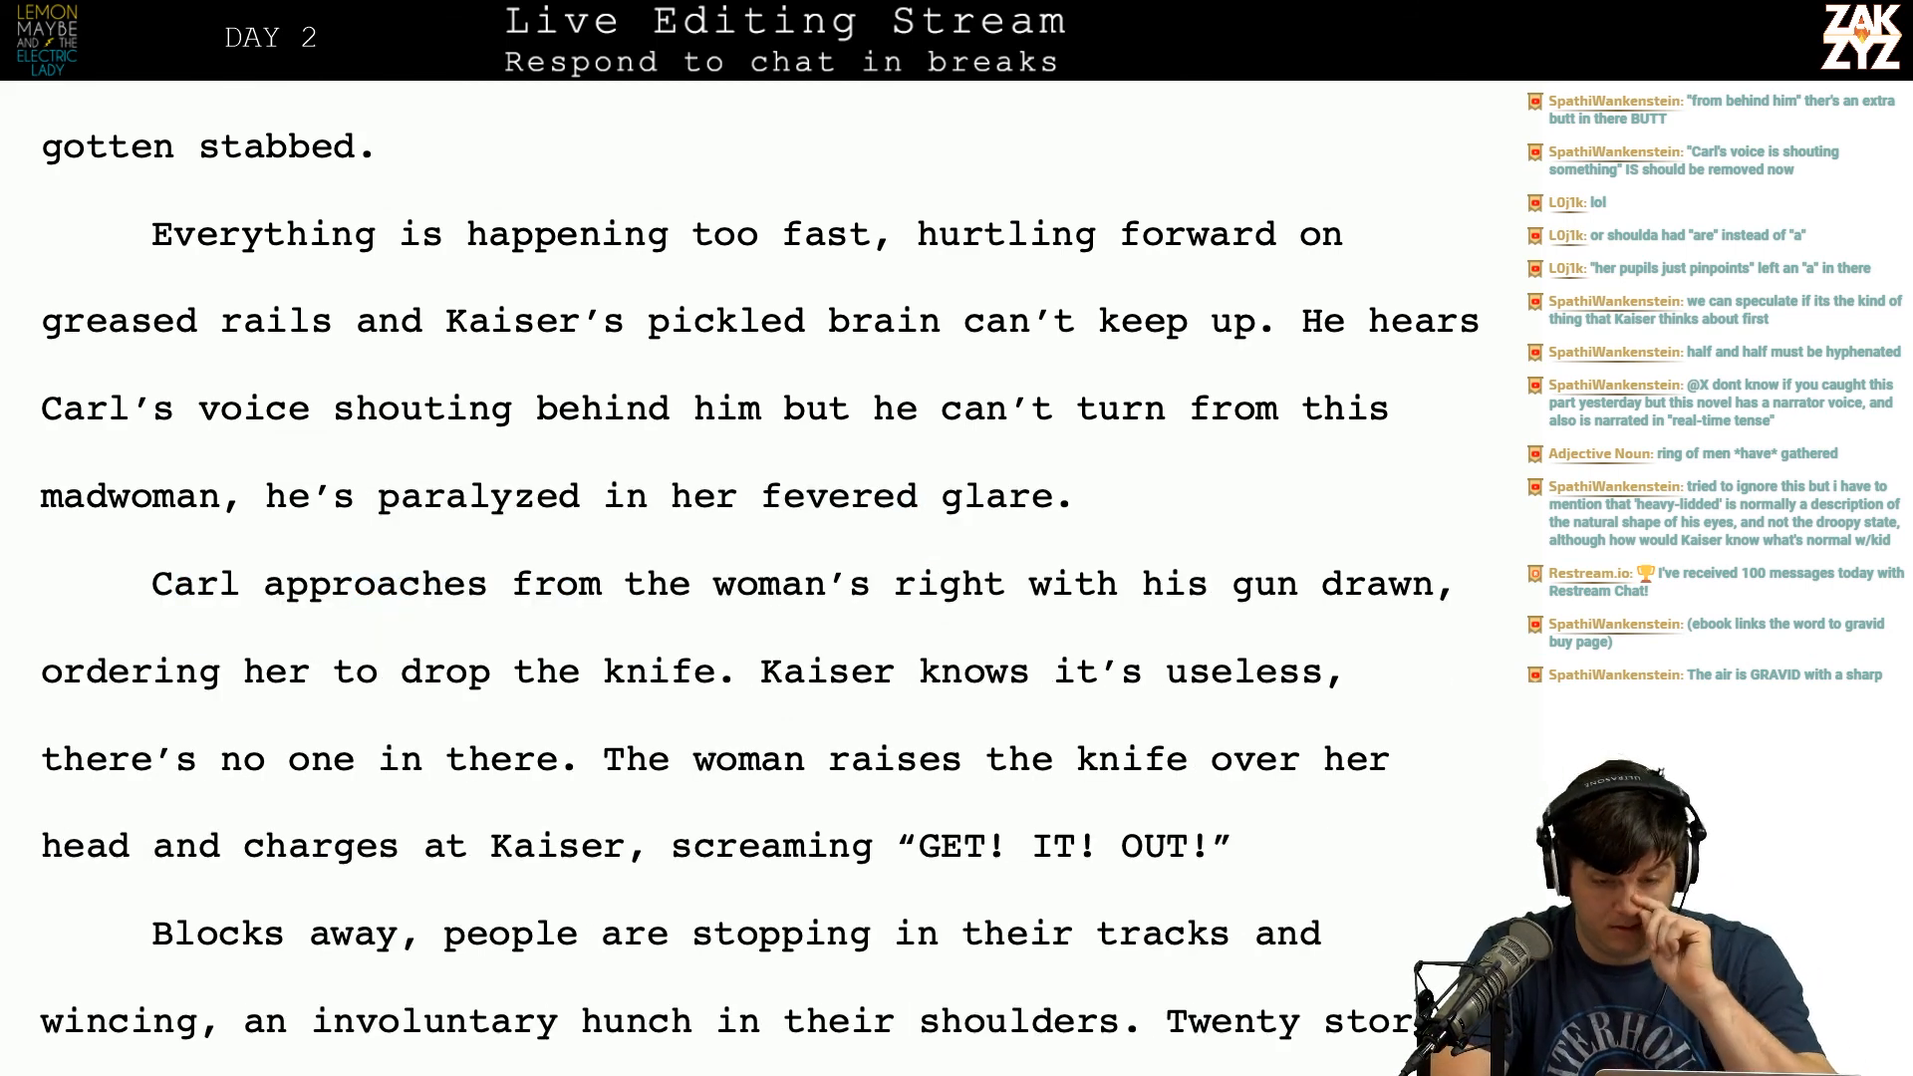
Step: Change 'Carl' to 'Carl Mason’s' at the start of the paragraph that begins 'Carl approaches'
scroll(757, 578, "up", 1)
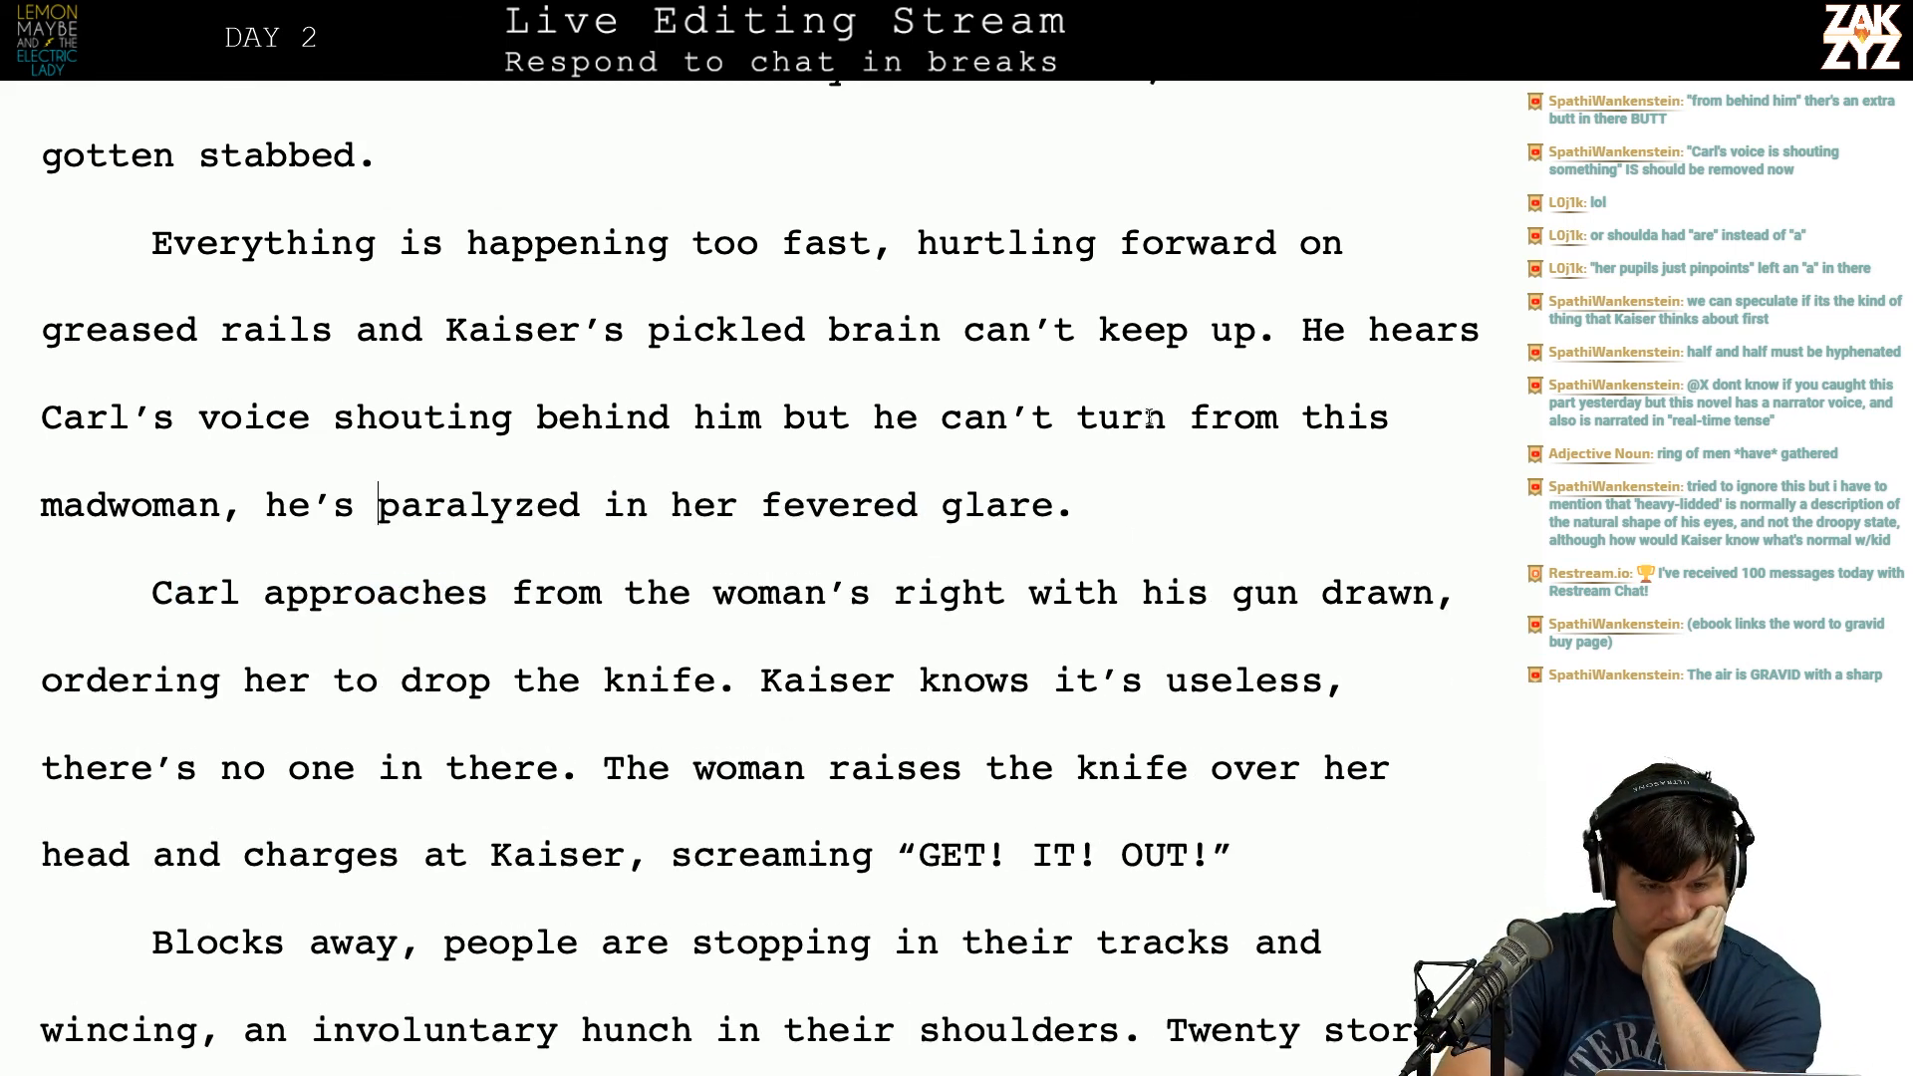
scroll(1149, 416, "down", 1)
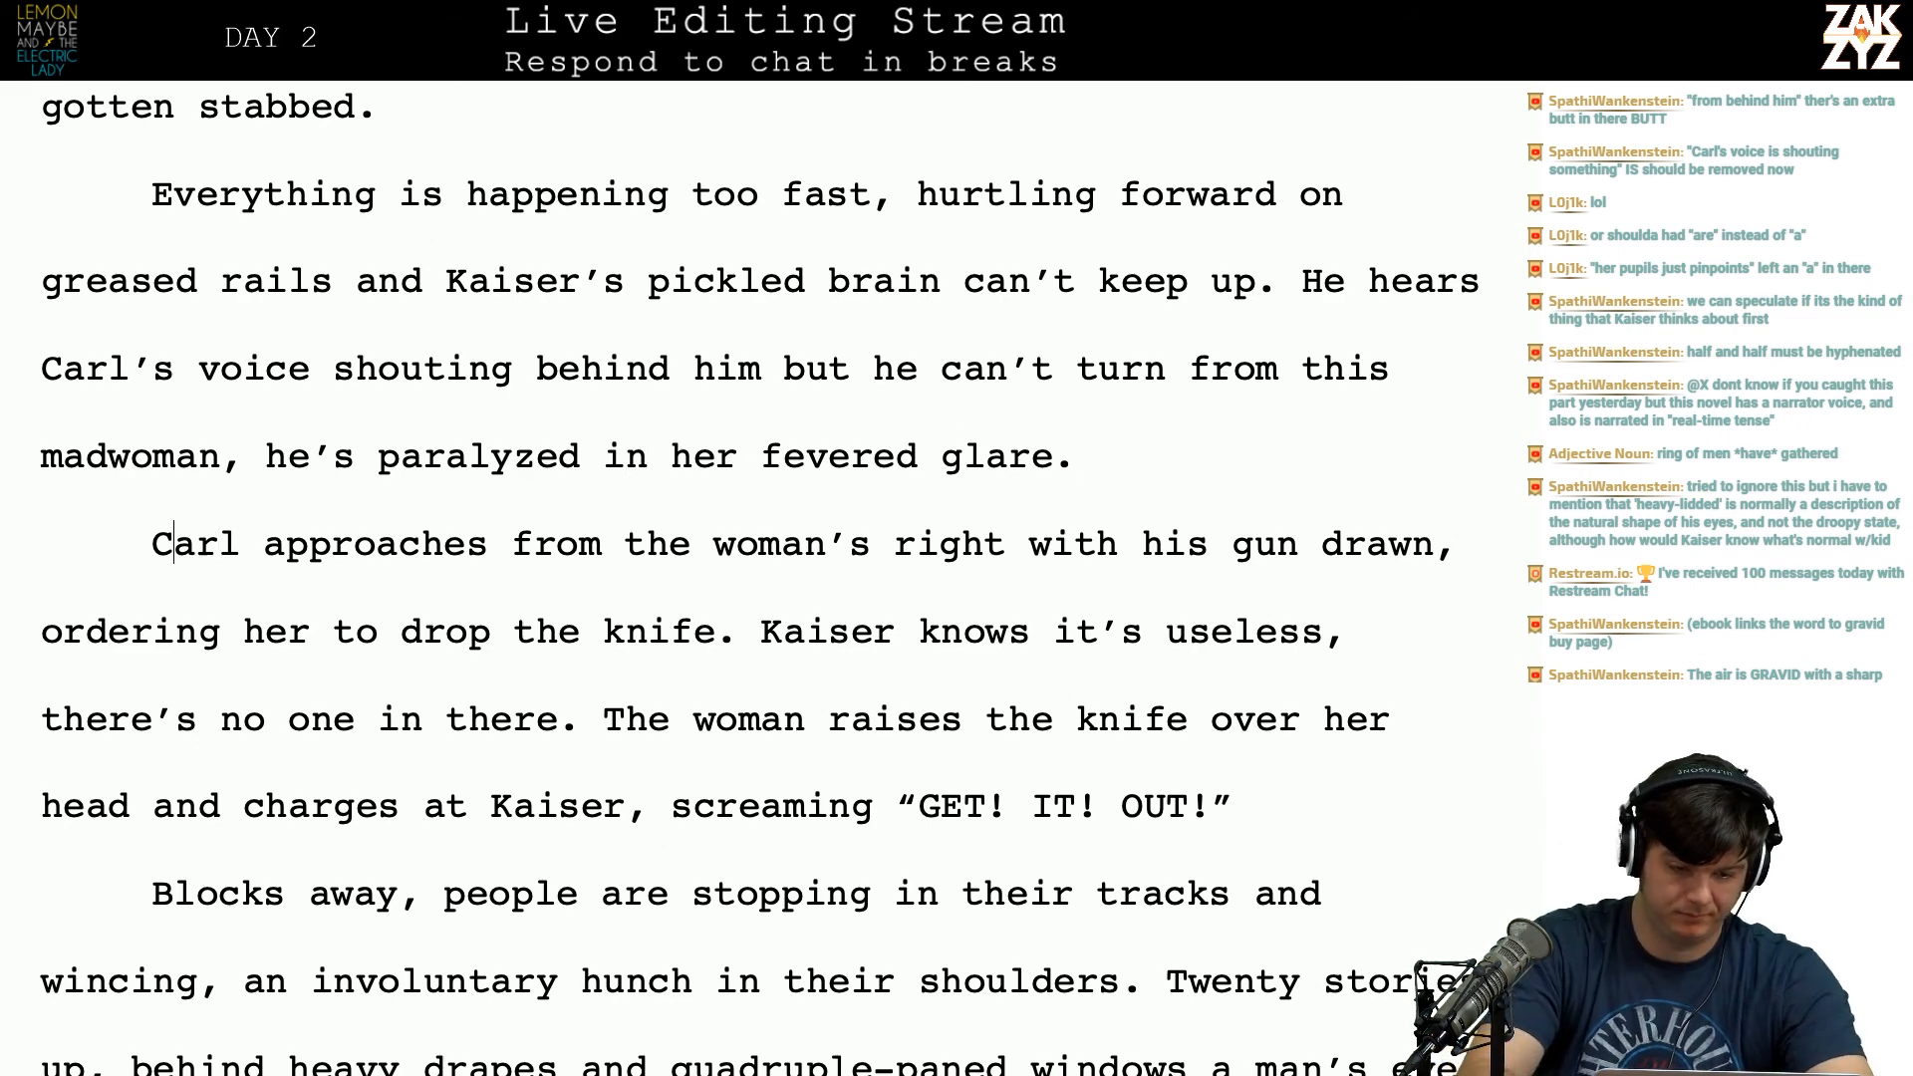
type("Mason")
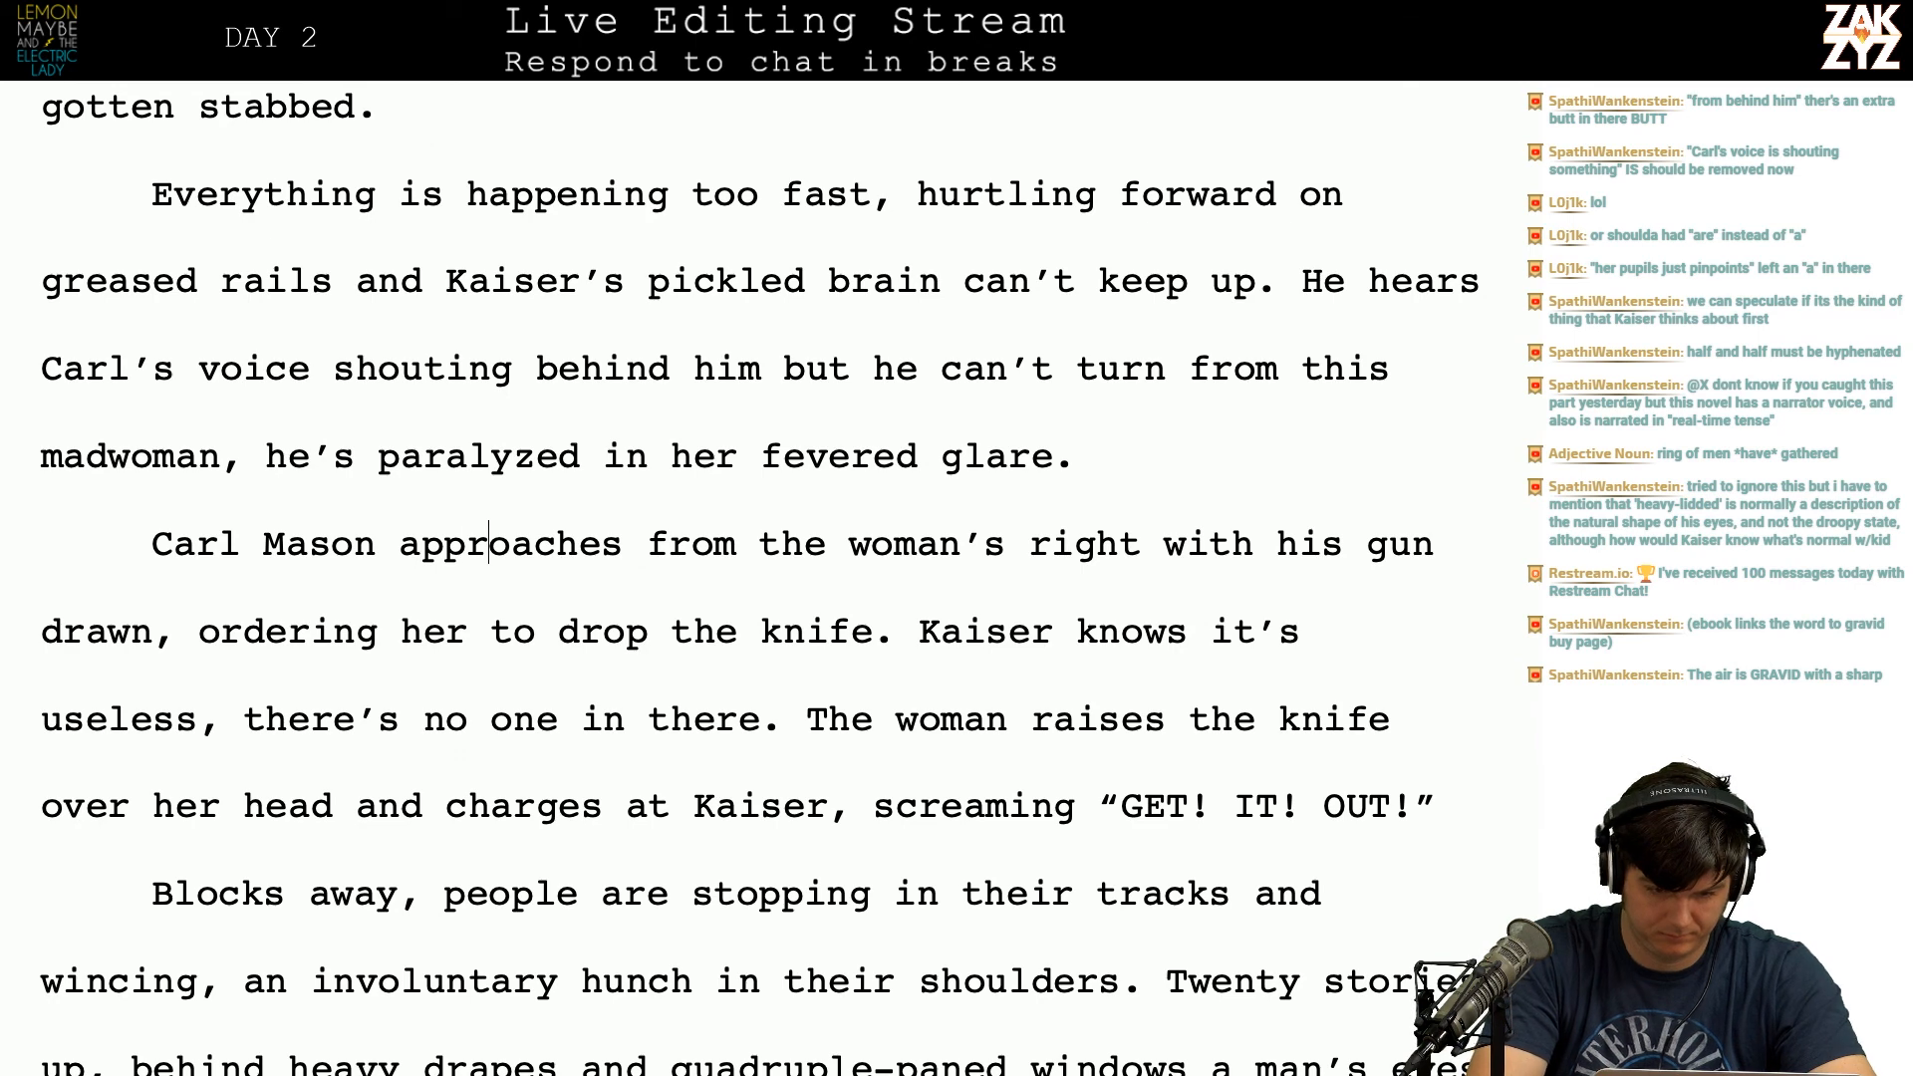
type("'s appro")
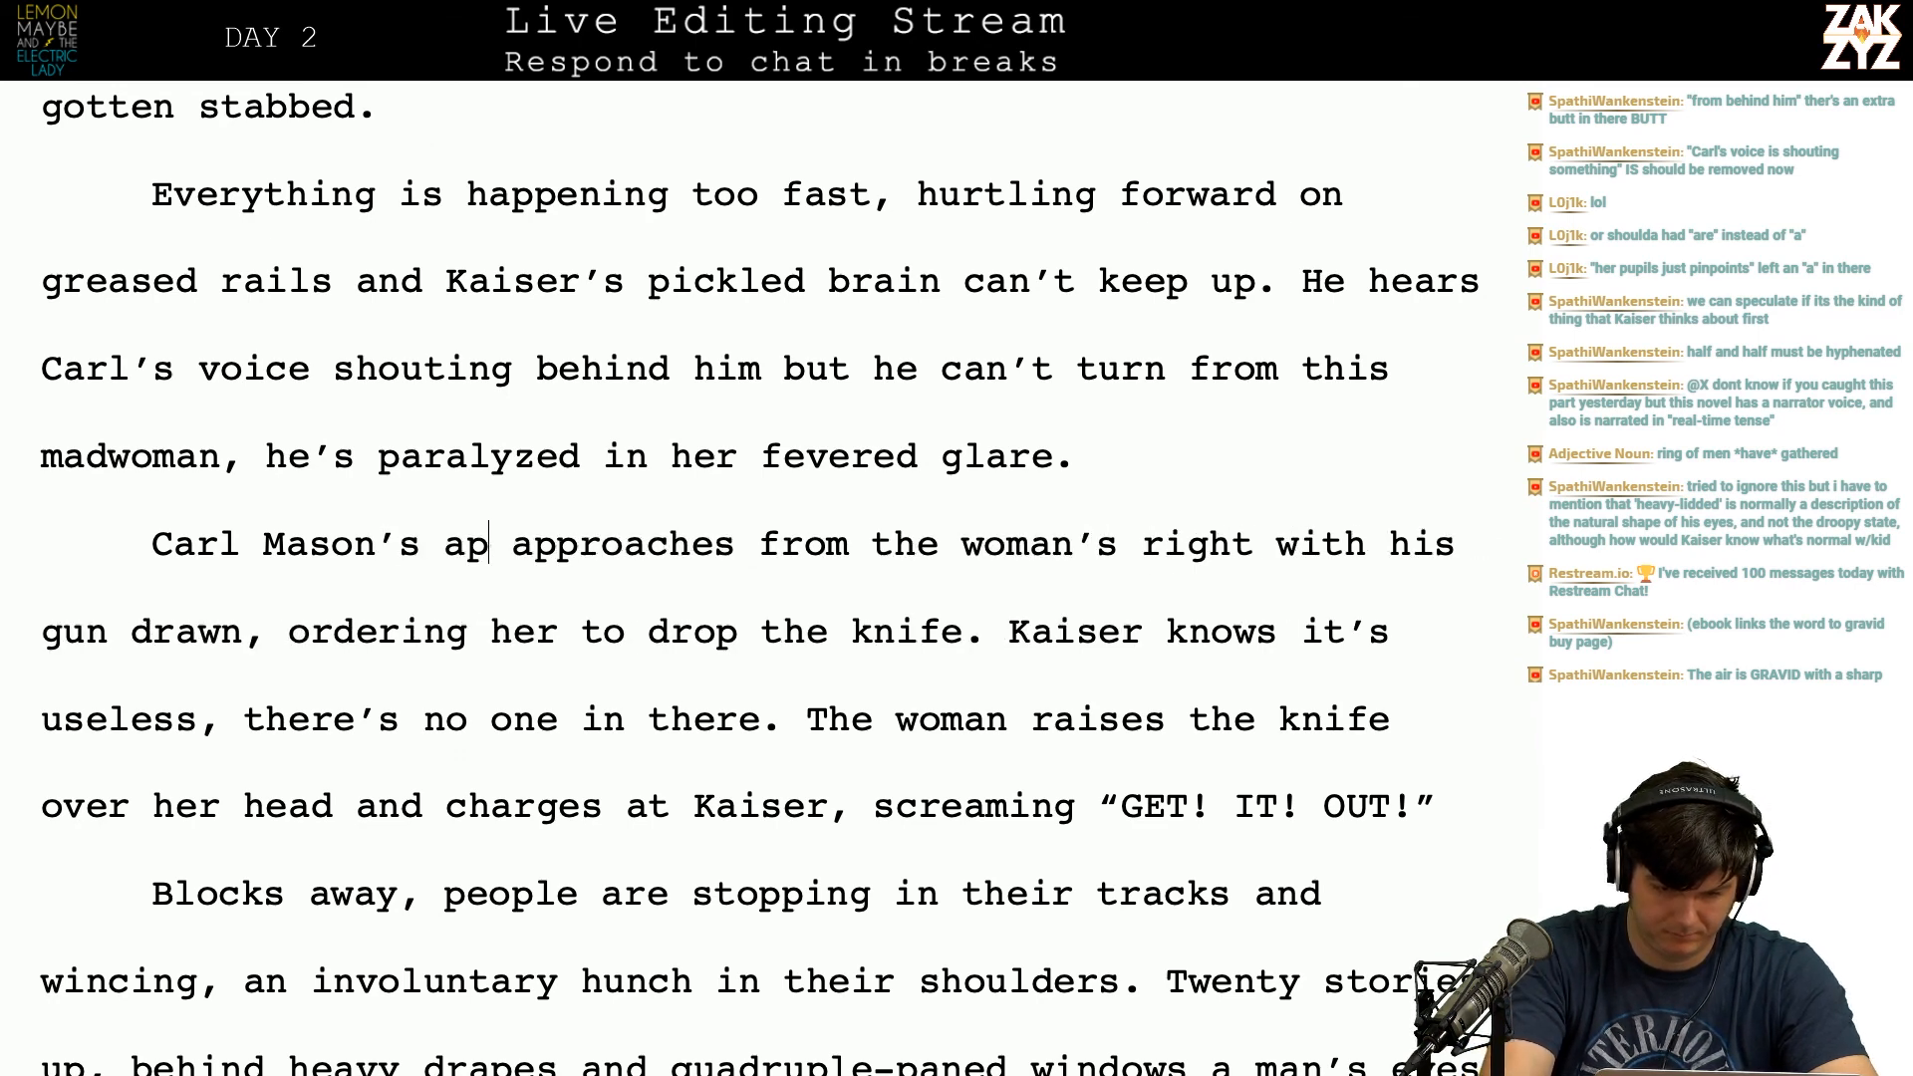
key("BackSpace")
key("BackSpace")
key("BackSpace")
type("roaching f")
key("BackSpace")
key("BackSpace")
key("BackSpace")
key("BackSpace")
key("BackSpace")
key("BackSpace")
key("BackSpace")
key("BackSpace")
key("BackSpace")
key("BackSpace")
key("BackSpace")
key("BackSpace")
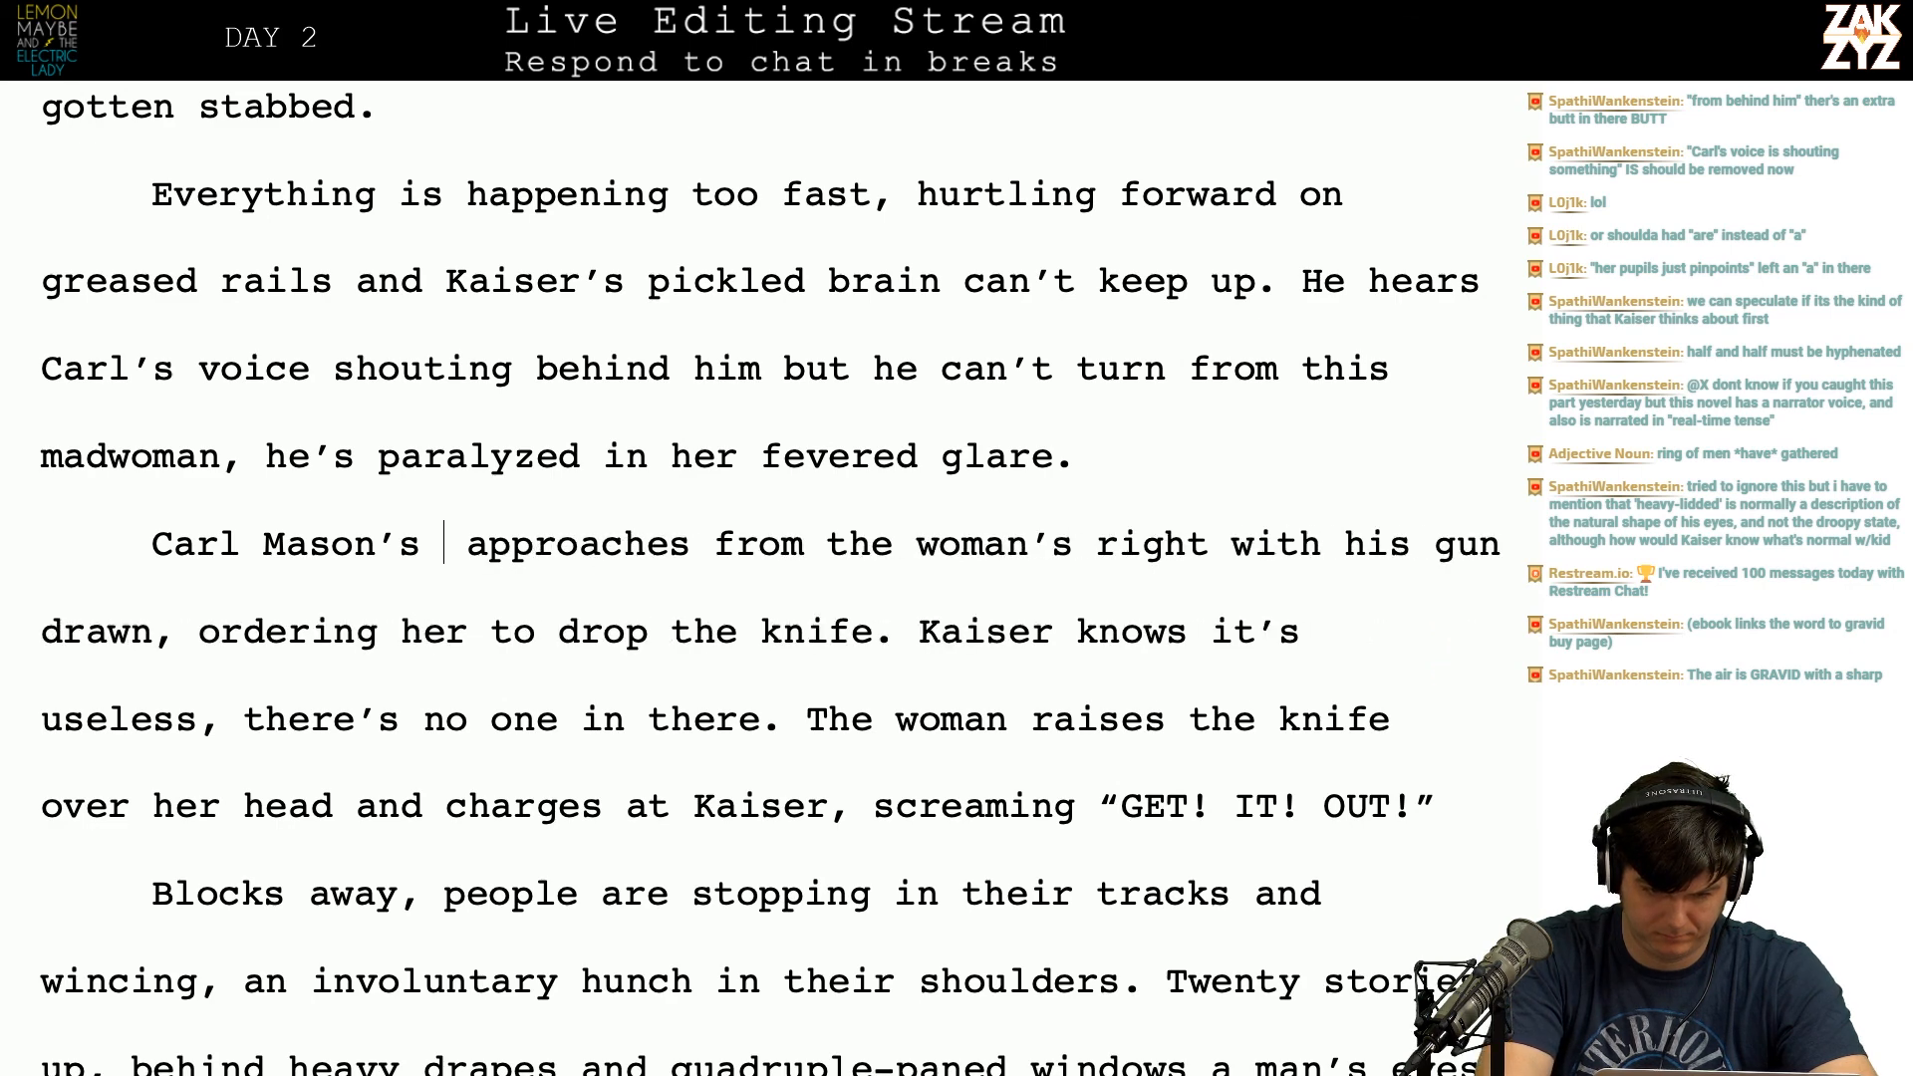
Step: After 'Carl Mason’s', insert 'got his gun drawn, he’s advancing on the woman’s right, ordering her to drop the knife.'
type("got his gun draw")
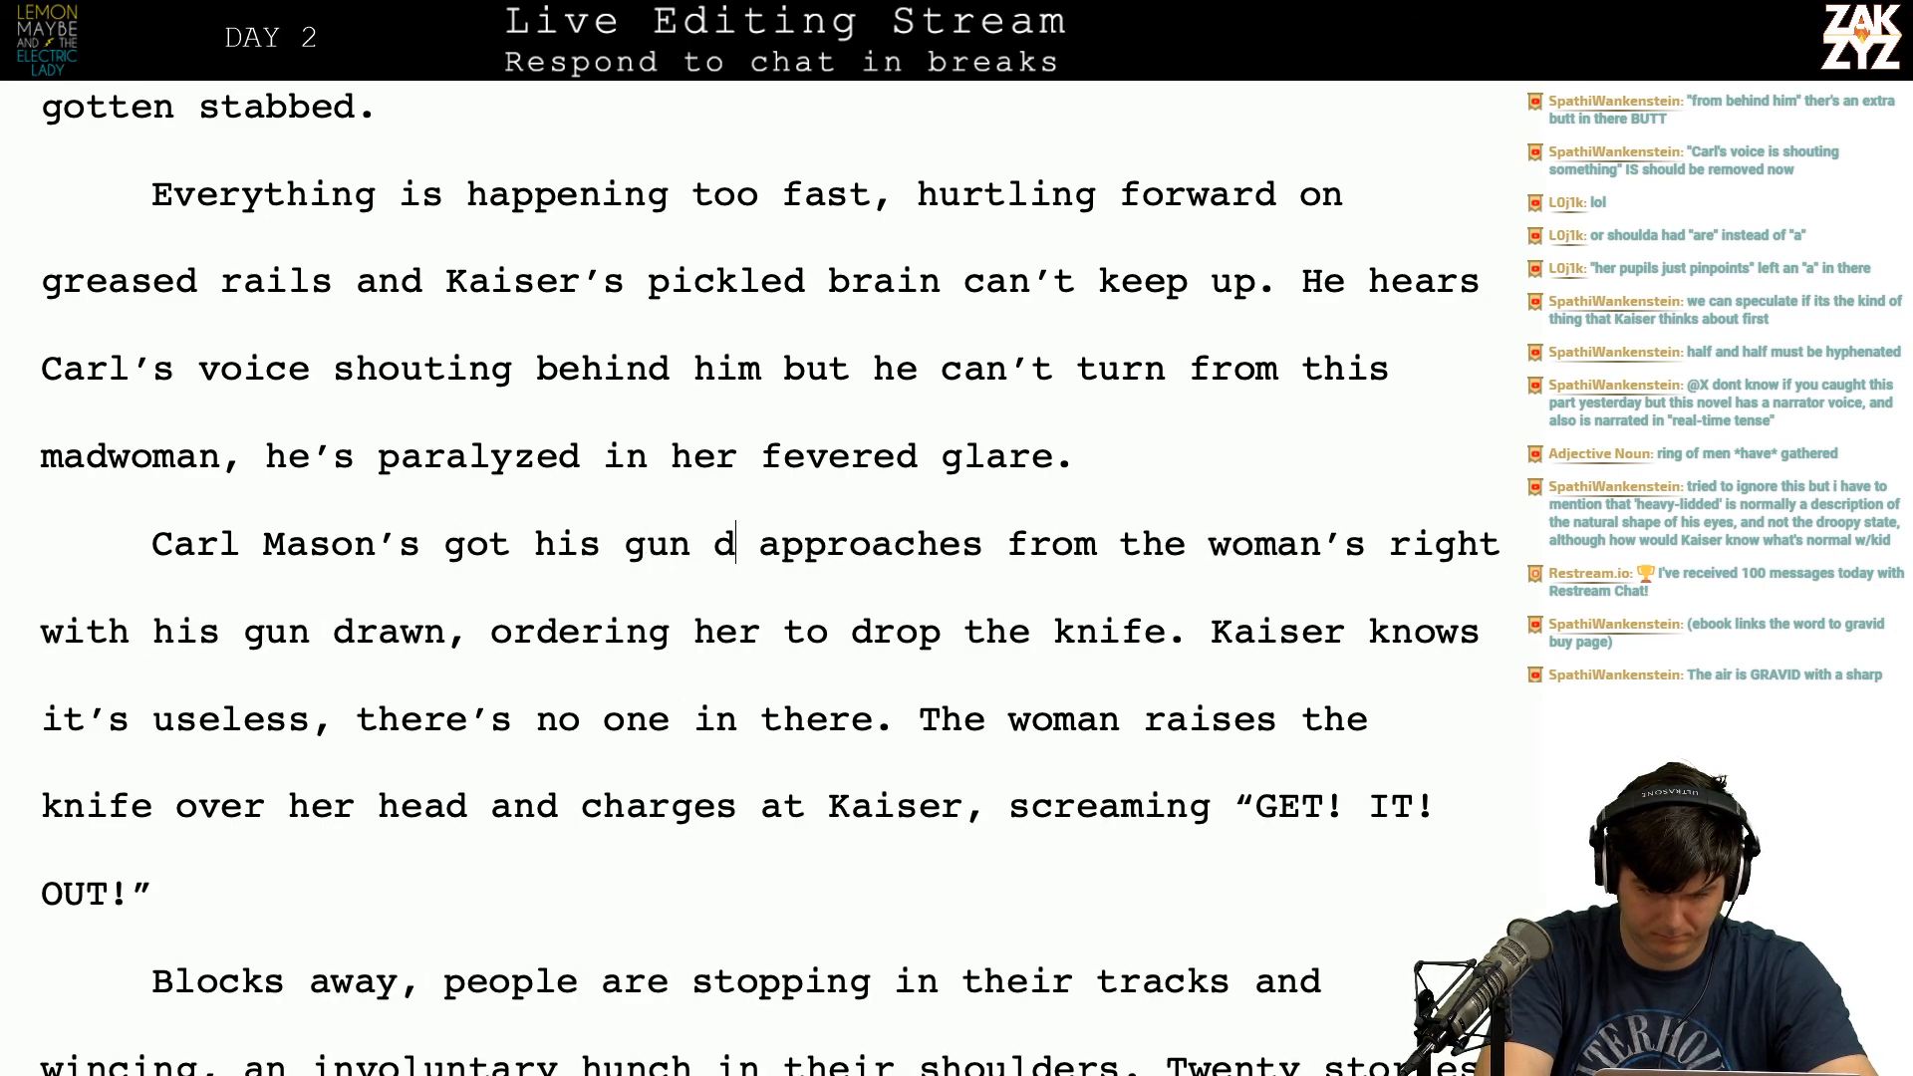
type("n, he's ")
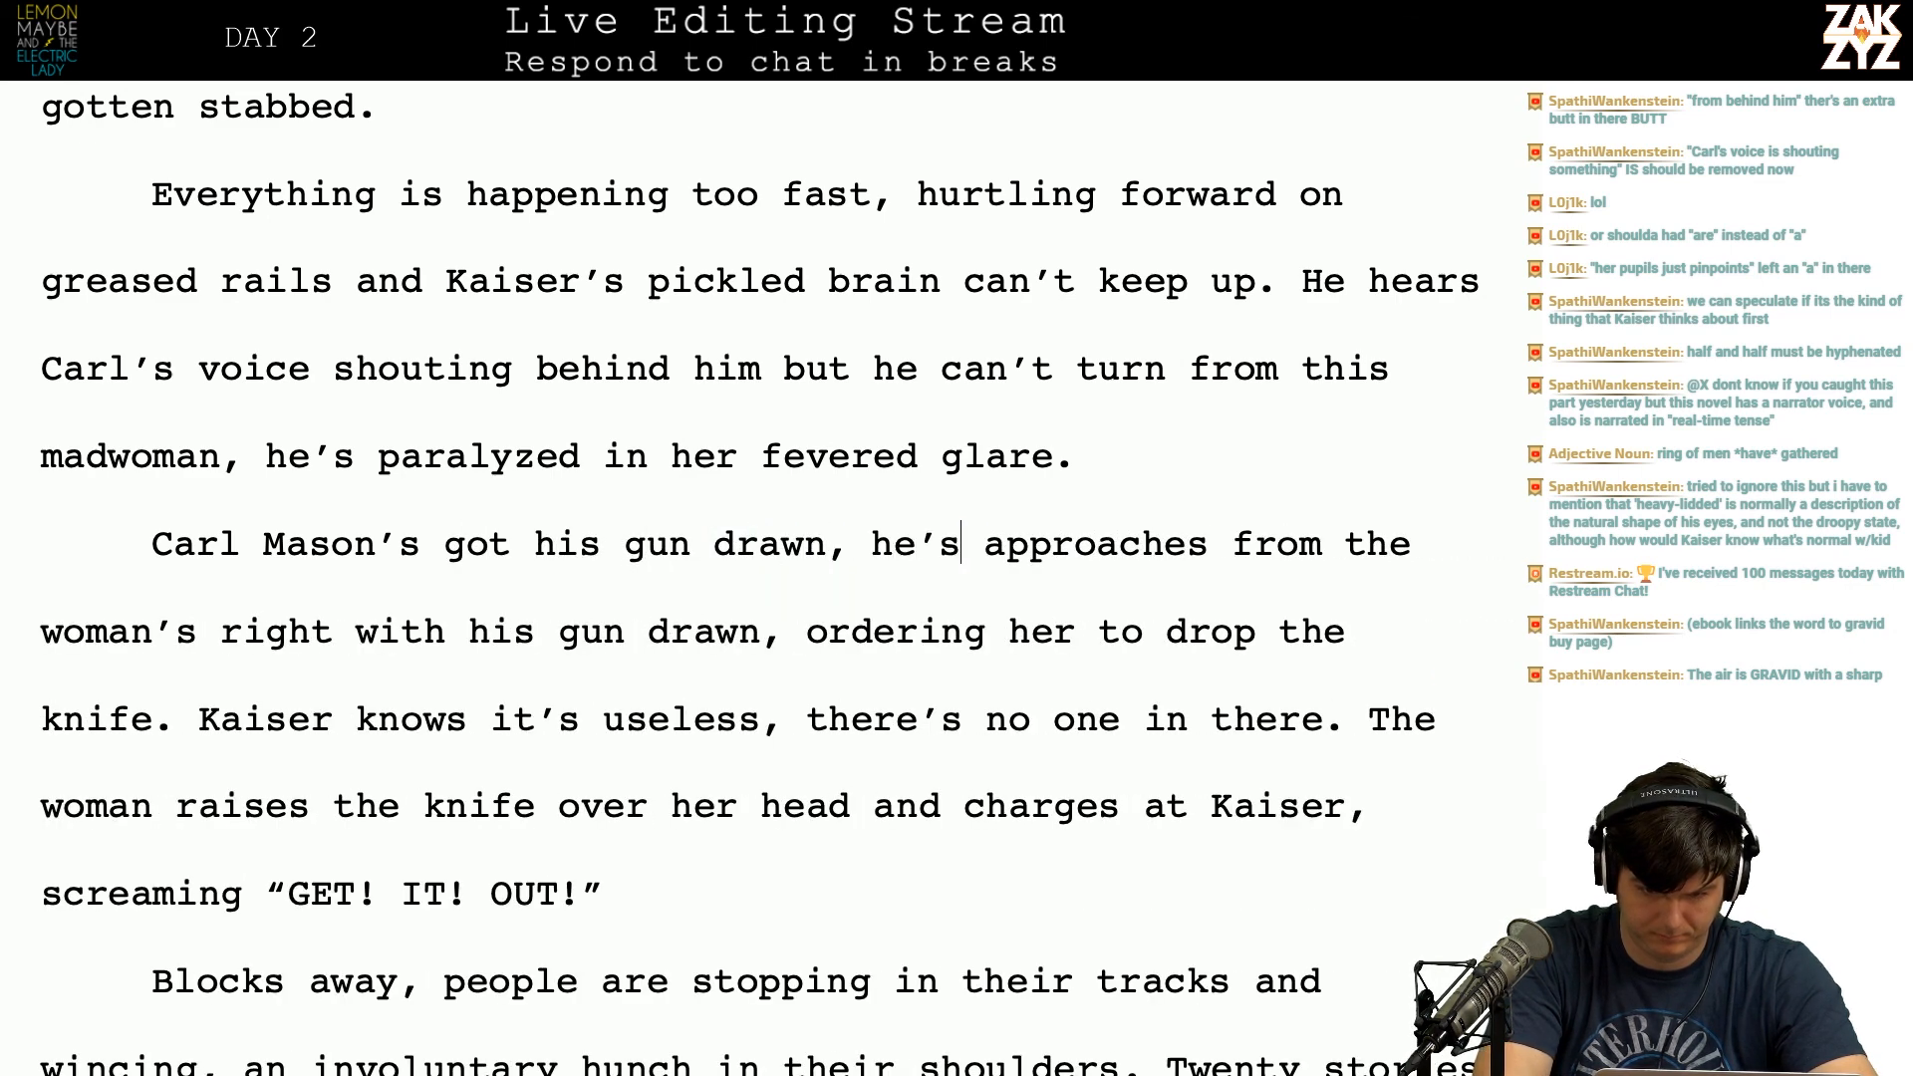
type("advancing o")
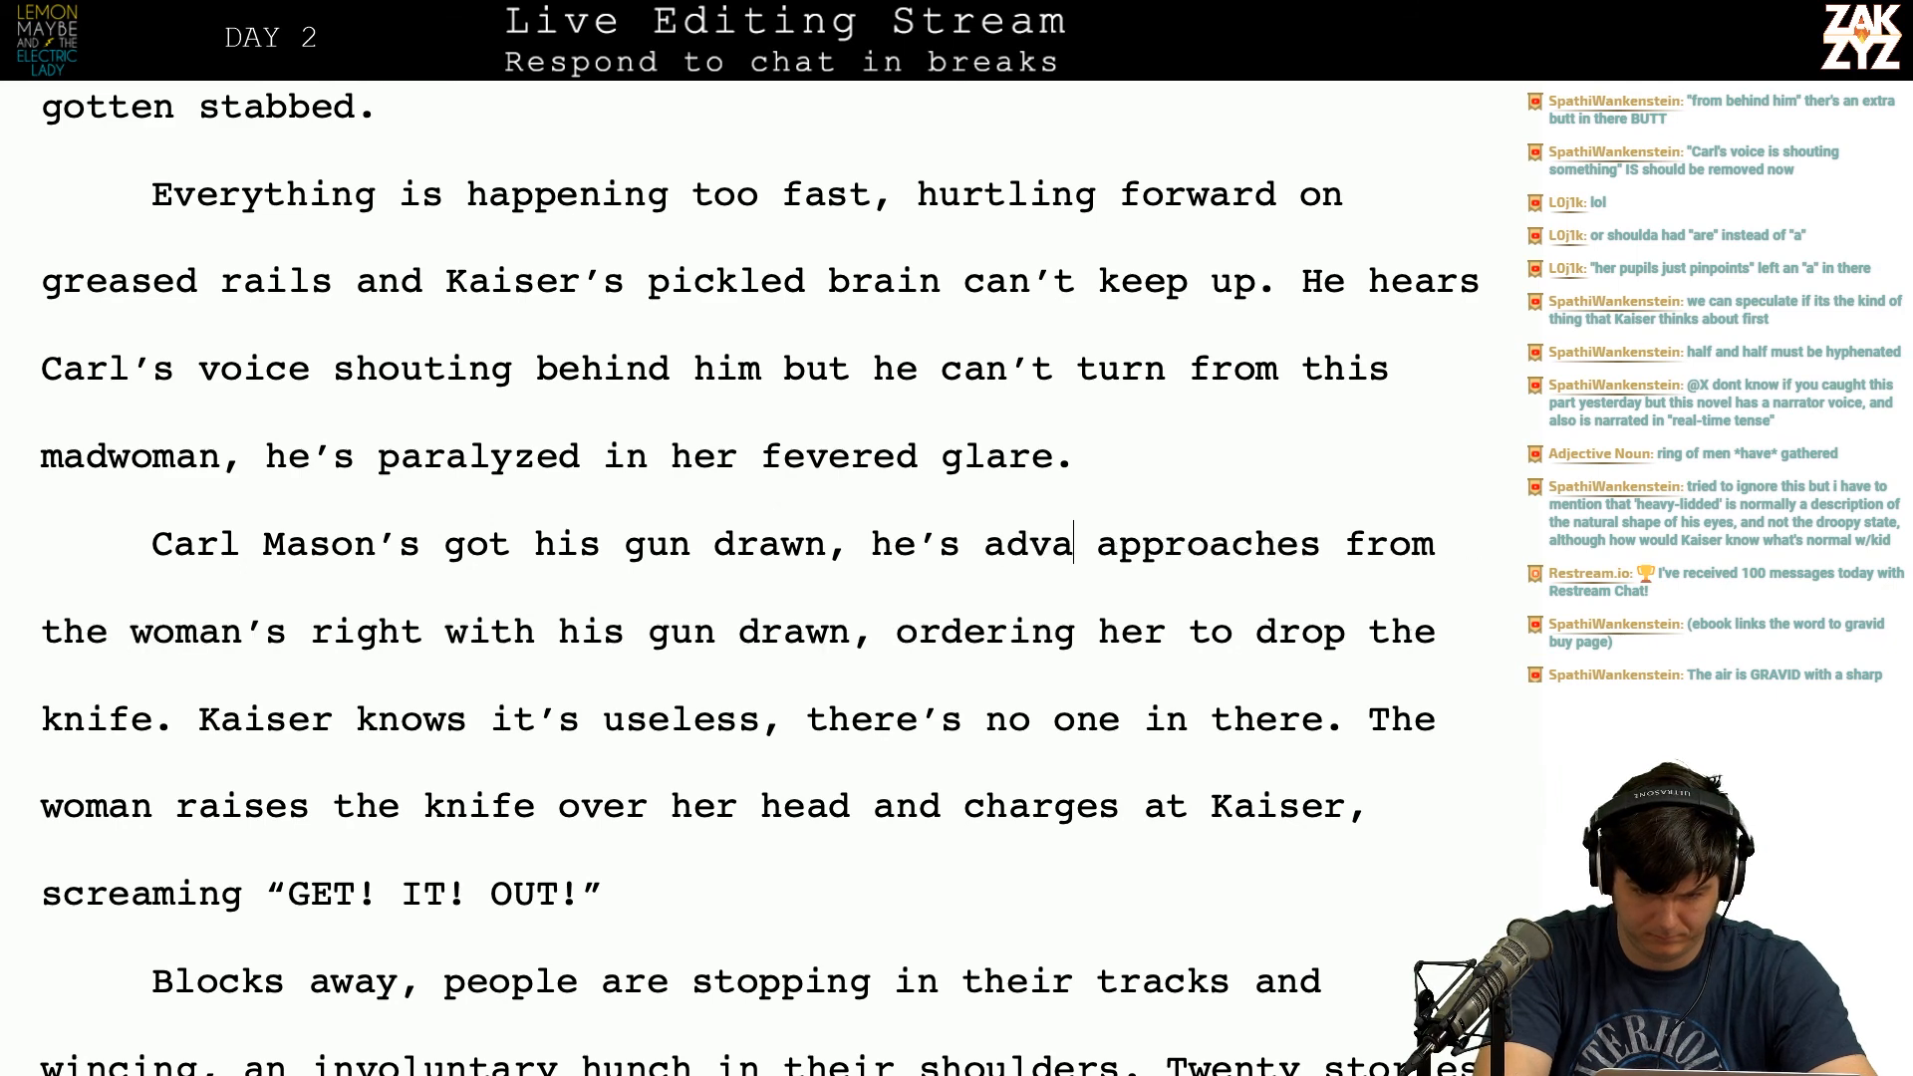
type("n th")
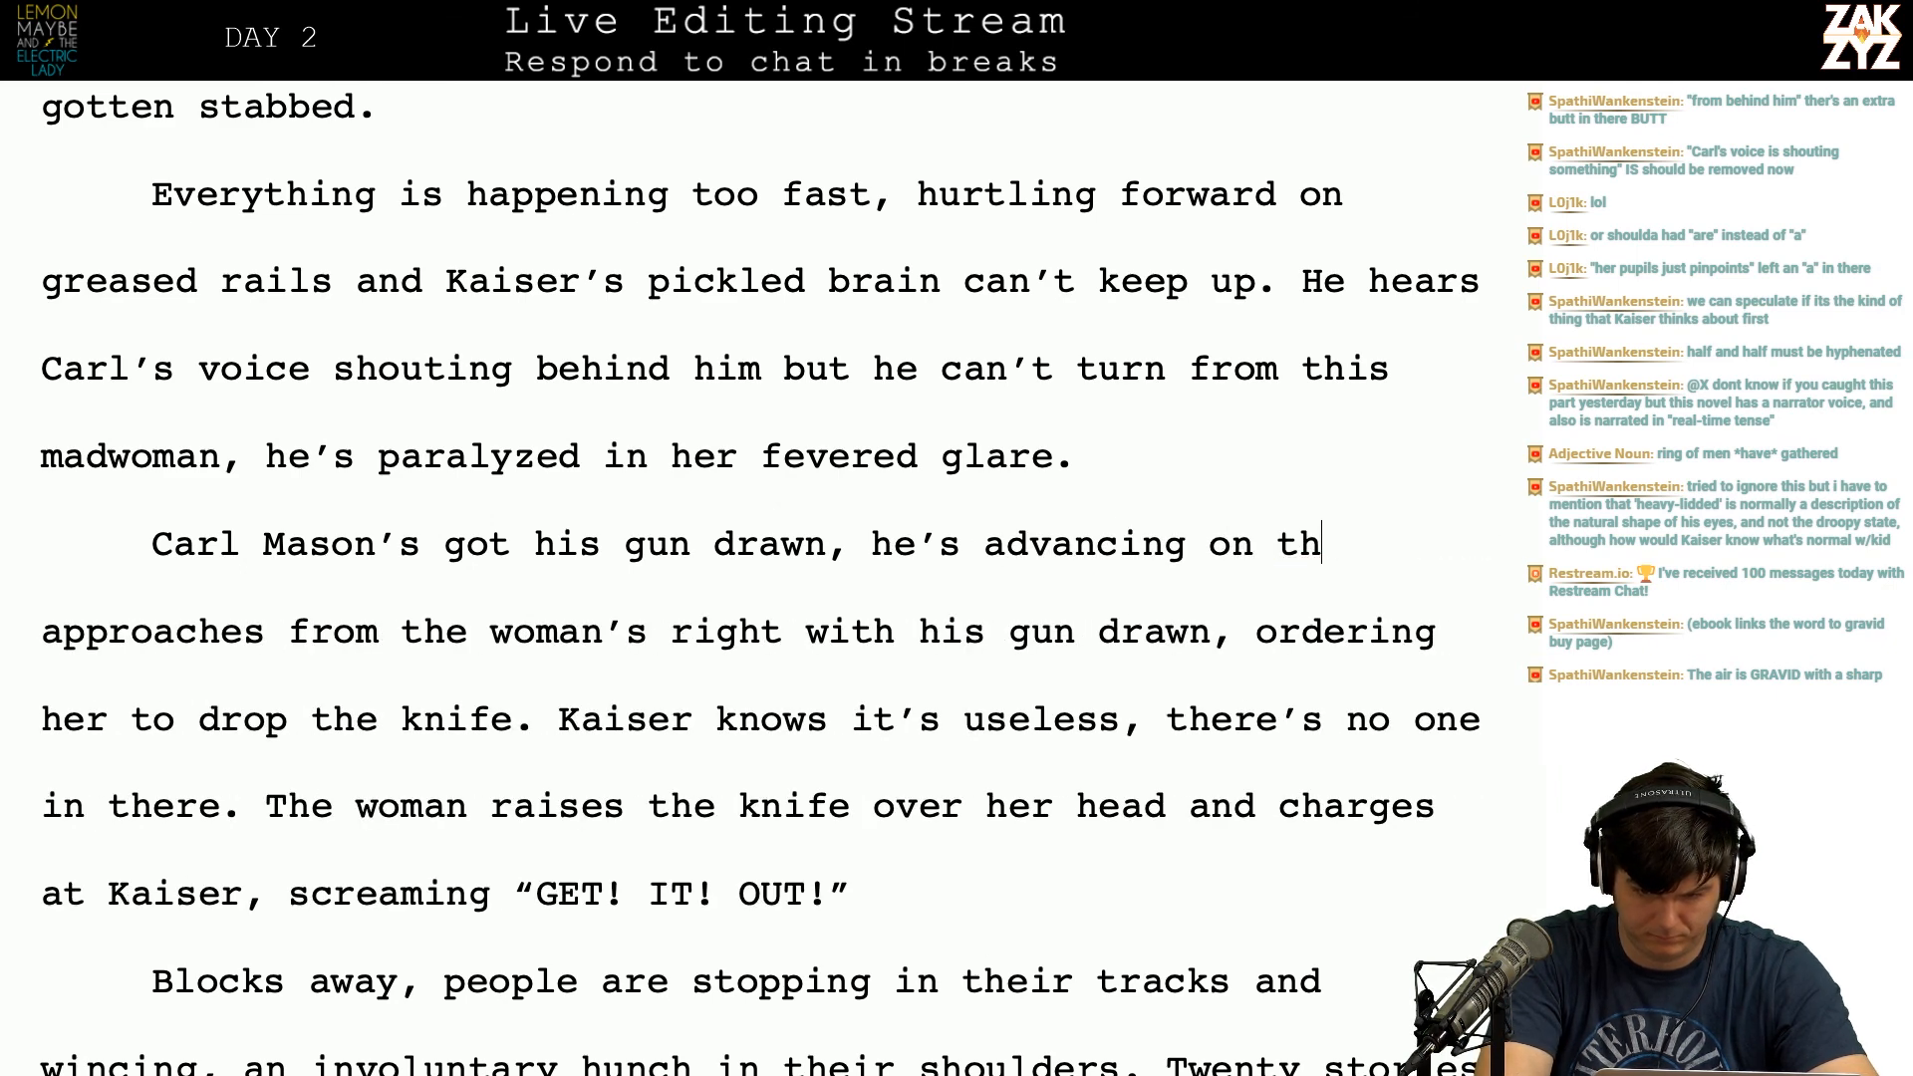
type("e woman's right, ")
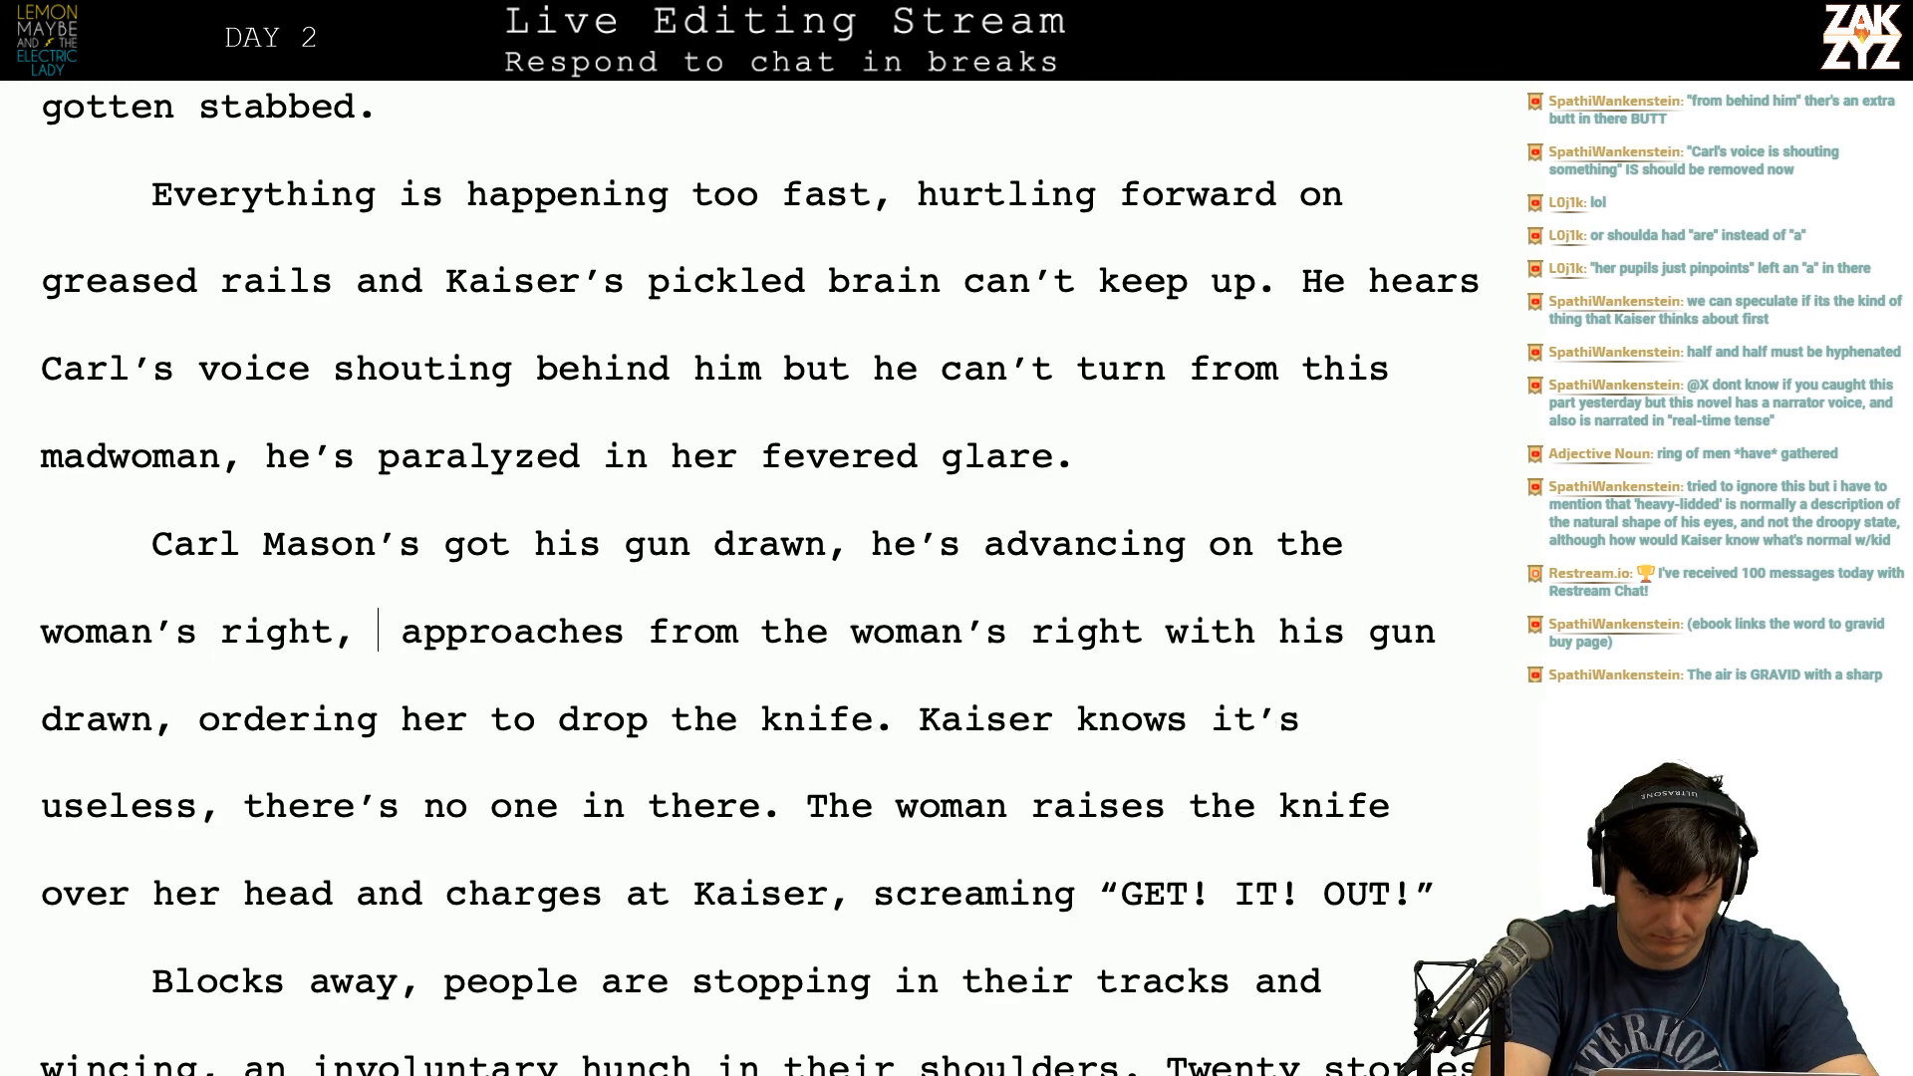
type("ordering her t")
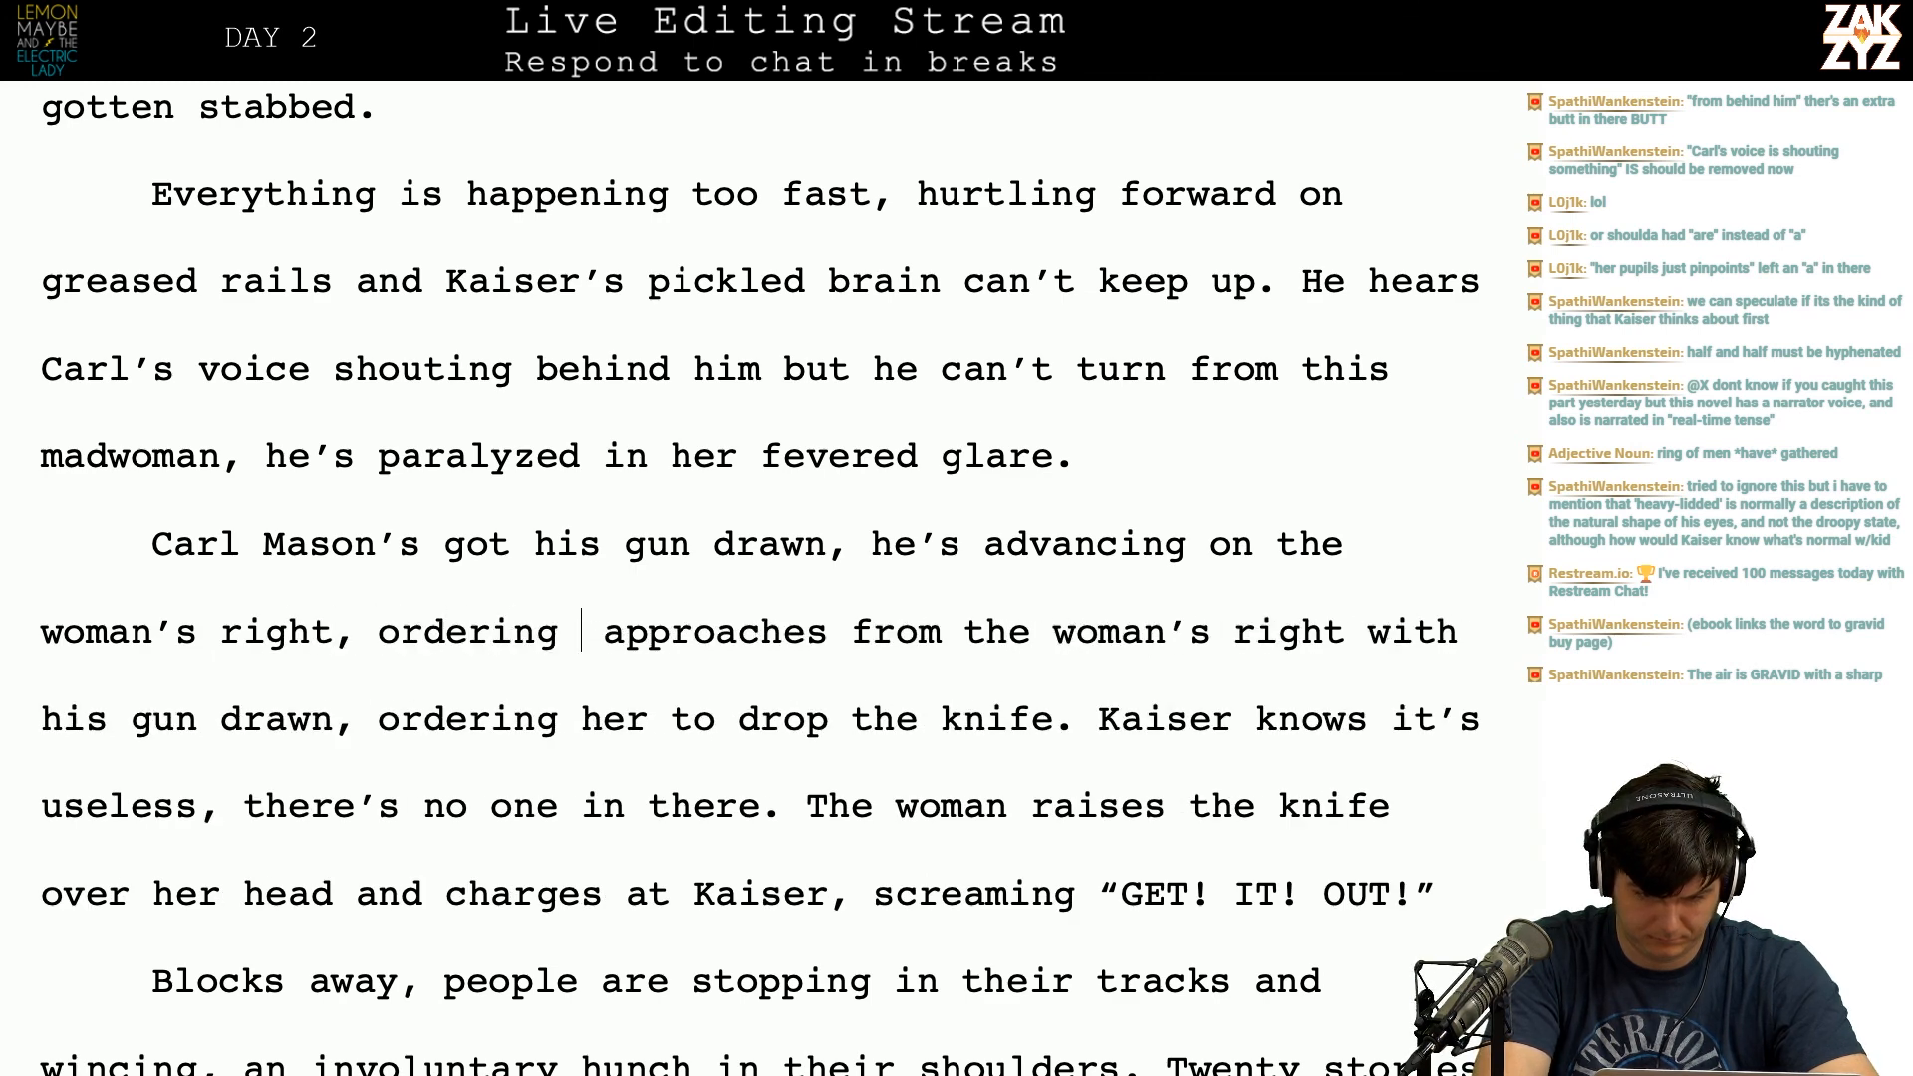
type("o drop the kin")
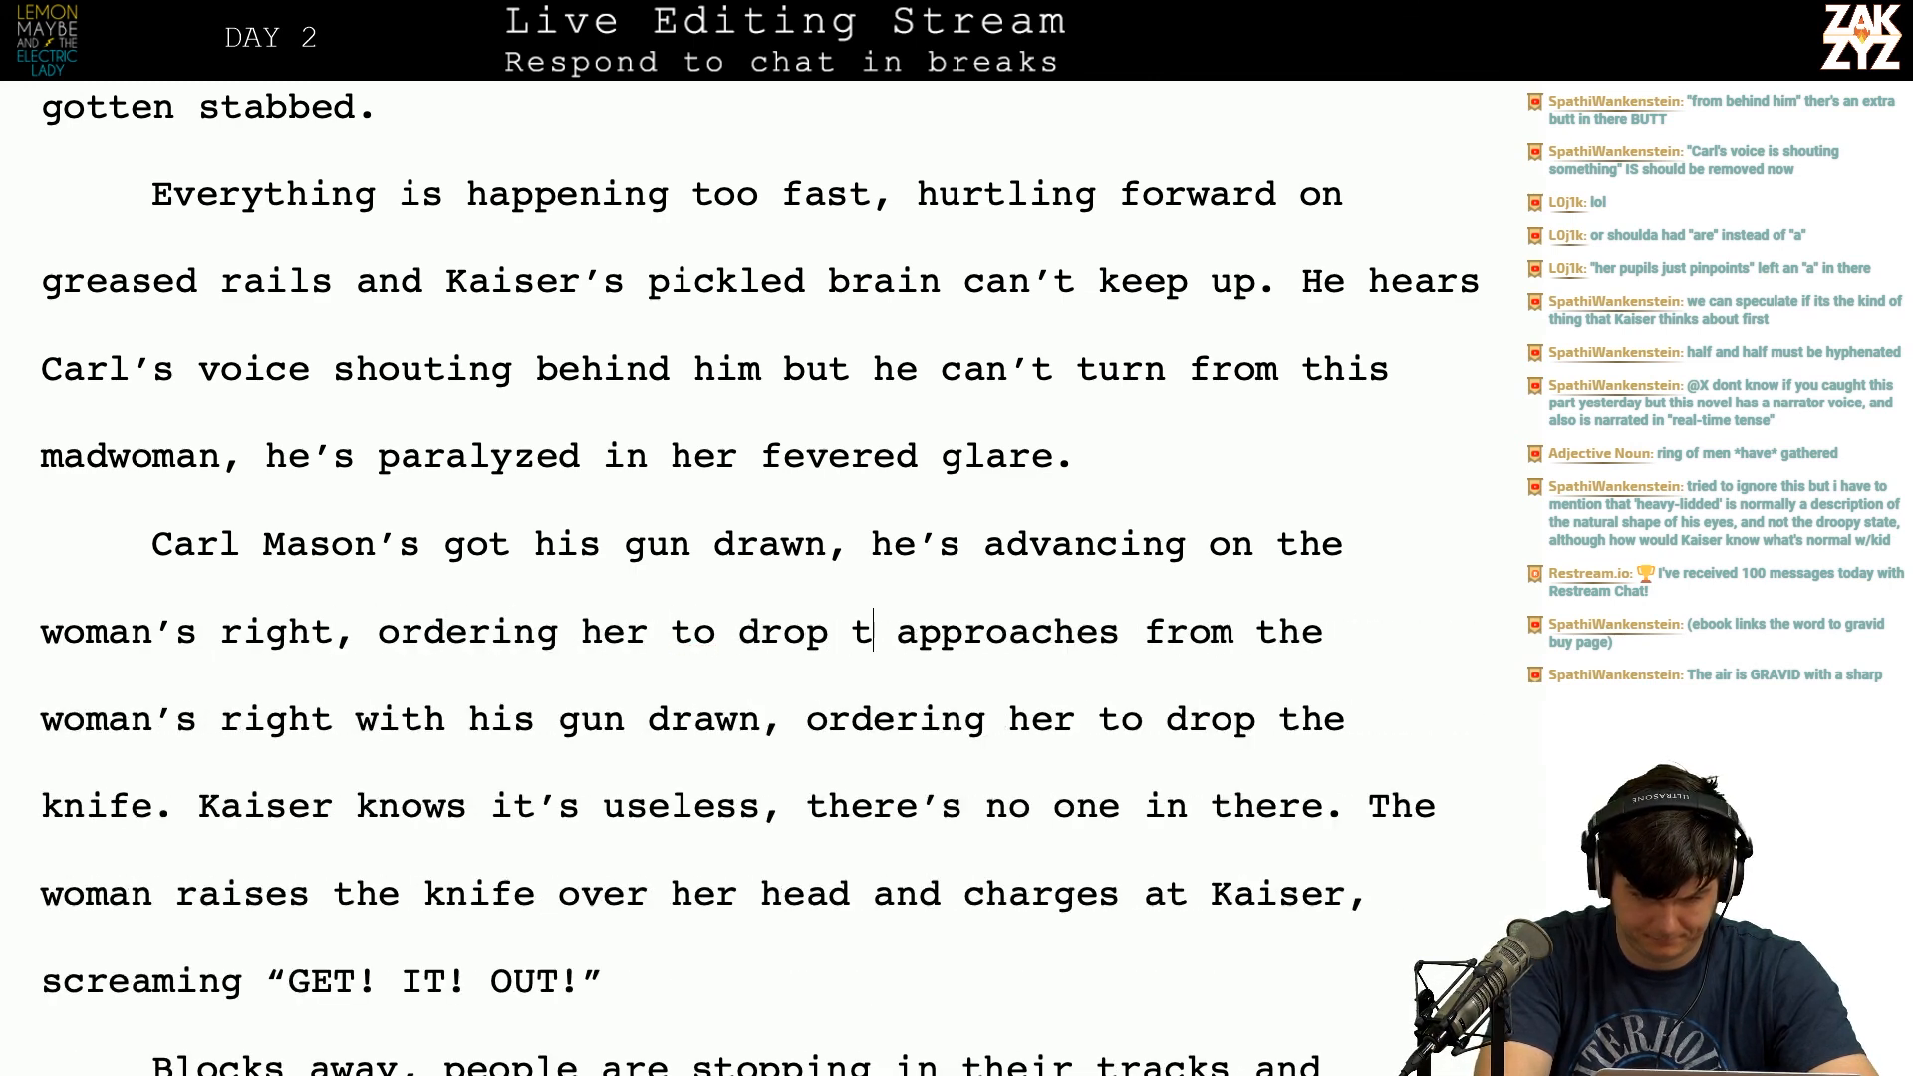
key("BackSpace")
key("BackSpace")
type("nife.")
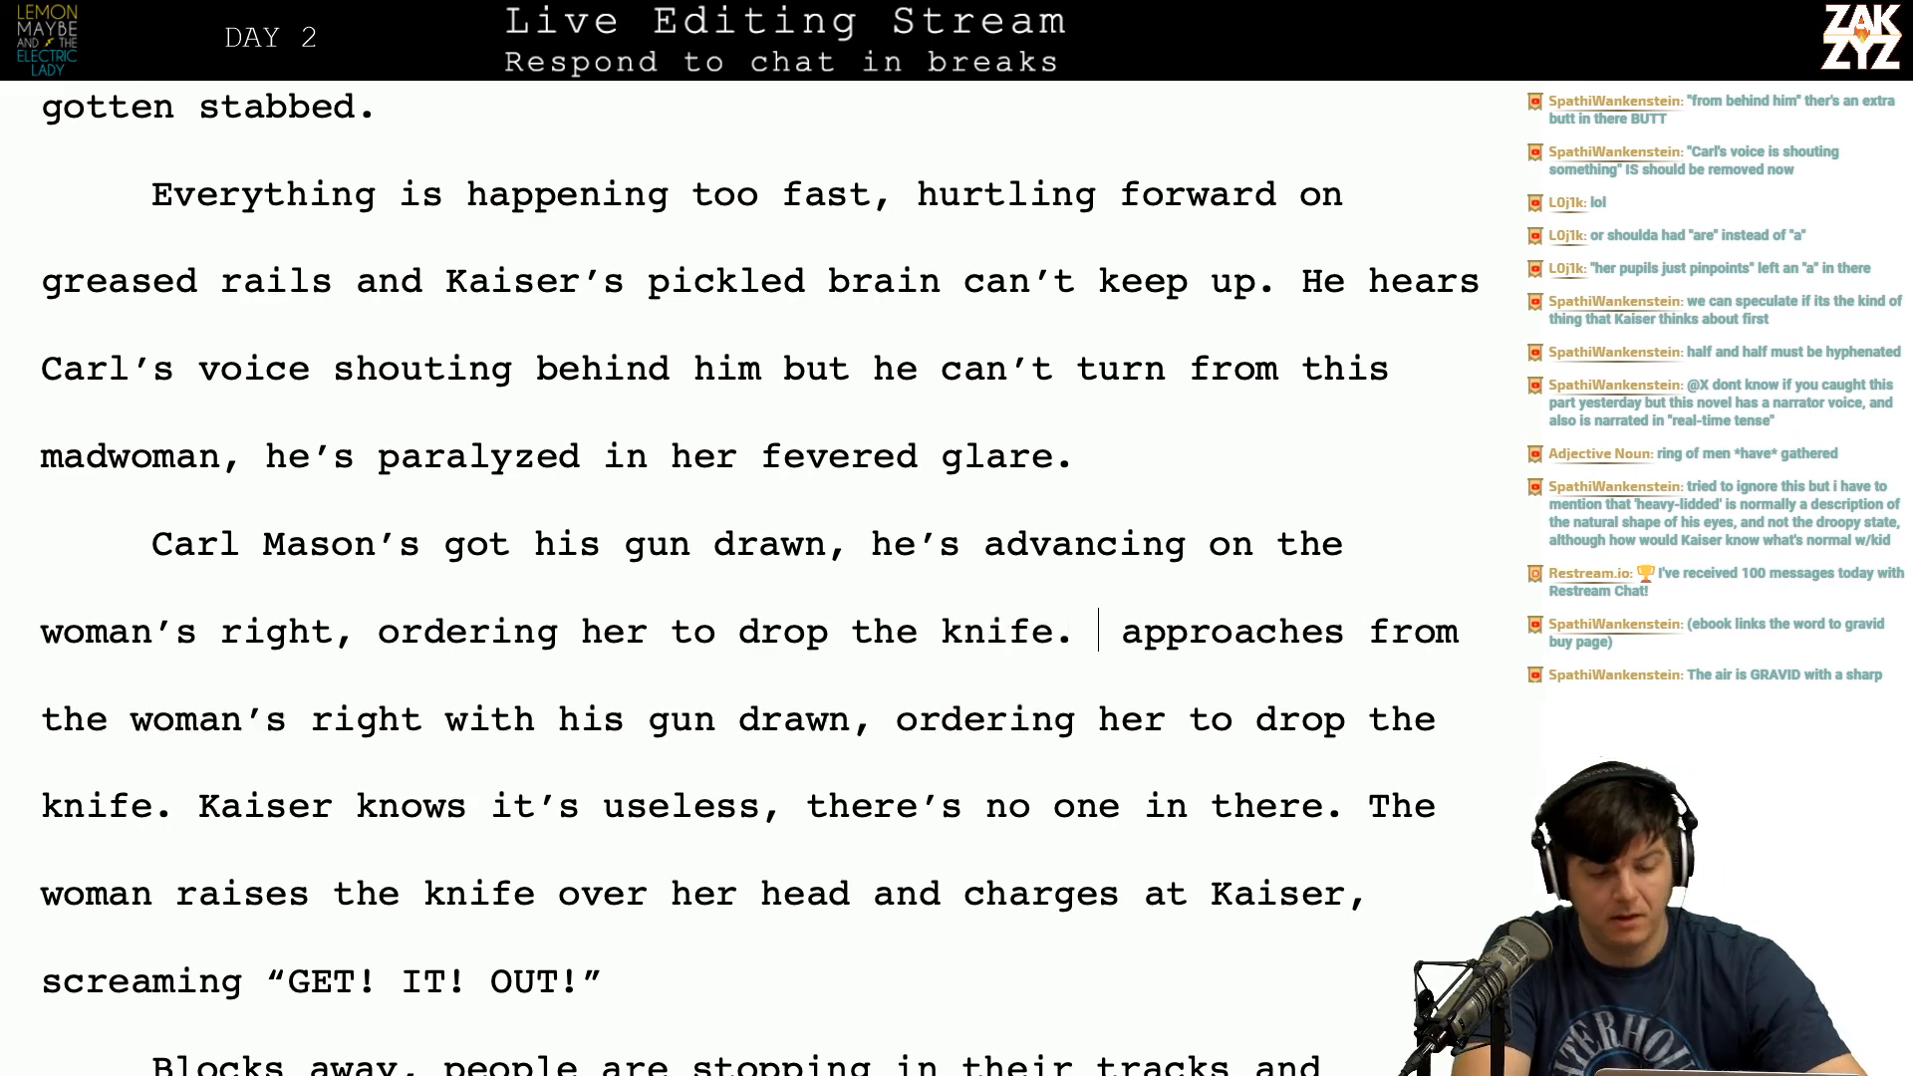
key("shift+Right")
key("shift+Right")
key("shift+Right")
key("shift+Right")
key("shift+Right")
key("shift+Right")
key("shift+Right")
key("shift+Right")
key("shift+Right")
key("shift+Right")
key("shift+Right")
key("shift+Right")
key("shift+Right")
key("shift+Right")
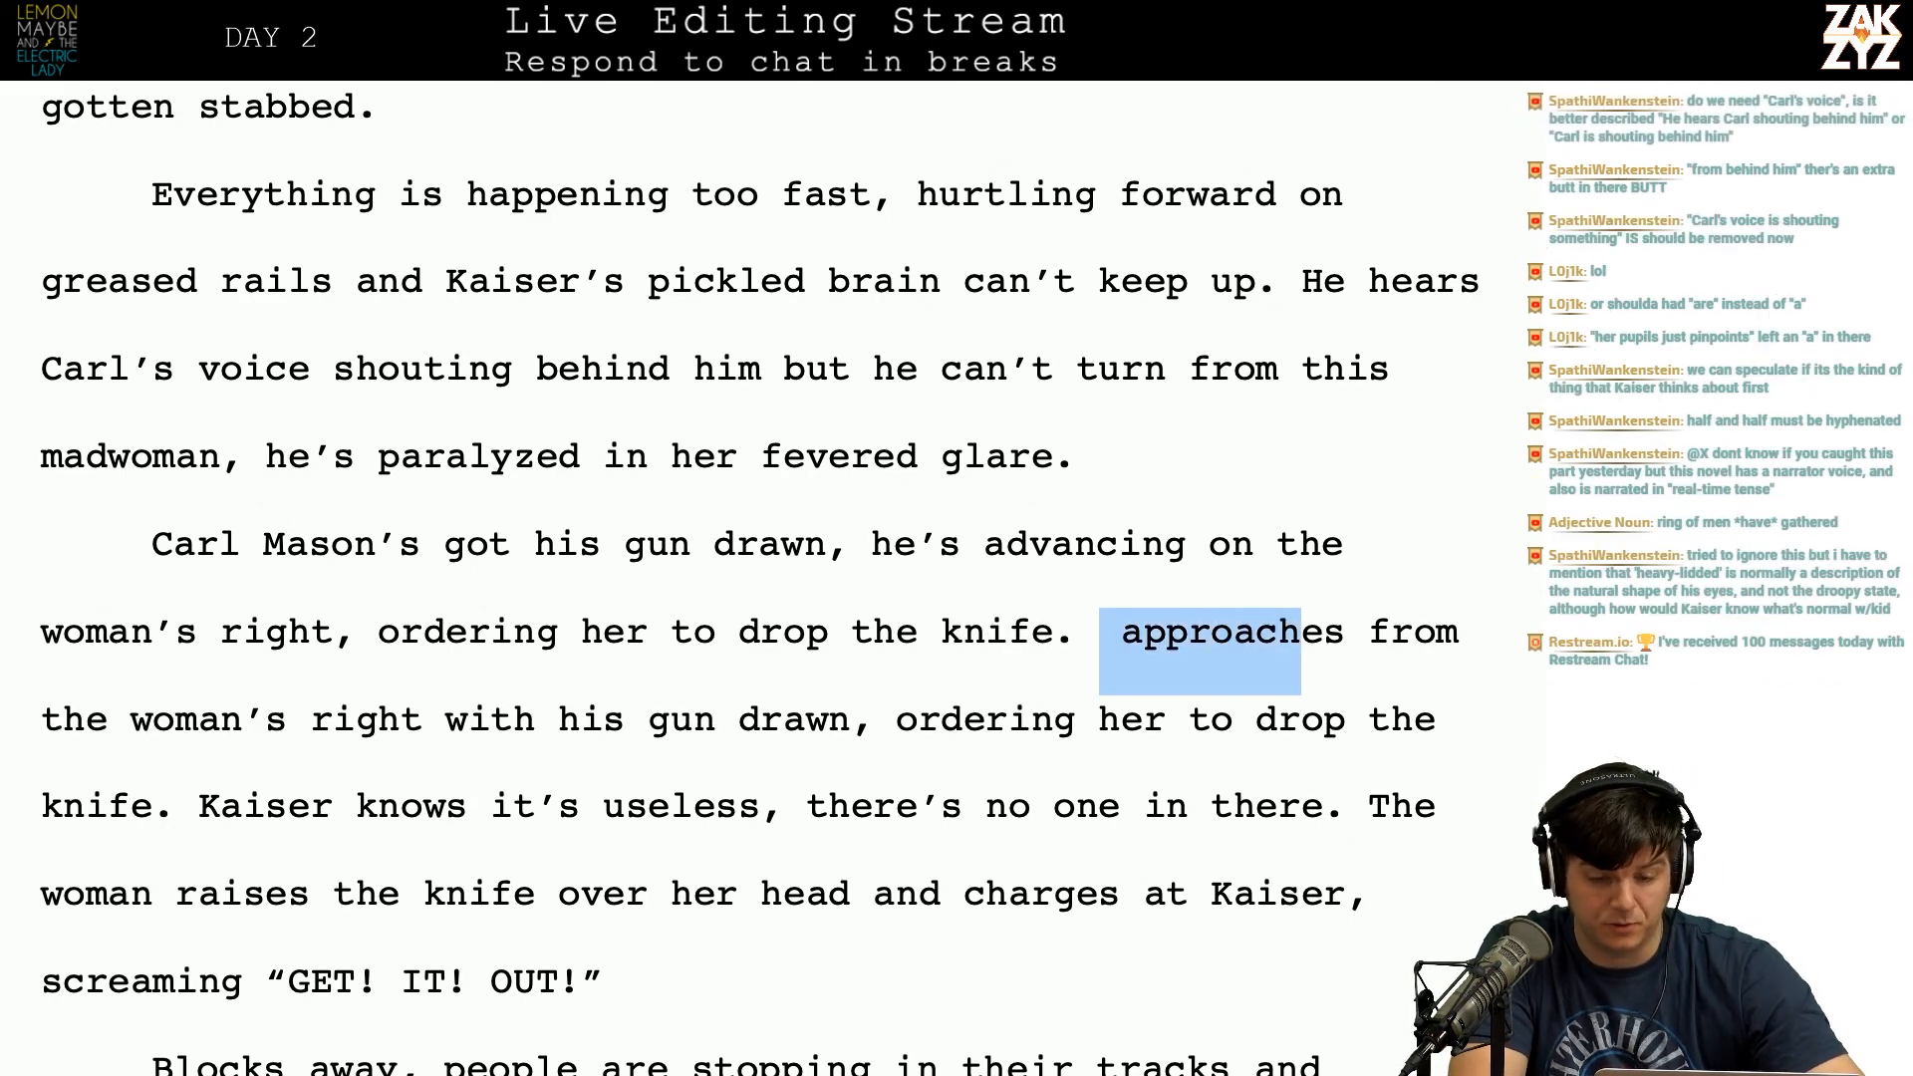
key("Down")
key("Up")
key("Up")
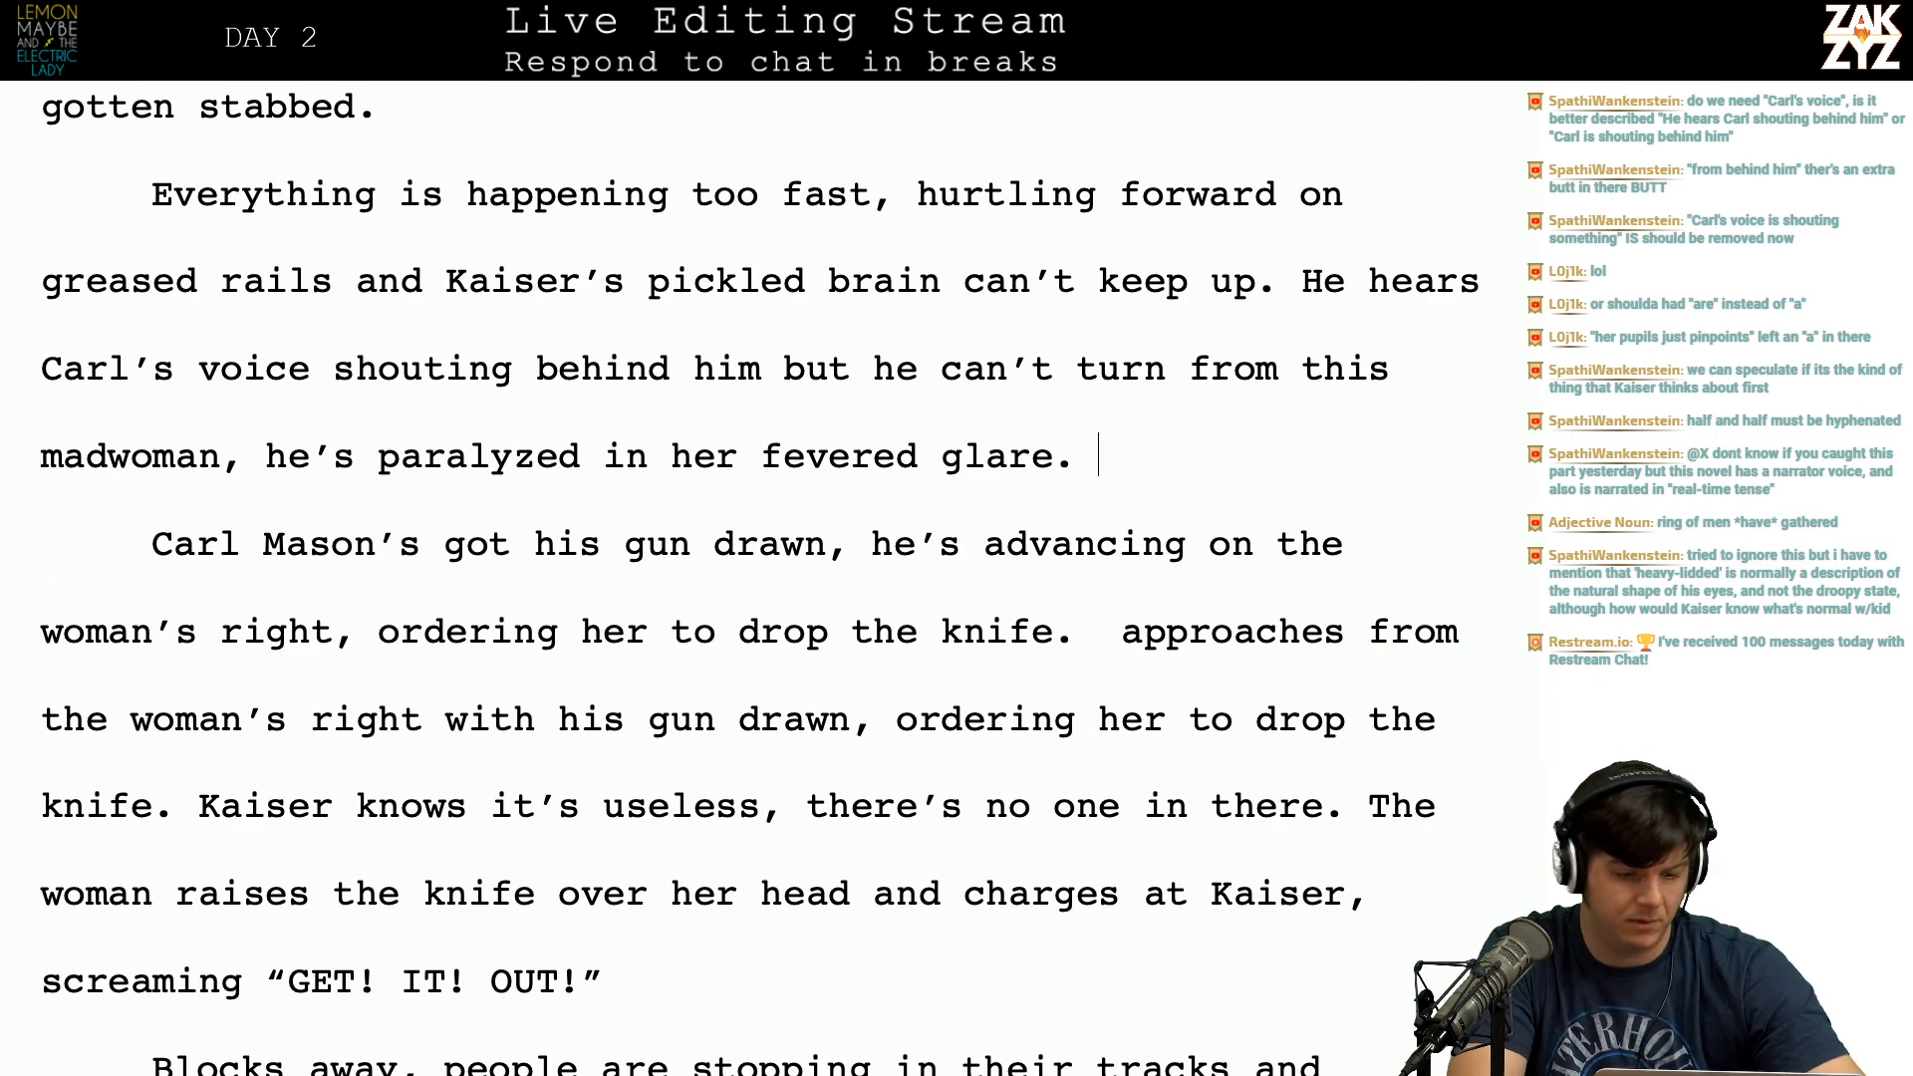
Step: Break the paragraph before 'He hears Carl’s voice' and write 'Carl’s shouting behind him but Kaiser can’t make it out' after 'keep up.'
scroll(760, 578, "up", 1)
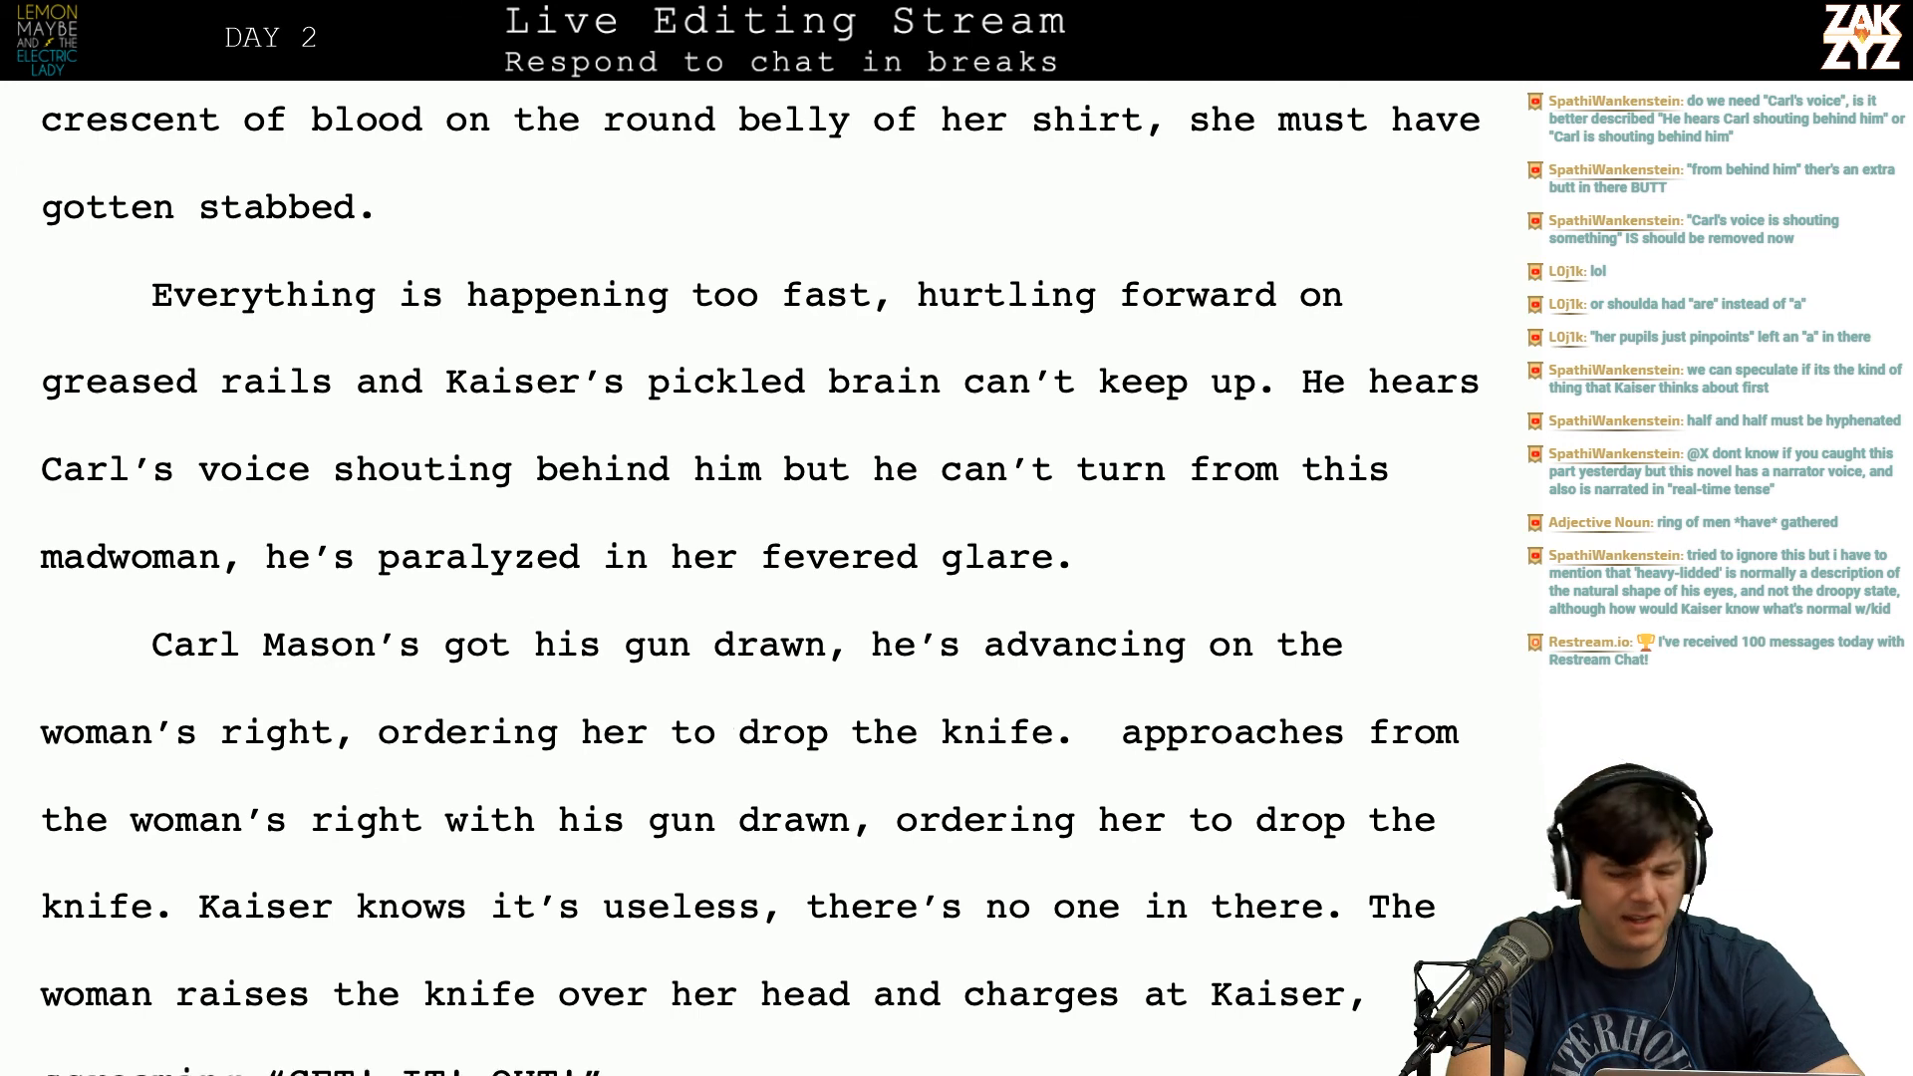
scroll(759, 578, "down", 1)
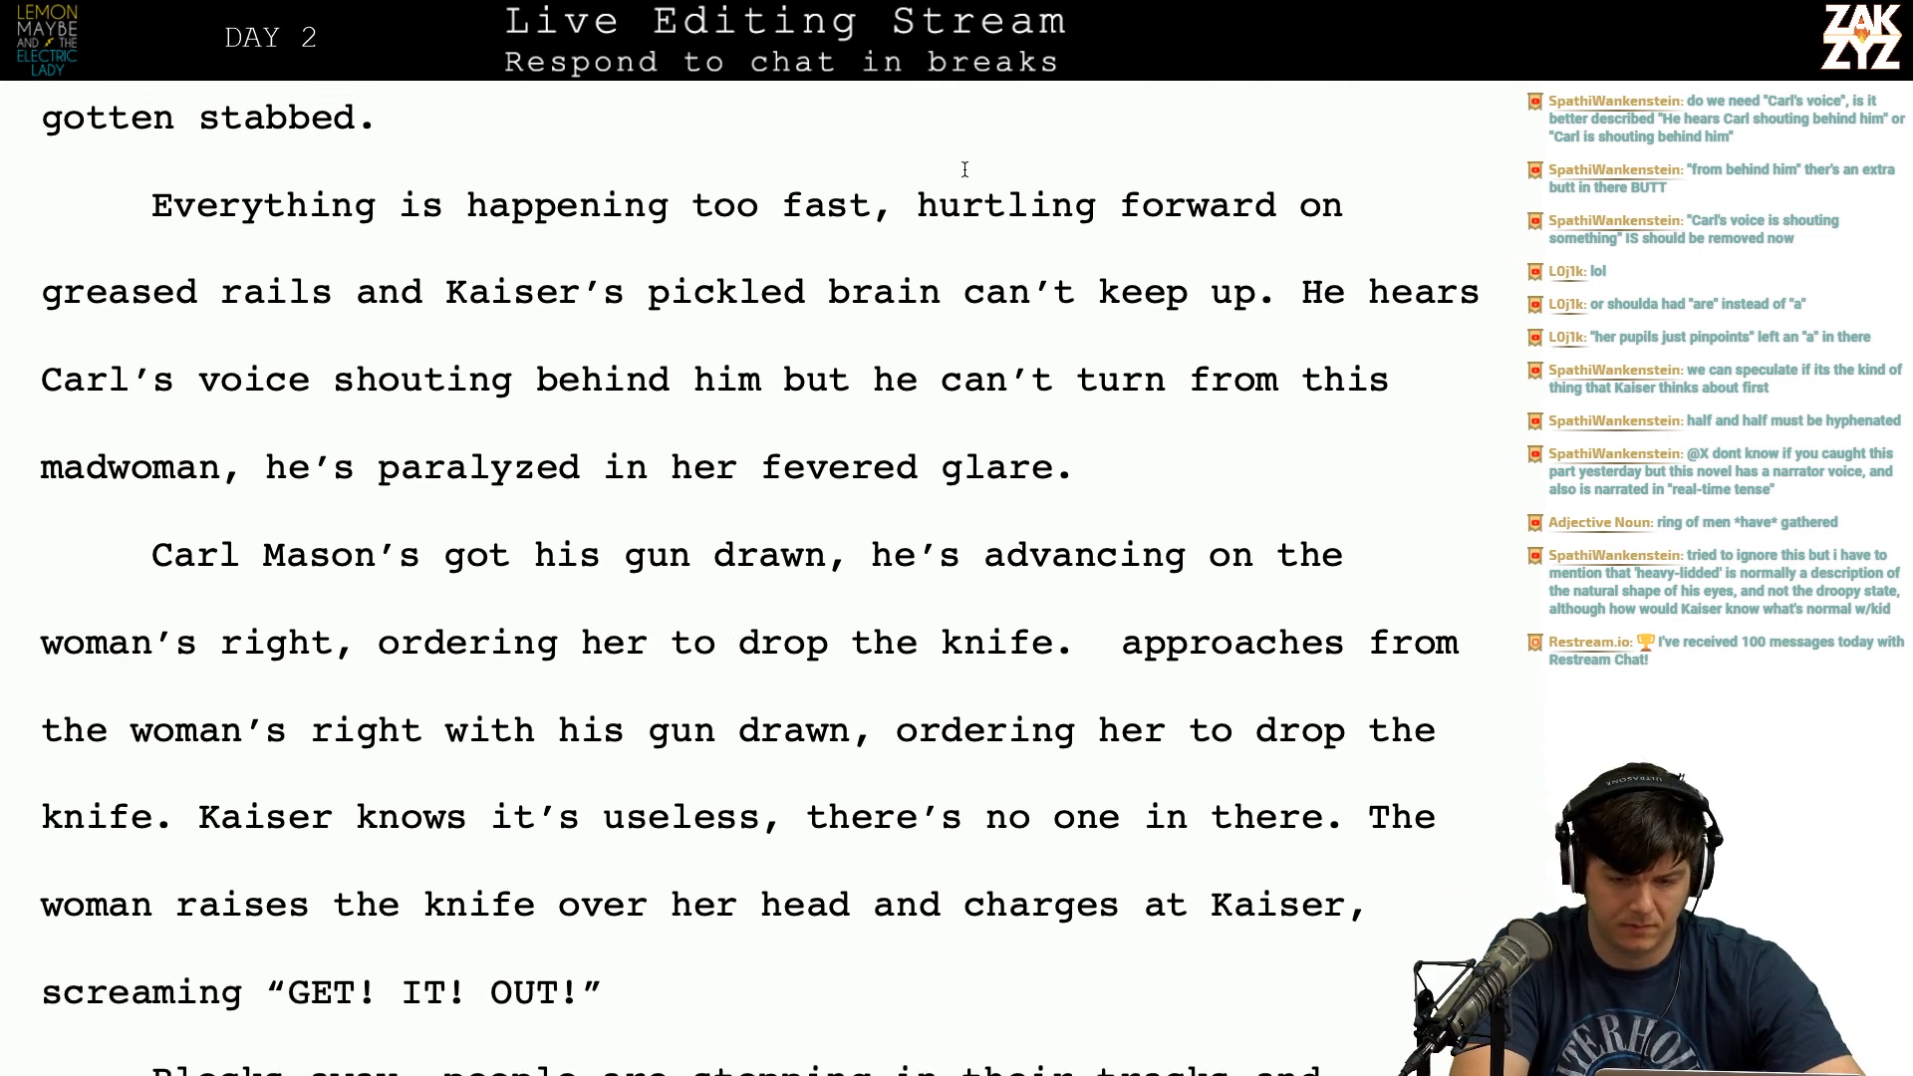
left_click(1294, 295)
key("Return")
type("Calr")
key("BackSpace")
key("BackSpace")
key("BackSpace")
key("BackSpace")
type("C")
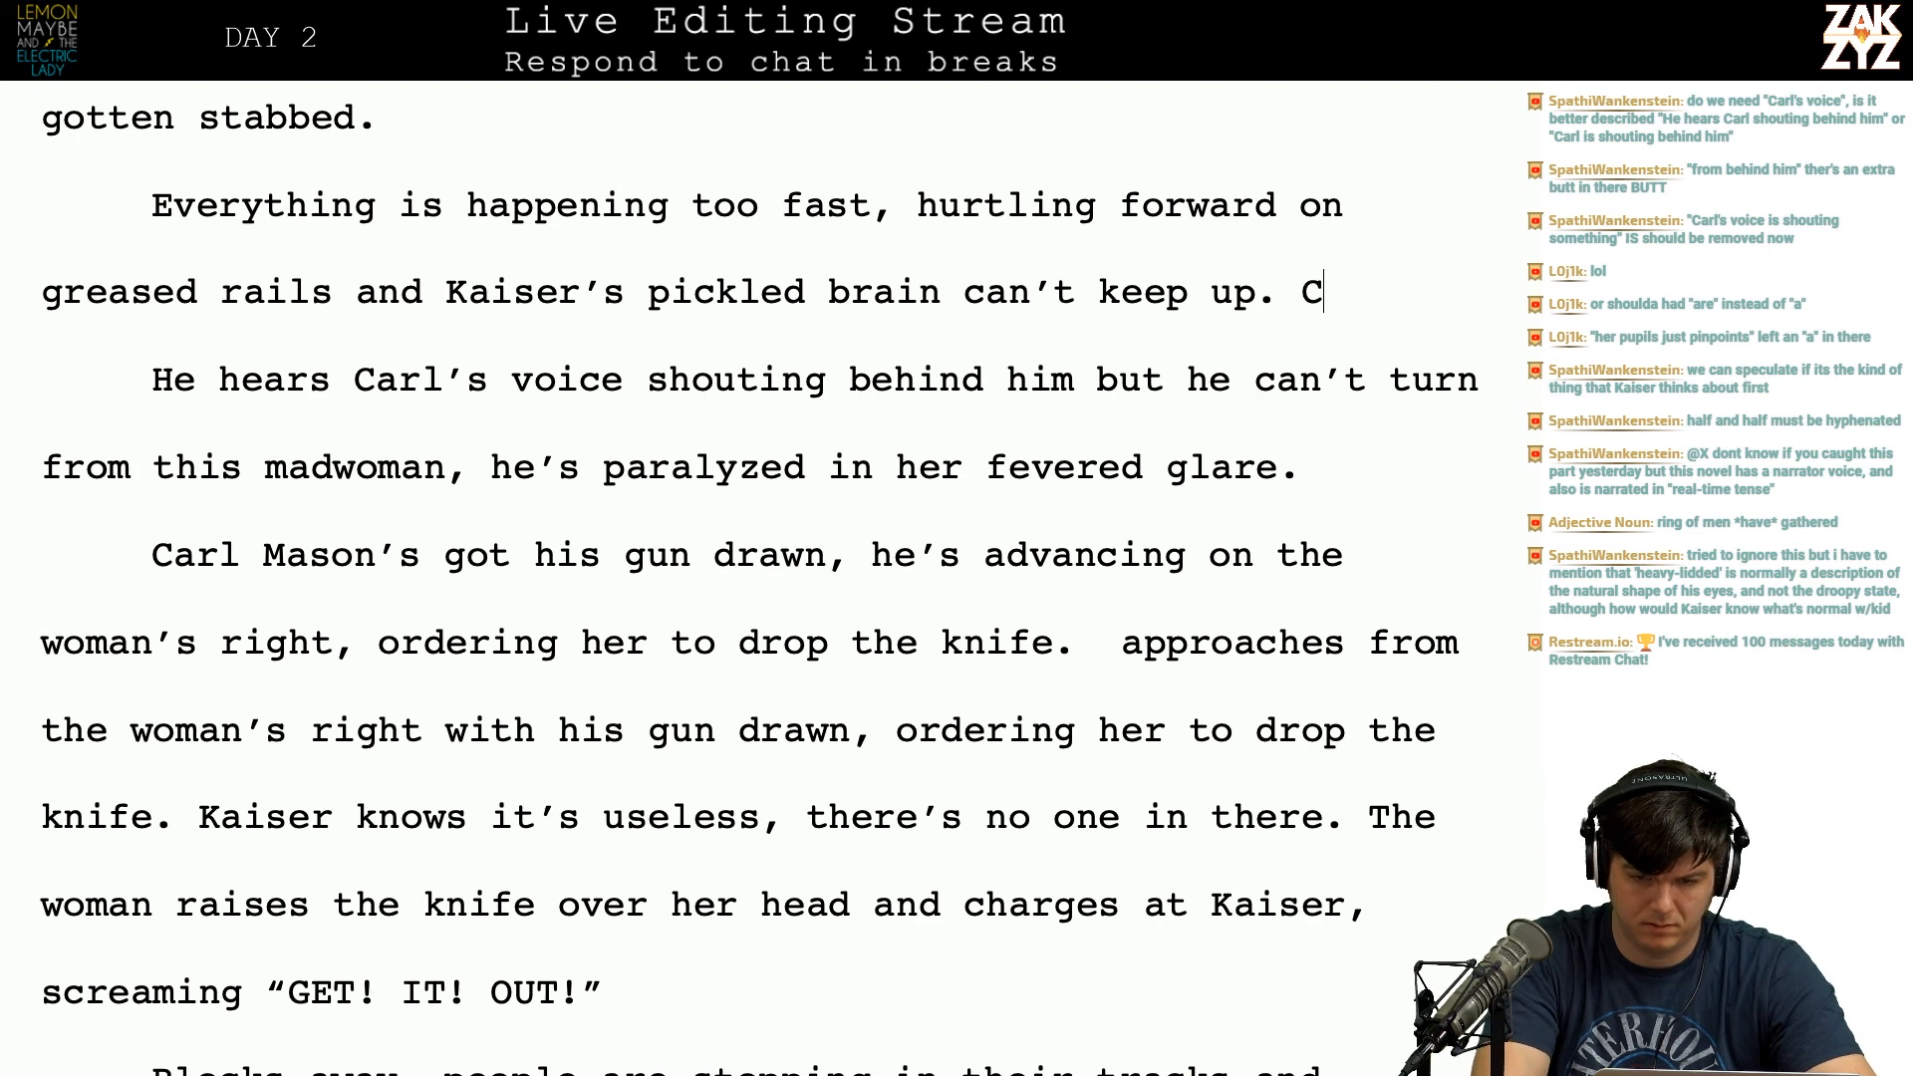
type("arl’s")
key("BackSpace")
type("'s shouting behind him")
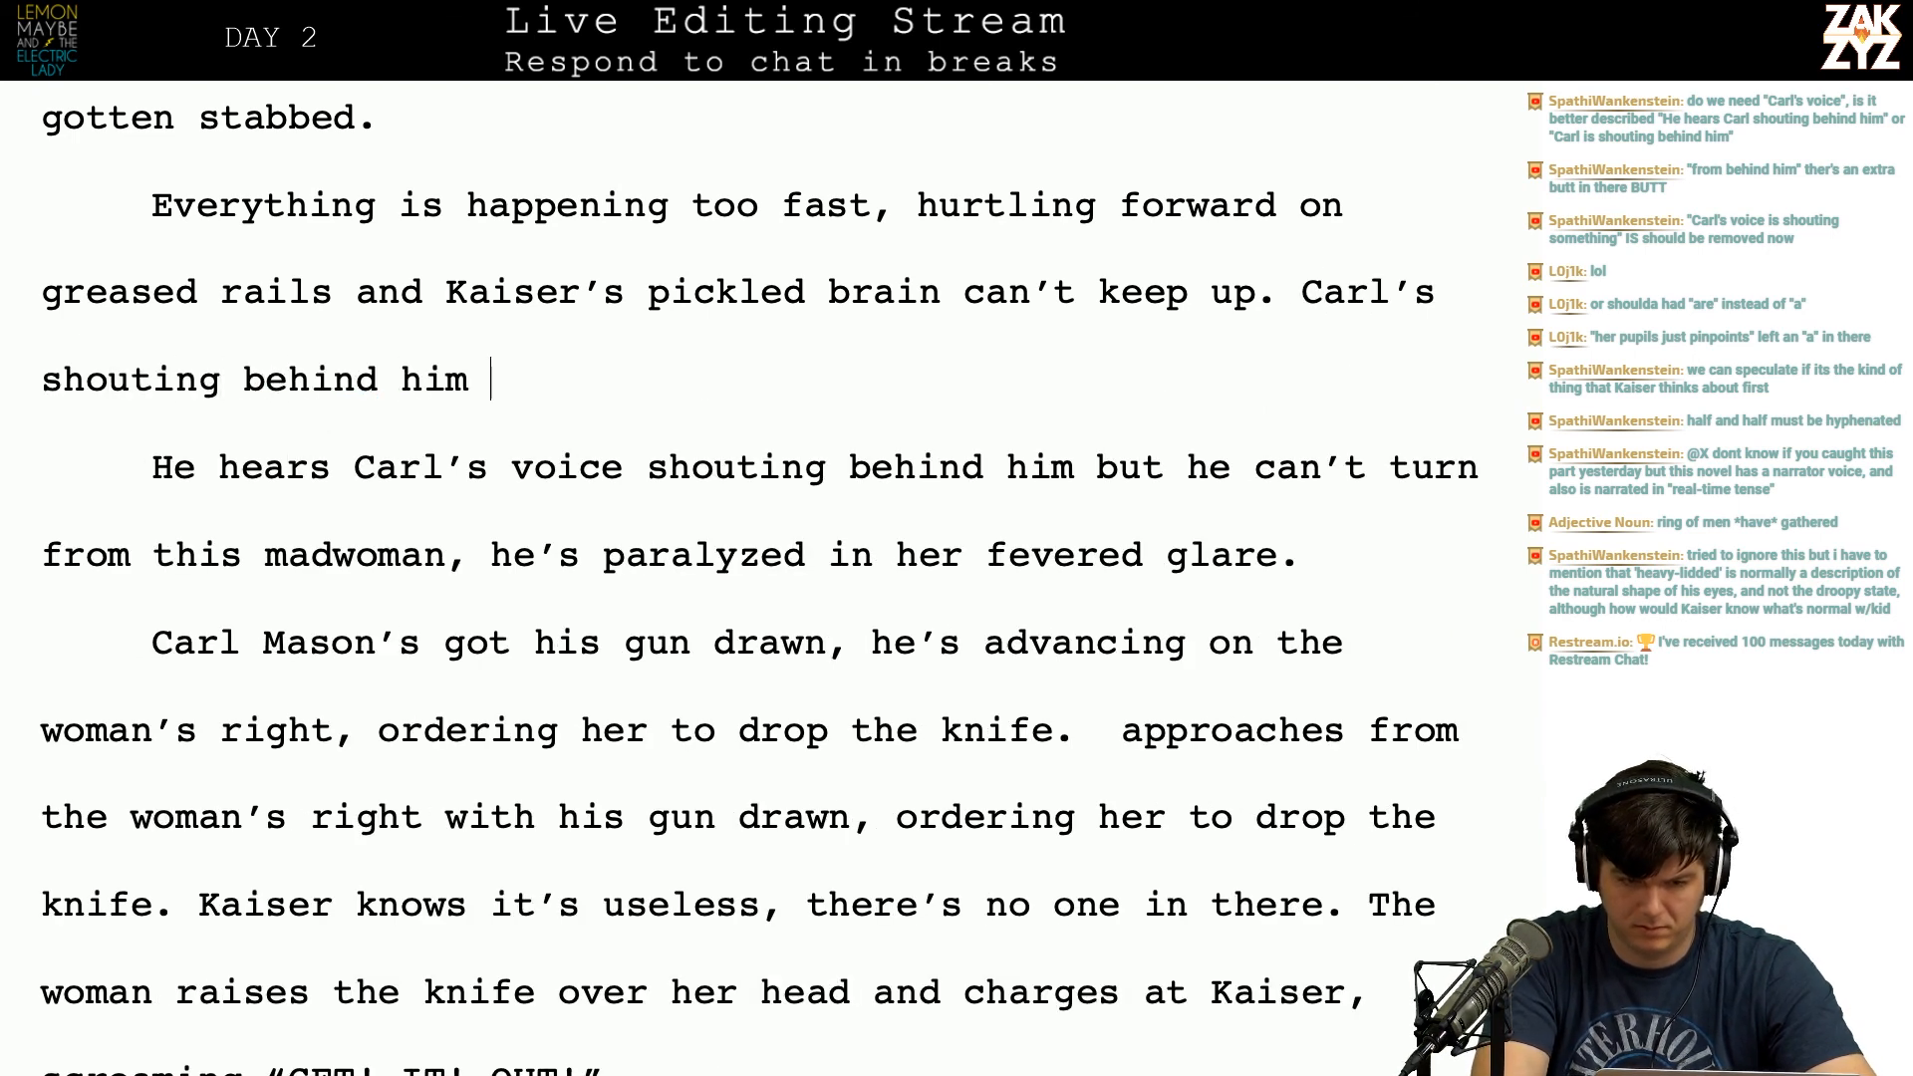
type(" but Kaiser can't make it out")
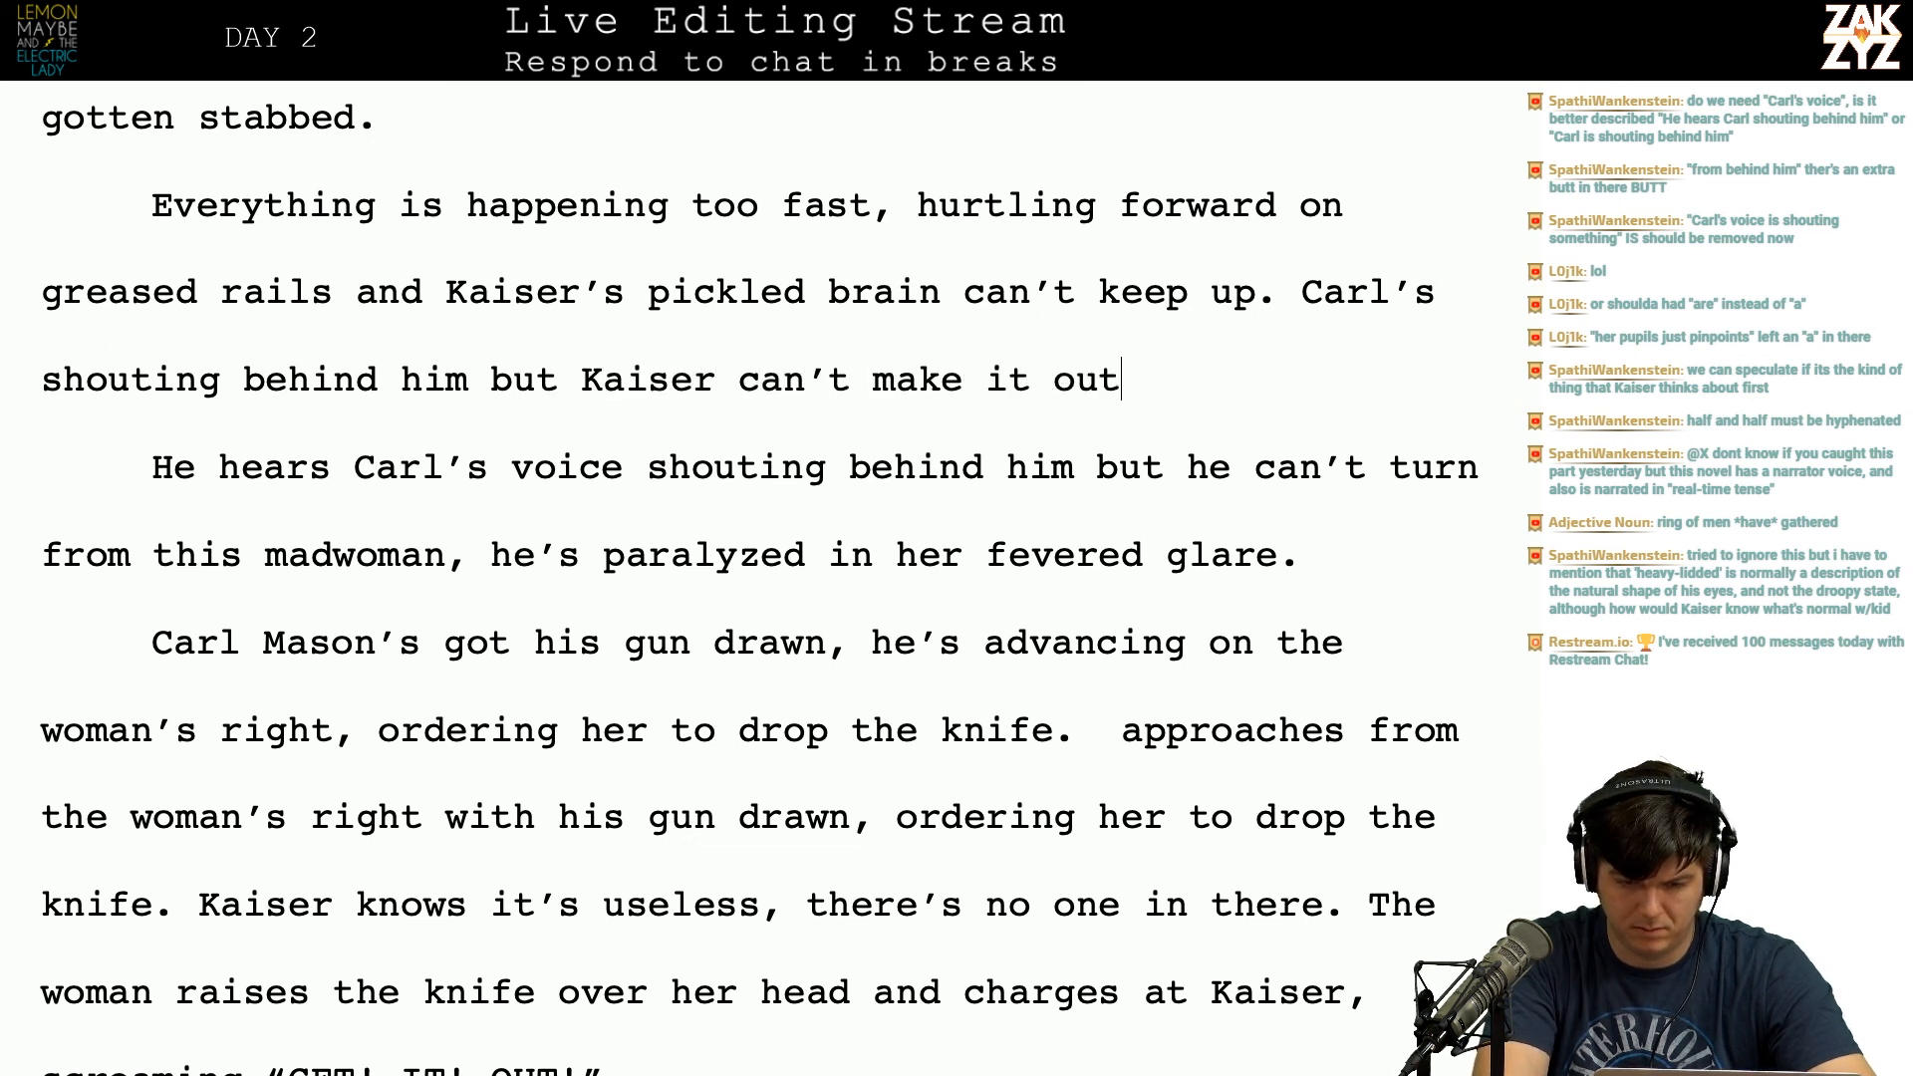
Step: Finish the new sentence with 'and he can’t turn back from this madwoman, he’s paralyzed by her fevered glare.'
type(" and he can't turn ")
type("back")
key("BackSpace")
type("f")
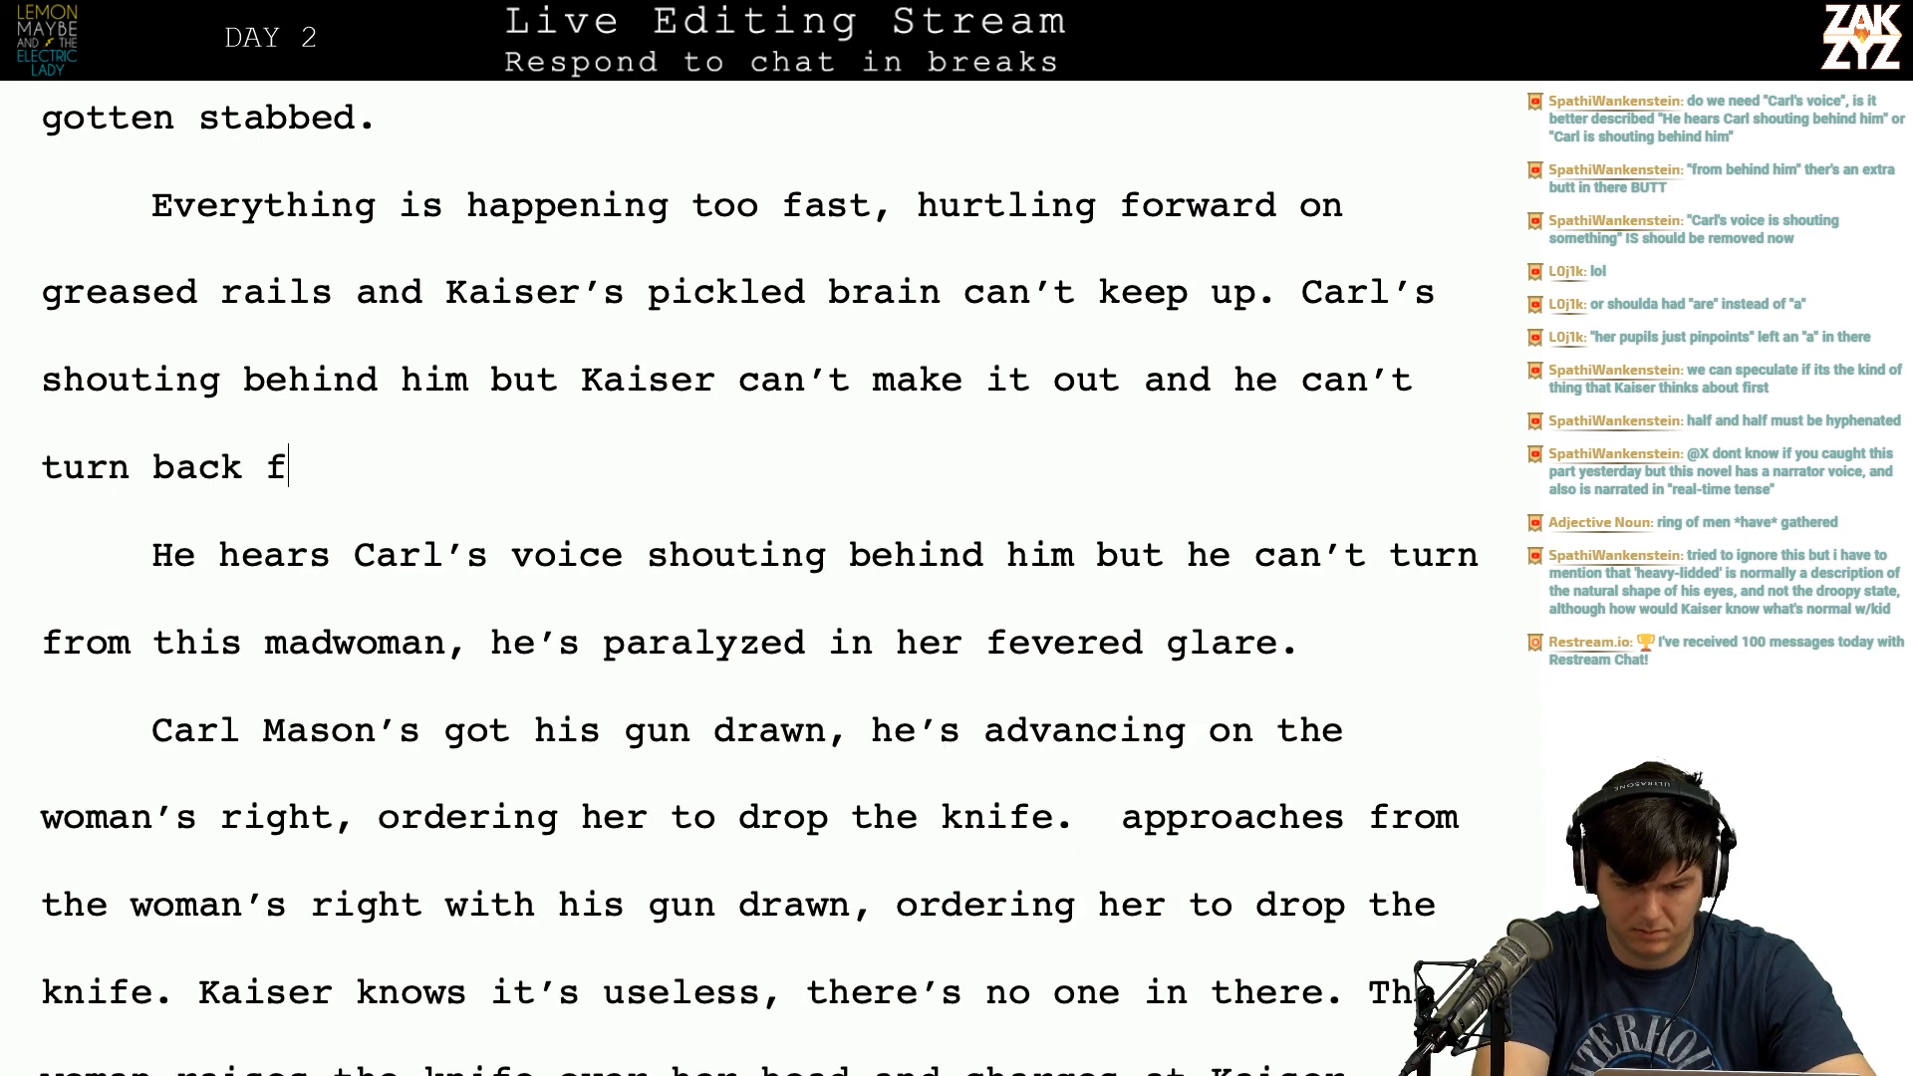
type("rom this madwoman")
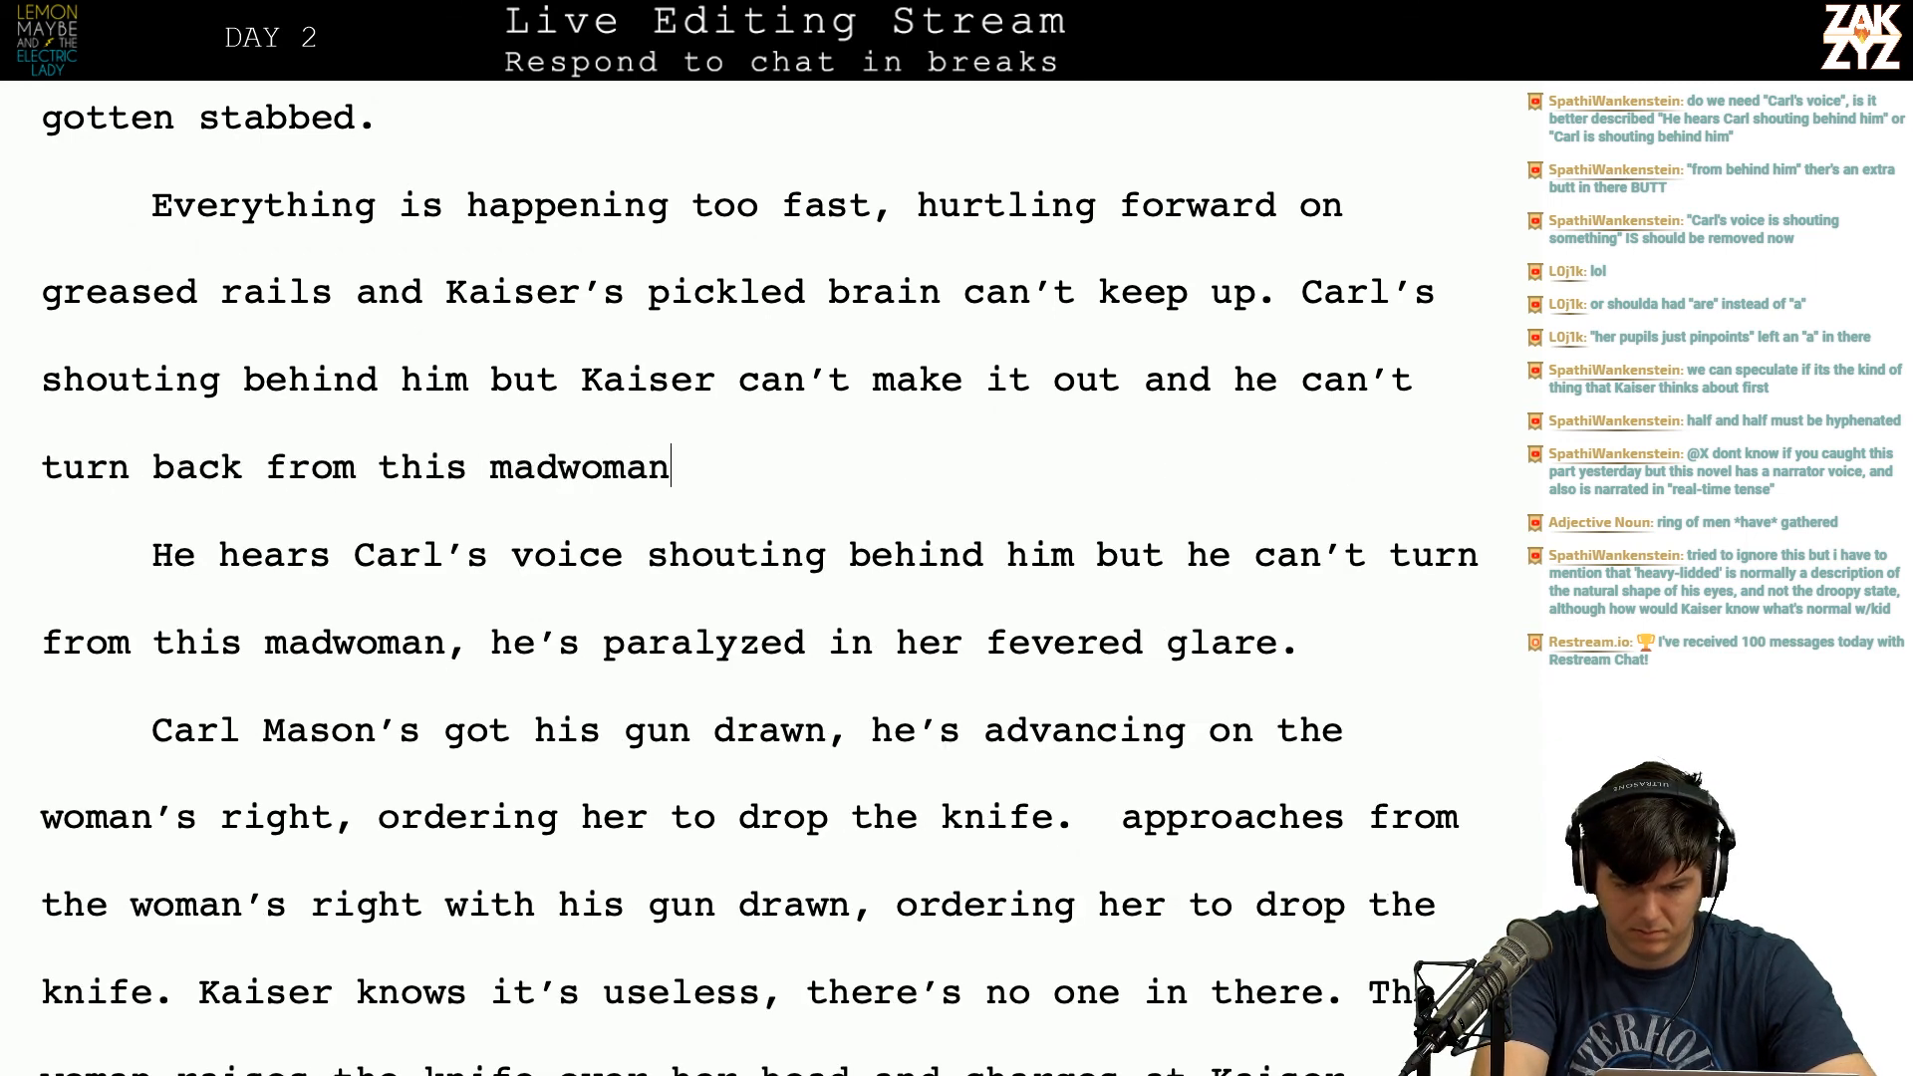
type(", he's paralys")
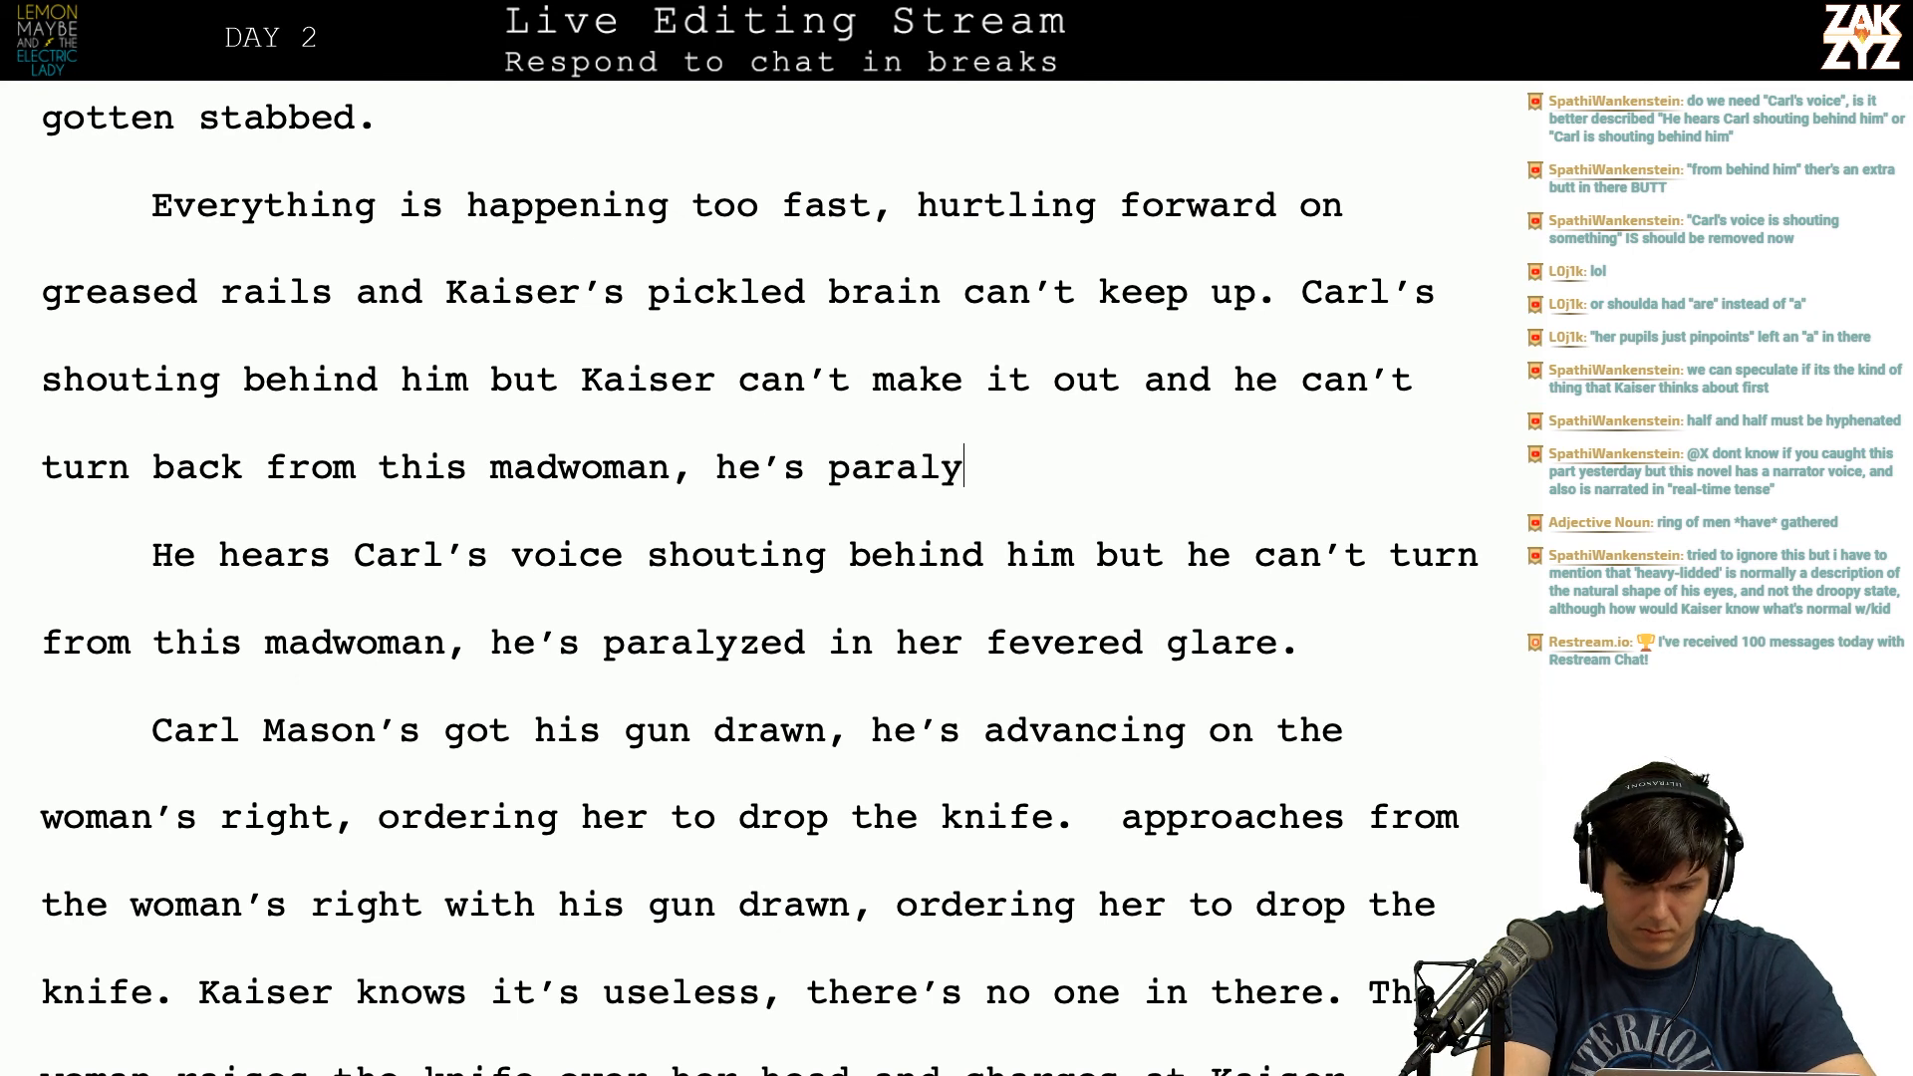
key("BackSpace")
type("zed by her ")
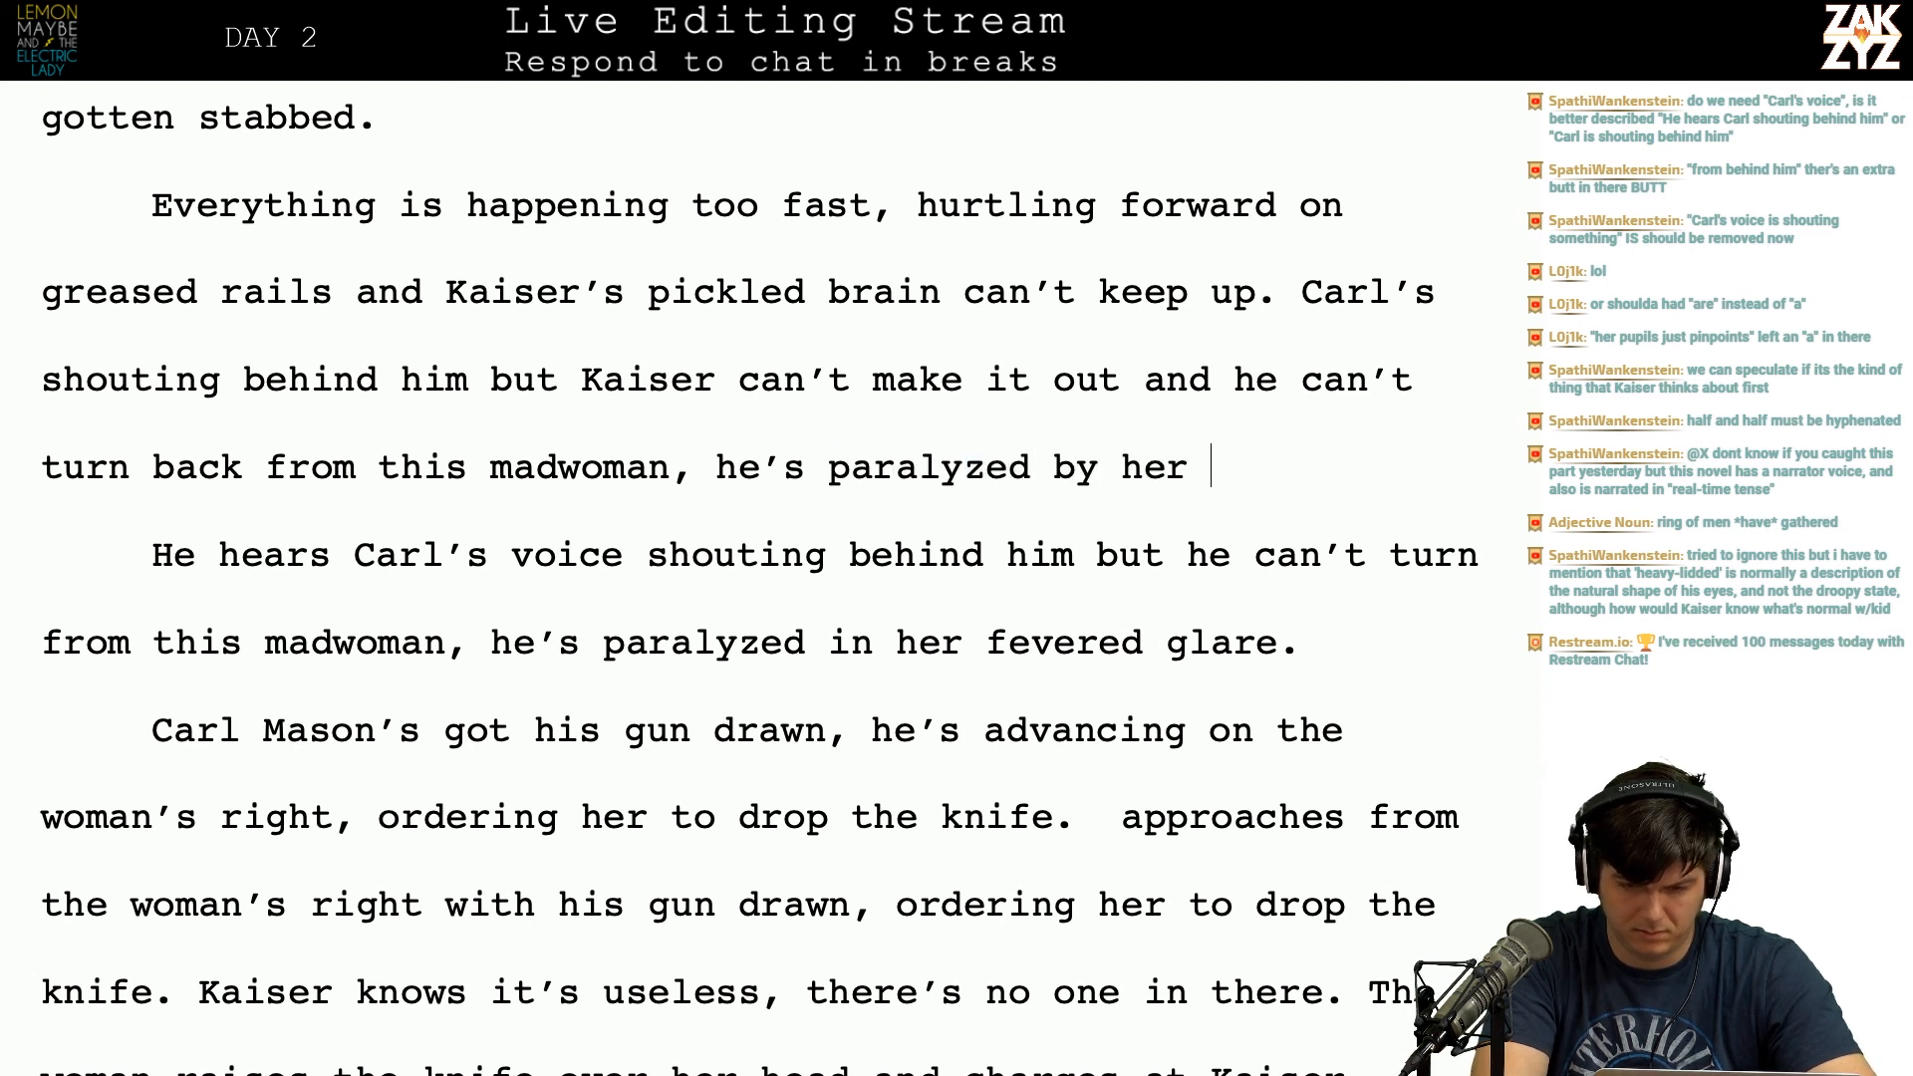
type("fvvered glare.")
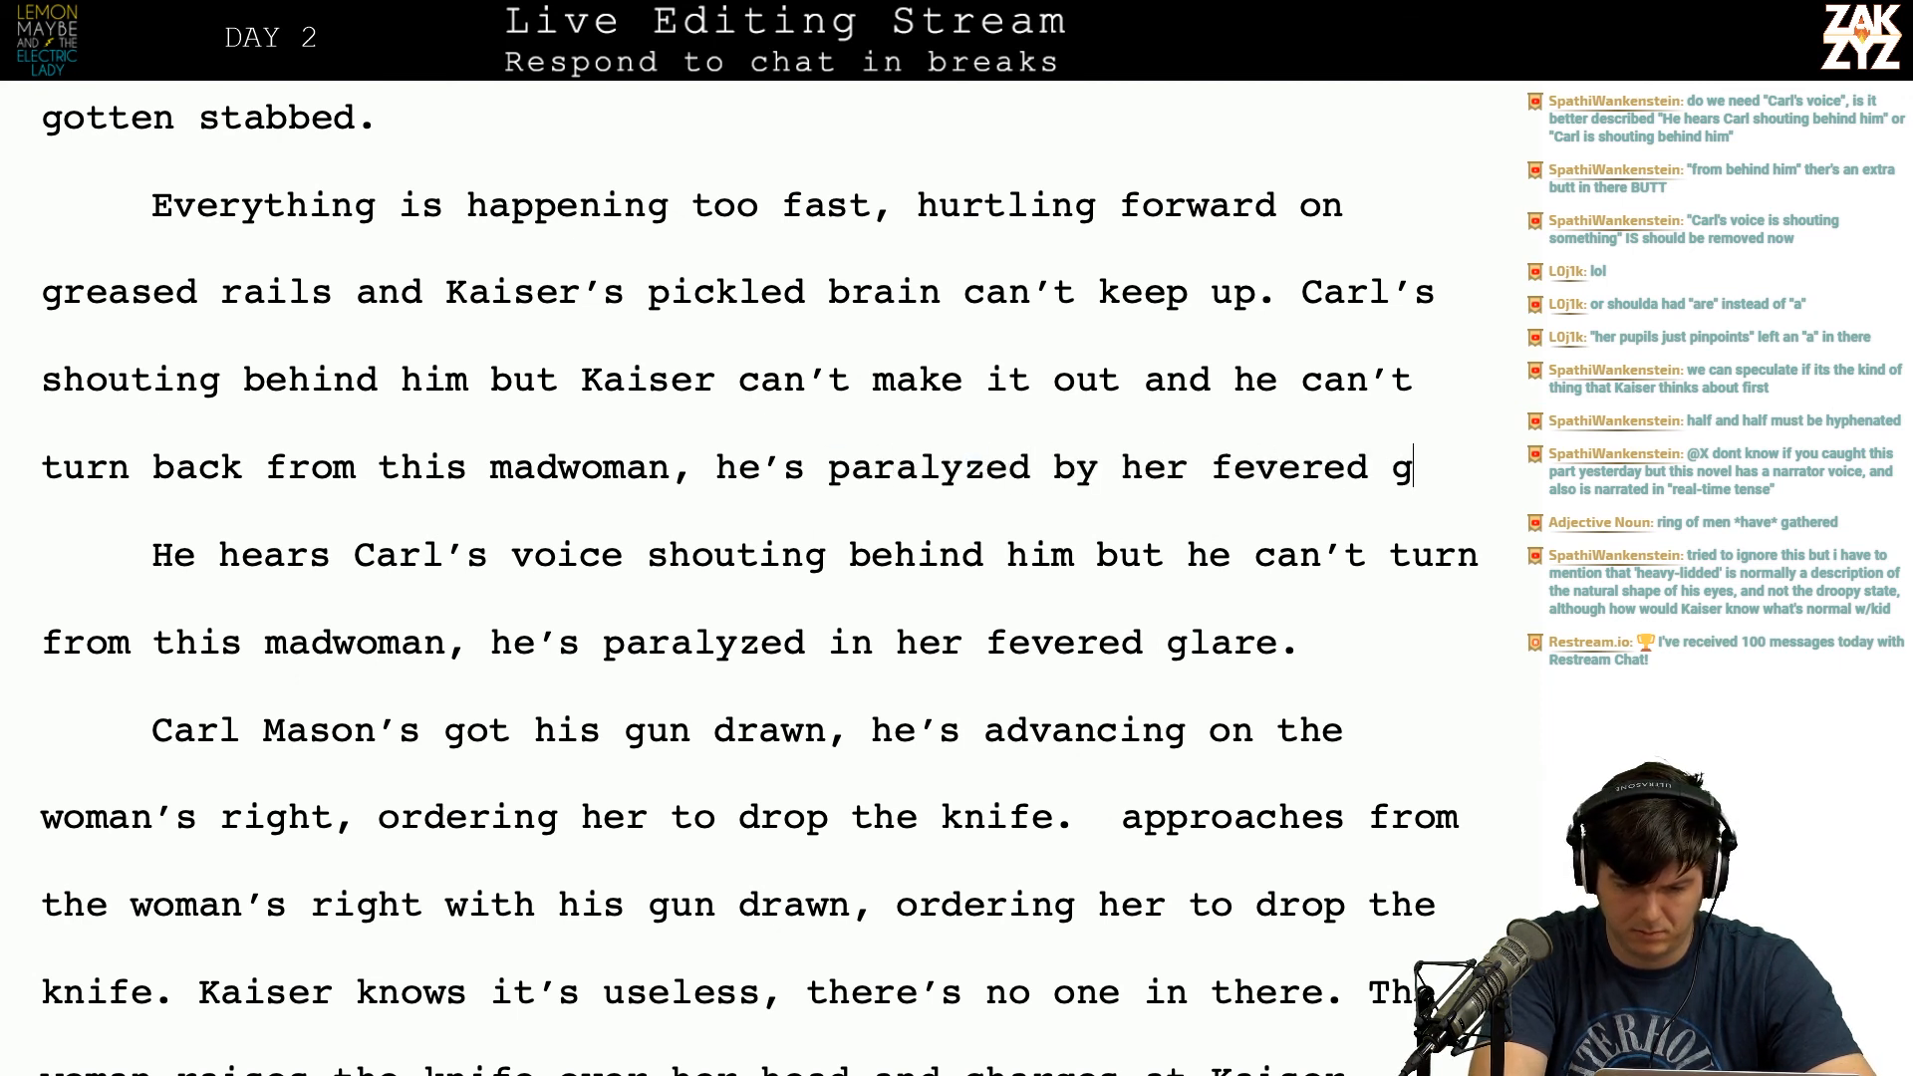
Step: Start a new paragraph after 'fevered glare.' with the words 'Kaiser sees', set apart from the old text below
key("Return")
key("Return")
type("Carl")
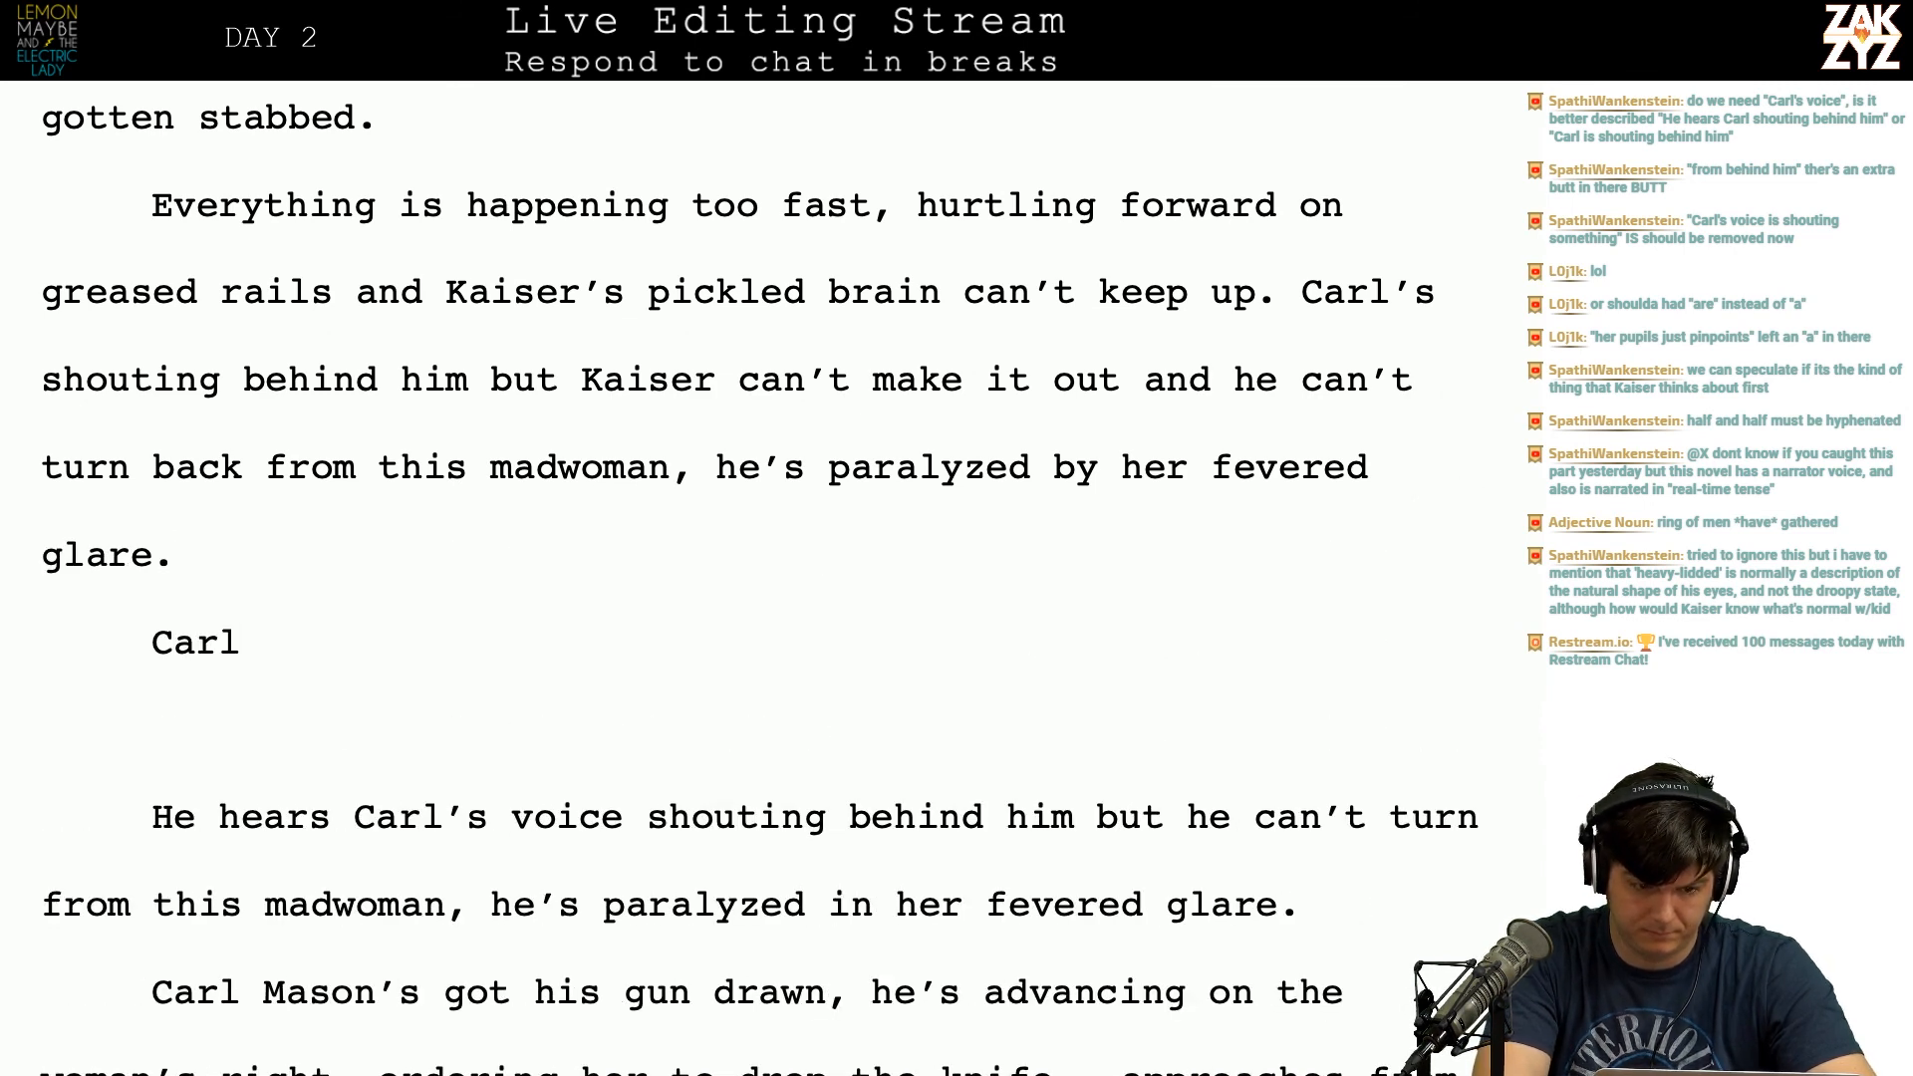
key("BackSpace")
key("BackSpace")
key("BackSpace")
type("He")
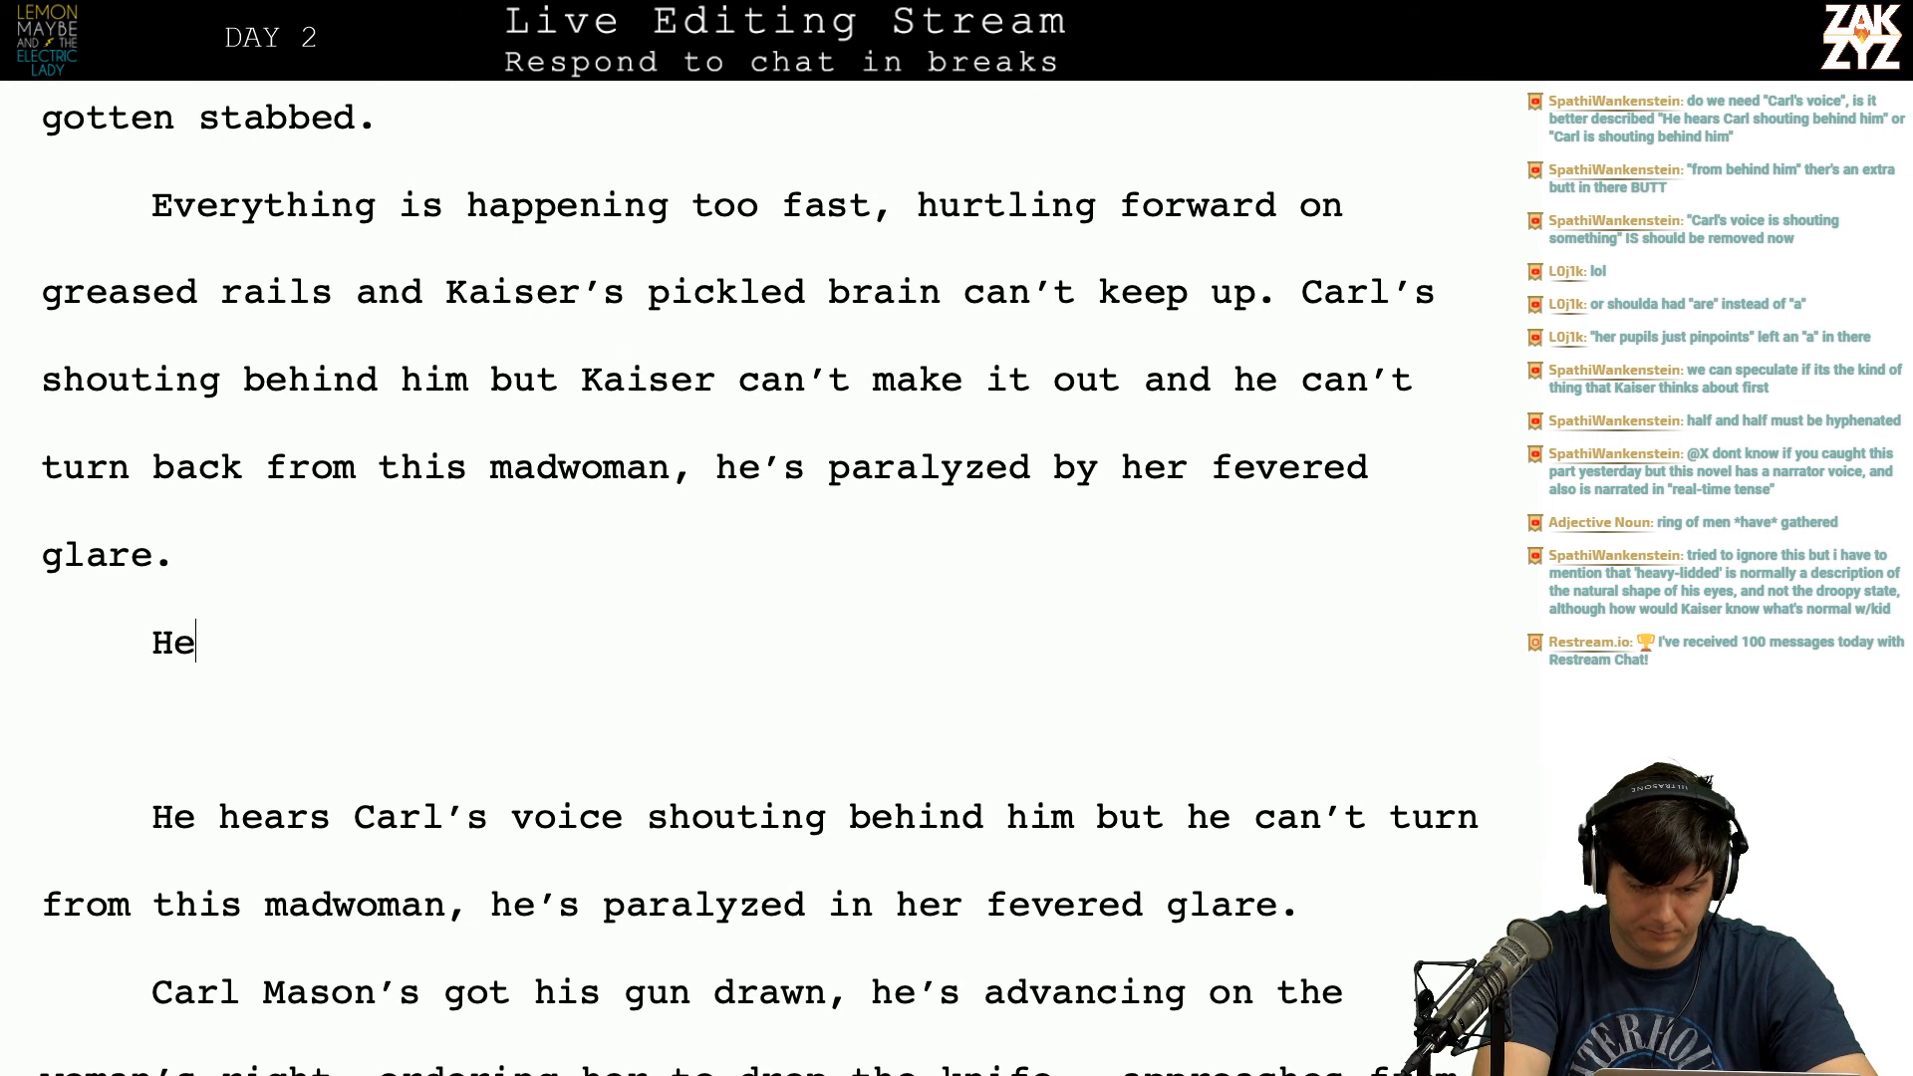
type(" see's carl")
key("BackSpace")
key("BackSpace")
key("BackSpace")
key("BackSpace")
key("BackSpace")
key("BackSpace")
key("BackSpace")
key("BackSpace")
key("BackSpace")
key("BackSpace")
key("BackSpace")
key("BackSpace")
key("BackSpace")
key("BackSpace")
type("Kaiser s")
key("BackSpace")
key("BackSpace")
type("ser sees the")
key("BackSpace")
key("BackSpace")
key("BackSpace")
key("BackSpace")
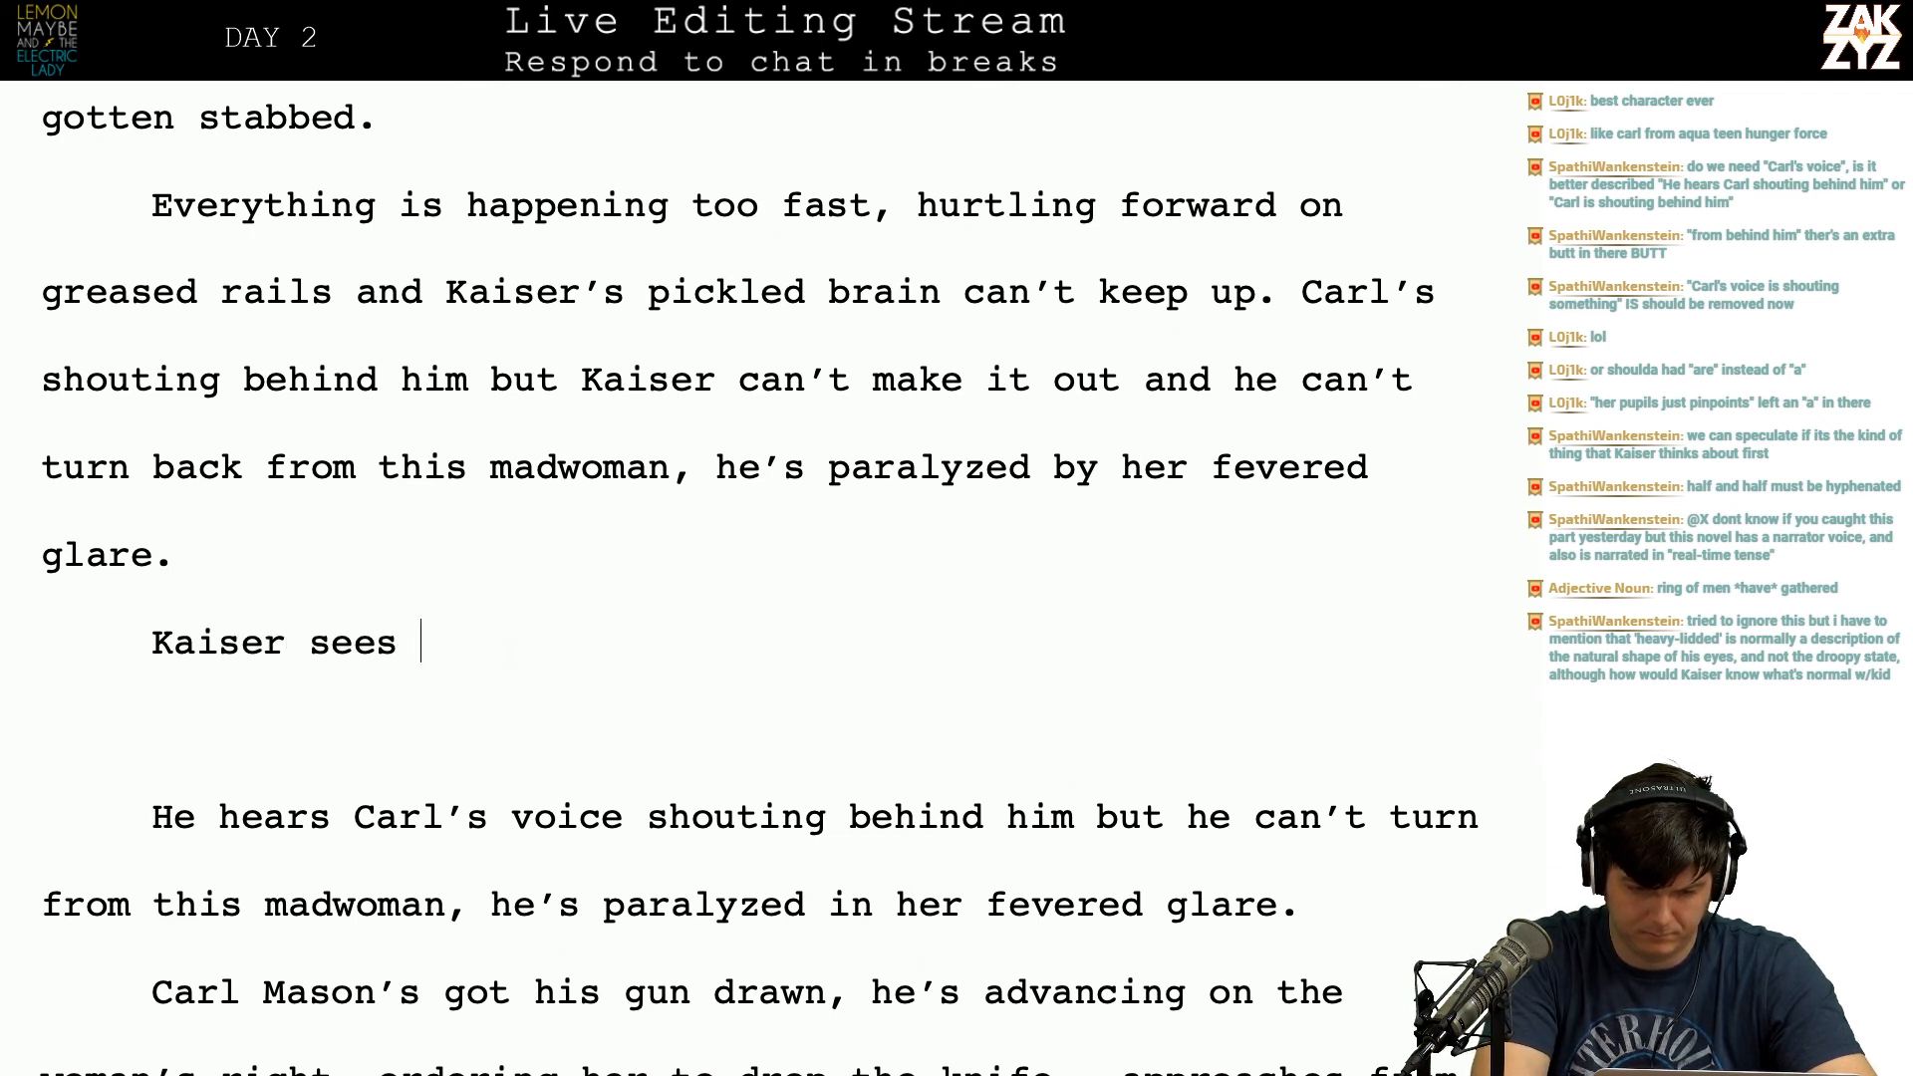
Step: Continue the 'Kaiser sees' sentence with 'Carl’s gun in the corner of his eye,'
type("Carl's gun in t")
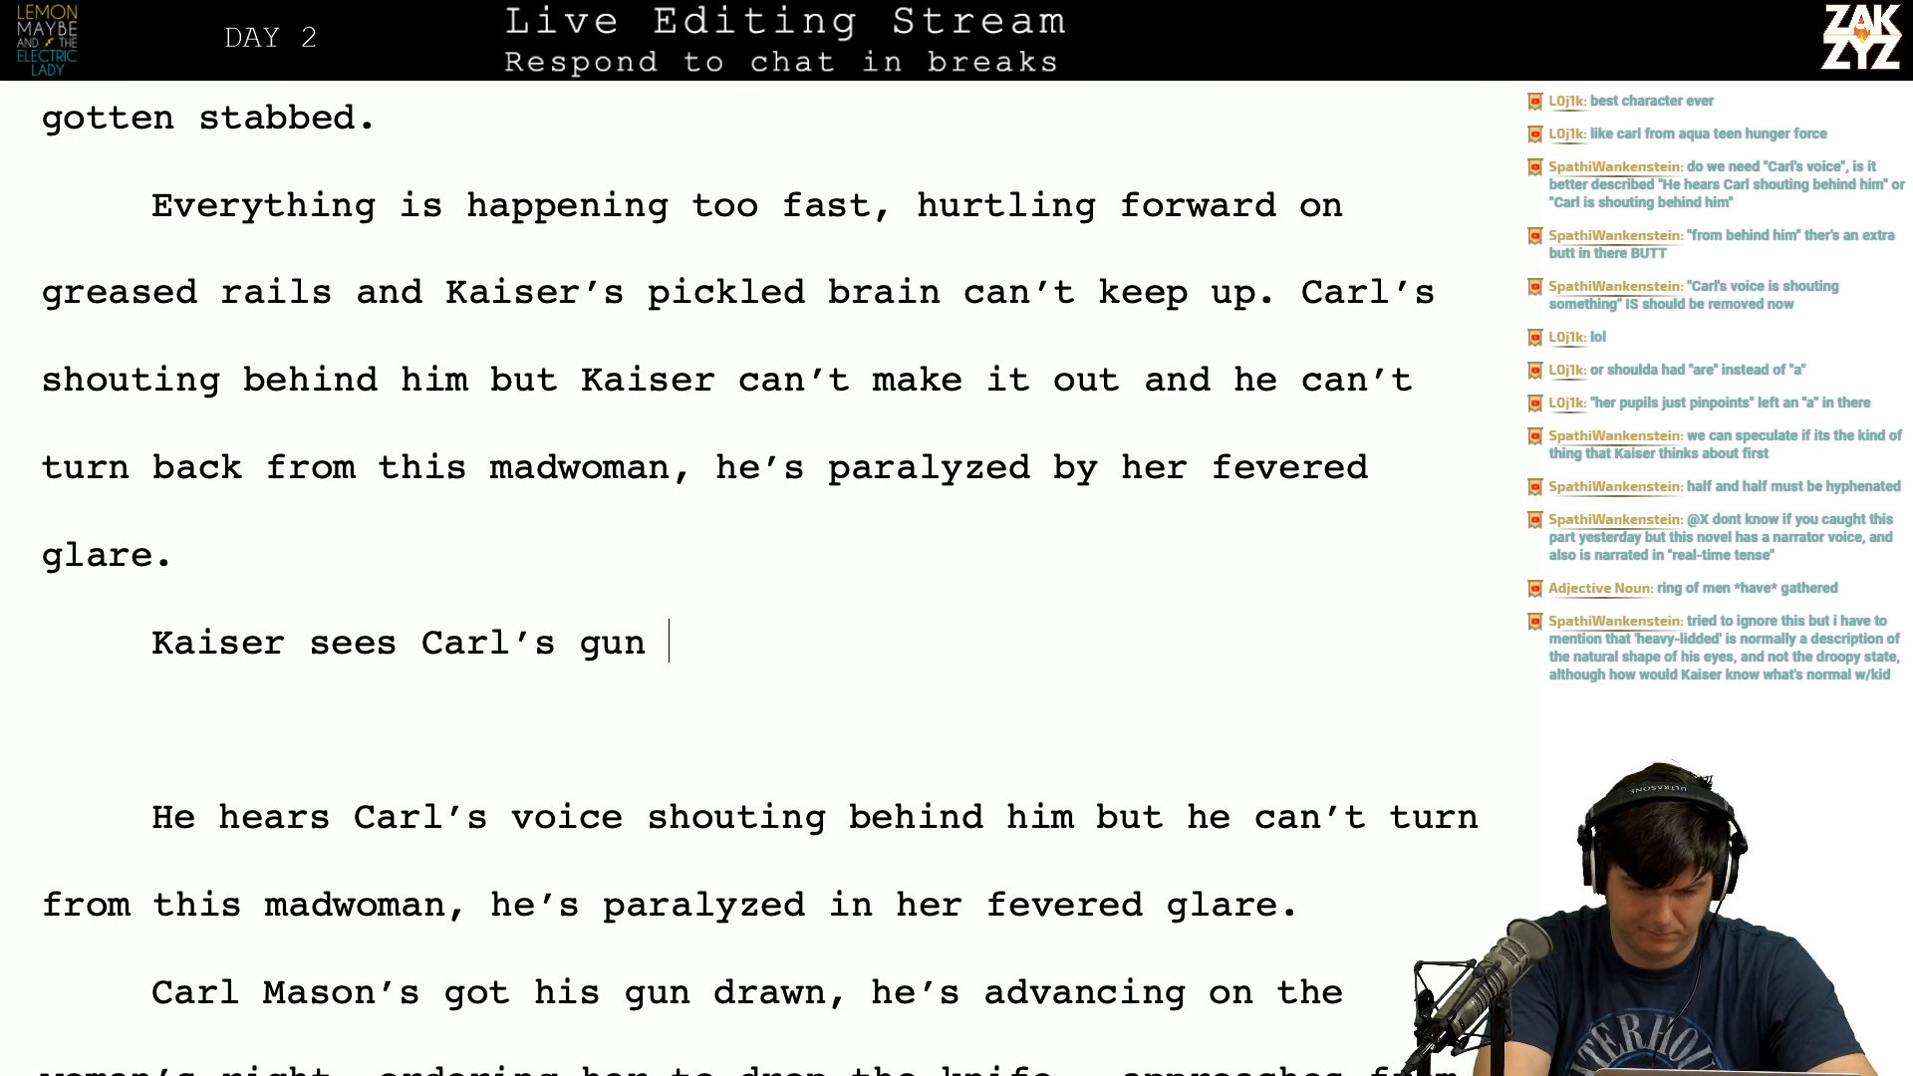
type("he corener")
key("BackSpace")
key("BackSpace")
key("BackSpace")
key("BackSpace")
type("ner of his ey,")
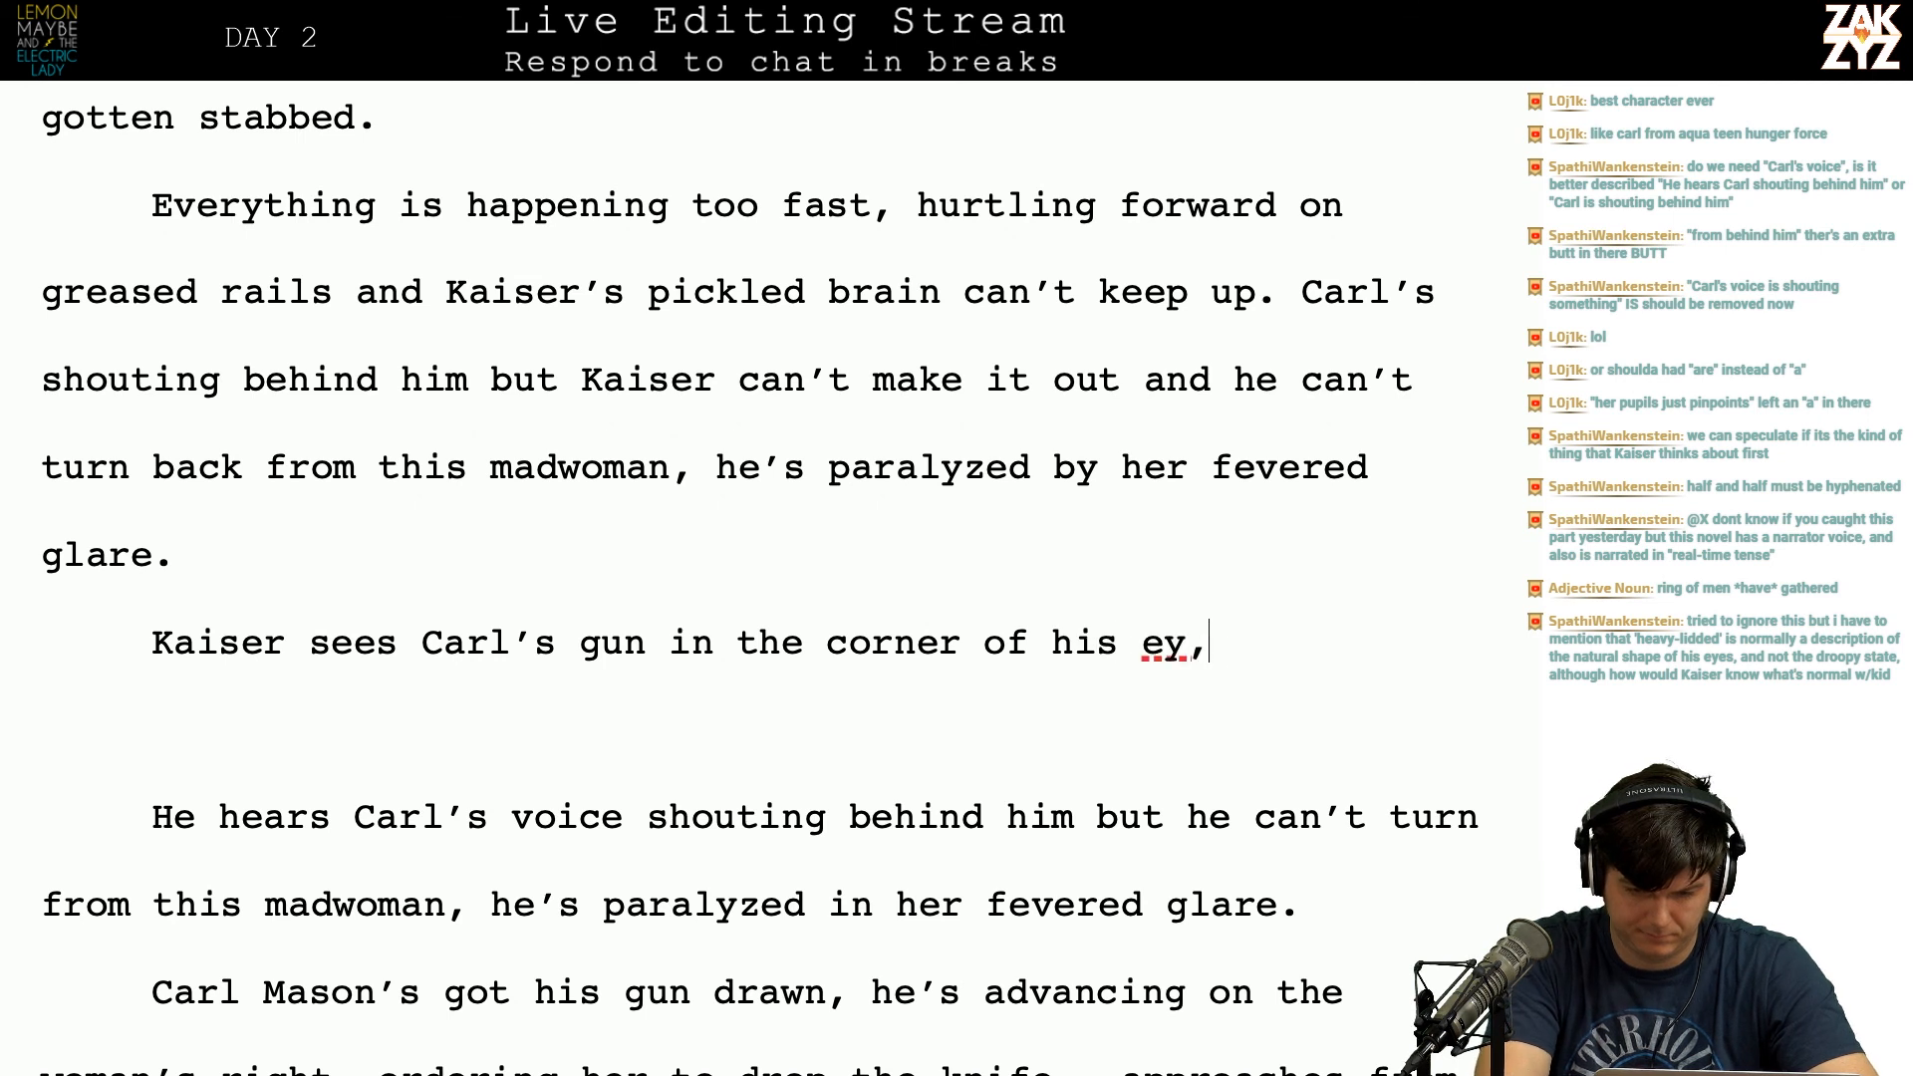
key("BackSpace")
type("e, he hears")
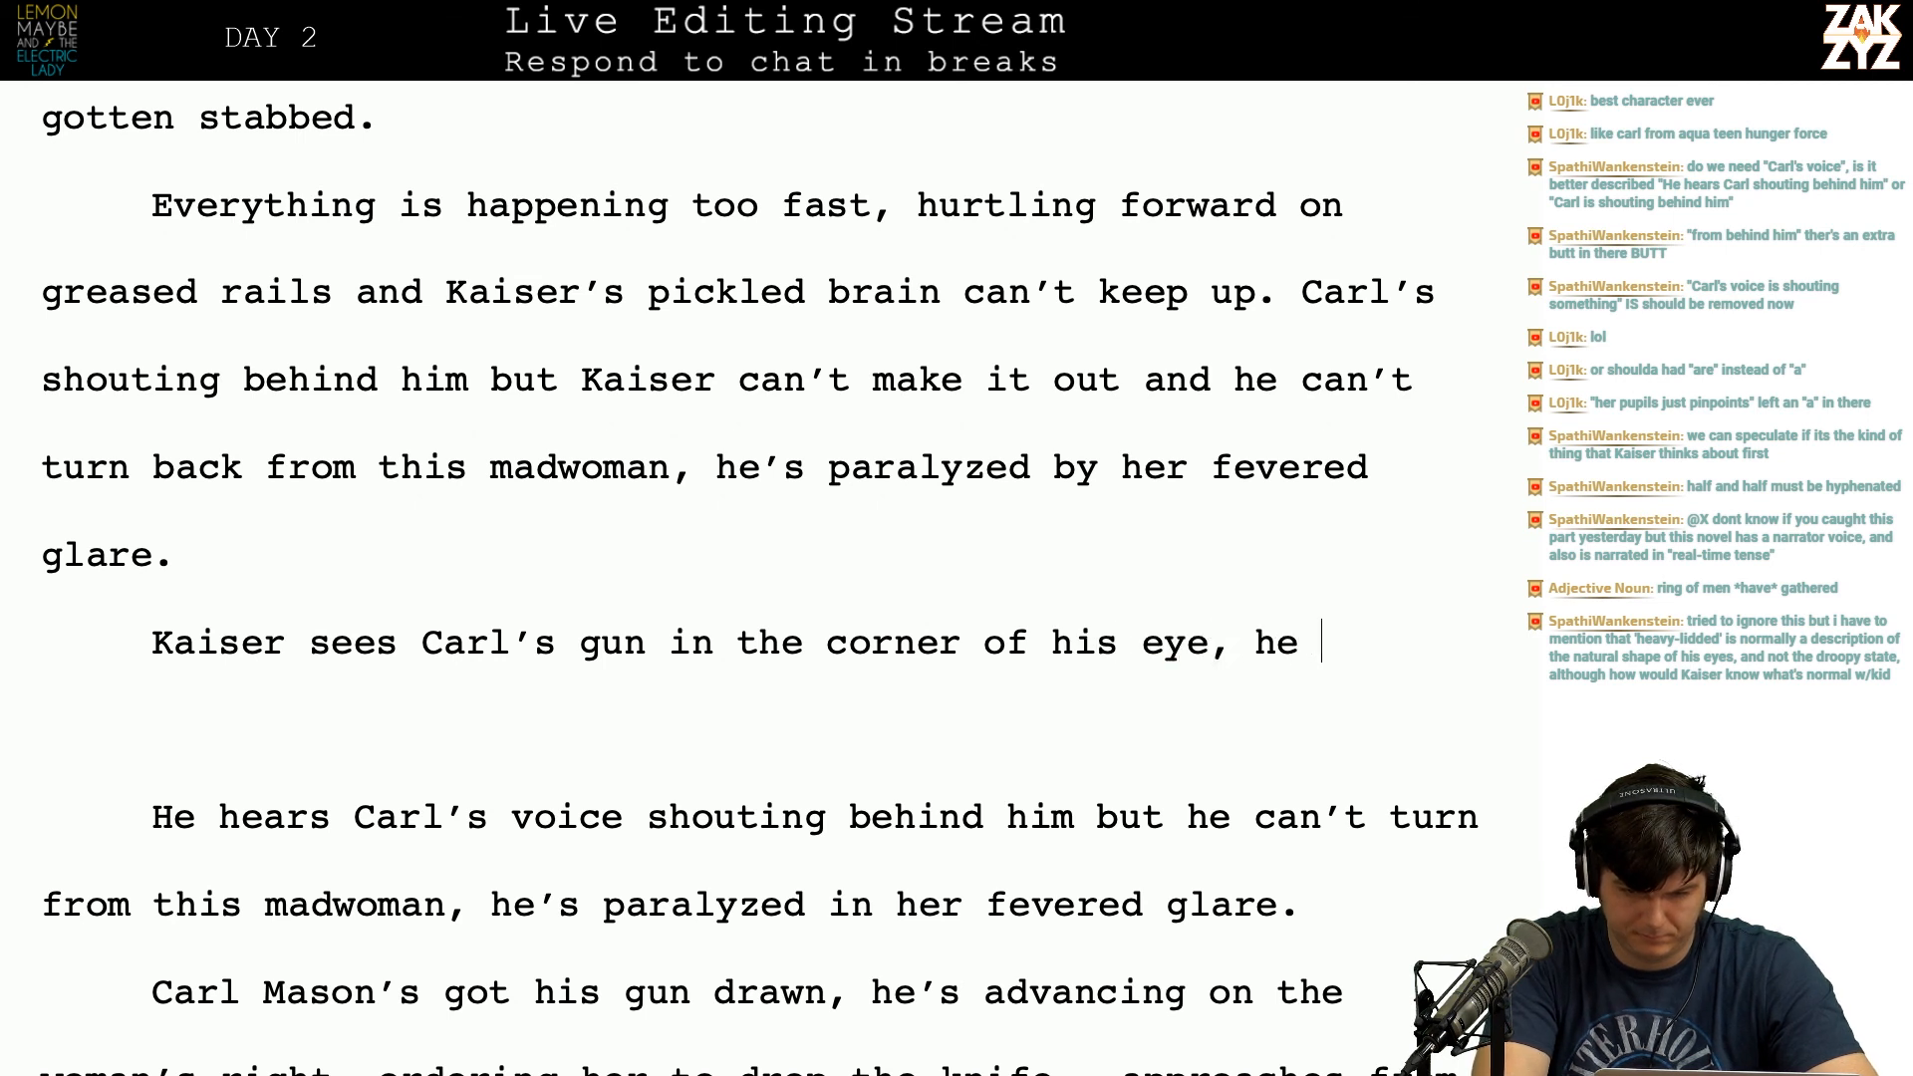
key("BackSpace")
key("BackSpace")
key("BackSpace")
key("BackSpace")
key("BackSpace")
key("BackSpace")
key("BackSpace")
key("BackSpace")
key("BackSpace")
Step: Extend the sentence with 'Carl is shouting at the woman to drop the knife but it’s useless,'
type("Carl is shouting ")
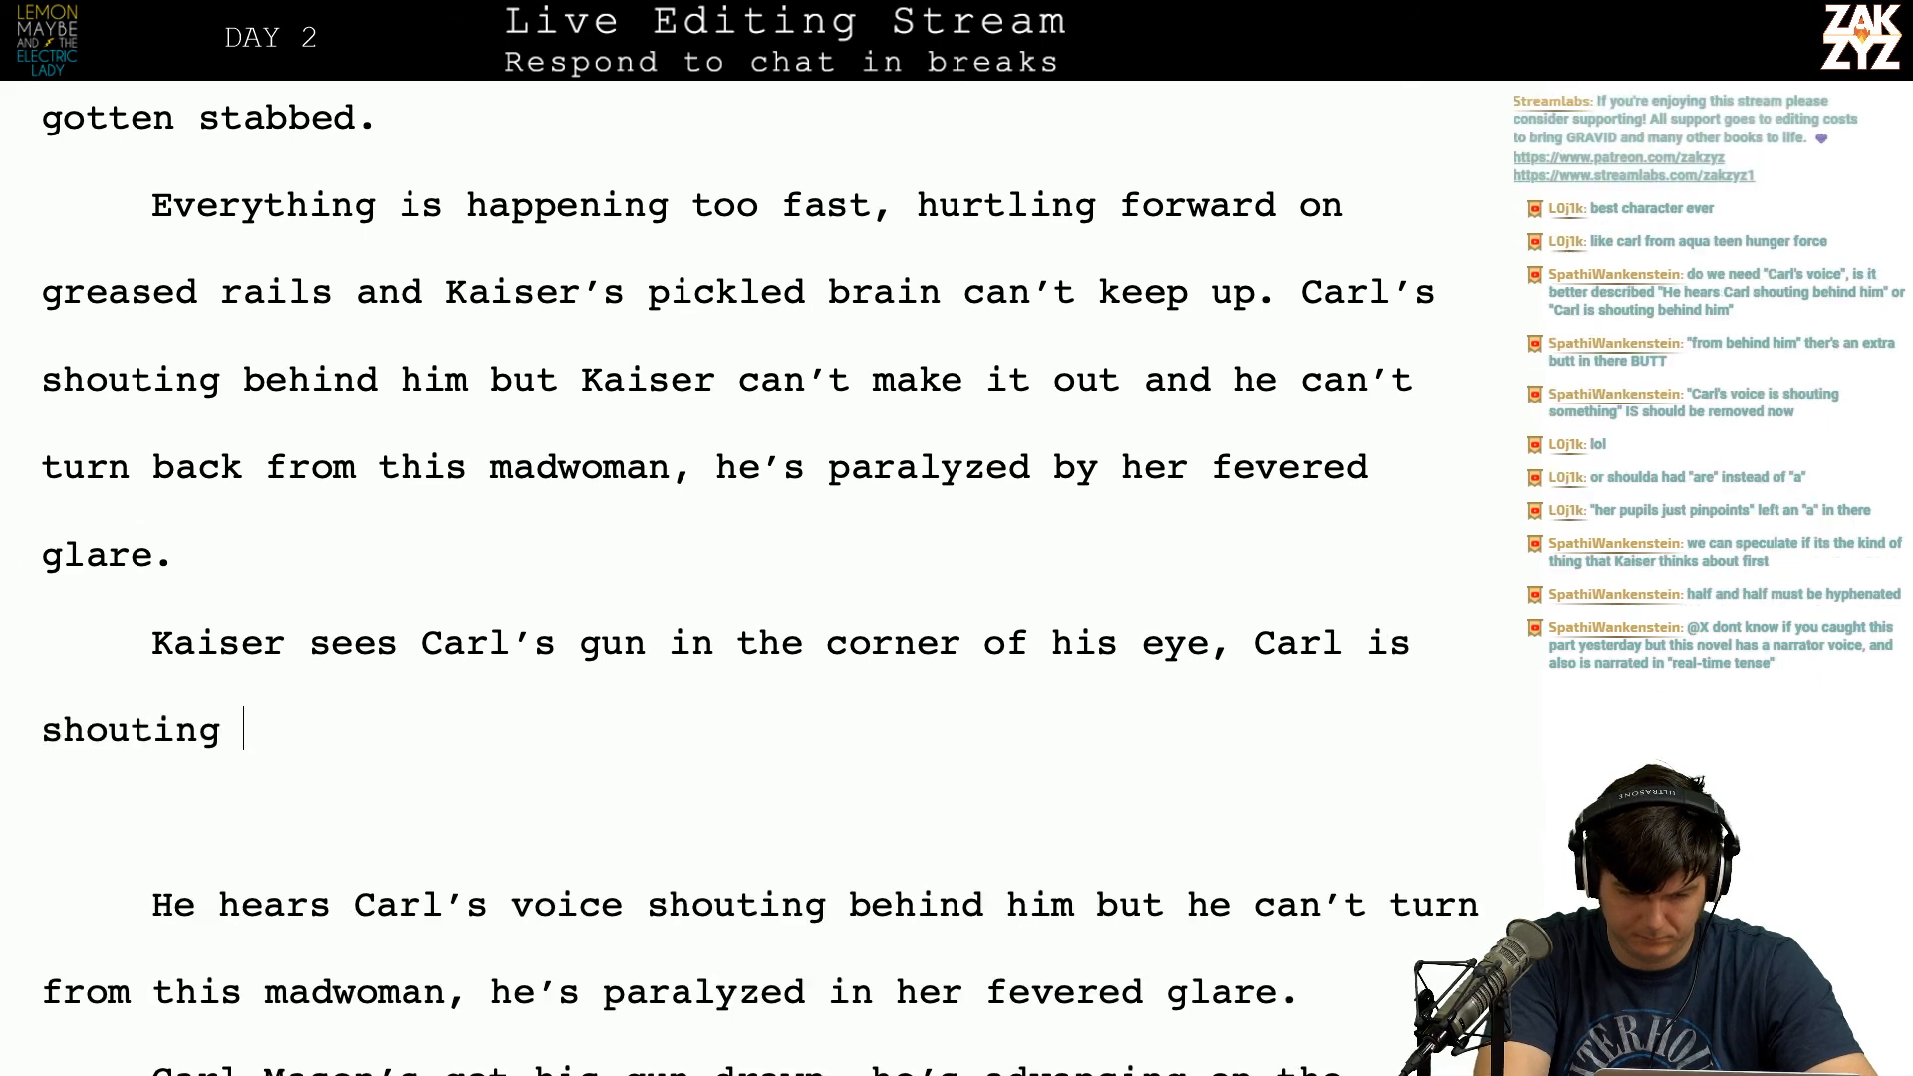
type("at the woman to dr")
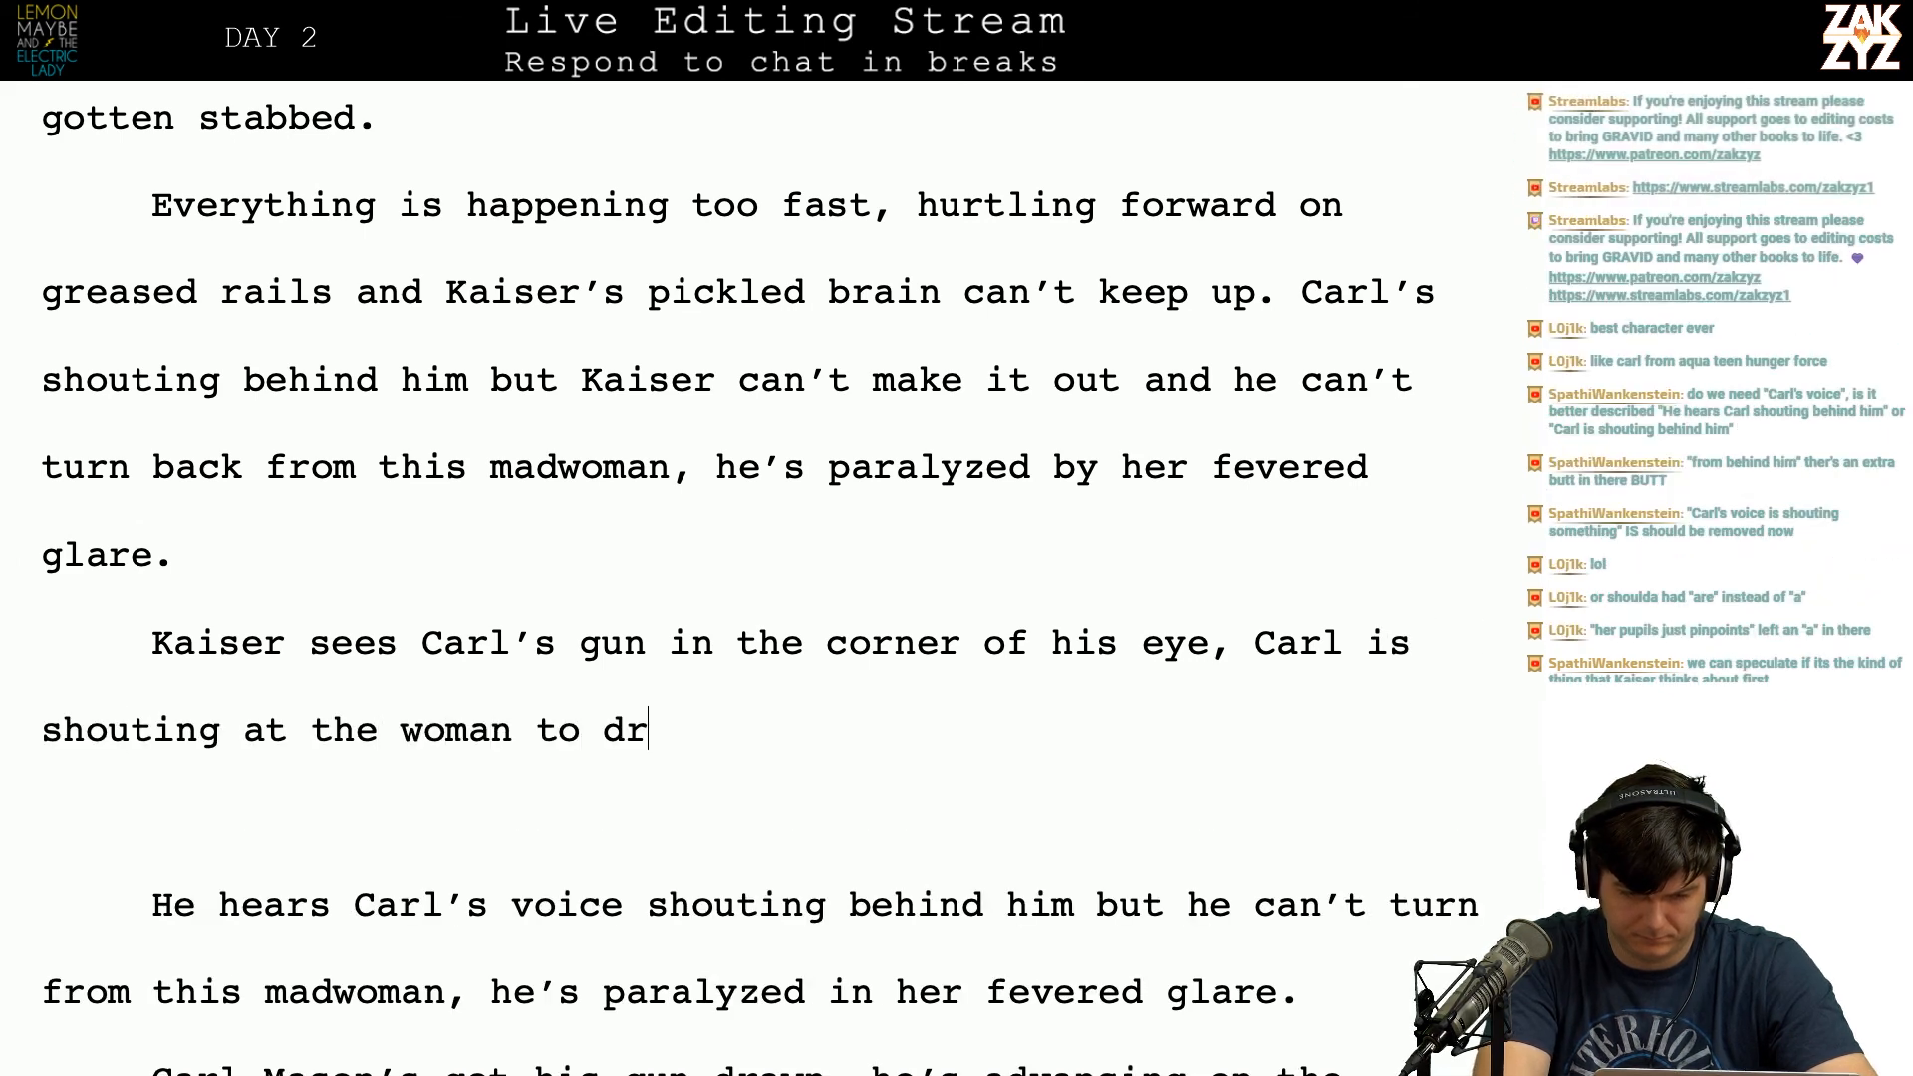
type("op the knife but ")
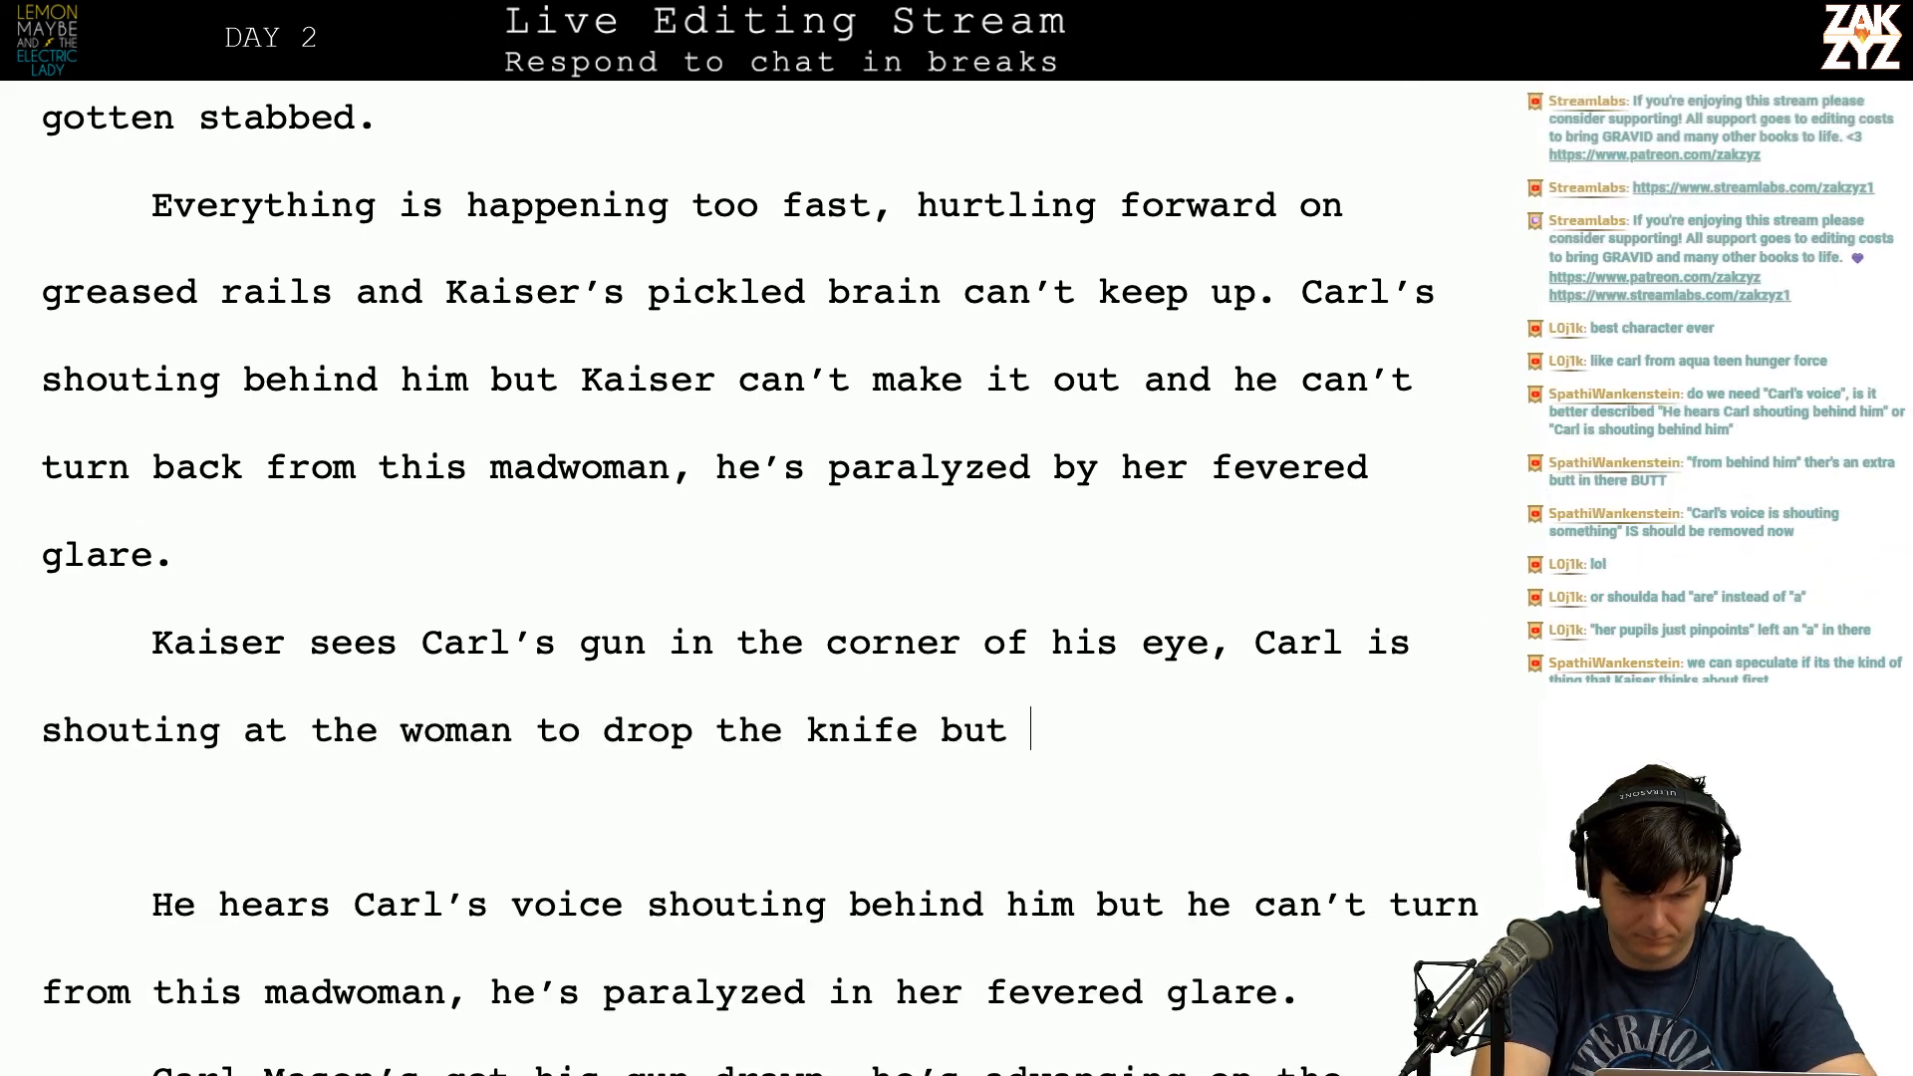
type("It's")
key("BackSpace")
key("BackSpace")
key("BackSpace")
key("BackSpace")
key("BackSpace")
type("Ka")
key("BackSpace")
key("BackSpace")
type("its'")
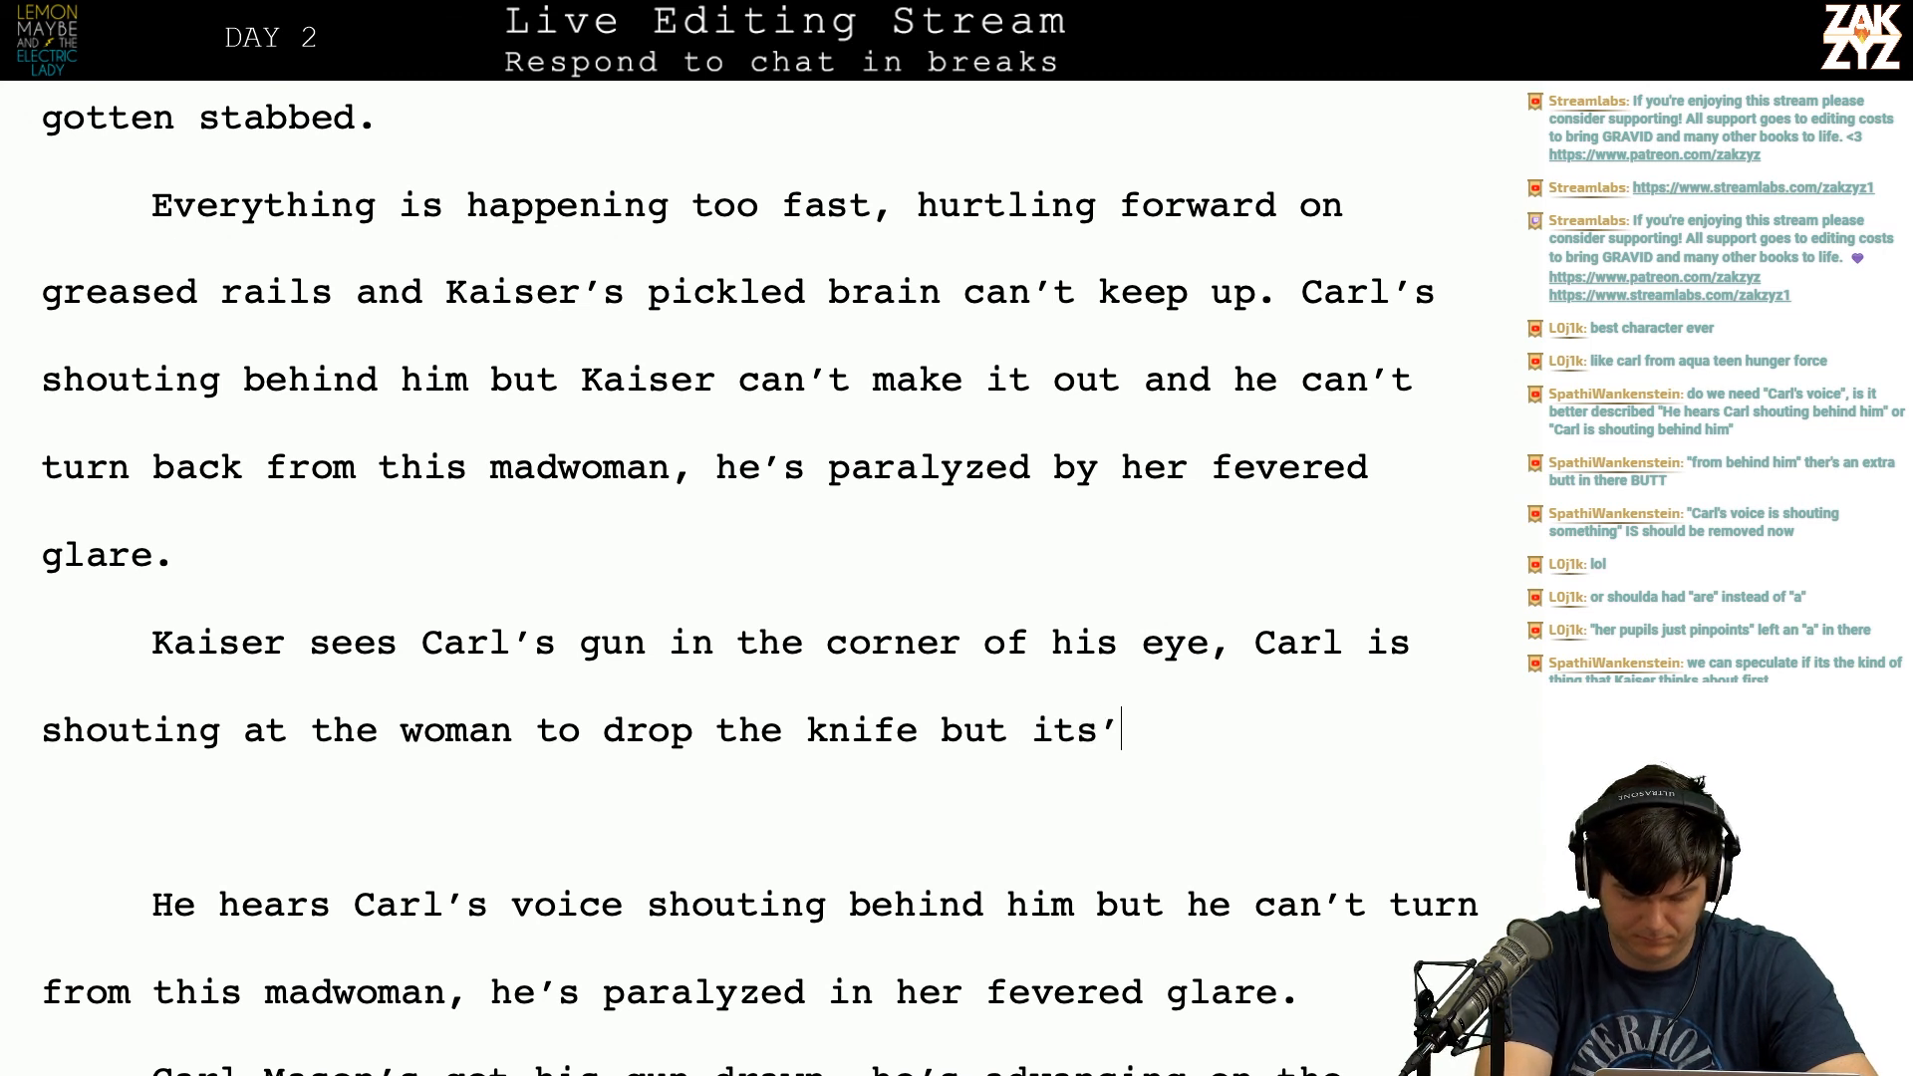
key("BackSpace")
key("BackSpace")
key("BackSpace")
type("'s useles")
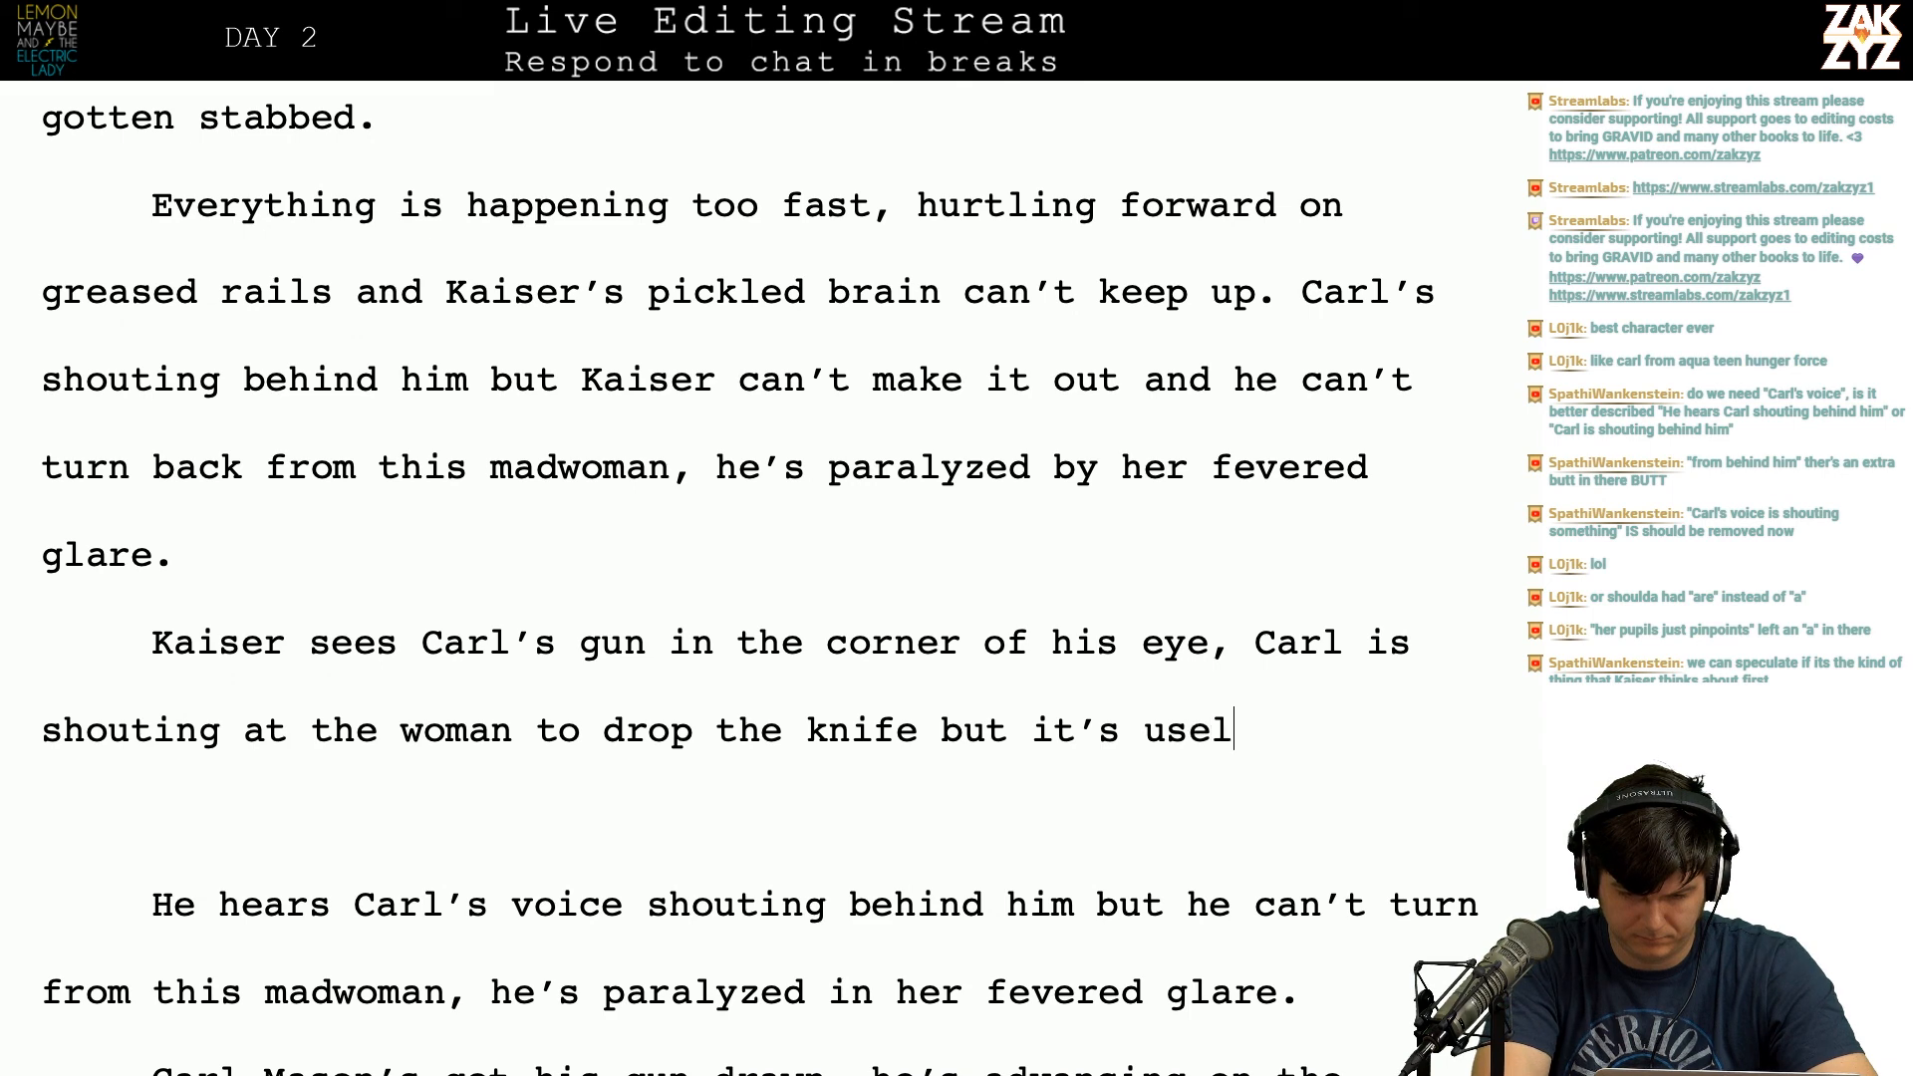
type("s,")
Step: Delete the old wording from 'He hears Carl’s voice' through 'Kaiser knows it’s useless' so the new sentence runs into 'there’s no one in there'
key("shift+Down")
key("shift+Down")
key("shift+Down")
key("shift+Down")
key("shift+Down")
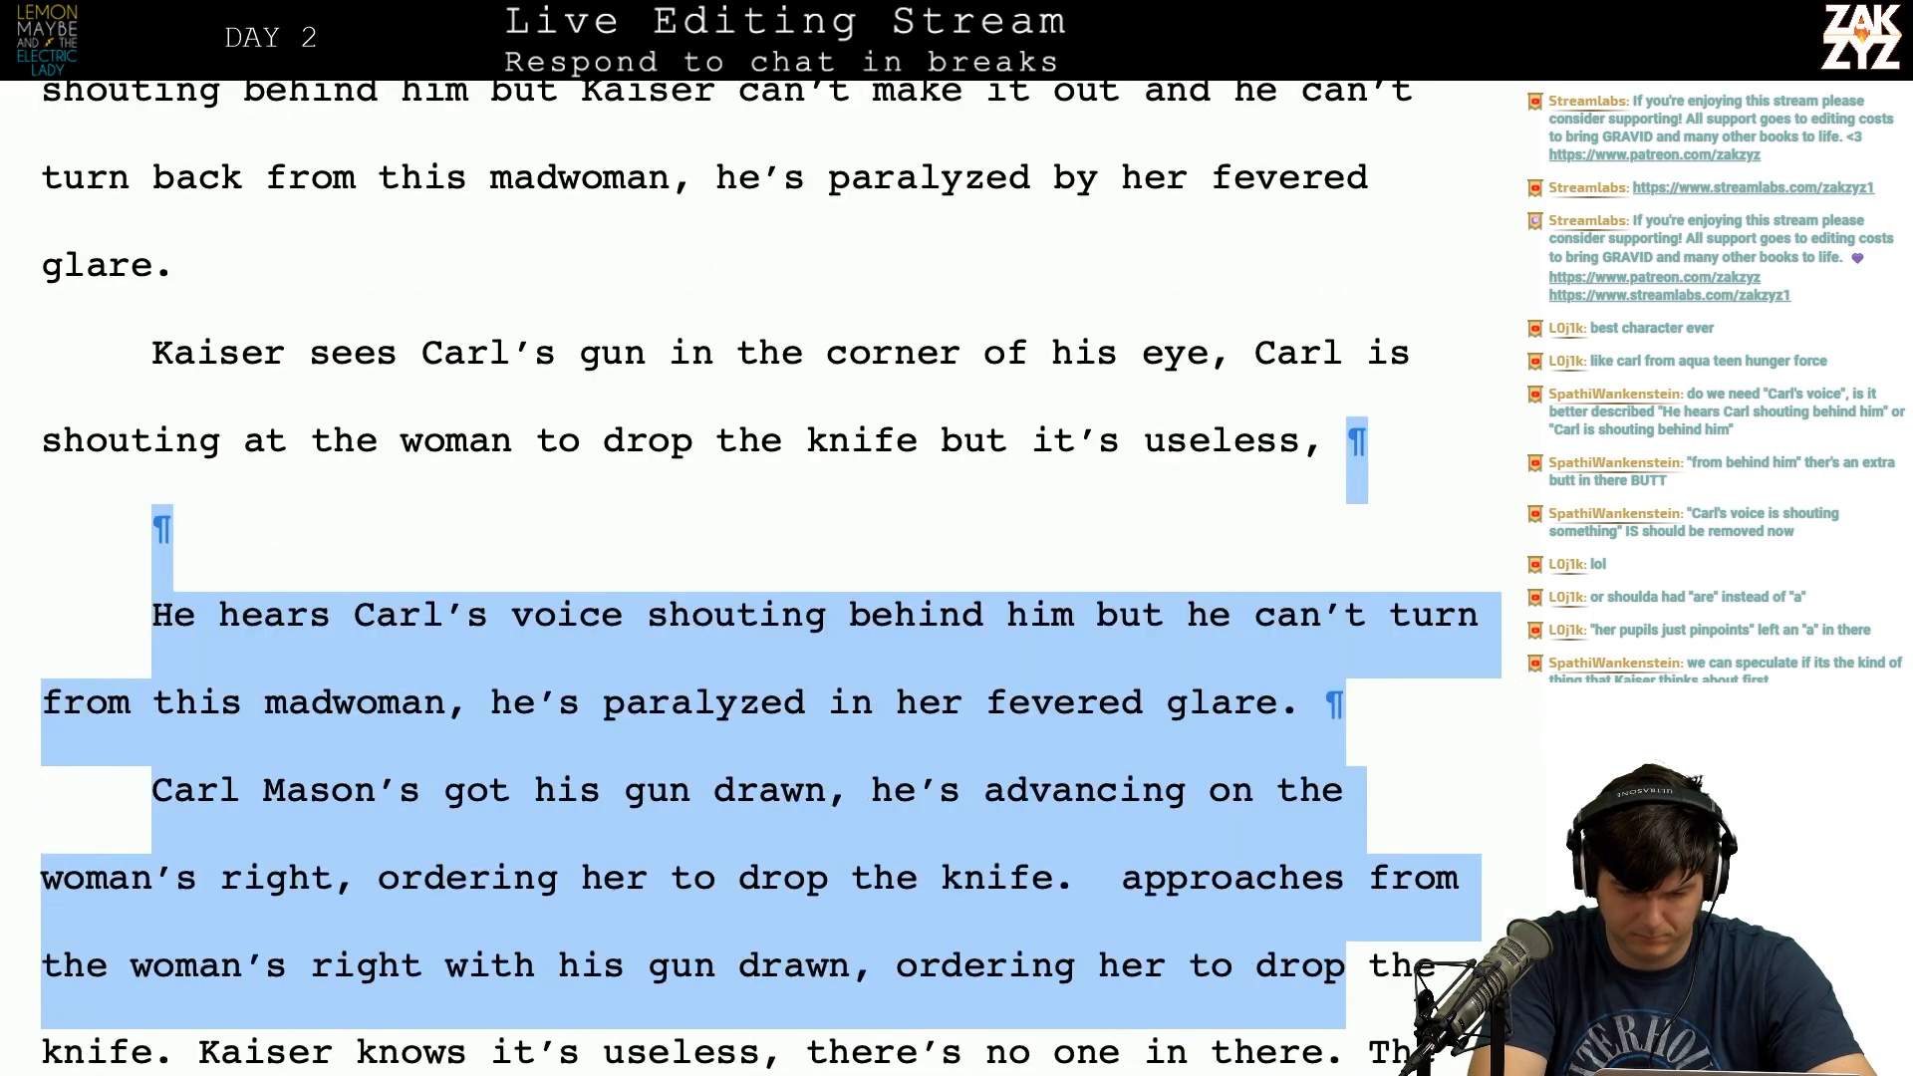
key("shift+Down")
key("shift+Down")
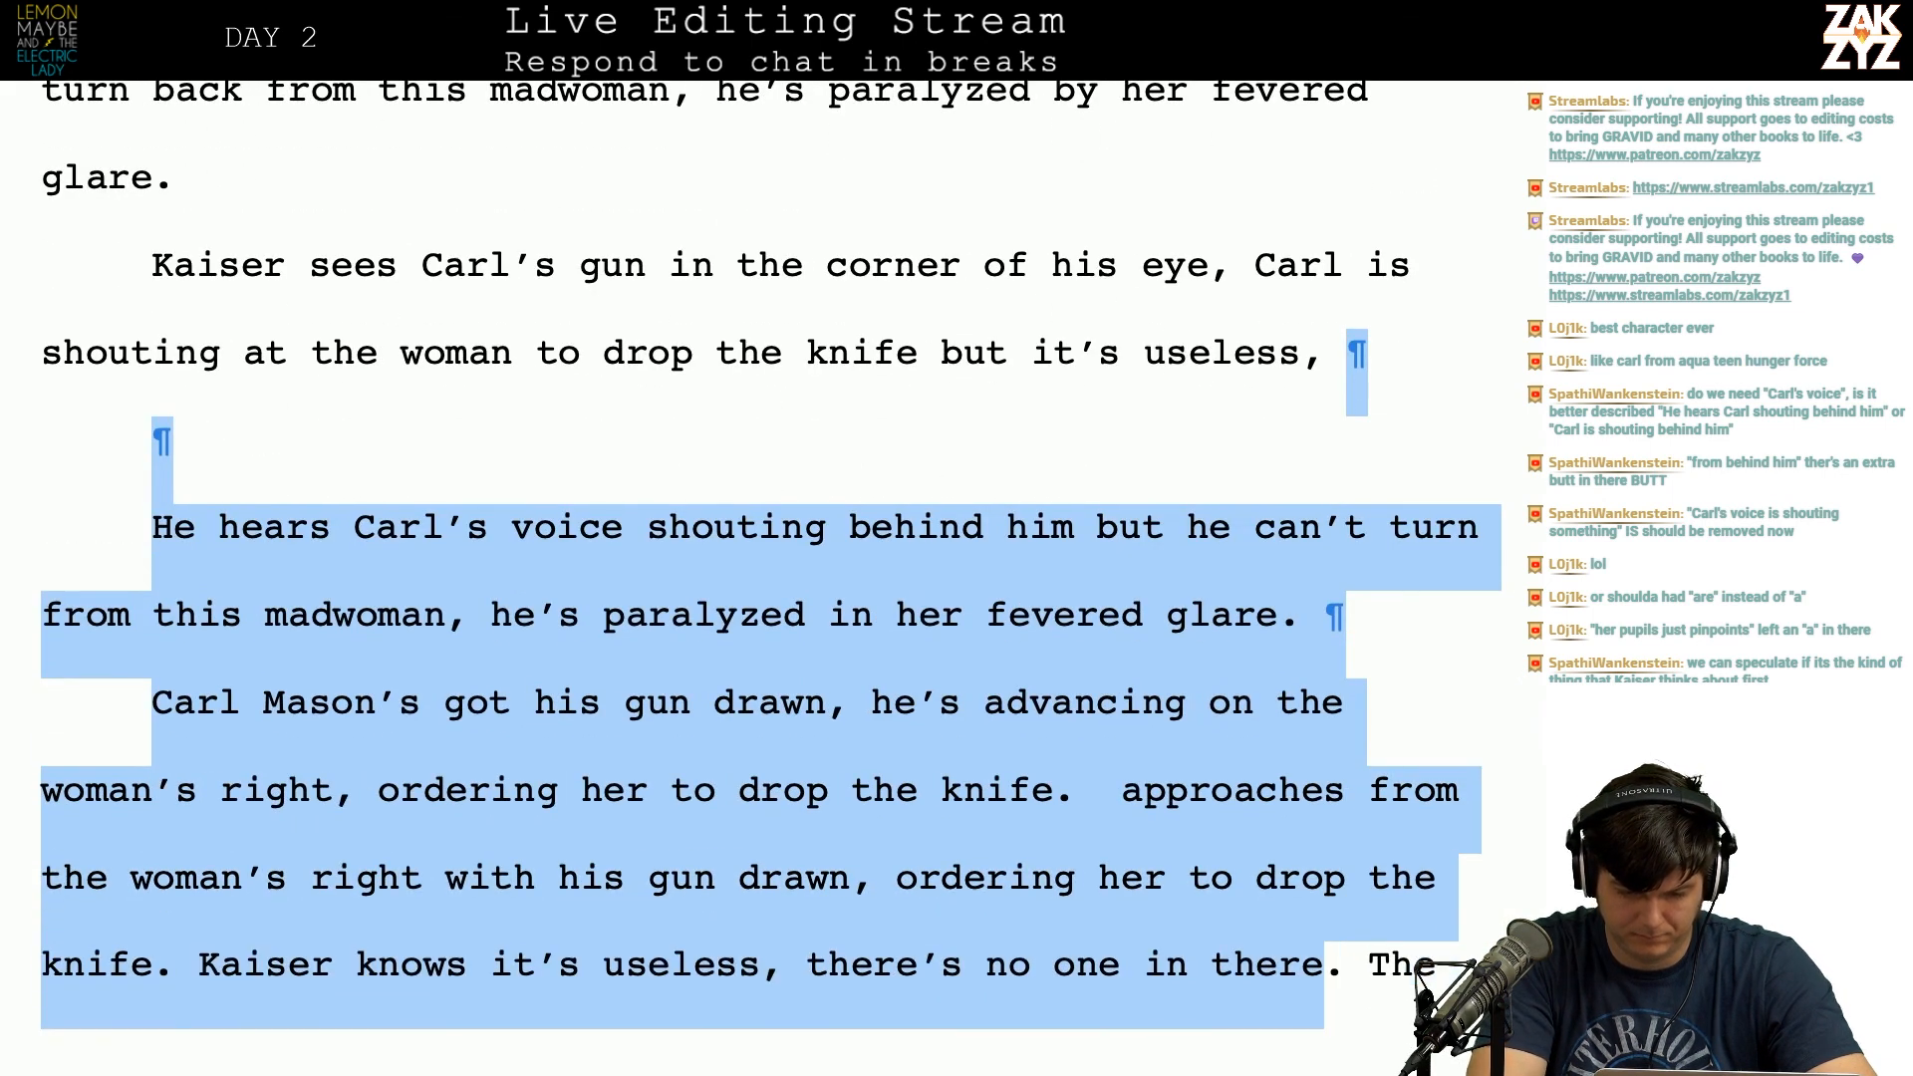
key("shift+Left")
key("shift+Left")
key("shift+Left")
key("shift+Left")
key("shift+Left")
key("shift+Left")
key("shift+Left")
key("shift+Left")
key("shift+Left")
key("shift+Left")
key("shift+Left")
key("shift+Left")
key("shift+Left")
key("shift+Left")
key("shift+Left")
key("shift+Left")
key("shift+Left")
key("shift+Left")
key("shift+Left")
key("shift+Left")
key("shift+Left")
key("shift+Left")
key("shift+Left")
key("shift+Left")
key("shift+Left")
key("shift+Left")
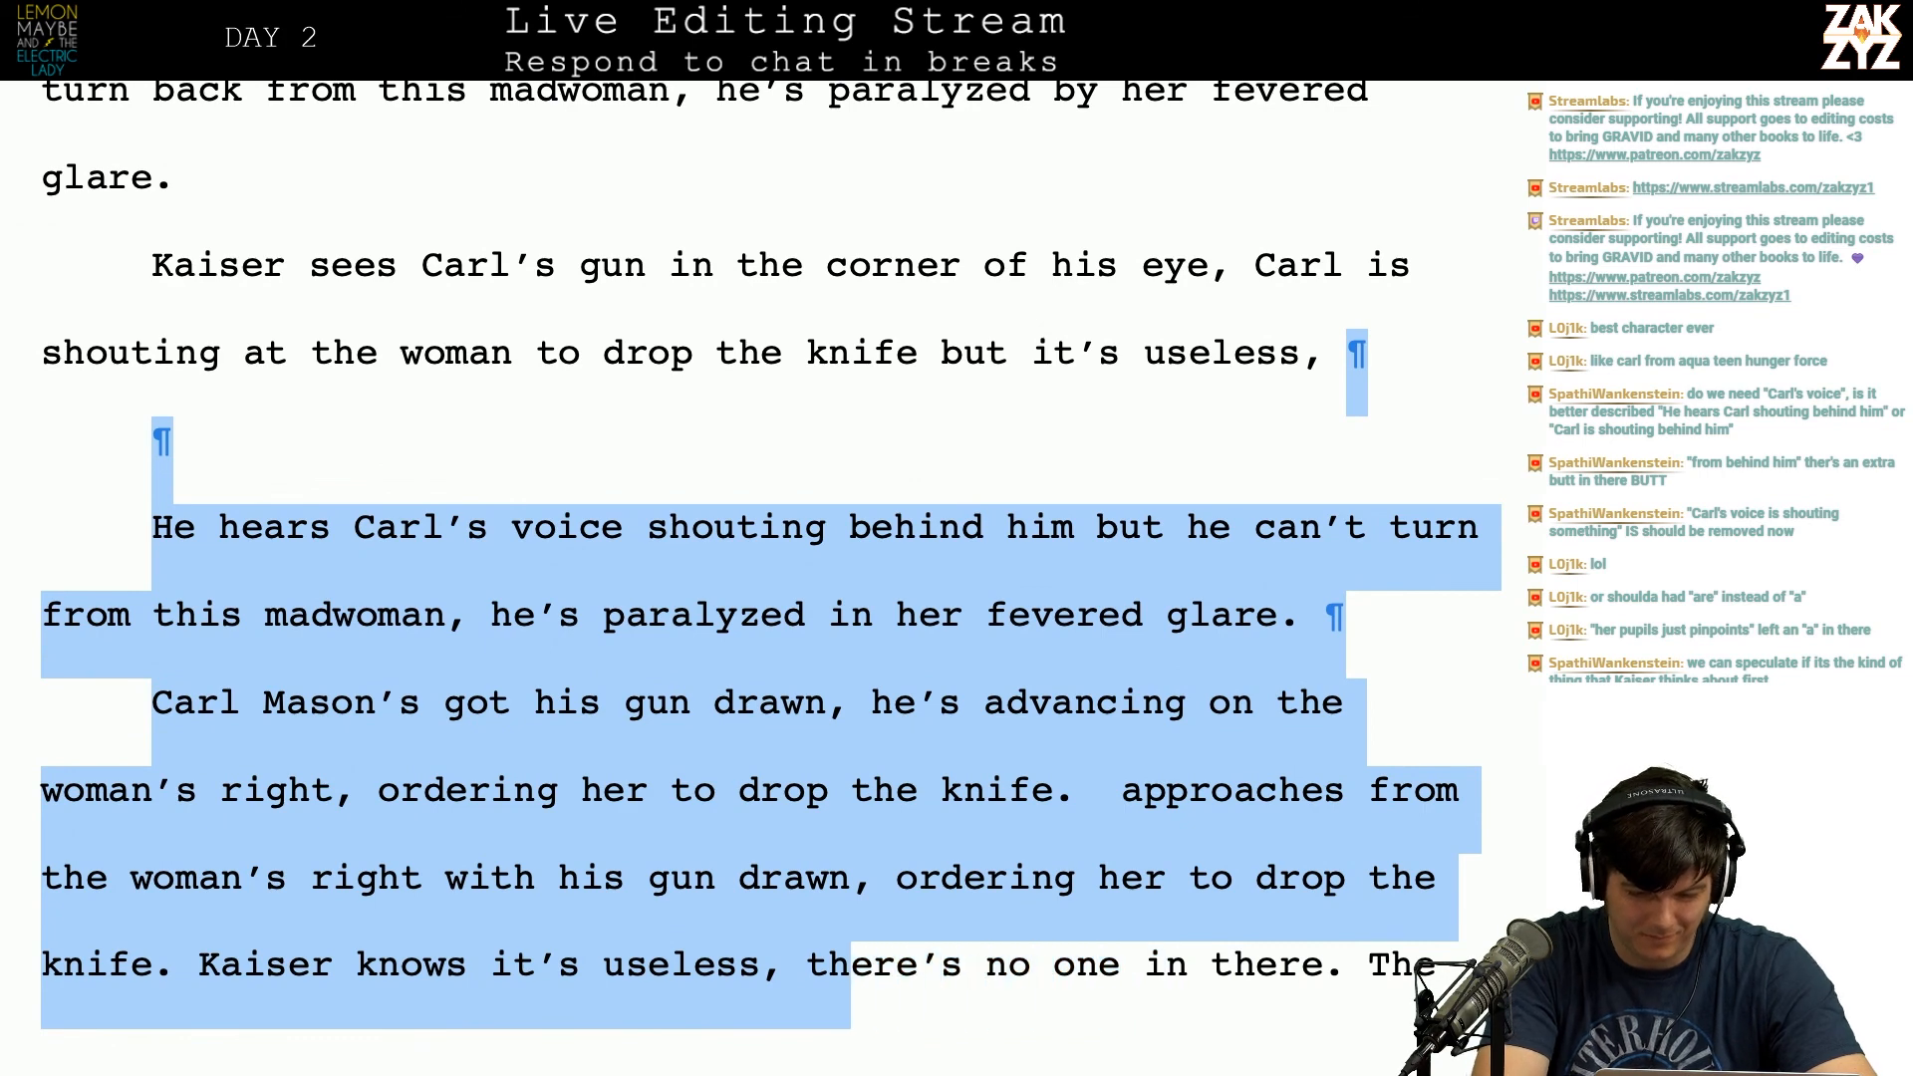
key("BackSpace")
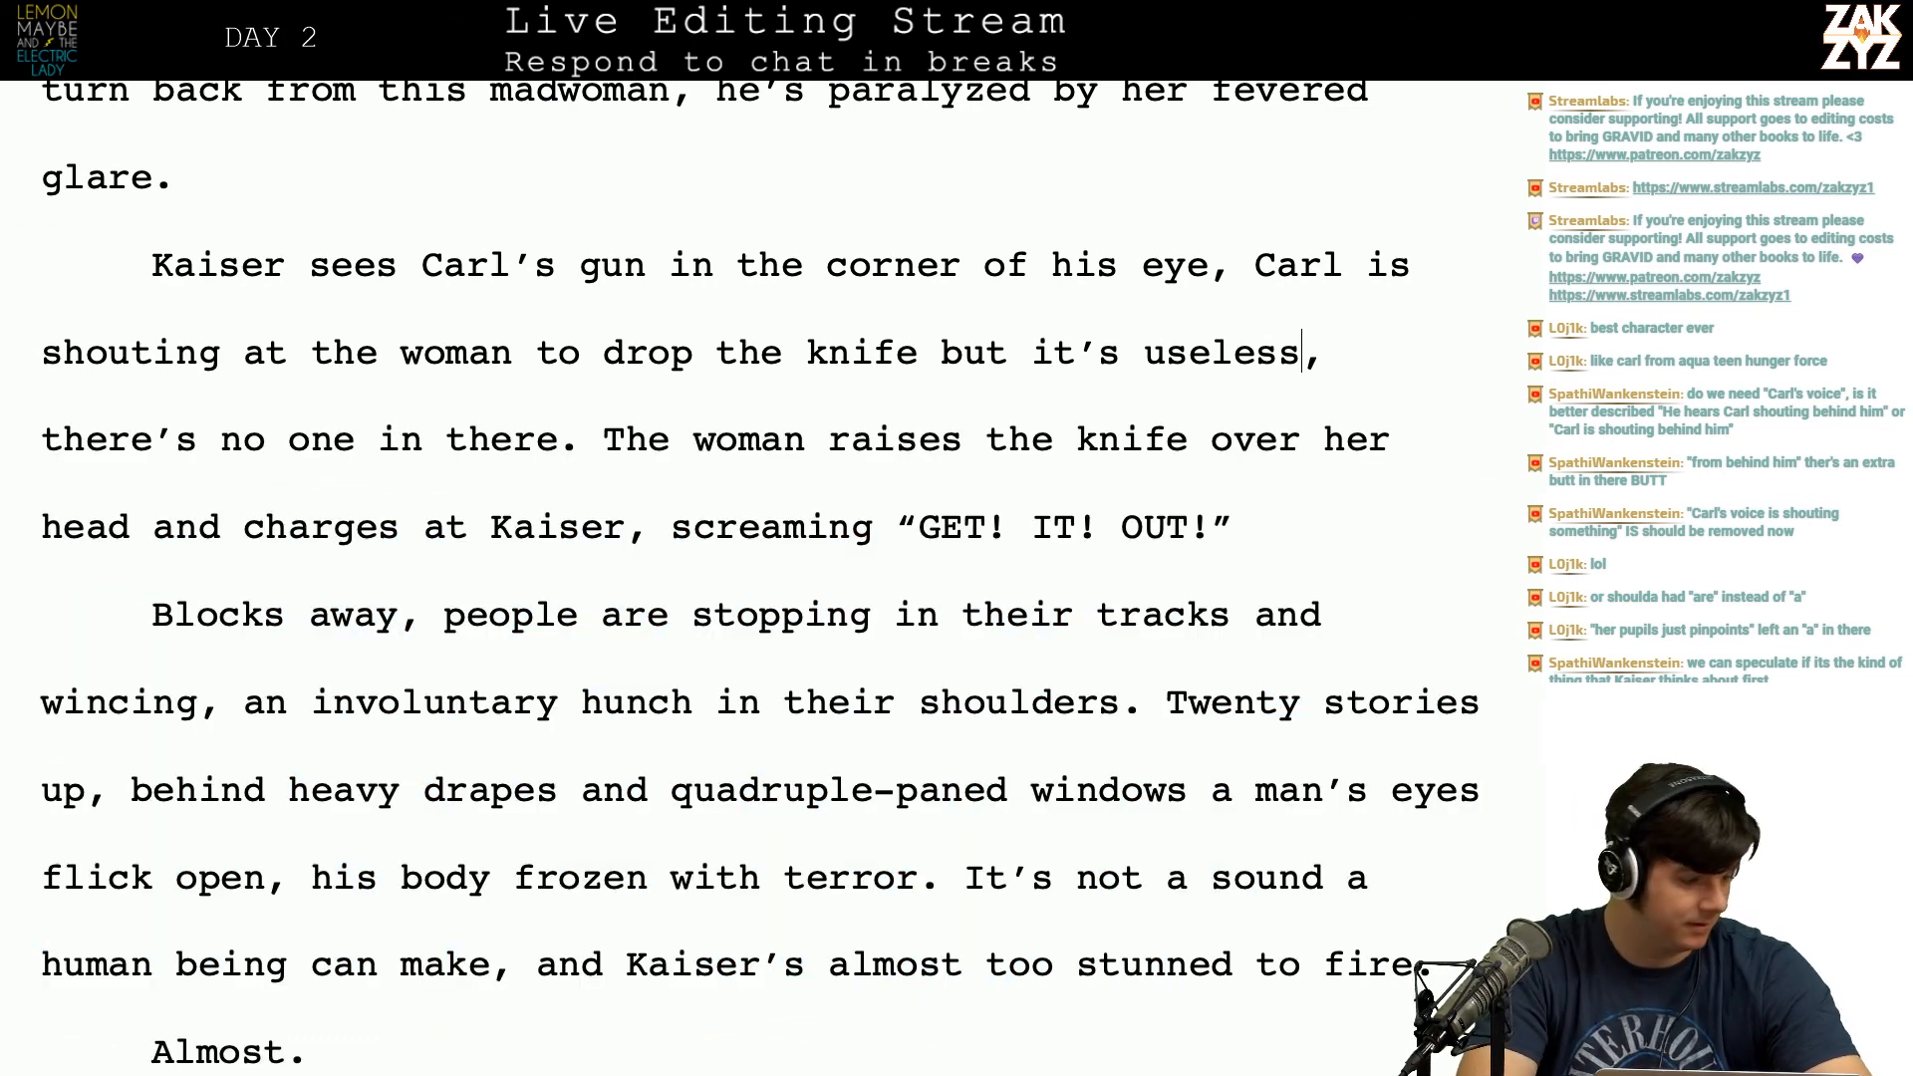
Step: Switch to the Editlist document and change the first chat contributor's correction tally to 15, then return to the manuscript
scroll(760, 578, "up", 1)
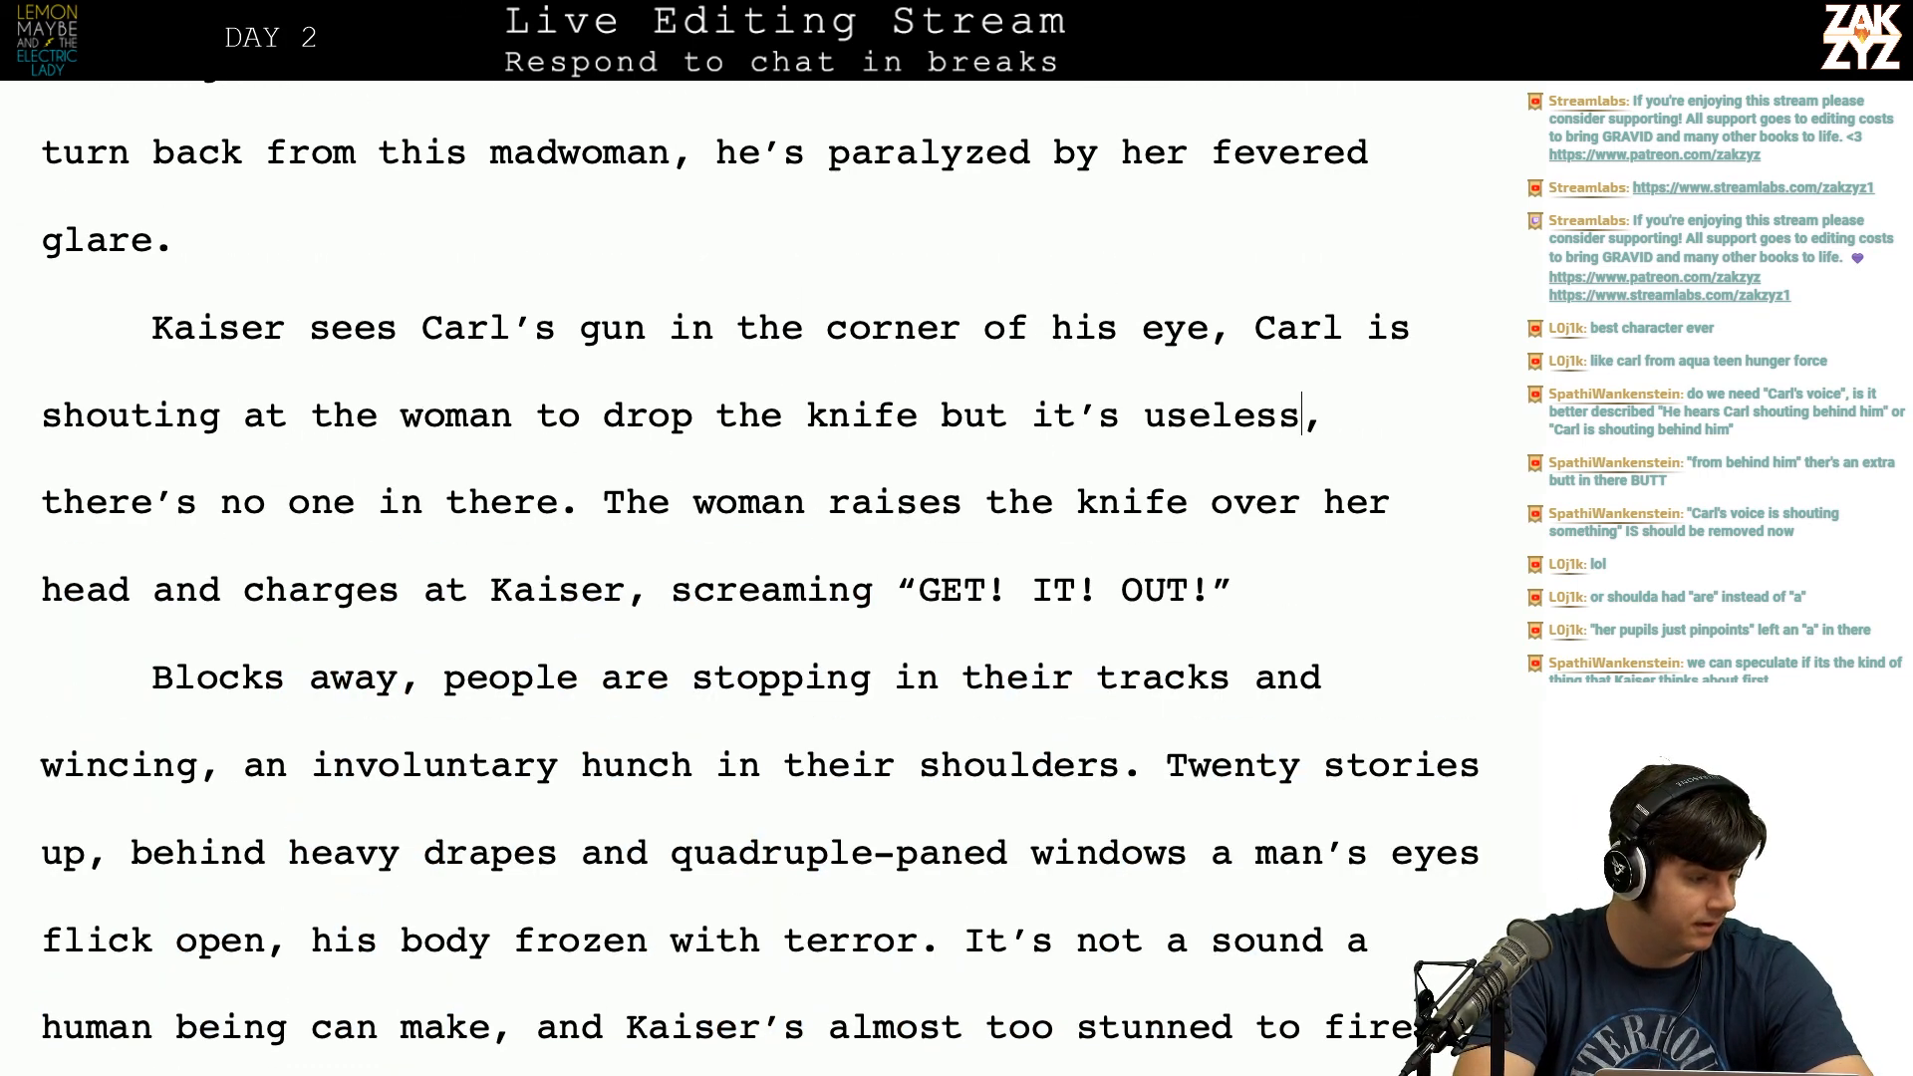
scroll(759, 578, "up", 1)
scroll(760, 578, "up", 1)
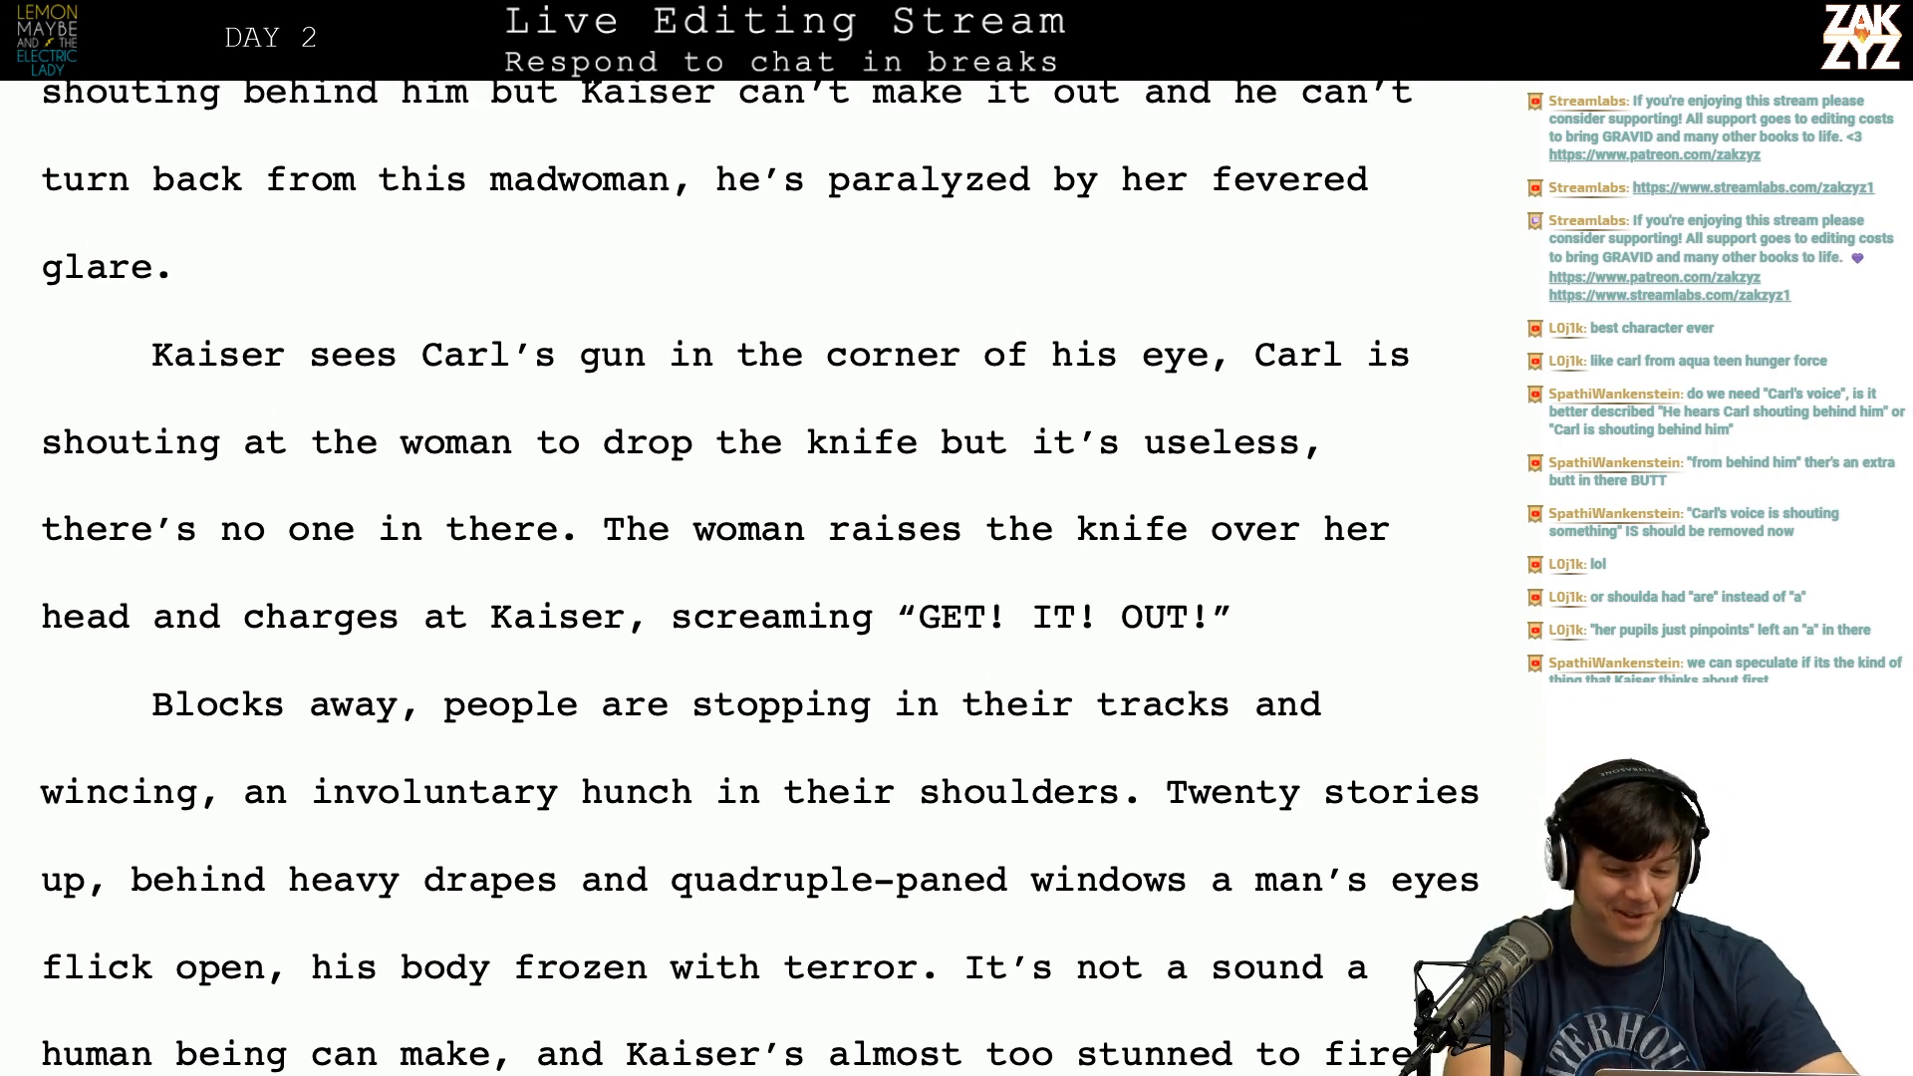
key("super+Tab")
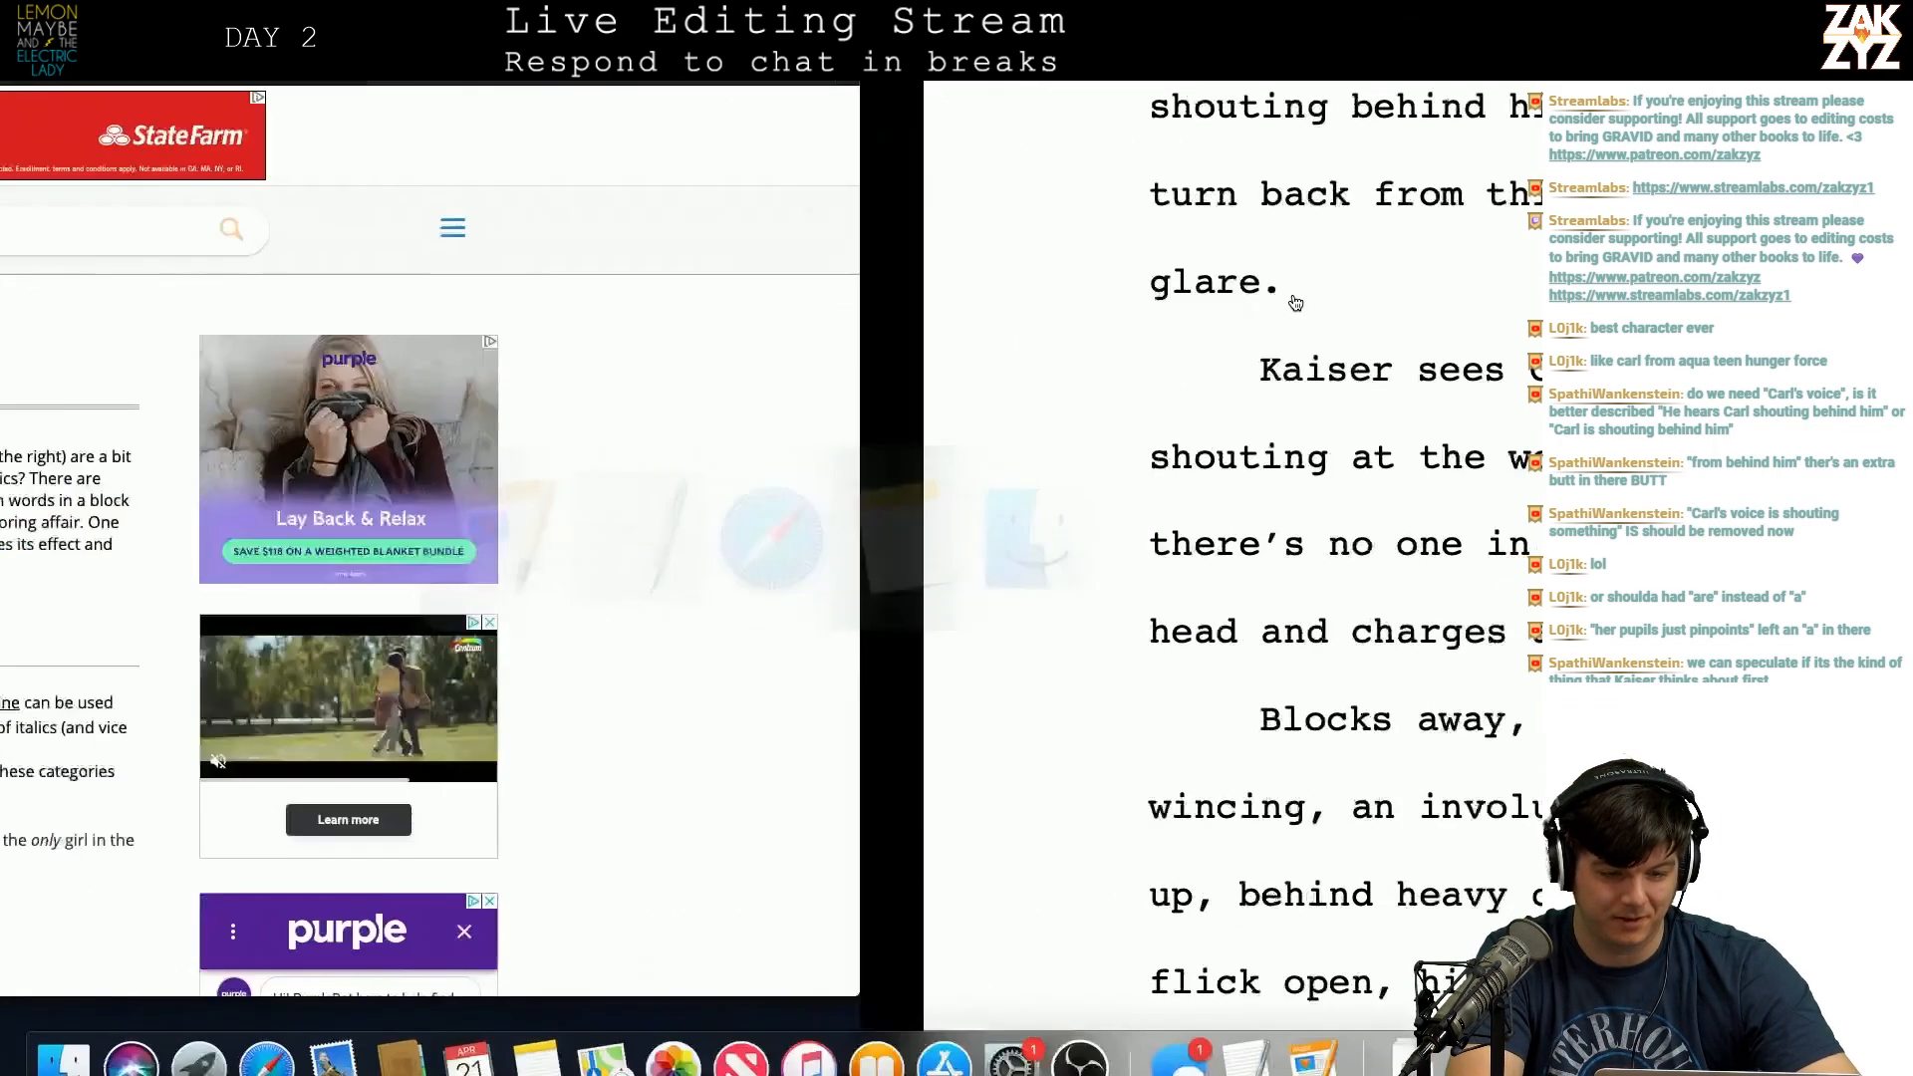
left_click(400, 323)
key("BackSpace")
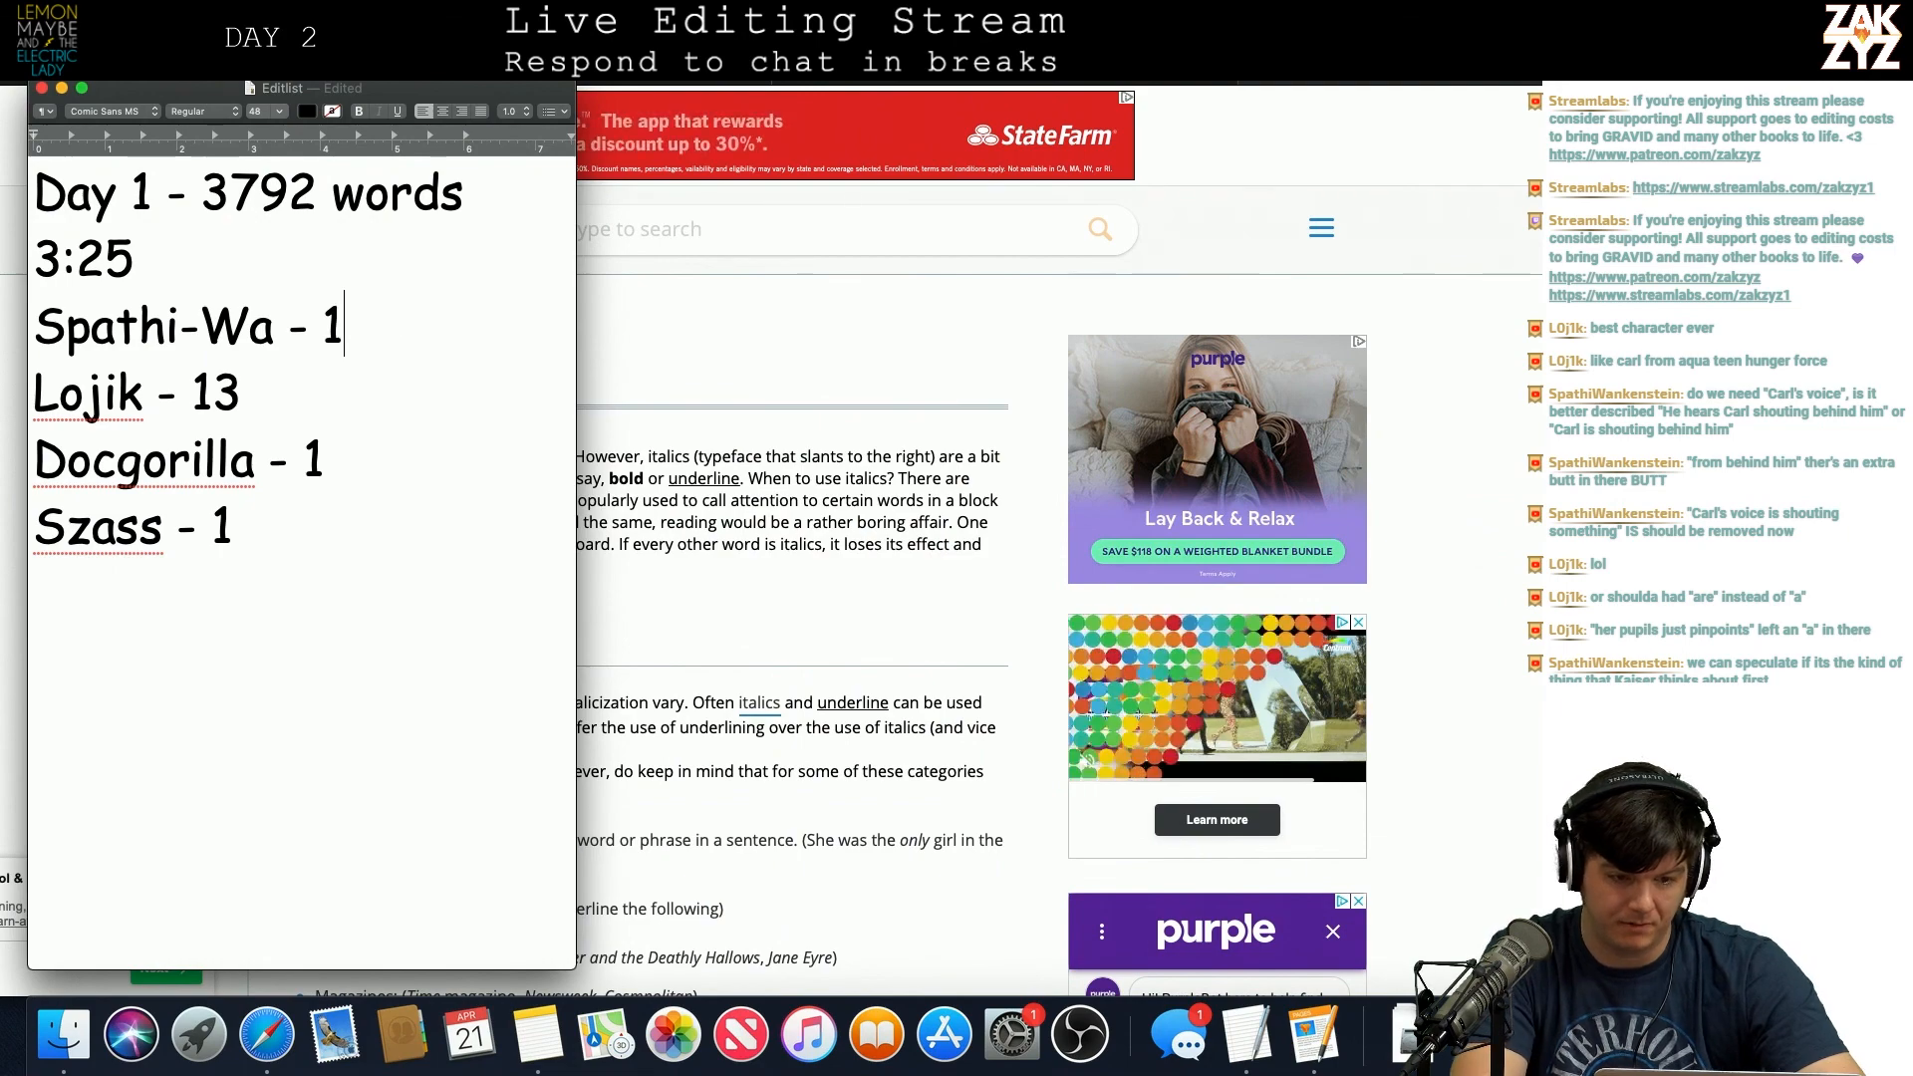
type("5")
key("super+Tab")
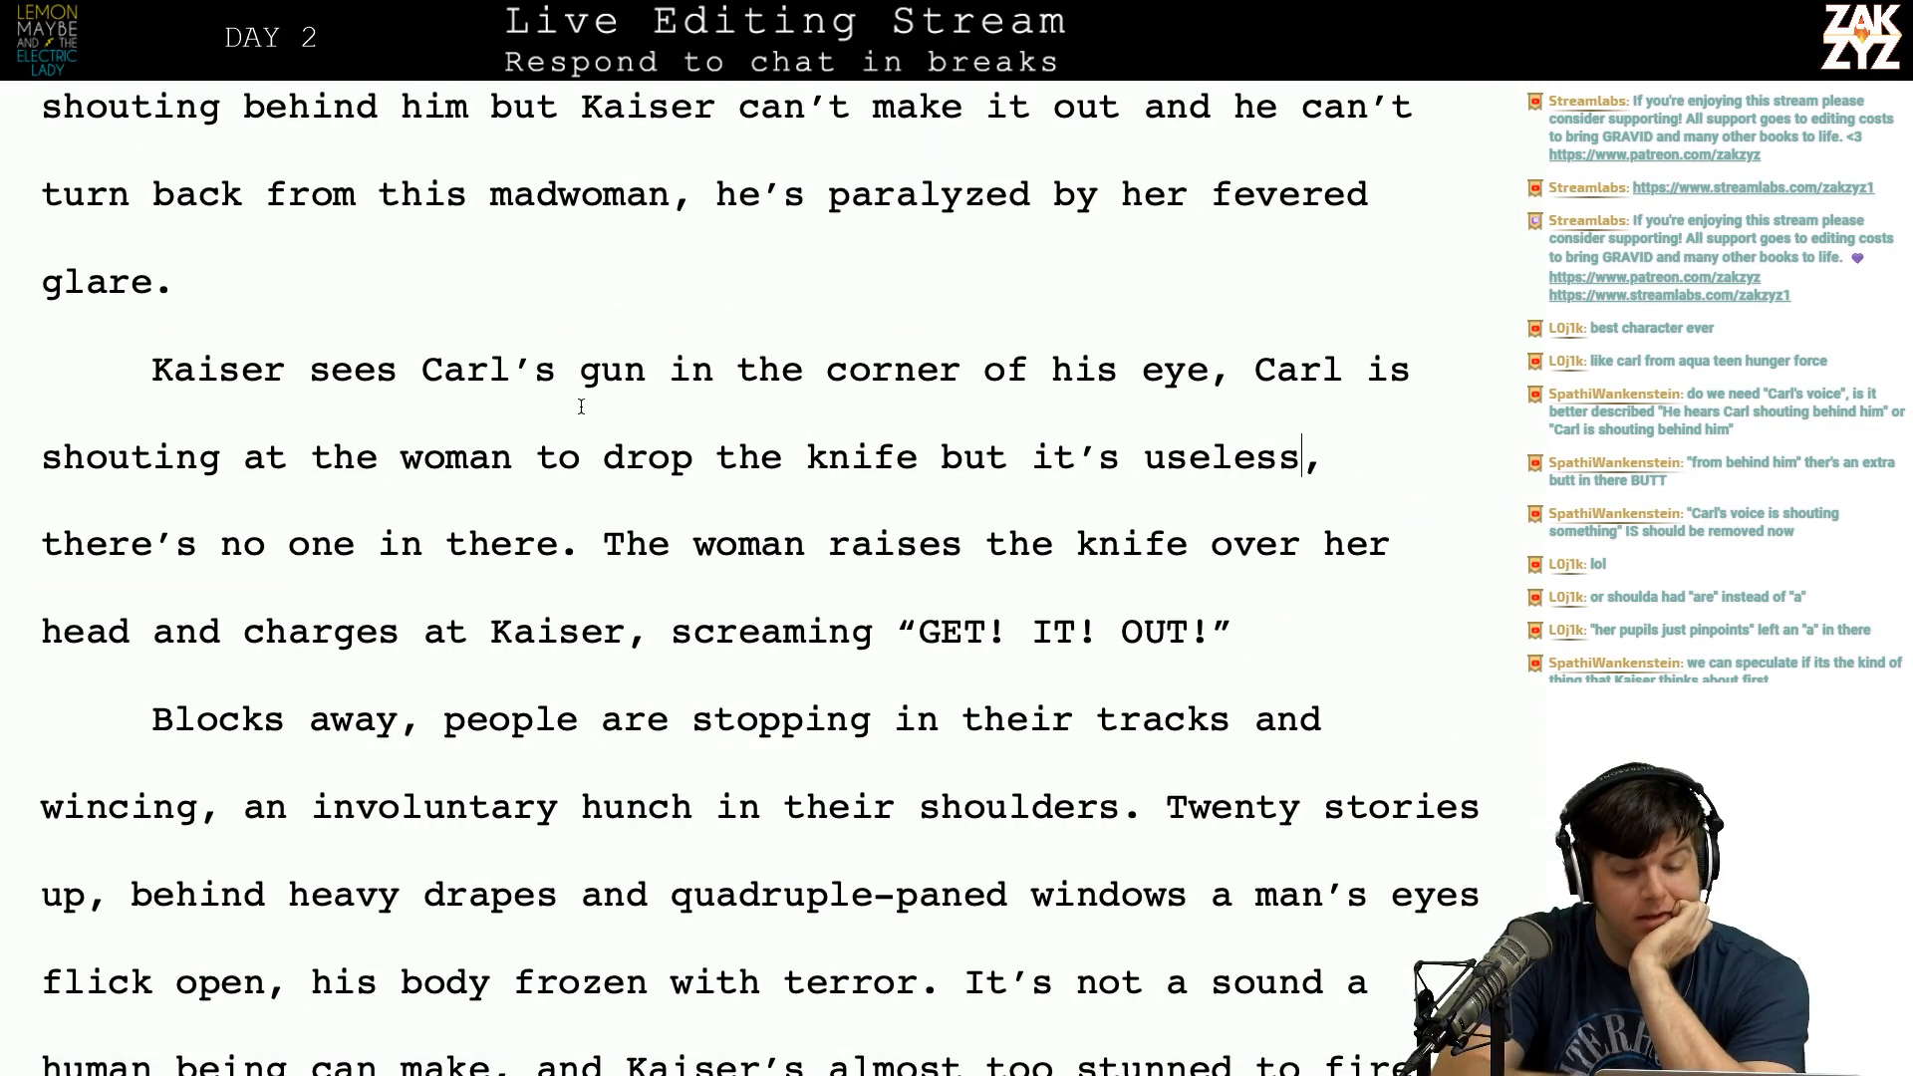
Step: Break the paragraph before 'The woman raises the knife', leaving an empty paragraph after 'there’s no one in there.'
scroll(583, 434, "down", 1)
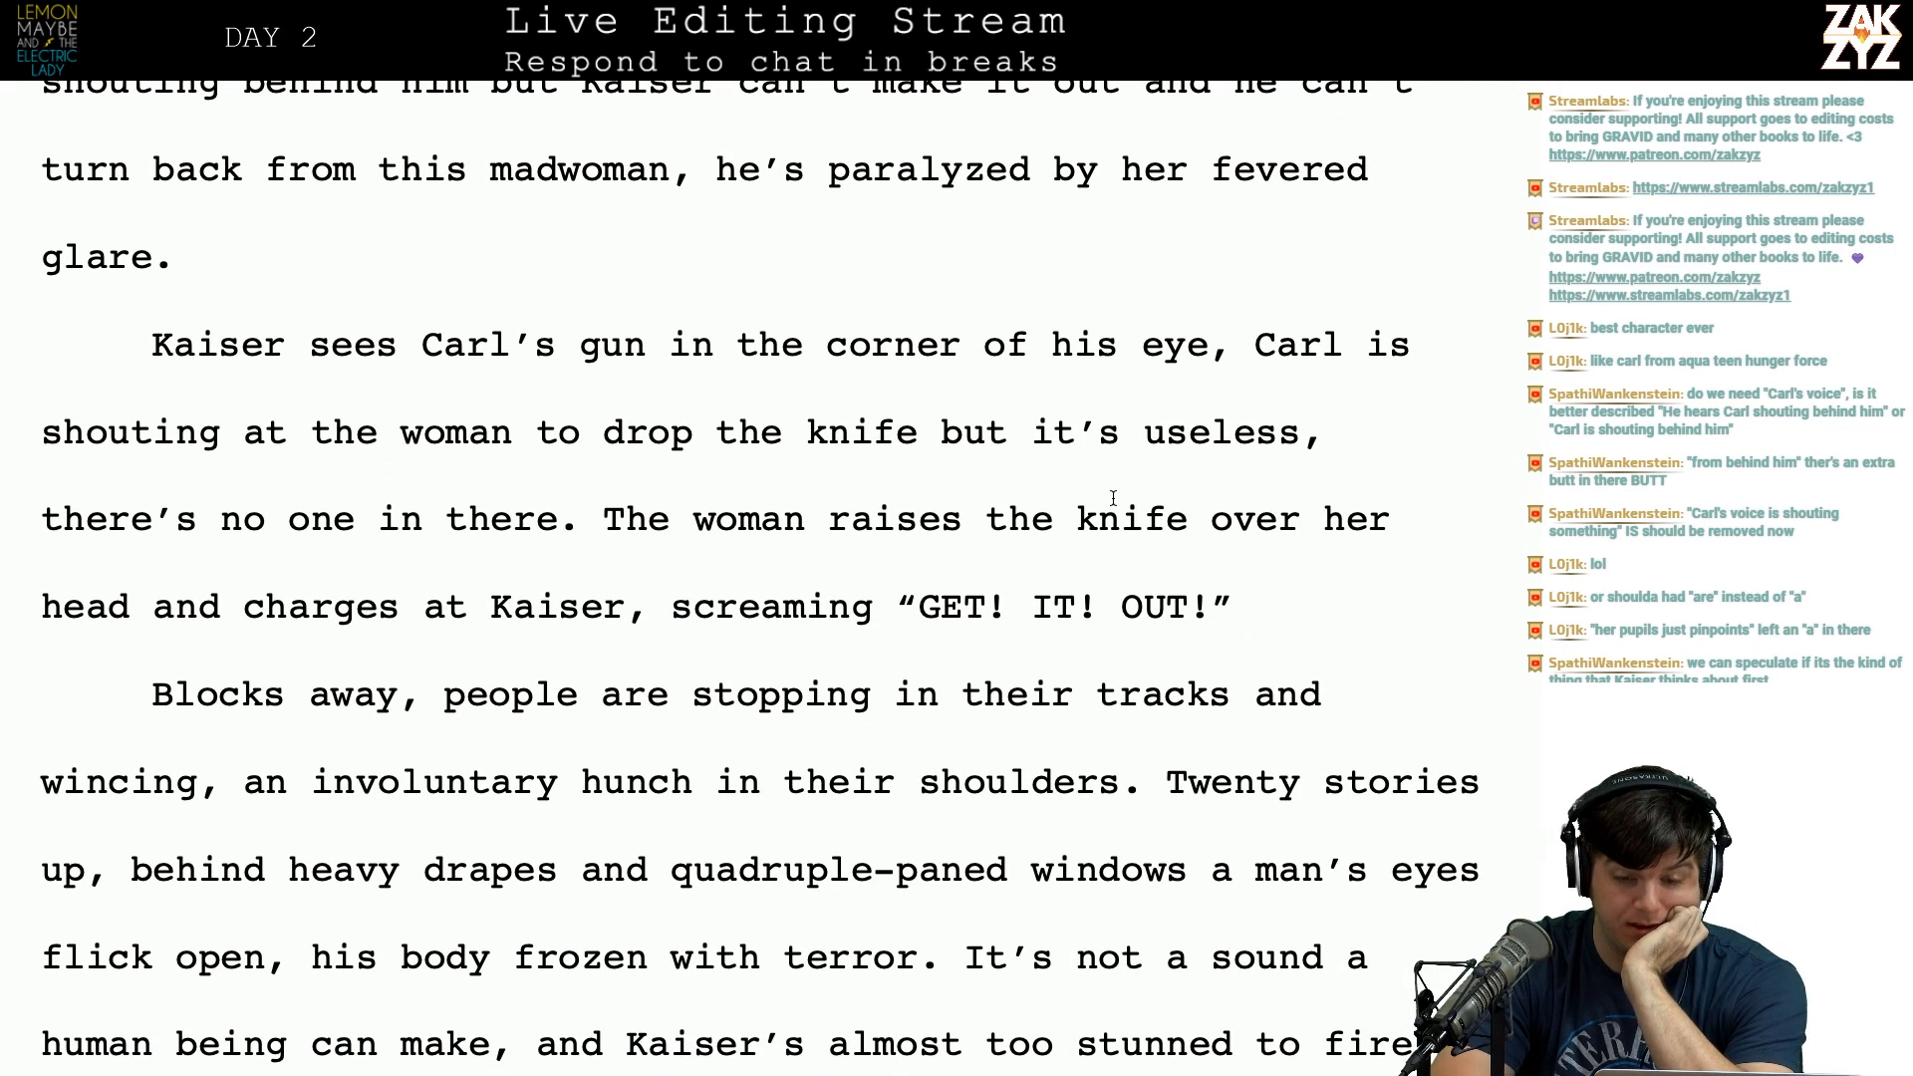
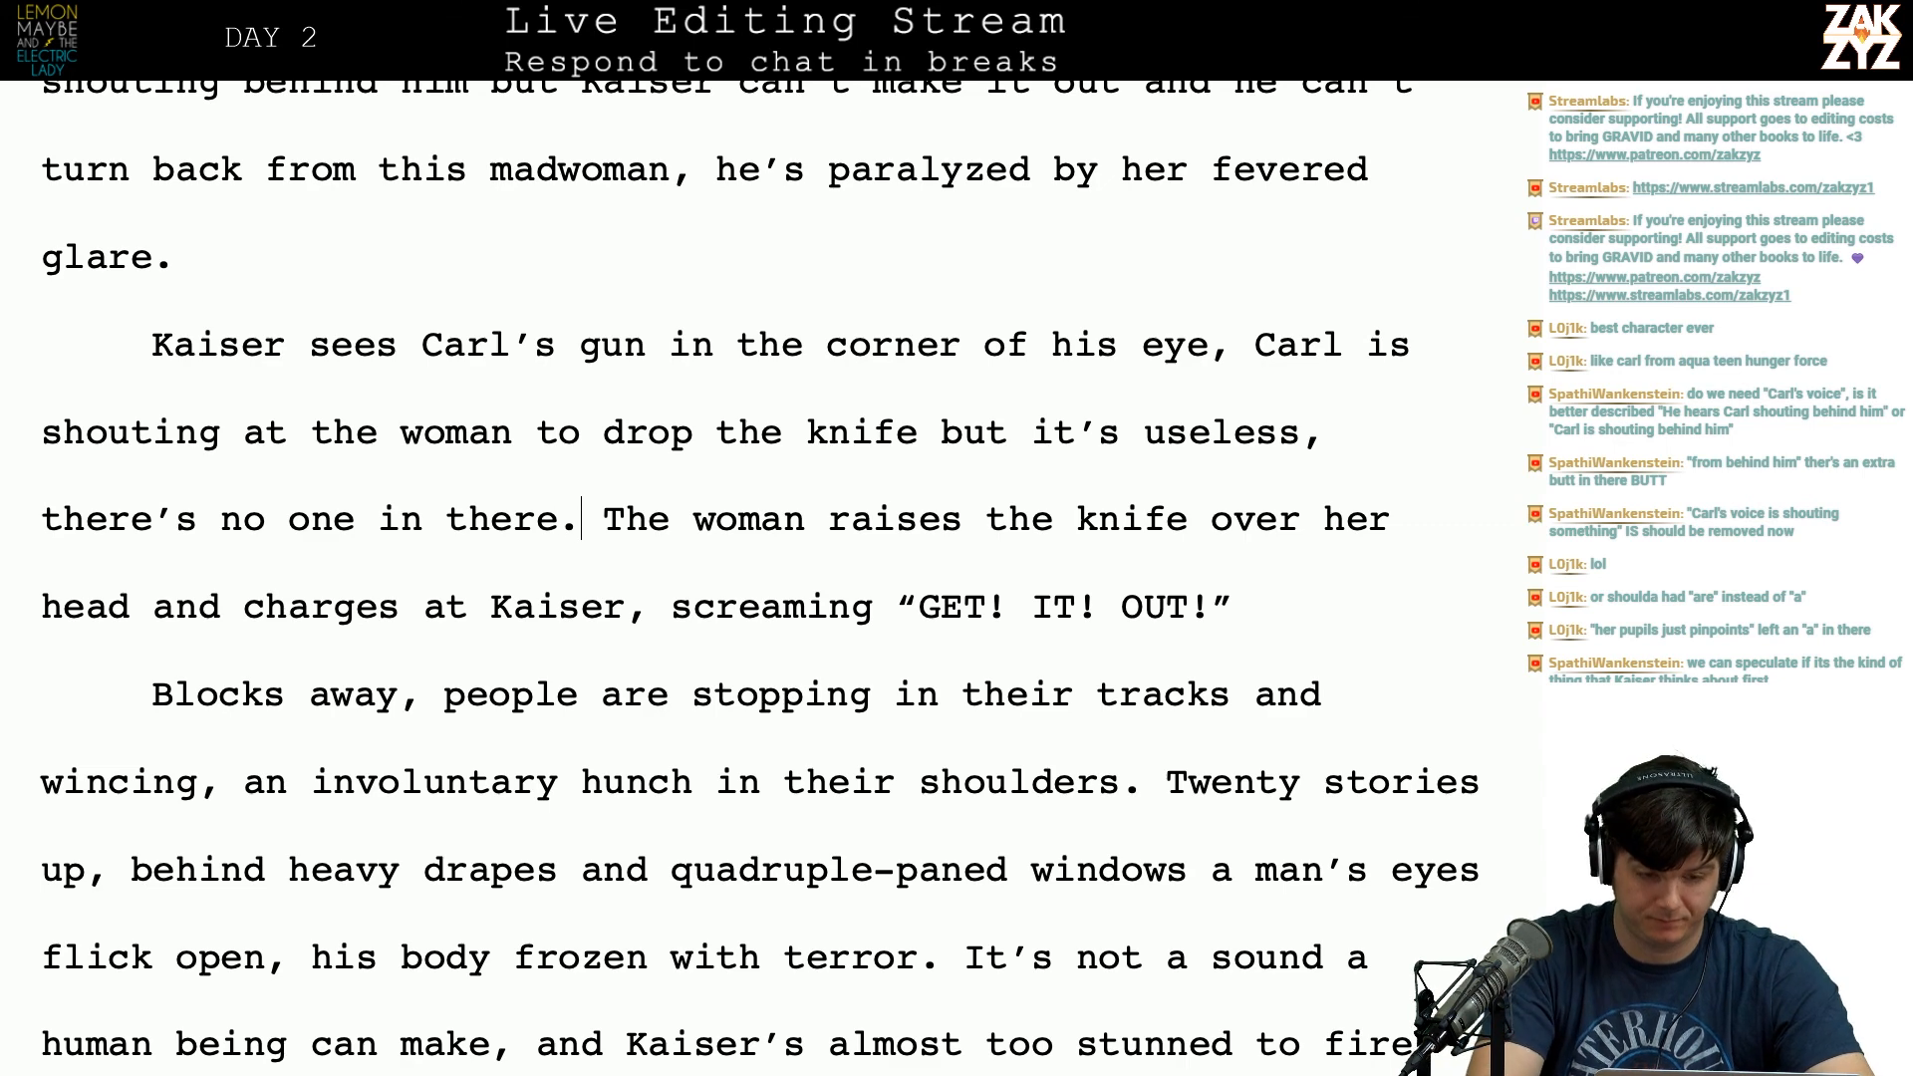
left_click(603, 519)
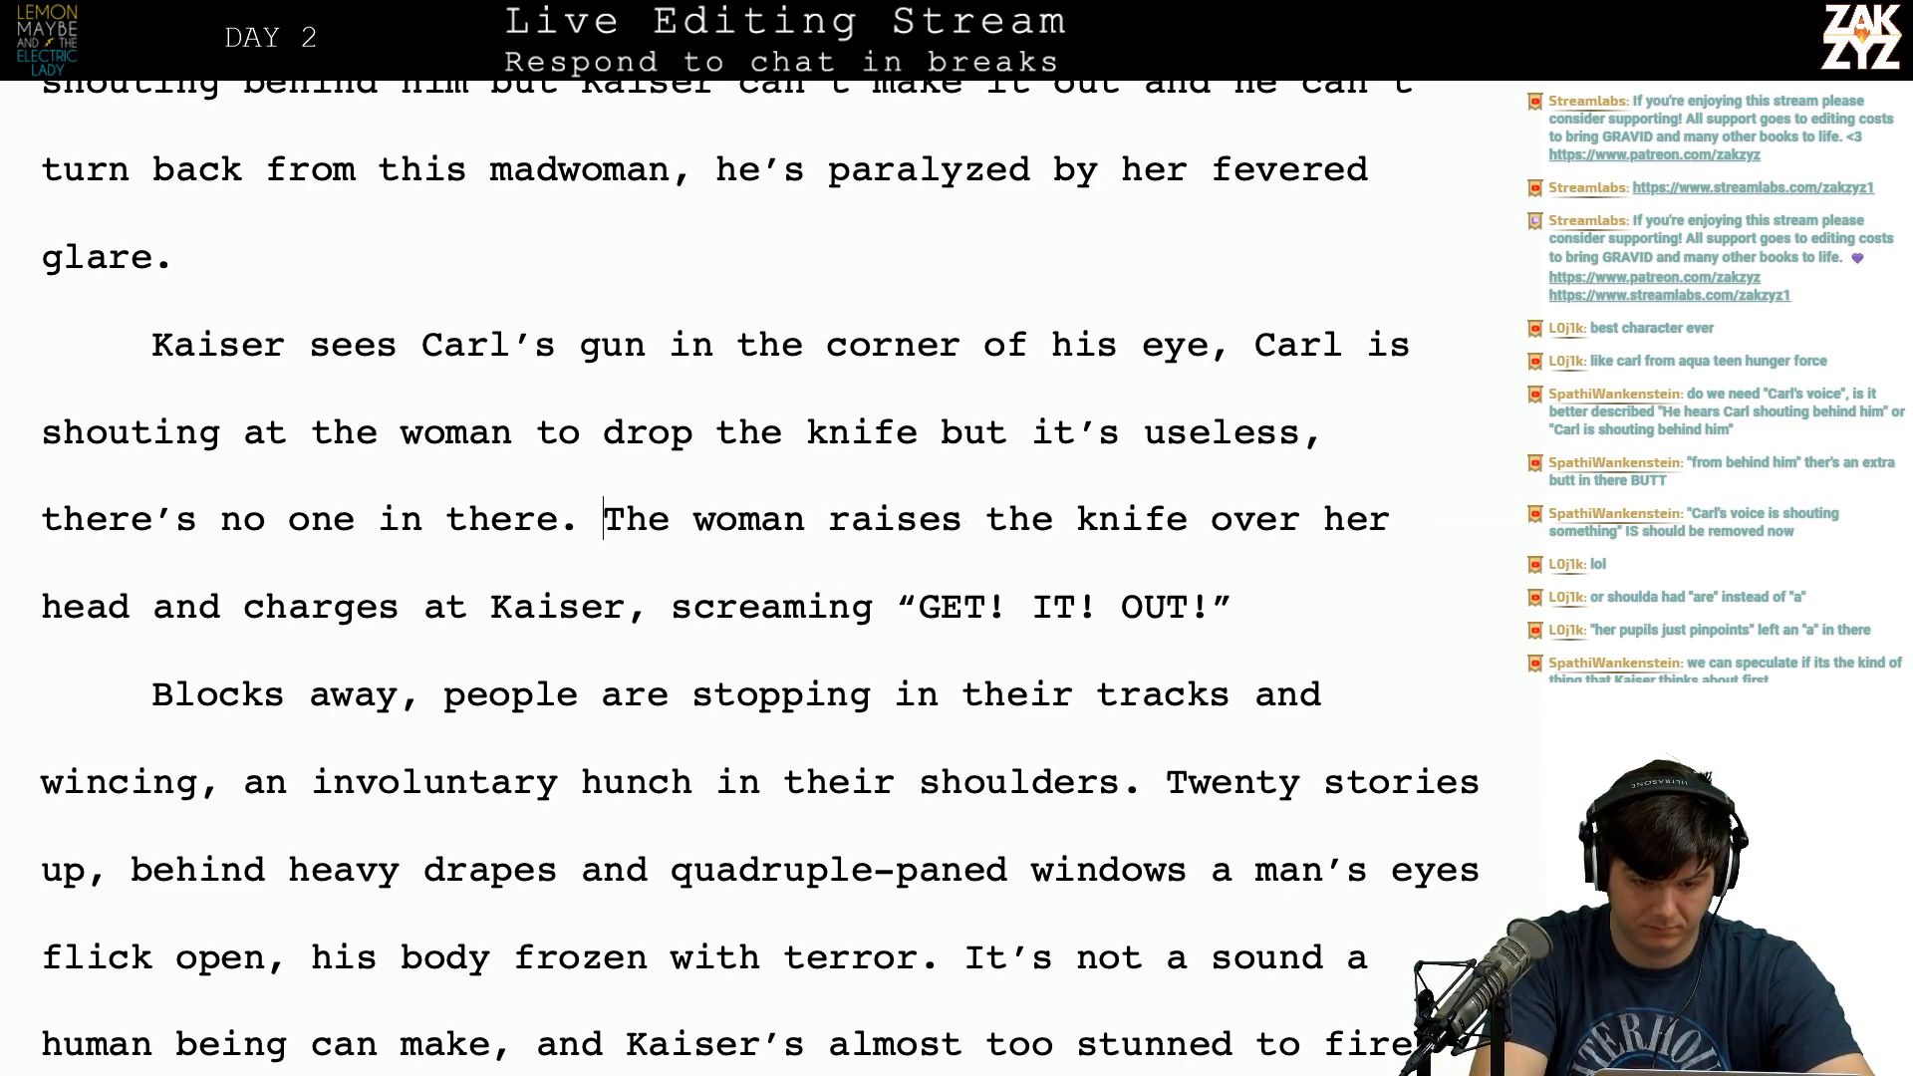
key("Return")
key("Return")
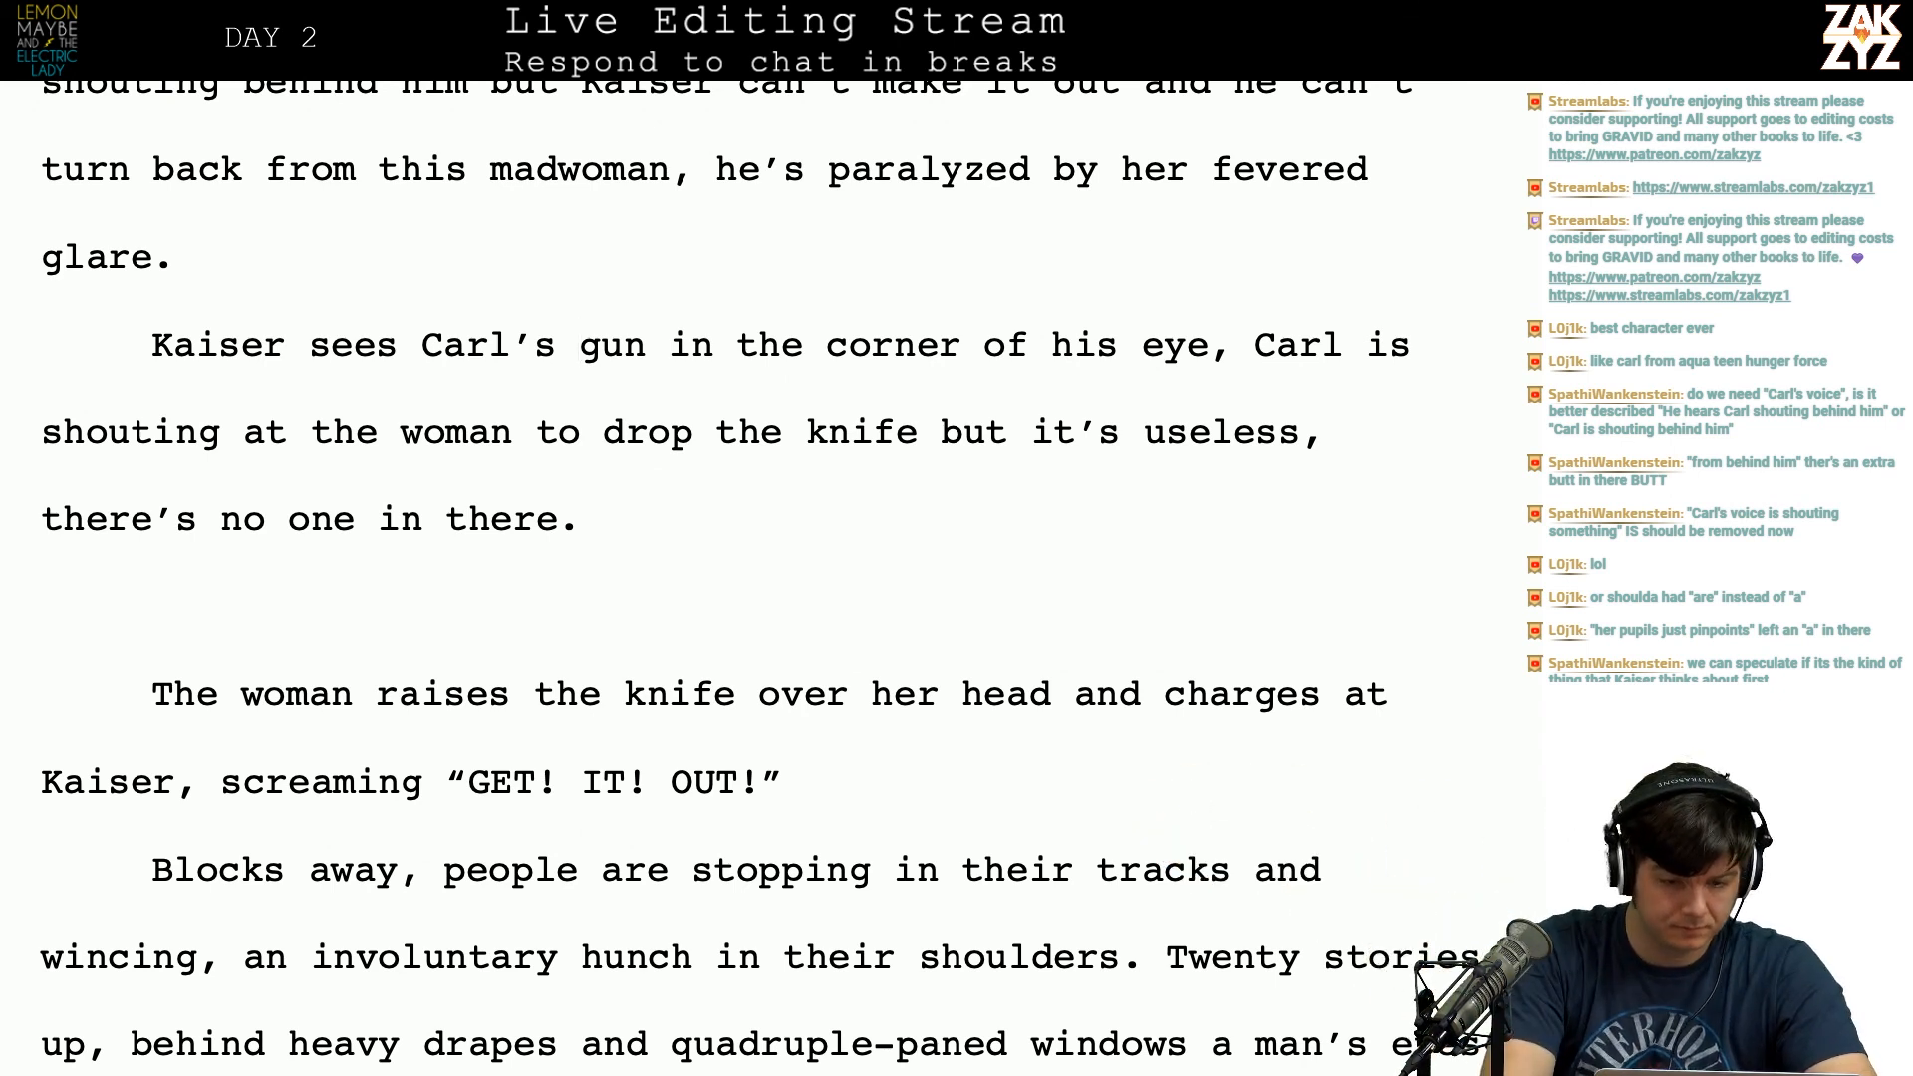
Step: Try inserting 'advancing with his guns drawn' between 'Carl’s' and 'gun' in the 'Kaiser sees' sentence
type("a")
key("BackSpace")
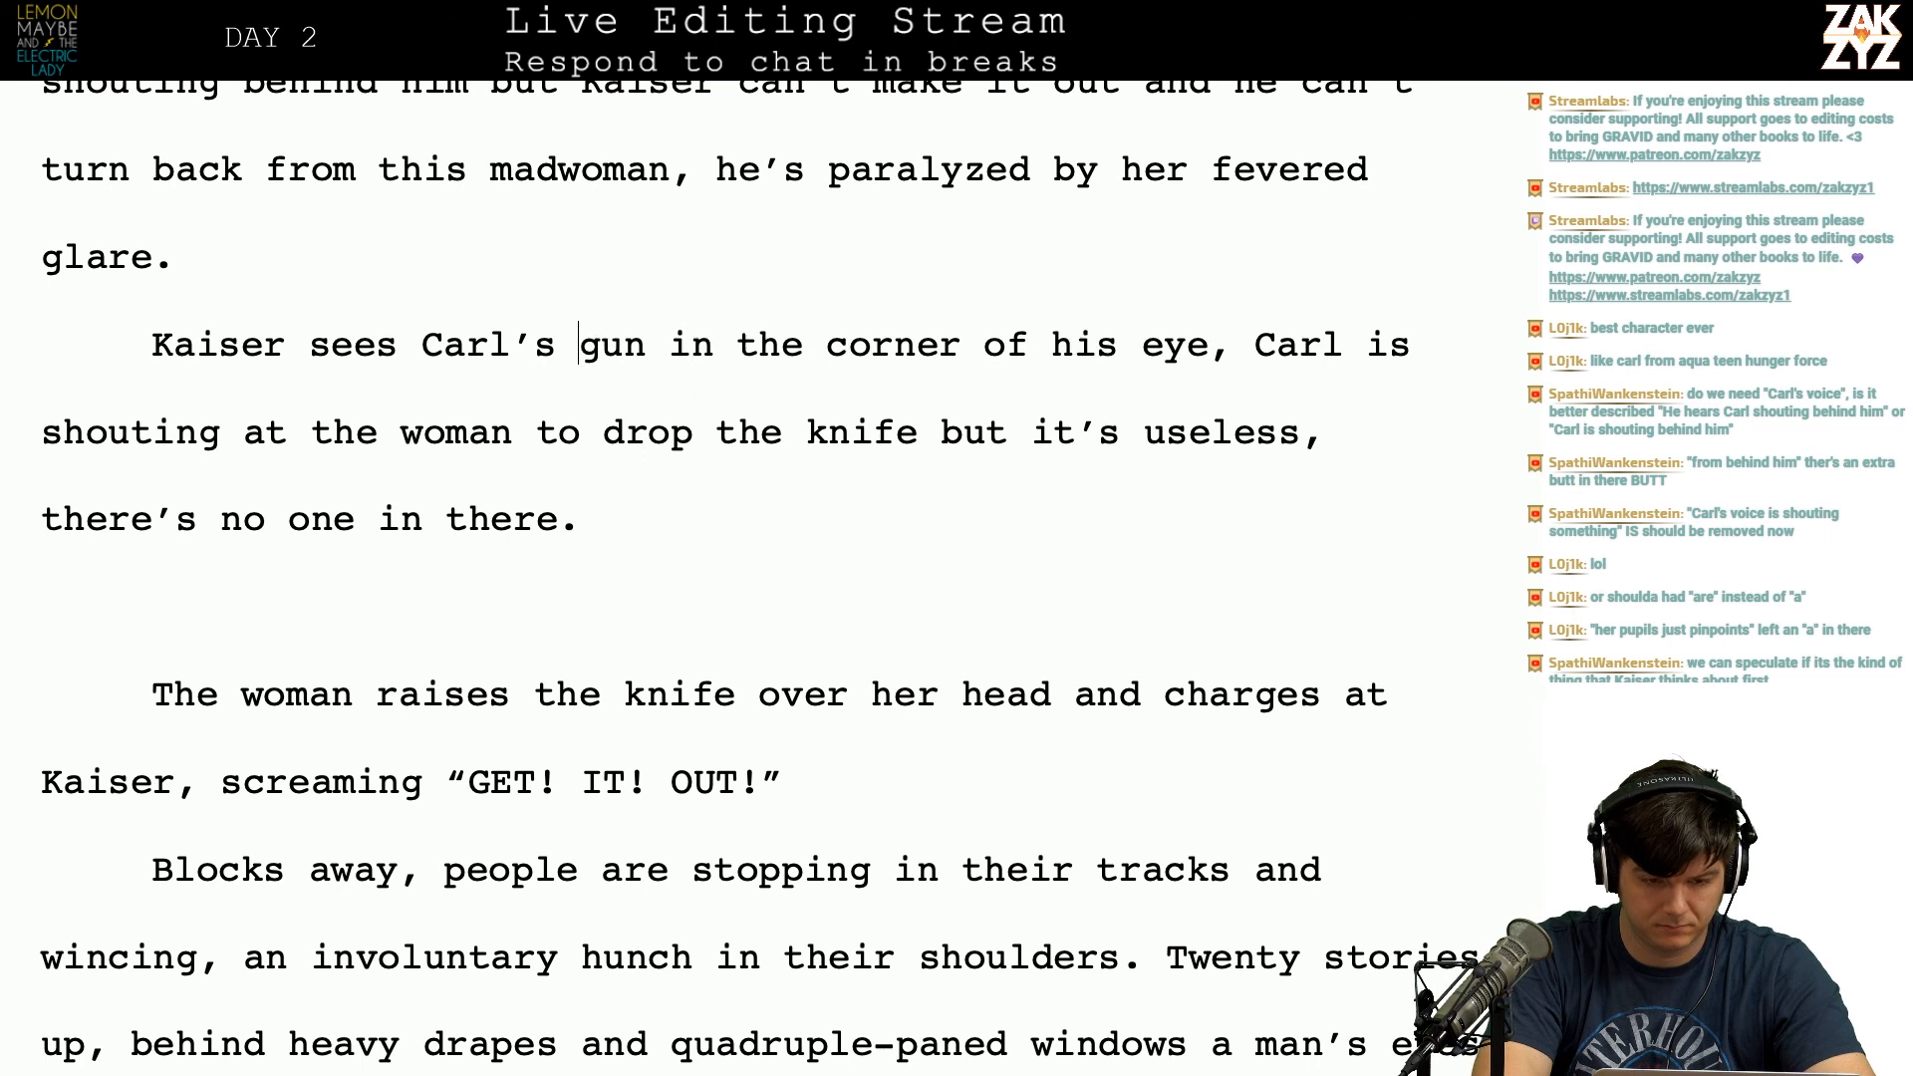
type("adva")
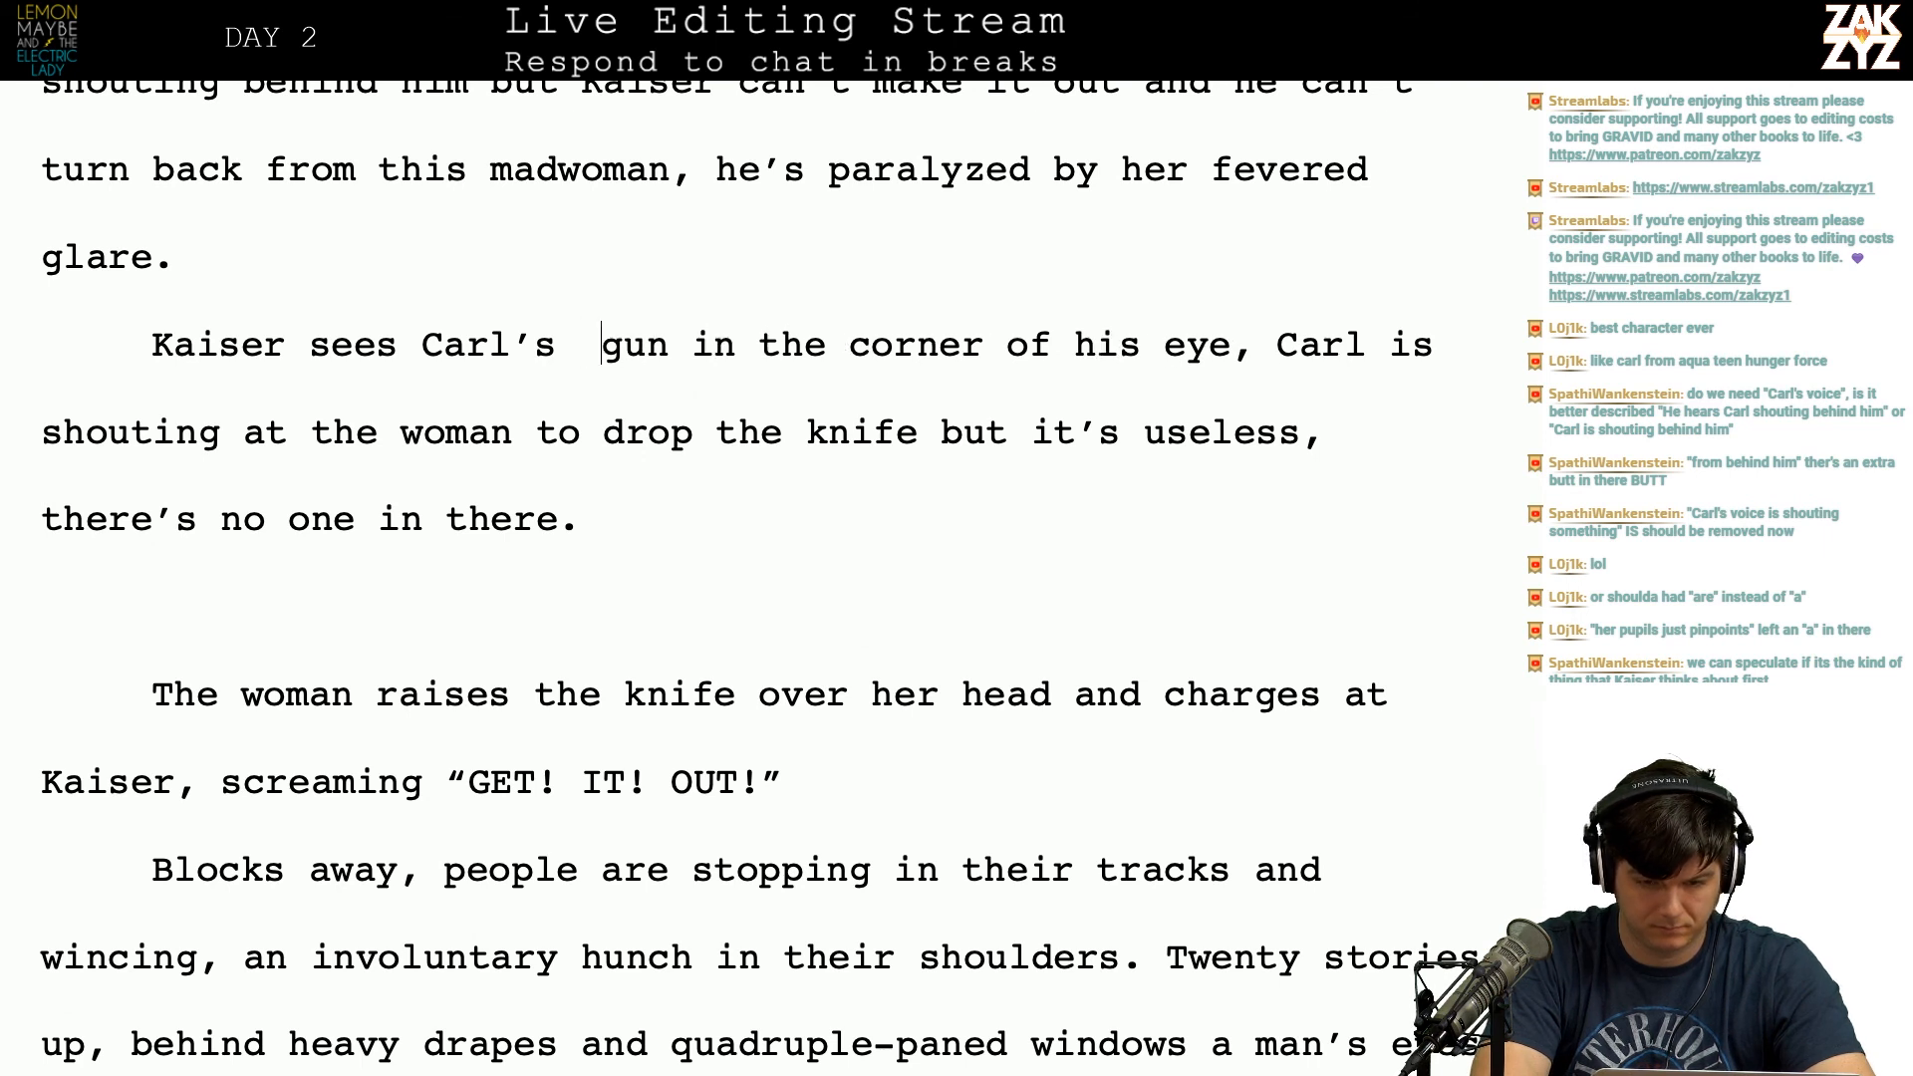
key("BackSpace")
key("BackSpace")
key("BackSpace")
key("BackSpace")
key("BackSpace")
type("advancing ")
type("with his guns")
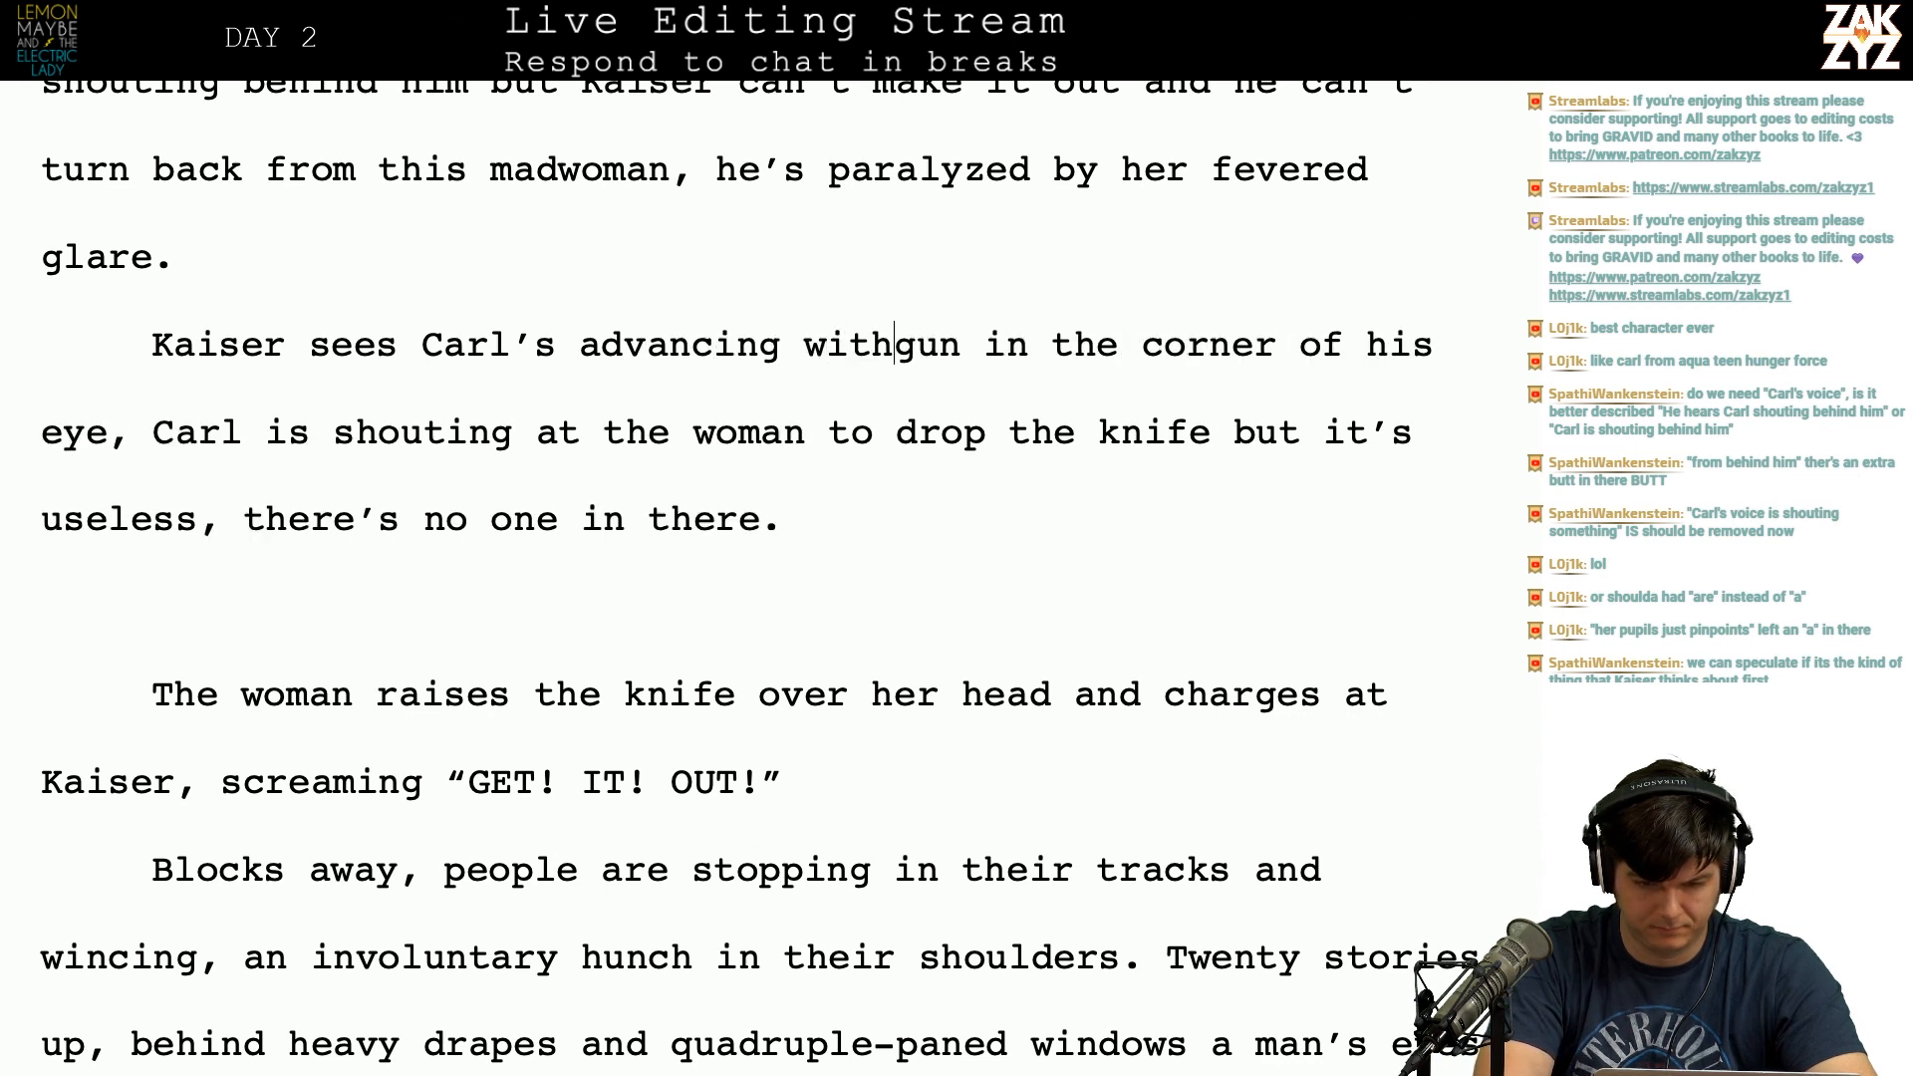
type(" drawwan")
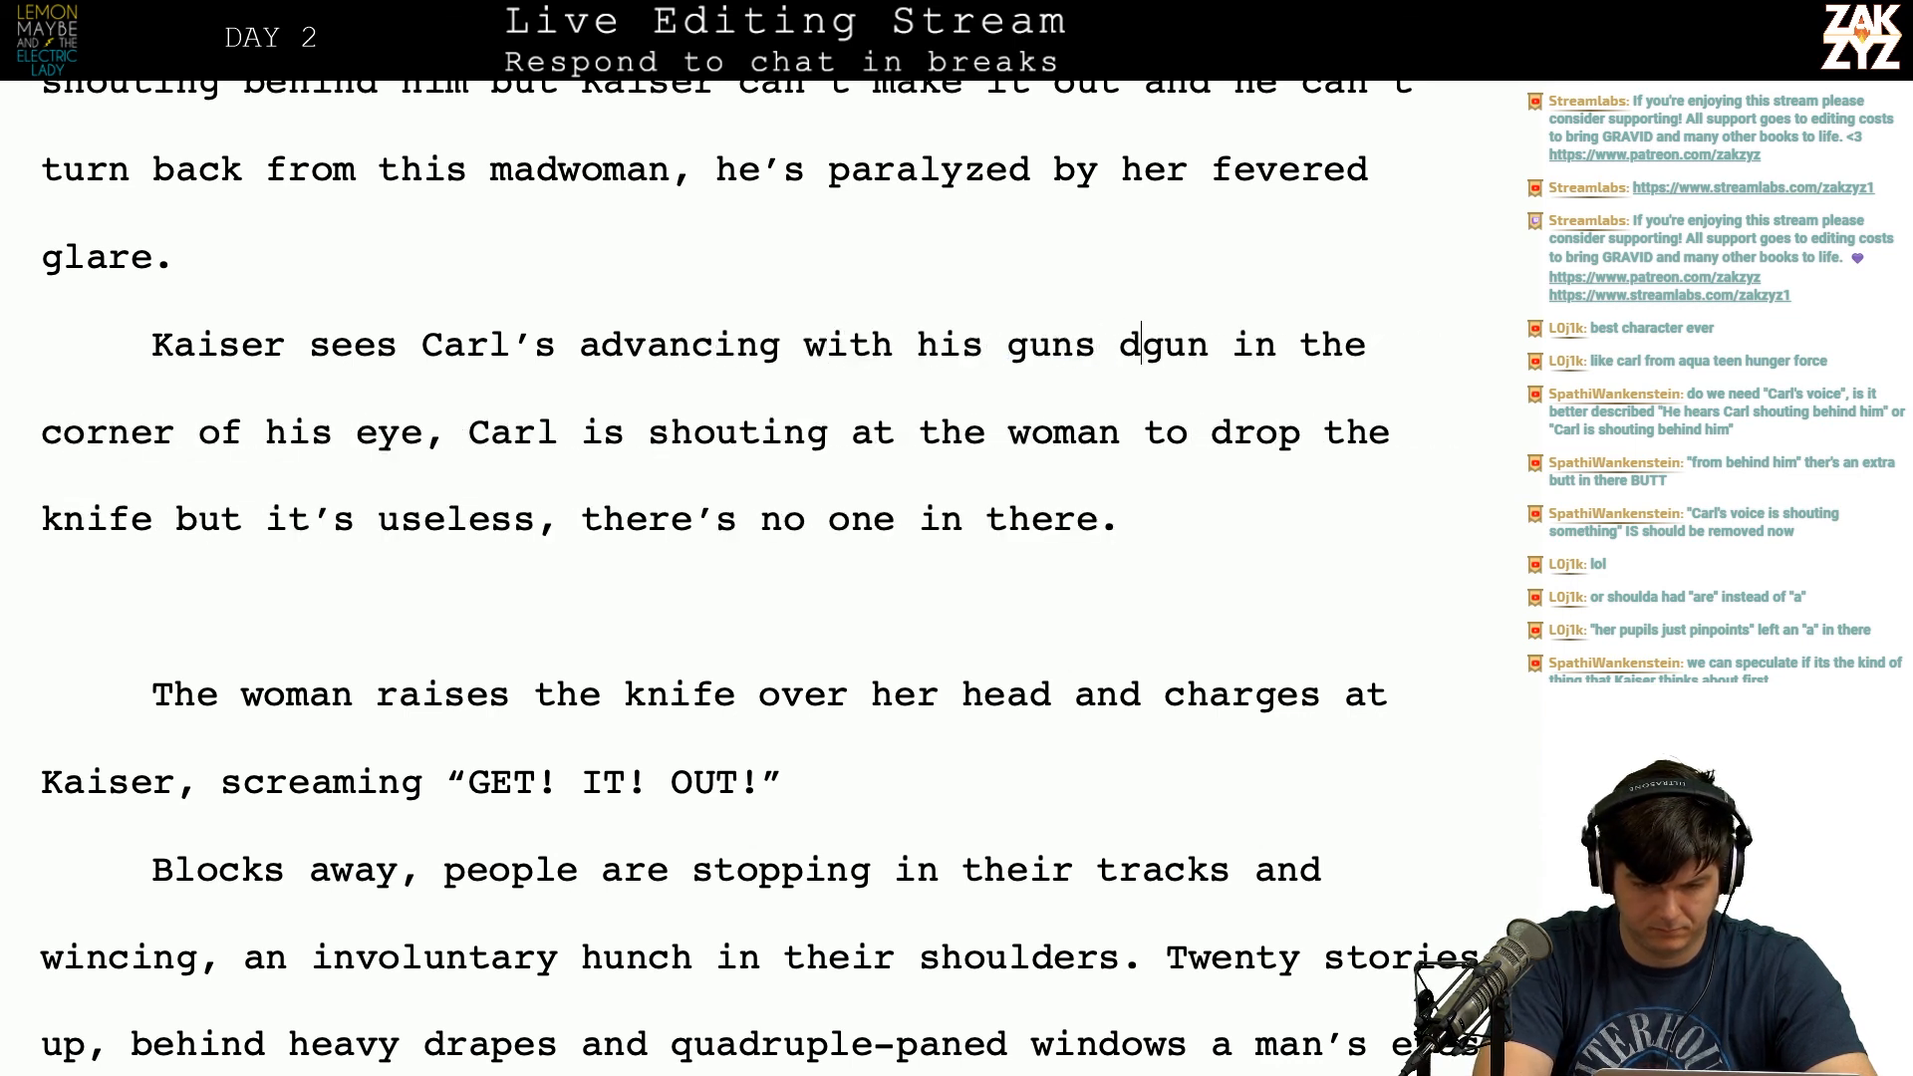
key("BackSpace")
key("BackSpace")
key("BackSpace")
type("n")
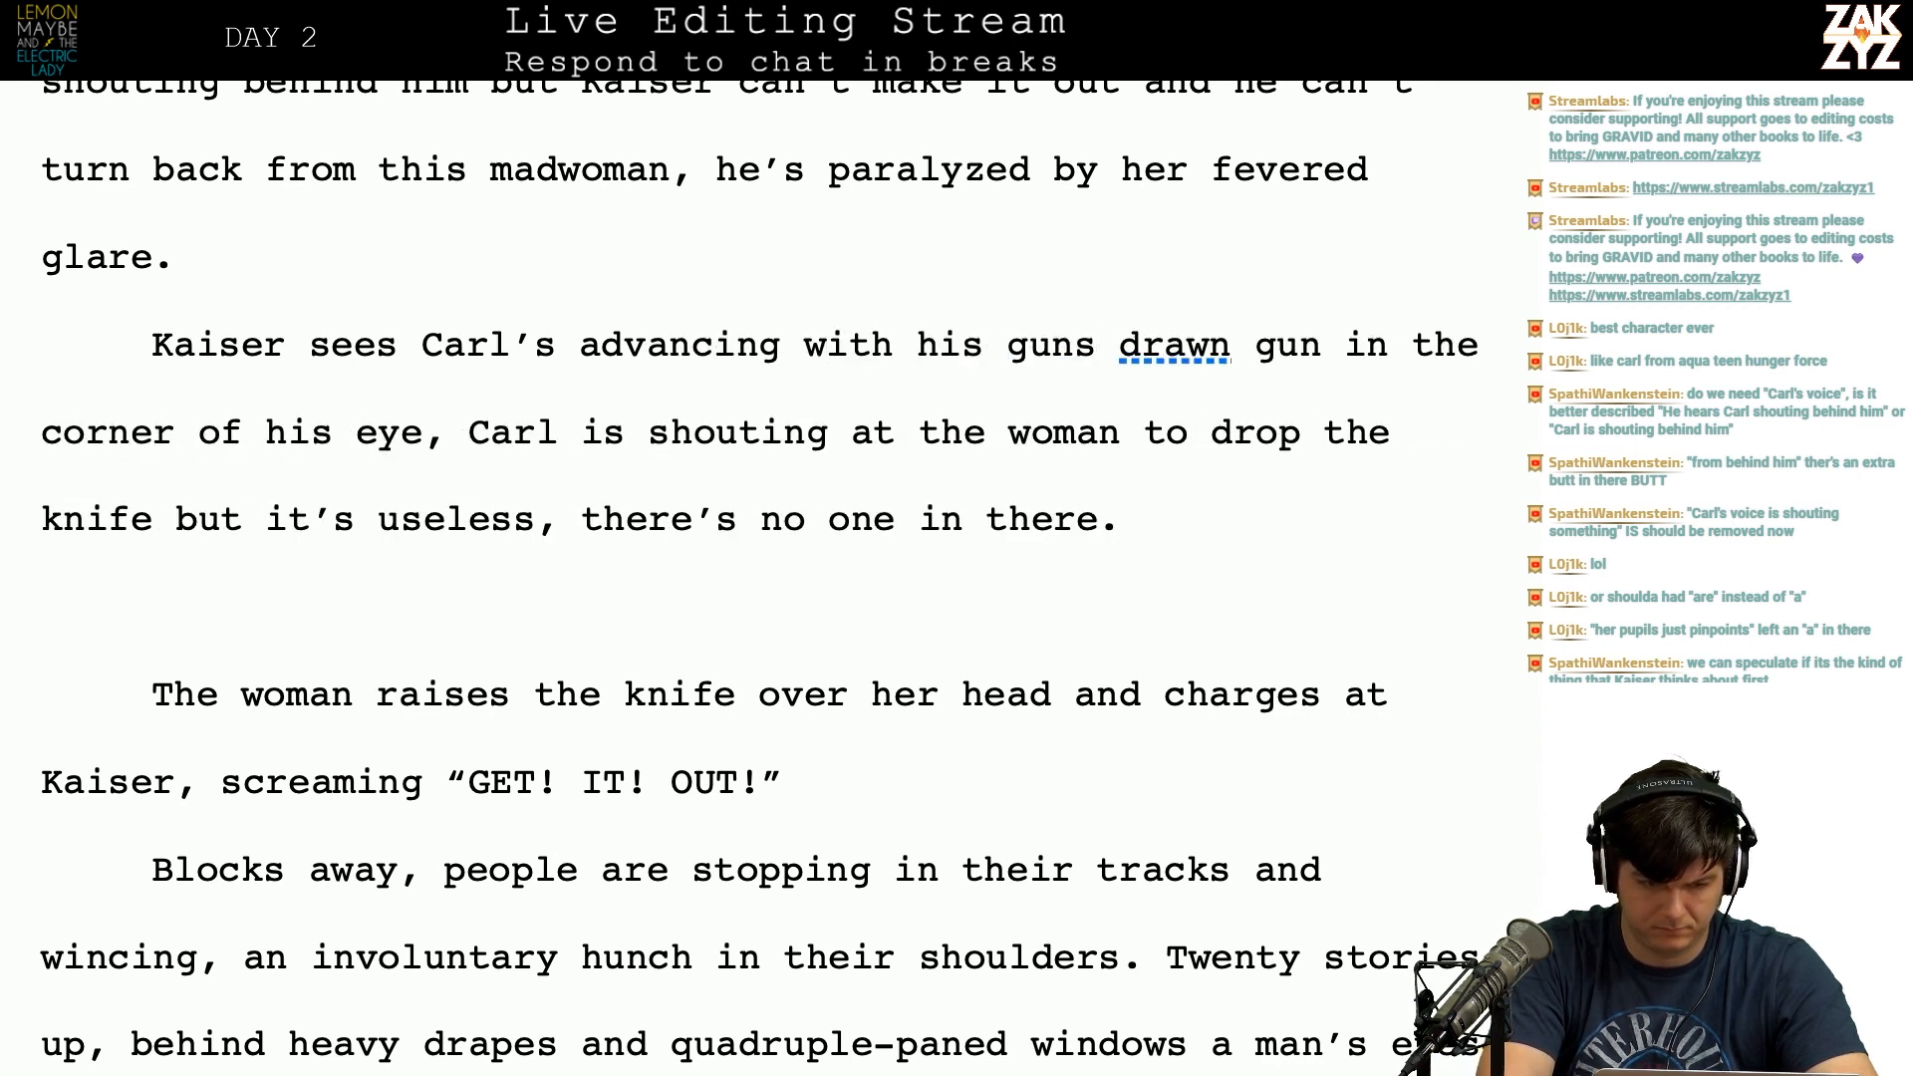
Step: Above the 'Kaiser sees' paragraph, begin a replacement: 'From the corner of his eye, Kaiser sees Carl advancing with his gun drawn. He’s'
key("Return")
type("From the co")
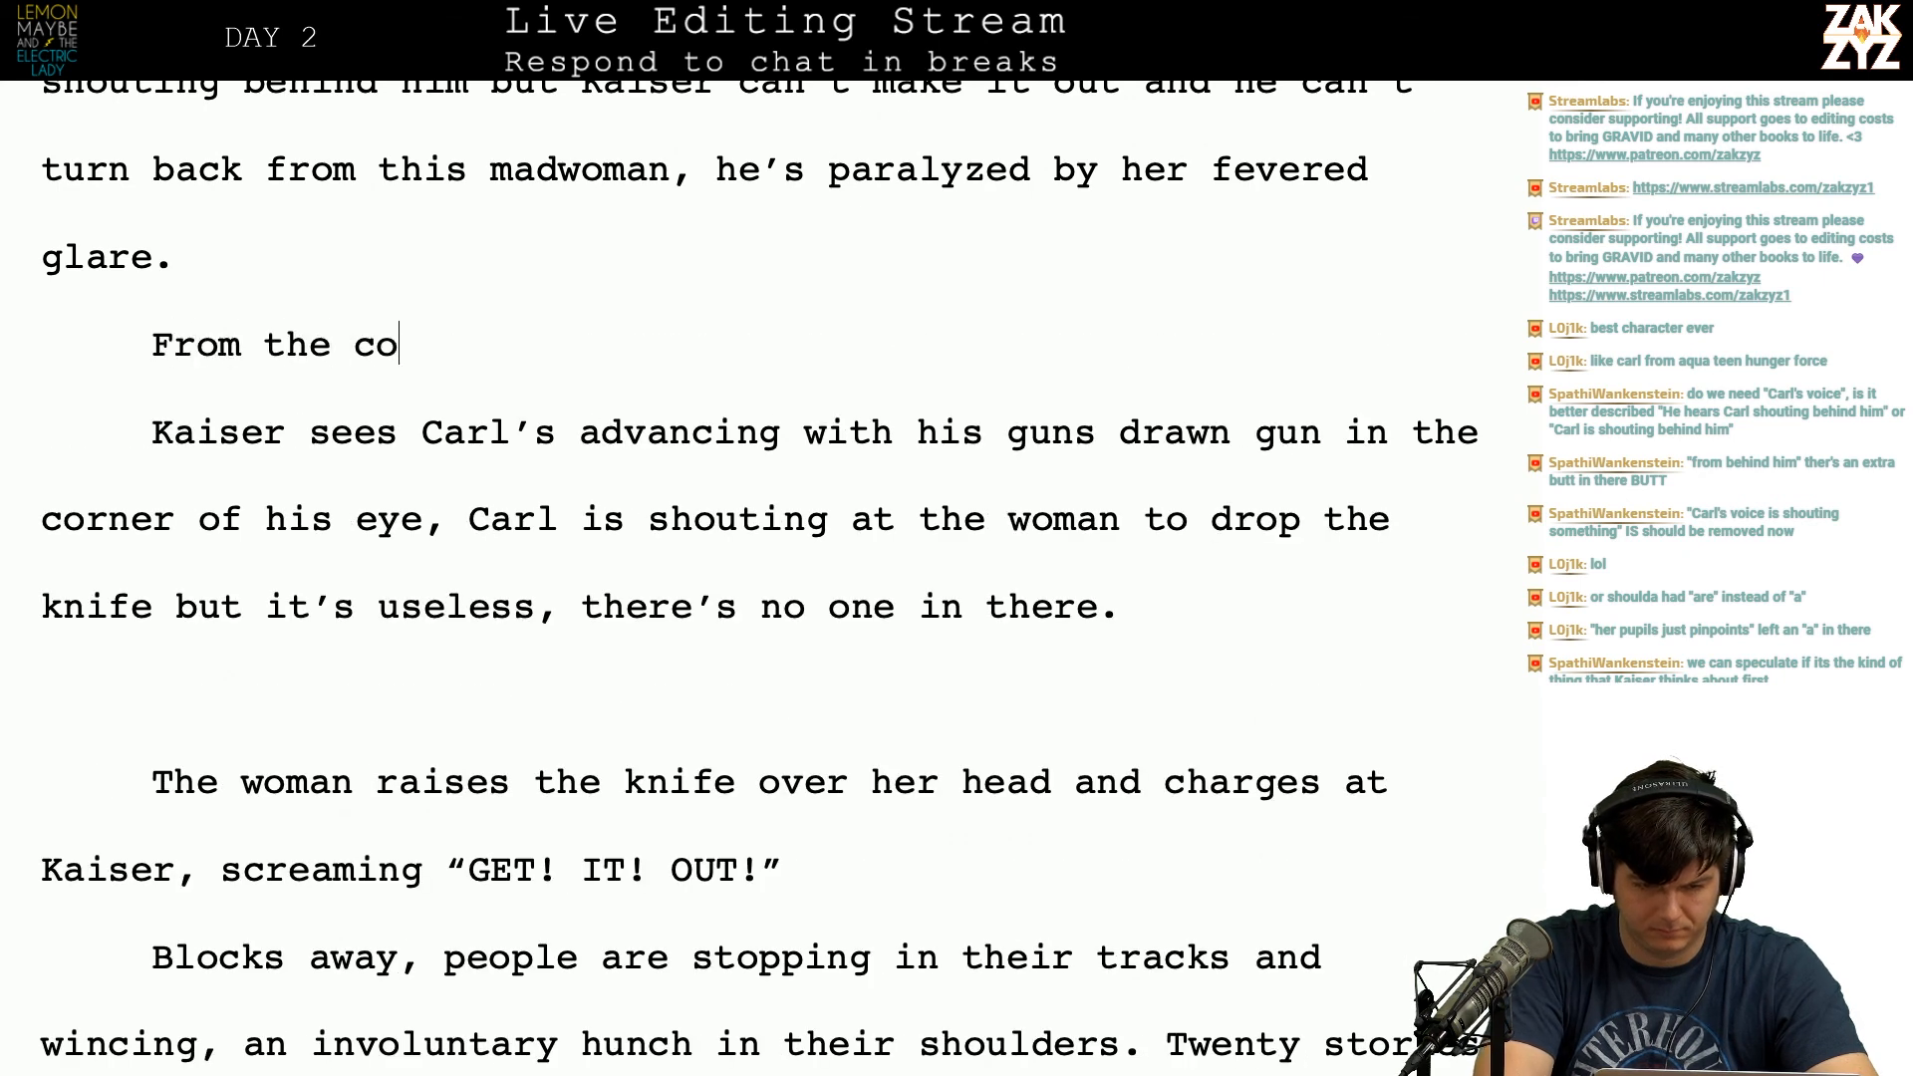
type("rner of his eye,")
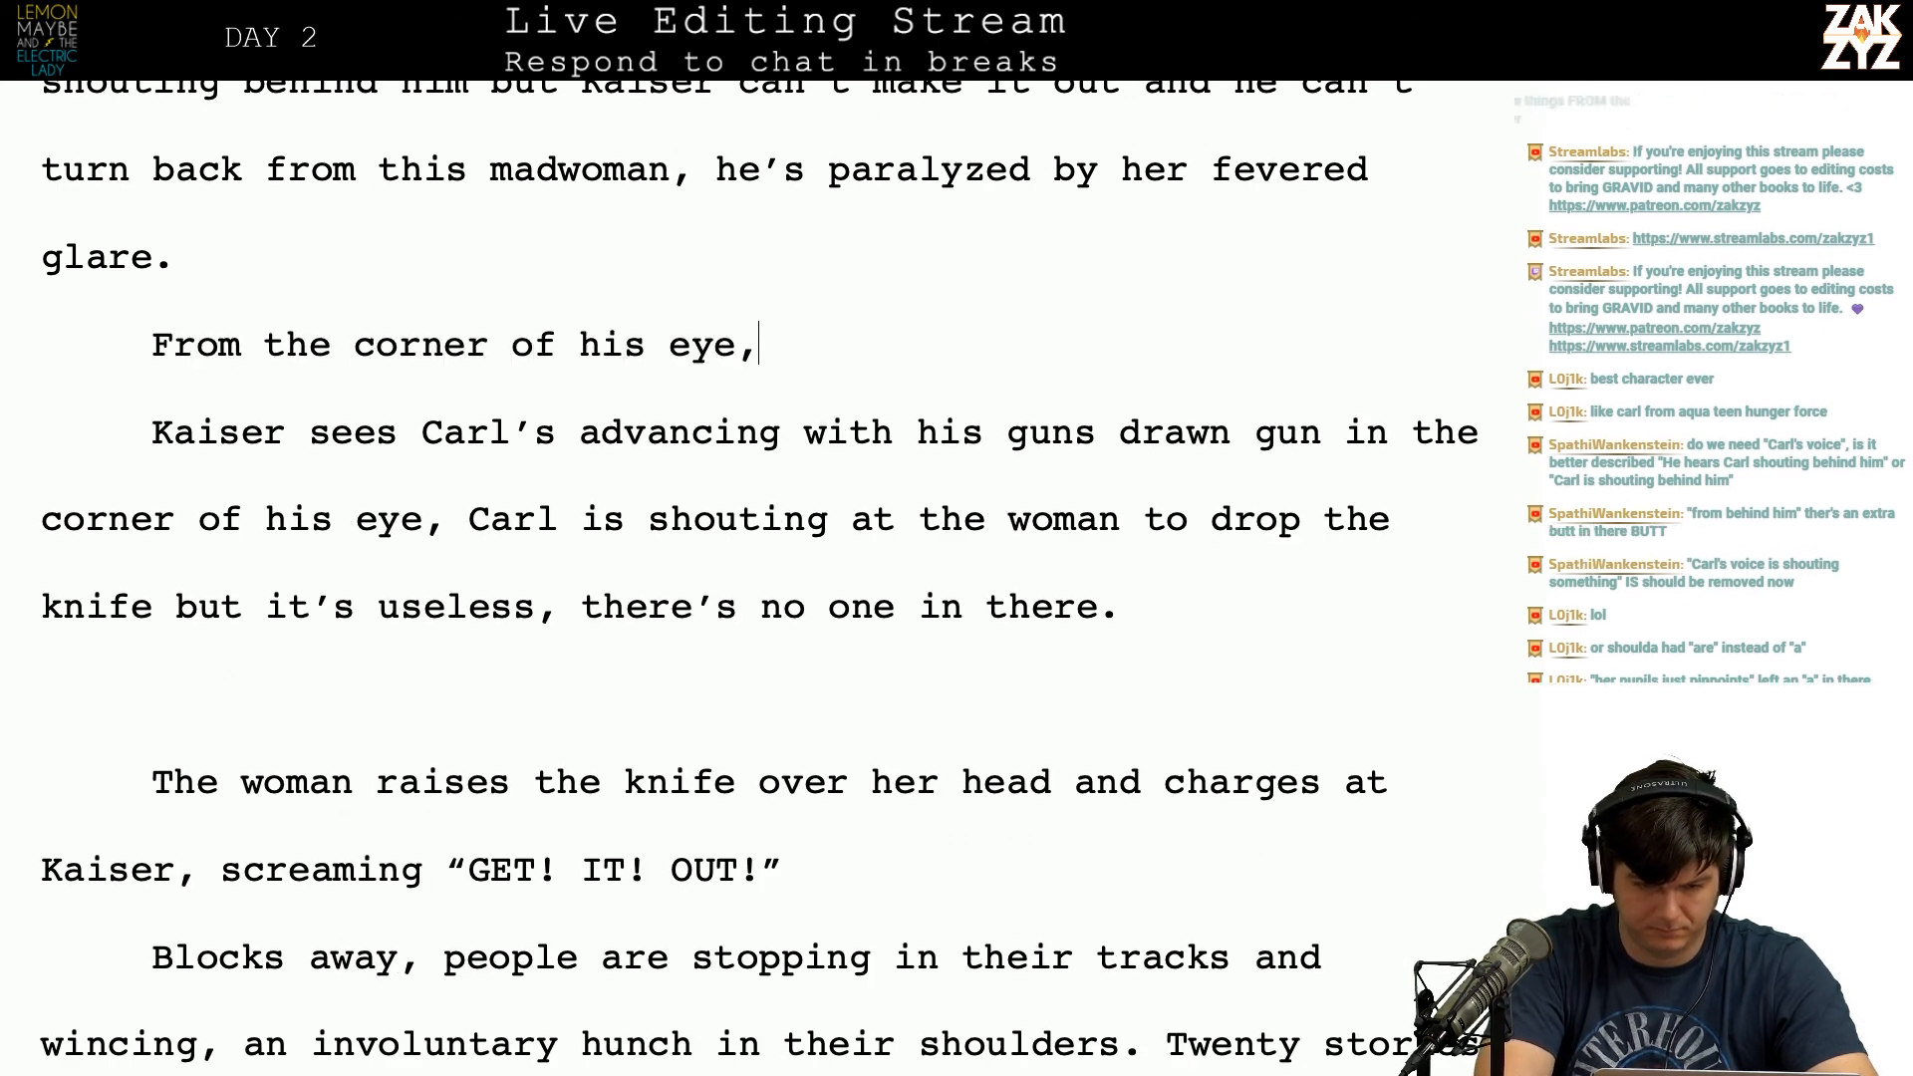
type(" Kaiser sees Carl adv")
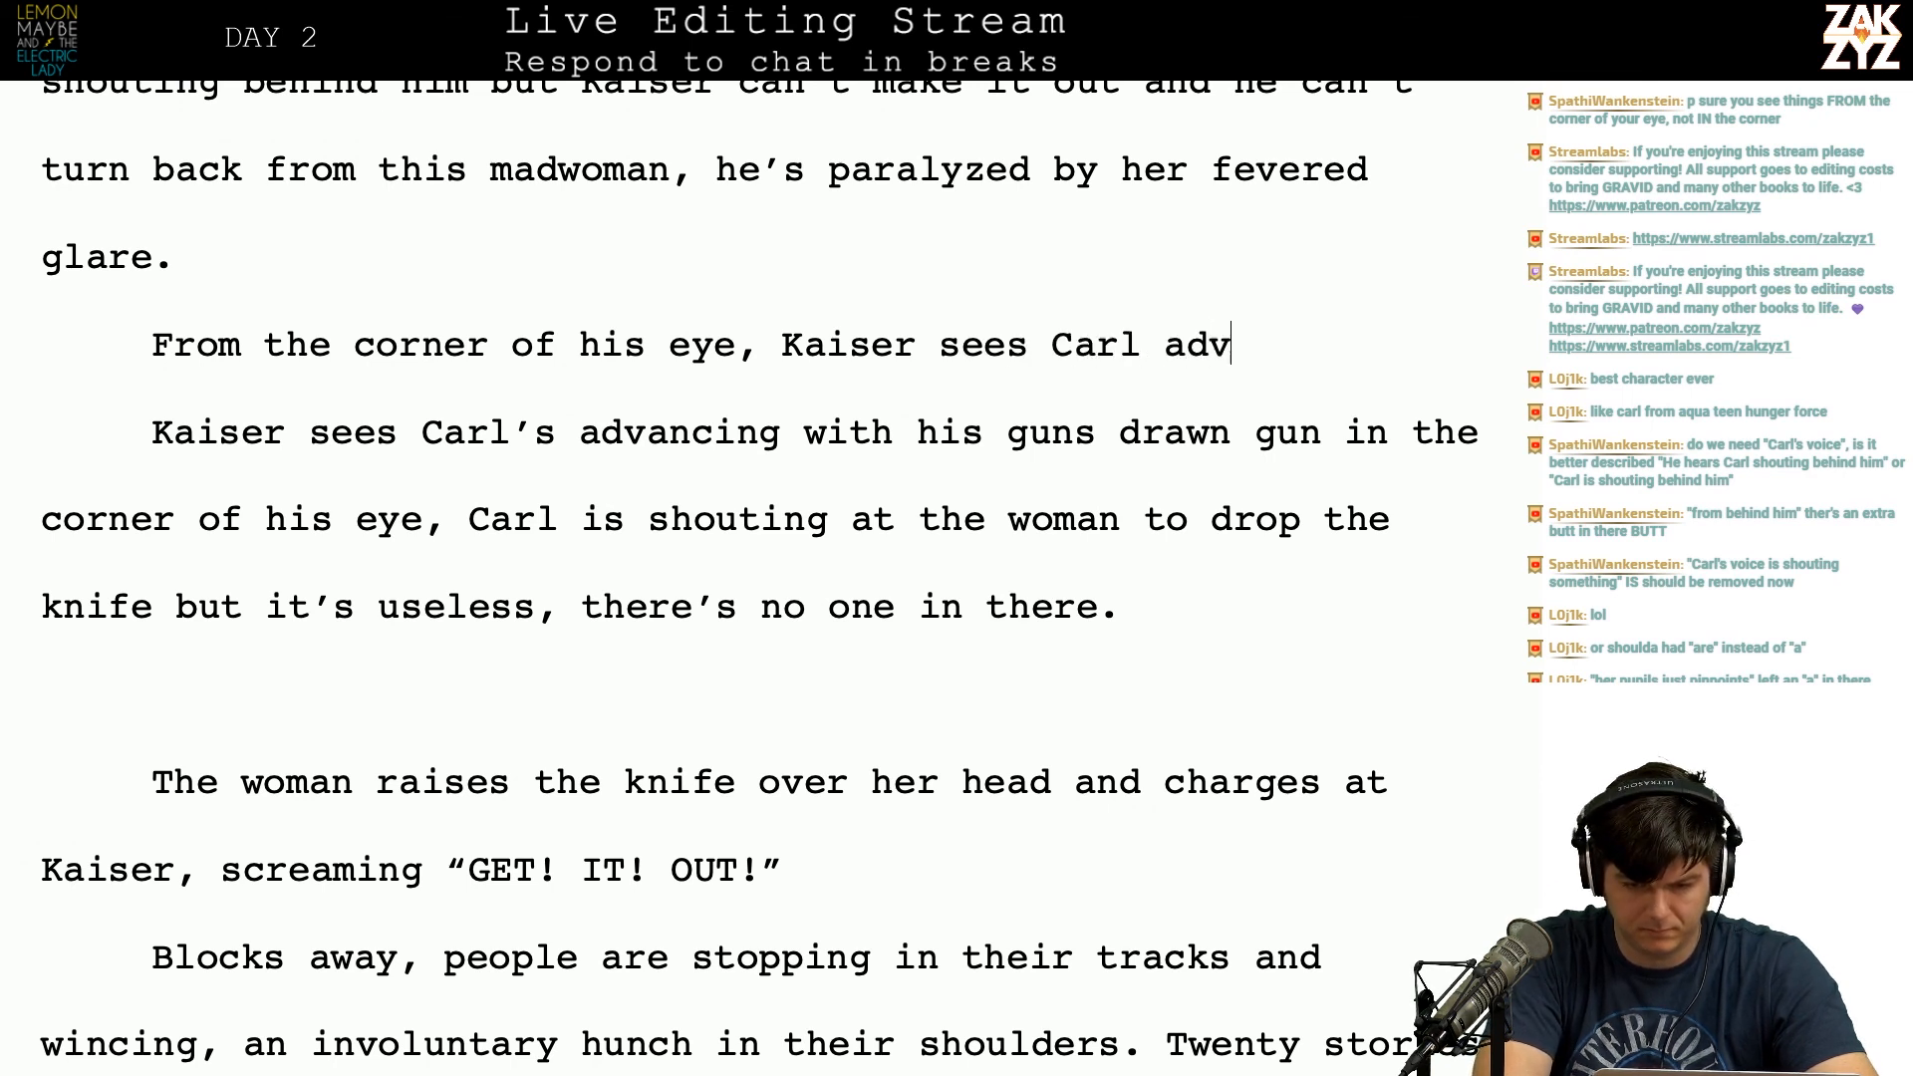
type("ancing with his gun")
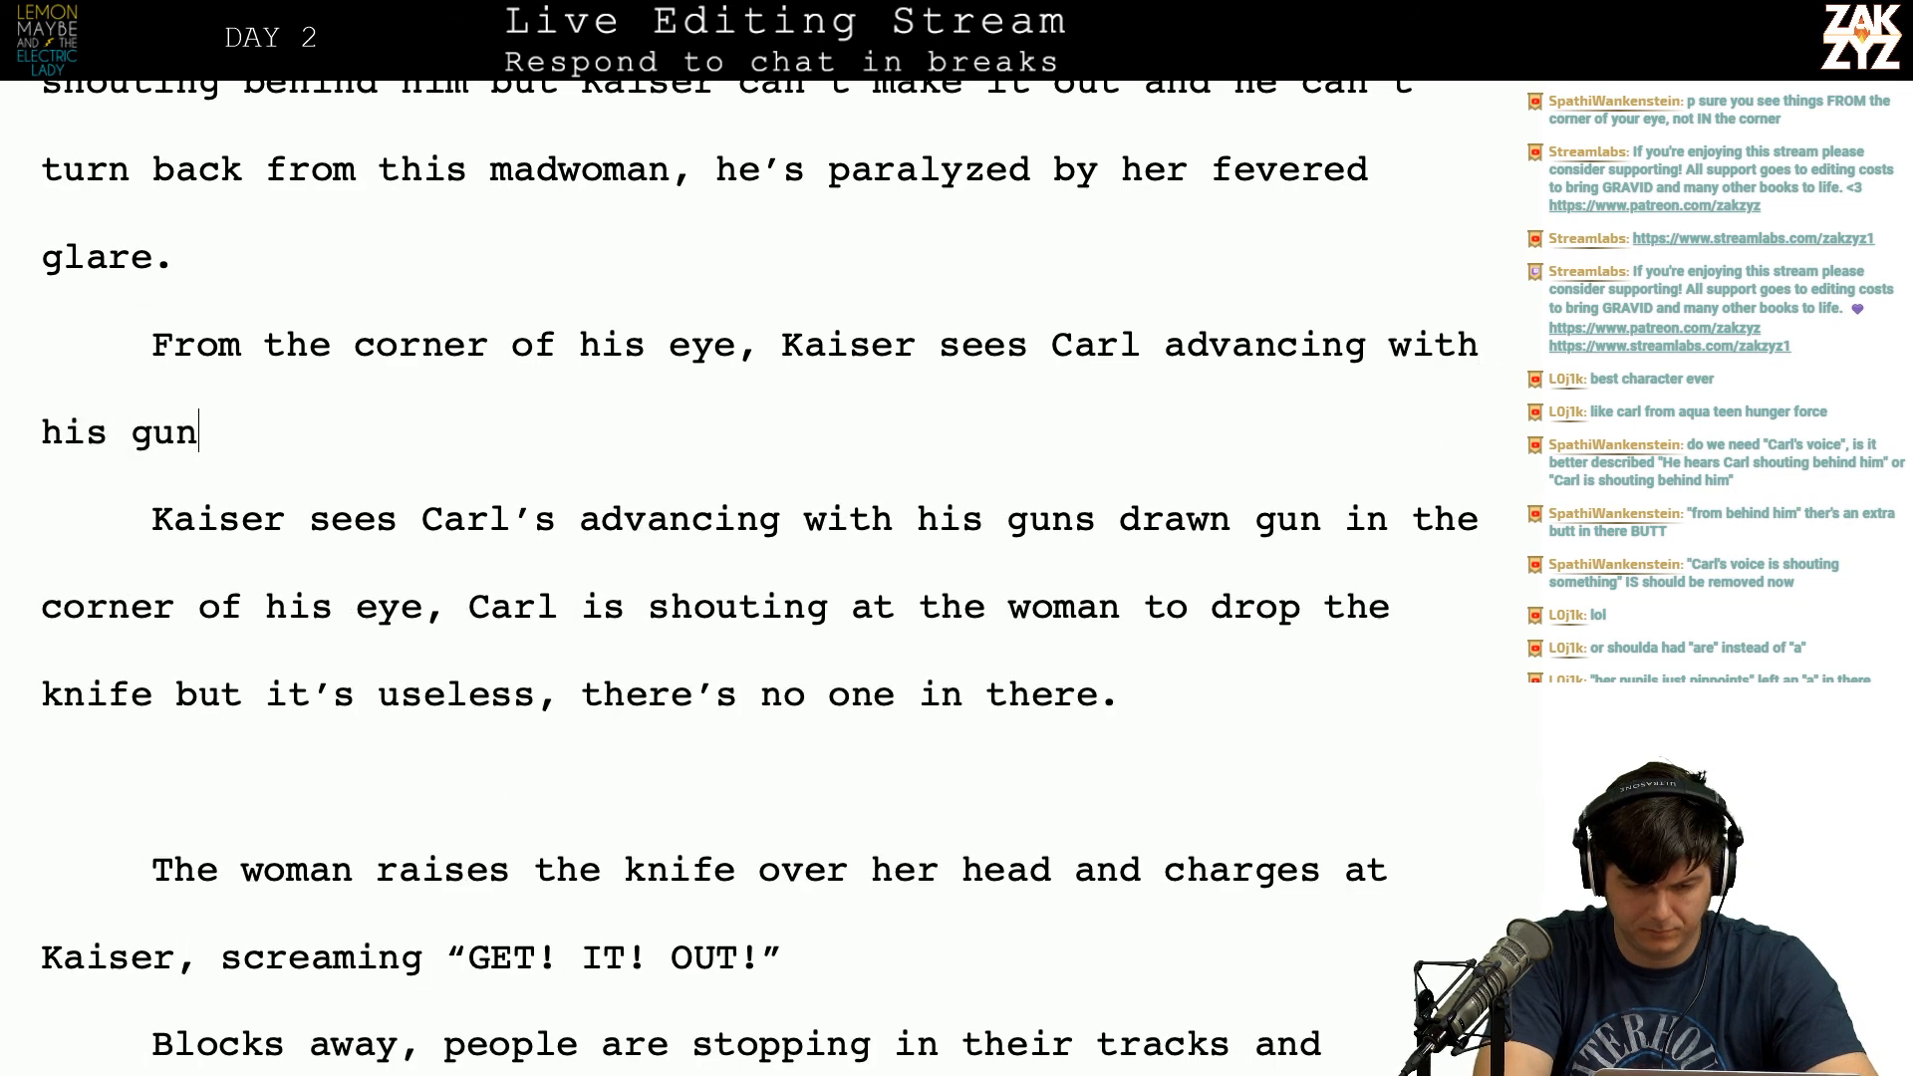
type(" drawn. He's ")
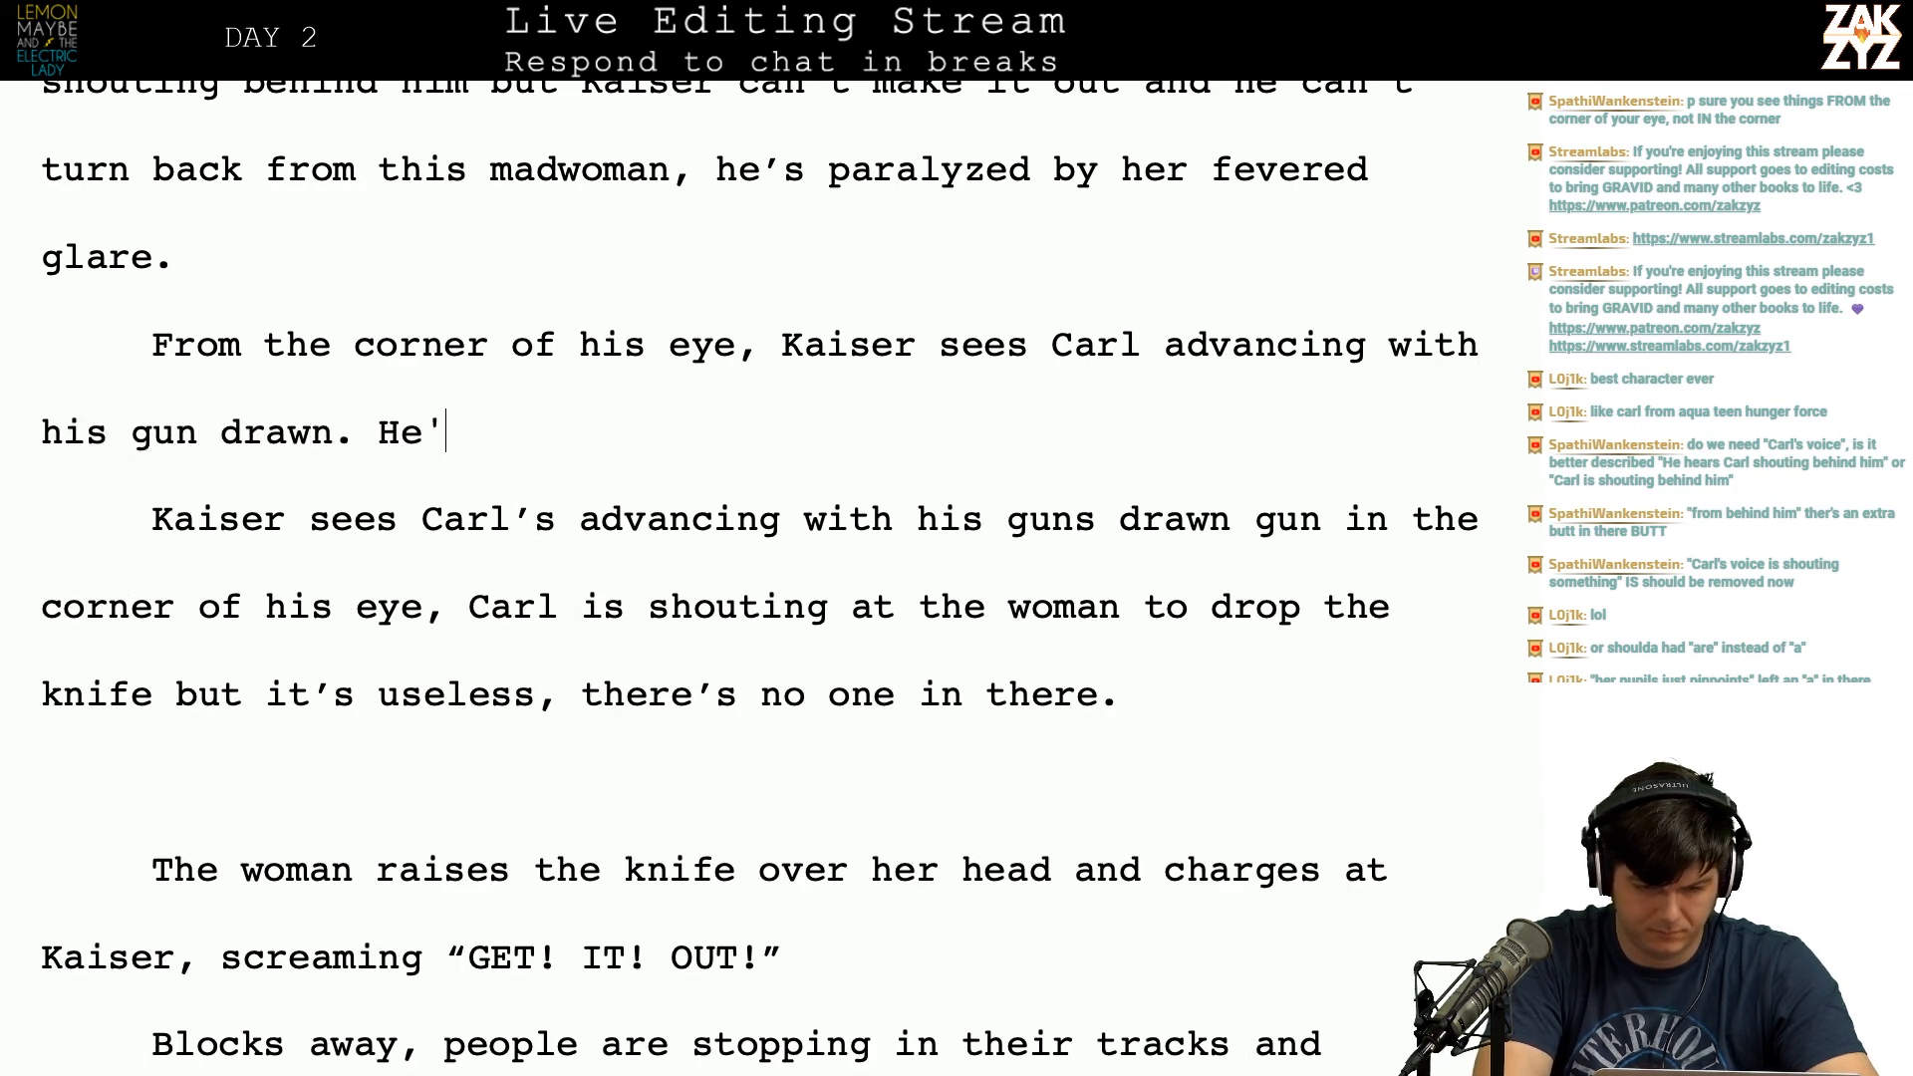
Step: Continue the replacement paragraph after 'He’s' with 'shouting orders at the woman to drop the knife'
type("shouting ord")
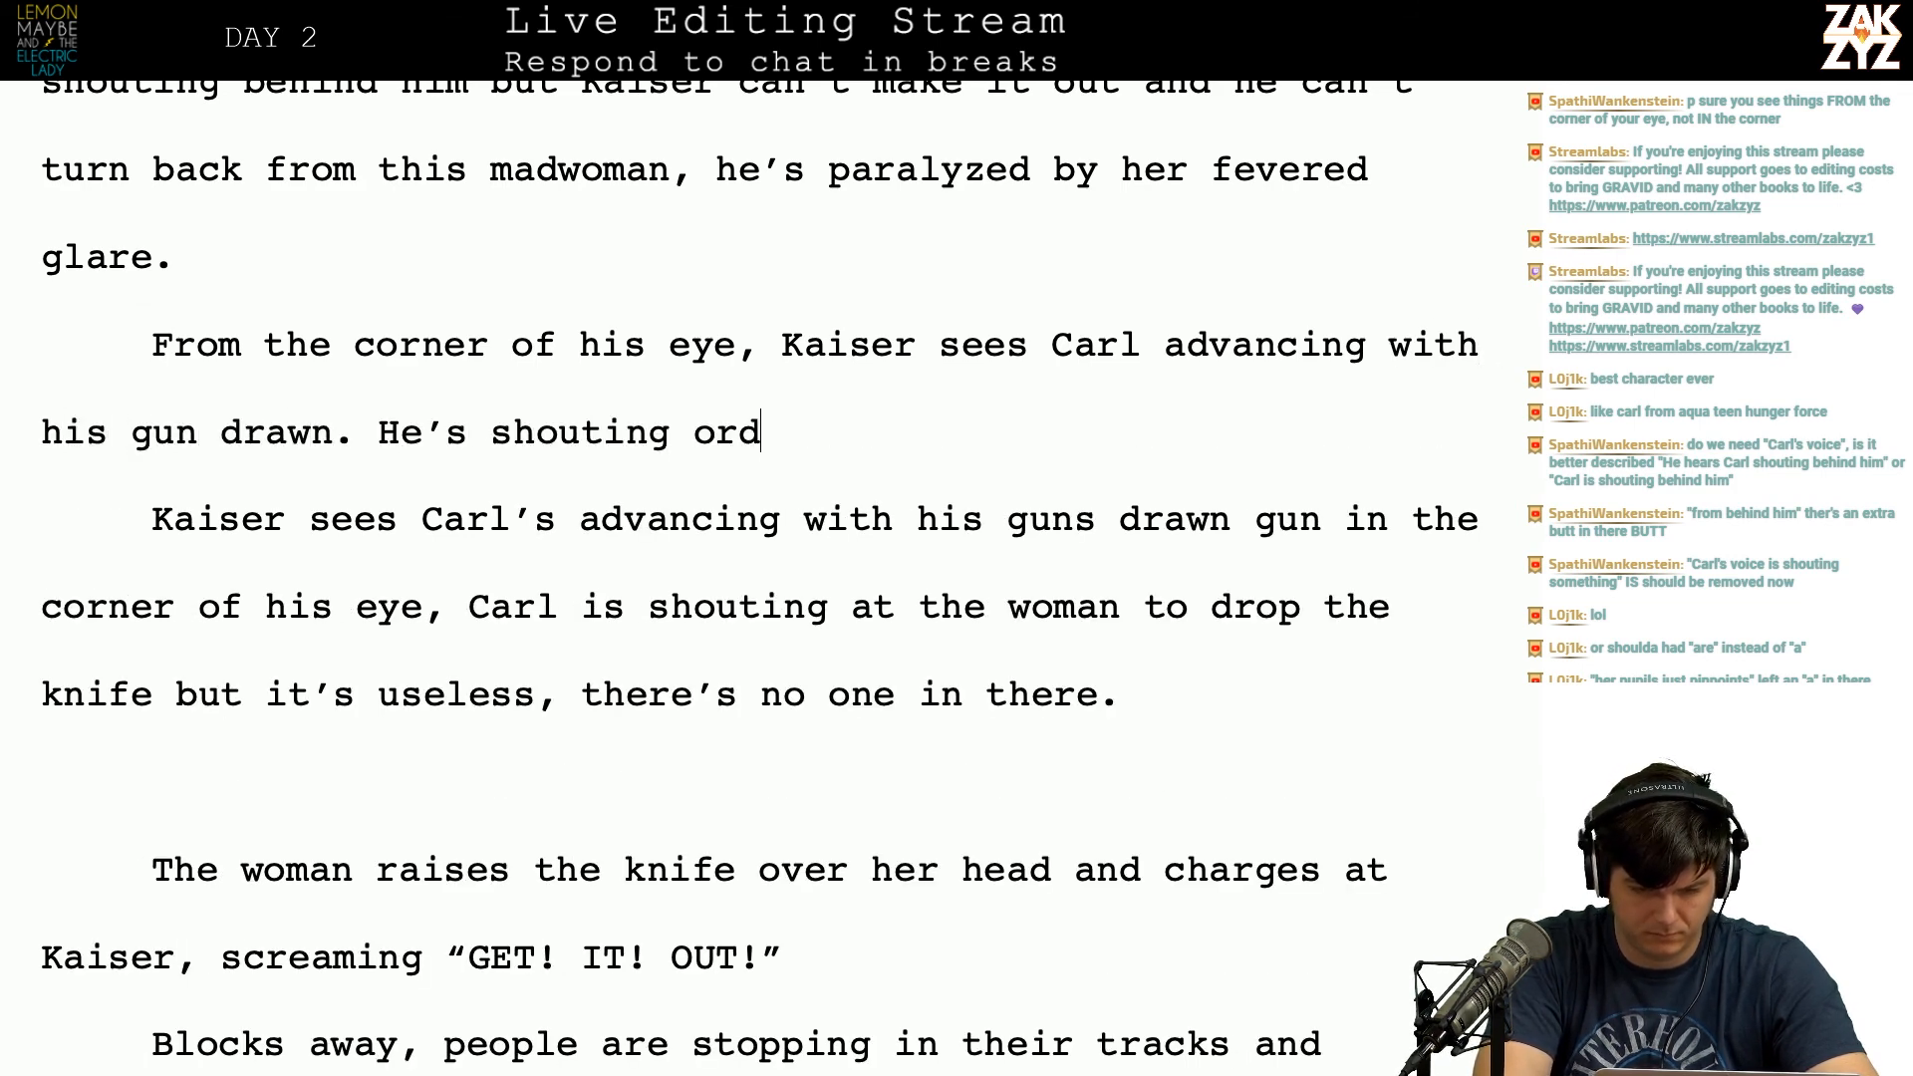
type("ers at the woman t")
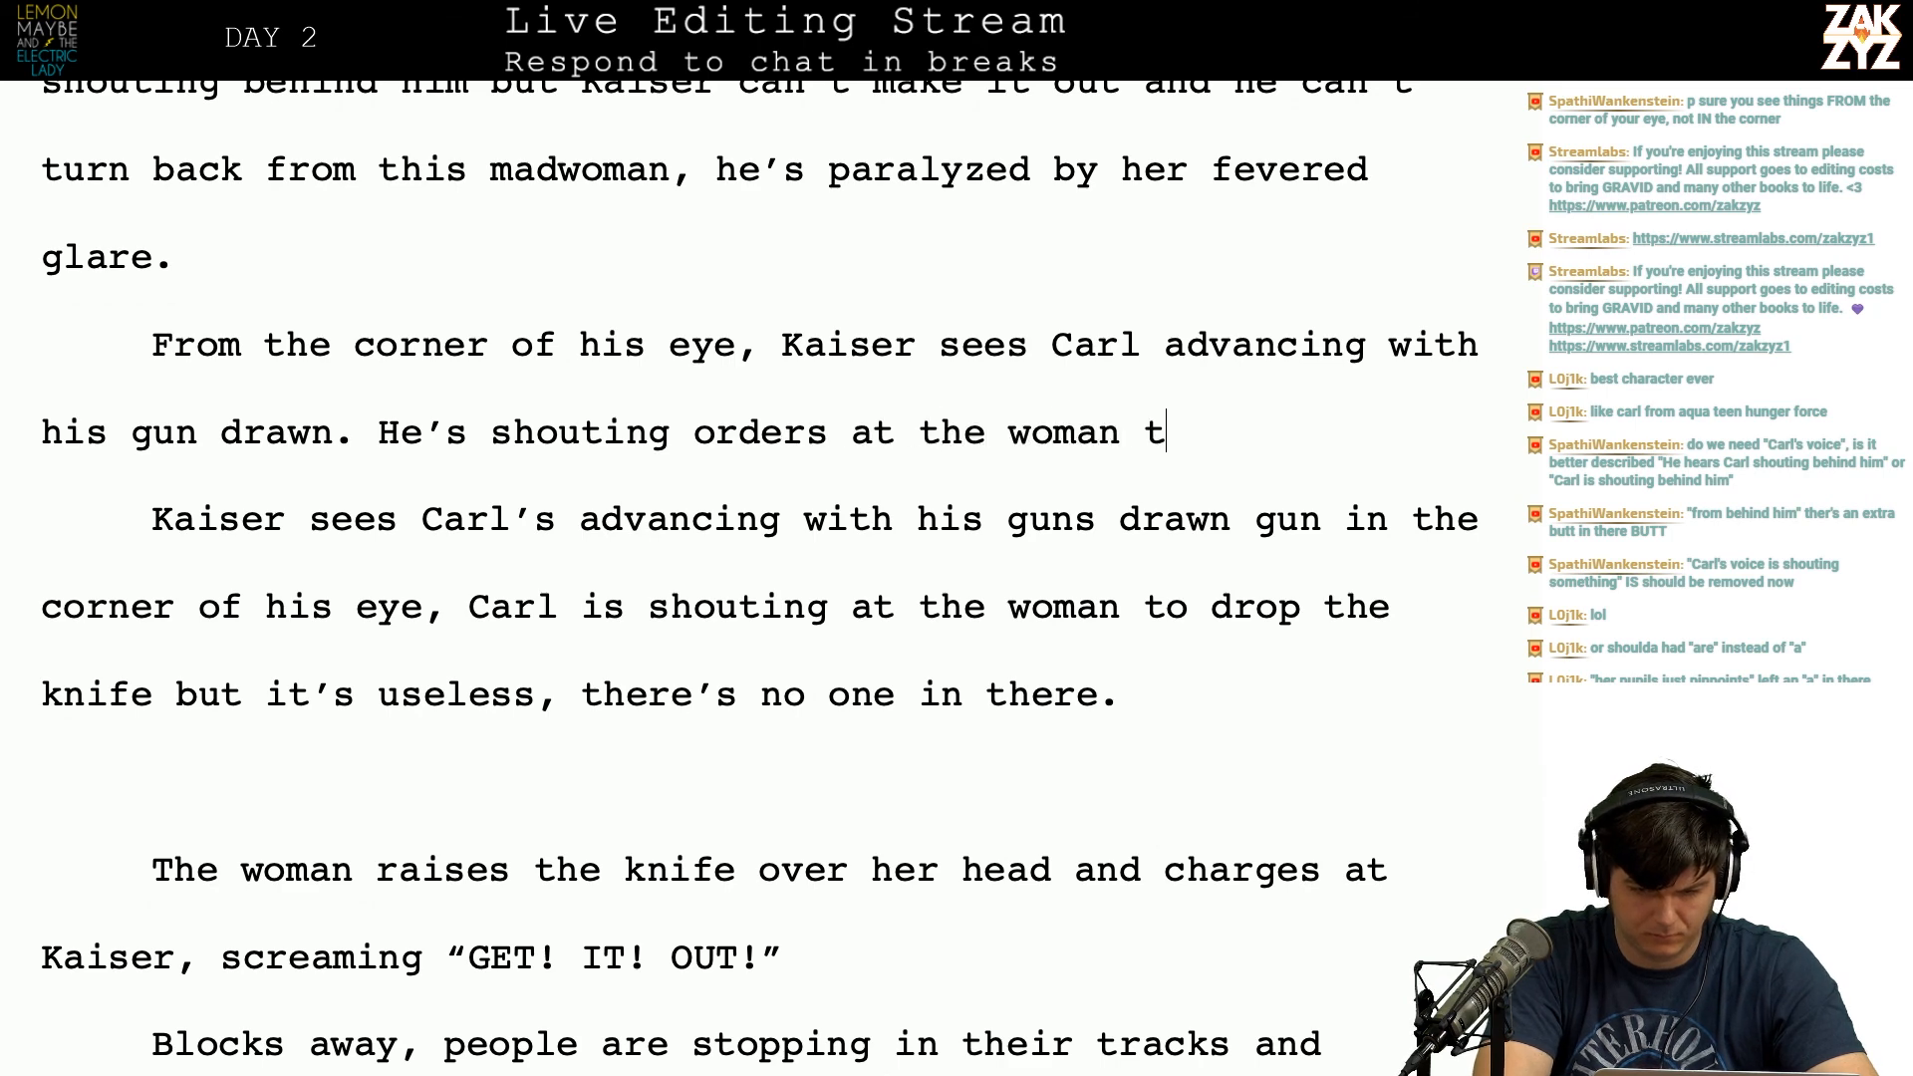
type("o drop the knife")
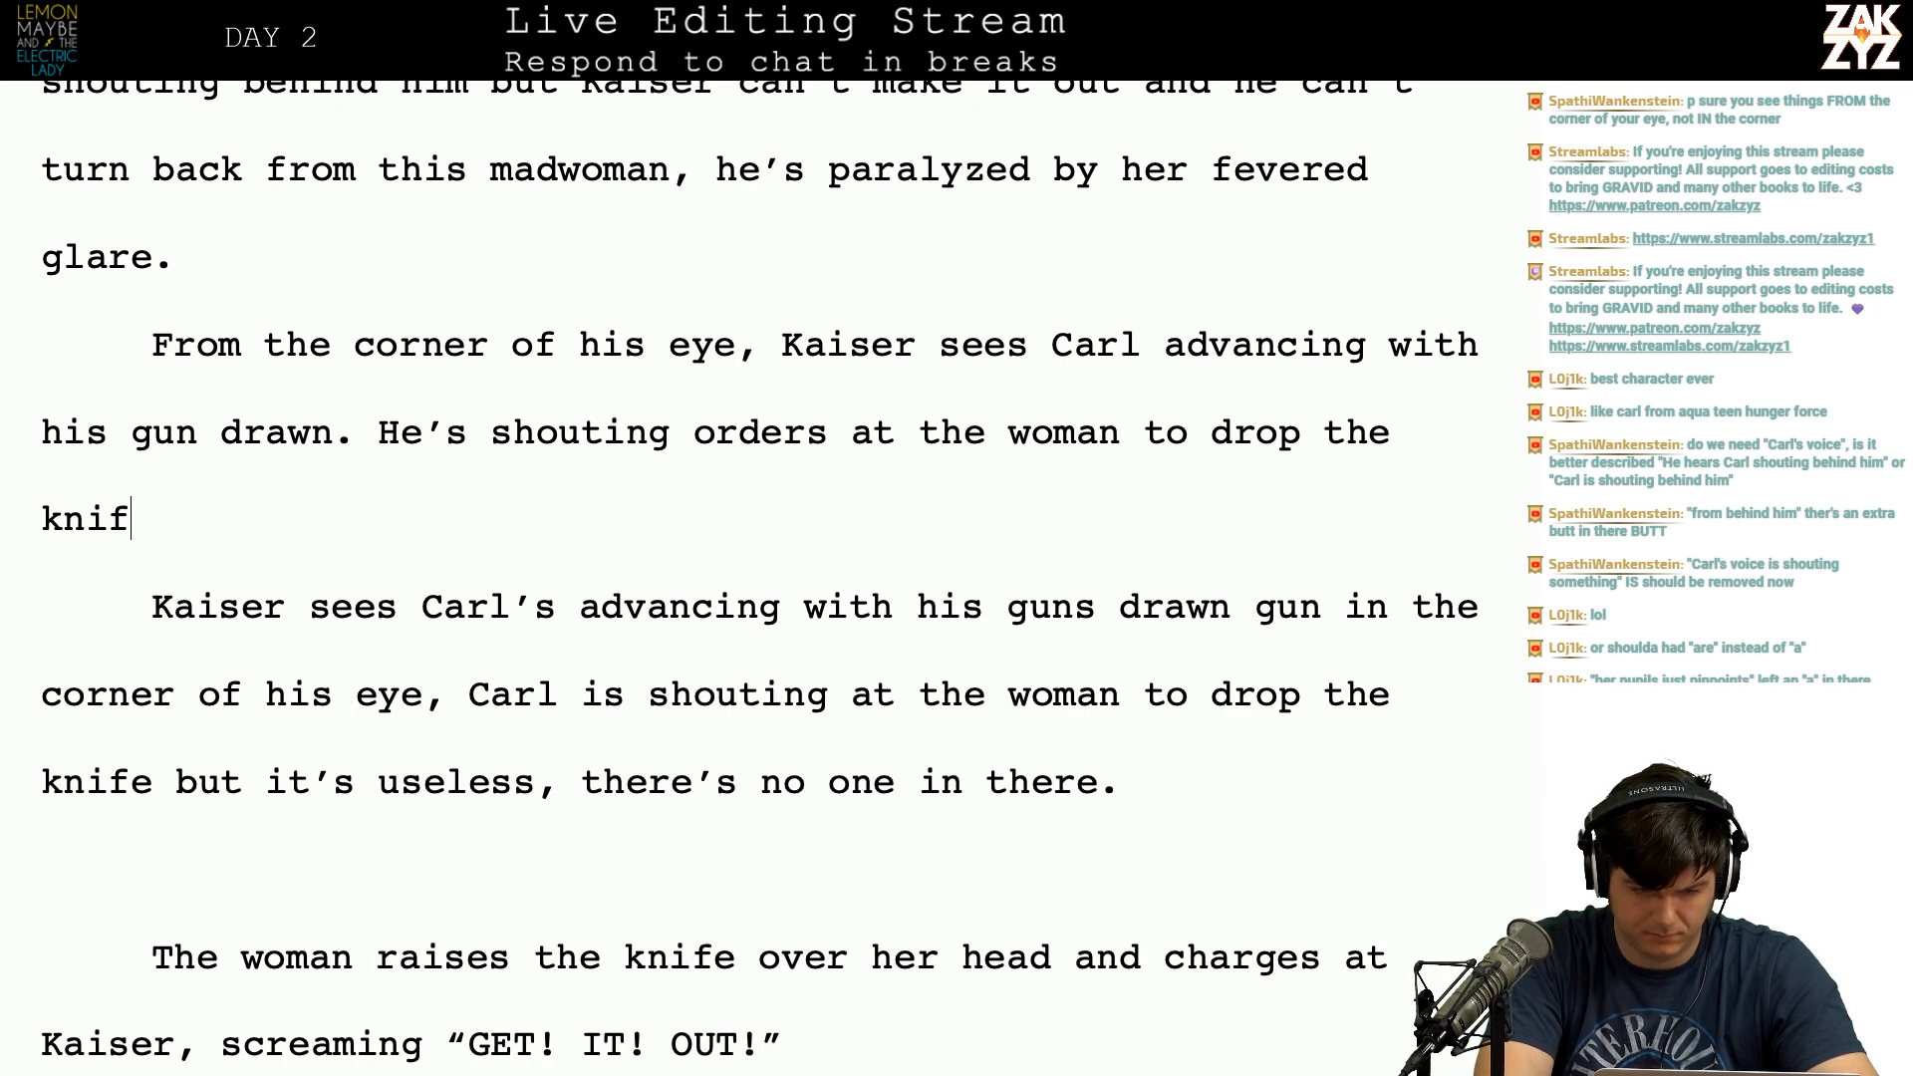
Step: Replace 'He’s' with 'Carl’s' before 'shouting orders' and put a comma after 'knife'
key("Up")
key("Right")
key("Right")
key("Down")
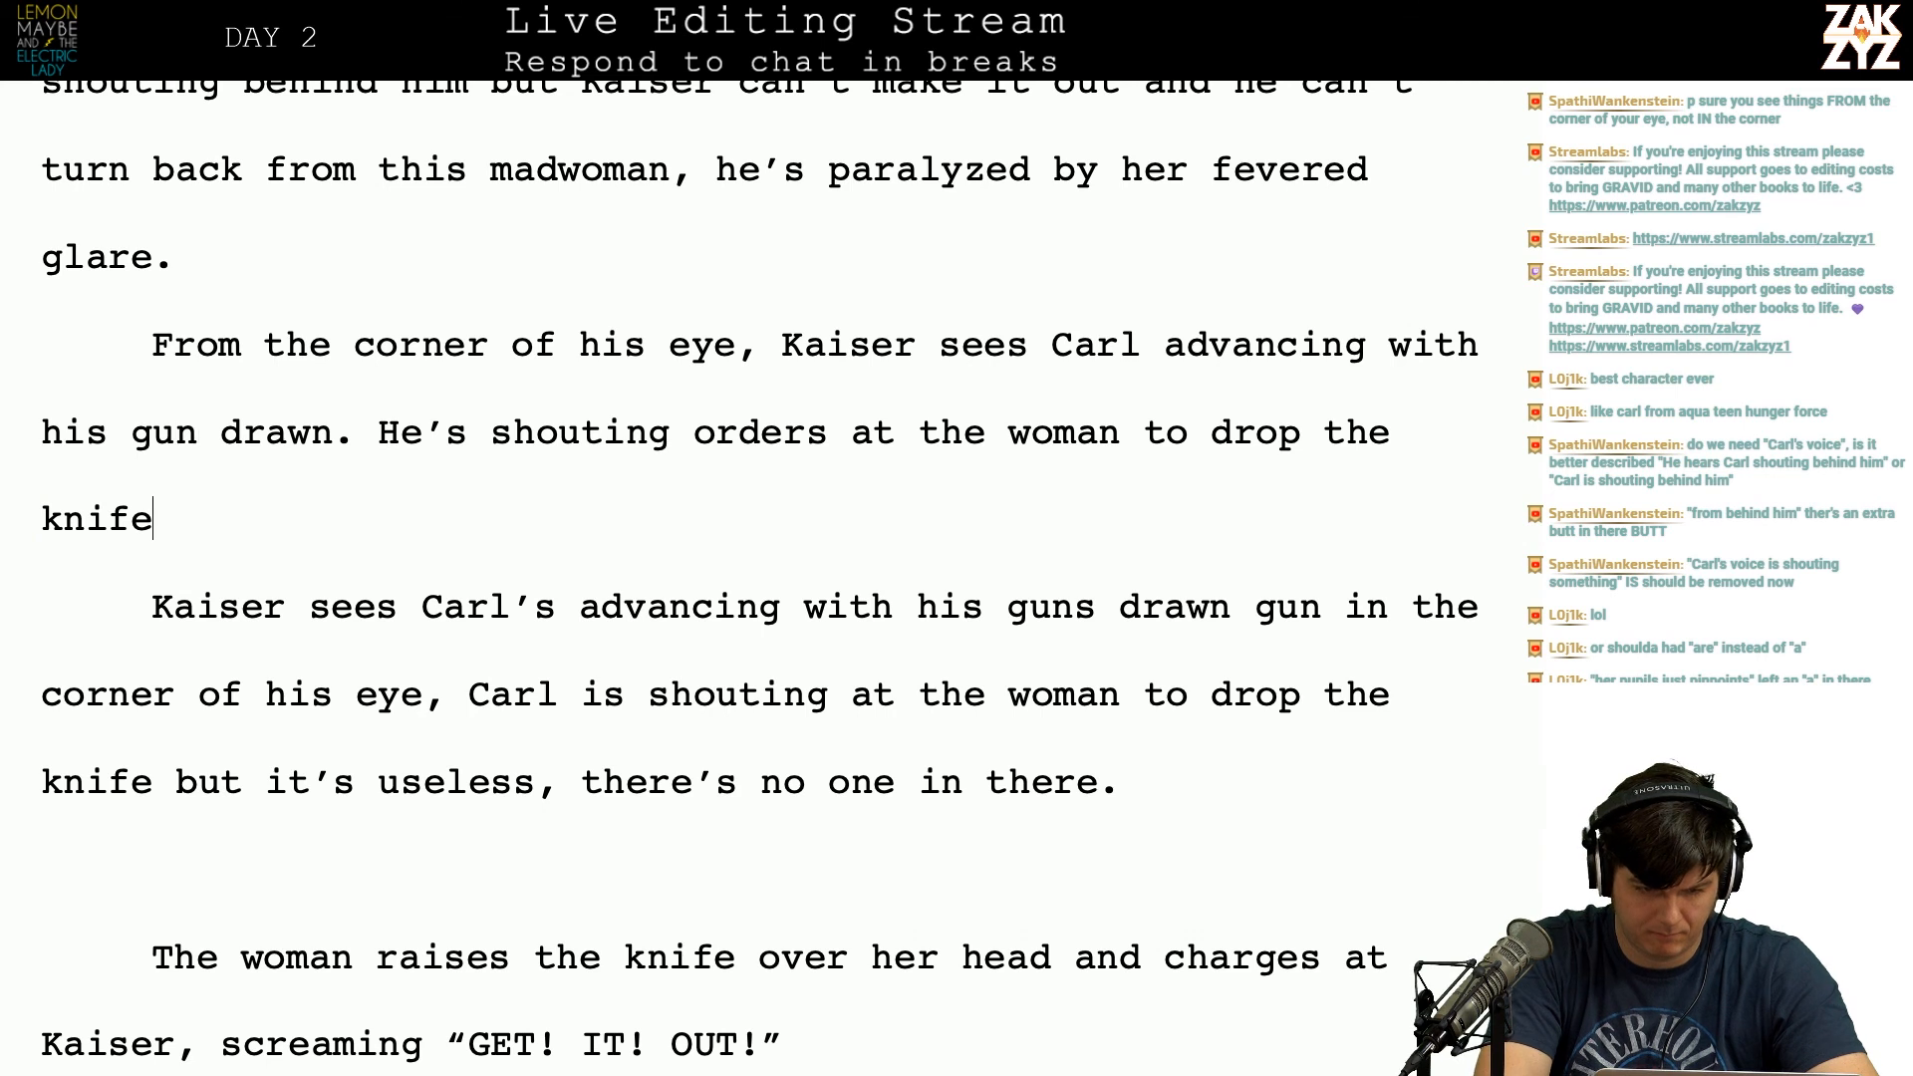
key("Right")
key("Right")
key("Right")
key("Right")
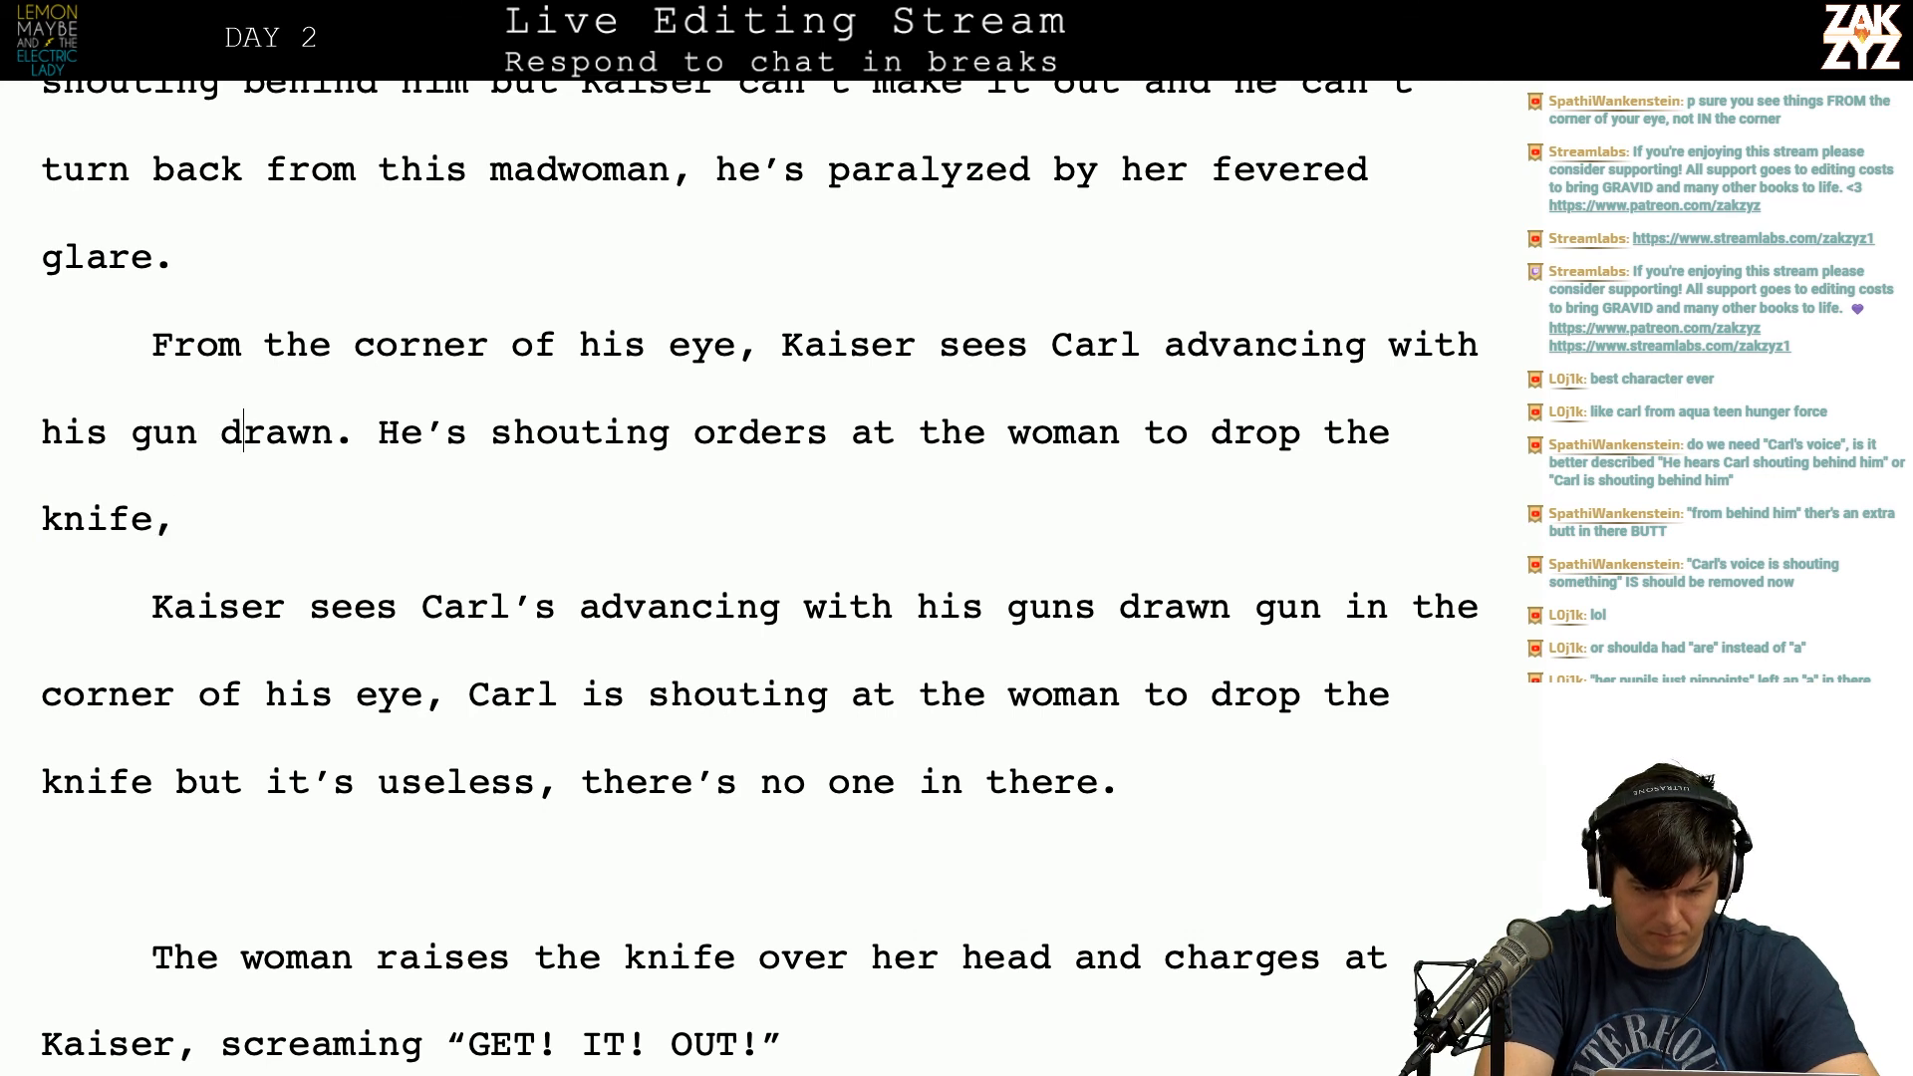
type("CarlHe’s")
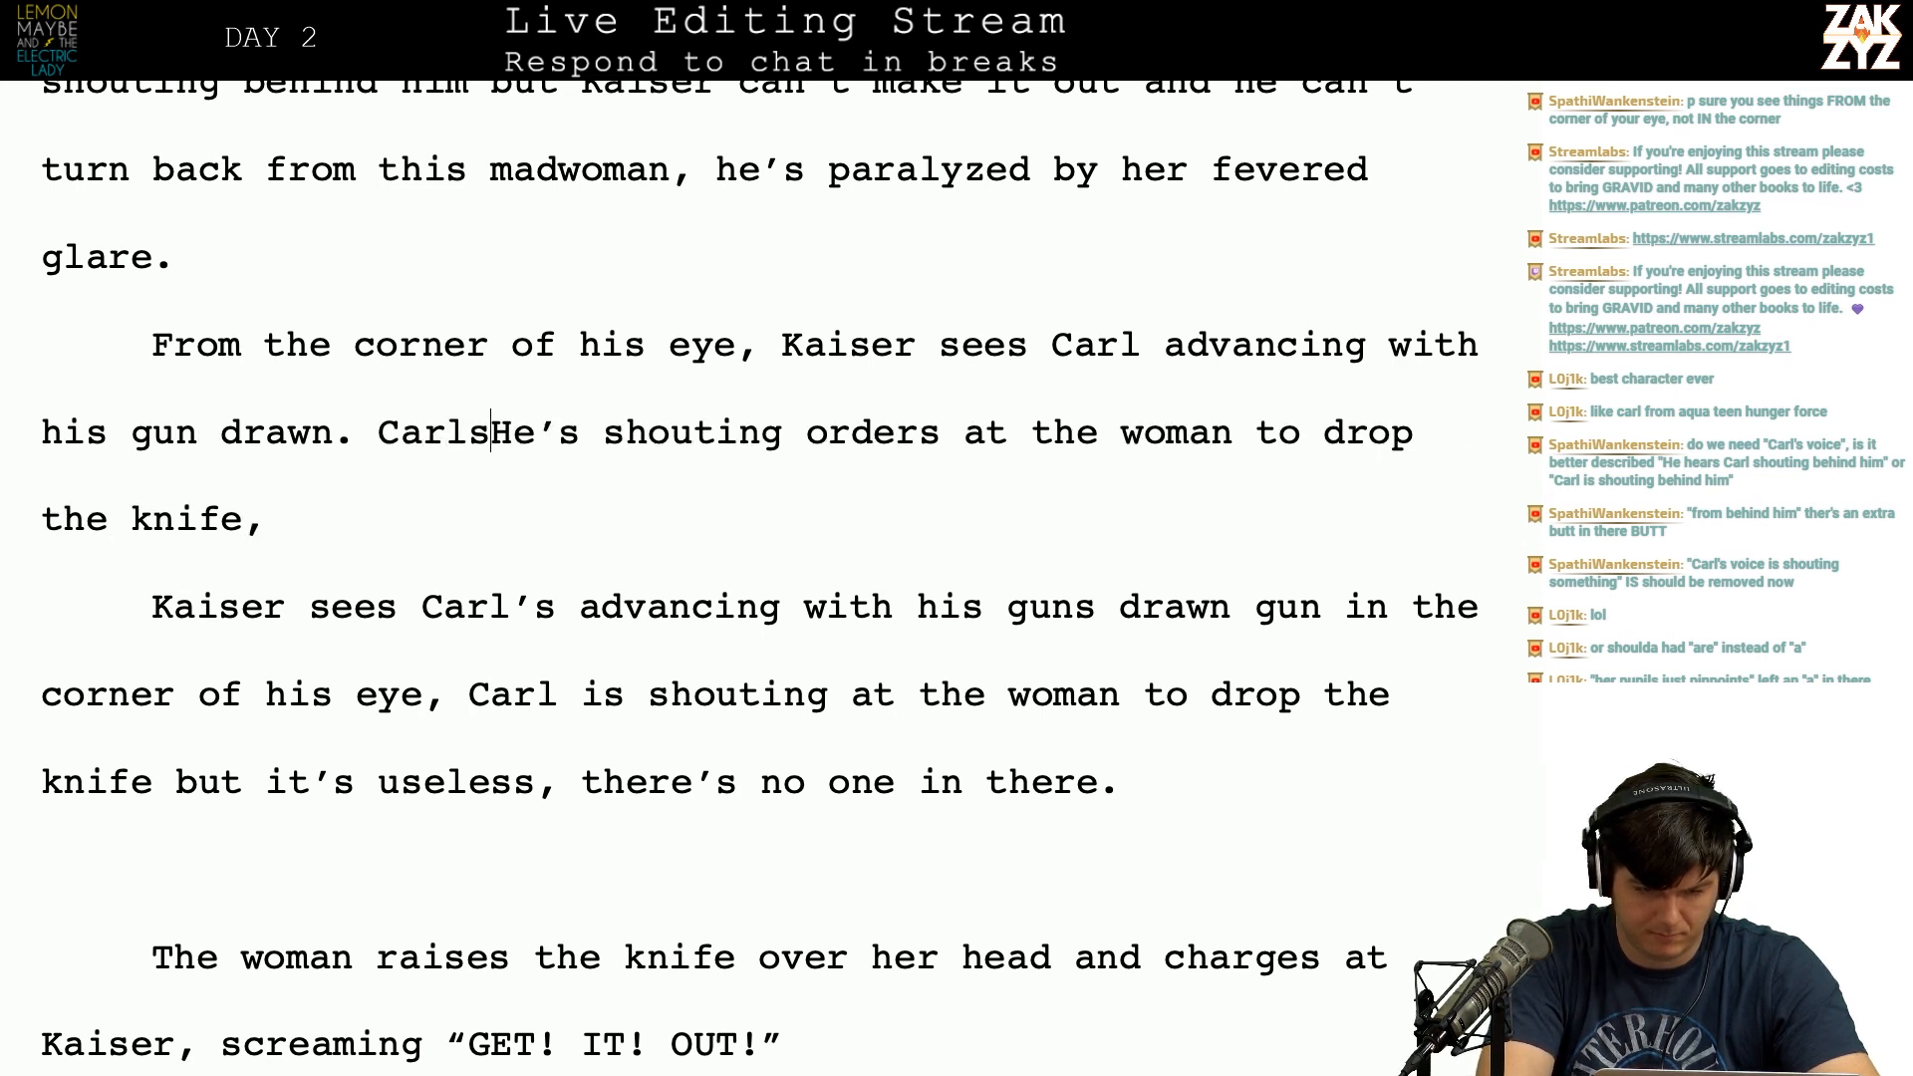
key("BackSpace")
key("Delete")
key("Delete")
Step: Extend the sentence after 'knife,' with 'but Kaiser knows it’s no use, there’s'
key("Down")
type("but KAis")
key("BackSpace")
key("BackSpace")
key("BackSpace")
type("aiser")
key("BackSpace")
key("BackSpace")
type("er k")
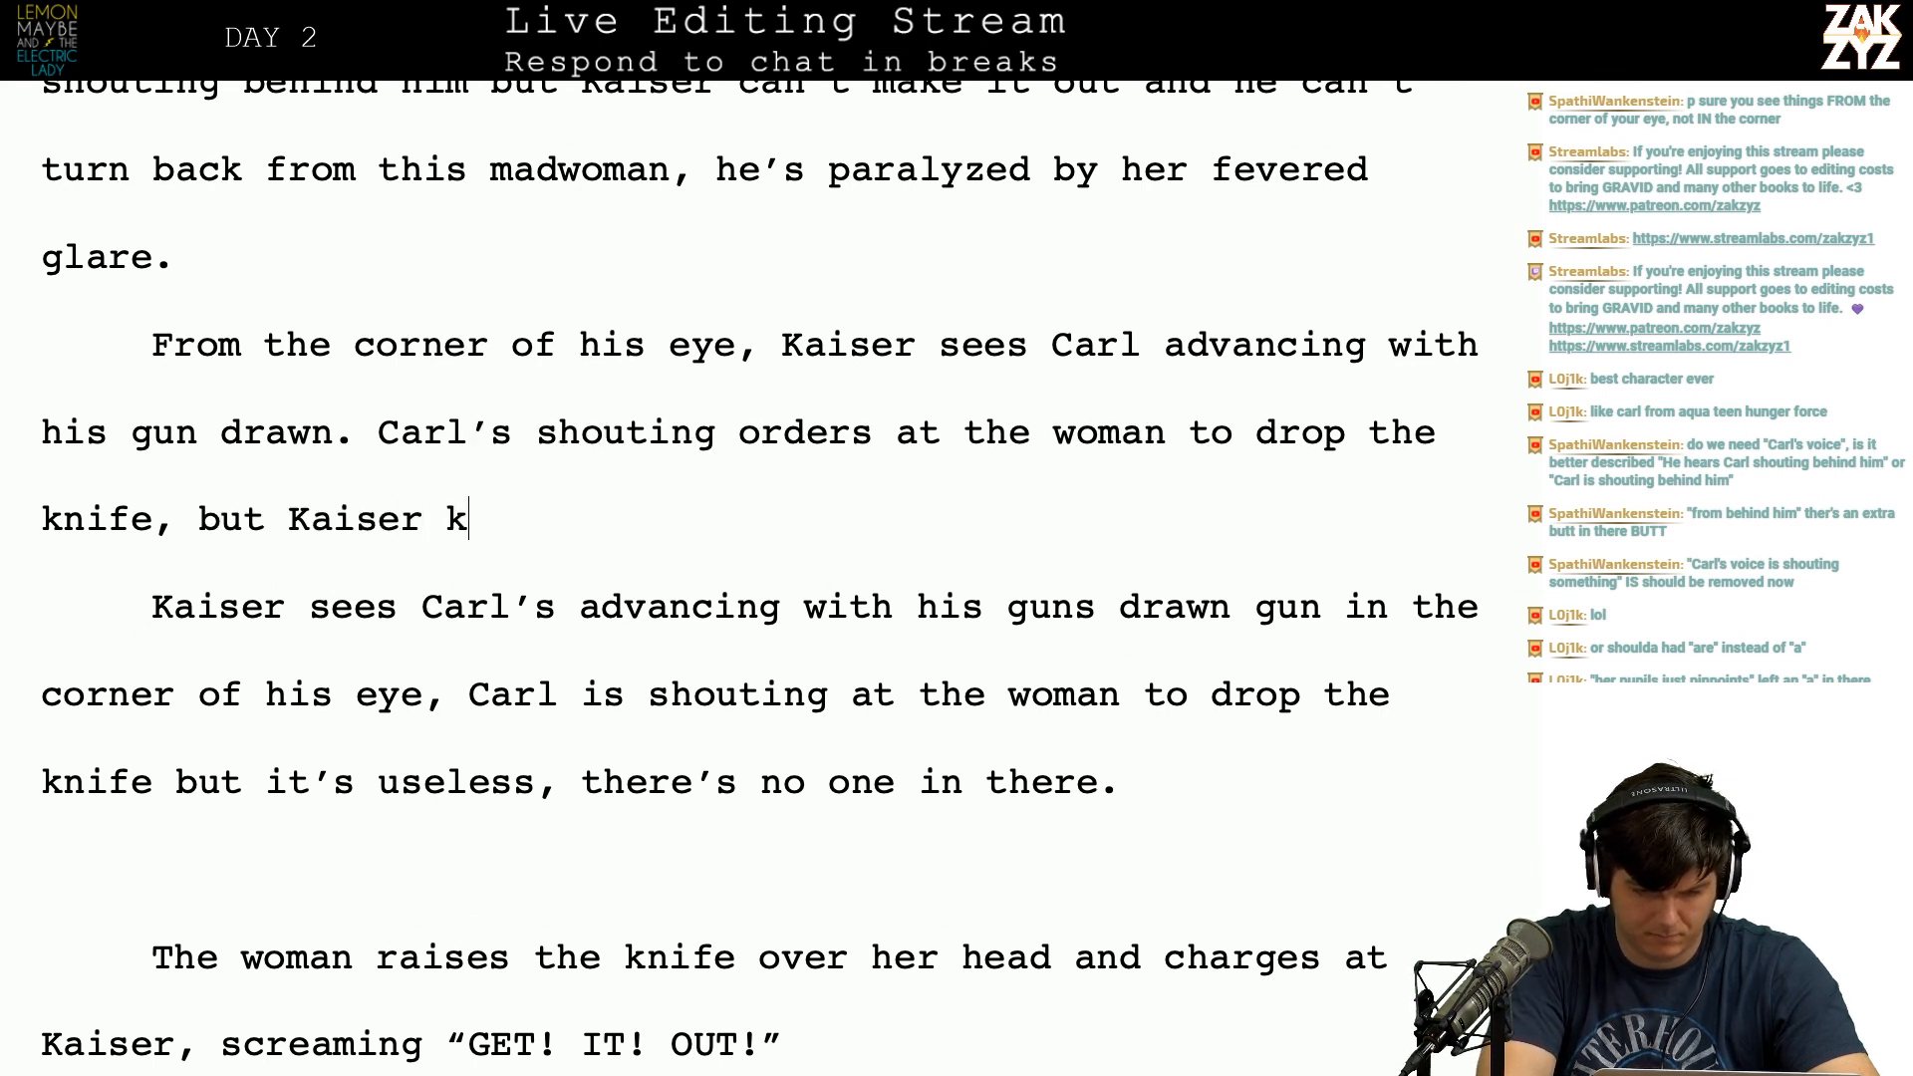
type("nows it's no user")
key("BackSpace")
type(", there's")
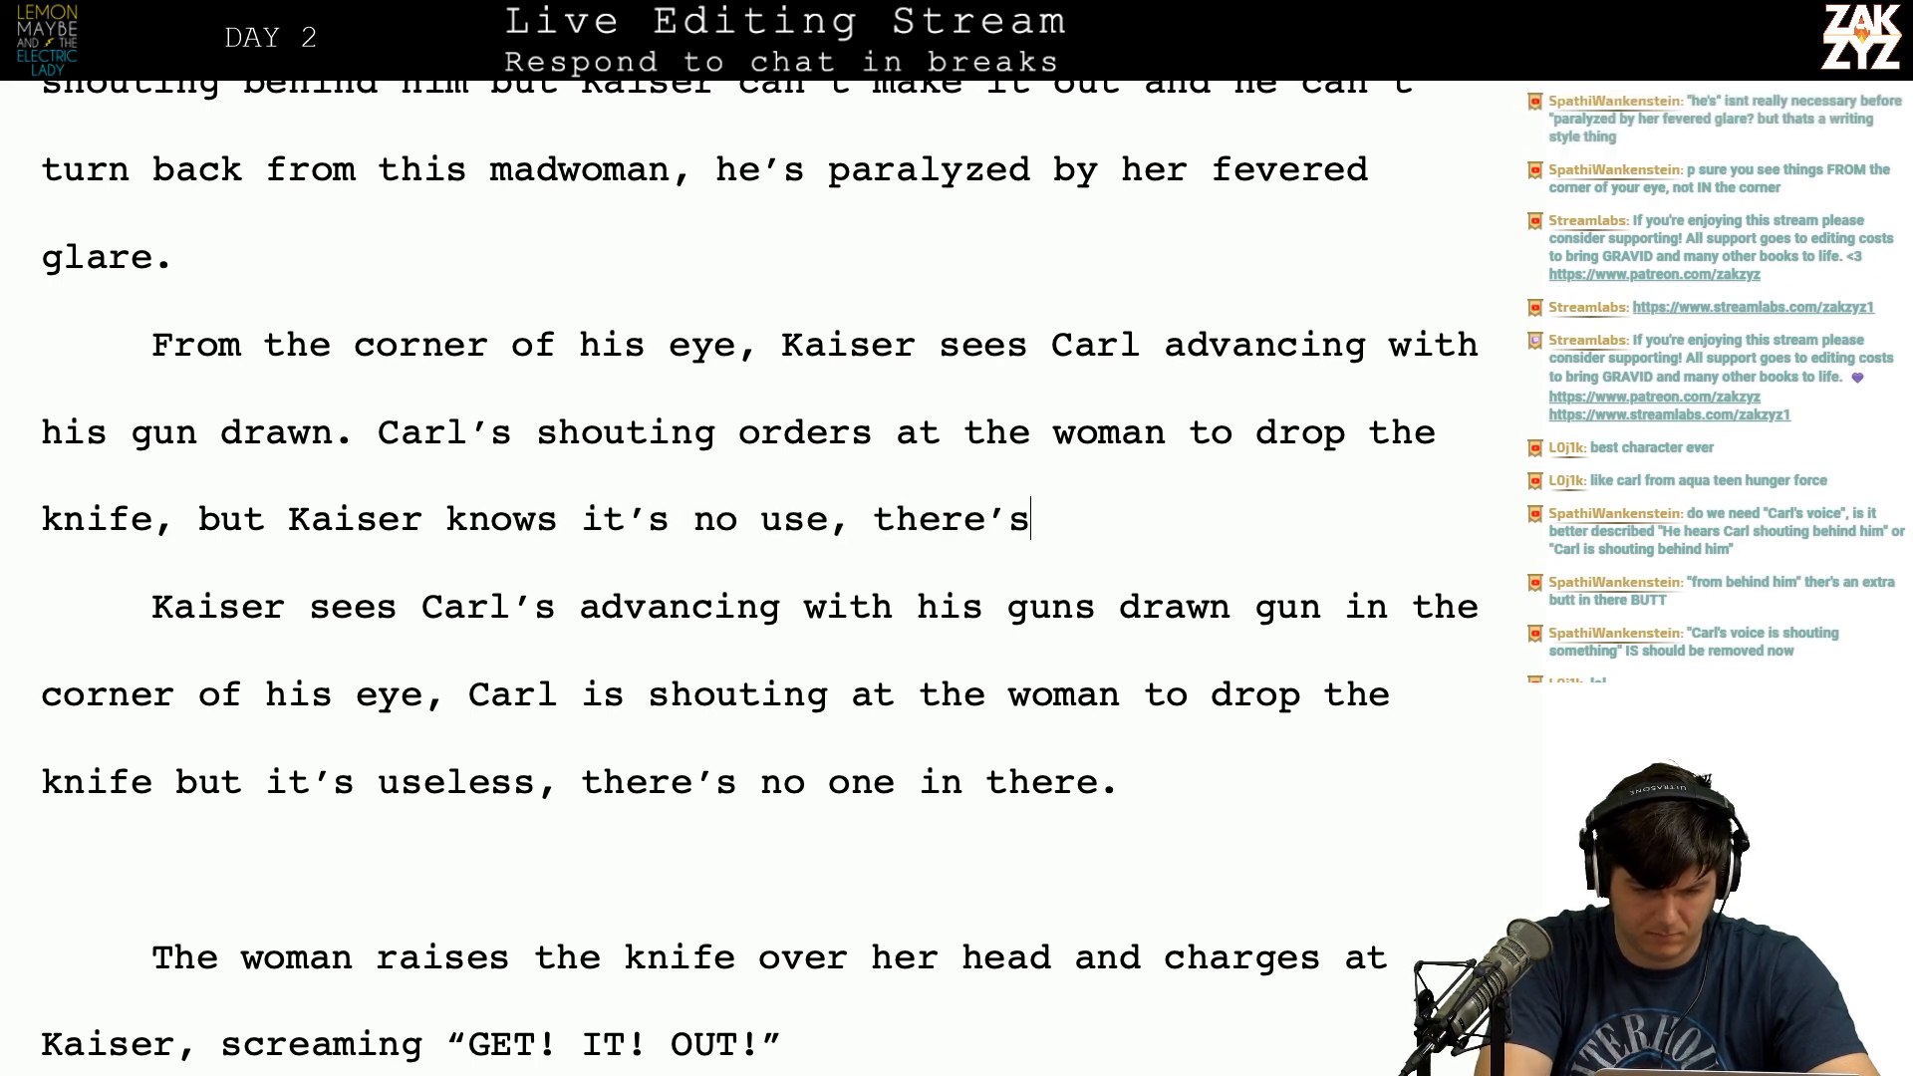
Step: Delete the old wording from 'Kaiser sees Carl’s advancing' through 'but it’s useless,' so the rest joins the new paragraph
key("shift+Down")
key("shift+Down")
key("shift+Down")
key("shift+Left")
key("shift+Left")
key("shift+Left")
key("shift+Left")
key("shift+Left")
key("shift+Left")
key("shift+Left")
key("shift+Left")
key("shift+Left")
key("shift+Left")
key("shift+Left")
key("shift+Left")
key("shift+Left")
key("shift+Left")
key("shift+Left")
key("shift+Left")
key("shift+Left")
key("shift+Left")
key("shift+Left")
key("shift+Left")
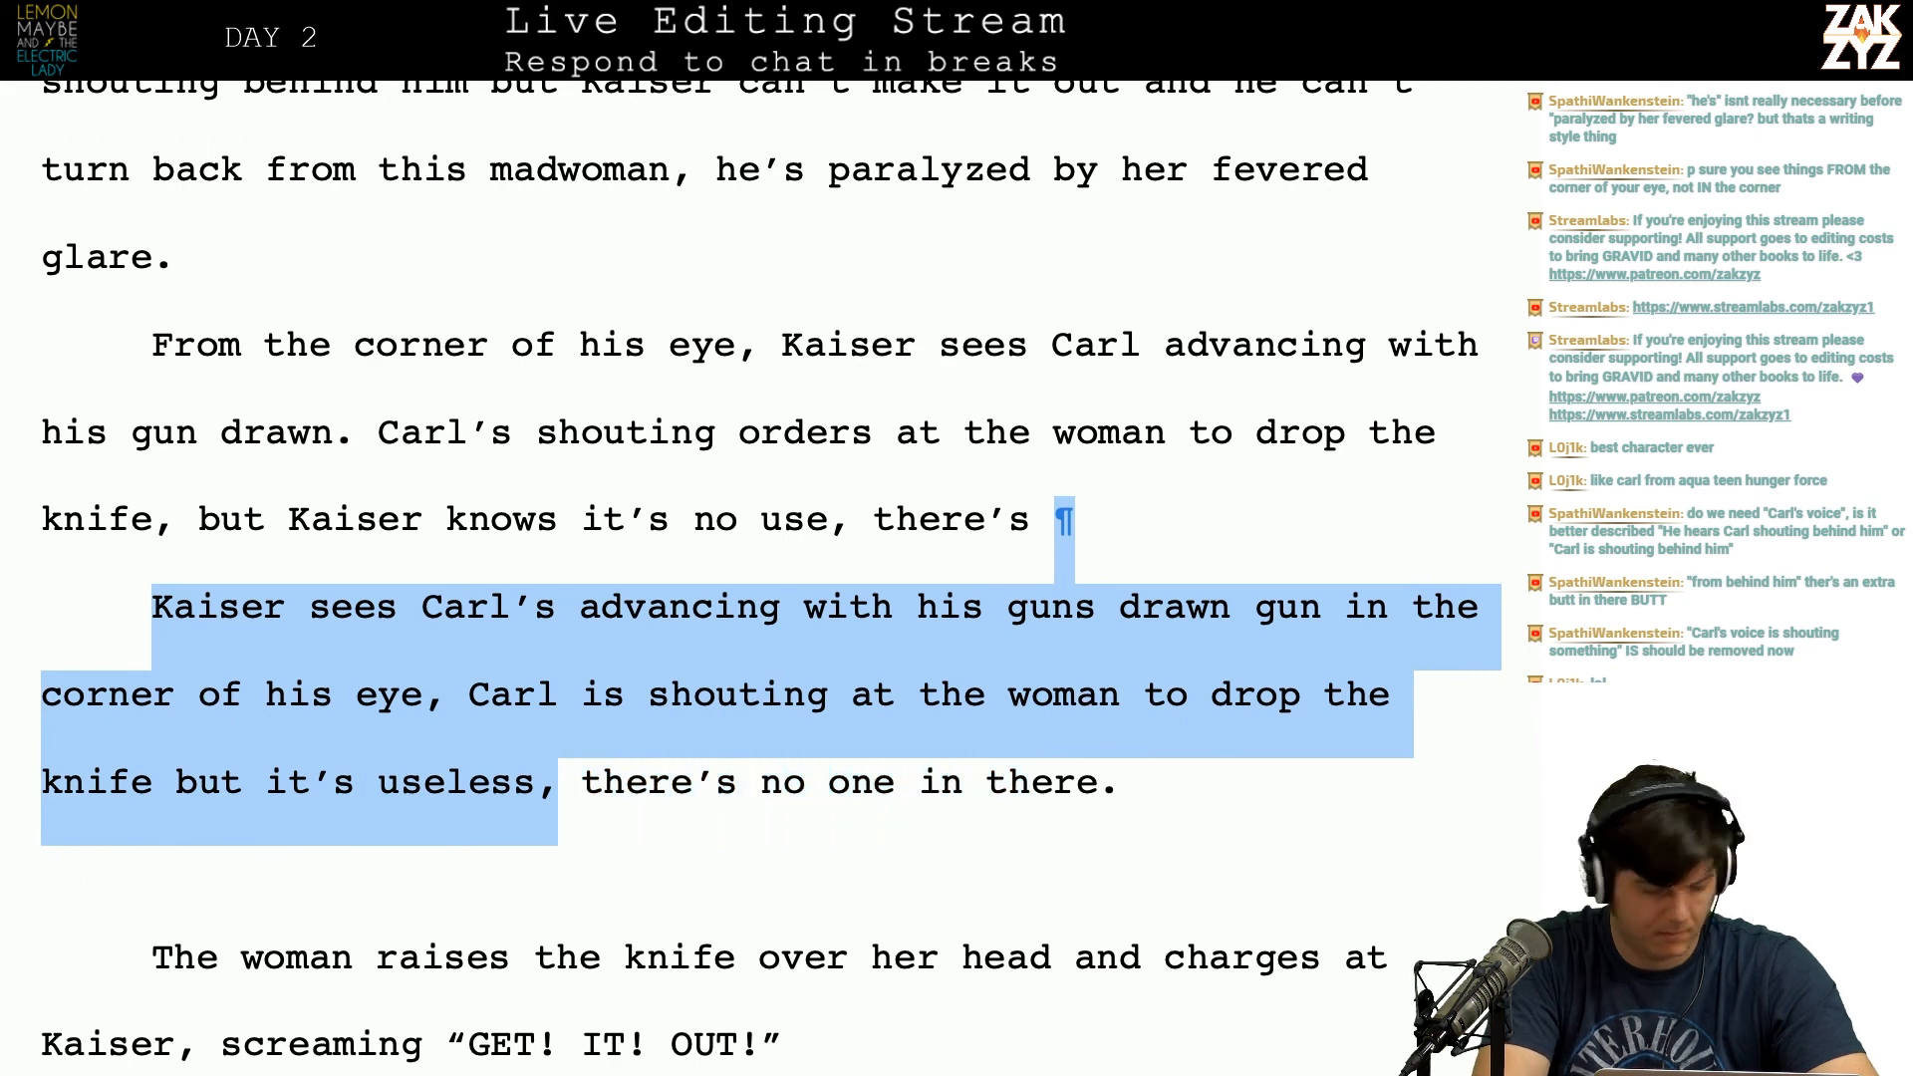
key("BackSpace")
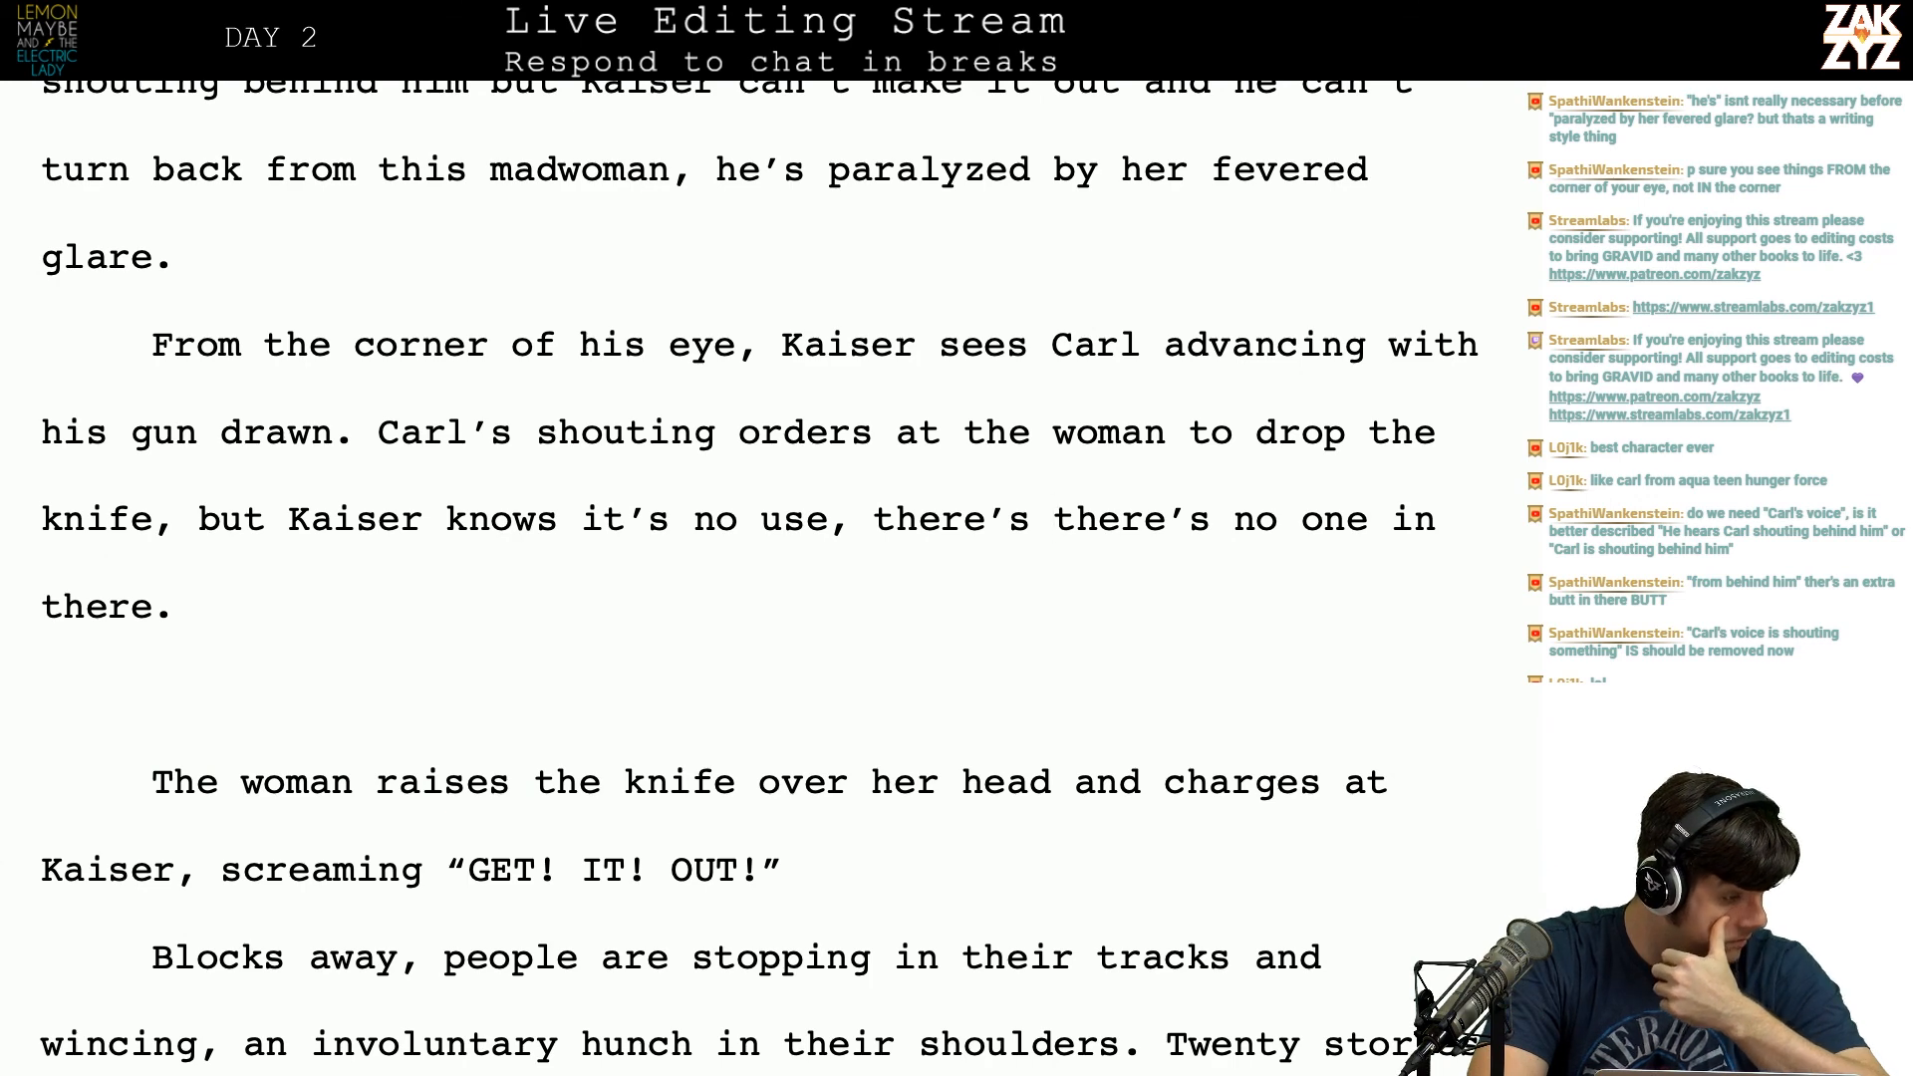
Step: Reread the passage from 'Everything is happening too fast' through the rewritten paragraph about Carl advancing with his gun drawn
scroll(759, 571, "down", 1)
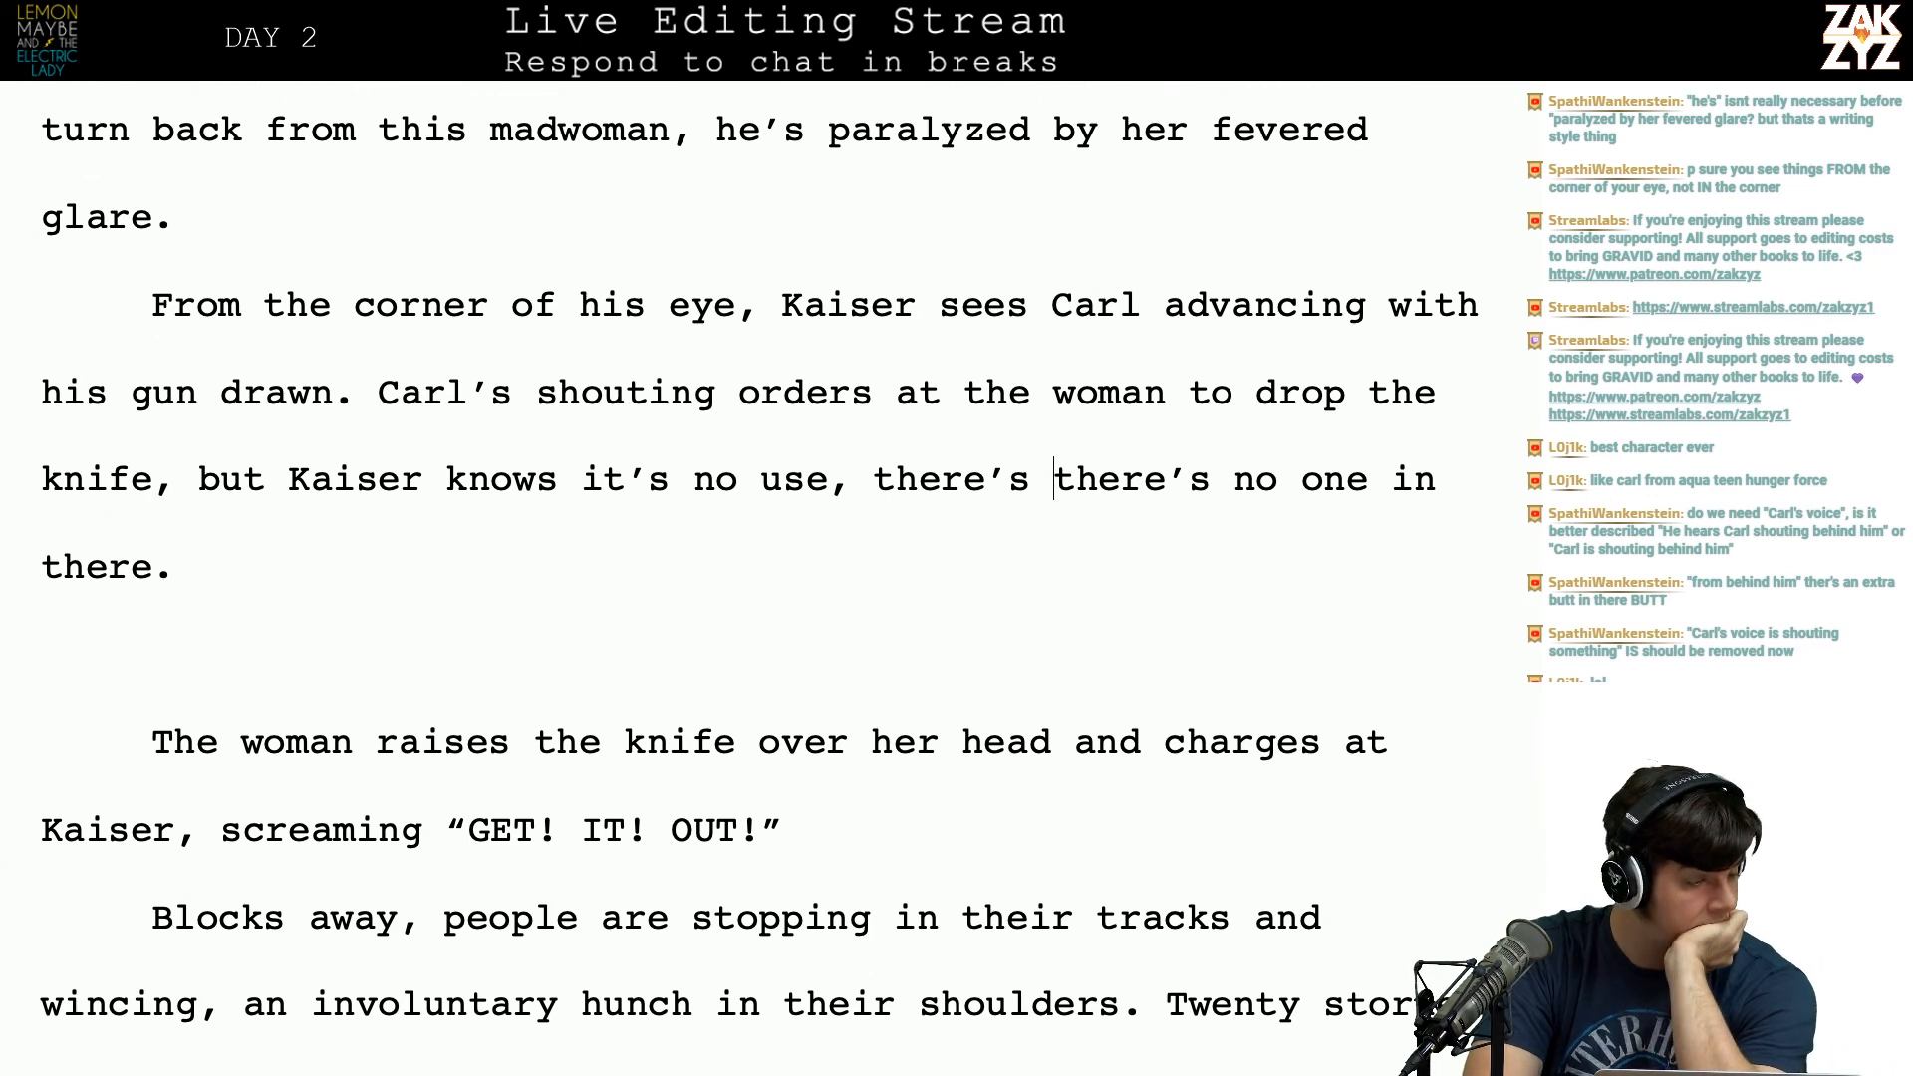
scroll(759, 575, "up", 1)
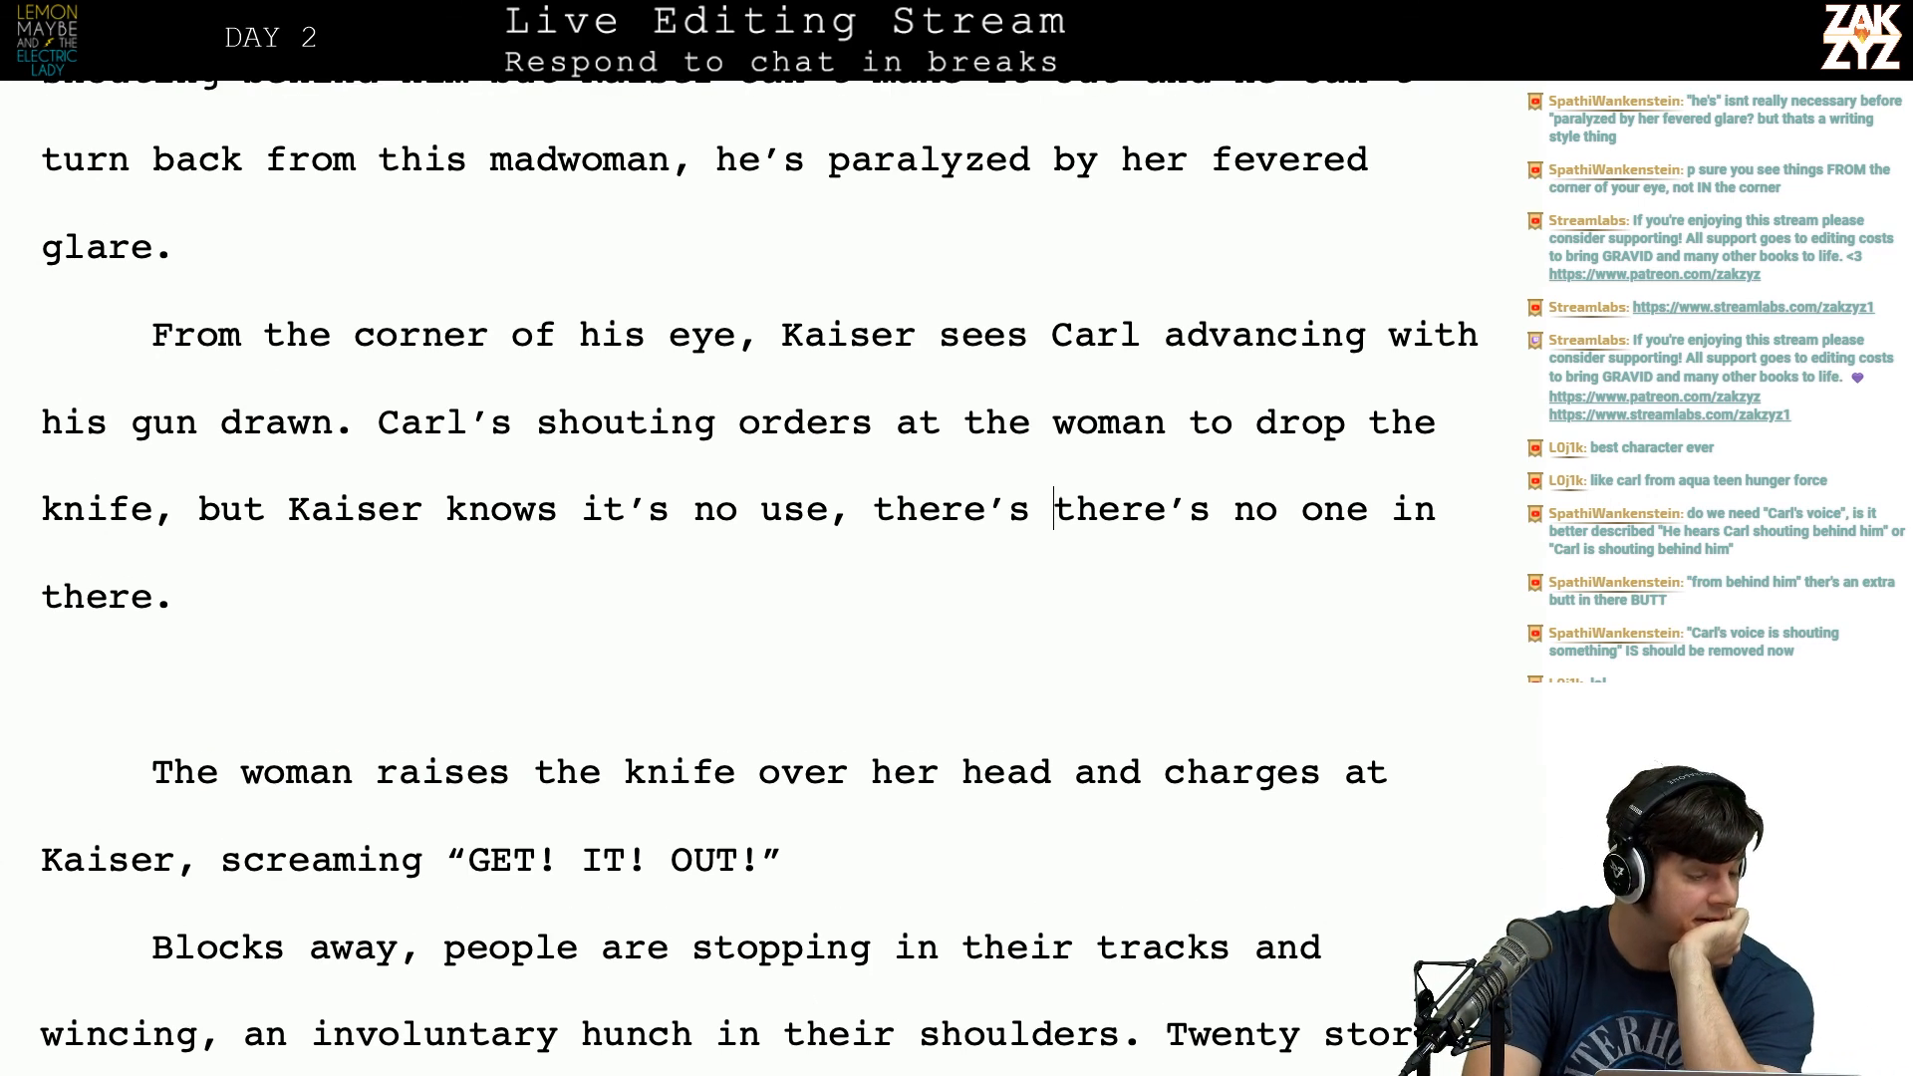
scroll(759, 575, "up", 3)
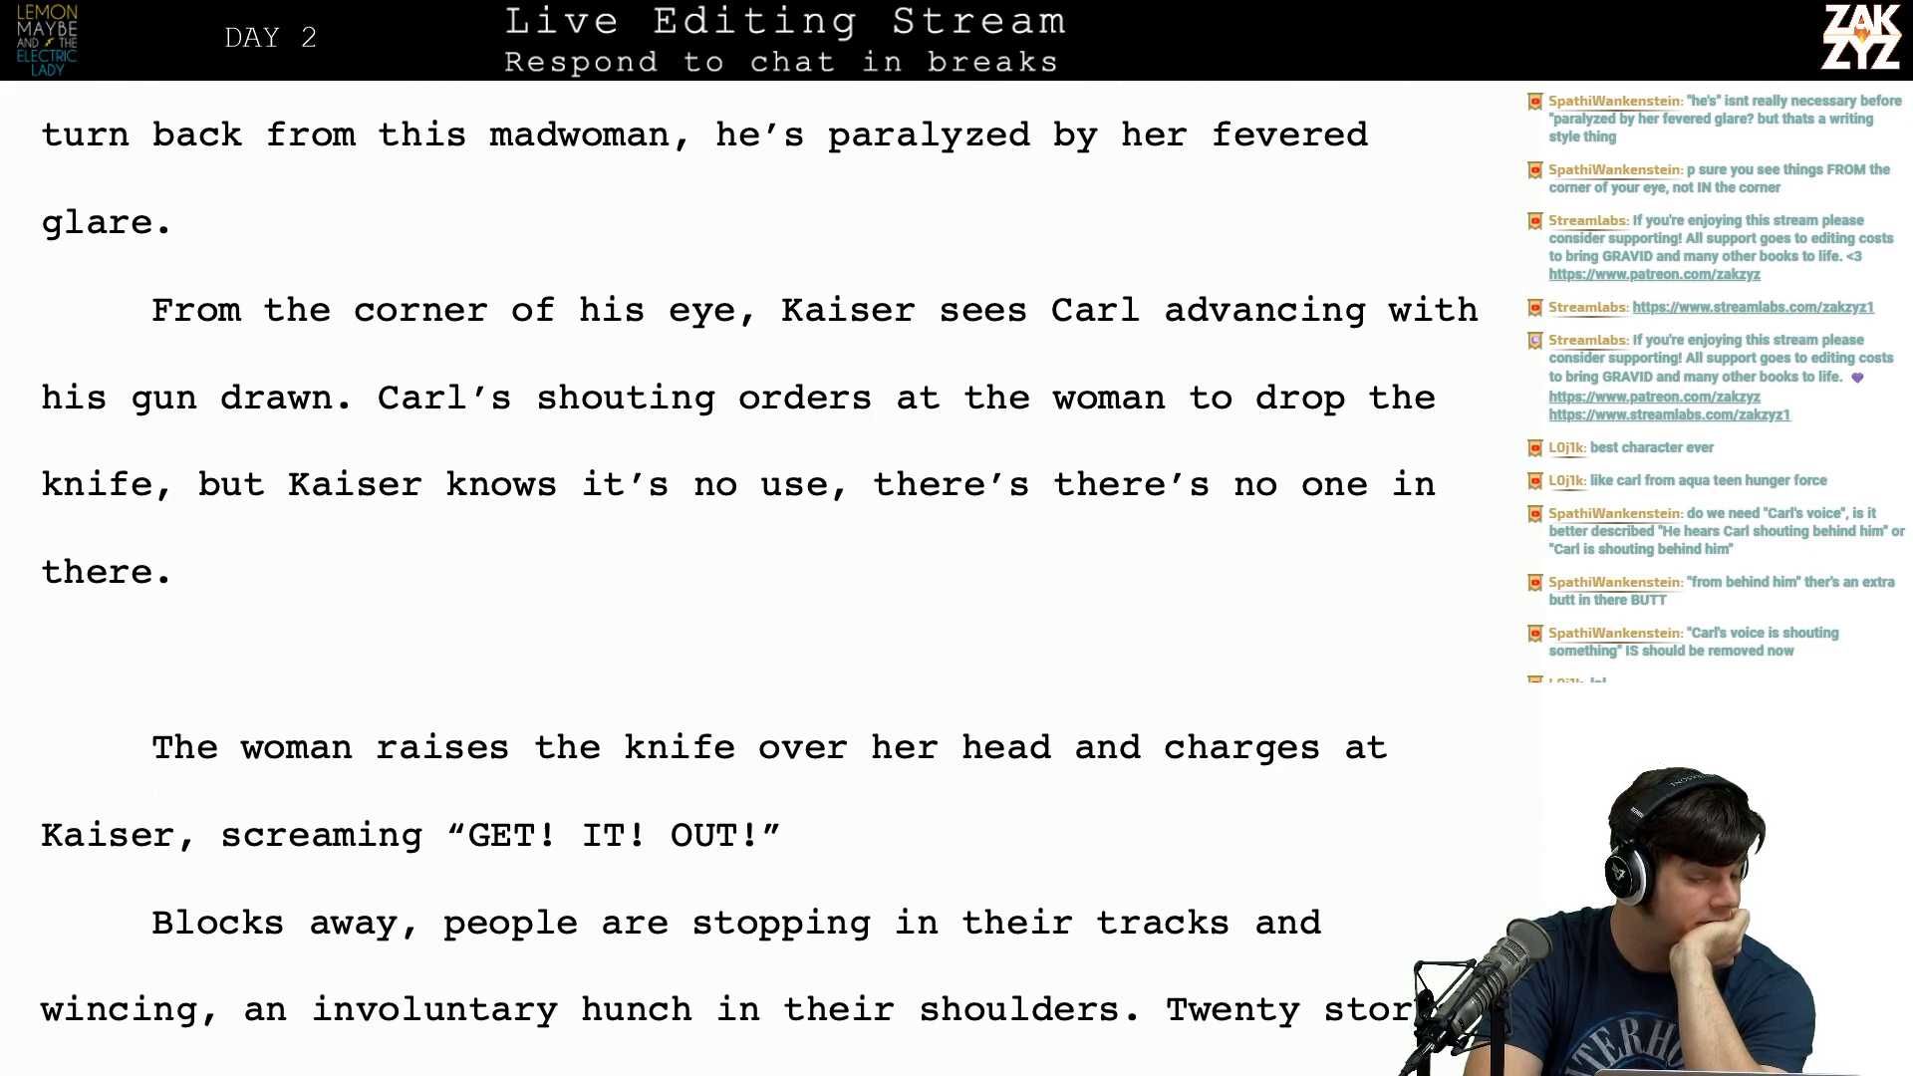
scroll(759, 575, "up", 2)
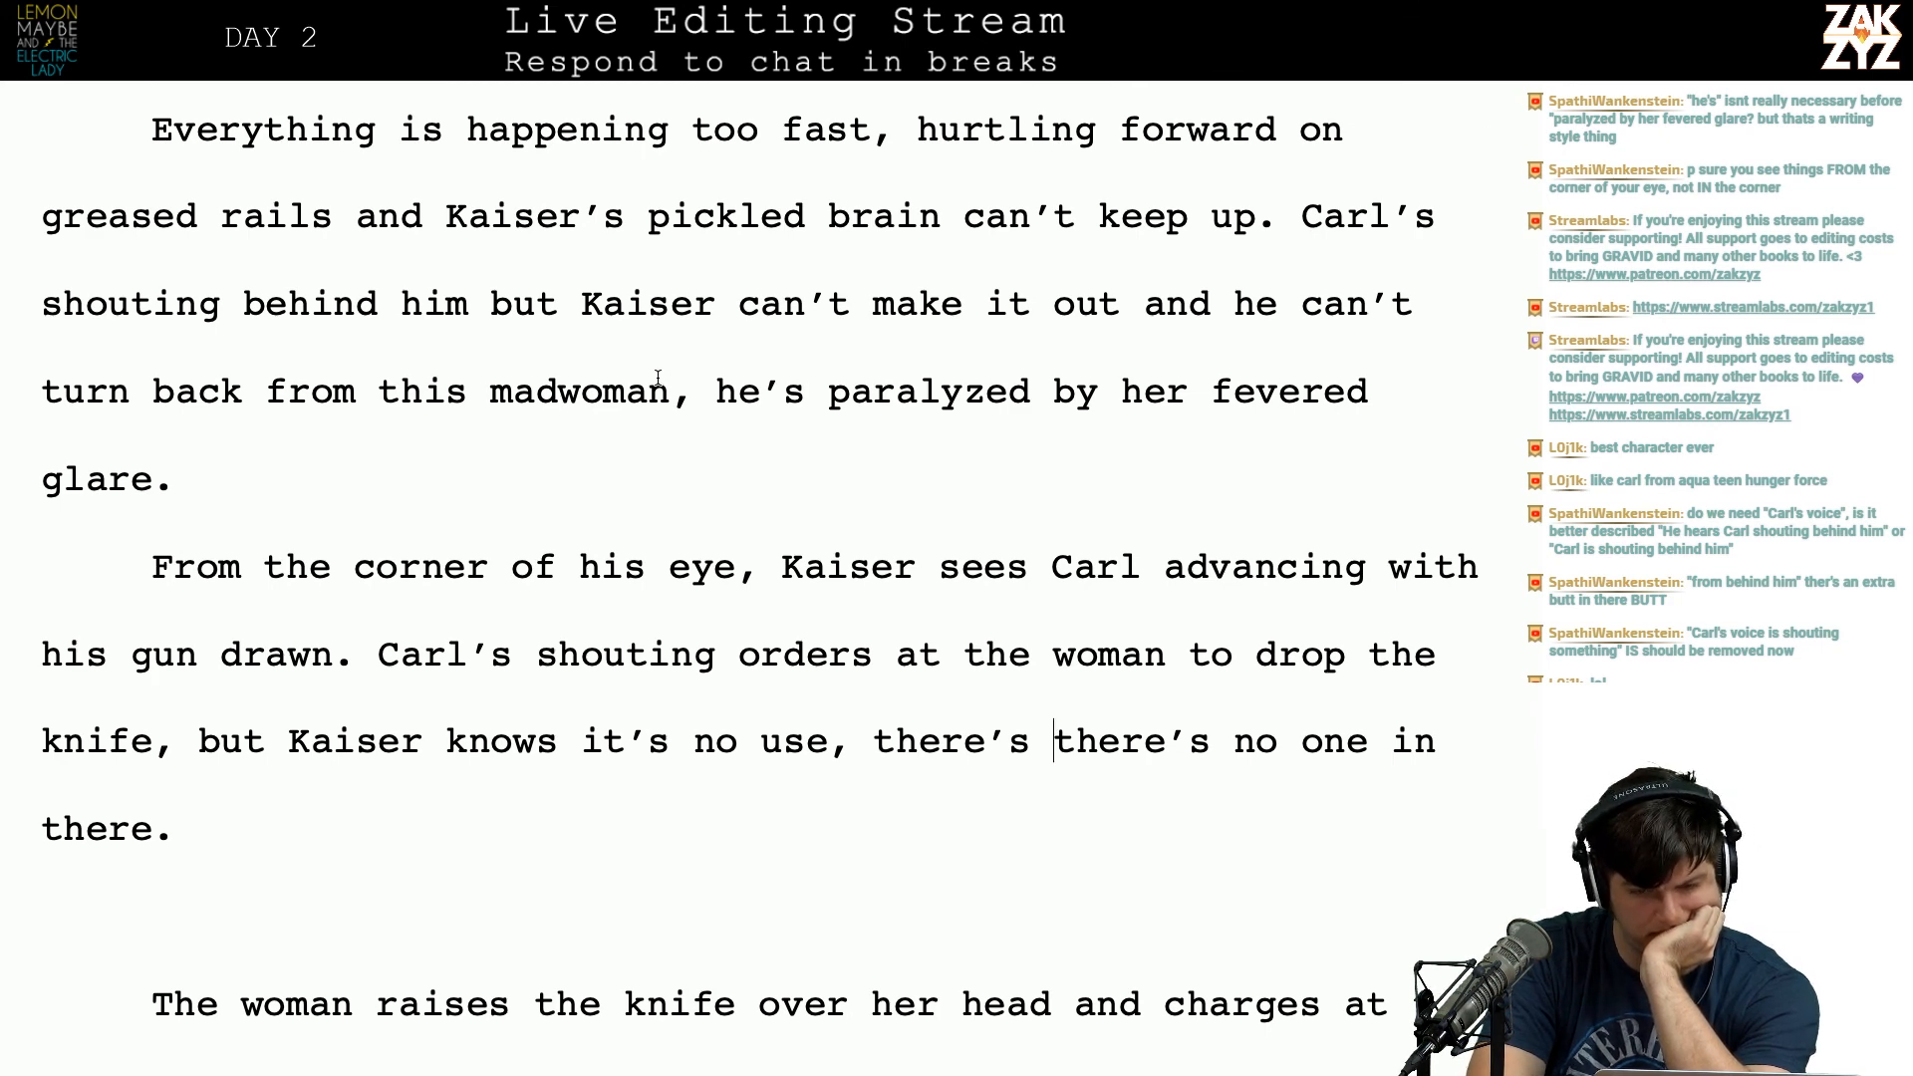
scroll(657, 377, "down", 3)
scroll(657, 377, "up", 5)
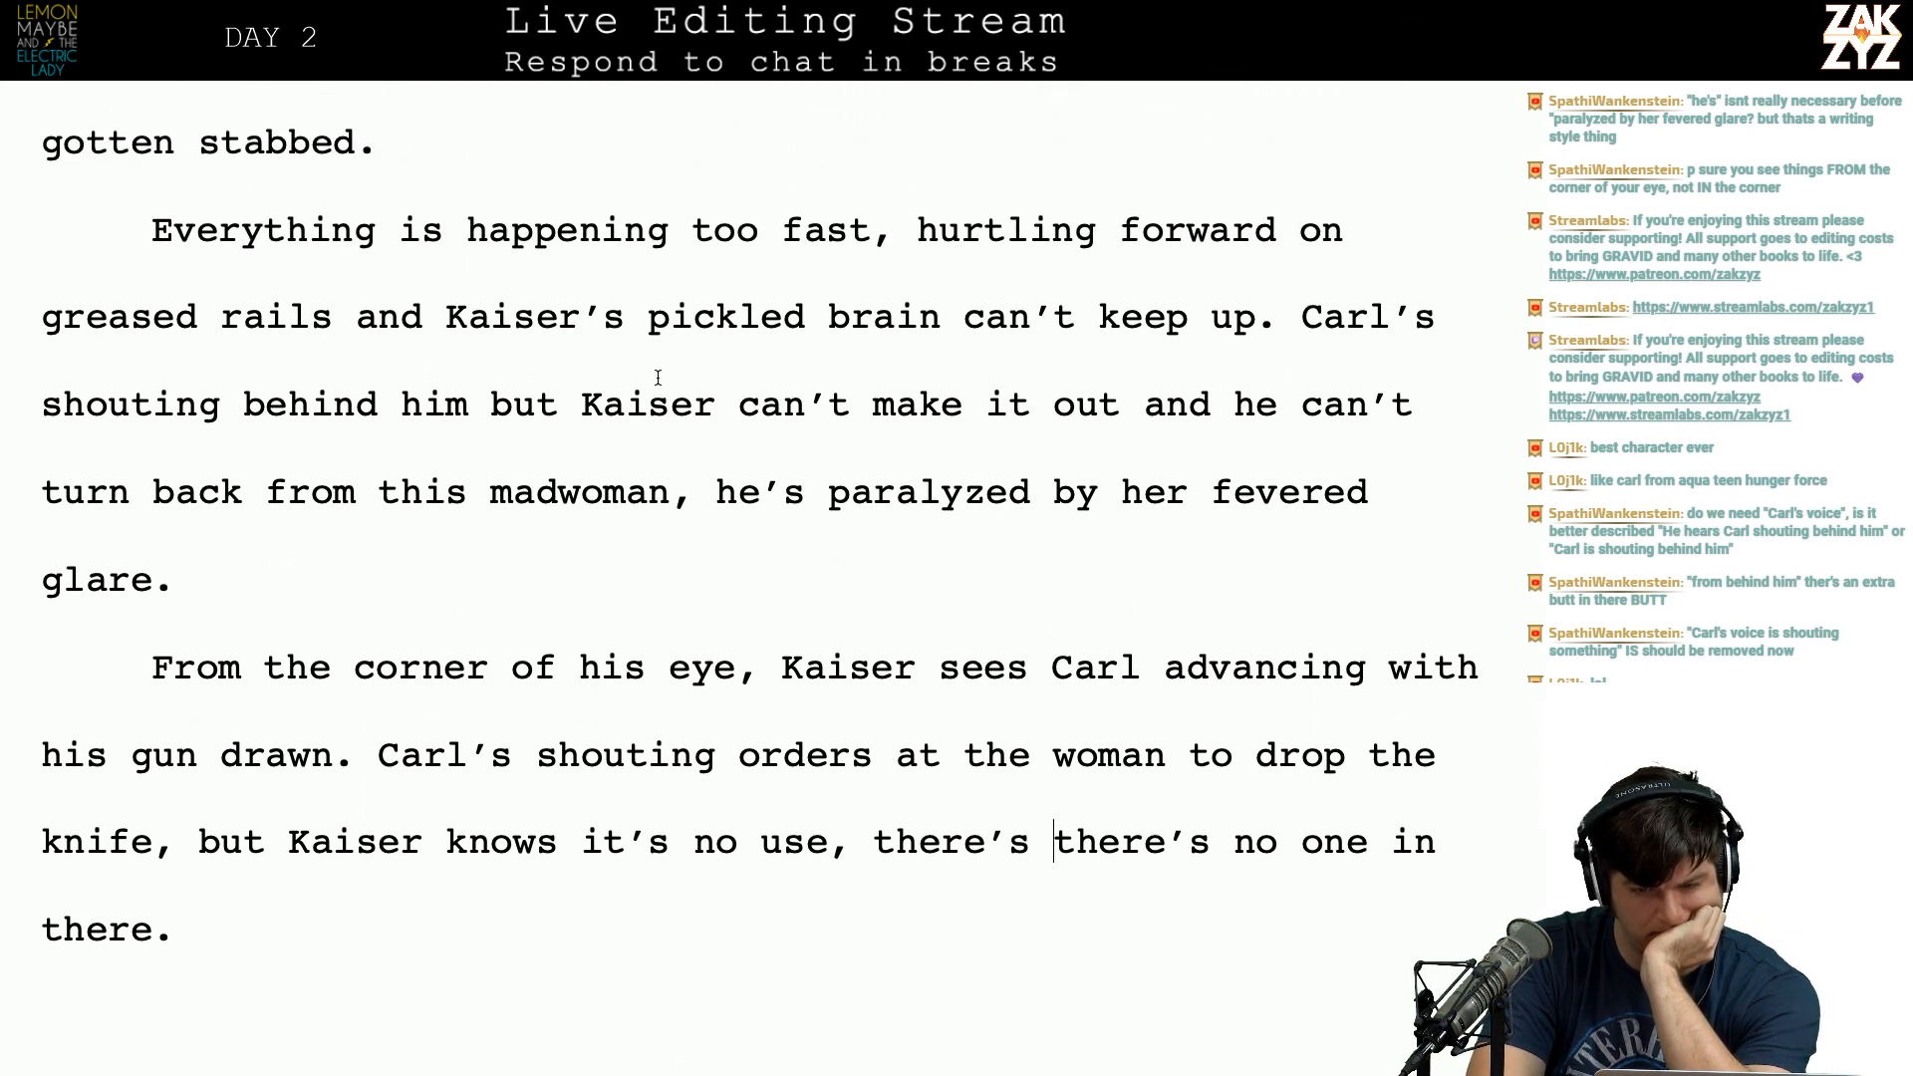
scroll(658, 377, "up", 1)
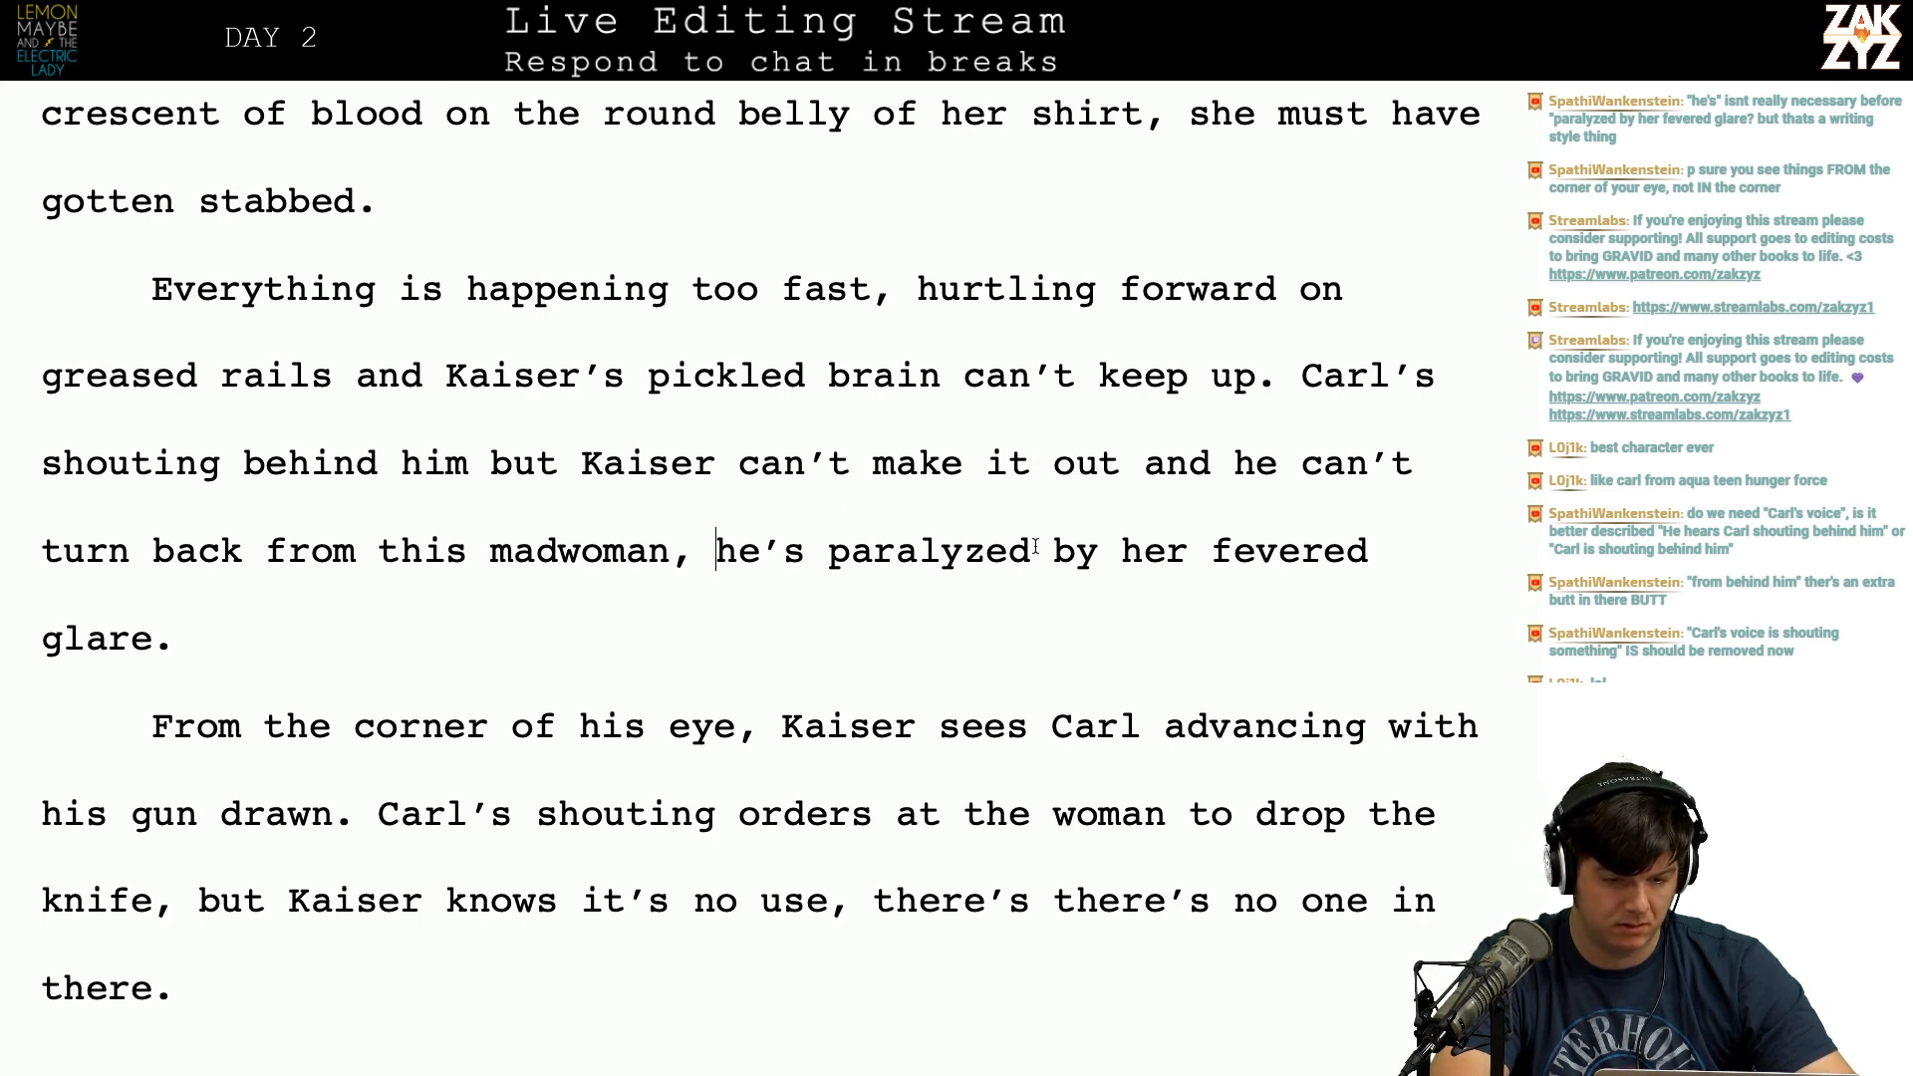
Step: End the sentence after 'madwoman' with a period and start a new one with 'He’s paralyzed by her fevered glare.'
key("BackSpace")
type(".")
key("Right")
key("Delete")
type("H")
key("Down")
key("BackSpace")
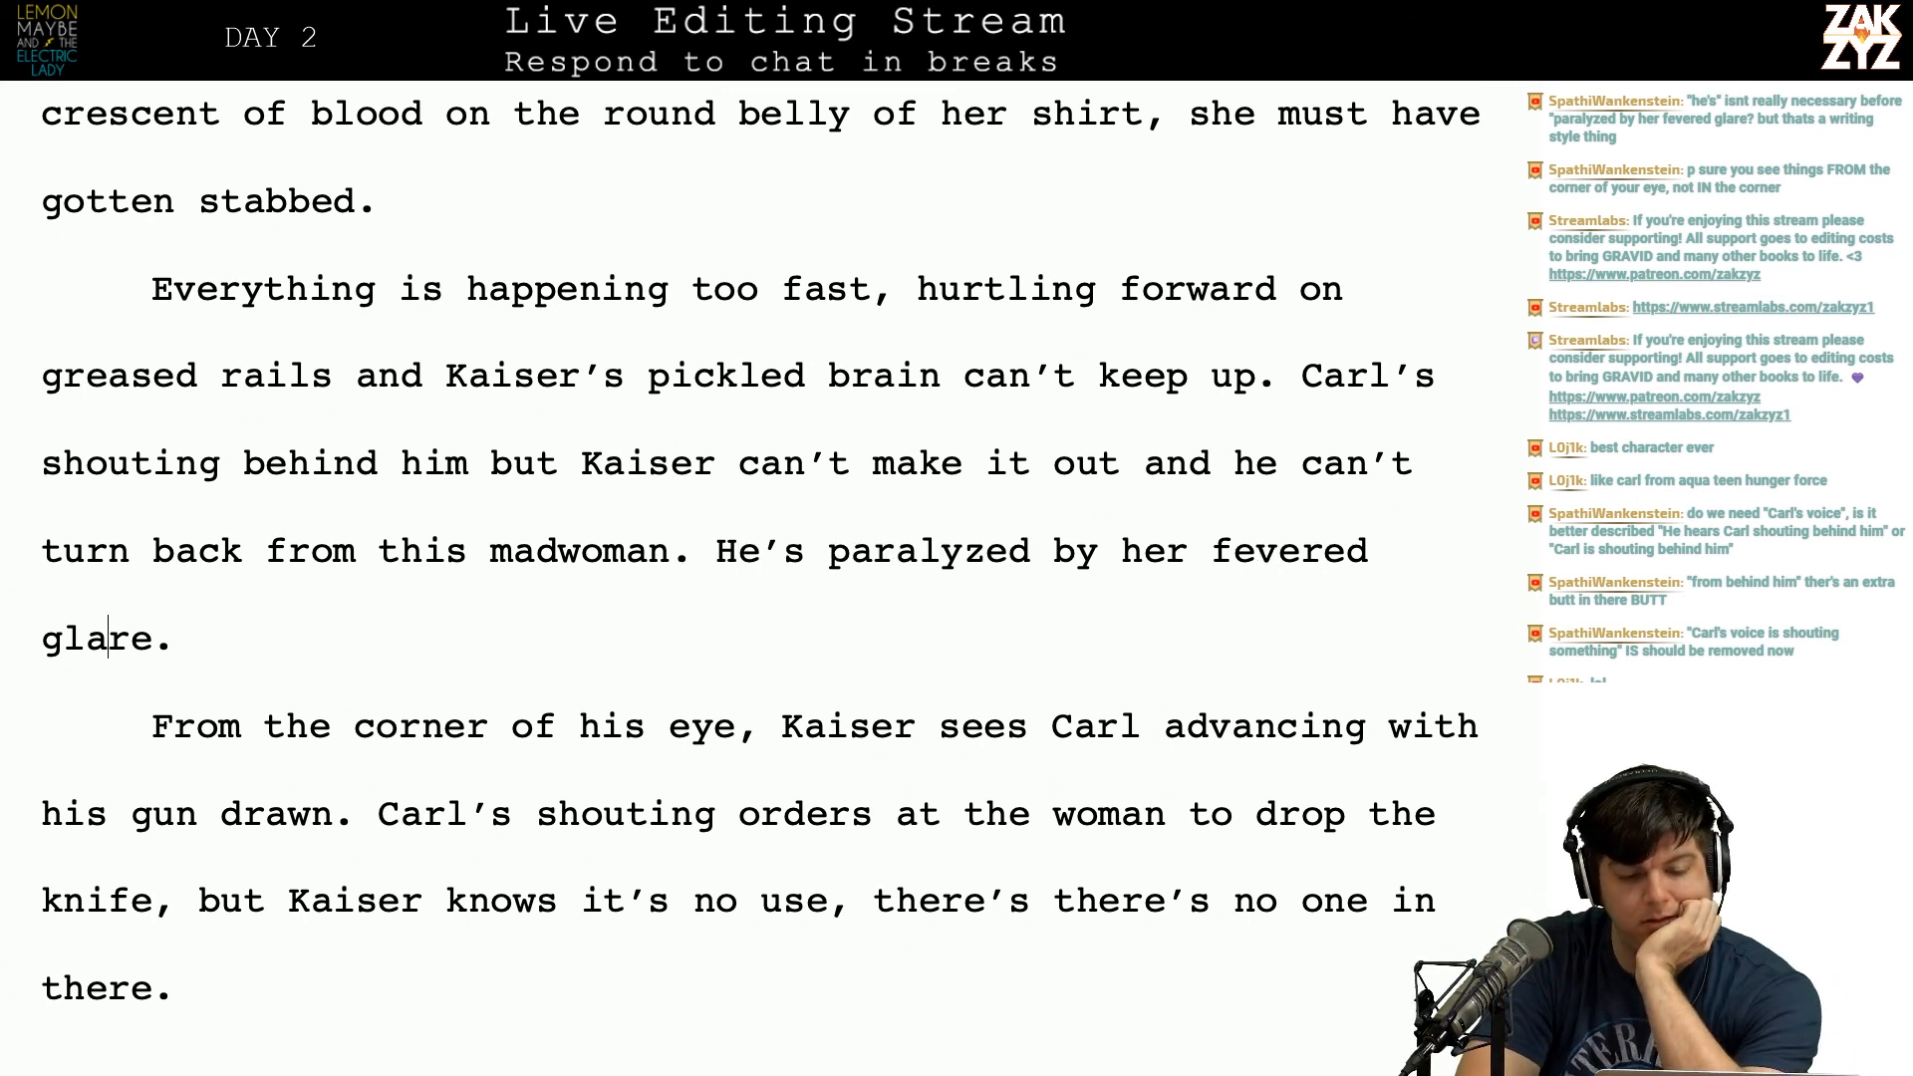
Step: Replace 'shouting' with 'barking' in the sentence about Carl giving the woman orders
scroll(757, 578, "down", 1)
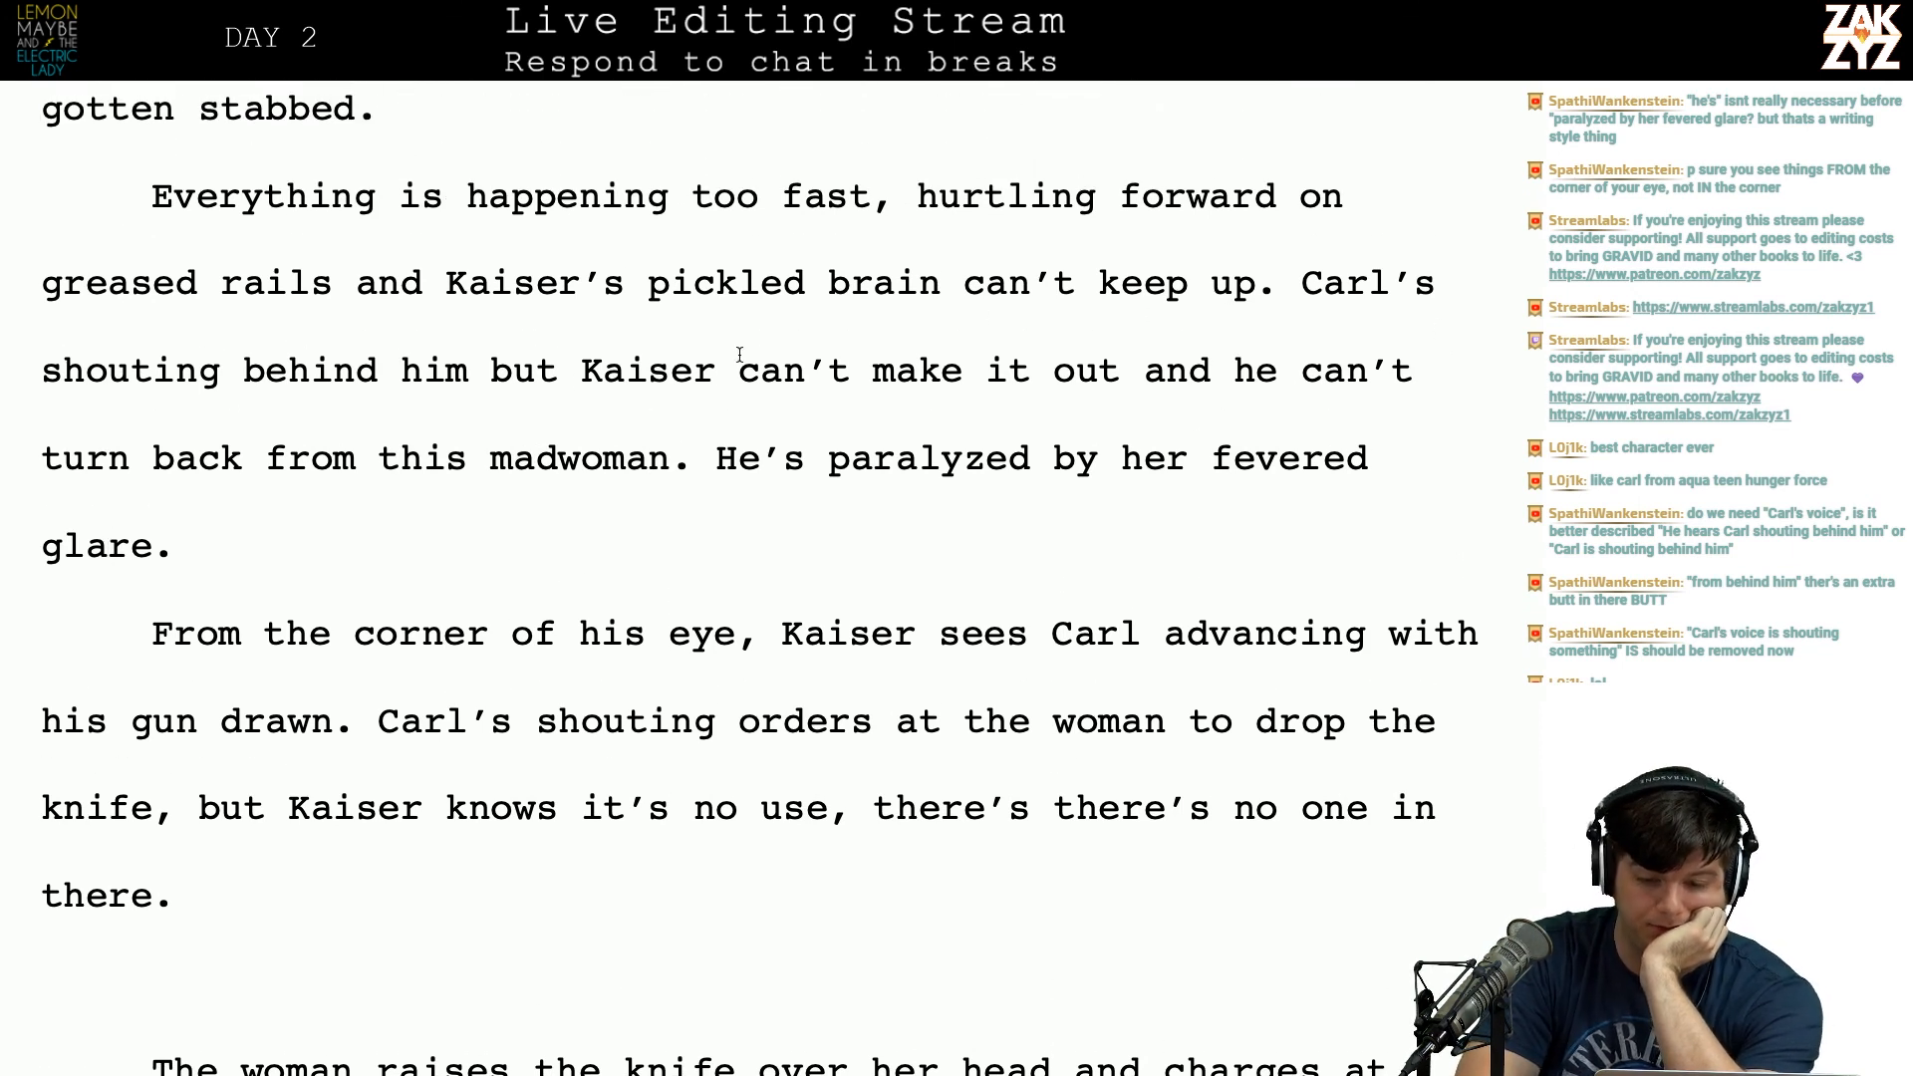
scroll(1057, 438, "down", 1)
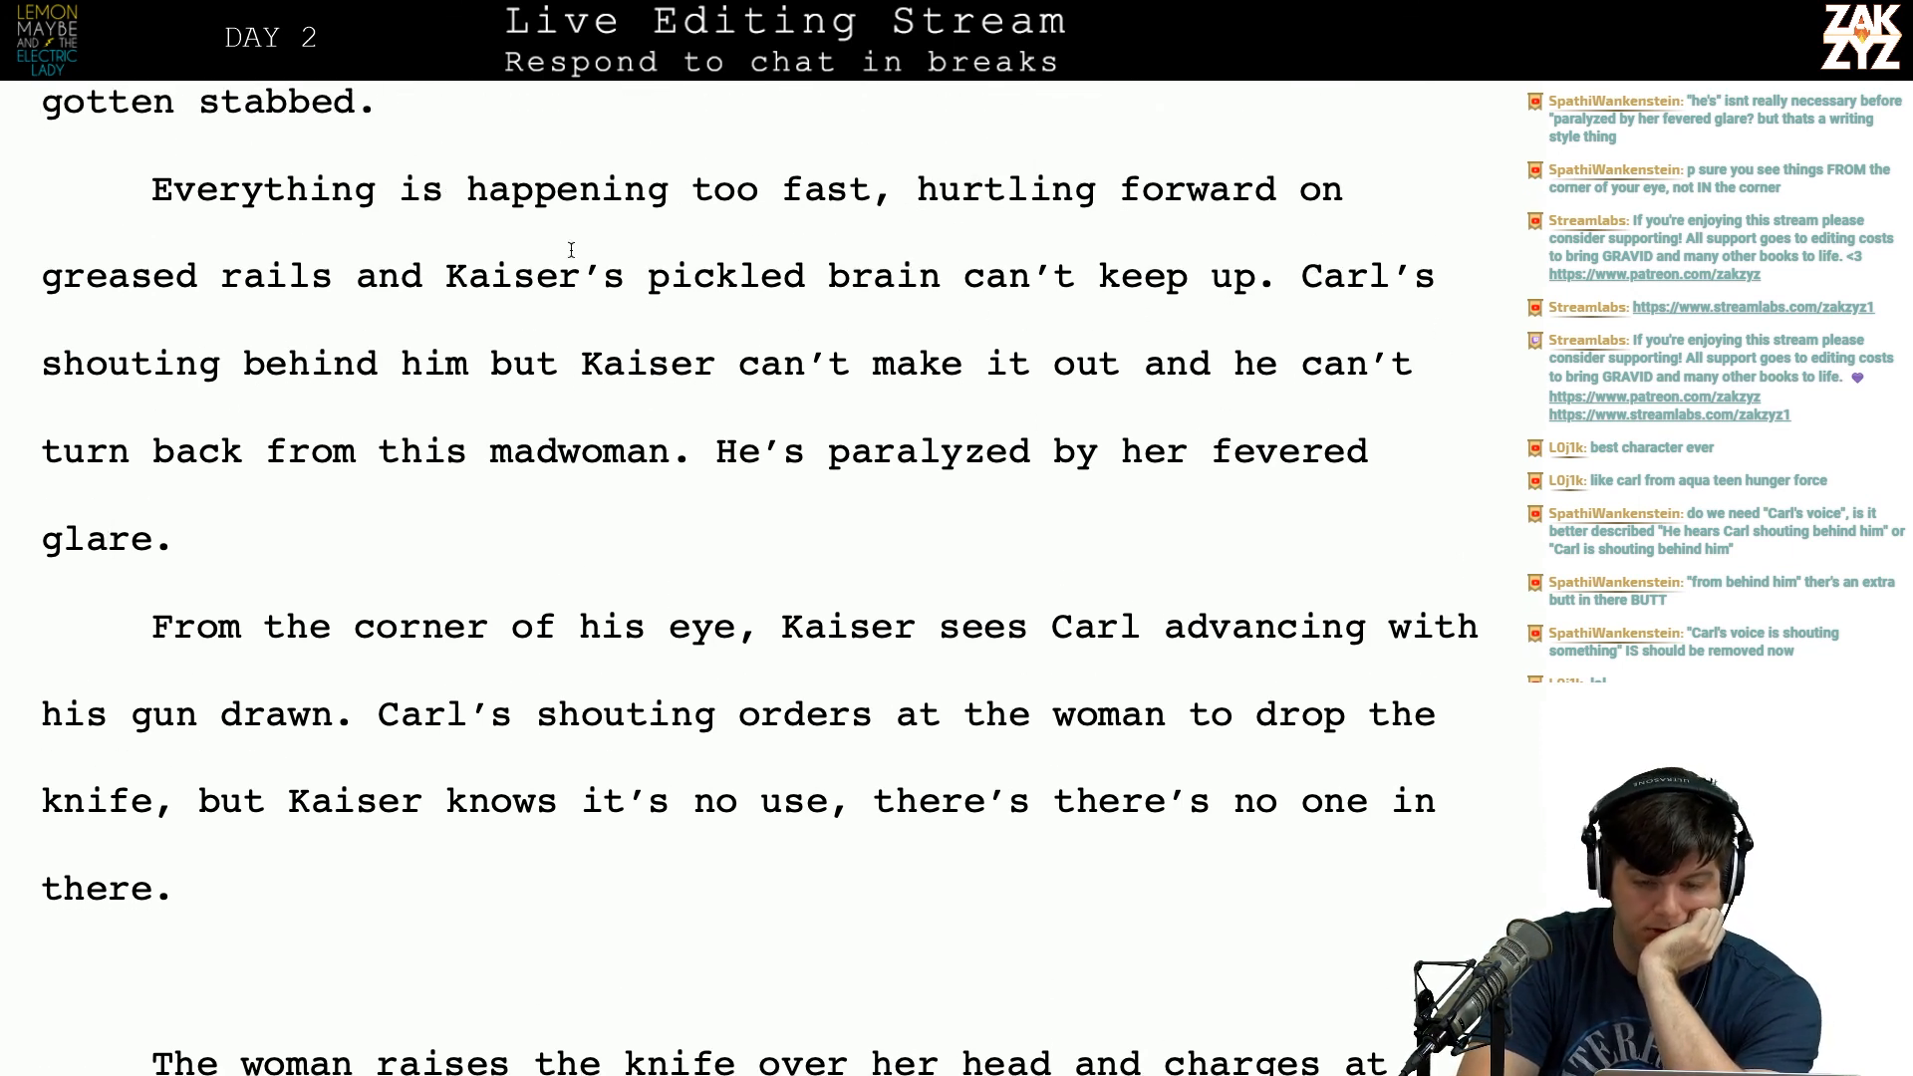
scroll(1369, 351, "down", 3)
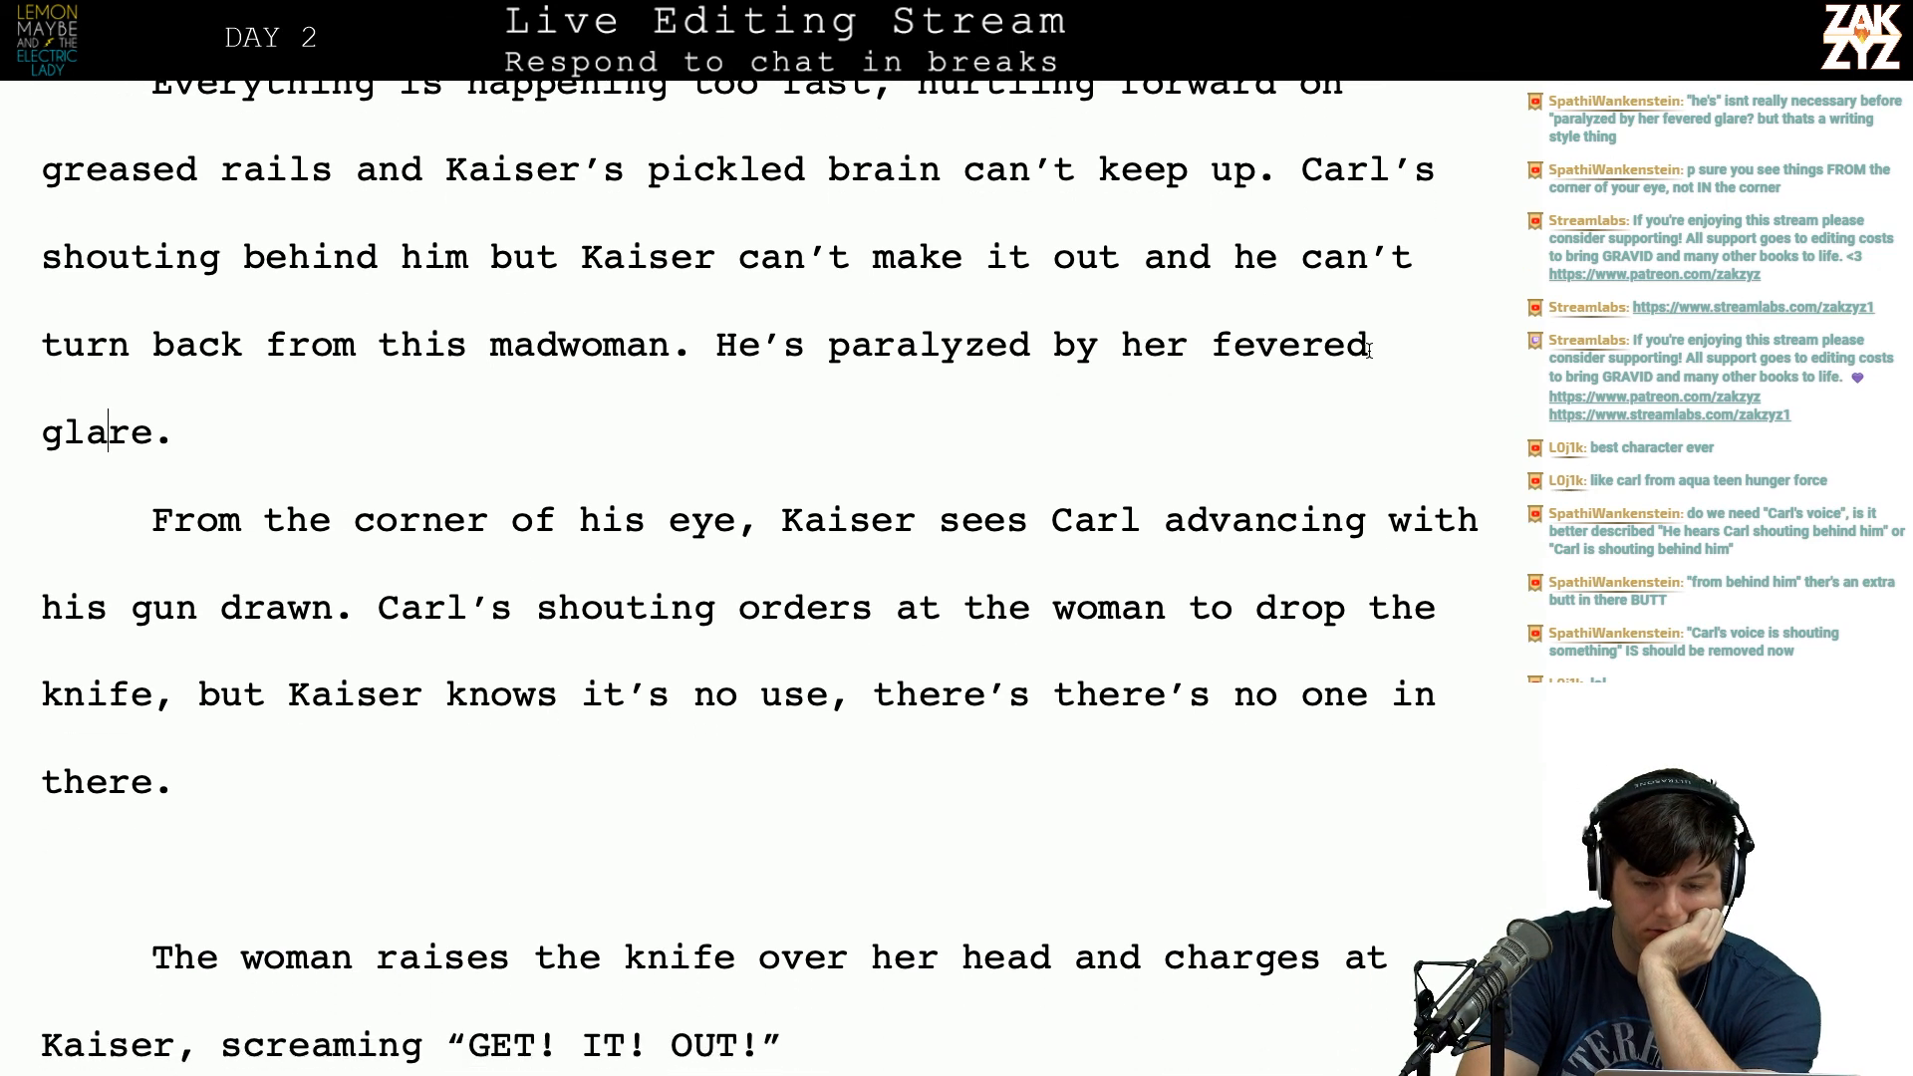
scroll(1017, 342, "down", 2)
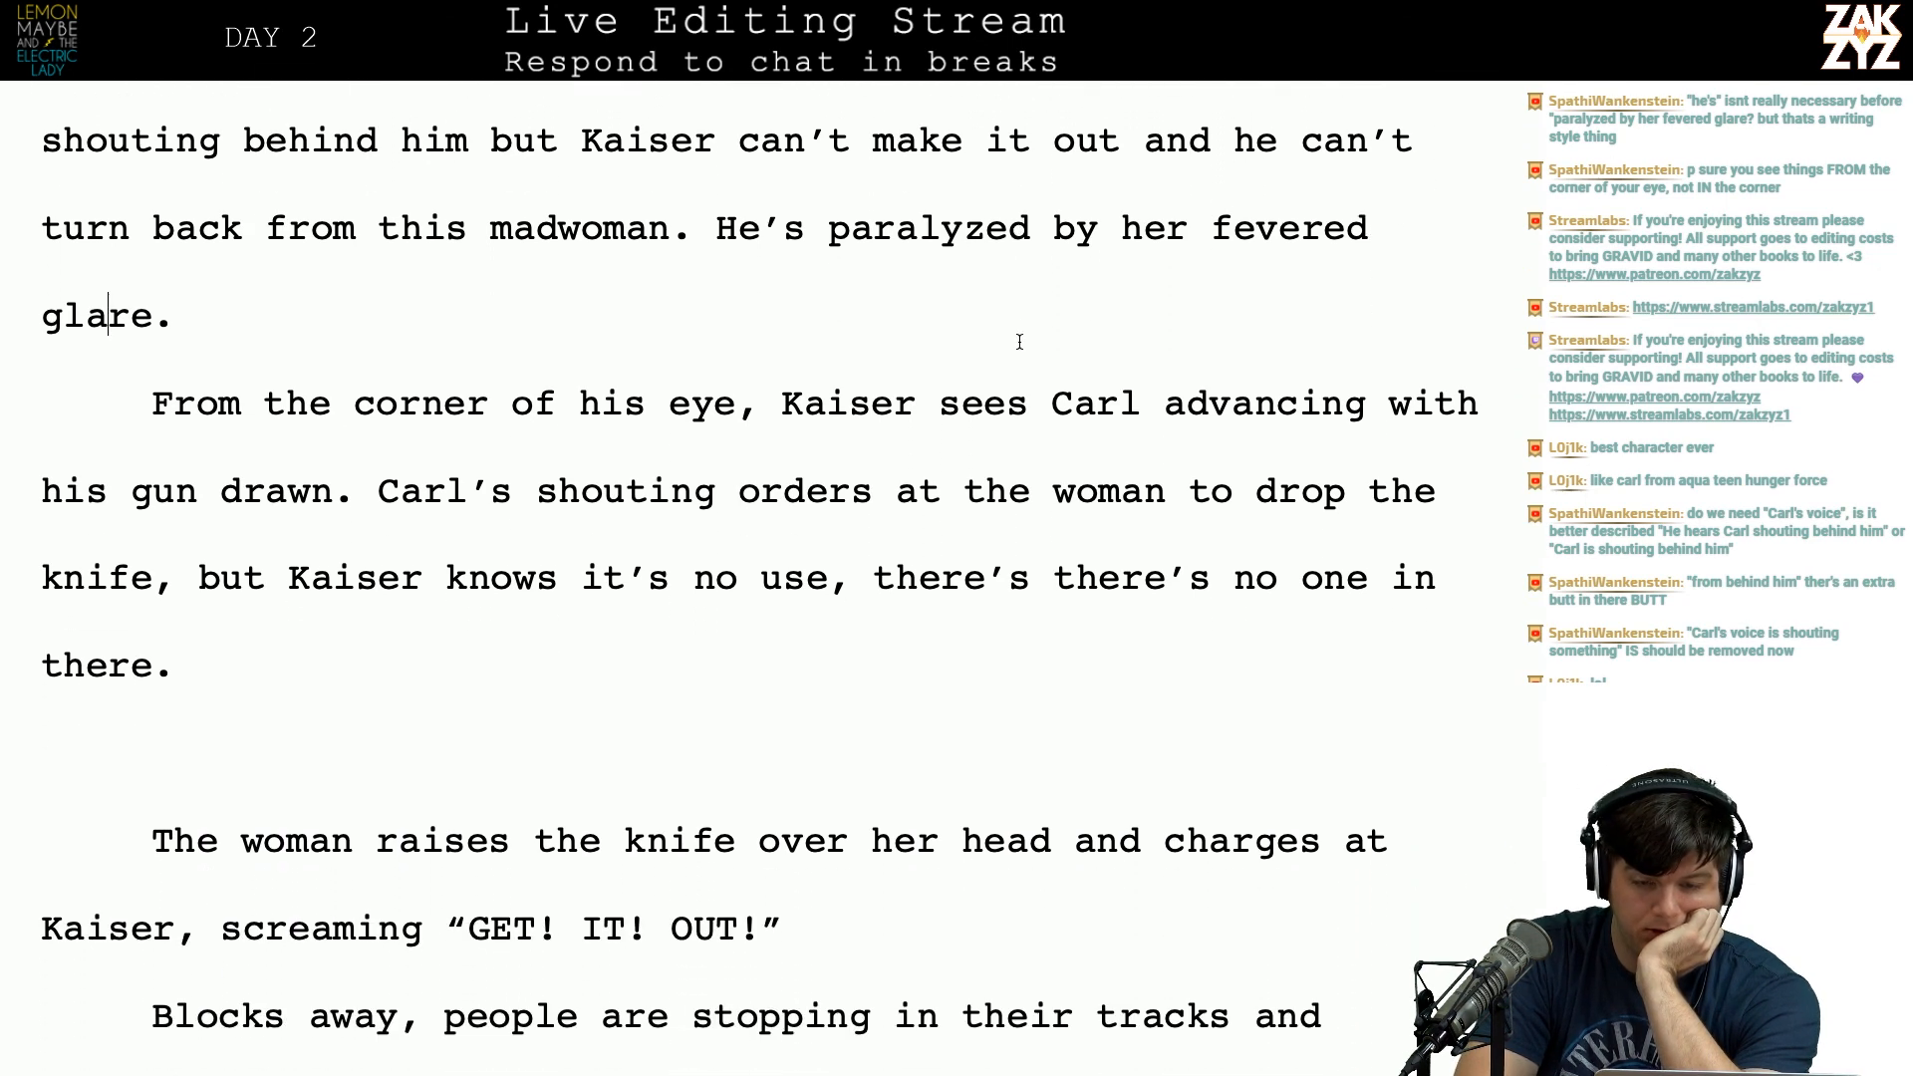
scroll(1019, 342, "down", 5)
scroll(1021, 299, "up", 3)
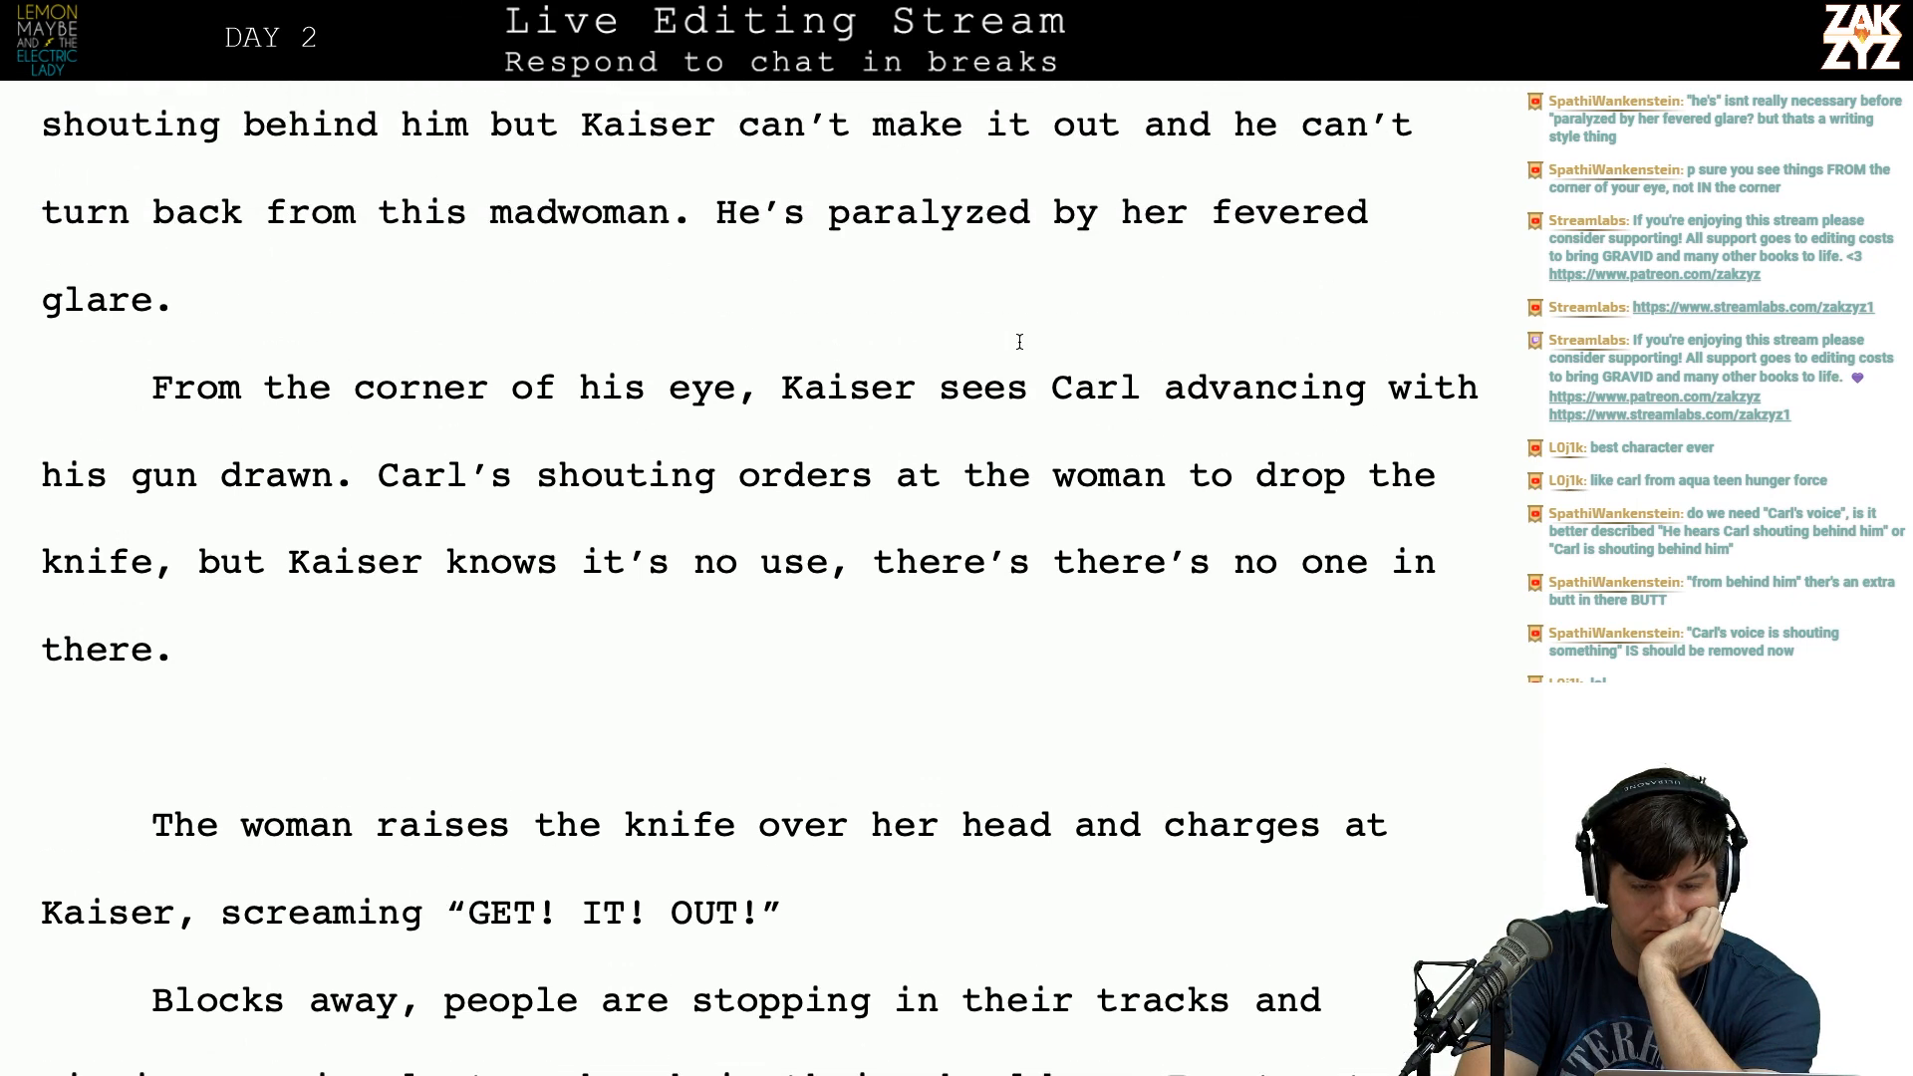
scroll(737, 260, "down", 1)
left_click(738, 260)
key("Right")
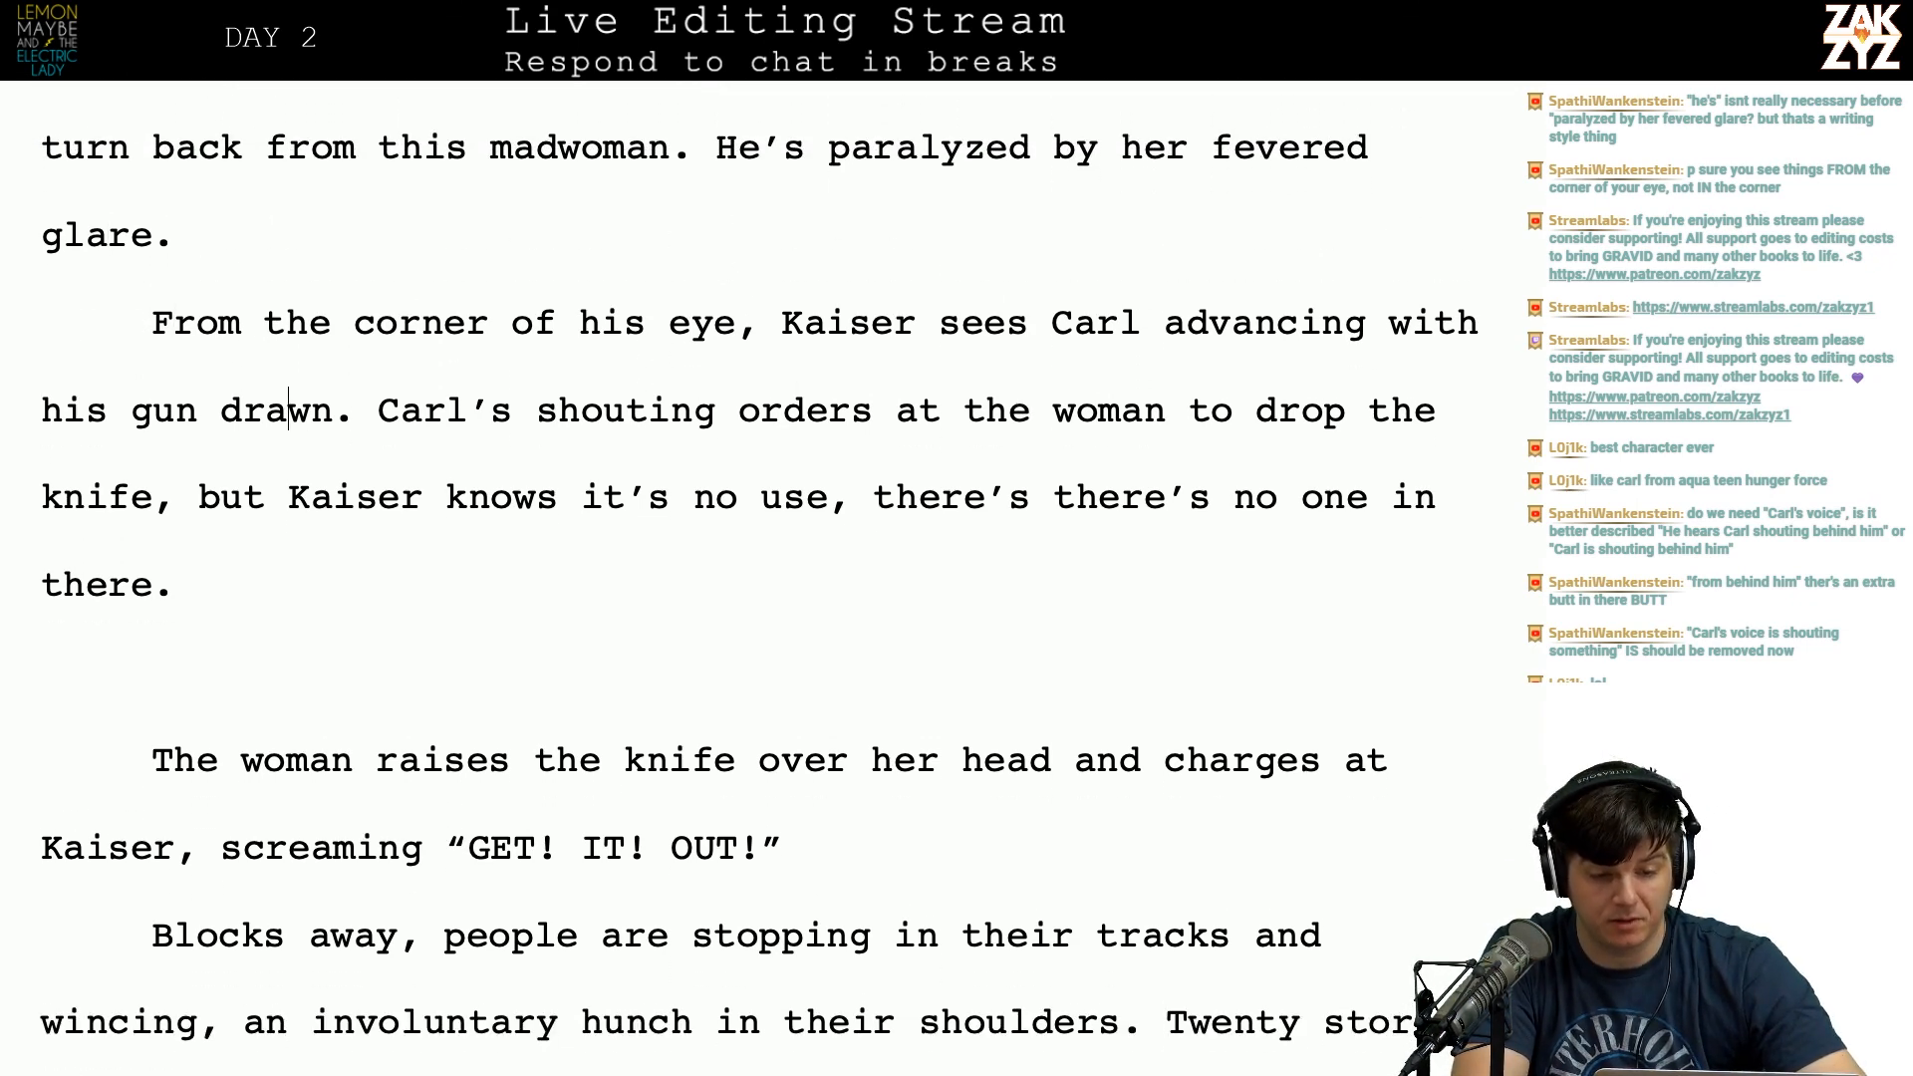
key("Right")
key("Right")
key("Right")
key("Right")
key("Right")
key("Right")
key("Down")
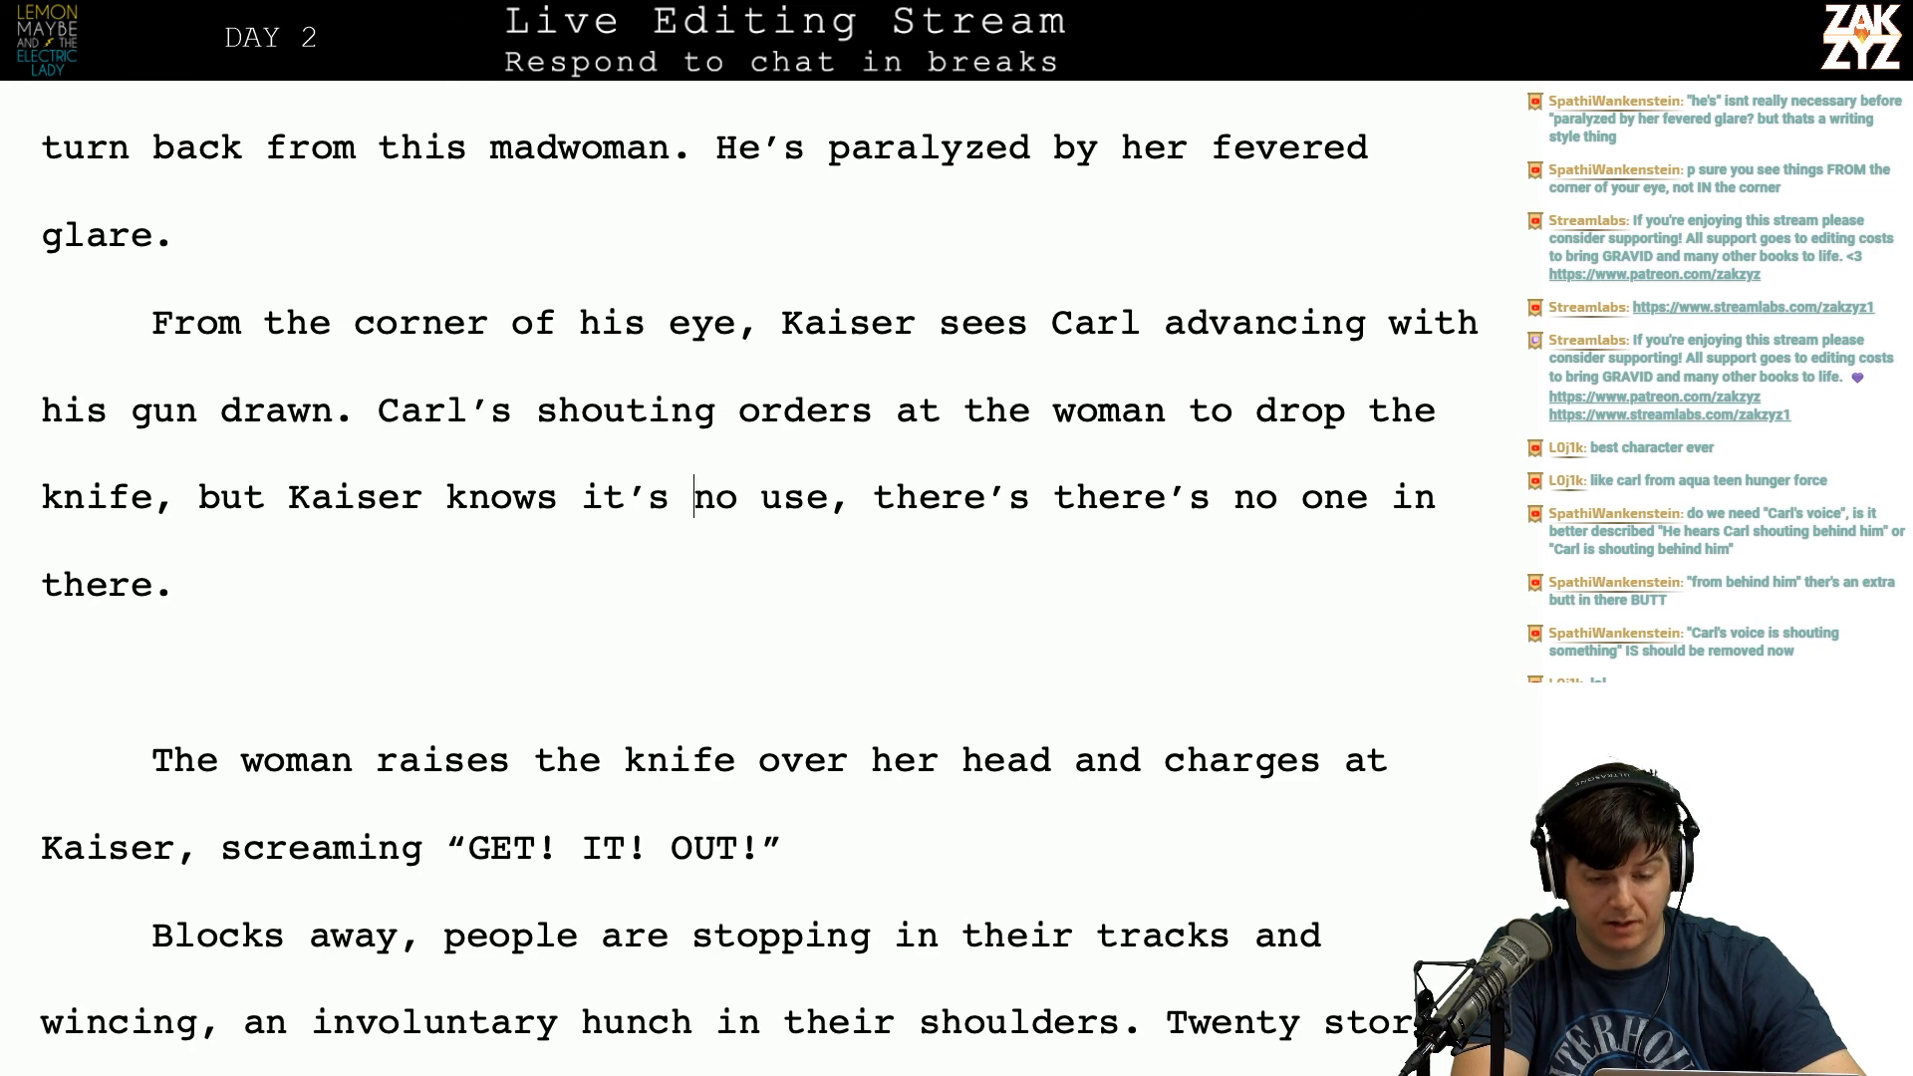
key("Left")
key("Up")
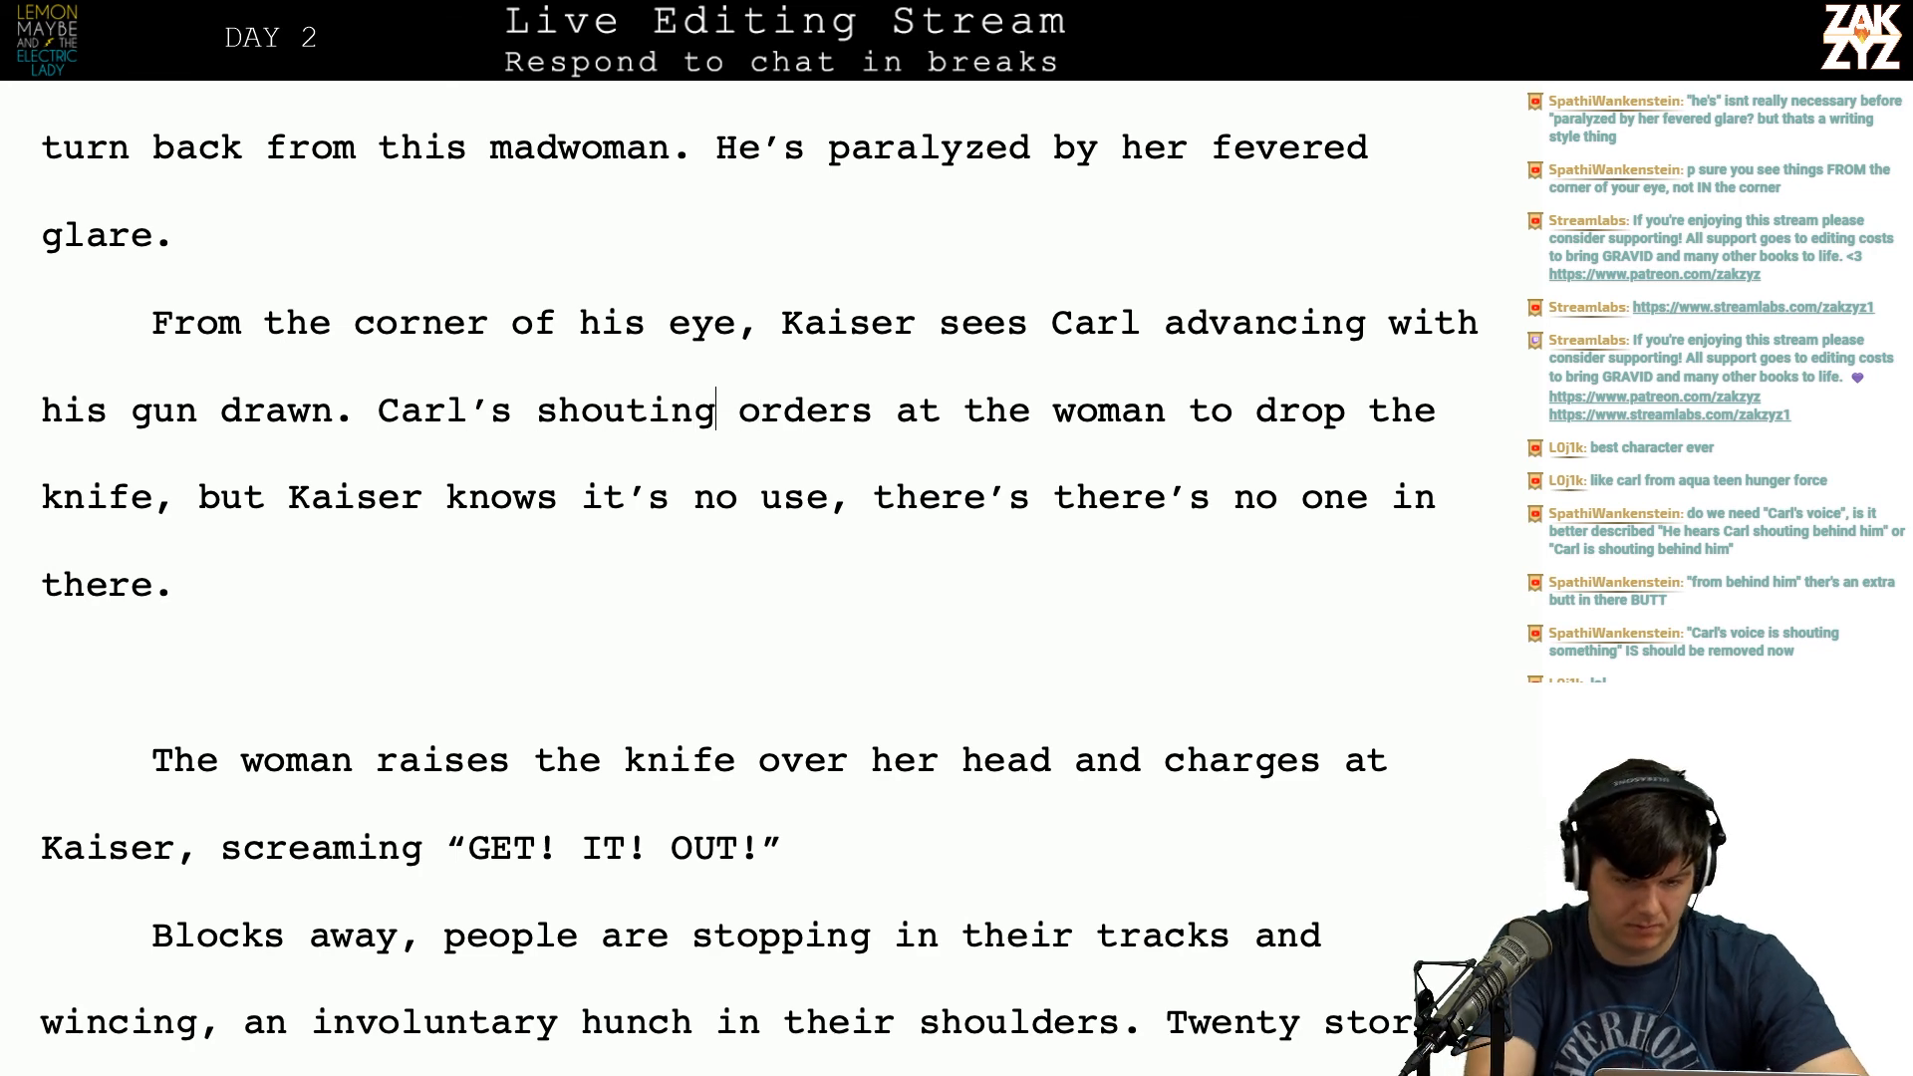
key("BackSpace")
key("BackSpace")
key("BackSpace")
key("BackSpace")
key("BackSpace")
key("BackSpace")
key("BackSpace")
key("BackSpace")
type("barking orders at the woman")
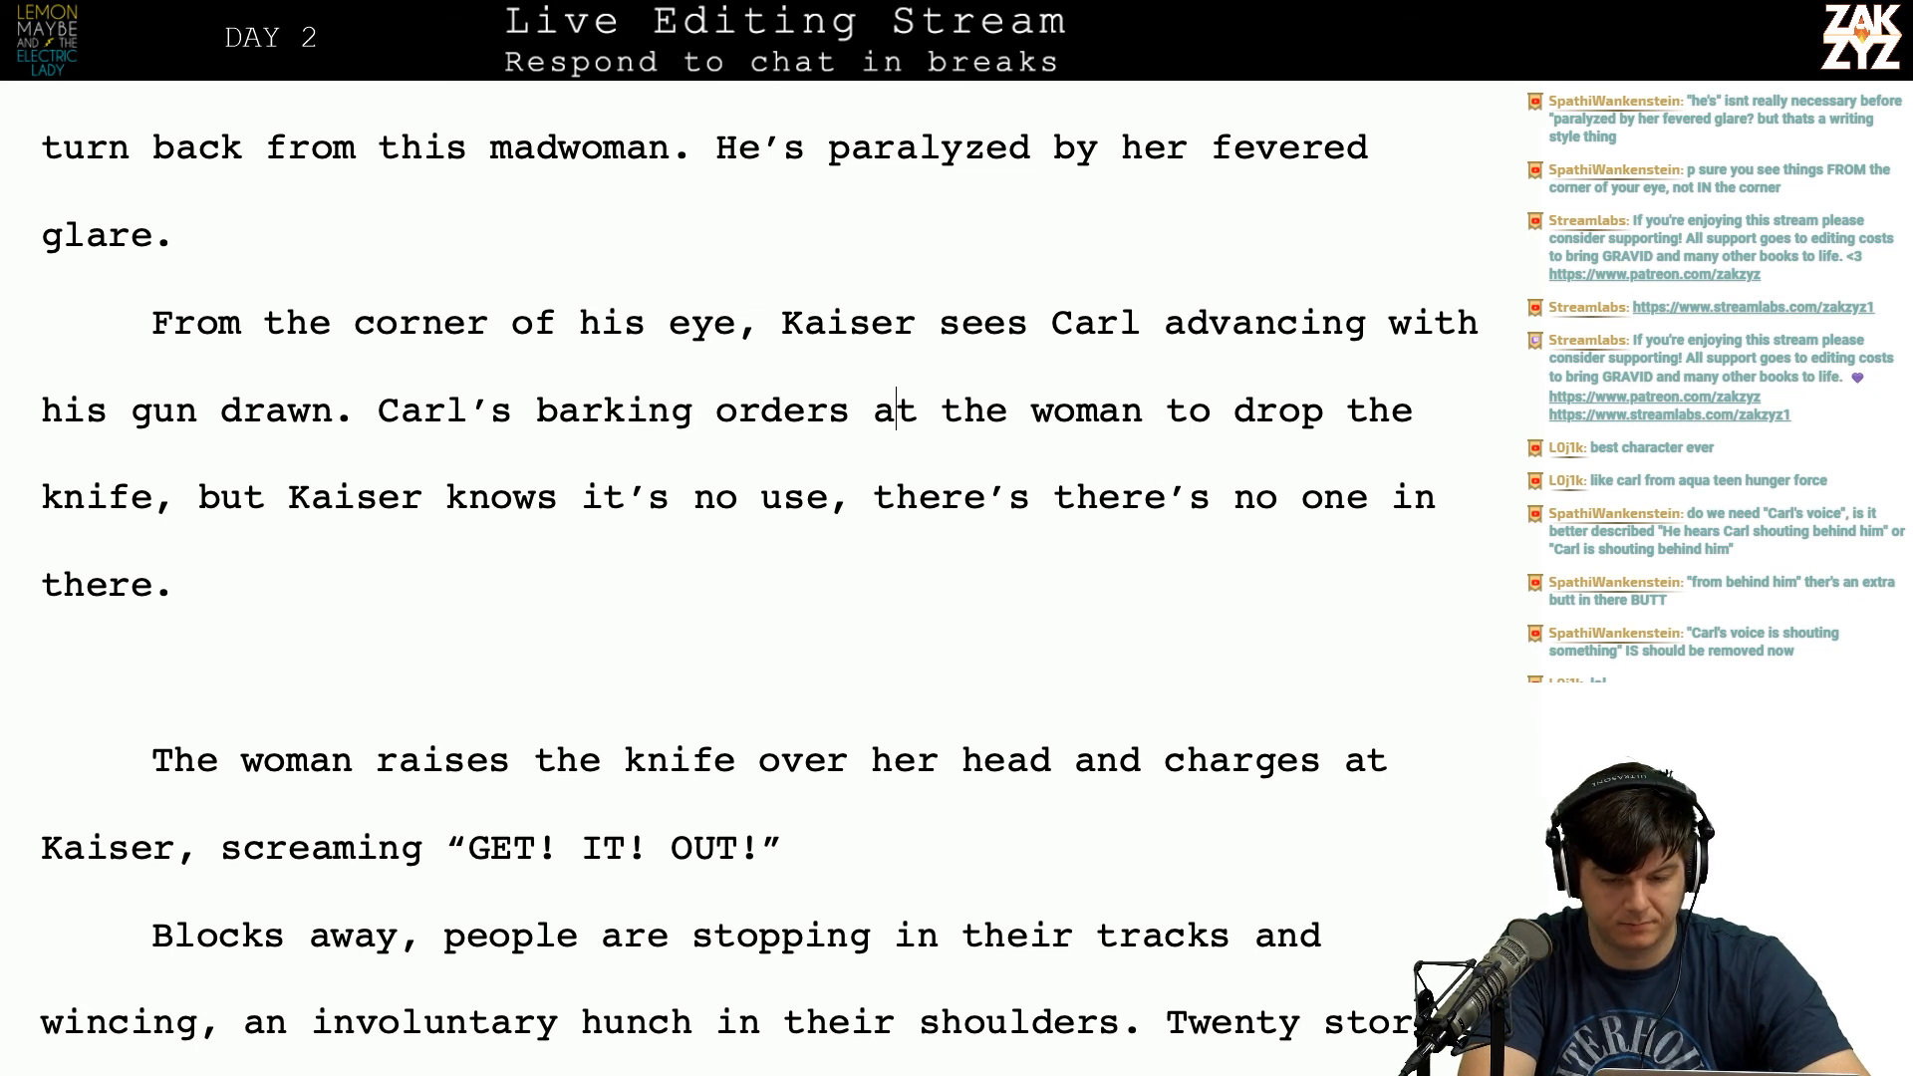
Step: Insert ', telling her to drop the knife but' after 'the woman' and delete the leftover 'to drop the knife,' that follows it
type(", telling her to ")
type("drop the knife but to drop the knife, but Kaiser knows it’s")
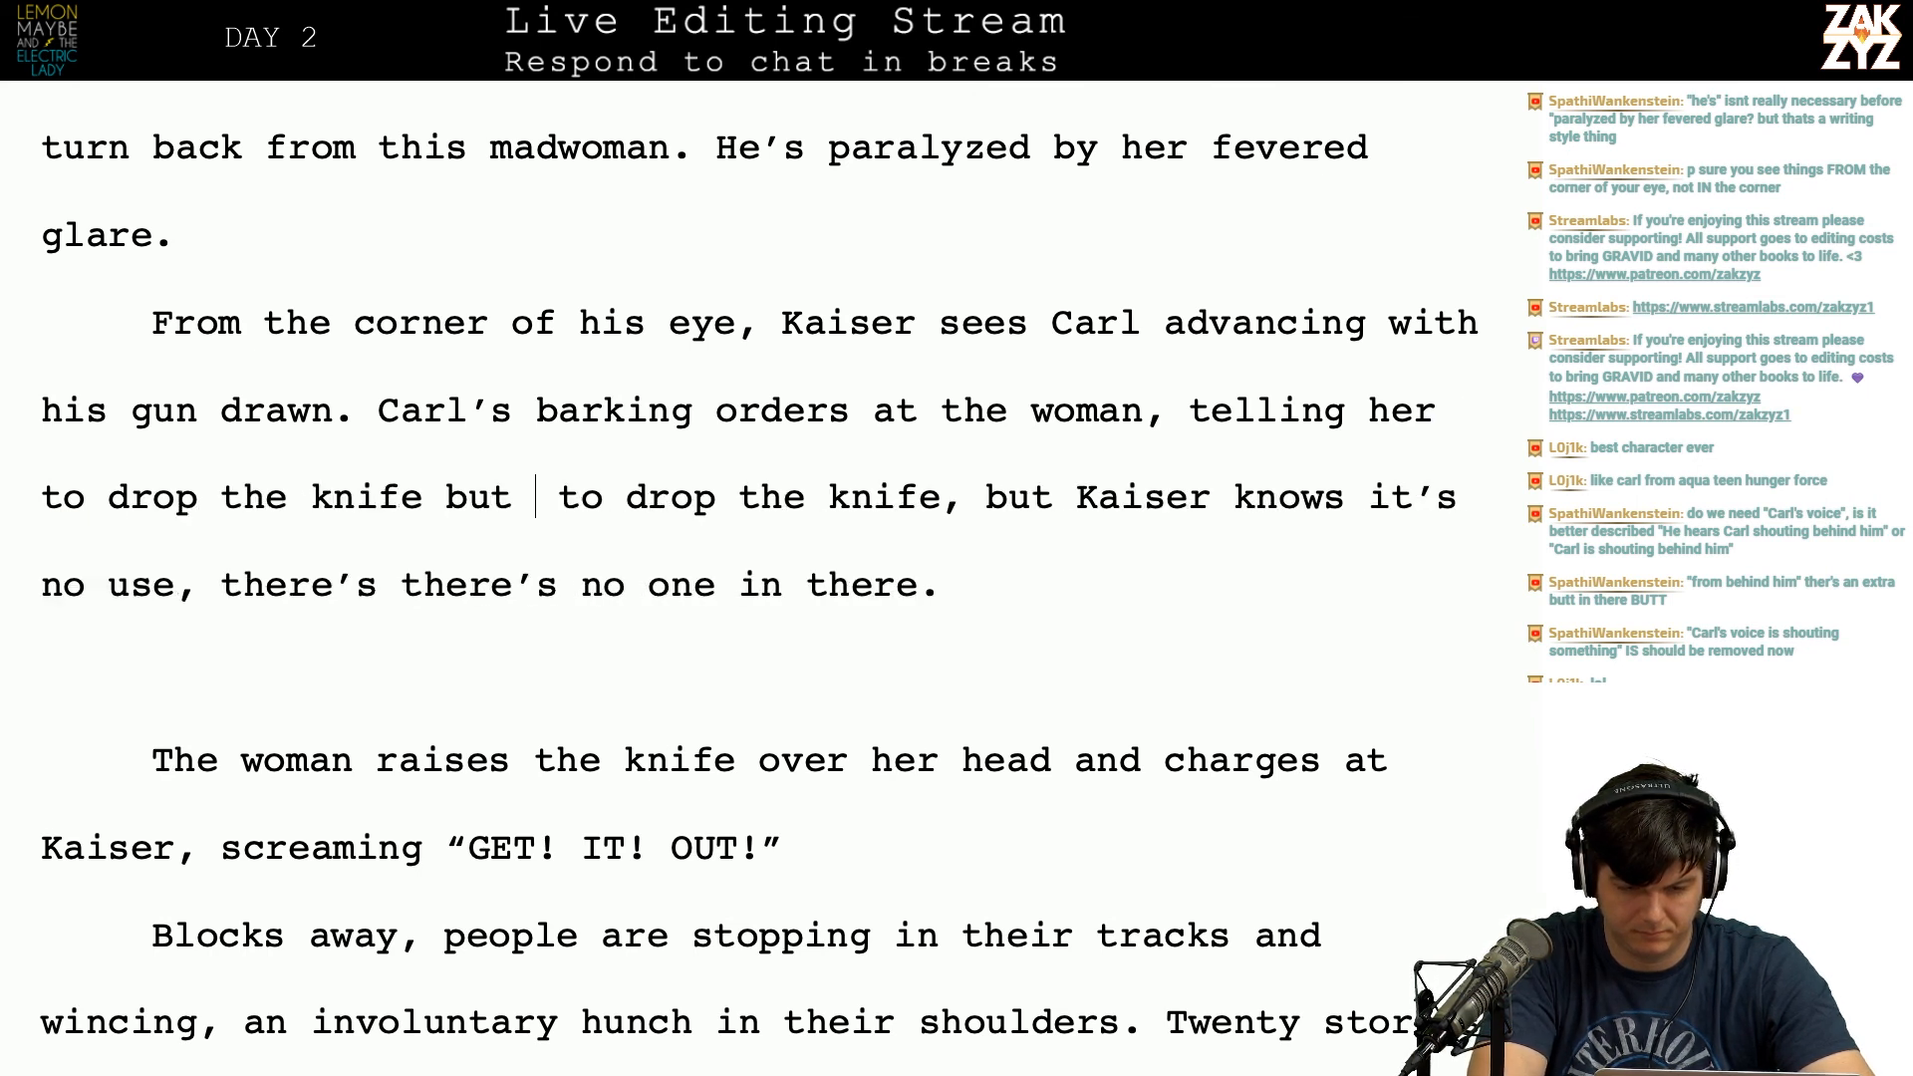
key("shift+Right")
key("shift+Right")
key("shift+Right")
key("shift+Right")
key("shift+Right")
key("shift+Right")
key("shift+Right")
key("shift+Right")
key("shift+Right")
key("shift+Right")
key("shift+Right")
key("shift+Right")
key("shift+Right")
key("shift+Right")
key("shift+Right")
key("shift+Right")
key("shift+Right")
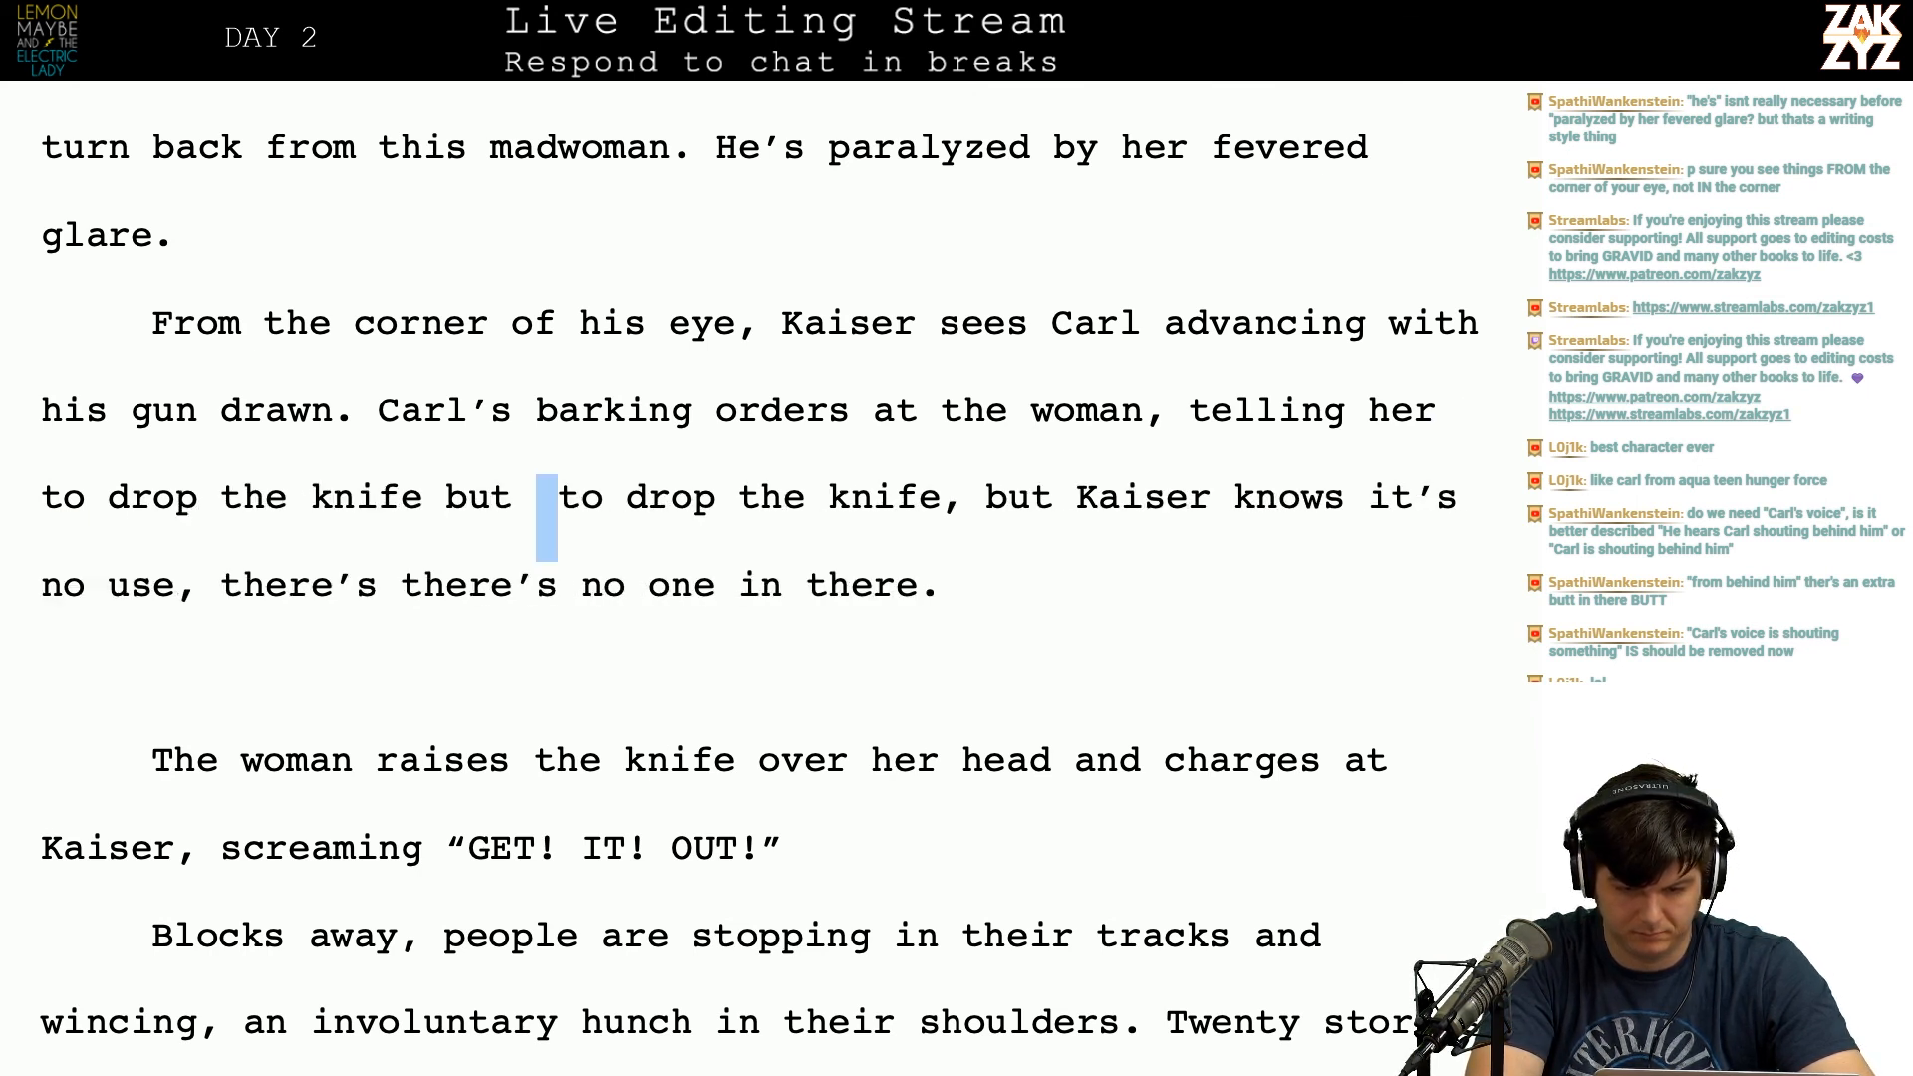
key("shift+Right")
key("shift+Right")
key("shift+Right")
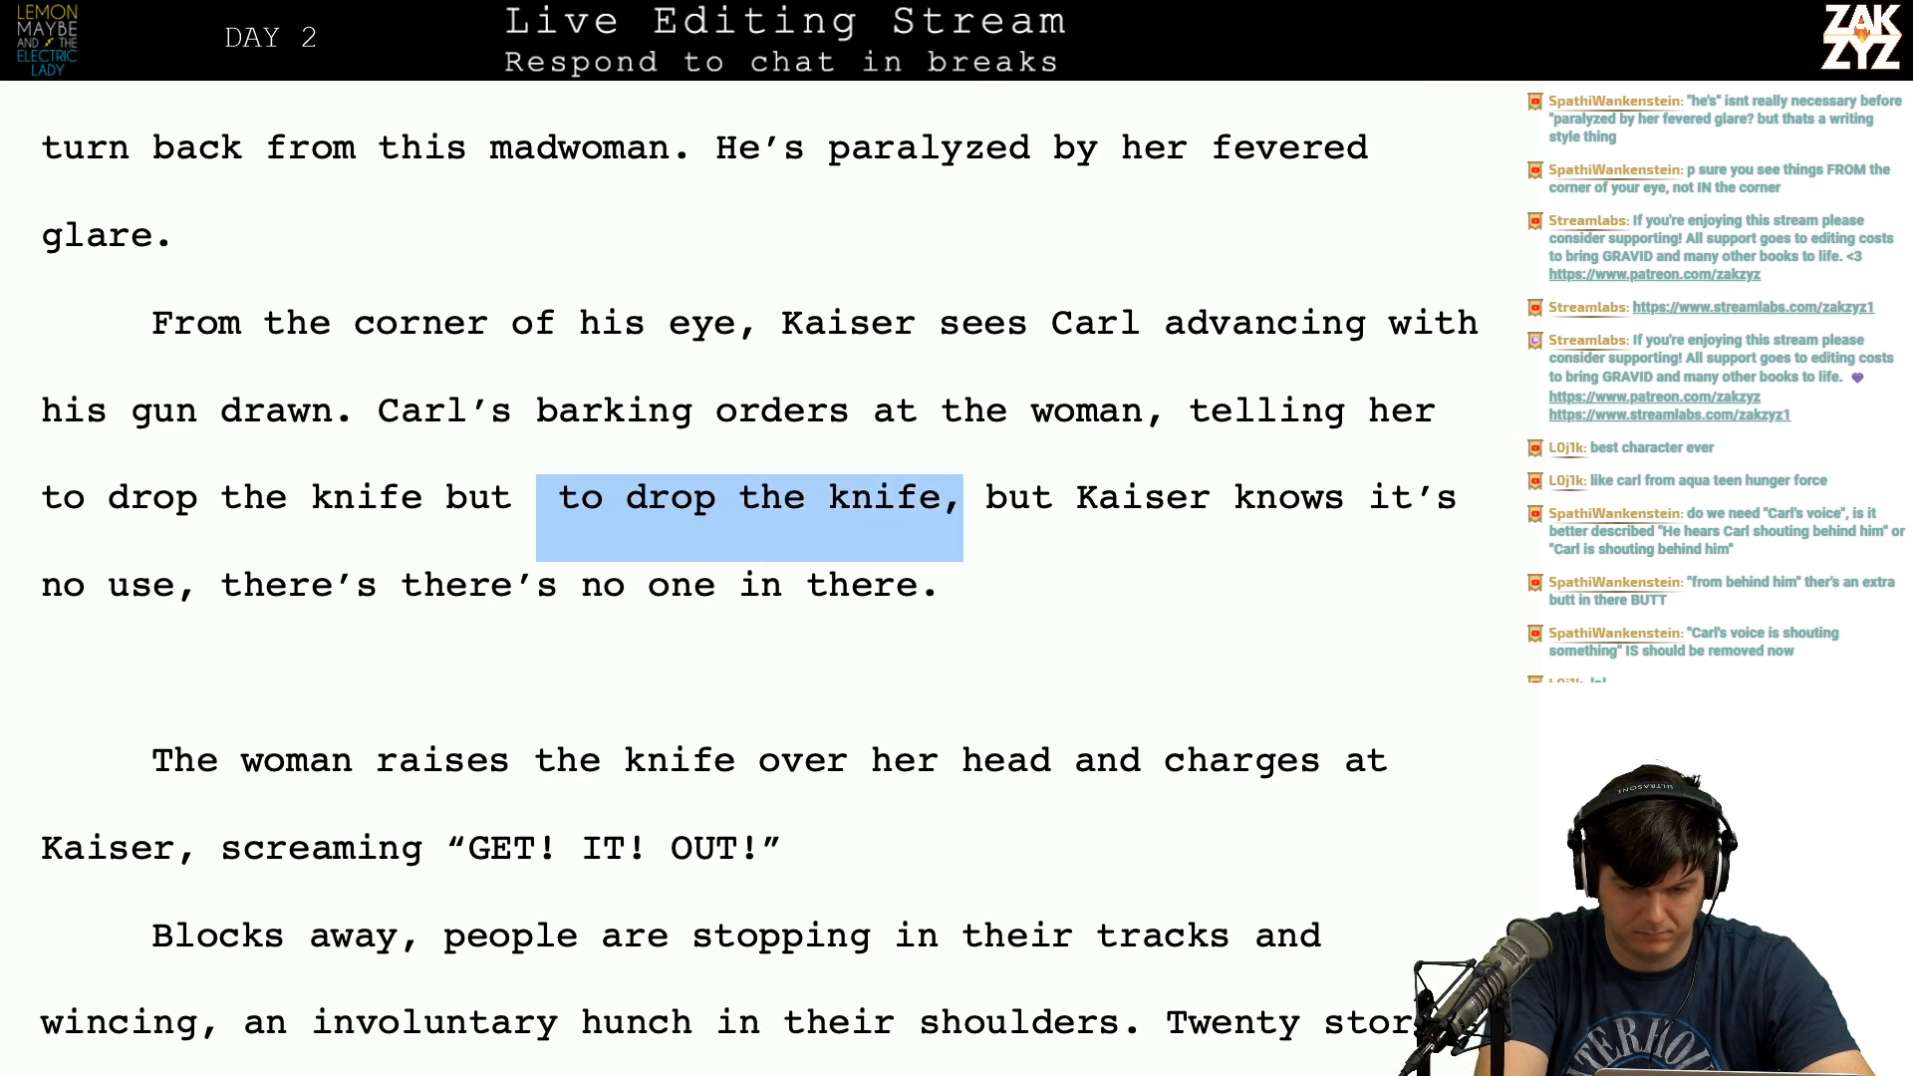
key("BackSpace")
Step: End the sentence after 'no use' with a period and capitalize the following 'There’s'
left_click(558, 585)
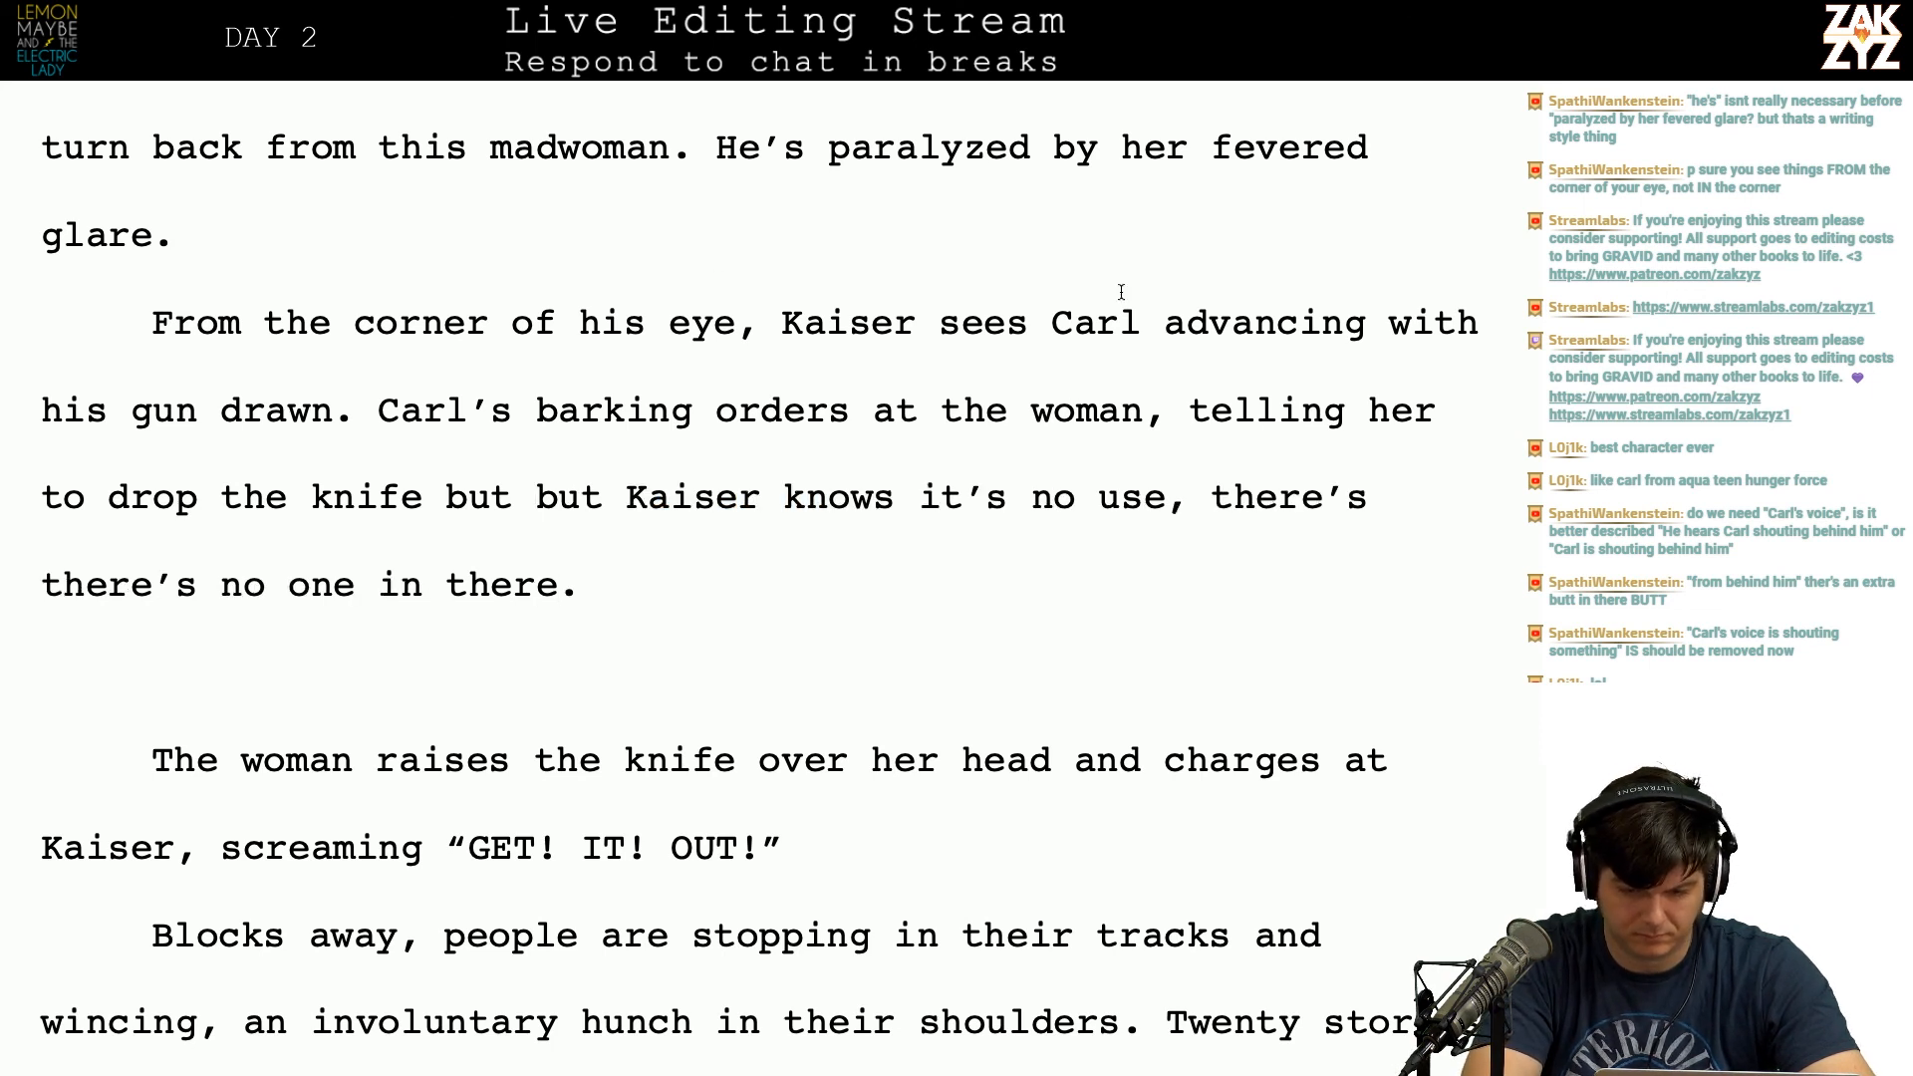
left_click(1210, 497)
key("Left")
key("BackSpace")
type(". ")
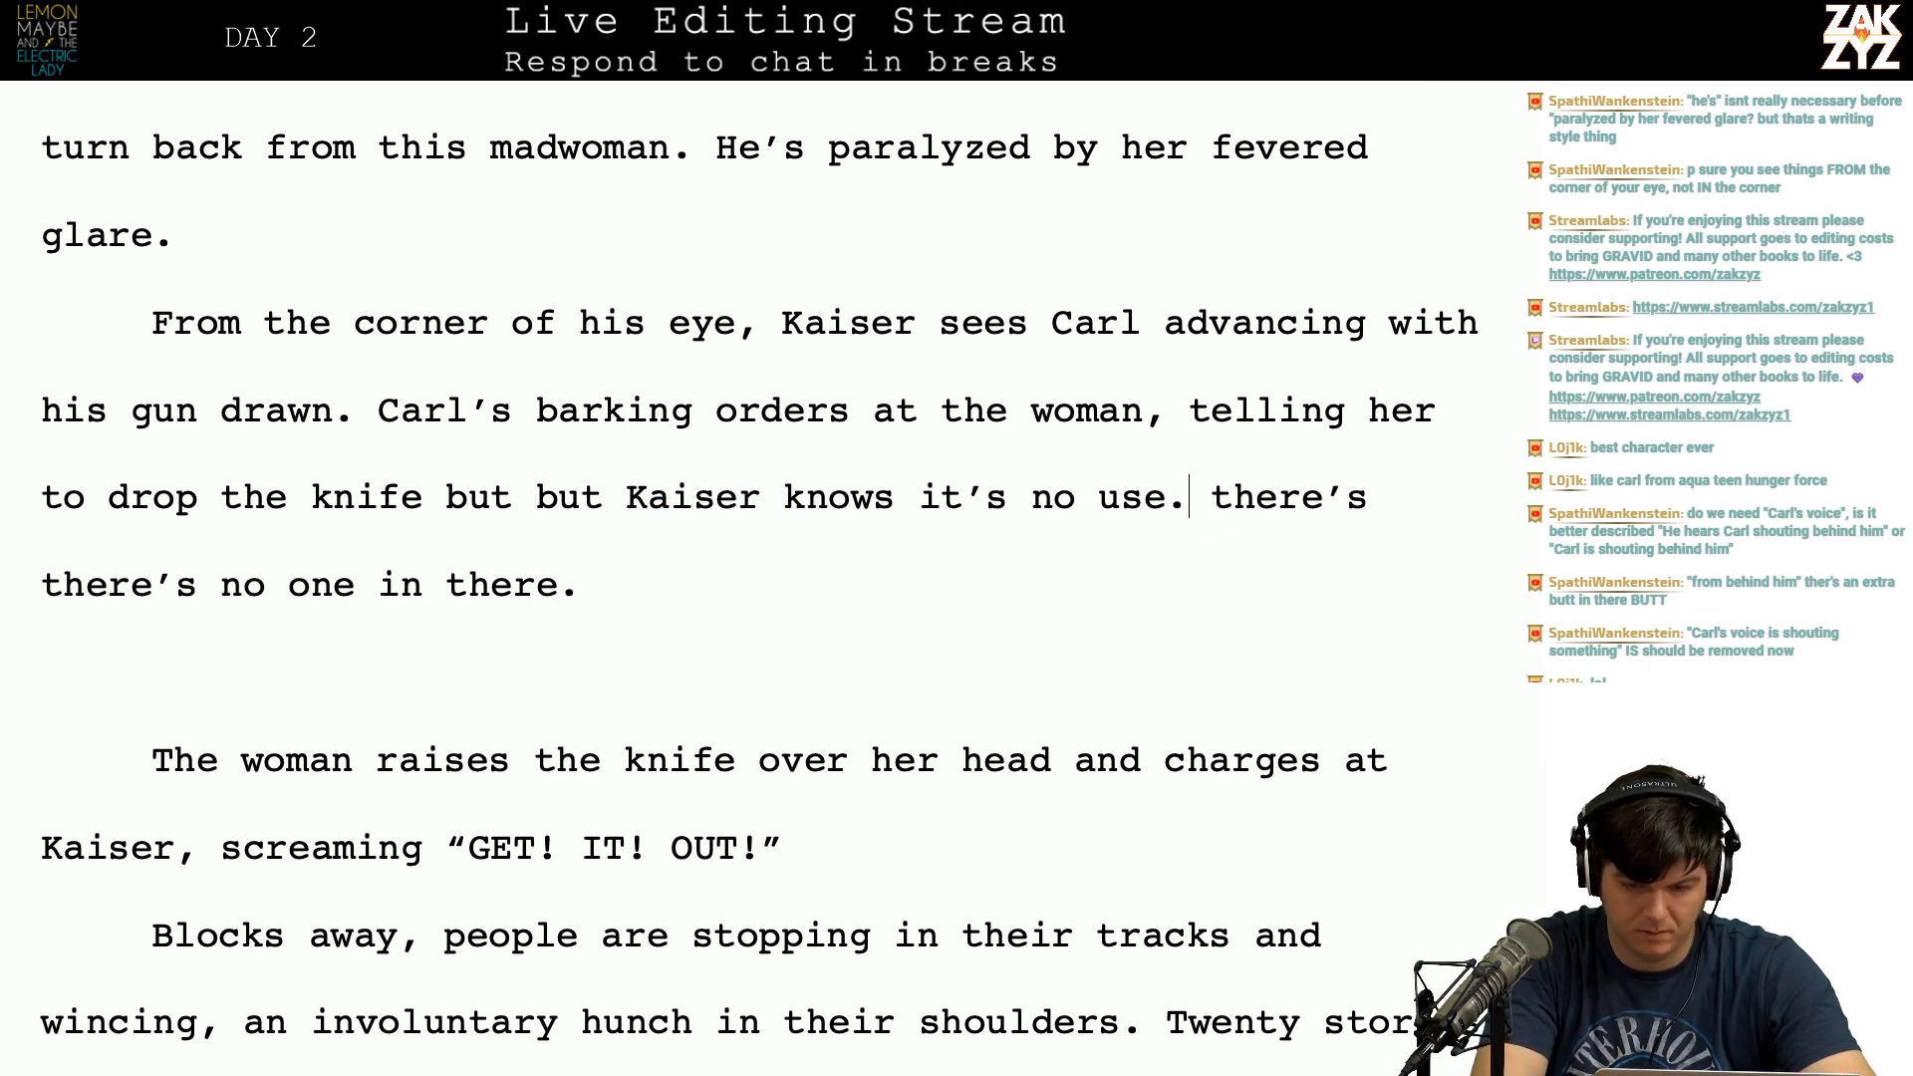
type("T")
key("Right")
key("Right")
key("BackSpace")
Step: Add 'She raises the knife high over her head and charges at Kaiser,' after 'no one in there.'
key("Right")
key("Down")
type("She raises the knife high over her head and Cha")
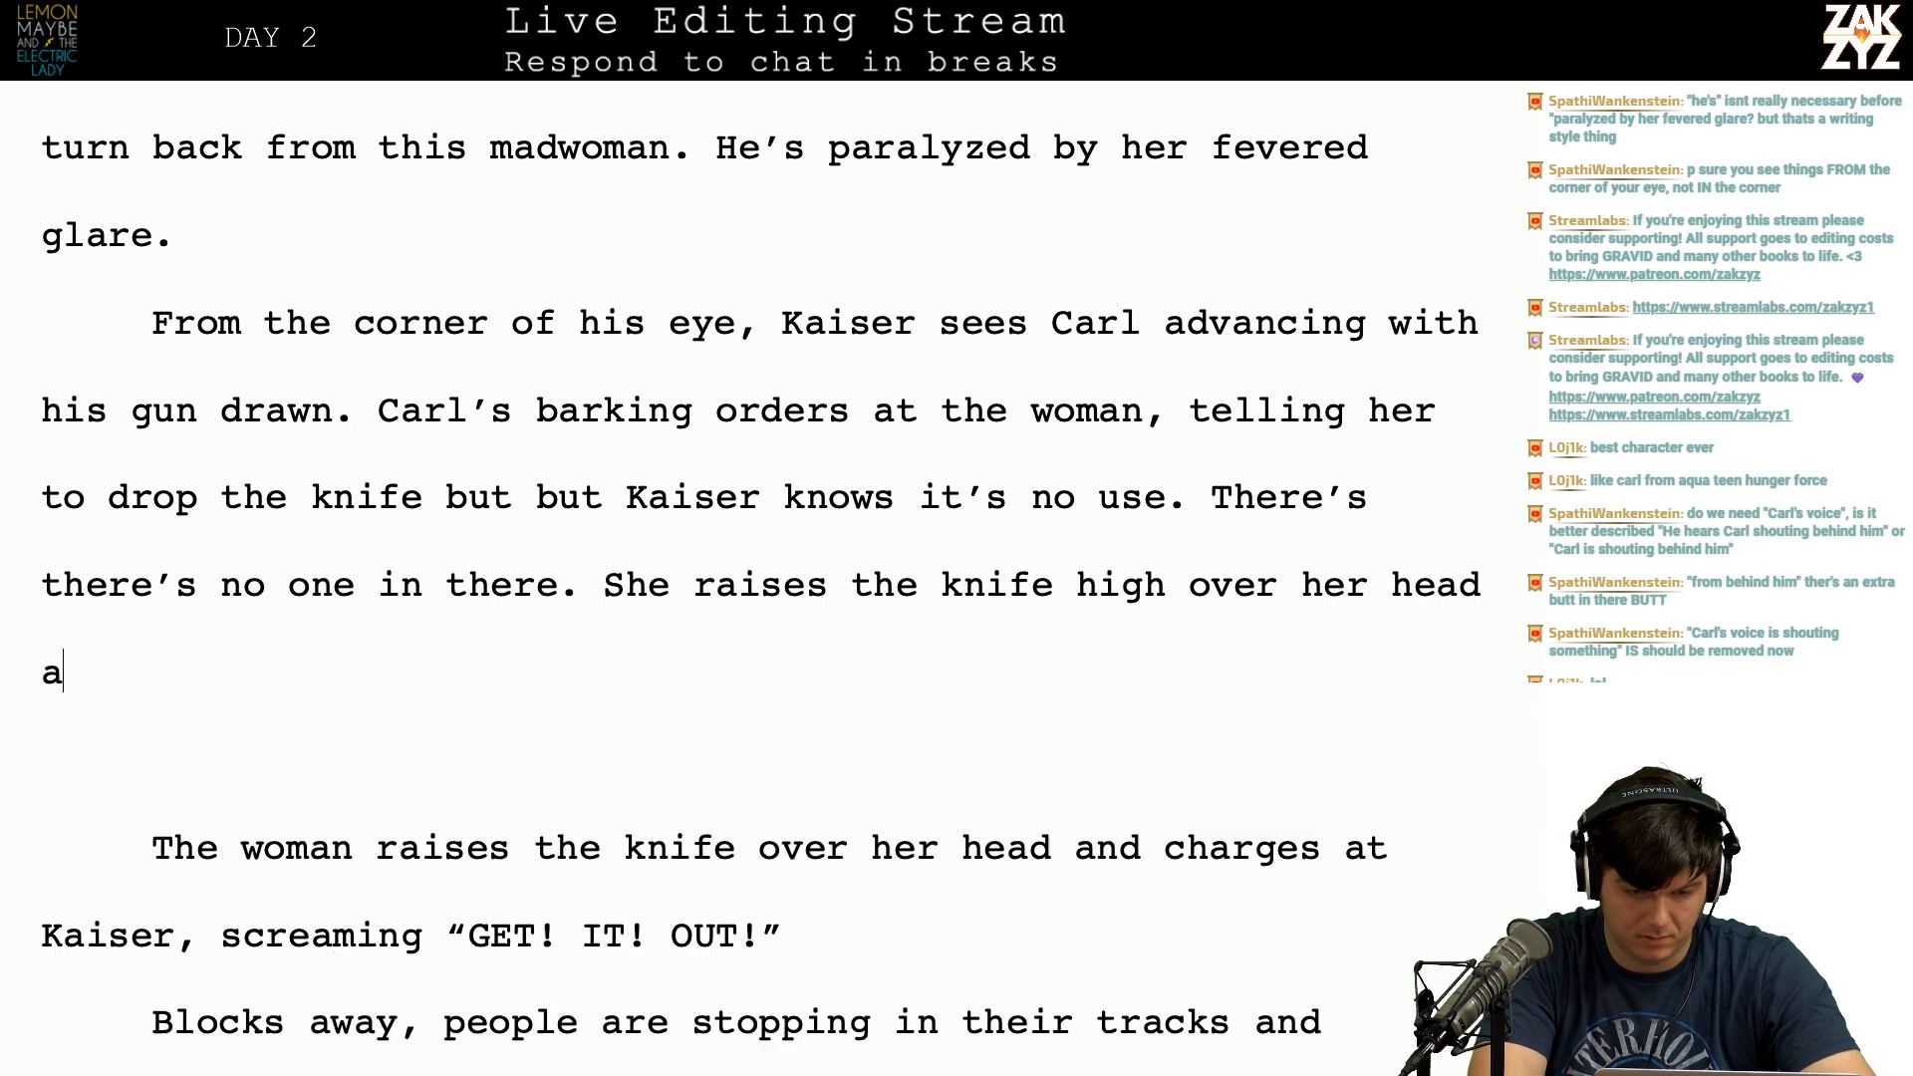
key("BackSpace")
key("BackSpace")
key("BackSpace")
type("charges at Ka")
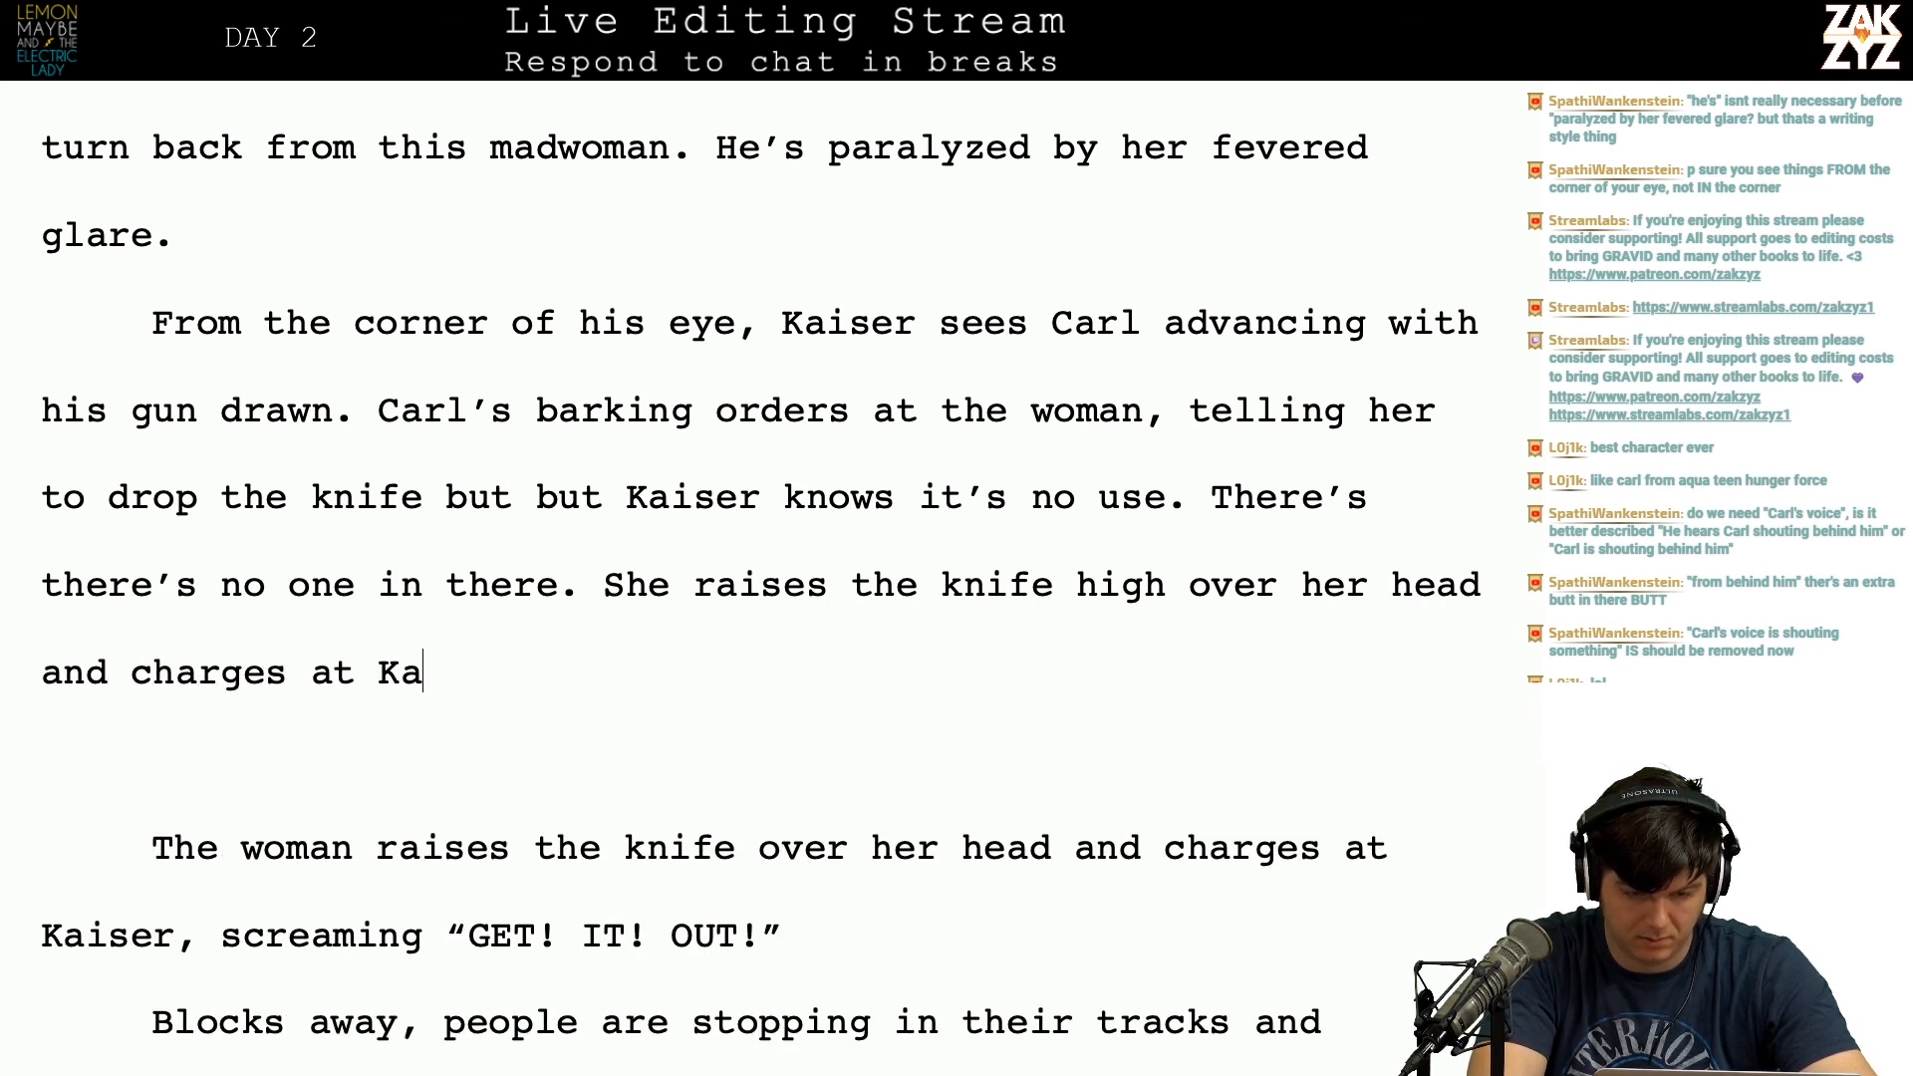
type("sier,")
key("BackSpace")
key("BackSpace")
key("BackSpace")
key("BackSpace")
key("BackSpace")
type("iser,")
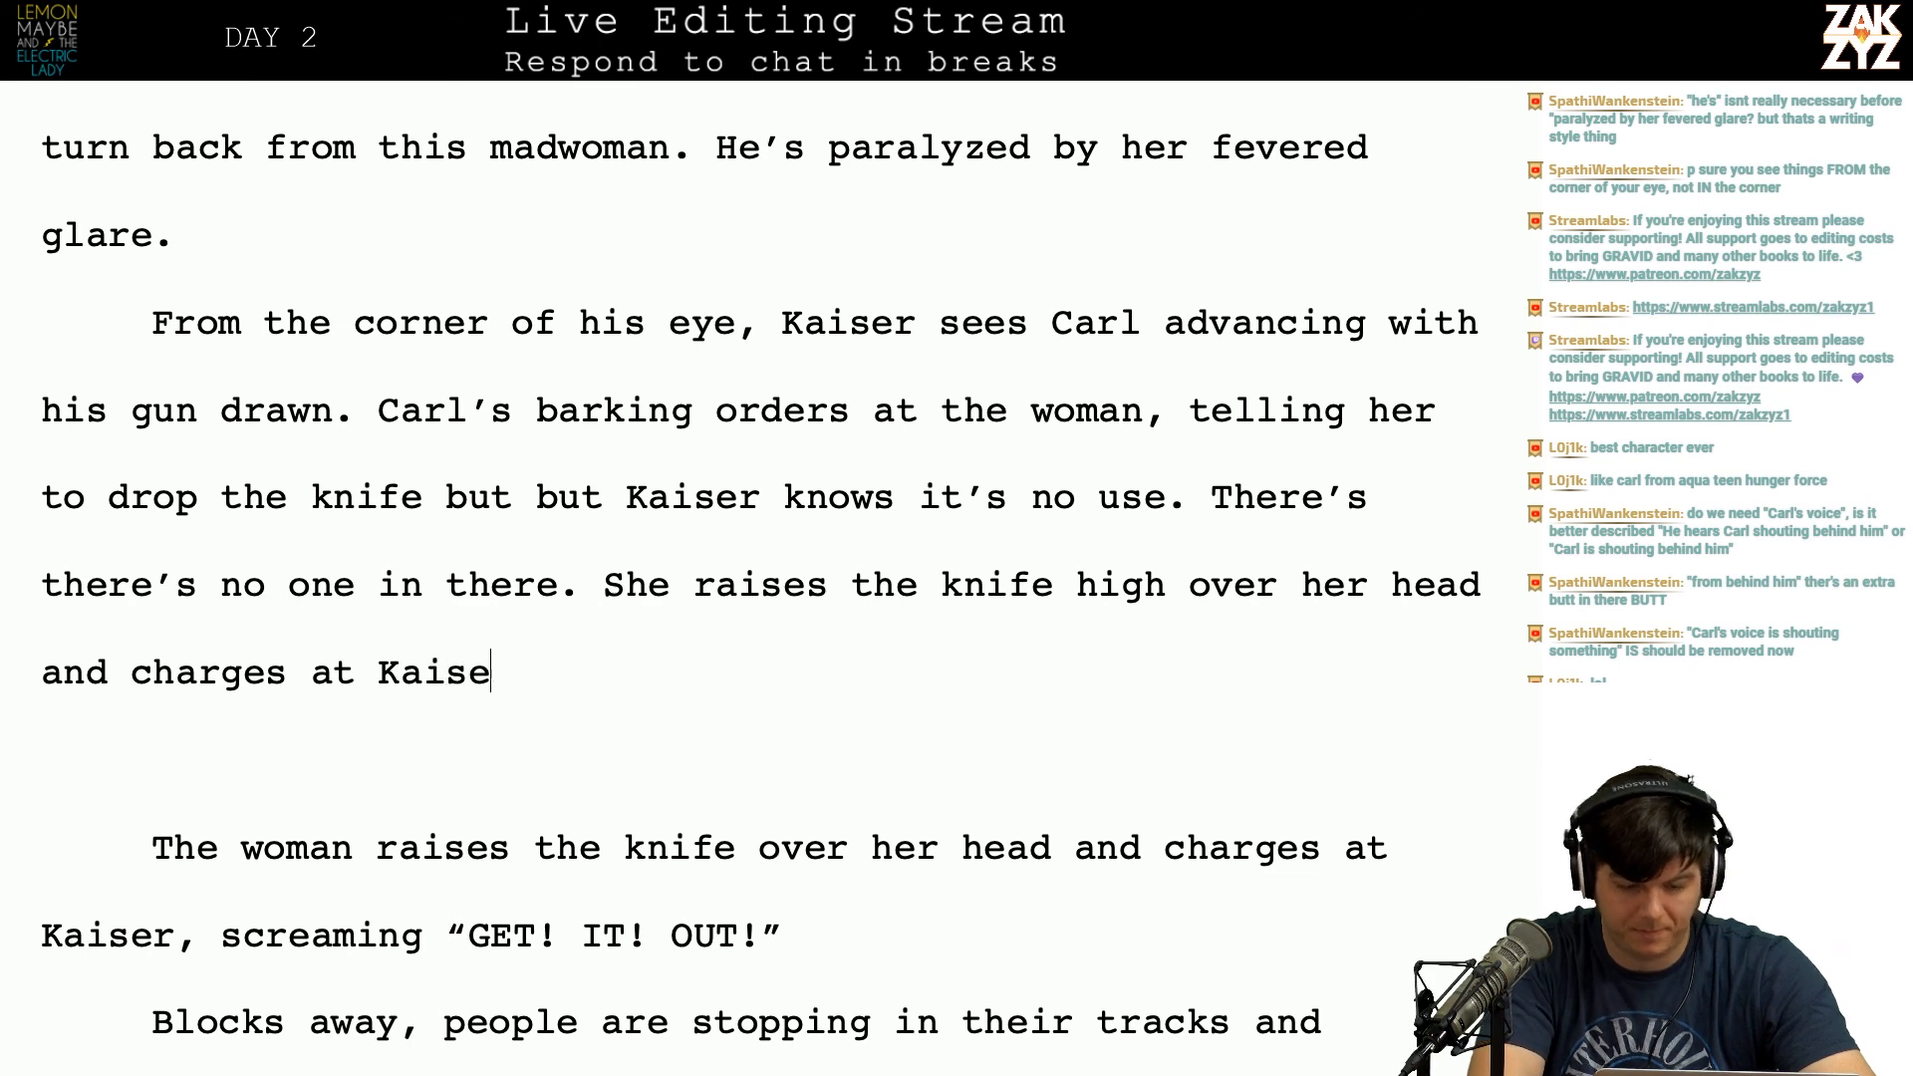
Step: Delete the old wording from the blank line through 'Kaiser, screaming' and put 'shouting' before “GET! IT! OUT!”
key("shift+Right")
key("shift+Down")
key("shift+Down")
key("shift+Left")
key("shift+Left")
key("shift+Left")
key("shift+Left")
key("shift+Left")
key("shift+Left")
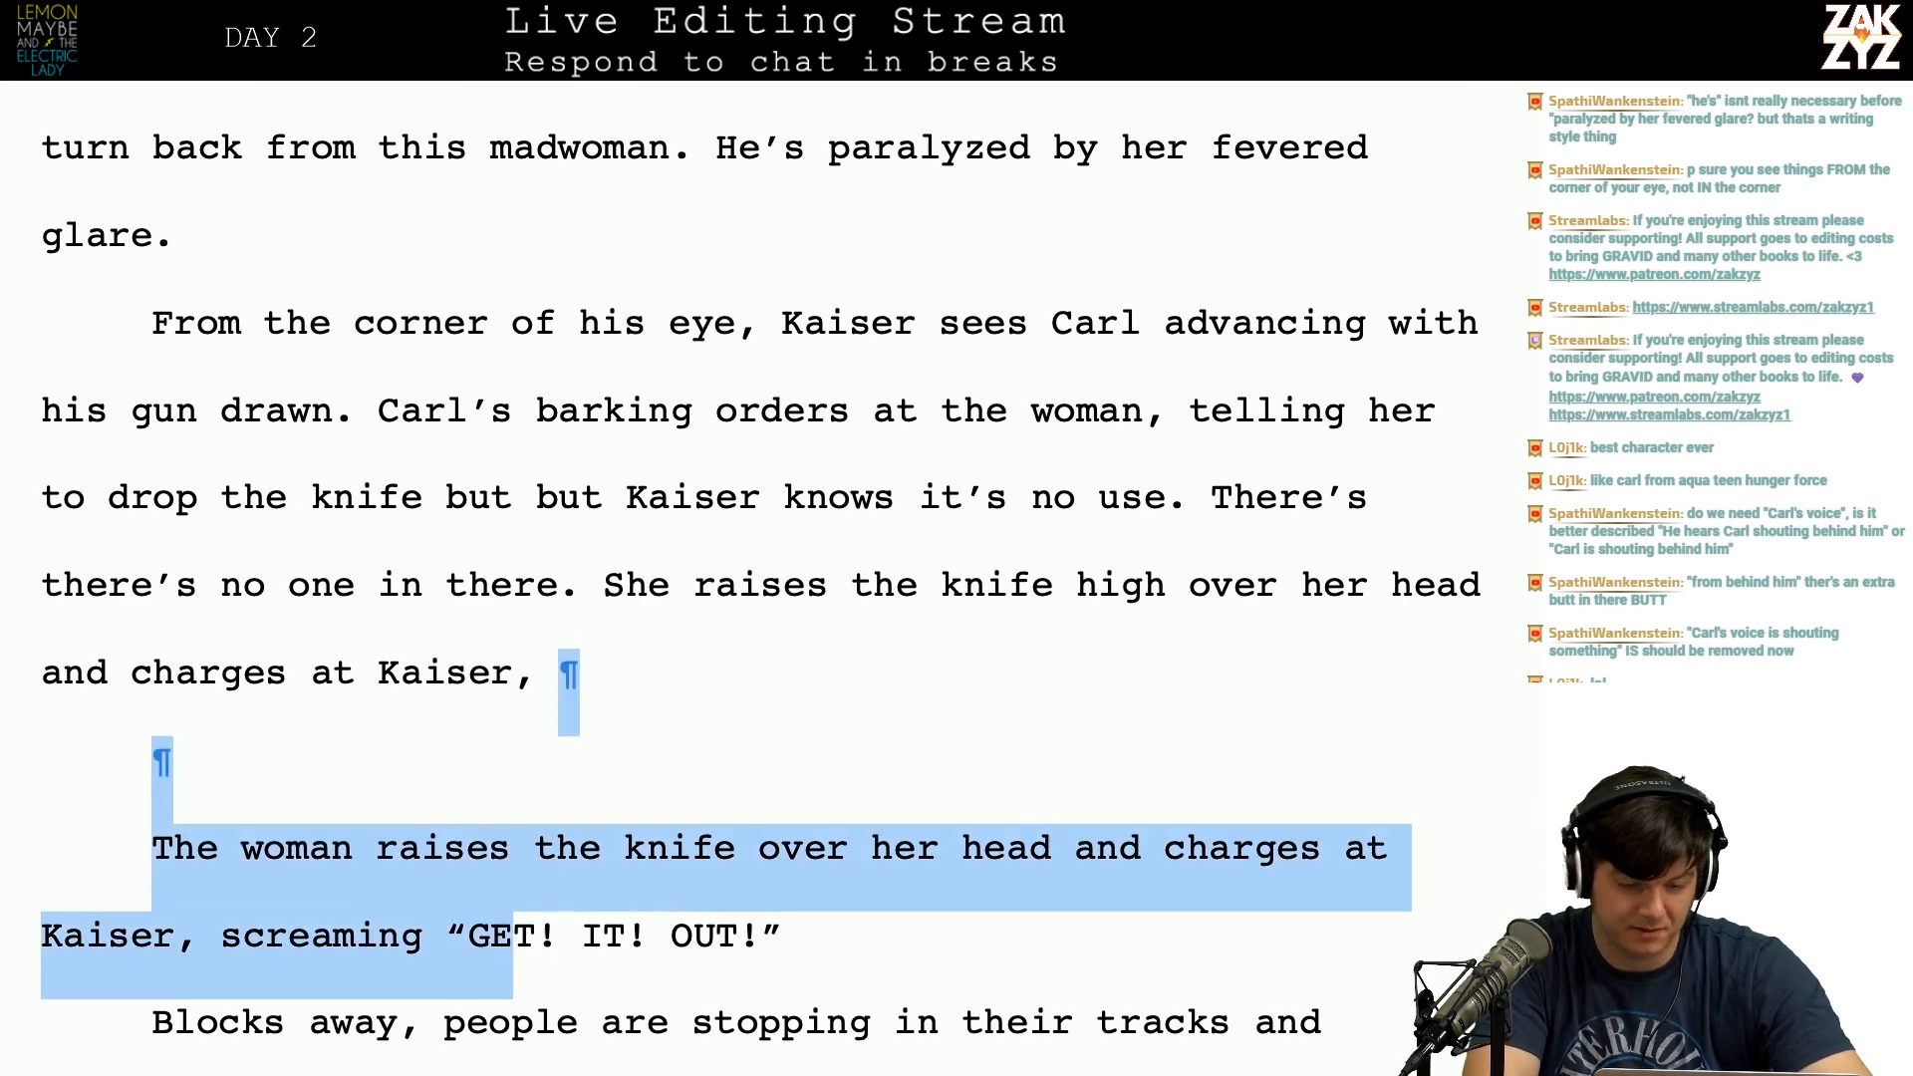
key("BackSpace")
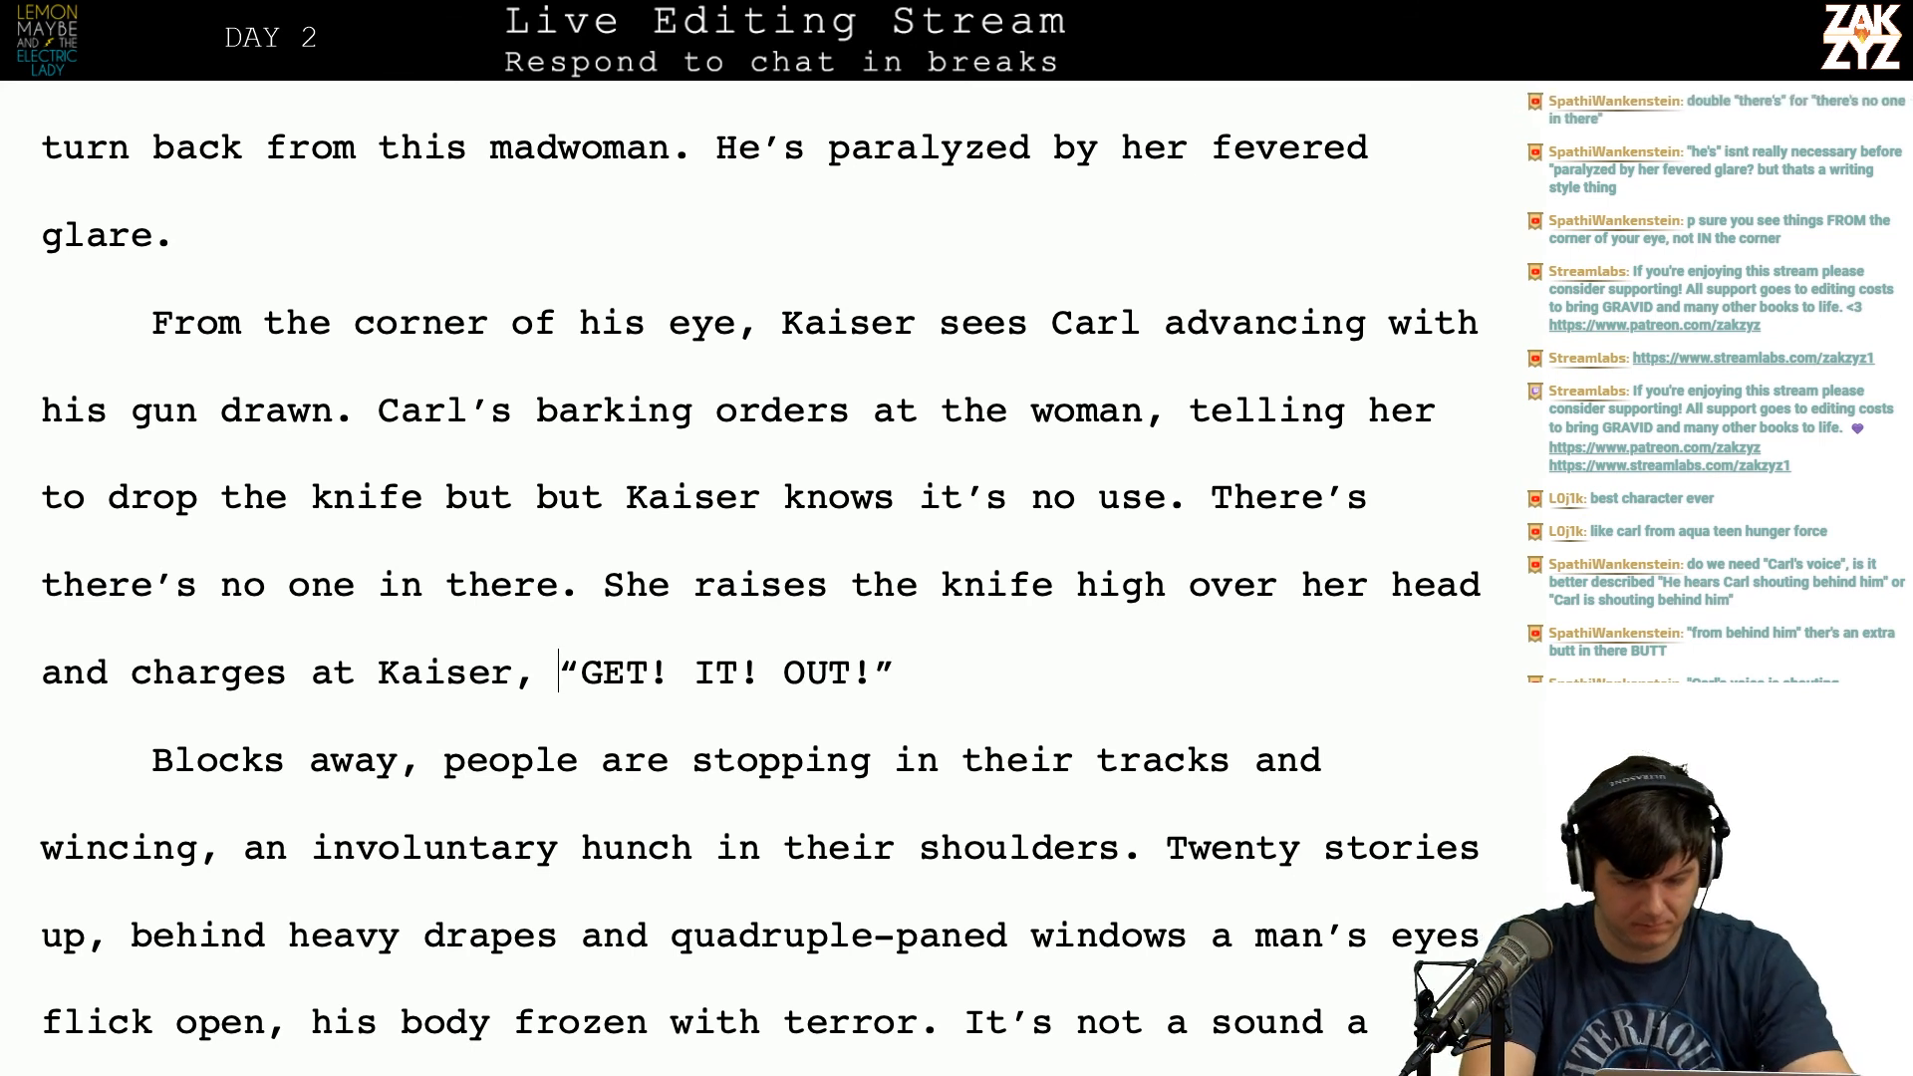
type("shouting")
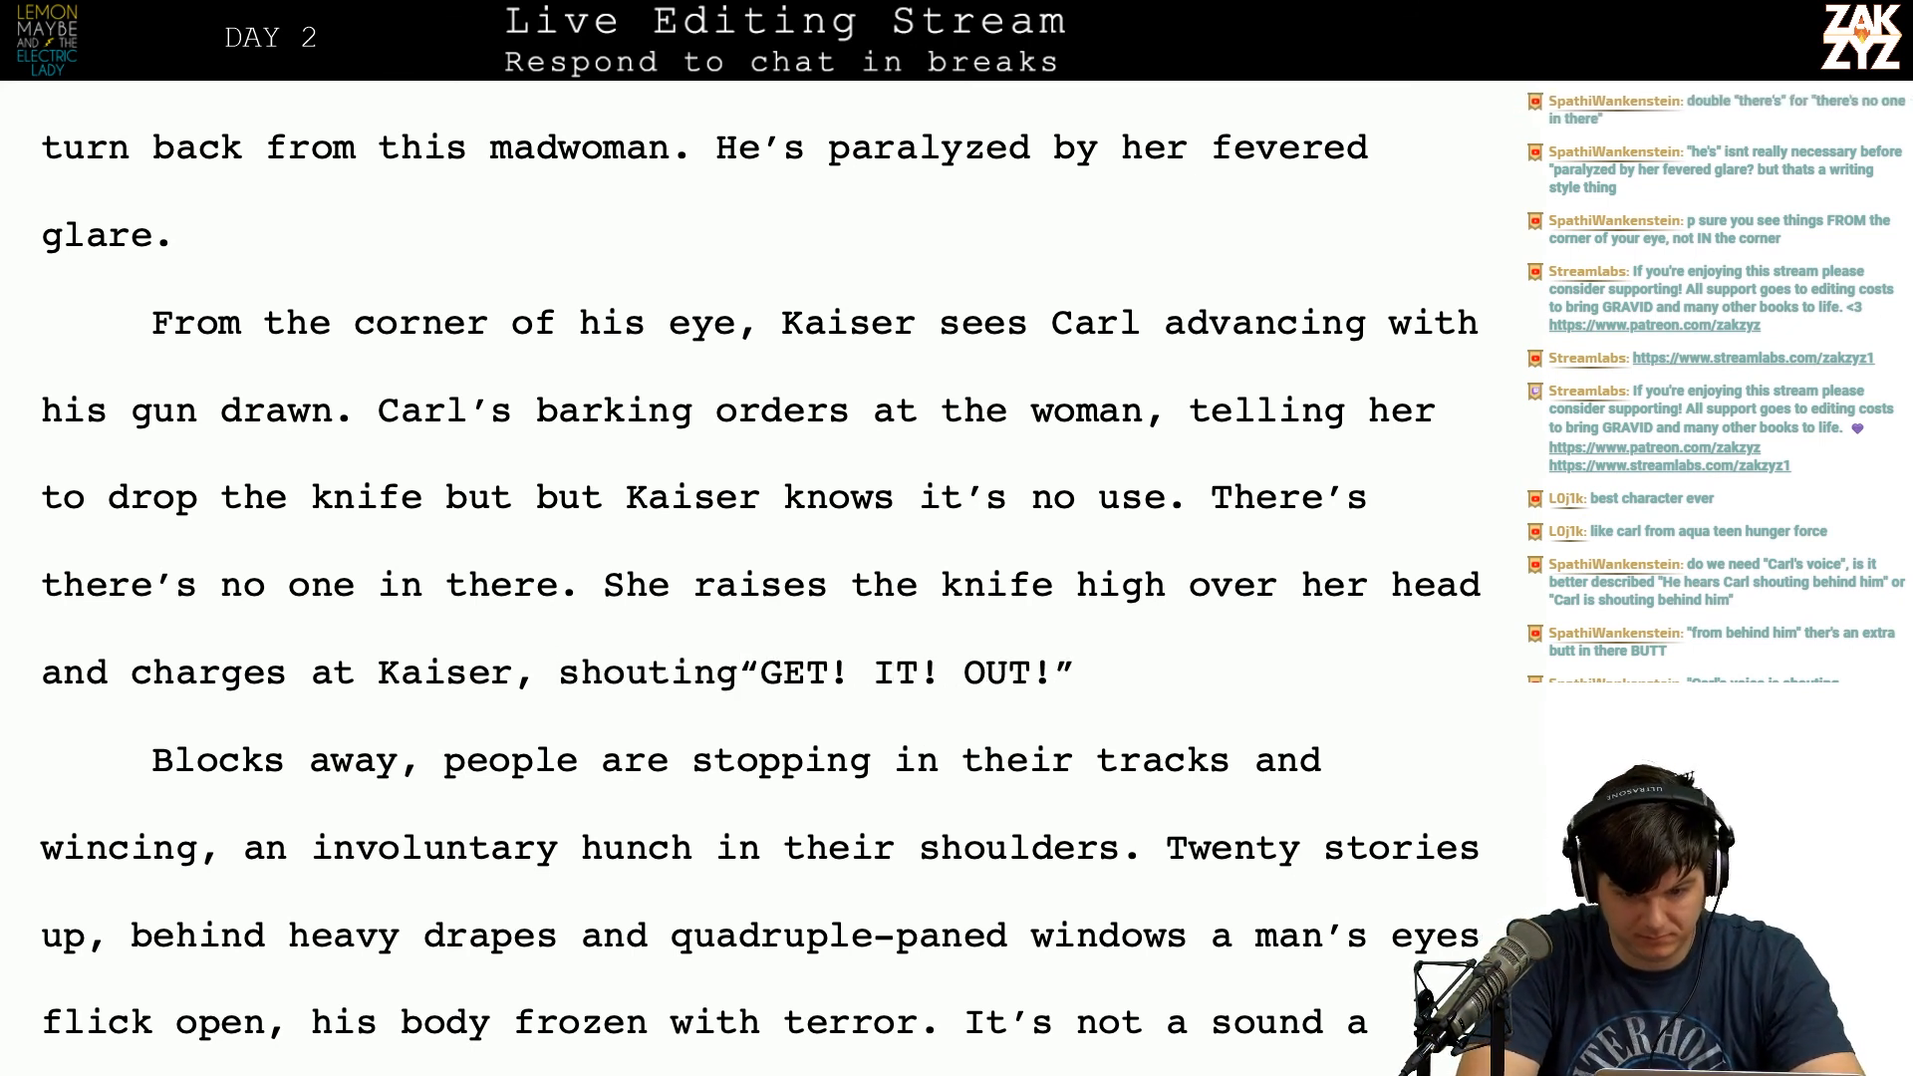
key("Up")
key("Up")
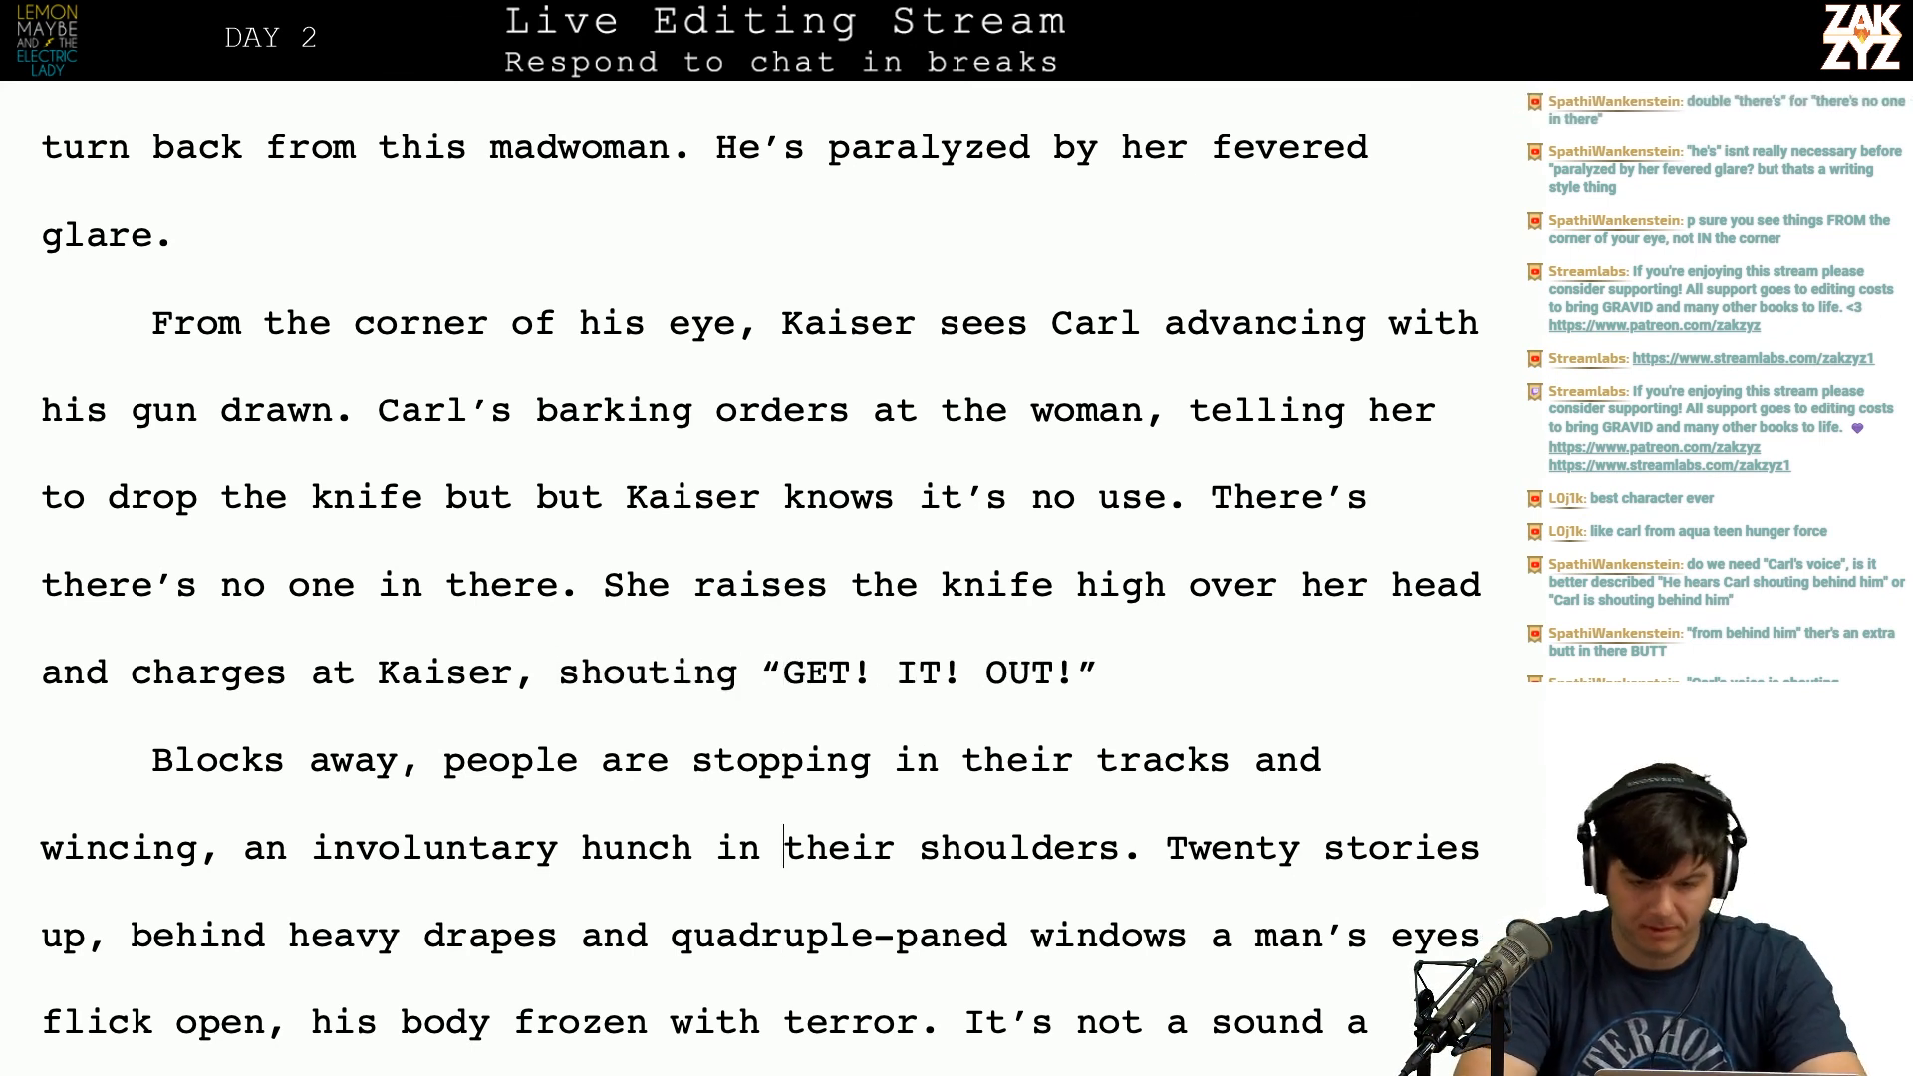
Step: Delete the duplicated 'there’s' so the sentence reads 'There’s no one in there.'
scroll(1200, 532, "down", 1)
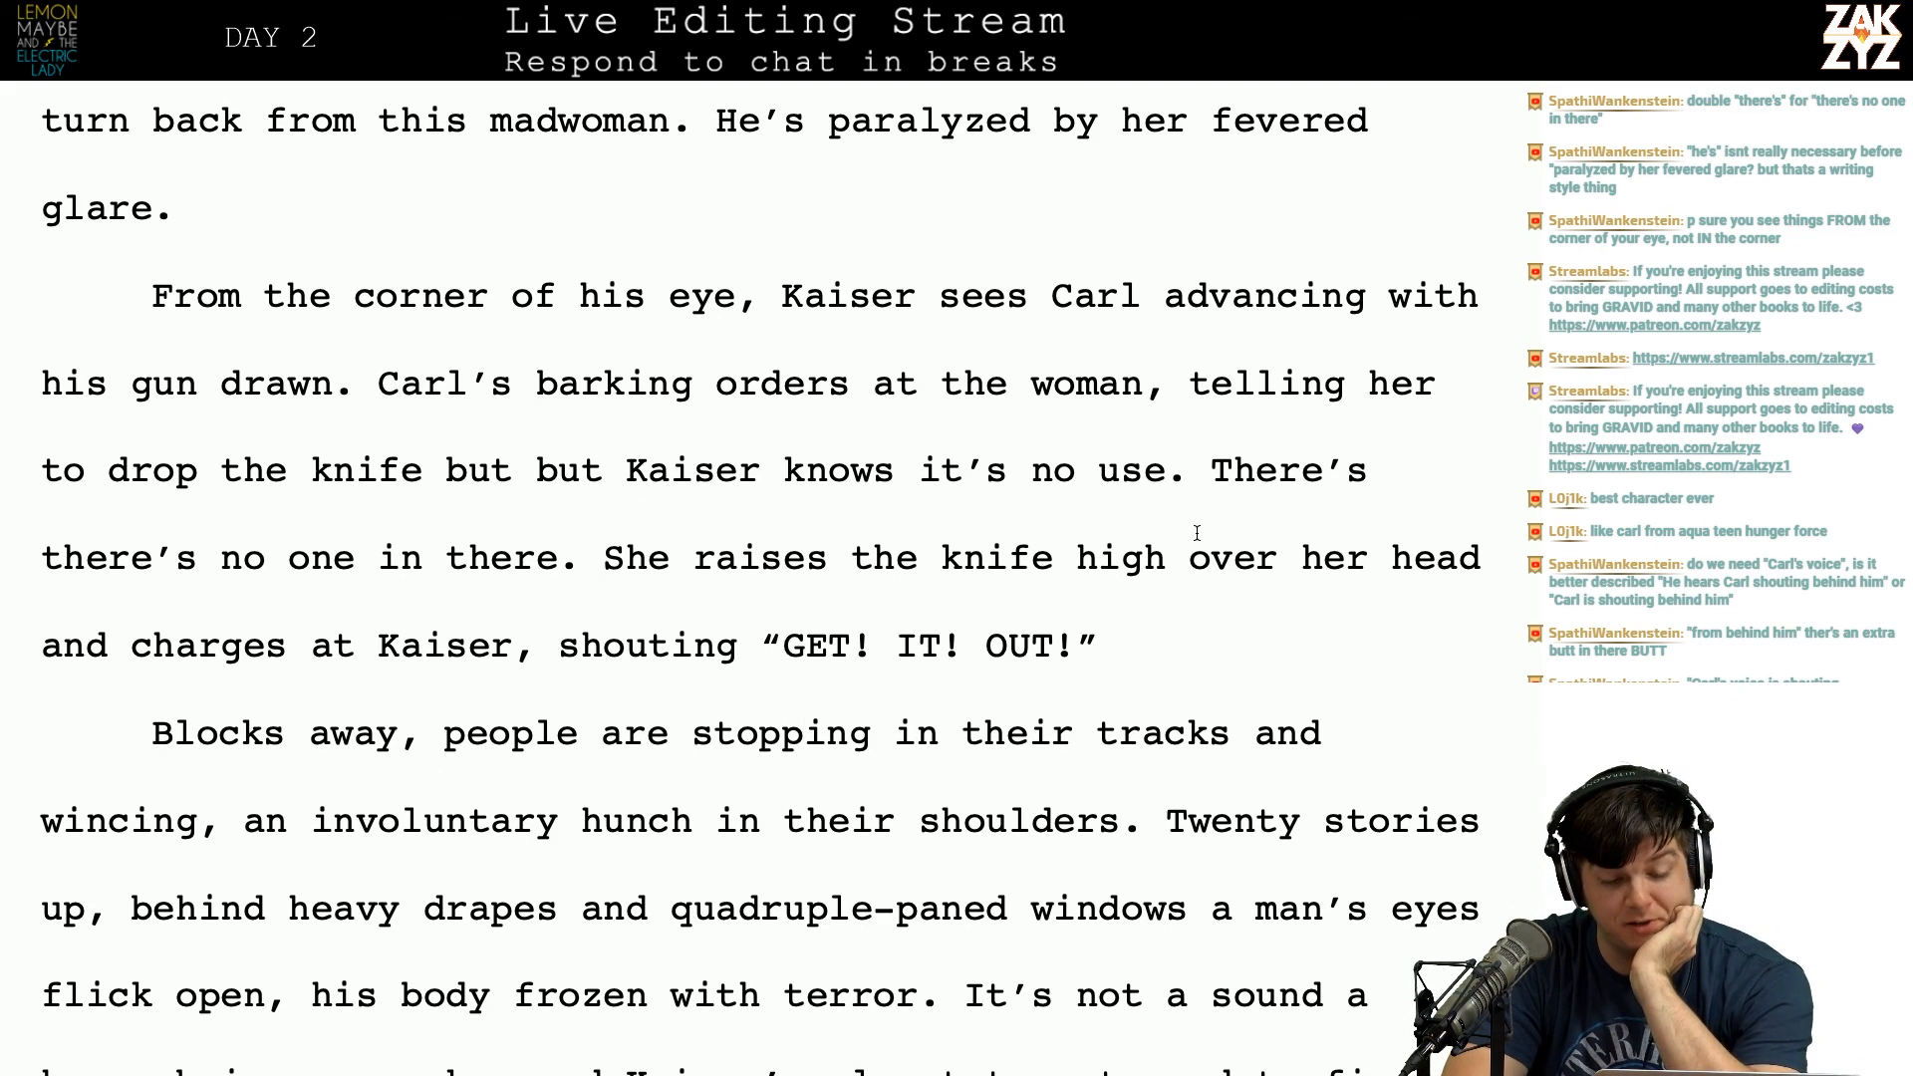
key("Right")
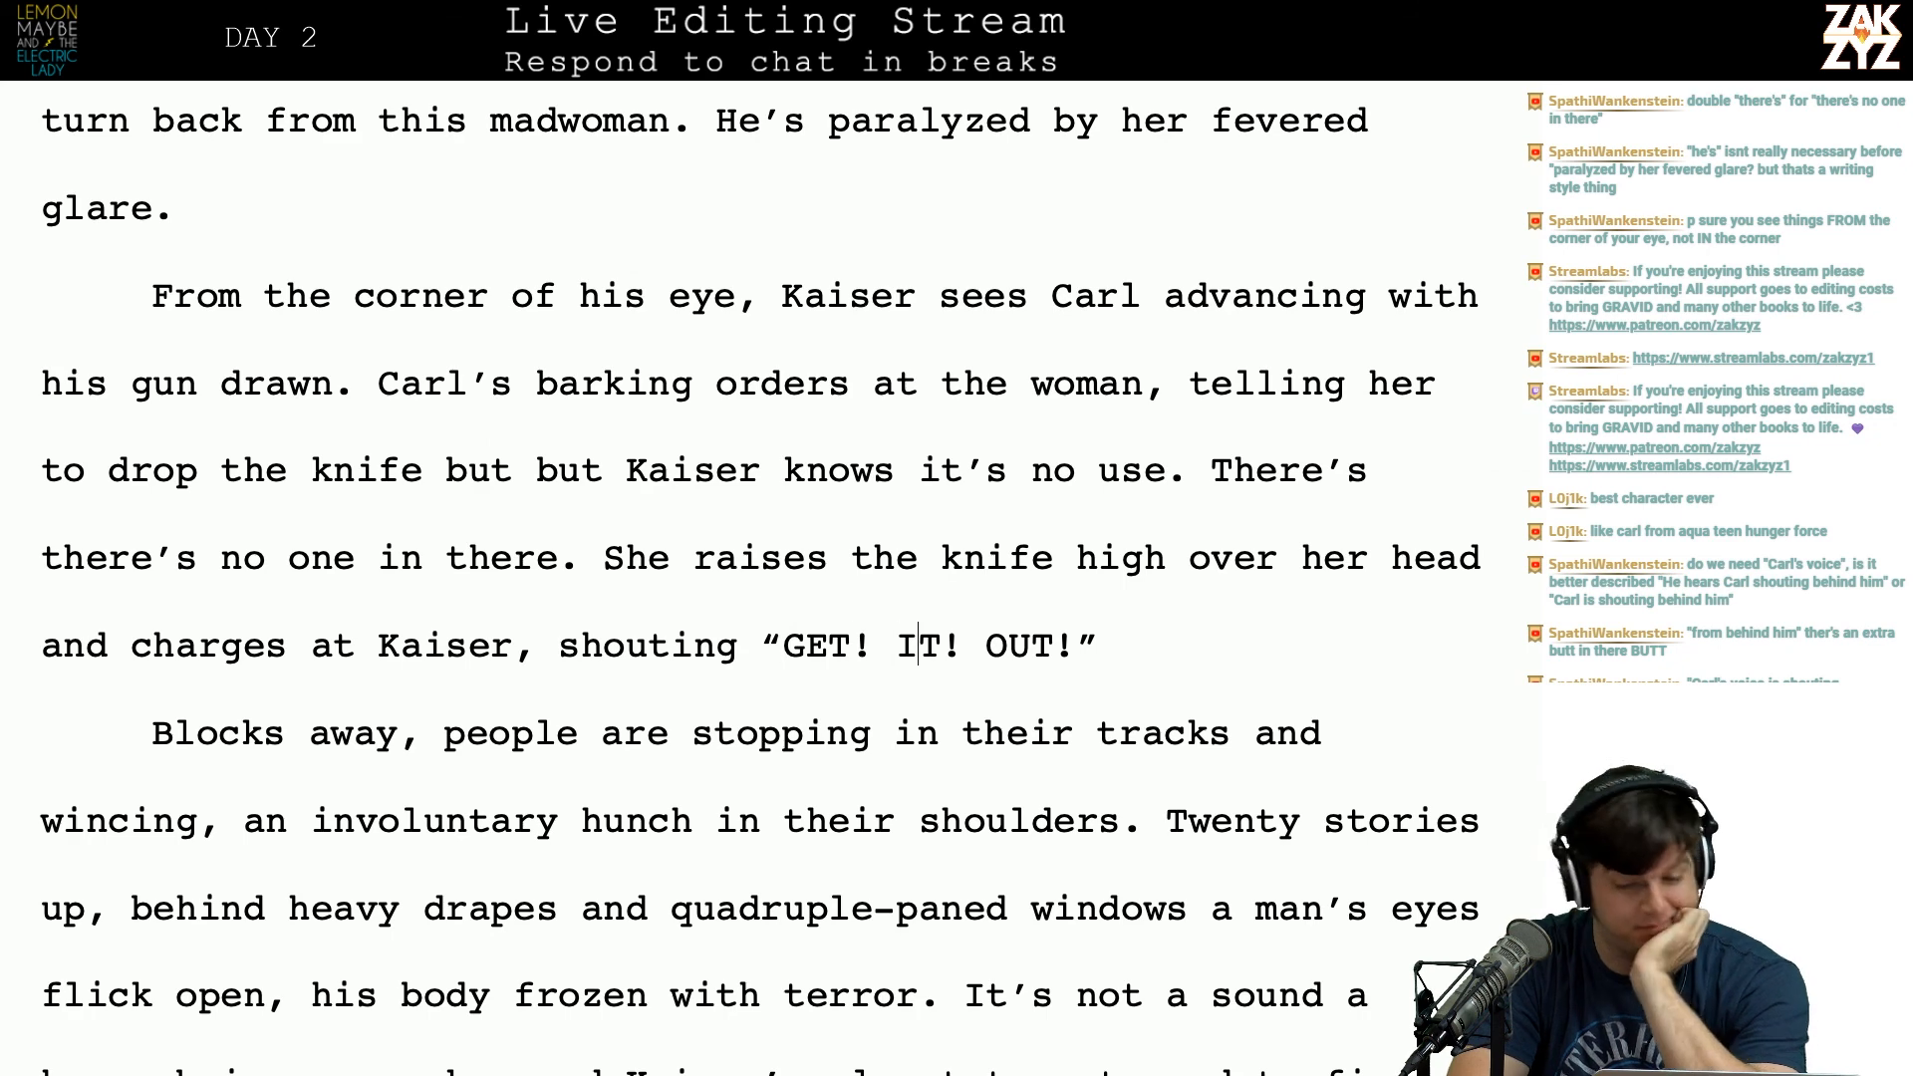
key("Down")
key("Down")
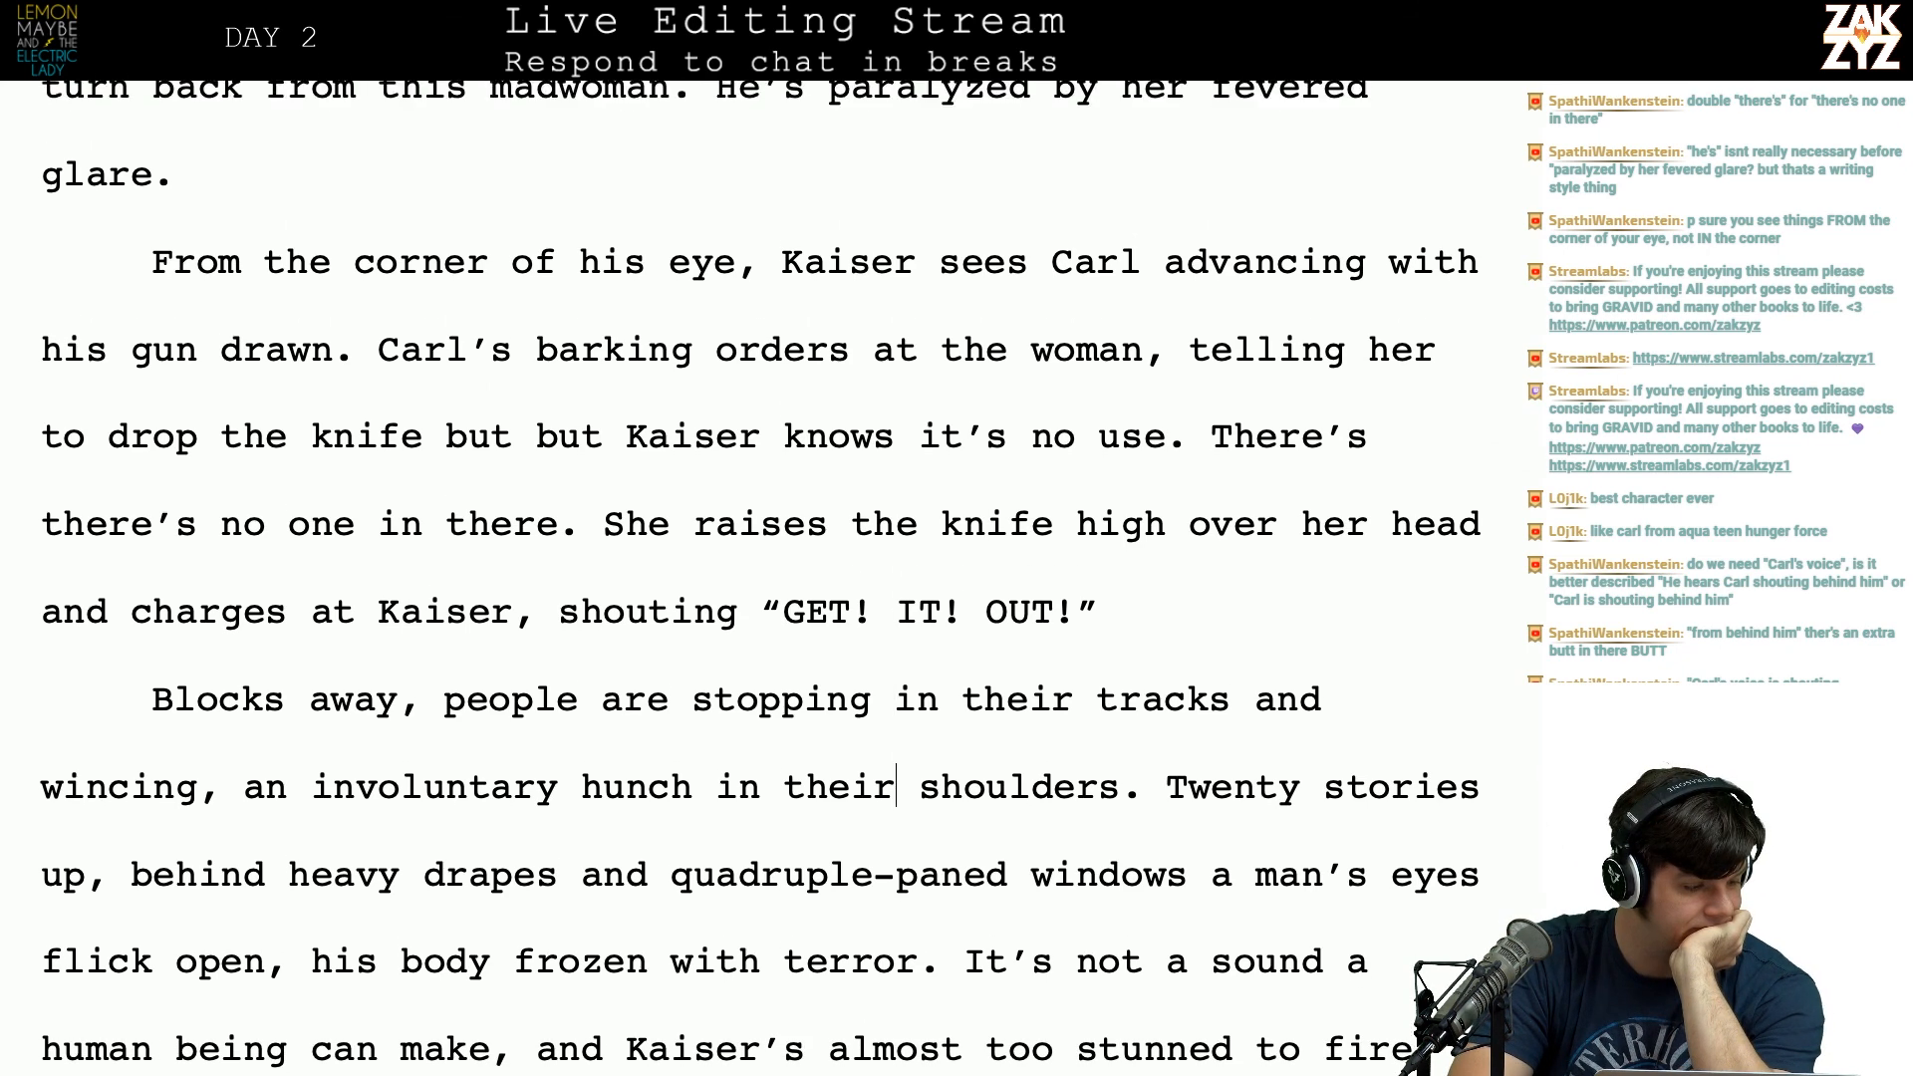
scroll(534, 654, "up", 1)
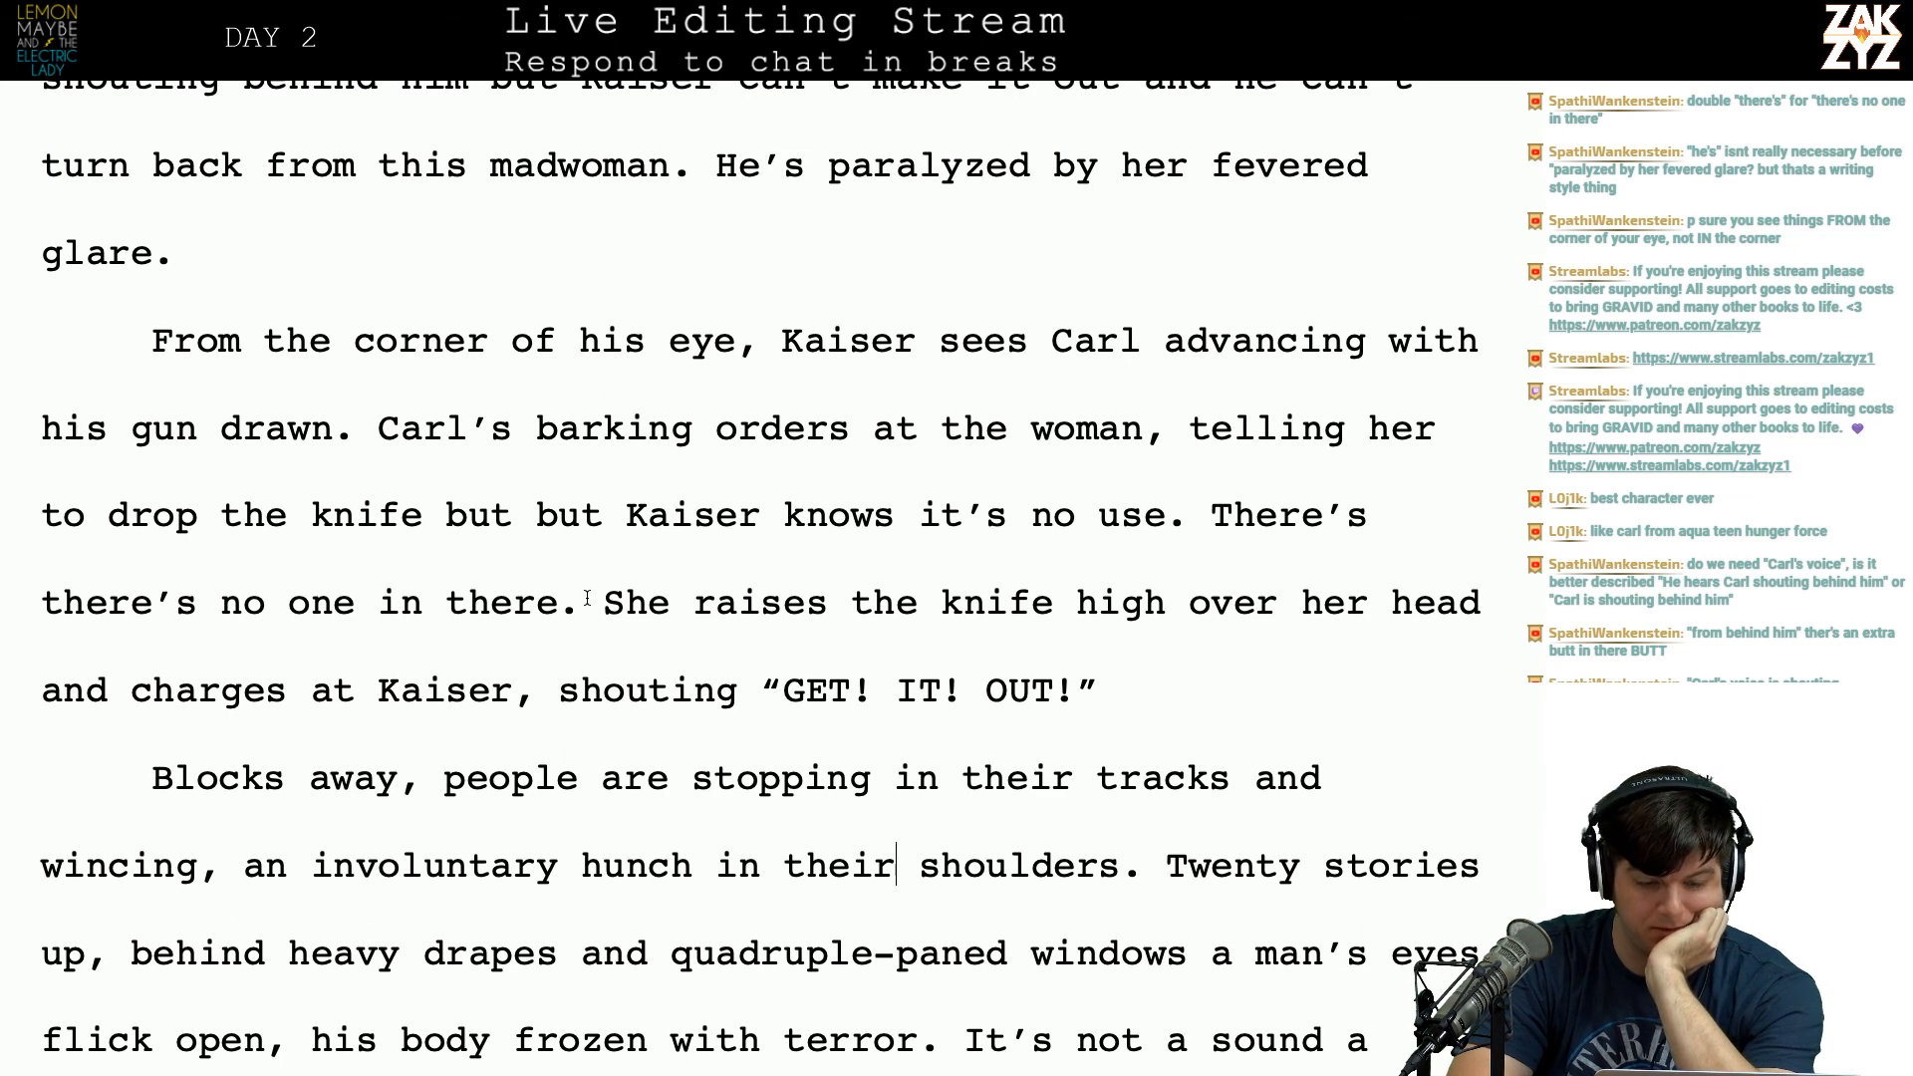
left_click(195, 610)
key("BackSpace")
key("BackSpace")
key("BackSpace")
key("BackSpace")
key("BackSpace")
key("BackSpace")
key("BackSpace")
key("BackSpace")
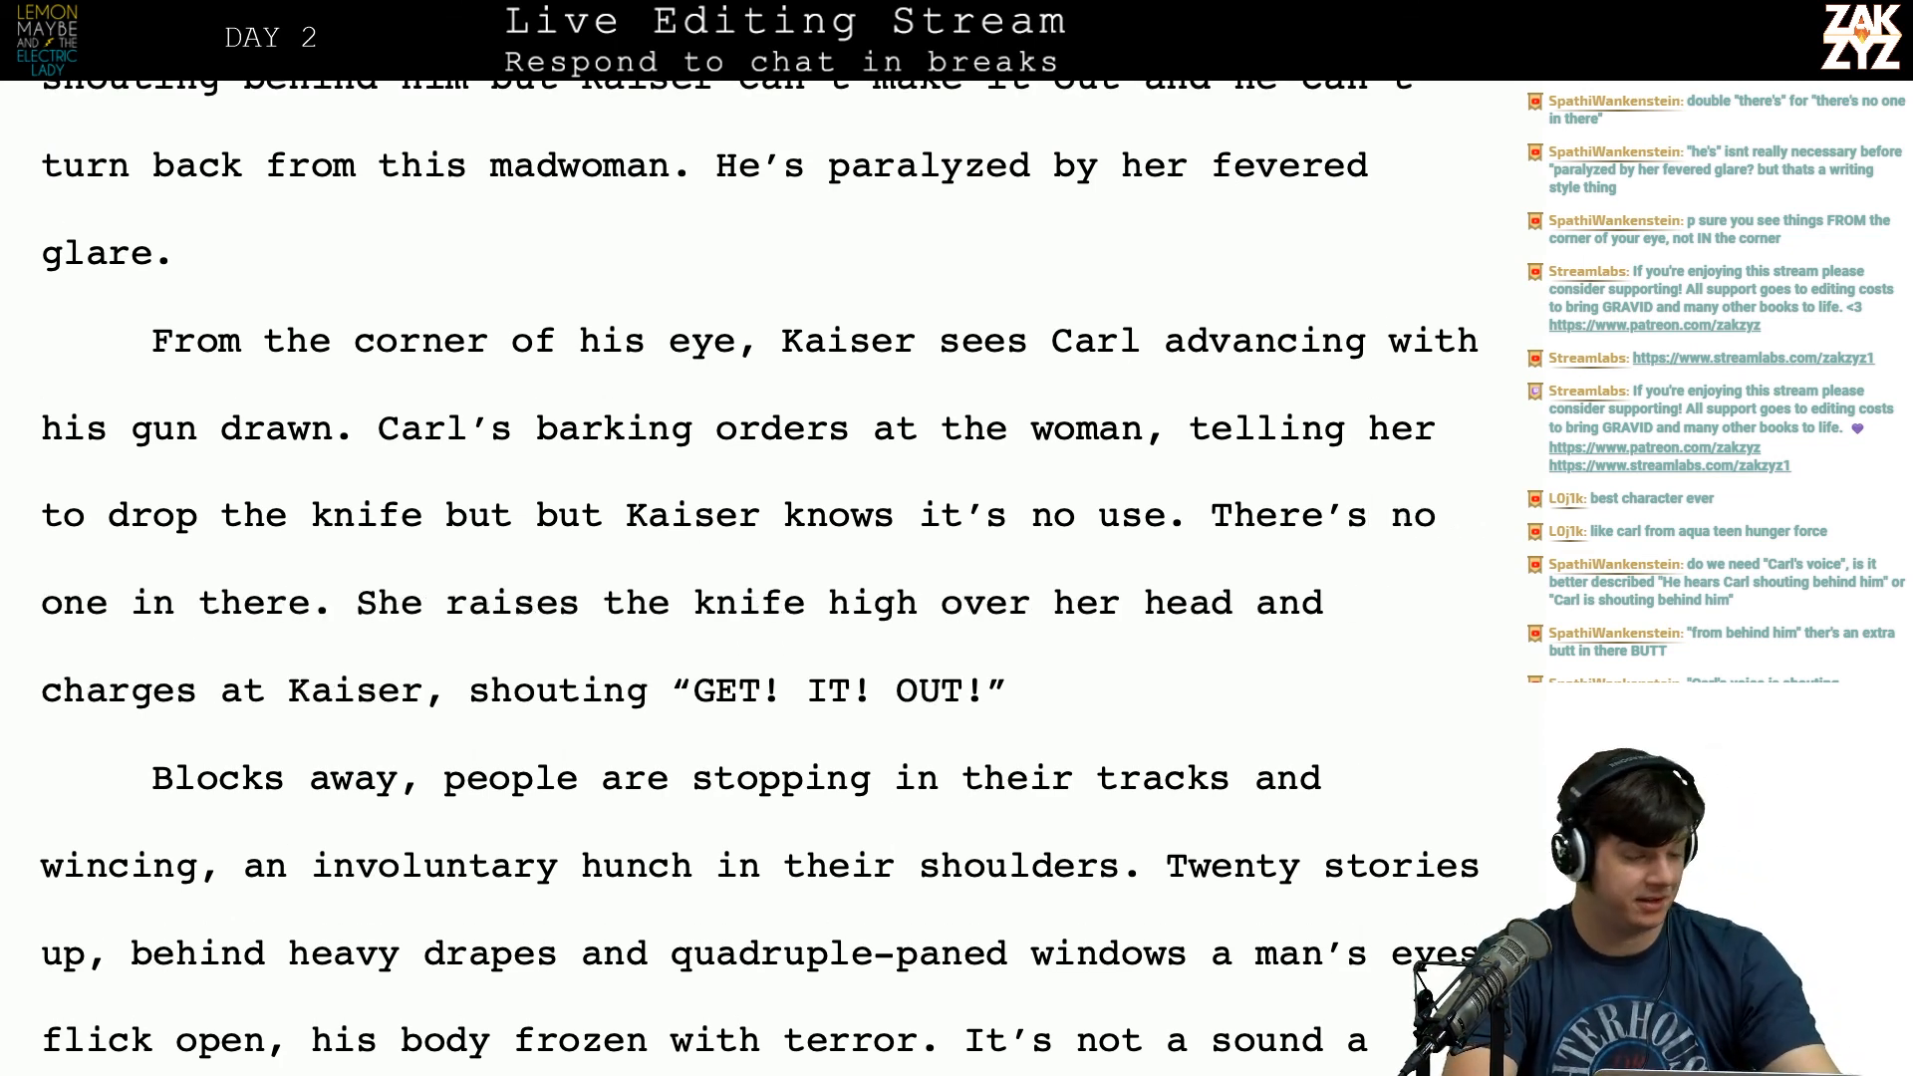
Step: Switch to the Editlist document and raise the first chat contributor's correction tally to 16
key("super+Tab")
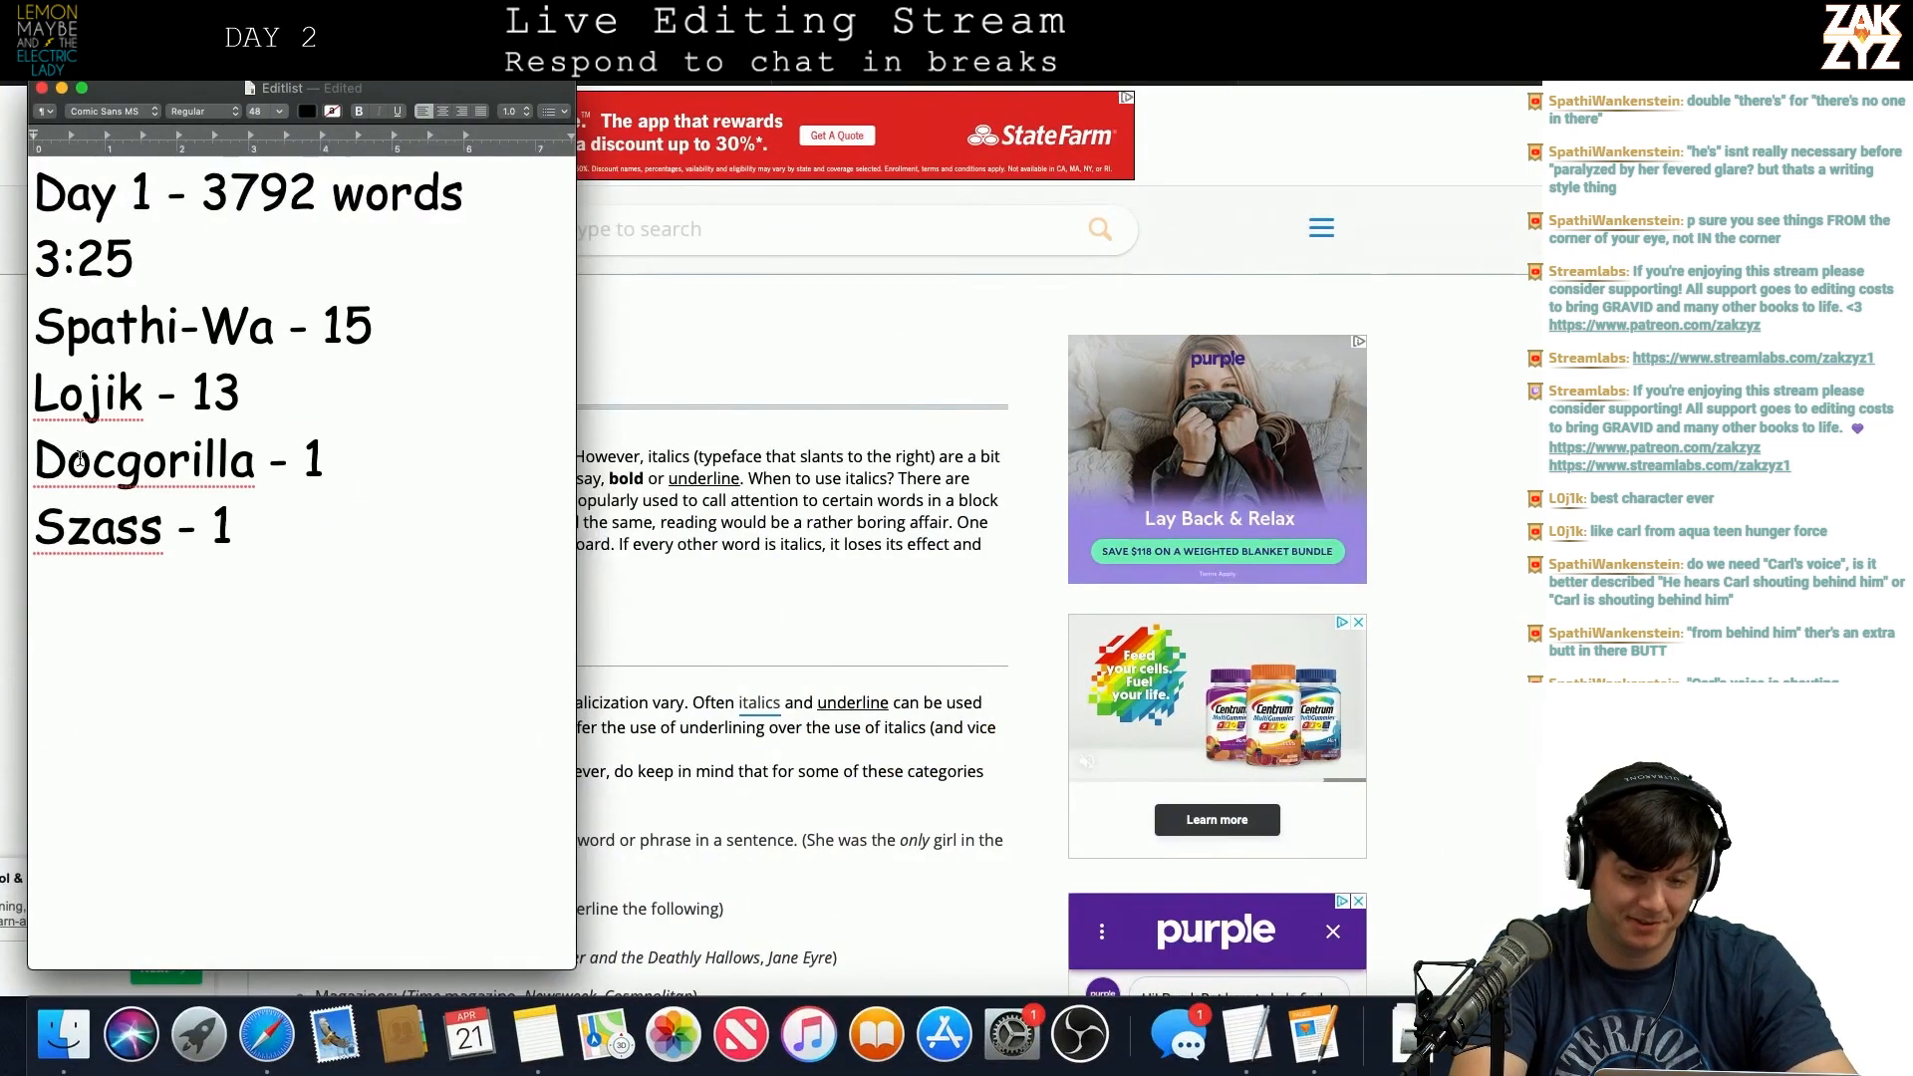
key("Right")
key("Left")
key("BackSpace")
type("6")
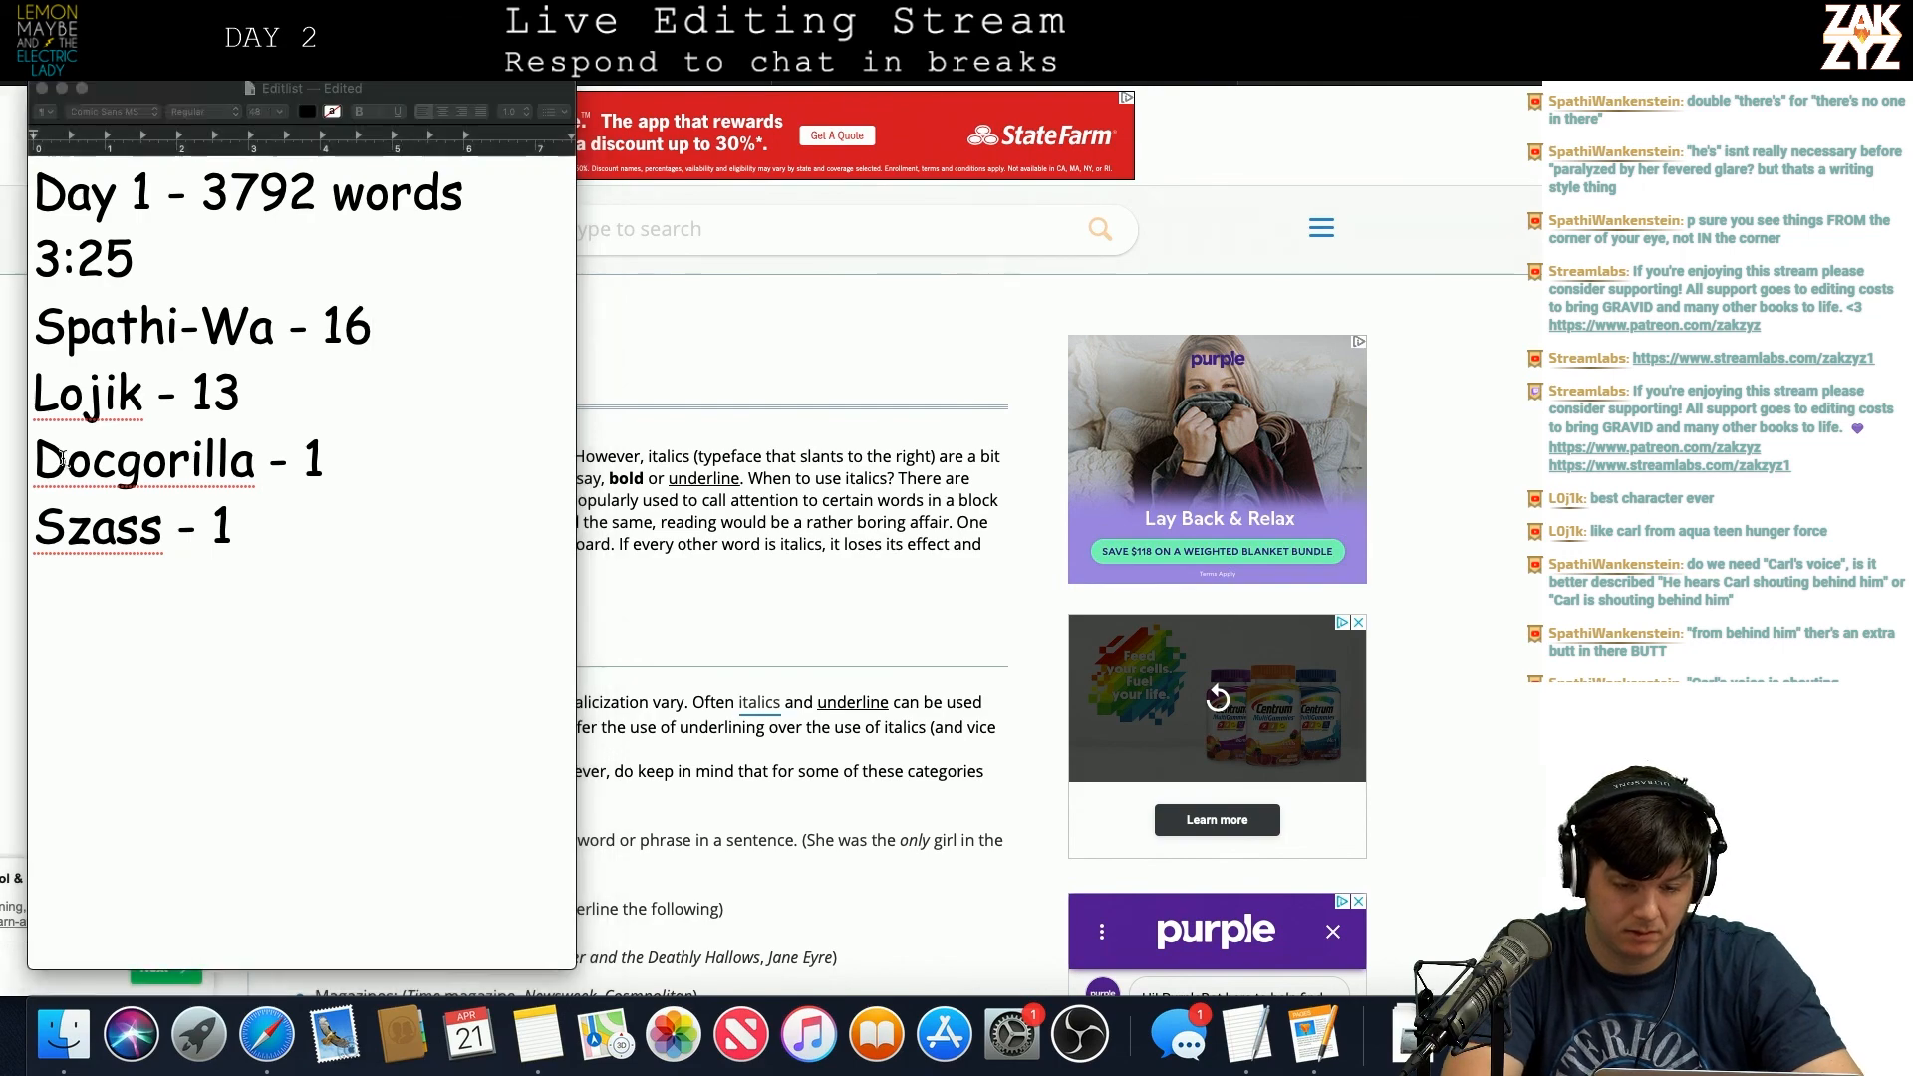
Step: Switch back to the manuscript and reread the paragraph beginning 'Blocks away' through 'hunch in their shoulders.'
key("super+Tab")
key("Down")
key("Down")
key("Right")
key("Right")
key("Right")
key("Right")
key("Right")
key("Right")
key("Right")
key("Right")
key("Right")
key("Right")
key("Right")
key("Right")
key("Right")
key("Right")
key("Right")
key("Right")
key("Right")
key("Right")
key("Right")
key("Right")
key("Right")
key("Right")
key("Right")
key("Right")
key("Right")
key("Right")
key("Right")
key("Right")
key("Right")
key("Right")
key("Right")
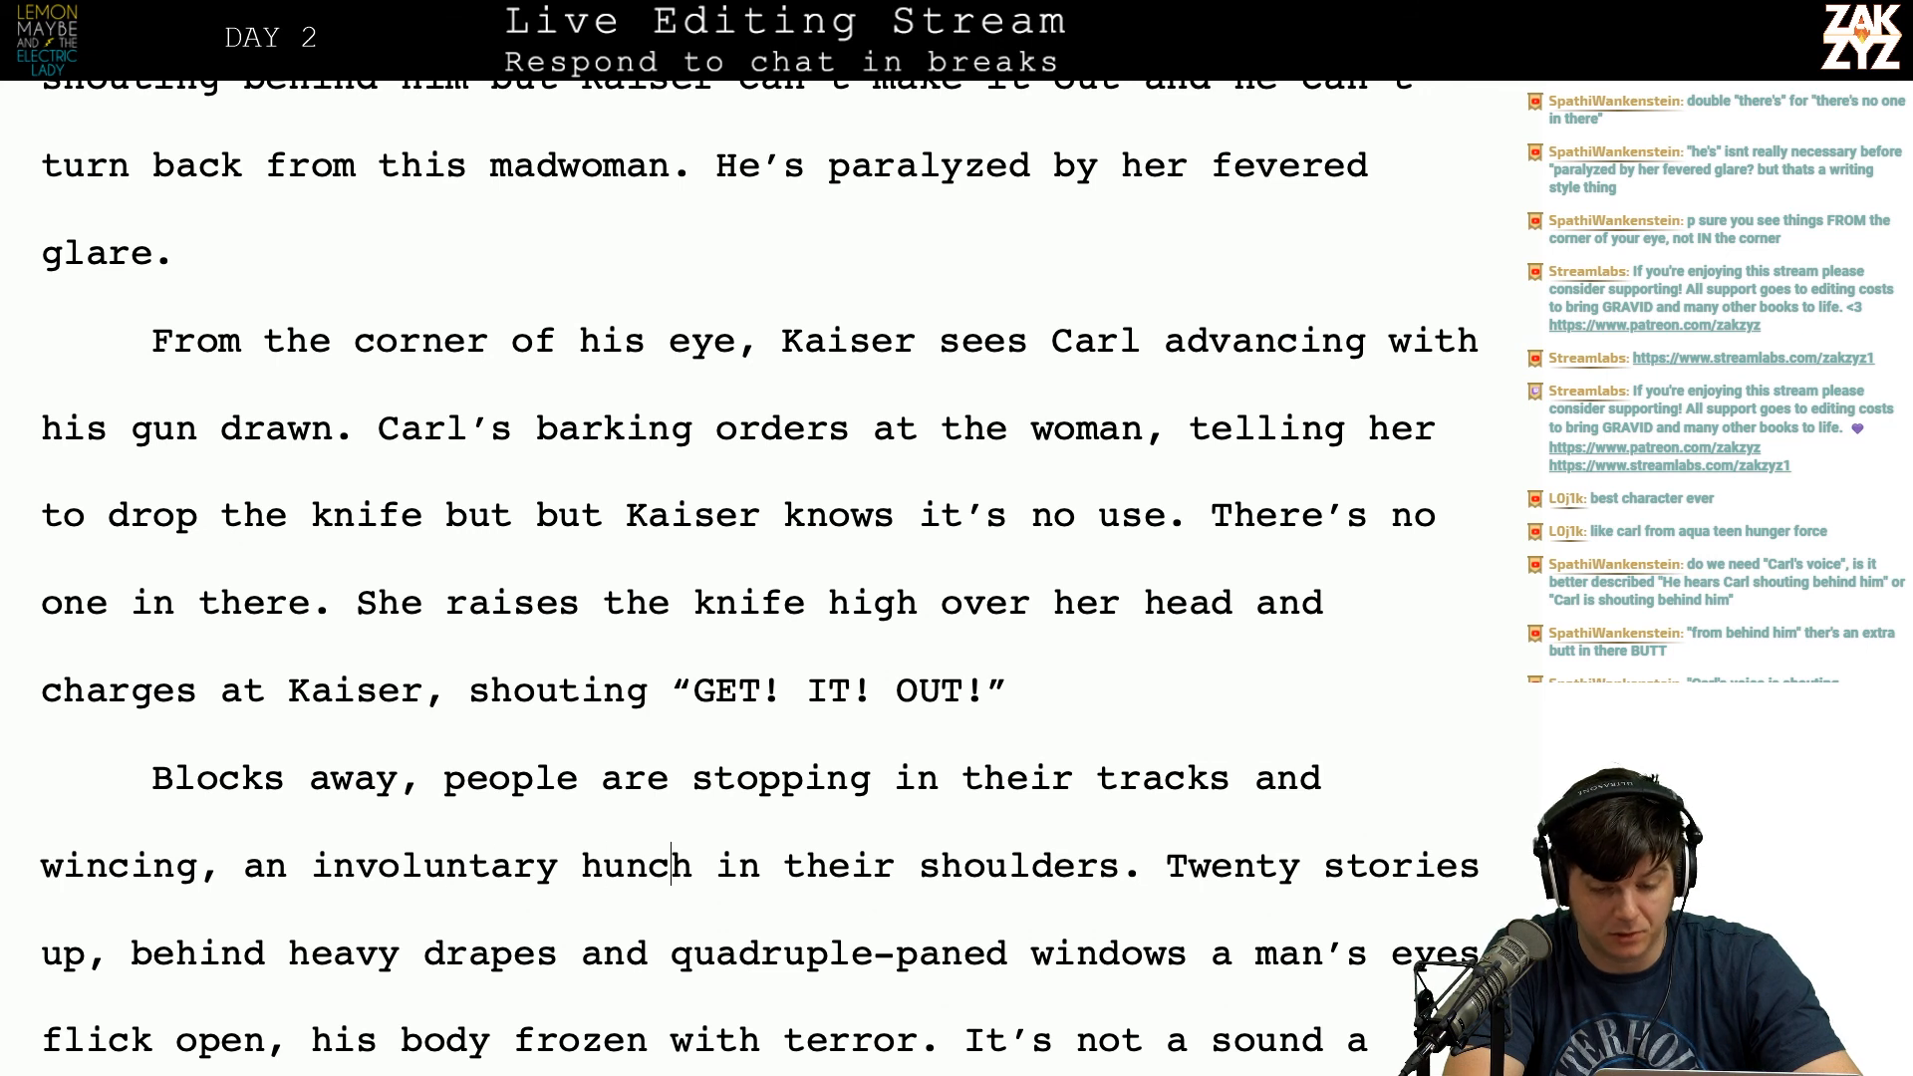
key("Right")
key("Right")
key("Right")
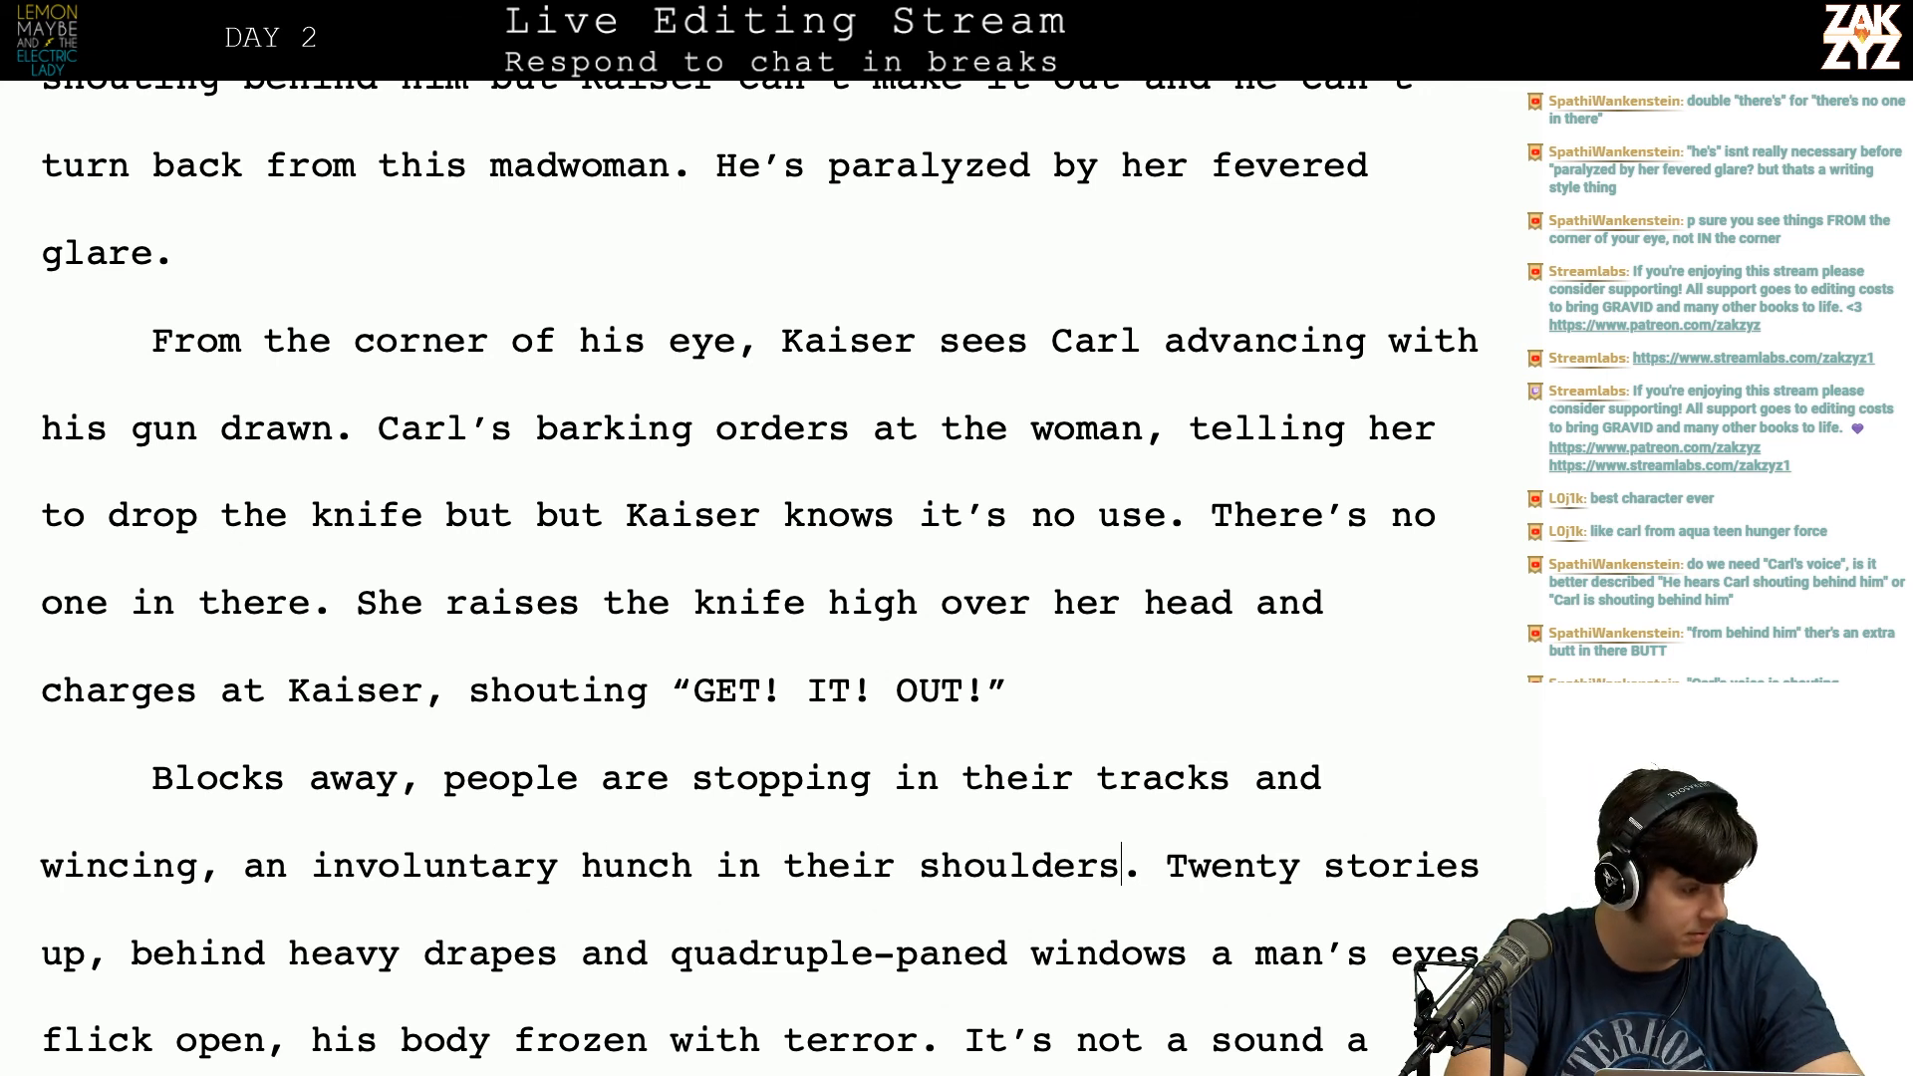
key("Right")
key("Down")
key("Up")
key("Left")
key("Right")
key("Left")
key("Left")
key("Left")
key("Left")
key("Right")
key("Right")
key("Right")
key("Right")
key("Right")
key("Right")
key("Right")
key("Right")
key("Right")
key("Right")
key("Right")
key("Right")
key("Right")
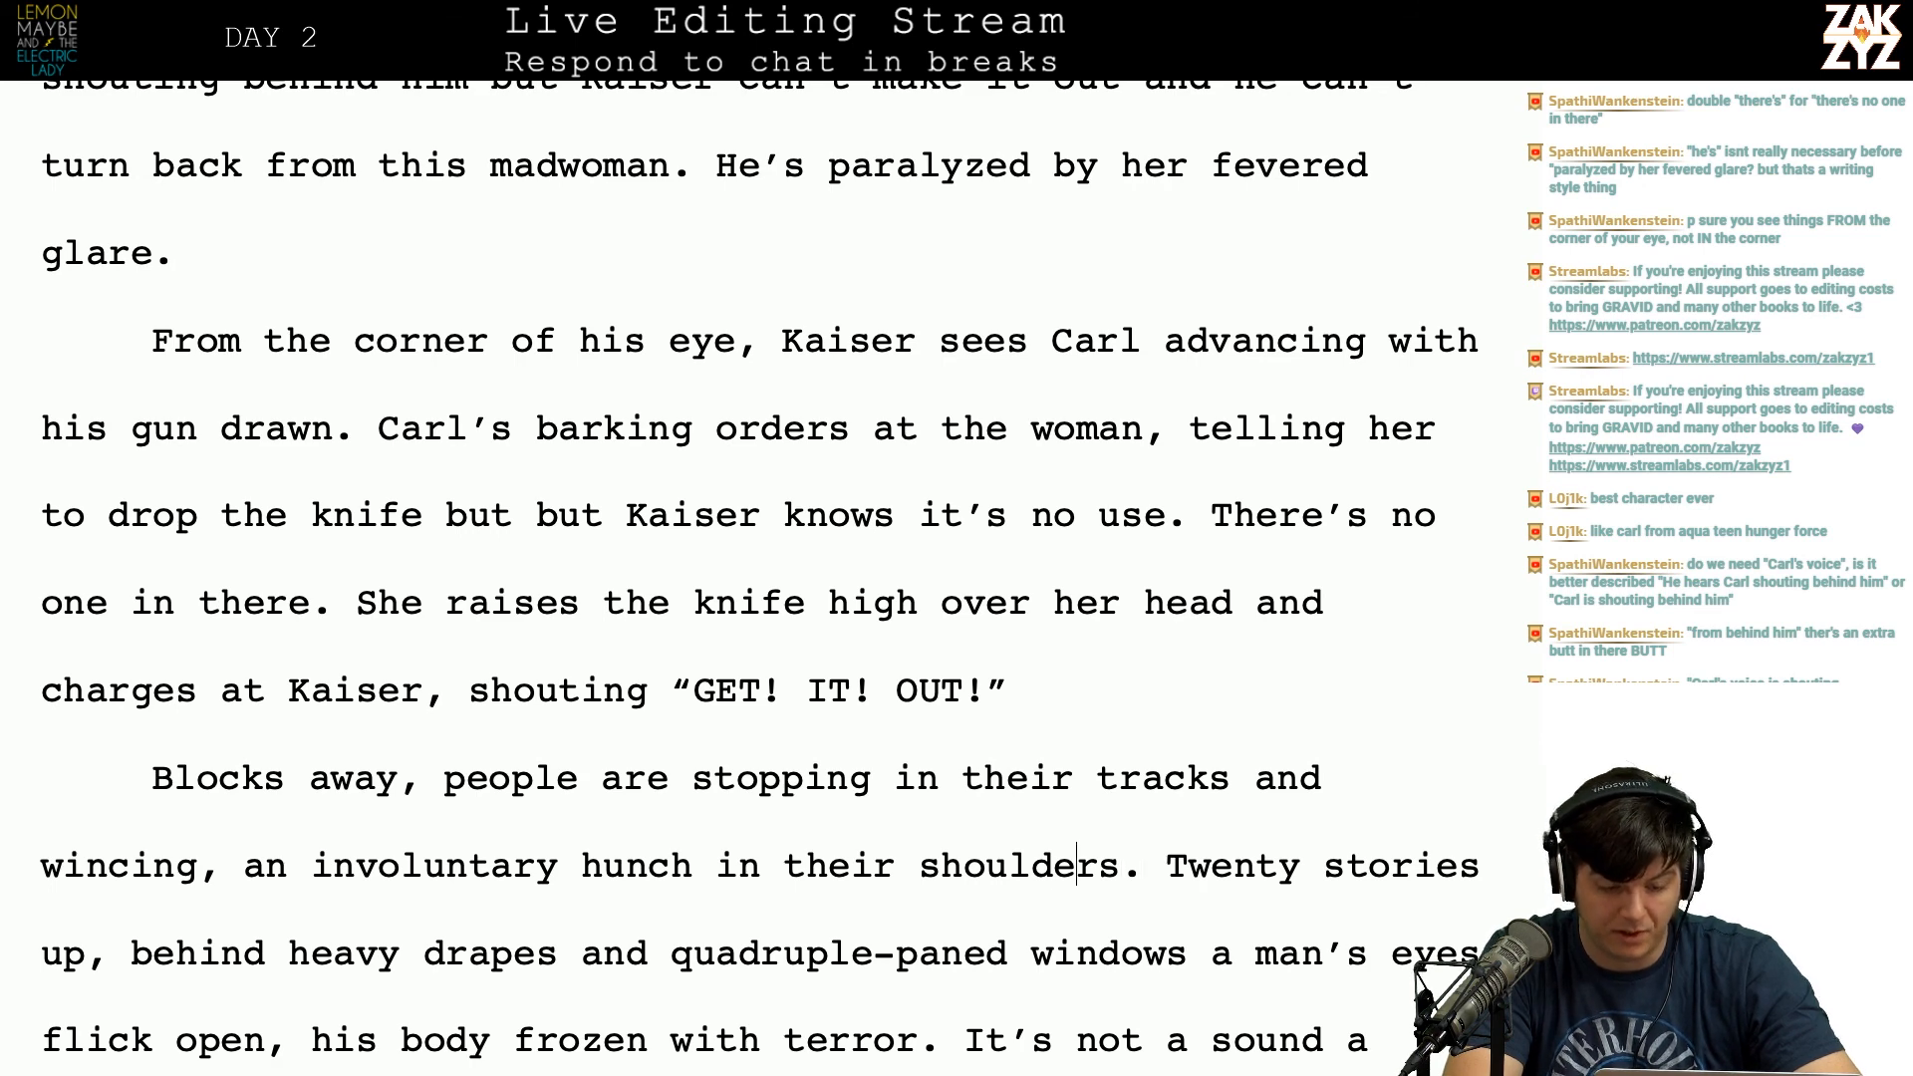
key("Right")
key("Right")
scroll(759, 578, "down", 1)
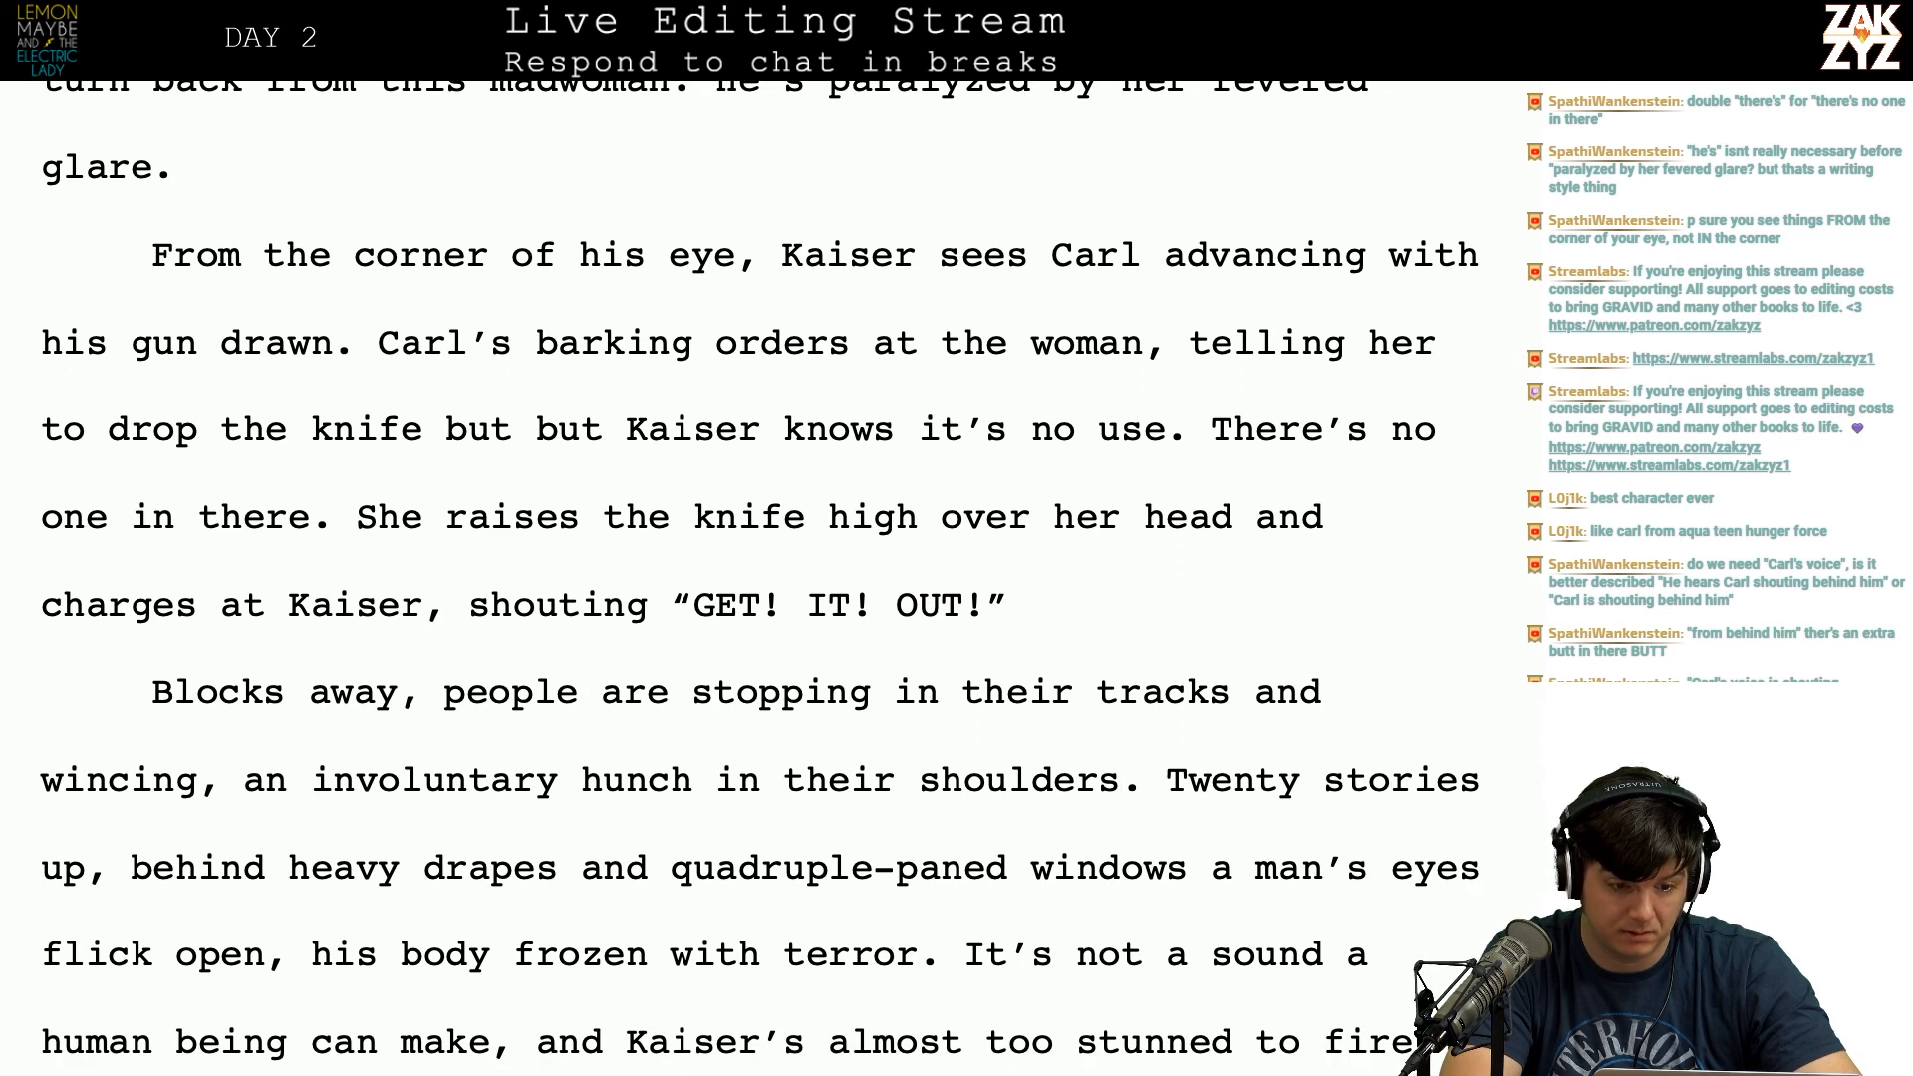
Step: Place the text cursor at the start of the 'Blocks away' paragraph, directly before 'Blocks'
key("Left")
key("Left")
key("Left")
key("Left")
key("Left")
key("Left")
key("Left")
key("Right")
key("Right")
key("Right")
key("Right")
key("Right")
key("Right")
key("Right")
key("Right")
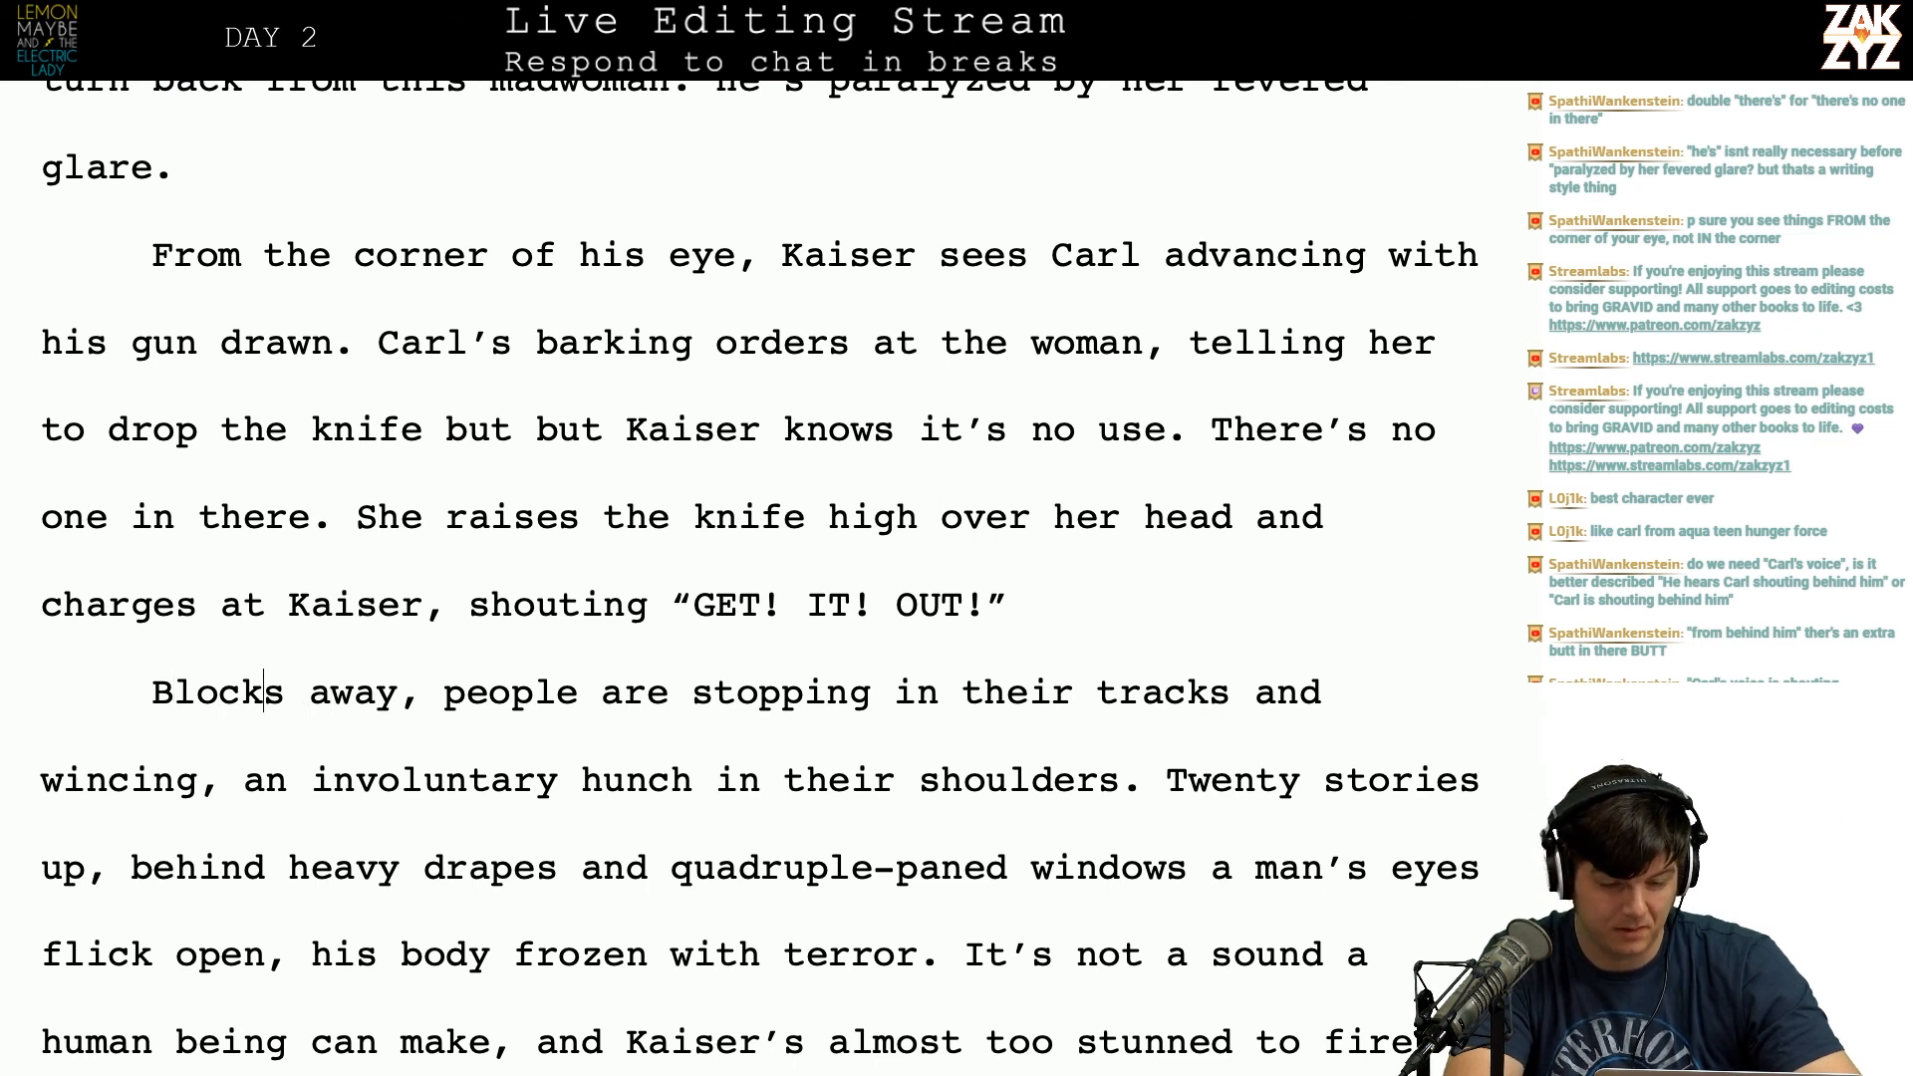
key("Left")
key("Left")
key("Left")
key("Left")
key("Left")
key("Left")
key("Left")
key("Left")
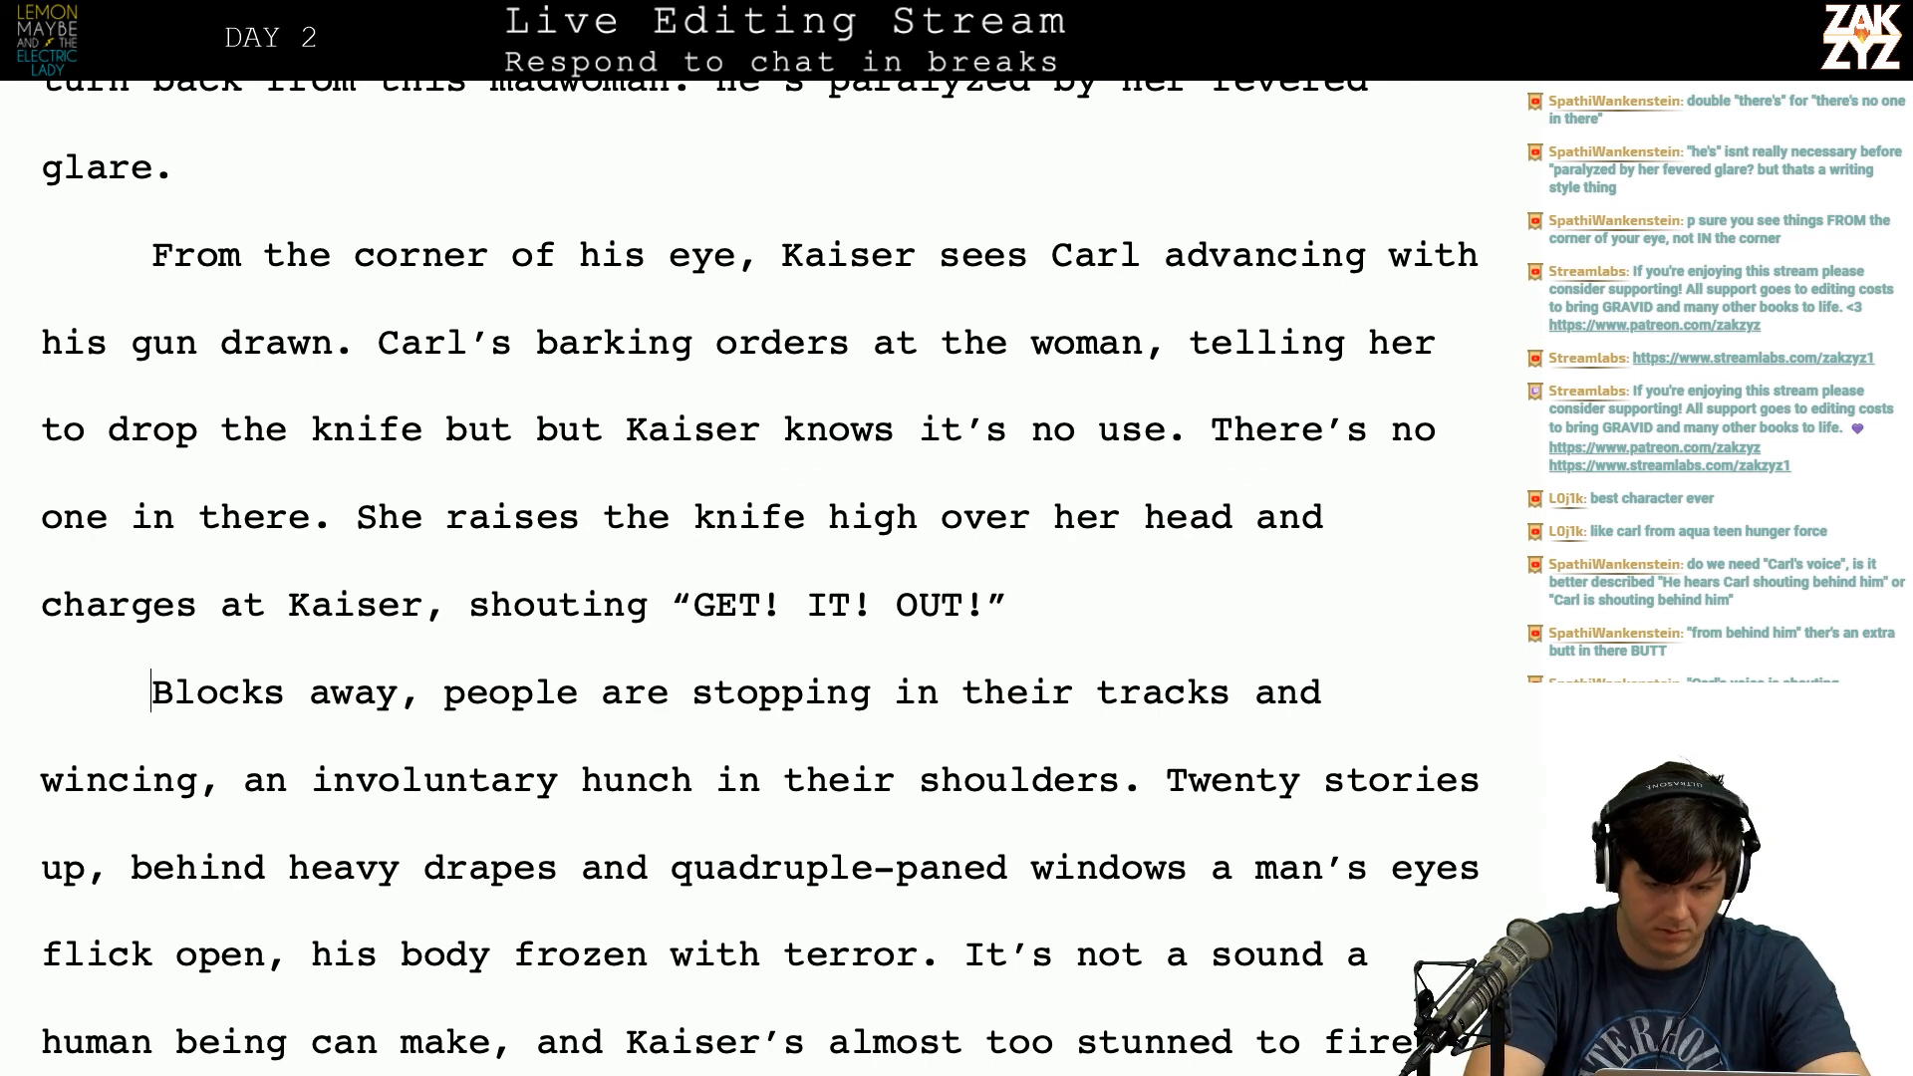
type("Blocks e")
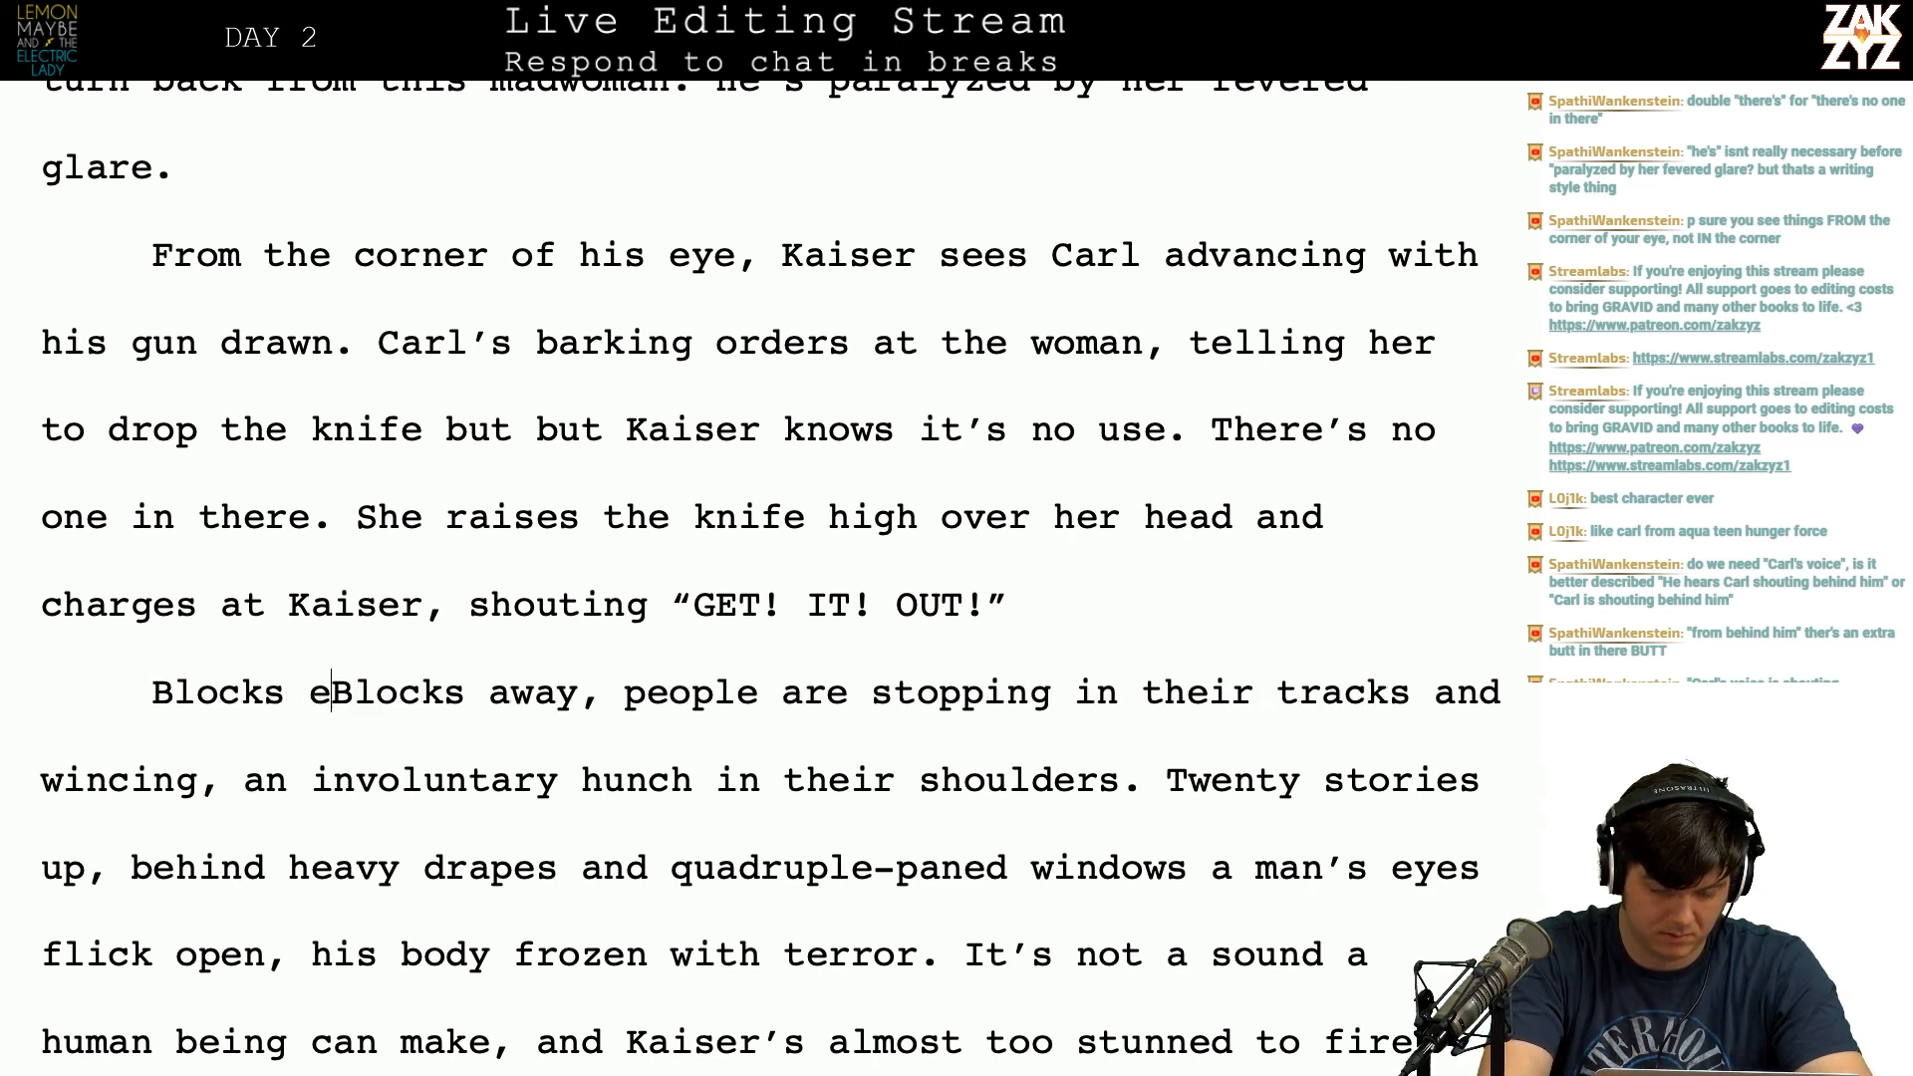
key("BackSpace")
key("BackSpace")
key("BackSpace")
key("BackSpace")
key("BackSpace")
key("BackSpace")
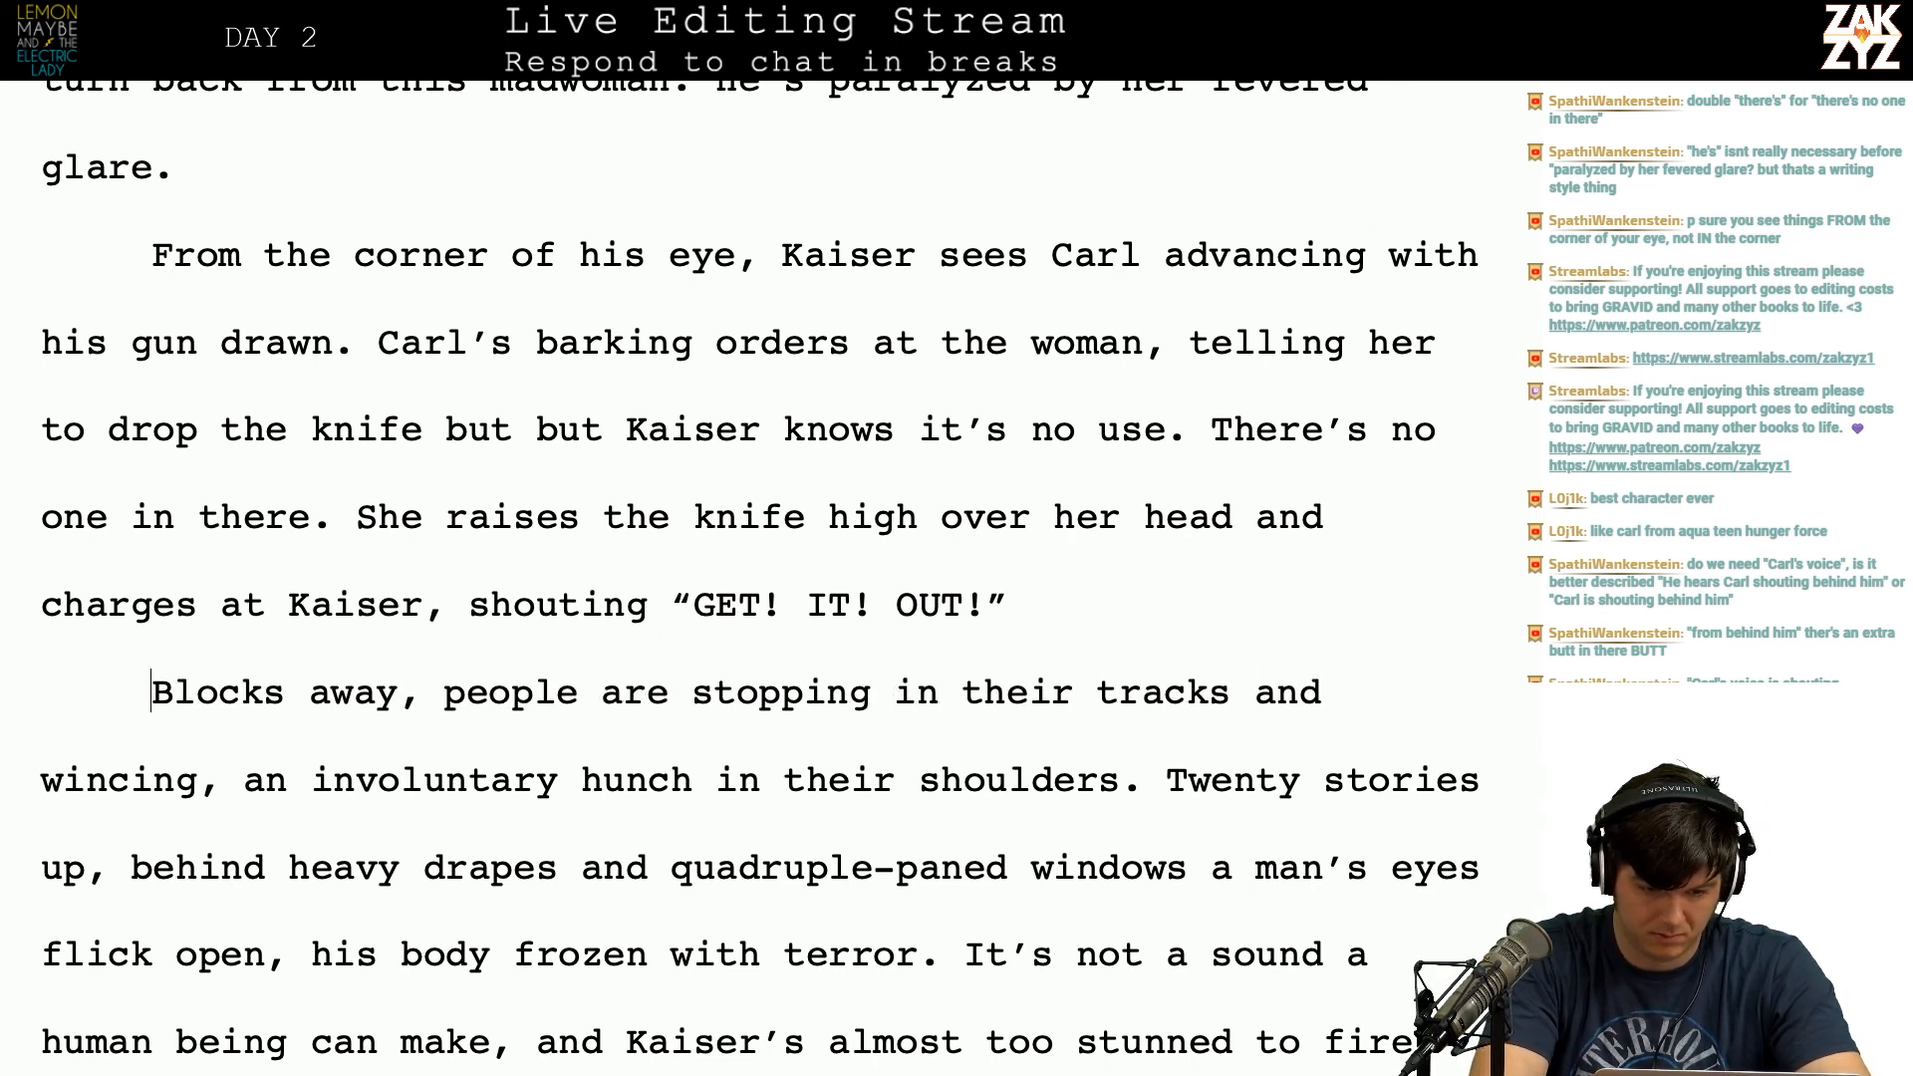
Step: Insert the sentence 'Her voice carries.' and a space before 'Blocks away' at the start of the paragraph
type("Her voice carr")
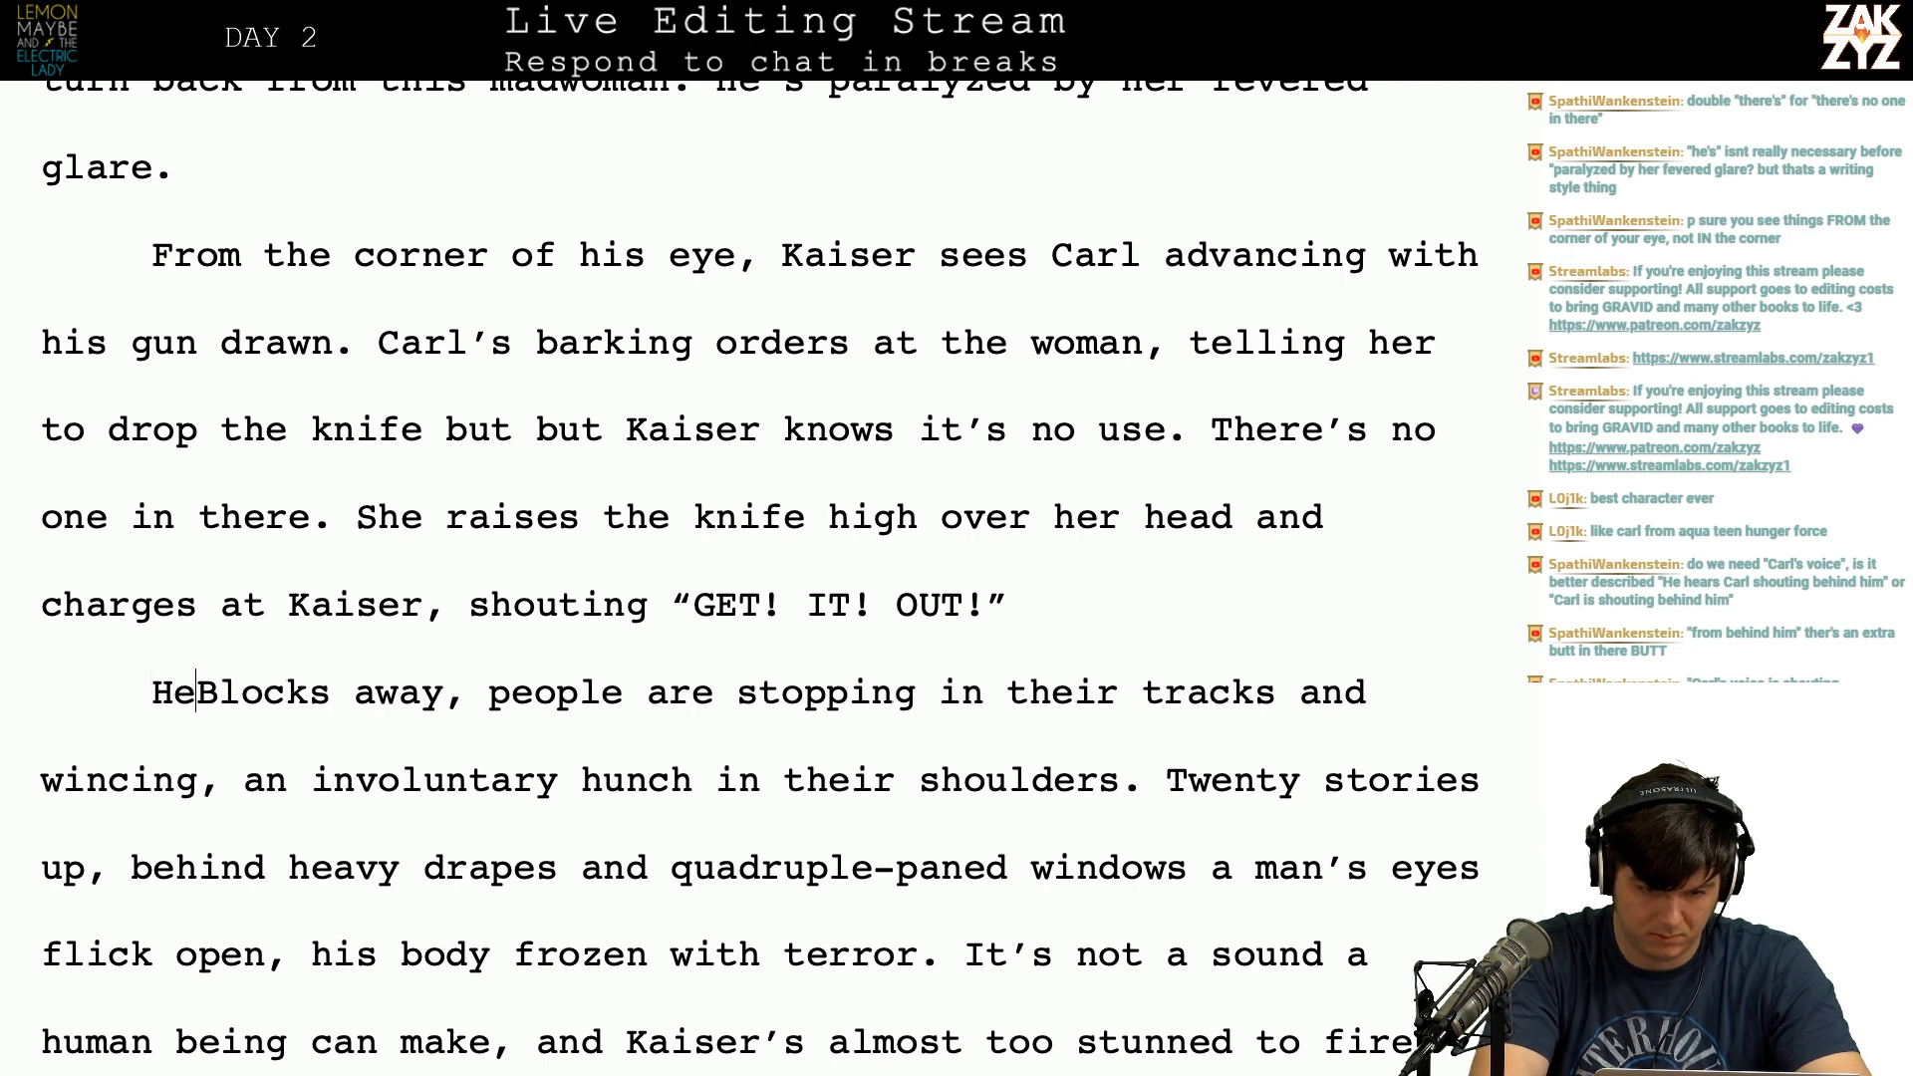
type("ies.")
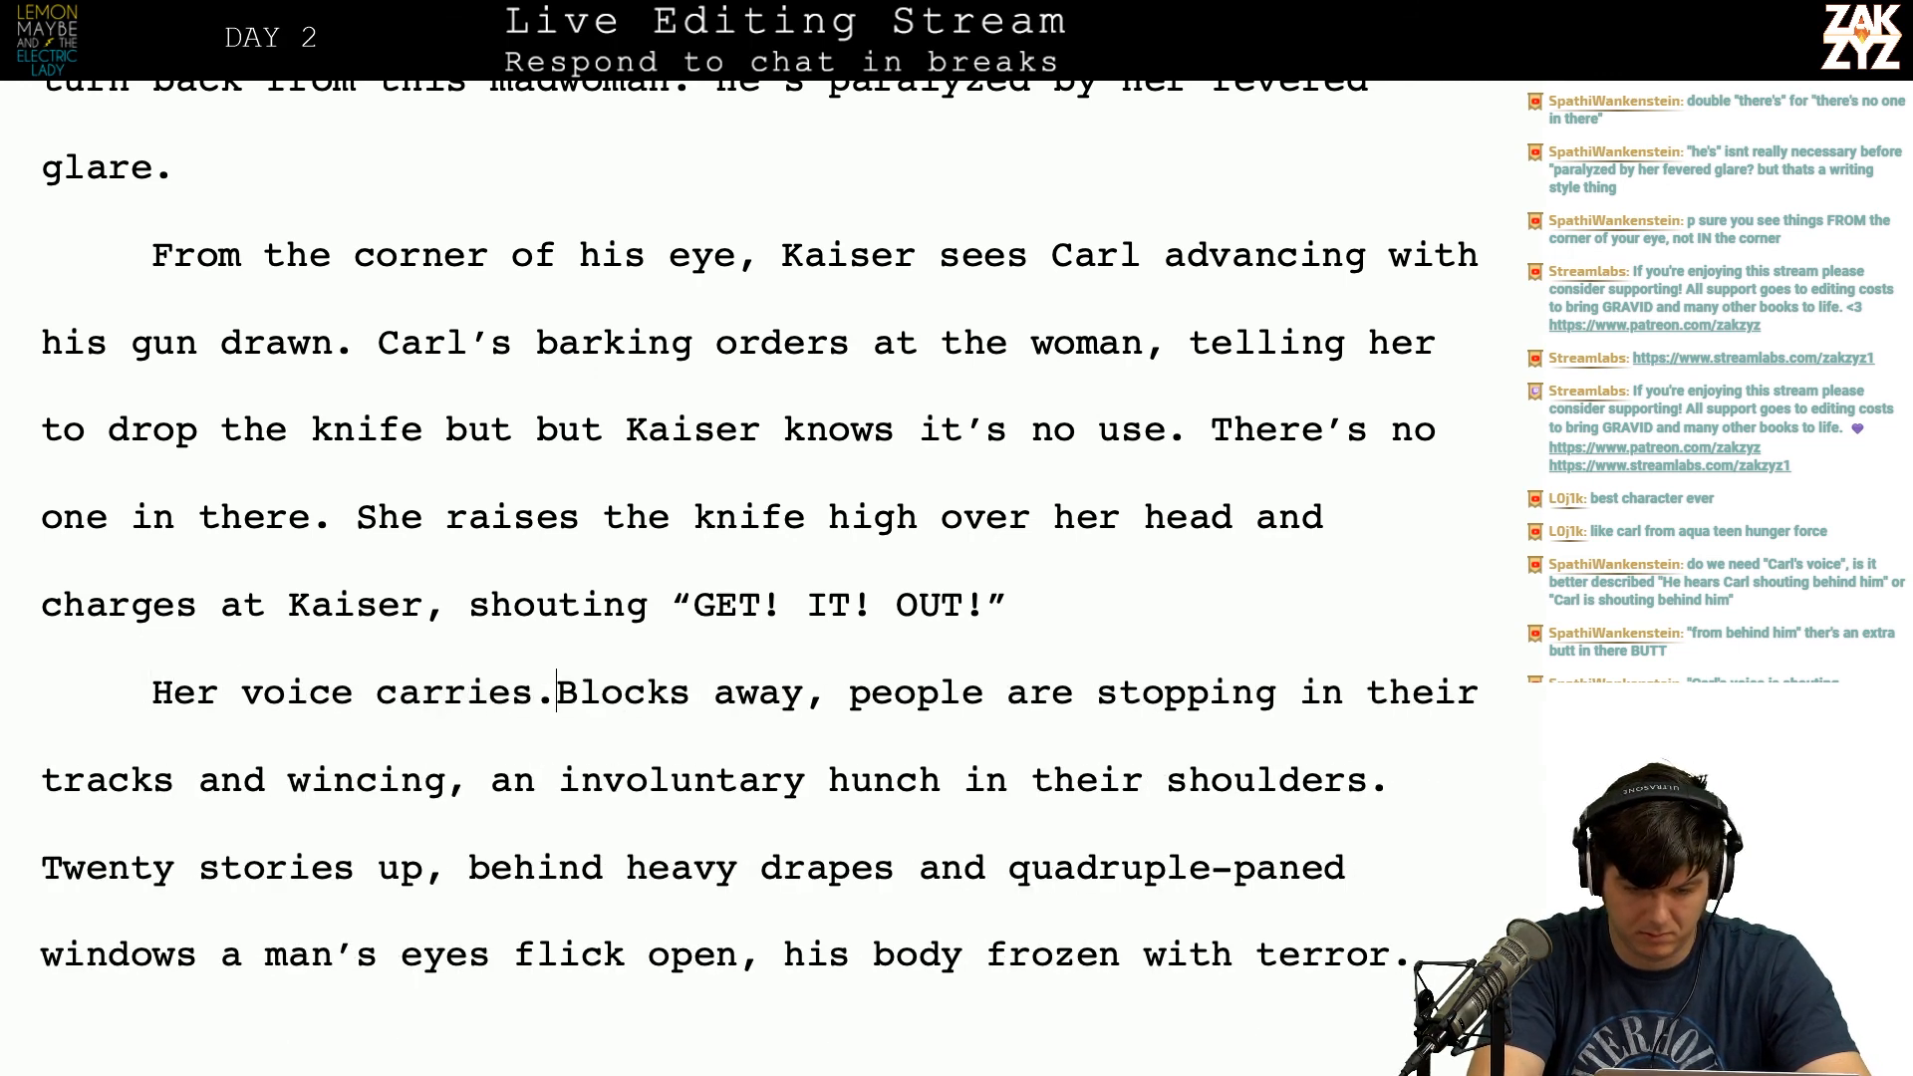
Step: Read through the rest of the 'Blocks away' paragraph, from the wincing people to its continuation on page 25
key("Right")
key("Right")
key("Right")
key("Right")
key("Right")
key("Right")
key("Right")
key("Right")
key("Right")
key("Right")
key("Right")
key("Right")
key("Right")
key("Right")
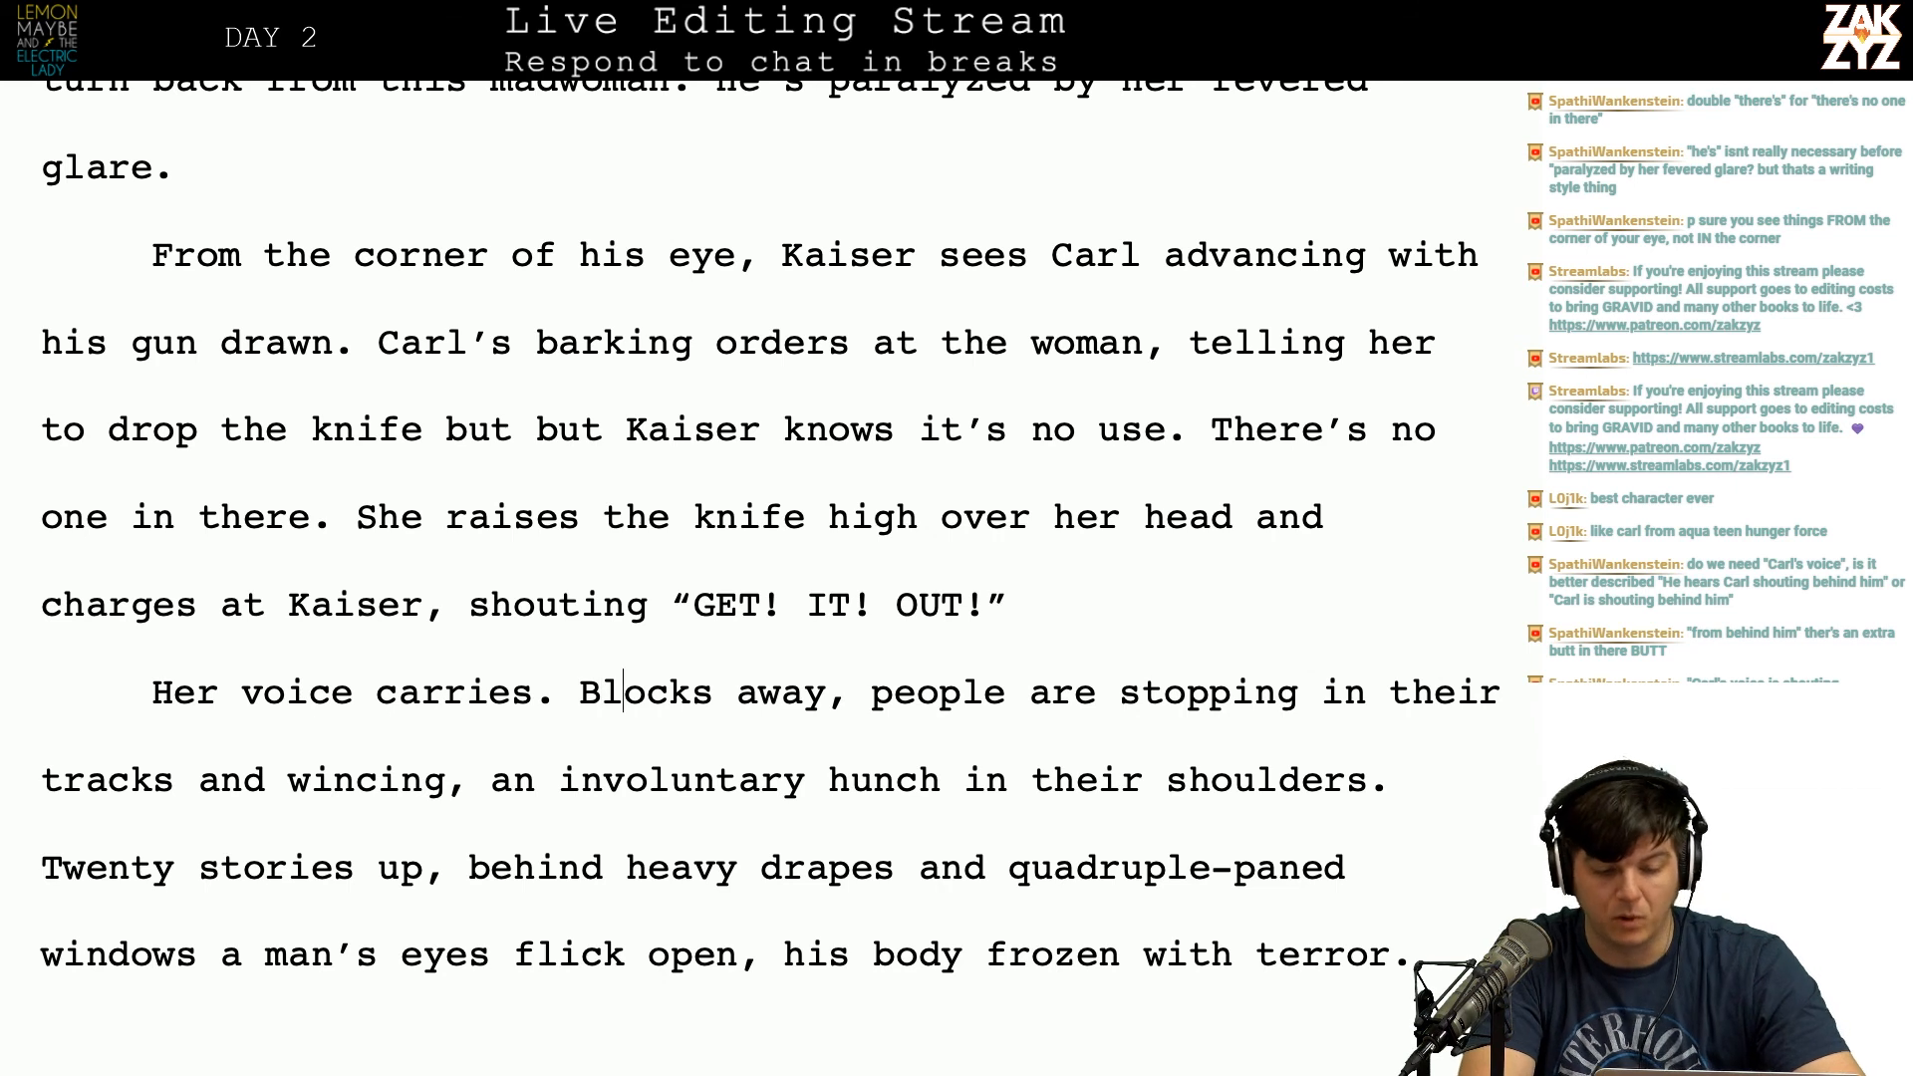
key("Right")
key("Right")
key("Right")
key("Right")
key("Right")
key("Right")
key("Right")
key("Right")
key("Right")
key("Right")
key("Right")
key("Right")
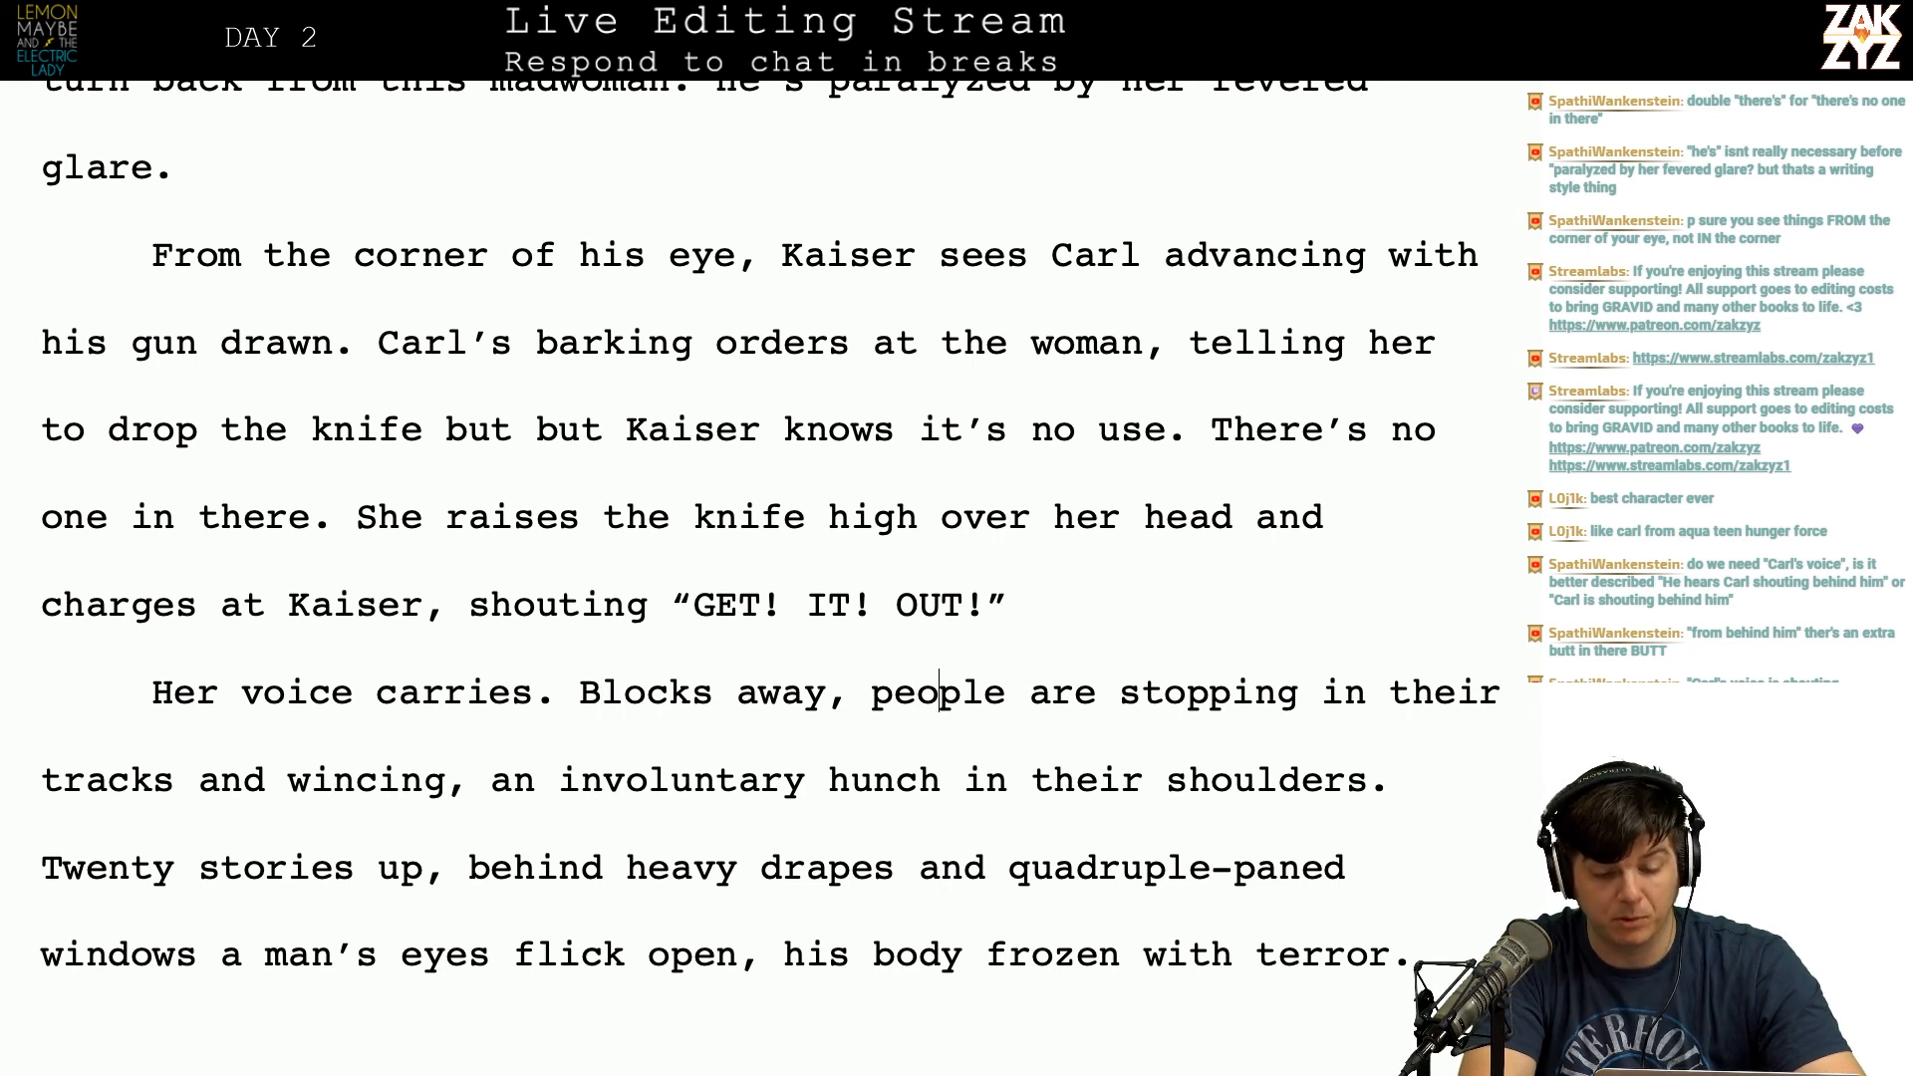
key("Right")
key("Right")
key("Right")
key("Right")
key("Right")
key("Right")
key("Right")
key("Right")
key("Right")
key("Right")
key("Down")
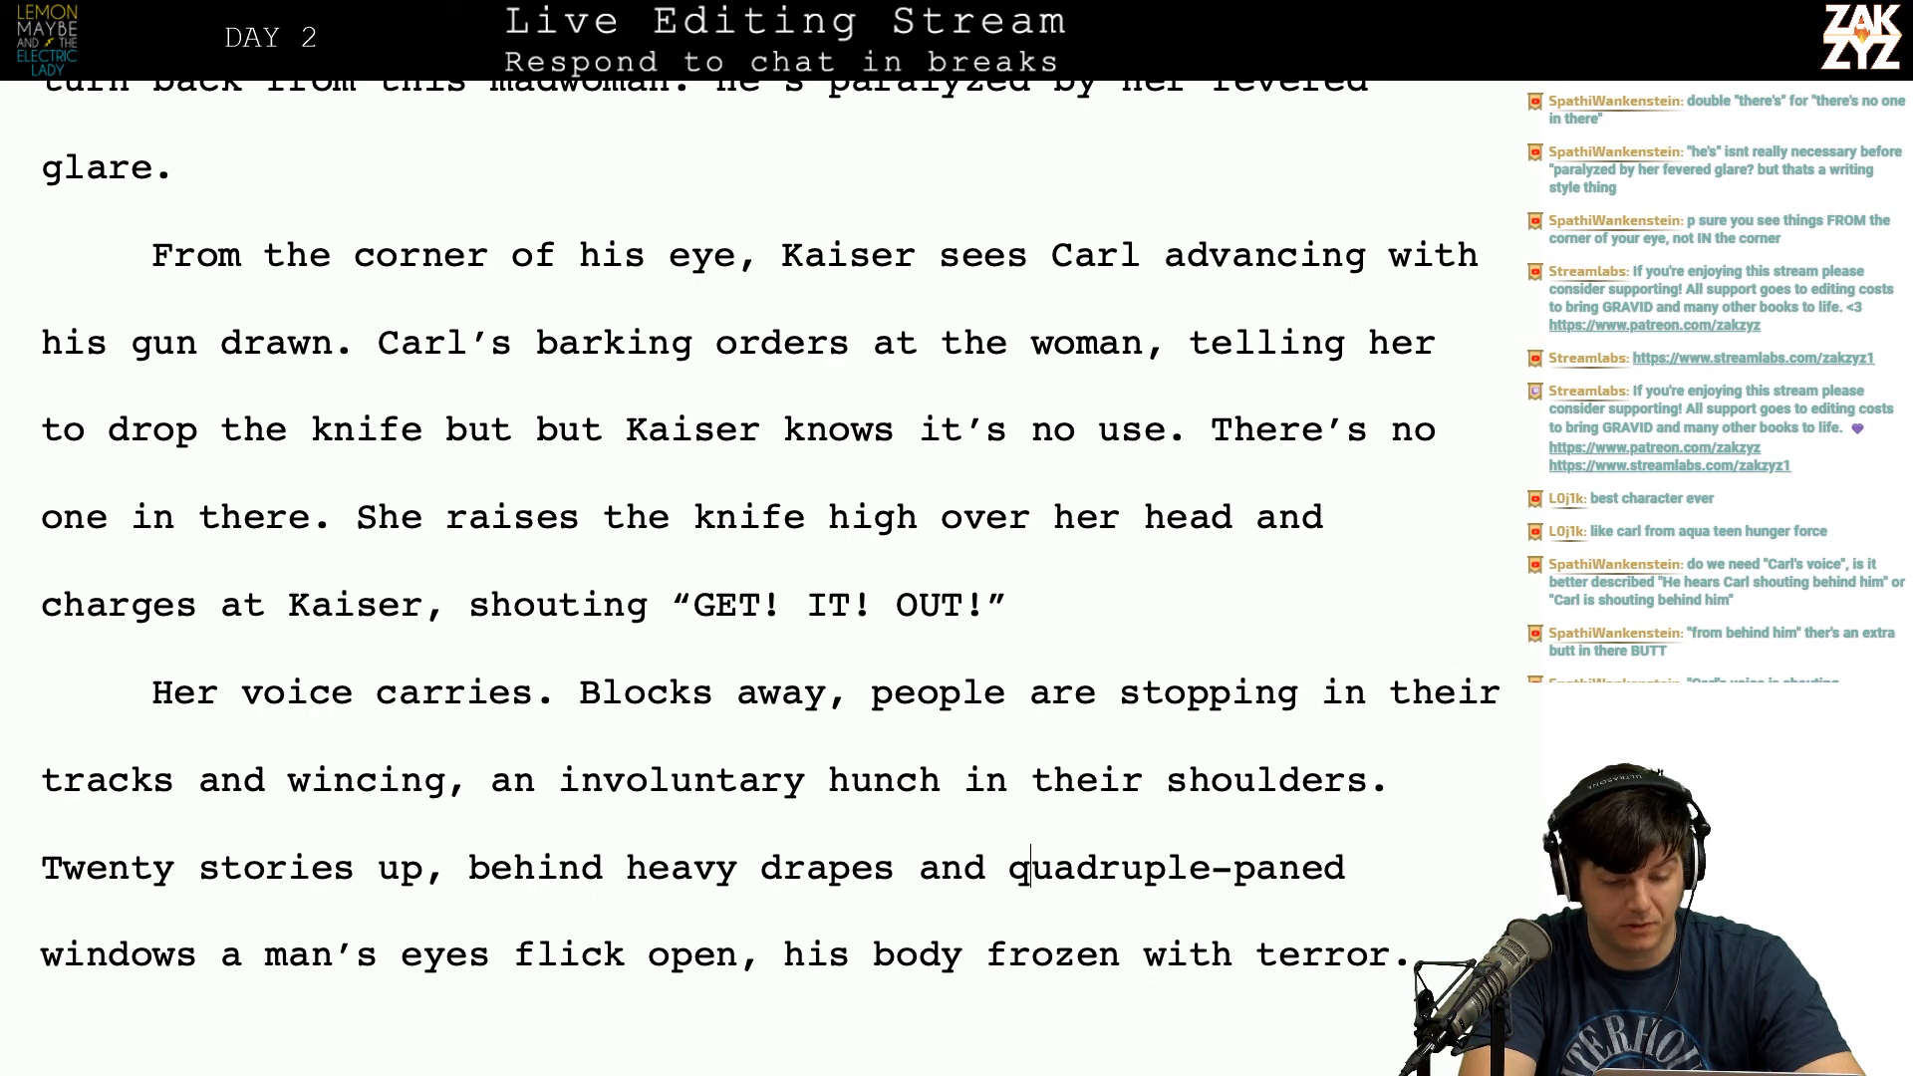
key("Down")
key("Down")
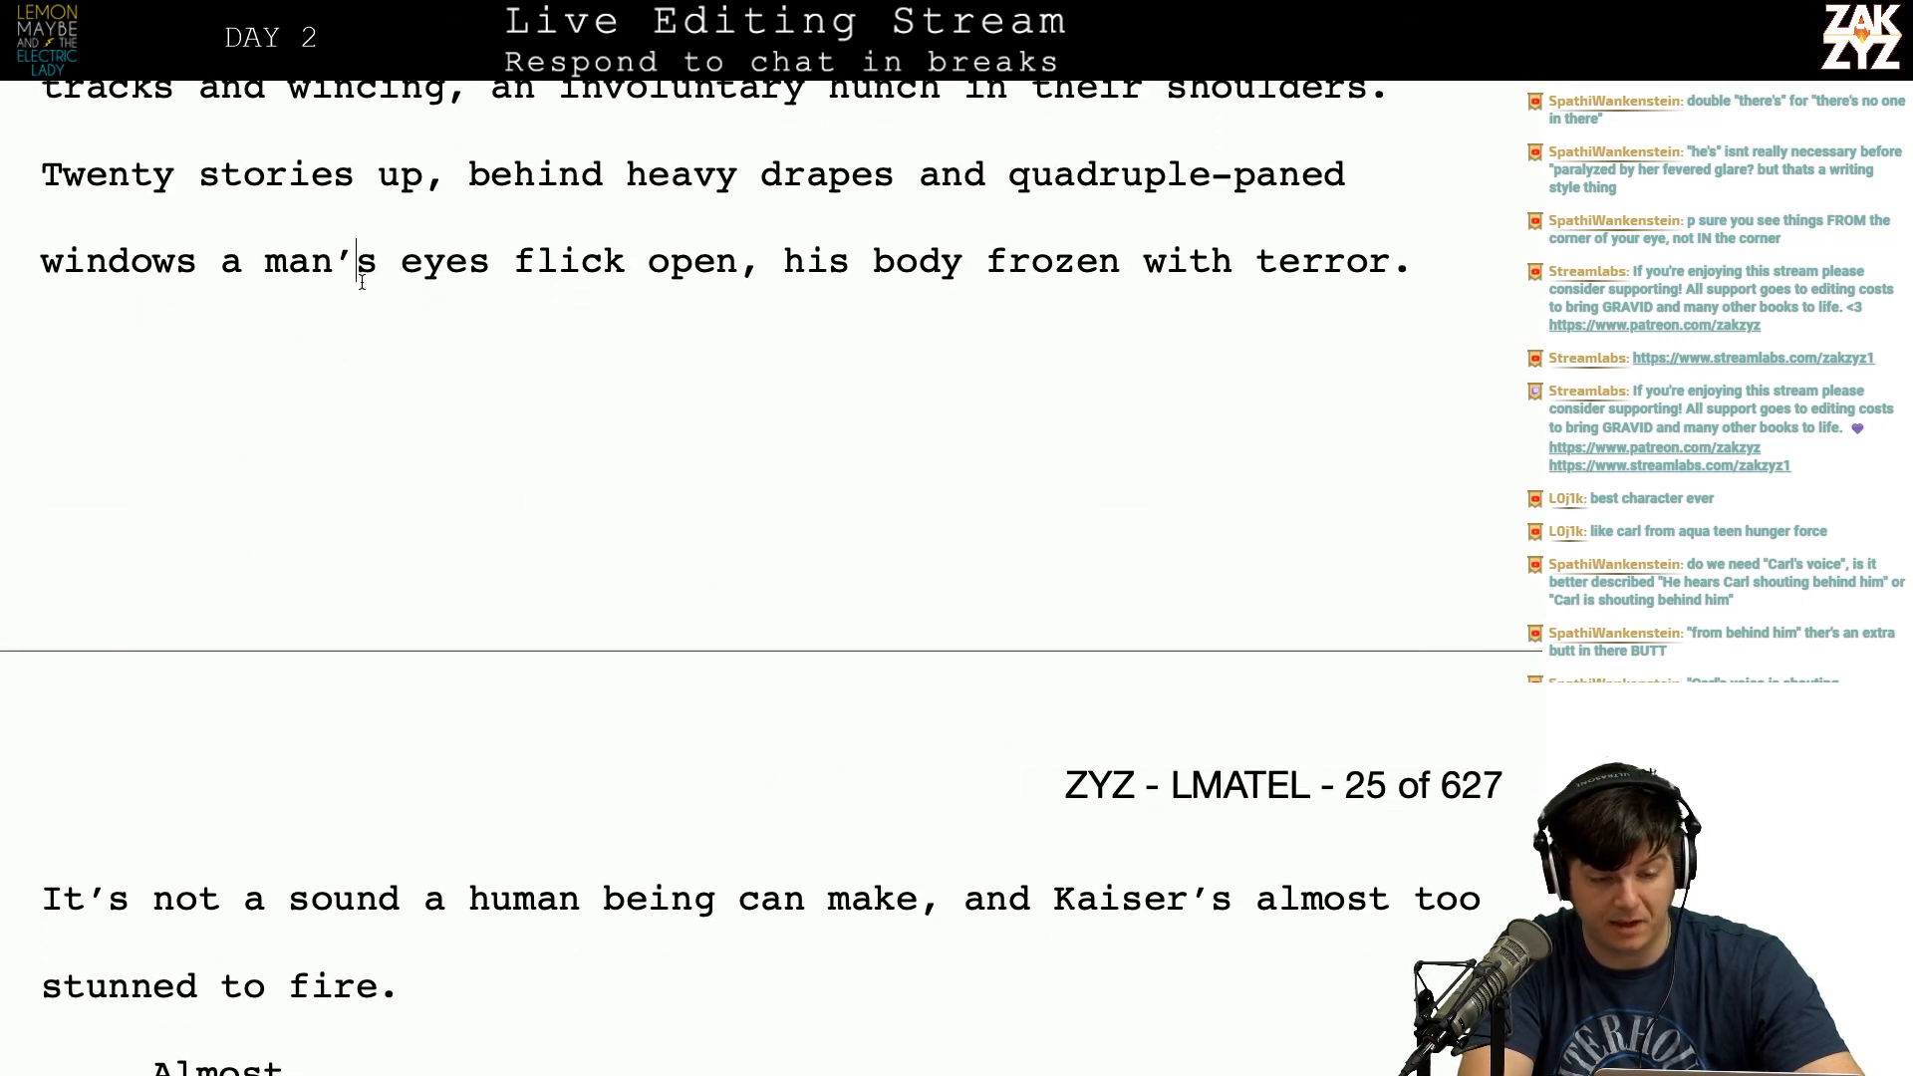
key("Right")
key("Right")
key("Right")
key("Right")
key("Right")
key("Right")
key("Right")
key("Right")
key("Right")
key("Right")
key("Right")
key("Right")
key("Right")
key("Down")
key("Down")
key("Up")
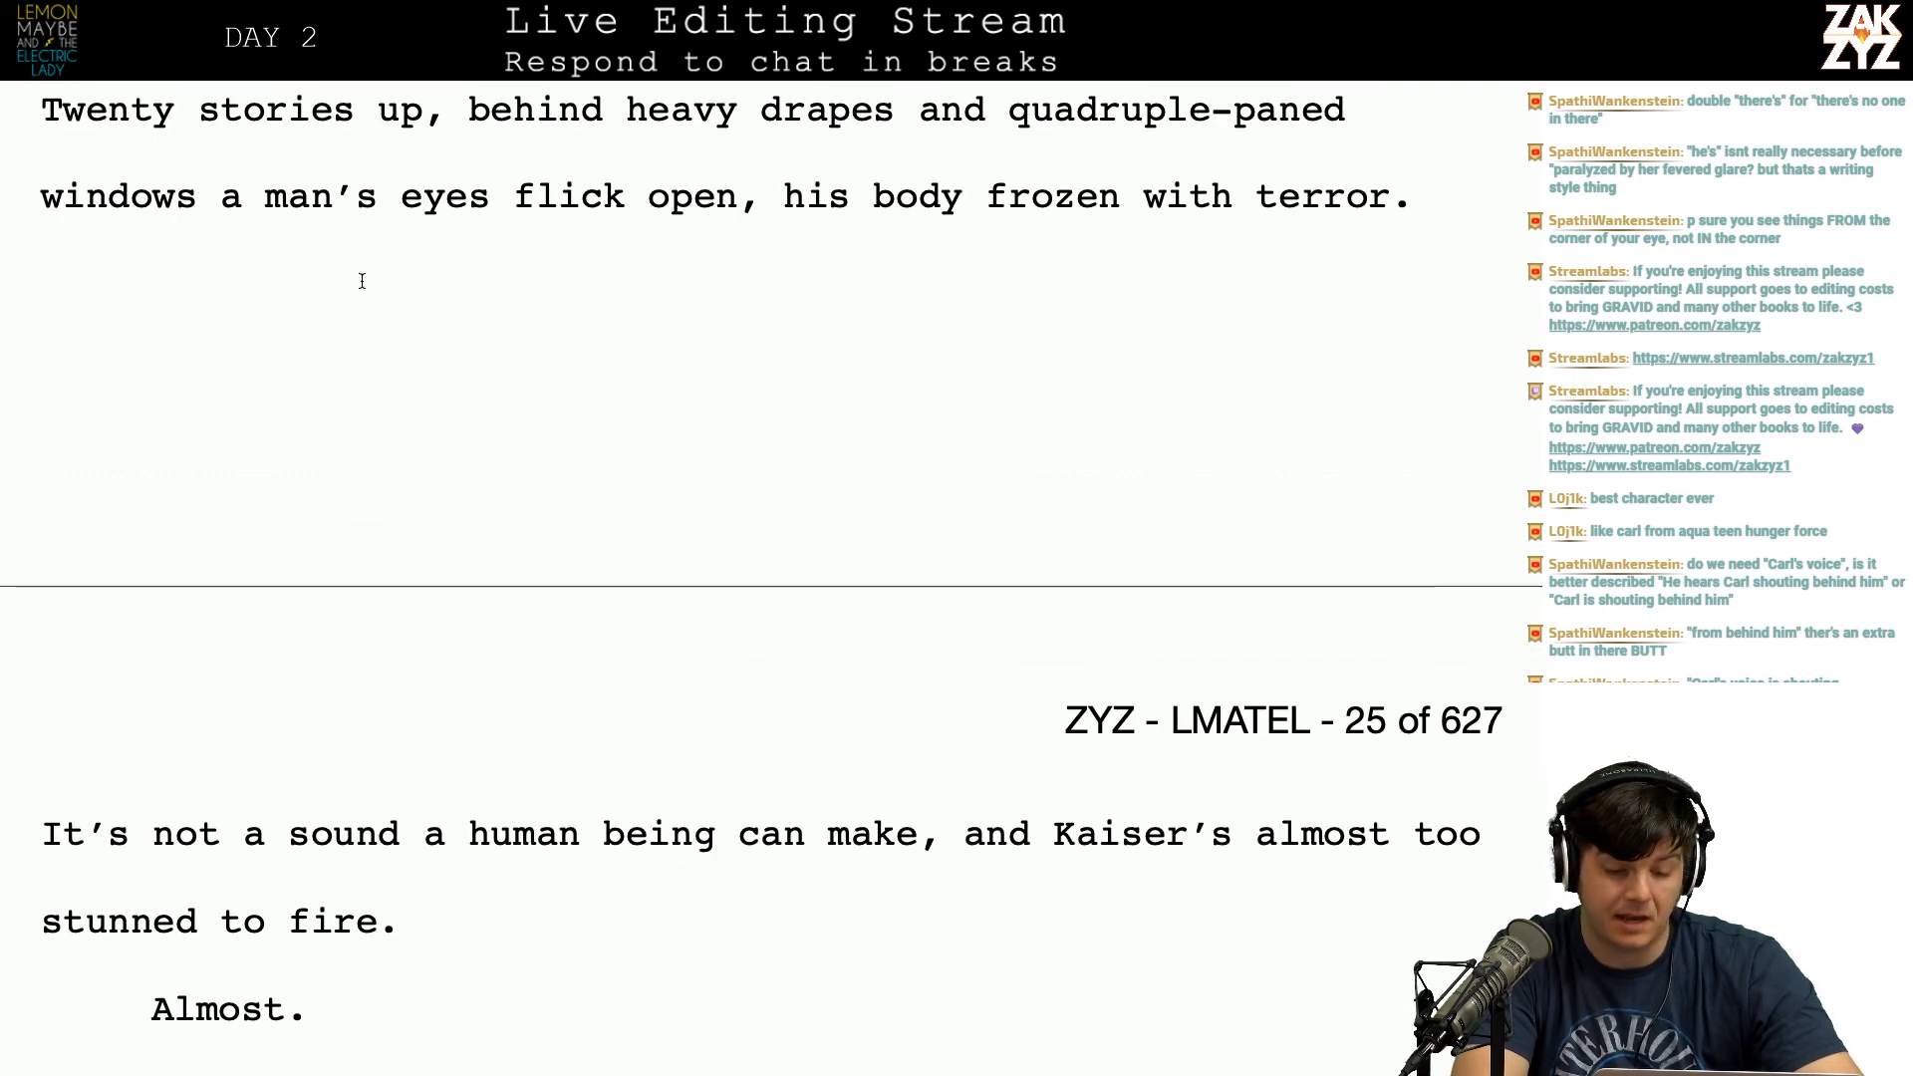
Step: Extend the sentence ending 'stunned to fire' with ', but only almost.' and delete the separate 'Almost.' paragraph below it
scroll(361, 281, "down", 2)
left_click(799, 737)
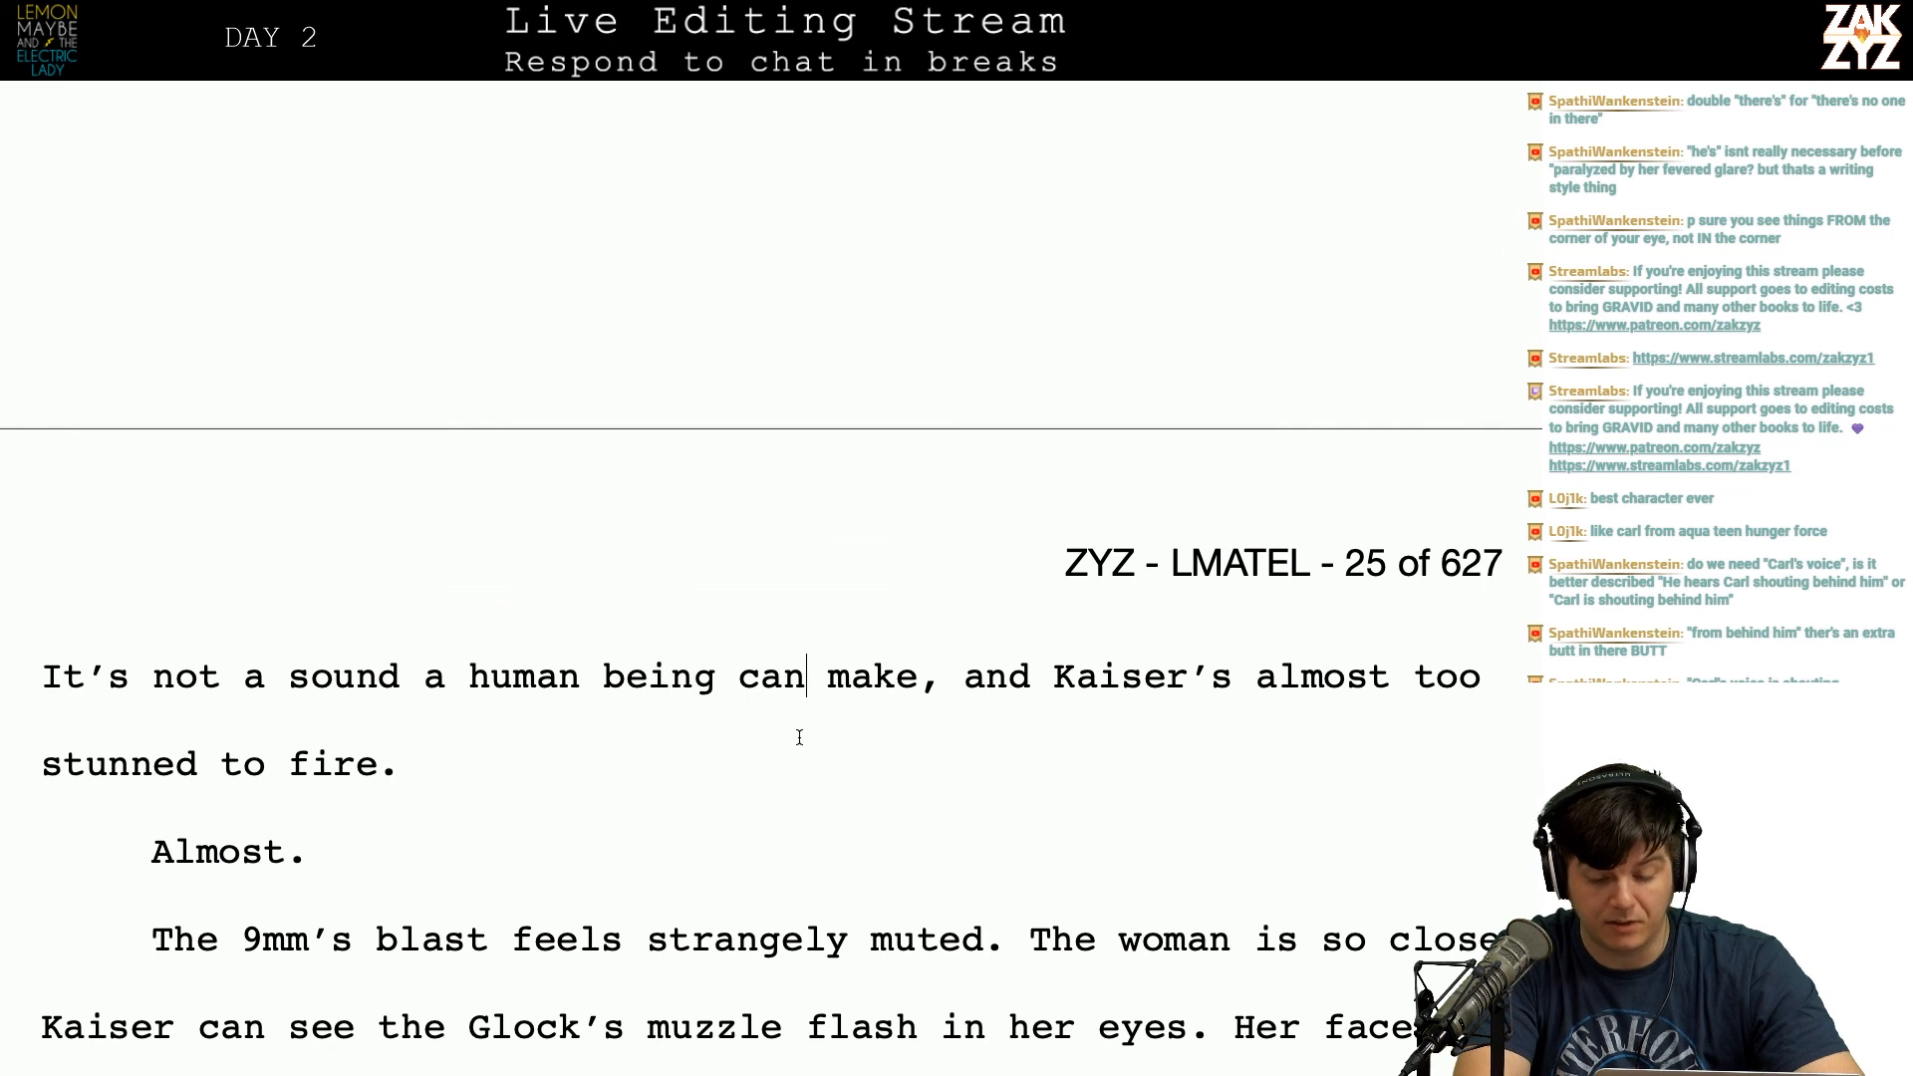
key("Down")
key("Right")
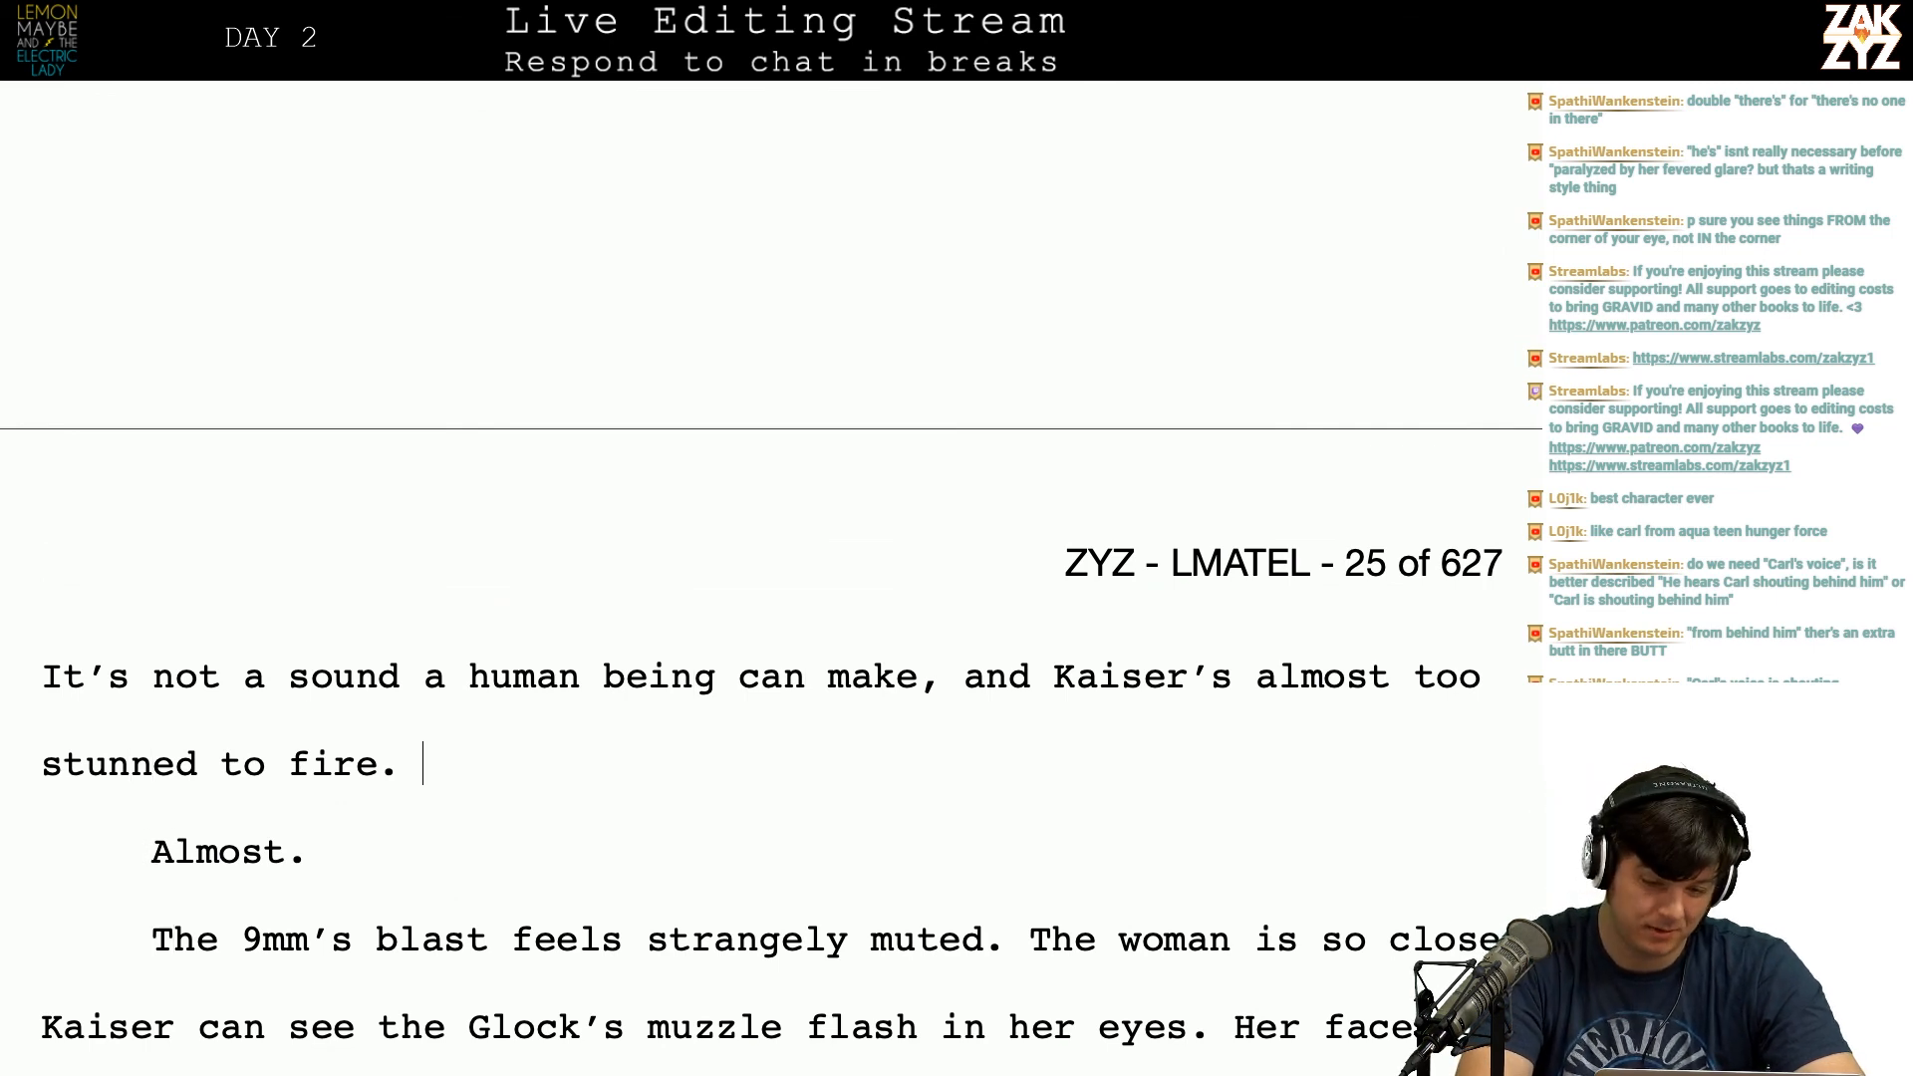
type(", but only alm")
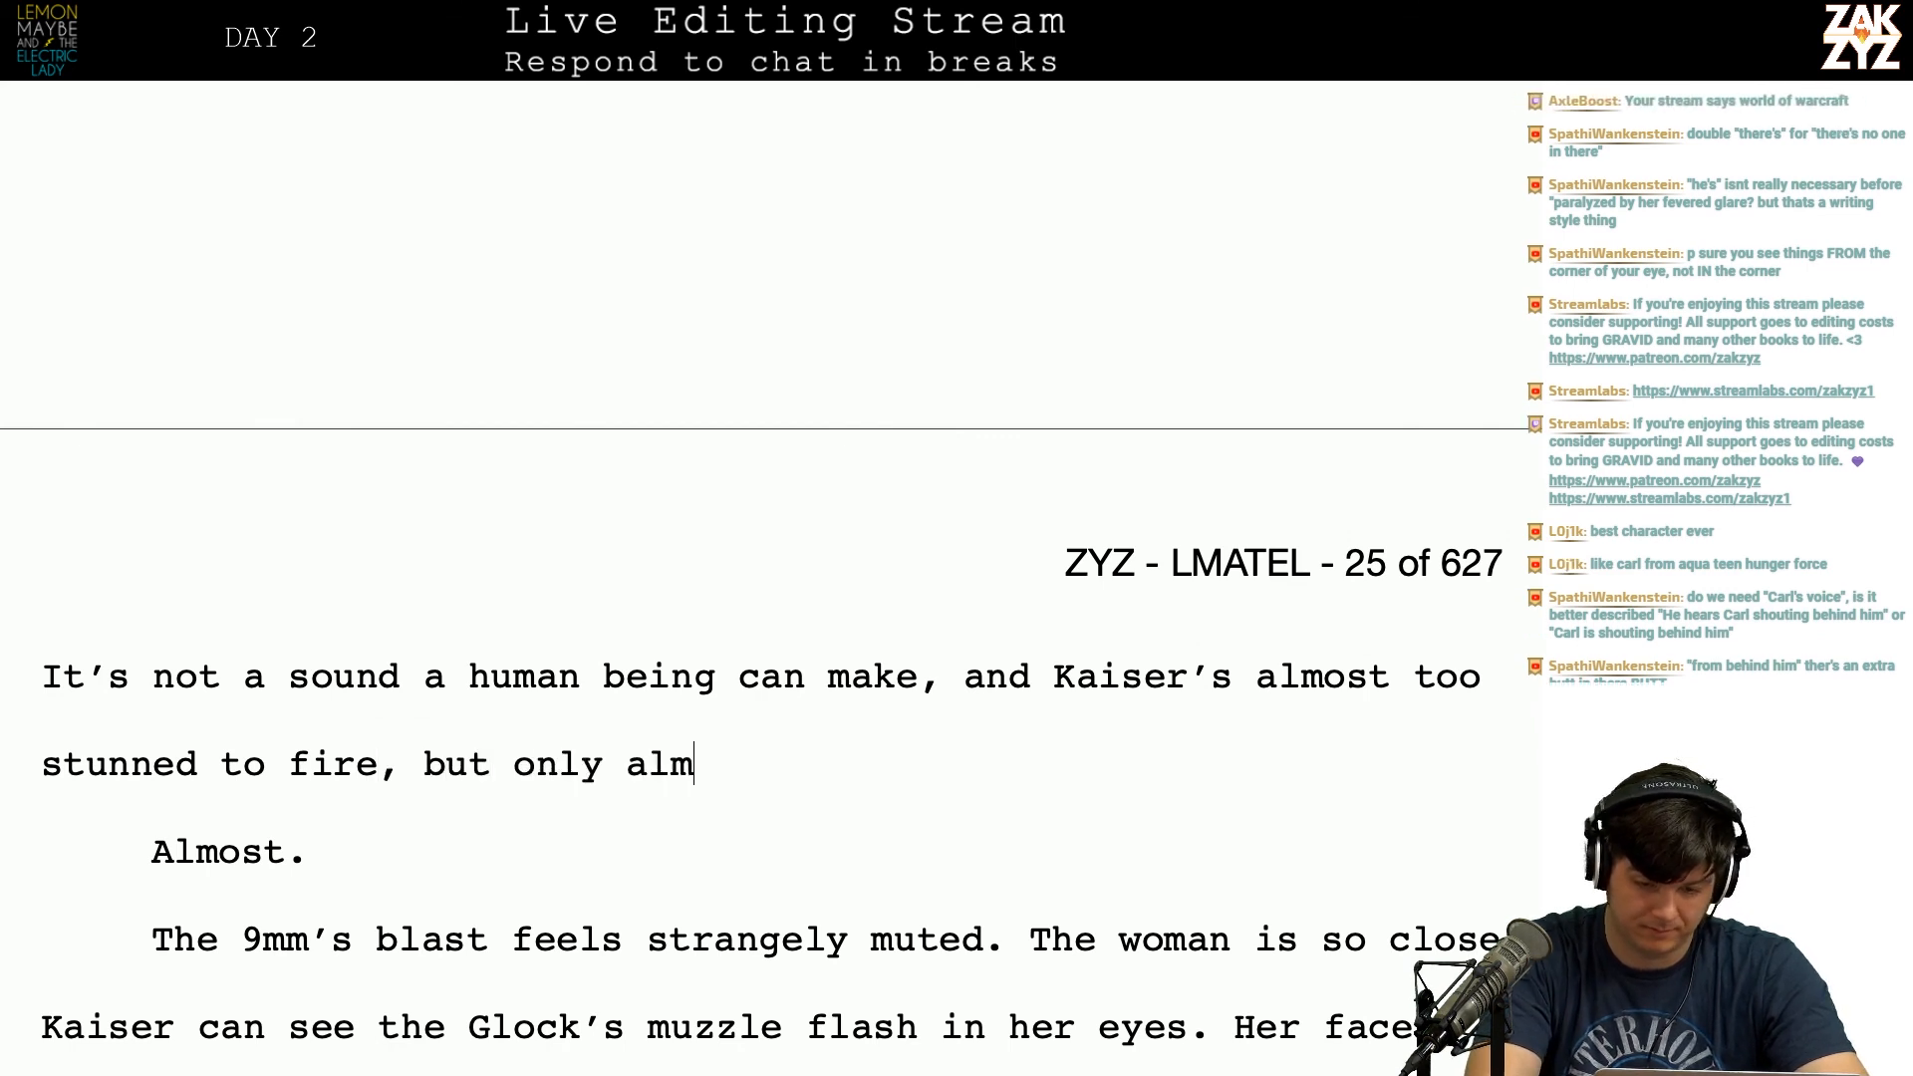
type("ost.")
key("shift+Down")
key("BackSpace")
key("BackSpace")
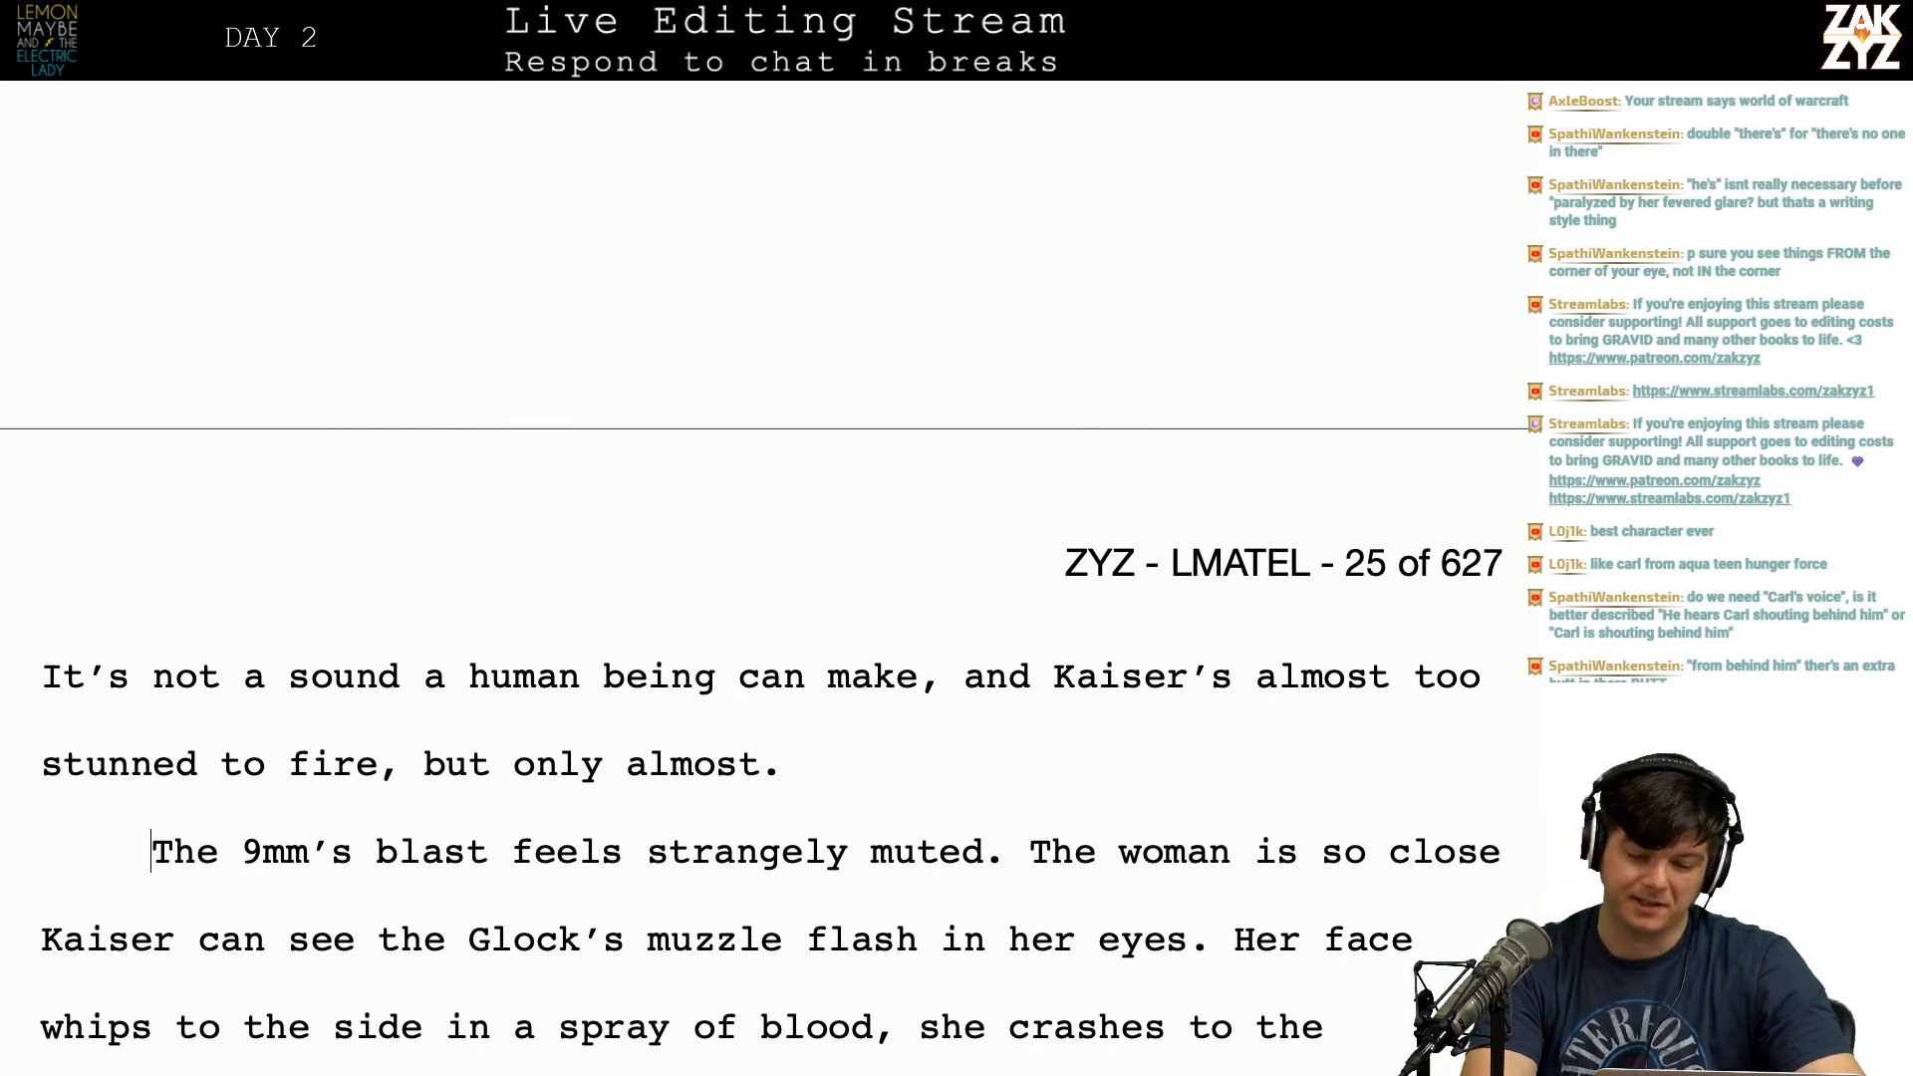
Step: Split the paragraph directly before 'Kaiser's almost too stunned to fire' so that this sentence starts its own paragraph
key("Left")
key("Left")
key("Left")
key("Up")
key("Right")
key("Down")
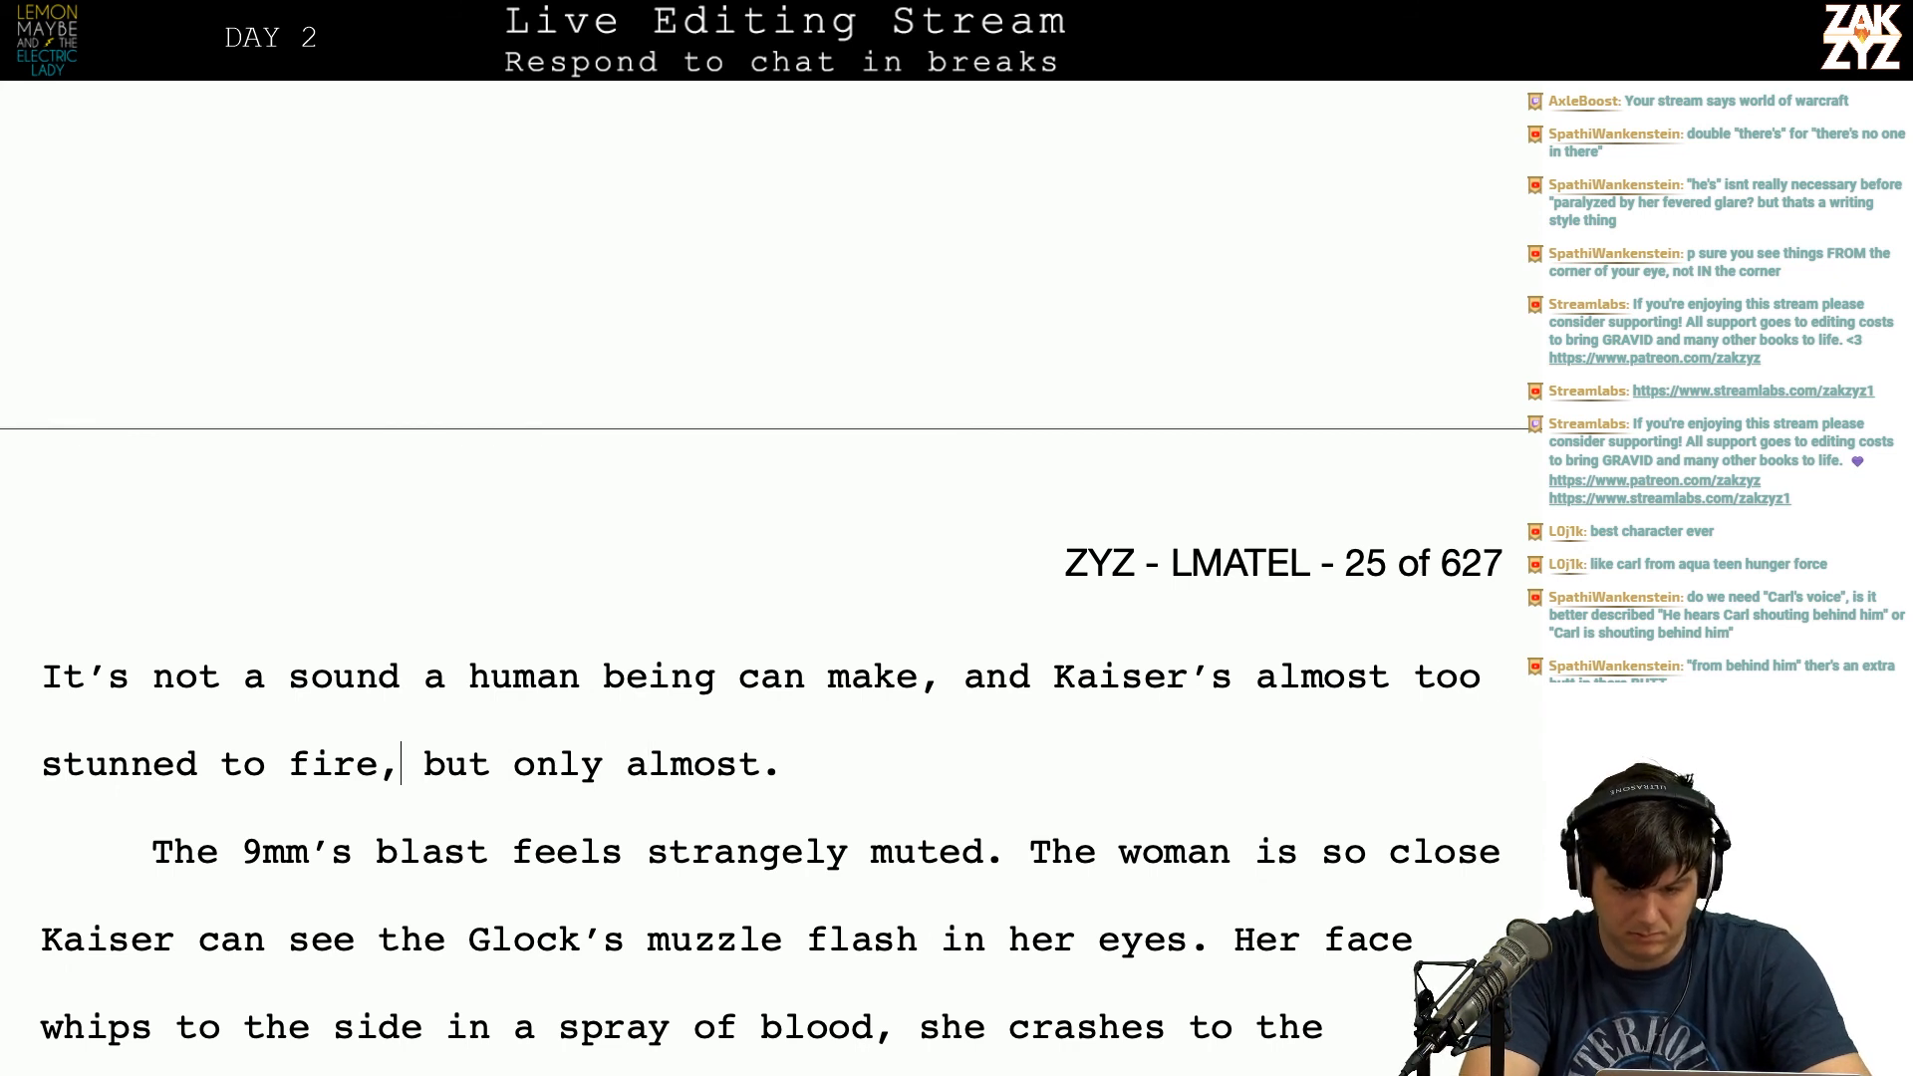
key("Left")
key("Left")
key("Left")
key("Left")
key("Left")
key("Left")
key("Left")
key("Left")
key("Left")
key("Left")
key("Left")
key("Left")
key("Left")
key("Left")
key("Left")
key("Left")
key("Left")
key("Left")
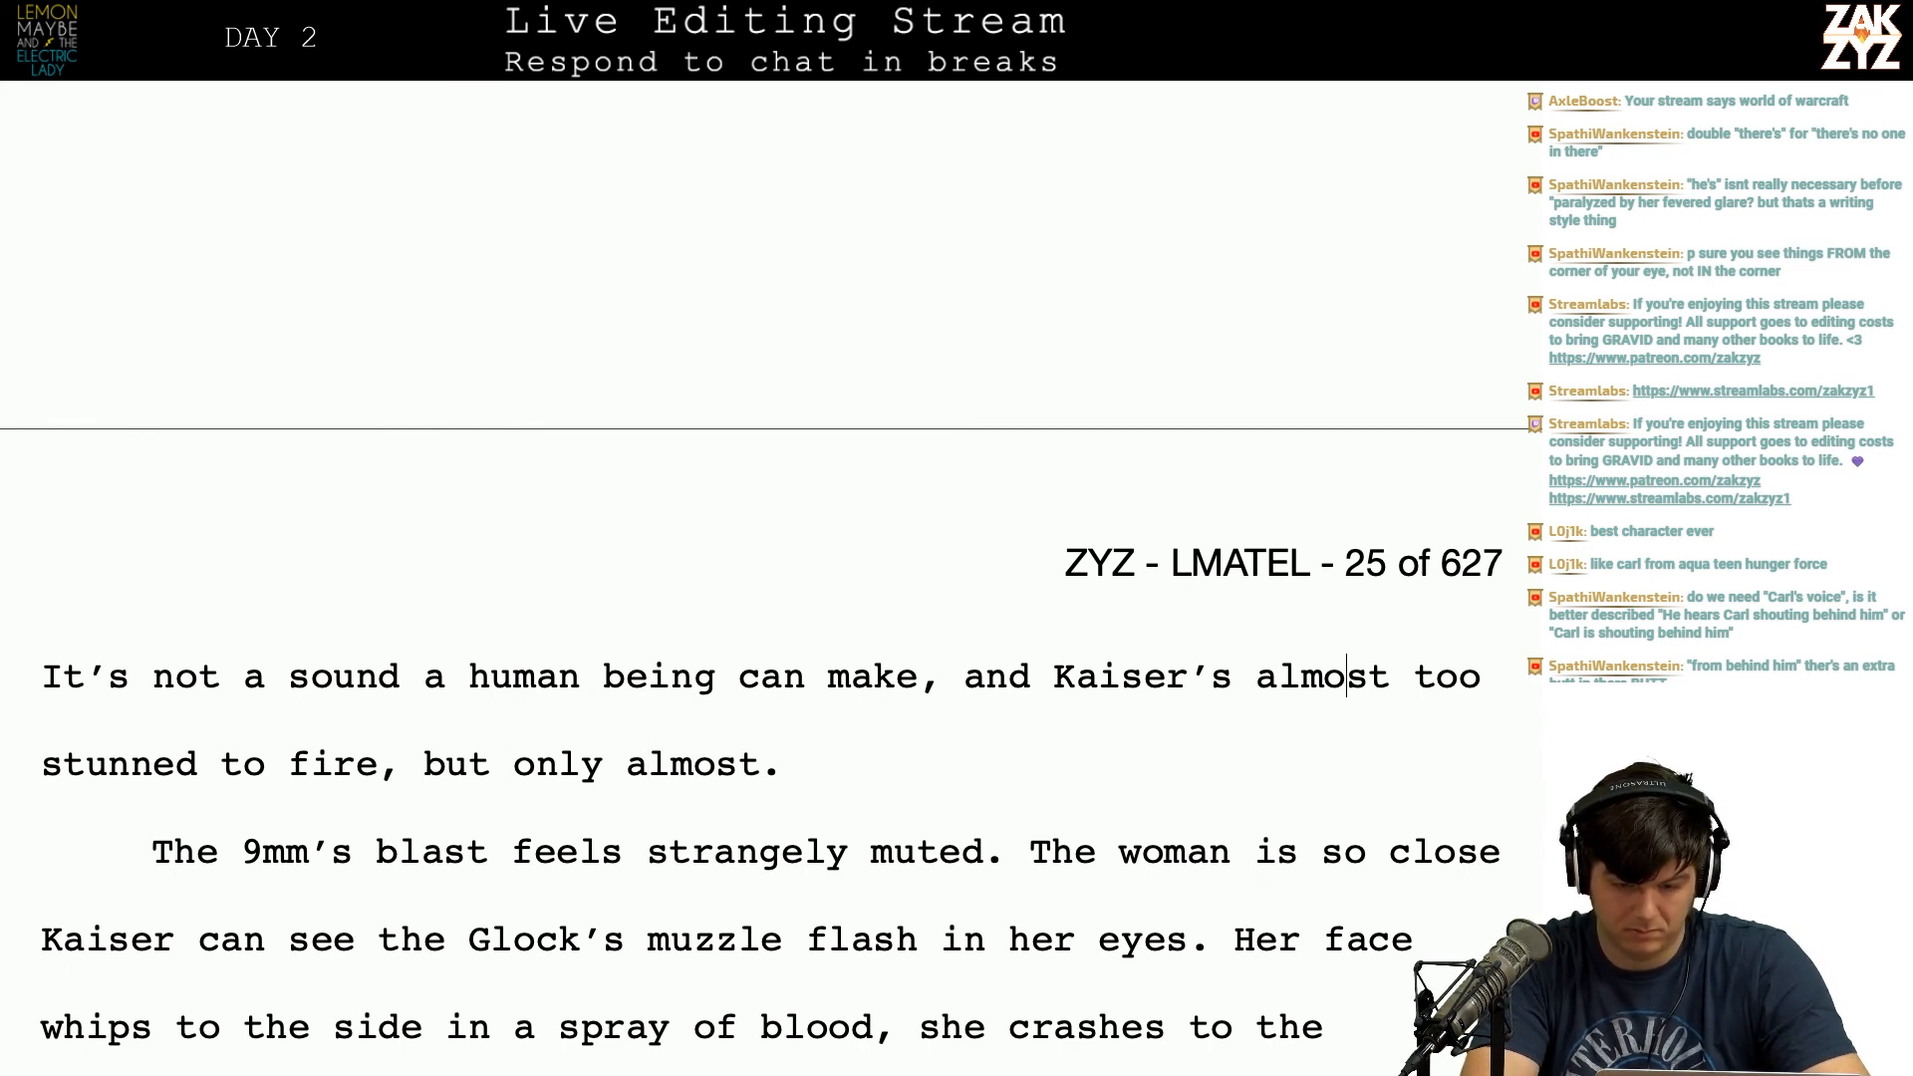
key("Right")
key("Right")
key("Left")
key("Left")
key("Left")
key("Left")
key("Left")
key("Left")
key("Left")
key("Left")
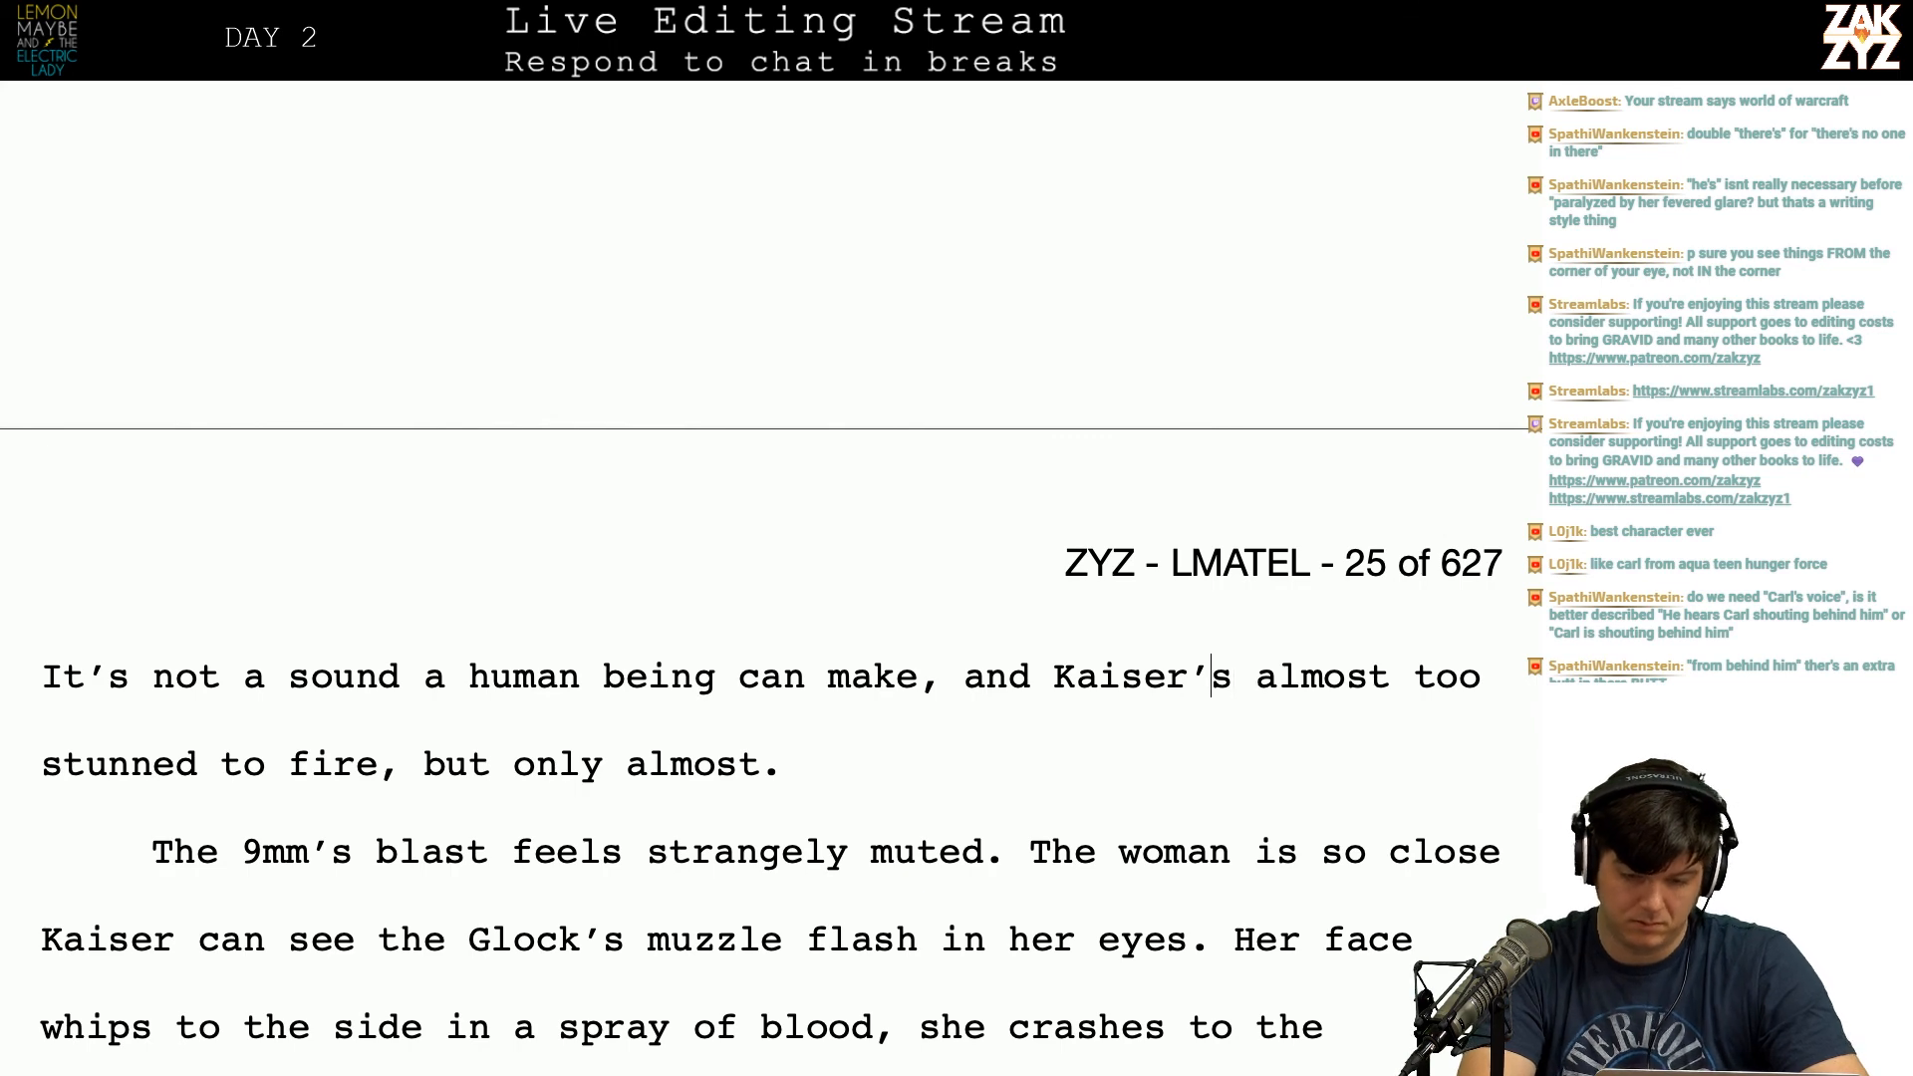
key("Left")
key("Left")
key("Left")
key("Right")
key("Right")
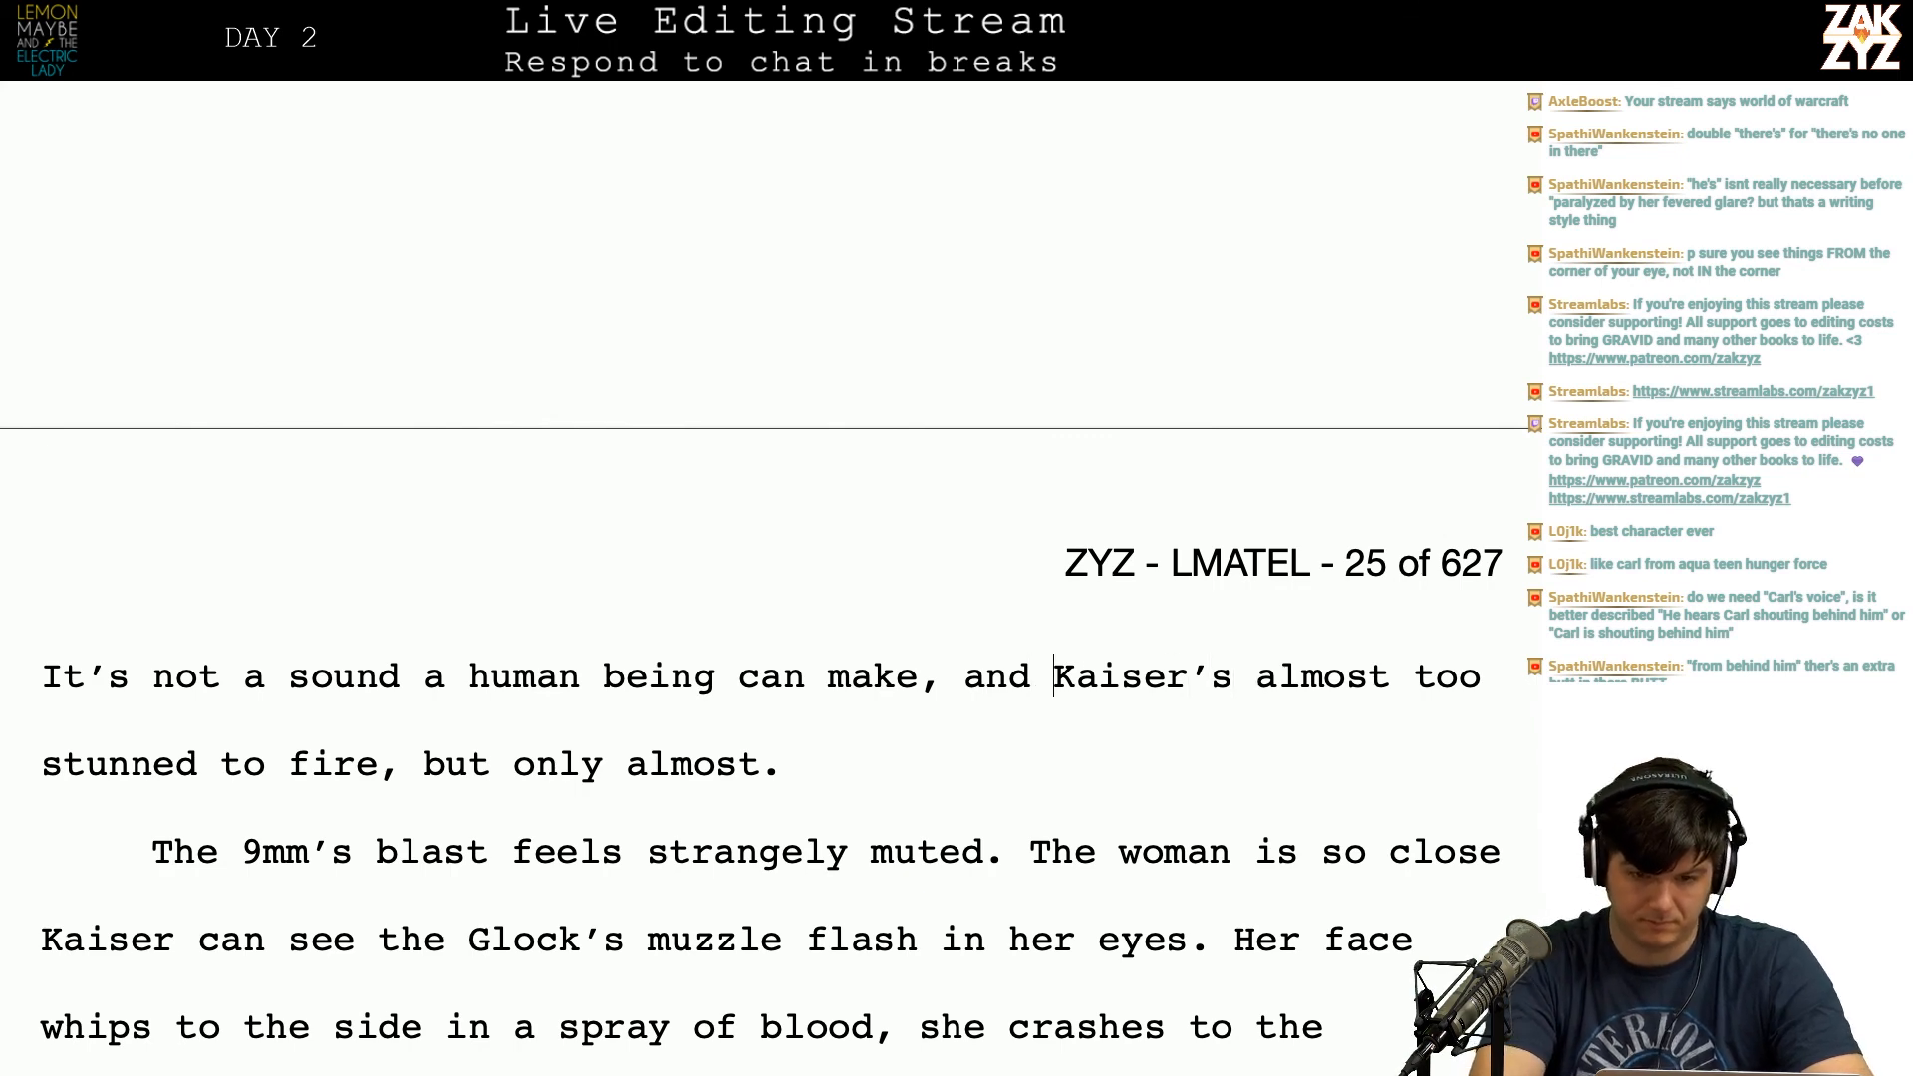
key("Return")
Step: Replace ', and' after 'It's not a sound a human being can make' with a full stop and a space
type("Ka")
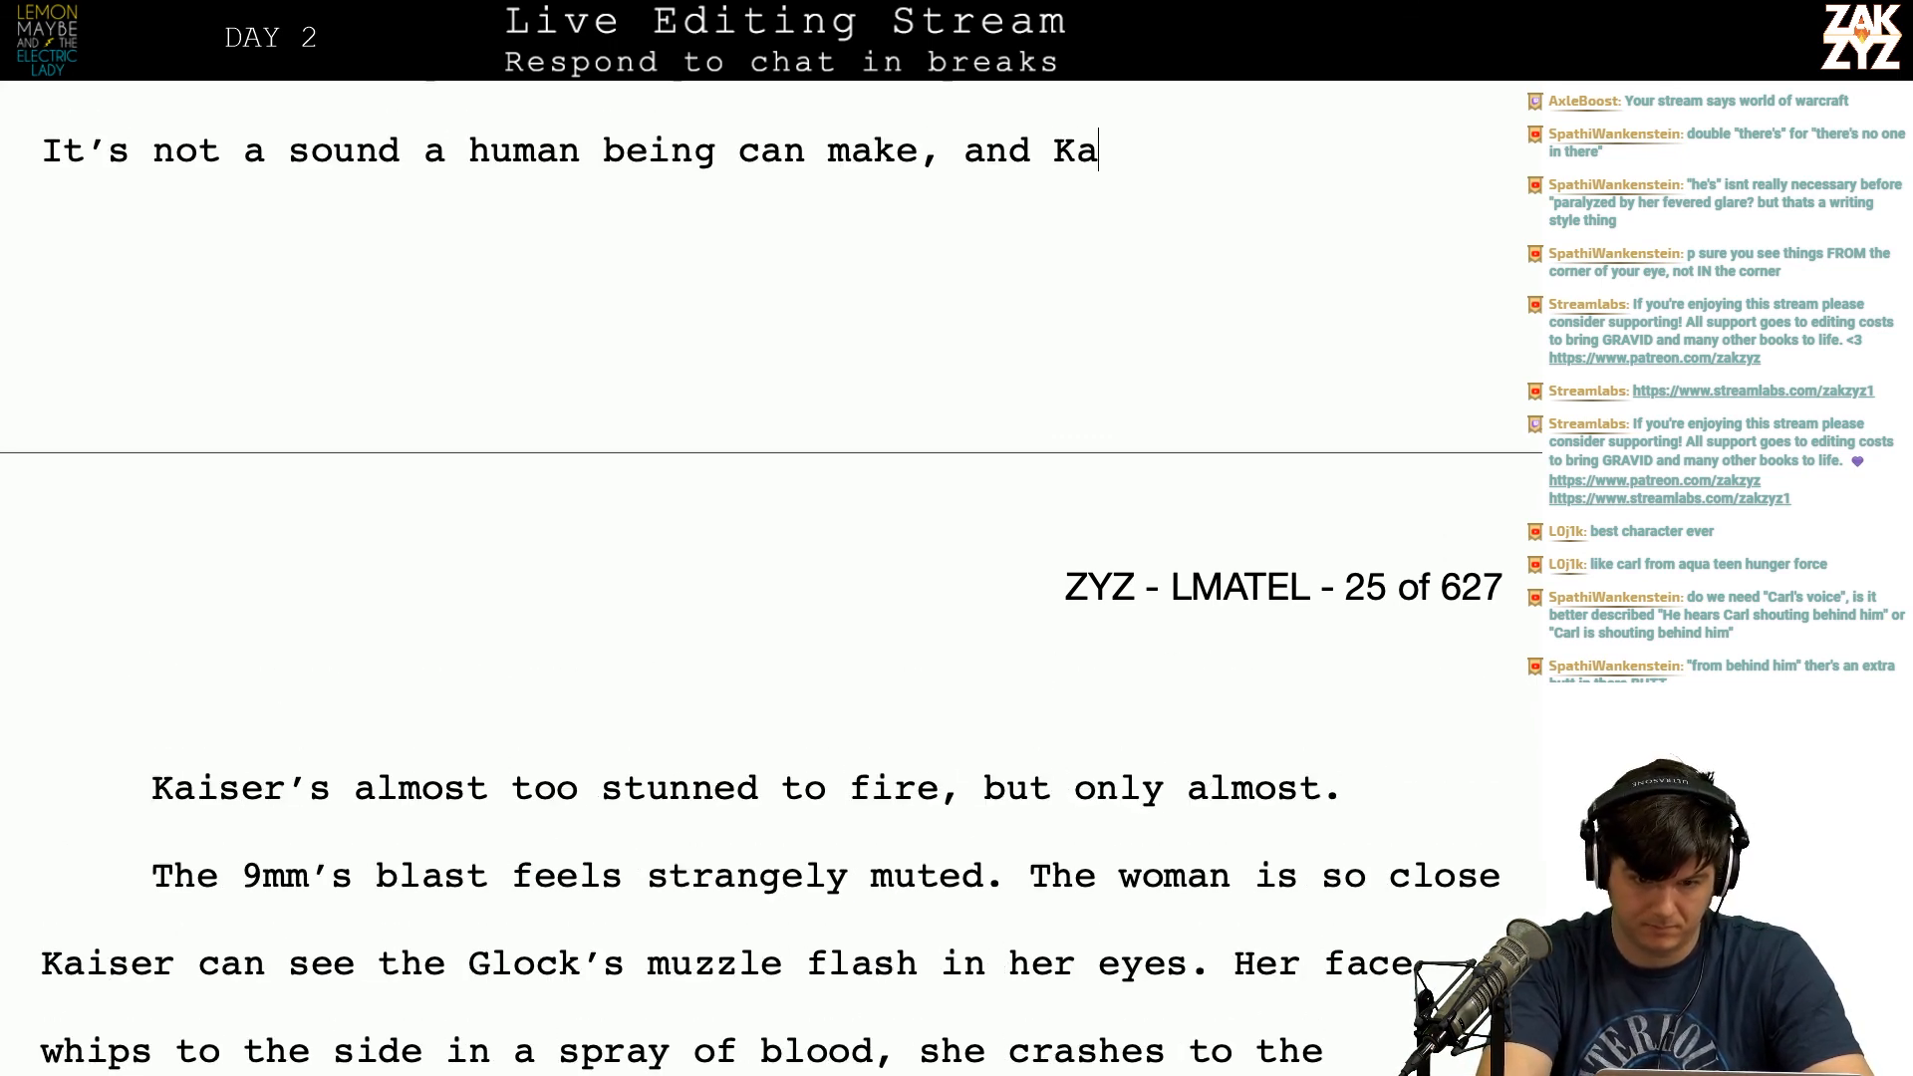
key("BackSpace")
key("BackSpace")
key("BackSpace")
key("BackSpace")
key("BackSpace")
key("BackSpace")
key("BackSpace")
key("BackSpace")
type(". ")
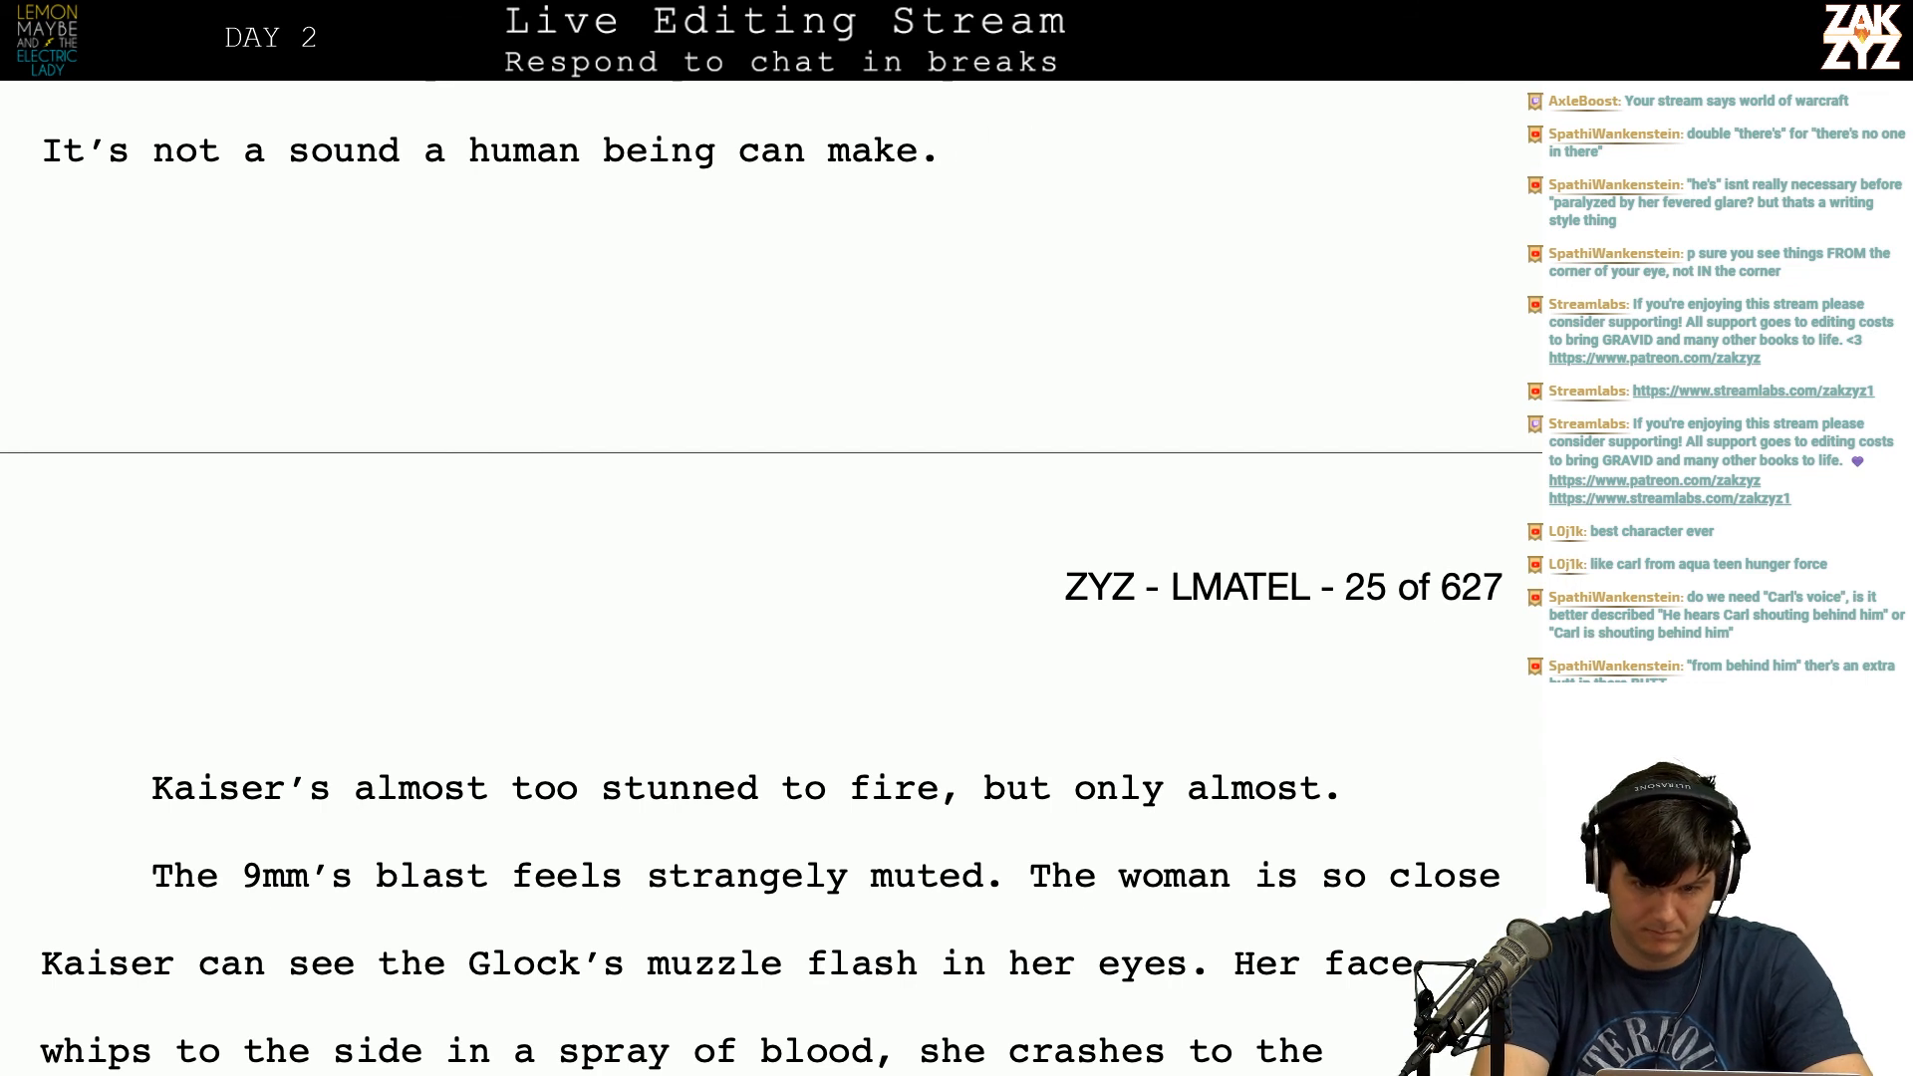
Step: Begin a new sentence with 'Kaiser's' directly after 'It's not a sound a human being can make.'
type("Kais")
type("er's sal")
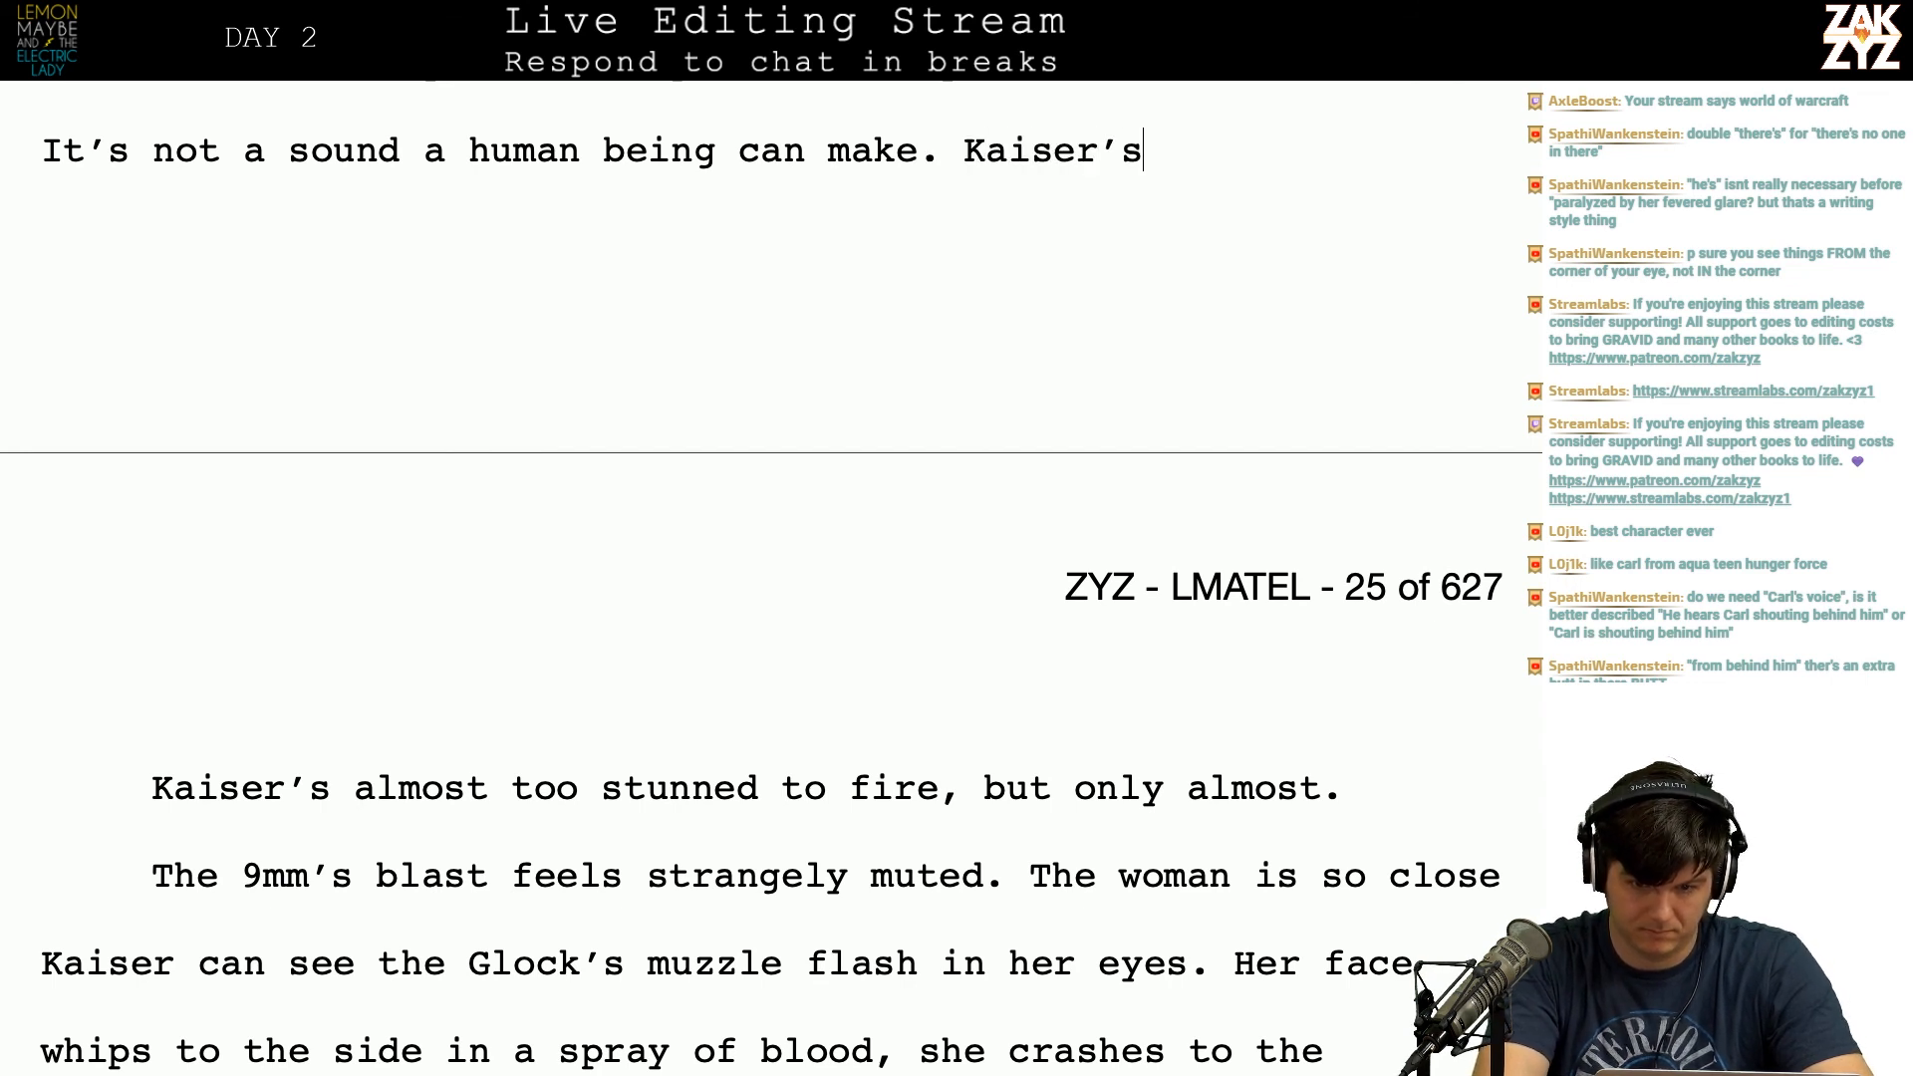
key("BackSpace")
key("BackSpace")
key("BackSpace")
Step: Try continuing the new sentence after 'Kaiser's' with 'almost too stunned to fire, but'
type("almost too stund")
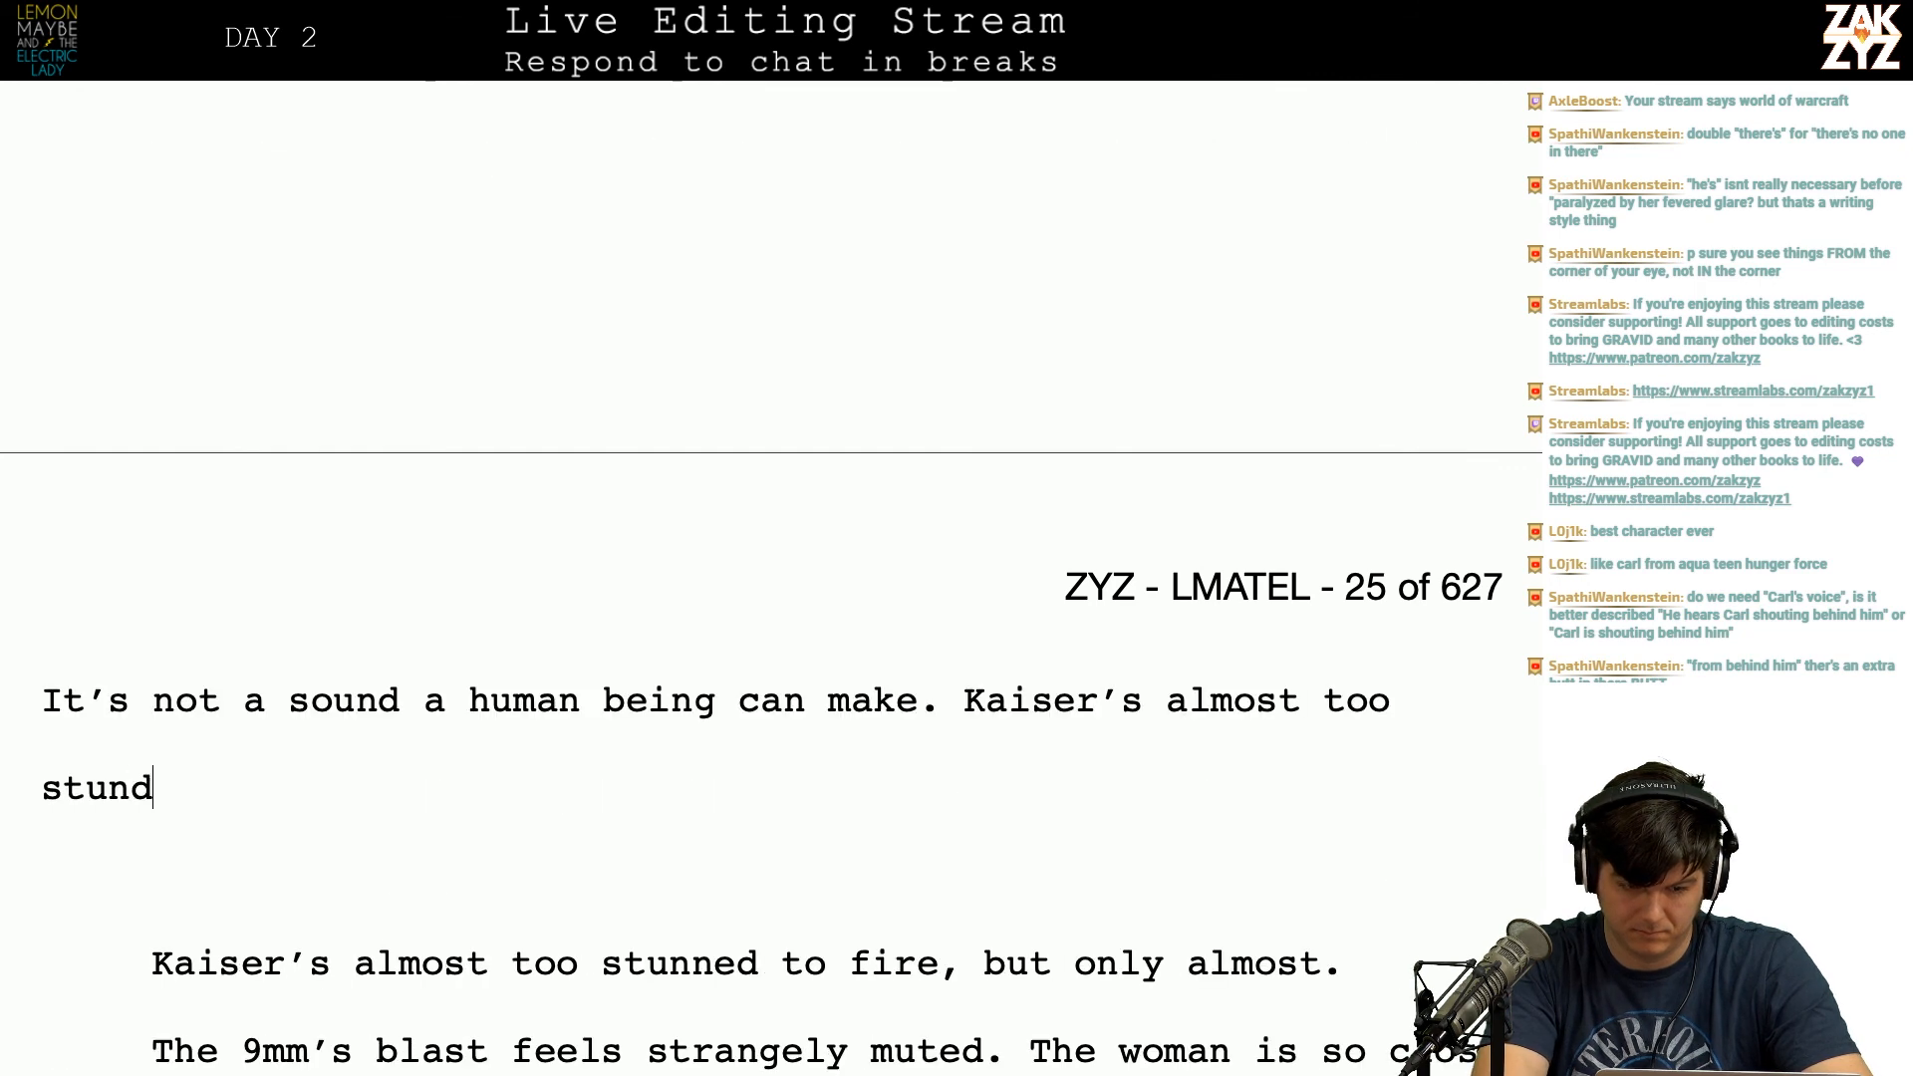
key("BackSpace")
type("ned to fire, but")
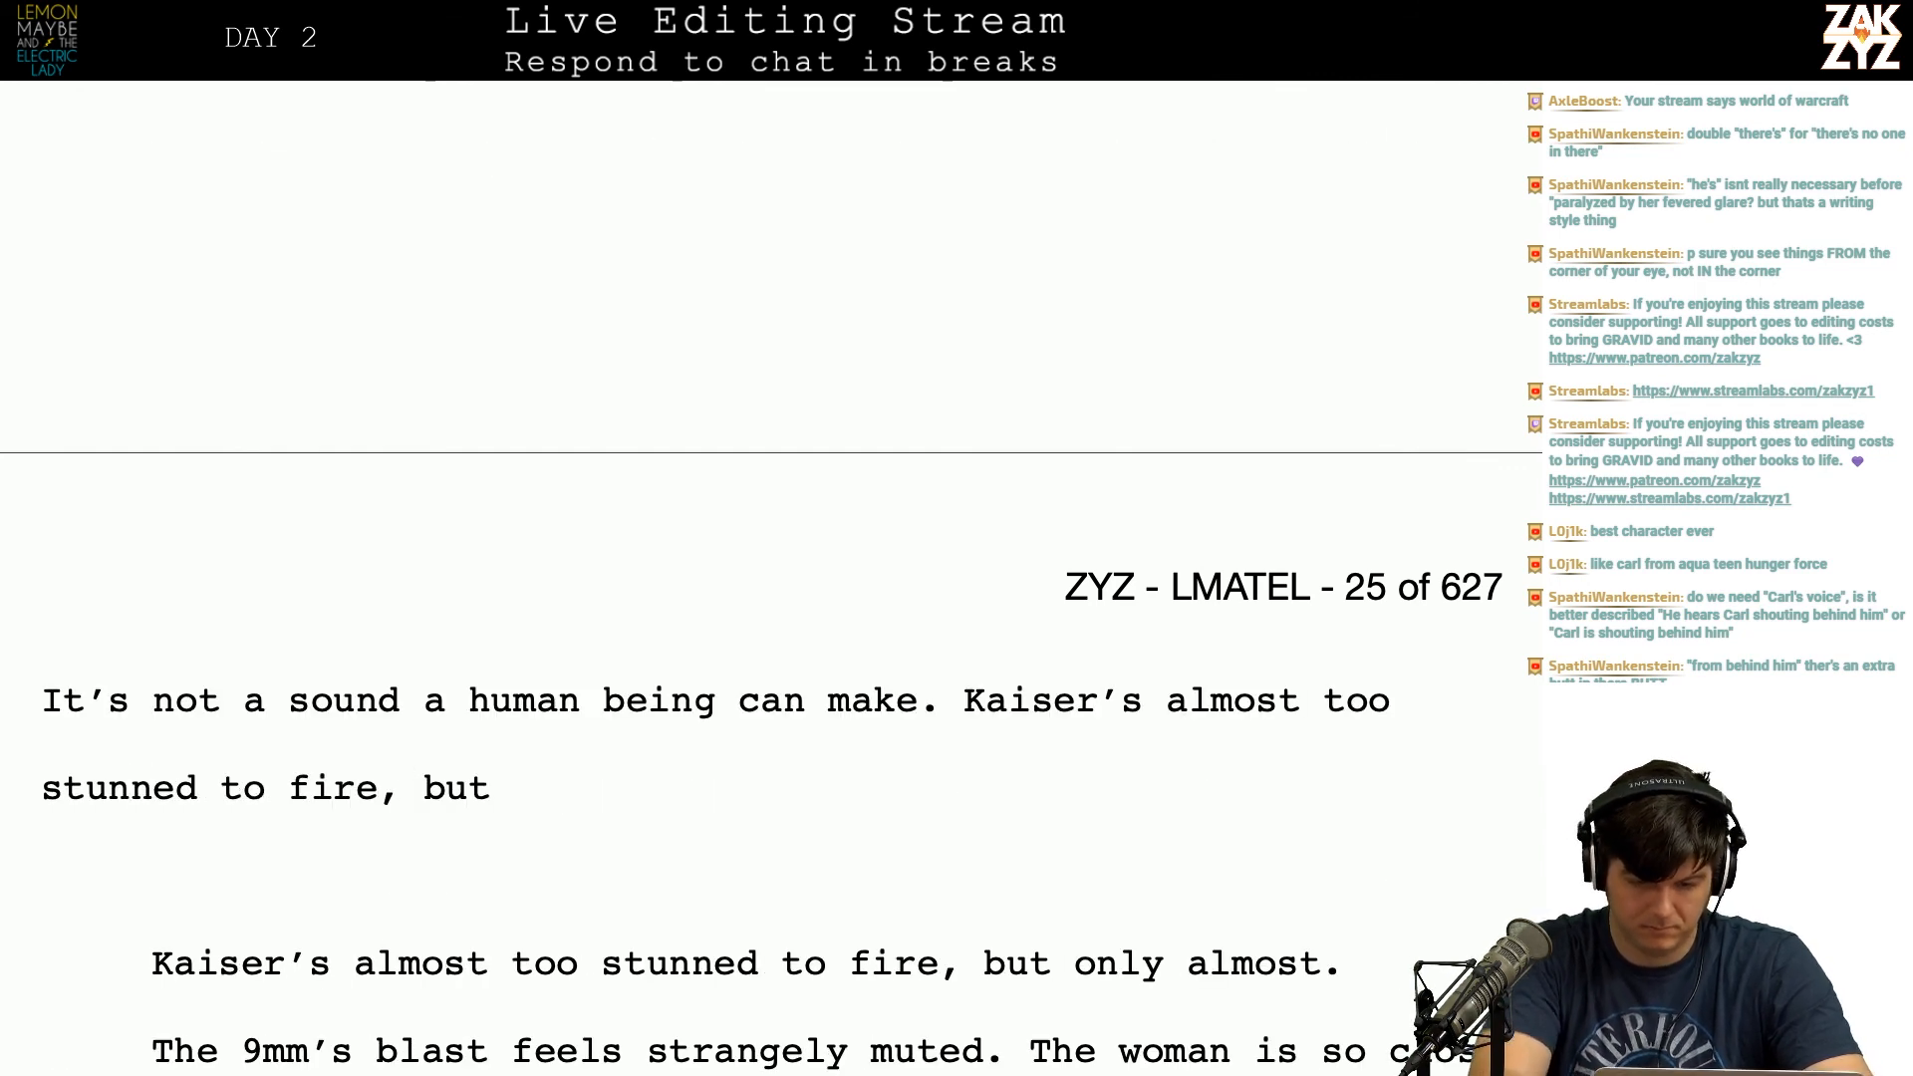
key("BackSpace")
key("BackSpace")
key("BackSpace")
key("BackSpace")
key("BackSpace")
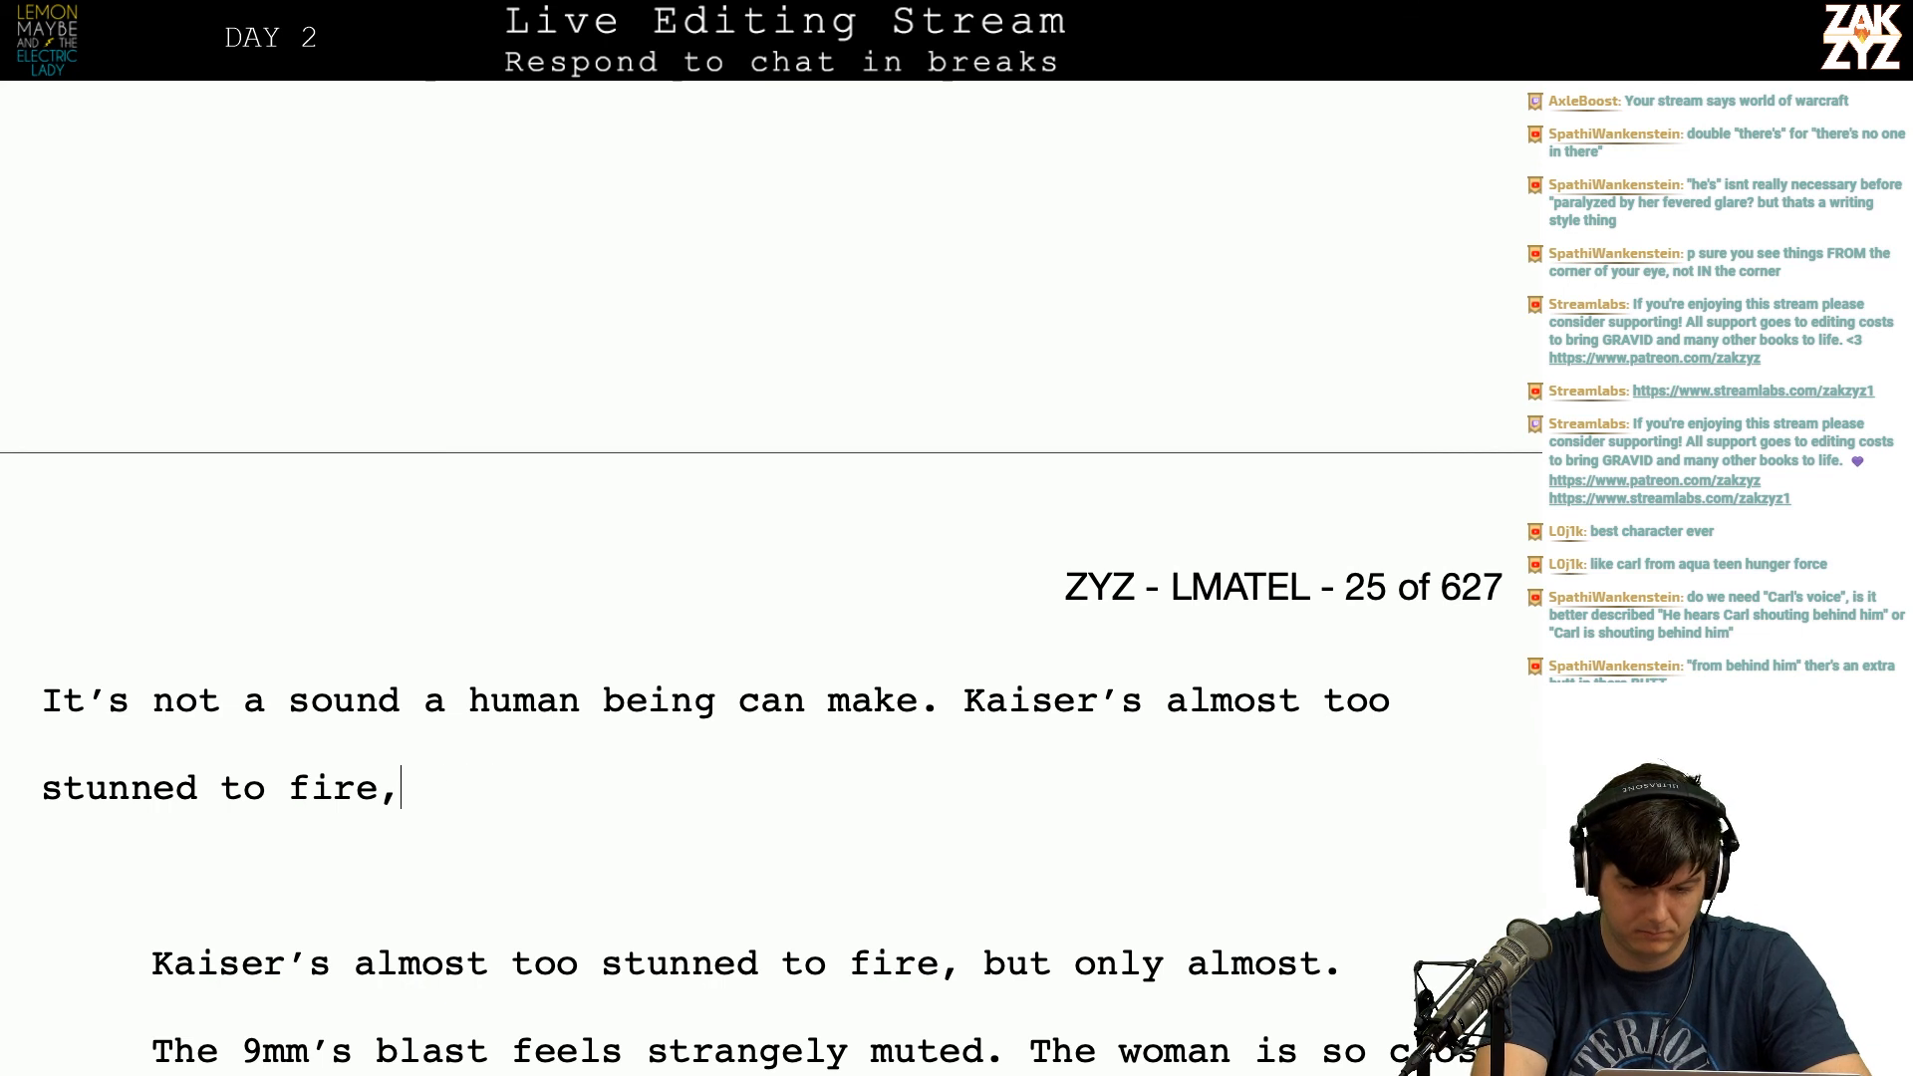
key("BackSpace")
type(", but")
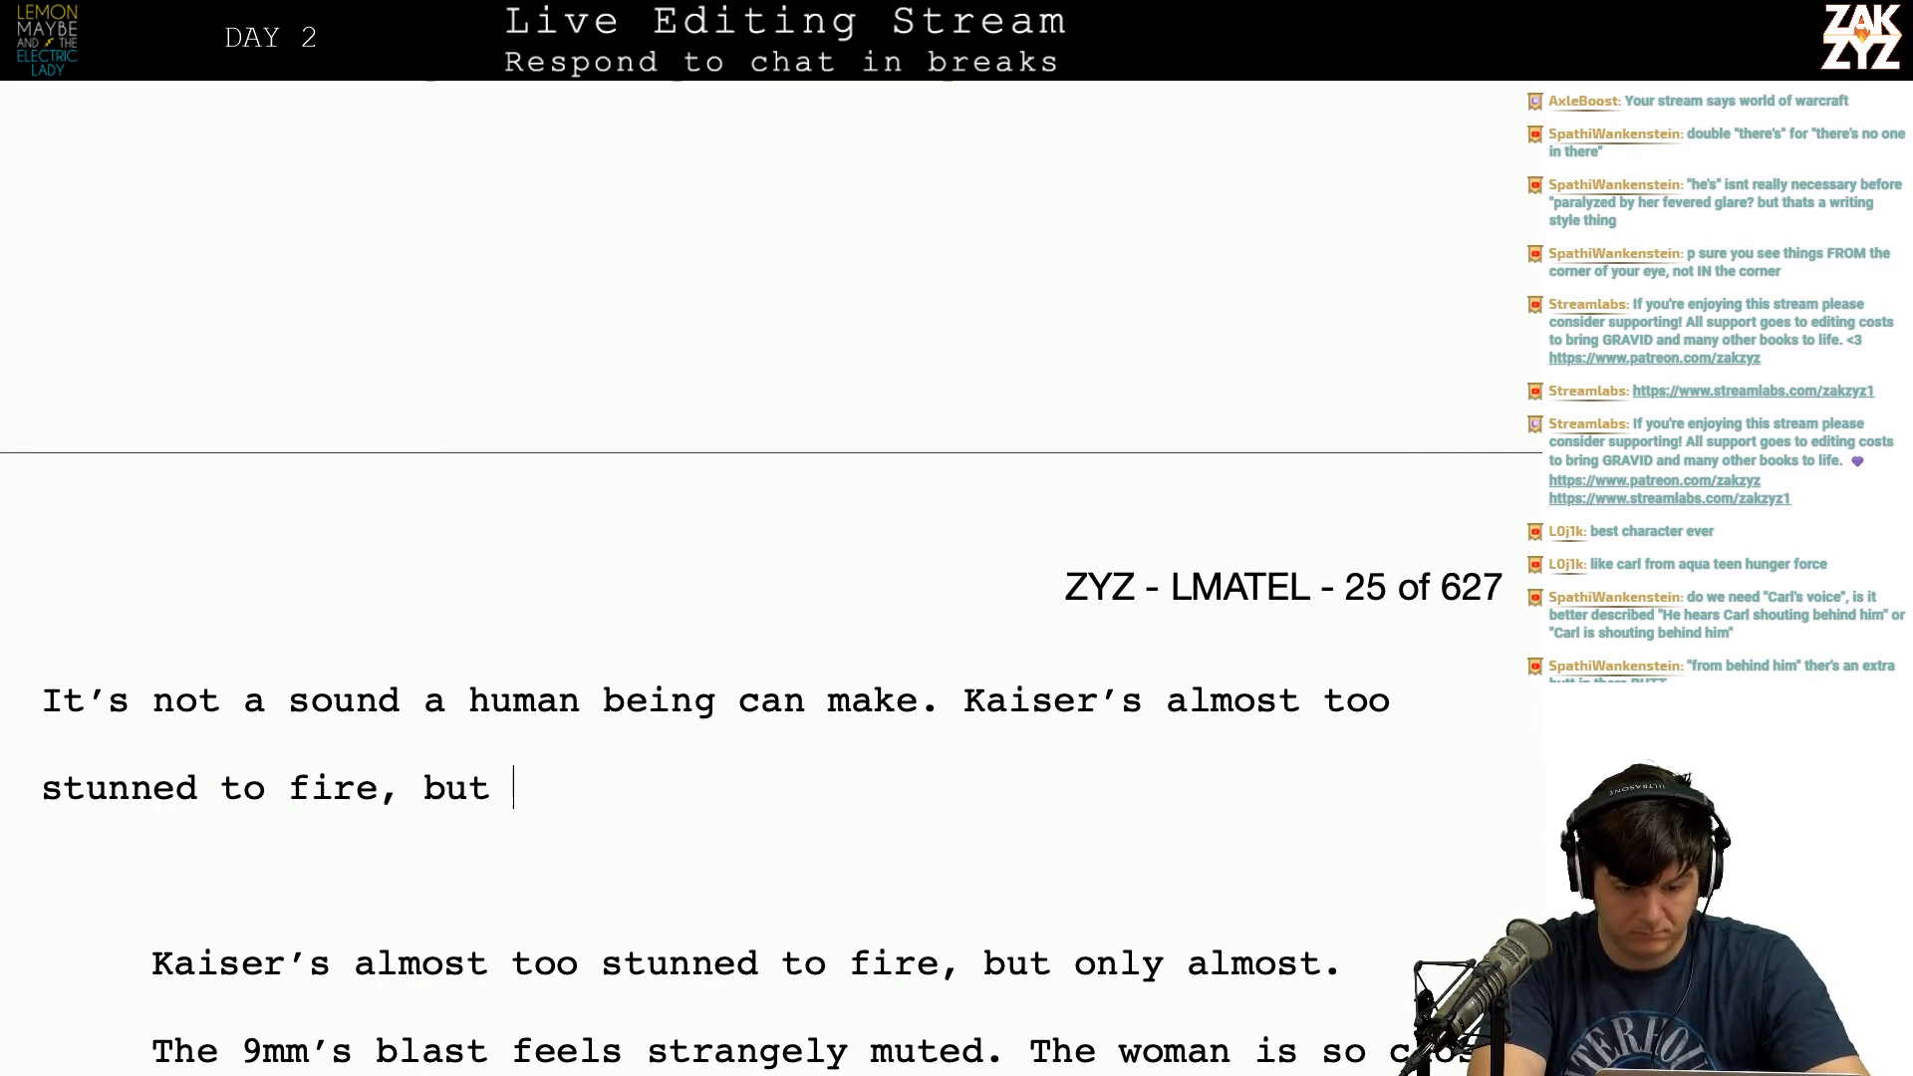
key("BackSpace")
key("BackSpace")
key("BackSpace")
type("but")
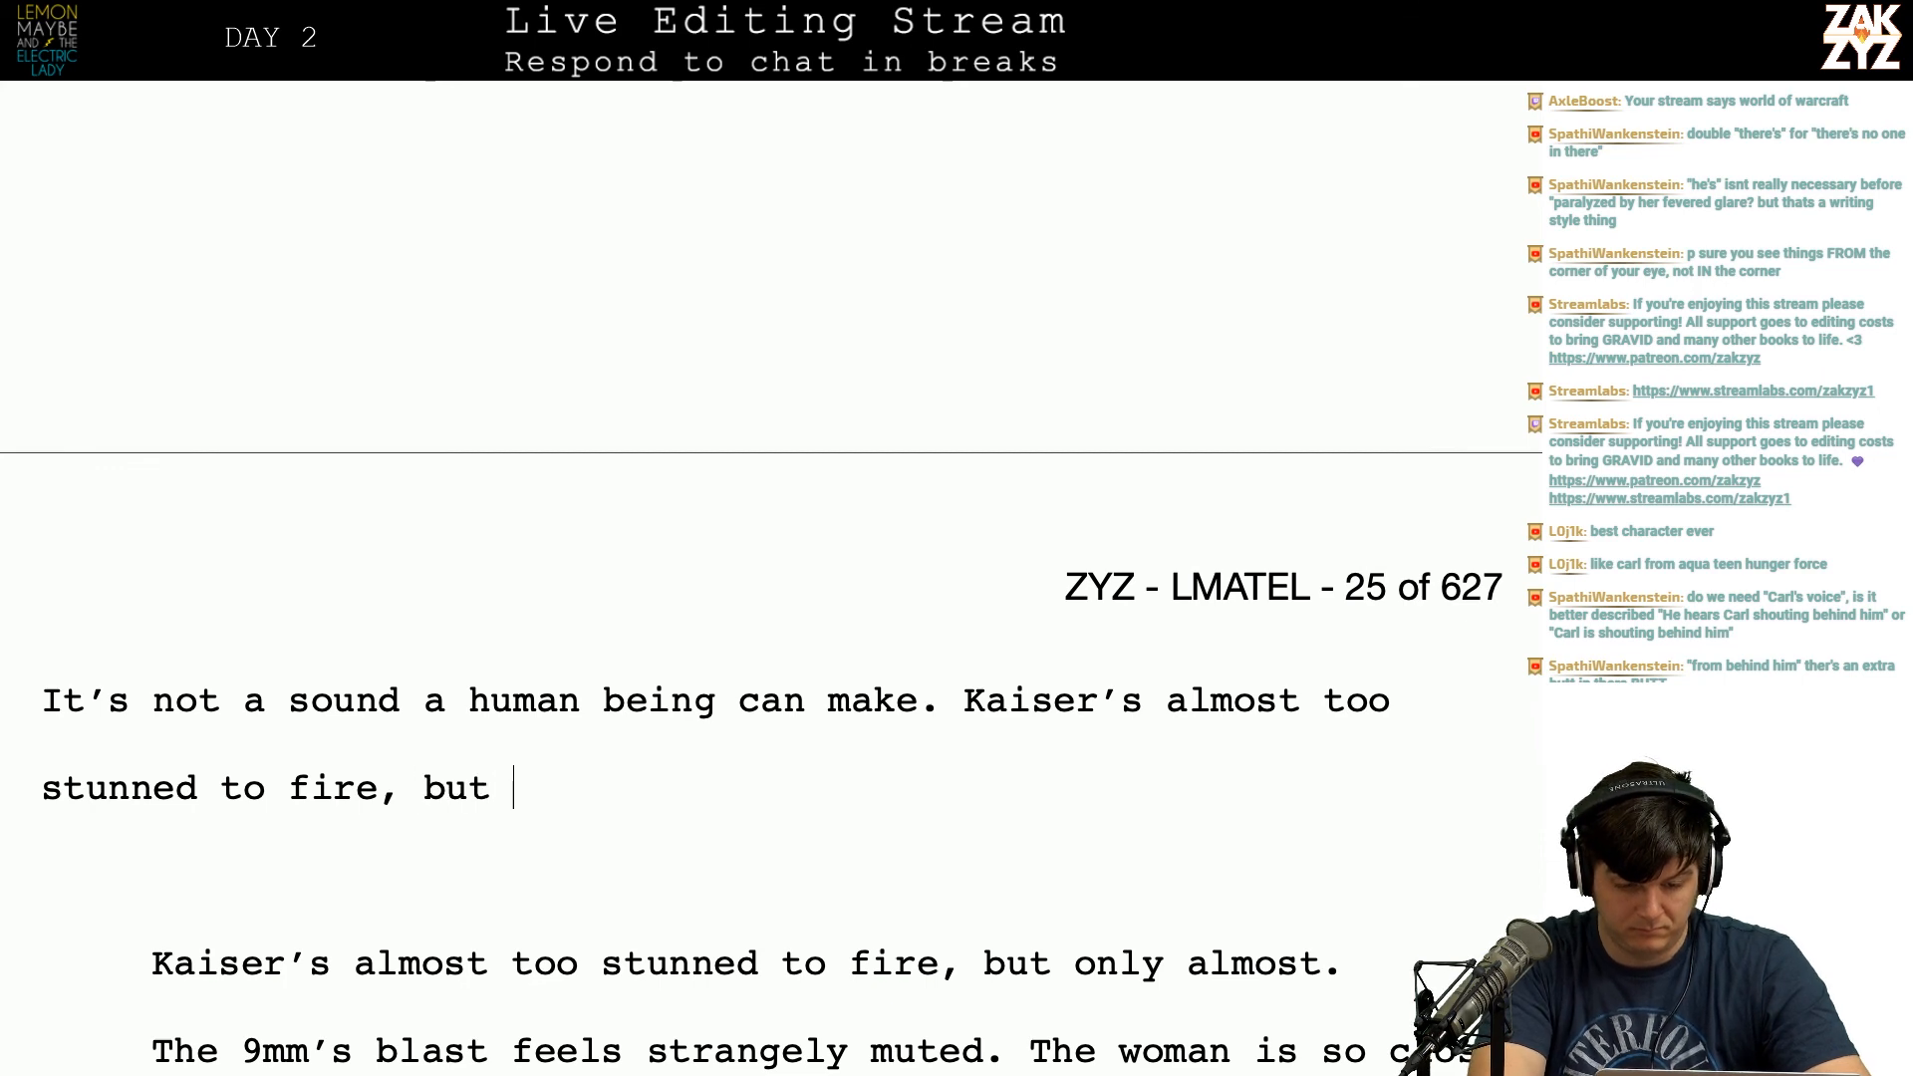
Step: Delete the drafted words 'almost too stunned to fire, but' back to 'Kaiser's'
key("BackSpace")
key("BackSpace")
key("BackSpace")
key("BackSpace")
key("BackSpace")
key("BackSpace")
key("BackSpace")
key("BackSpace")
key("BackSpace")
key("BackSpace")
key("BackSpace")
key("BackSpace")
key("BackSpace")
key("BackSpace")
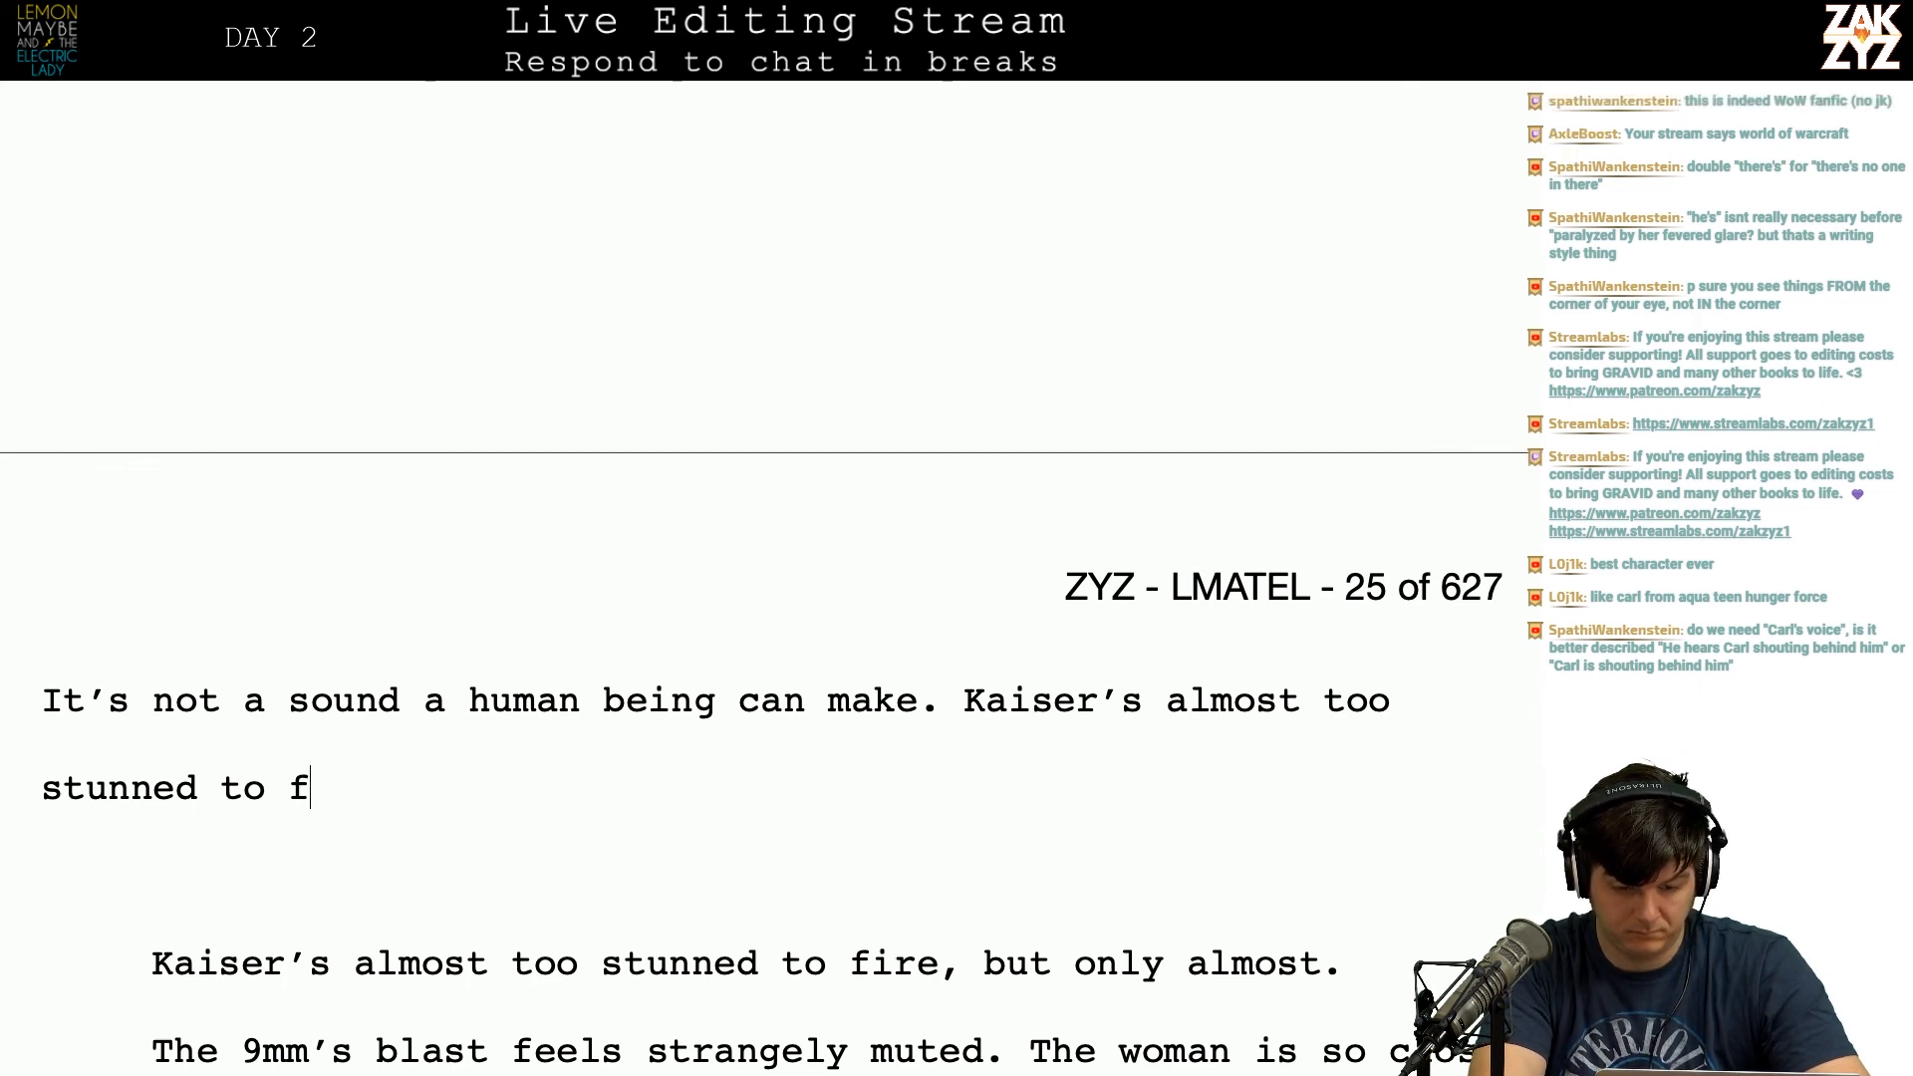
key("BackSpace")
key("BackSpace")
key("BackSpace")
key("BackSpace")
key("BackSpace")
key("BackSpace")
key("BackSpace")
key("BackSpace")
key("BackSpace")
key("BackSpace")
key("BackSpace")
key("BackSpace")
key("BackSpace")
key("BackSpace")
key("BackSpace")
key("BackSpace")
key("BackSpace")
key("BackSpace")
key("BackSpace")
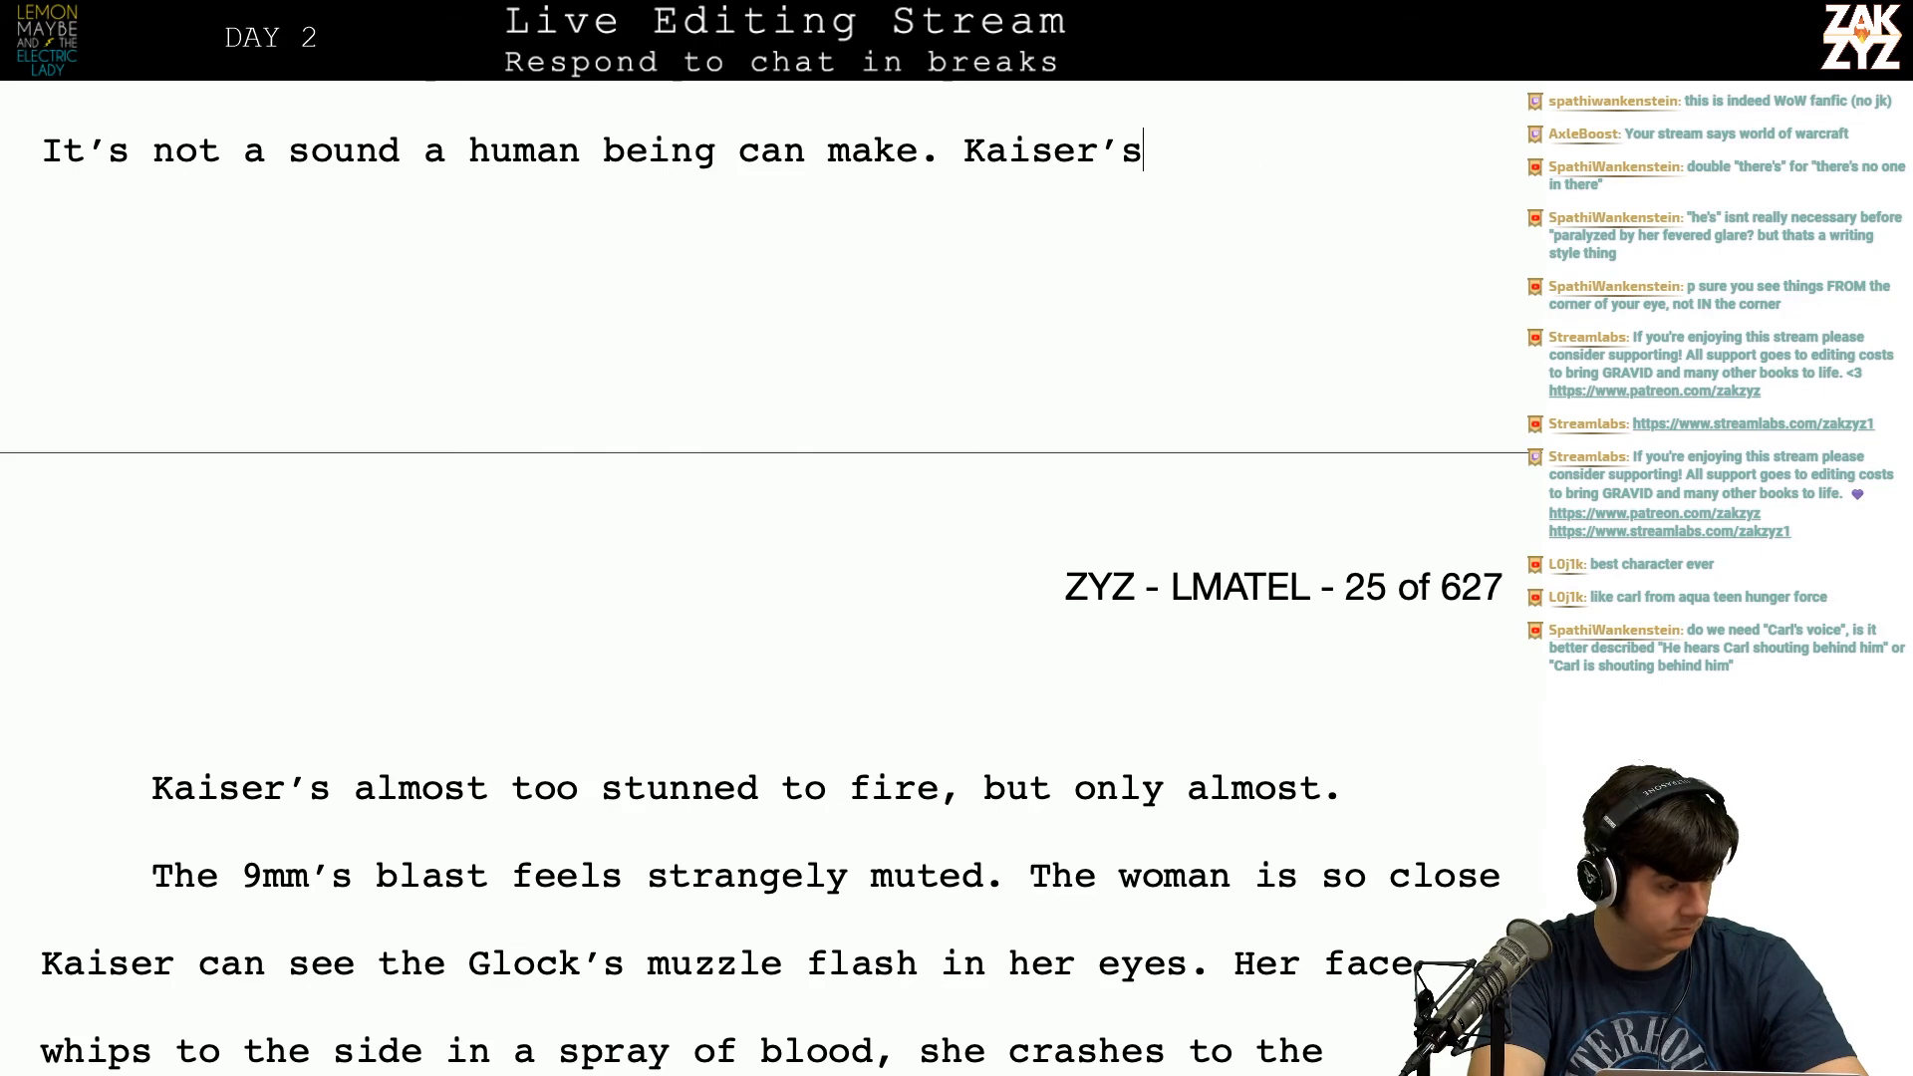
Step: Change 'Kaiser's' to 'Kaiser' as the opening of the new sentence after 'can make.'
key("BackSpace")
key("BackSpace")
key("BackSpace")
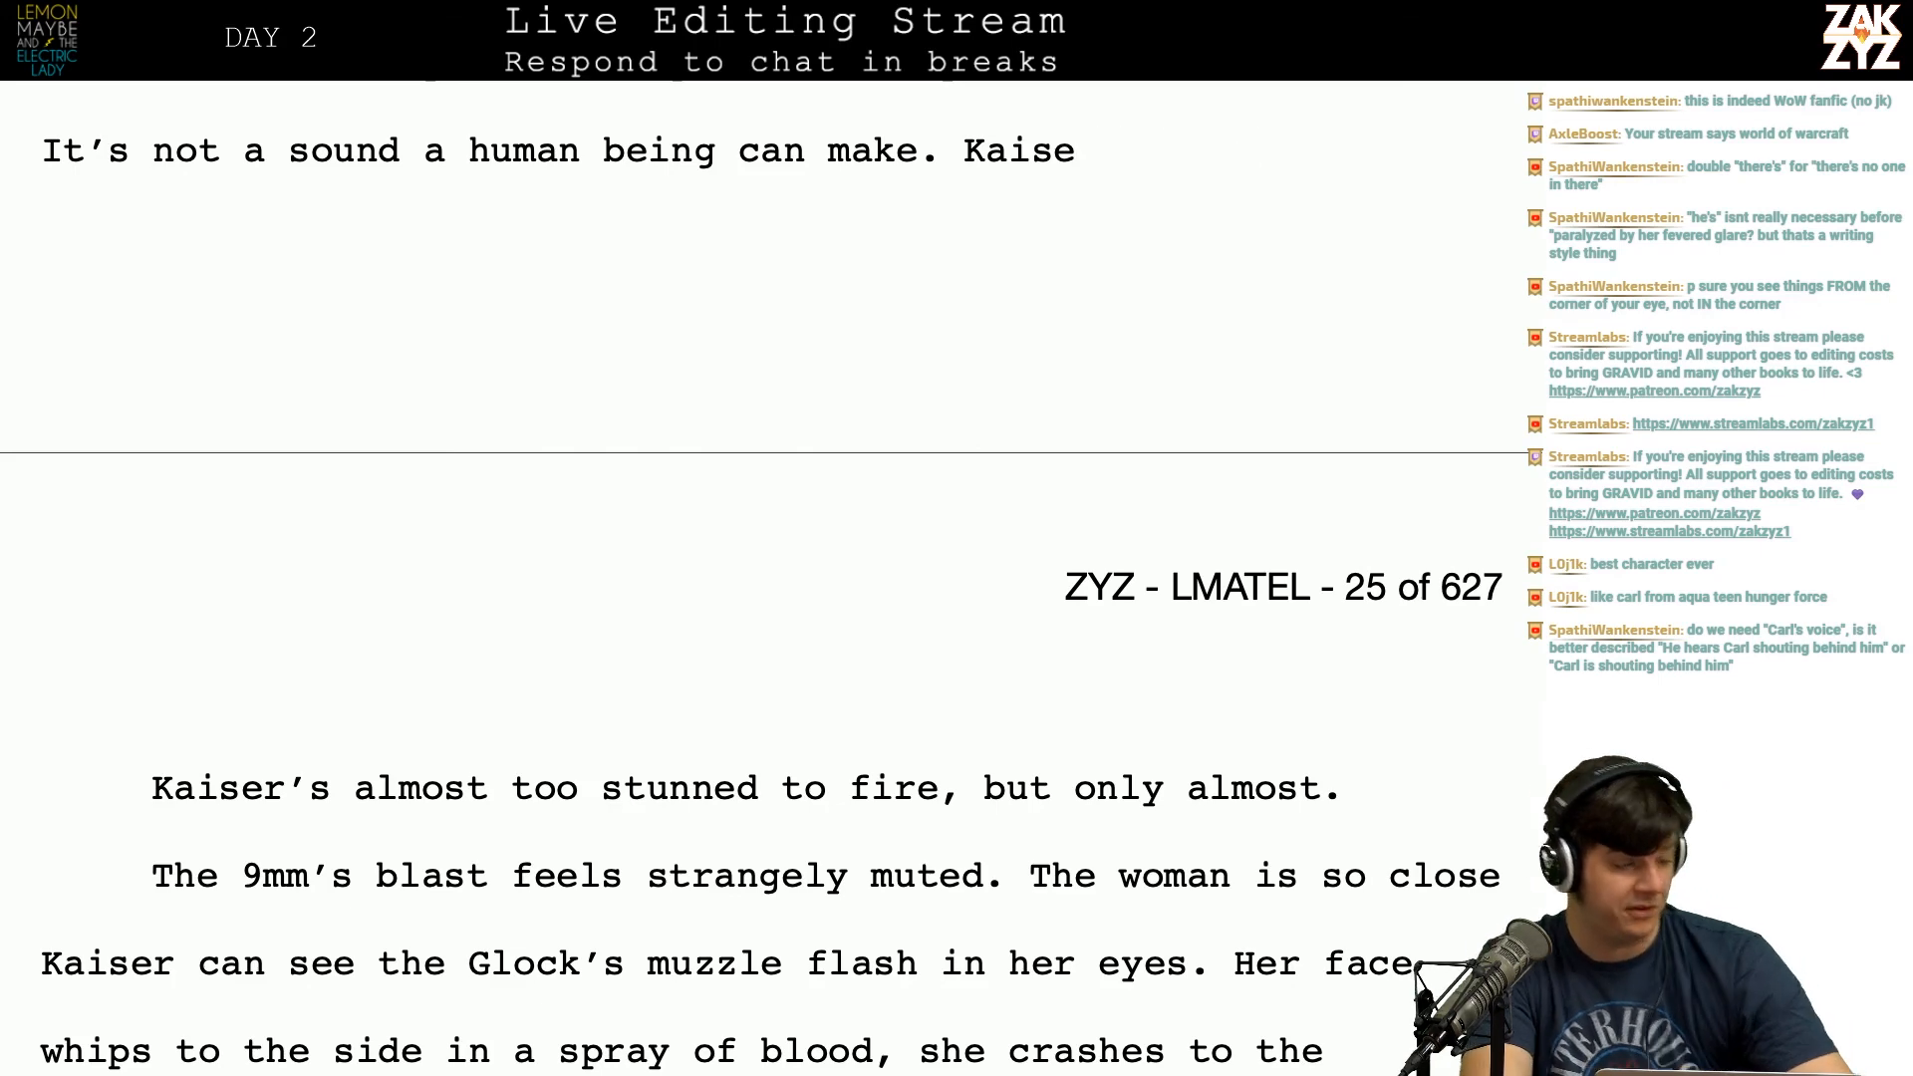
scroll(771, 578, "up", 2)
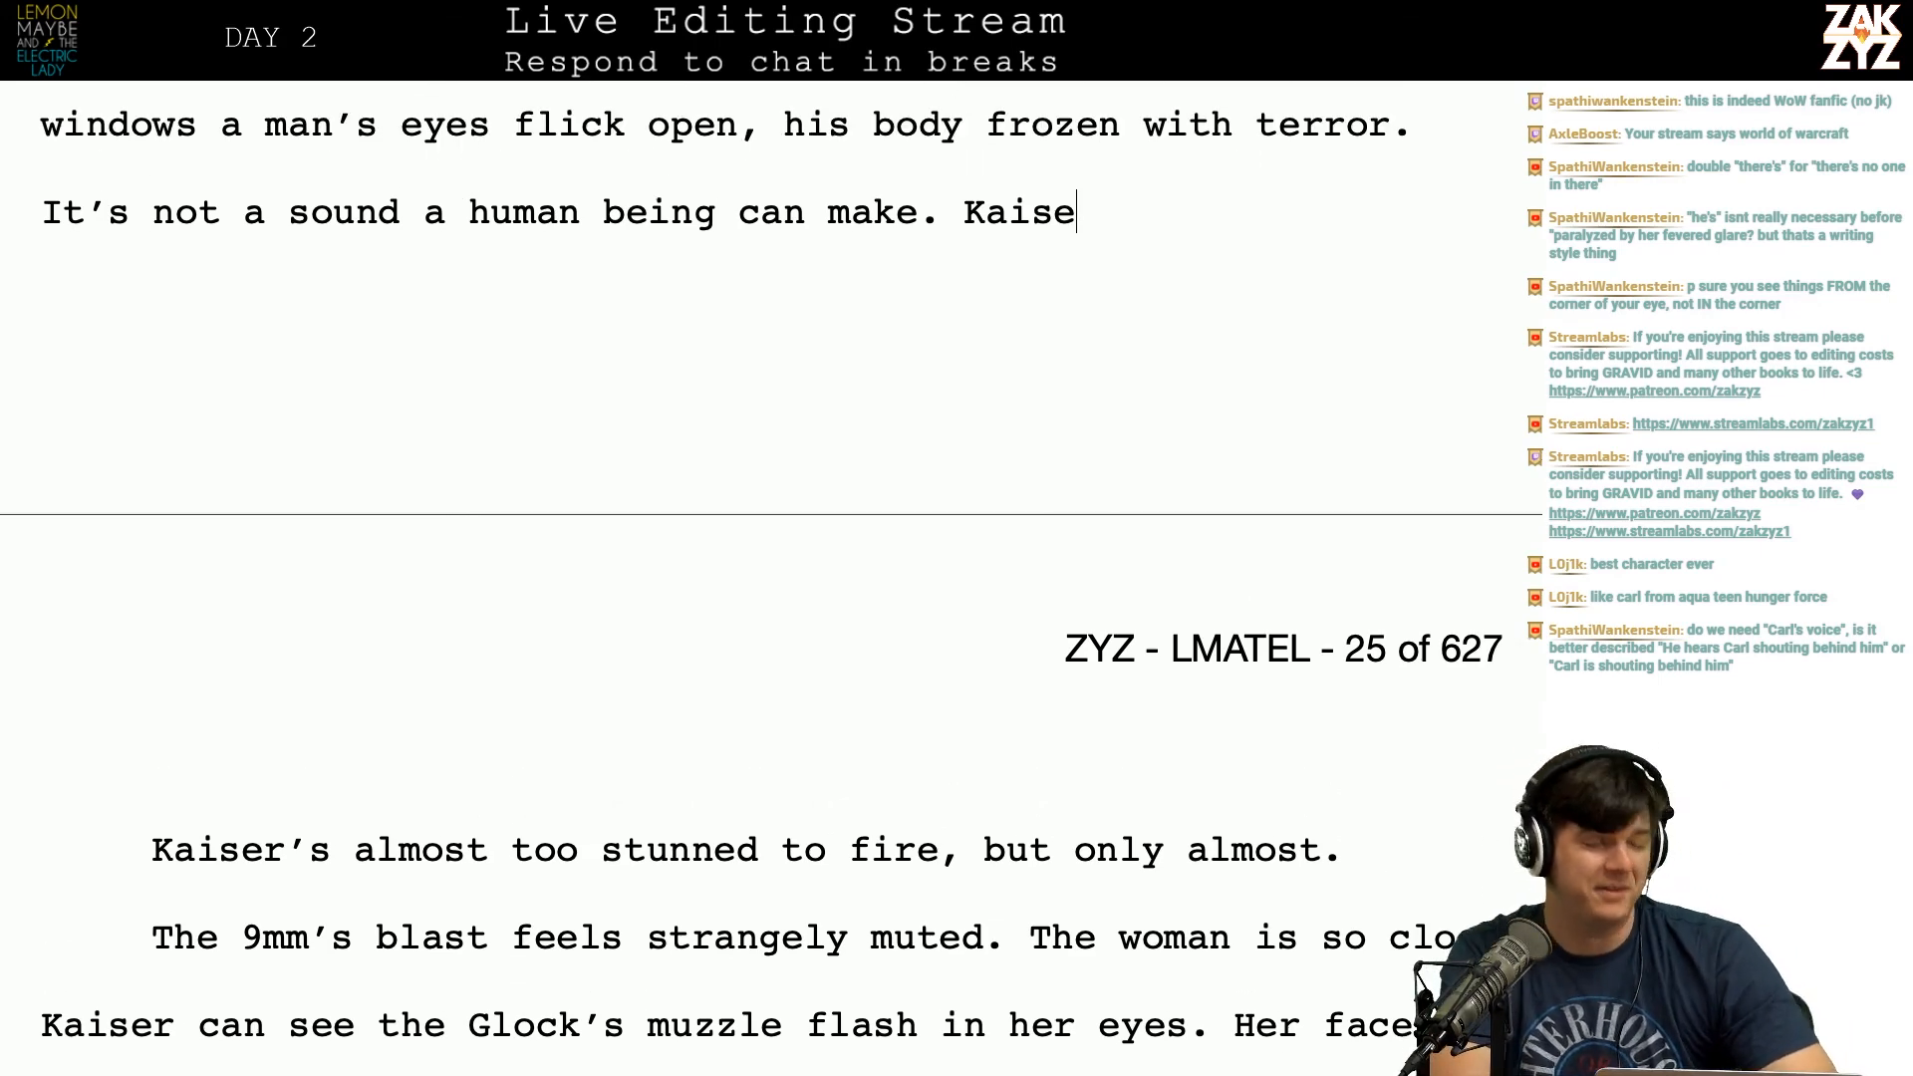
scroll(772, 578, "down", 1)
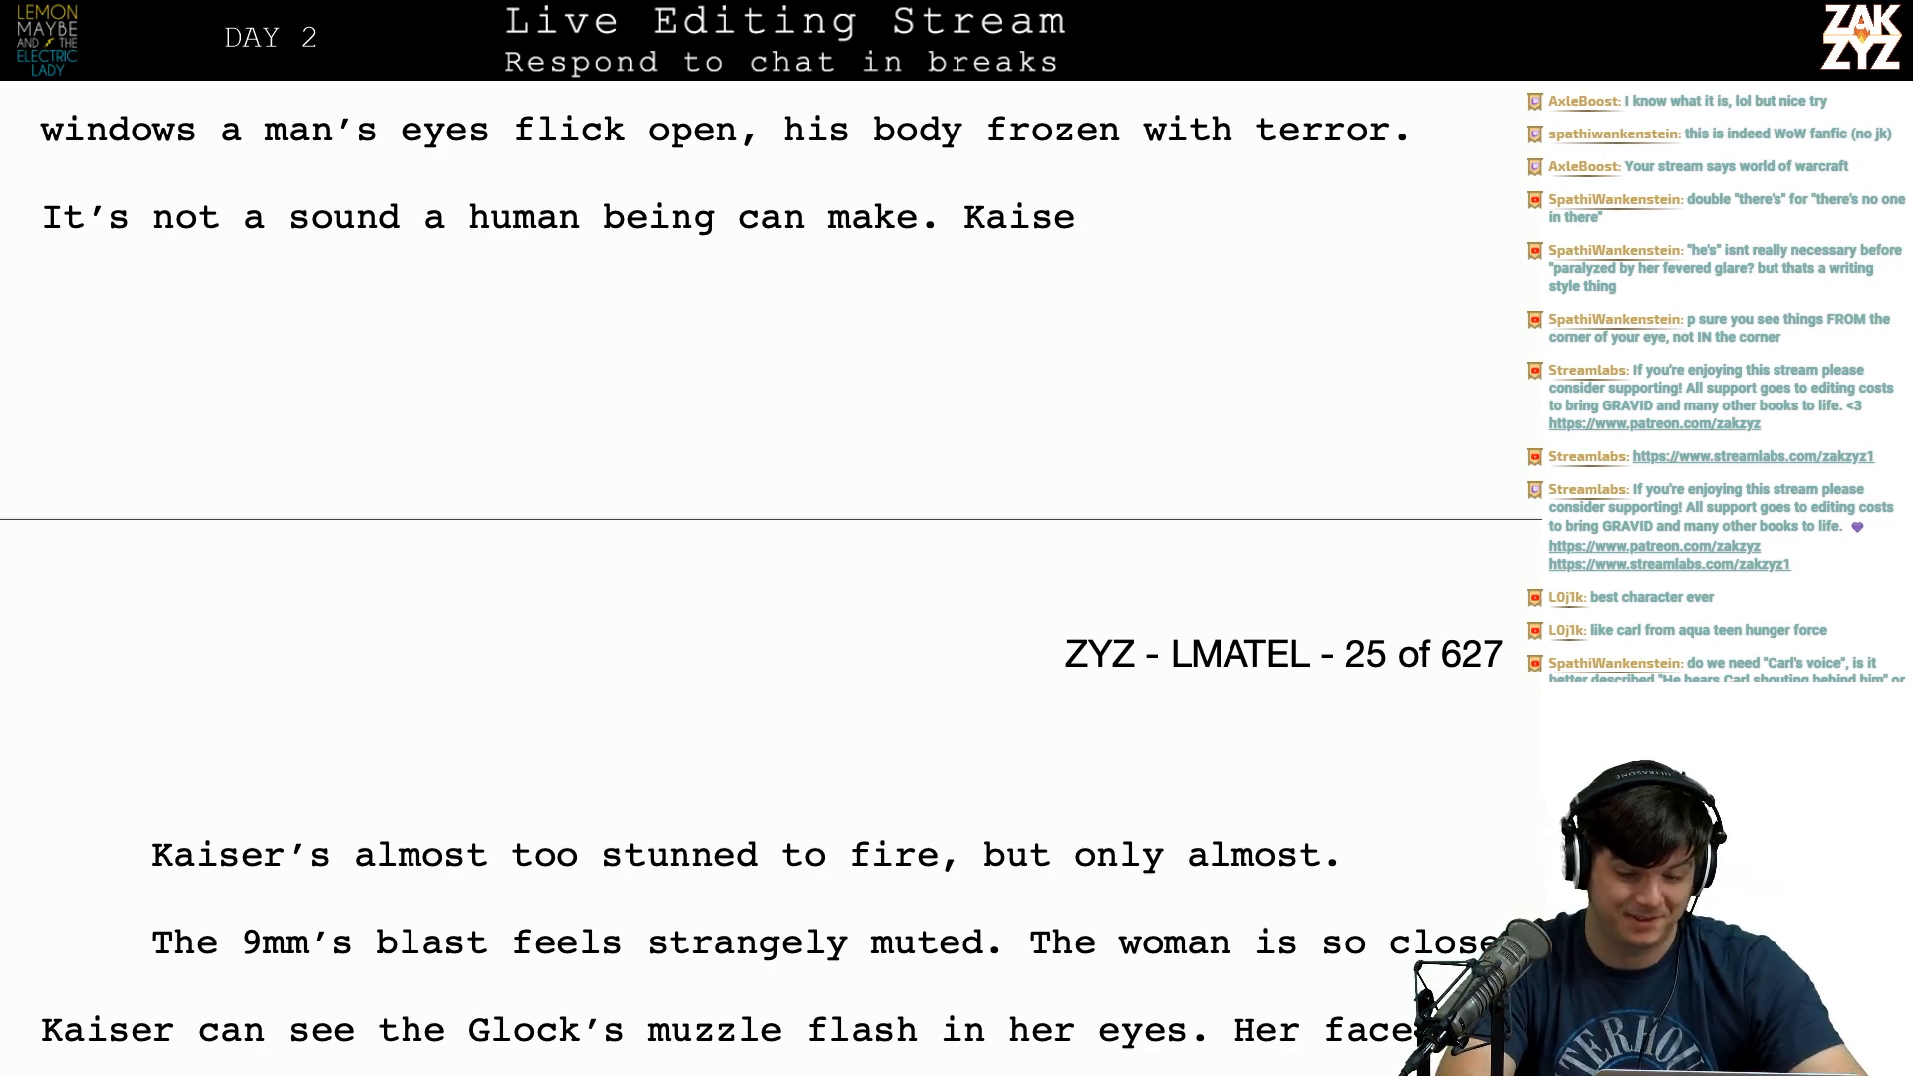
scroll(936, 546, "up", 2)
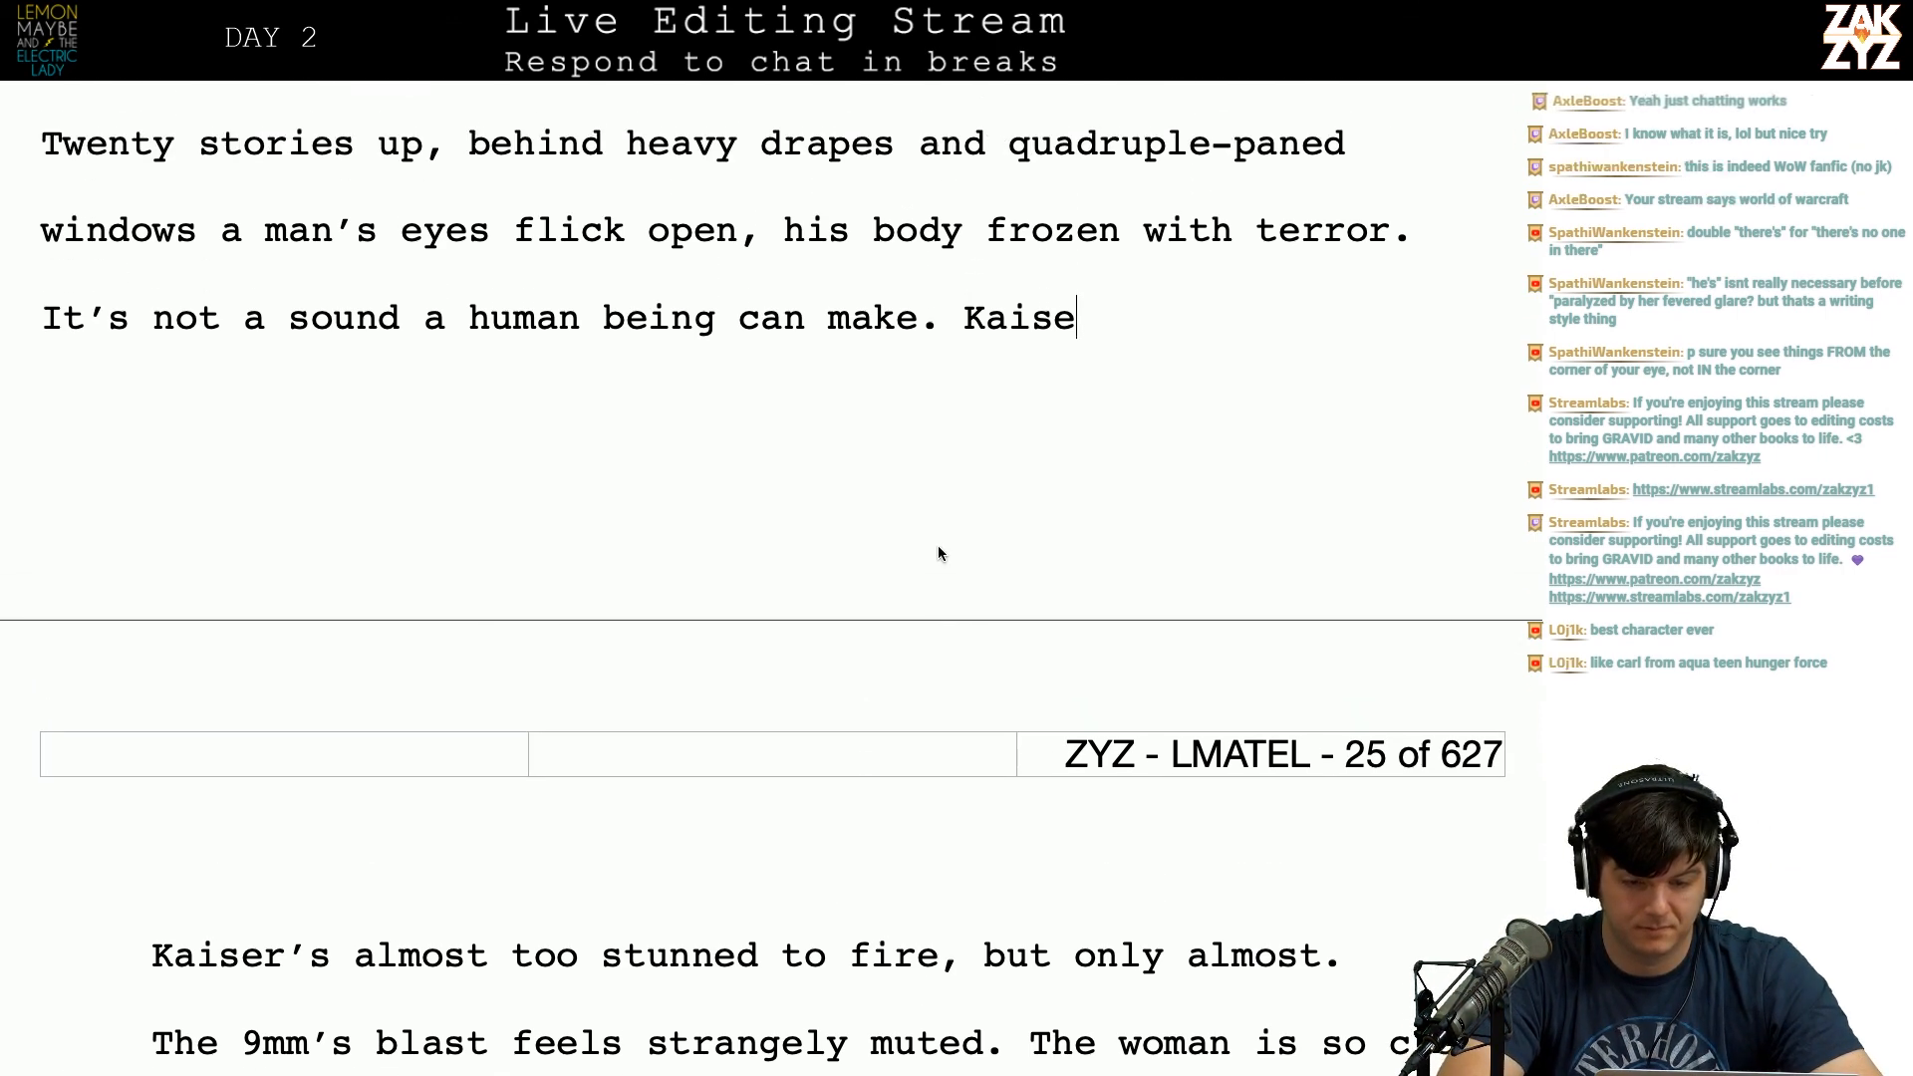
type("r")
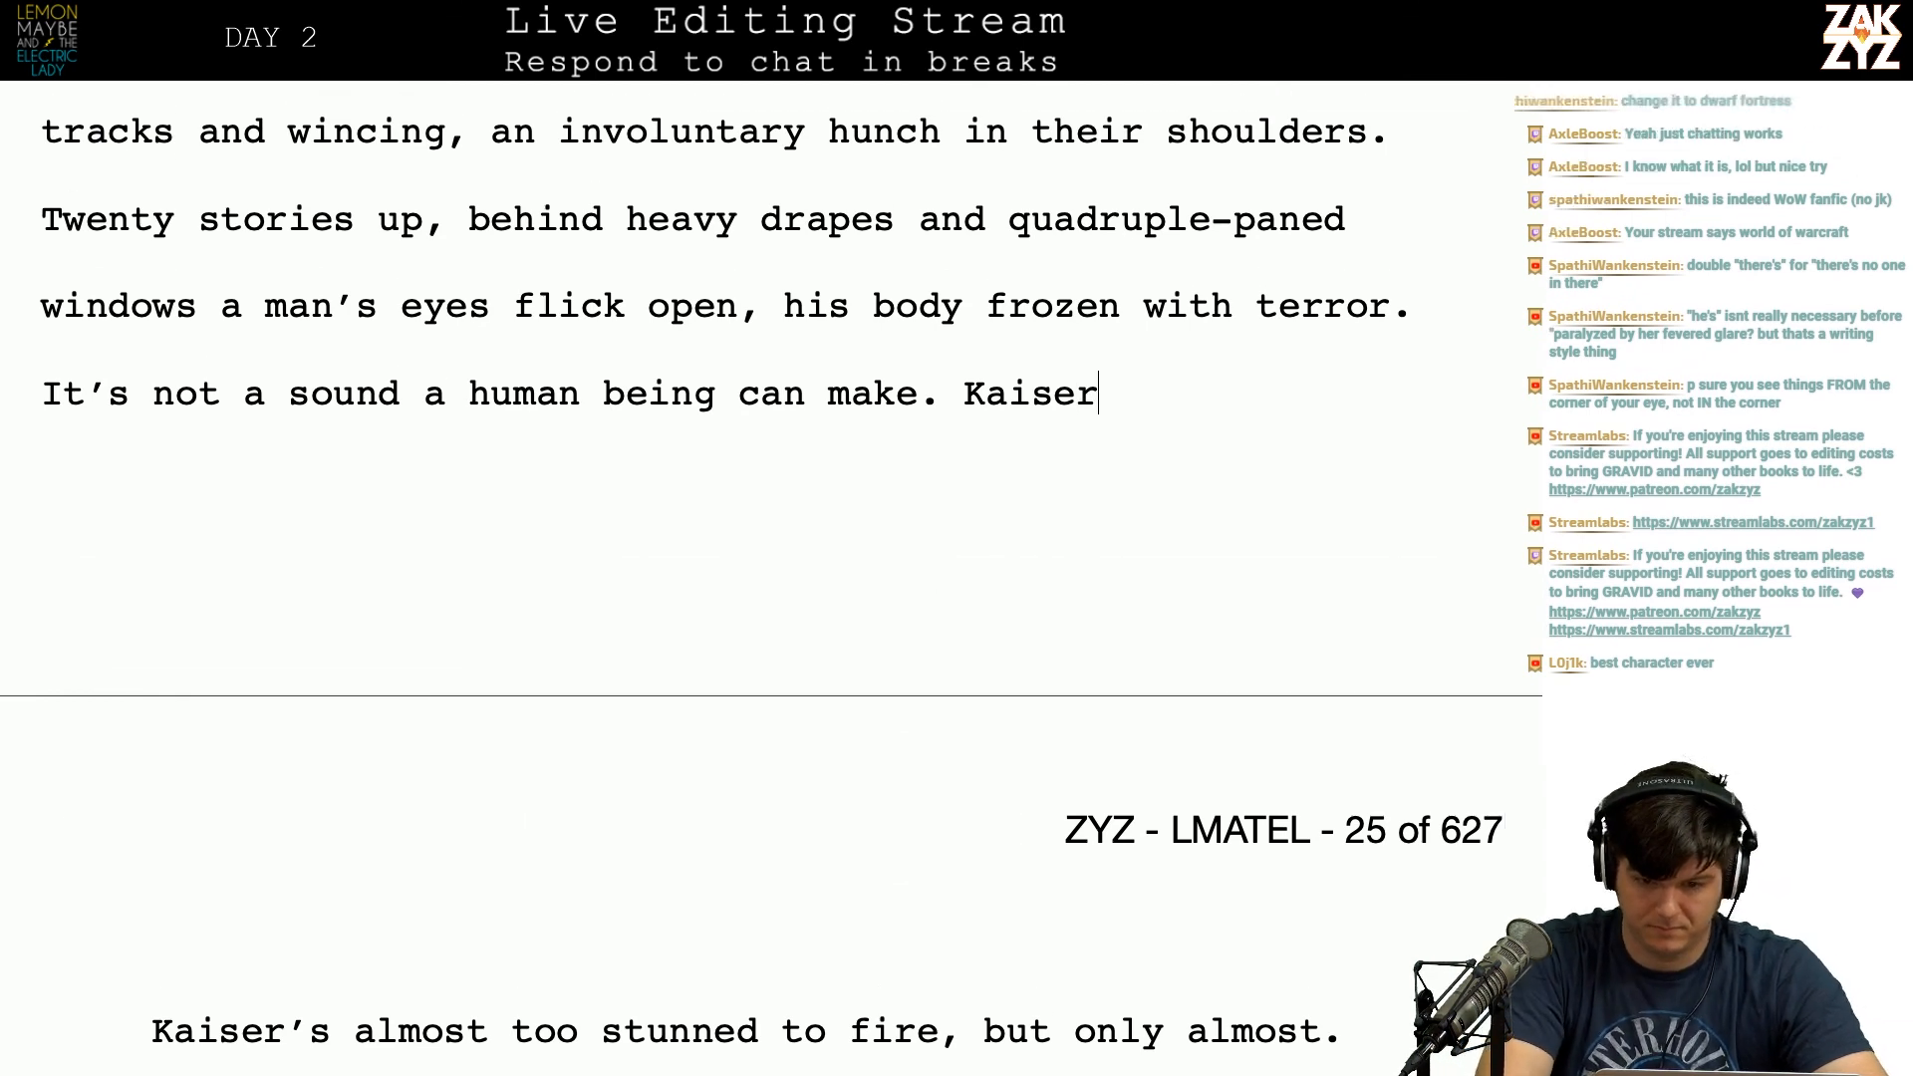
Step: Extend the unfinished sentence after "It's not a sound a human being can make." with "'s almost too stunned to fire, but"
type("'s almost too st")
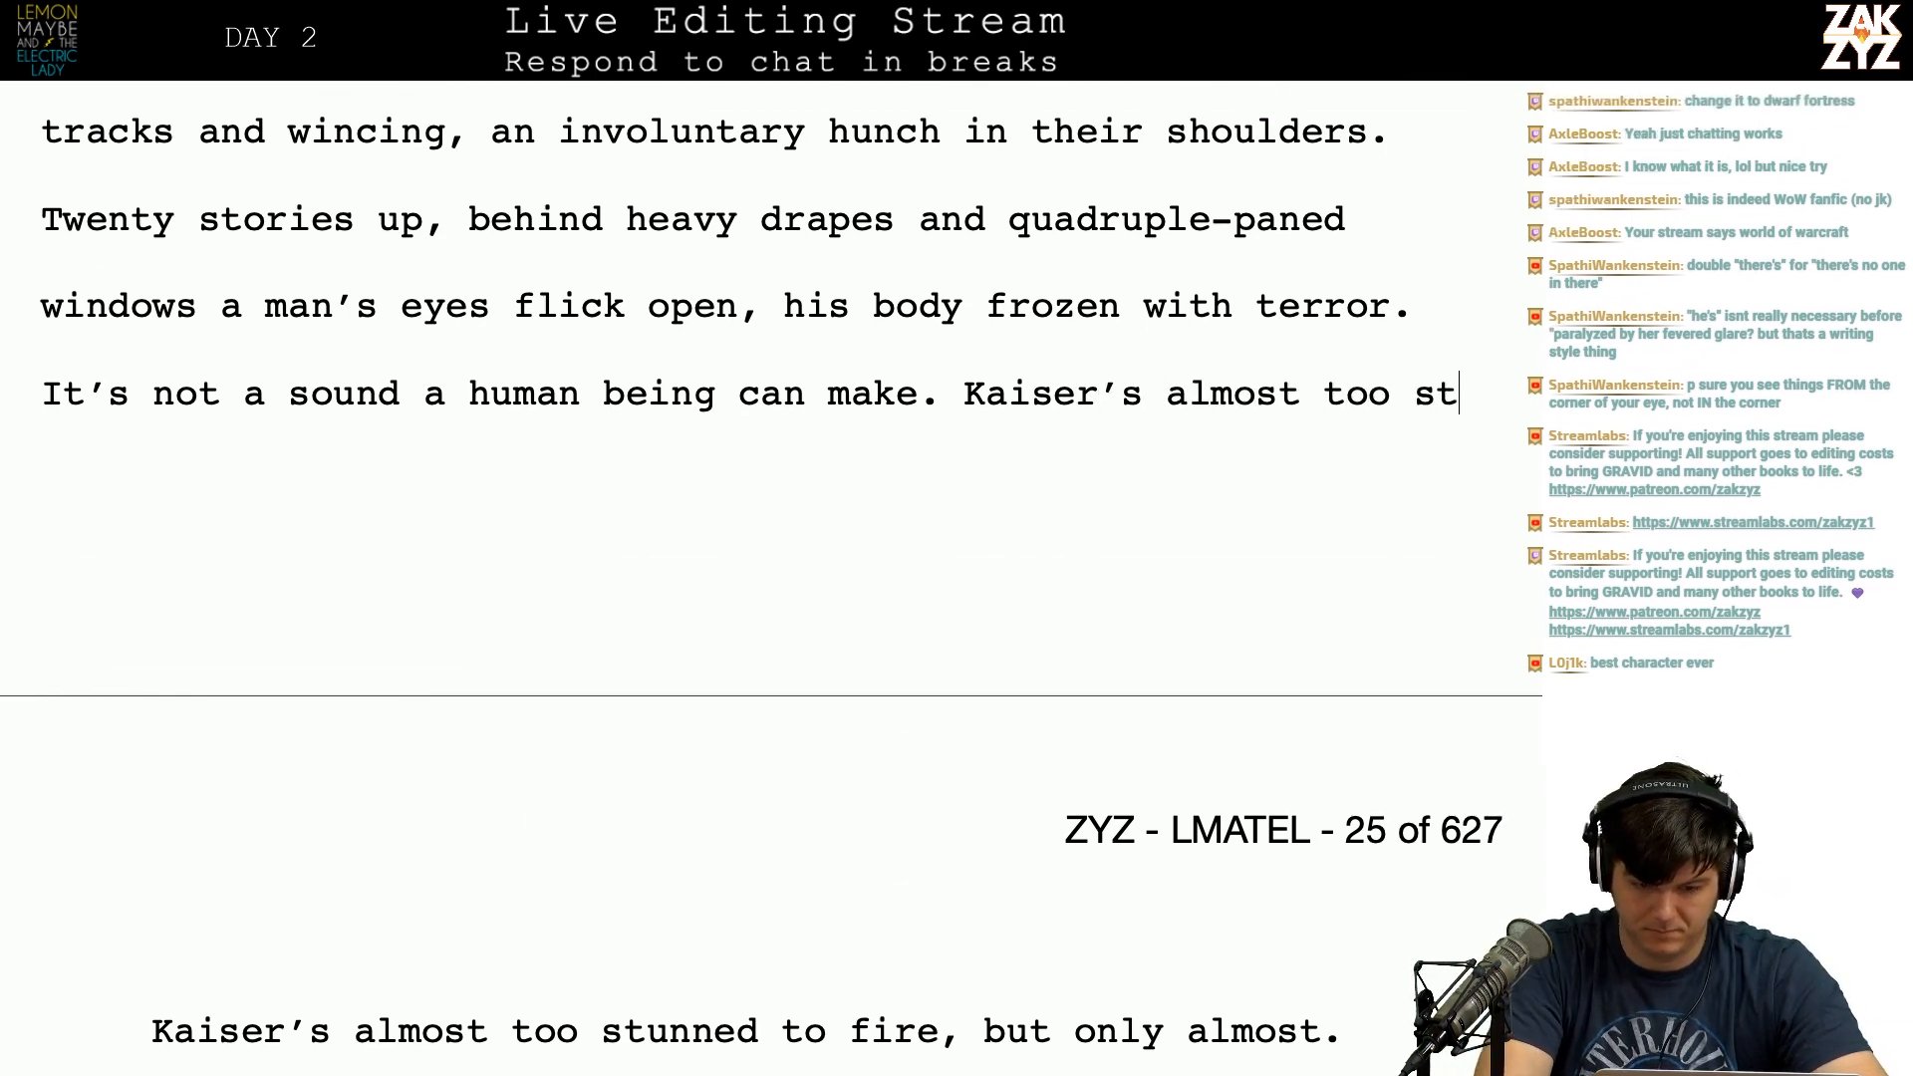
type("unned to fire, but ")
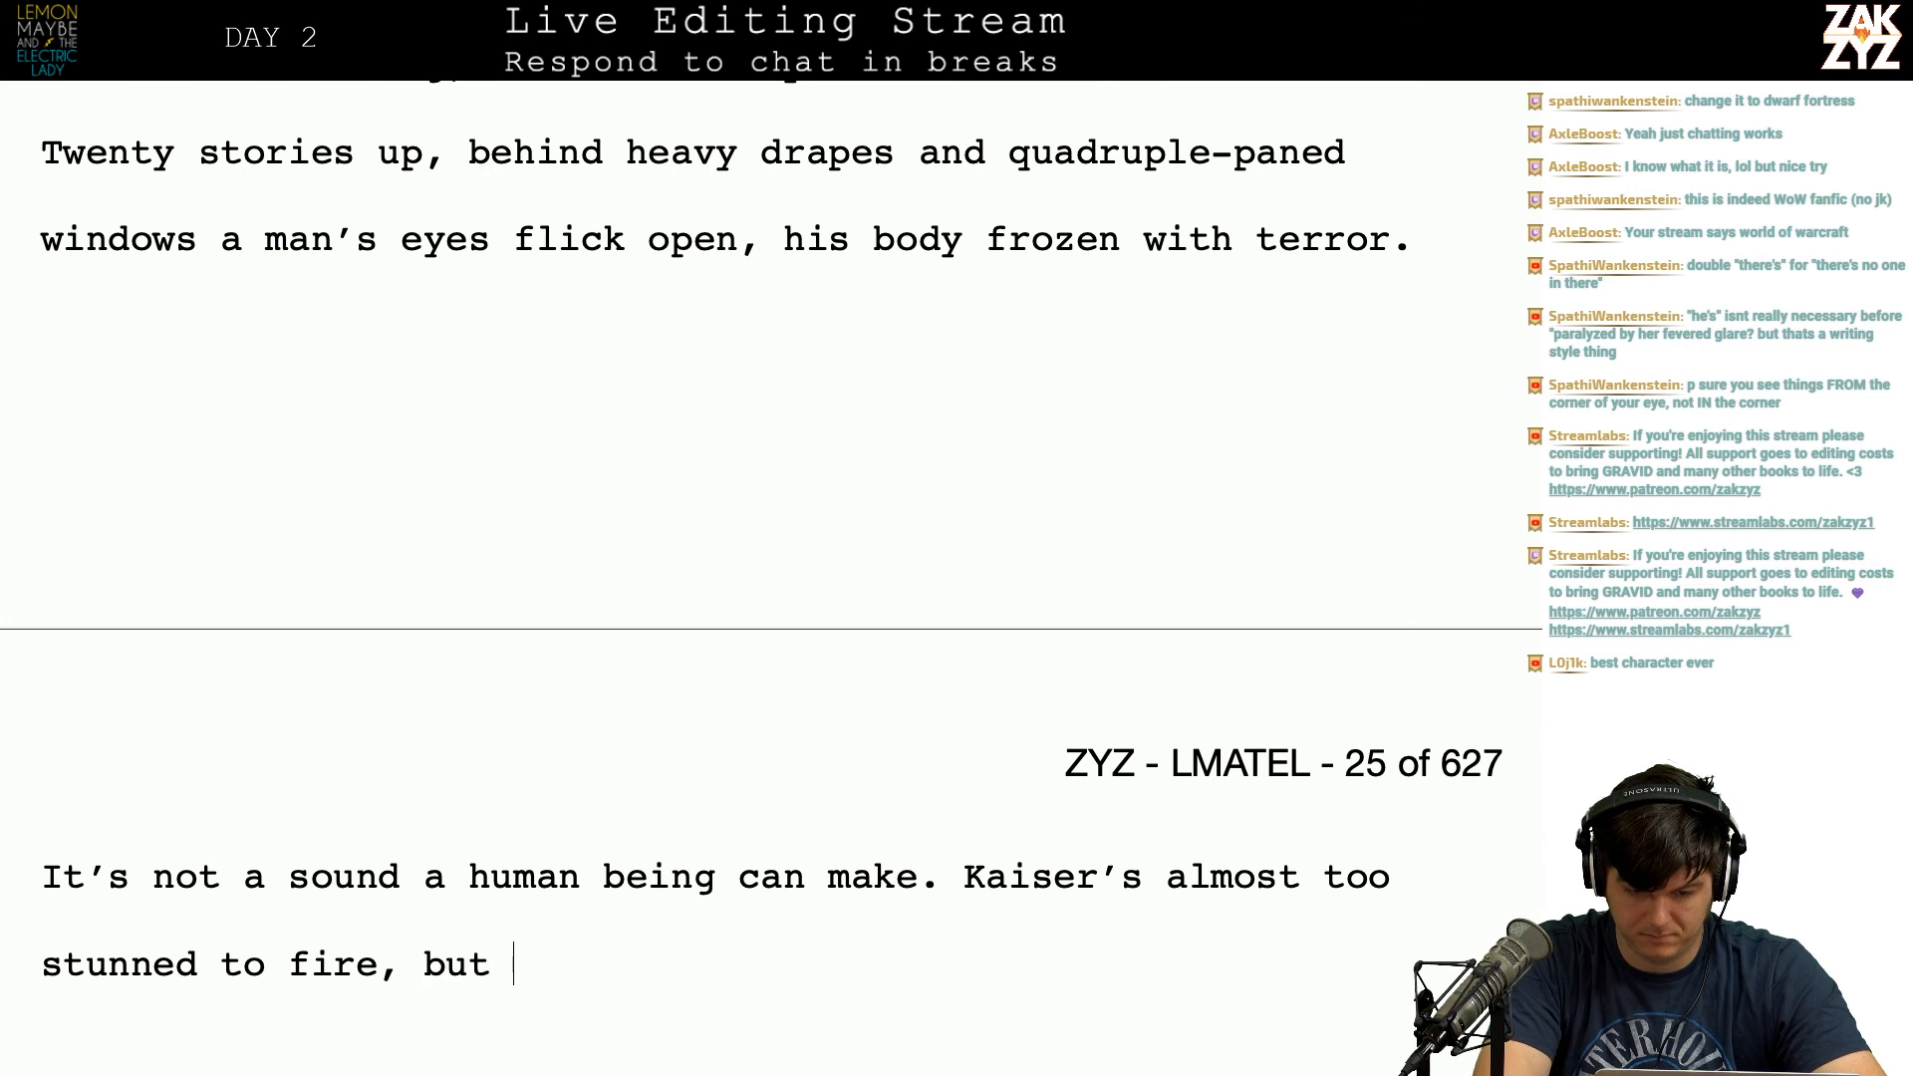
type("terrr")
key("BackSpace")
key("BackSpace")
type("or")
key("BackSpace")
key("BackSpace")
type("ror animates his")
key("BackSpace")
key("BackSpace")
key("BackSpace")
key("BackSpace")
key("BackSpace")
key("BackSpace")
key("BackSpace")
key("BackSpace")
key("BackSpace")
key("BackSpace")
key("BackSpace")
key("BackSpace")
key("BackSpace")
key("BackSpace")
key("BackSpace")
key("BackSpace")
key("BackSpace")
key("BackSpace")
key("BackSpace")
key("BackSpace")
key("BackSpace")
type("t")
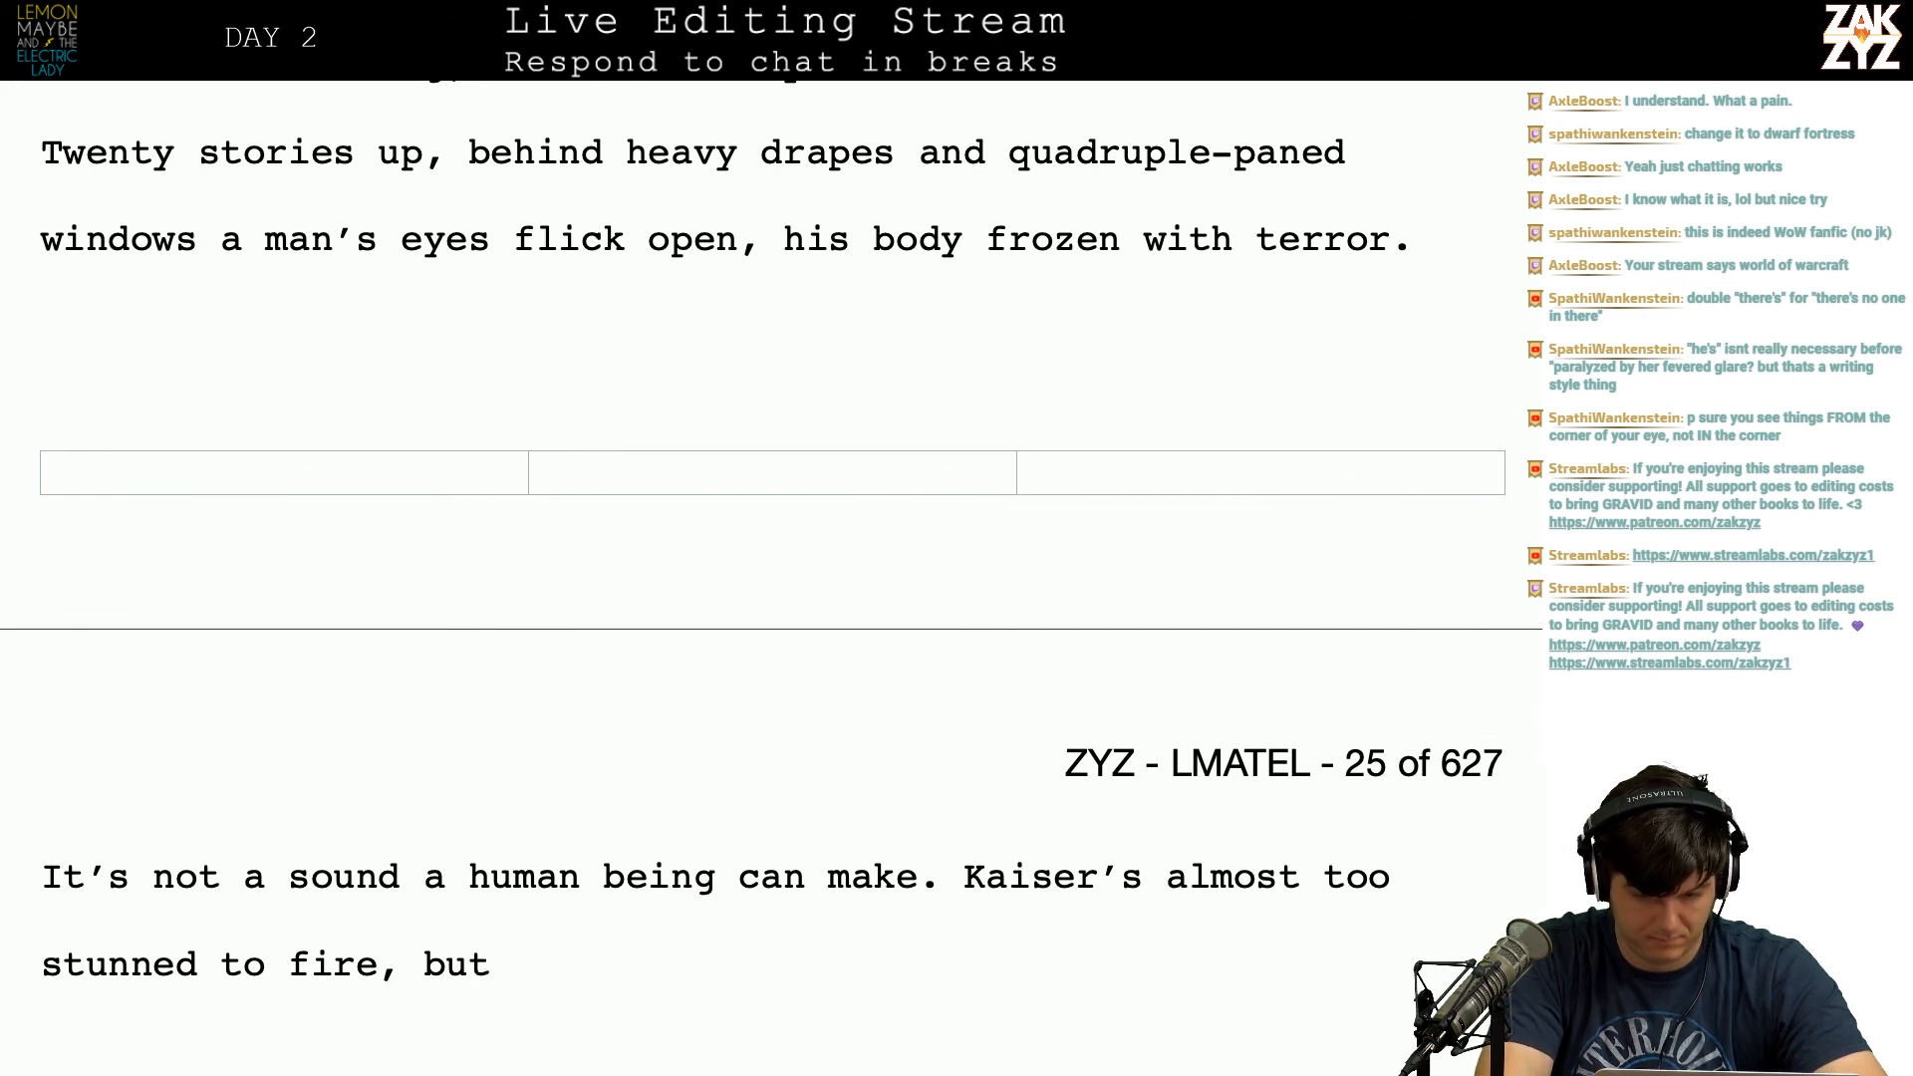
scroll(514, 965, "down", 5)
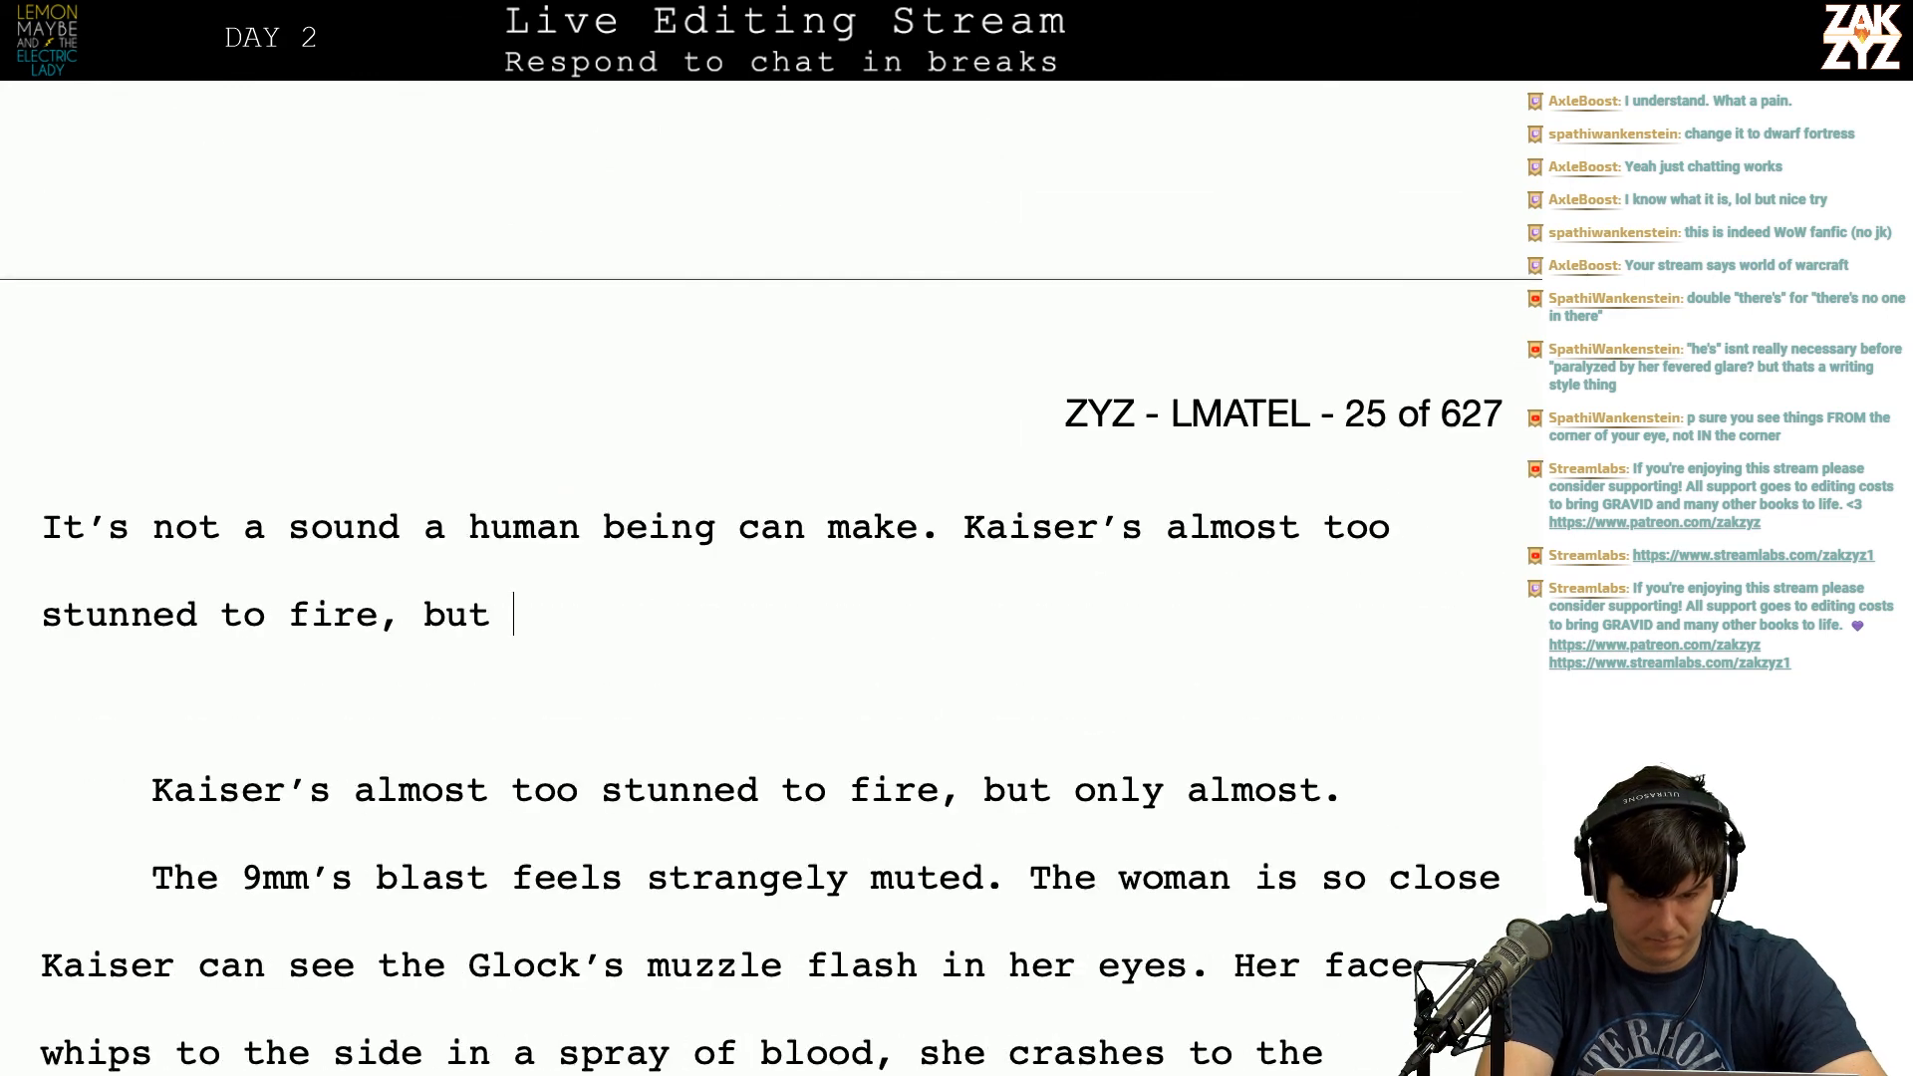
type("the")
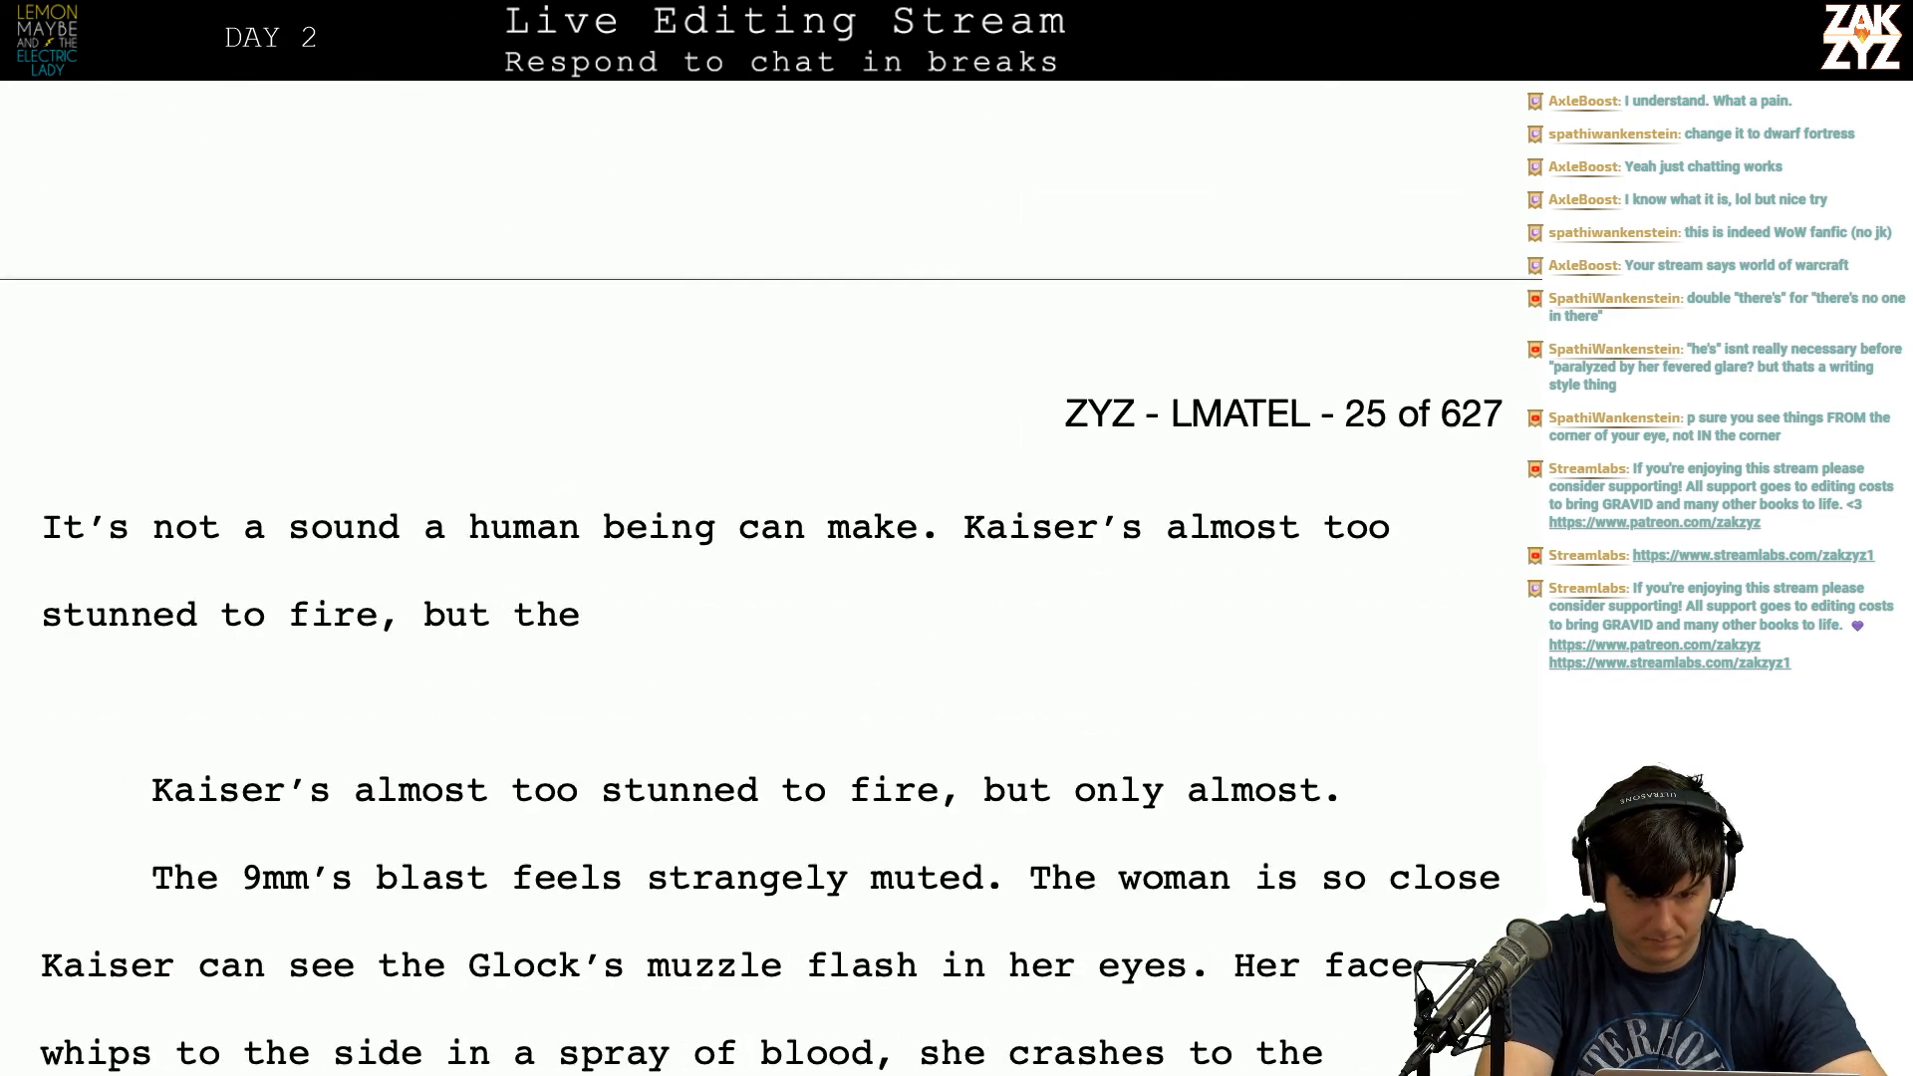
key("BackSpace")
key("BackSpace")
key("BackSpace")
key("BackSpace")
key("BackSpace")
key("BackSpace")
key("BackSpace")
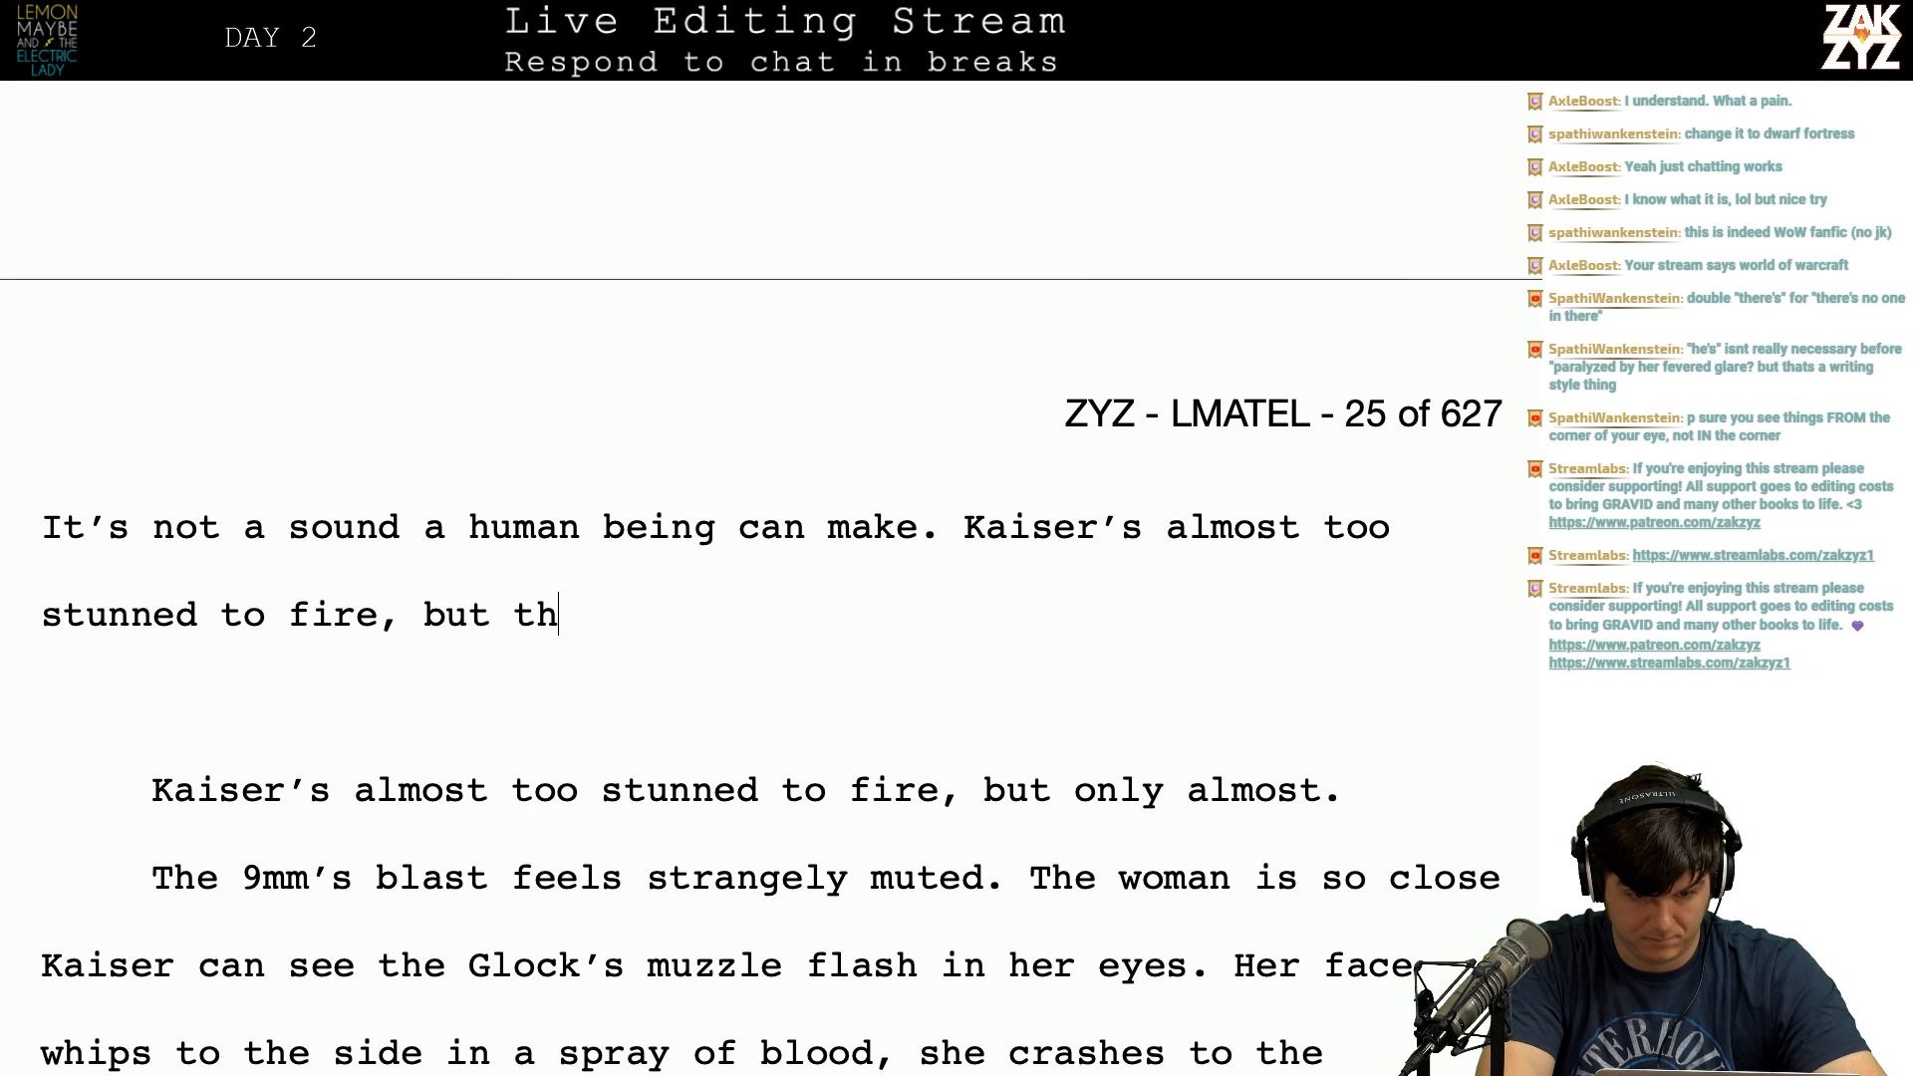
key("BackSpace")
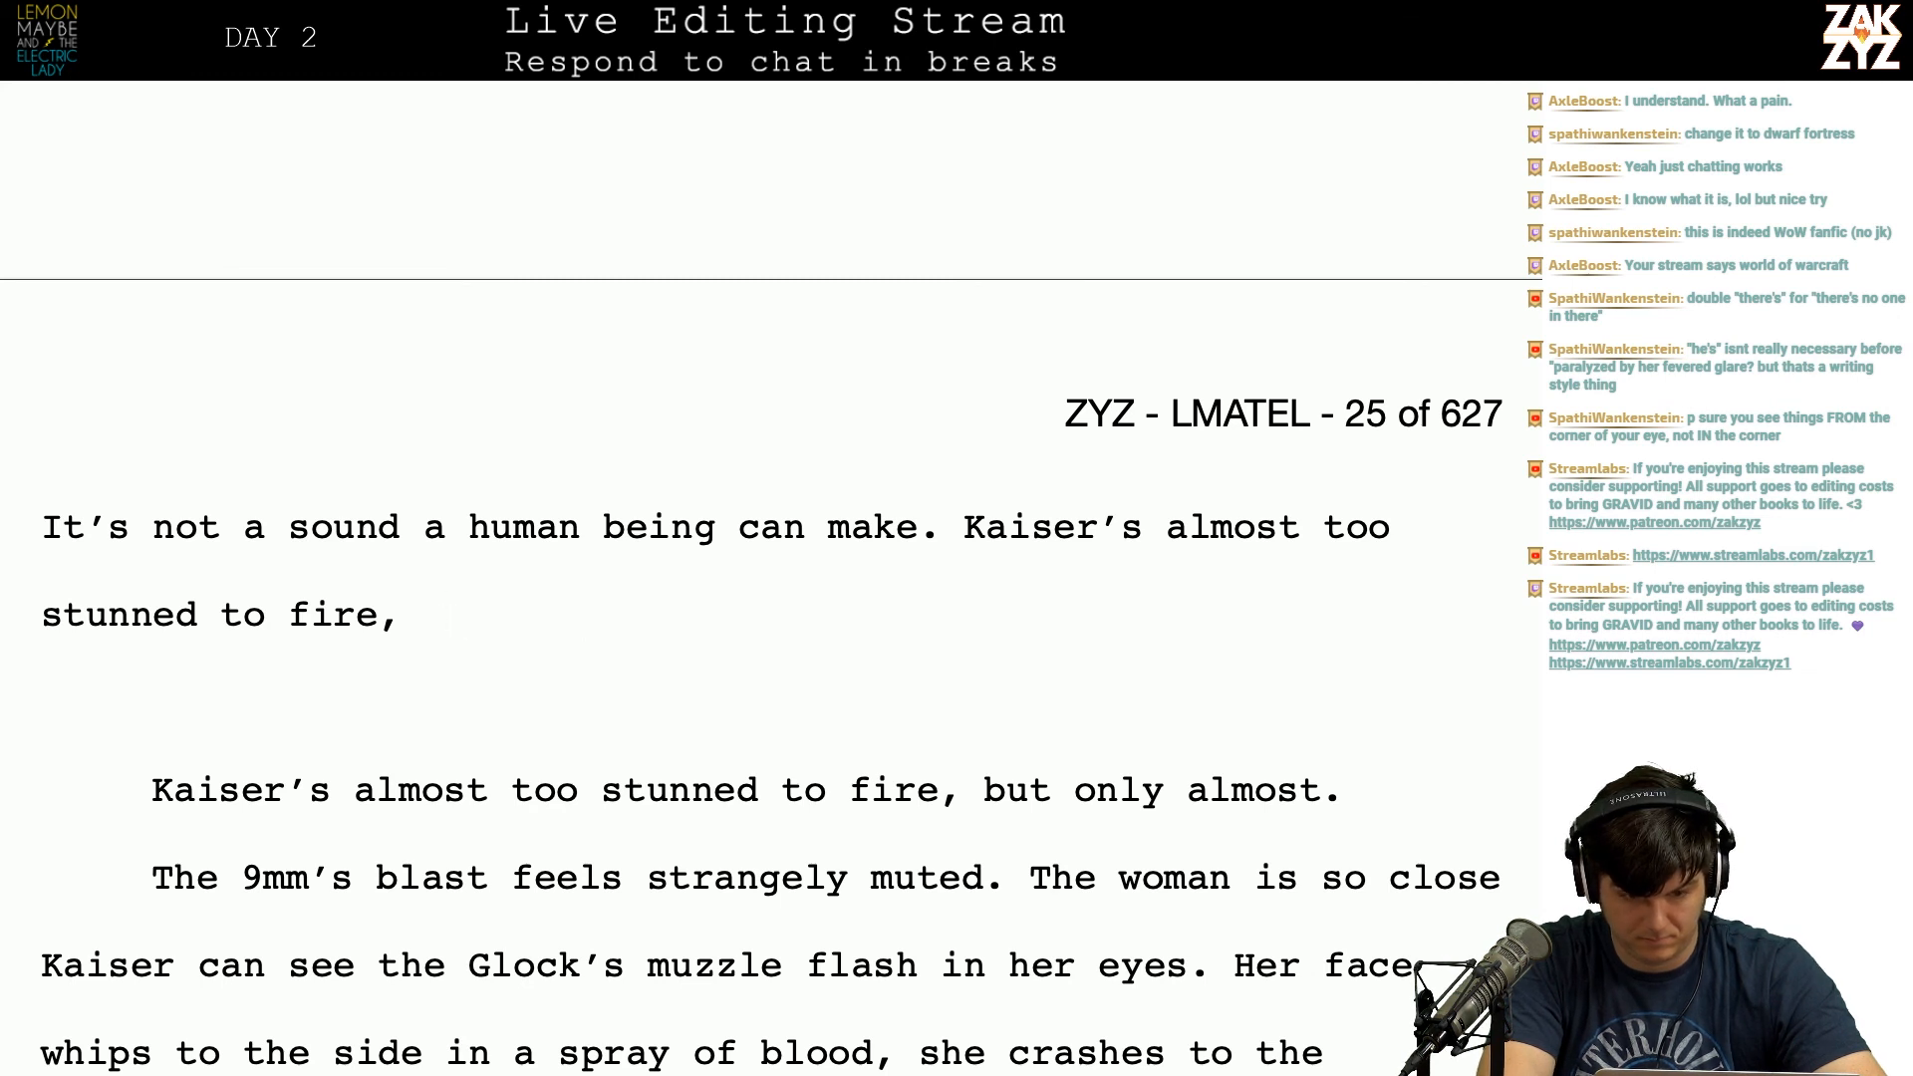
type("but")
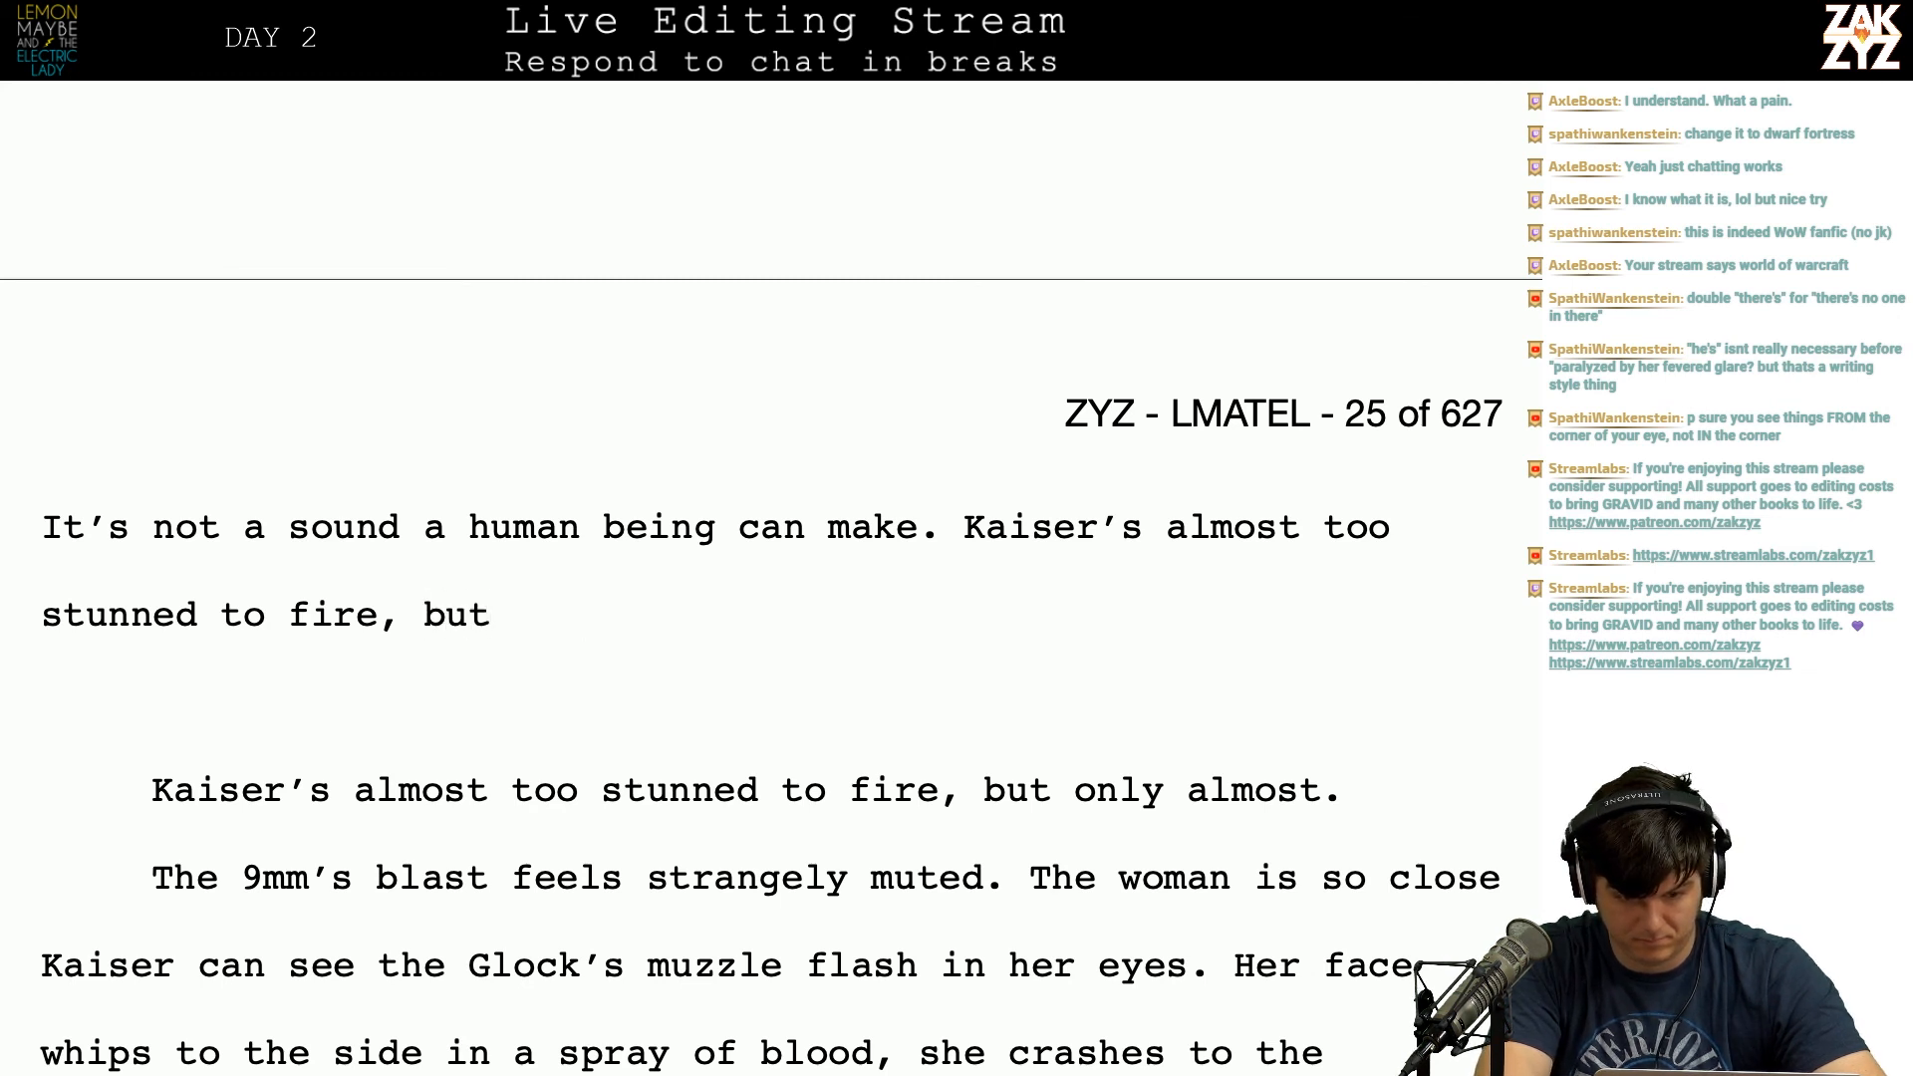
key("BackSpace")
key("BackSpace")
key("BackSpace")
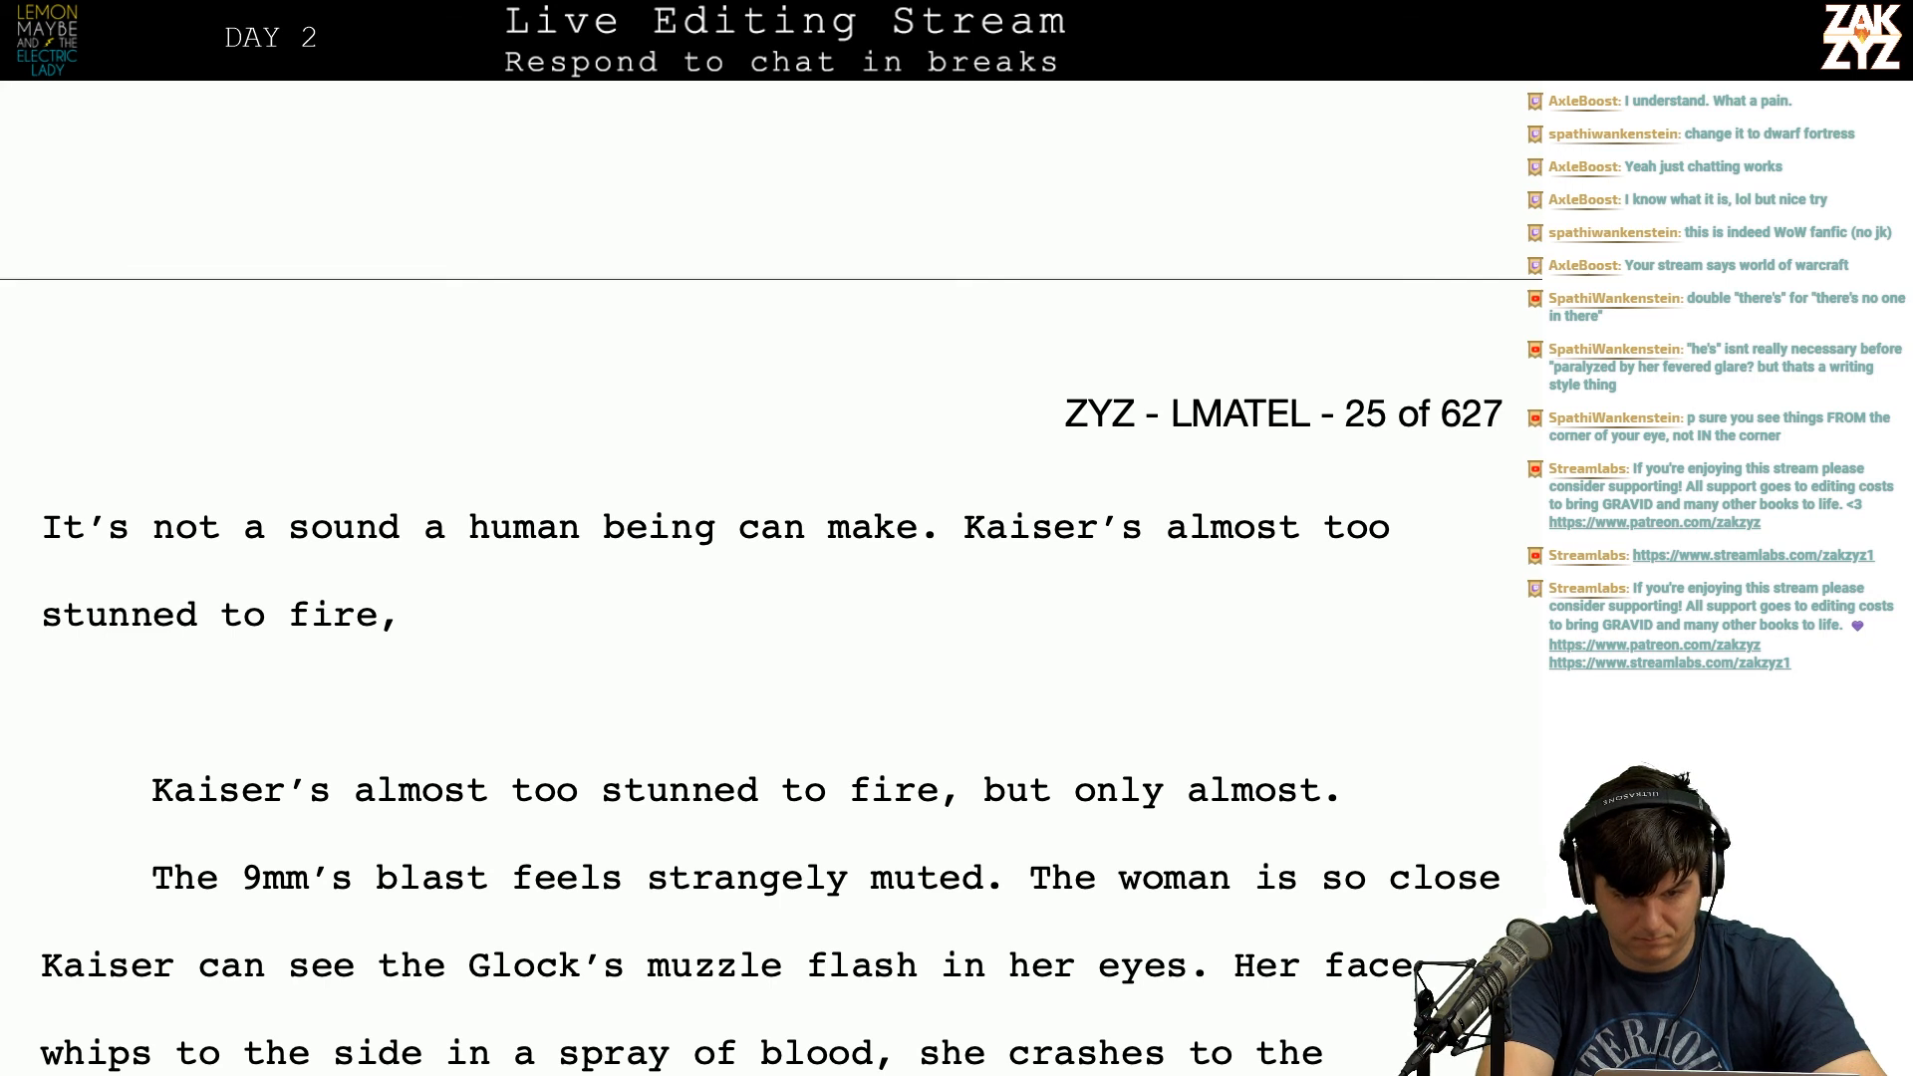
Step: Complete the sentence after "stunned to fire," with "but terror animates his fingers."
type("but he")
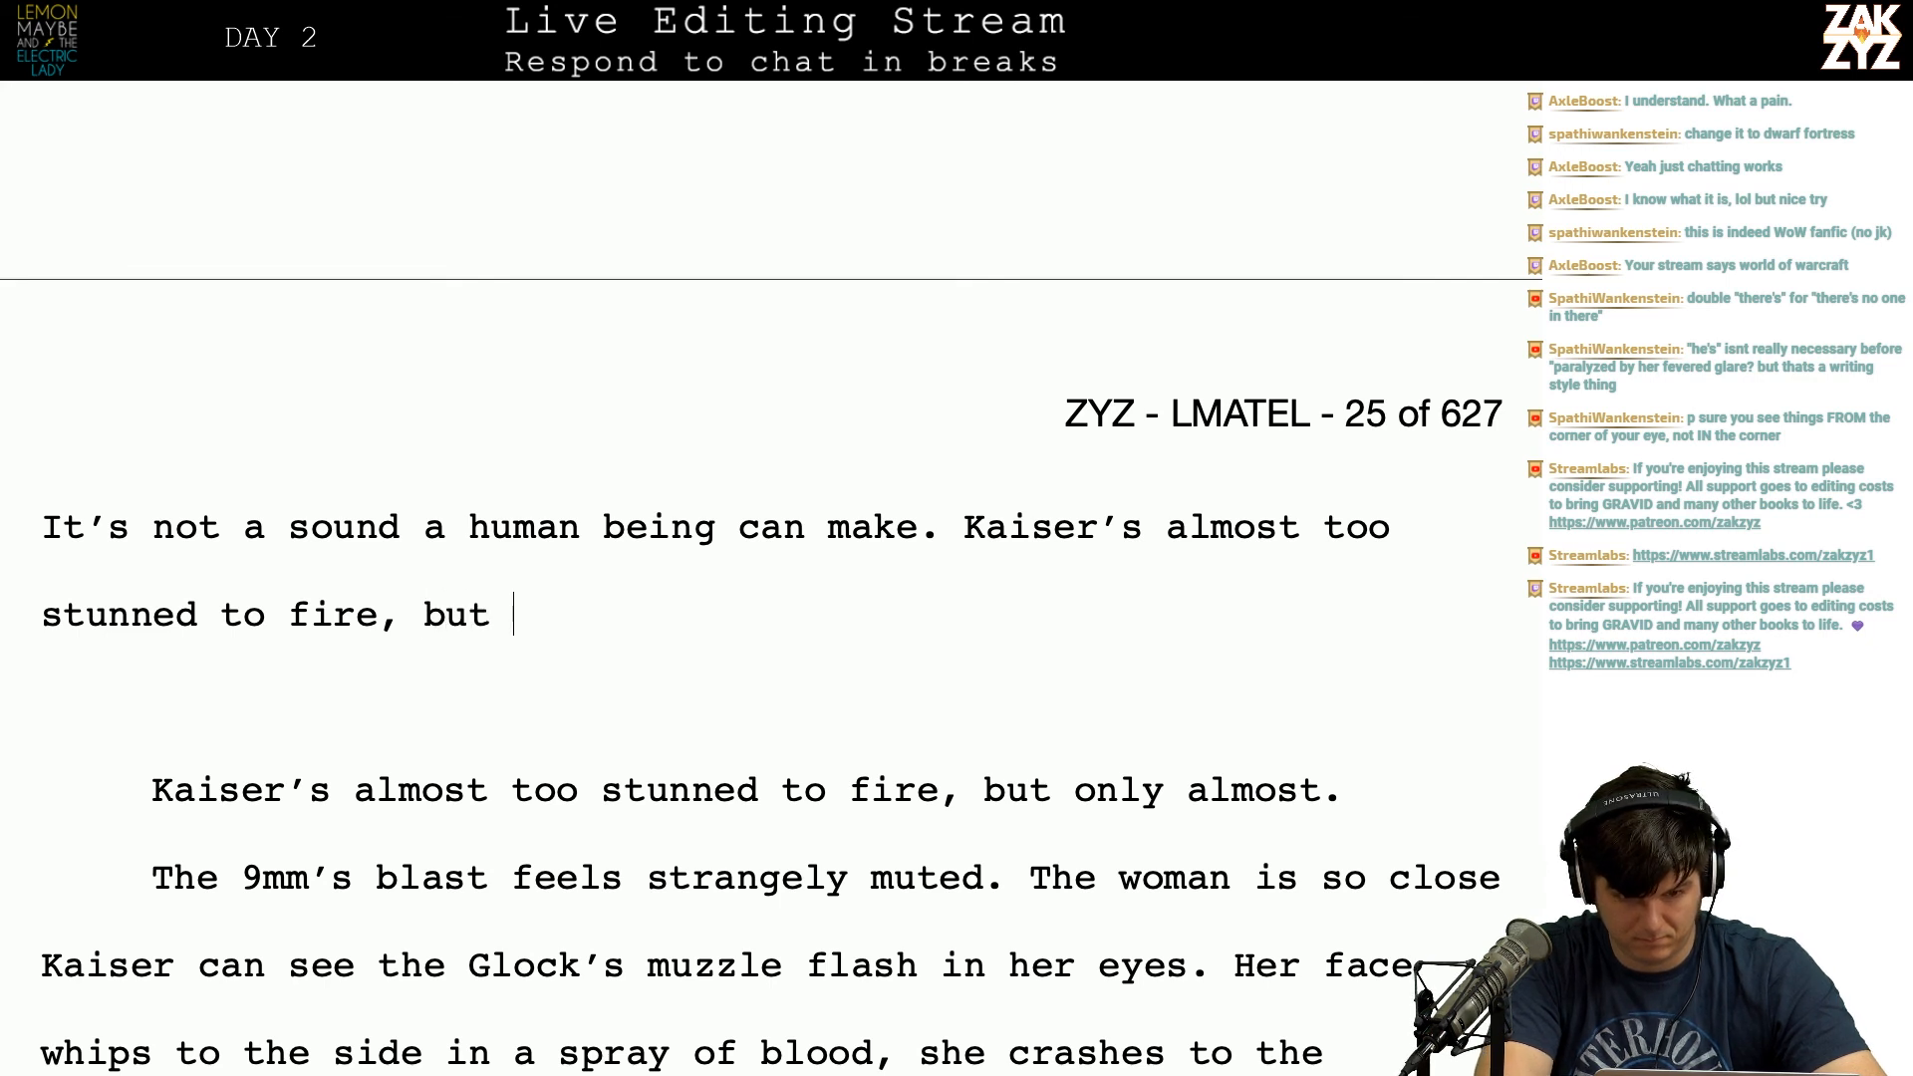
key("BackSpace")
key("BackSpace")
type("ter")
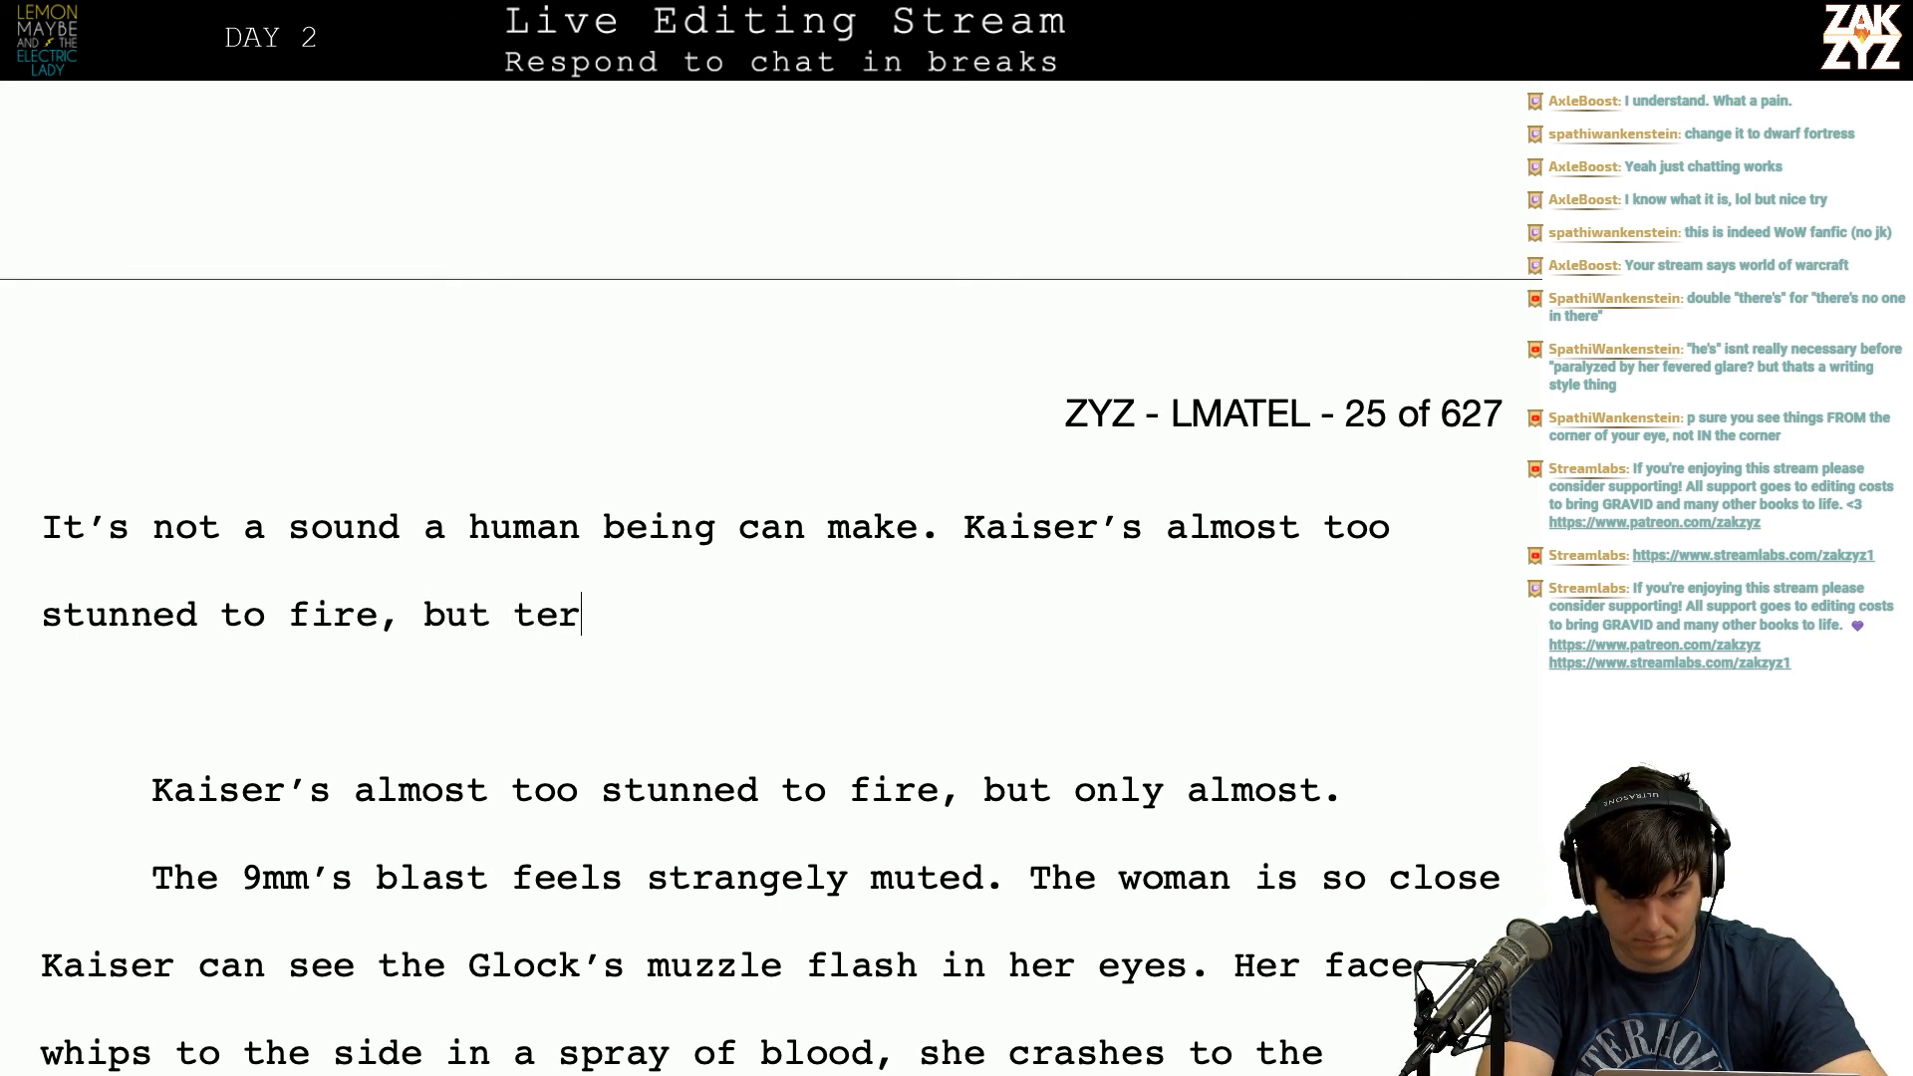
type("ror animates his fingers.")
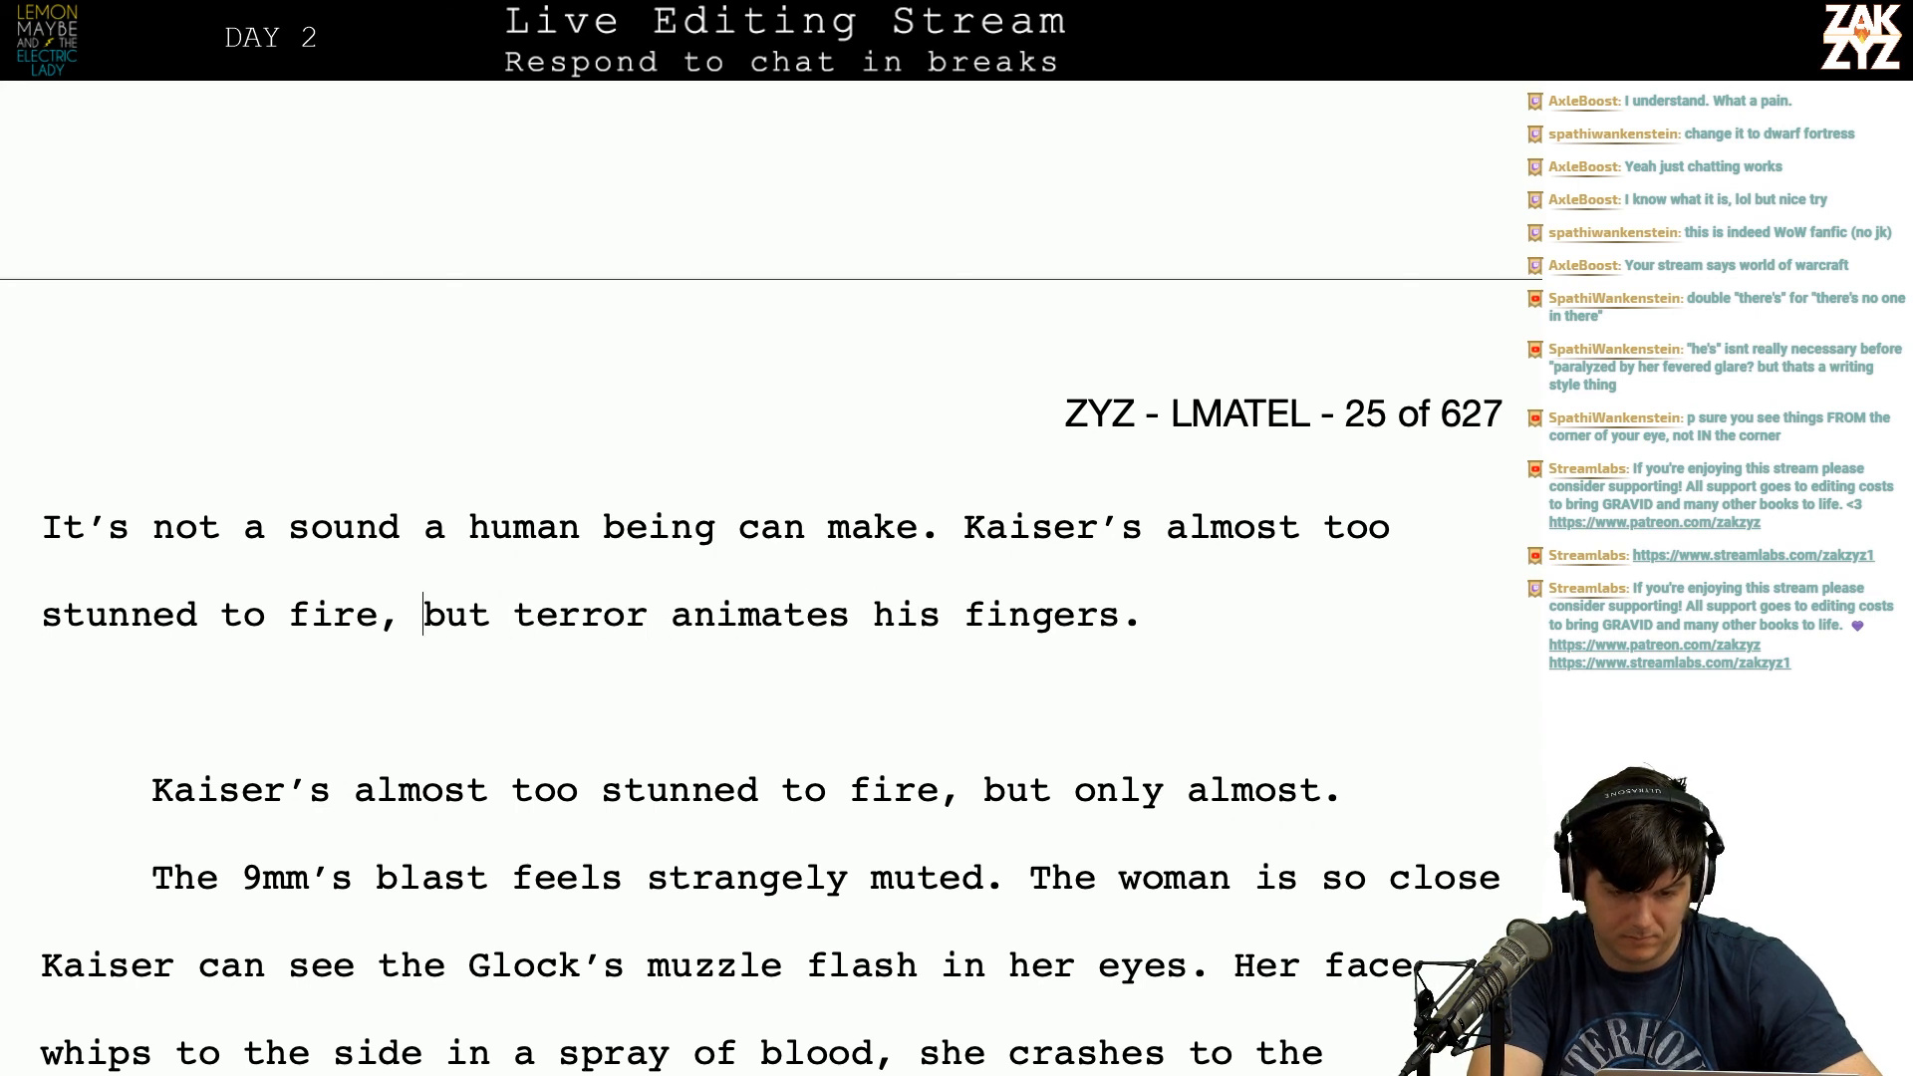
Step: Split "but terror animates his fingers." onto its own line and try "sudden" as a new opening after "fire,"
key("Return")
type("sudden")
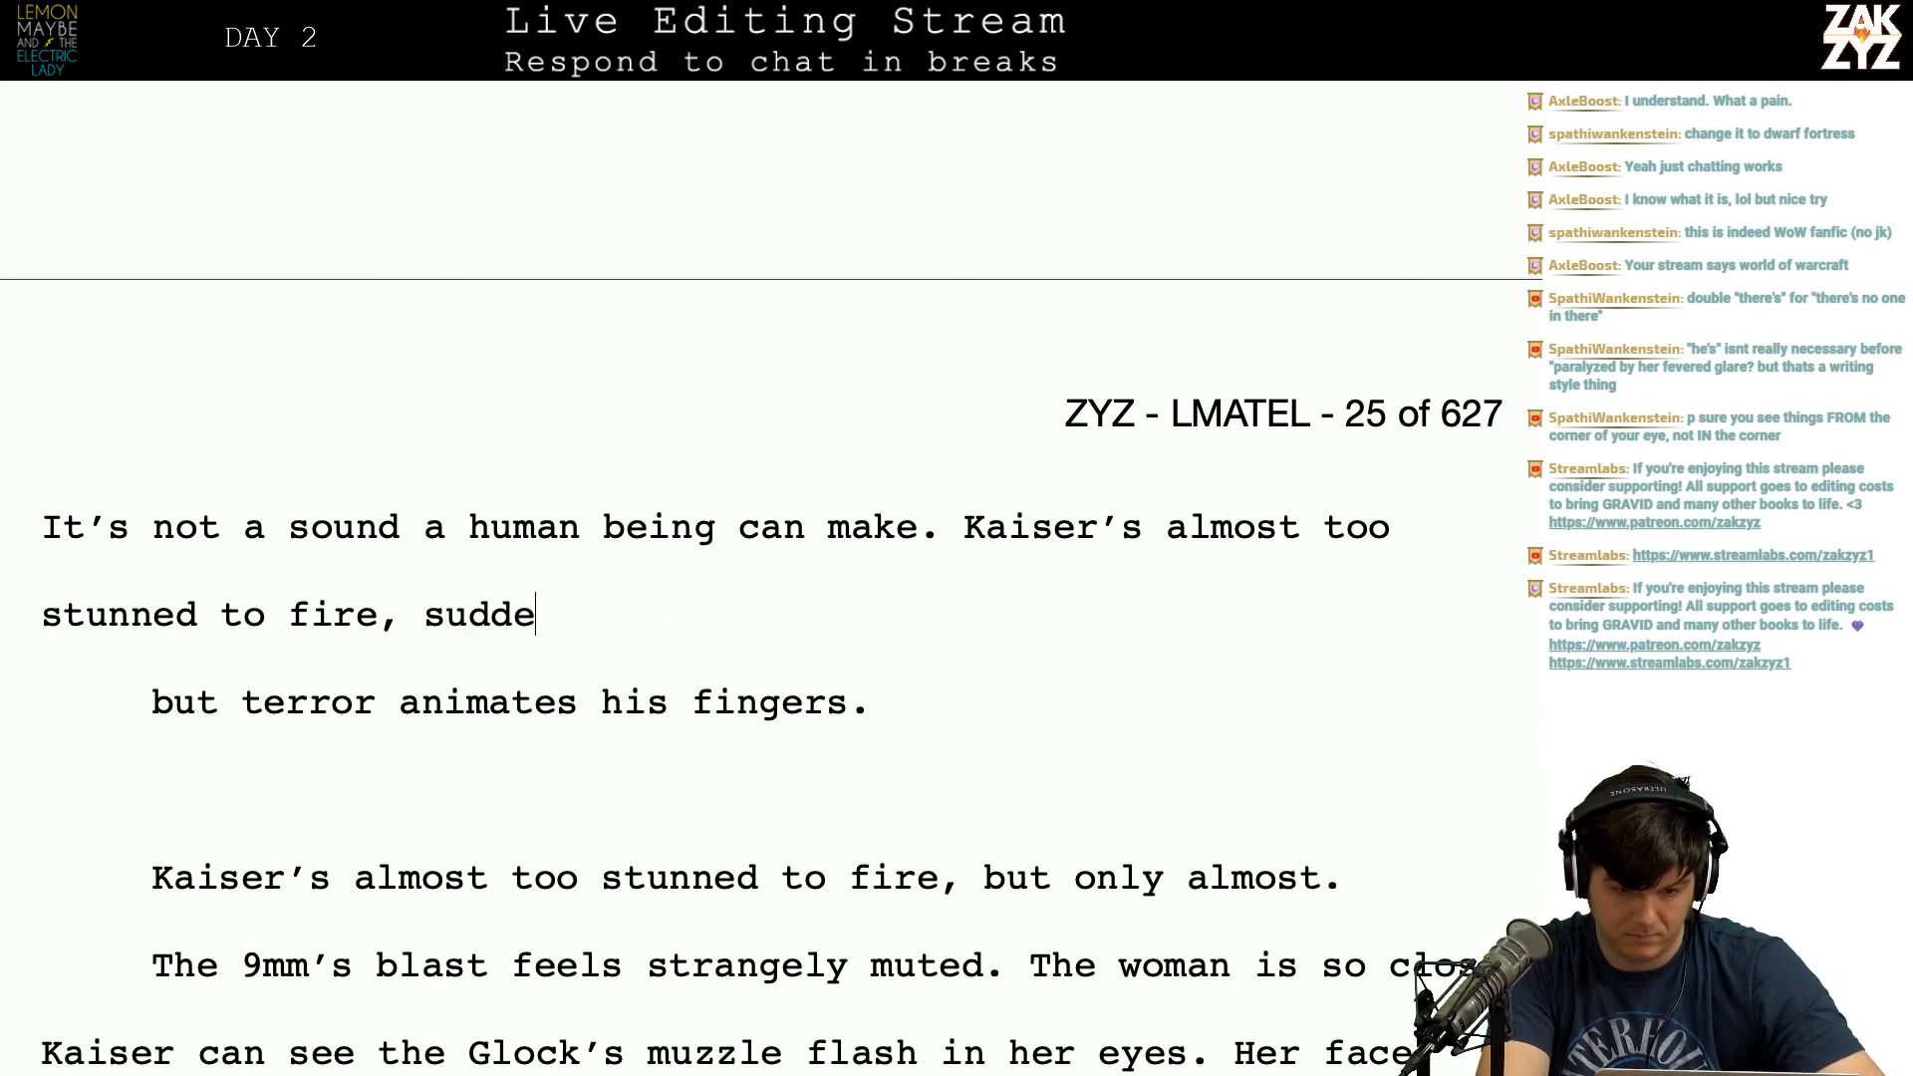
key("BackSpace")
key("BackSpace")
key("BackSpace")
key("BackSpace")
key("BackSpace")
key("BackSpace")
key("BackSpace")
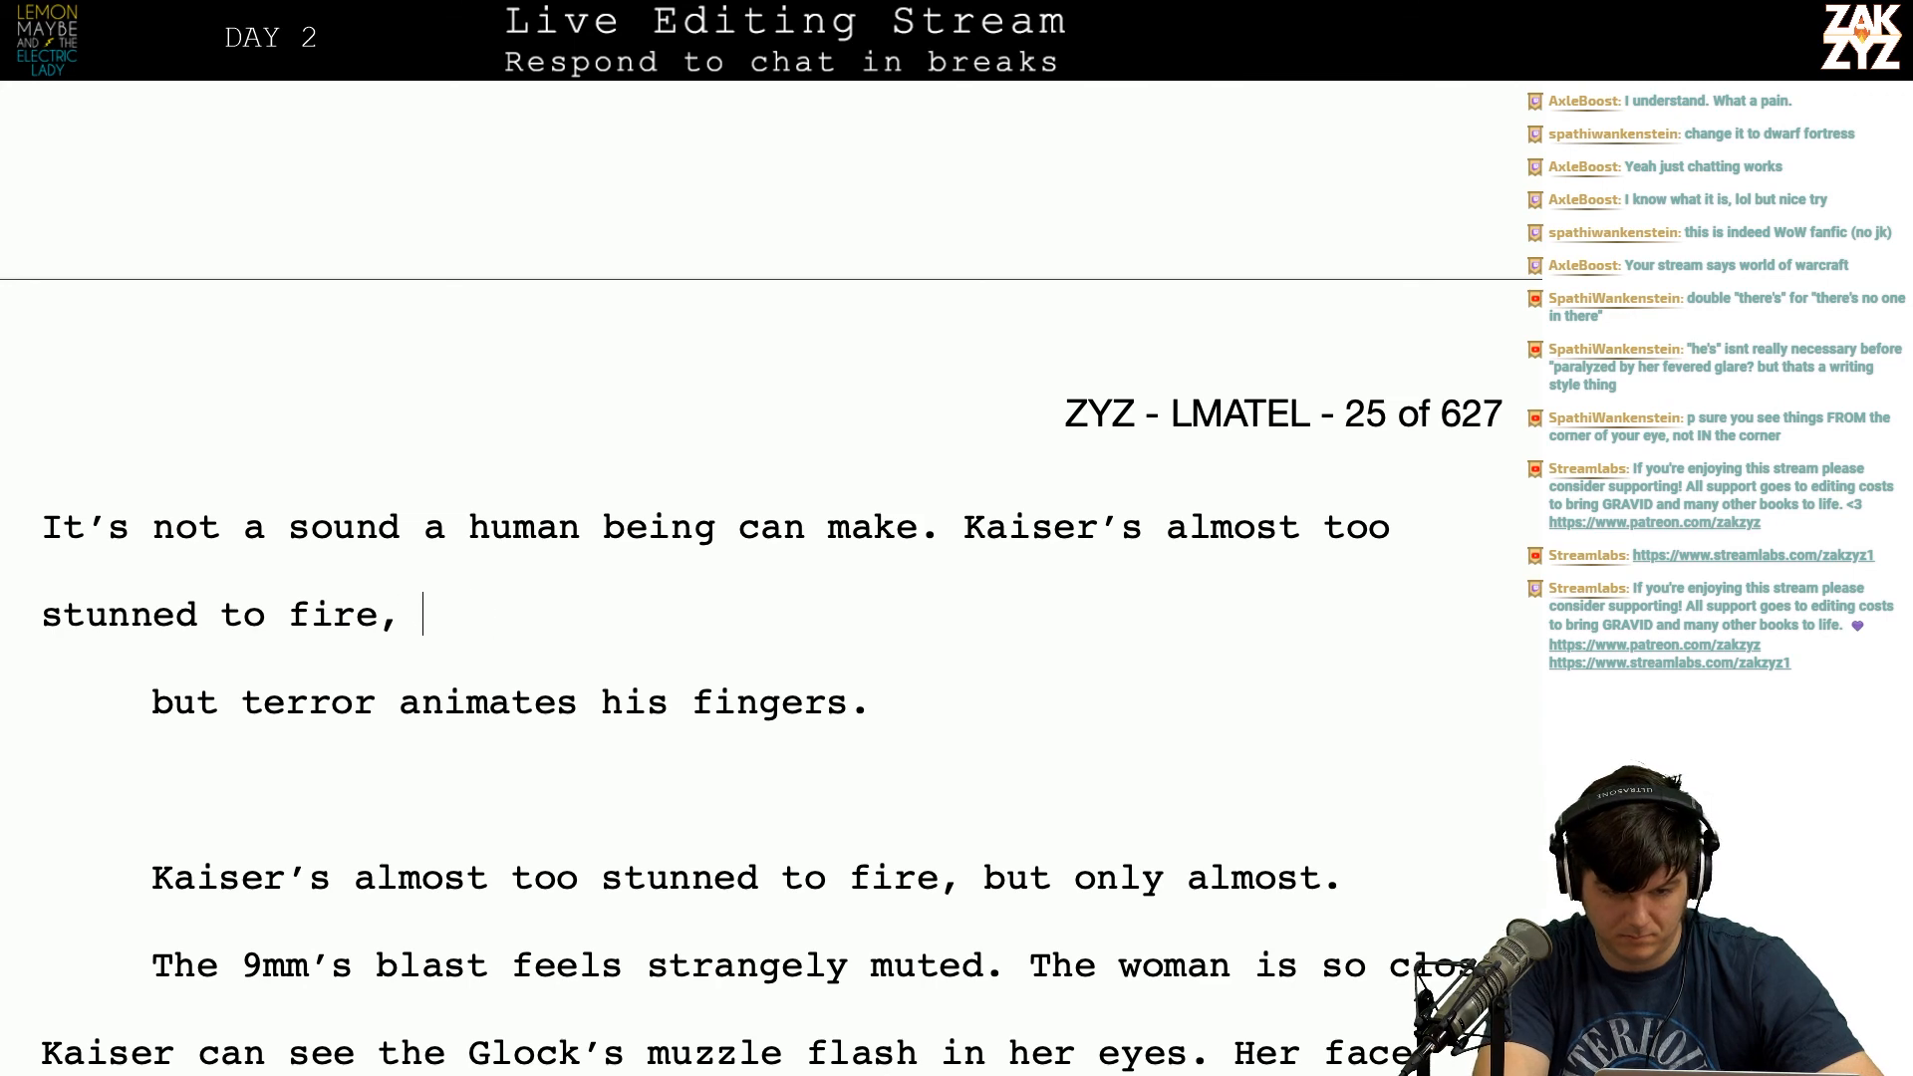
type("un")
key("BackSpace")
key("BackSpace")
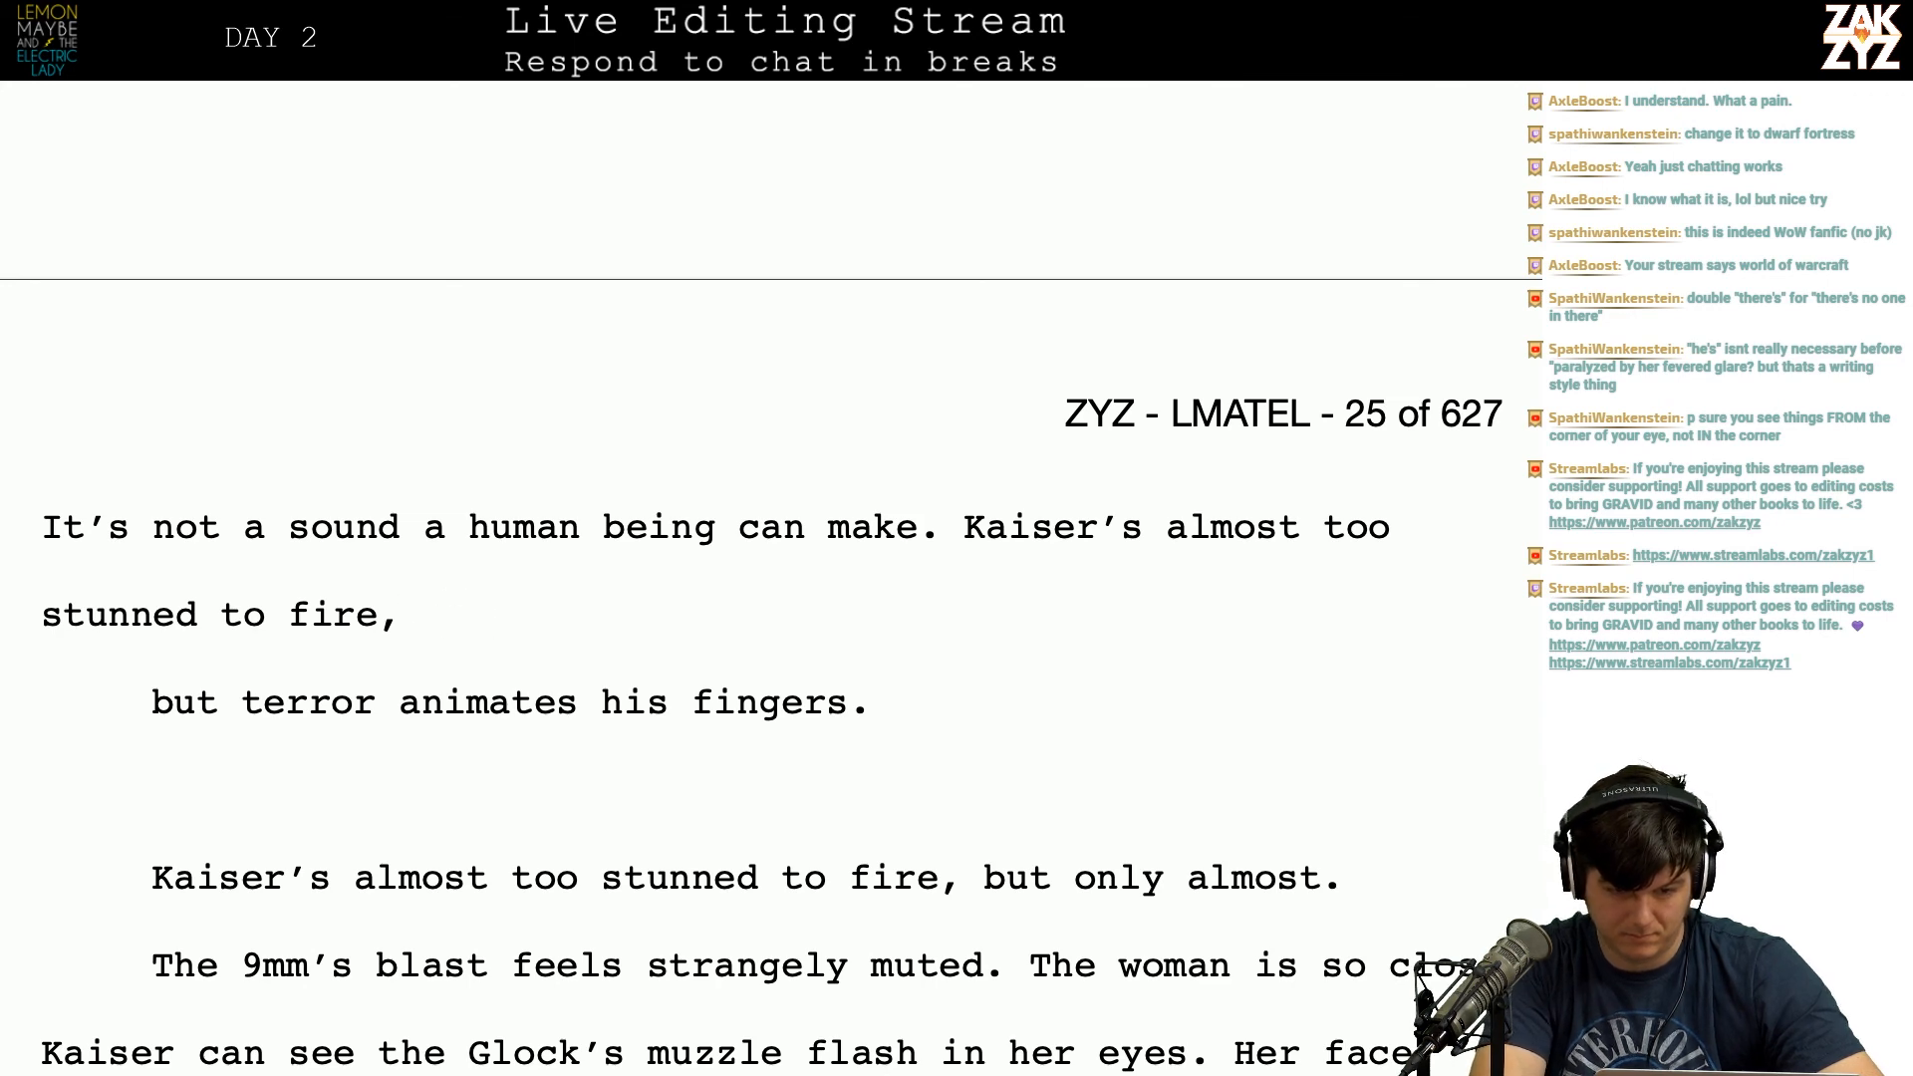
key("Right")
key("Up")
key("Right")
key("Down")
key("Down")
key("Up")
key("Up")
key("Up")
key("Up")
key("Up")
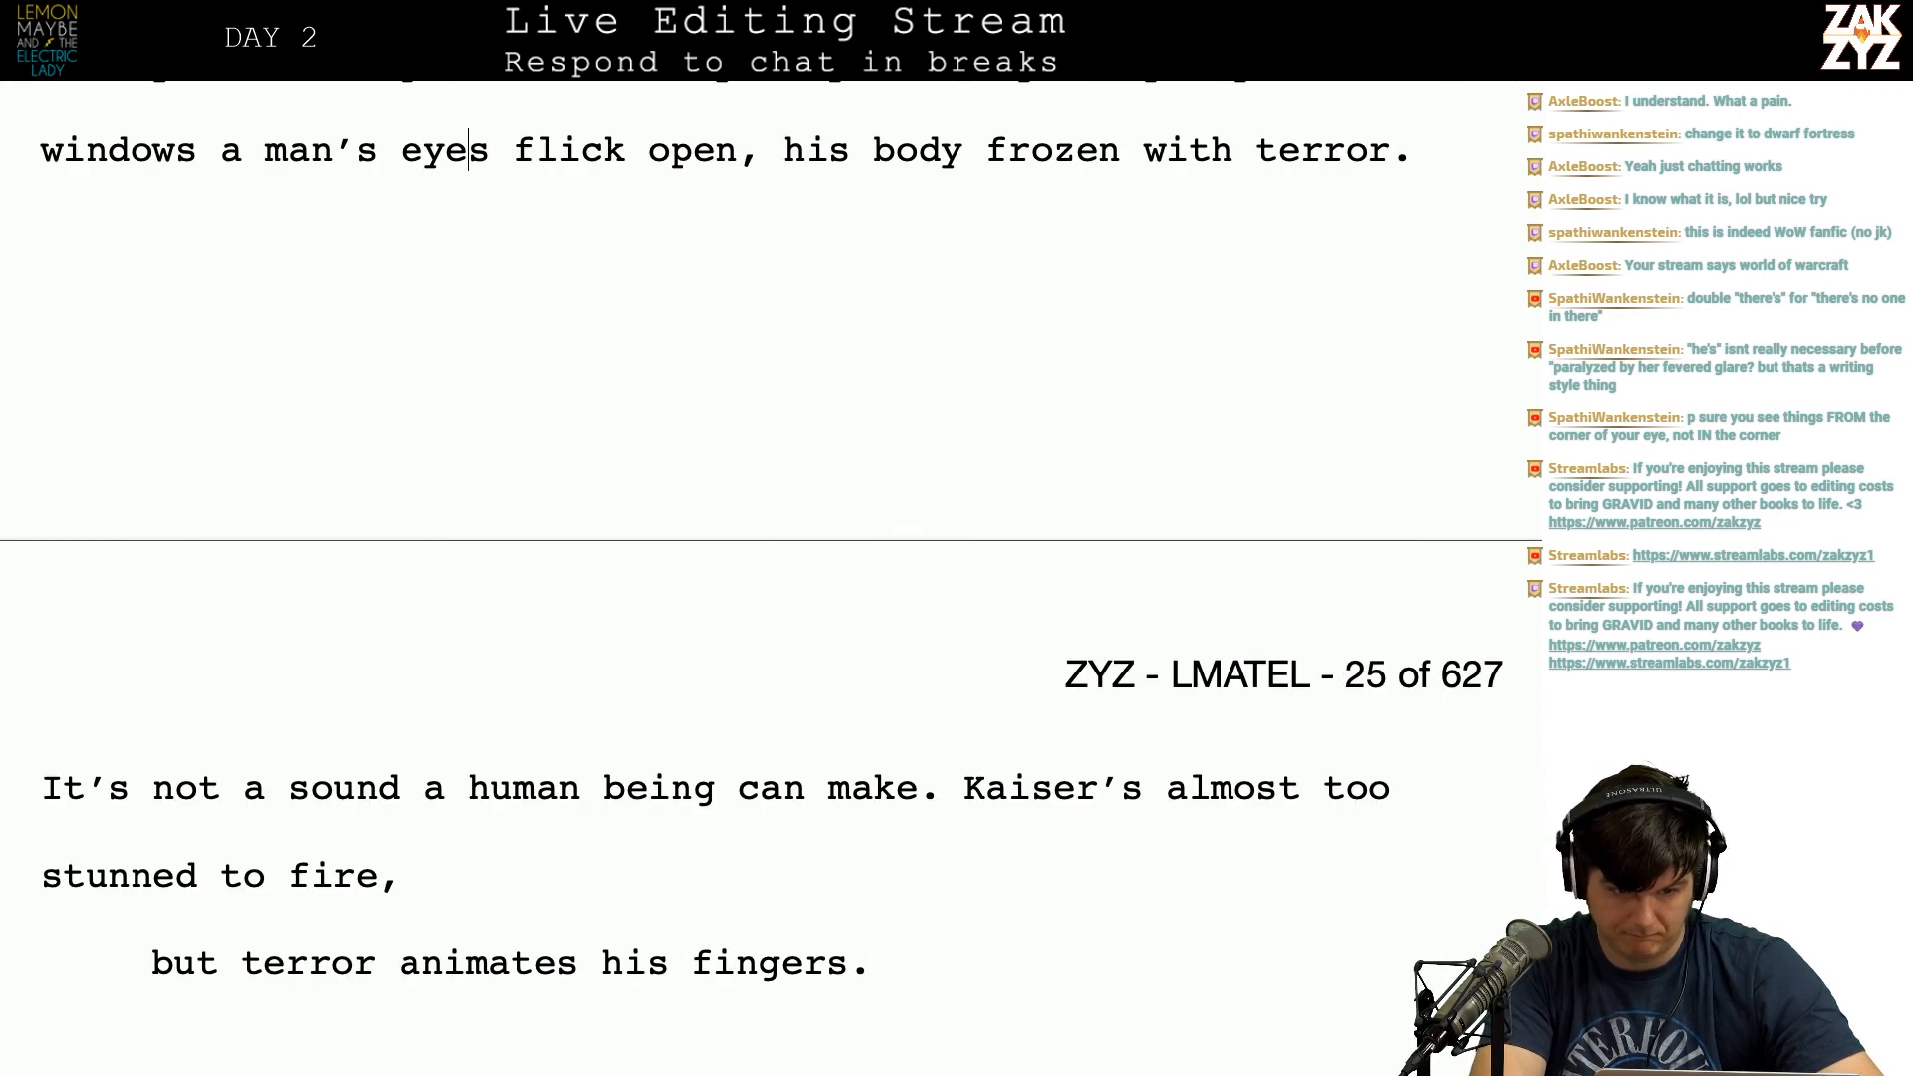
key("Down")
key("Down")
key("Down")
key("Down")
key("Down")
key("Down")
key("Down")
key("Down")
key("Up")
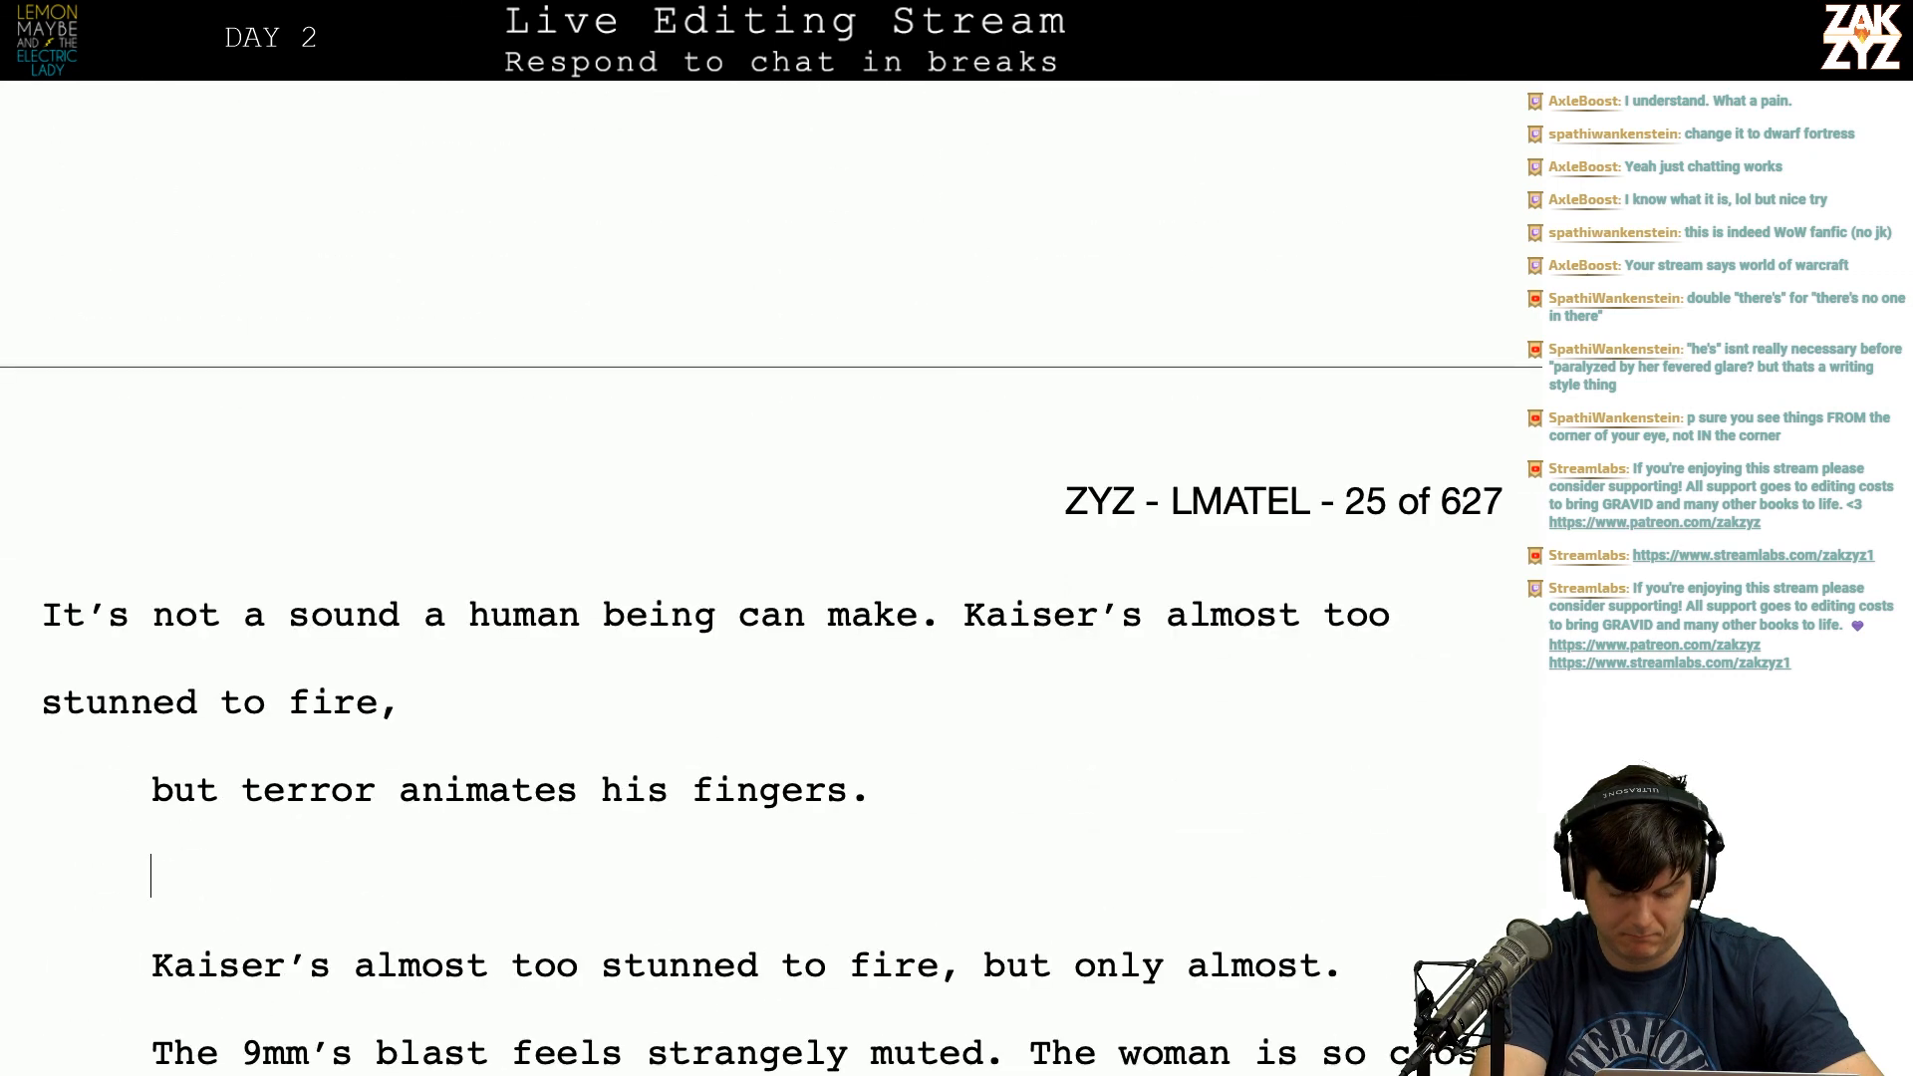
Step: Insert "stunned to fire, but" after "almost too" and split the duplicate "stunned to fire," onto its own line
key("Left")
key("Home")
left_click(1142, 613)
key("Right")
key("Right")
key("Right")
type("stunned to fir")
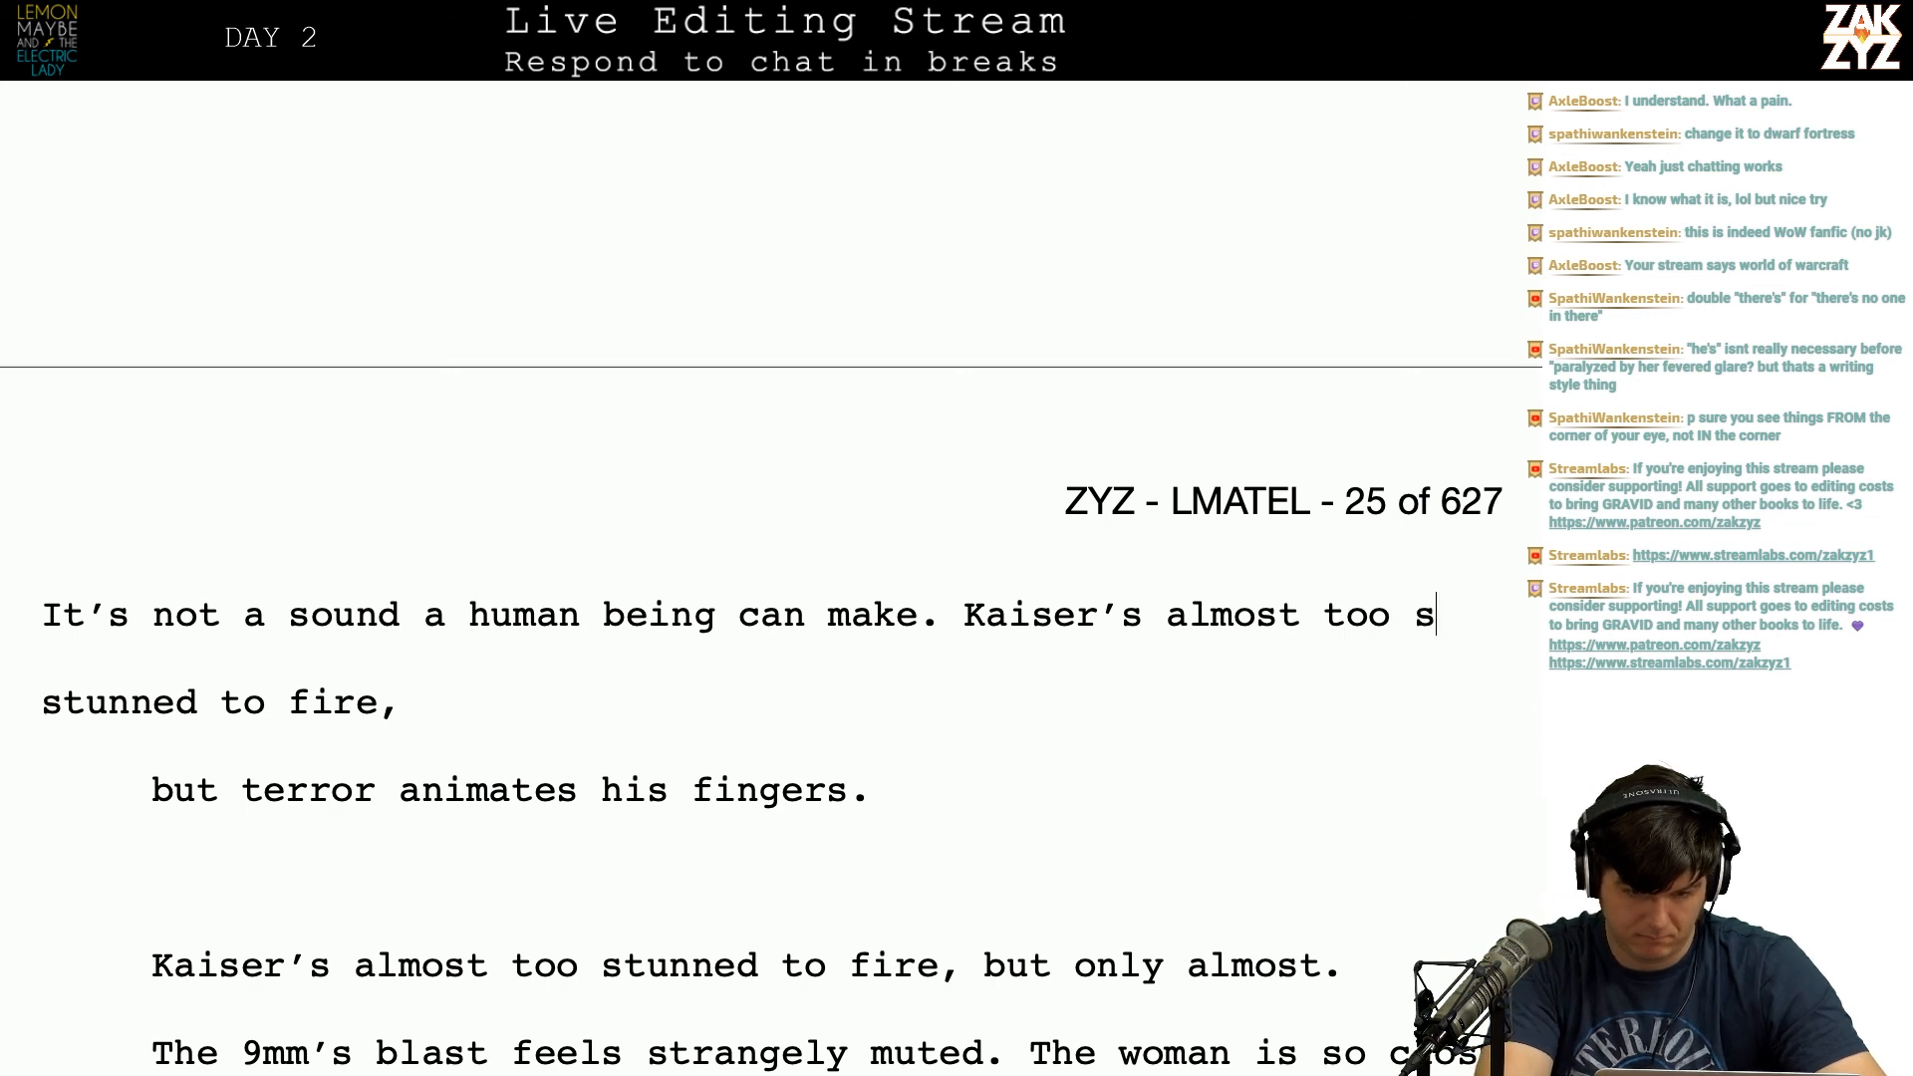
type("e, but")
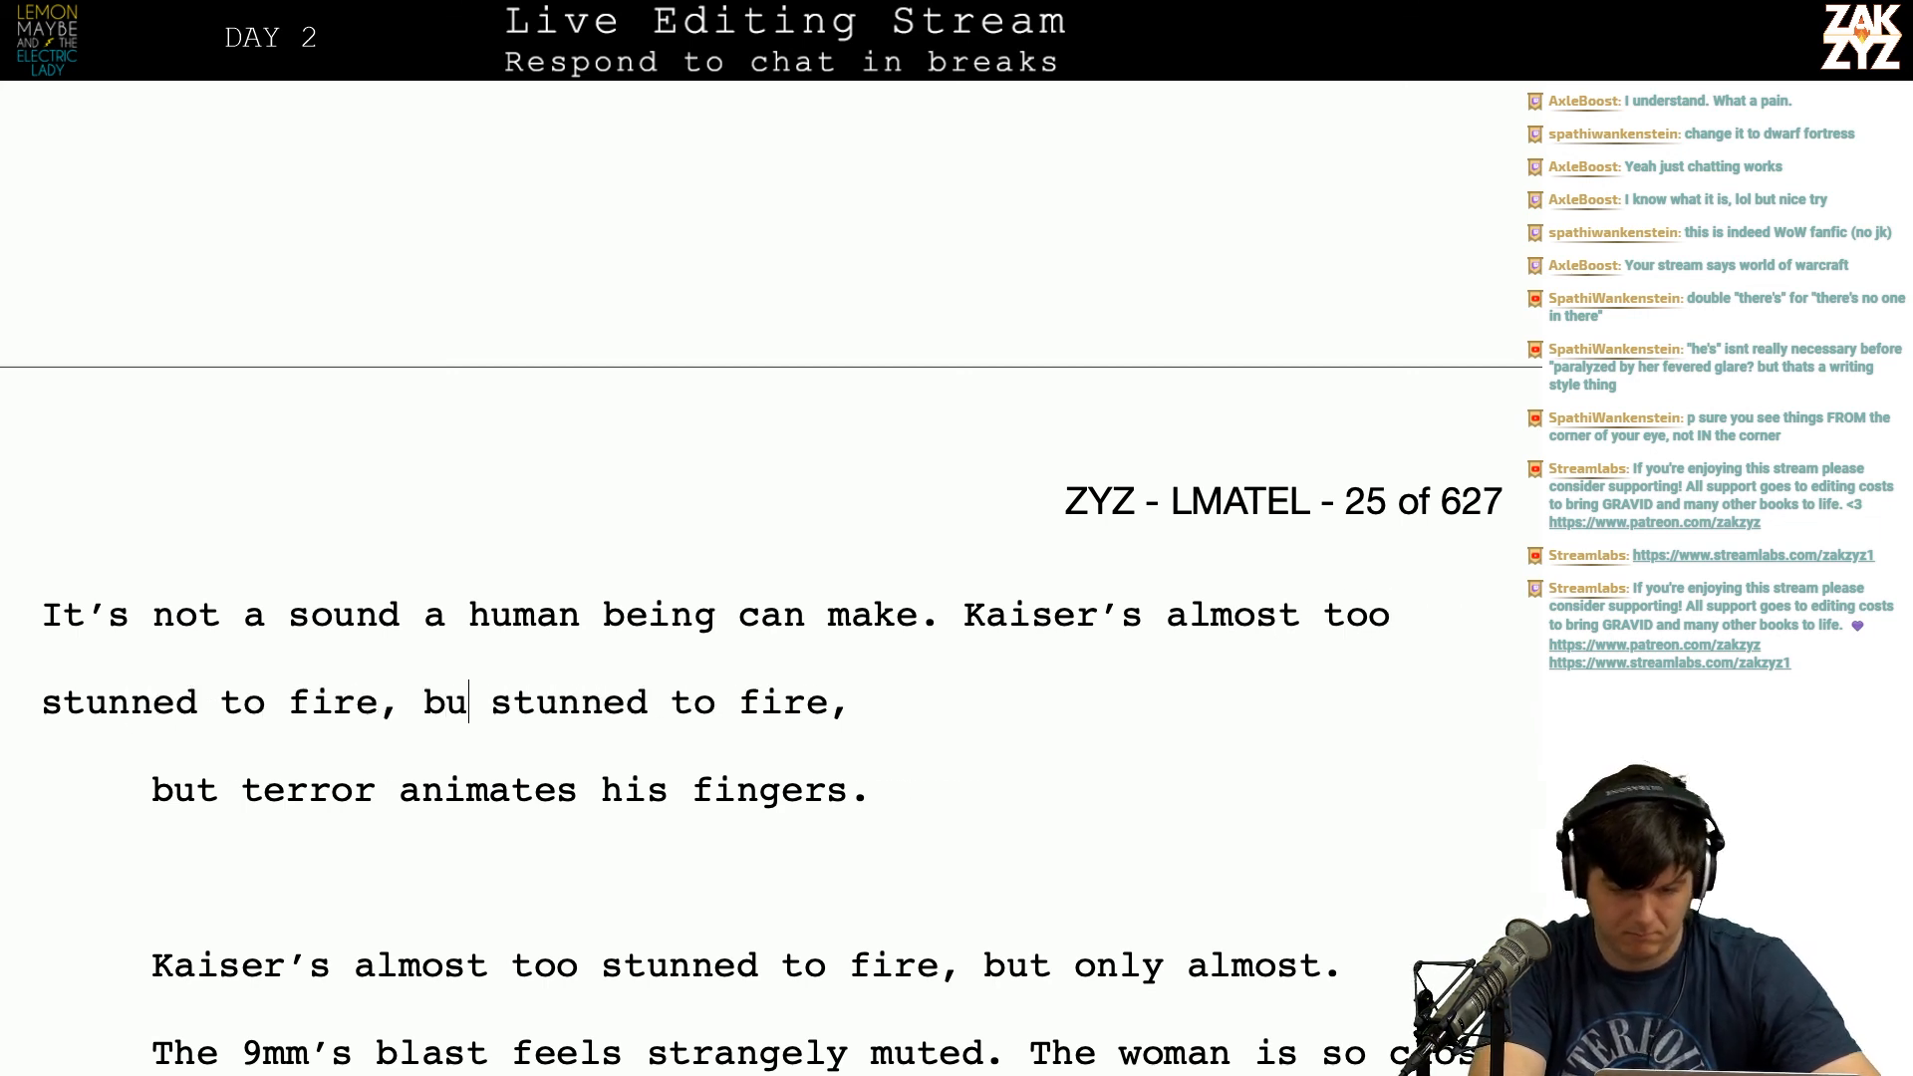
key("Return")
key("Left")
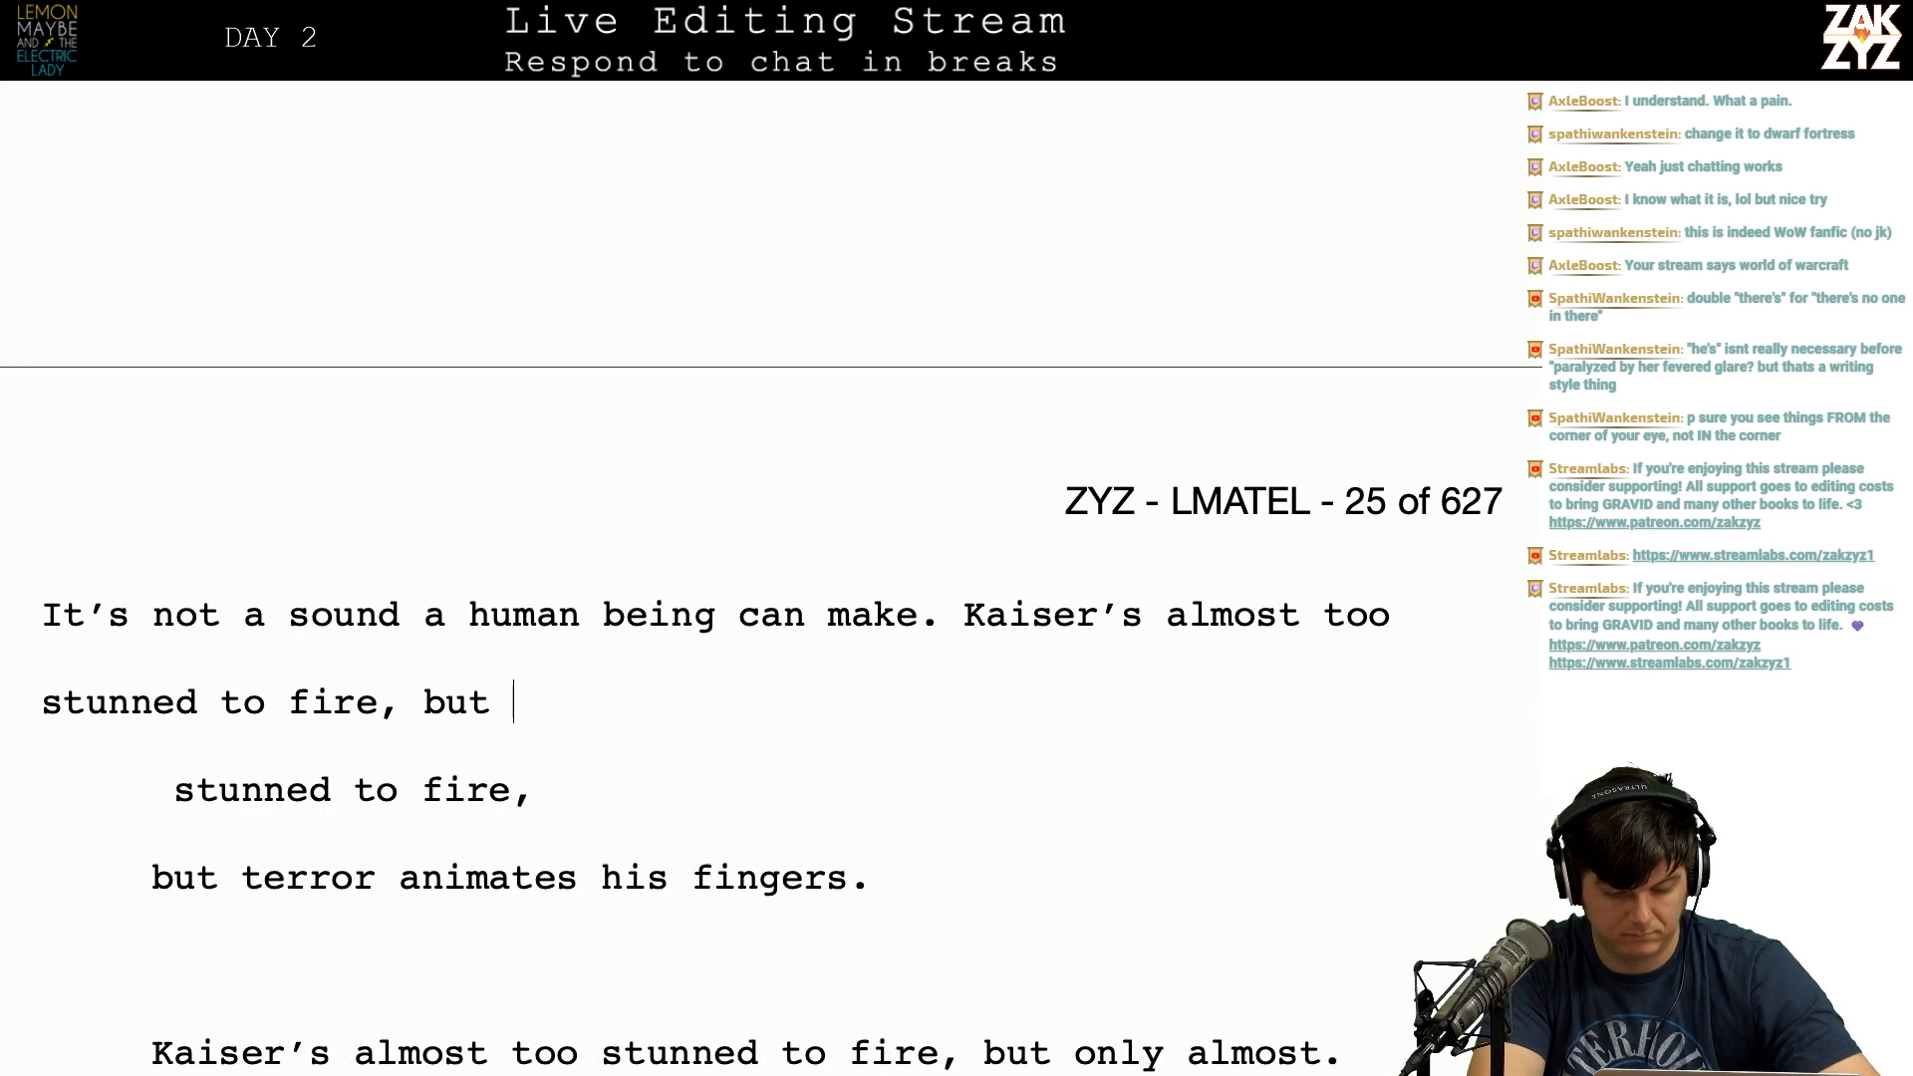
type("in a")
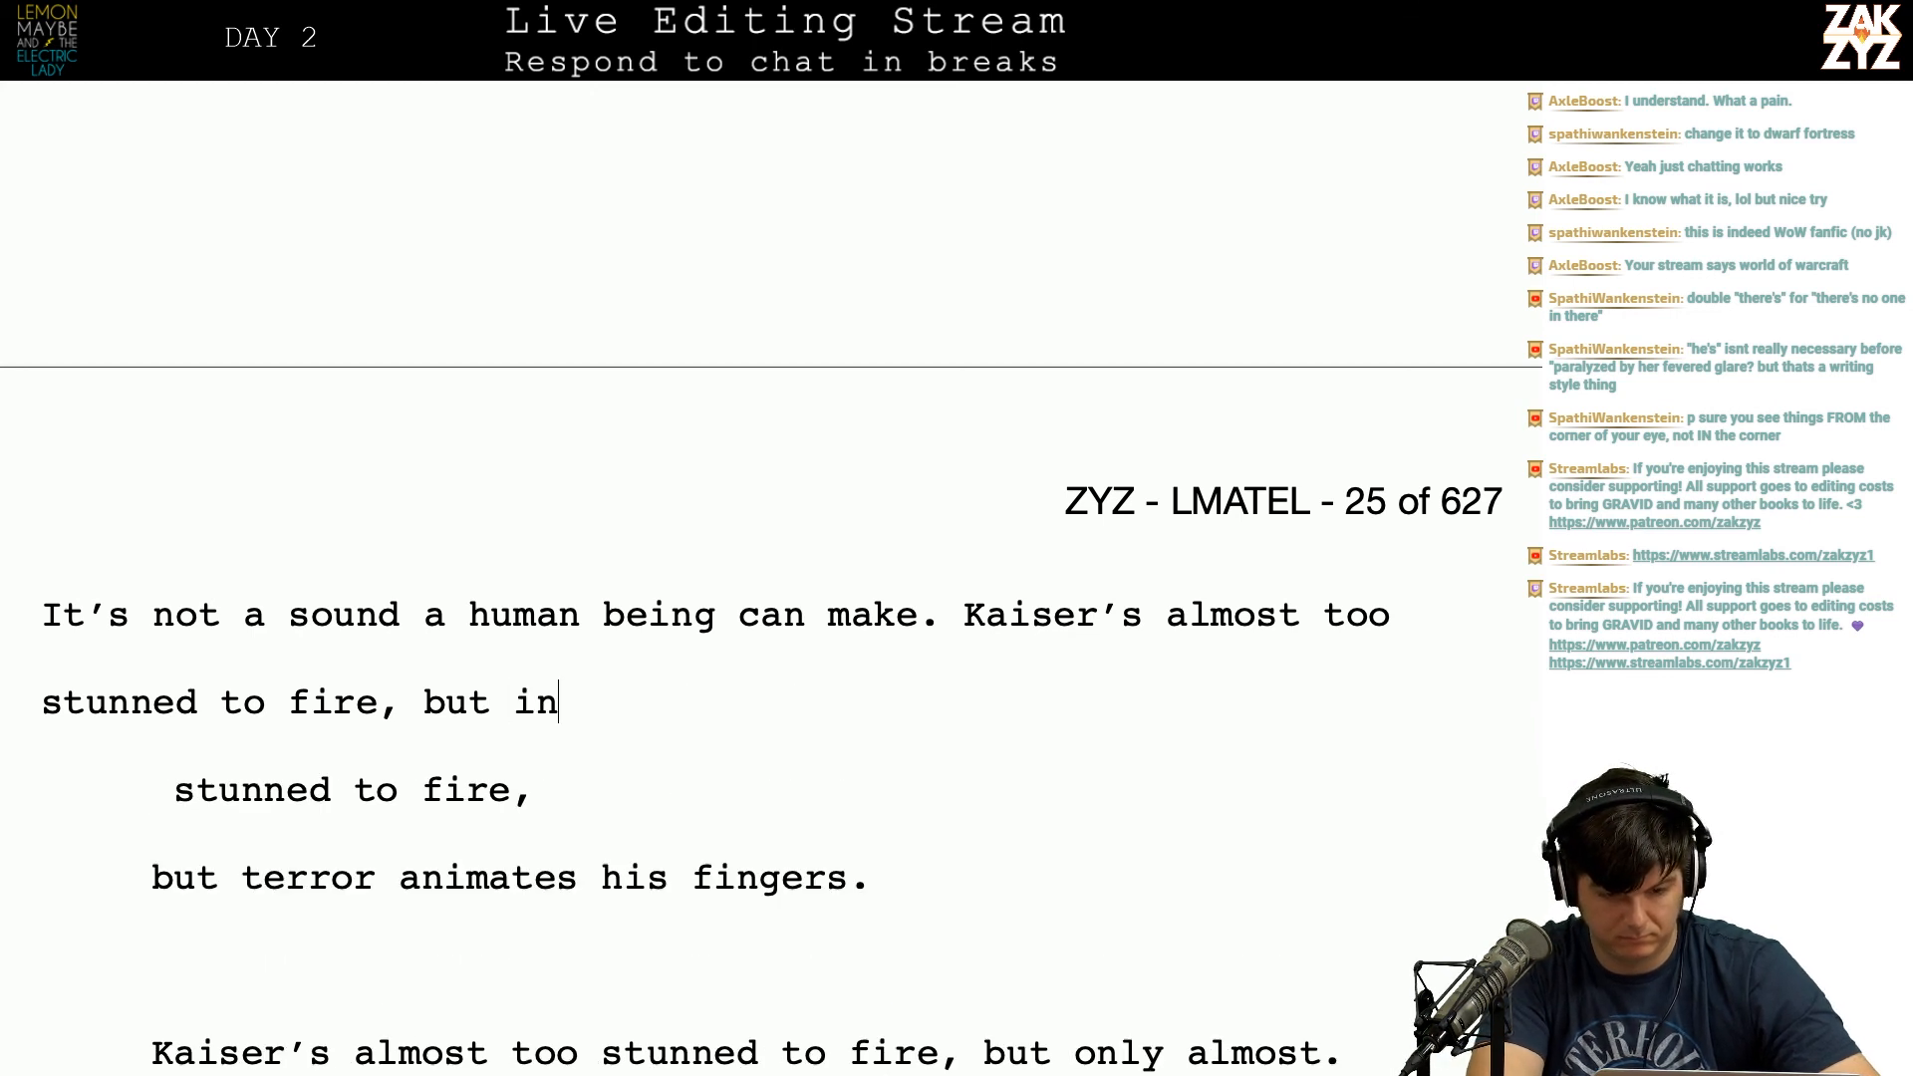
key("BackSpace")
key("BackSpace")
key("BackSpace")
key("BackSpace")
key("BackSpace")
key("BackSpace")
key("BackSpace")
key("BackSpace")
key("BackSpace")
key("BackSpace")
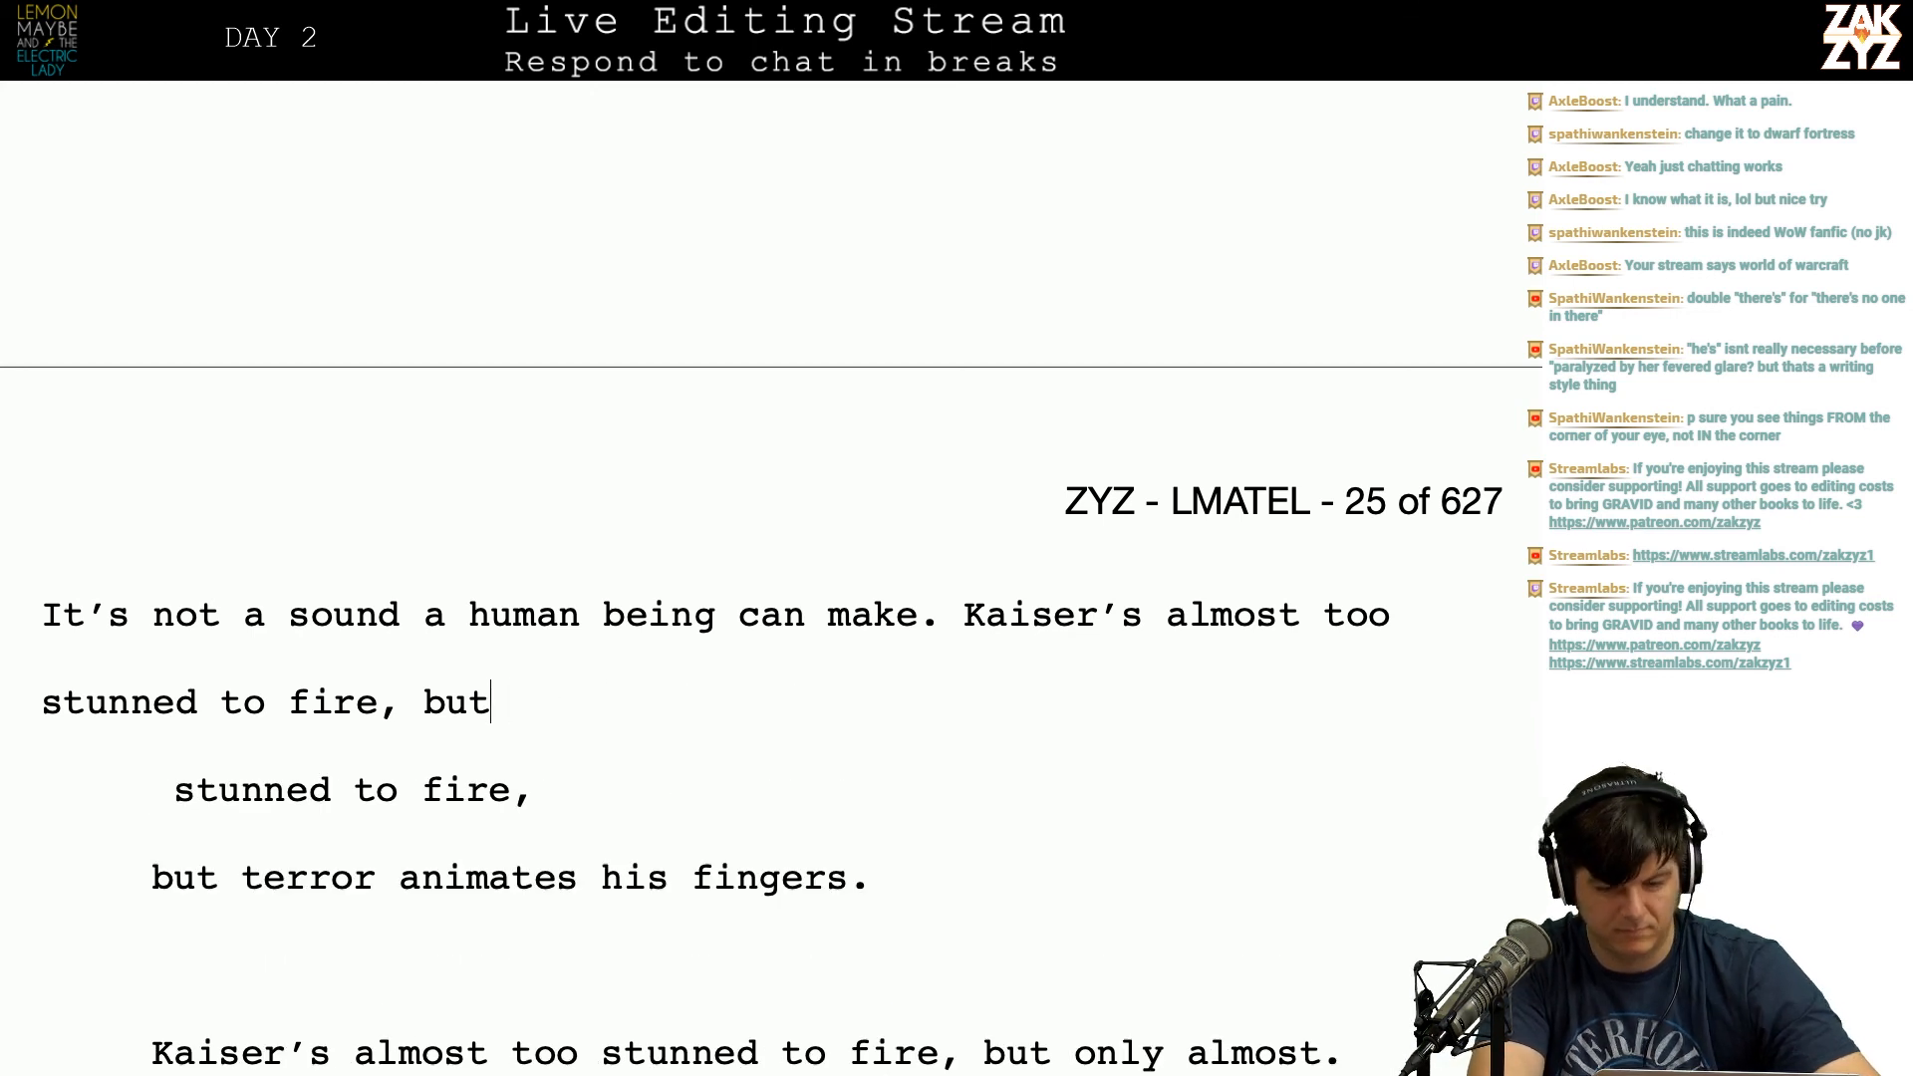
Step: Add two blank lines between the sentence being rewritten and the leftover "stunned to fire," line
key("Return")
key("Return")
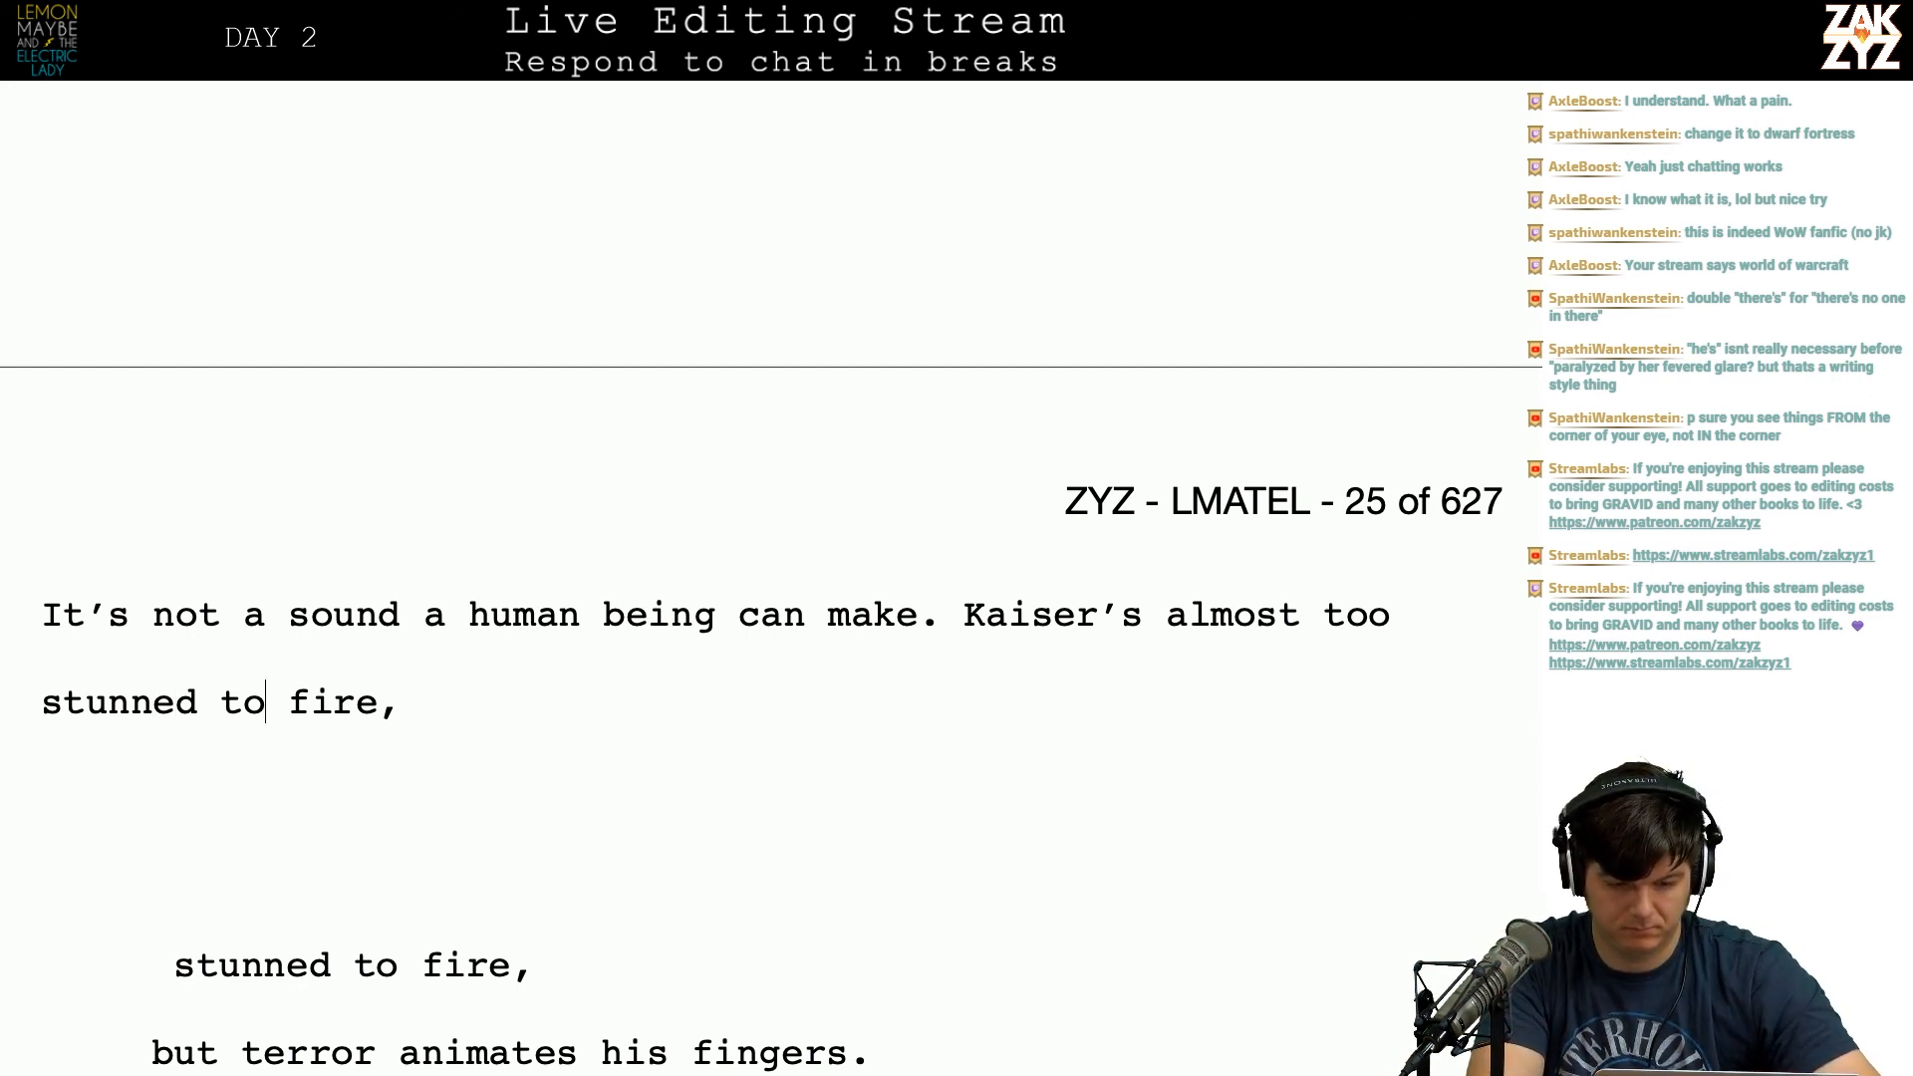
type("but as the")
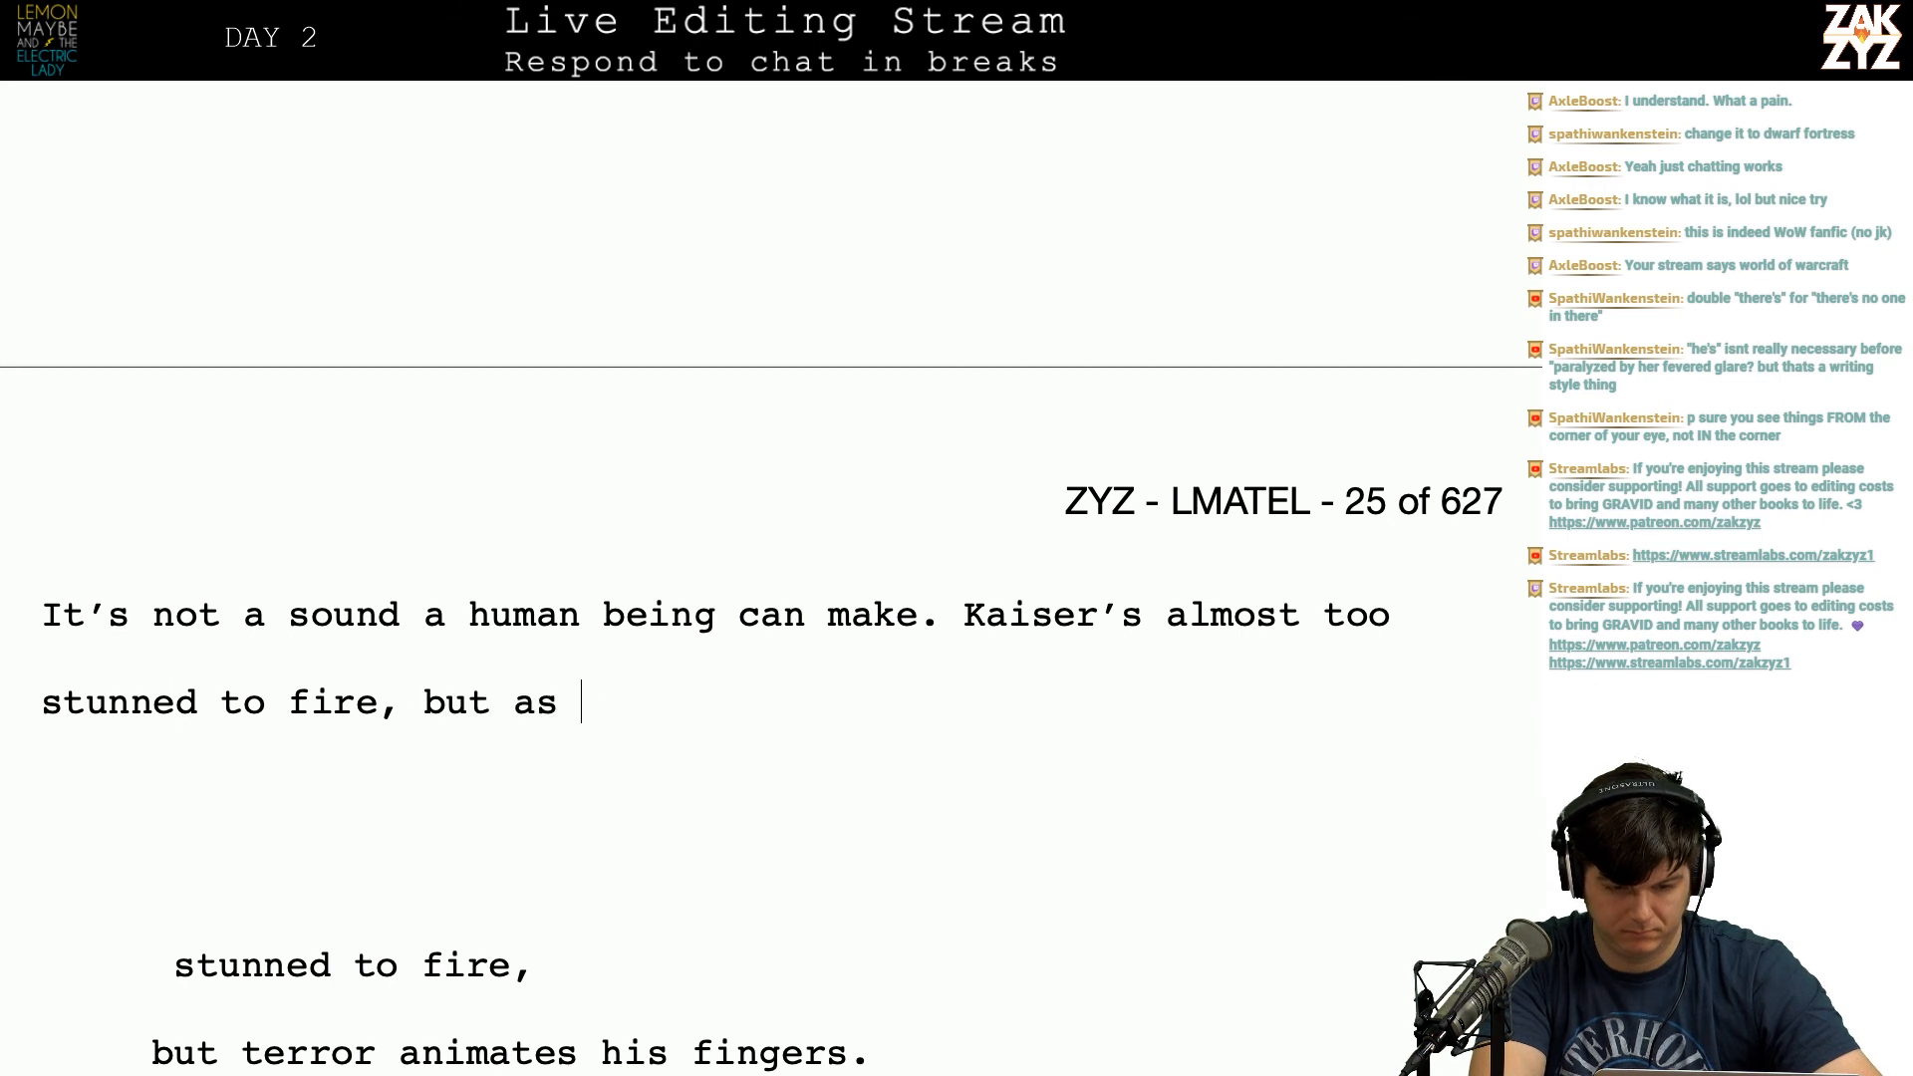
key("BackSpace")
key("BackSpace")
key("BackSpace")
key("BackSpace")
key("BackSpace")
key("BackSpace")
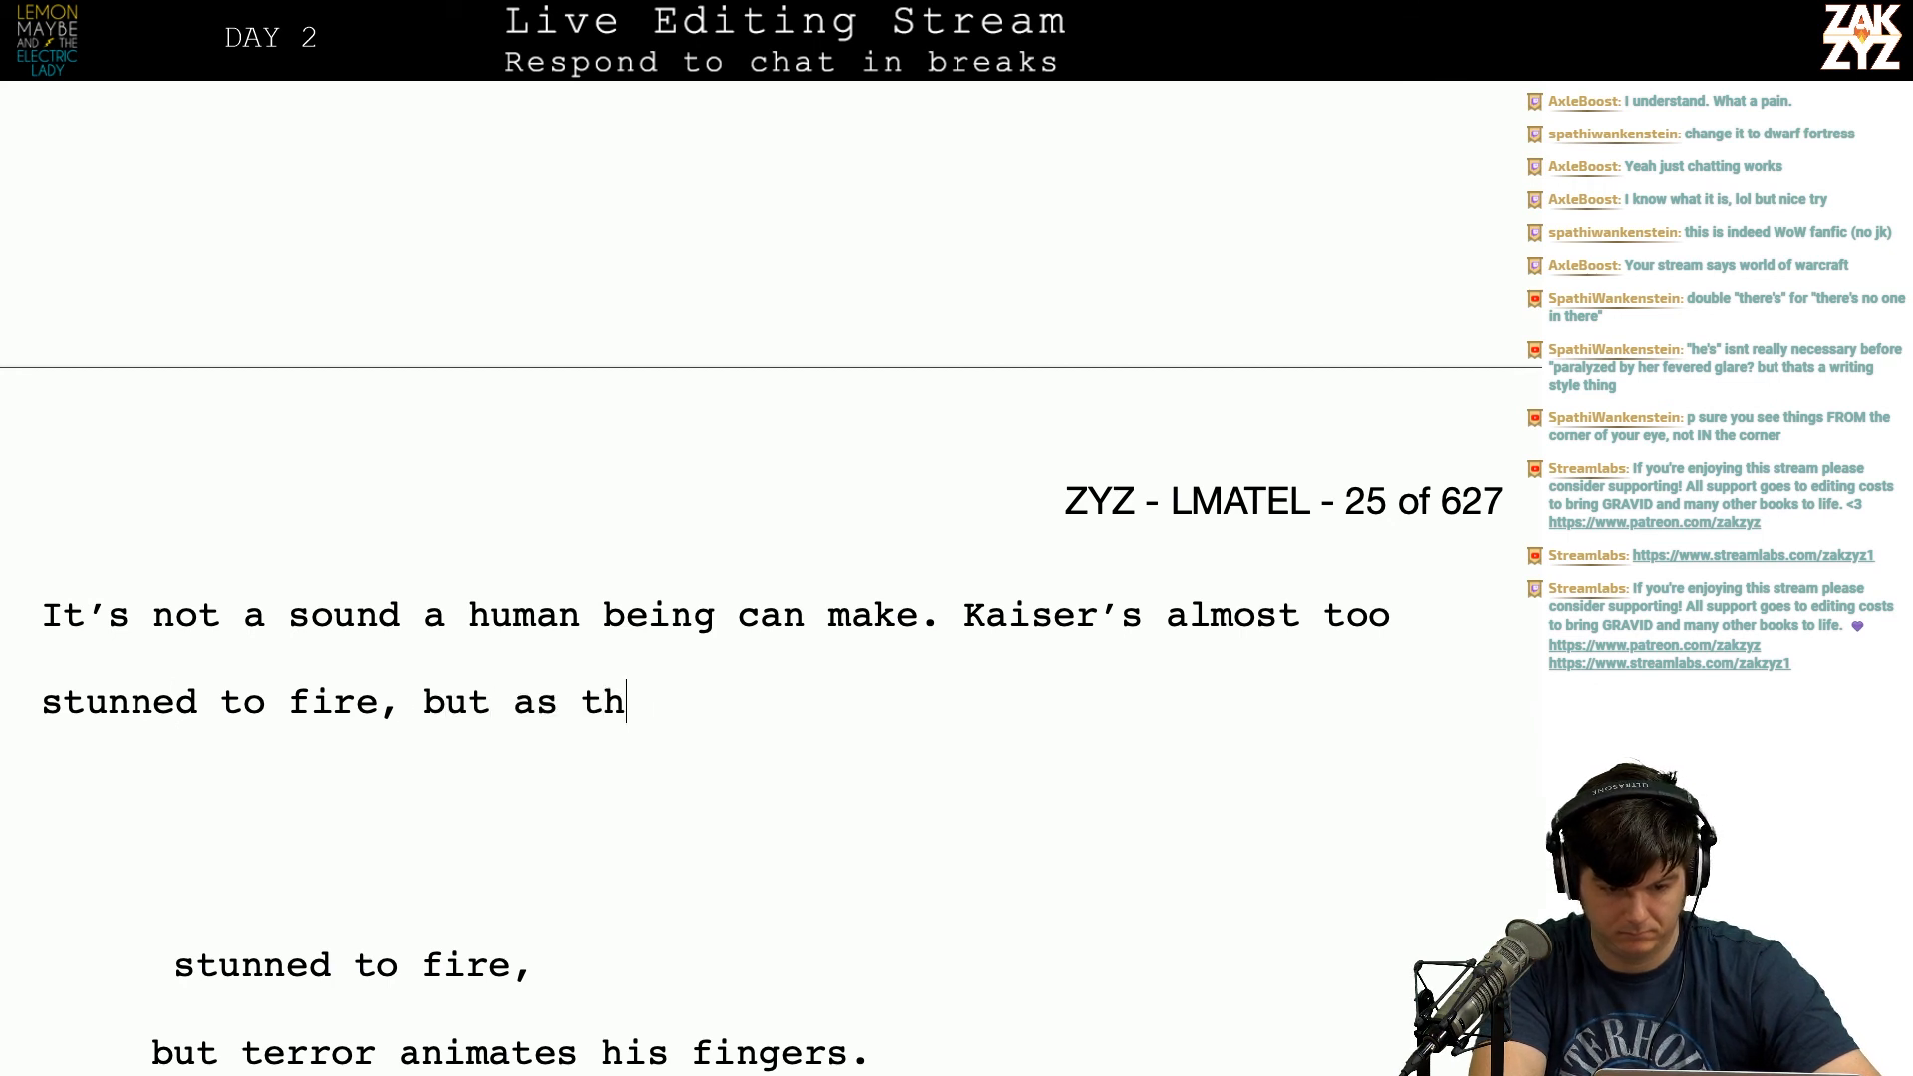
type("someth")
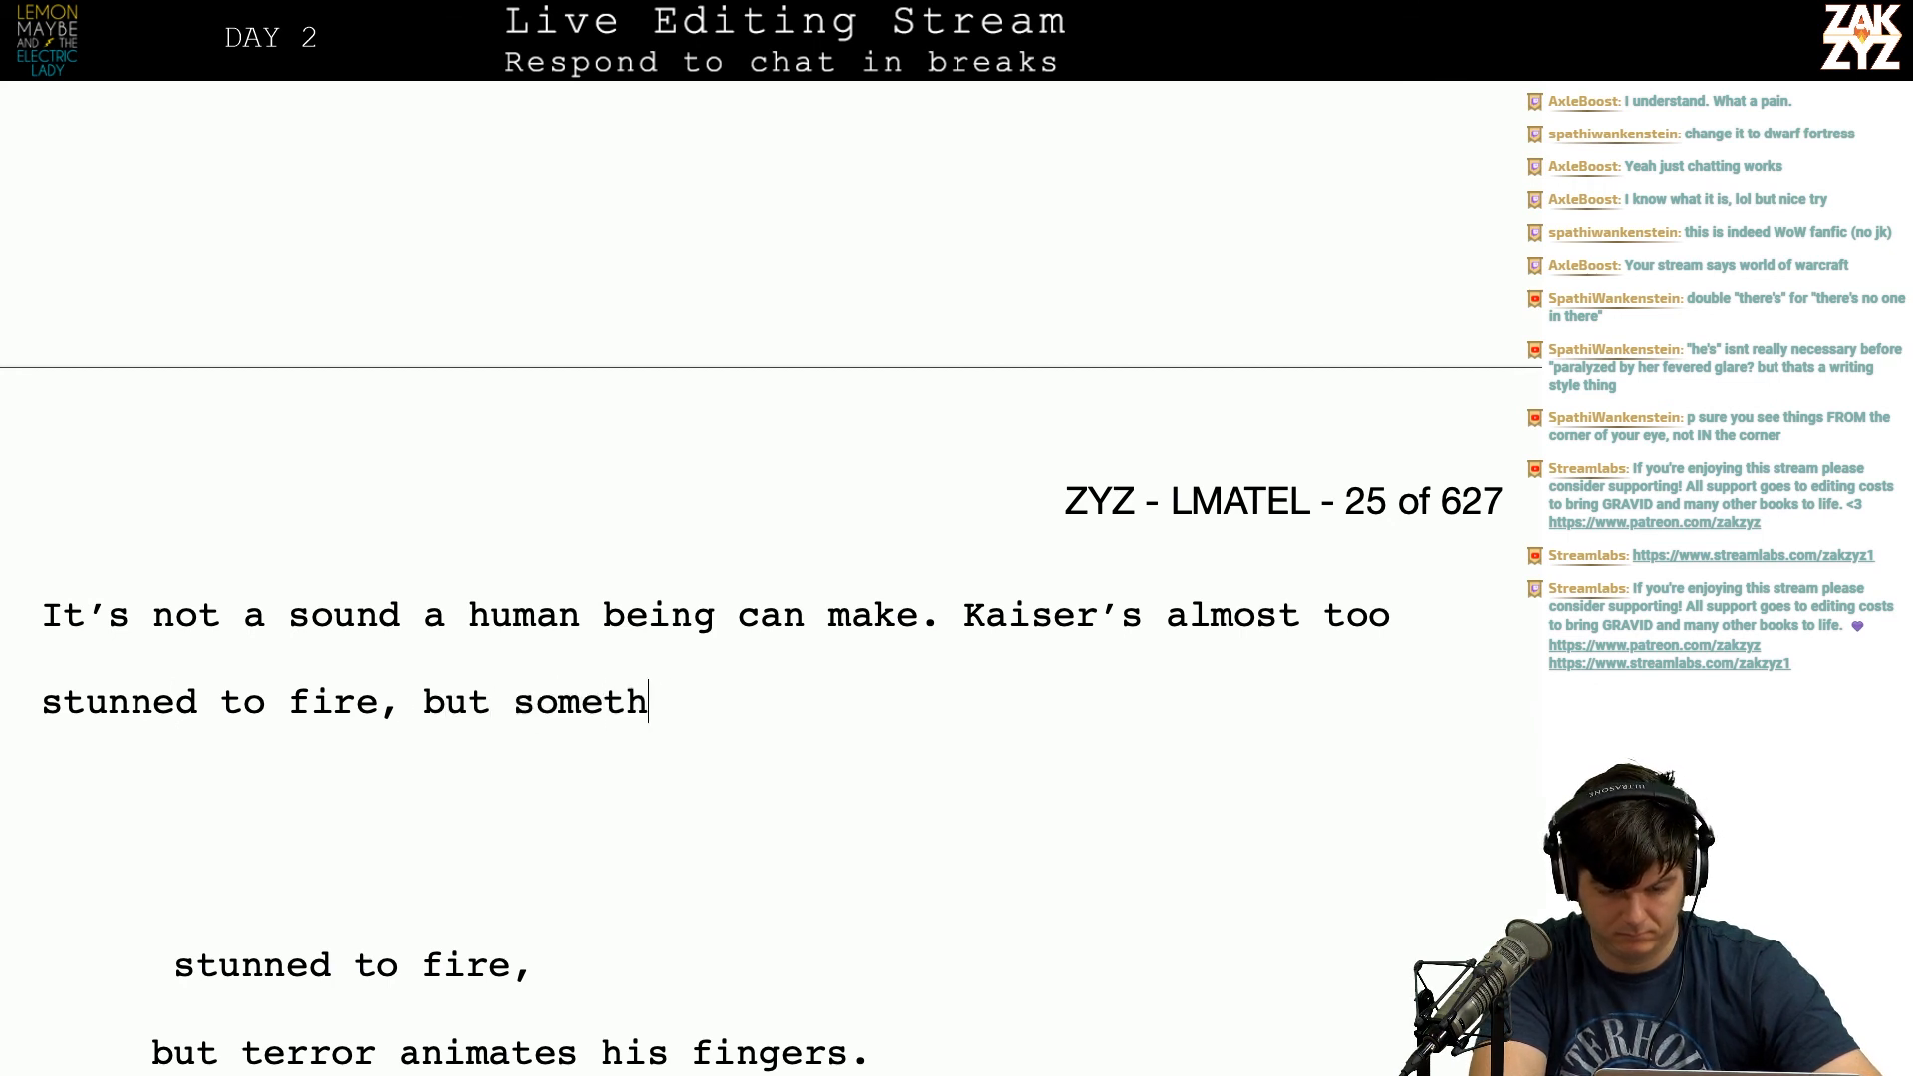
type("ing clicks")
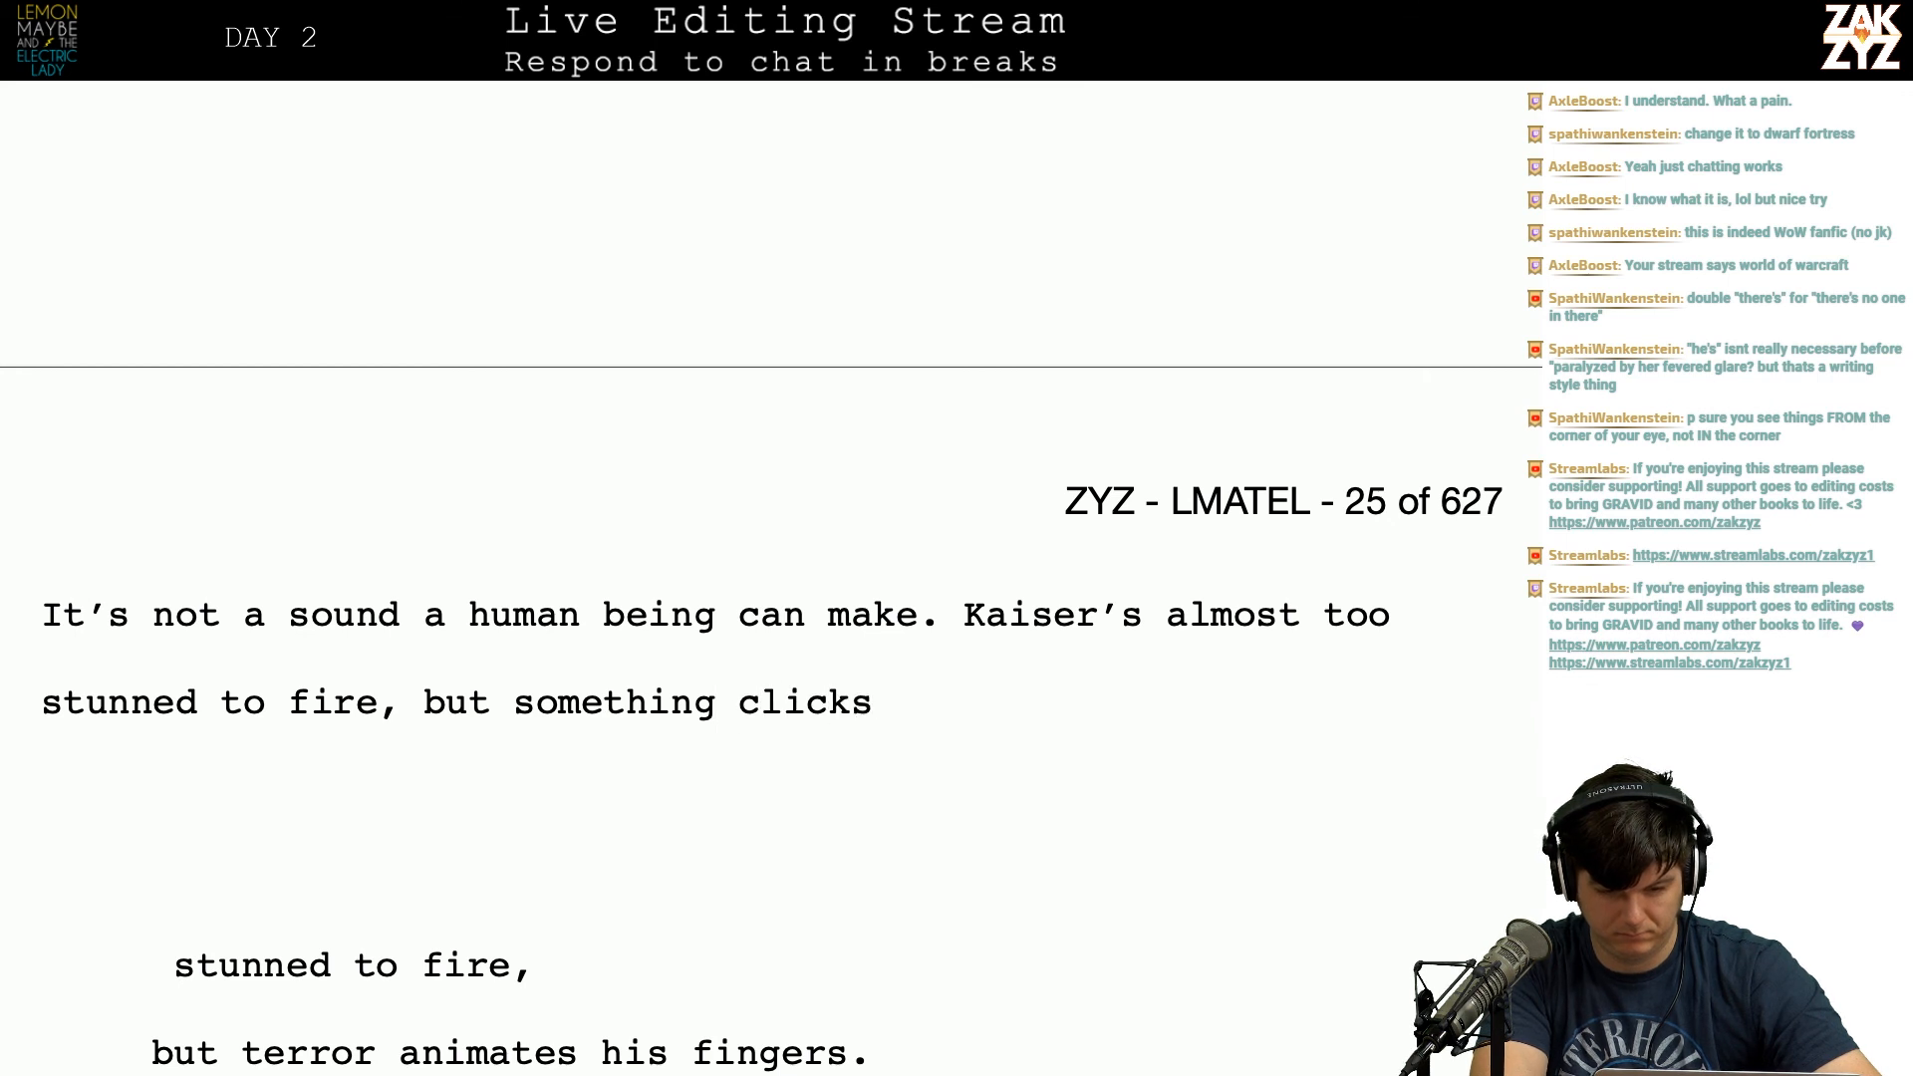
key("BackSpace")
key("BackSpace")
key("BackSpace")
key("BackSpace")
key("BackSpace")
key("BackSpace")
key("BackSpace")
key("BackSpace")
key("BackSpace")
key("BackSpace")
key("BackSpace")
key("BackSpace")
key("BackSpace")
key("BackSpace")
key("BackSpace")
key("BackSpace")
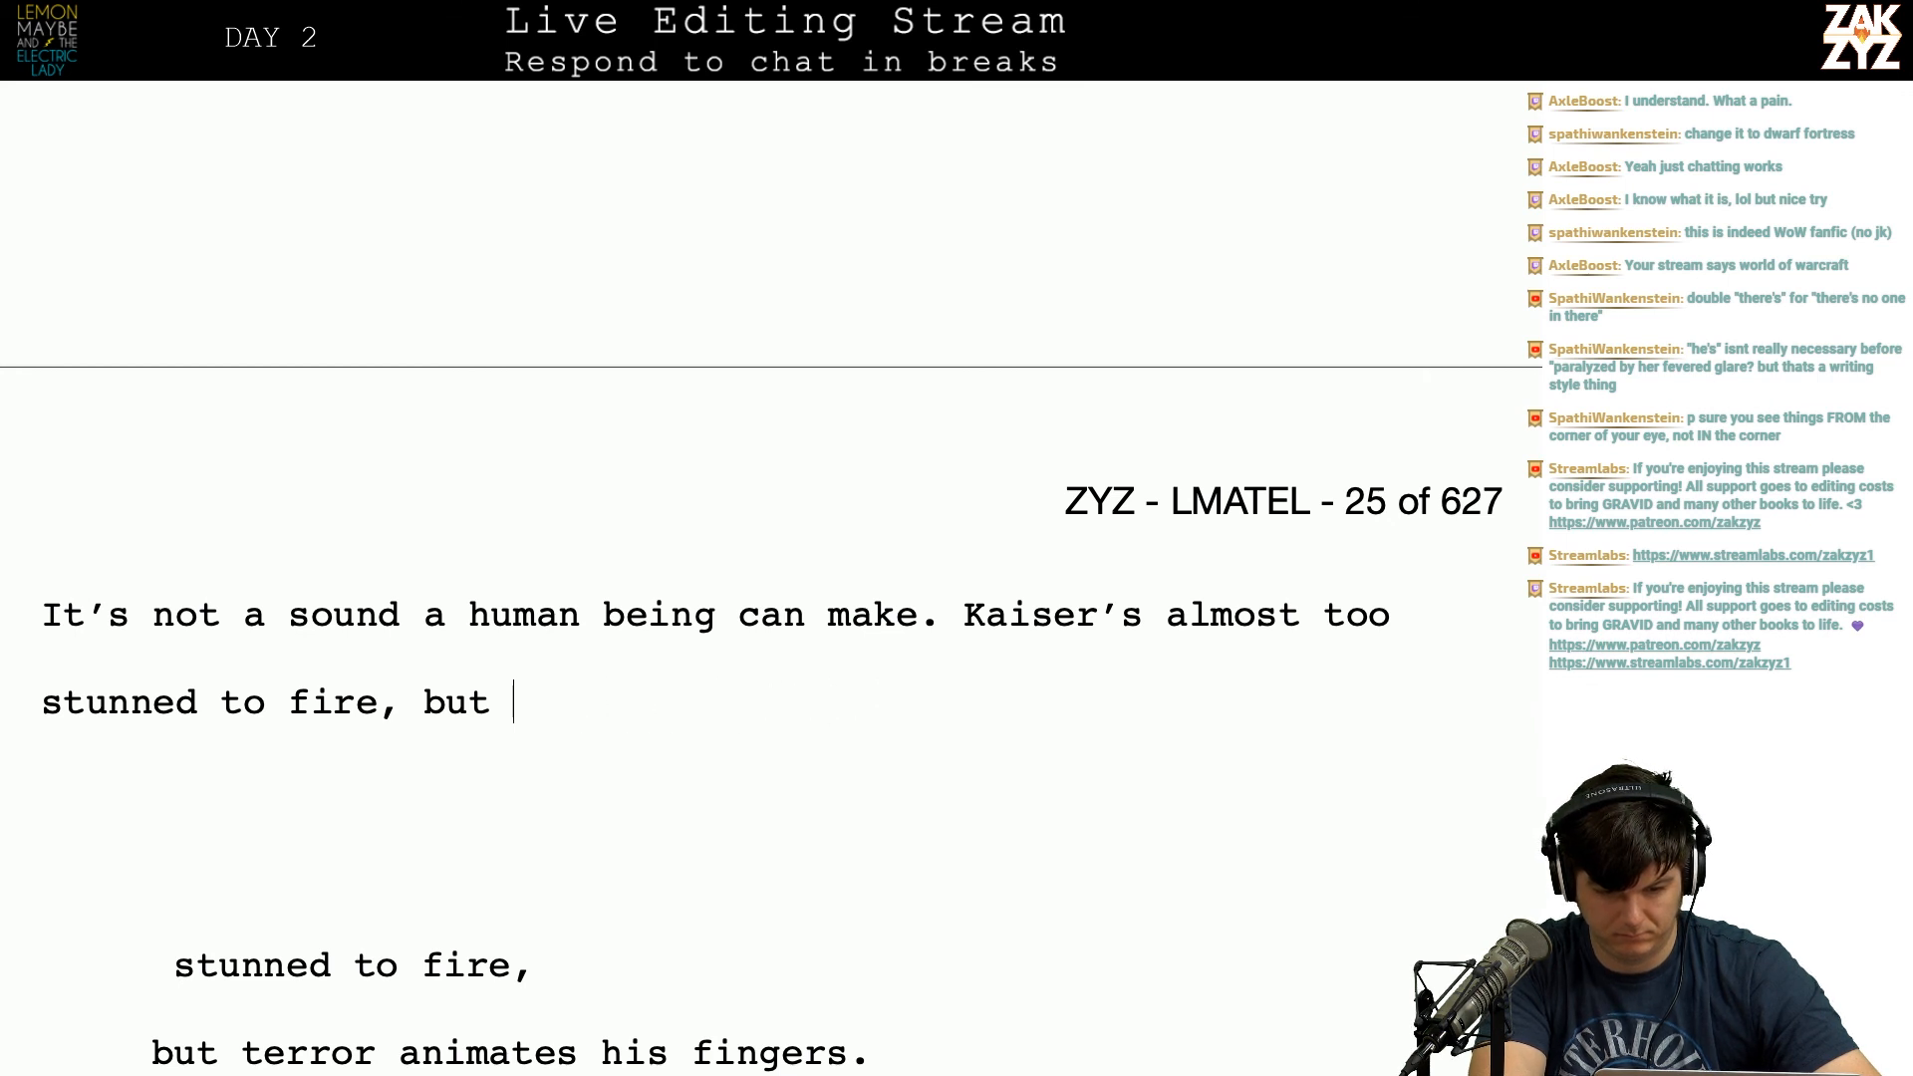
type("some")
key("BackSpace")
key("BackSpace")
key("BackSpace")
key("BackSpace")
key("BackSpace")
key("BackSpace")
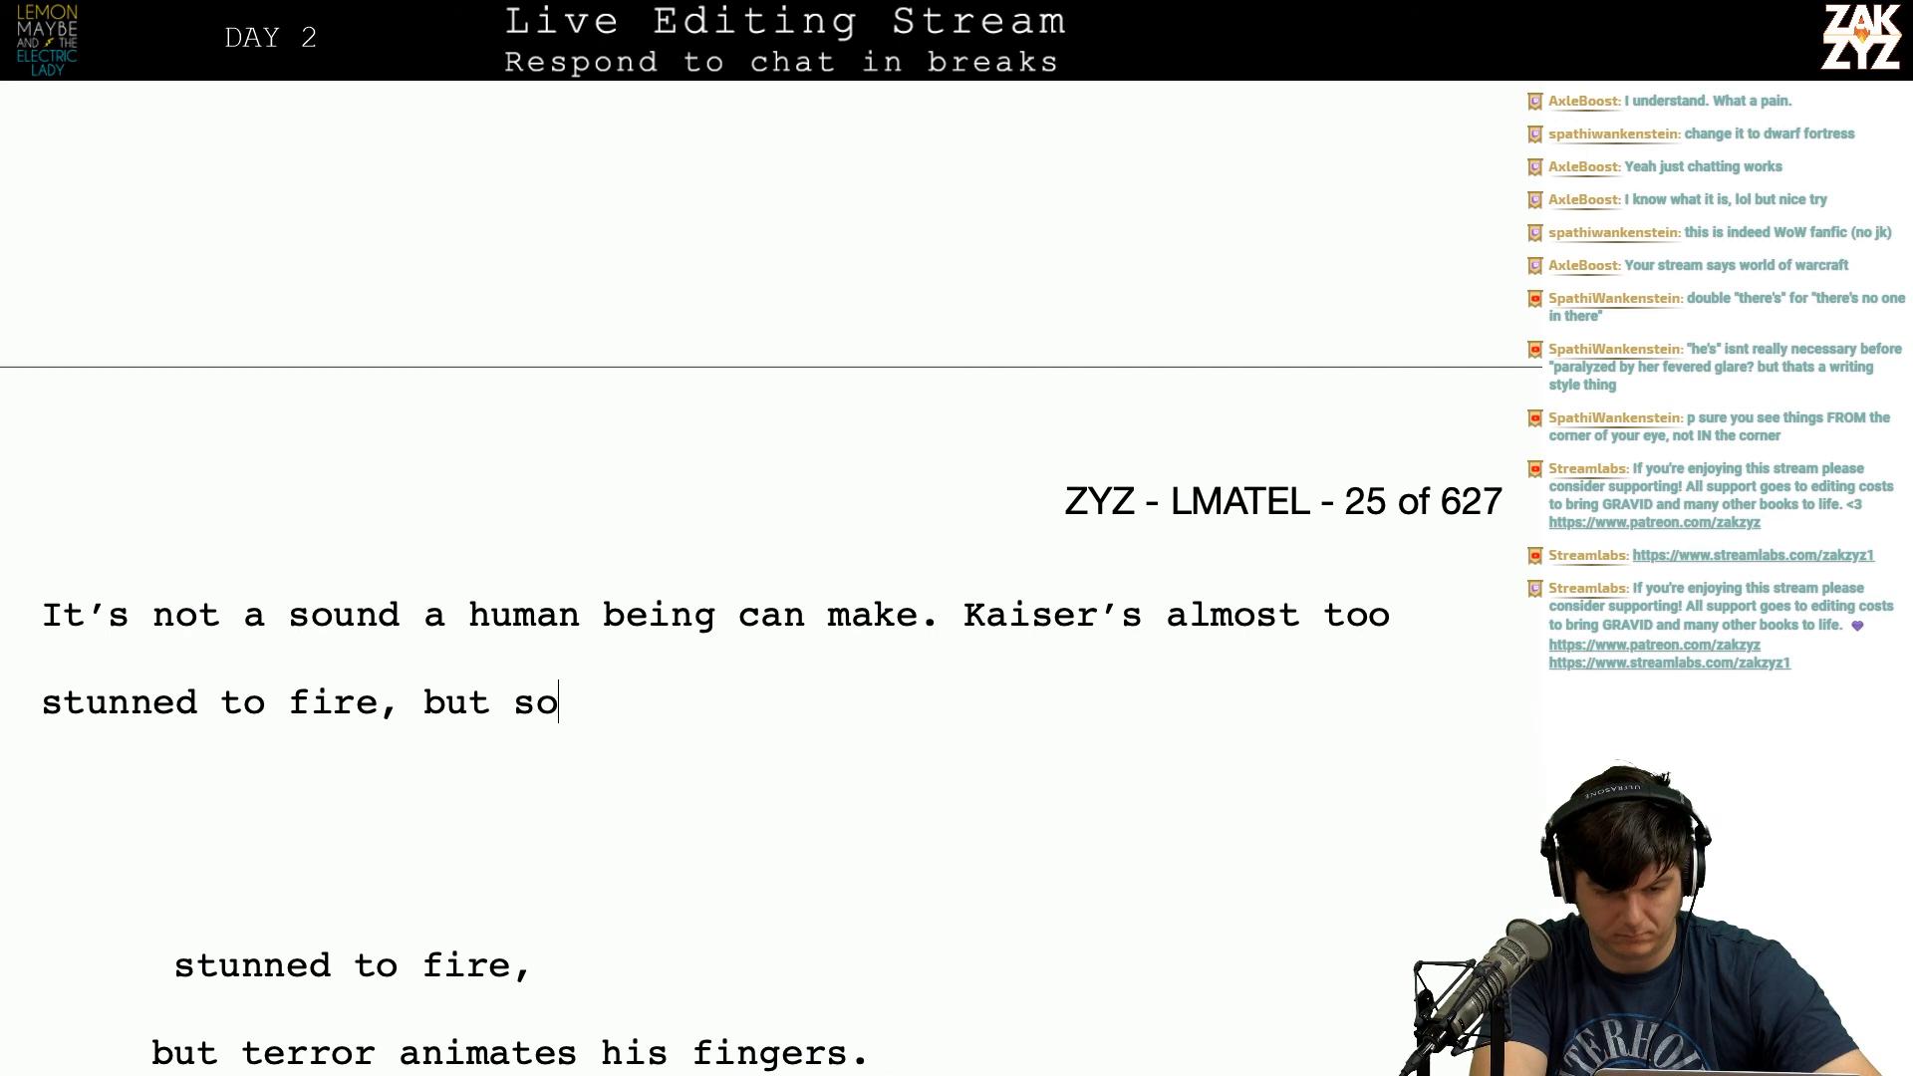
type("t")
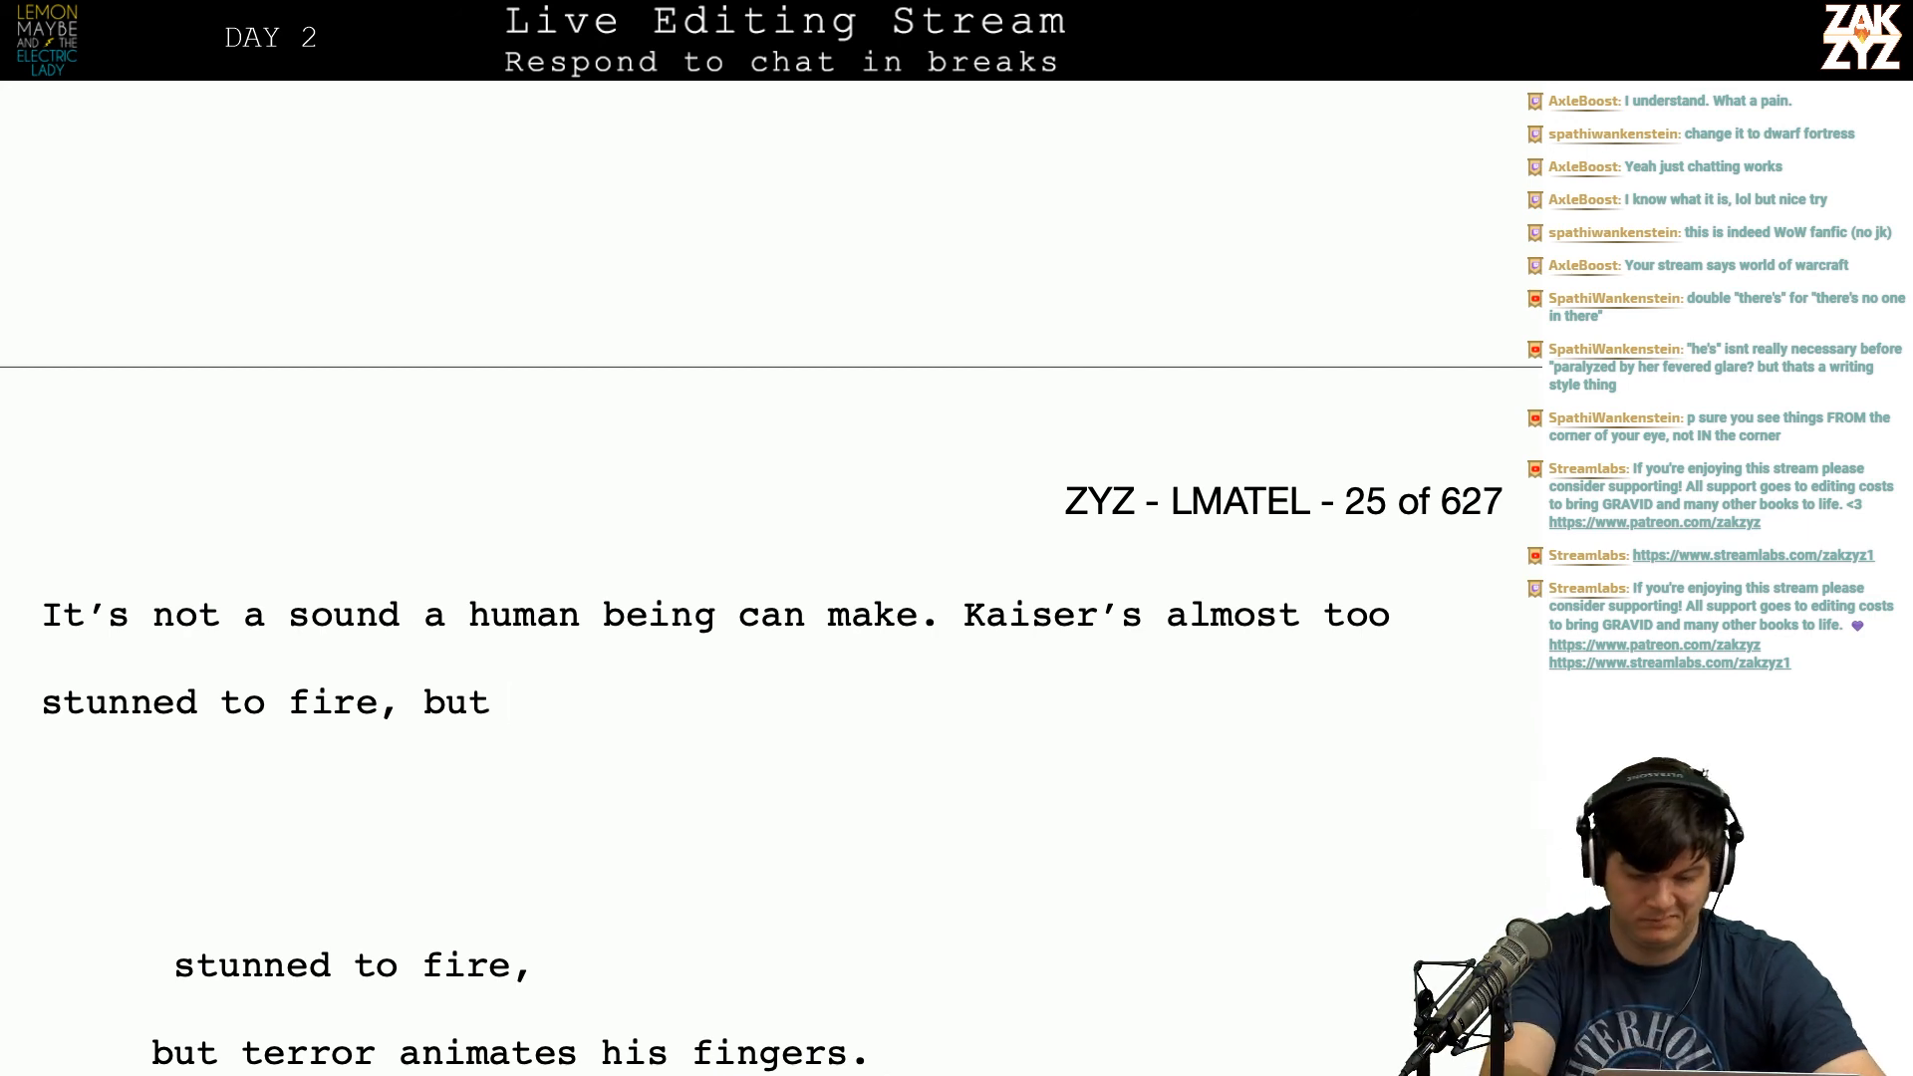
type(" hi")
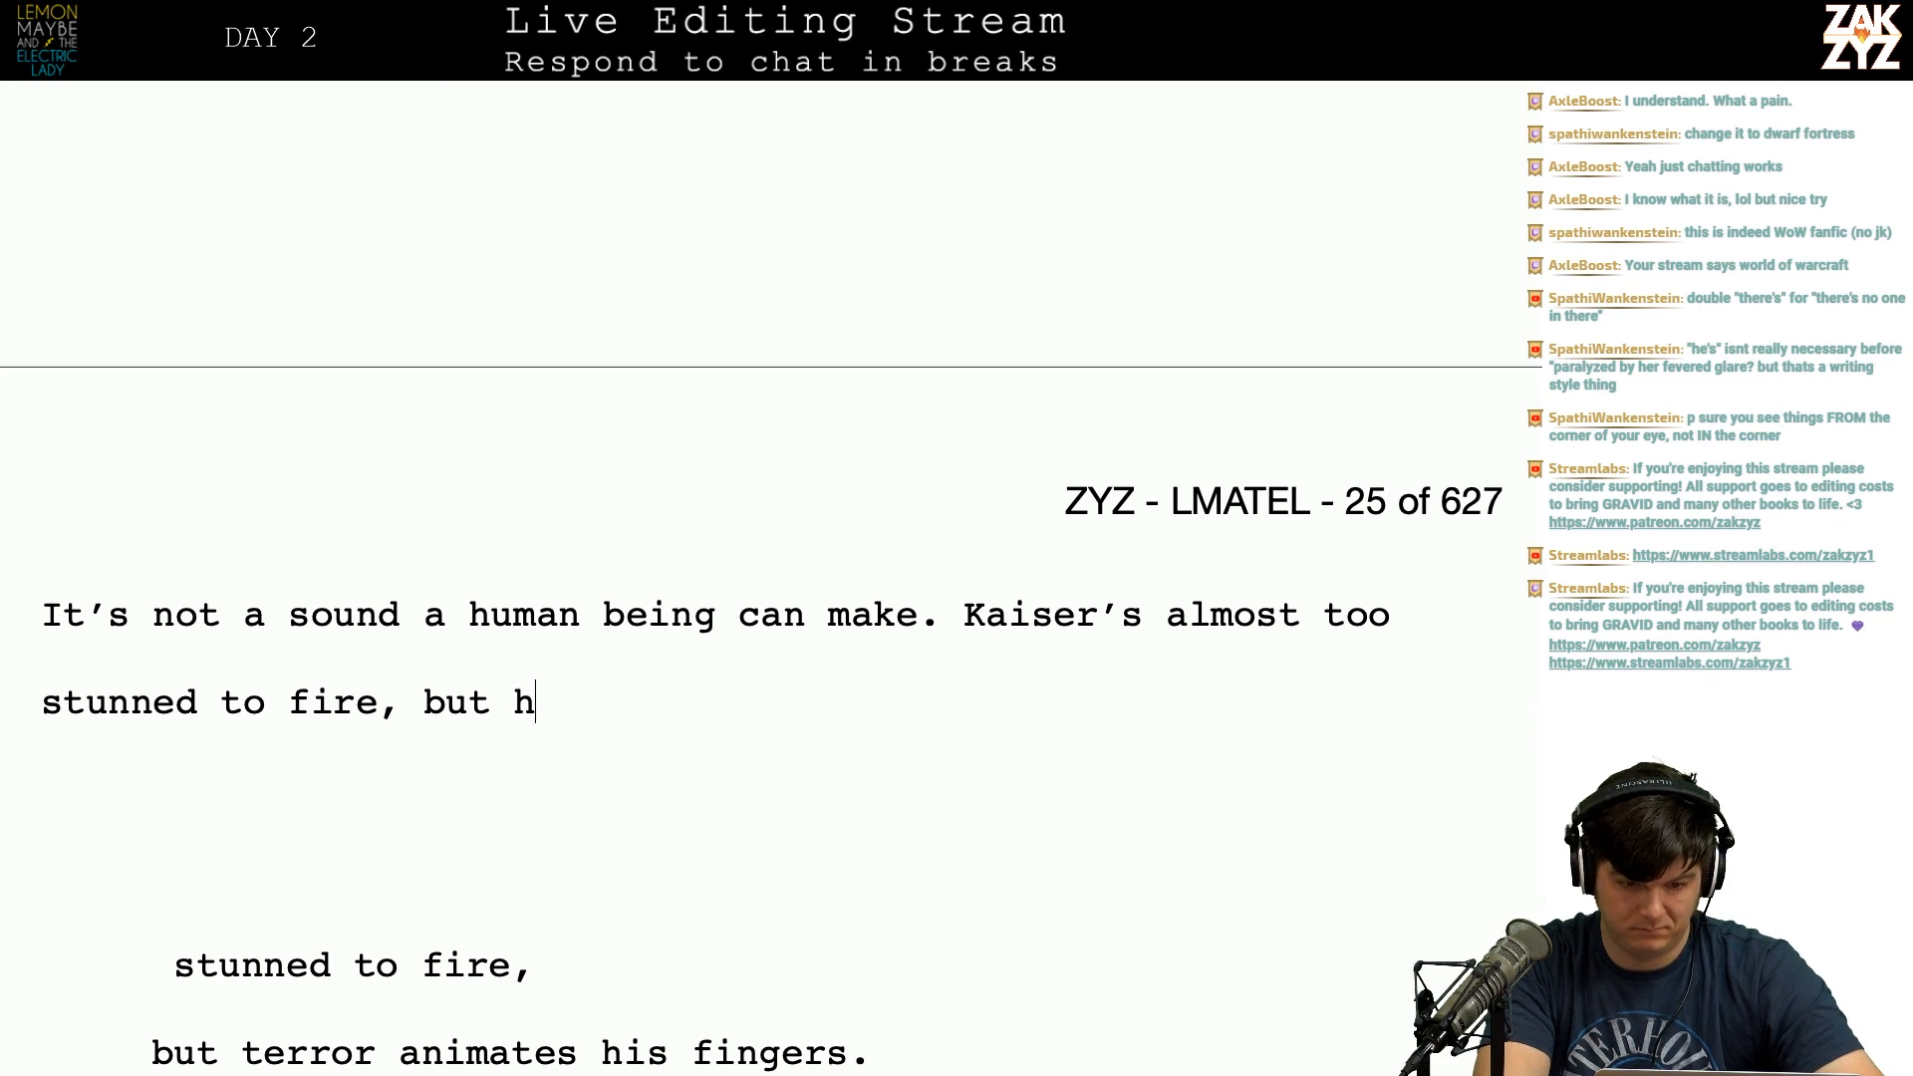
key("BackSpace")
key("BackSpace")
key("BackSpace")
key("BackSpace")
key("BackSpace")
key("BackSpace")
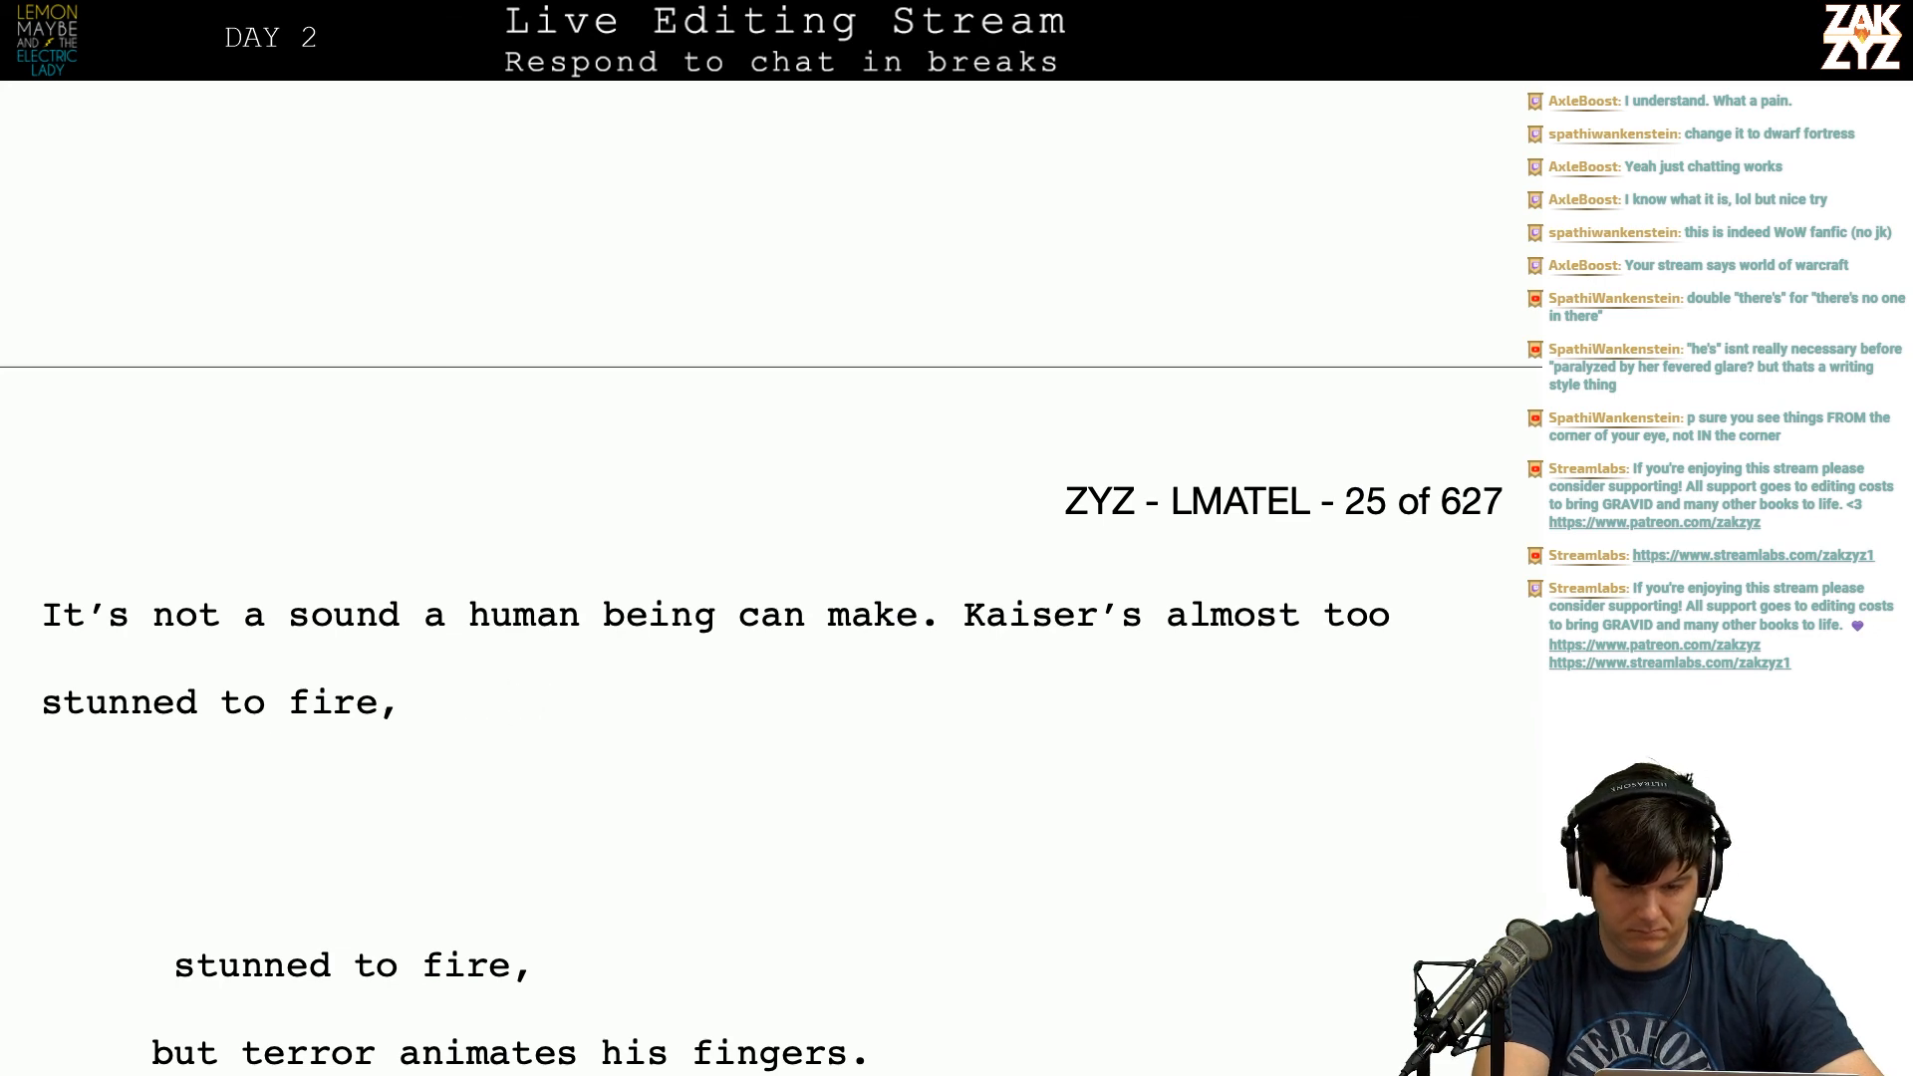
Step: Split "almost too stunned to fire," away from "Kaiser's" onto a separate line, leaving blank space after "Kaiser's"
scroll(750, 568, "up", 6)
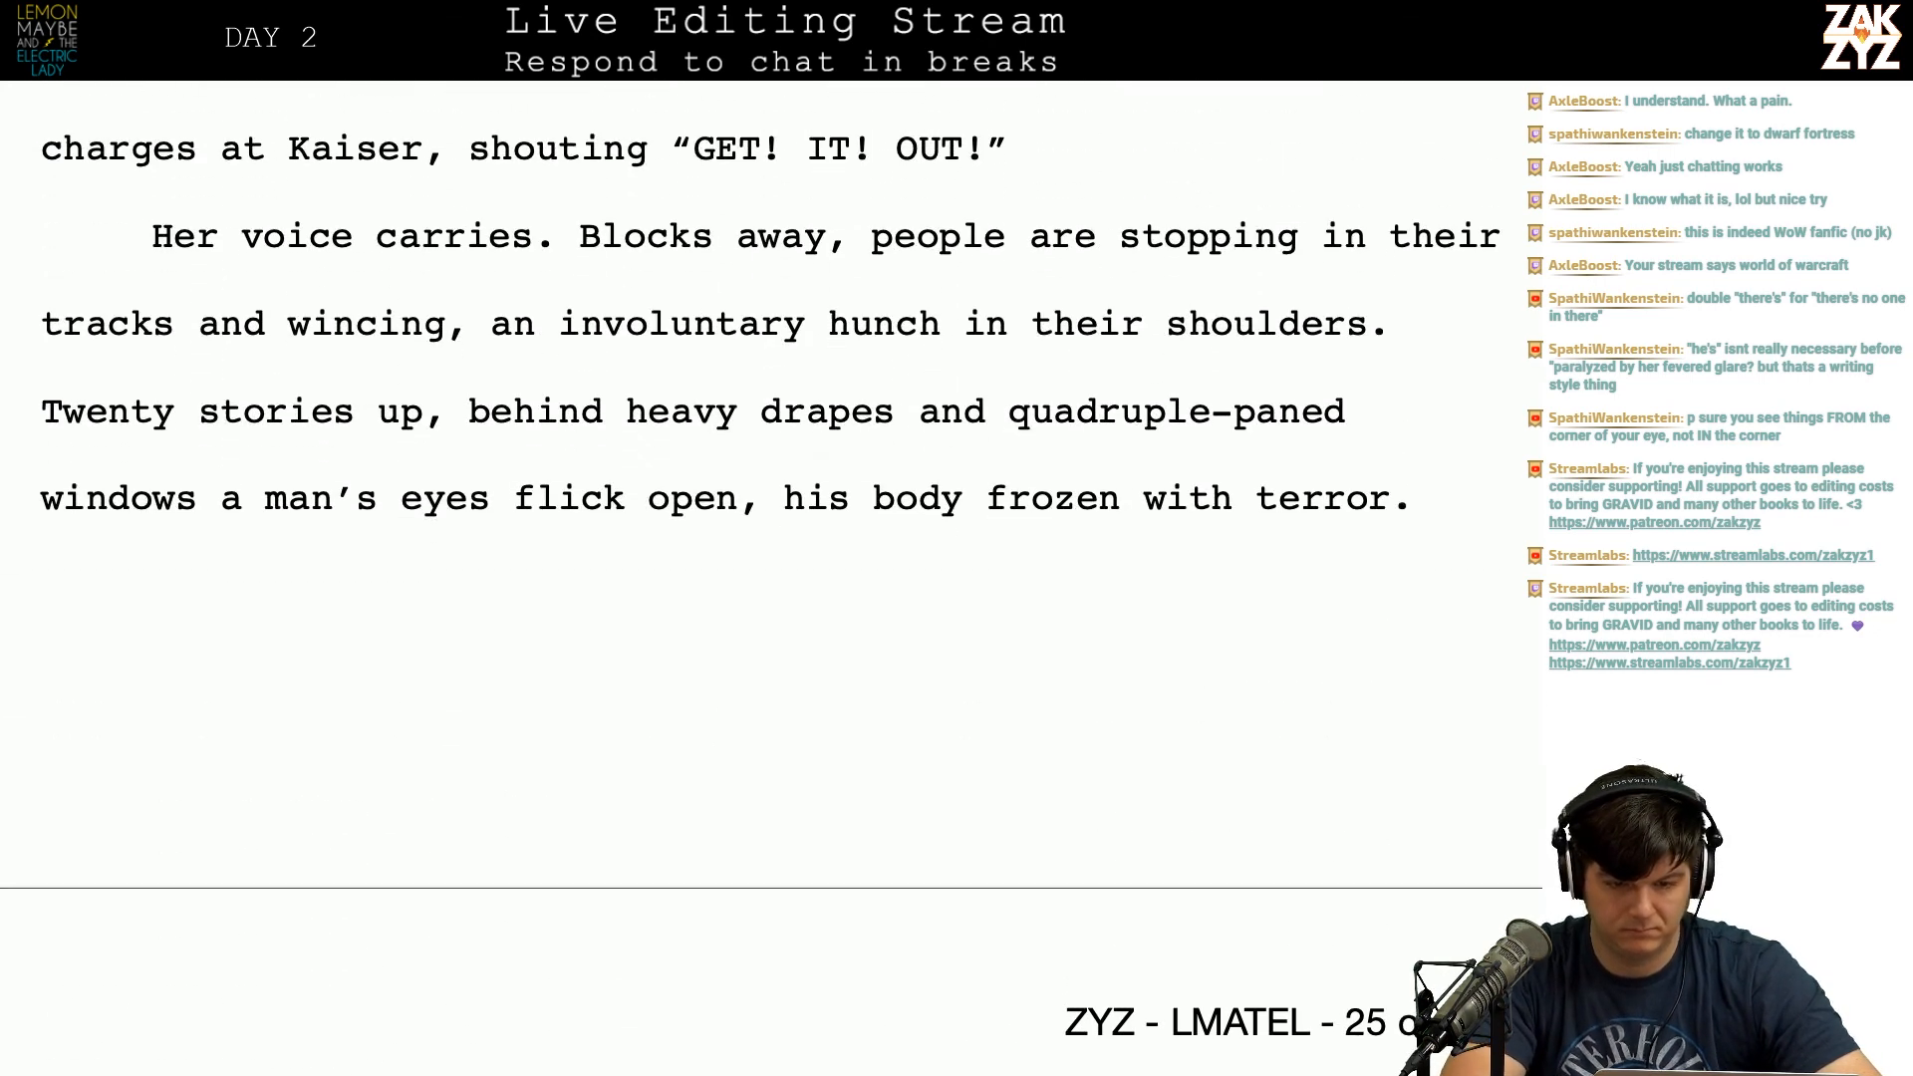
scroll(750, 568, "up", 2)
scroll(750, 567, "down", 8)
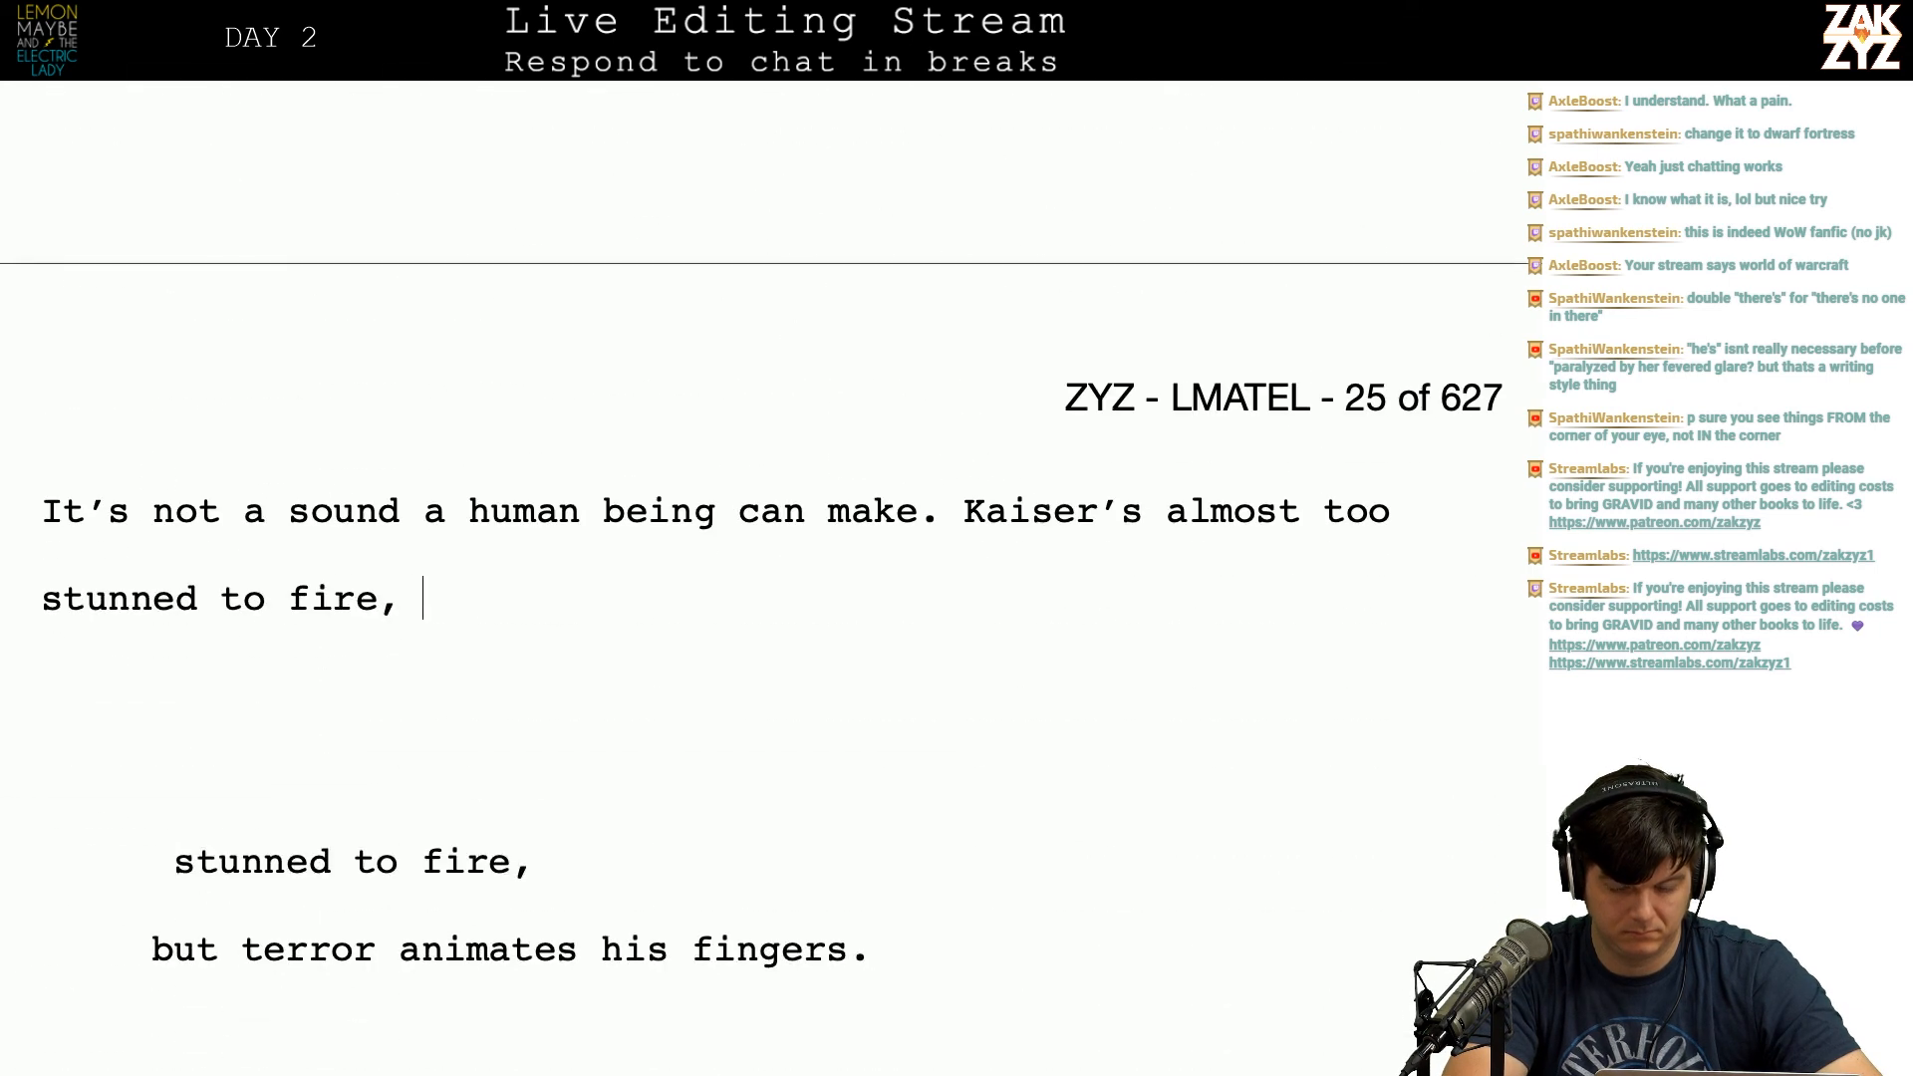
left_click(1168, 513)
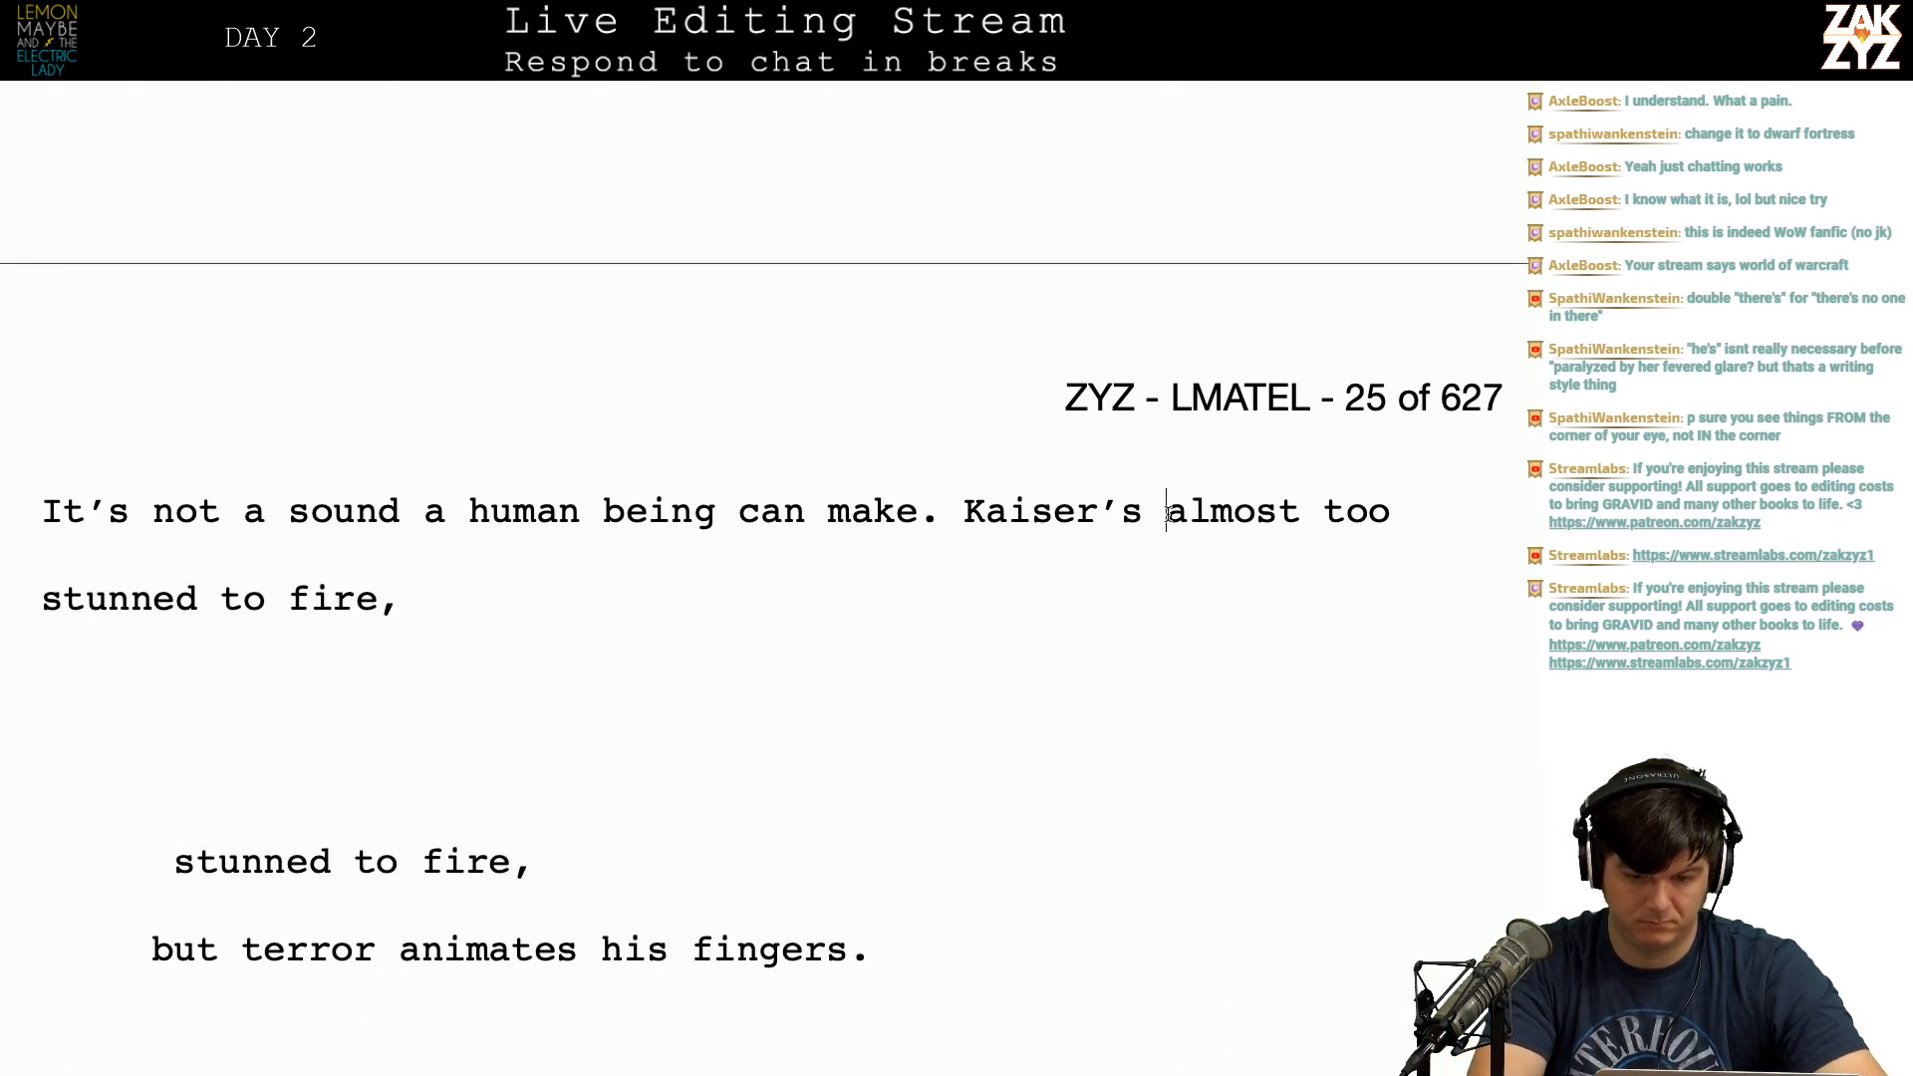
key("Return")
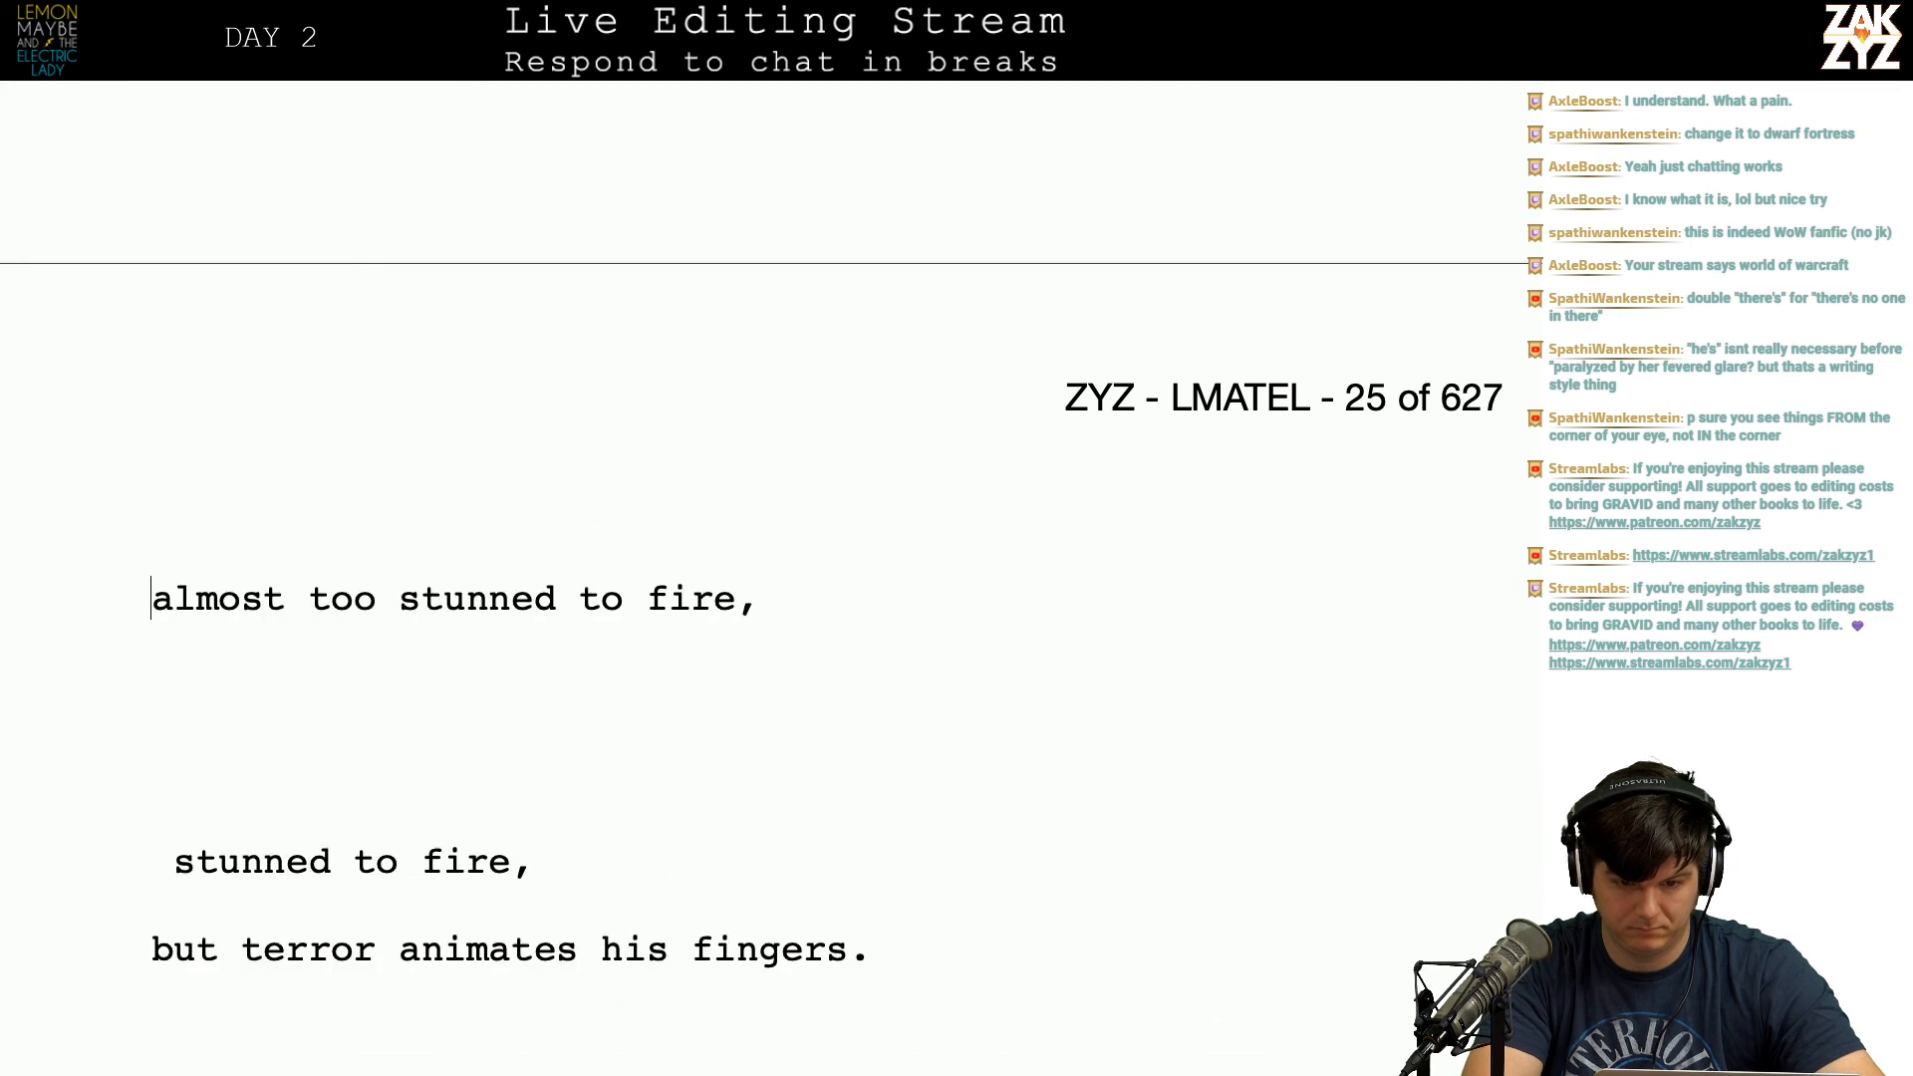
key("Up")
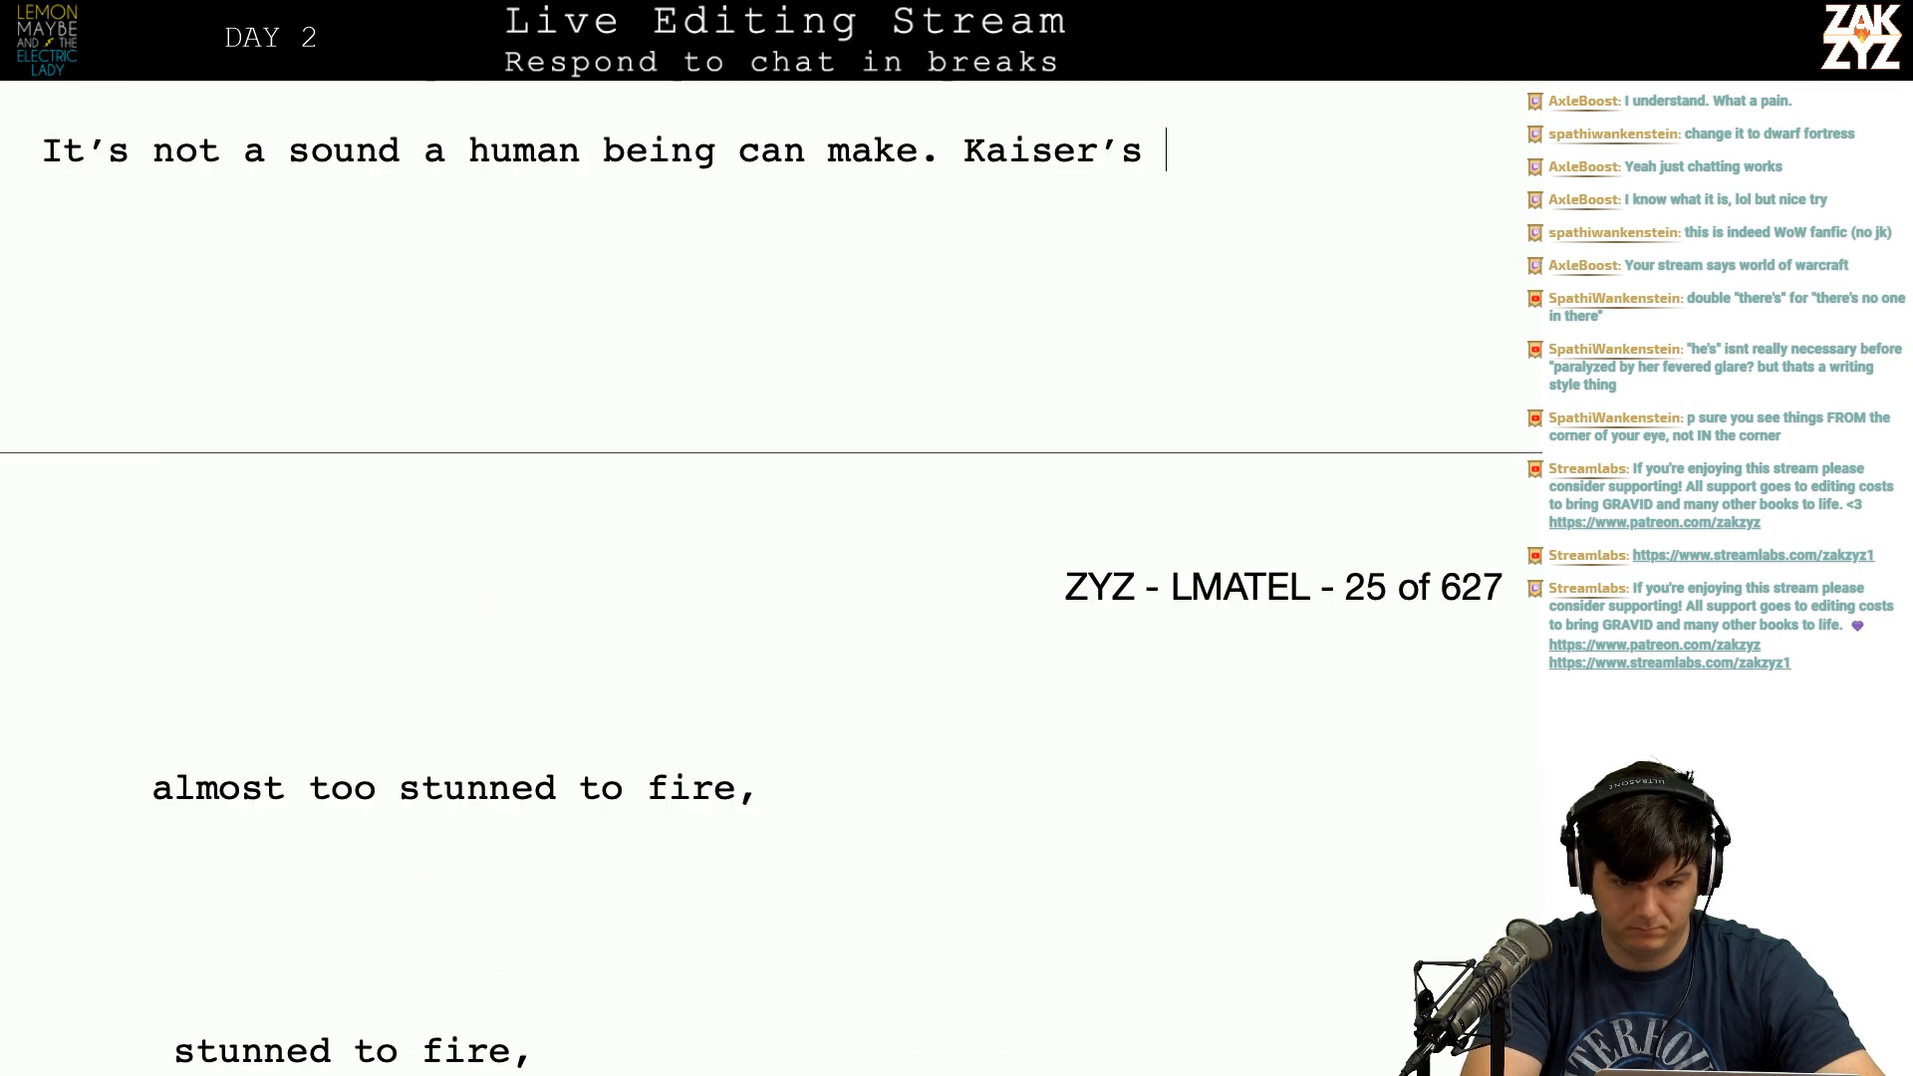
Step: Rewrite the sentence starting with "Kaiser's" as "Kaiser opens fire."
type("too")
key("BackSpace")
key("BackSpace")
key("BackSpace")
key("BackSpace")
type("a")
key("BackSpace")
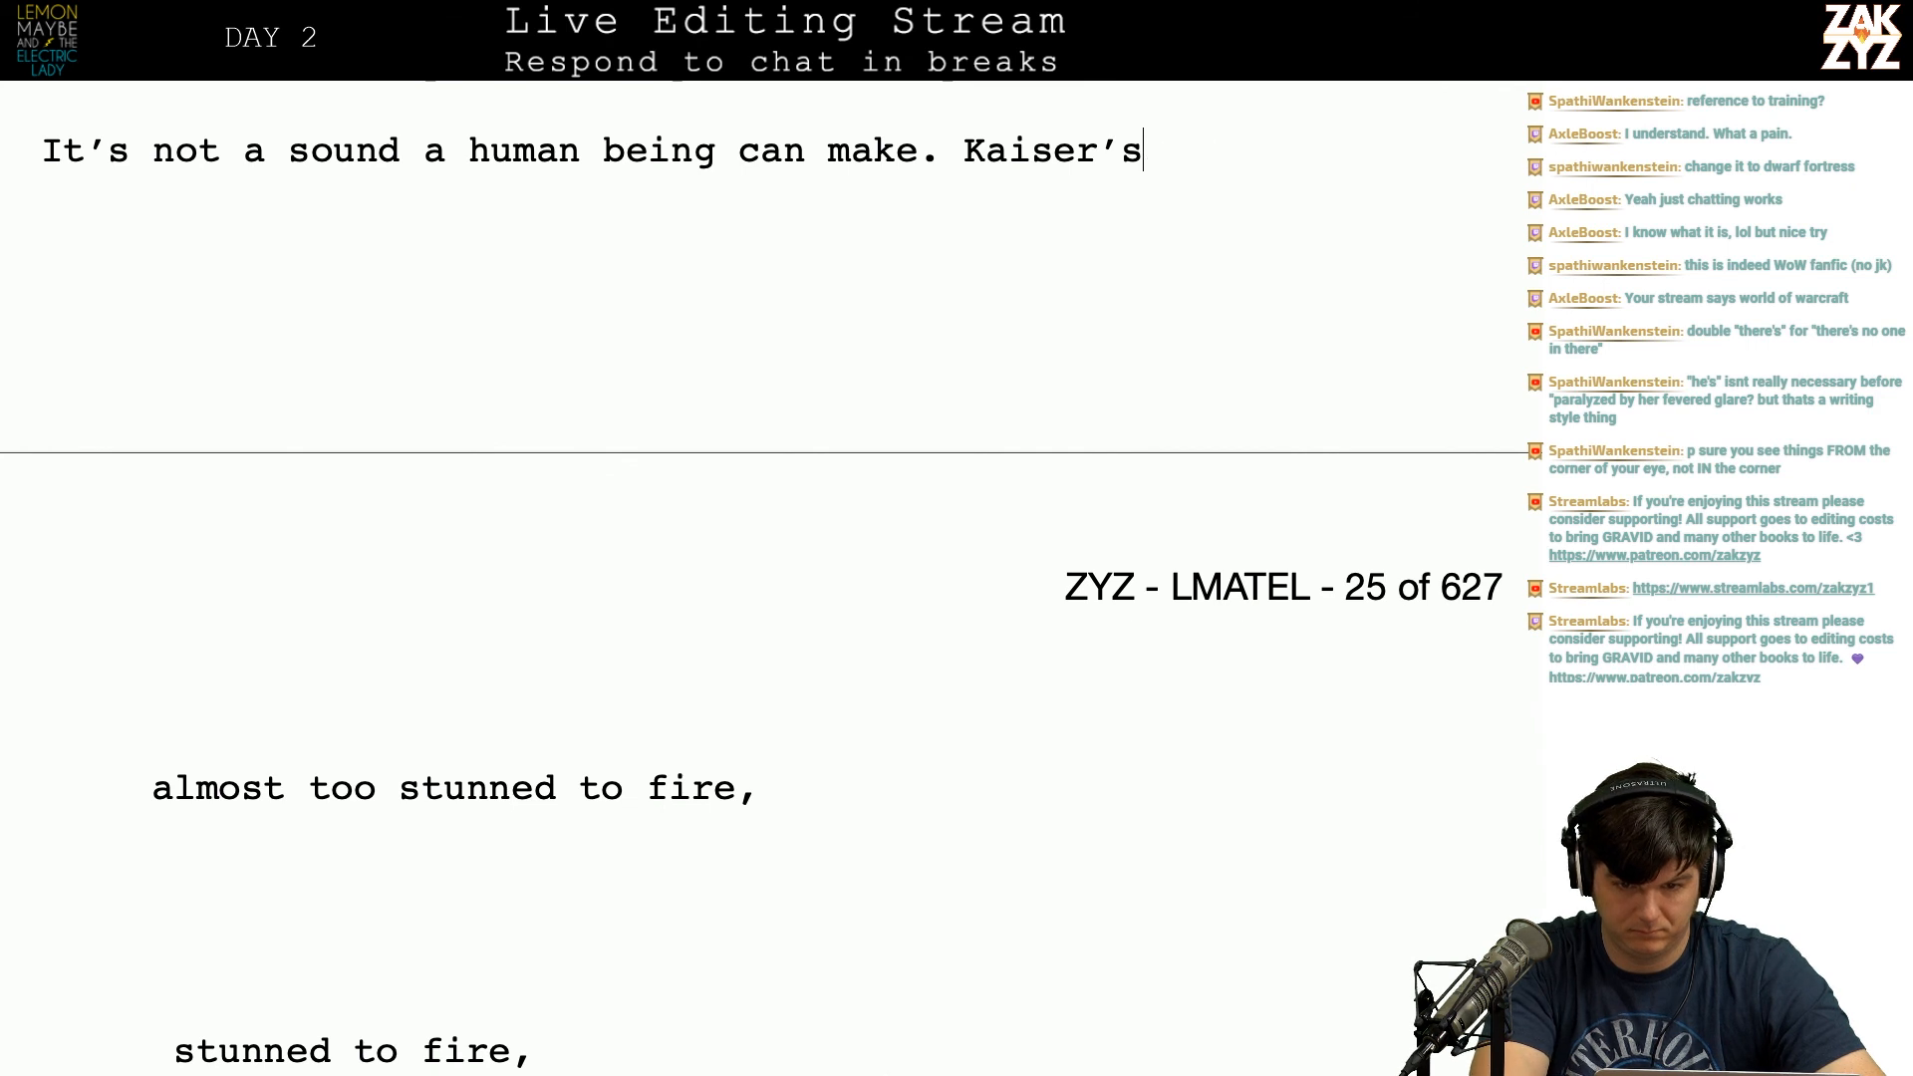
key("BackSpace")
key("BackSpace")
type("opens fire.")
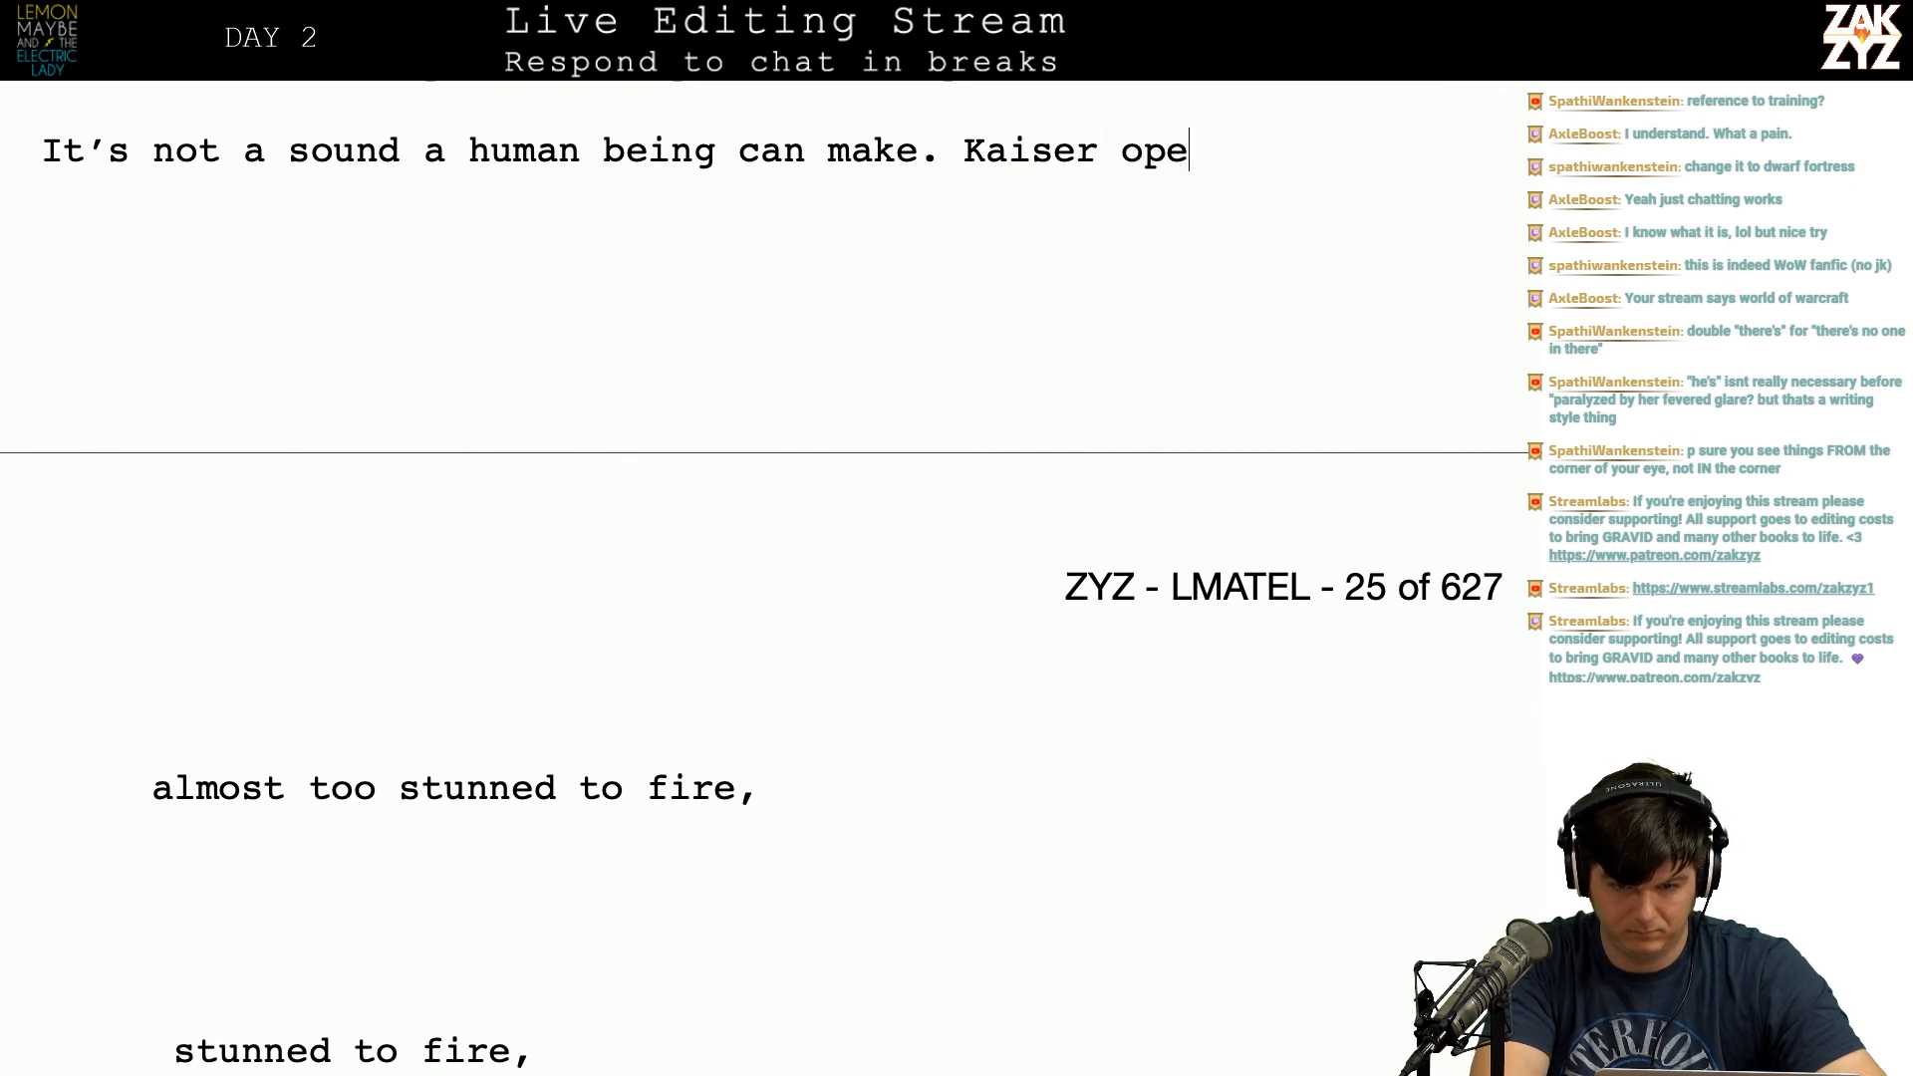
Step: Delete the leftover draft lines after "Kaiser opens fire." through "Kaiser's almost too stunned to fire, but only almost."
key("shift+Down")
key("shift+Down")
key("shift+Down")
key("shift+Down")
key("shift+Down")
key("shift+Down")
key("shift+Down")
key("shift+Down")
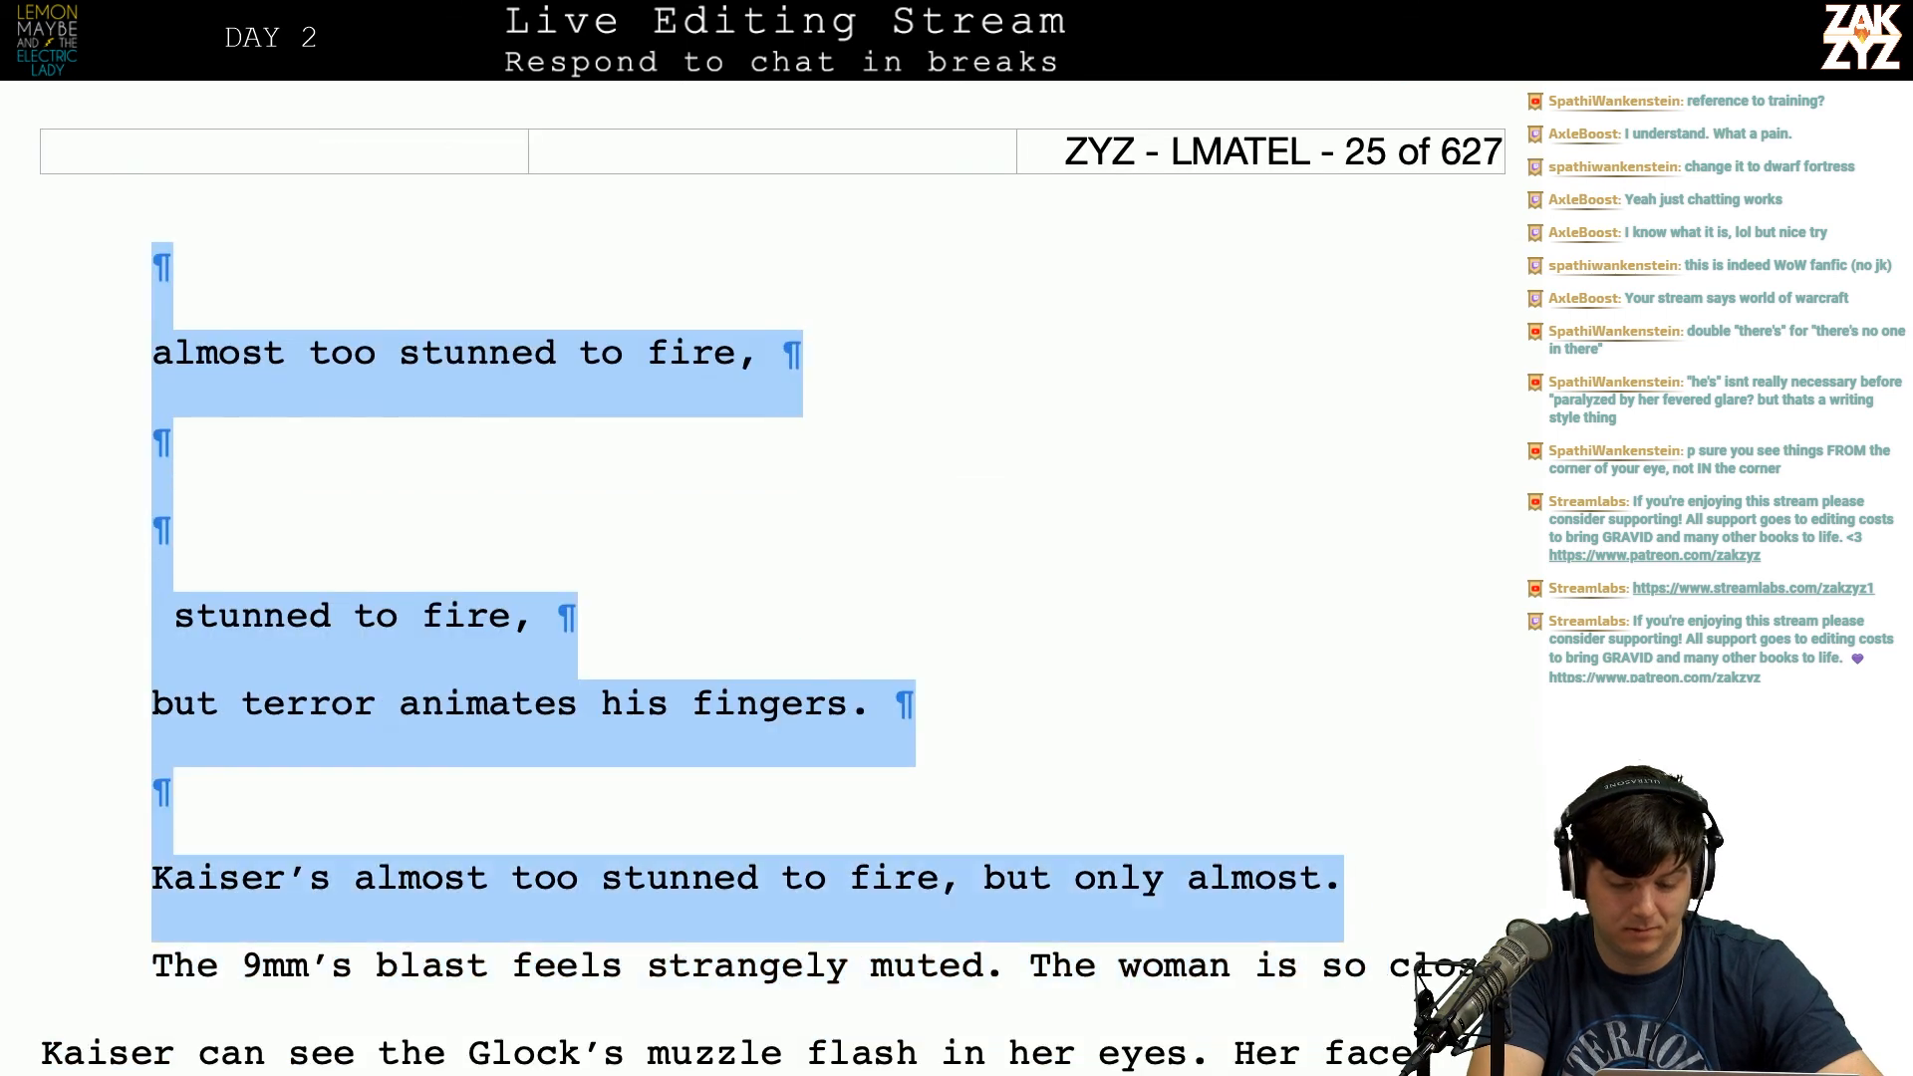
key("BackSpace")
scroll(1171, 520, "down", 2)
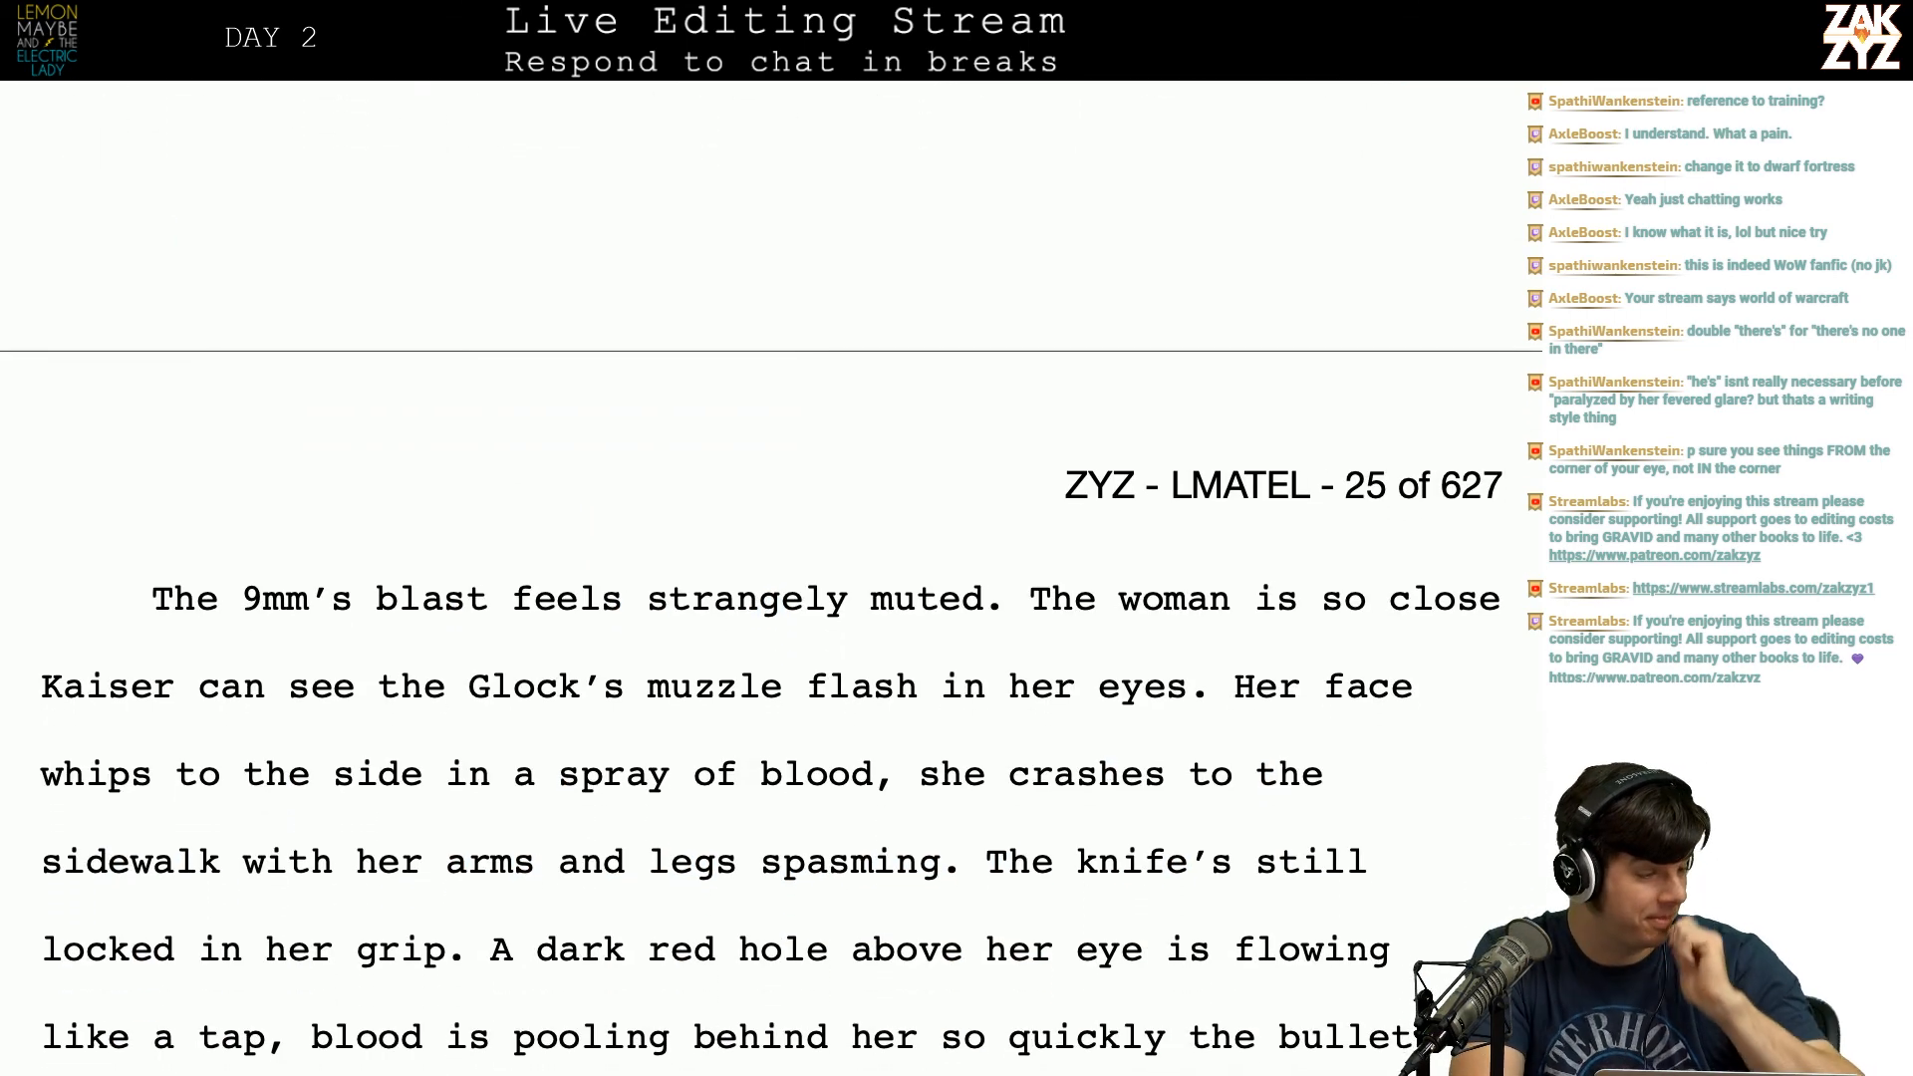
Step: Reread the passage from "Her voice carries" through "Kaiser opens fire." and into the 9mm blast paragraph
scroll(1170, 520, "down", 1)
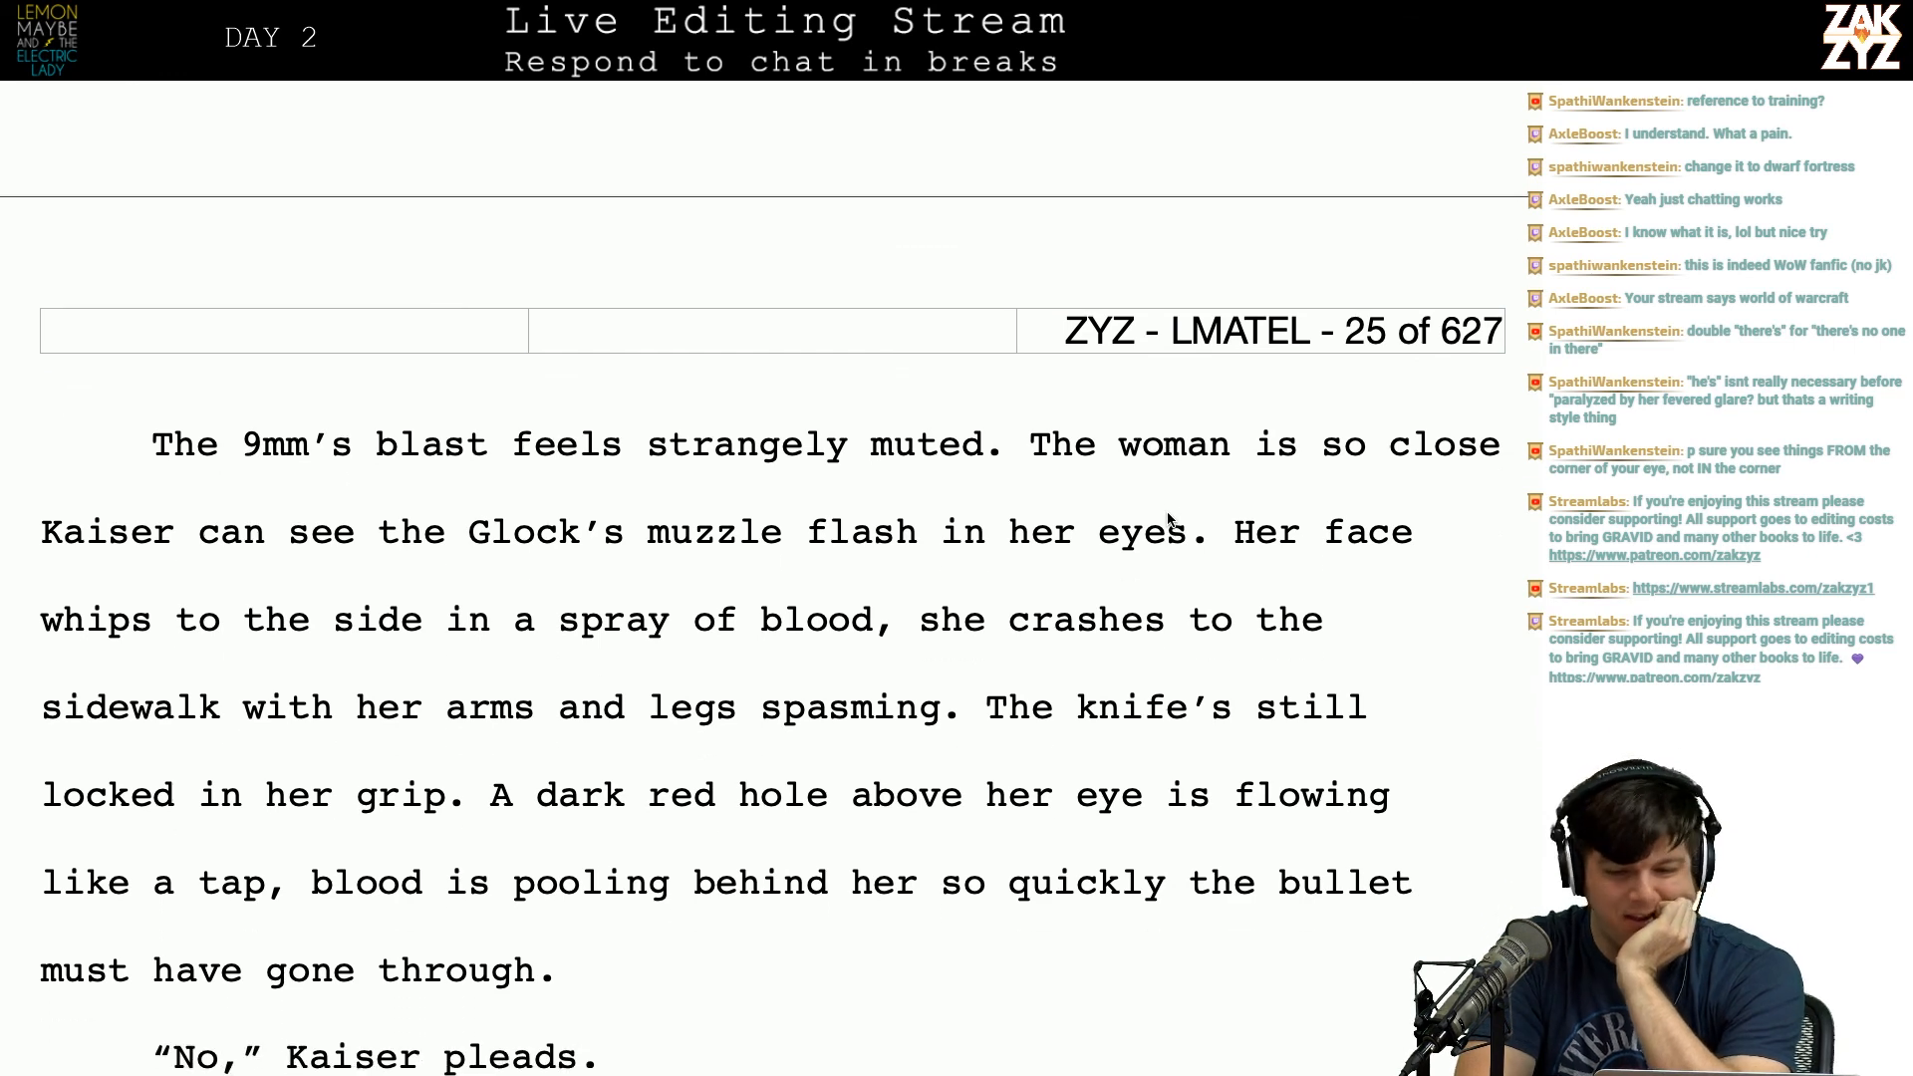
scroll(1168, 513, "up", 7)
scroll(1168, 513, "down", 2)
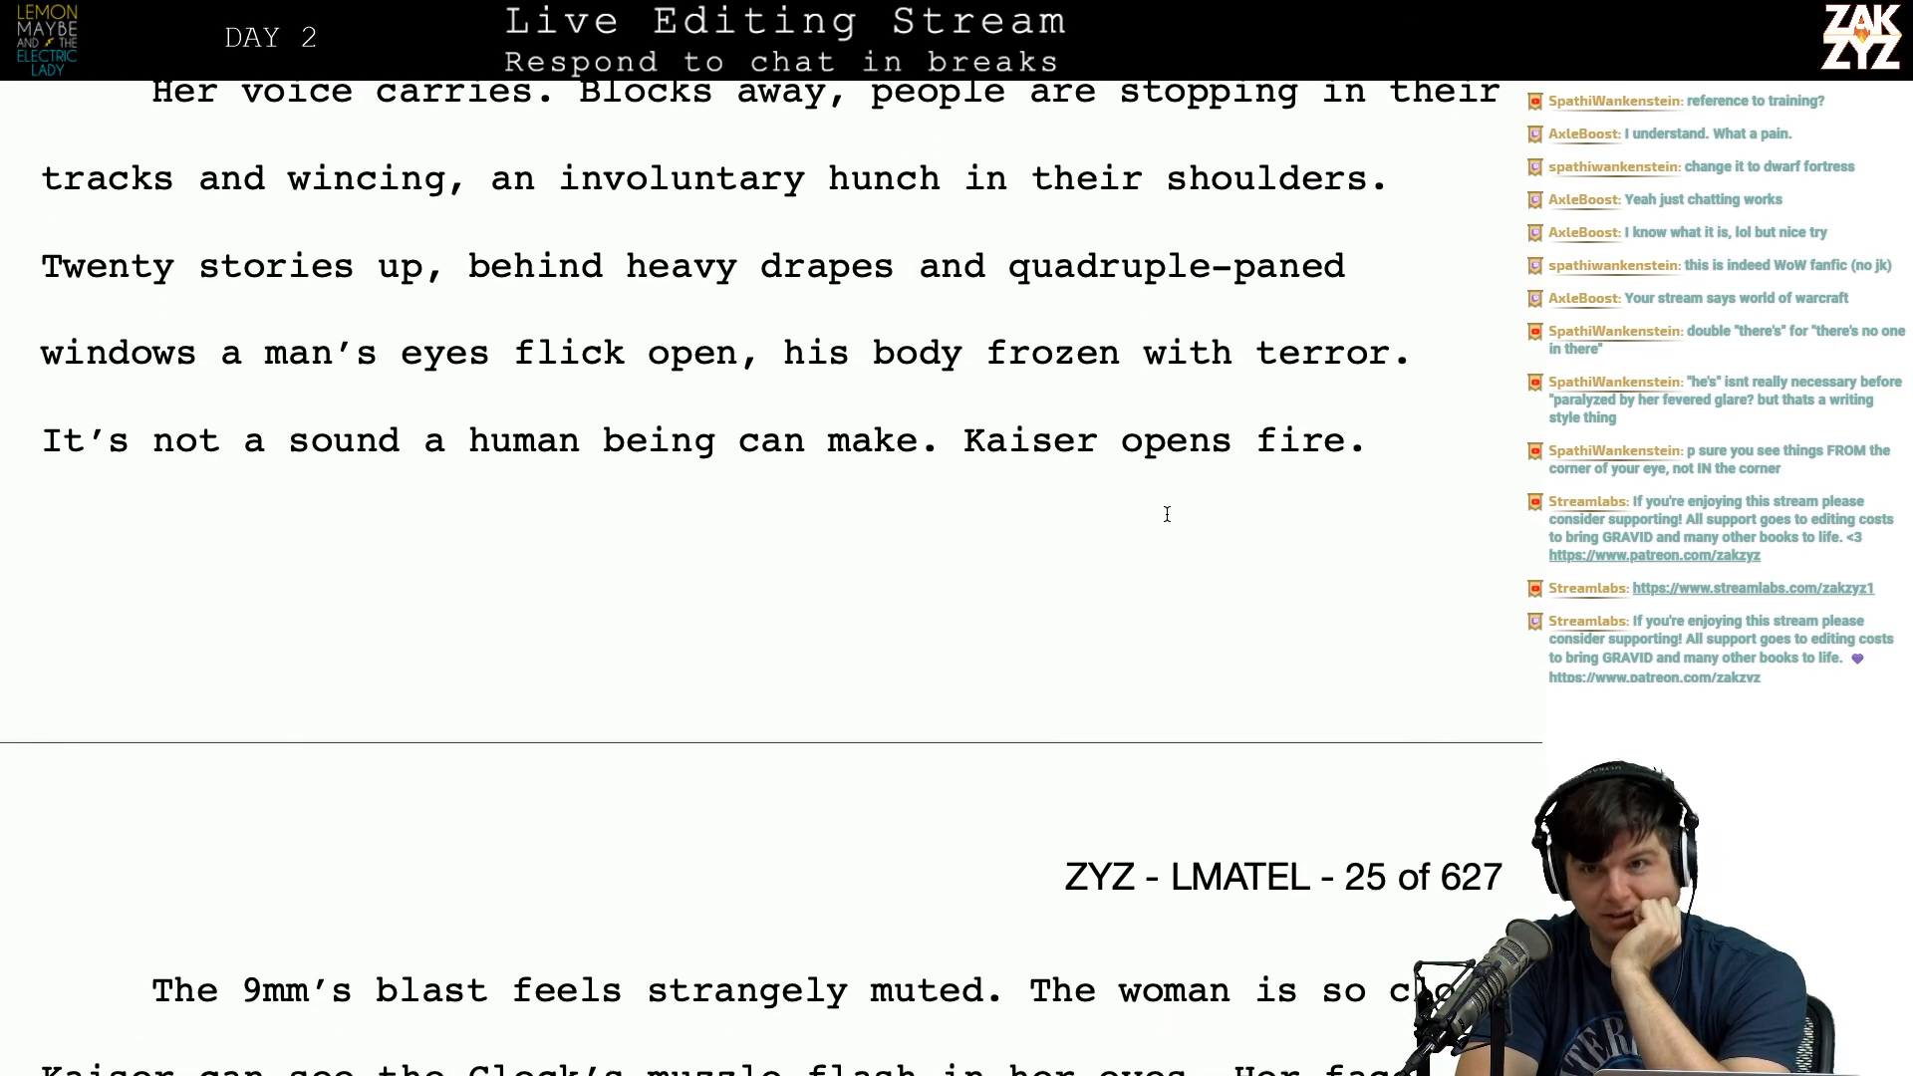
scroll(1167, 514, "down", 2)
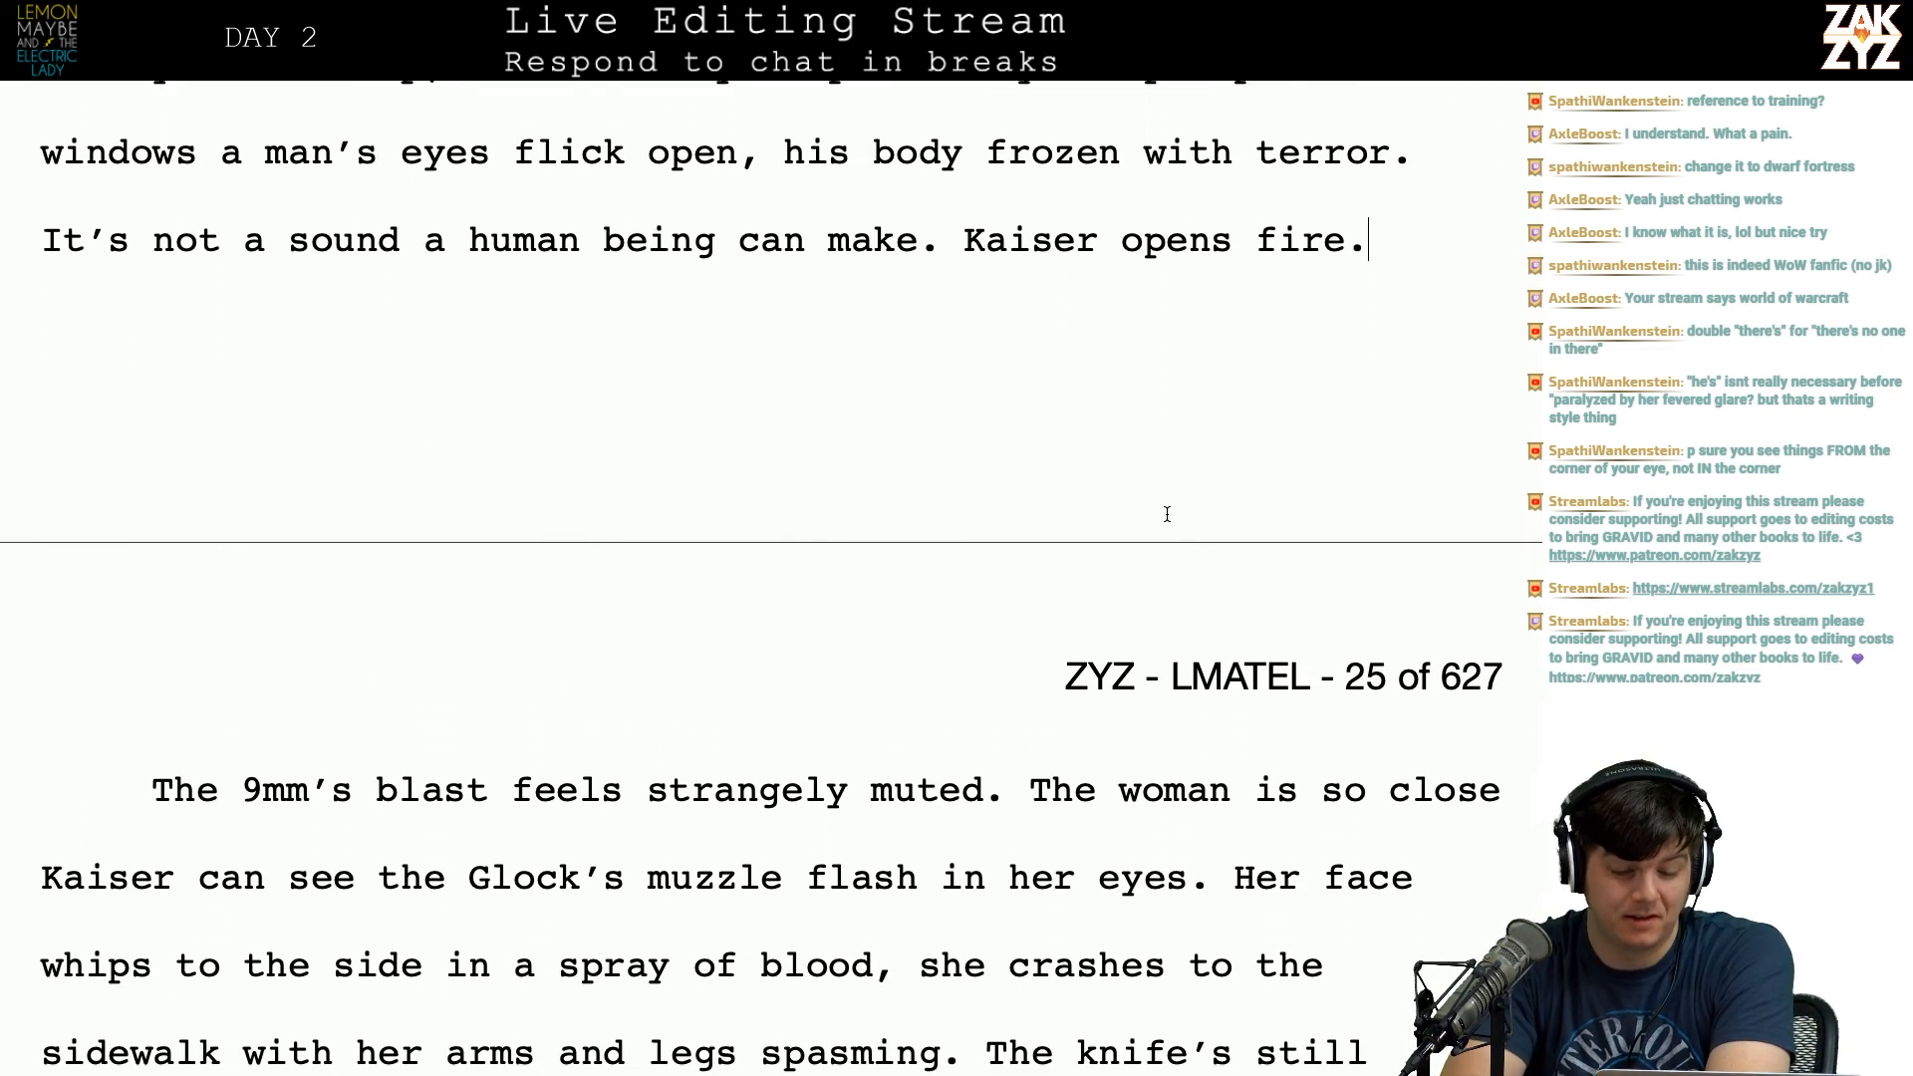
left_click(463, 769)
key("Right")
key("Right")
key("Right")
key("Right")
key("Right")
key("Right")
key("Right")
key("Right")
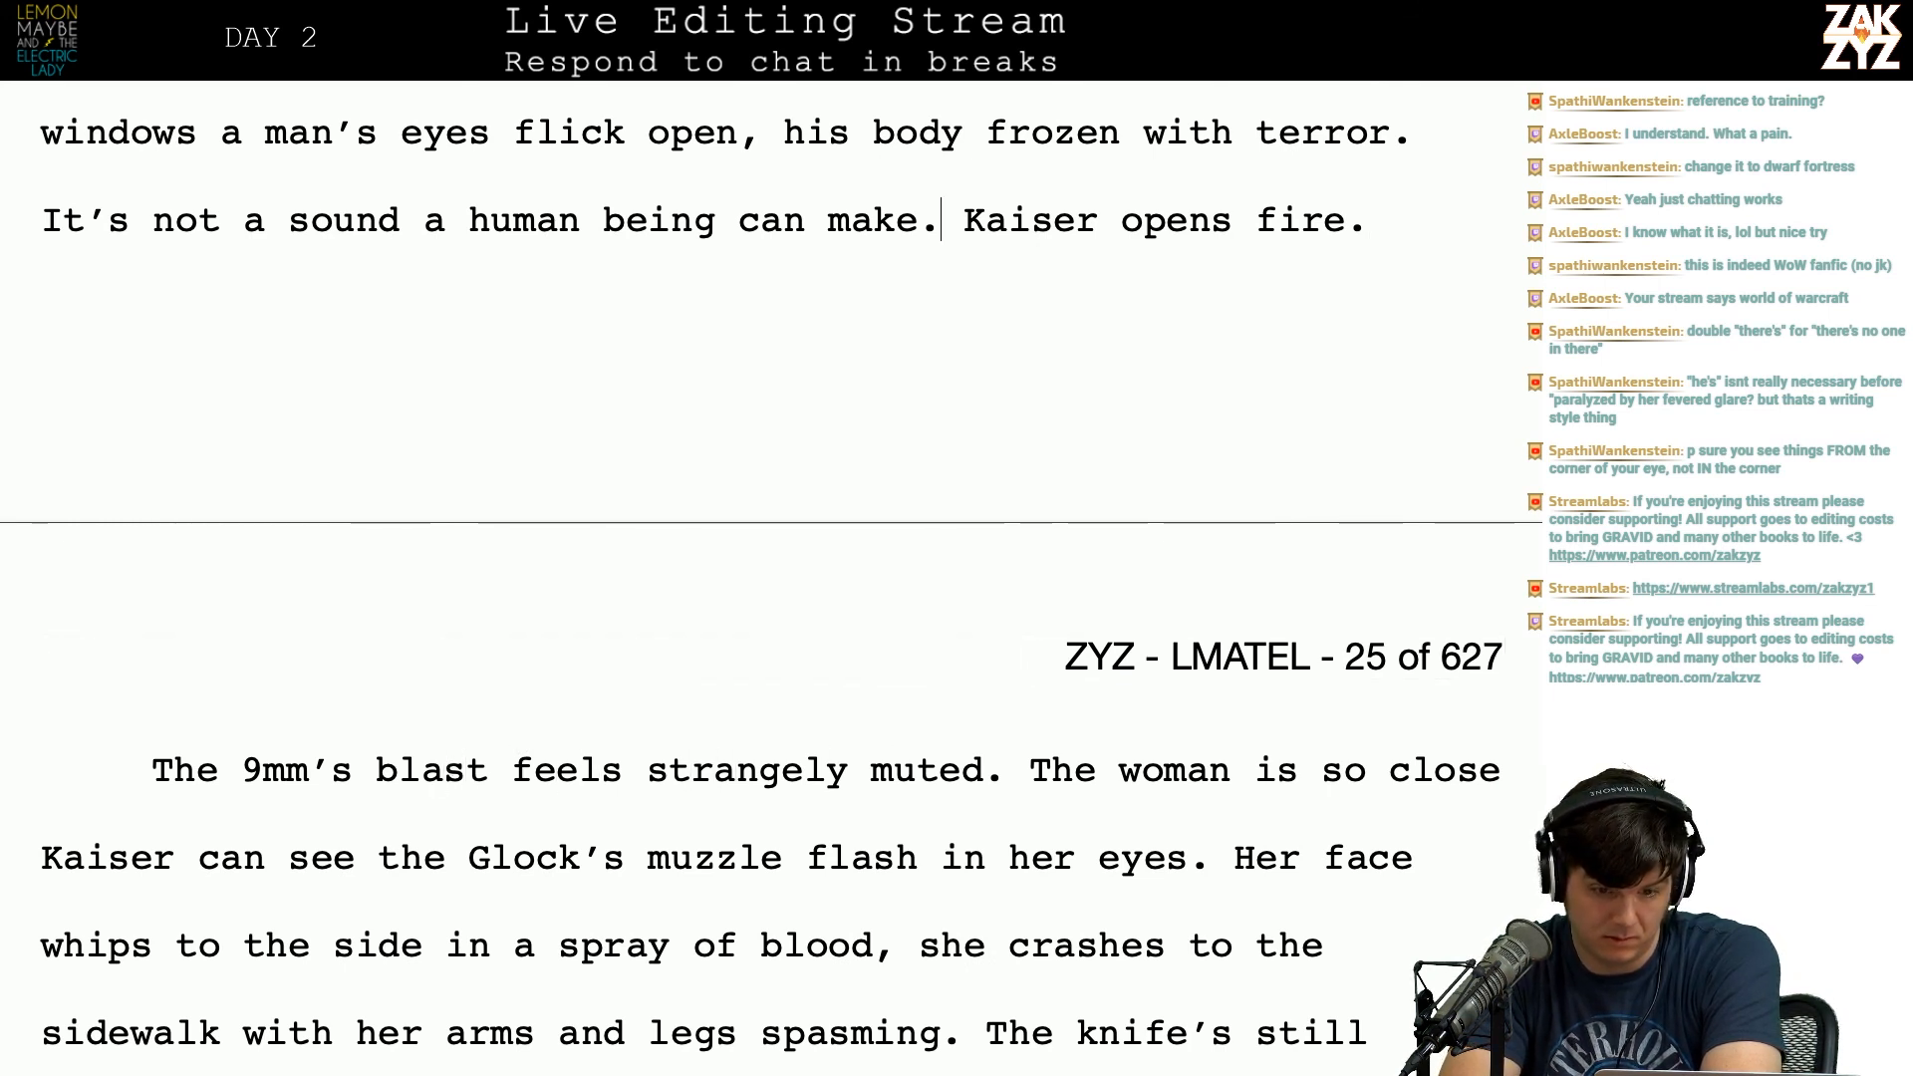
key("Up")
key("Up")
scroll(772, 592, "down", 1)
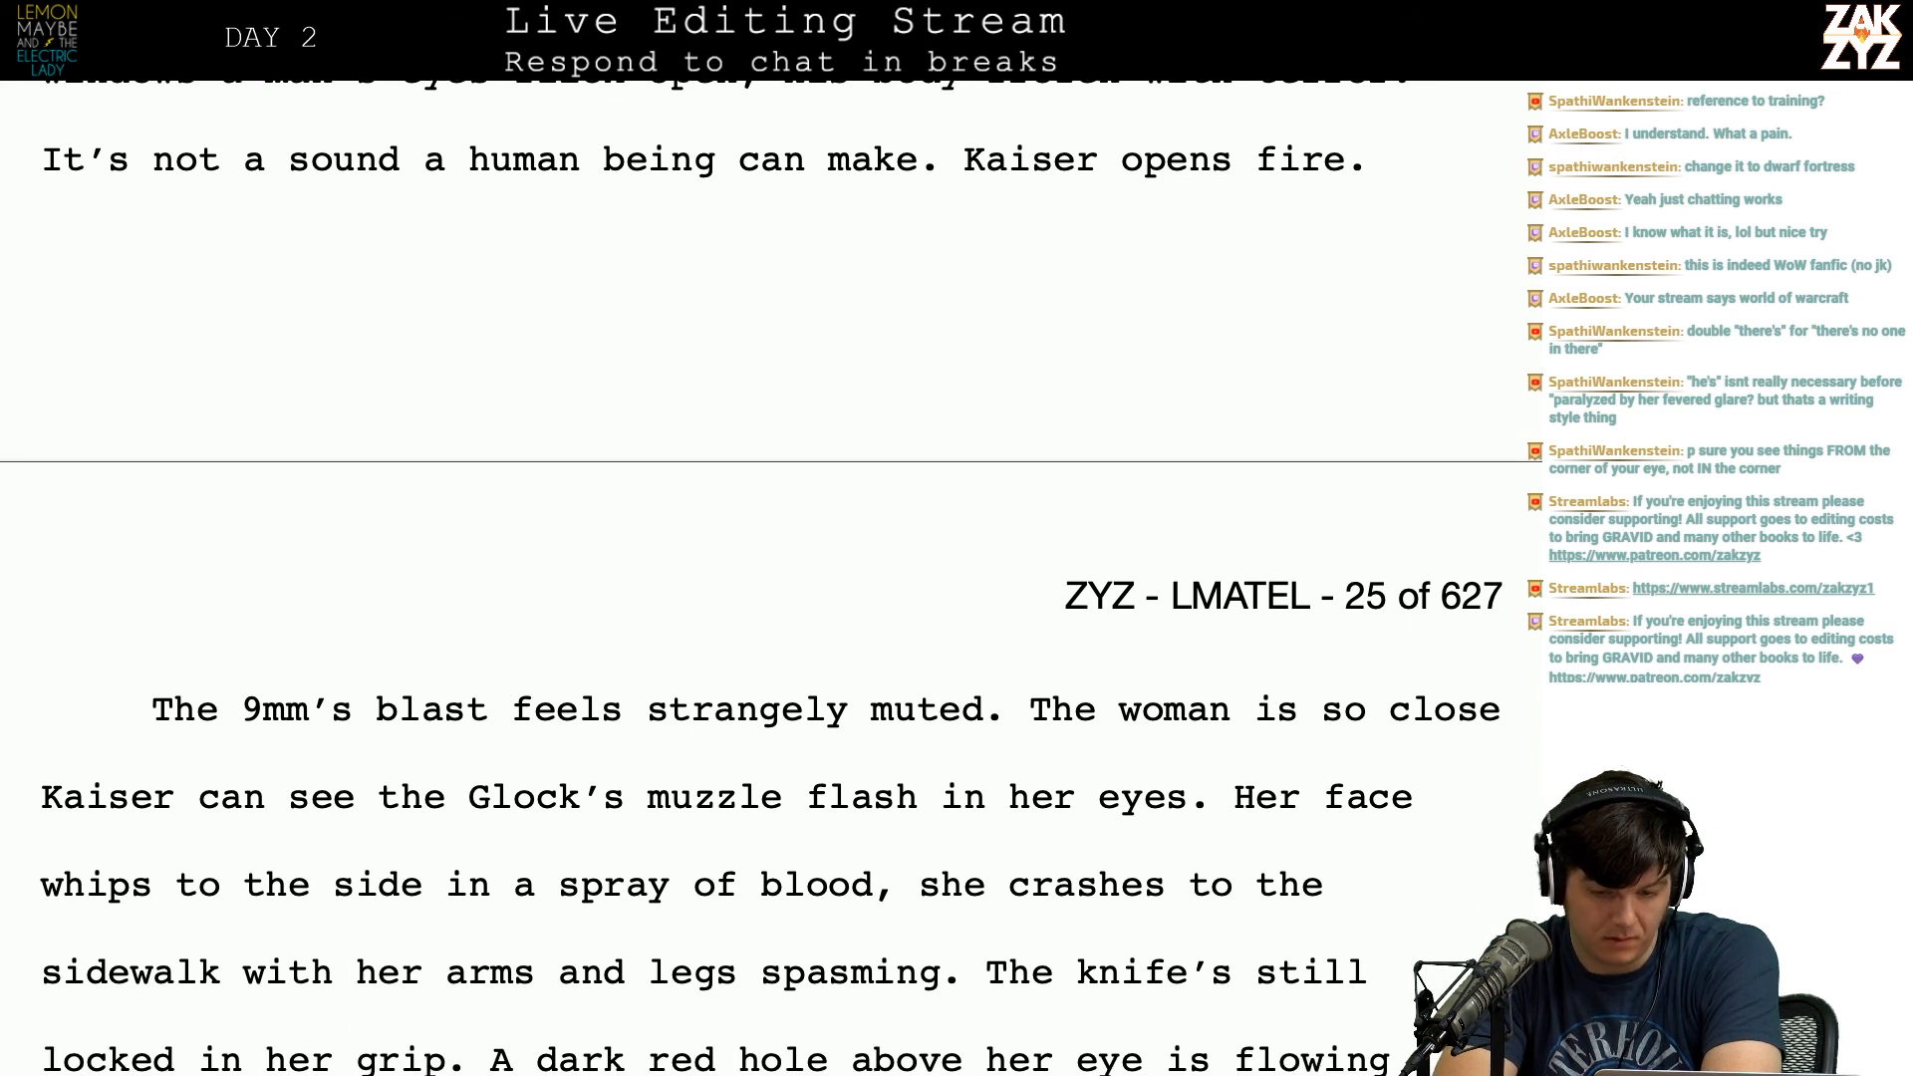
Step: Extend the sentence "The 9mm's blast feels strangely muted" with "against her shriek."
left_click(1002, 716)
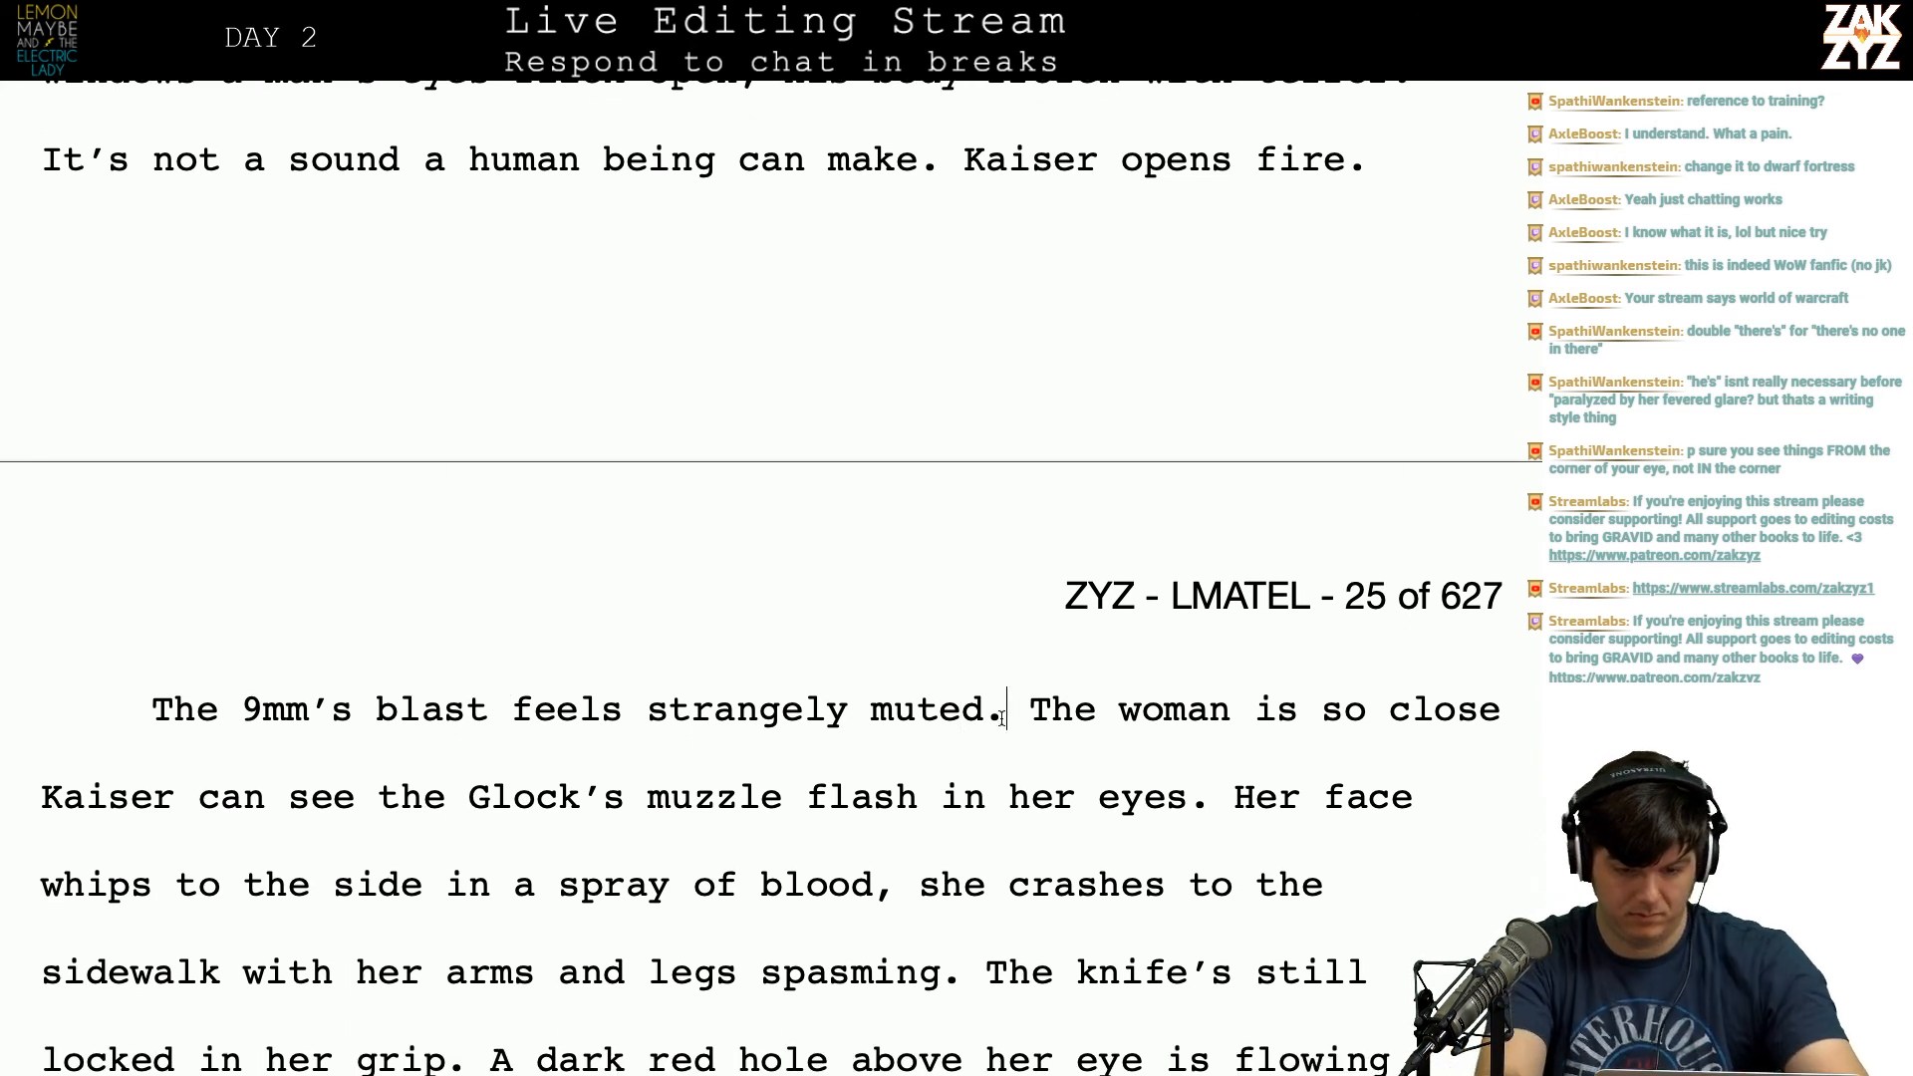
key("BackSpace")
type(",")
key("BackSpace")
key("BackSpace")
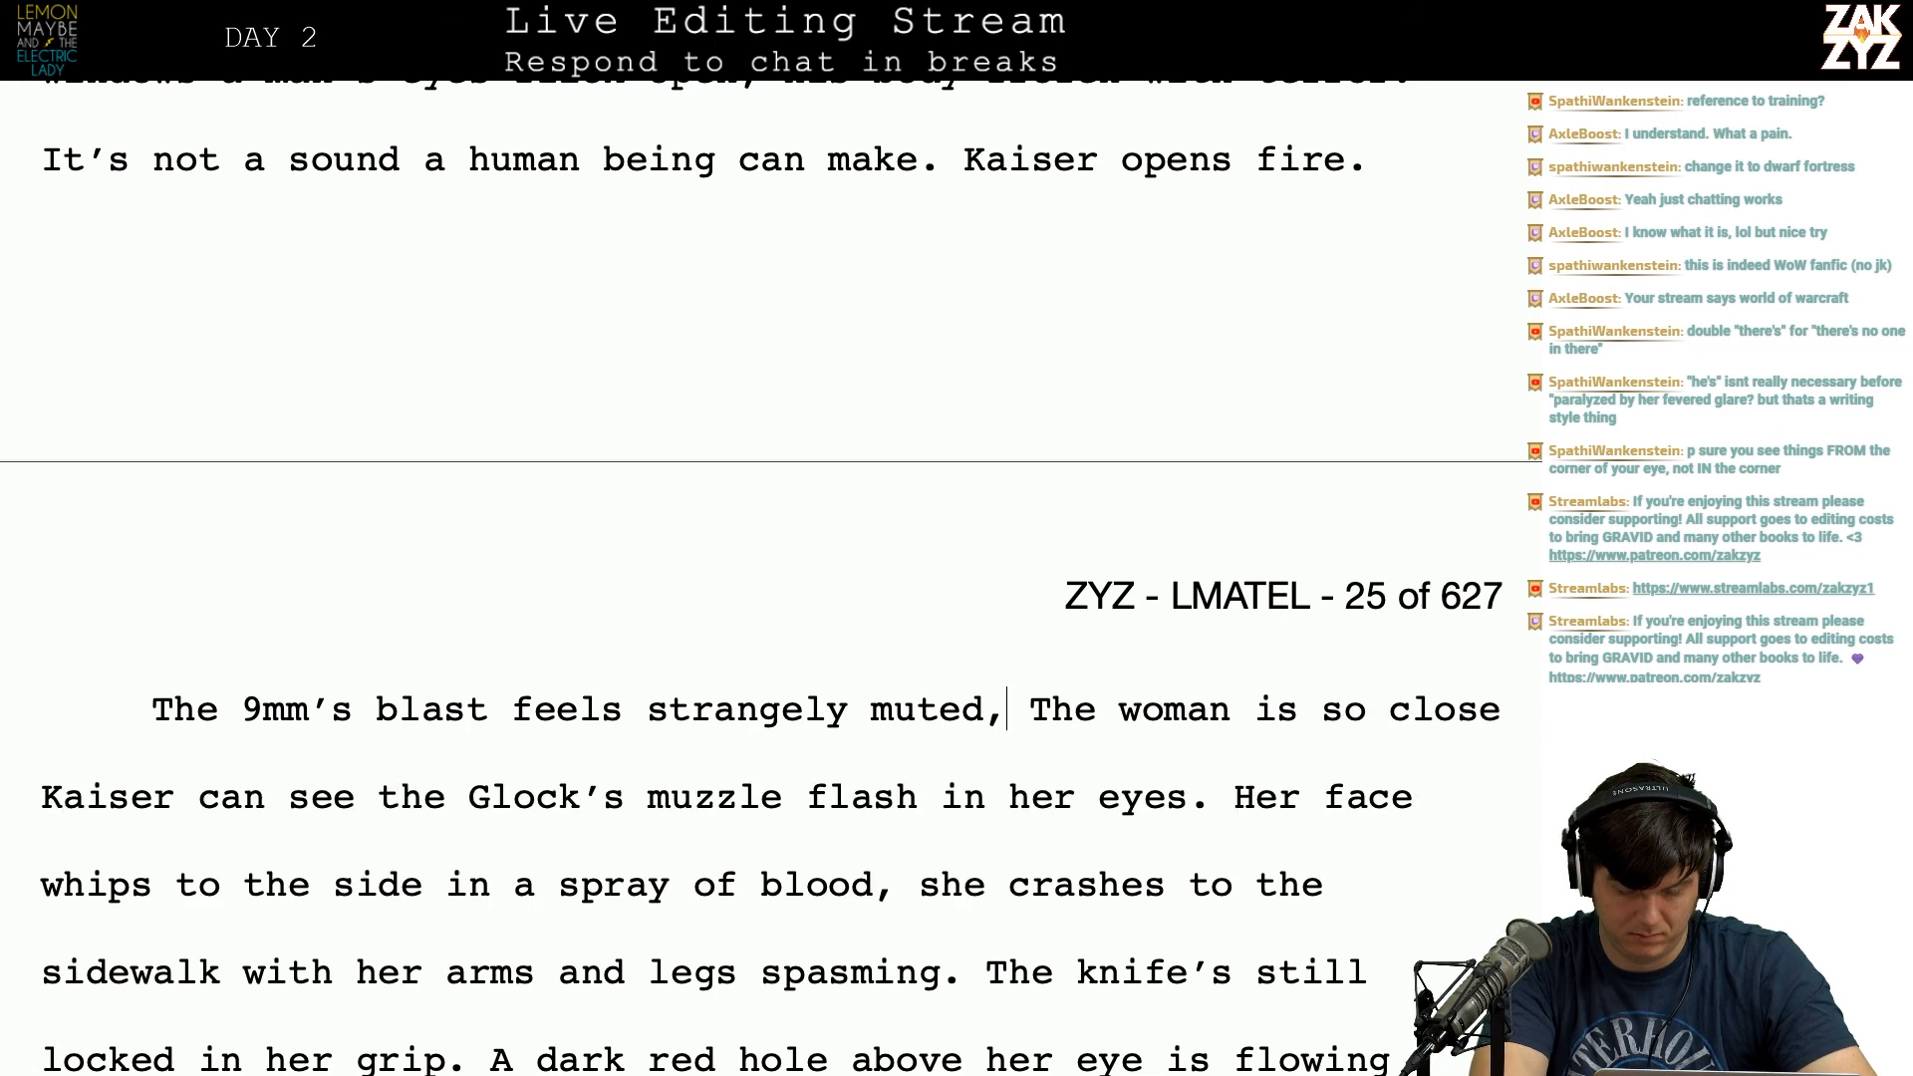
type("against the shrie")
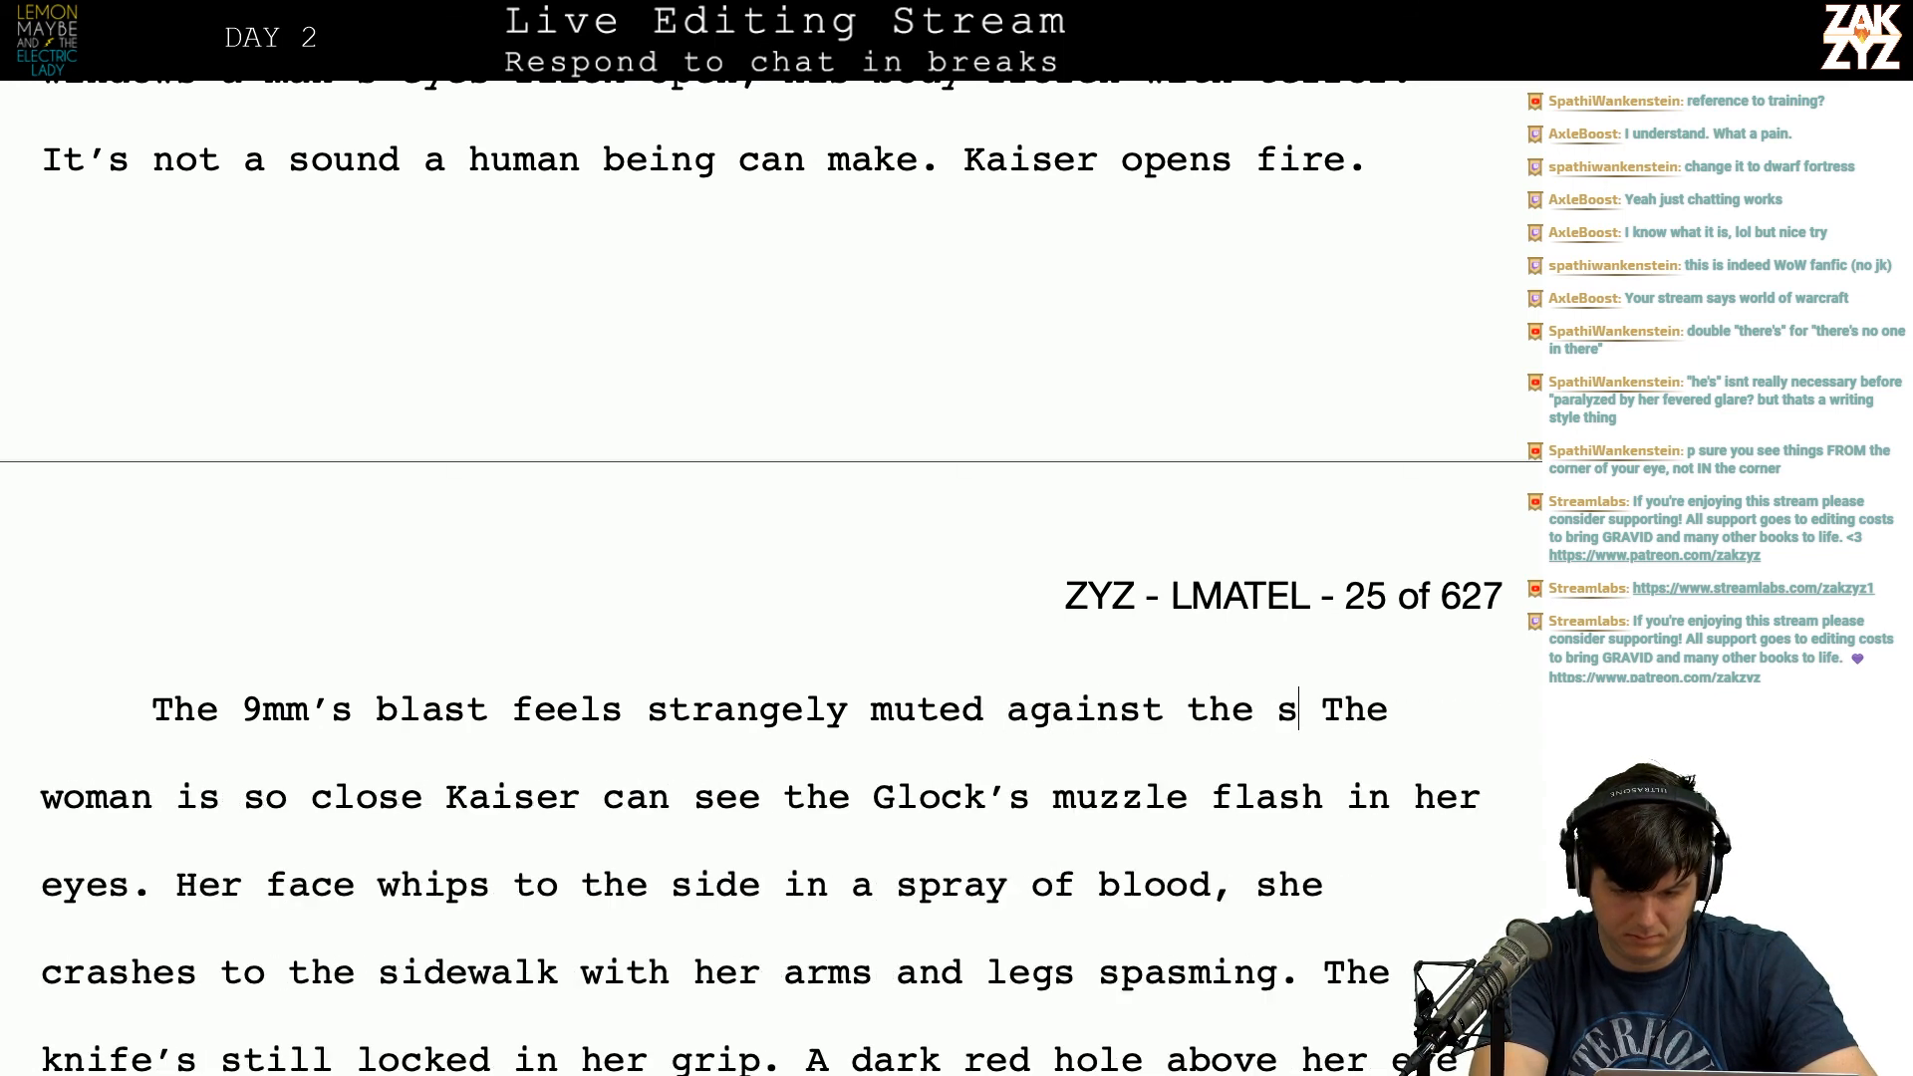
key("BackSpace")
key("BackSpace")
key("BackSpace")
key("BackSpace")
key("BackSpace")
key("BackSpace")
key("BackSpace")
key("BackSpace")
key("BackSpace")
type("her shriek.")
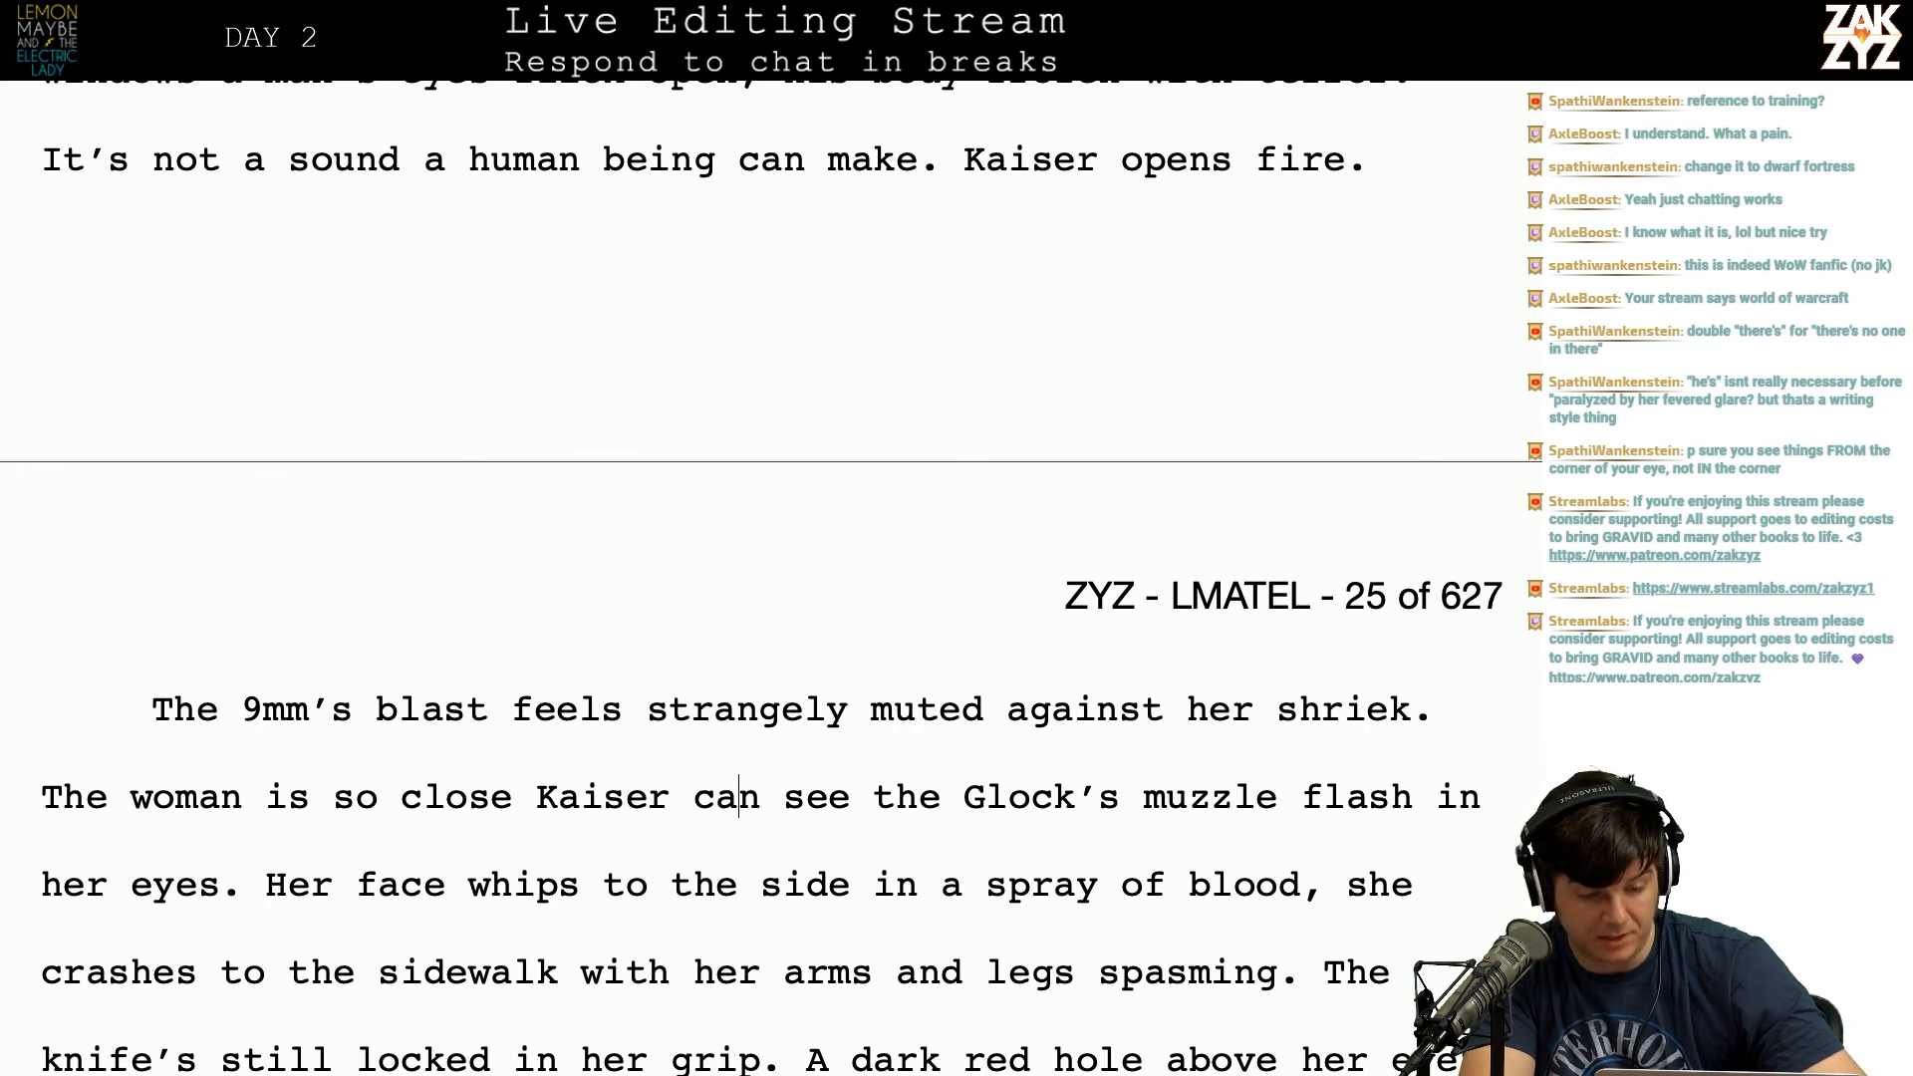
Step: Retype the ending "against her shriek." and start the following sentence with "She's so close"
key("Right")
key("Right")
key("Right")
key("Right")
key("Right")
key("Right")
key("Right")
key("Right")
key("Right")
key("Right")
key("Right")
key("Right")
key("Right")
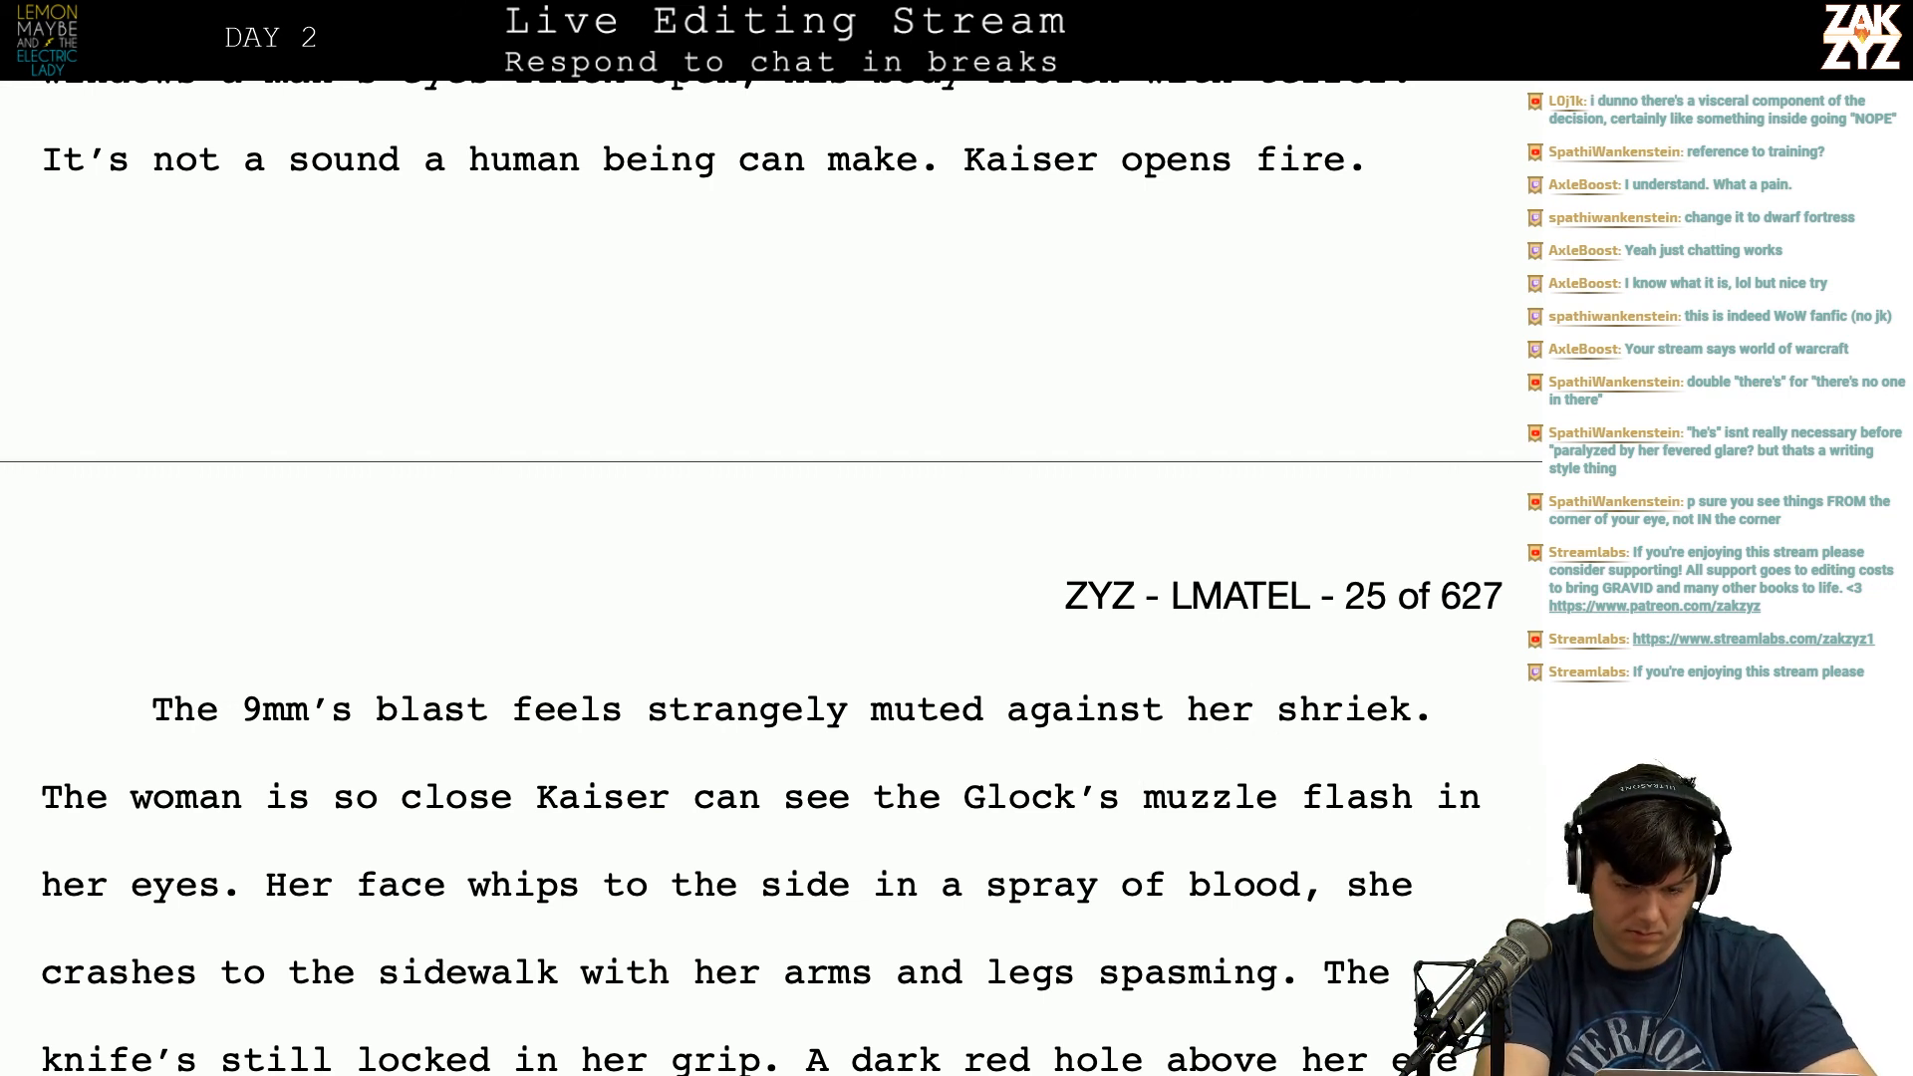
key("BackSpace")
key("BackSpace")
key("BackSpace")
key("BackSpace")
key("BackSpace")
key("BackSpace")
key("BackSpace")
key("BackSpace")
key("BackSpace")
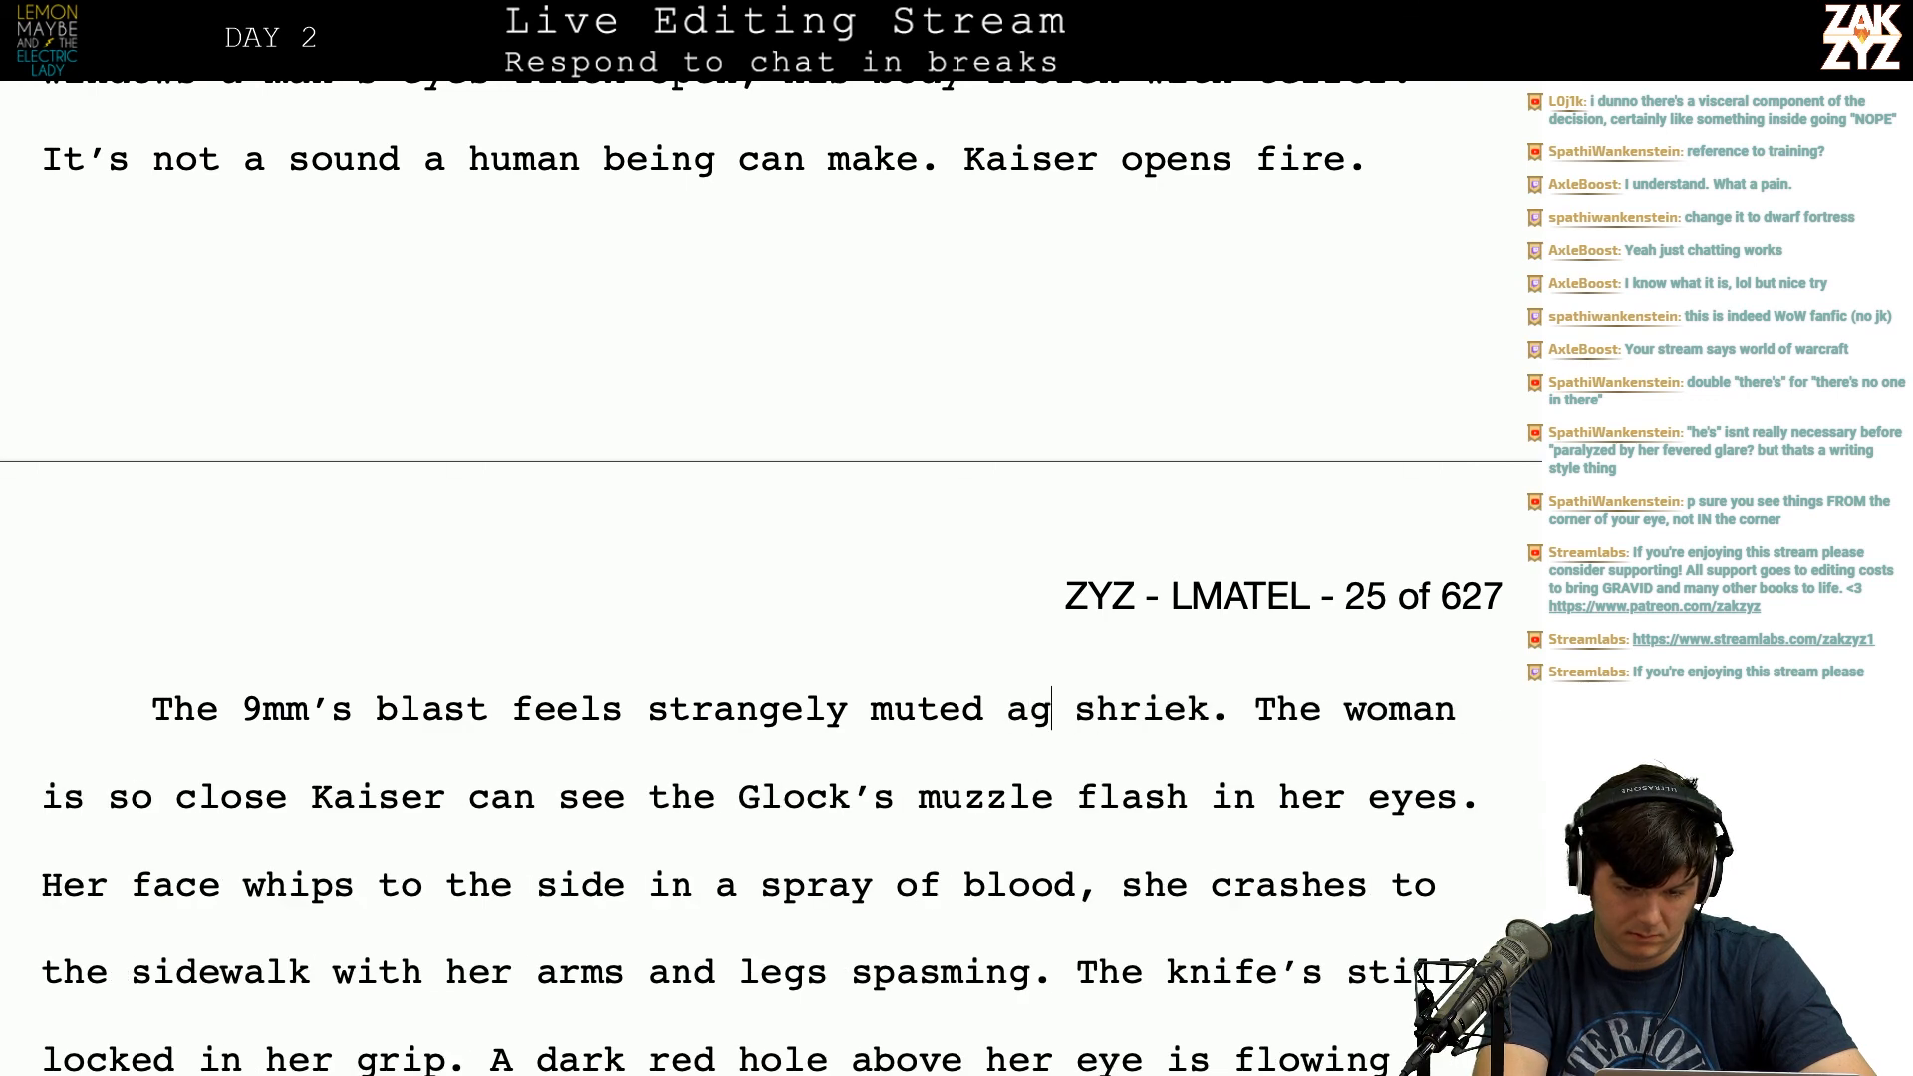
type("ainst her shriek")
type(",")
key("BackSpace")
key("BackSpace")
type(". She's ")
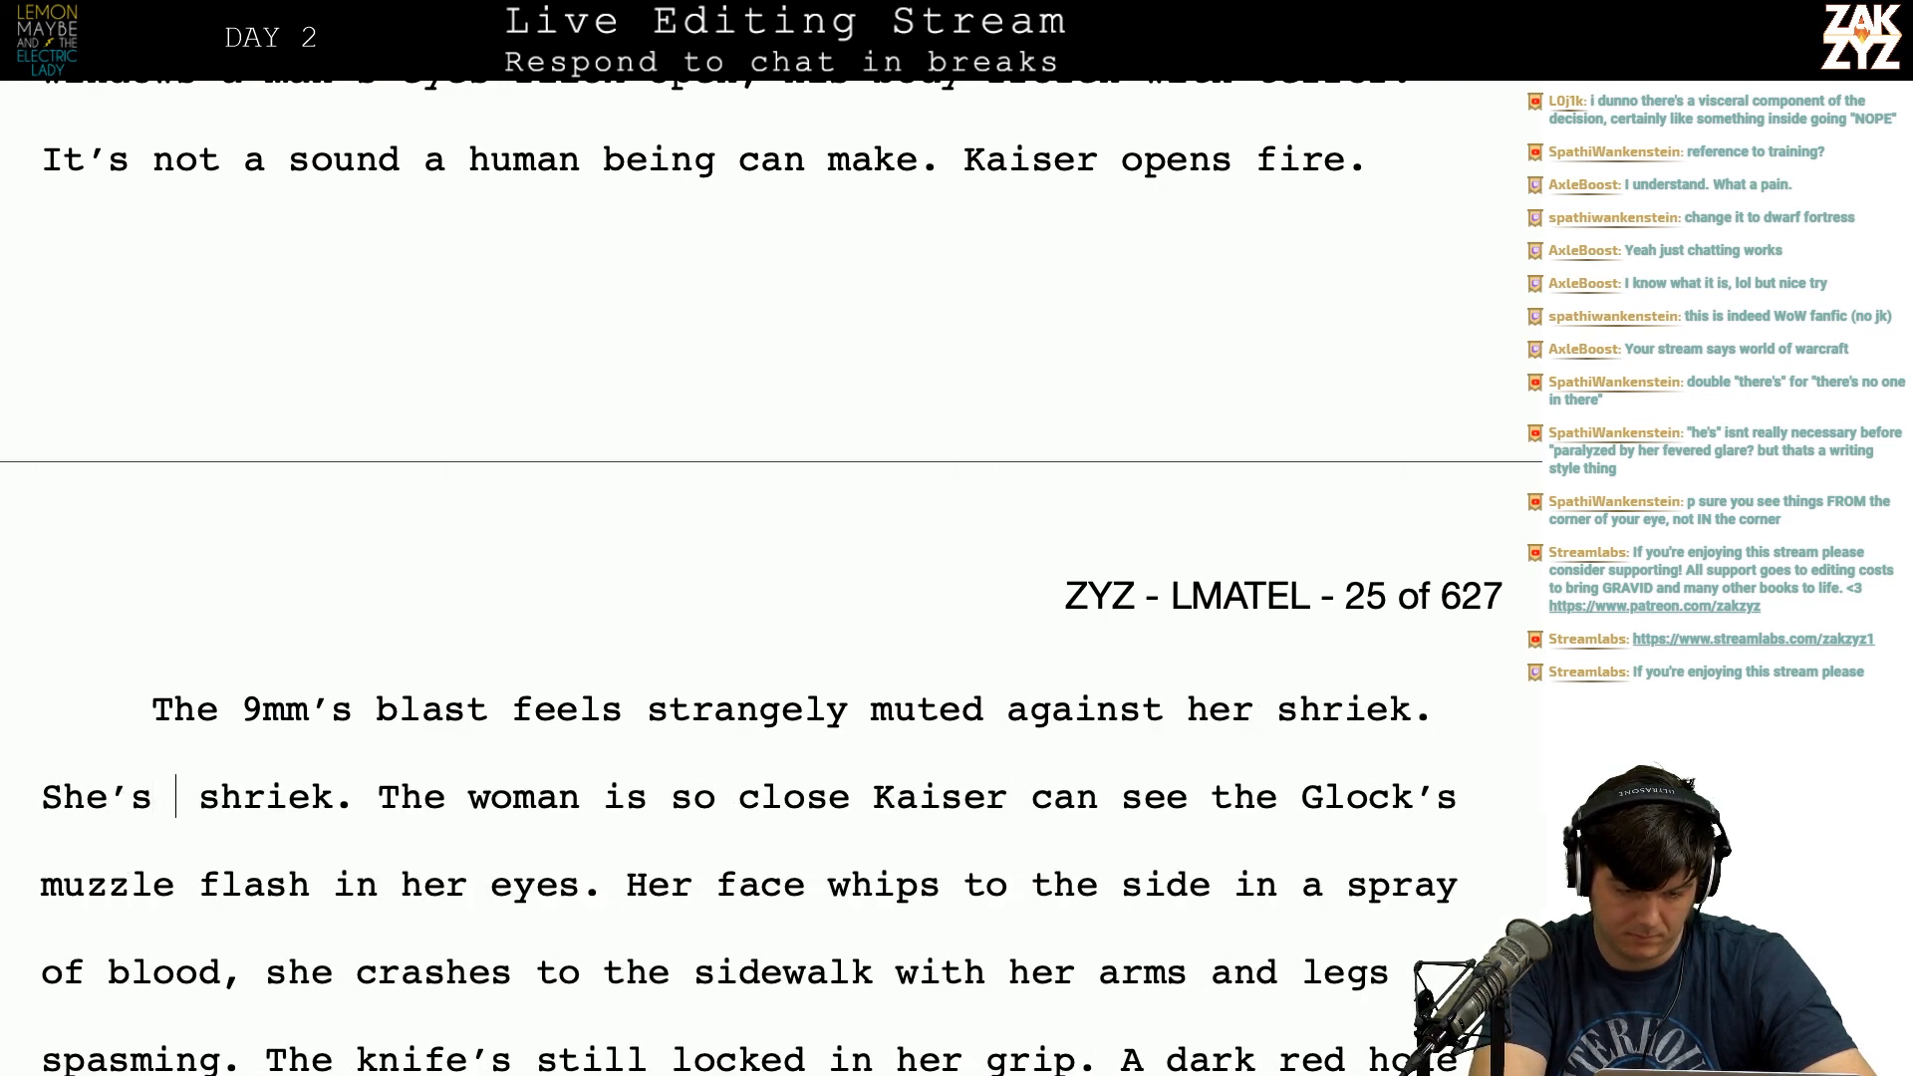
type("so close")
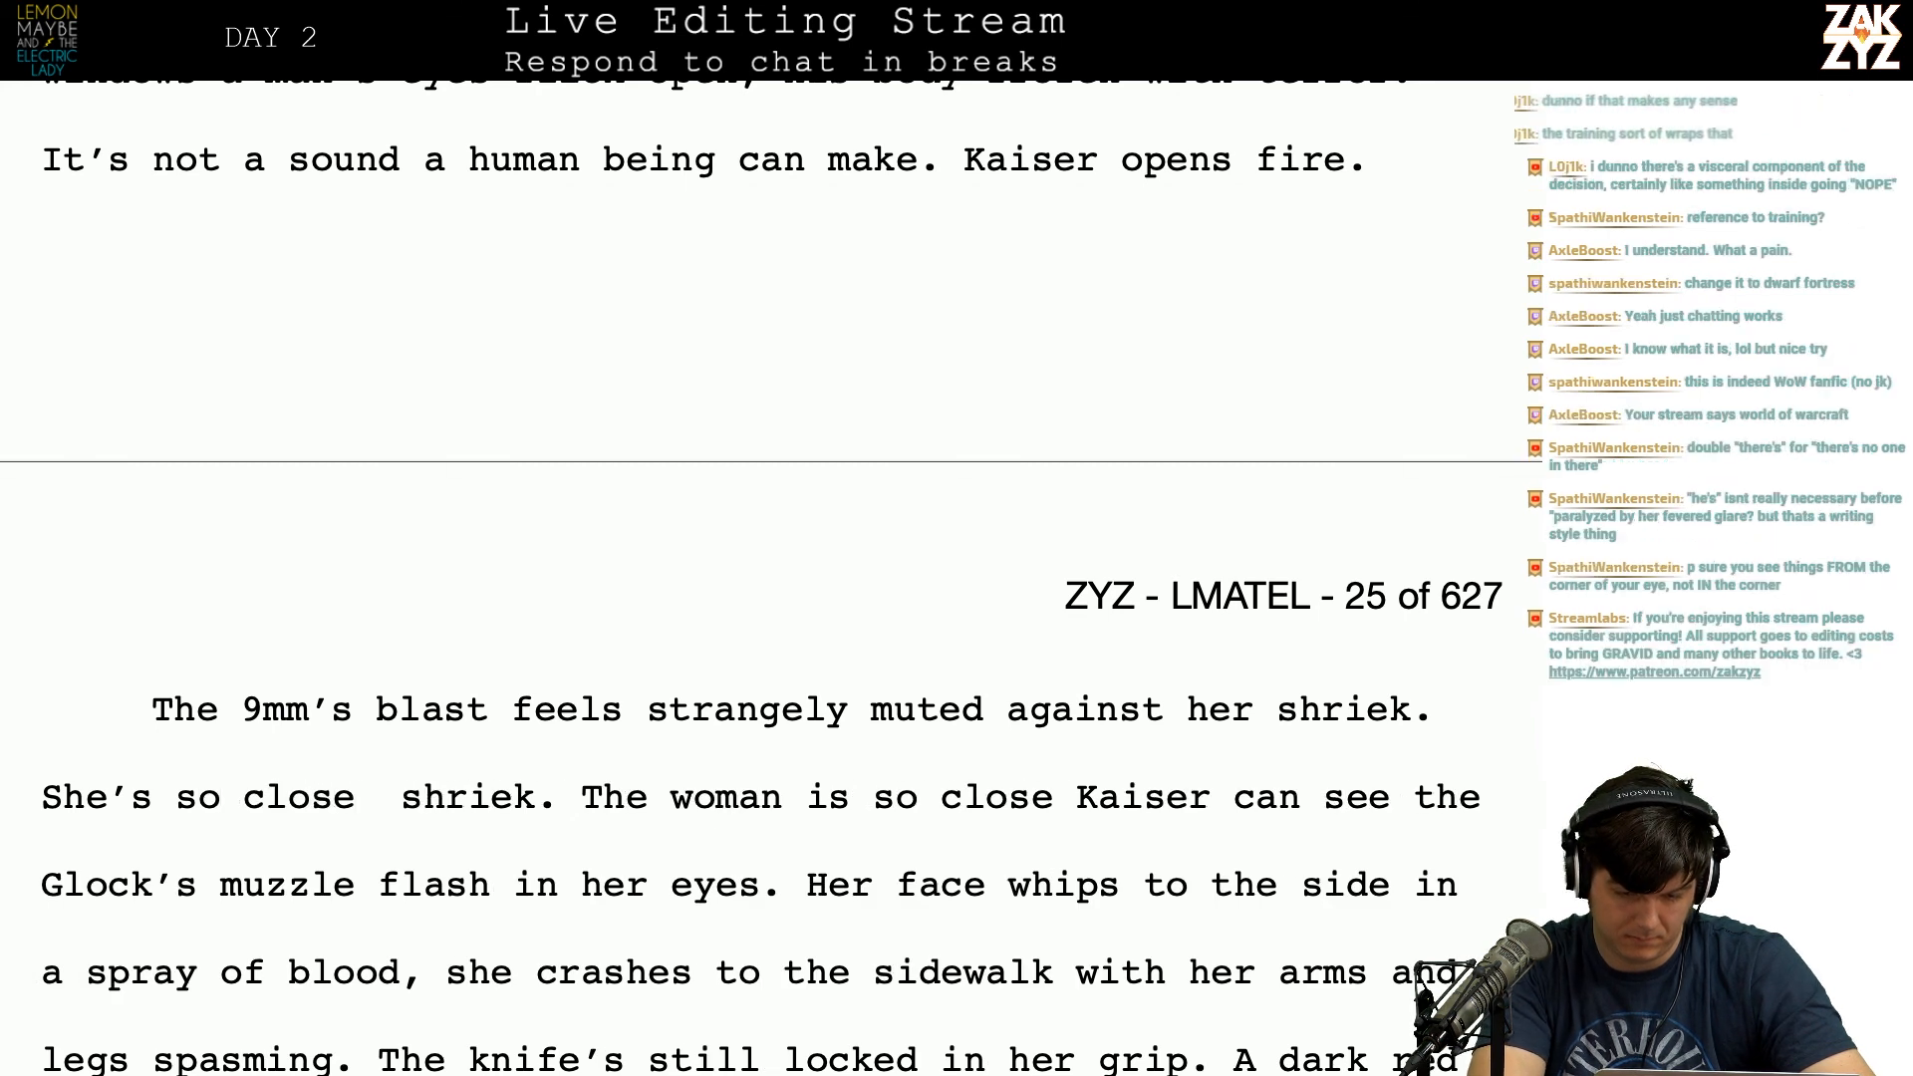
Step: Delete the leftover "shriek. The woman is so close" between "She's so close" and "Kaiser can see"
key("shift+Right")
key("shift+Right")
key("shift+Right")
key("shift+Right")
key("shift+Right")
key("shift+Right")
key("shift+Right")
key("shift+Right")
key("shift+Right")
key("shift+Right")
key("shift+Right")
key("shift+Right")
key("shift+Right")
key("shift+Right")
key("shift+Right")
key("shift+Right")
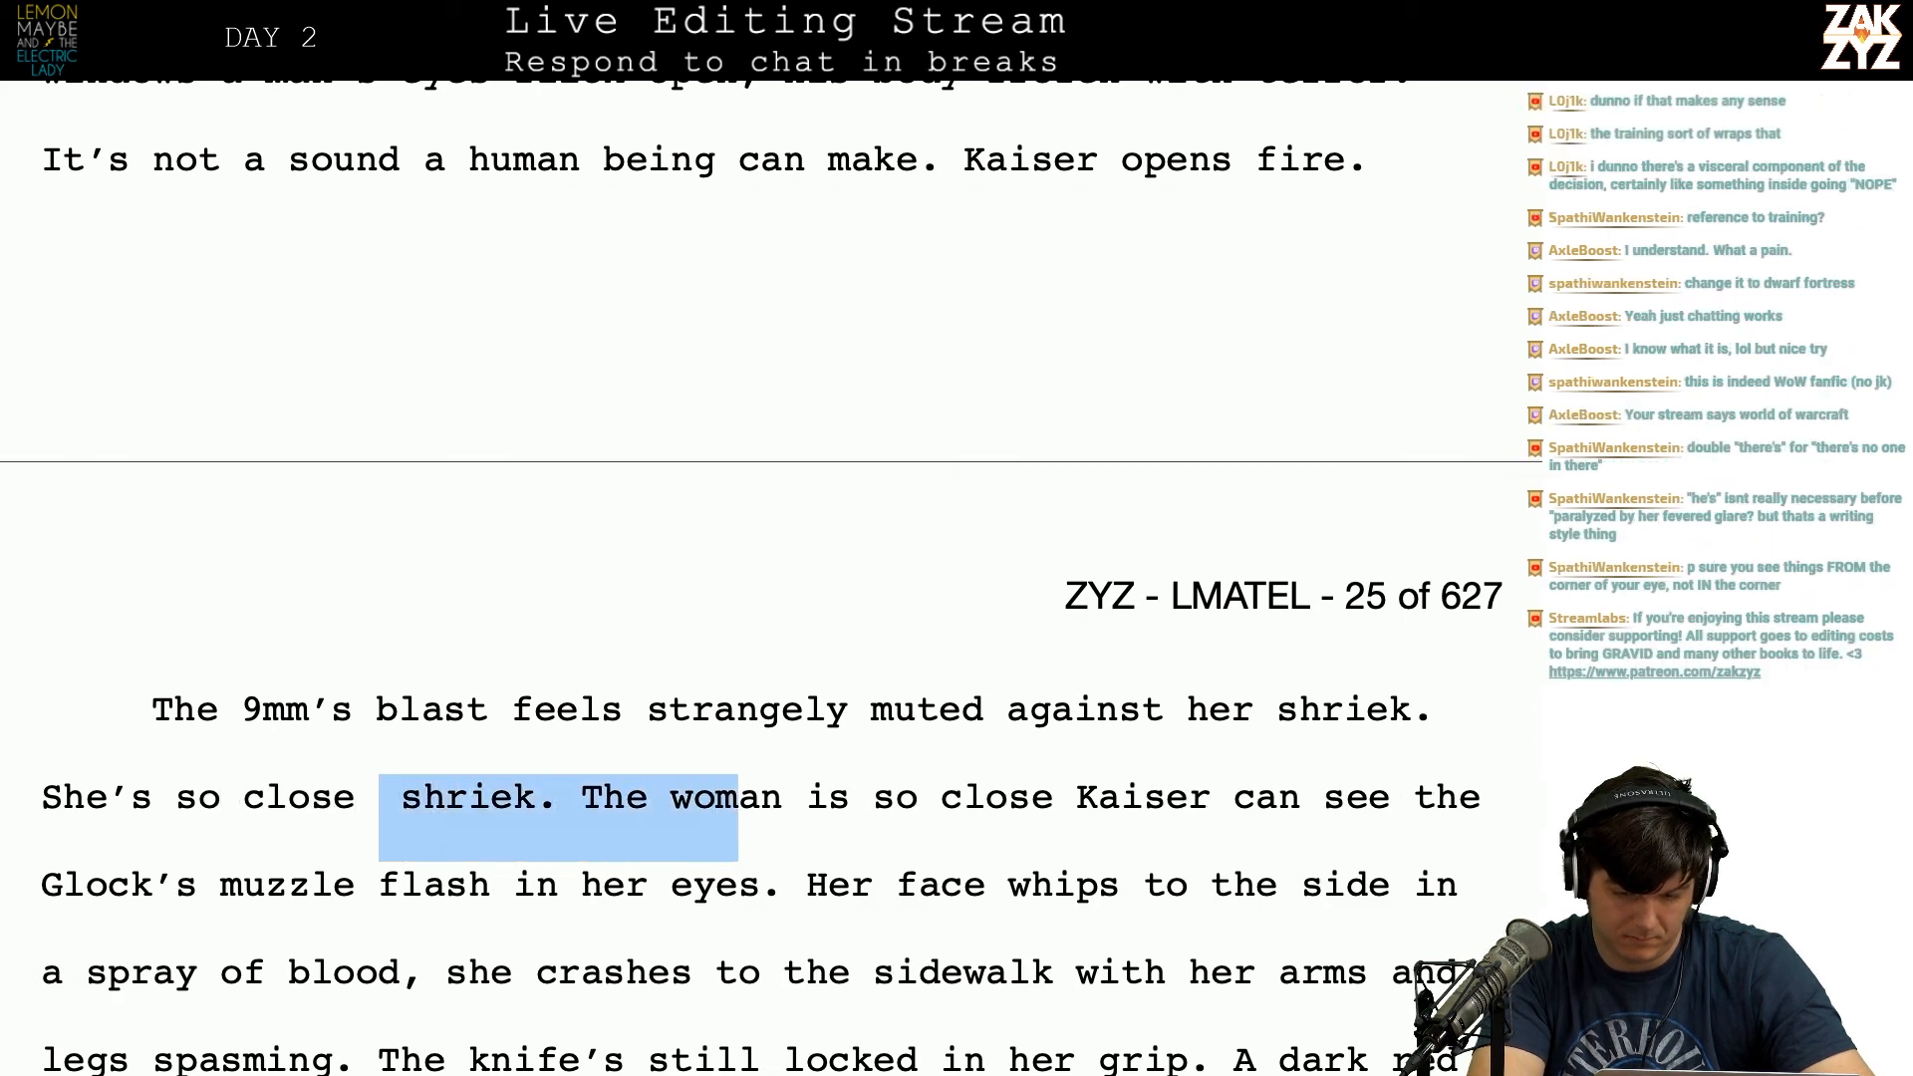
key("shift+Right")
key("shift+Right")
key("shift+Right")
key("shift+Right")
key("shift+Right")
key("shift+Right")
key("shift+Right")
key("shift+Right")
key("shift+Right")
key("shift+Right")
key("shift+Right")
key("shift+Right")
key("shift+Right")
key("shift+Right")
key("BackSpace")
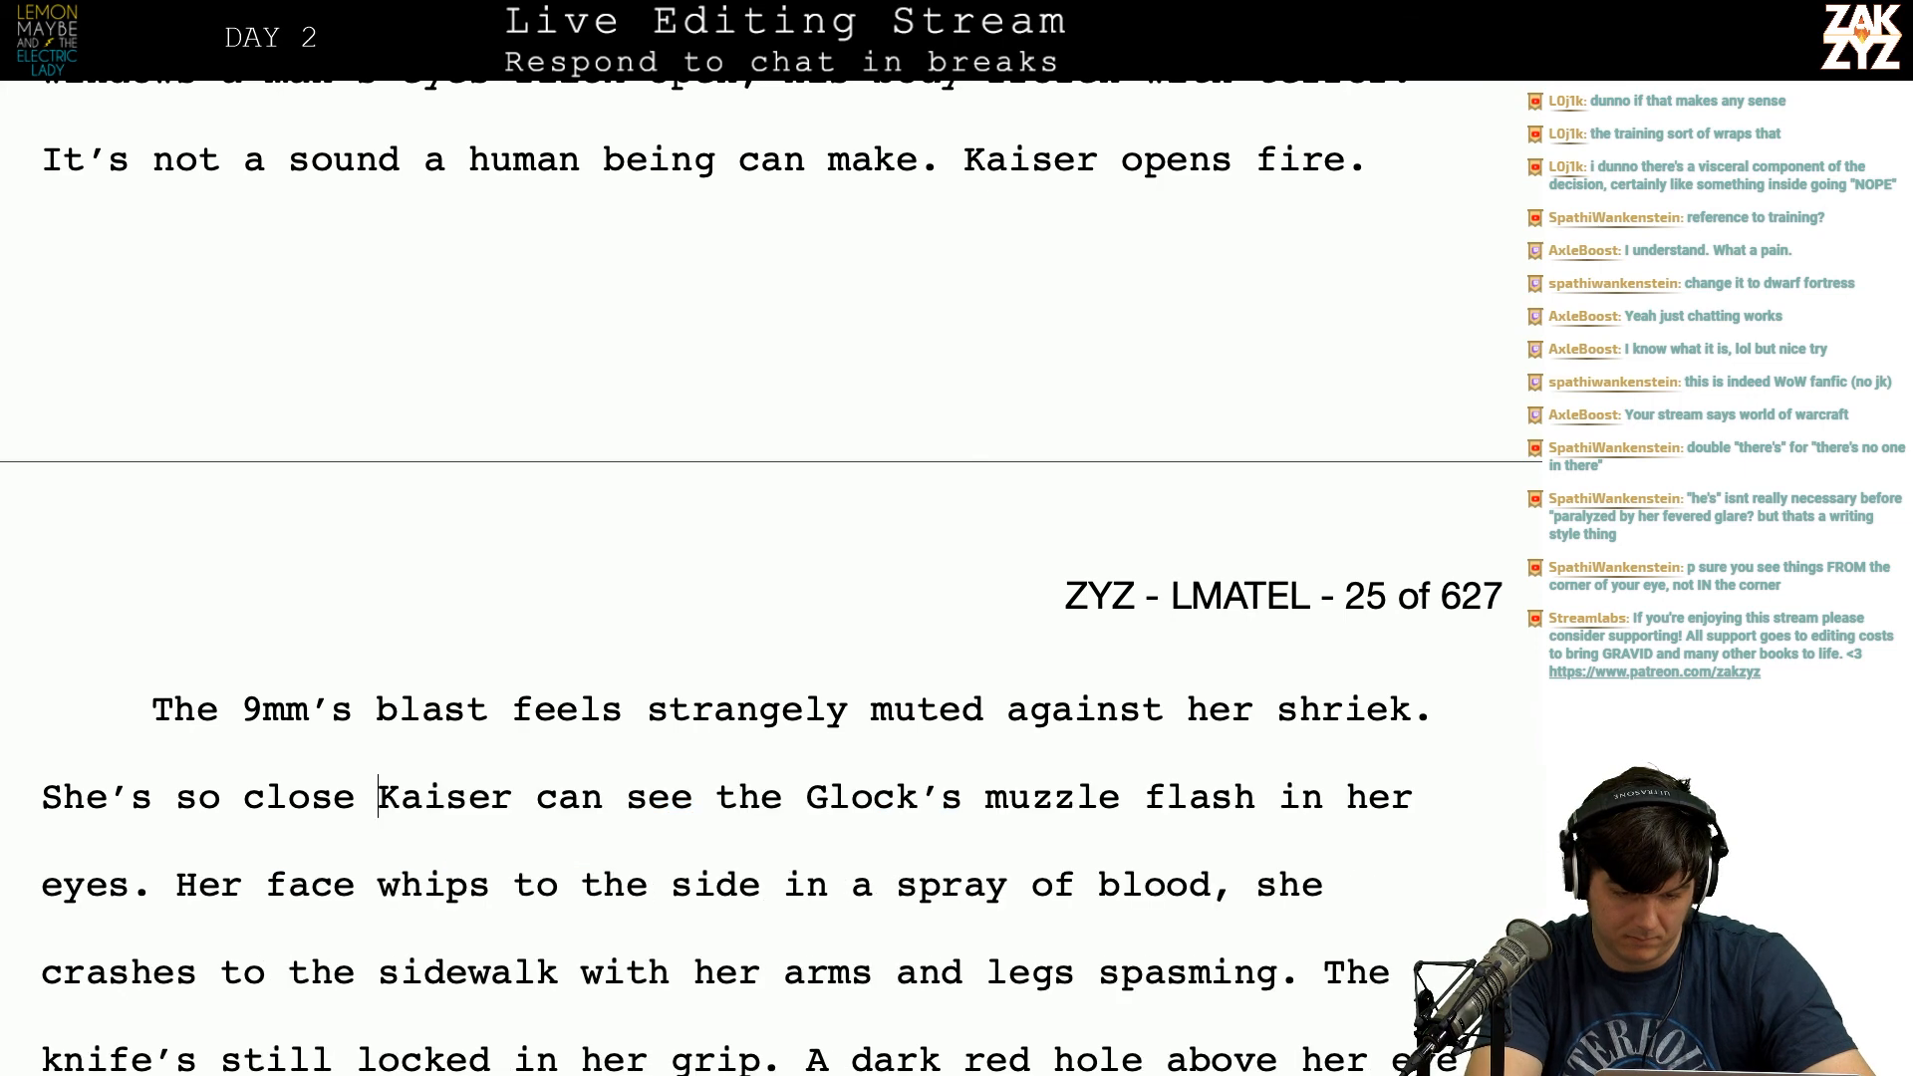
Step: Remove "Glock's" from the sentence so it reads "Kaiser can see the muzzle flash in her eyes."
left_click(946, 799)
key("Right")
key("BackSpace")
key("BackSpace")
key("BackSpace")
key("BackSpace")
key("BackSpace")
key("BackSpace")
key("BackSpace")
key("BackSpace")
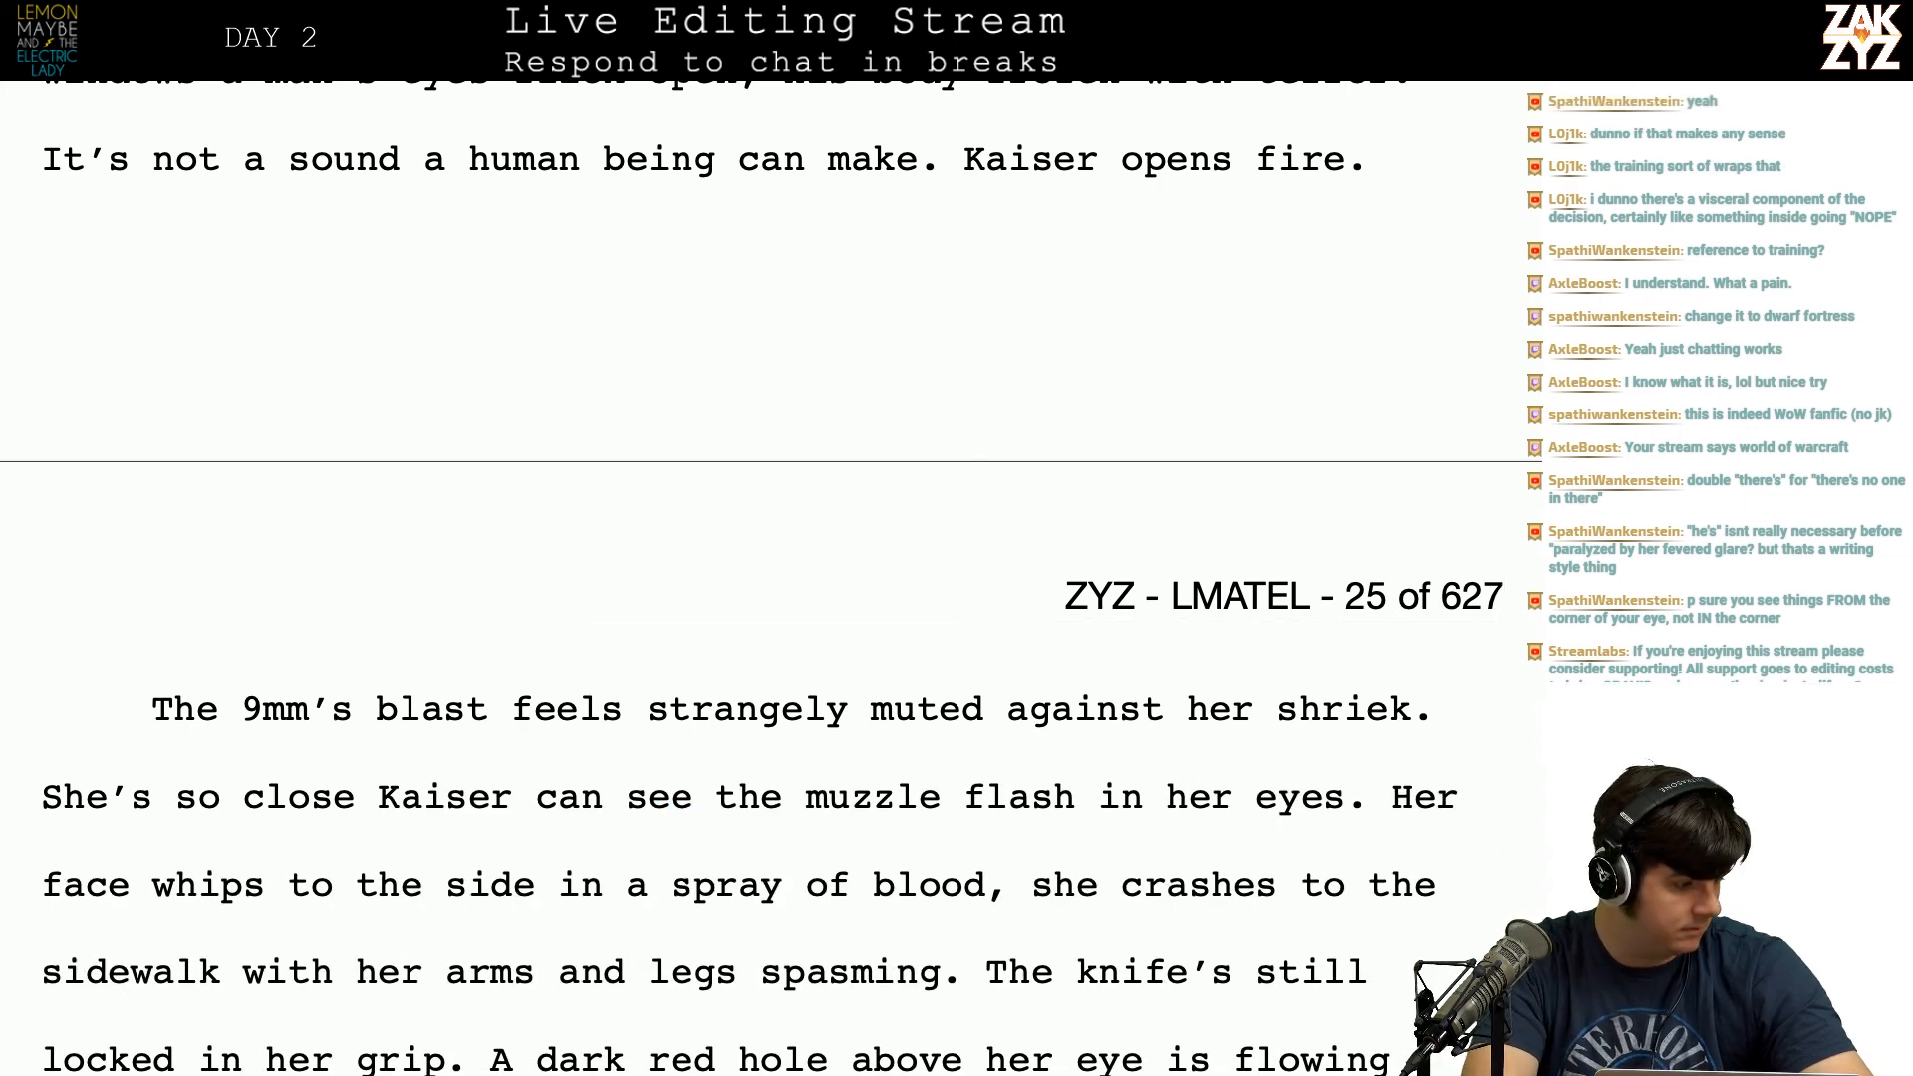
Step: Break "Kaiser opens fire." off into its own paragraph after "It's not a sound a human being can make."
scroll(771, 578, "down", 1)
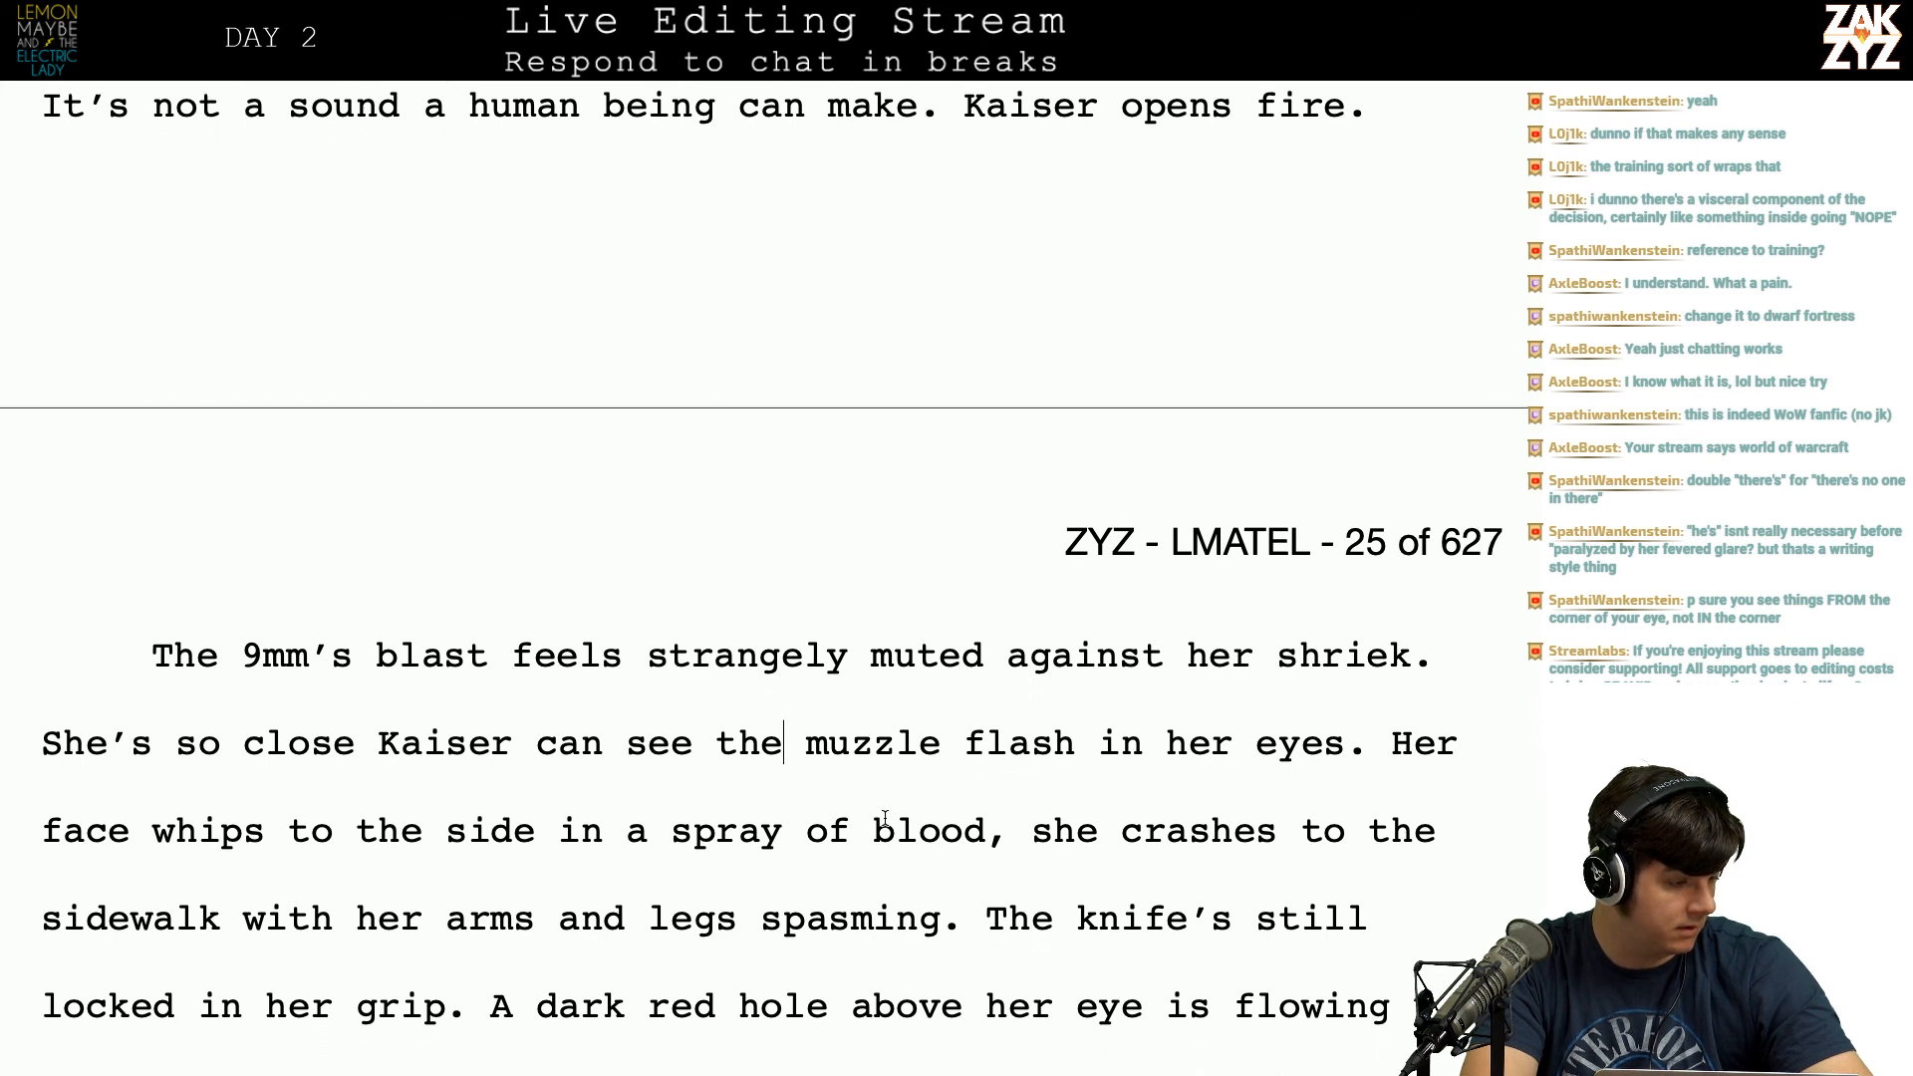
scroll(886, 819, "down", 1)
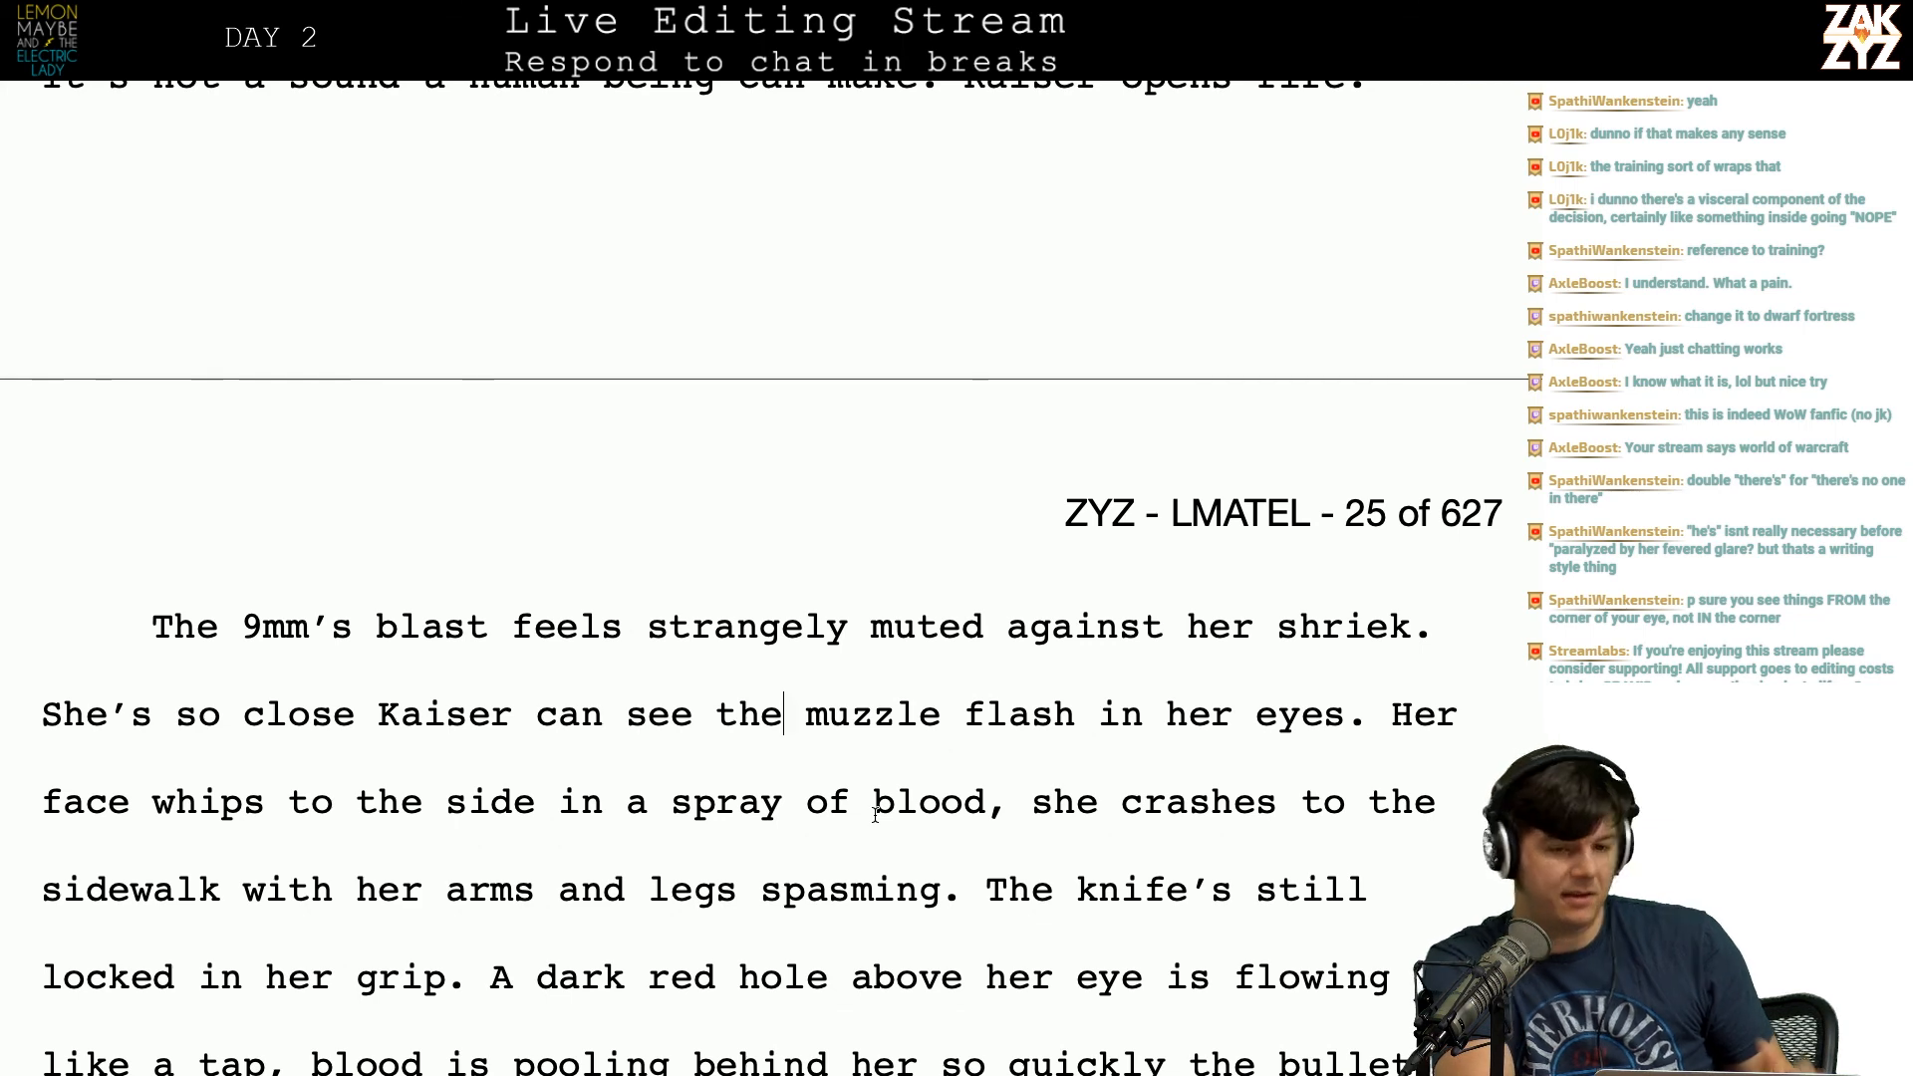
scroll(875, 815, "up", 5)
scroll(875, 815, "up", 2)
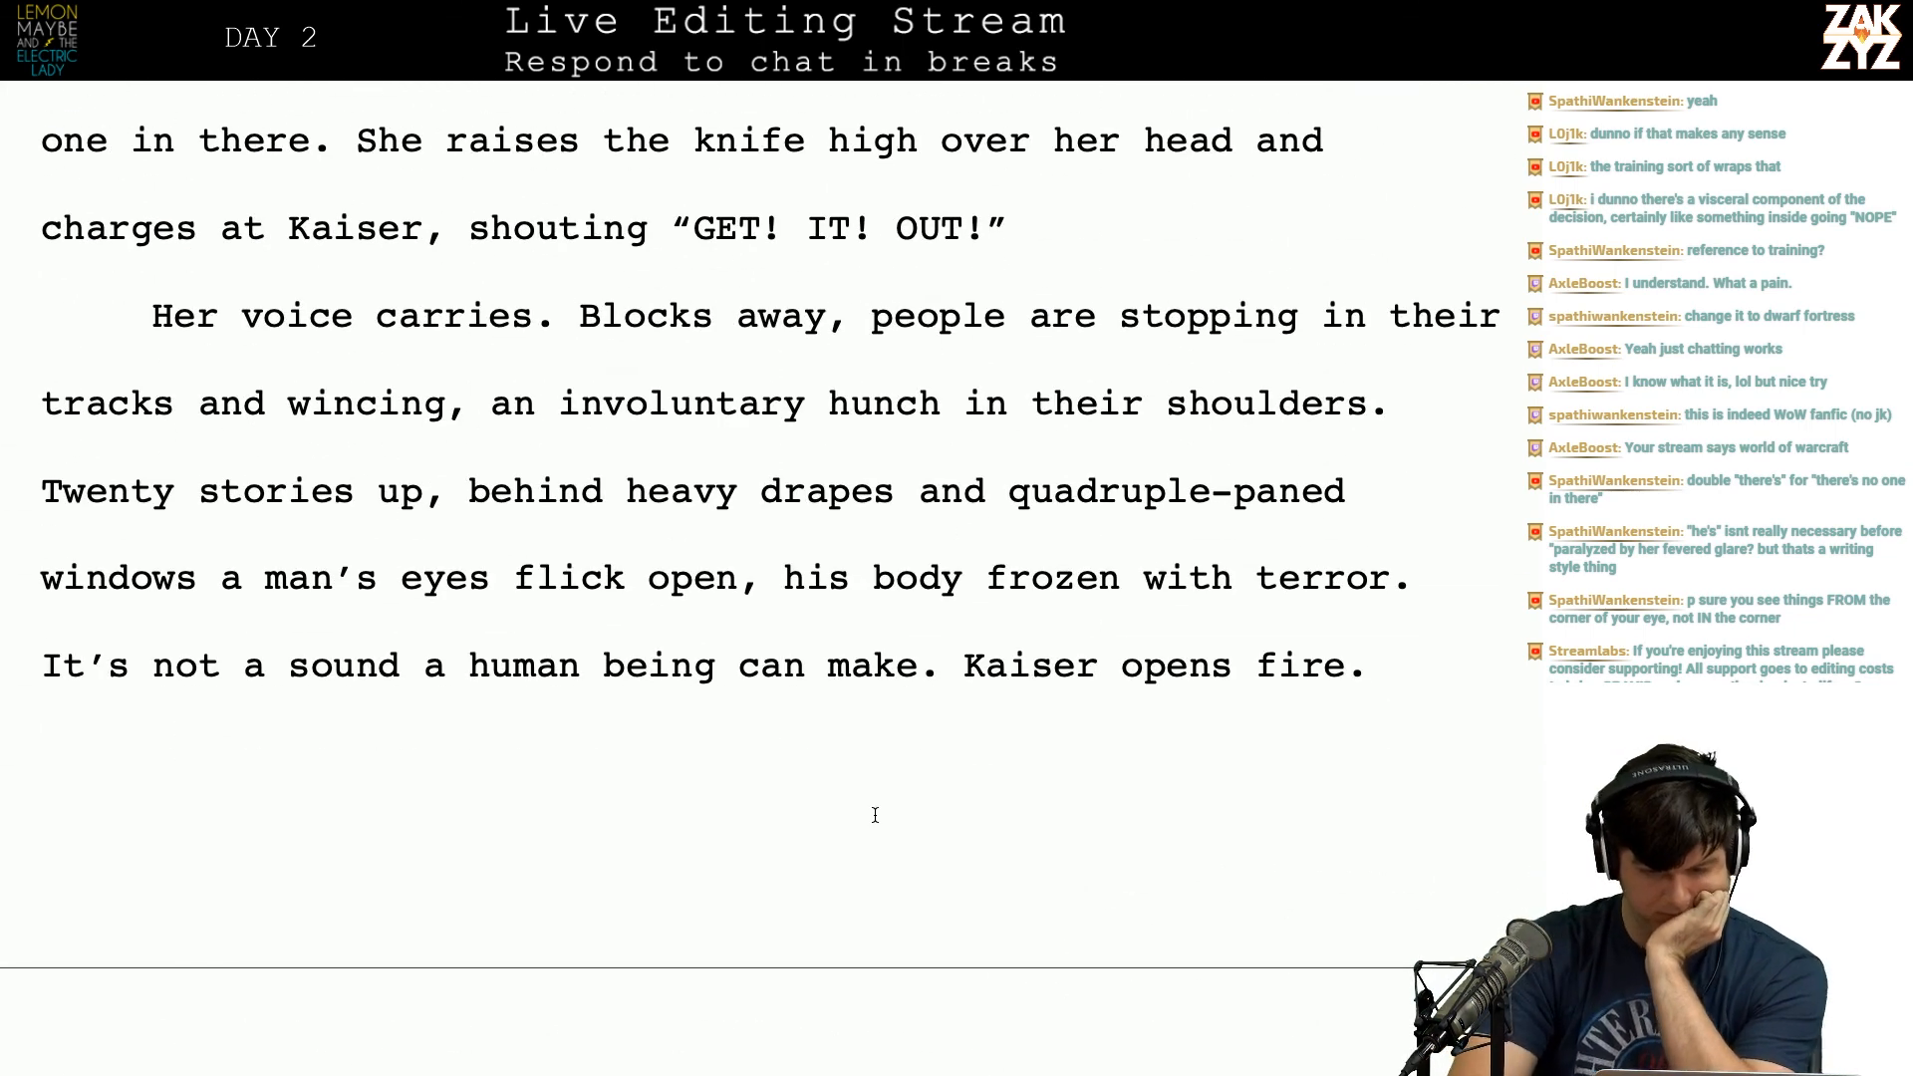
left_click(963, 690)
key("Left")
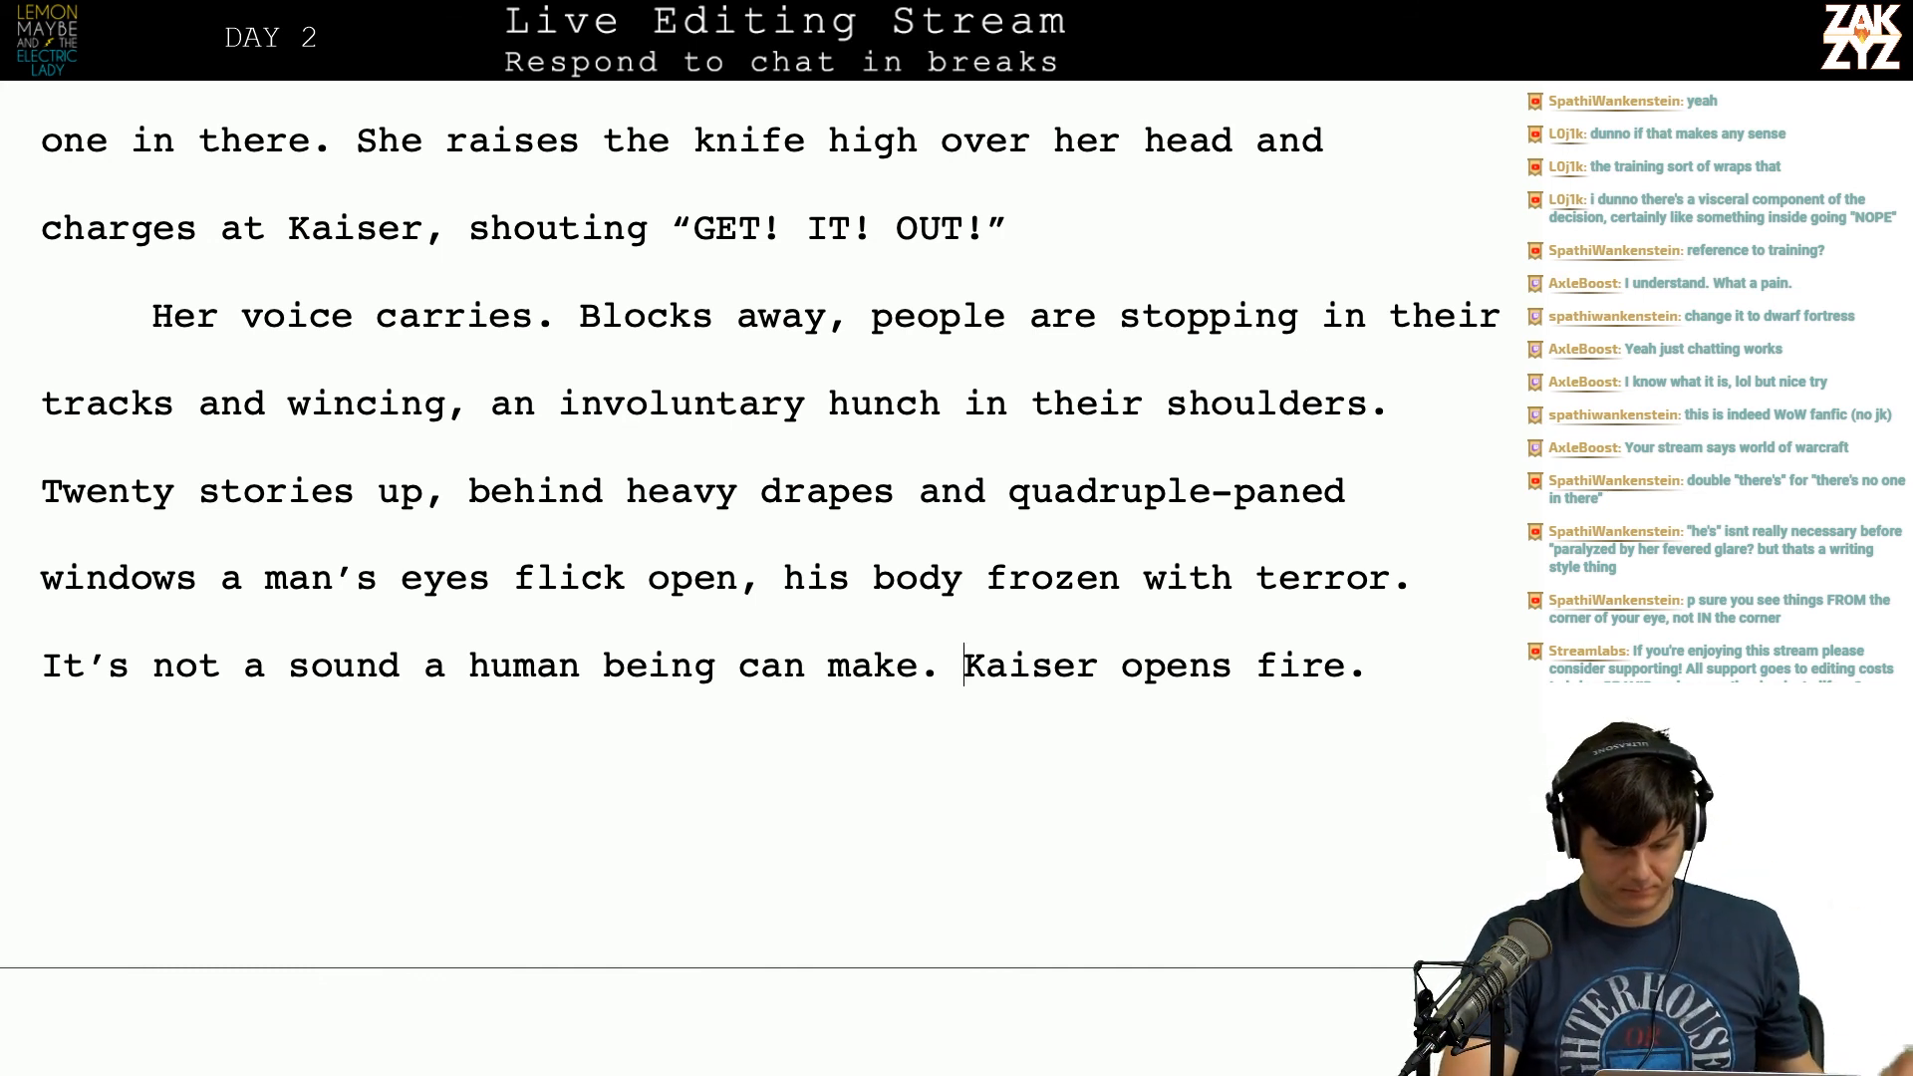
type("K")
key("BackSpace")
key("BackSpace")
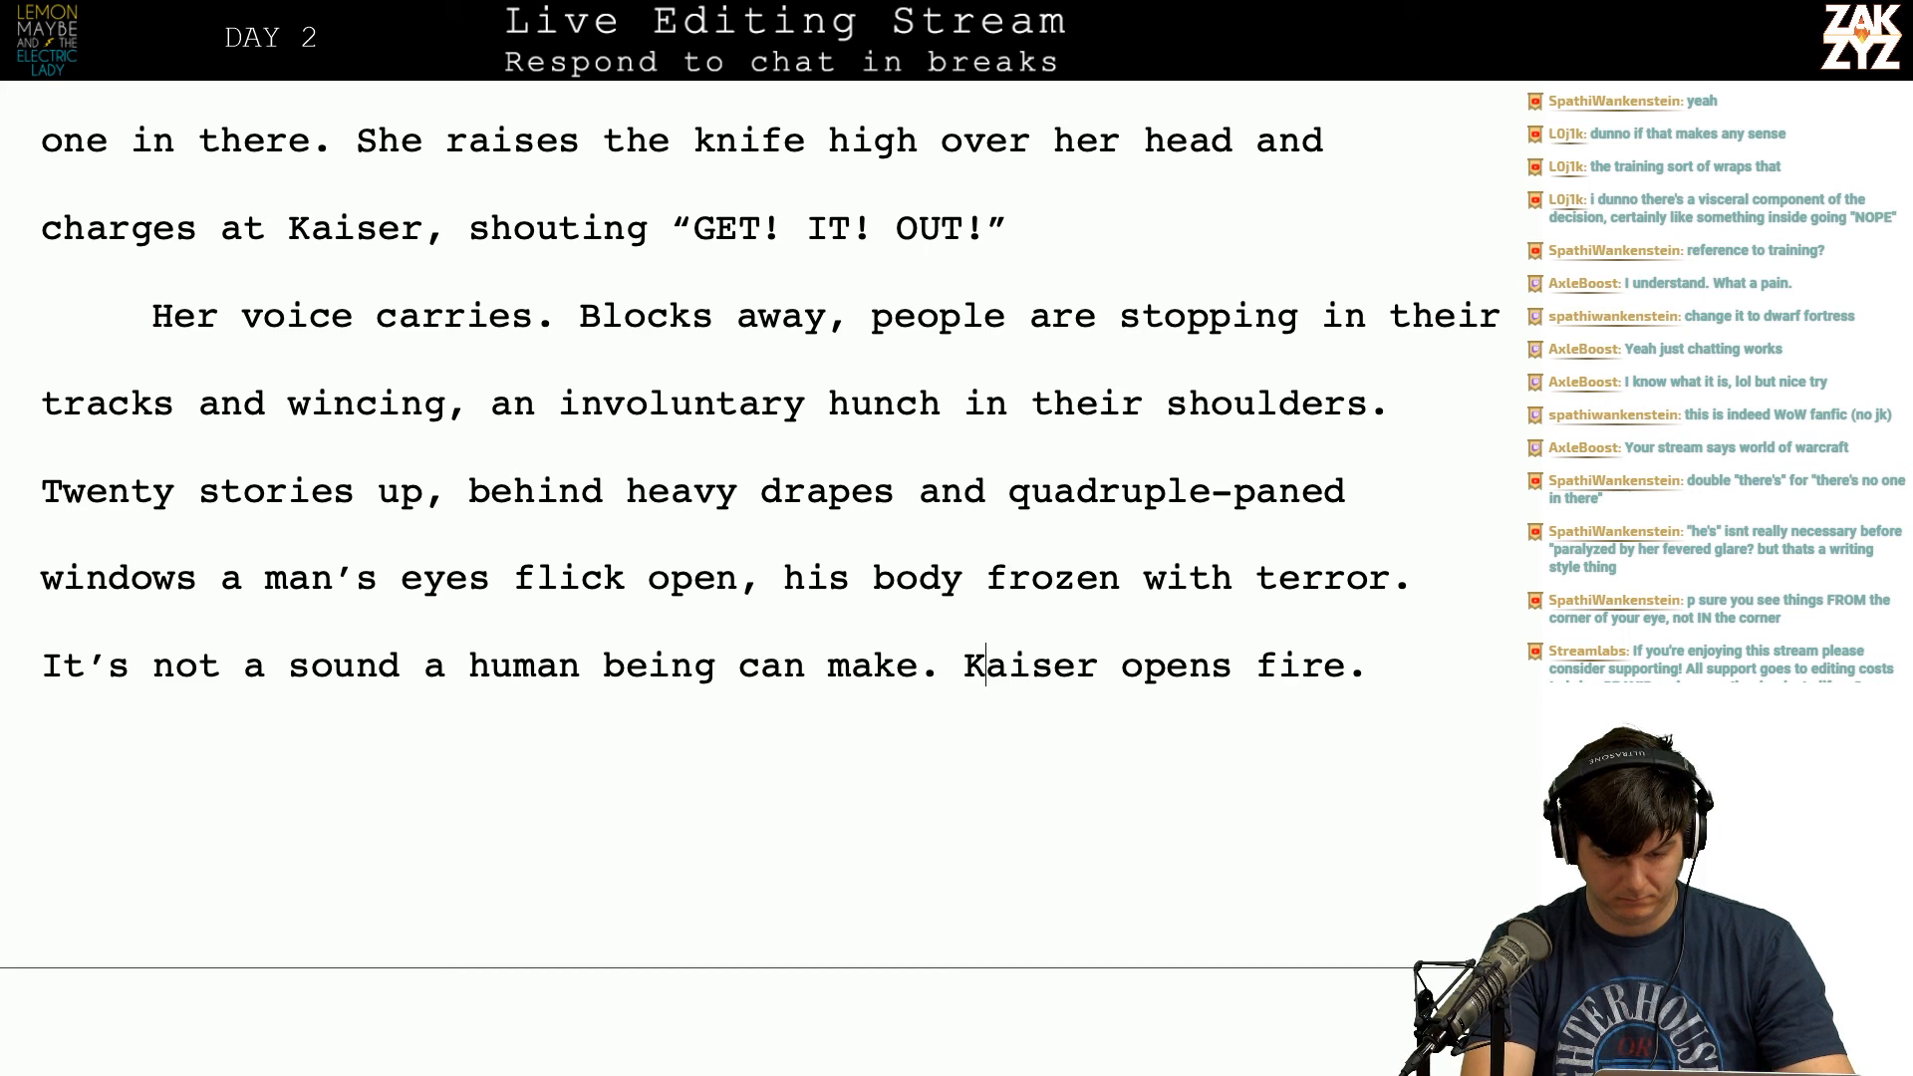
key("ctrl+Return")
Step: Insert "Kaiser's almost too stunned to fire, but" in front of "Kaiser opens fire."
type("Hai")
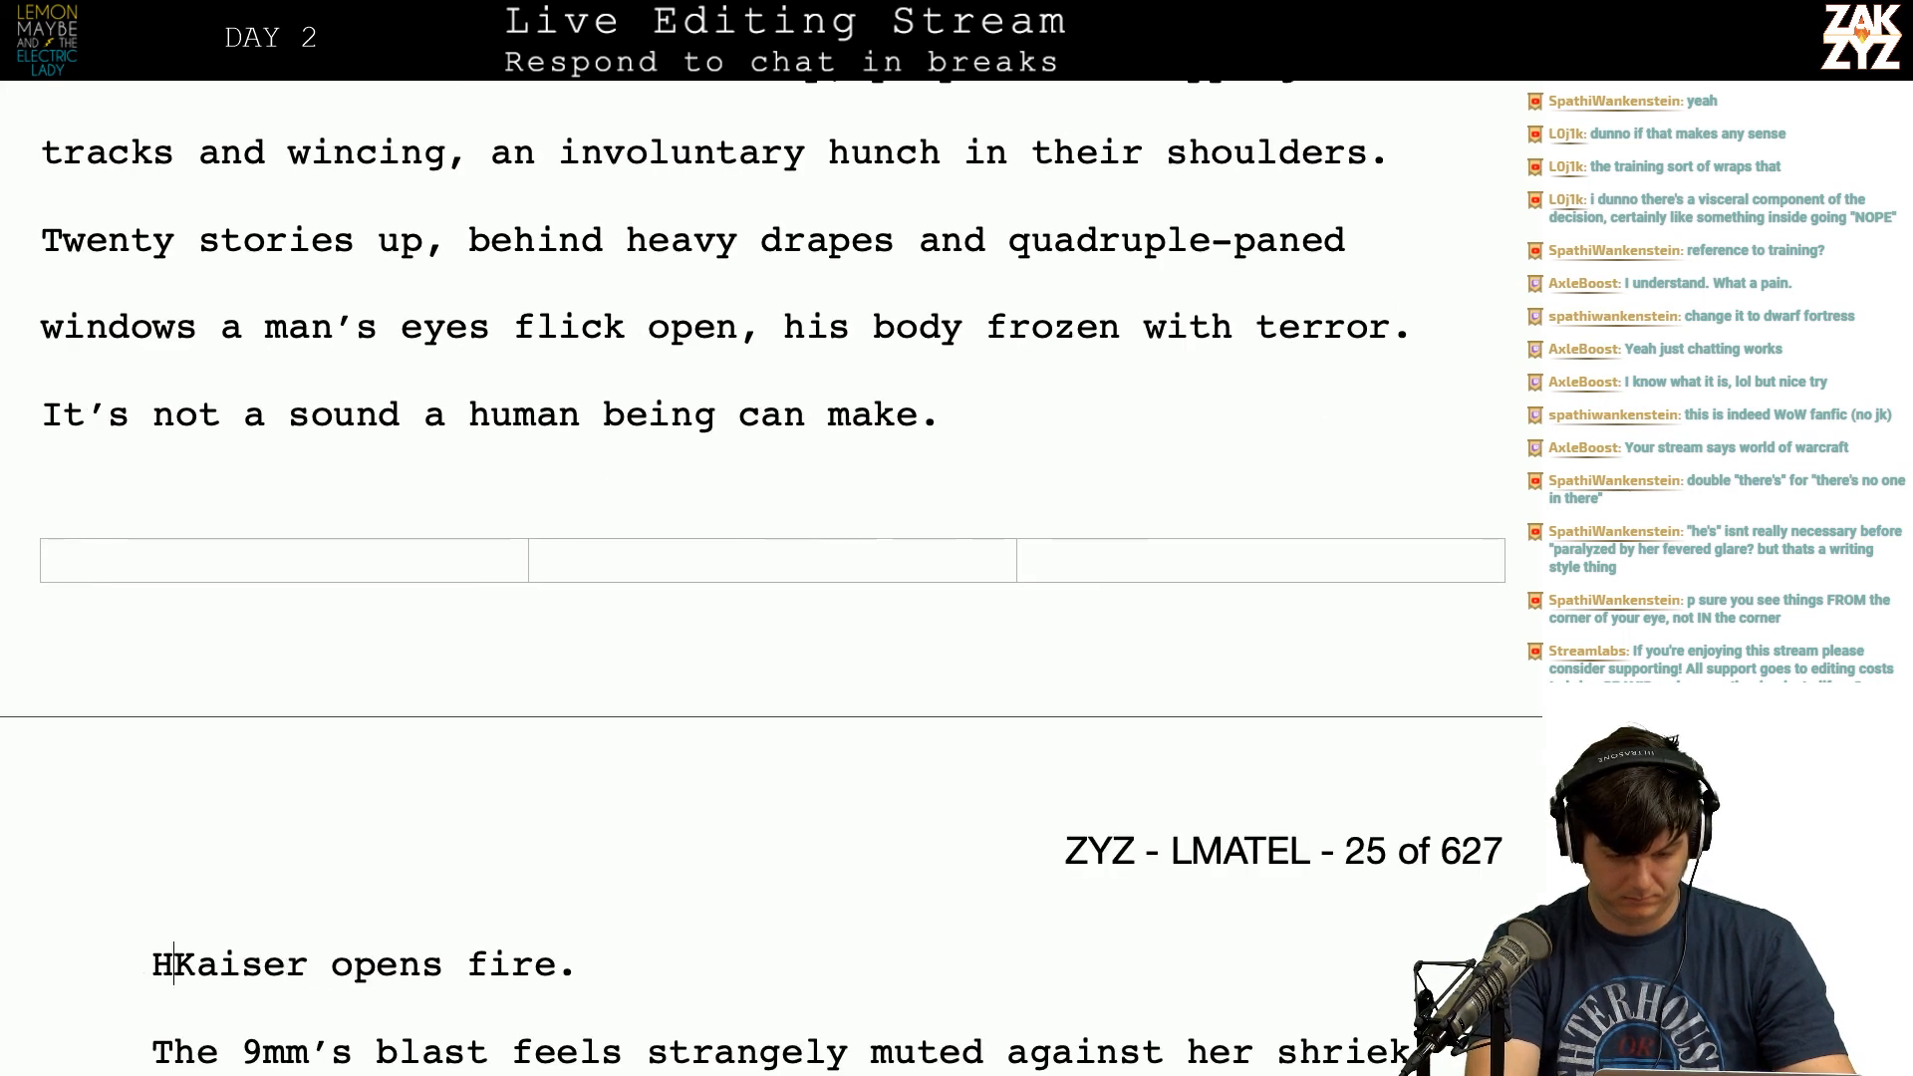
key("BackSpace")
key("BackSpace")
key("BackSpace")
type("Kais")
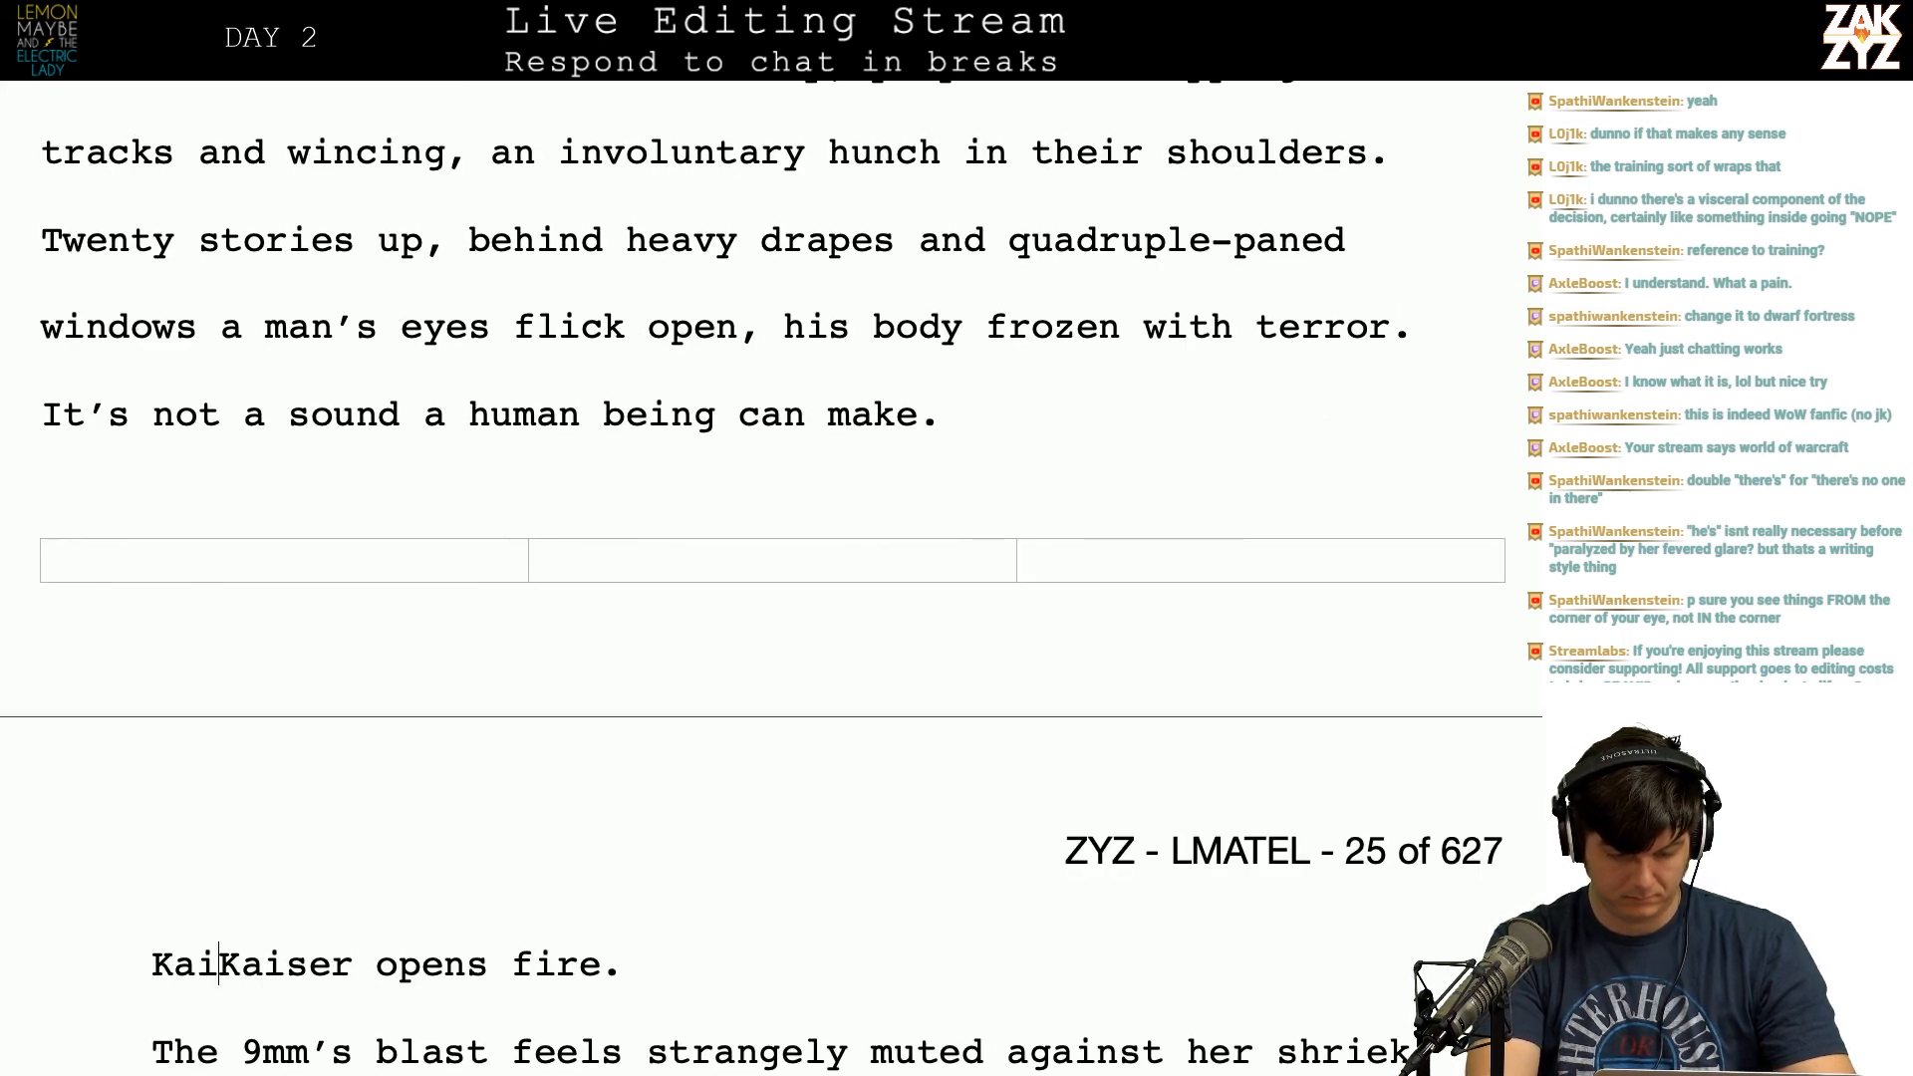
type("er's almost too ")
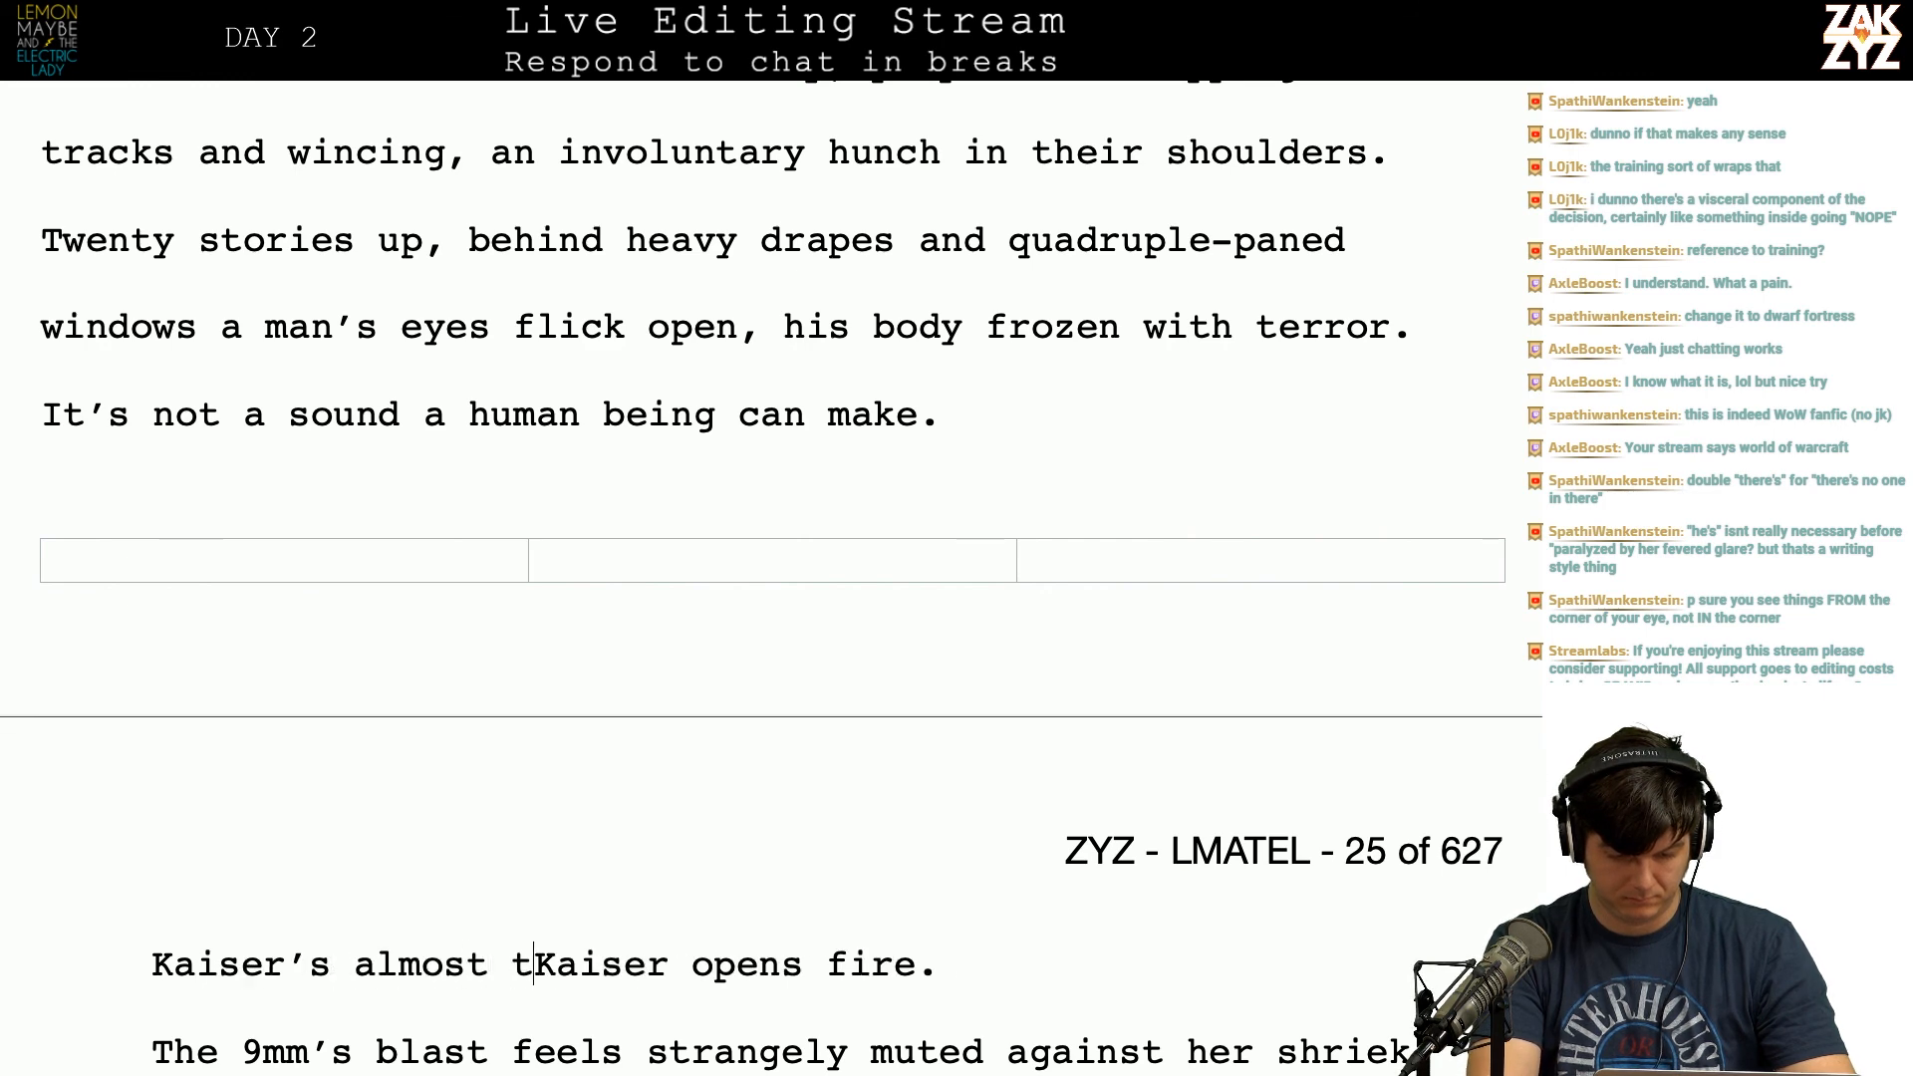
type("stunned to fire, bu")
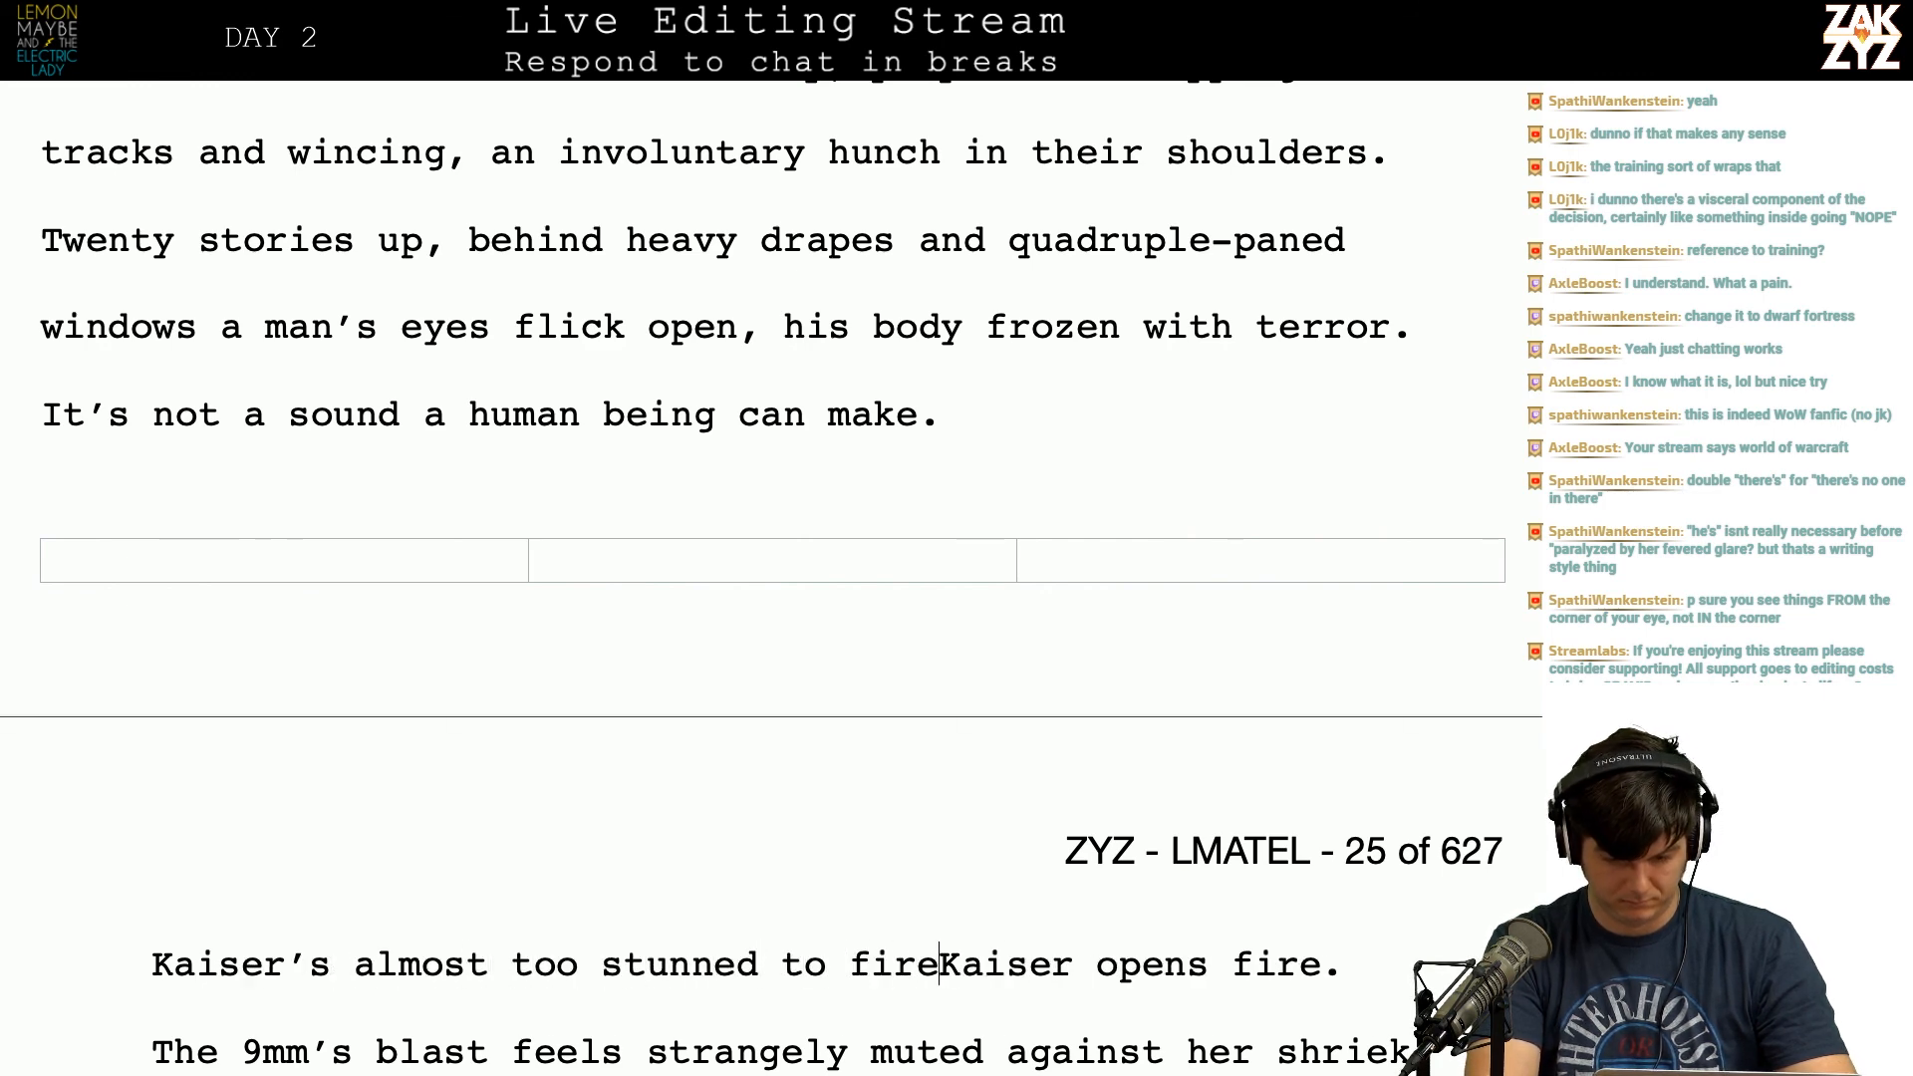
type("t")
Step: Move "Kaiser opens fire." into its own paragraph, with a blank paragraph separating it from "Kaiser's almost too stunned to fire, but"
key("Return")
key("Return")
key("Left")
key("Left")
type("he's")
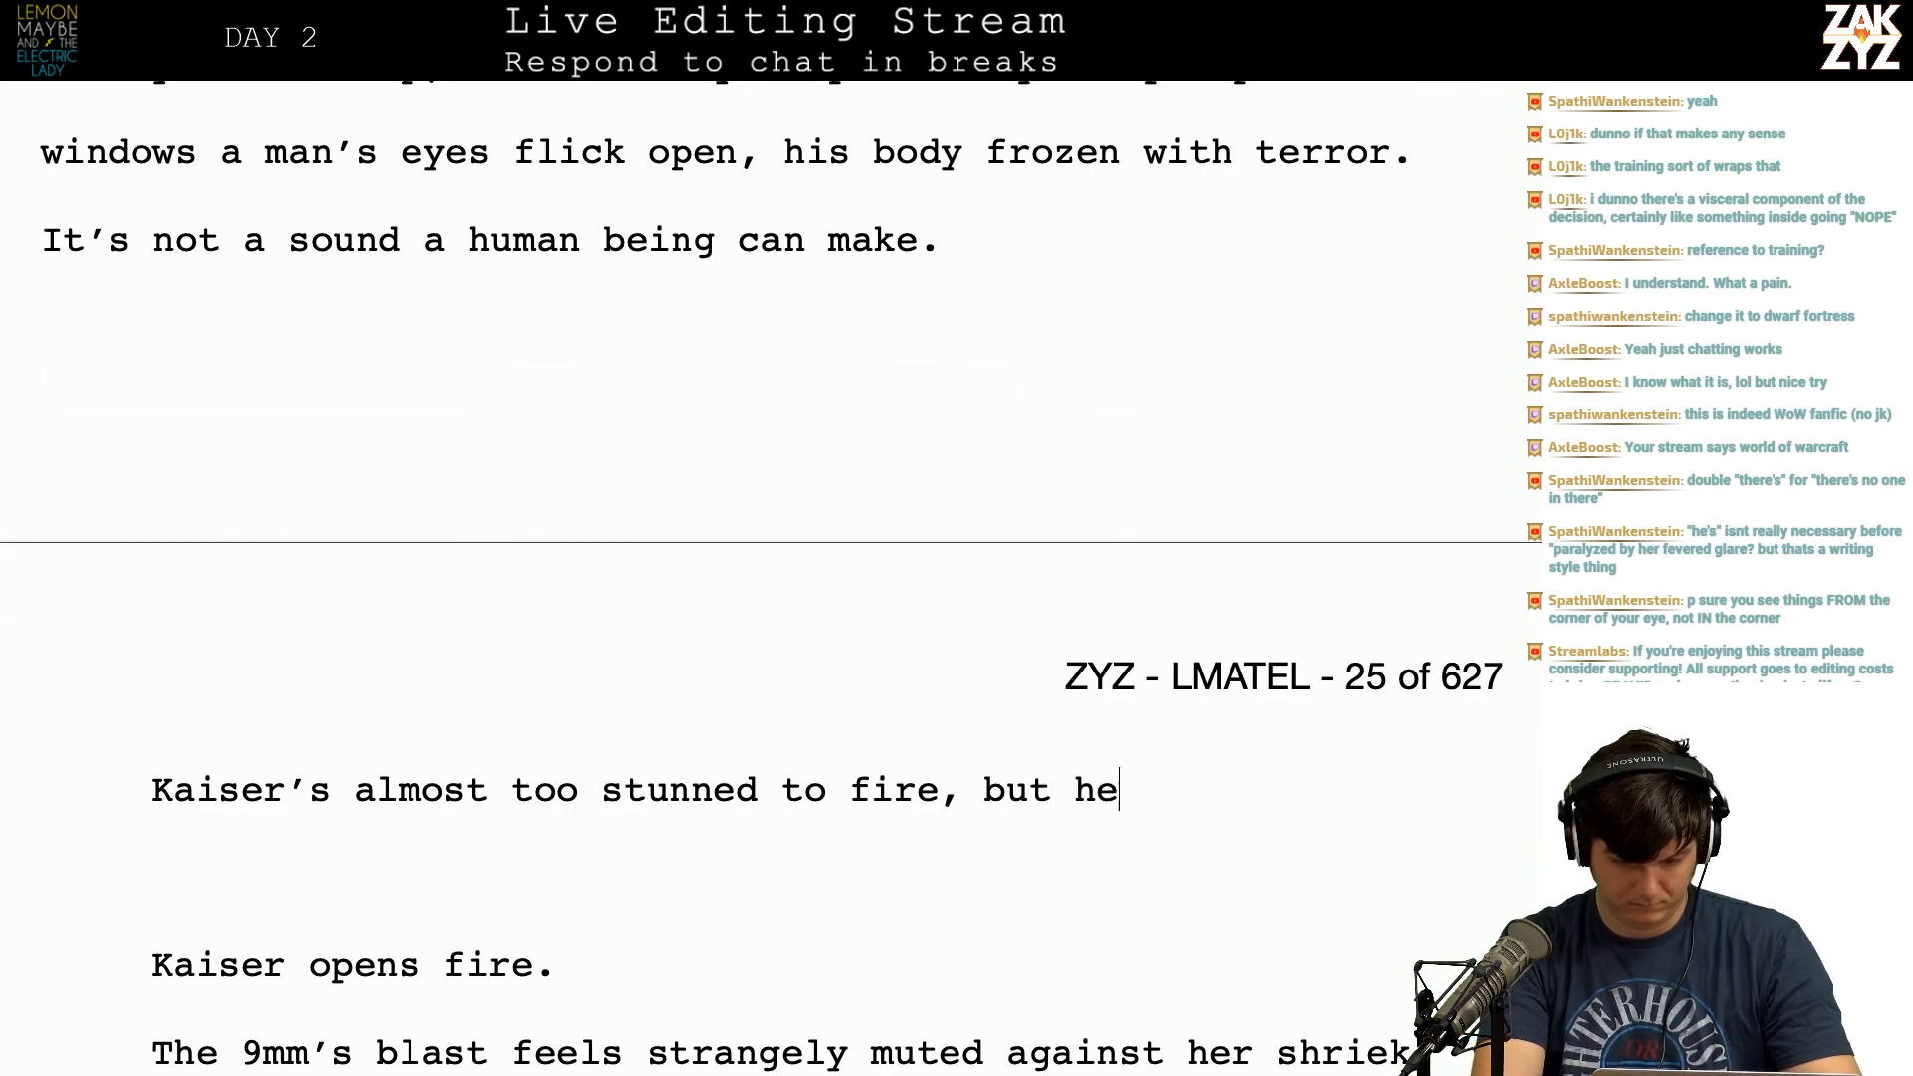
key("BackSpace")
key("BackSpace")
key("BackSpace")
key("BackSpace")
type("y")
key("BackSpace")
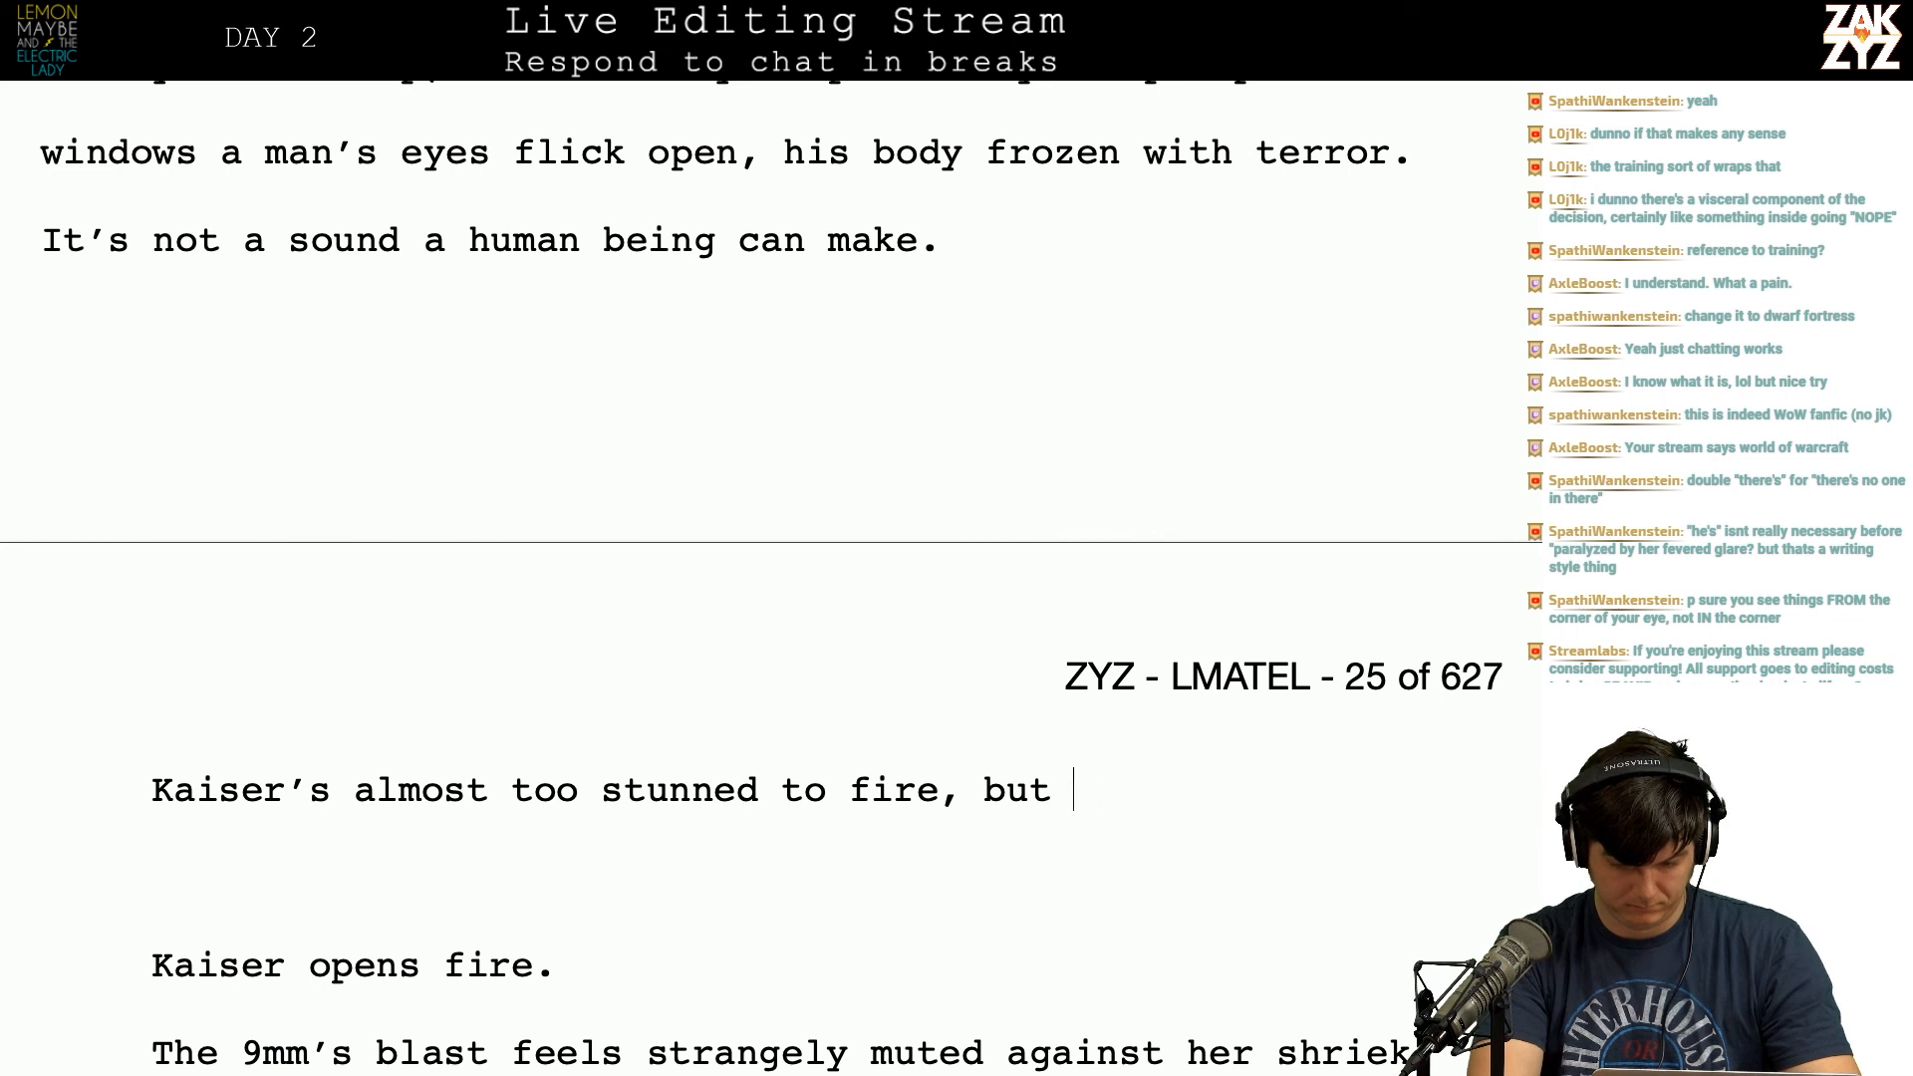
type("y")
key("BackSpace")
type("he")
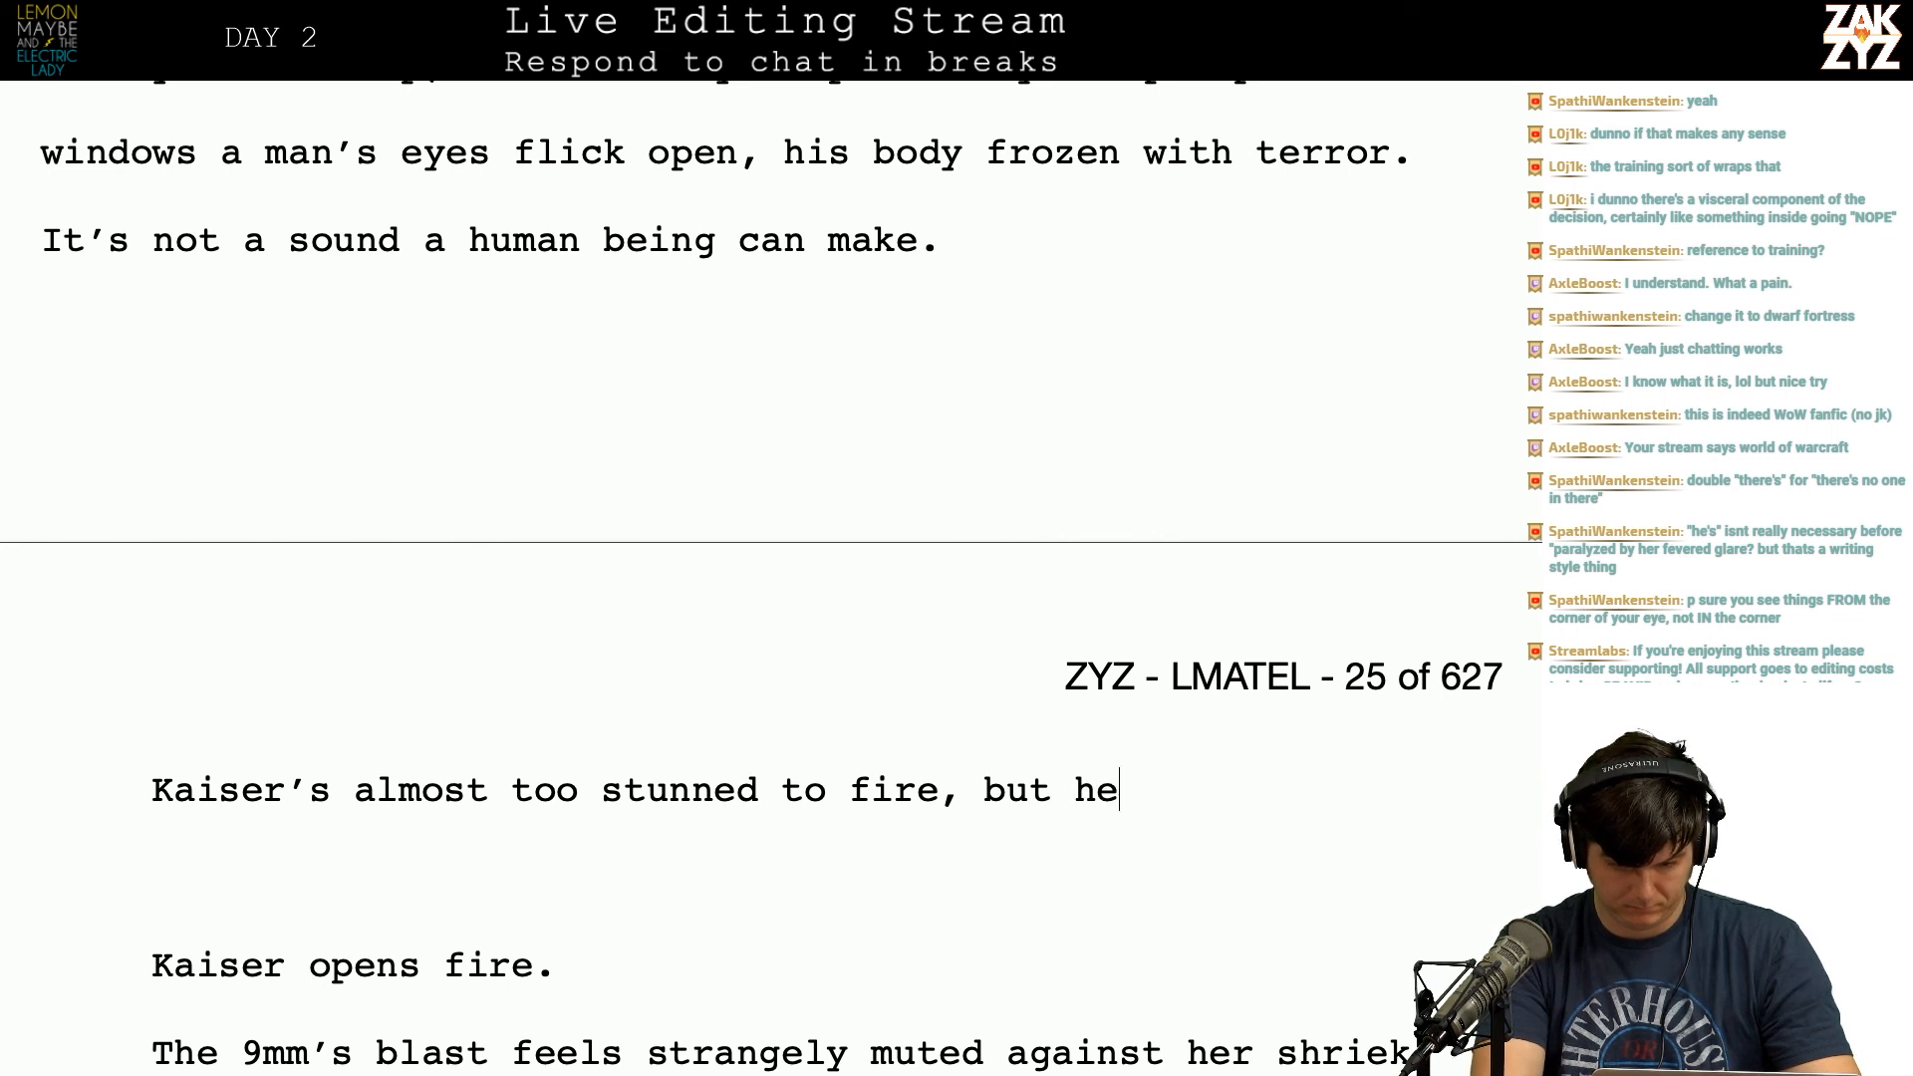
key("BackSpace")
key("BackSpace")
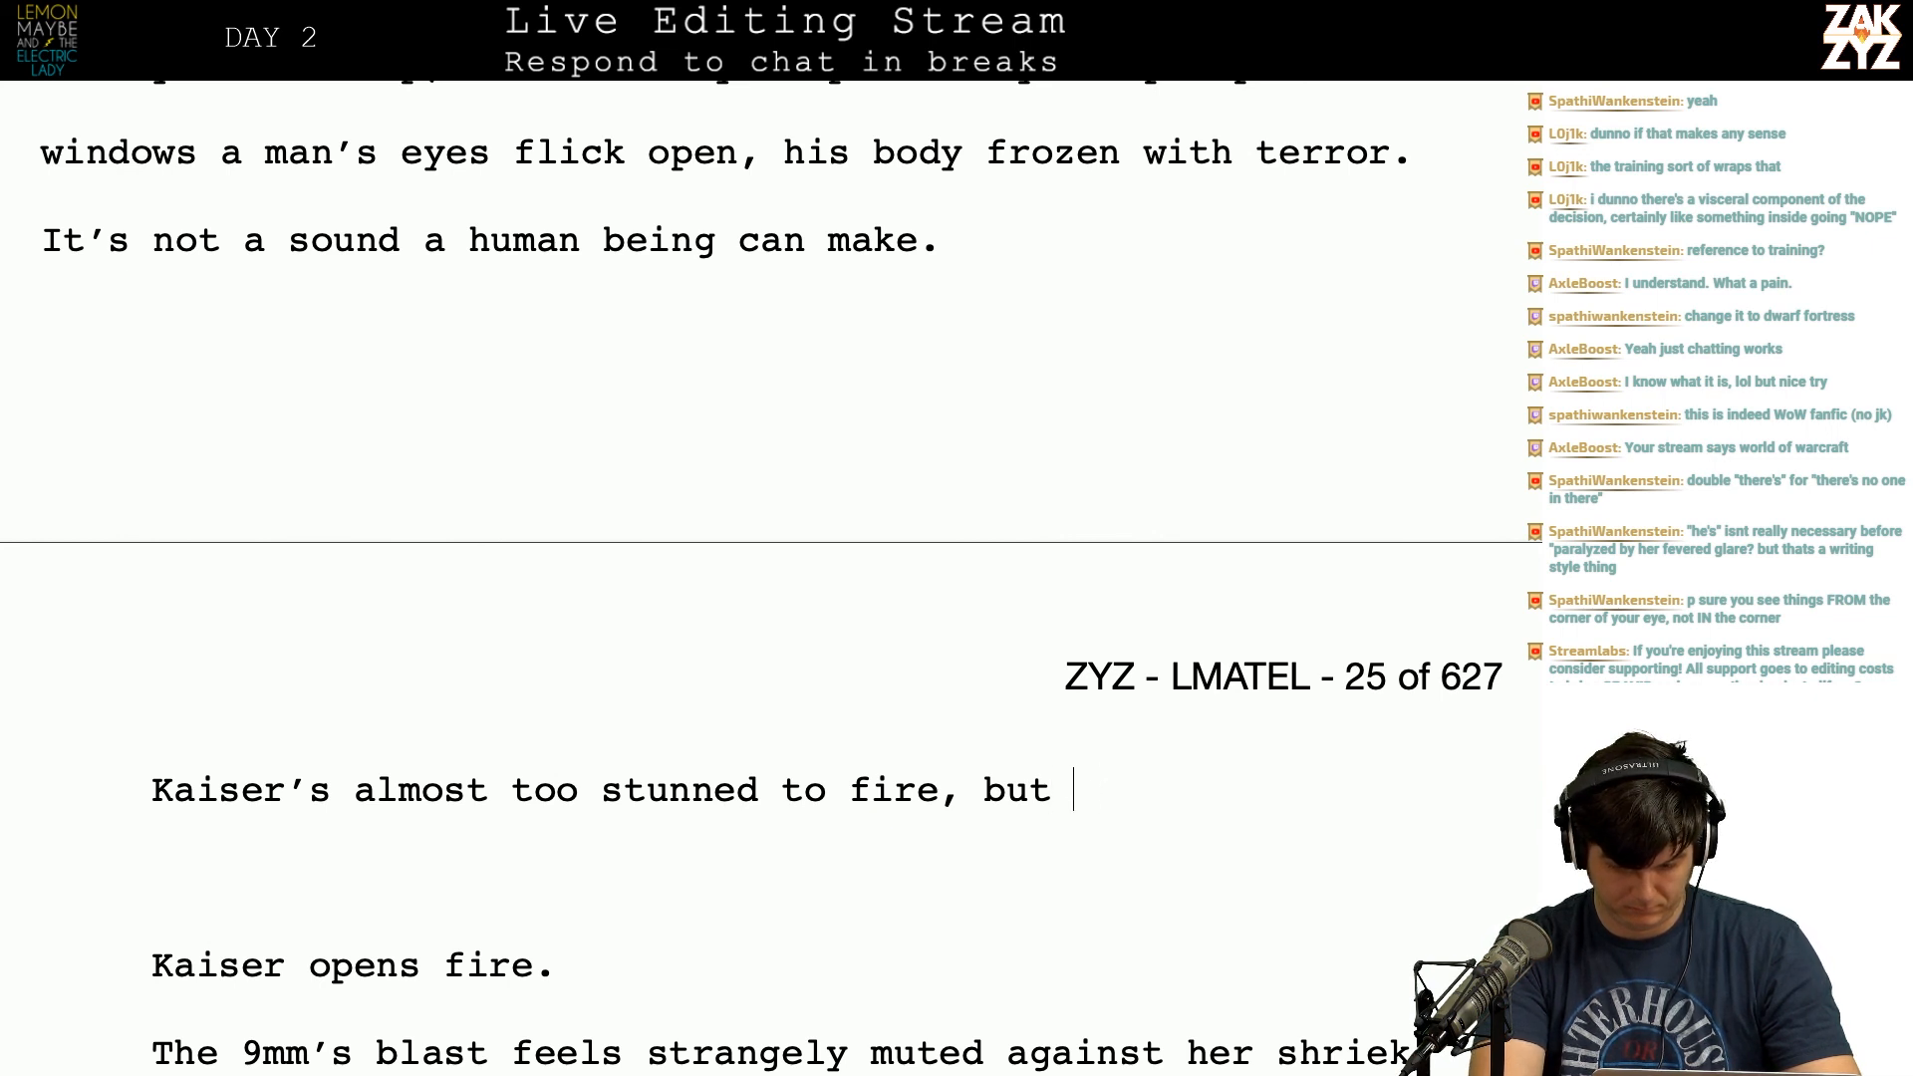
Step: Try "training kicks" as the continuation of "Kaiser's almost too stunned to fire, but"
type("trainin")
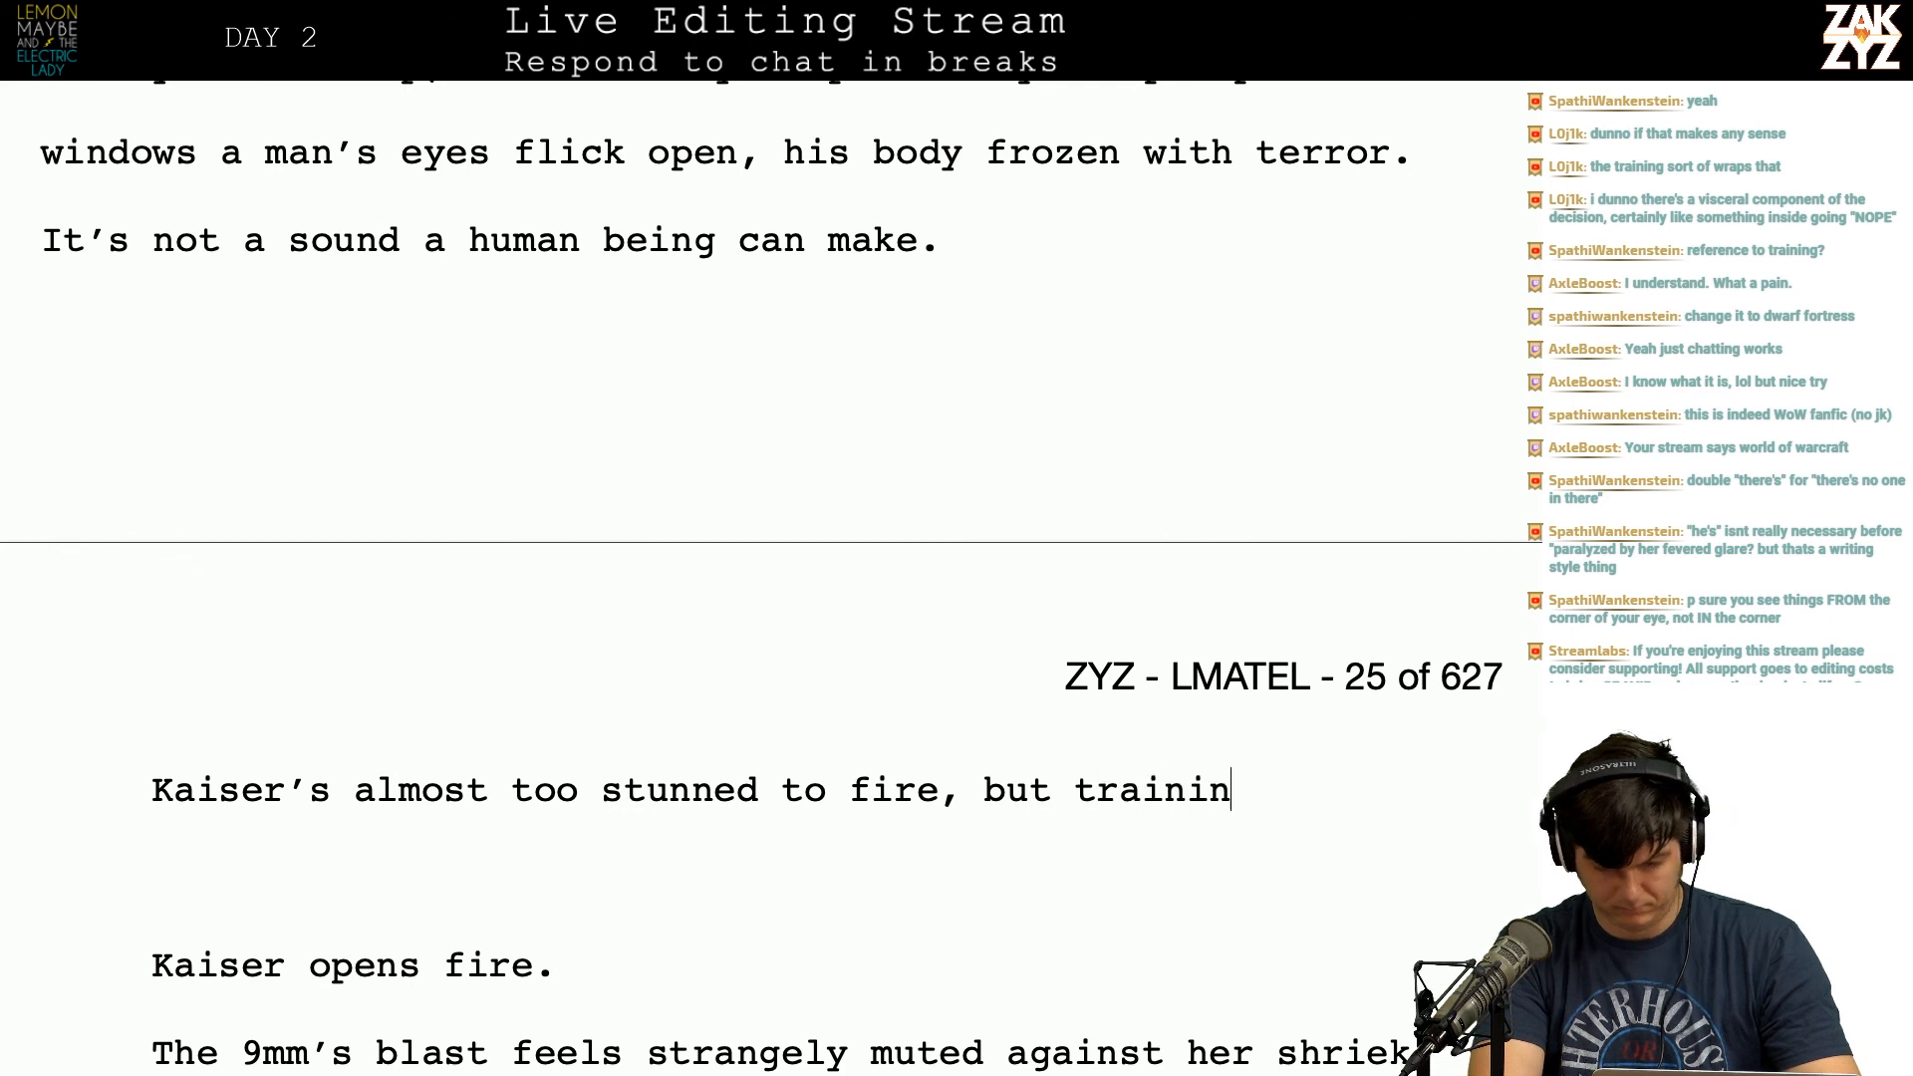
type("g kicks")
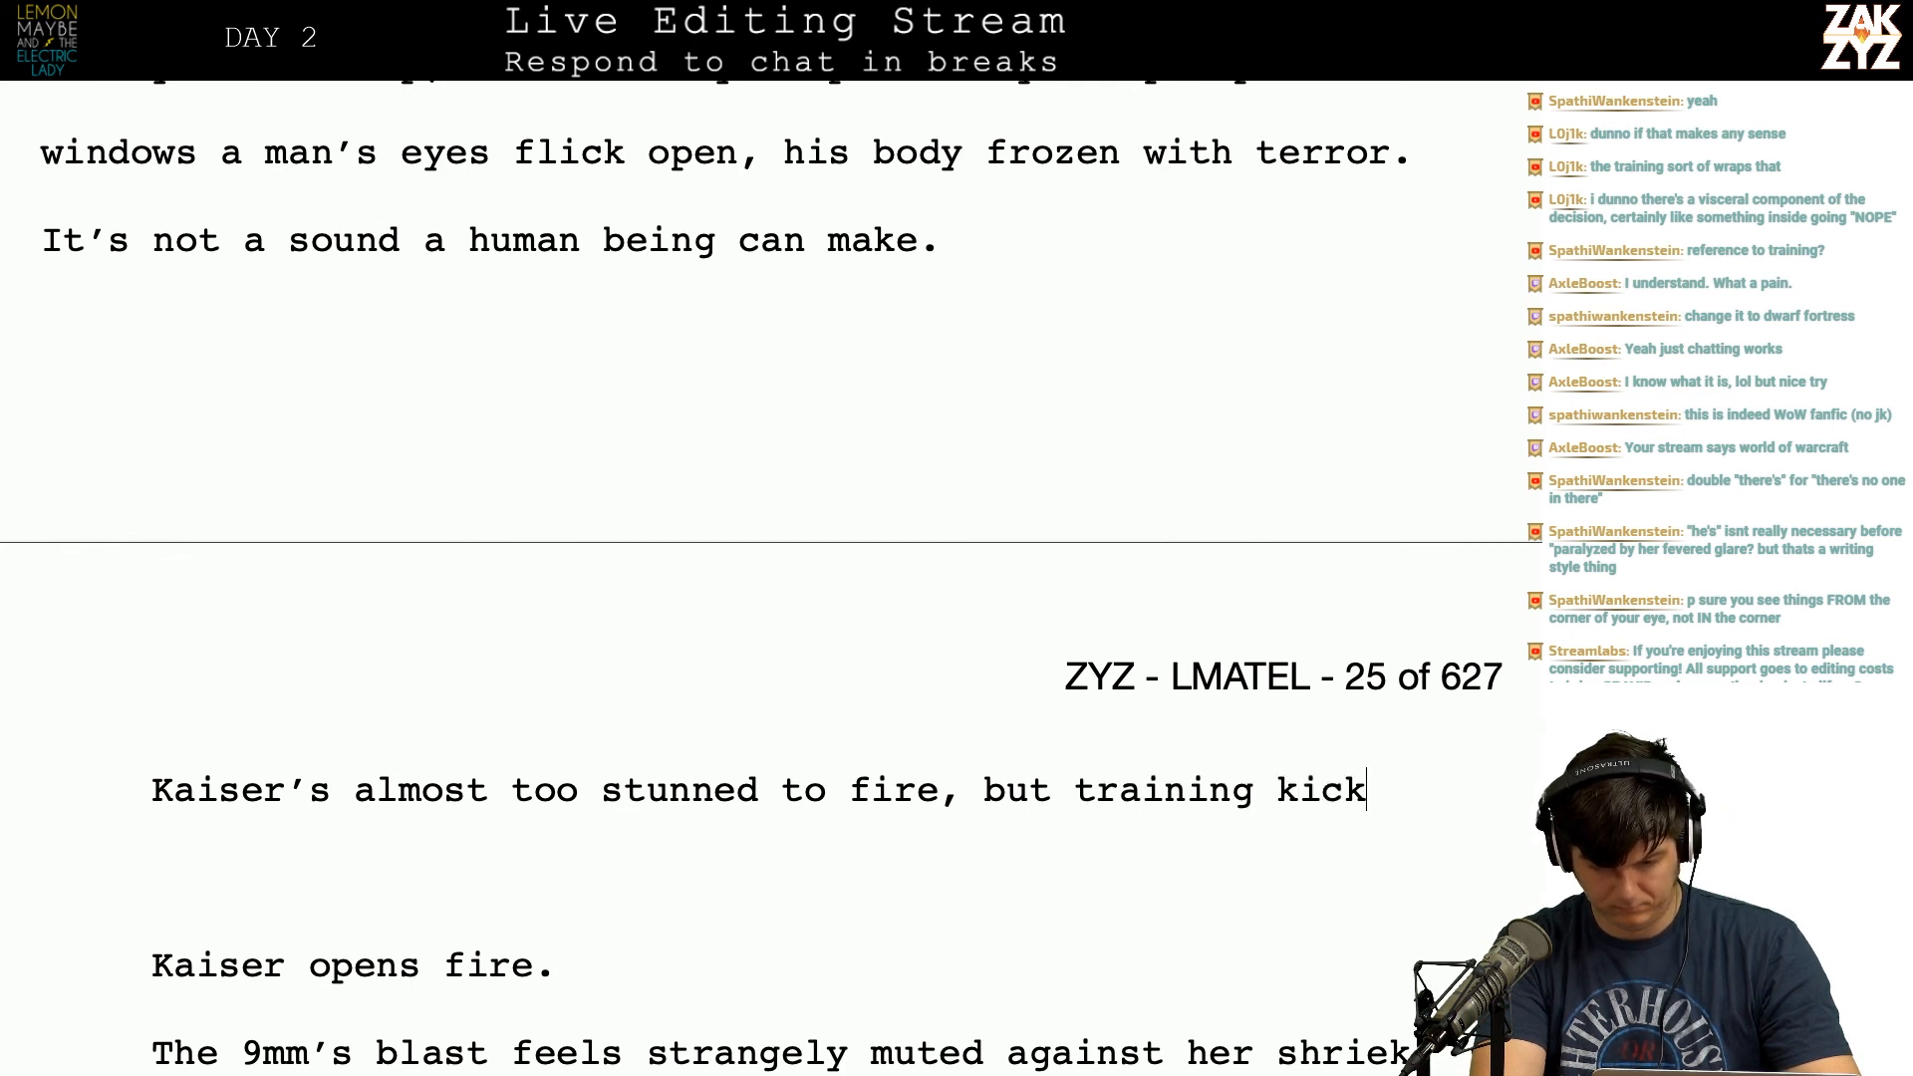
key("BackSpace")
key("BackSpace")
key("BackSpace")
key("BackSpace")
key("BackSpace")
key("BackSpace")
key("BackSpace")
key("BackSpace")
key("BackSpace")
key("BackSpace")
key("BackSpace")
key("BackSpace")
key("BackSpace")
key("BackSpace")
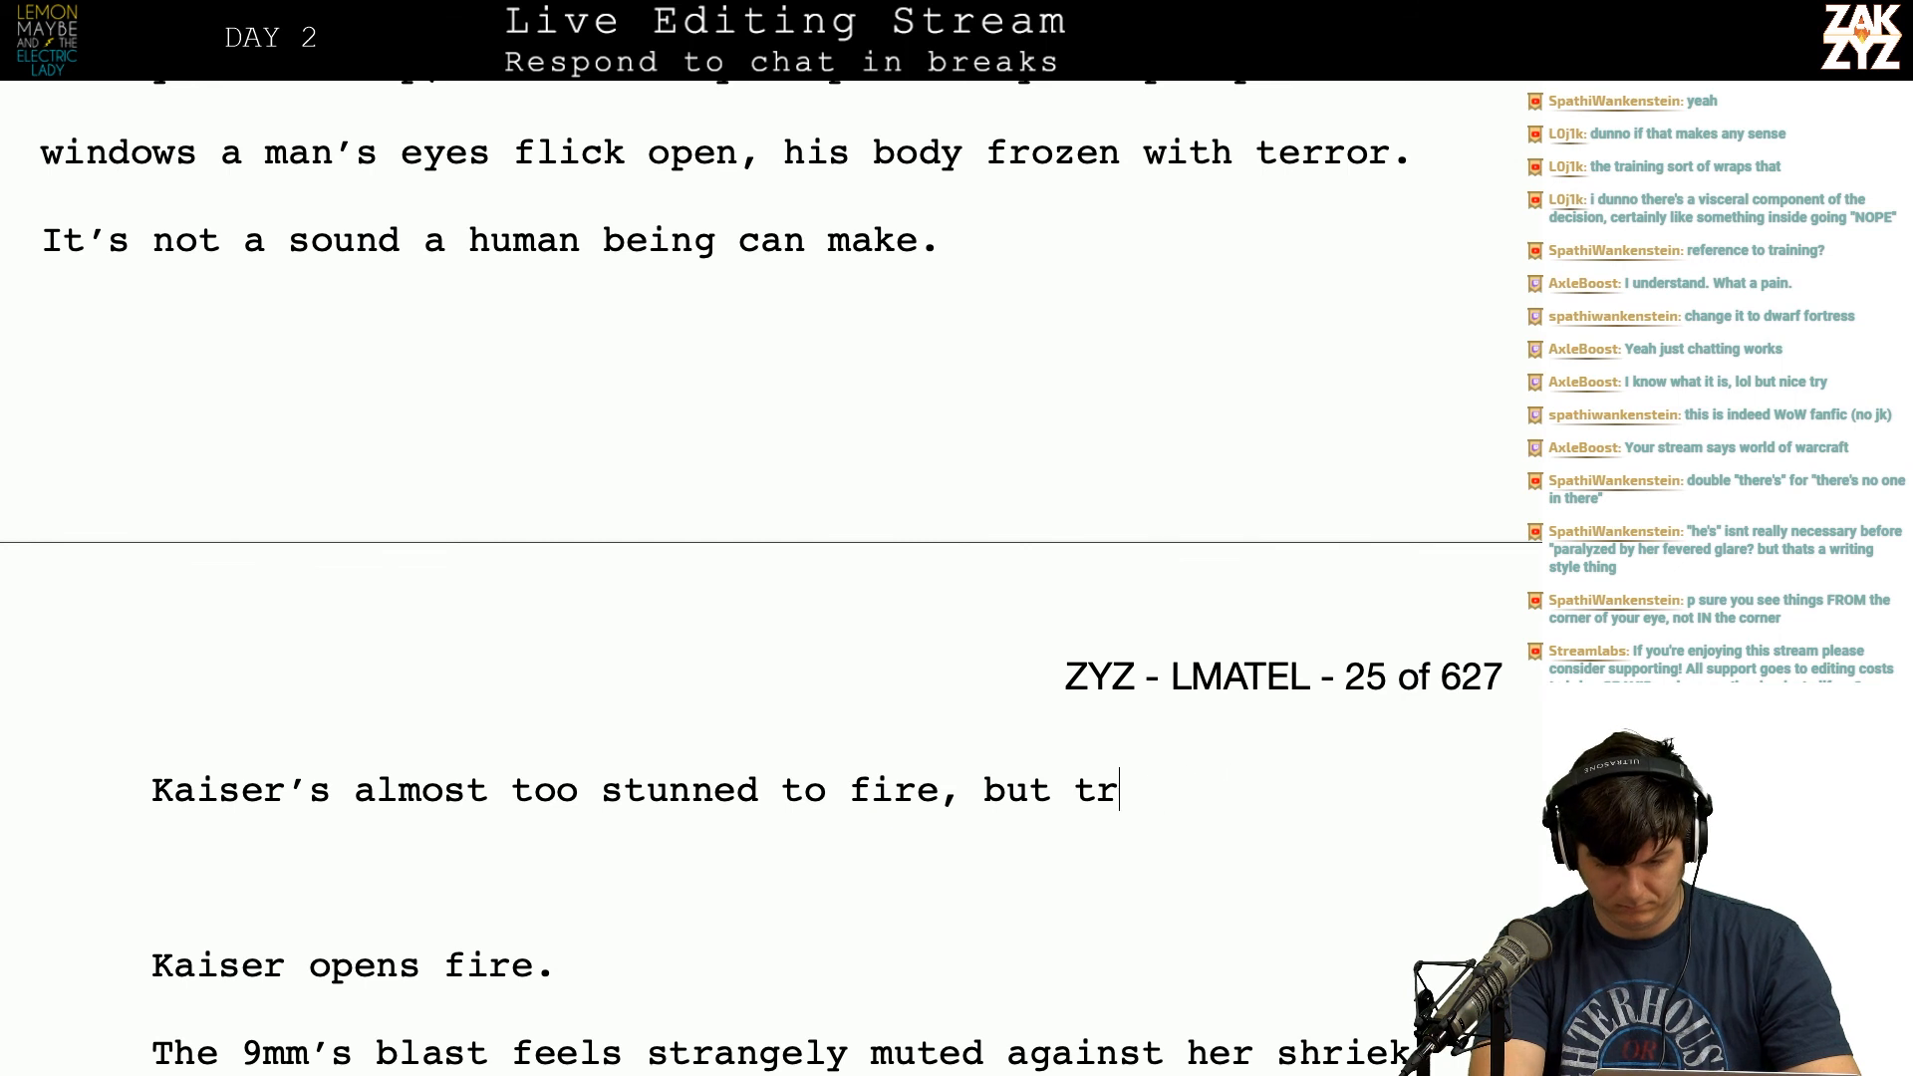
type("all tha")
key("BackSpace")
key("BackSpace")
key("BackSpace")
key("BackSpace")
key("BackSpace")
key("BackSpace")
key("BackSpace")
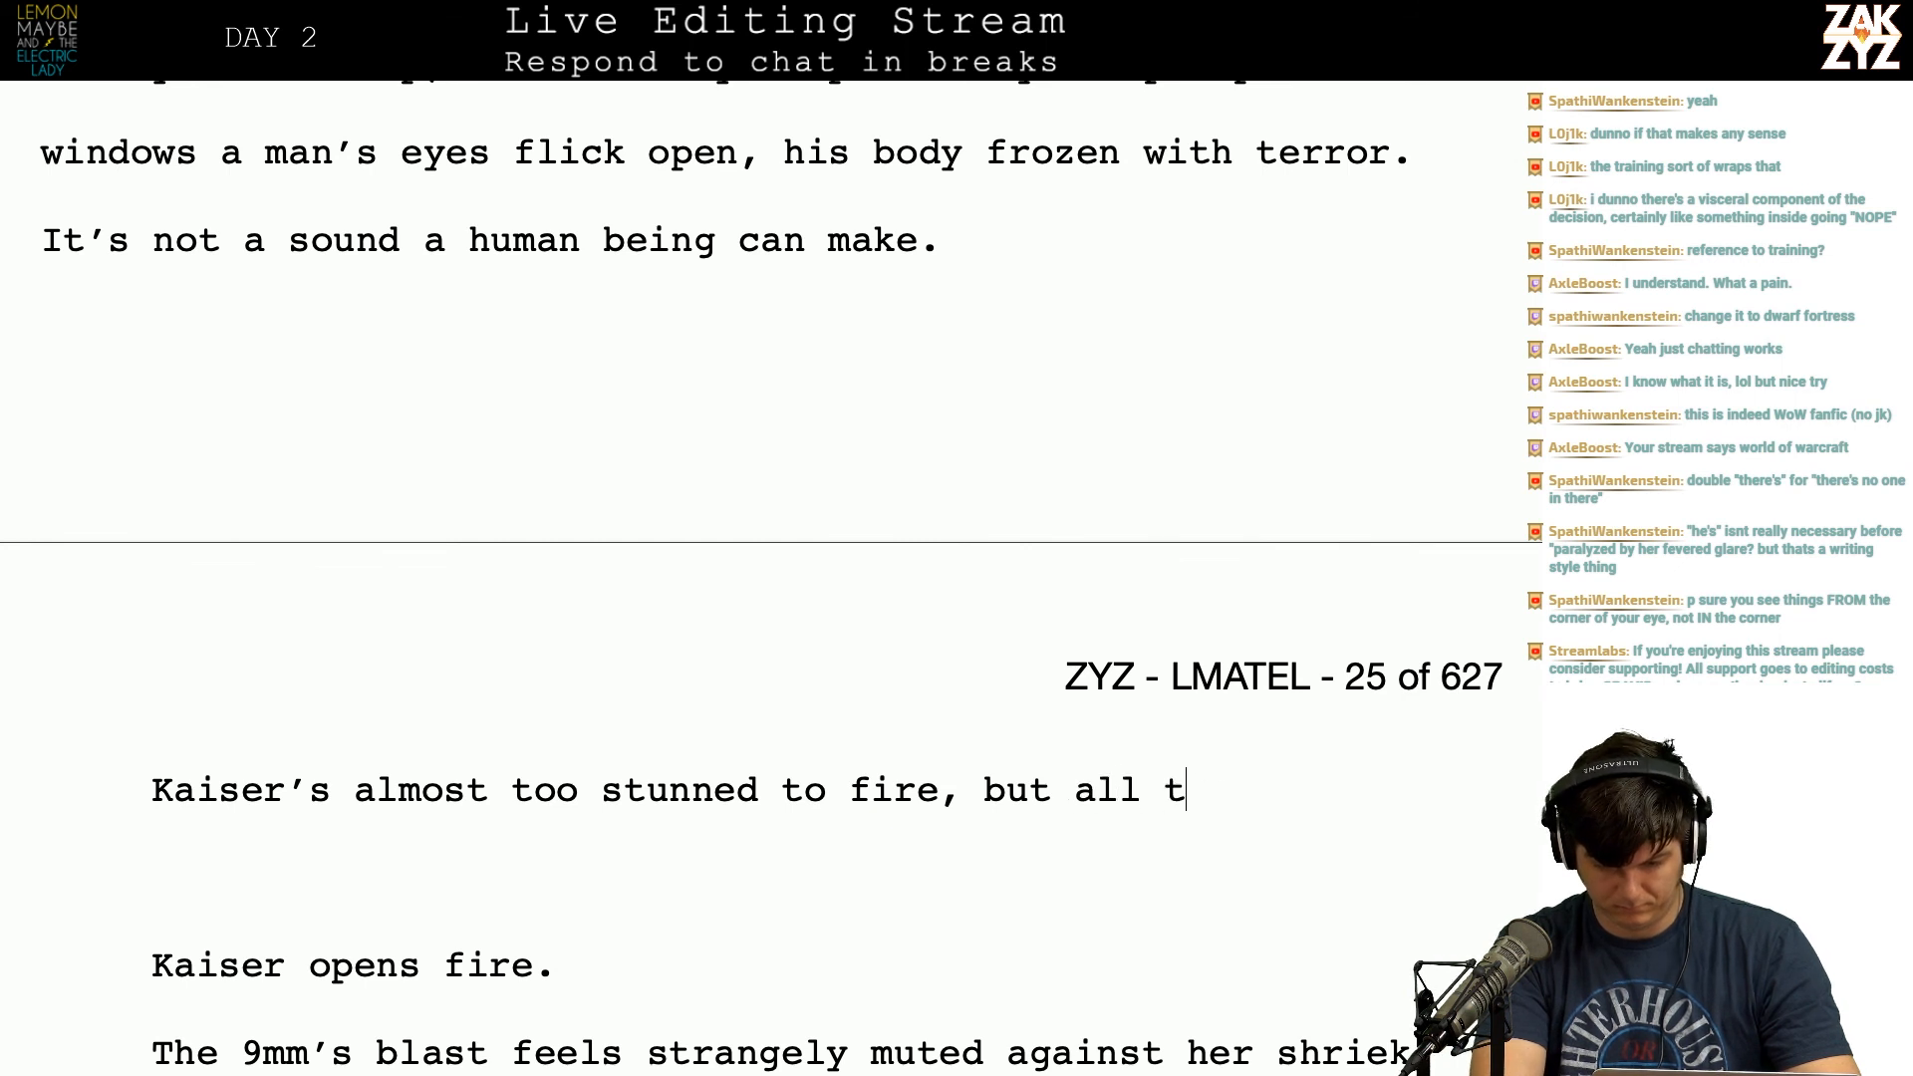
Step: Try "the training is" as the wording following "Kaiser's almost too stunned to fire, but"
type("the training ")
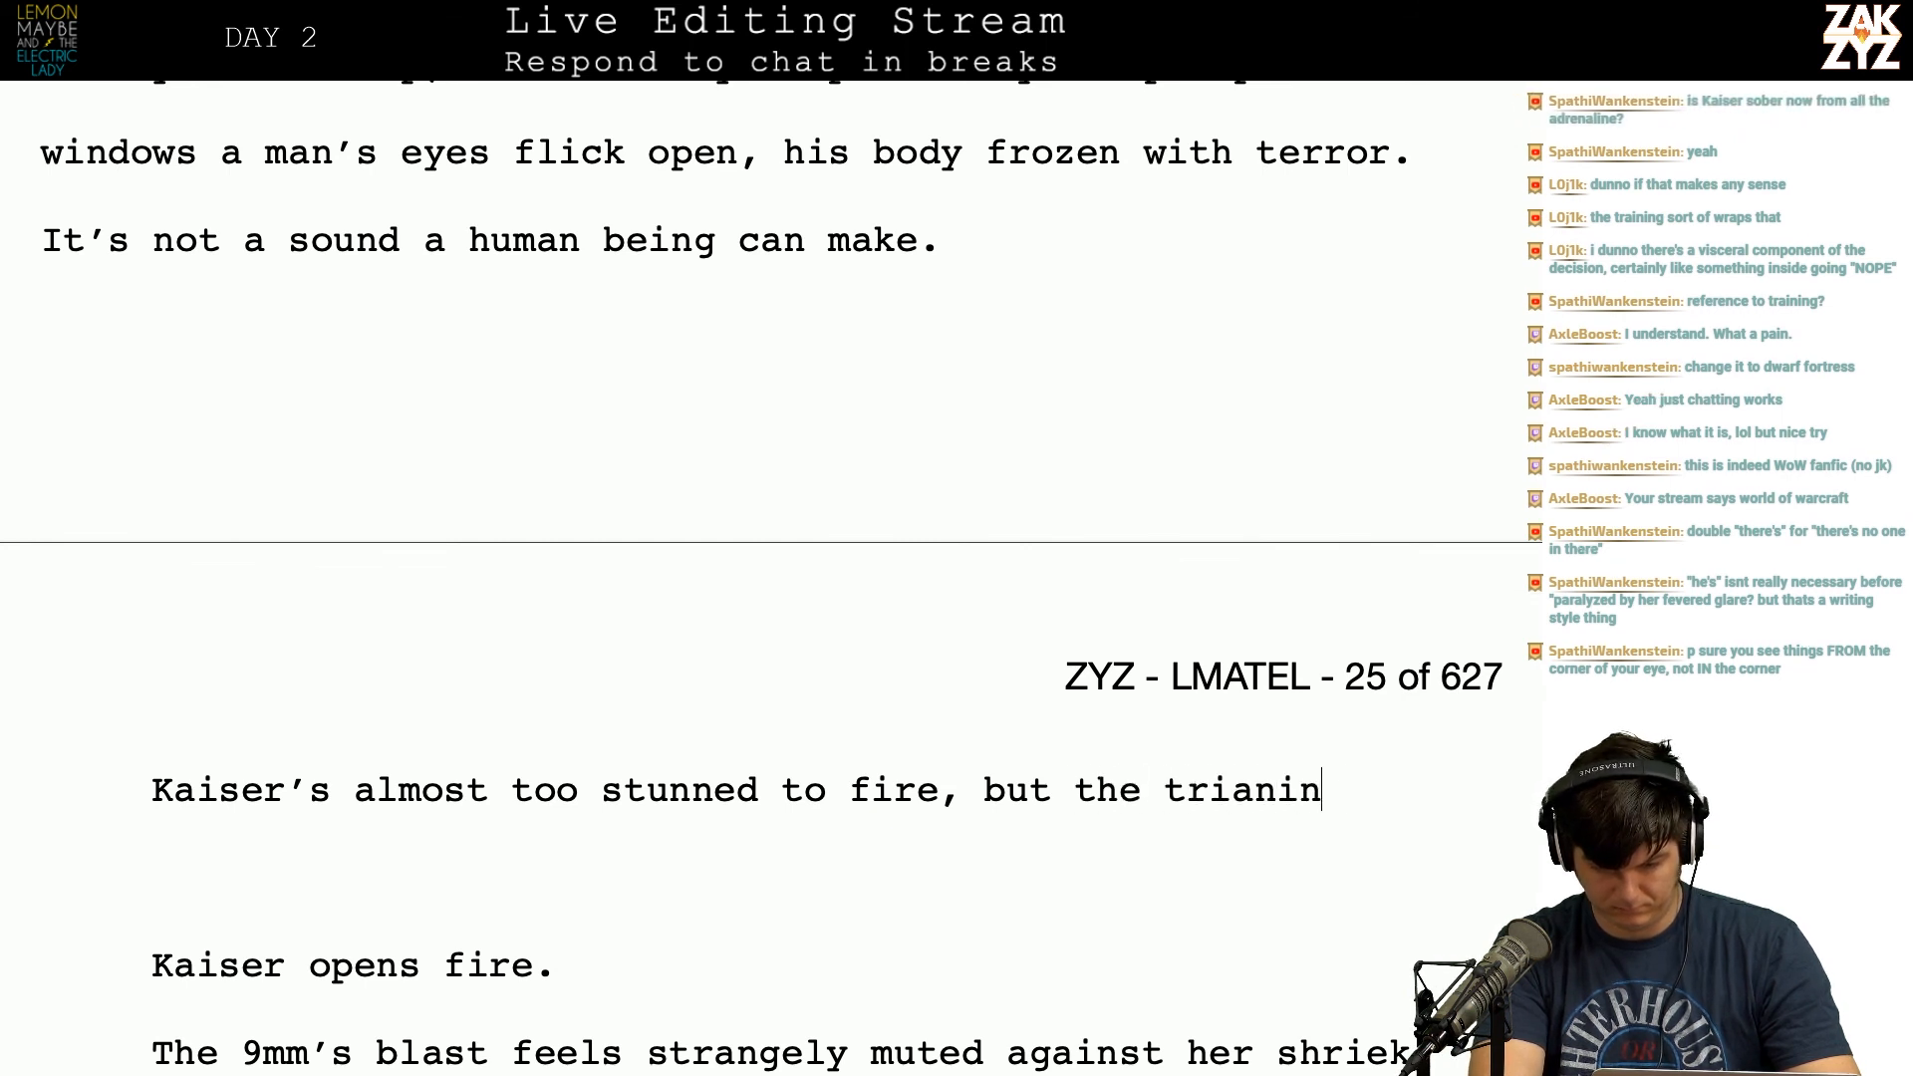
type("is rnnin")
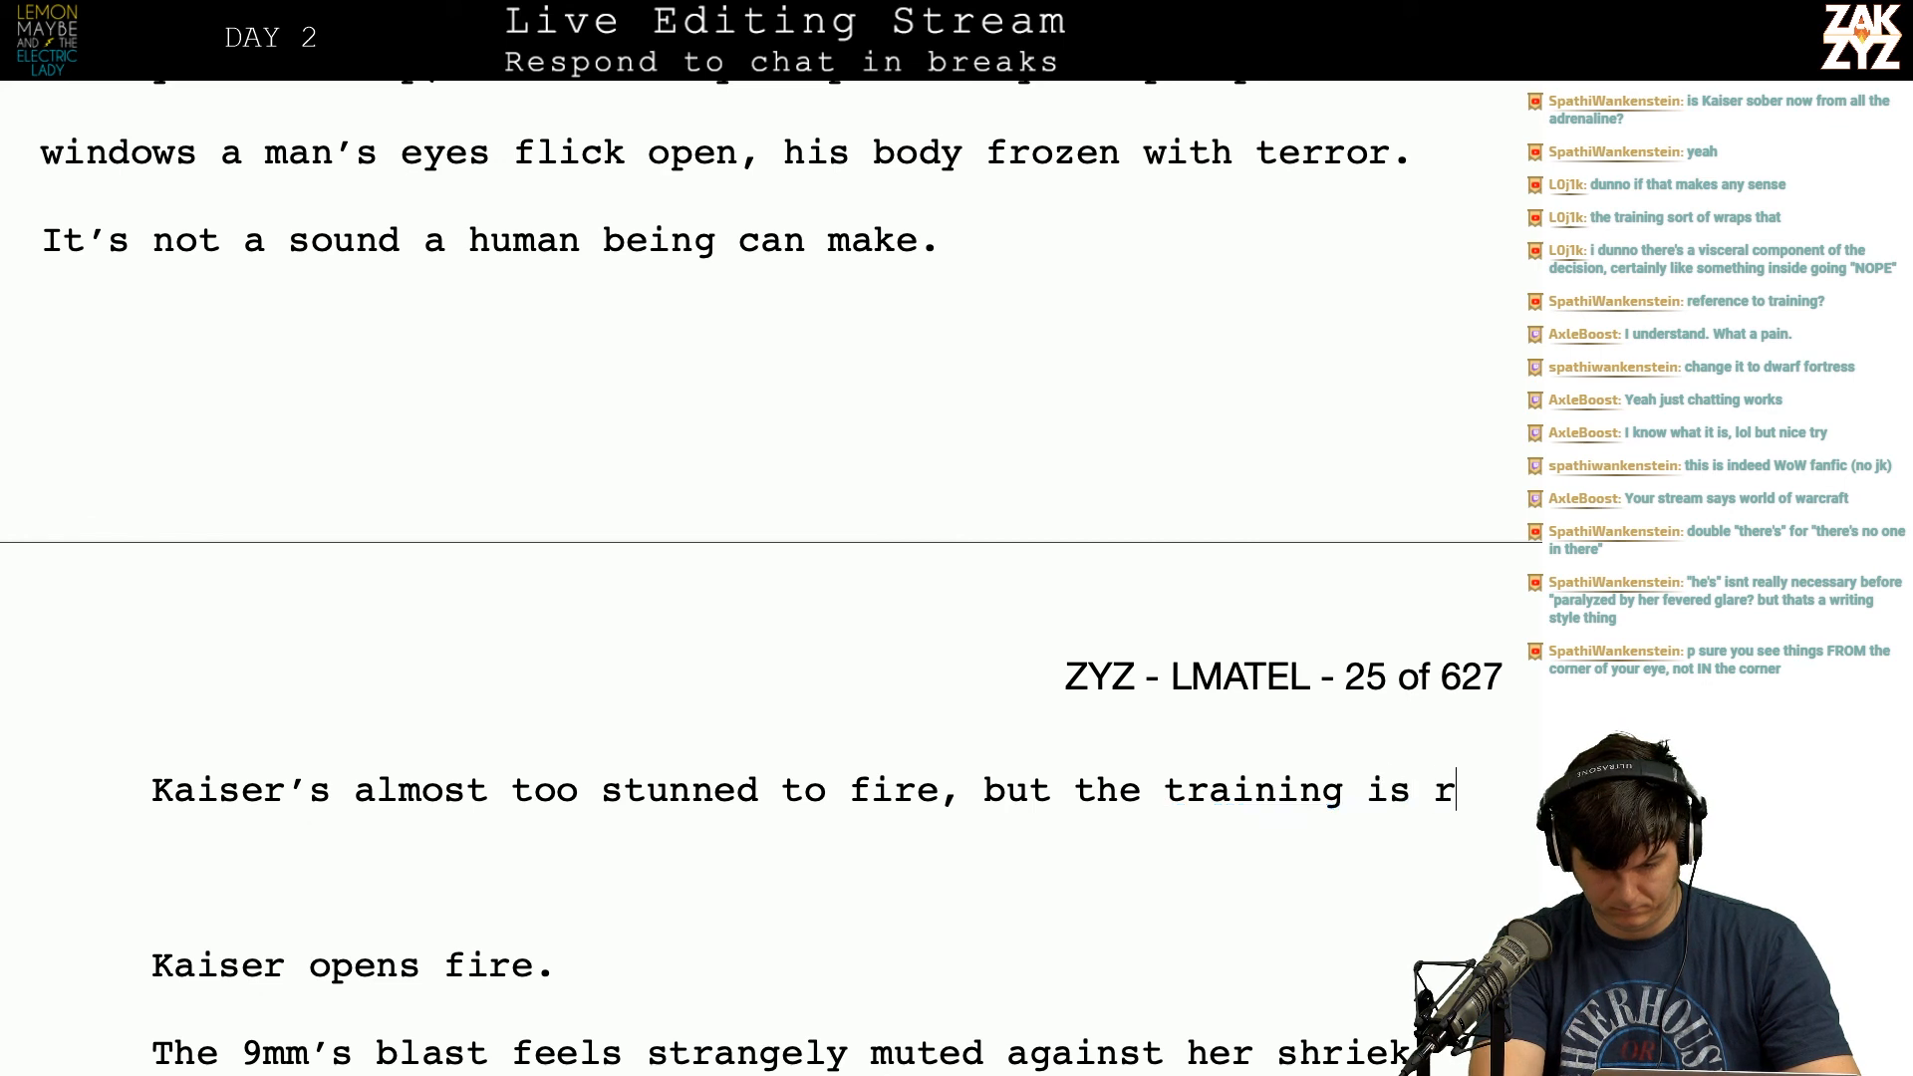
key("BackSpace")
key("BackSpace")
key("BackSpace")
key("BackSpace")
key("BackSpace")
key("BackSpace")
key("BackSpace")
key("BackSpace")
key("BackSpace")
key("BackSpace")
key("BackSpace")
key("BackSpace")
key("BackSpace")
key("BackSpace")
key("BackSpace")
key("BackSpace")
key("BackSpace")
key("BackSpace")
key("BackSpace")
key("BackSpace")
key("BackSpace")
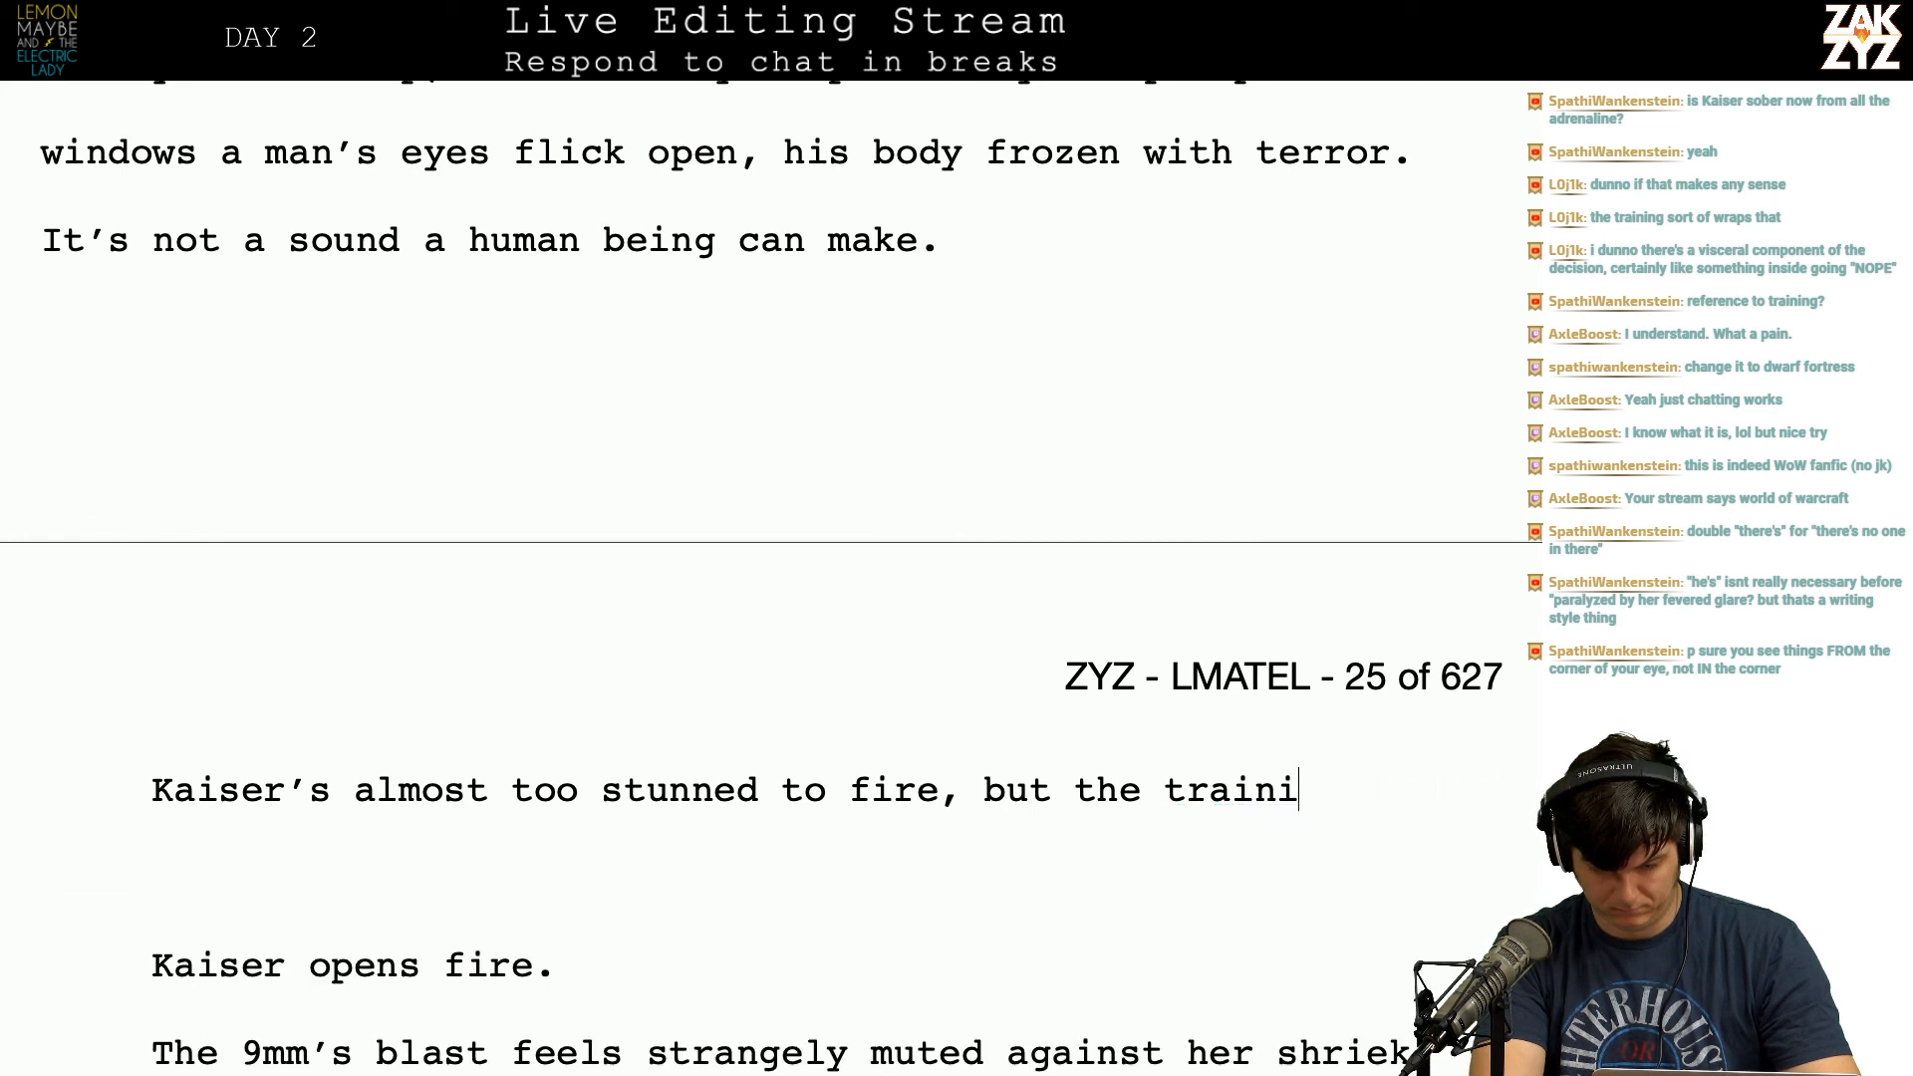
key("BackSpace")
key("BackSpace")
type("but ")
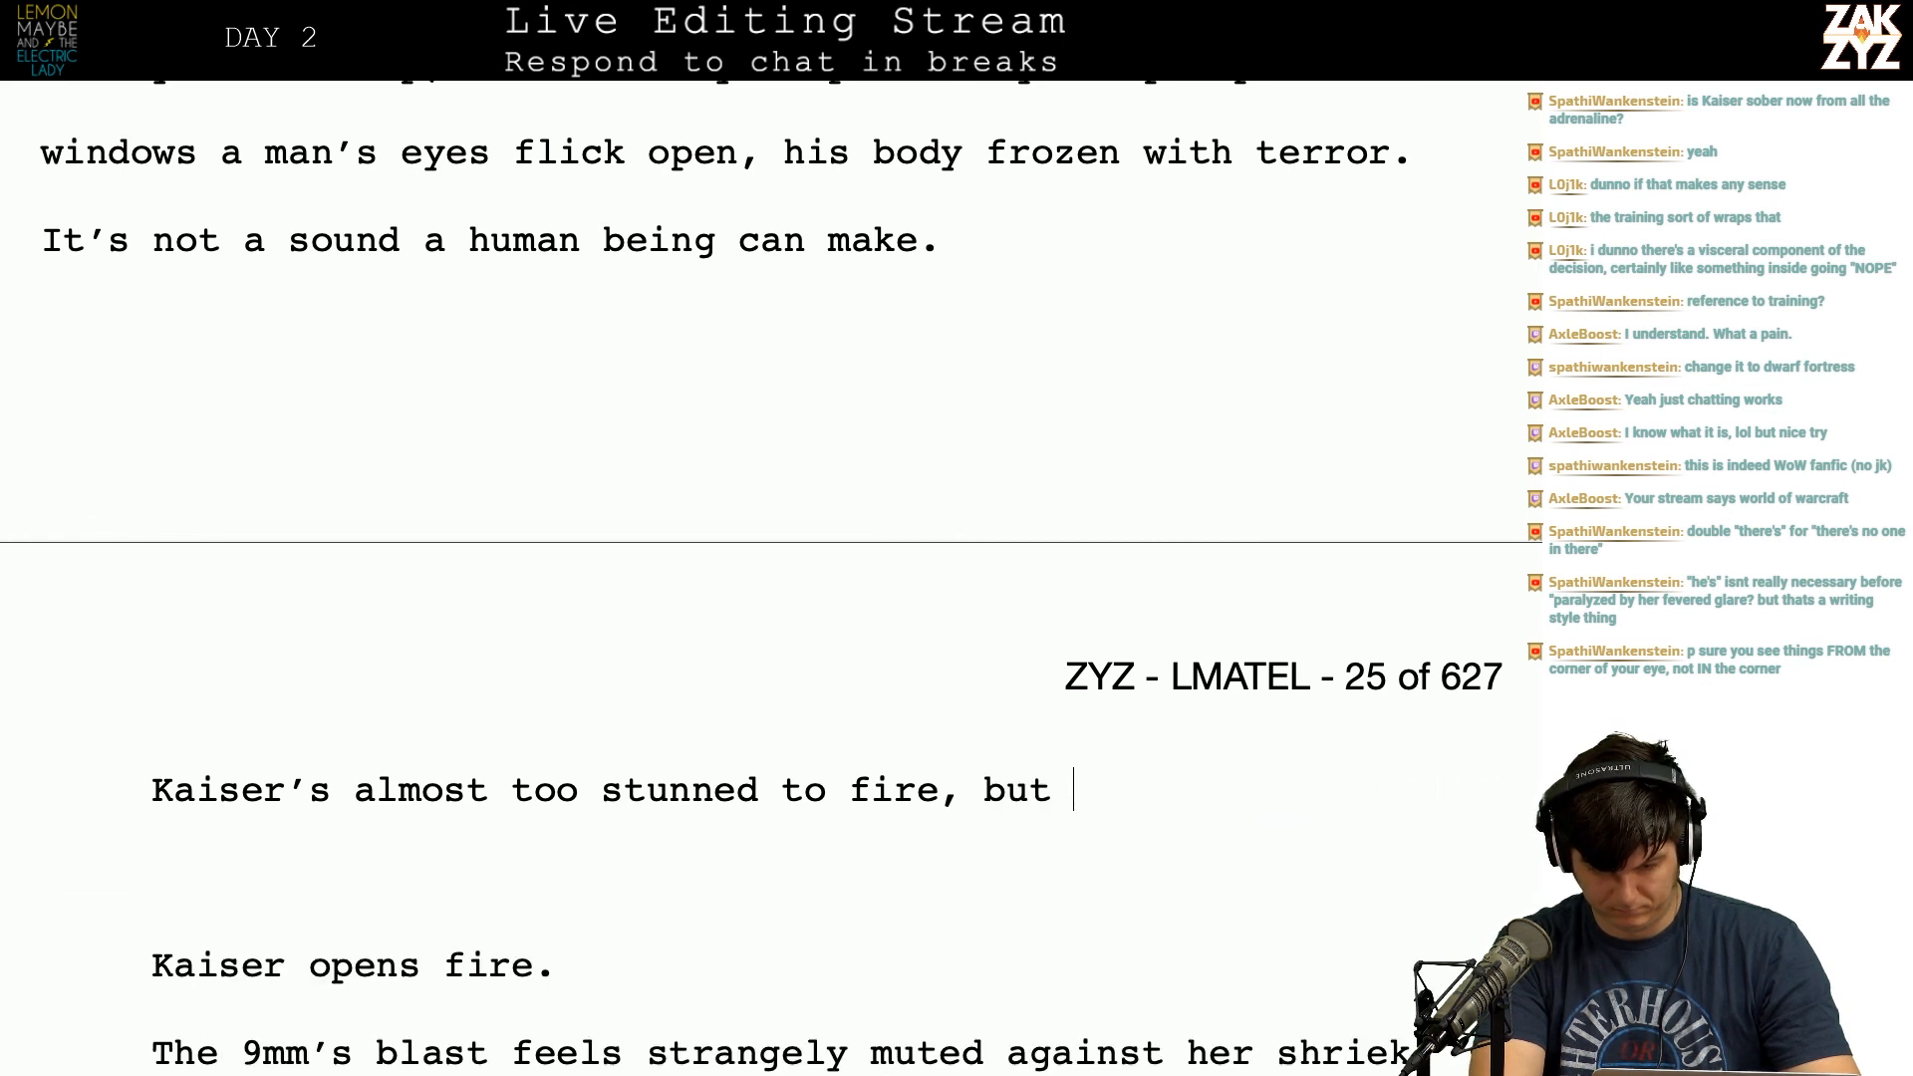
Step: Try continuing the sentence about Kaiser being almost too stunned to fire with "muscle memory takes"
type("muscle me")
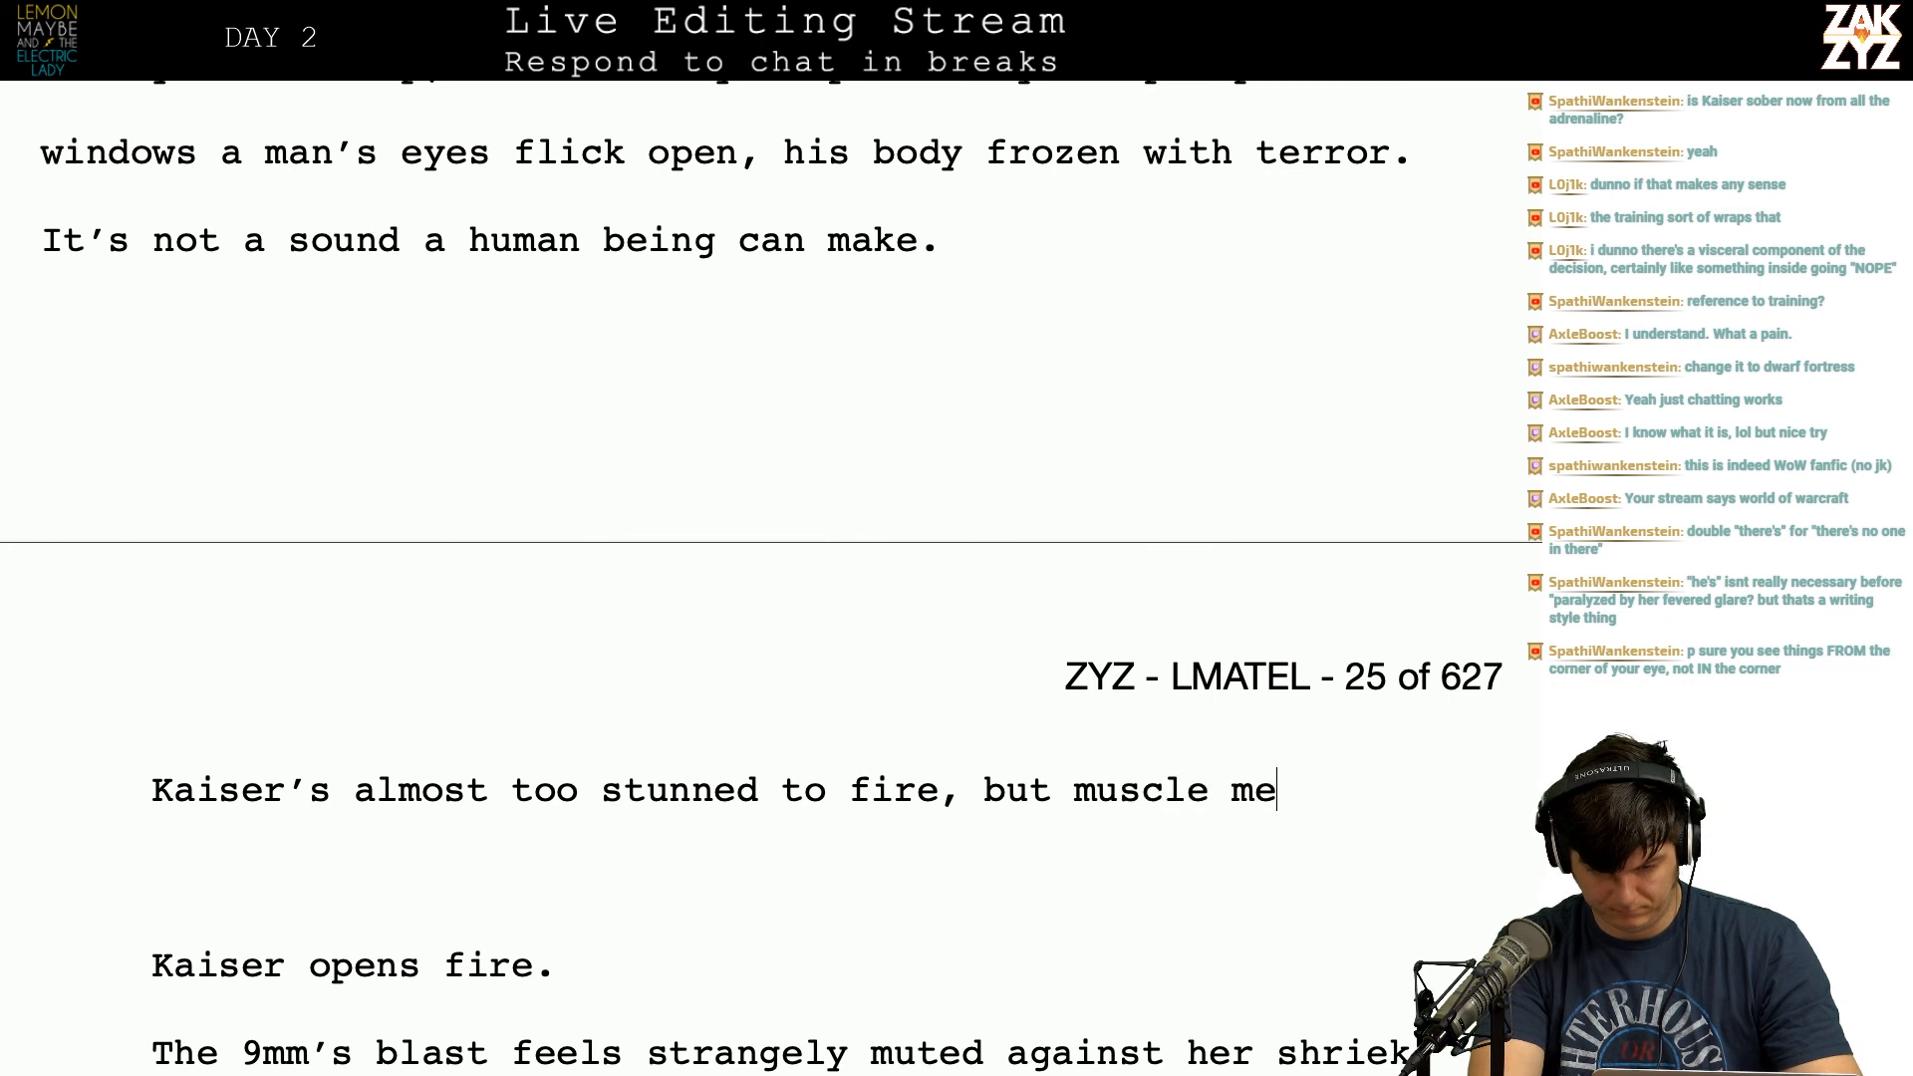
type("mory takes op")
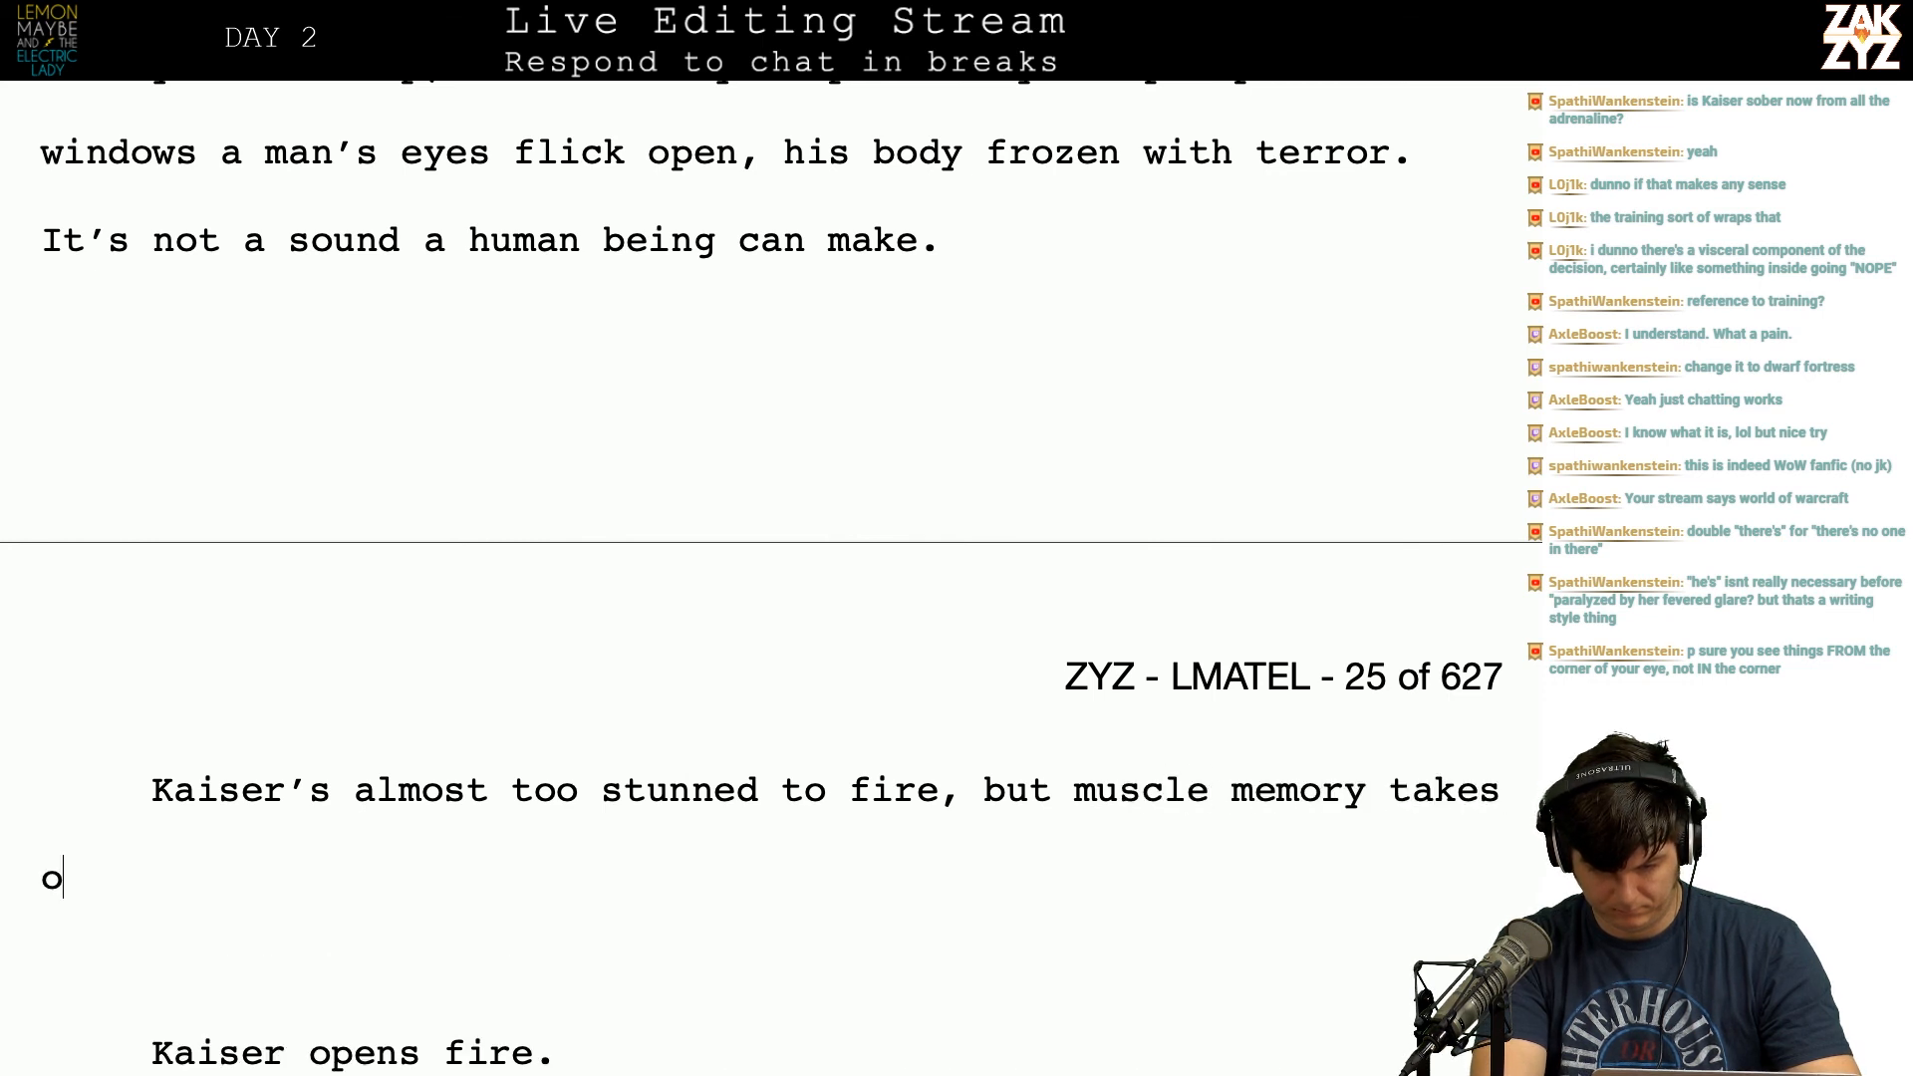
key("BackSpace")
key("BackSpace")
key("BackSpace")
key("BackSpace")
key("BackSpace")
key("BackSpace")
key("BackSpace")
key("BackSpace")
key("BackSpace")
key("BackSpace")
key("BackSpace")
key("BackSpace")
key("BackSpace")
key("BackSpace")
key("BackSpace")
key("BackSpace")
key("BackSpace")
key("BackSpace")
key("BackSpace")
key("BackSpace")
key("BackSpace")
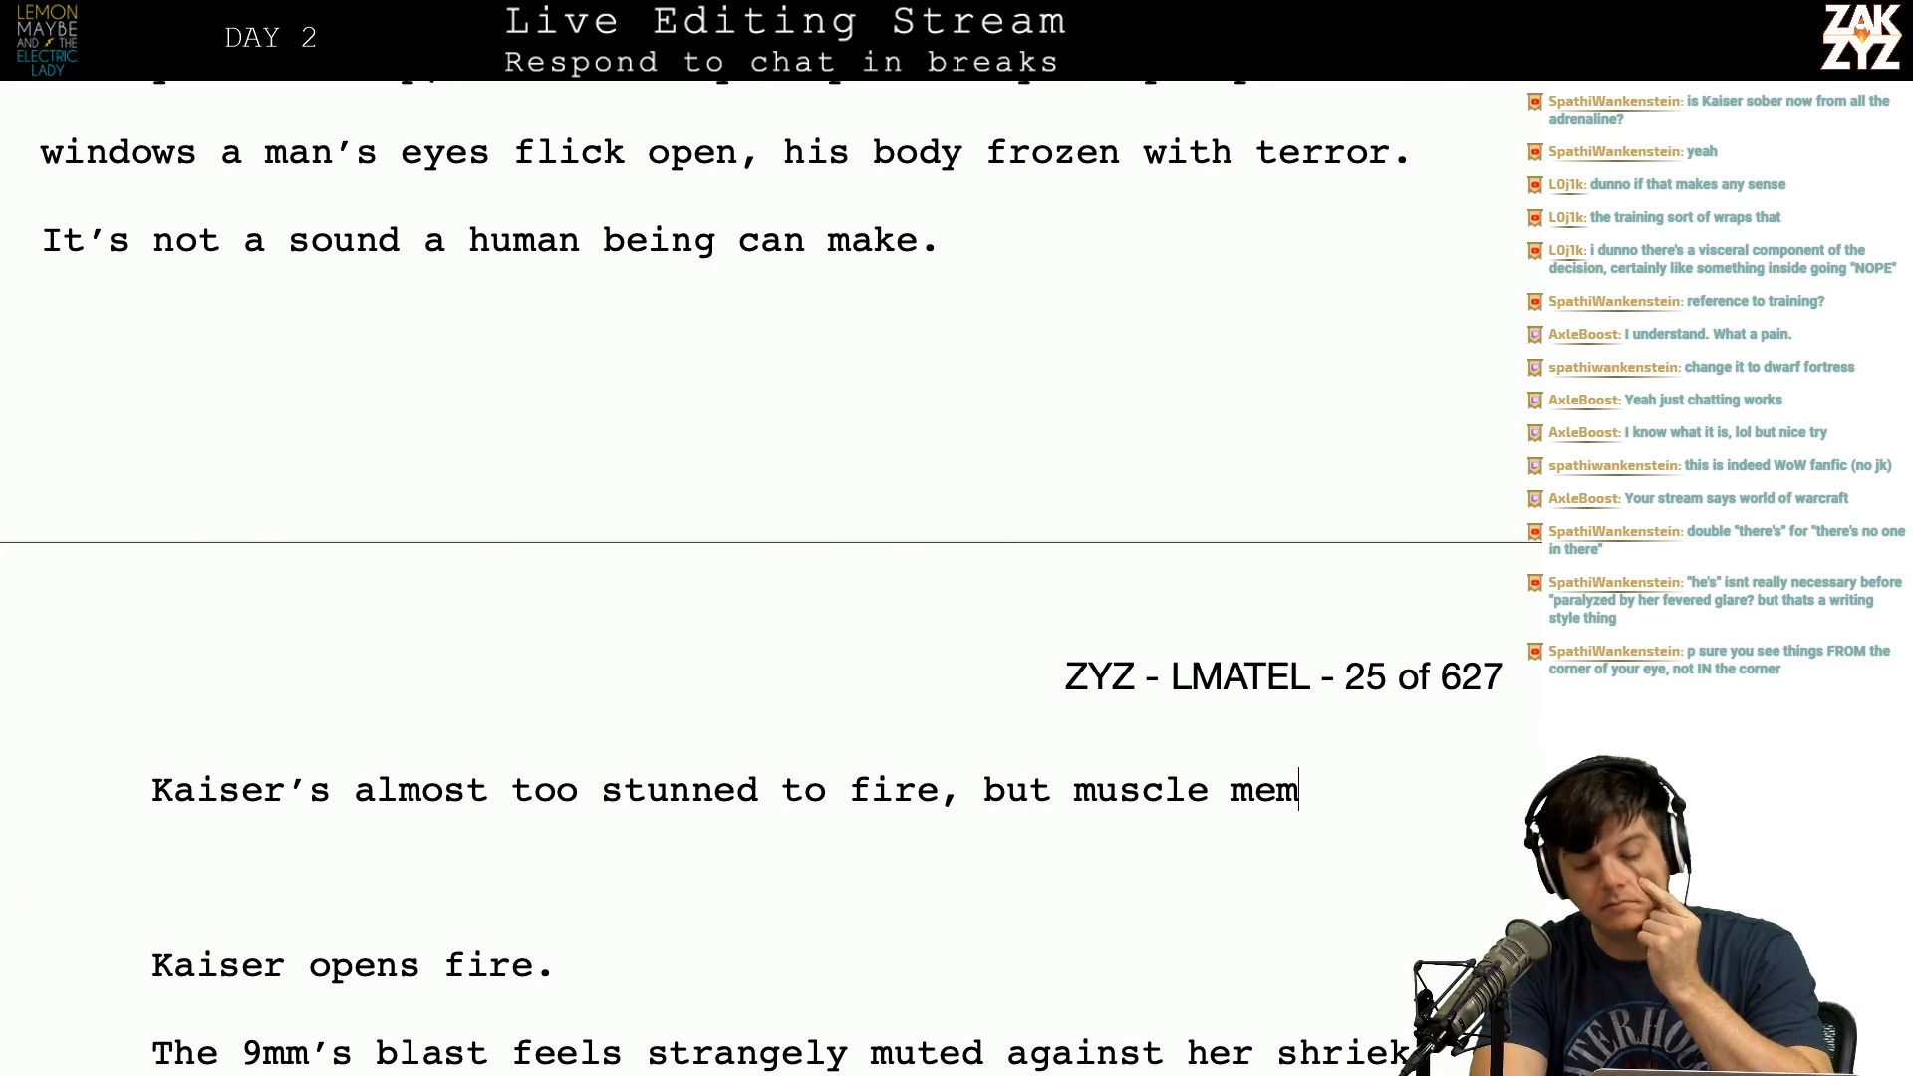
key("BackSpace")
type("th")
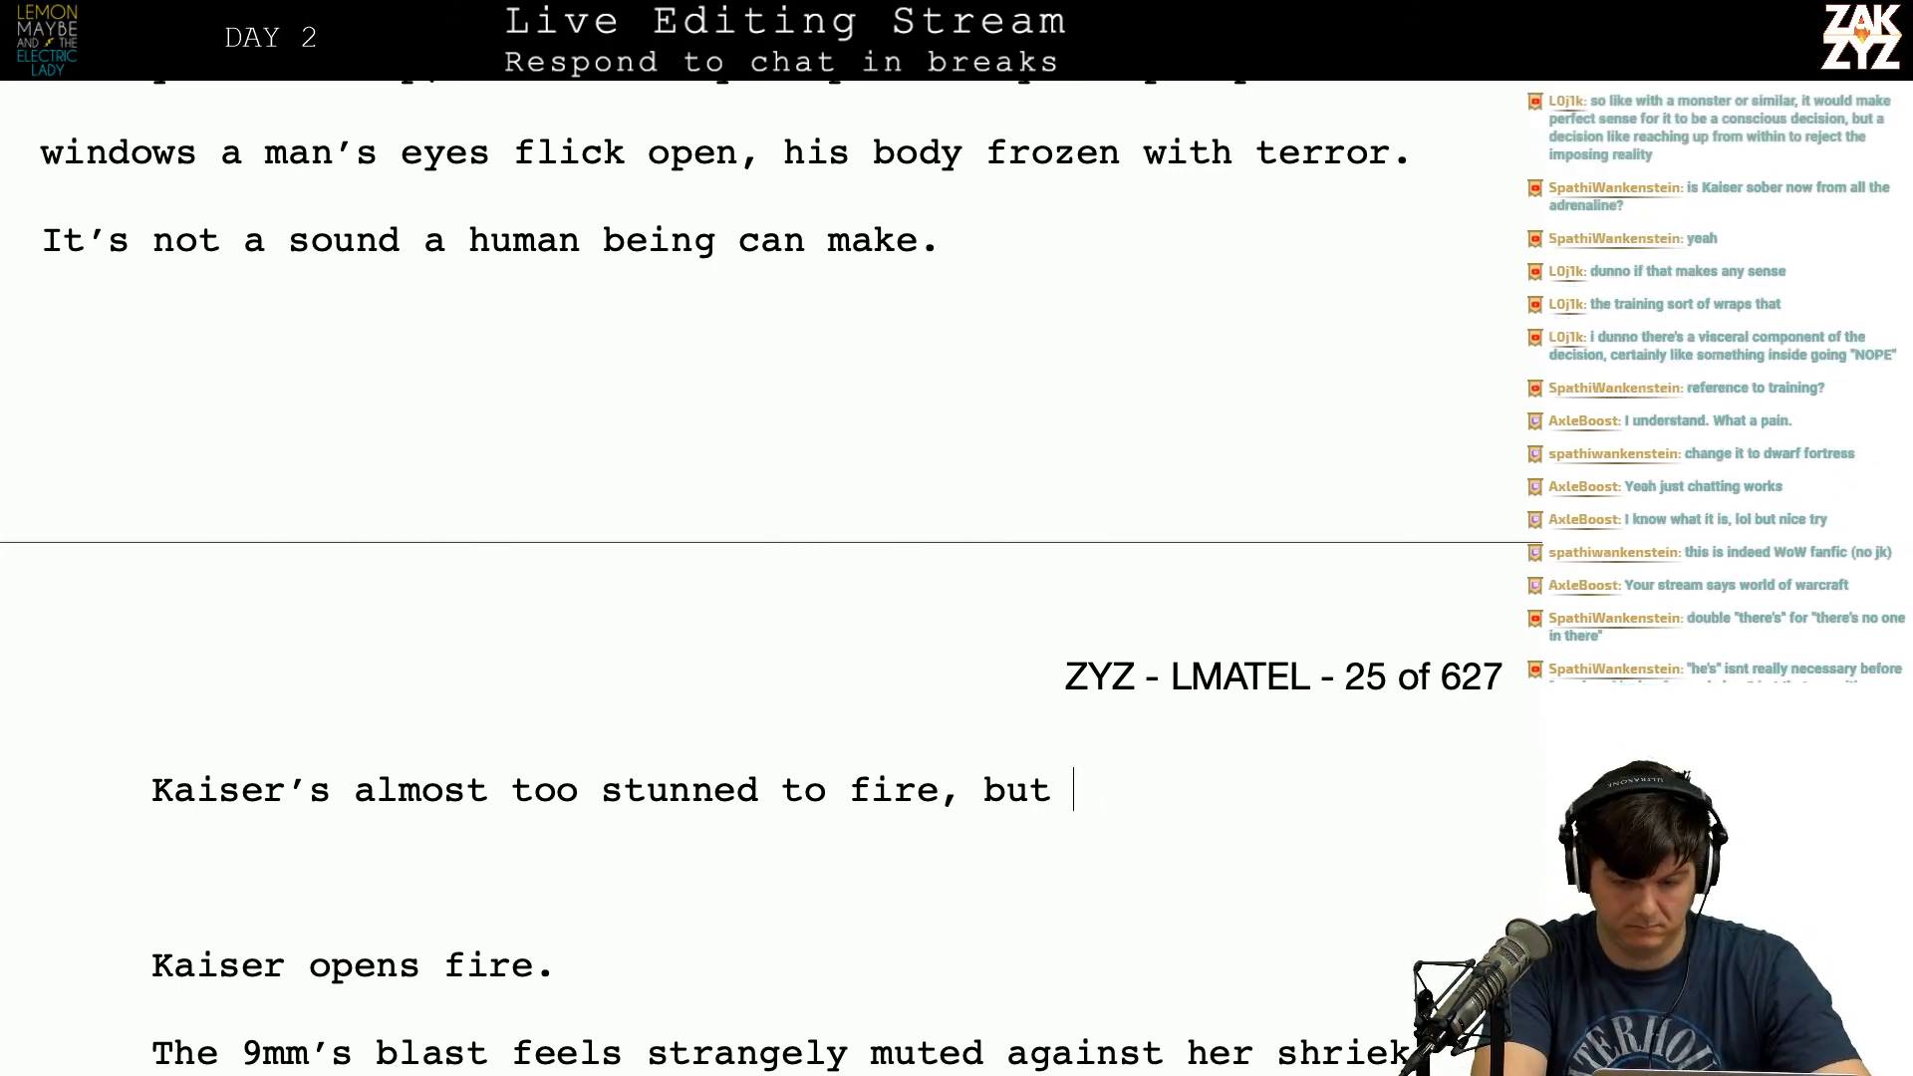
key("BackSpace")
key("BackSpace")
type("all")
key("BackSpace")
key("BackSpace")
key("BackSpace")
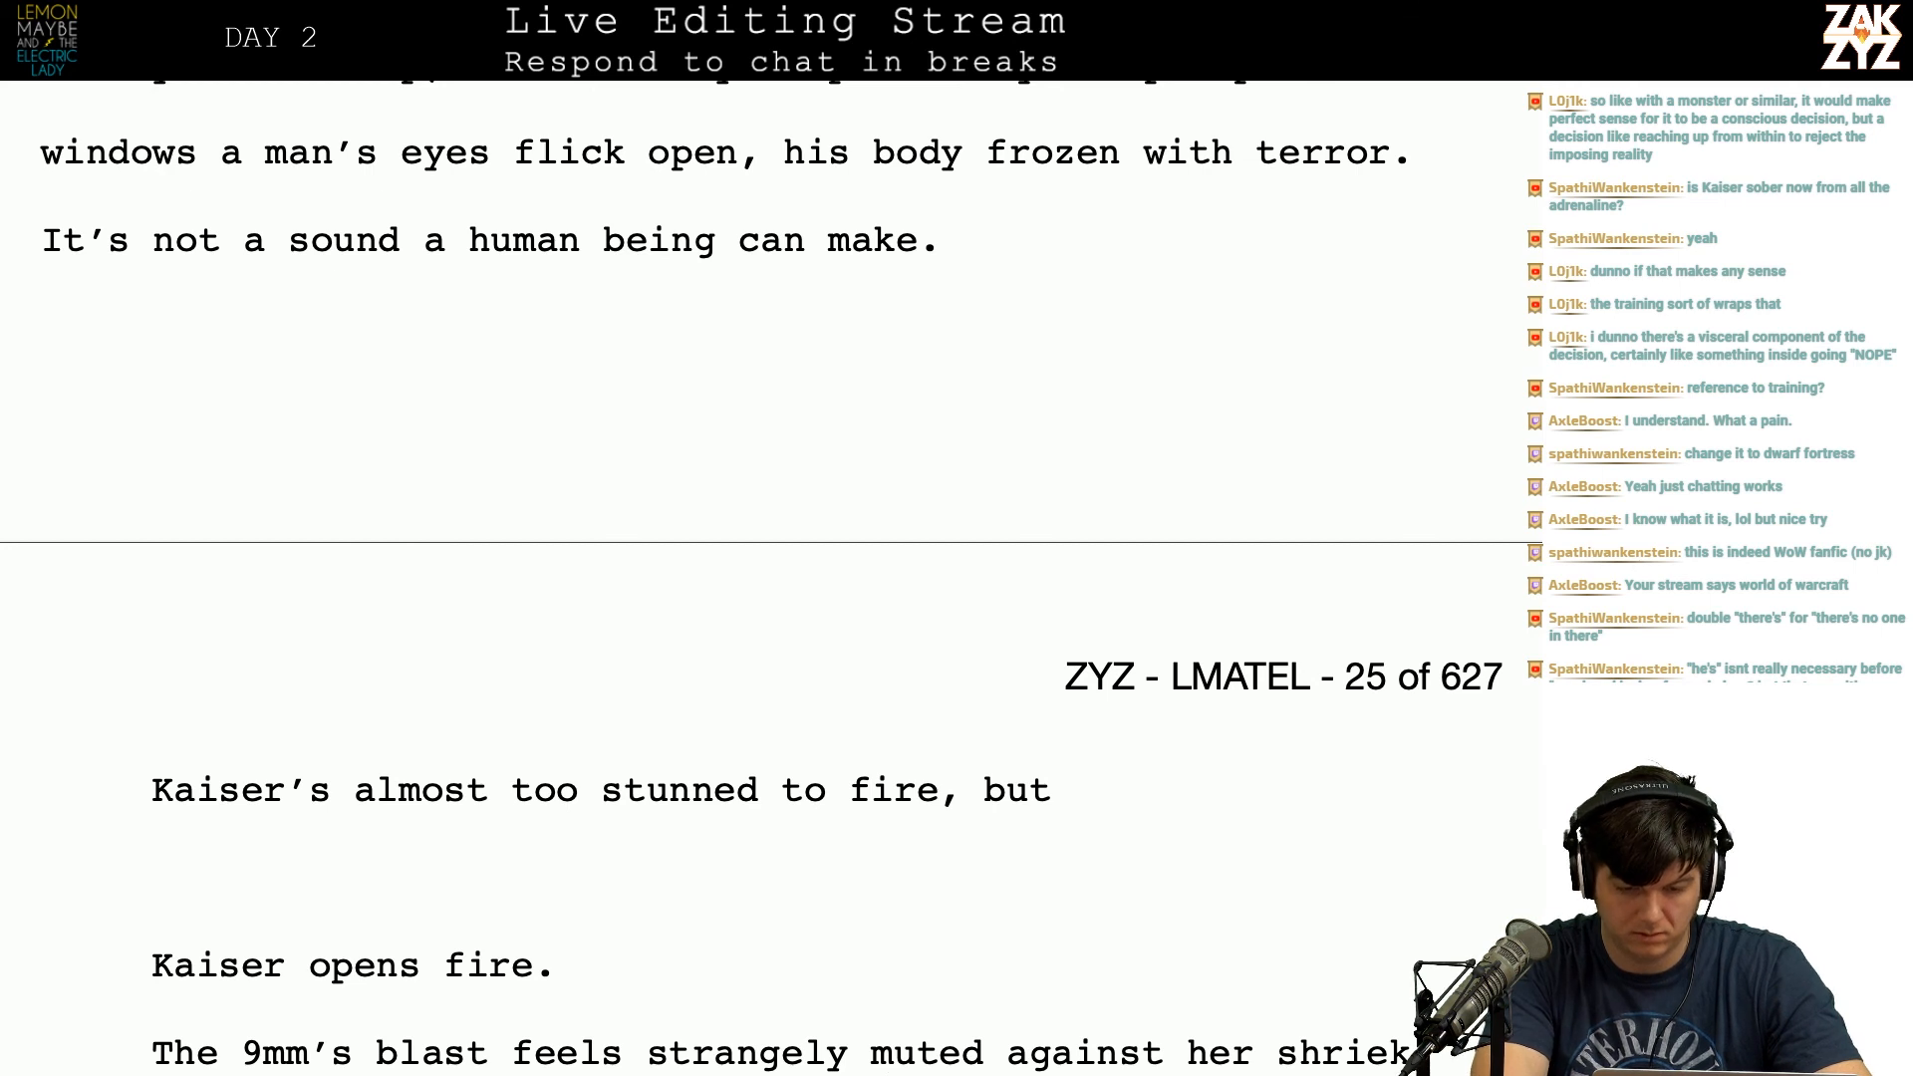
key("BackSpace")
key("BackSpace")
key("BackSpace")
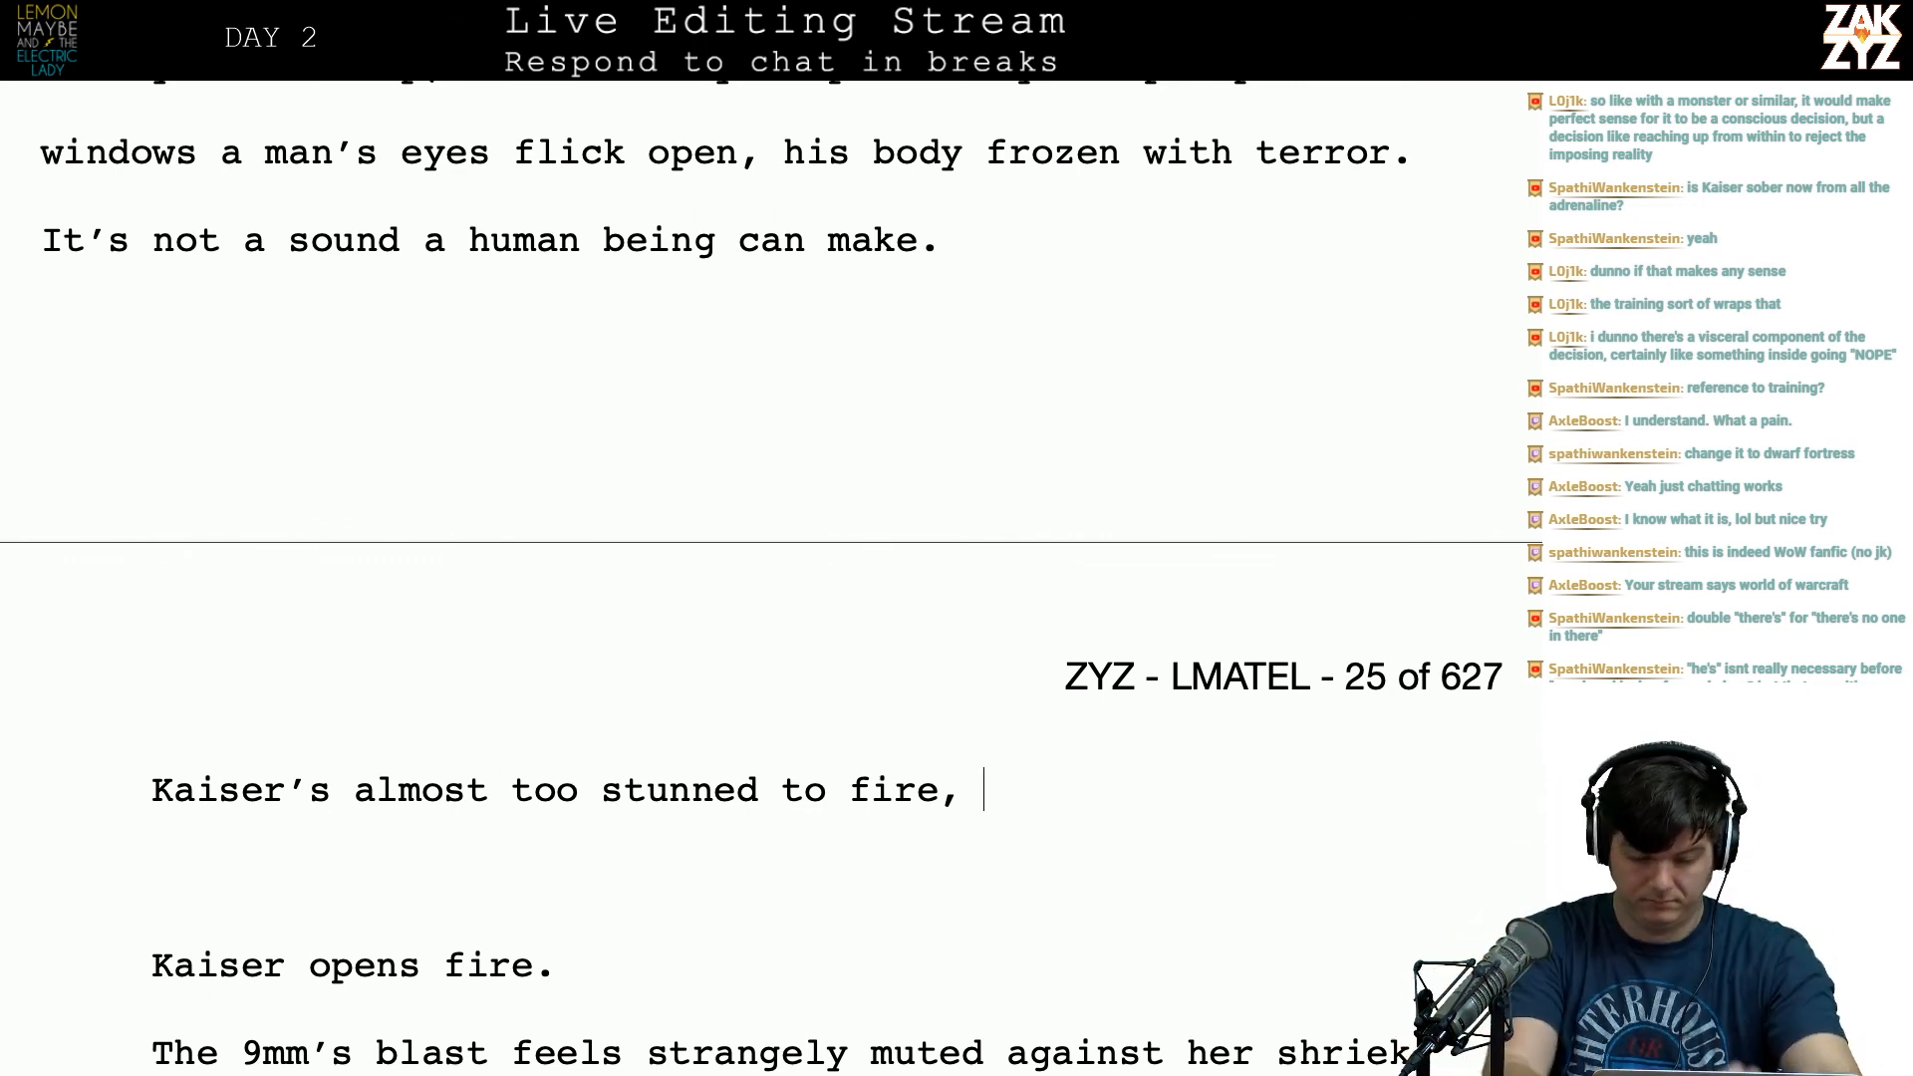
Step: Try "but the adrenaline cuts" as the second half of the sentence, following "Kaiser's almost too stunned to fire,"
type("but ")
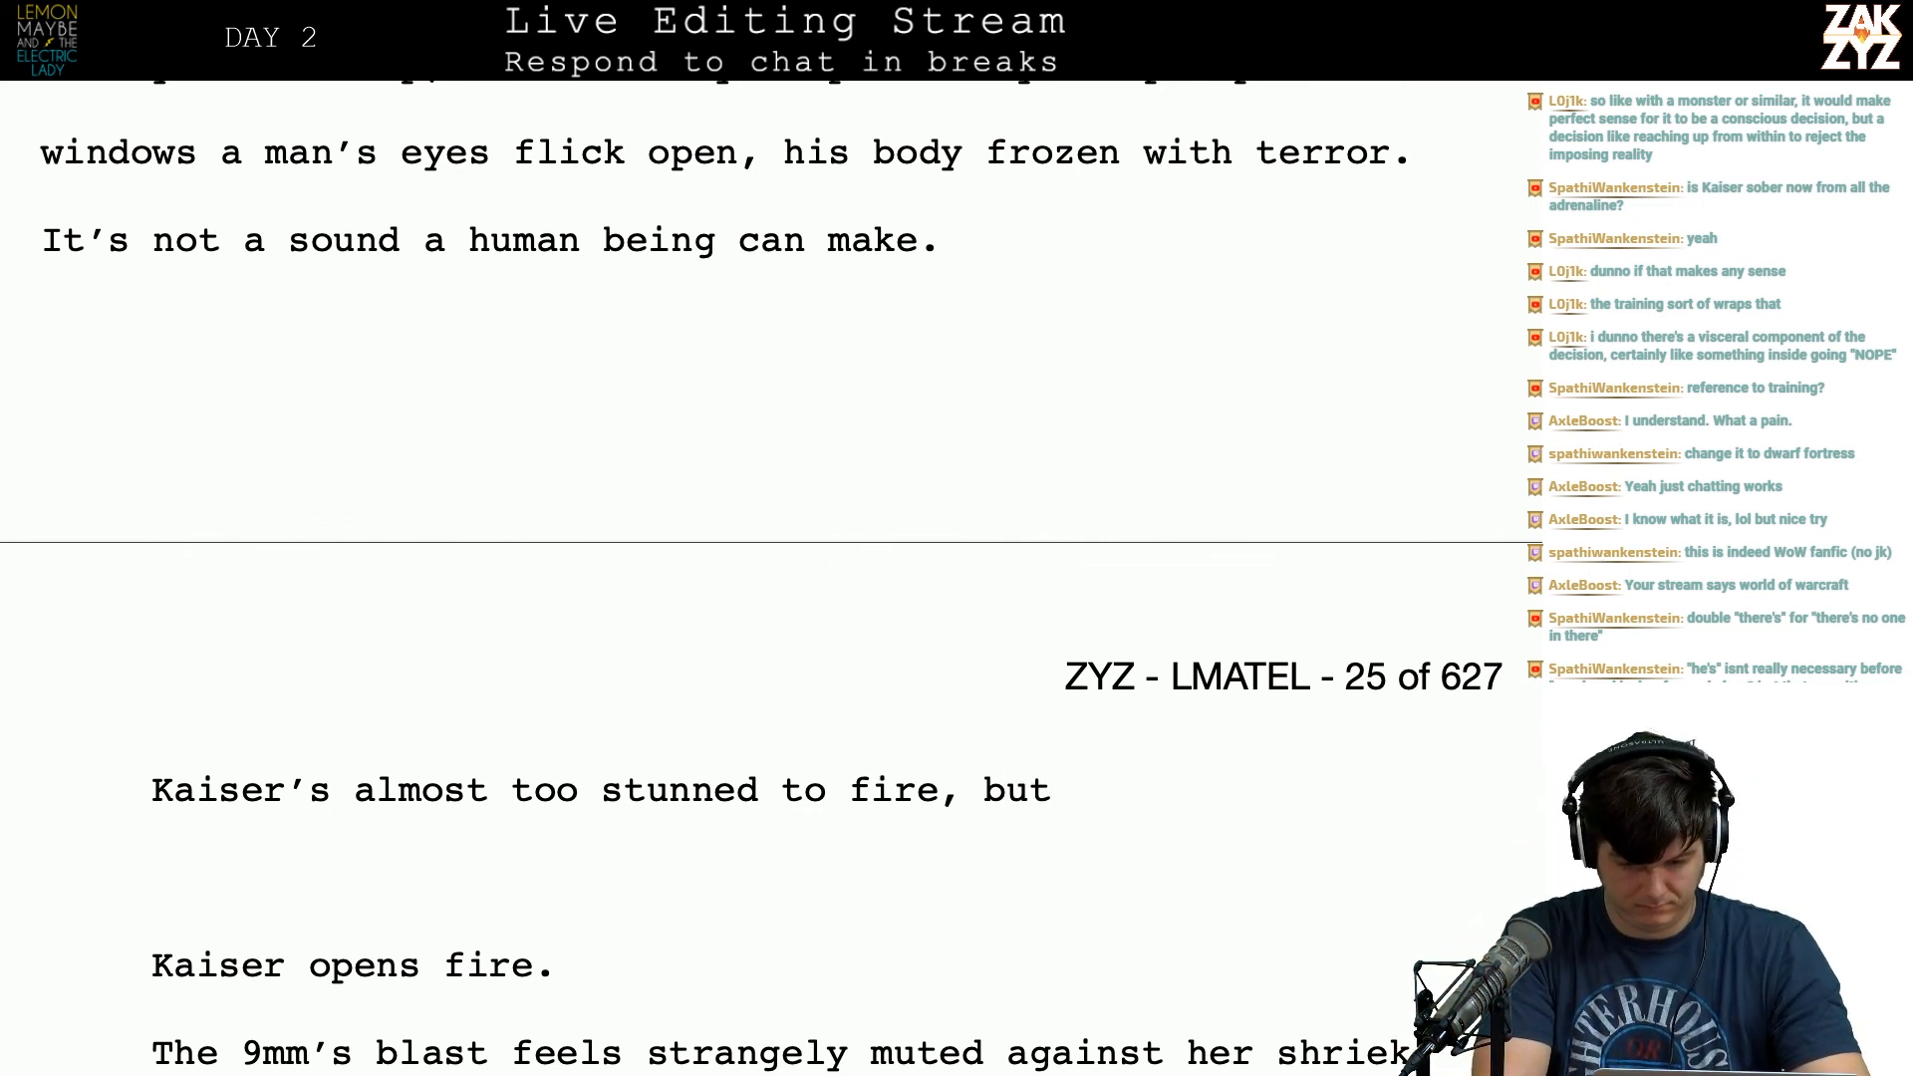
type("the adrenaline cuts")
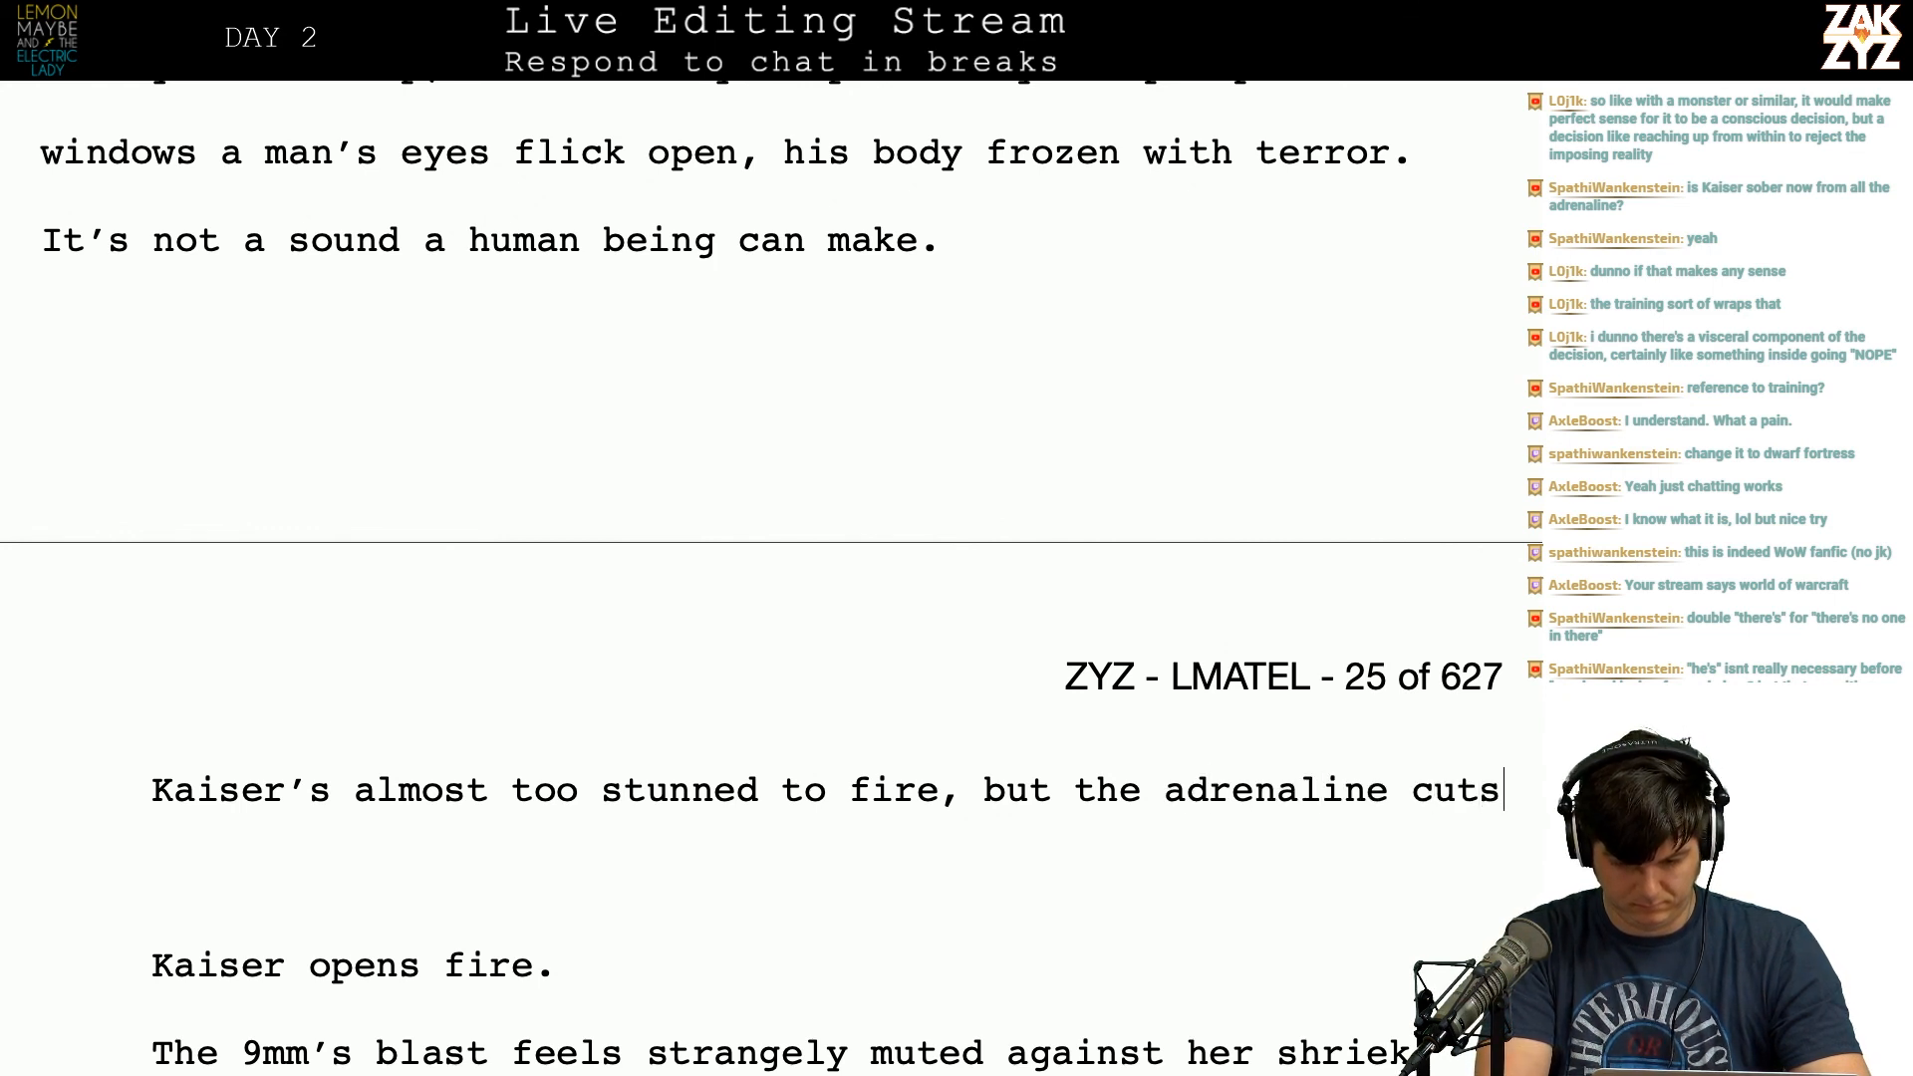
key("BackSpace")
key("BackSpace")
key("BackSpace")
key("BackSpace")
key("BackSpace")
key("BackSpace")
key("BackSpace")
key("BackSpace")
key("BackSpace")
key("BackSpace")
key("BackSpace")
key("BackSpace")
key("BackSpace")
key("BackSpace")
key("BackSpace")
key("BackSpace")
key("BackSpace")
key("BackSpace")
key("BackSpace")
key("BackSpace")
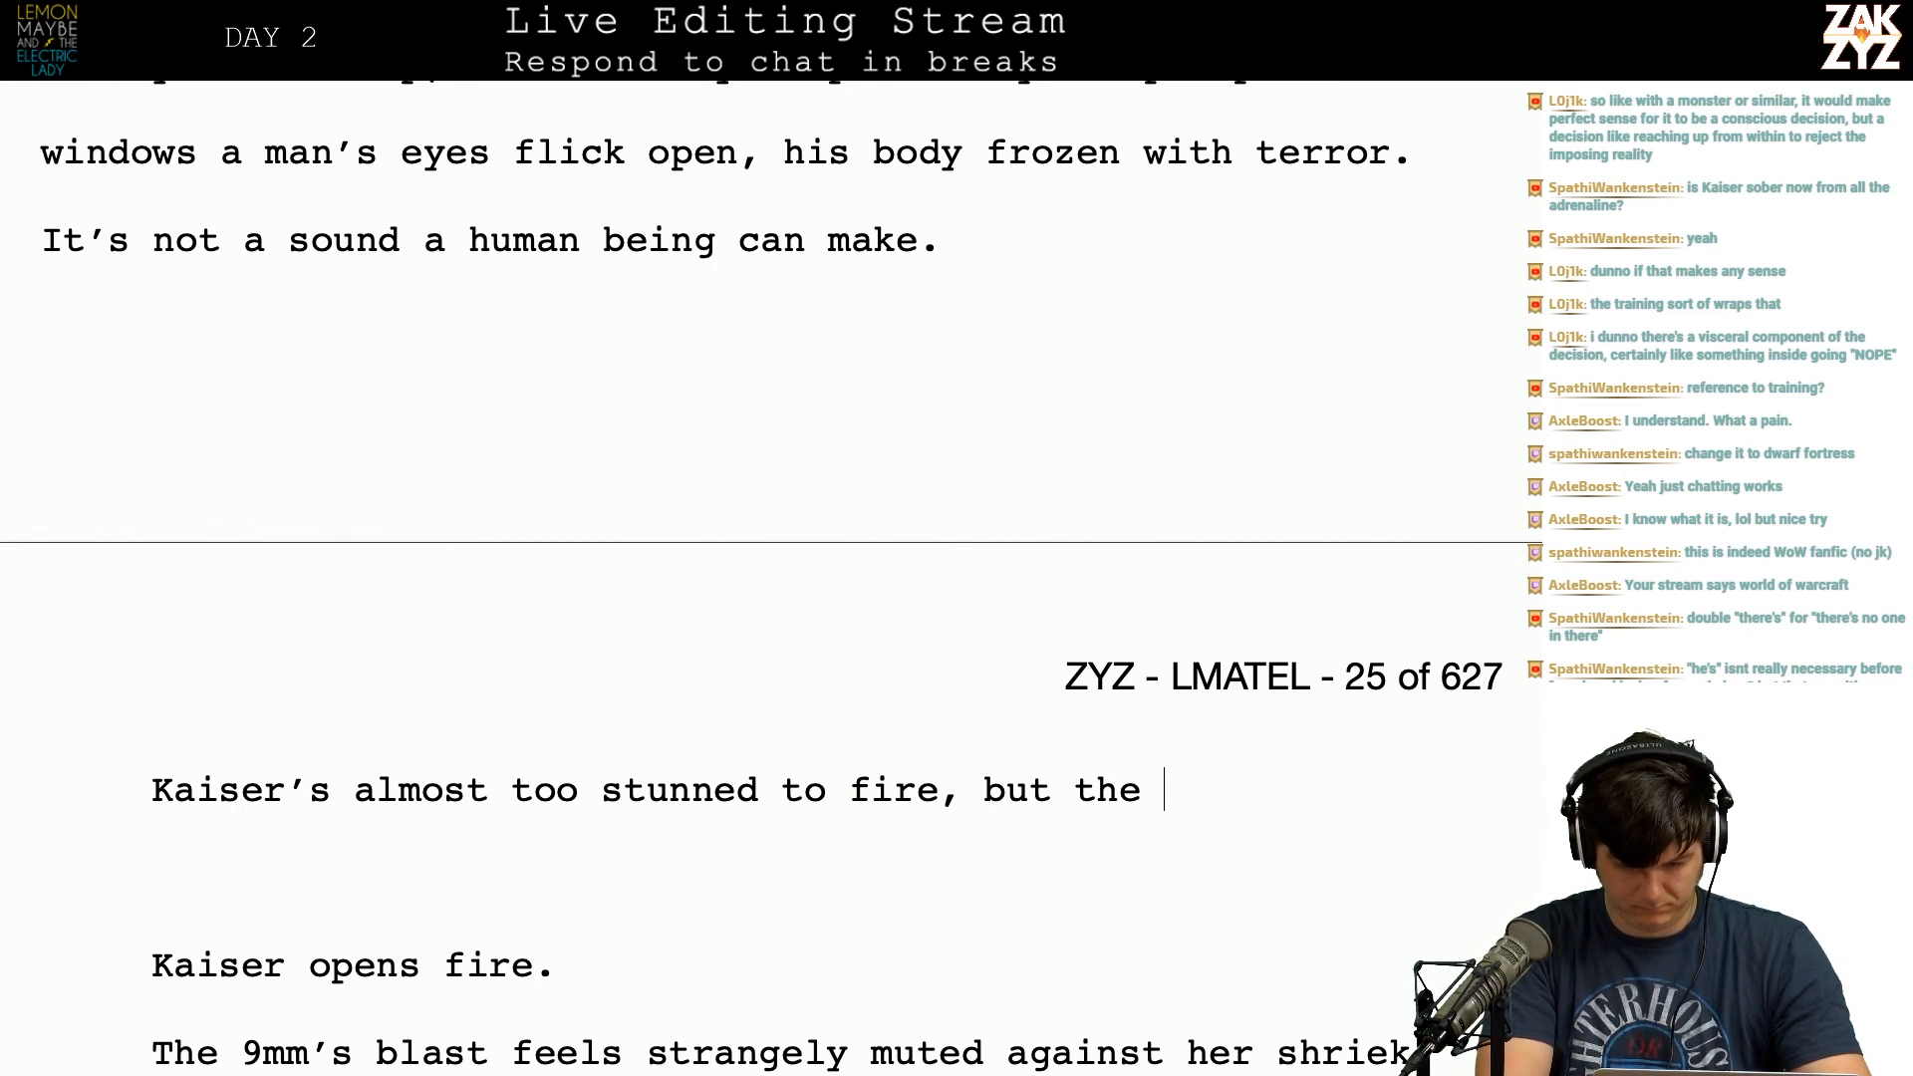
key("BackSpace")
key("BackSpace")
Step: Continue "Kaiser's almost too stunned to fire," with "but adrenaline finally melts through the fog"
type("but a")
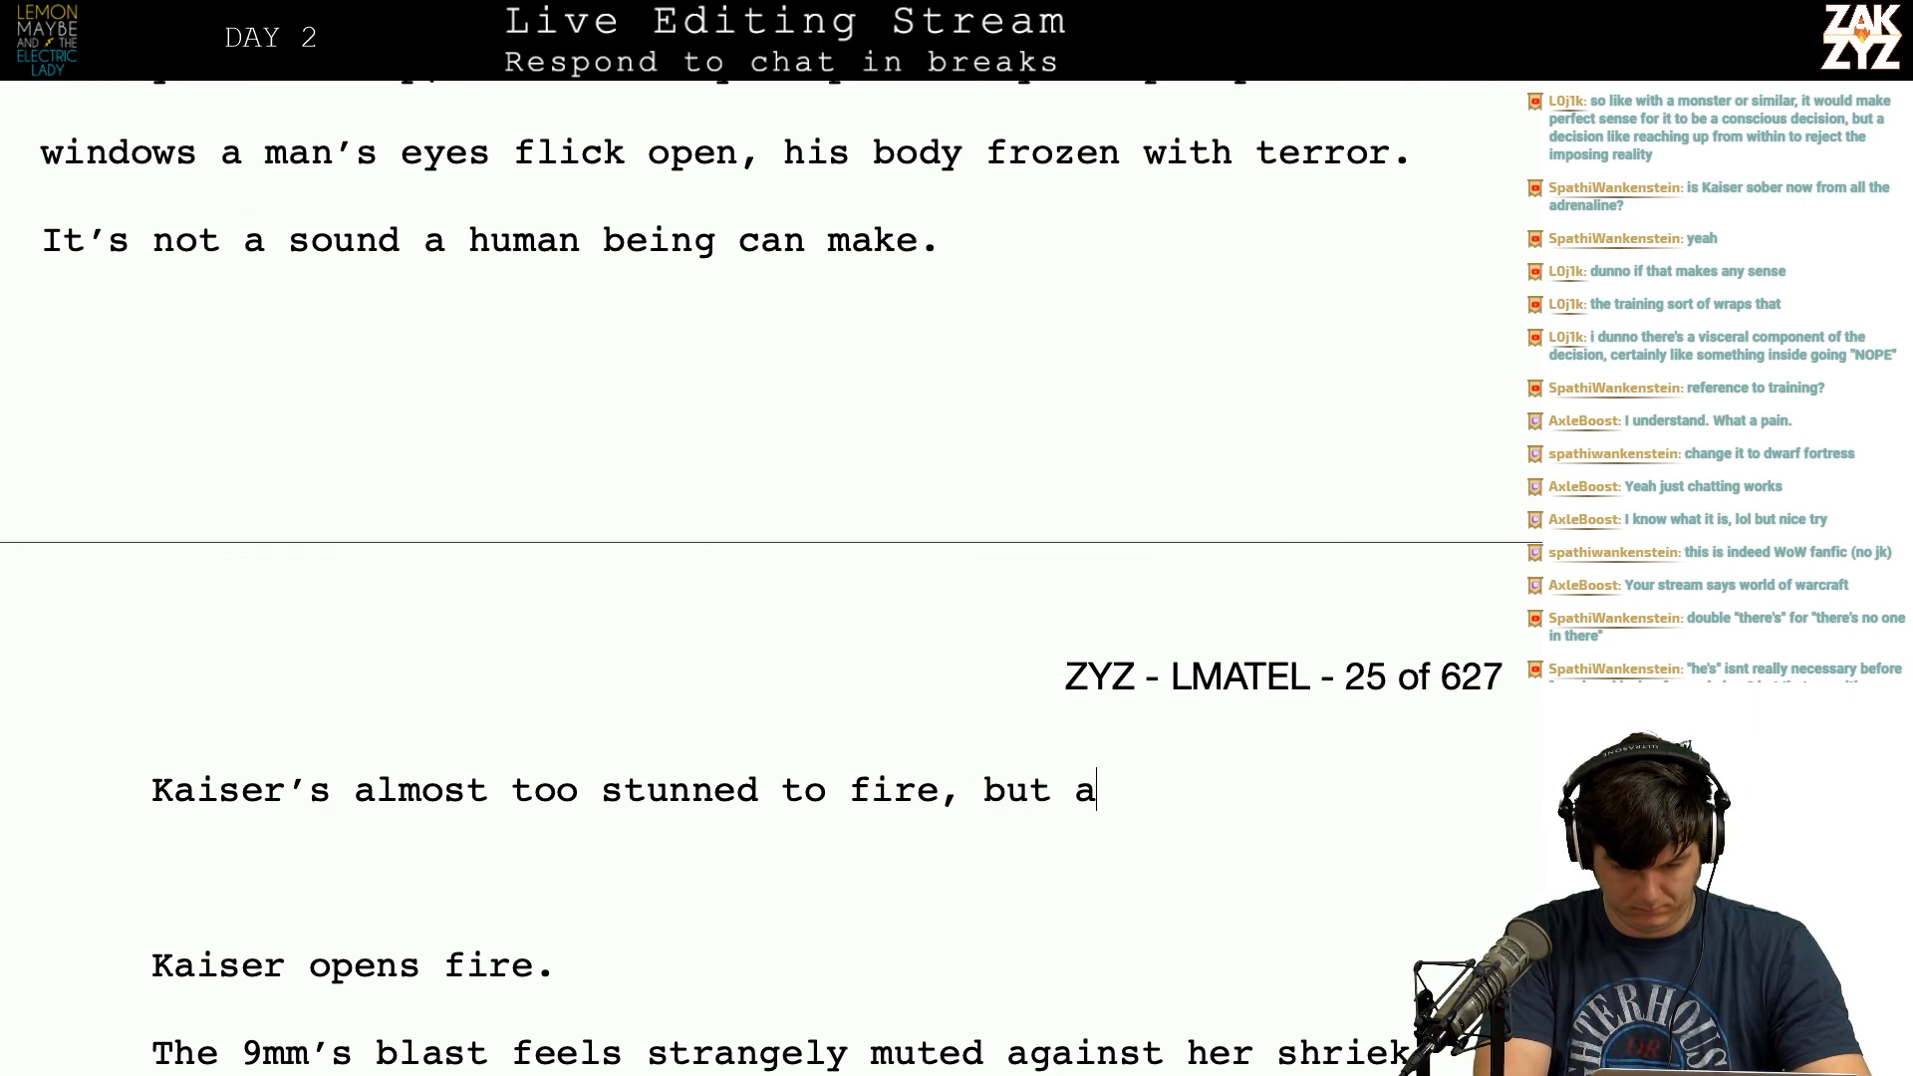
type("drenaline final")
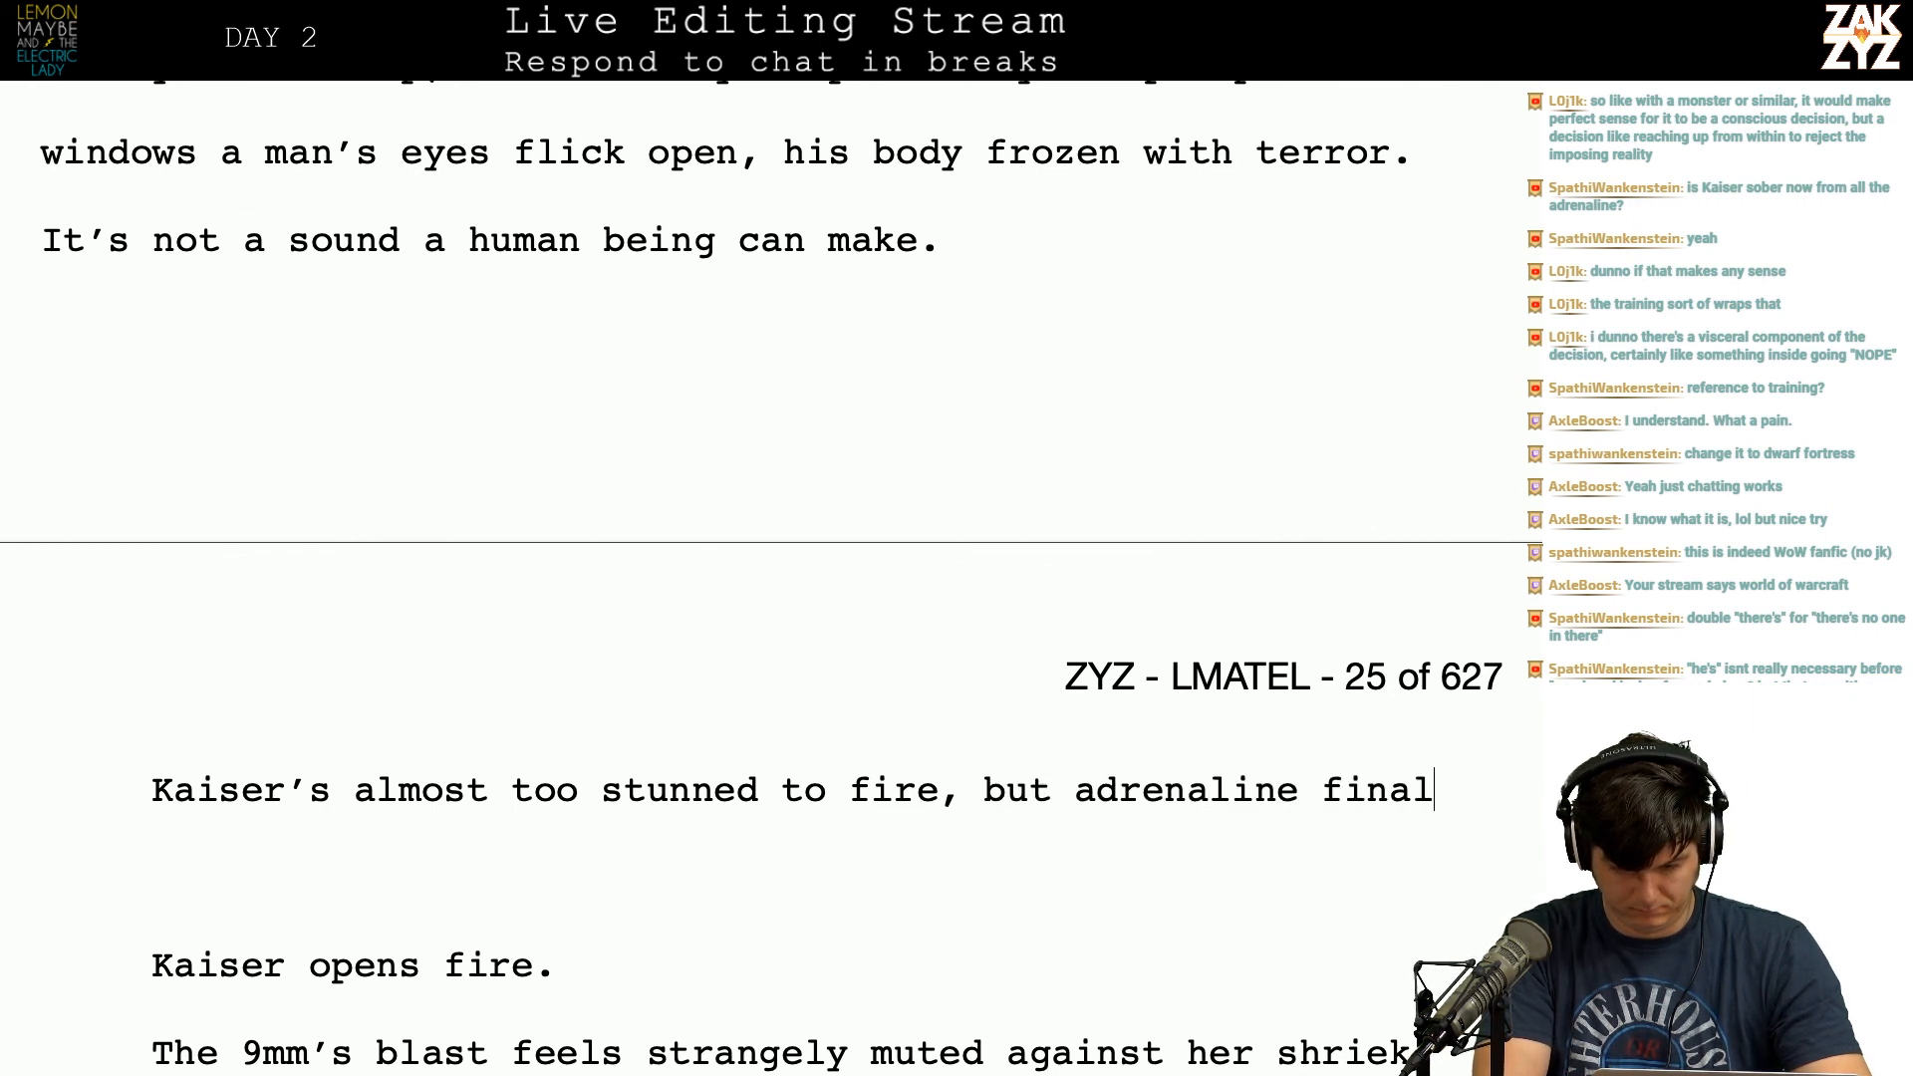
type("yl melt")
type("s thro")
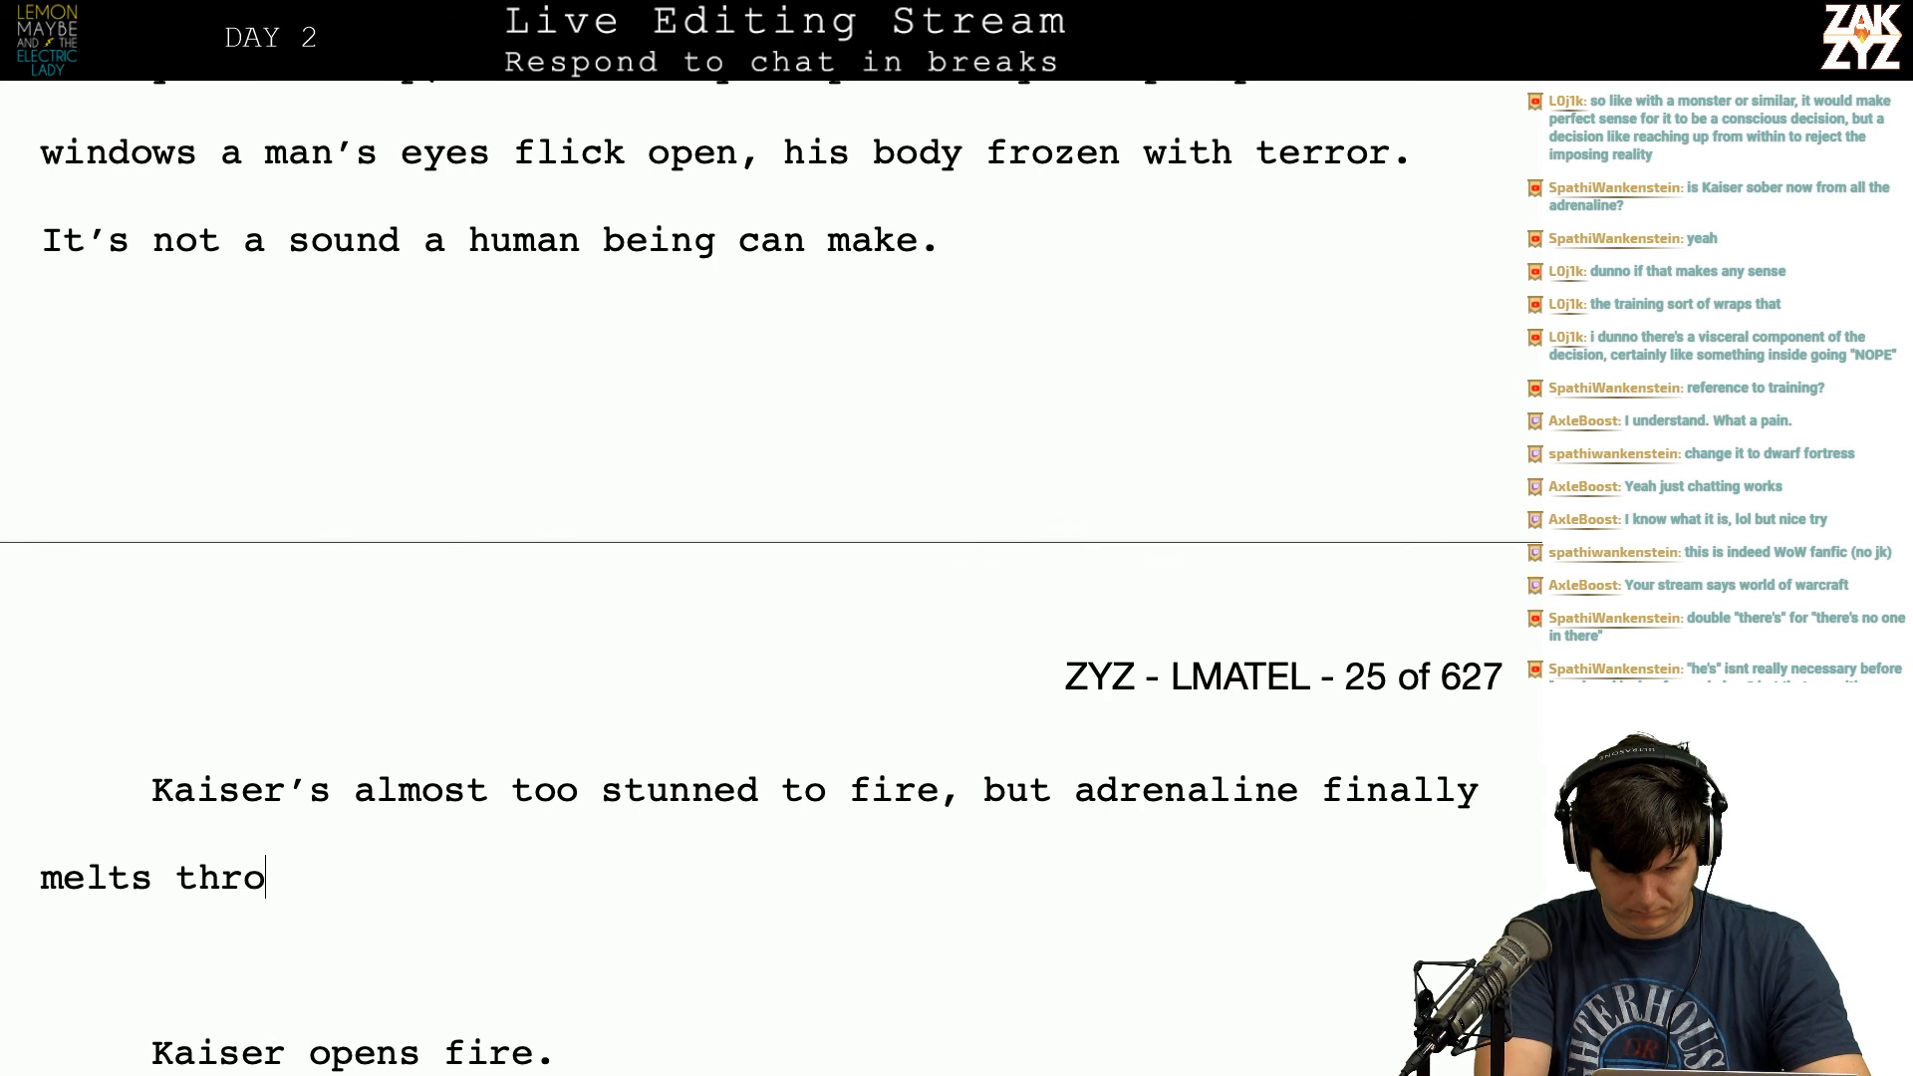
type("ugh the fog")
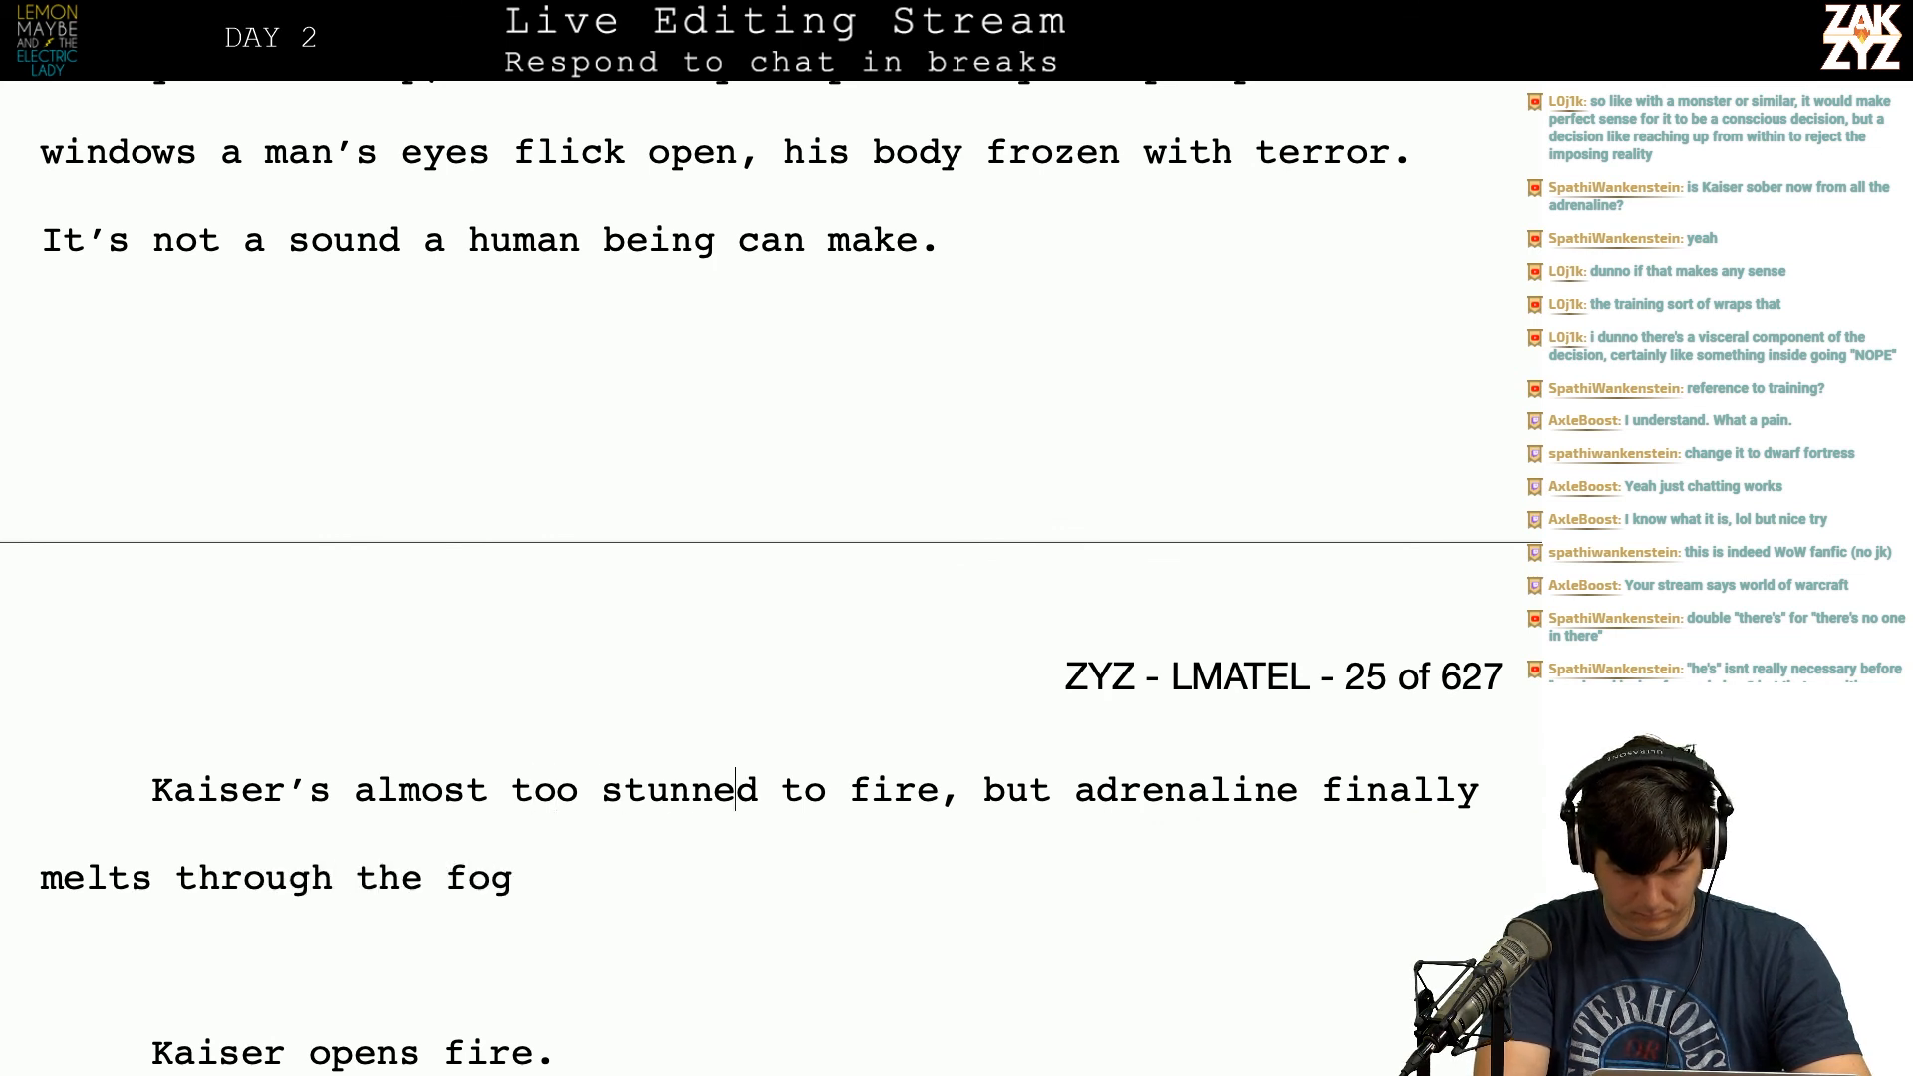
Step: Break "but adrenaline finally melts through the fog" off into a separate paragraph below "Kaiser's almost too stunned to fire," with a blank line between them
key("Return")
key("Return")
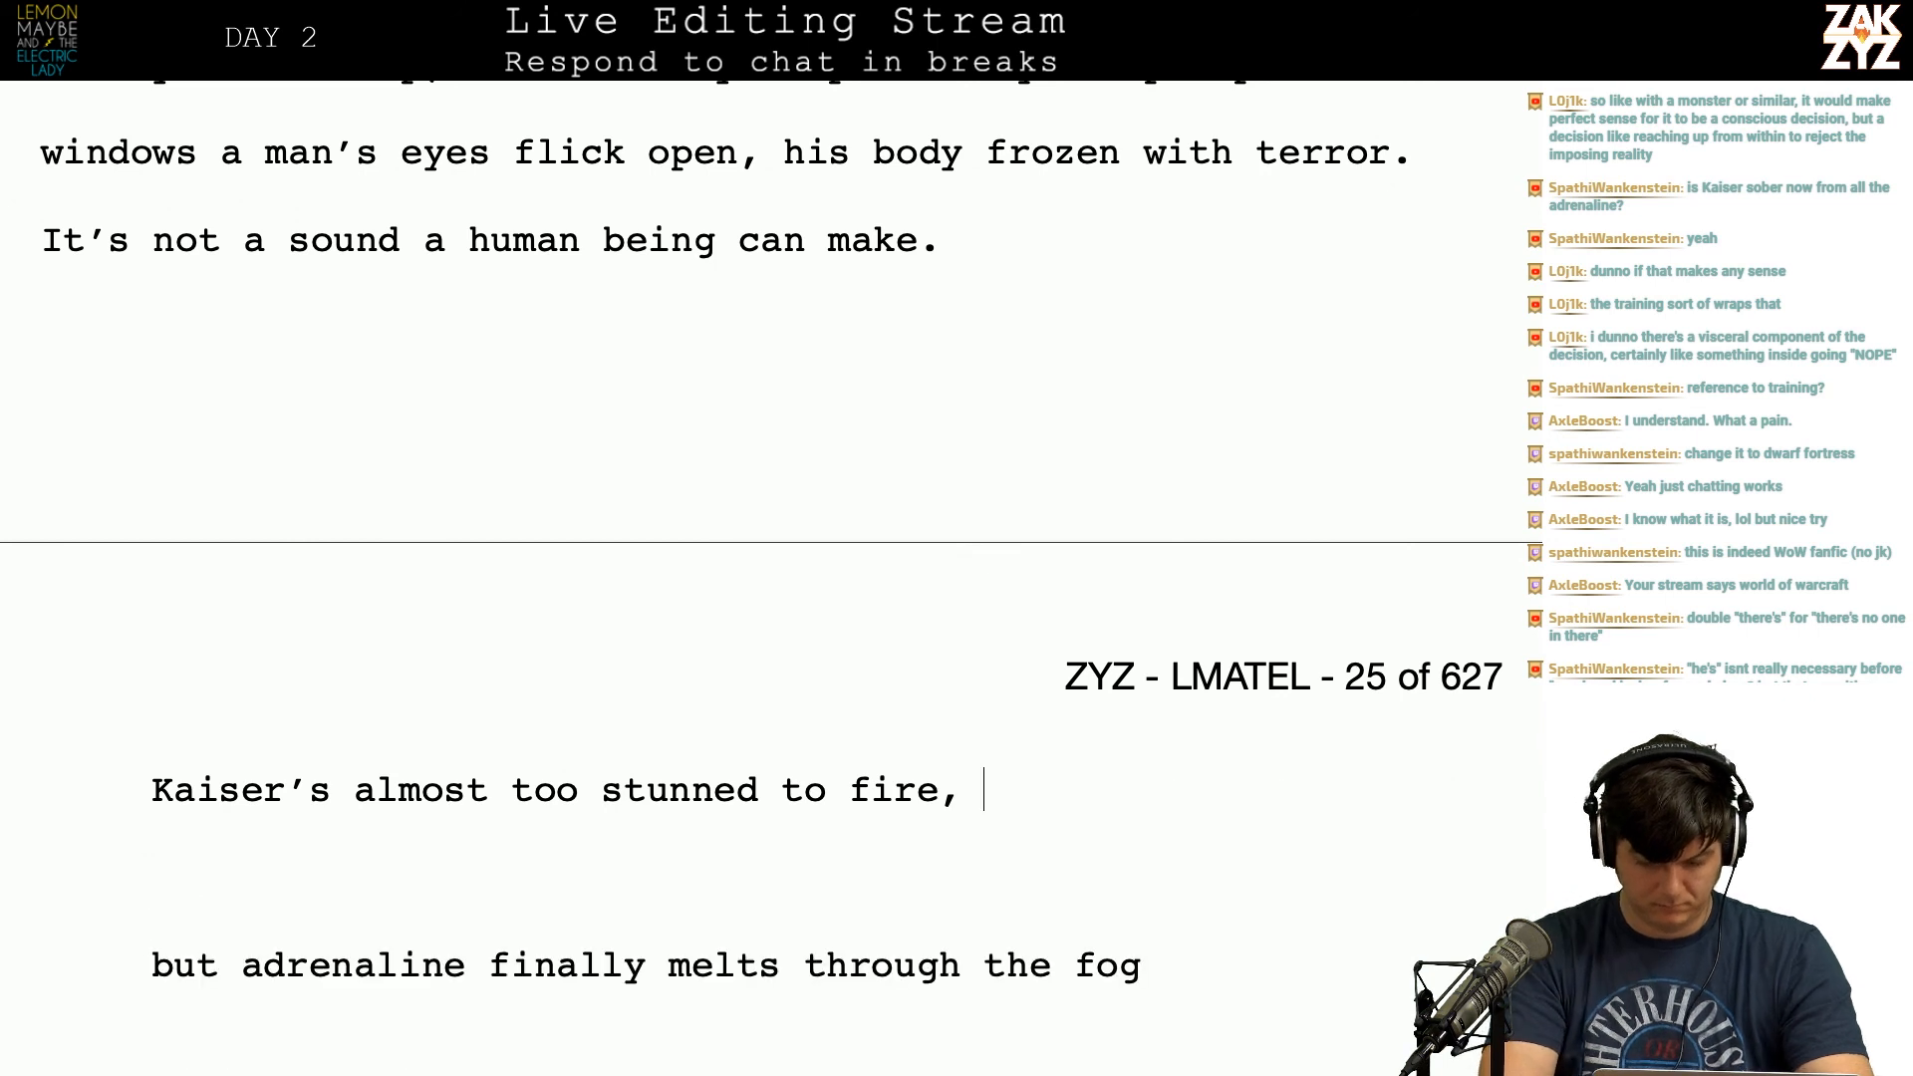
type("dr")
key("BackSpace")
key("BackSpace")
key("BackSpace")
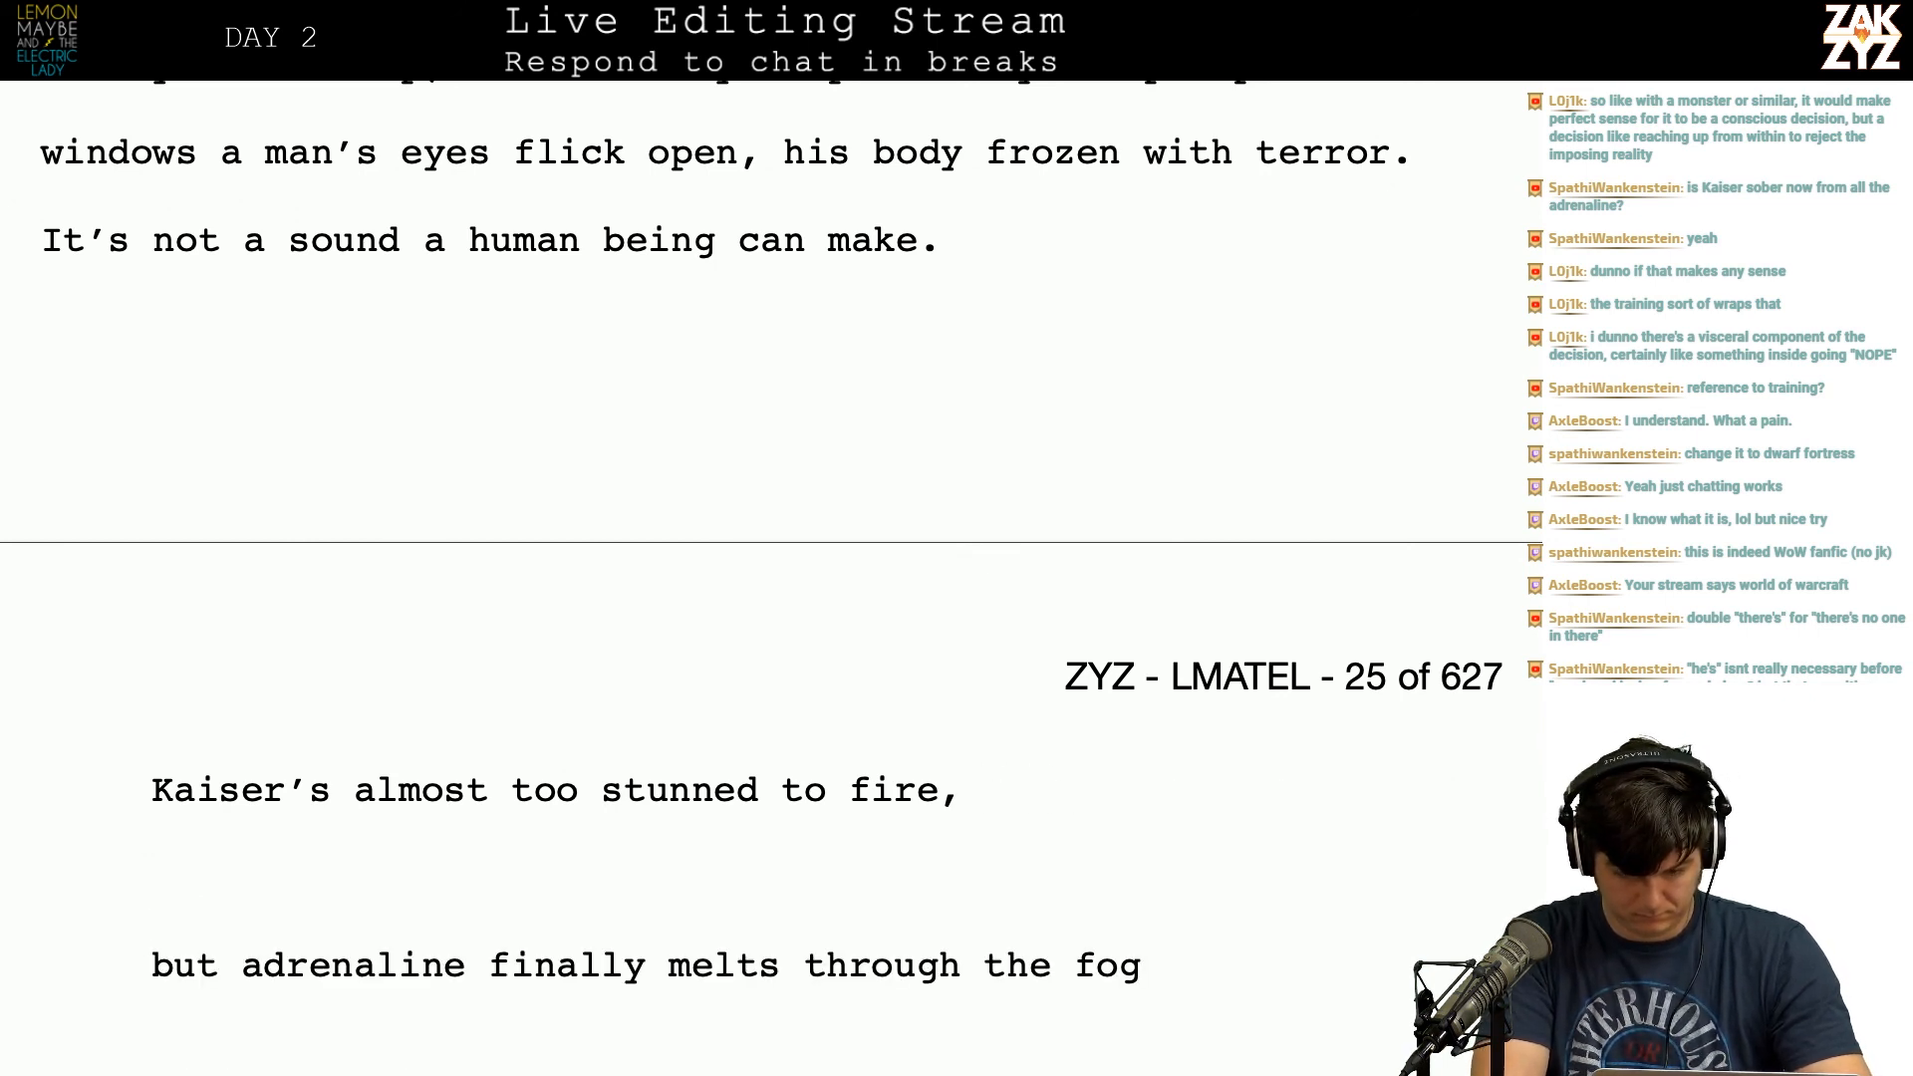
Step: Try "but a sudden" as a new continuation of "Kaiser's almost too stunned to fire,"
type("but a sudden")
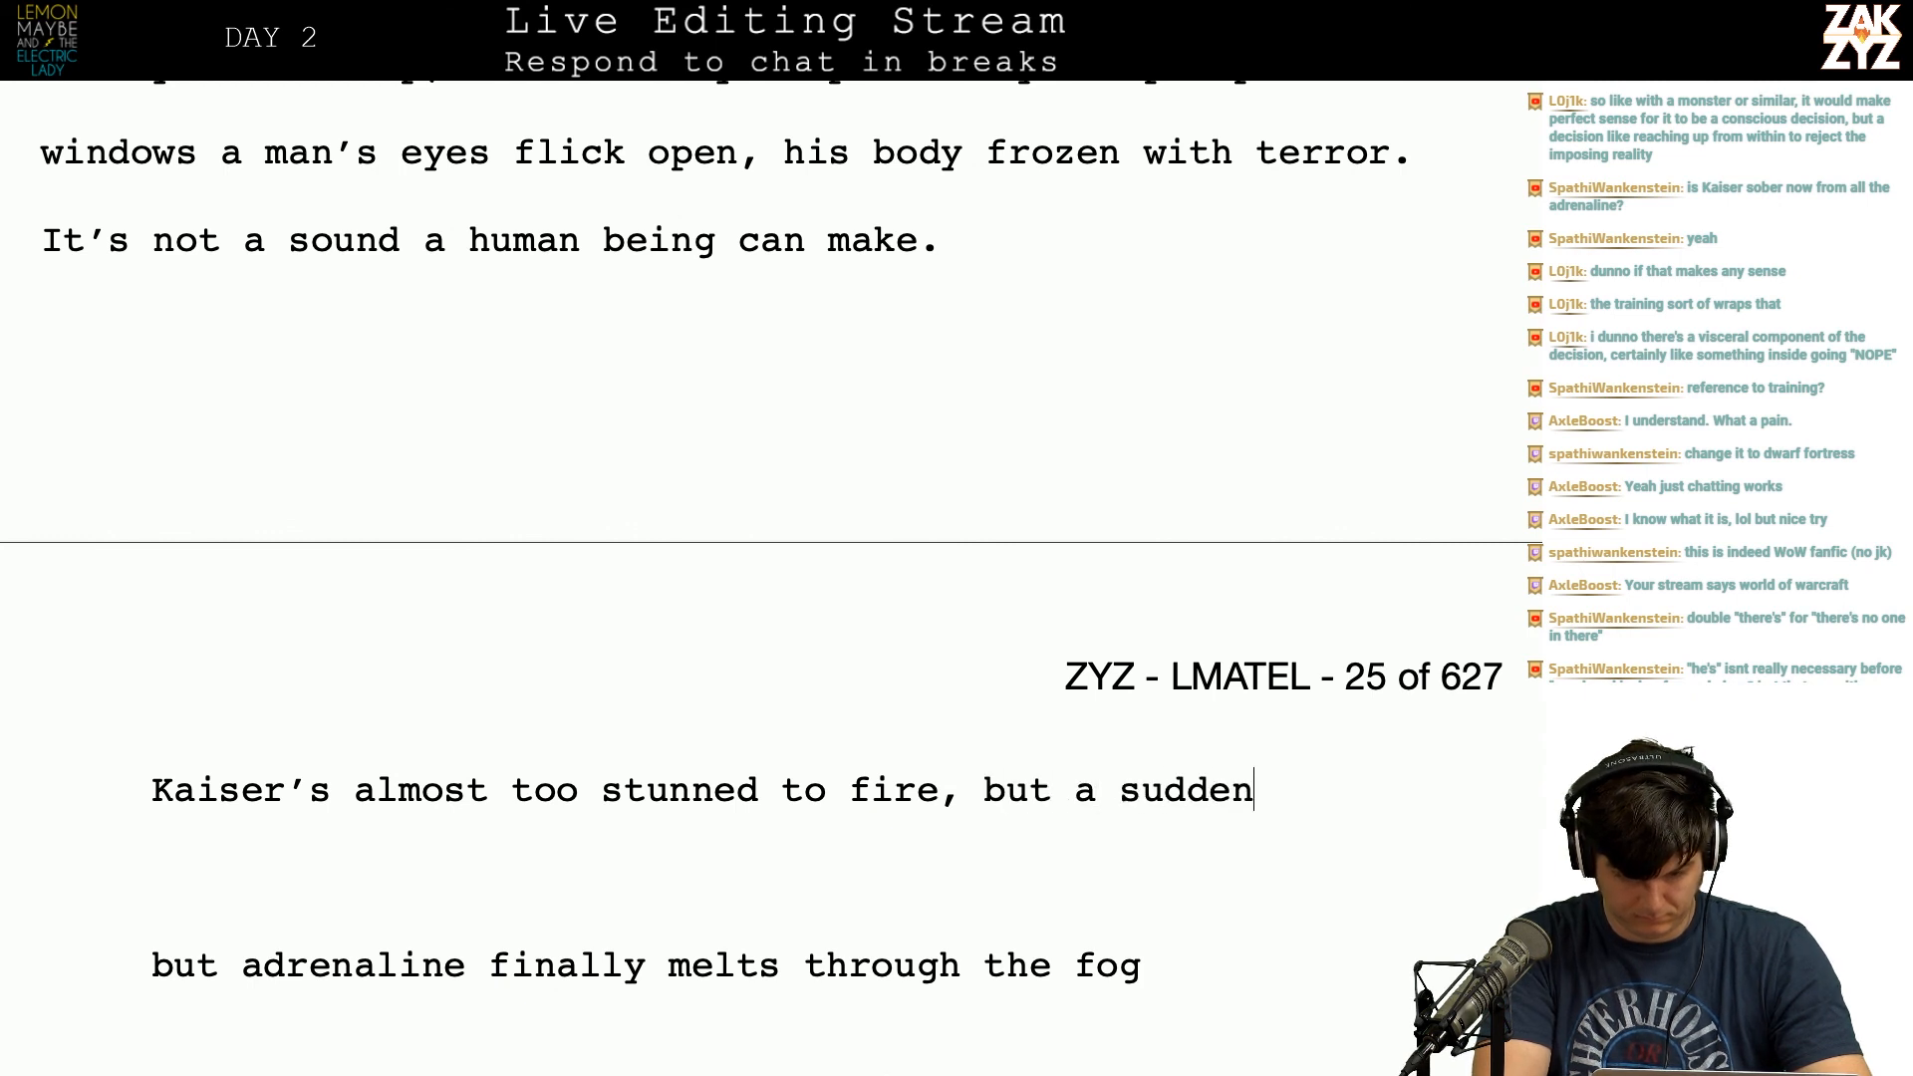
key("BackSpace")
key("BackSpace")
key("BackSpace")
key("BackSpace")
key("BackSpace")
key("BackSpace")
key("BackSpace")
key("BackSpace")
key("BackSpace")
key("BackSpace")
Step: Try "the sudden realization he's about to d" in place of "but a sudden" after "Kaiser's almost too stunned to fire,"
type("the su")
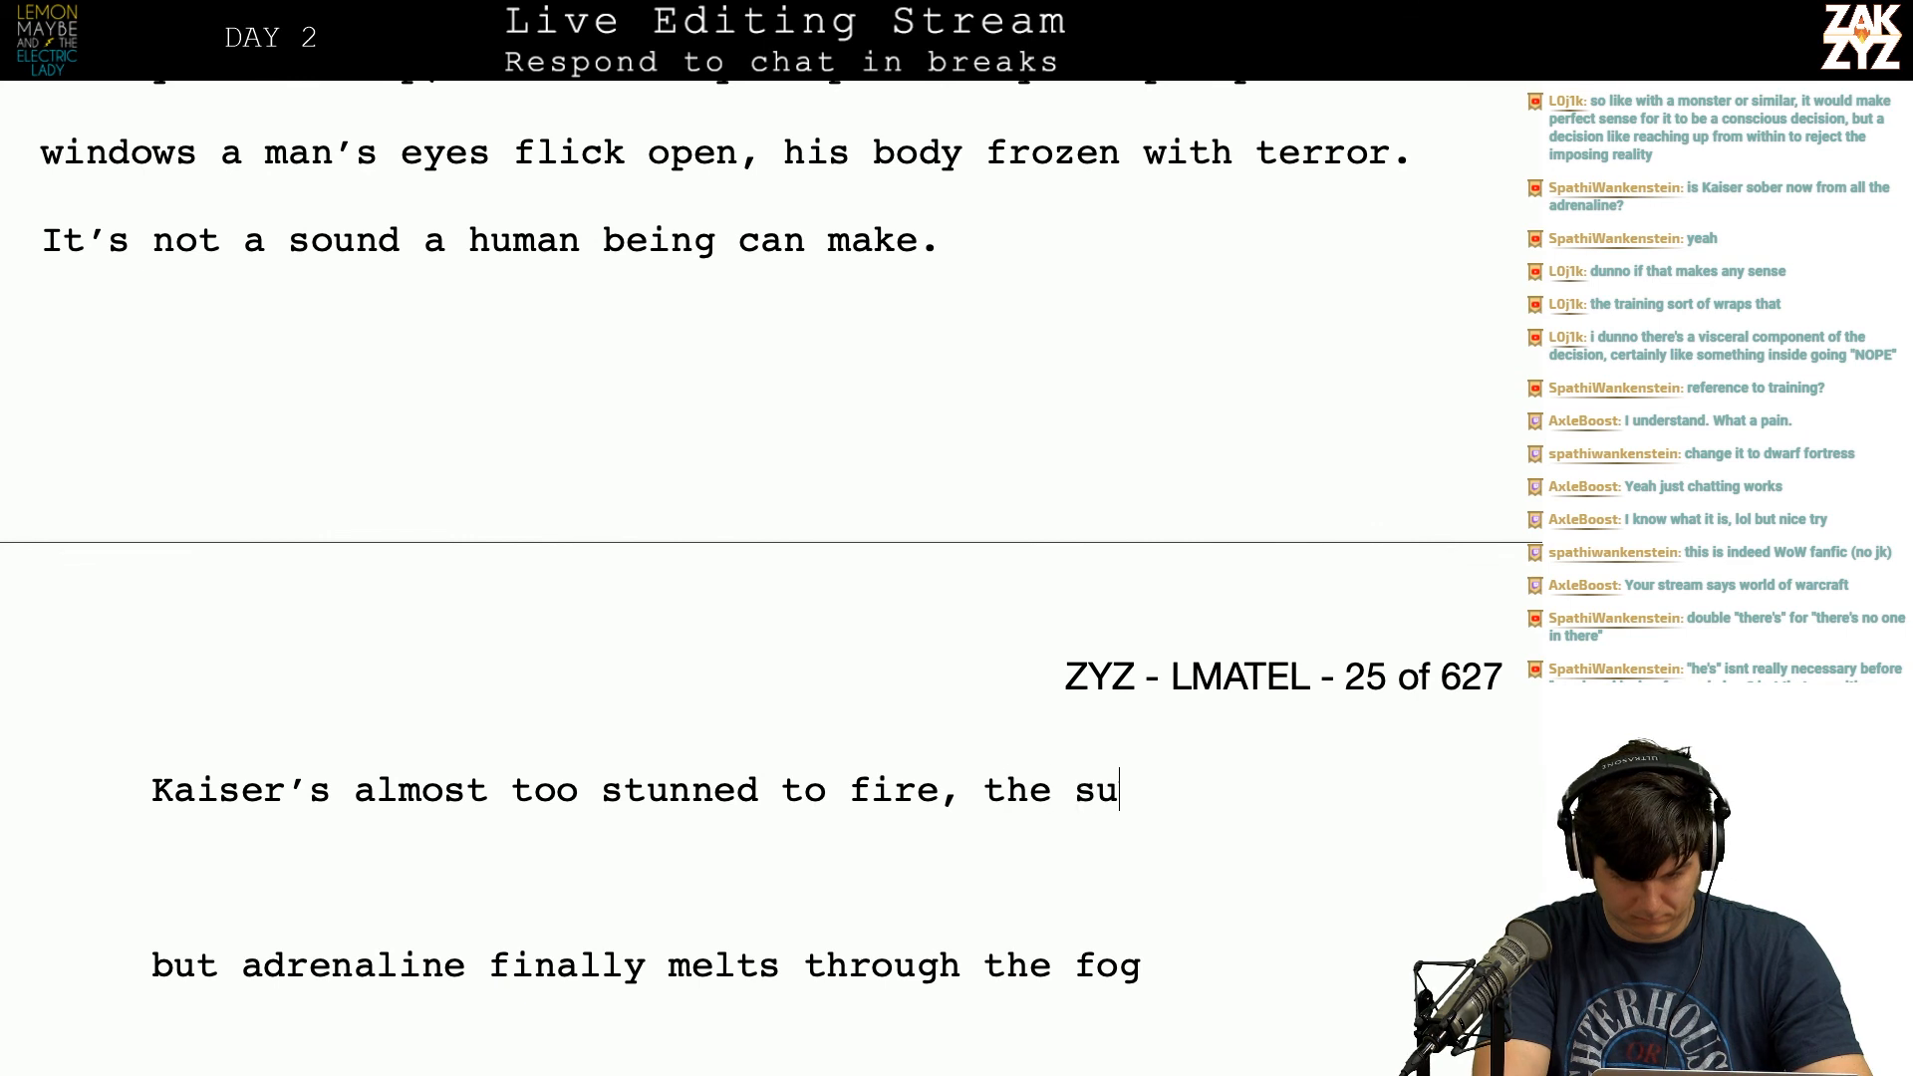
type("dden realli")
key("BackSpace")
key("BackSpace")
type("ization he's about Tod ie")
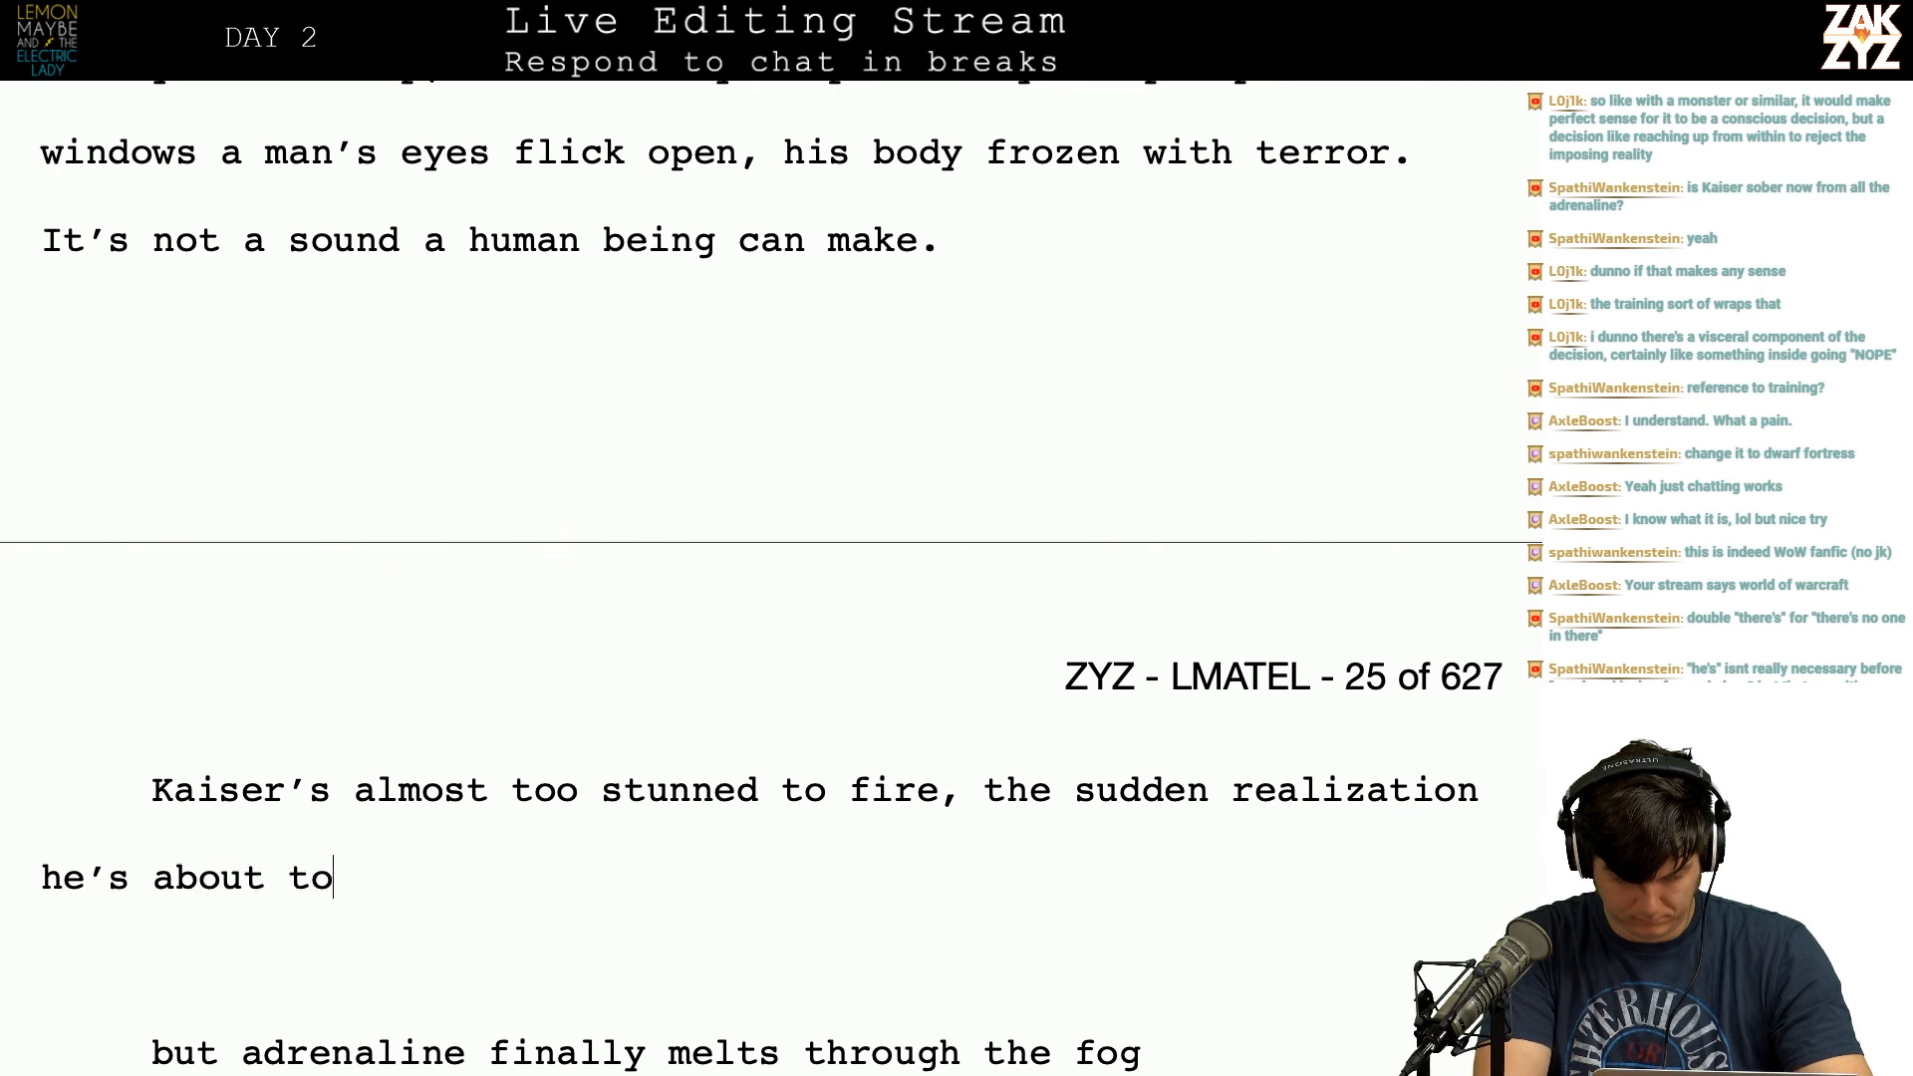
key("BackSpace")
key("BackSpace")
key("BackSpace")
key("BackSpace")
key("BackSpace")
key("BackSpace")
type("to d")
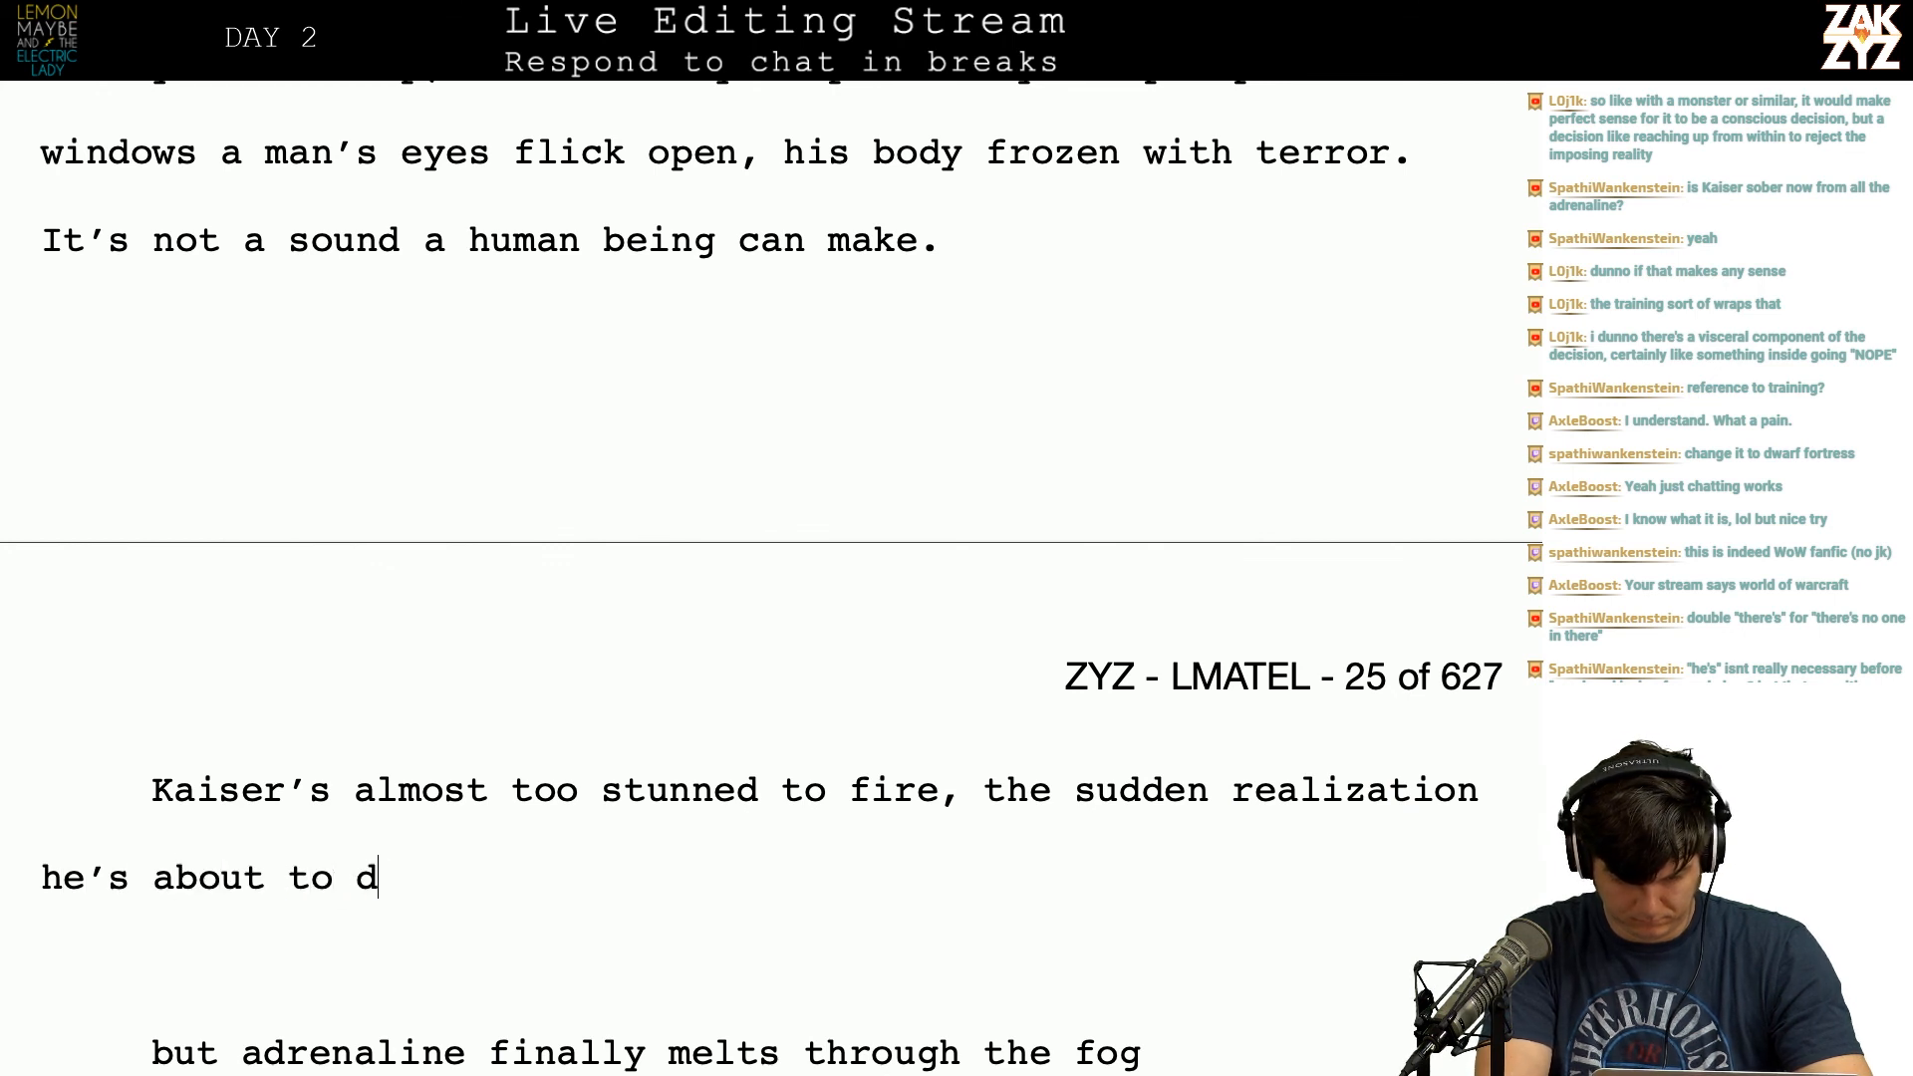
Step: Finish "die" and extend the sentence with "burns through the alcohol in torrent of adrenaline. He opens fire."
type("ie burns throught")
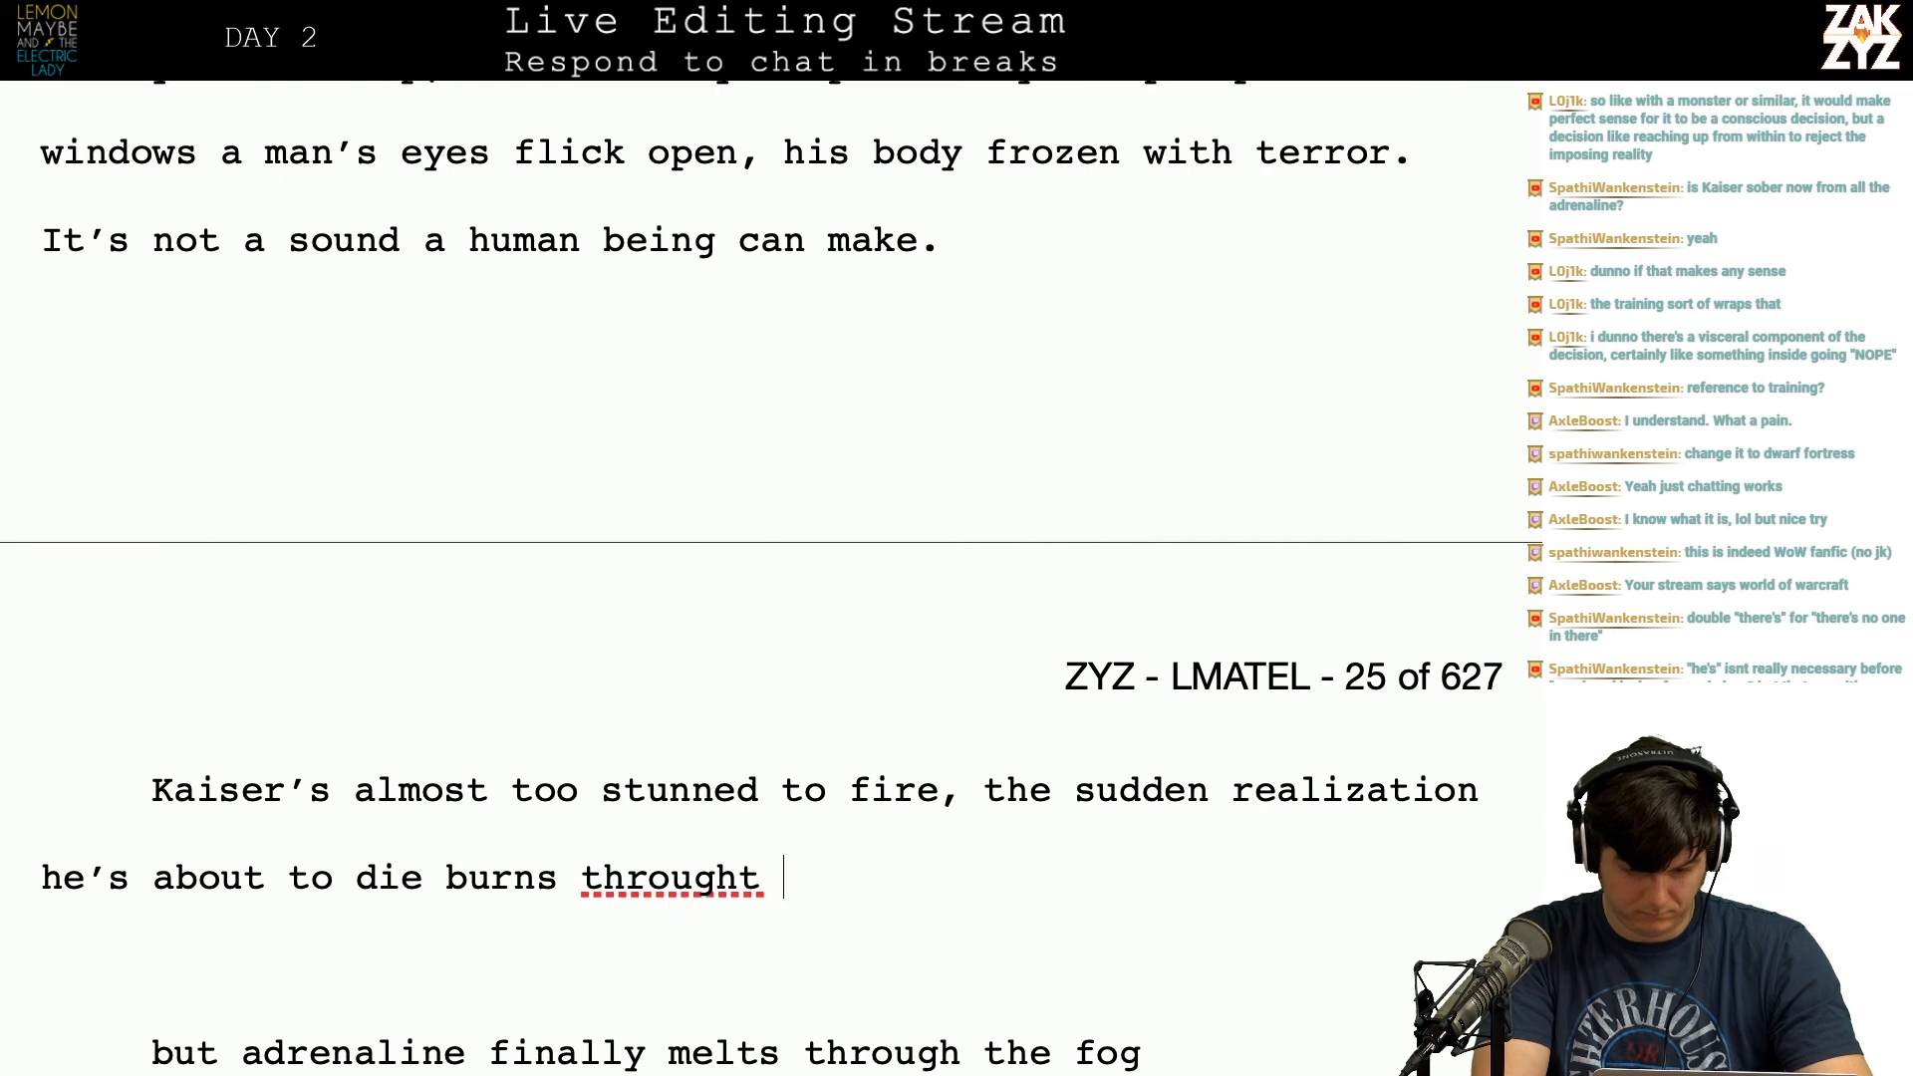
key("BackSpace")
type("the a")
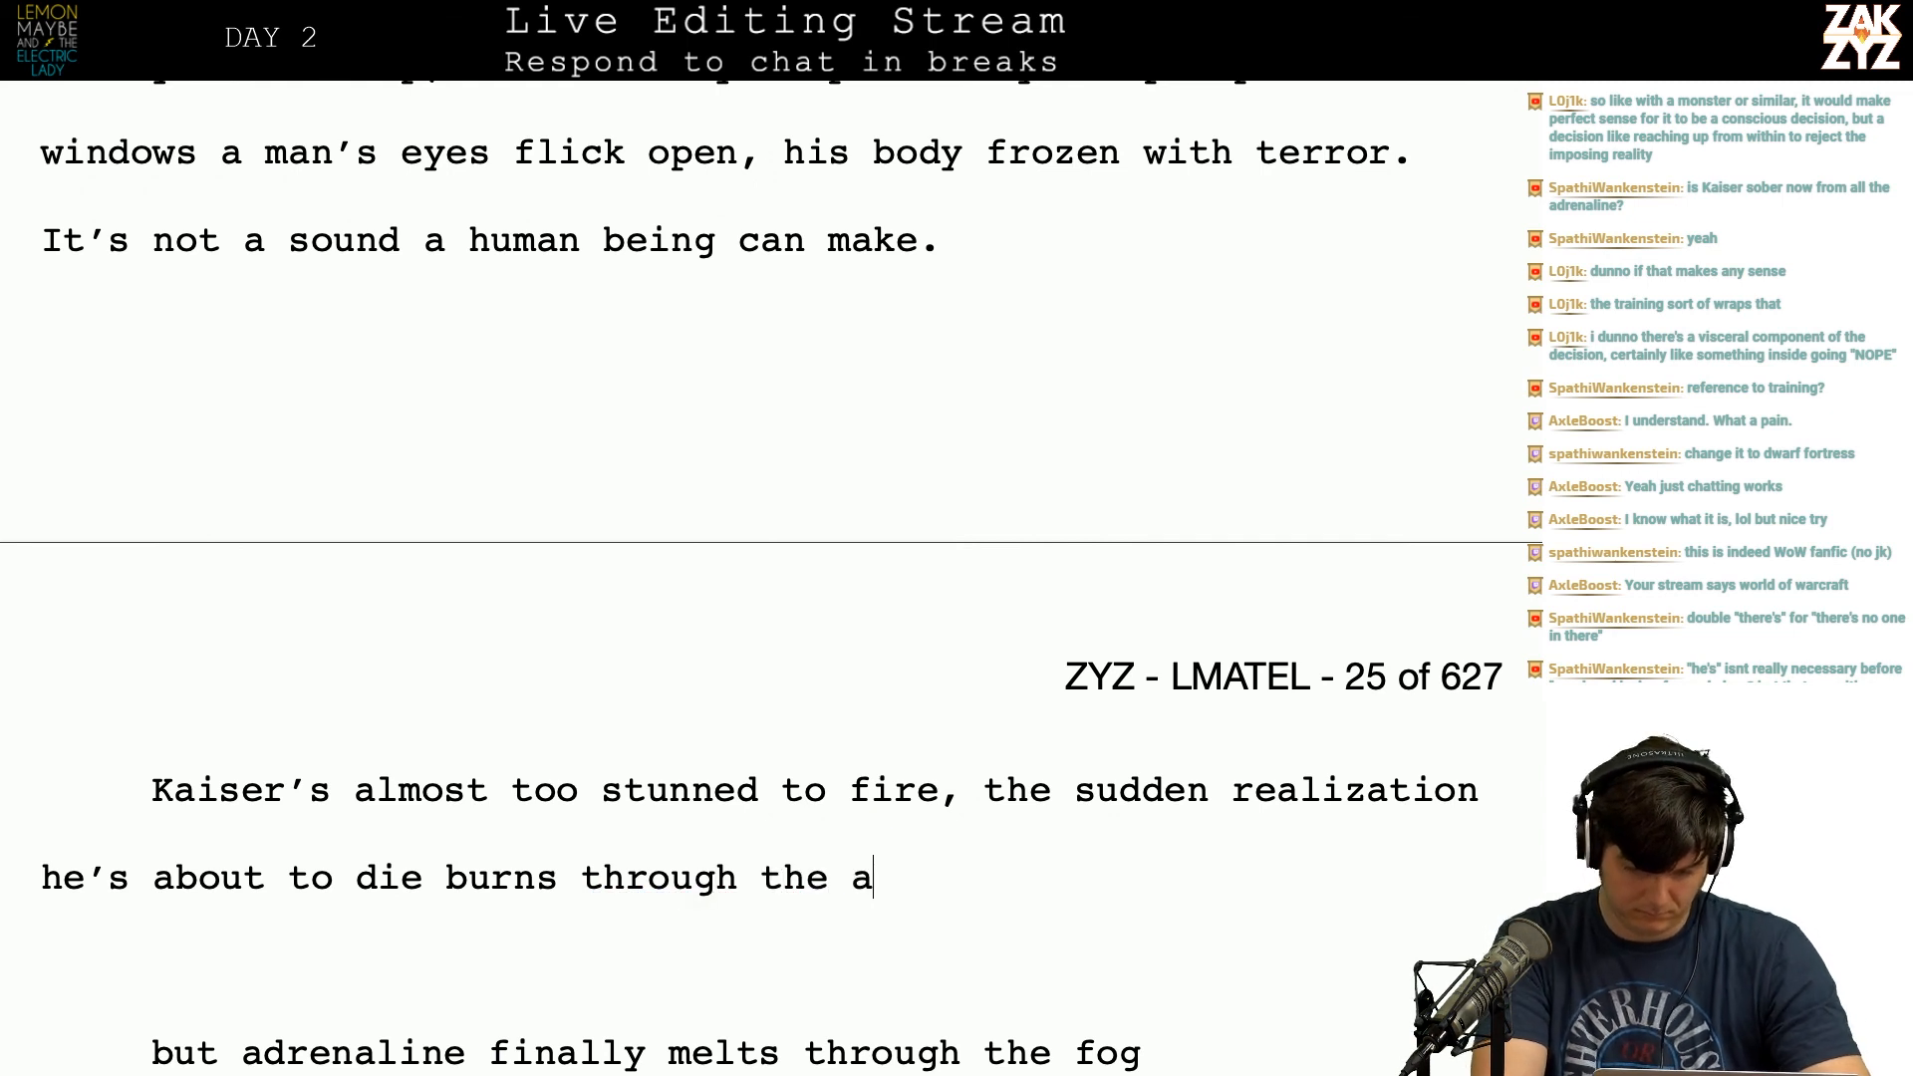
type("lcohol in a flo")
key("BackSpace")
key("BackSpace")
key("BackSpace")
key("BackSpace")
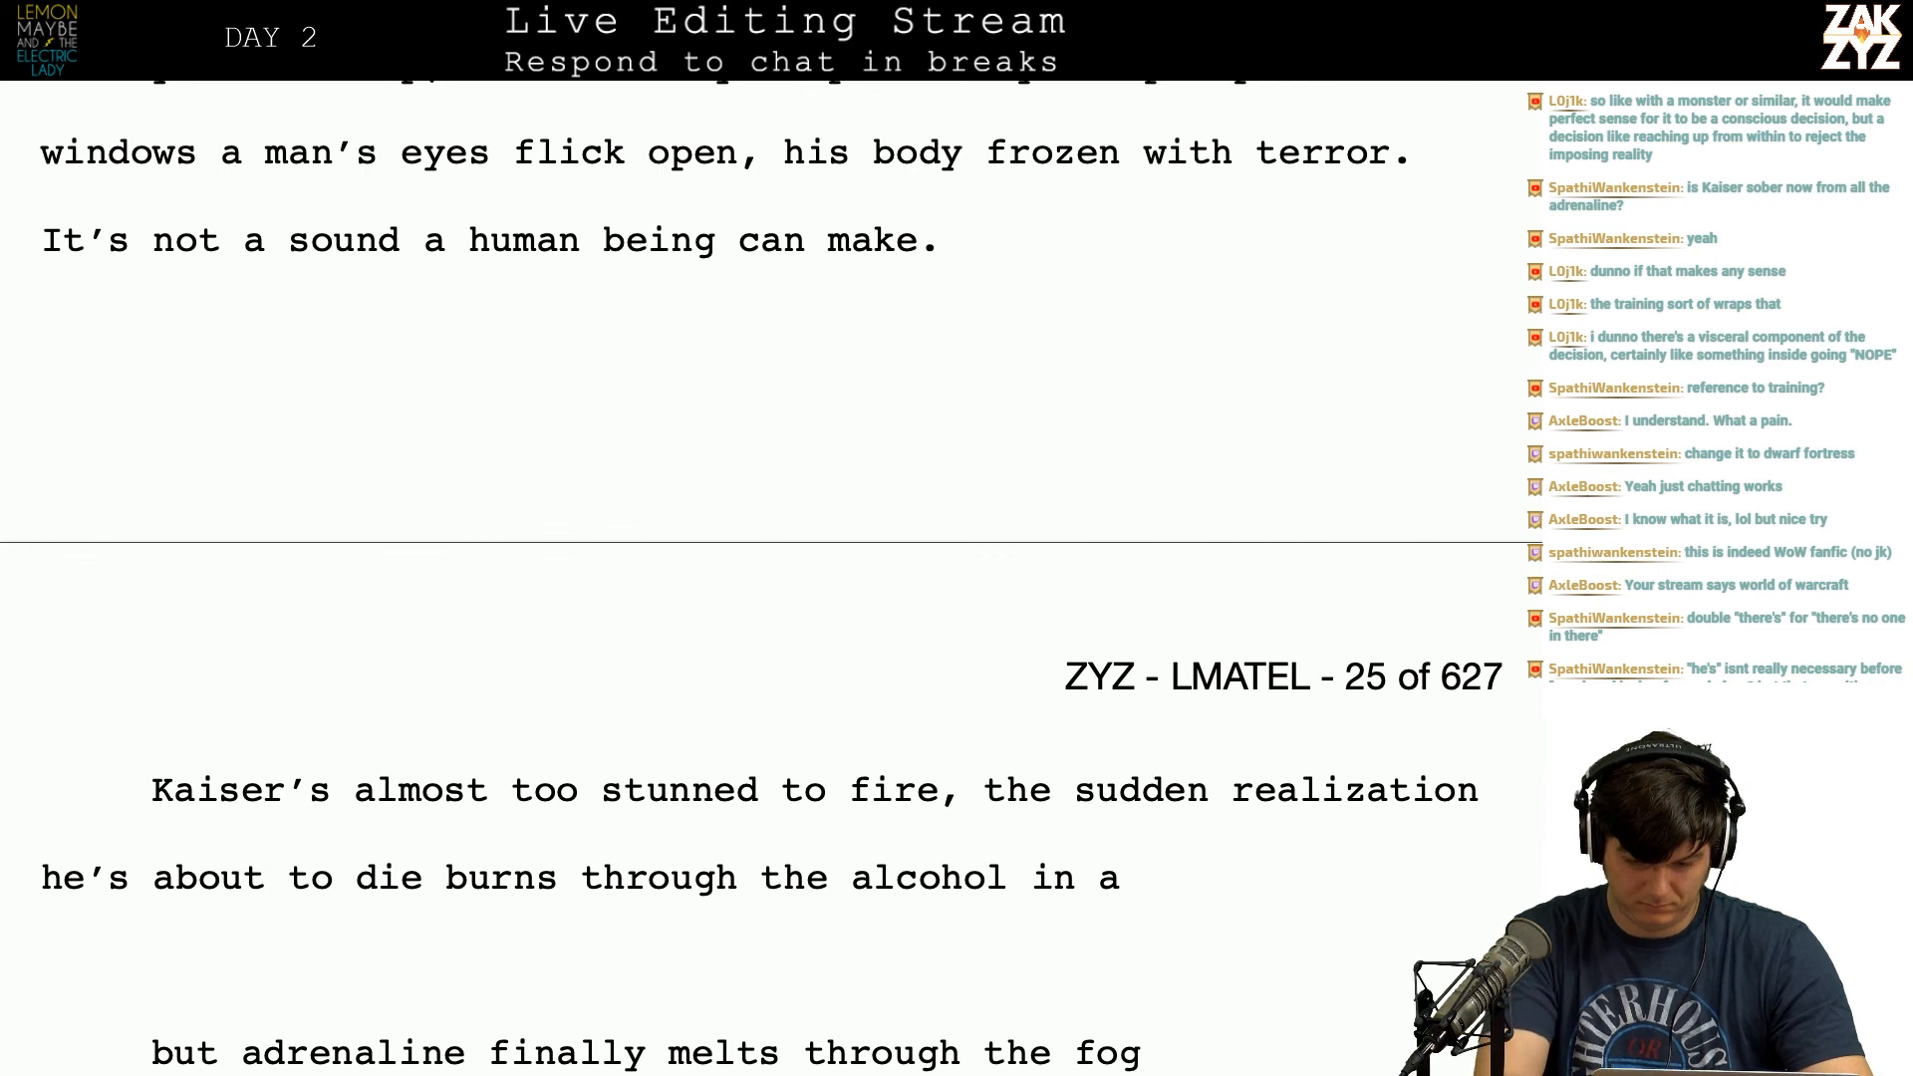
key("BackSpace")
key("BackSpace")
type("or")
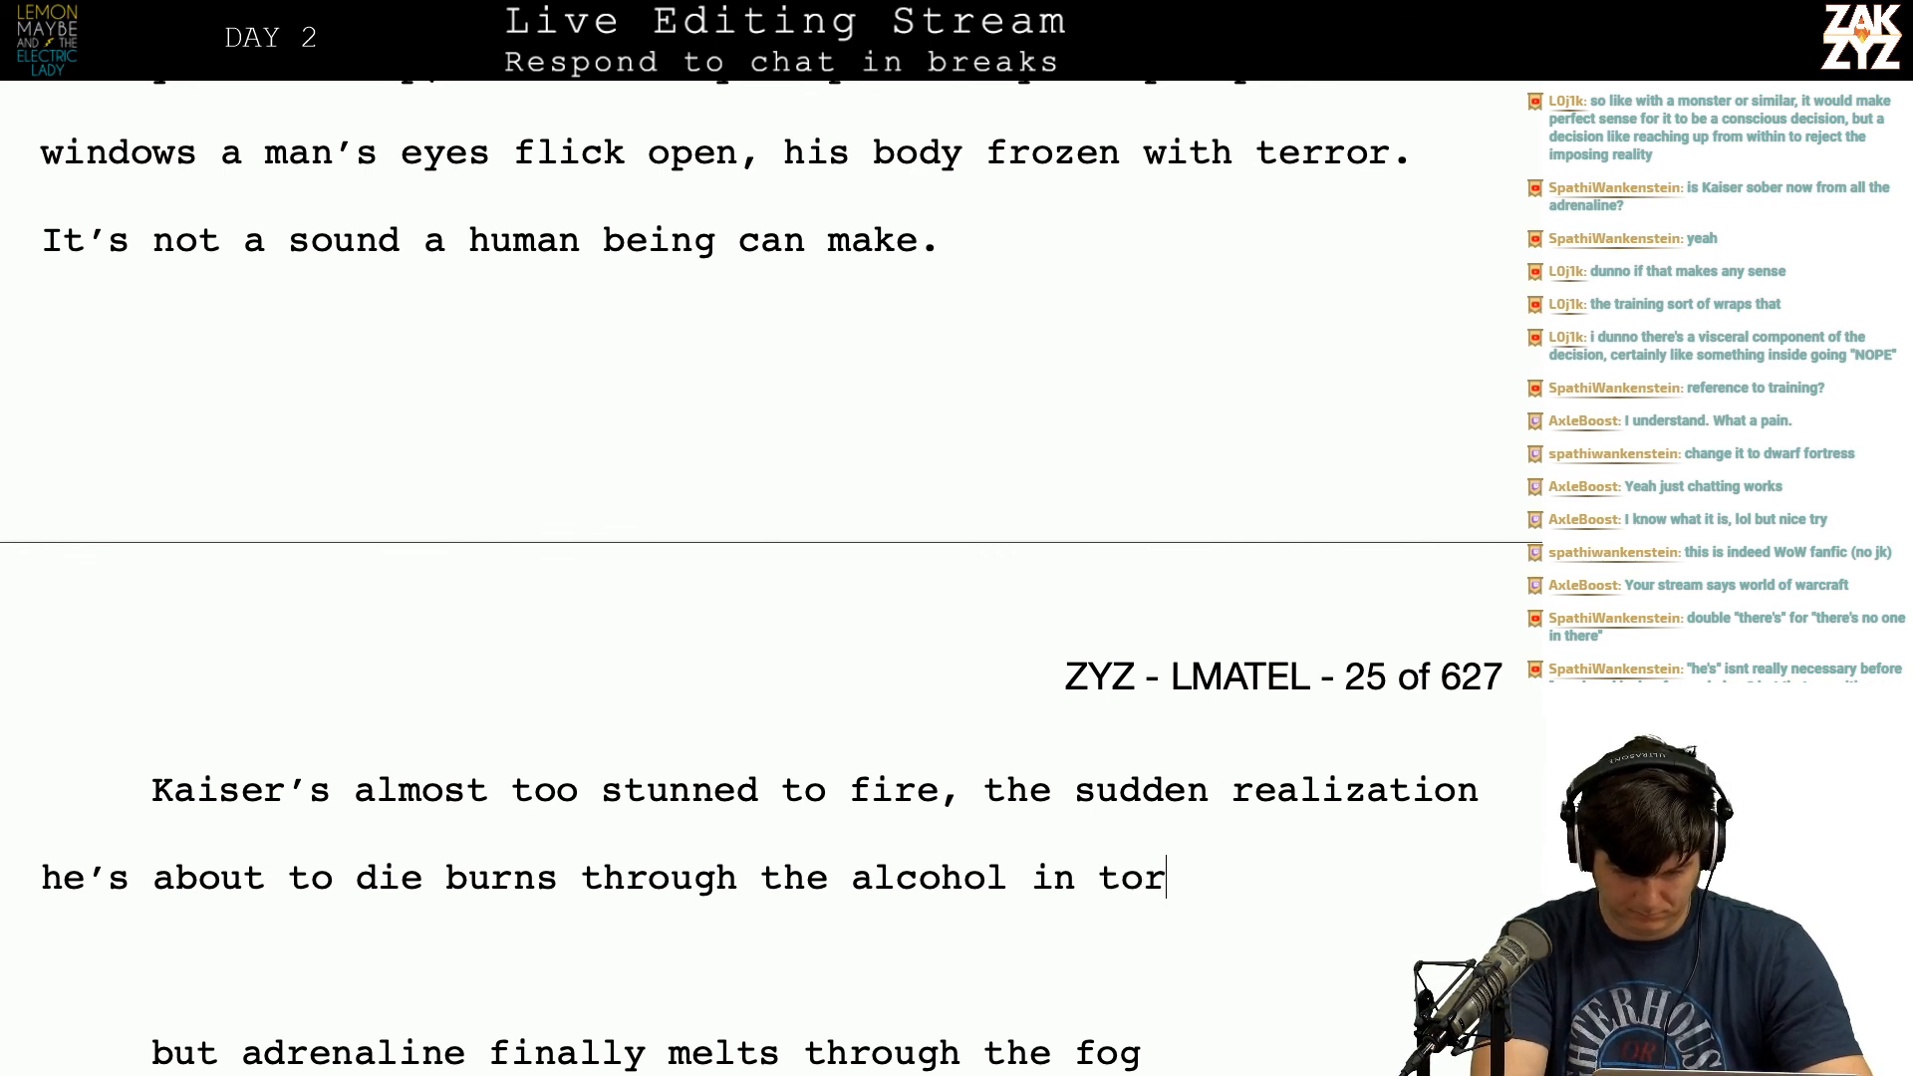
type("rent of adrenal")
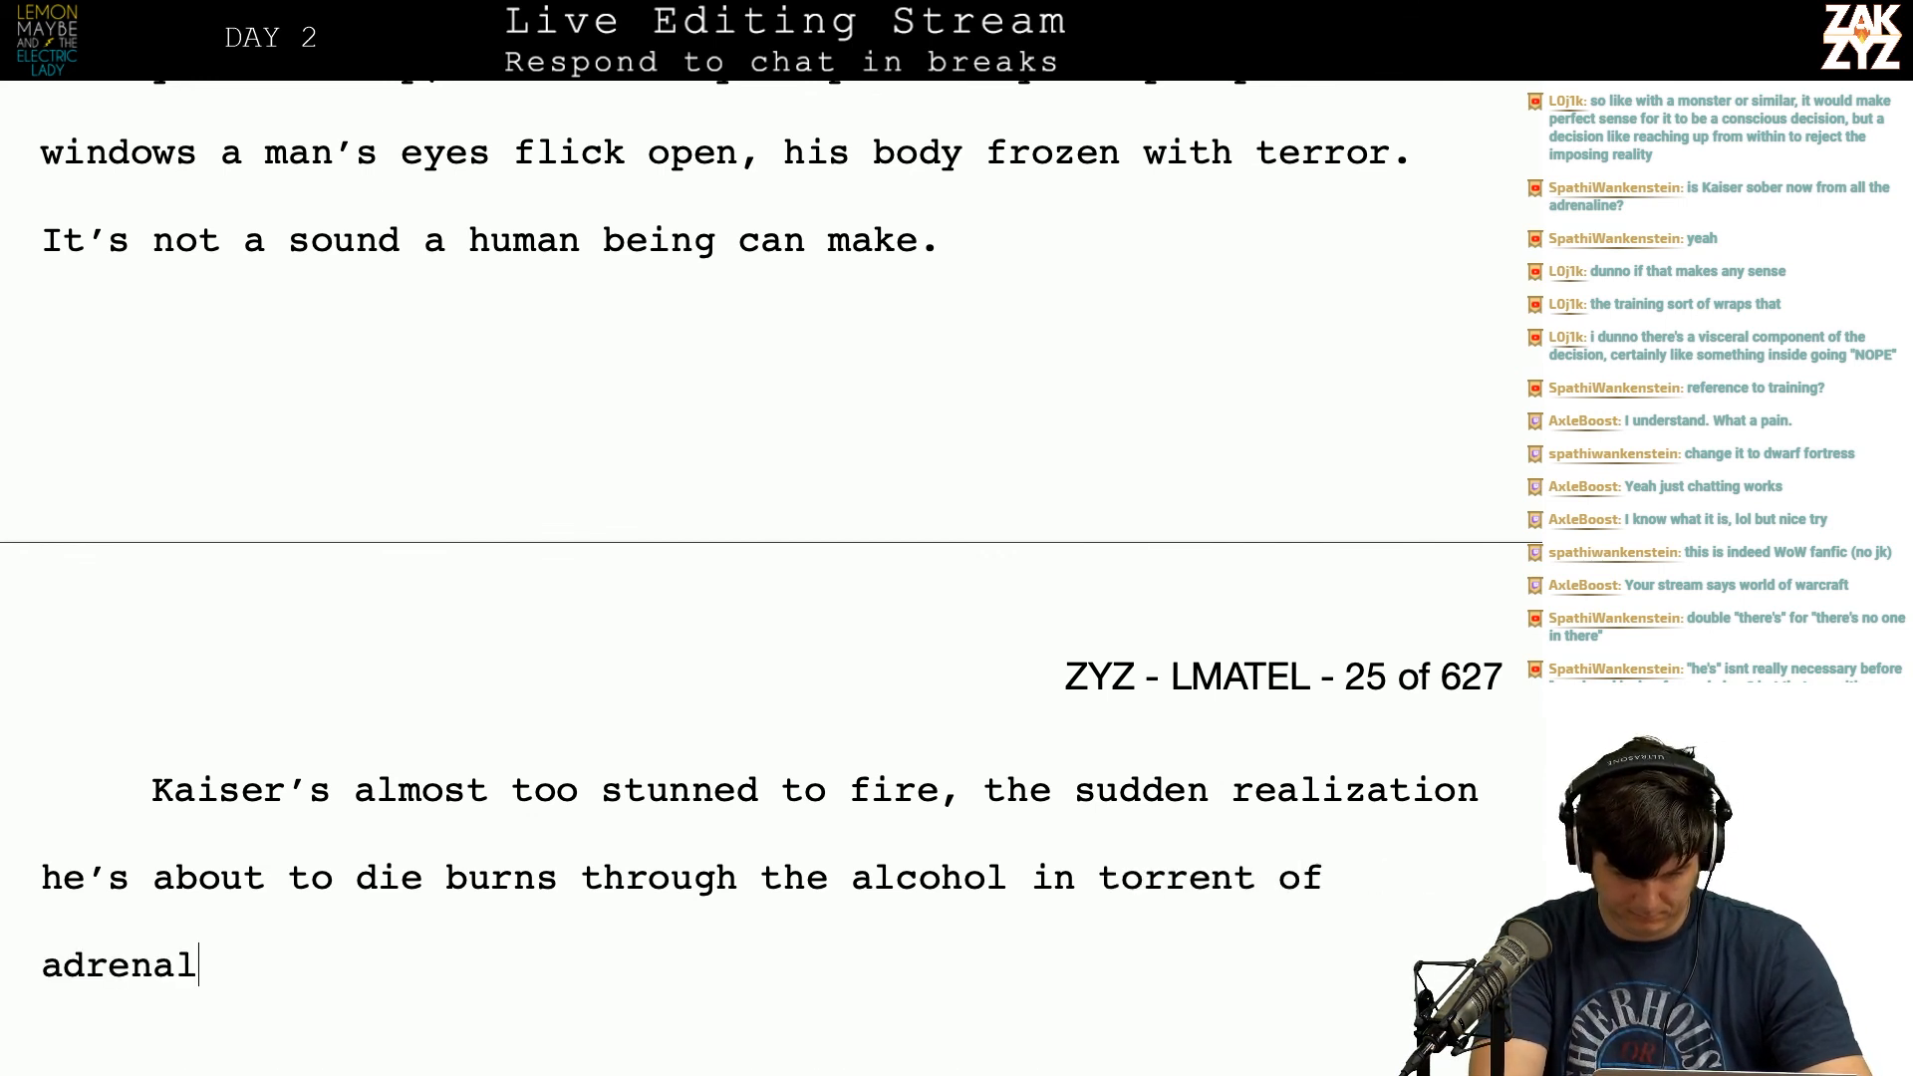
type("ine. He opens fire.")
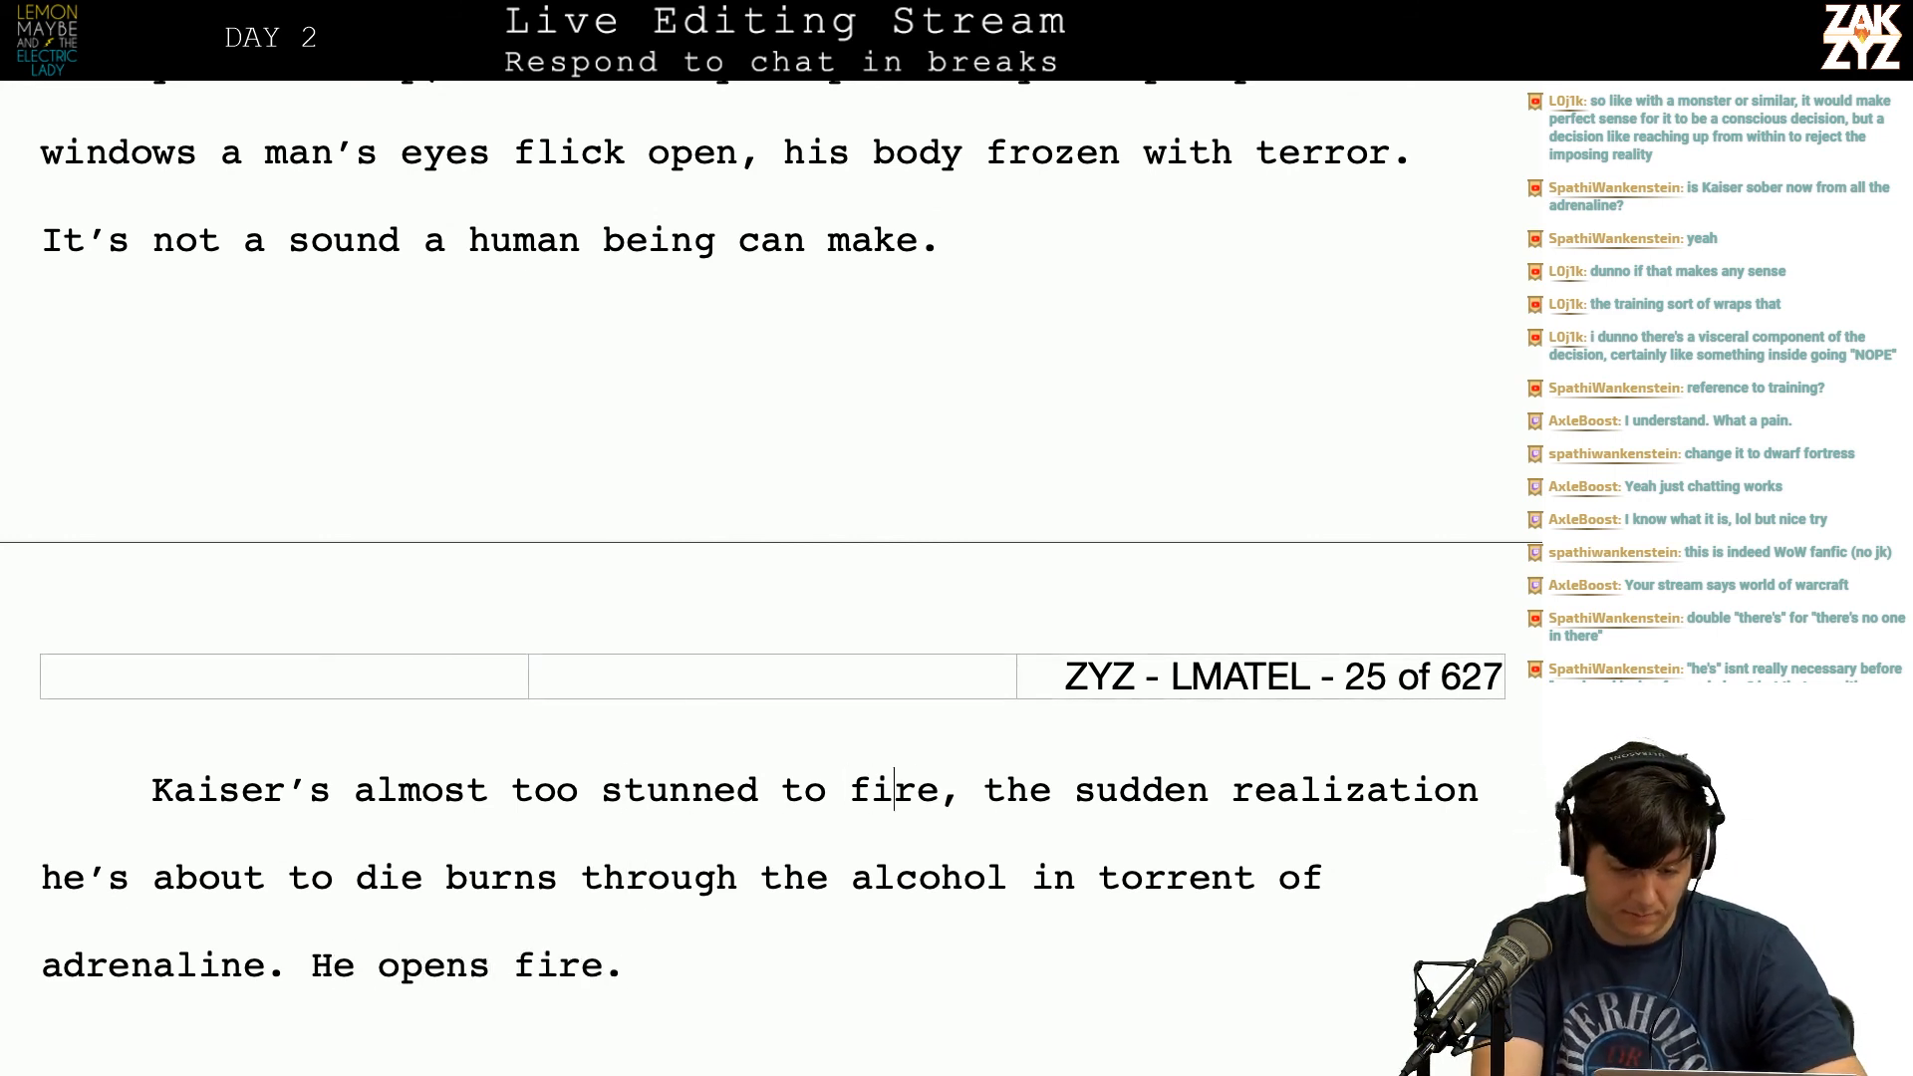
Step: Change "fire" to "shoot" in "Kaiser's almost too stunned to fire,"
key("BackSpace")
key("BackSpace")
key("BackSpace")
key("BackSpace")
type("shoot")
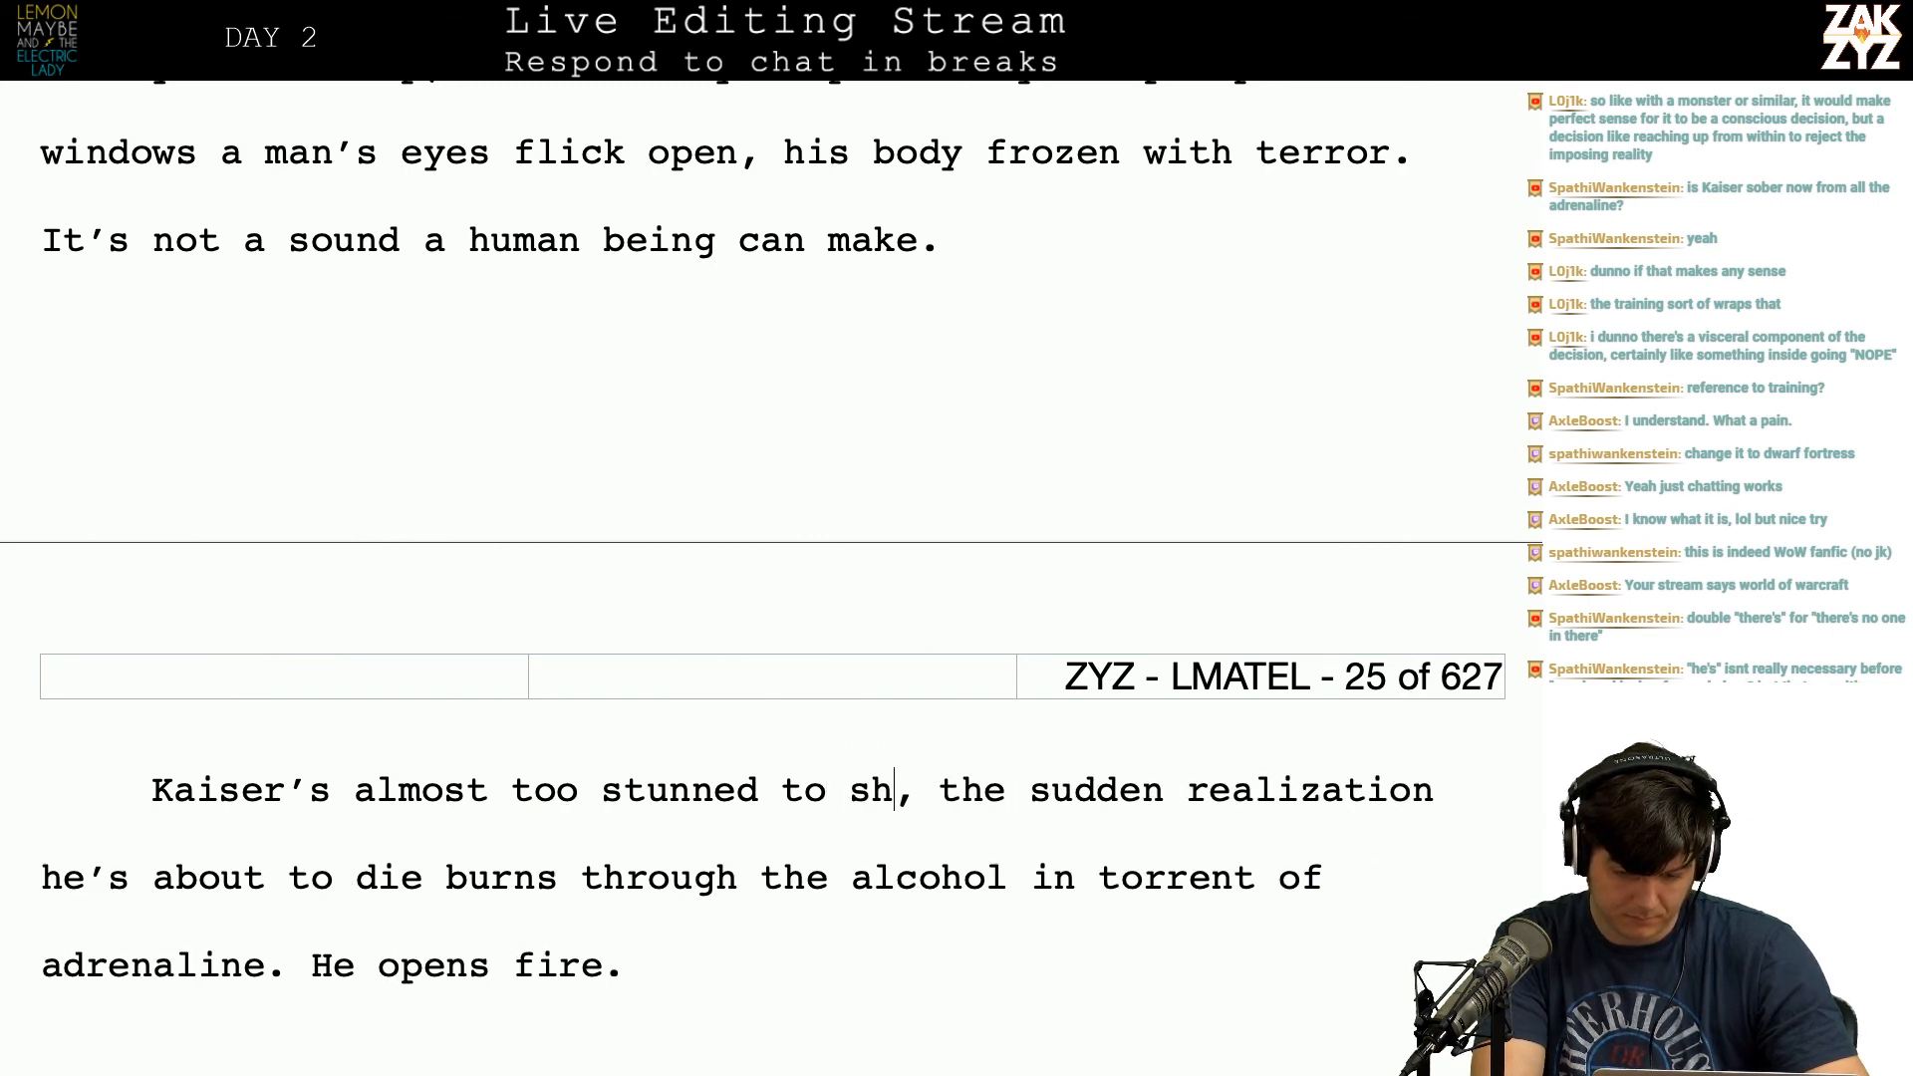
Step: Insert the alternative continuation "but the sudden realization he's about to die" directly after "stunned to shoot,"
type(" when")
key("BackSpace")
key("BackSpace")
key("BackSpace")
key("BackSpace")
key("BackSpace")
type("but the sudden")
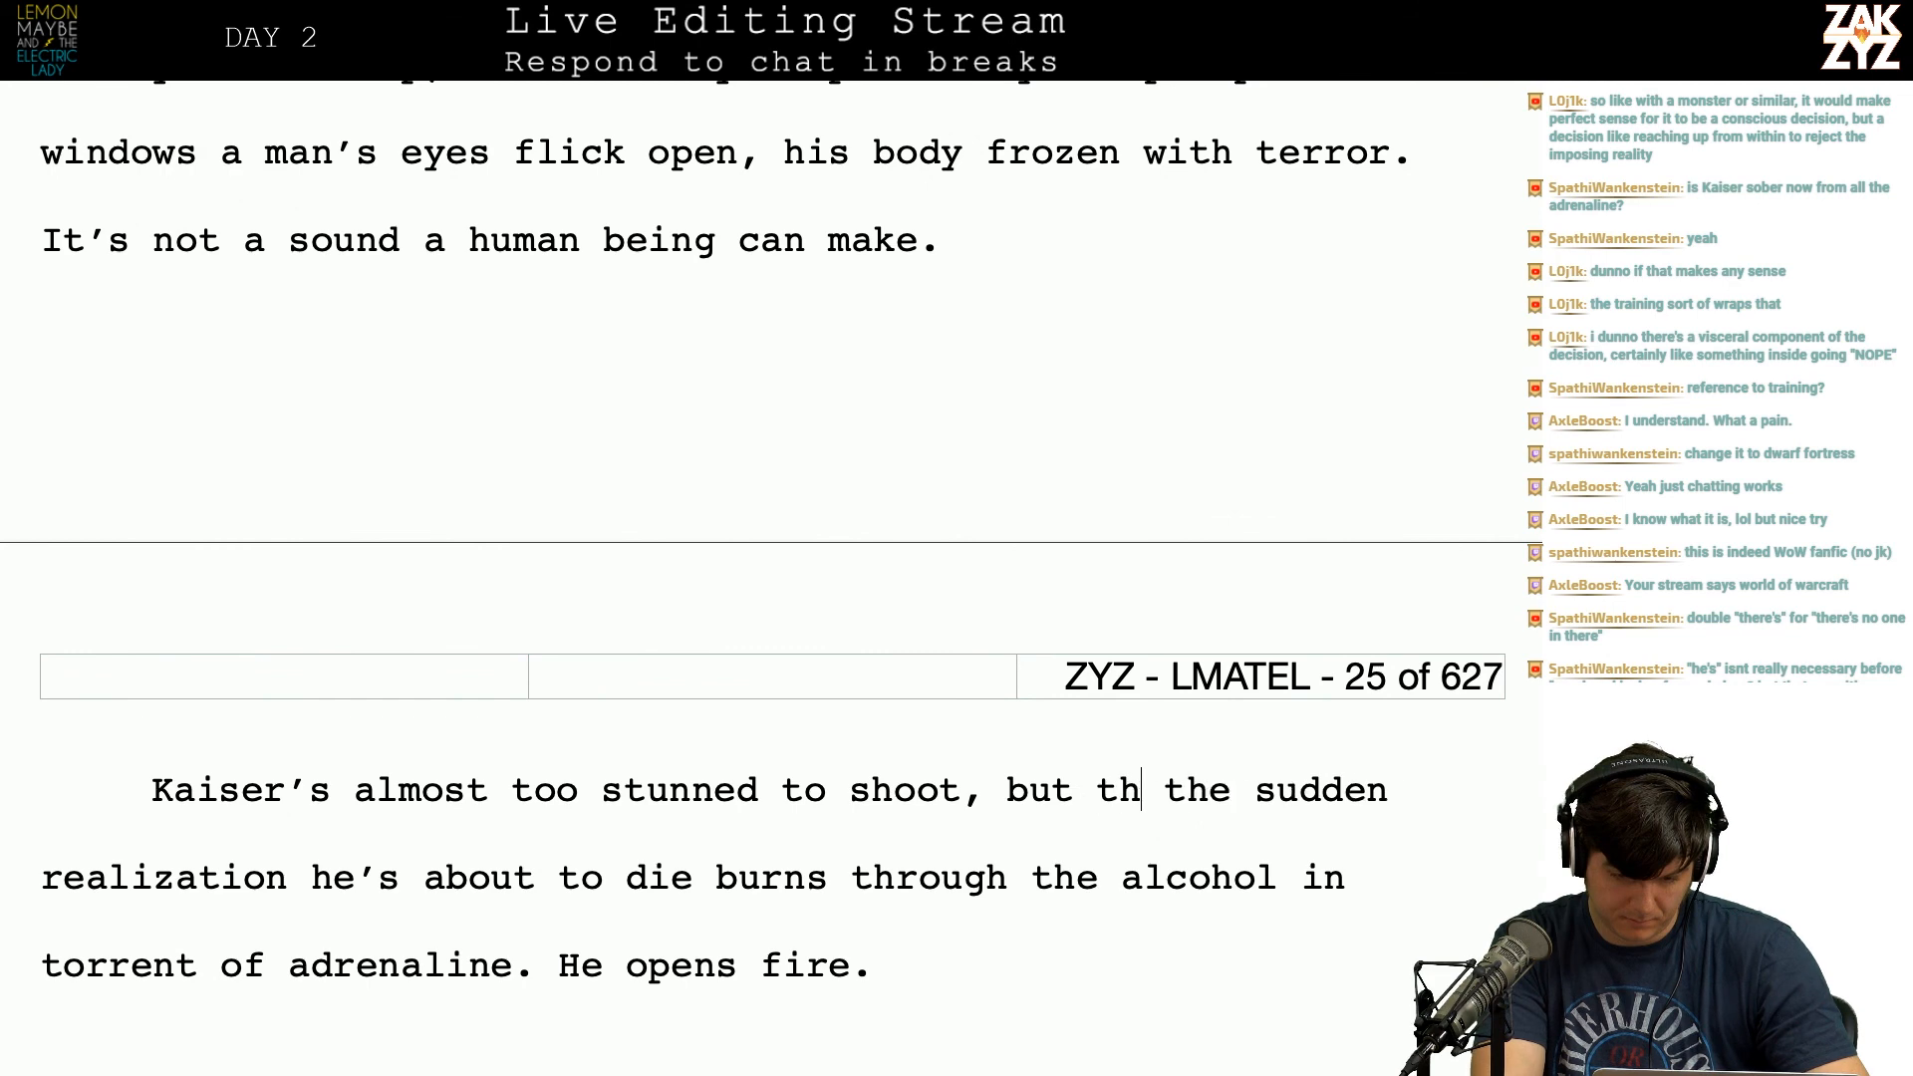
type(" realiziation ")
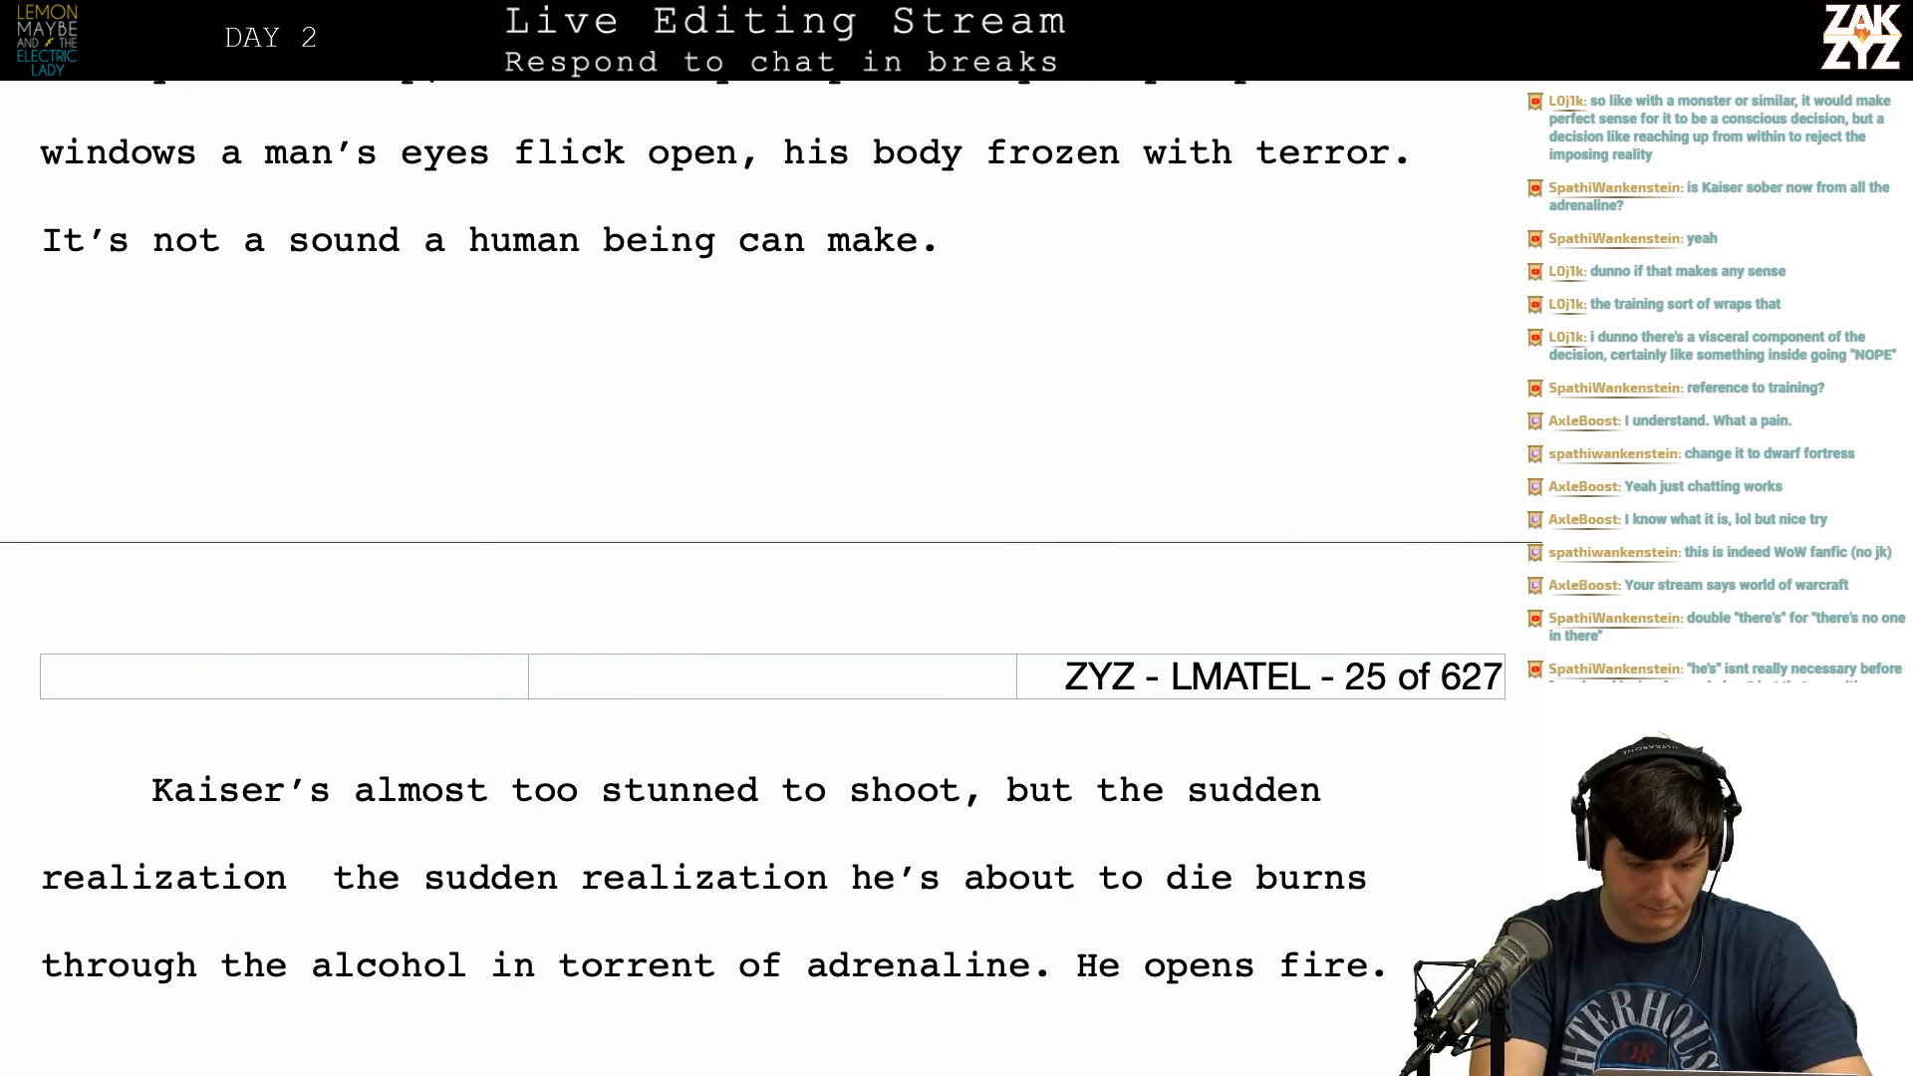
type("he's about to die")
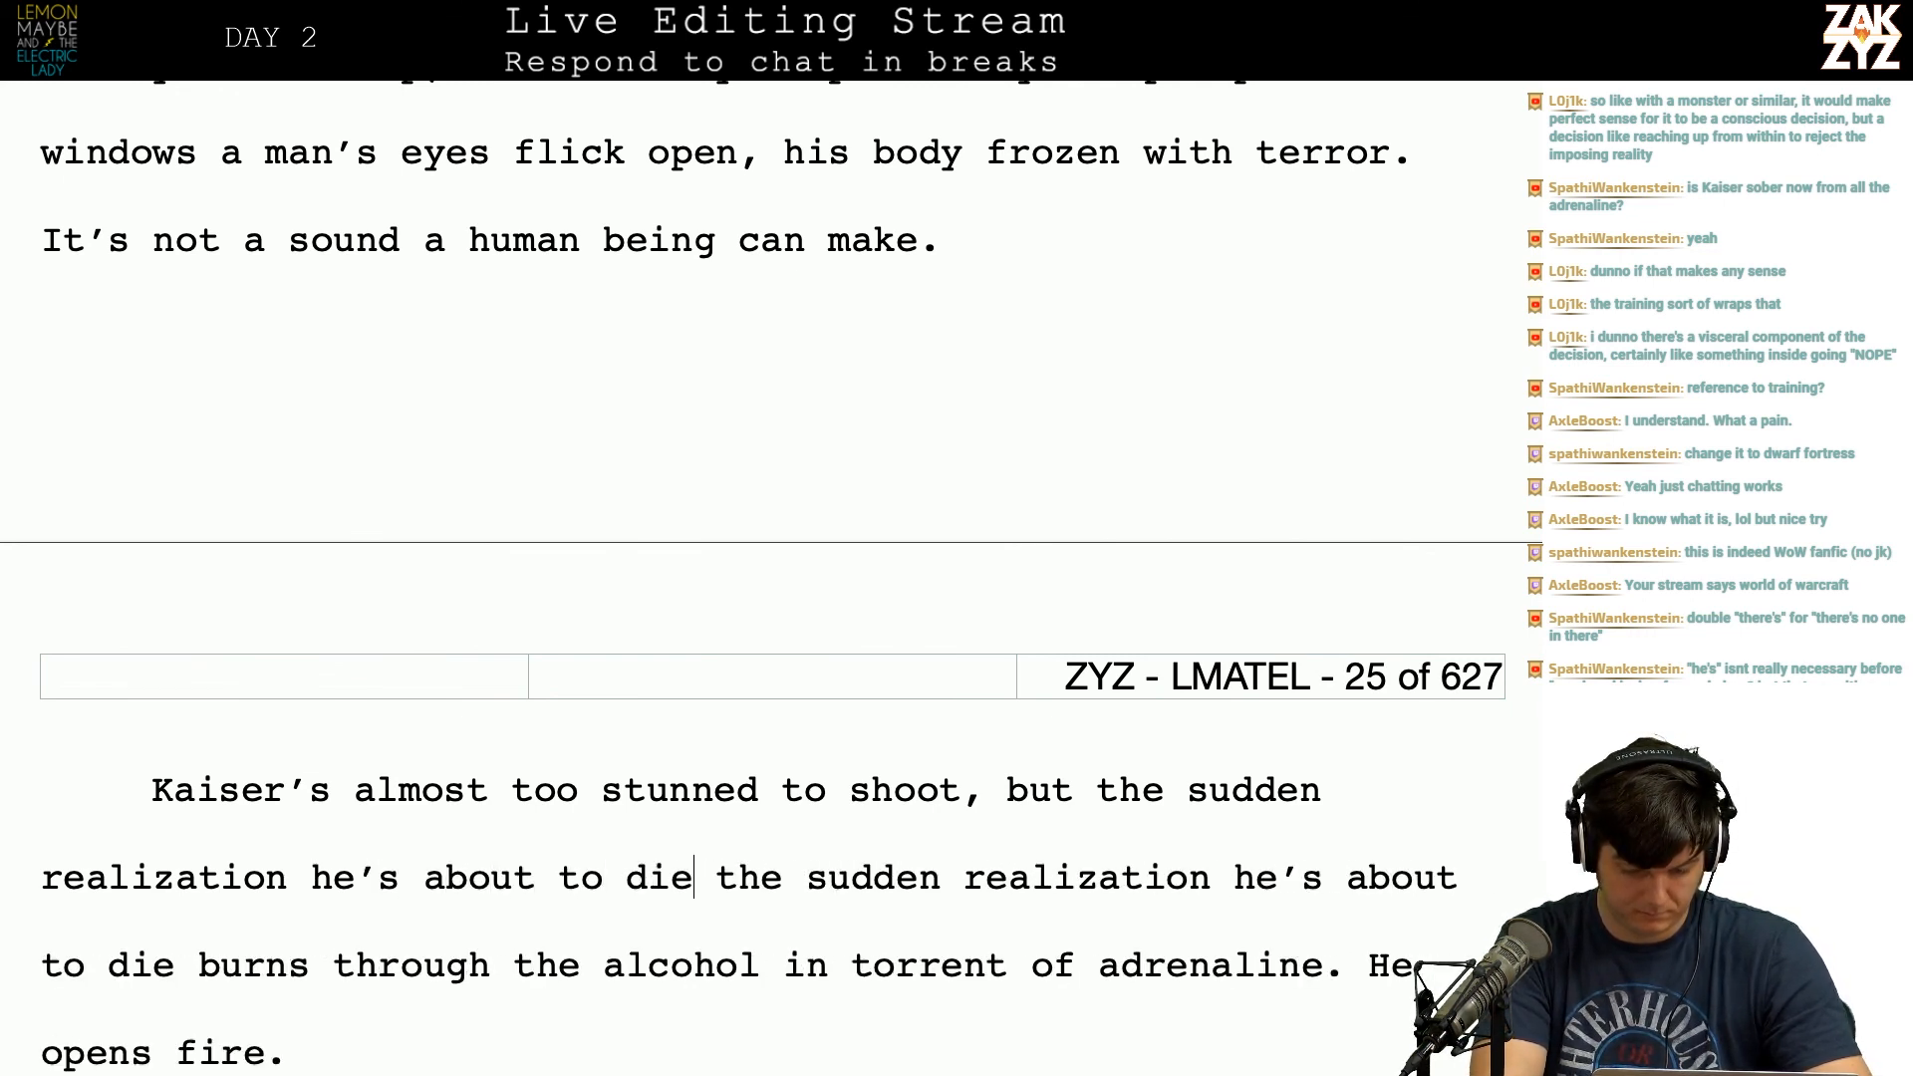
Step: Complete the alternative wording with "crashes over him in a wave of adrenaline. He opens fire."
type(" crashes through")
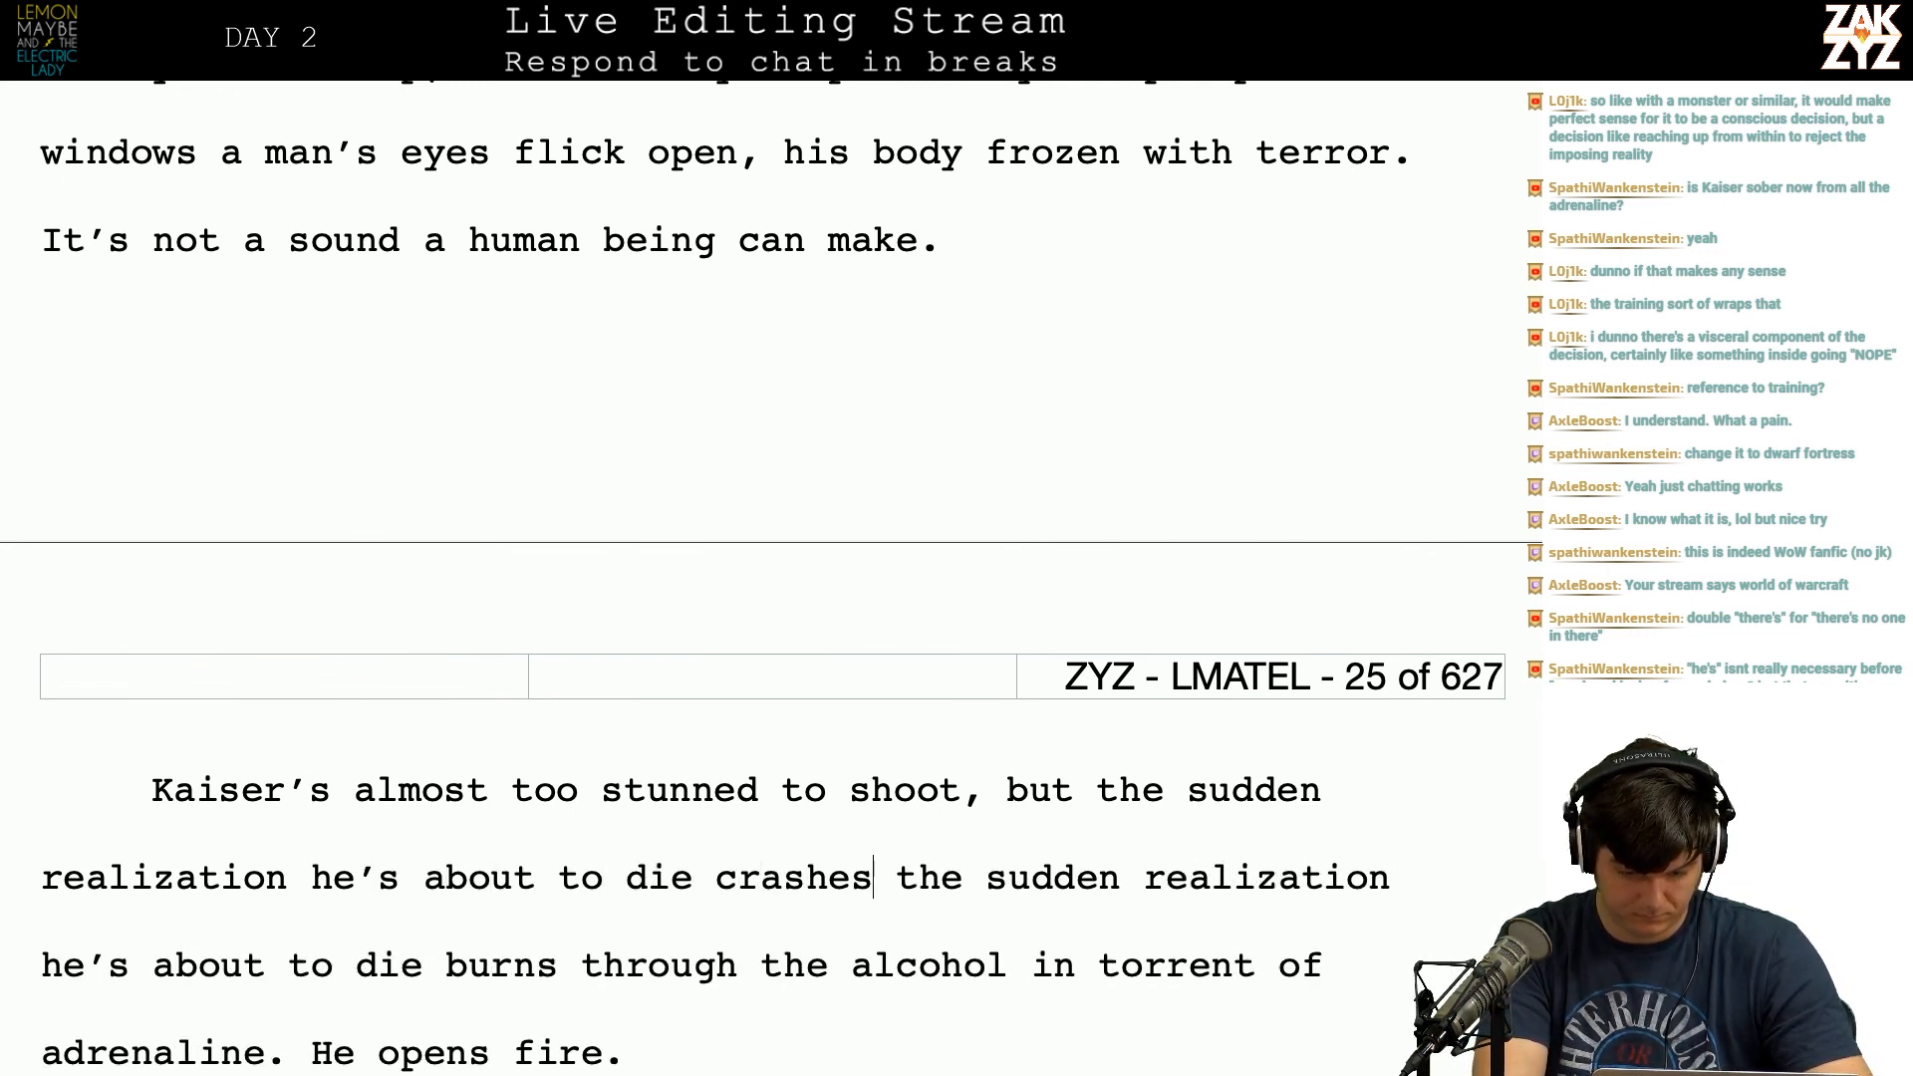
type(" the a")
key("BackSpace")
key("BackSpace")
key("BackSpace")
key("BackSpace")
key("BackSpace")
key("BackSpace")
key("BackSpace")
key("BackSpace")
key("BackSpace")
key("BackSpace")
key("BackSpace")
key("BackSpace")
key("BackSpace")
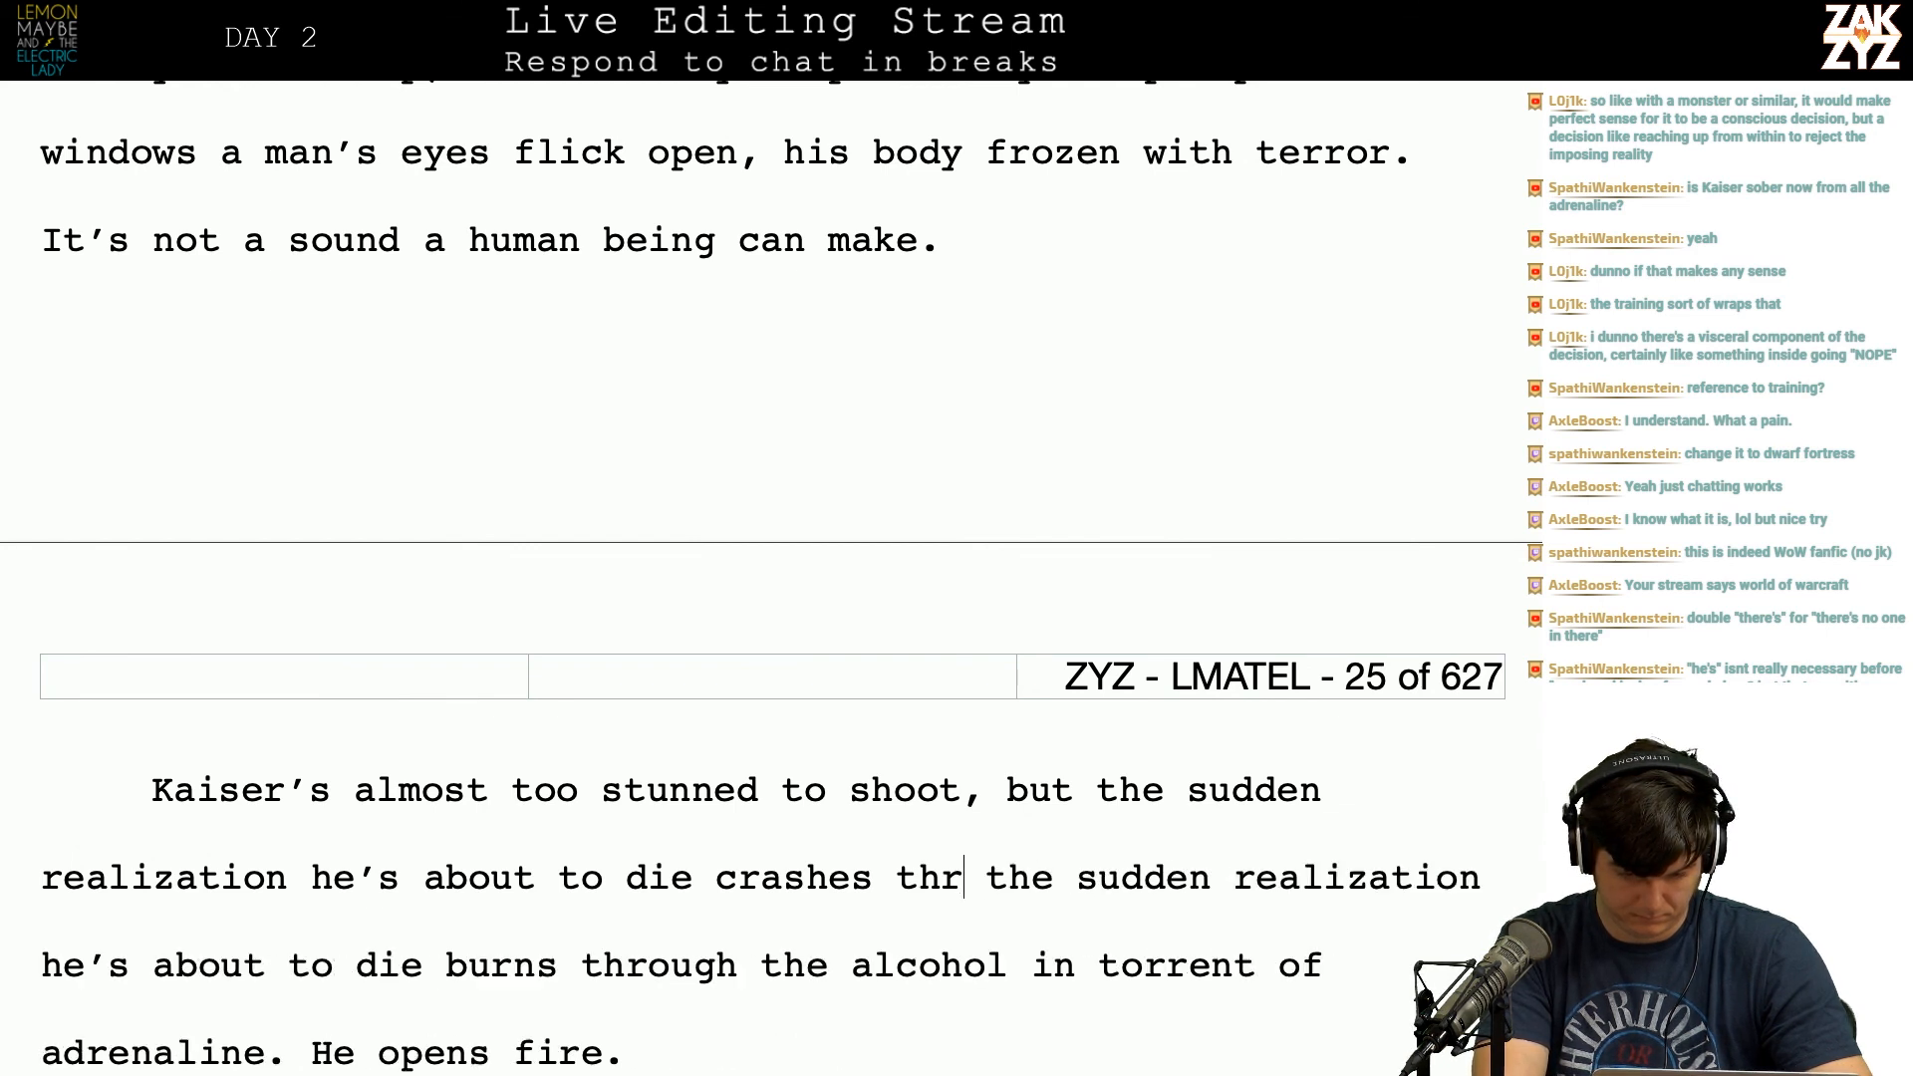
type("over him in a wa")
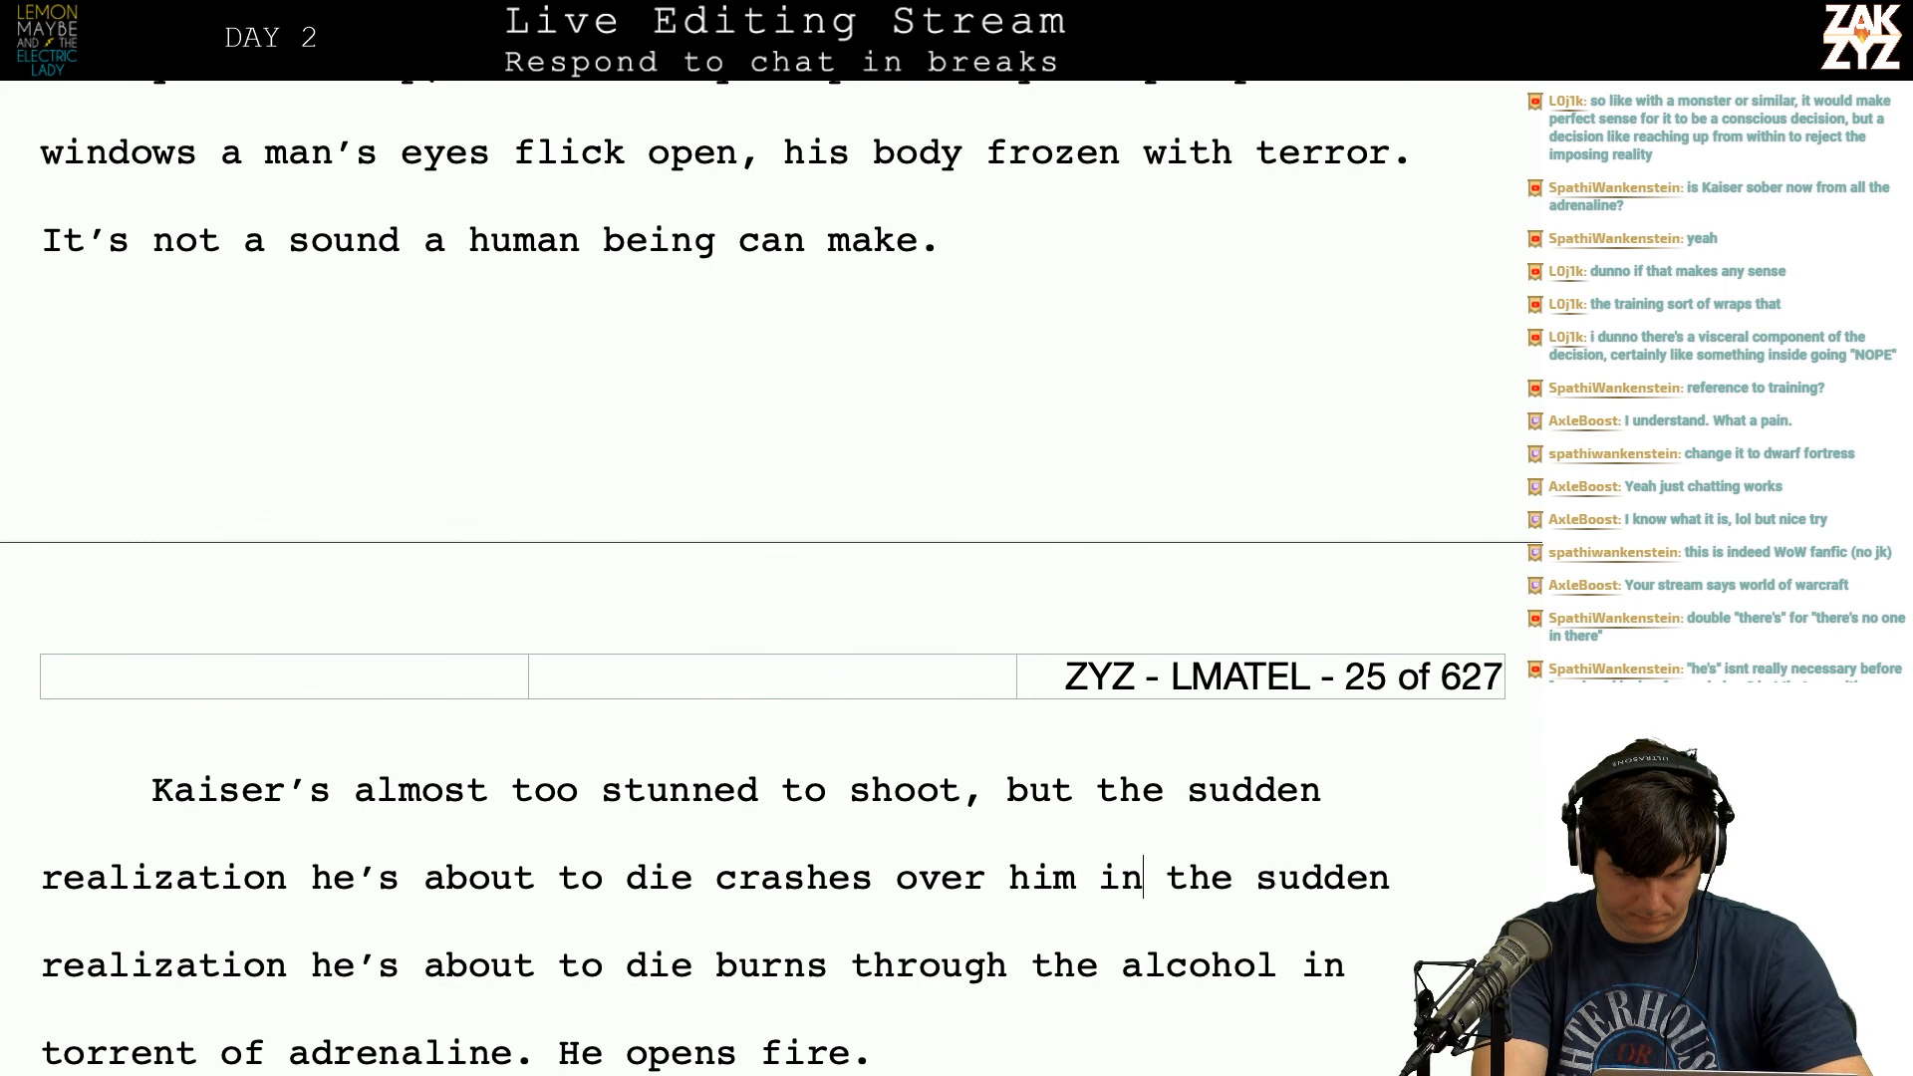
type("ve of adrenal")
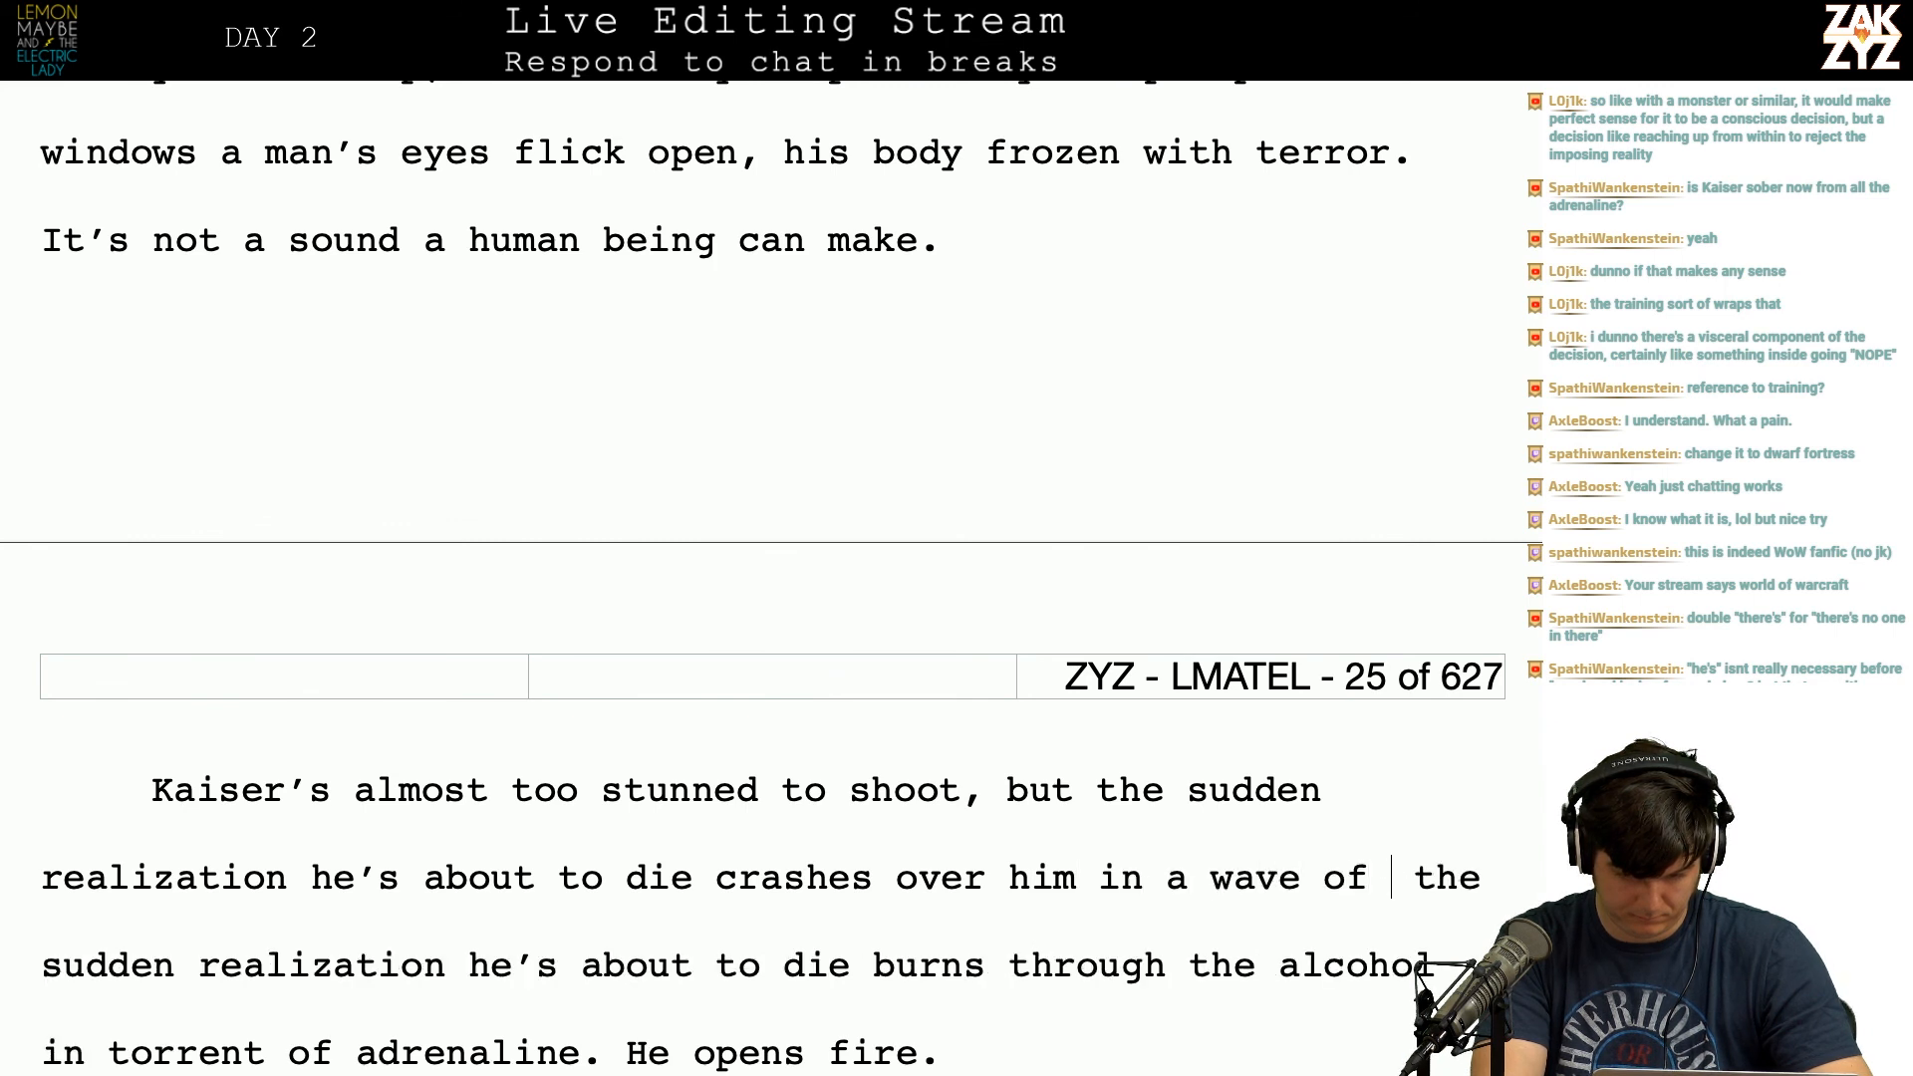
type("ine. He ")
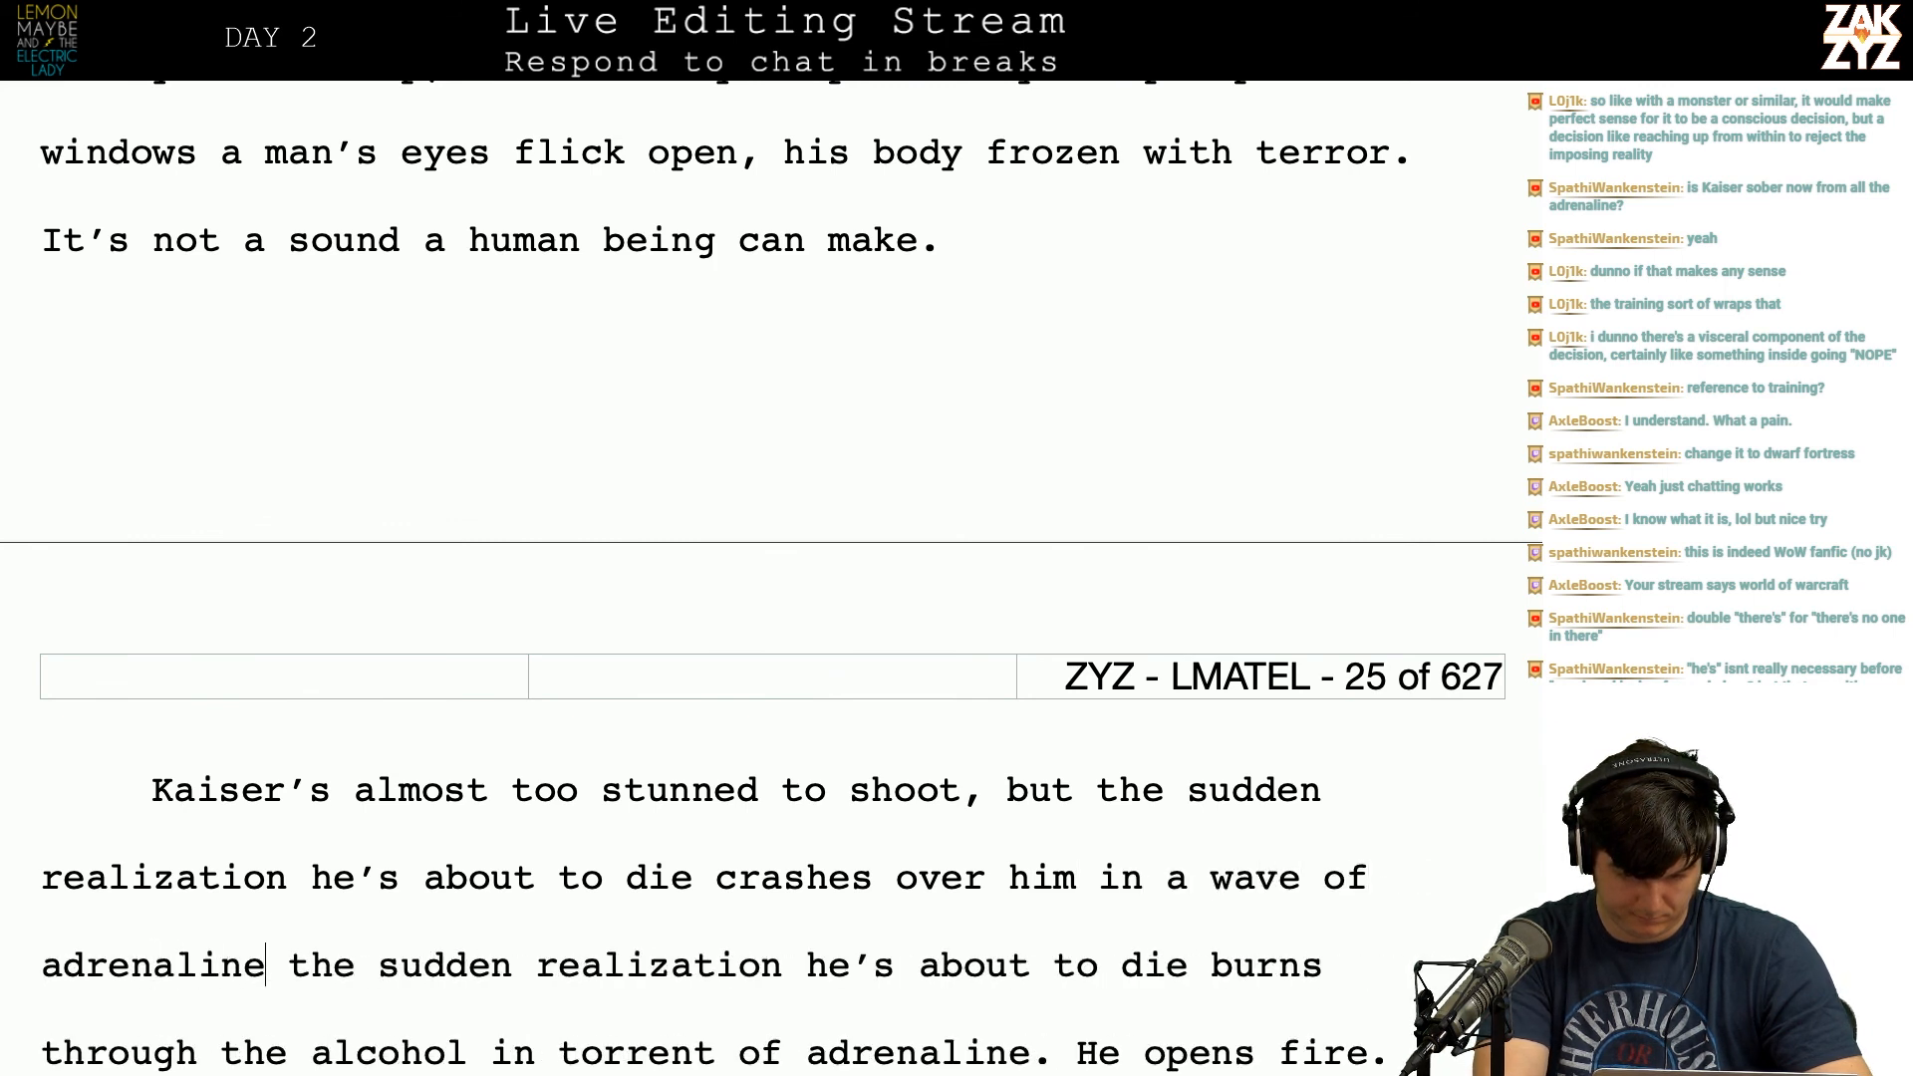
type("opens fire.")
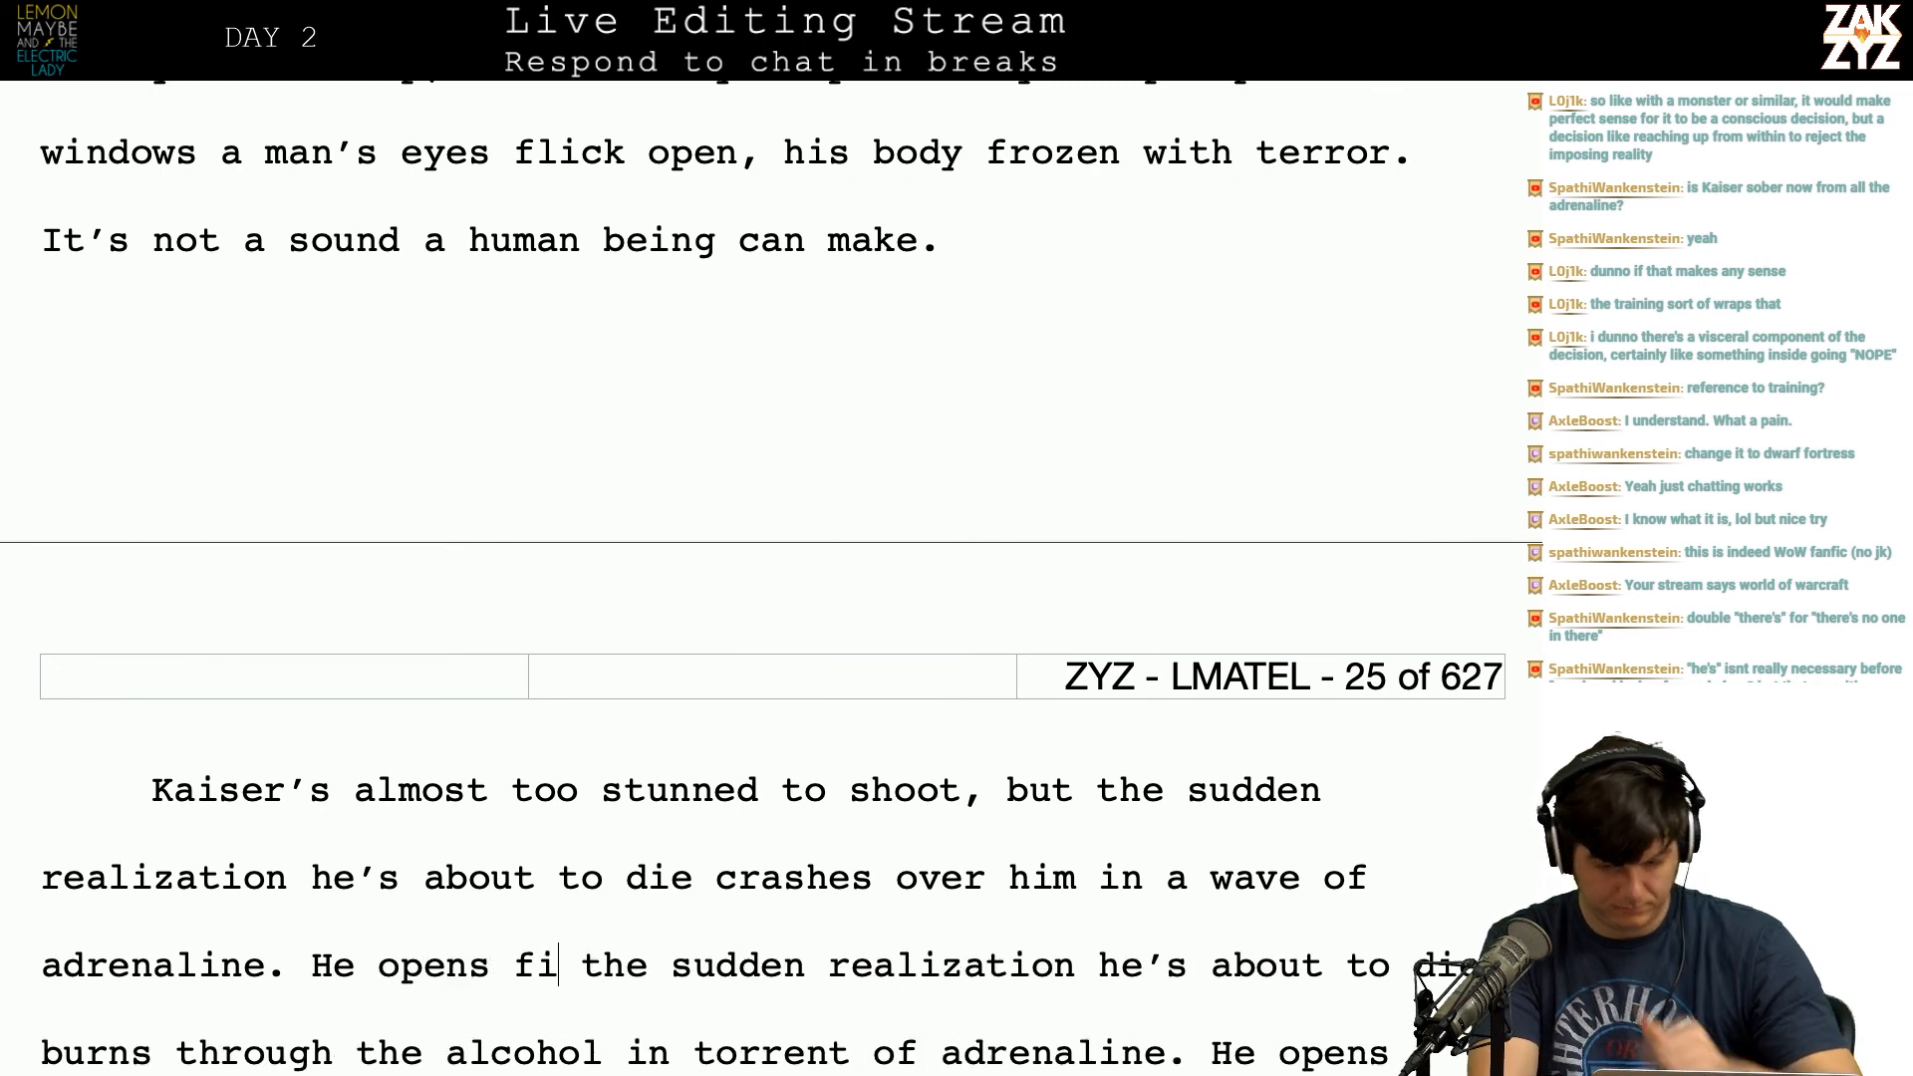
Step: Delete the superseded wording from "the sudden realization he's about to die burns through the alcohol" to the second "He opens fire."
key("shift+Down")
key("shift+Down")
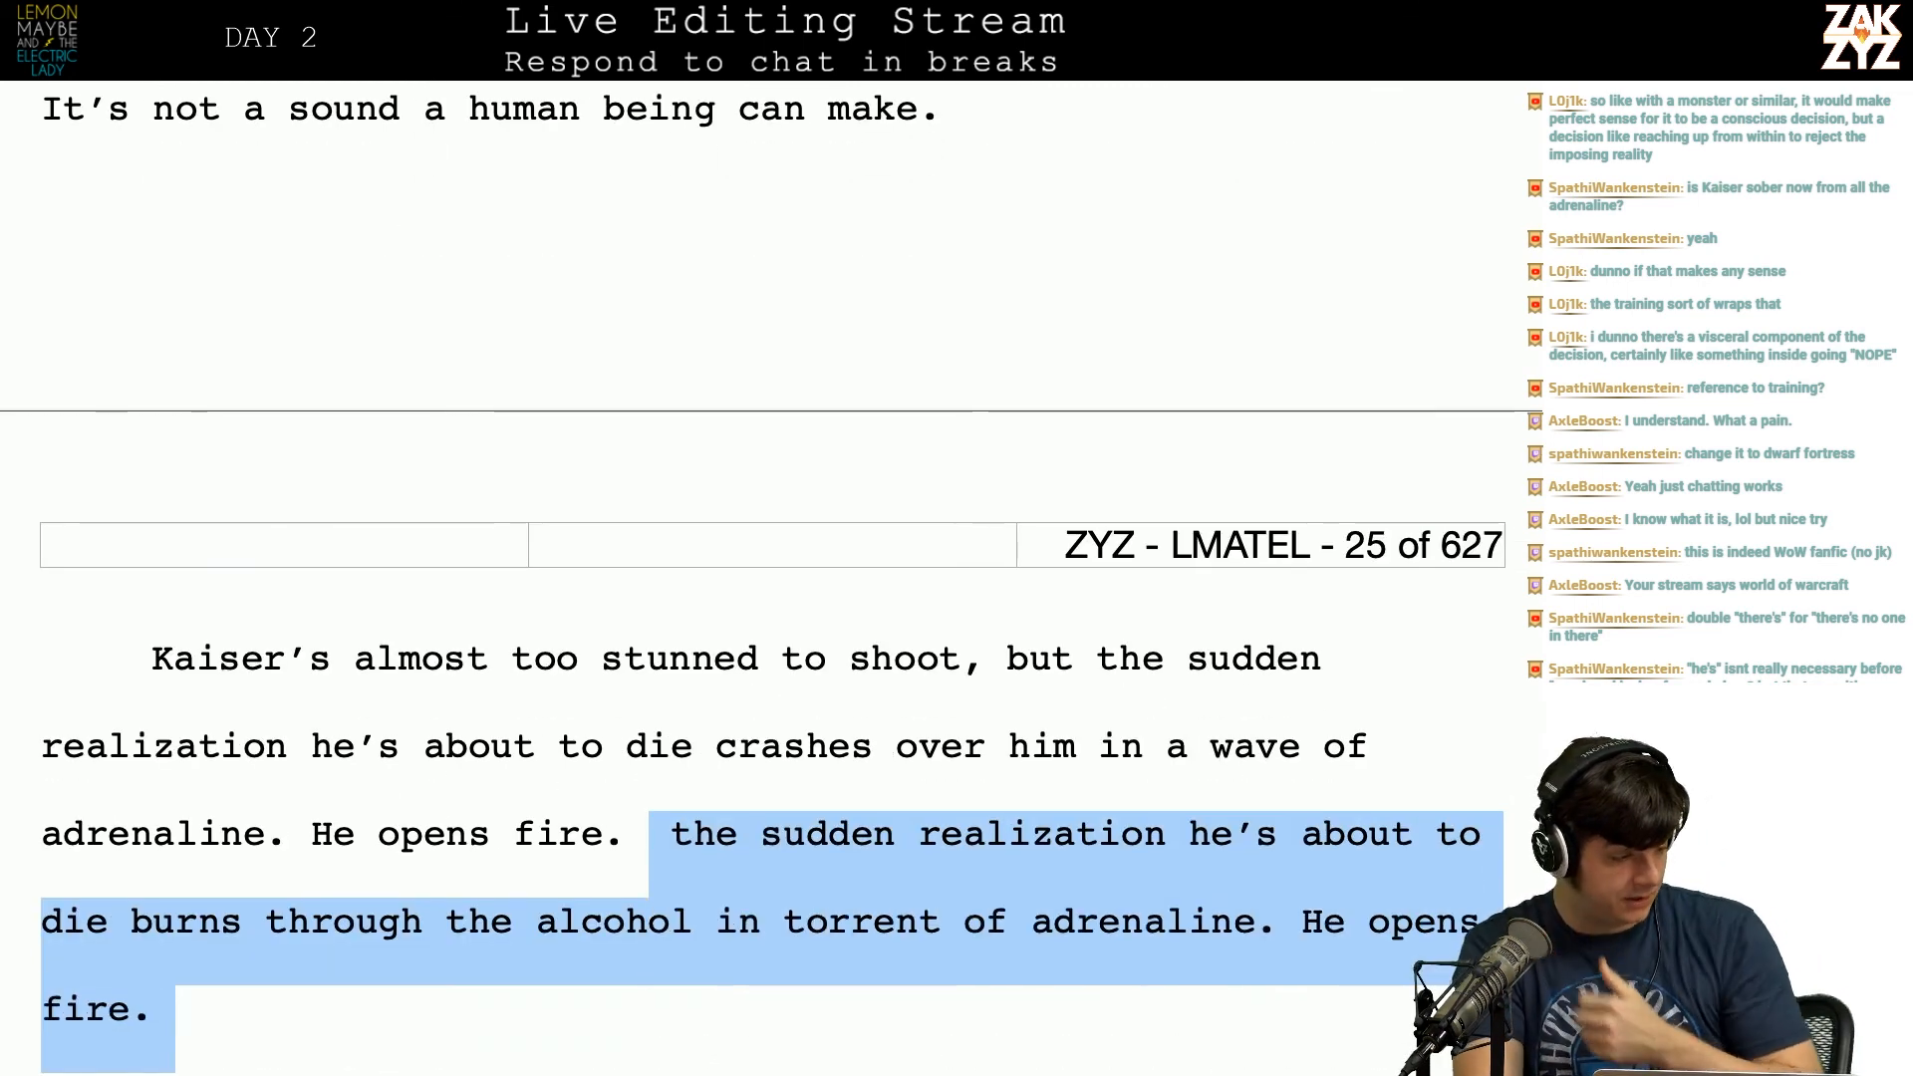
key("Delete")
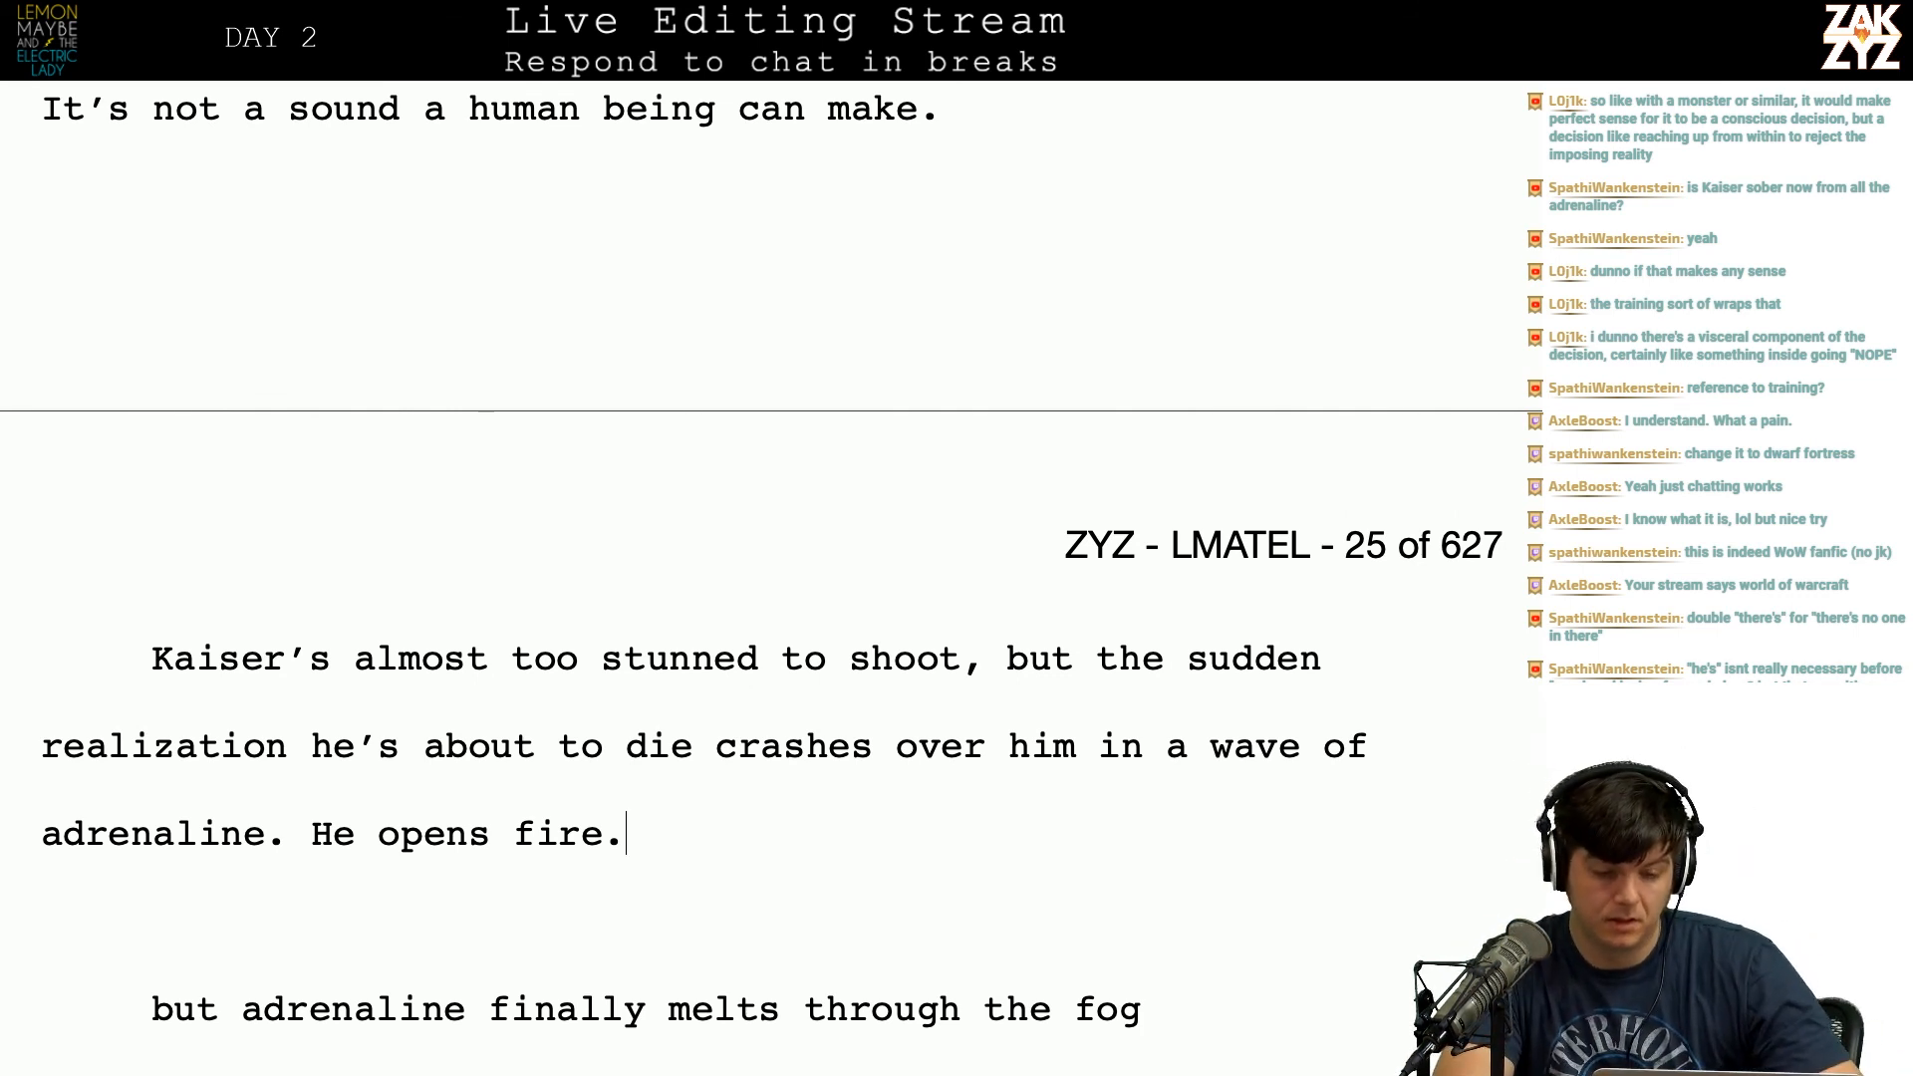
scroll(1237, 569, "down", 1)
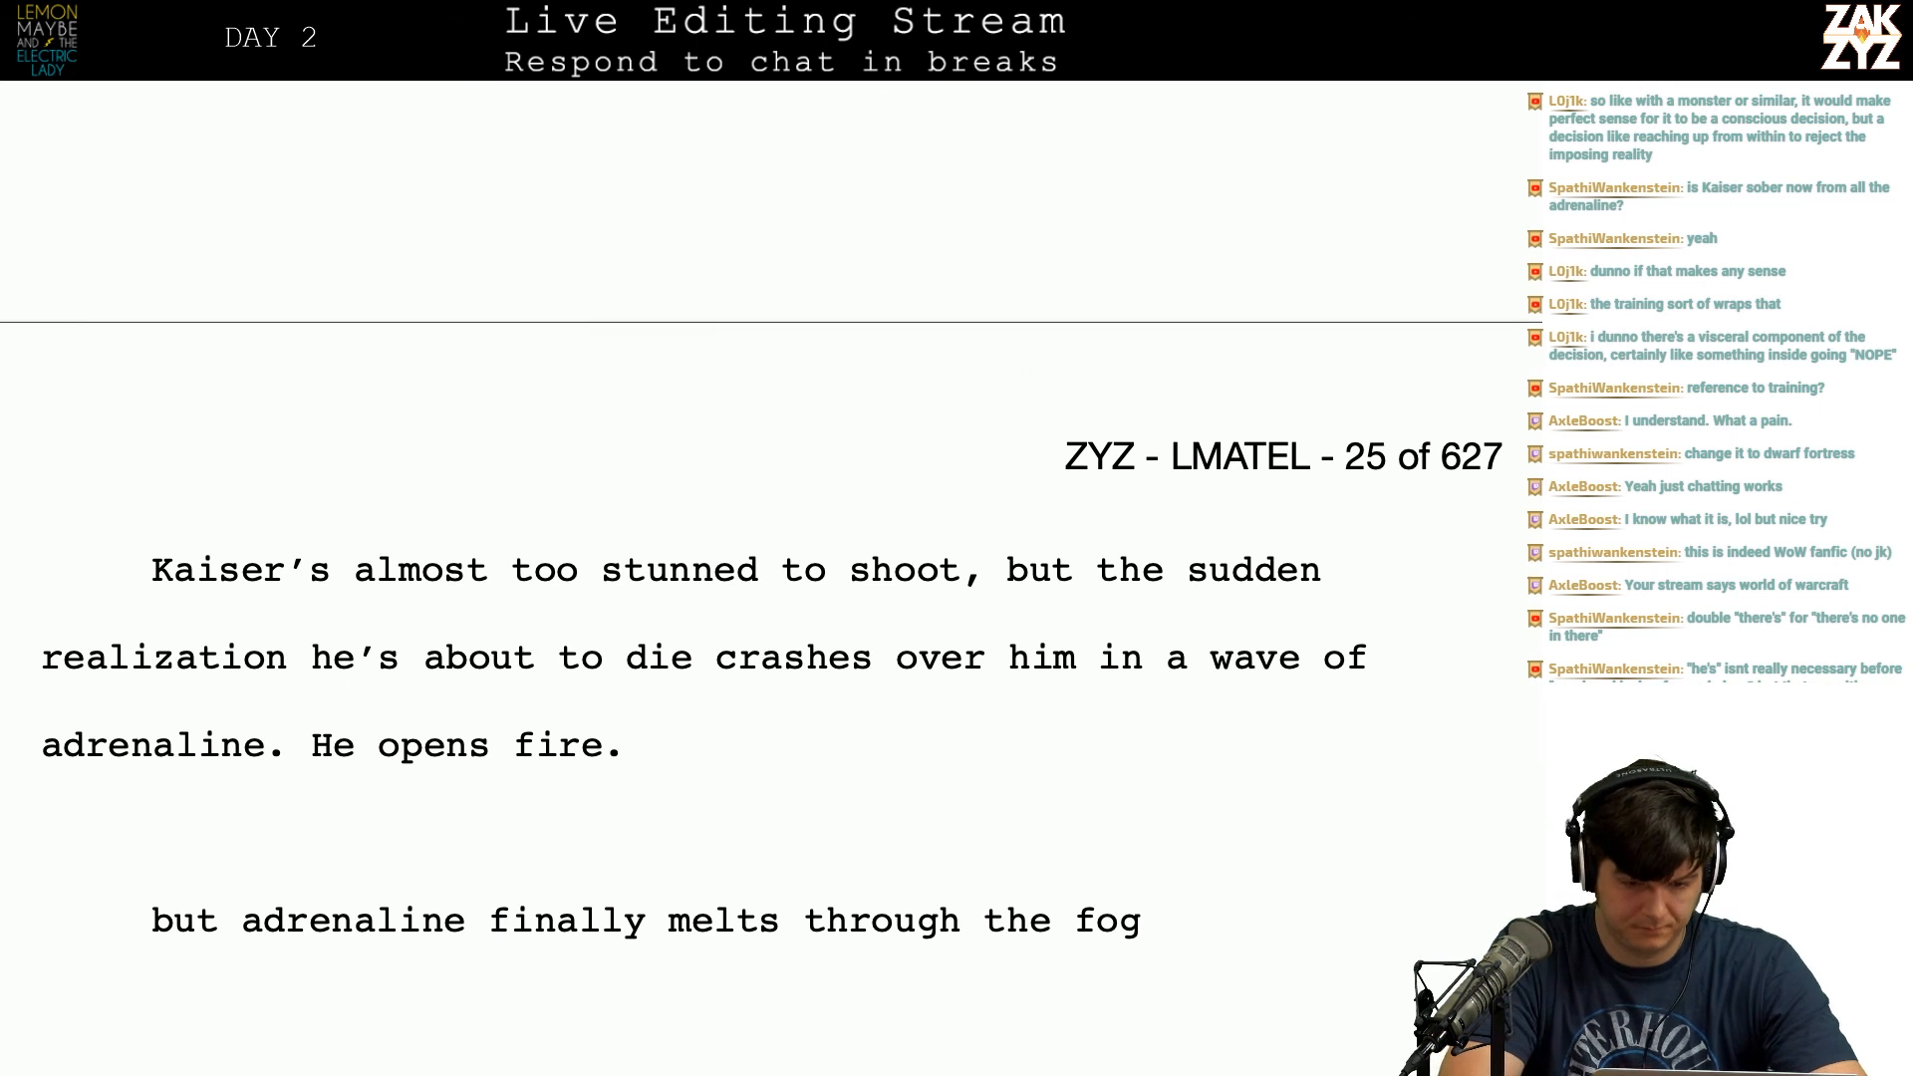
type("but he su")
key("BackSpace")
key("BackSpace")
key("BackSpace")
key("BackSpace")
key("BackSpace")
key("BackSpace")
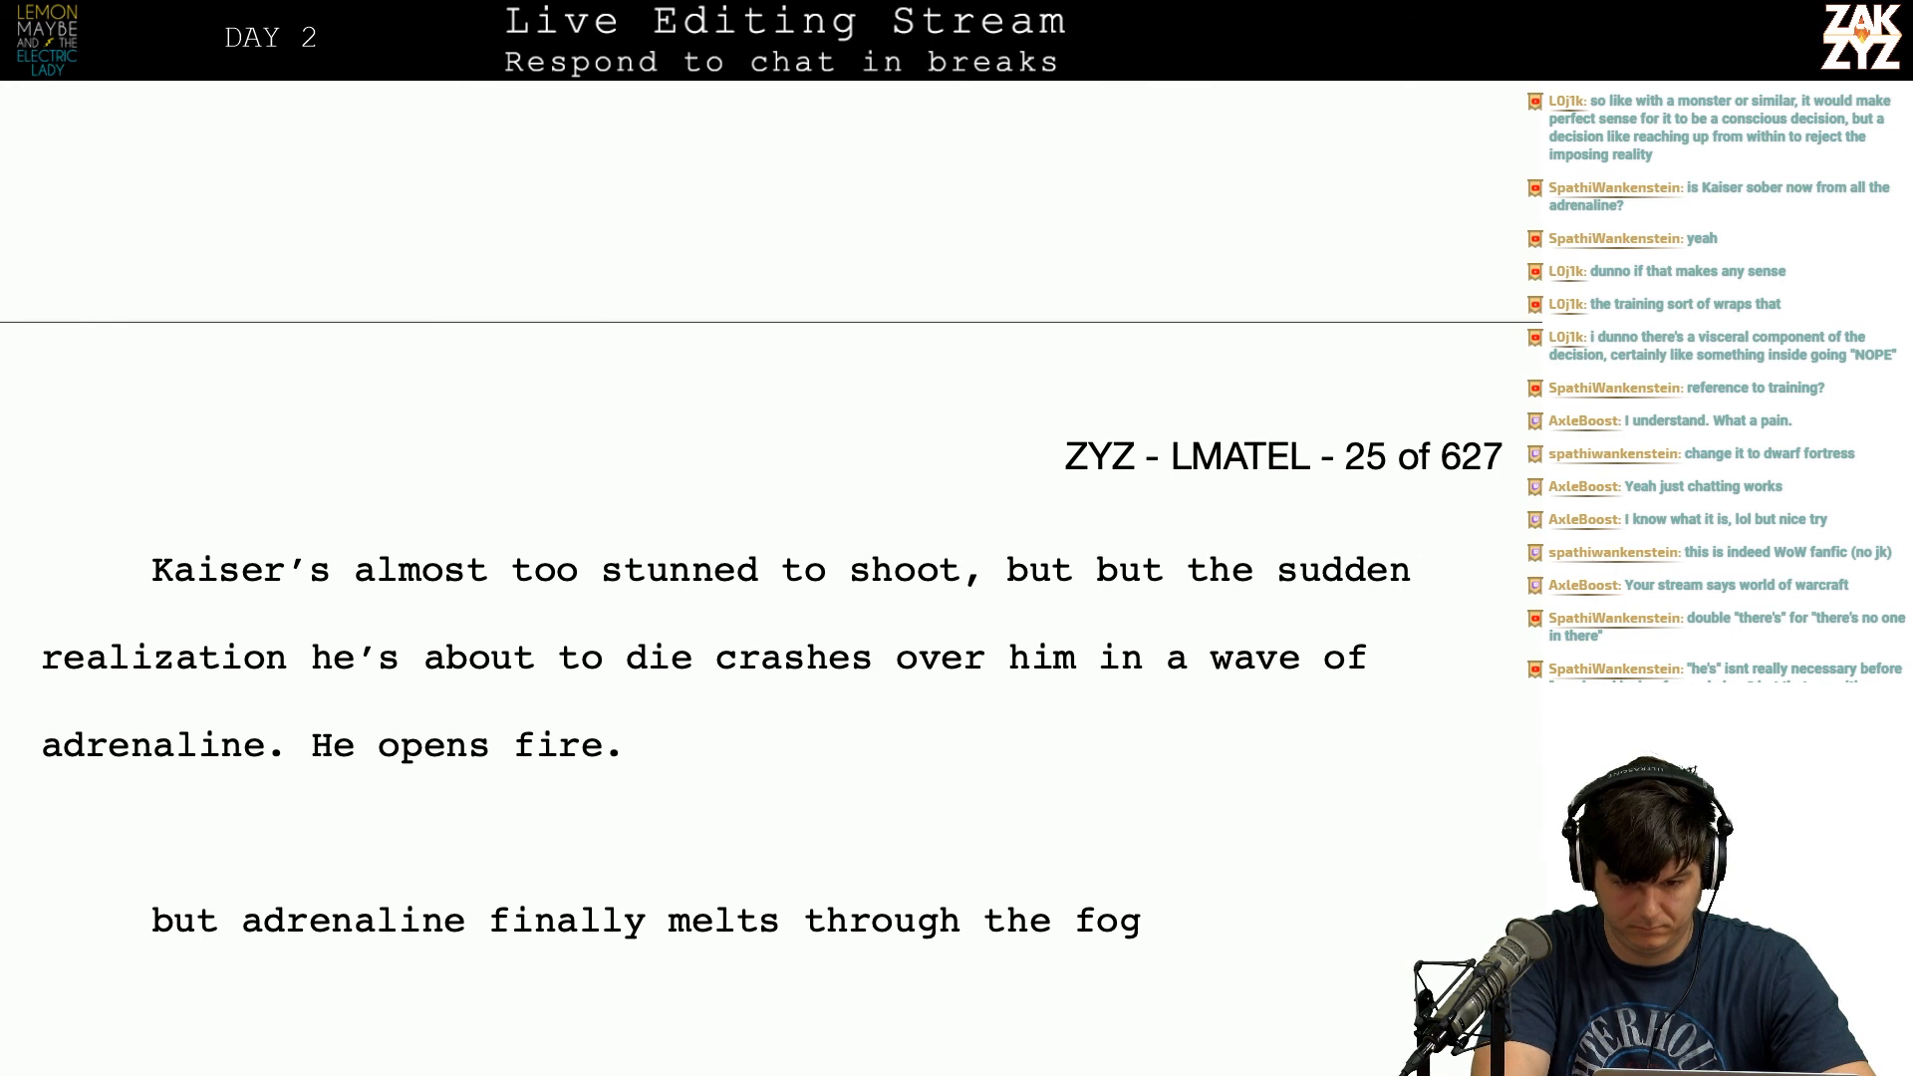
type("he's")
key("BackSpace")
key("BackSpace")
key("BackSpace")
key("BackSpace")
key("BackSpace")
key("BackSpace")
key("BackSpace")
key("BackSpace")
key("BackSpace")
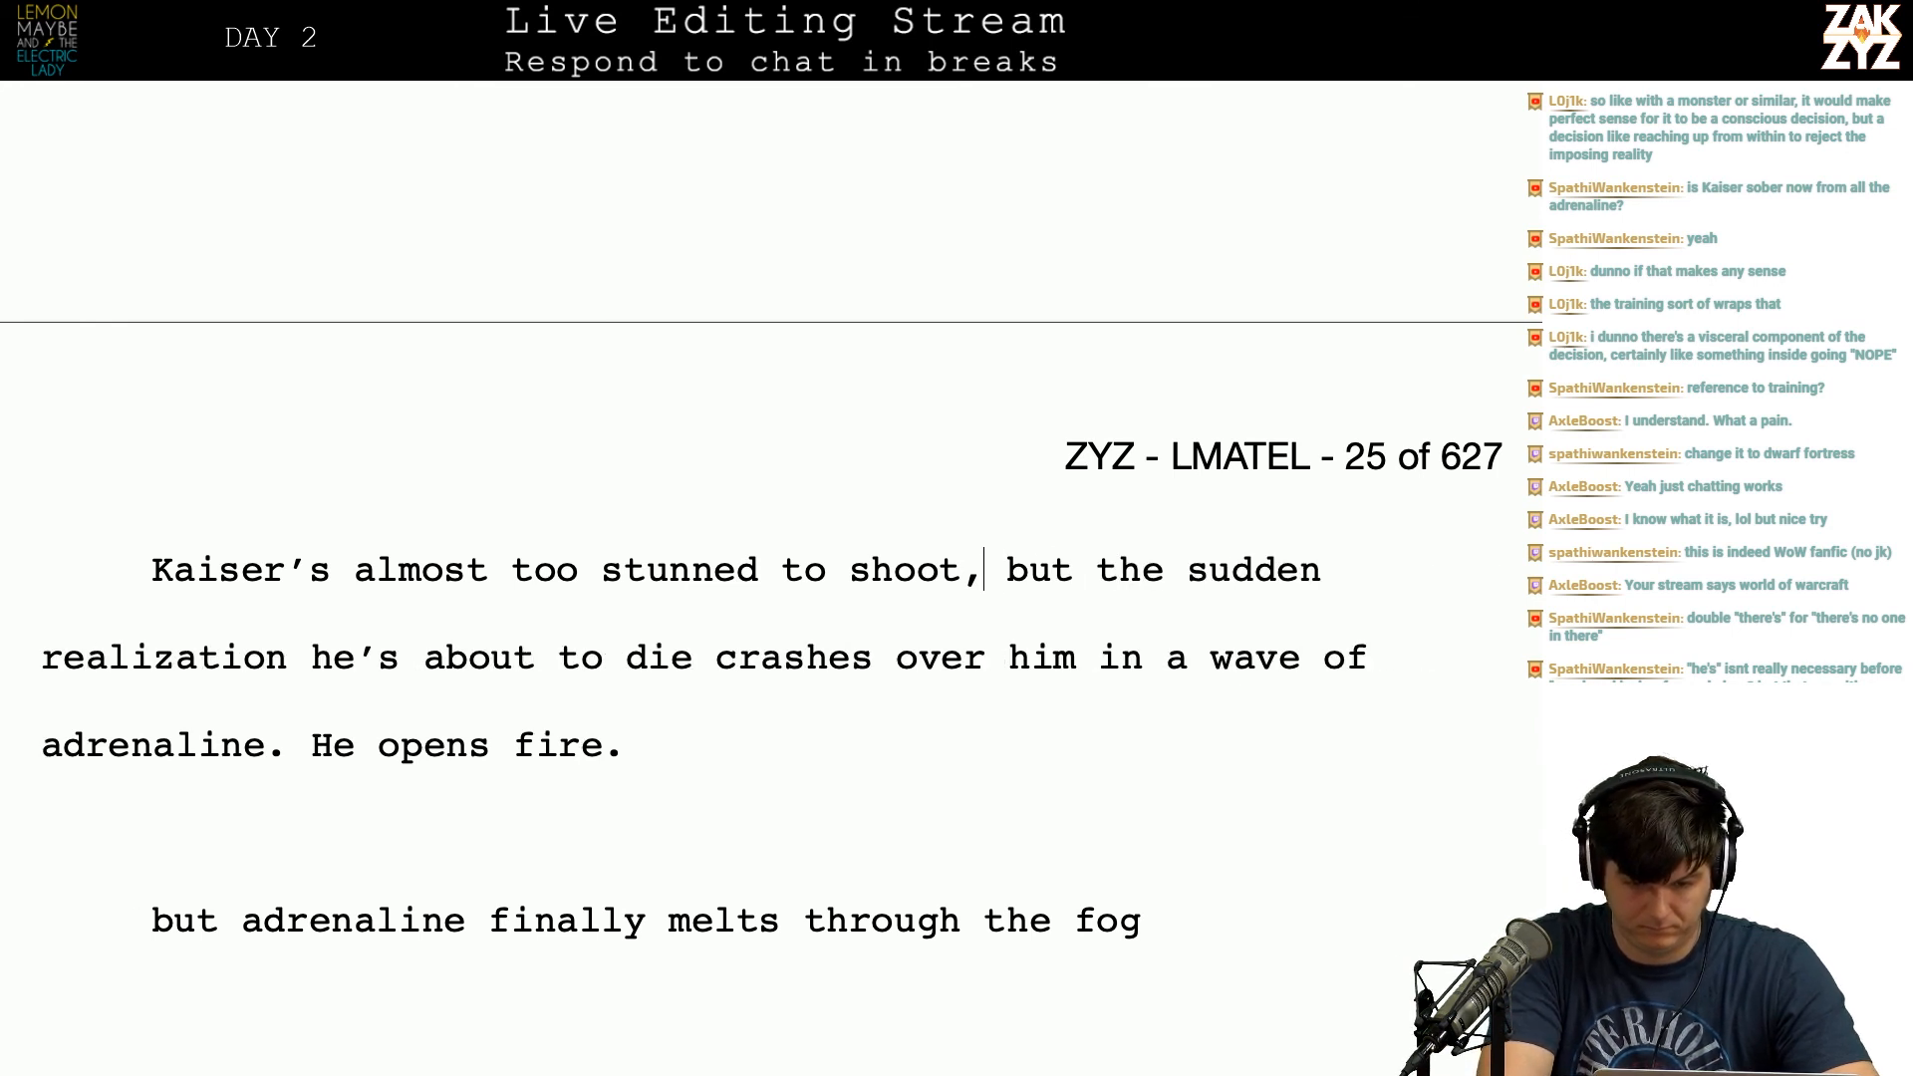
Step: Split "but the sudden realization" onward into a separate paragraph below, and continue "stunned to shoot," with "but adrenaline floods in"
key("Return")
type("b")
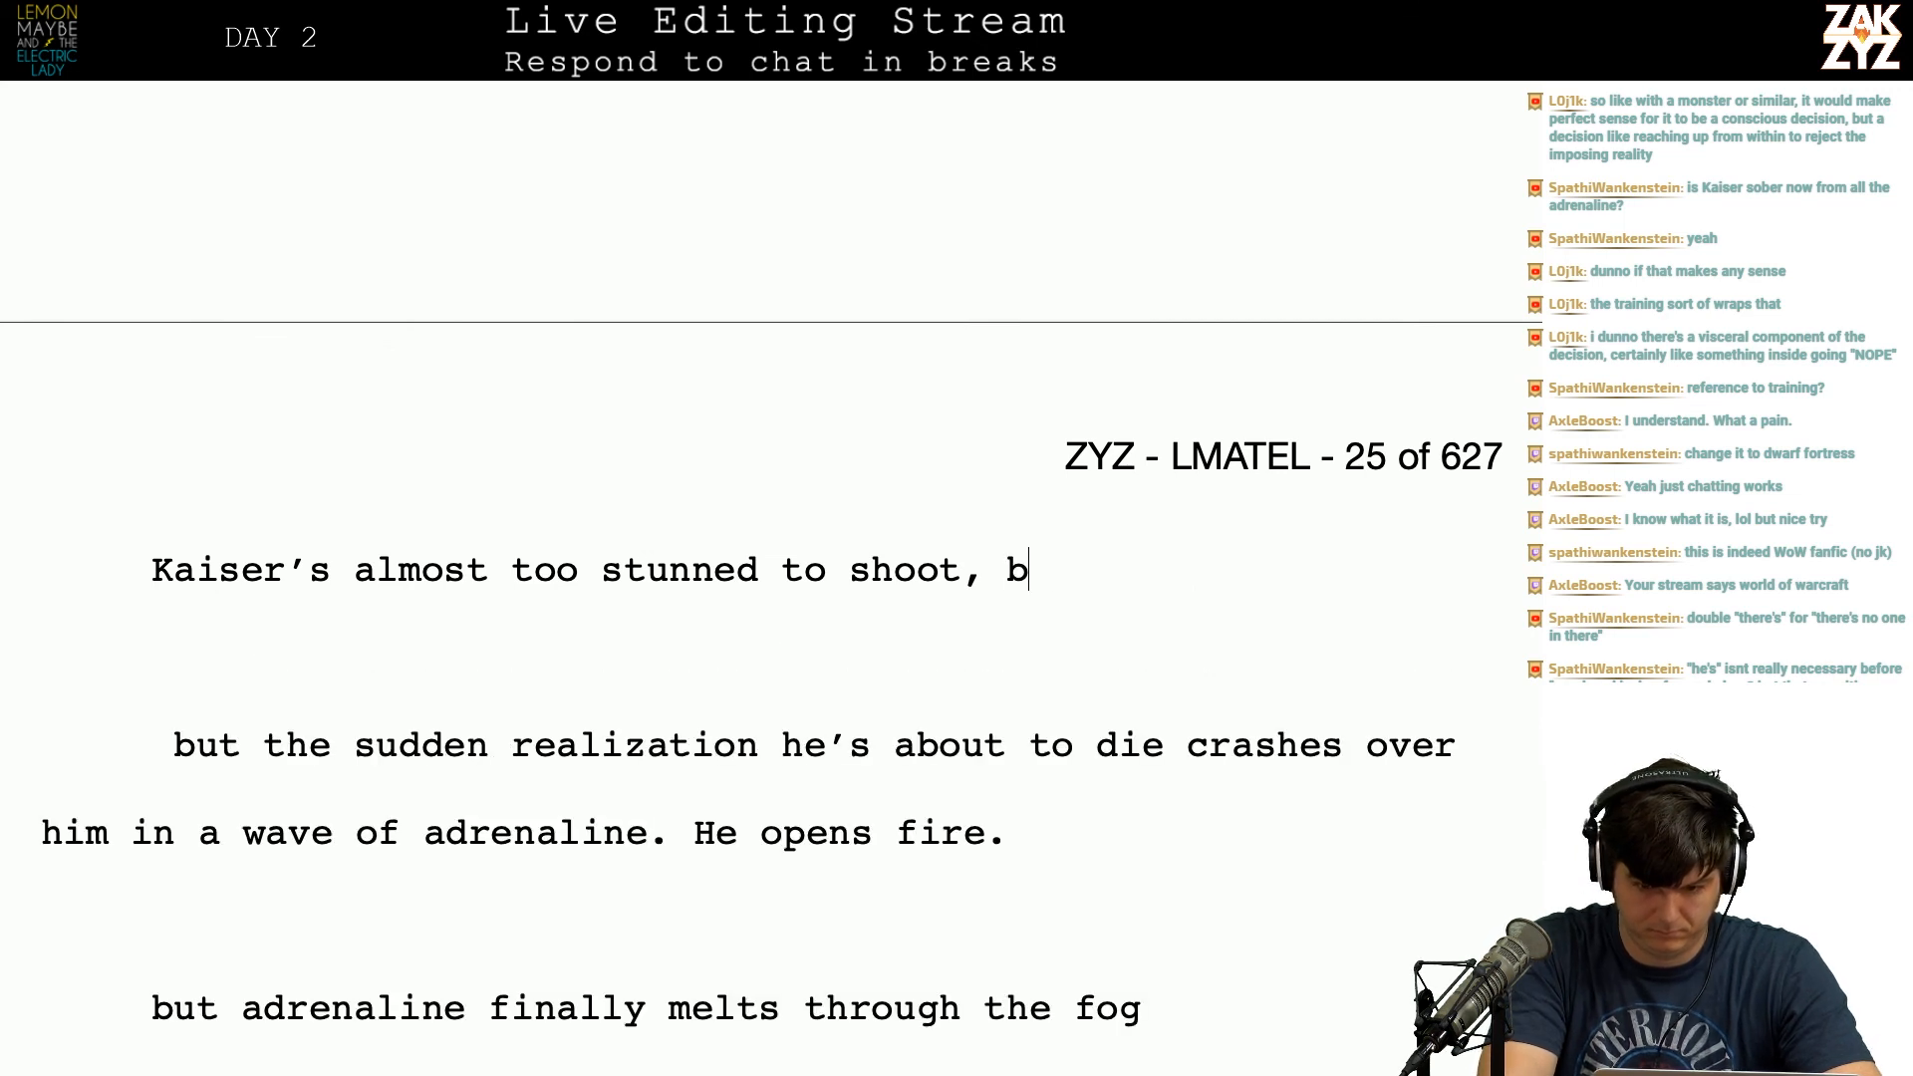
type("ut adrenaline floods int")
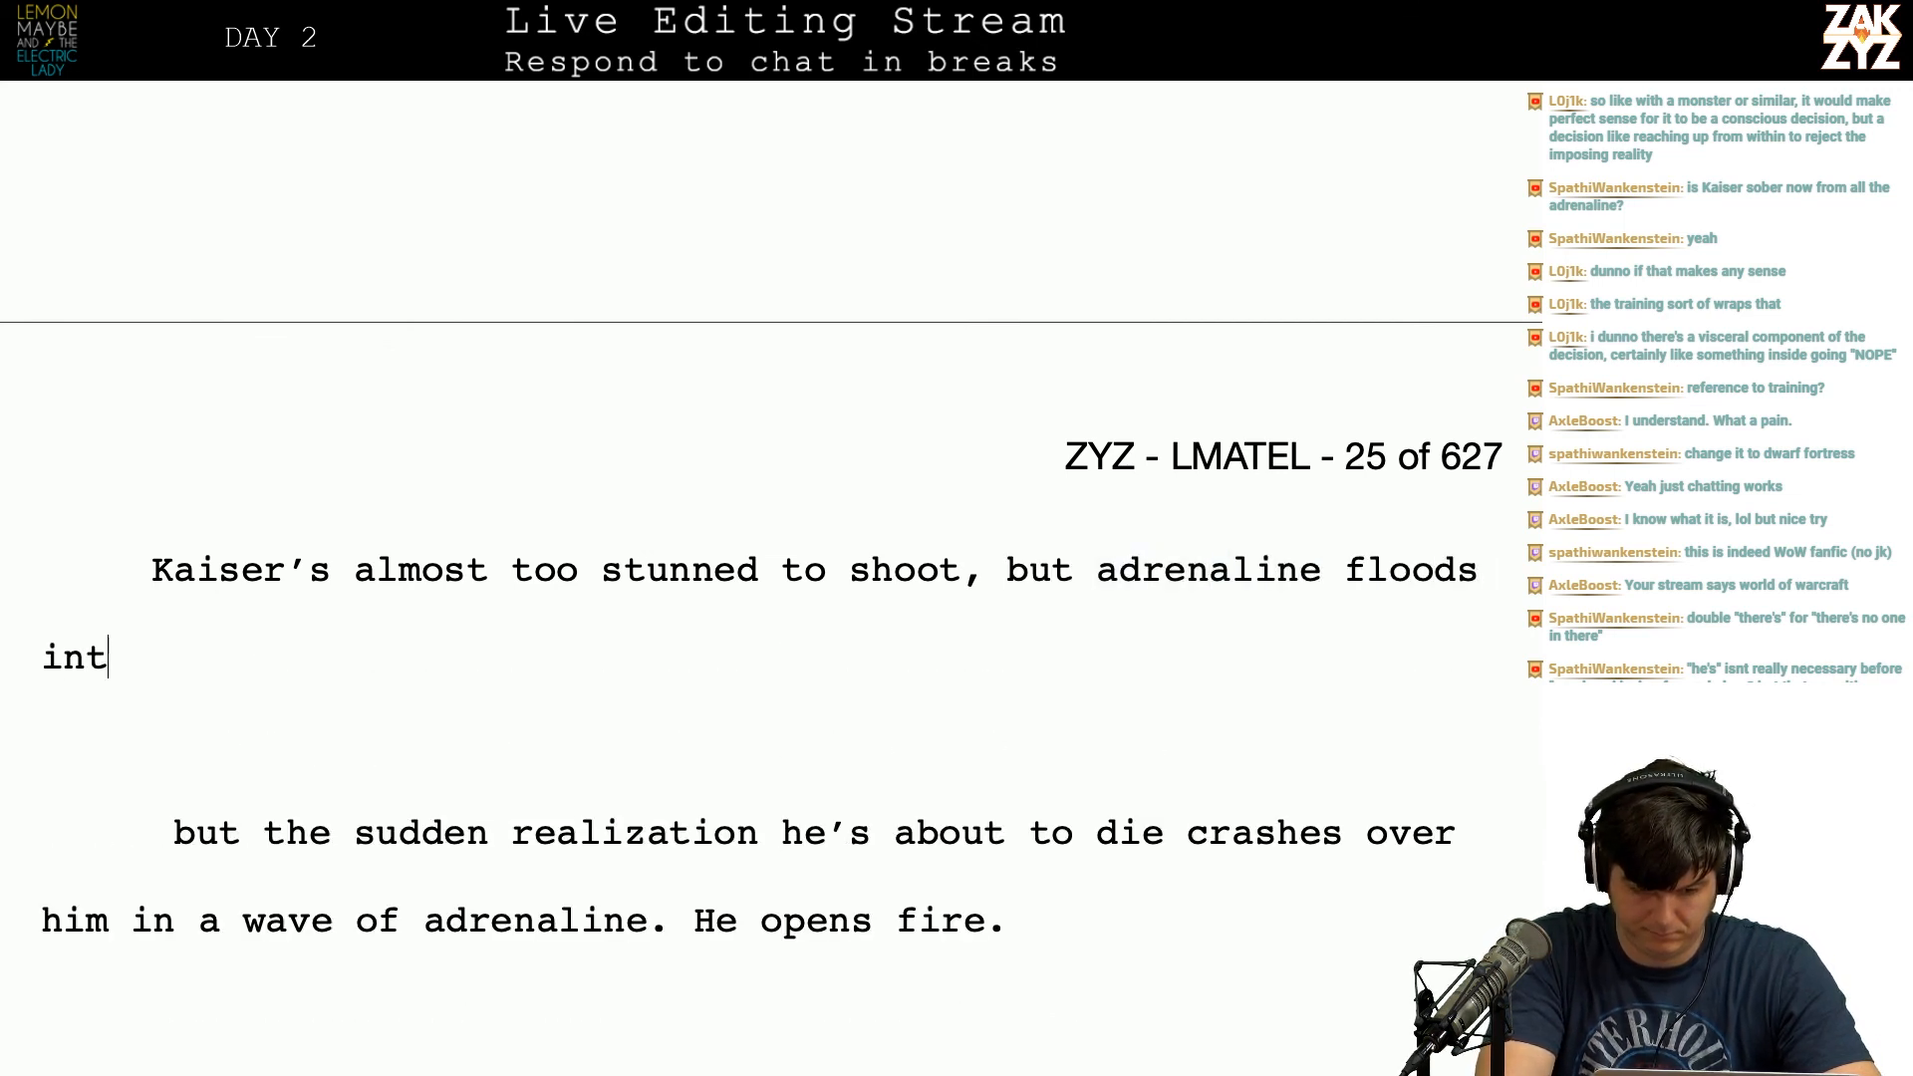
key("BackSpace")
type("an")
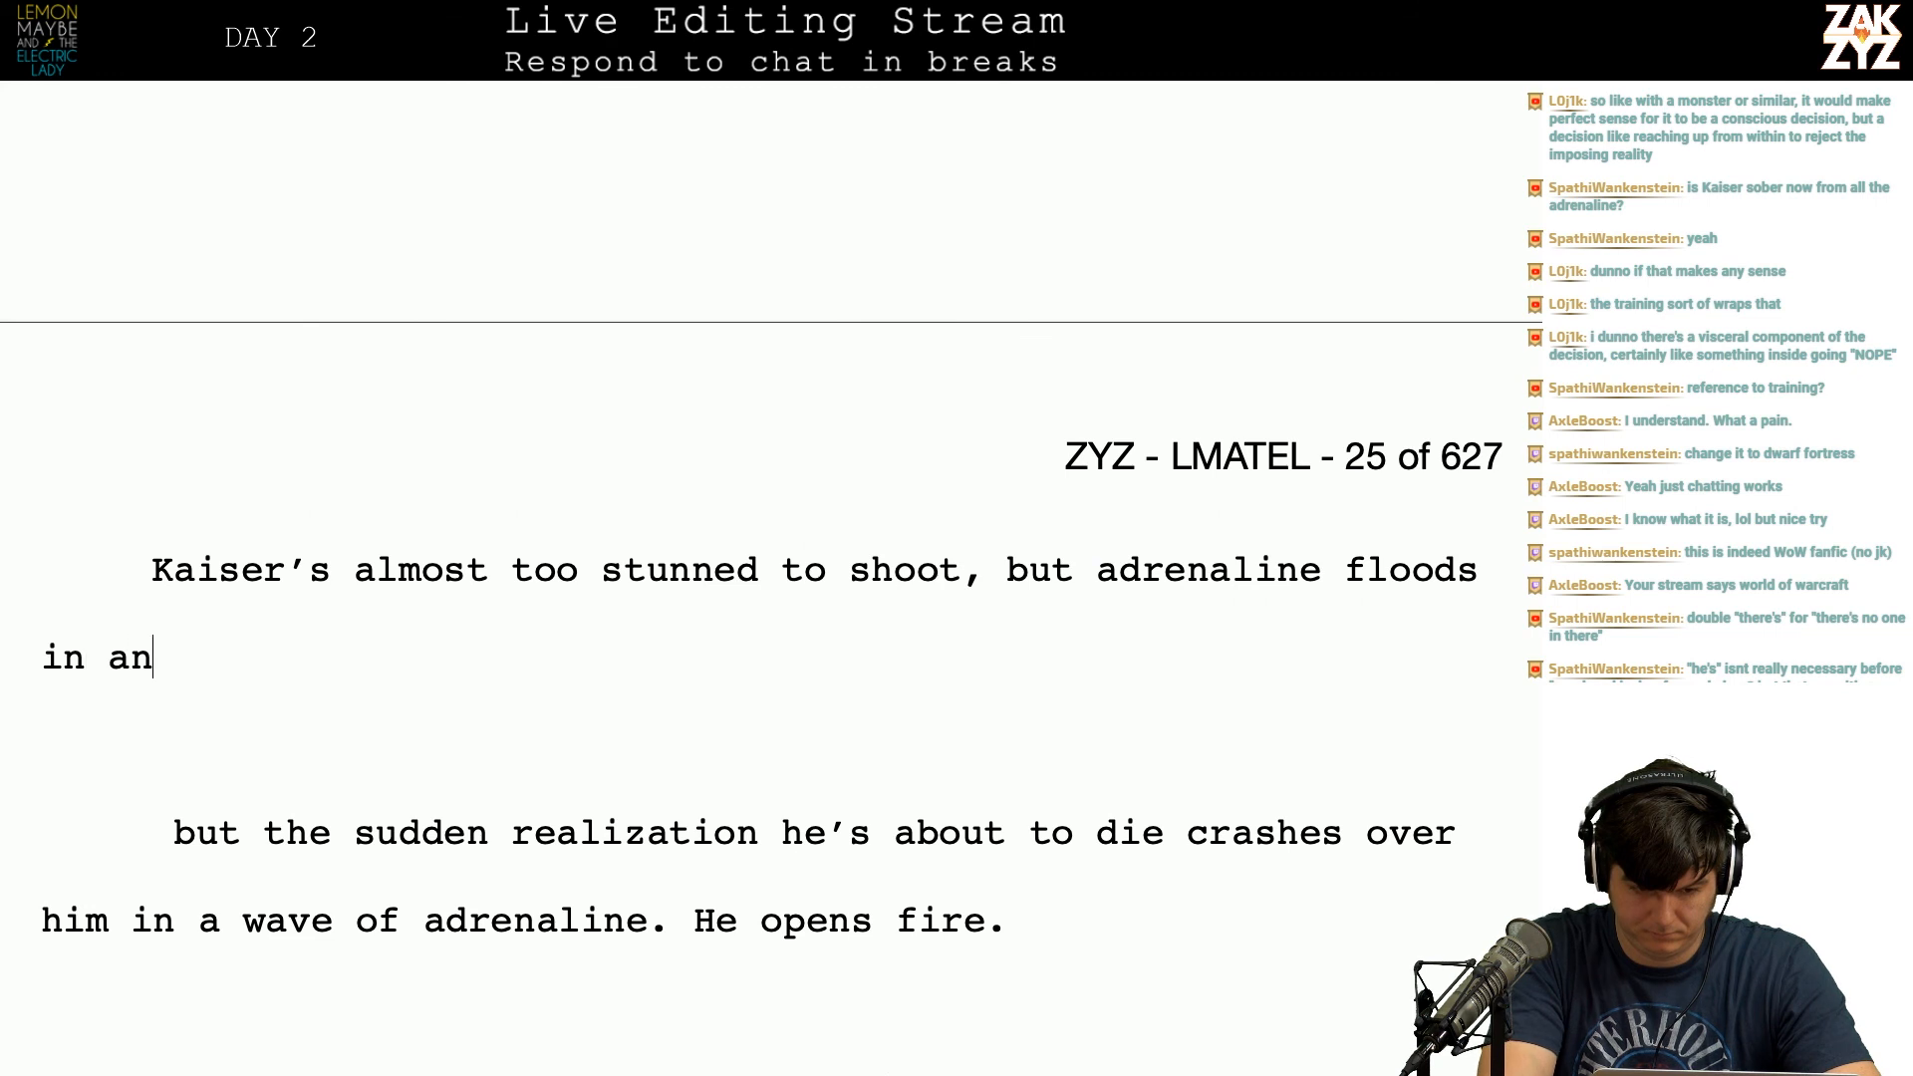
Step: Continue the new version with "and with perfect clarity he realizes he's about to die."
type("d with perfect clea")
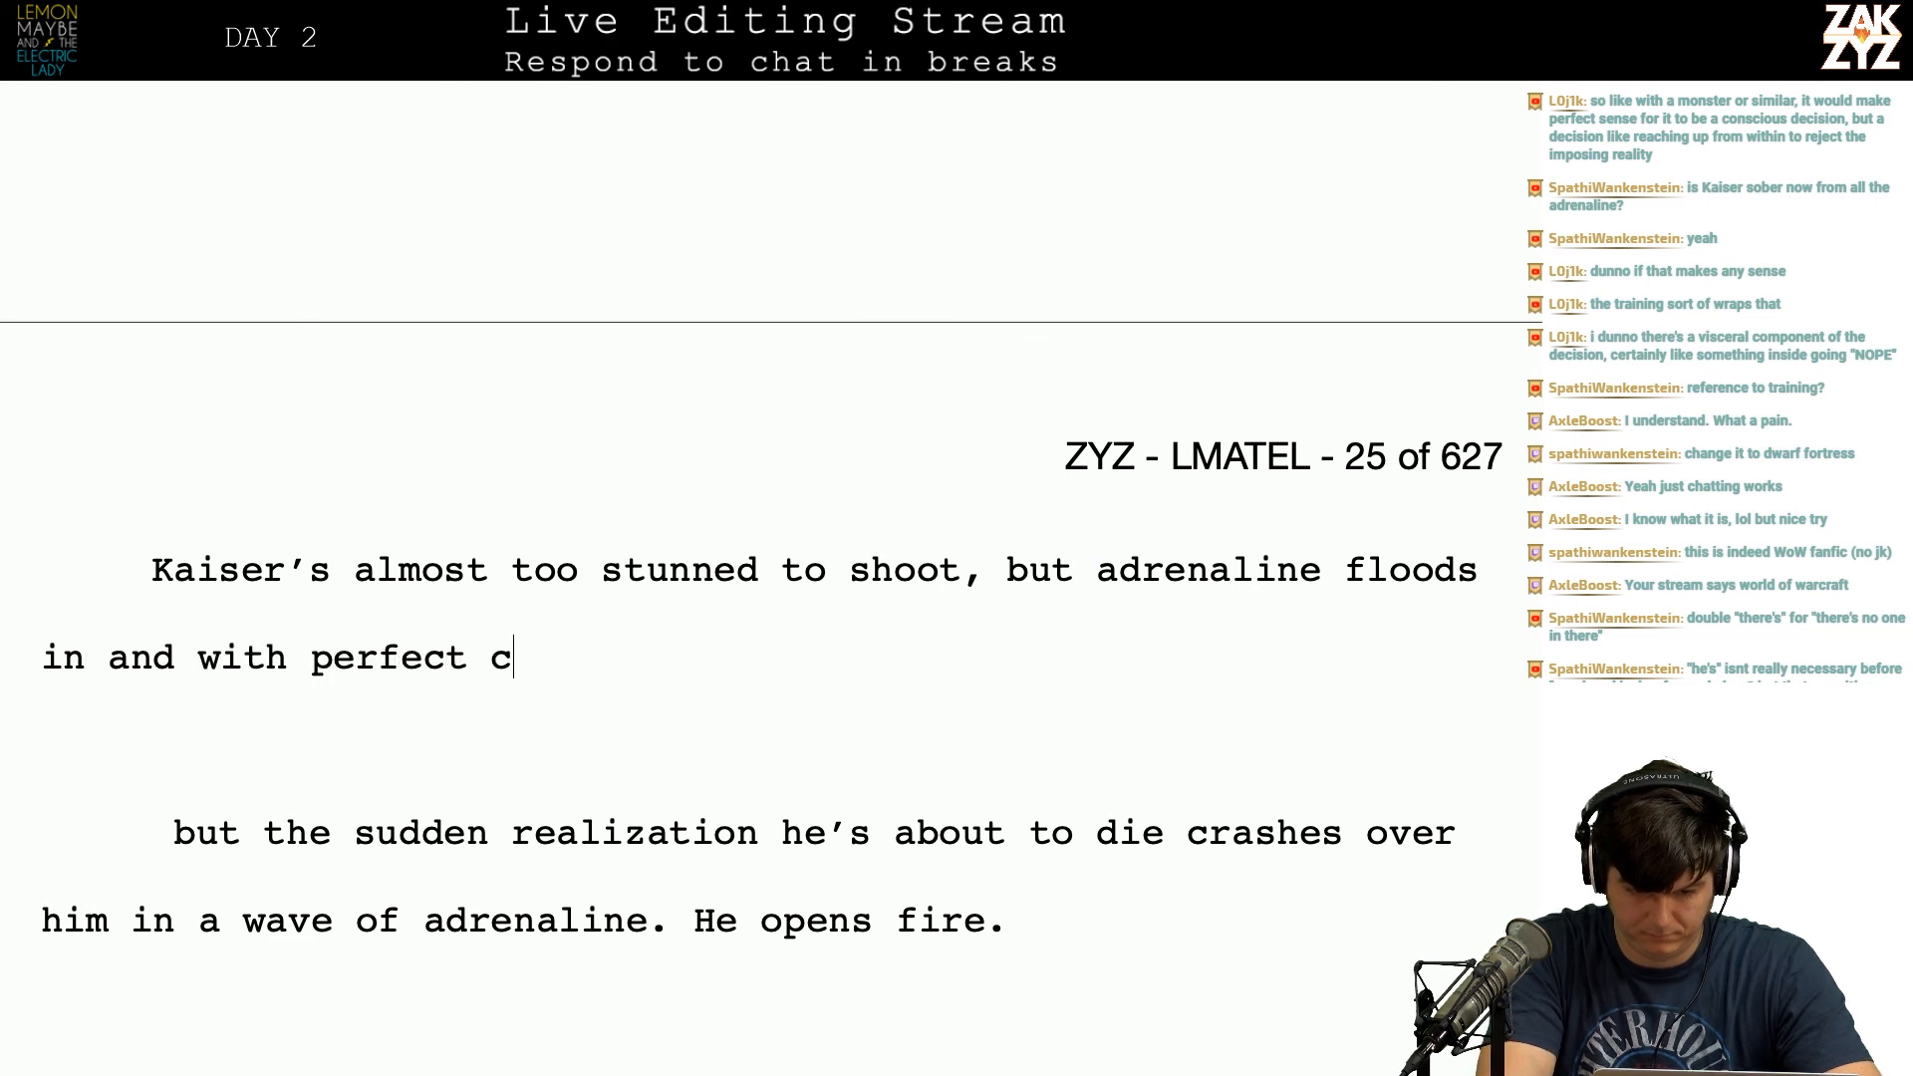
key("BackSpace")
key("BackSpace")
type("arite")
key("BackSpace")
type("y rh")
key("BackSpace")
key("BackSpace")
type("he real")
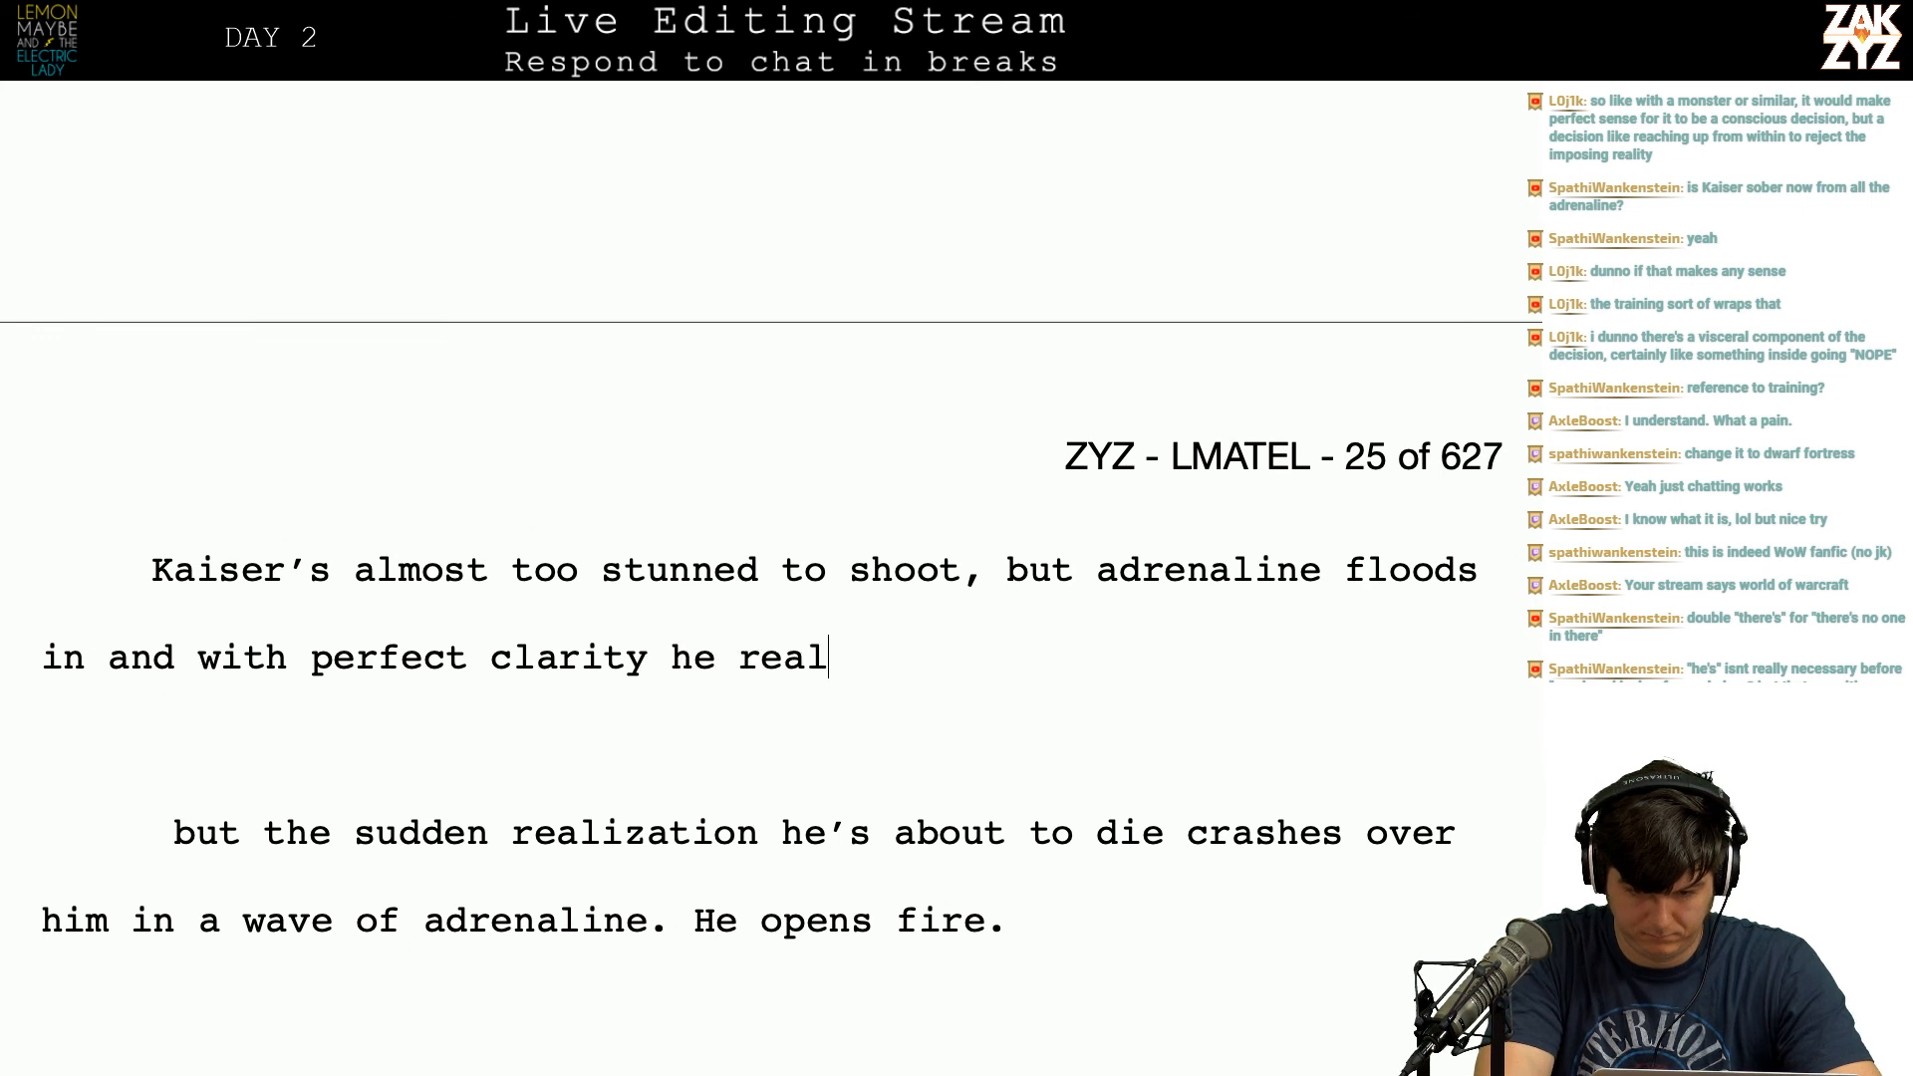
type("izedhe's about to die.")
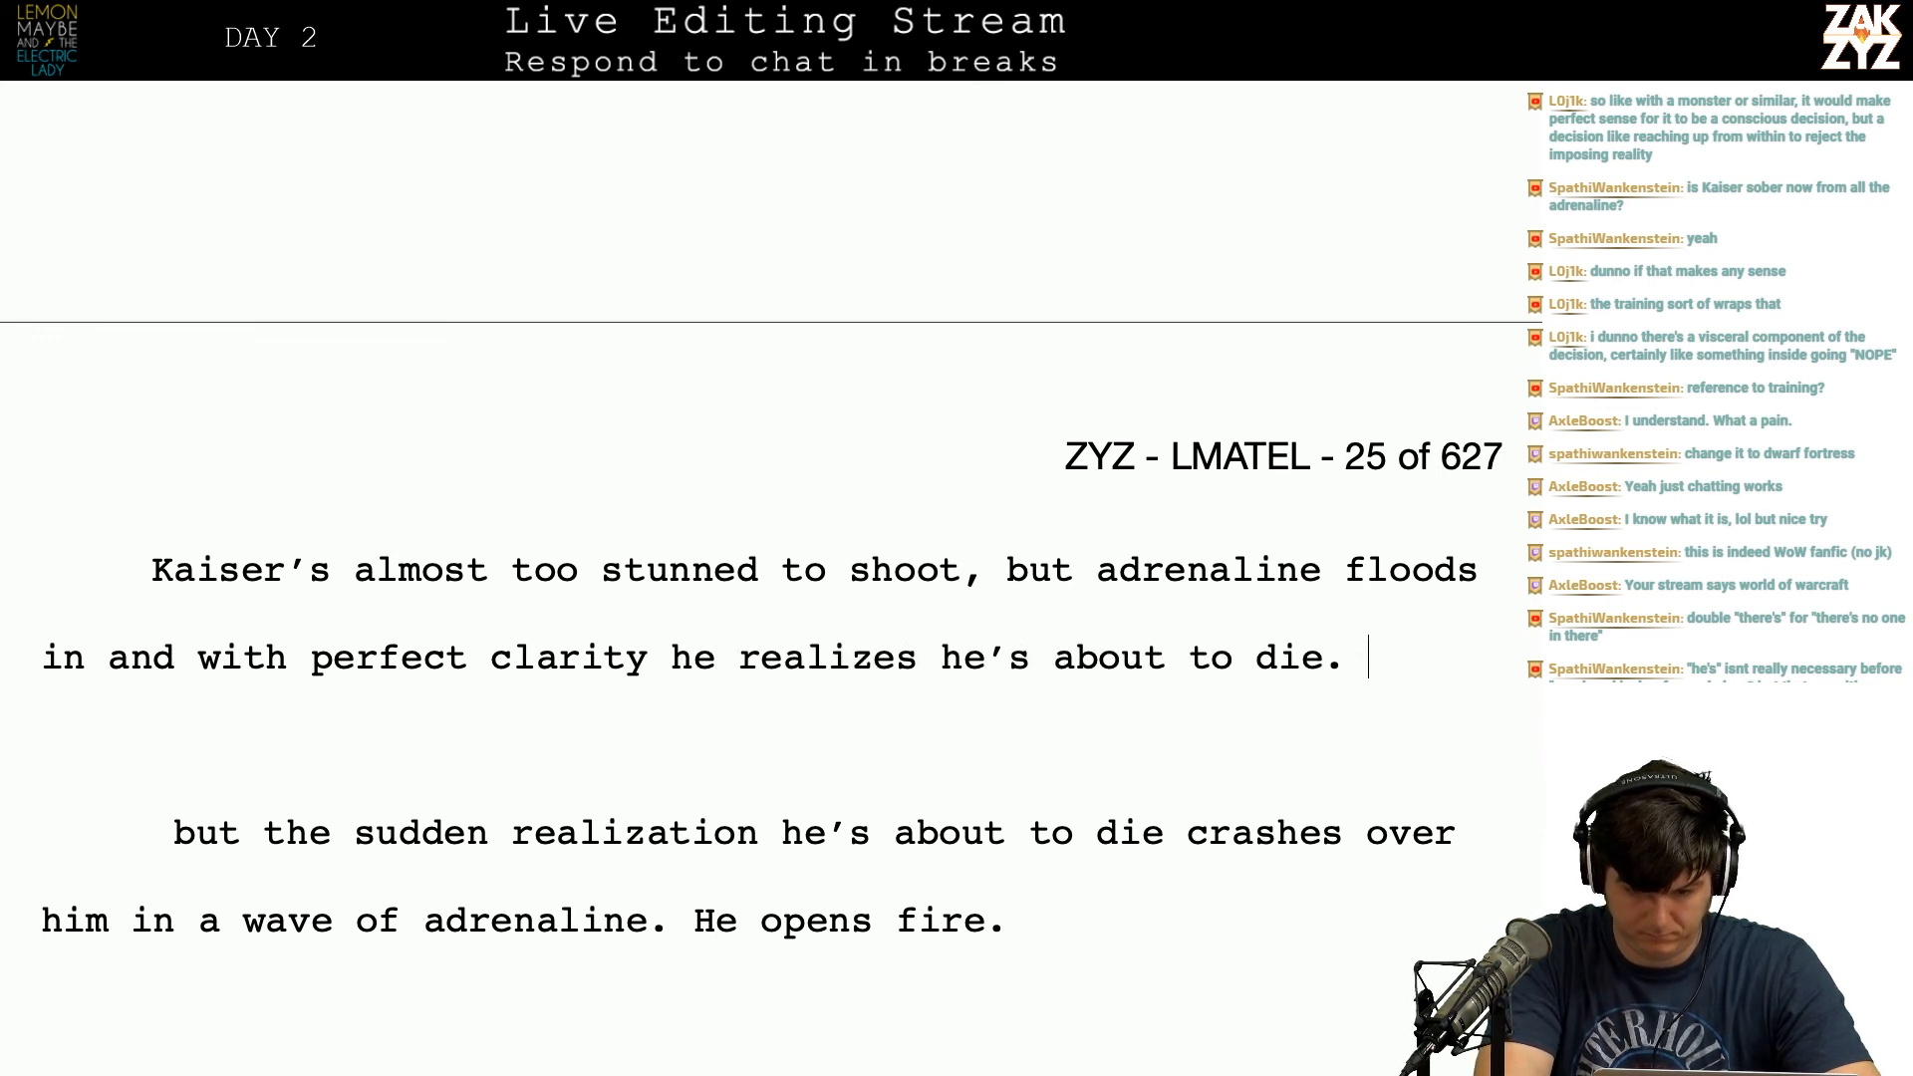
Step: End the new version's paragraph with the sentence "He opens fire."
type(" HE p")
key("BackSpace")
key("BackSpace")
key("BackSpace")
key("BackSpace")
key("BackSpace")
type("He opens")
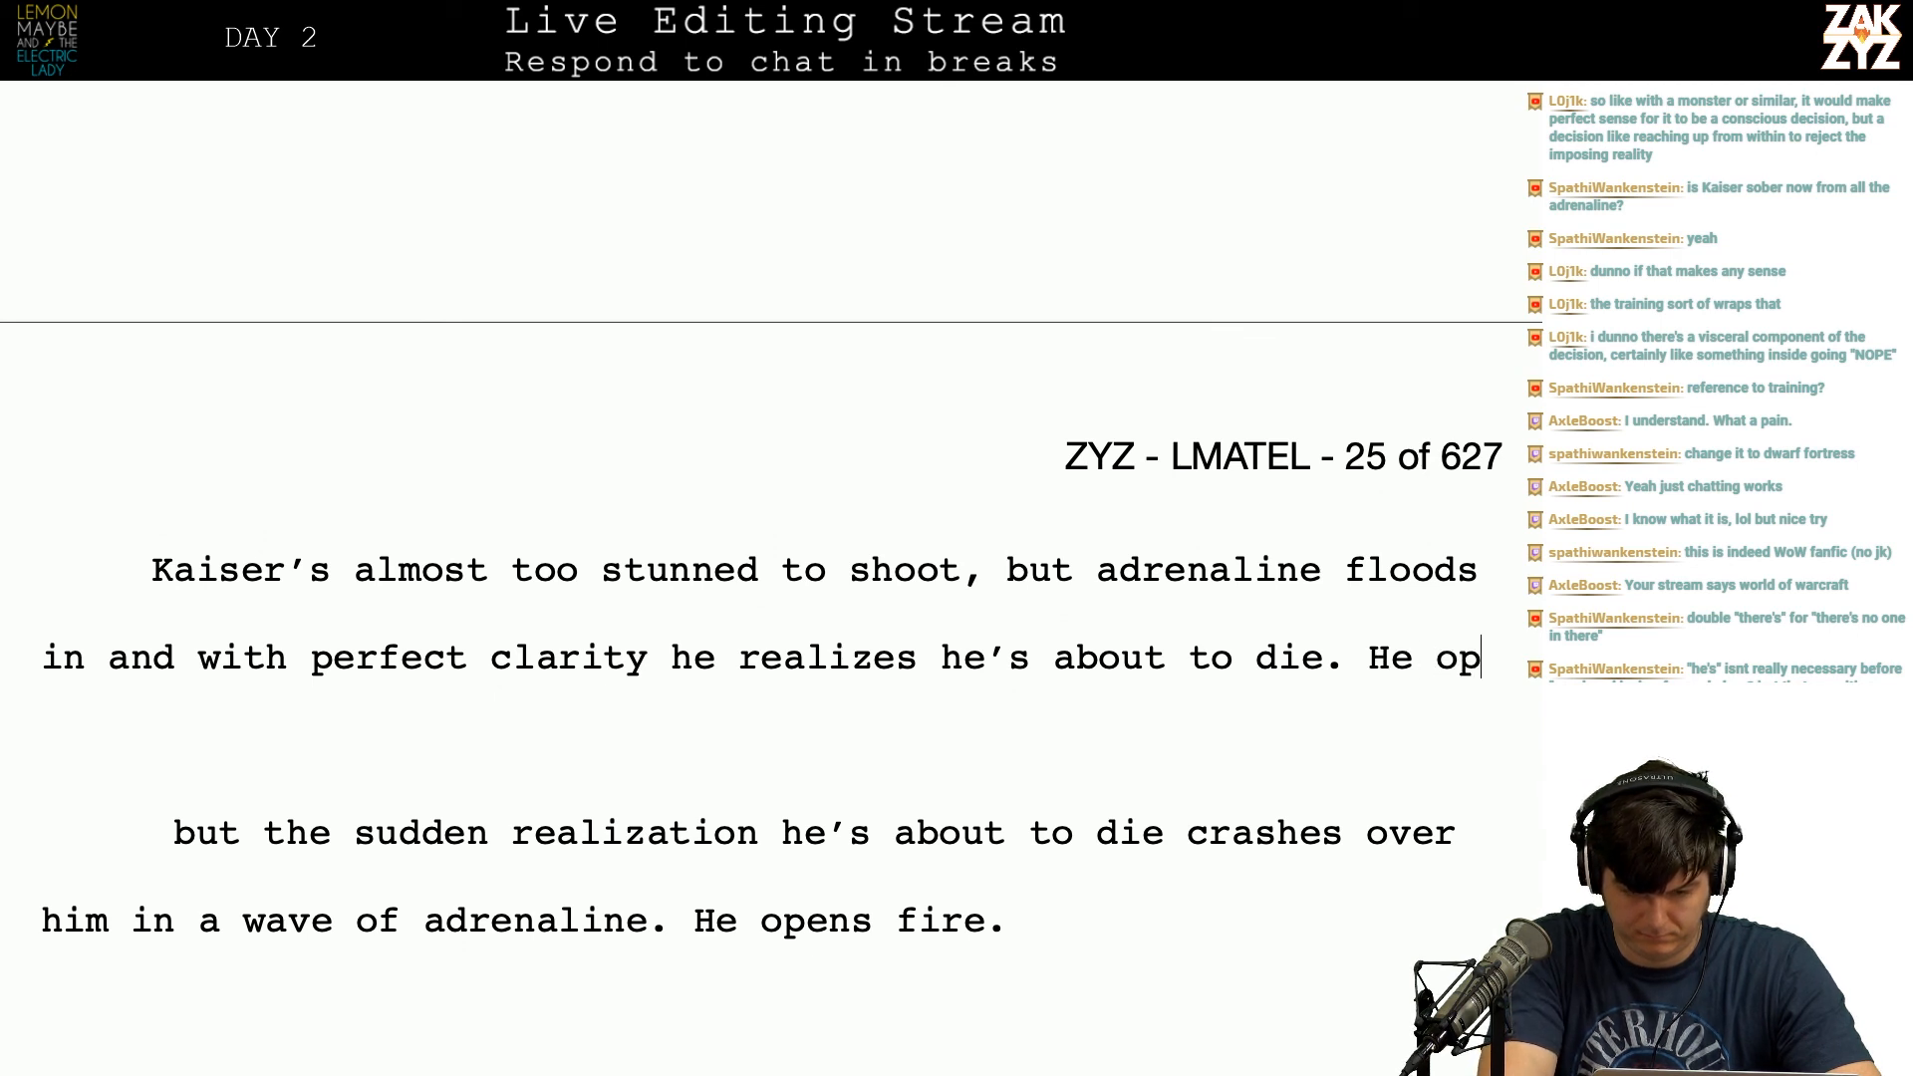
key("BackSpace")
key("BackSpace")
key("BackSpace")
key("BackSpace")
type("pens fire.")
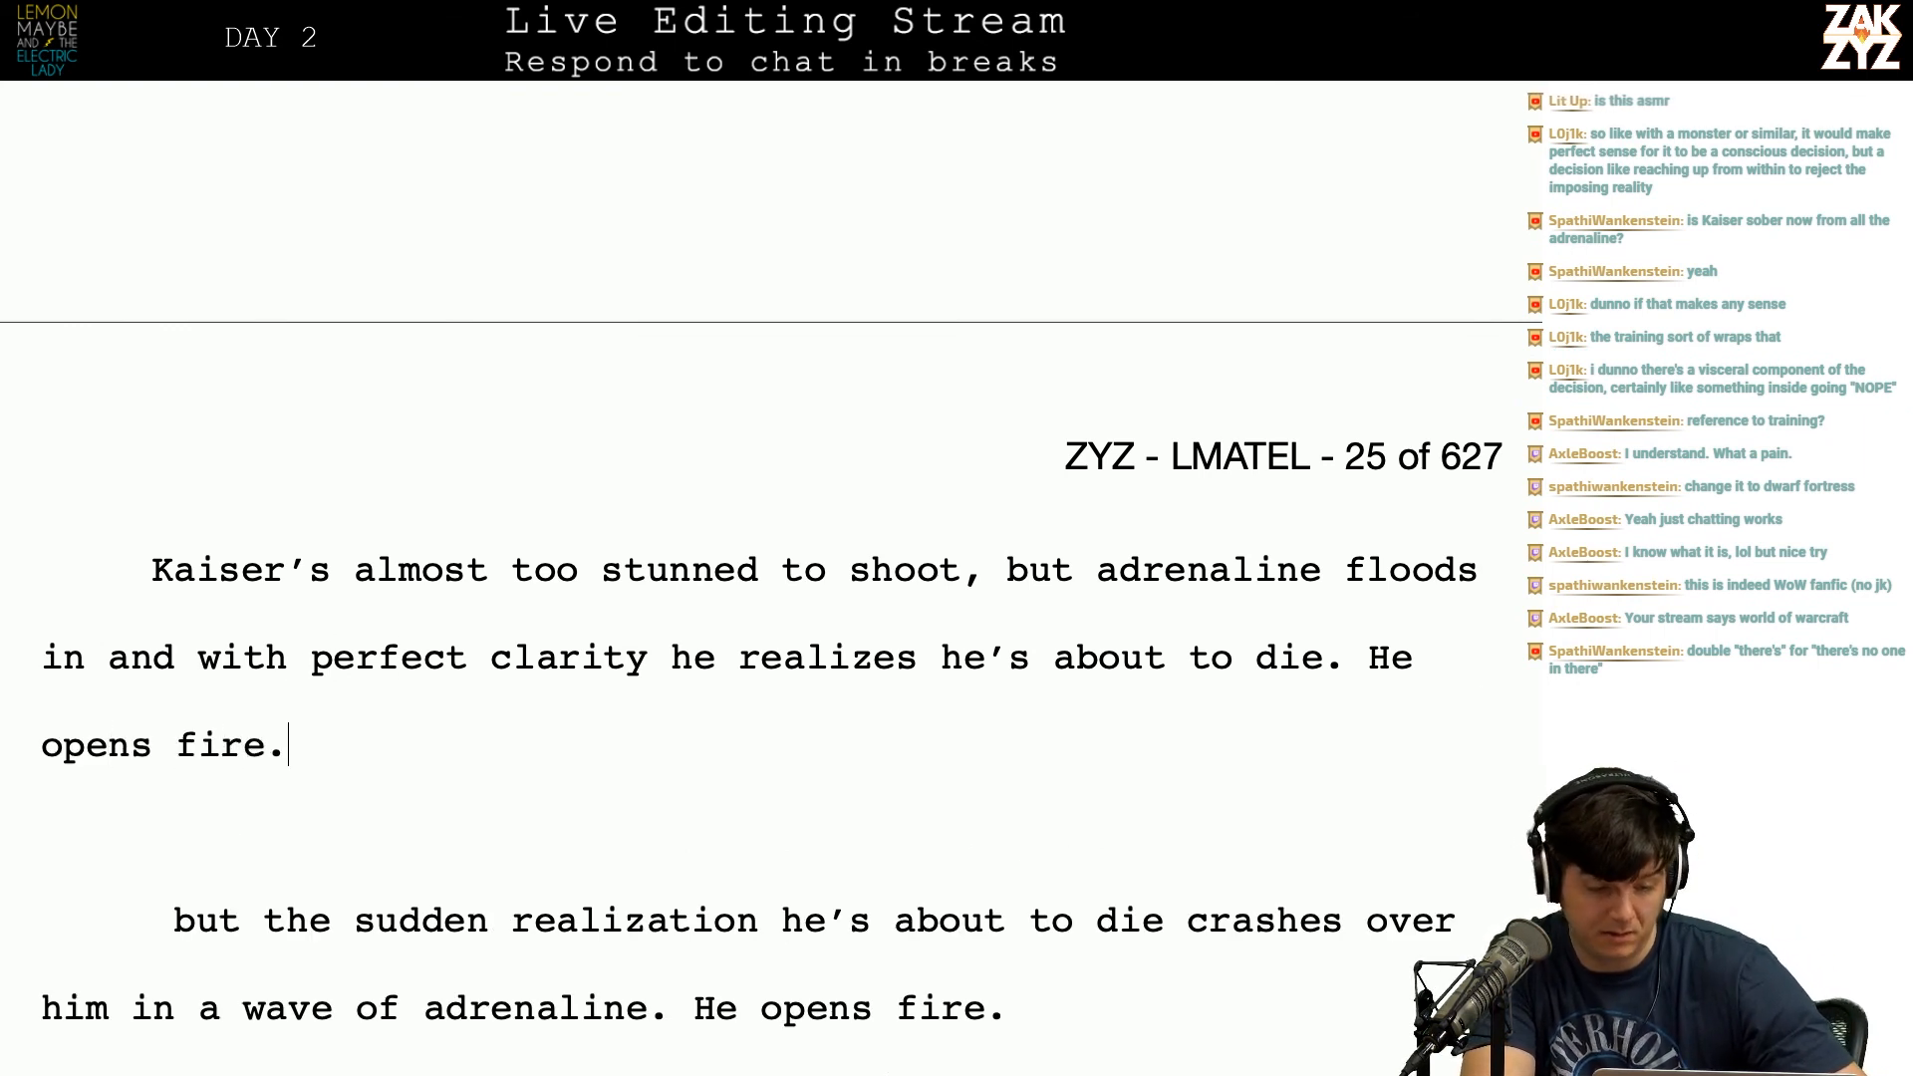
Step: Split the sentence after "adrenaline floods in", replacing "and with" by a full stop and "With" before "perfect clarity"
key("BackSpace")
key("BackSpace")
key("BackSpace")
key("BackSpace")
type(". With")
key("shift+Right")
key("shift+Right")
key("shift+Right")
key("shift+Right")
key("BackSpace")
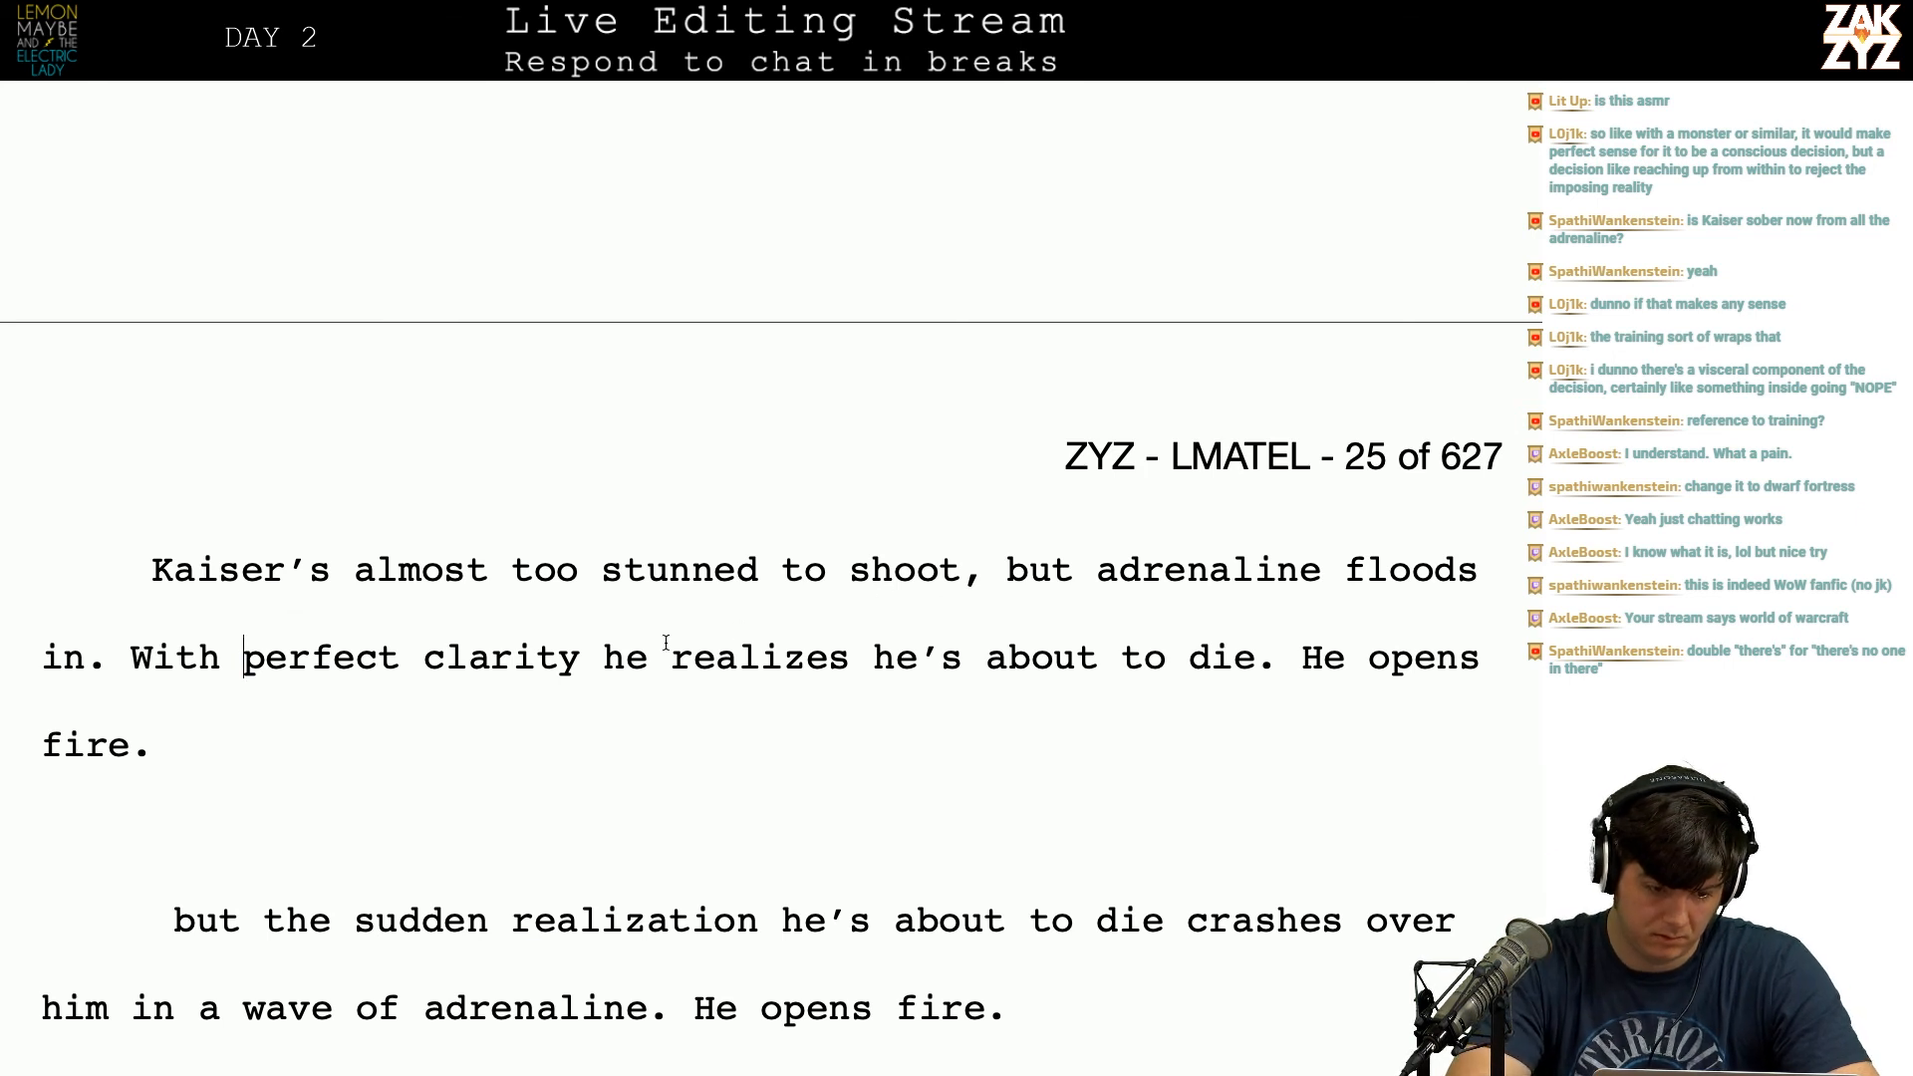
Step: Try continuing "adrenaline floods in" with ", burning up", and remove the words after the comma
type(", burning up")
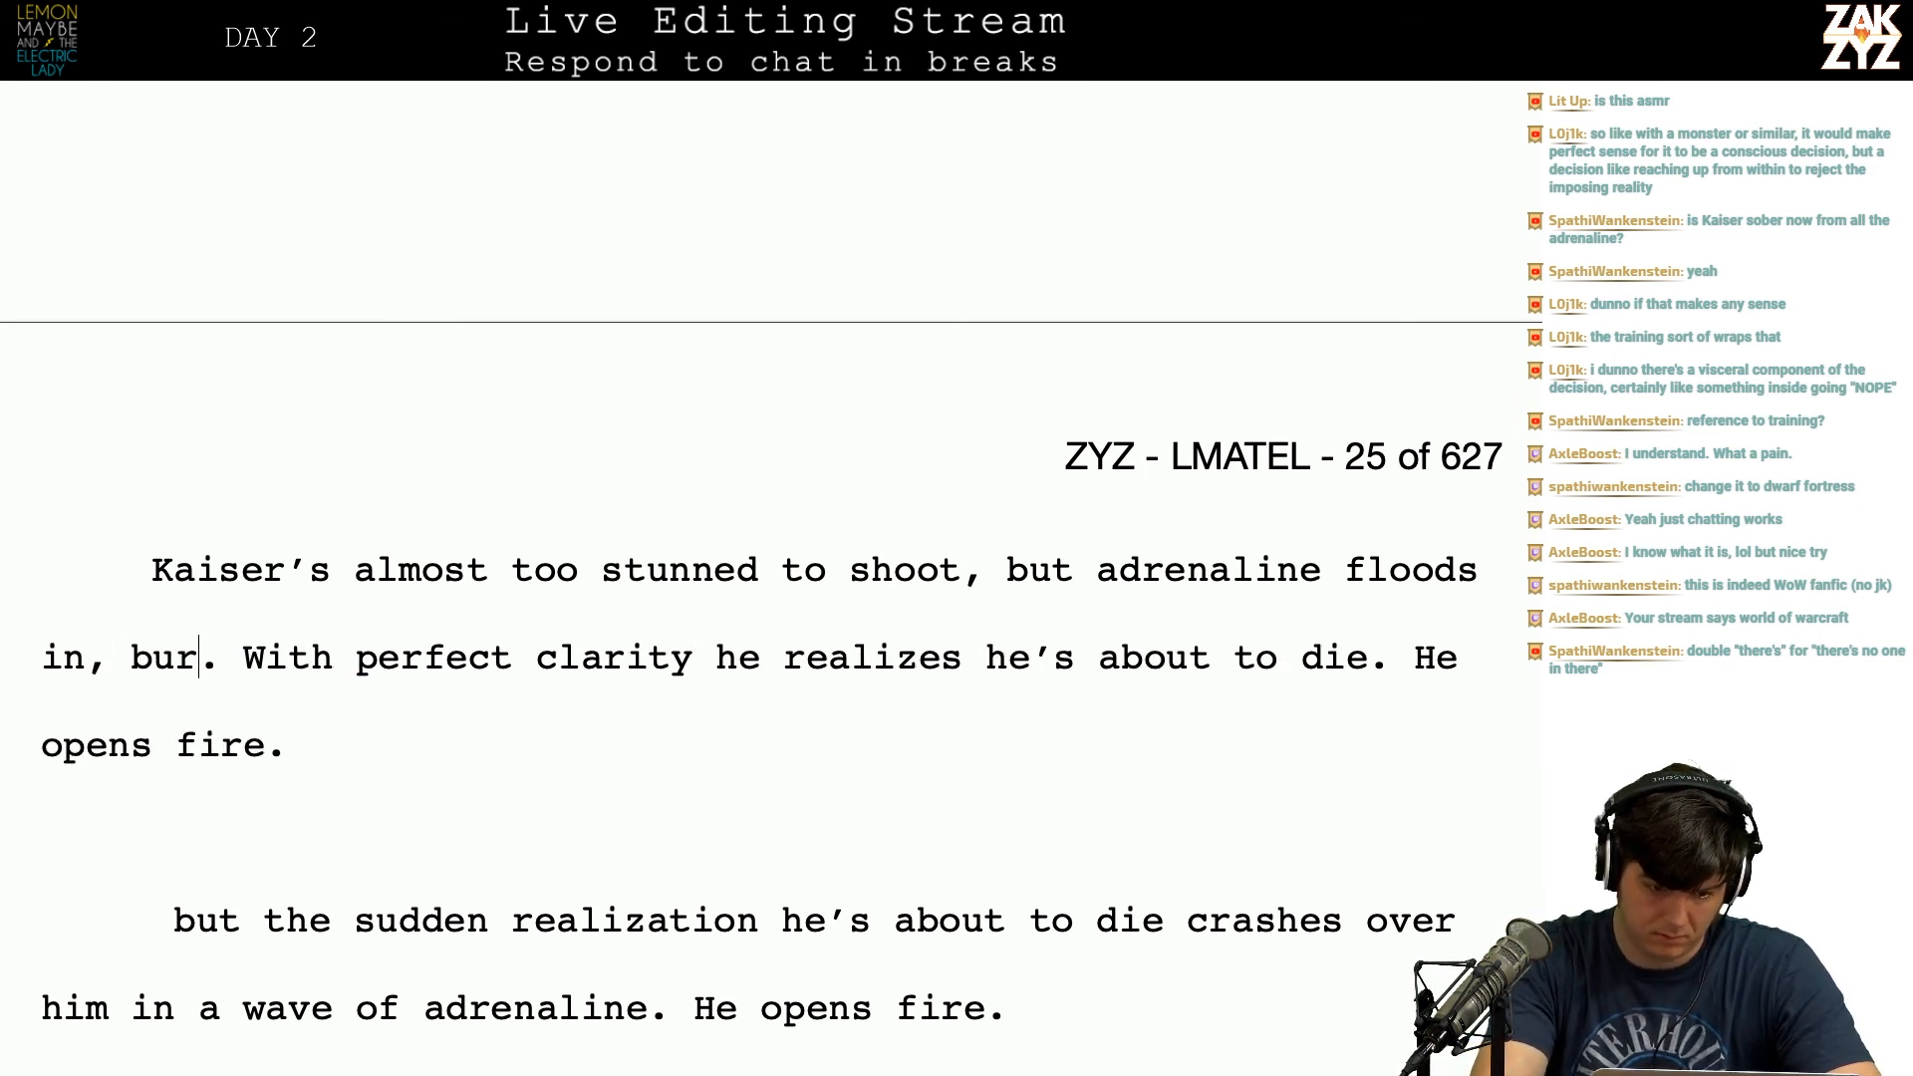
key("BackSpace")
key("BackSpace")
key("BackSpace")
key("BackSpace")
key("BackSpace")
key("BackSpace")
key("BackSpace")
key("BackSpace")
key("BackSpace")
key("BackSpace")
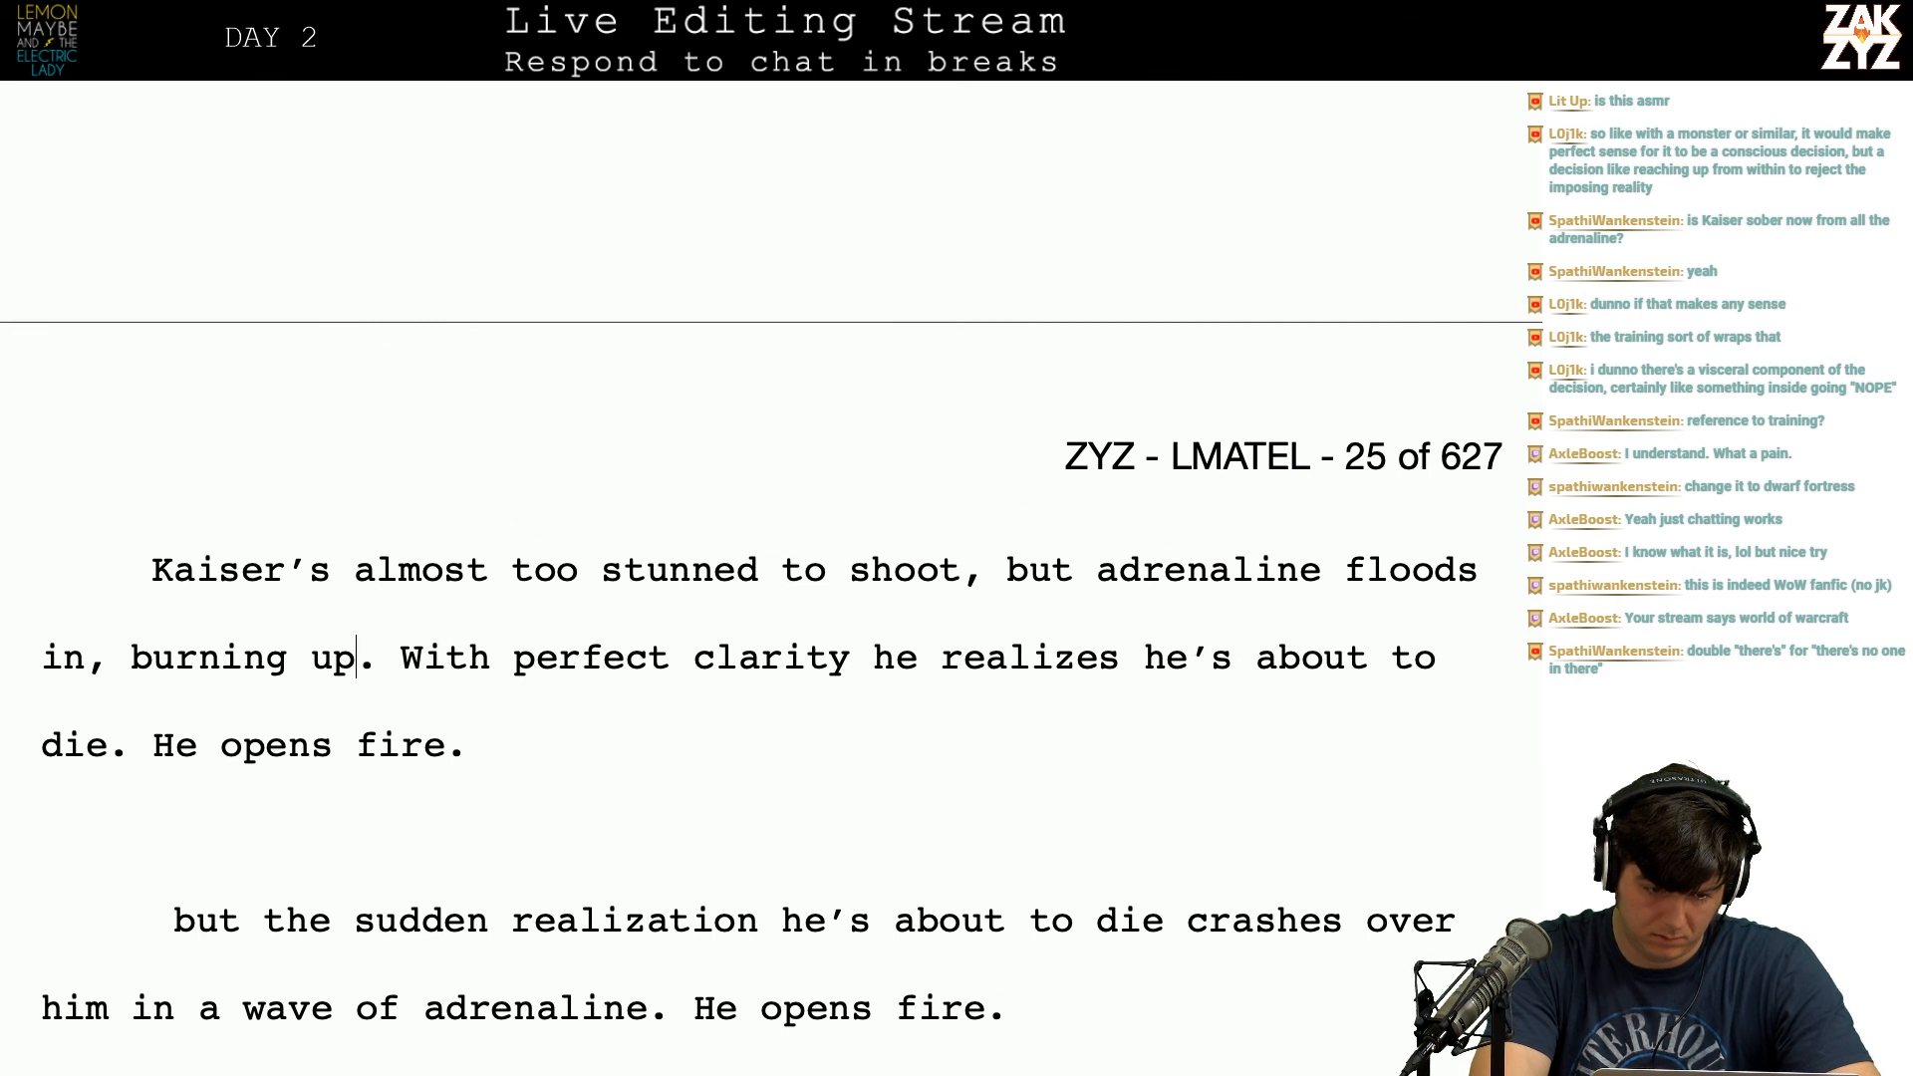
key("BackSpace")
Step: Try "roaring louder" after "adrenaline floods in," and take out "louder"
type("roaring loud")
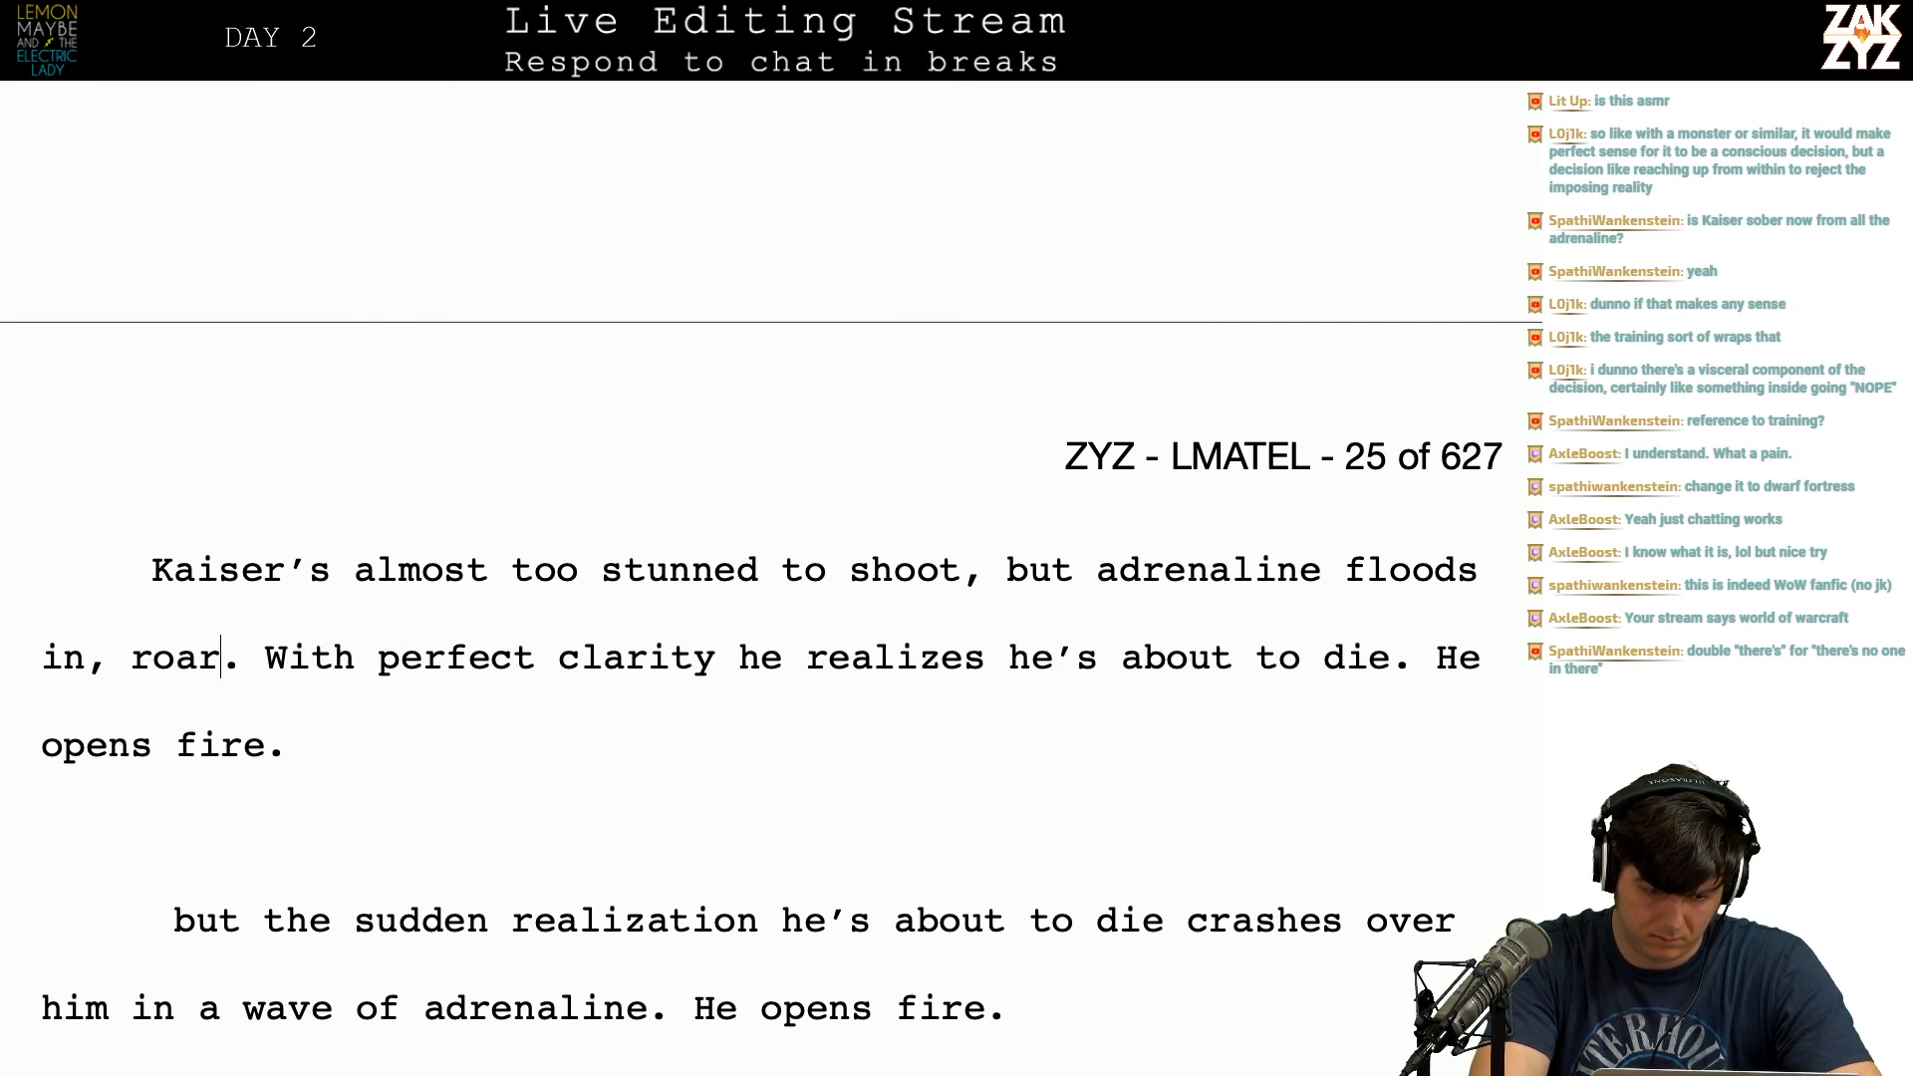
type("er")
key("BackSpace")
key("BackSpace")
key("BackSpace")
key("BackSpace")
key("BackSpace")
key("BackSpace")
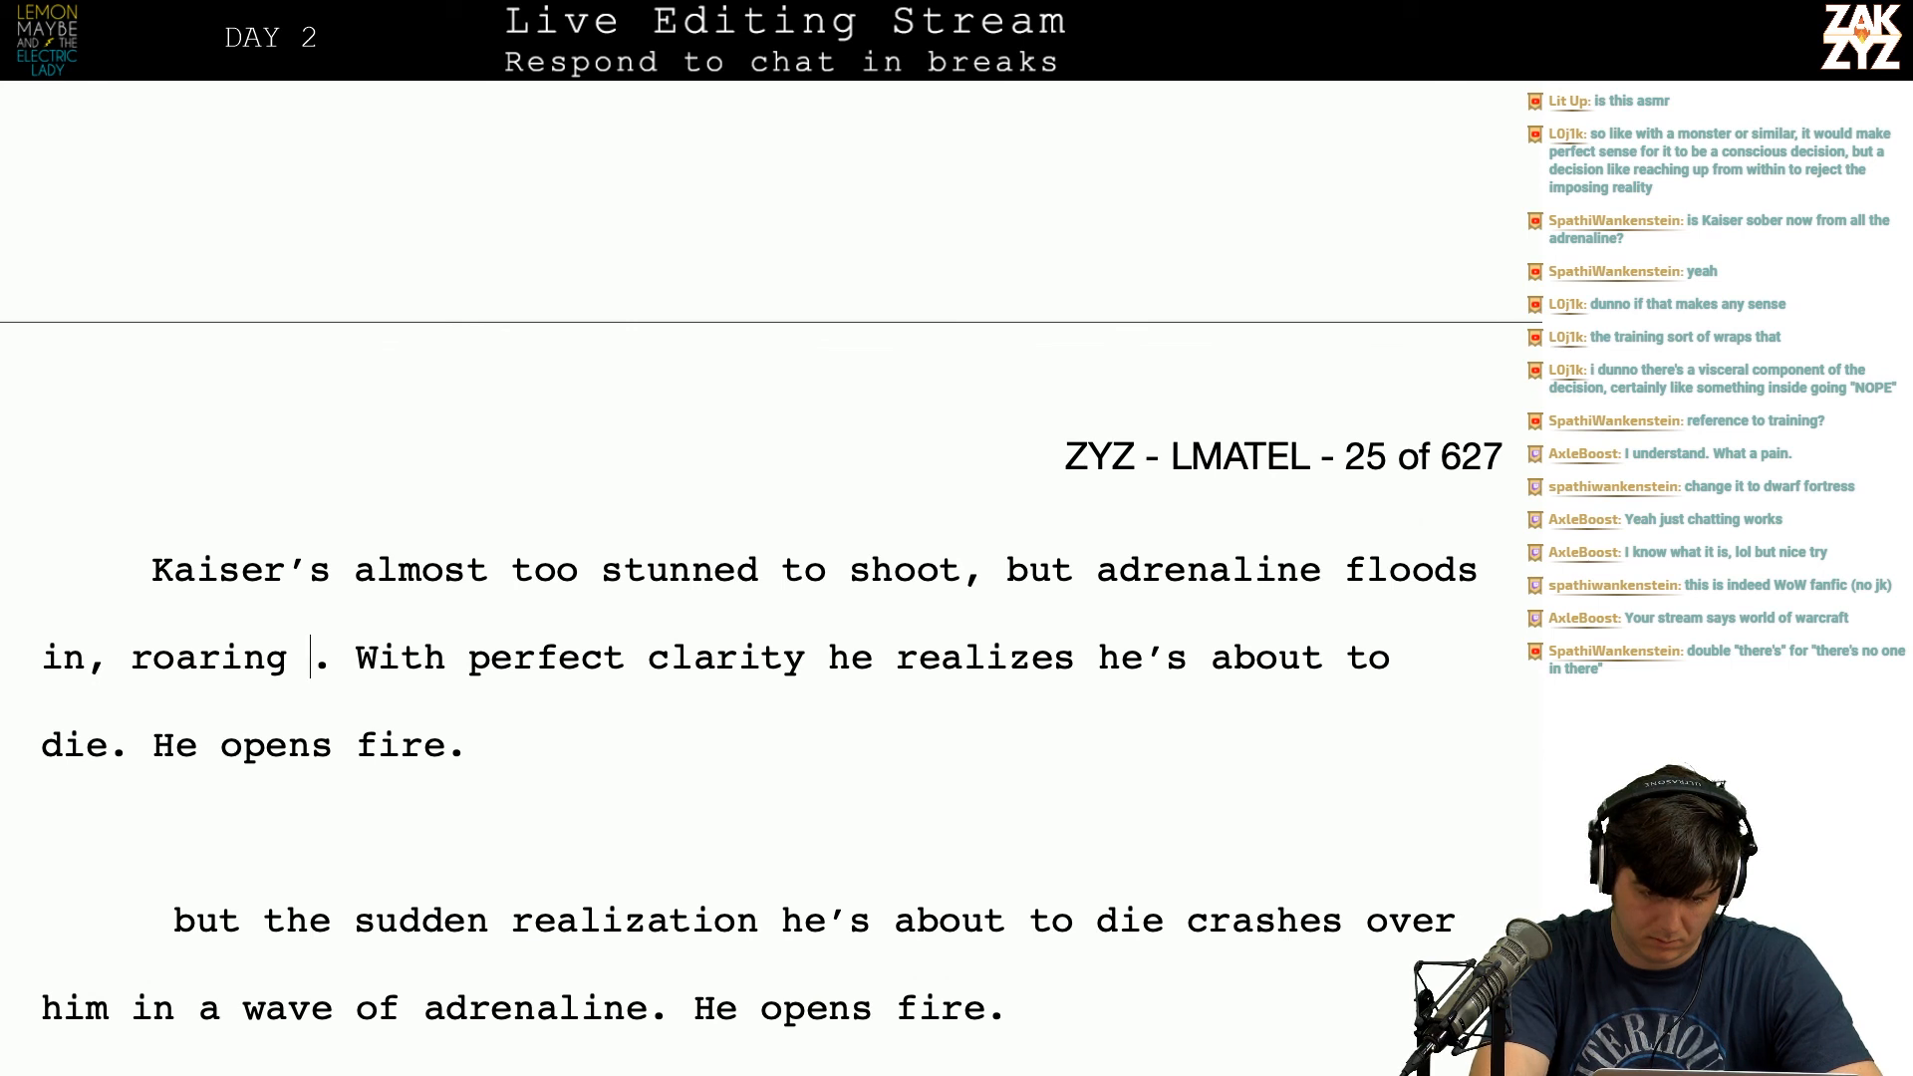
Step: Try "over the alcohol in his" after "roaring", and delete the whole phrase back to "floods in,"
type("over the alco")
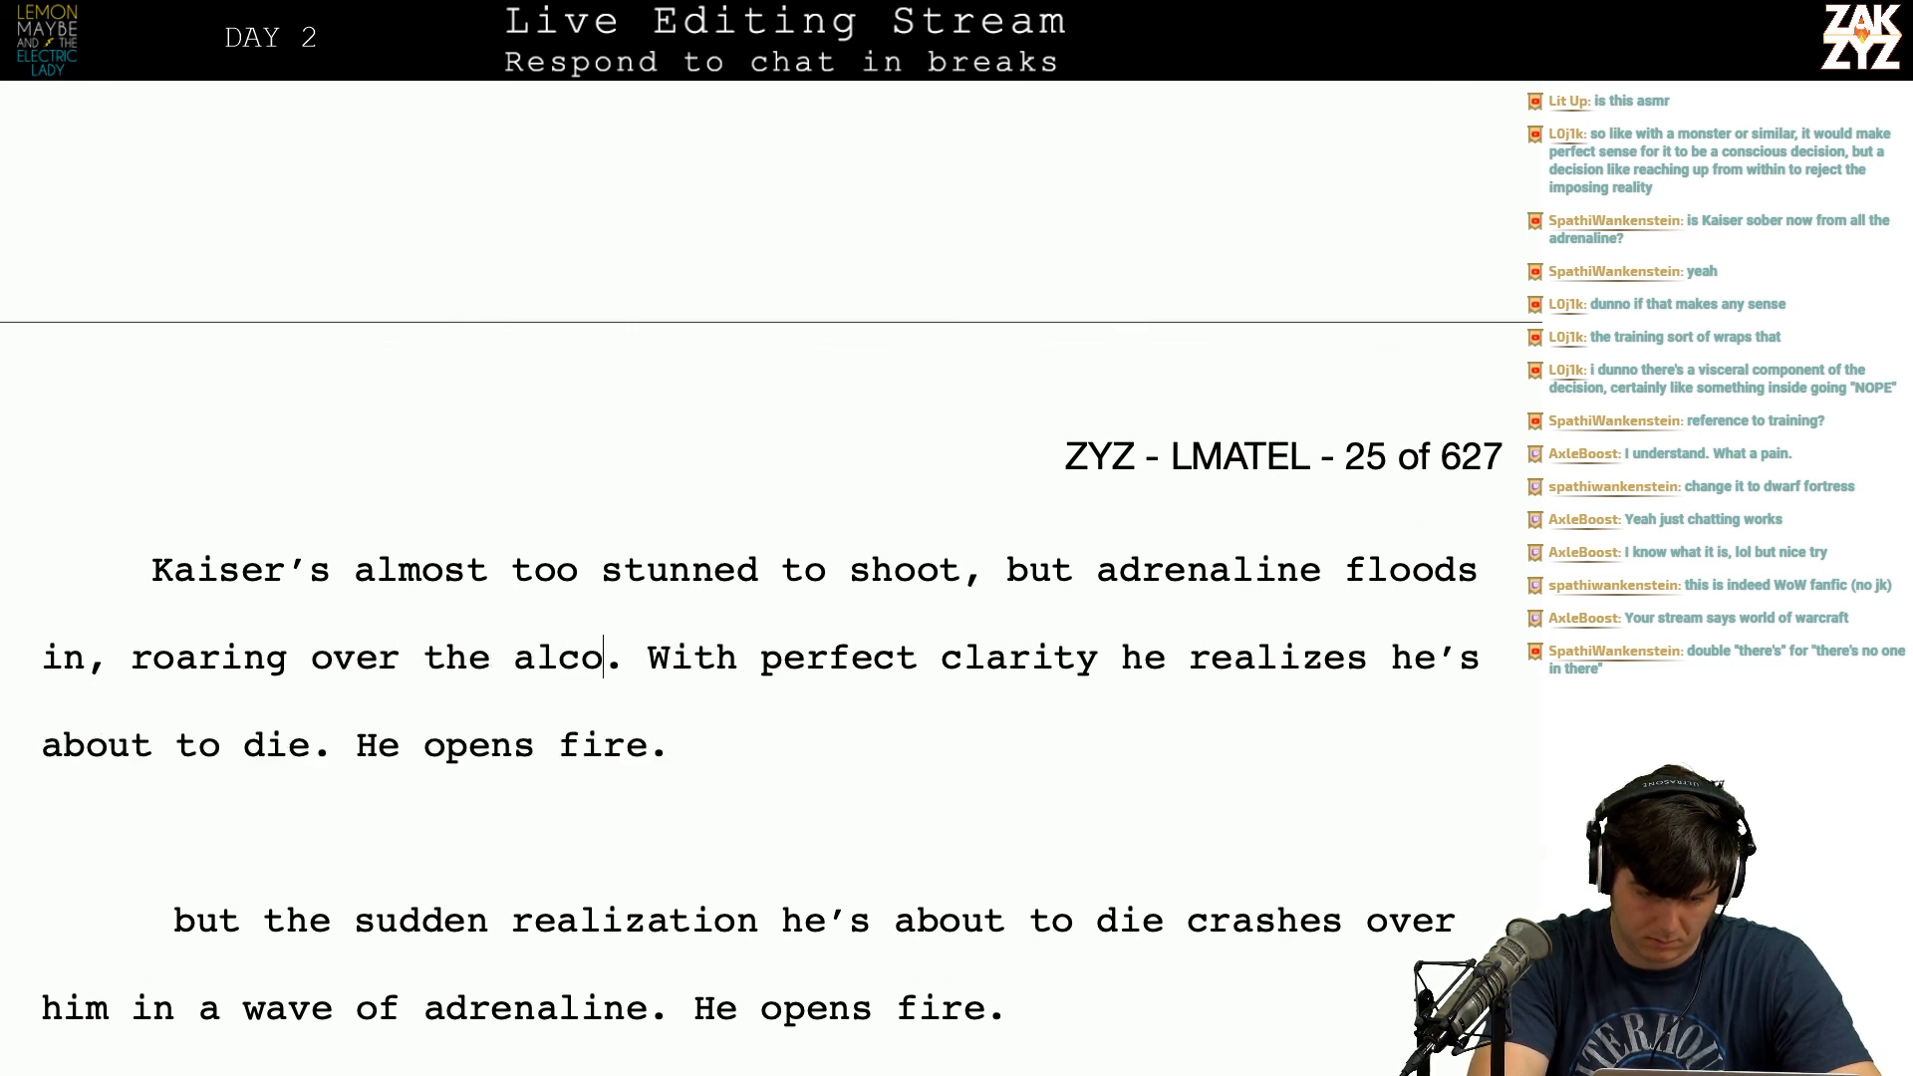
type("hol in his")
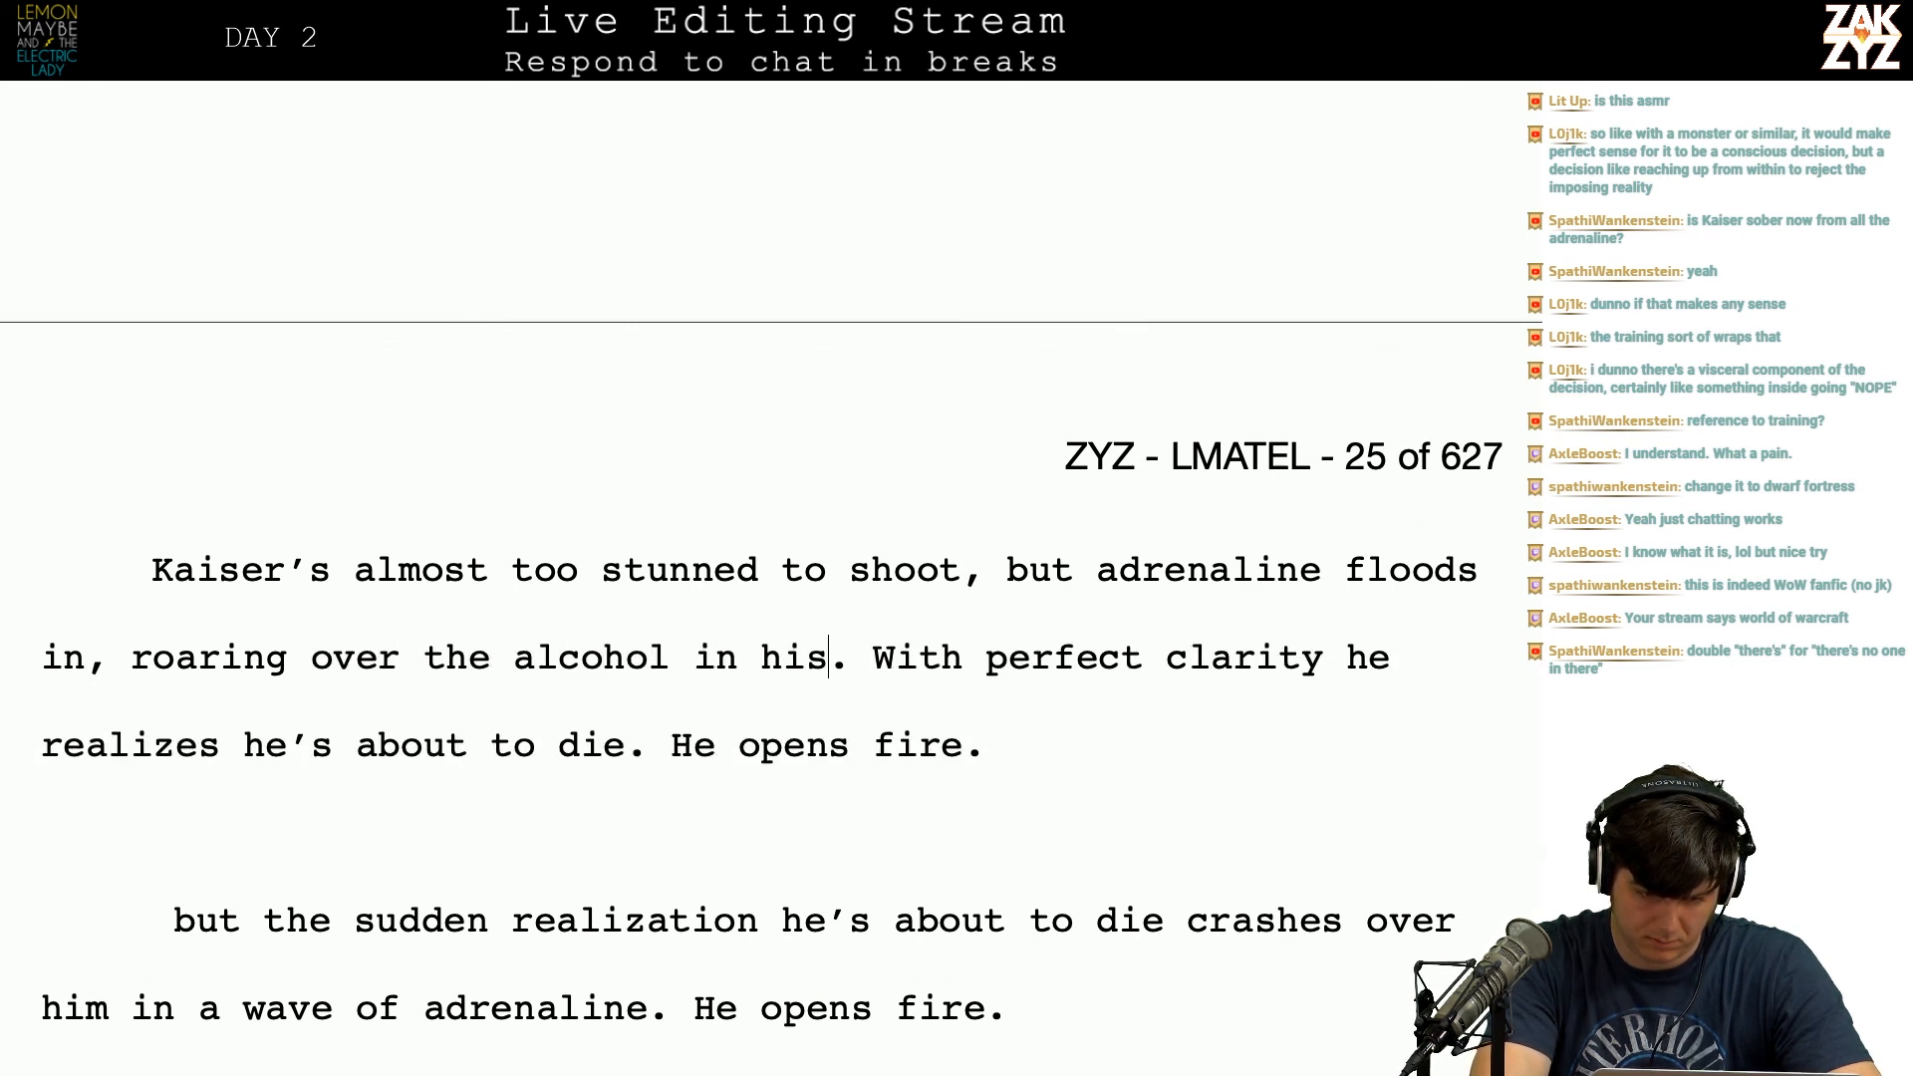
key("BackSpace")
key("BackSpace")
key("BackSpace")
key("BackSpace")
key("BackSpace")
key("BackSpace")
key("BackSpace")
key("BackSpace")
key("BackSpace")
key("BackSpace")
key("BackSpace")
key("BackSpace")
key("BackSpace")
key("BackSpace")
key("BackSpace")
key("BackSpace")
key("BackSpace")
key("BackSpace")
key("BackSpace")
key("BackSpace")
key("BackSpace")
key("BackSpace")
key("BackSpace")
key("BackSpace")
key("BackSpace")
key("BackSpace")
key("BackSpace")
key("BackSpace")
key("BackSpace")
key("BackSpace")
key("BackSpace")
key("BackSpace")
Step: Split ". With perfect clarity" onward into a separate paragraph, and continue "adrenaline floods in," with "drowning out the alcohol."
key("Return")
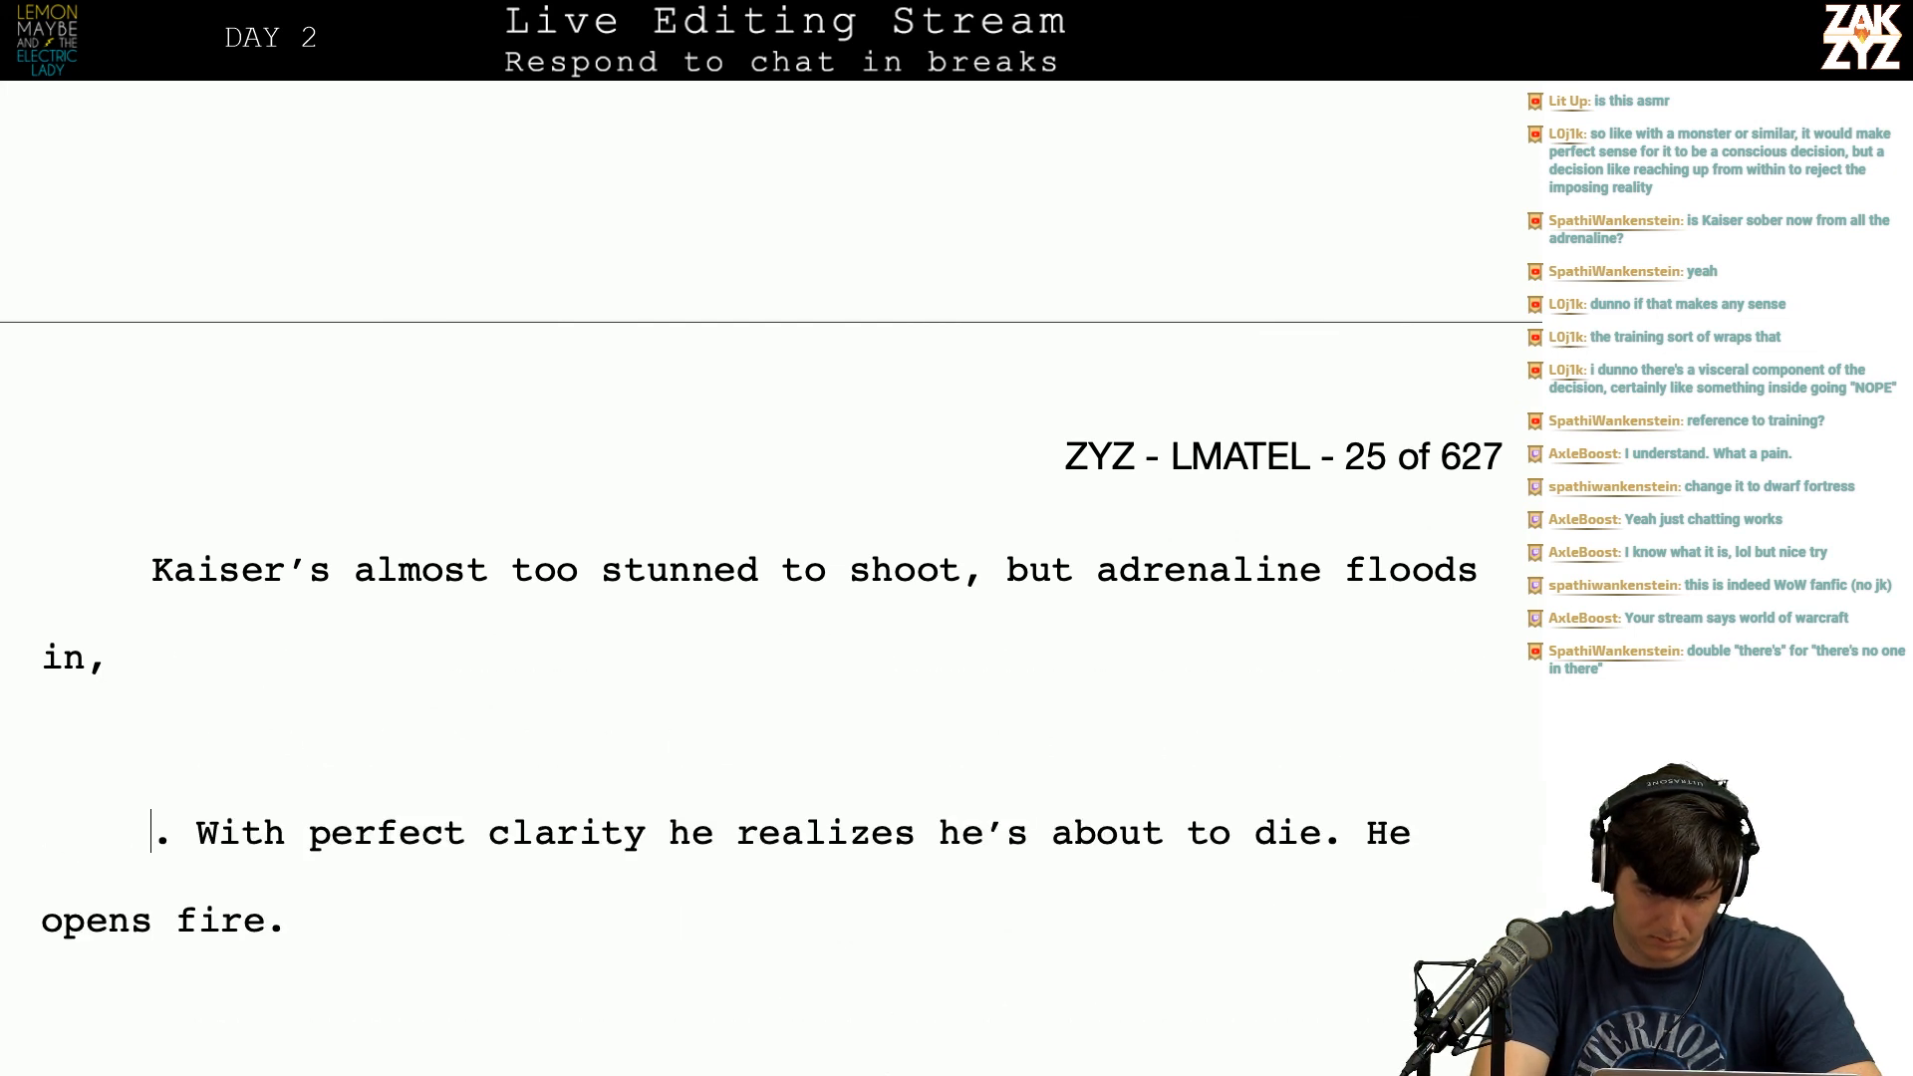
type("drowning o")
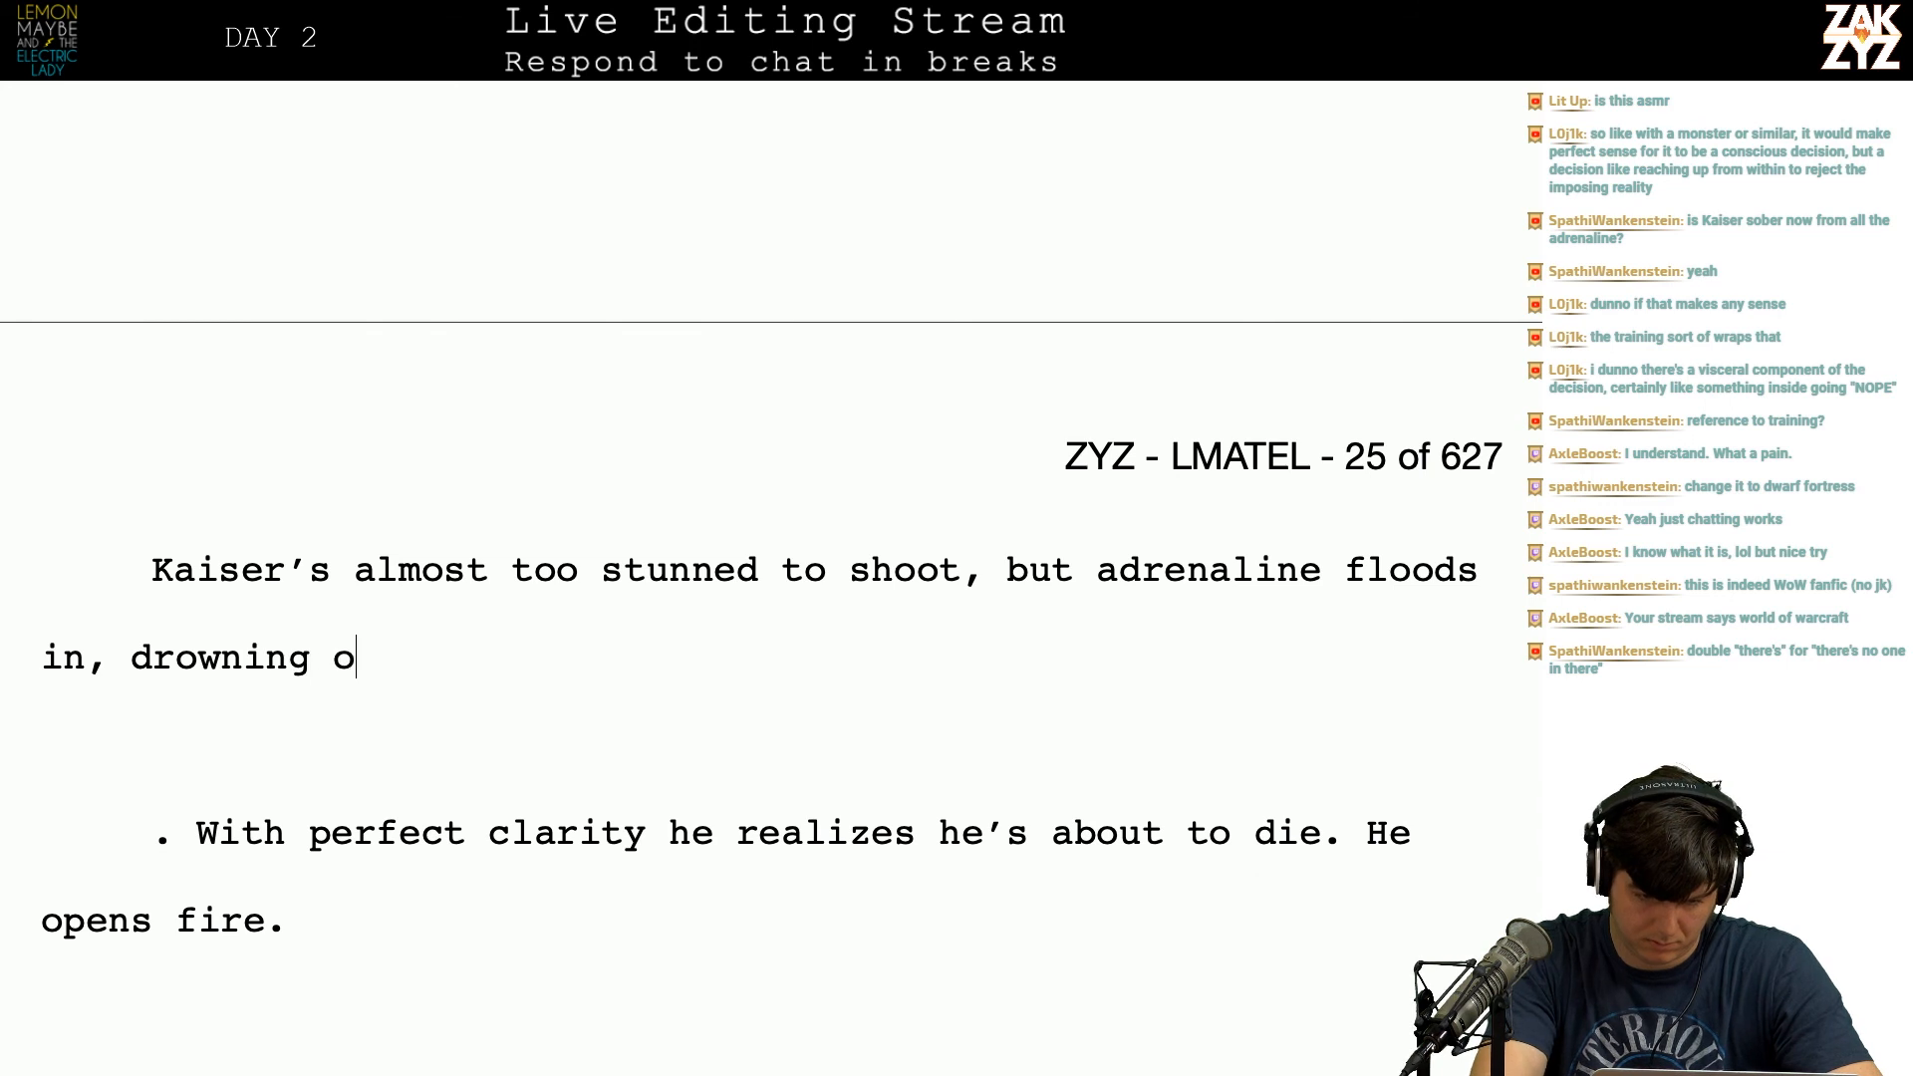
type("ut the alcohol.")
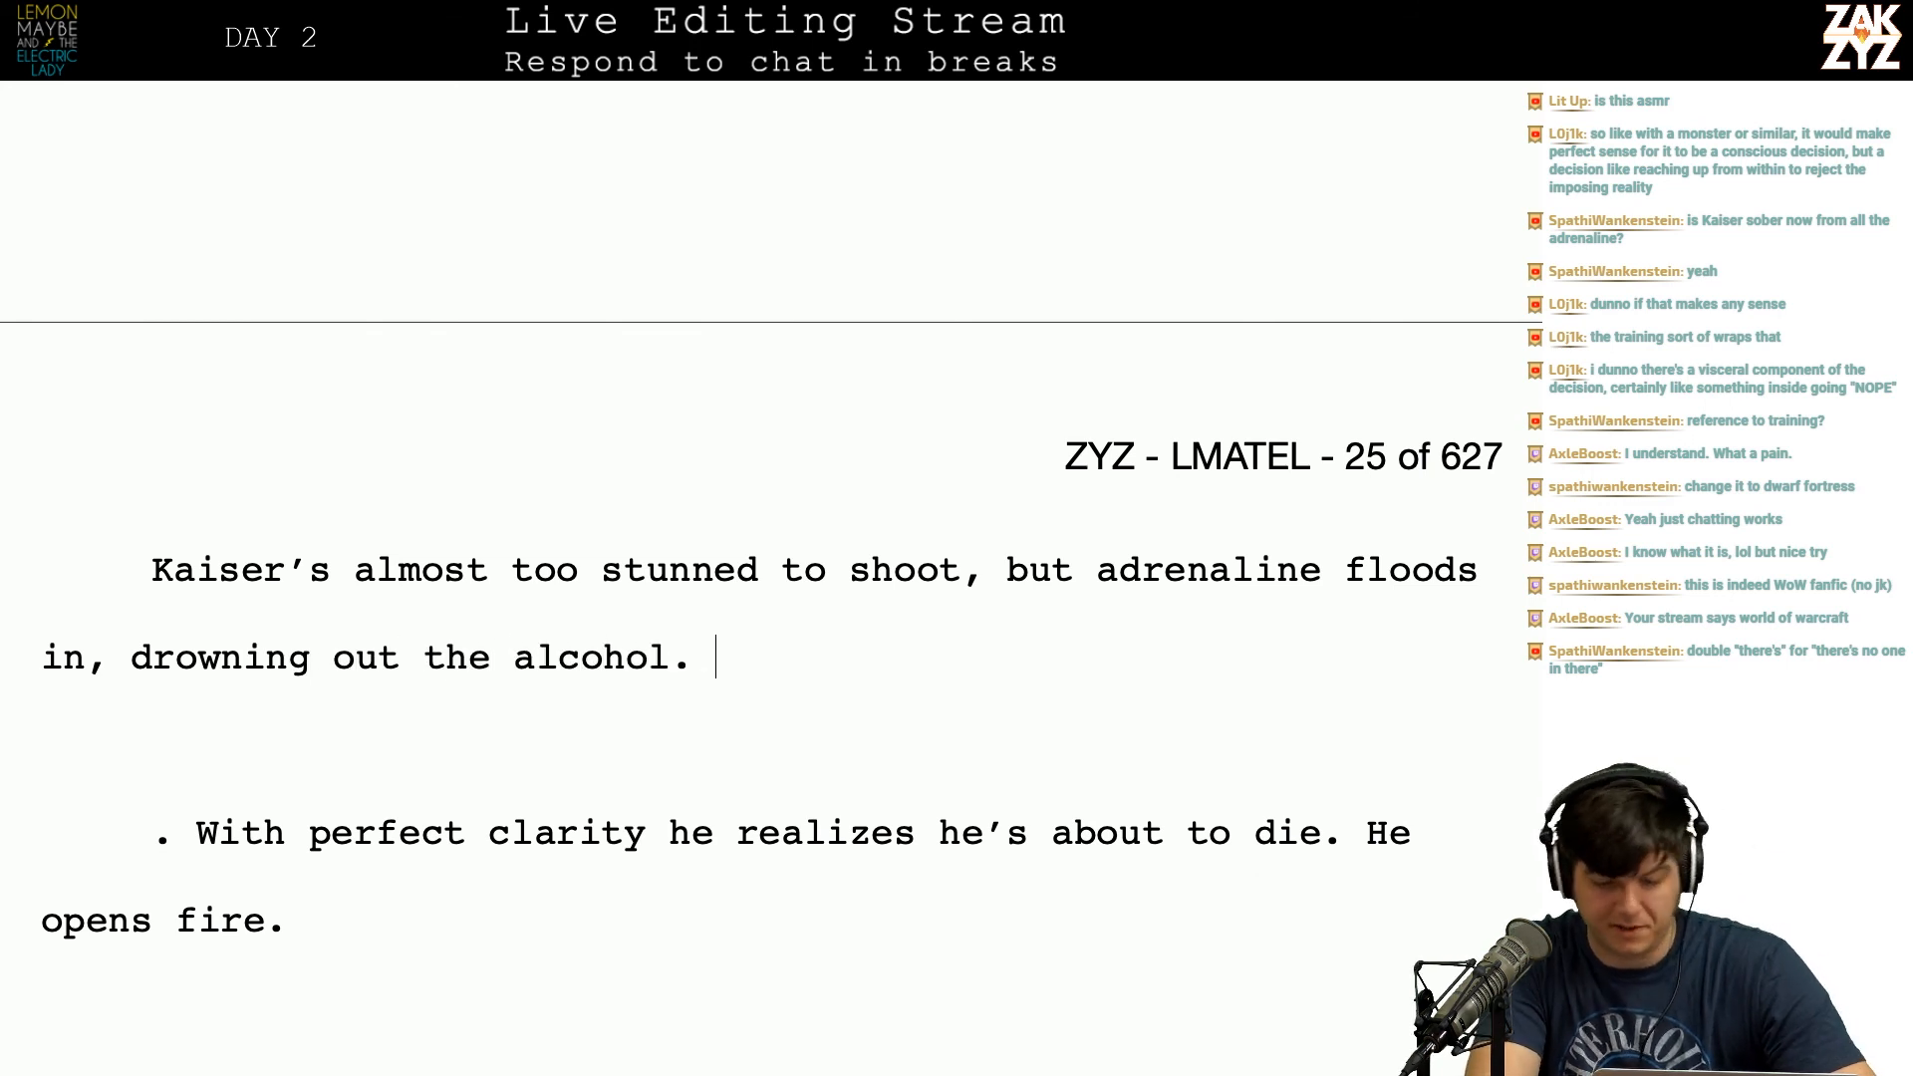
Step: Add "In a moment of perfect clarity, he realizes he's about to die" after "drowning out the alcohol."
type(" Weith")
key("BackSpace")
key("BackSpace")
key("BackSpace")
key("BackSpace")
type("ith")
key("BackSpace")
key("BackSpace")
key("BackSpace")
key("BackSpace")
type("In a moment of per")
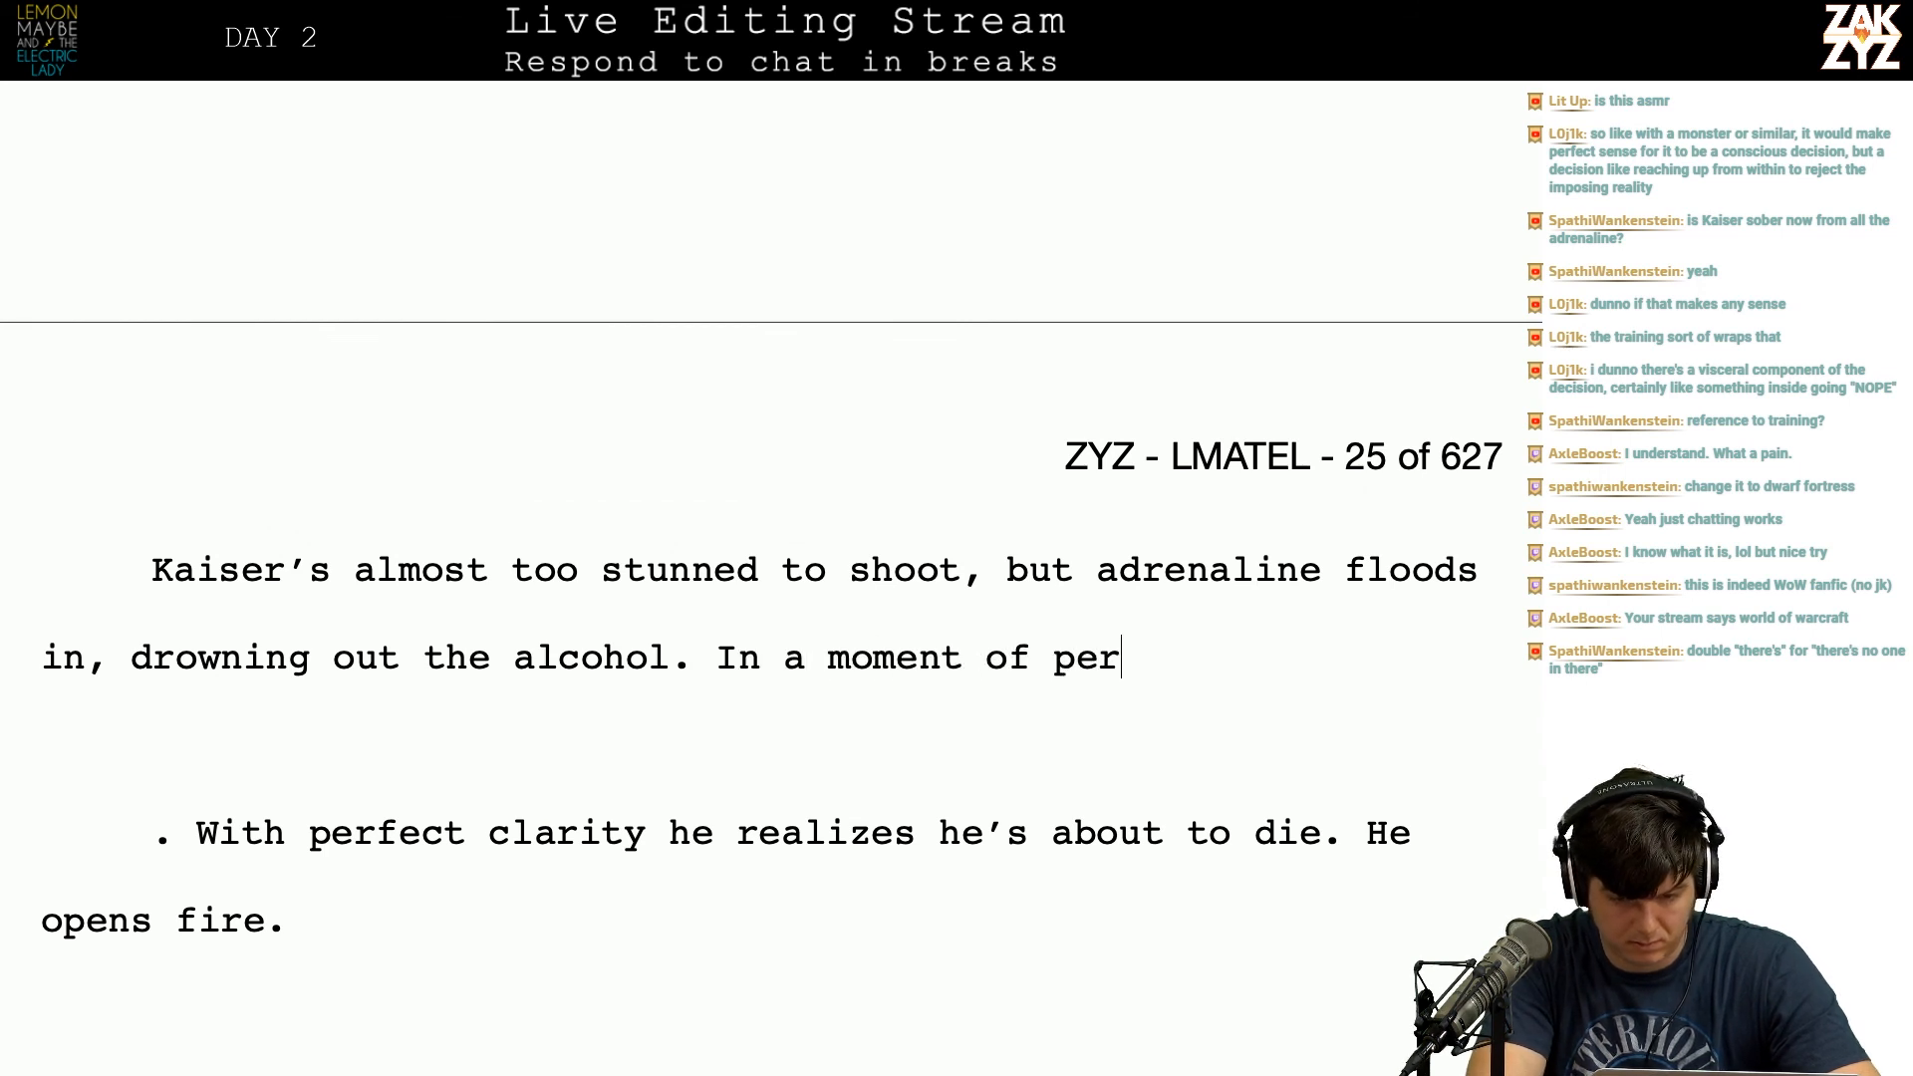
type("fect clarity, her")
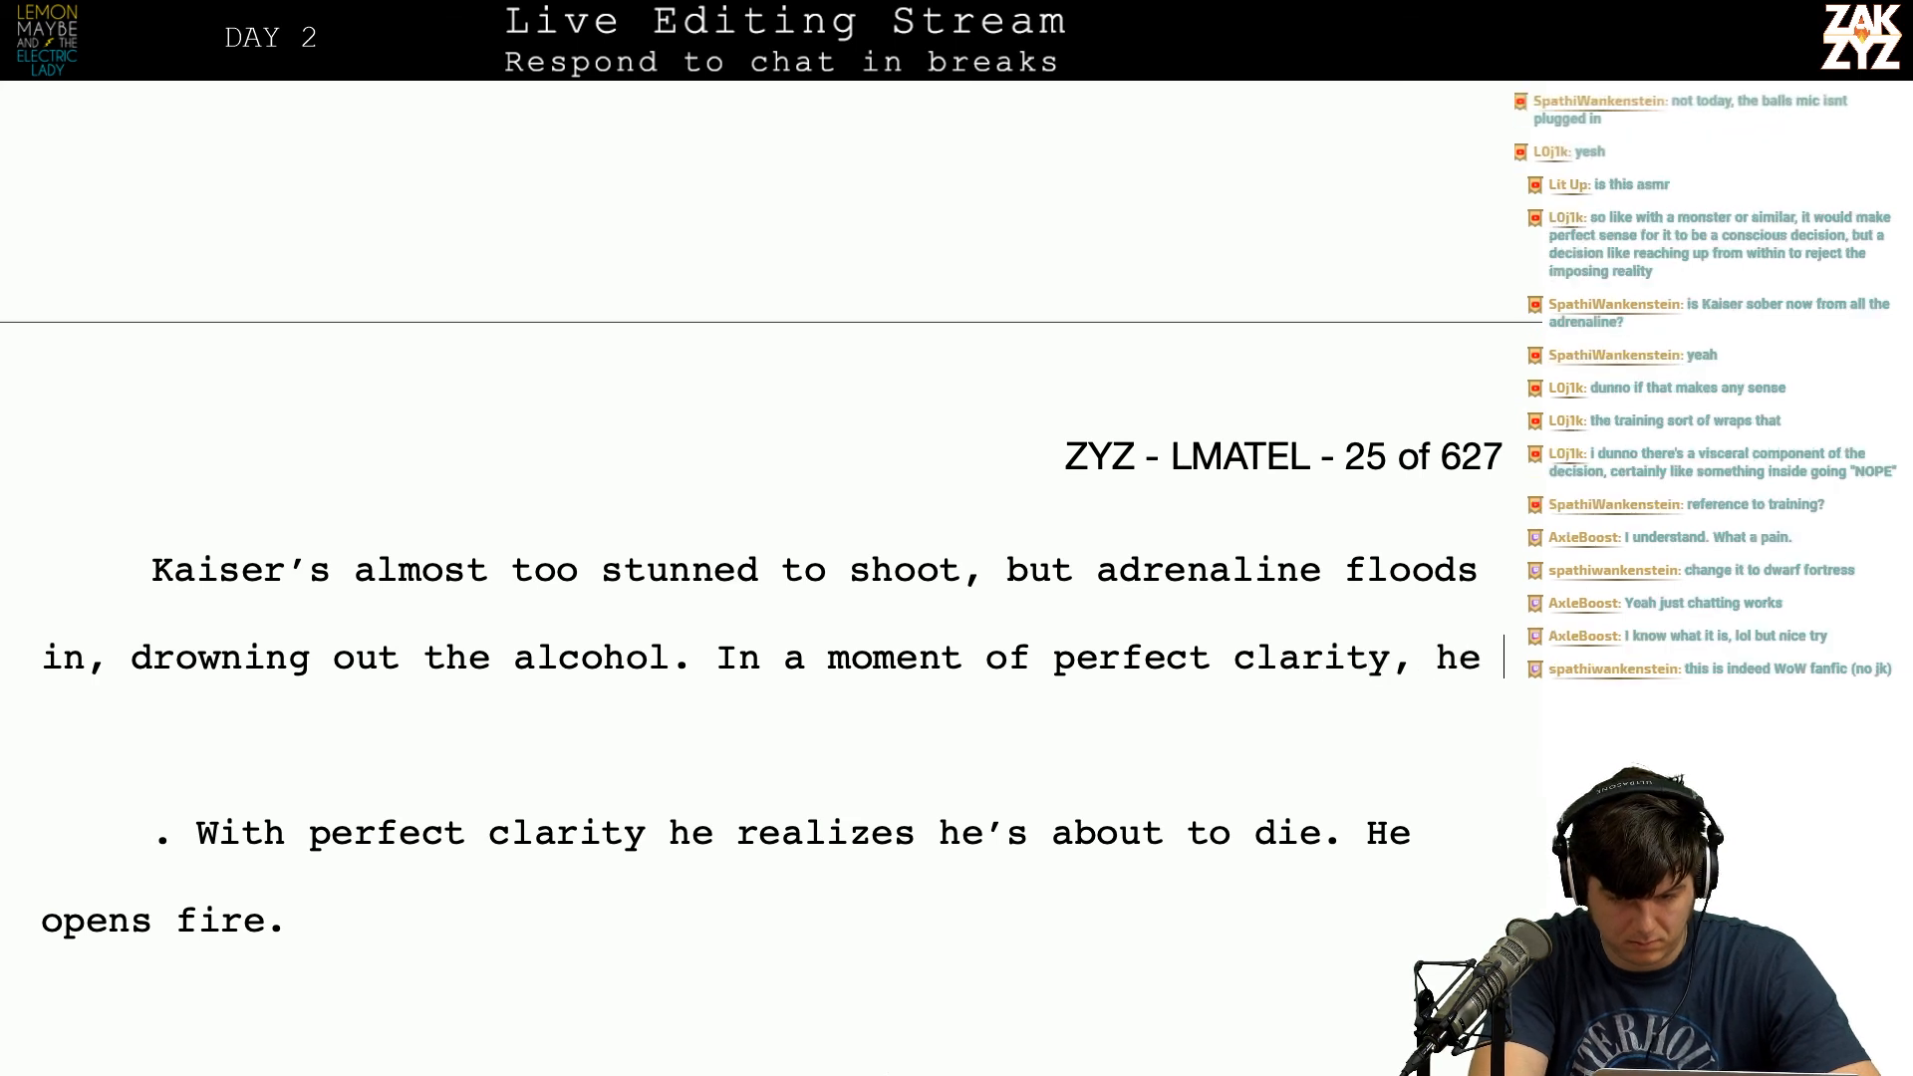
key("BackSpace")
type("real")
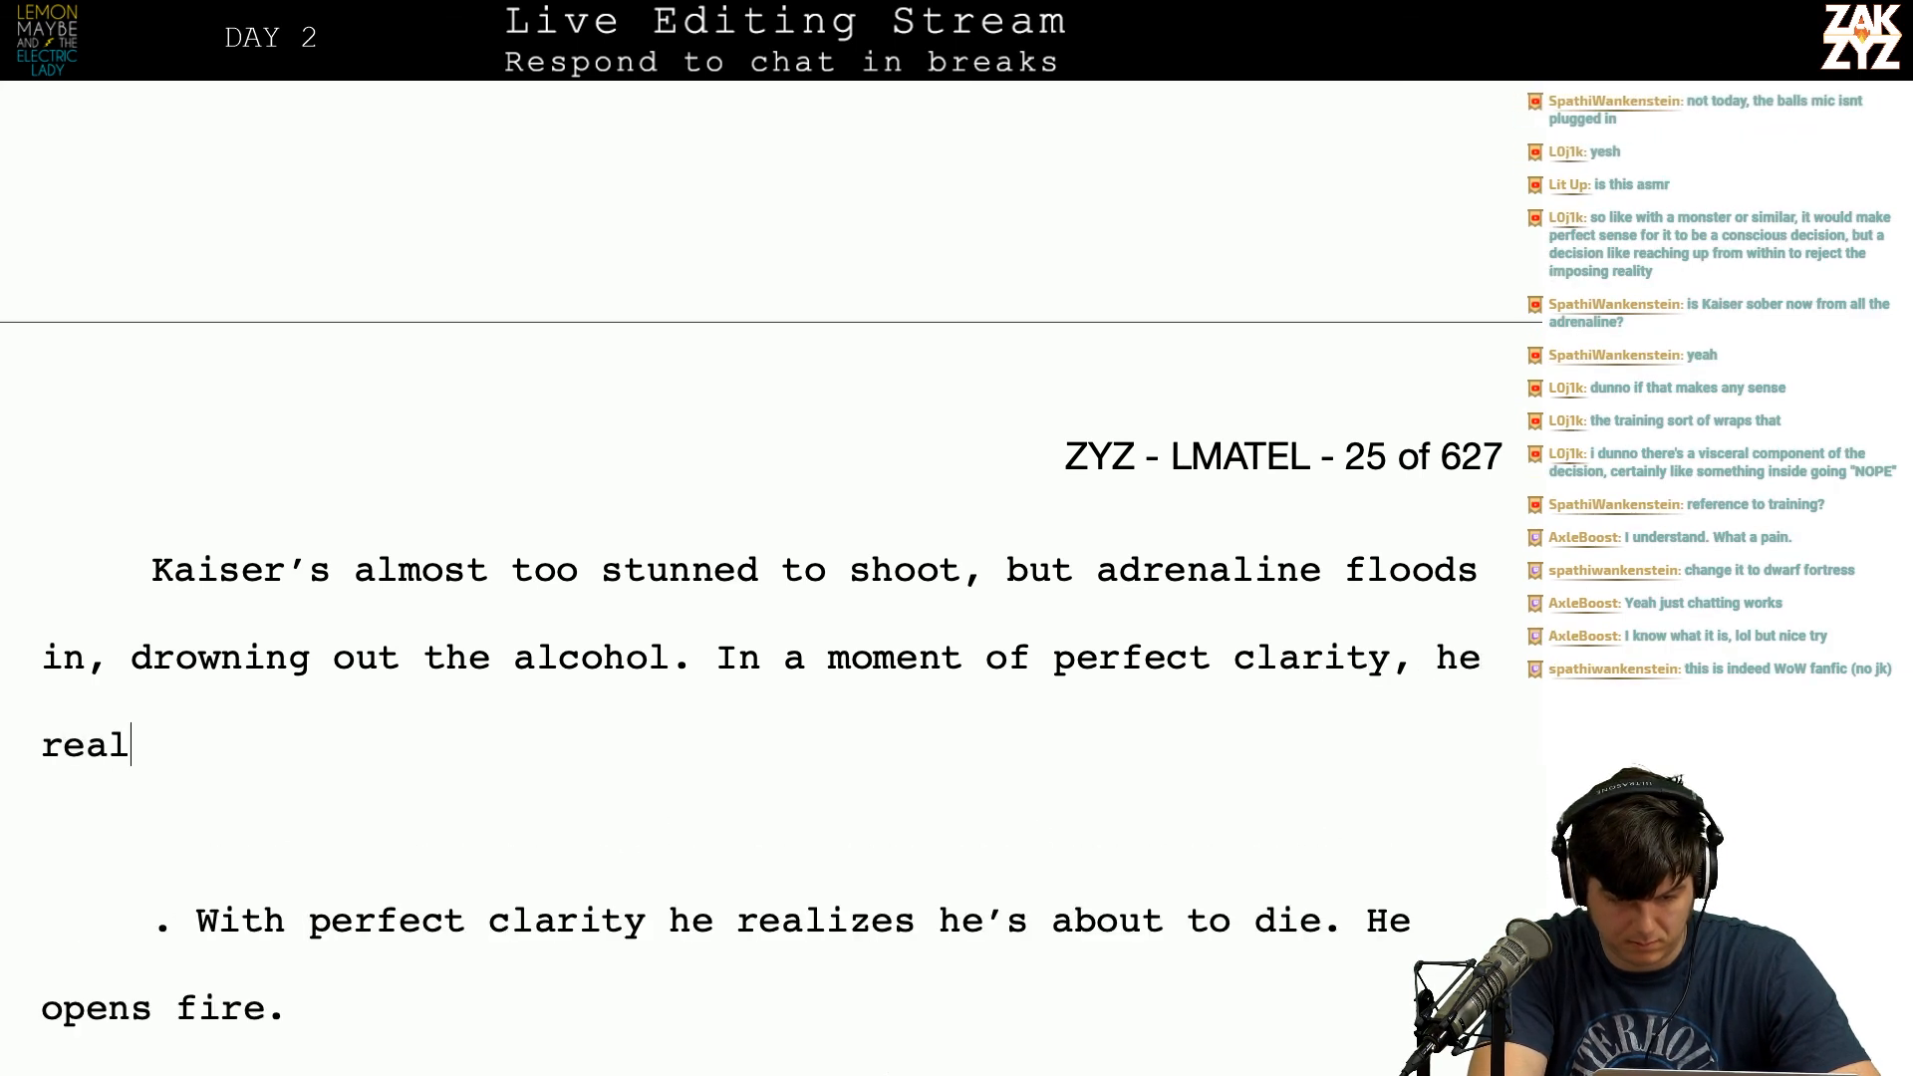
type("izes he's about to die a")
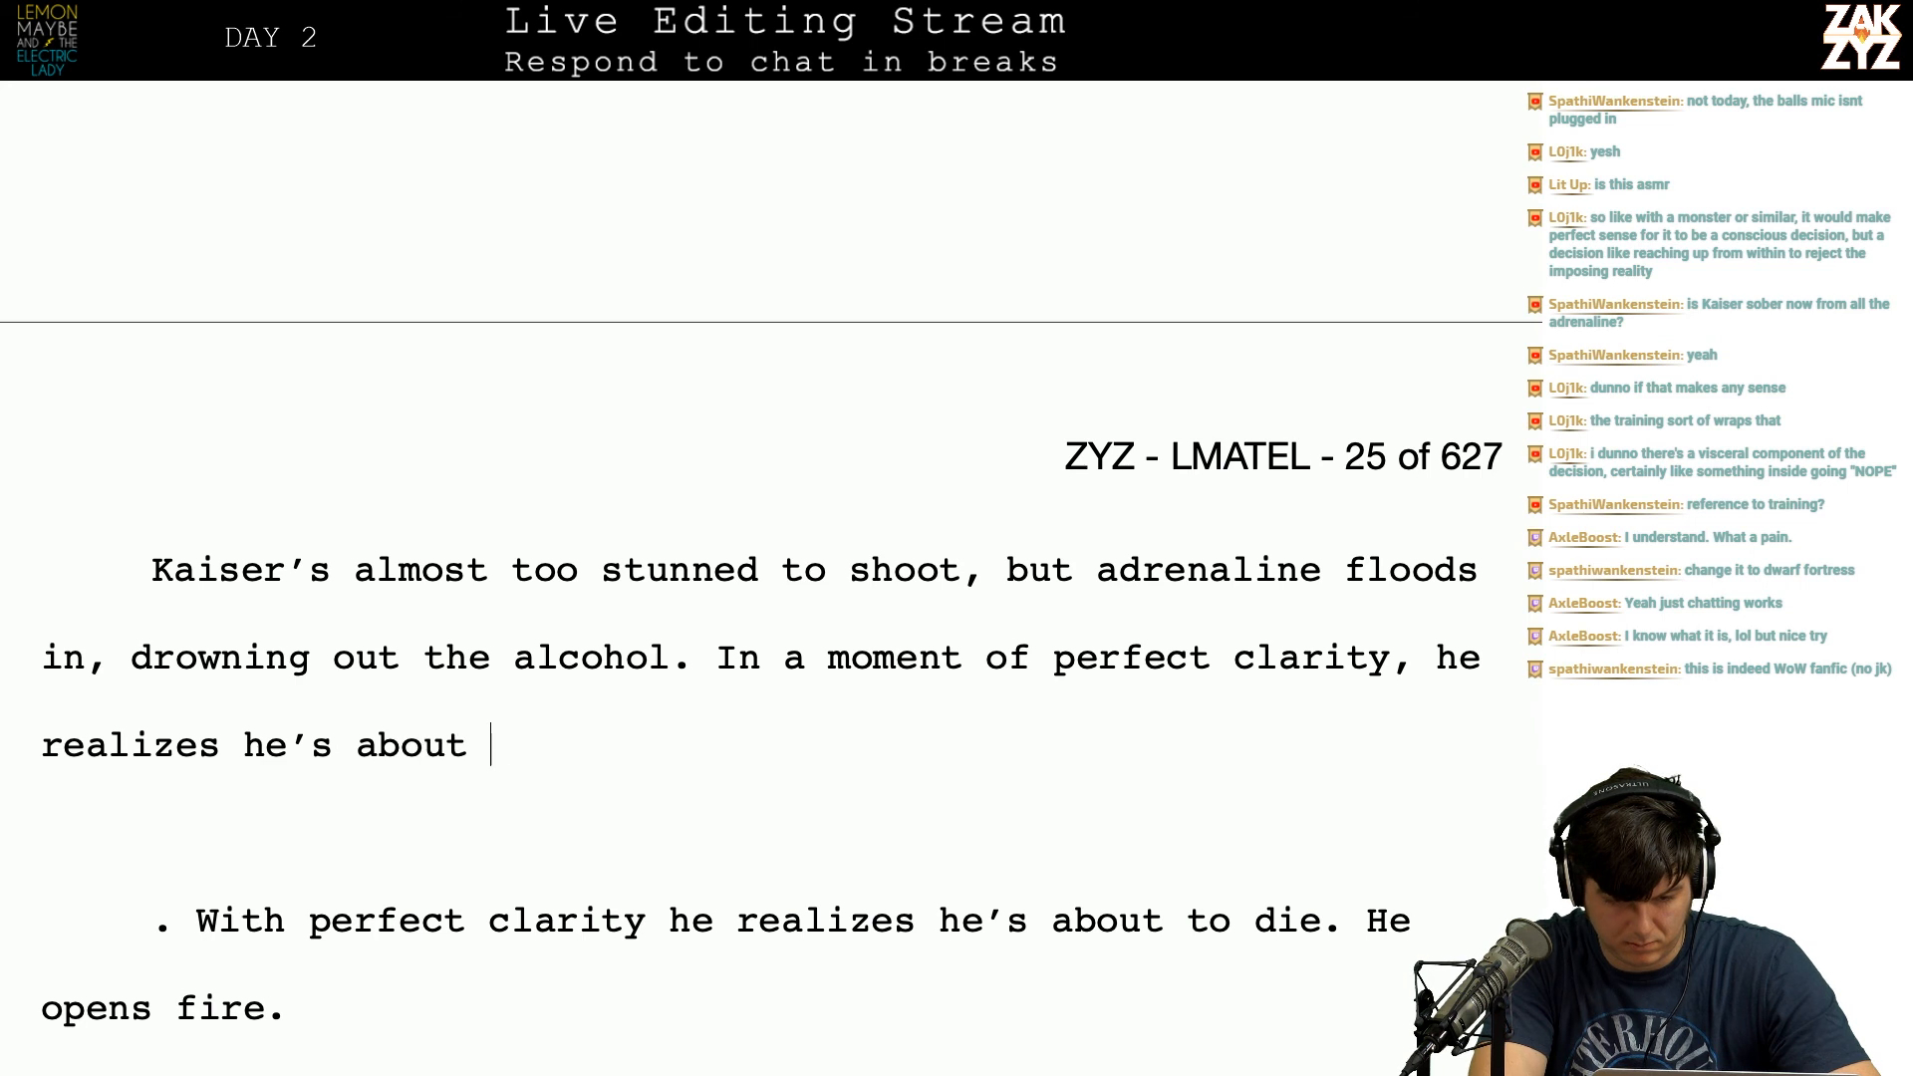
Step: Finish the sentence about Kaiser's moment of clarity with "and squeezes the trigger."
type("nd s")
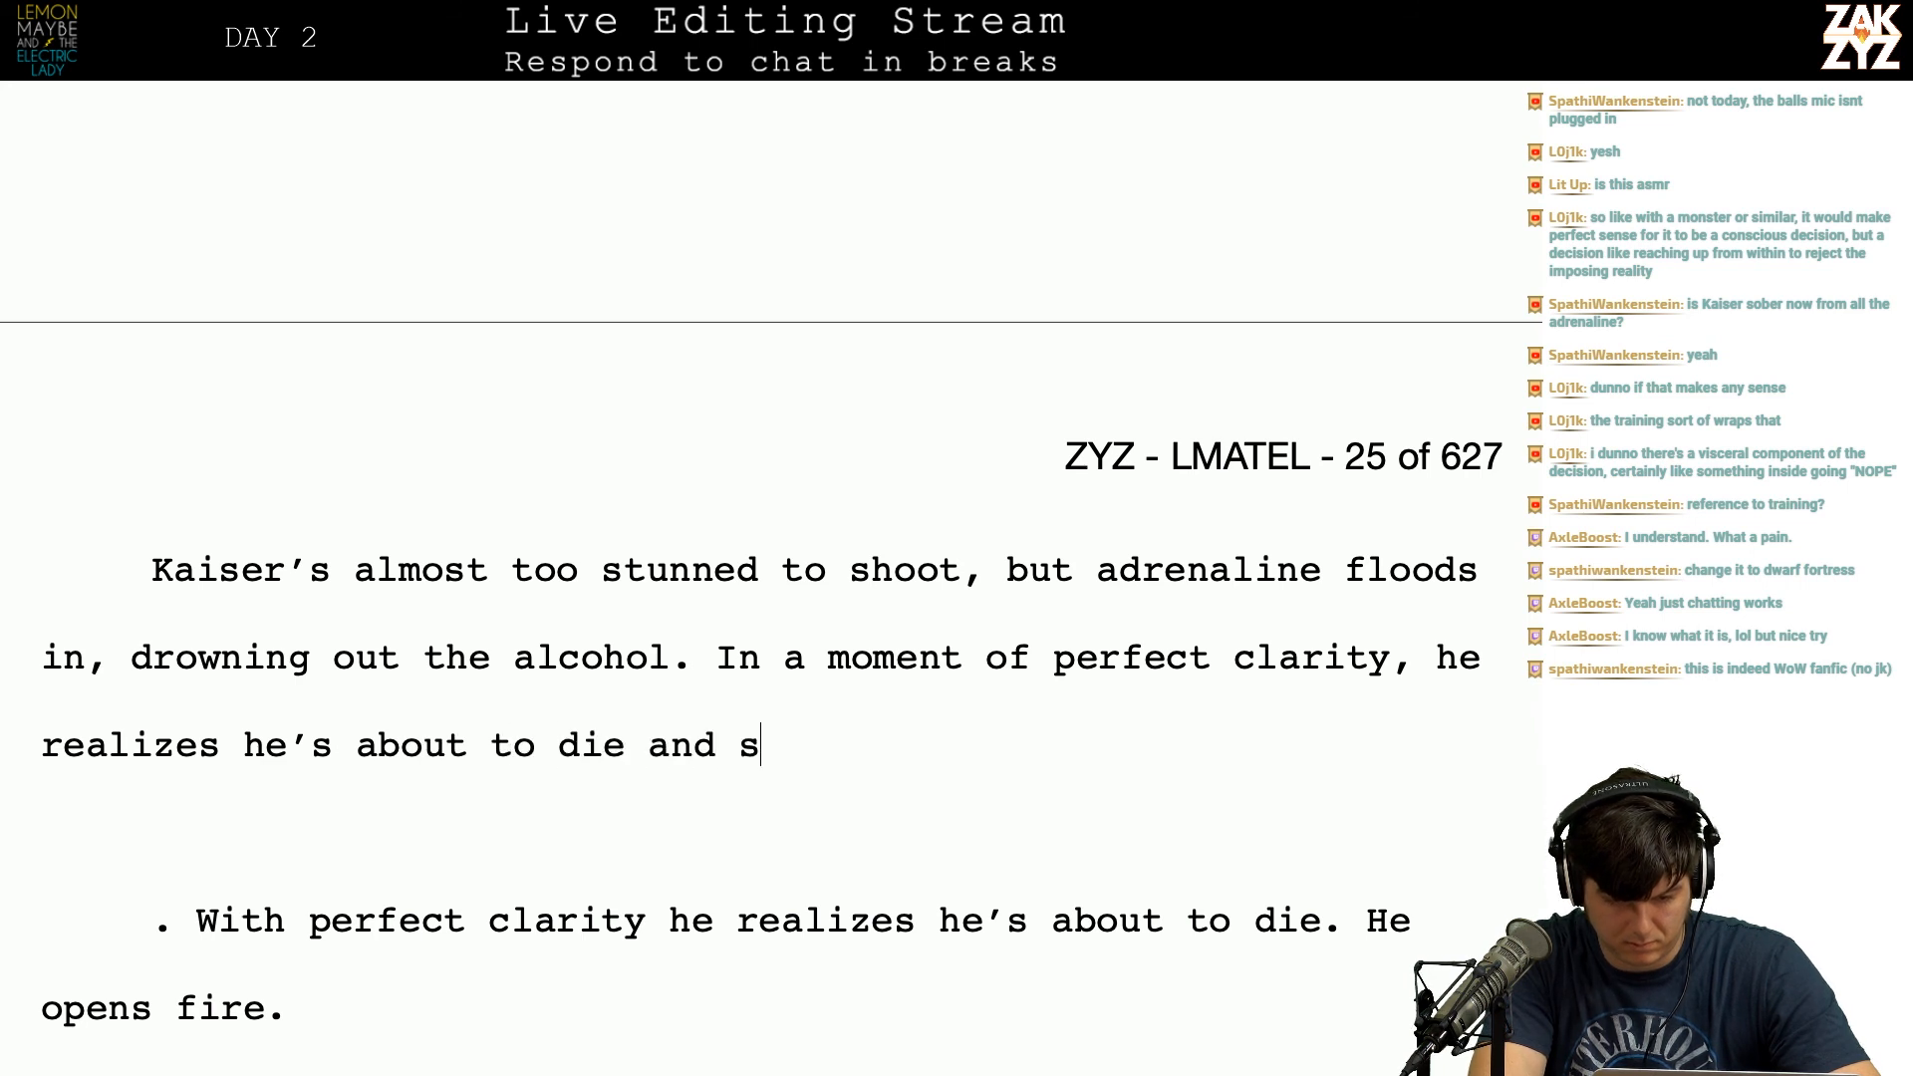
type("queeze th")
key("BackSpace")
key("BackSpace")
type("s the trigger.")
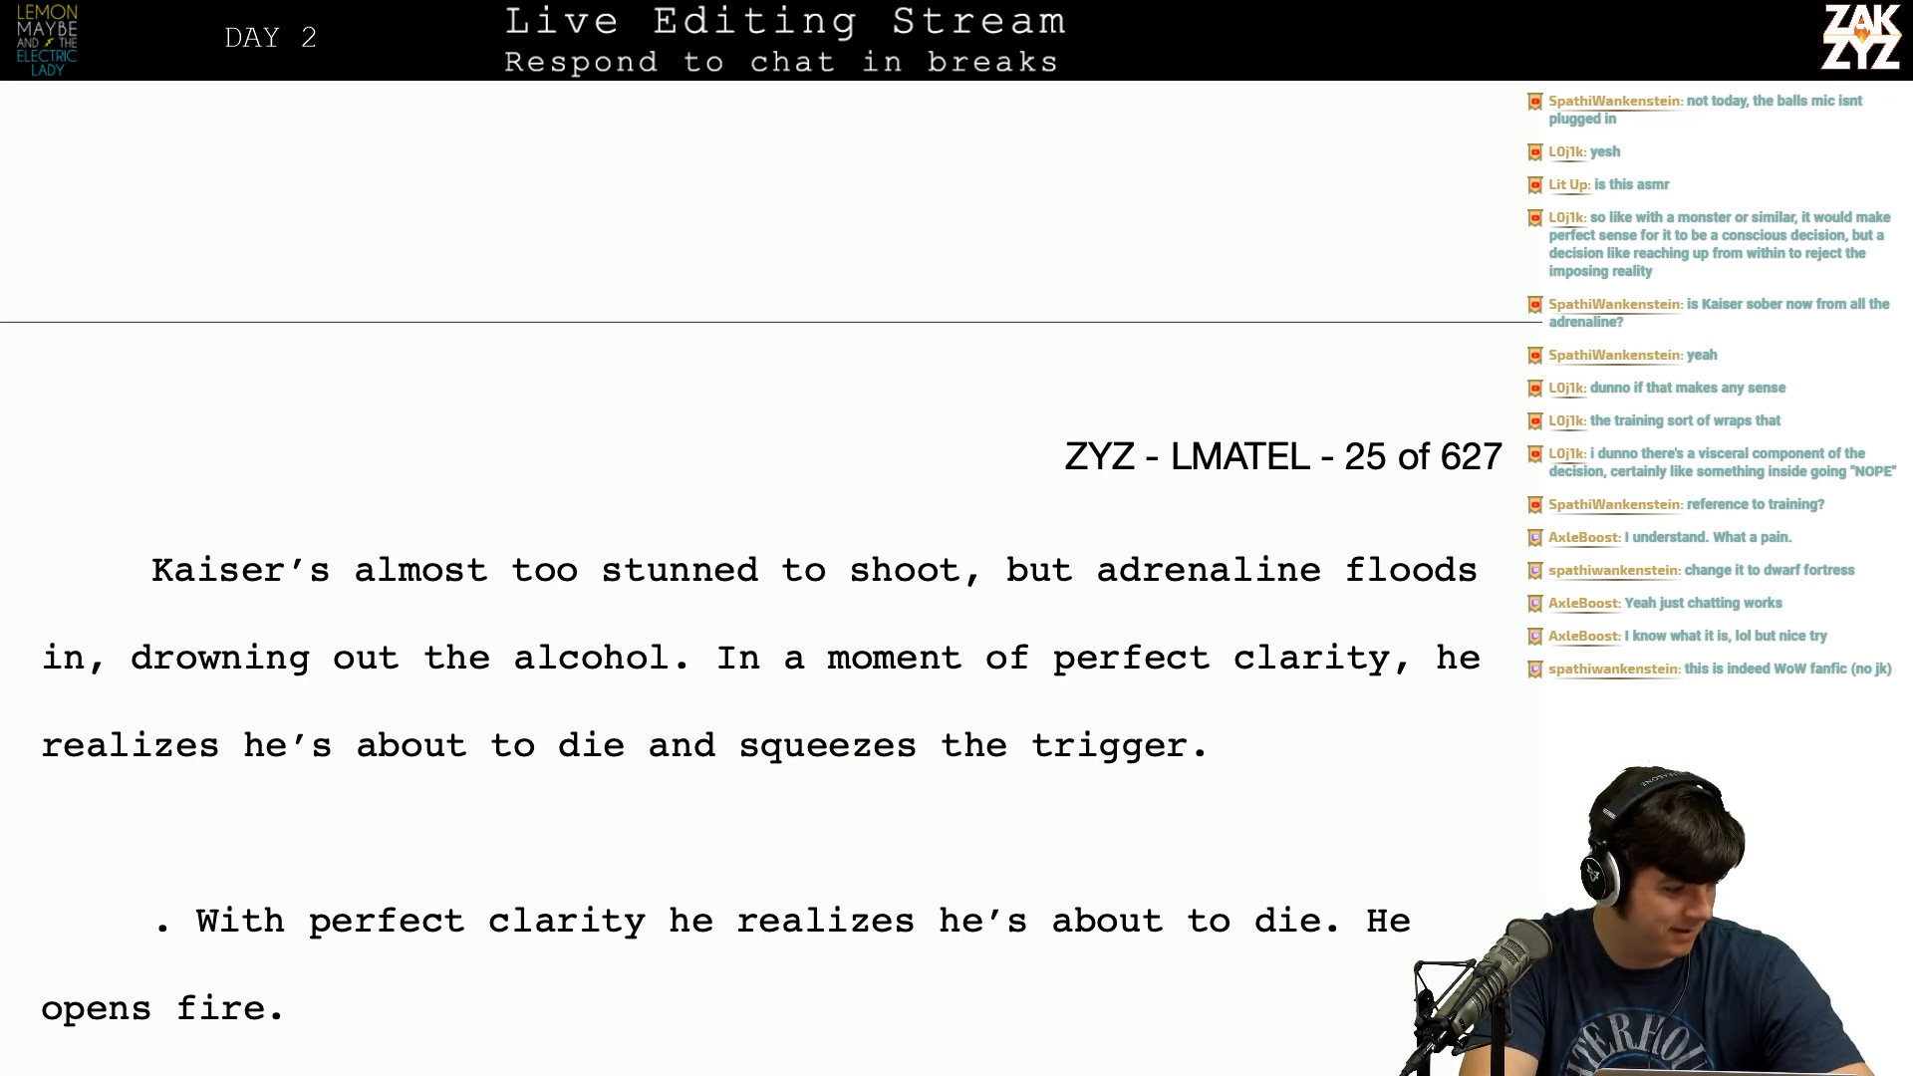
Step: Delete the leftover paragraph ". With perfect clarity he realizes he's about to die. He opens fire." below the new version
key("ctrl+shift+Down")
key("ctrl+shift+Down")
key("ctrl+shift+Down")
key("ctrl+shift+Left")
key("ctrl+shift+Left")
key("ctrl+shift+Left")
key("ctrl+shift+Left")
key("ctrl+shift+Left")
key("ctrl+shift+Left")
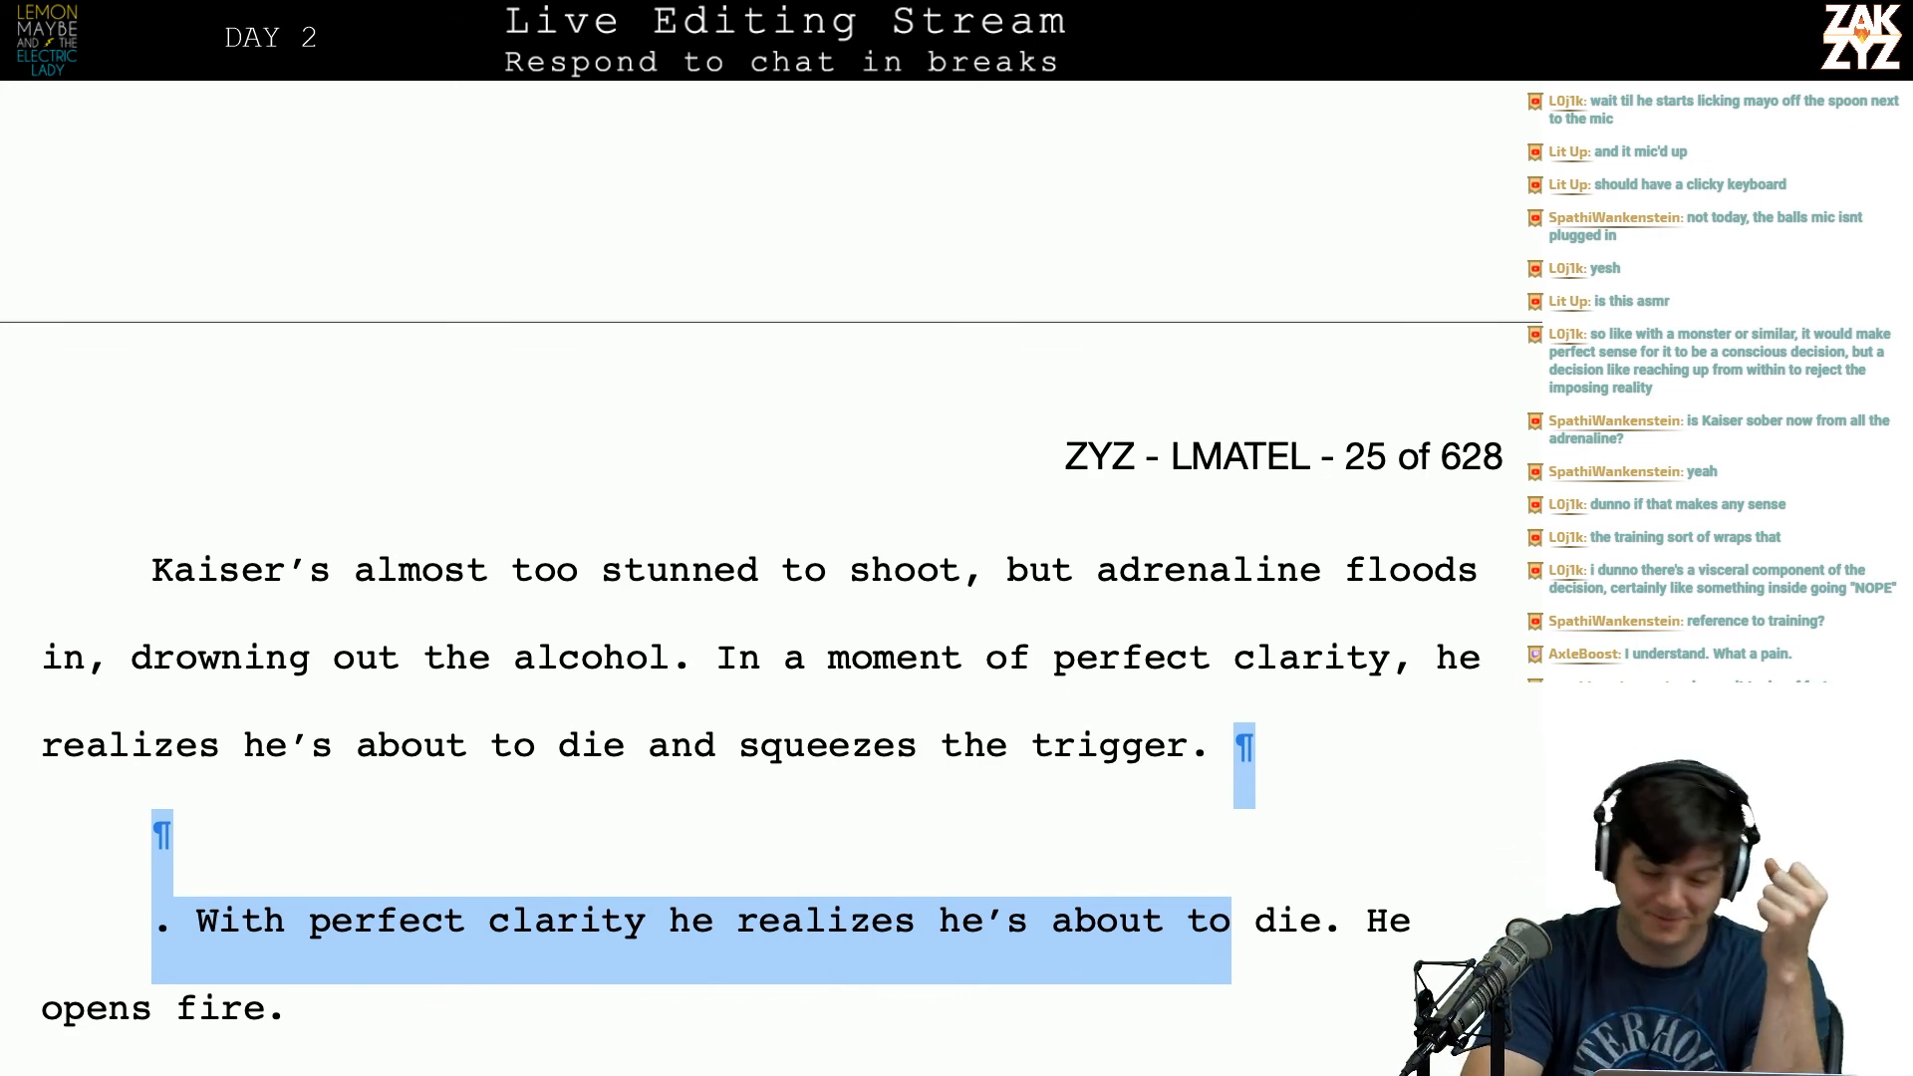
key("shift+Down")
type("but the sudden realization he’s about to die crashes over him in a wave of adrenaline. He opens fire.")
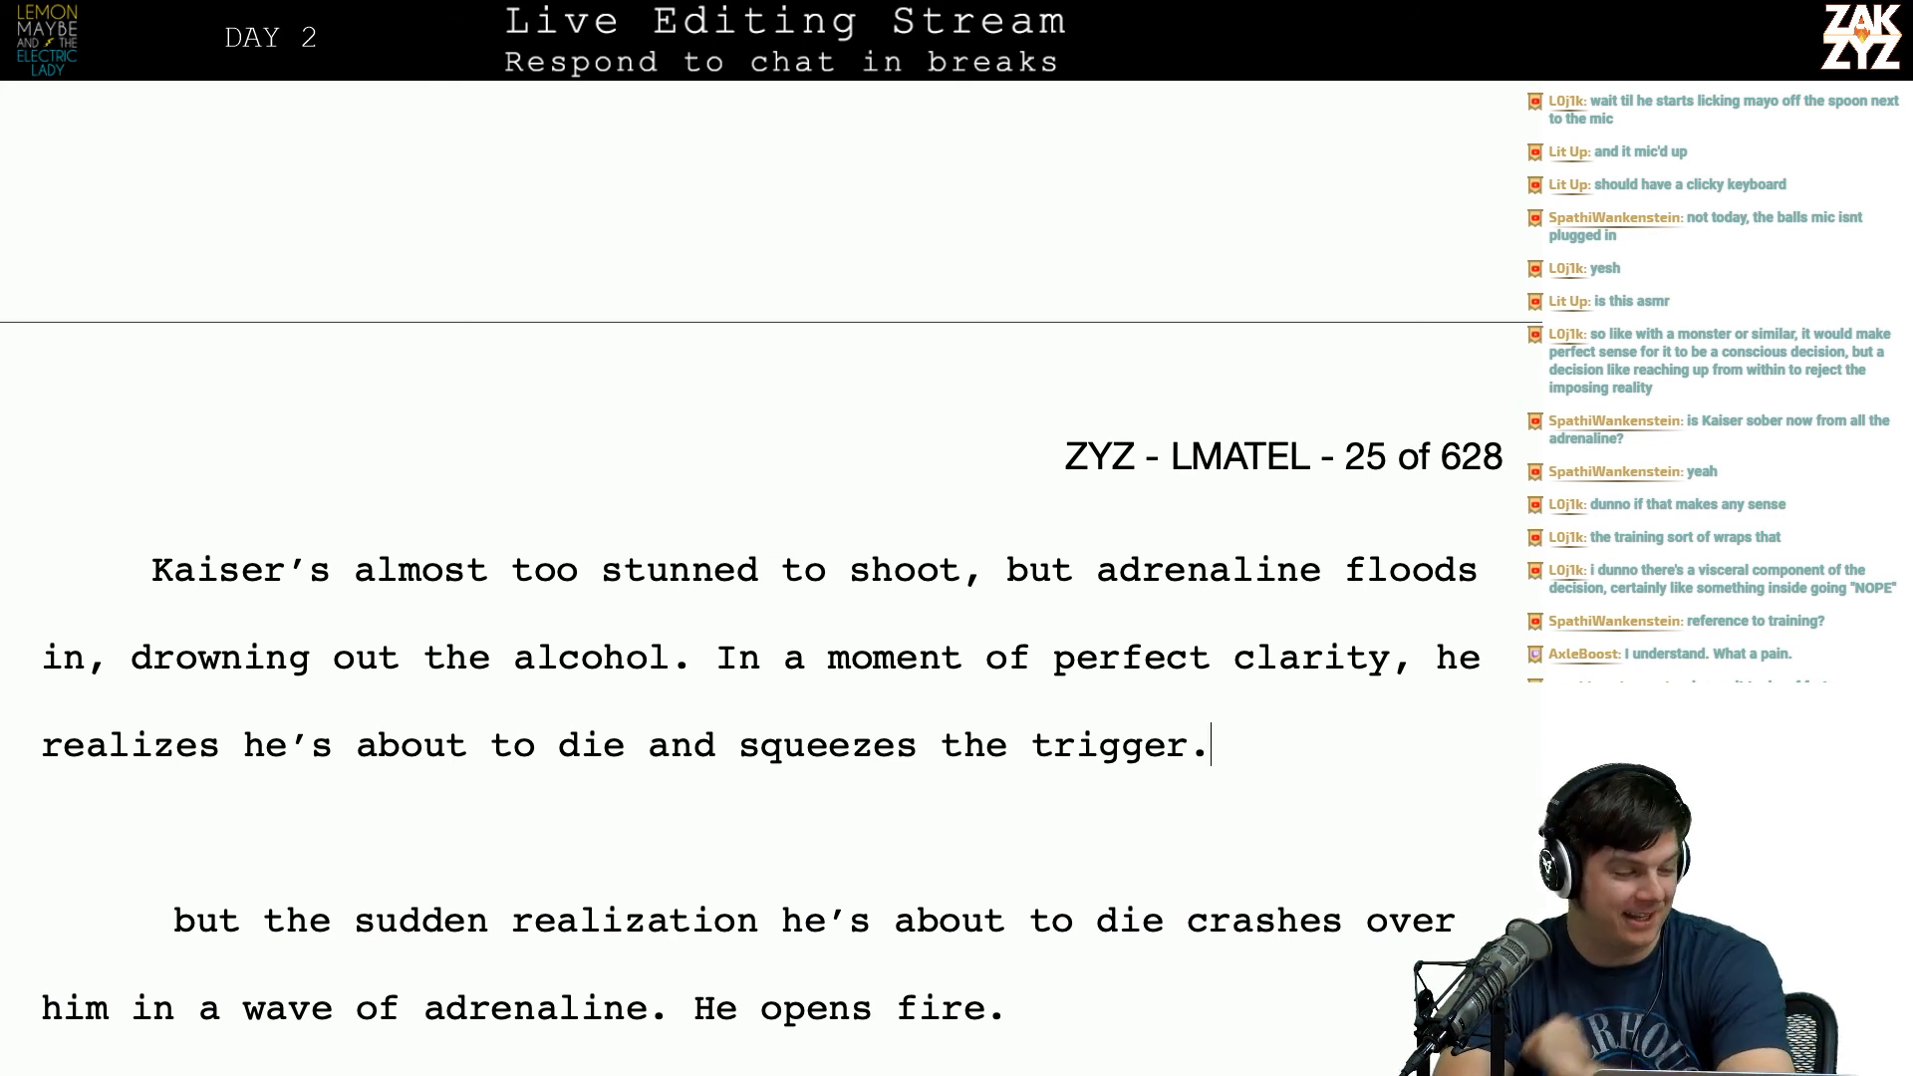
Step: Try ending the first sentence after "stunned to shoot" and following it with "Adrenaline floods in, drowning out the alcohol,"
scroll(767, 598, "down", 3)
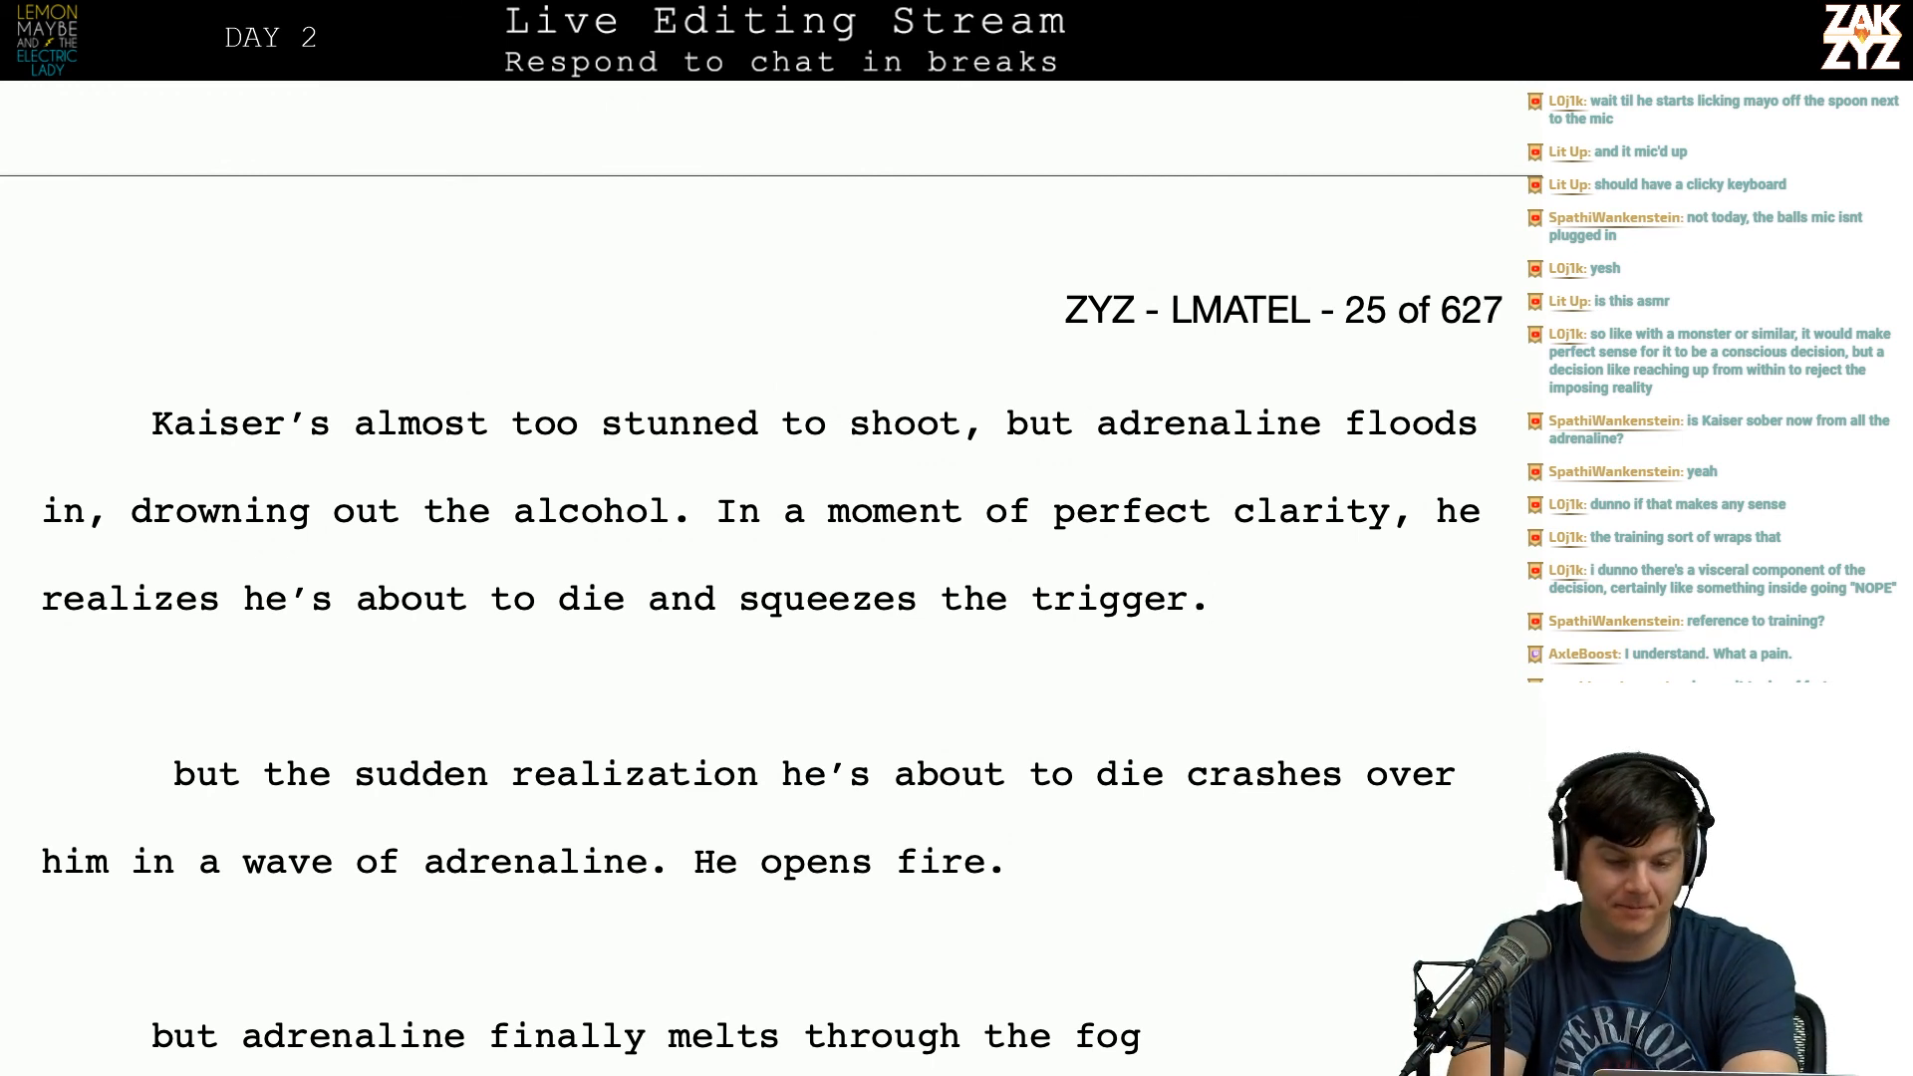
scroll(86, 525, "up", 5)
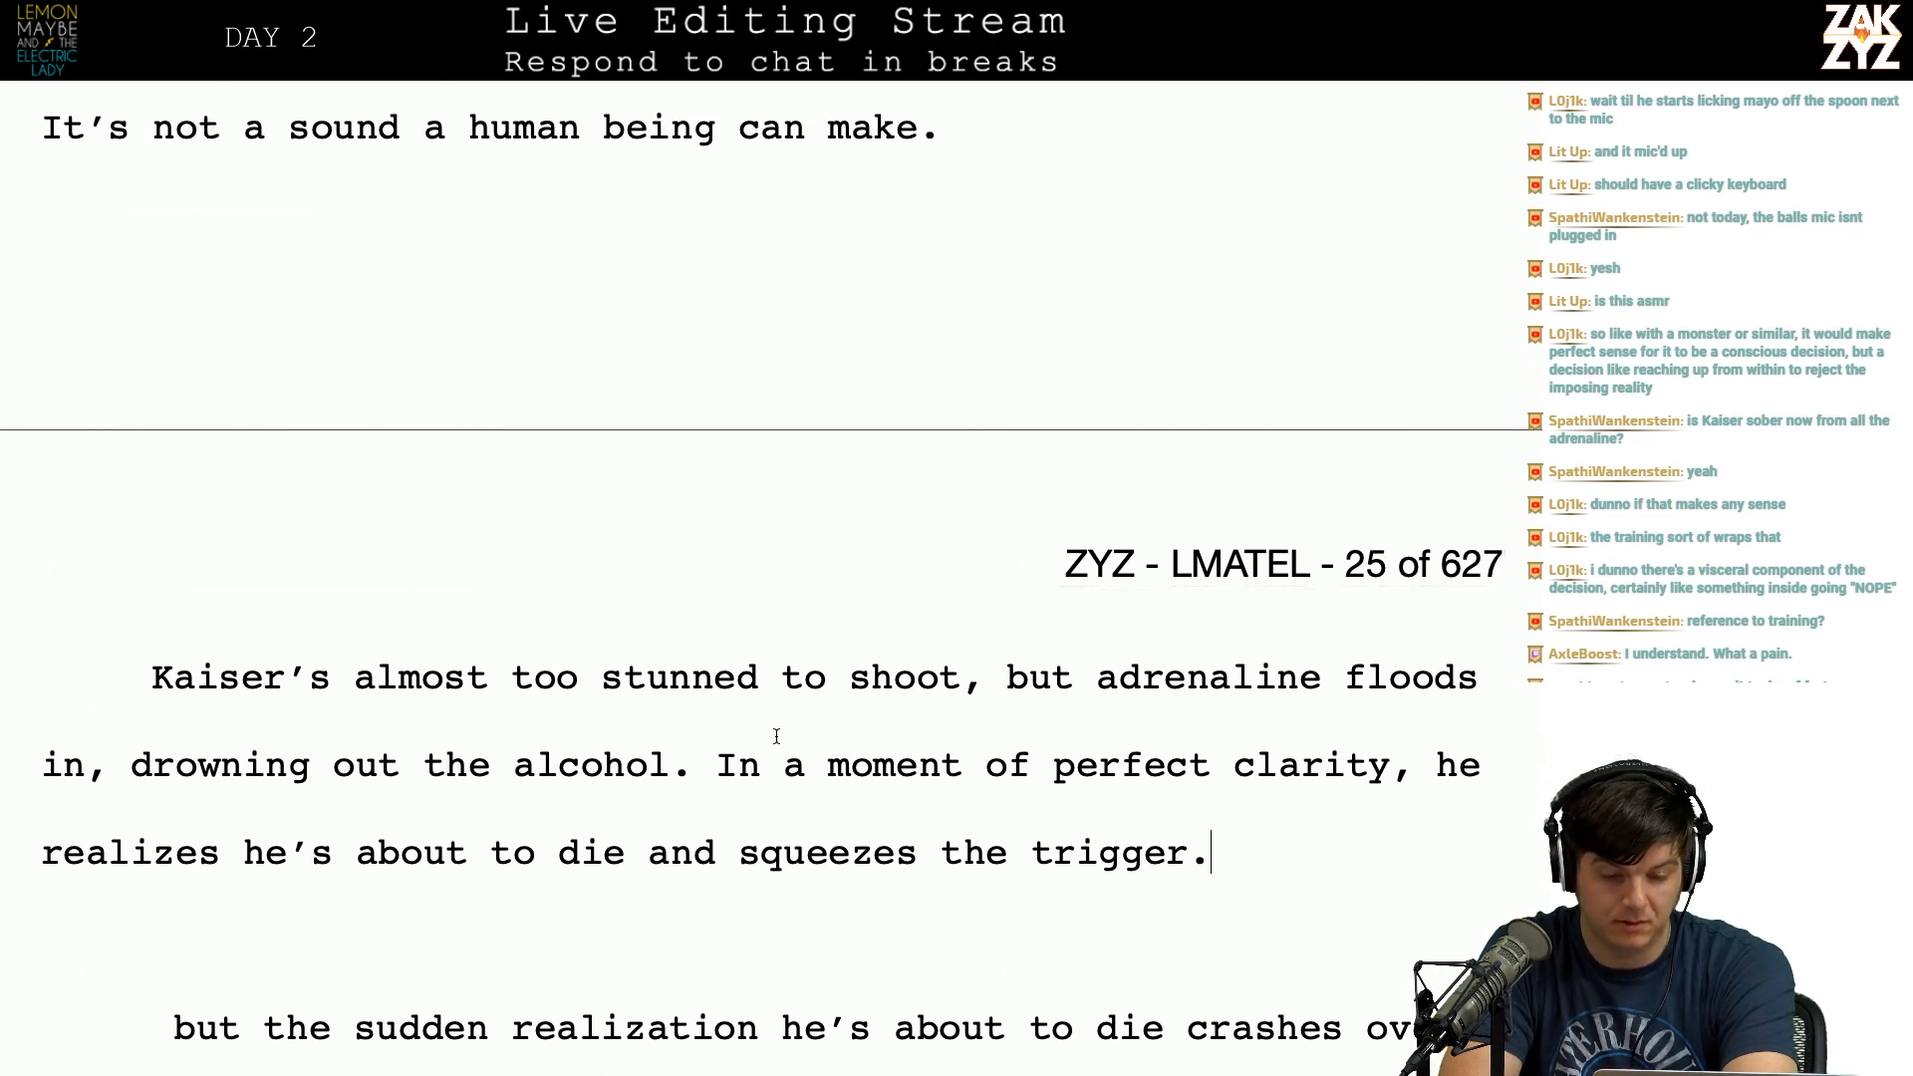
key("BackSpace")
type(". Adn")
key("BackSpace")
type("renali")
type("oods in, drw")
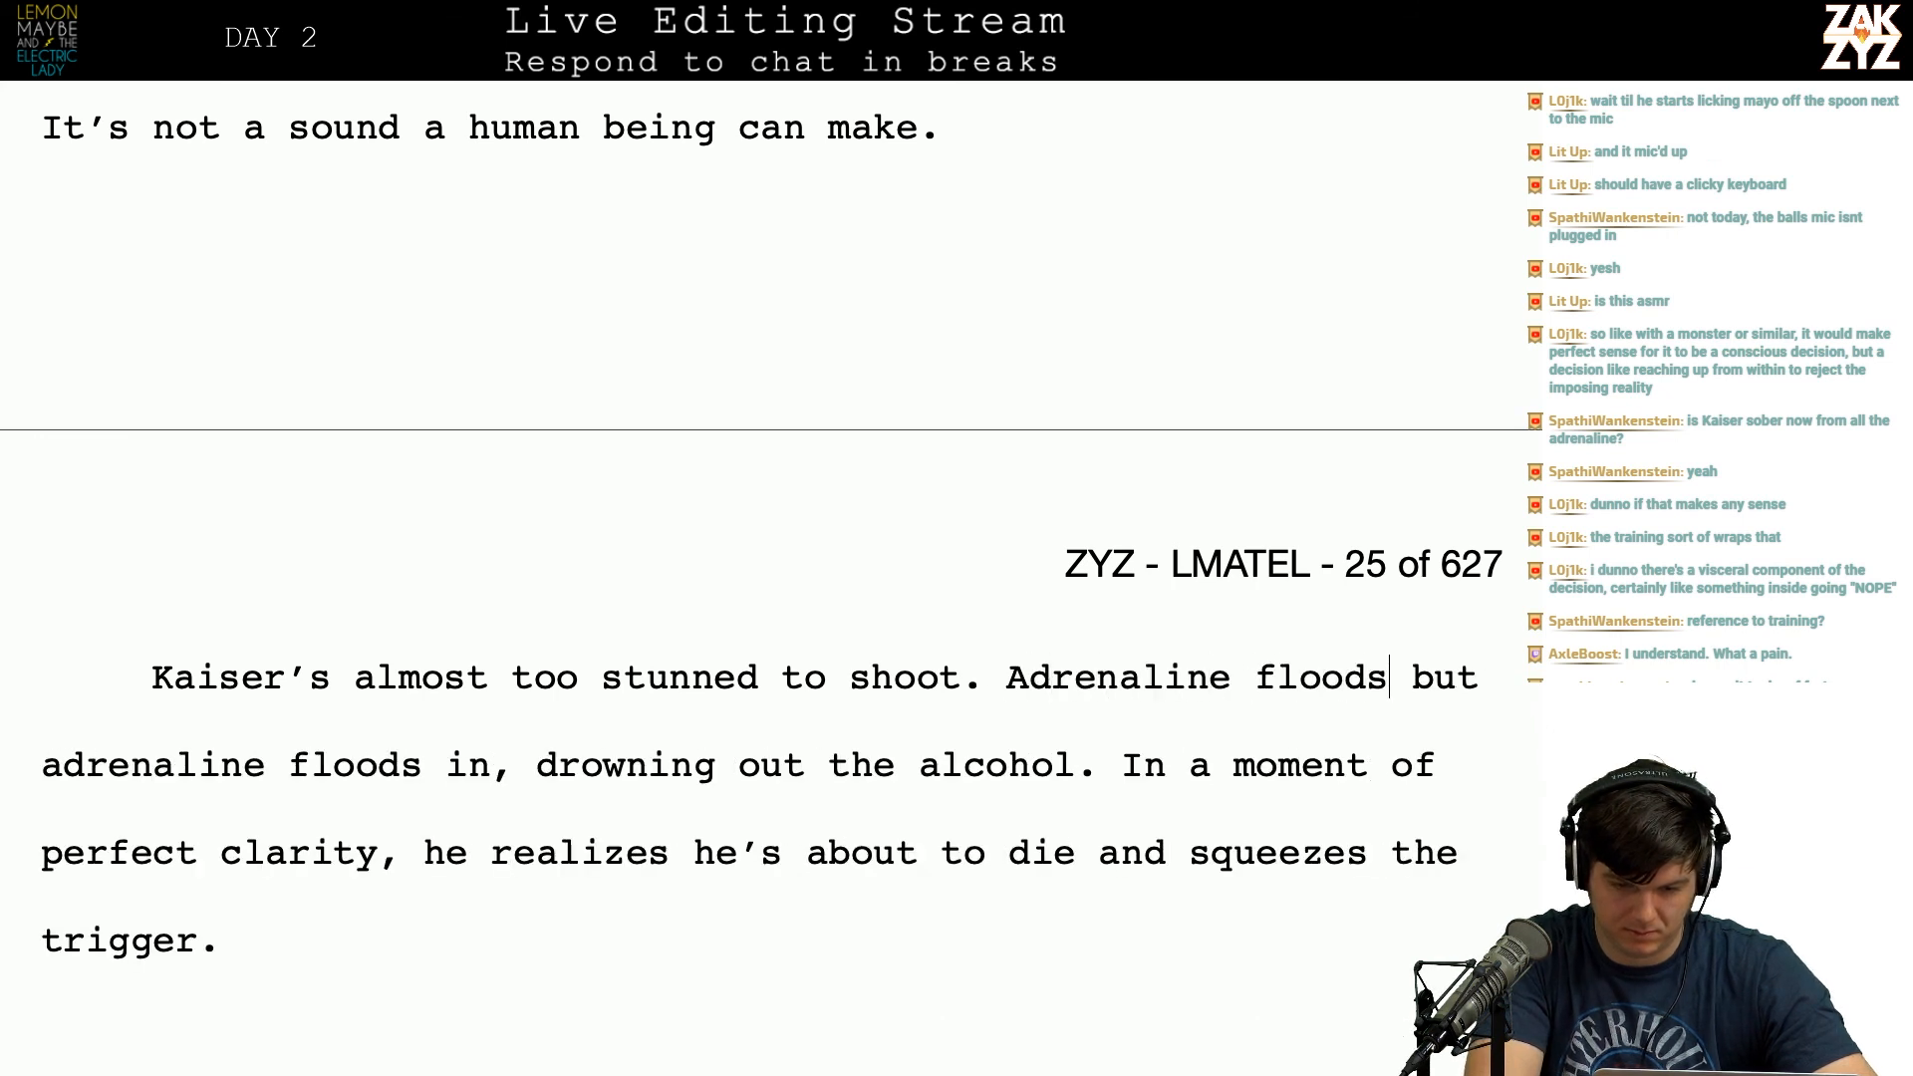
key("BackSpace")
type("owinign ou")
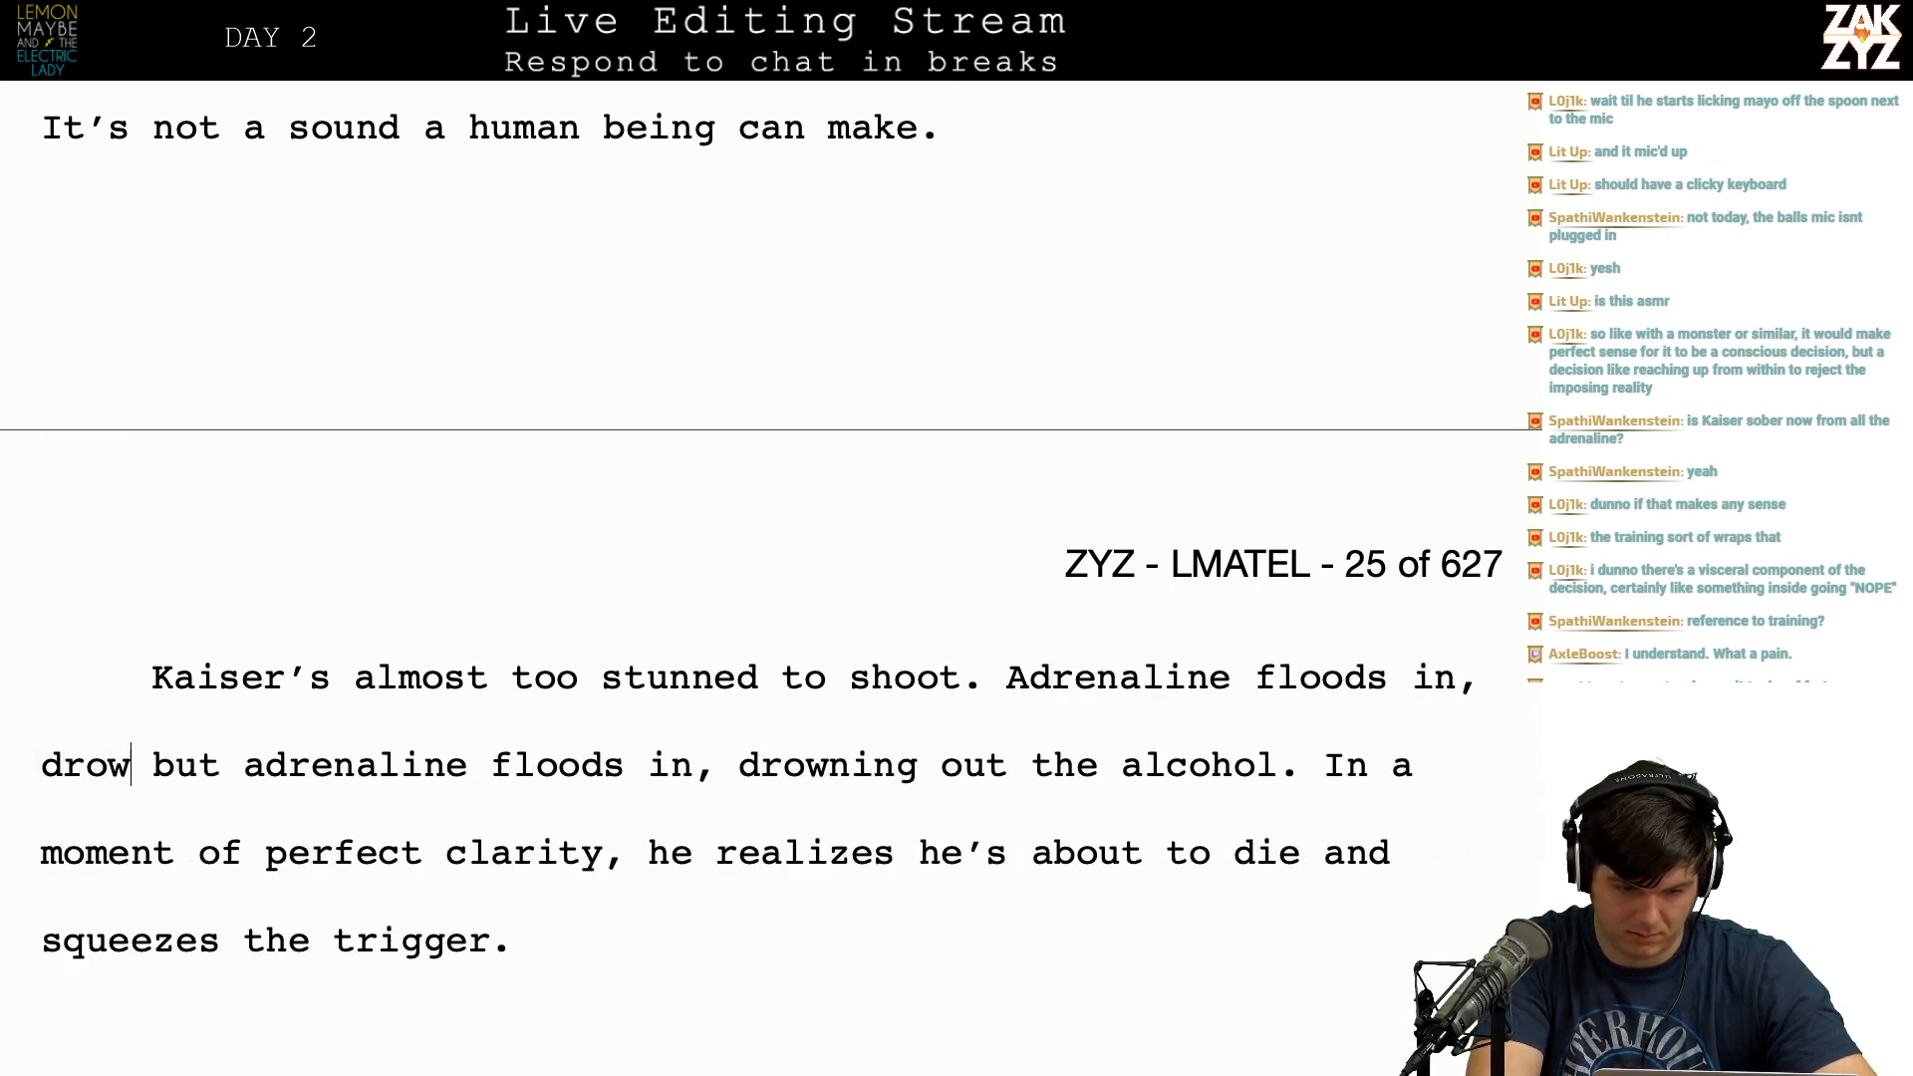
type("t the alcohol,")
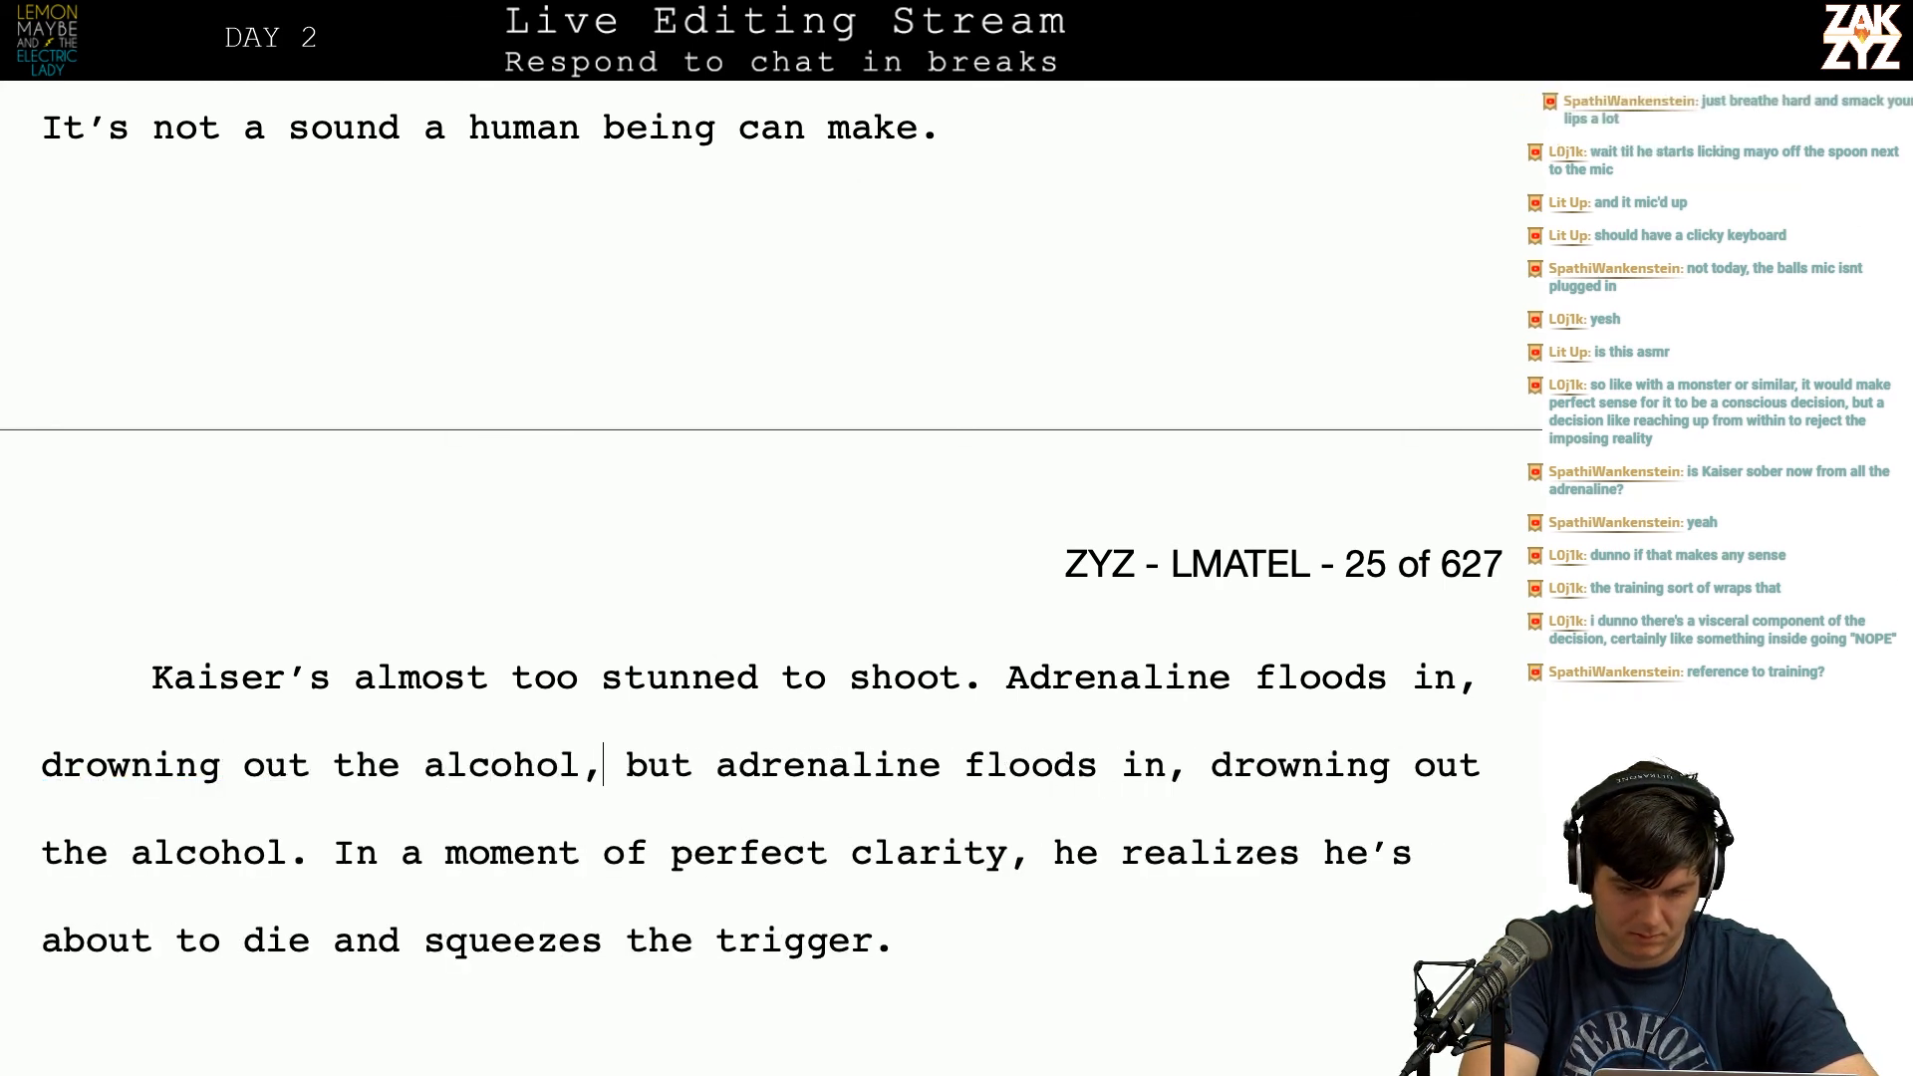
Step: Replace the full stop after "stunned to shoot" with "until adrenaline floods in, drowning out the alcohol."
left_click(1003, 730)
key("BackSpace")
key("BackSpace")
type("until ad")
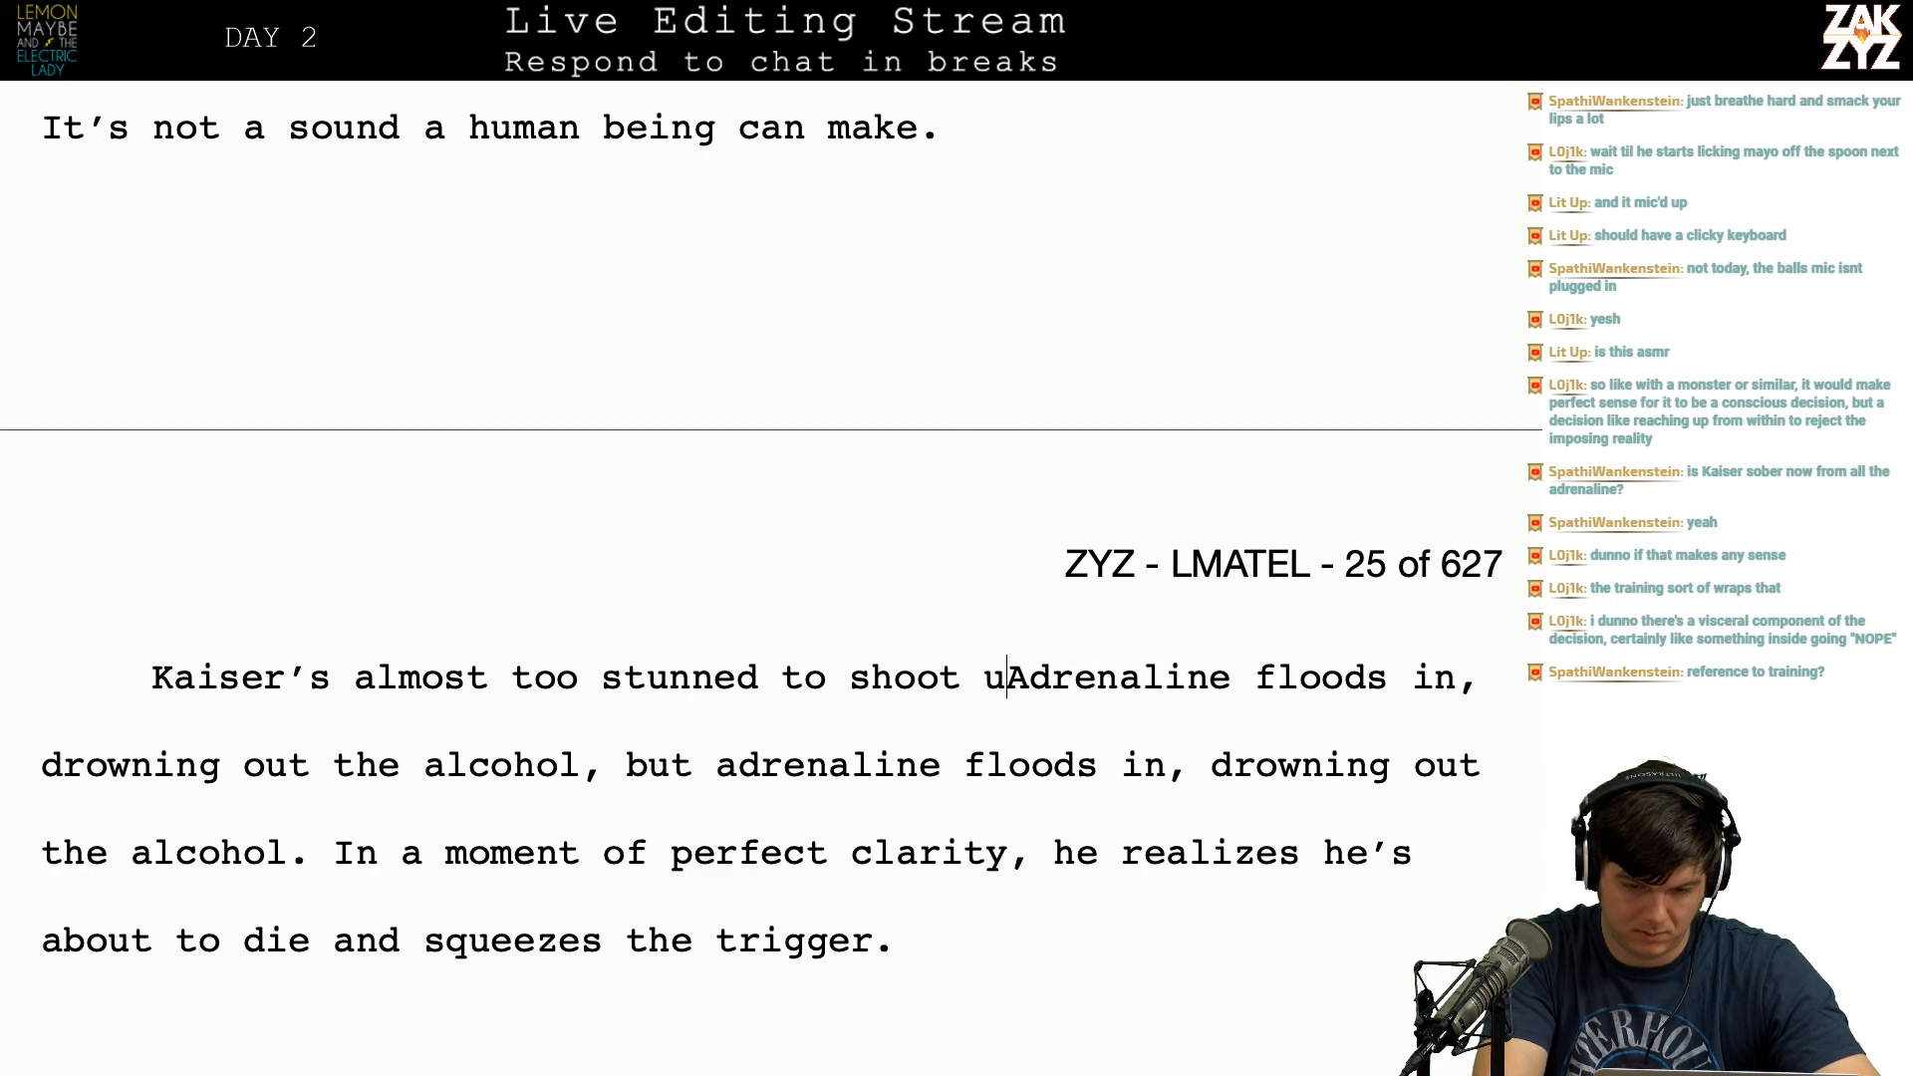
type("renaline floosds")
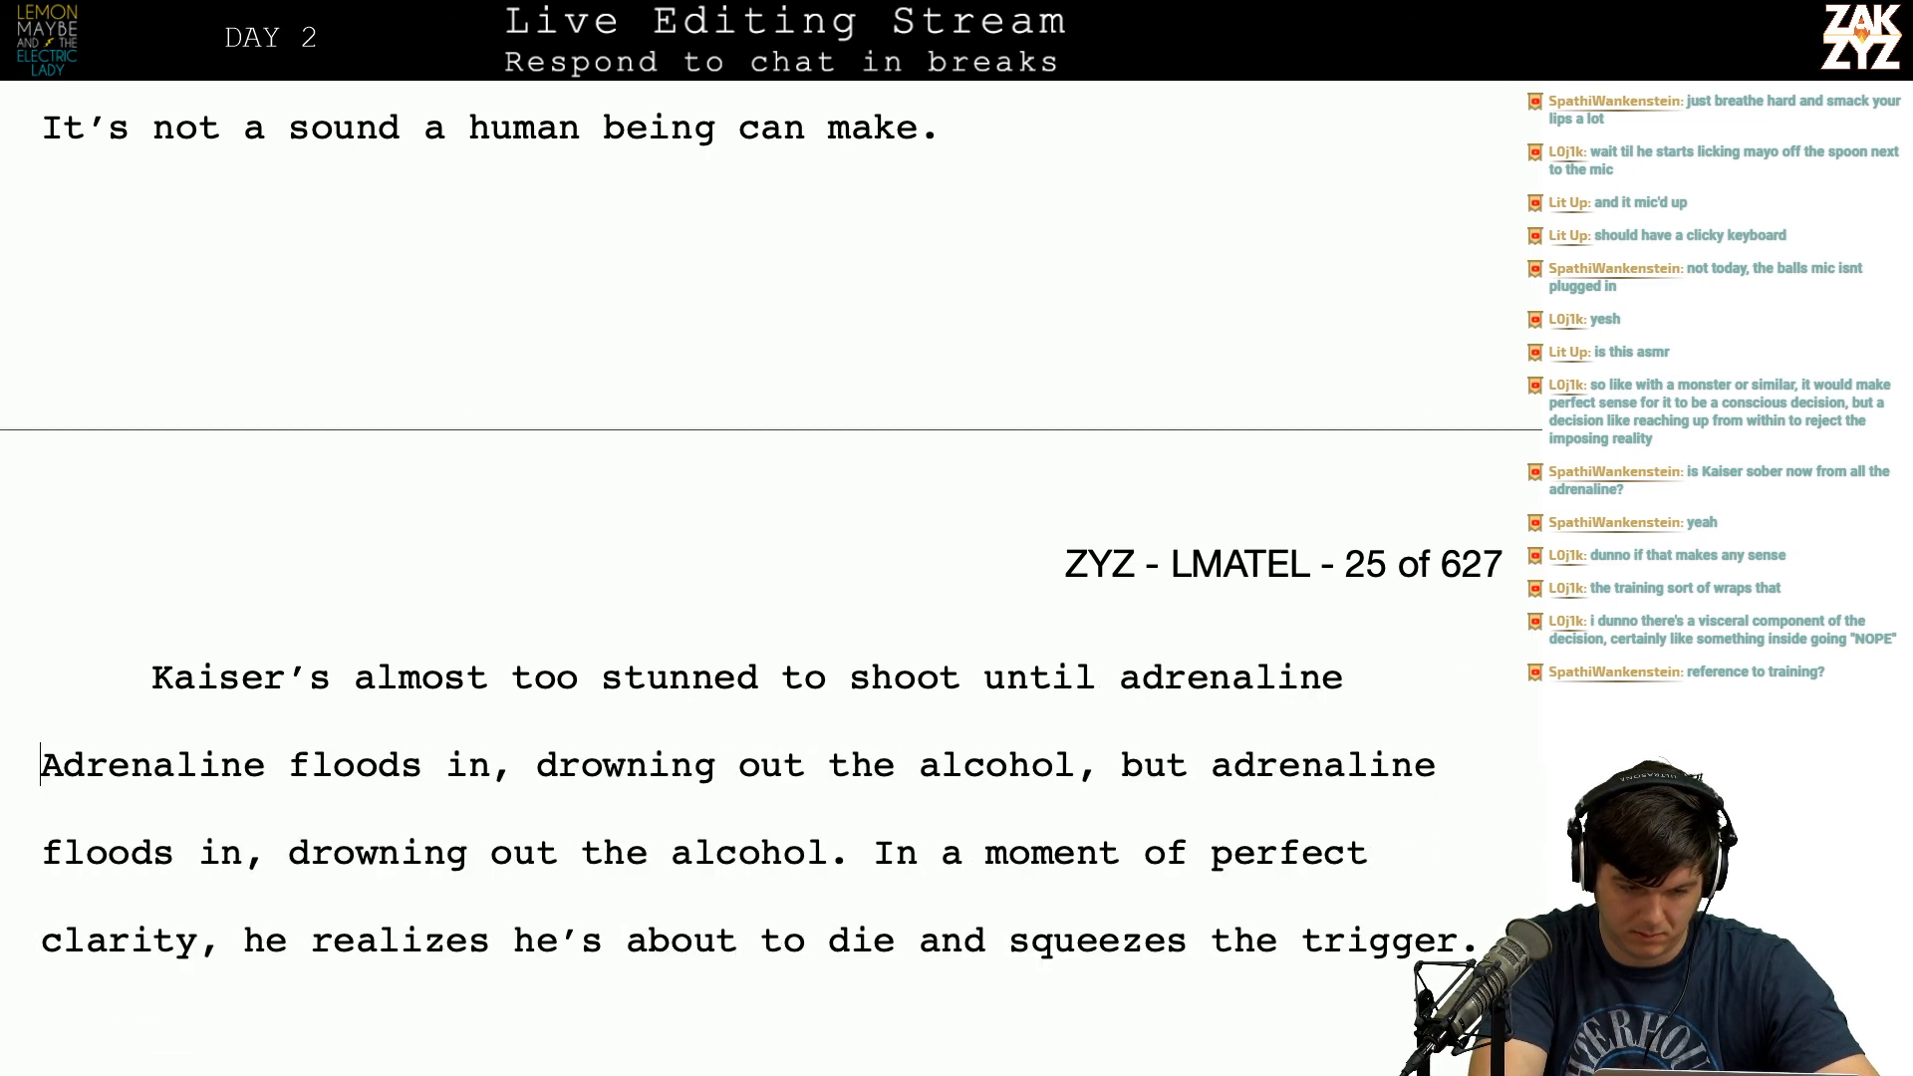
key("BackSpace")
key("BackSpace")
type("s in, drowin")
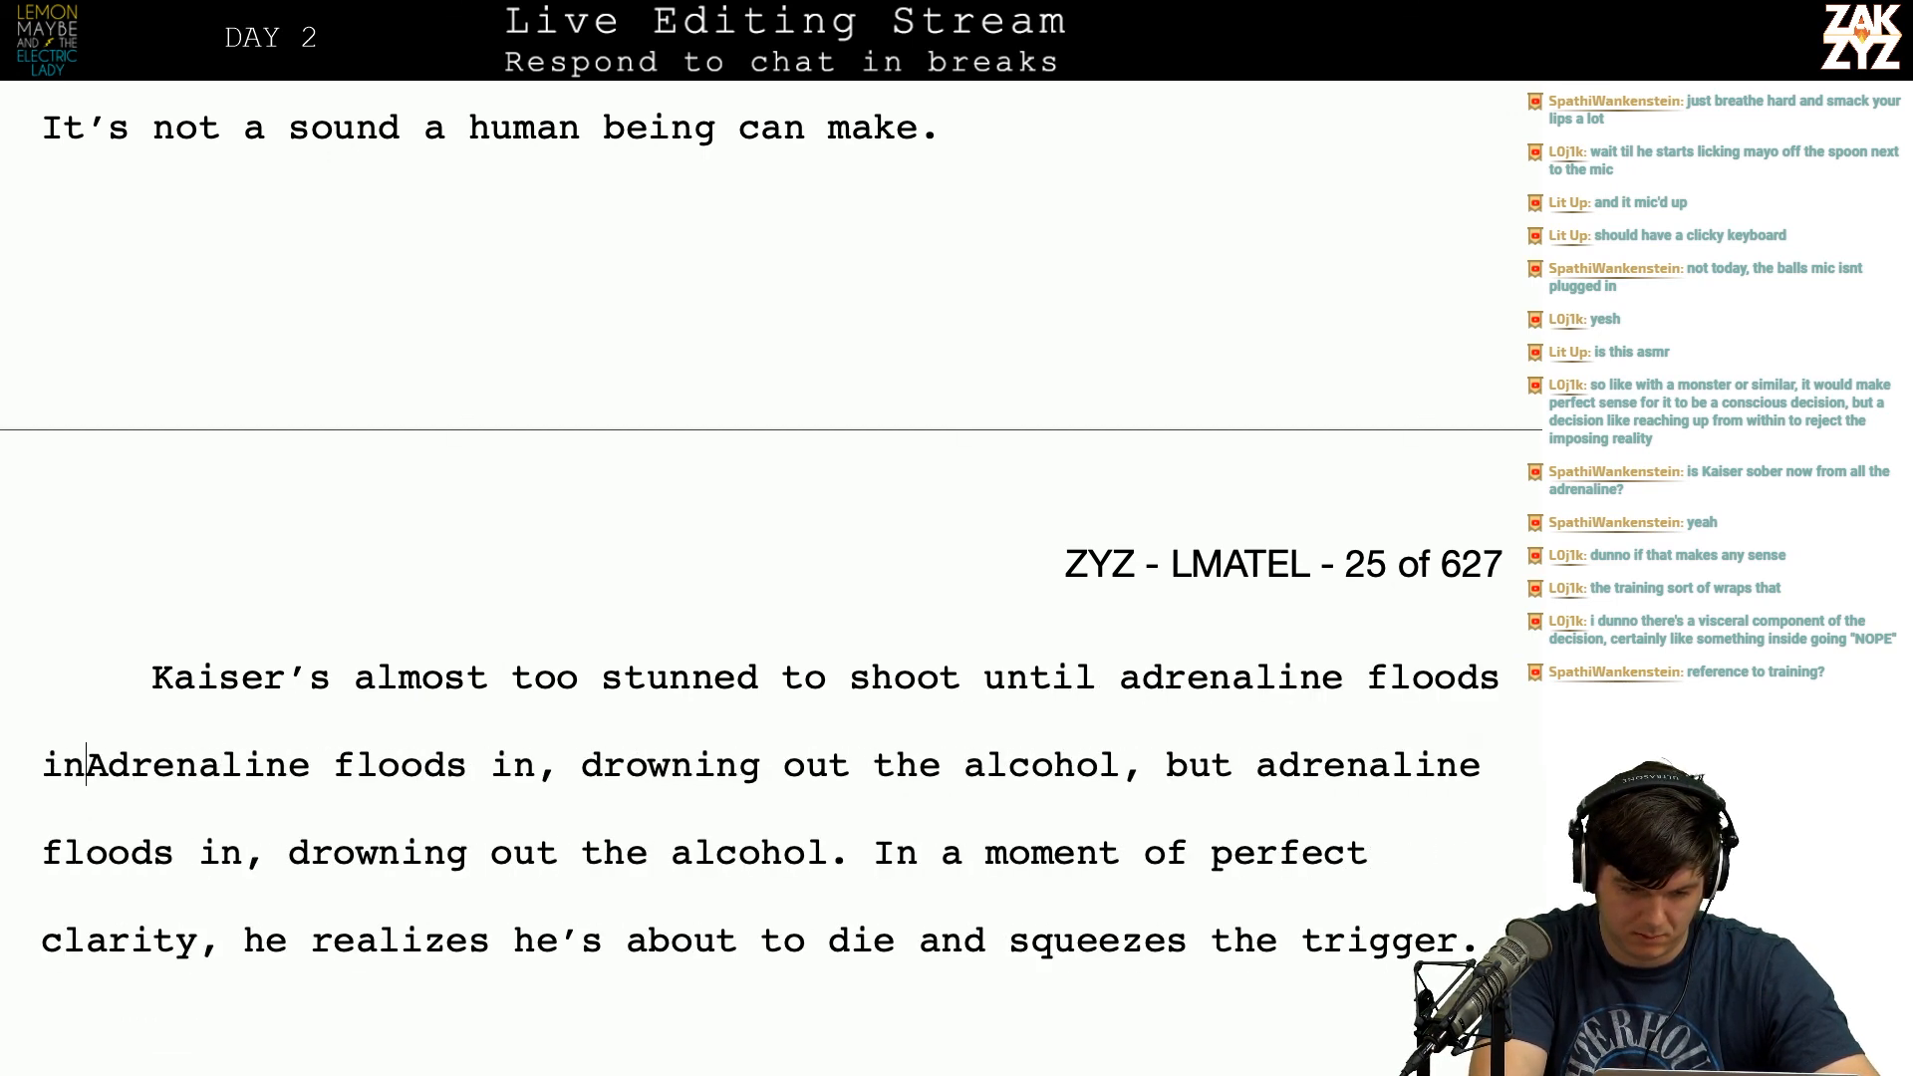
key("BackSpace")
key("BackSpace")
type("ning out the")
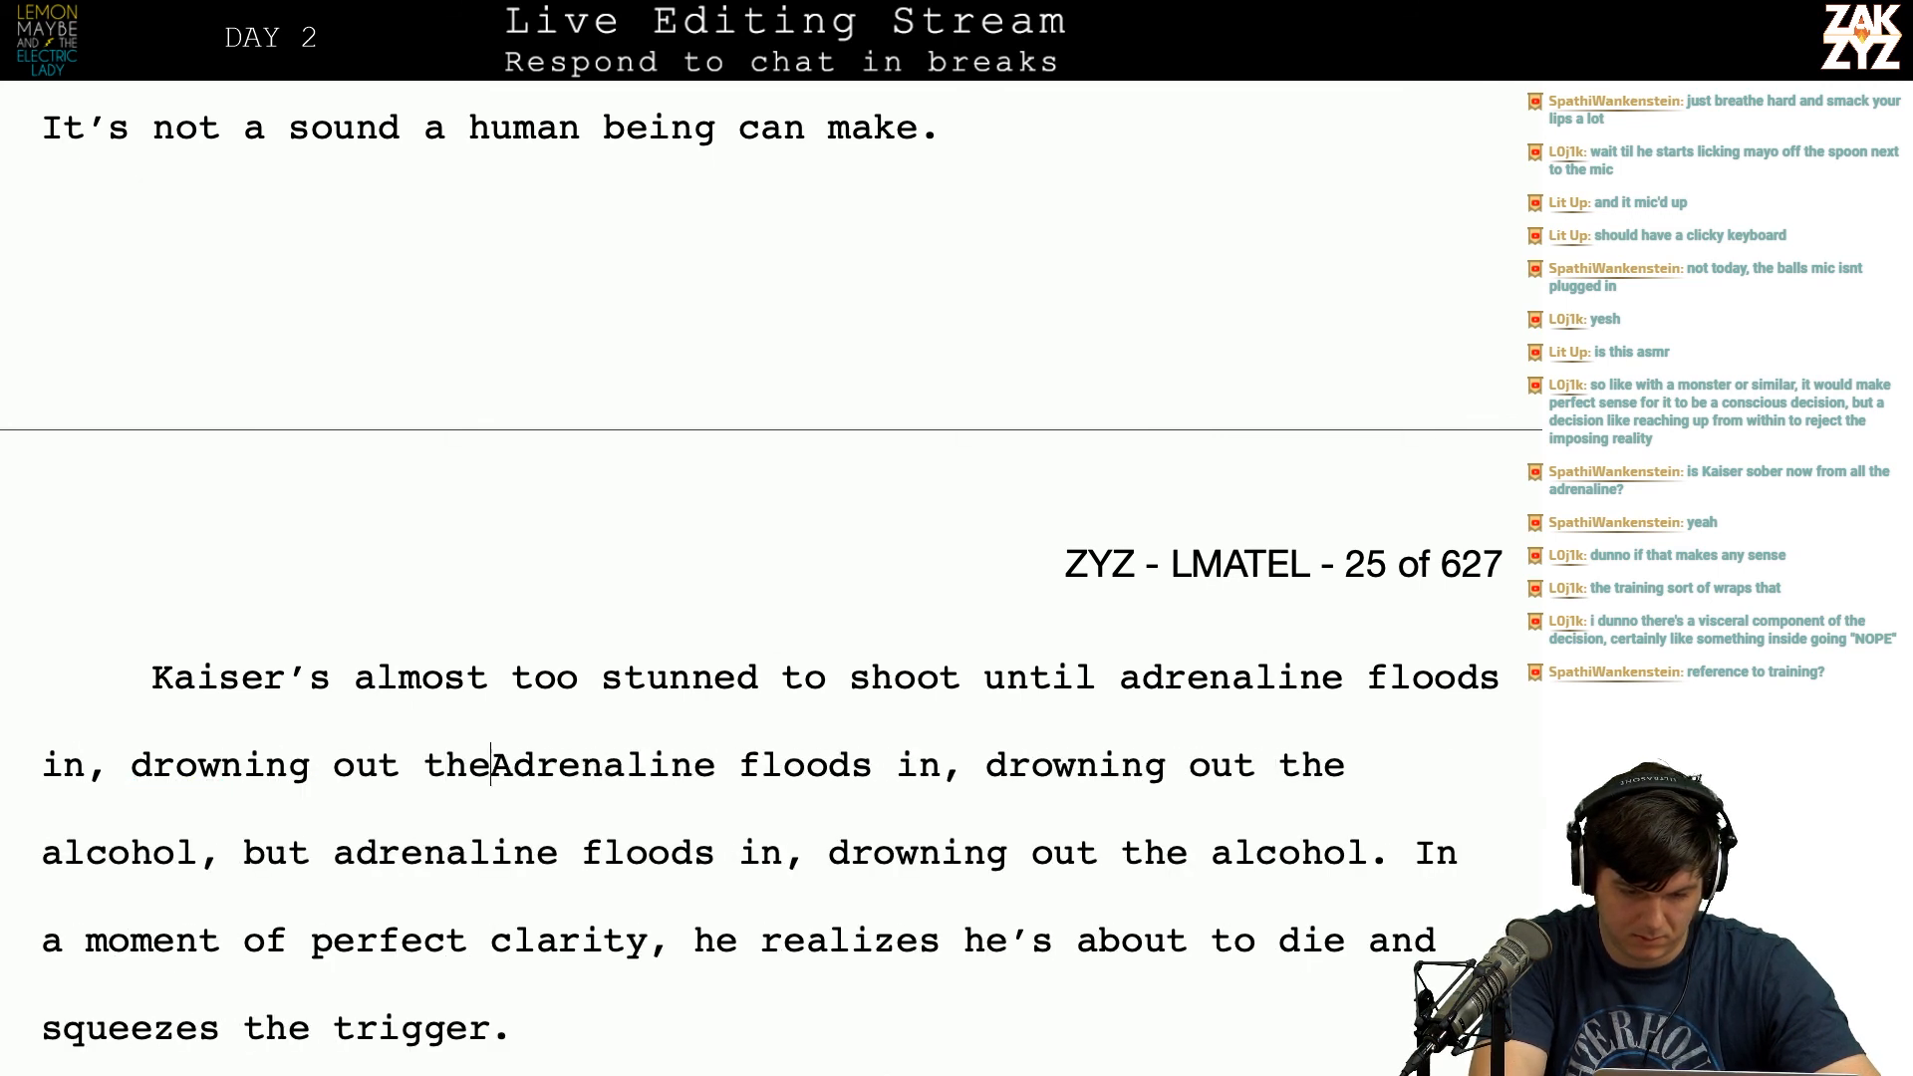
type(" alcohol.")
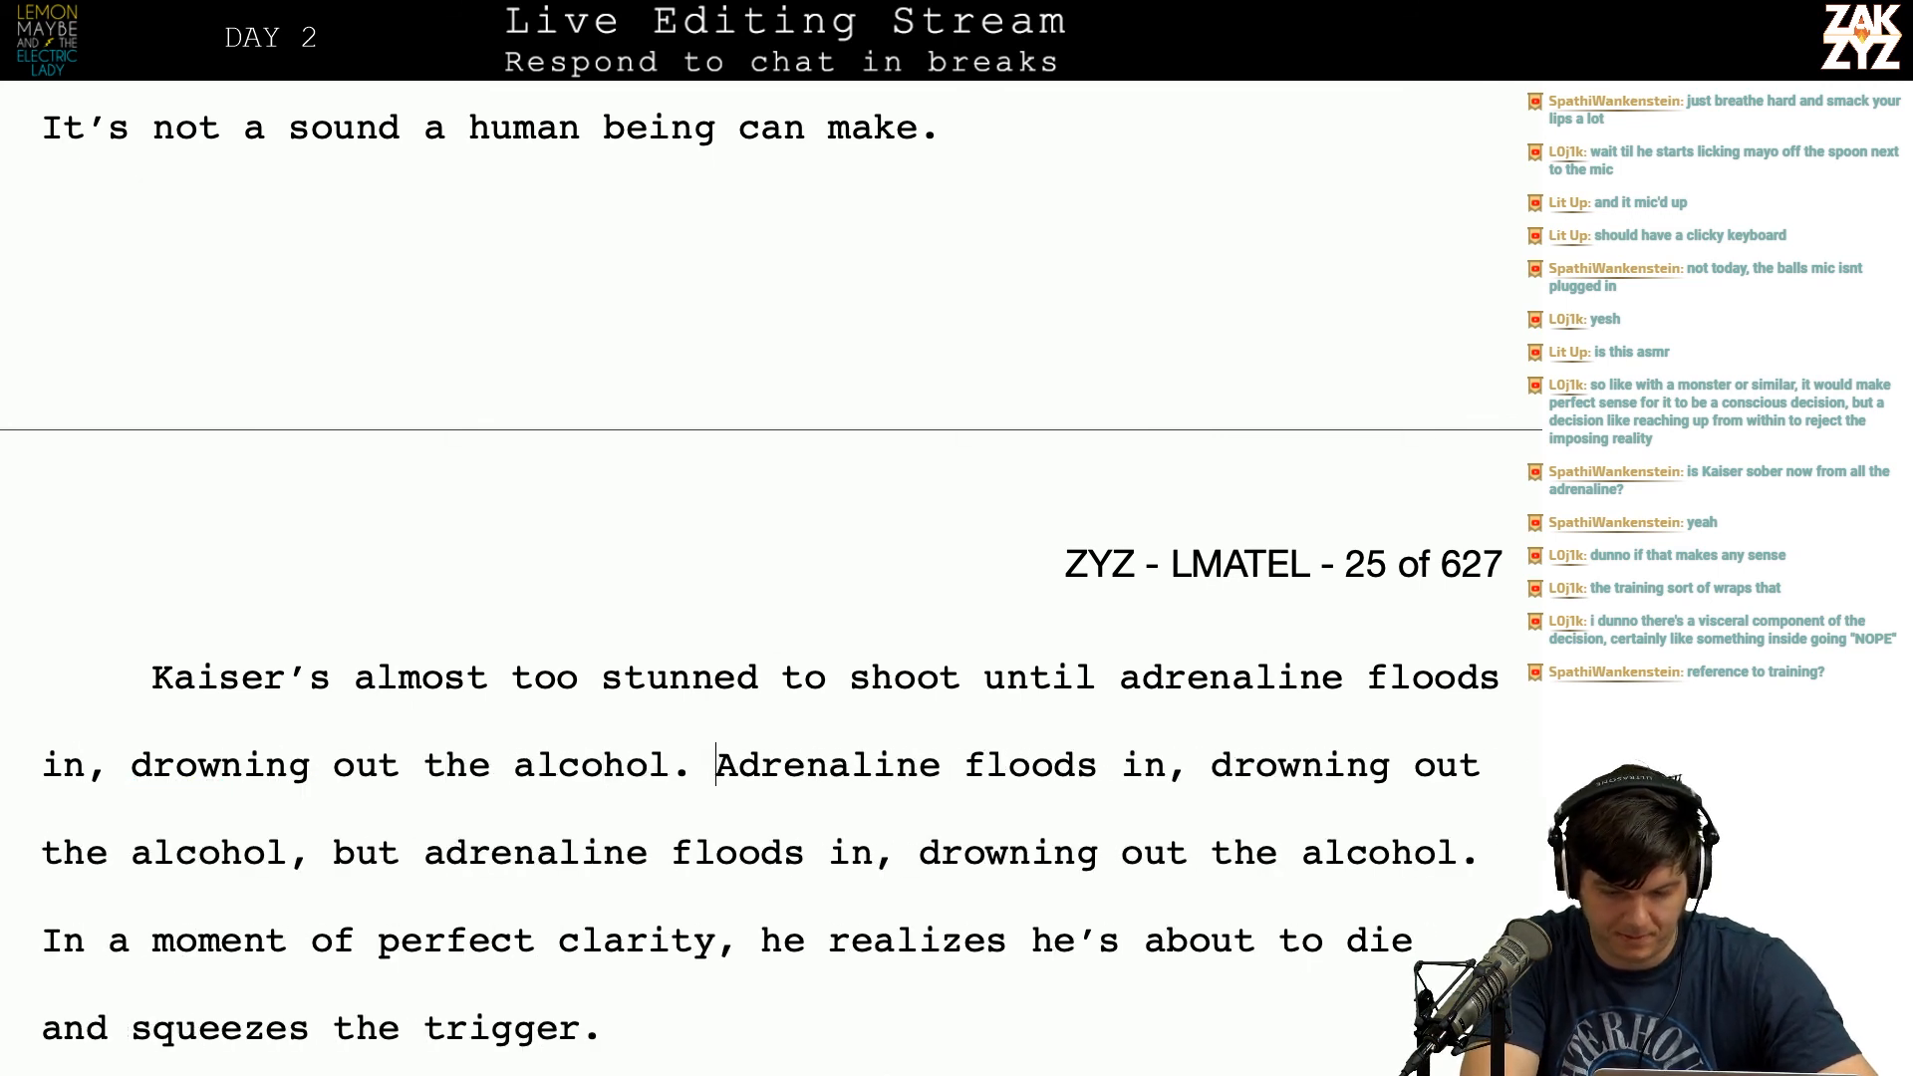
Step: Delete the leftover wording from "Adrenaline floods in" through the second "drowning out the alcohol." before "In a moment"
key("shift+Down")
key("shift+Right")
key("shift+Right")
key("shift+Right")
key("shift+Right")
key("shift+Right")
key("shift+Right")
key("shift+Right")
key("shift+Right")
key("shift+Right")
key("shift+Right")
key("shift+Right")
key("shift+Right")
key("shift+Right")
key("shift+Right")
key("shift+Right")
key("shift+Right")
key("shift+Right")
key("shift+Right")
key("shift+Right")
key("shift+Right")
key("shift+Right")
key("shift+Right")
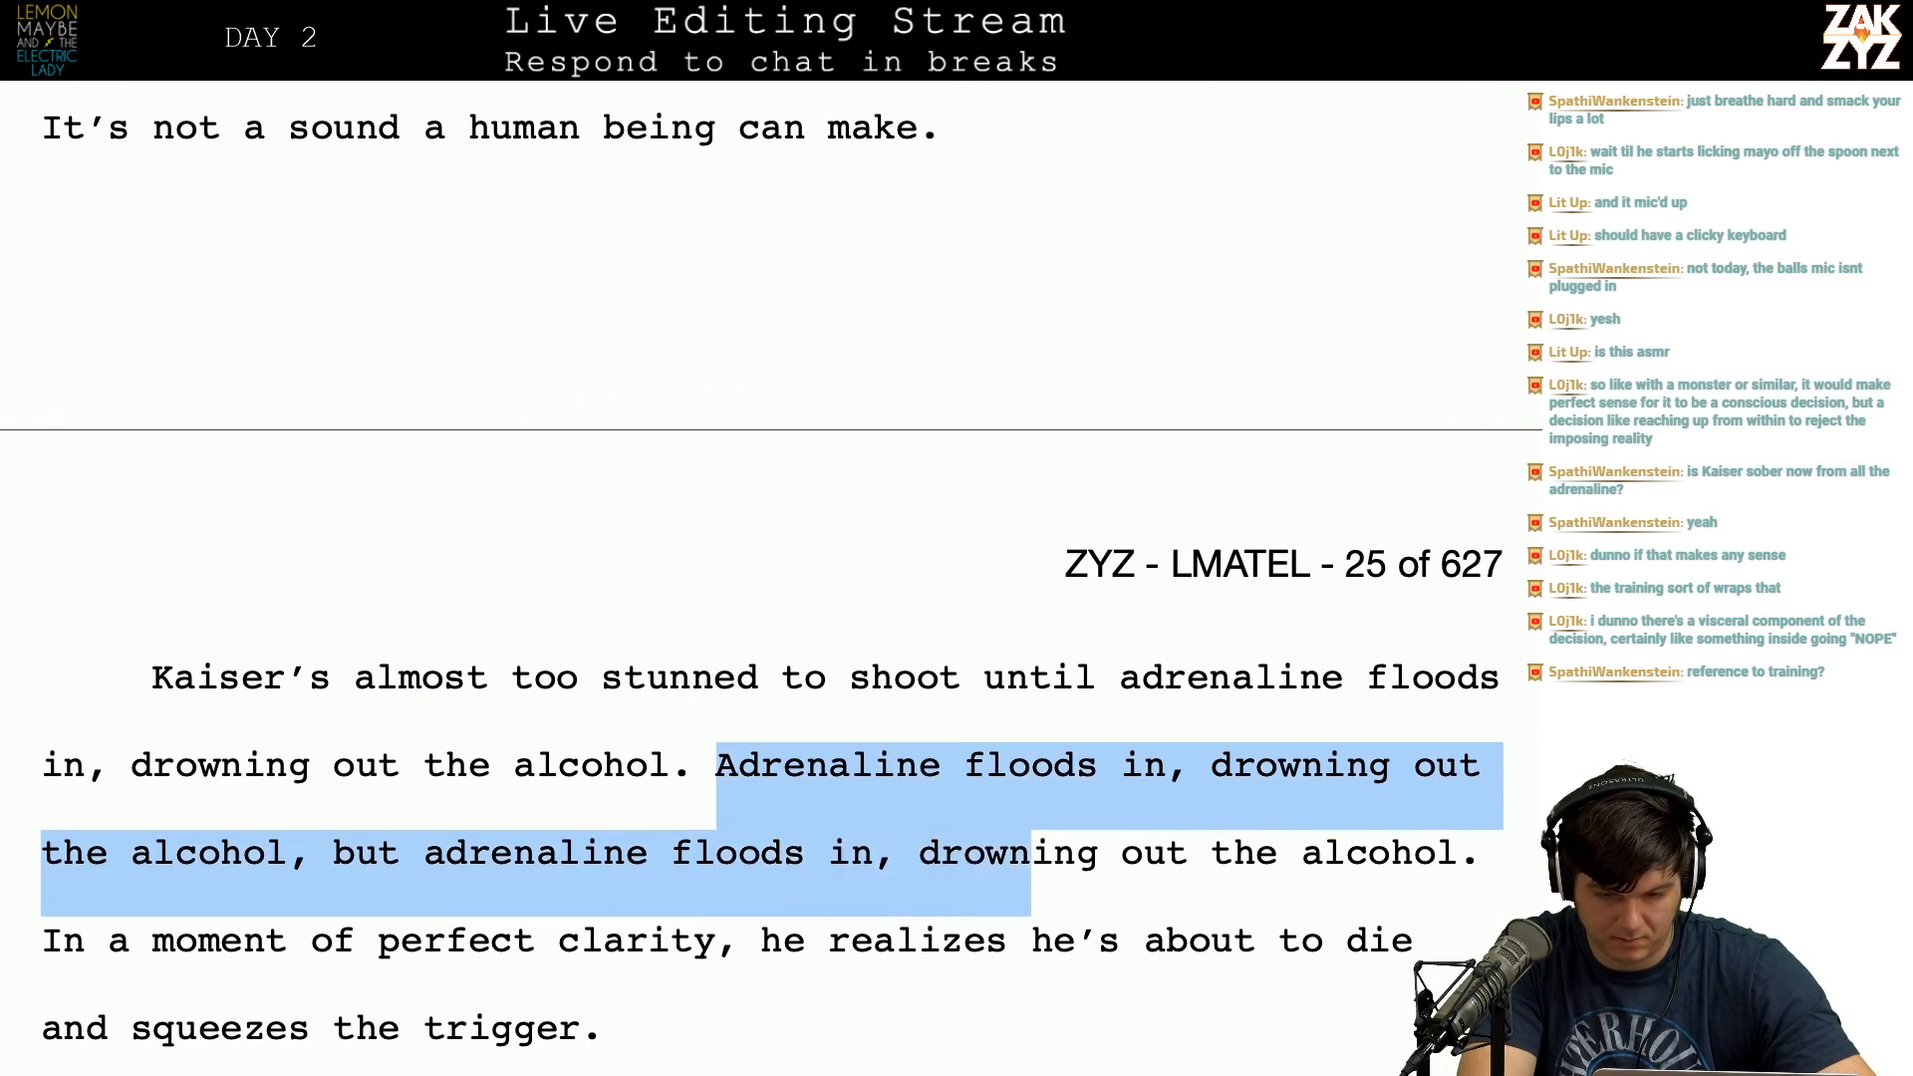
key("shift+Right")
key("shift+Right")
key("shift+Right")
key("shift+Right")
key("shift+Right")
key("shift+Right")
key("shift+Right")
key("shift+Right")
key("shift+Right")
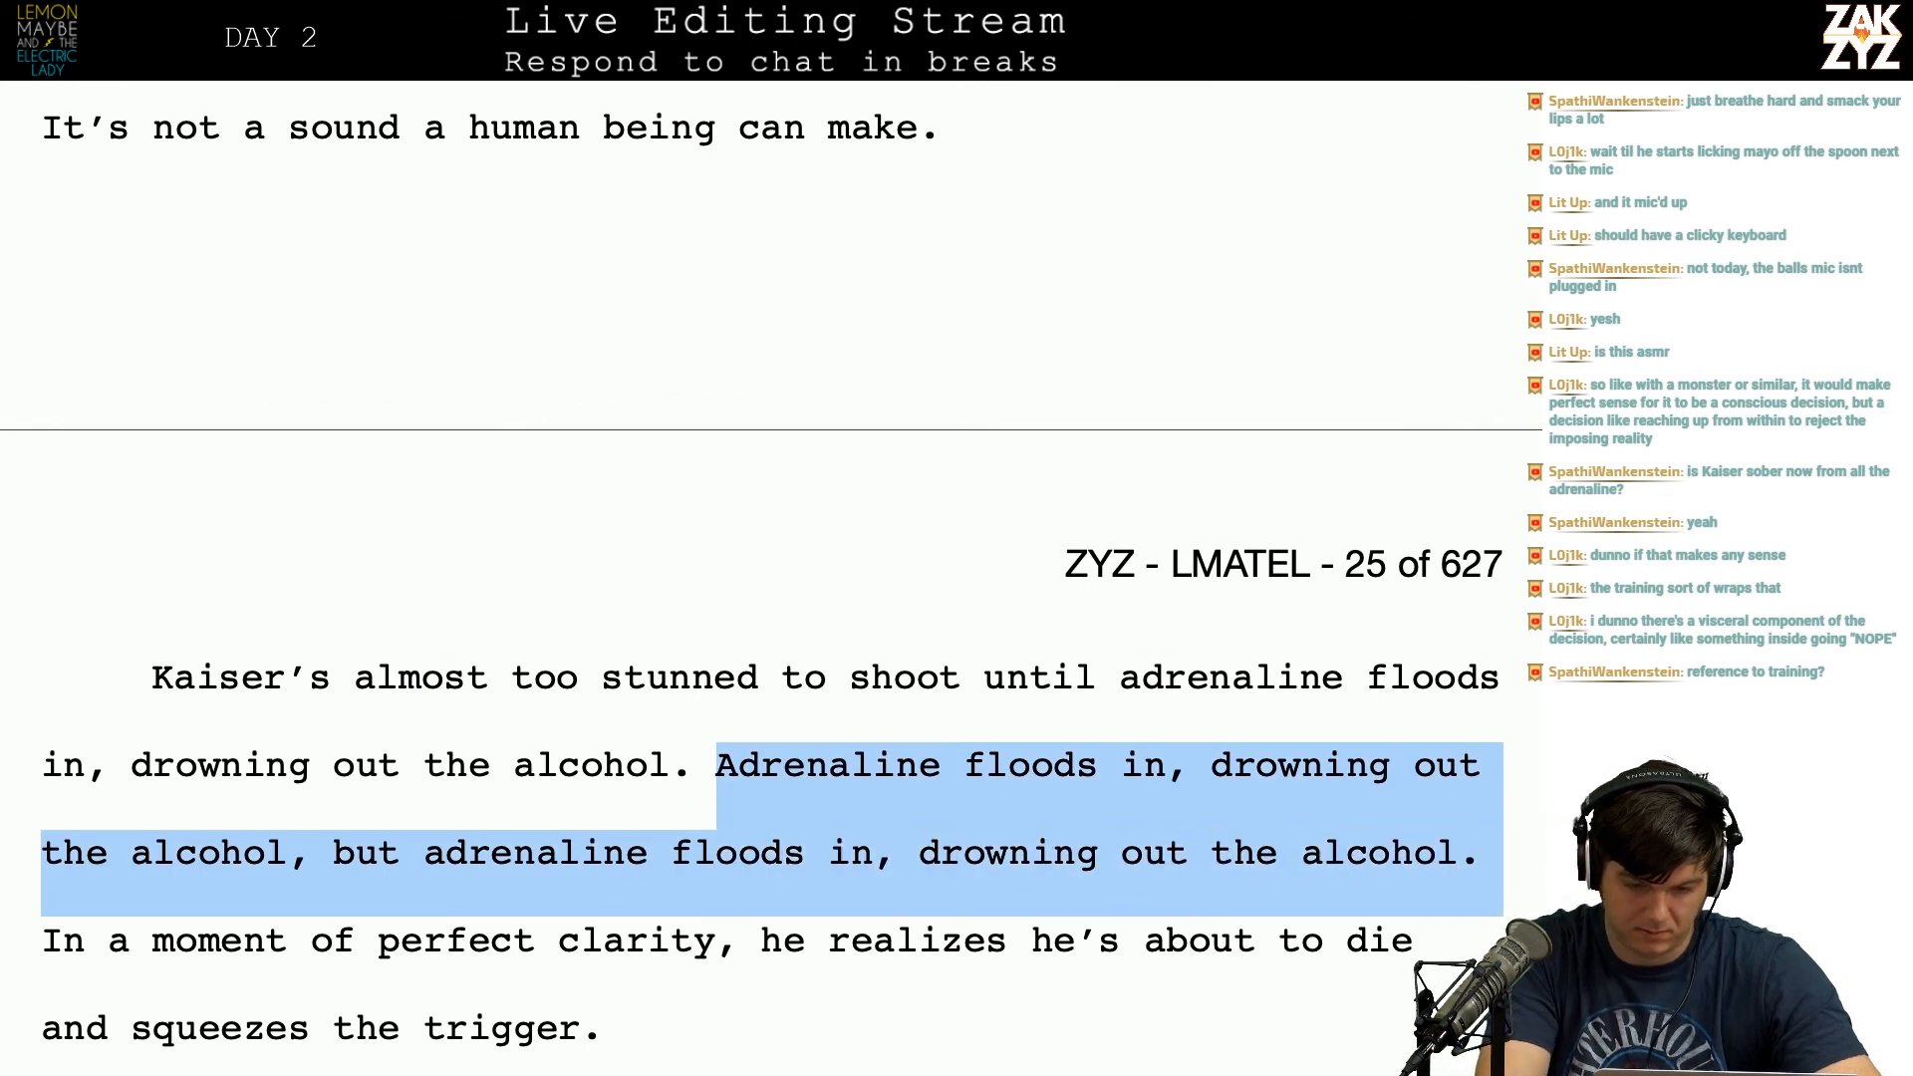
key("BackSpace")
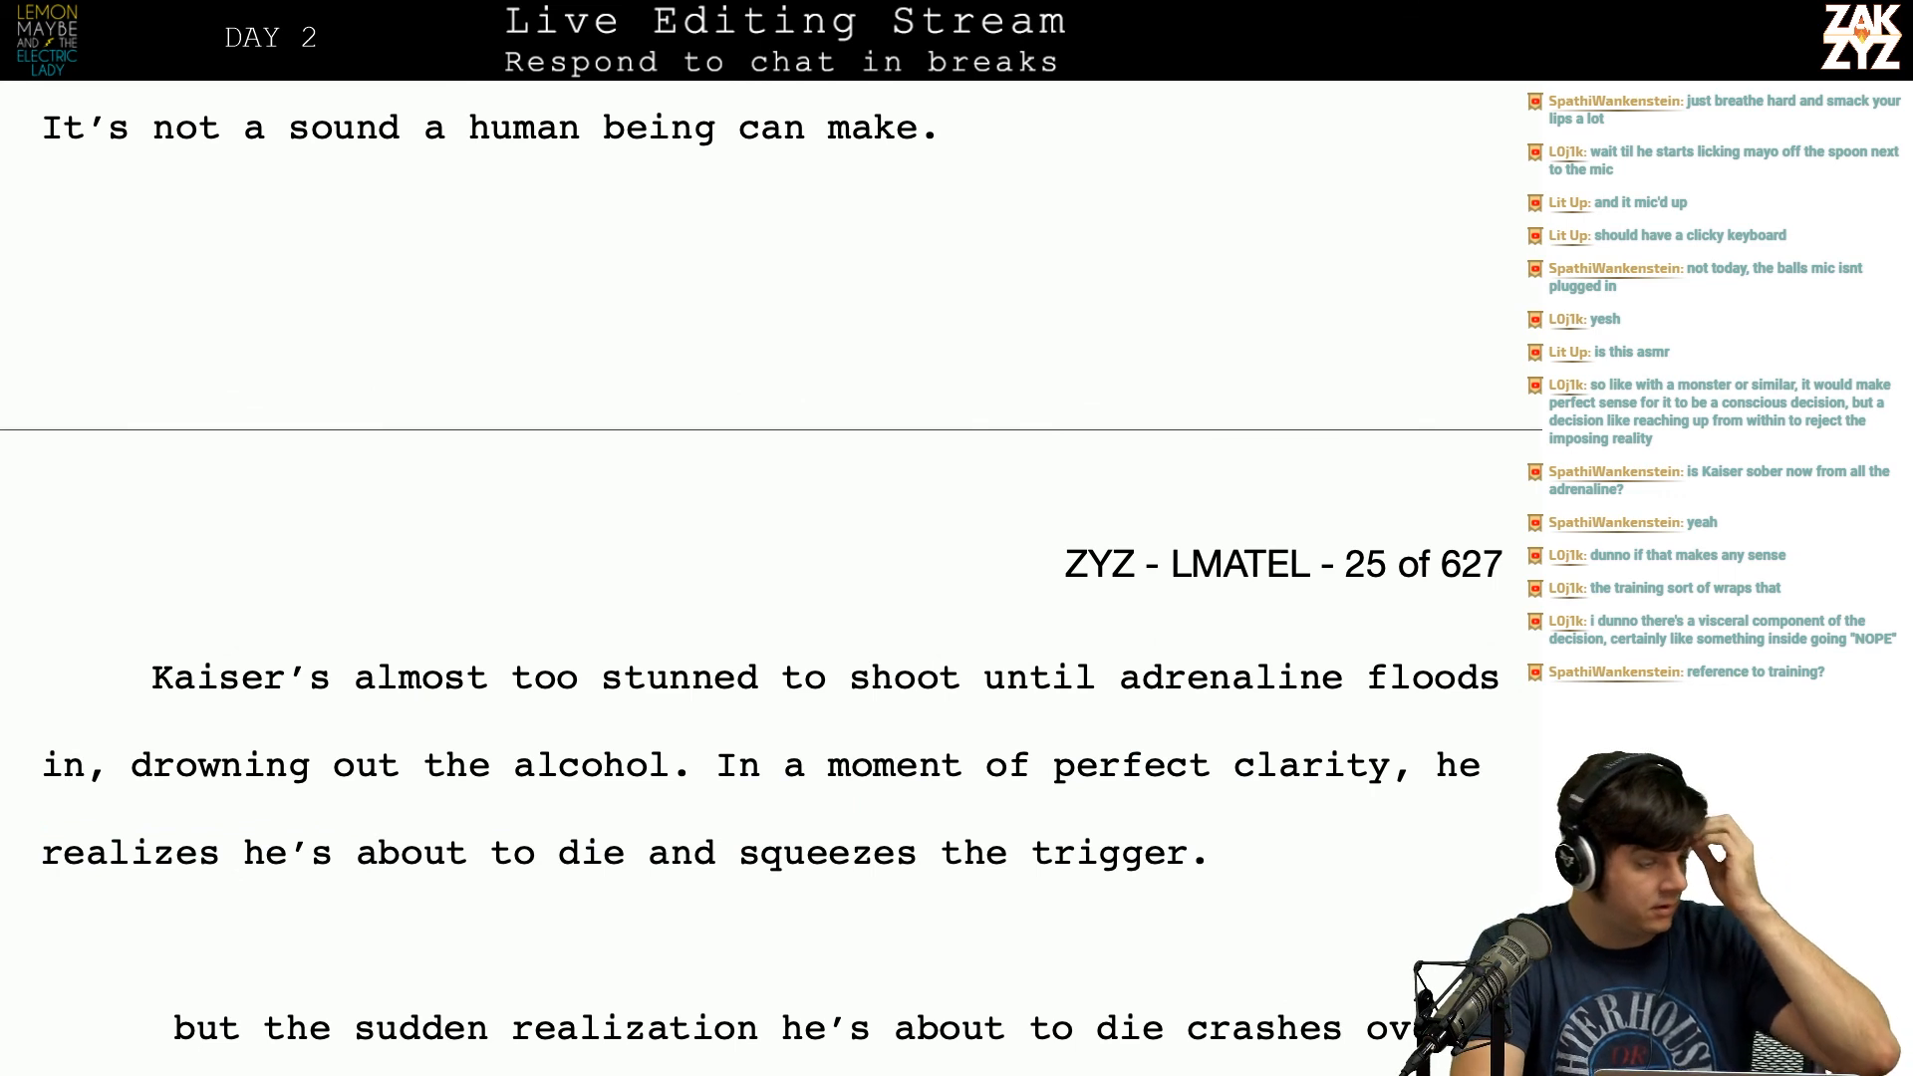
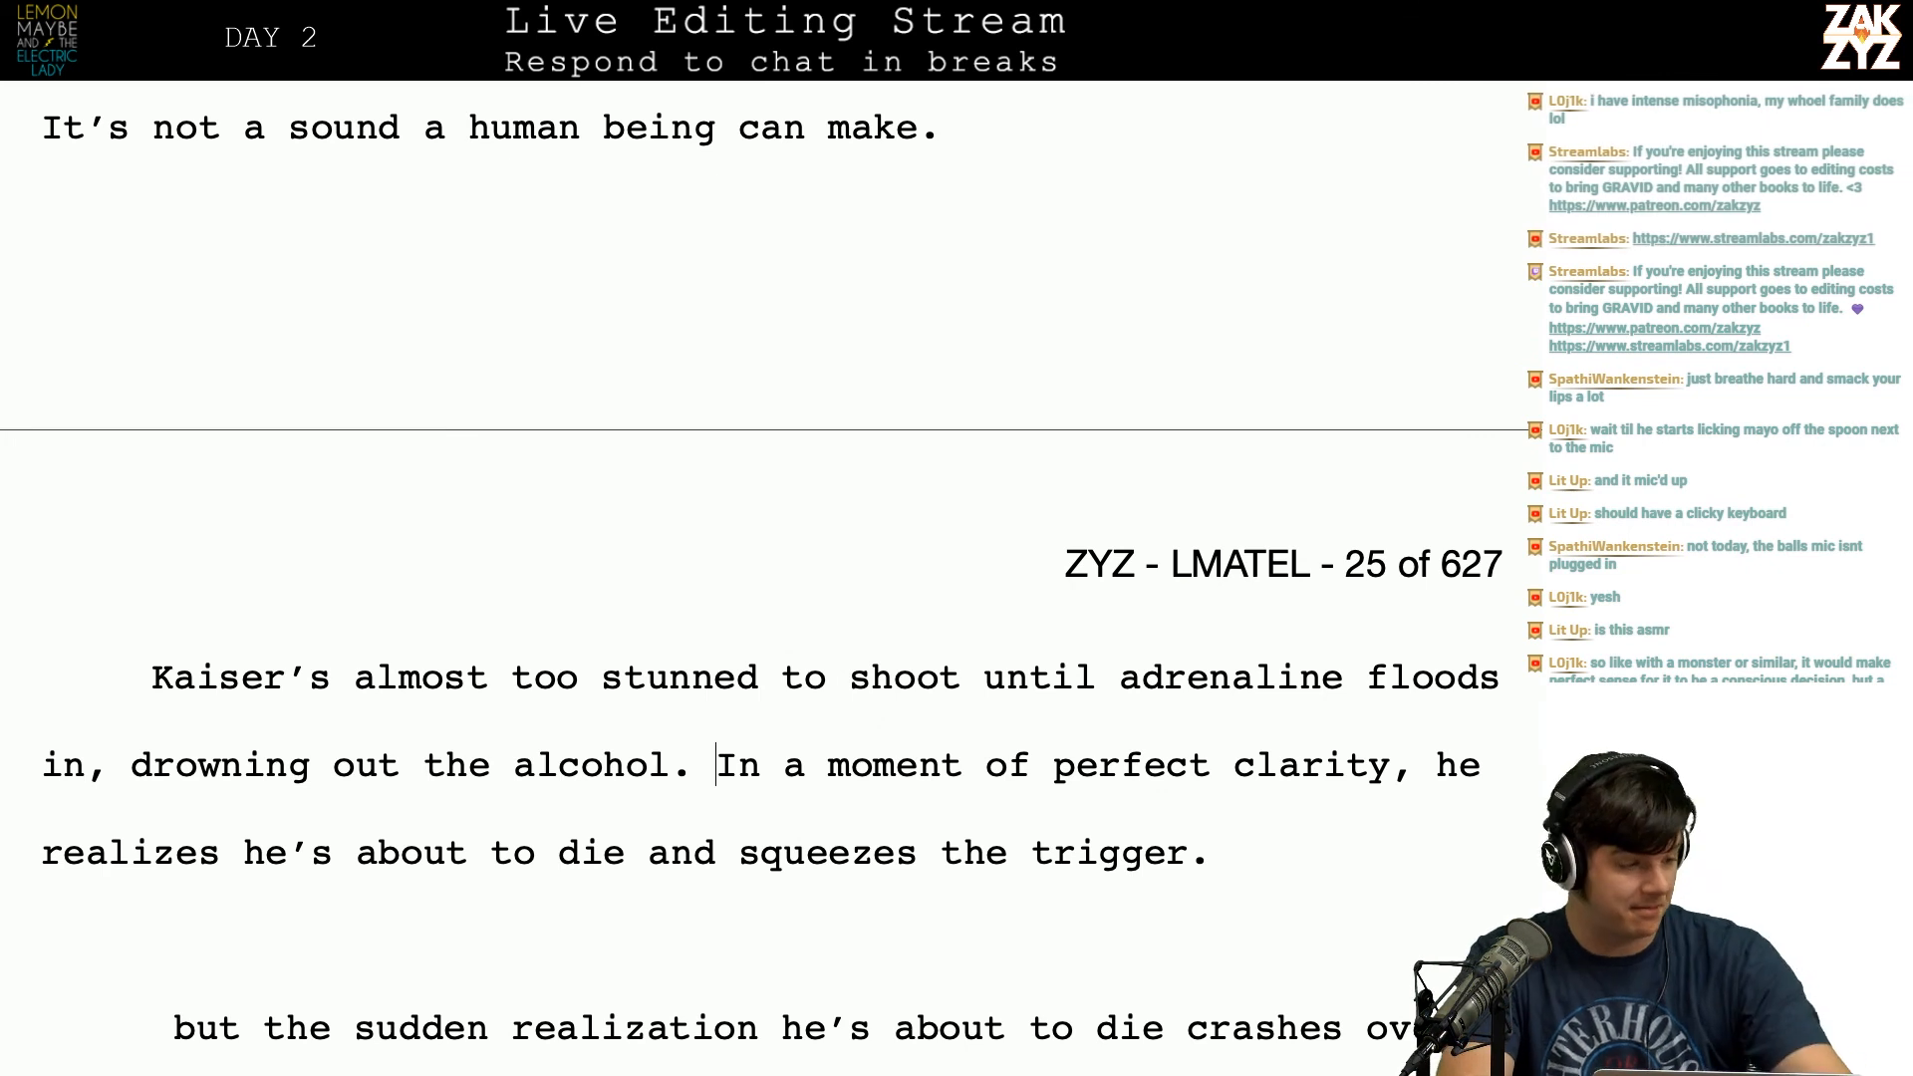
scroll(771, 565, "down", 1)
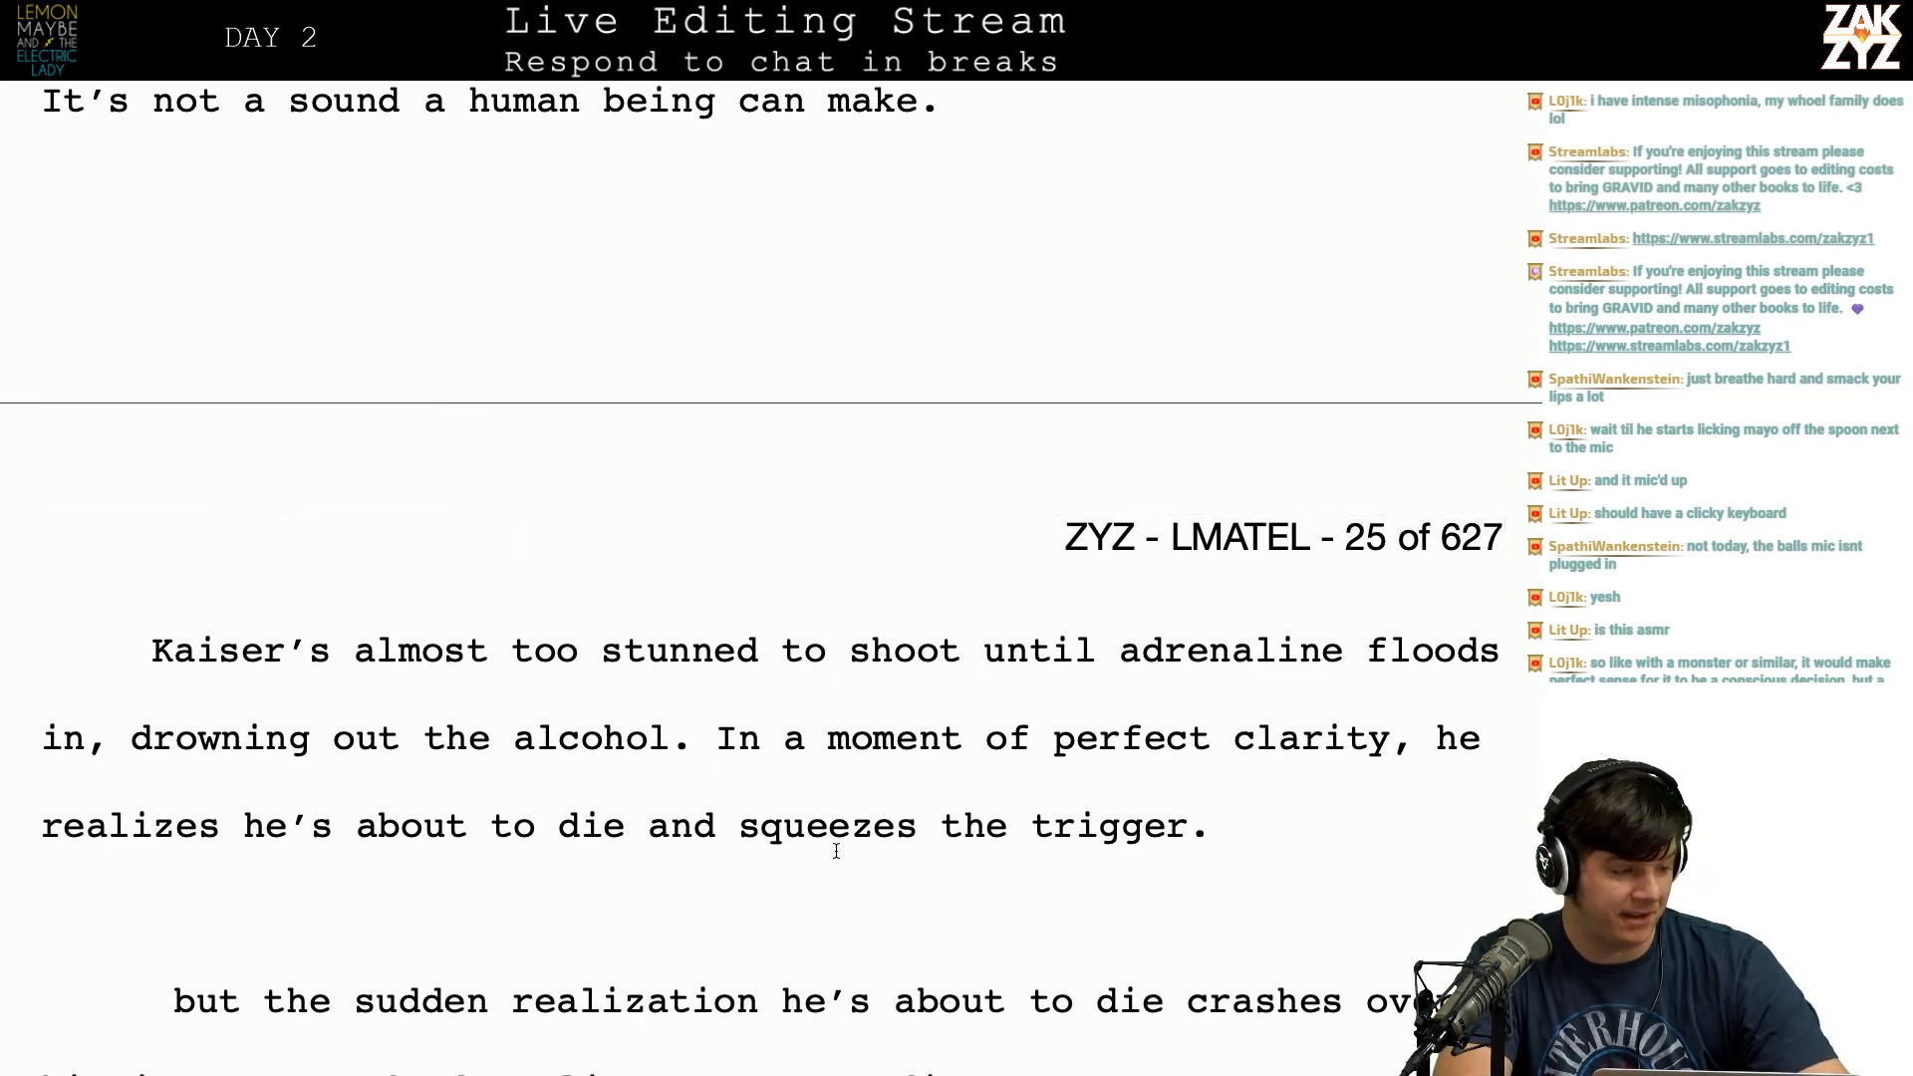
scroll(836, 849, "down", 1)
scroll(836, 849, "up", 1)
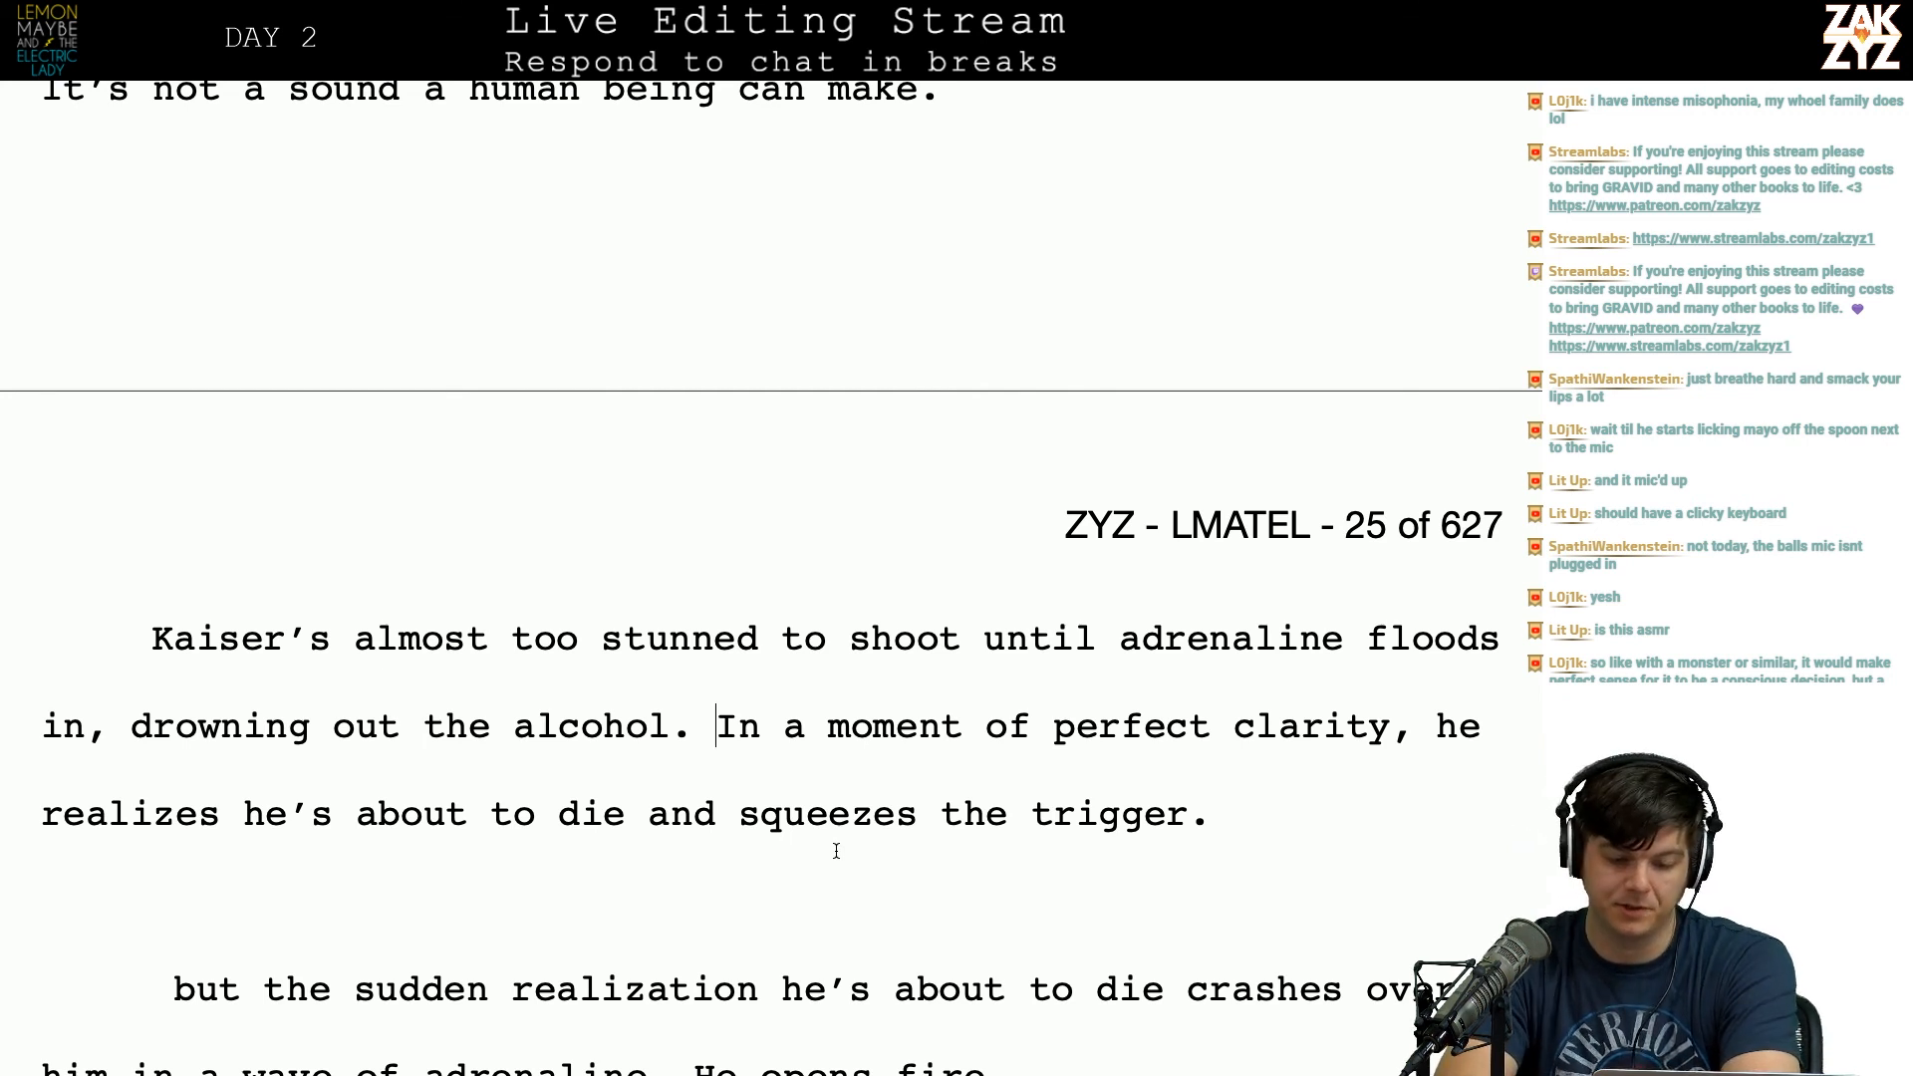
scroll(836, 849, "down", 1)
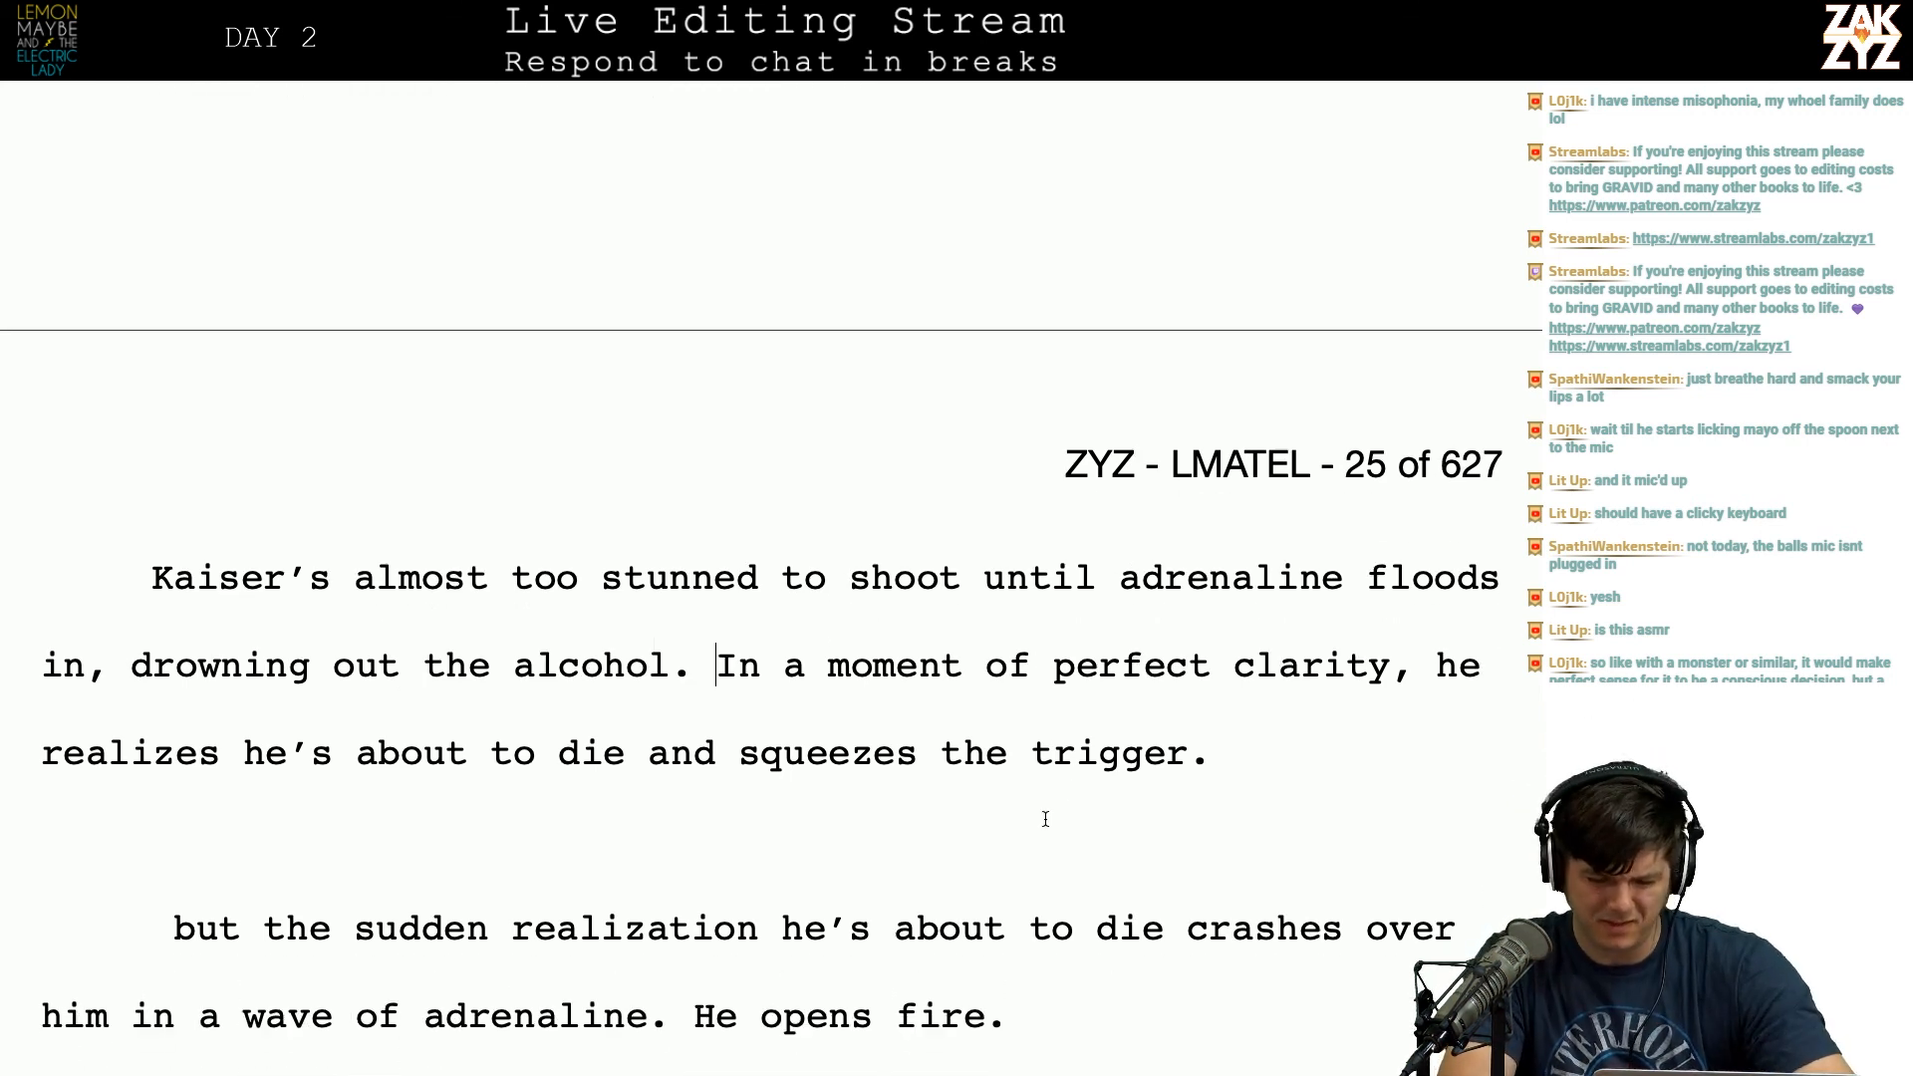
key("Up")
key("Up")
key("Up")
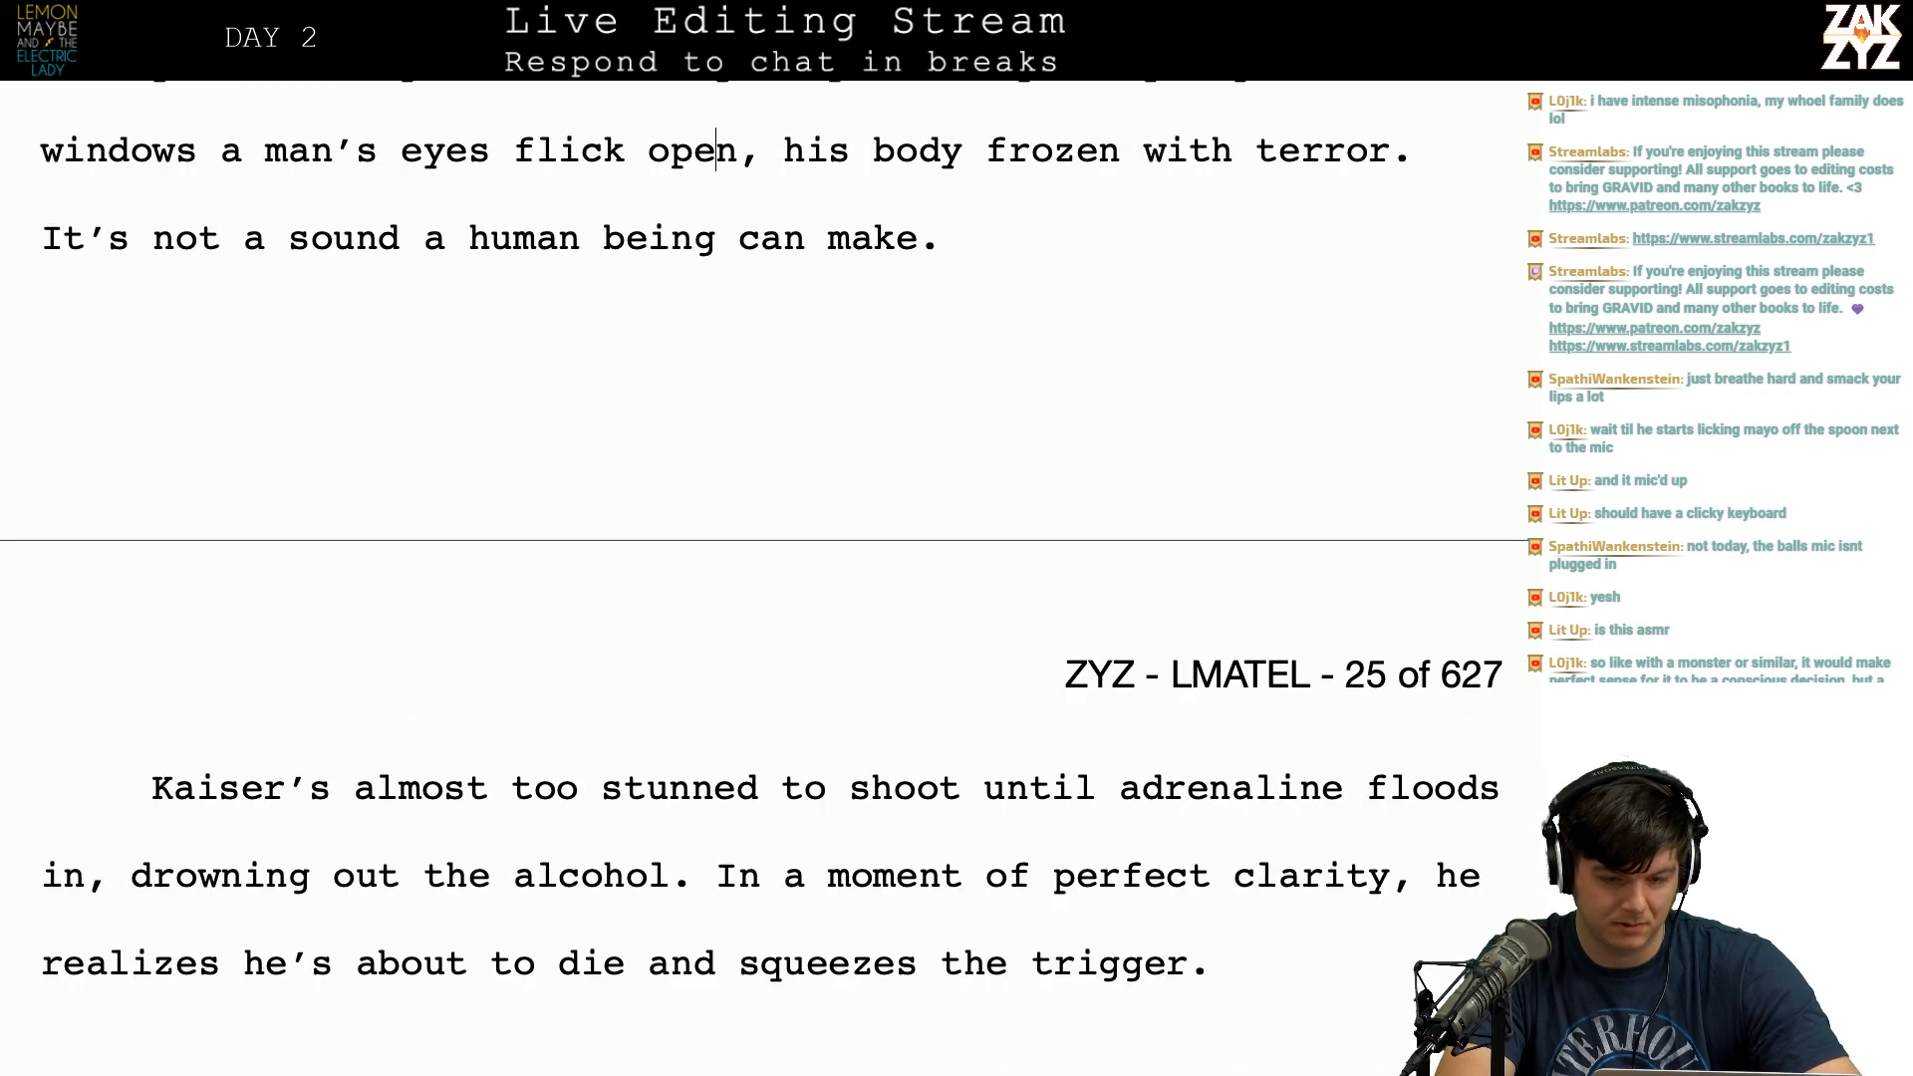
Step: Begin a new version before the old paragraph: "Kaiser's locked up, too stunned to shoot, but a wave of adrenaline floods in, drowning out the alcohol."
key("Up")
key("Down")
key("Down")
key("Down")
key("Down")
key("Up")
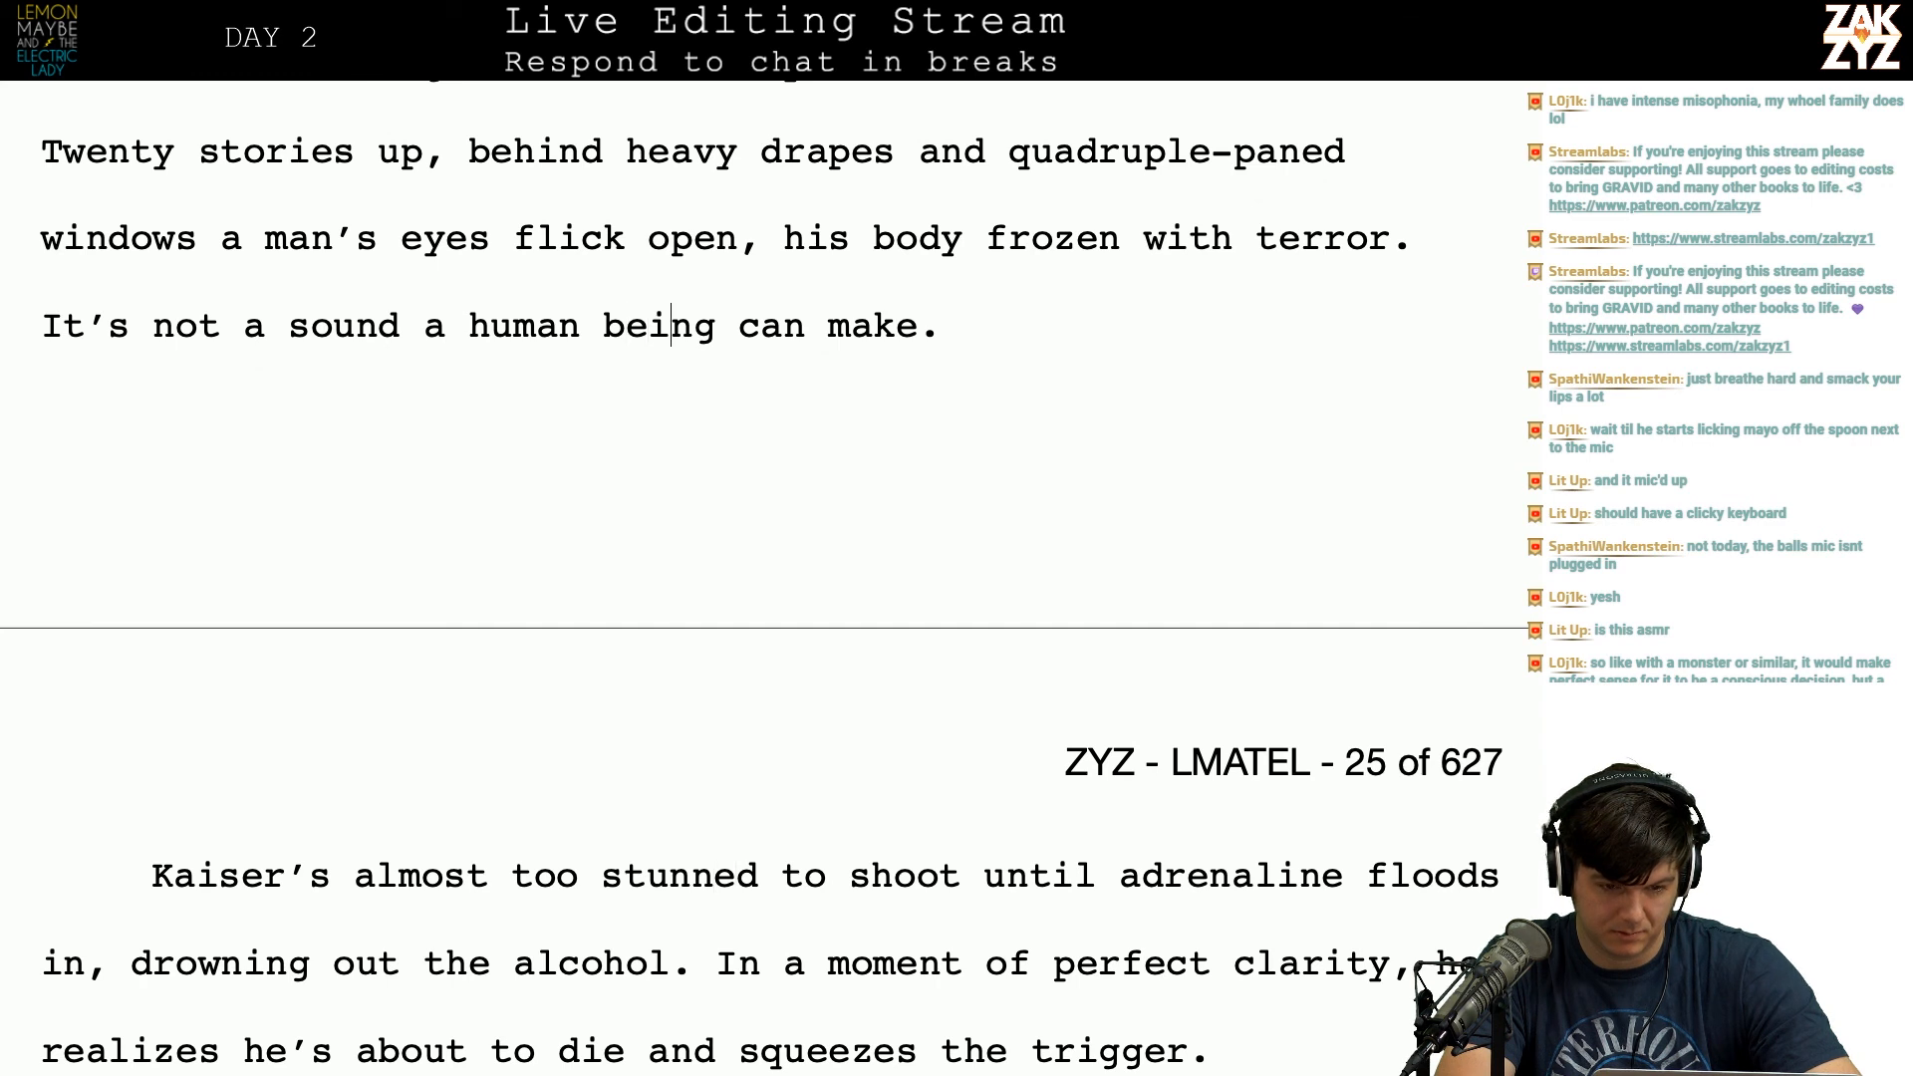
key("Right")
key("Right")
key("Right")
key("Right")
key("Right")
key("Right")
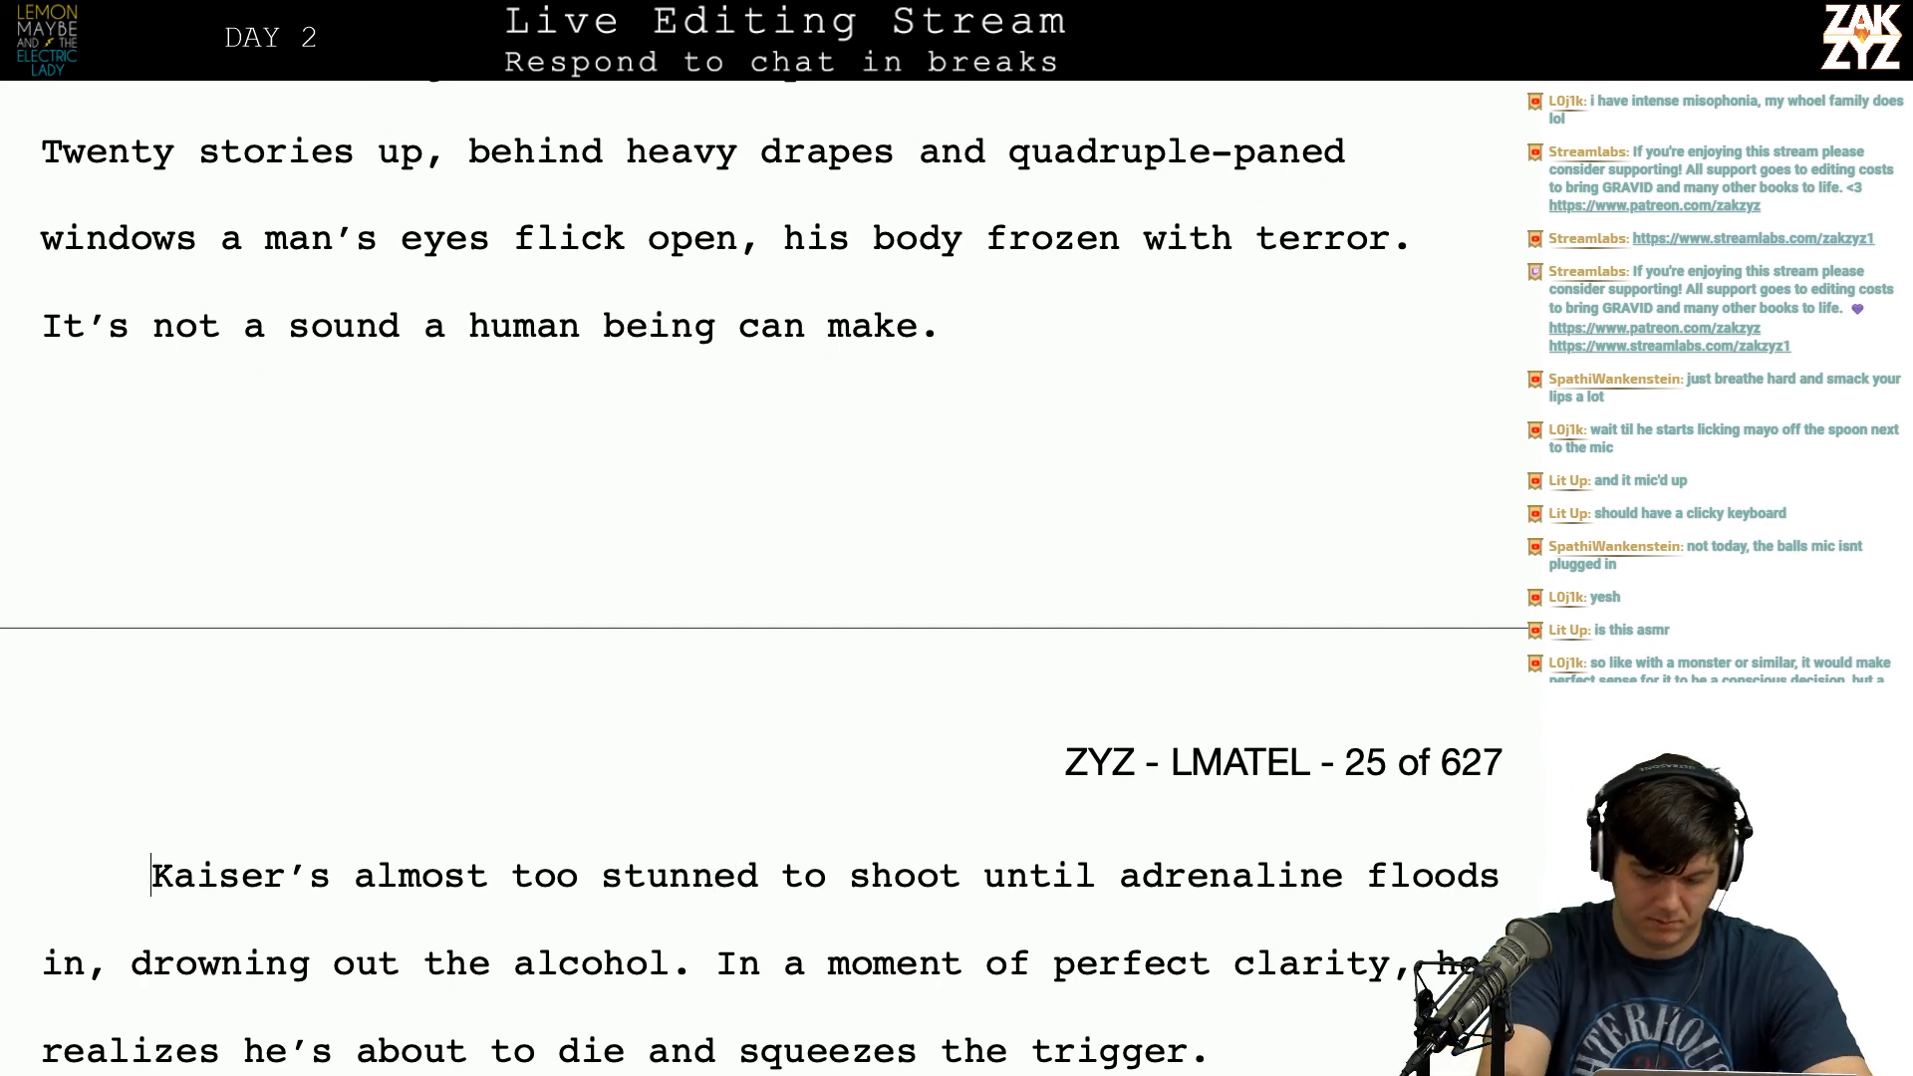
type("Kaiser's locked ")
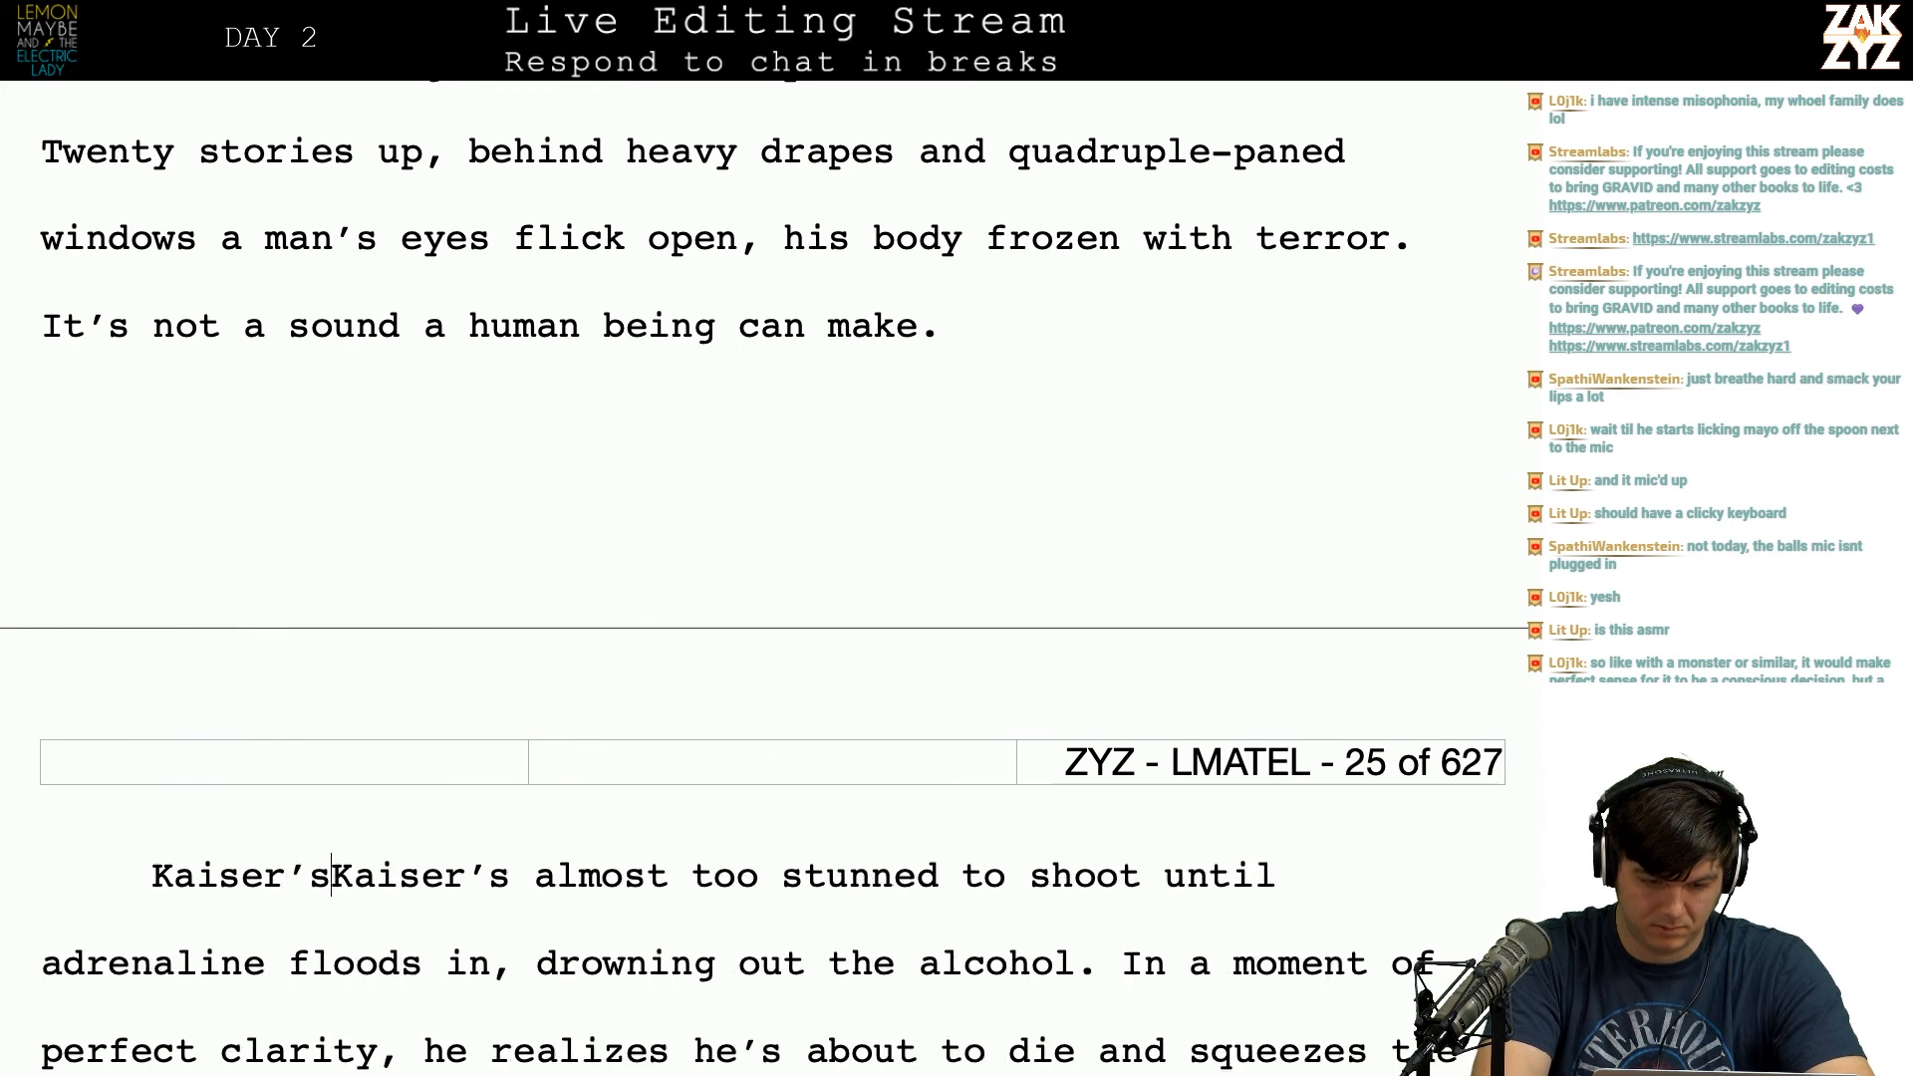
type("up, too stunn")
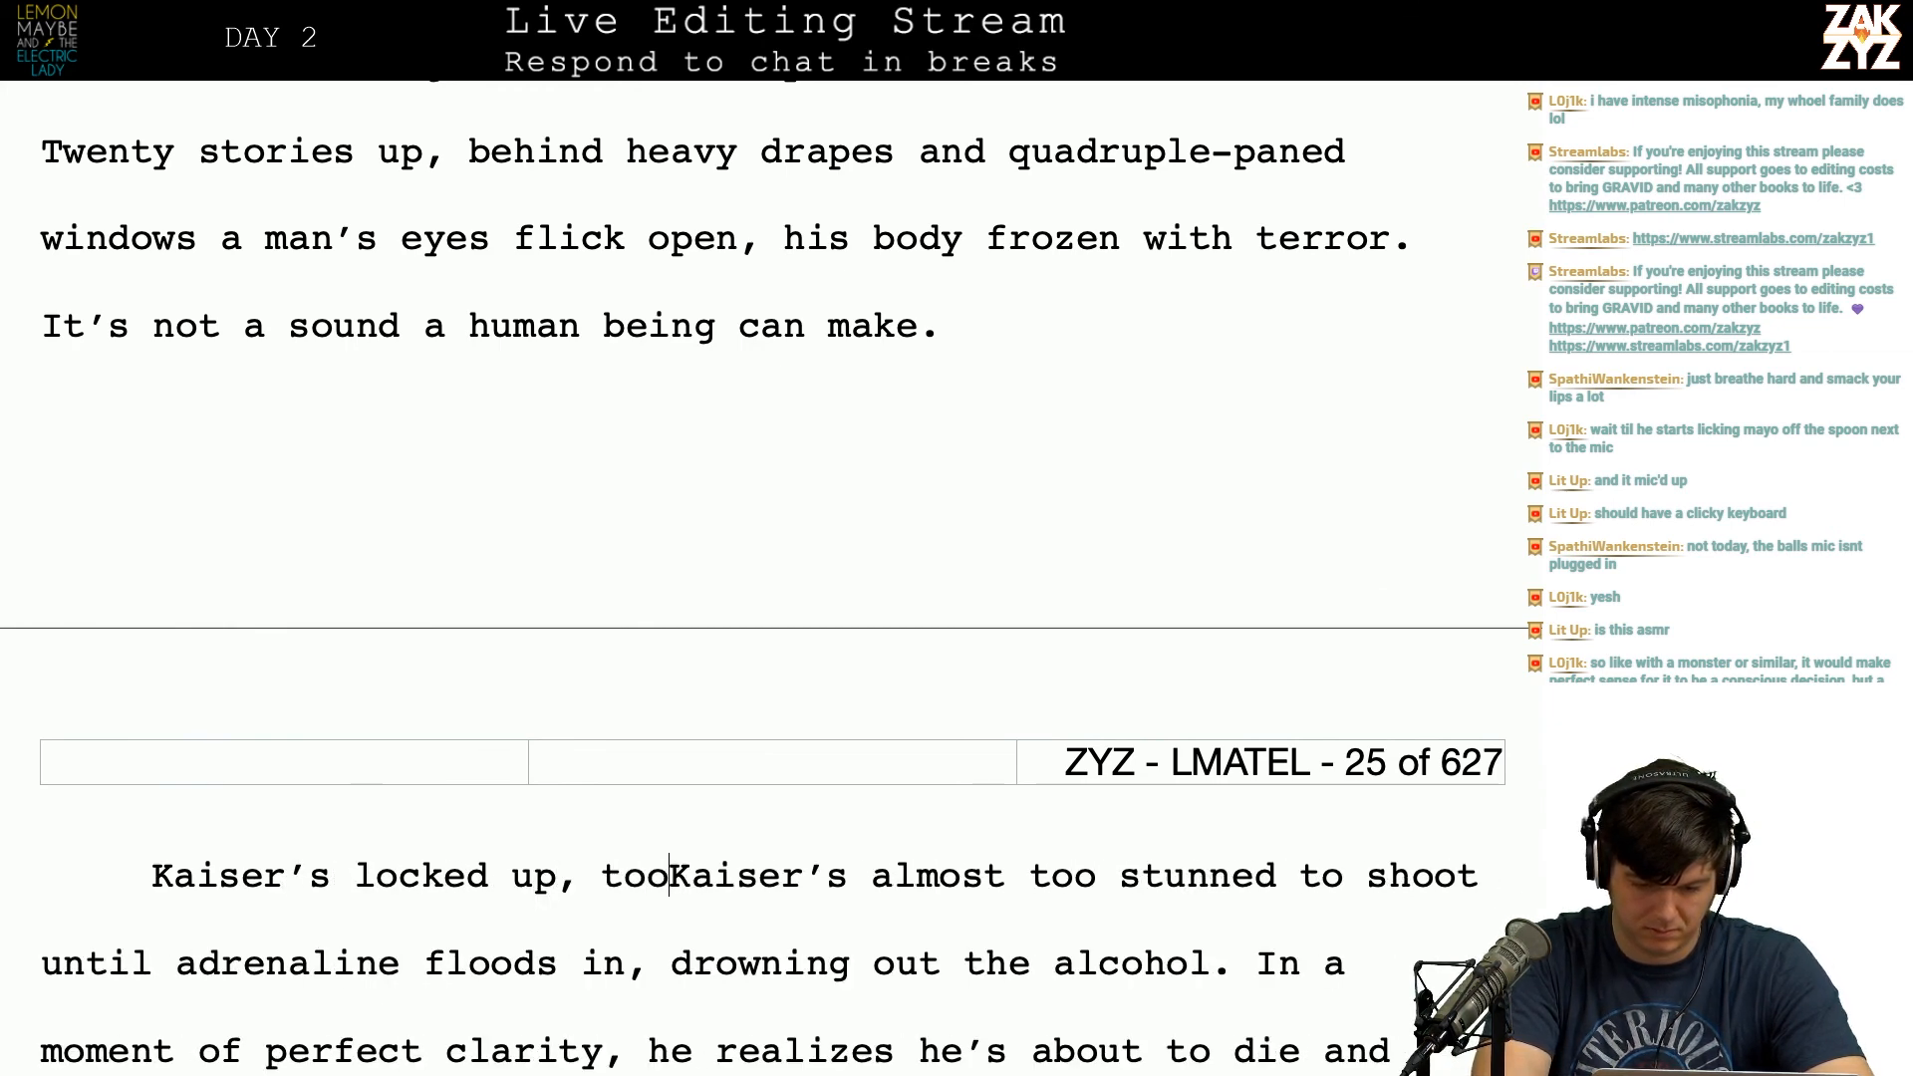
type("ed to shoot")
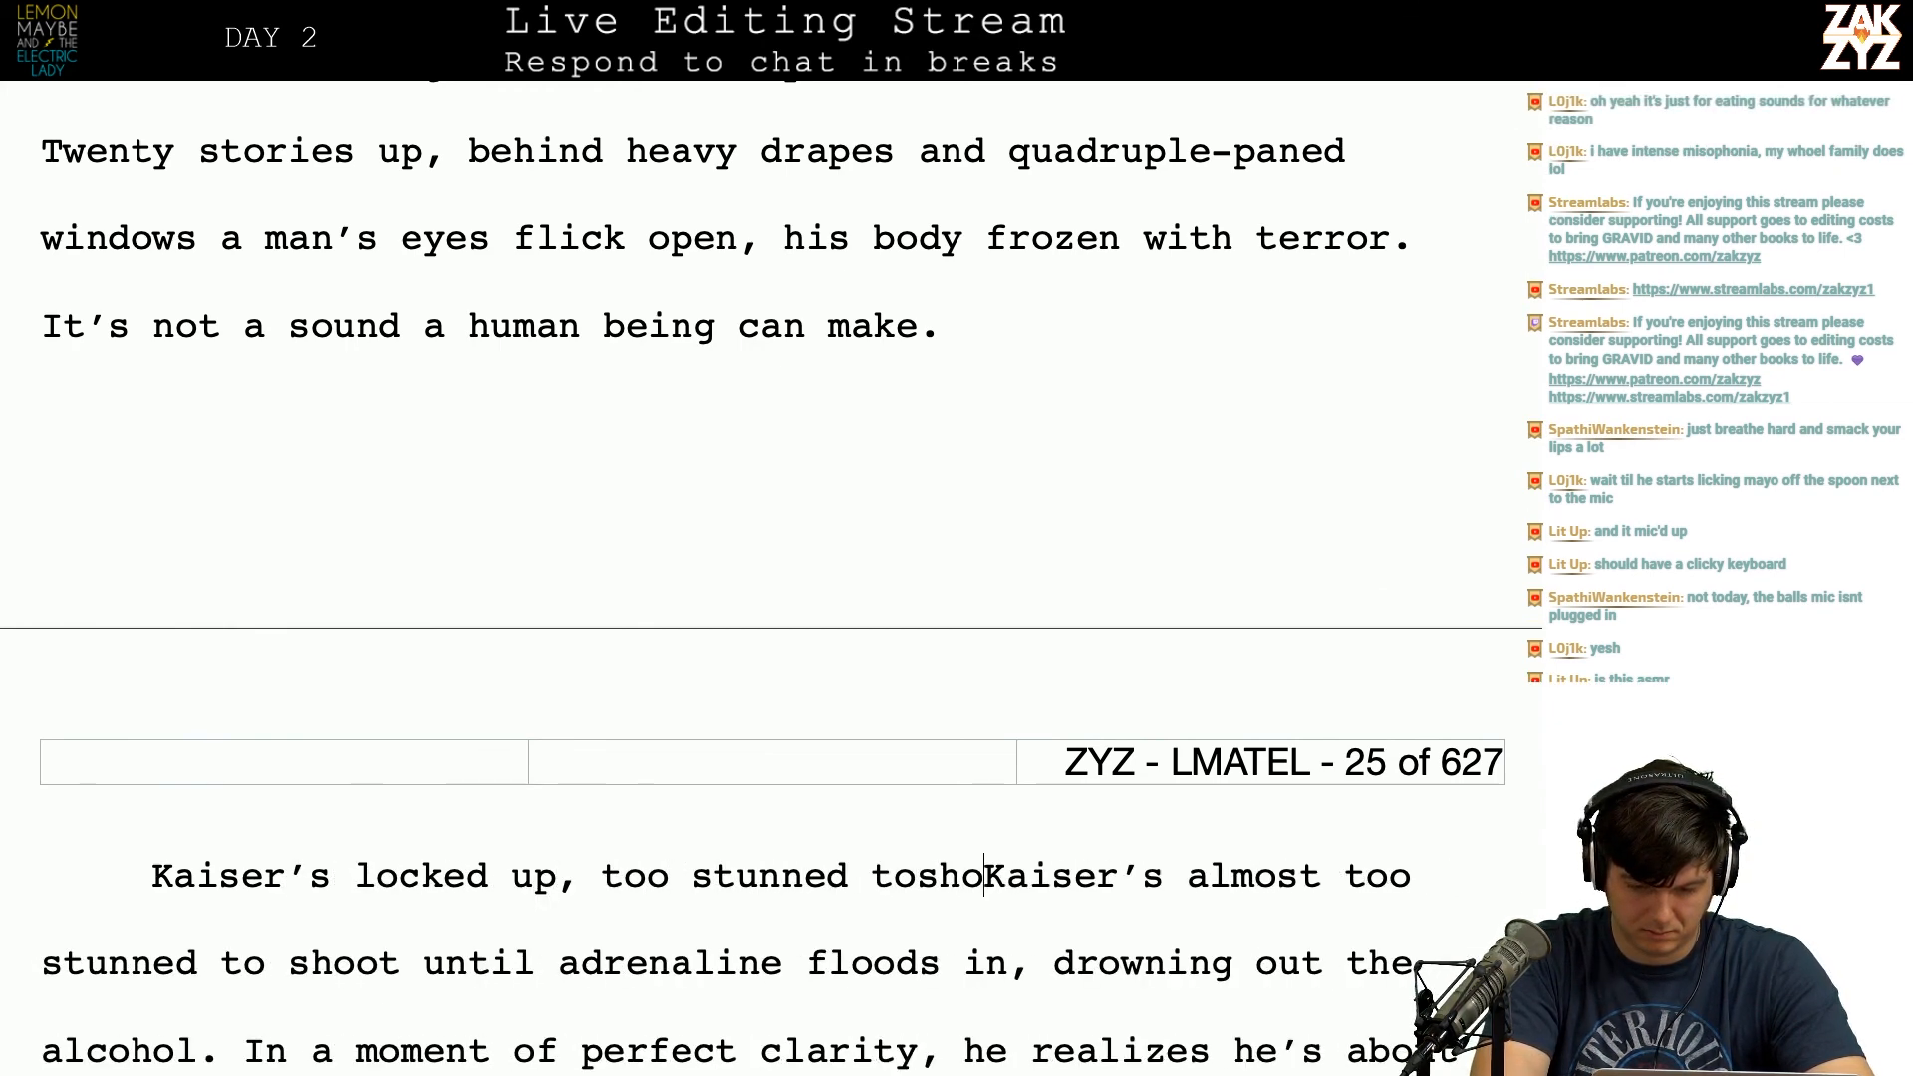
type(", but a wav")
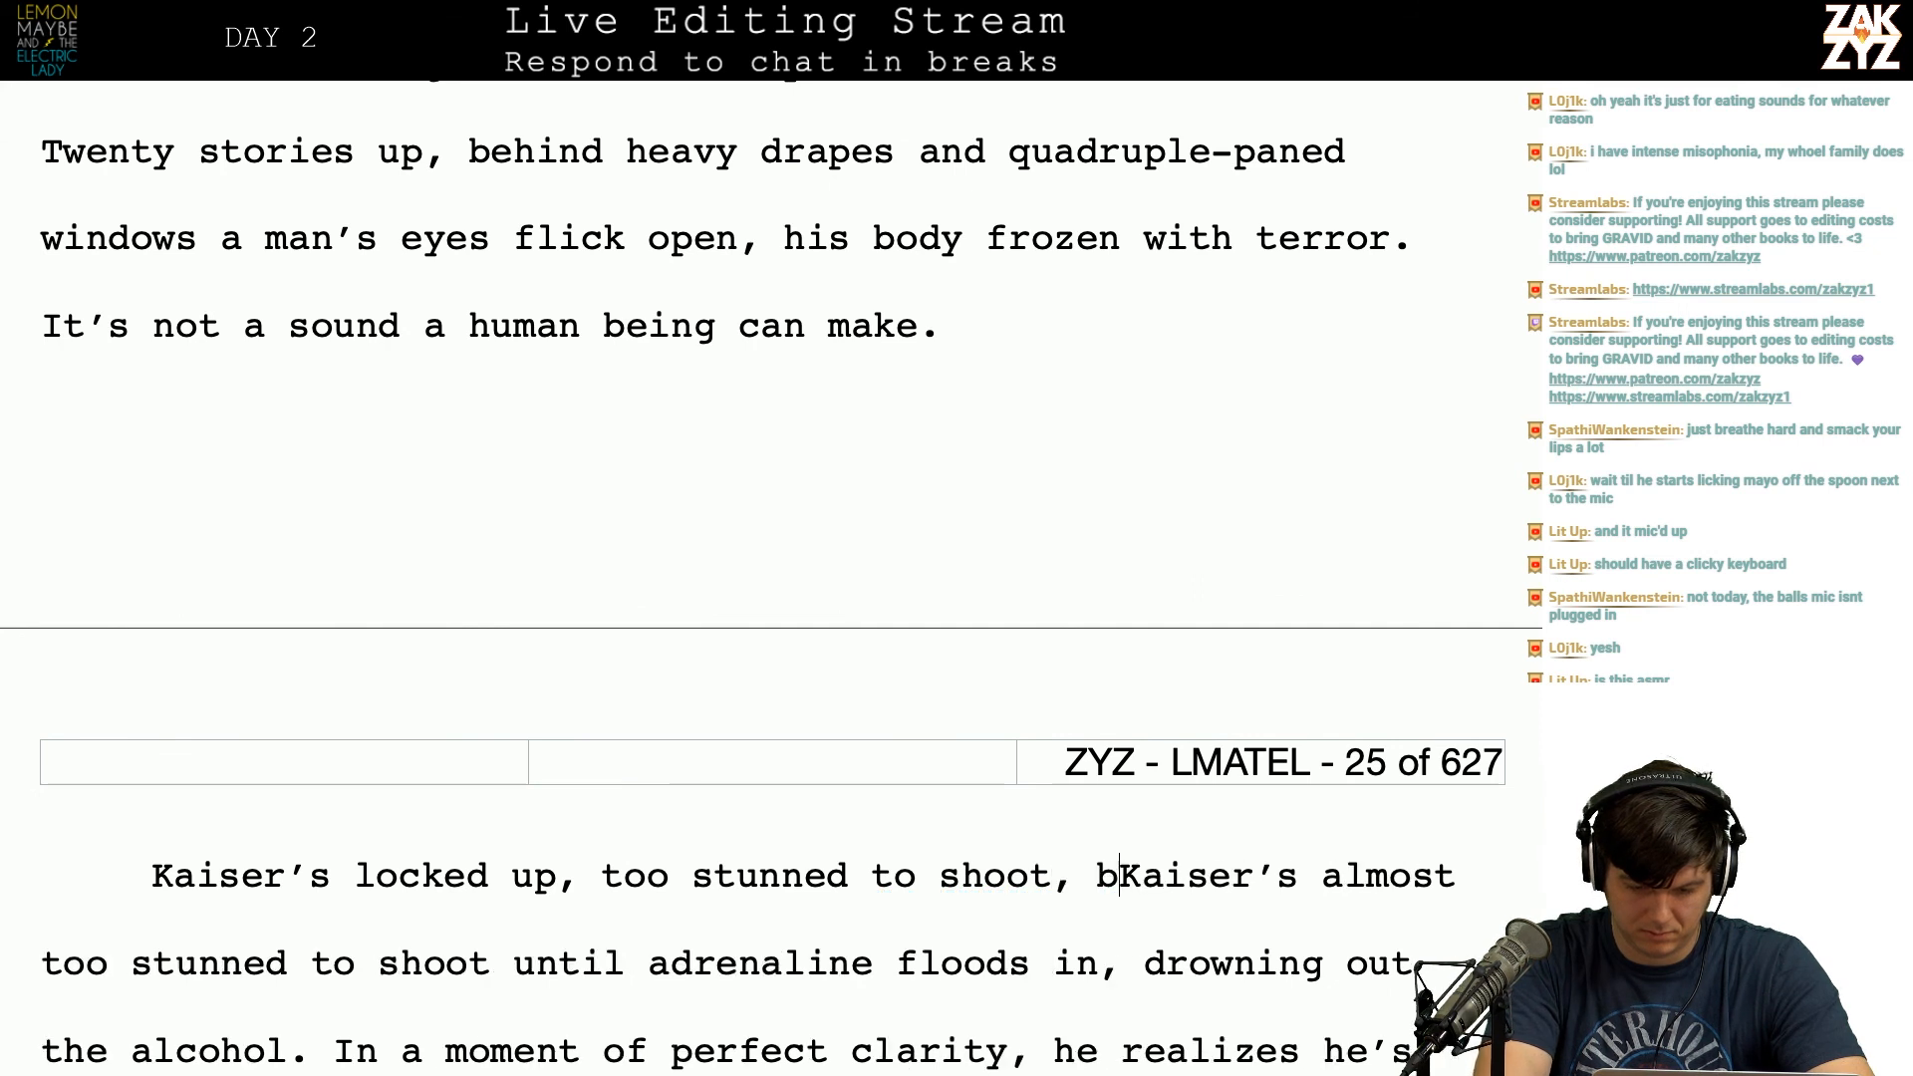
type("e of adrenaline ")
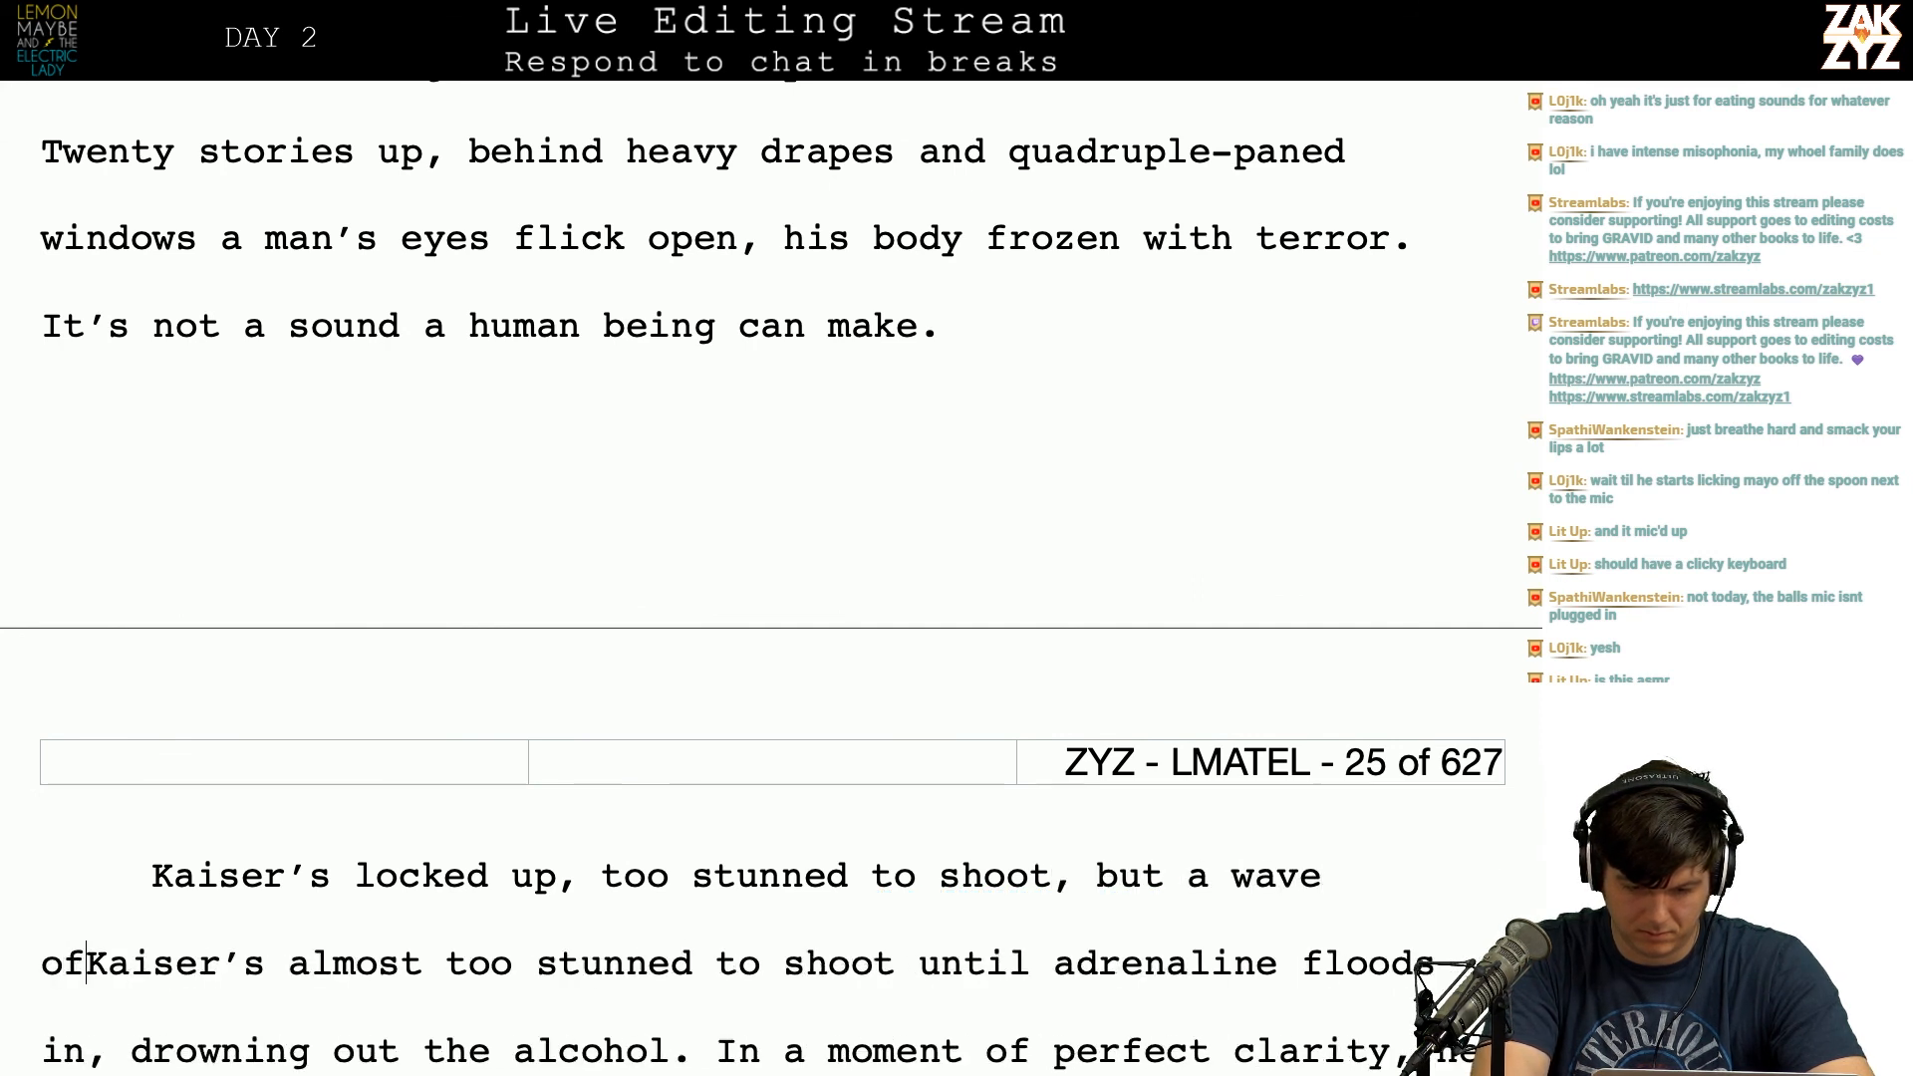
type("floods in, dro")
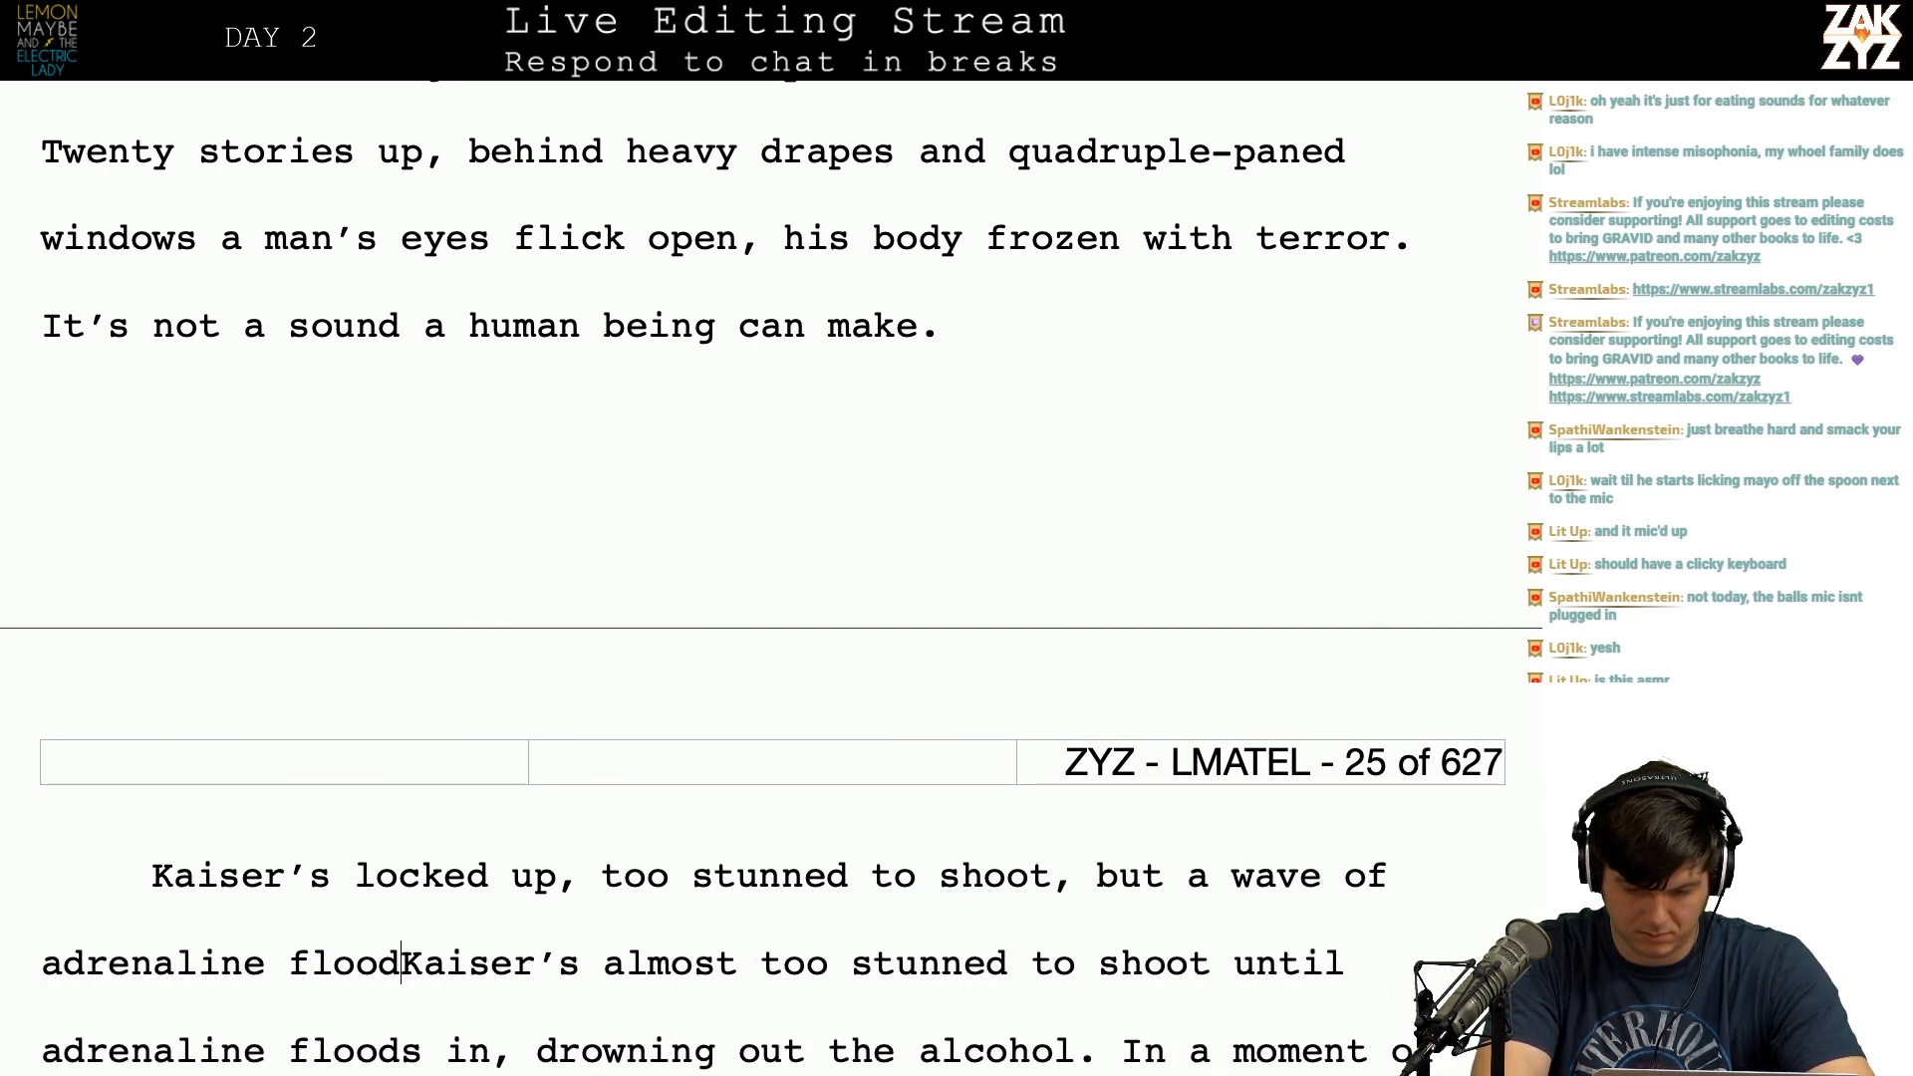
type("wning out the alco")
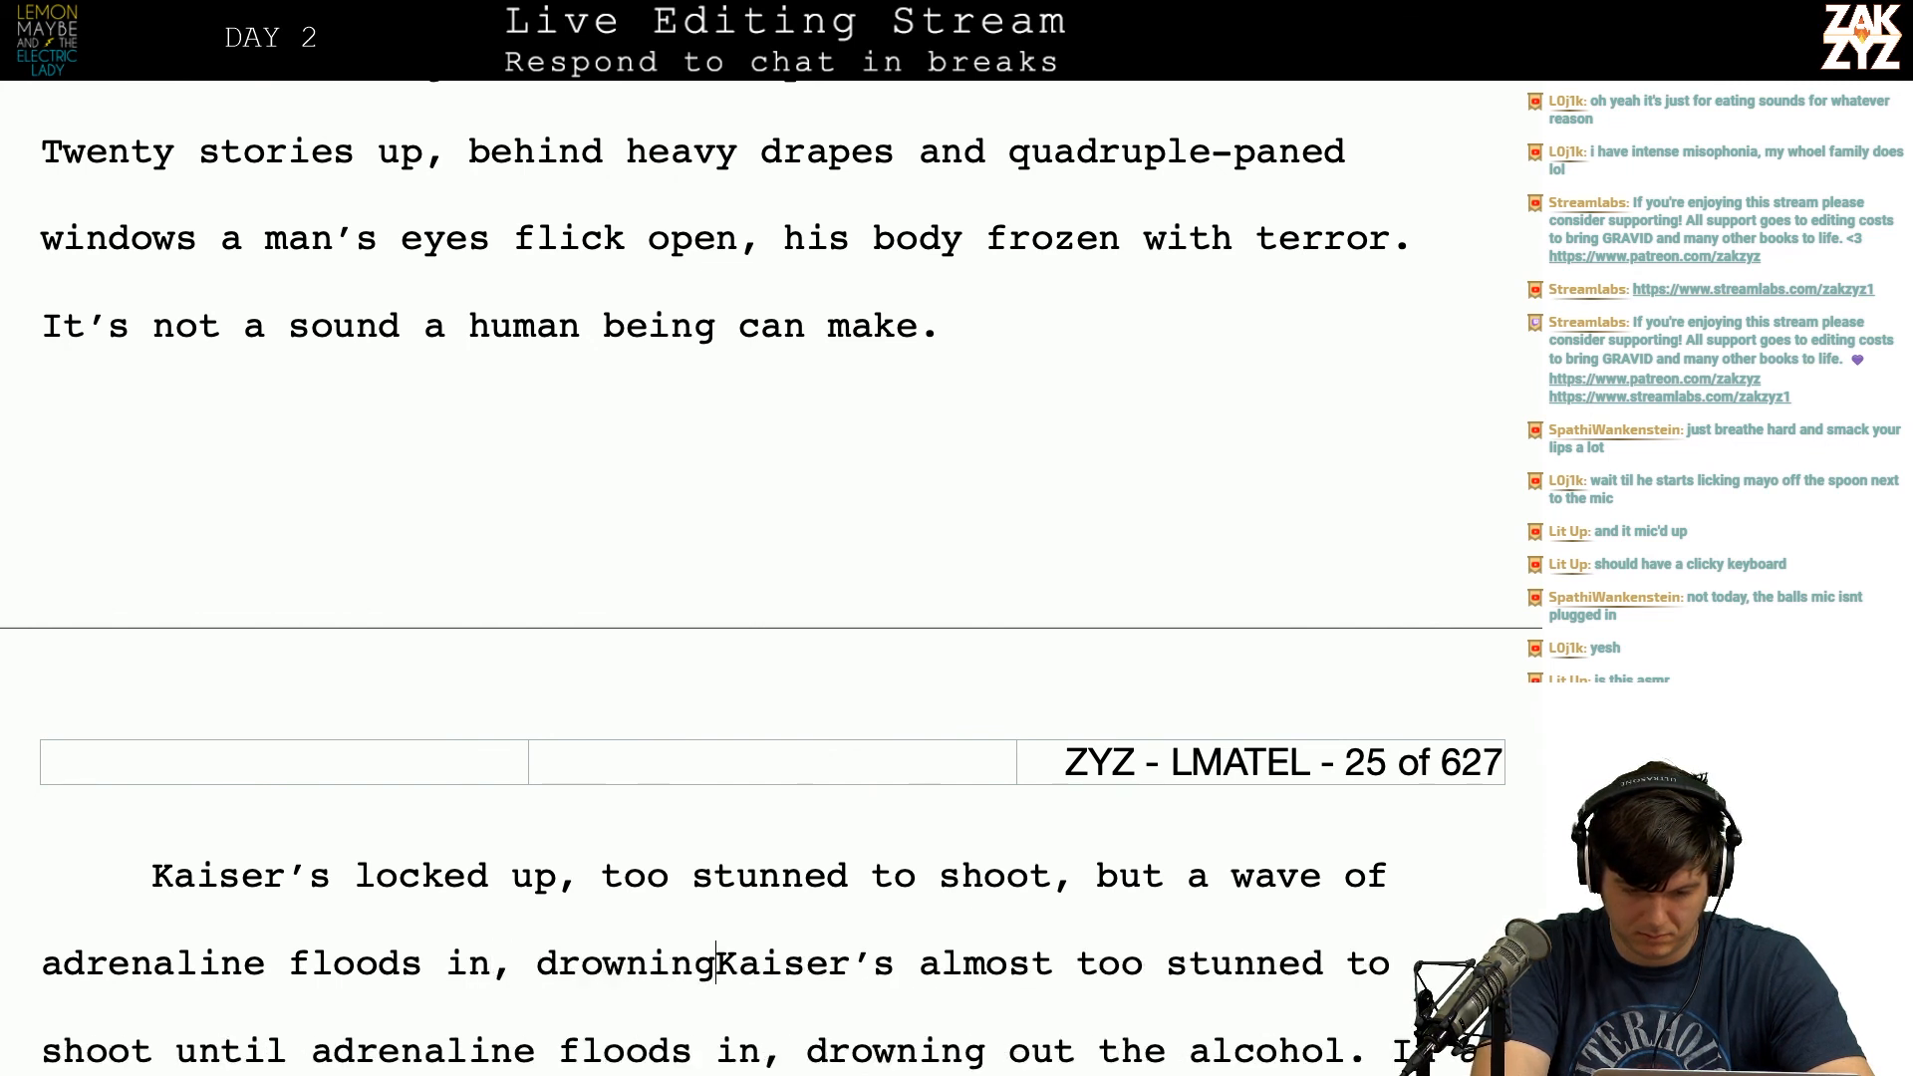
type("ho")
key("BackSpace")
key("BackSpace")
key("BackSpace")
key("BackSpace")
key("BackSpace")
type("lcohol. In")
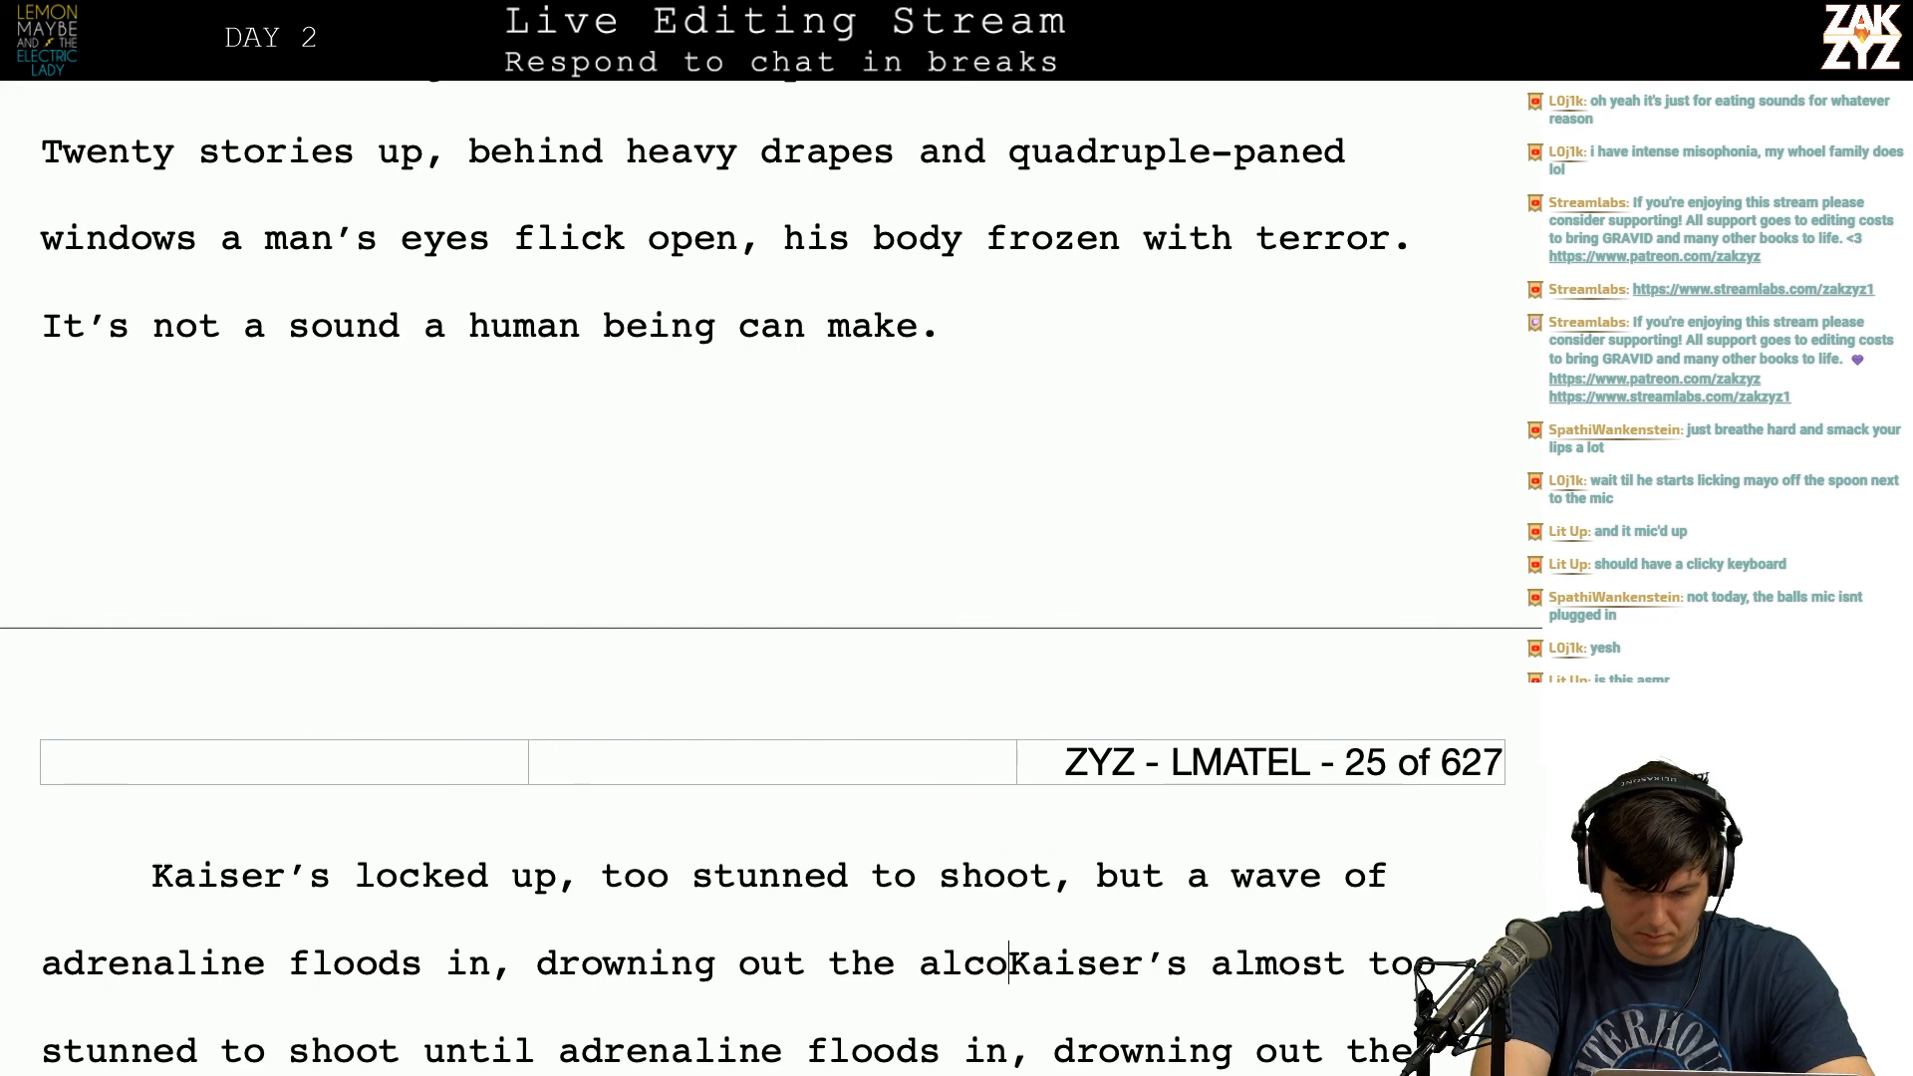
Step: Complete the new paragraph with "In a moment of perfect clarity, he realizes he's about to die and squeezes the trigger.", separated from the old version
type(" a moment")
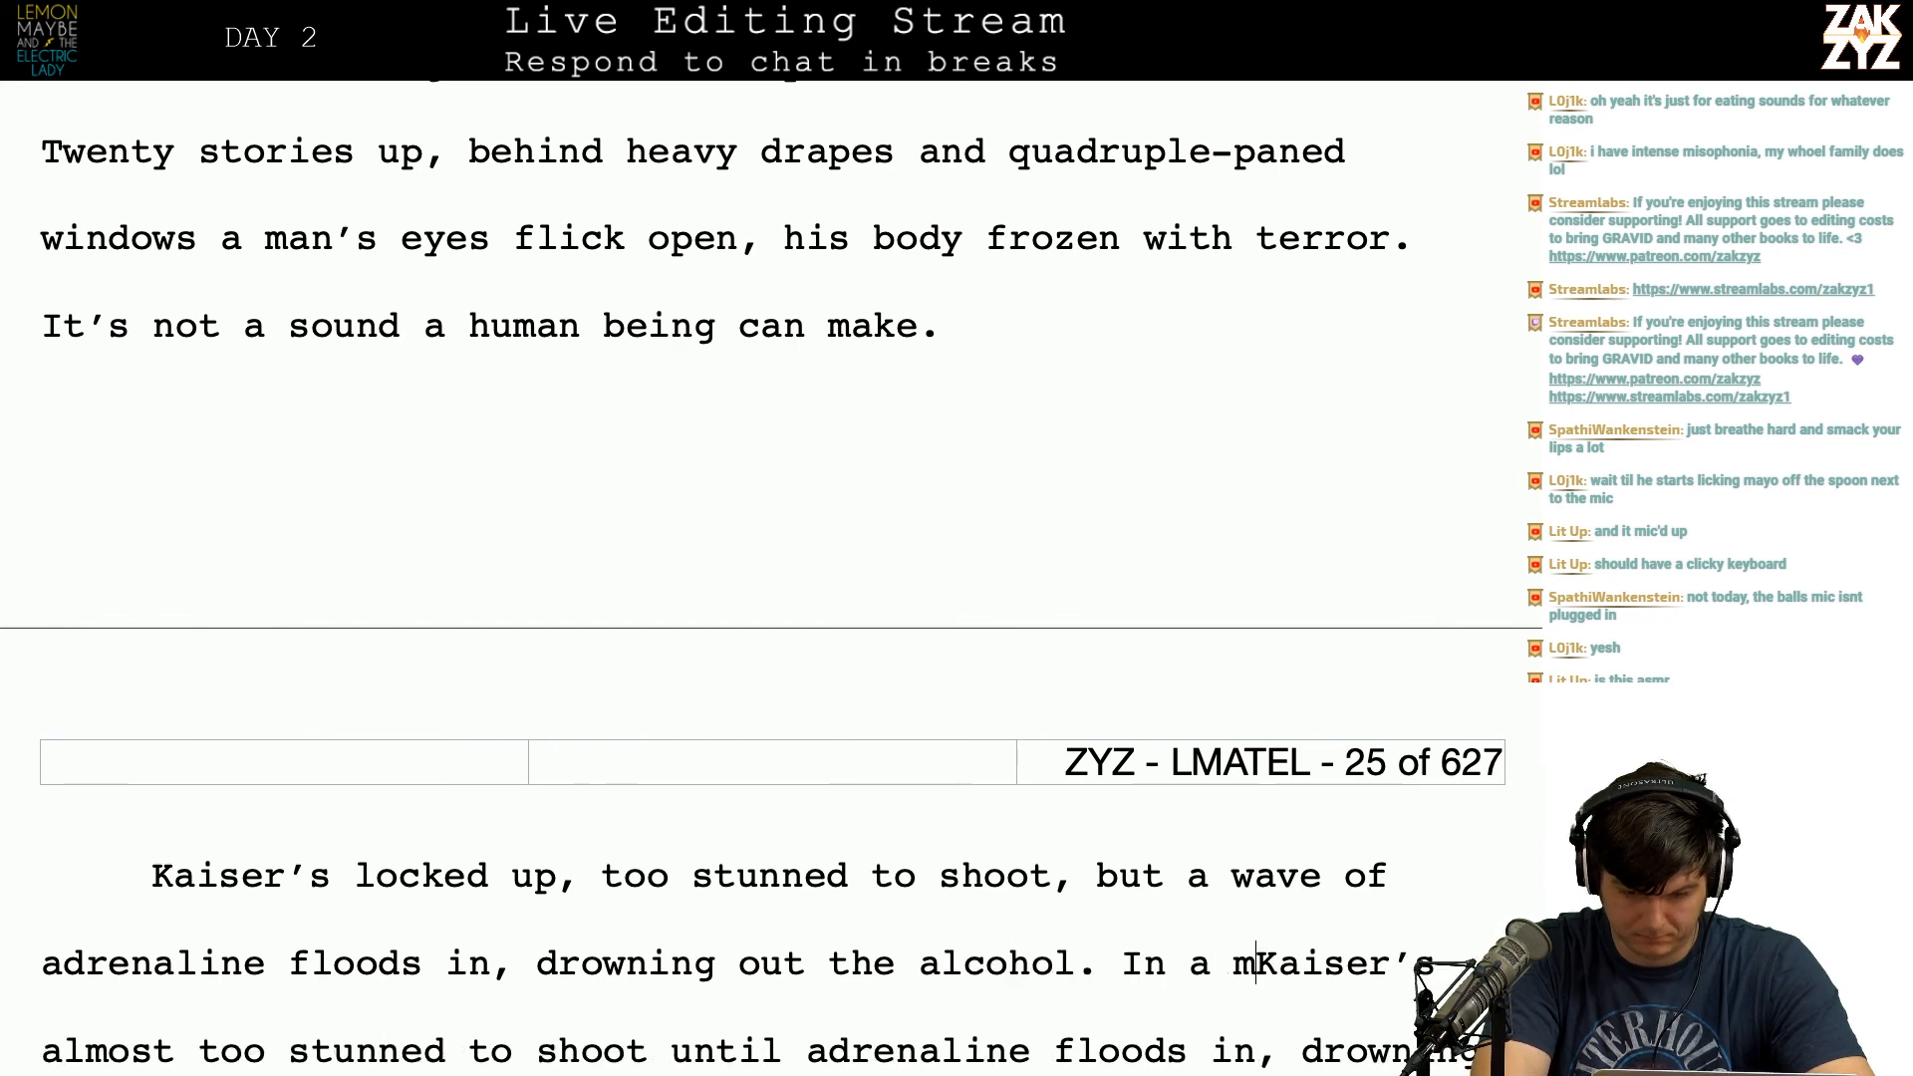
key("BackSpace")
key("BackSpace")
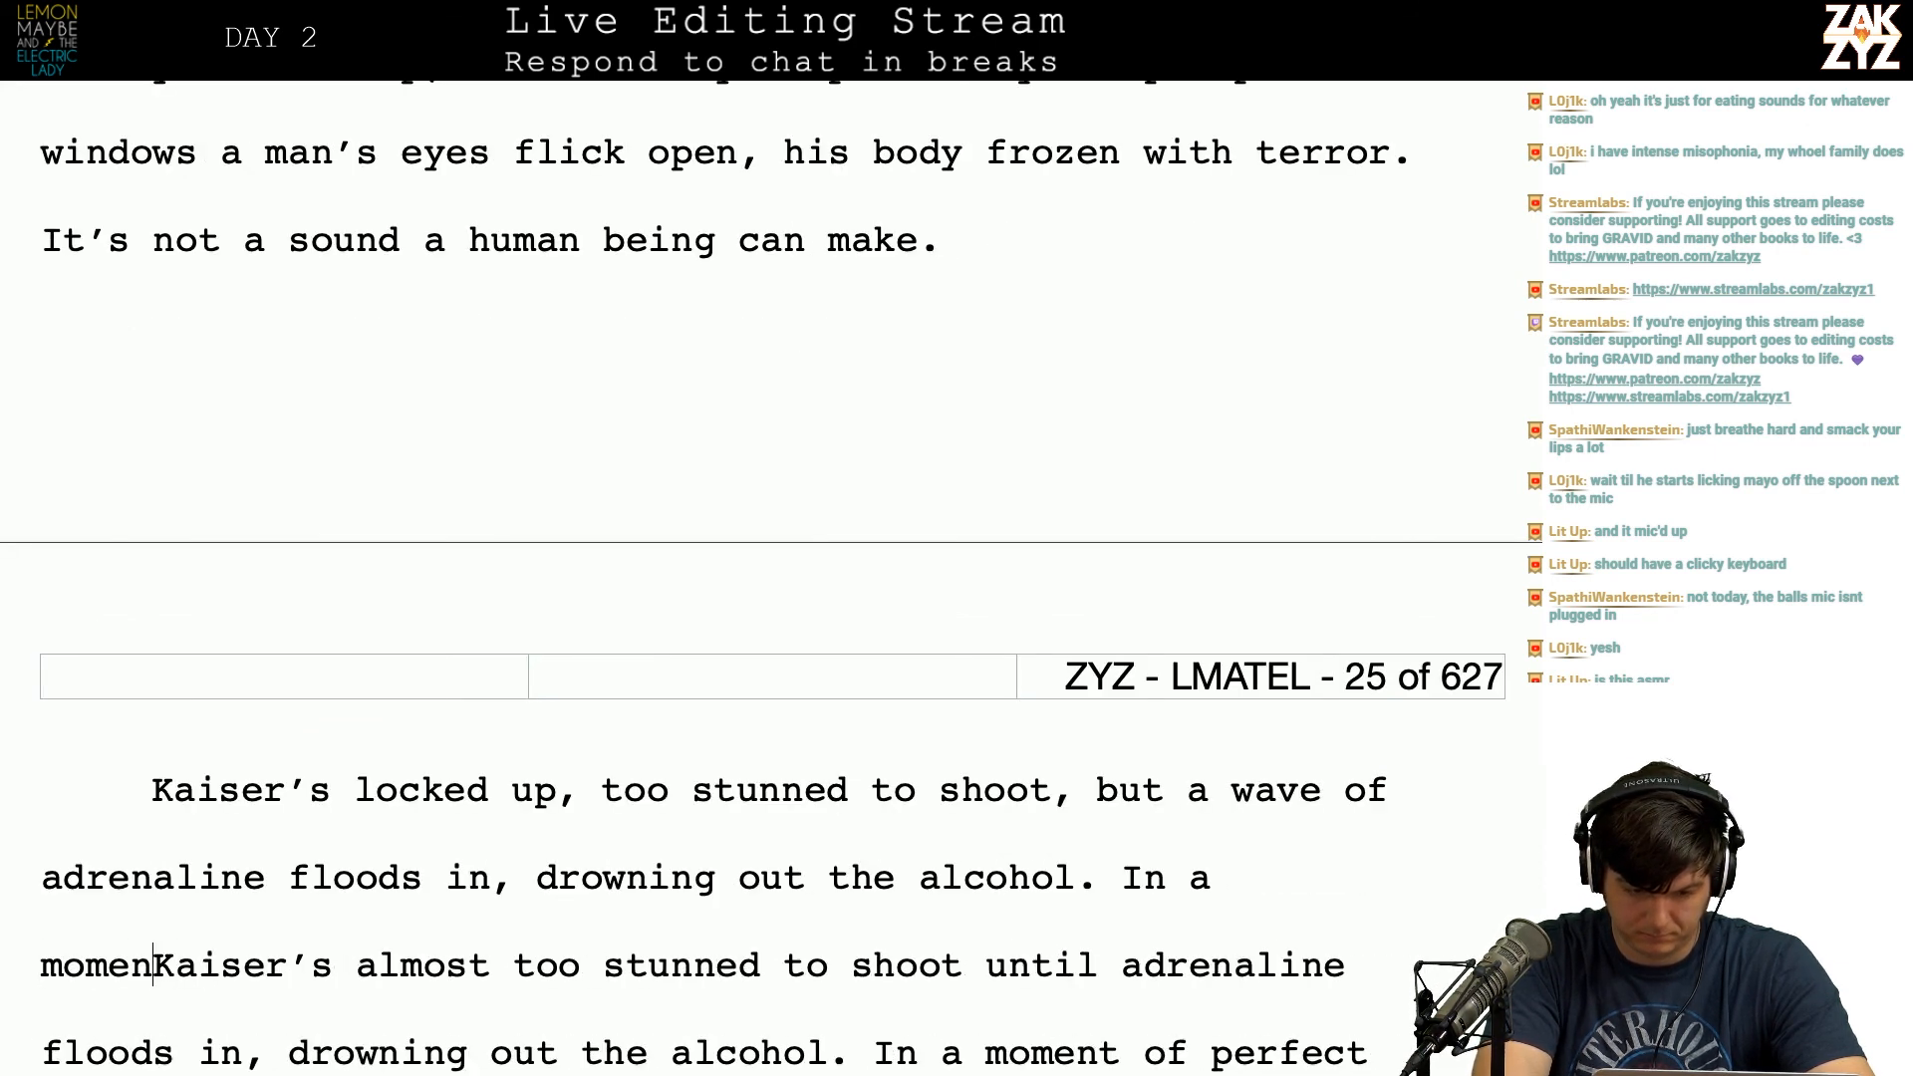
type("t of perfect,")
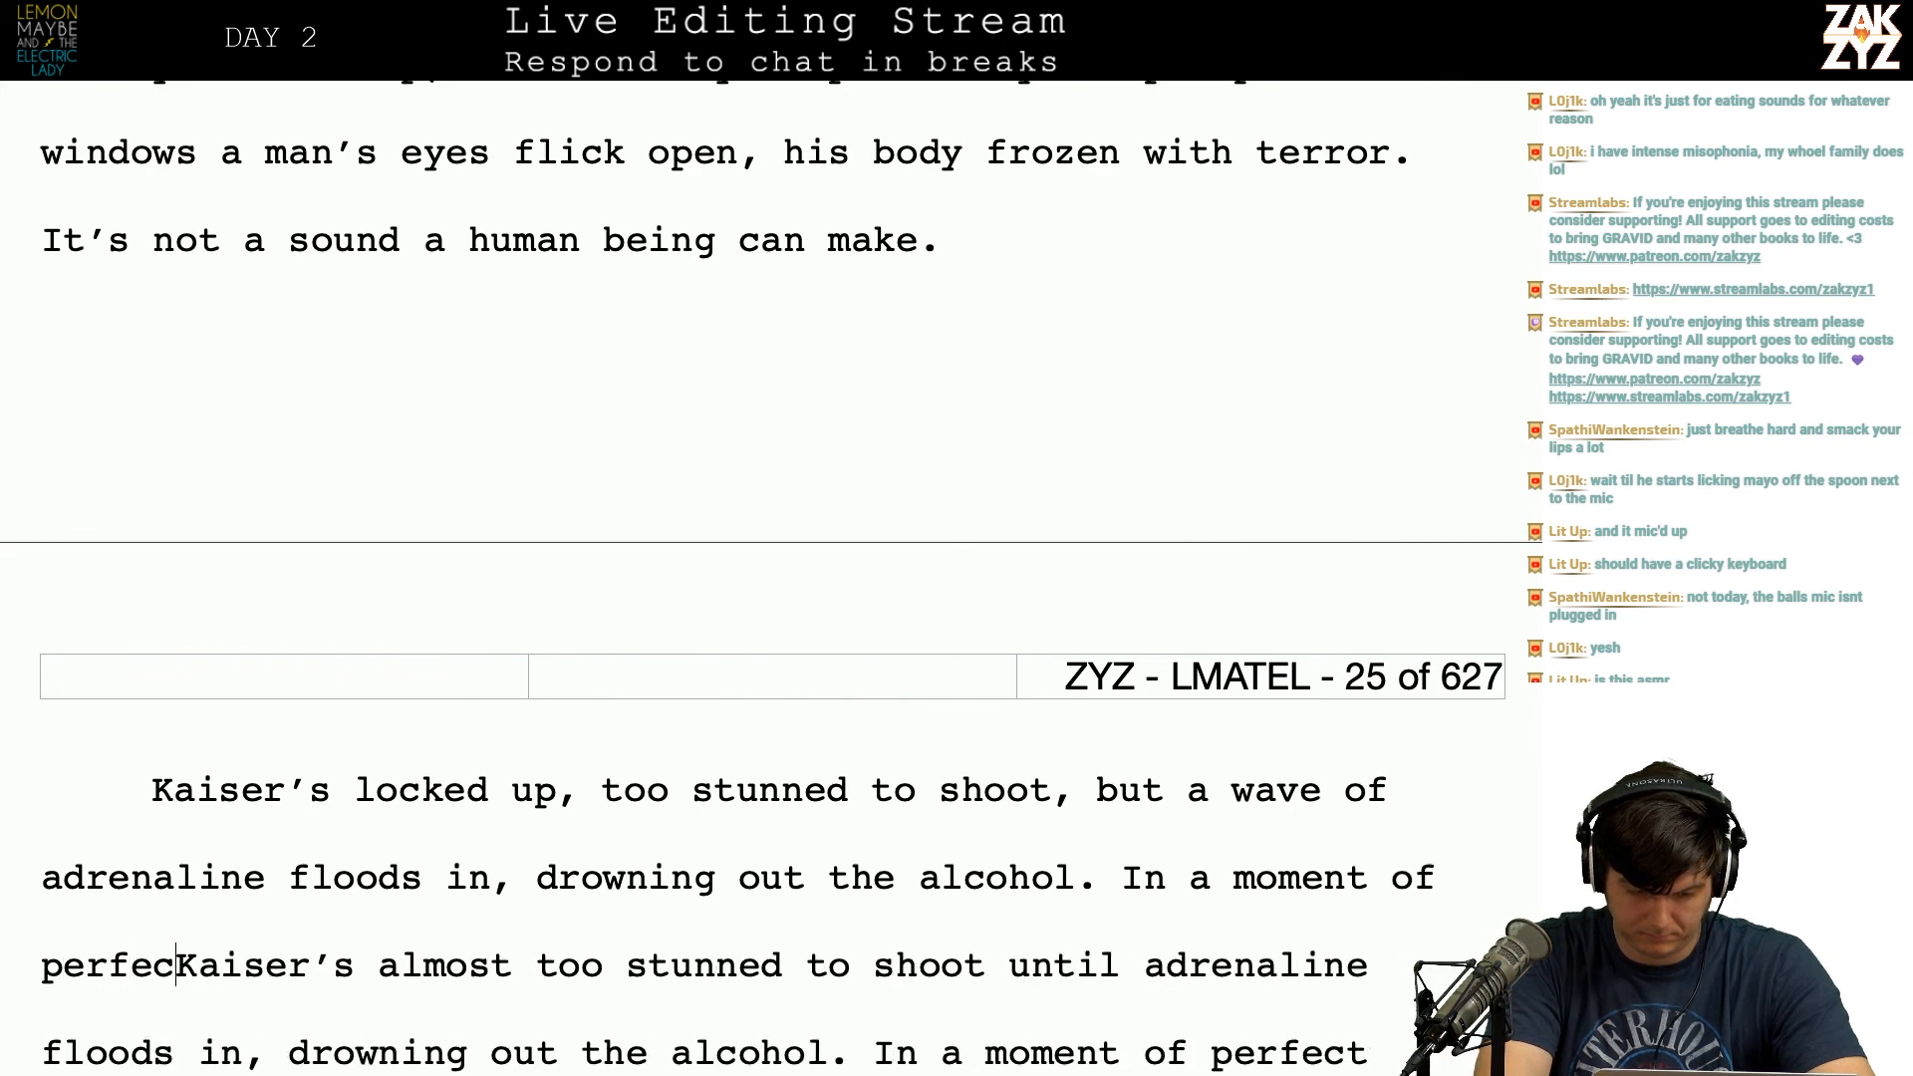
key("Return")
key("Return")
key("Left")
key("Left")
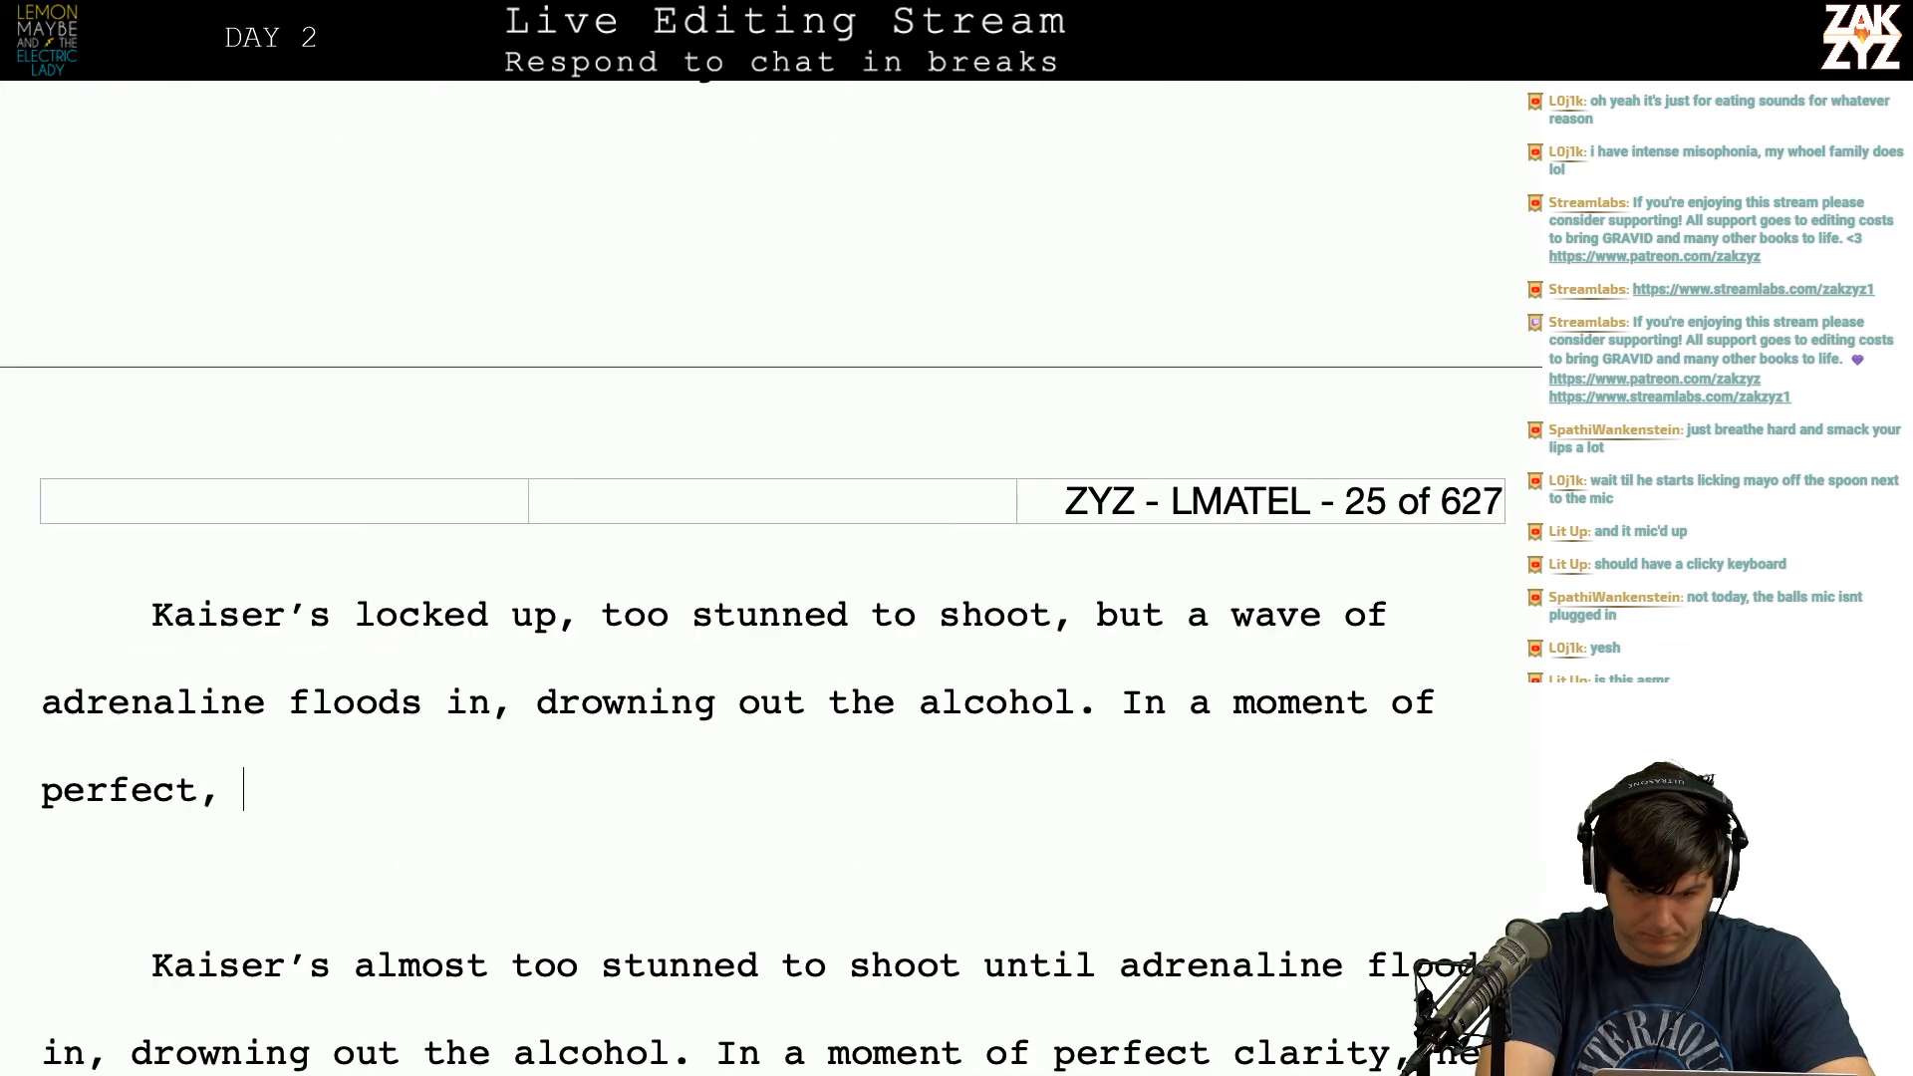
key("BackSpace")
type("clarity, ")
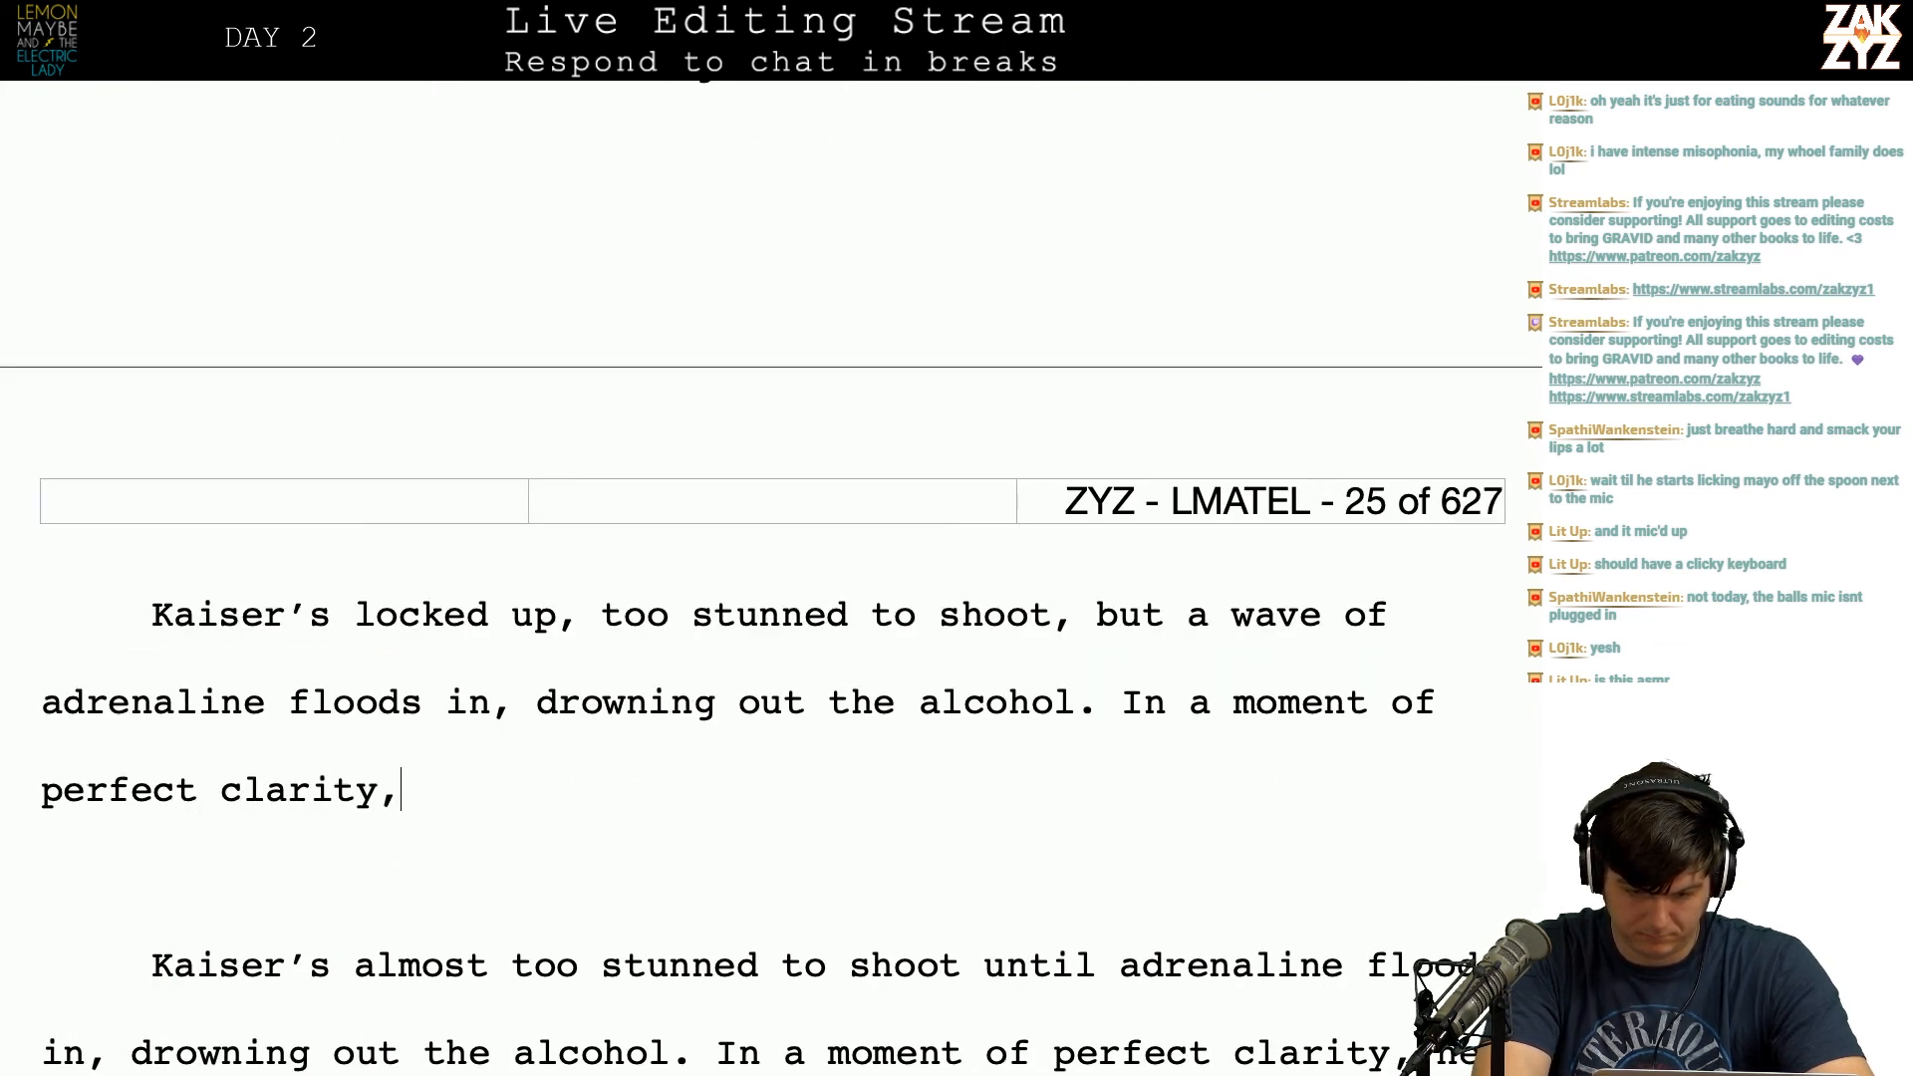
type("he real")
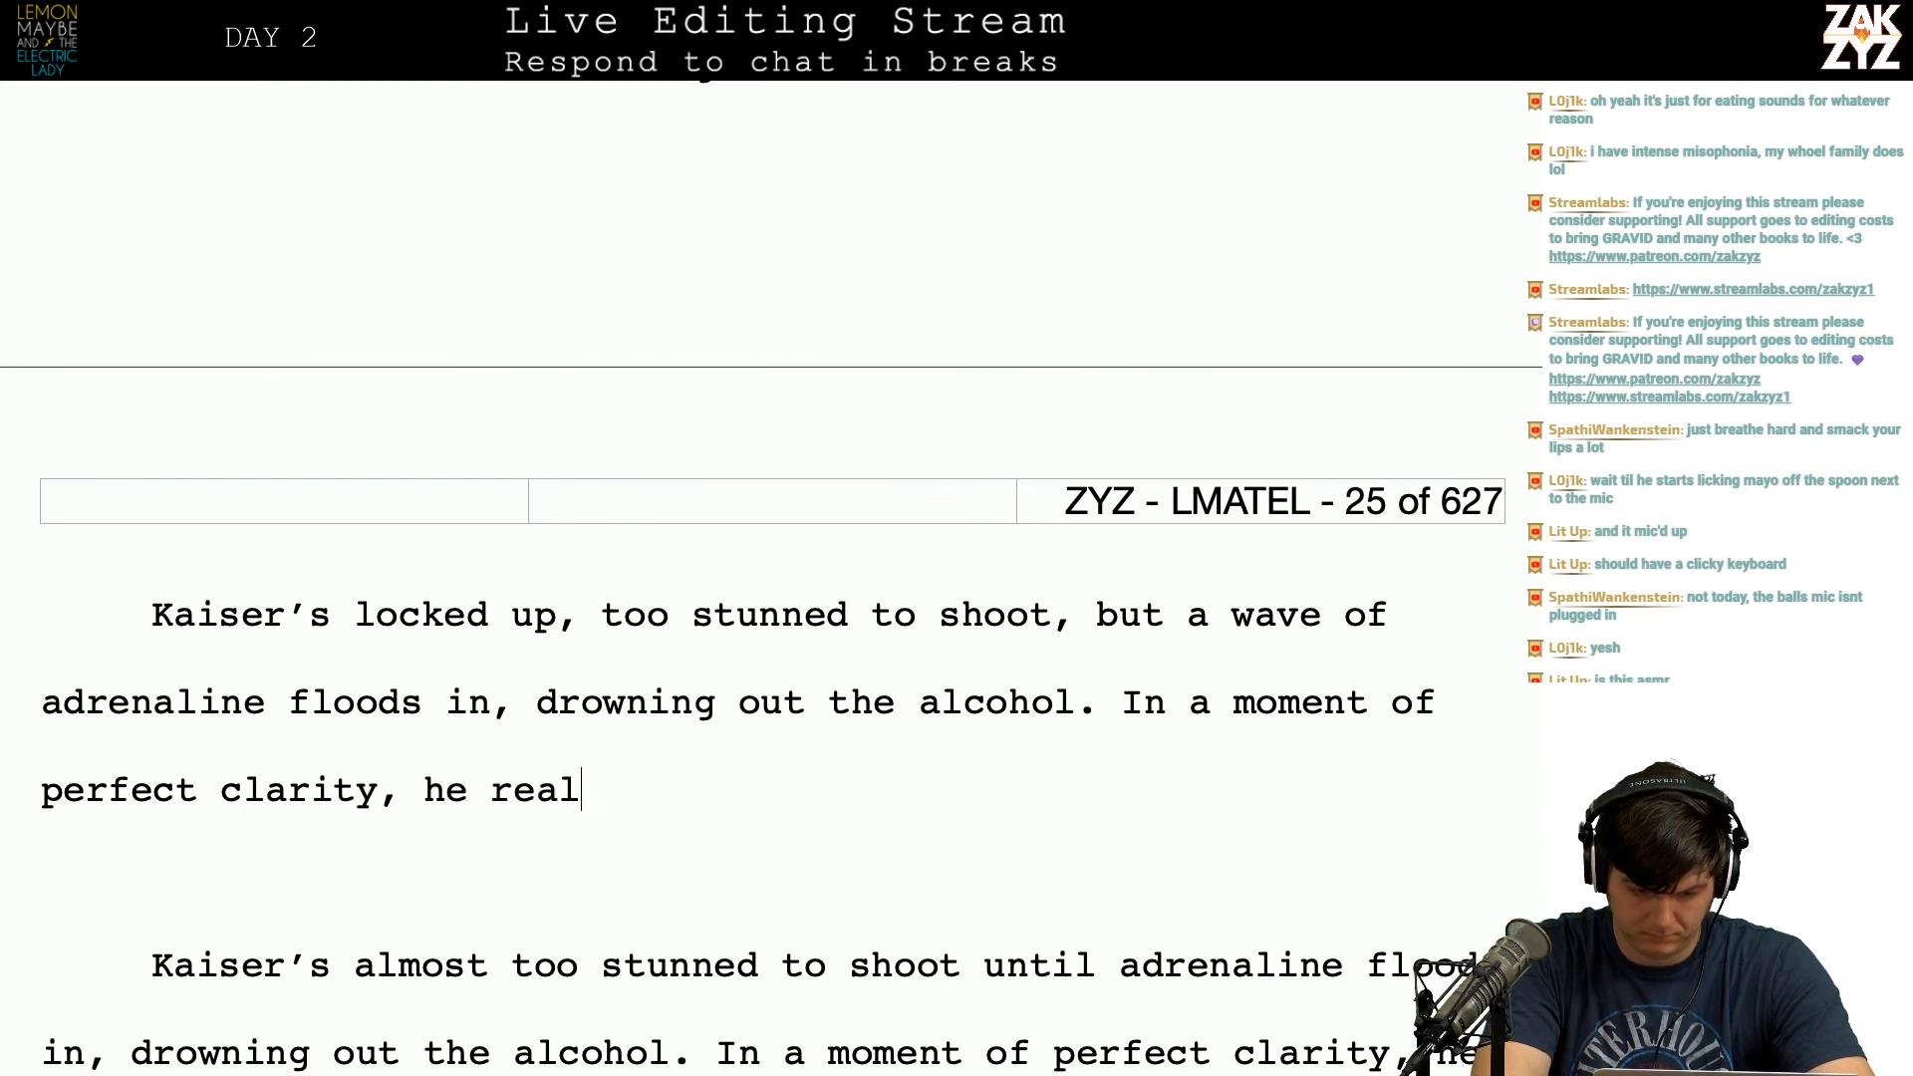
type("izes he's about to die and")
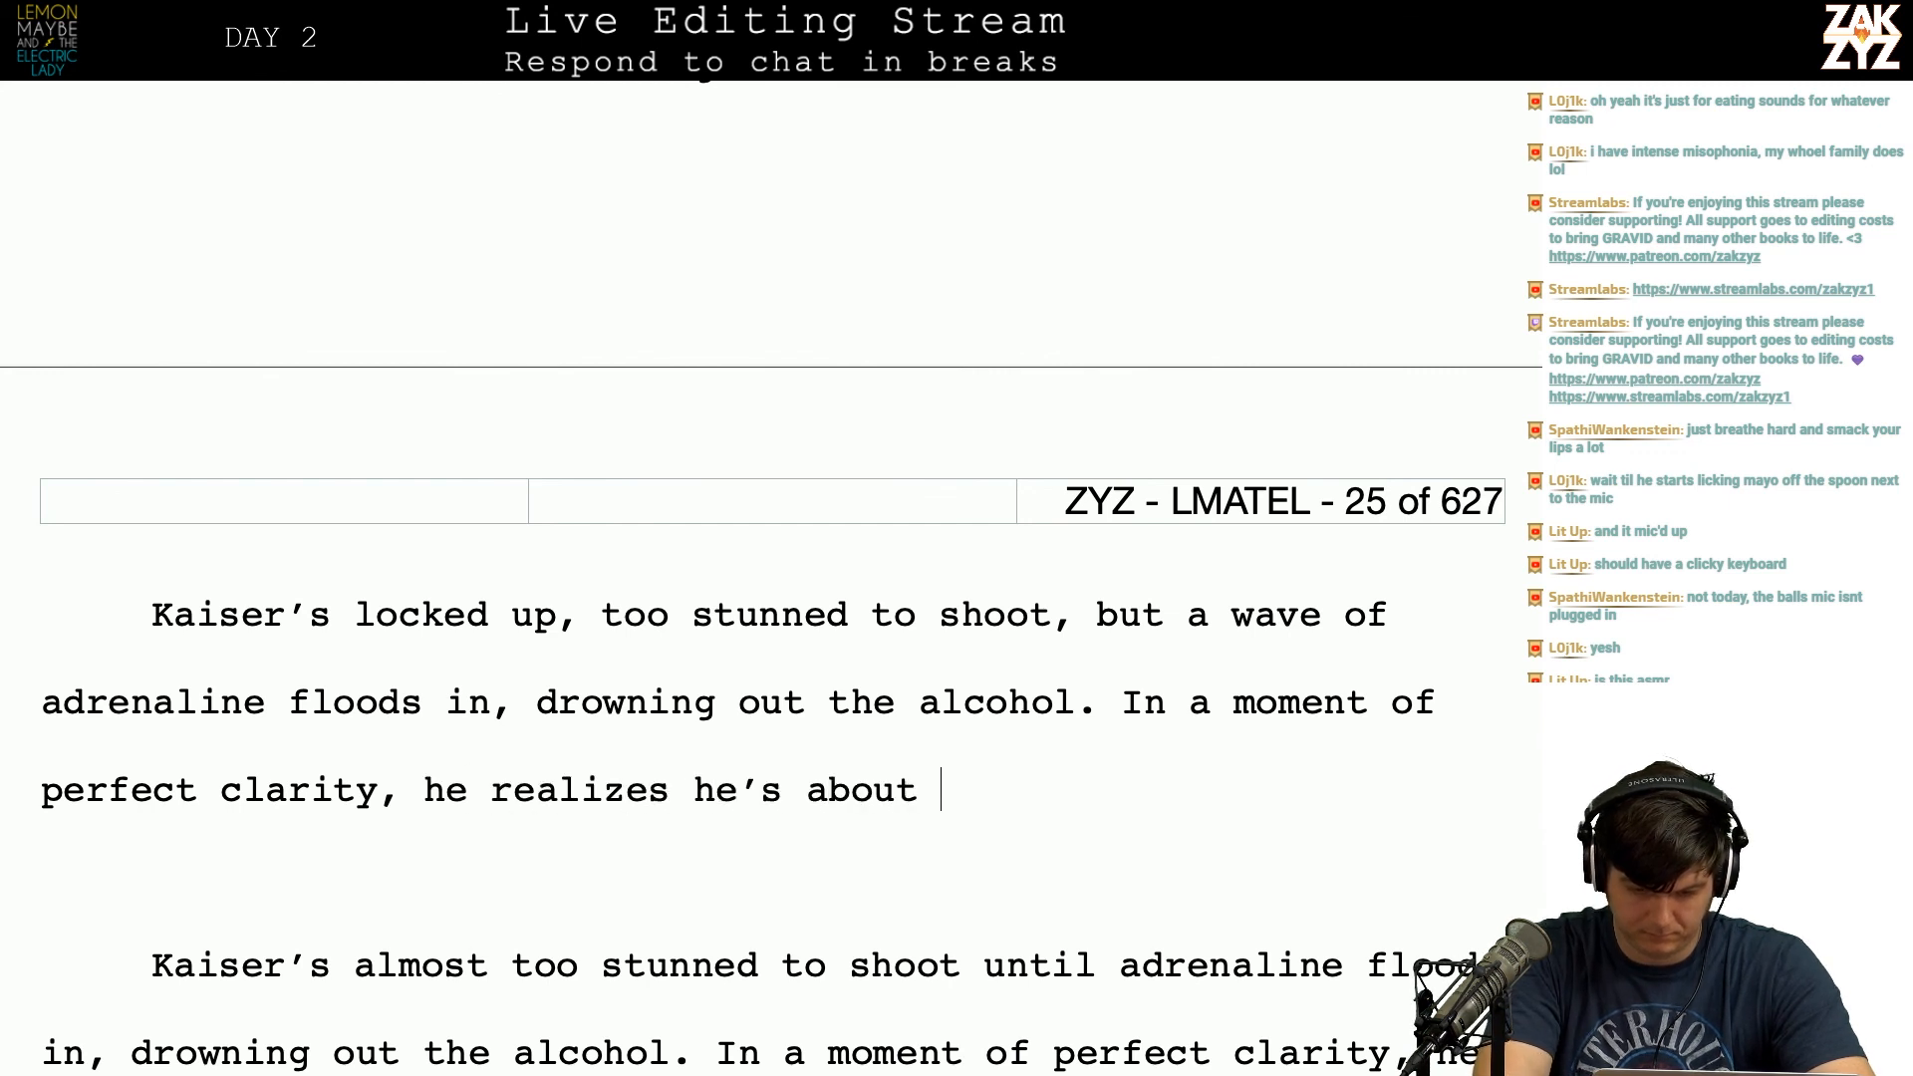
type(" squ")
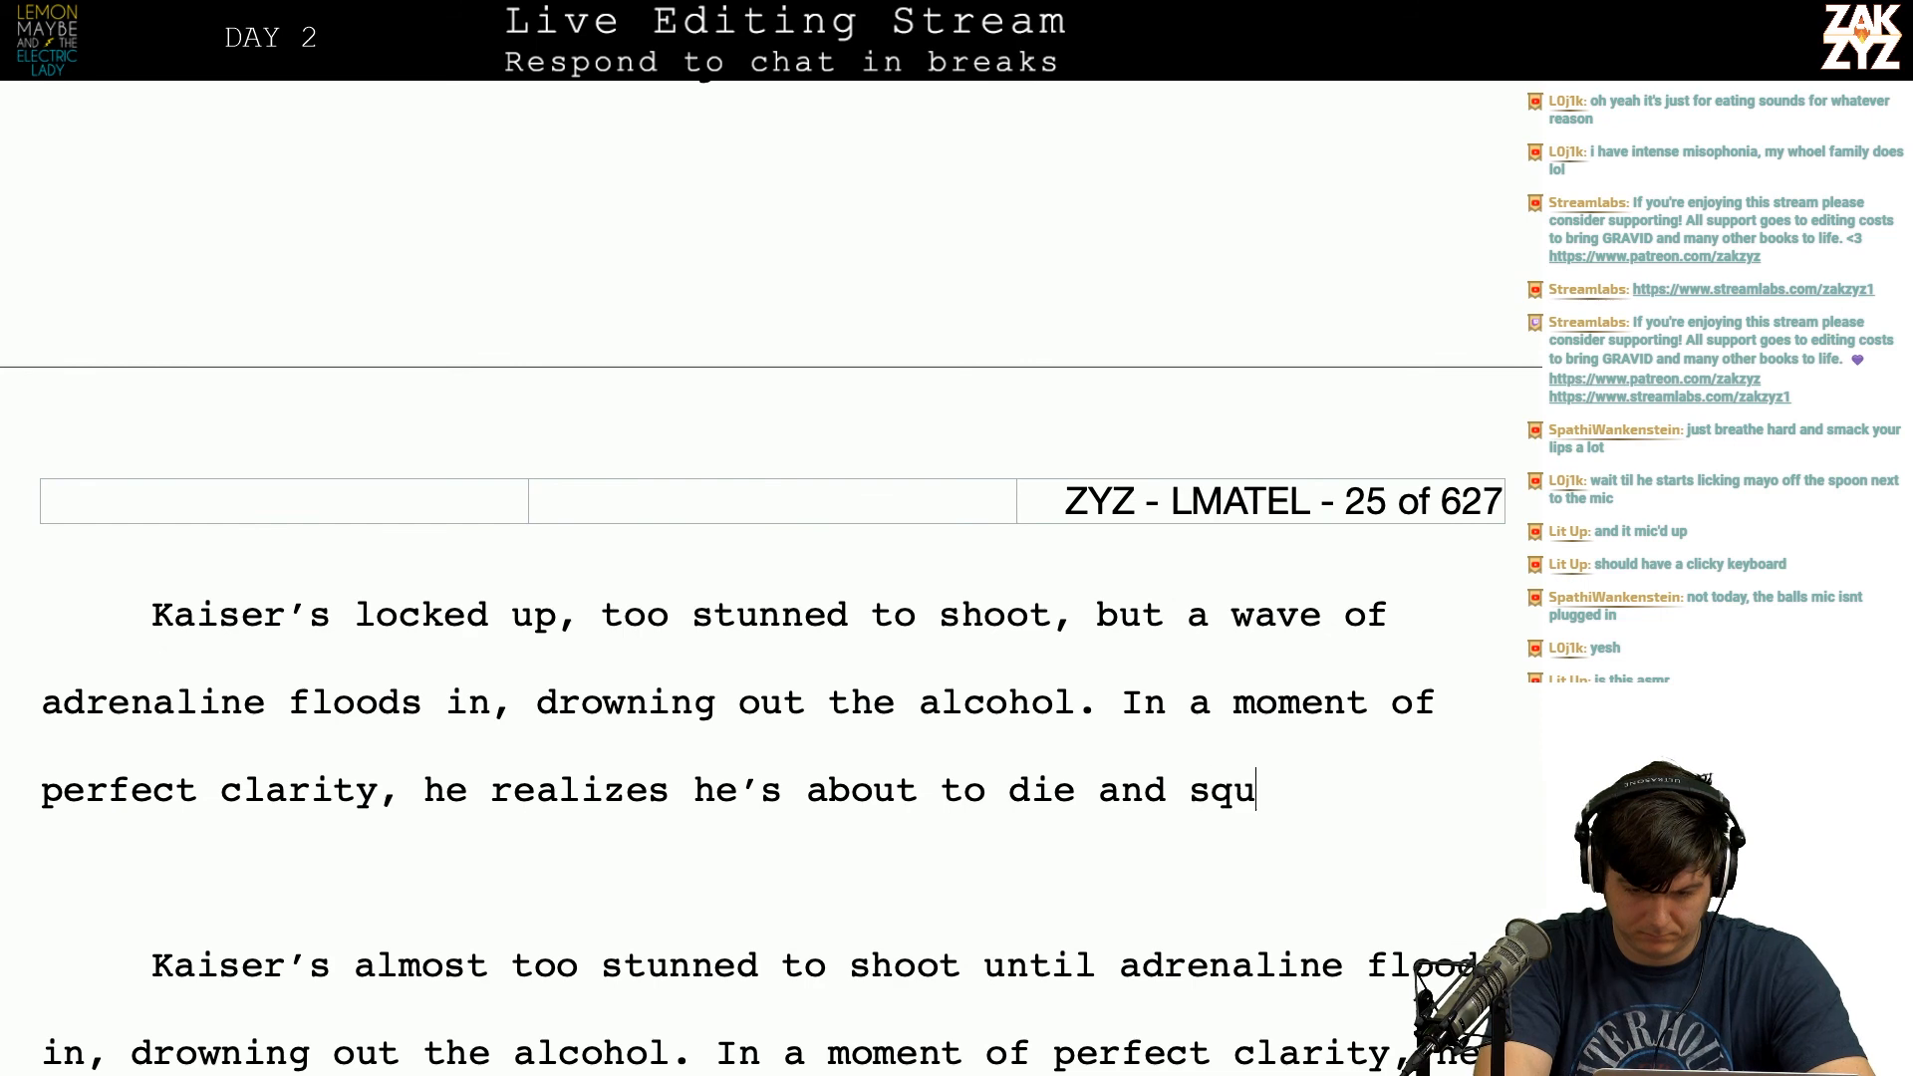
type("eezes the trigger.")
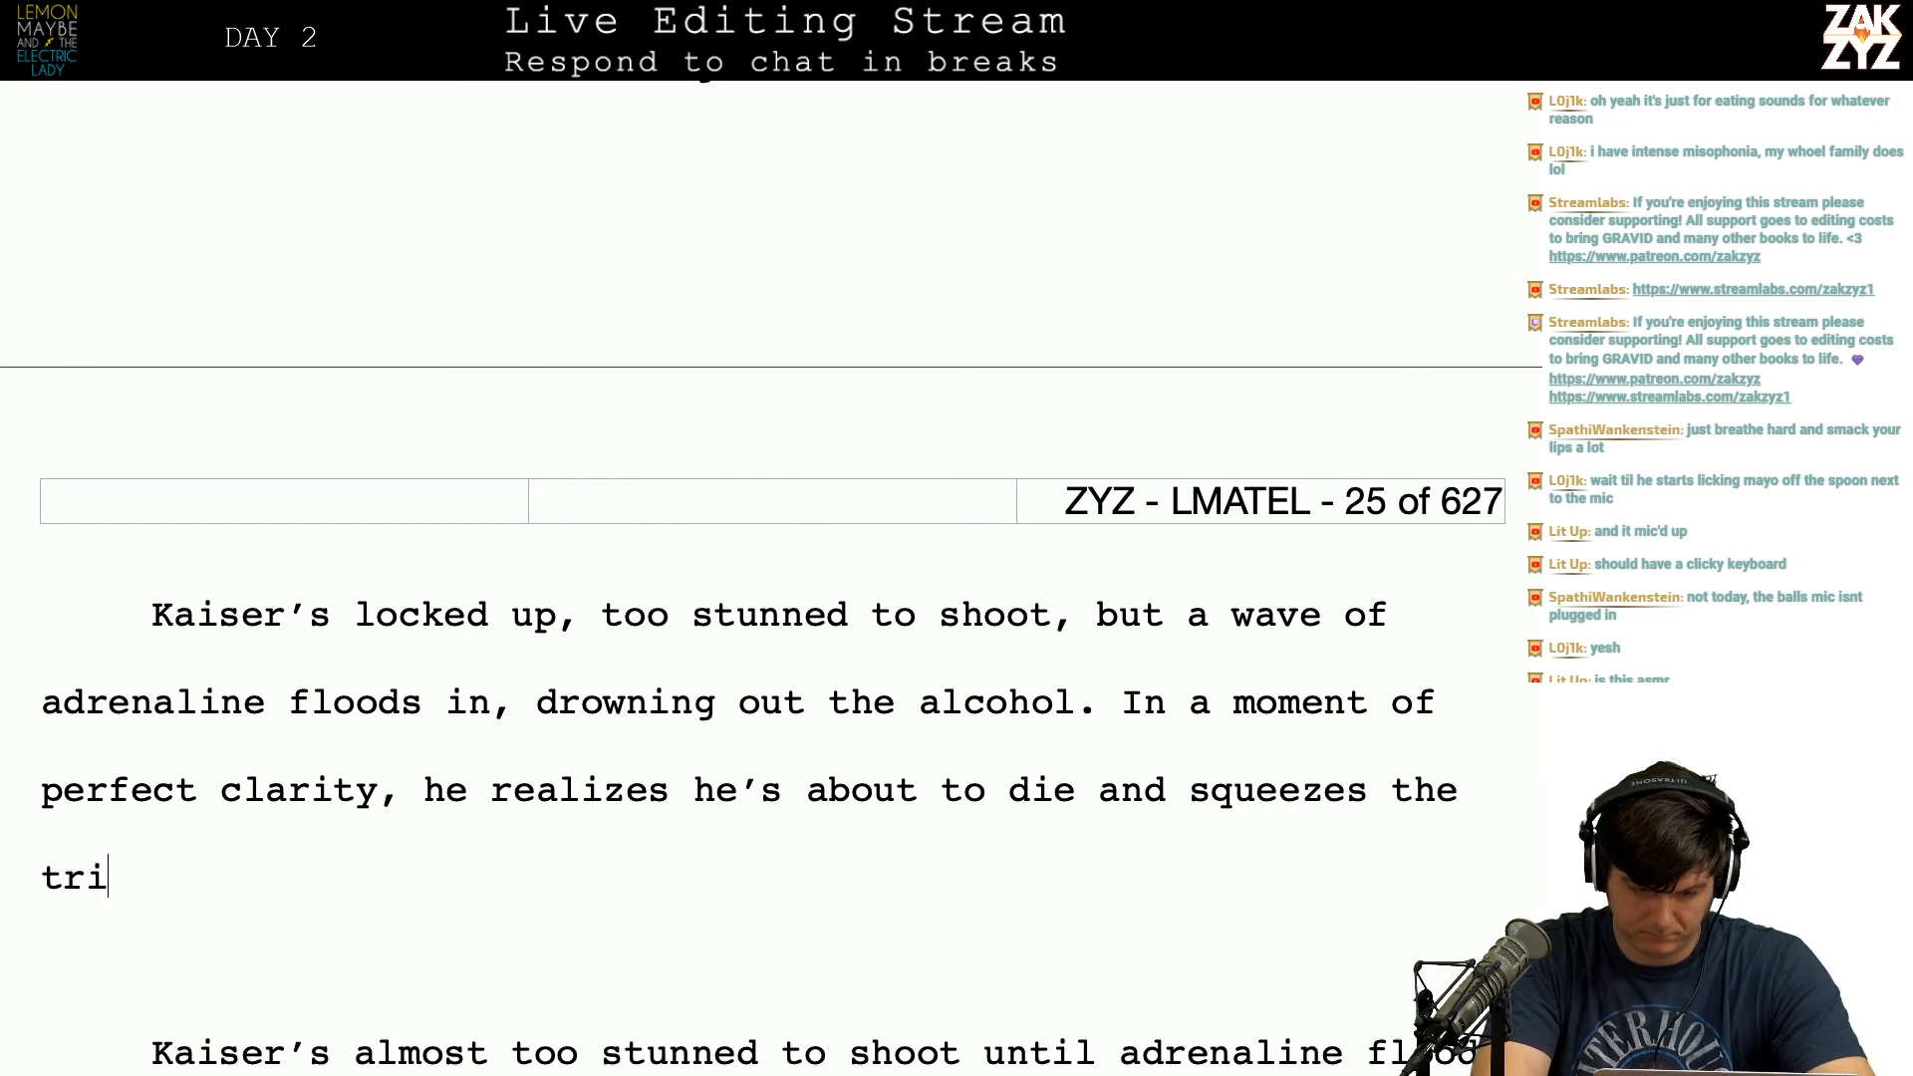
Step: Delete the old version and all leftover draft lines through "Kaiser opens fire.", so "The 9mm's blast" directly follows the new paragraph
key("shift+Down")
key("shift+Down")
key("shift+Down")
key("shift+Down")
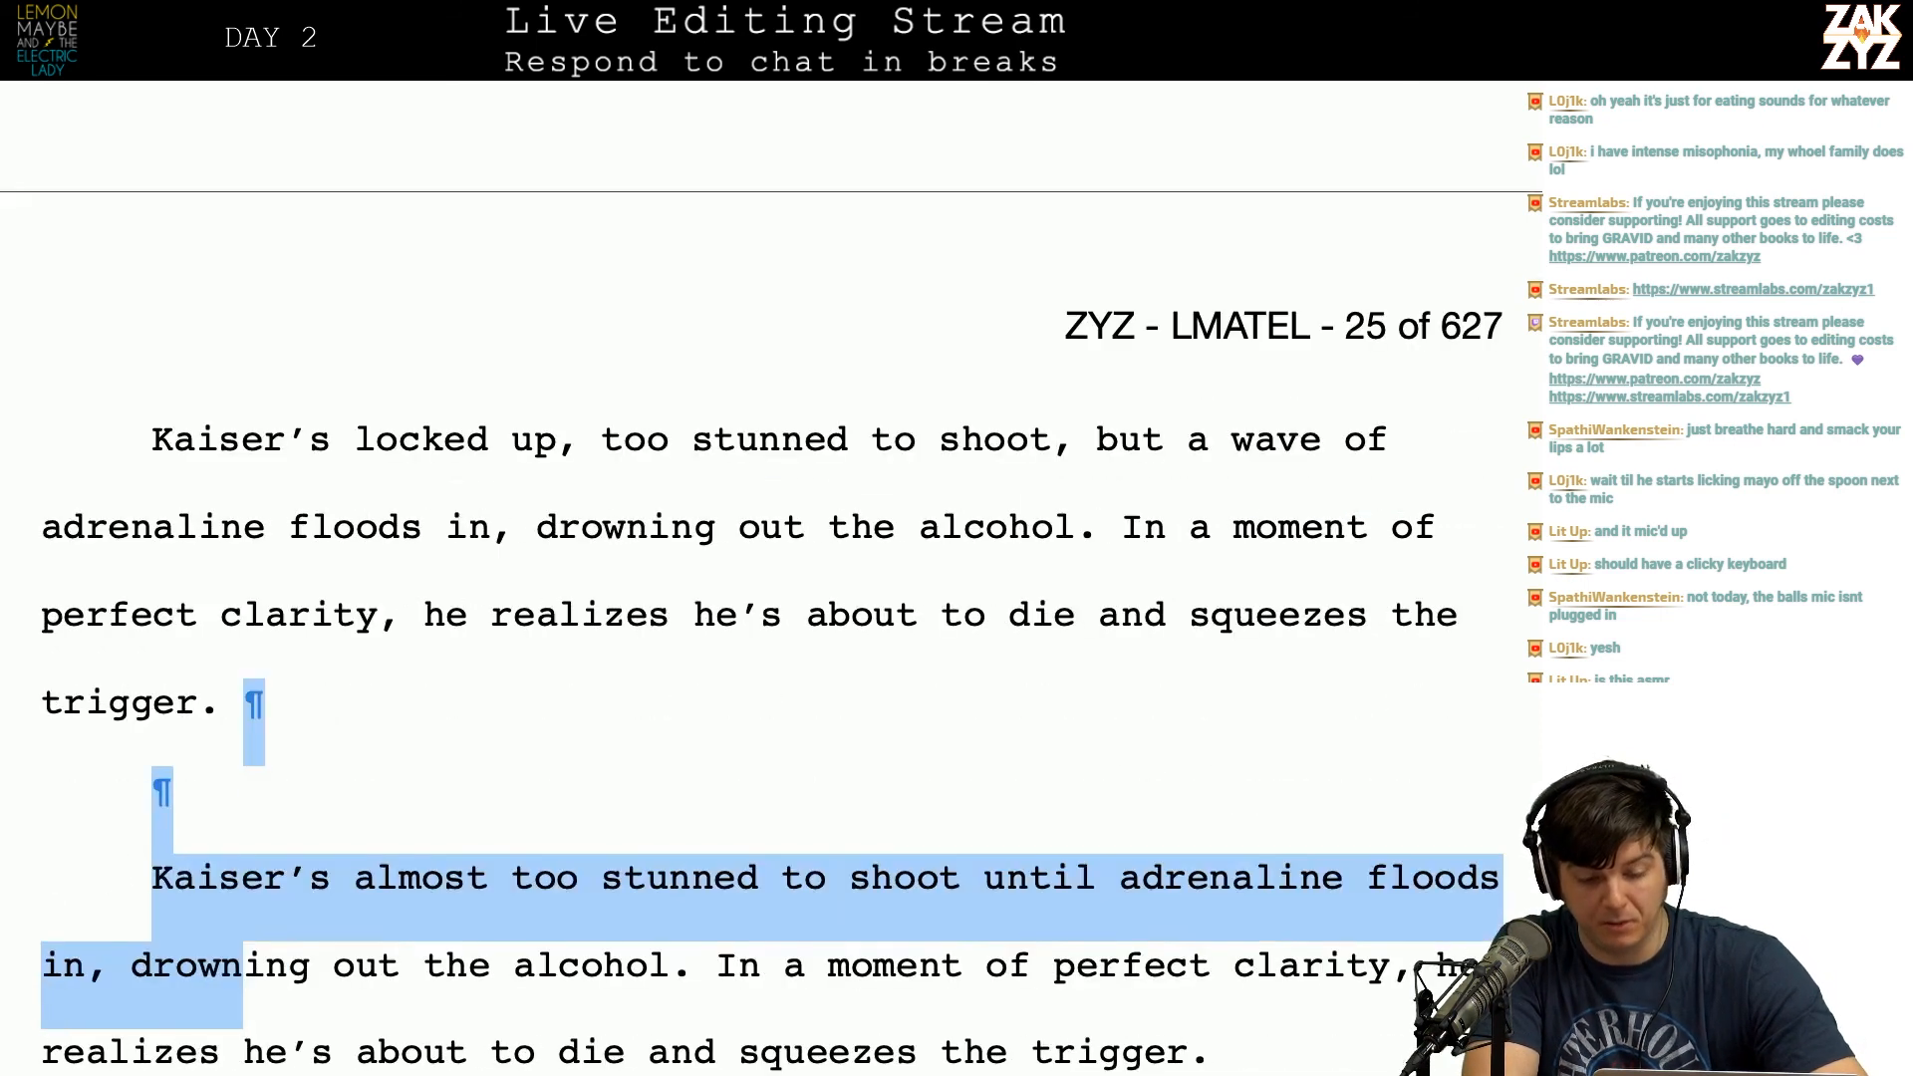
key("shift+End")
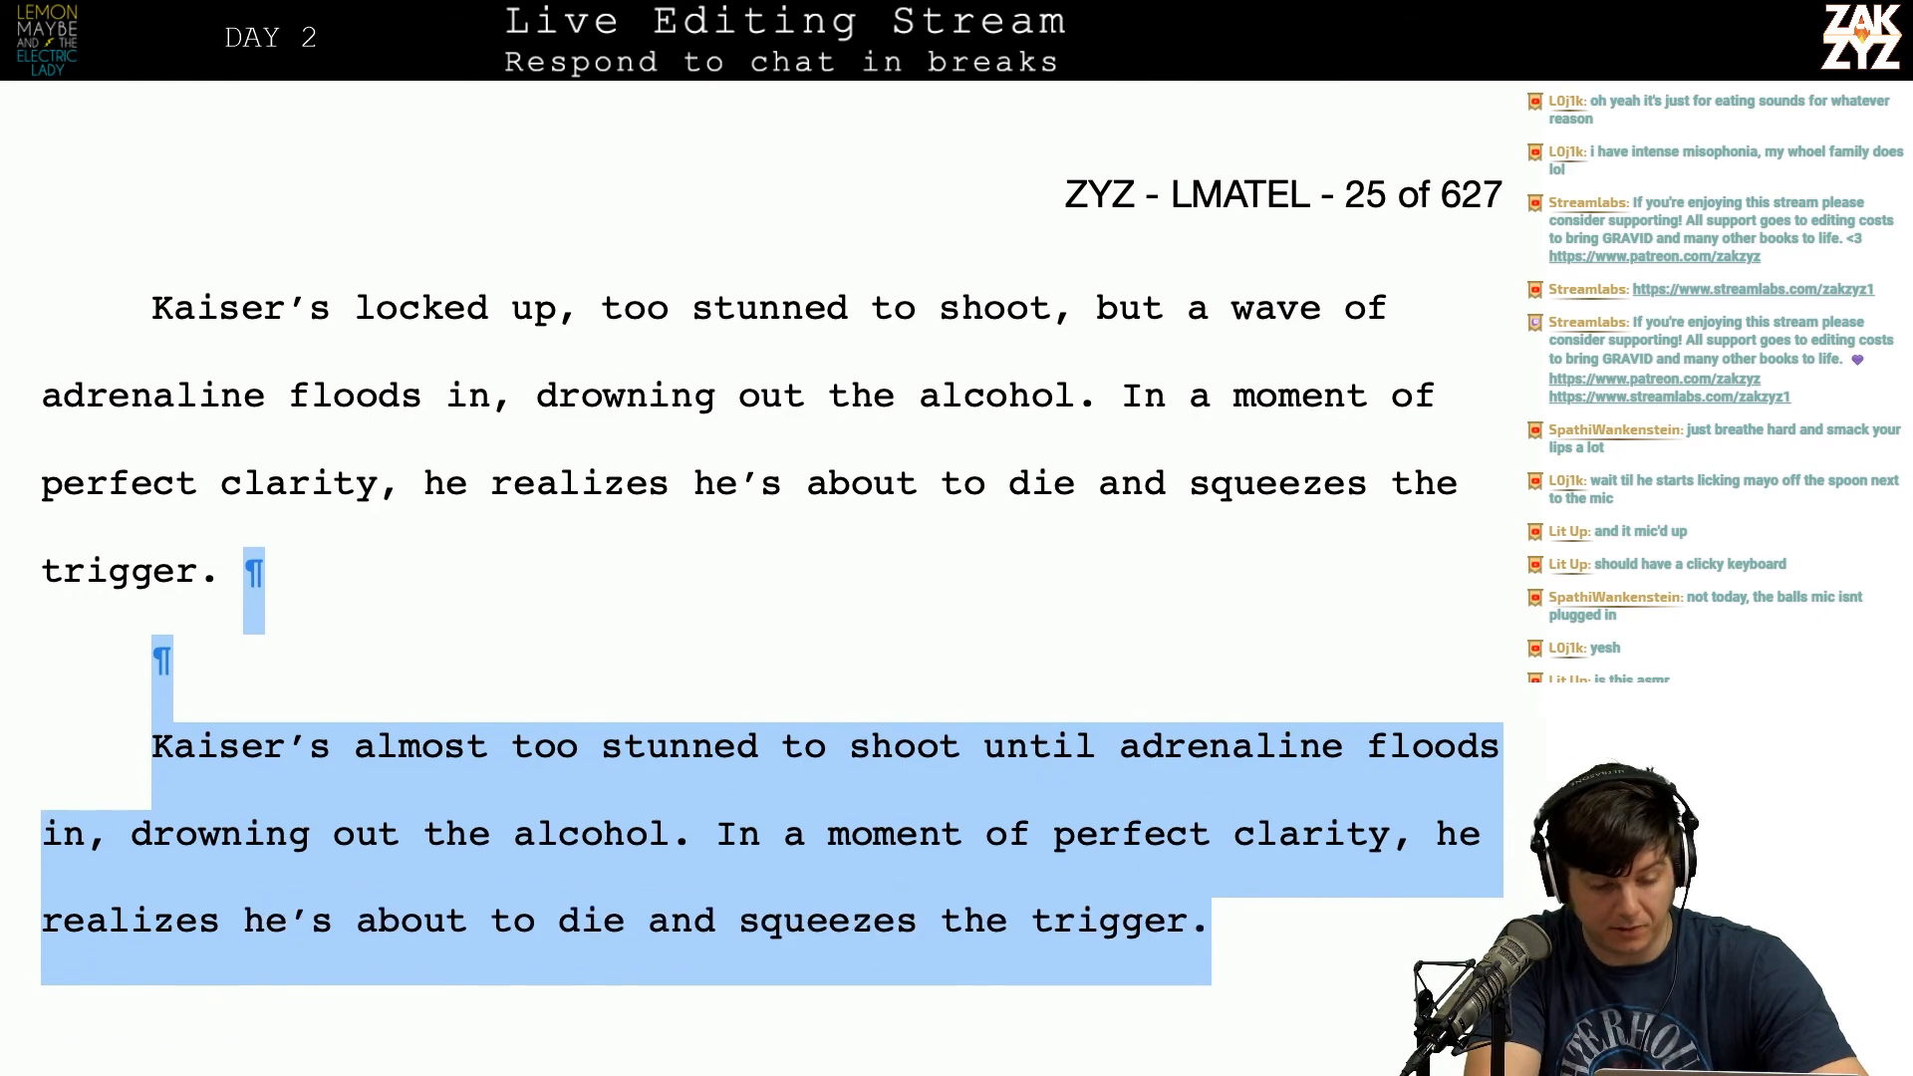
key("shift+Down")
key("shift+Down")
key("shift+Down")
key("shift+Down")
key("shift+Down")
key("shift+Down")
key("shift+Down")
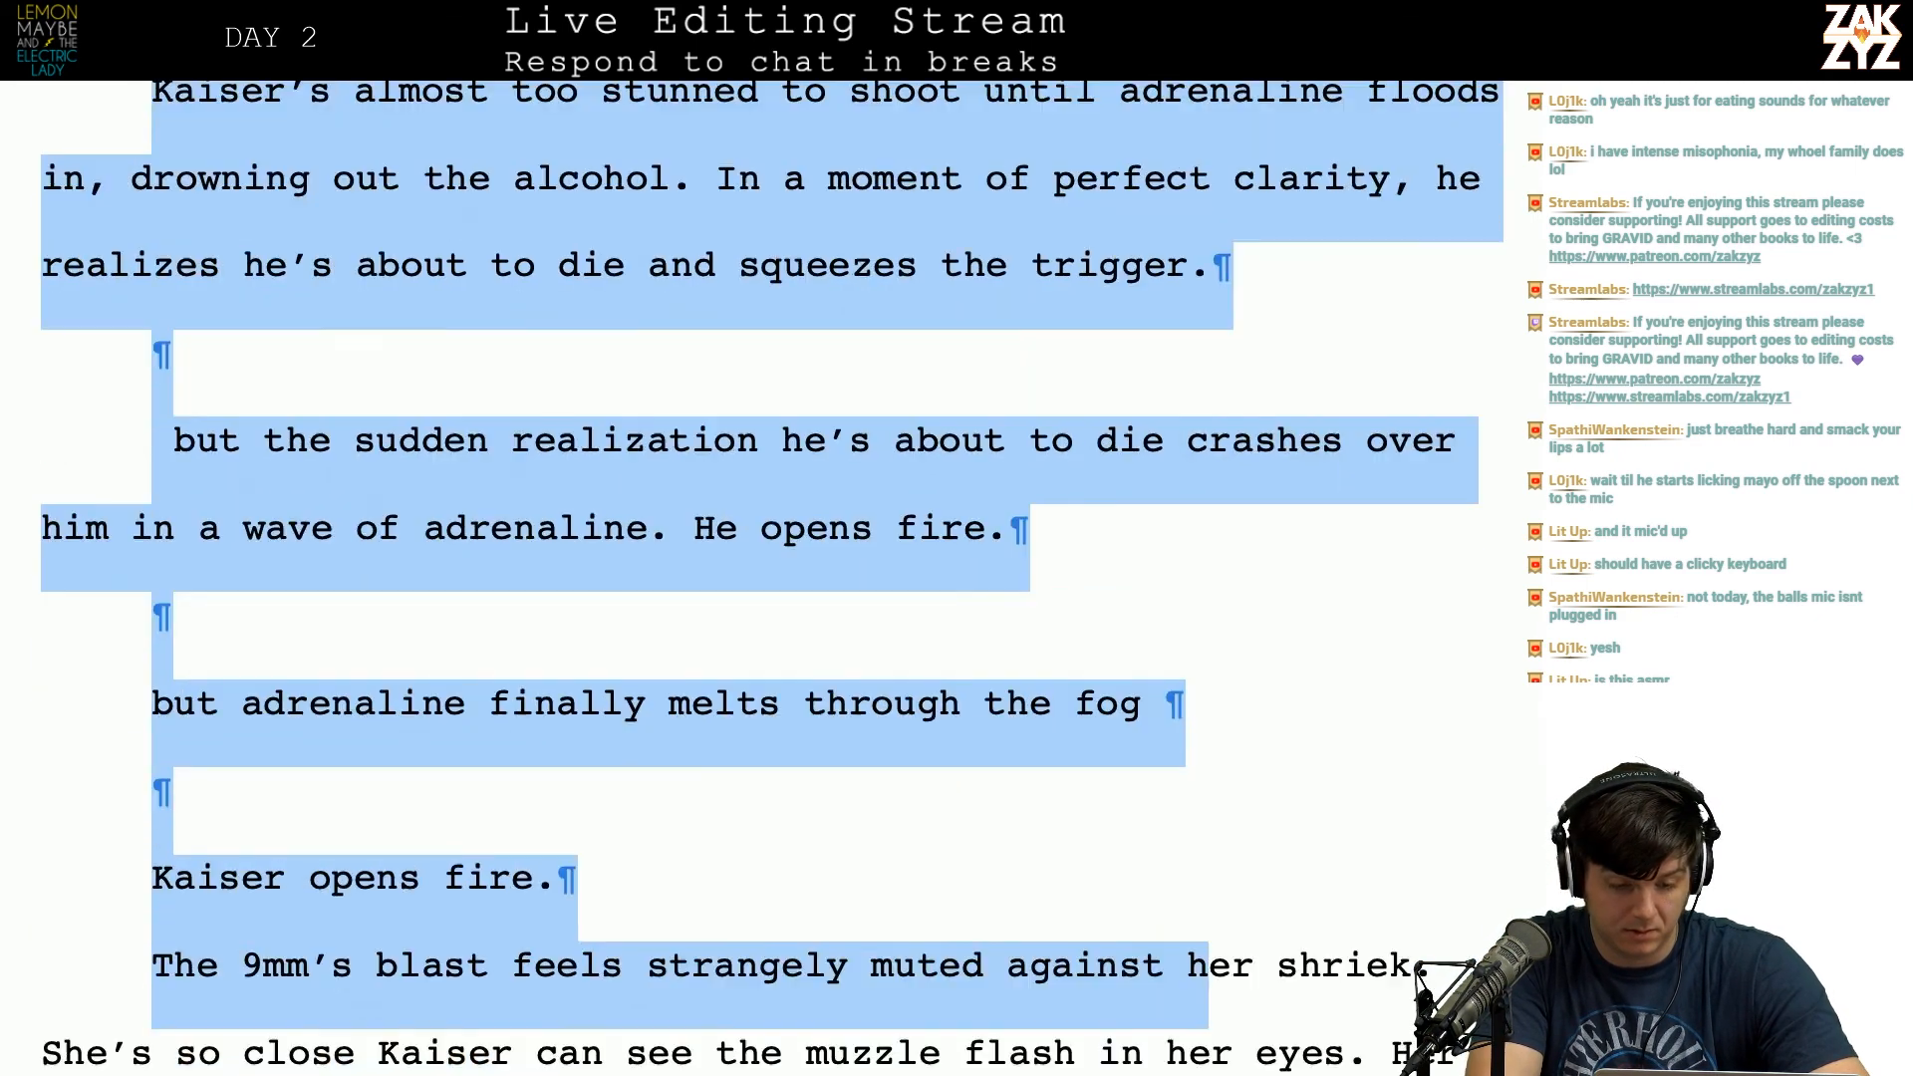
key("BackSpace")
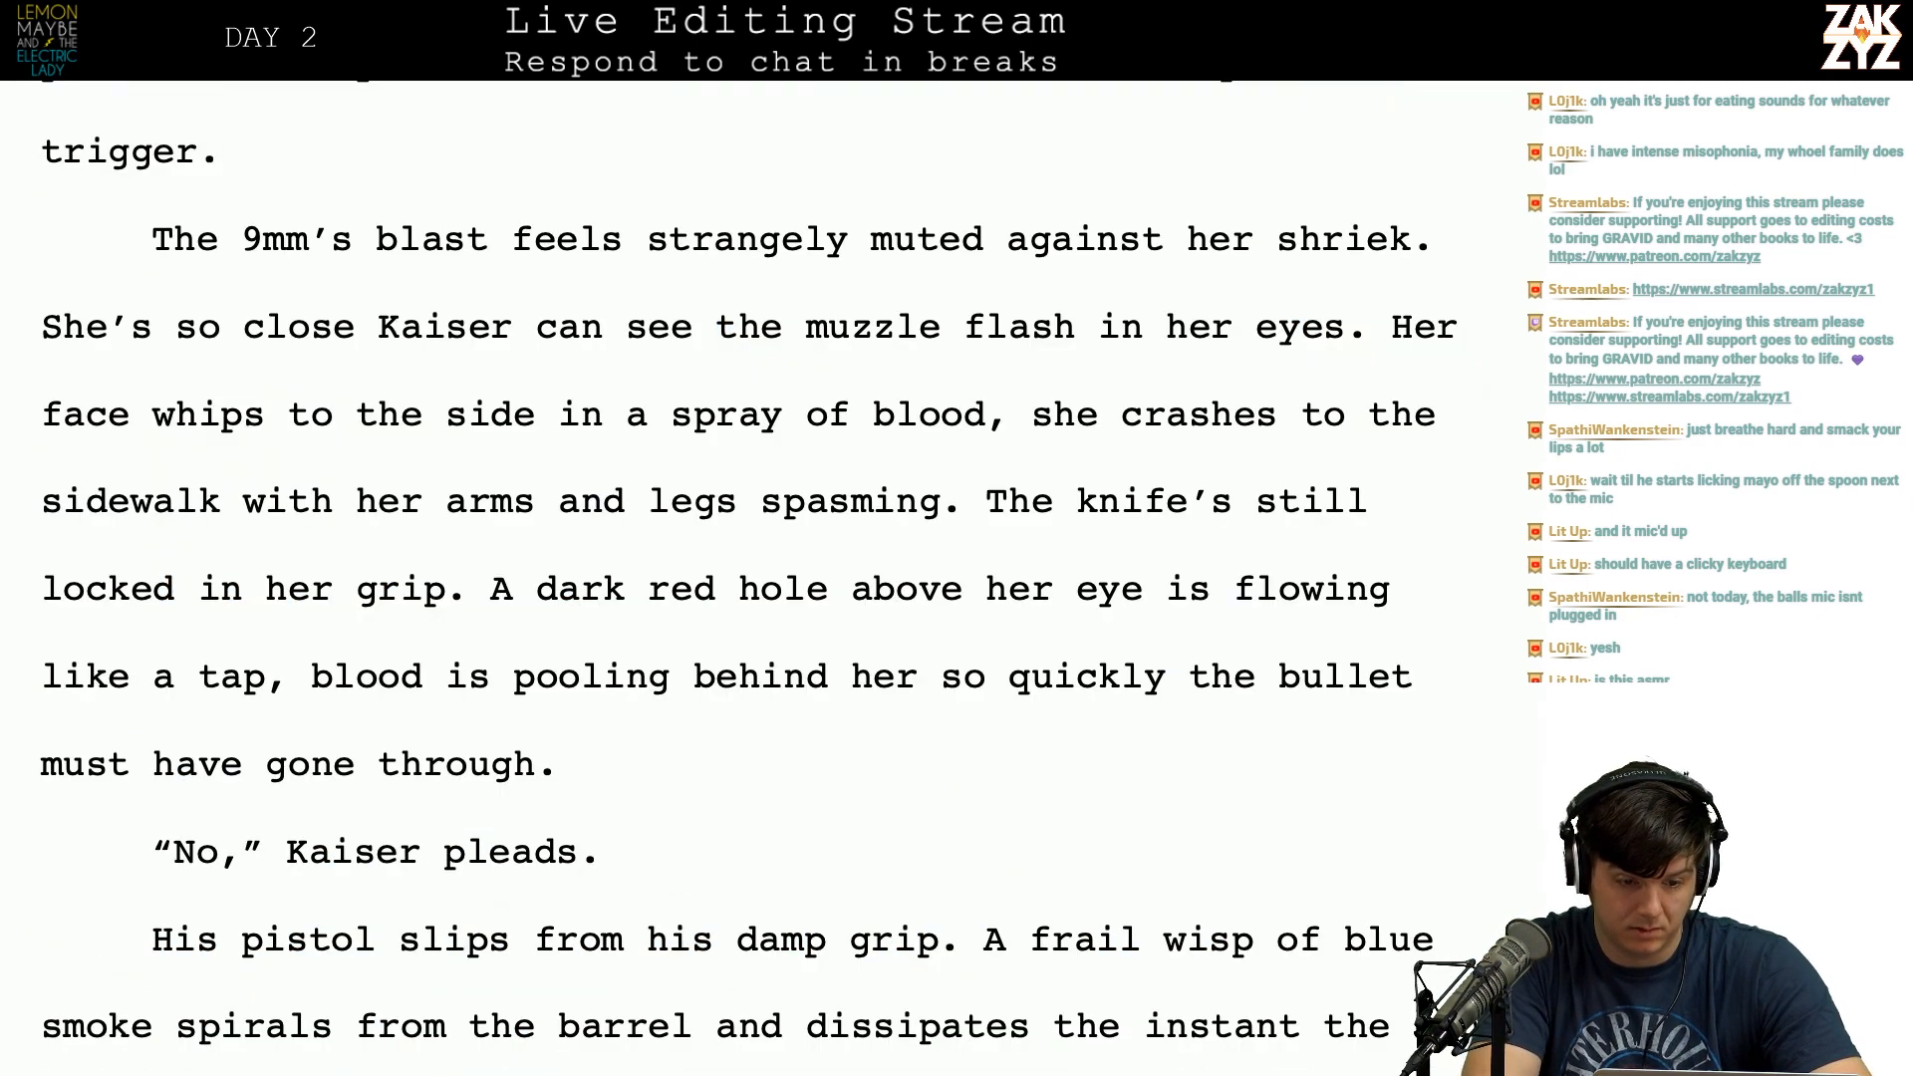
Step: Remove "The 9mm's blast" from the start of the paragraph, before "feels strangely muted against her shriek."
scroll(772, 578, "up", 3)
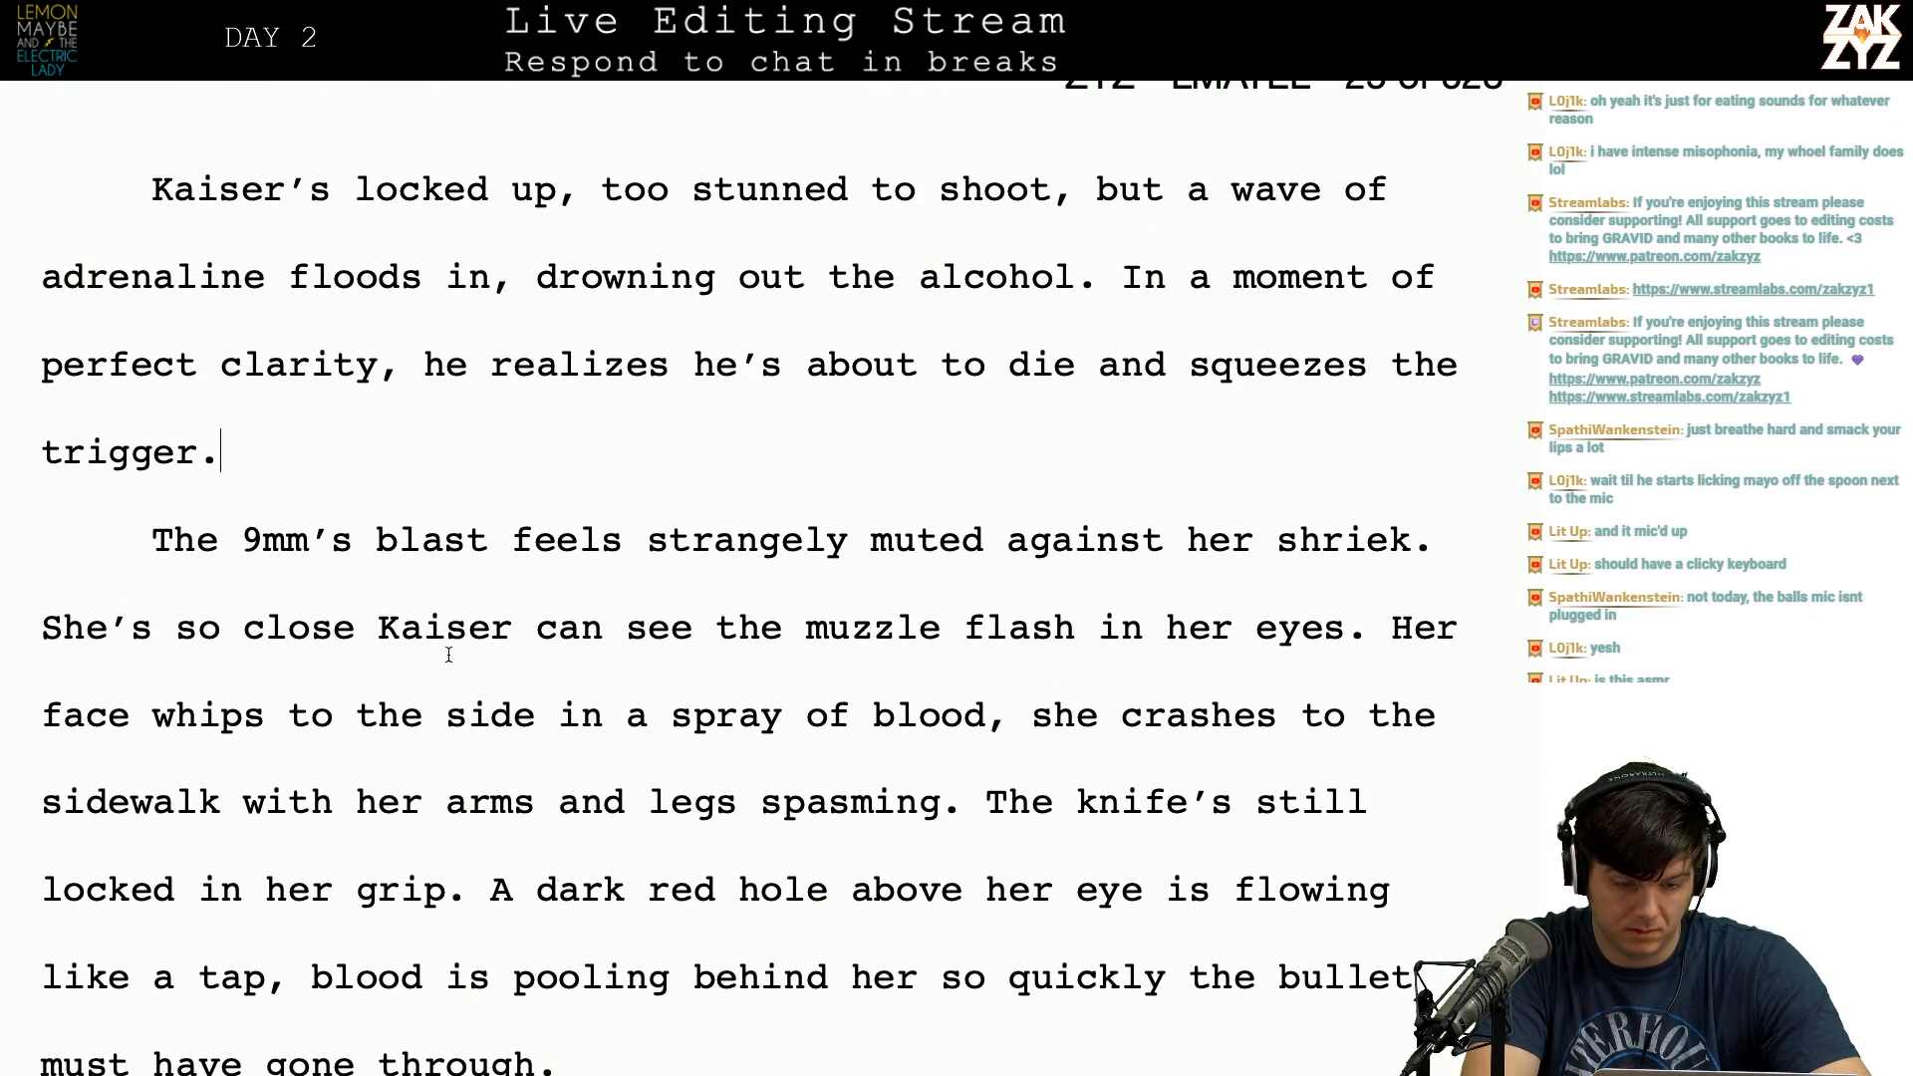
left_click(481, 550)
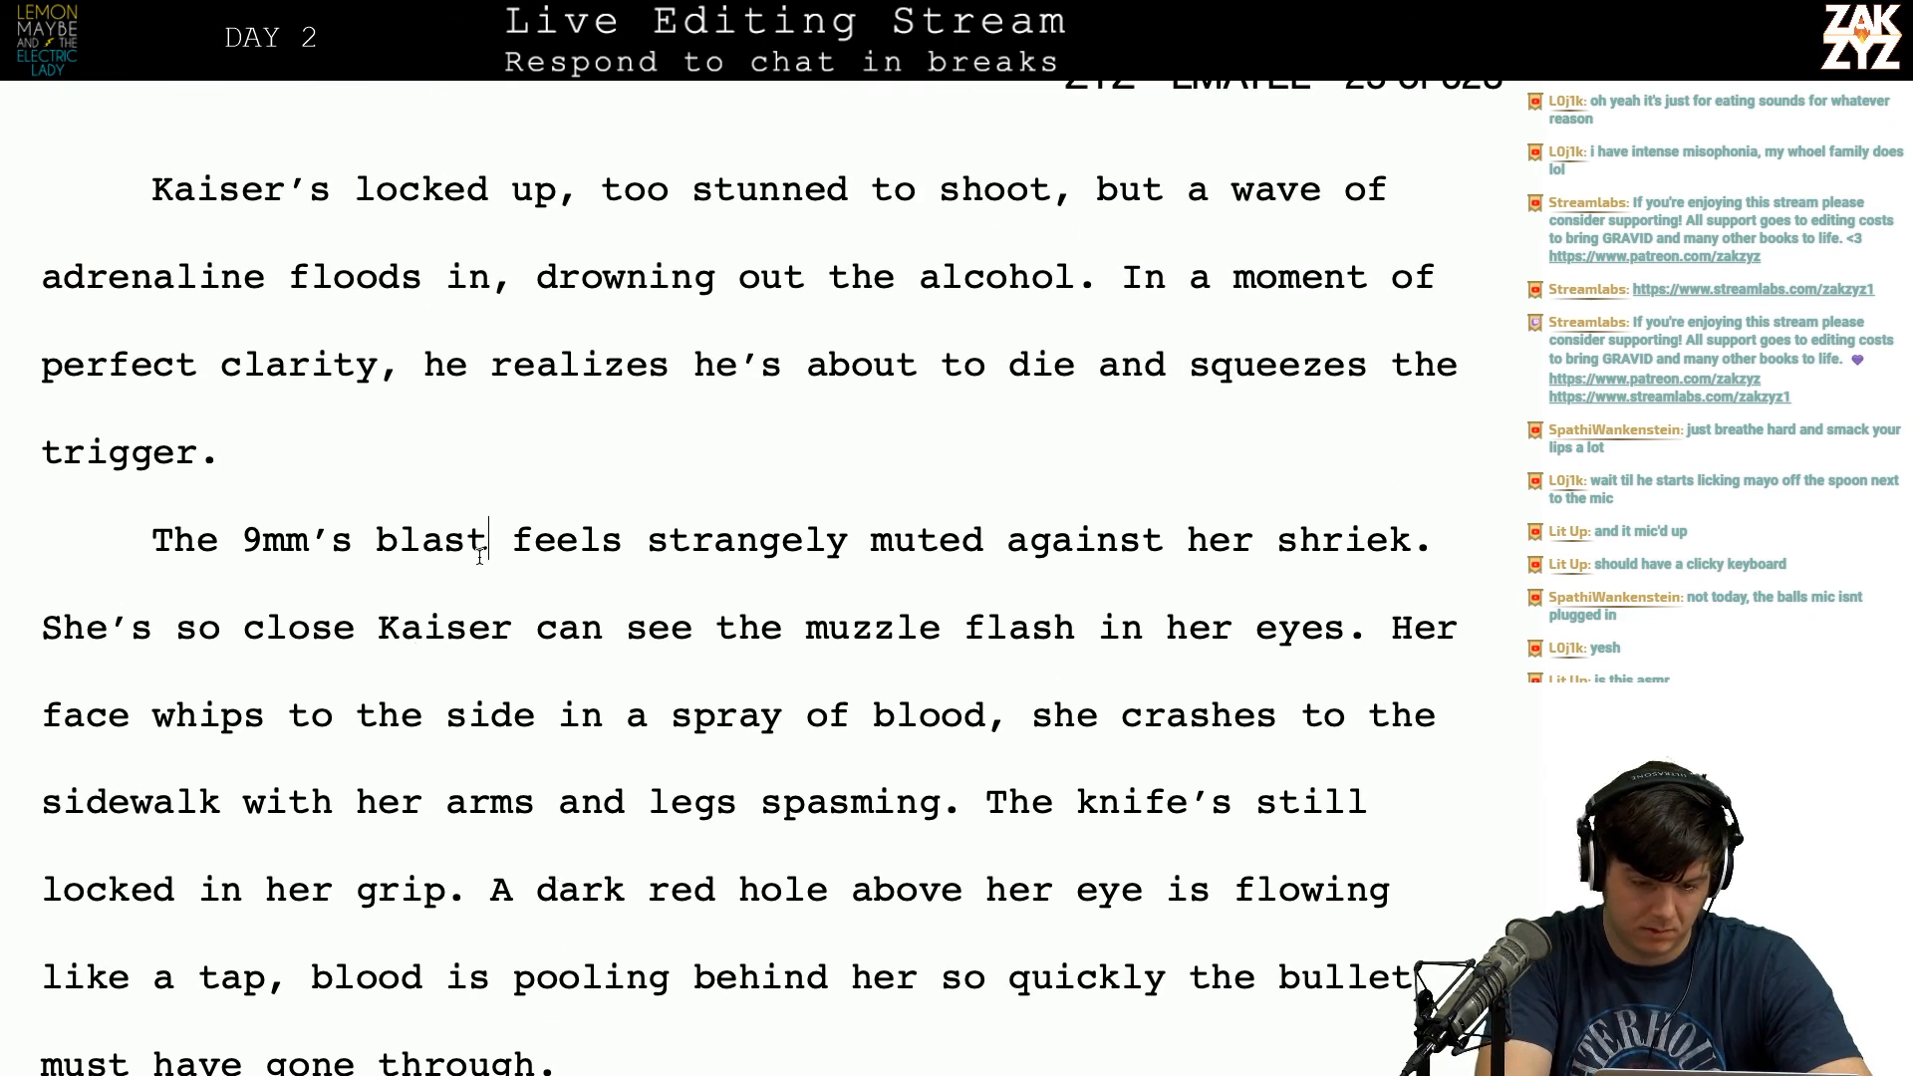
key("BackSpace")
key("BackSpace")
key("BackSpace")
key("BackSpace")
key("BackSpace")
key("BackSpace")
key("BackSpace")
key("BackSpace")
key("BackSpace")
key("BackSpace")
key("BackSpace")
key("BackSpace")
key("BackSpace")
key("BackSpace")
key("BackSpace")
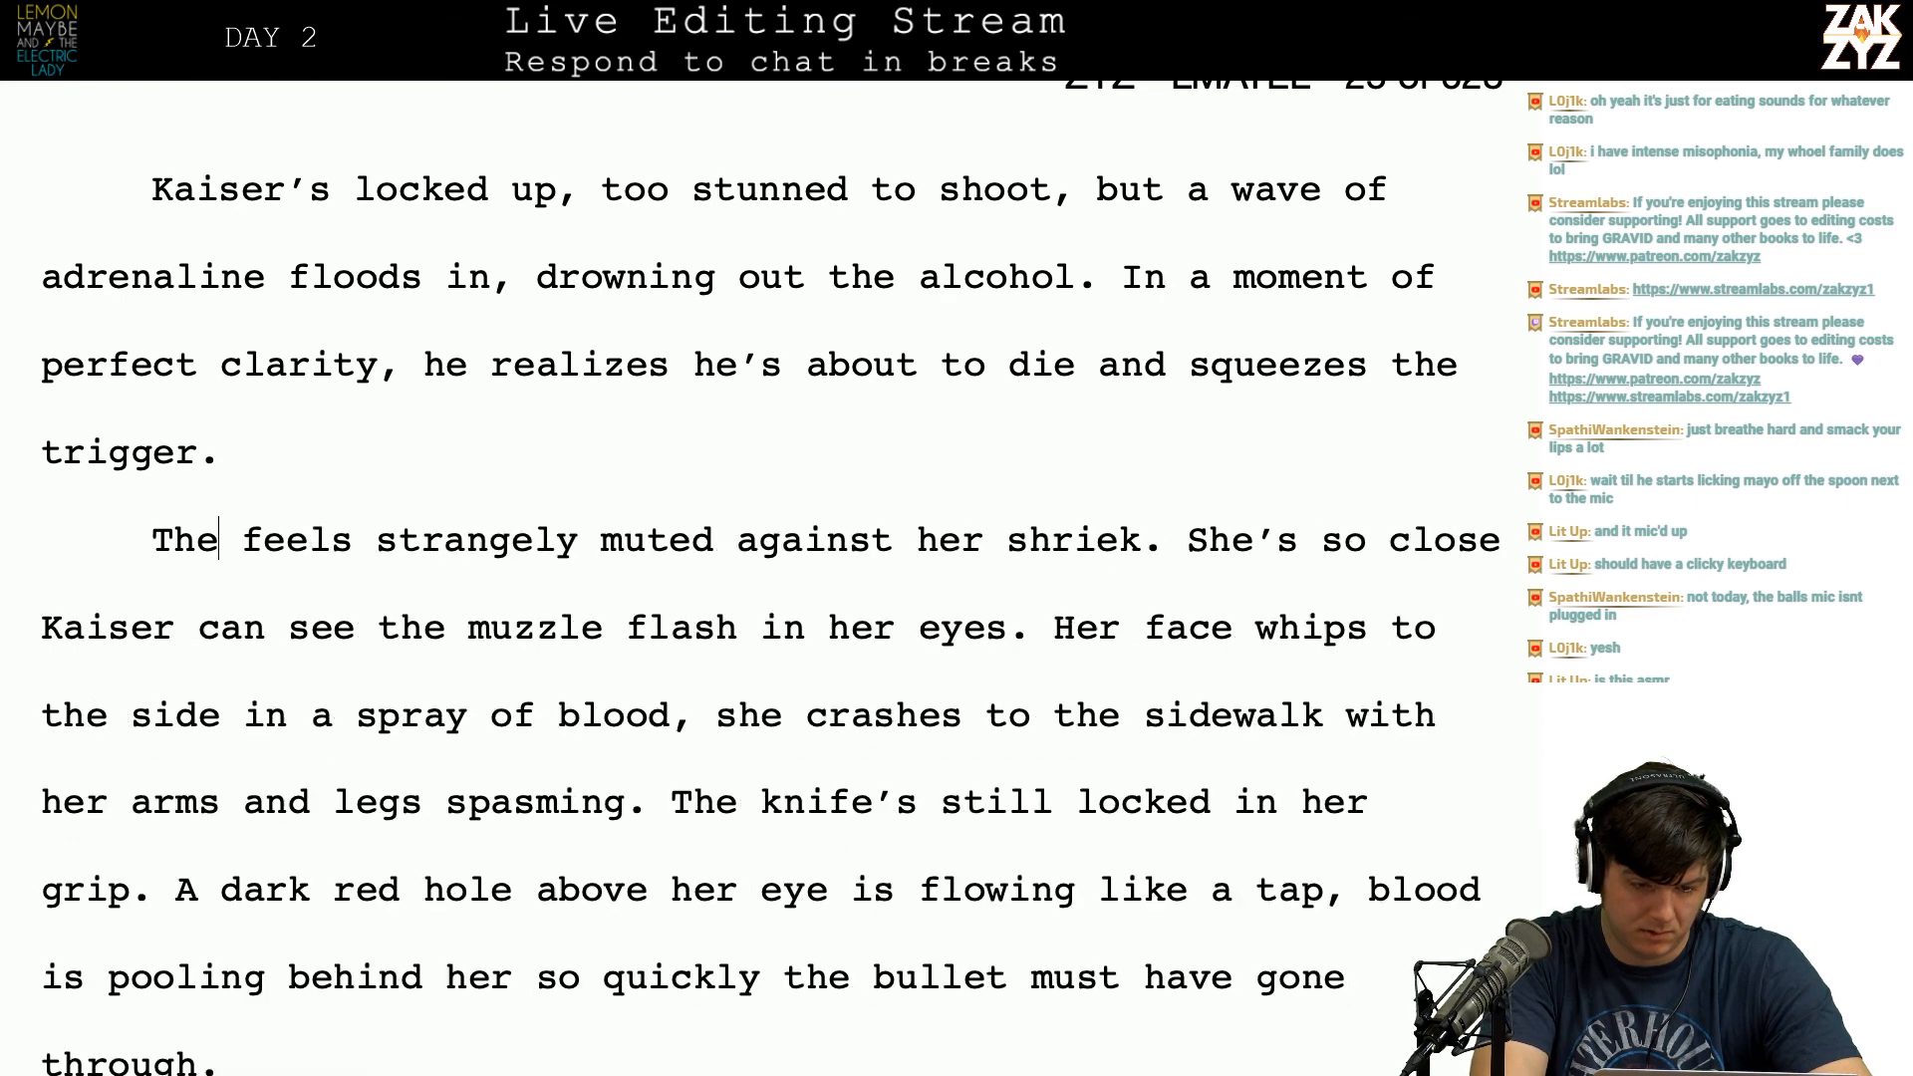
Step: Try opening the paragraph with "Gunshot is strangely" before "feels strangely muted" and clear that wording again
type("Gunshot seem")
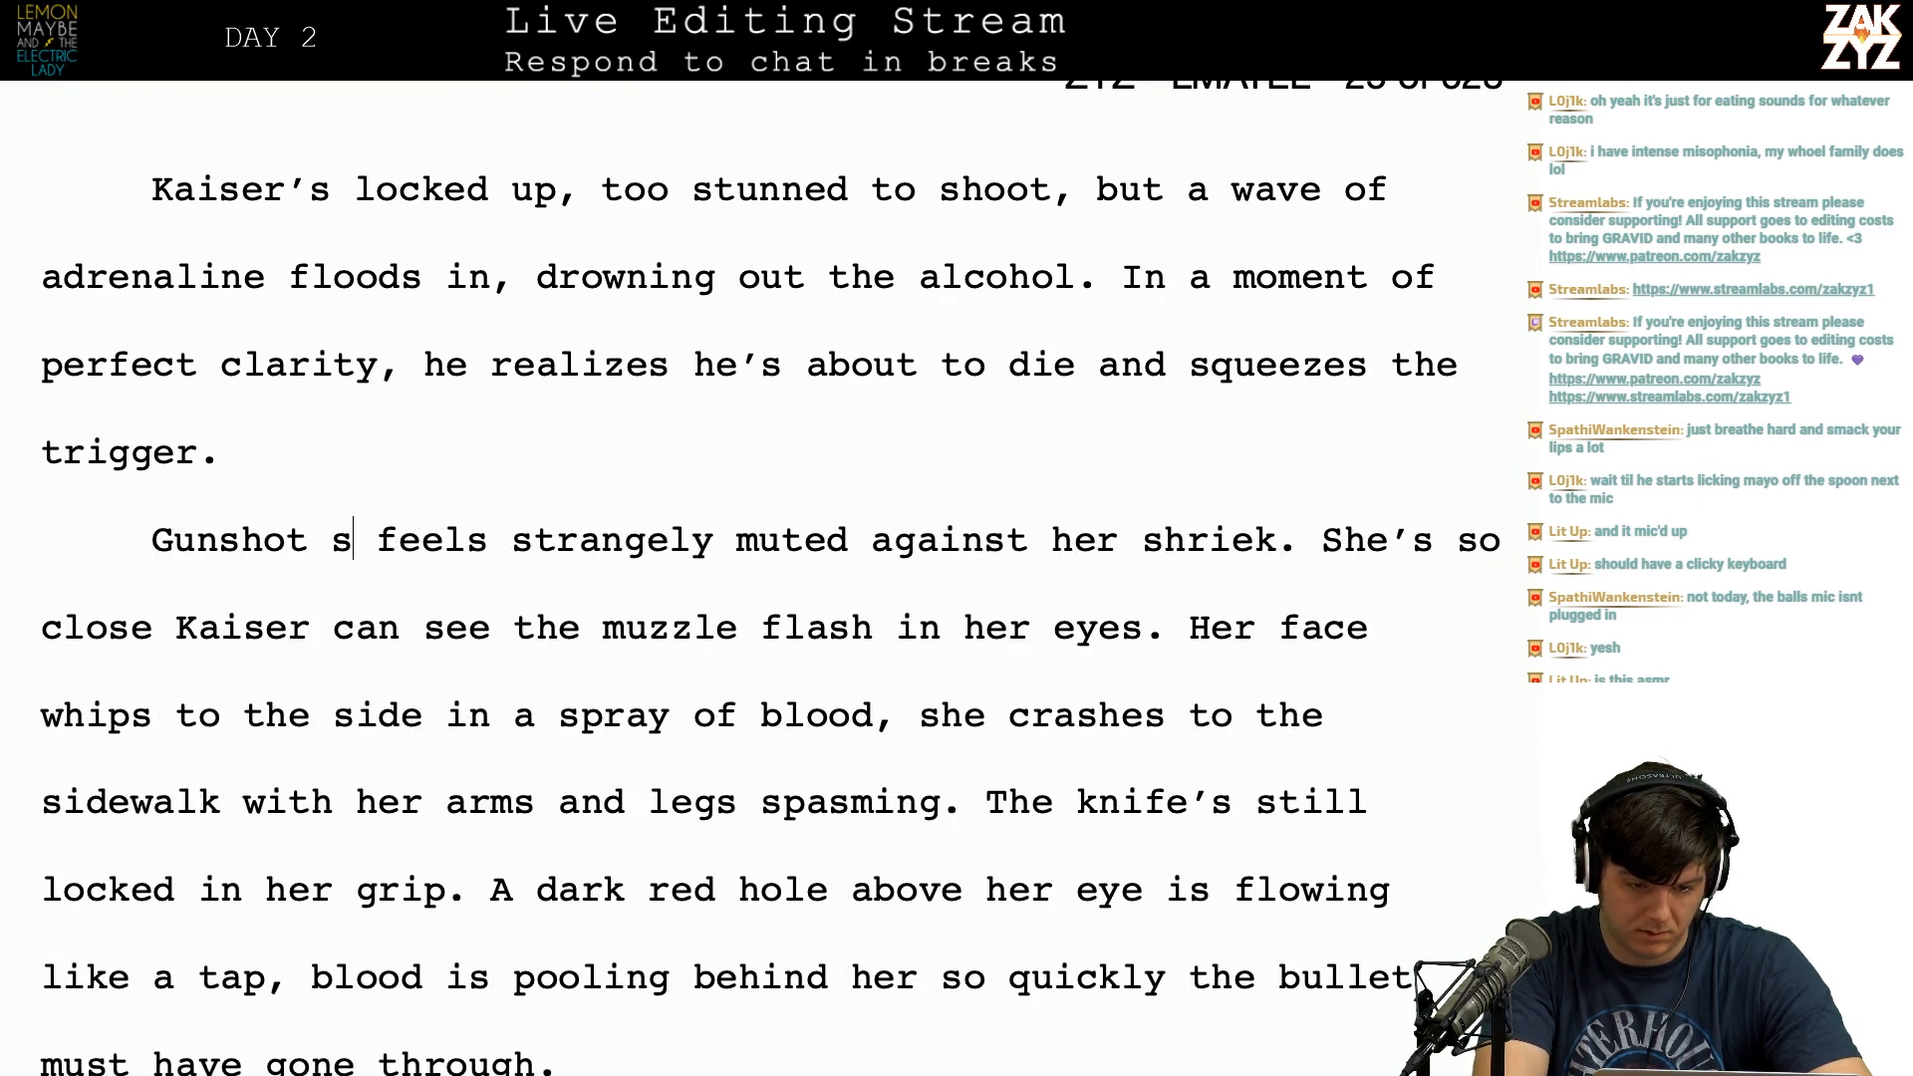
key("BackSpace")
key("BackSpace")
key("BackSpace")
key("BackSpace")
type("is str")
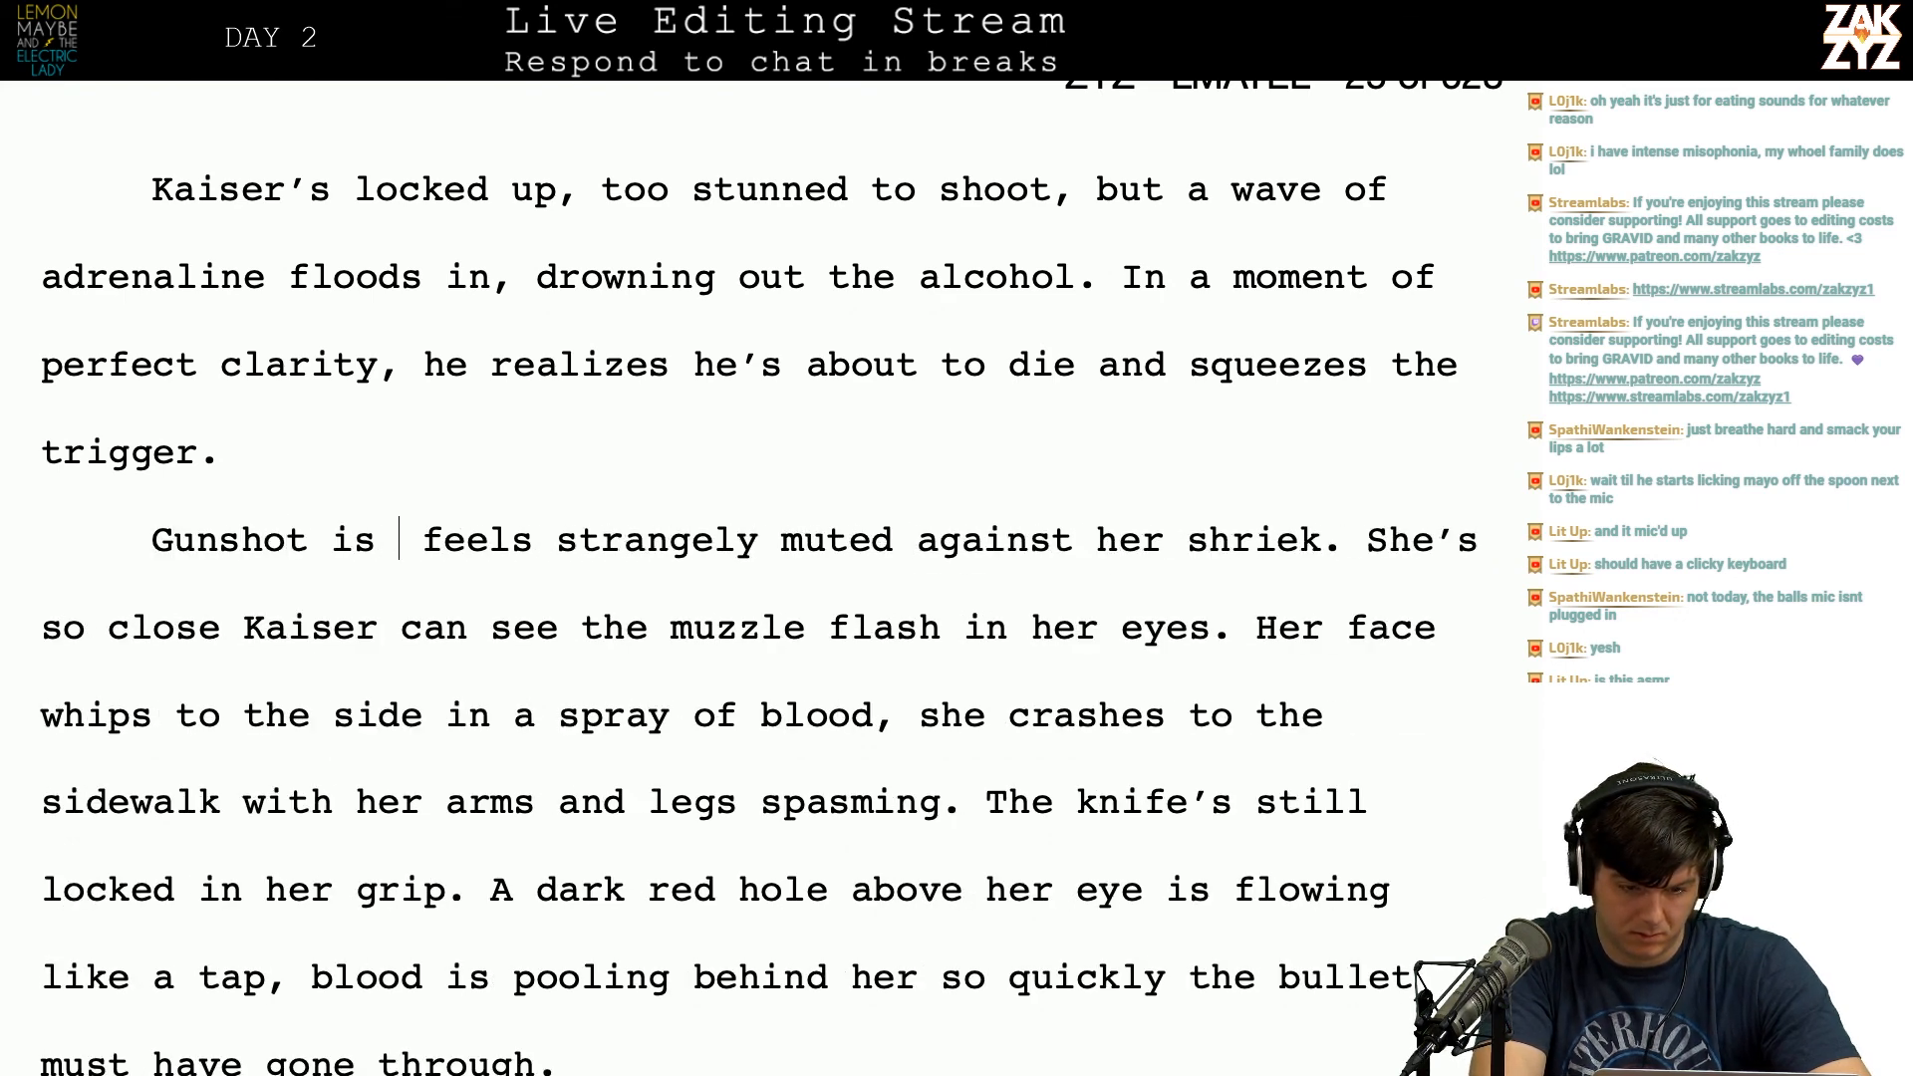
type("angely mouted")
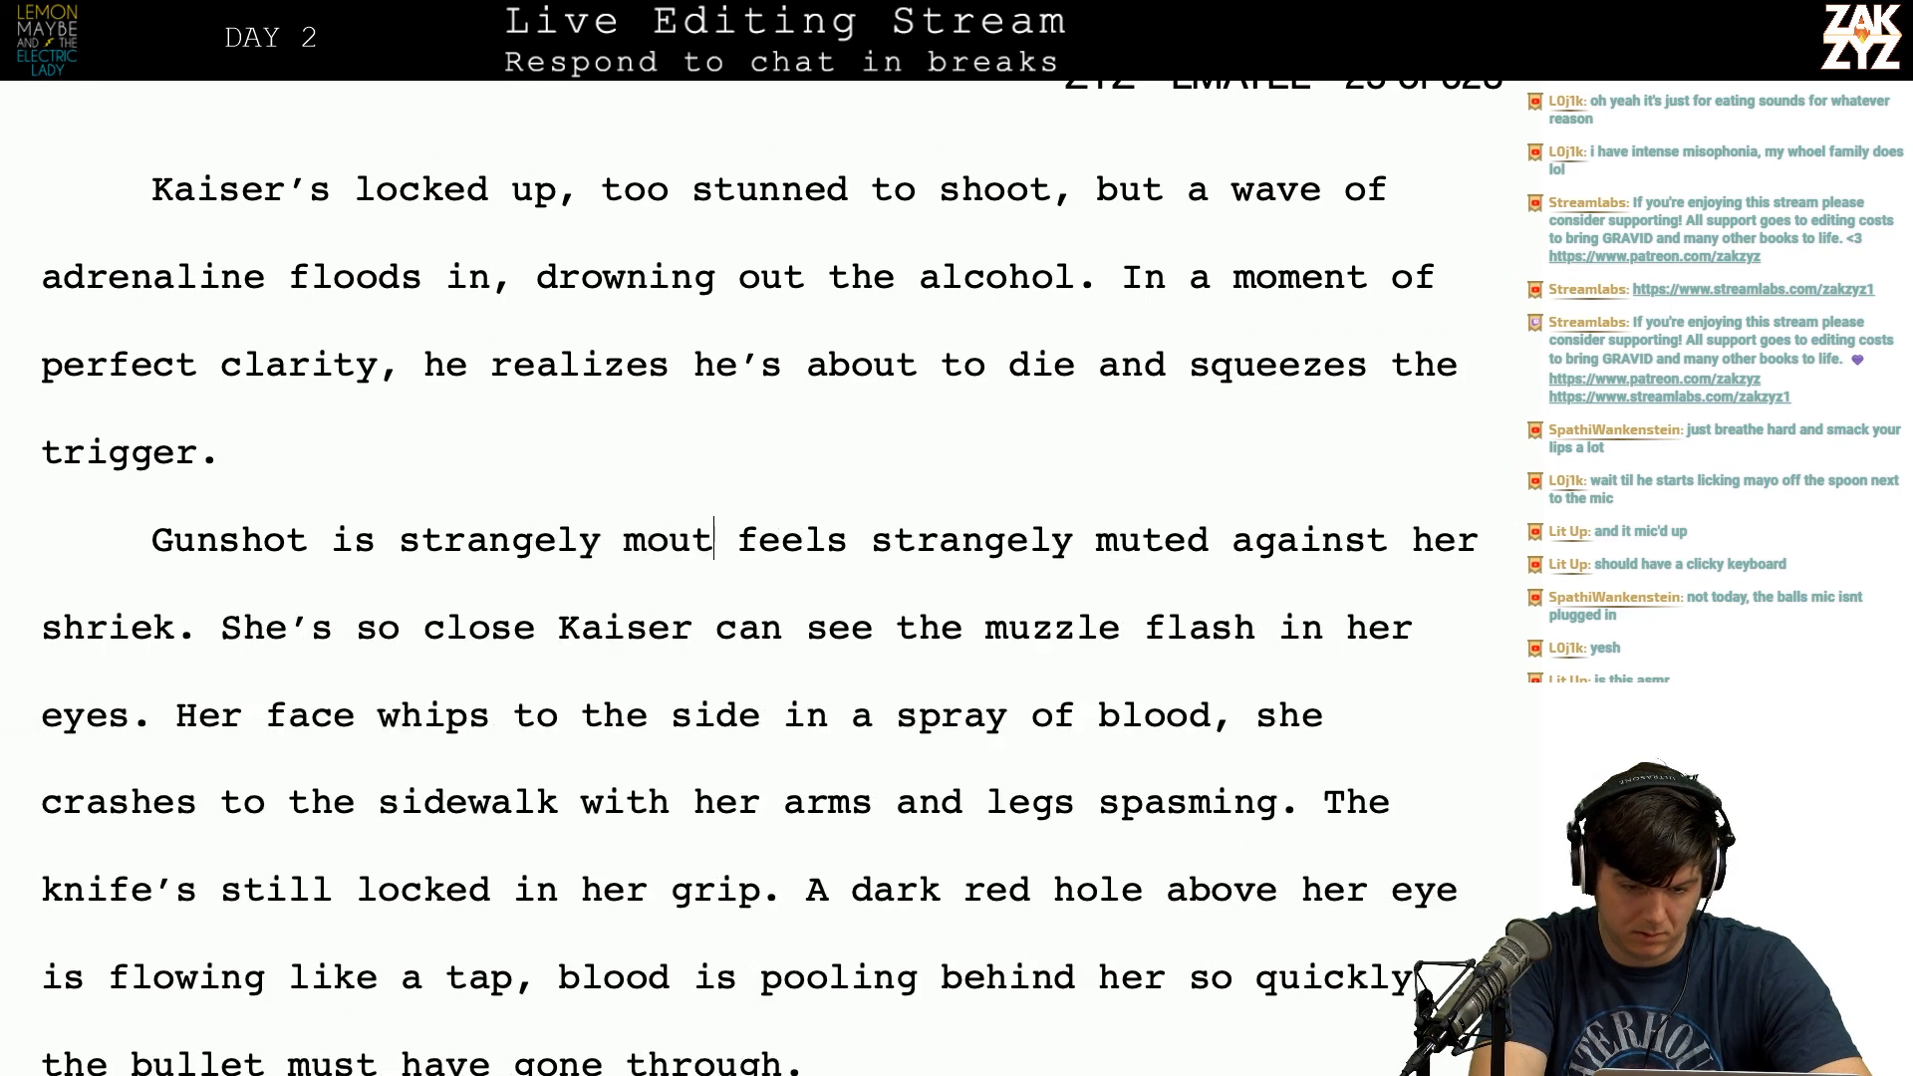
key("BackSpace")
key("BackSpace")
key("BackSpace")
key("BackSpace")
key("BackSpace")
key("BackSpace")
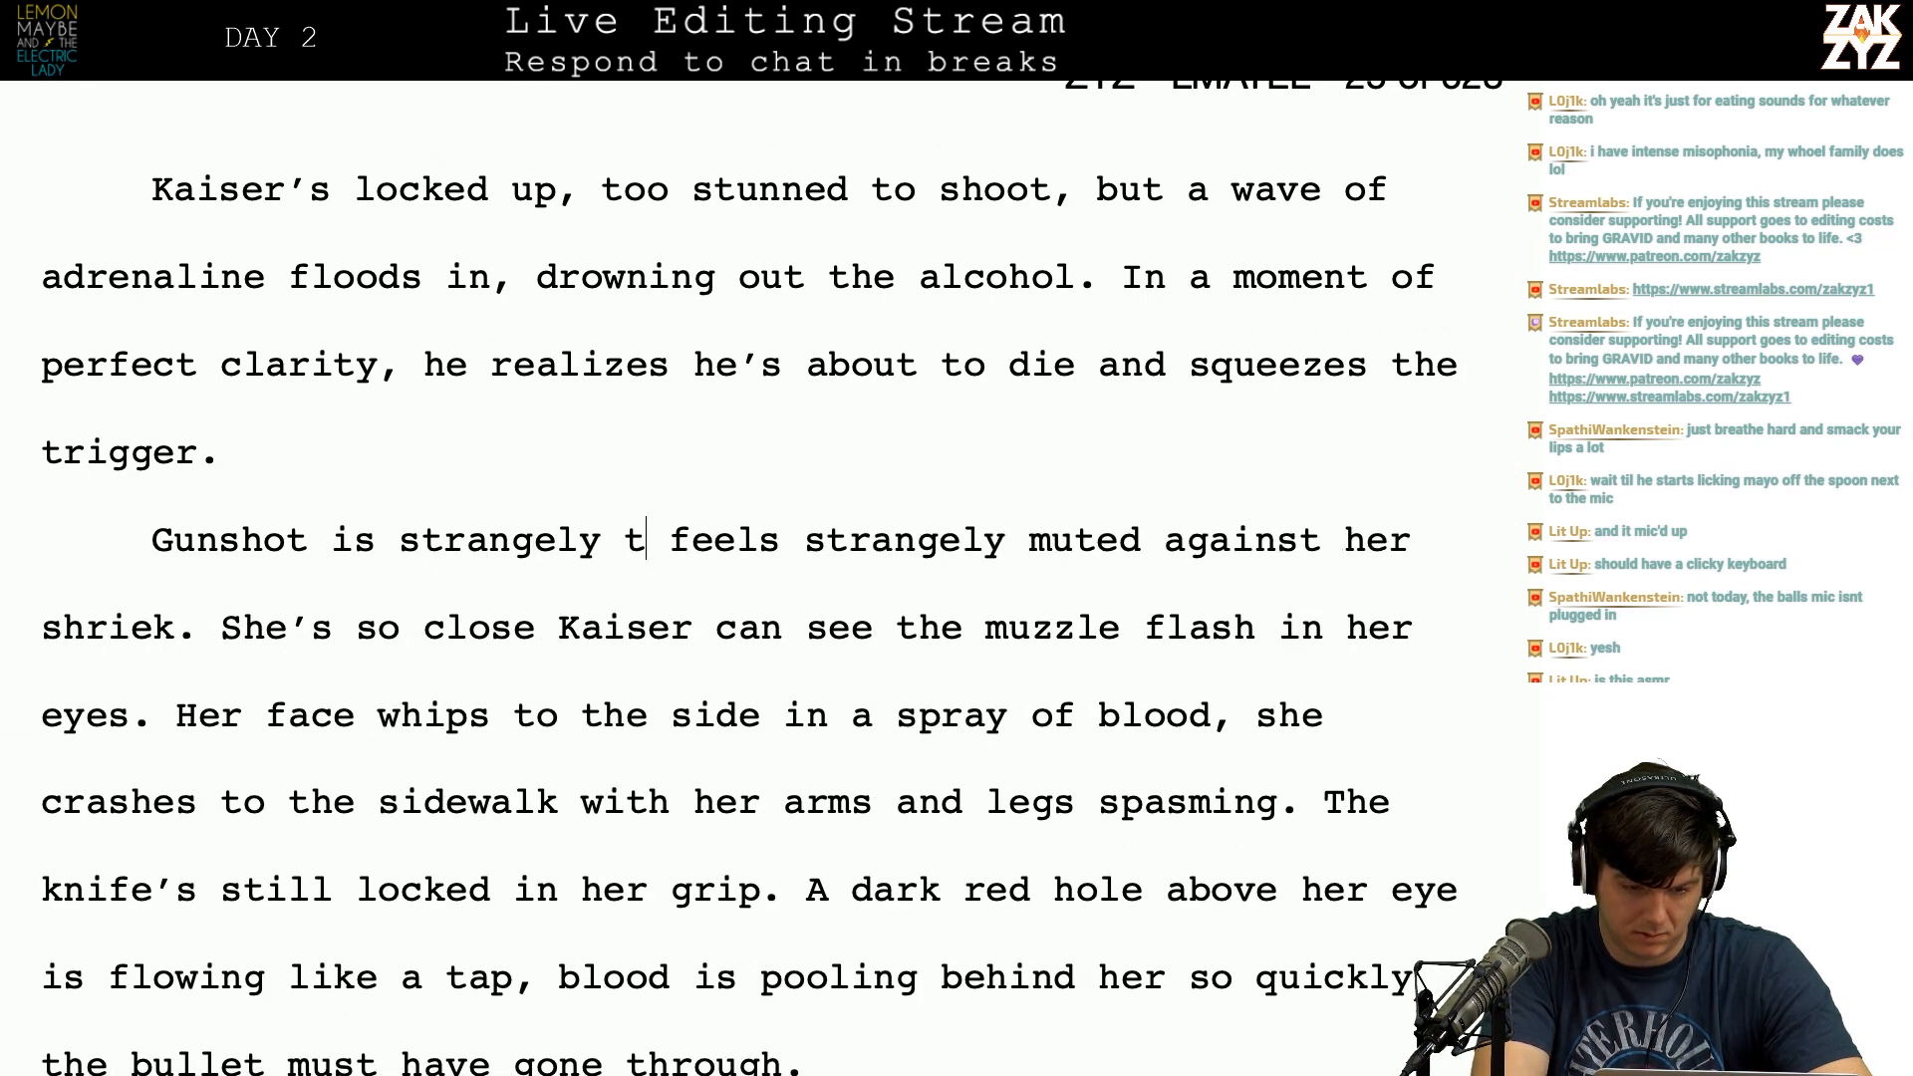
key("BackSpace")
key("BackSpace")
key("BackSpace")
key("BackSpace")
key("BackSpace")
key("BackSpace")
key("BackSpace")
key("BackSpace")
key("BackSpace")
key("BackSpace")
key("BackSpace")
key("BackSpace")
key("BackSpace")
key("BackSpace")
key("BackSpace")
key("BackSpace")
key("BackSpace")
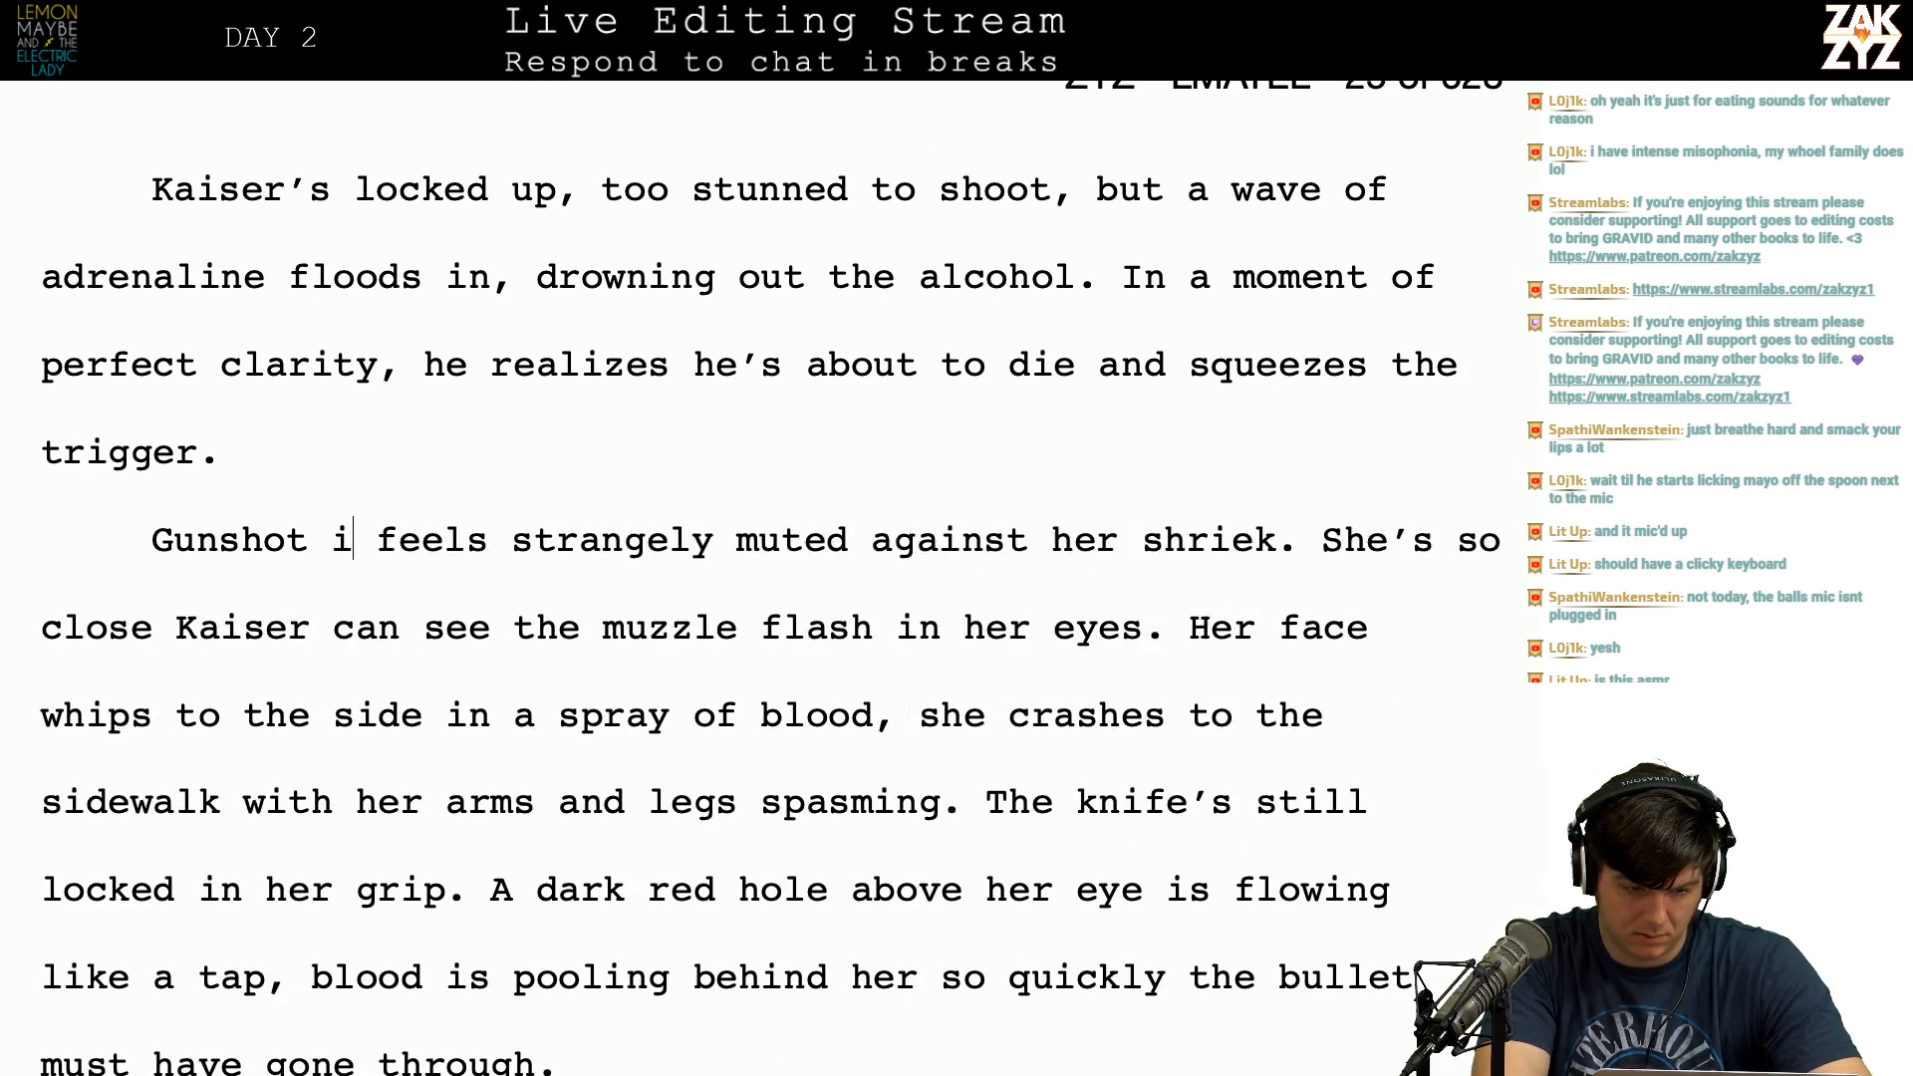
key("BackSpace")
key("BackSpace")
key("BackSpace")
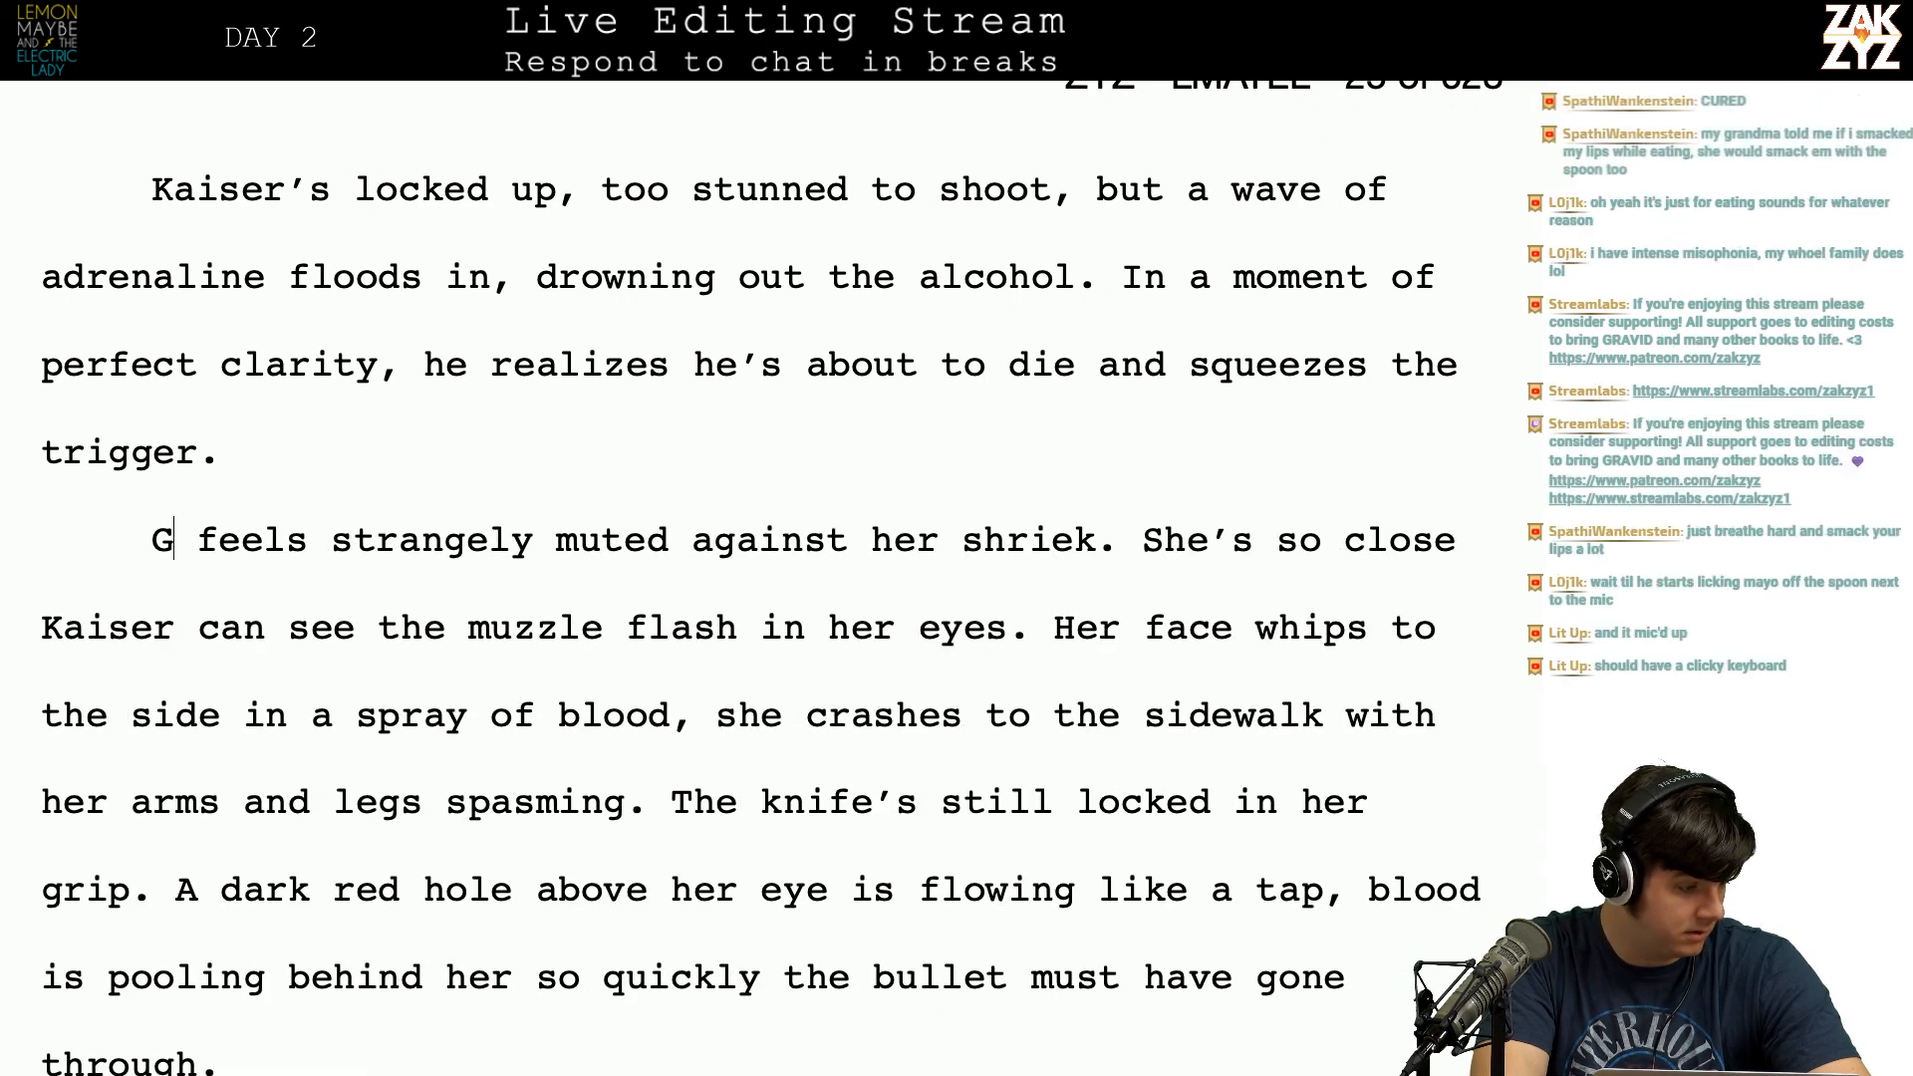
key("BackSpace")
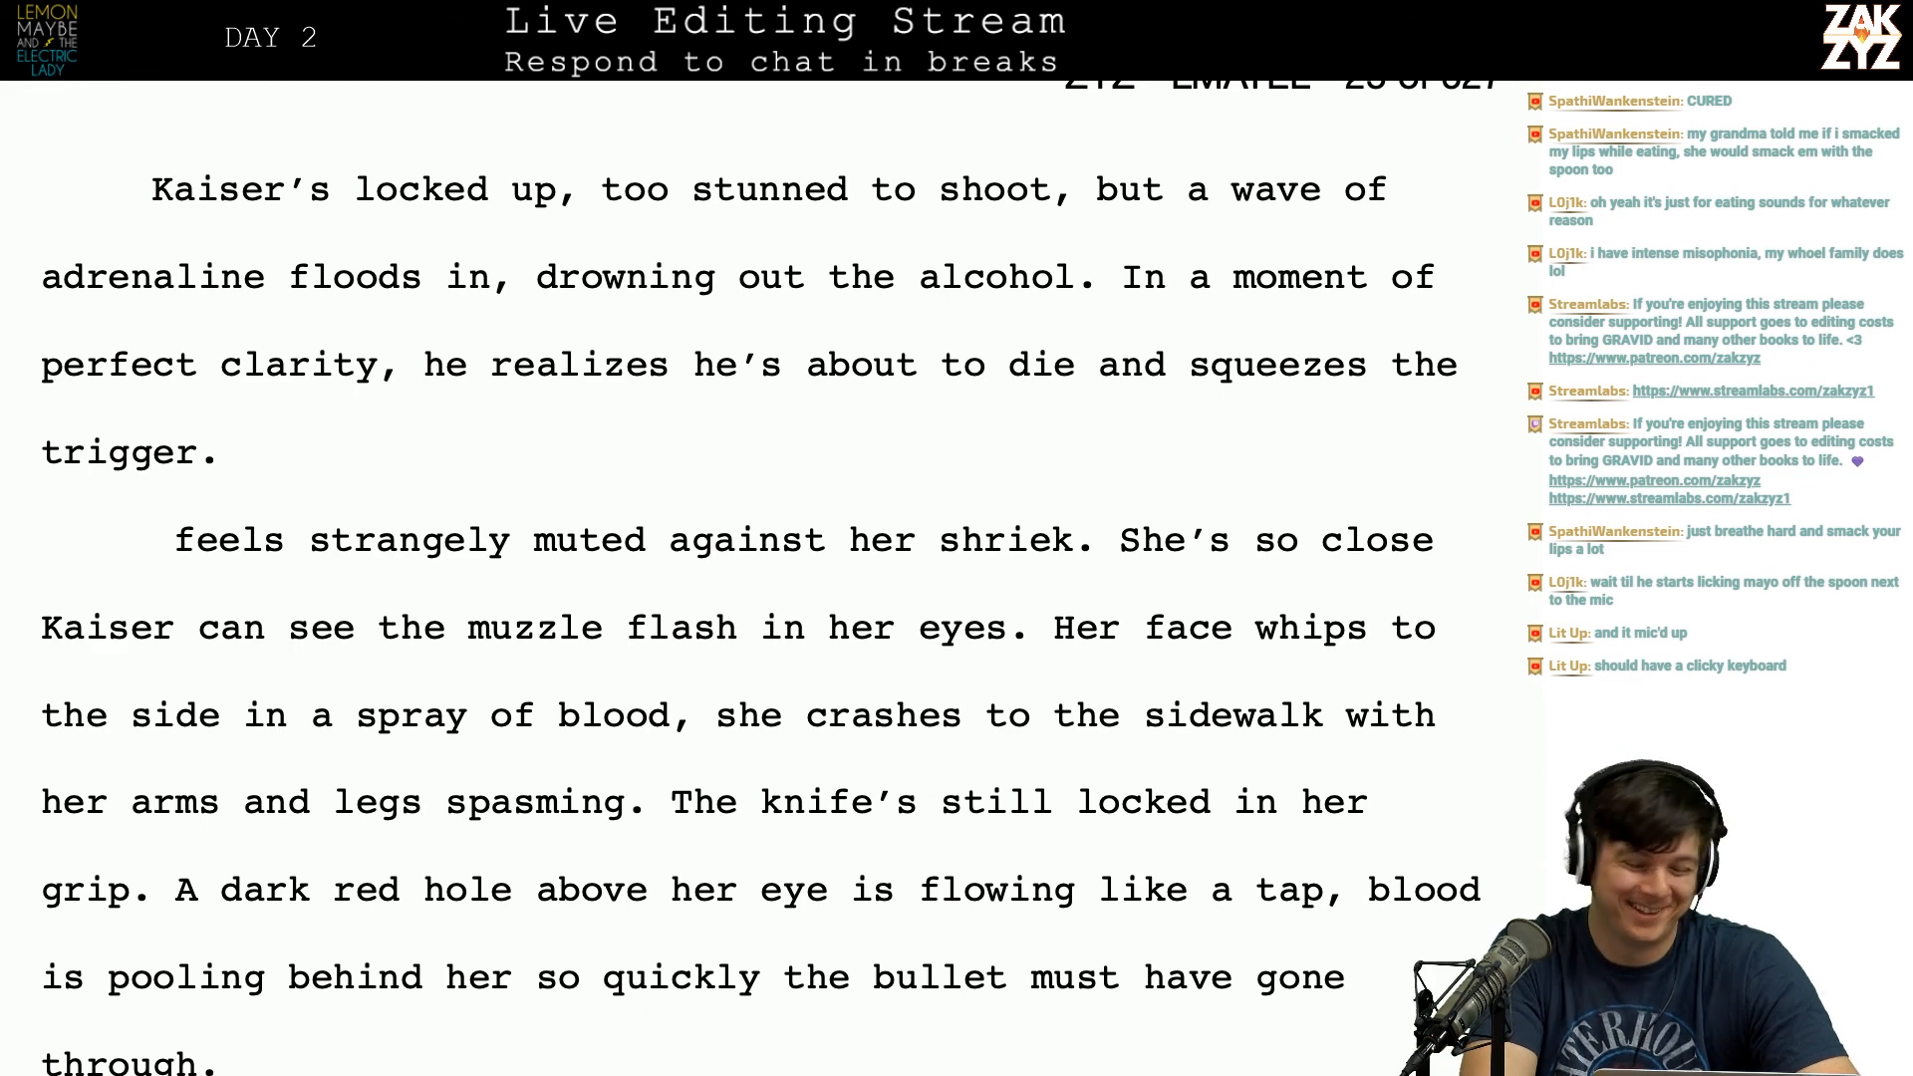
Step: Begin the second paragraph with "Somehow", trying "the gunshot" after it and clearing that wording again
type("Somehow the")
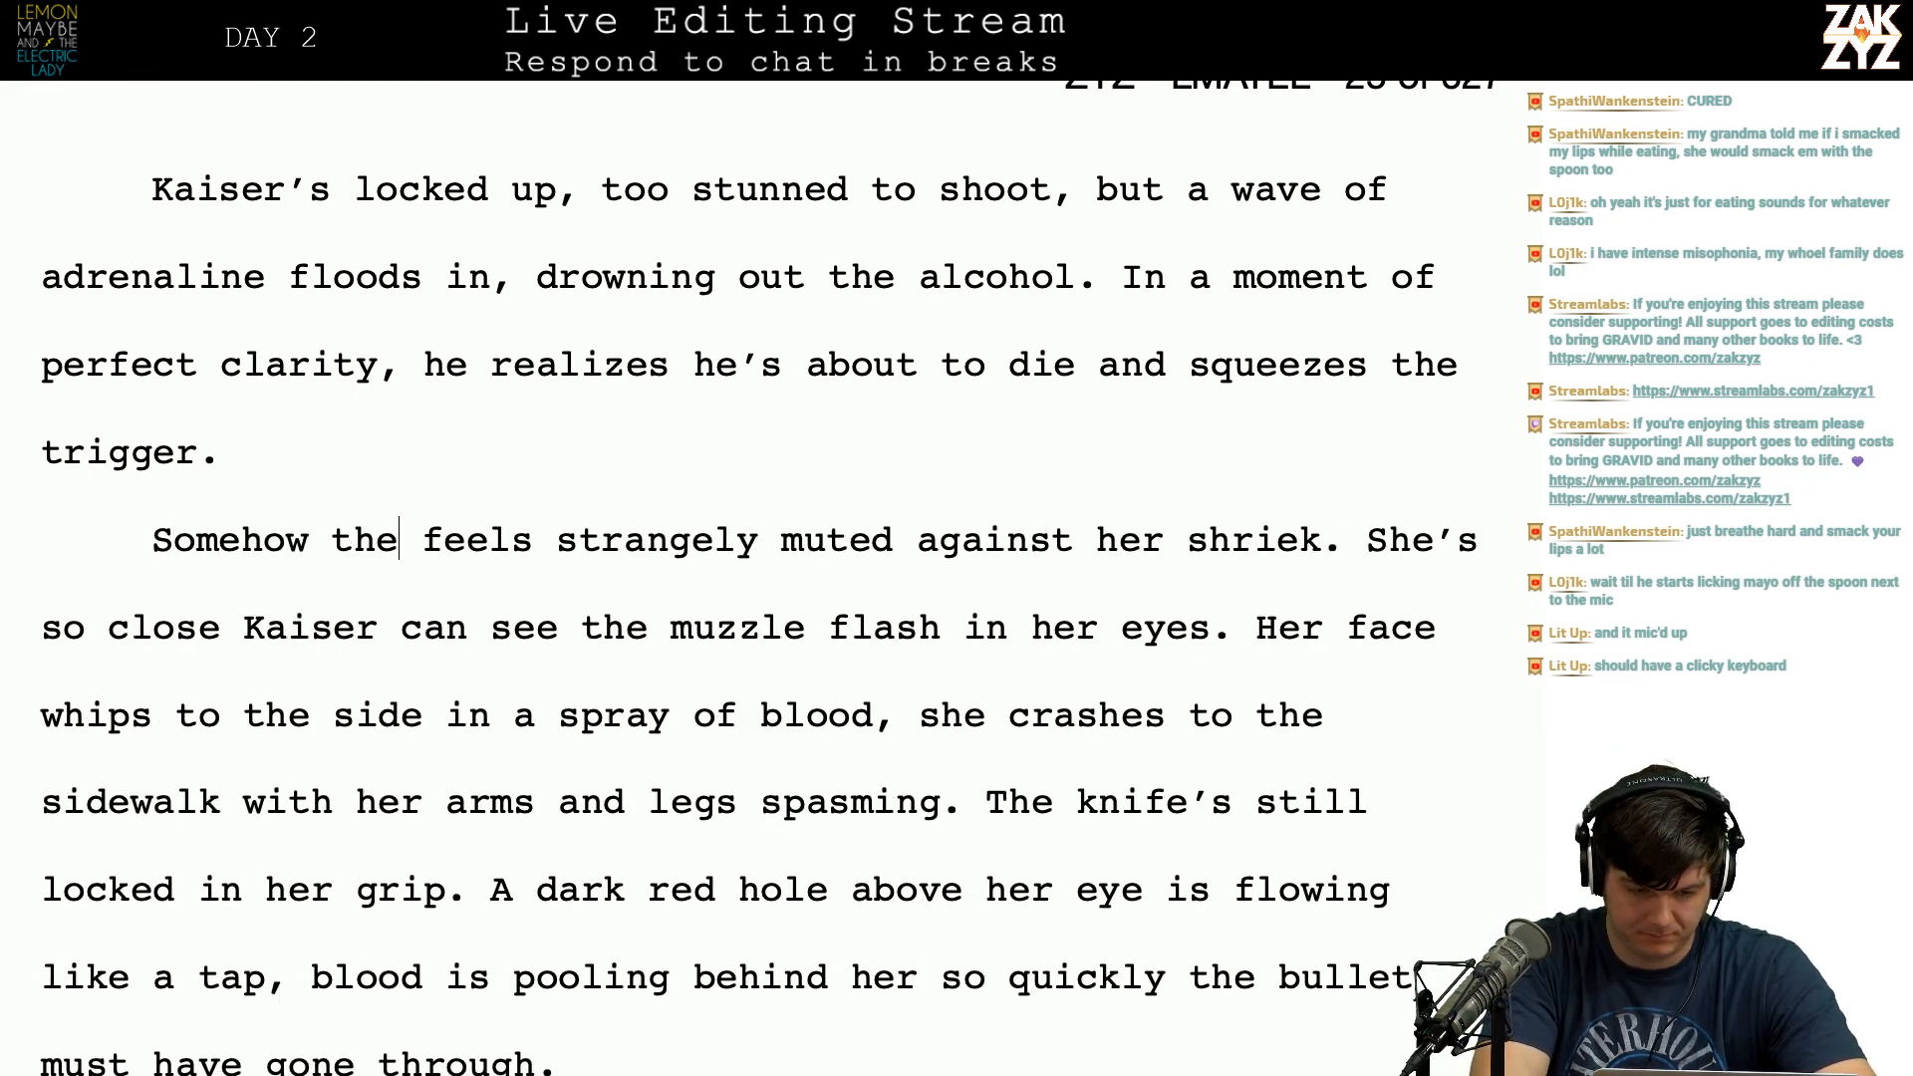
type(" gun")
key("BackSpace")
type("g")
key("BackSpace")
key("BackSpace")
type("gun")
key("BackSpace")
key("BackSpace")
key("BackSpace")
type("unshot ")
type("a")
key("BackSpace")
key("BackSpace")
key("BackSpace")
key("BackSpace")
key("BackSpace")
key("BackSpace")
key("BackSpace")
key("BackSpace")
key("BackSpace")
type("s")
key("BackSpace")
key("BackSpace")
key("BackSpace")
key("BackSpace")
key("BackSpace")
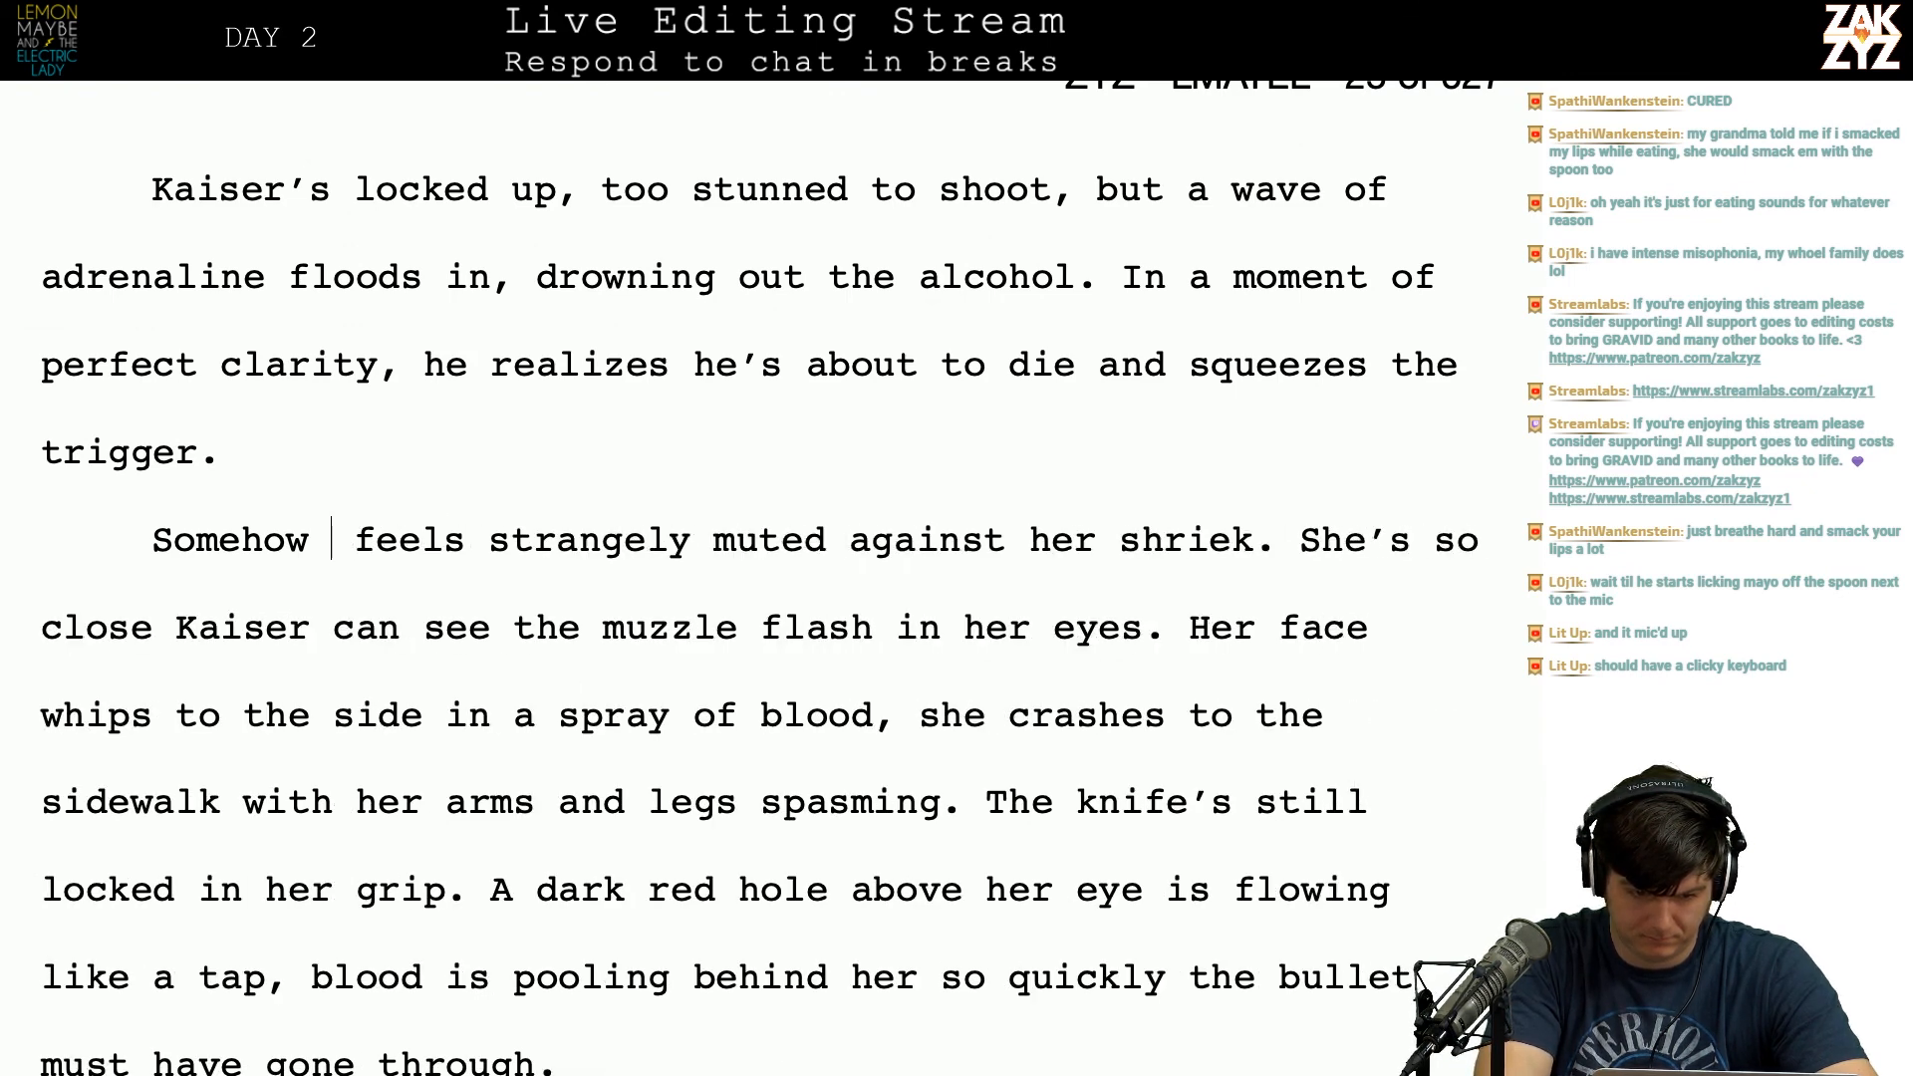
Step: Try continuing "Somehow" with "Kaiser's 9mm is muted" and clear that wording again
type("Kaiser's 9mm is")
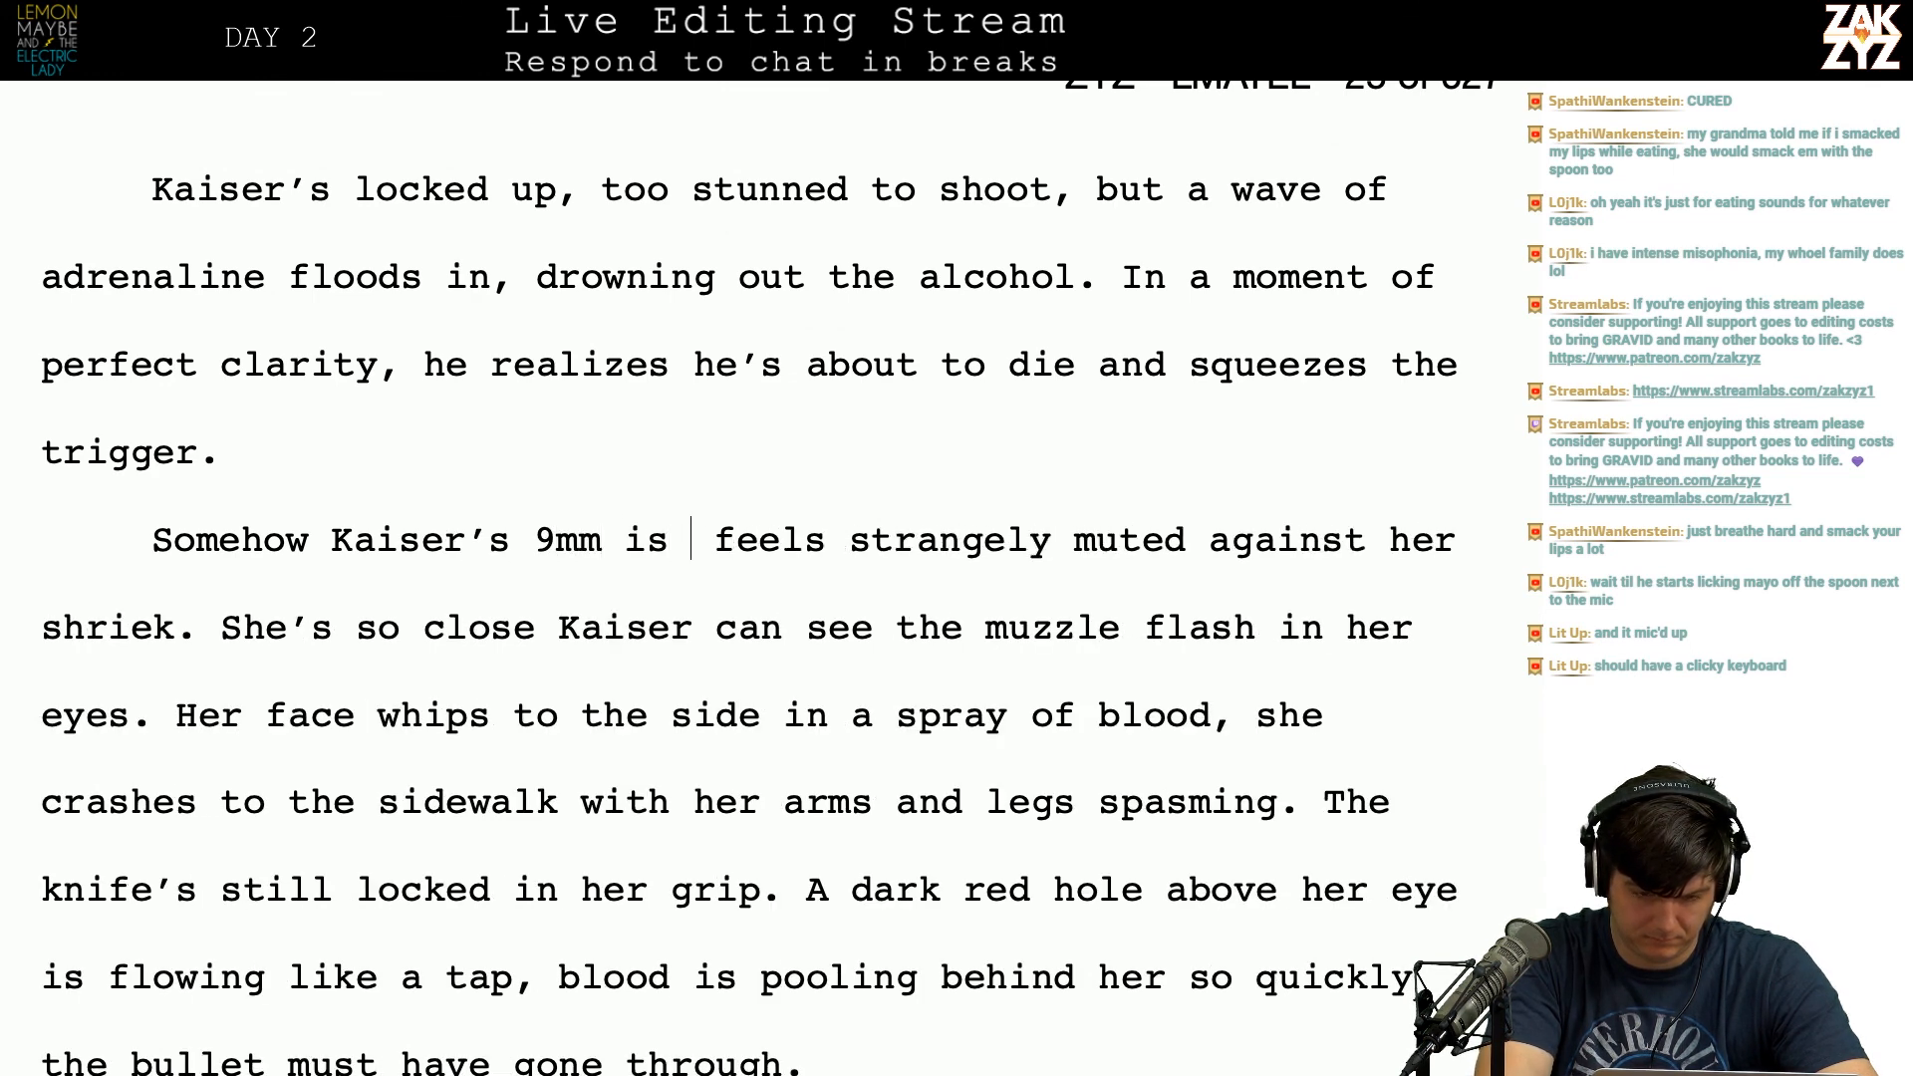
type(" m")
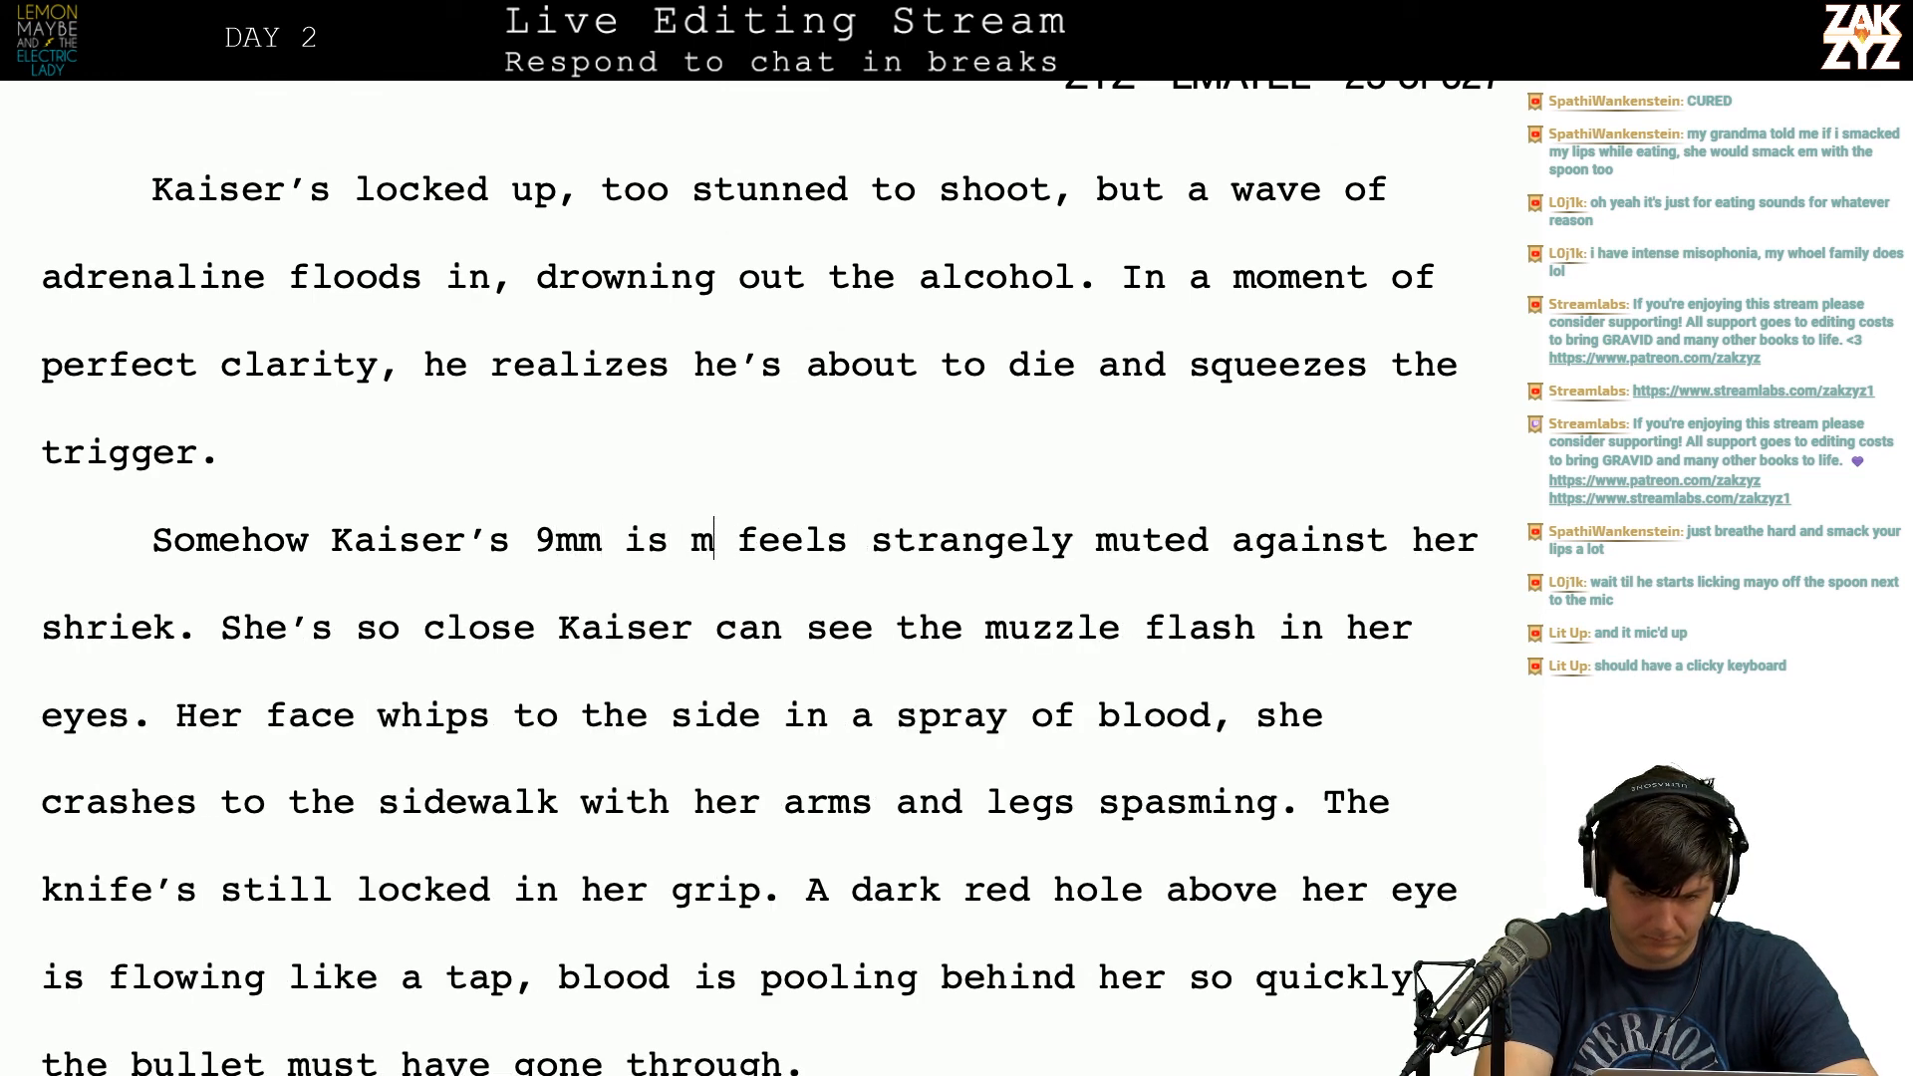
type("uted")
key("BackSpace")
key("BackSpace")
key("BackSpace")
key("BackSpace")
key("BackSpace")
key("BackSpace")
key("BackSpace")
key("BackSpace")
key("BackSpace")
type("is")
key("BackSpace")
key("BackSpace")
key("BackSpace")
key("BackSpace")
key("BackSpace")
key("BackSpace")
key("BackSpace")
key("BackSpace")
key("BackSpace")
key("BackSpace")
key("BackSpace")
key("BackSpace")
key("BackSpace")
key("BackSpace")
key("BackSpace")
Step: Write "her shriek is louder than Kaiser's 9mm." after "Somehow" and delete the old "feels strangely muted against her shriek."
type("her shriek is louder than Kaiser's 9")
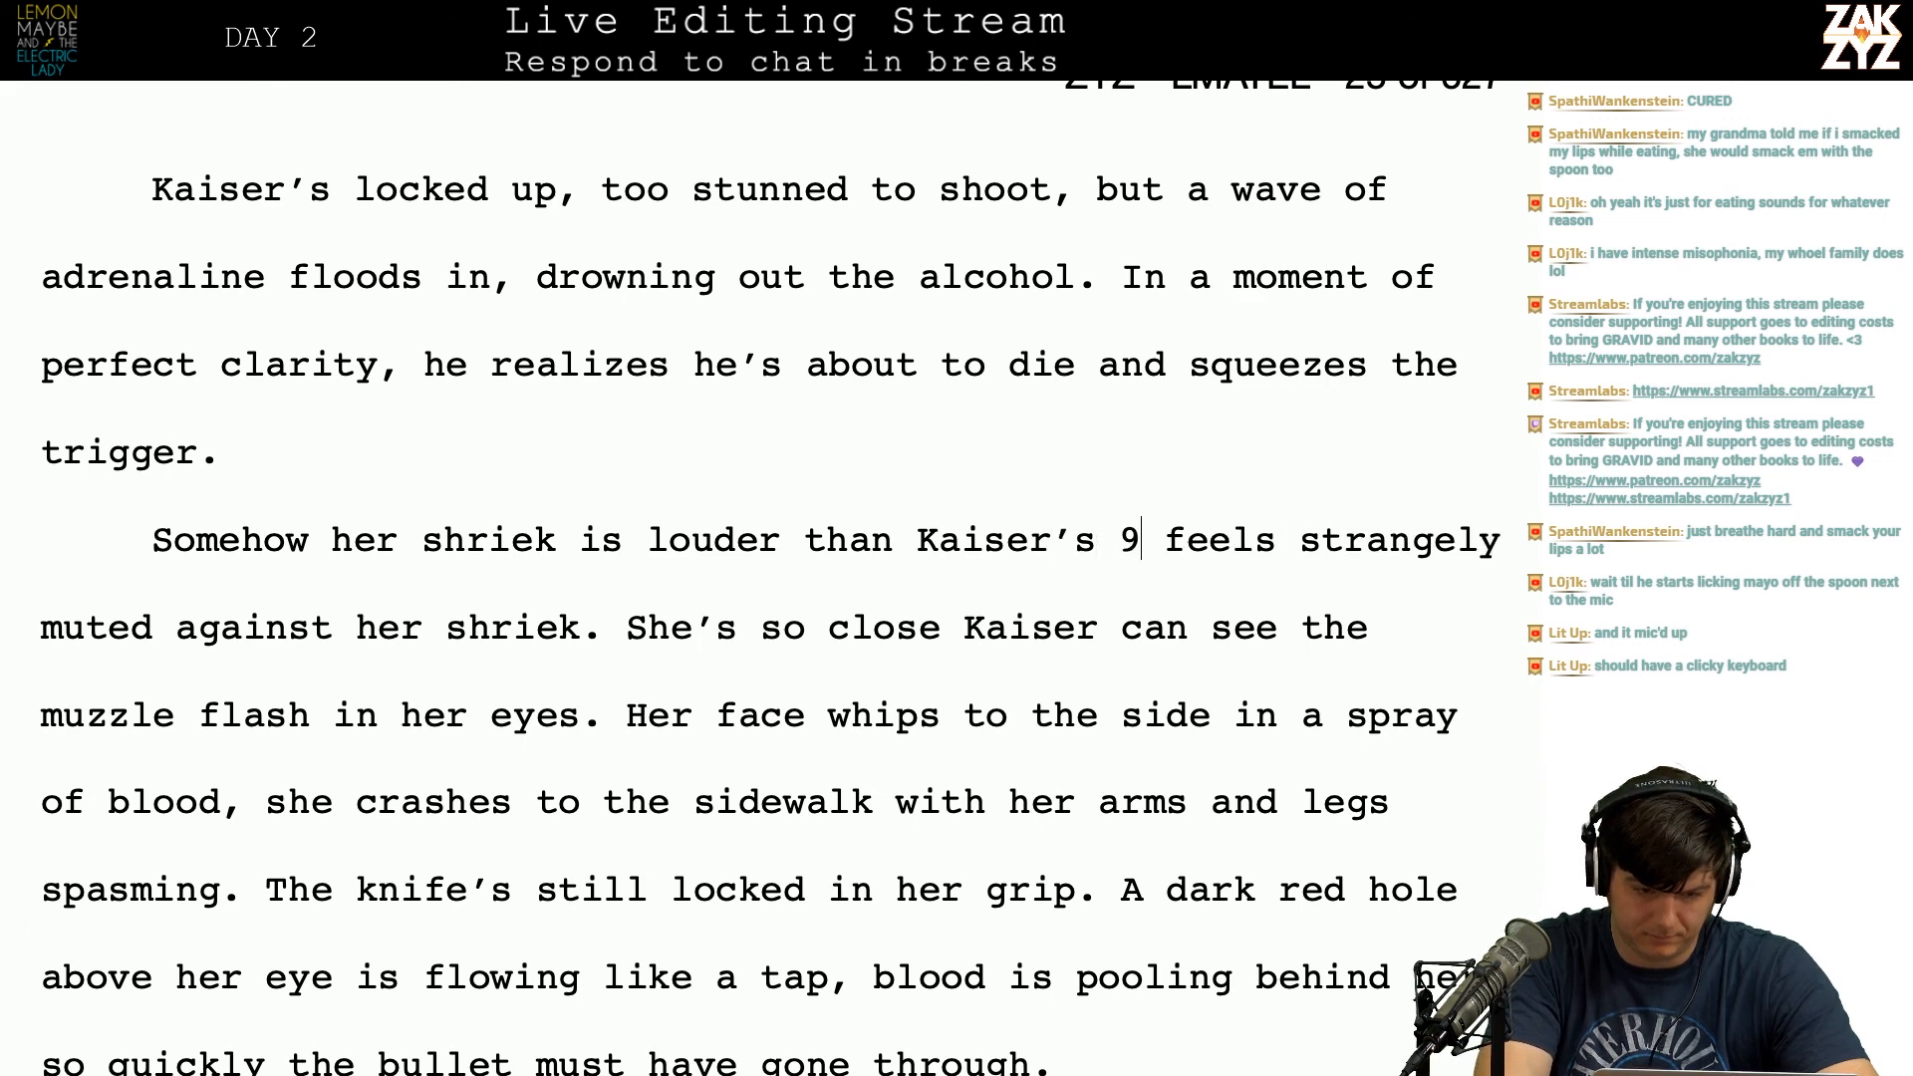
type("mm.")
key("shift+Right")
key("shift+Right")
key("shift+Right")
key("shift+Right")
key("shift+Right")
key("shift+Right")
key("shift+Right")
key("shift+Right")
key("shift+Right")
key("shift+Right")
key("shift+Right")
key("shift+Right")
key("shift+Right")
key("shift+Right")
key("shift+Right")
key("shift+Right")
key("shift+Right")
key("shift+Right")
key("shift+Right")
key("shift+Right")
key("shift+Right")
key("shift+Right")
key("shift+Right")
key("shift+Right")
key("shift+Right")
key("shift+Right")
key("shift+Right")
key("shift+Right")
key("shift+Right")
key("shift+Right")
key("shift+Right")
key("shift+Right")
key("shift+Right")
key("BackSpace")
Step: Replace "She's so close" with "The woman is so close" before "Kaiser can see the muzzle flash"
type("The")
key("BackSpace")
key("BackSpace")
key("BackSpace")
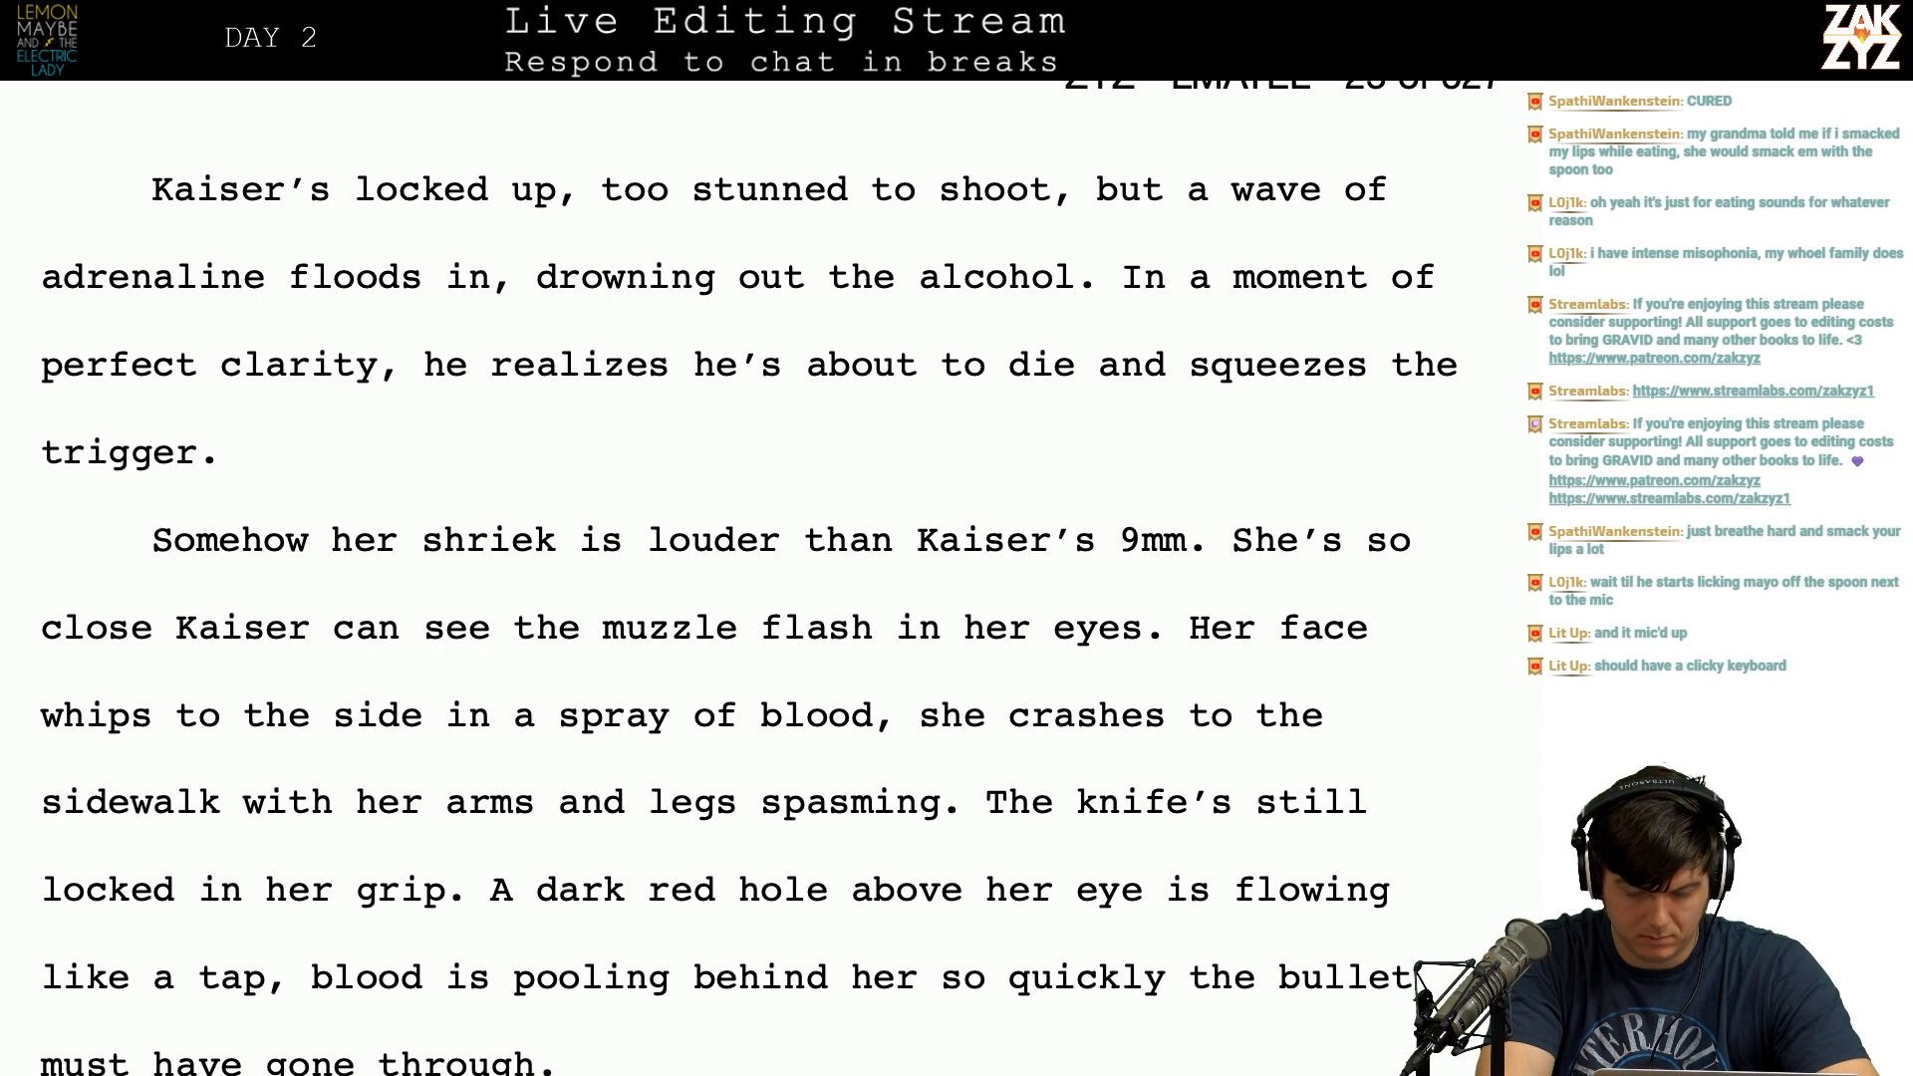
type("The woman is so")
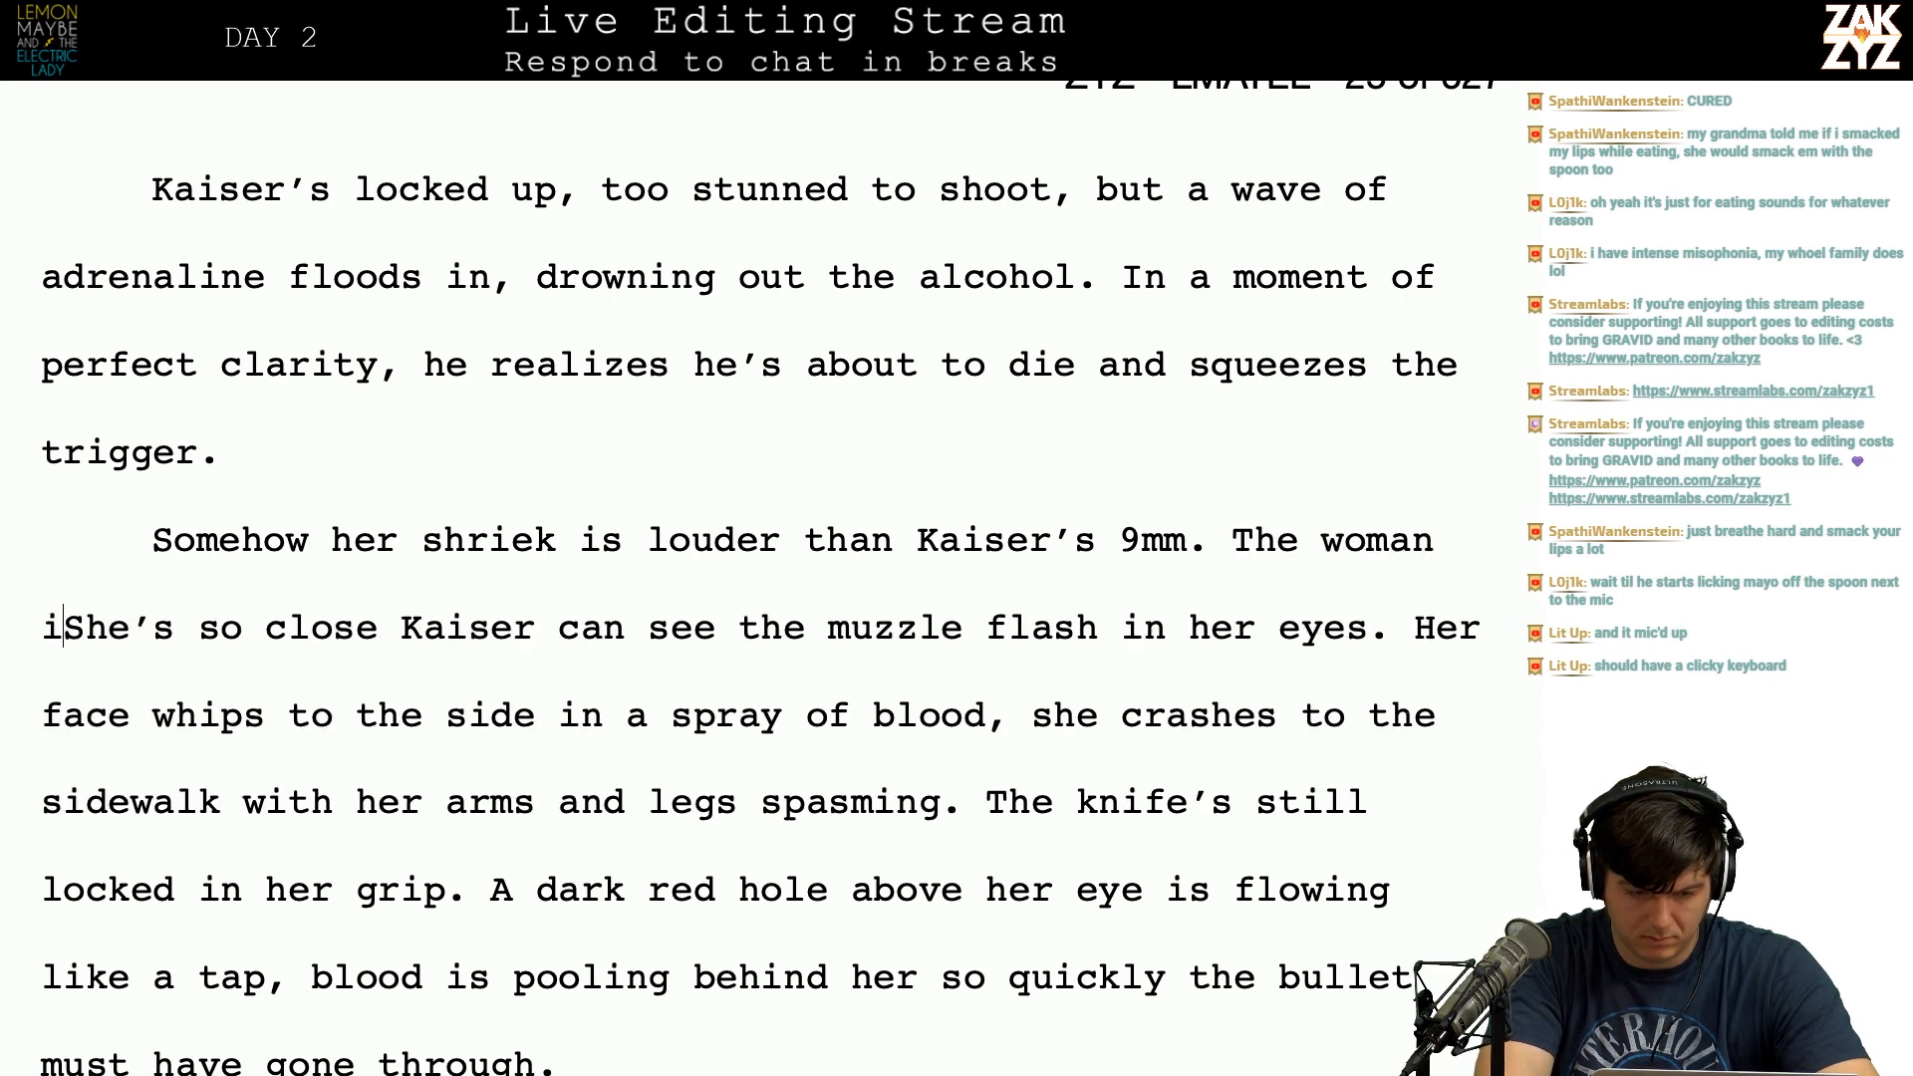
type(" close")
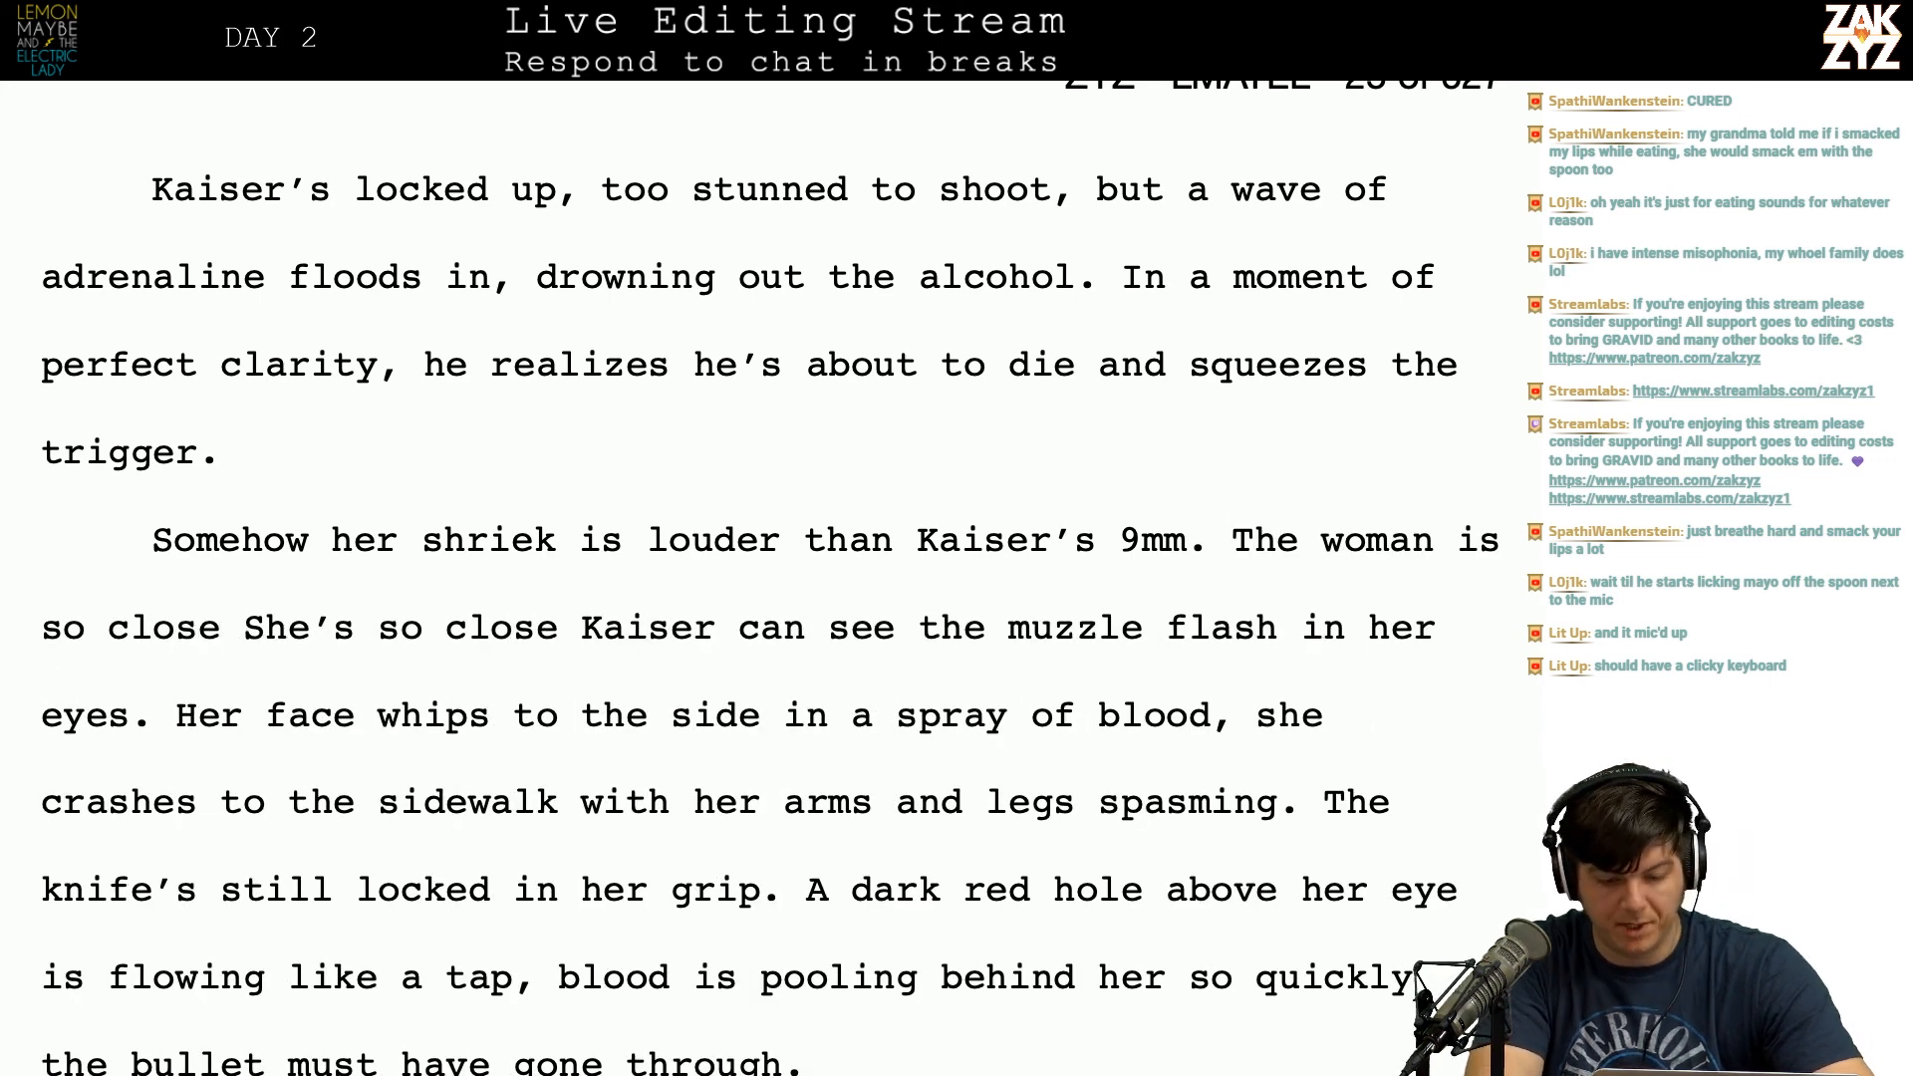
key("shift+Right")
key("shift+Right")
key("shift+Right")
key("shift+Right")
key("shift+Right")
key("shift+Right")
key("shift+Right")
key("shift+Right")
key("shift+Right")
key("shift+Right")
key("shift+Right")
key("shift+Right")
key("shift+Right")
key("shift+Right")
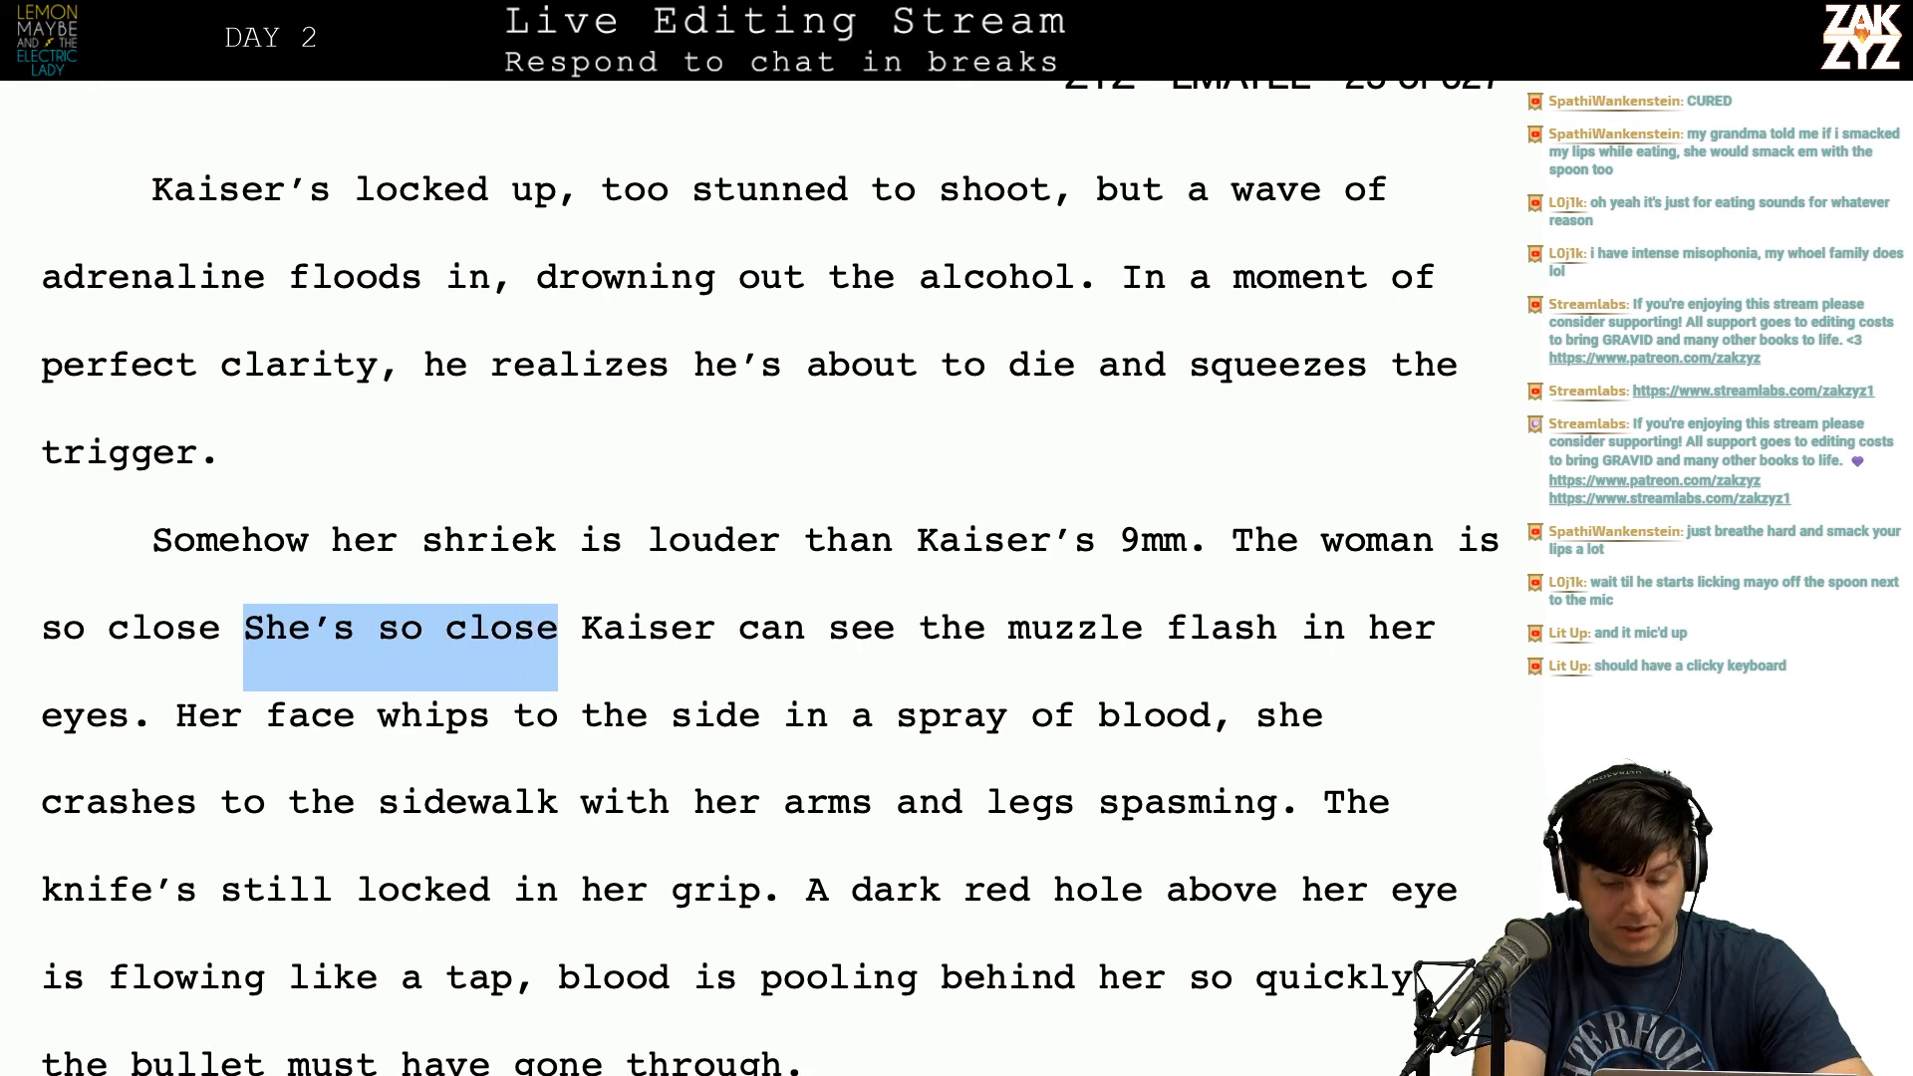
key("Delete")
key("Delete")
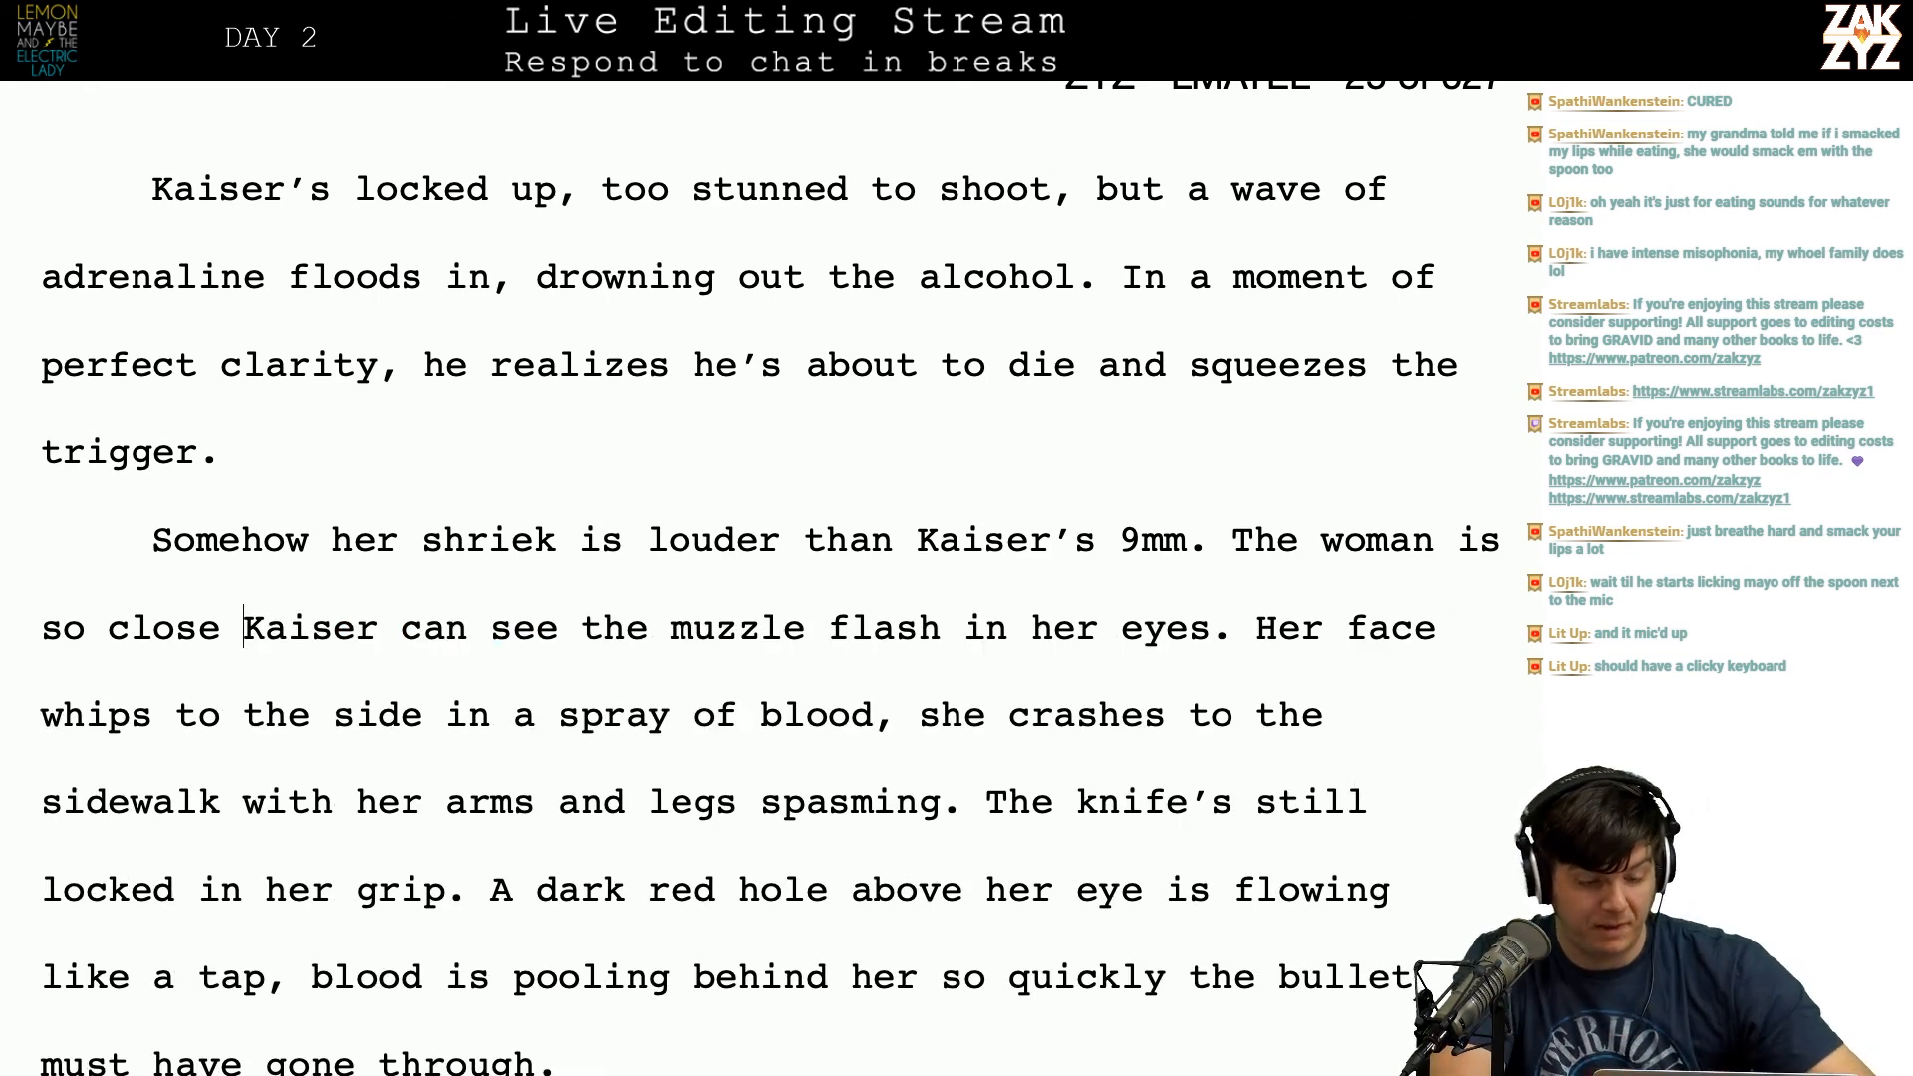
Step: Replace the comma after "a spray of blood" with "and", trying "she crashes to the side" after it and clearing that wording
scroll(434, 766, "down", 1)
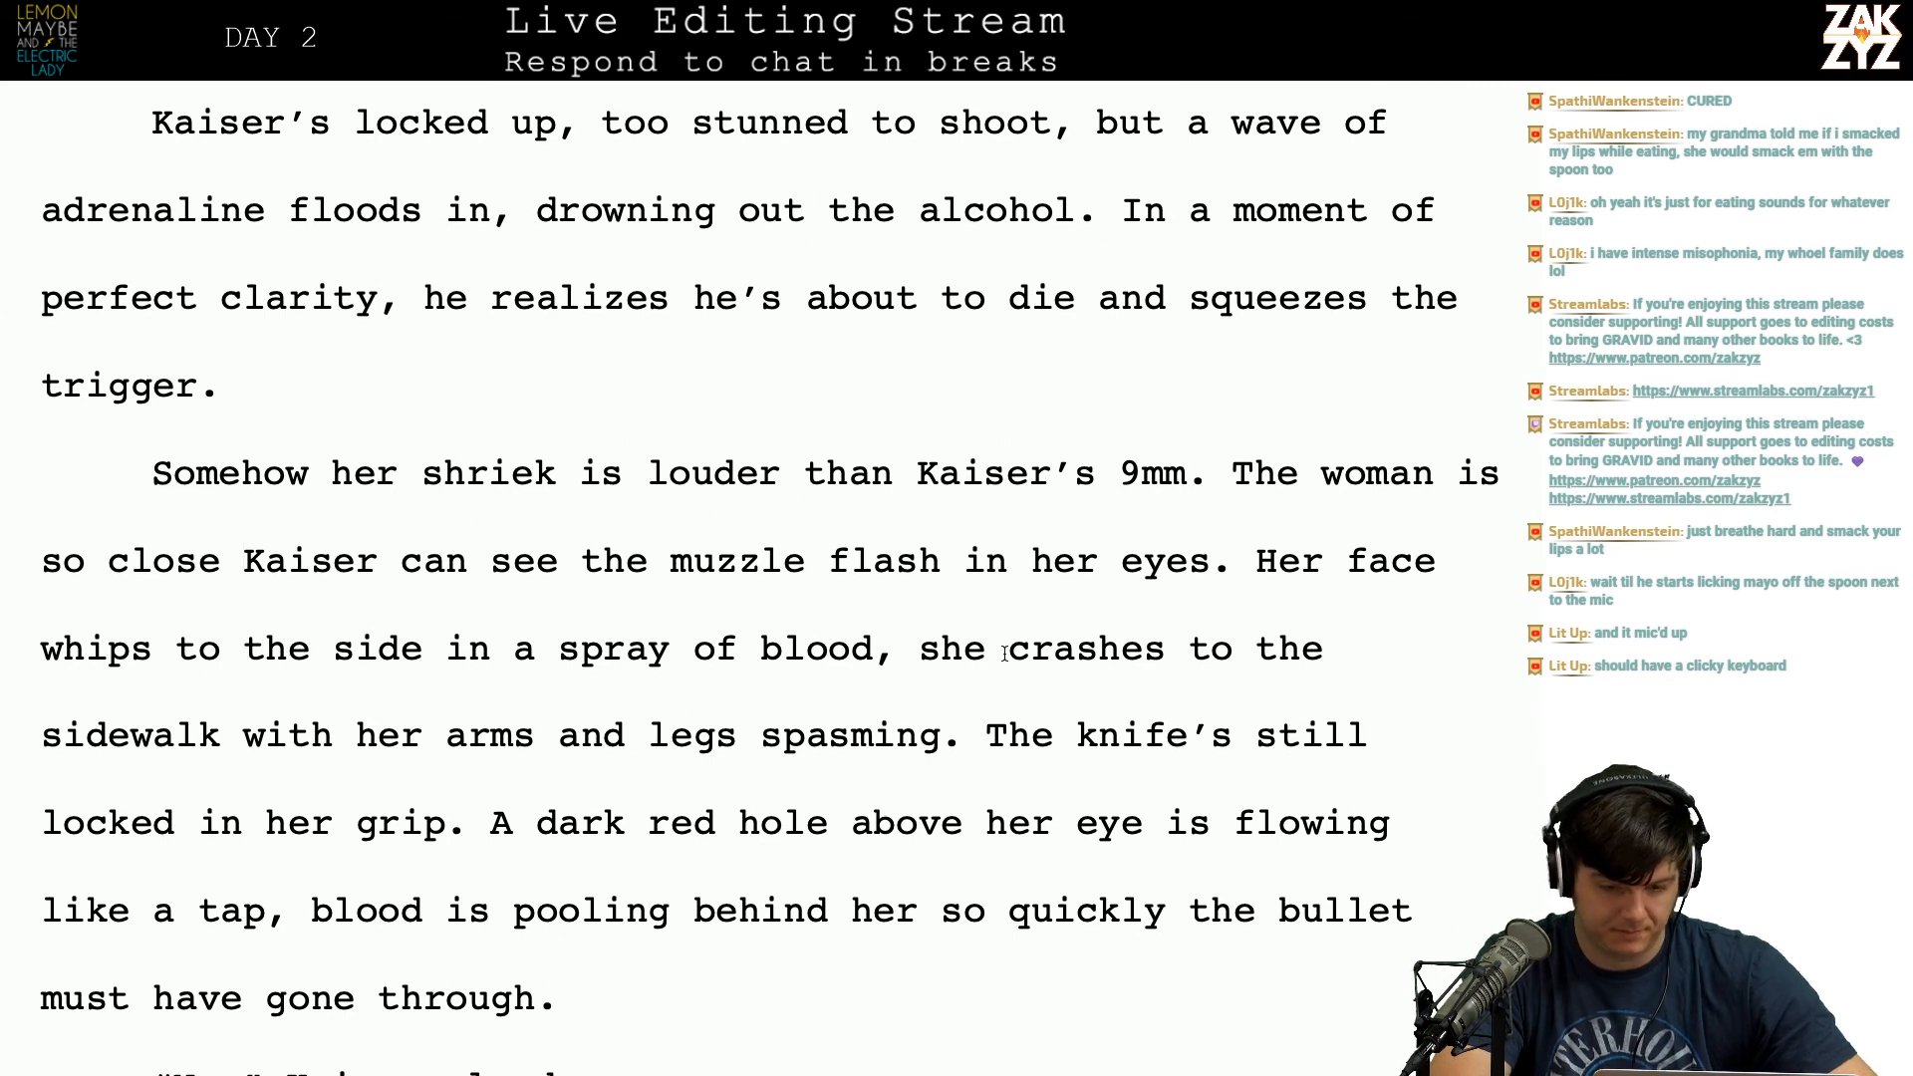
left_click(874, 649)
key("BackSpace")
type("and she crashes to the side")
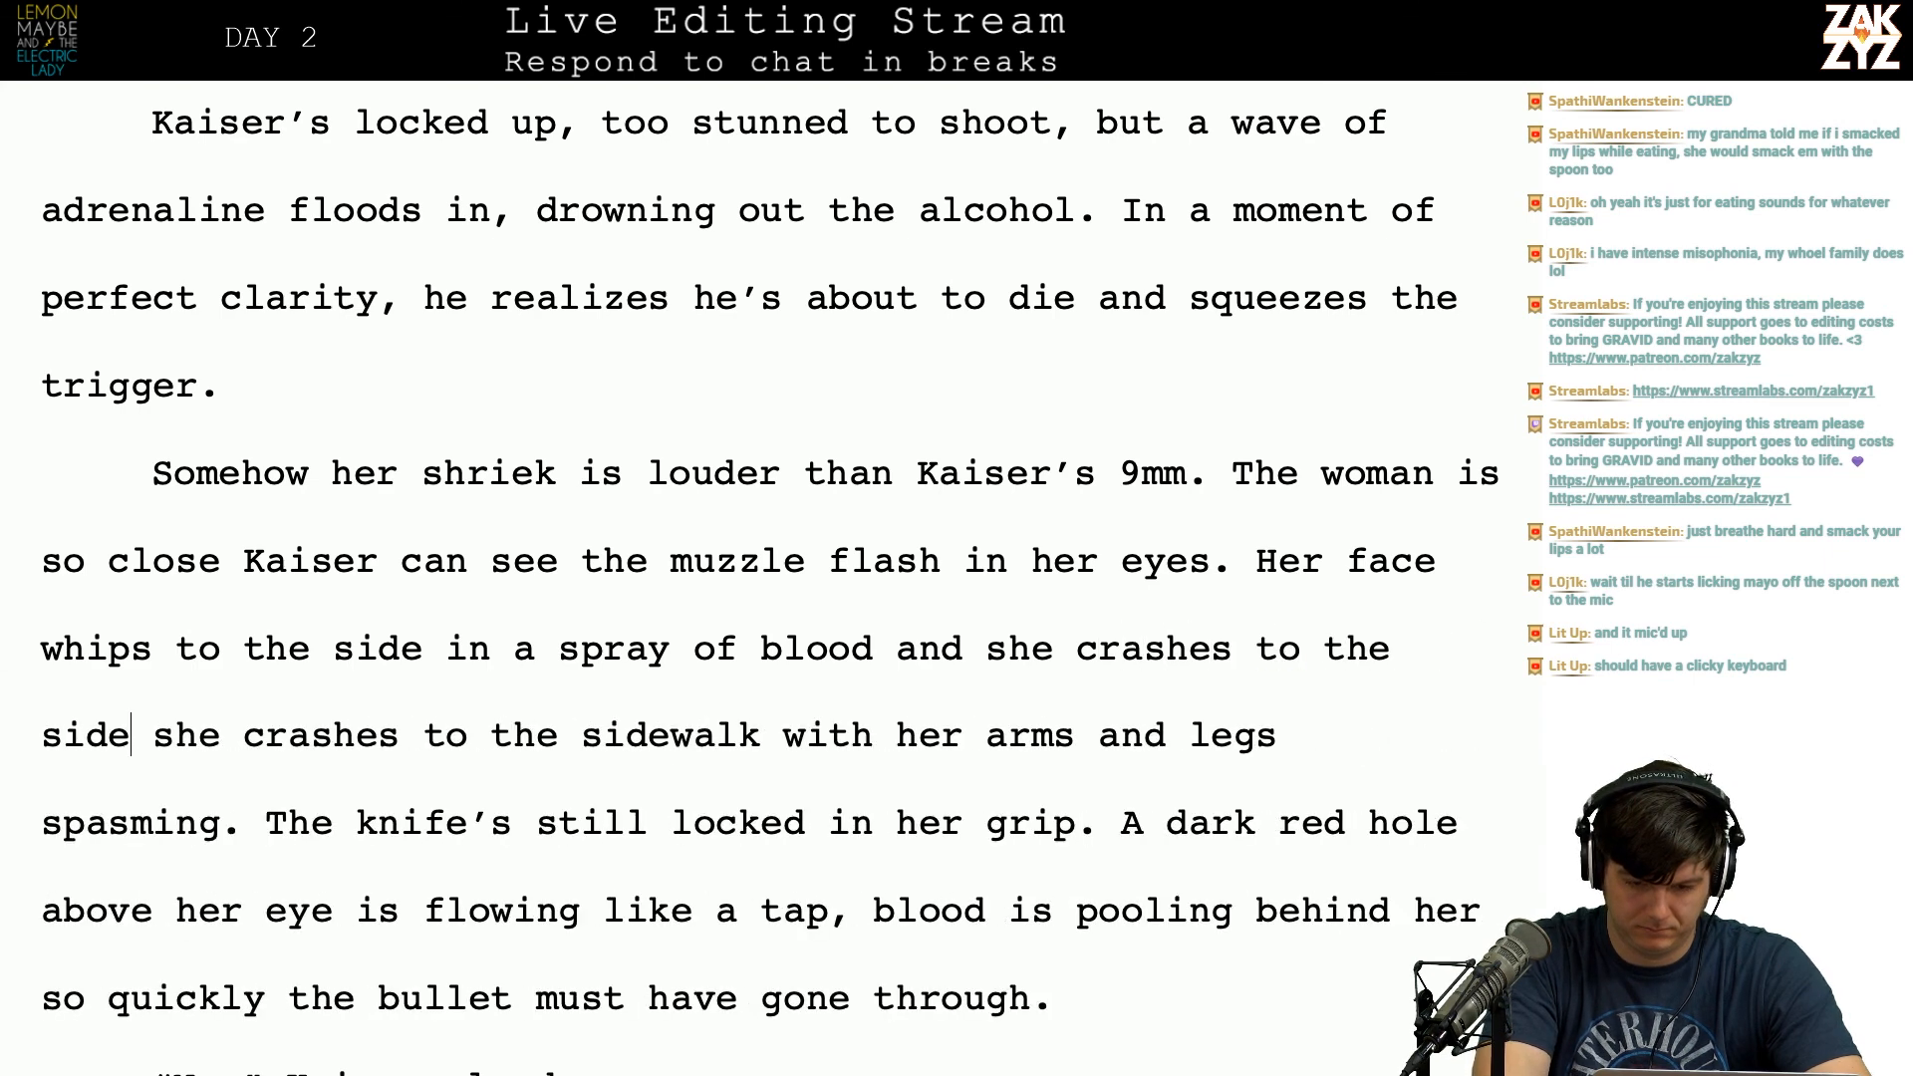
key("BackSpace")
key("BackSpace")
key("BackSpace")
key("BackSpace")
key("BackSpace")
key("BackSpace")
key("BackSpace")
key("BackSpace")
key("BackSpace")
key("BackSpace")
key("BackSpace")
key("BackSpace")
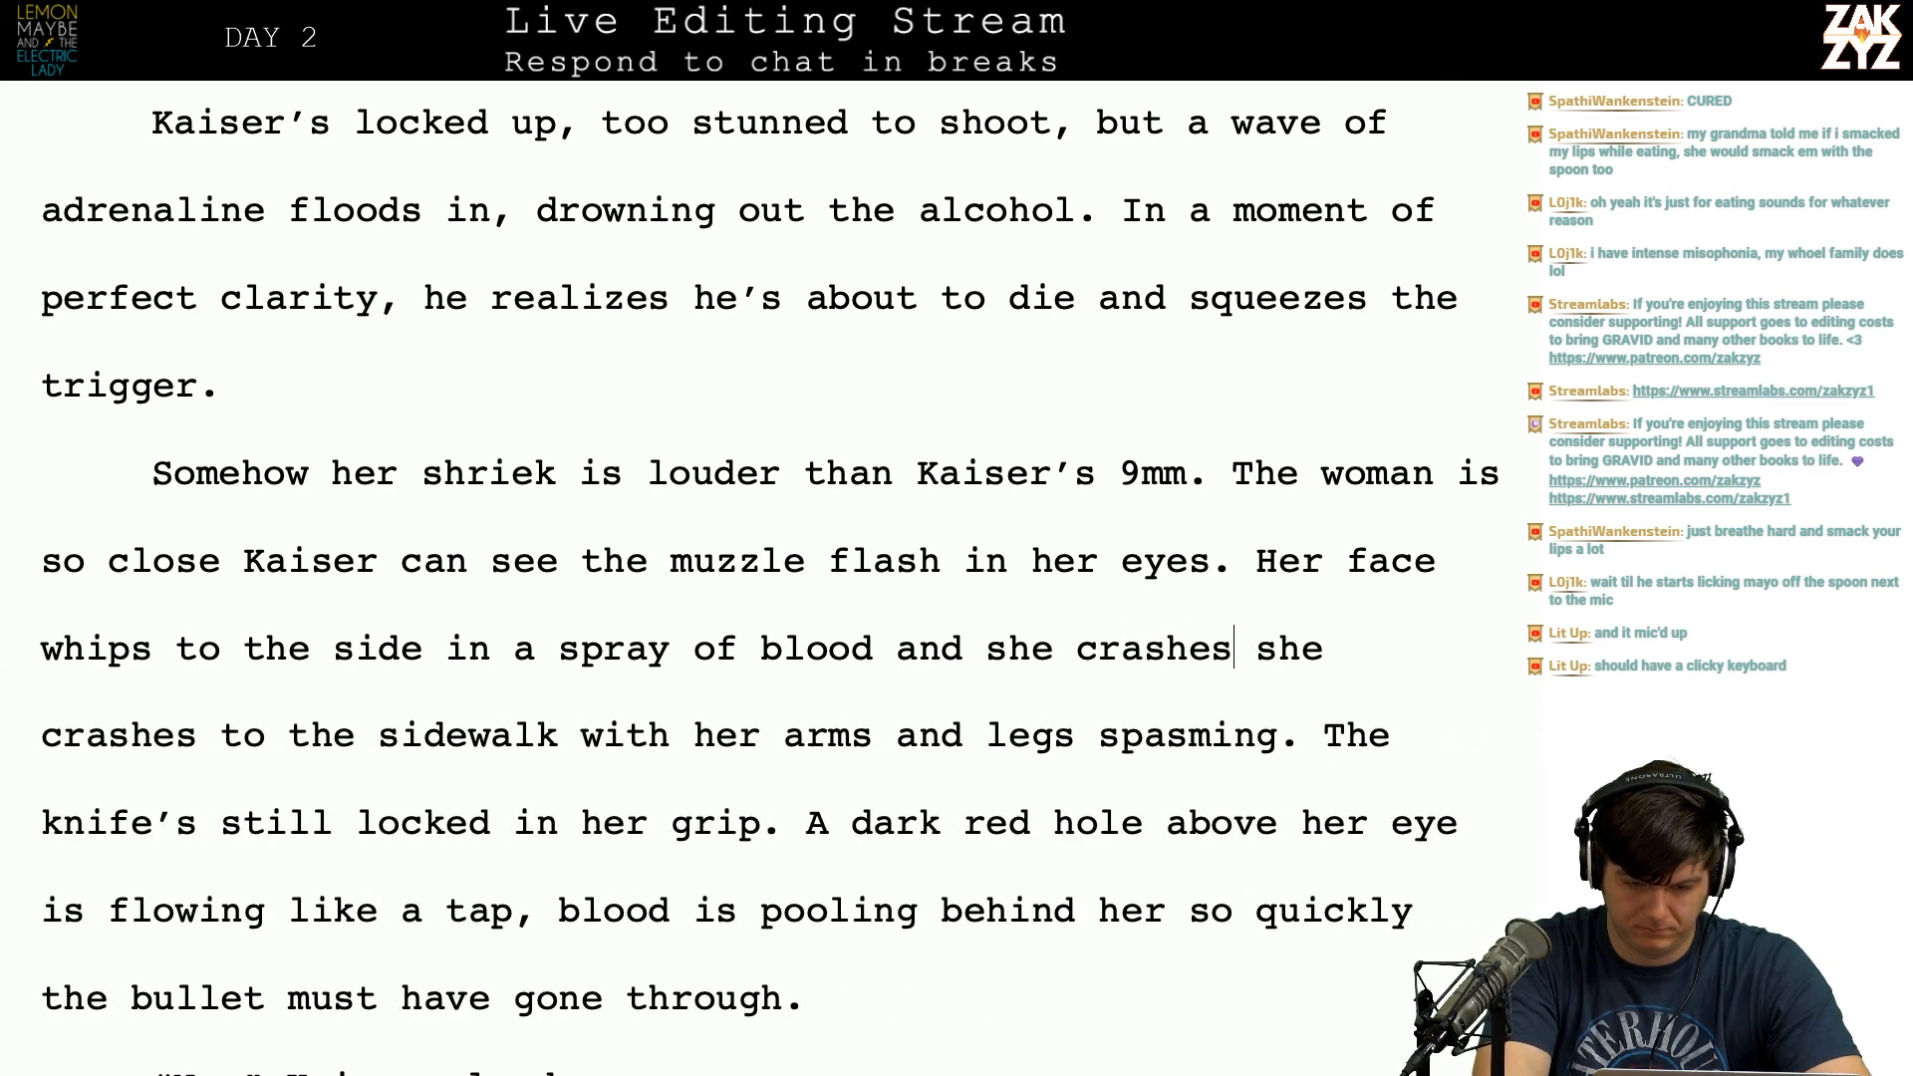
key("BackSpace")
key("BackSpace")
key("BackSpace")
key("BackSpace")
key("BackSpace")
key("BackSpace")
key("BackSpace")
key("BackSpace")
key("BackSpace")
key("BackSpace")
key("BackSpace")
Step: Continue after "a spray of blood and" with "her arms and legs spasm as she crashes to the sidewalk."
type("hre")
key("BackSpace")
key("BackSpace")
type("er ar")
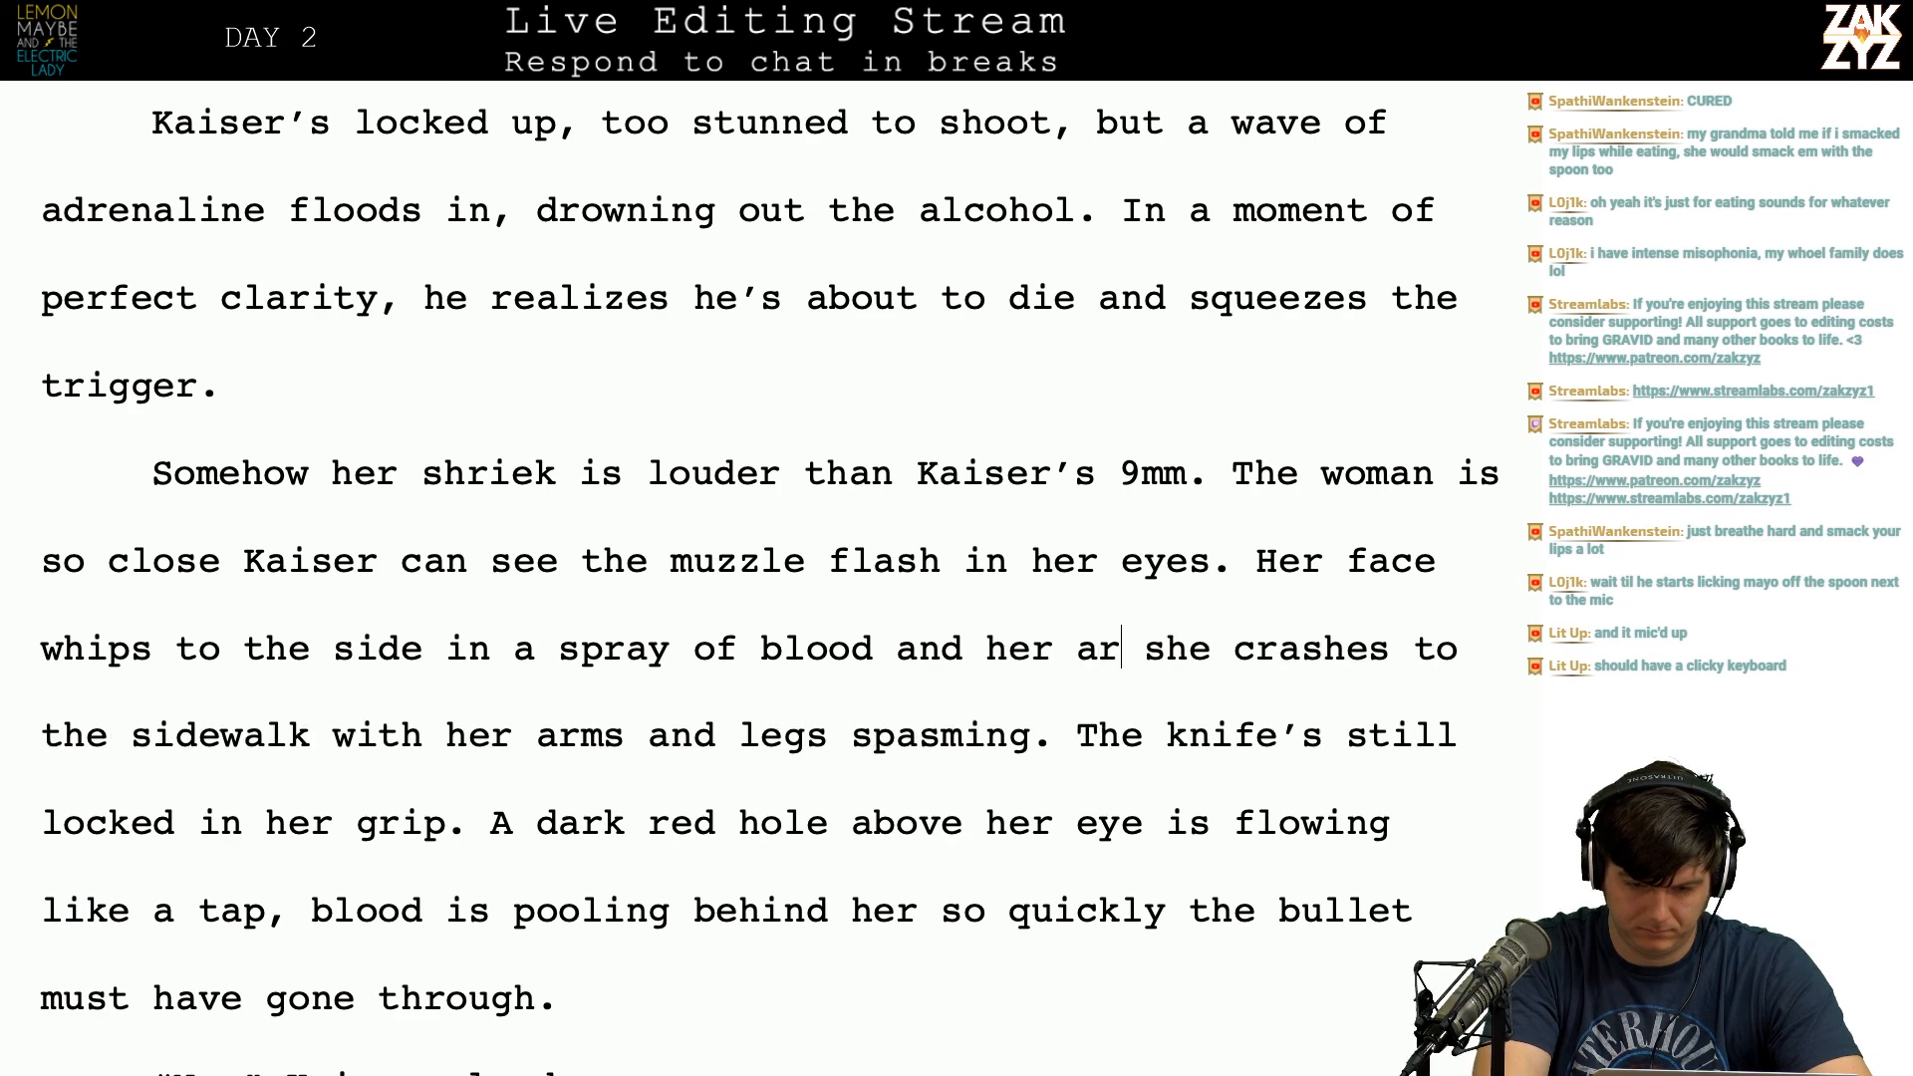
type("ms and legs psa")
key("BackSpace")
key("BackSpace")
key("BackSpace")
type("spasm as she crashes to the")
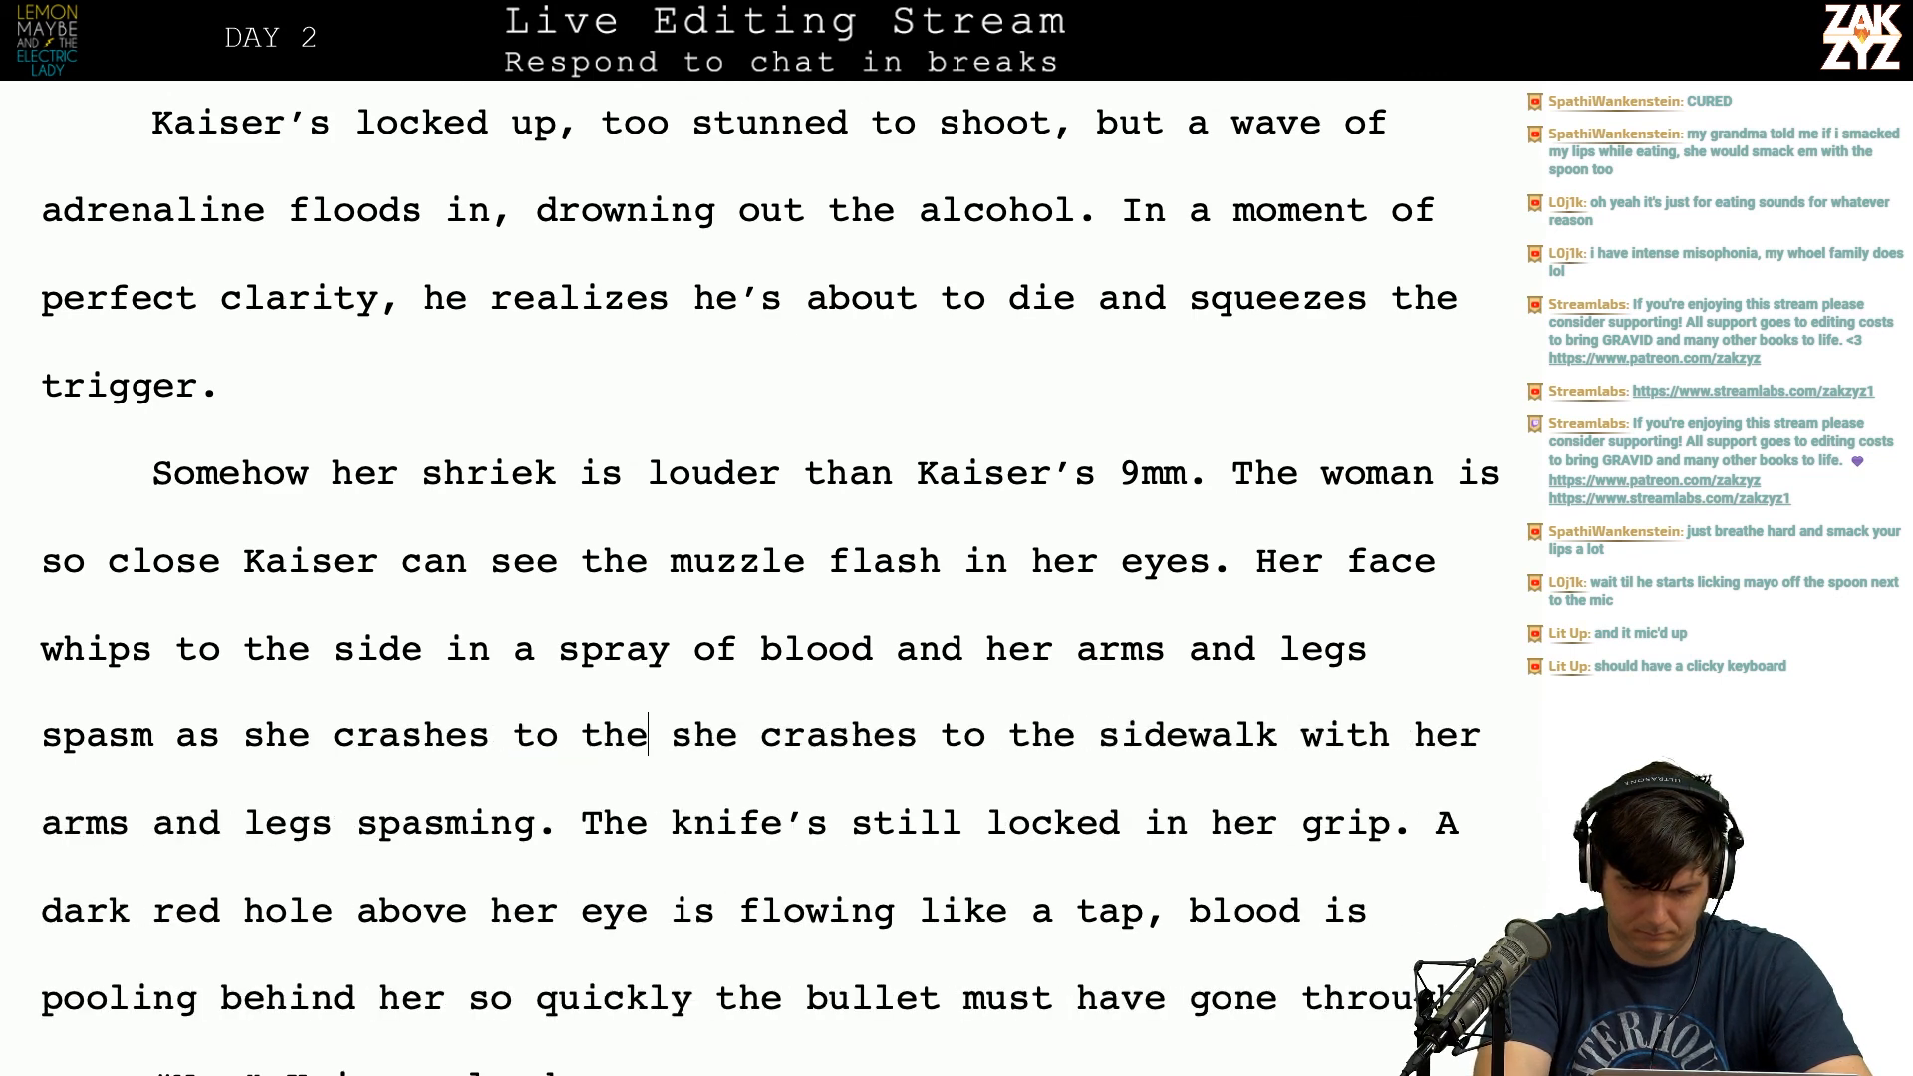
type(" sidewal.  s")
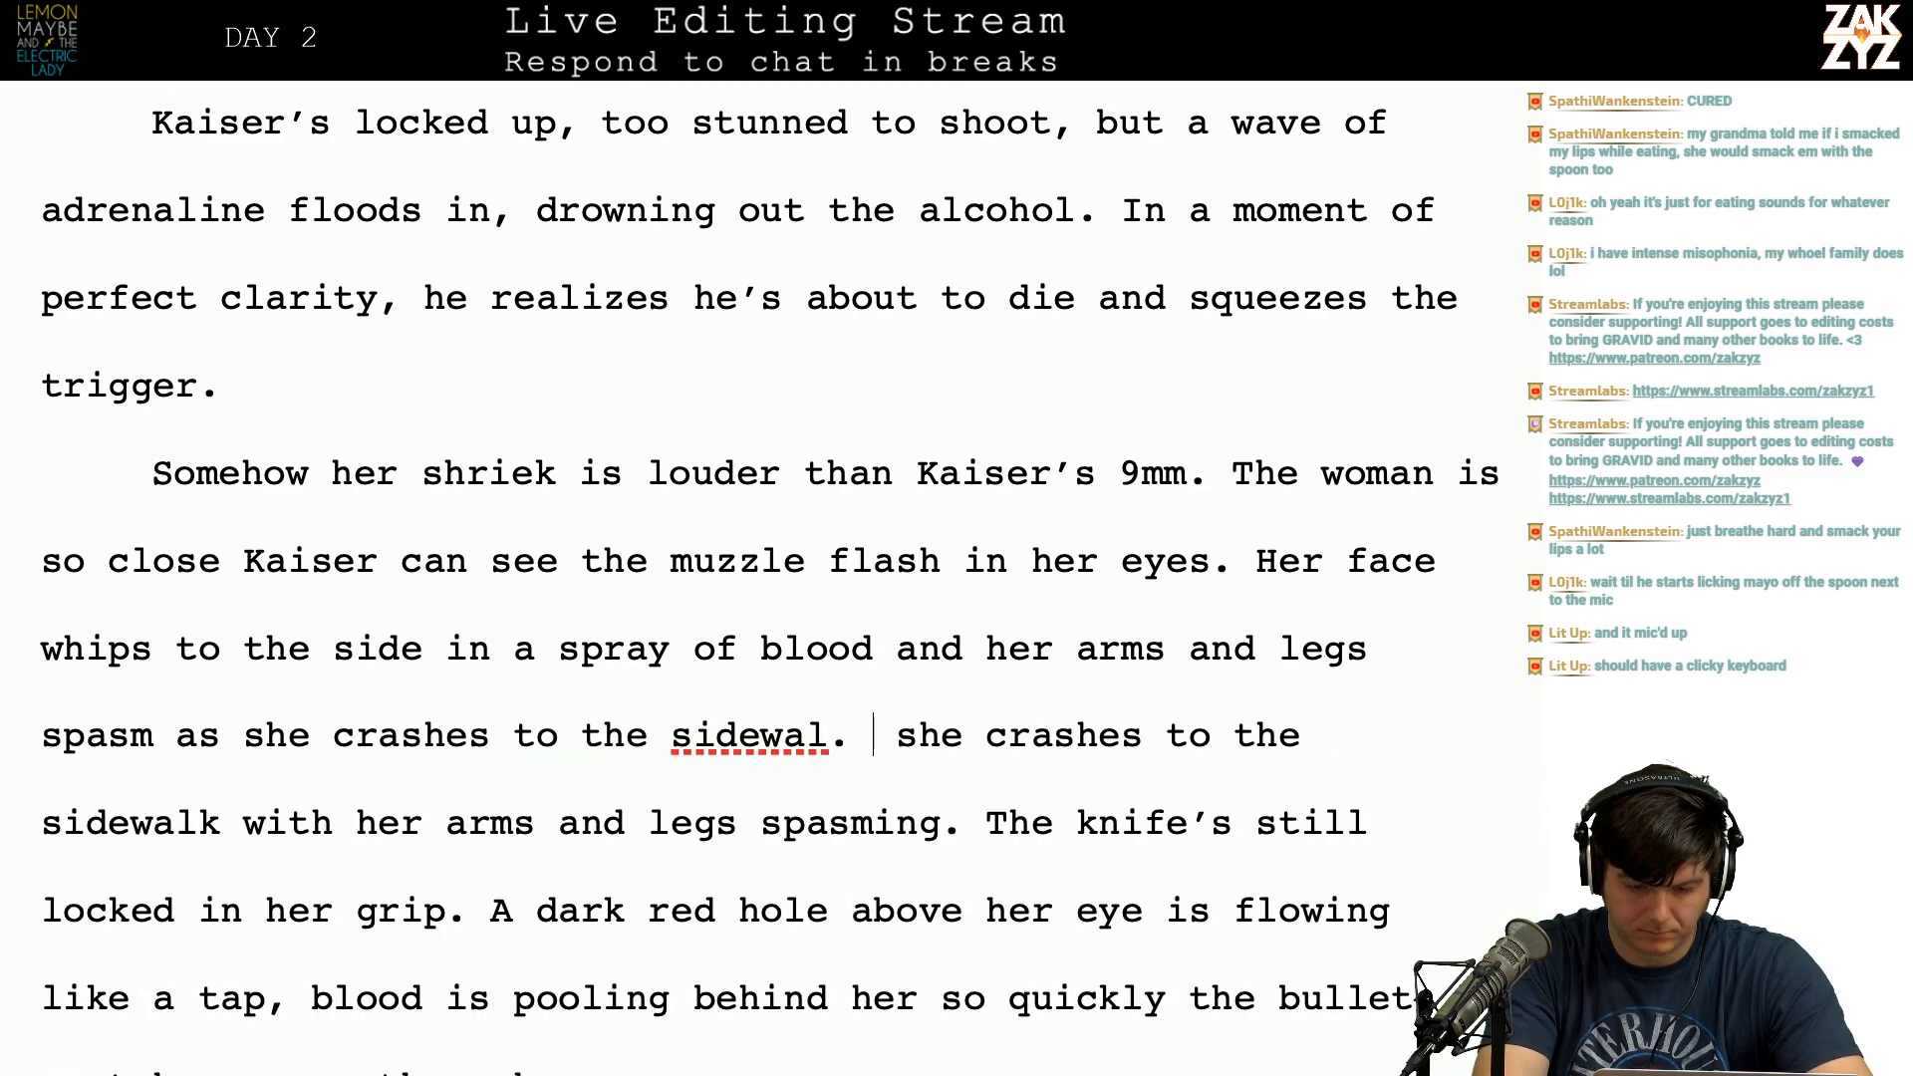
Step: Delete the old clause "she crashes to the sidewalk with her arms and legs spasming" that follows the new wording
key("shift+Down")
key("shift+Right")
key("shift+Right")
key("shift+Right")
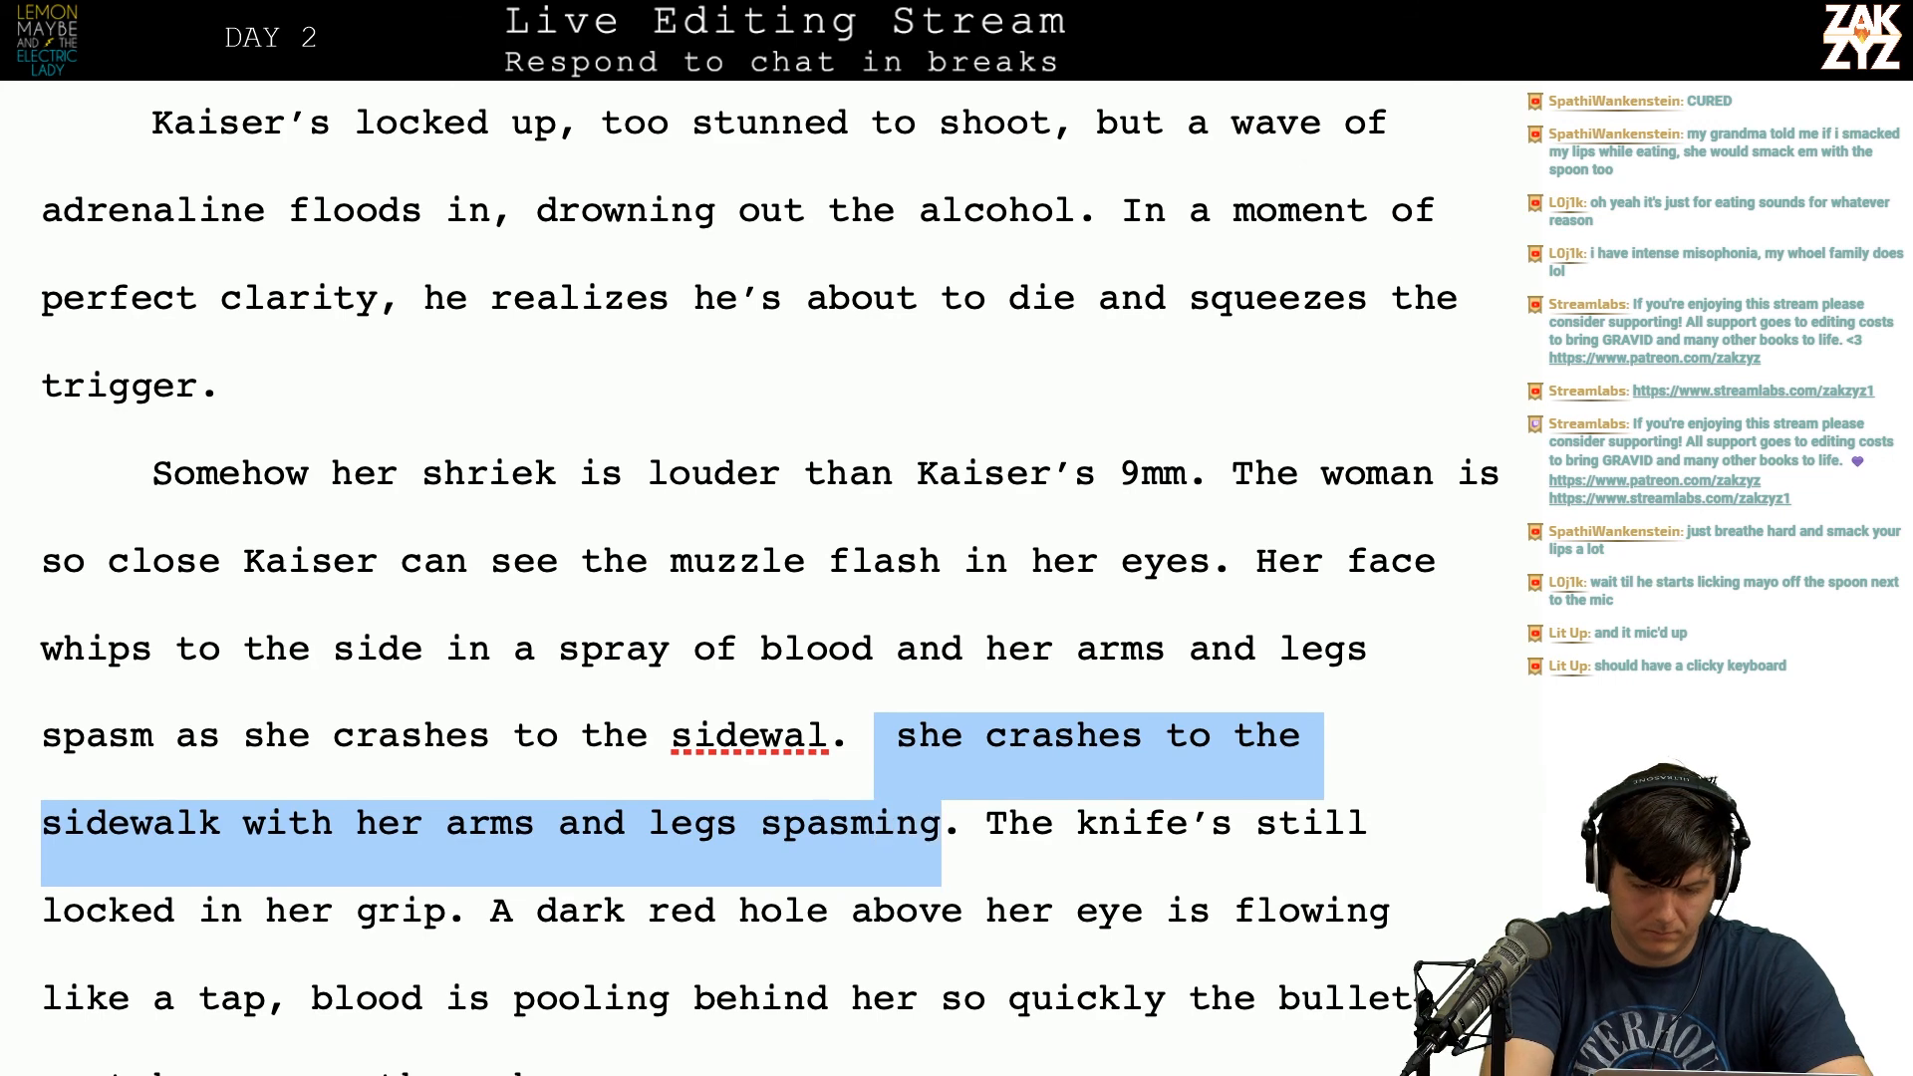
key("BackSpace")
Step: Finish the collapse sentence so that she crashes to the "sidewalk with the knife still locked in her grip."
key("BackSpace")
key("BackSpace")
key("BackSpace")
type("lk with the knife ")
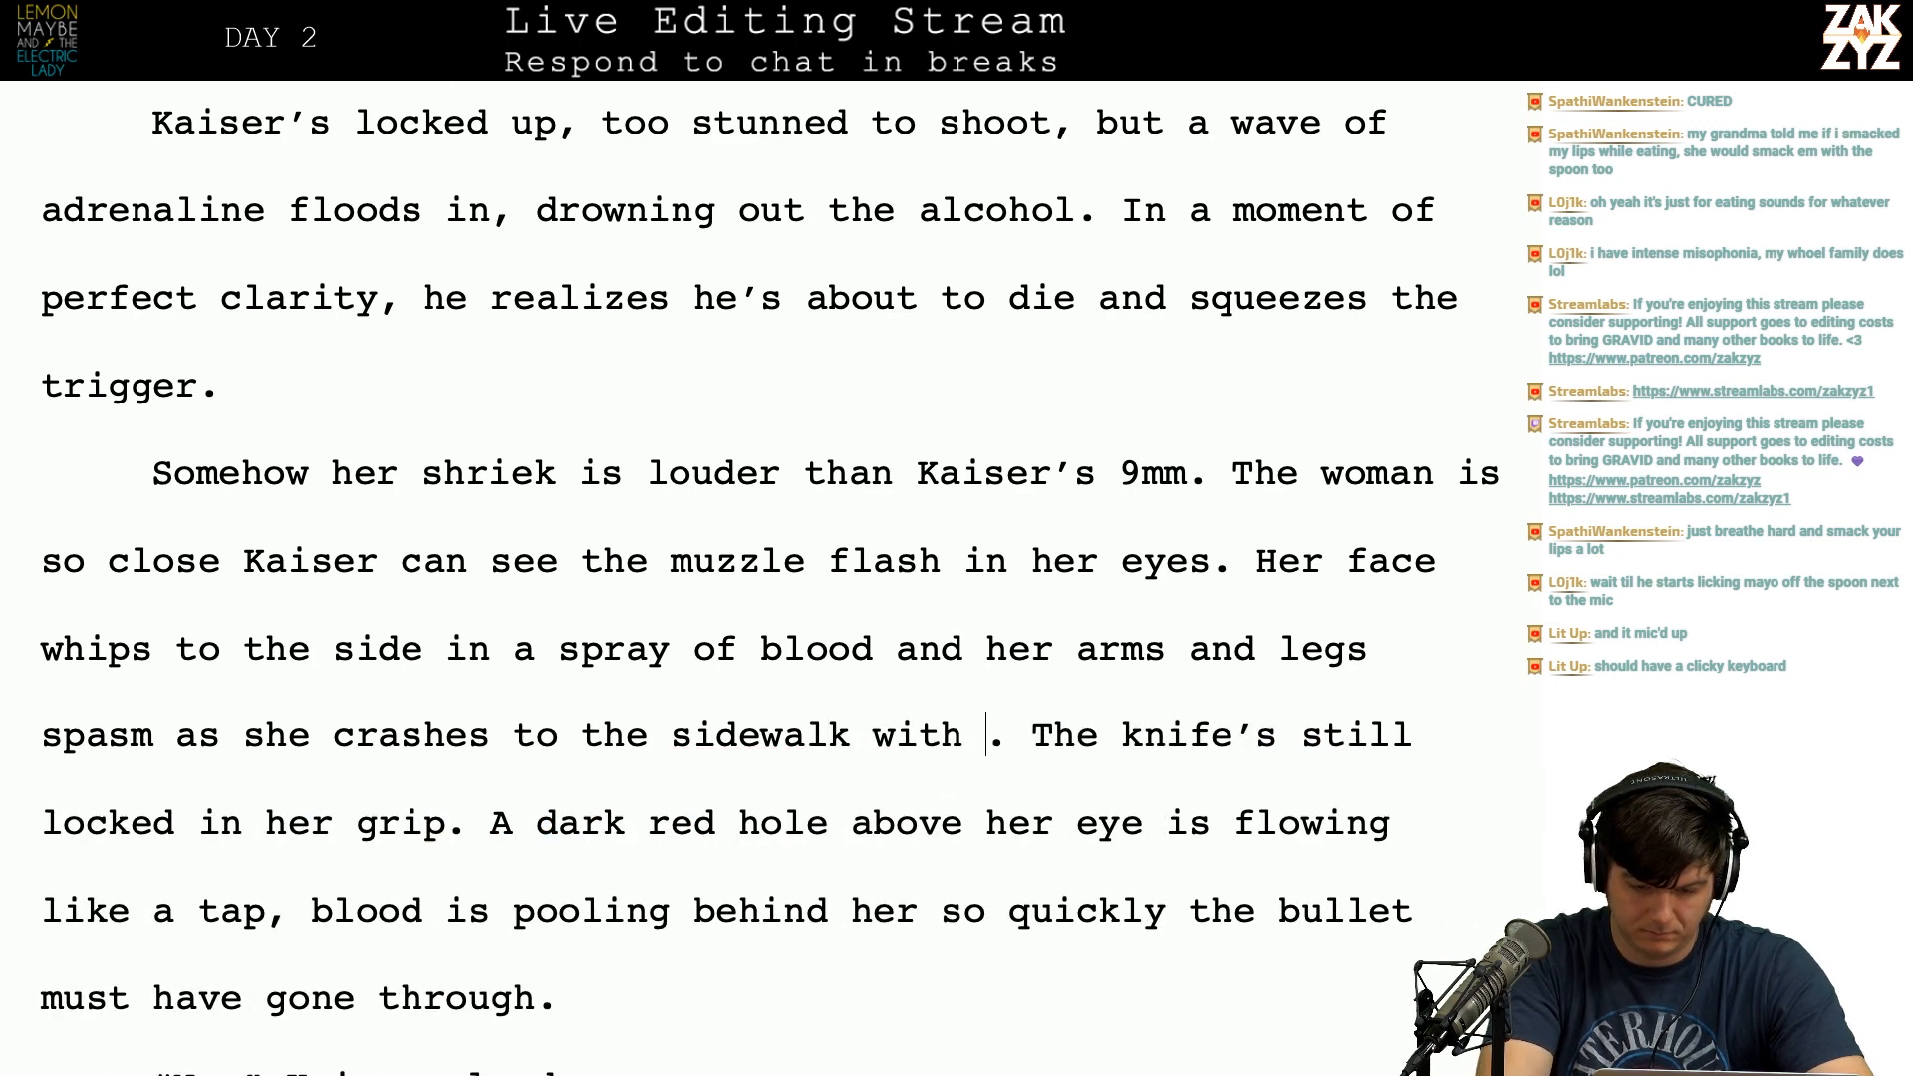
type("still locked in")
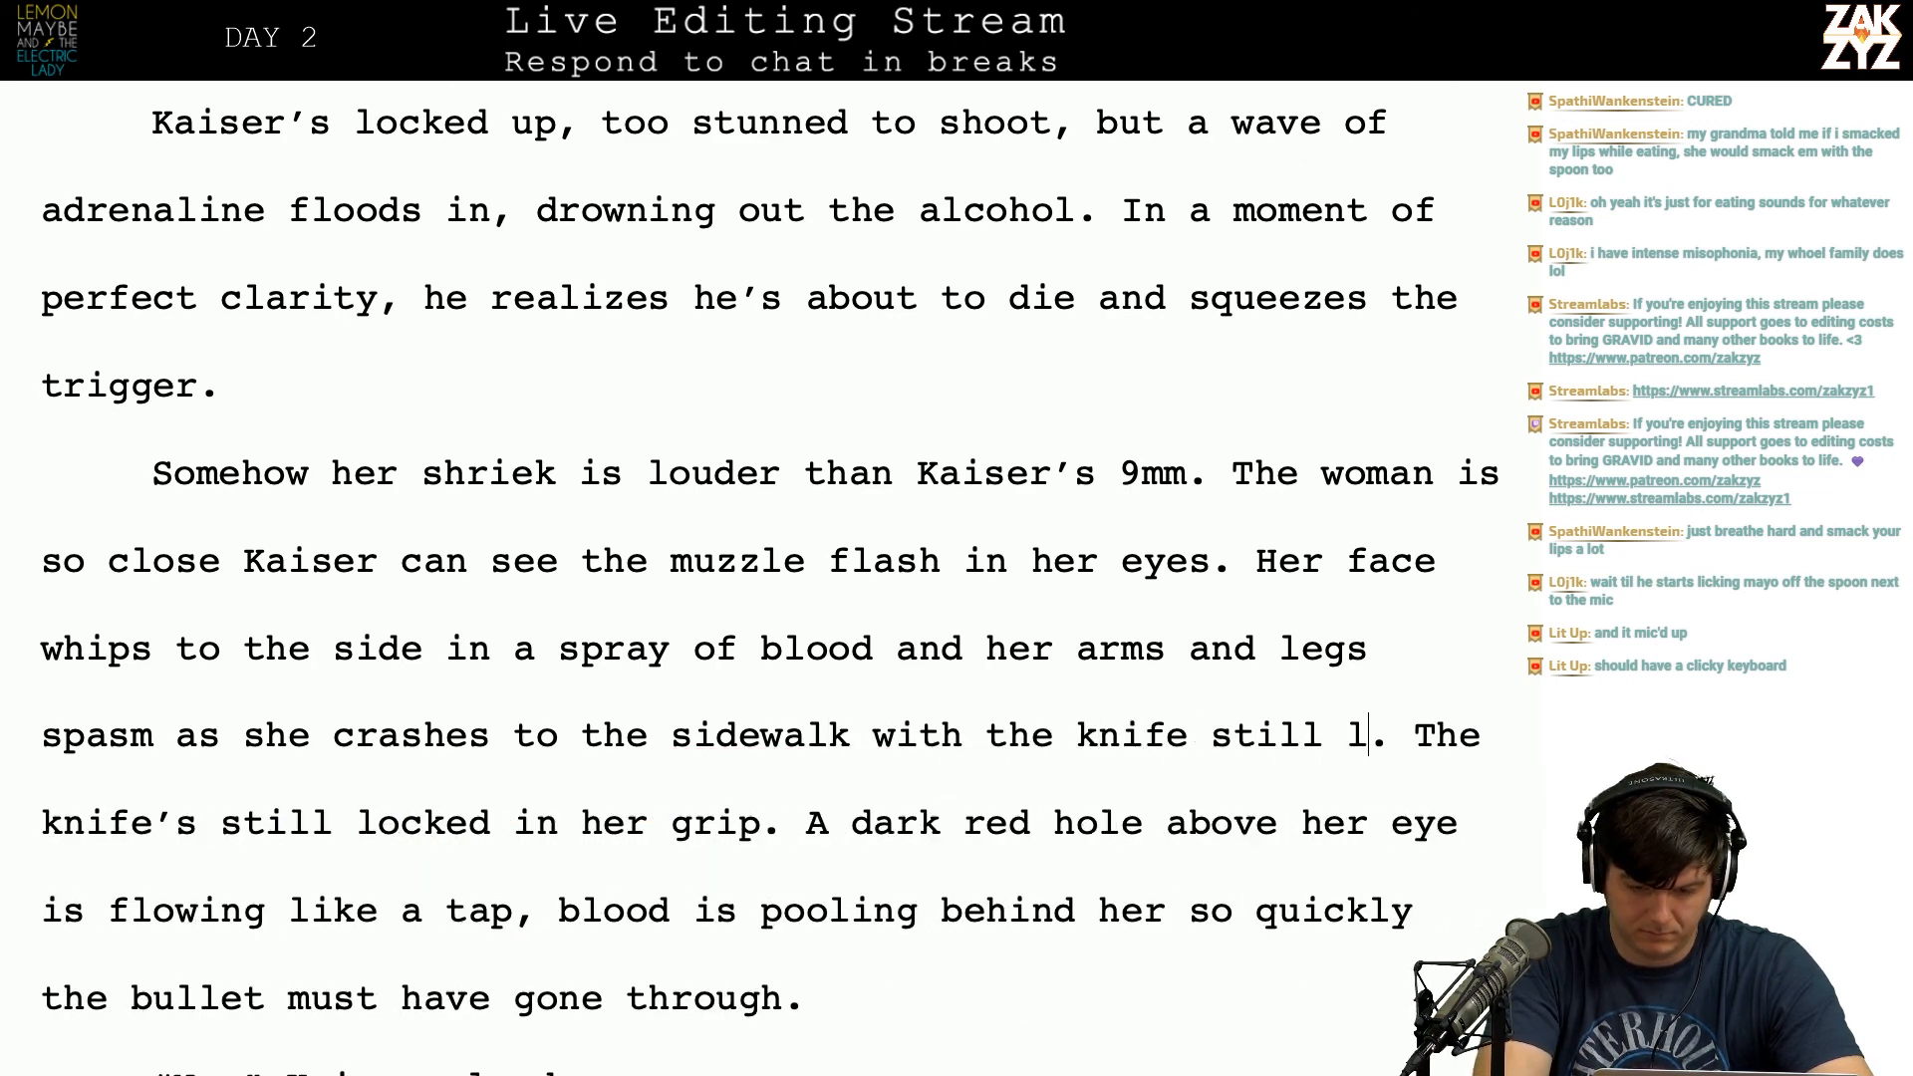
type(" her grip. The knife’s still locked in her grip. A dark red")
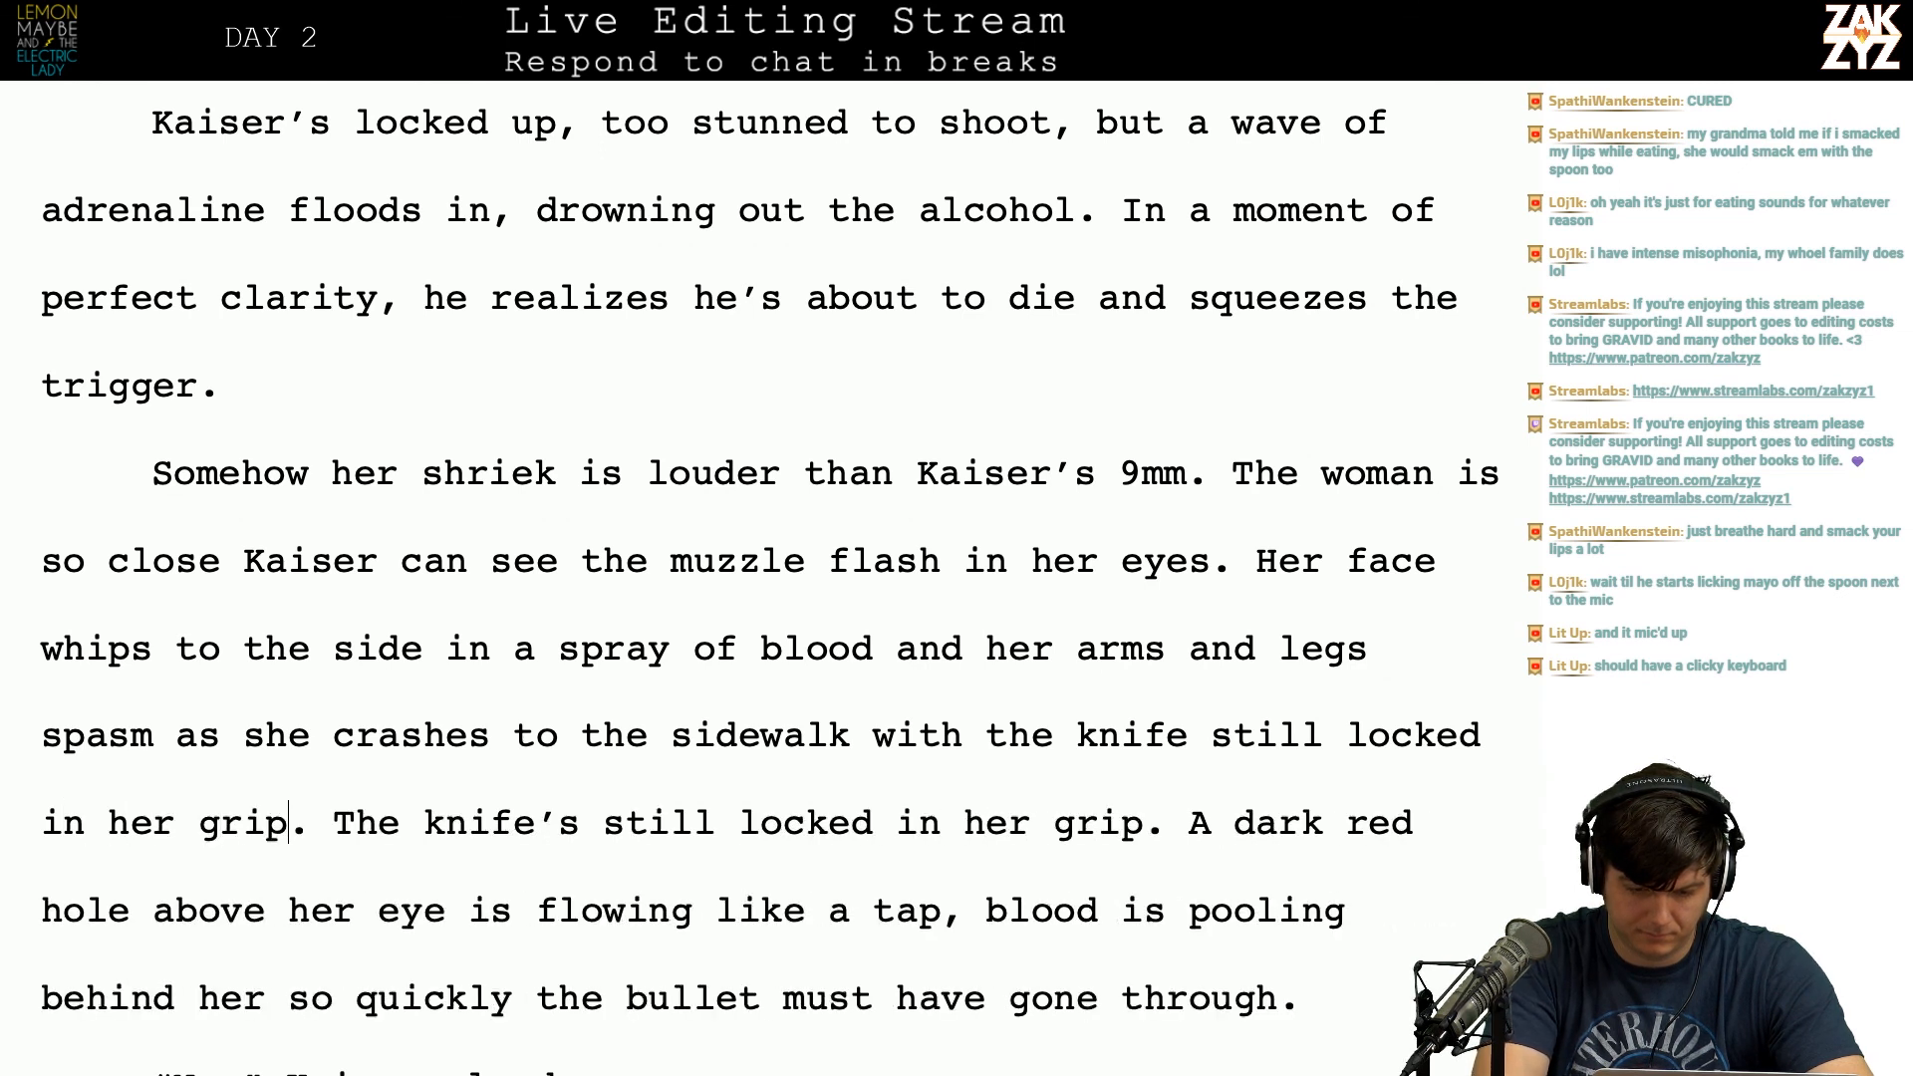
Step: Delete the old sentence "The knife's still locked in her grip" before "A dark red hole above her eye"
key("shift+Right")
key("shift+Right")
key("shift+Right")
key("shift+Right")
key("shift+Right")
key("shift+Right")
key("shift+Right")
key("shift+Right")
key("shift+Right")
key("shift+Right")
key("shift+Right")
key("shift+Right")
key("shift+Right")
key("shift+Right")
key("shift+Right")
key("shift+Right")
key("shift+Right")
key("shift+Right")
key("shift+Right")
key("shift+Right")
key("shift+Right")
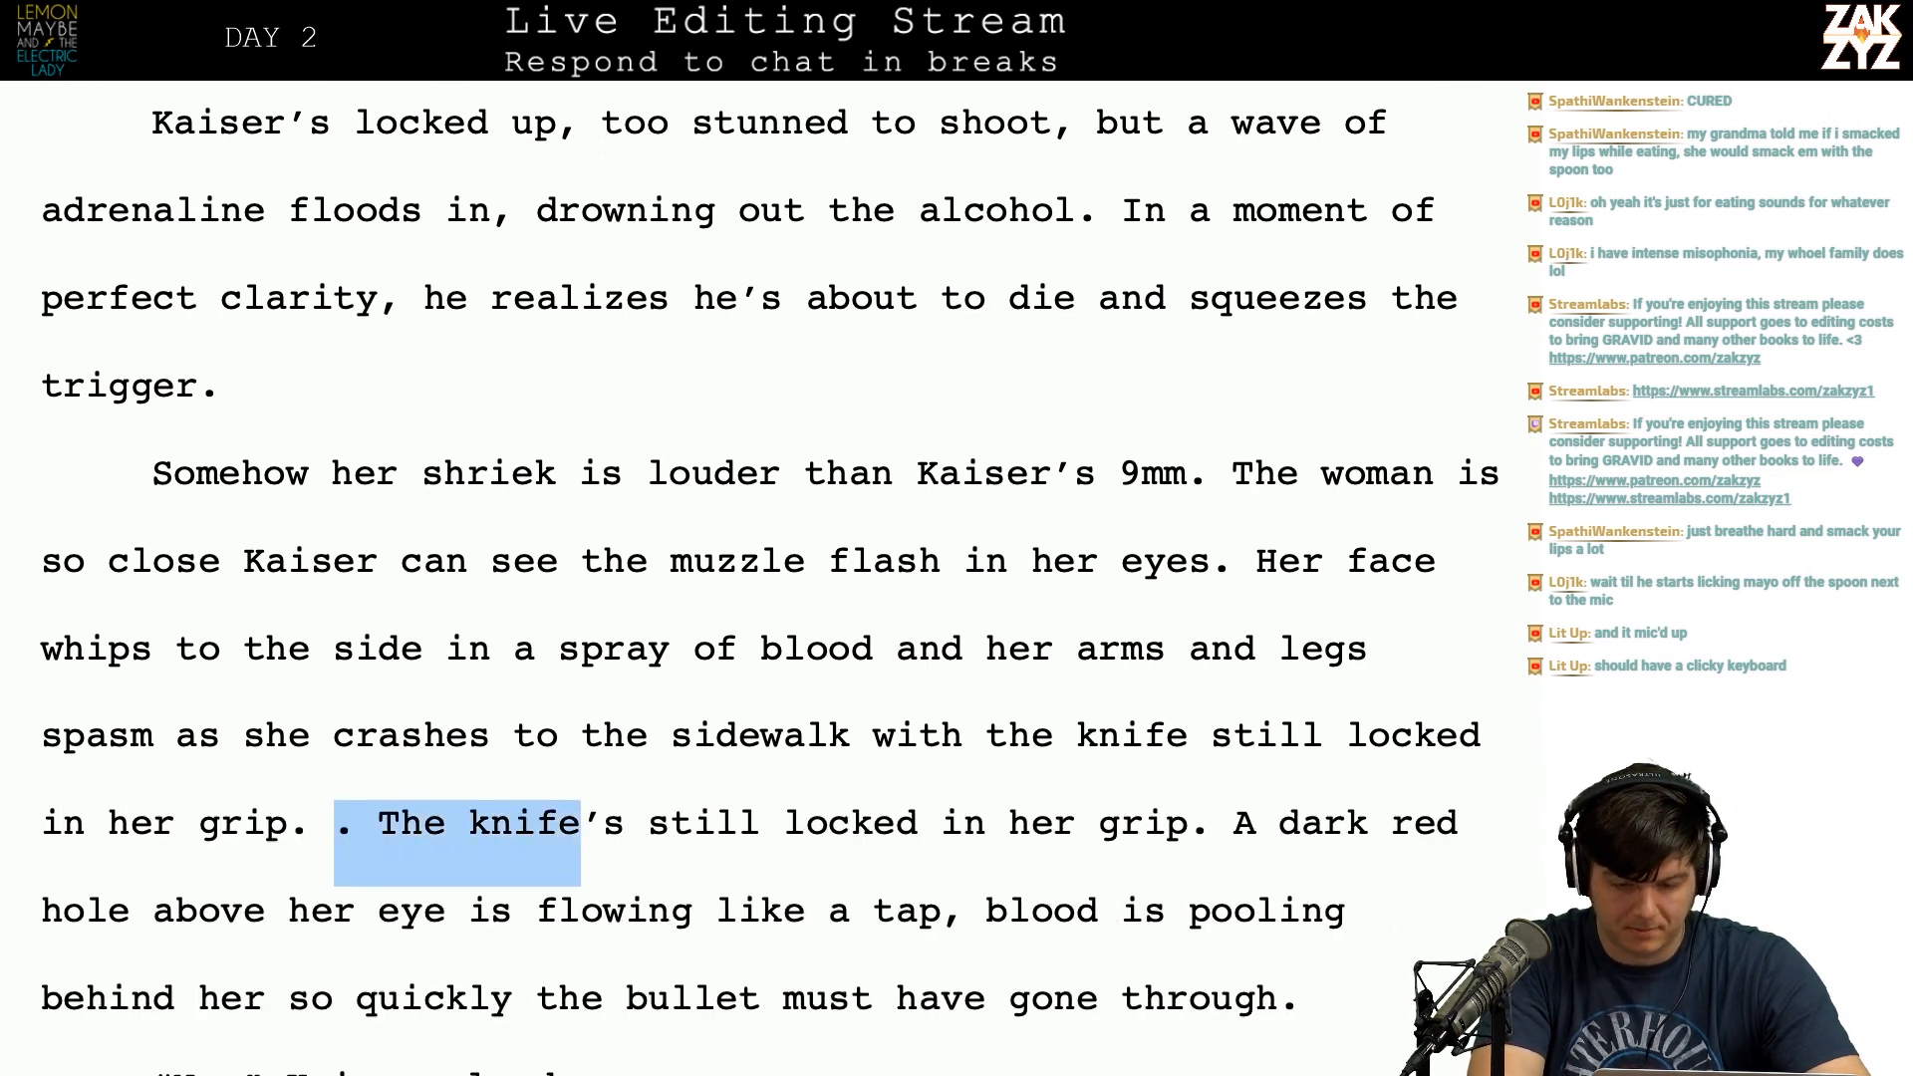
key("shift+Right")
key("shift+Right")
key("shift+Right")
key("shift+Right")
key("shift+Right")
key("shift+Right")
key("shift+Right")
key("shift+Right")
key("shift+Right")
key("shift+Right")
key("shift+Right")
key("shift+Right")
key("shift+Right")
key("shift+Right")
key("shift+Right")
key("shift+Right")
key("shift+Right")
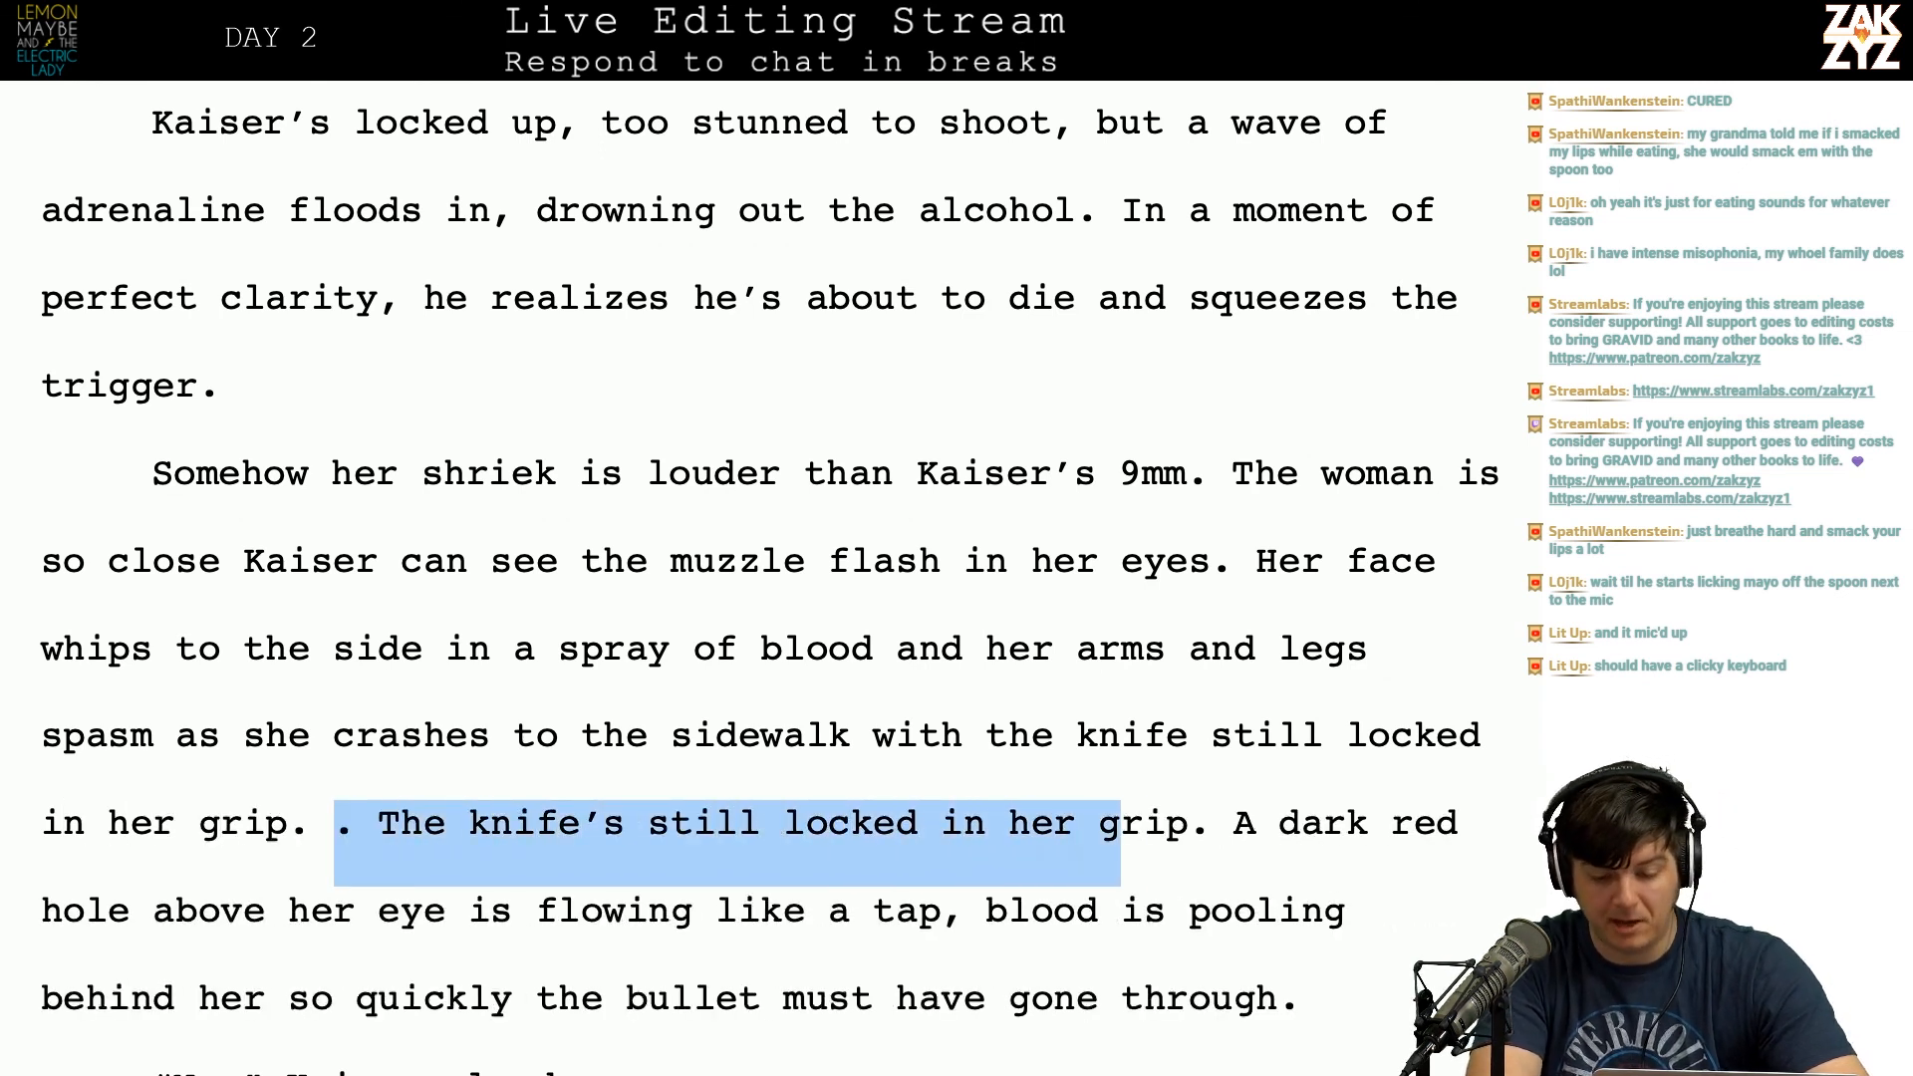
key("Delete")
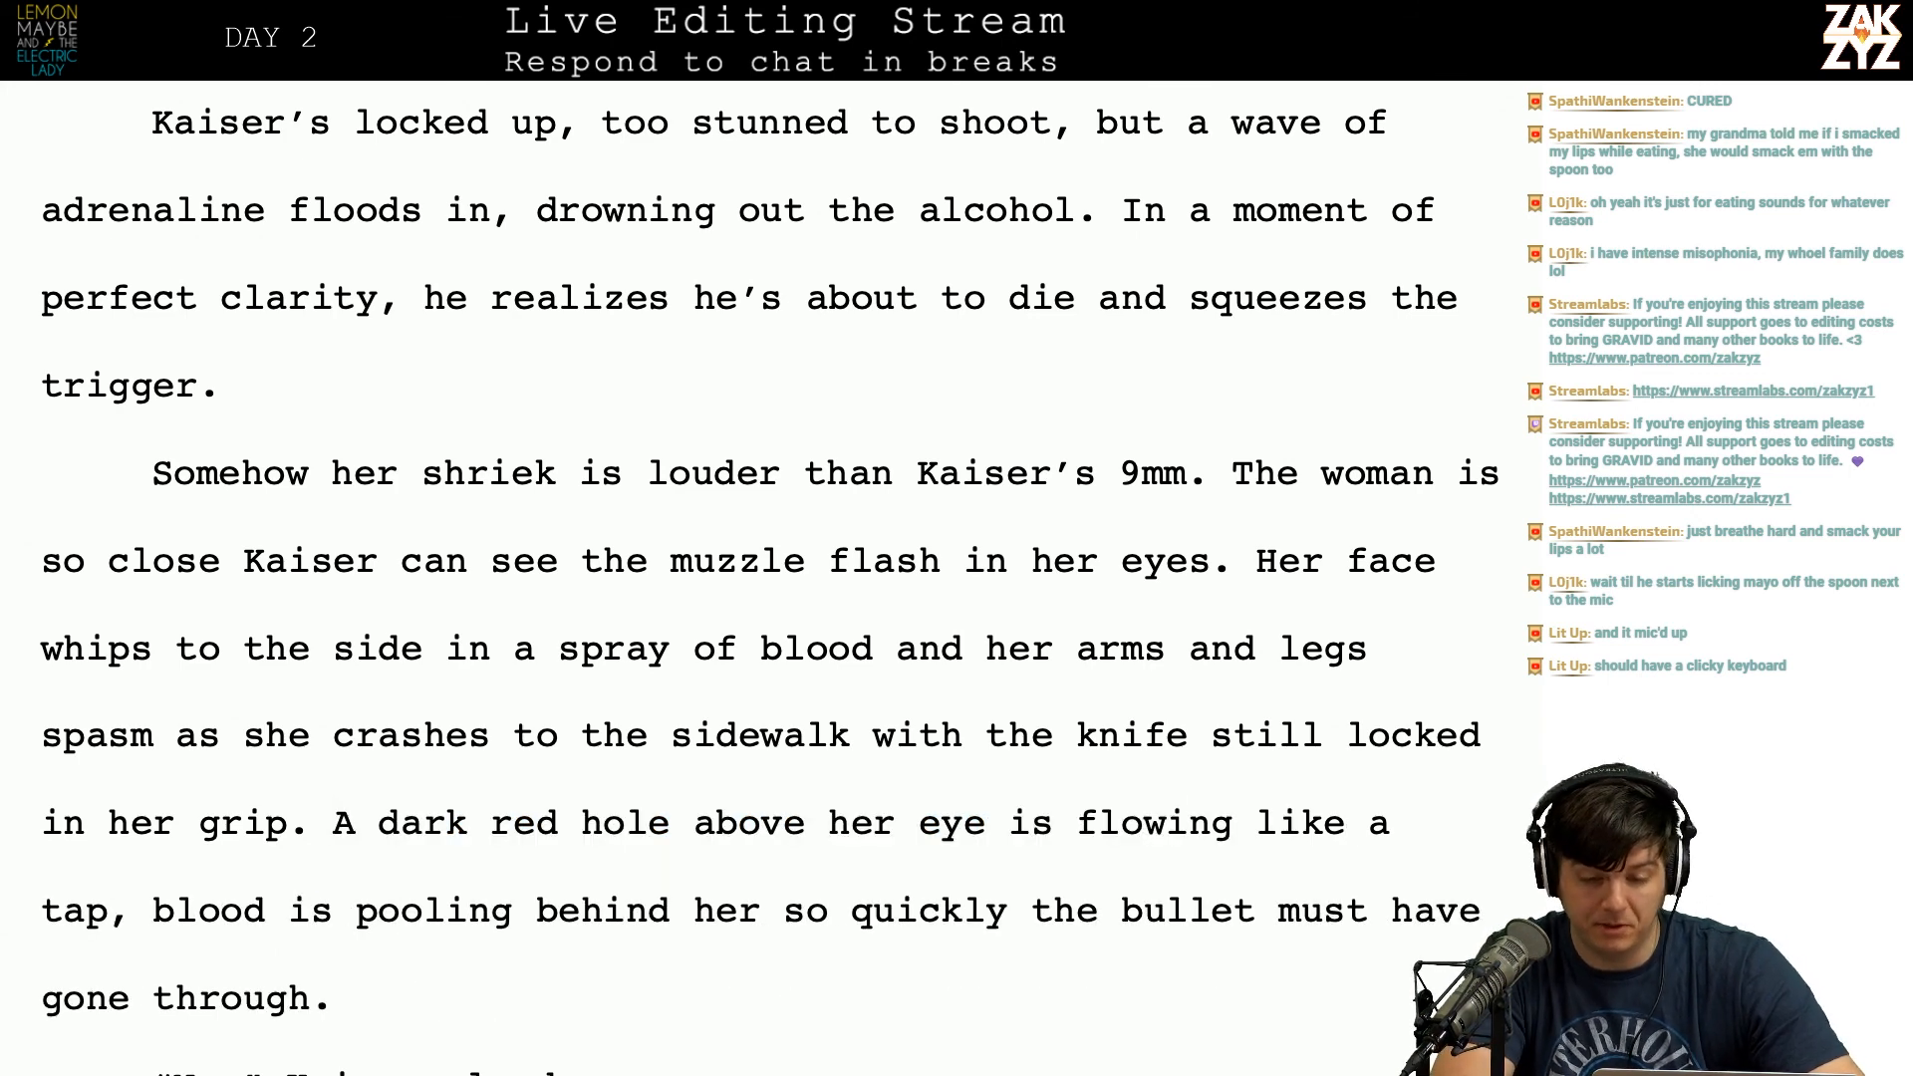
Step: Replace "Kaiser" with "he" before "can see the muzzle flash in her eyes", leaving a single "can"
scroll(843, 427, "down", 1)
left_click(183, 545)
key("Right")
key("Right")
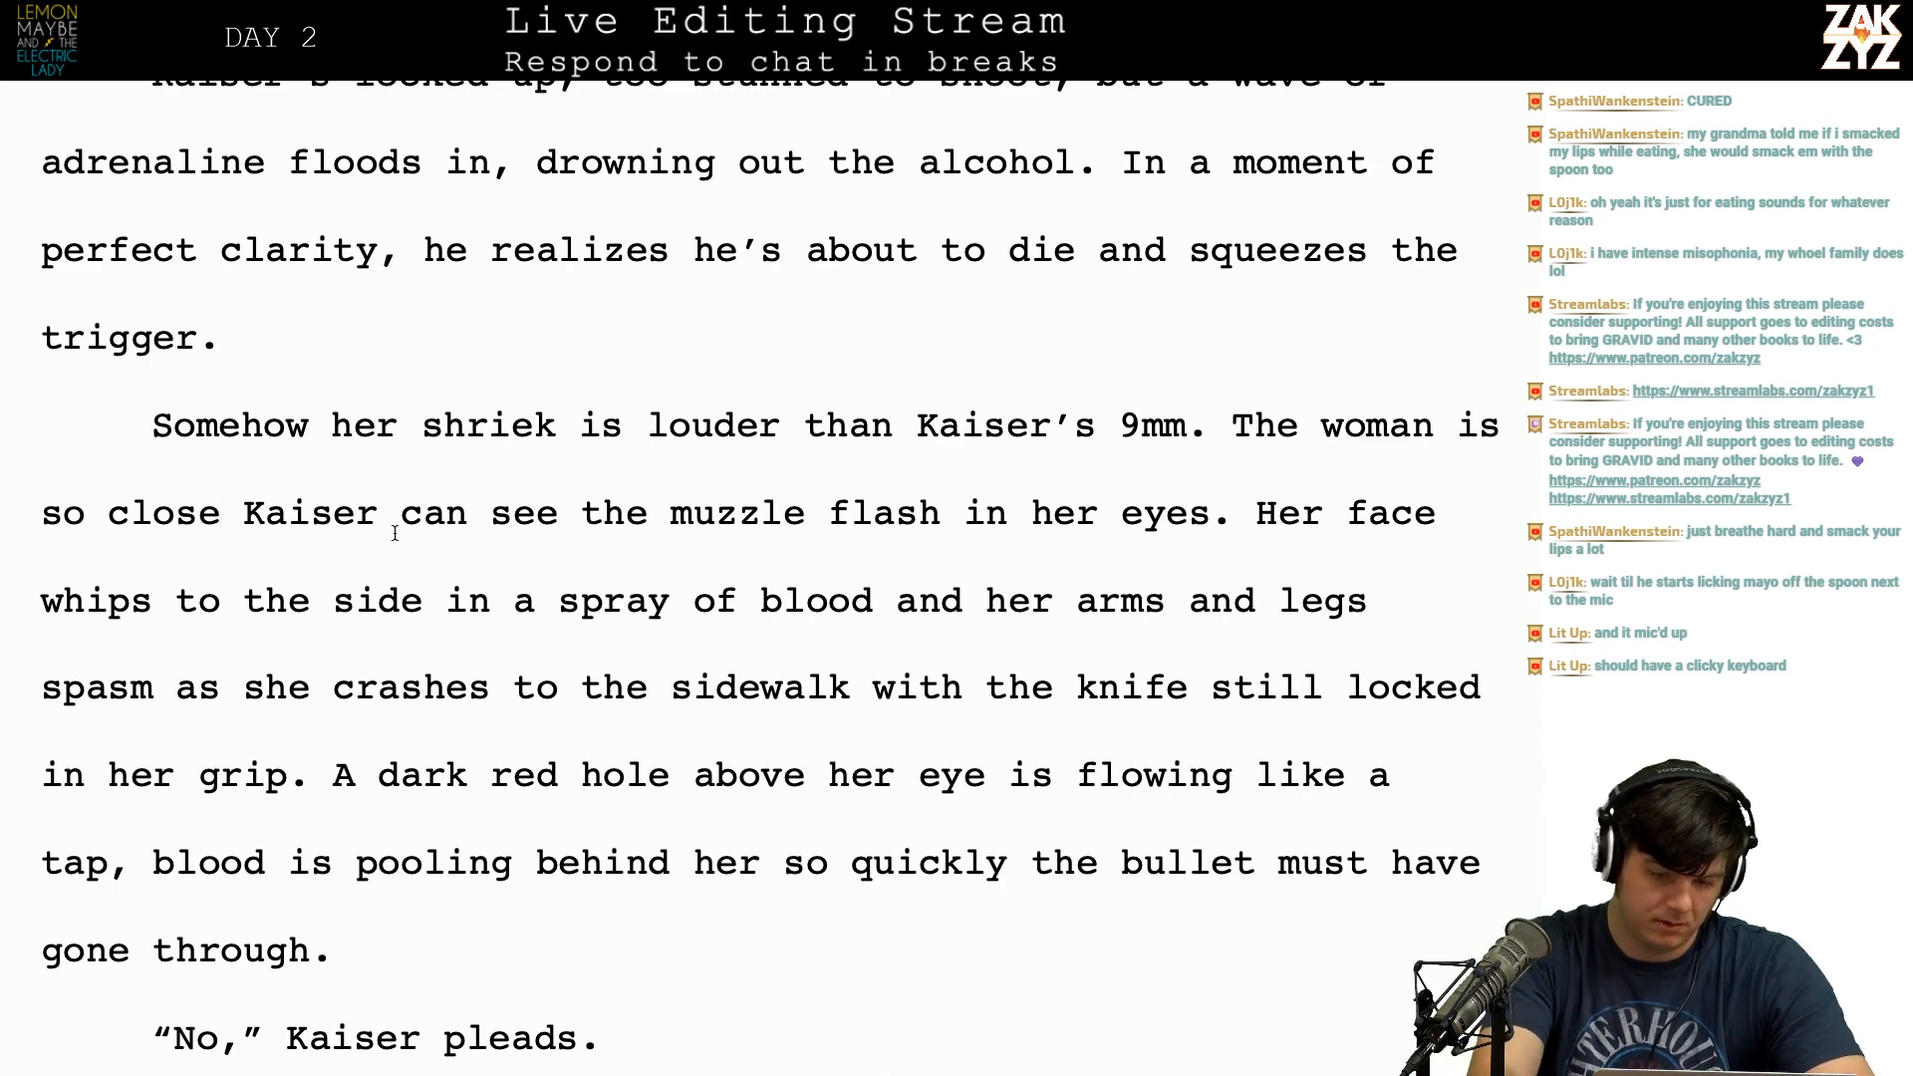
key("BackSpace")
key("BackSpace")
key("BackSpace")
key("BackSpace")
key("BackSpace")
key("BackSpace")
key("BackSpace")
type("he can")
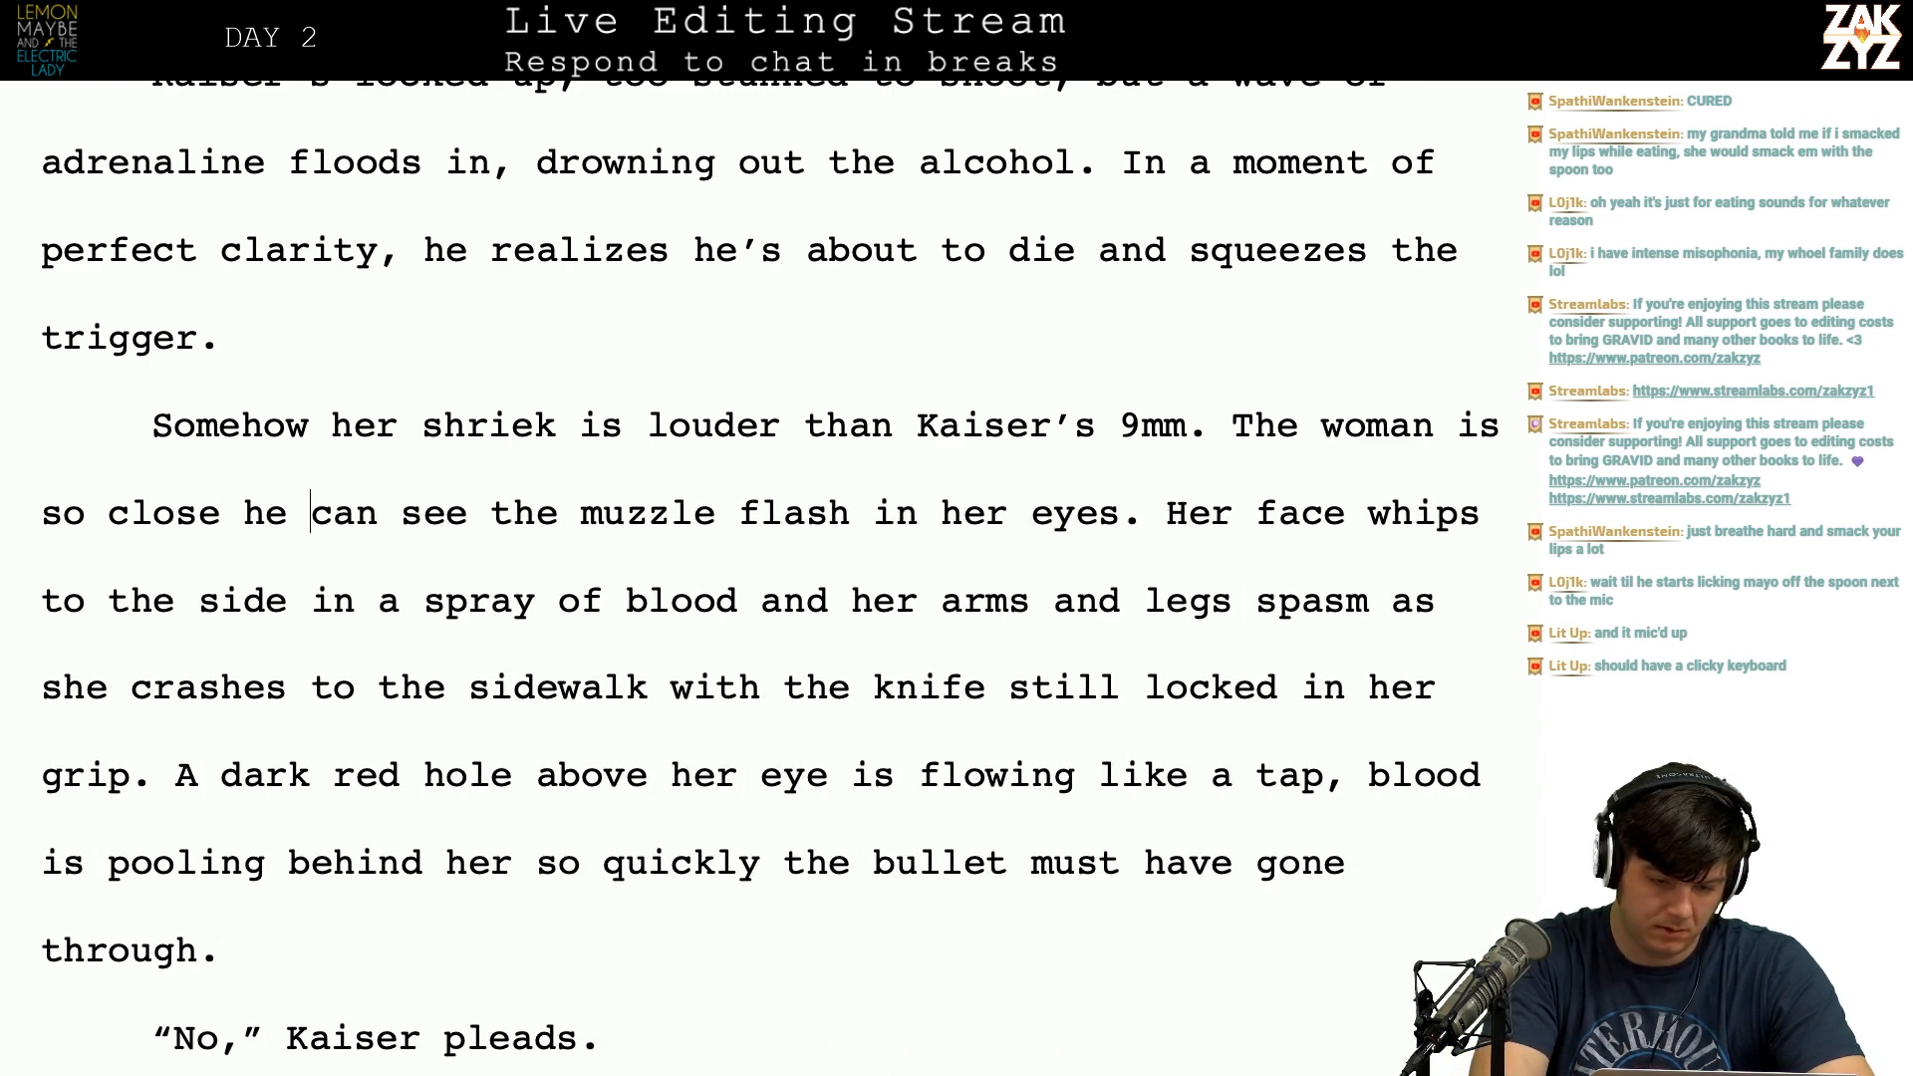
key("shift+Right")
key("shift+Right")
key("shift+Right")
key("shift+Right")
key("shift+Right")
key("shift+Right")
key("shift+Right")
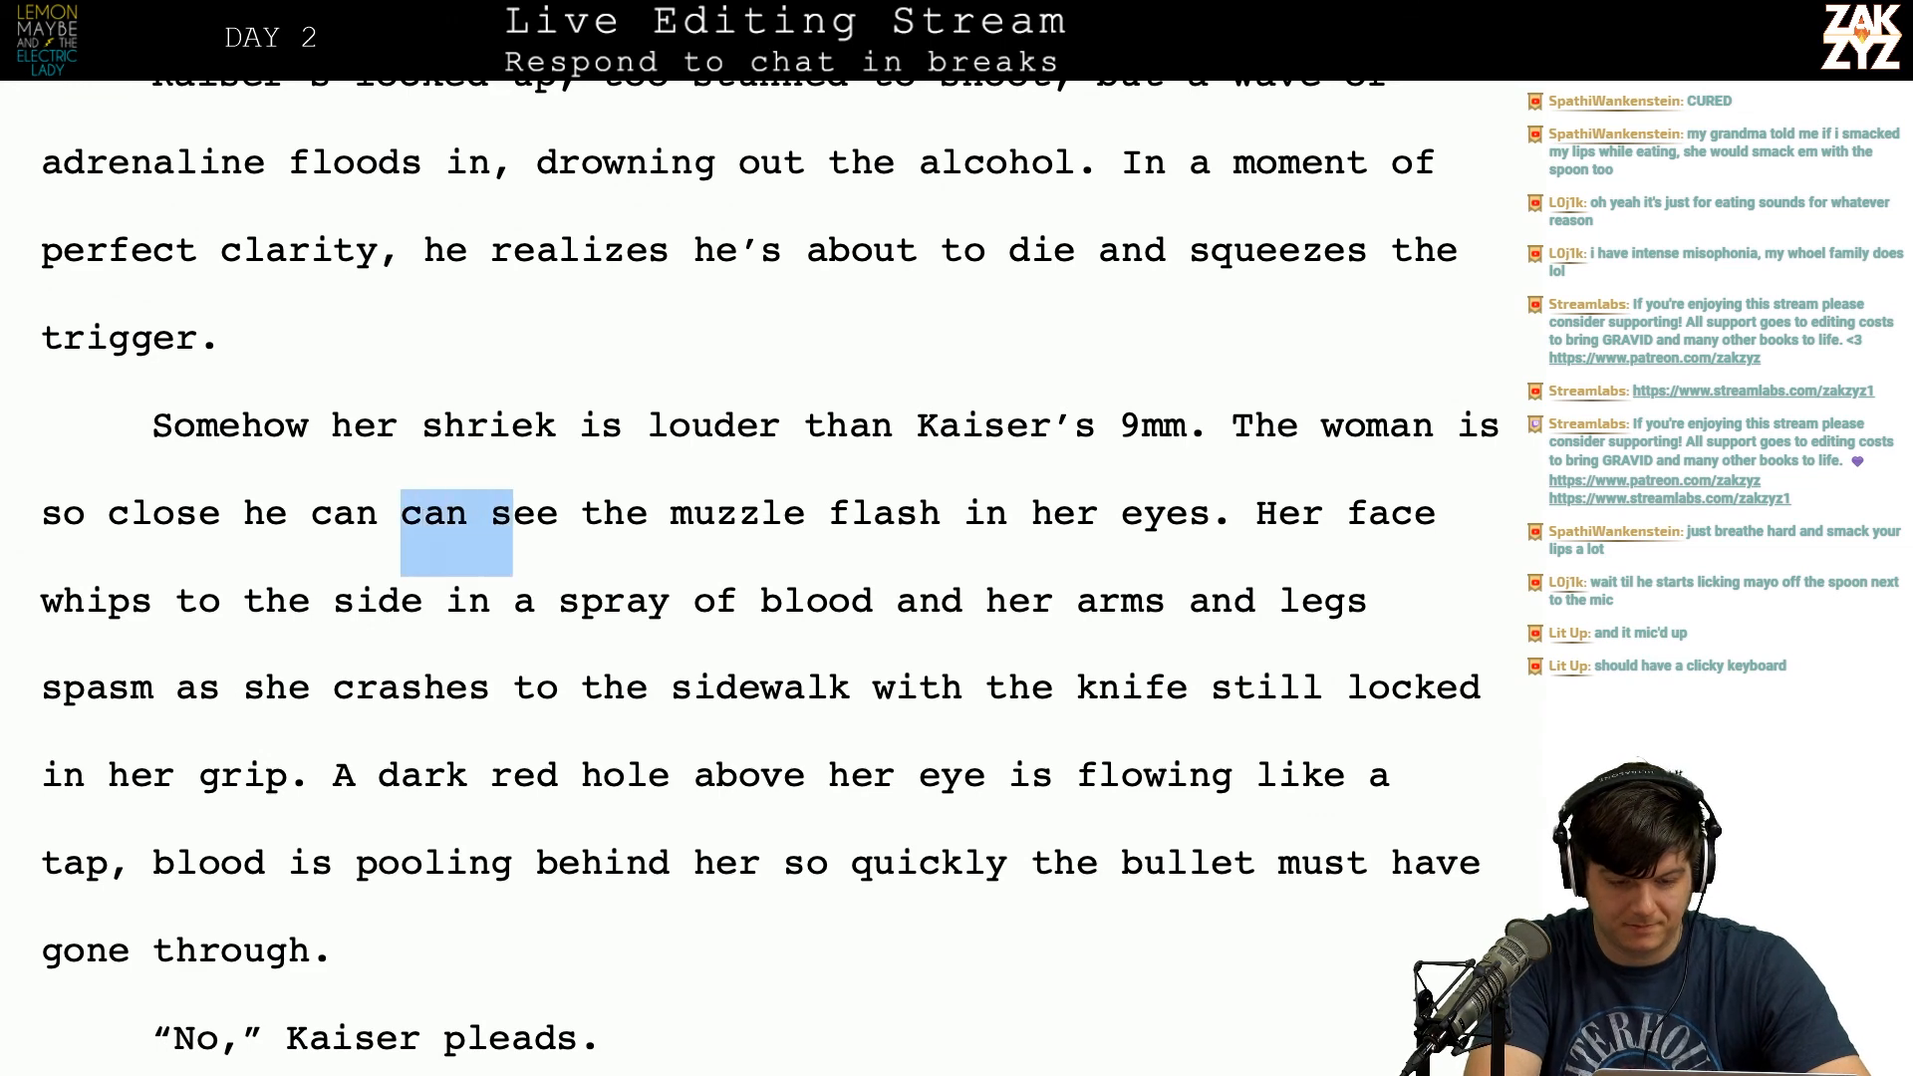
key("shift+Left")
key("shift+Left")
key("shift+Left")
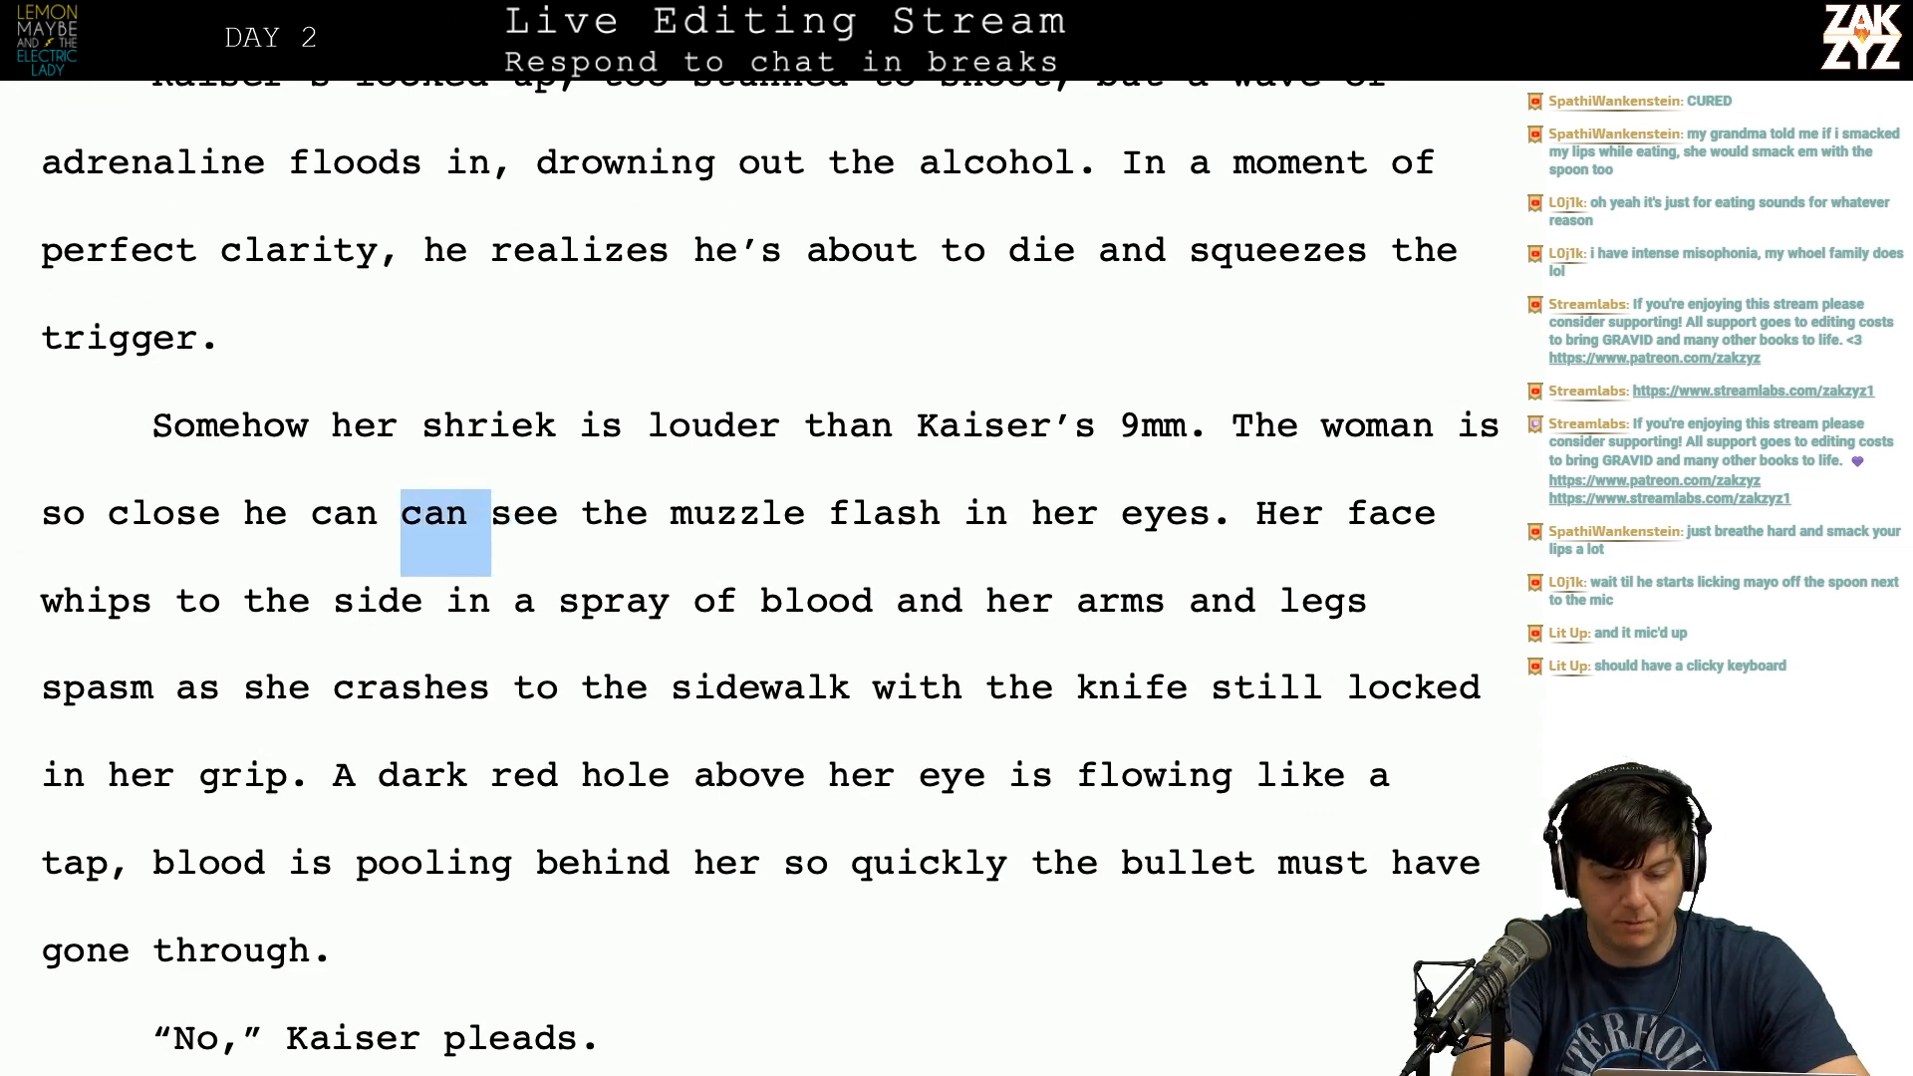
key("BackSpace")
Step: Insert ", then she crashes to the sidewalk" directly after "a spray of blood"
scroll(771, 570, "down", 1)
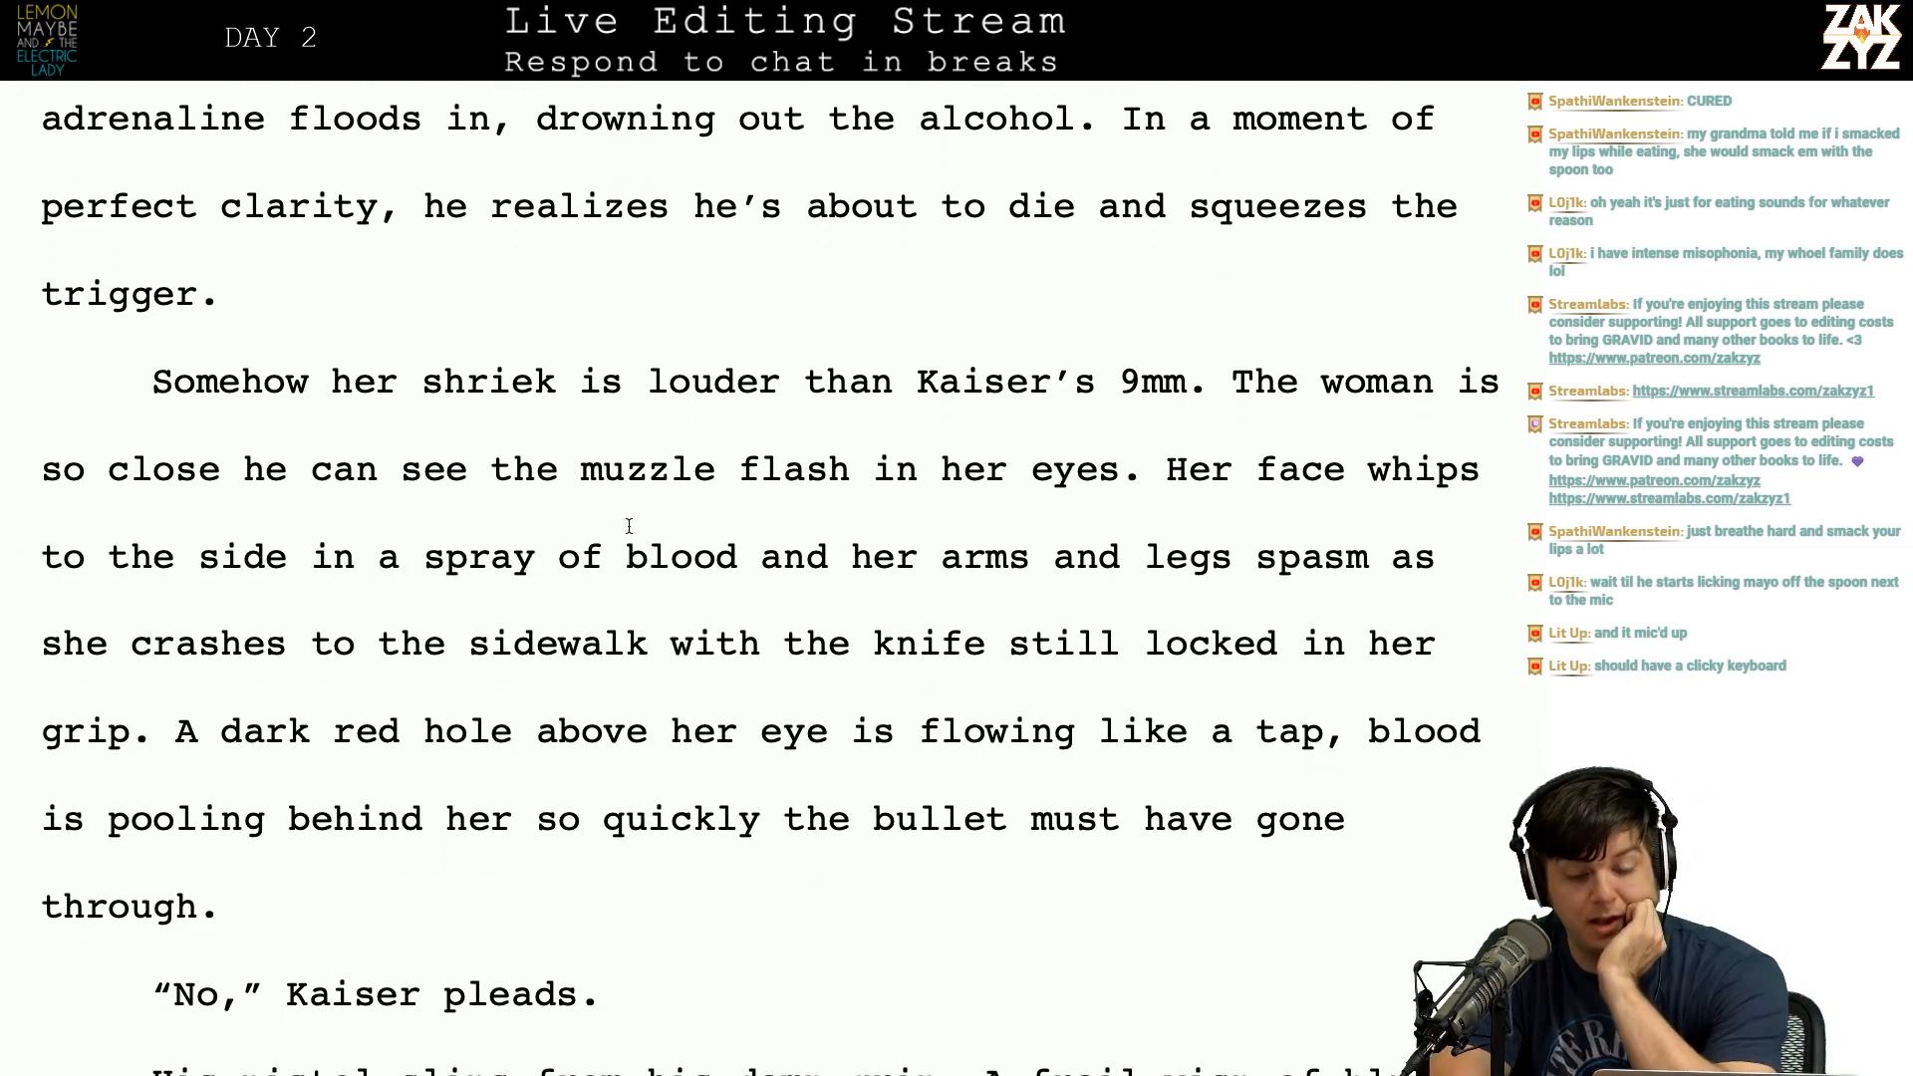
scroll(565, 475, "down", 1)
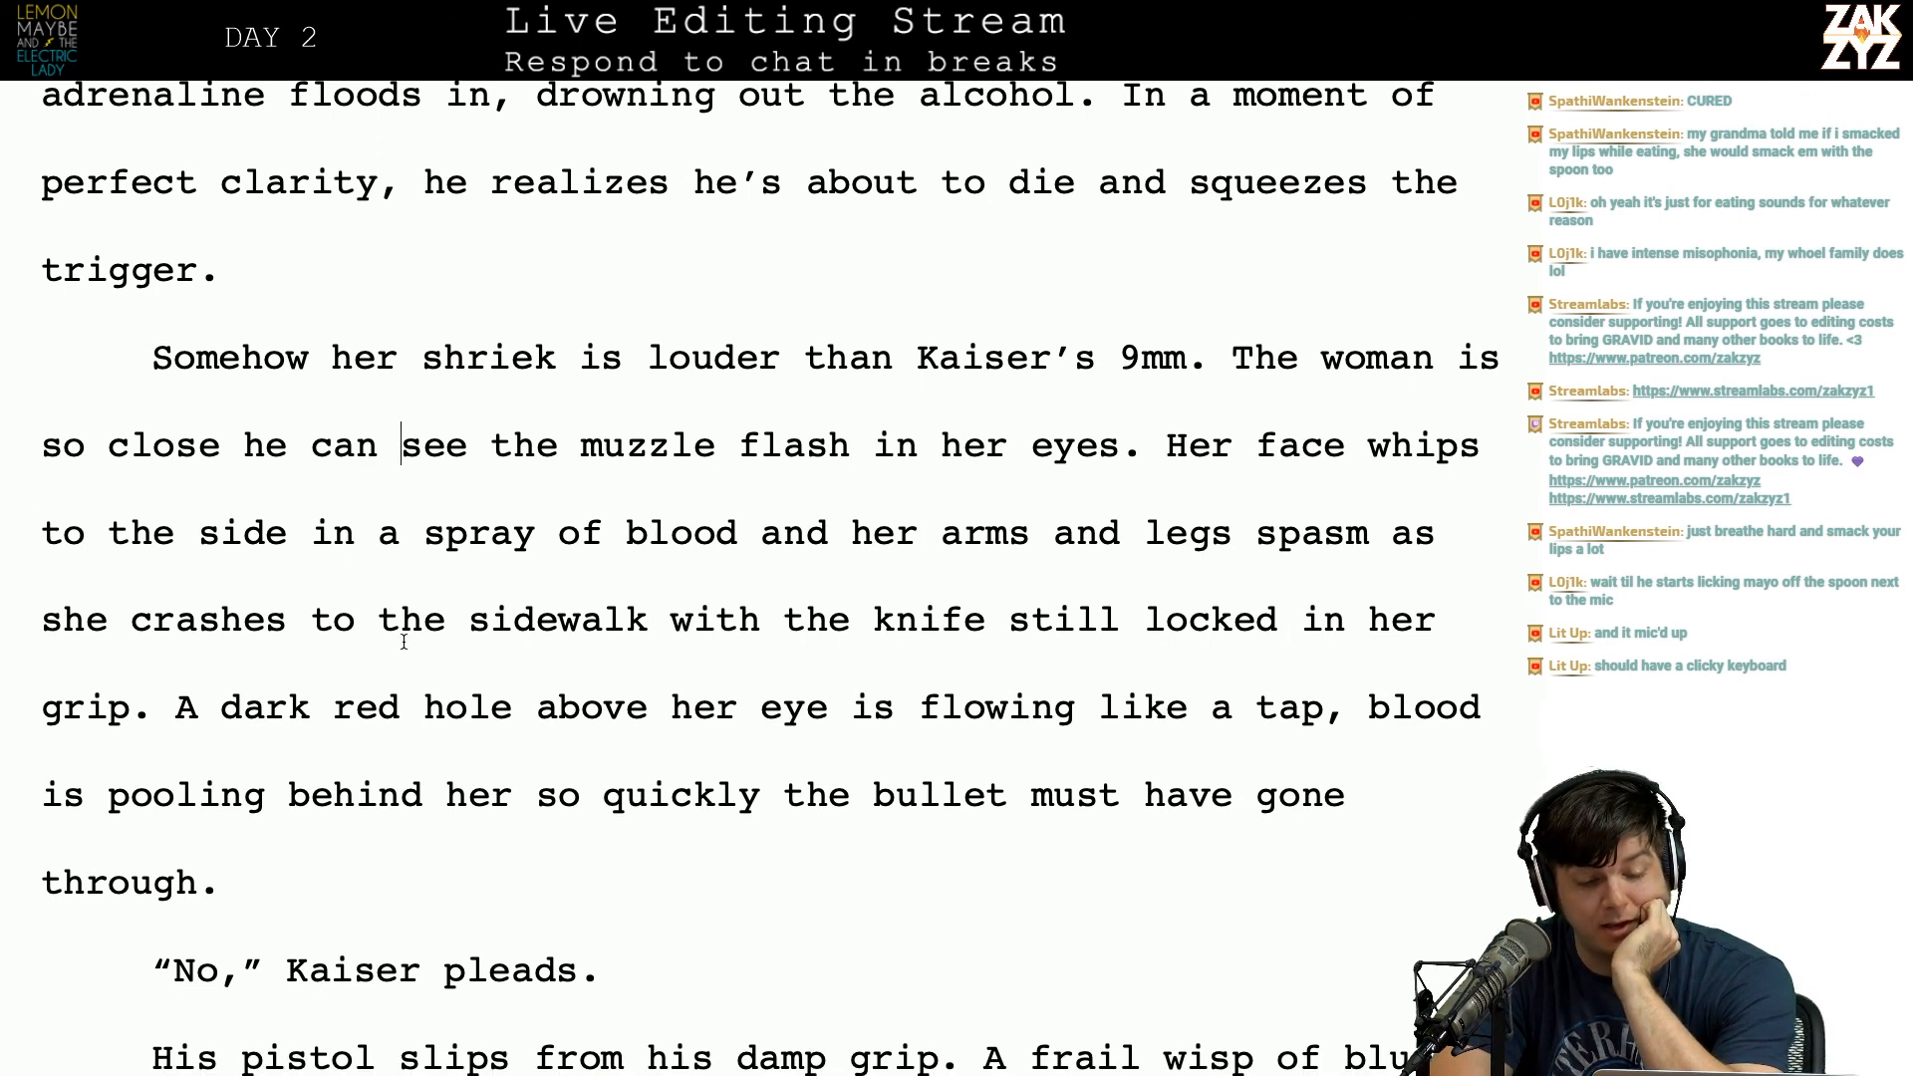
scroll(722, 586, "down", 1)
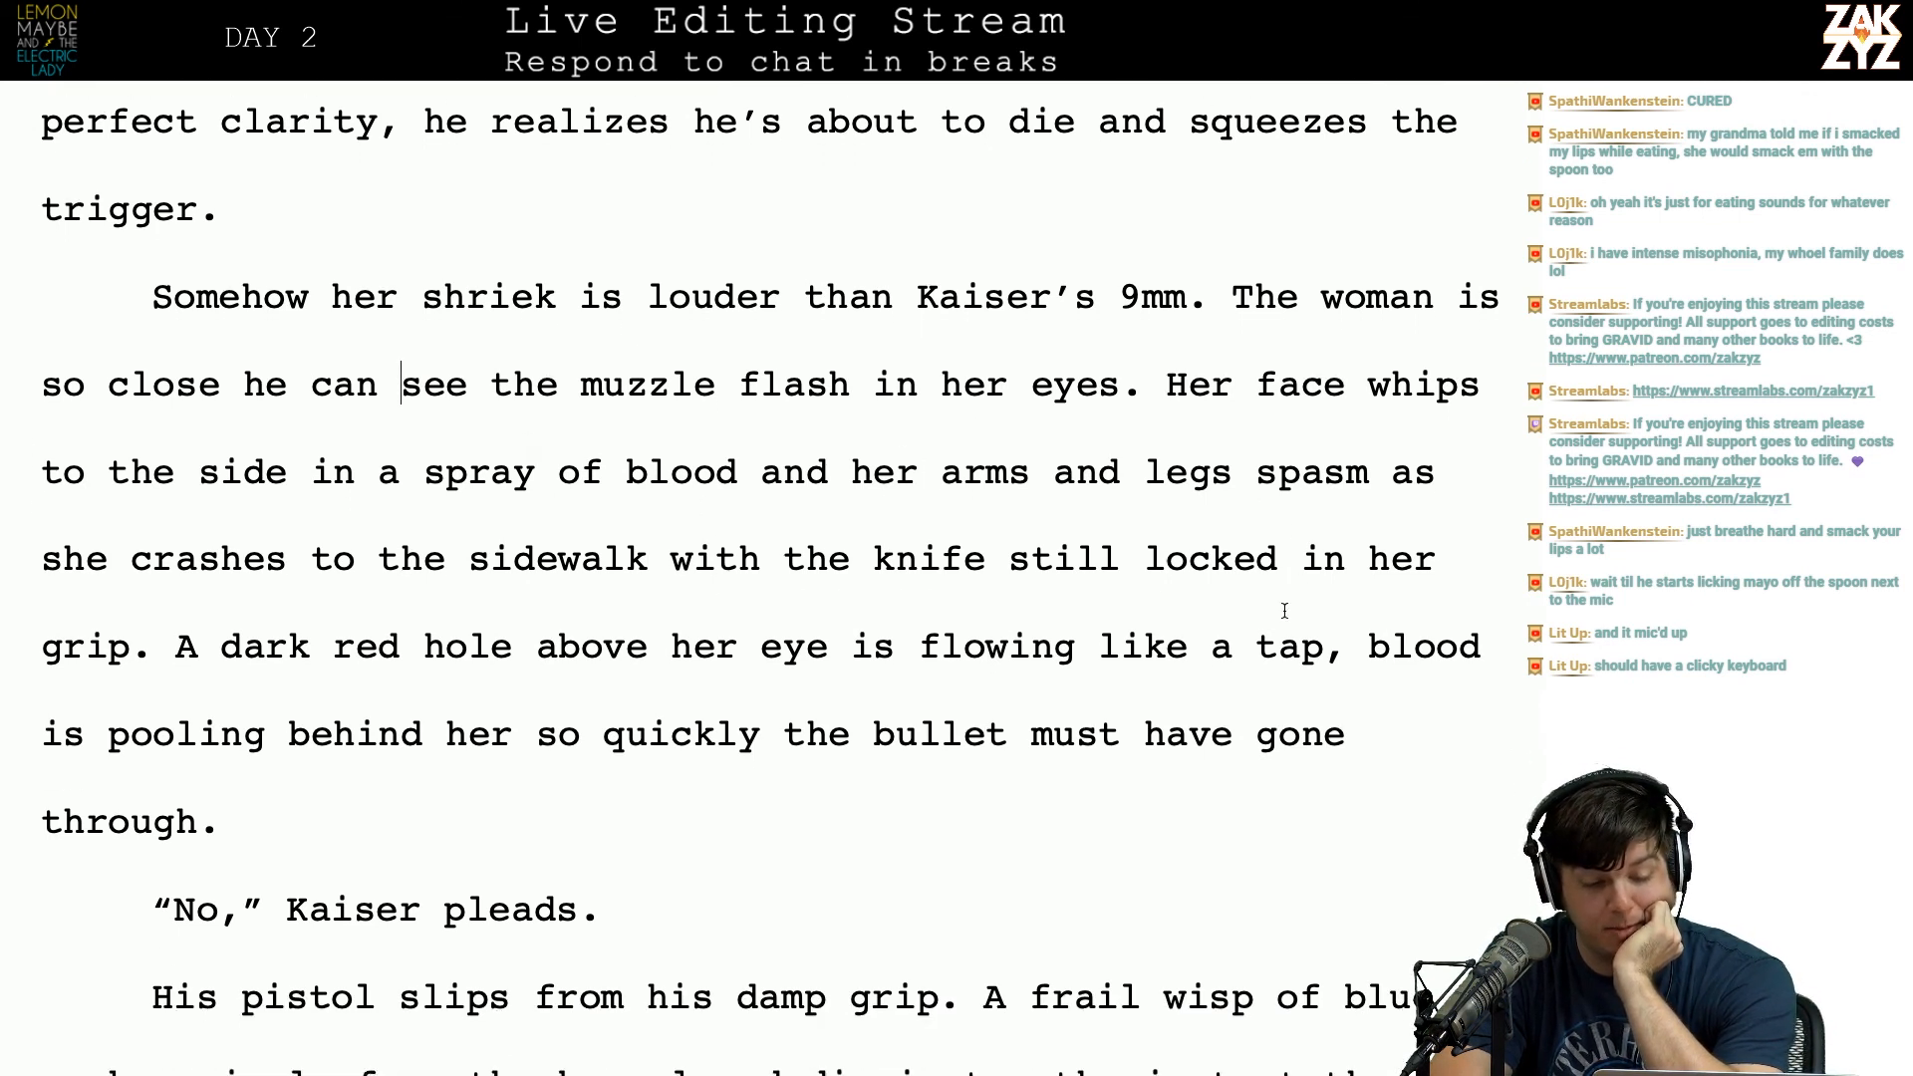
scroll(581, 602, "down", 1)
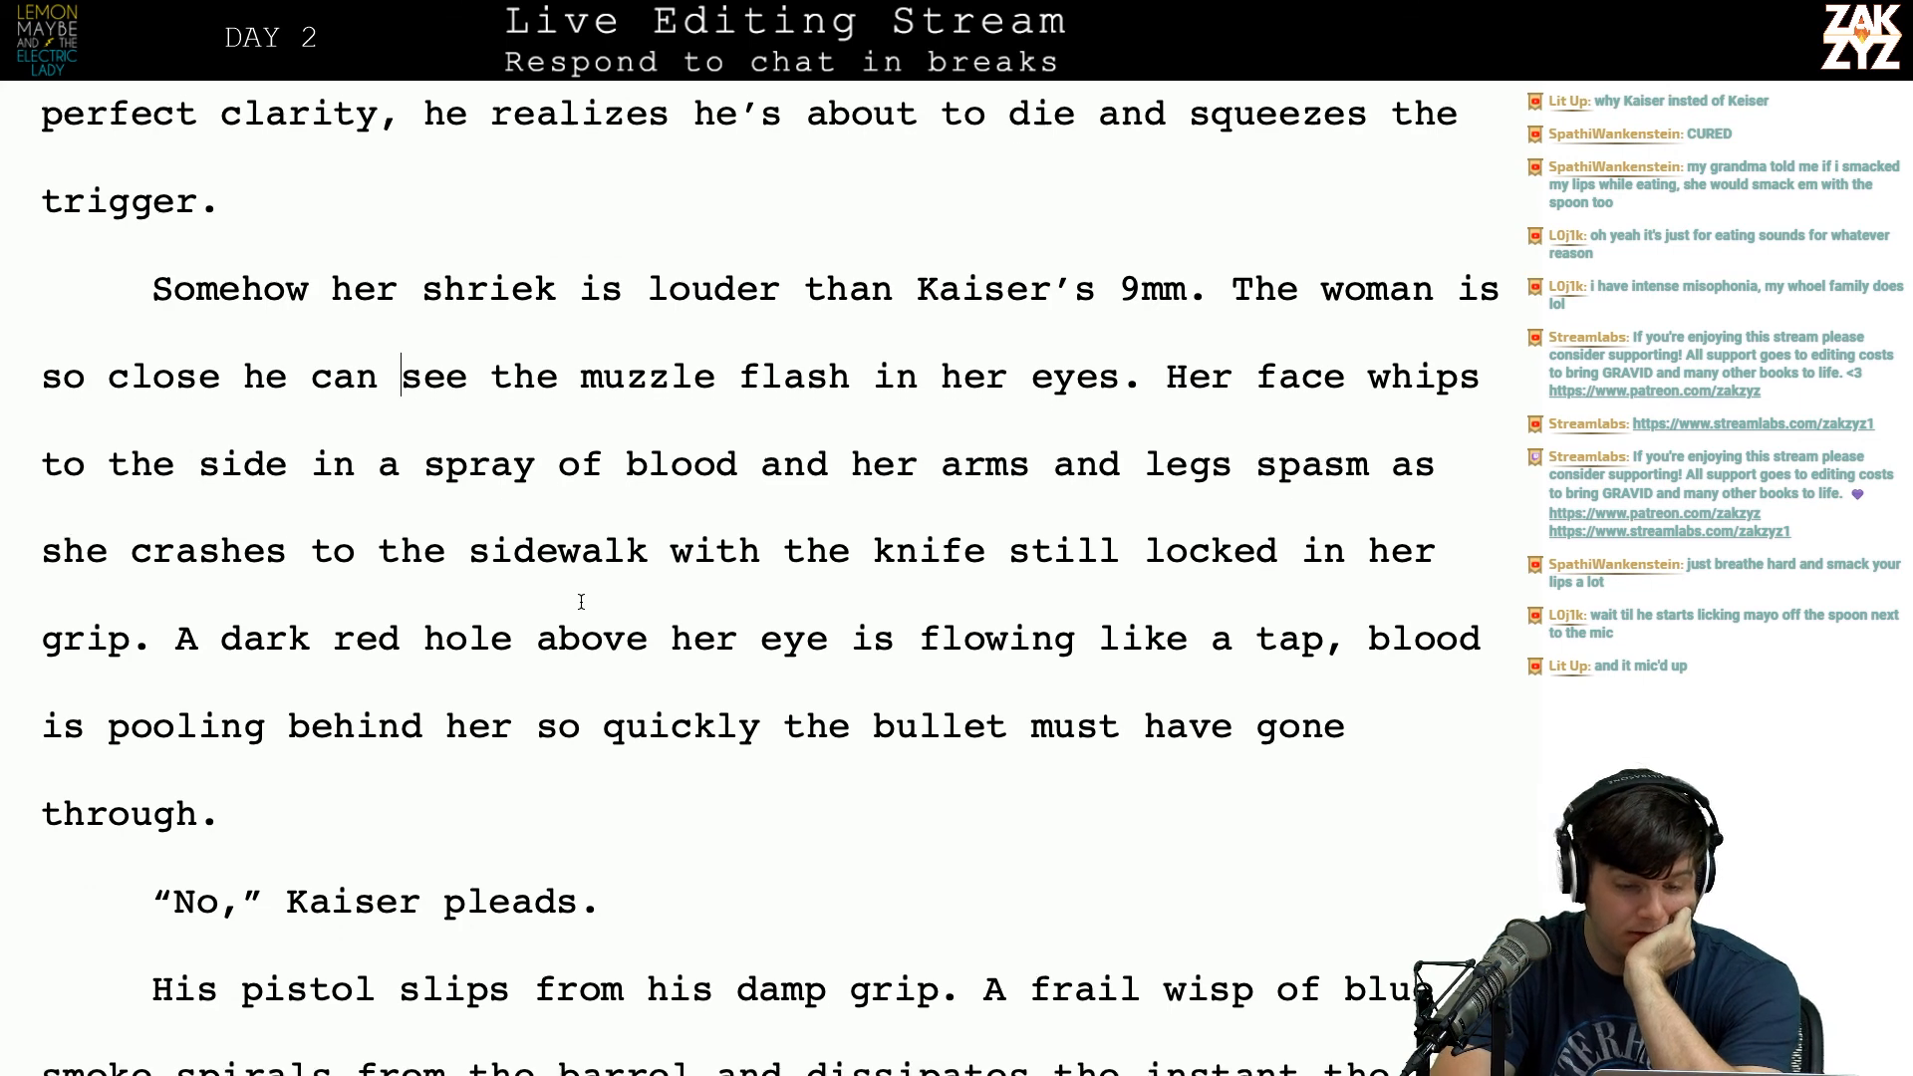
left_click(760, 460)
key("Left")
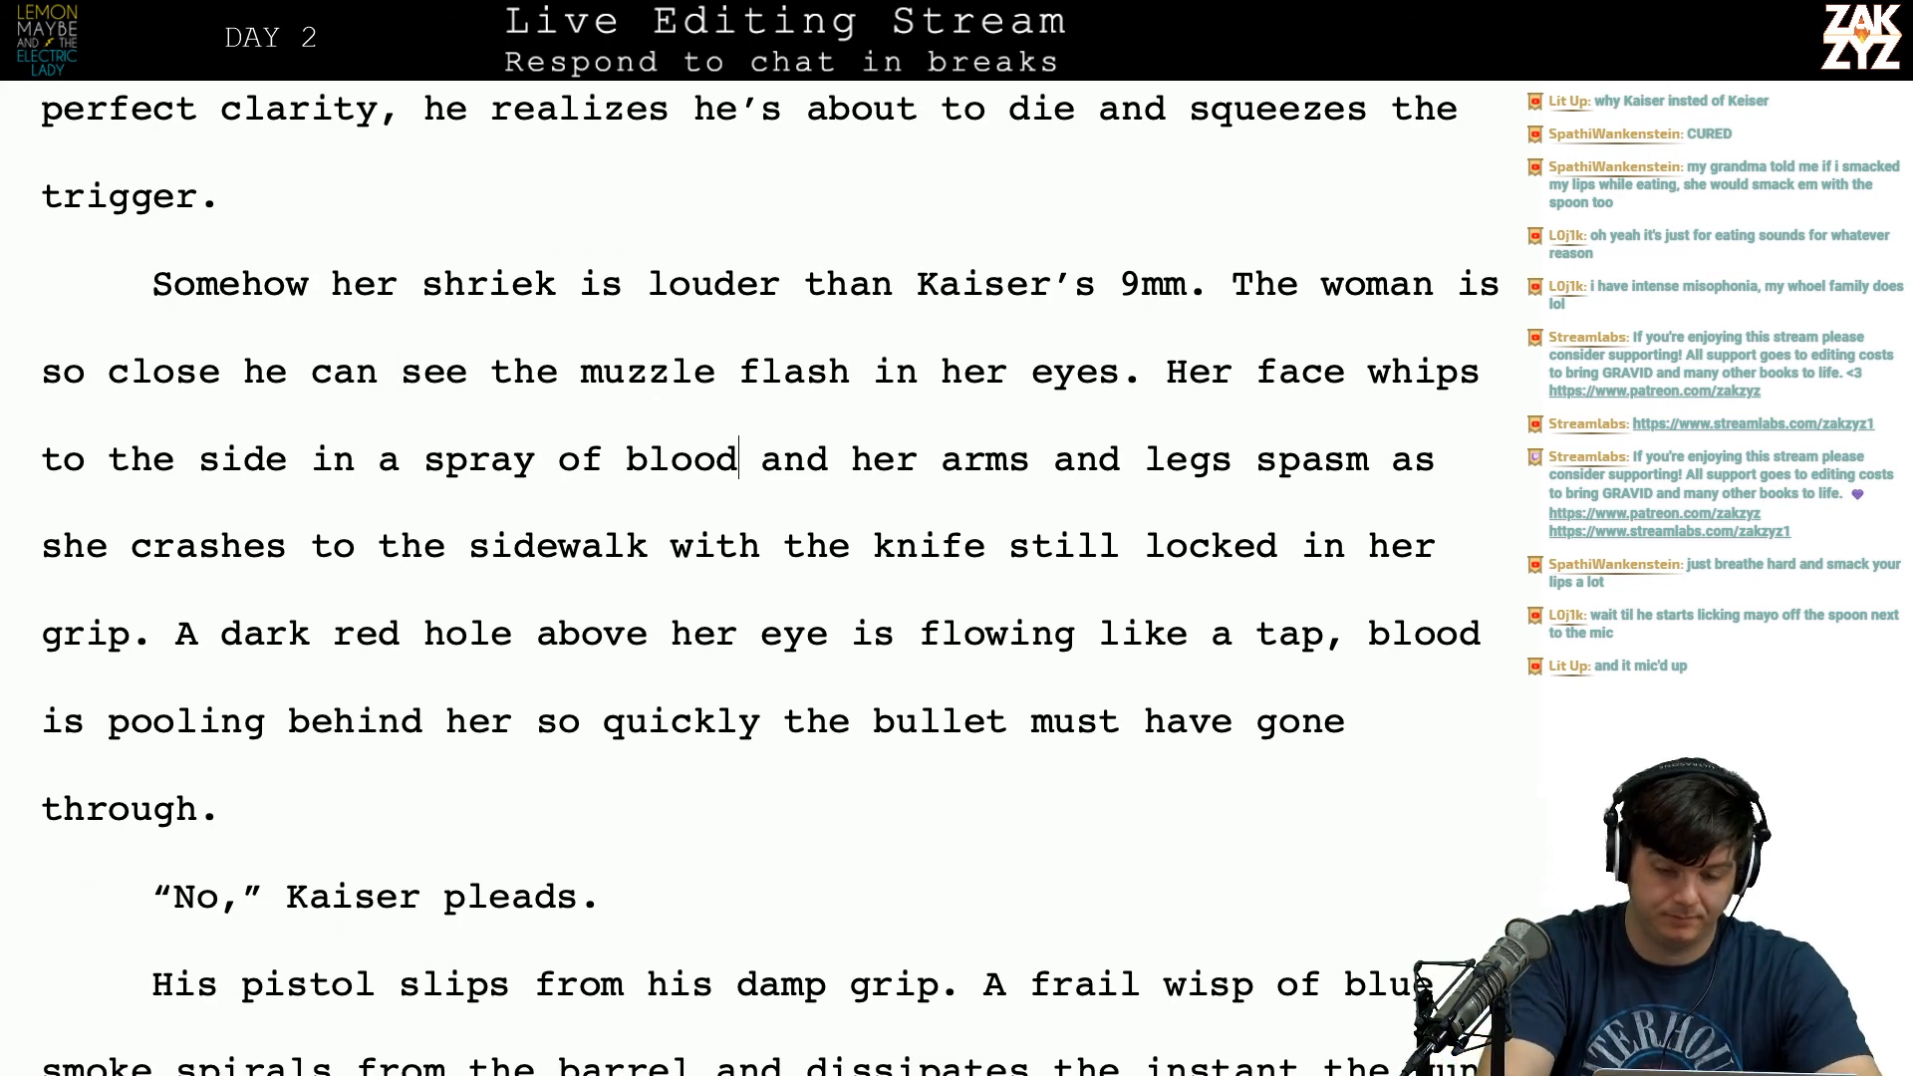
type(". then she crashe")
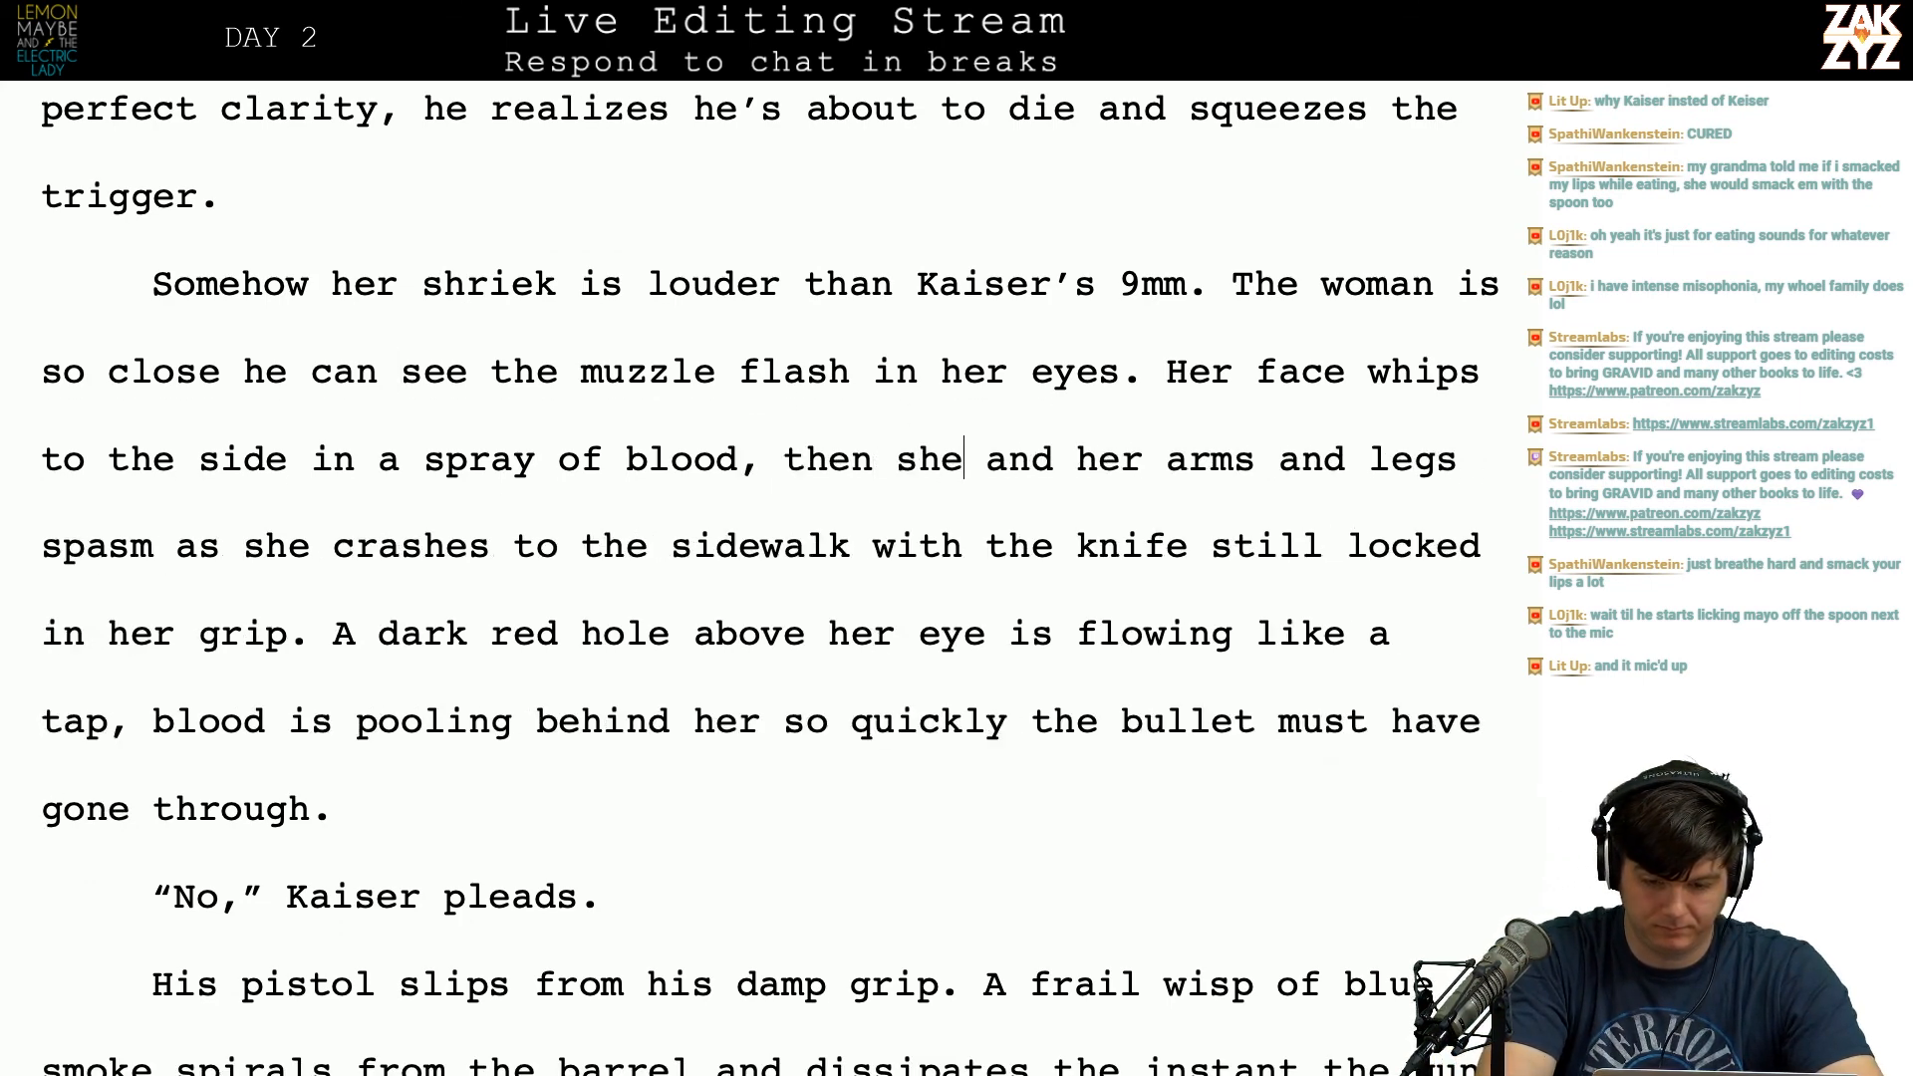
type("s to the sidewa")
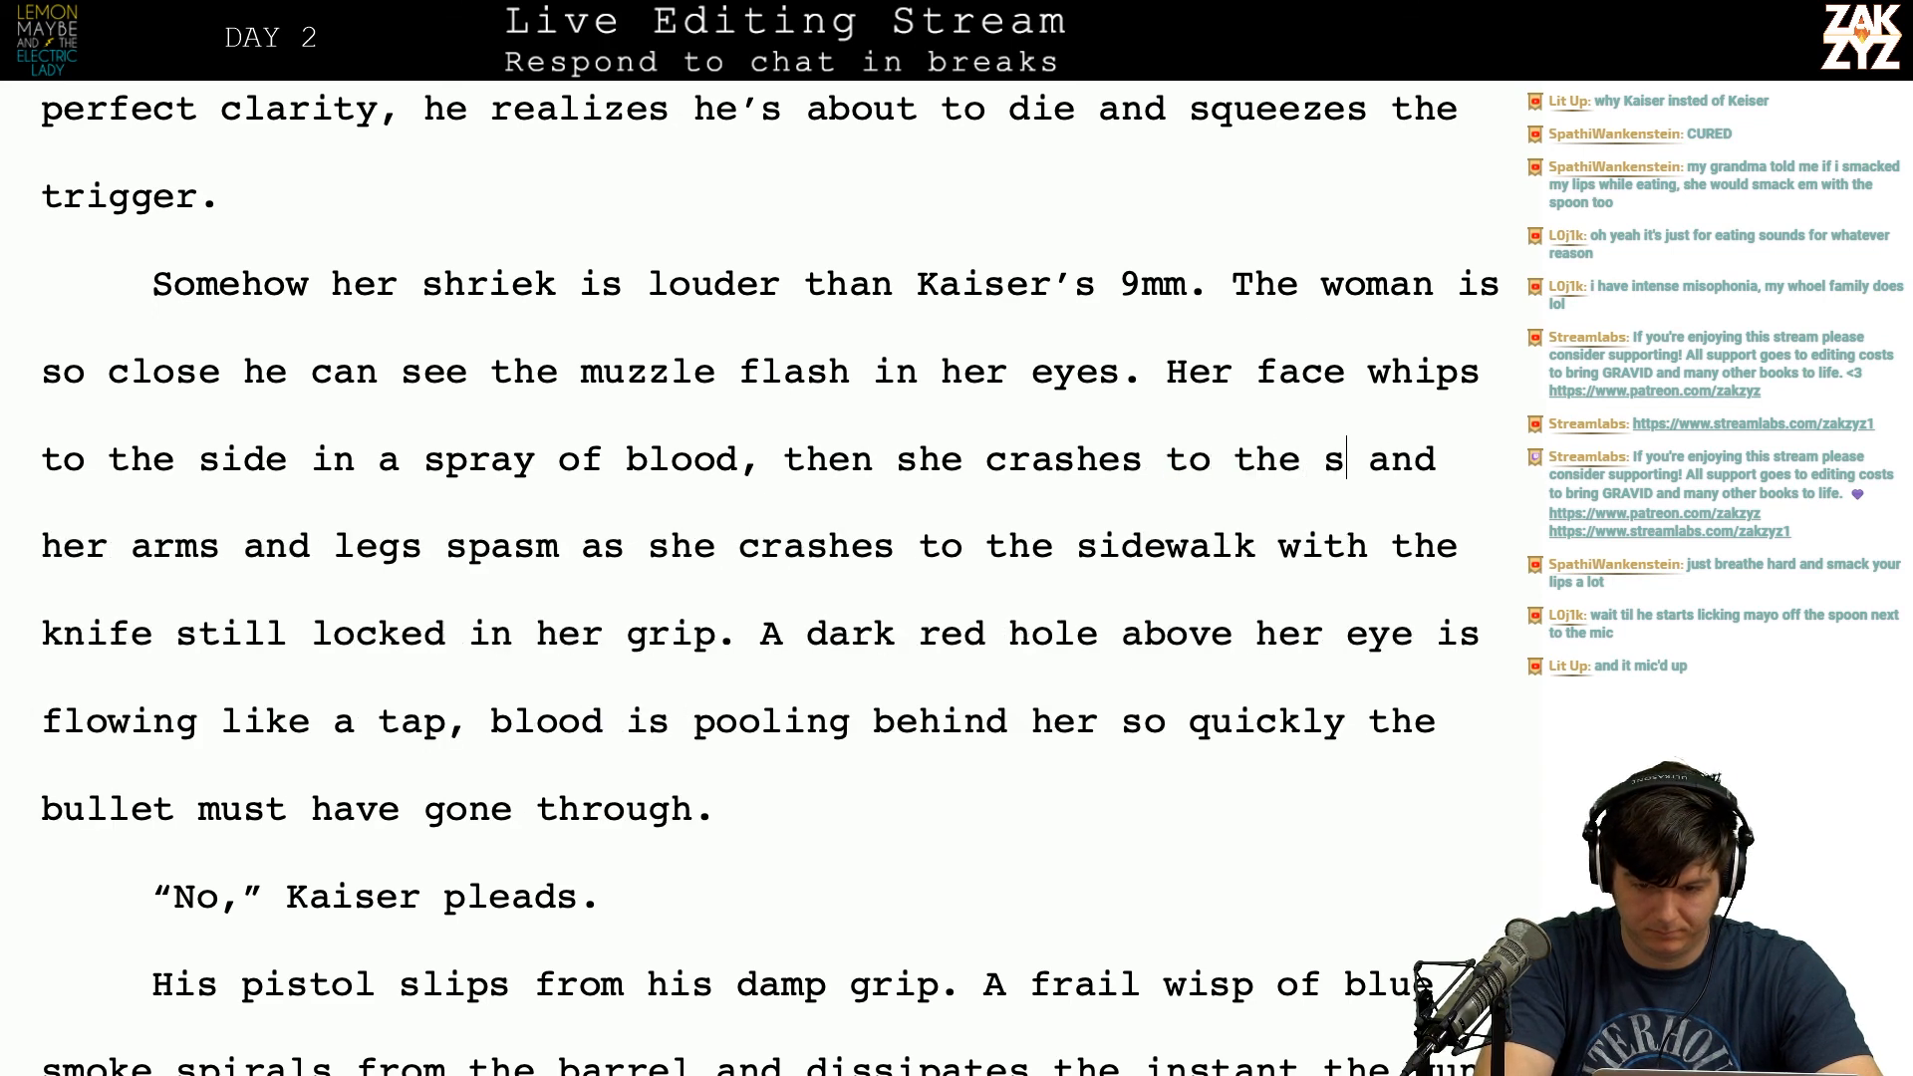
type("k")
key("BackSpace")
type("l")
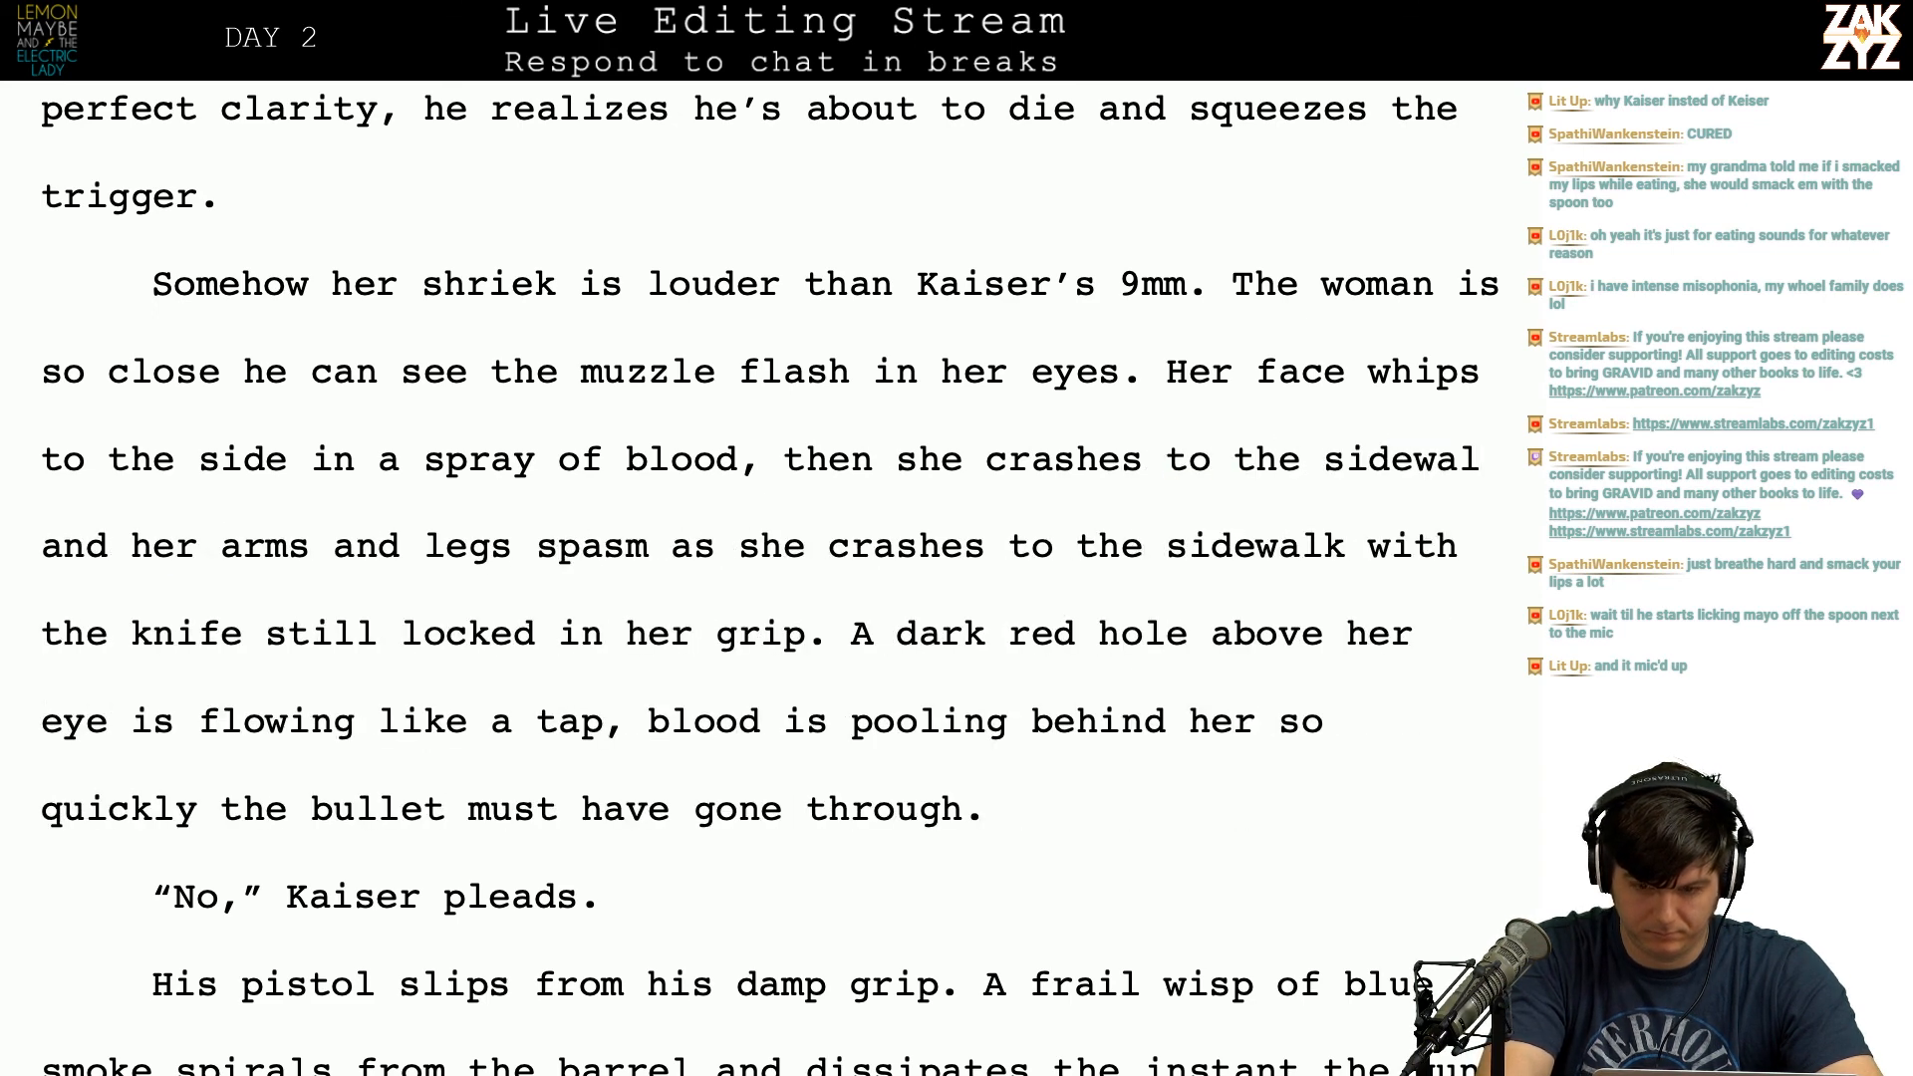
Step: End the sentence after "sidewalk" and add "Her arms and legs are spasming with the knife still locked in her grip."
type("k. Her arms an")
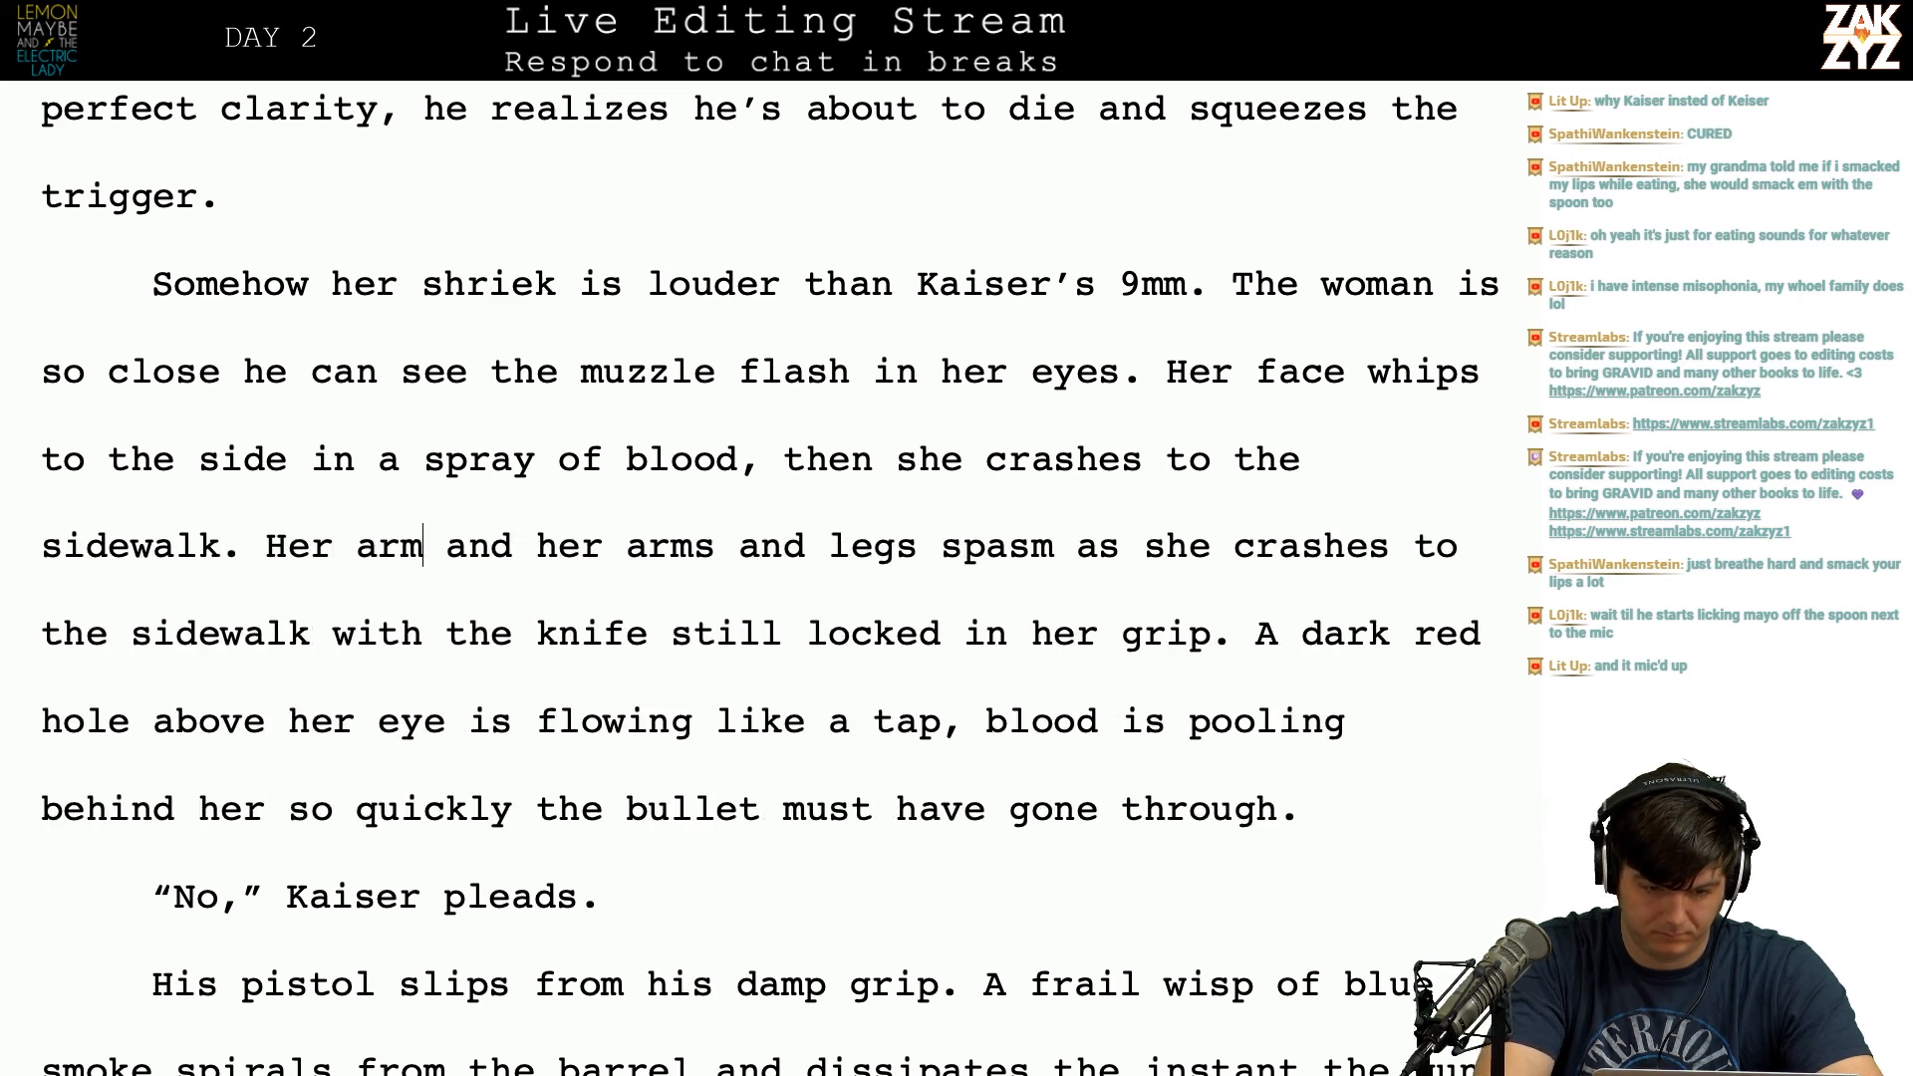
type("d legs are spas")
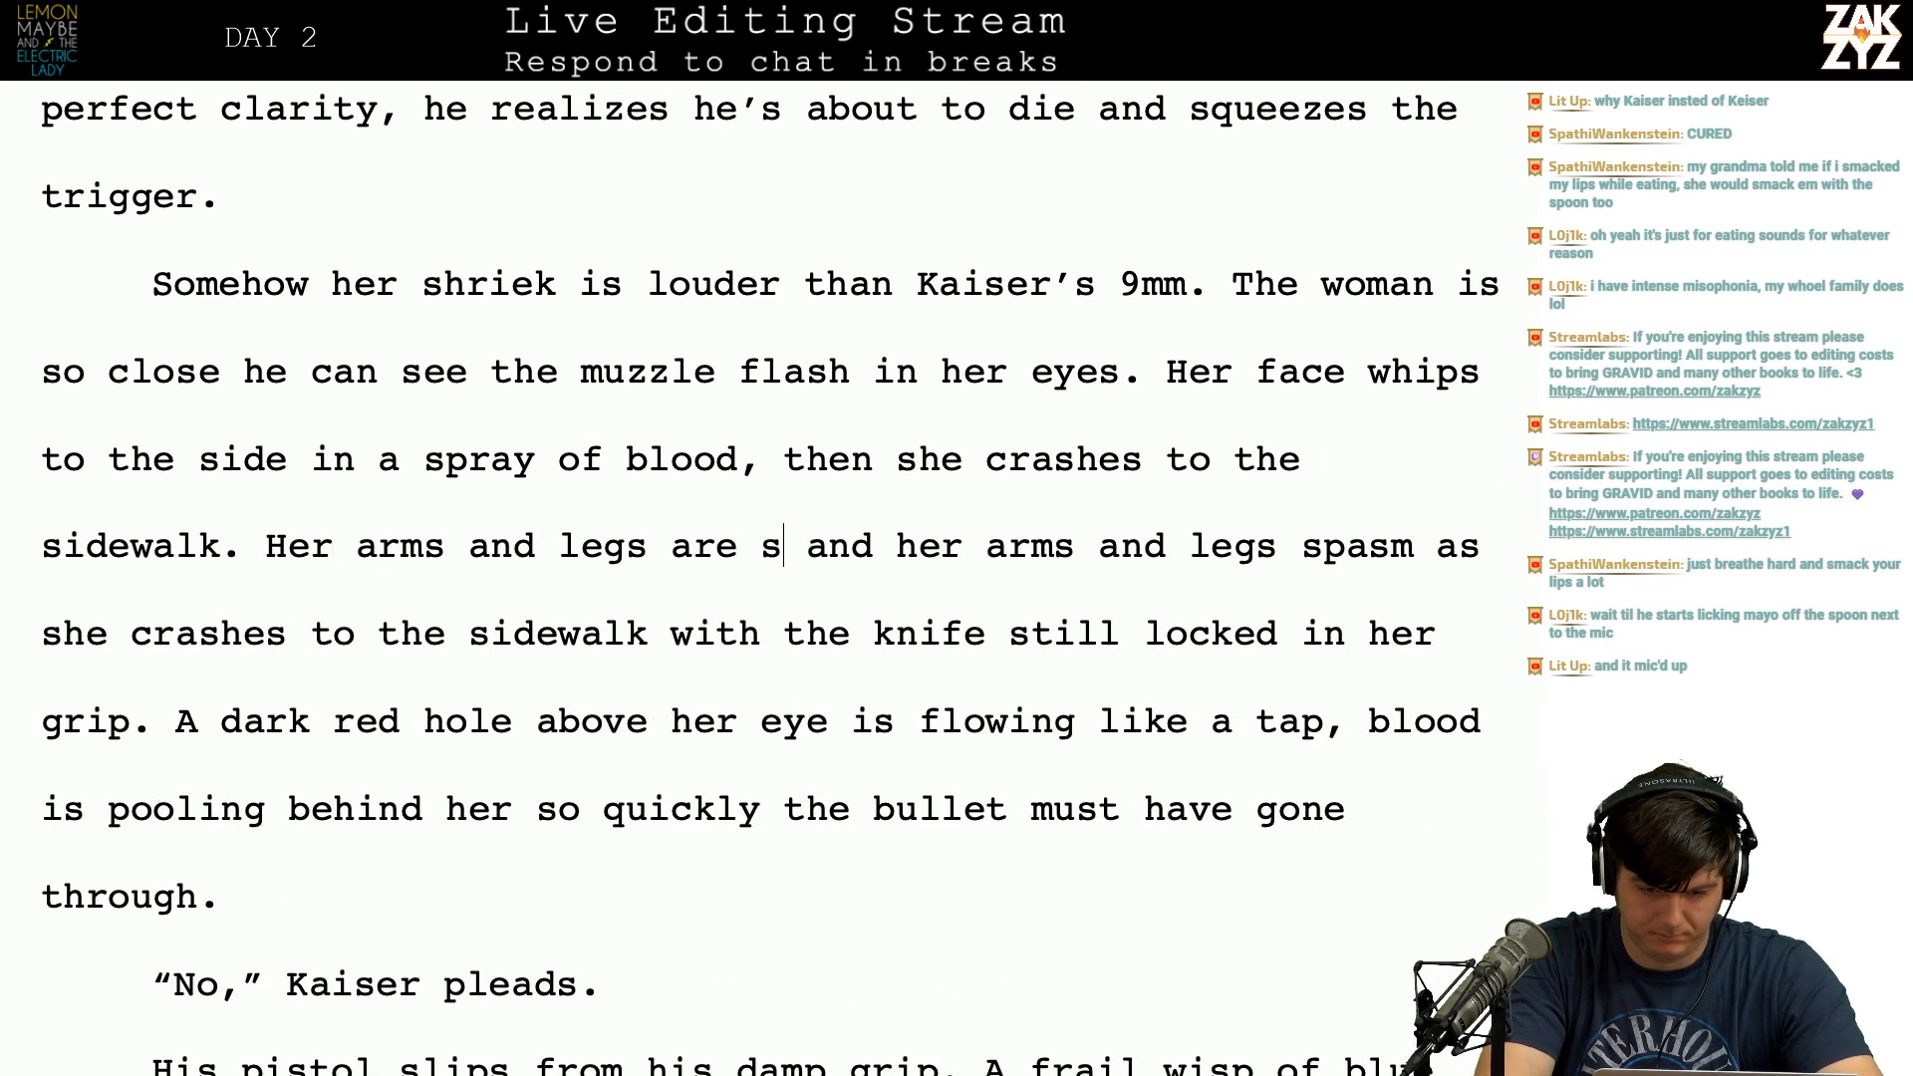
type("ming with the ")
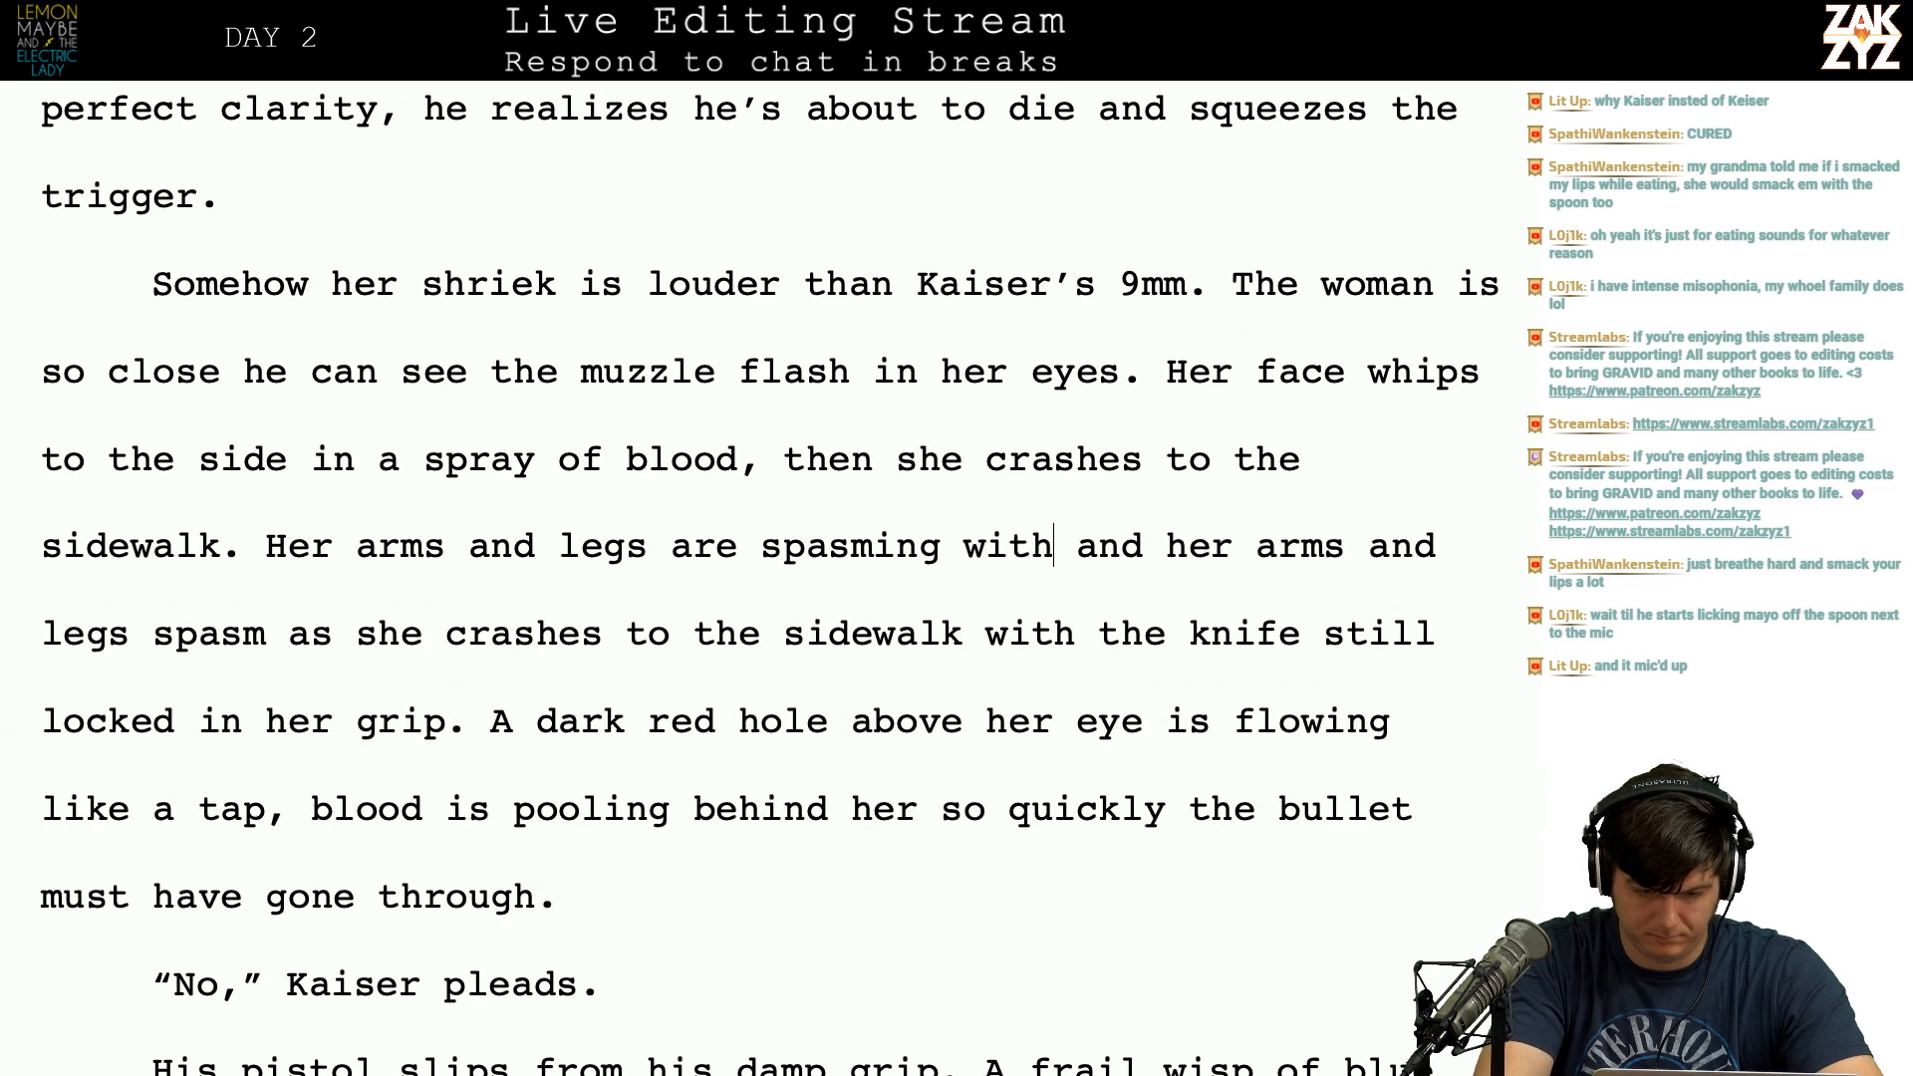
type("knife still l")
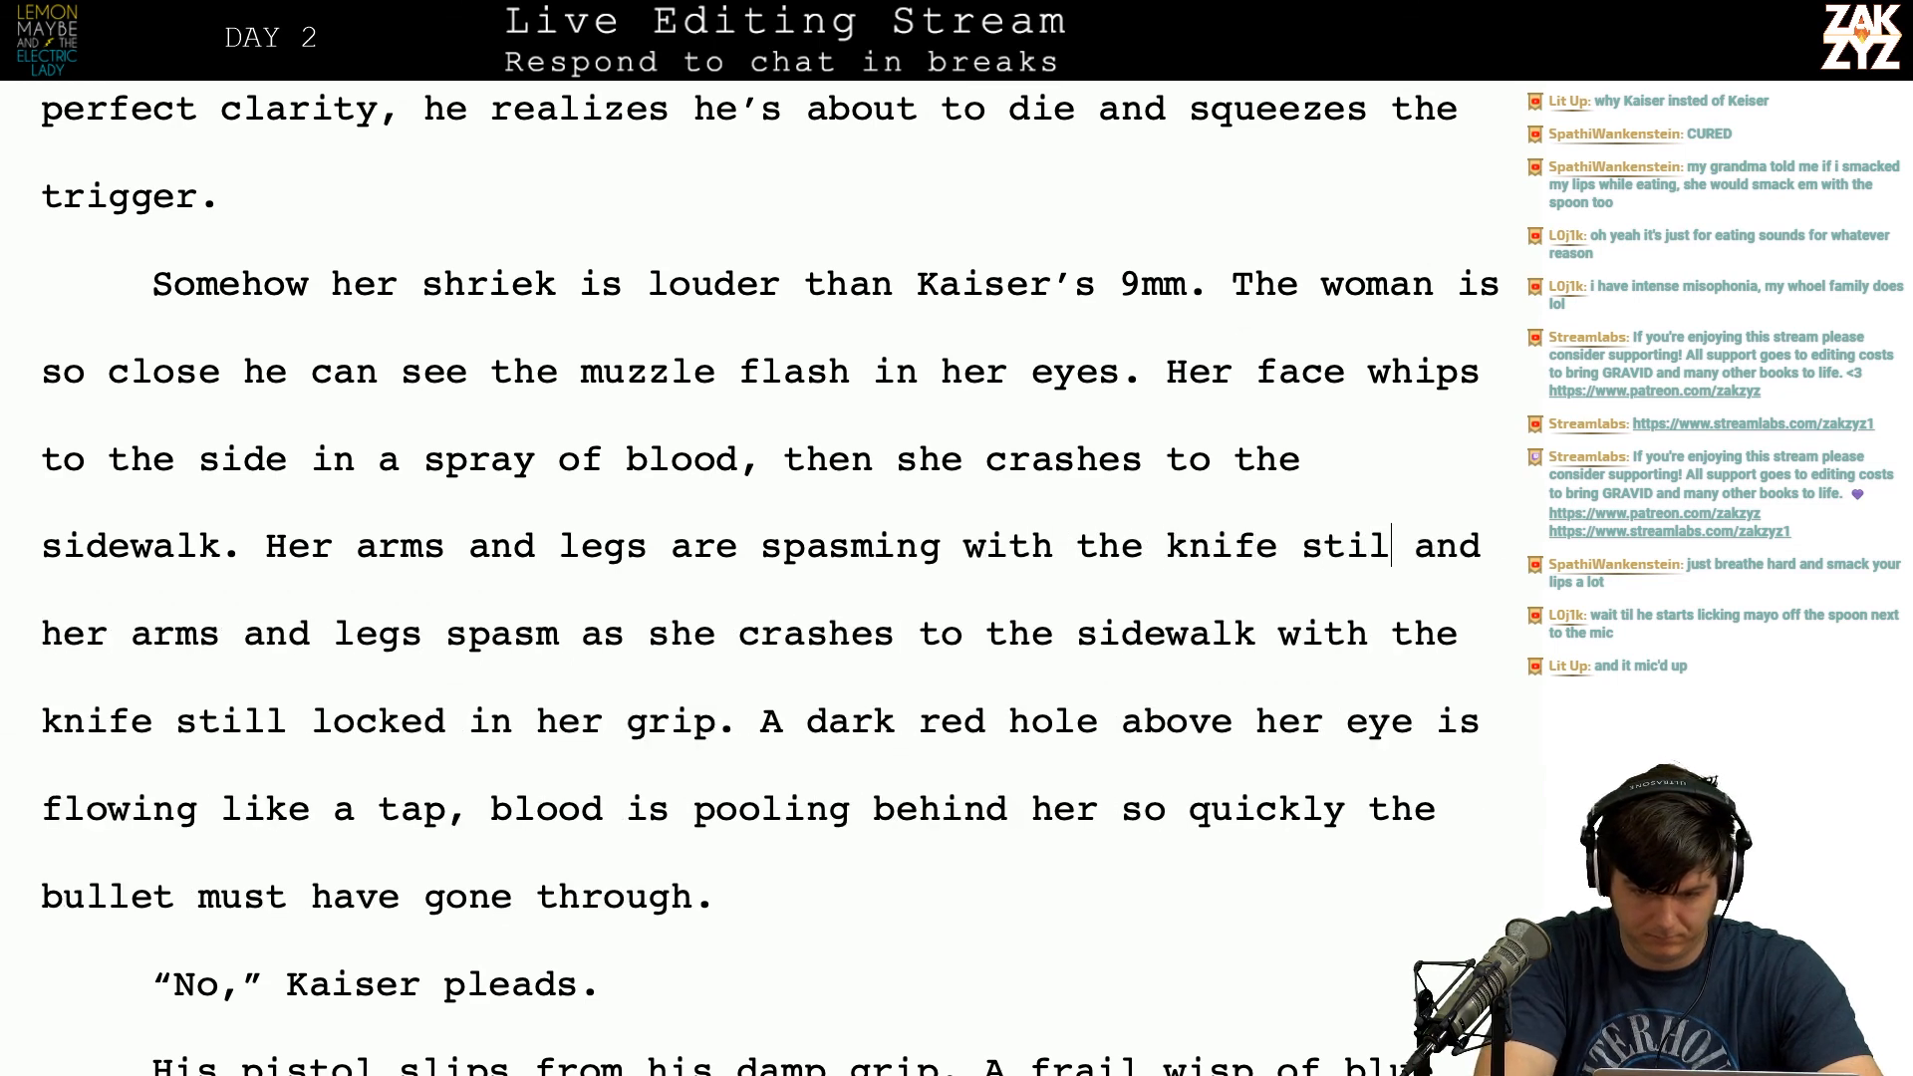
type("o")
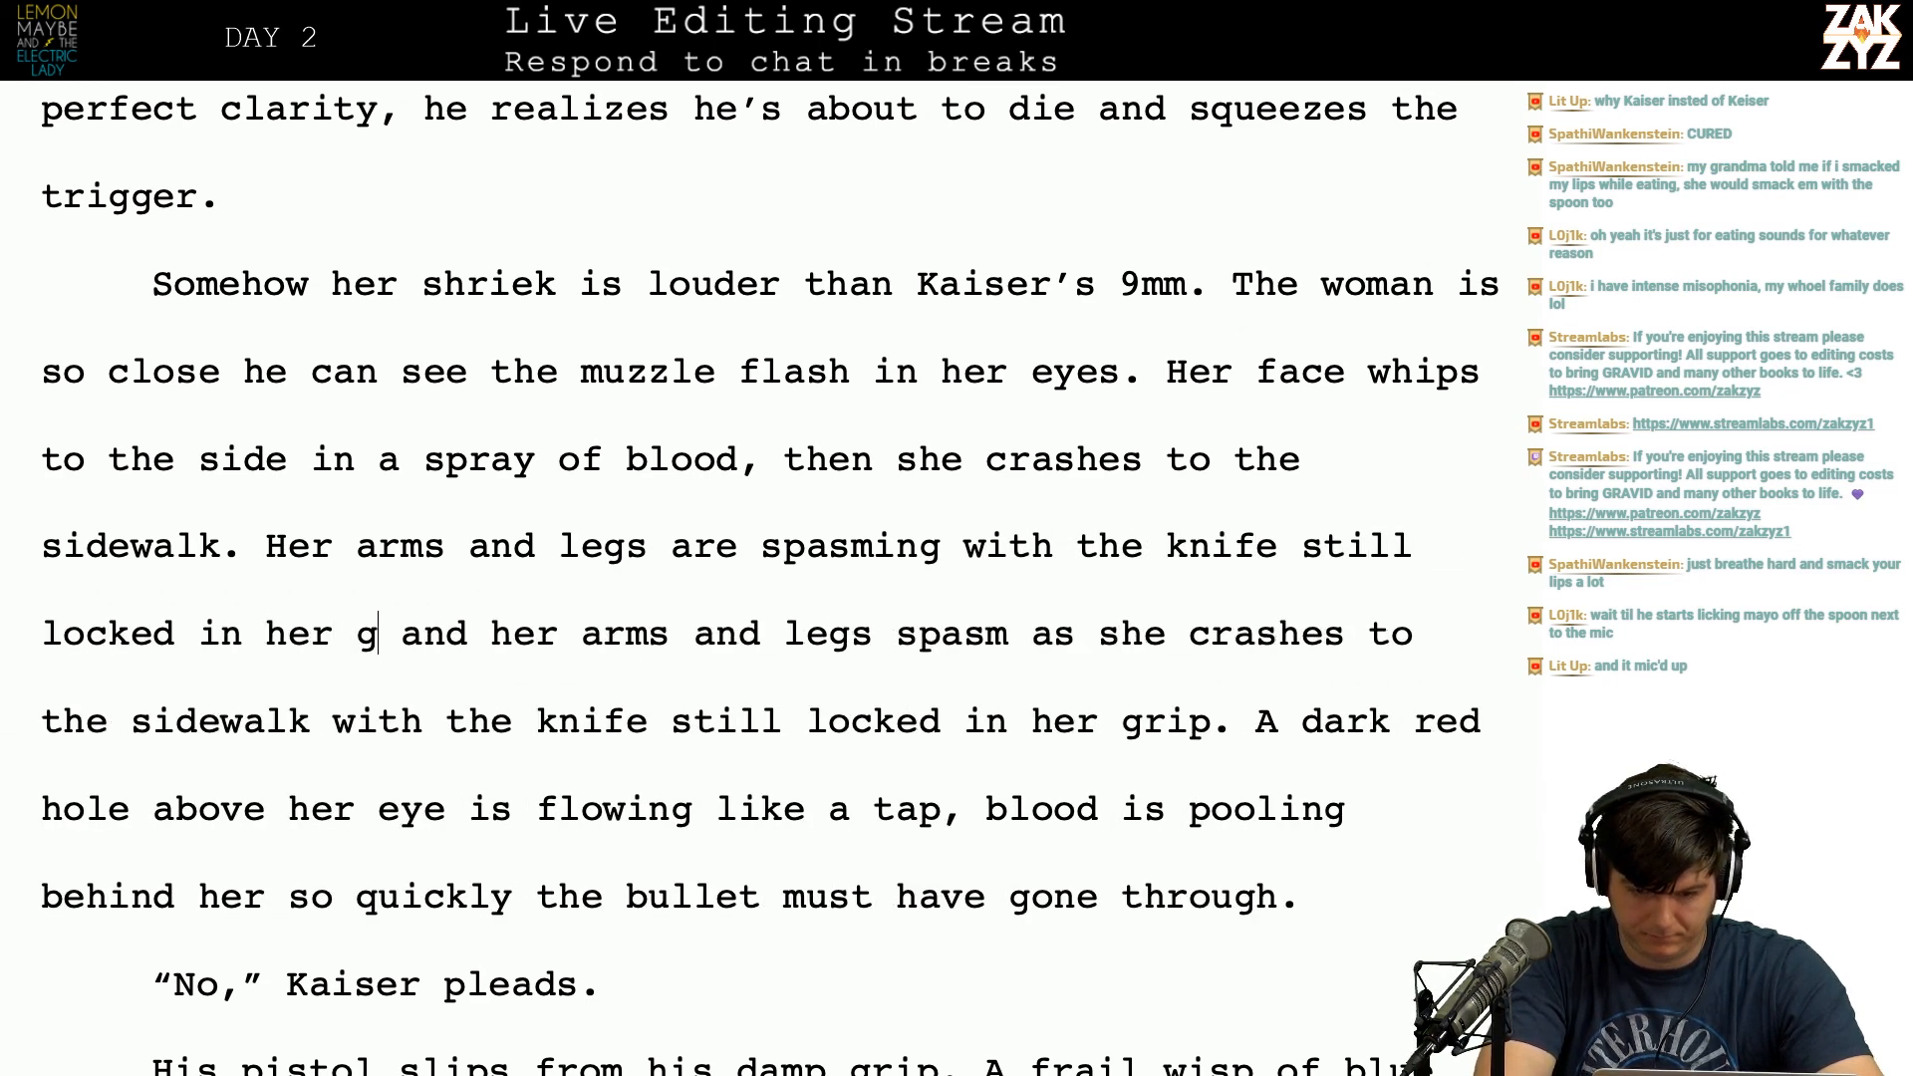
type("cked in her grip.")
Step: Delete the leftover wording from "and her arms and legs spasm as she crashes" through the second "locked in her grip."
key("shift+Right")
key("shift+Down")
key("shift+Right")
key("shift+Right")
key("shift+Right")
key("shift+Right")
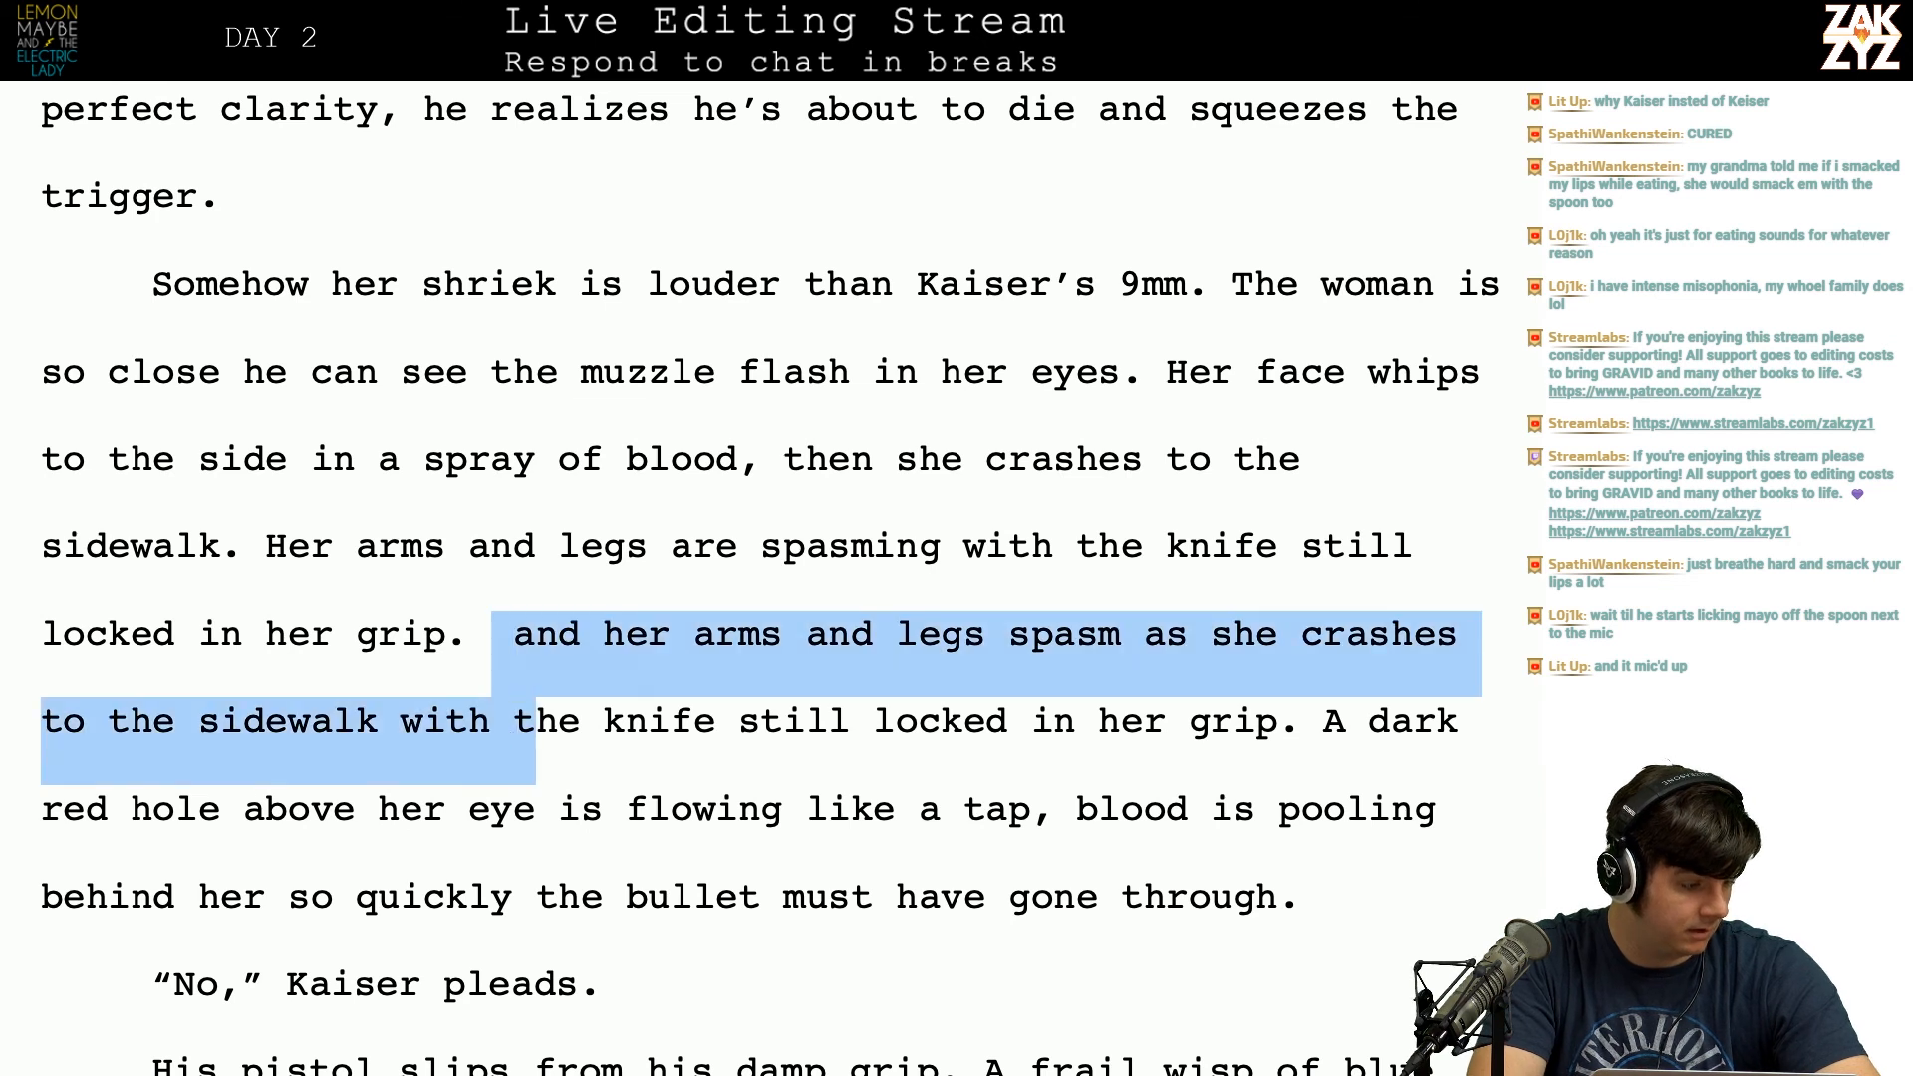
key("shift+Right")
key("shift+Right")
key("shift+Right")
key("shift+Right")
key("shift+Right")
key("shift+Right")
key("shift+Right")
key("shift+Right")
key("shift+Right")
key("shift+Right")
key("shift+Right")
key("shift+Right")
key("shift+Right")
key("shift+Right")
key("shift+Right")
key("shift+Right")
key("shift+Right")
key("shift+Right")
key("shift+Right")
key("shift+Right")
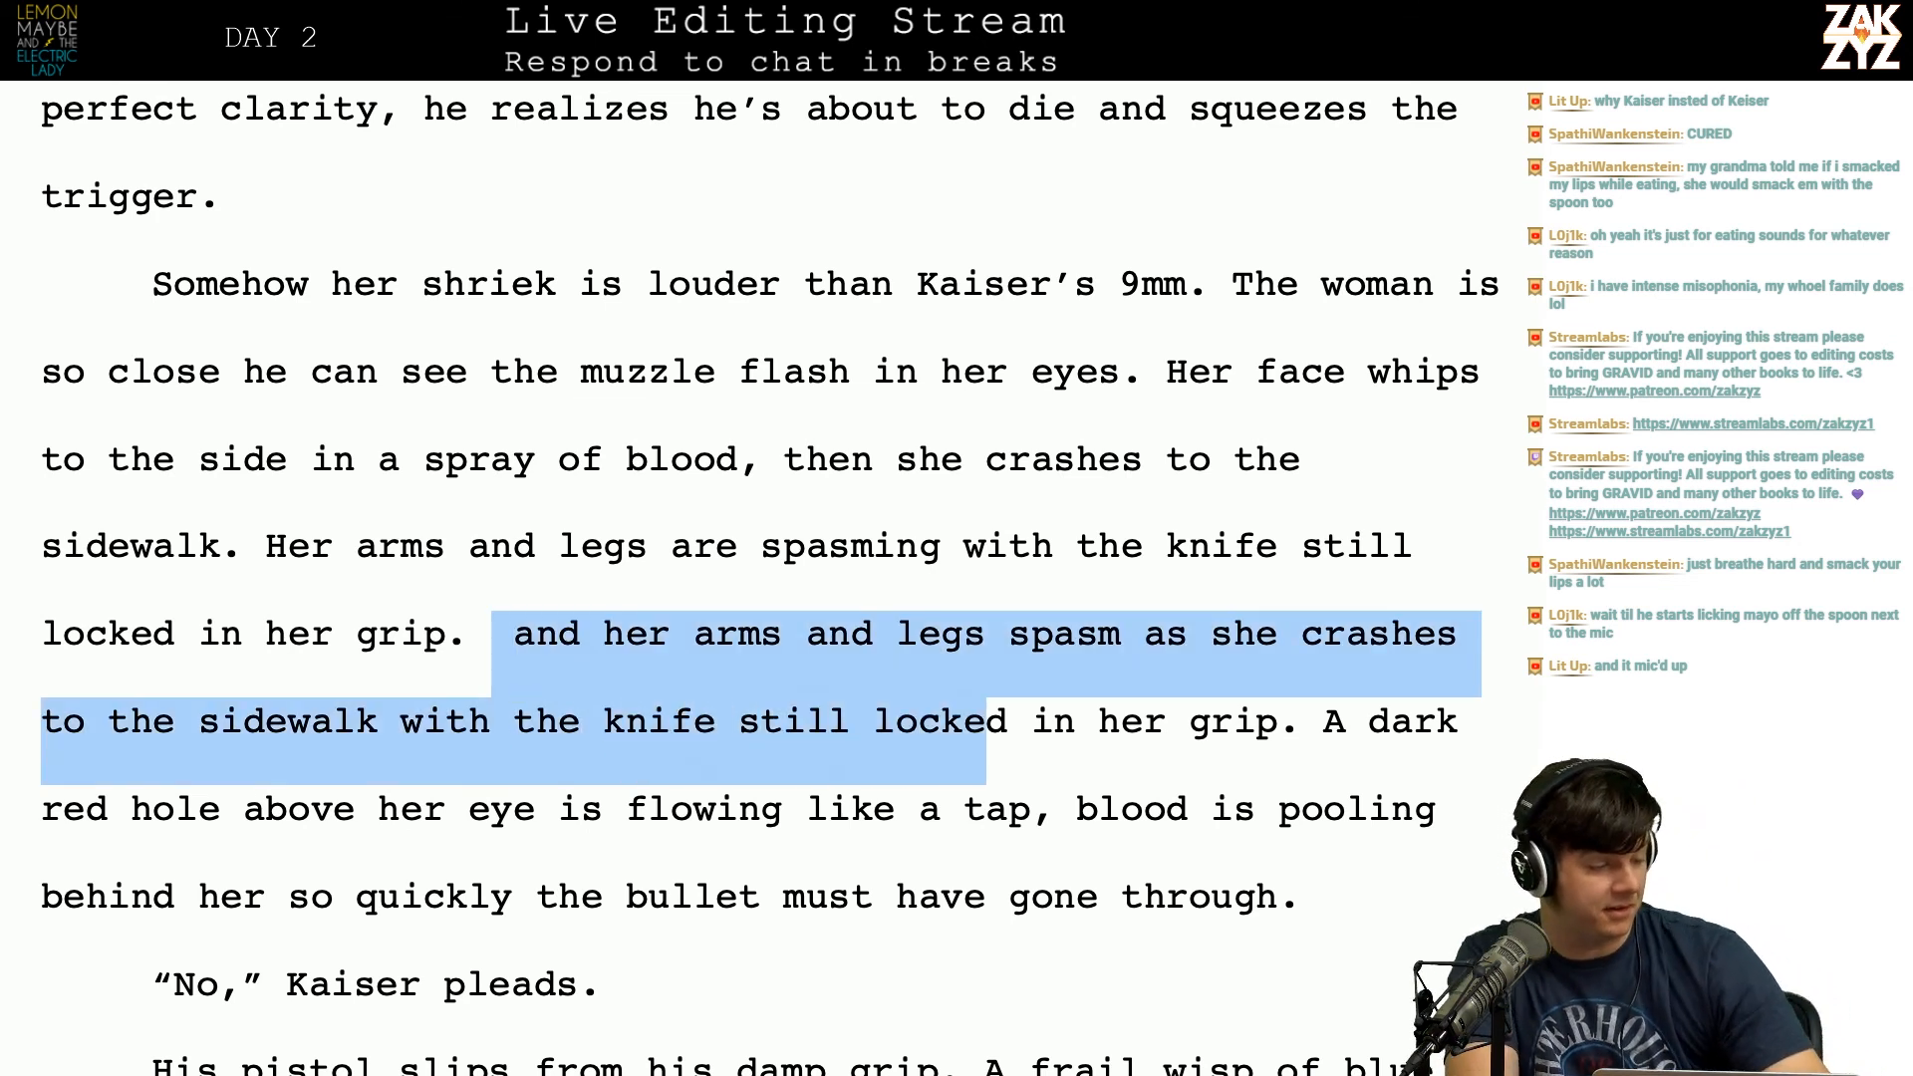
key("shift+Right")
key("shift+Right")
key("shift+Right")
key("shift+Right")
key("shift+Right")
key("shift+Right")
key("shift+Right")
key("shift+Right")
key("shift+Right")
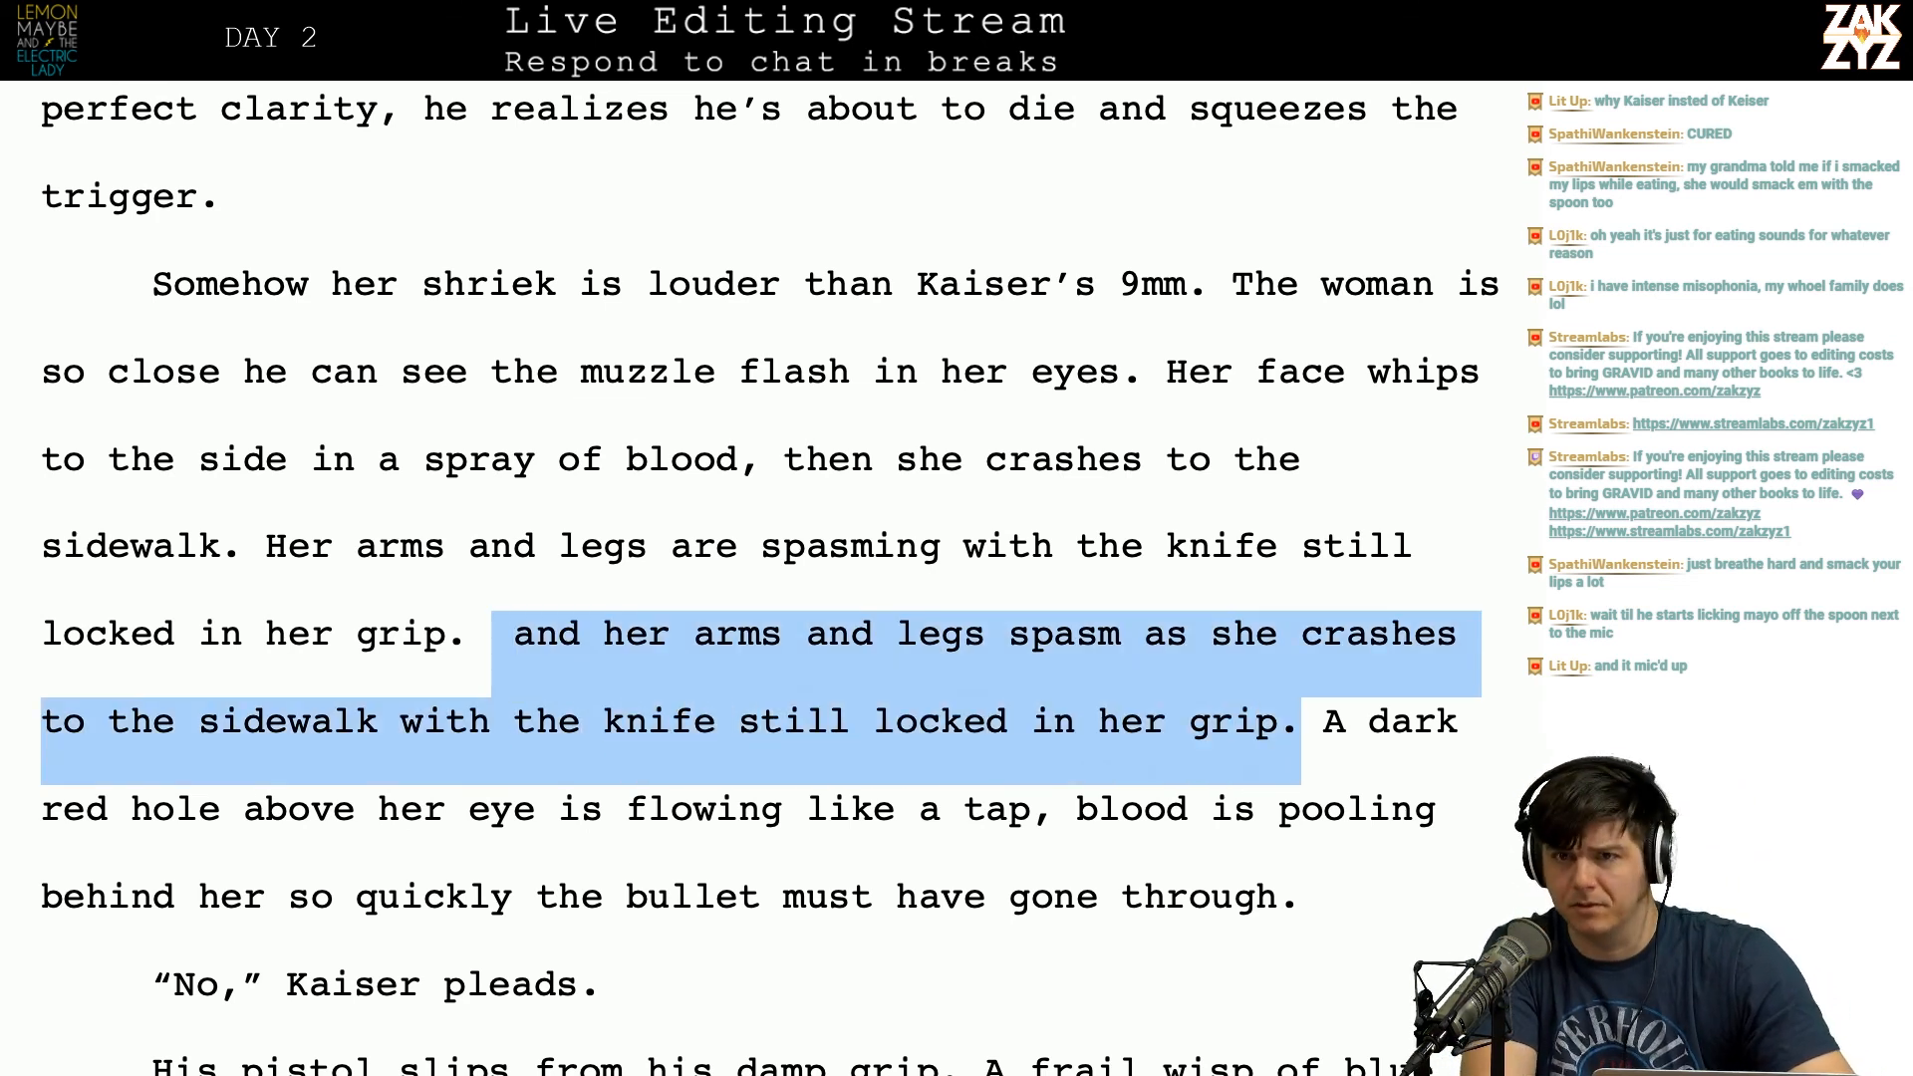
key("BackSpace")
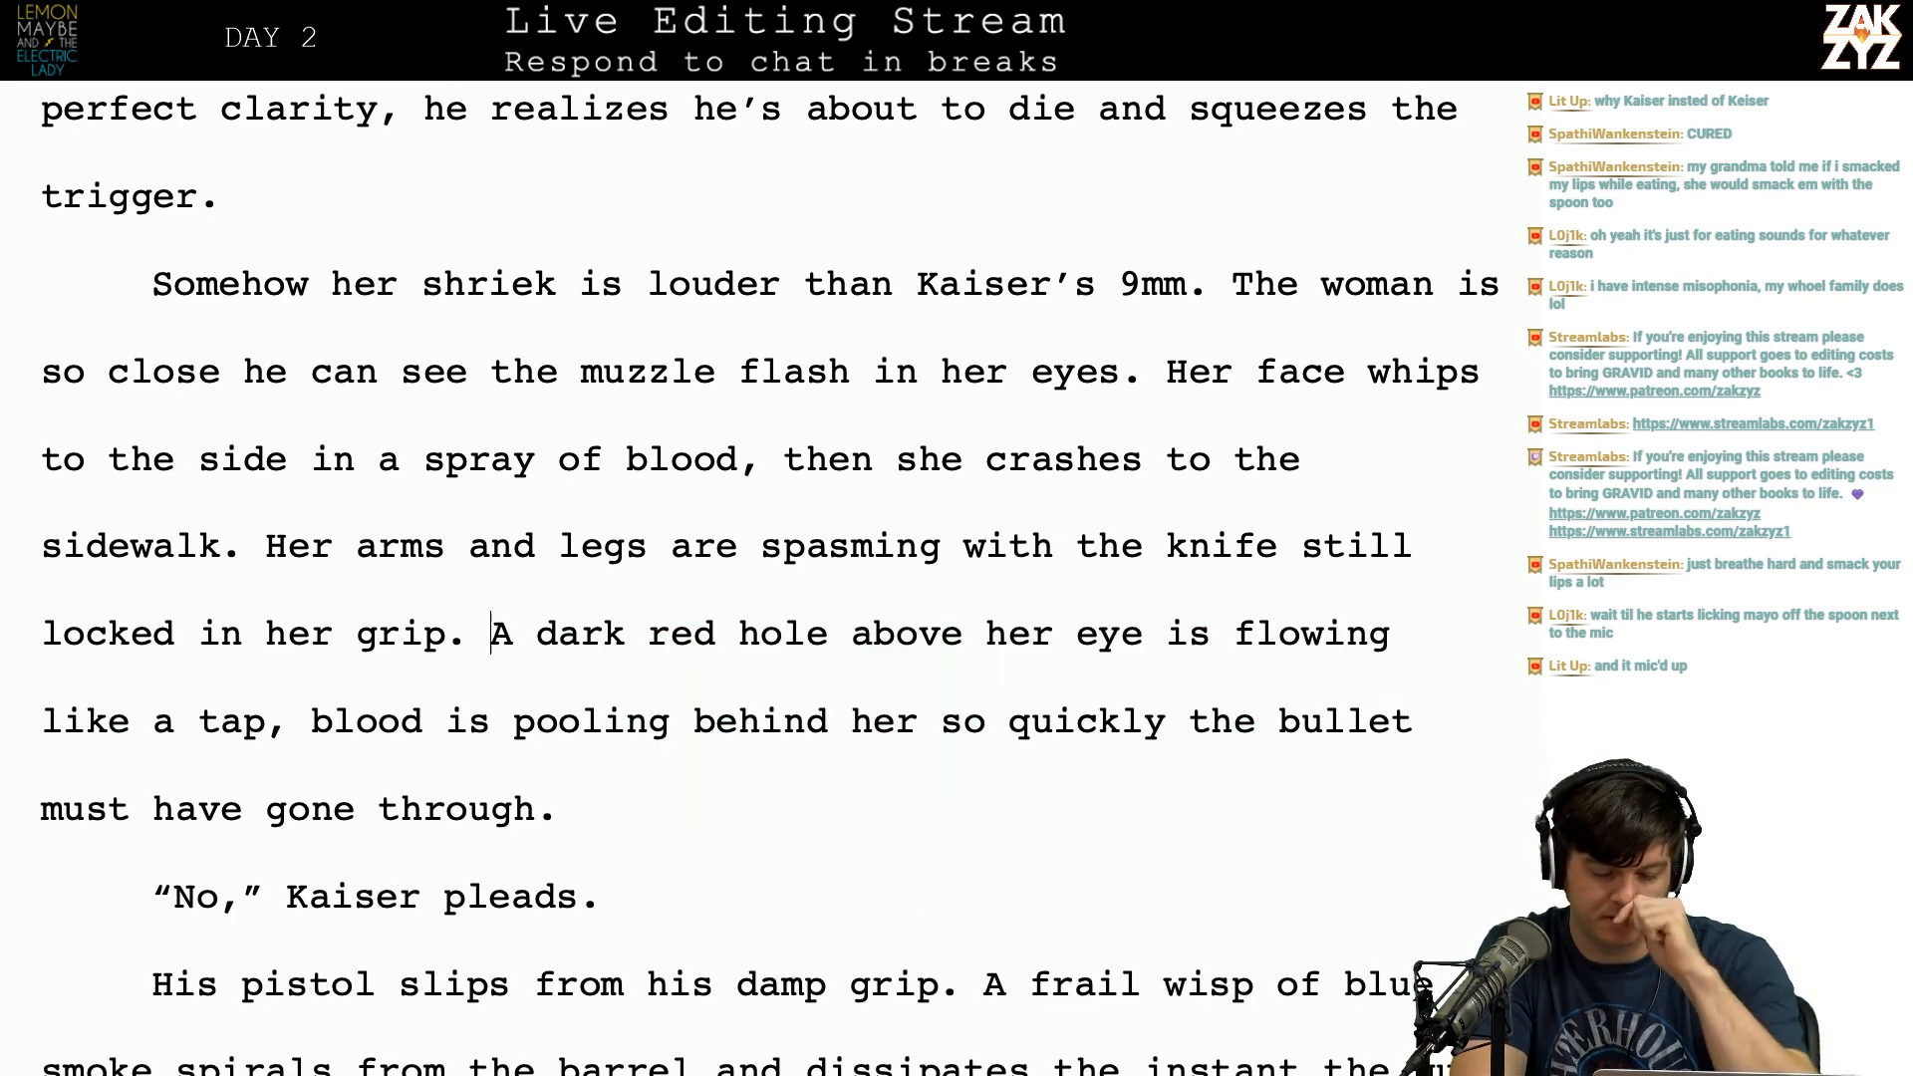
Step: Reread the revised shooting paragraph and the lines after it about Kaiser's plea and the dropped pistol
scroll(769, 584, "down", 1)
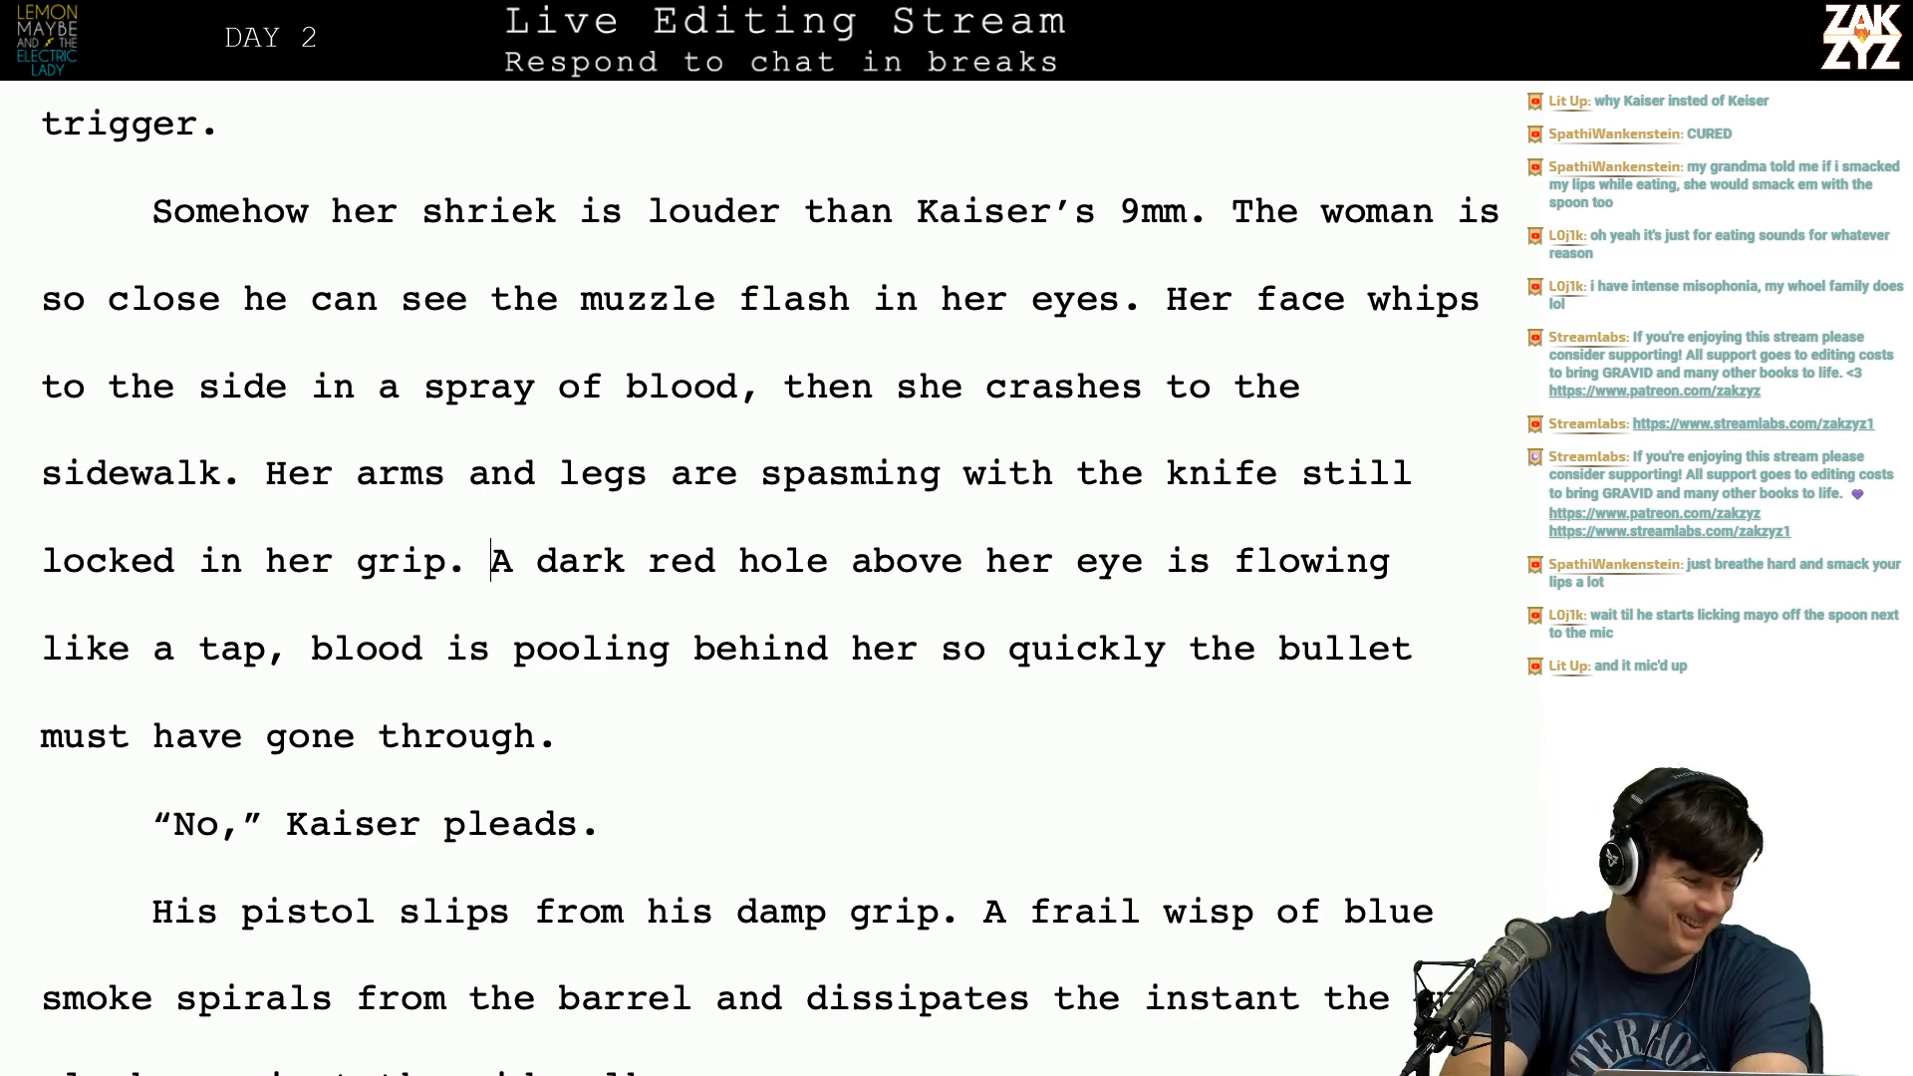
scroll(770, 583, "down", 2)
scroll(769, 584, "up", 3)
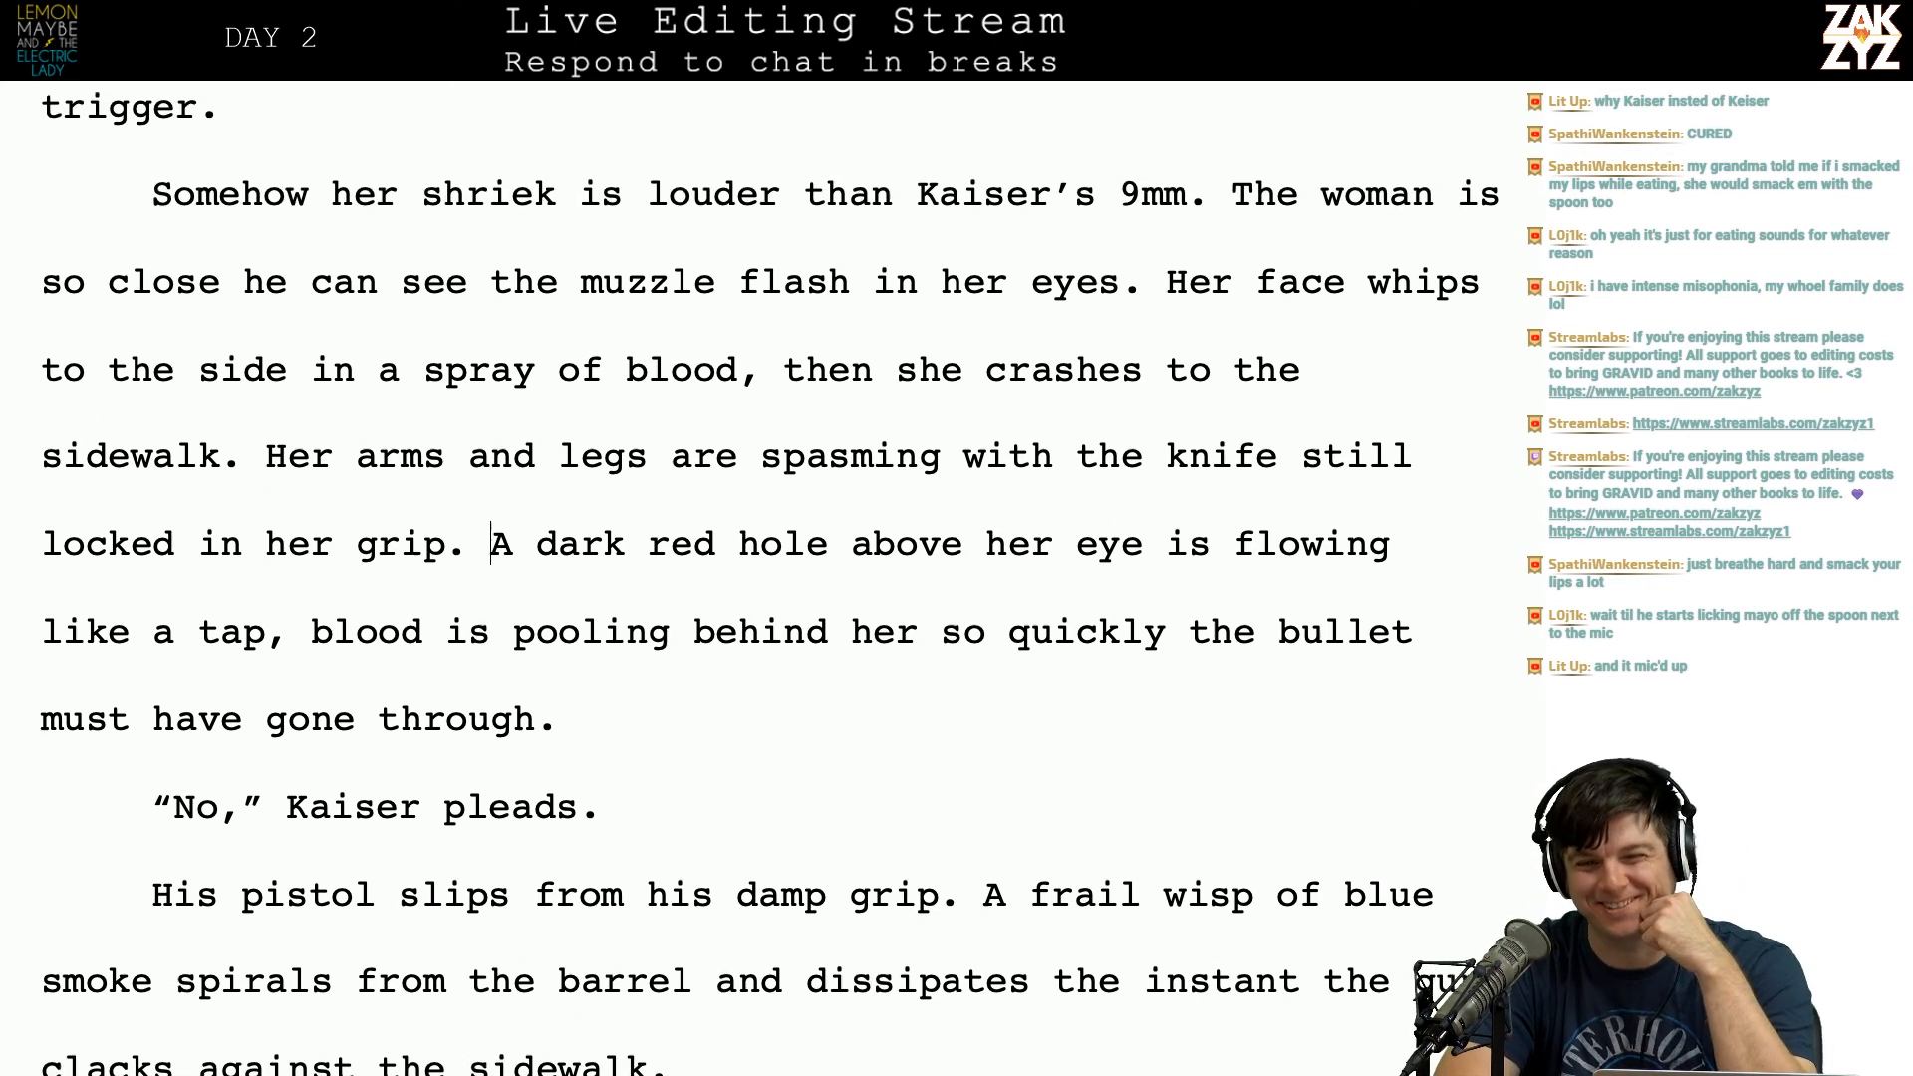
scroll(770, 584, "up", 1)
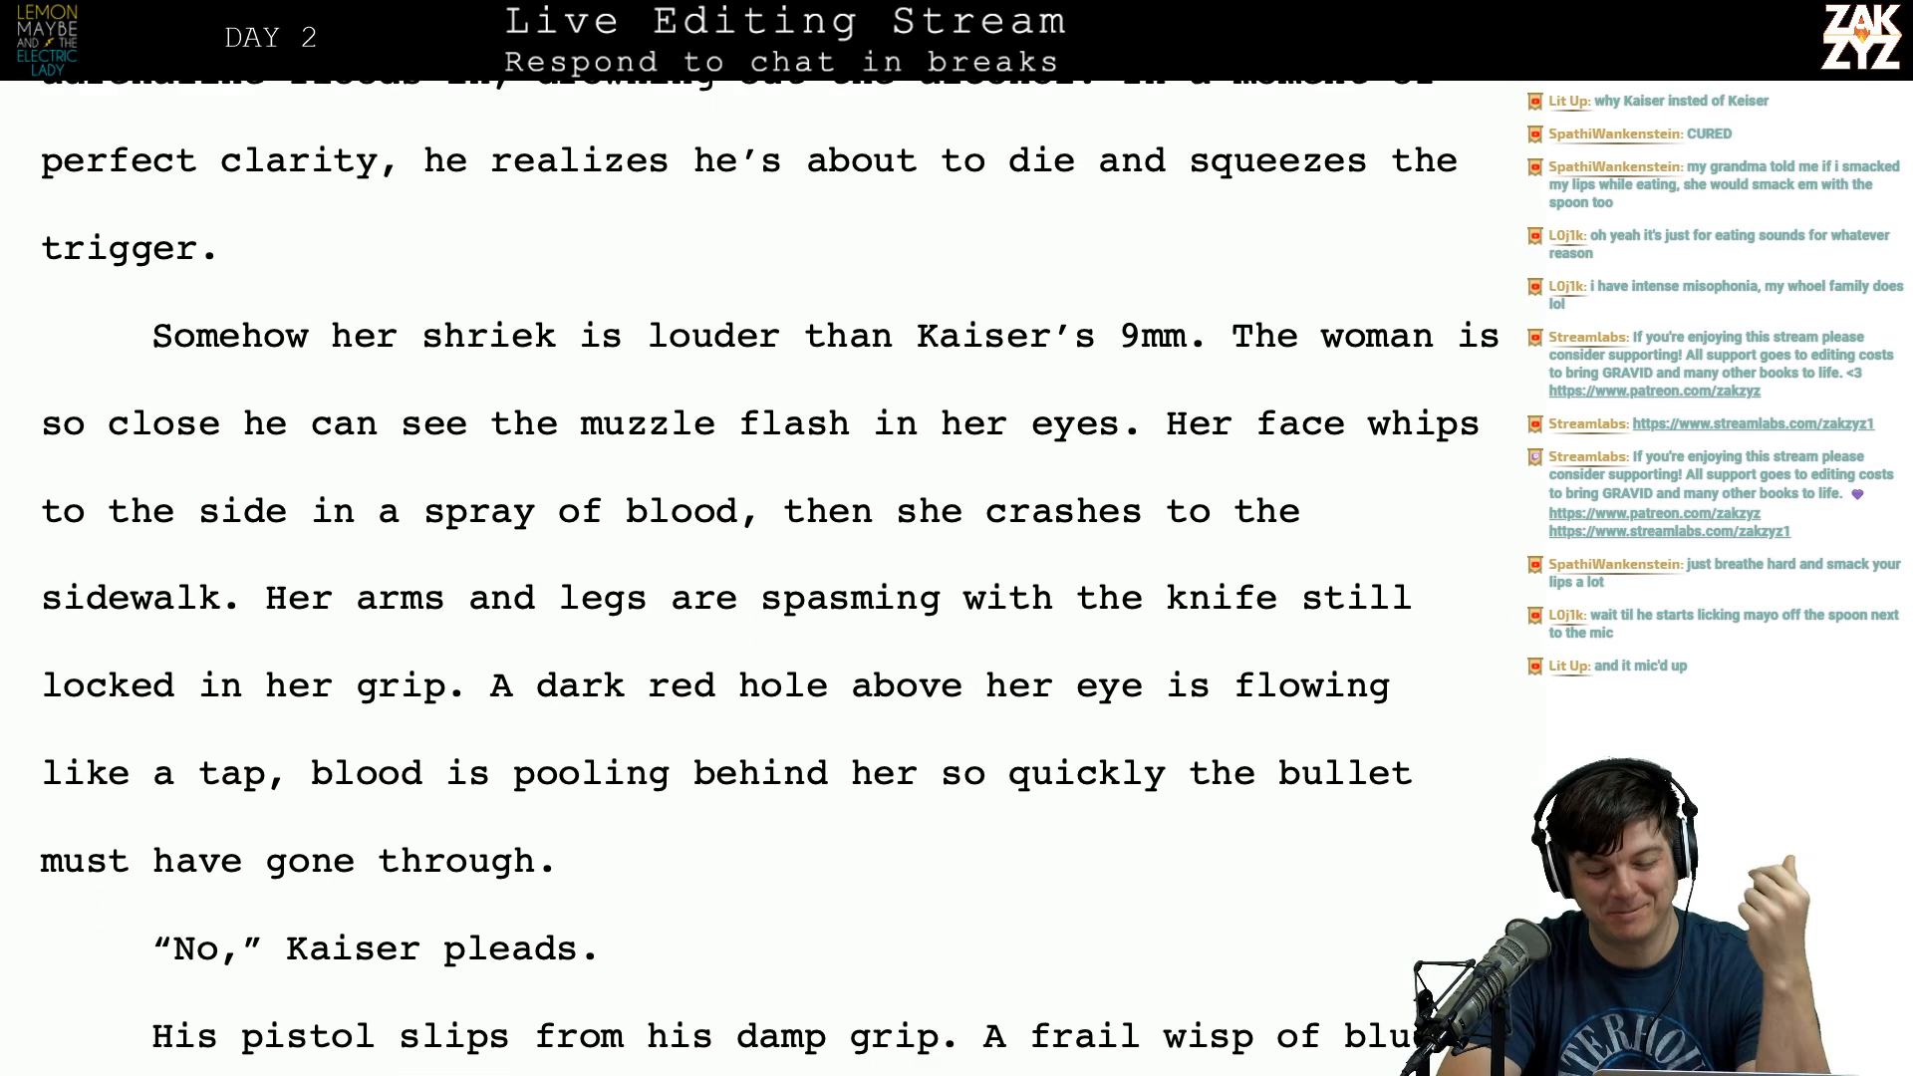
scroll(769, 584, "down", 1)
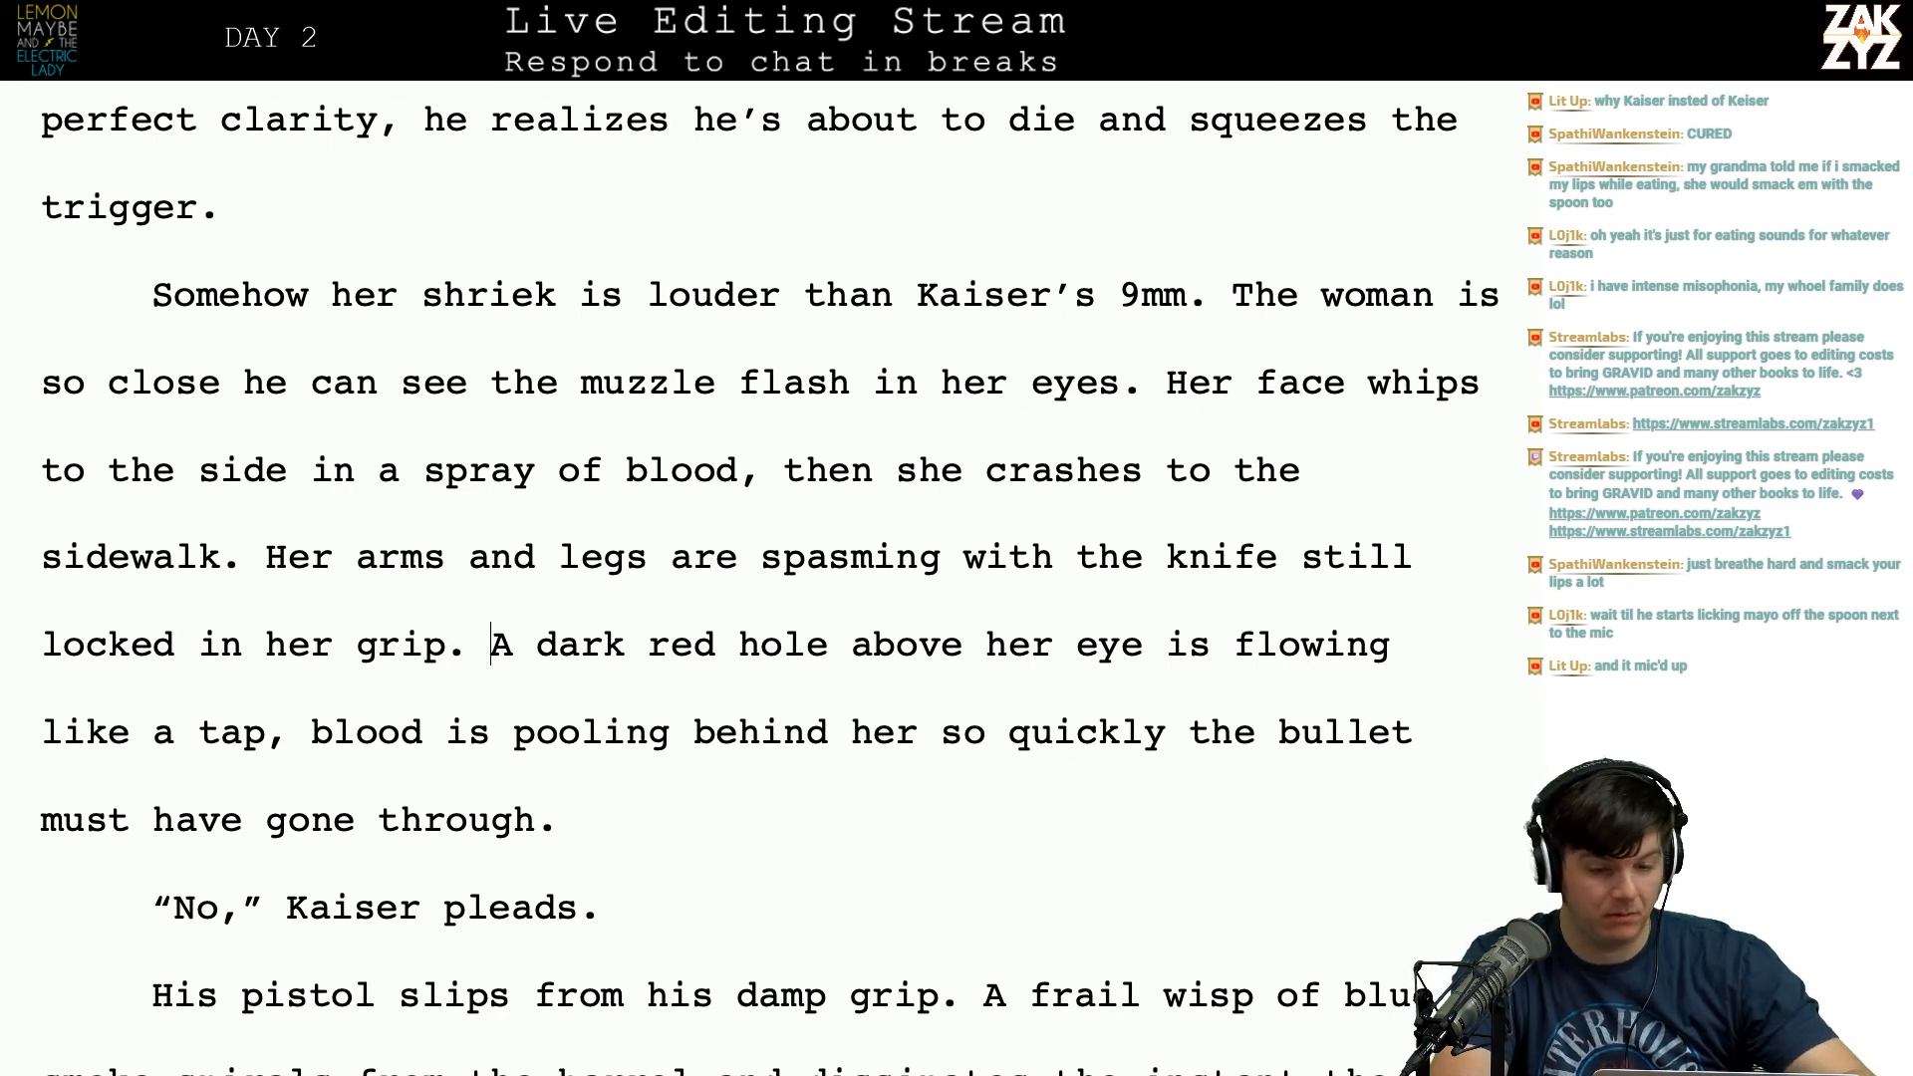
scroll(766, 433, "down", 1)
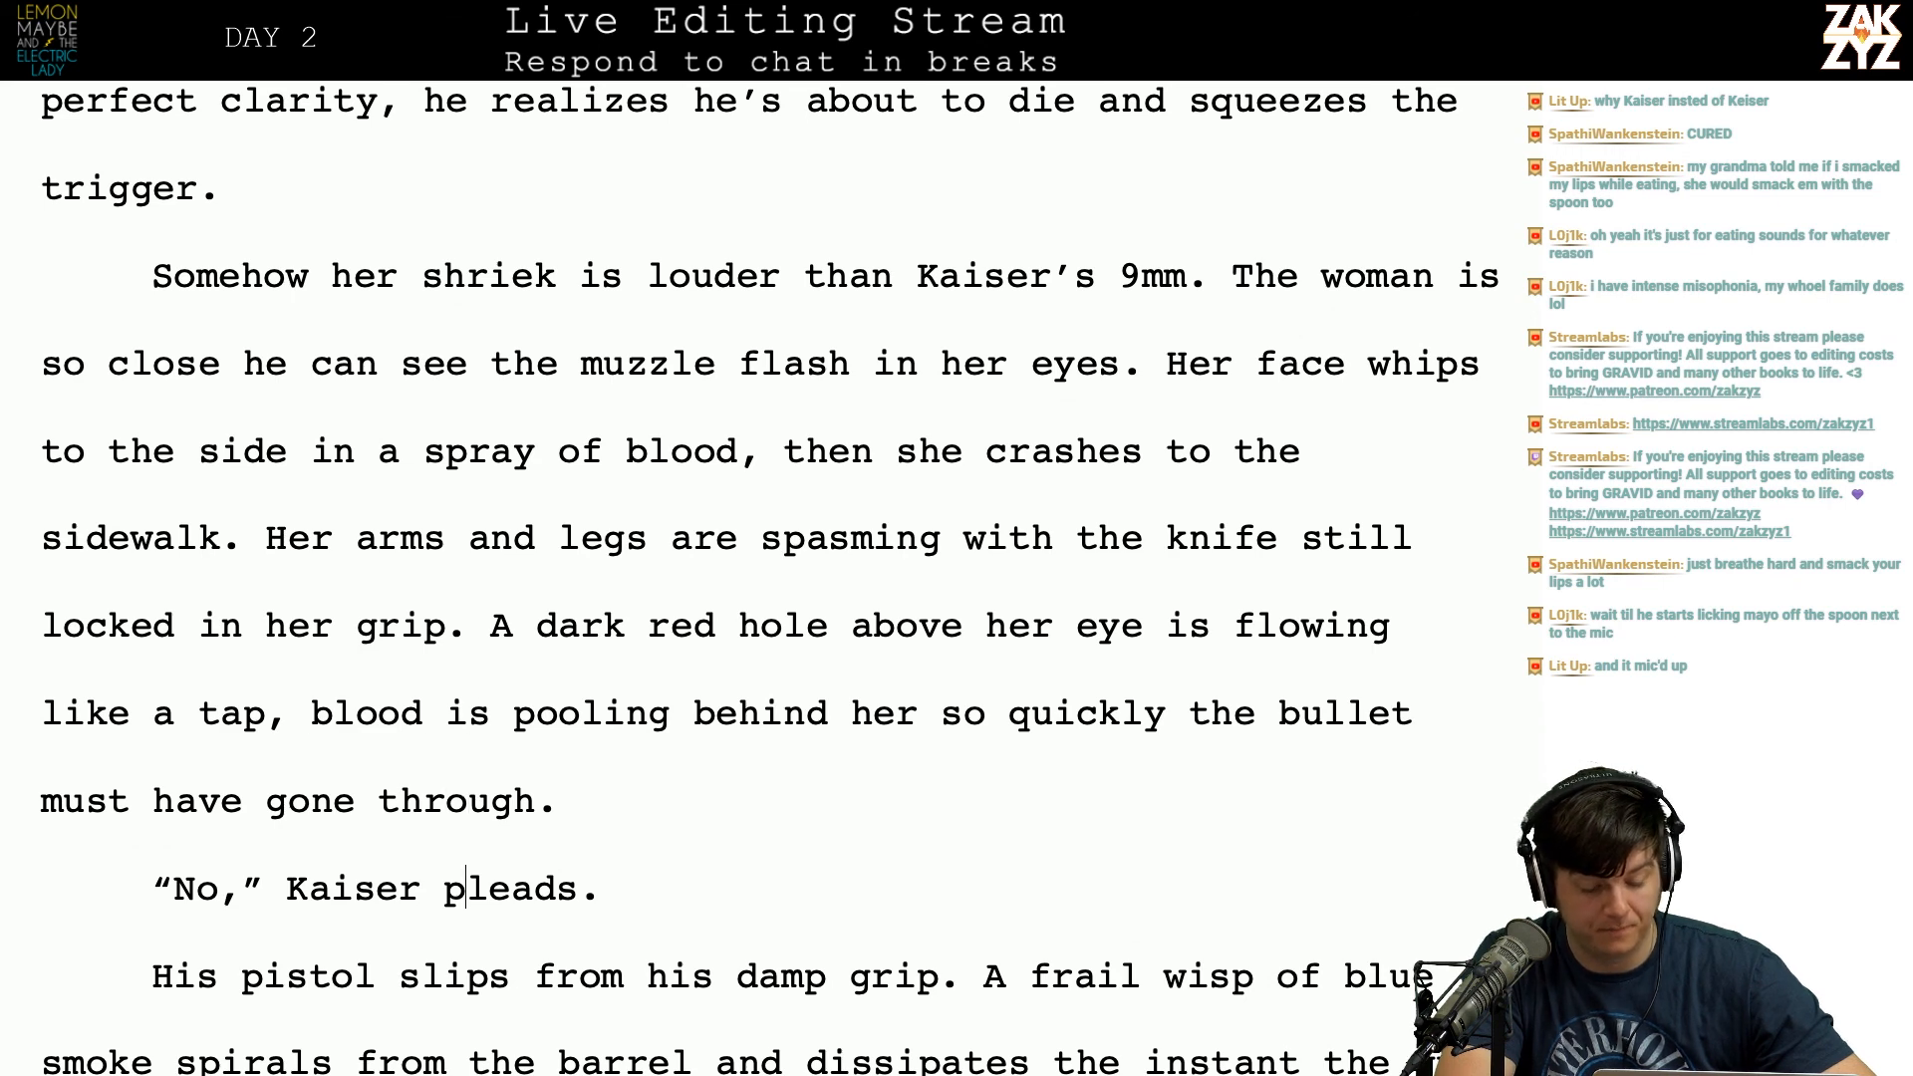
key("Down")
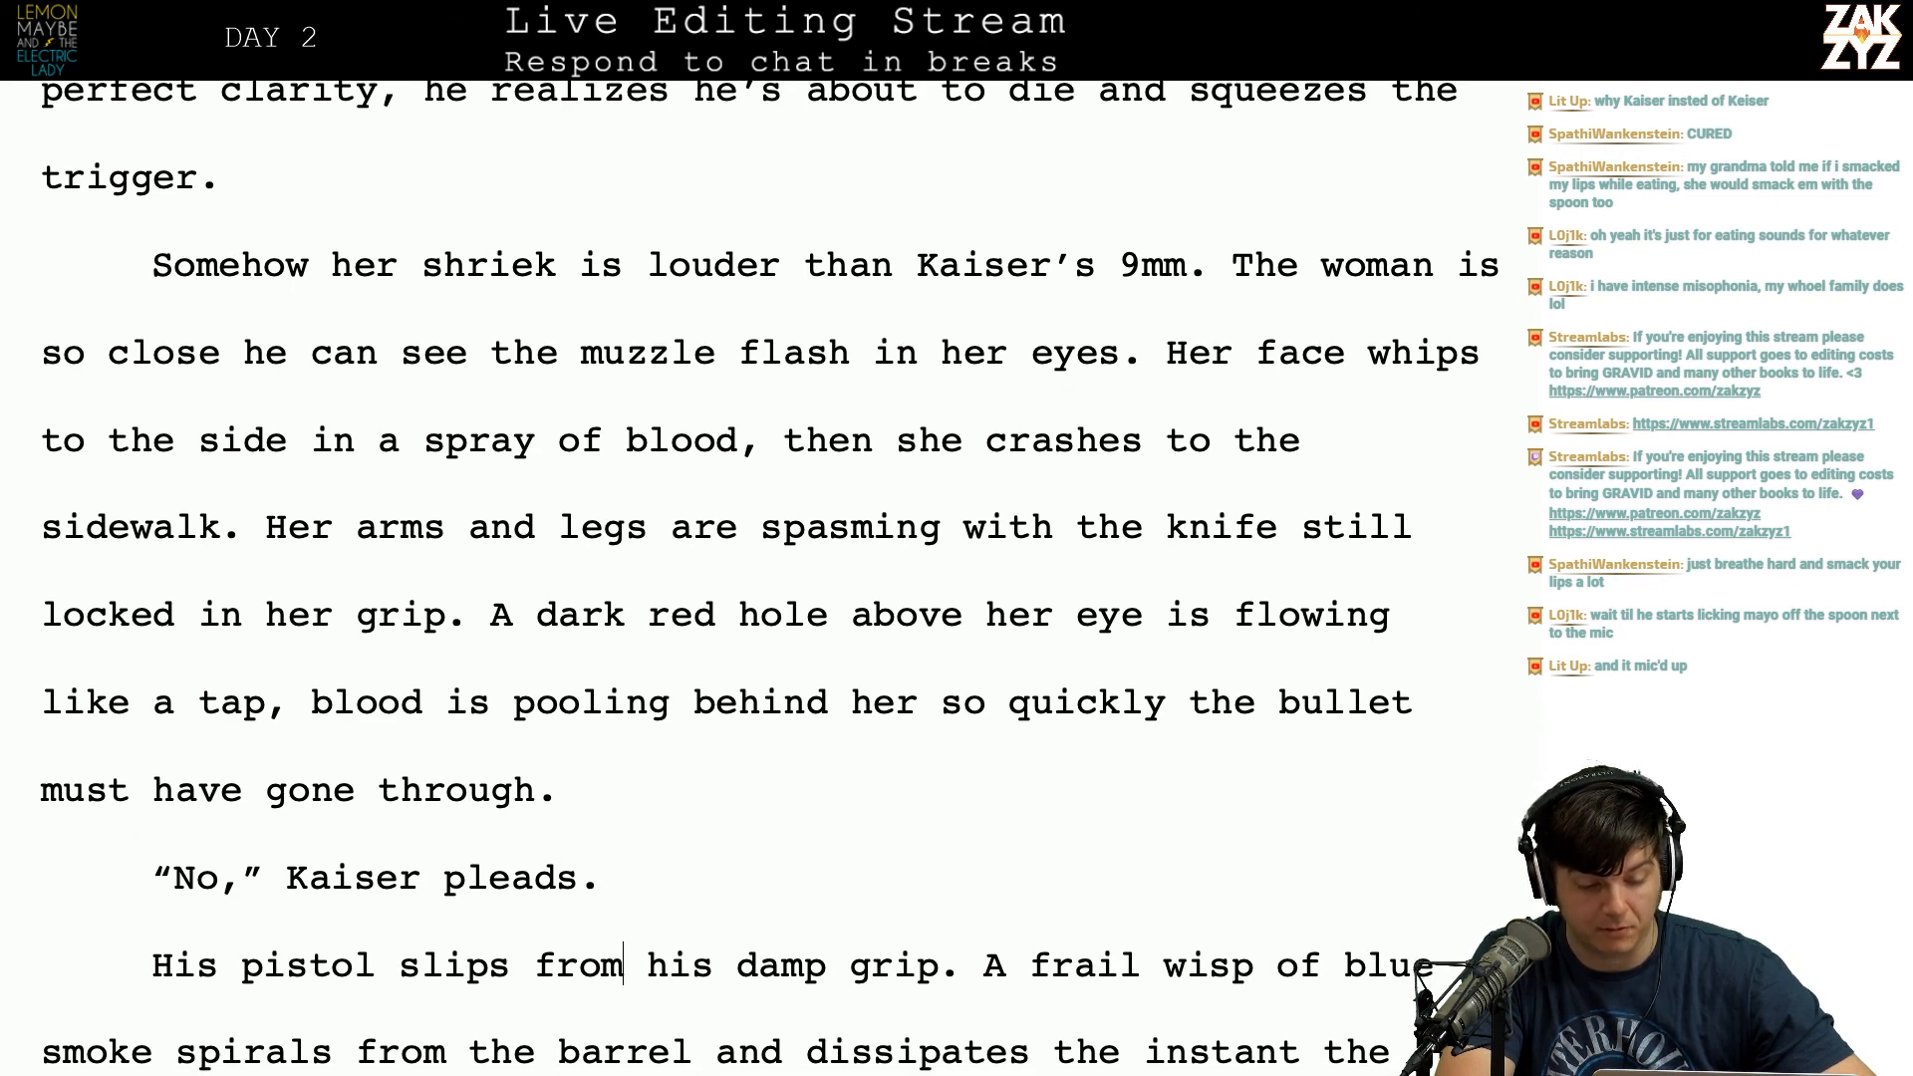
key("Down")
key("Down")
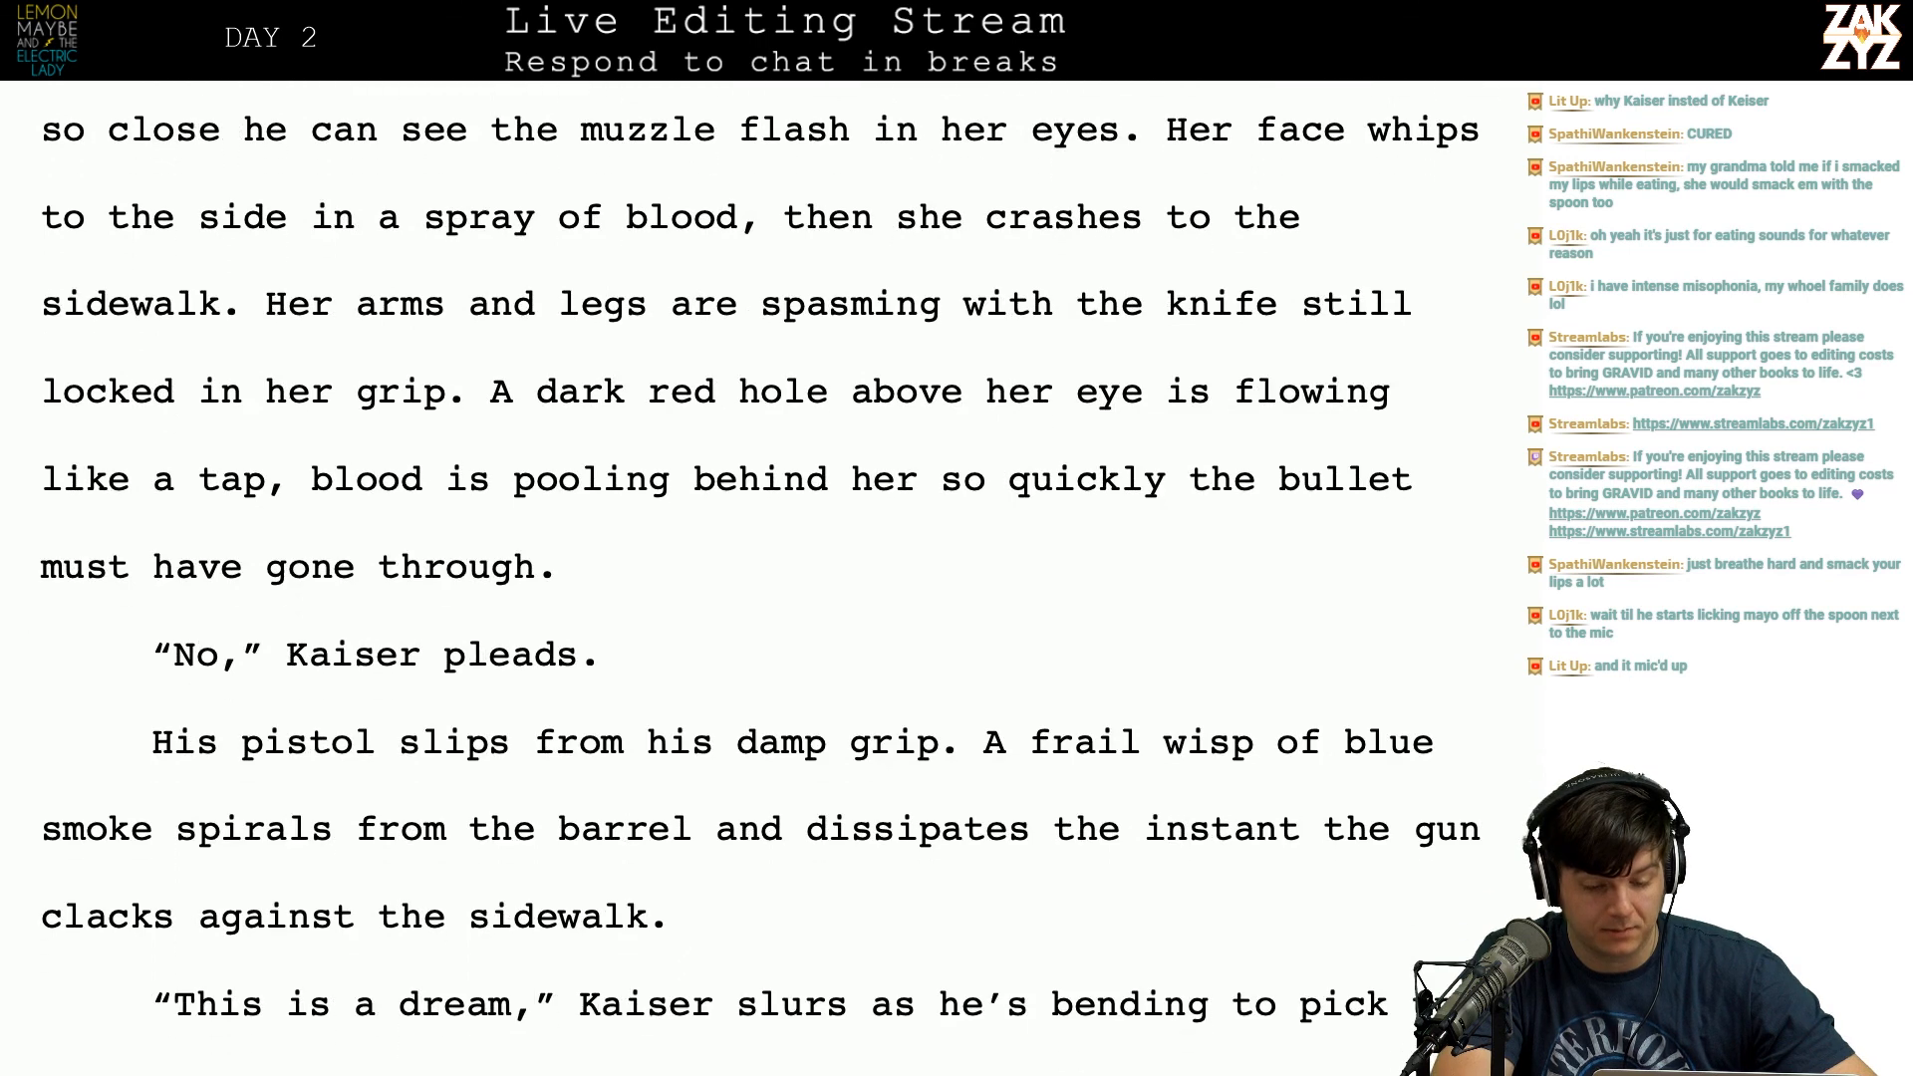
Step: Replace "damp grip." with "hand." in the sentence about Kaiser's pistol slipping
left_click(777, 710)
key("Left")
key("Left")
key("Left")
key("Left")
key("Left")
key("Right")
key("Right")
key("Right")
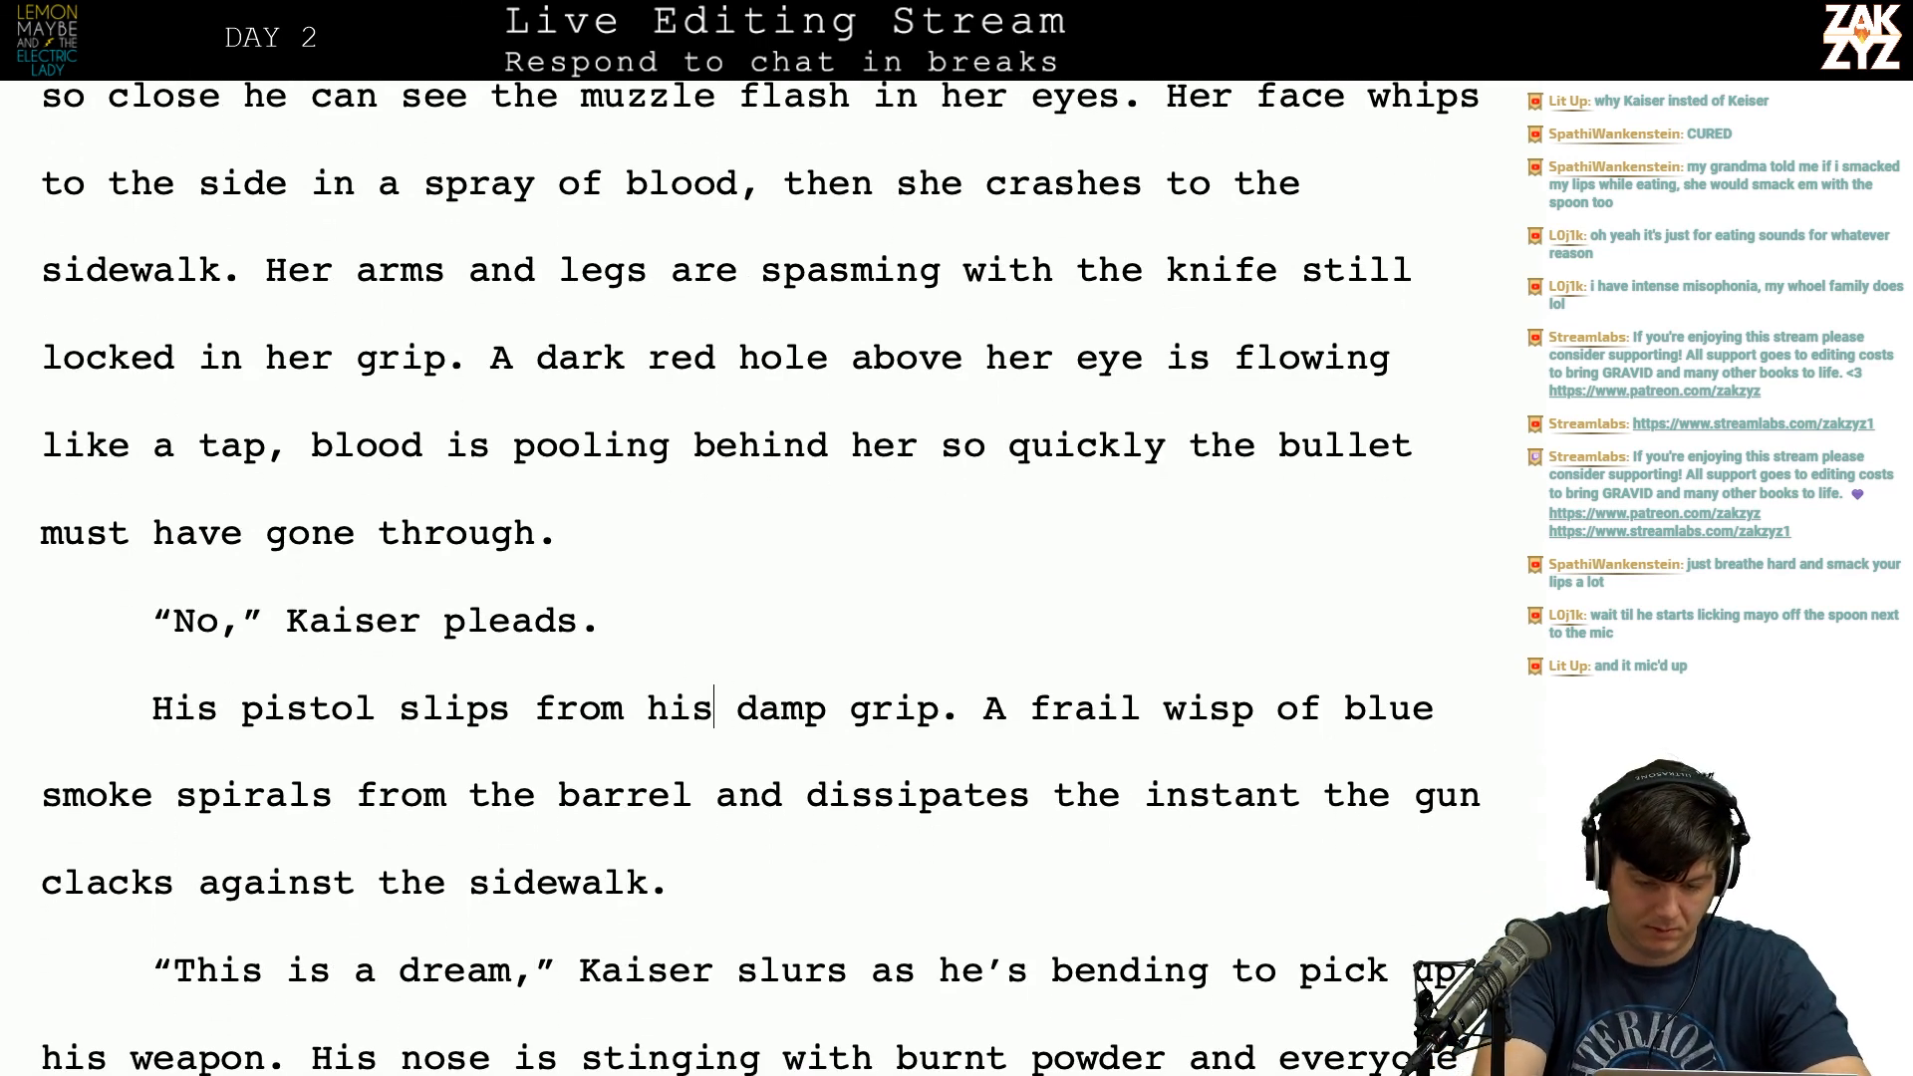
type("hand.")
key("shift+Right")
key("shift+Right")
key("shift+Right")
key("shift+Right")
key("shift+Right")
key("shift+Right")
key("shift+Right")
key("shift+Right")
key("shift+Right")
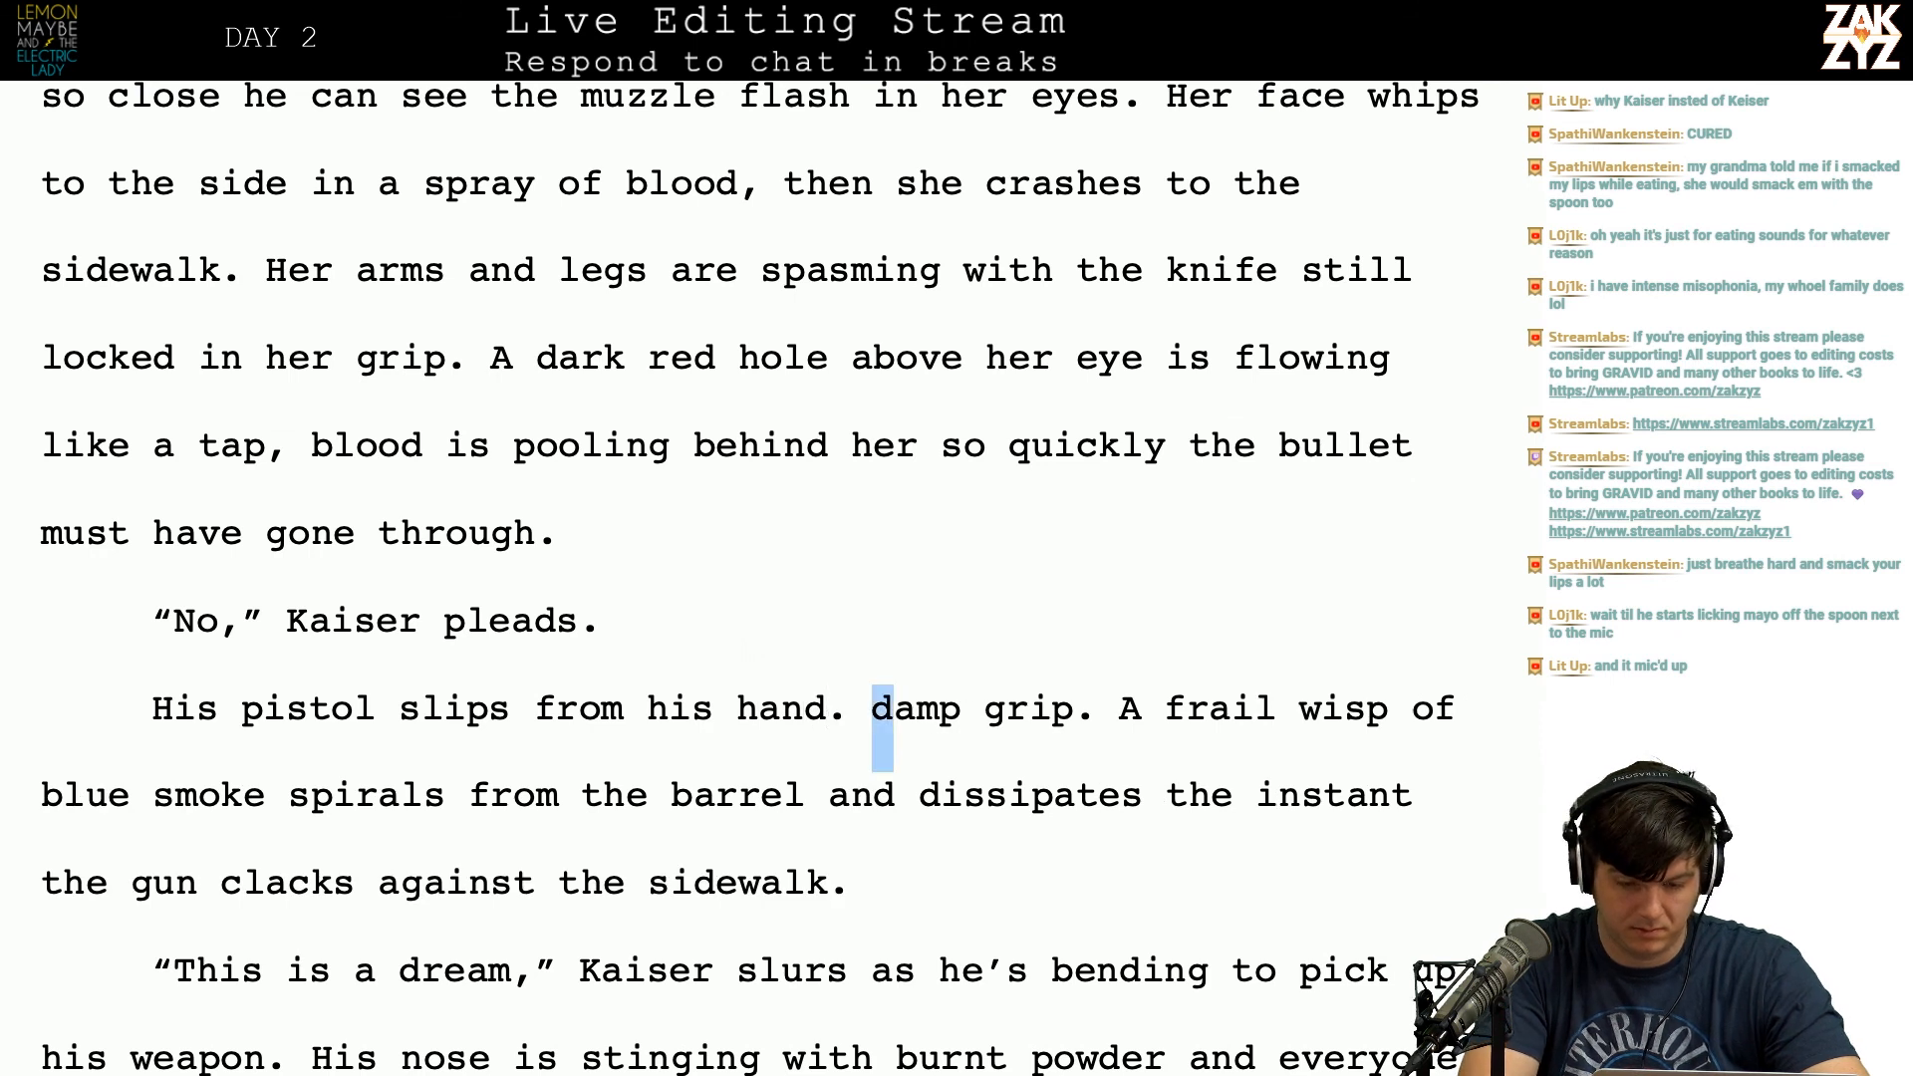
key("shift+Right")
key("shift+Right")
key("BackSpace")
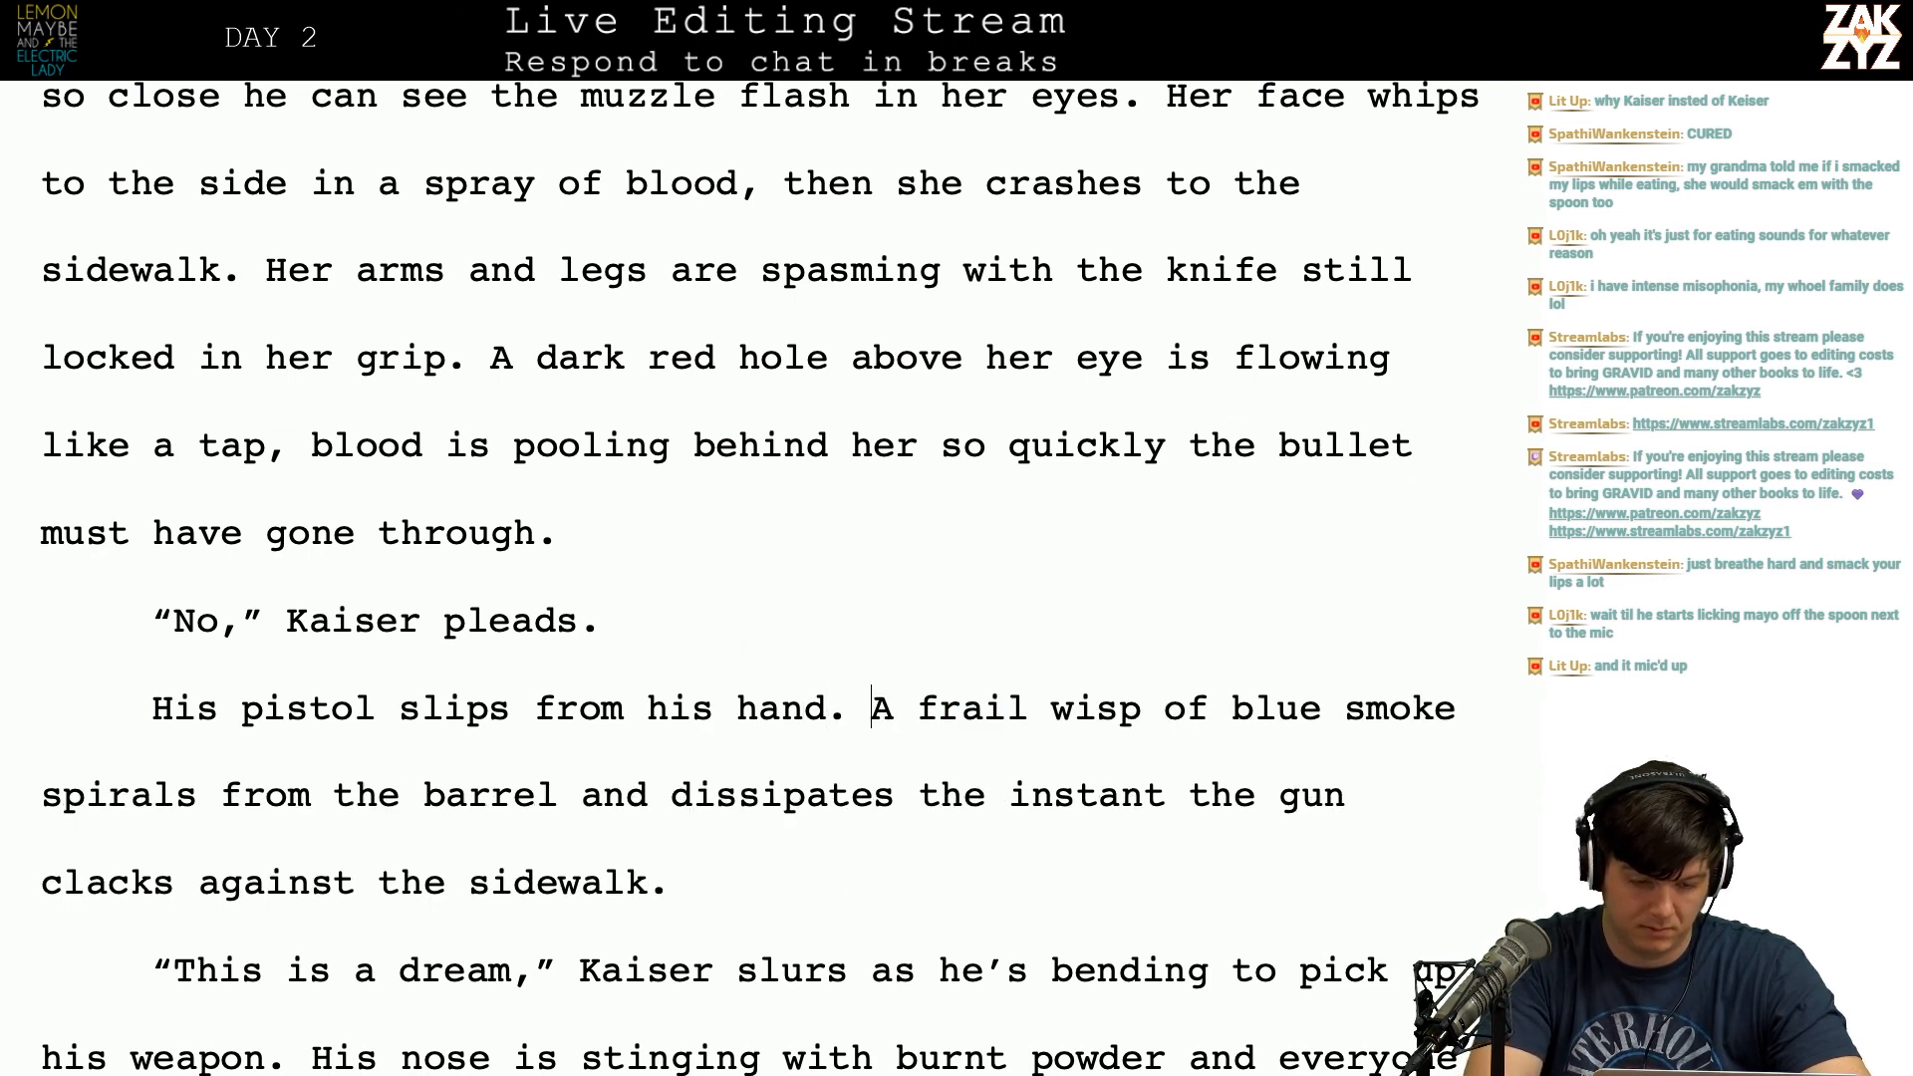
Step: Change the opening "His" to "The" in the sentence "His pistol slips from his hand."
key("BackSpace")
key("BackSpace")
key("BackSpace")
type("The")
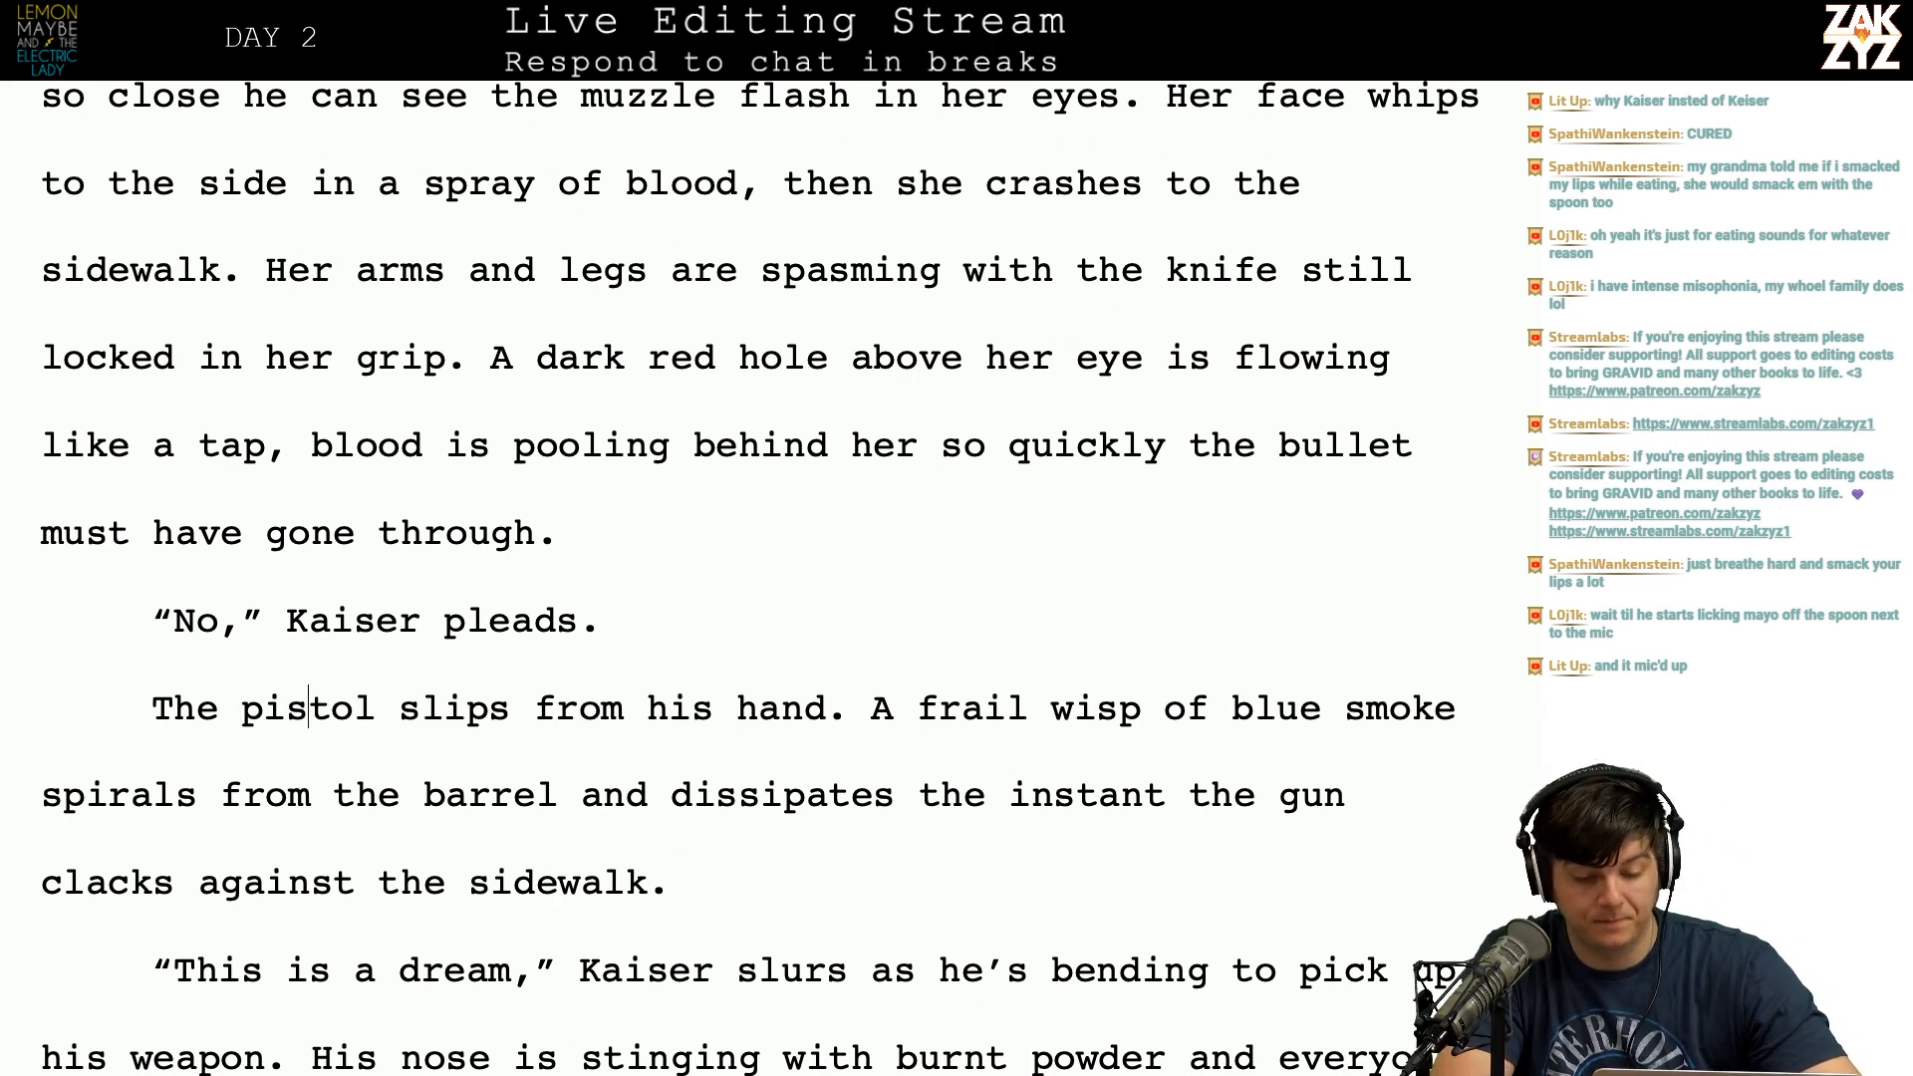
key("Right")
key("Right")
key("Right")
Step: Replace "sidewalk" with "concrete" in the phrase "the gun clacks against the sidewalk."
key("Up")
key("Left")
key("Left")
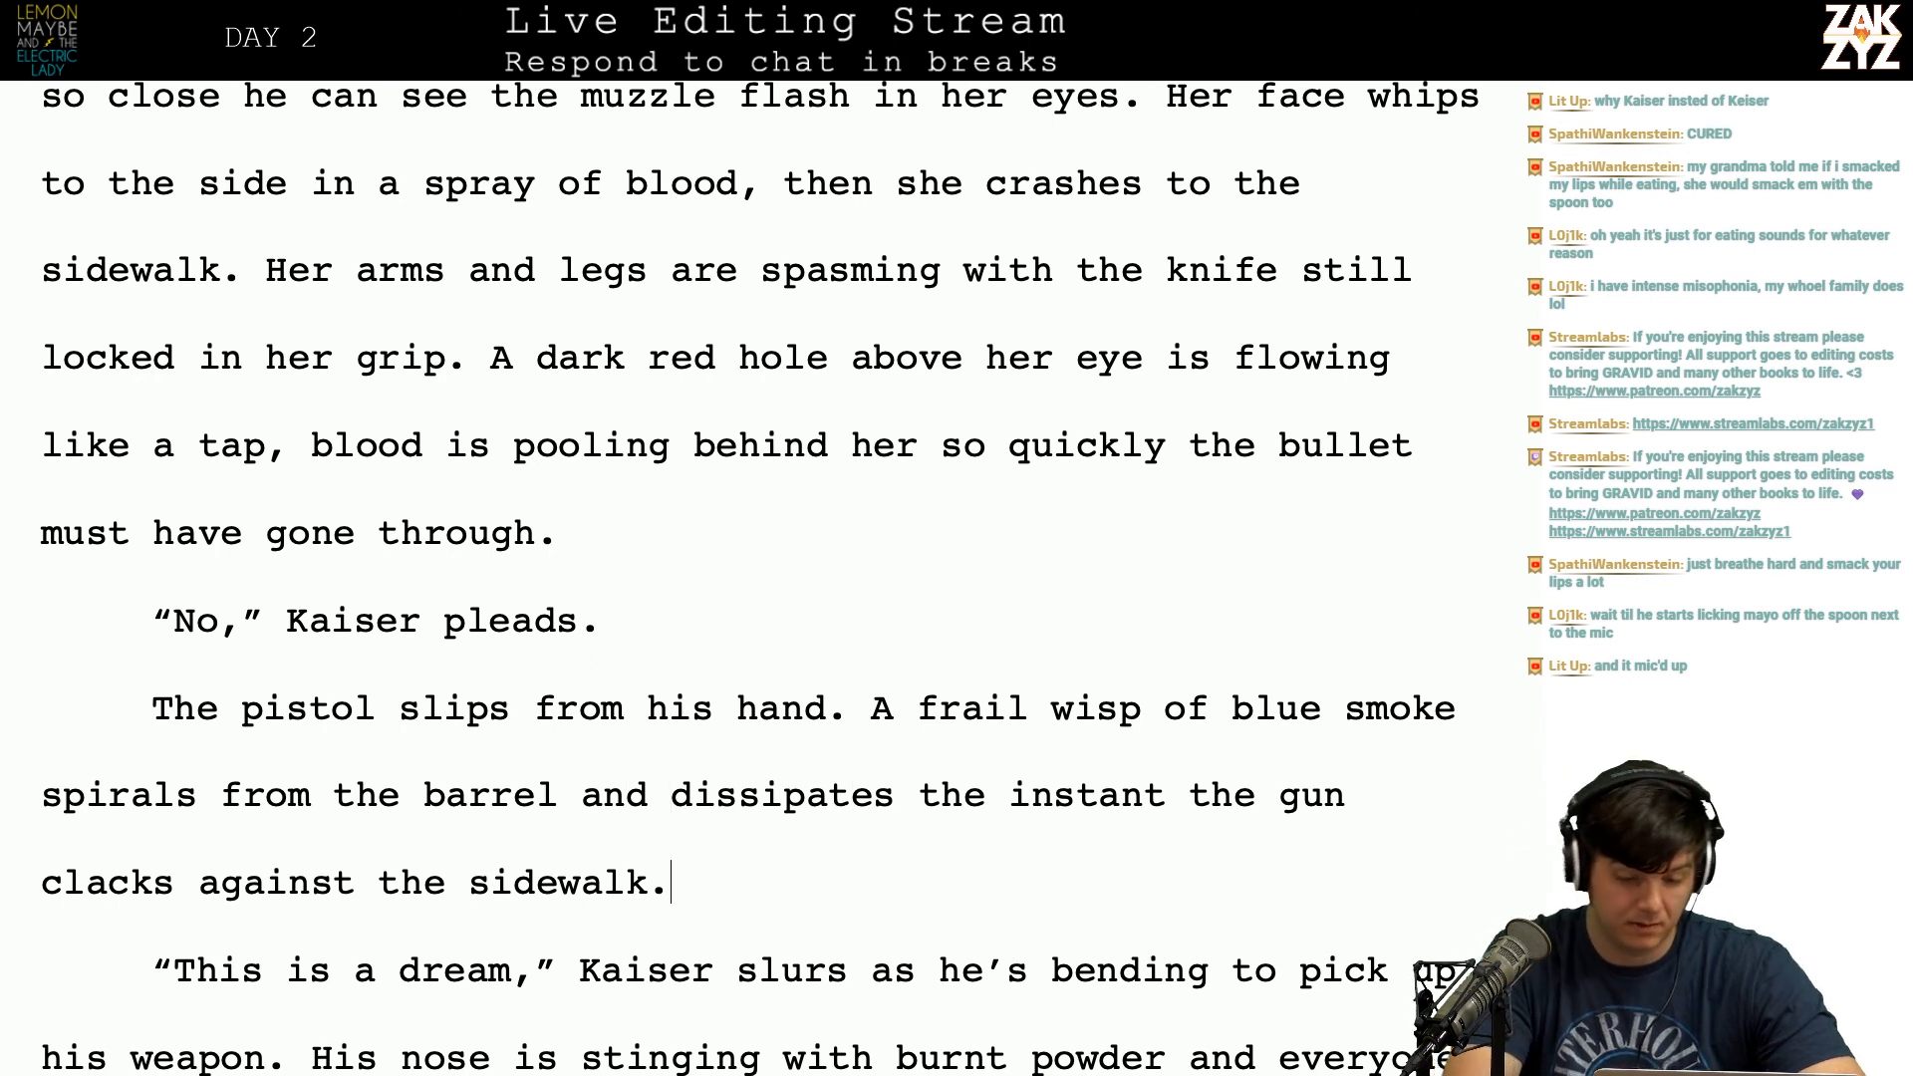
key("Left")
key("Left")
key("BackSpace")
key("BackSpace")
key("BackSpace")
key("BackSpace")
key("BackSpace")
key("BackSpace")
key("BackSpace")
type("c")
key("BackSpace")
key("BackSpace")
type("congrete")
key("BackSpace")
key("BackSpace")
key("BackSpace")
key("BackSpace")
type("c")
key("BackSpace")
key("BackSpace")
type("crete")
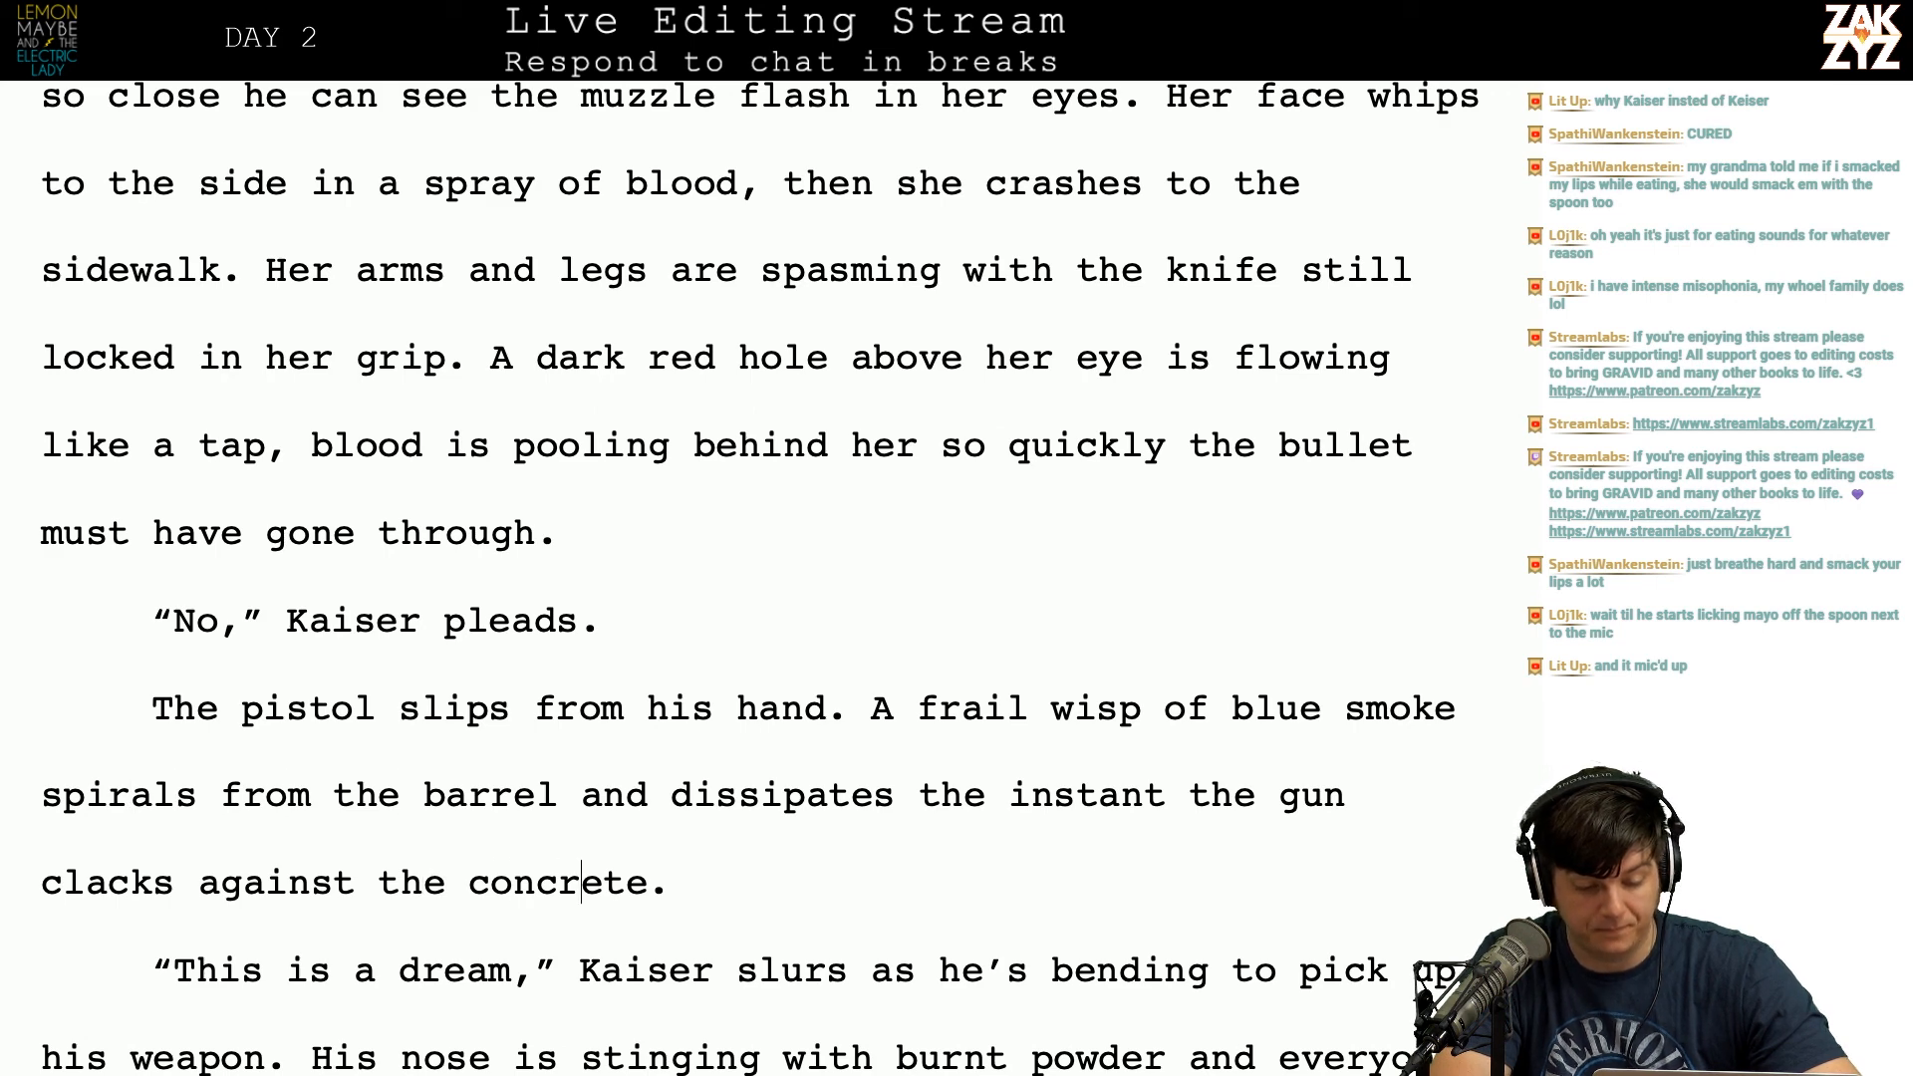
Step: Read on from "This is a dream" through the crowd's shouts to the start of page 26
key("Right")
key("Right")
key("Right")
key("Right")
key("Down")
key("Down")
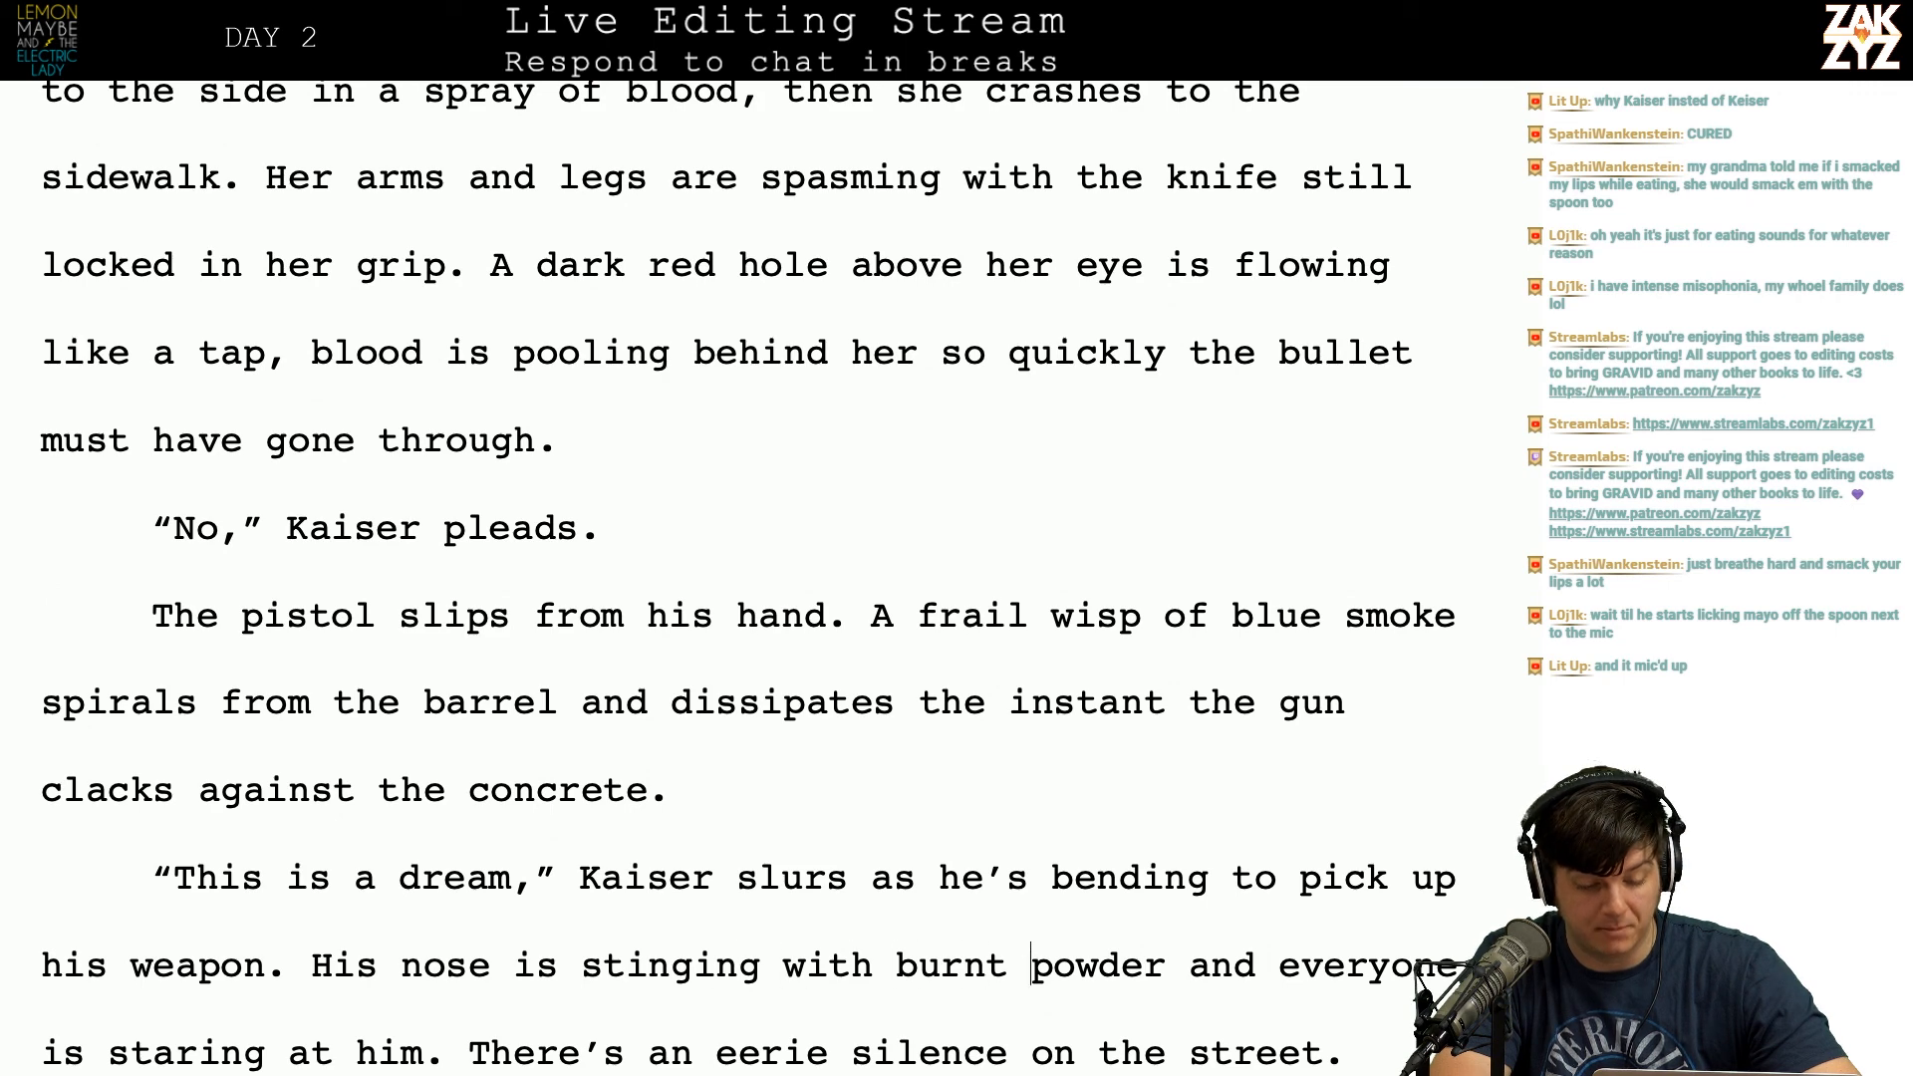
key("Down")
key("Down")
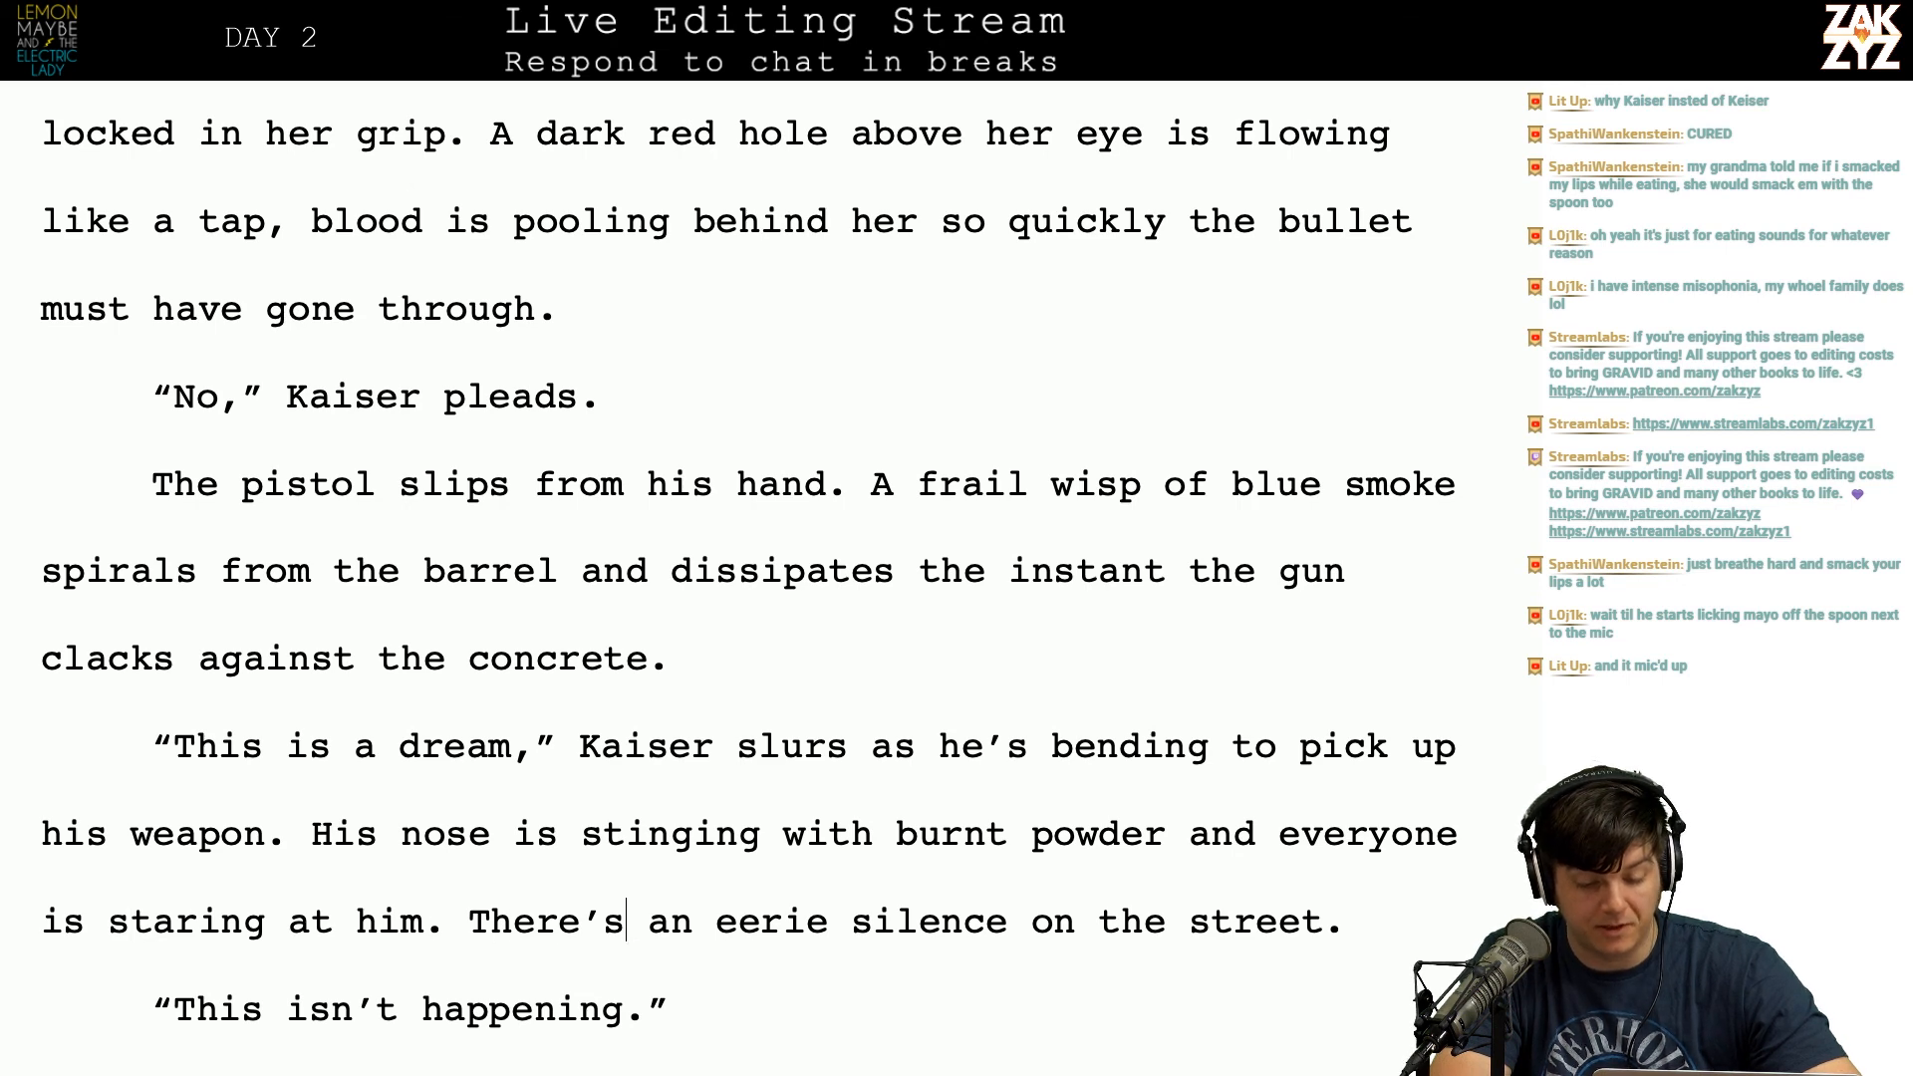
key("Down")
key("Down")
key("Down")
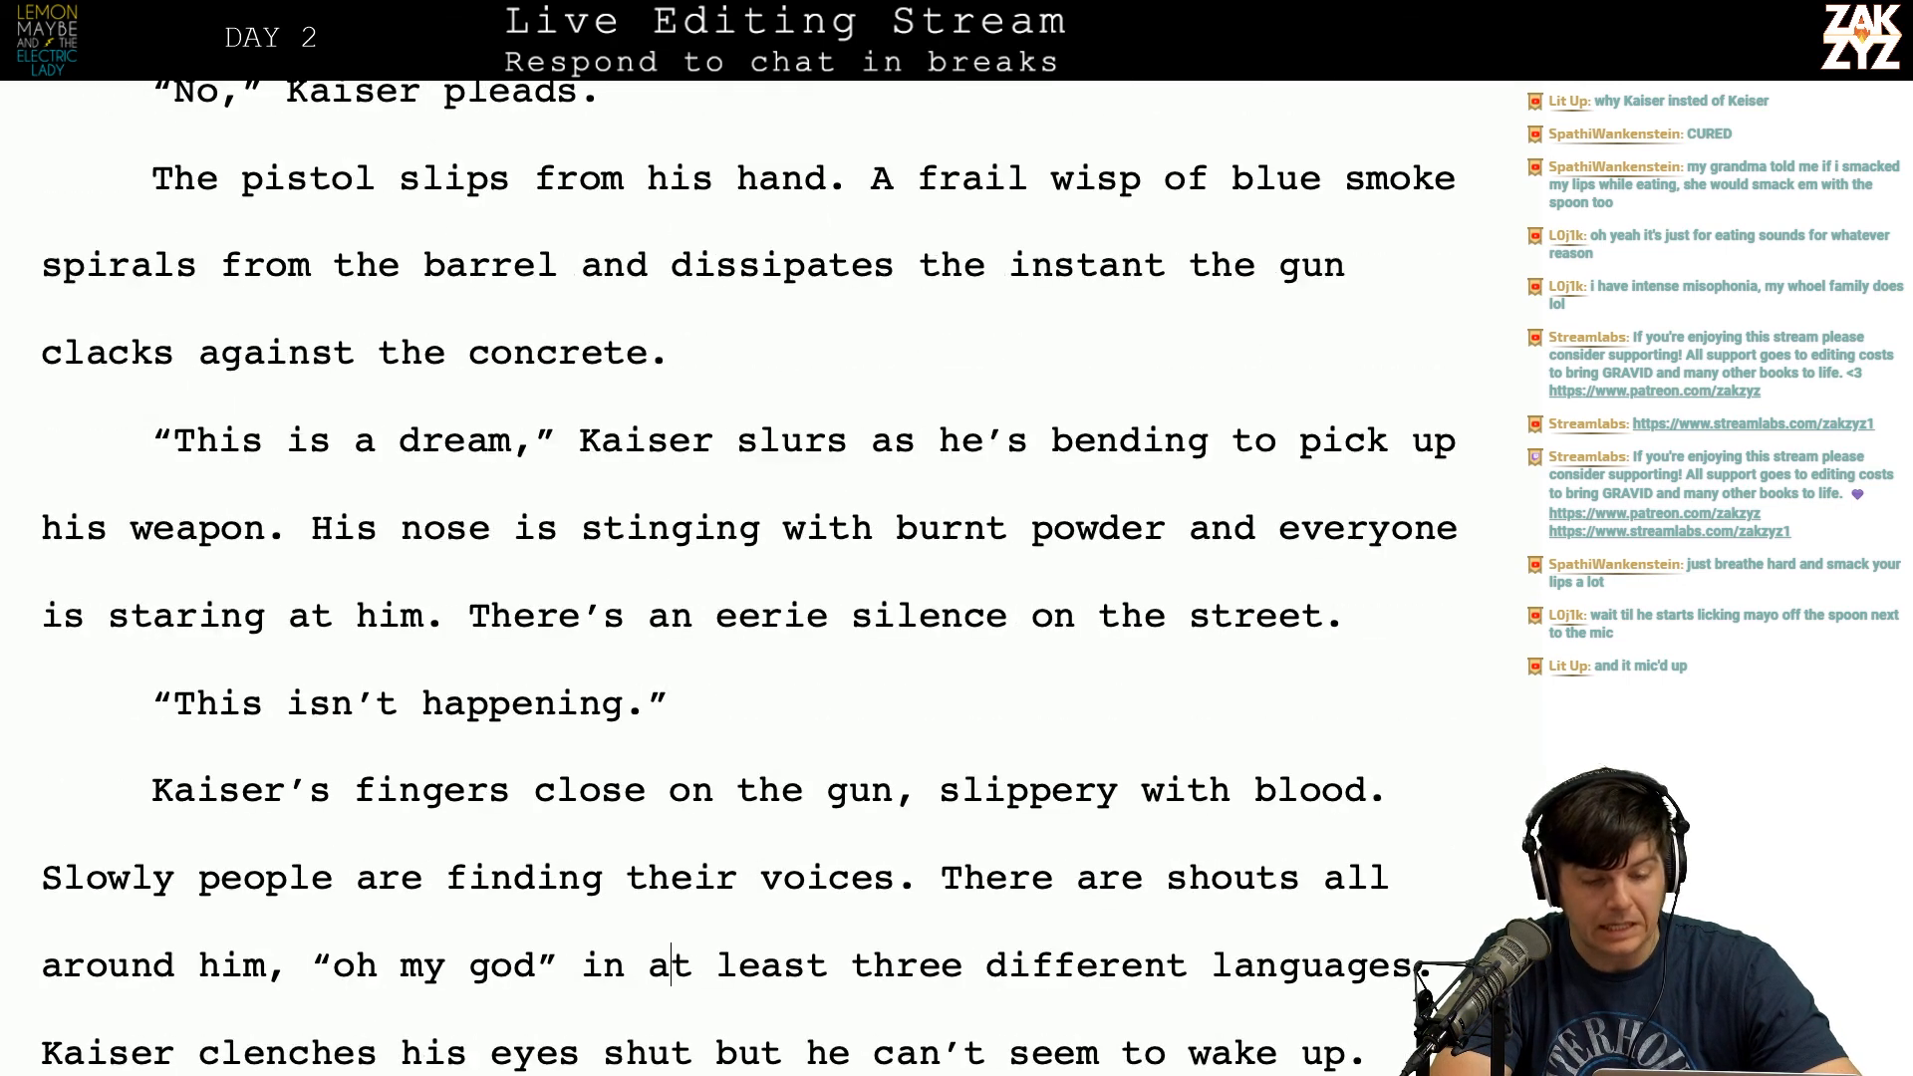
key("Down")
key("Down")
key("Down")
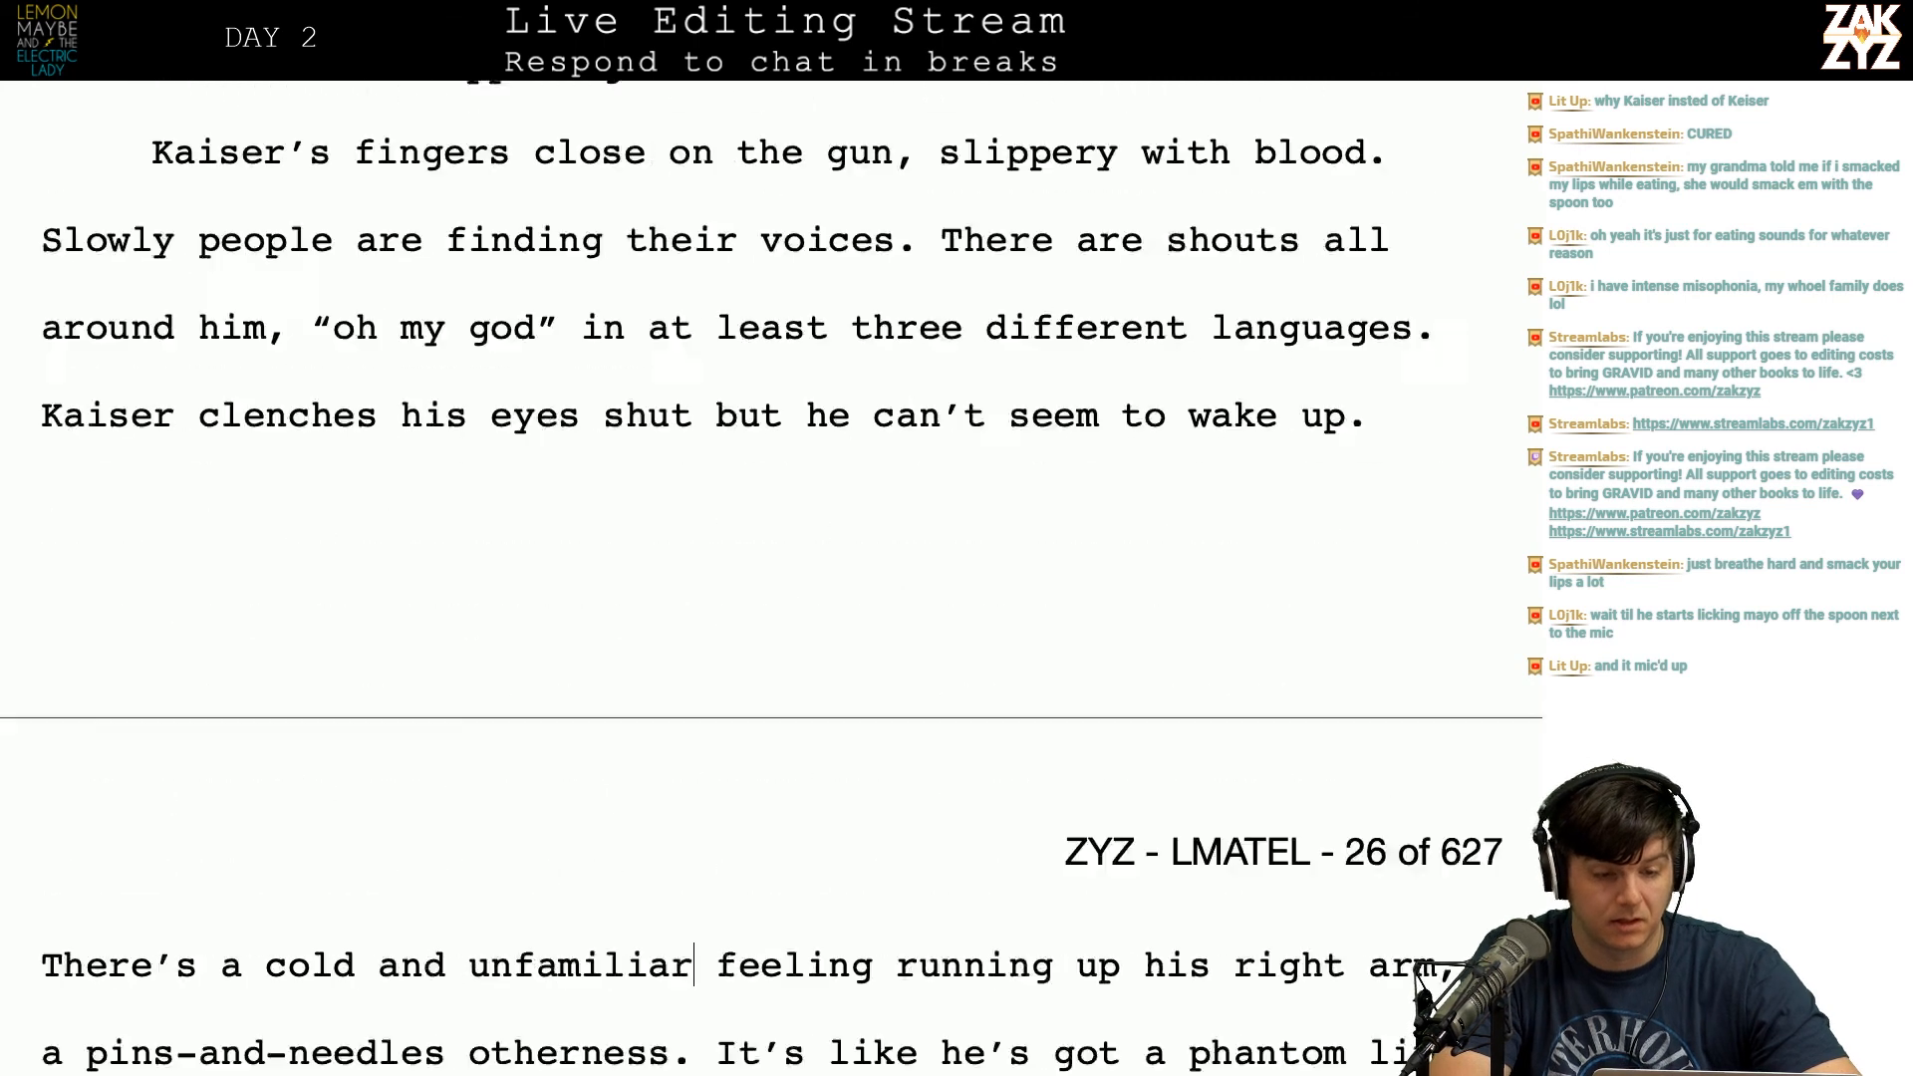
Step: Insert "people are crying" after "There are shouts all around him," ahead of the quoted "oh my god"
key("Up")
key("Up")
key("Up")
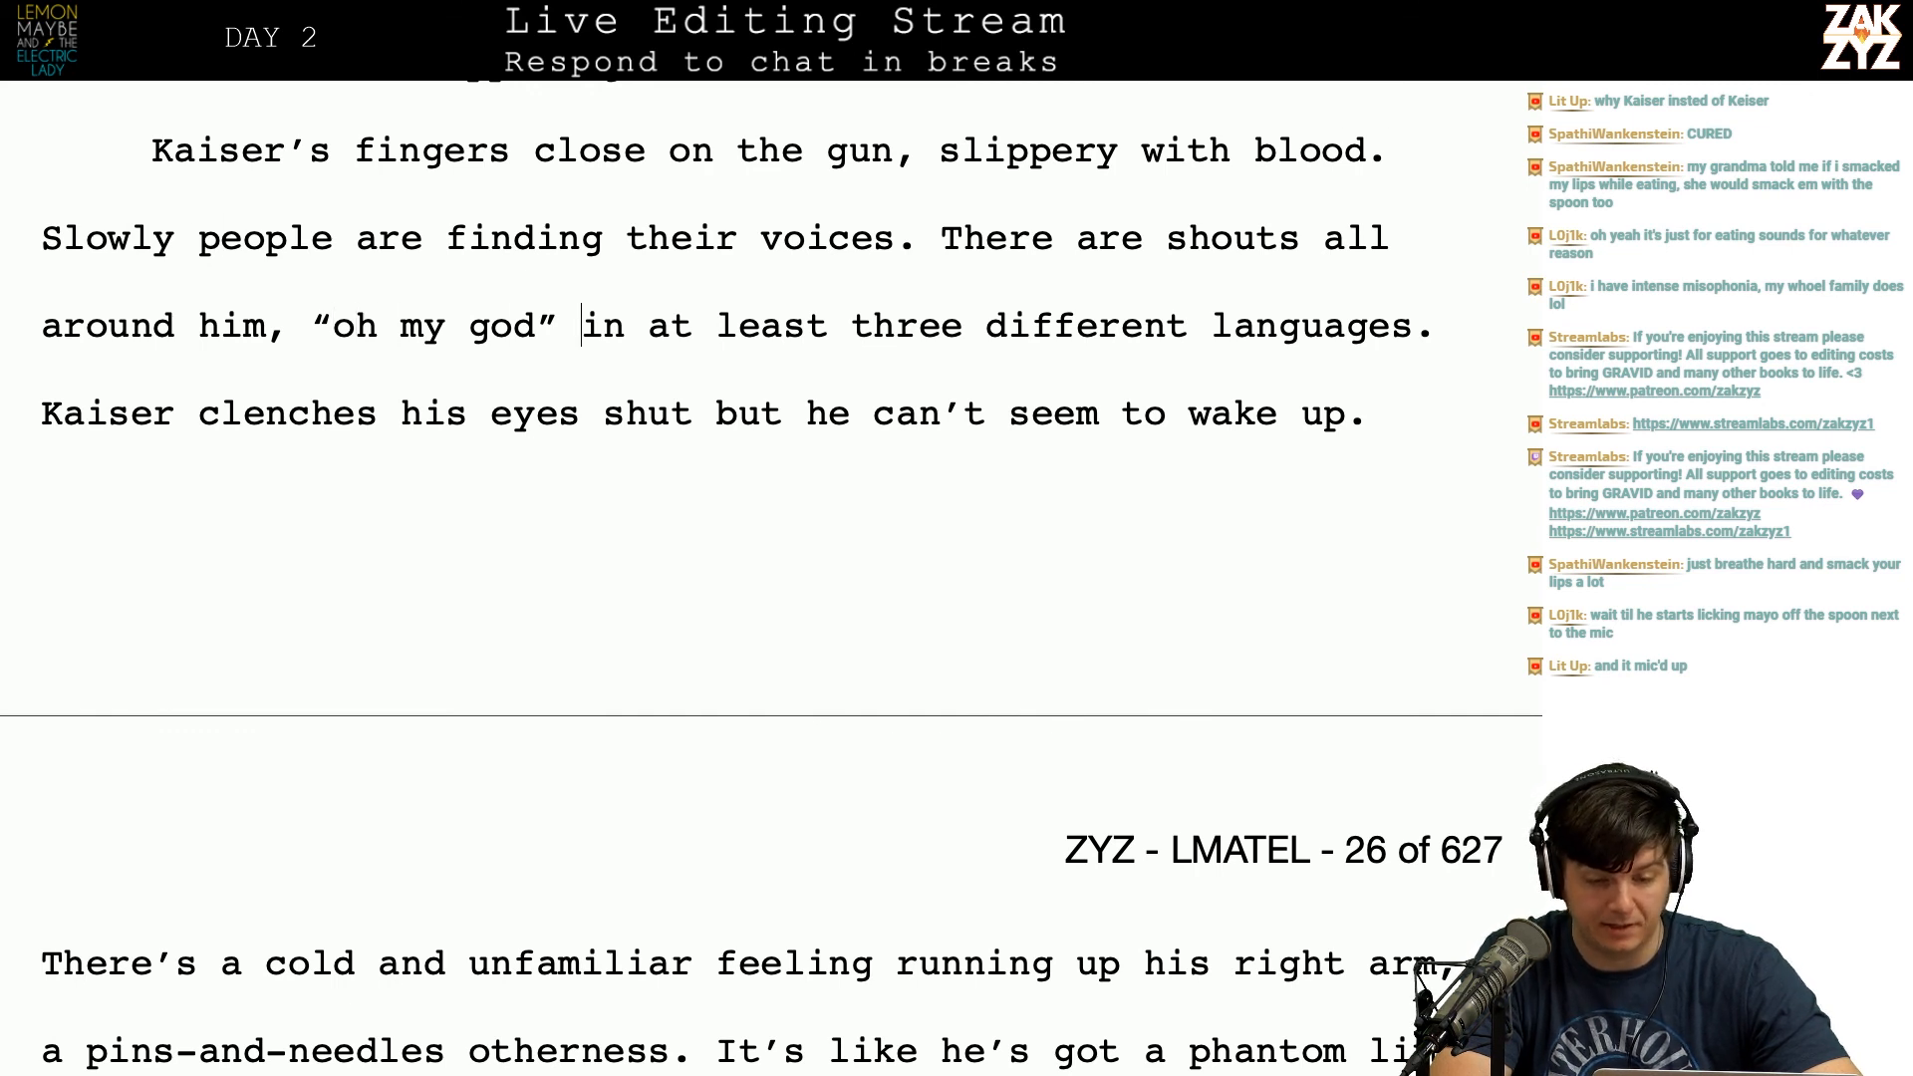
key("Left")
key("Left")
key("Left")
key("Left")
key("Left")
key("Left")
key("Left")
key("Left")
key("Left")
key("Left")
key("Left")
key("Left")
key("Left")
key("Left")
key("Left")
key("Left")
key("Left")
key("Left")
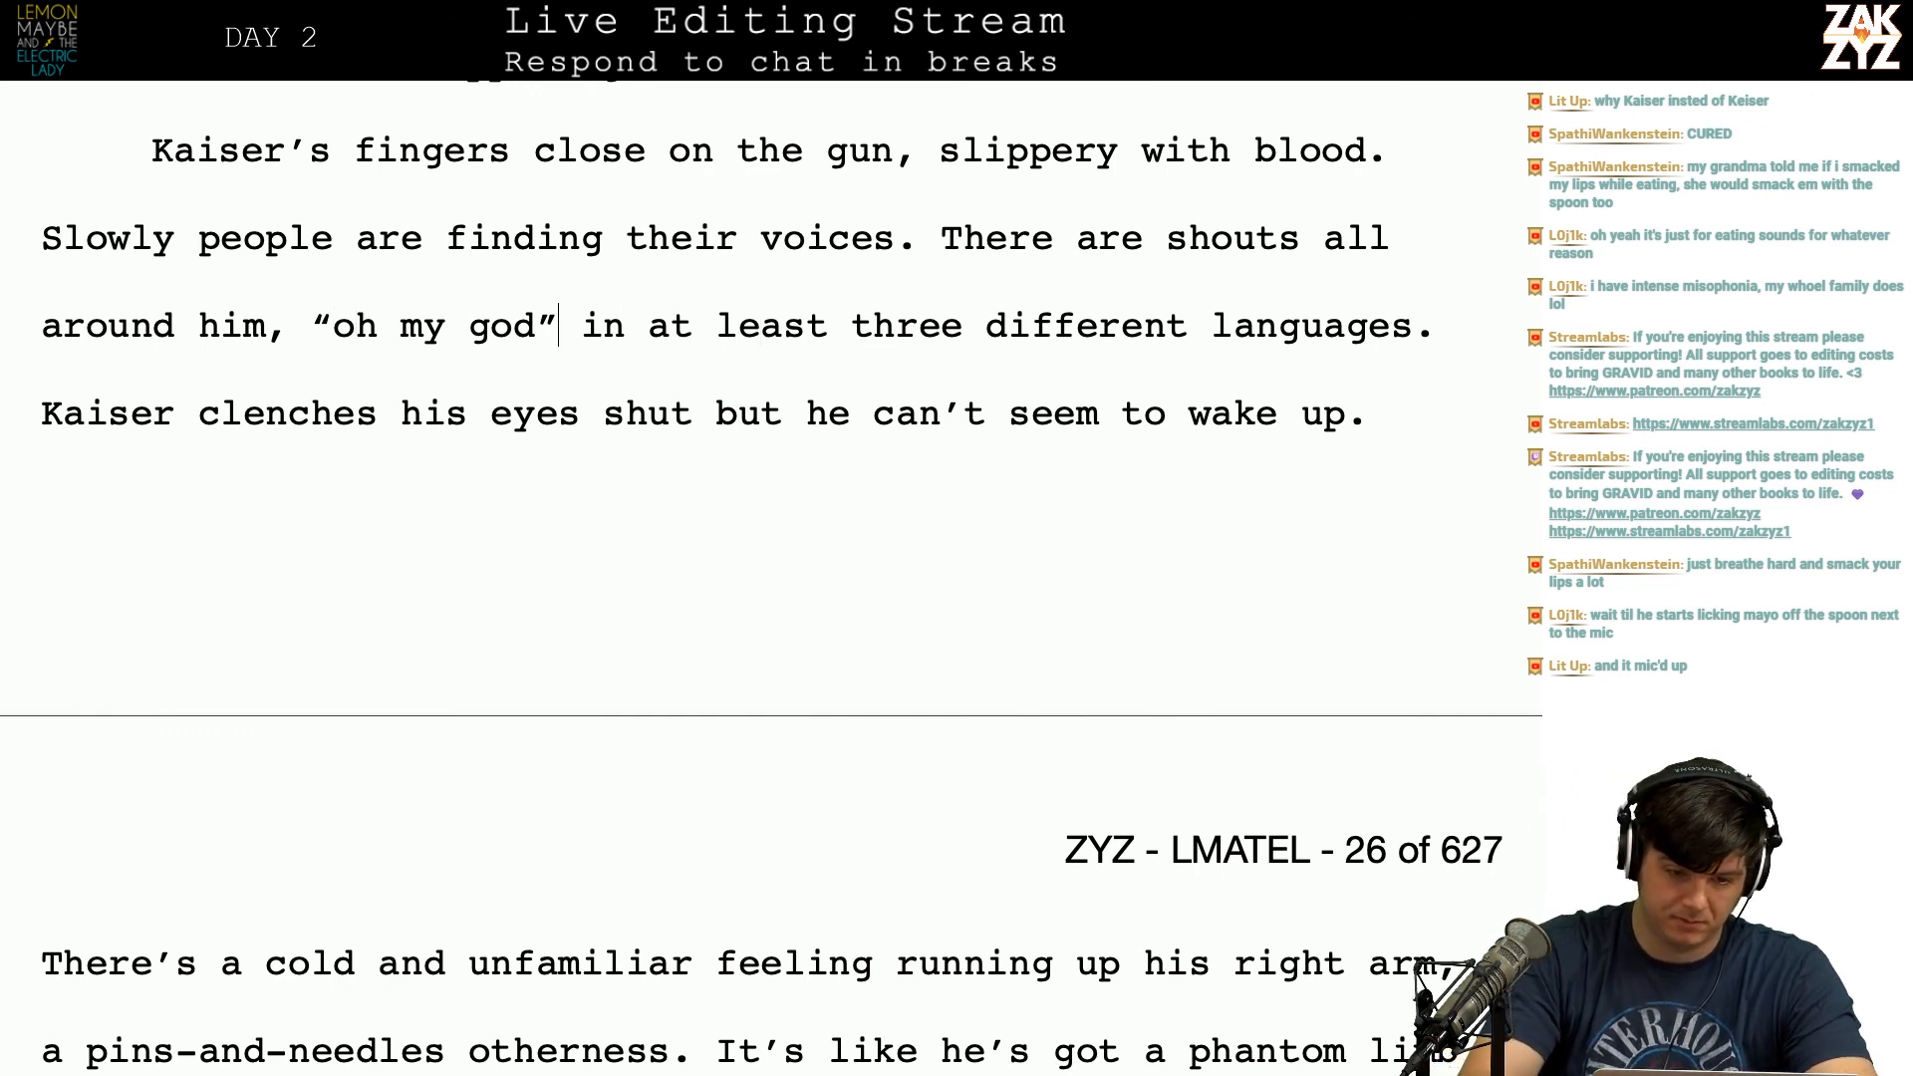
type("peop")
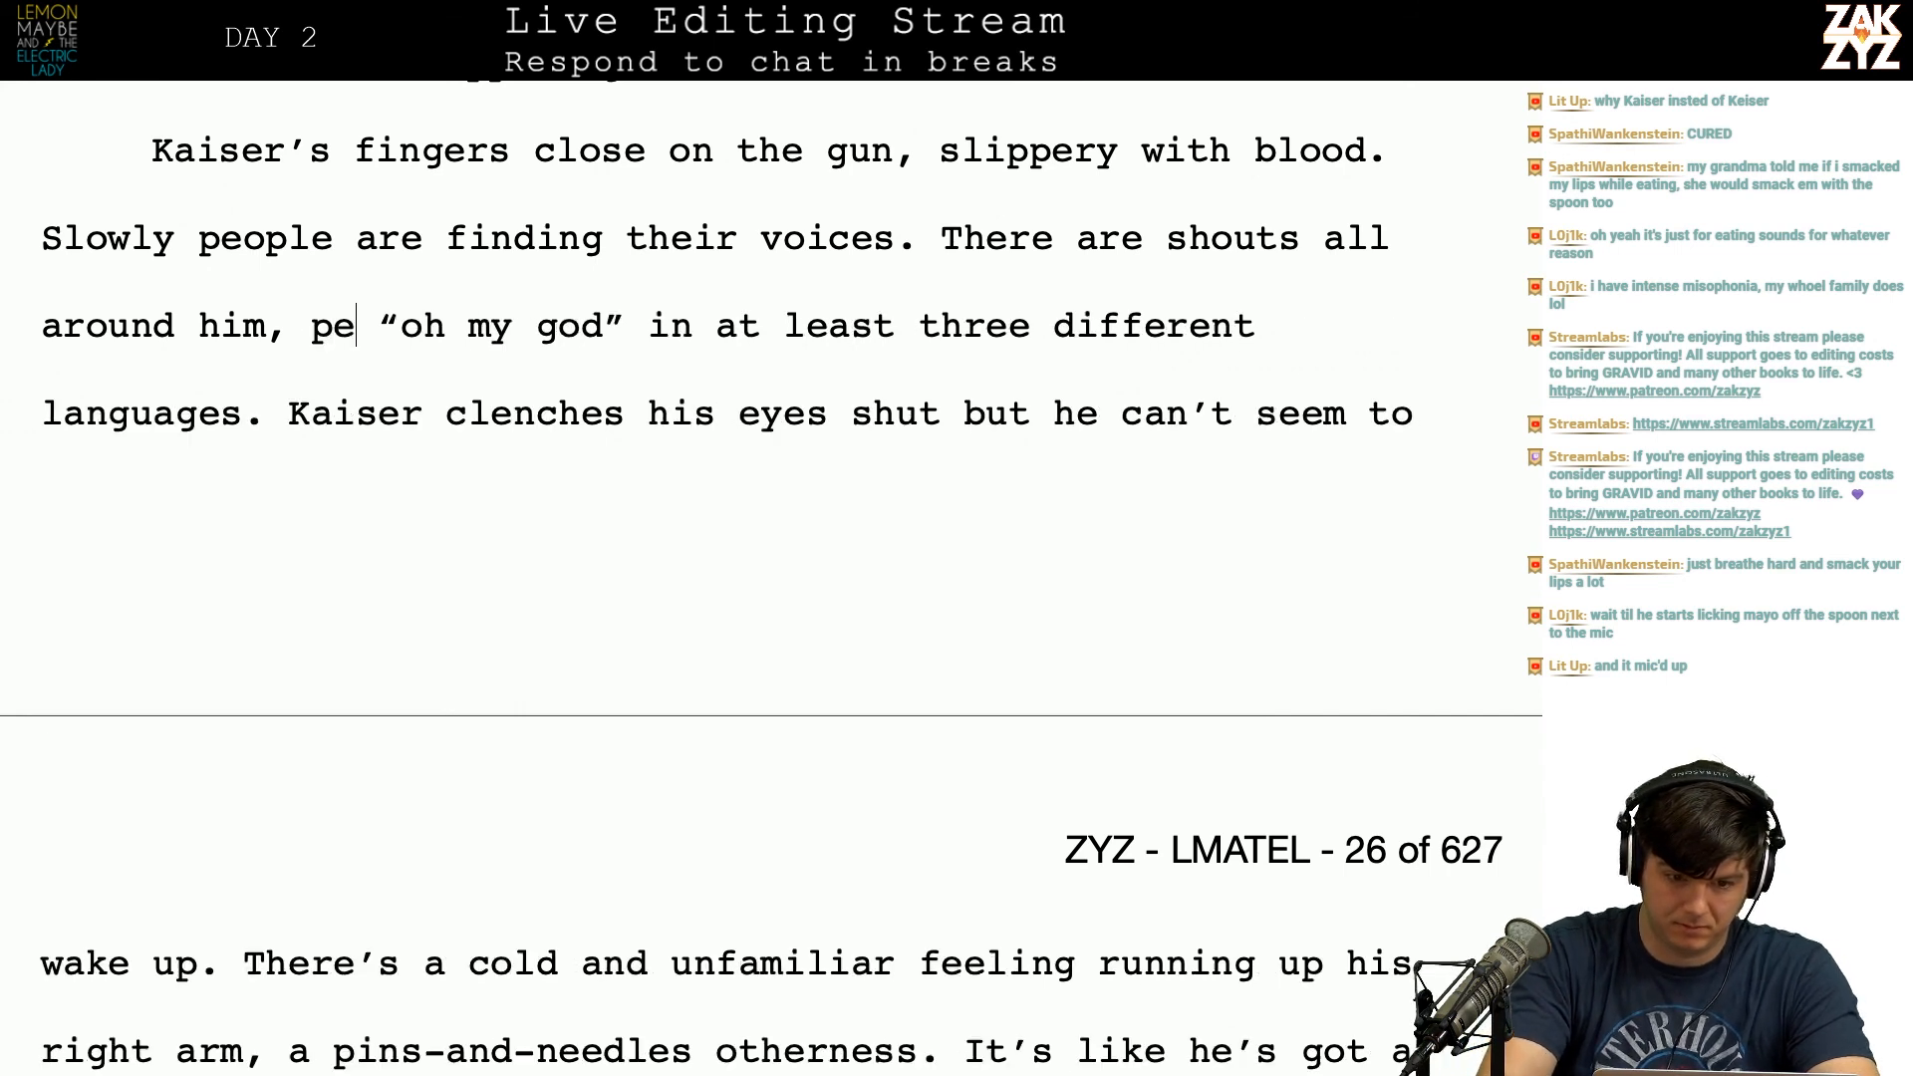
type("le are crying")
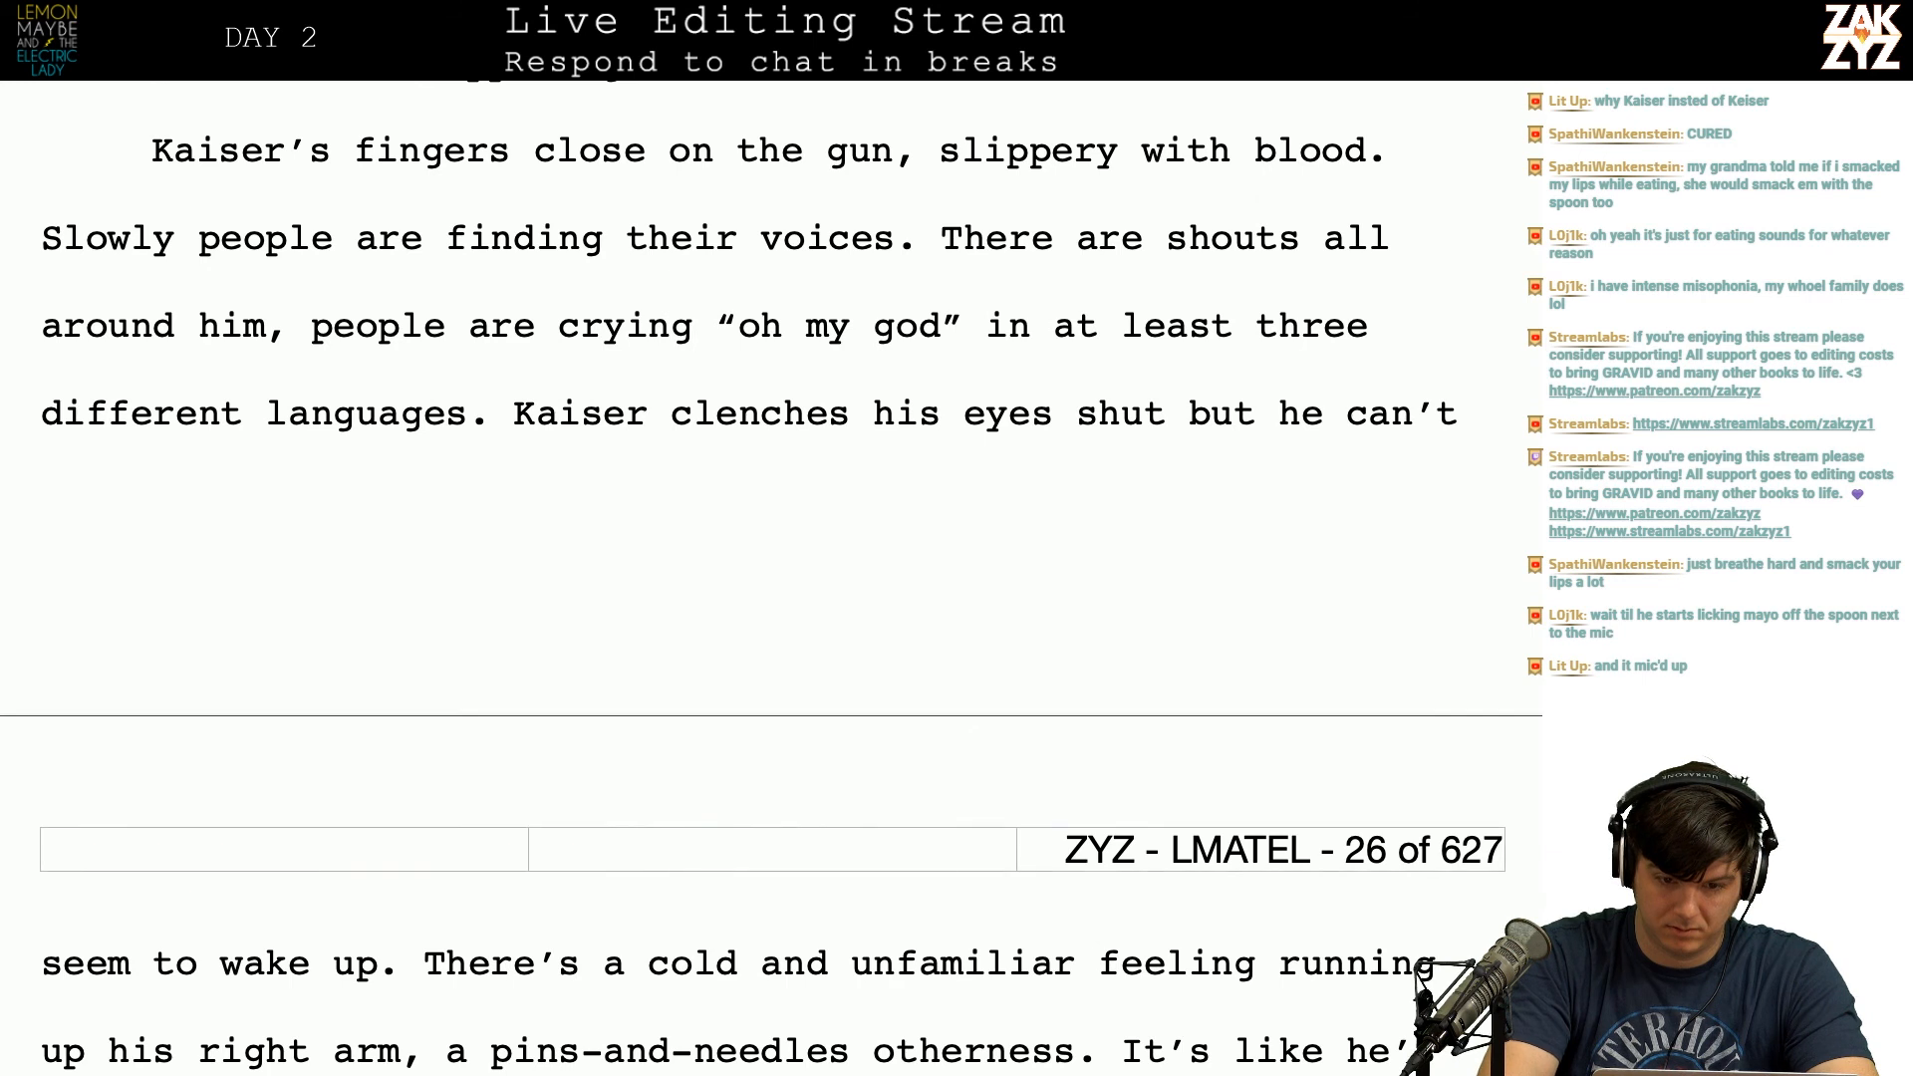
Step: Replace the quoted "oh my god" with a capitalized, exclaimed "Oh my god!" in the sentence about different languages
type("\"")
key("BackSpace")
type("\"")
type("Oh my god!")
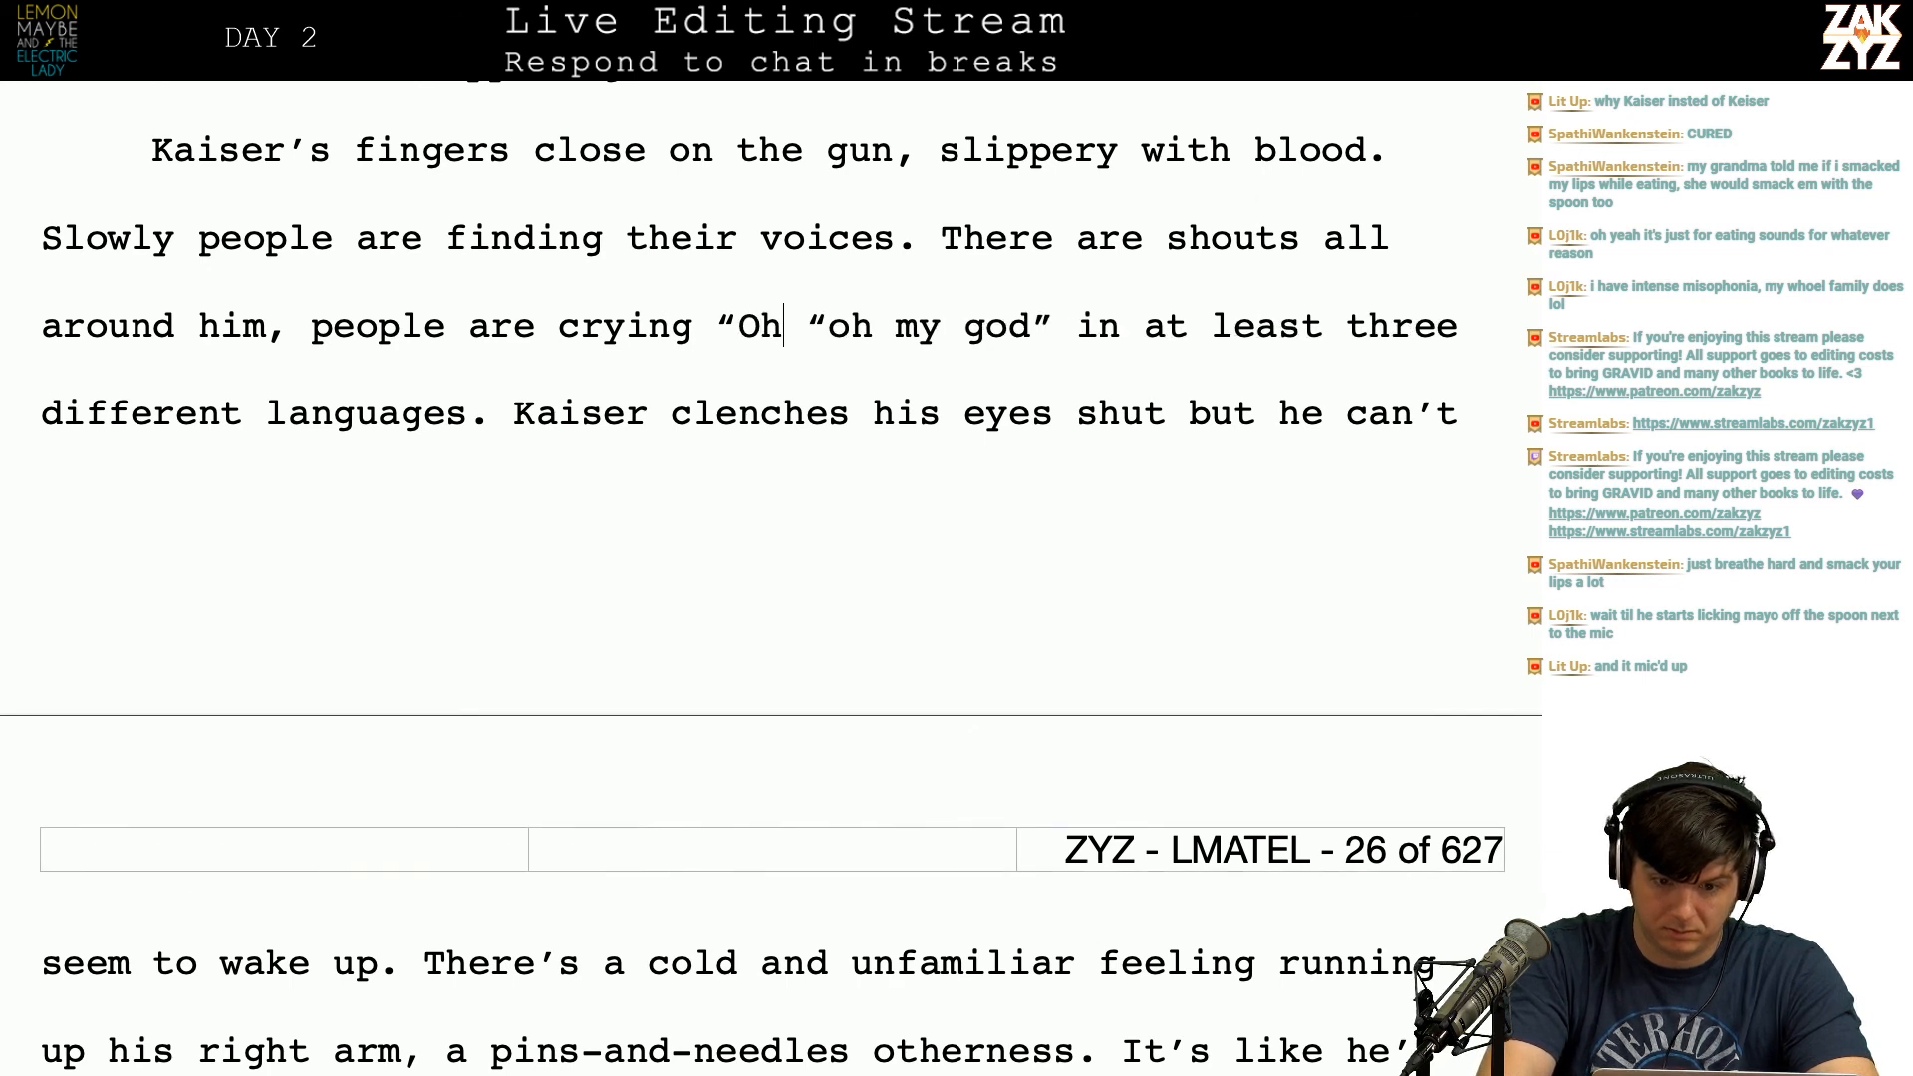
type("\"")
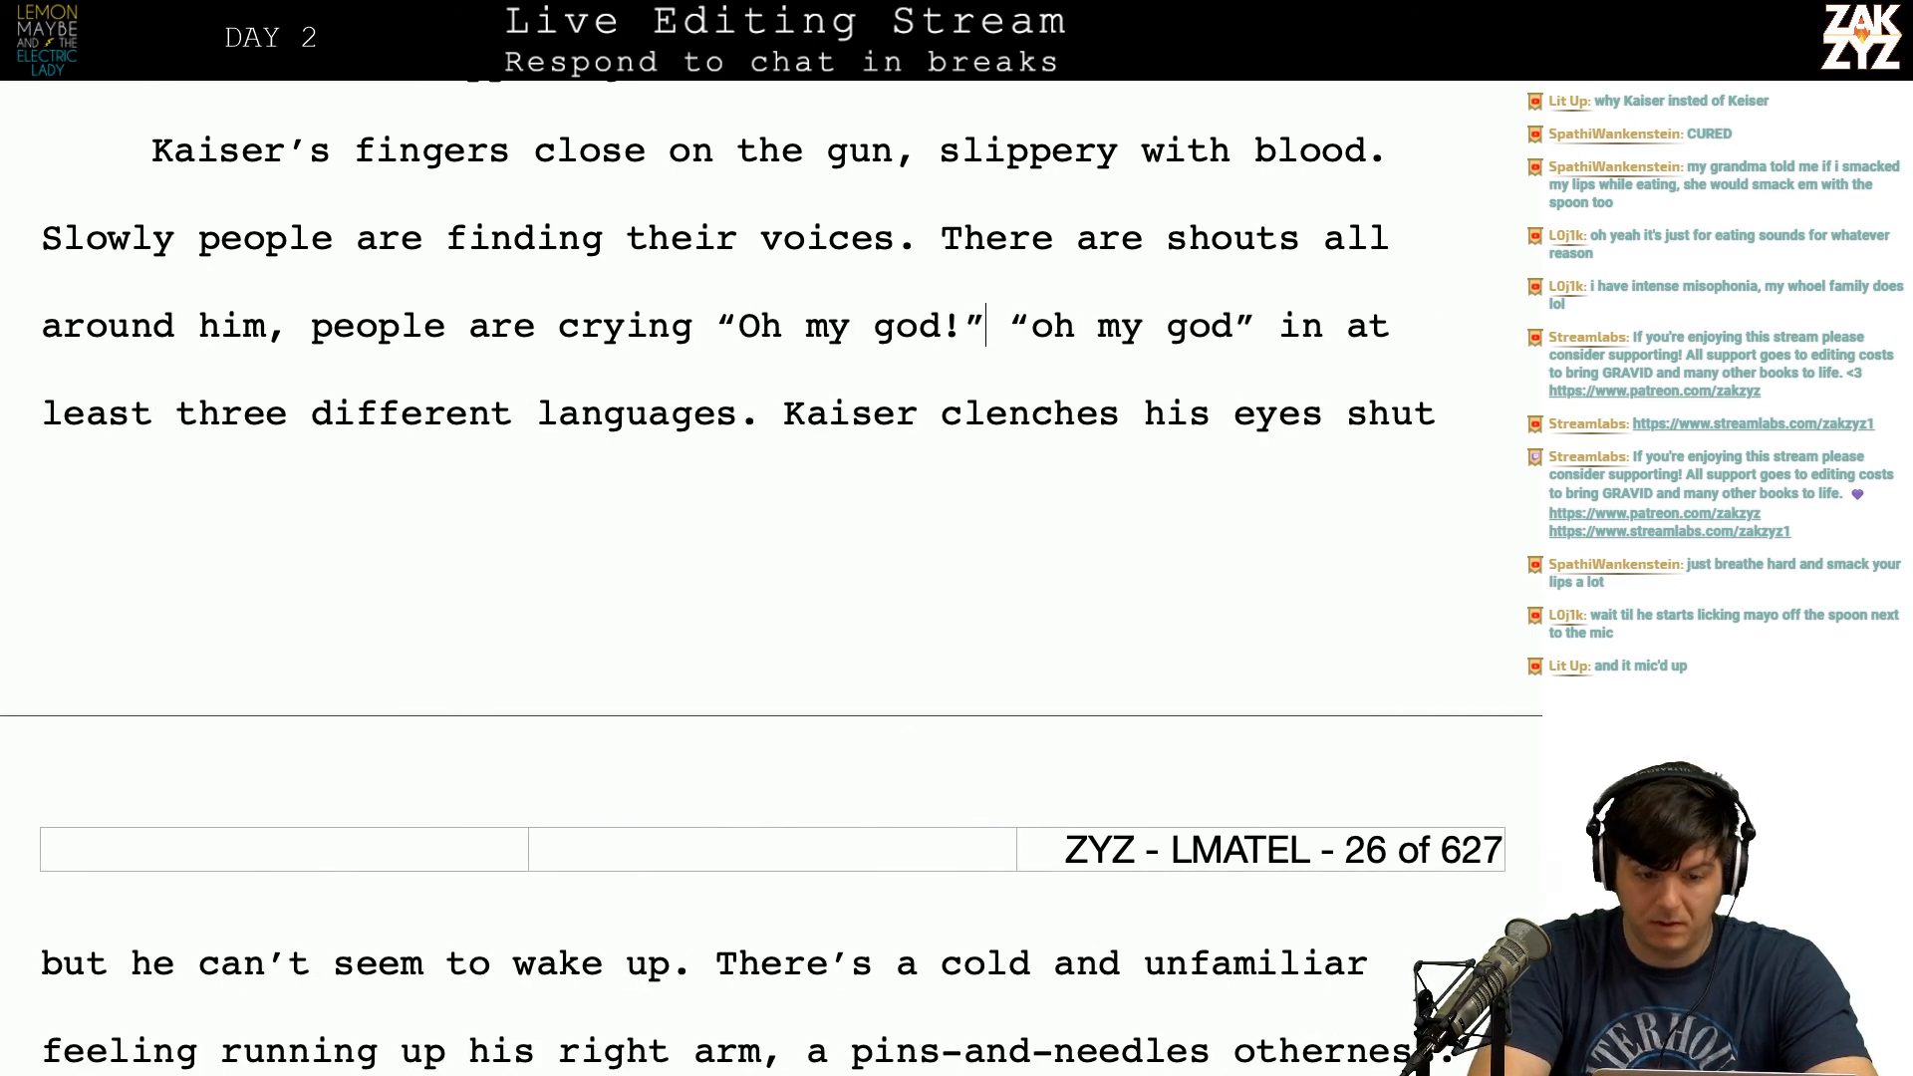
key("shift+Right")
key("shift+Right")
key("shift+Right")
key("shift+Right")
key("shift+Right")
key("shift+Right")
key("shift+Right")
key("shift+Right")
key("shift+Right")
key("shift+Right")
key("shift+Right")
key("shift+Right")
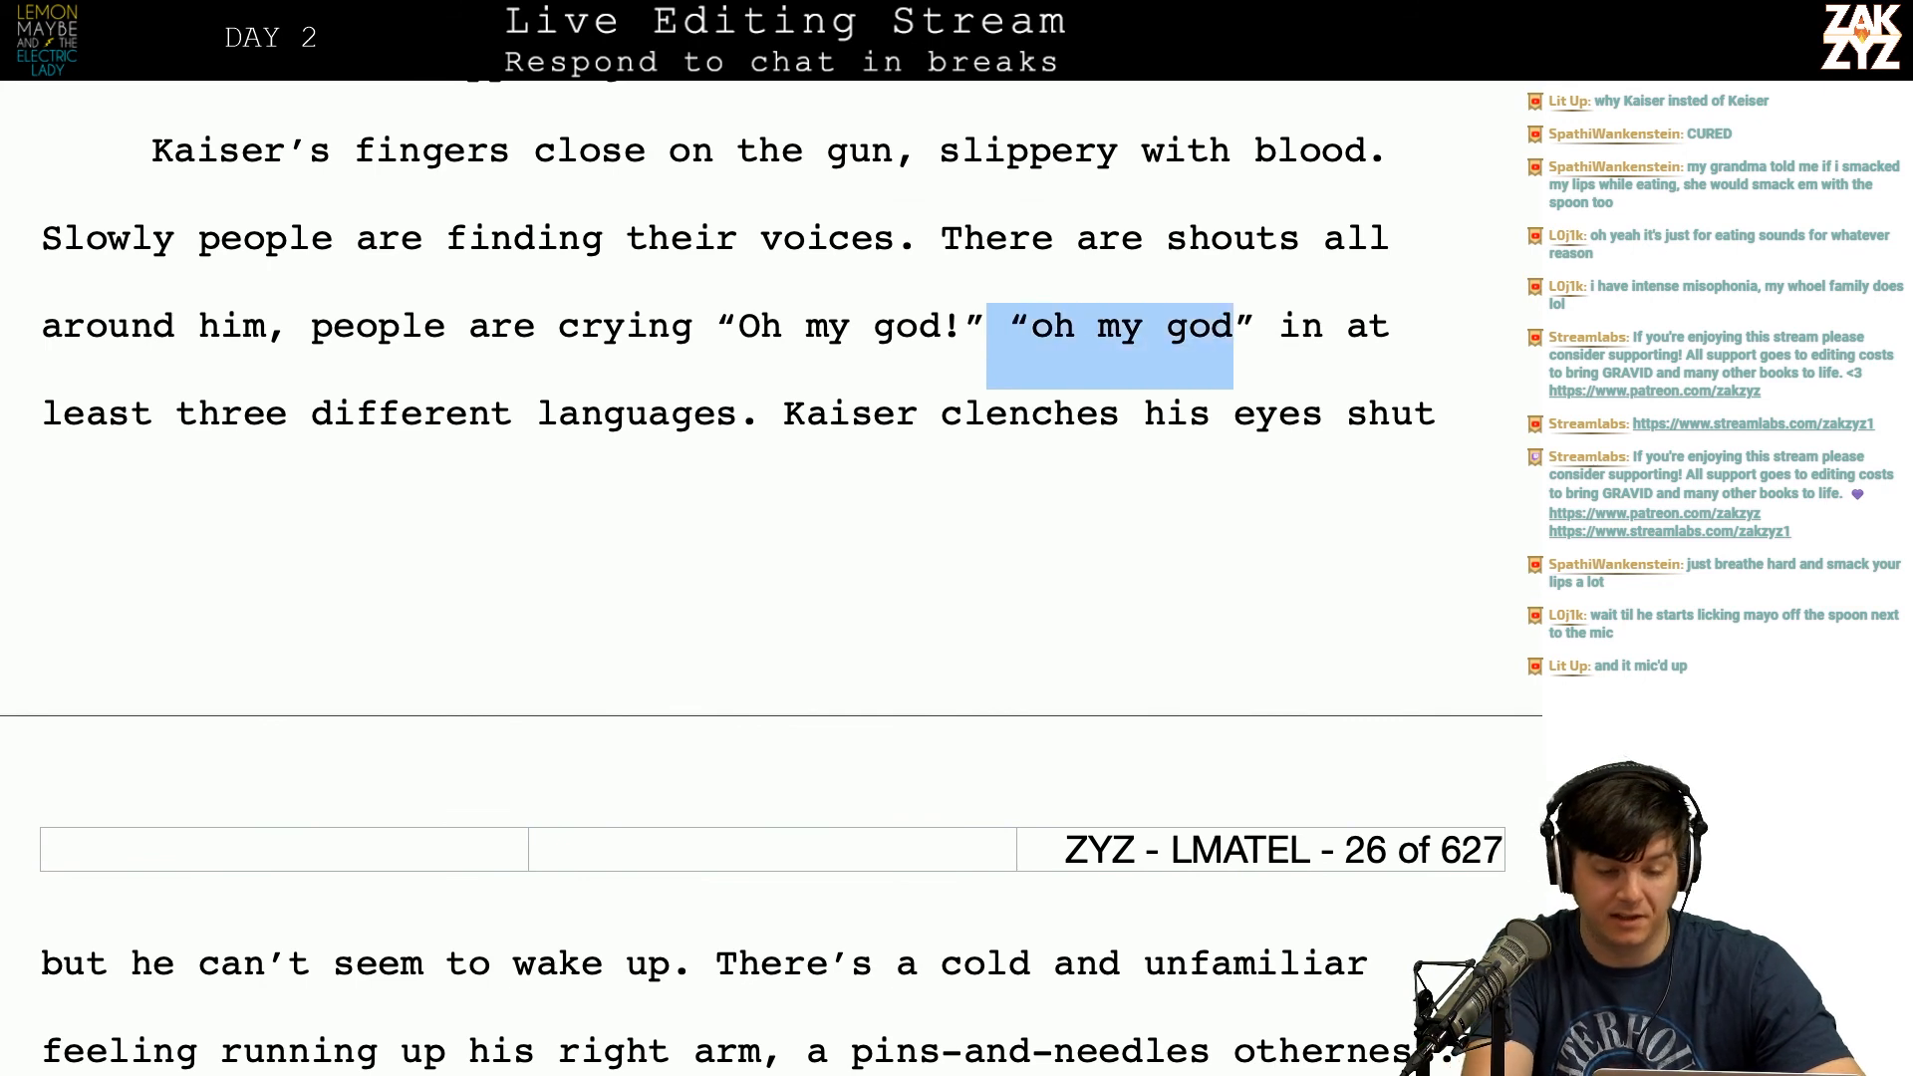
key("BackSpace")
Step: Start a new paragraph at "Kaiser clenches his eyes shut but he can't seem to wake up."
scroll(841, 538, "down", 1)
scroll(687, 427, "down", 3)
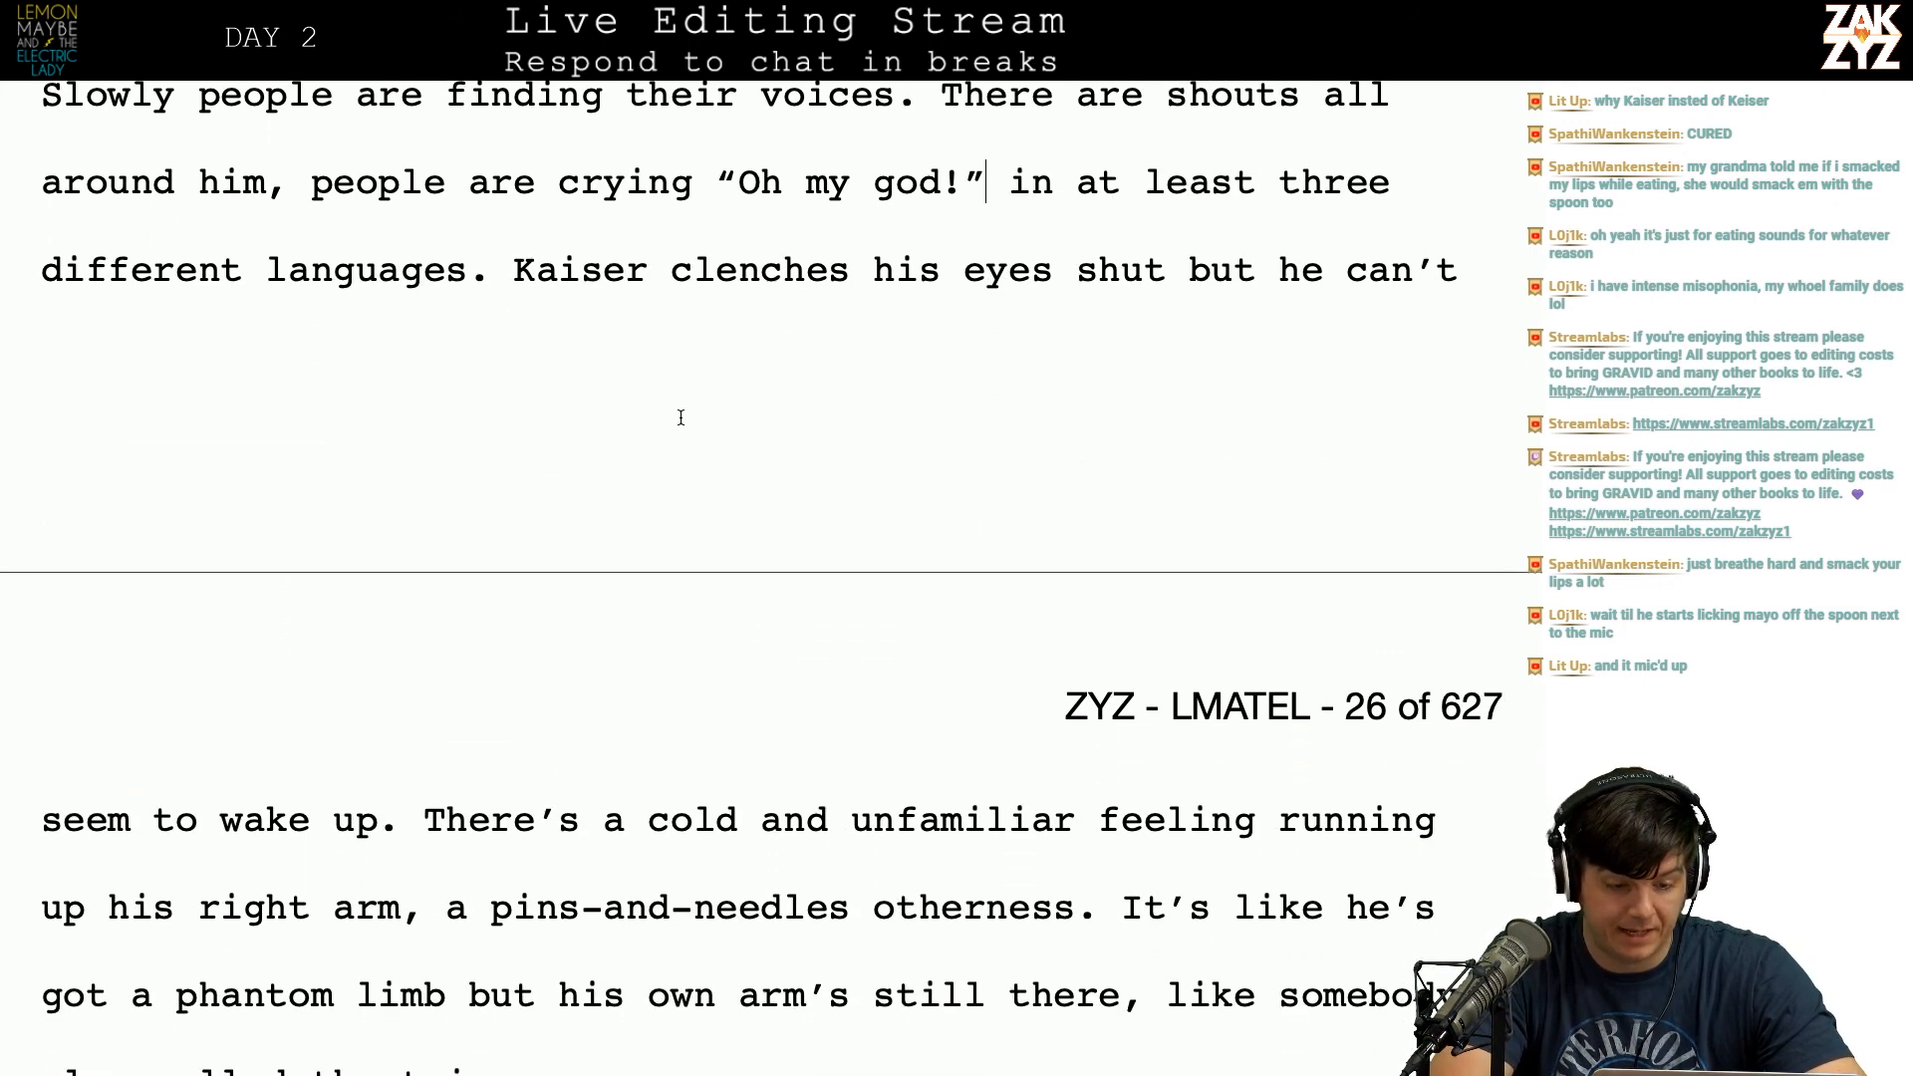
left_click(508, 269)
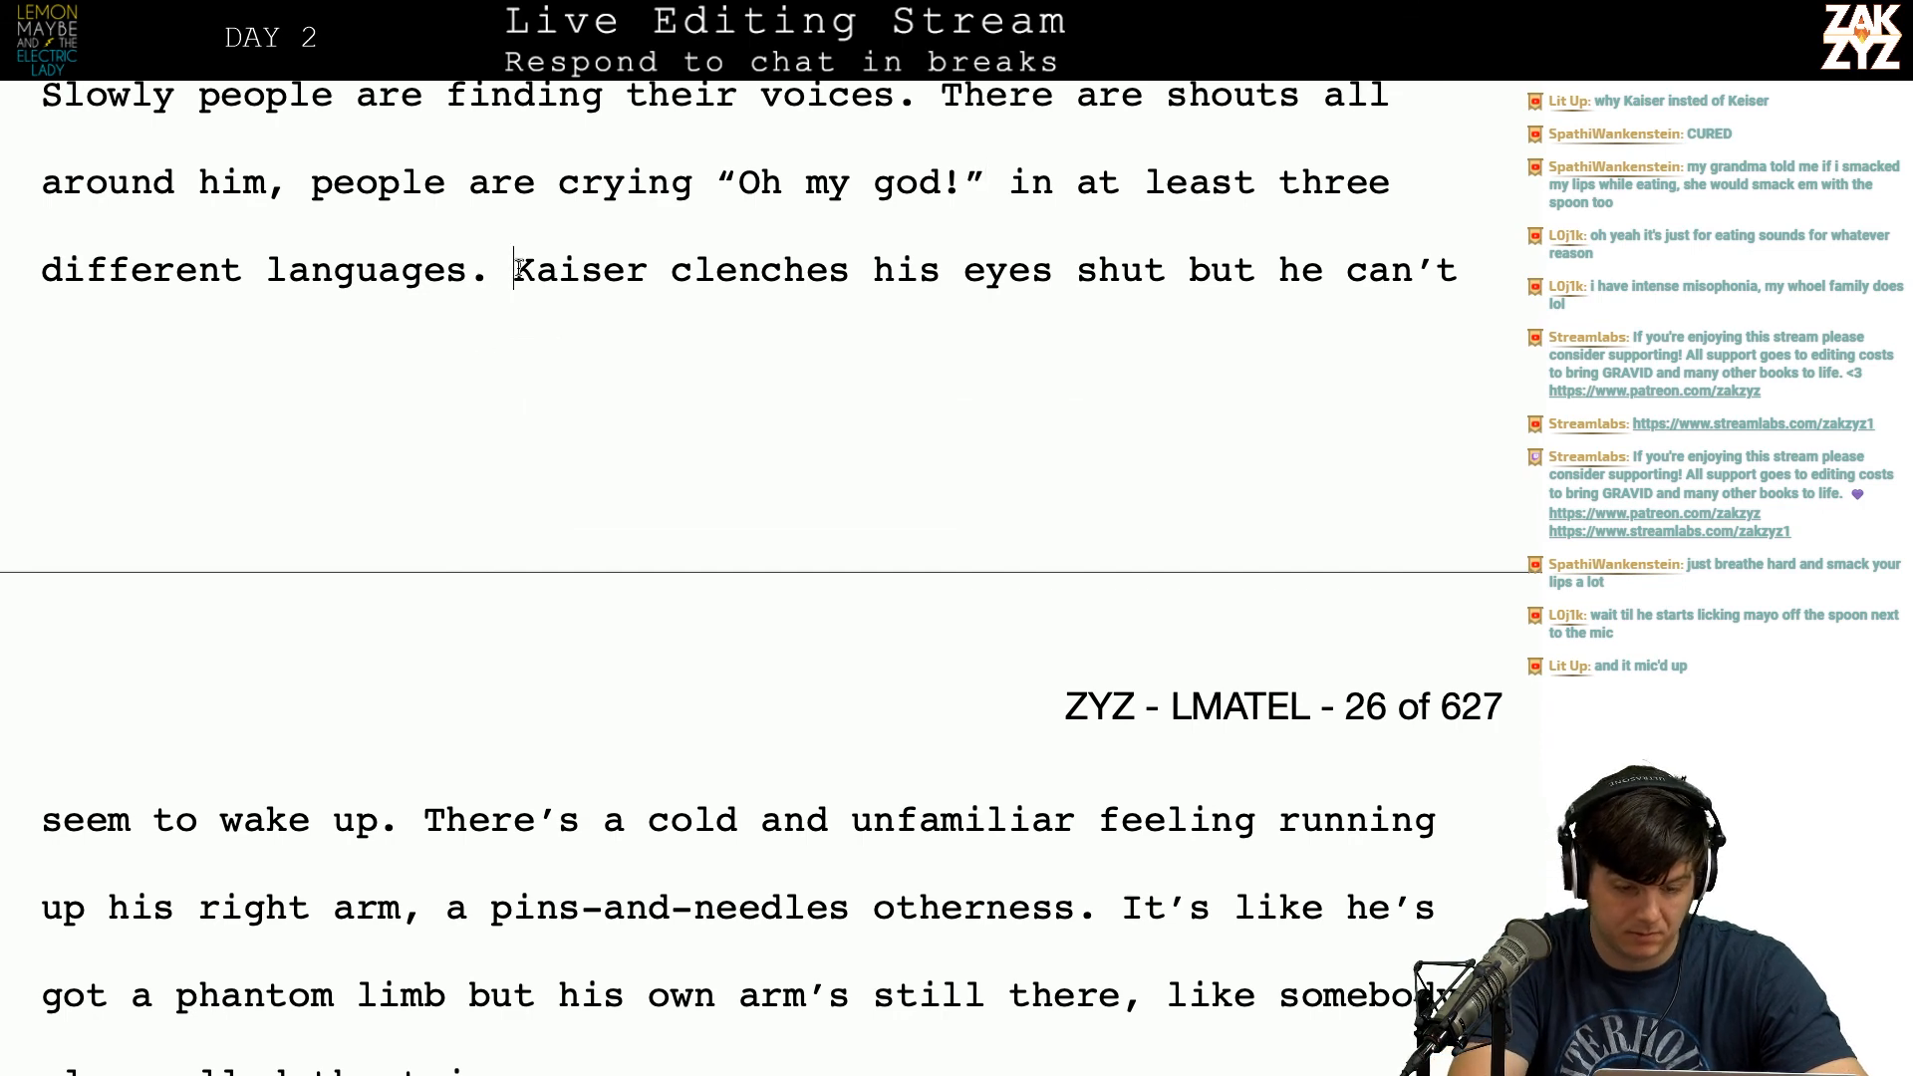
key("Return")
key("Down")
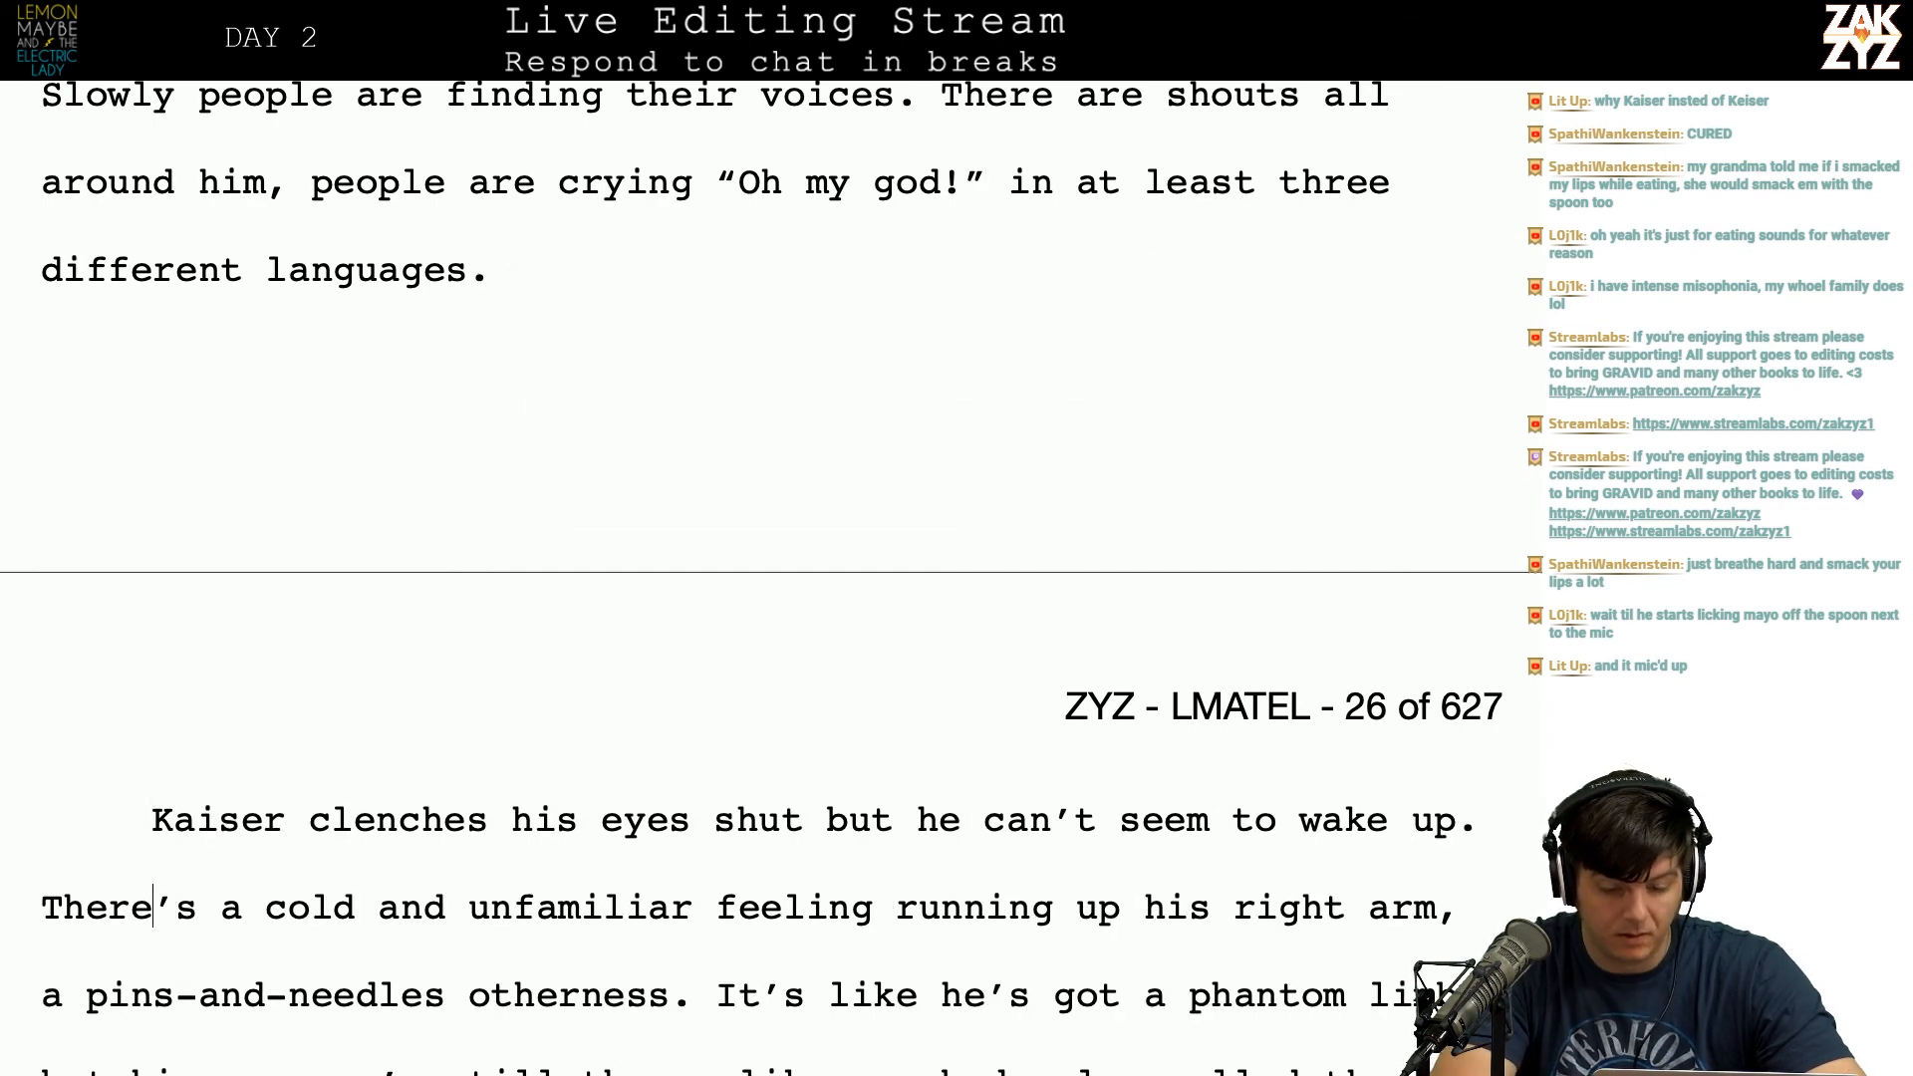
Step: Reread the new paragraph about Kaiser's clenched eyes, the cold feeling in his arm and the phantom limb
scroll(508, 239, "down", 3)
scroll(596, 738, "down", 2)
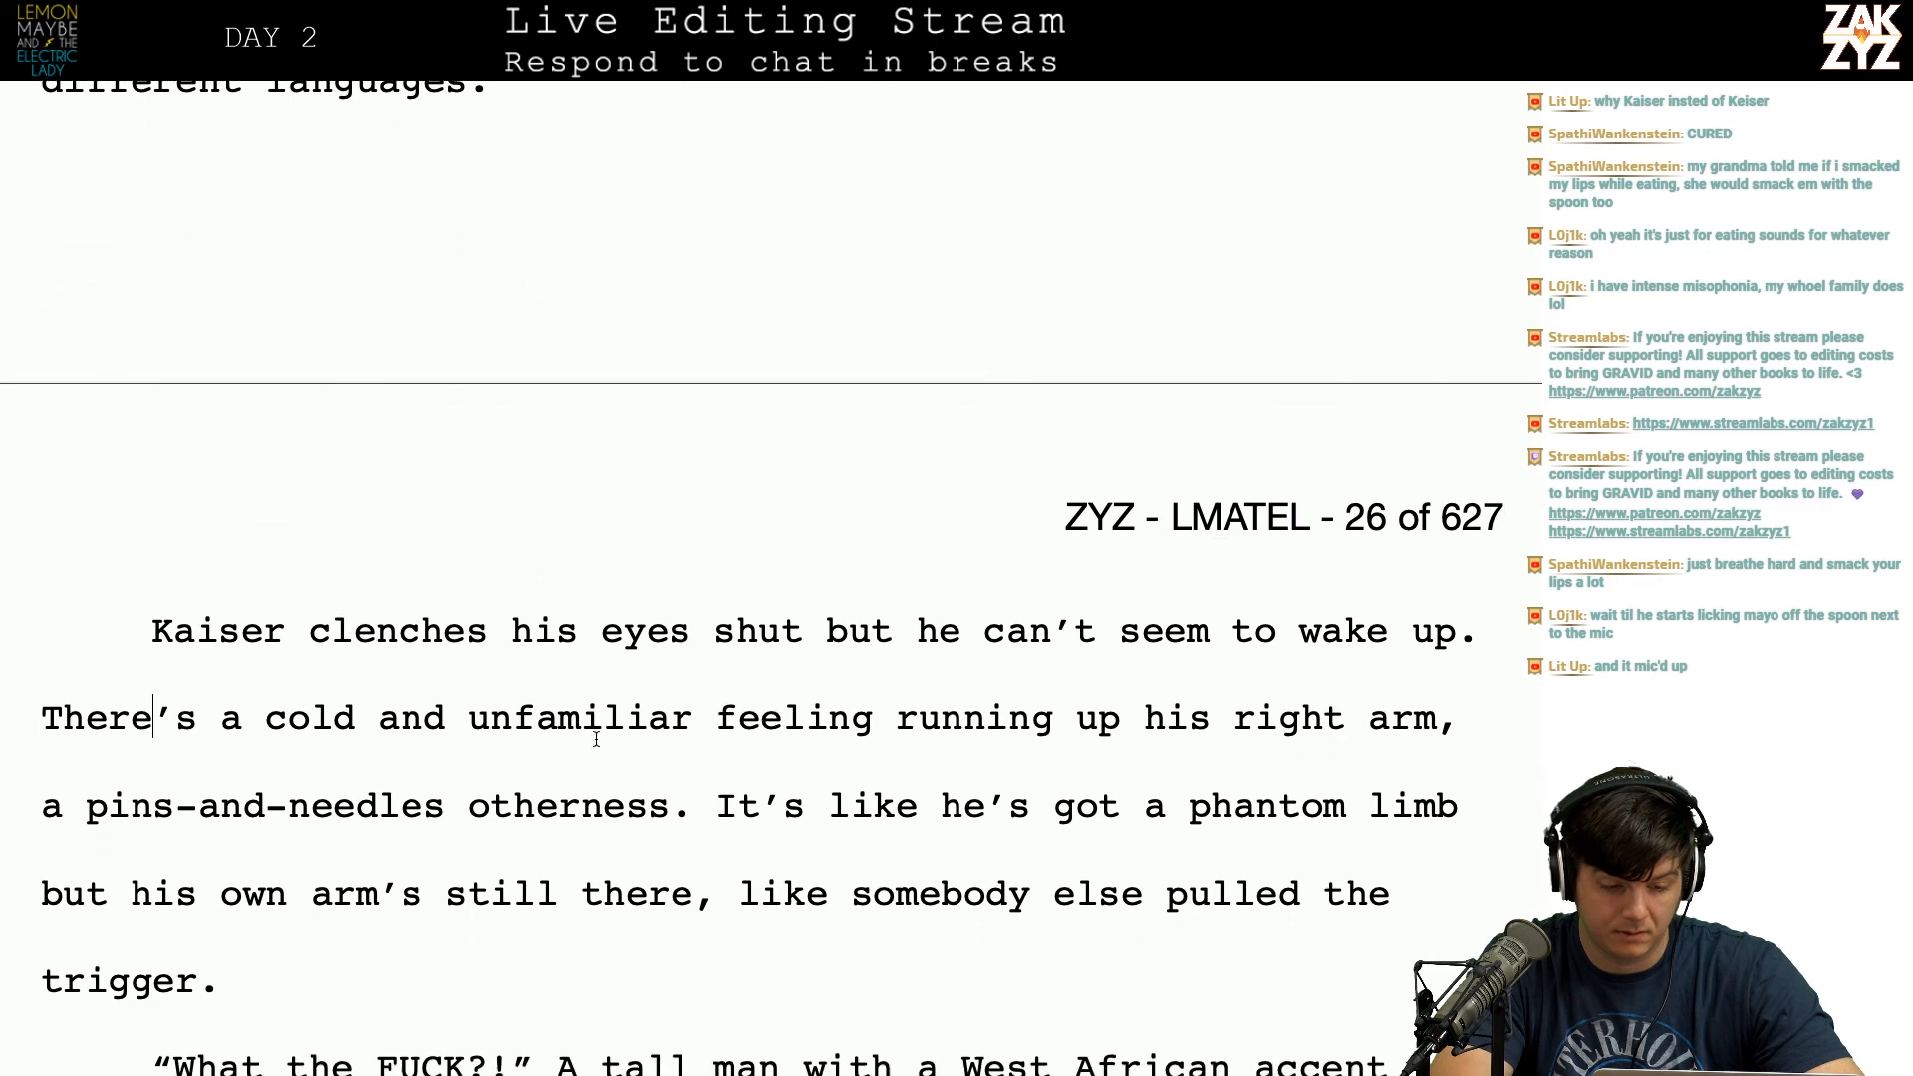
scroll(596, 738, "up", 1)
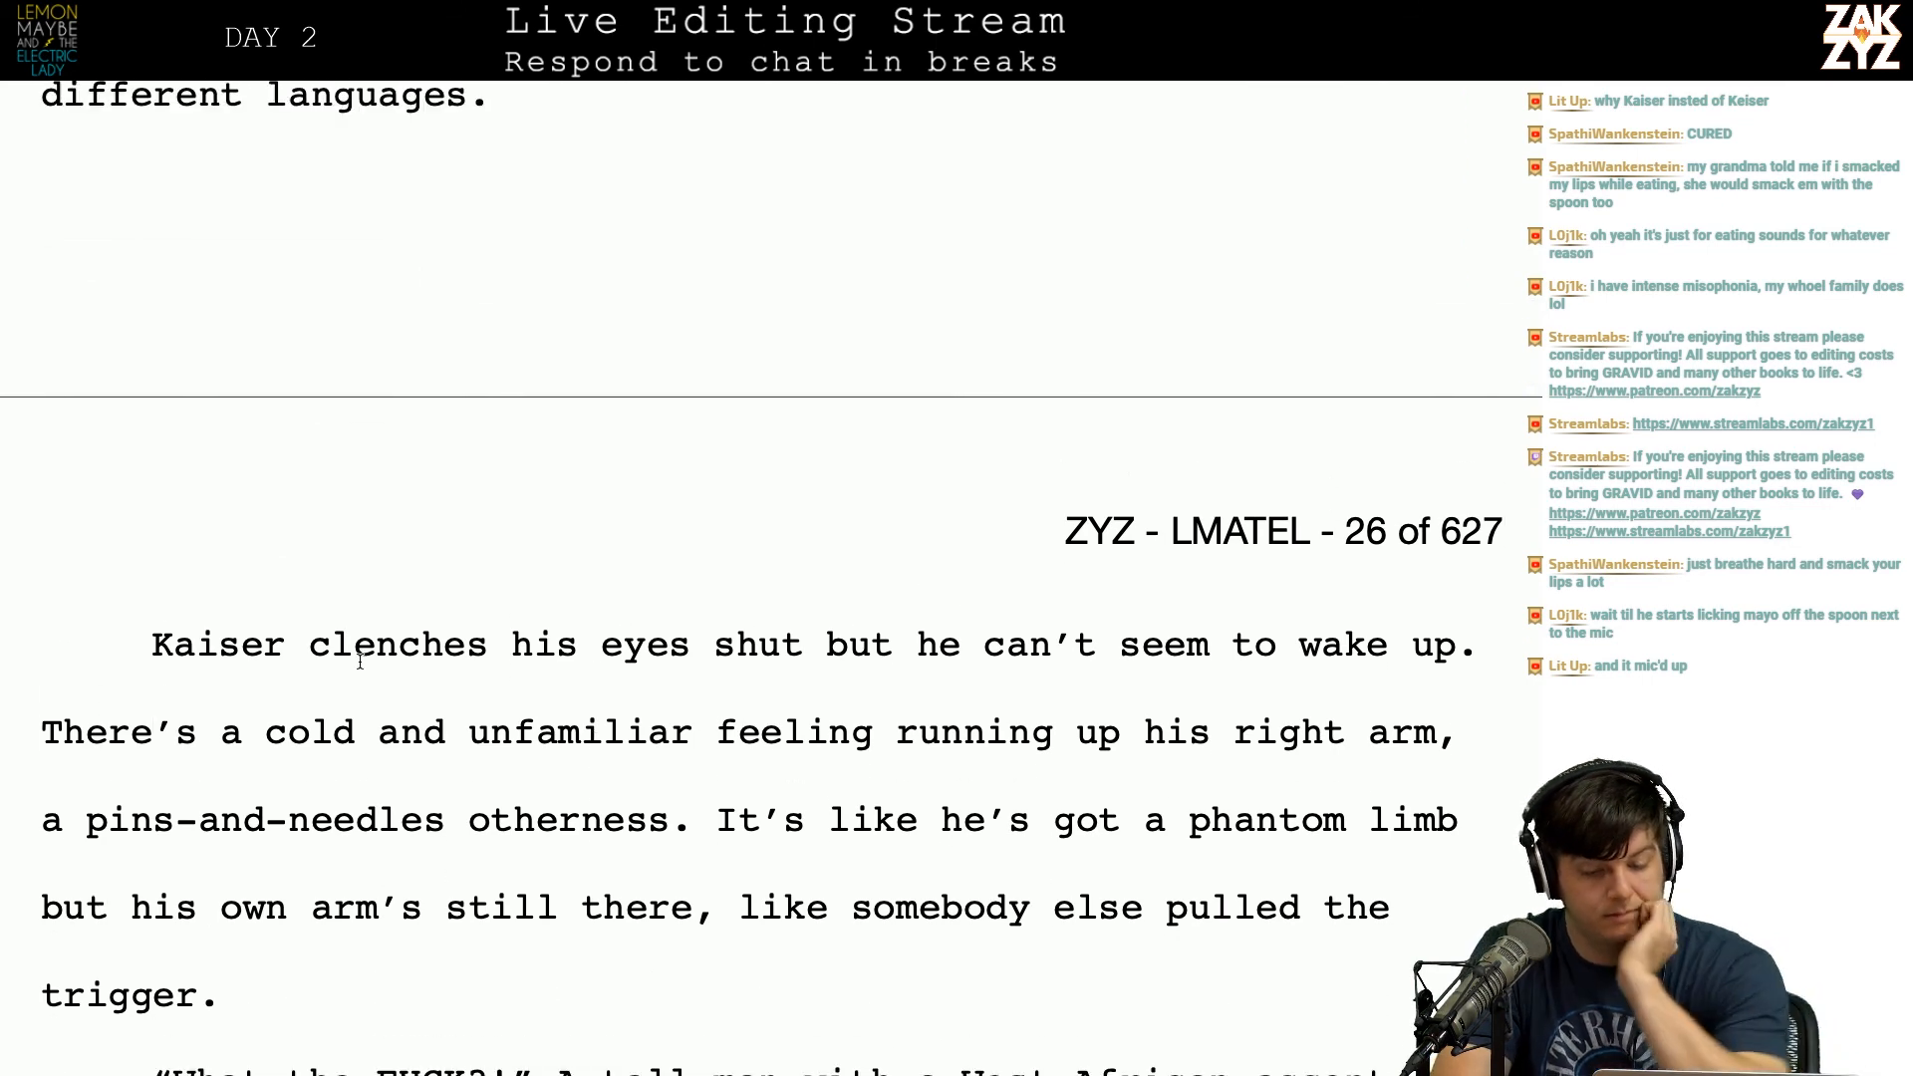
left_click(376, 645)
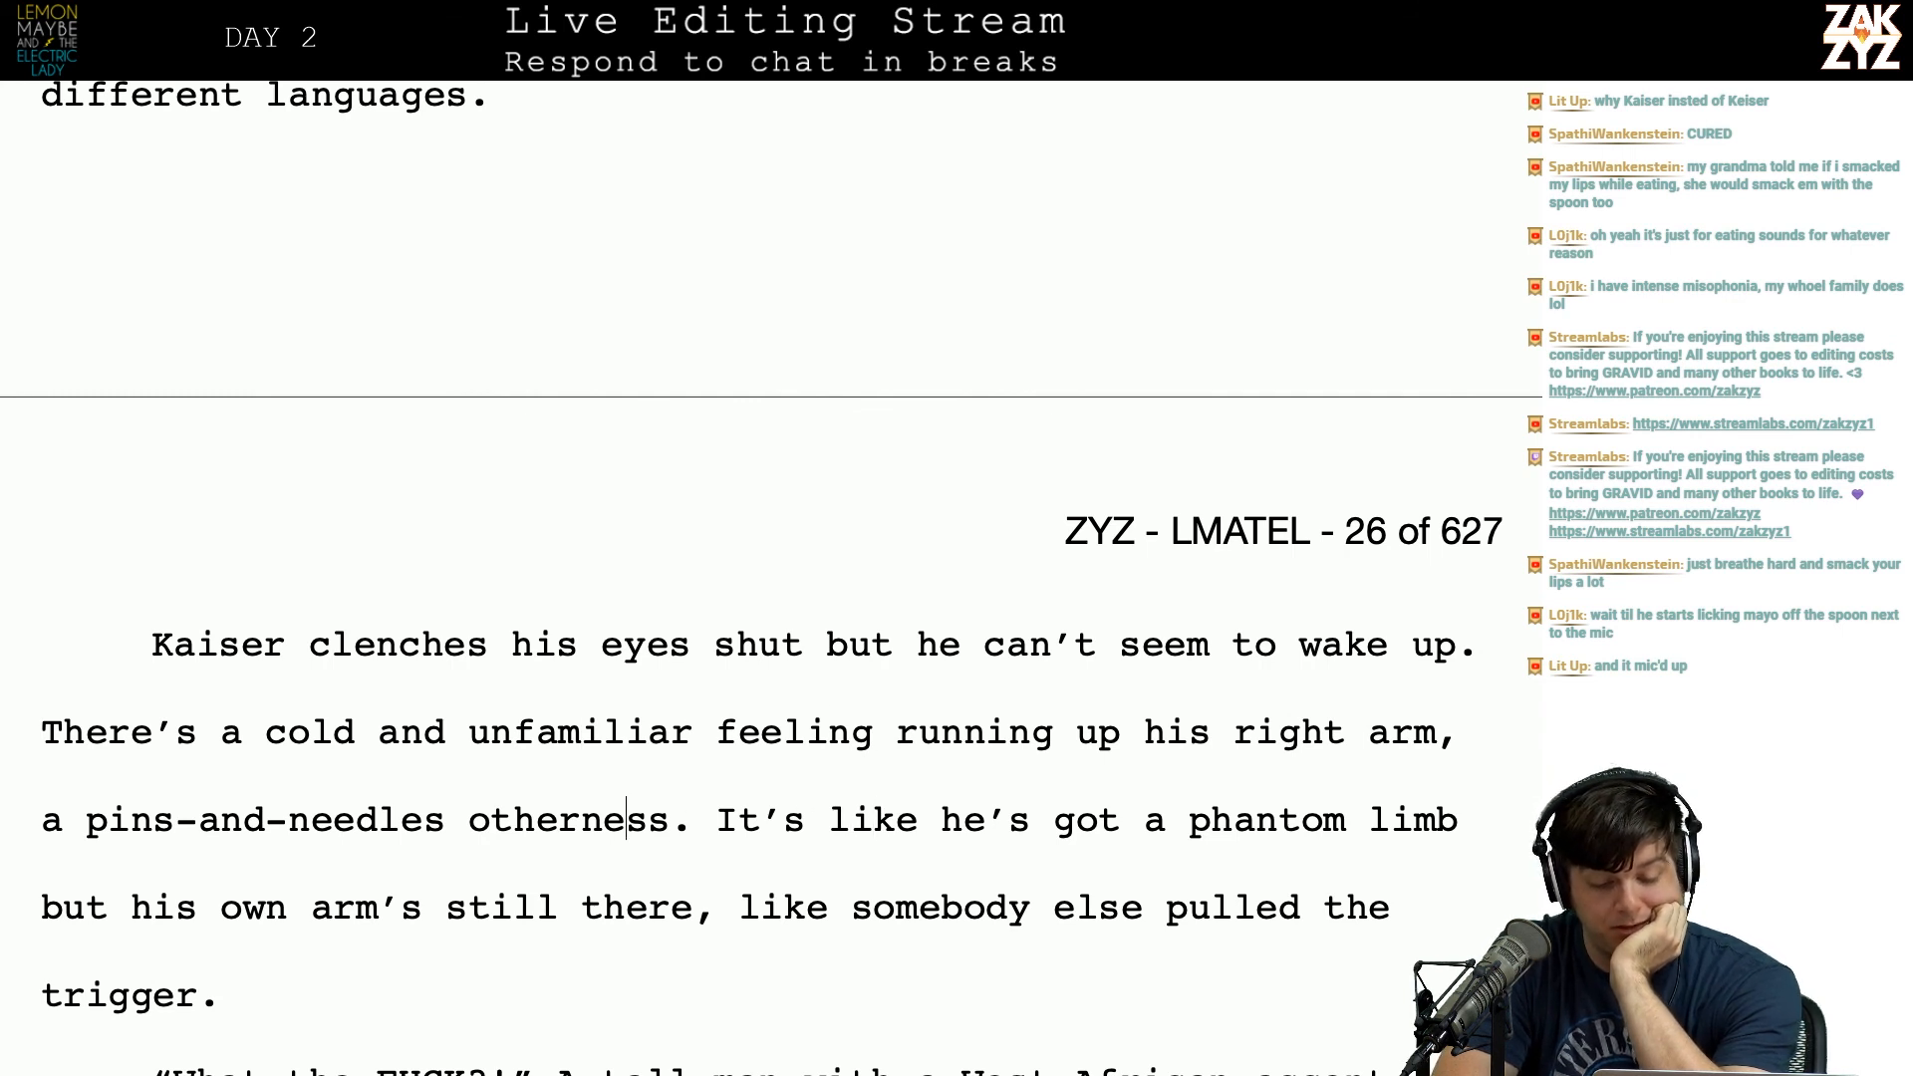
key("Right")
key("Right")
key("Right")
key("Right")
key("Down")
key("Left")
key("Left")
key("Left")
key("Left")
key("Left")
key("Left")
key("Left")
key("Left")
key("Left")
key("Left")
key("Left")
key("Left")
key("Left")
key("Left")
key("Left")
key("Left")
key("Left")
key("Right")
key("Right")
key("Down")
key("Down")
key("Down")
Step: Examine the dialogue lines about the tall man with a West African accent on page 26
scroll(357, 661, "down", 2)
left_click(578, 683)
key("Right")
key("Right")
key("Right")
key("Right")
key("Right")
key("Right")
key("Right")
key("Right")
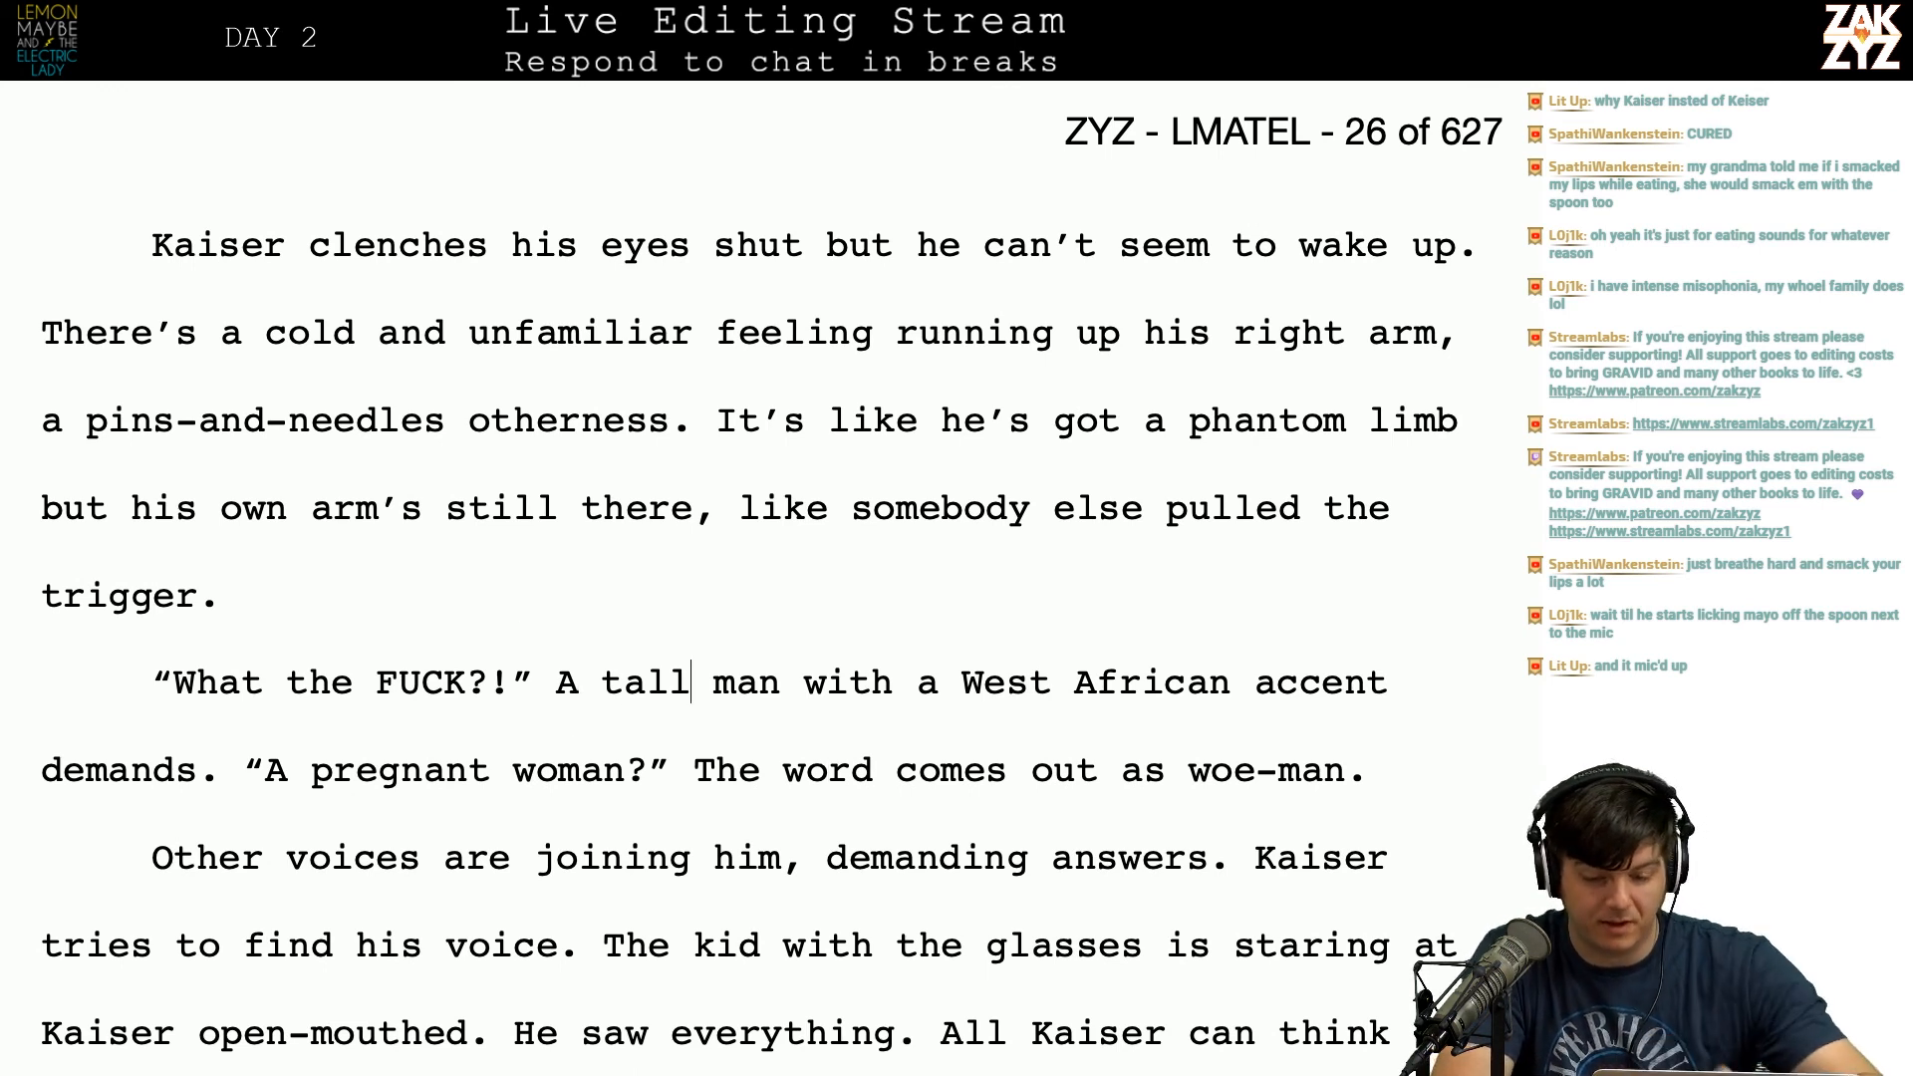
left_click(1075, 698)
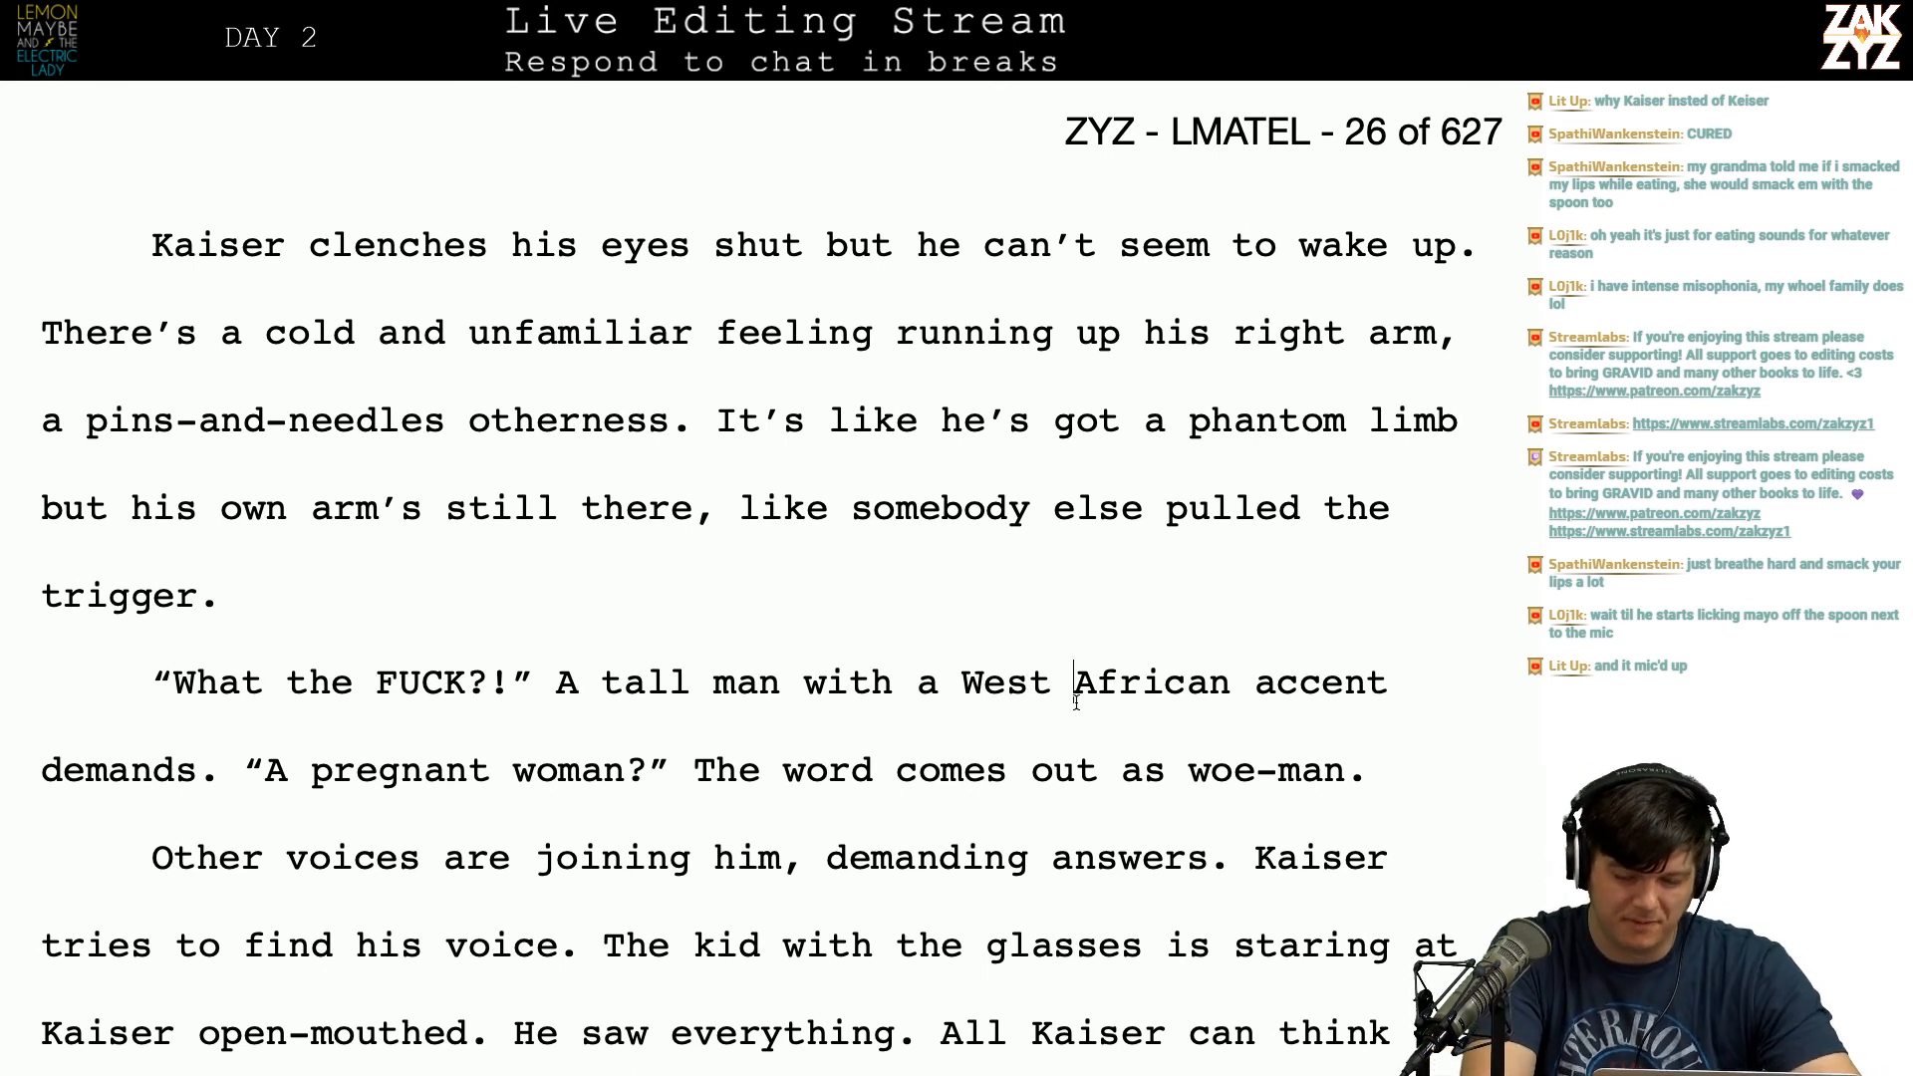
Step: Switch to Safari, search the web for "west african hyphenated" and look through the results for hyphenation guidance
key("super+Tab")
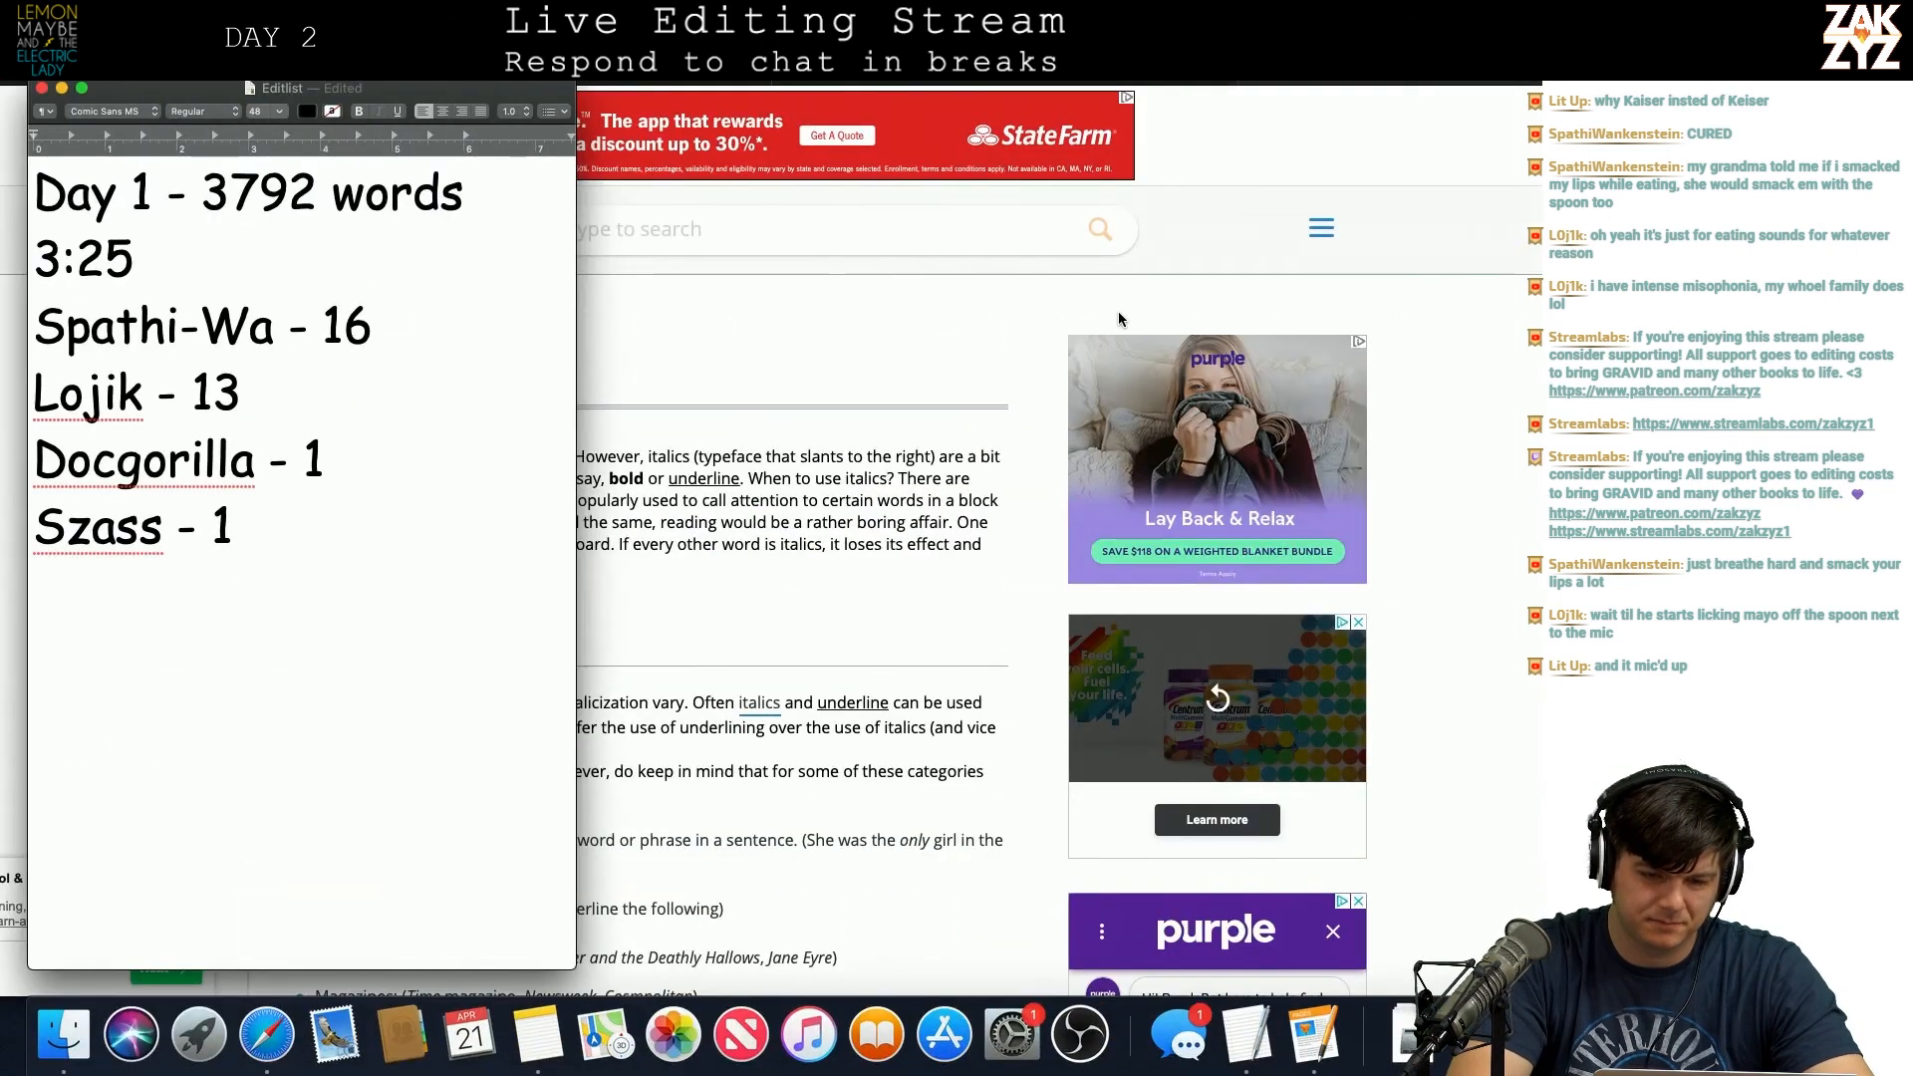
left_click(953, 50)
left_click(953, 50)
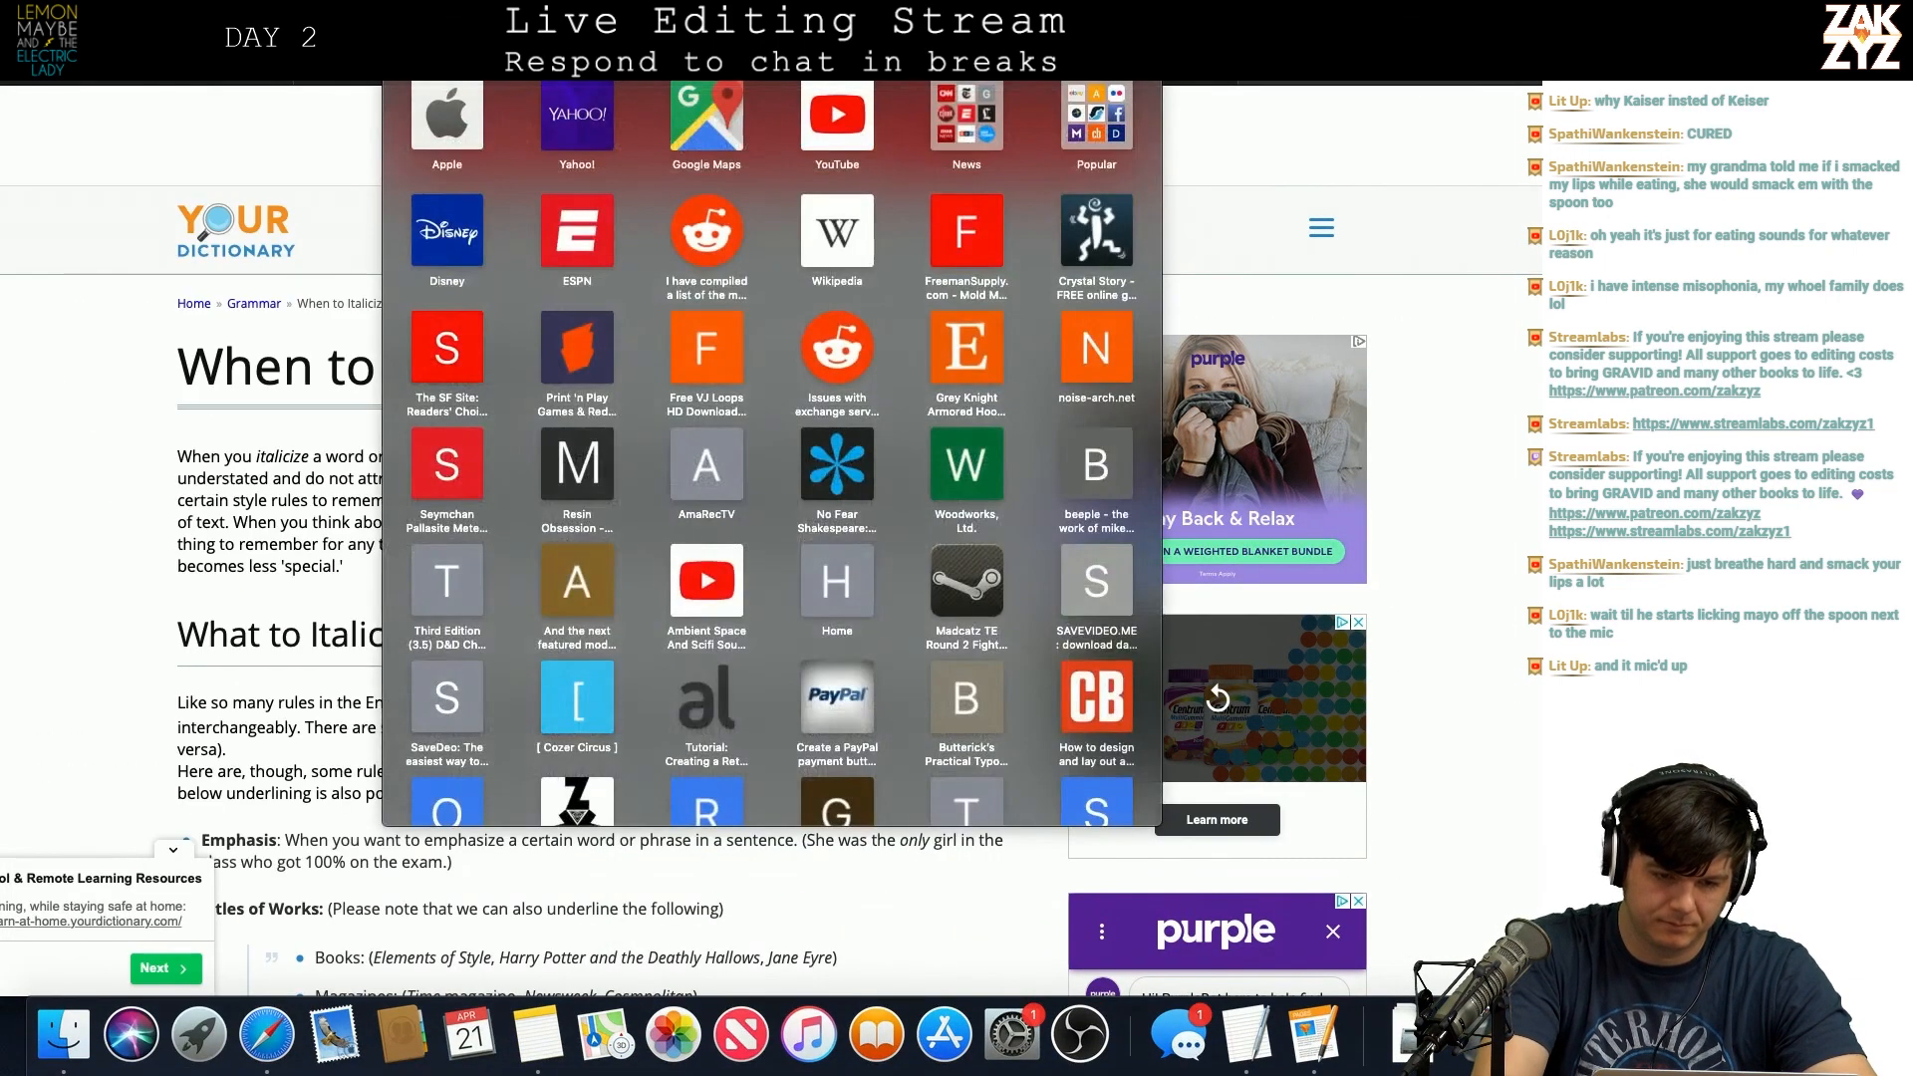
type("west african h")
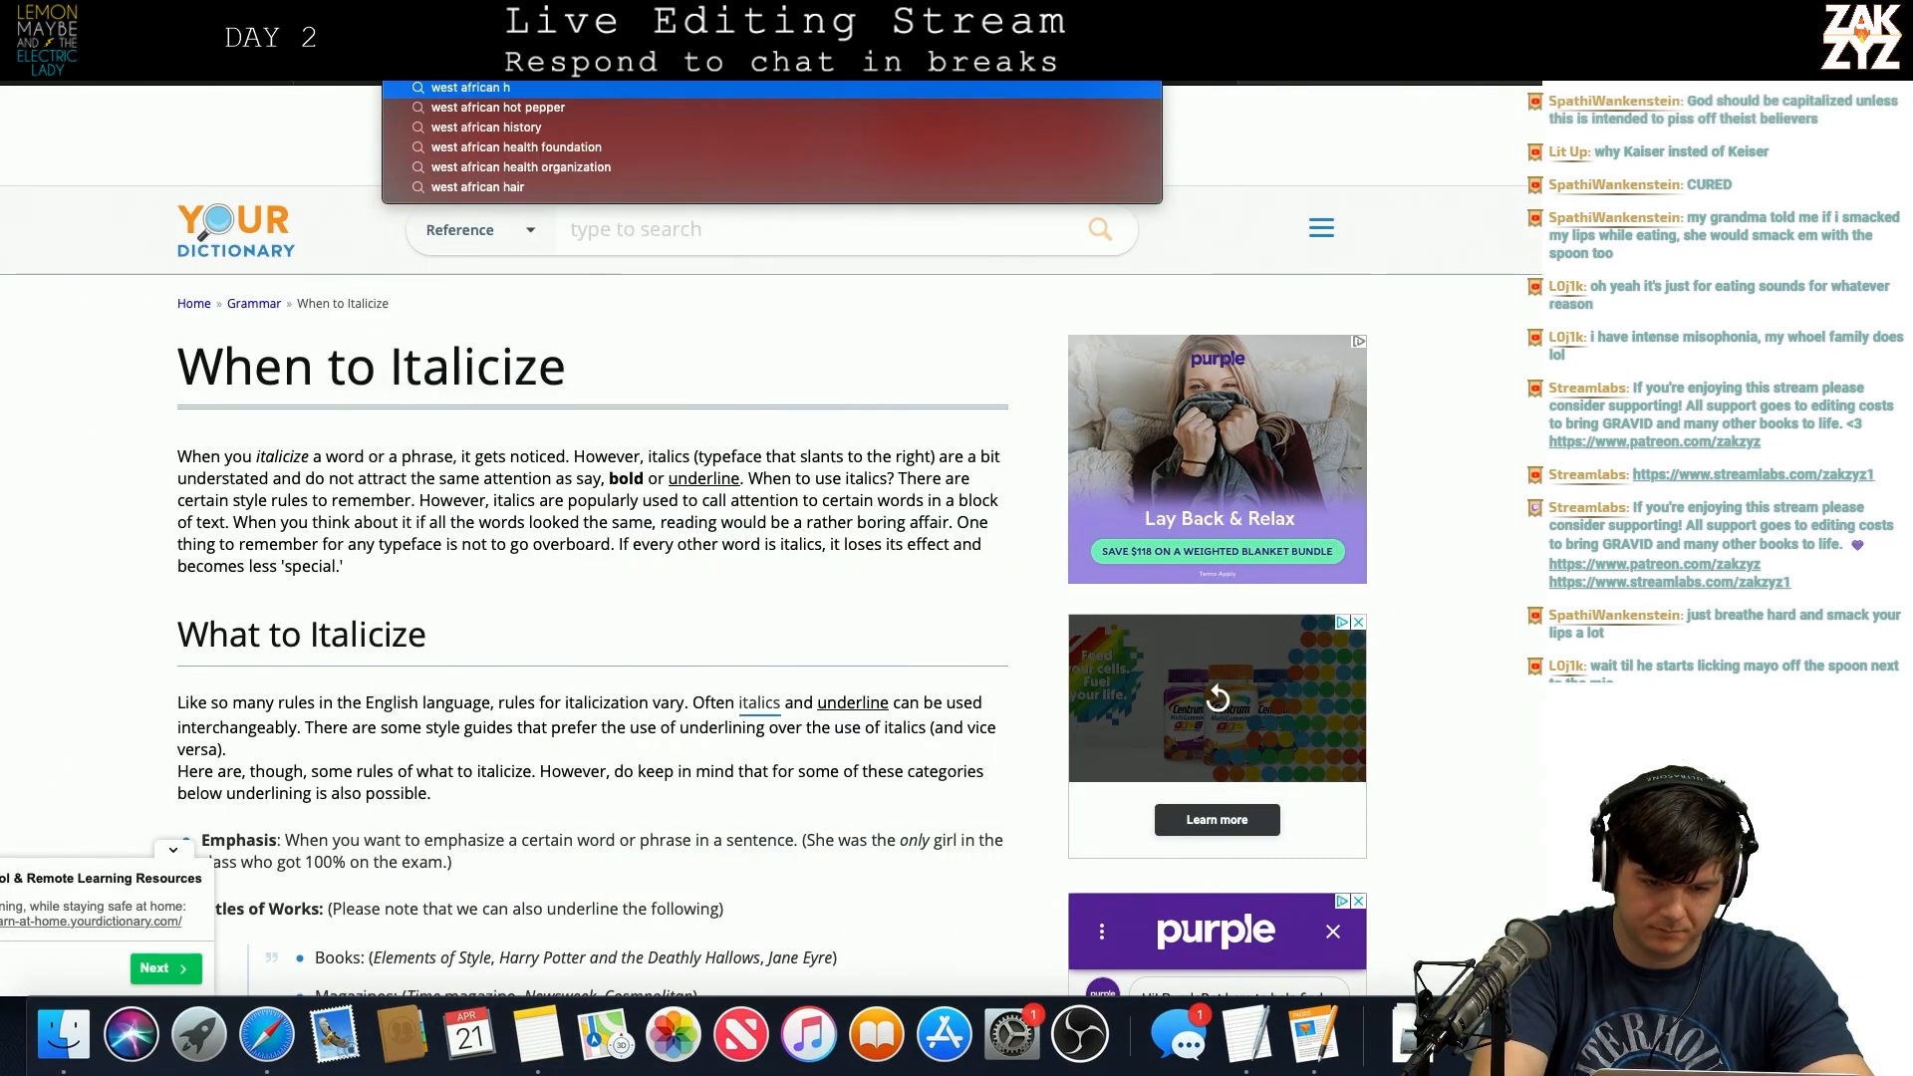
type("yphenated")
key("Return")
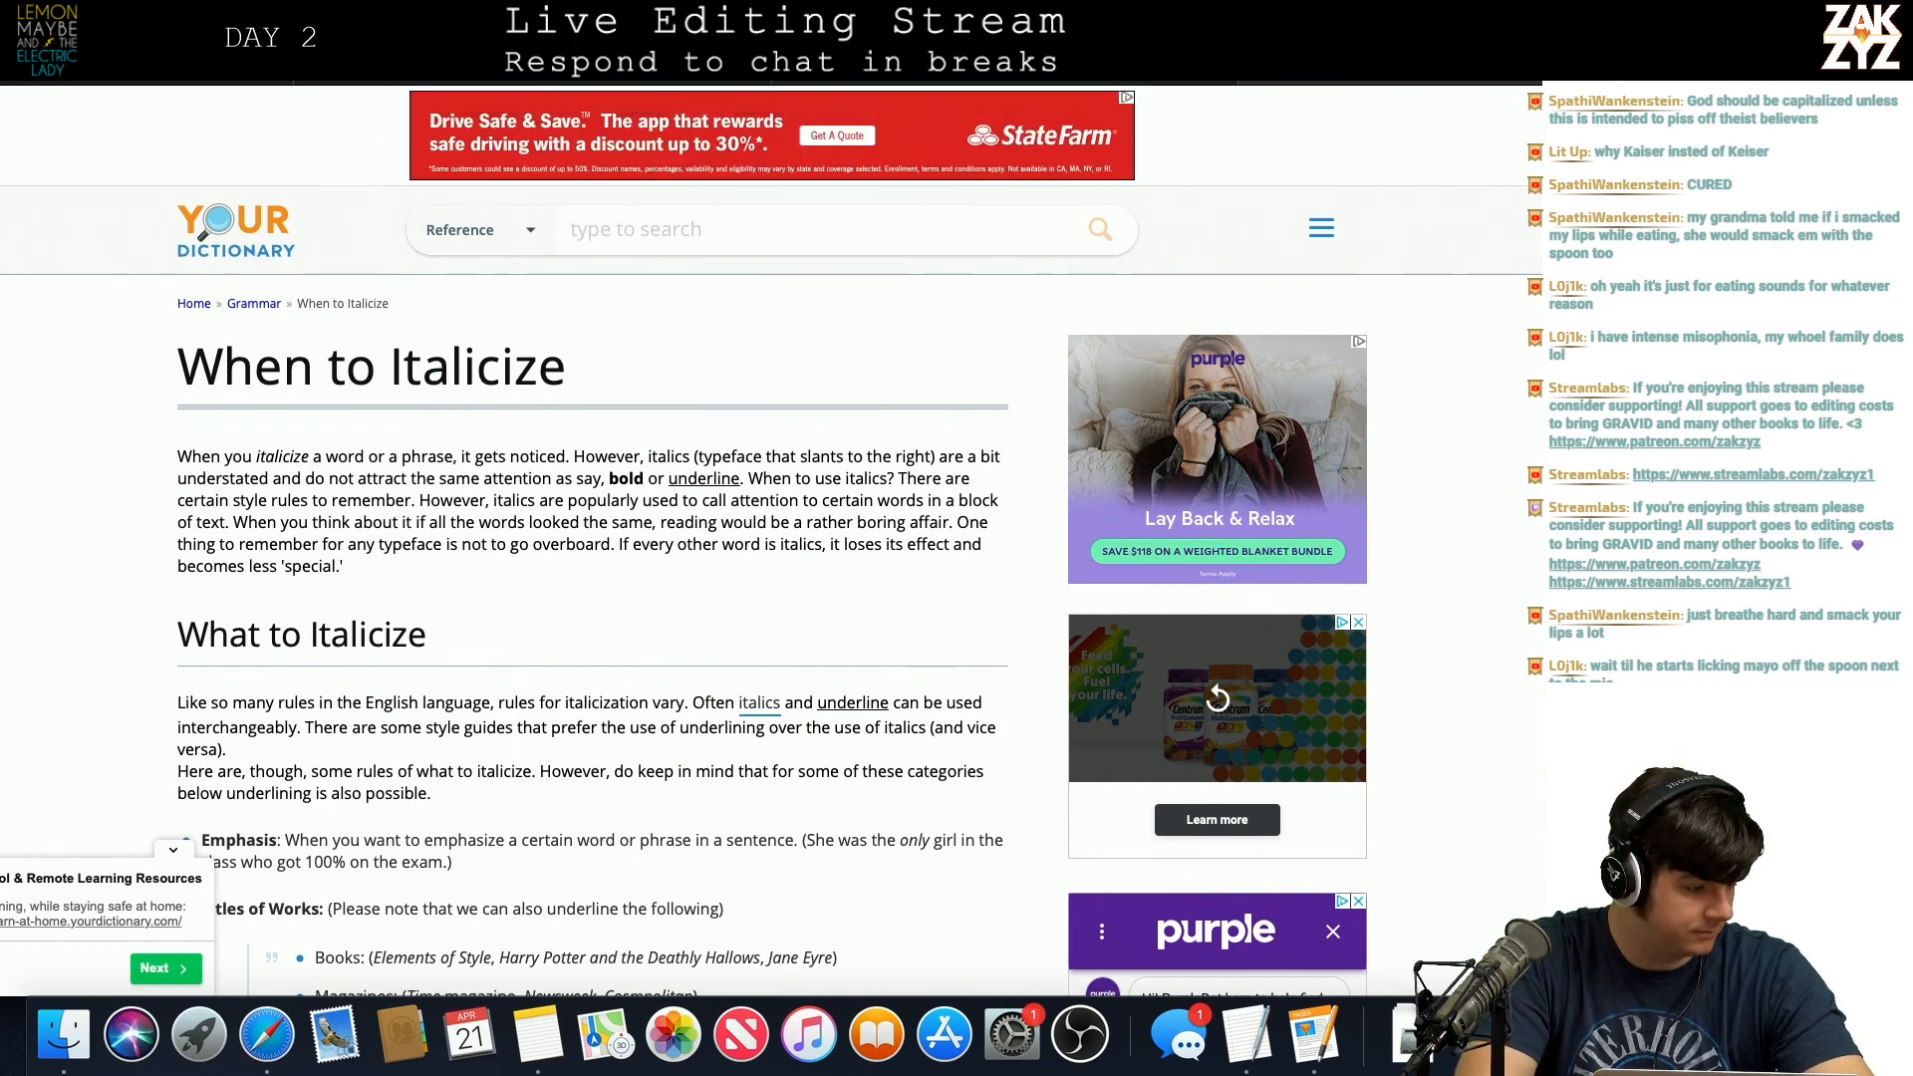
scroll(632, 276, "down", 1)
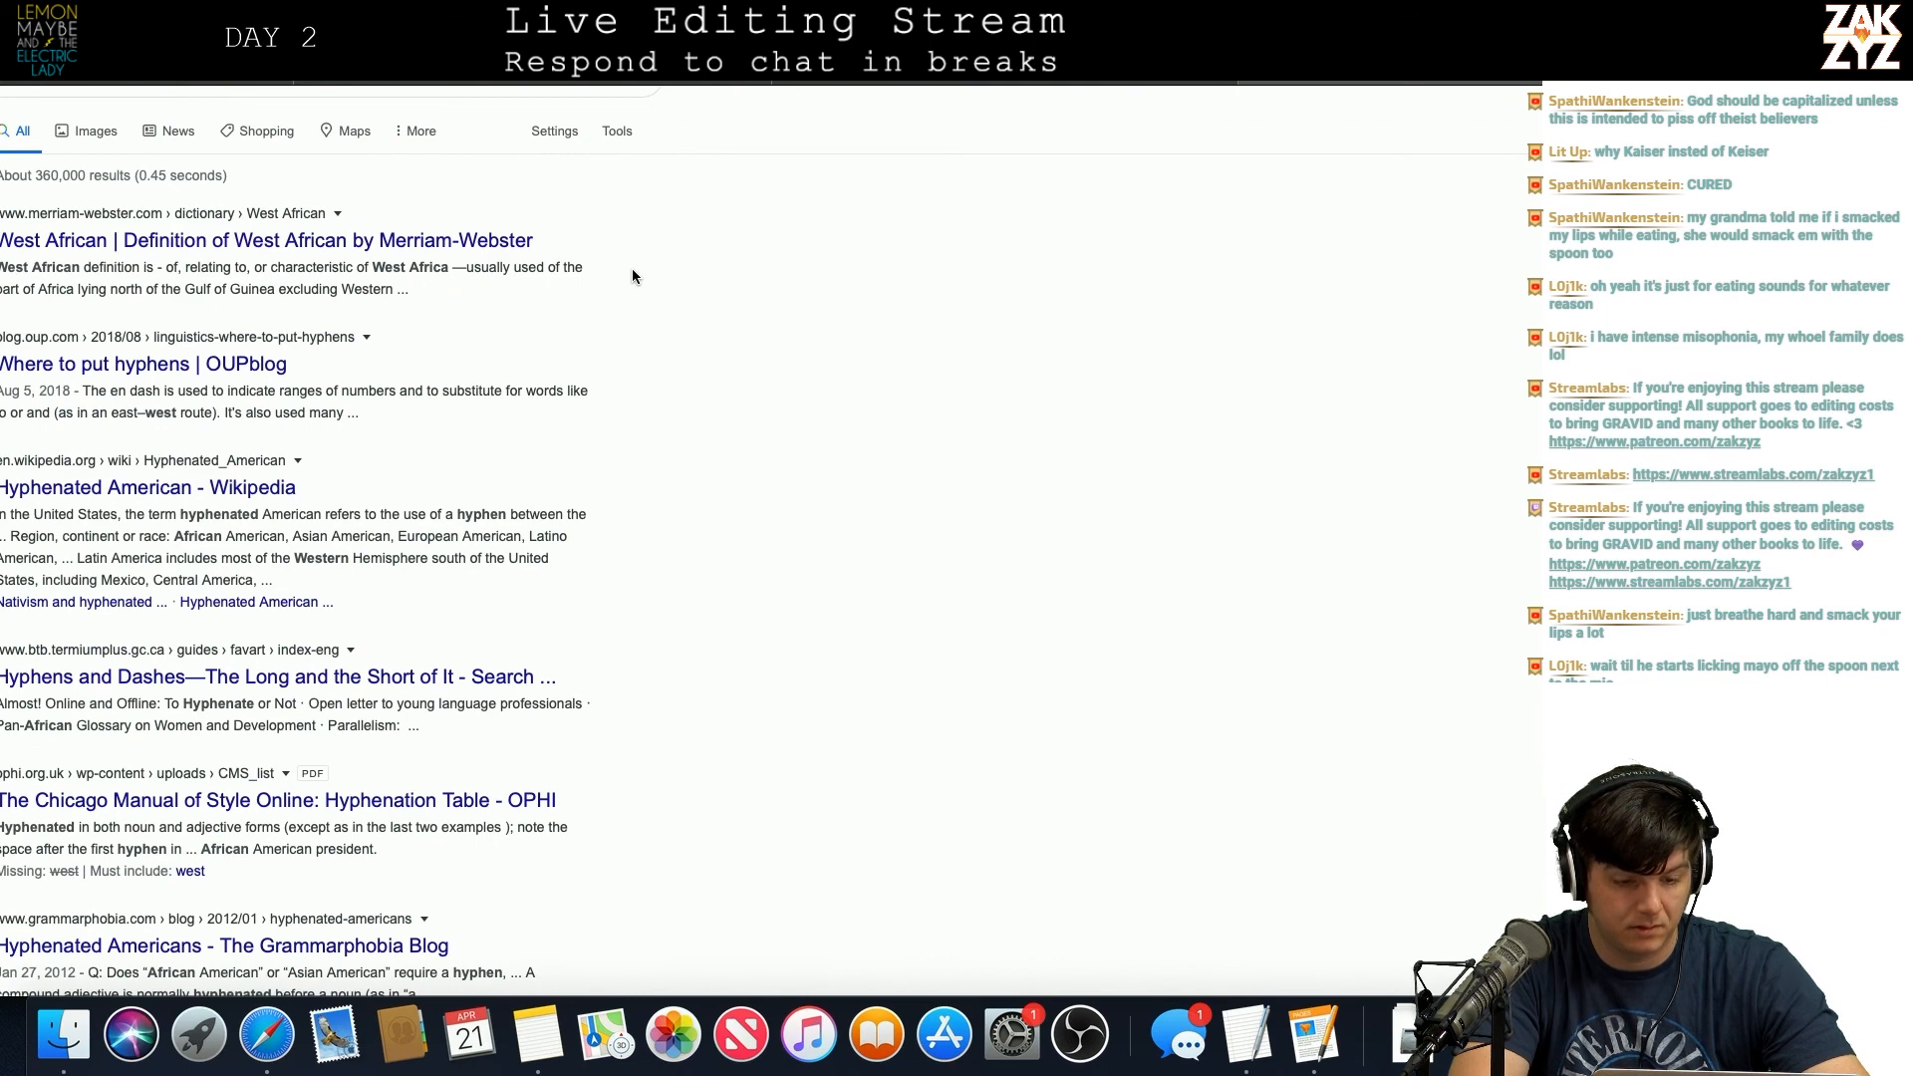
scroll(632, 276, "down", 1)
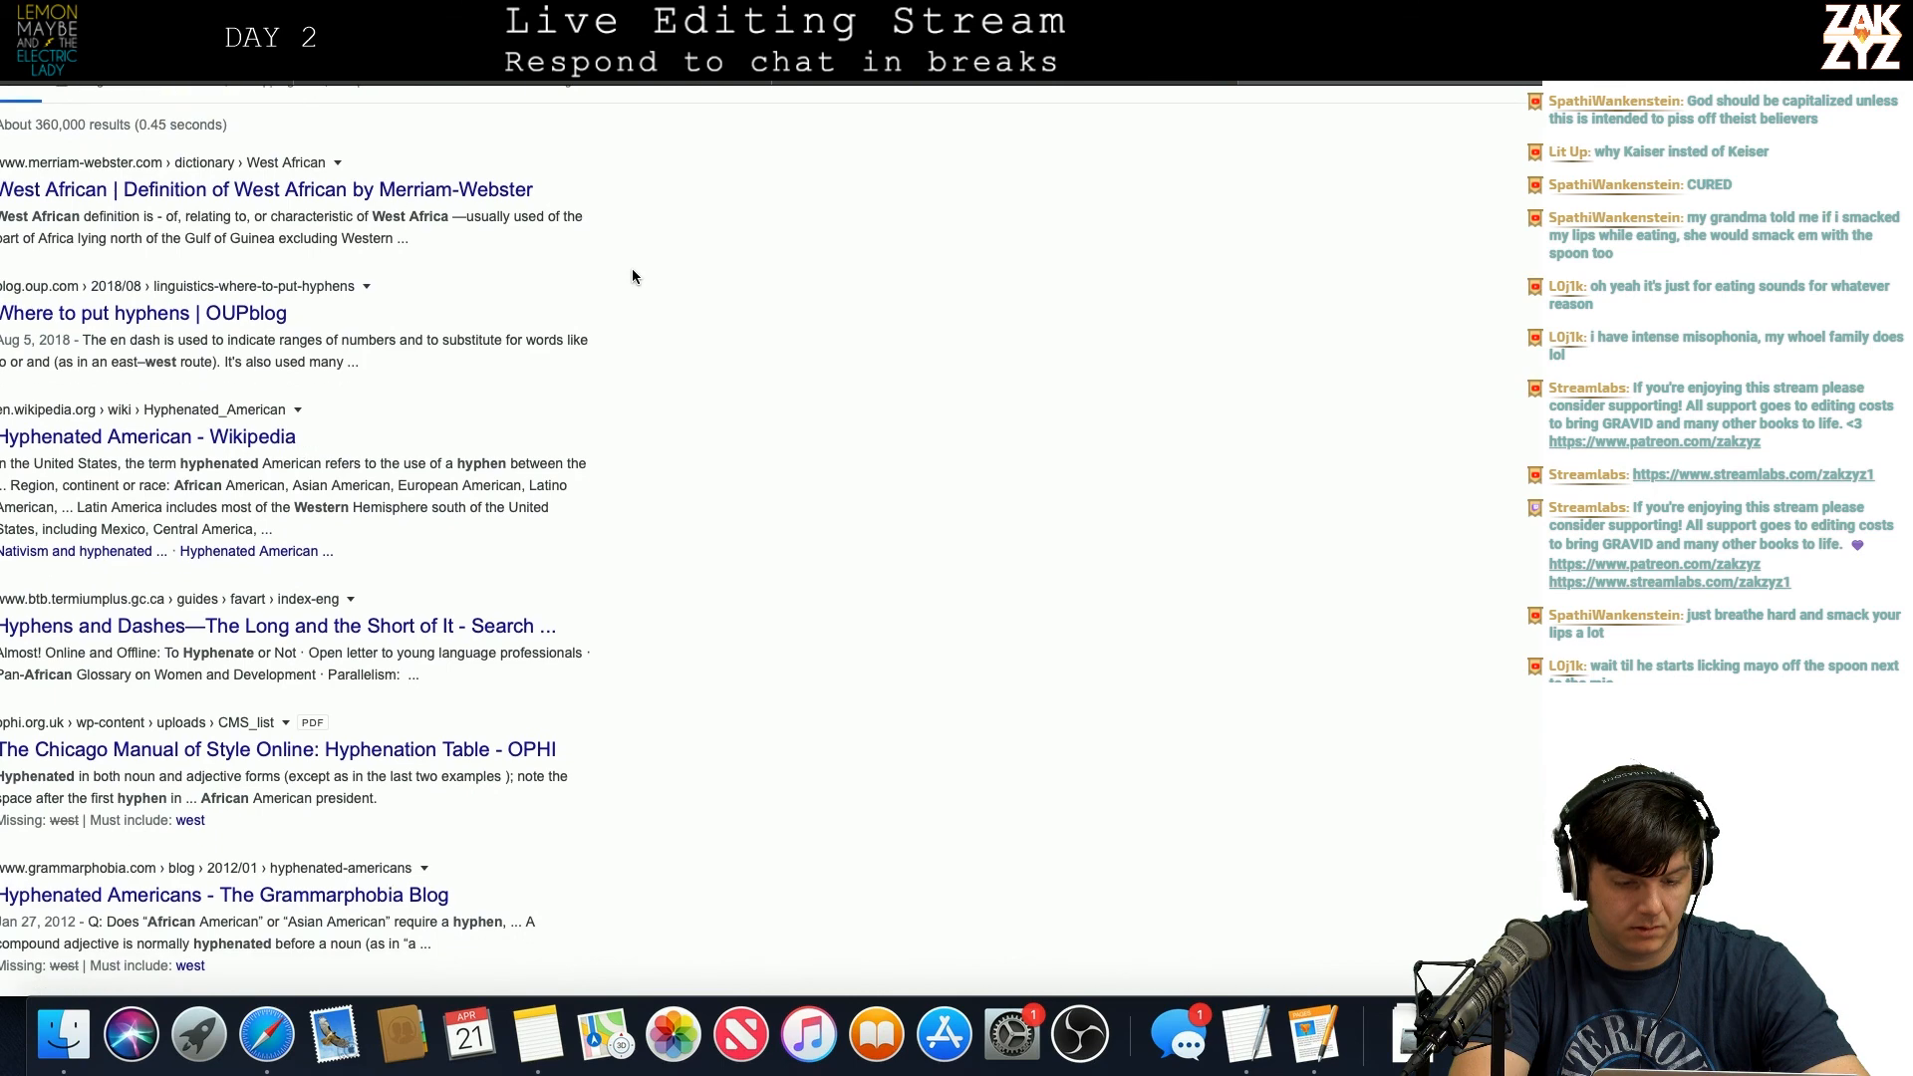
scroll(632, 270, "up", 2)
Step: Change the web search to "west african man" and look through the results for how the term is written
double_click(391, 147)
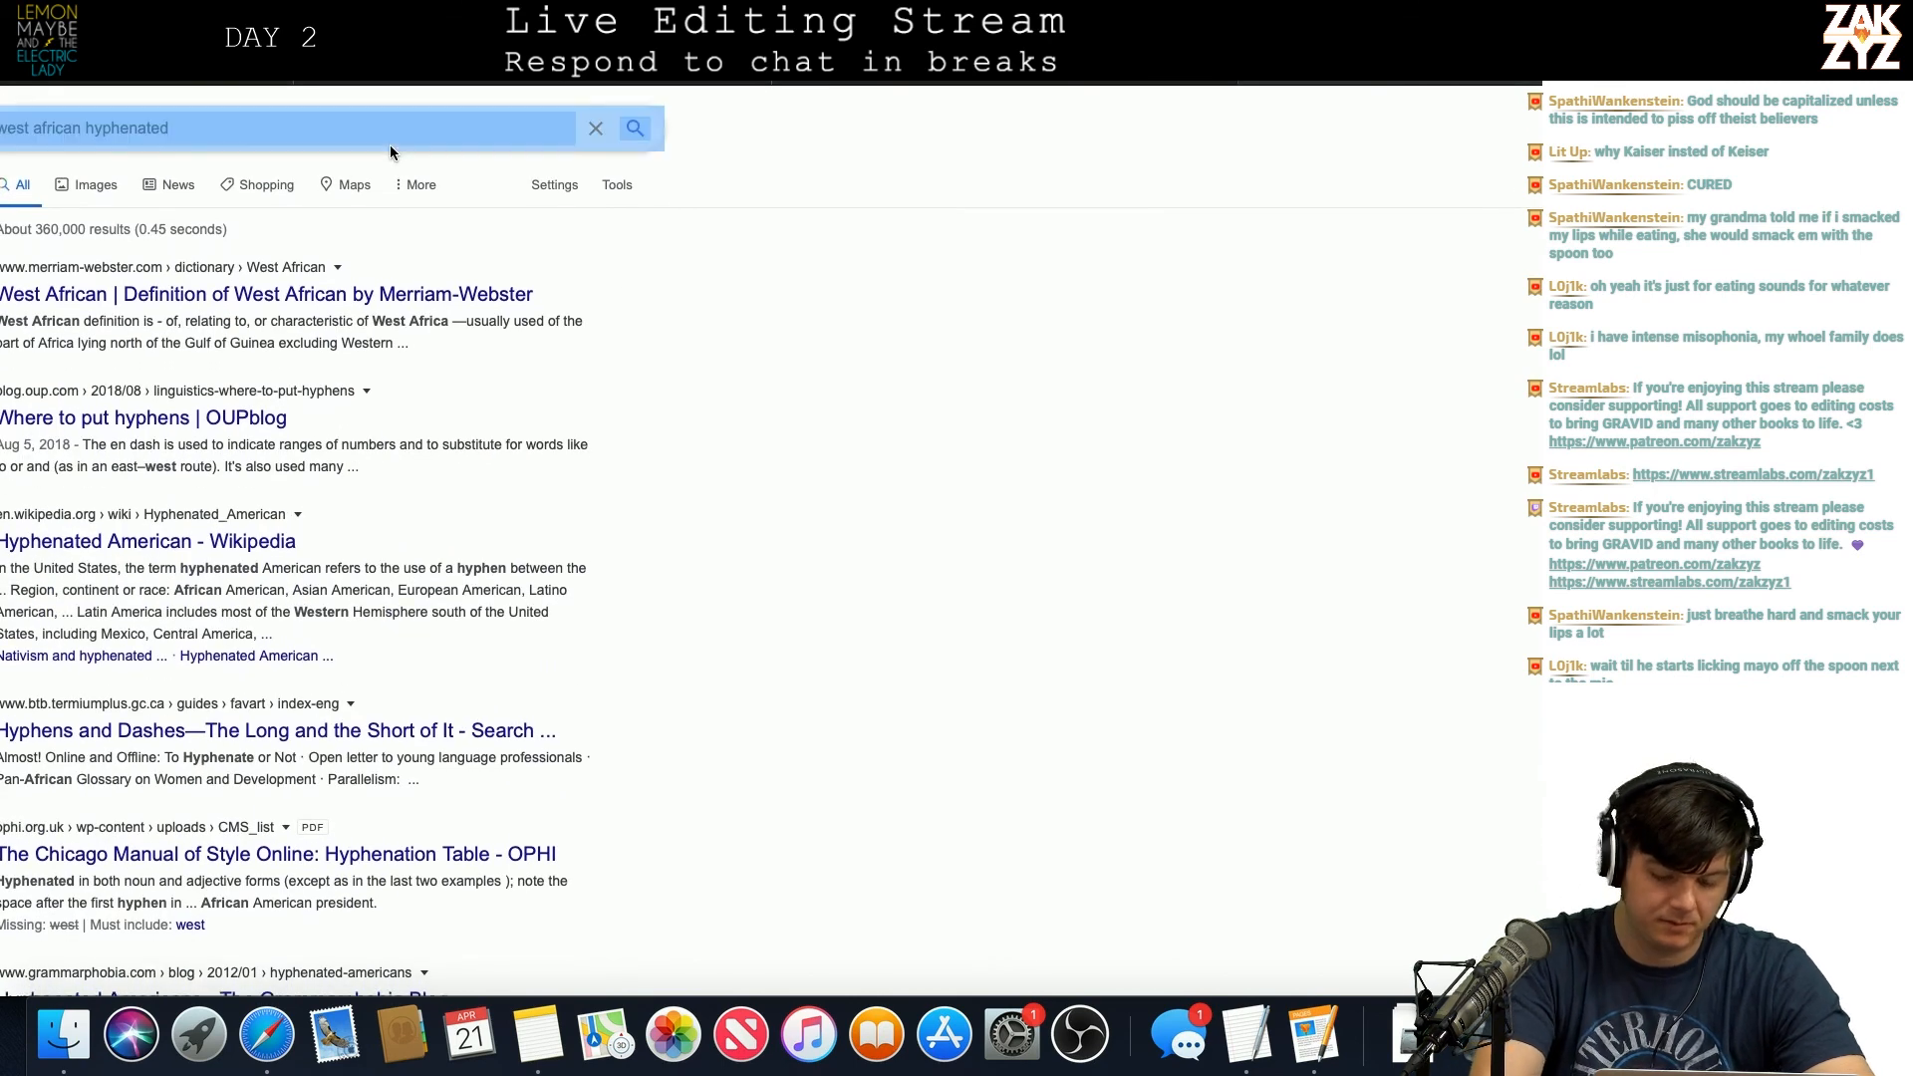
left_click(391, 152)
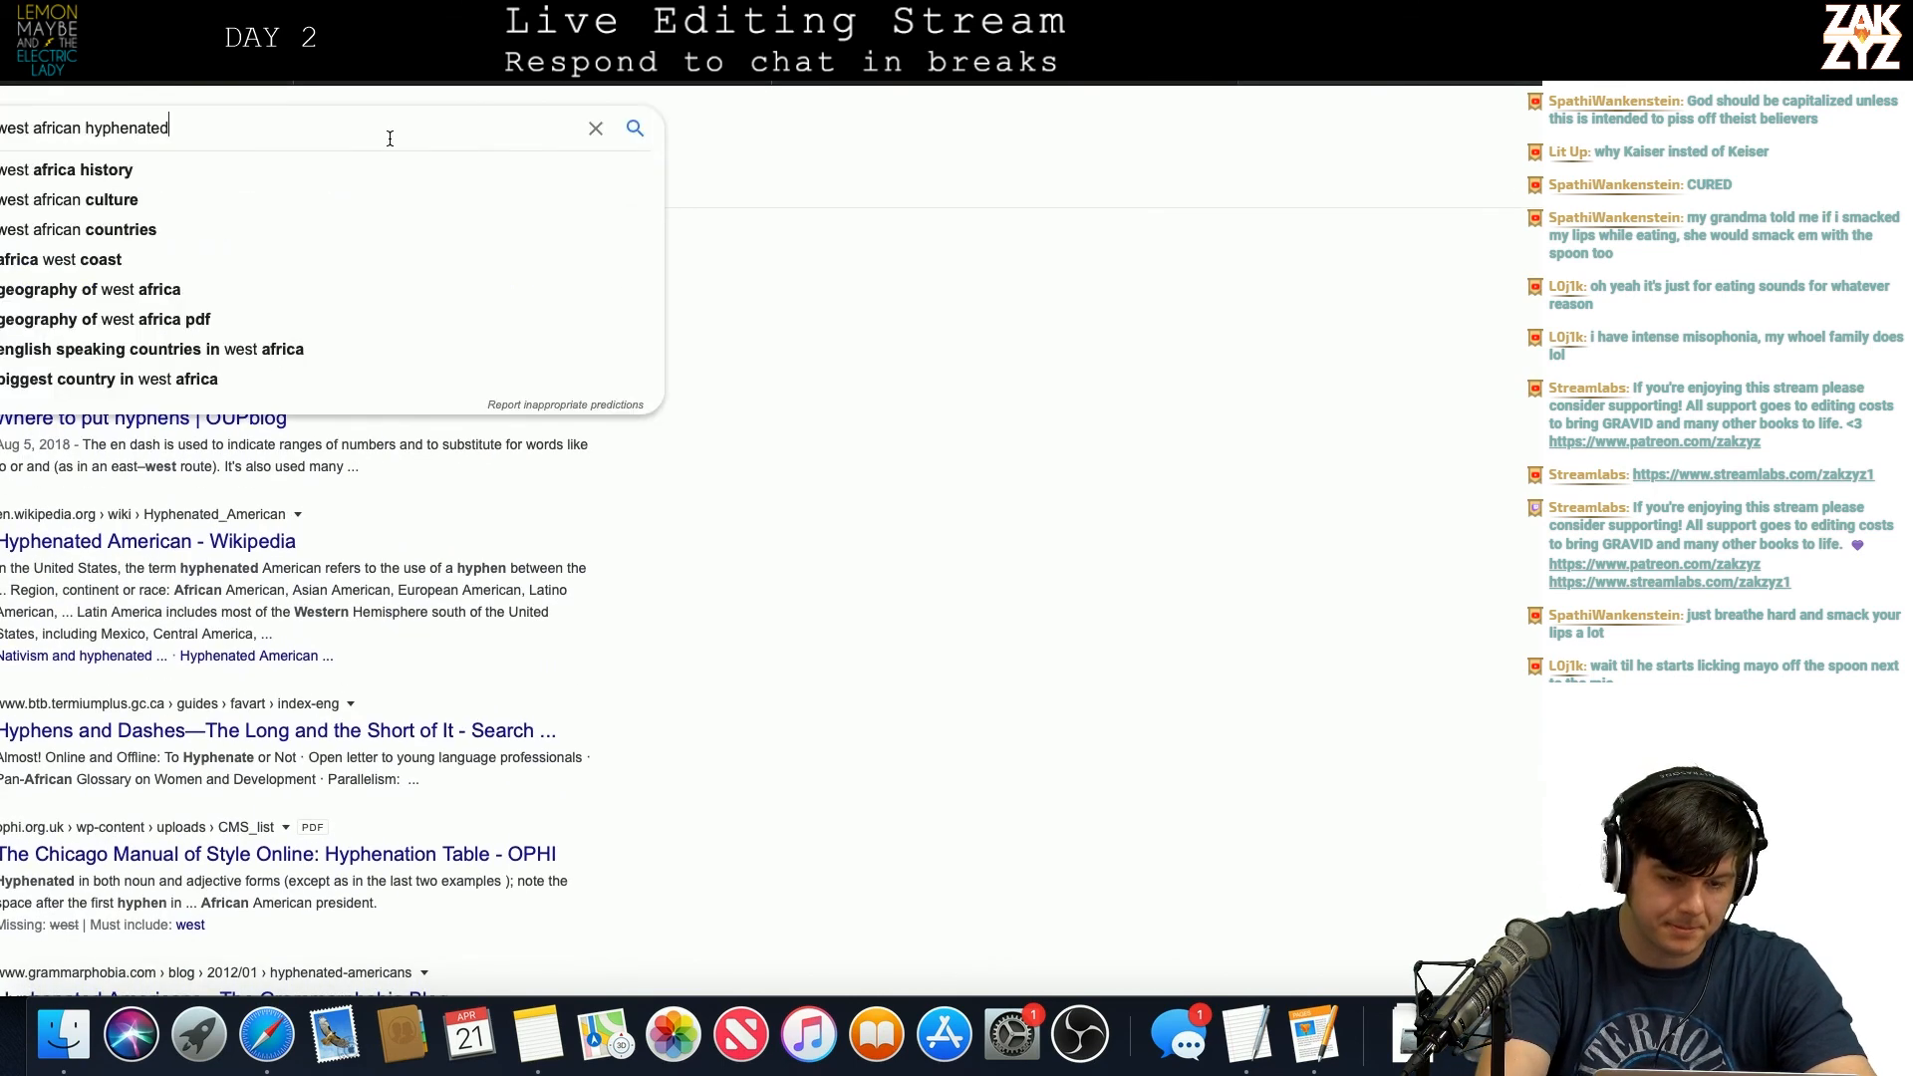
key("BackSpace")
key("BackSpace")
key("BackSpace")
key("BackSpace")
key("BackSpace")
key("BackSpace")
key("BackSpace")
key("BackSpace")
key("BackSpace")
key("BackSpace")
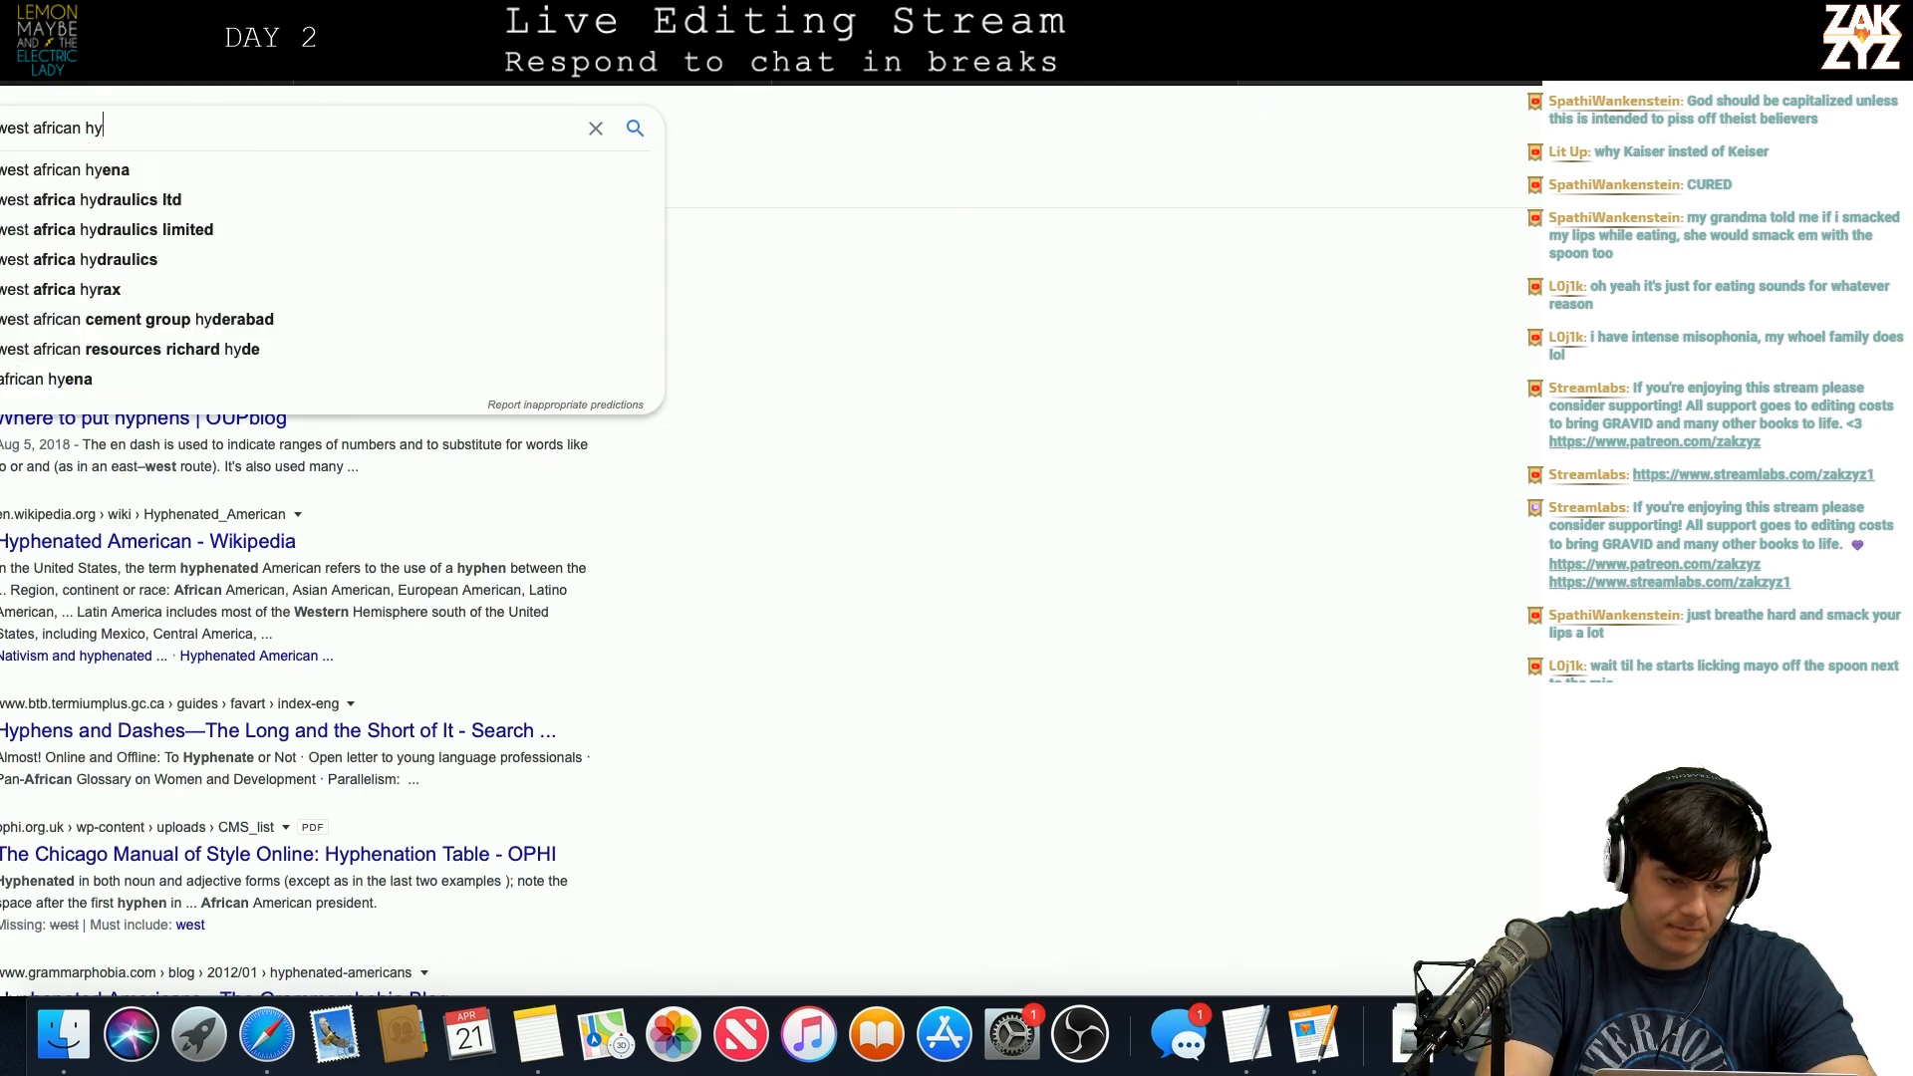
type("man")
key("Return")
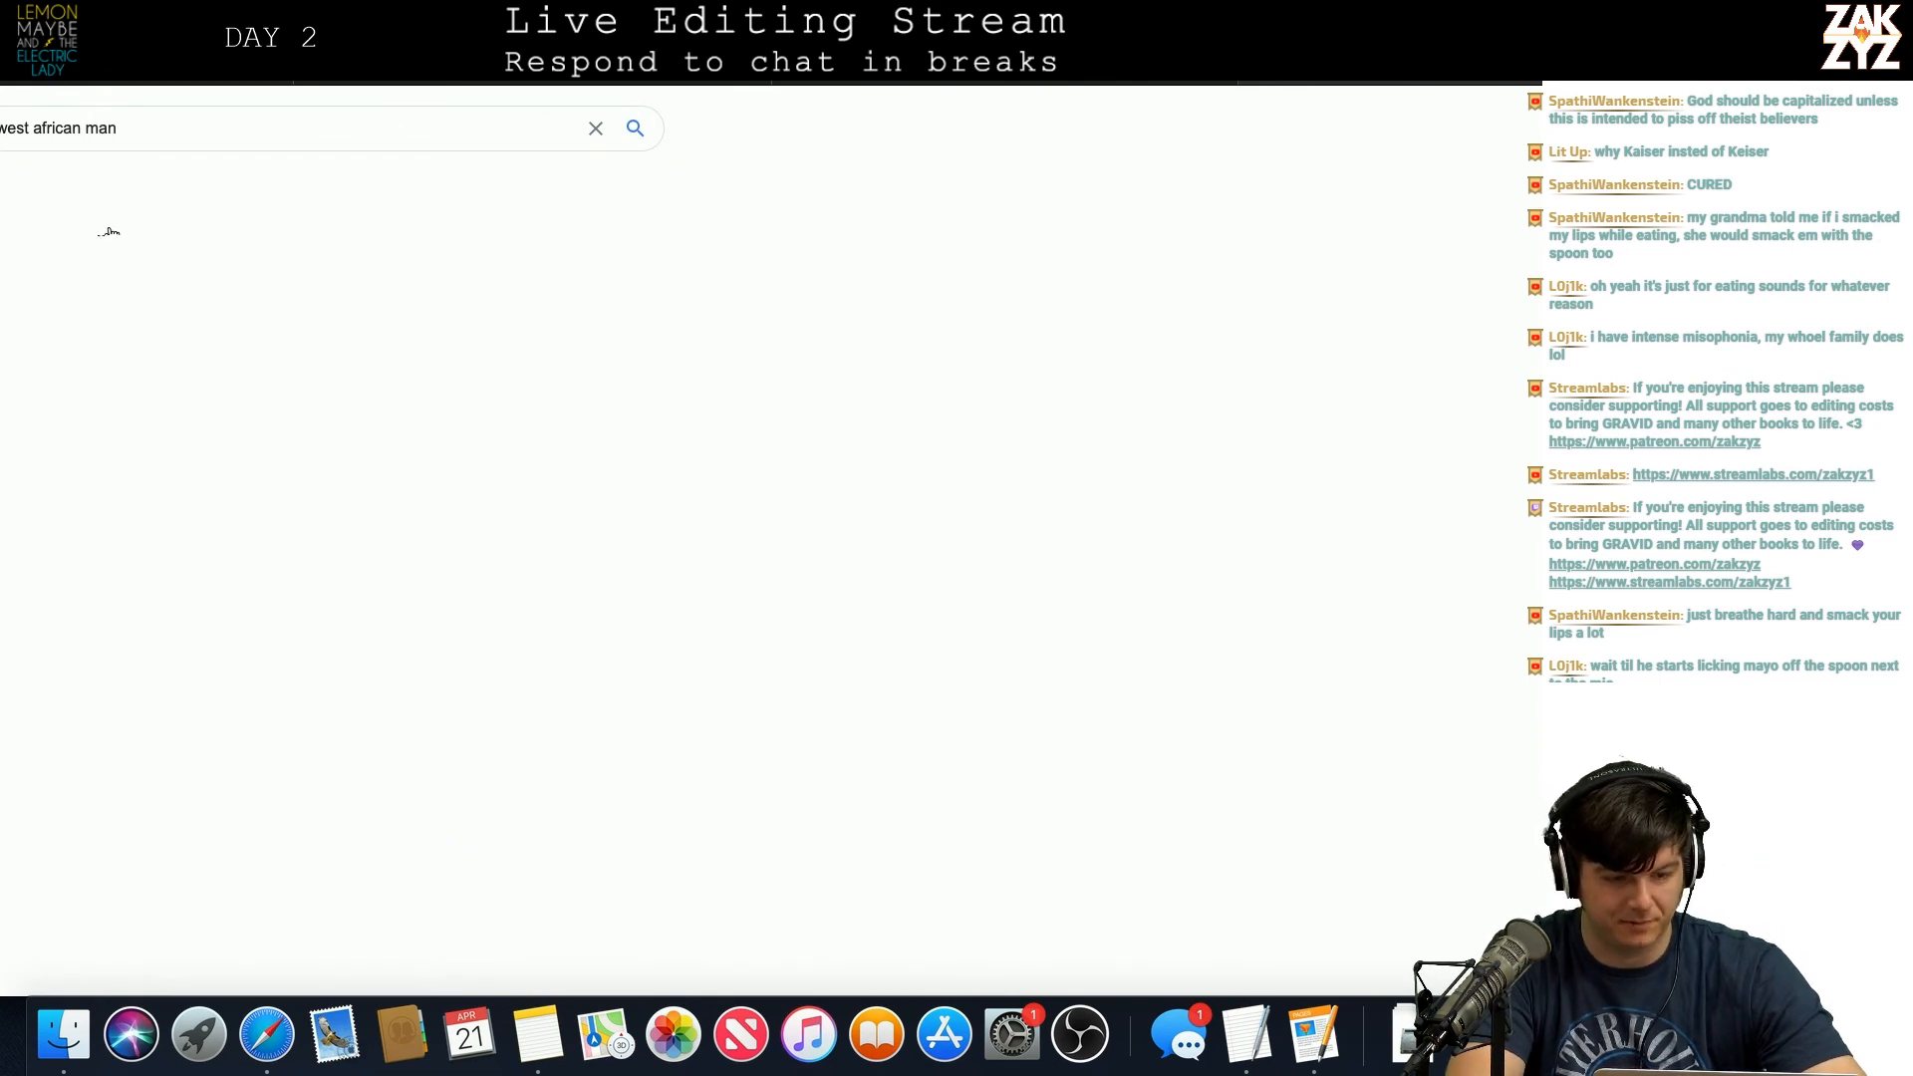
scroll(212, 635, "down", 5)
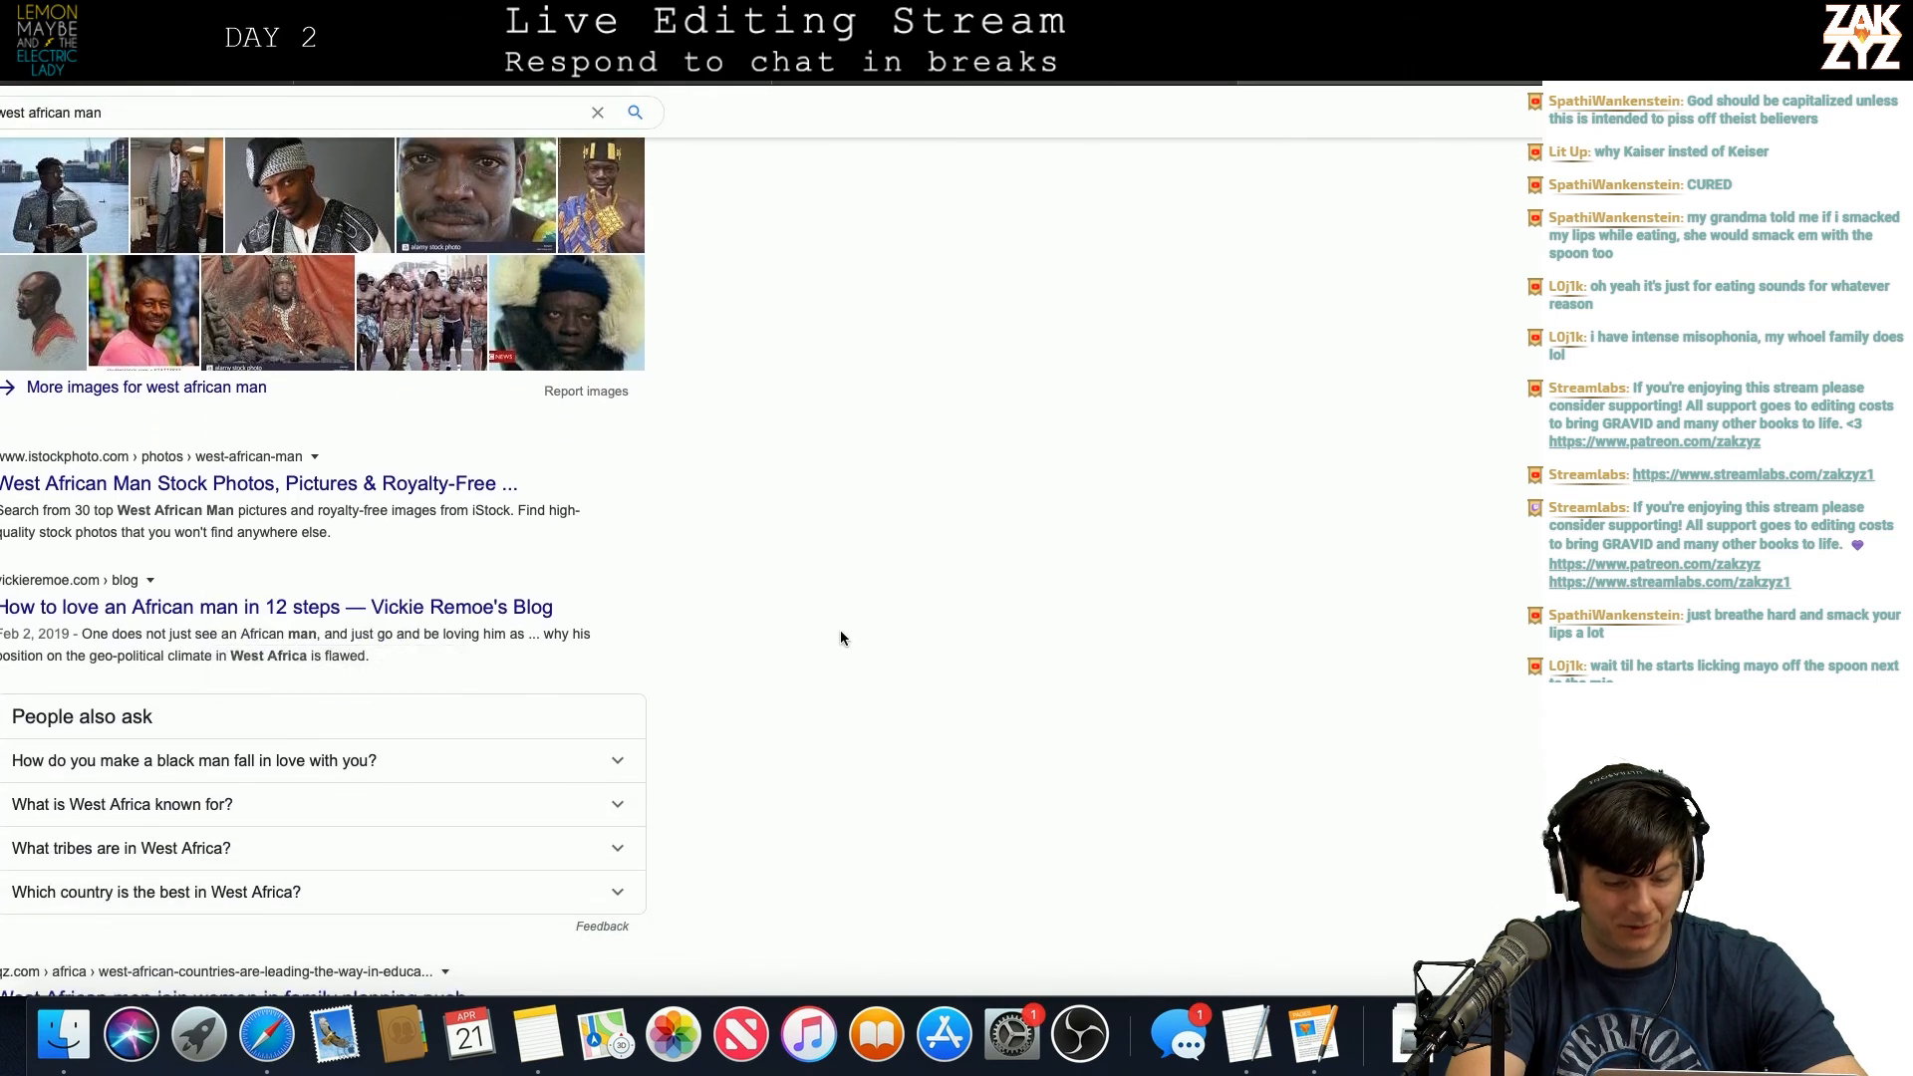
scroll(840, 631, "down", 5)
scroll(840, 629, "down", 3)
Step: Switch back to the manuscript in Pages and reread the end of page 25 and the opening paragraph of page 26
key("super+Tab")
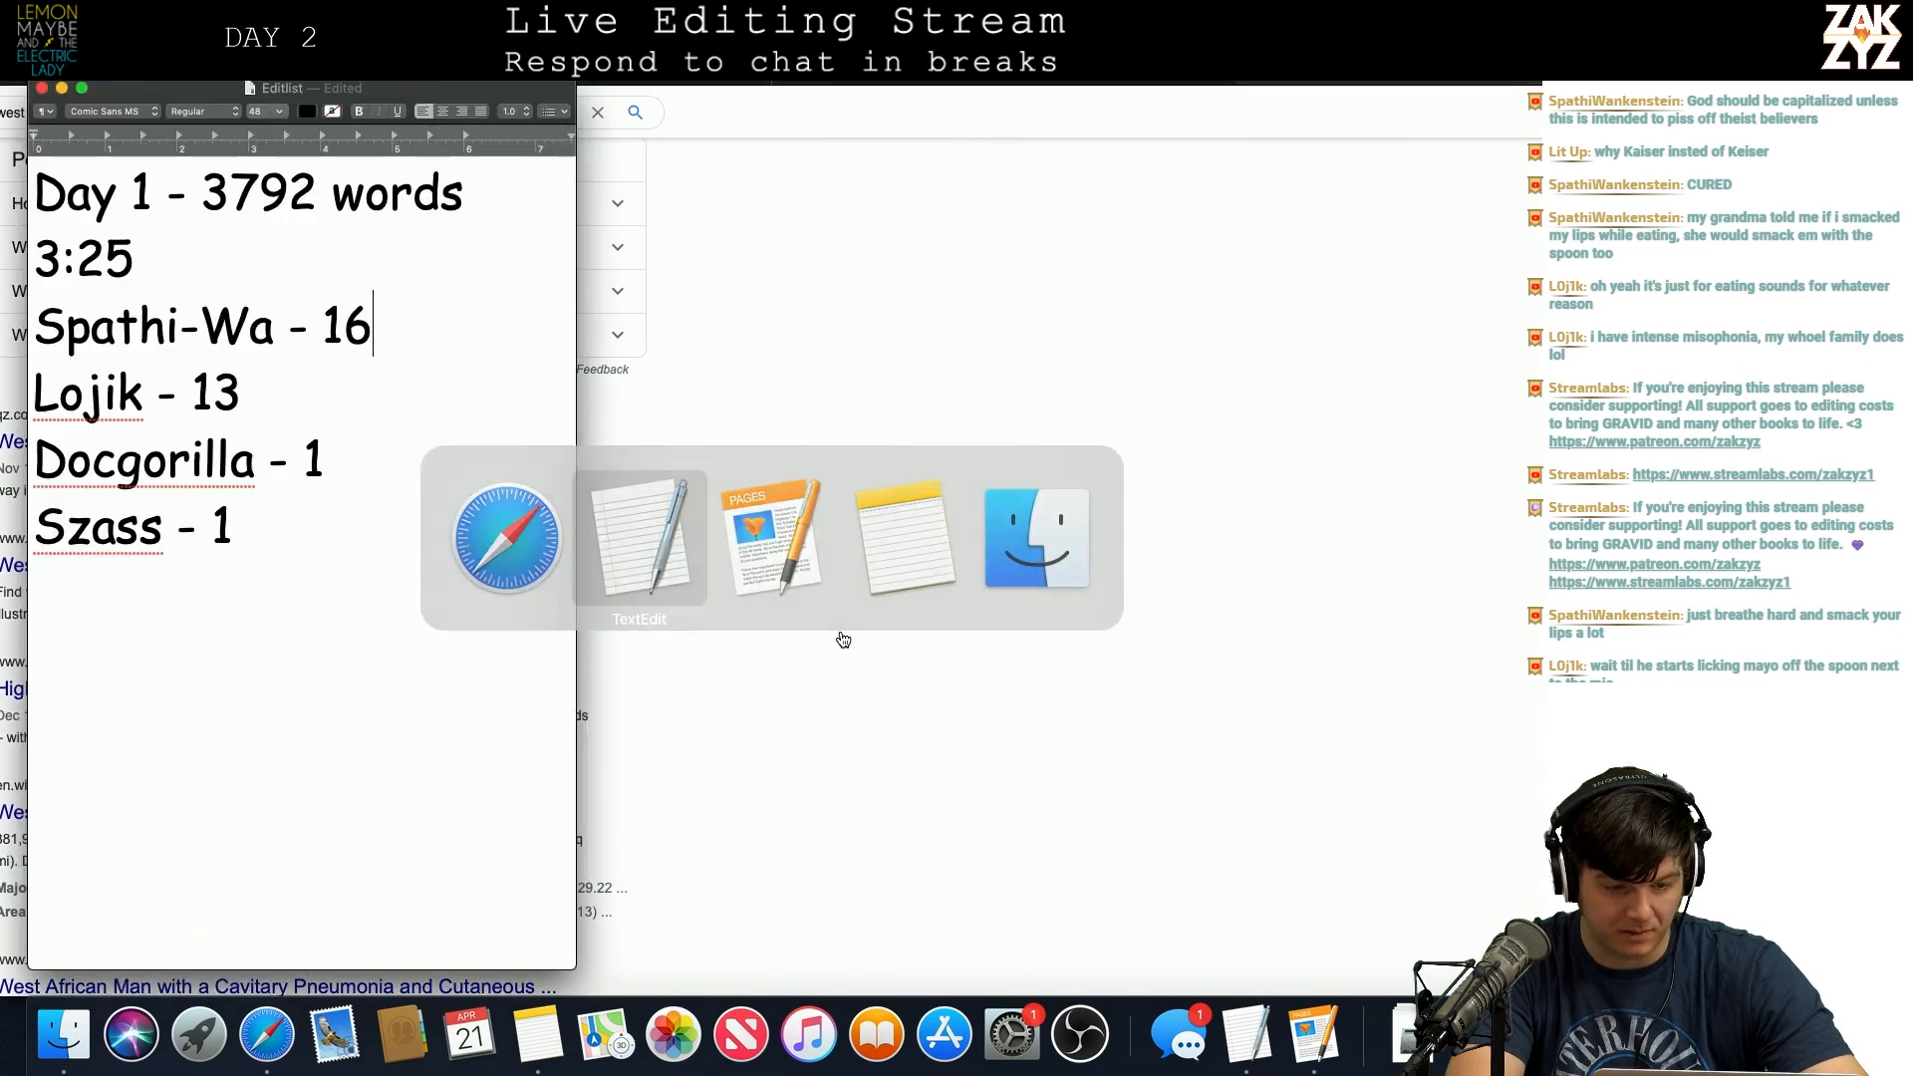
key("super+Tab")
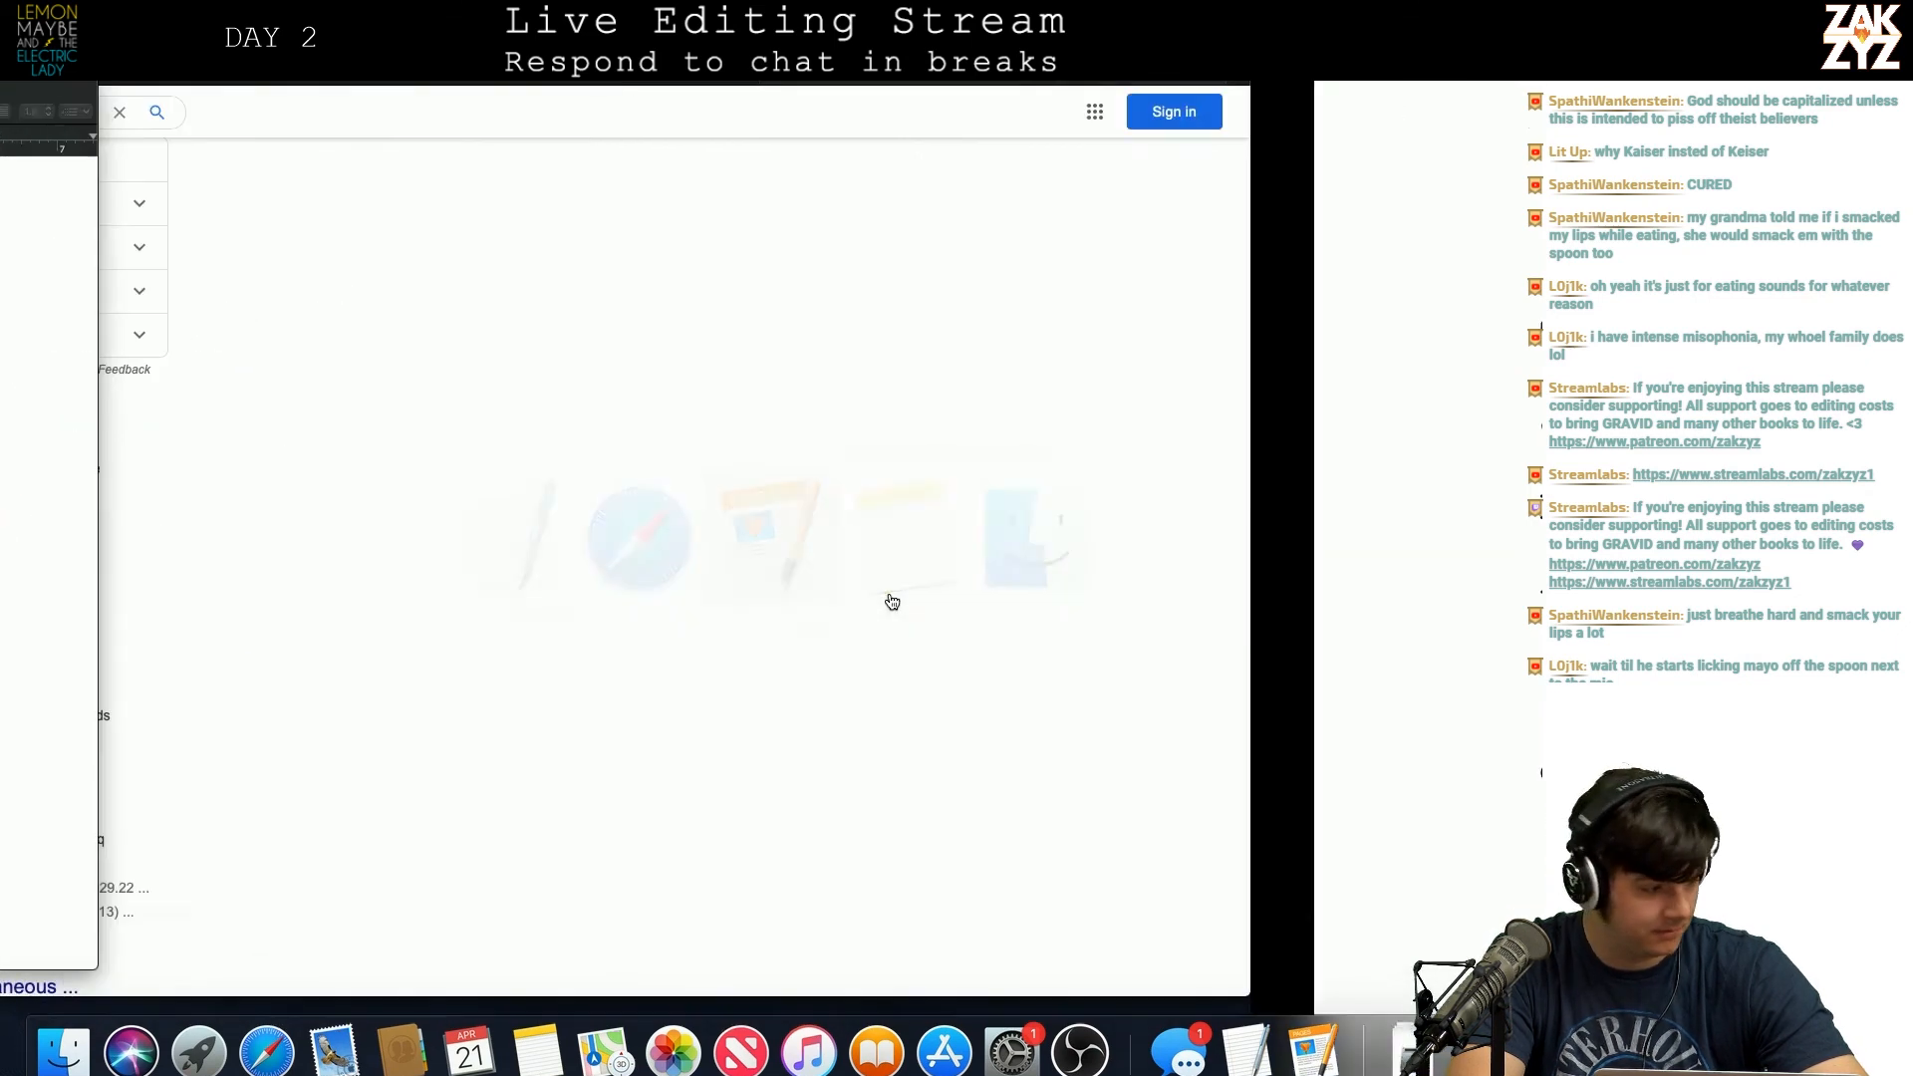
scroll(890, 689, "down", 3)
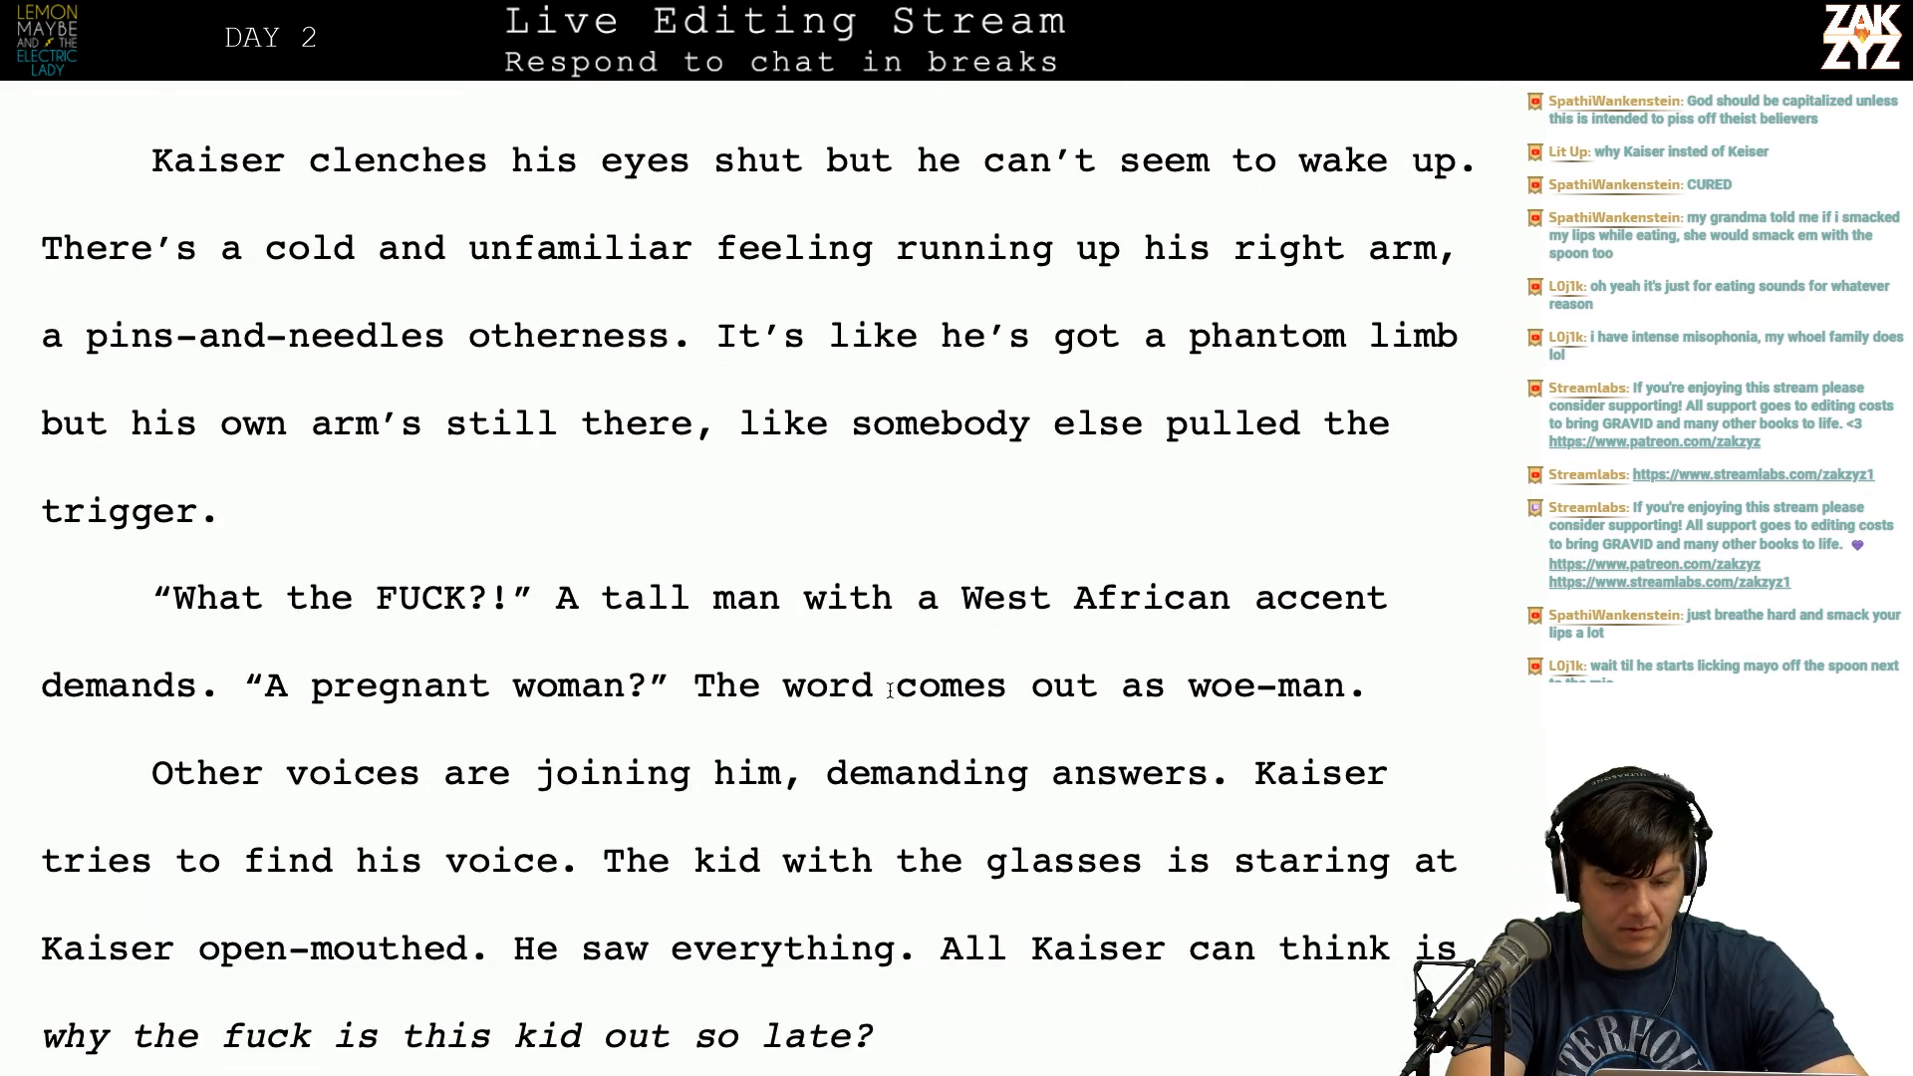
scroll(889, 690, "up", 2)
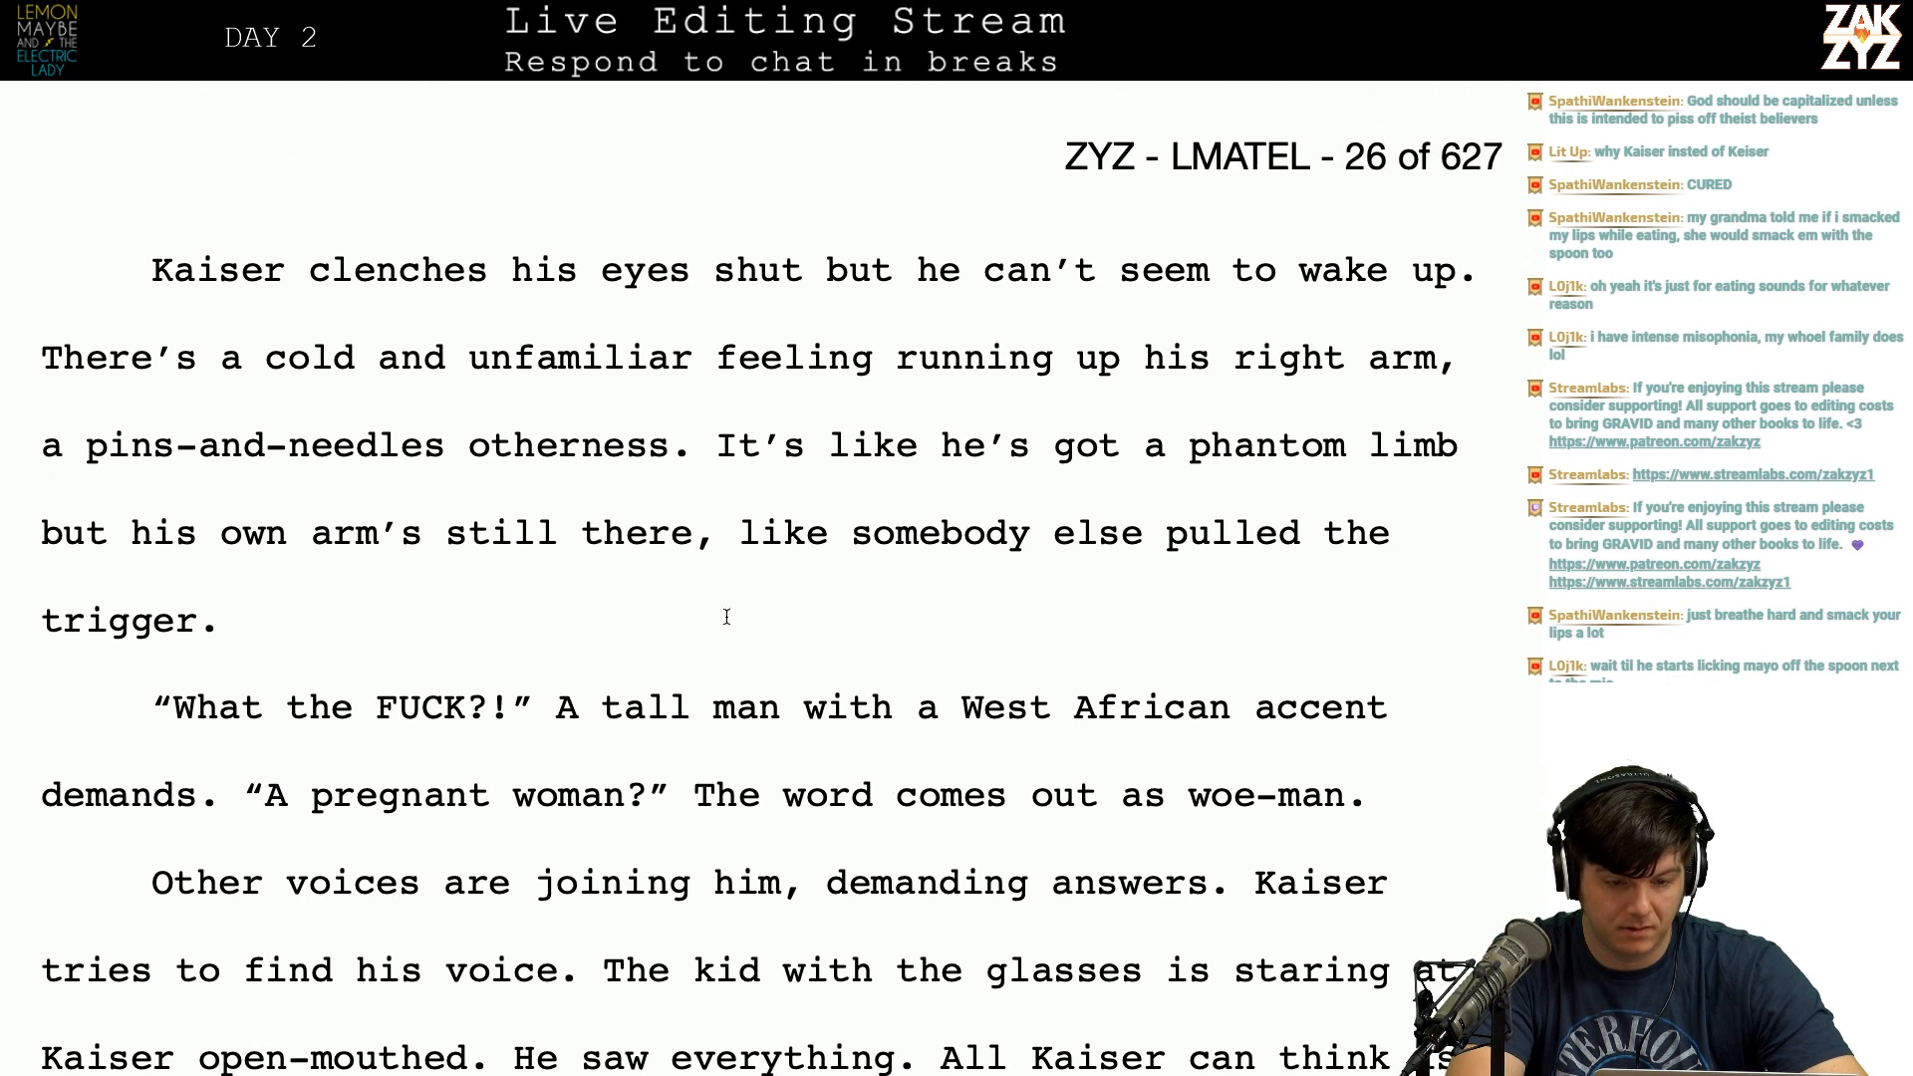
scroll(999, 613, "up", 2)
scroll(999, 613, "up", 8)
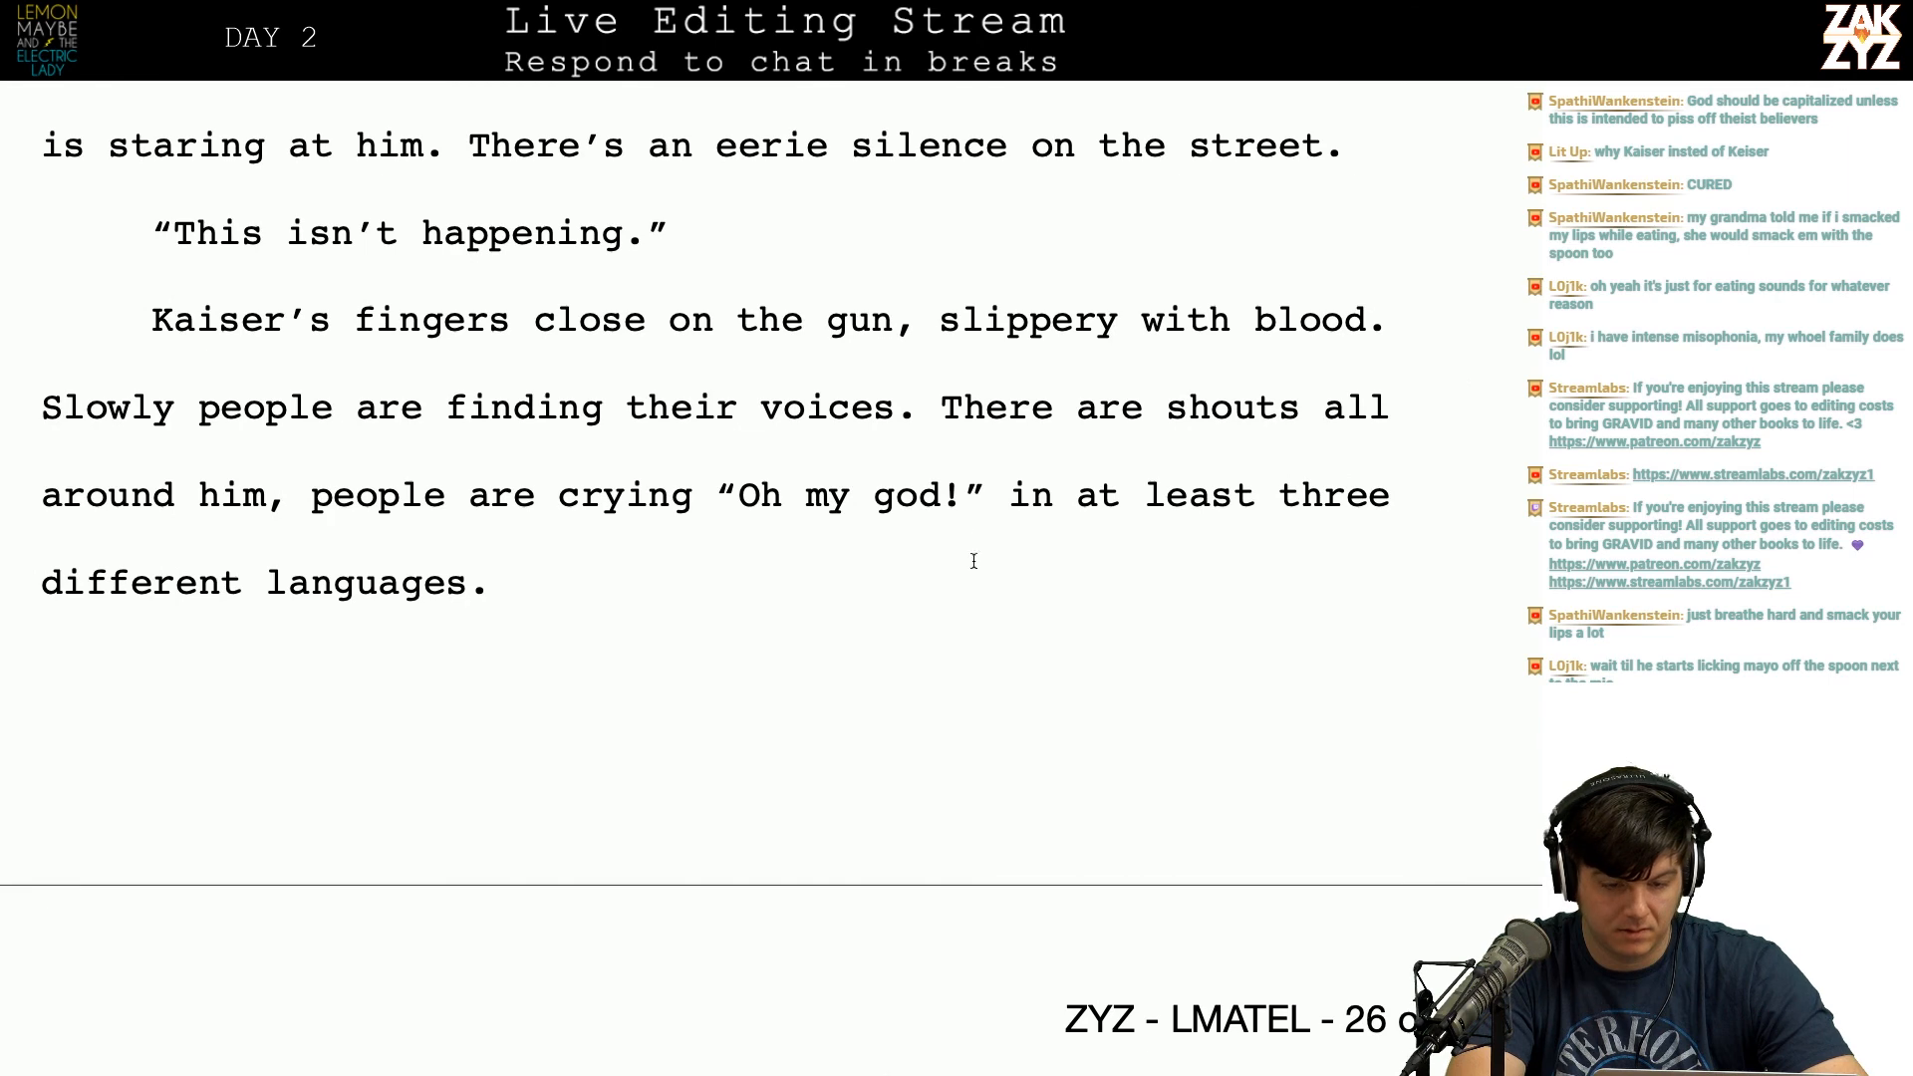
scroll(937, 625, "down", 5)
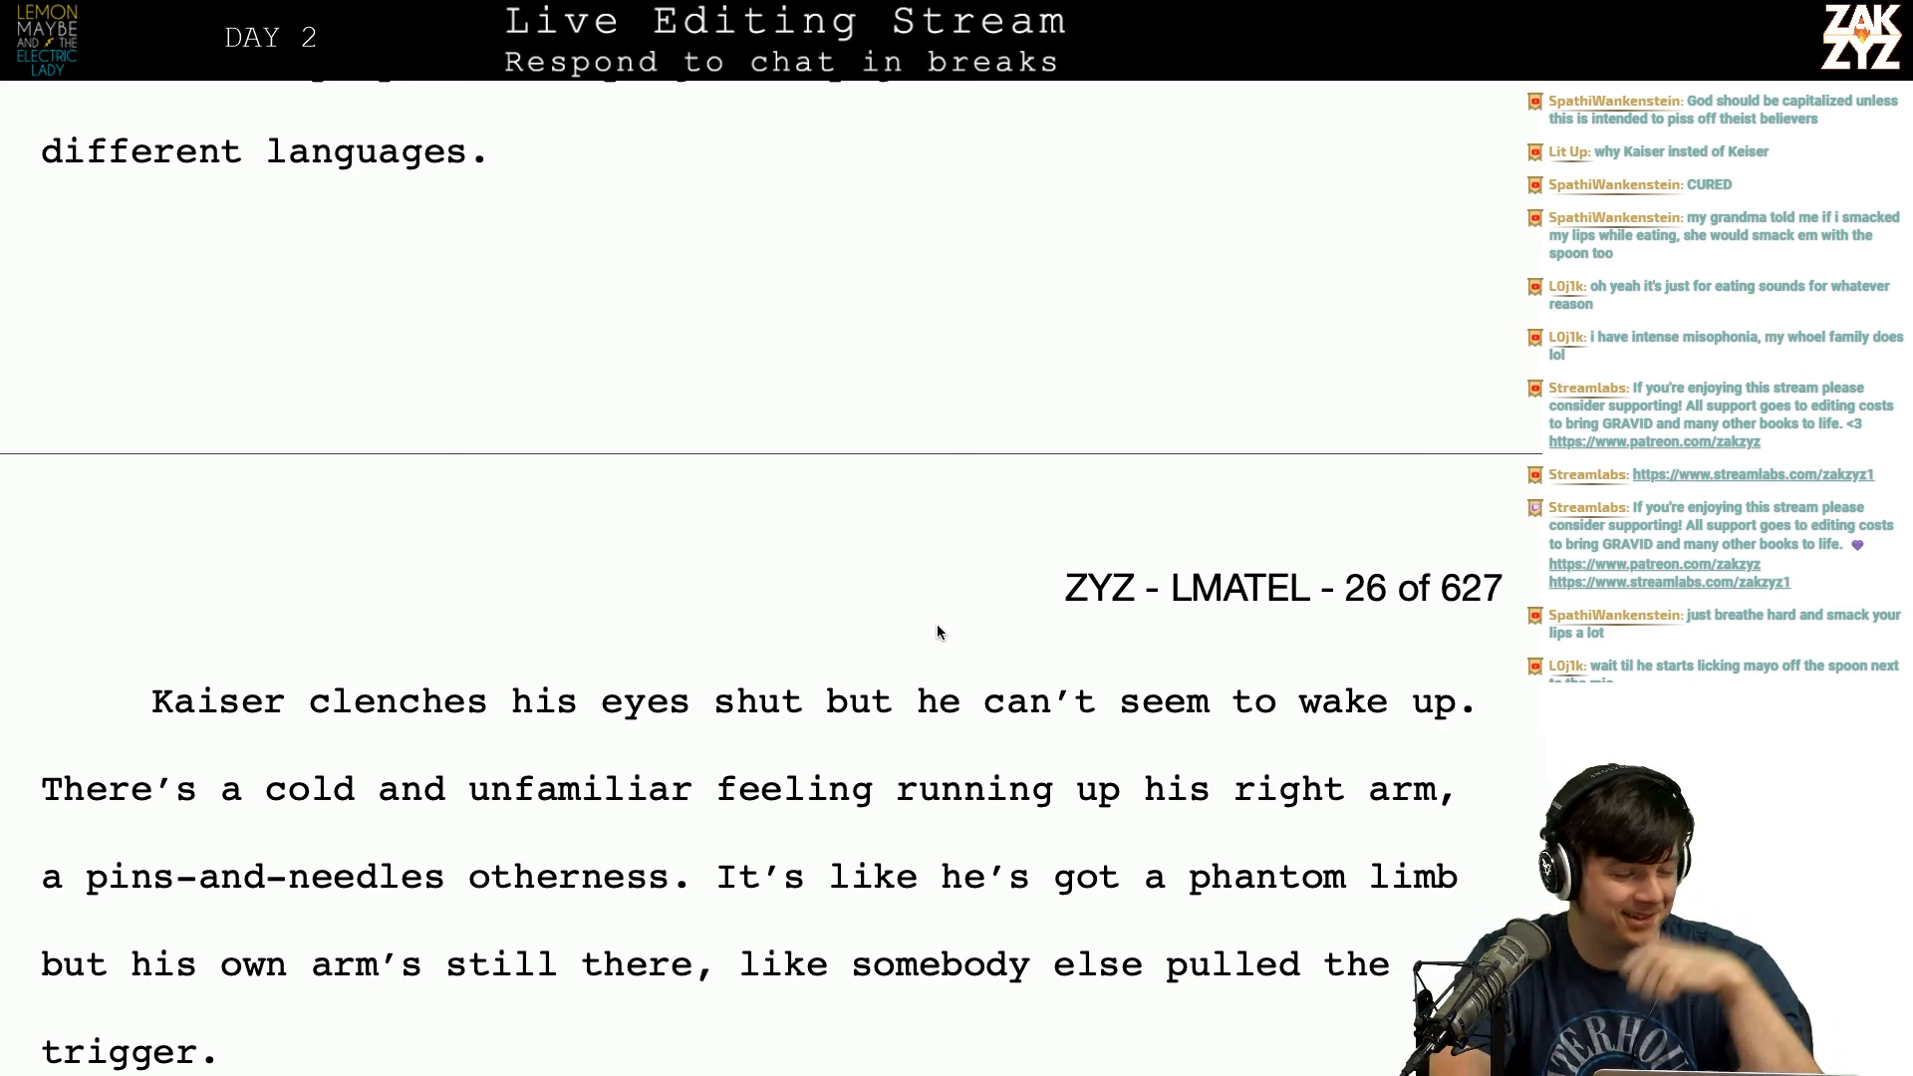
scroll(936, 624, "down", 2)
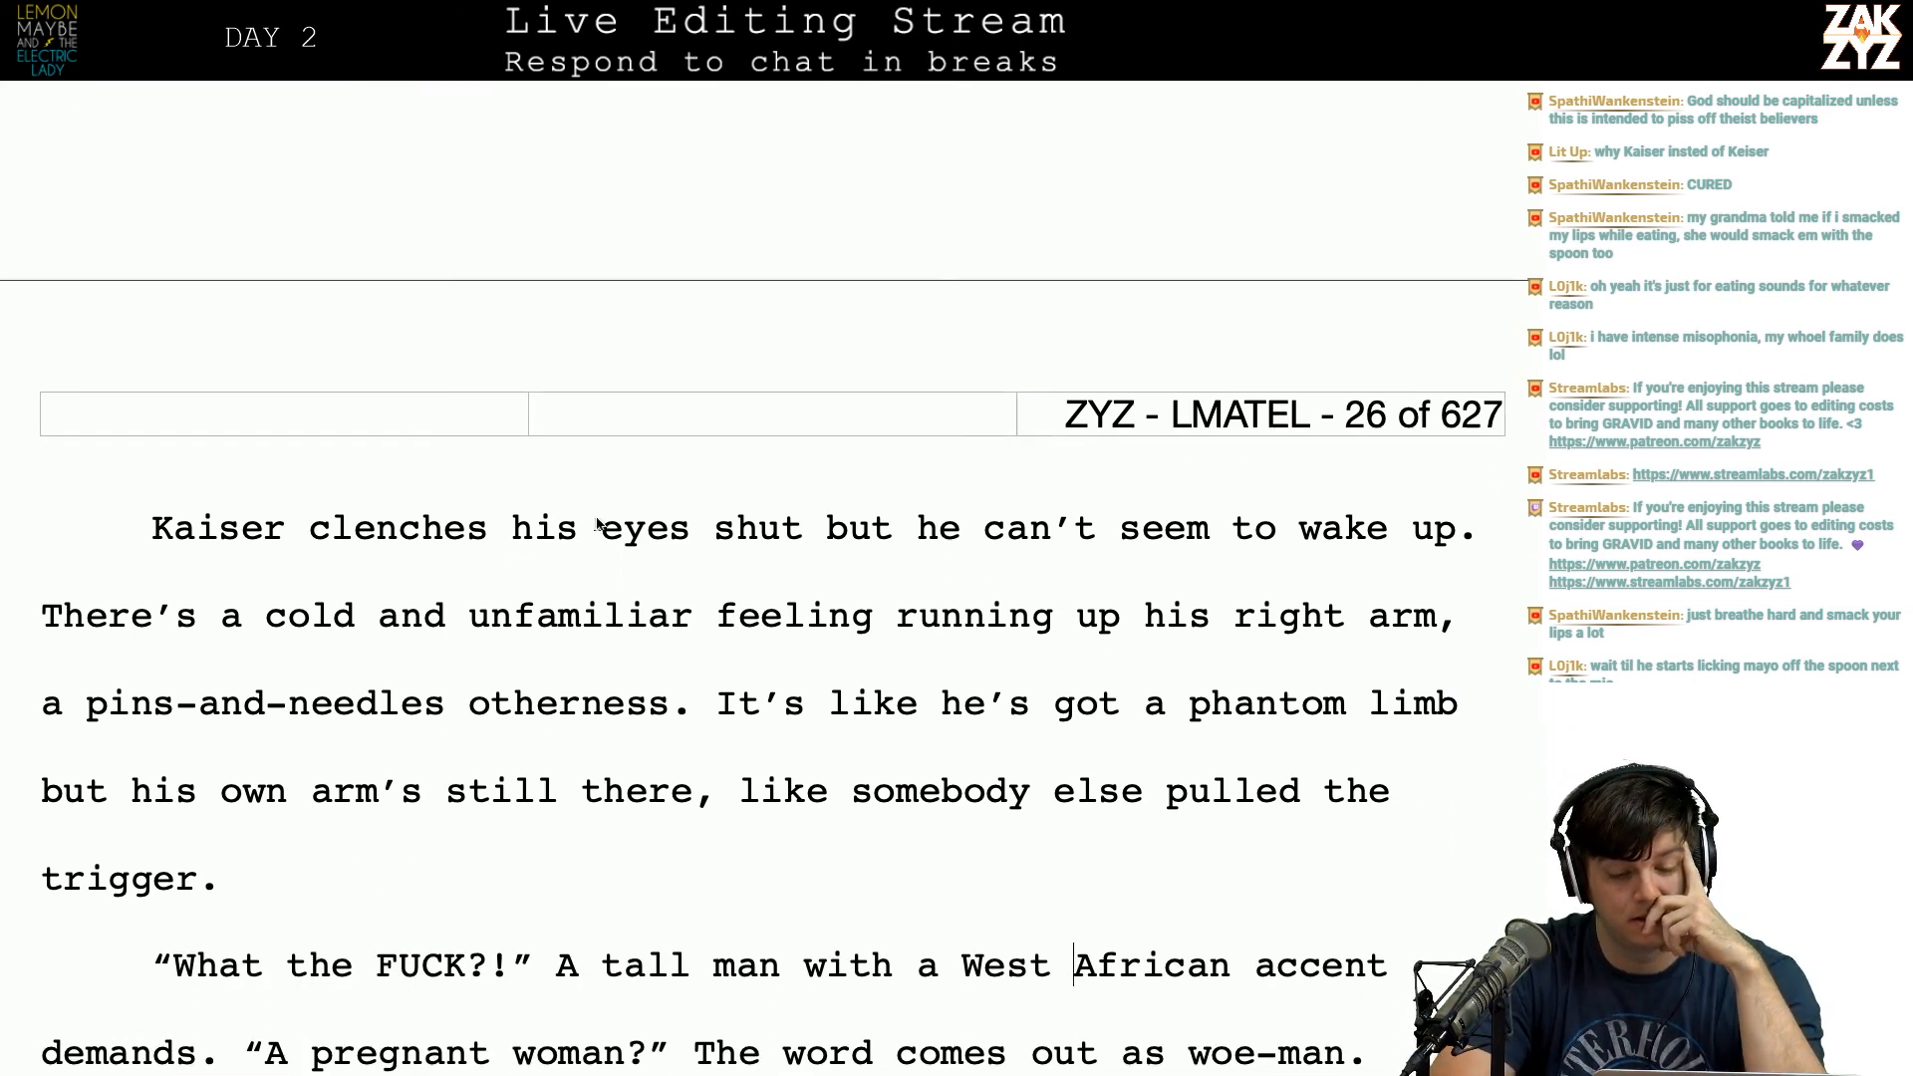
scroll(583, 504, "down", 2)
scroll(581, 499, "down", 2)
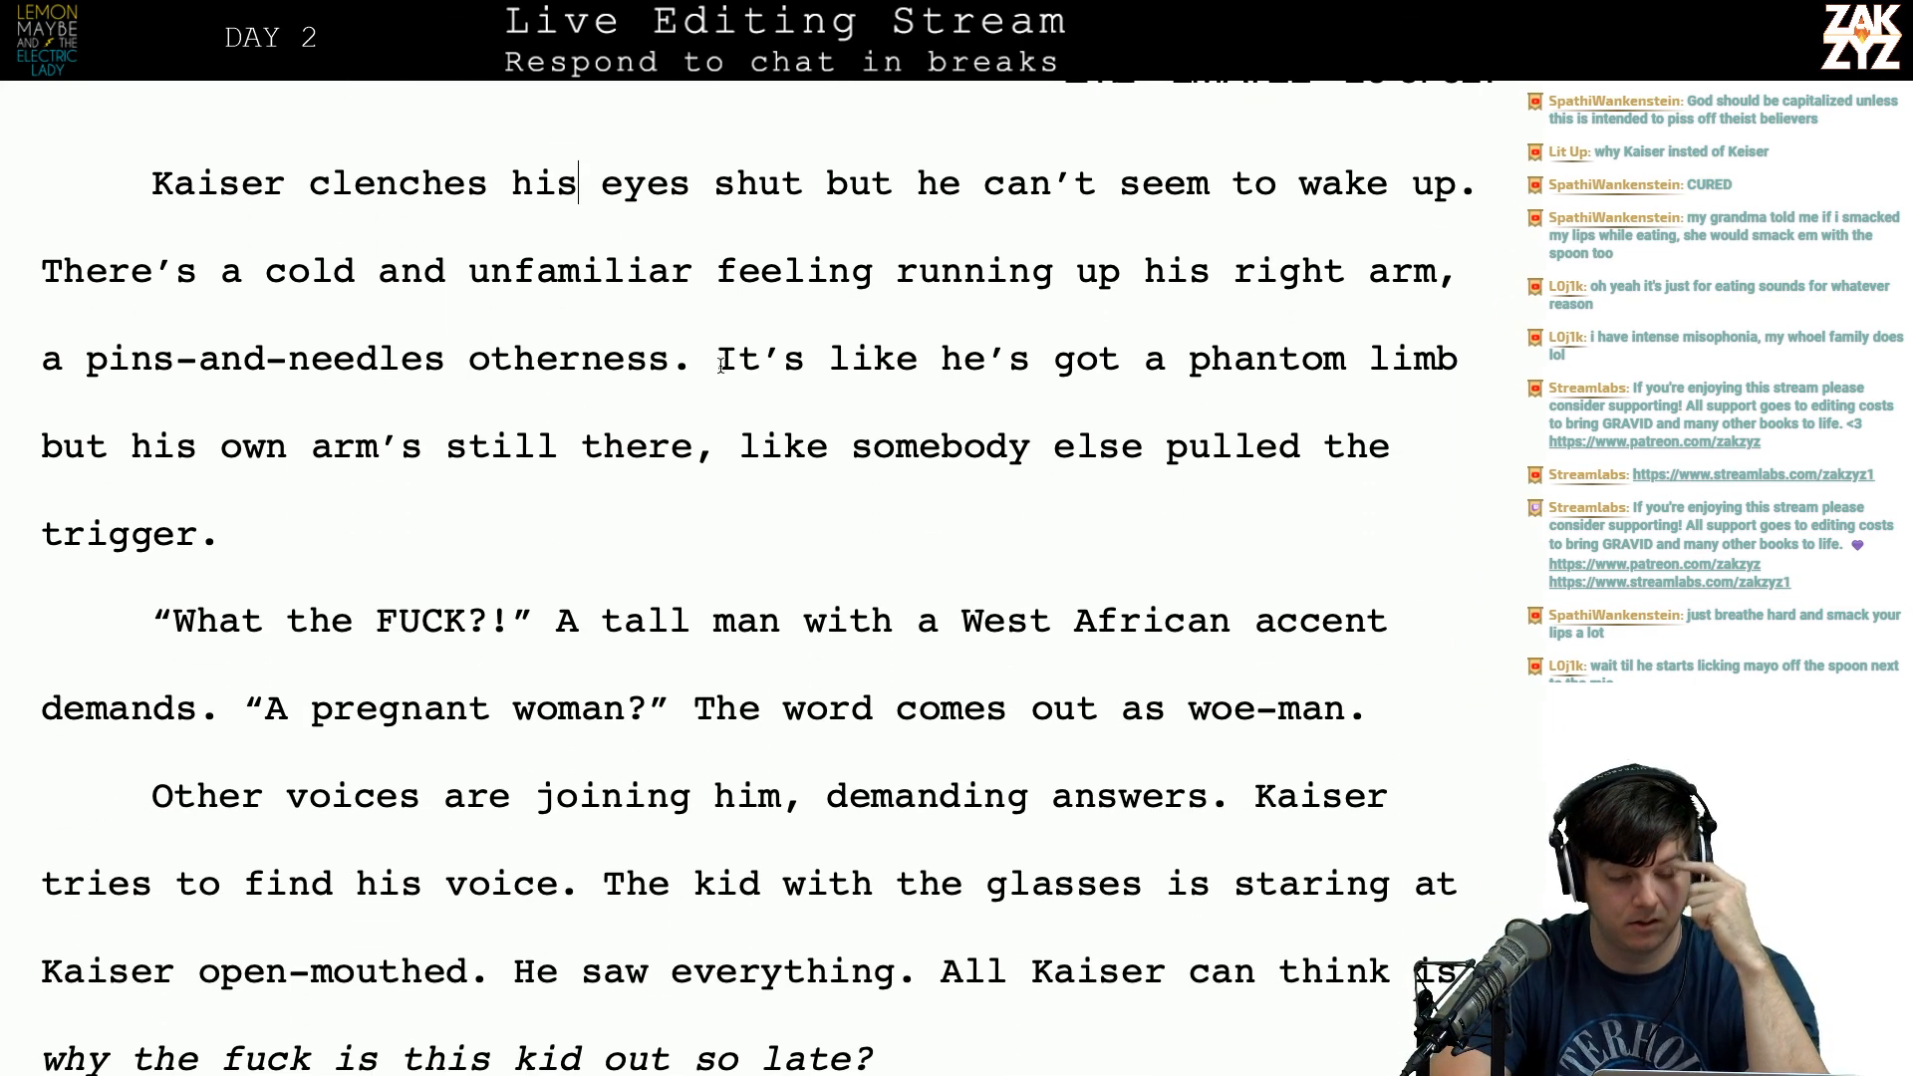
Step: Reread the tall man's dialogue and the lines after it, through Kaiser's shout for backup
left_click(580, 571)
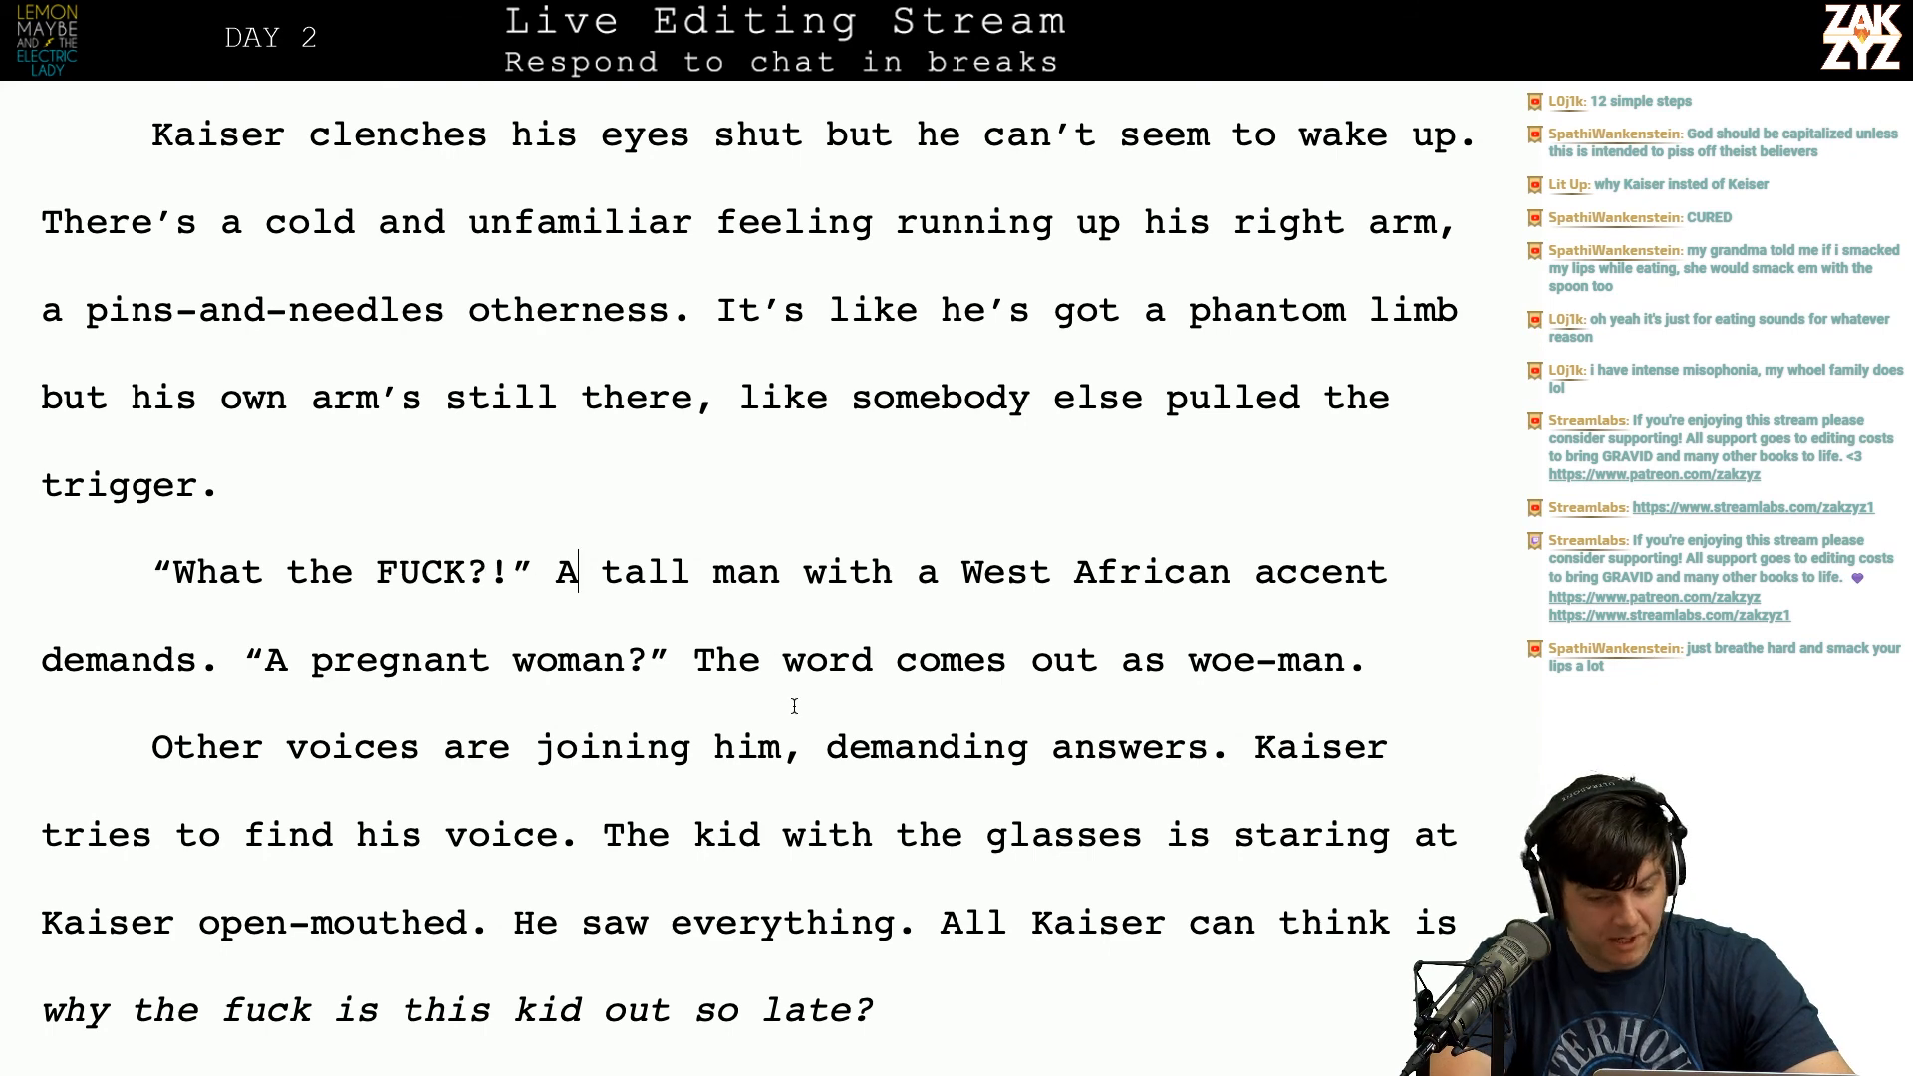
scroll(794, 705, "down", 1)
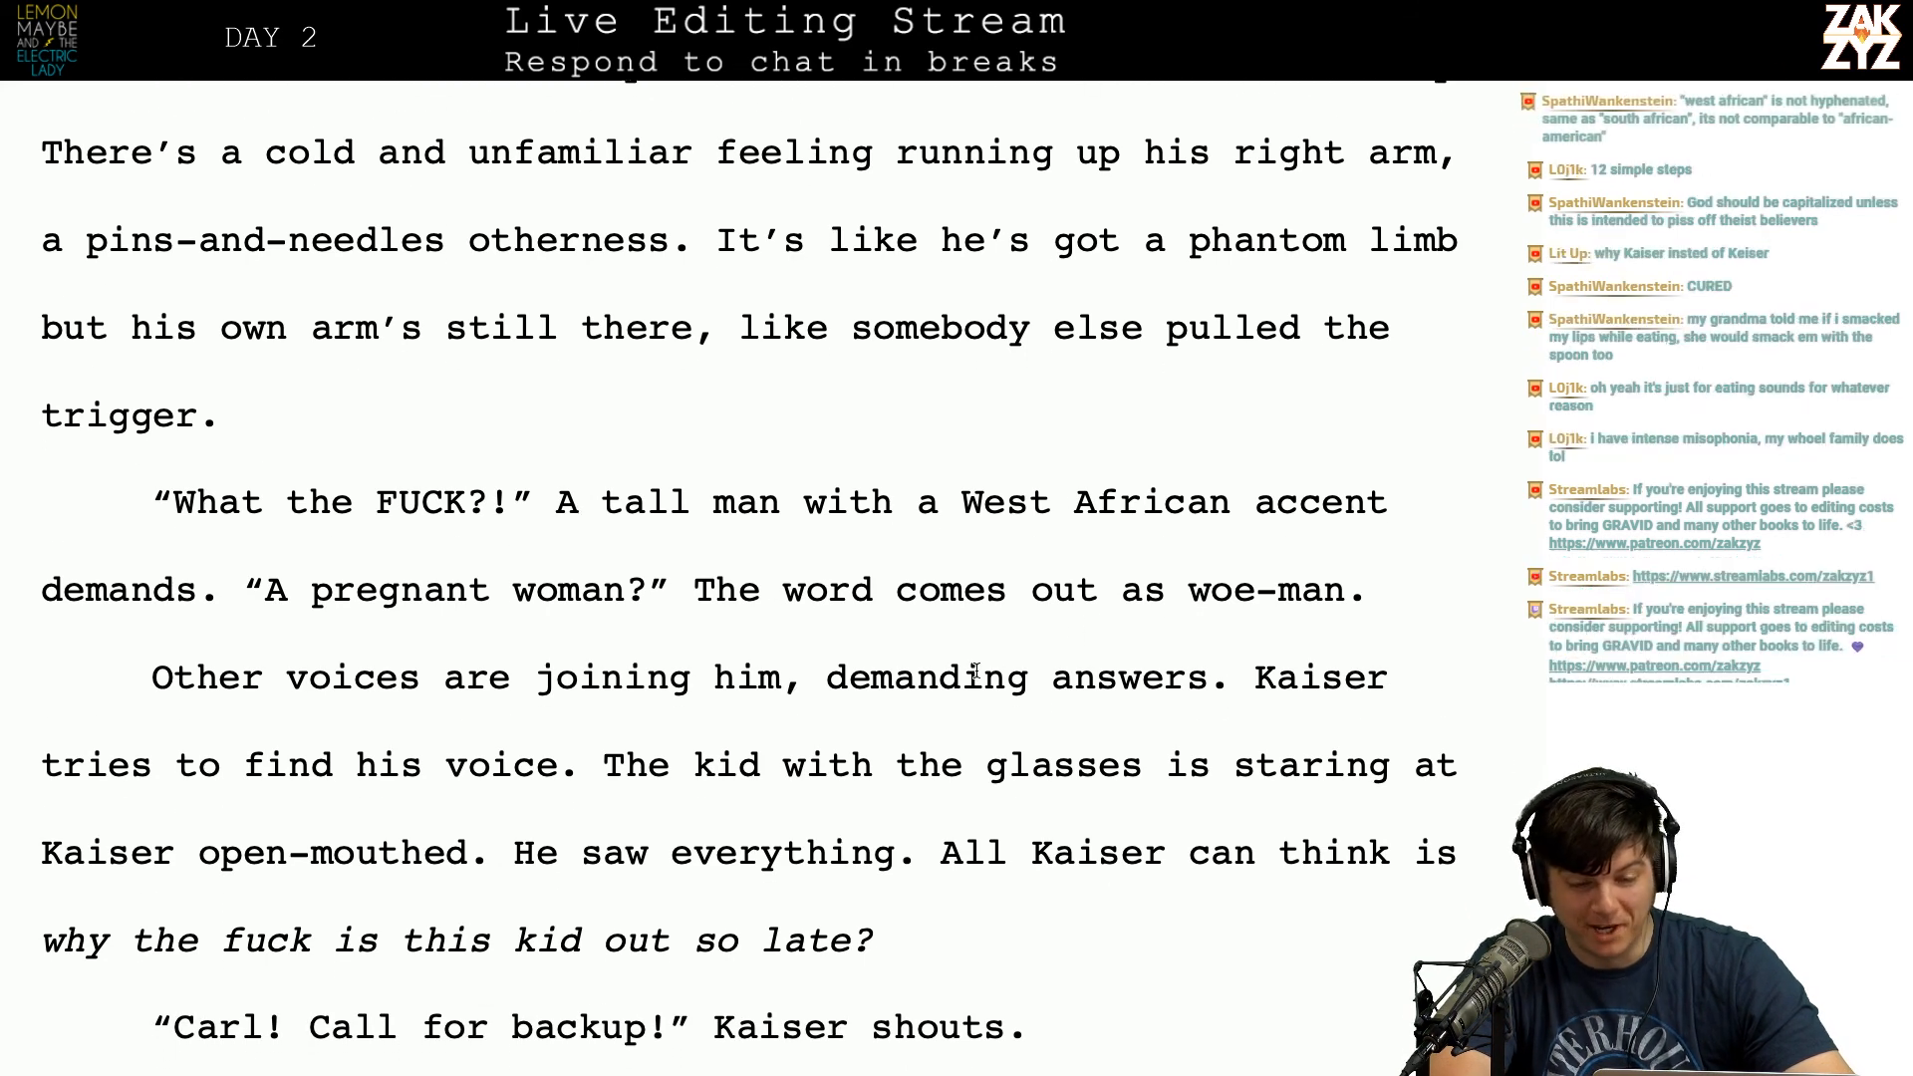
scroll(977, 670, "down", 2)
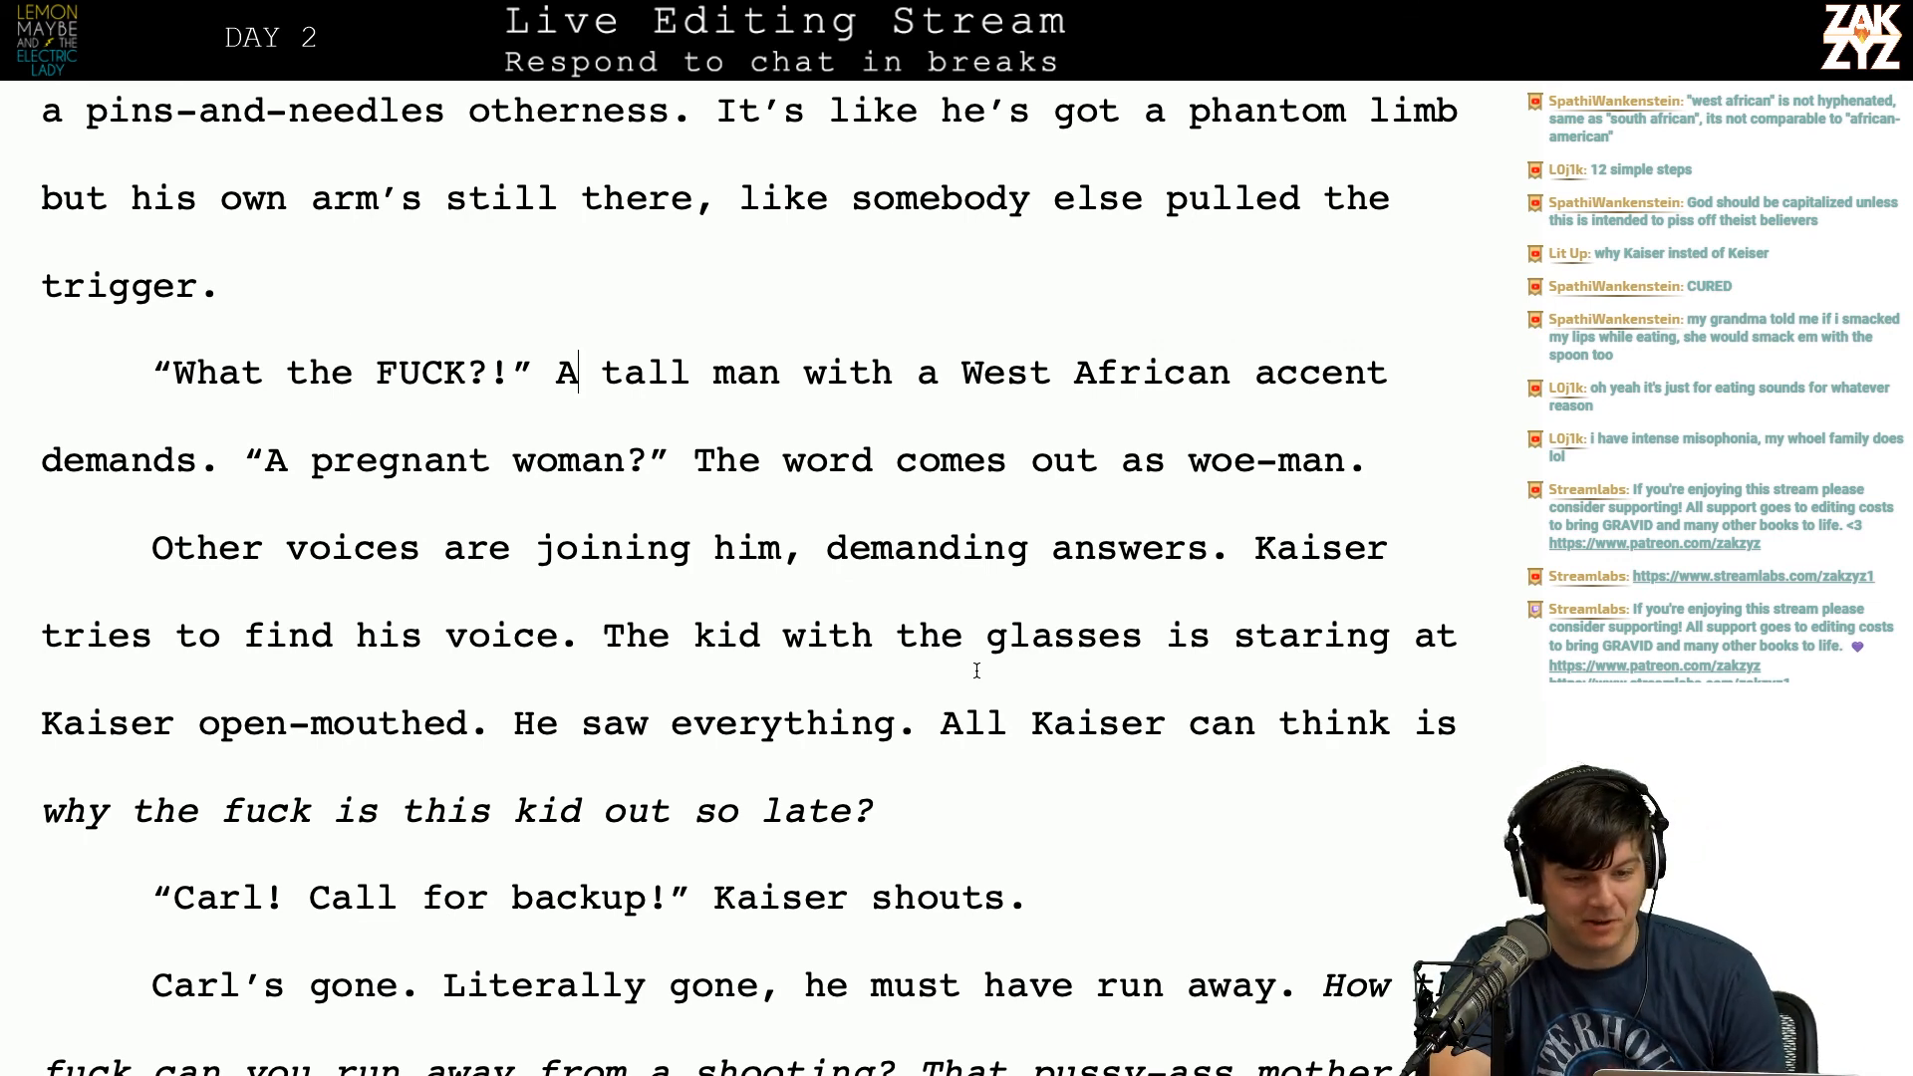
scroll(977, 671, "down", 1)
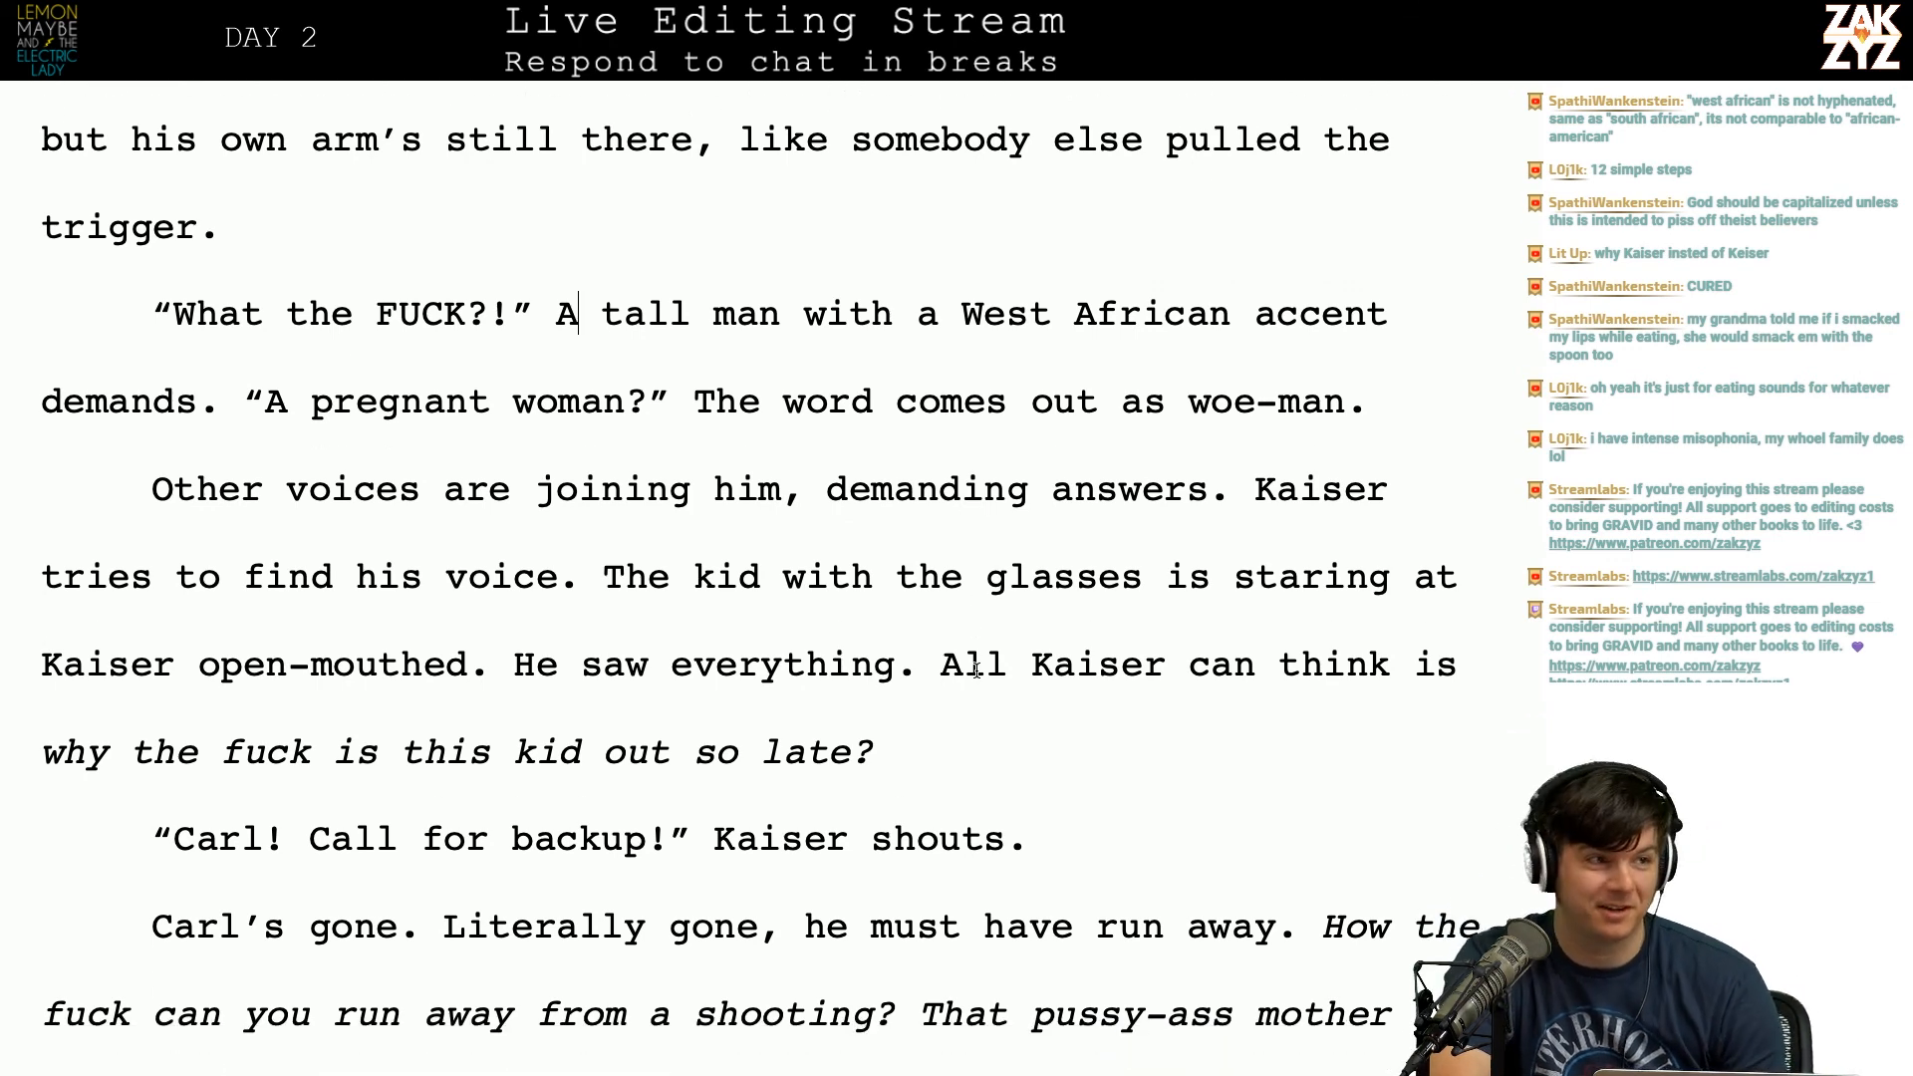
scroll(976, 670, "up", 5)
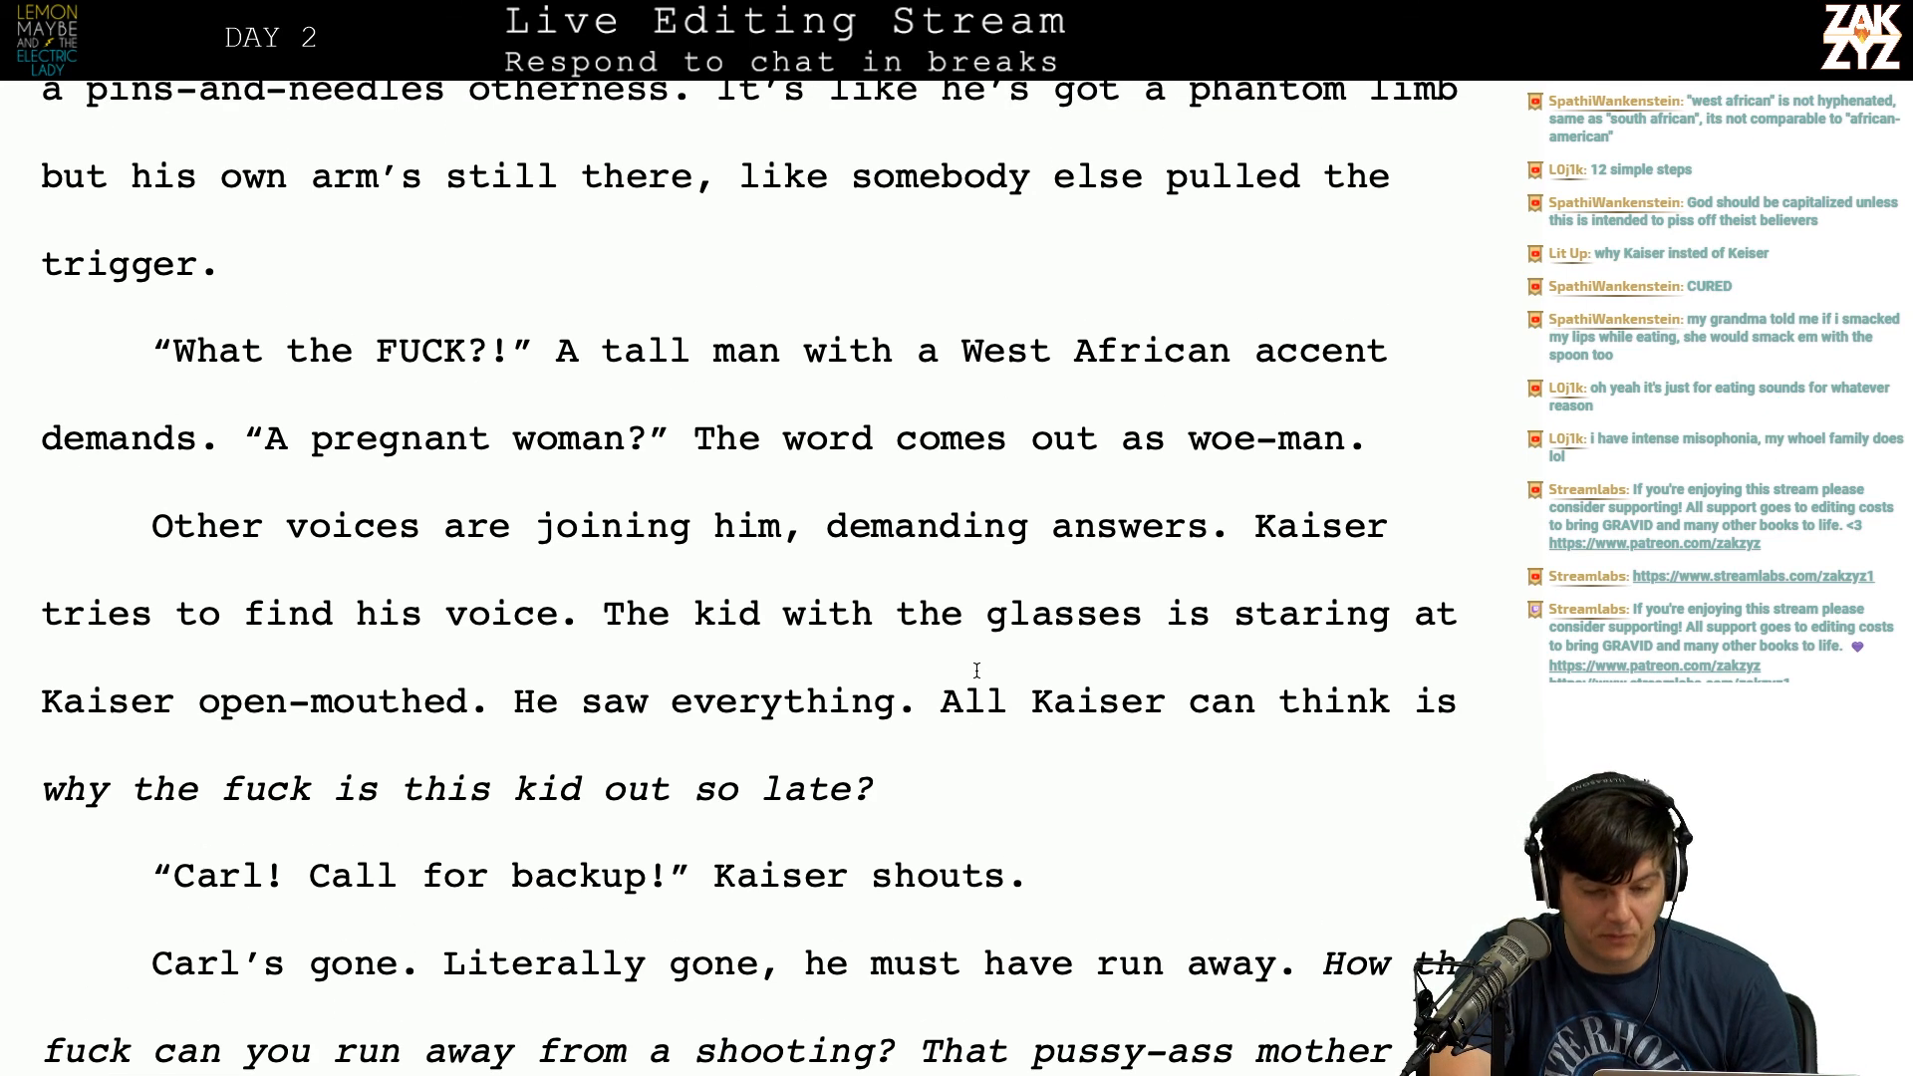
scroll(976, 670, "down", 1)
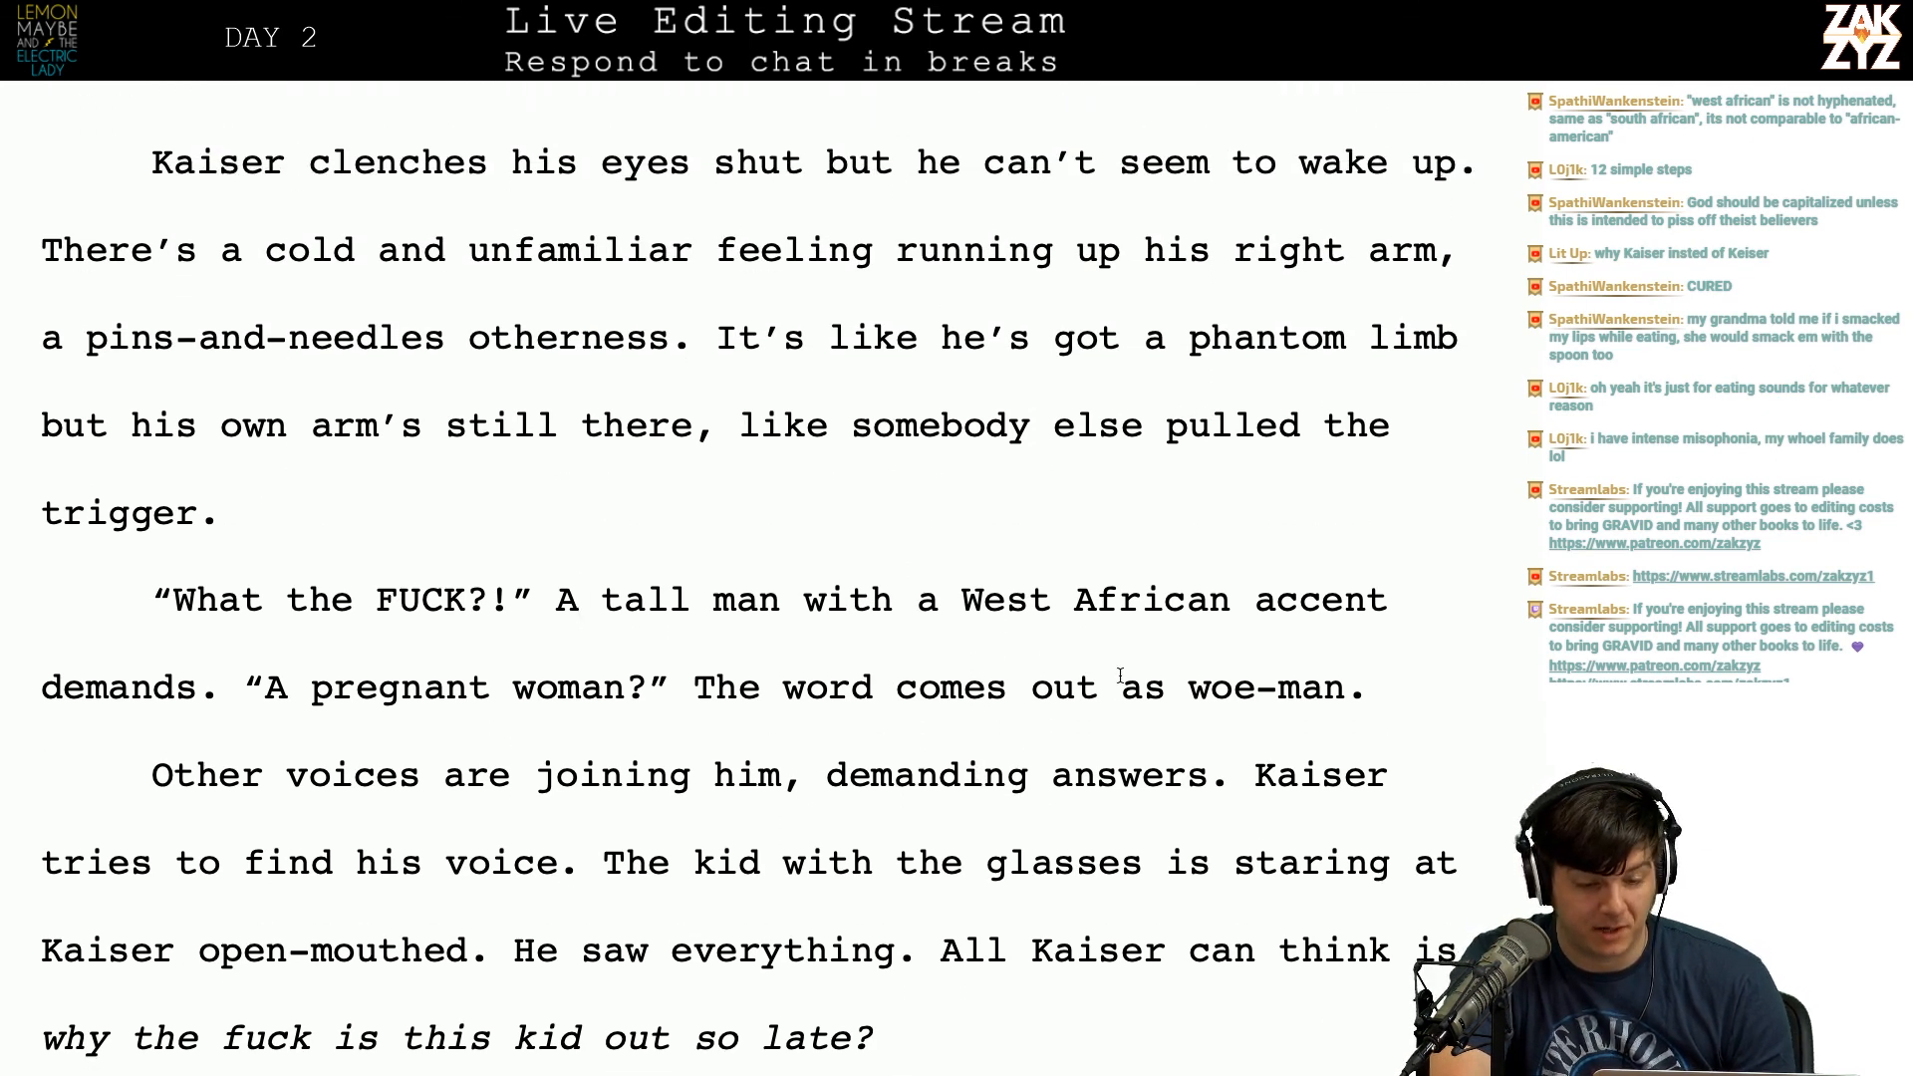
scroll(723, 801, "down", 2)
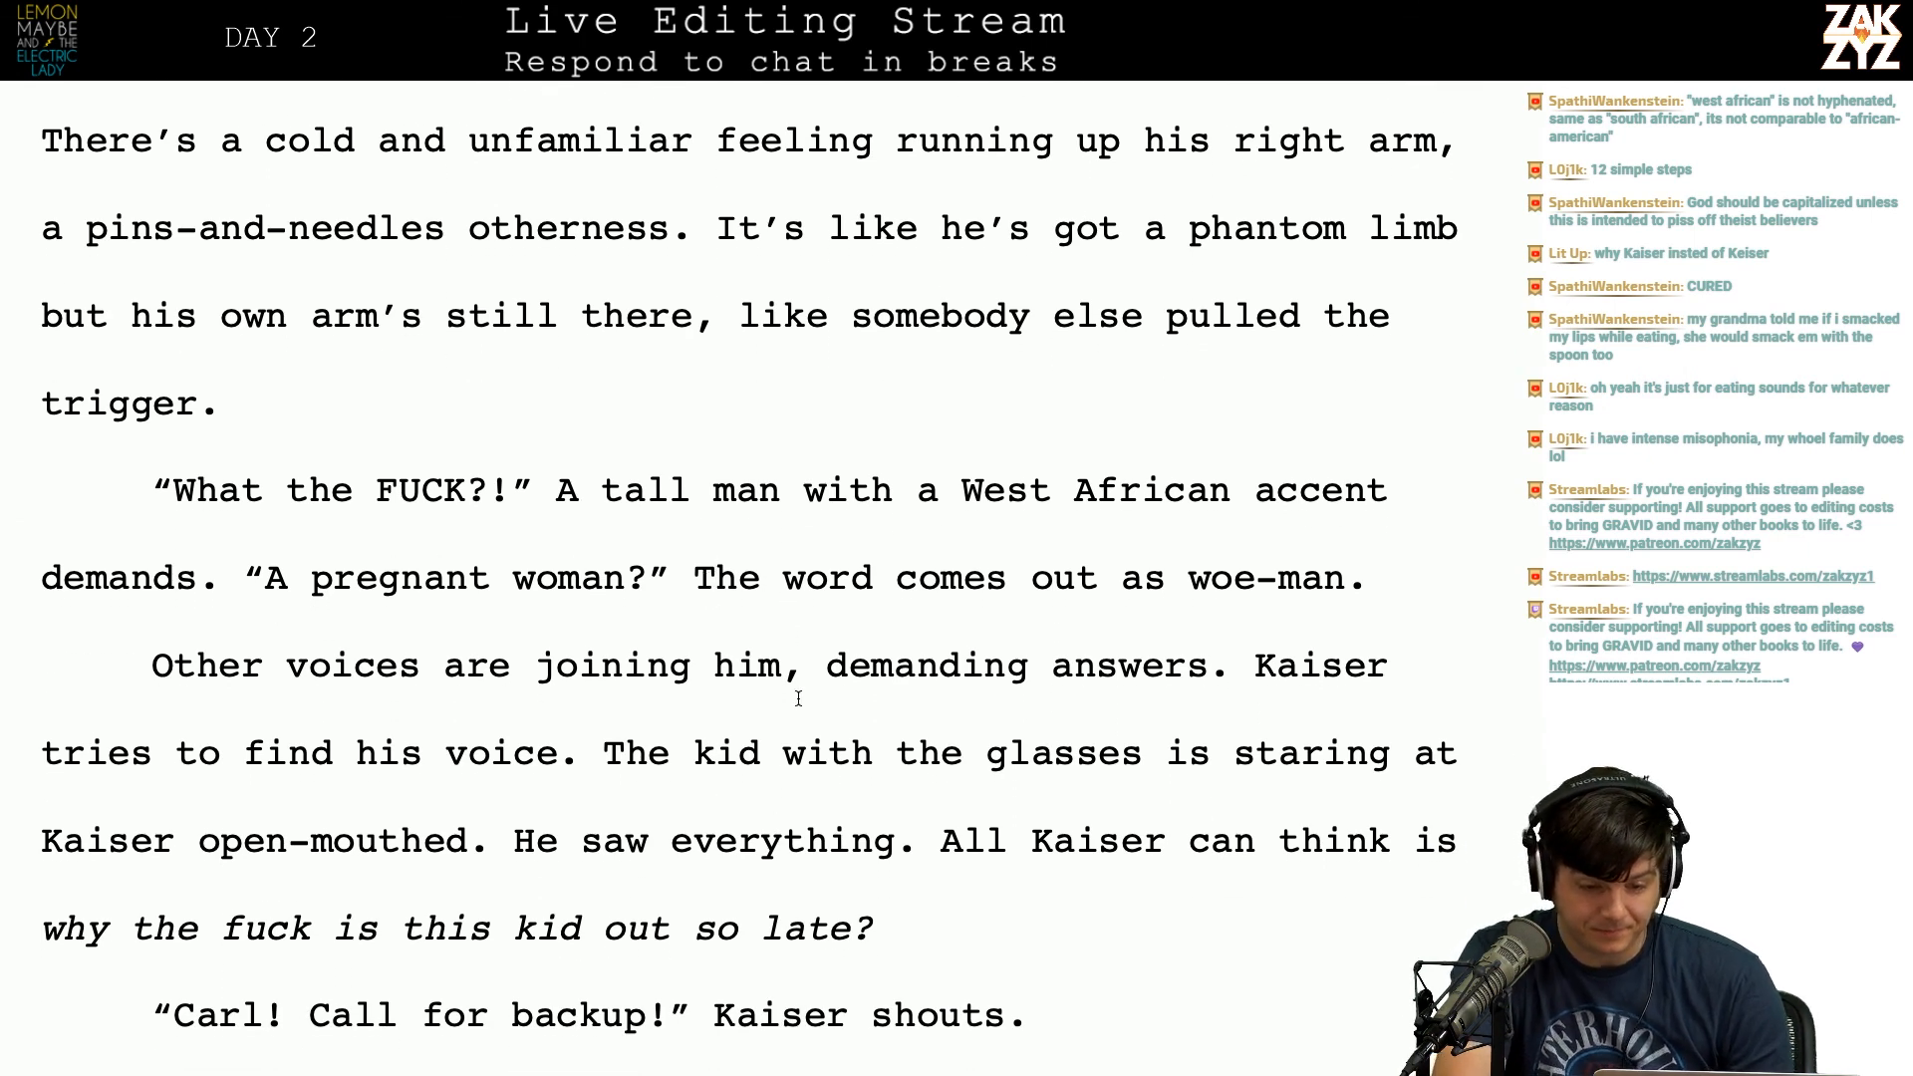
Step: Try starting a new paragraph at "The word comes out as woe-man." and joining the "Other voices are joining him" paragraph to it
key("Left")
key("Return")
key("Down")
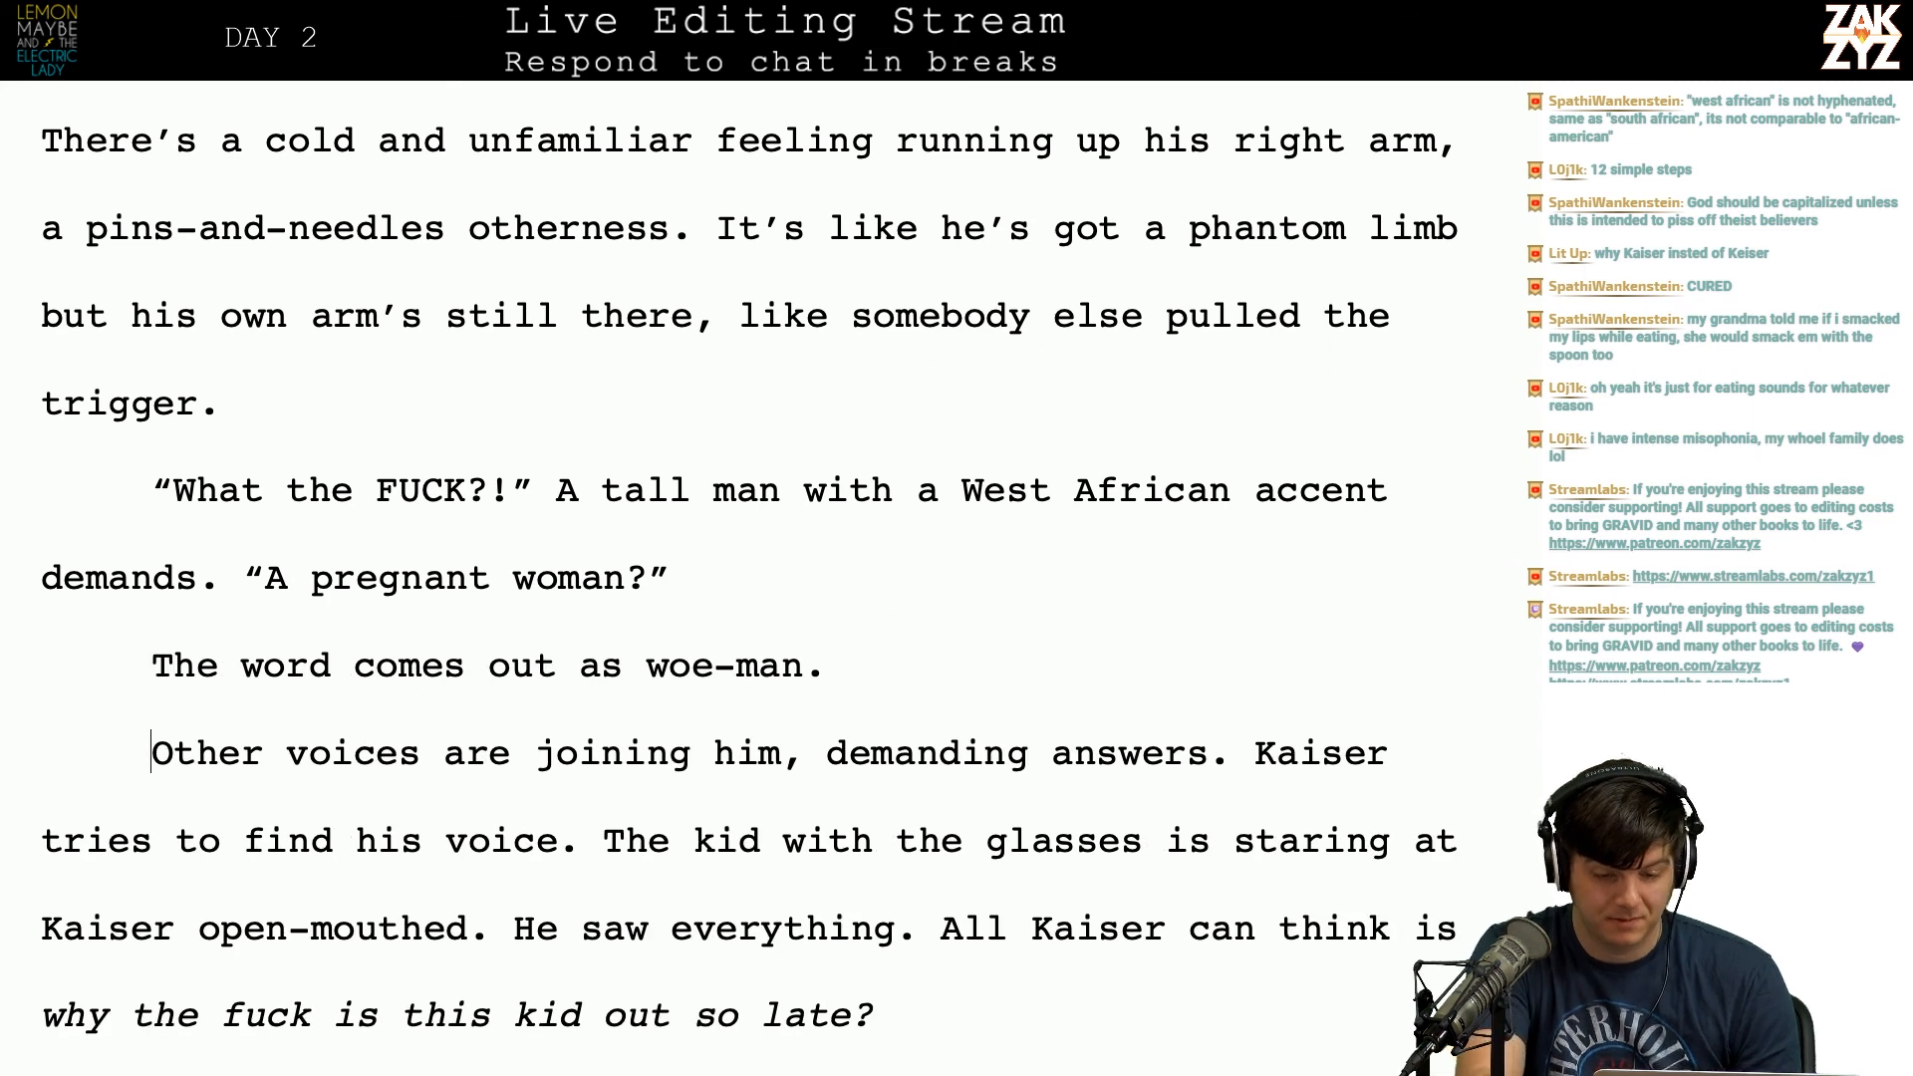
key("BackSpace")
key("Right")
key("Right")
key("Right")
key("Right")
key("Right")
key("Right")
key("Right")
key("Right")
key("Right")
key("Right")
key("Right")
key("Right")
key("Right")
key("Right")
key("Right")
key("Right")
key("Right")
key("Right")
key("Right")
key("Right")
key("Right")
key("Right")
key("Right")
key("Right")
key("Right")
key("Right")
key("Right")
key("Right")
key("Right")
key("Right")
key("Up")
key("Left")
key("Up")
key("Right")
key("Right")
key("Down")
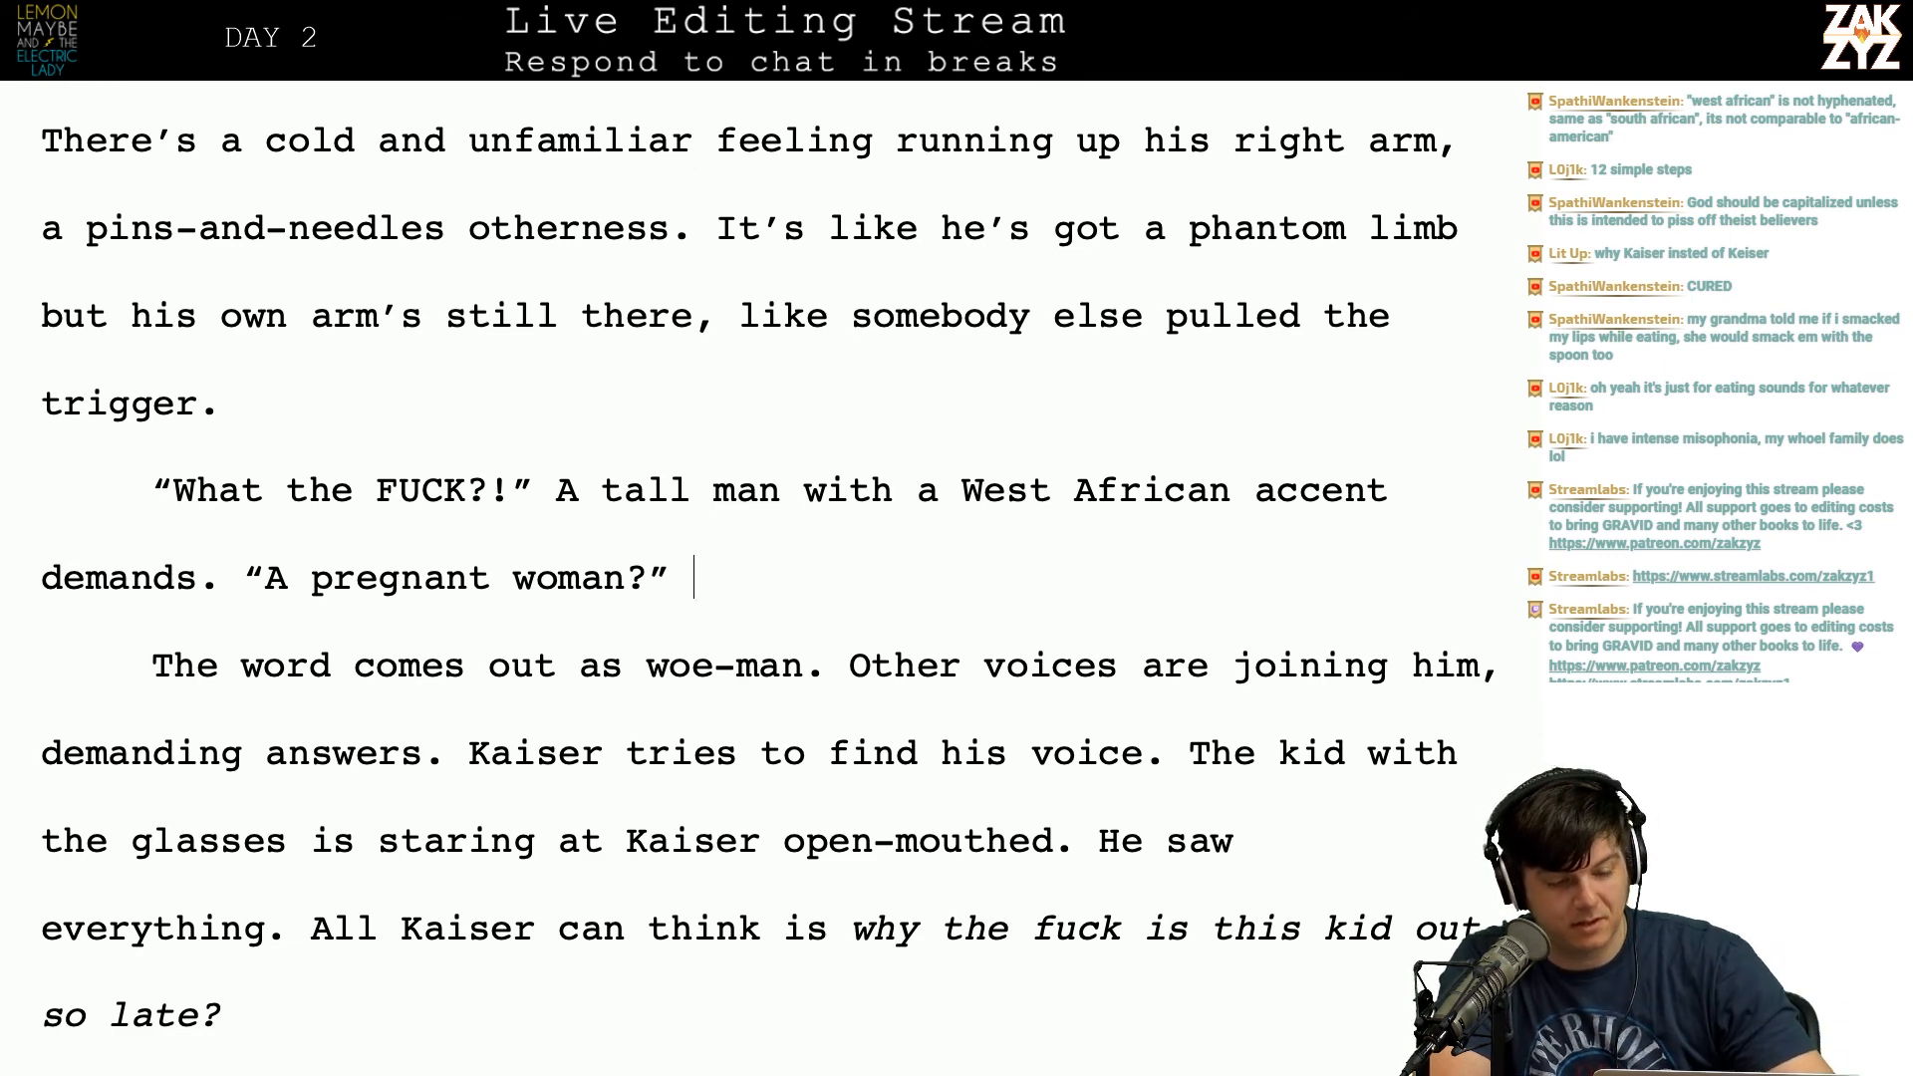
Step: Undo the paragraph join and the paragraph break before "The word comes out as woe-man."
key("ctrl+z")
key("ctrl+z")
key("Down")
key("Down")
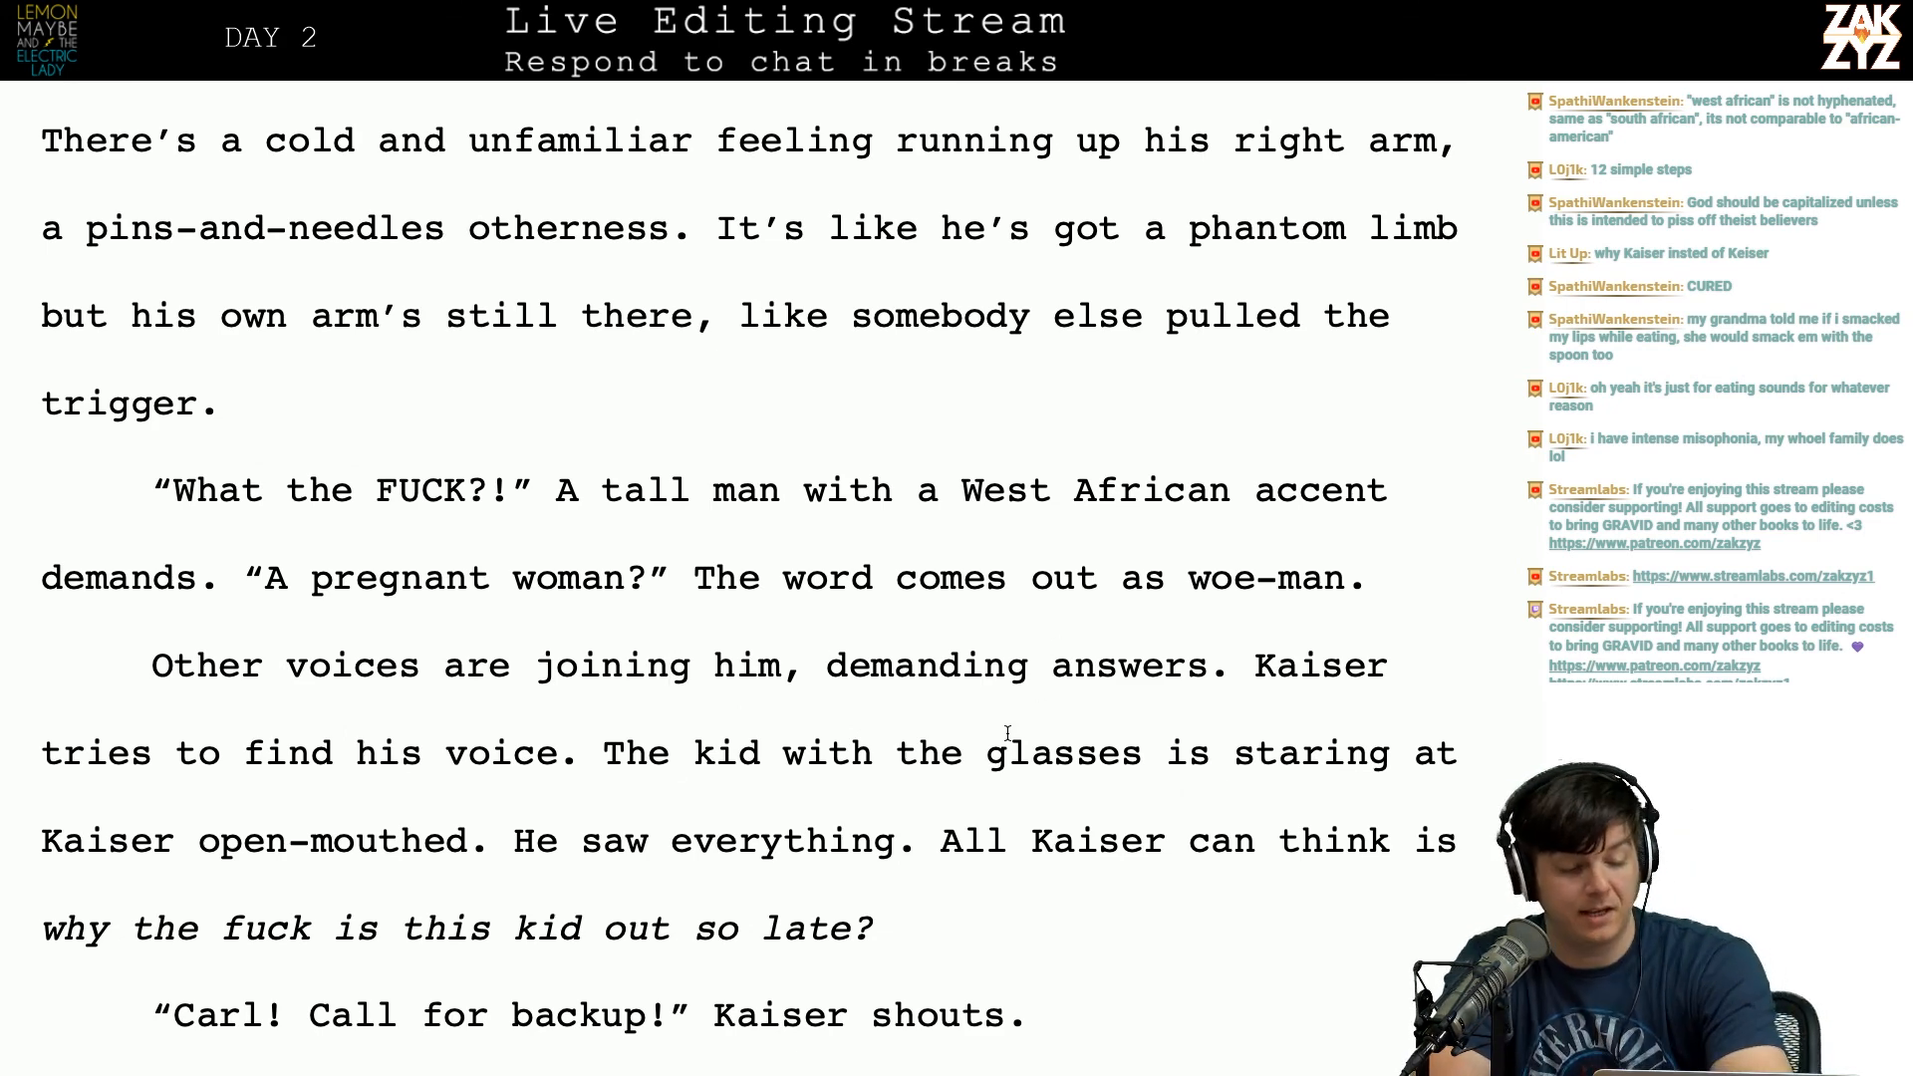
Step: Reread the paragraph about other voices demanding answers and the kid with the glasses staring at Kaiser
scroll(1008, 733, "down", 2)
left_click(327, 662)
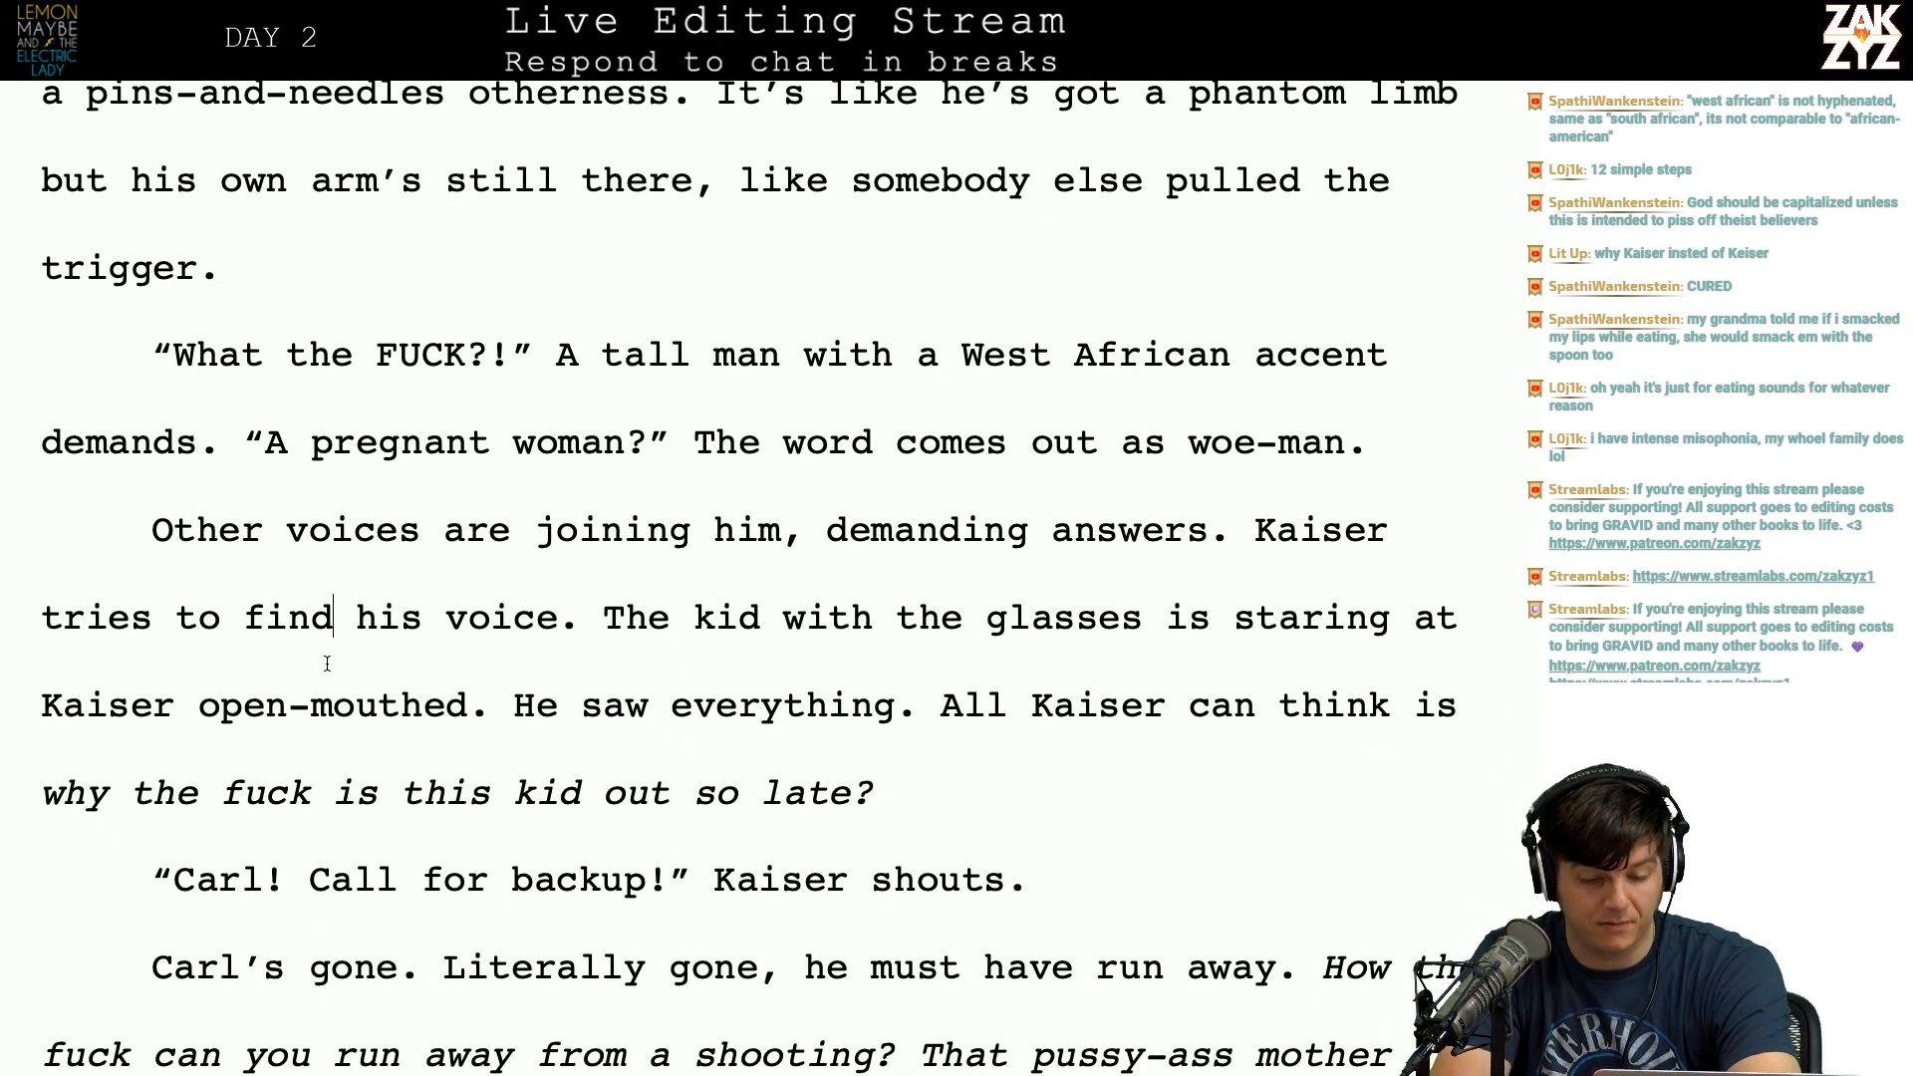
key("Right")
key("Right")
key("Right")
key("Right")
key("Right")
key("Right")
key("Right")
key("Right")
key("Right")
key("Right")
key("Right")
key("Right")
key("Right")
key("Right")
key("Right")
key("Right")
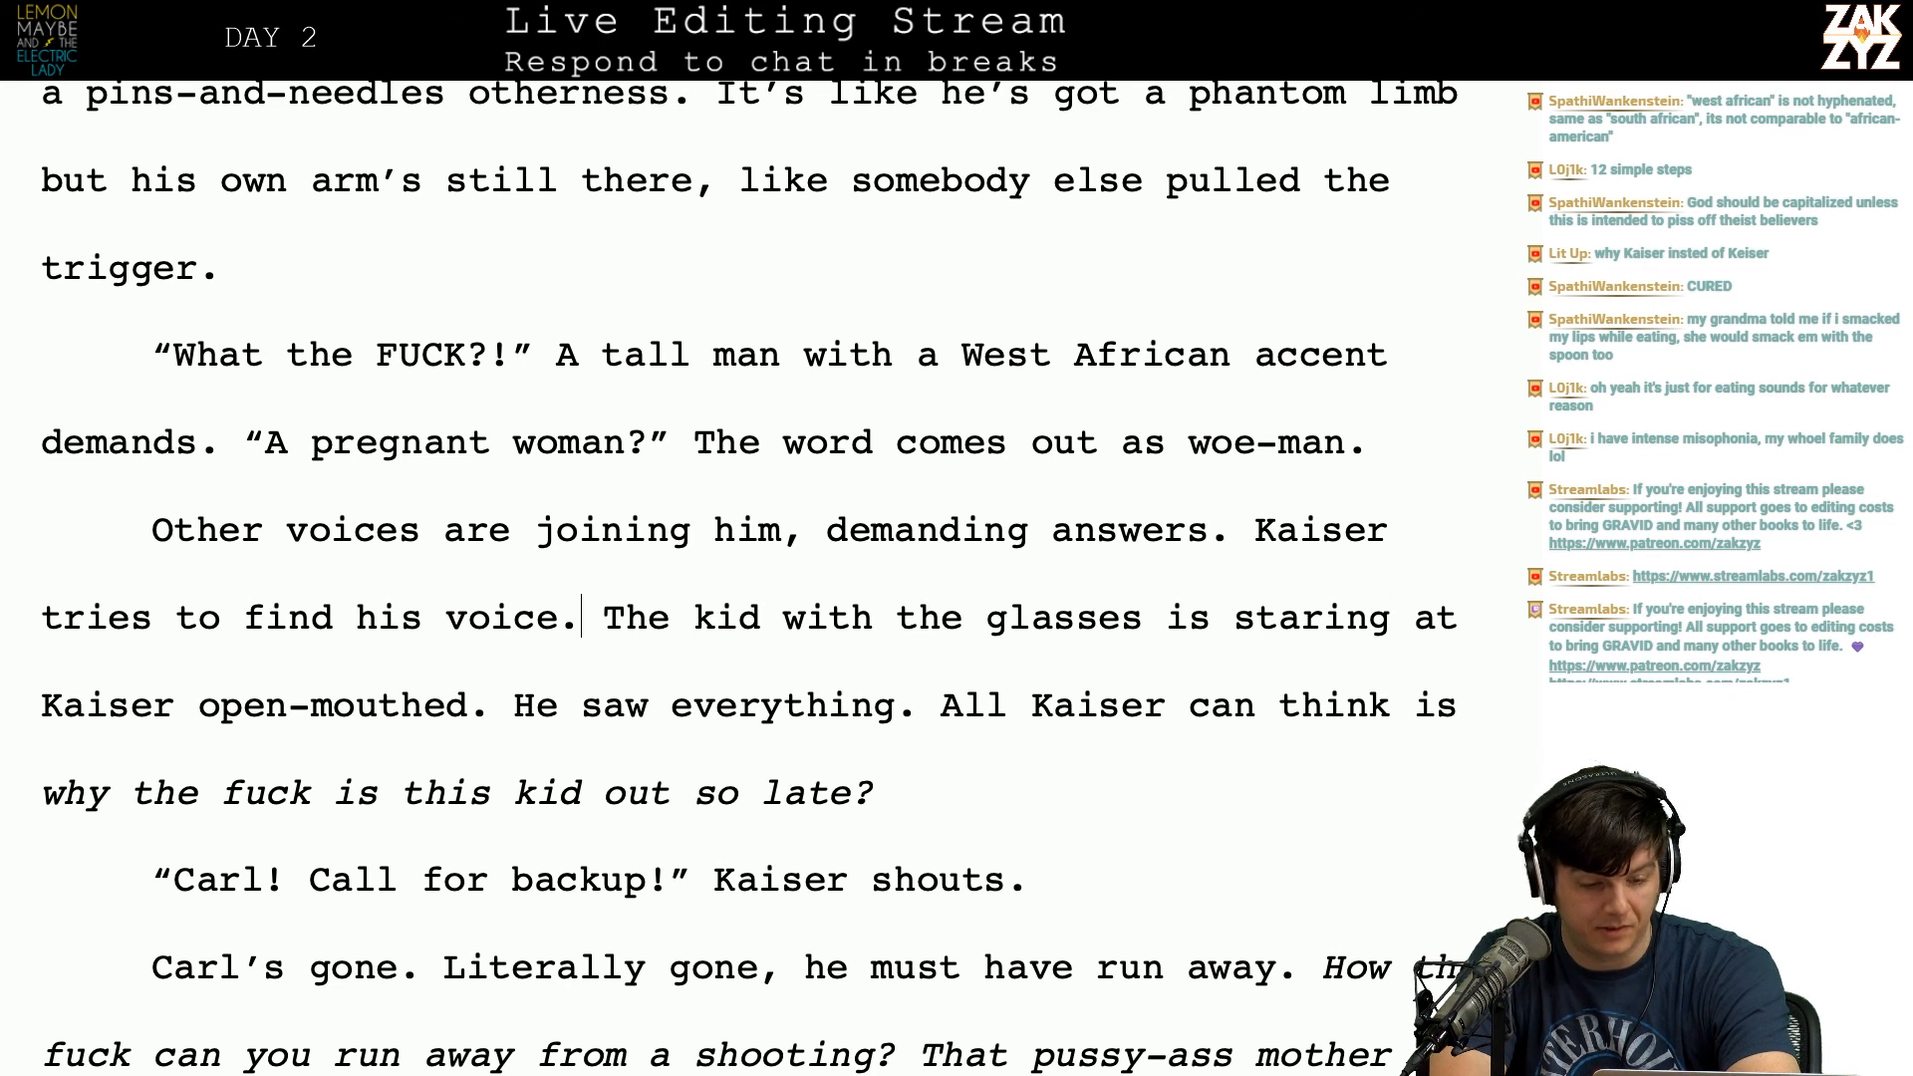
key("Left")
key("Left")
key("Left")
key("Left")
key("Left")
key("Down")
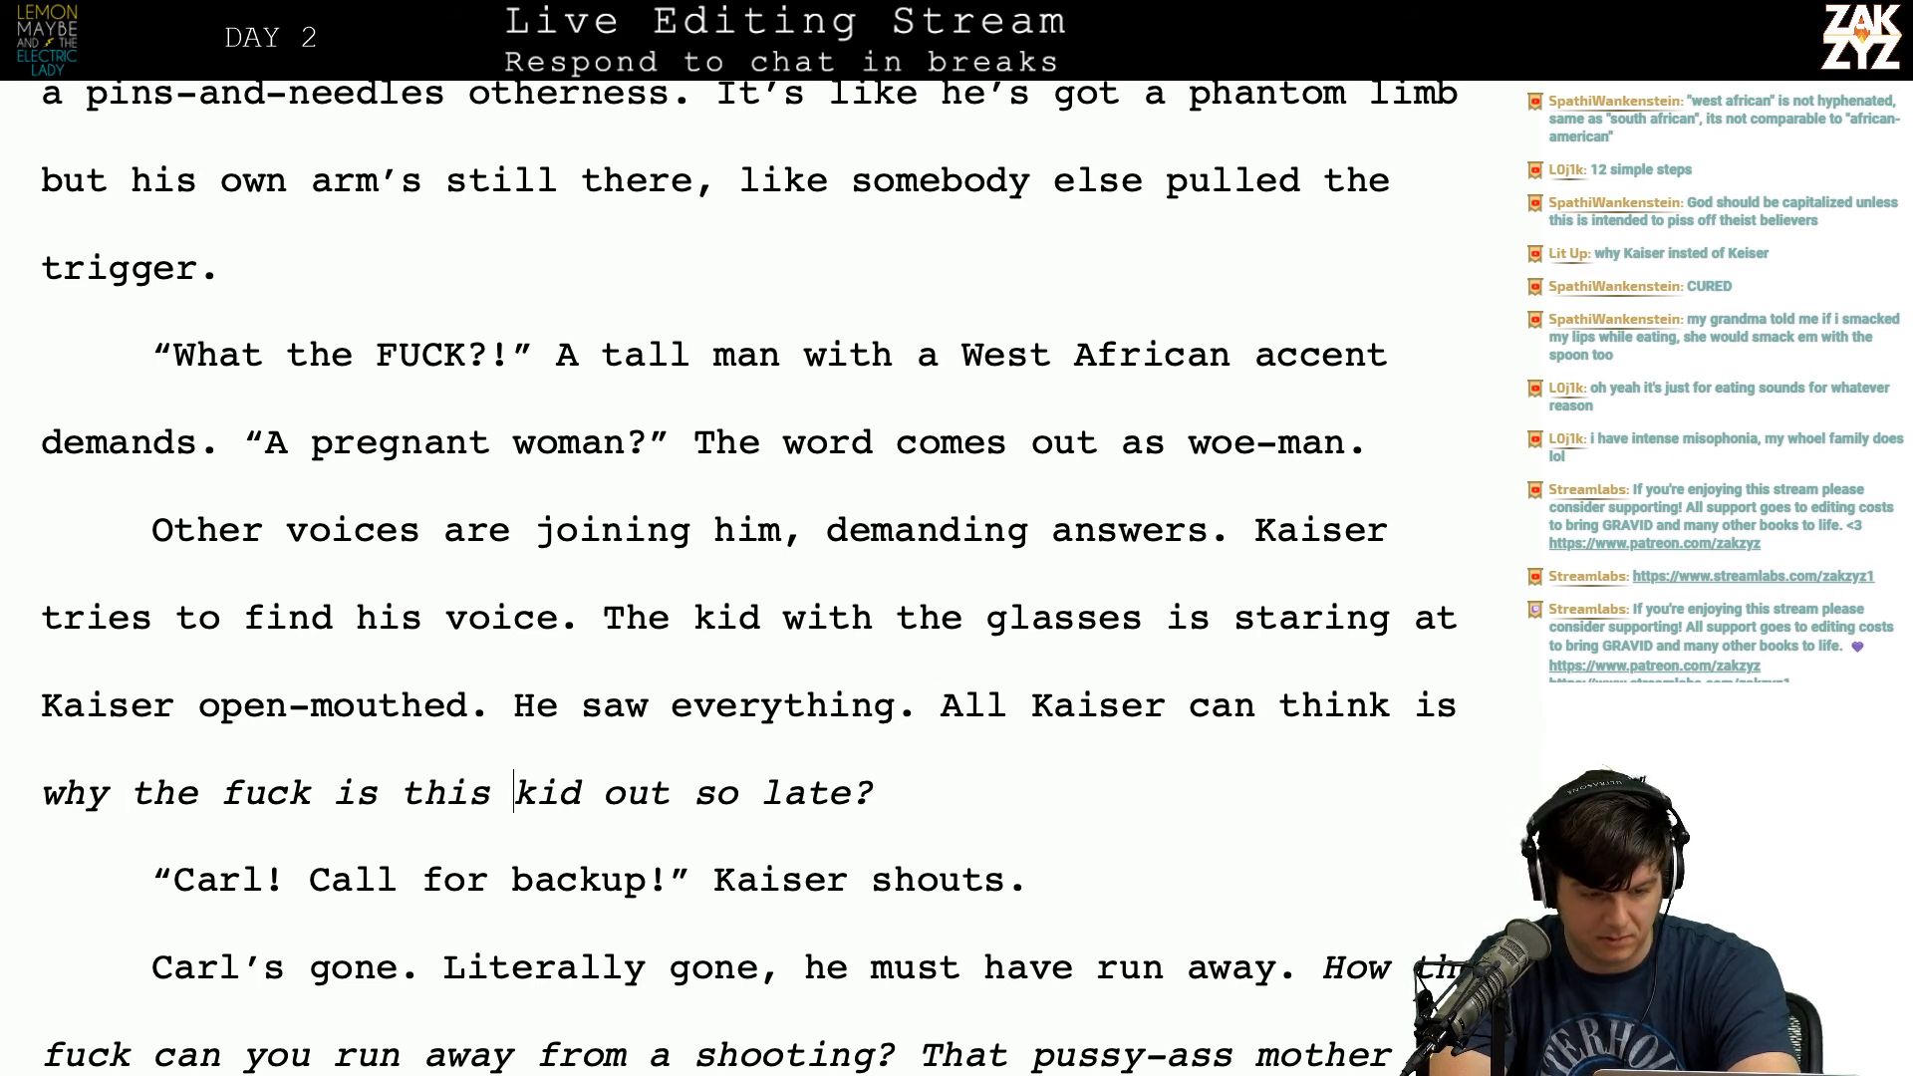
Step: Reread Kaiser's italic thought about the kid being out so late and his shout for Carl to call backup
key("Left")
key("Left")
key("Left")
key("Down")
key("Up")
key("Left")
key("Left")
key("Right")
key("Right")
key("Down")
key("Right")
key("Down")
key("Down")
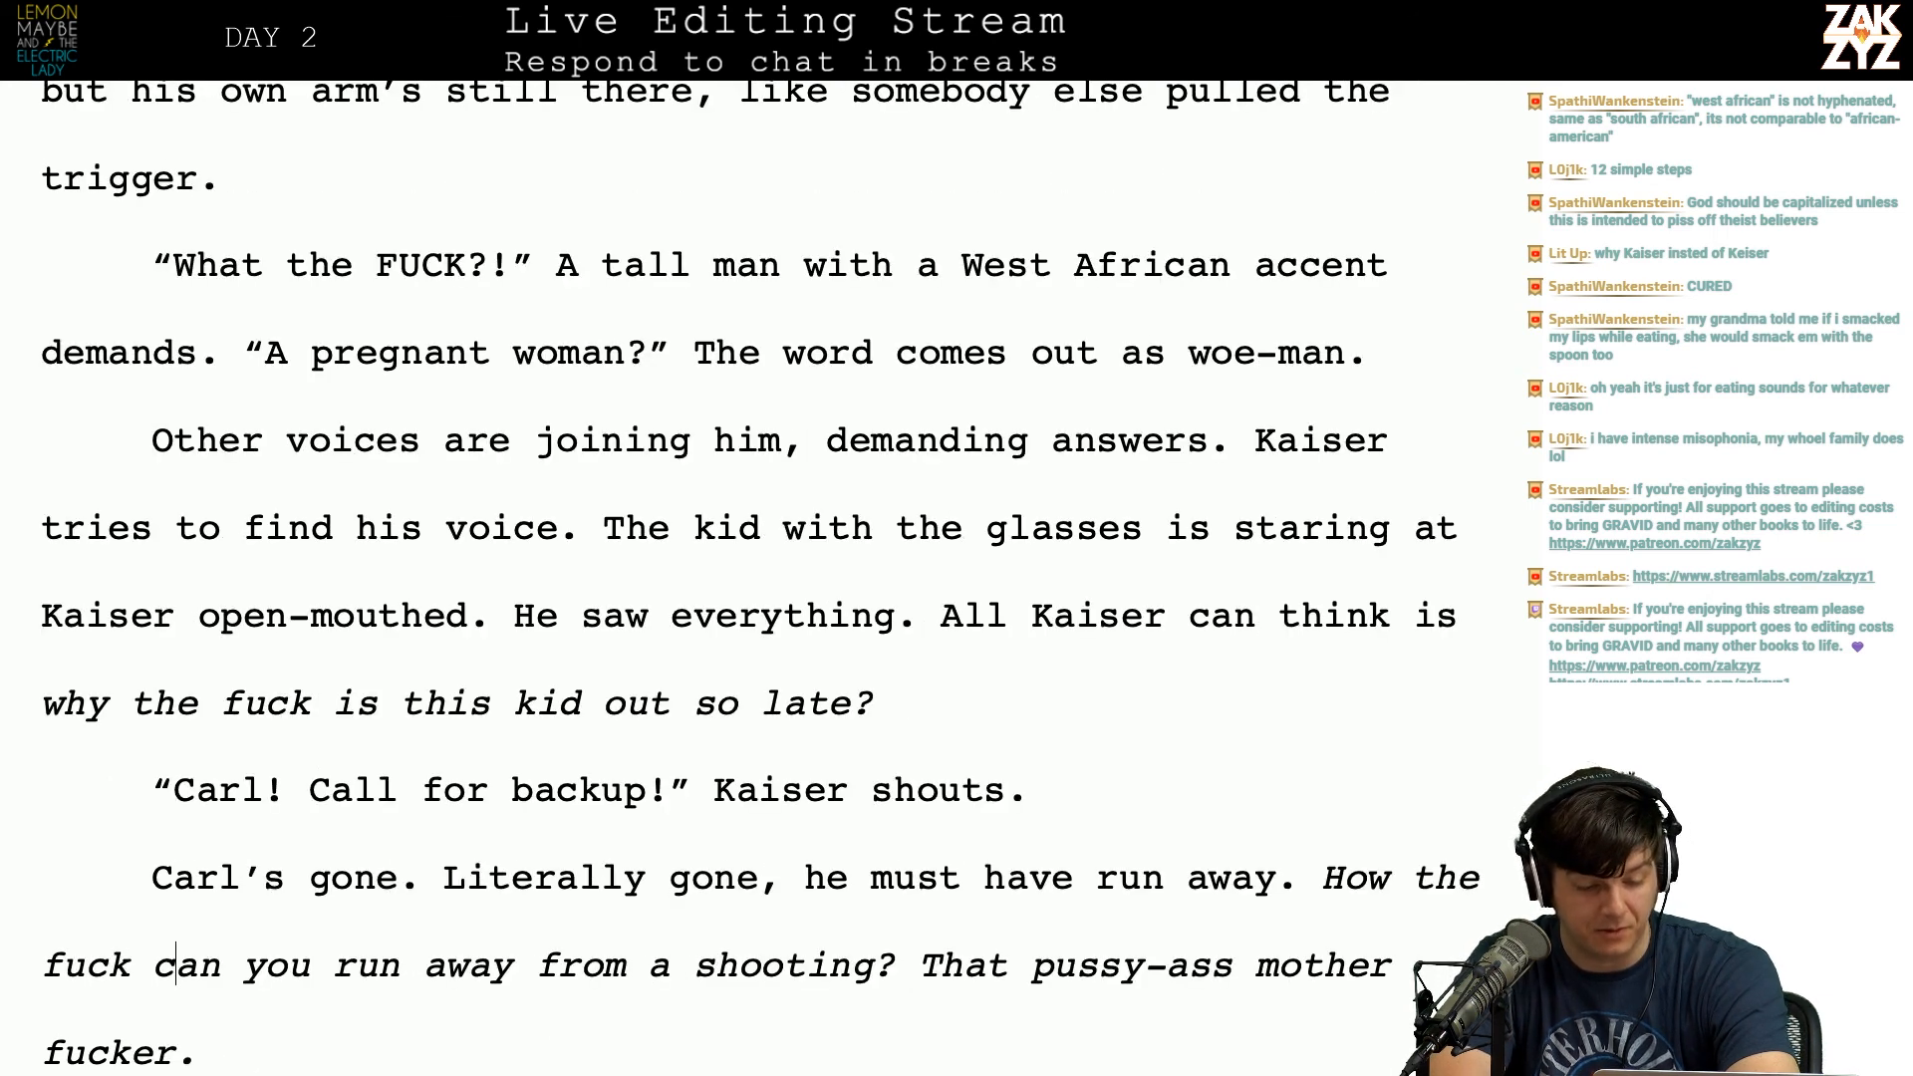
Step: Start a new paragraph at the italic thought "How the fuck can you run away from a shooting?", after "he must have run away."
left_click(424, 812)
key("Right")
key("Right")
key("Right")
key("Right")
key("Right")
key("Right")
key("Right")
key("Right")
key("Right")
key("Right")
key("Right")
key("Right")
key("Right")
key("Right")
key("Right")
key("Right")
key("Right")
key("Right")
key("Right")
key("Right")
key("Right")
key("Right")
key("Right")
key("Right")
key("Right")
key("Right")
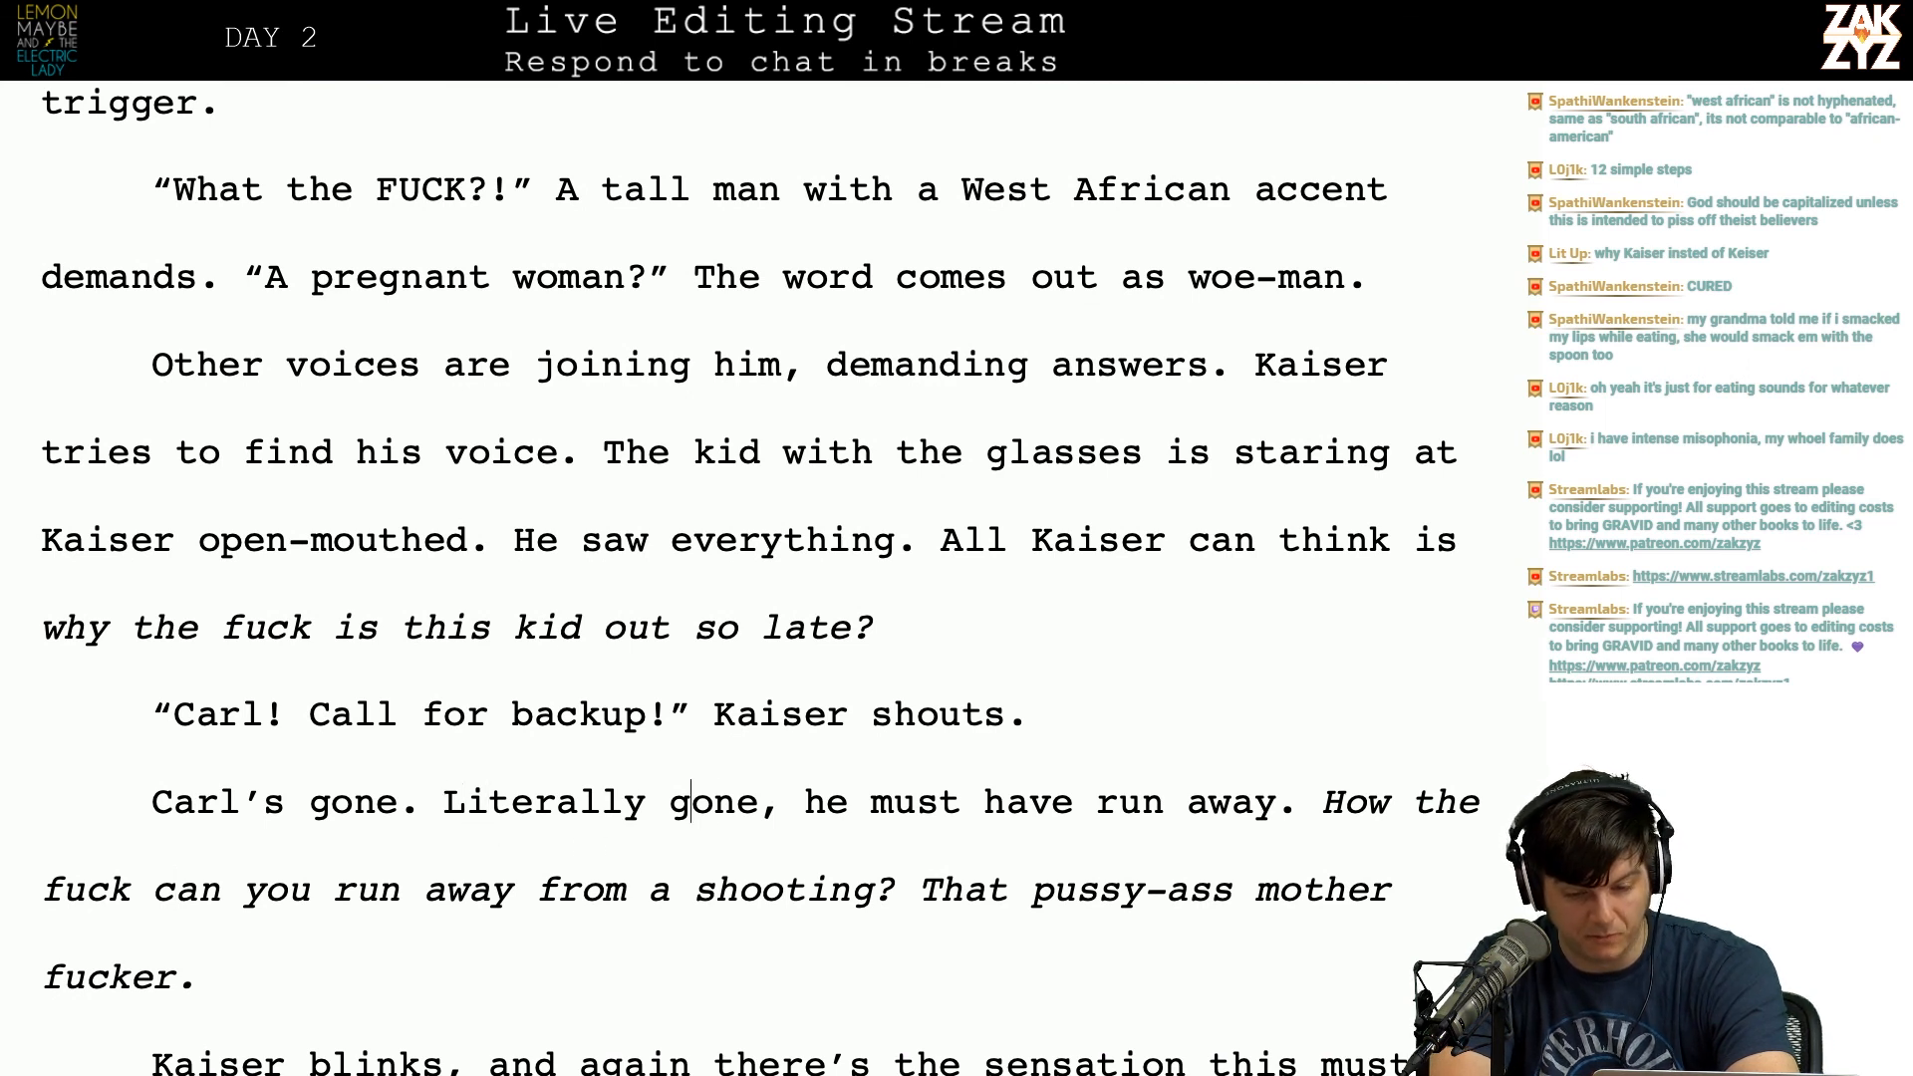
key("Right")
key("Right")
key("Right")
key("Right")
key("Right")
key("Right")
key("Right")
key("Right")
key("Right")
key("Right")
key("Right")
key("Right")
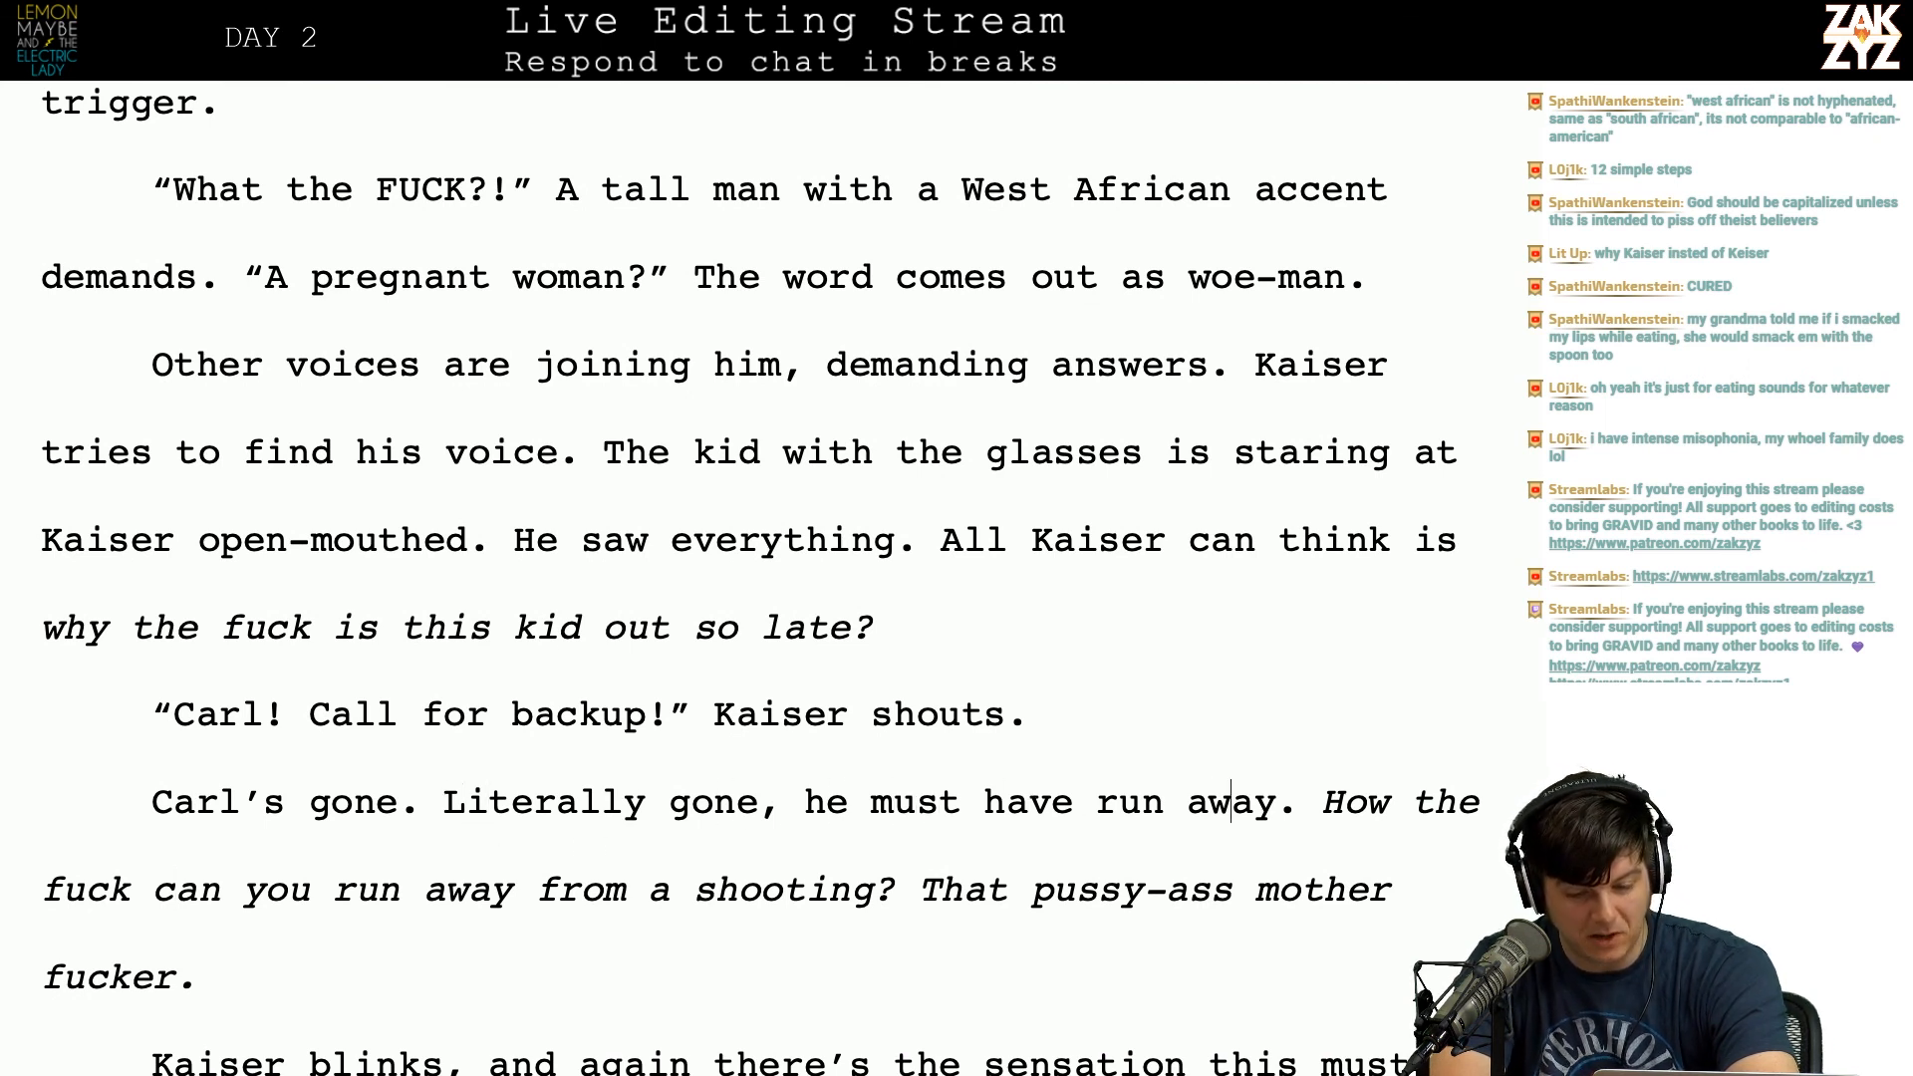
key("Return")
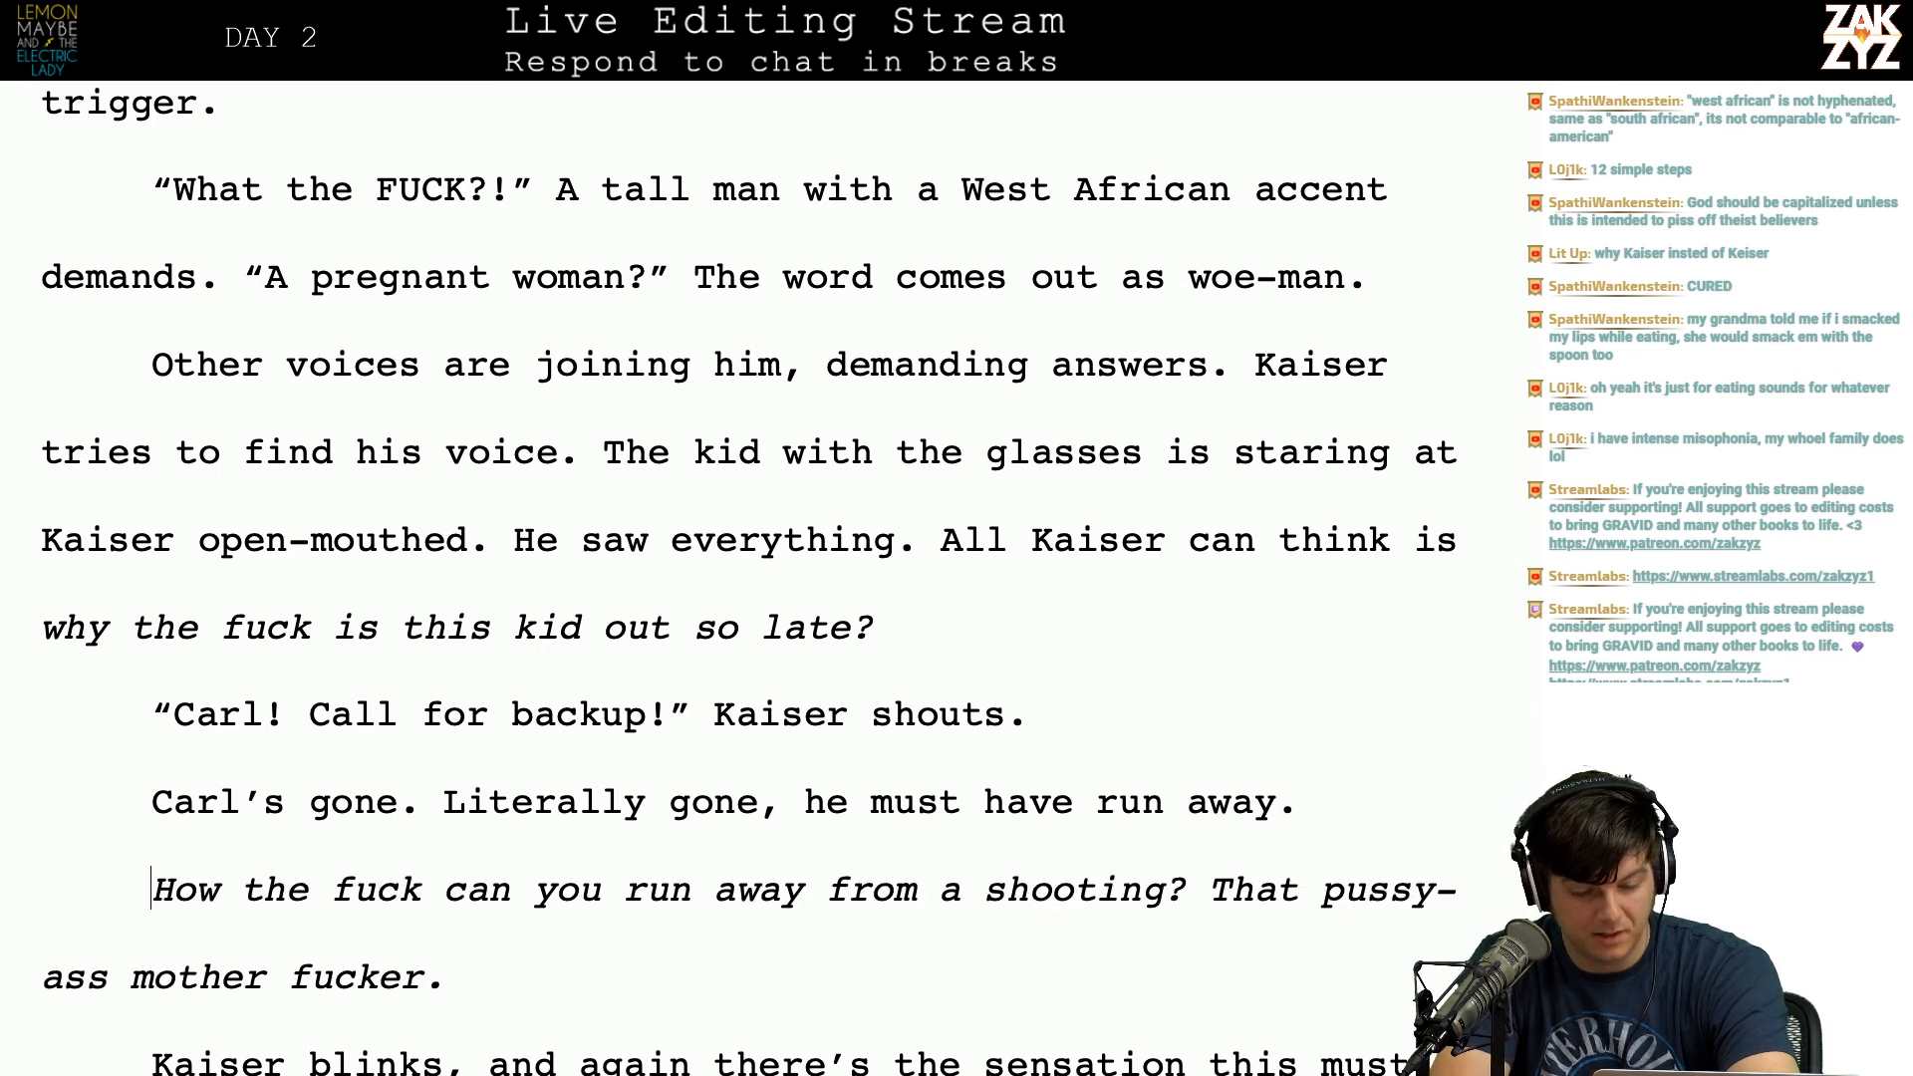
Step: Replace "is sloshing" with "humming" in the sentence about the black wave of otherness
key("Down")
key("Down")
key("Down")
key("Down")
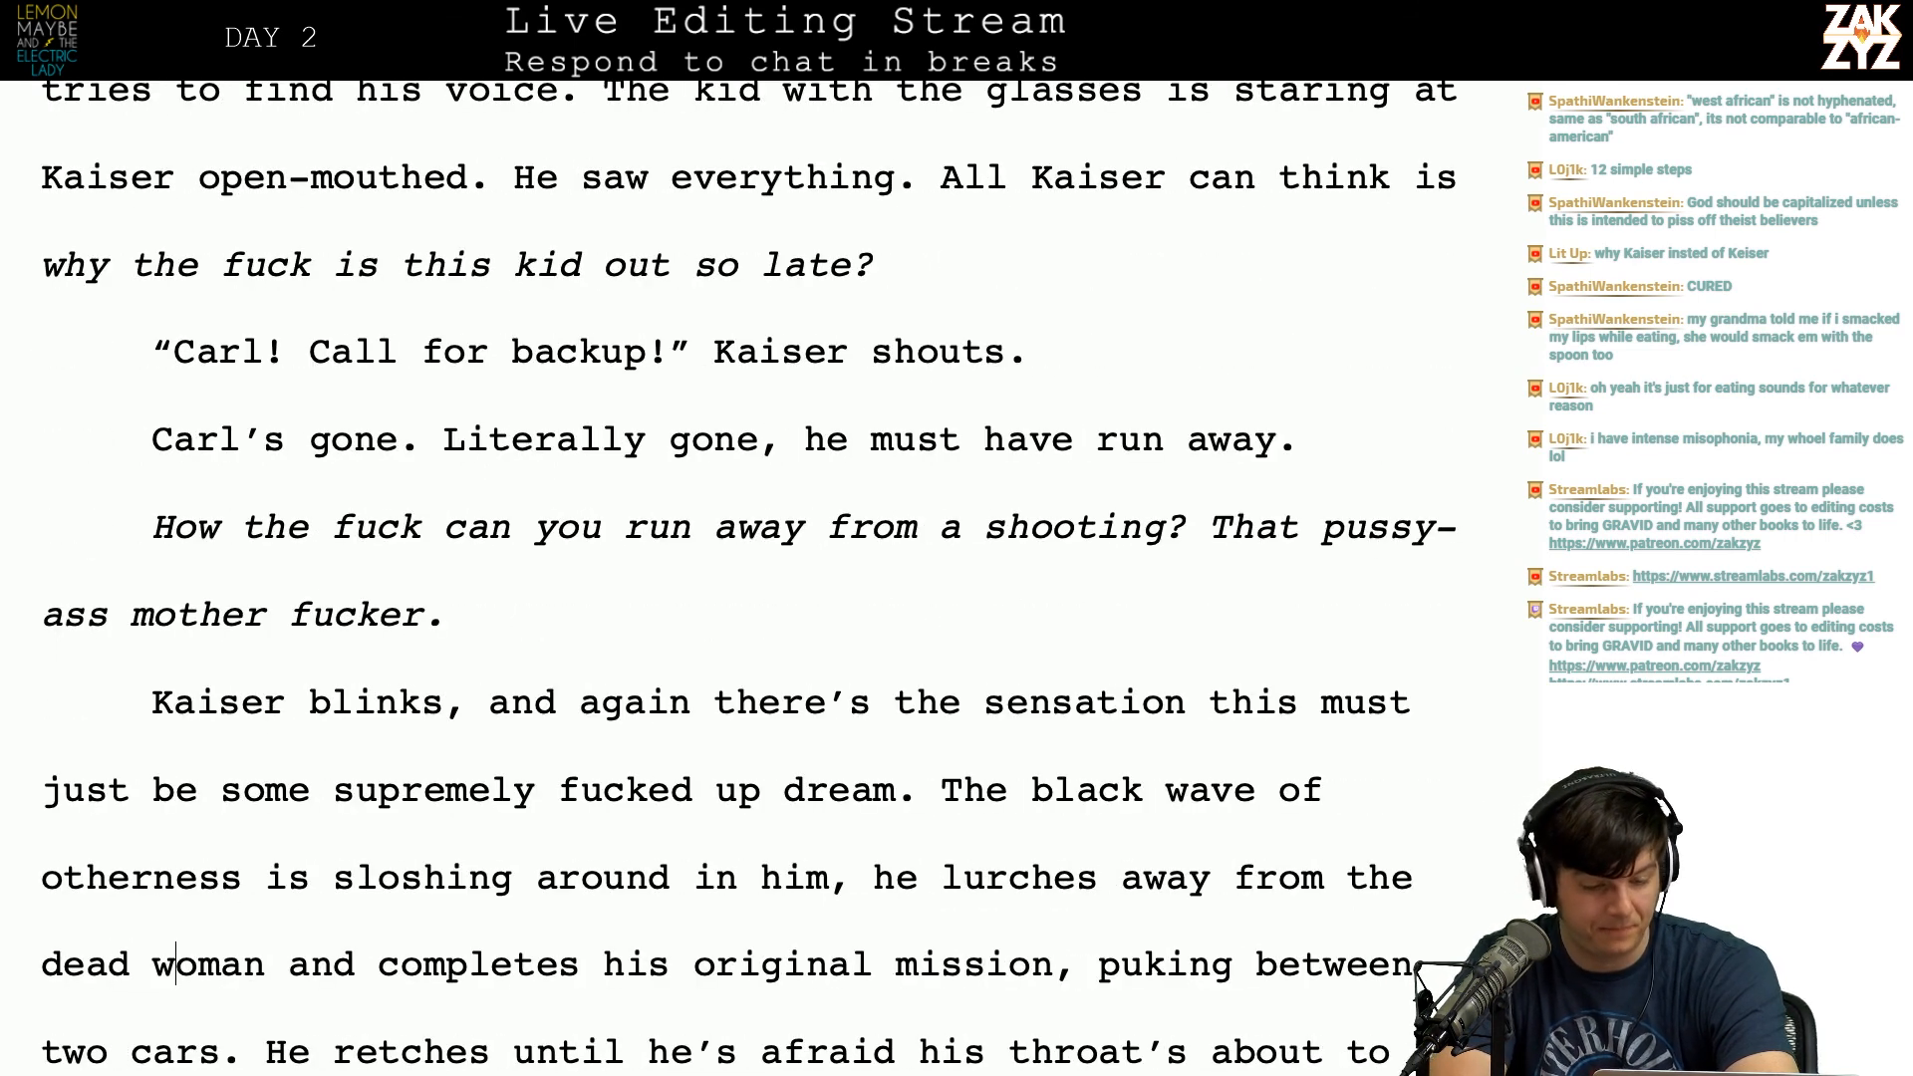
scroll(749, 577, "down", 1)
left_click(581, 745)
key("Right")
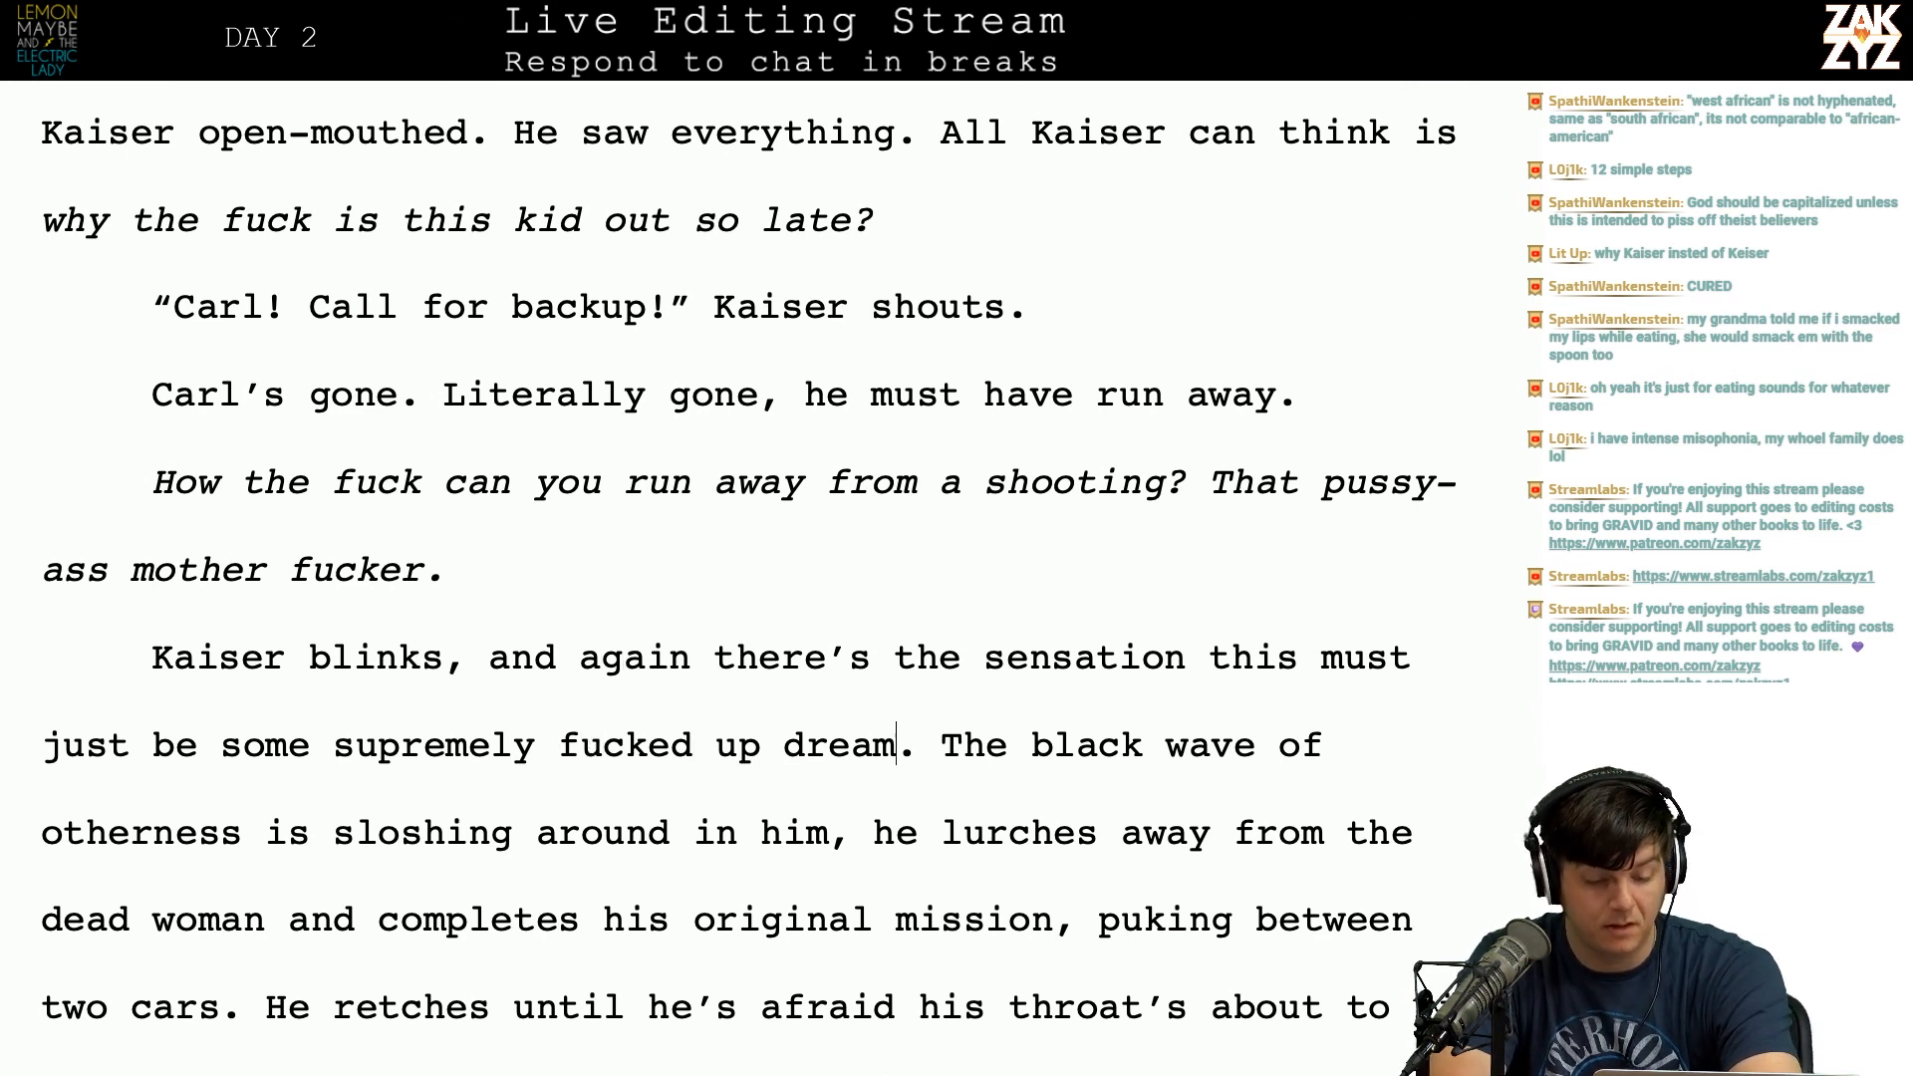
scroll(749, 568, "down", 2)
left_click(353, 762)
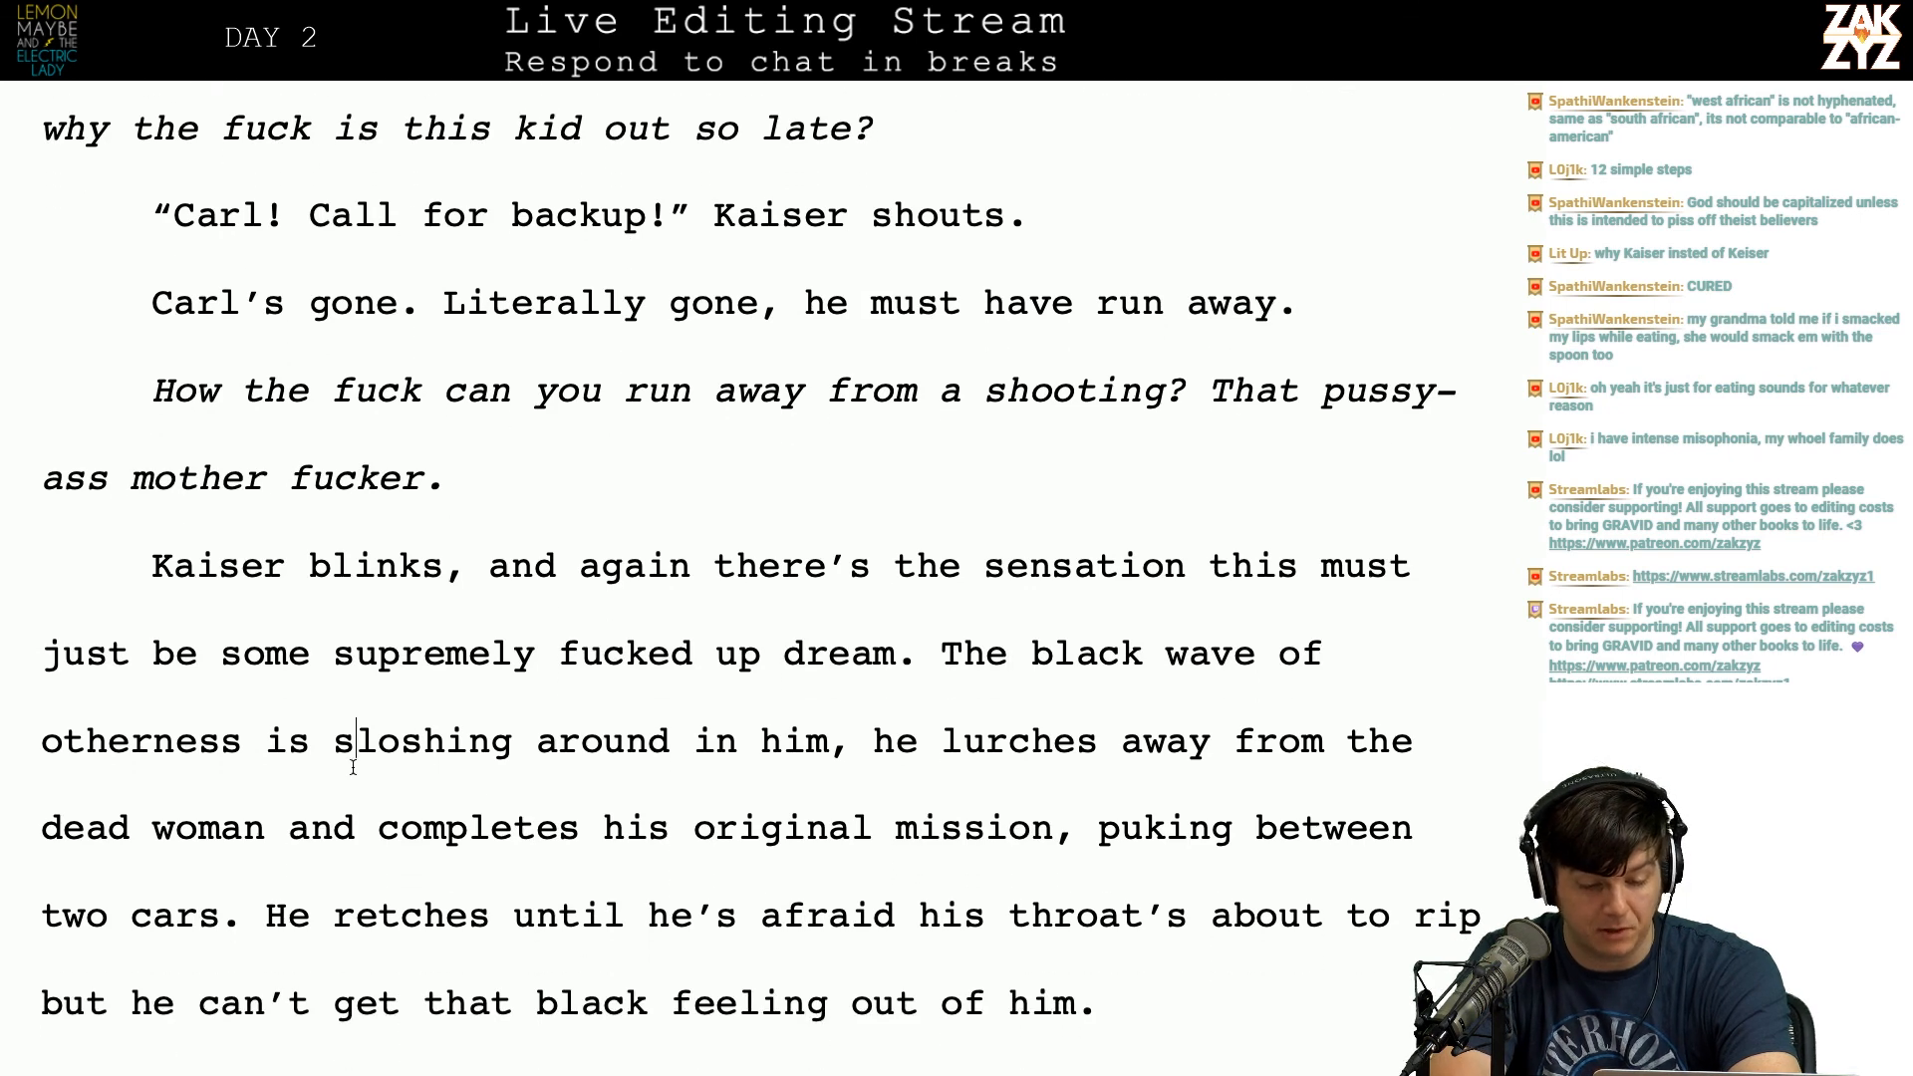
key("Right")
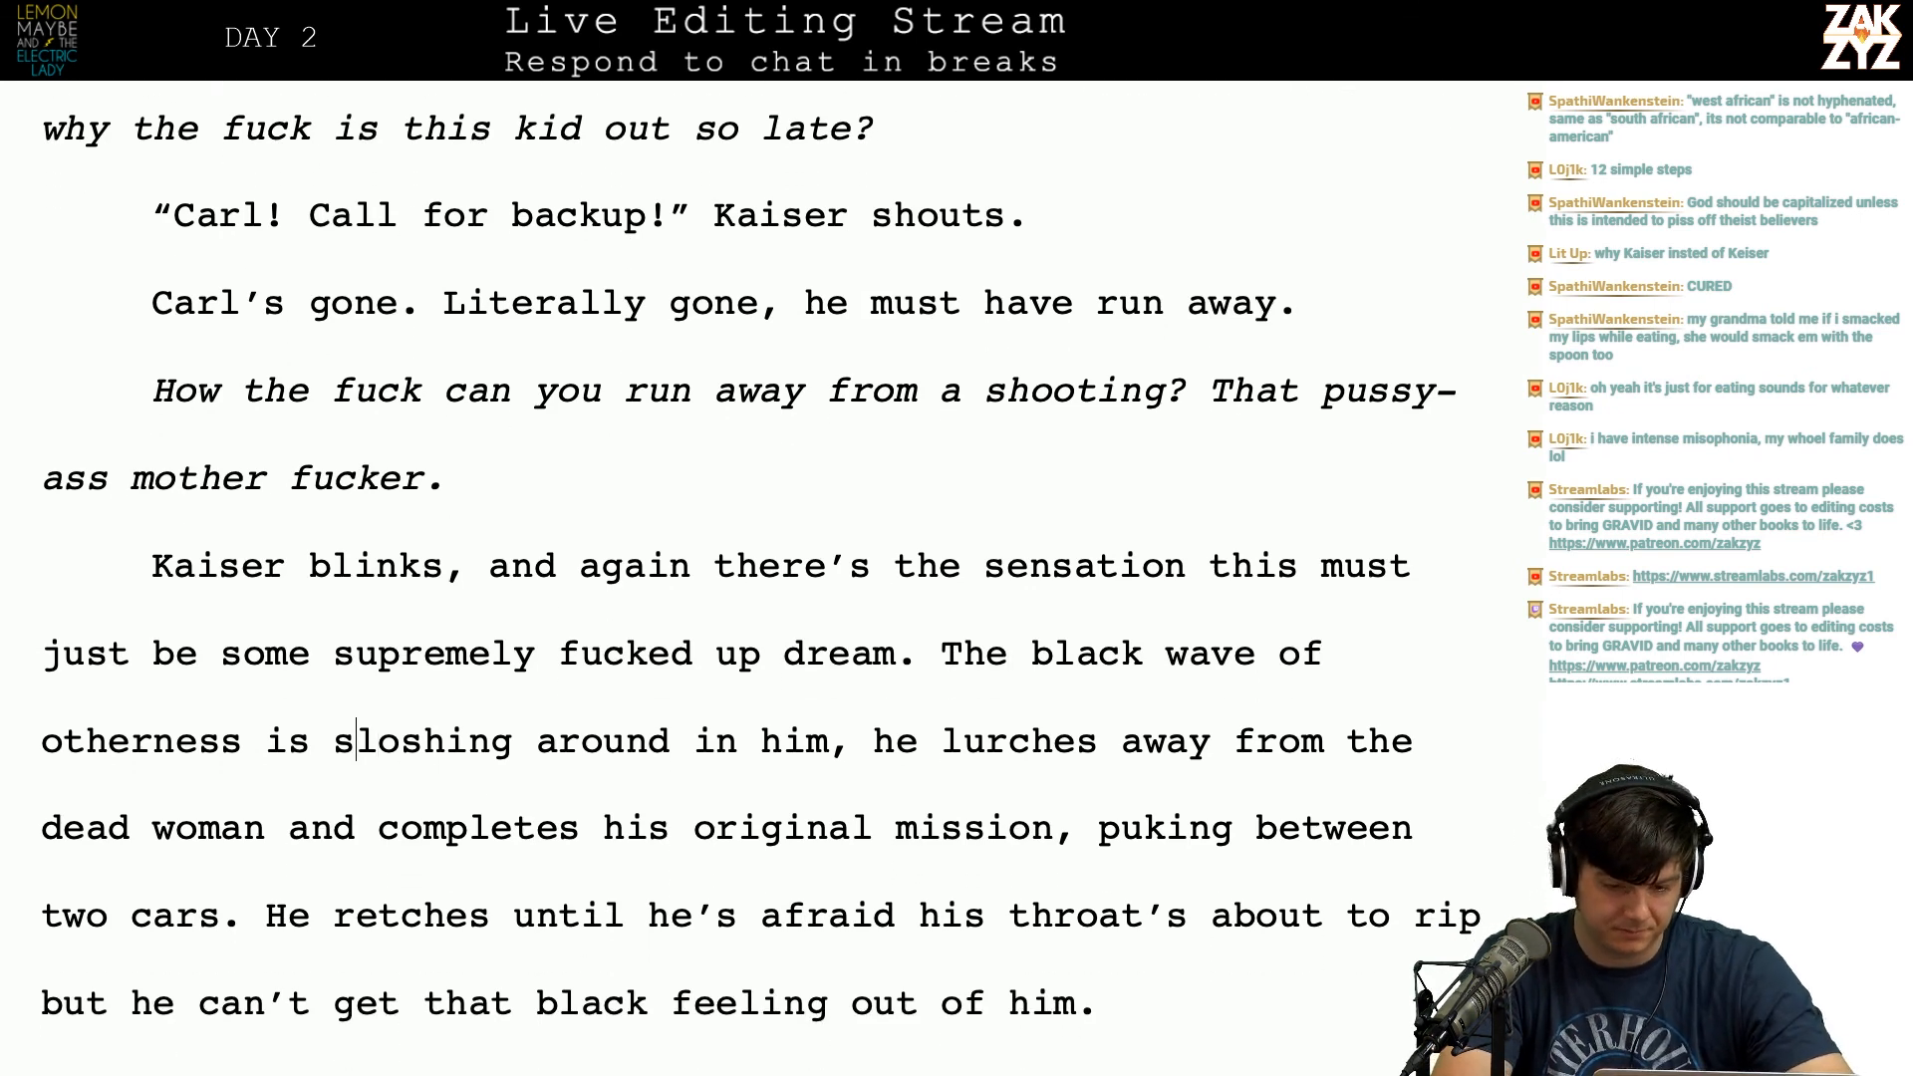
key("shift+Right")
key("shift+Right")
key("shift+Right")
key("shift+Right")
key("shift+Right")
key("shift+Right")
key("shift+Right")
key("shift+Right")
key("shift+Right")
key("shift+Left")
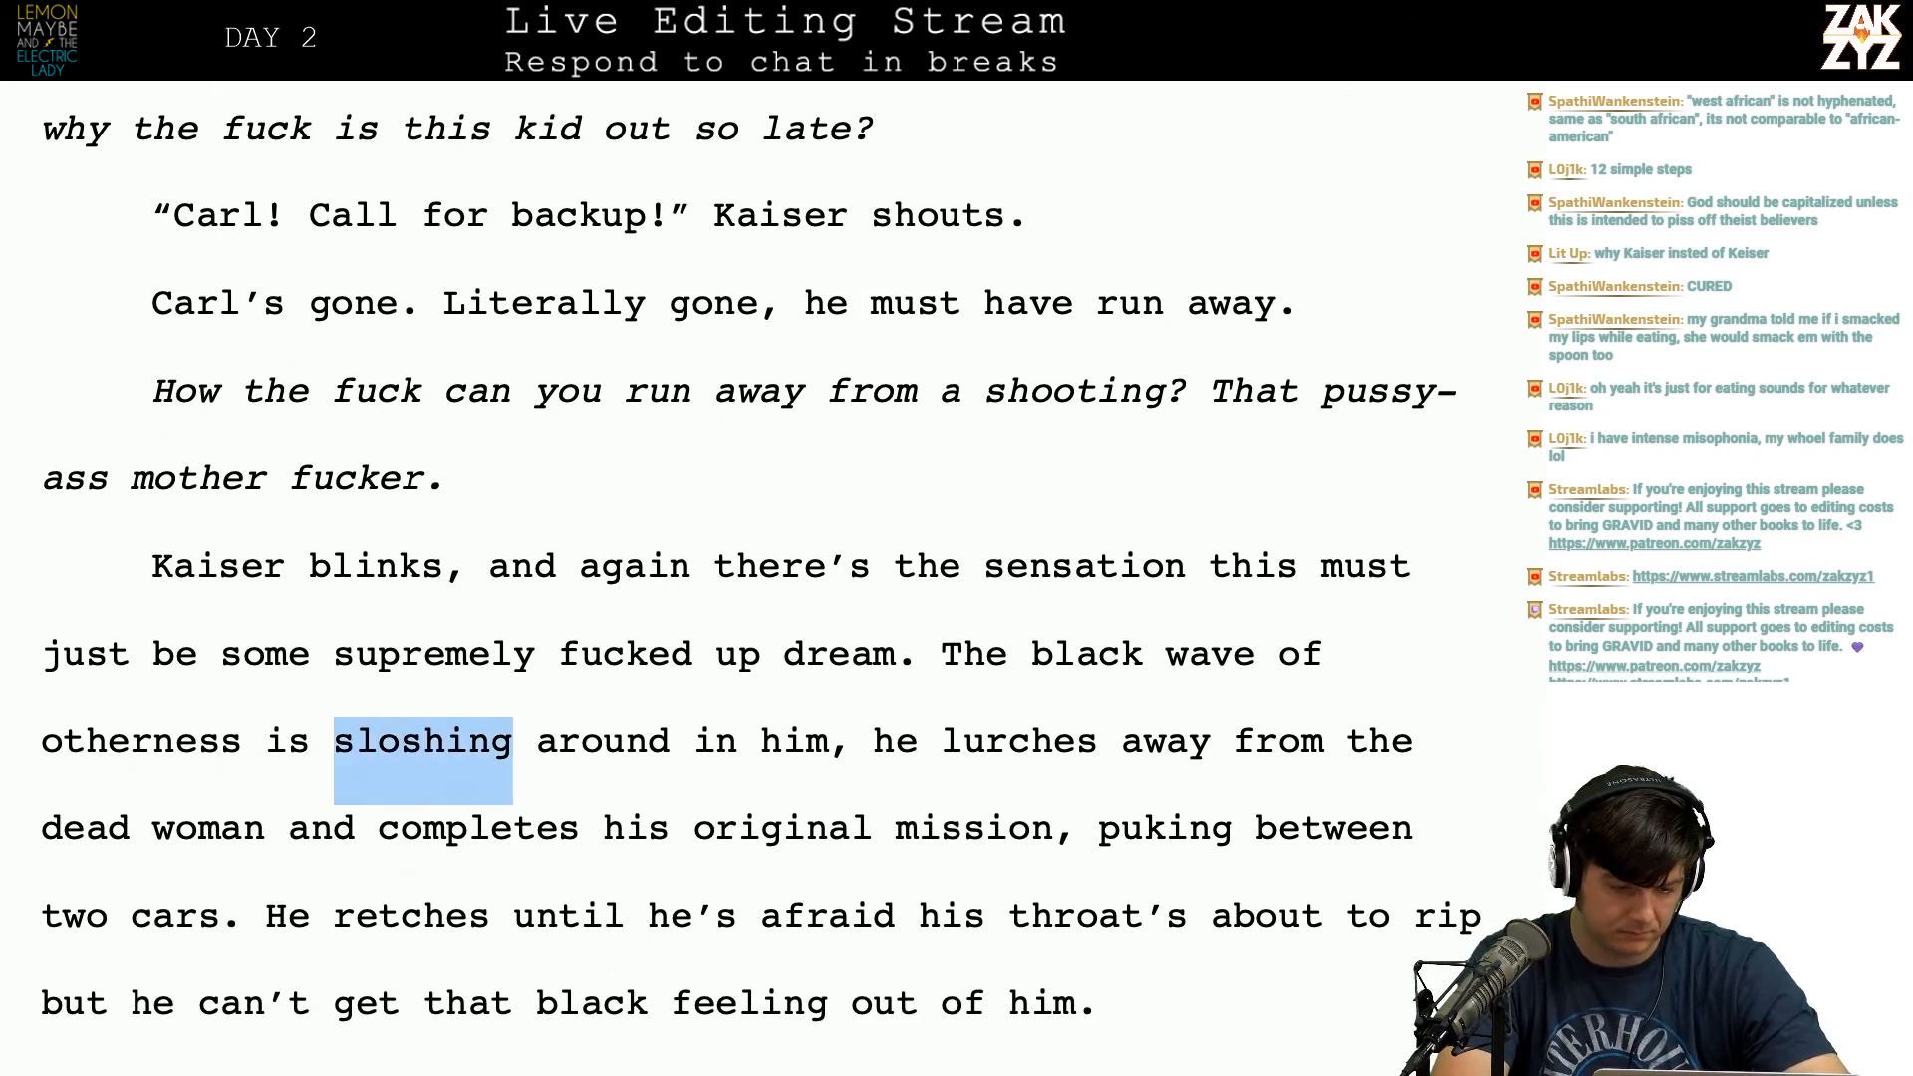
key("BackSpace")
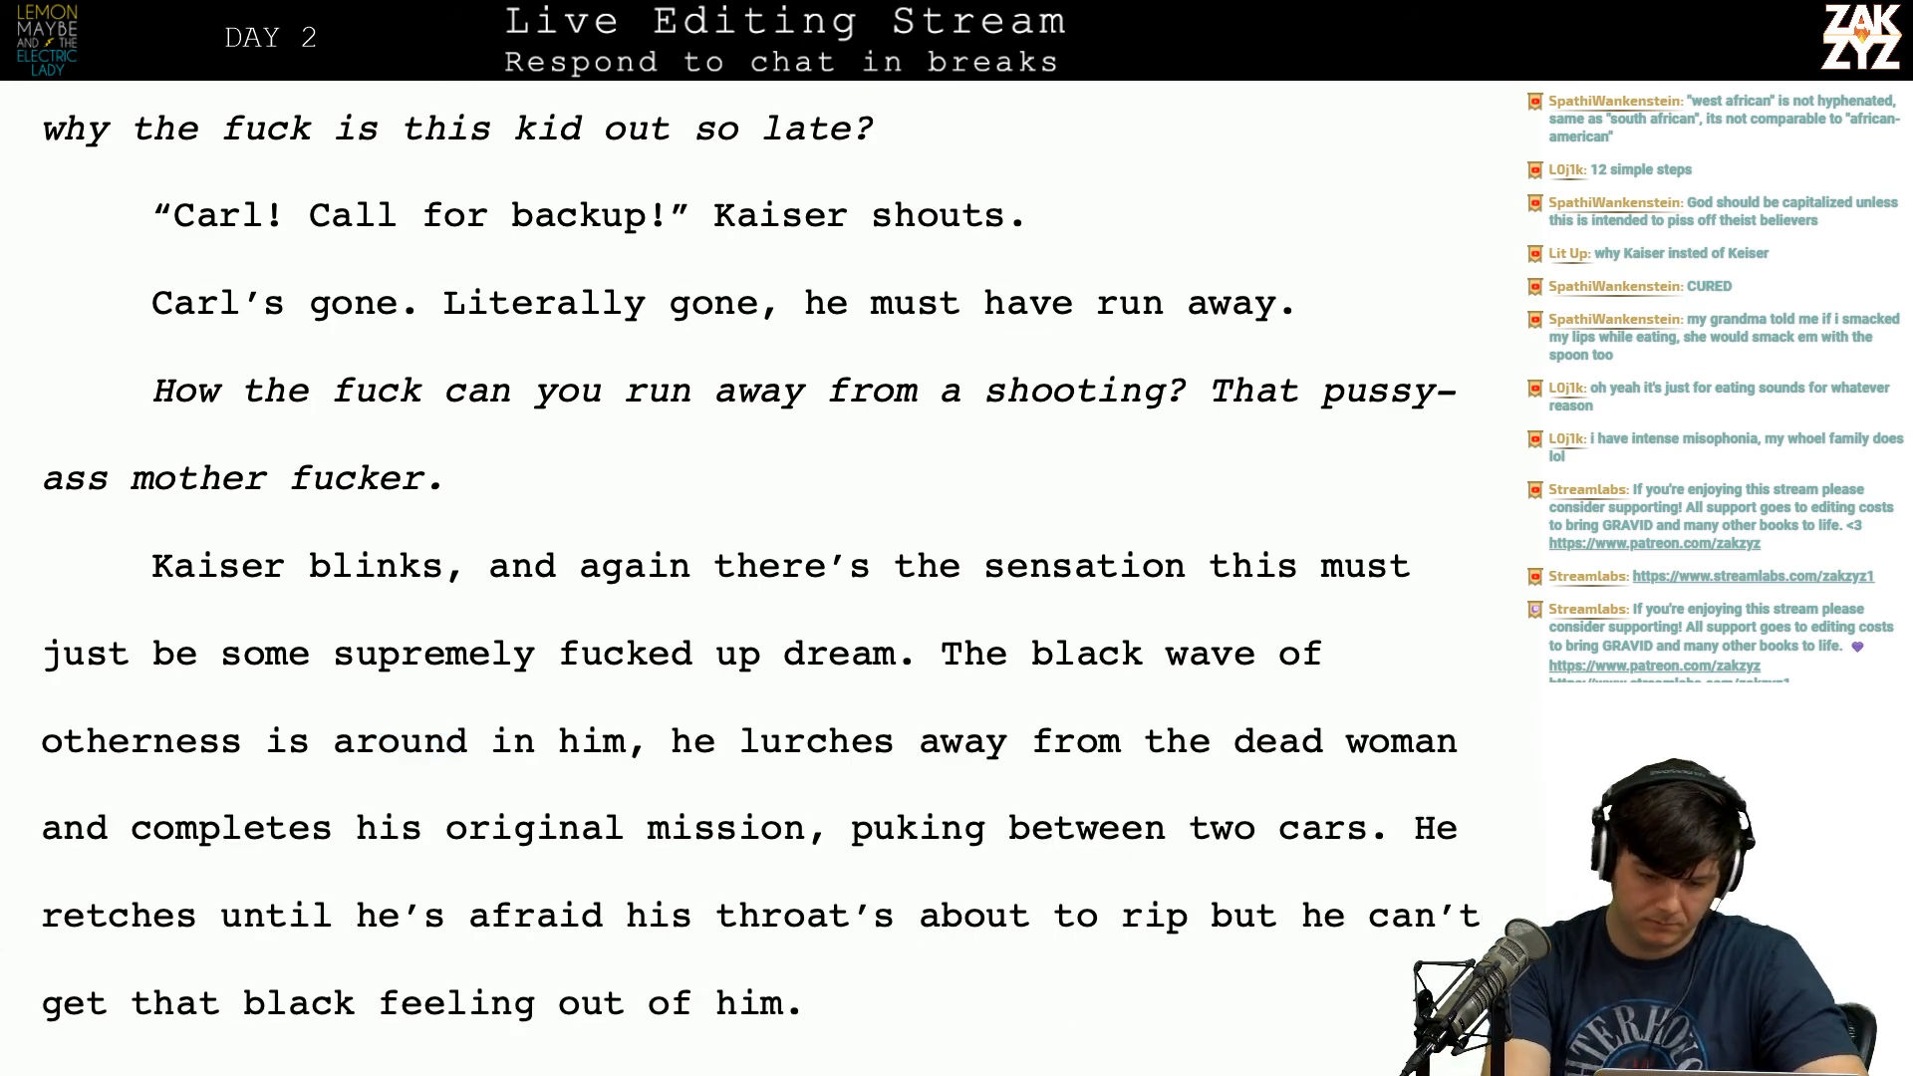
key("BackSpace")
key("BackSpace")
key("BackSpace")
type("humming")
Step: Replace "humming around" with "is thrumming" so the clause reads "The black wave of otherness is thrumming in him"
key("shift+Right")
key("shift+Right")
key("shift+Right")
key("shift+Right")
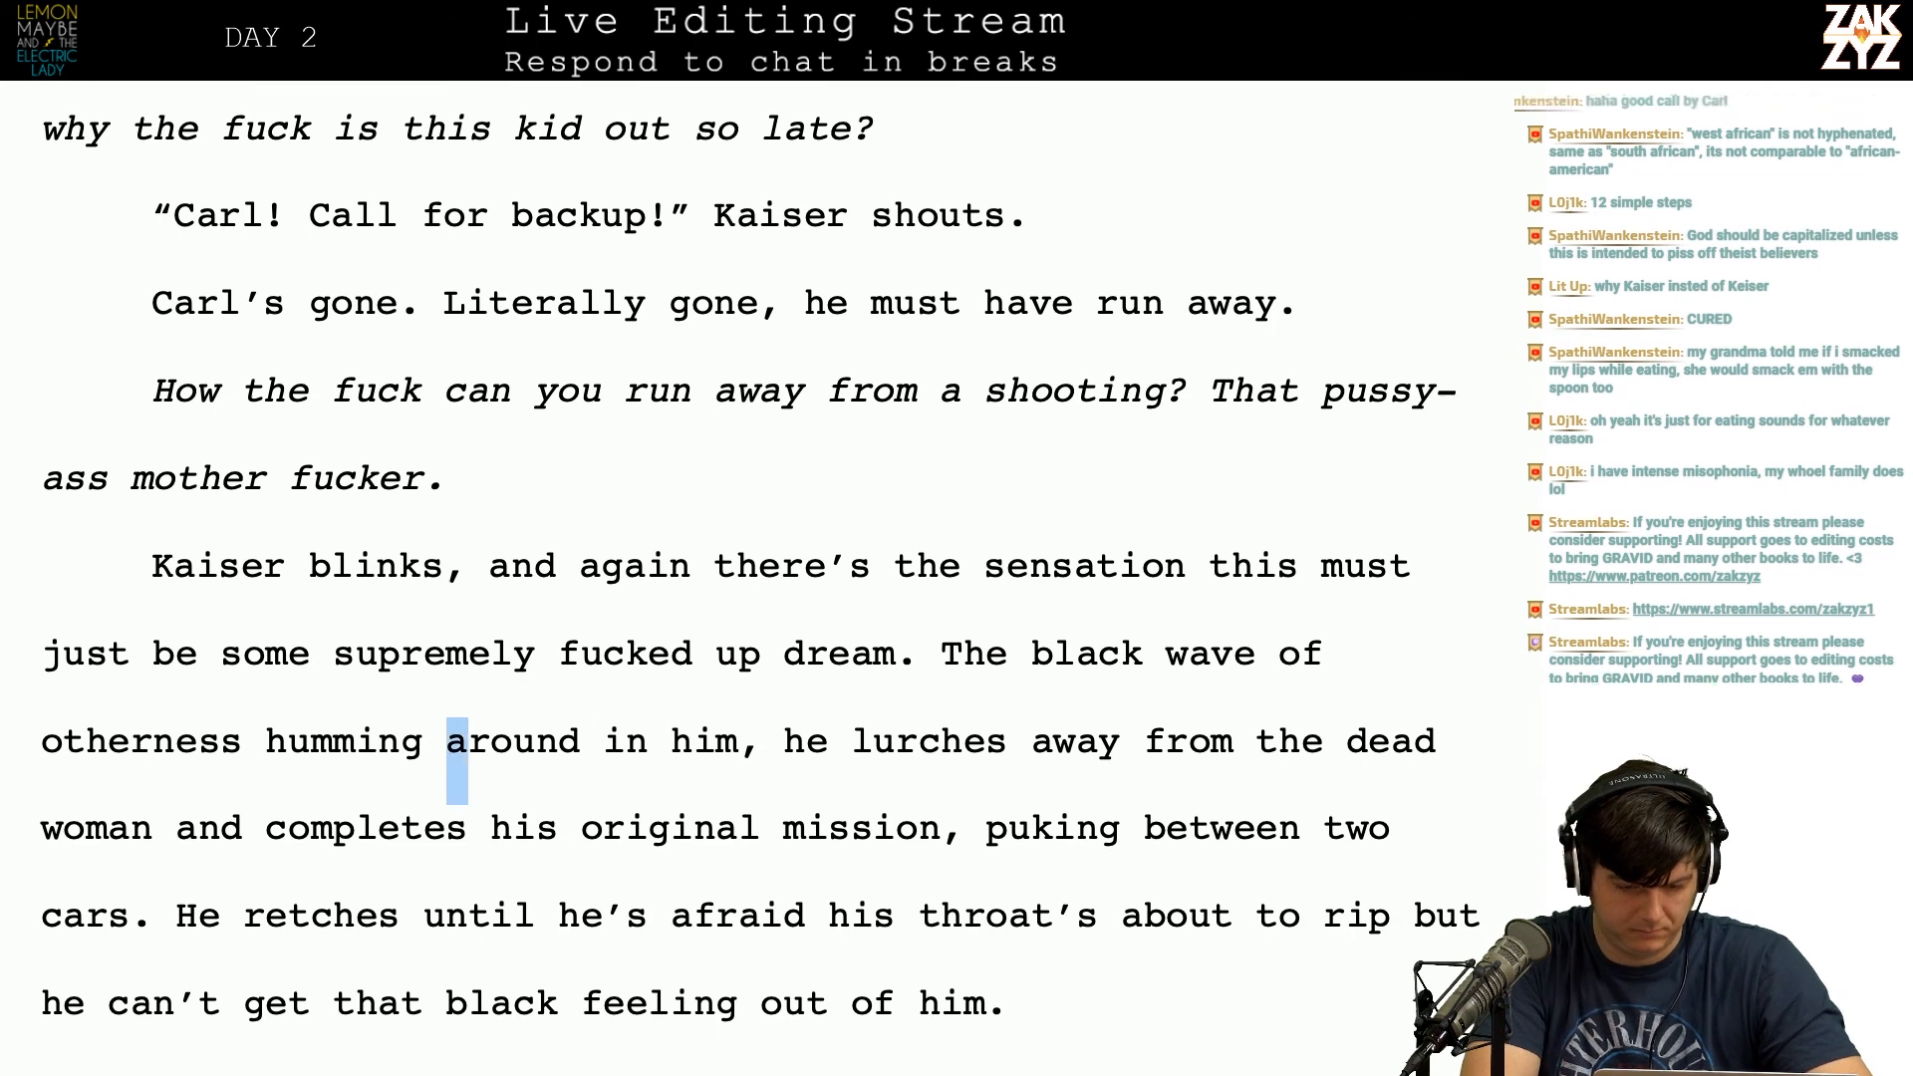
left_click(401, 742)
type("tr")
key("BackSpace")
type("hrumm")
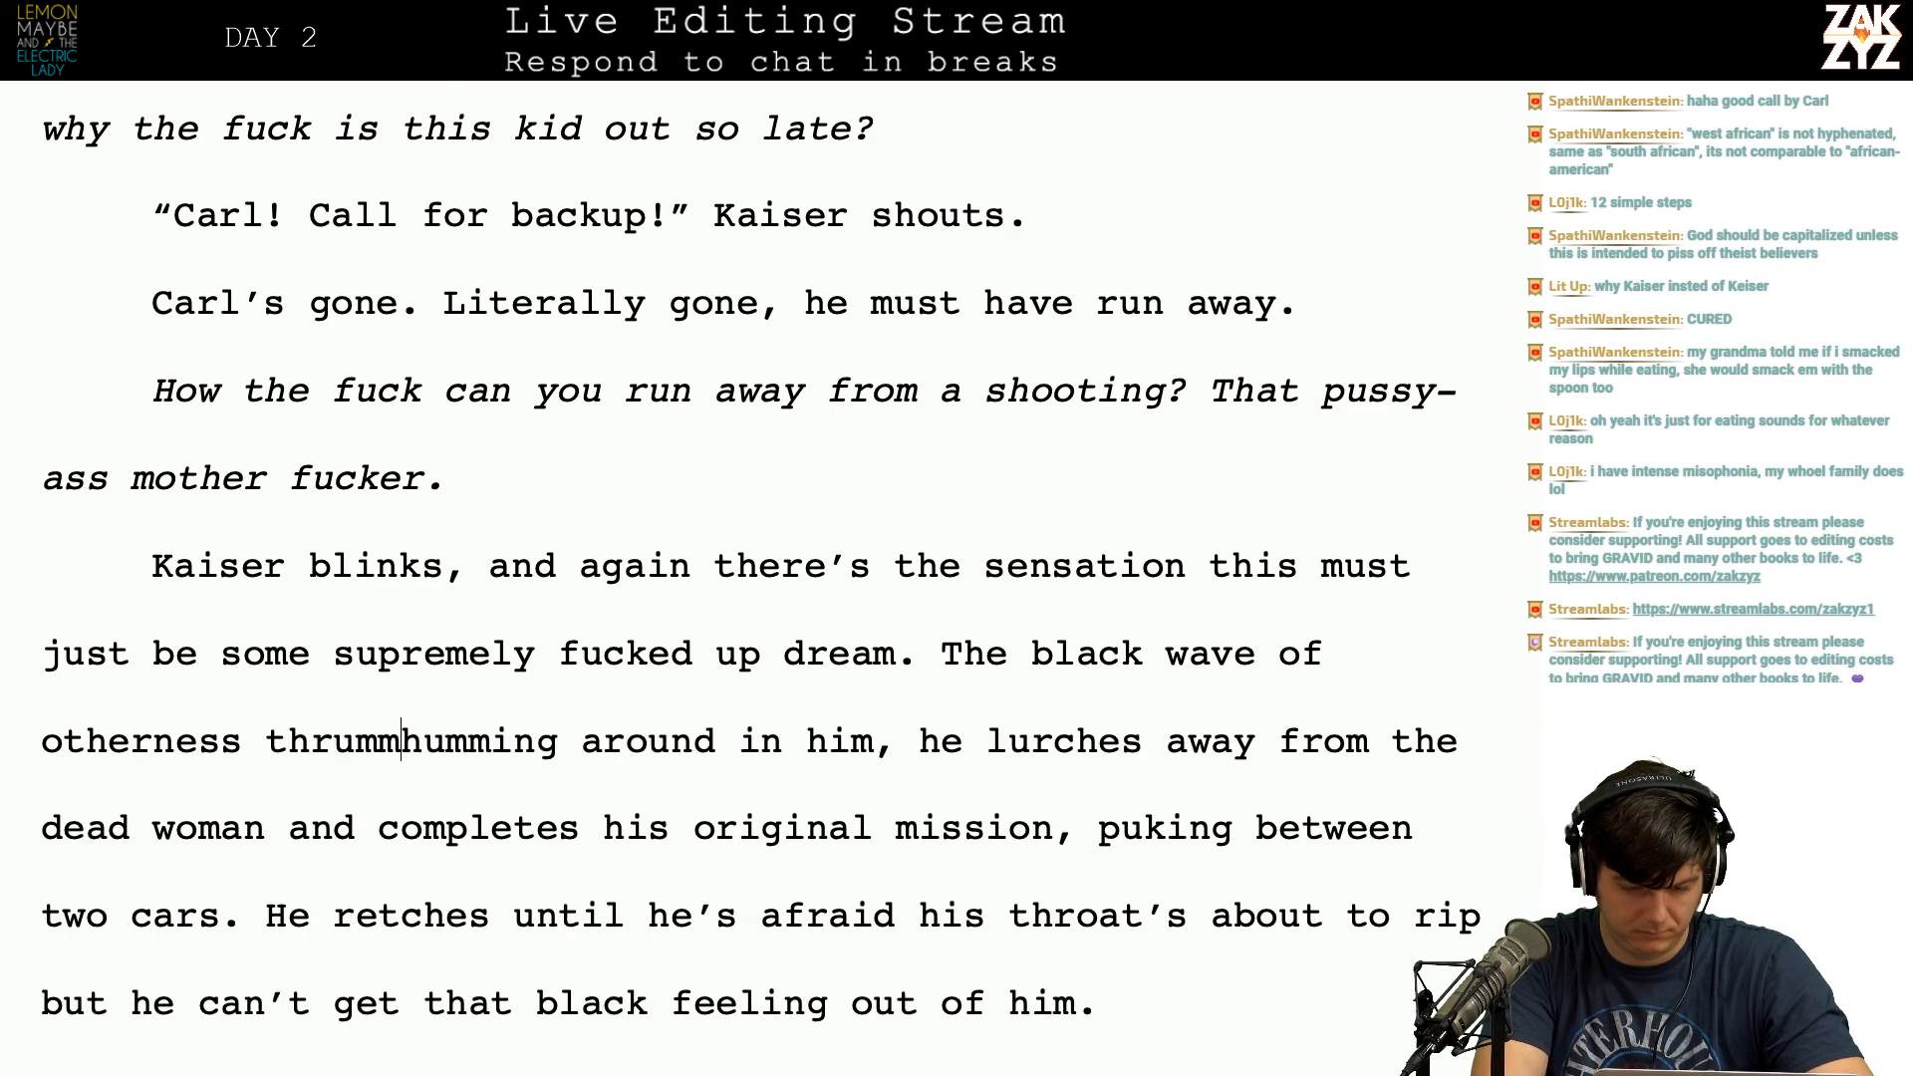
type("ing")
key("shift+Right")
key("shift+Right")
key("shift+Right")
key("shift+Right")
key("shift+Right")
key("shift+Right")
key("shift+Right")
key("shift+Right")
key("shift+Right")
key("shift+Right")
key("shift+Right")
key("shift+Right")
key("shift+Right")
key("shift+Right")
key("shift+Right")
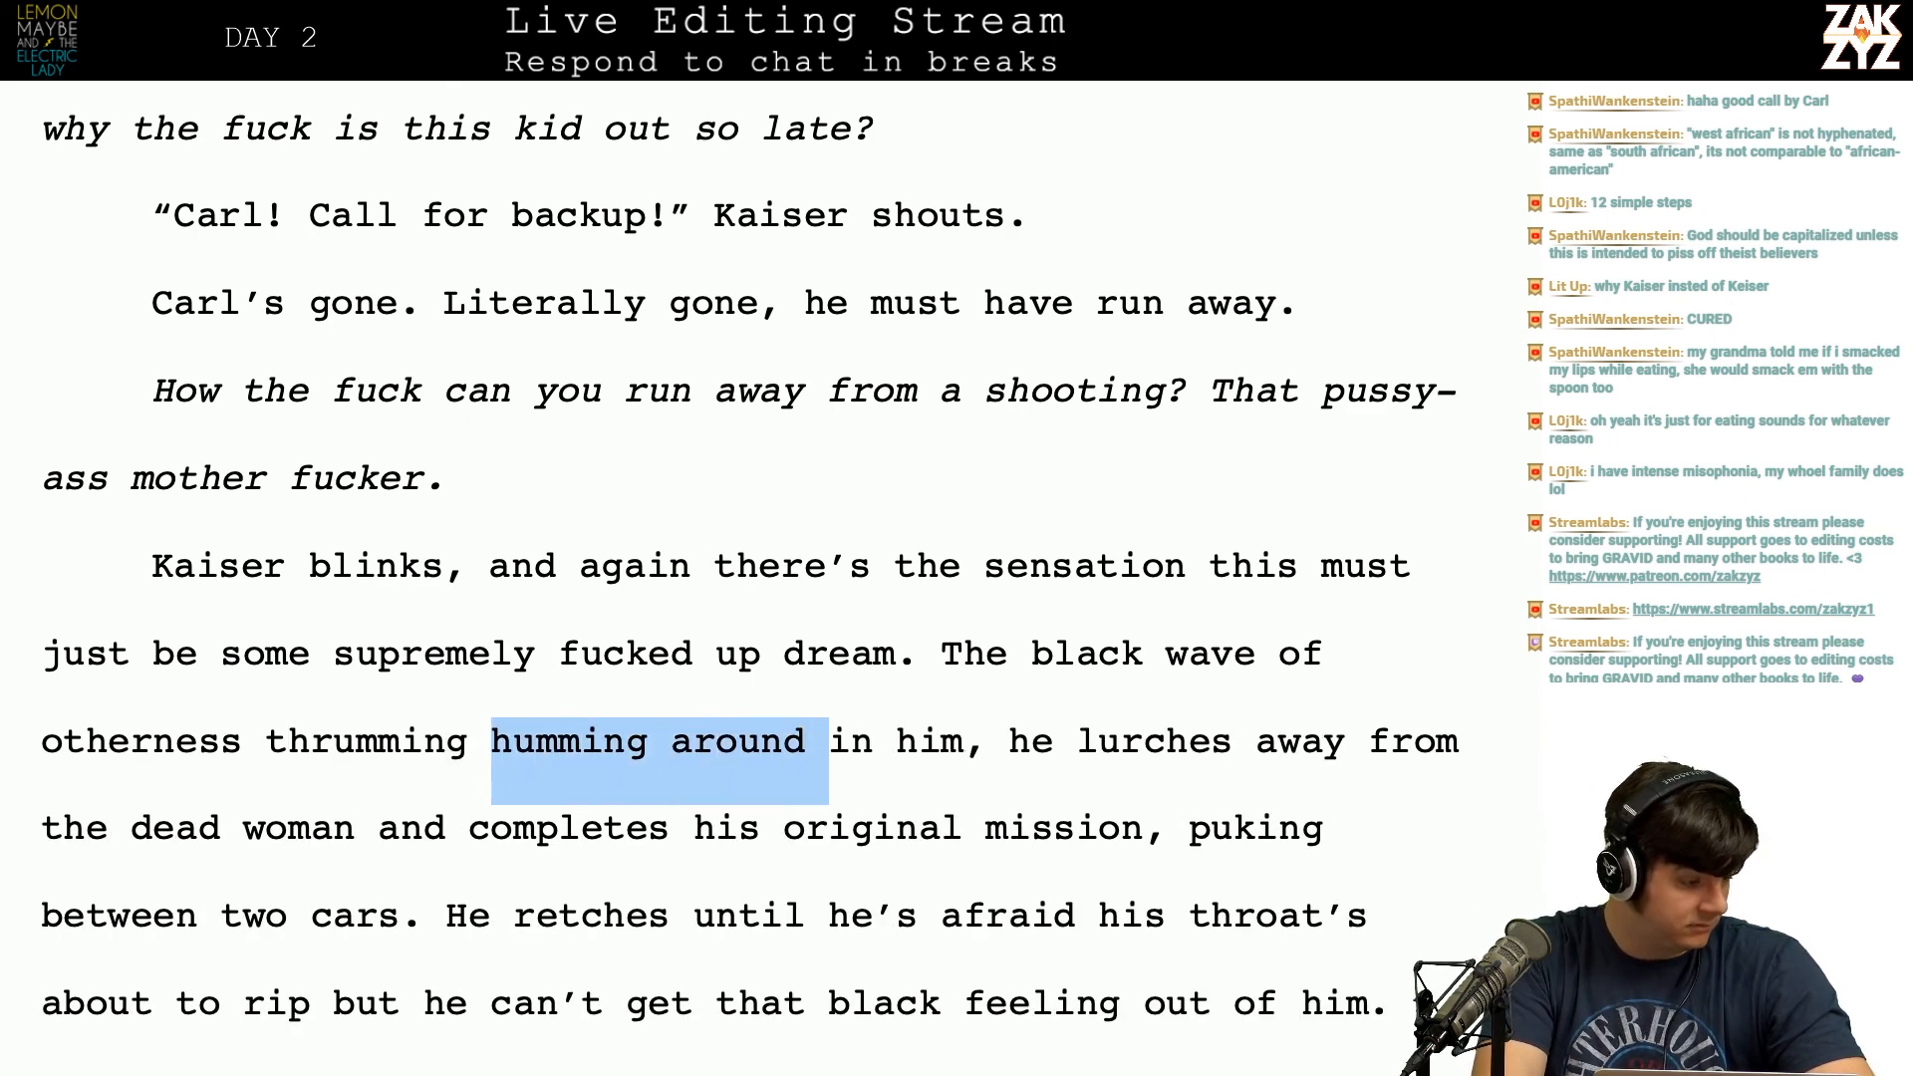
key("BackSpace")
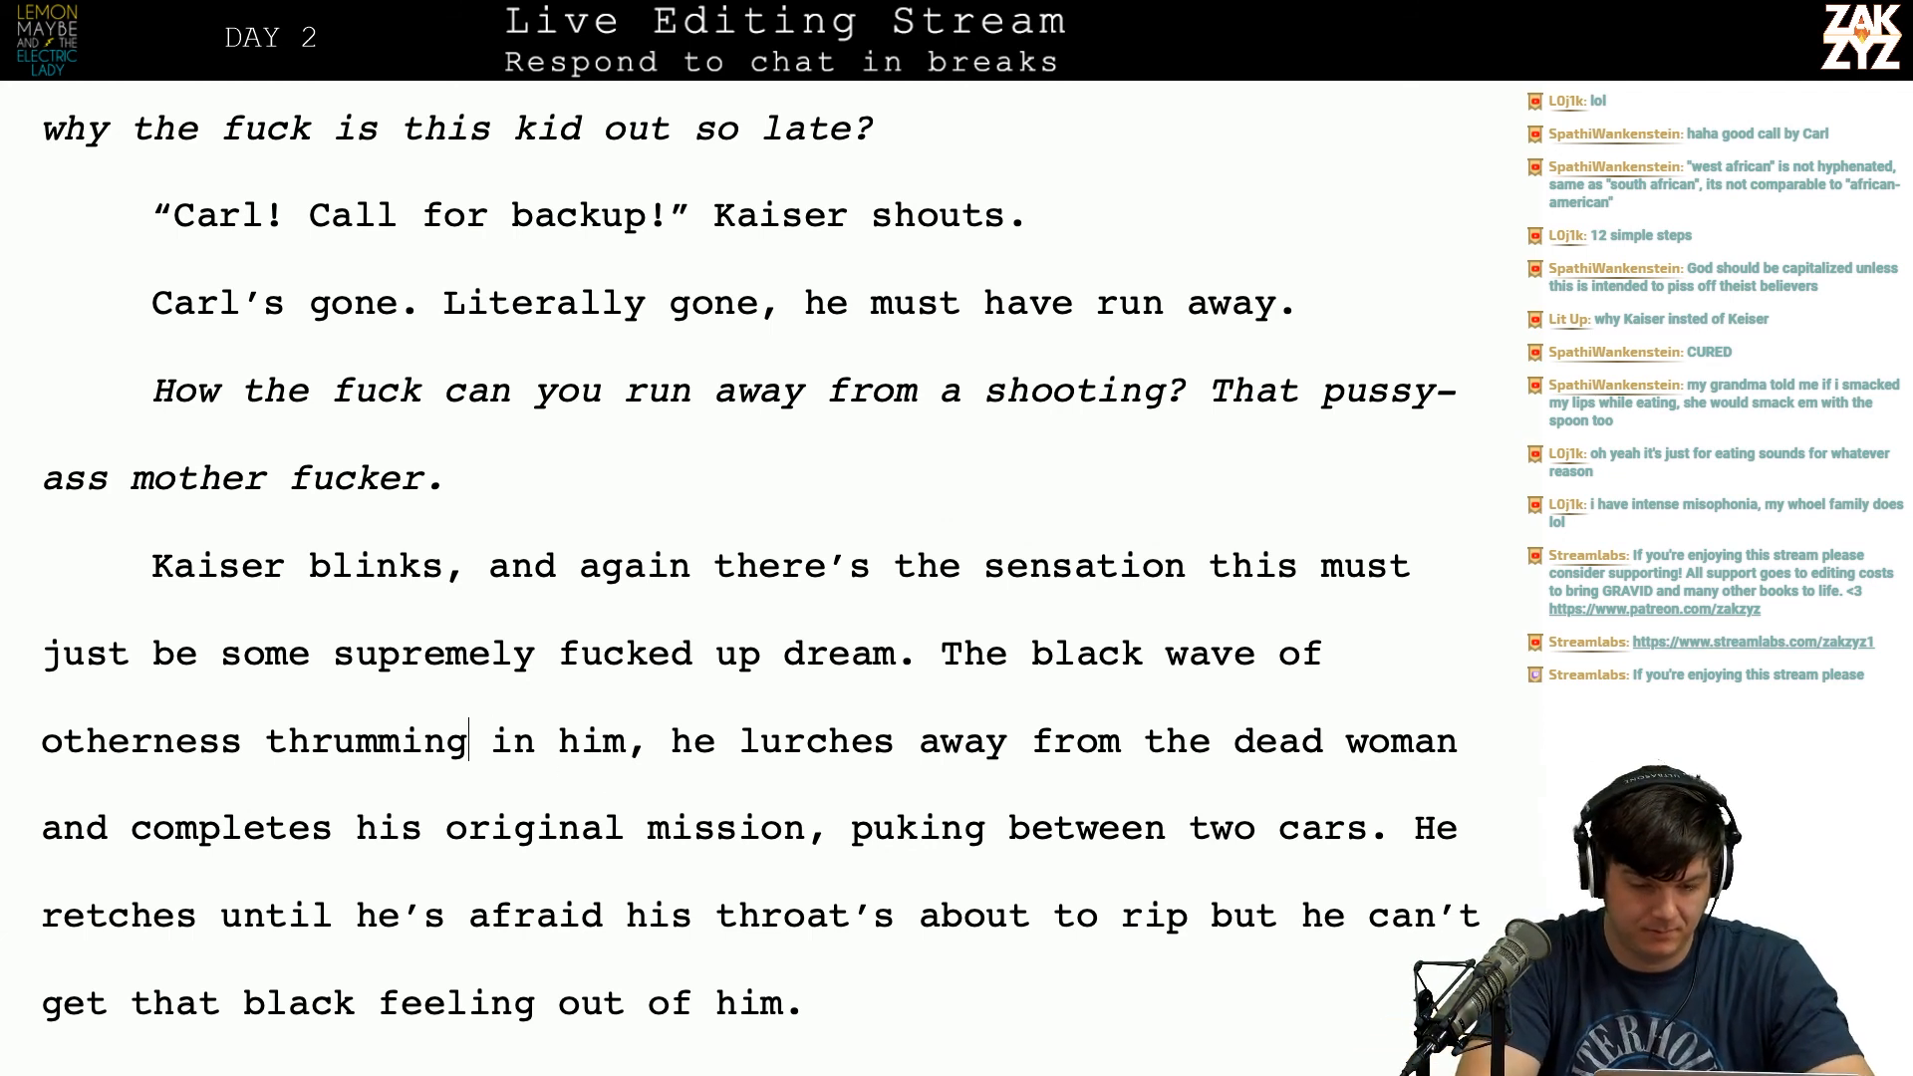
type("is")
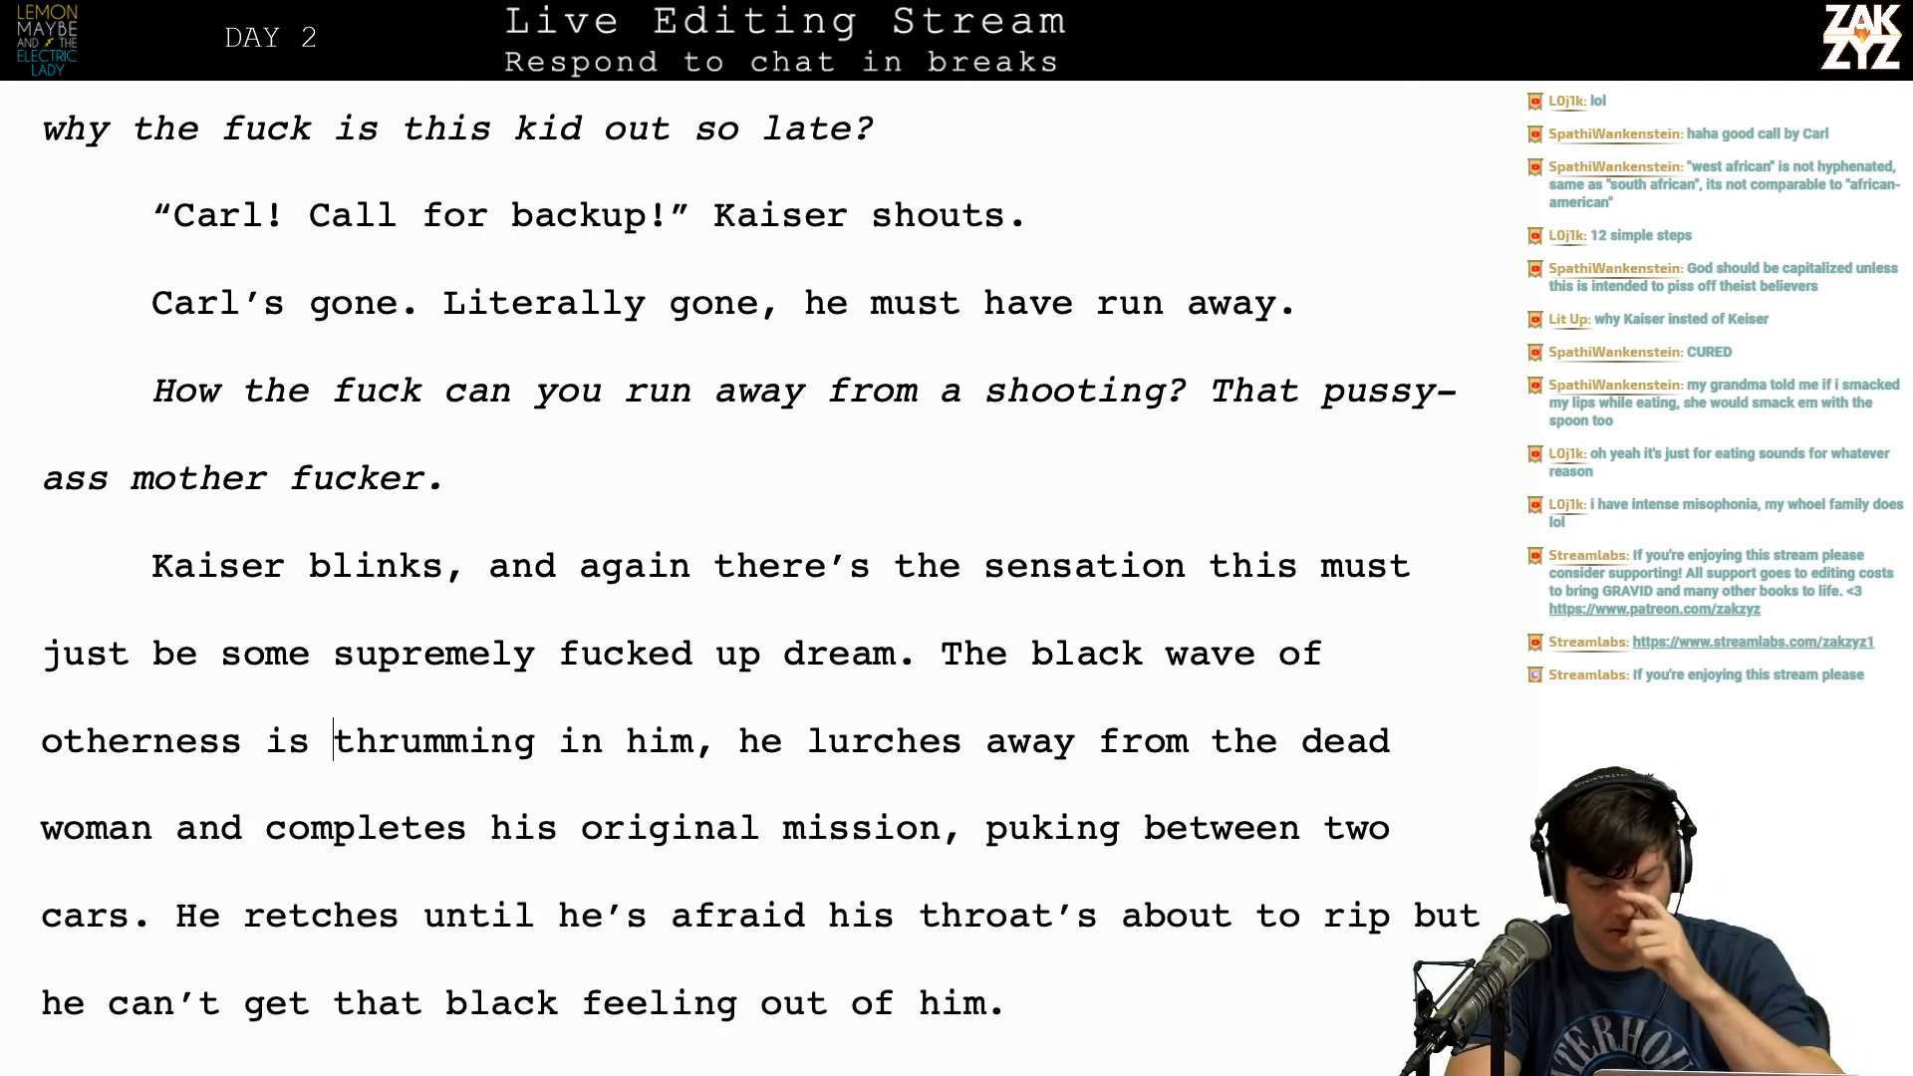
Step: Reread the paragraph from Kaiser's dreamlike sensation through the black wave to his lurching away from the dead woman
key("Right")
key("Right")
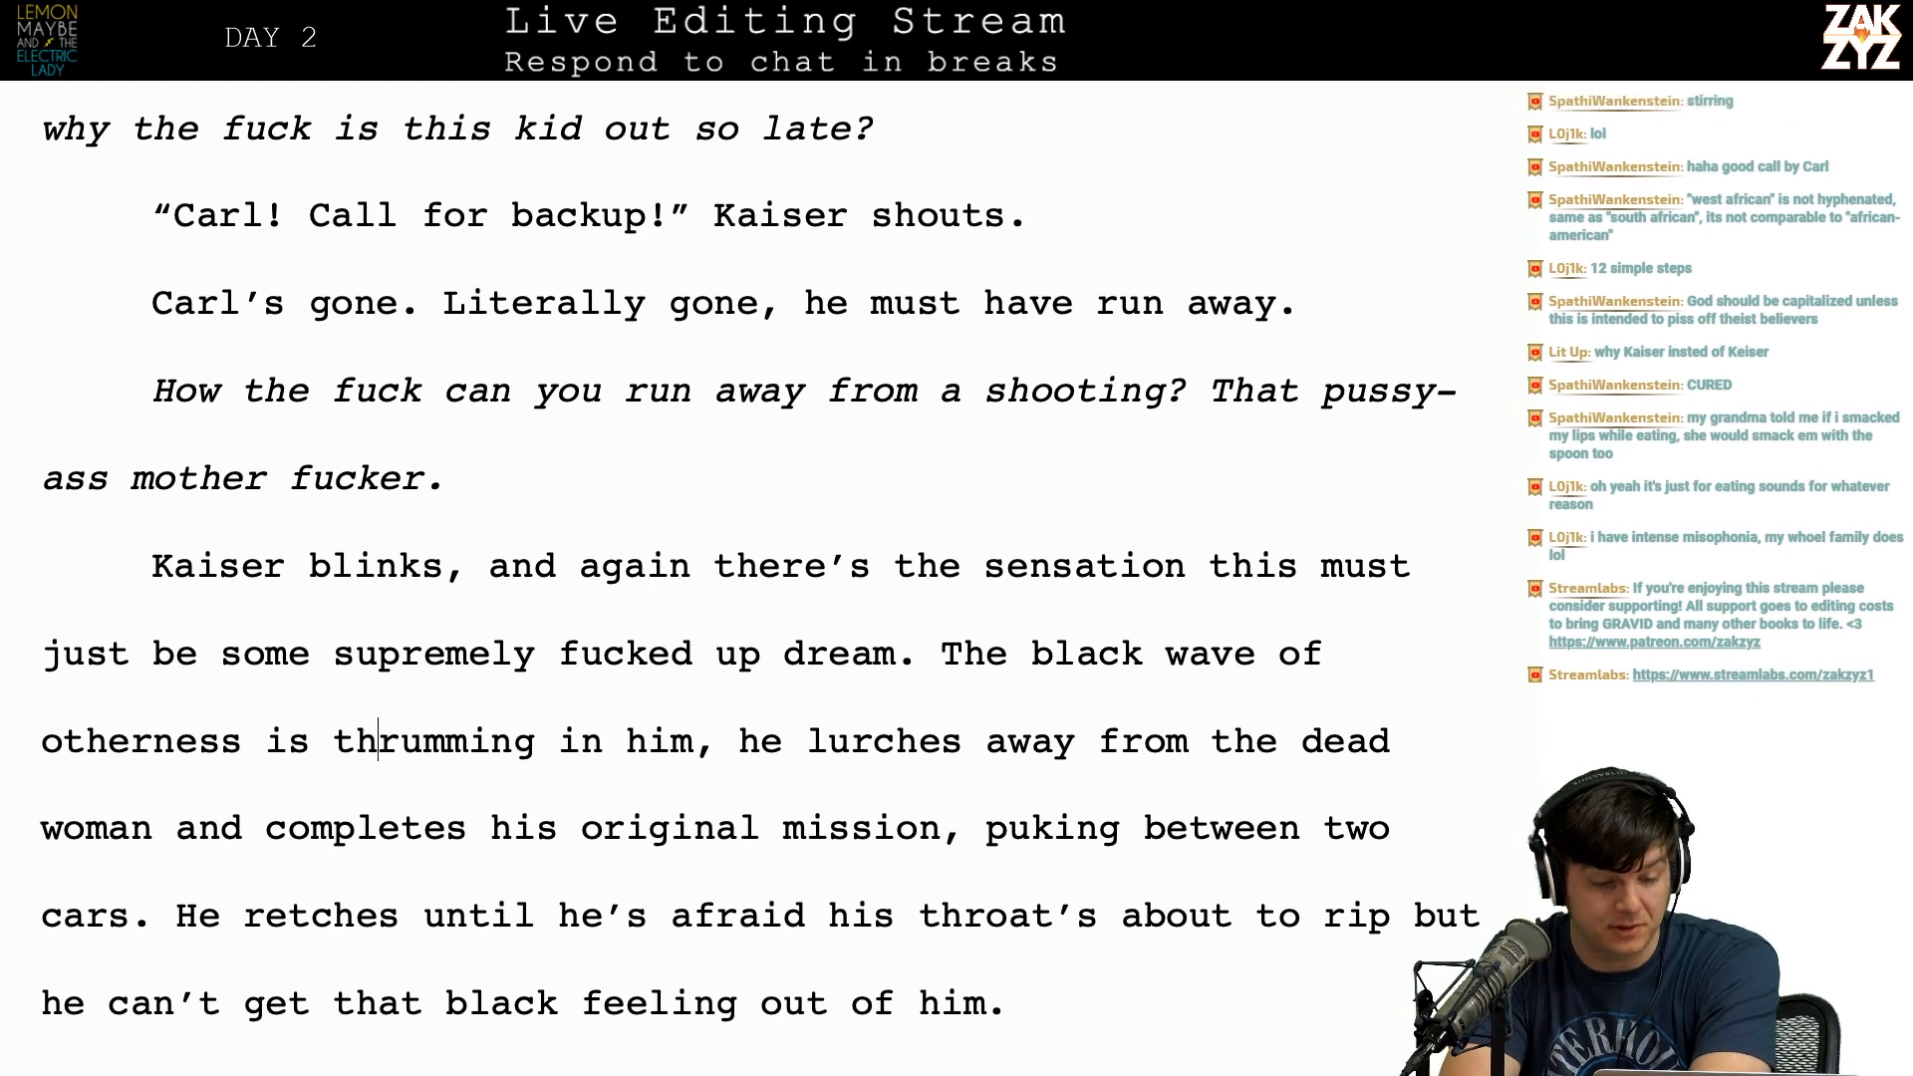
key("Right")
key("Up")
key("Right")
key("Right")
key("Right")
key("Right")
key("Right")
key("Right")
key("Right")
key("Right")
key("Right")
key("Right")
key("Right")
key("Right")
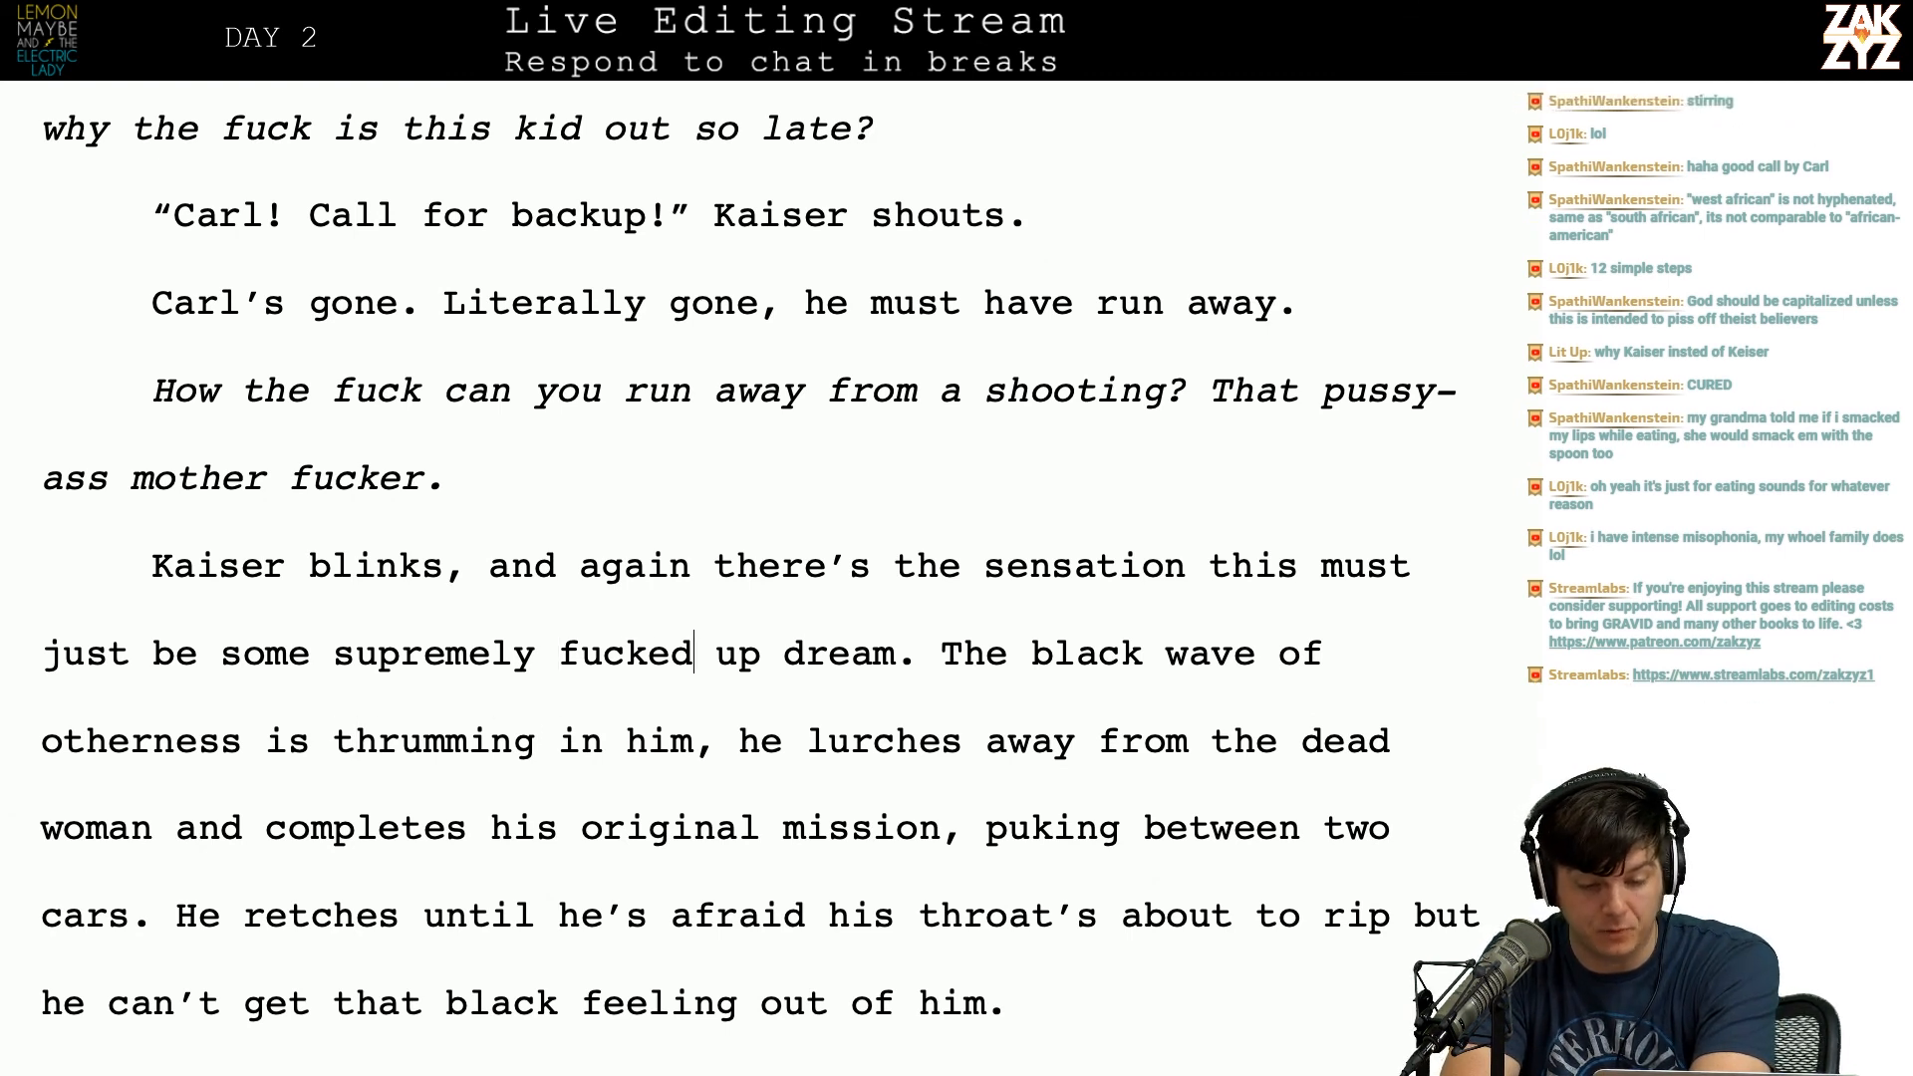
key("Right")
key("Right")
key("Right")
key("Right")
key("Right")
key("Right")
key("Right")
key("Right")
key("Right")
key("Down")
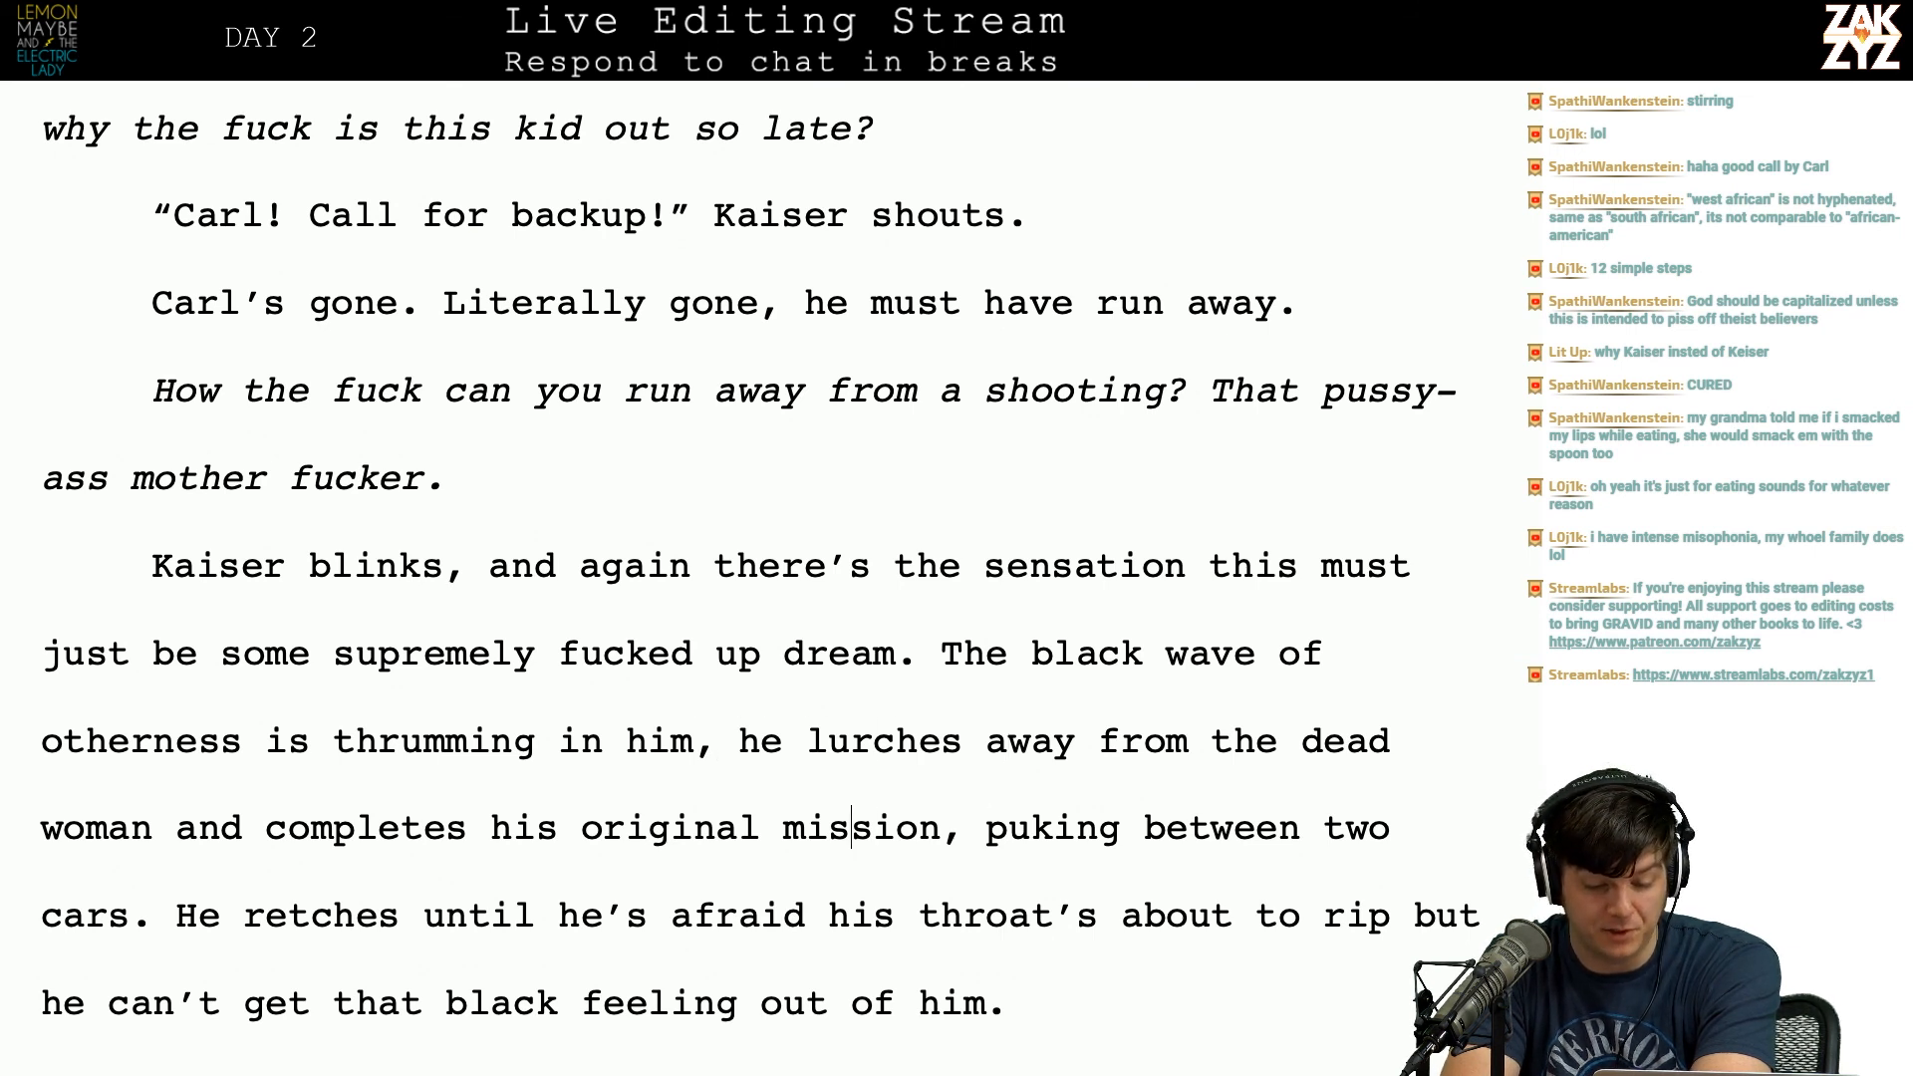
key("Left")
key("Left")
key("Left")
key("Left")
key("Left")
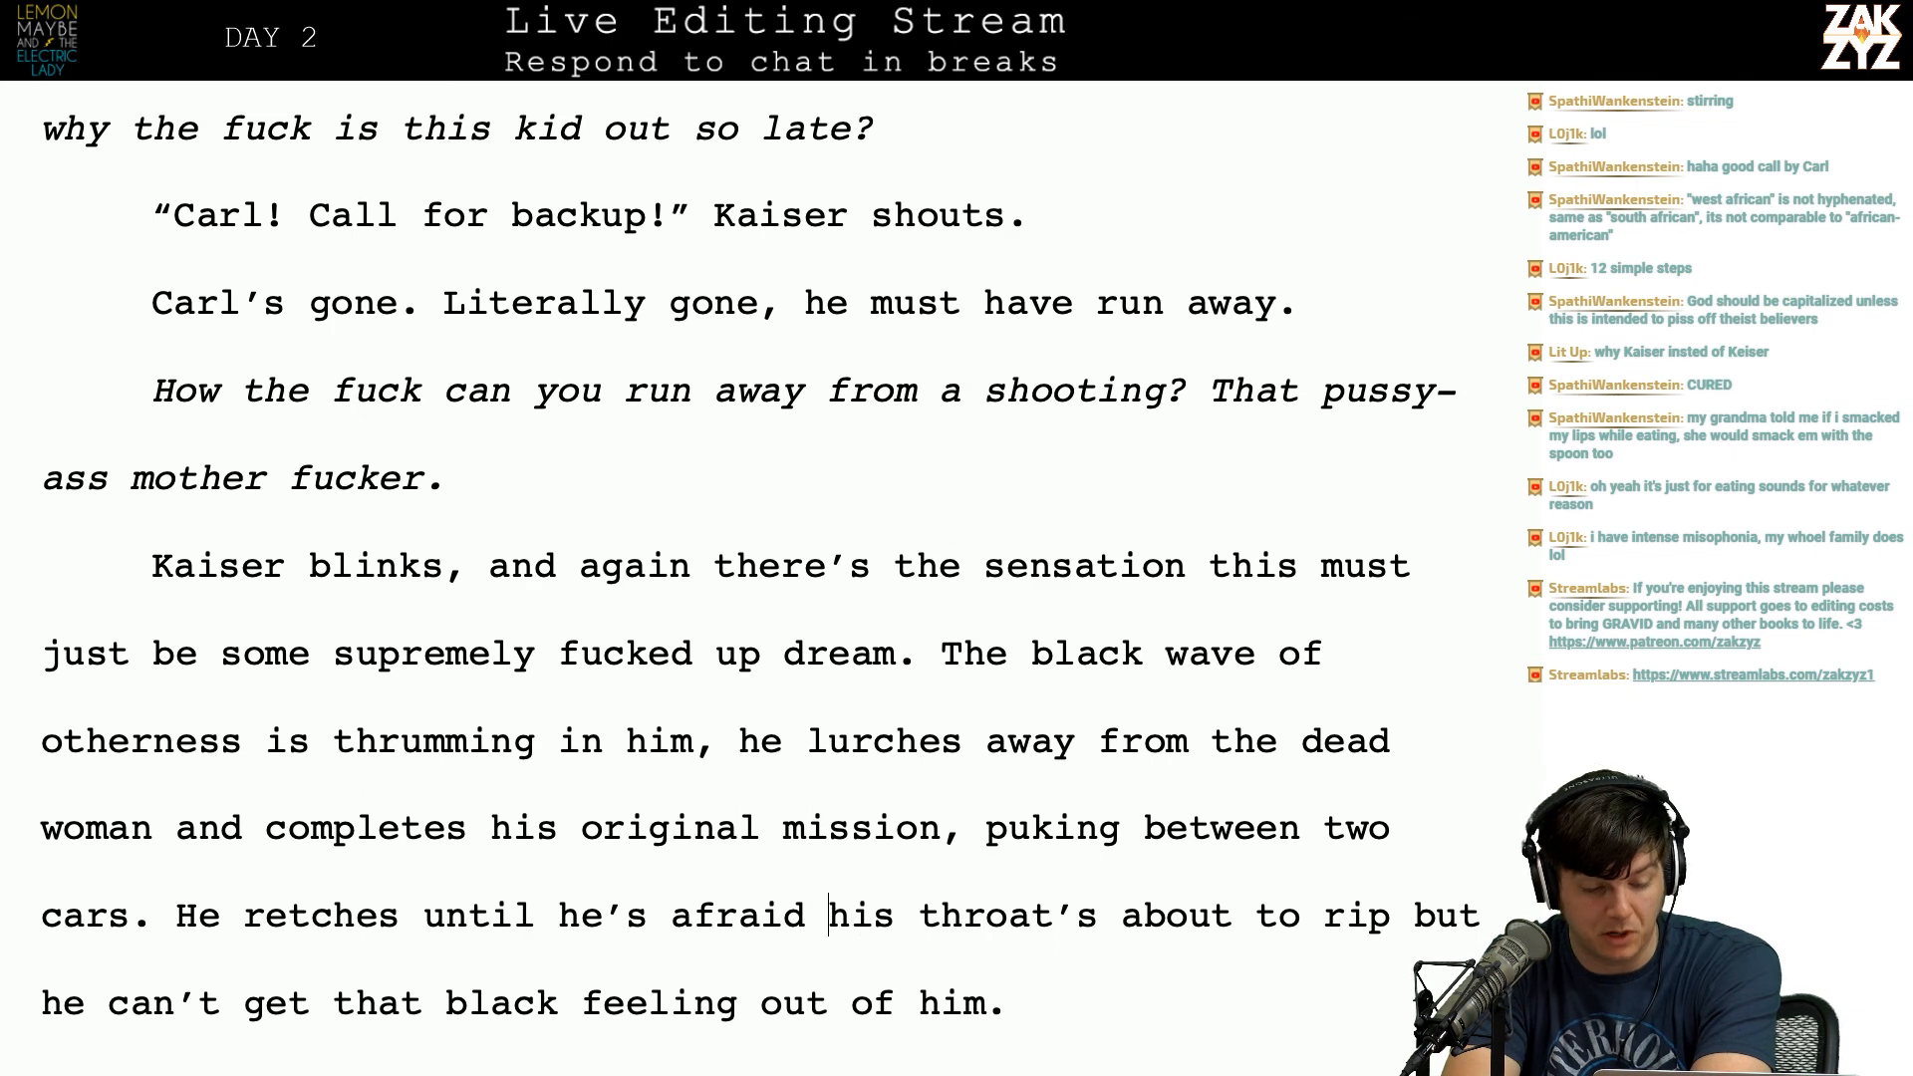
Step: Reread the lines about Kaiser retching and read on into the paragraph beginning "On his hands and knees"
key("Left")
key("Left")
key("Left")
key("Left")
key("Right")
key("Right")
key("Right")
key("Right")
key("Right")
key("Right")
key("Right")
key("Right")
key("Right")
key("Right")
key("Right")
key("Right")
key("Right")
key("Right")
key("Right")
key("Right")
key("Right")
key("Down")
key("Left")
key("Down")
key("Down")
scroll(420, 601, "down", 3)
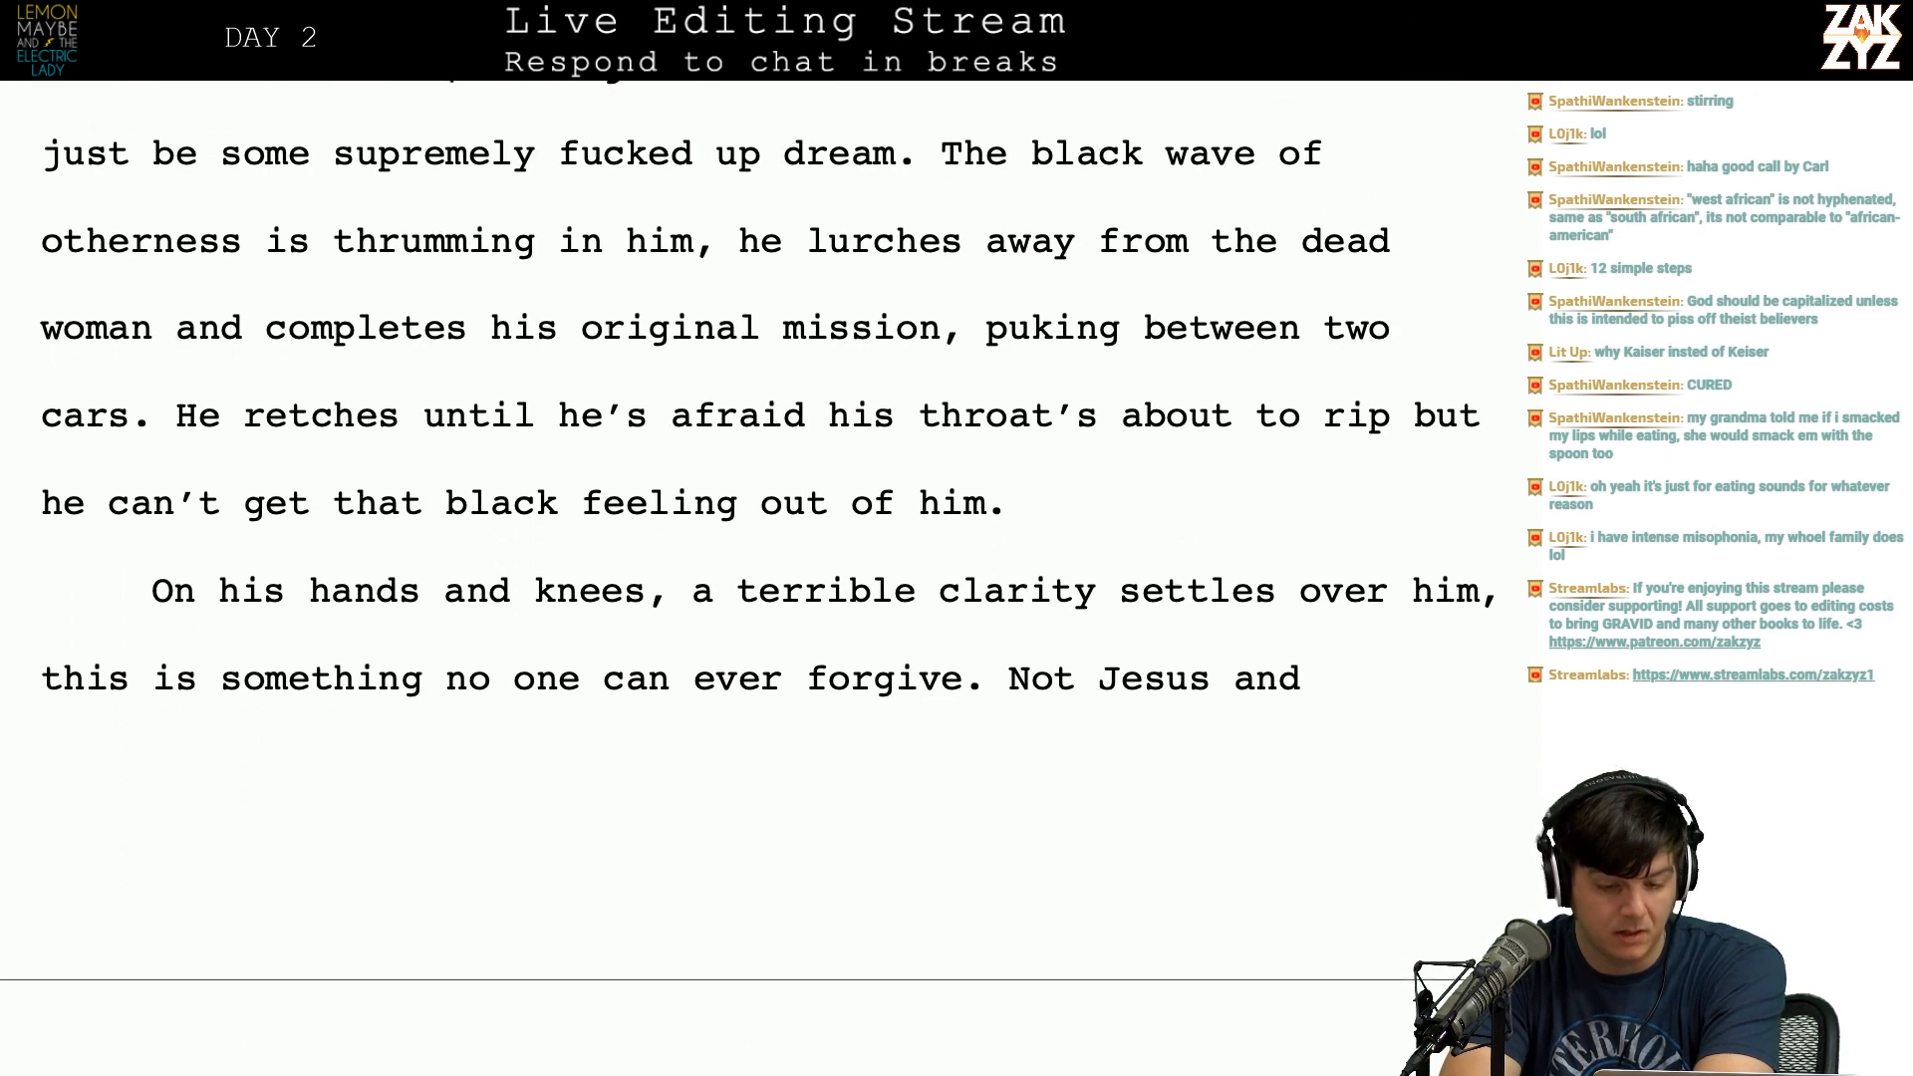
Step: Replace "him" with Kaiser's full name in the clause "a terrible clarity settles over him"
left_click(581, 619)
key("Right")
key("Right")
key("Right")
key("Right")
key("Right")
key("Right")
key("Right")
key("Right")
key("Right")
key("Right")
key("Right")
key("Right")
key("Right")
key("Right")
key("Right")
key("Right")
key("Right")
key("Right")
key("Right")
key("Right")
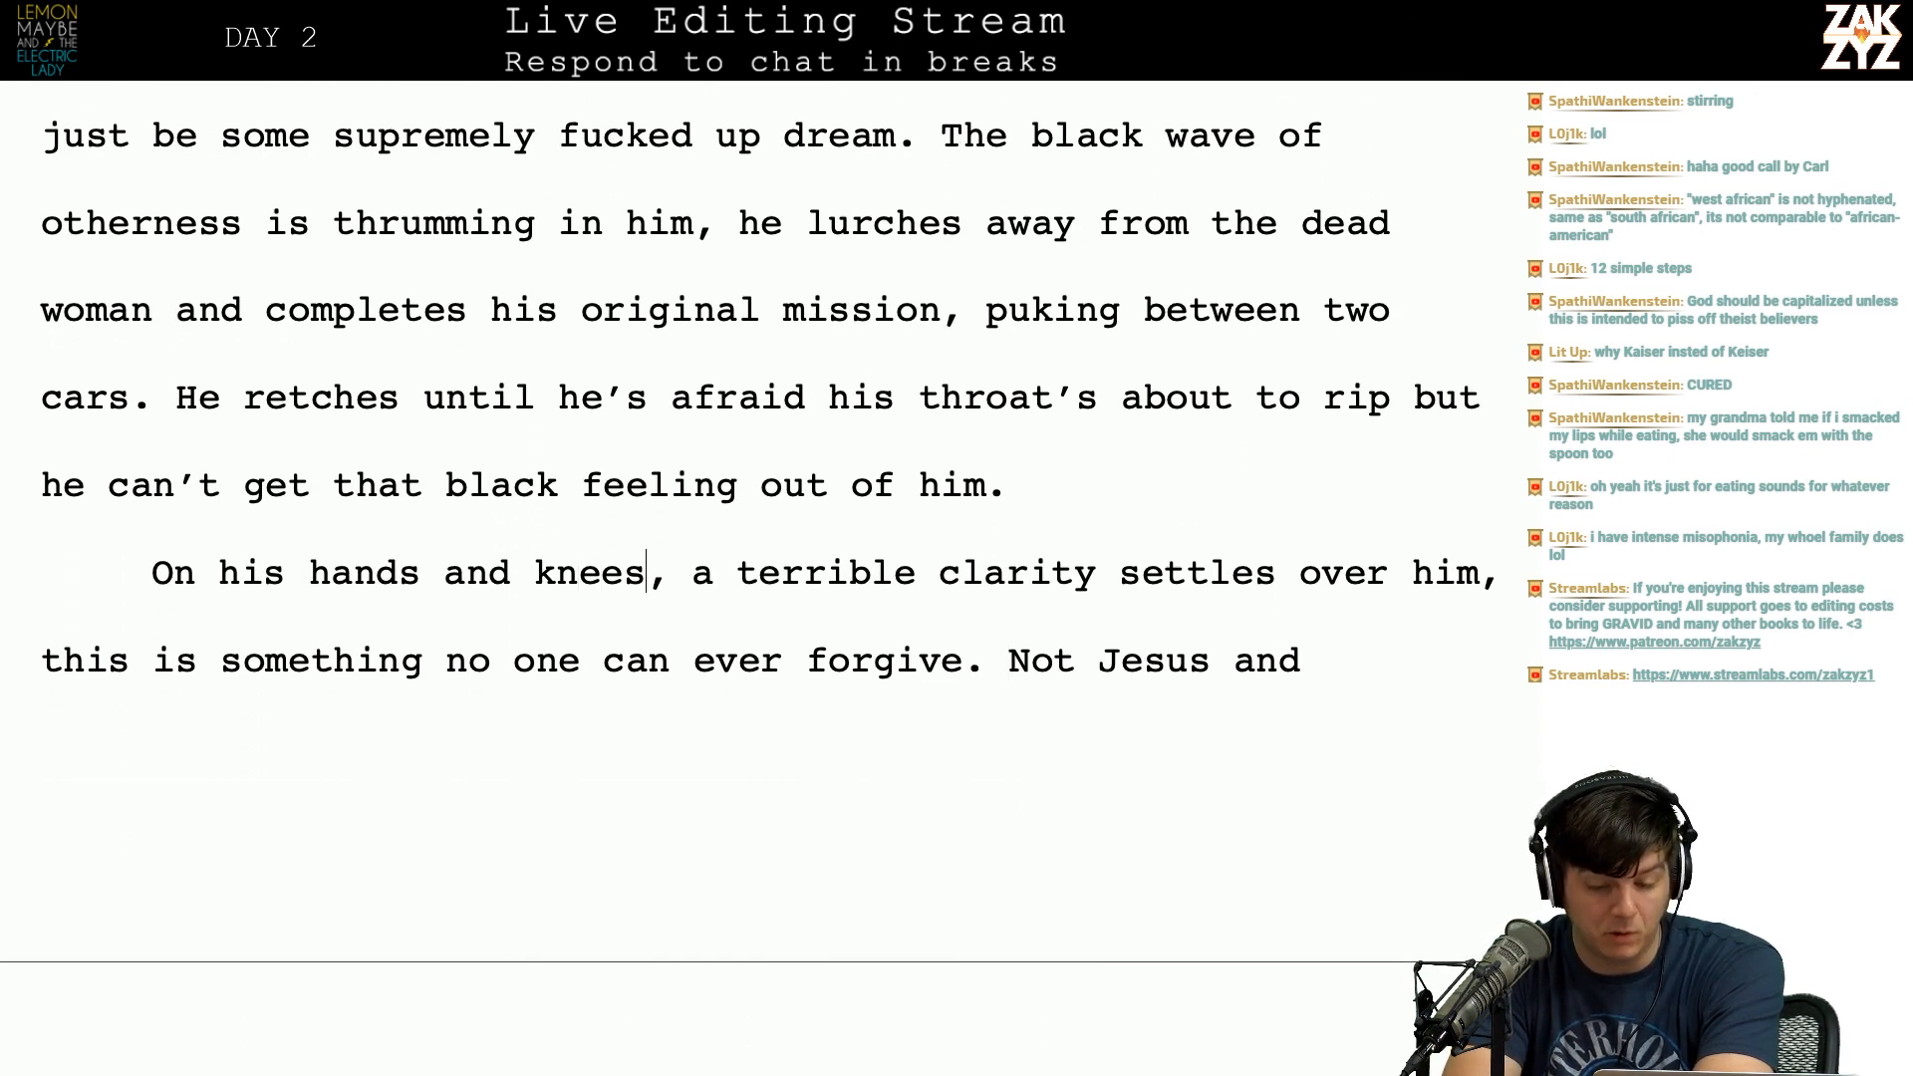
key("Right")
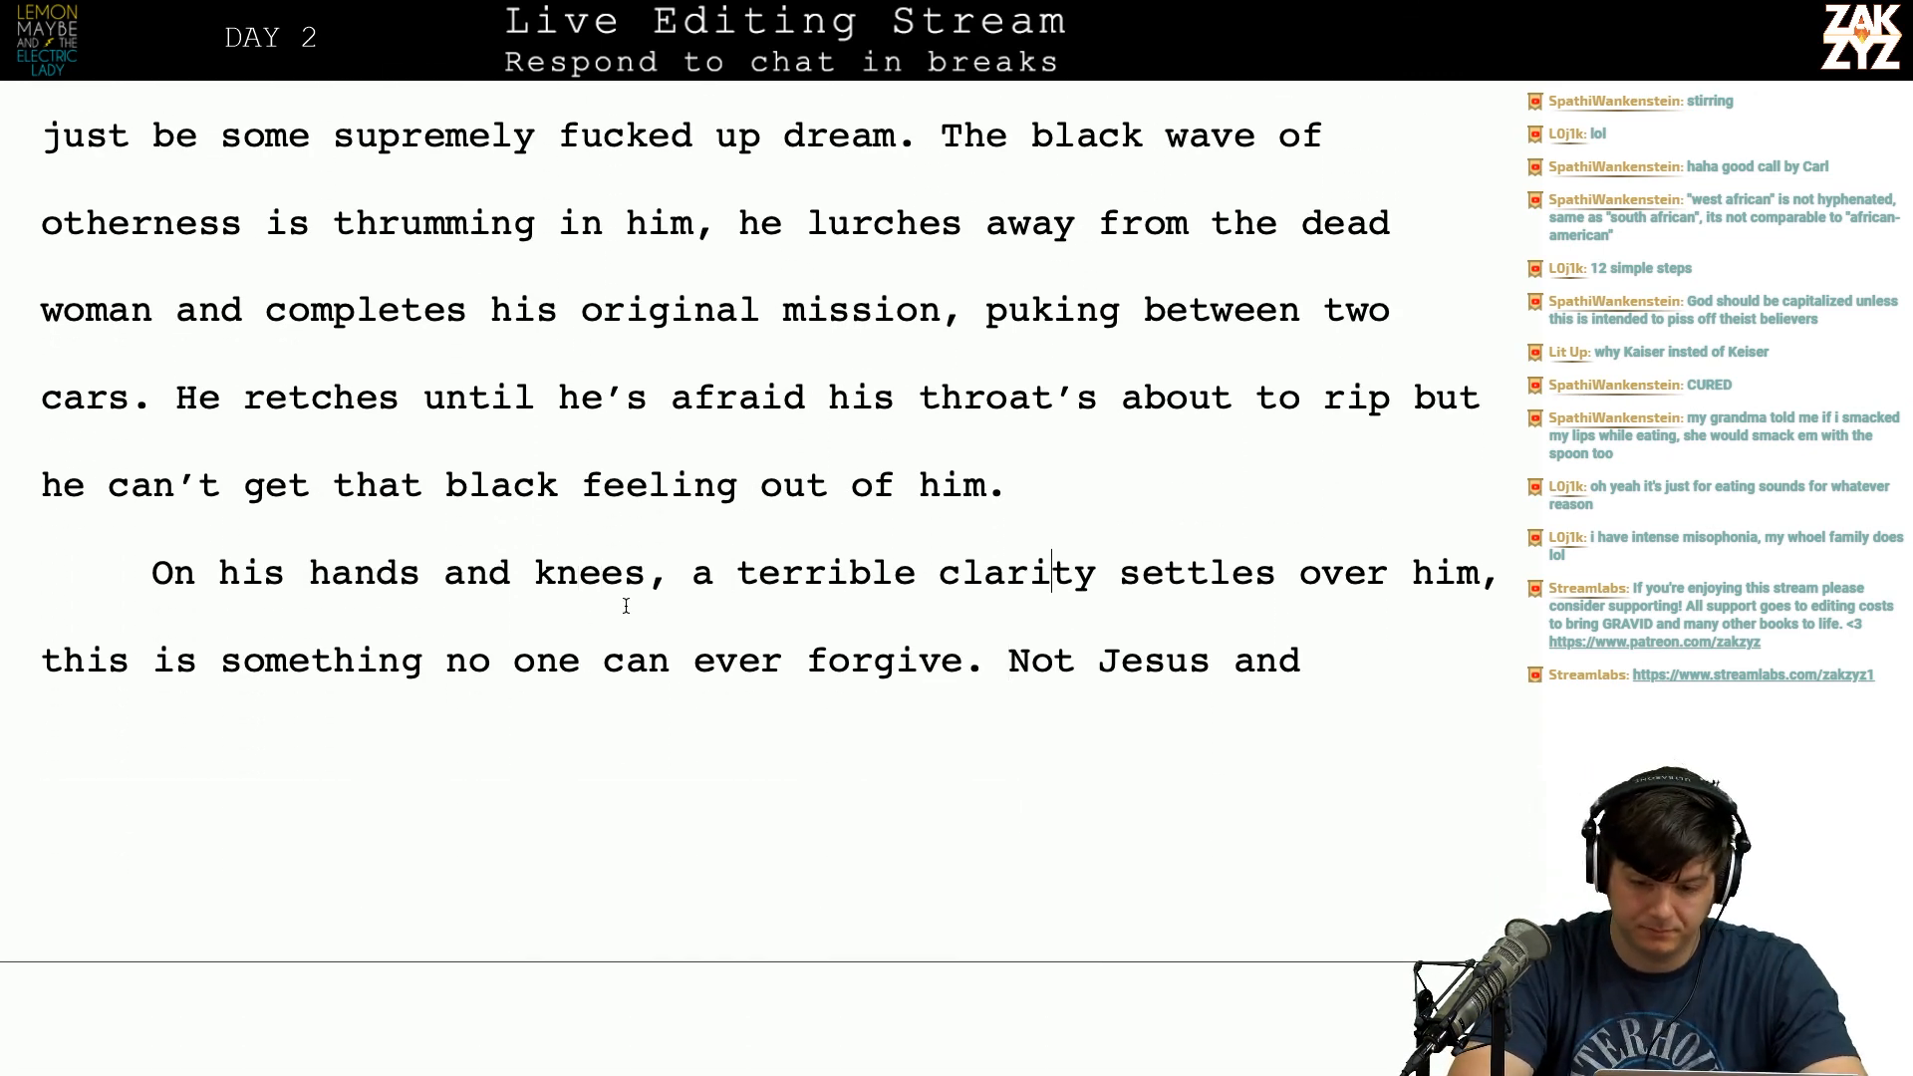
left_click(1484, 591)
key("BackSpace")
key("BackSpace")
key("BackSpace")
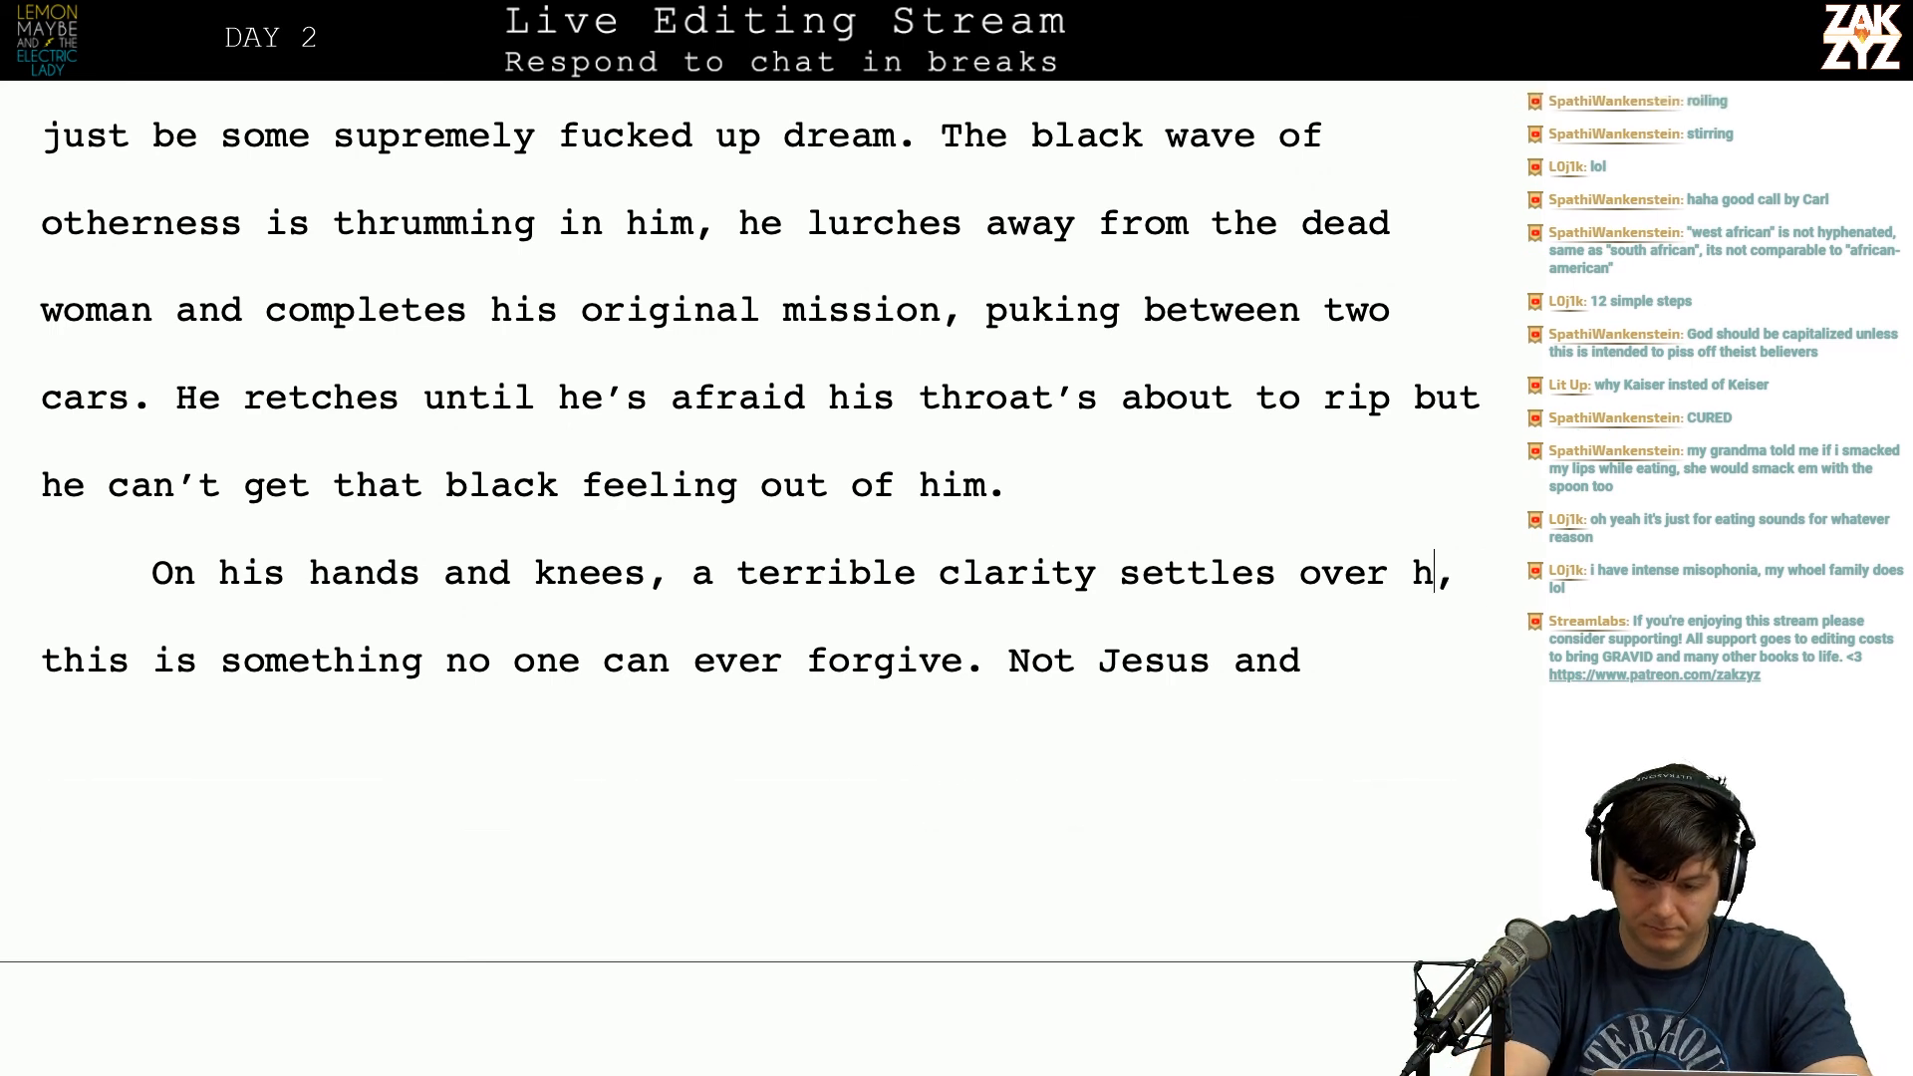
type("Kai")
type("ser Duchanc")
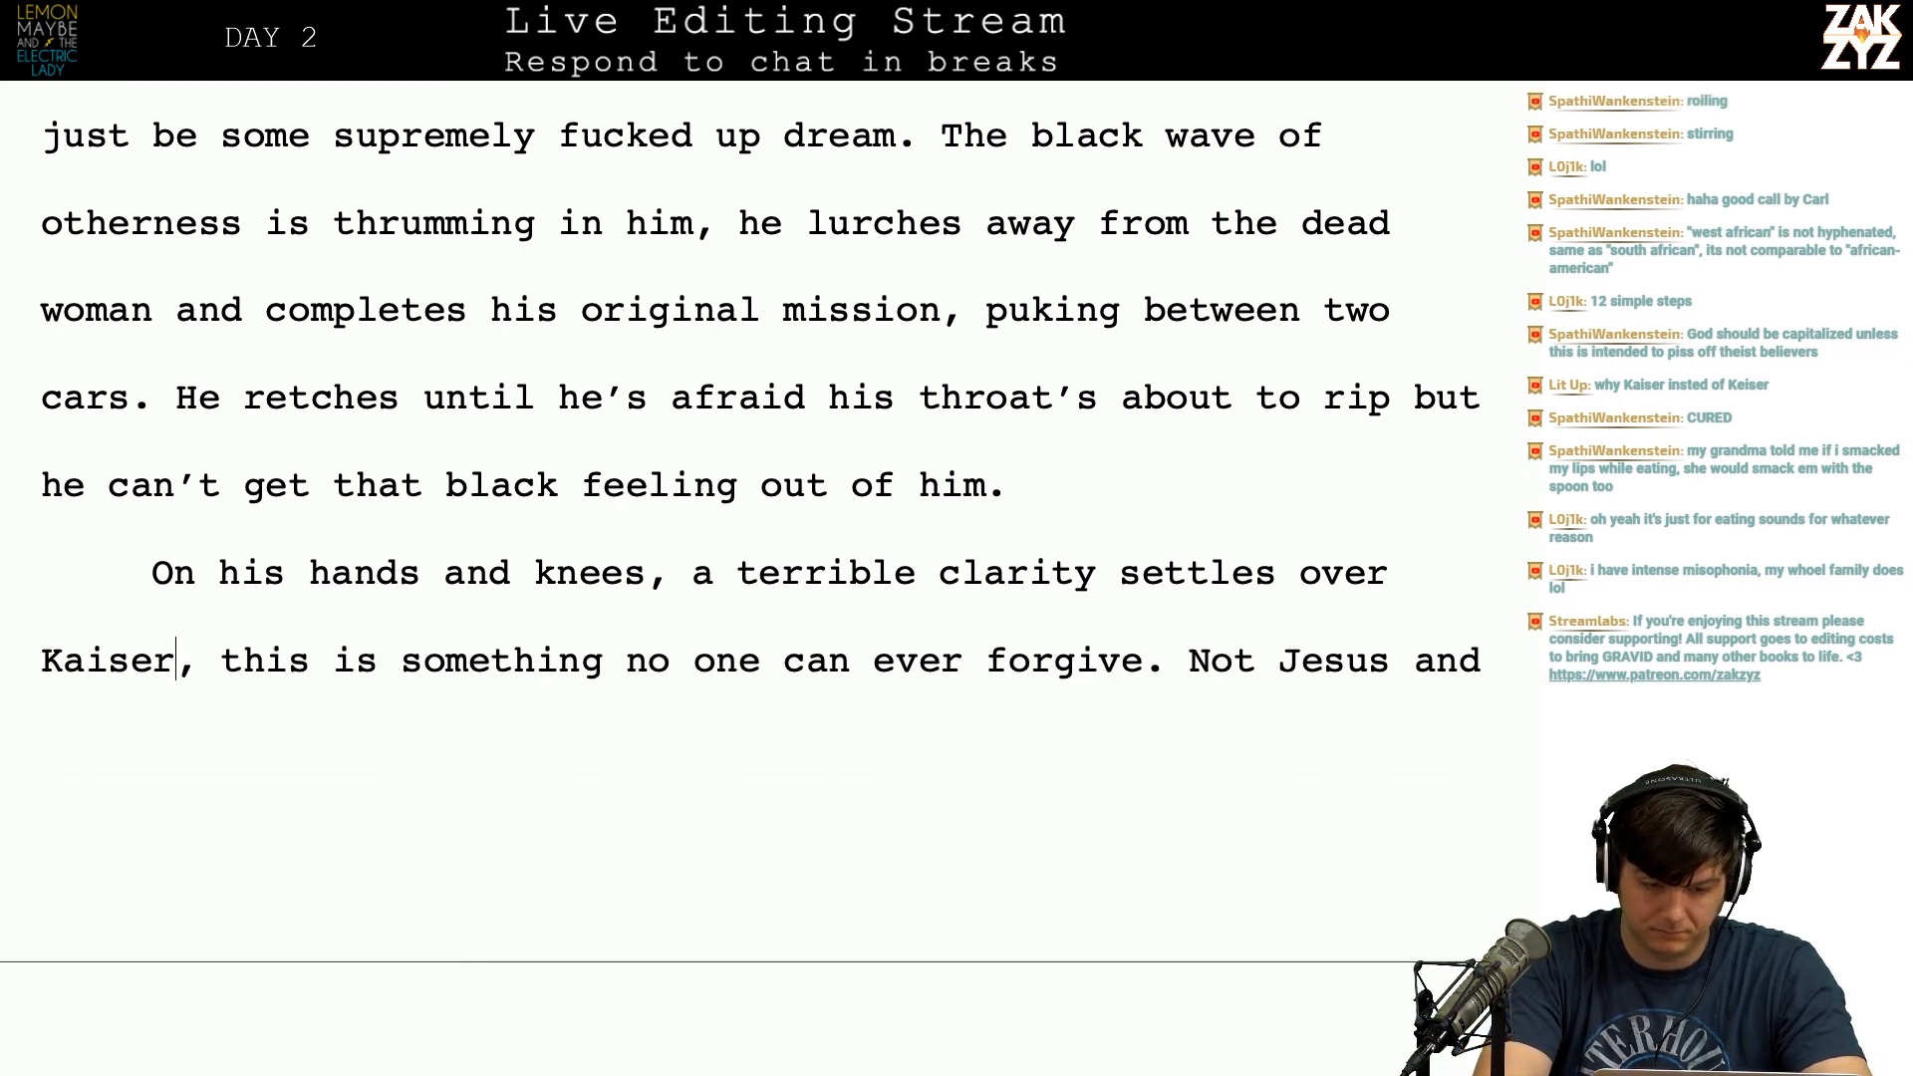
type("e")
Step: Change "clarity" to "certainty" in the sentence beginning "On his hands and knees"
key("Up")
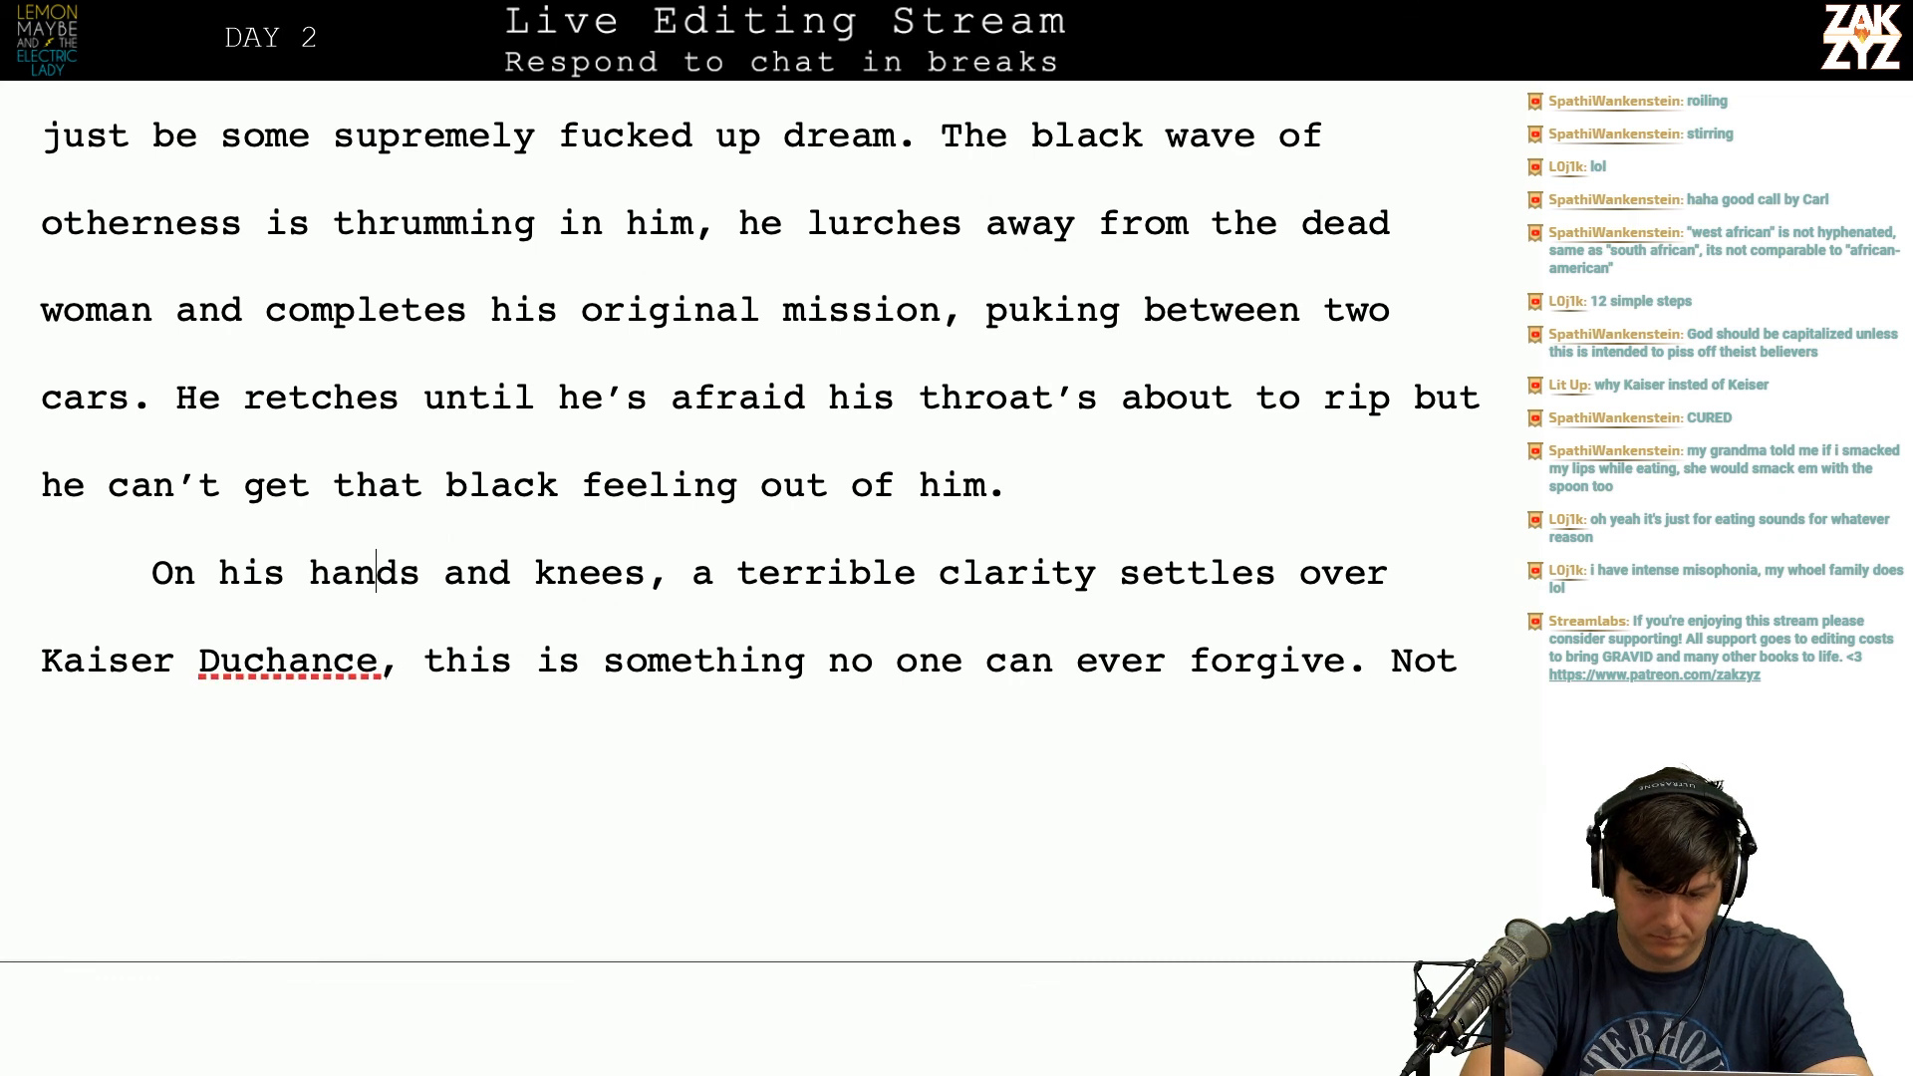
left_click(1011, 573)
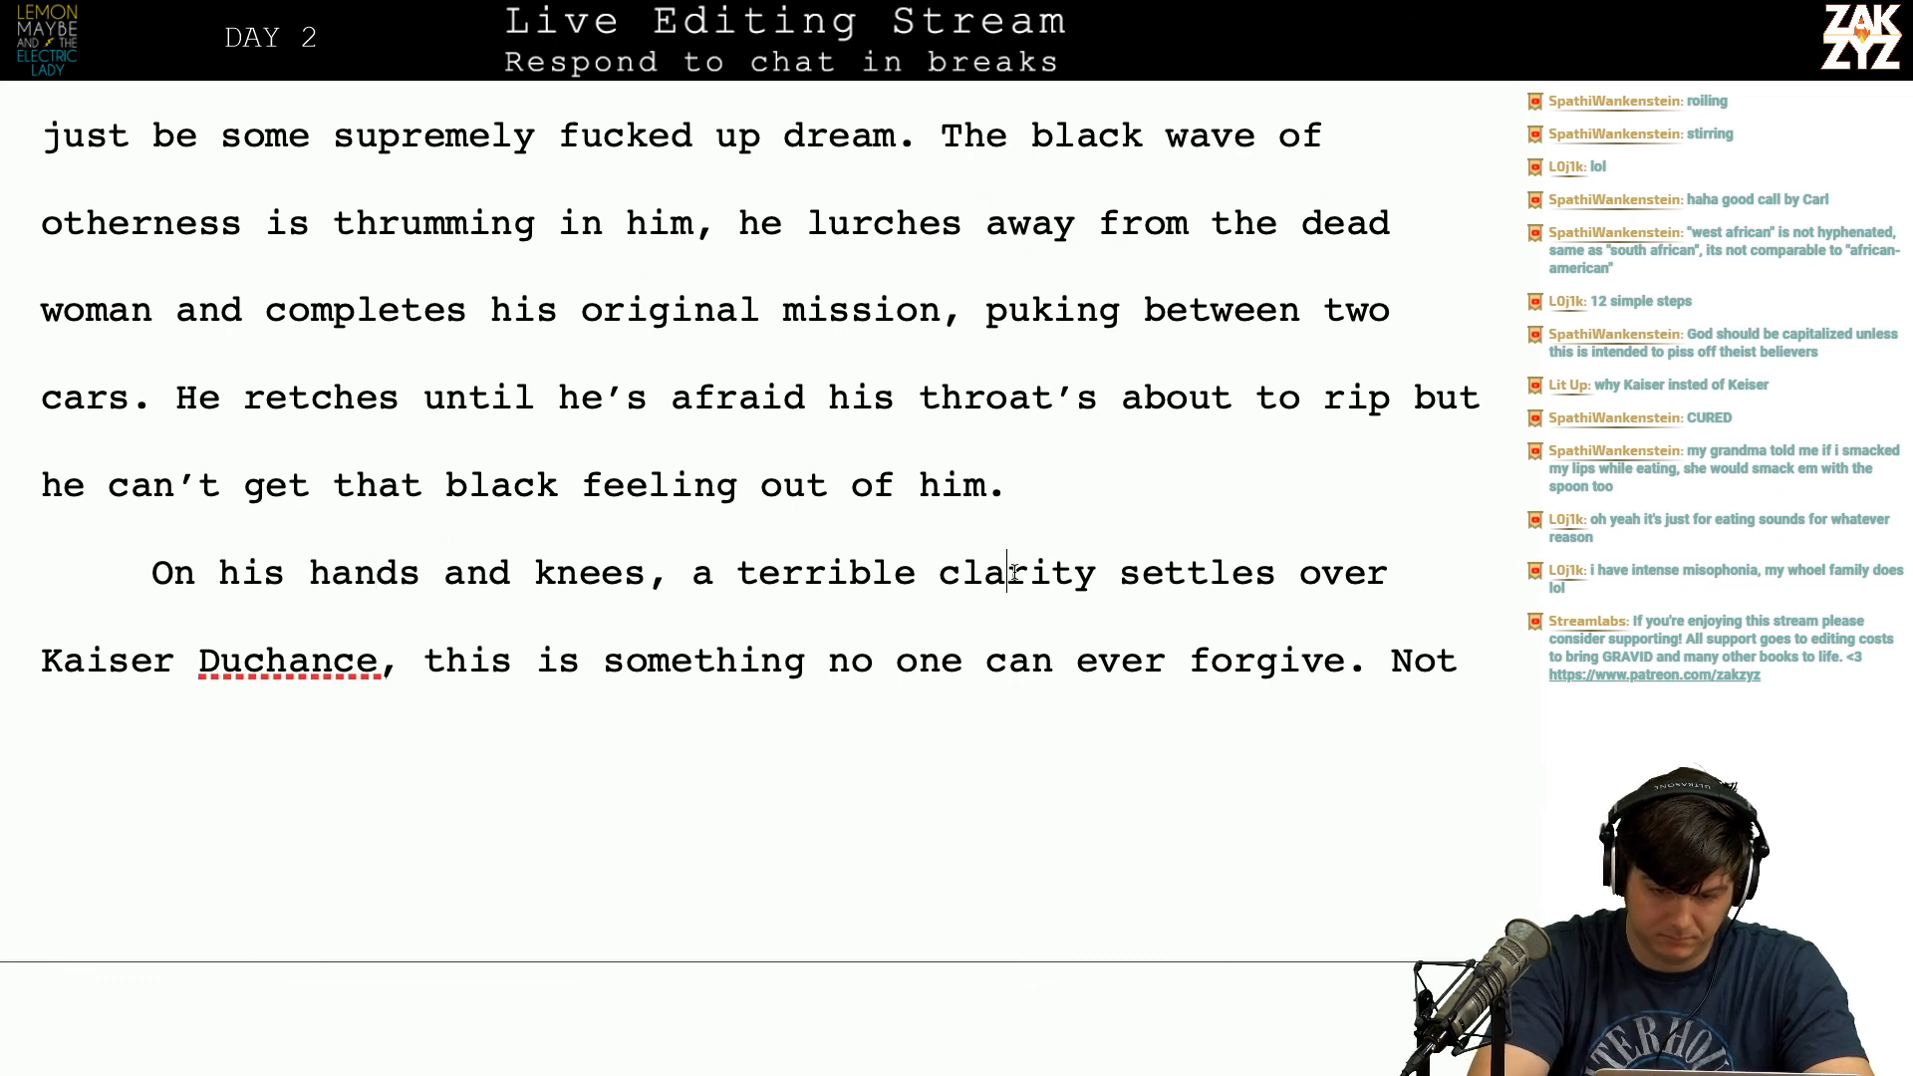
key("Left")
type("e")
key("Left")
key("Left")
type("ertainty")
key("shift+Right")
key("shift+Right")
key("shift+Right")
key("shift+Right")
key("shift+Right")
key("shift+Right")
key("shift+Right")
key("shift+Right")
key("BackSpace")
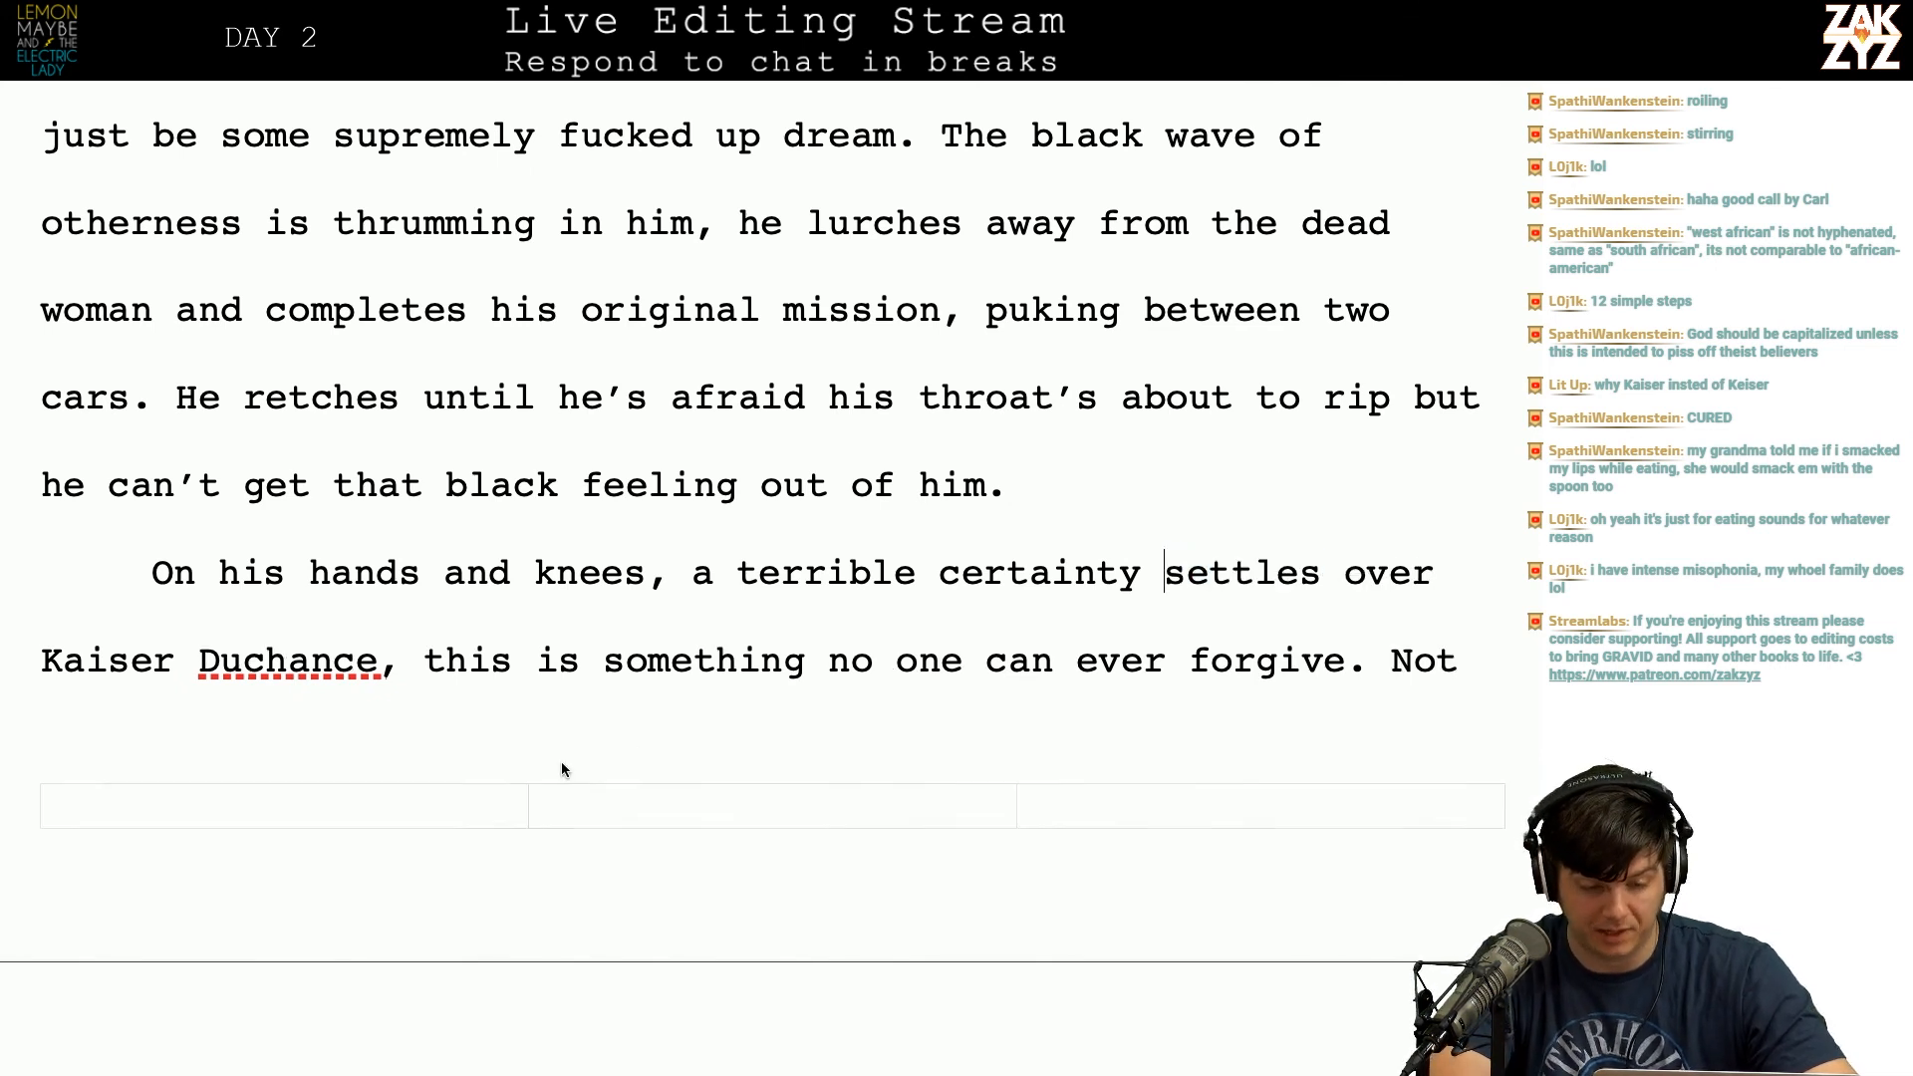
Step: Capitalize "God" in the crowd's cry "Oh my God!" at the end of page 25
scroll(470, 608, "down", 2)
left_click(967, 558)
scroll(1098, 478, "down", 5)
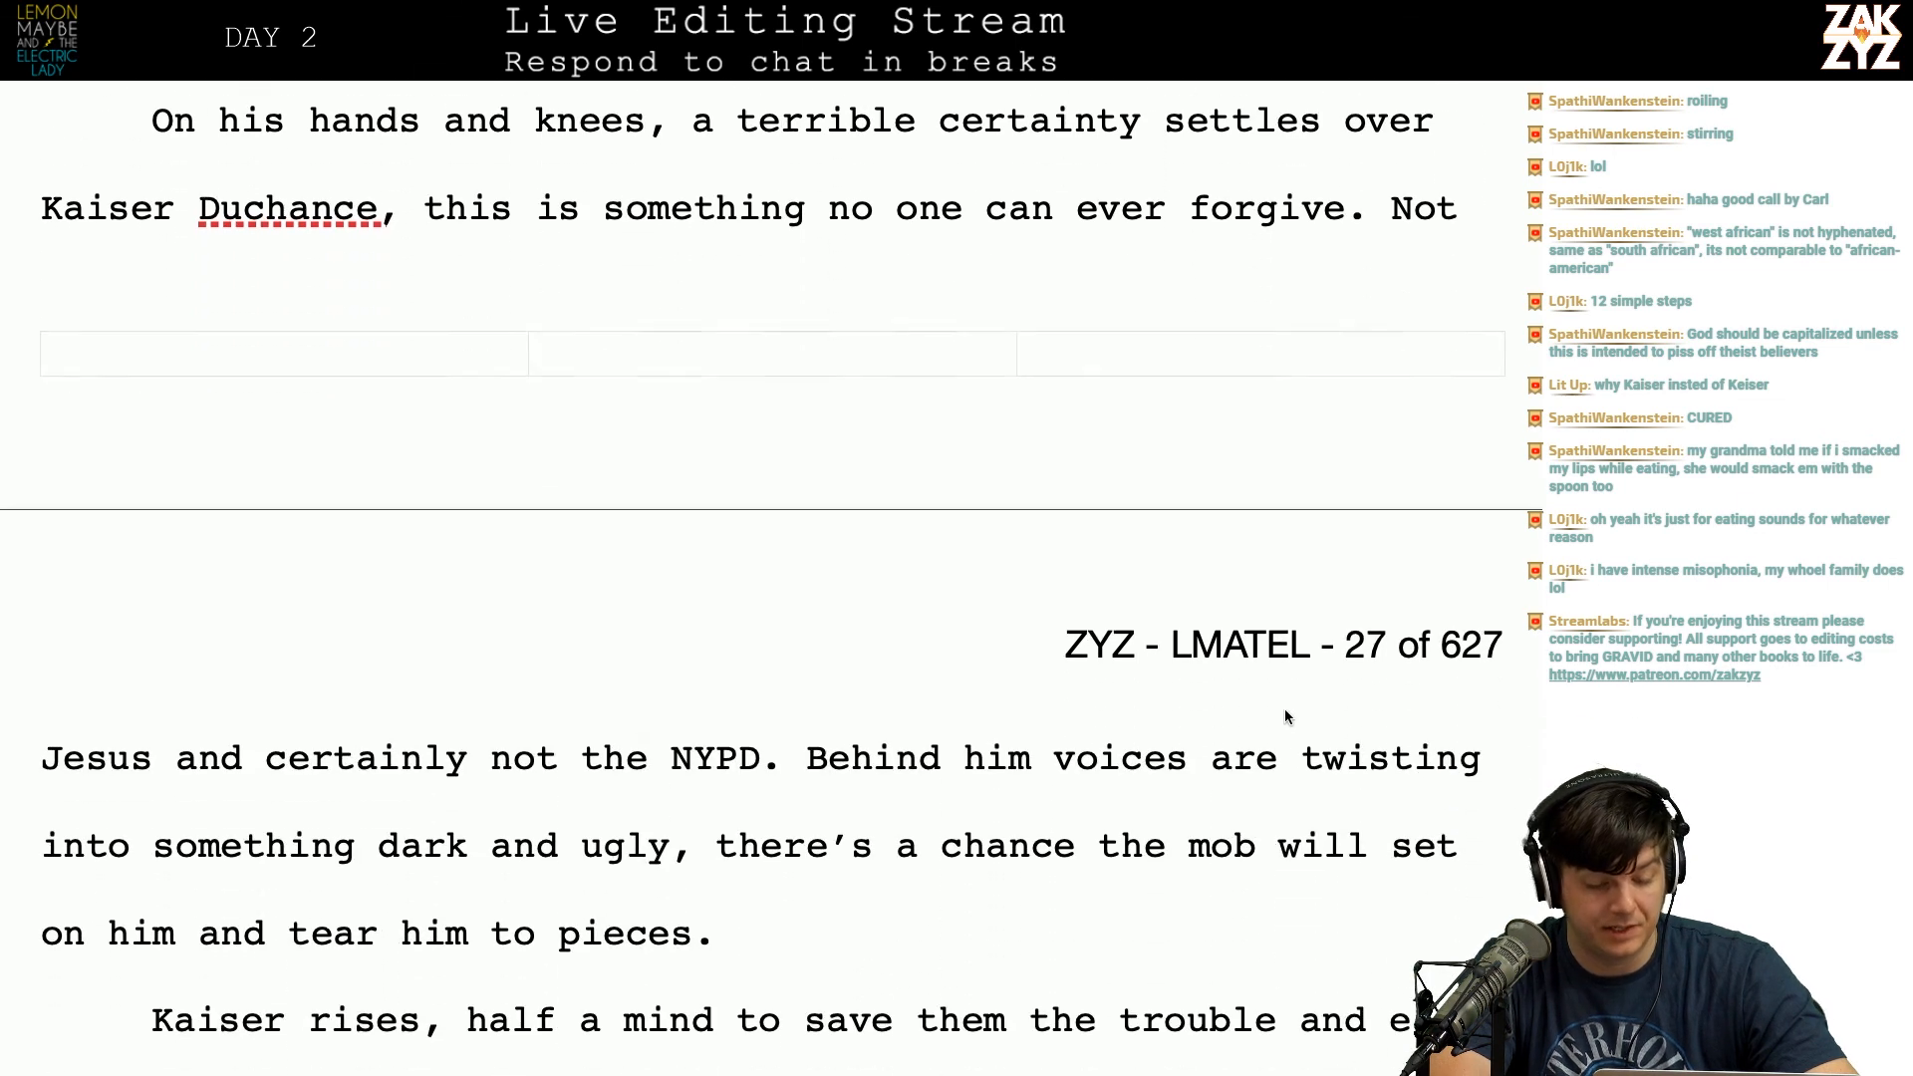
left_click(85, 759)
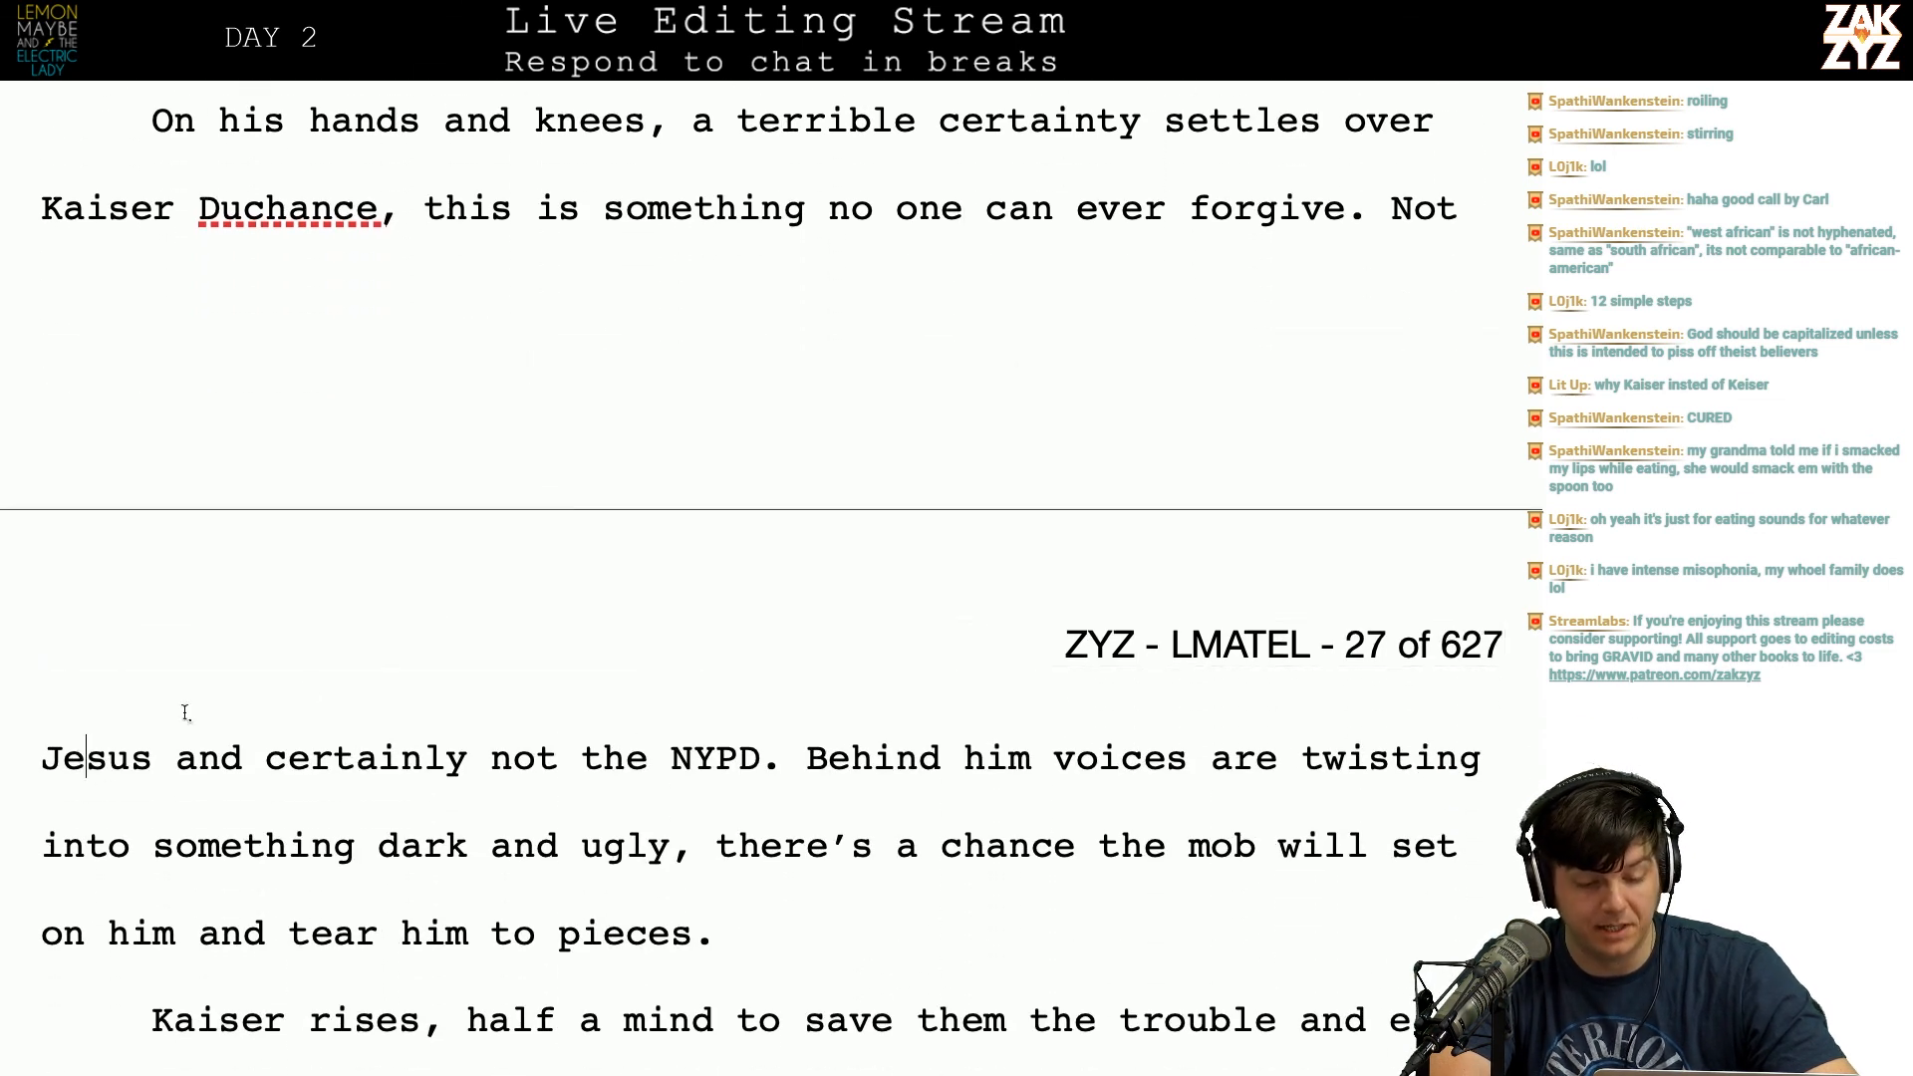
scroll(864, 852, "down", 1)
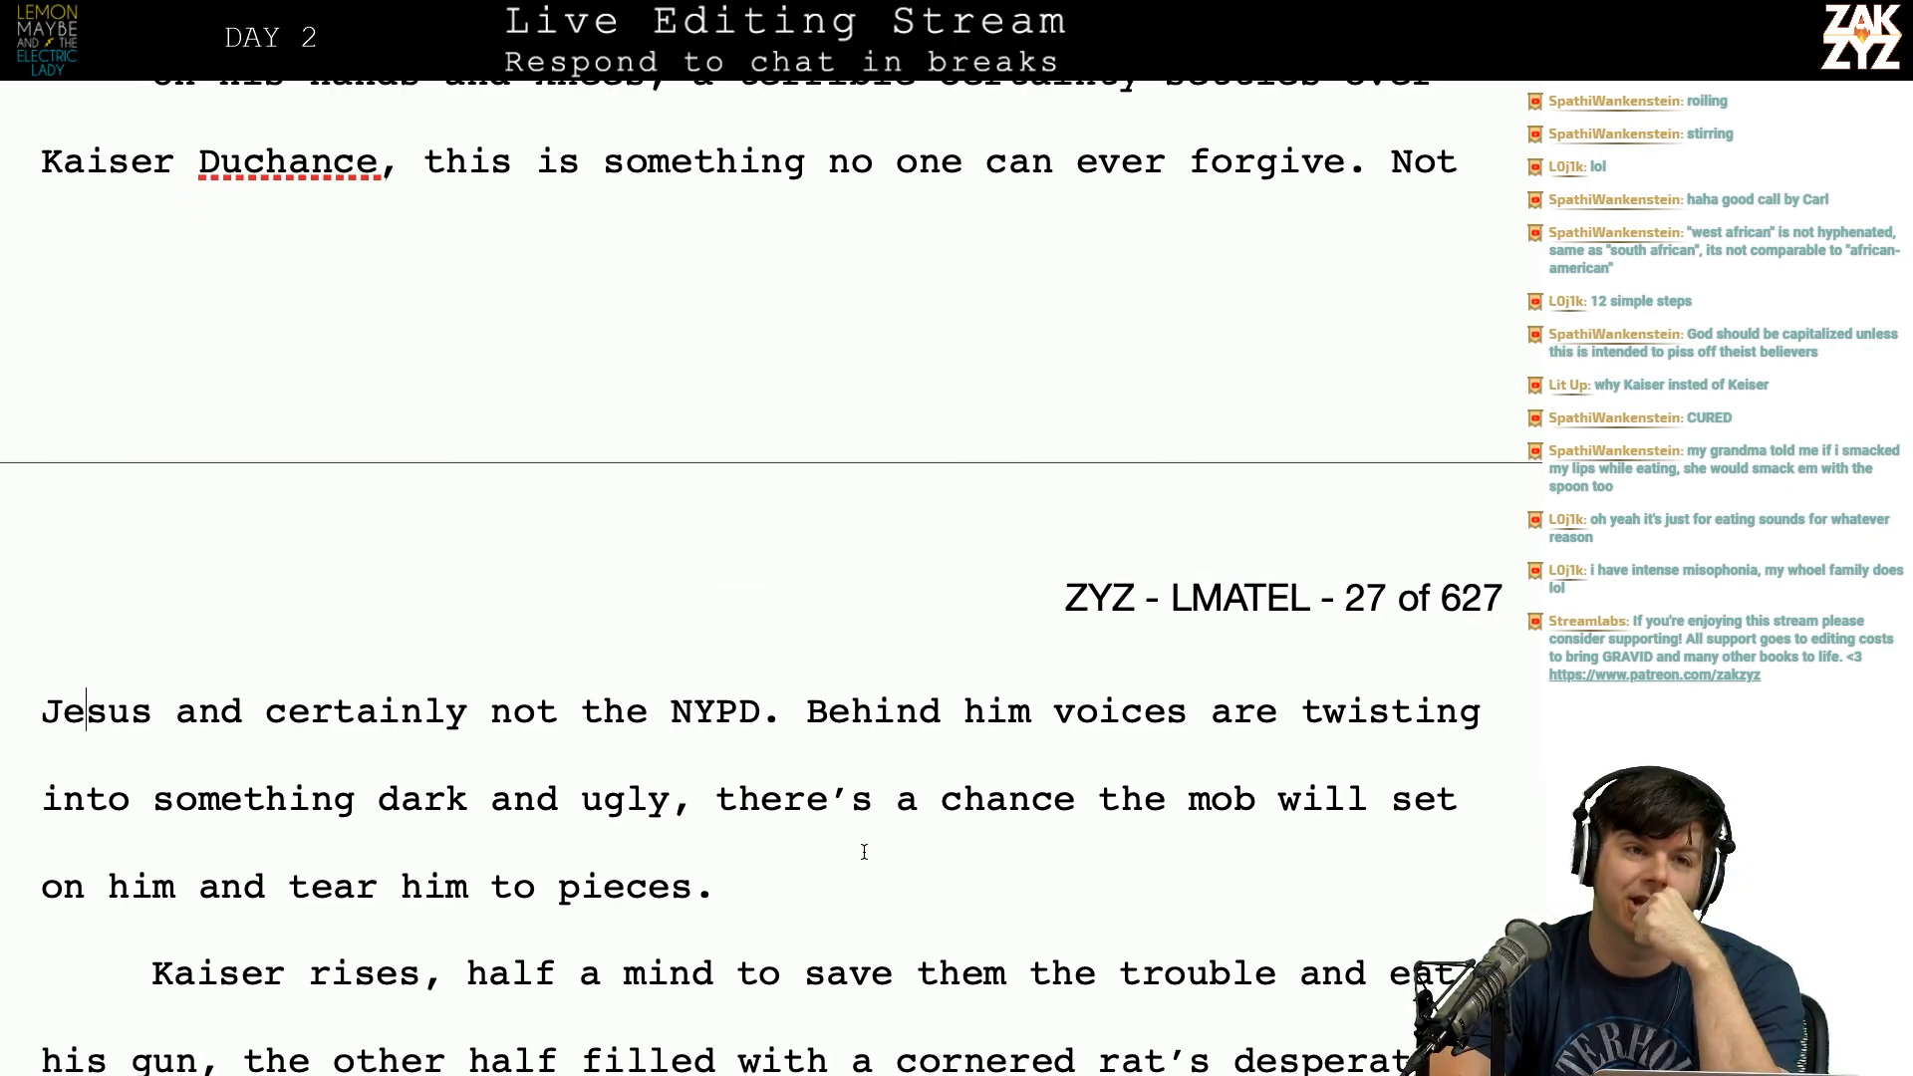
scroll(863, 851, "up", 15)
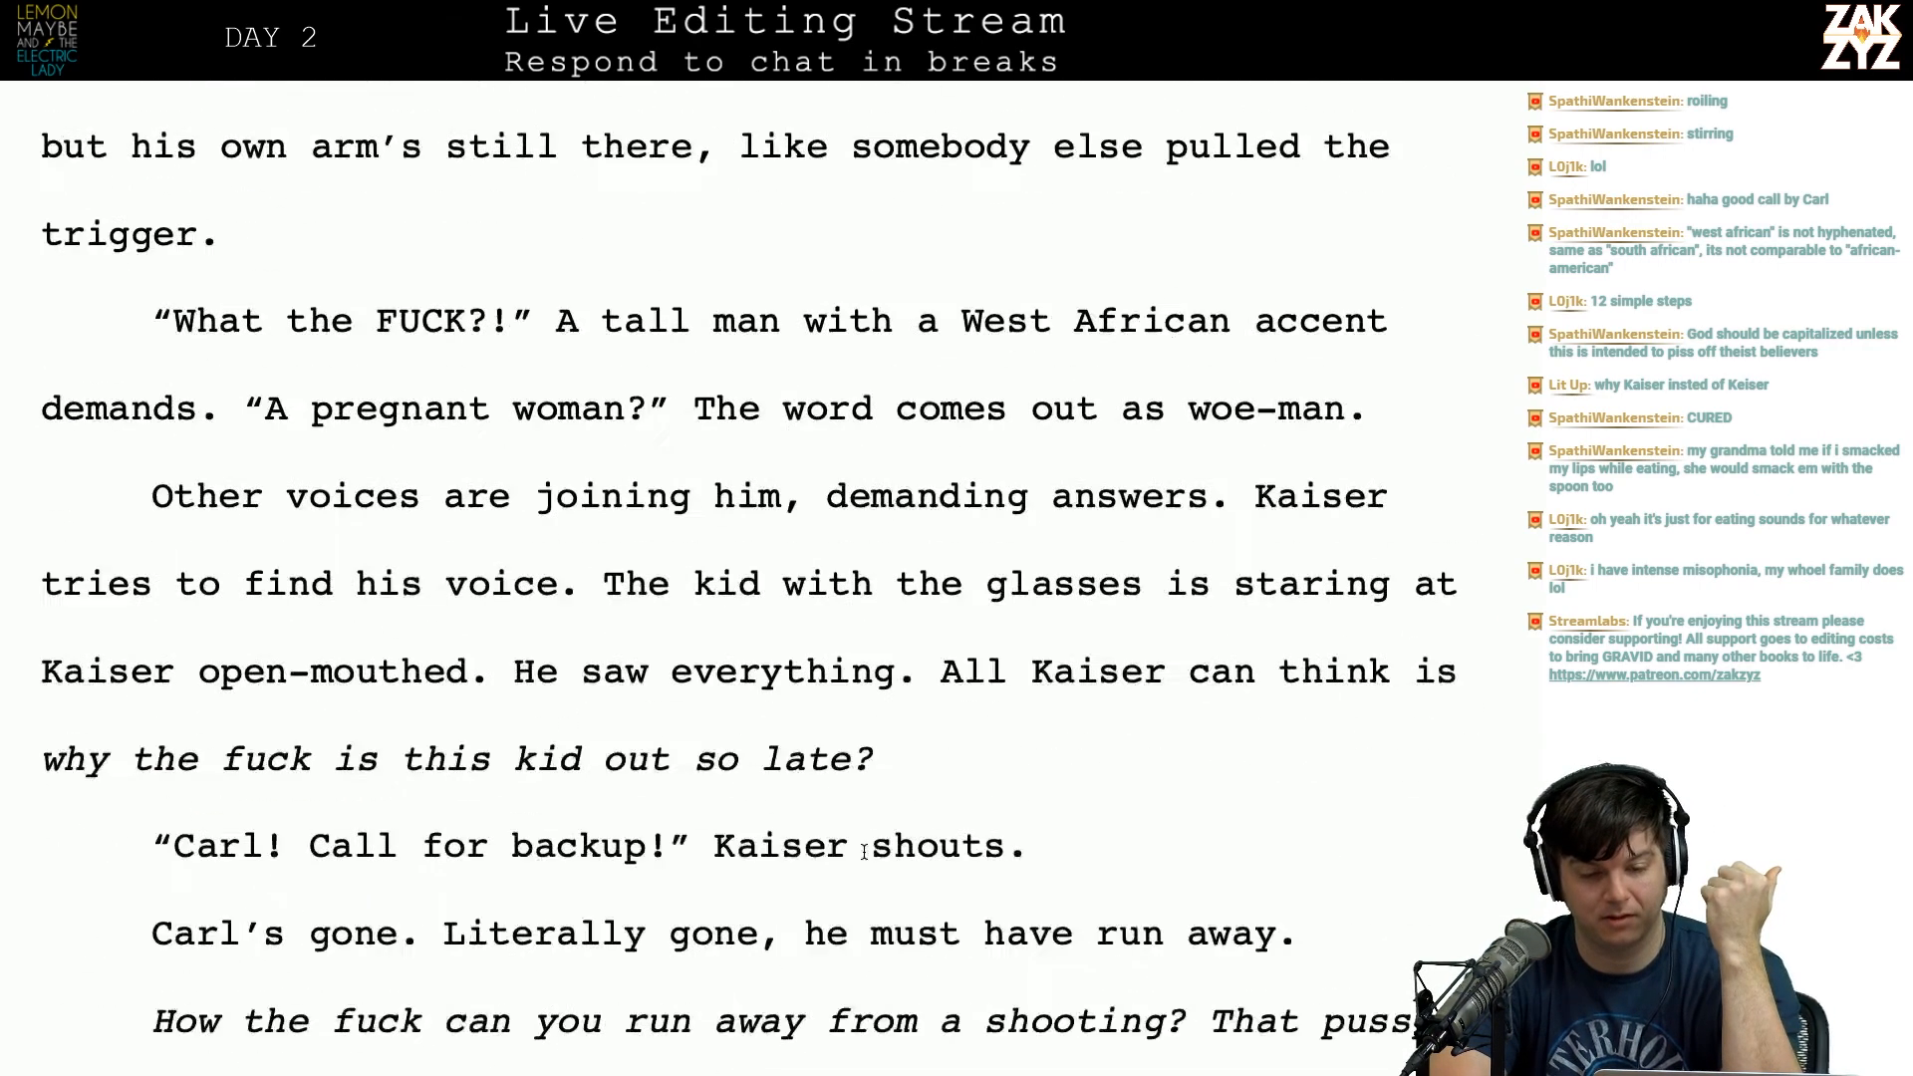
scroll(863, 852, "up", 10)
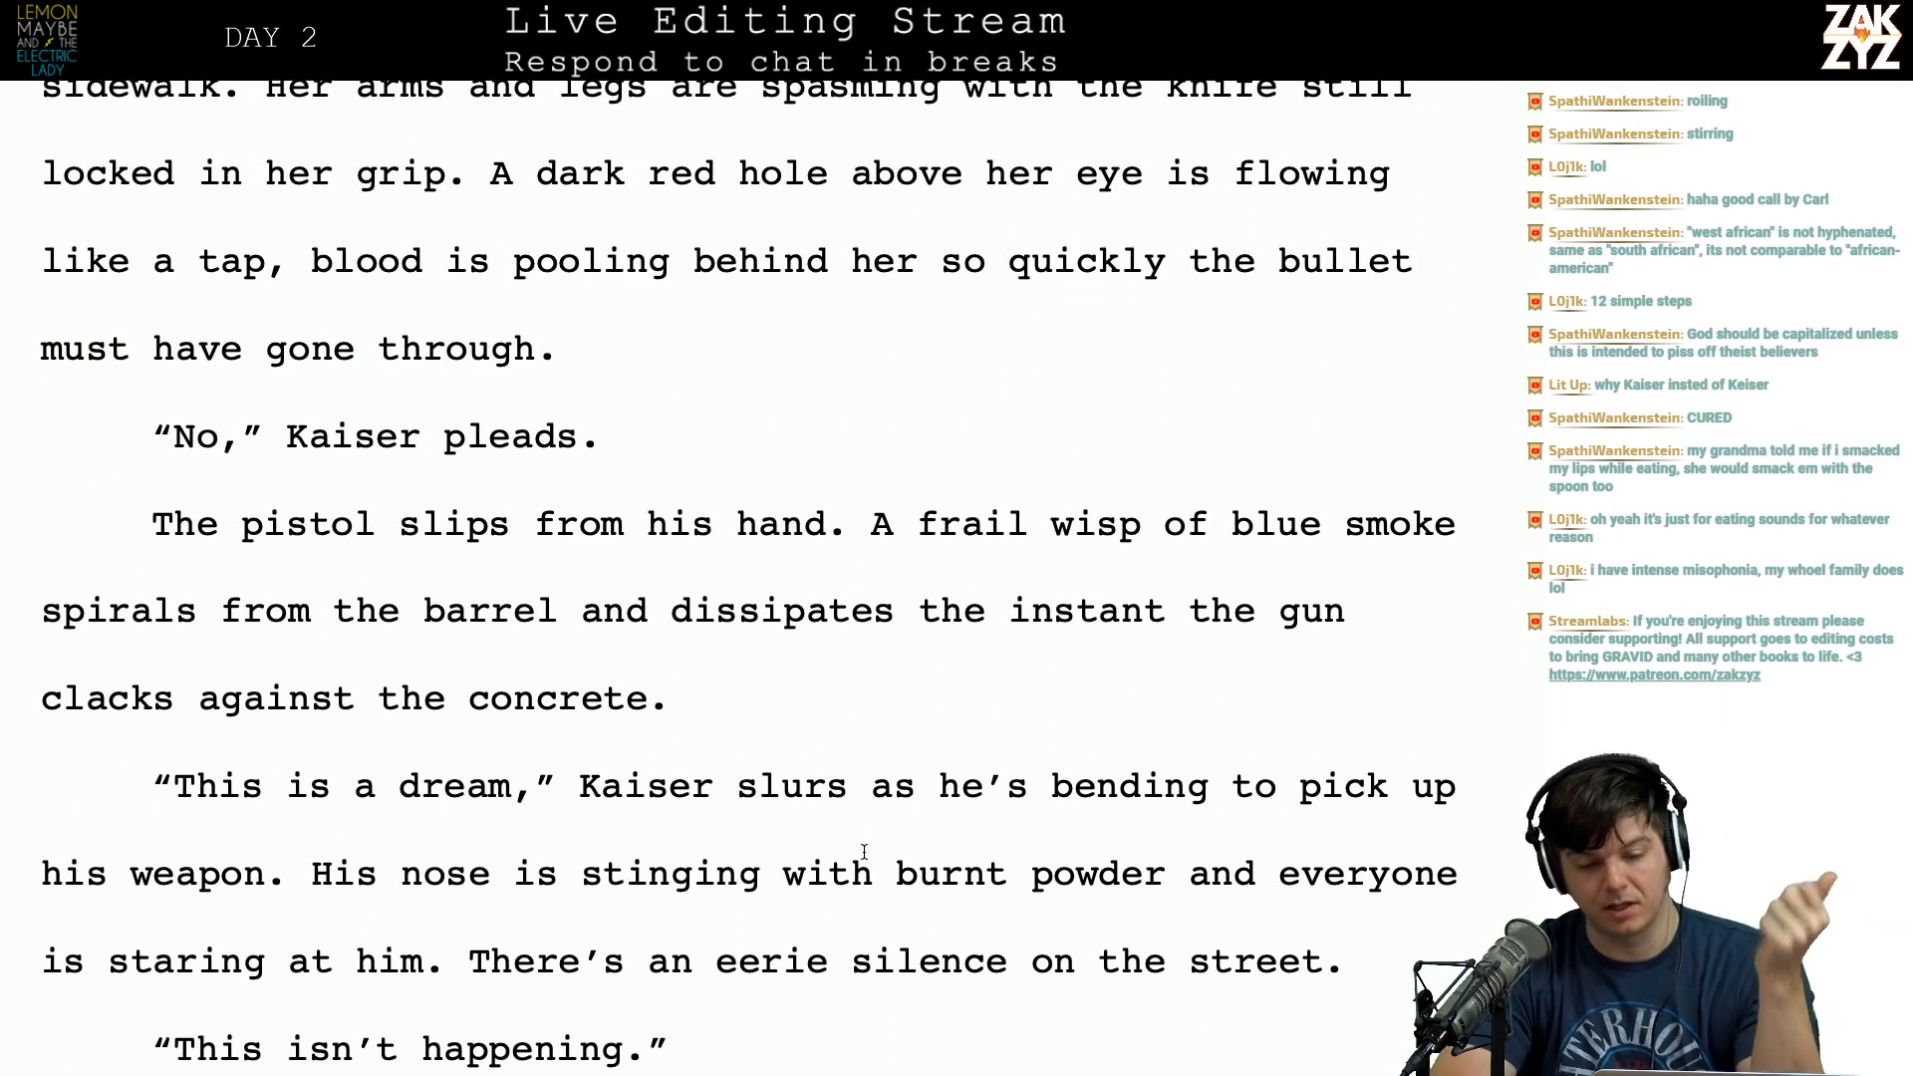
scroll(864, 851, "up", 10)
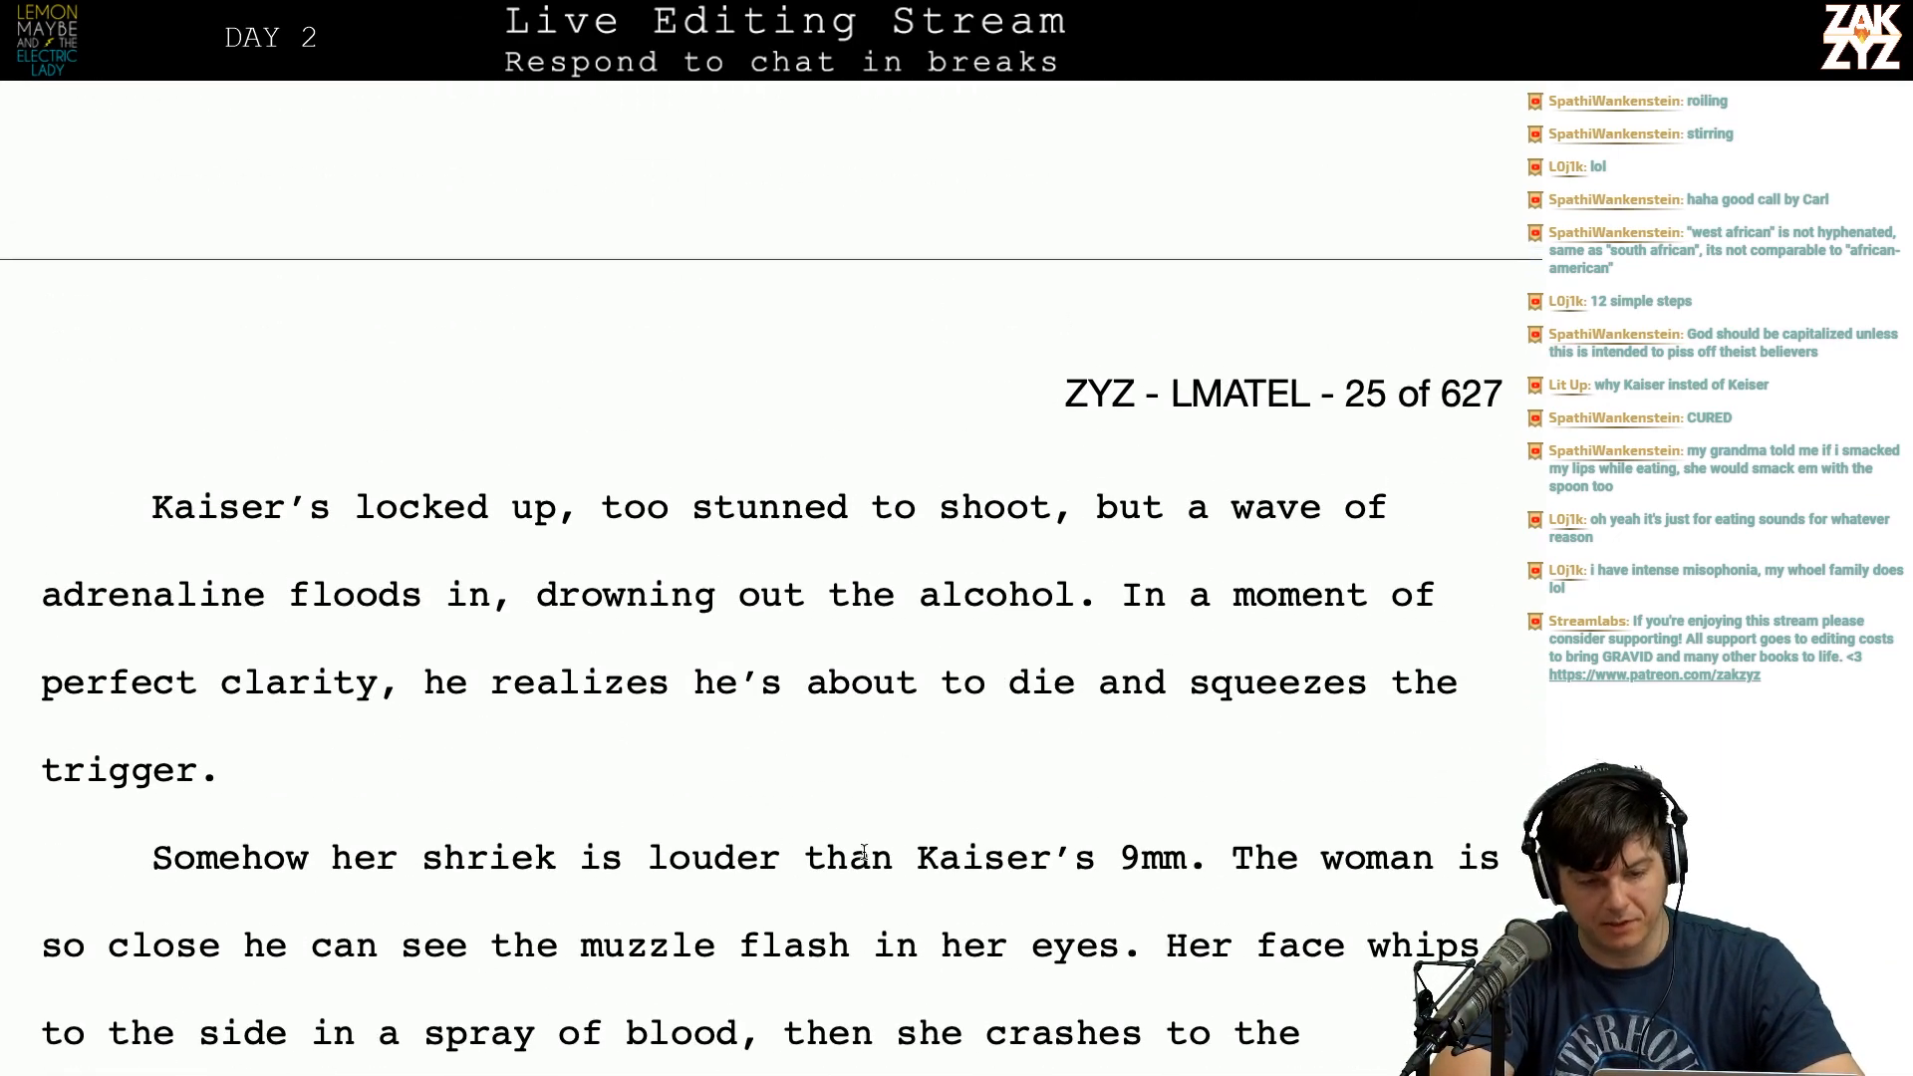
scroll(864, 851, "down", 10)
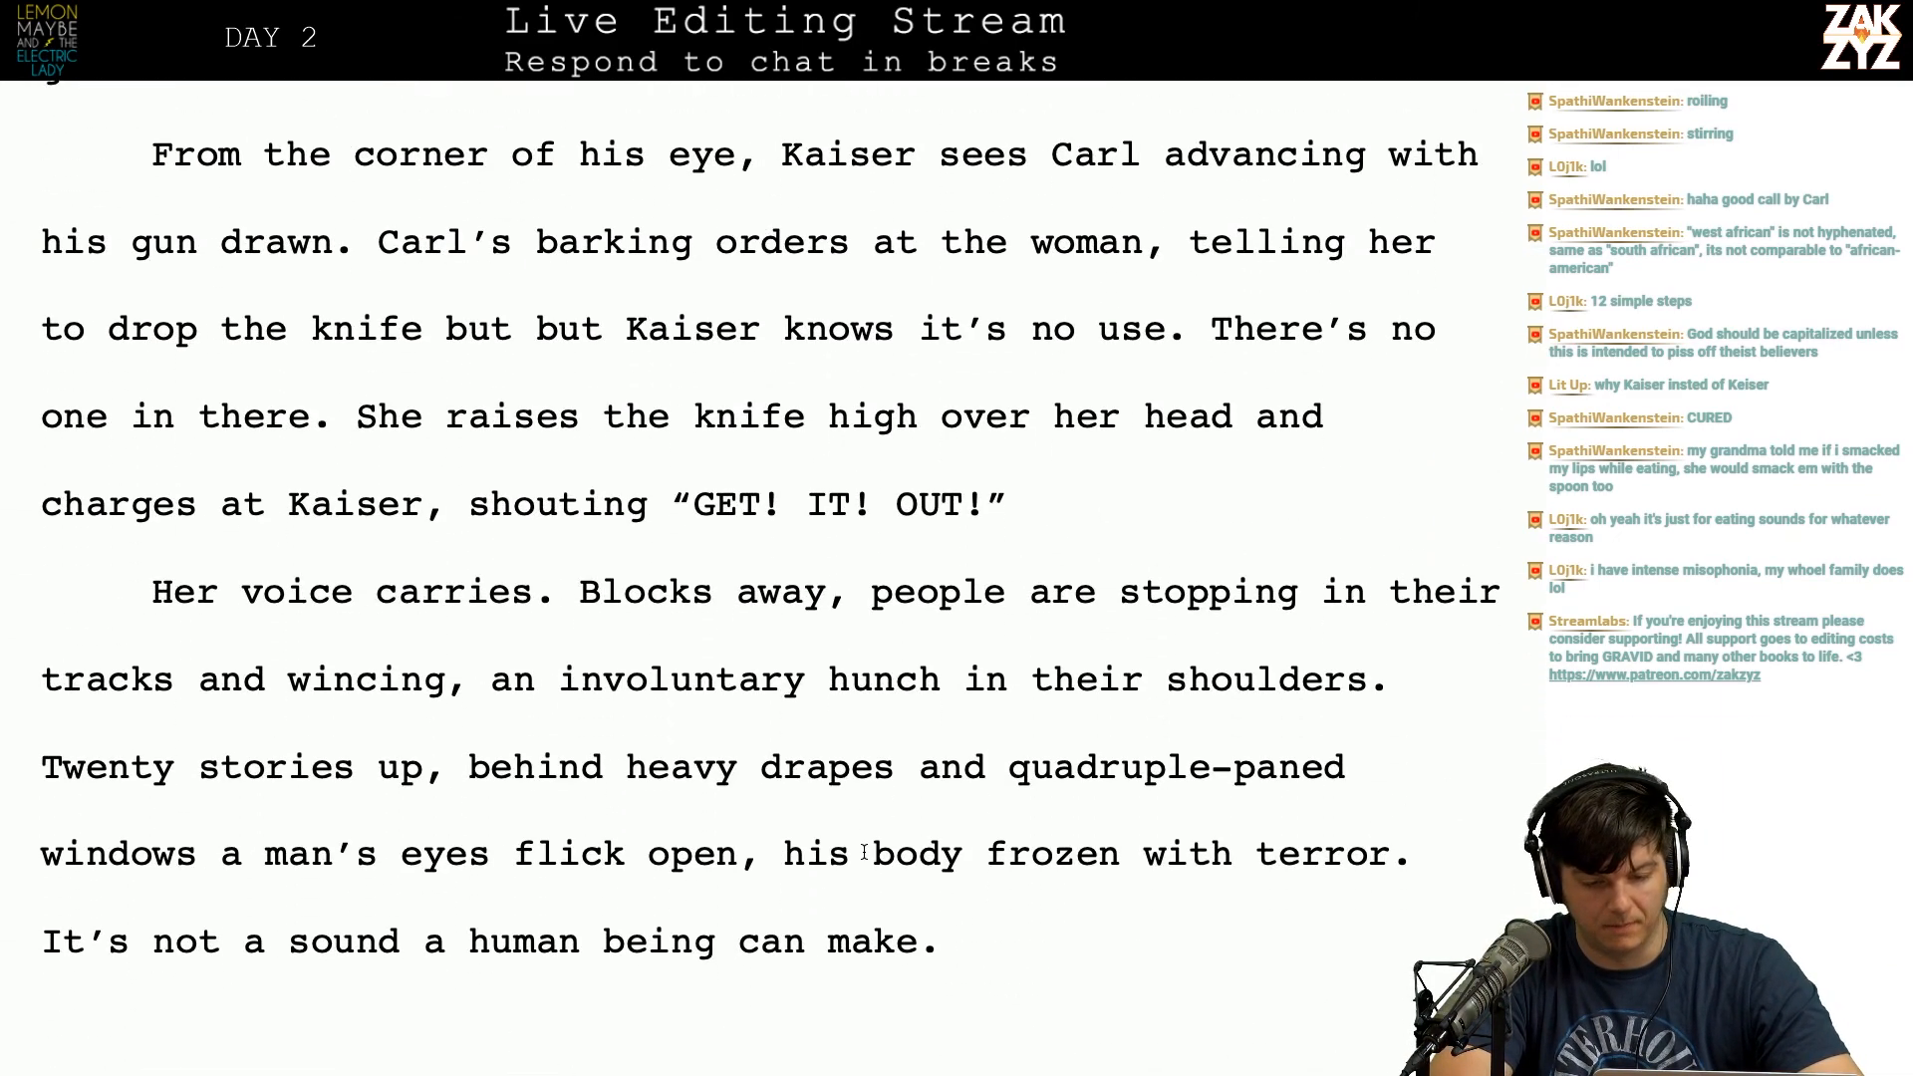
scroll(864, 852, "down", 10)
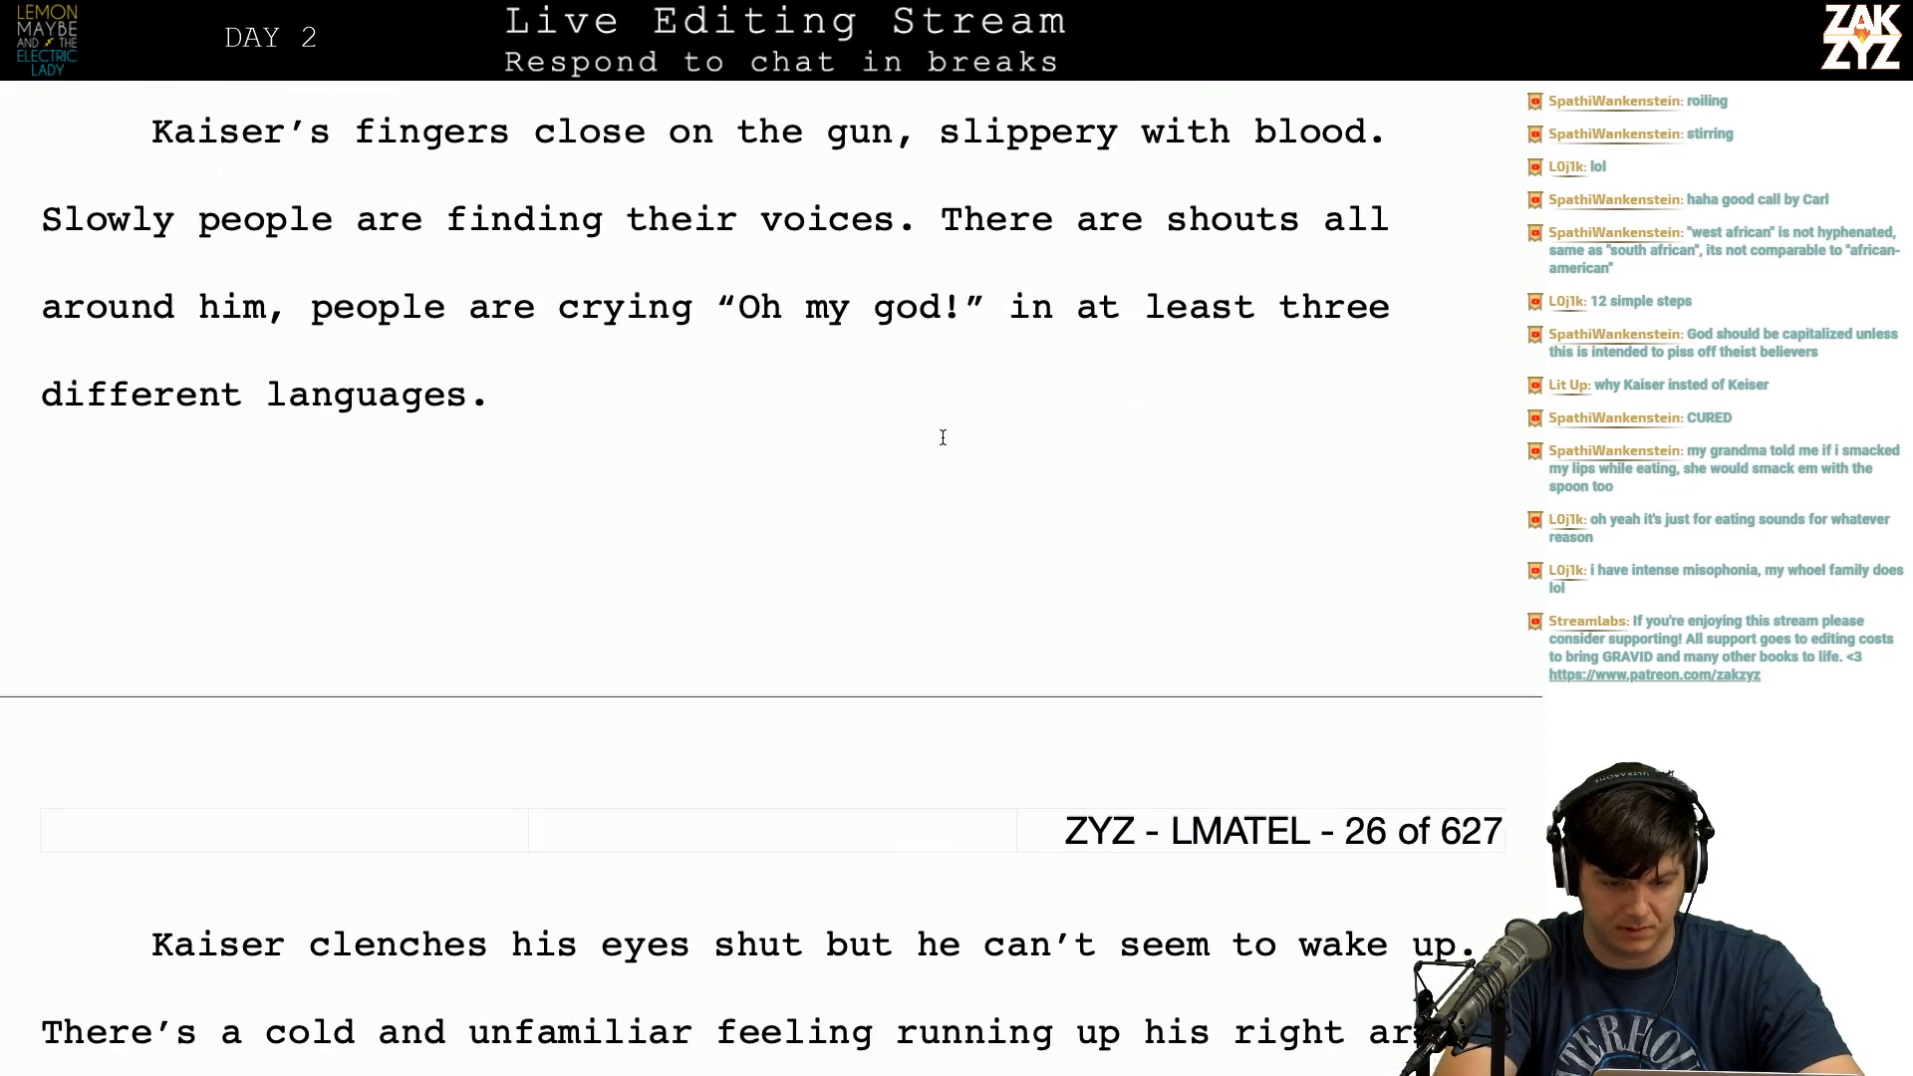
key("BackSpace")
type("G")
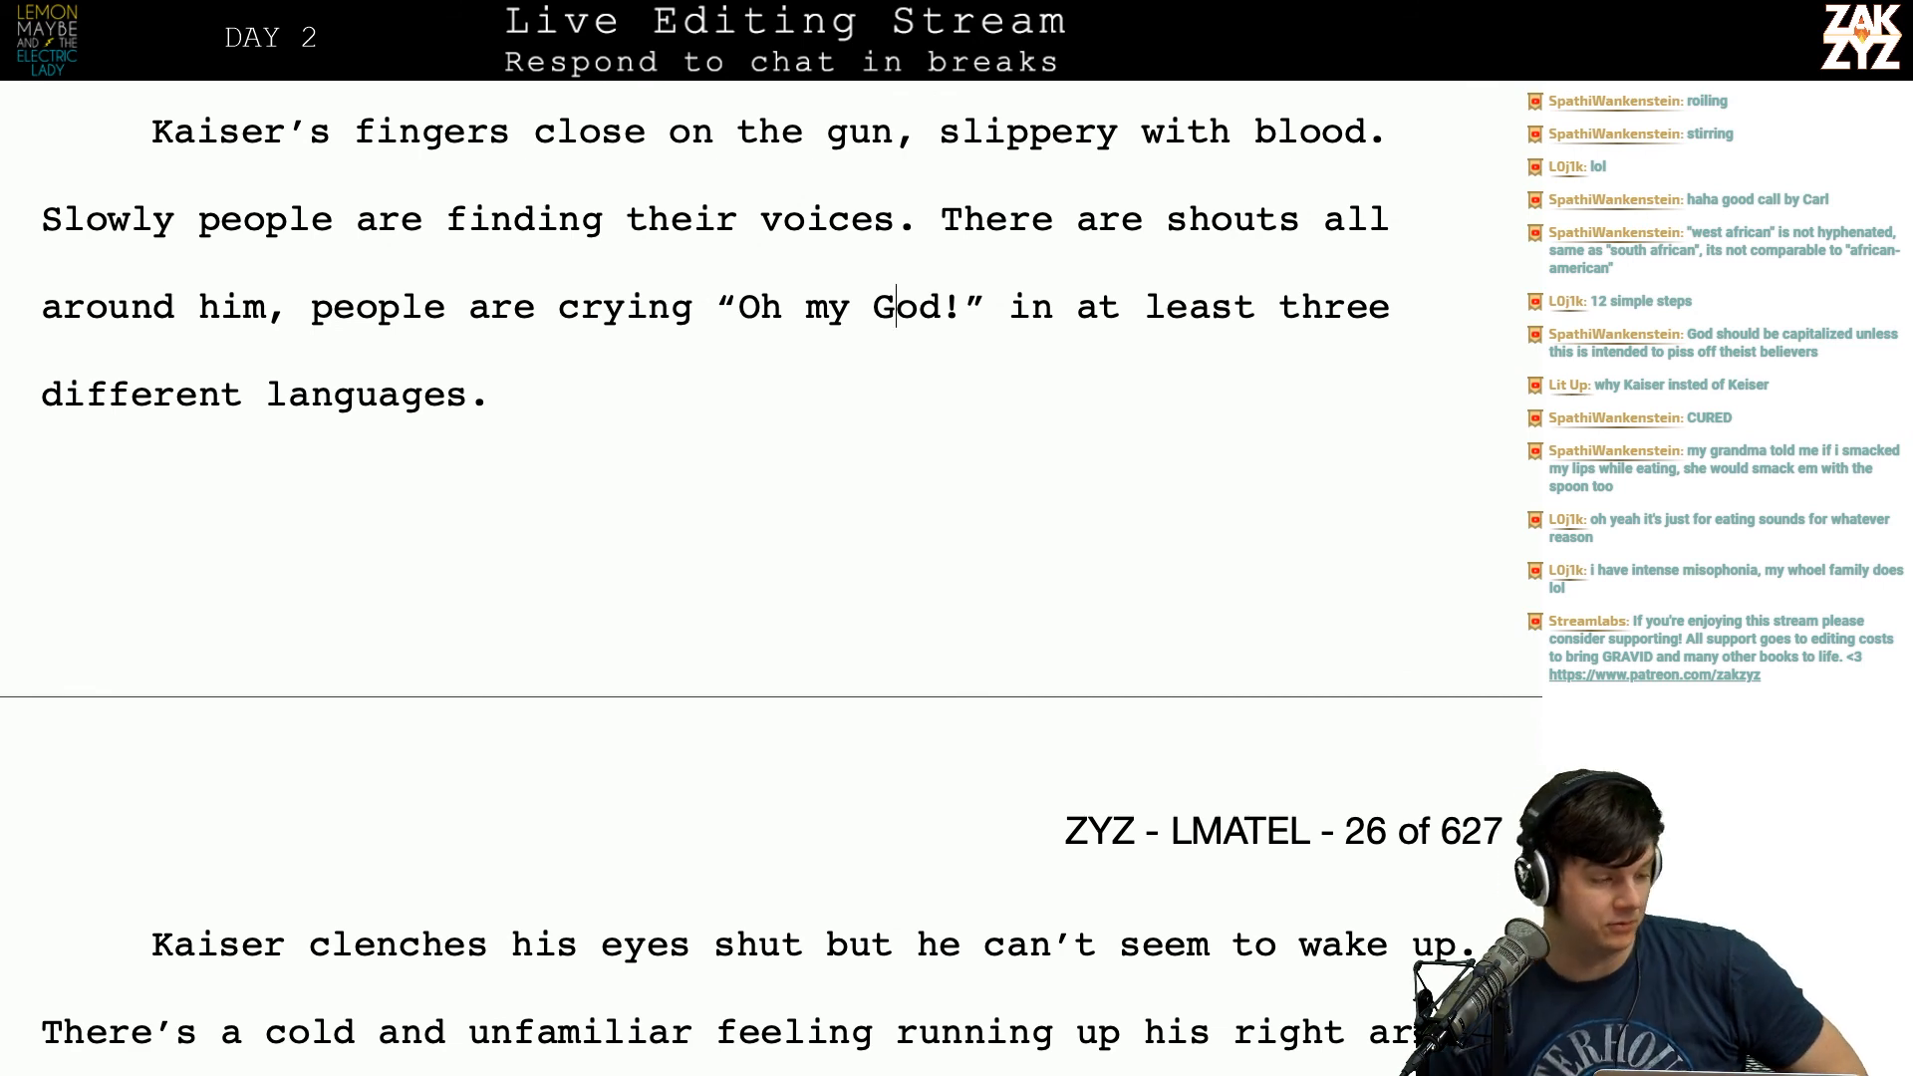
Step: Replace "running" with "rolling" in the sentence about the unfamiliar feeling in Kaiser's right arm
scroll(771, 574, "down", 5)
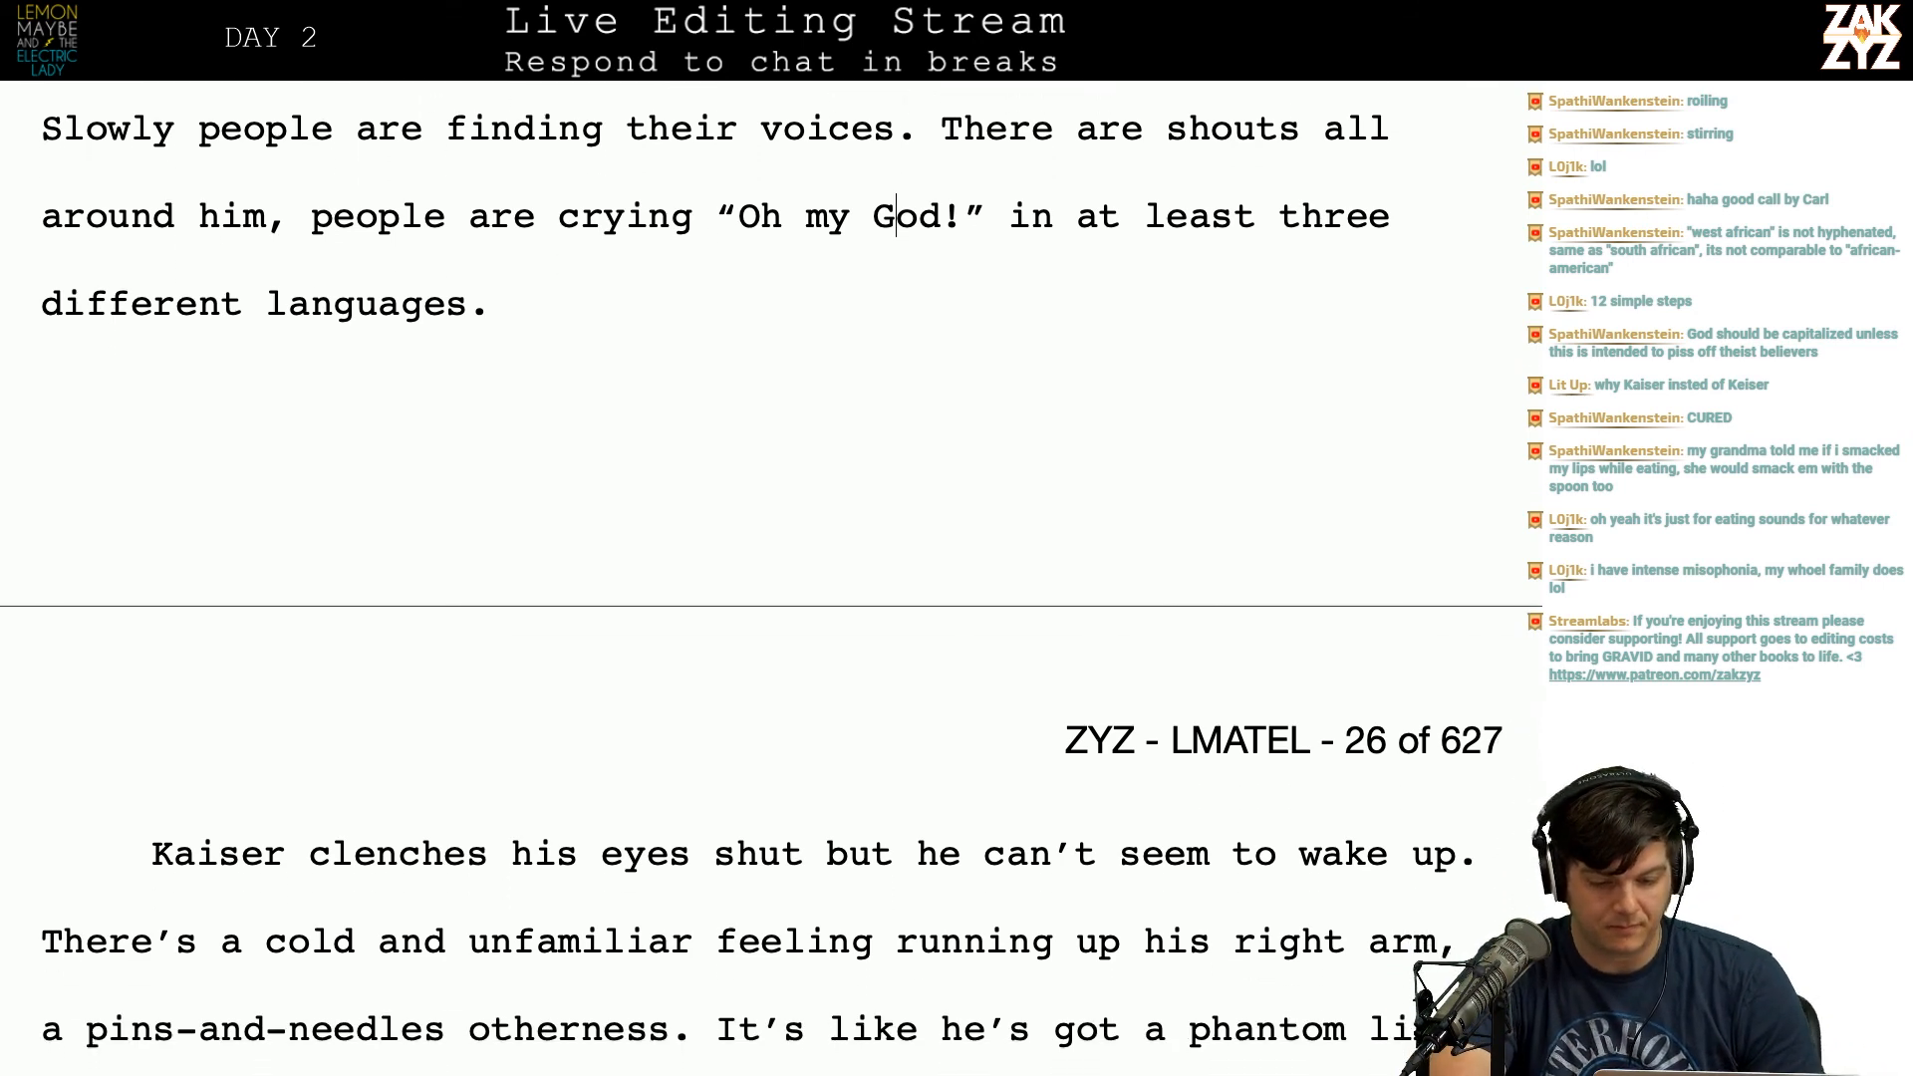
scroll(1027, 560, "down", 1)
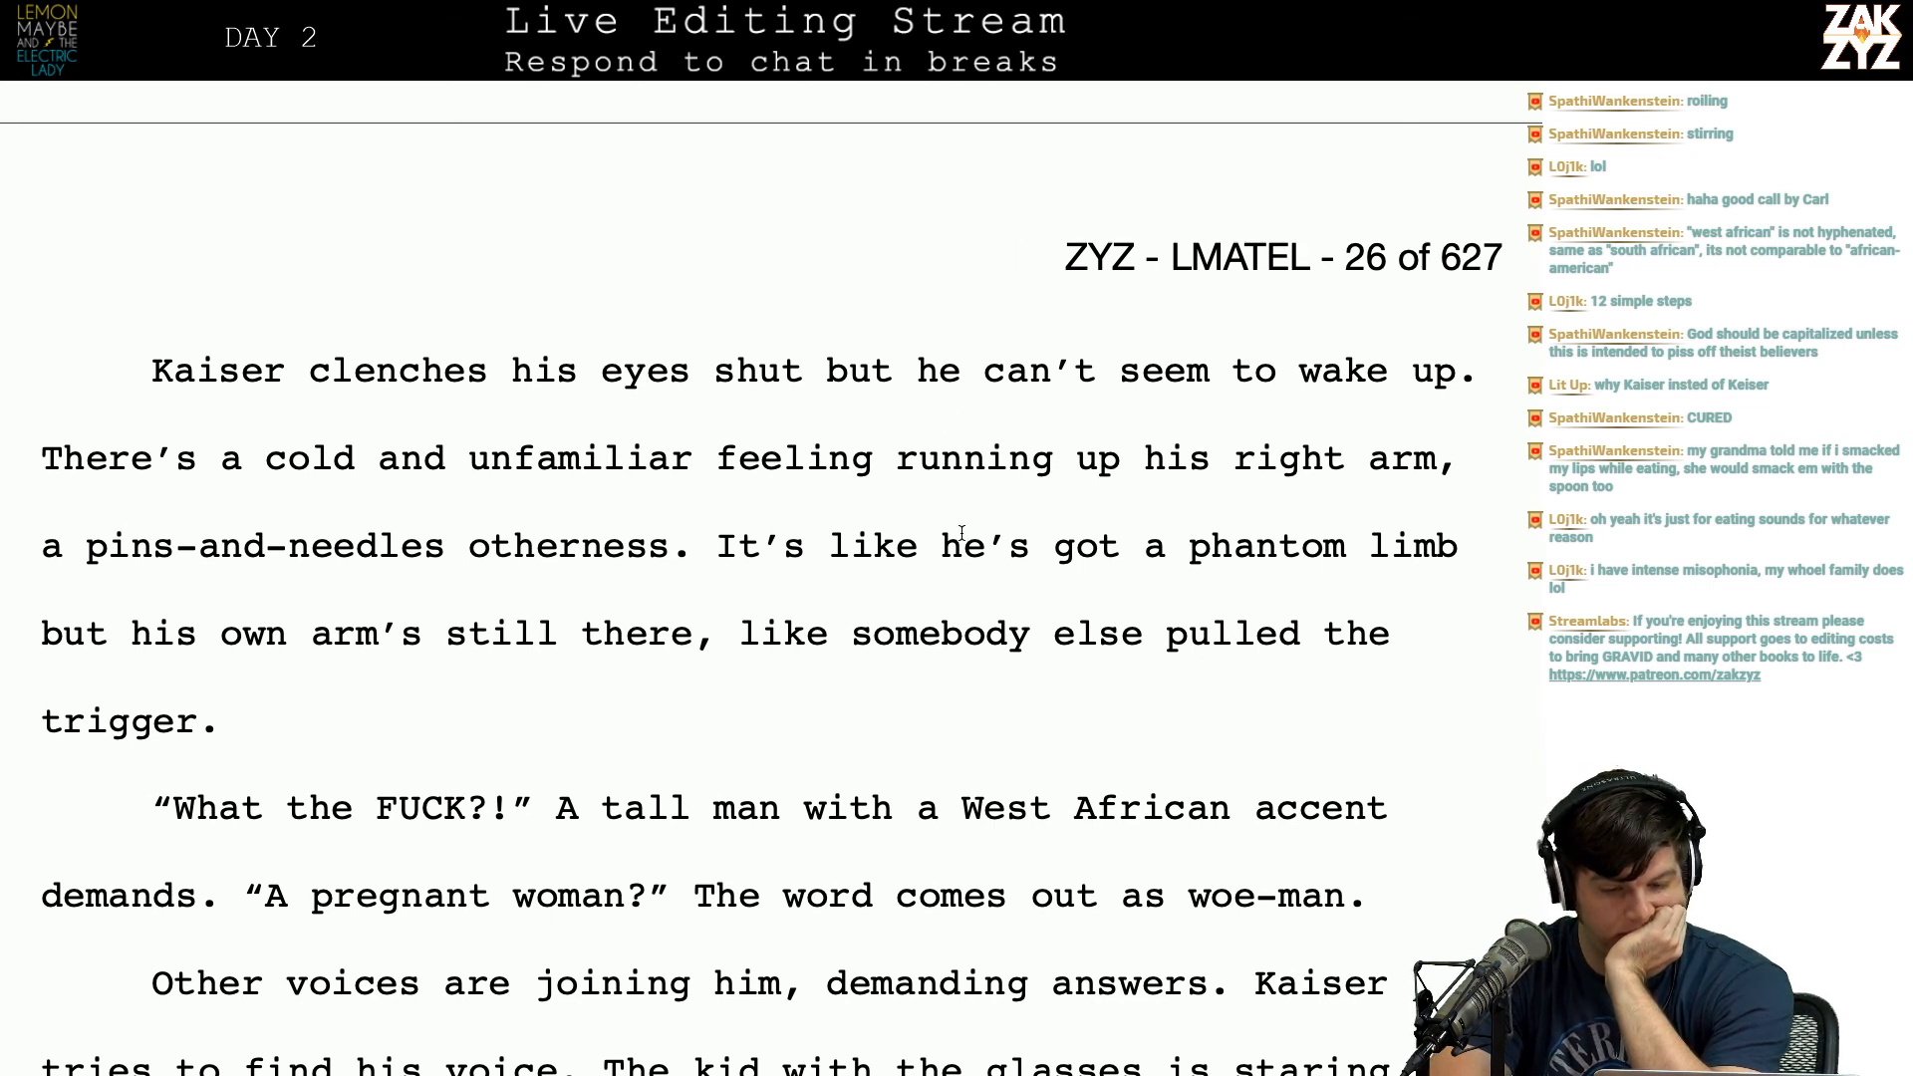
scroll(958, 533, "down", 1)
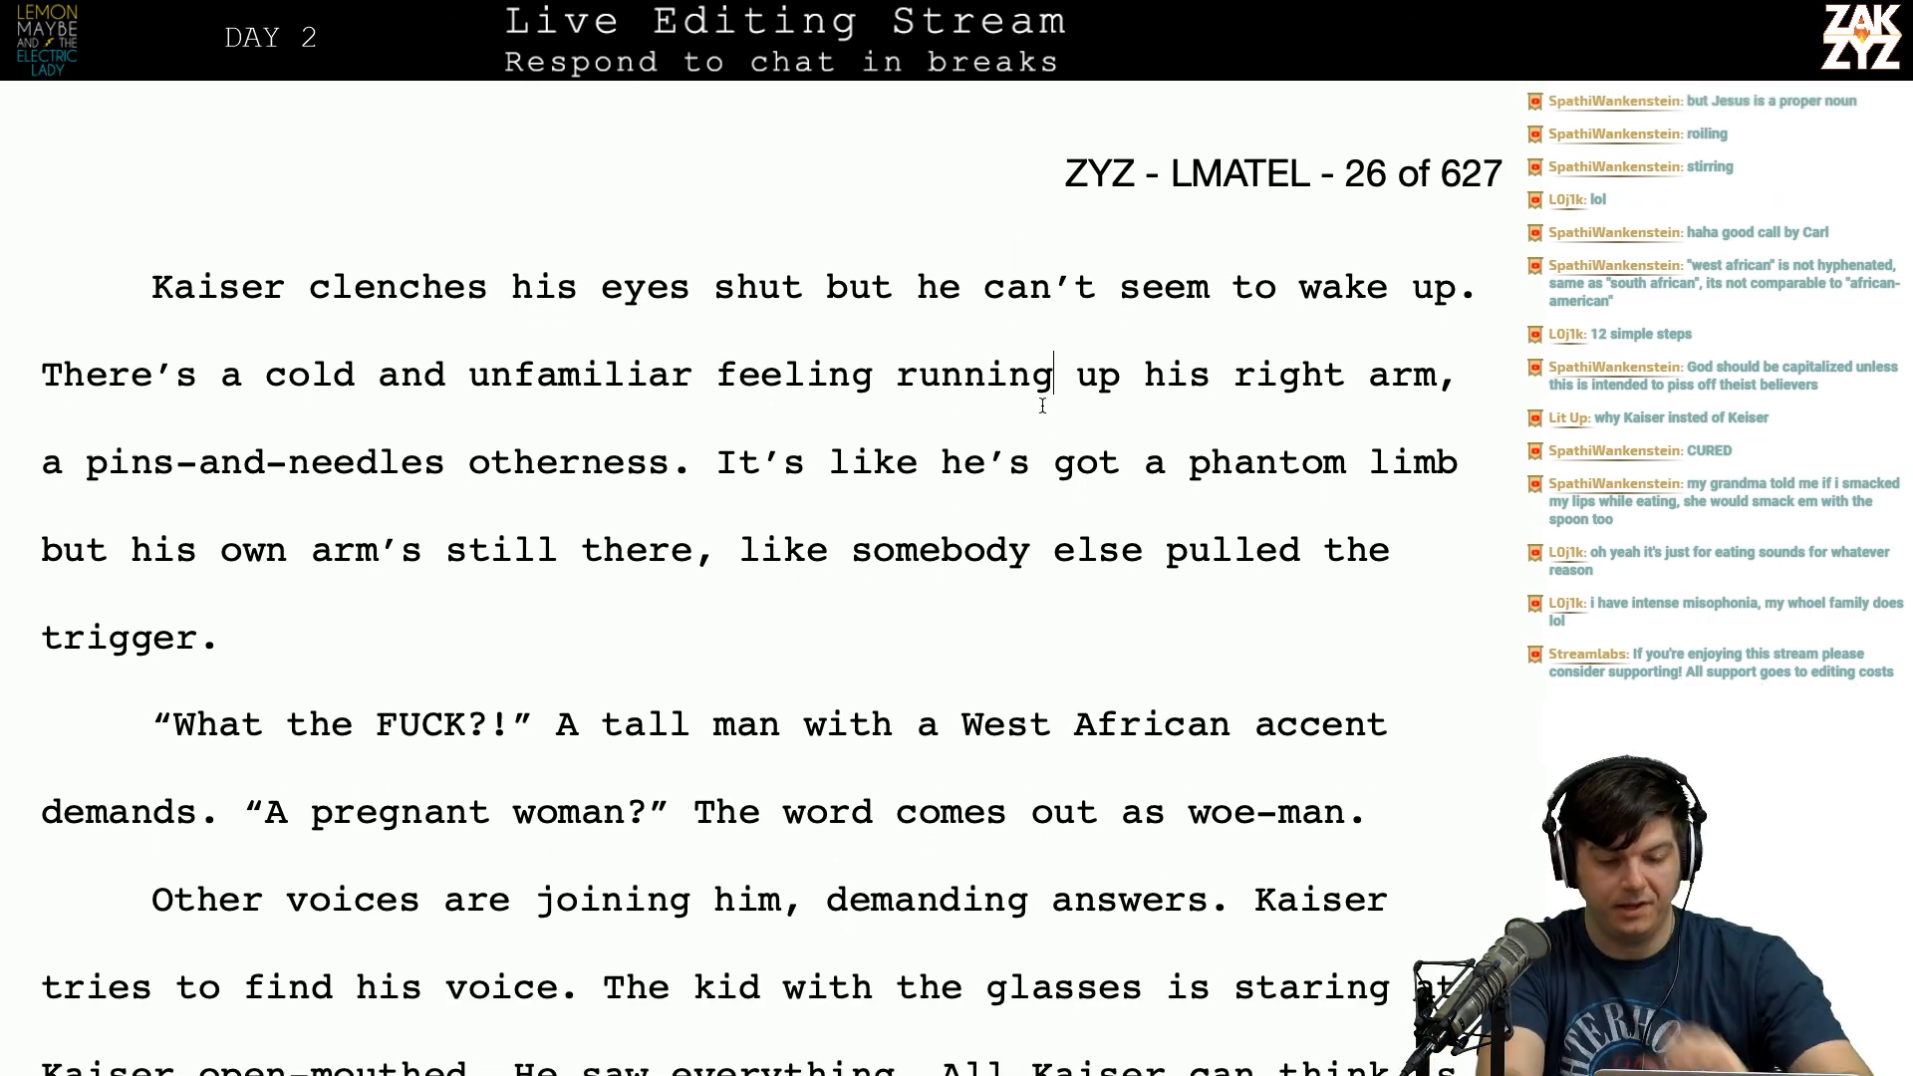
key("BackSpace")
key("BackSpace")
key("BackSpace")
key("BackSpace")
key("BackSpace")
key("BackSpace")
type("olli")
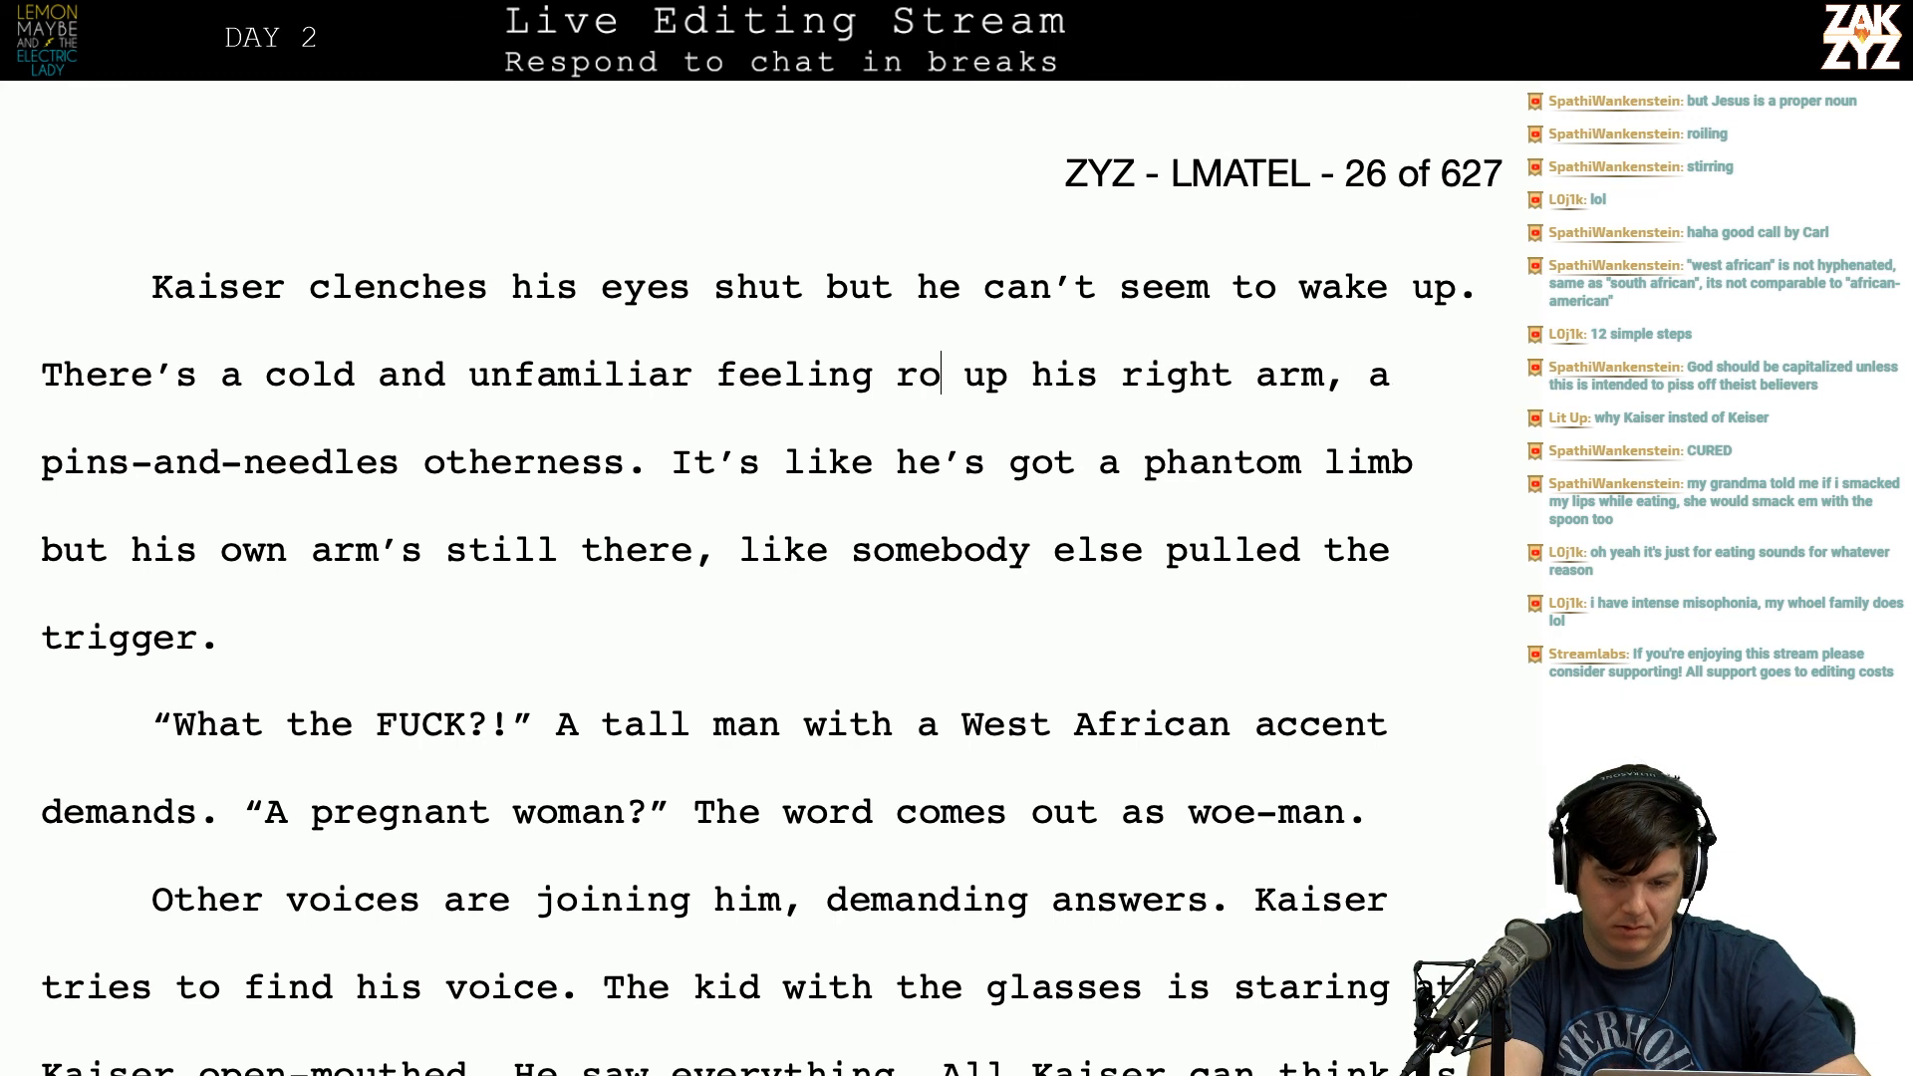
type("ng")
Step: Split the clause "like somebody else pulled the trigger" off into its own paragraph
key("Left")
key("Down")
key("Left")
key("Down")
key("Left")
key("Up")
key("Left")
key("Up")
key("Right")
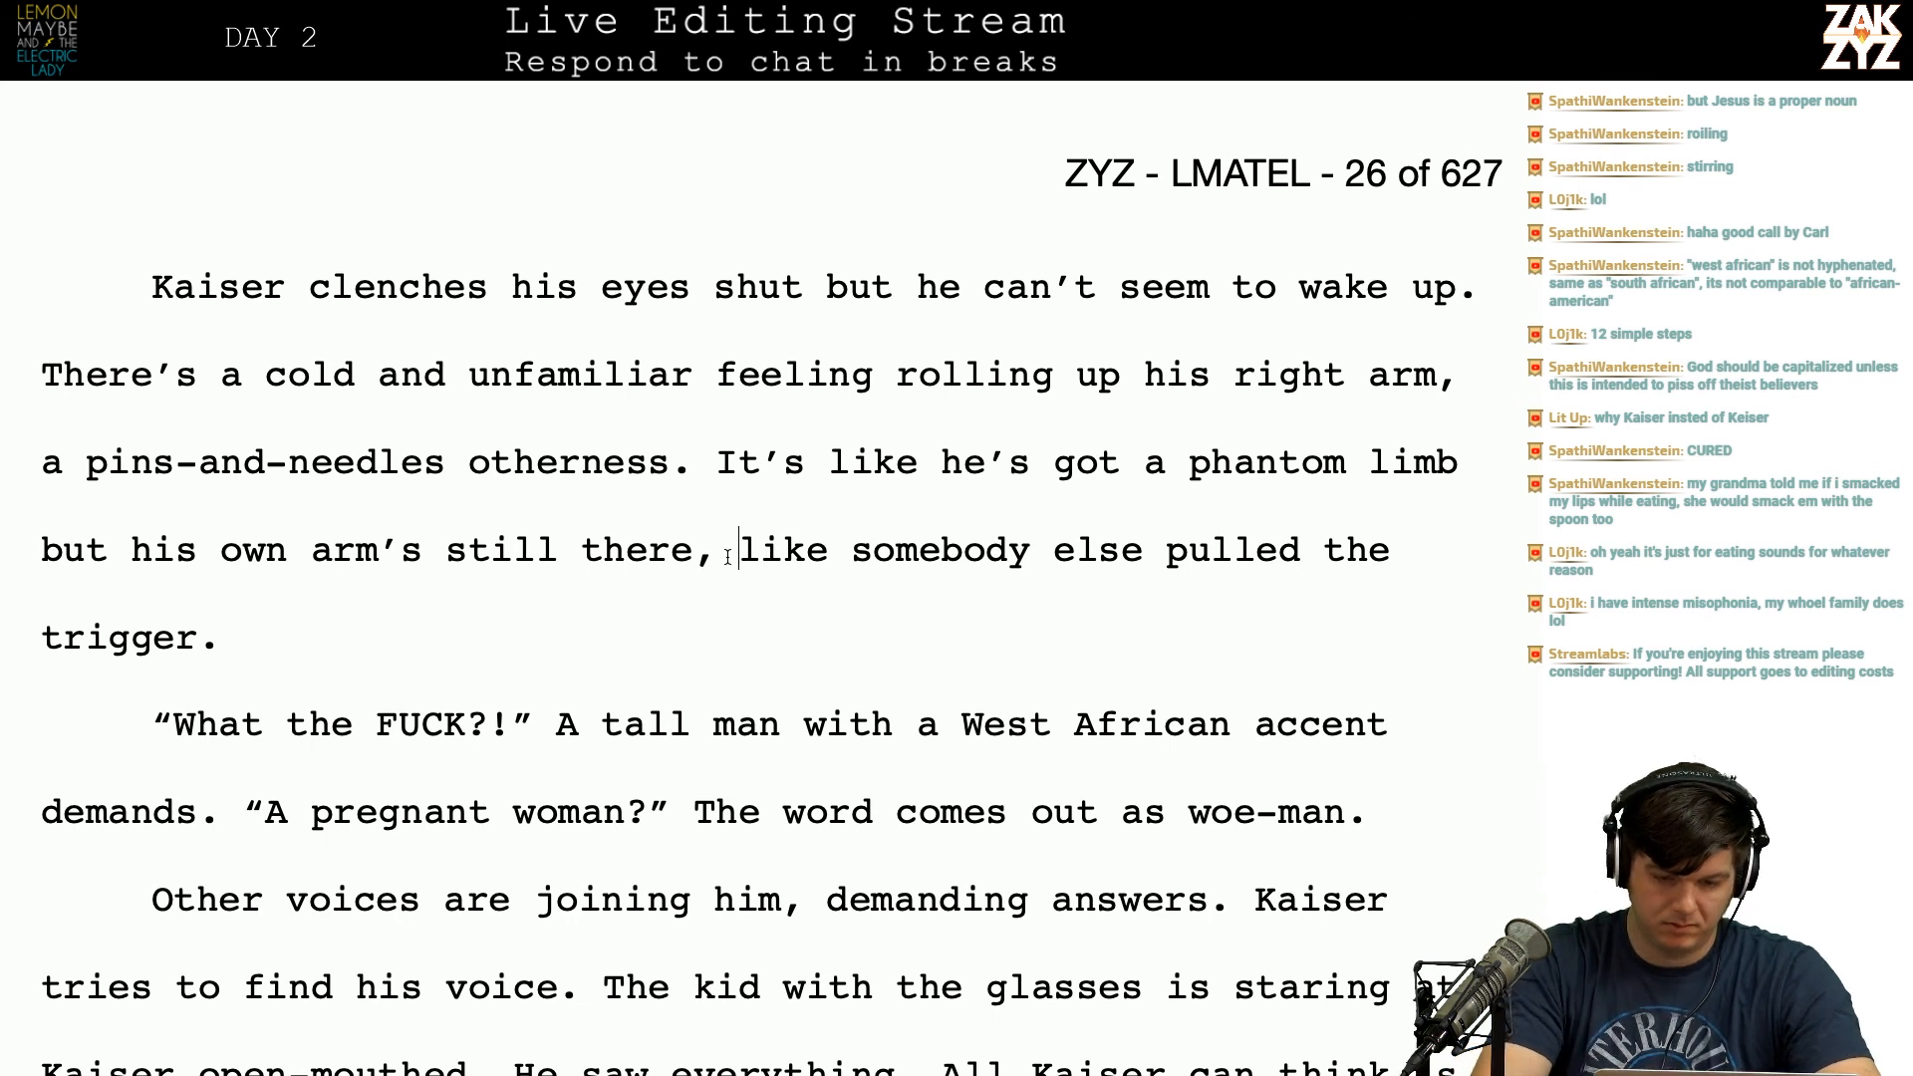
key("Left")
key("Return")
key("Left")
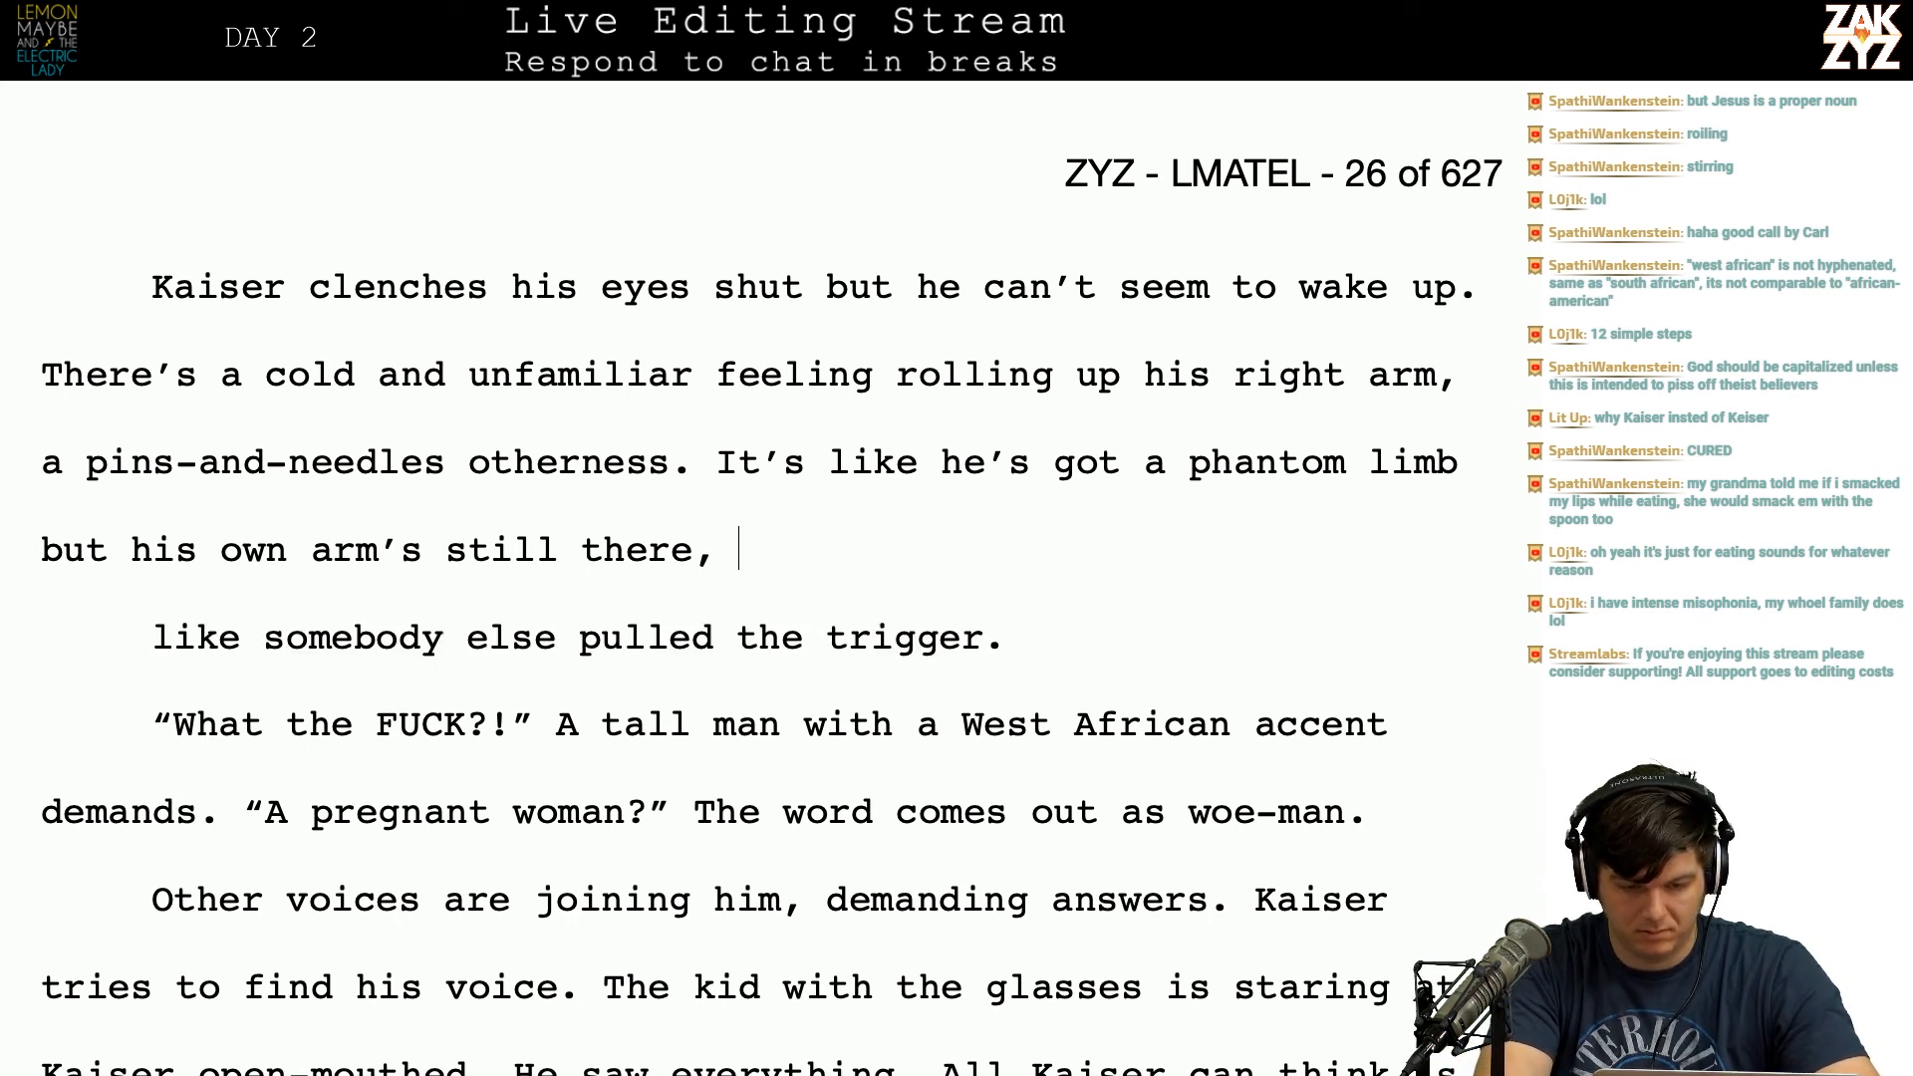
type("some")
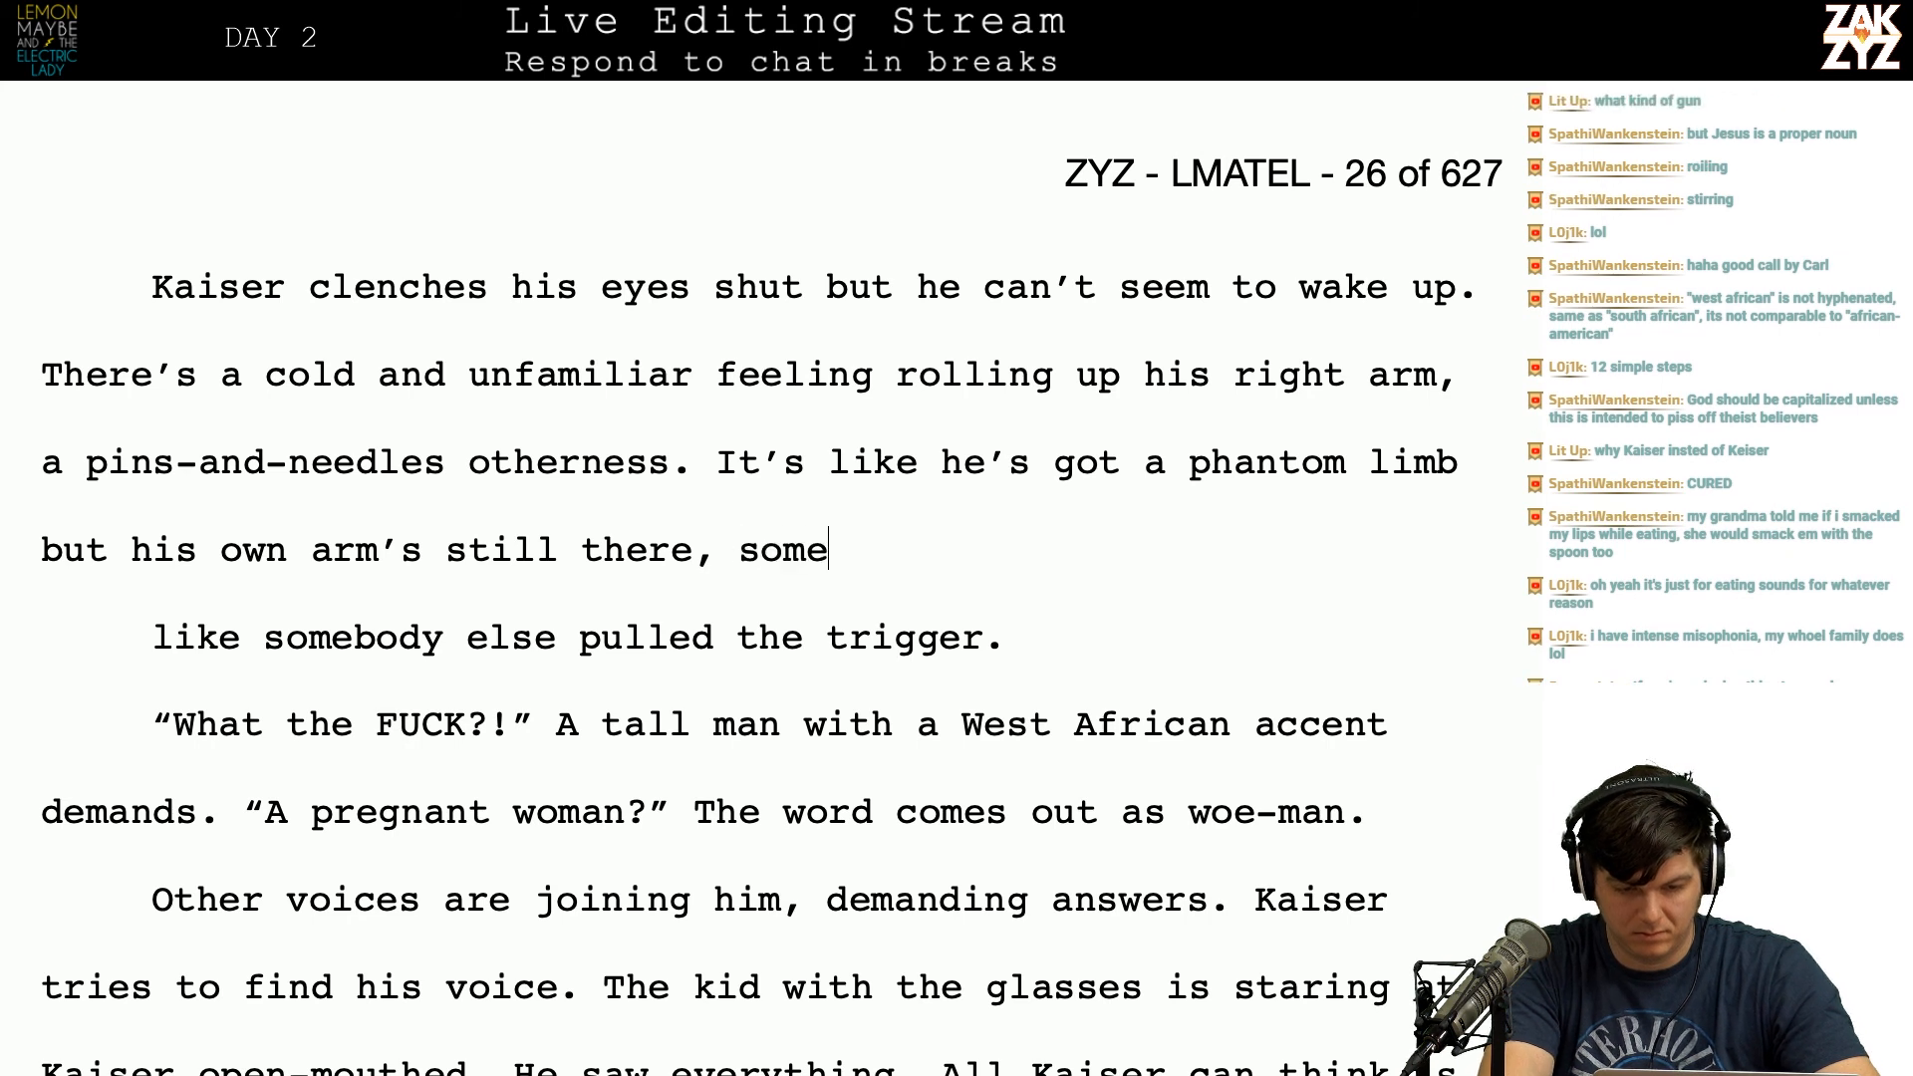
key("BackSpace")
key("BackSpace")
key("BackSpace")
key("BackSpace")
type("alm")
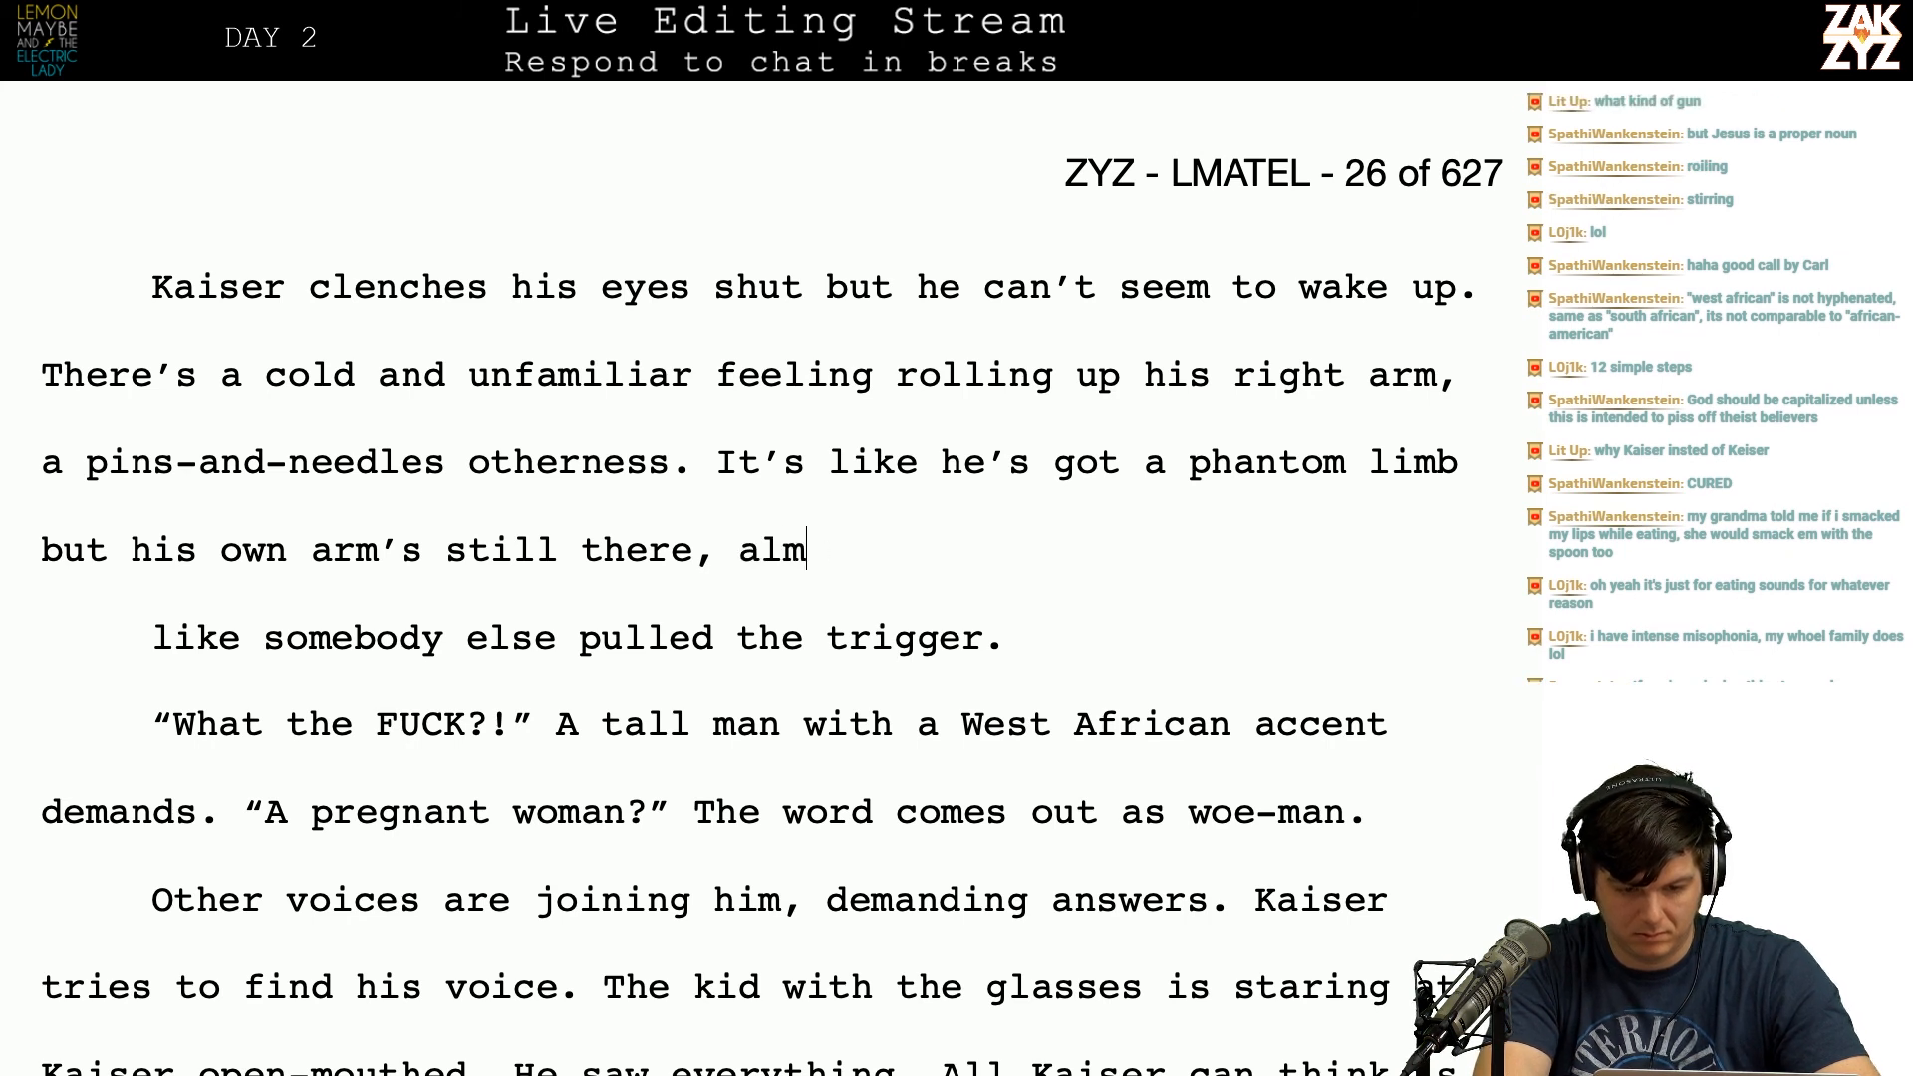
type("ost like some")
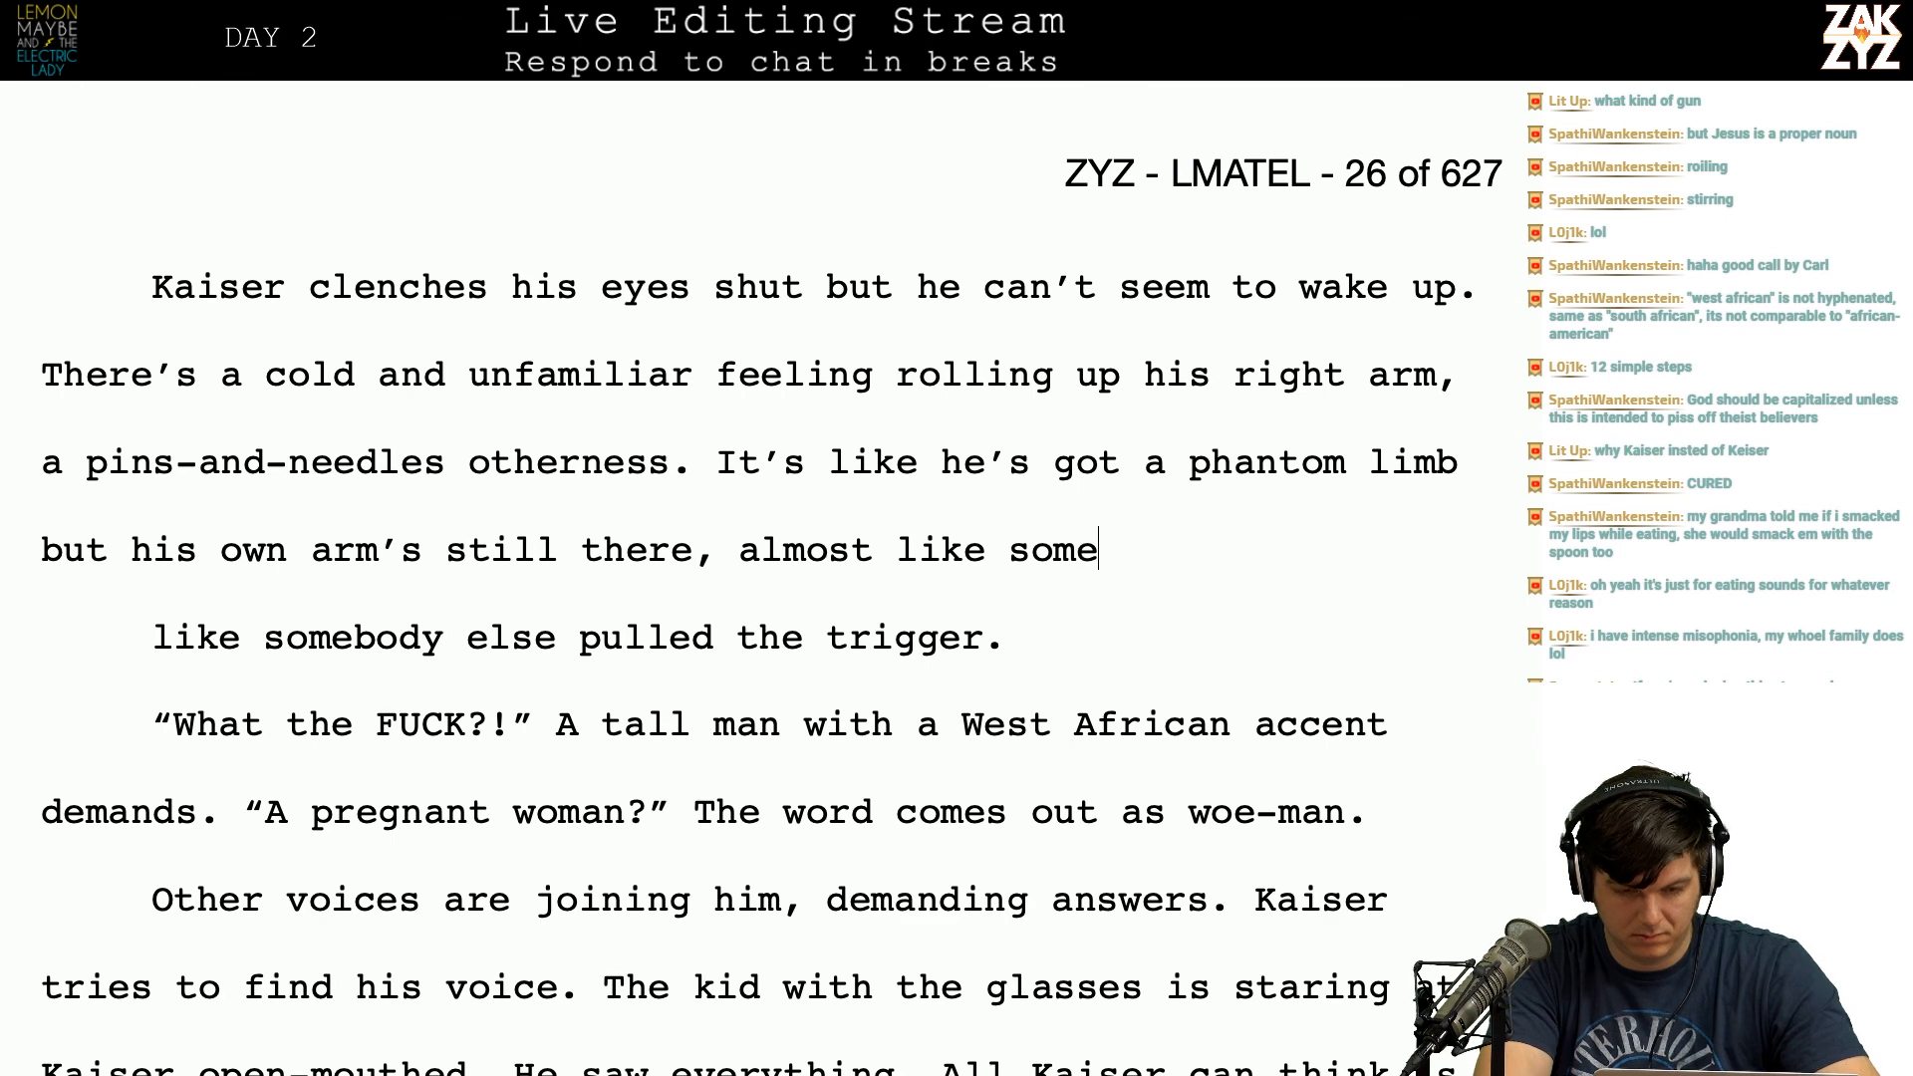
key("BackSpace")
key("BackSpace")
key("BackSpace")
key("BackSpace")
key("BackSpace")
key("BackSpace")
key("BackSpace")
key("BackSpace")
key("BackSpace")
key("BackSpace")
key("BackSpace")
key("BackSpace")
key("BackSpace")
key("BackSpace")
key("BackSpace")
key("BackSpace")
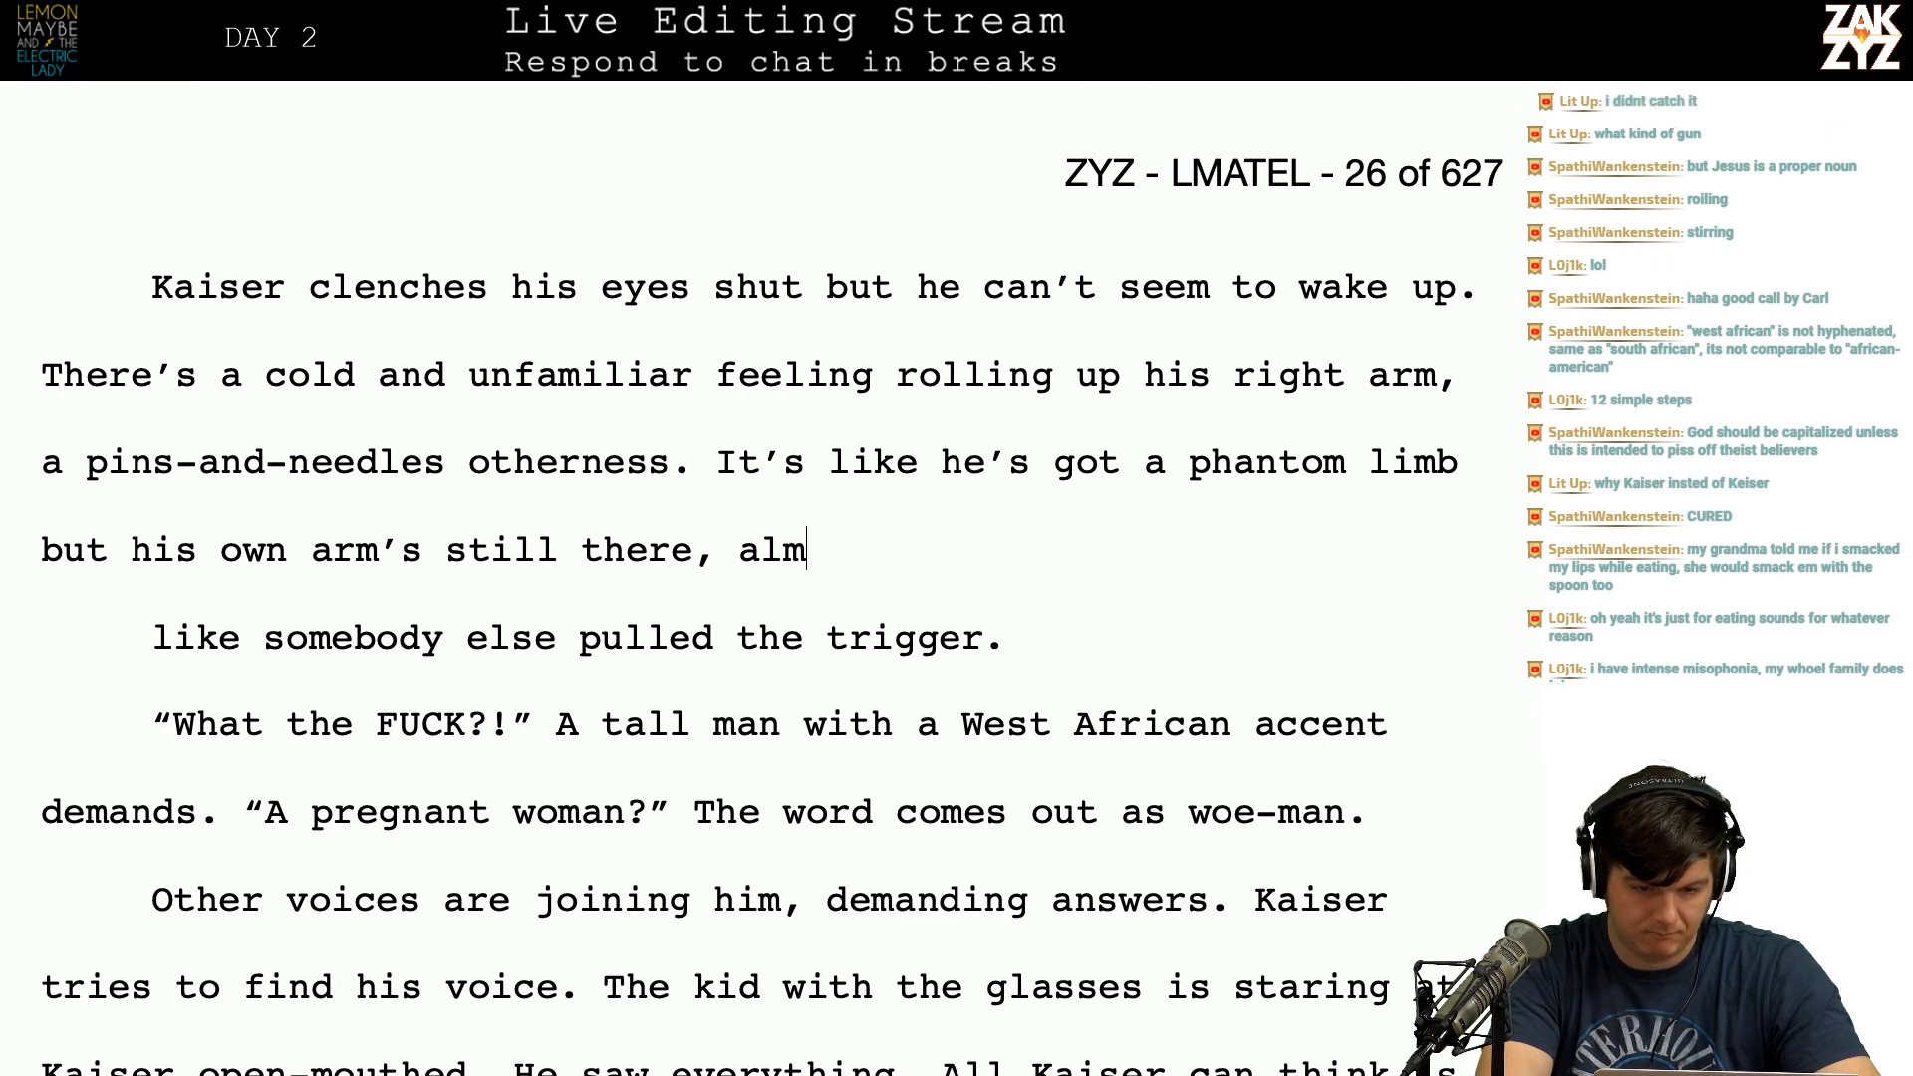
key("BackSpace")
key("BackSpace")
Step: Set the old "It's like he's got a phantom limb" sentence apart by breaking the paragraph after "a pins-and-needles otherness."
key("Return")
key("Up")
key("Up")
key("Right")
key("Right")
key("Right")
key("Right")
key("Right")
key("Right")
key("Right")
key("Right")
key("Right")
key("Right")
key("Right")
key("Right")
key("Right")
key("Right")
key("Right")
key("Right")
key("Right")
key("Right")
key("Right")
key("Right")
key("Right")
key("Right")
key("Right")
key("Right")
key("Right")
key("Return")
key("Left")
Step: Write "It feels like he's got a phantom limb, but somehow his own arm is still there." after the otherness sentence
type("It fee")
type("ls like he's go")
type("t a phantom lim")
type("b, but somehow hi")
type("s own arm is s")
type("till there. ")
Step: Add the sentence "Like someone else pulled the trigger." to the end of the rewritten paragraph
type("He want")
key("BackSpace")
key("BackSpace")
key("BackSpace")
key("BackSpace")
key("BackSpace")
key("BackSpace")
type("Like som")
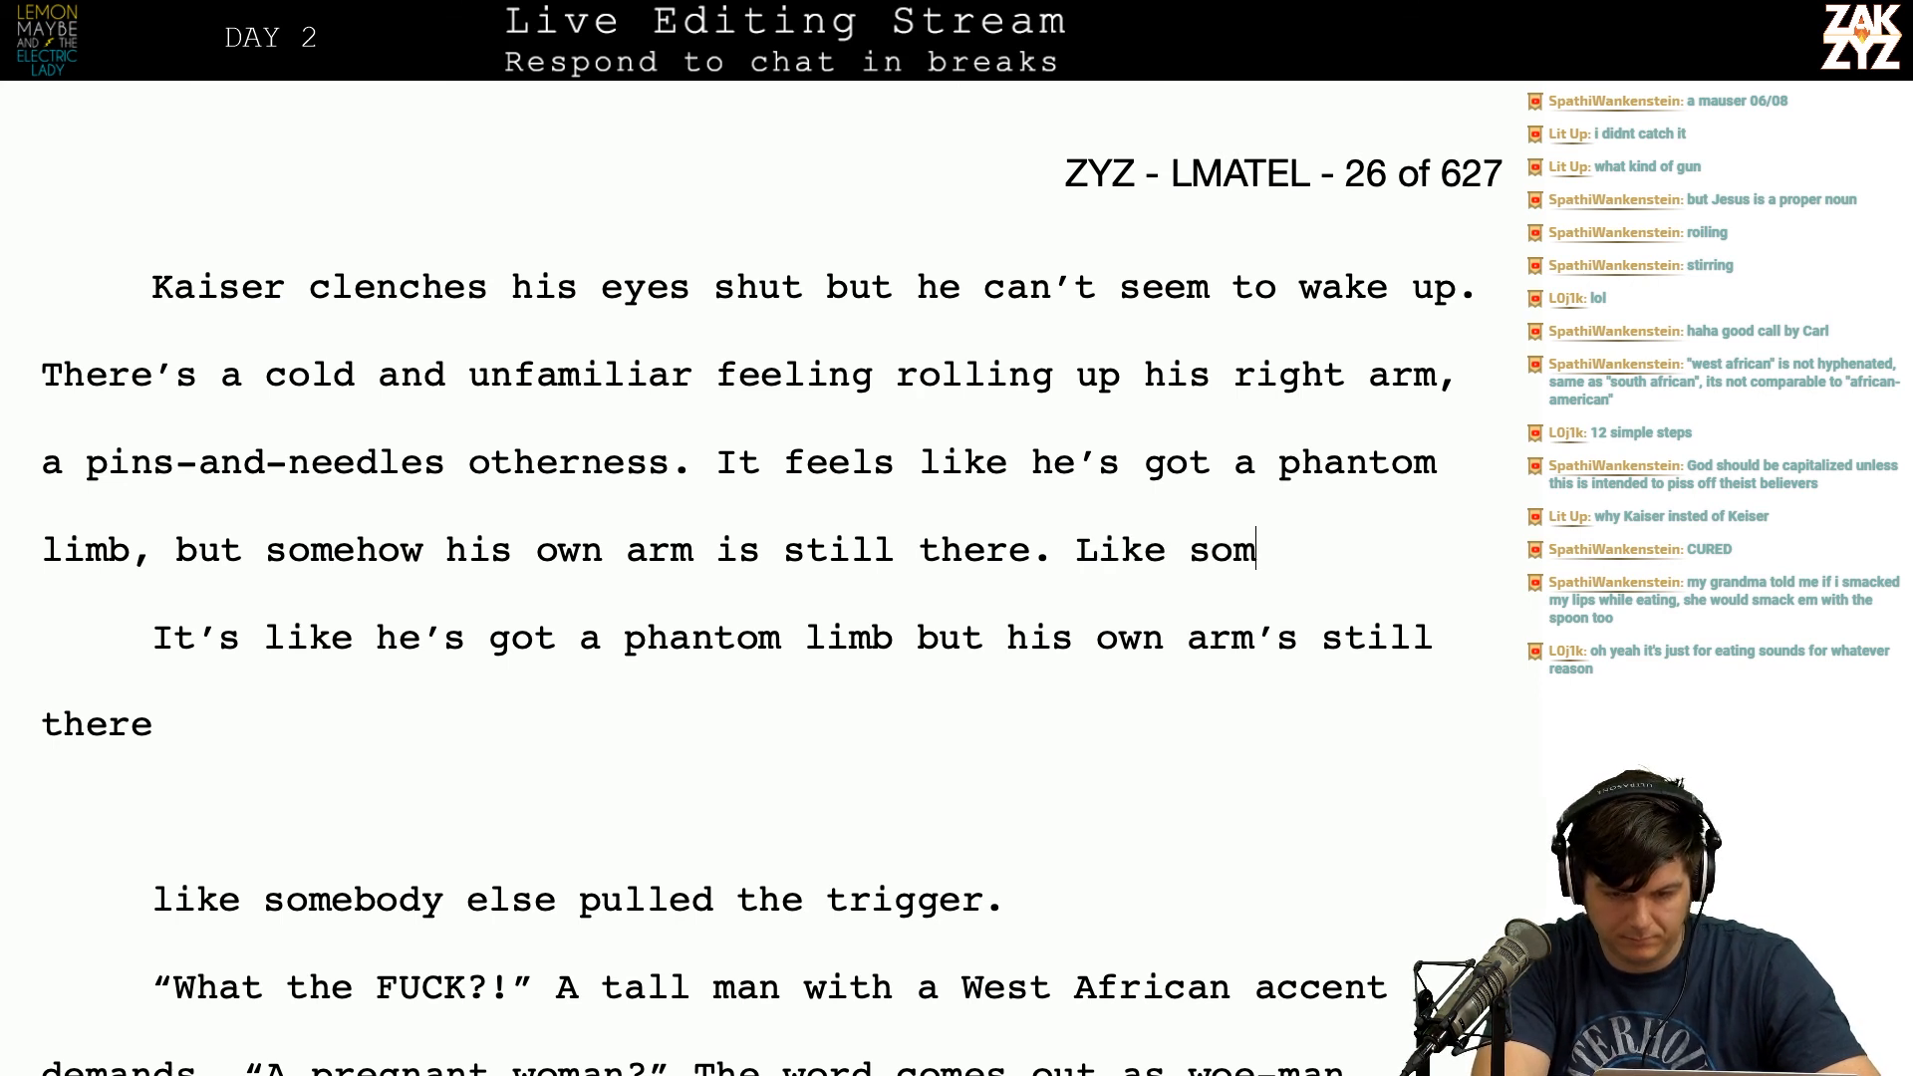
type("eone else pulle")
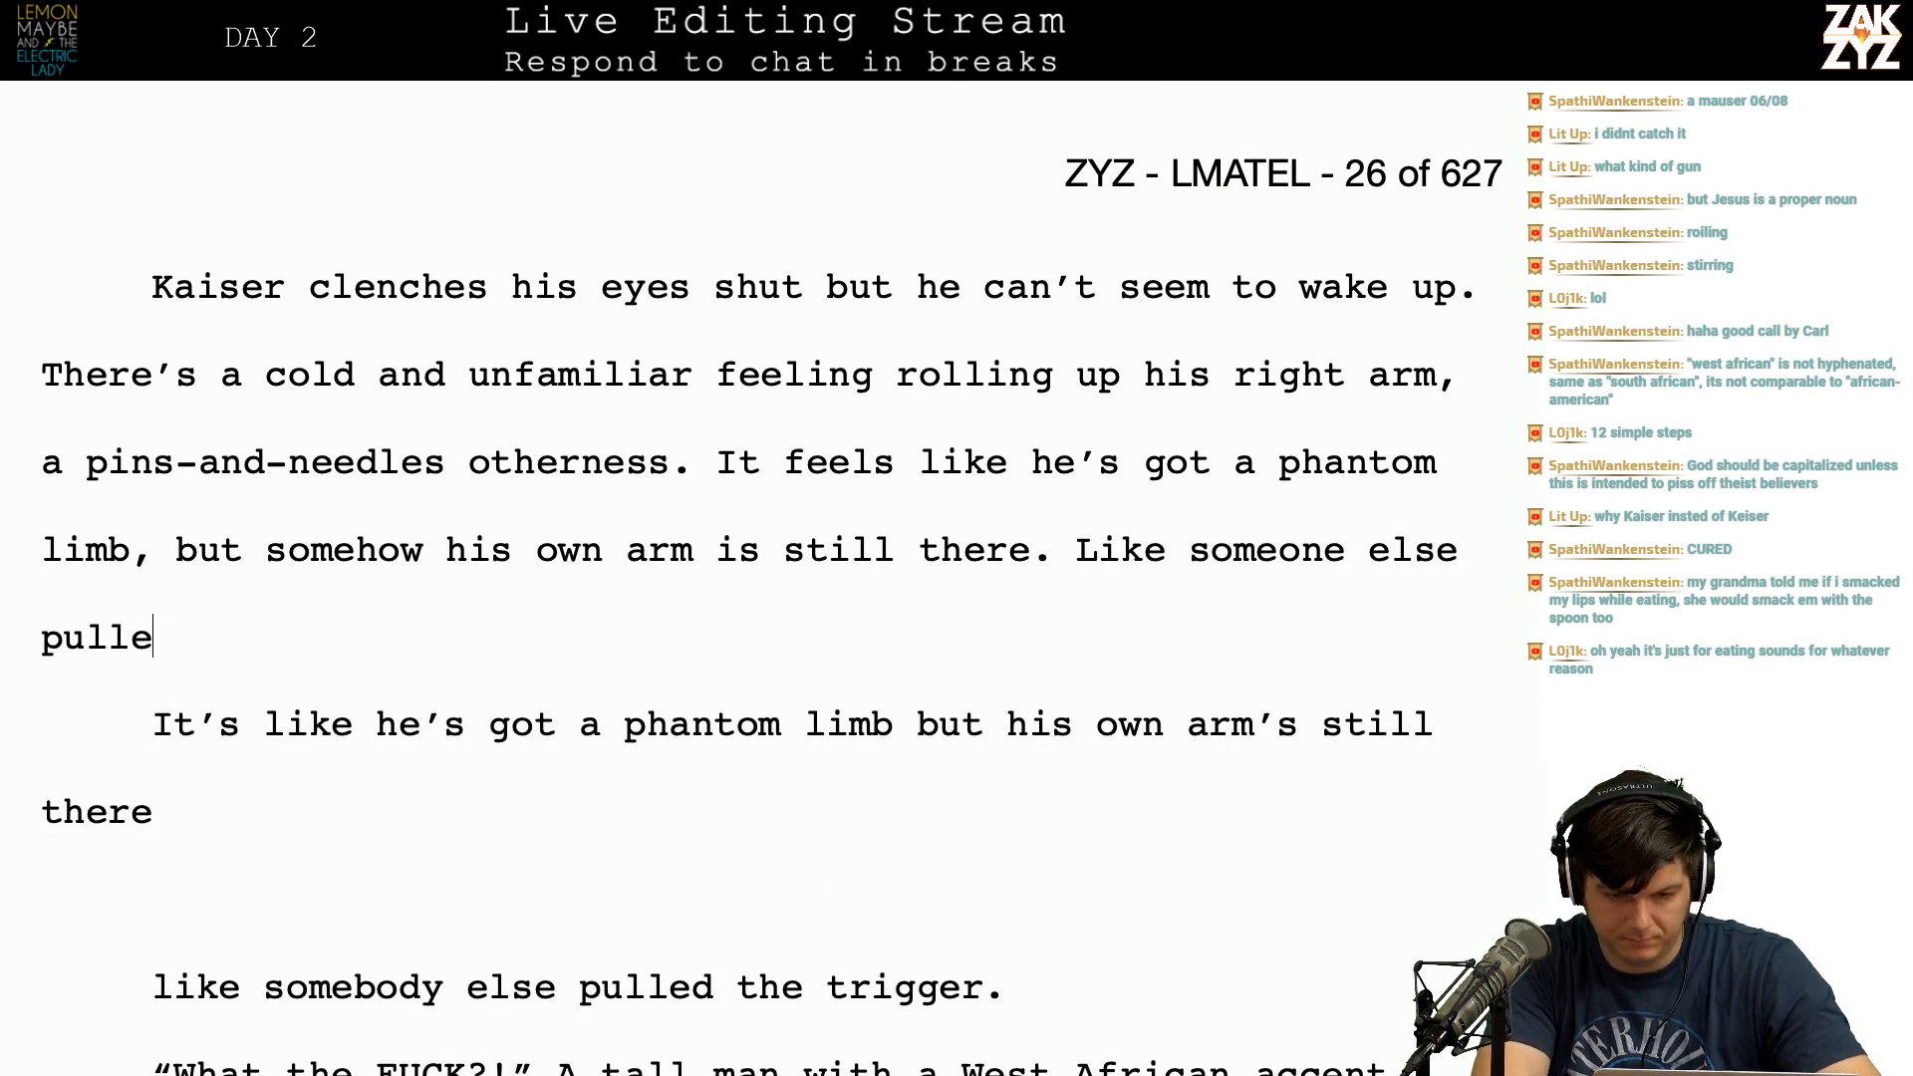
type("d the trigger.")
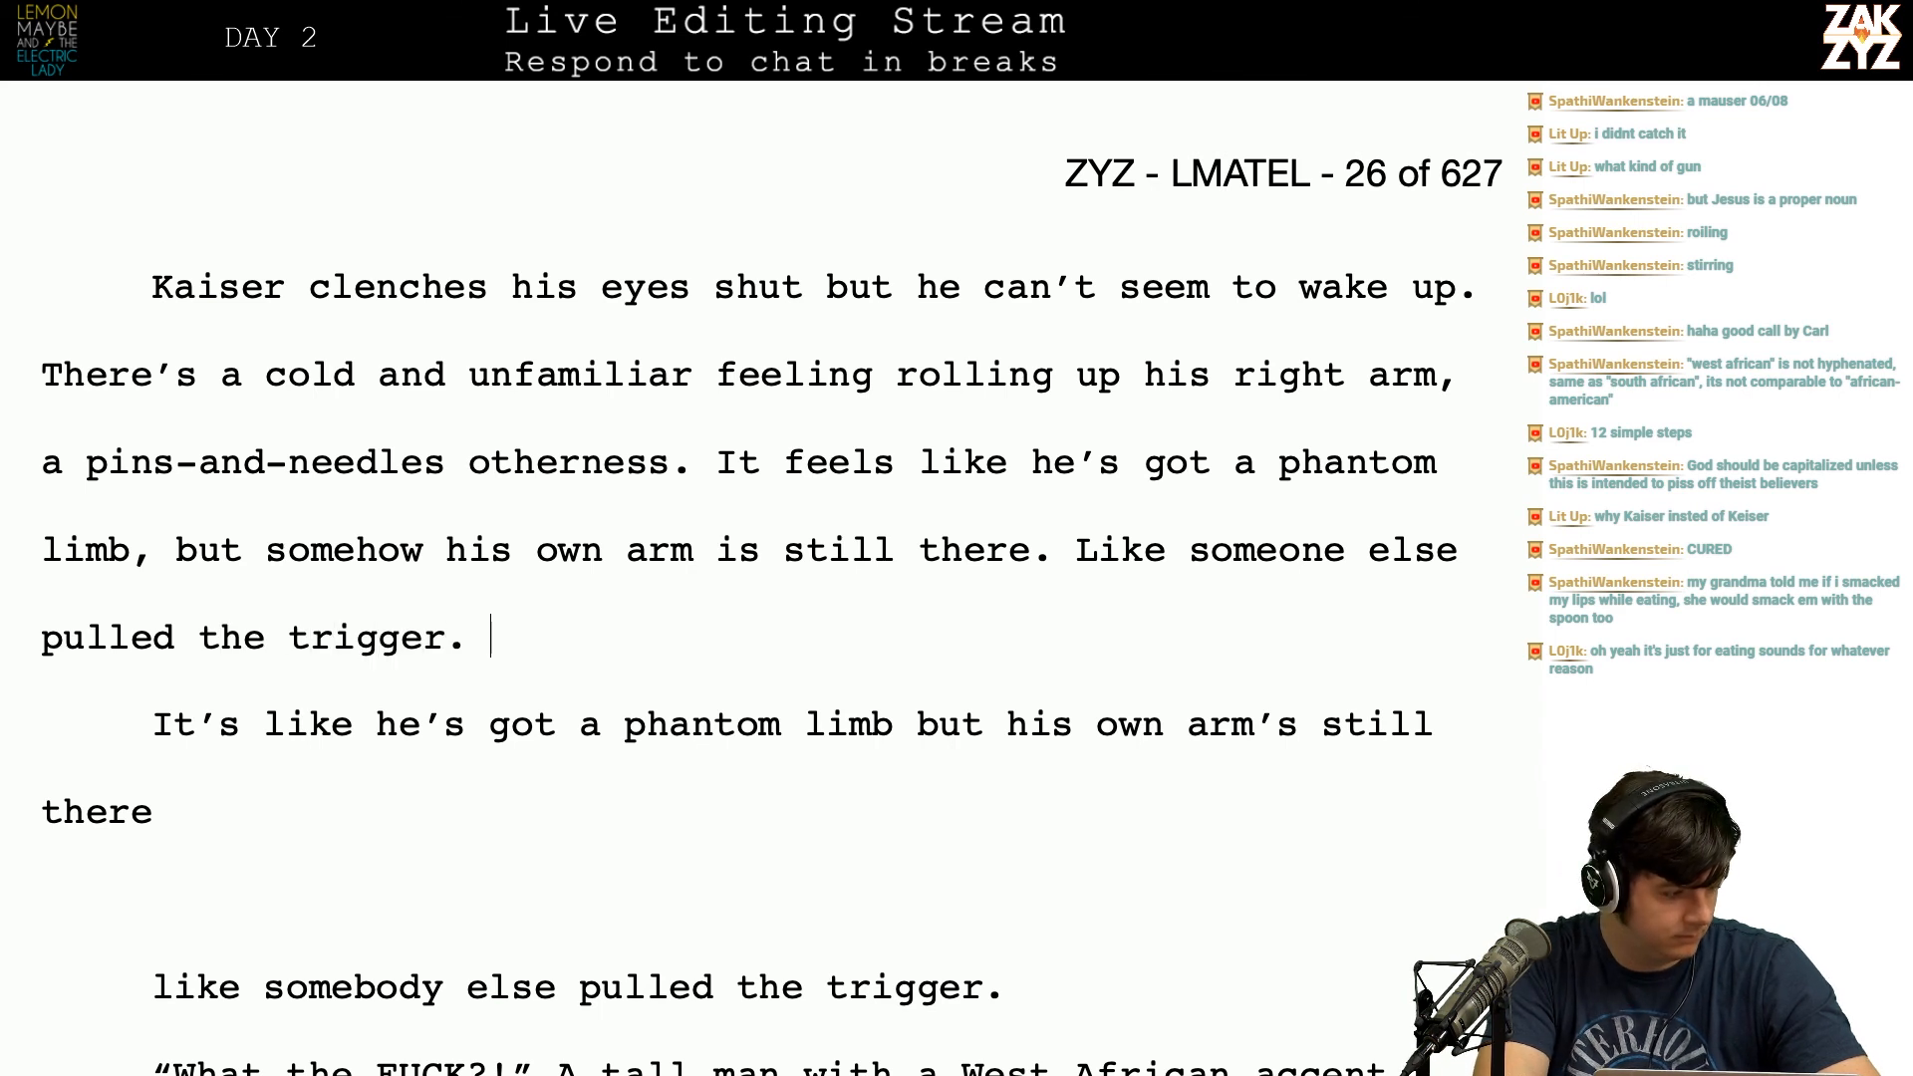
Step: Delete the superseded draft "It's like he's got a phantom limb but his own arm's still there" and the empty line below it
key("shift+Down")
key("shift+Down")
key("shift+Up")
key("shift+Down")
key("shift+Right")
key("BackSpace")
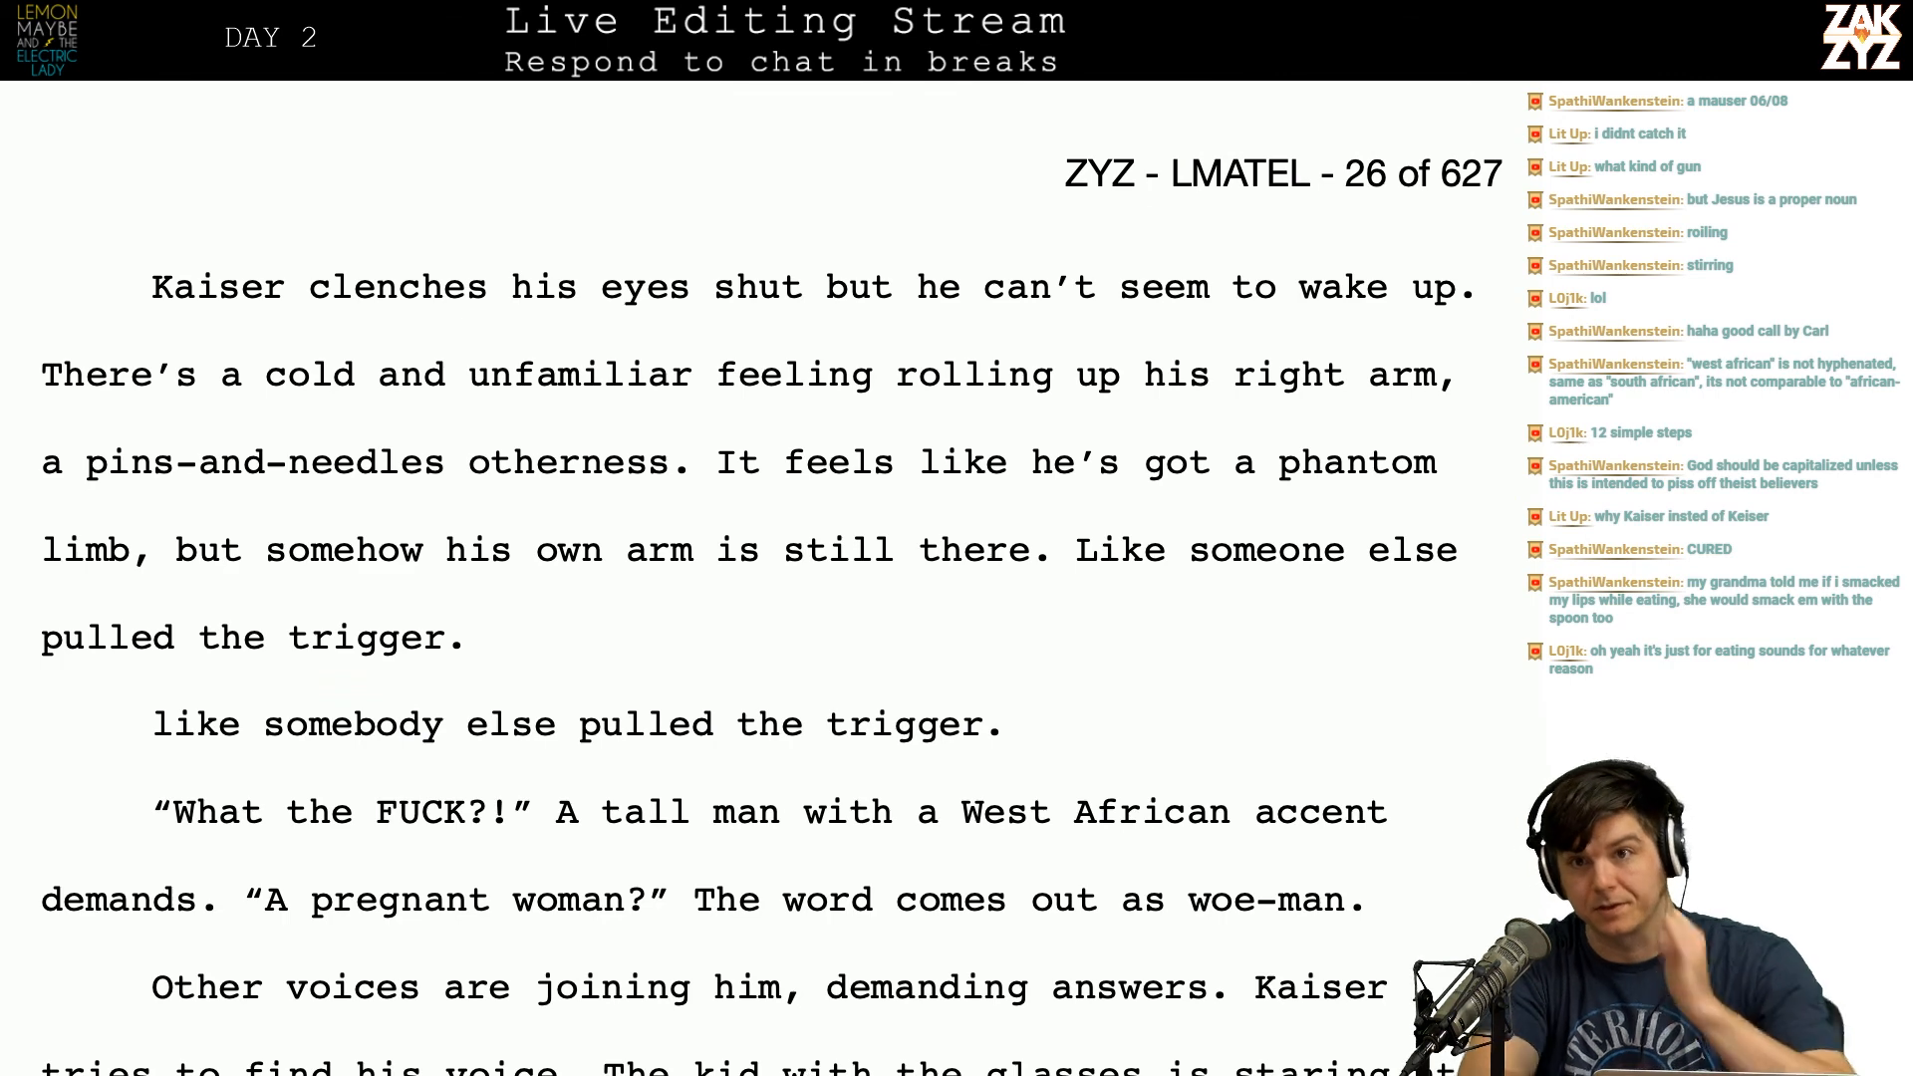
Step: Replace "pistol" with "Glock" in the sentence about the gun slipping from Kaiser's hand
scroll(765, 578, "up", 15)
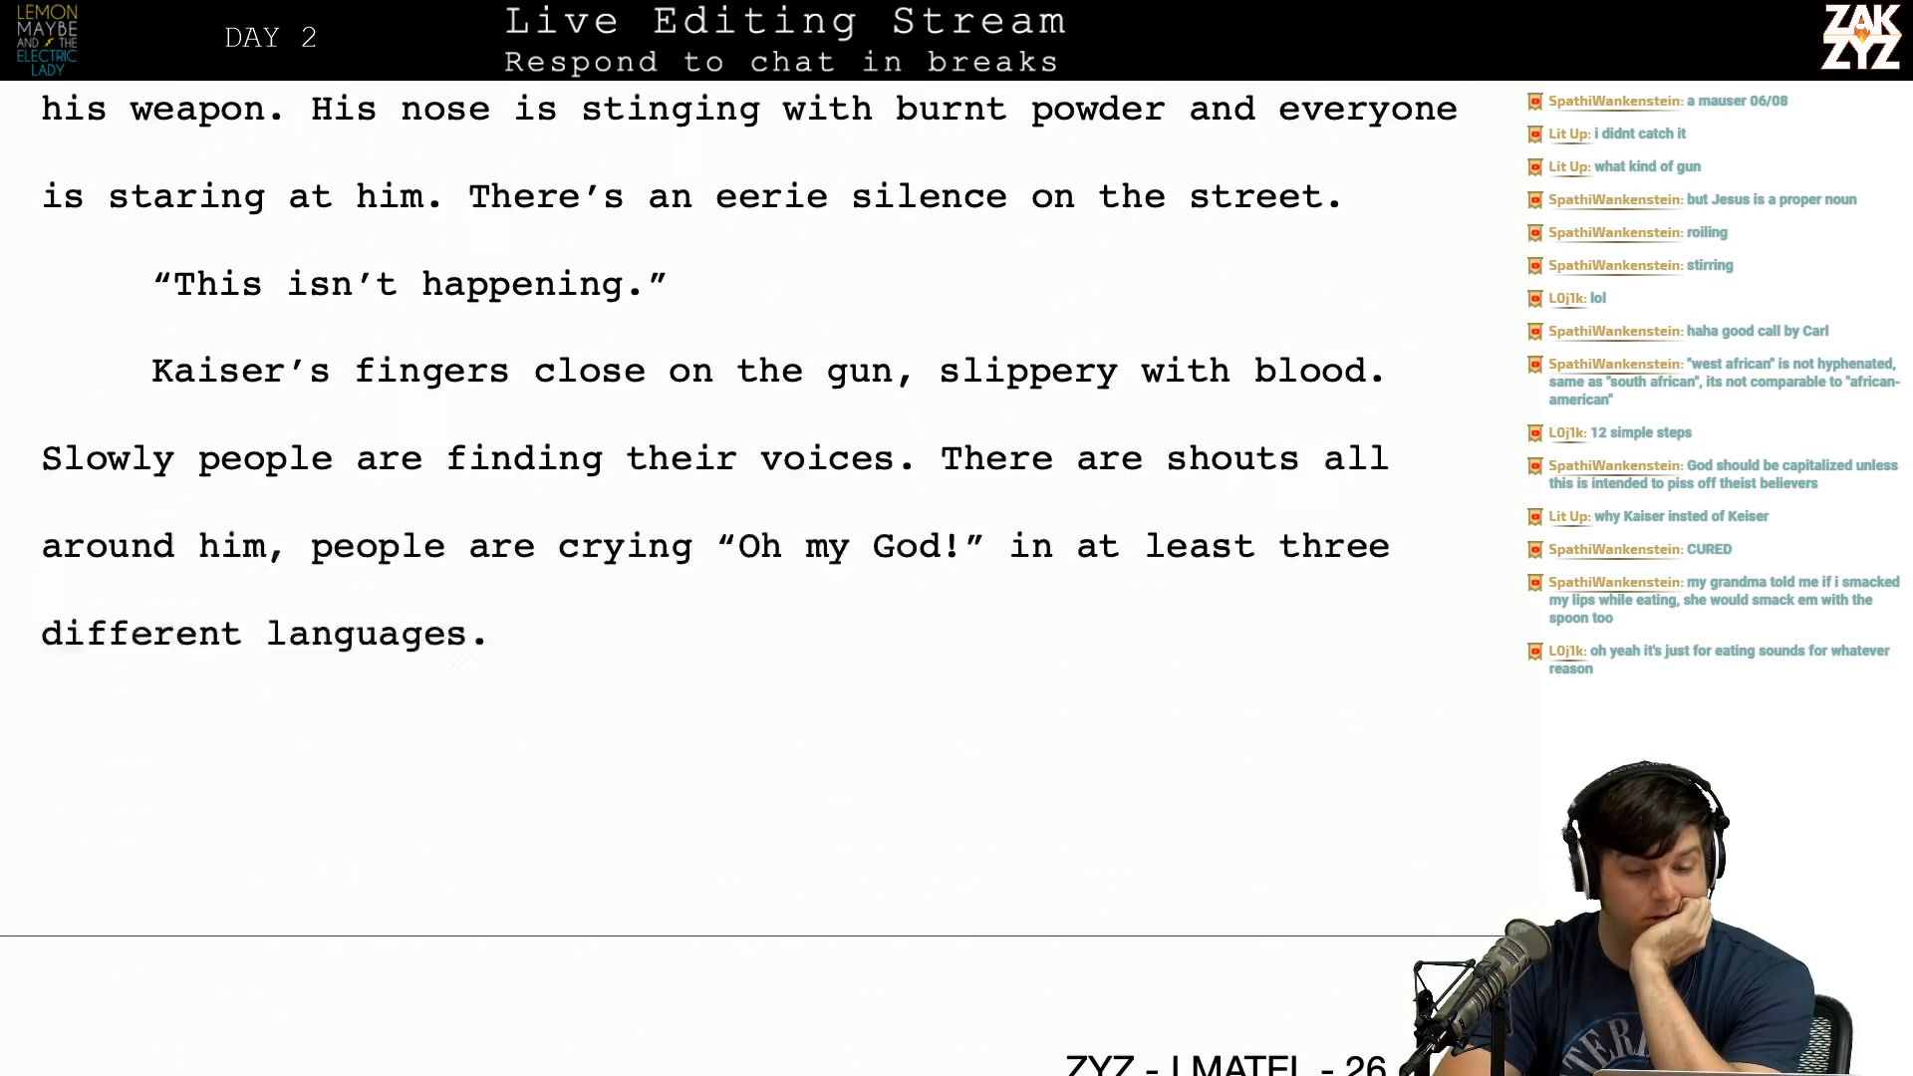
scroll(765, 578, "up", 1)
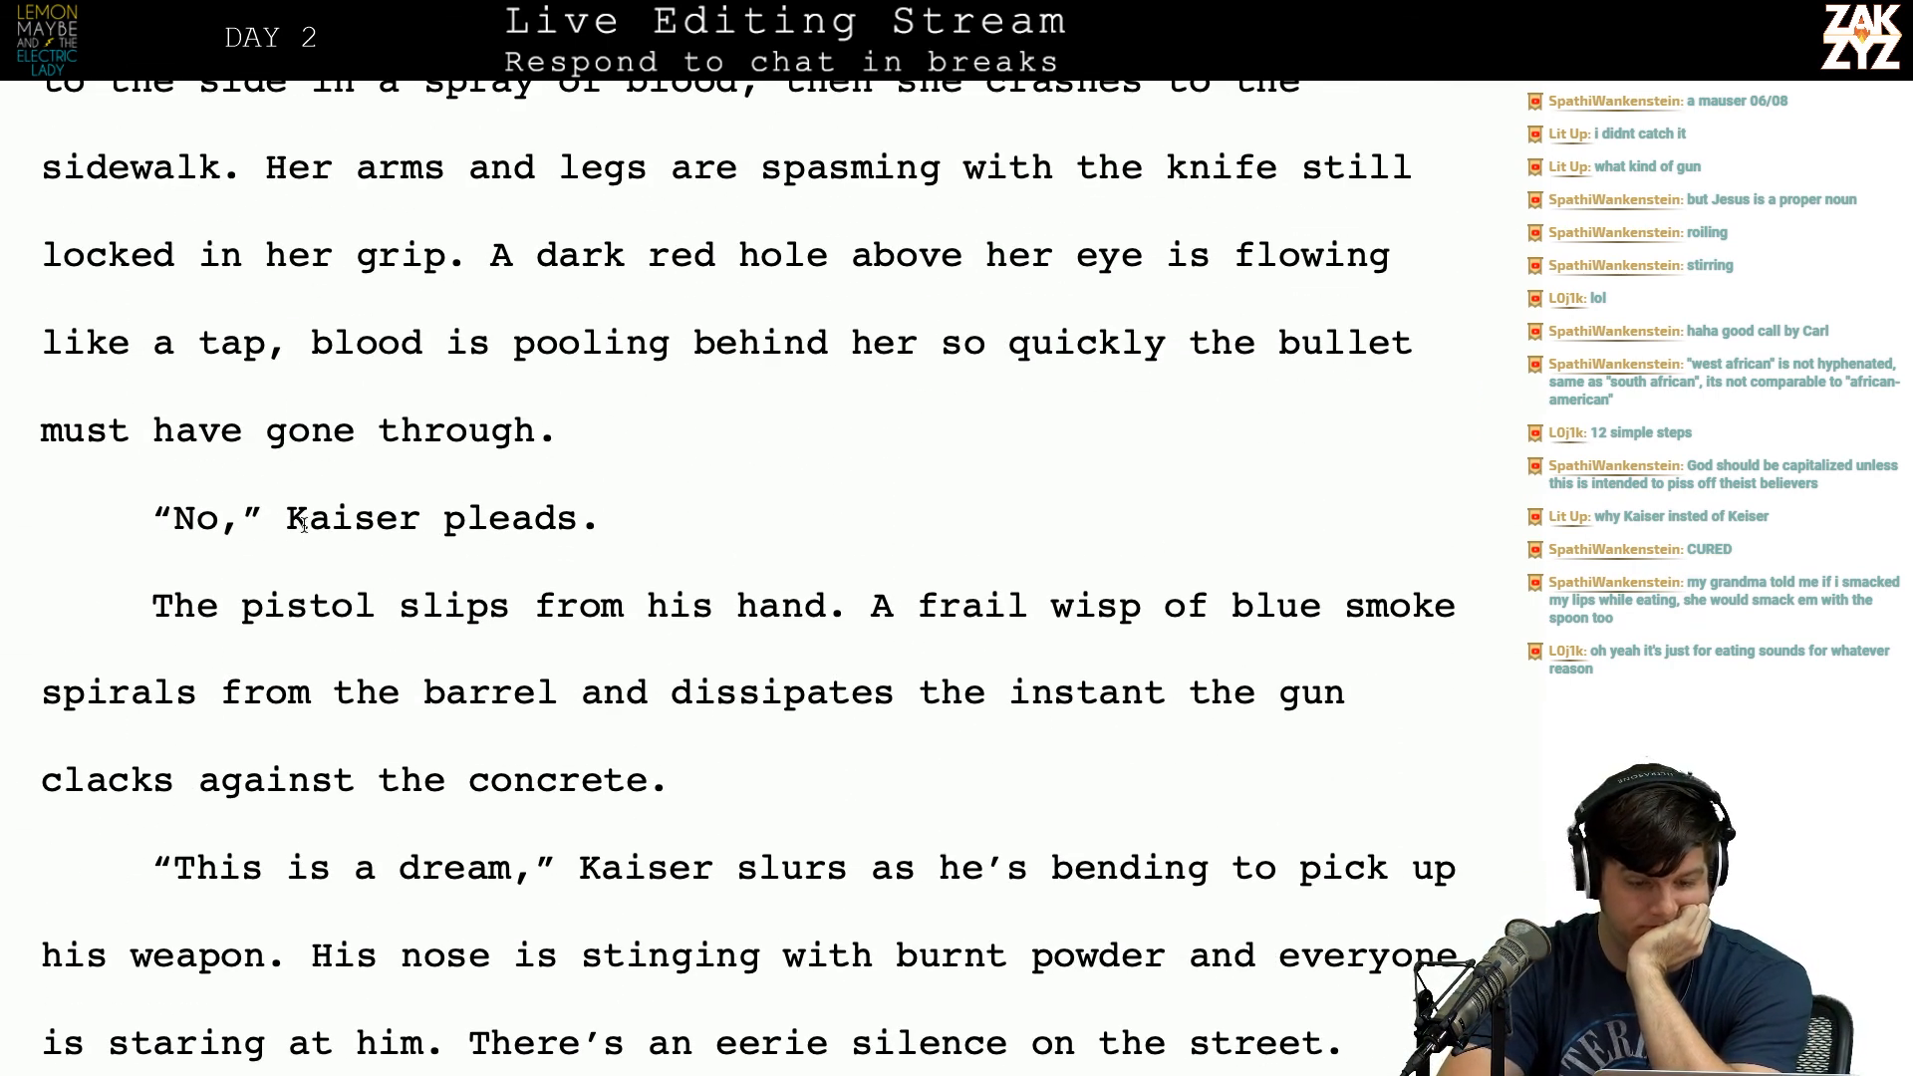
left_click(375, 605)
key("BackSpace")
key("BackSpace")
key("BackSpace")
key("BackSpace")
key("BackSpace")
key("BackSpace")
type("Glock")
Step: Reread the scene from the madwoman's knife charge through the shooting to the paragraph where Kaiser clenches his eyes shut
scroll(747, 578, "up", 13)
scroll(747, 578, "up", 5)
scroll(747, 578, "up", 7)
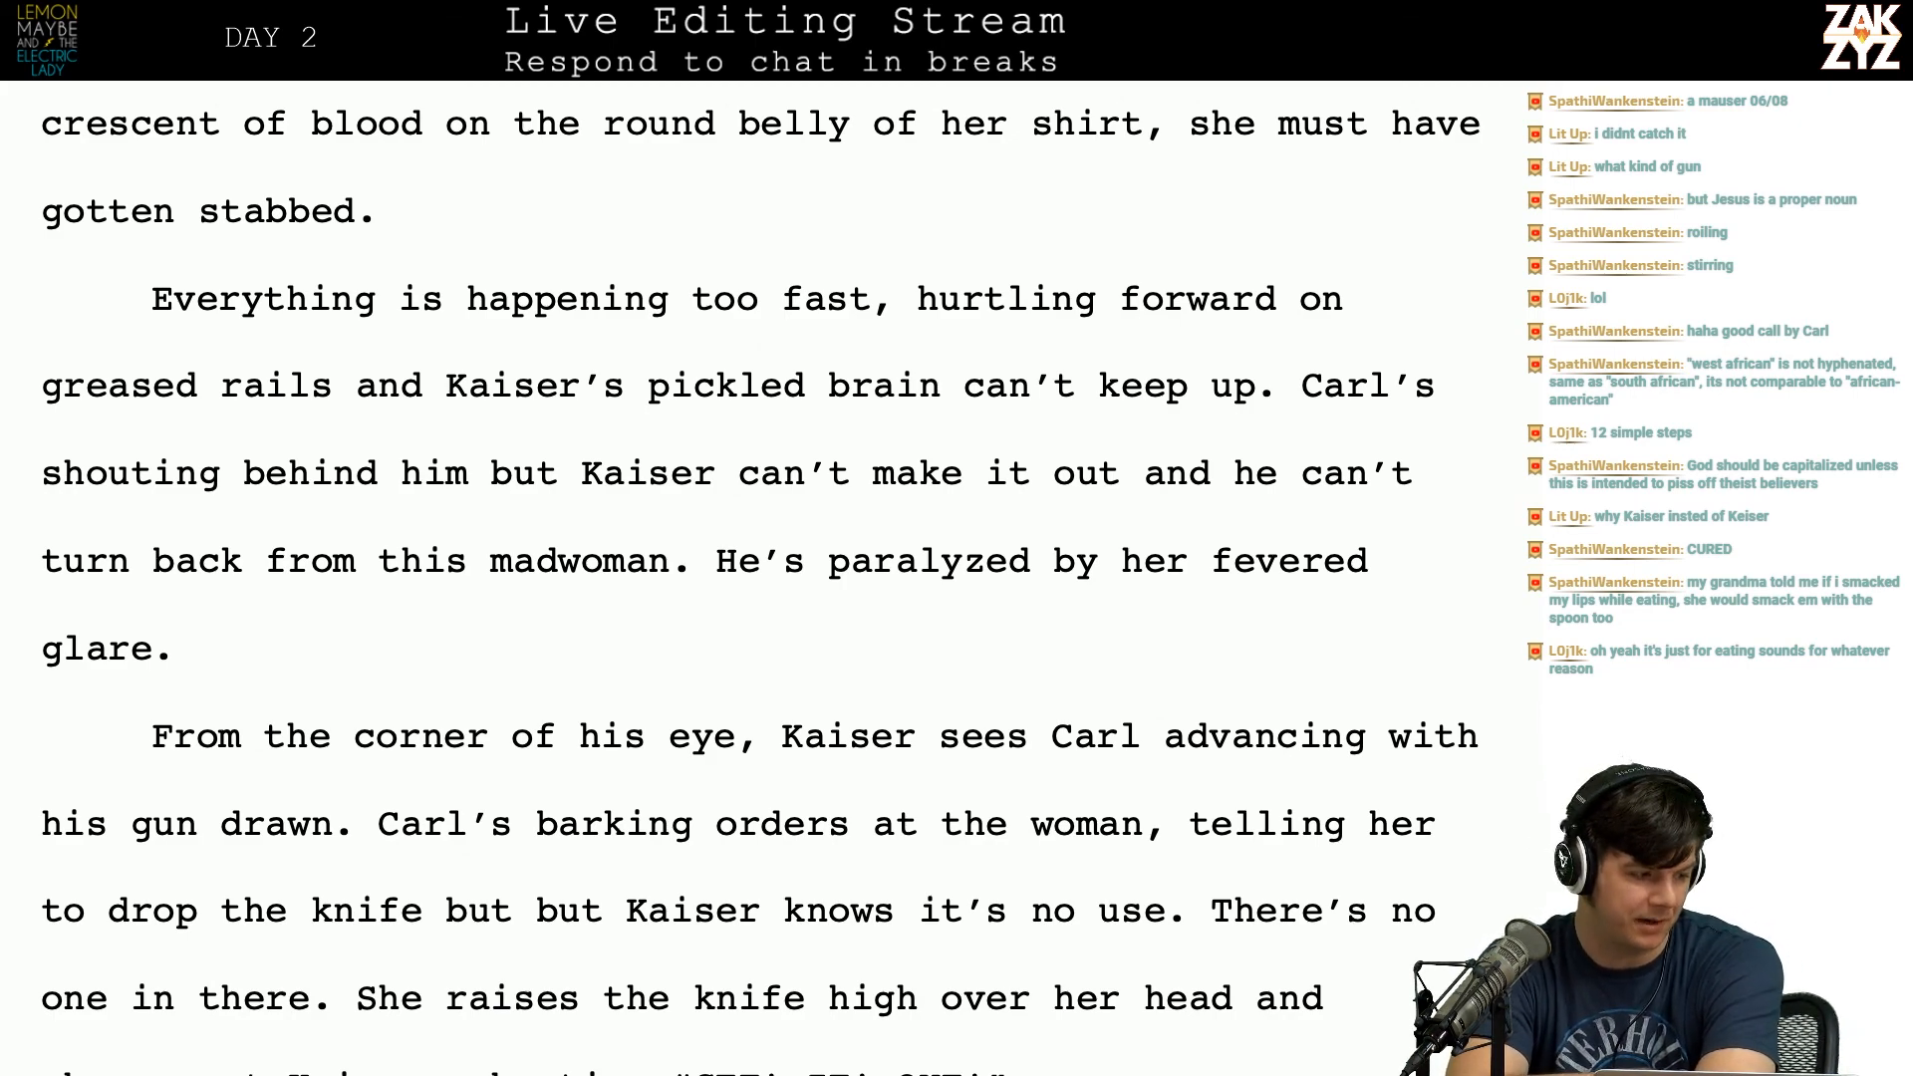
scroll(747, 578, "down", 18)
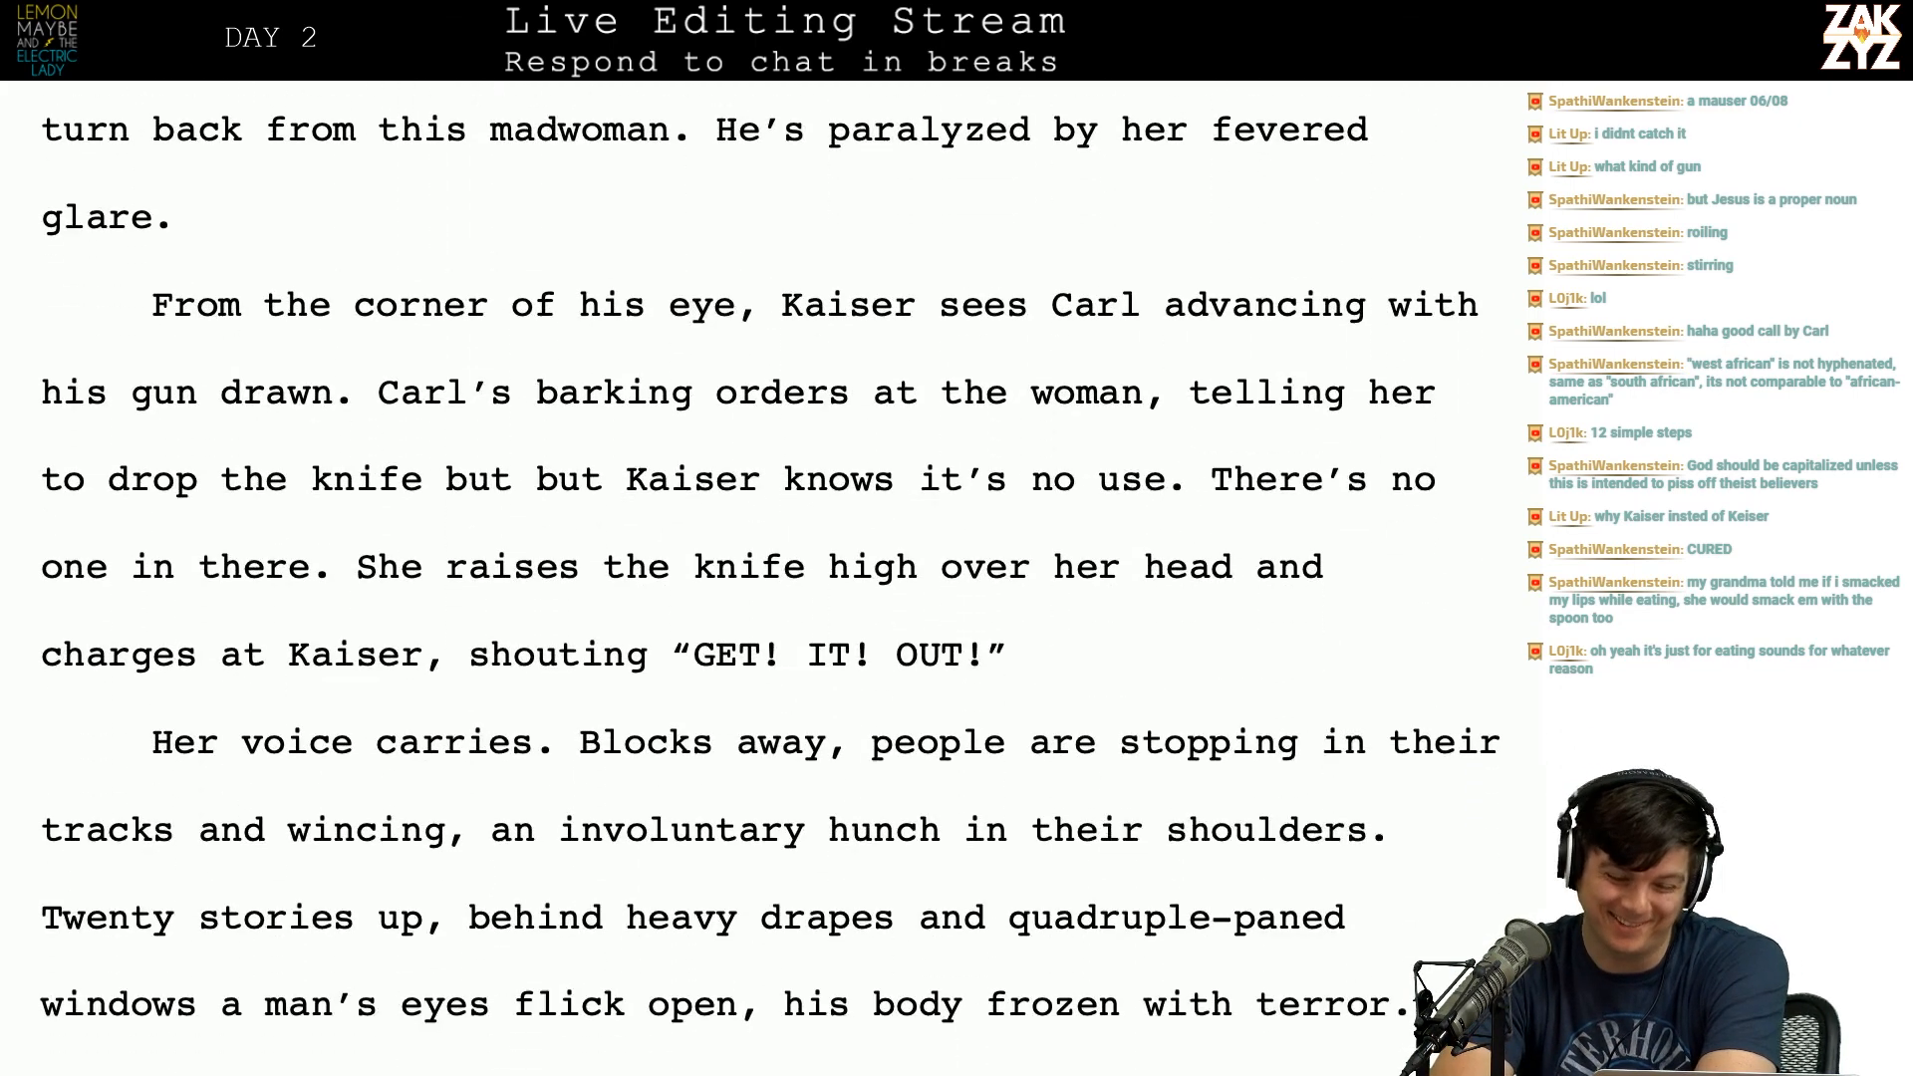
scroll(747, 578, "down", 13)
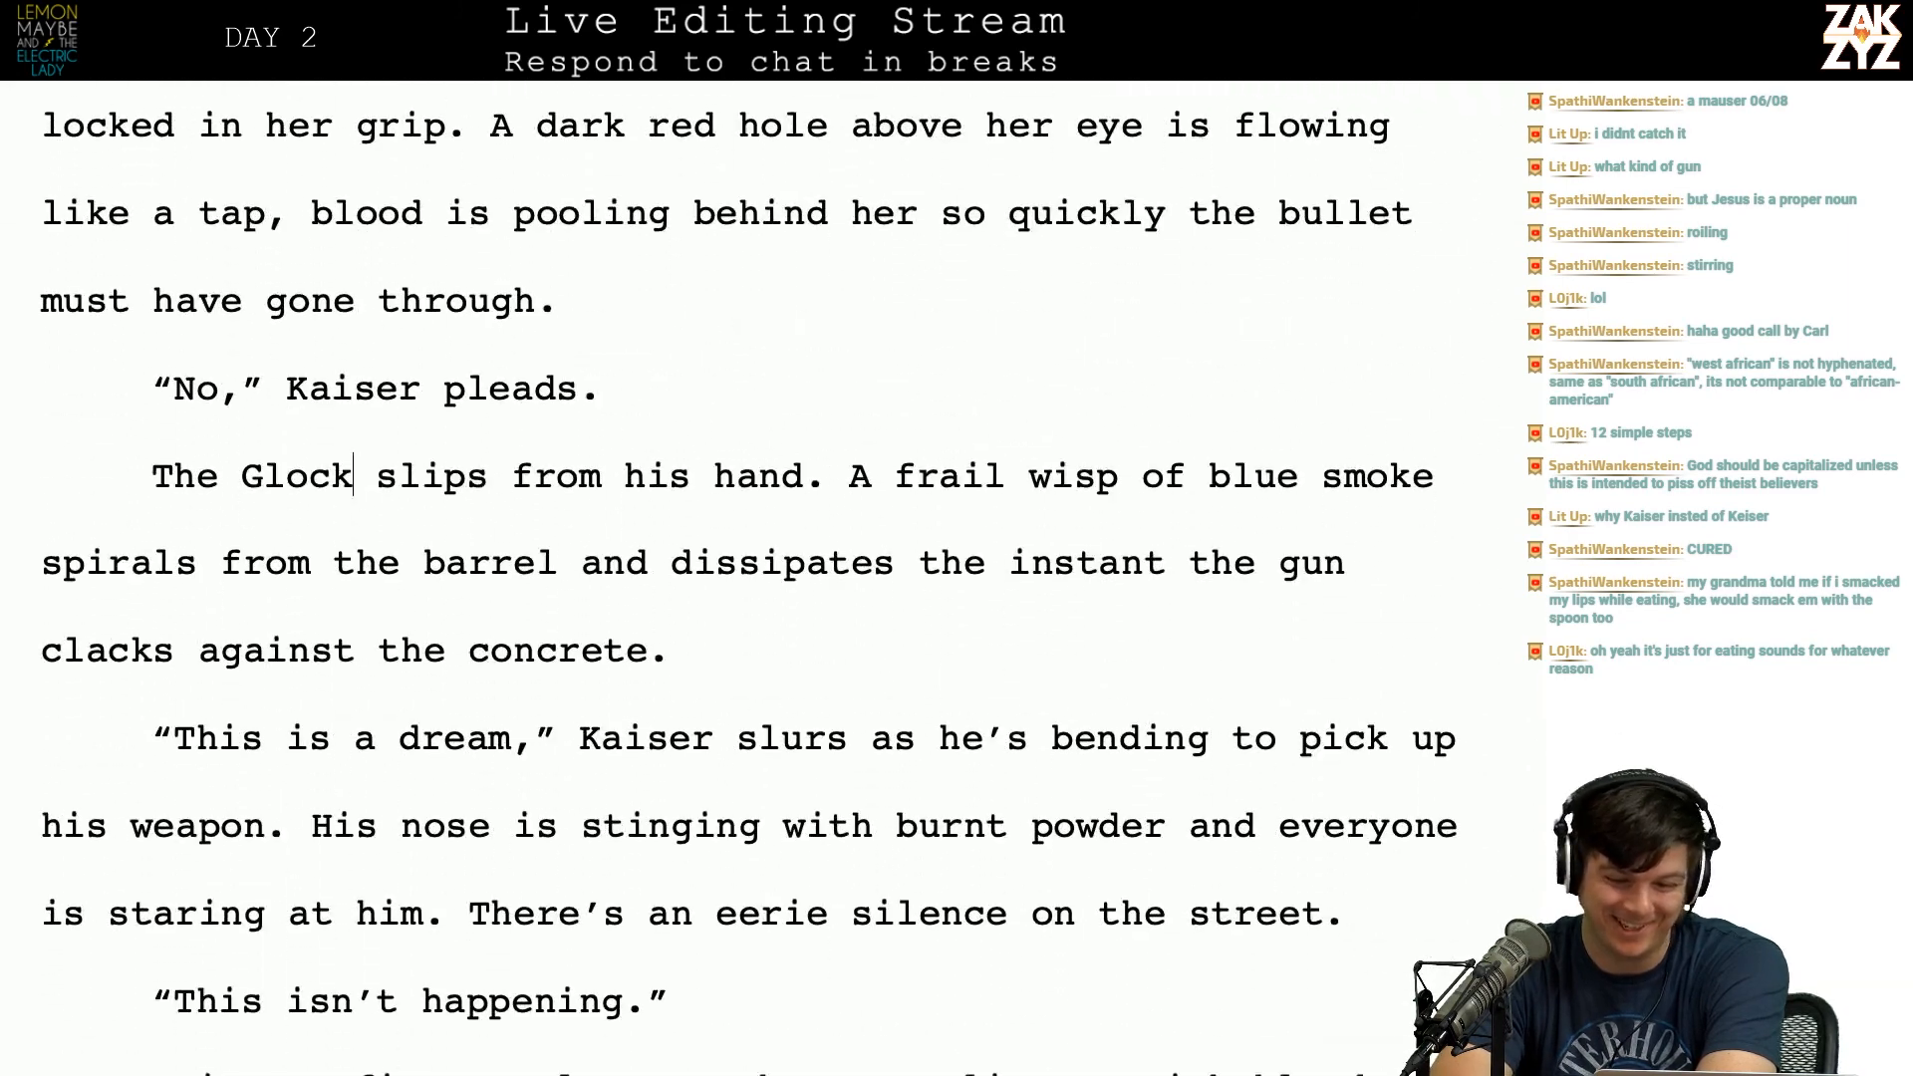
scroll(747, 578, "down", 4)
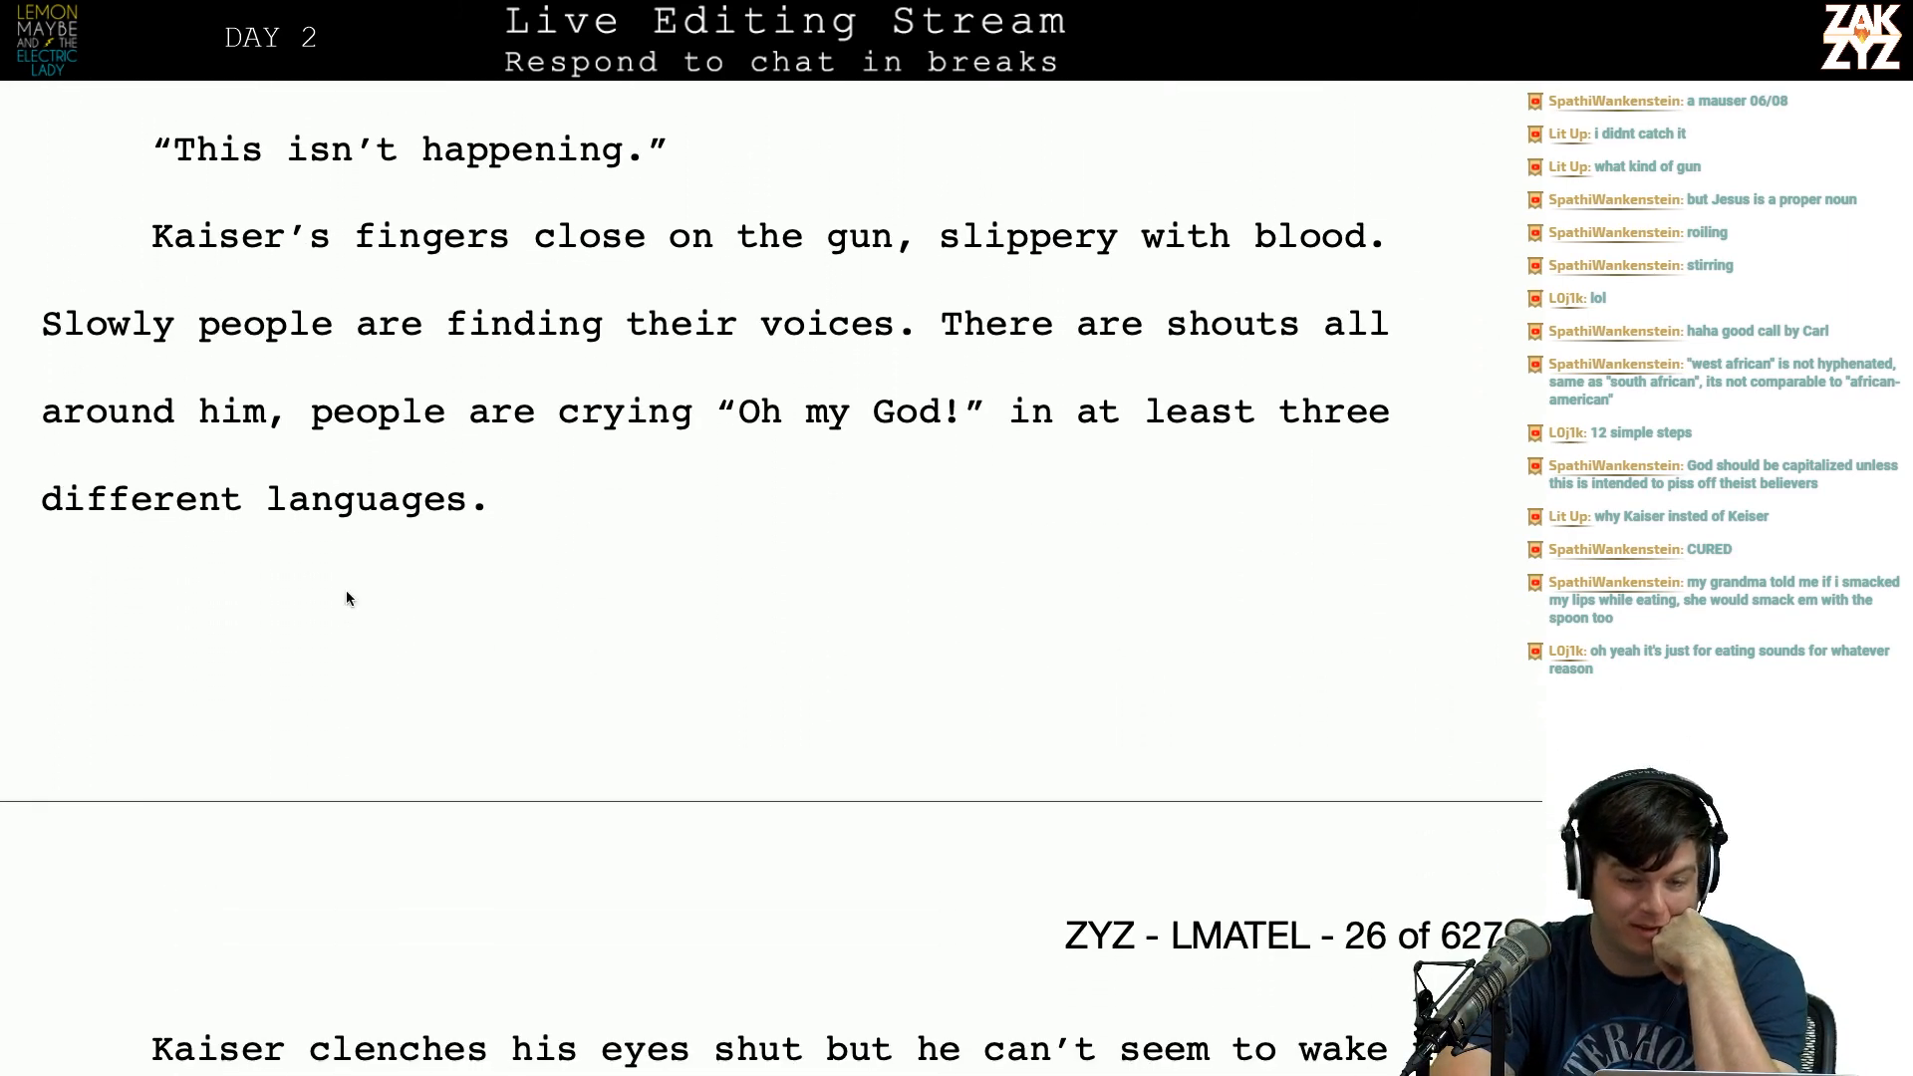
scroll(427, 518, "down", 1)
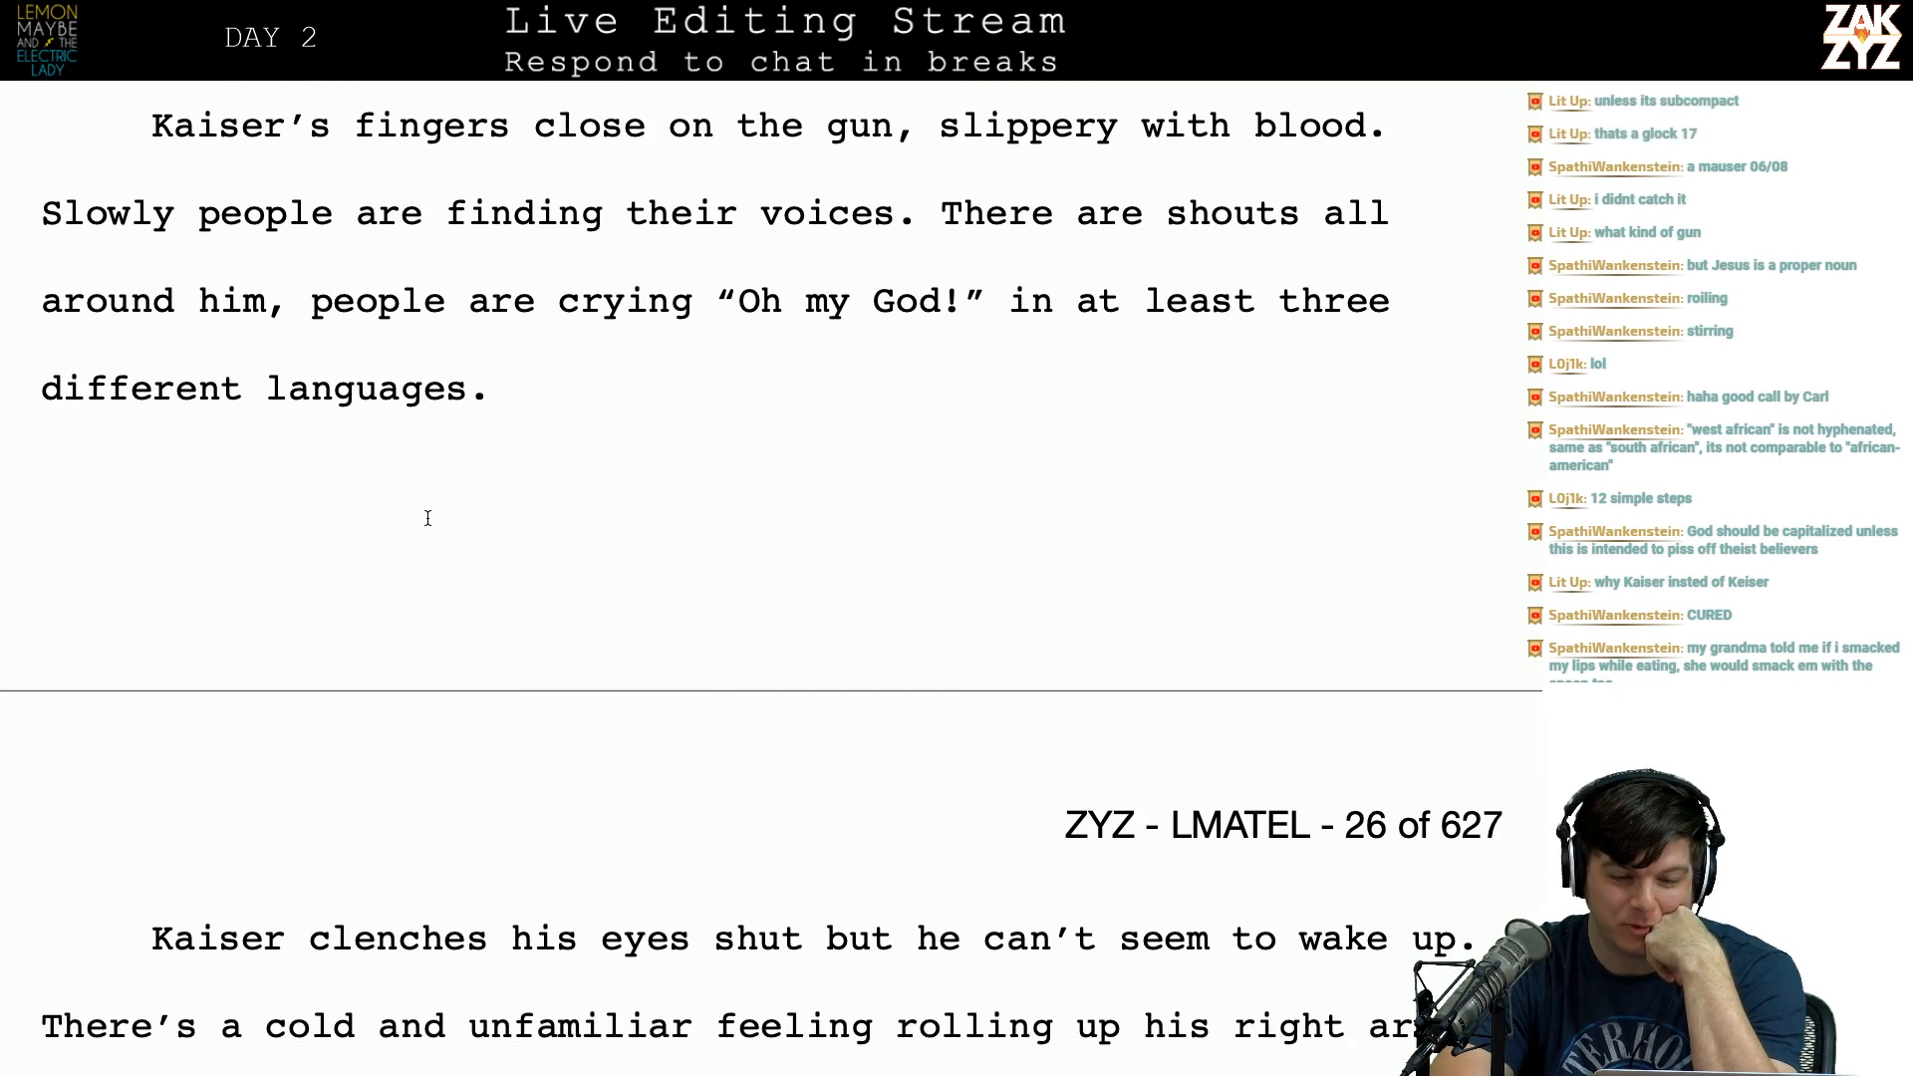
scroll(427, 518, "down", 1)
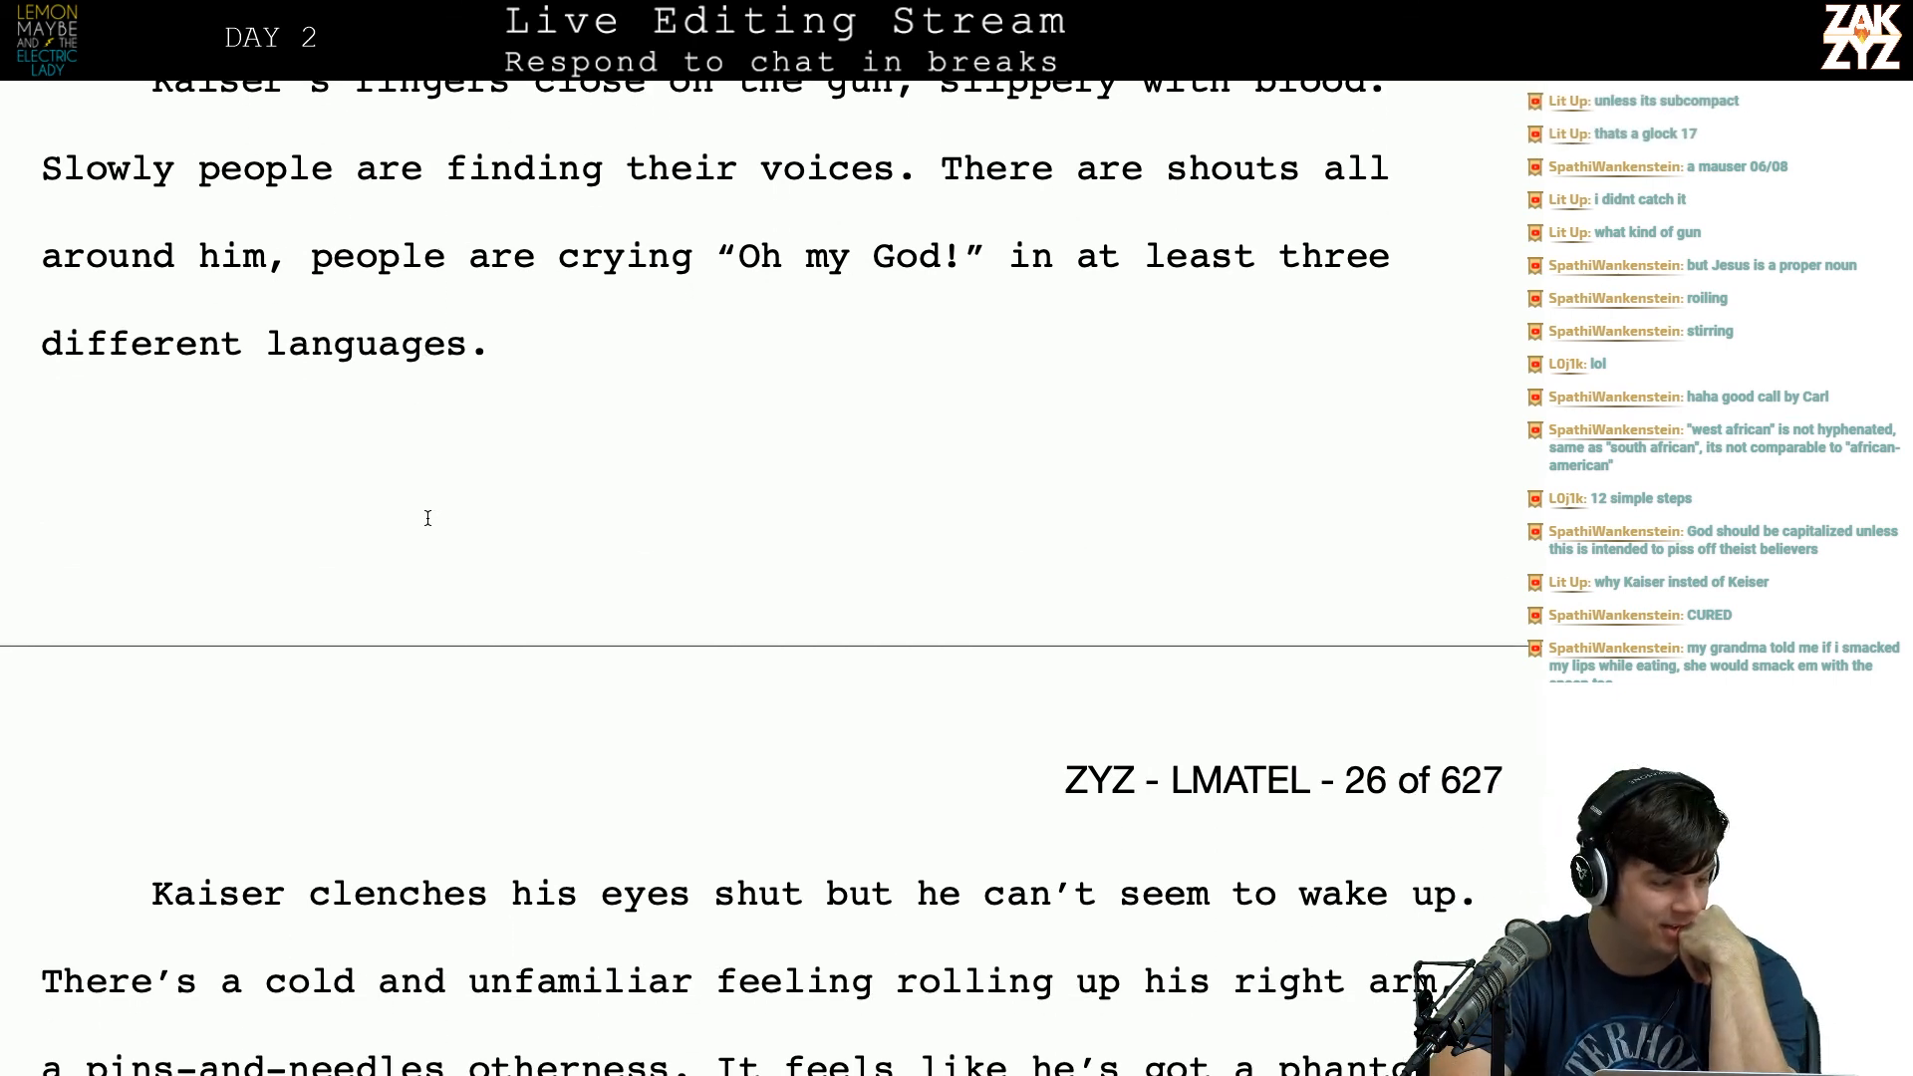
scroll(647, 604, "down", 2)
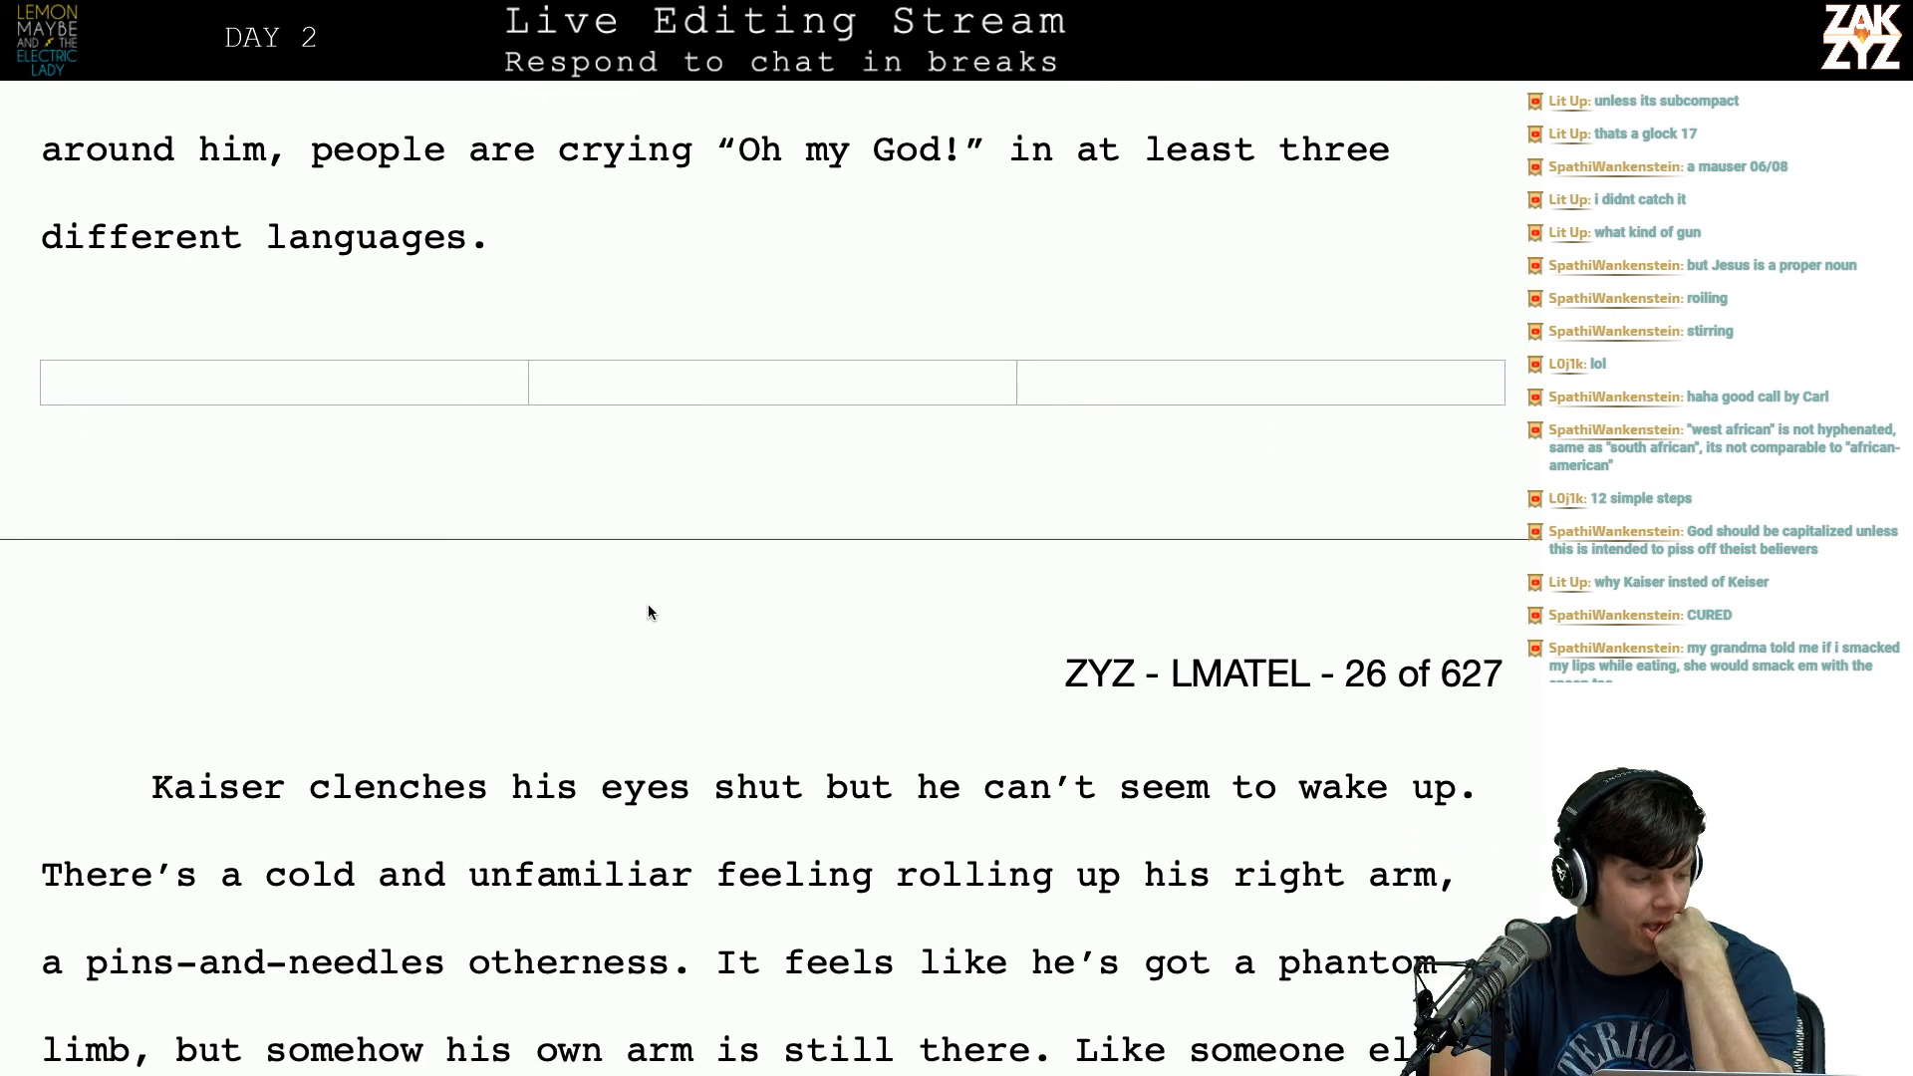
Step: Read through manuscript page 26, from Kaiser clenching his eyes shut to his reaction after the shooting, checking for passages that need editing
scroll(648, 604, "down", 1)
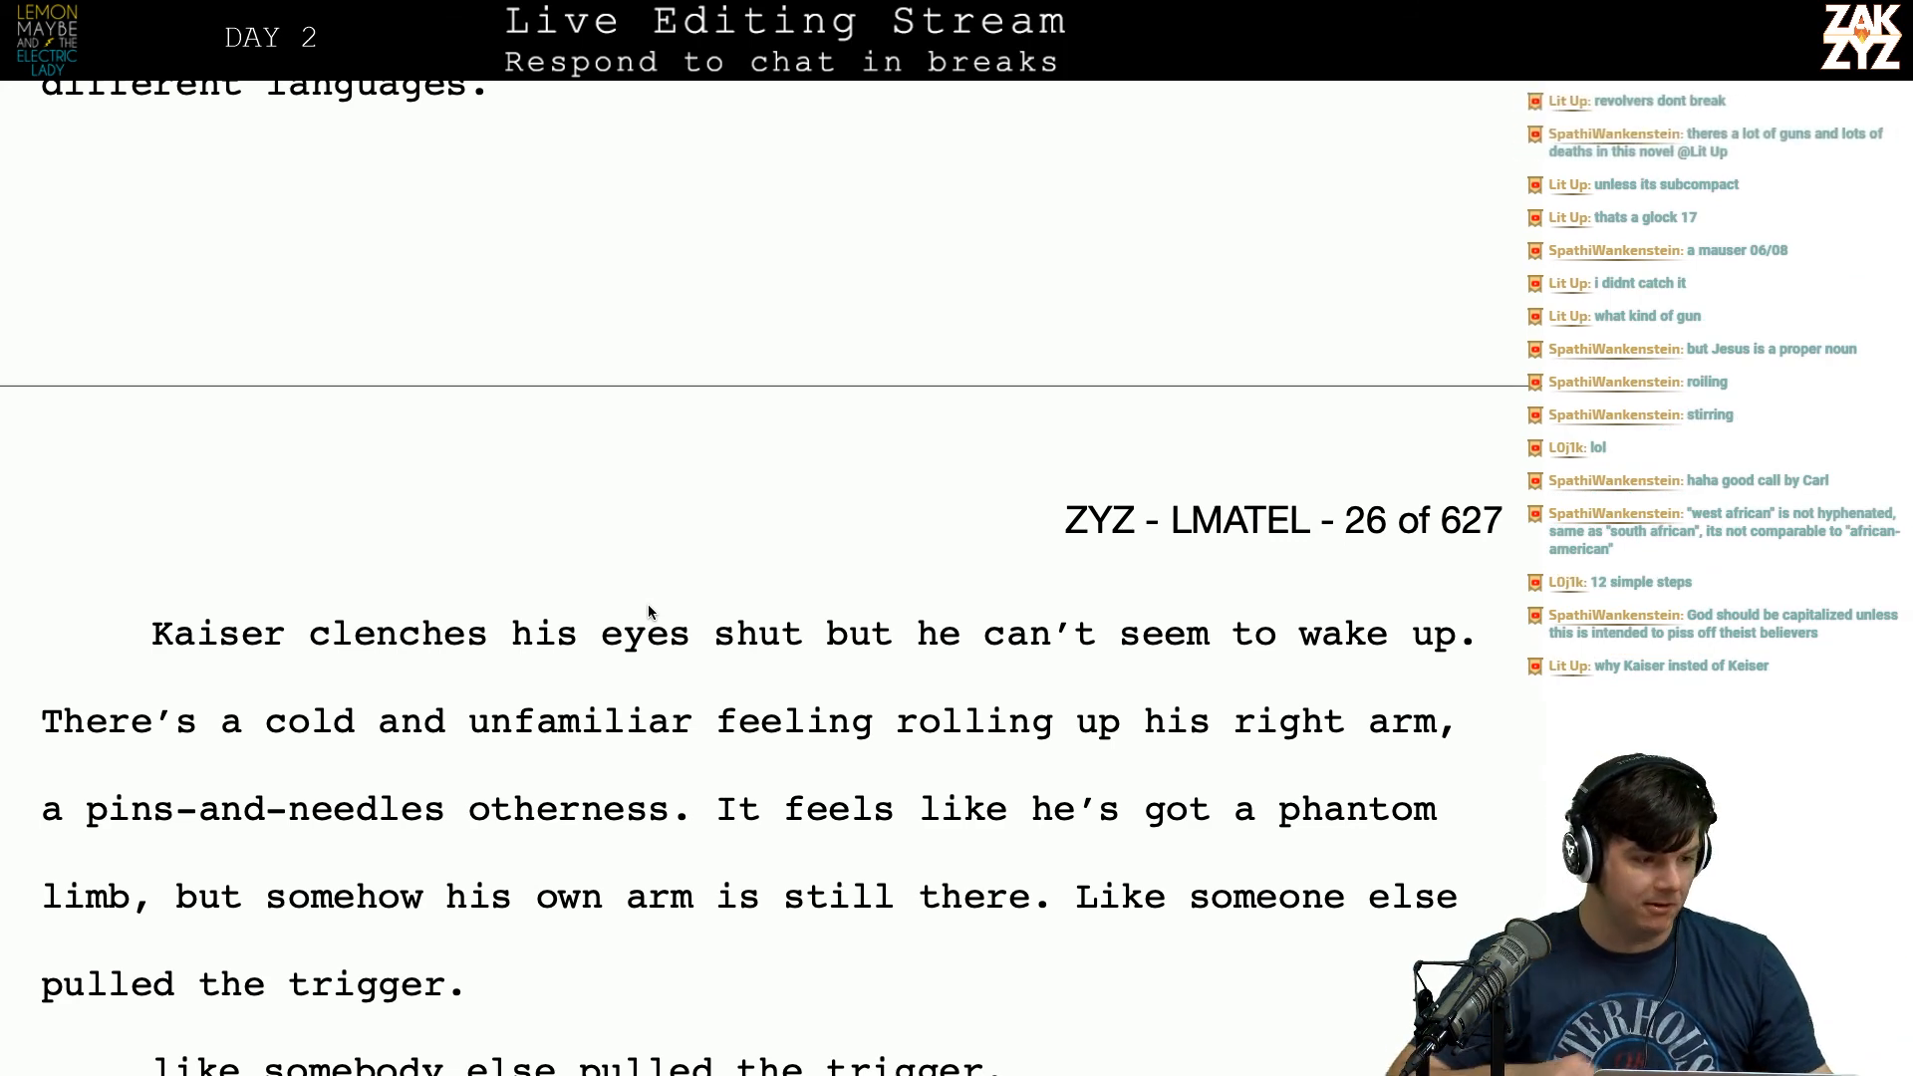
scroll(647, 604, "down", 3)
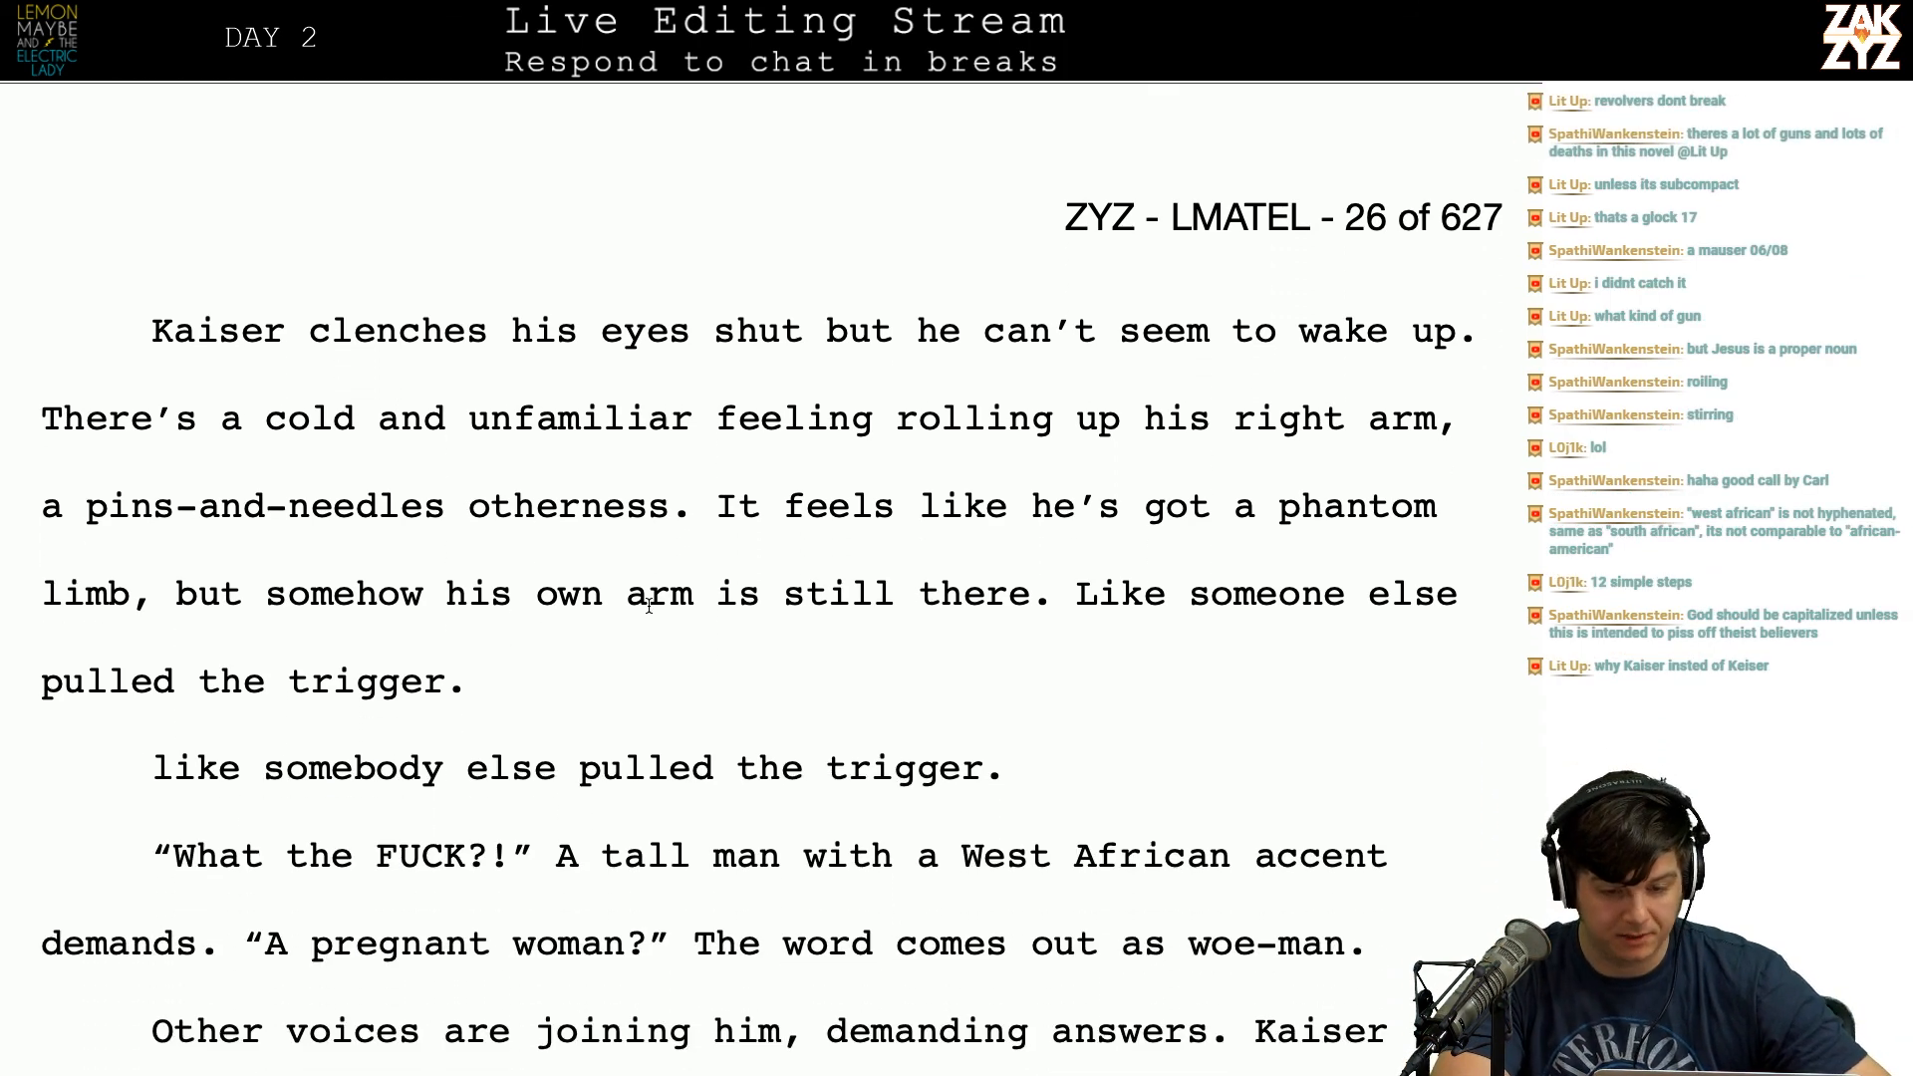
scroll(861, 686, "down", 1)
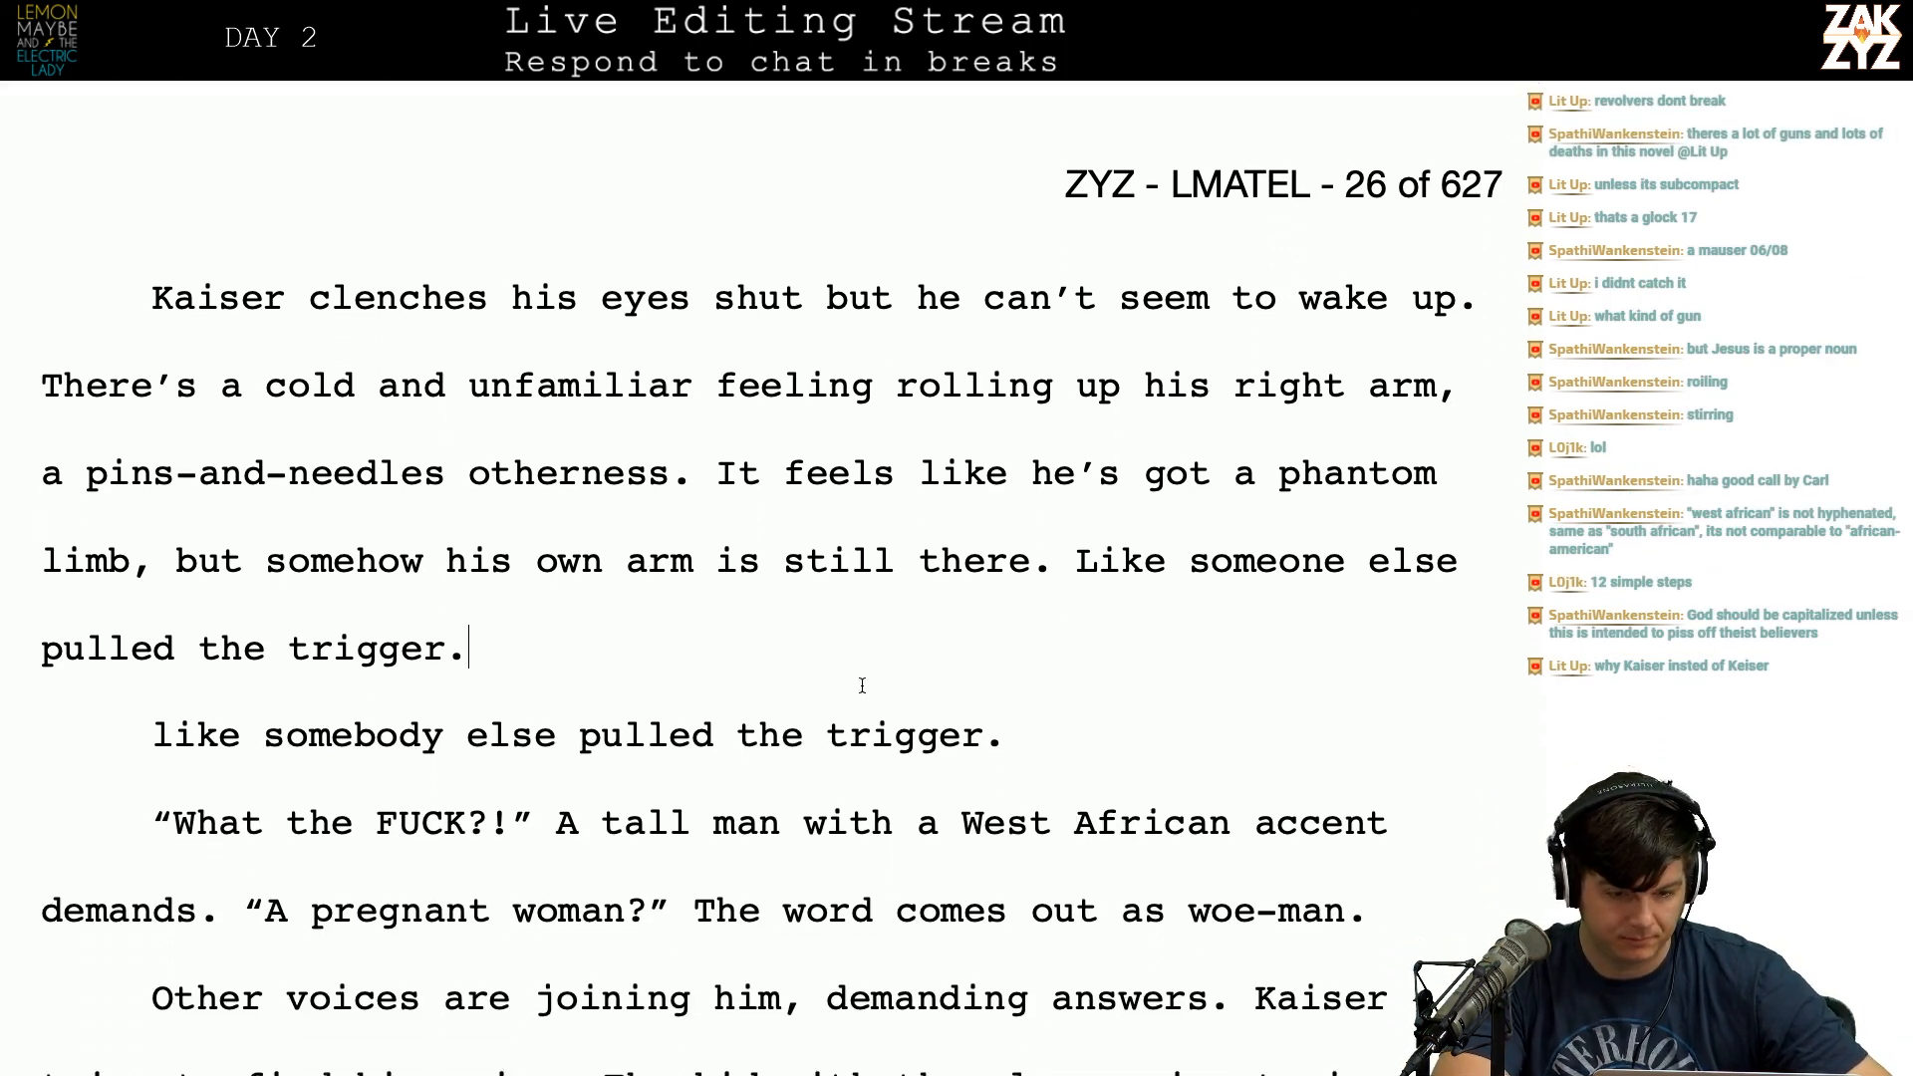
scroll(795, 607, "down", 4)
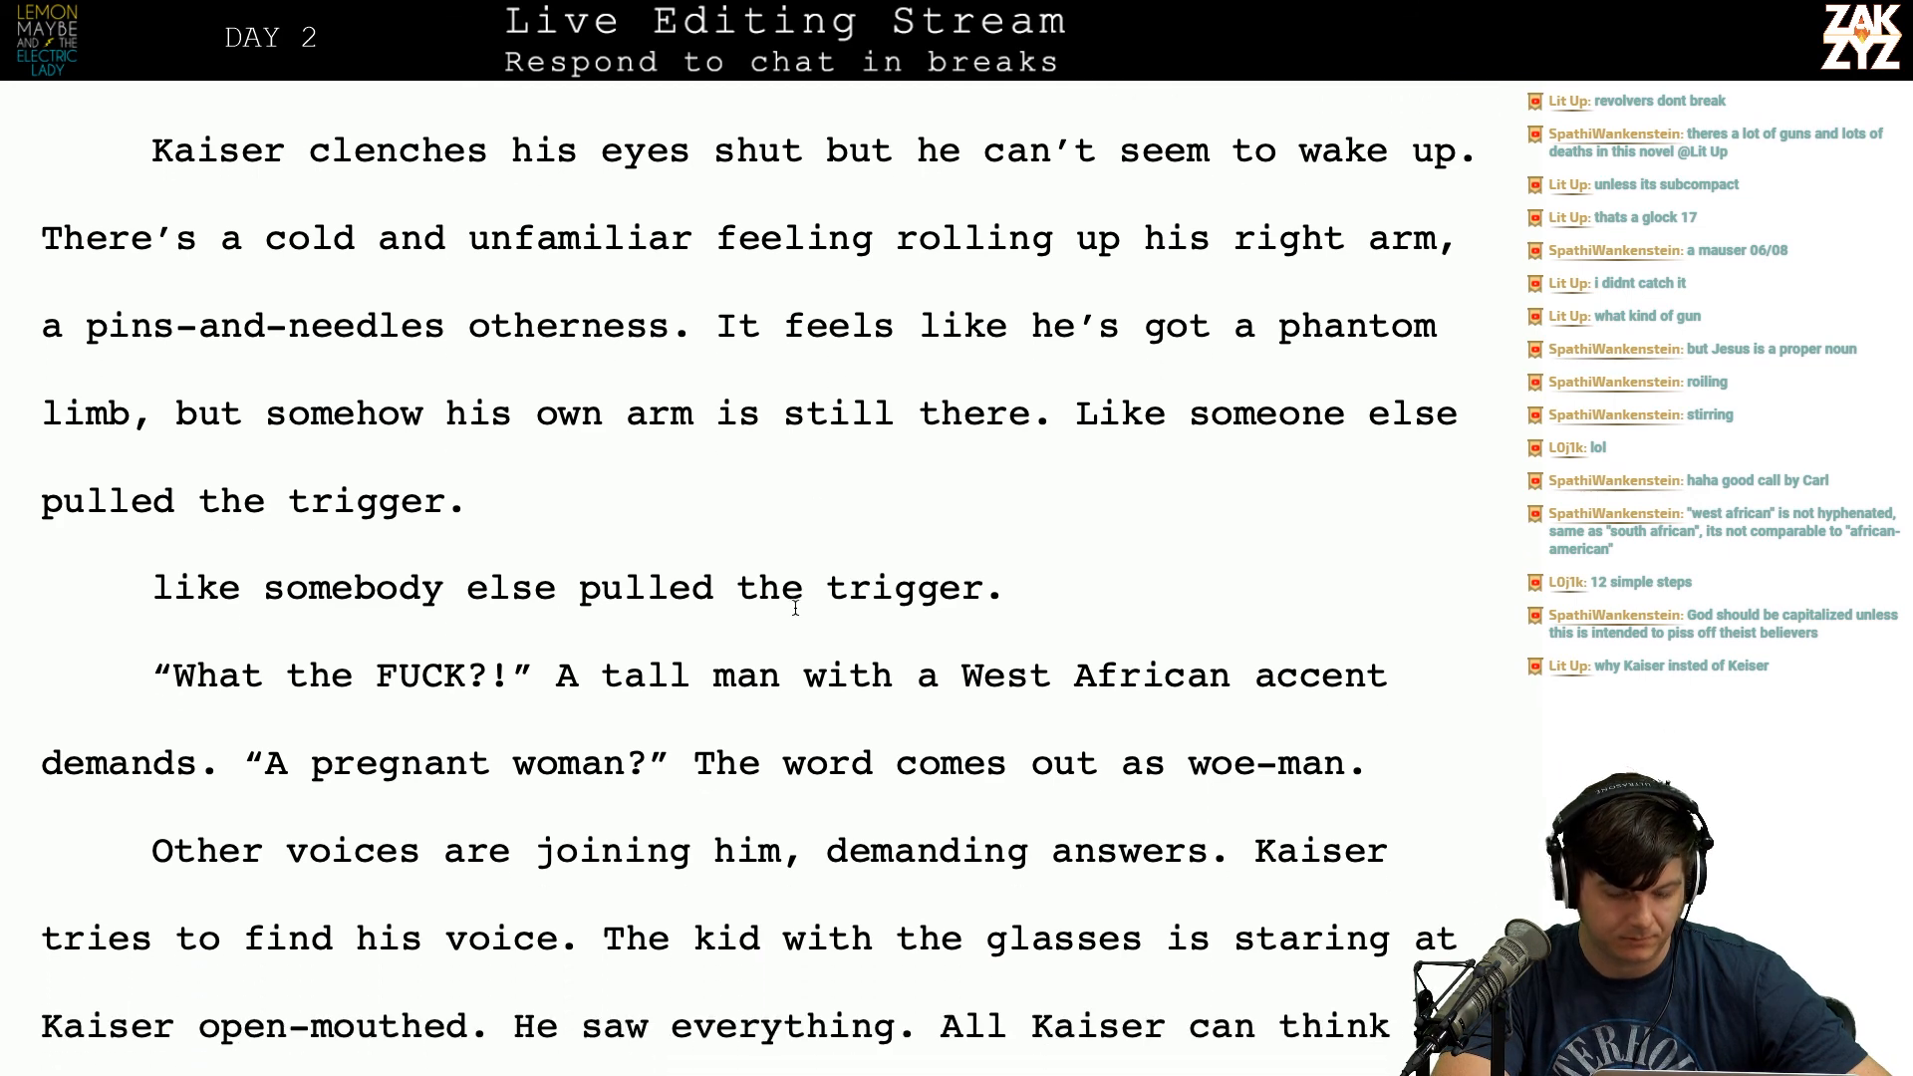
scroll(973, 503, "down", 2)
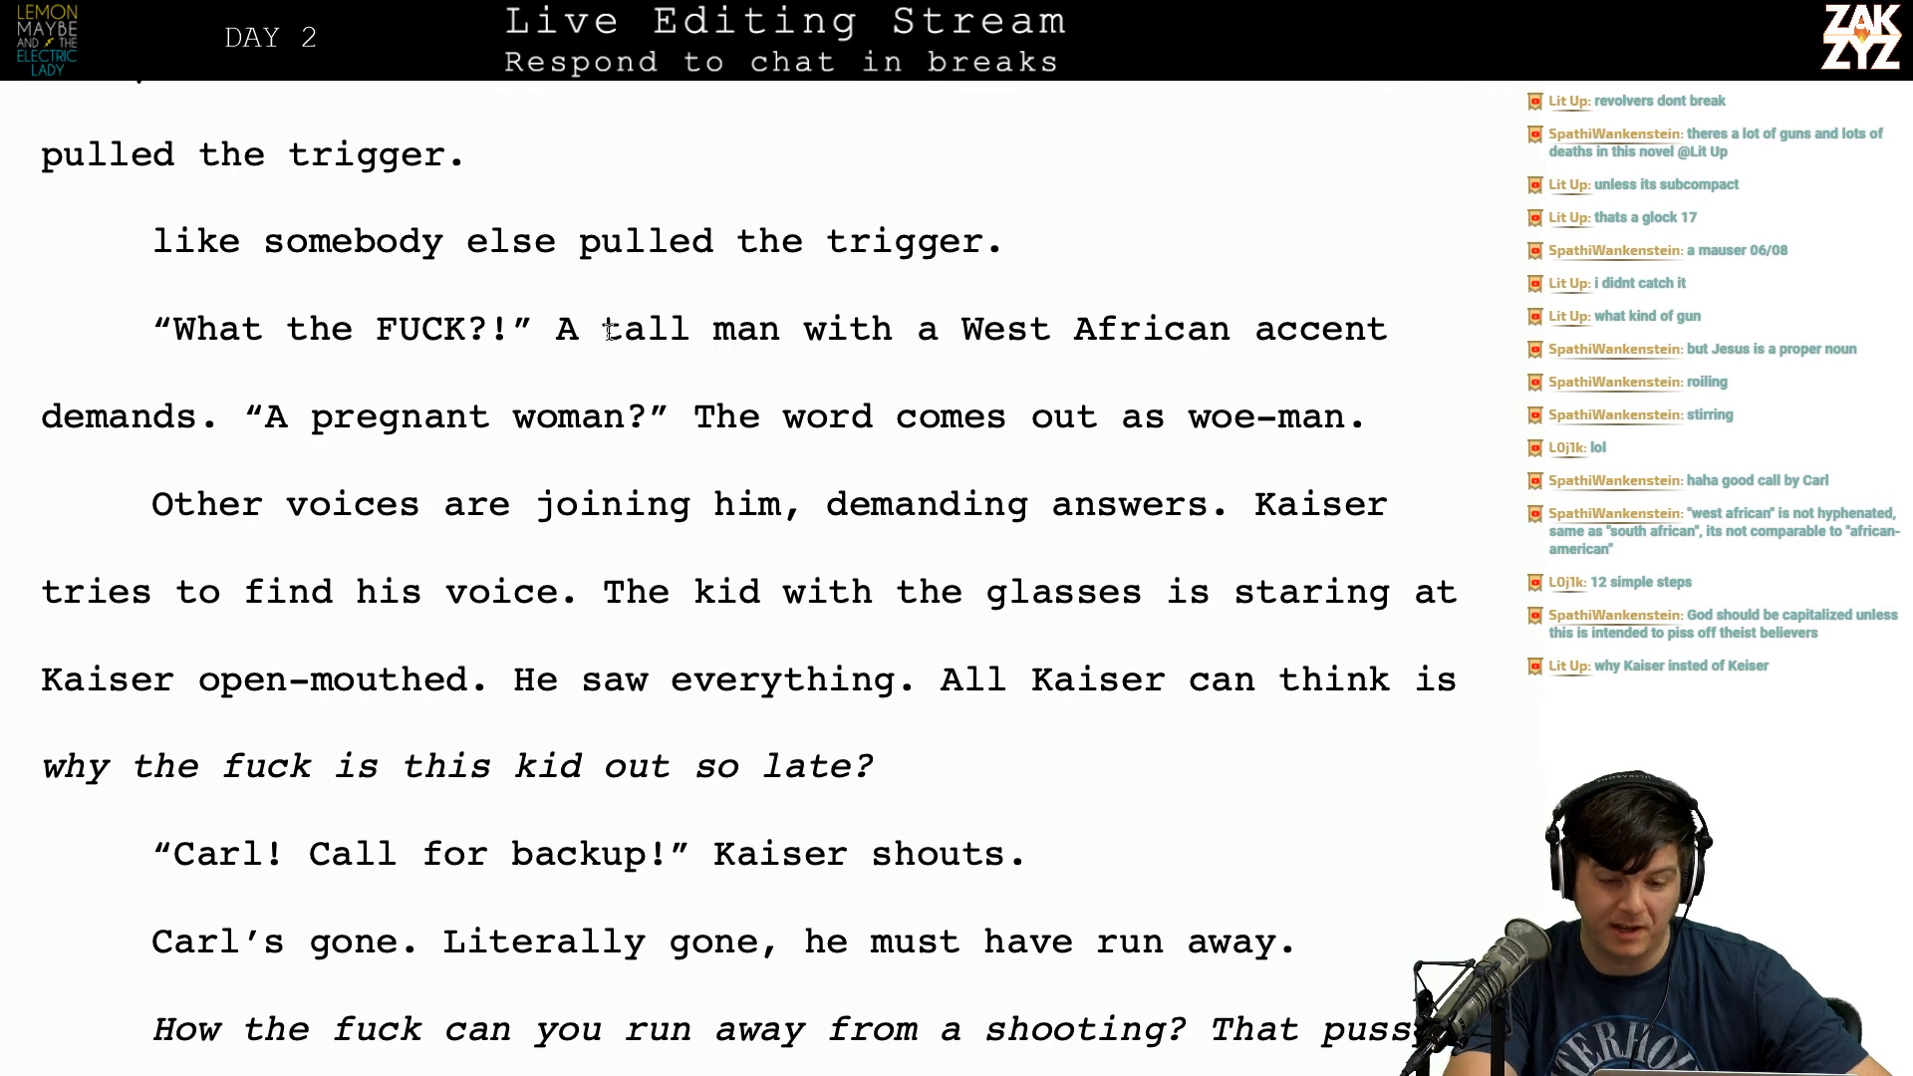
scroll(513, 435, "down", 4)
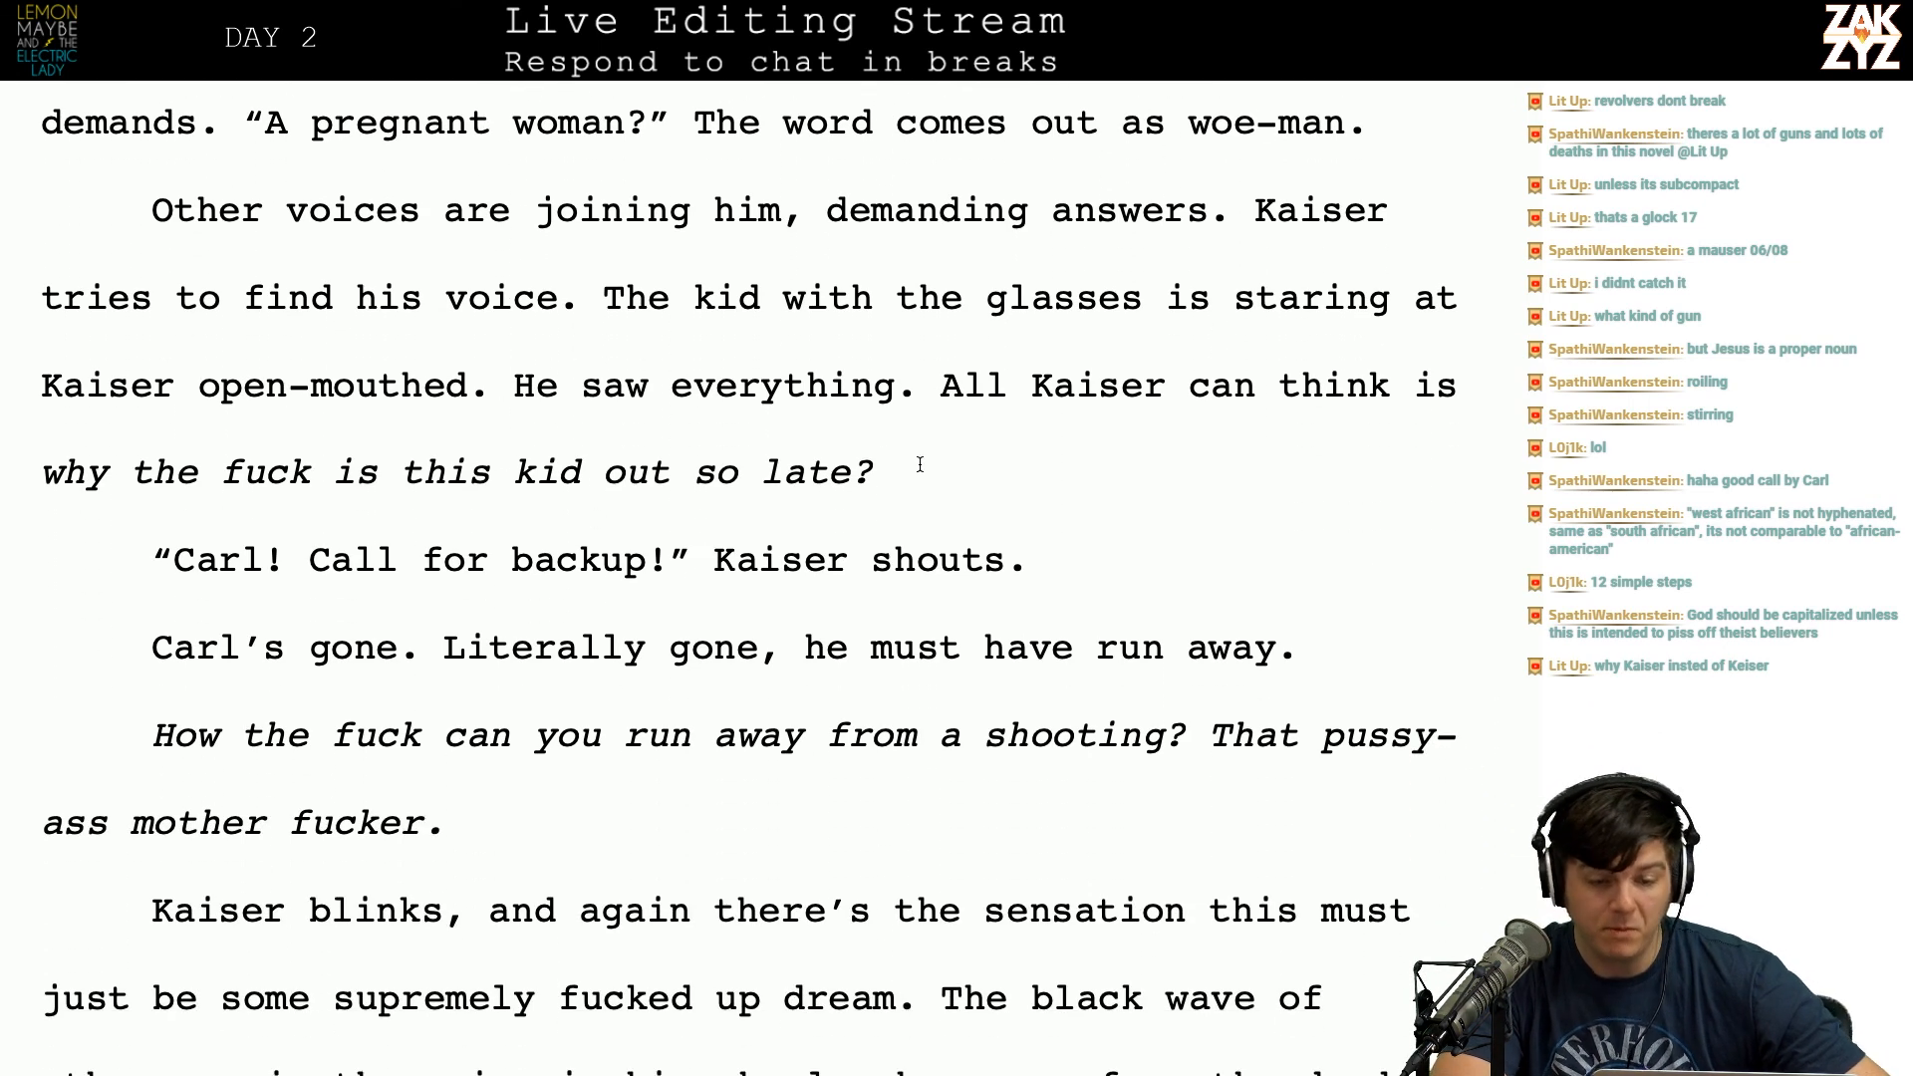
scroll(919, 458, "down", 2)
scroll(918, 461, "up", 3)
scroll(920, 465, "down", 1)
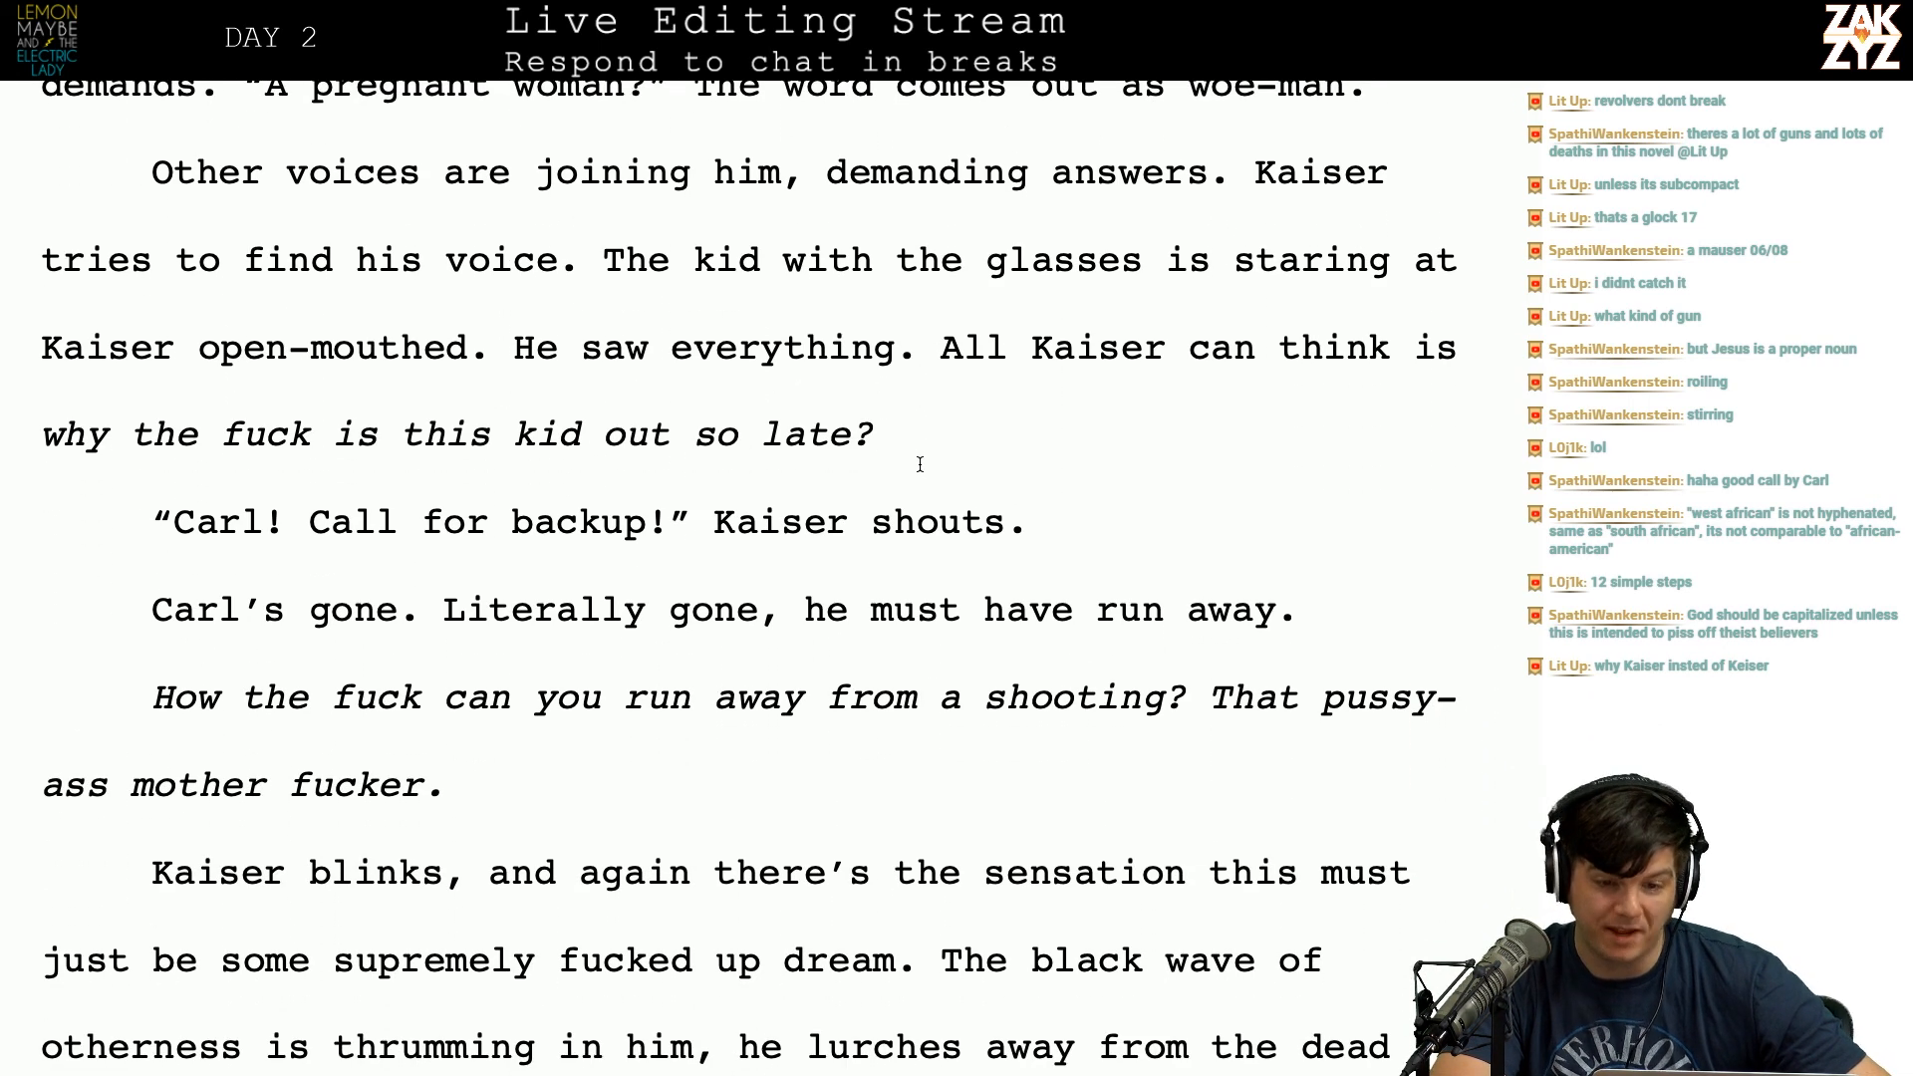
scroll(1079, 242, "down", 1)
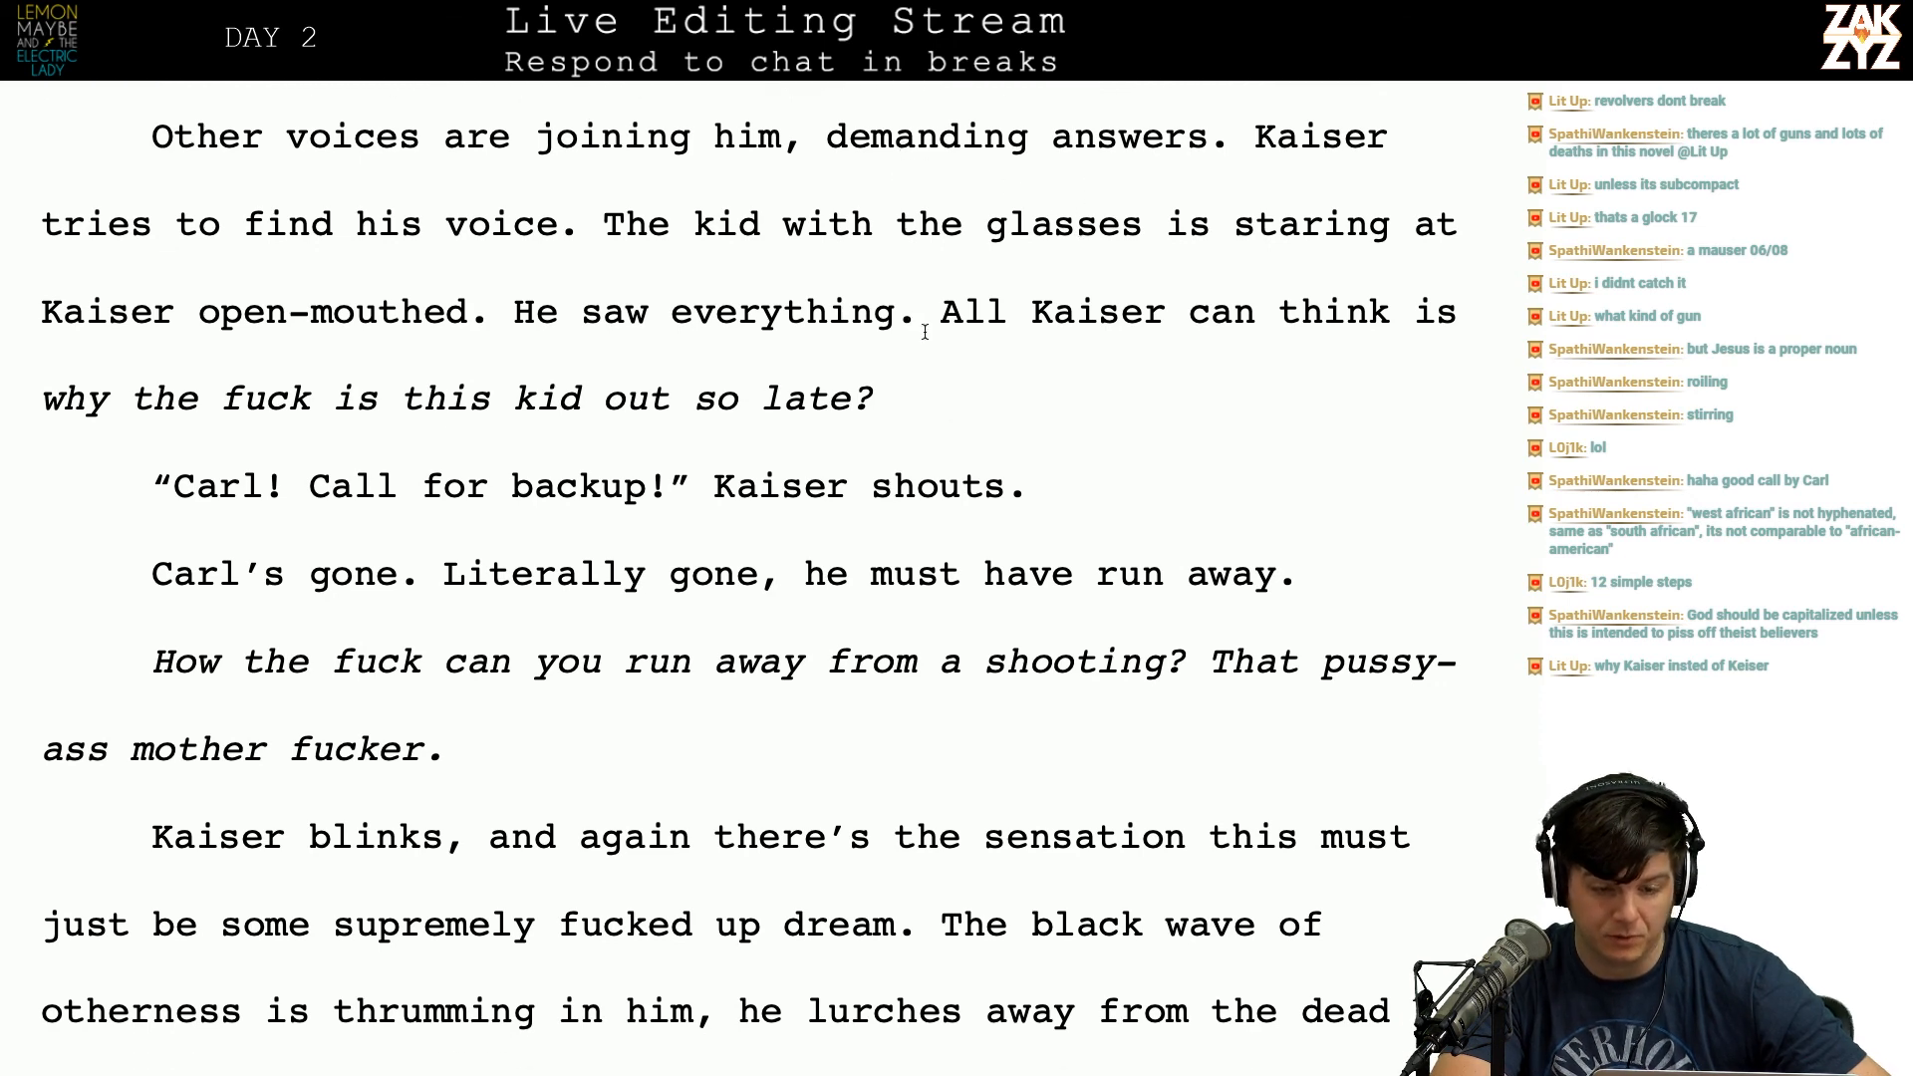
scroll(1058, 321, "down", 1)
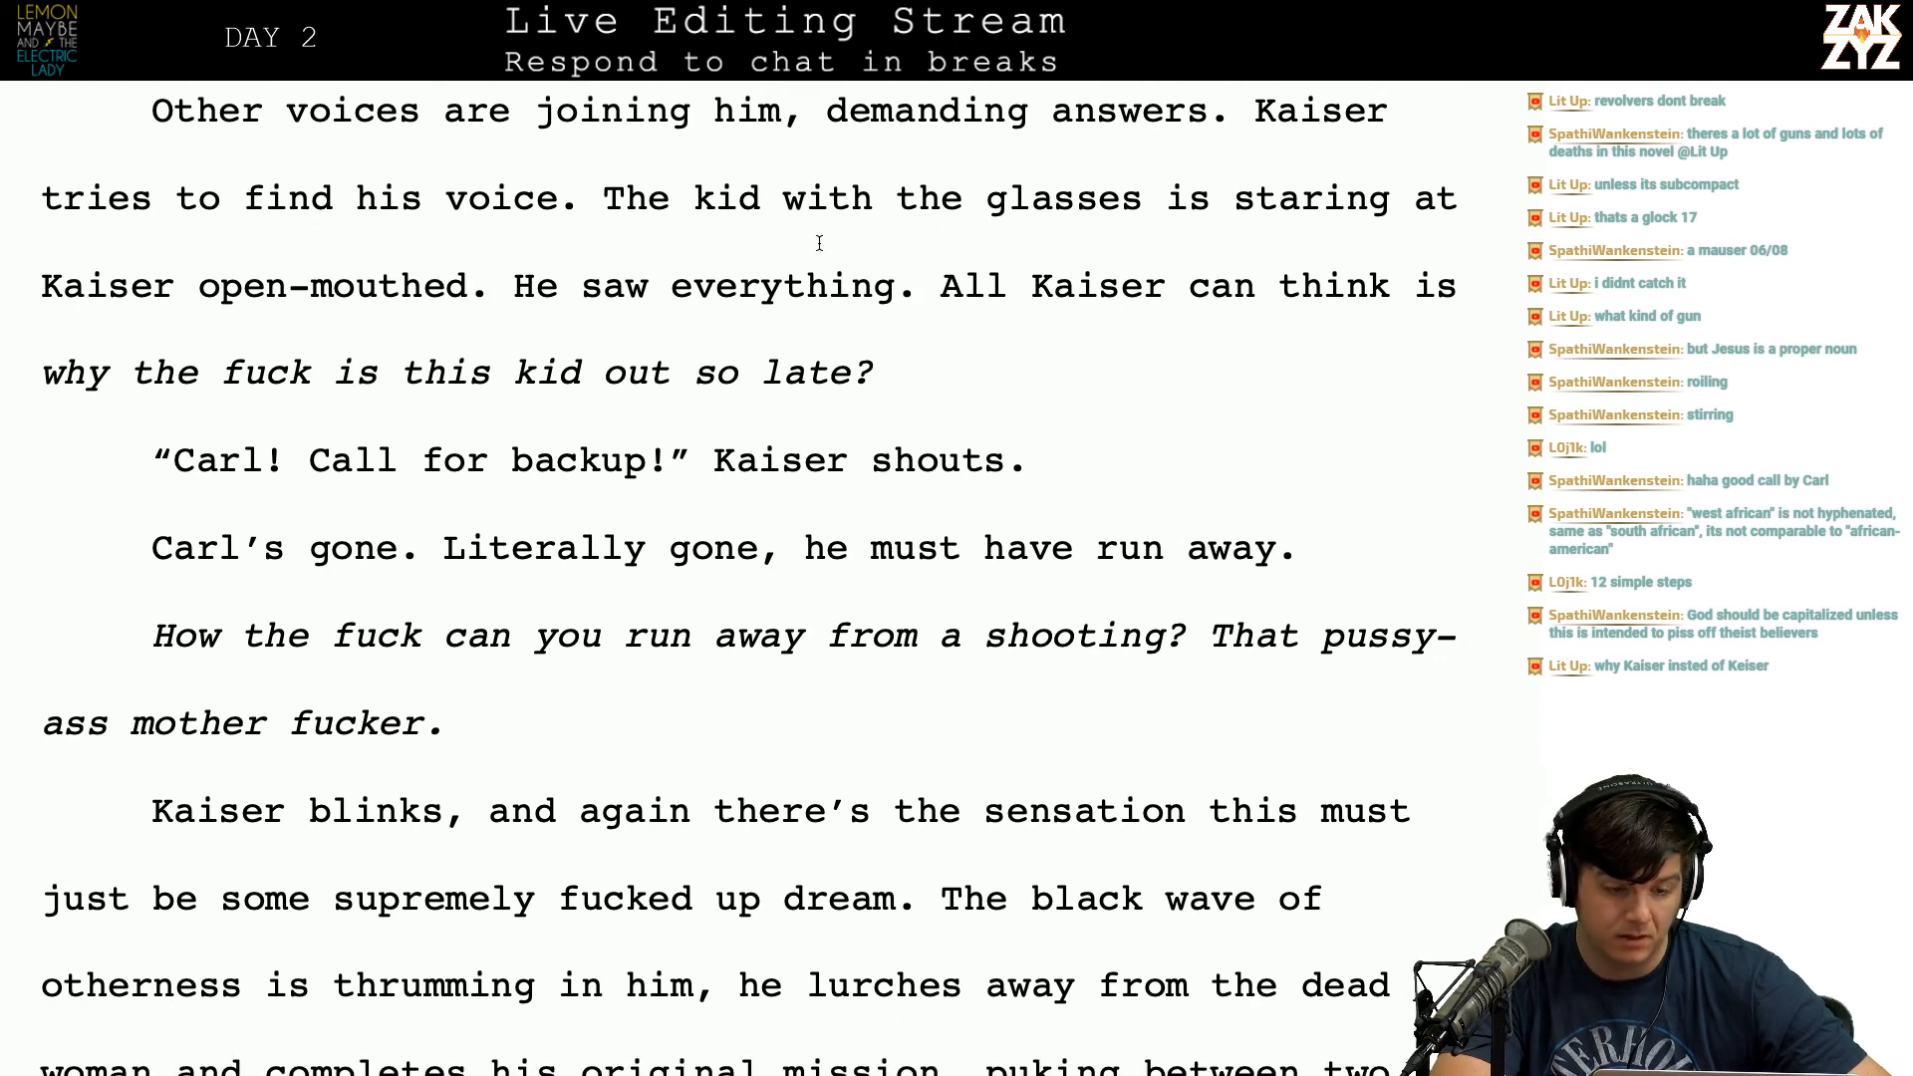
scroll(983, 398, "down", 2)
scroll(983, 398, "up", 3)
scroll(982, 399, "up", 5)
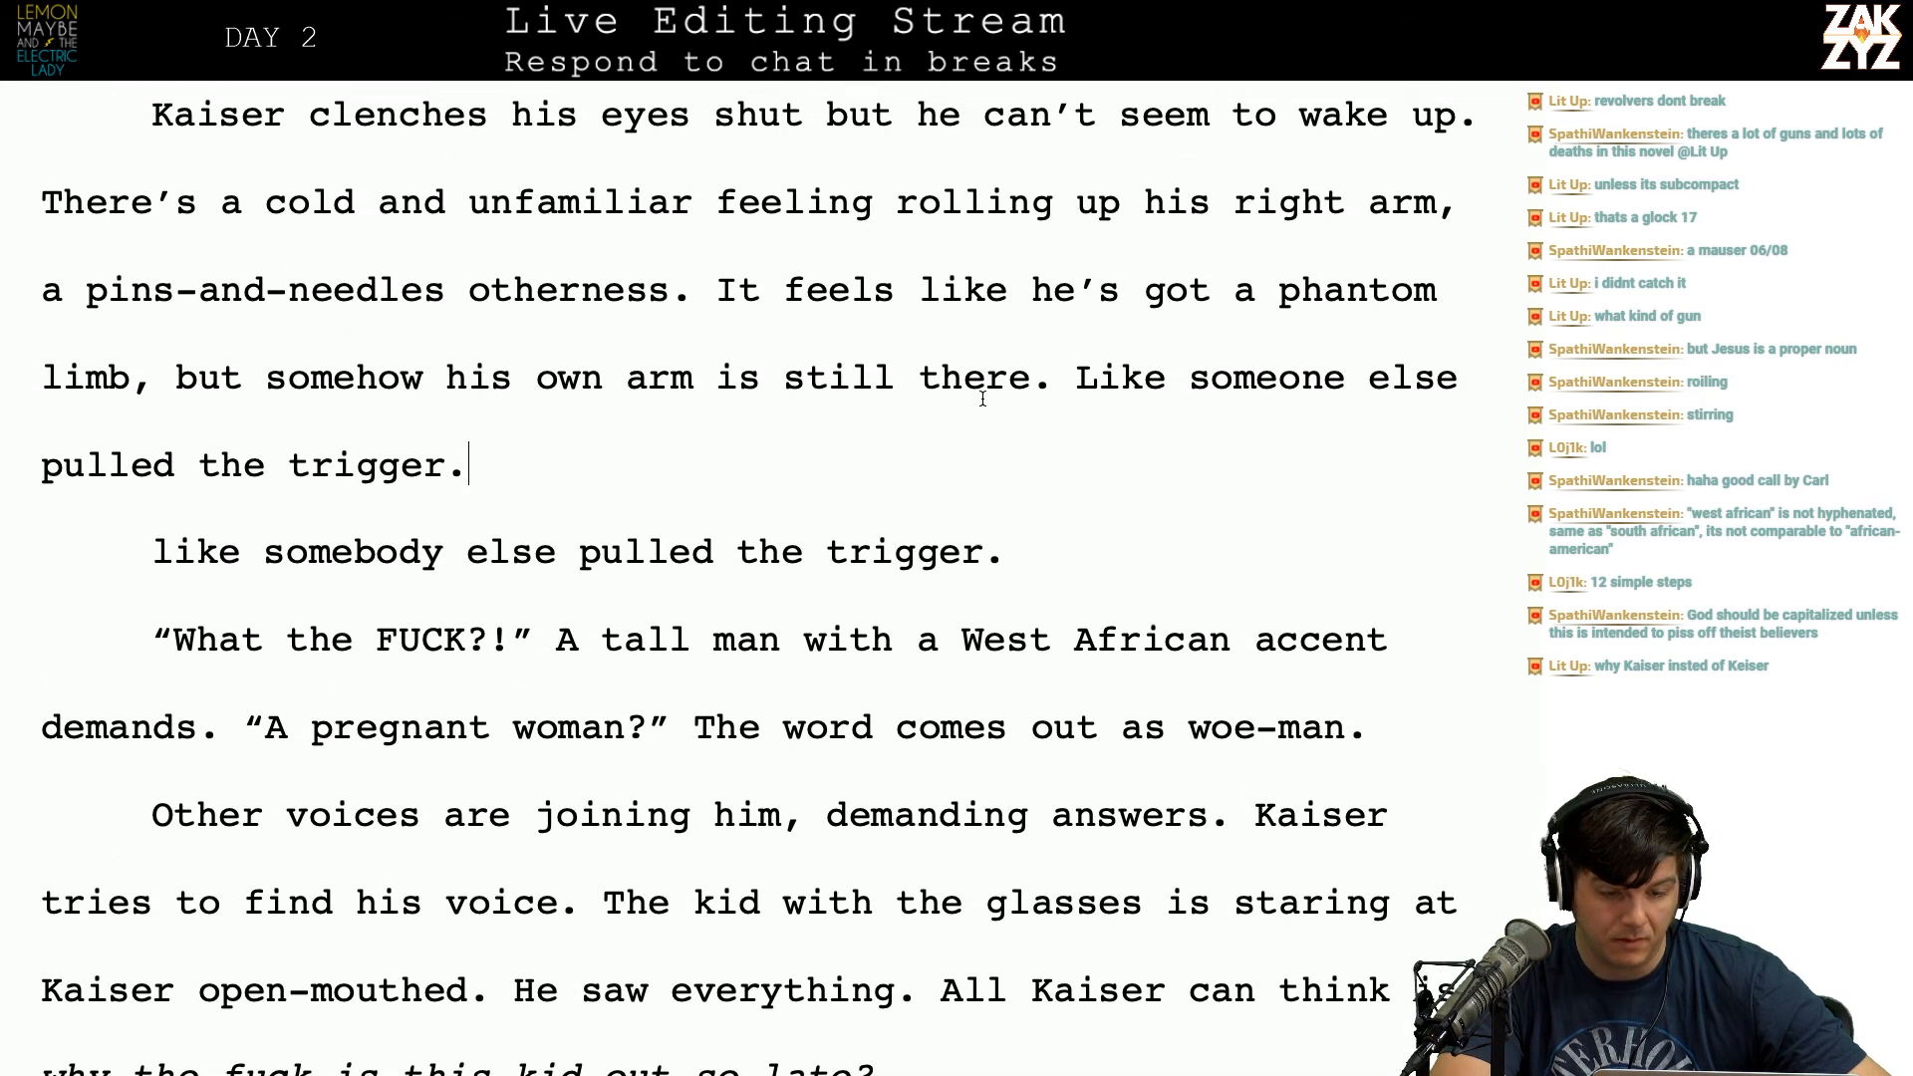
Step: Delete the redundant line "like somebody else pulled the trigger." below the opening paragraph of page 26
scroll(982, 399, "down", 1)
left_click_drag(982, 399, 1007, 528)
key("BackSpace")
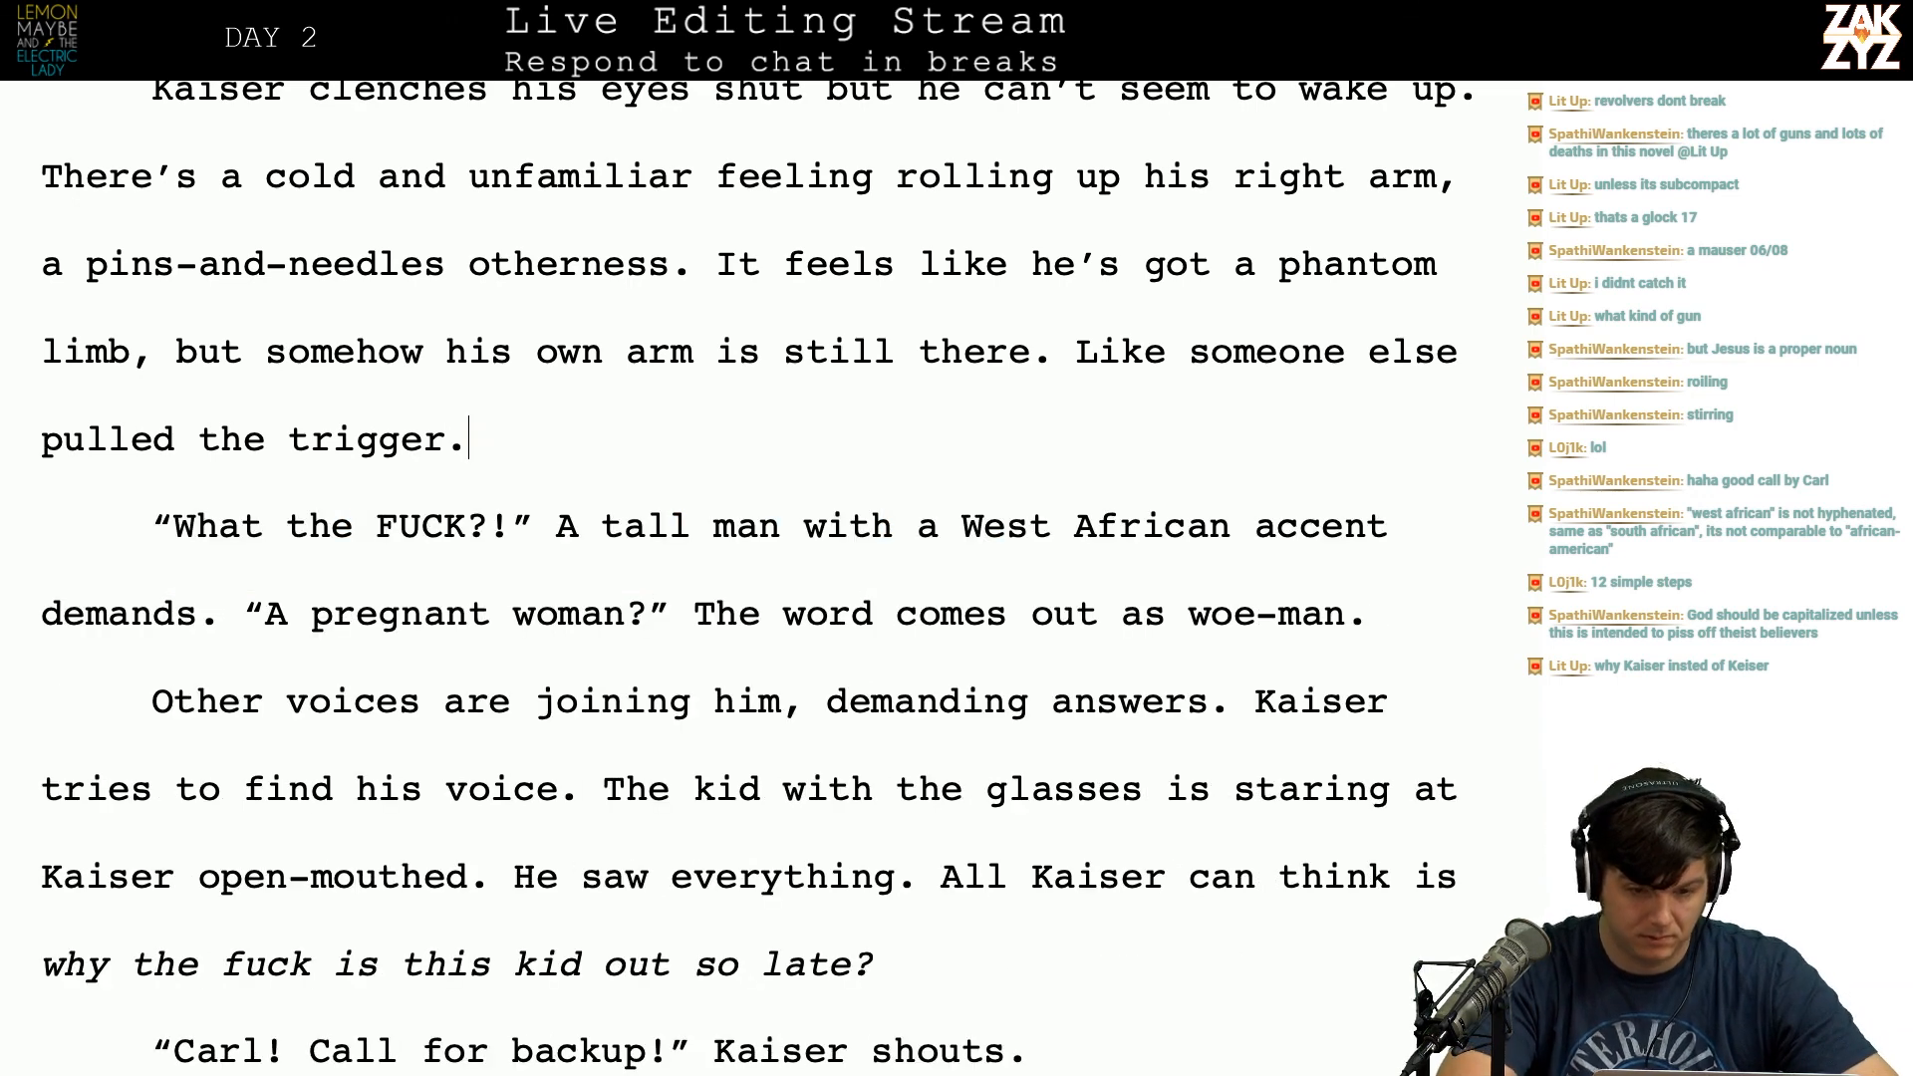
left_click(209, 625)
type(", ")
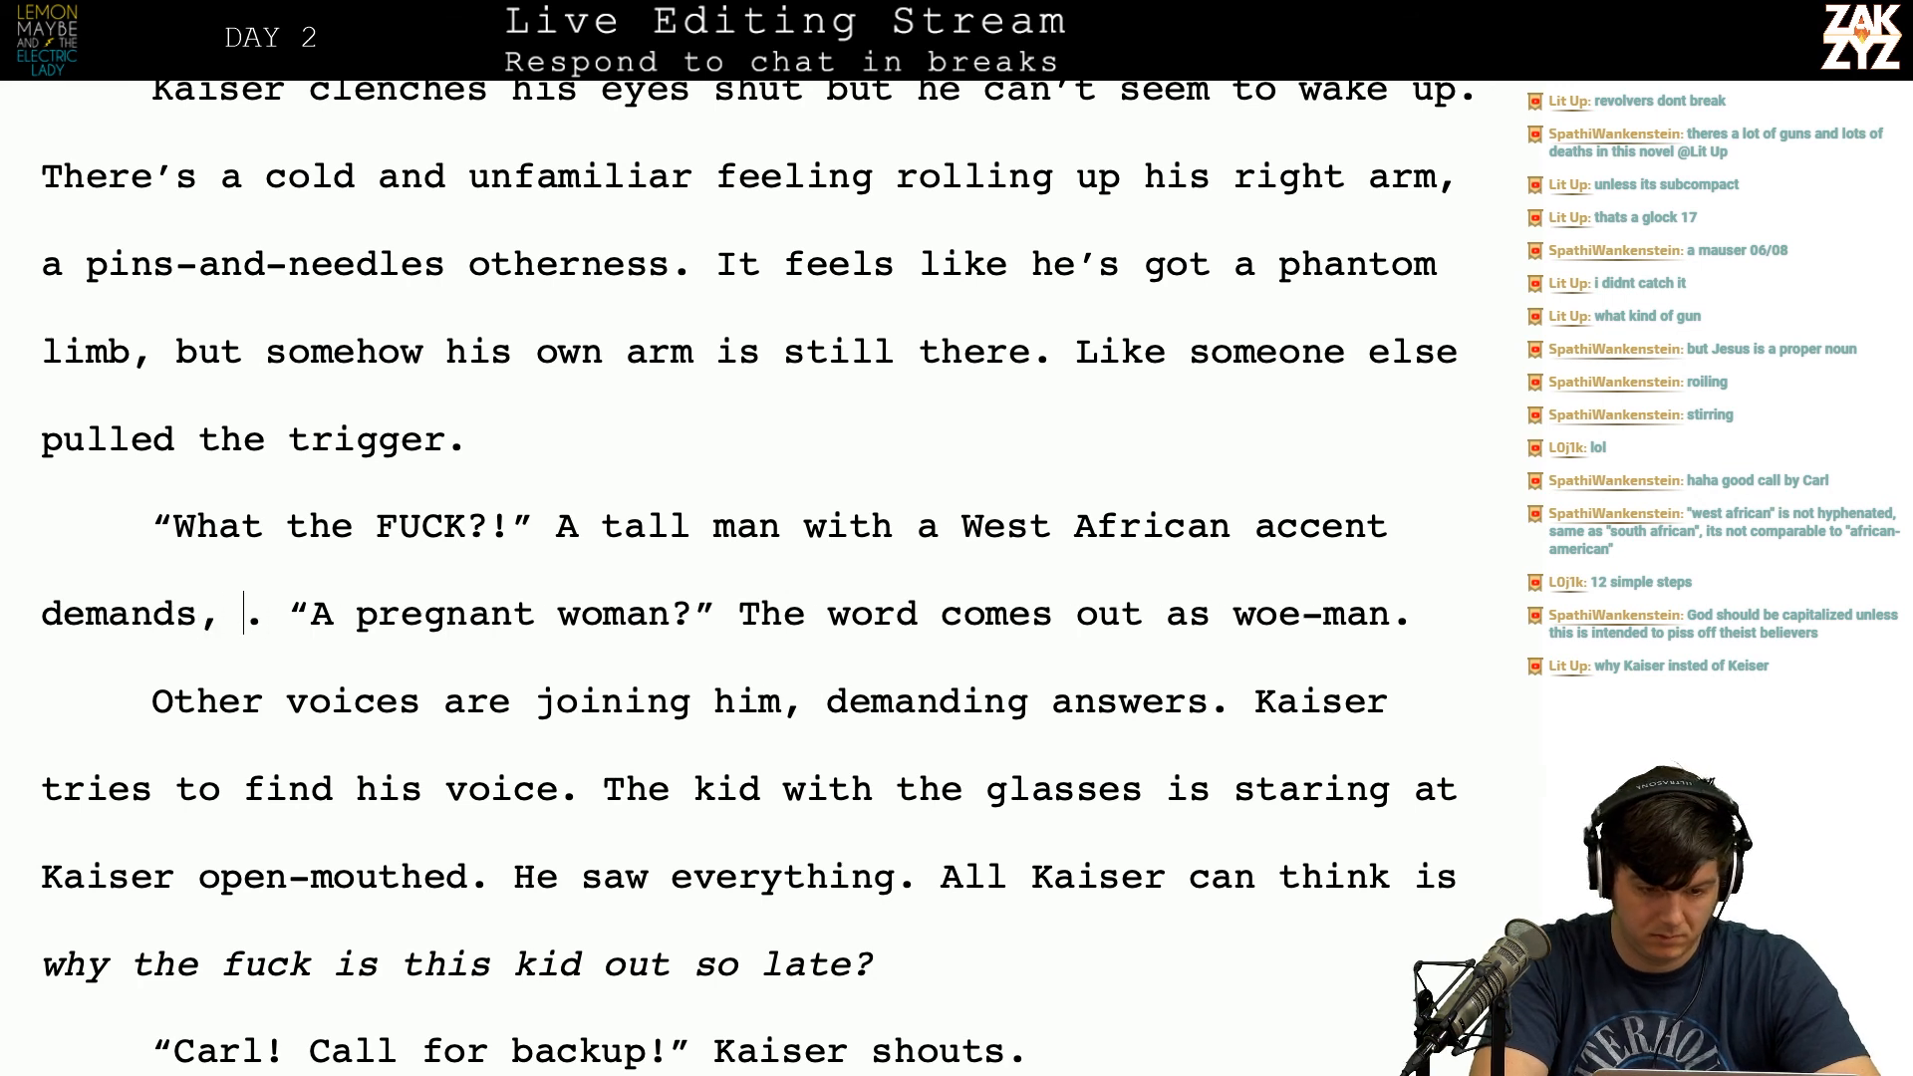
type("sha")
key("BackSpace")
key("BackSpace")
key("BackSpace")
type("b")
key("BackSpace")
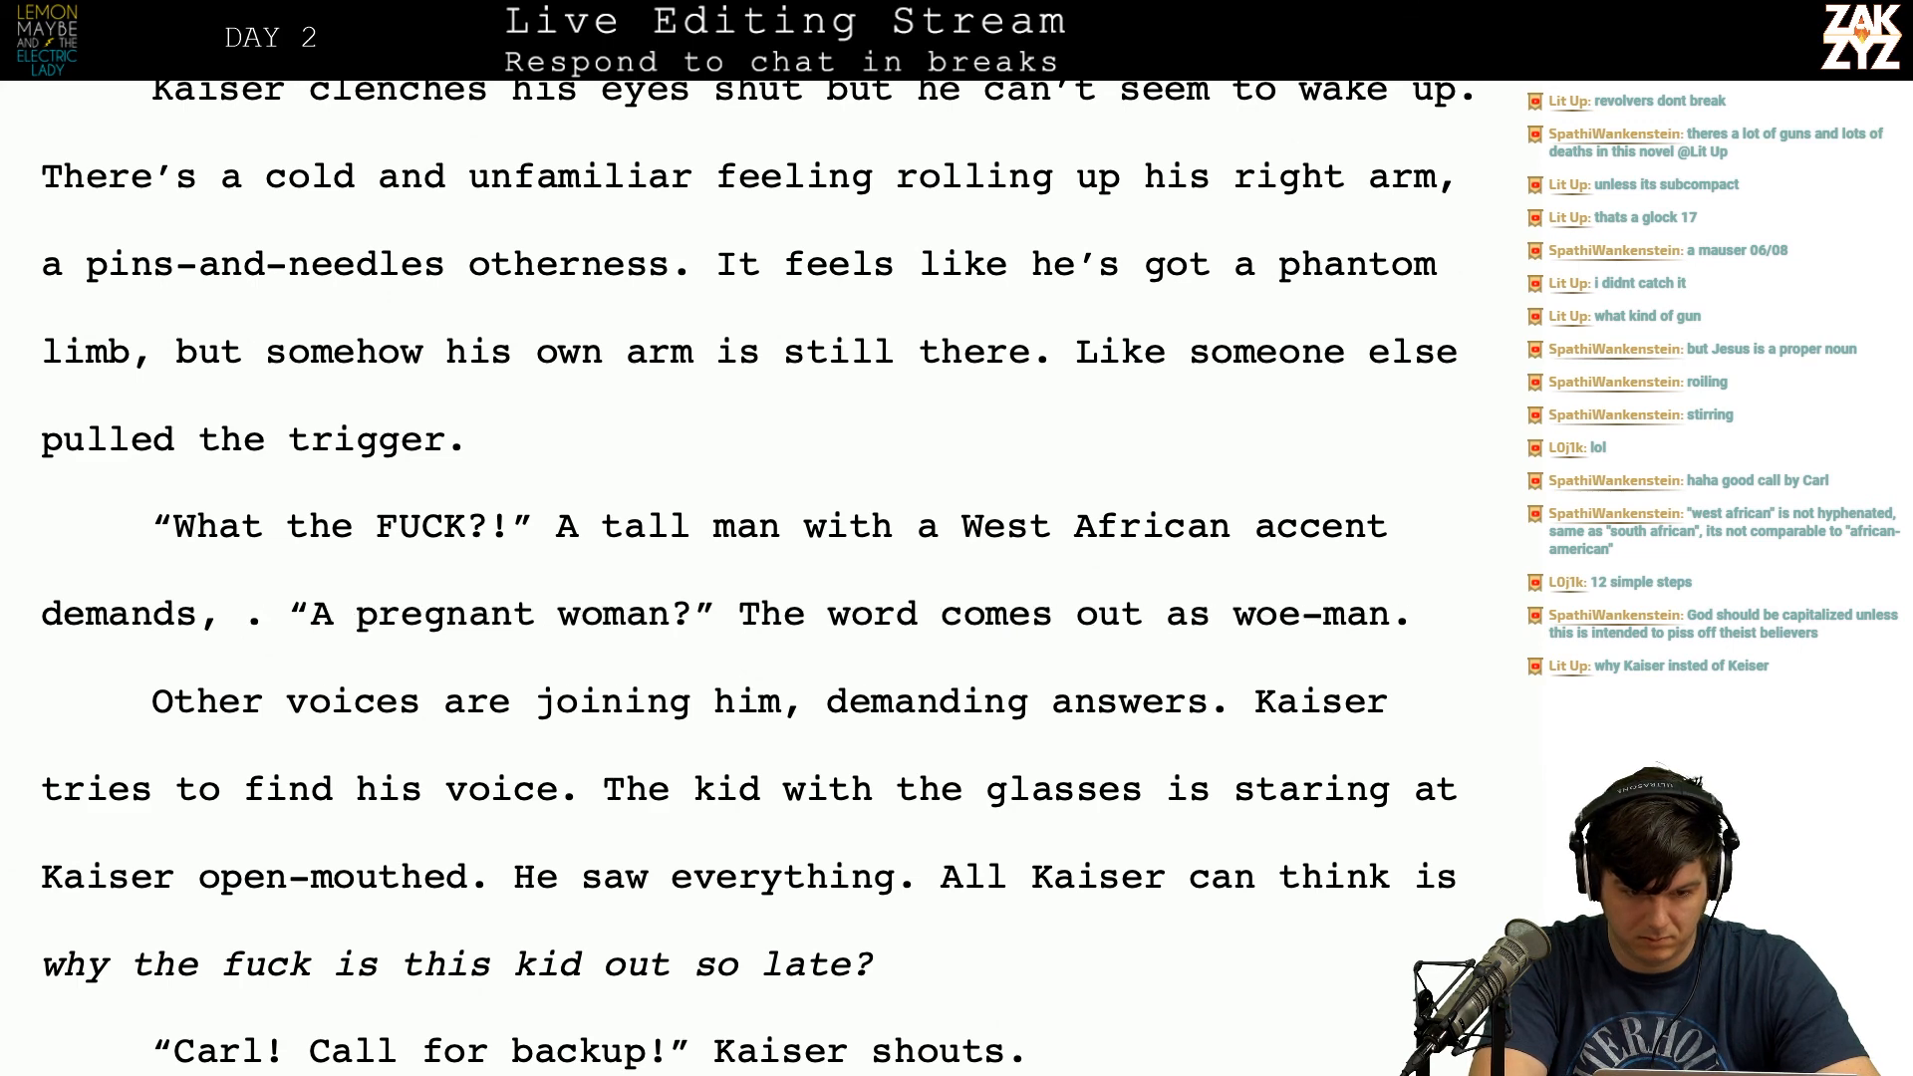
type("knok")
key("BackSpace")
key("BackSpace")
key("BackSpace")
key("BackSpace")
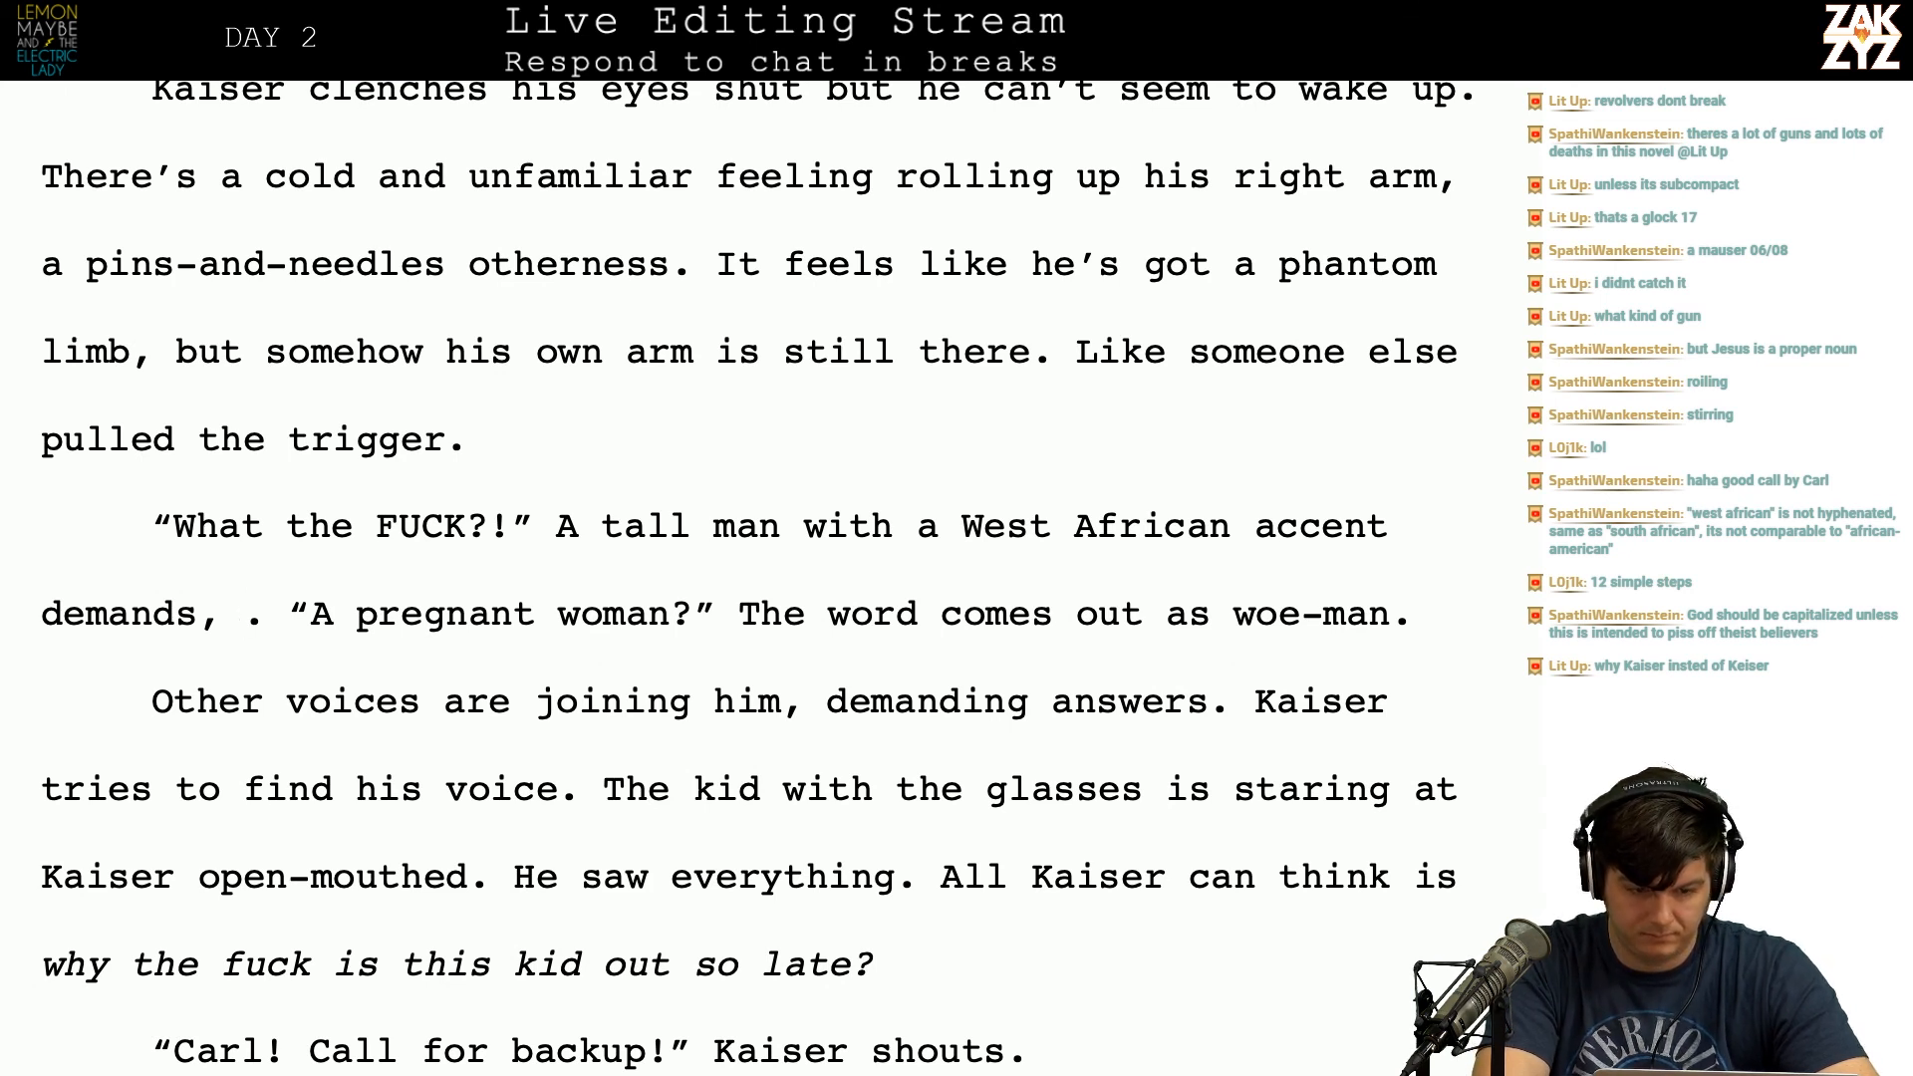
key("BackSpace")
key("BackSpace")
type(",")
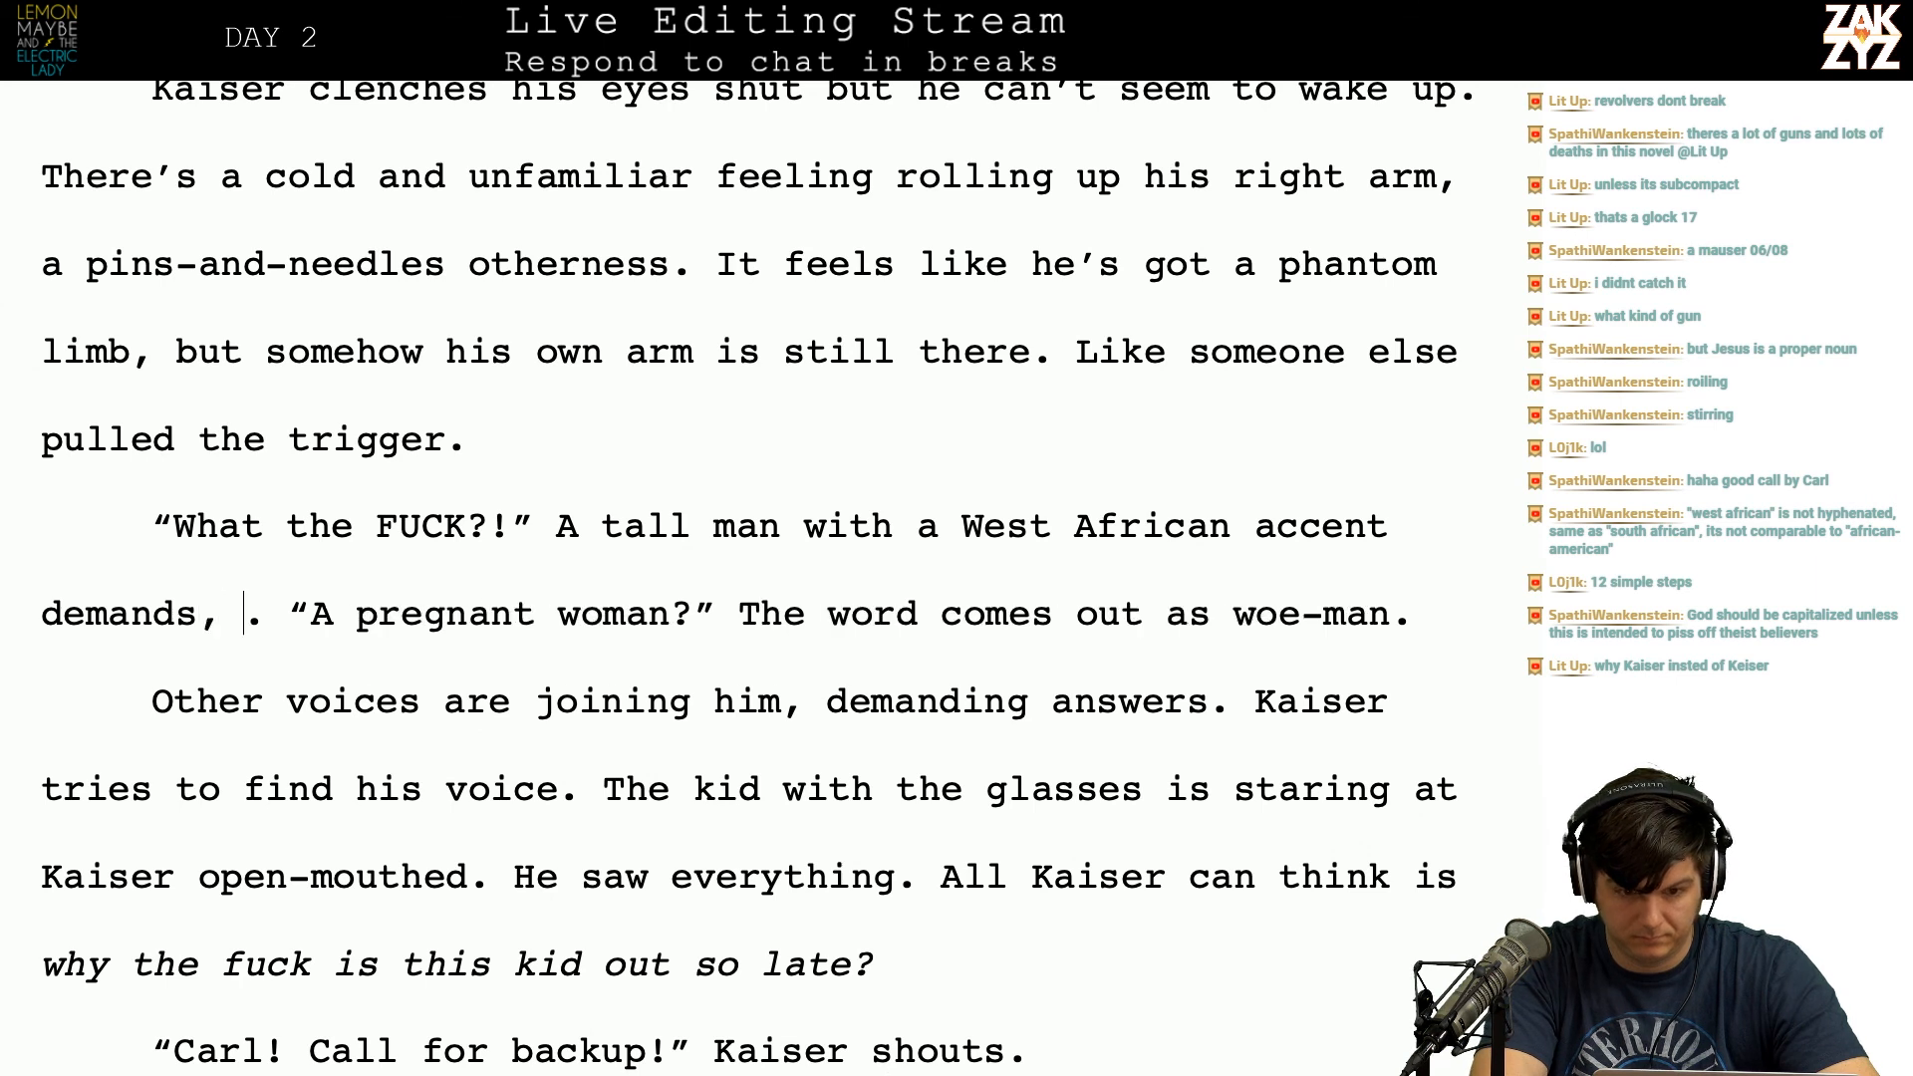
key("BackSpace")
key("BackSpace")
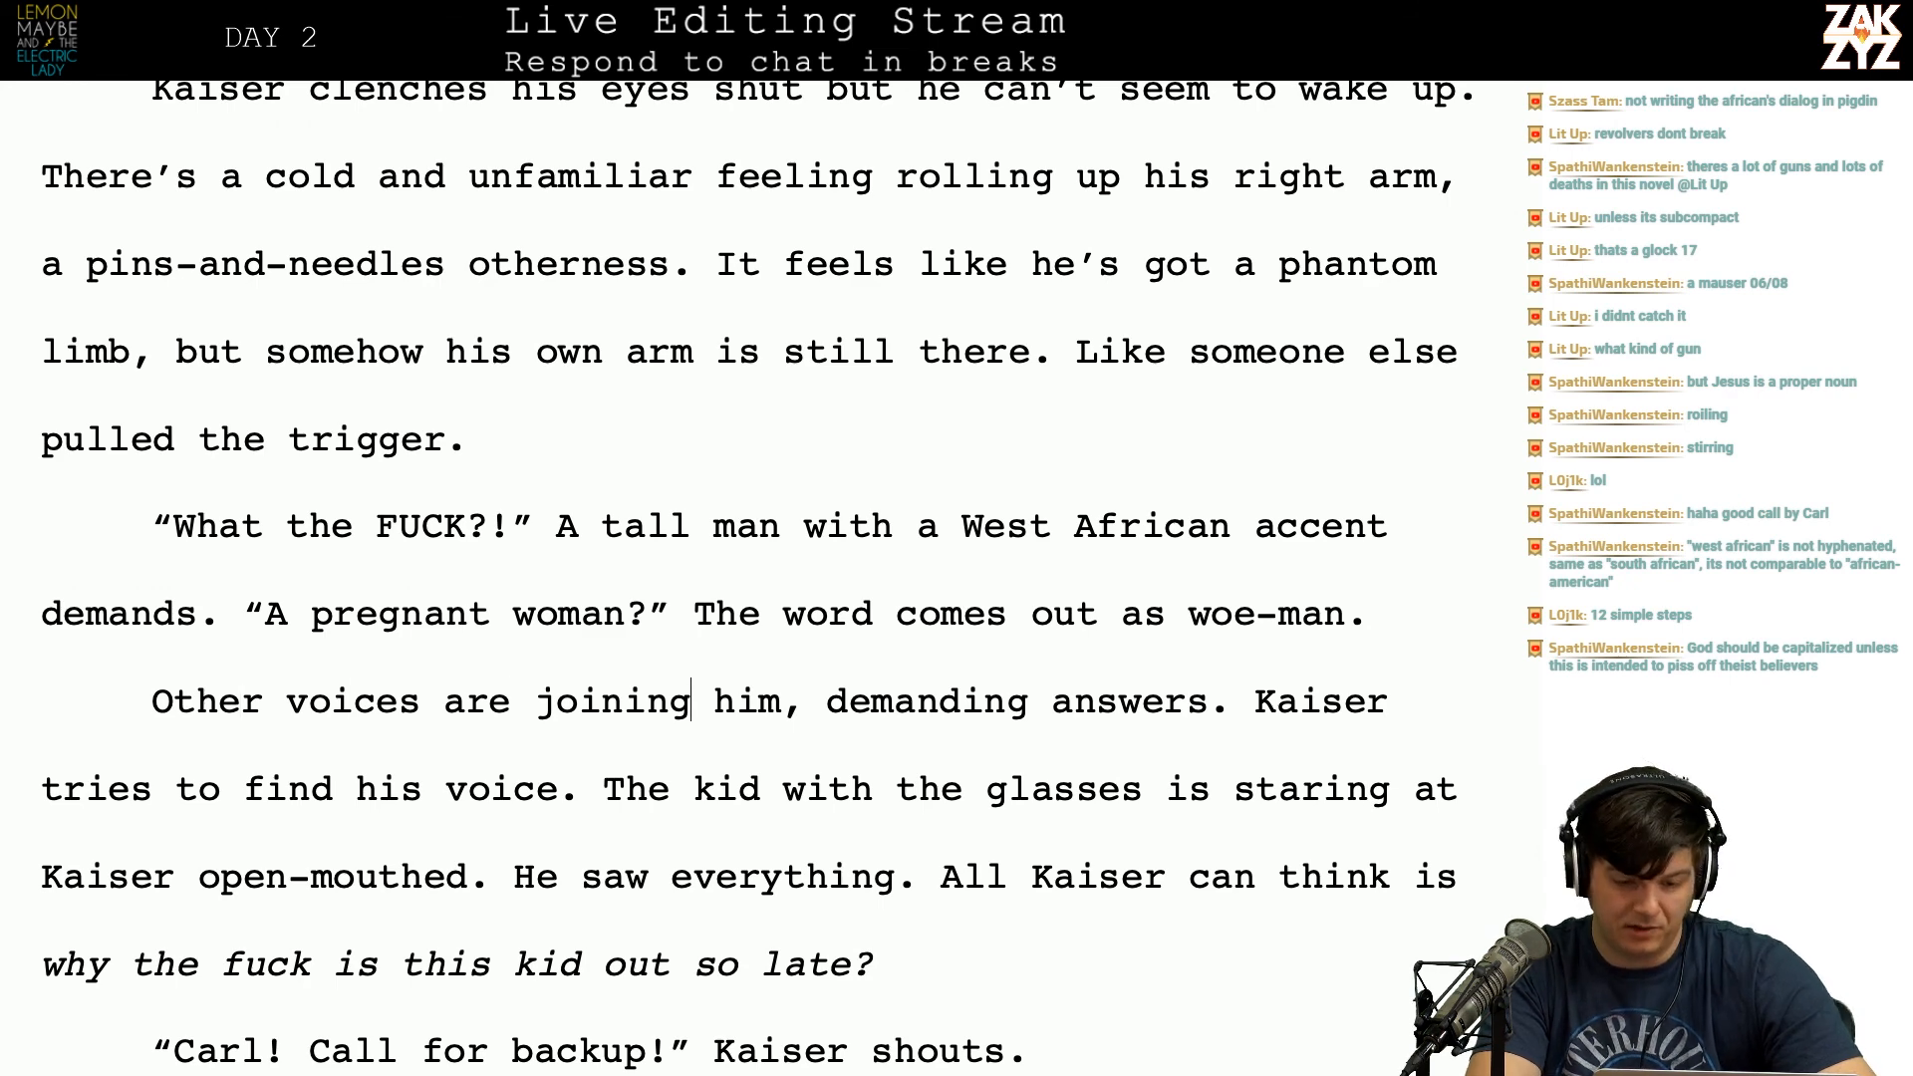
Step: Insert "at Kaiser's left" before "demands" in the sentence about the tall man with a West African accent
scroll(747, 578, "down", 2)
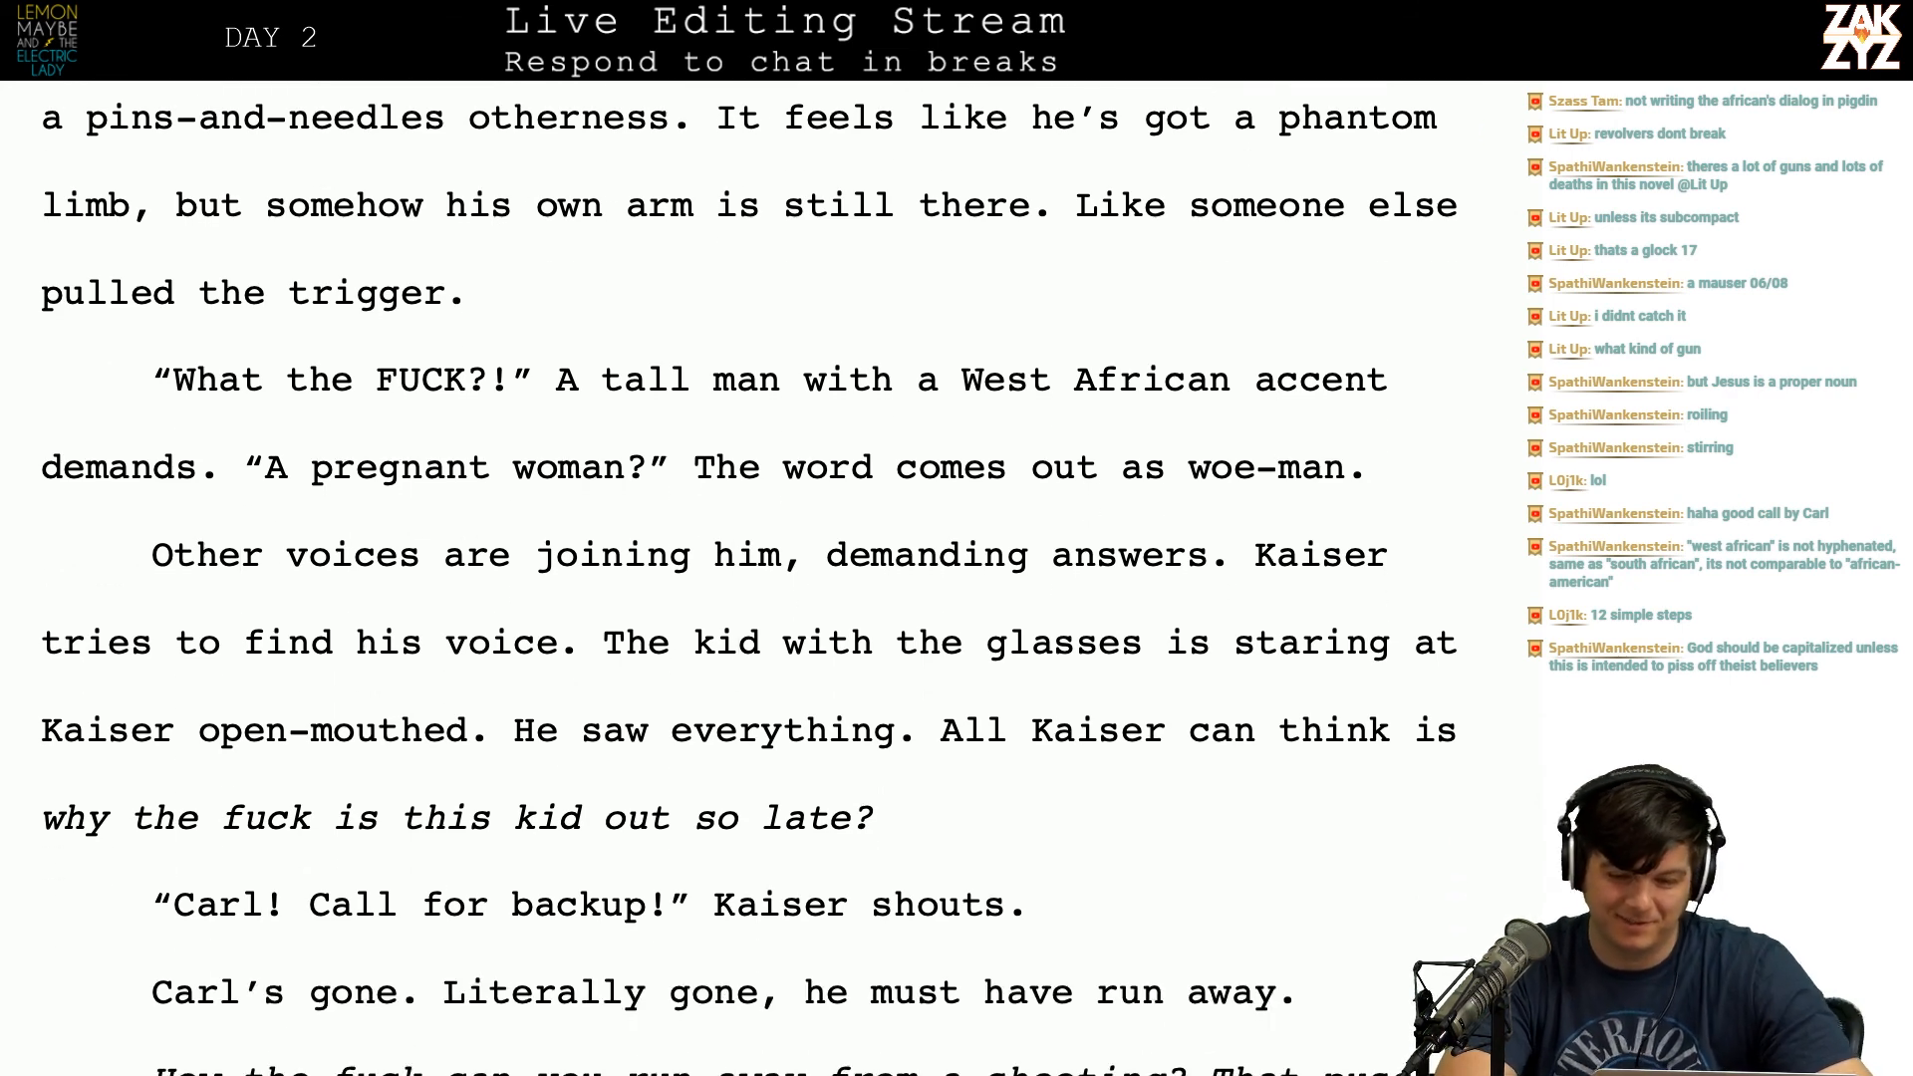
scroll(748, 578, "down", 1)
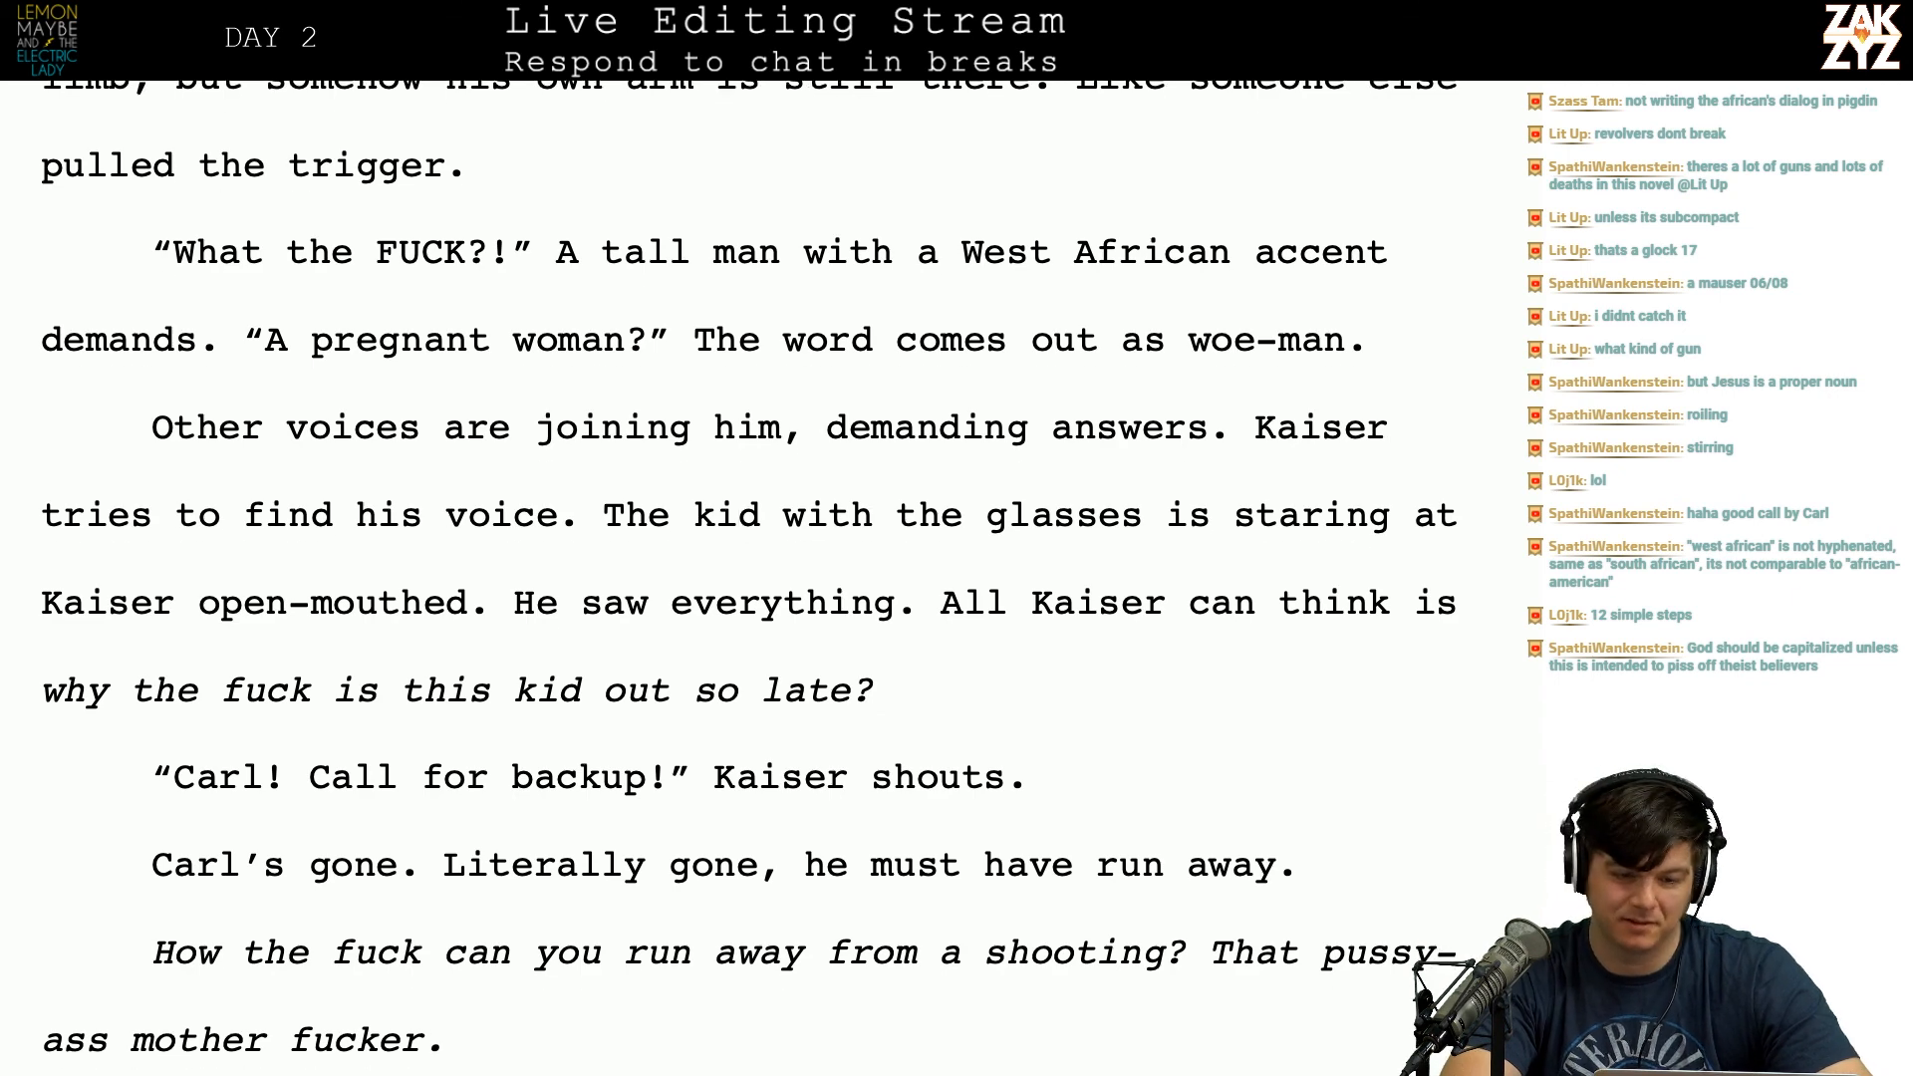
scroll(747, 578, "down", 1)
scroll(747, 578, "up", 1)
scroll(748, 578, "down", 1)
scroll(747, 578, "down", 1)
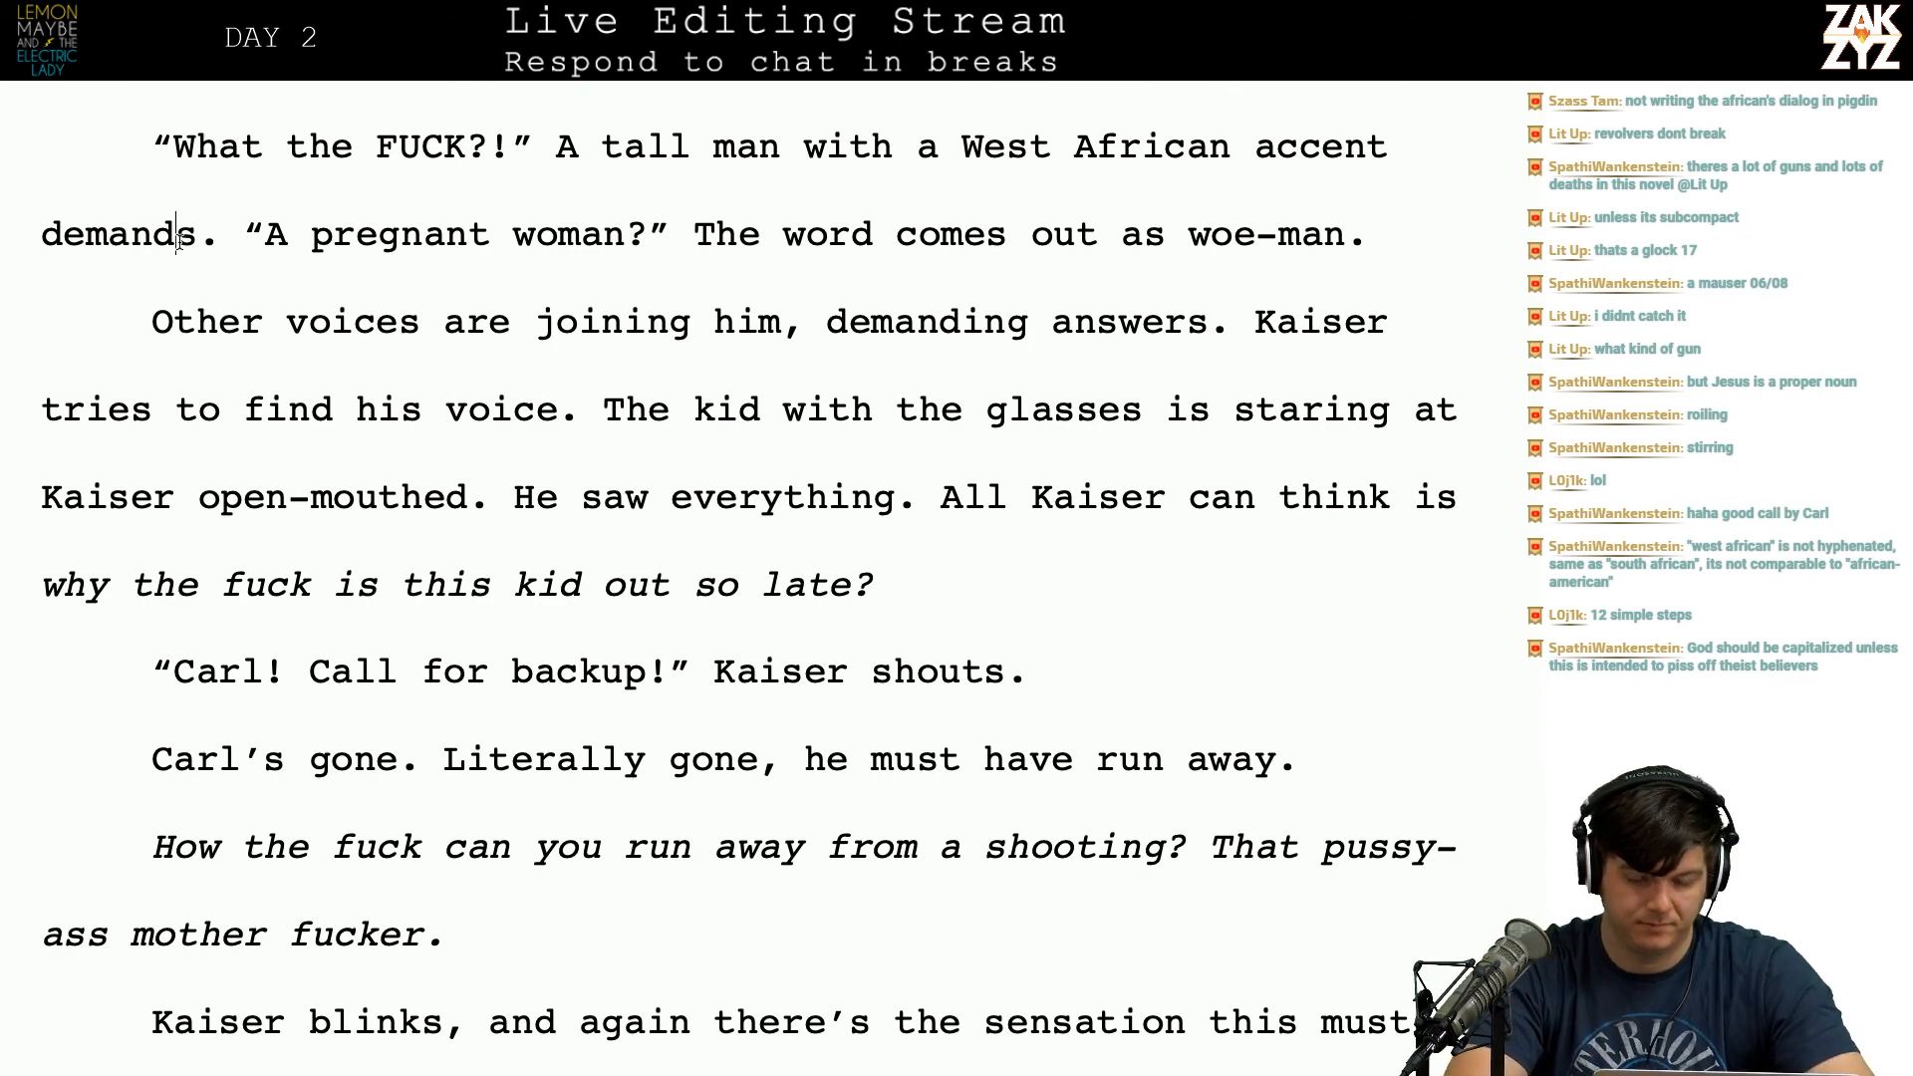
key("Home")
type("at ")
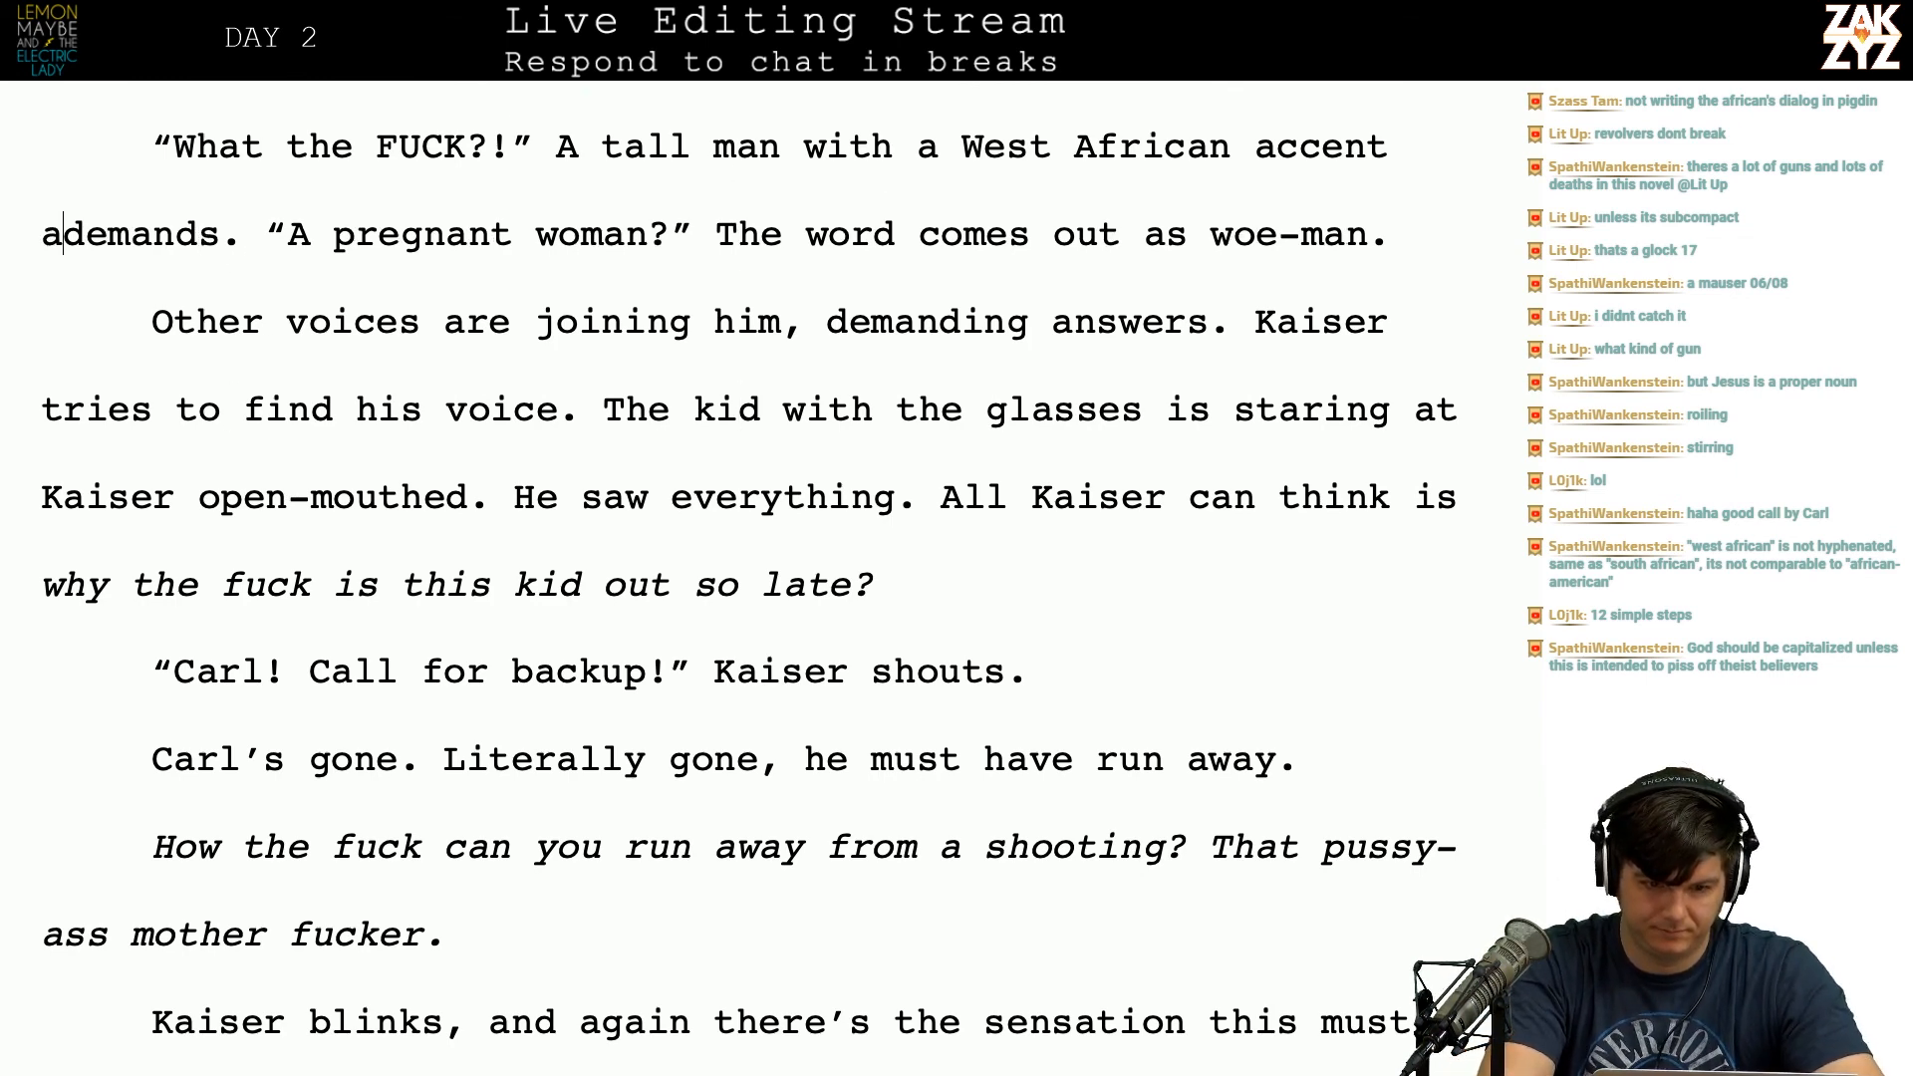
type("Kaisers")
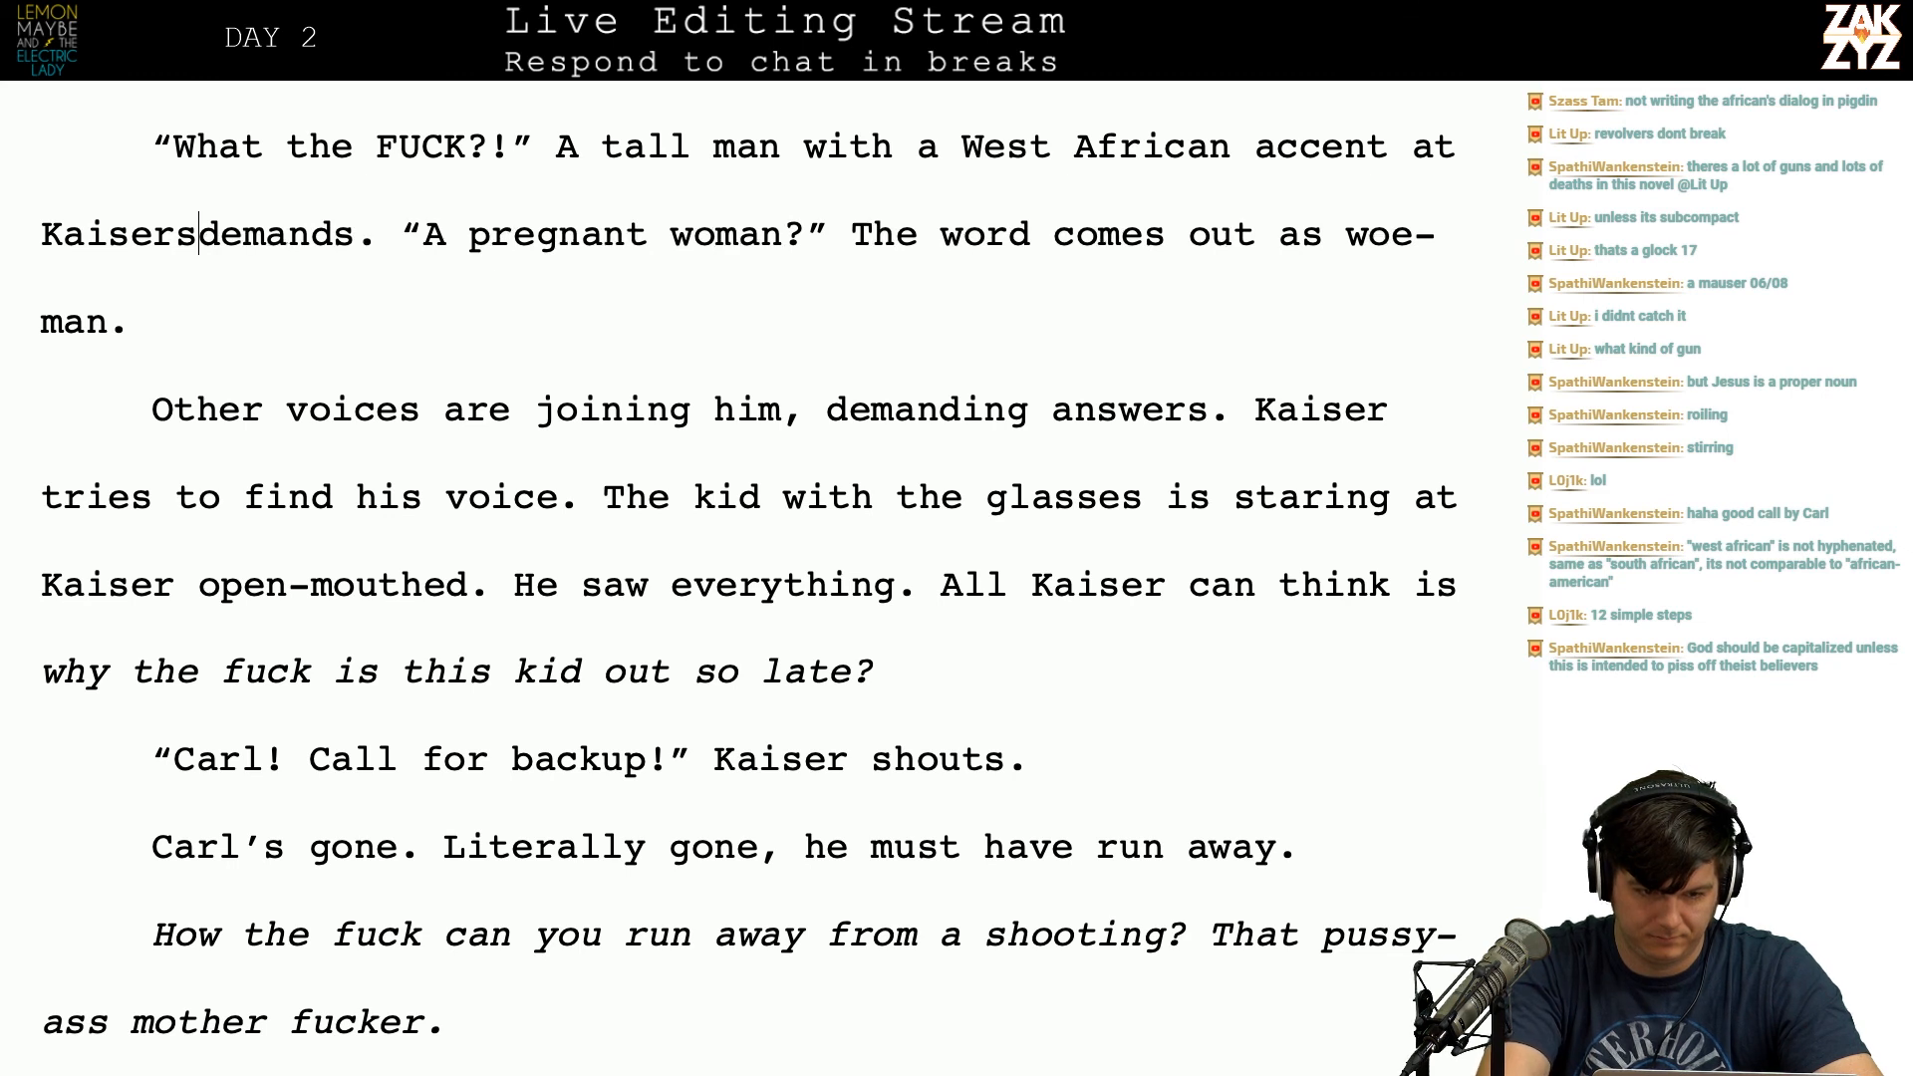
type("'s left")
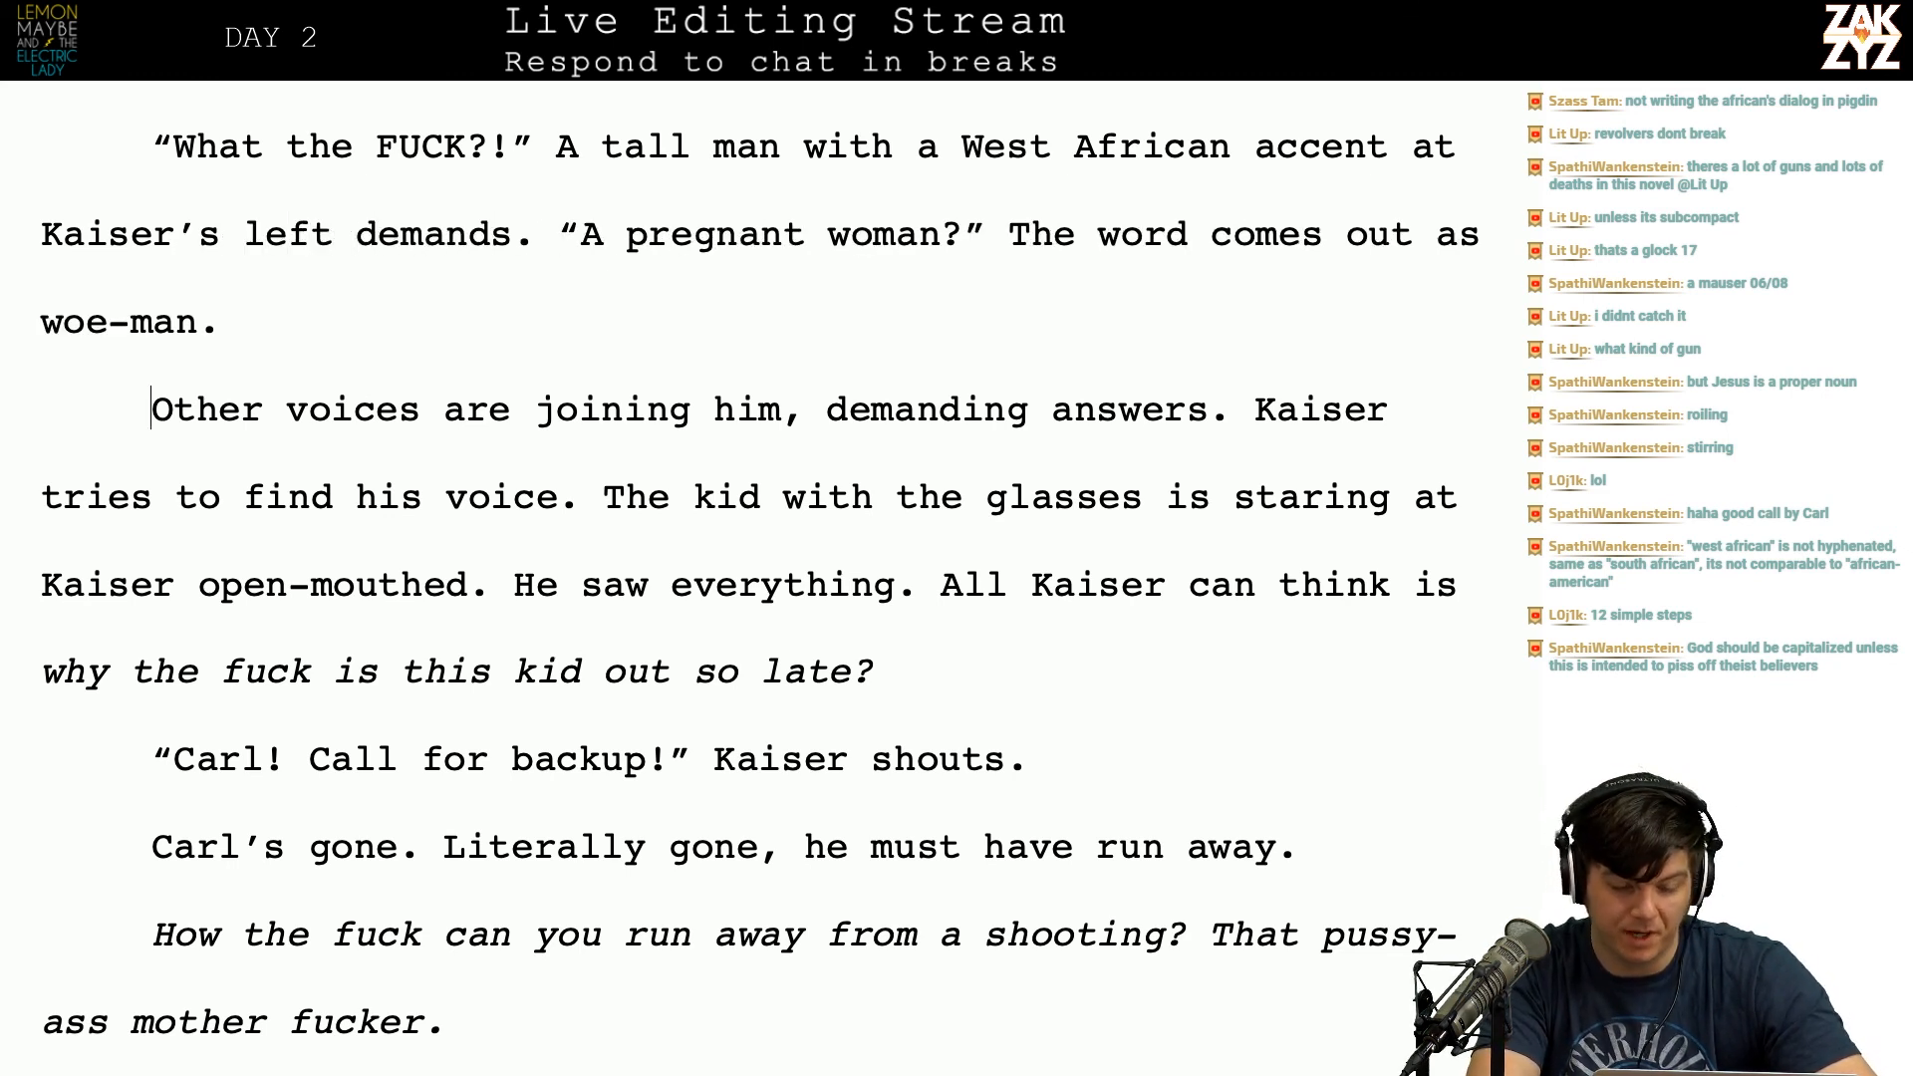
Step: Remove "him" from "Other voices are joining him", keeping the comma directly after "joining"
scroll(1507, 87, "down", 1)
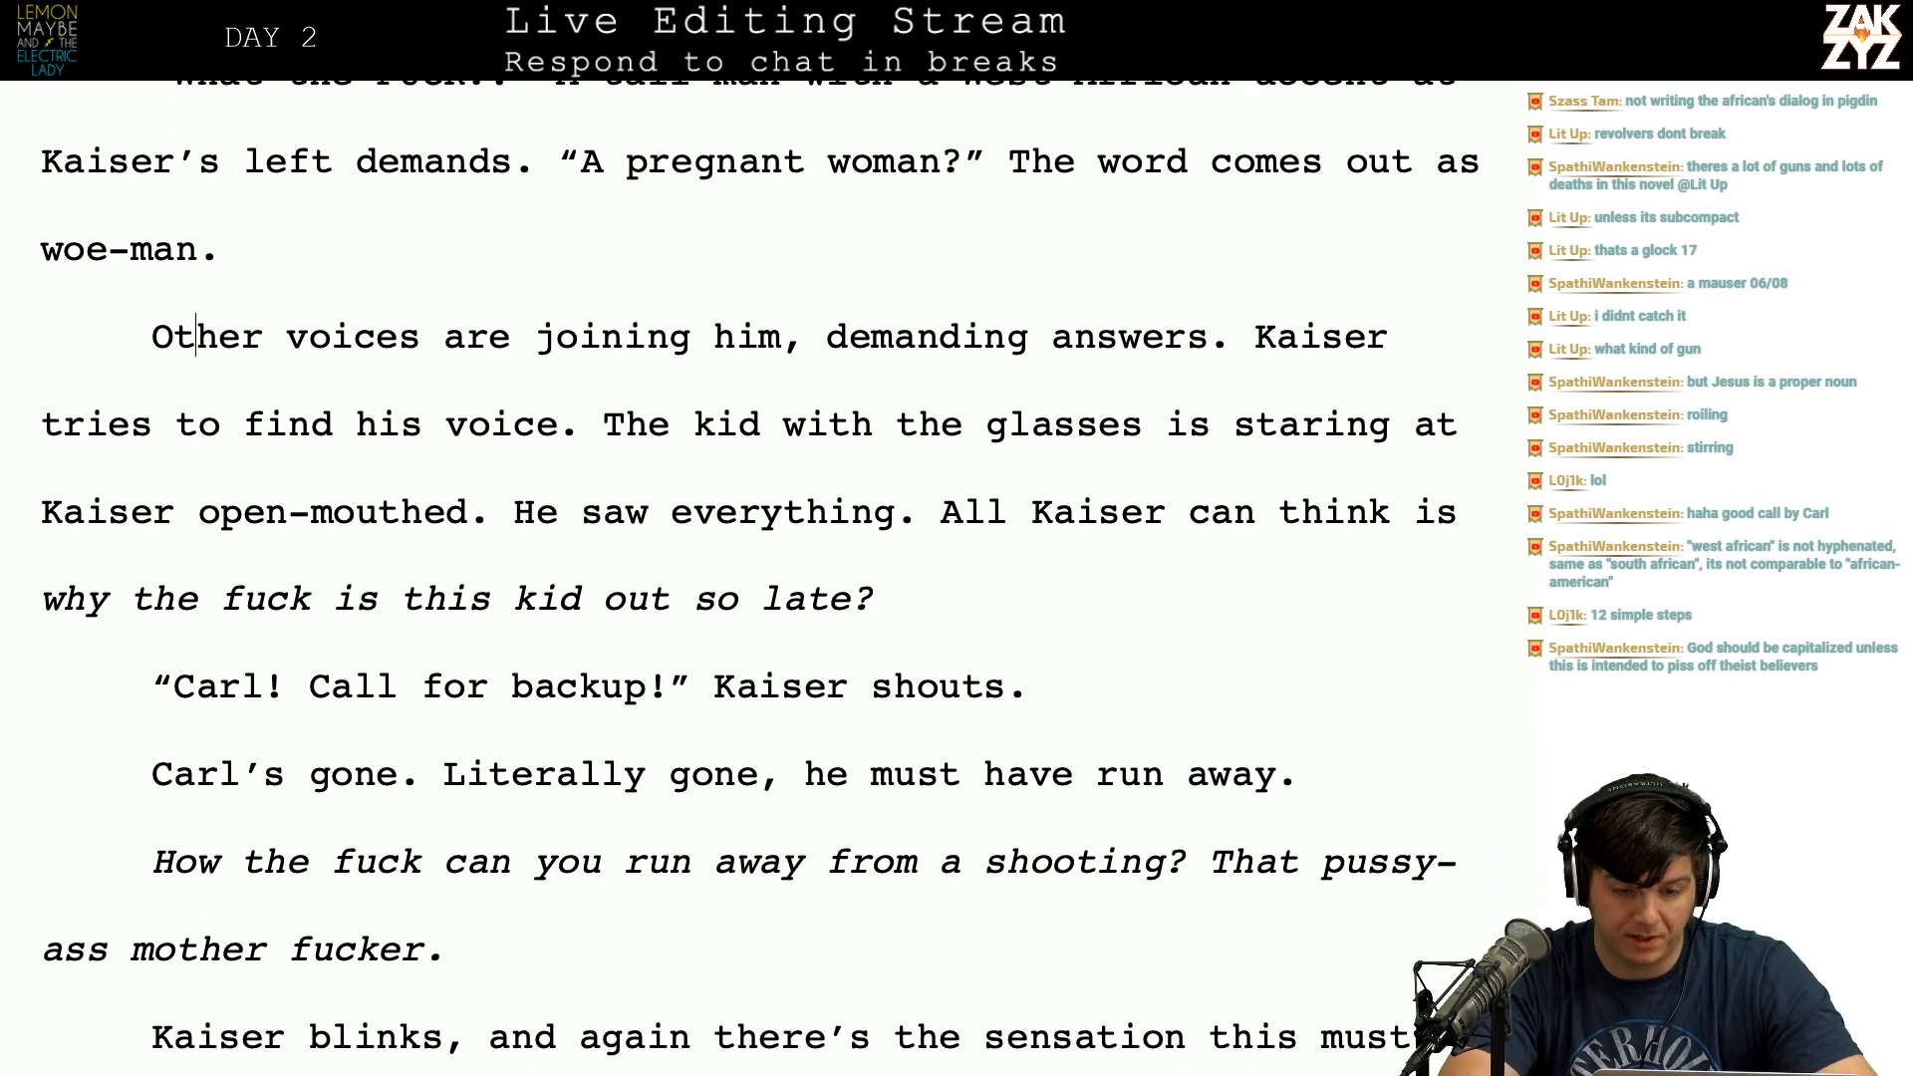
left_click(783, 339)
key("BackSpace")
key("BackSpace")
key("BackSpace")
key("BackSpace")
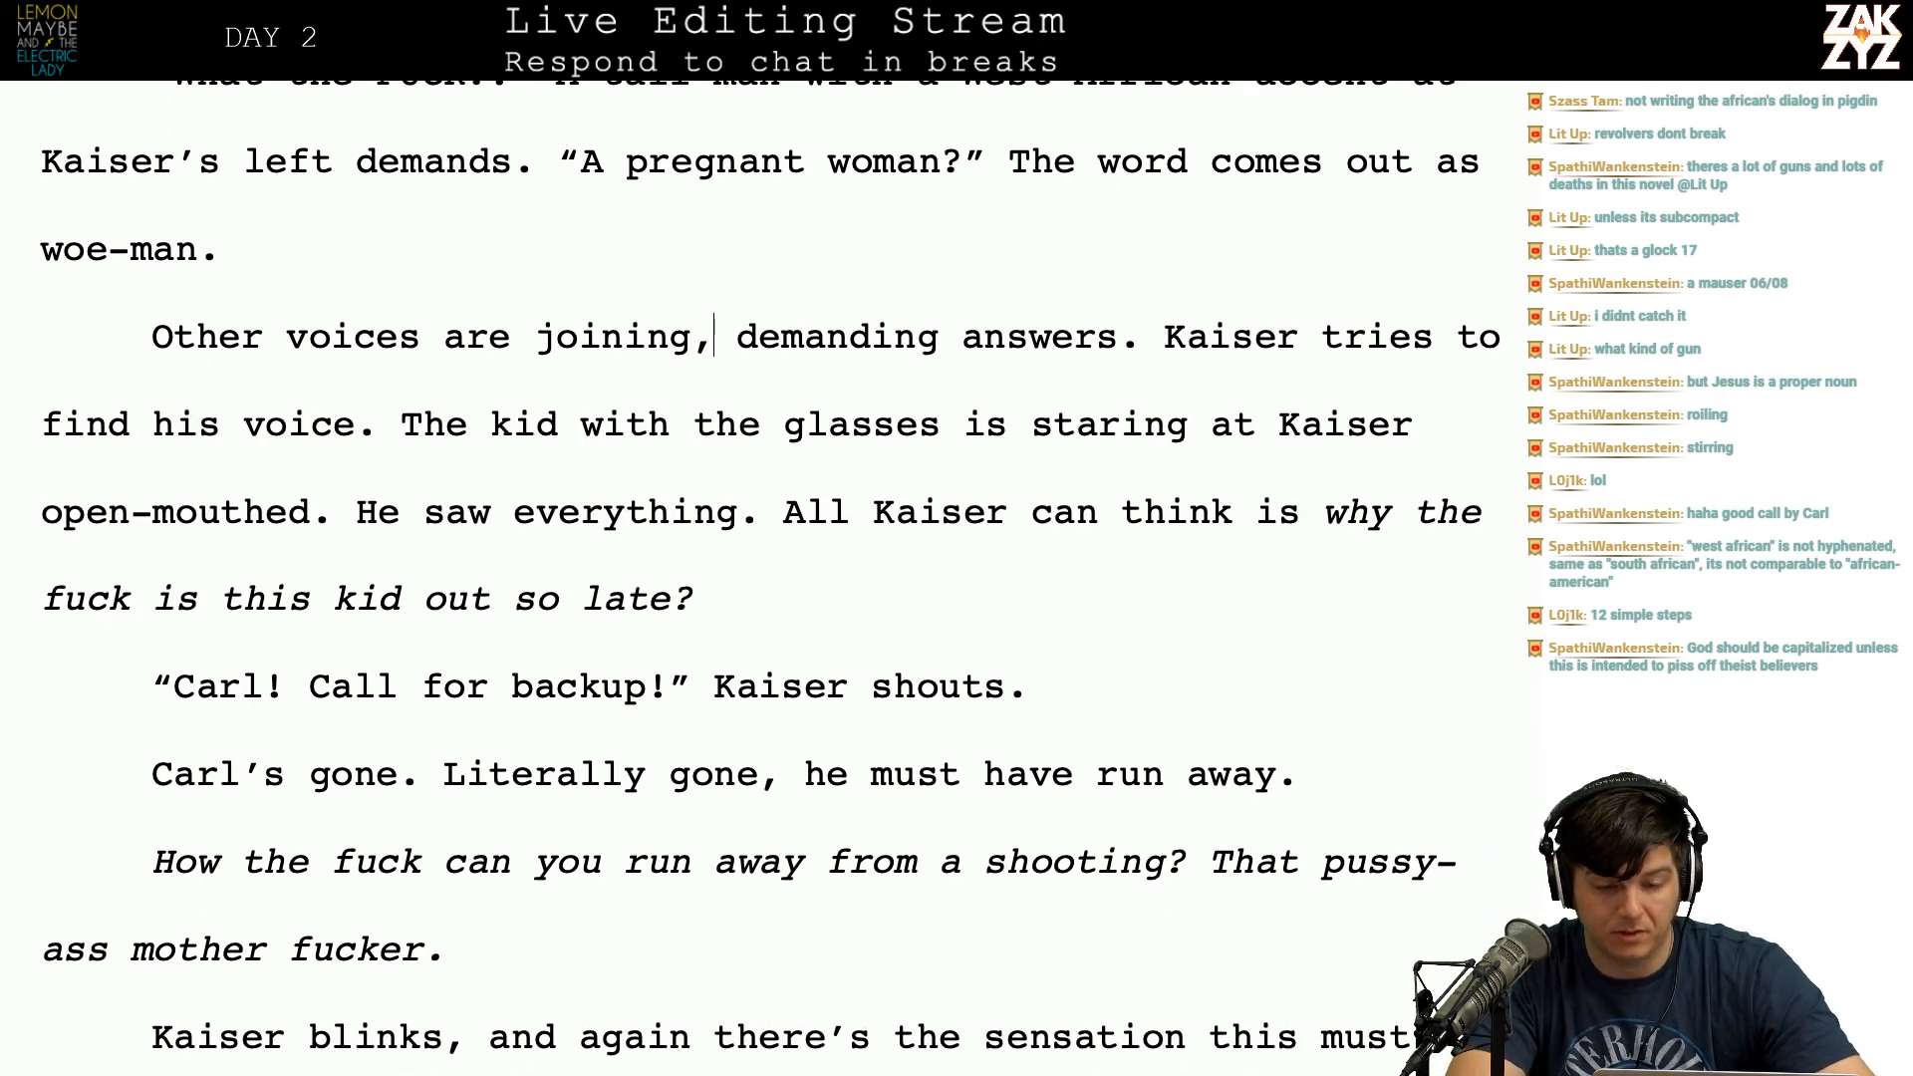
Step: Reword the end of the sentence beginning "Kaiser tries to" as "find his own voice, to explain himself"
key("Right")
key("Right")
key("Right")
key("Right")
key("Right")
key("Right")
key("Right")
key("Right")
key("Right")
key("Right")
key("Right")
key("Down")
key("Right")
key("Right")
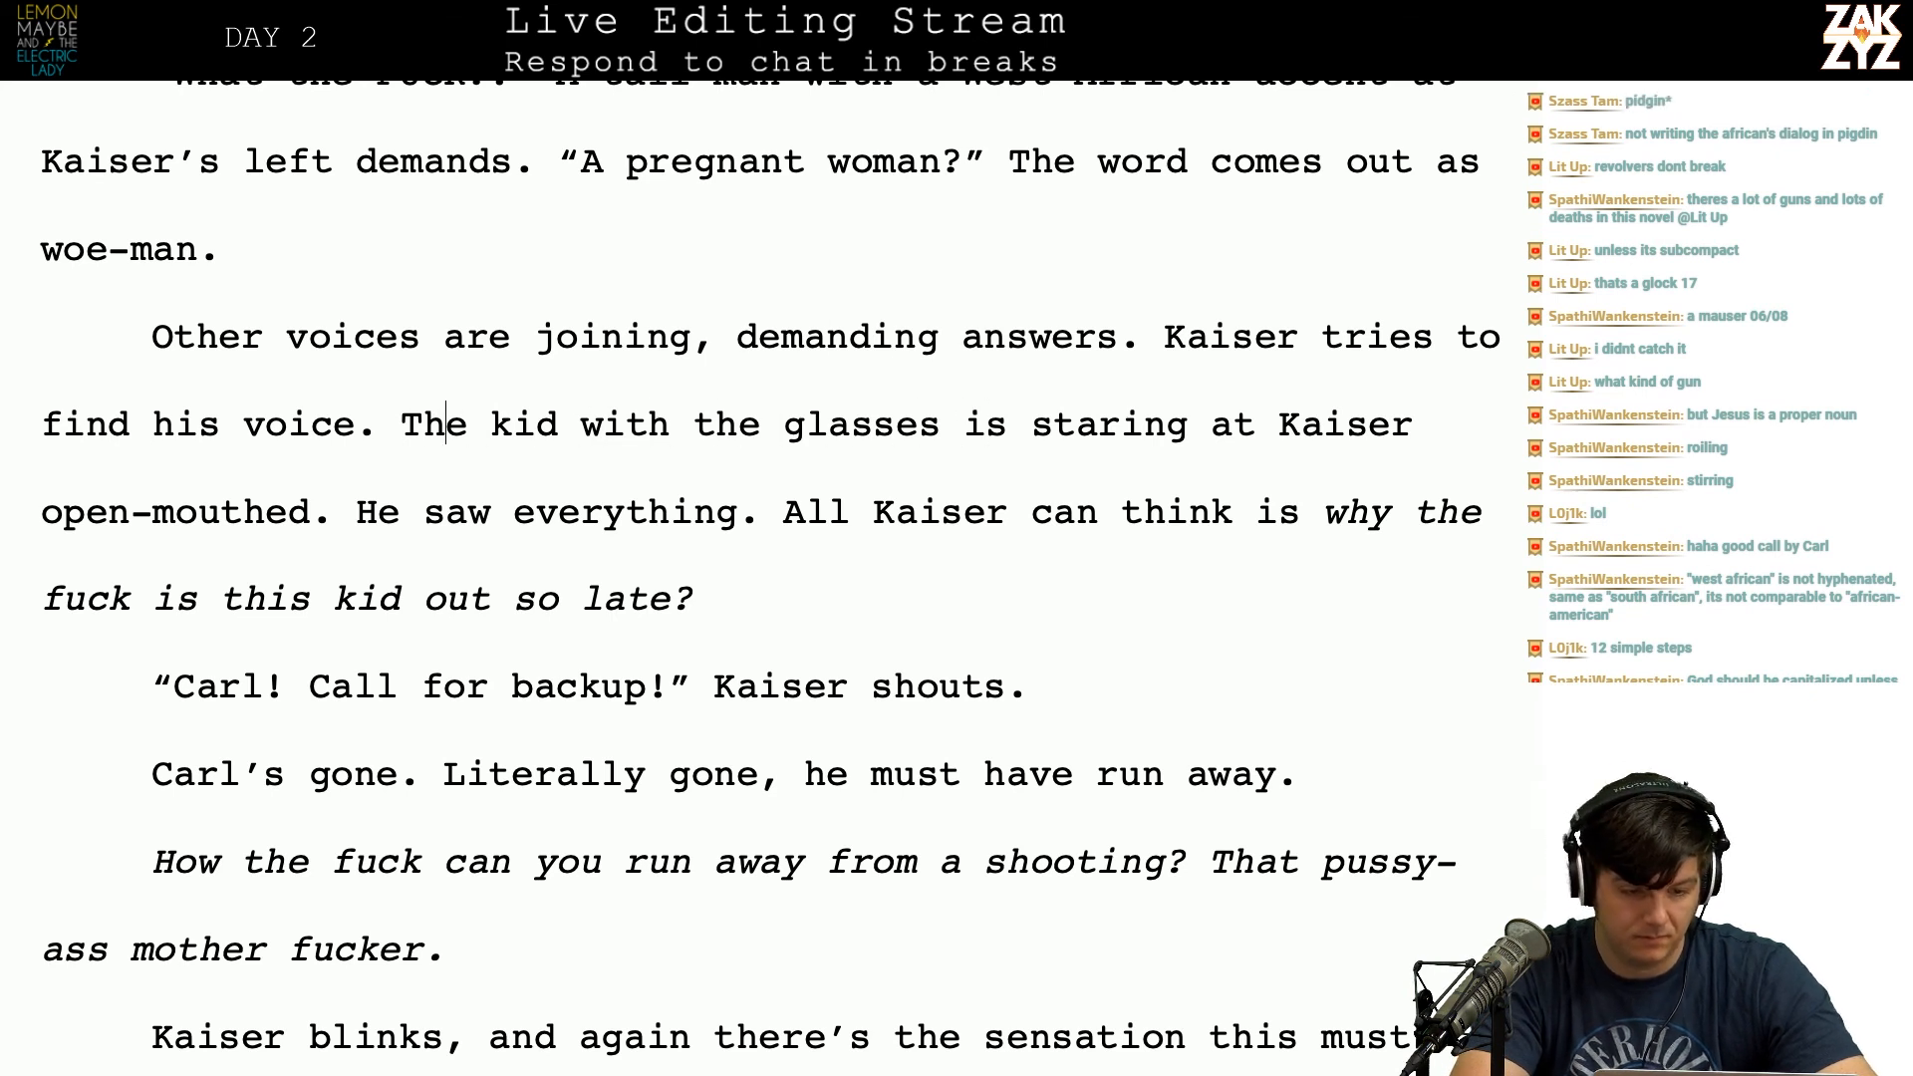
type("w")
key("BackSpace")
type("pwn")
key("BackSpace")
key("BackSpace")
key("BackSpace")
type("o")
key("BackSpace")
type("own voice")
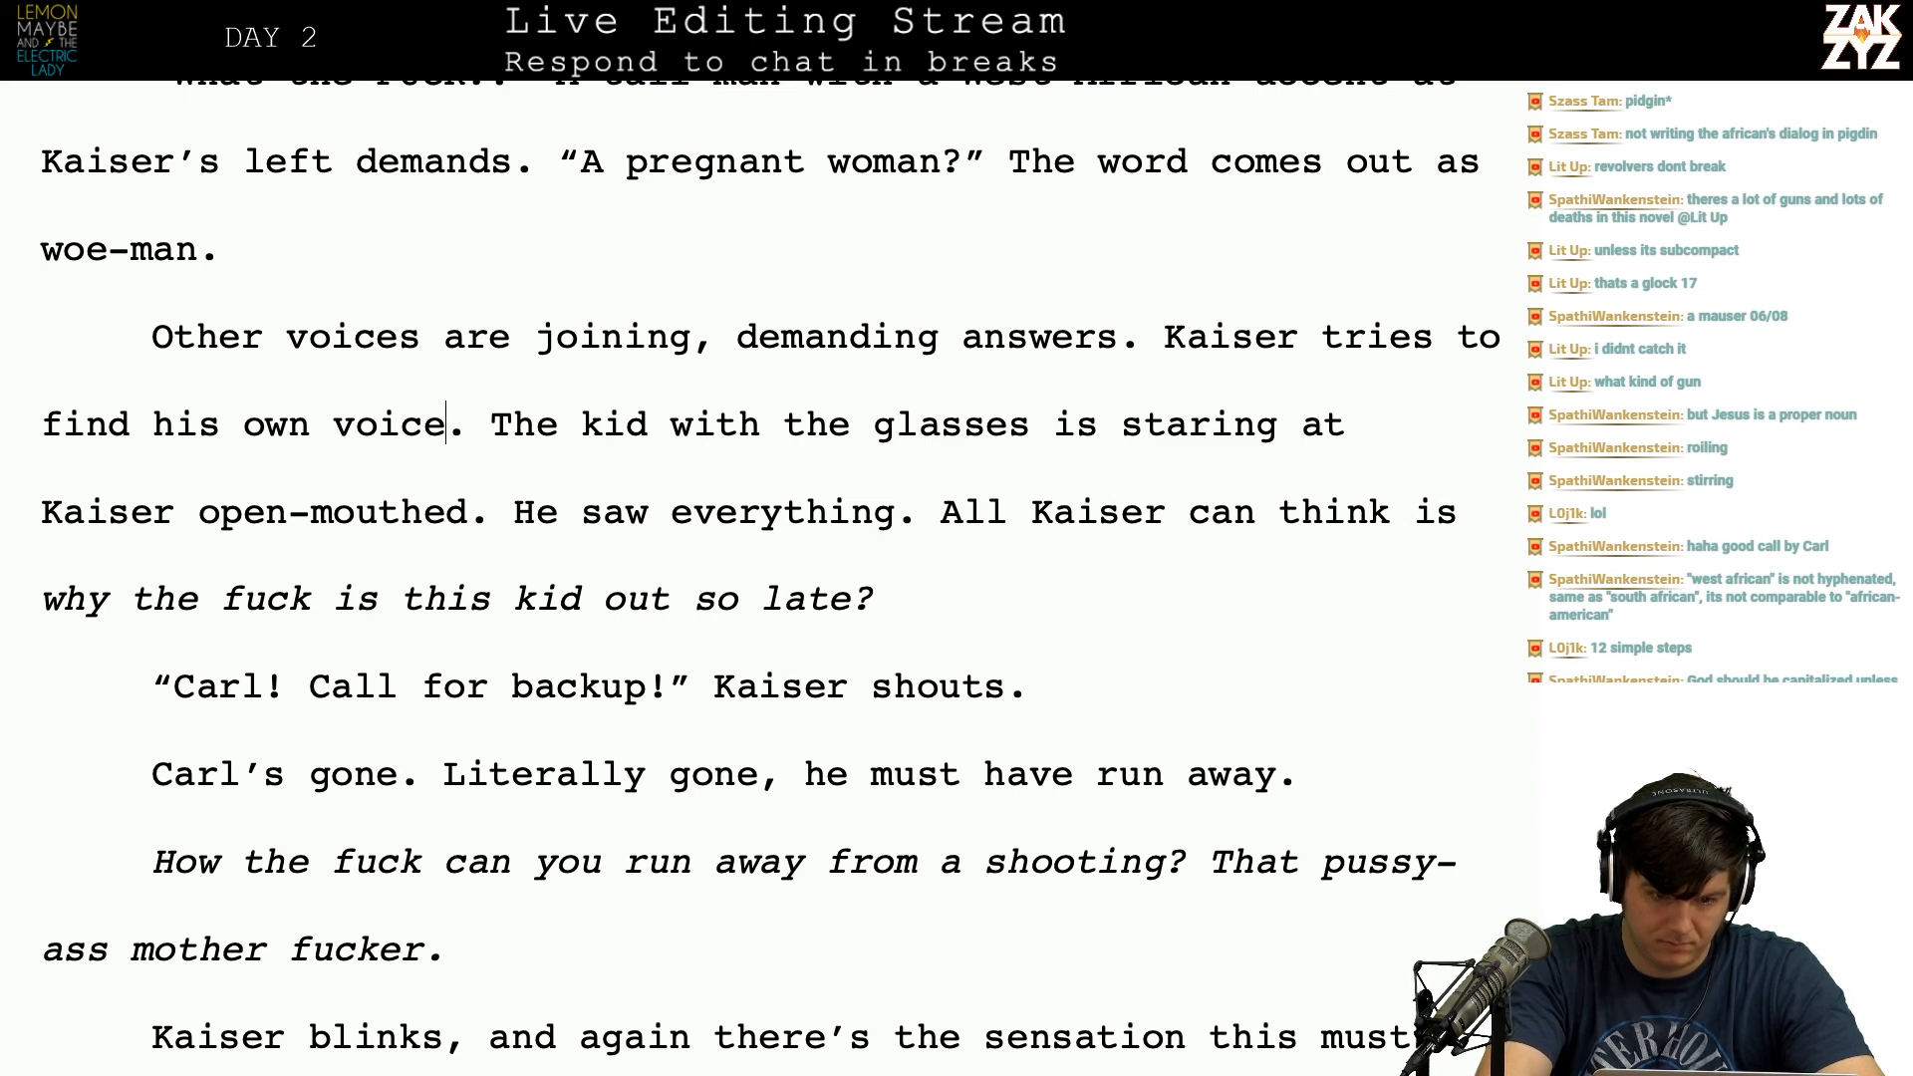
type(", to explain hi")
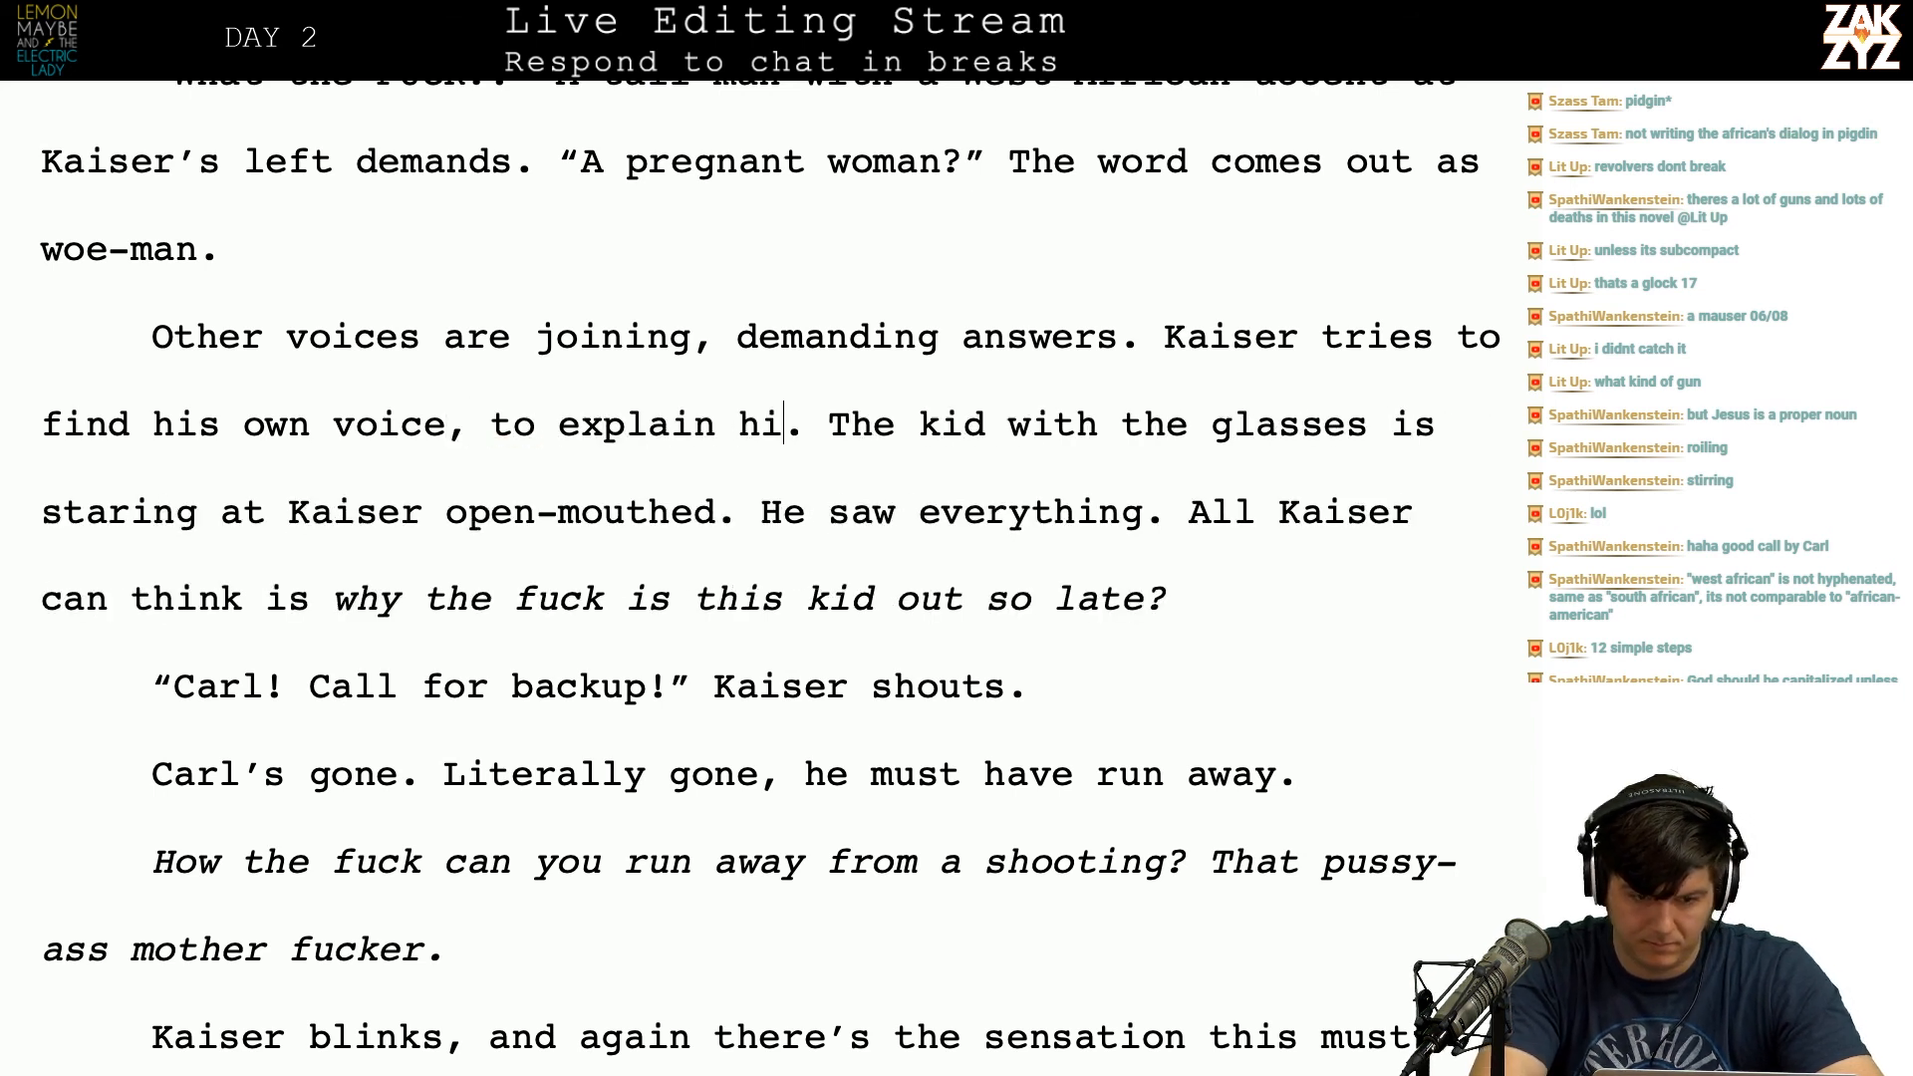
type("mself")
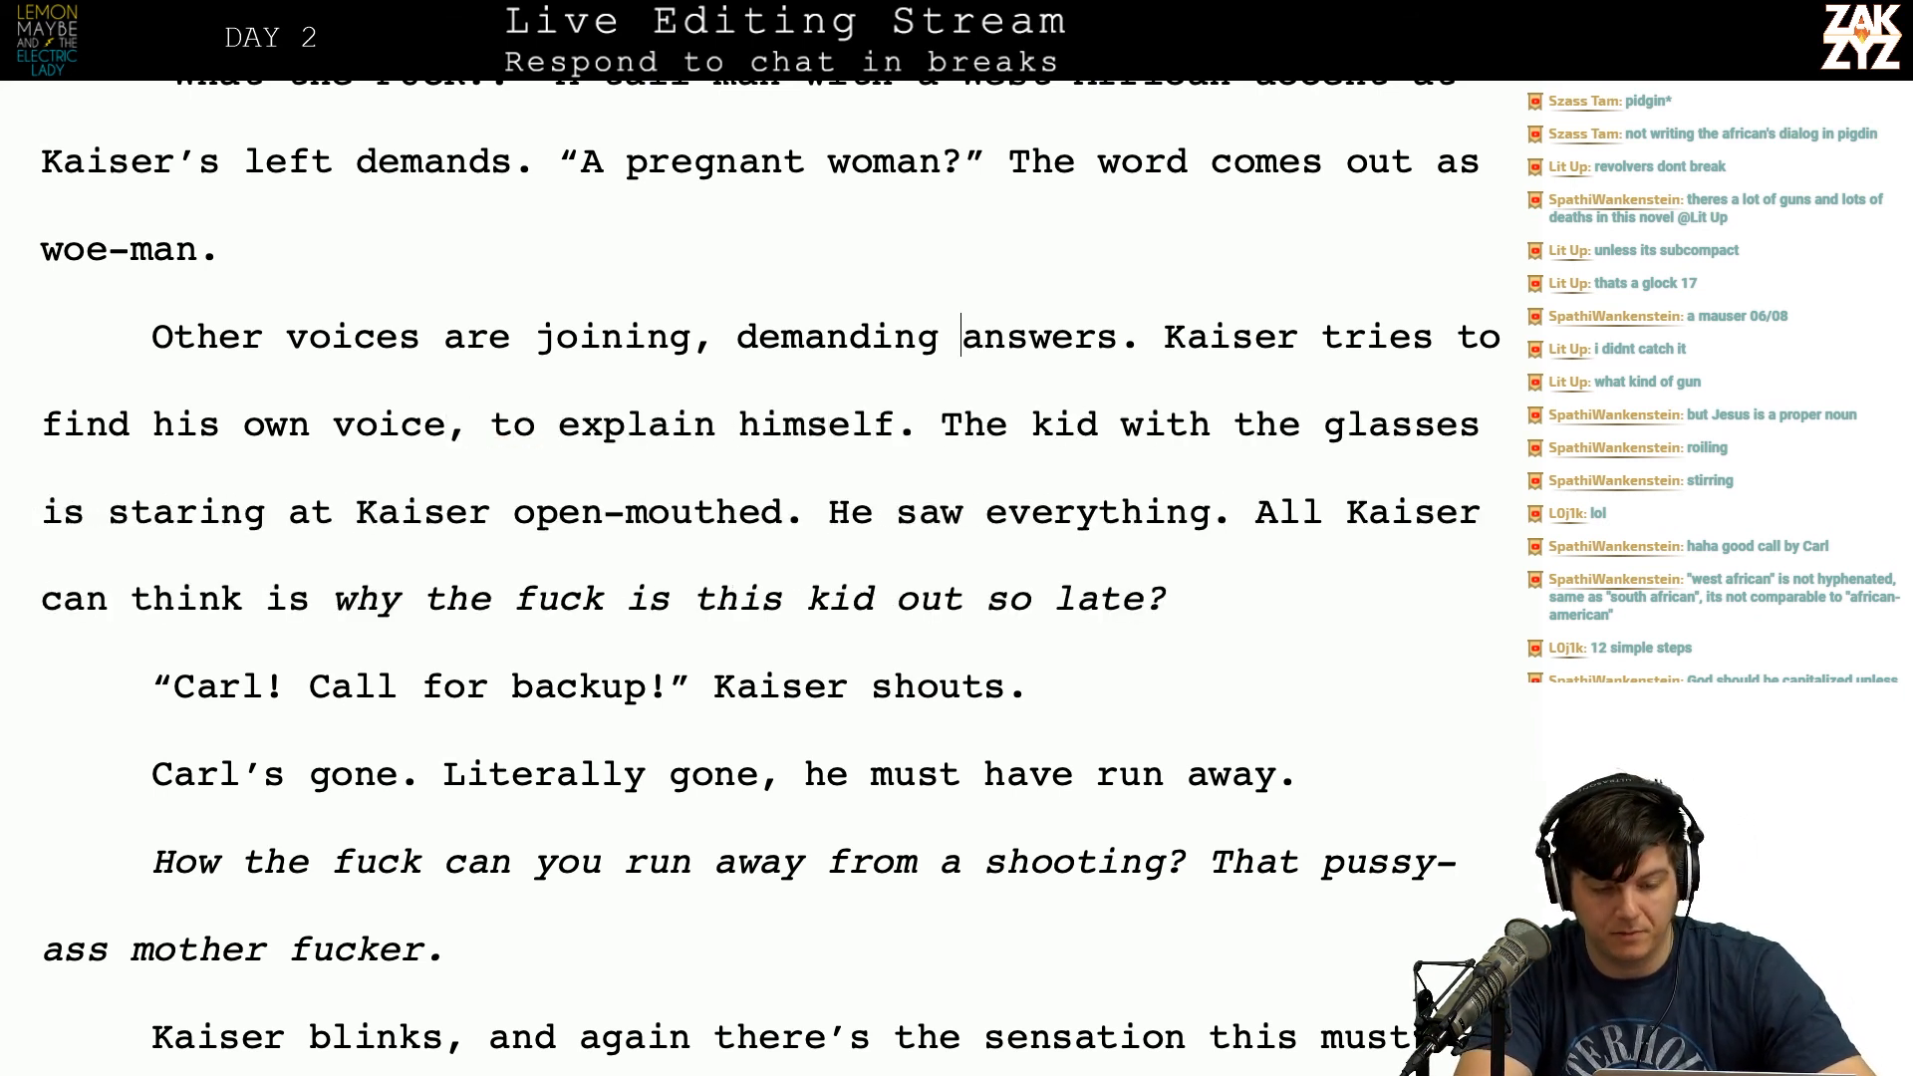
Step: Insert "explain himself but all he can do is stutter." after "Kaiser tries to", ahead of "find his own voice"
key("Left")
key("Left")
key("Left")
key("Right")
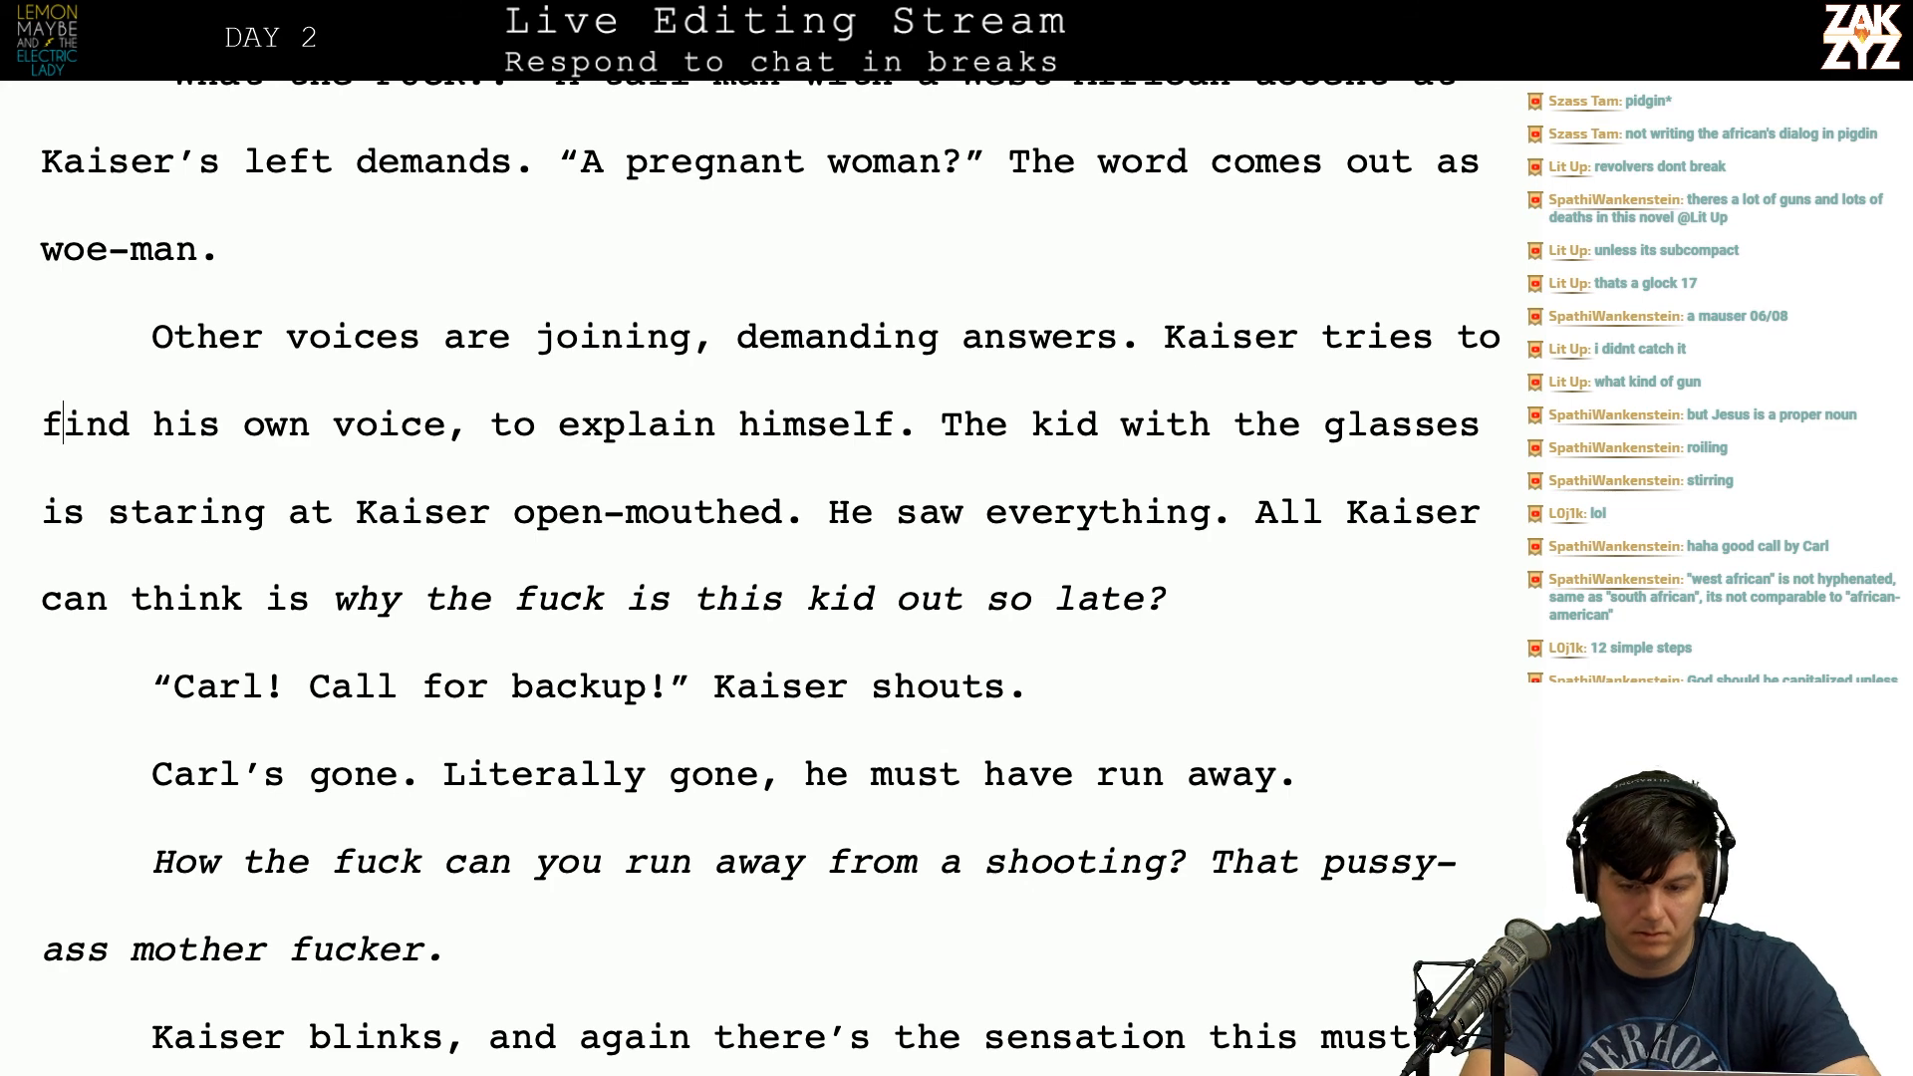
type("explain hims")
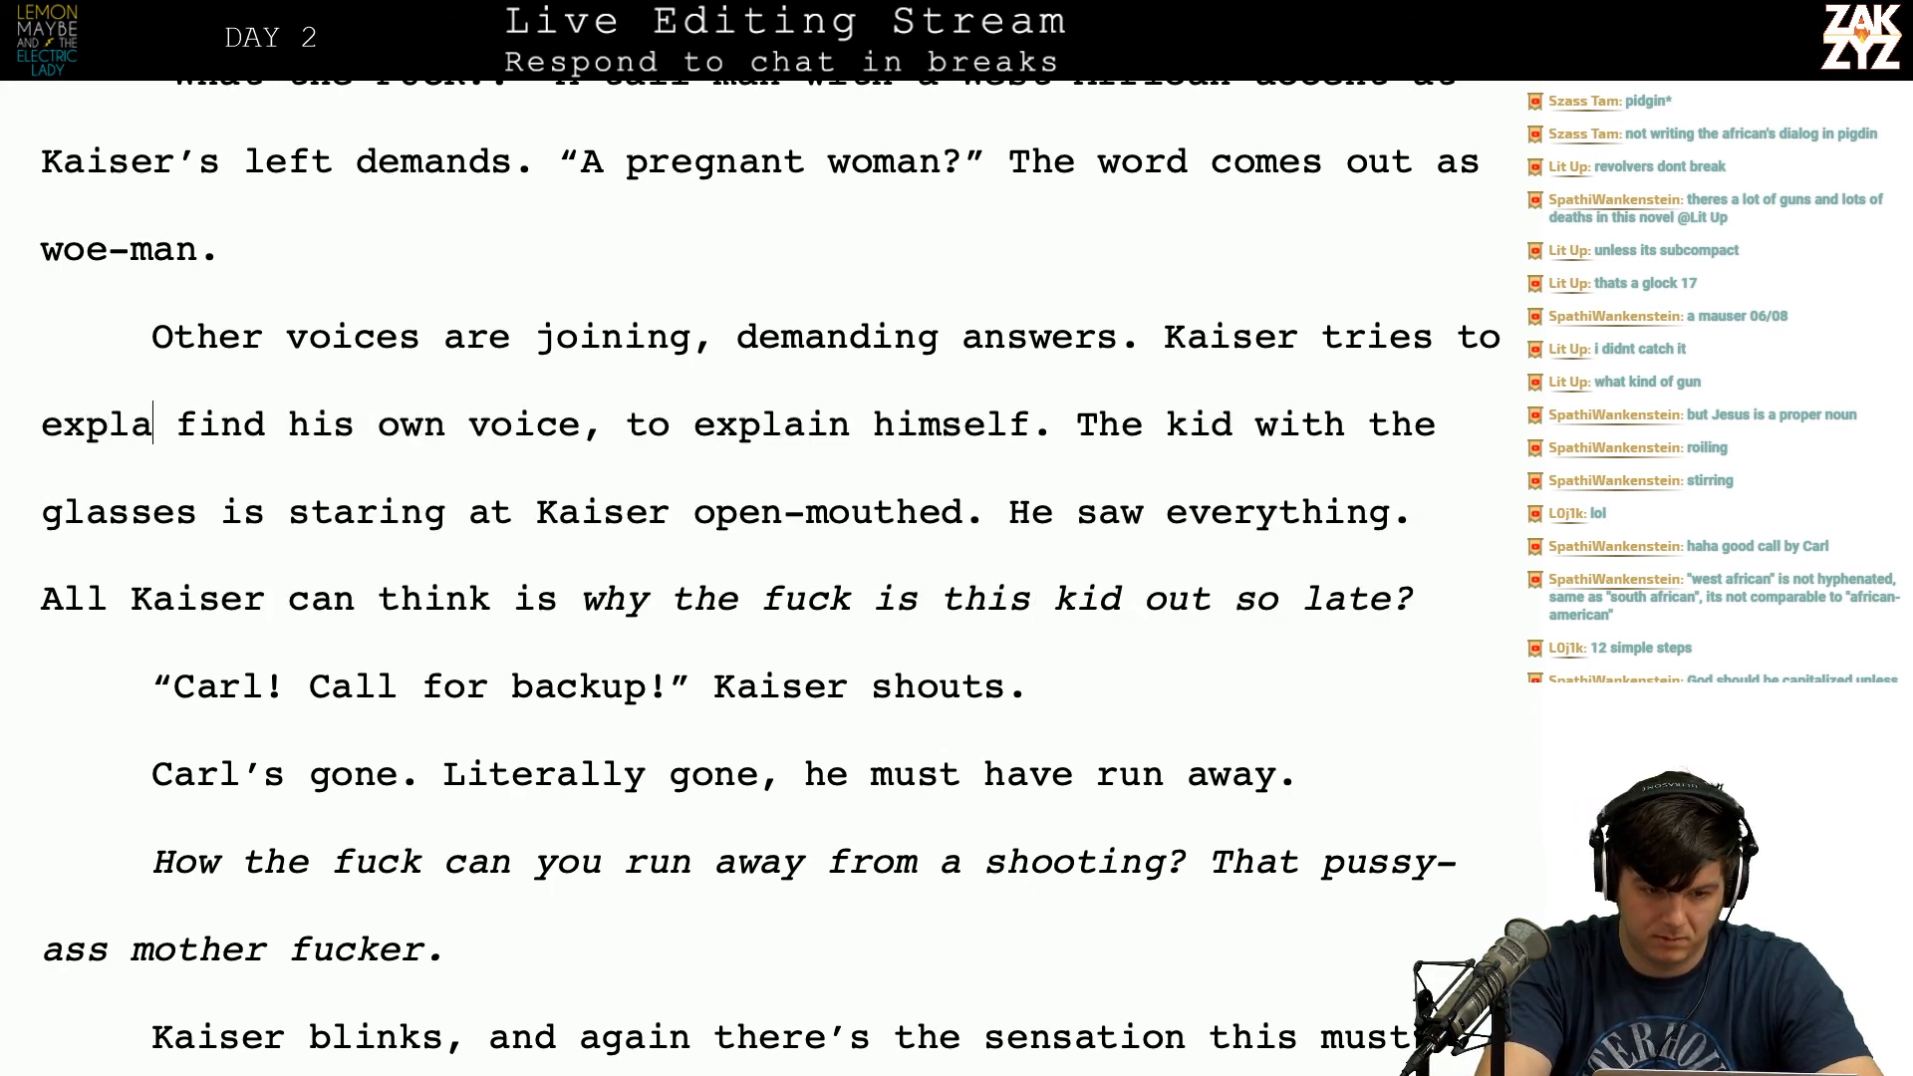
type("elf but i")
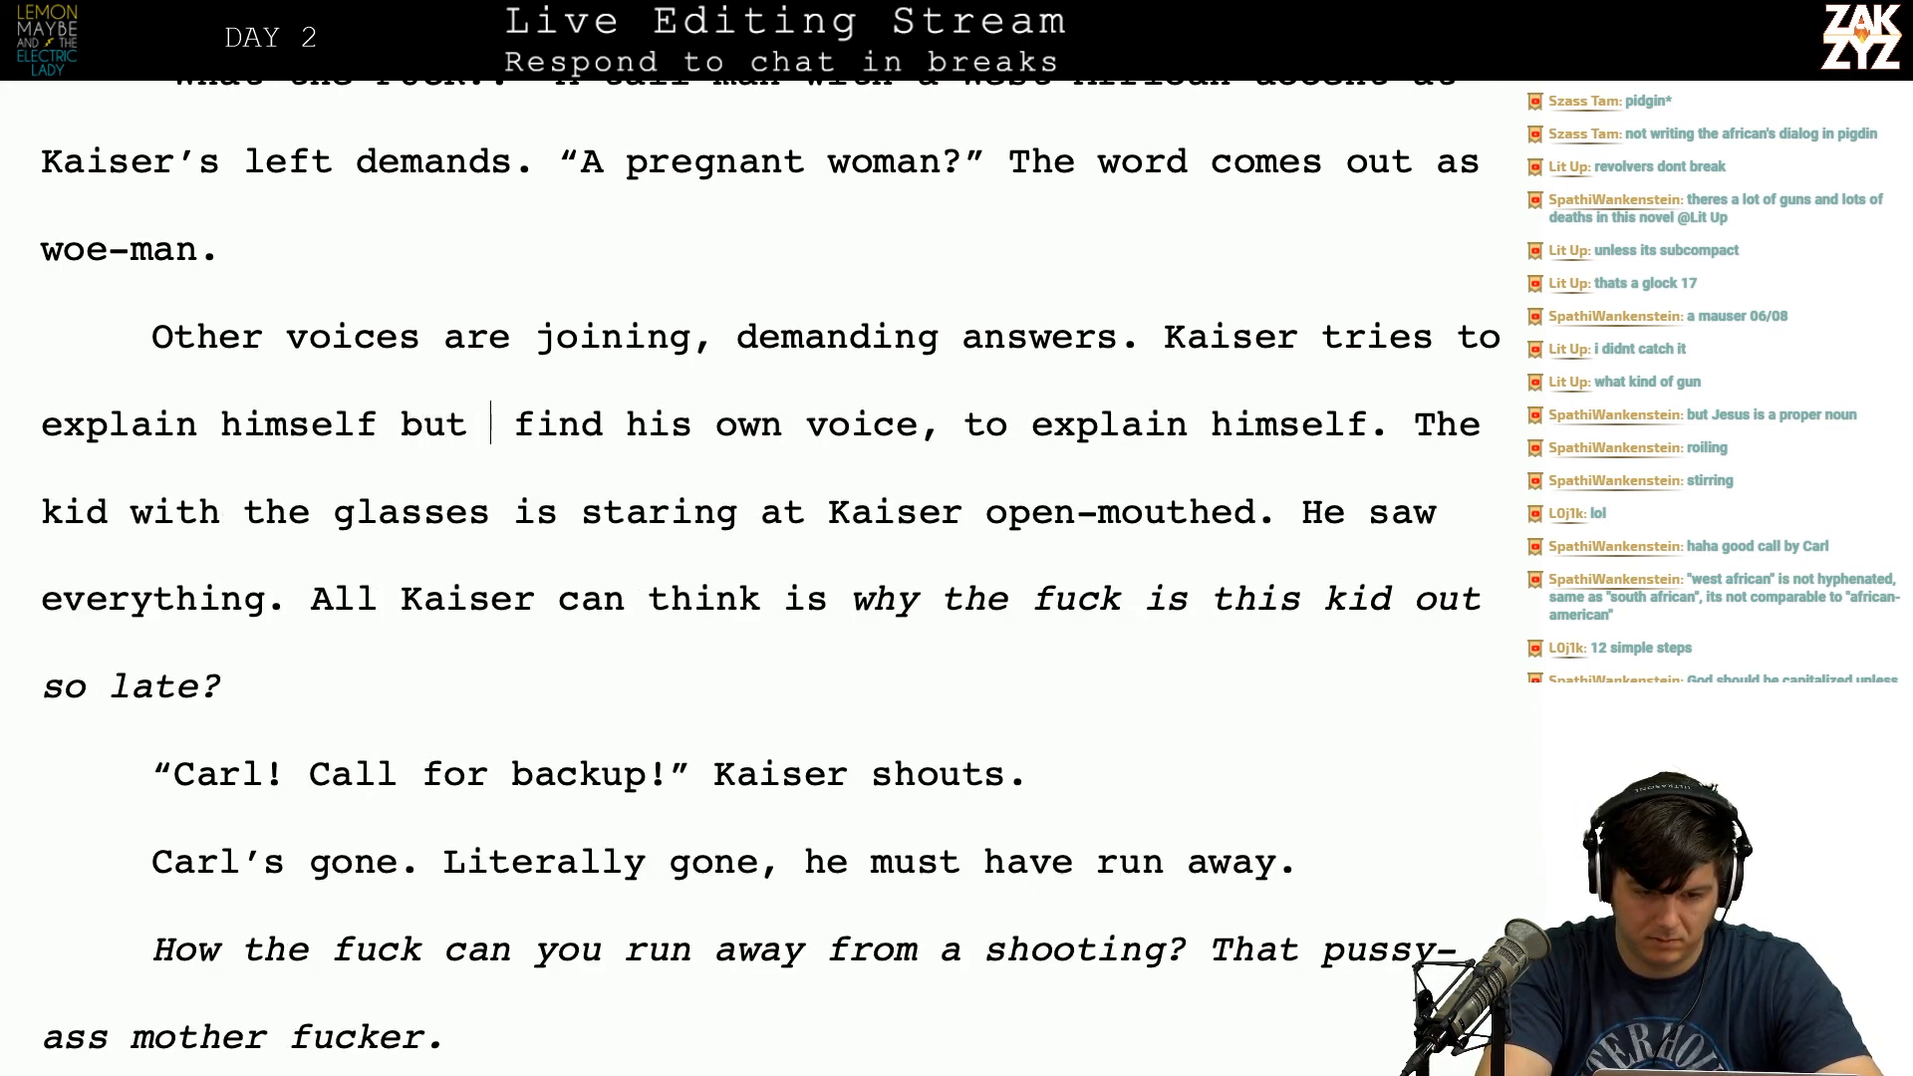
key("BackSpace")
type("all he can d")
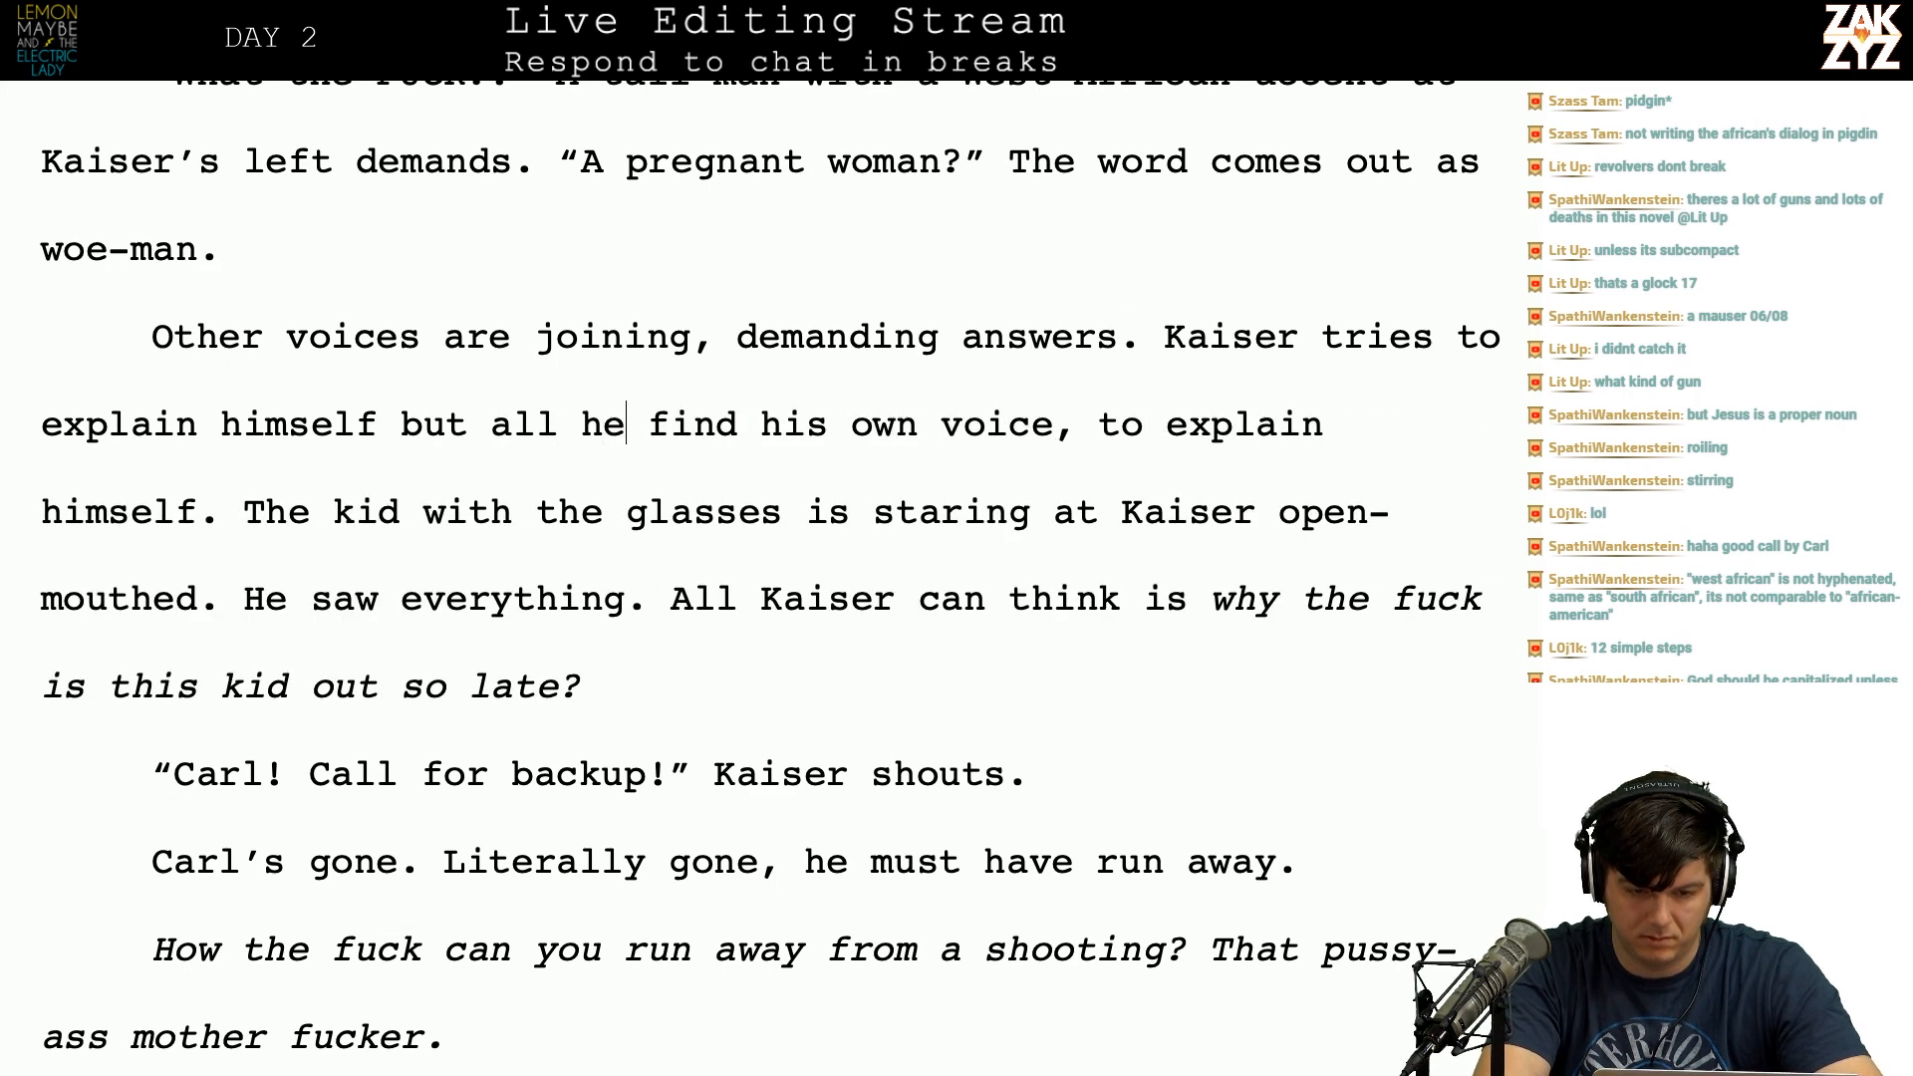
type("o is stuter.")
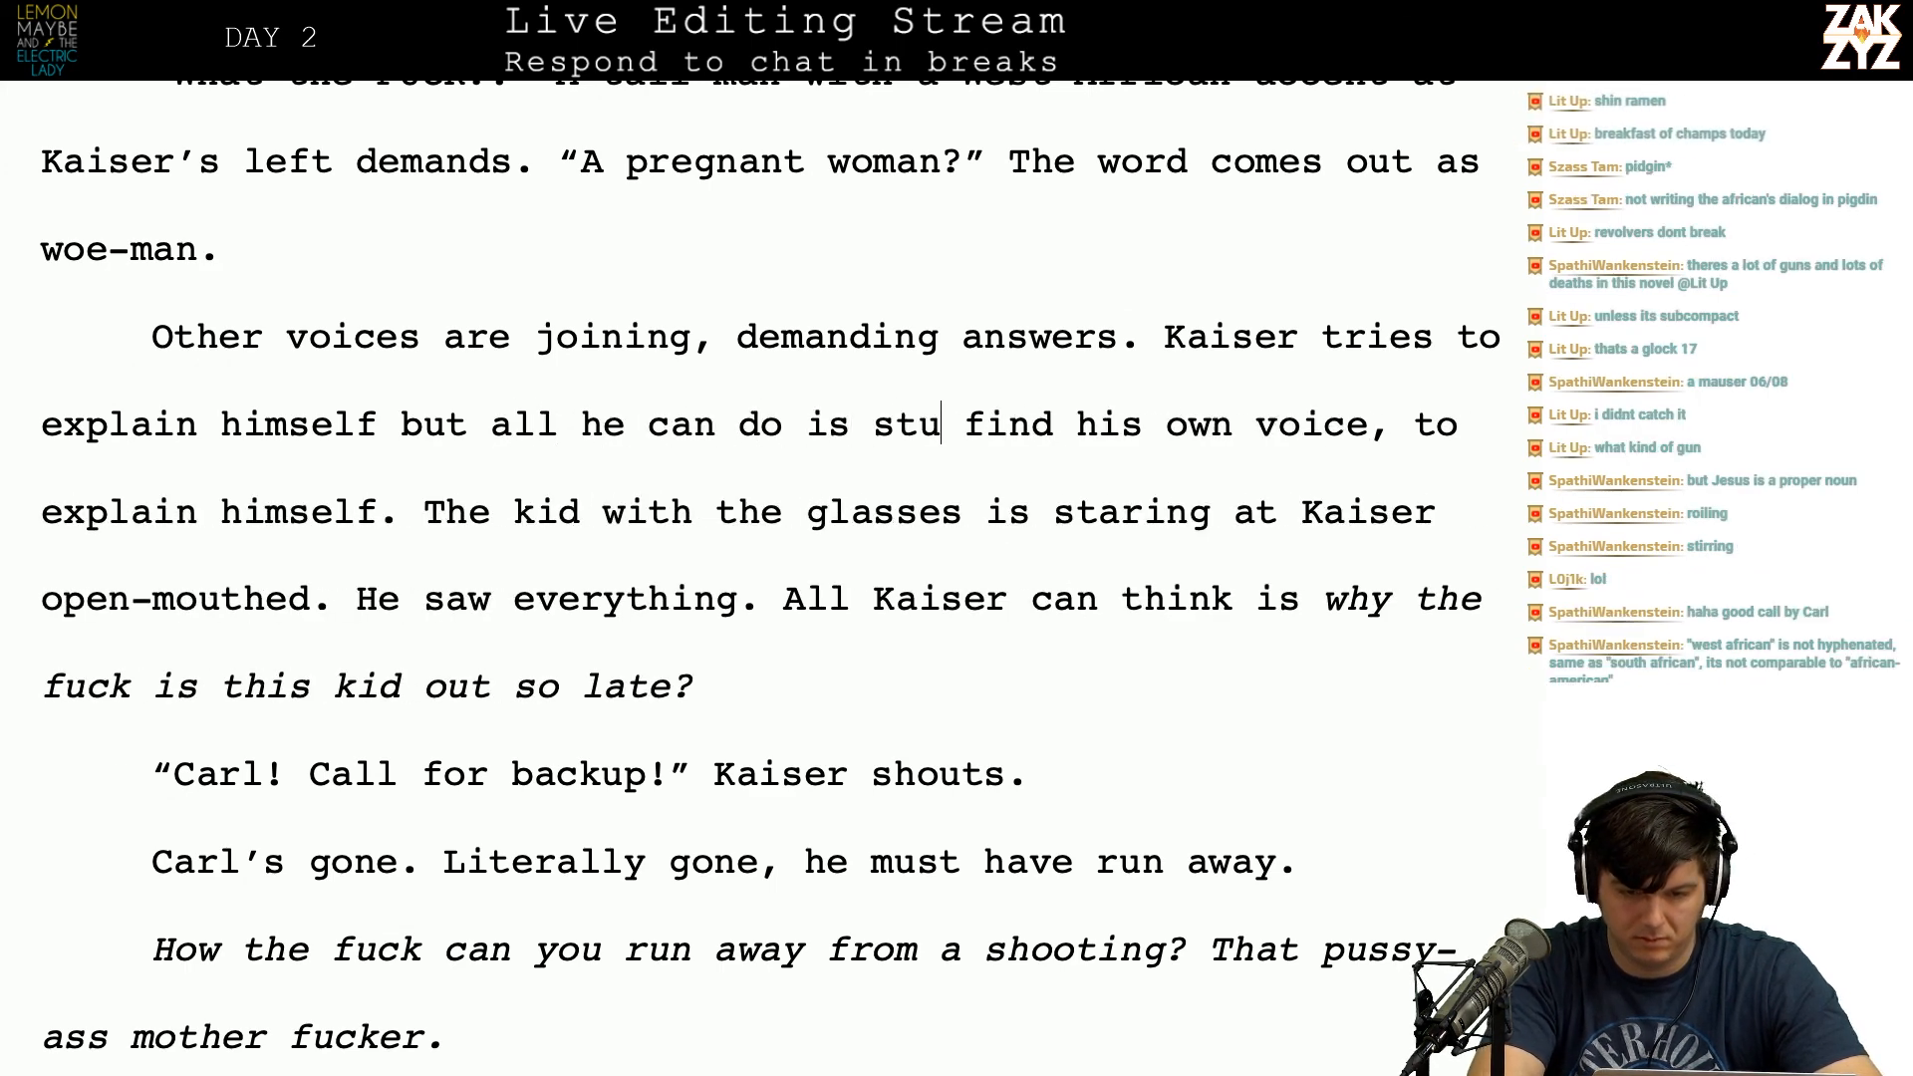
key("BackSpace")
key("BackSpace")
key("BackSpace")
key("BackSpace")
type("ter.")
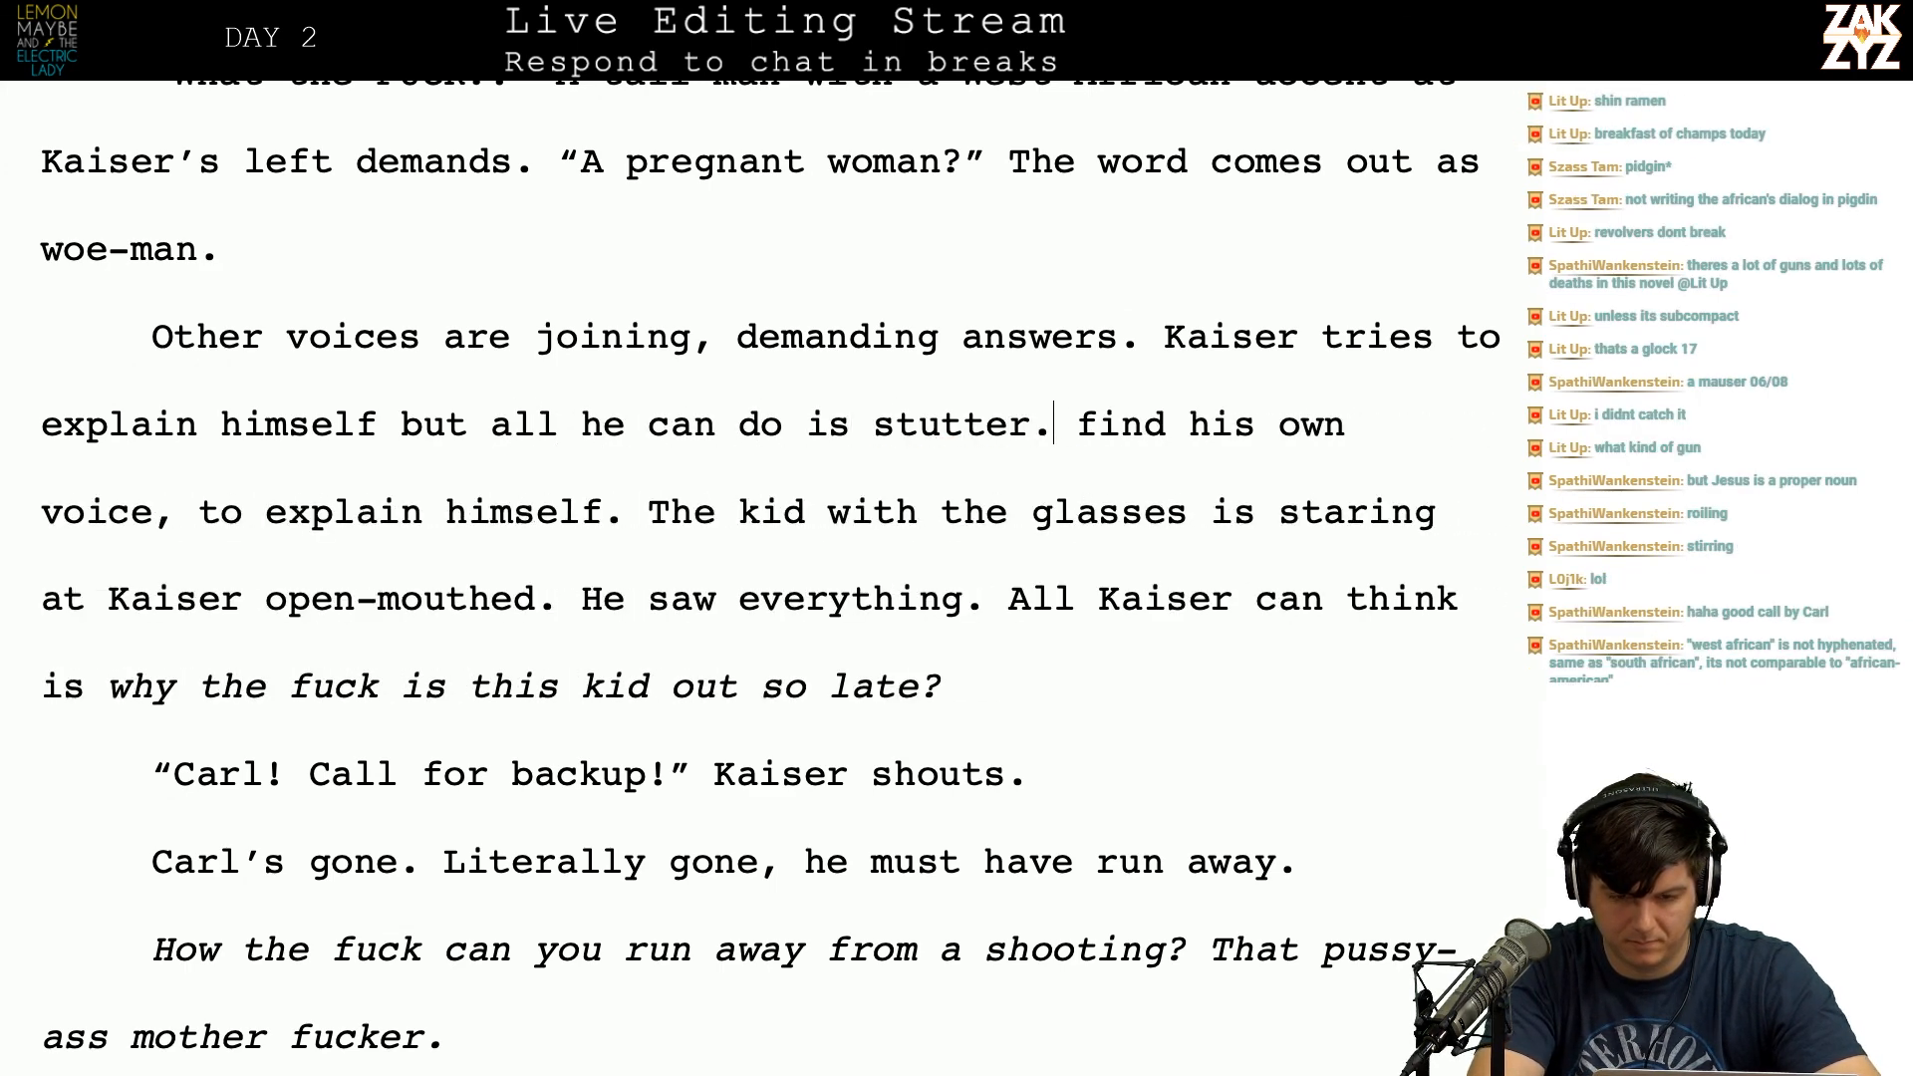
key("shift+Down")
key("shift+Left")
key("shift+Left")
key("shift+Left")
key("shift+Left")
key("shift+Left")
key("shift+Left")
key("shift+Left")
key("shift+Left")
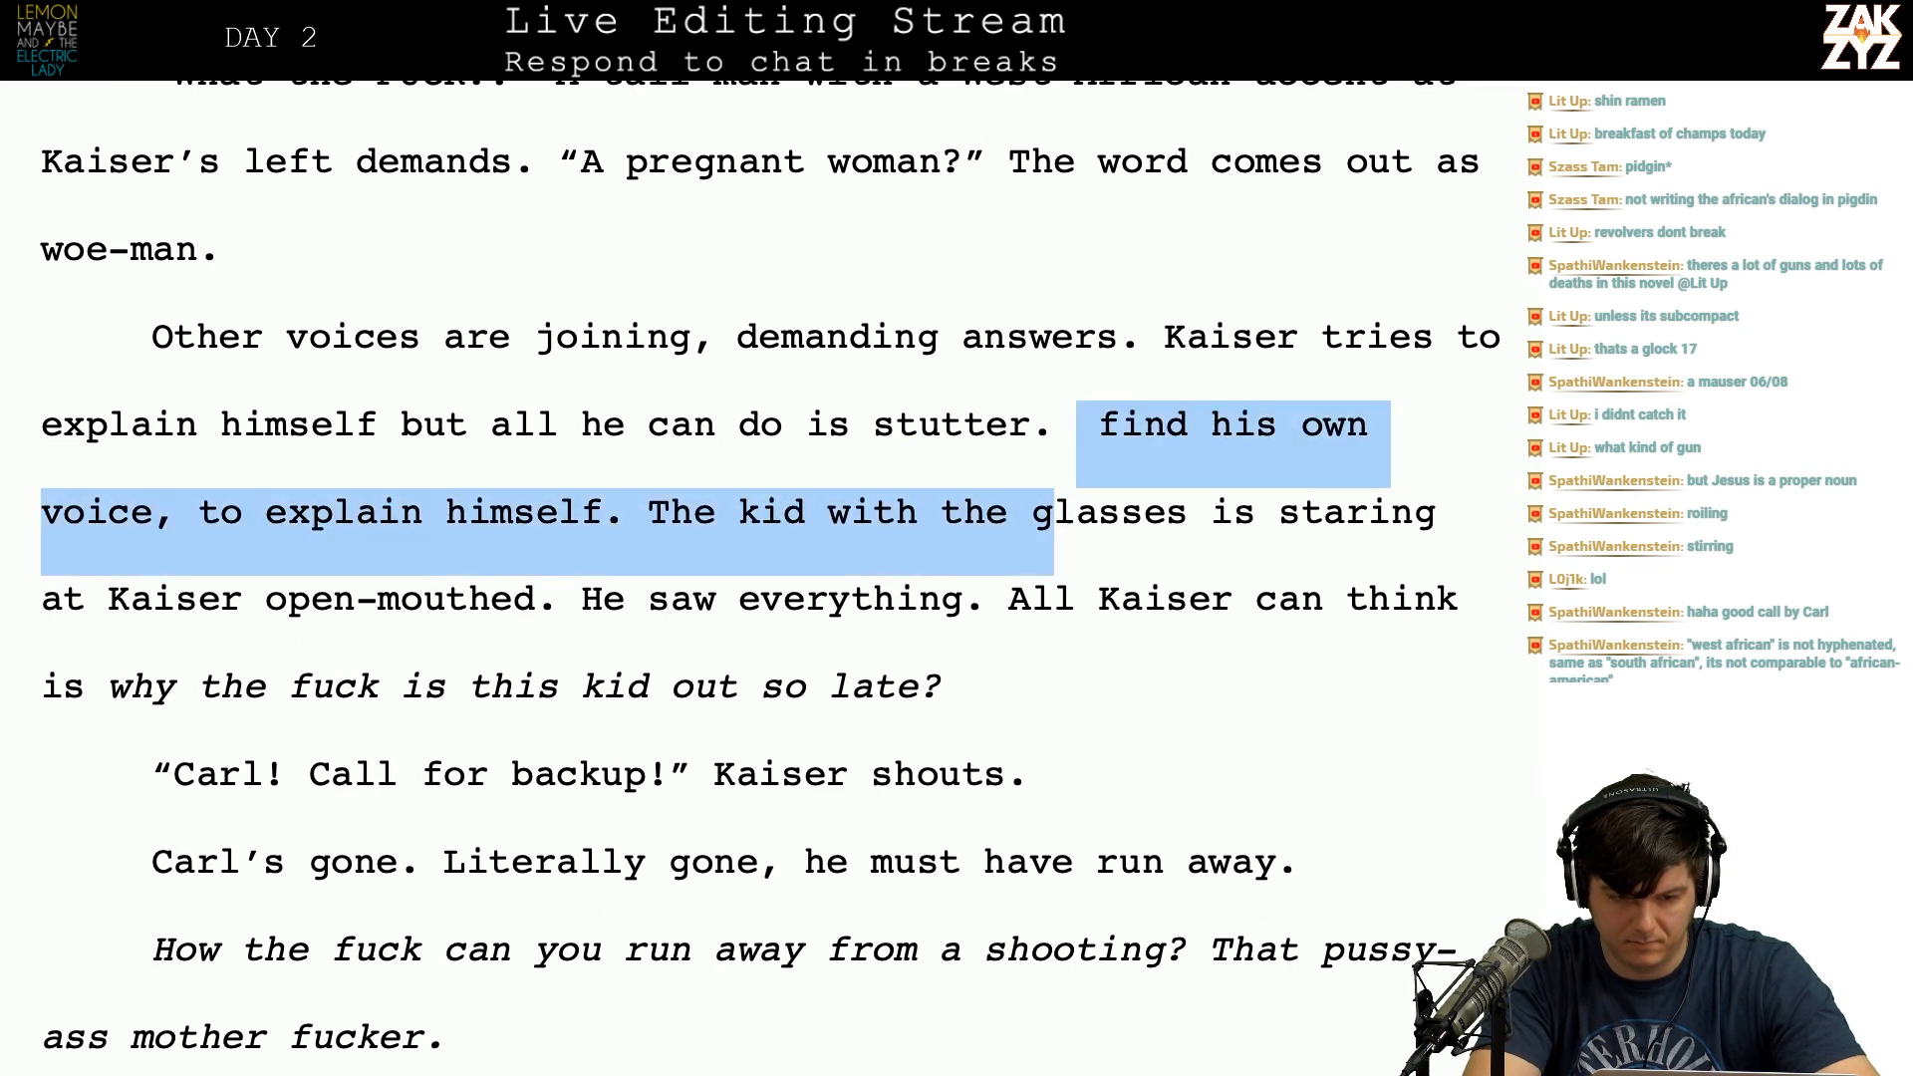
key("shift+Left")
key("shift+Left")
key("shift+Left")
key("shift+Left")
key("shift+Left")
key("shift+Left")
key("shift+Left")
key("shift+Left")
key("shift+Left")
key("shift+Left")
key("shift+Left")
key("shift+Left")
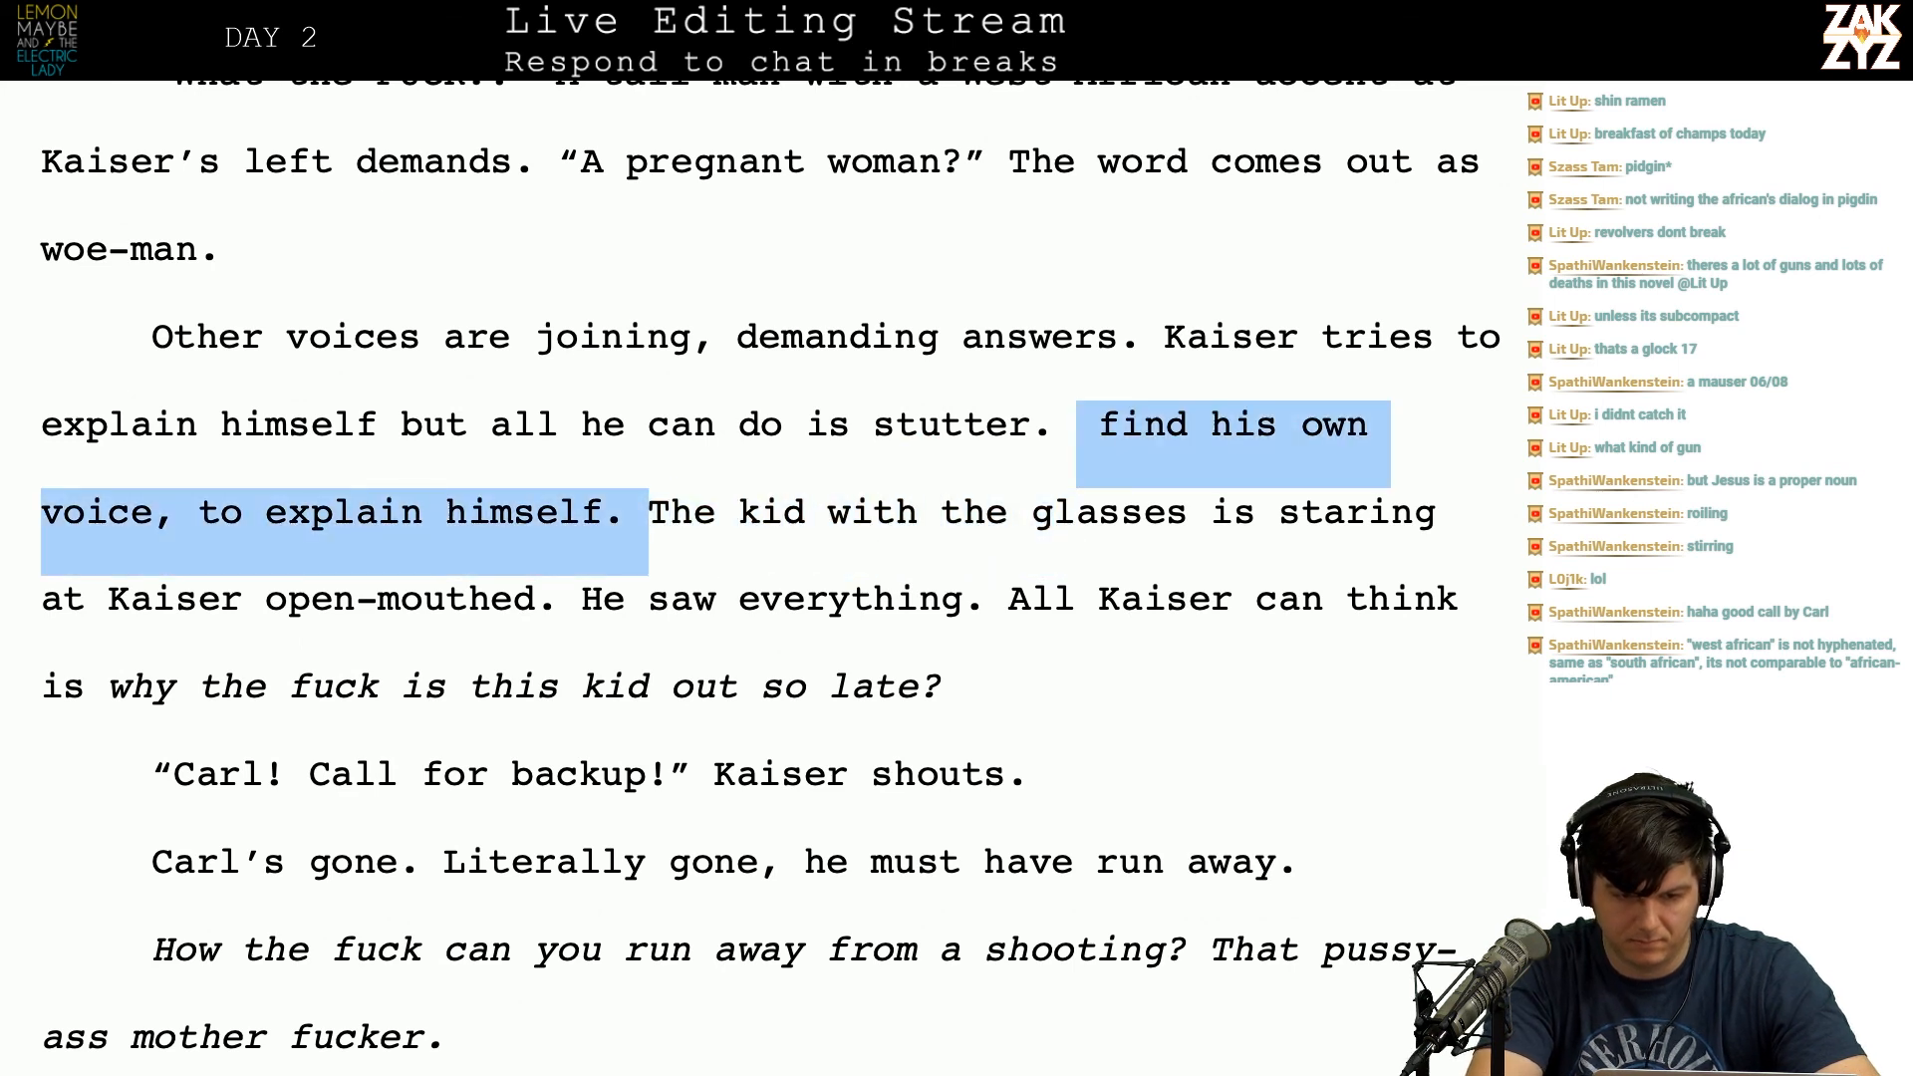
key("Up")
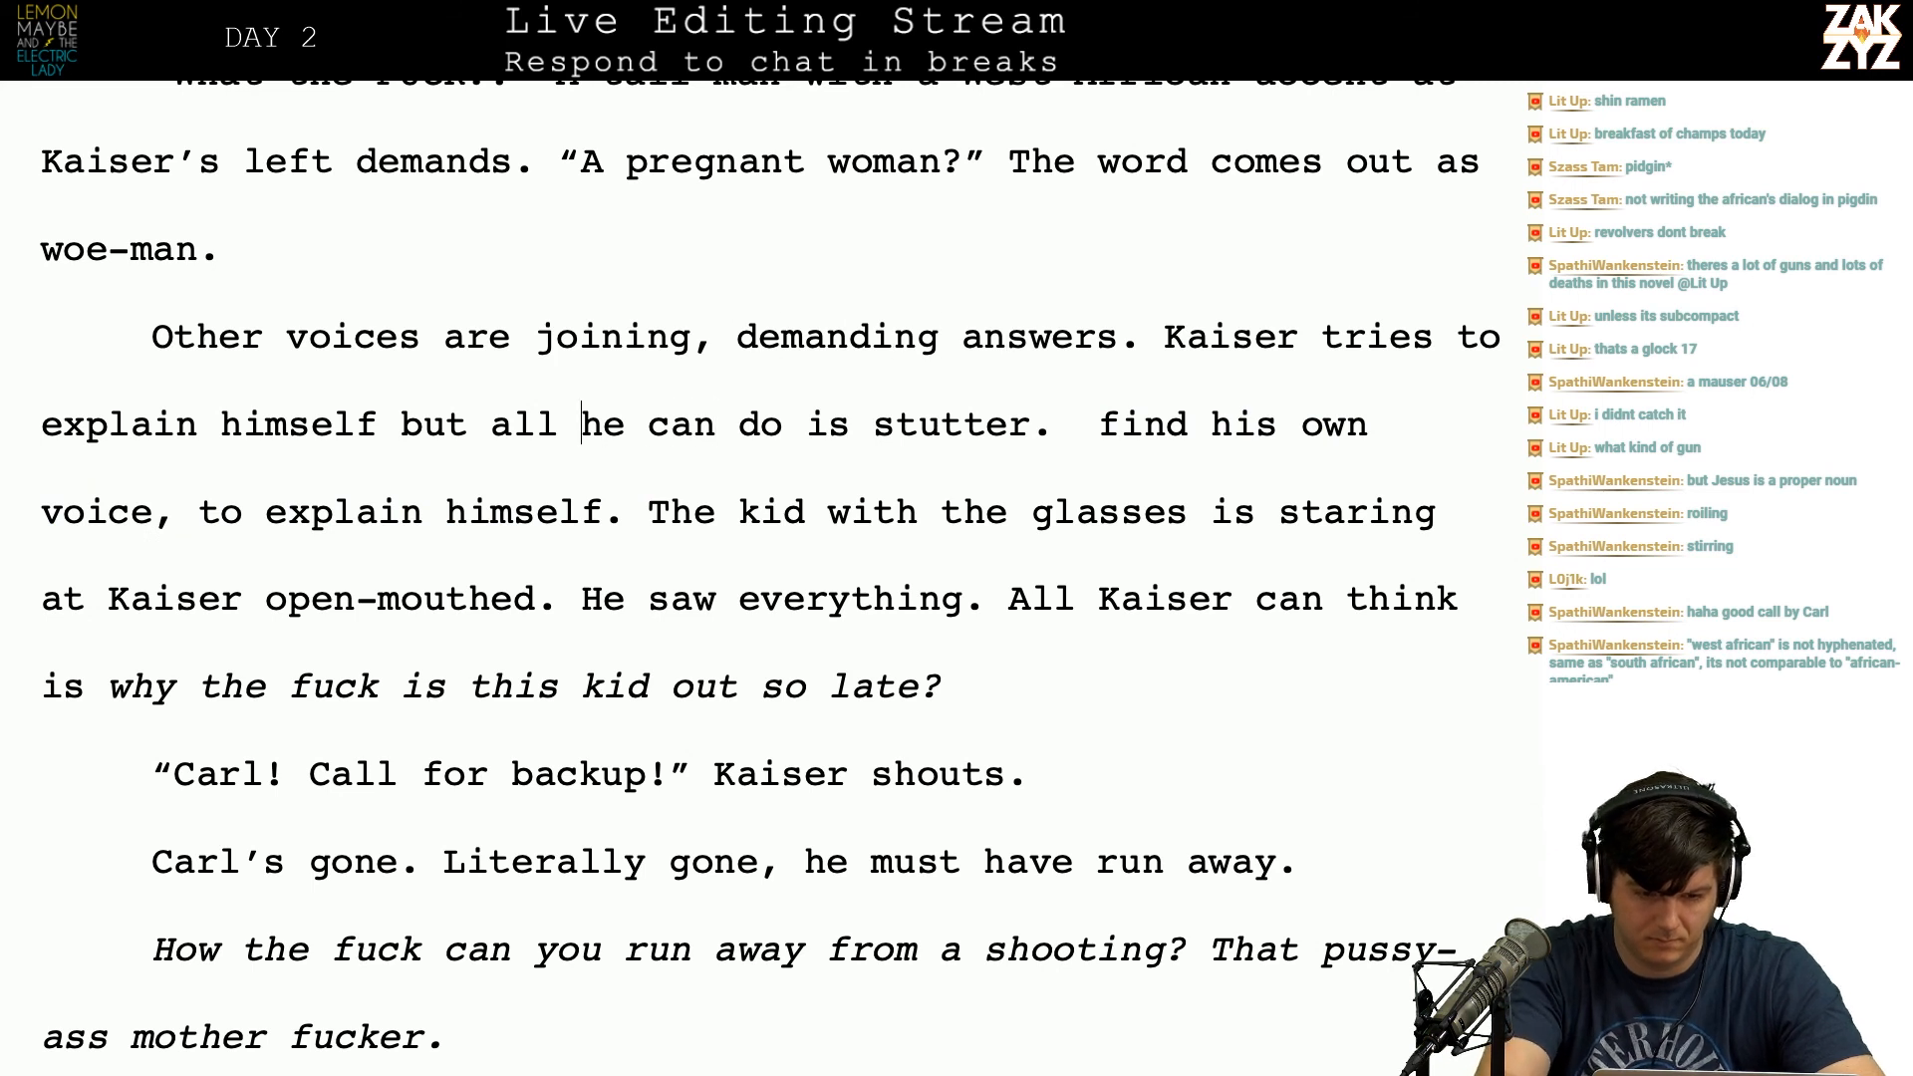
Step: Insert "that comes out are slurred animal sounds" after "but all", splitting "he can do is stutter" off into its own paragraph
type("thta")
key("BackSpace")
key("BackSpace")
key("BackSpace")
type("at comes ou")
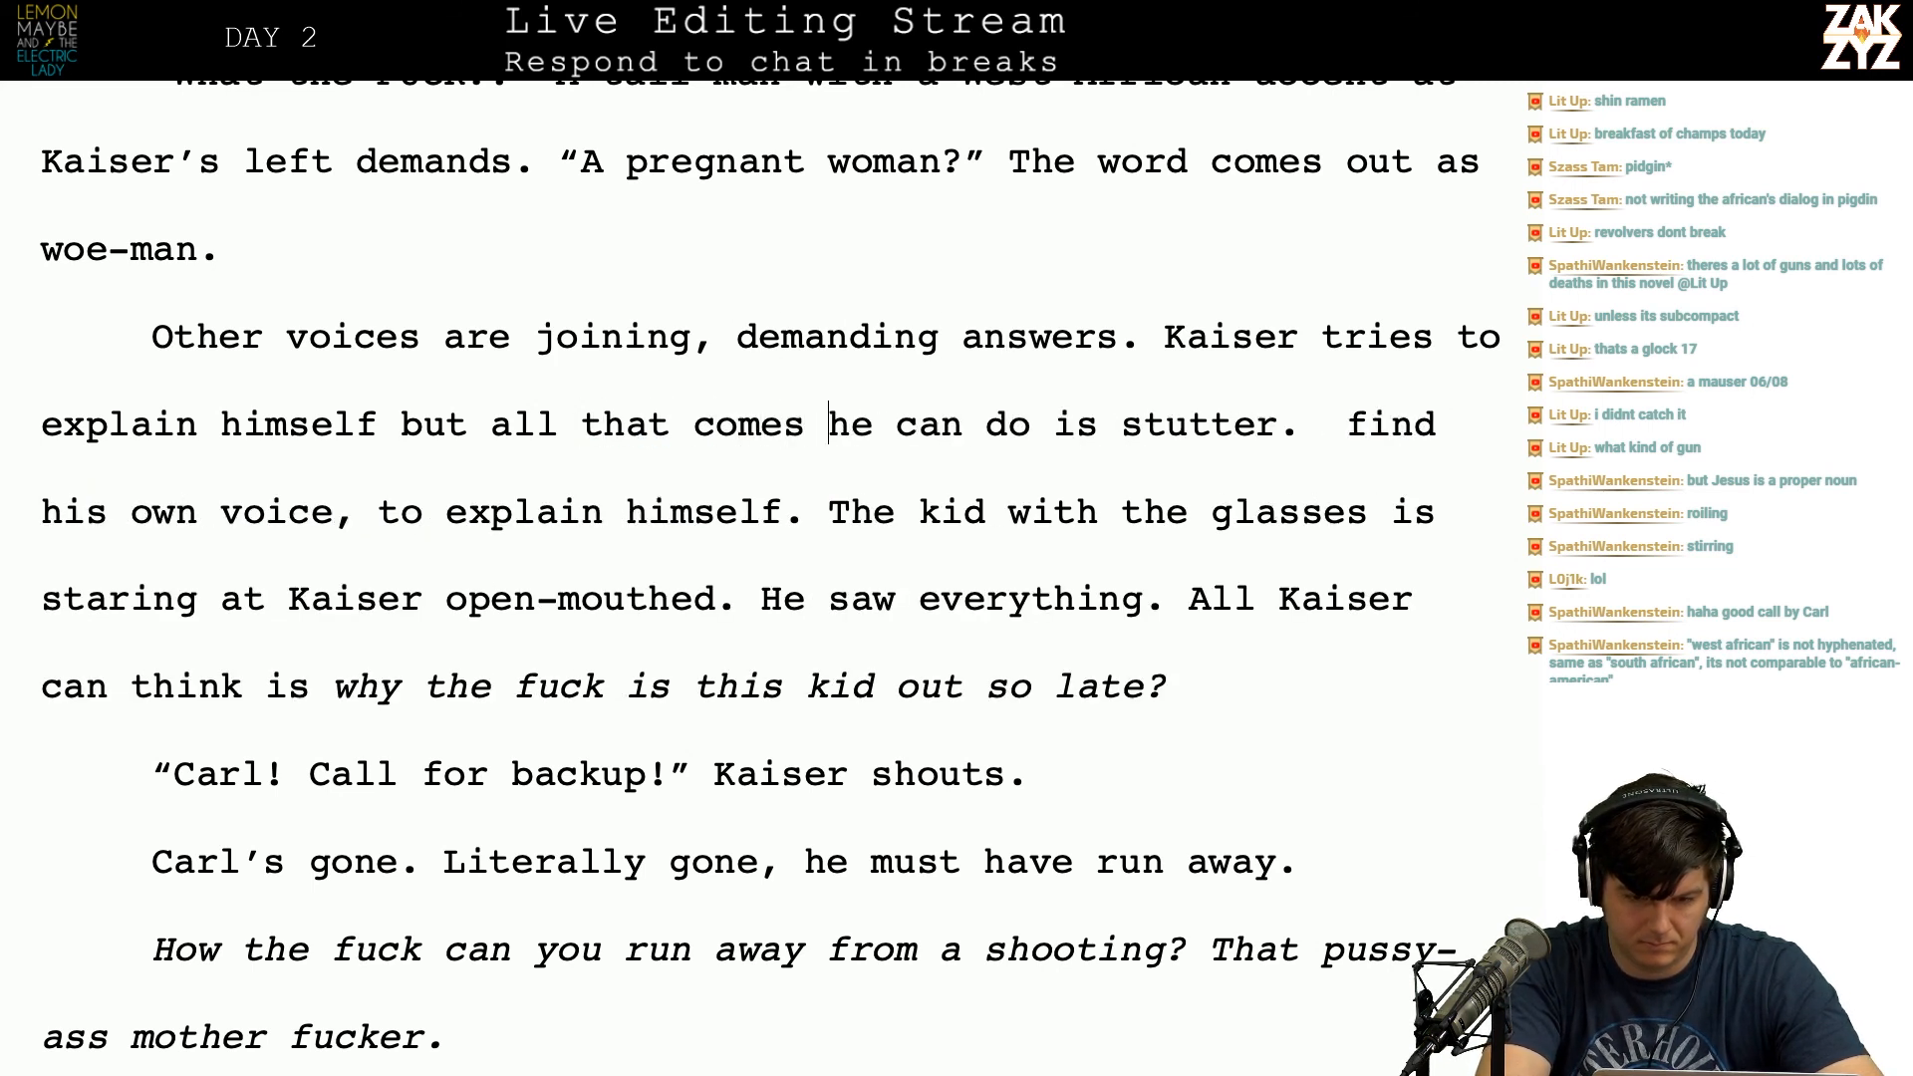
type("t are slurr")
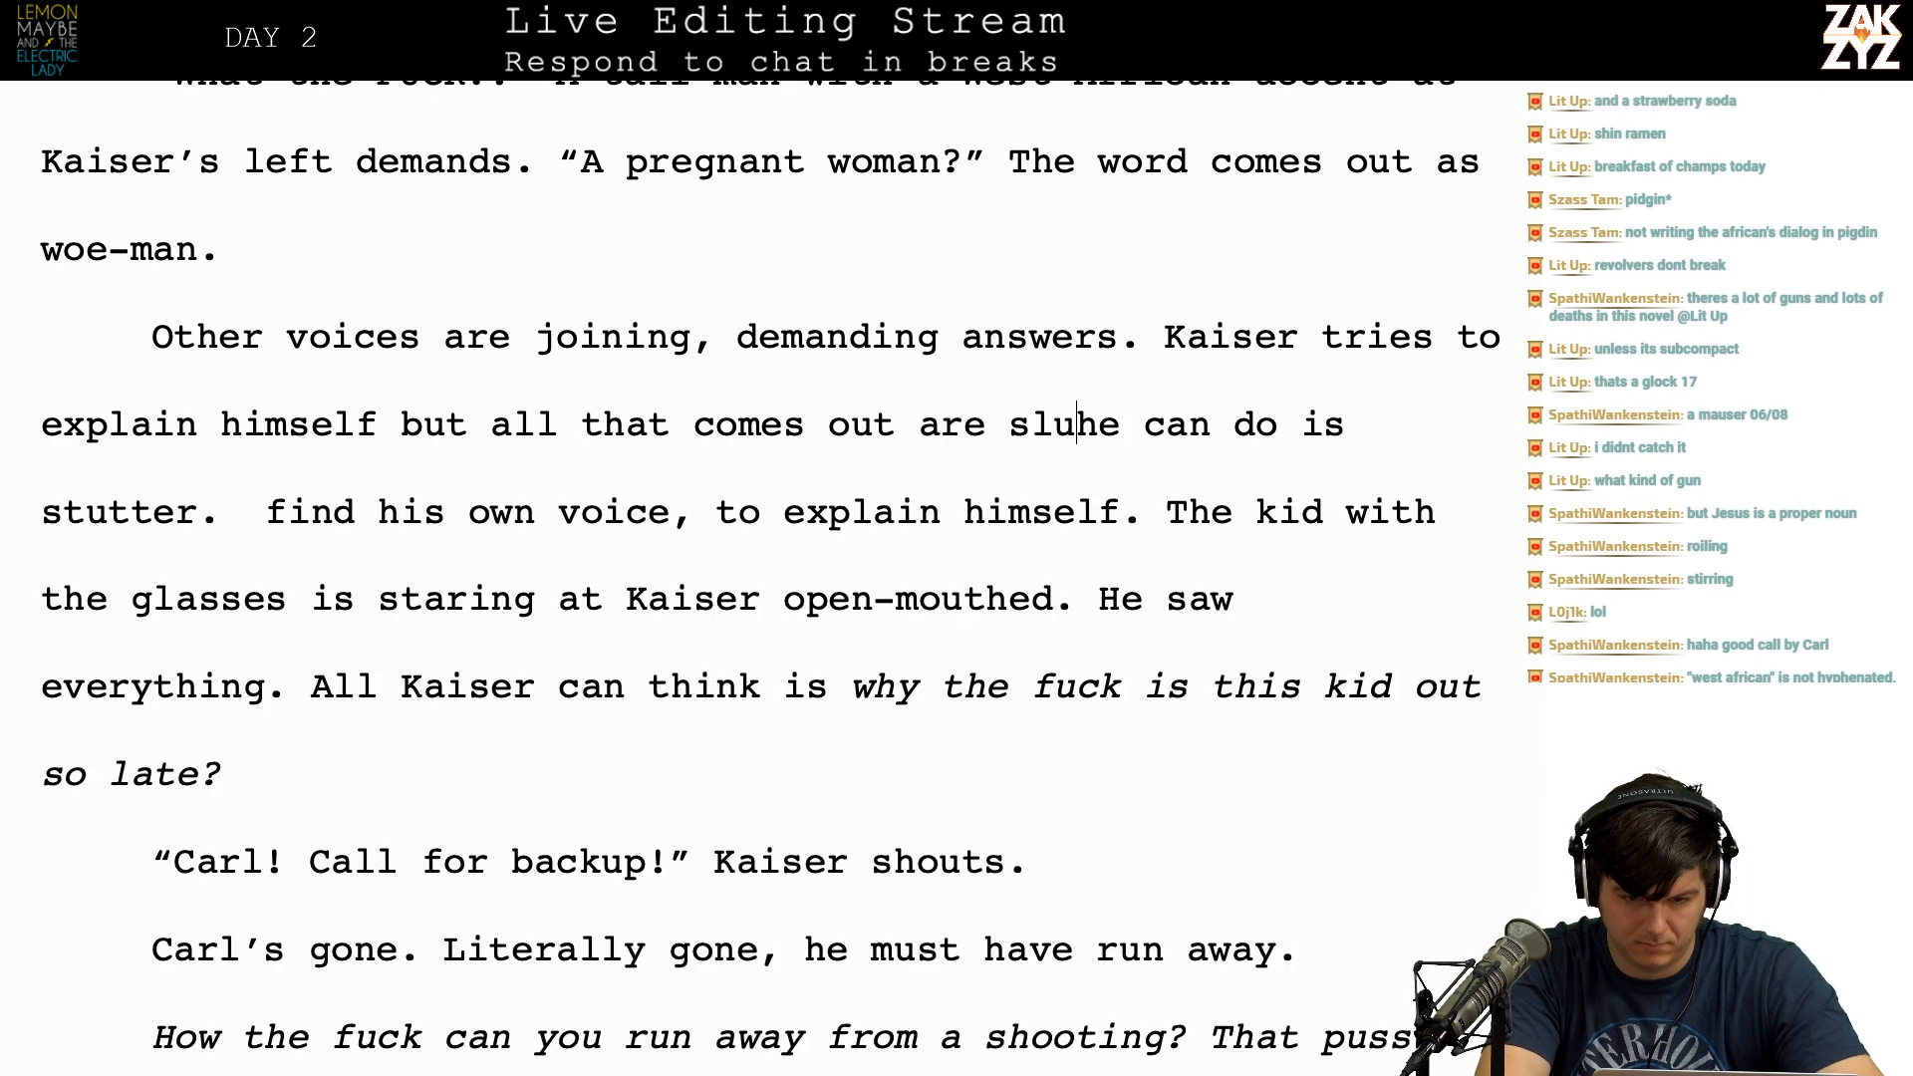
type("ed")
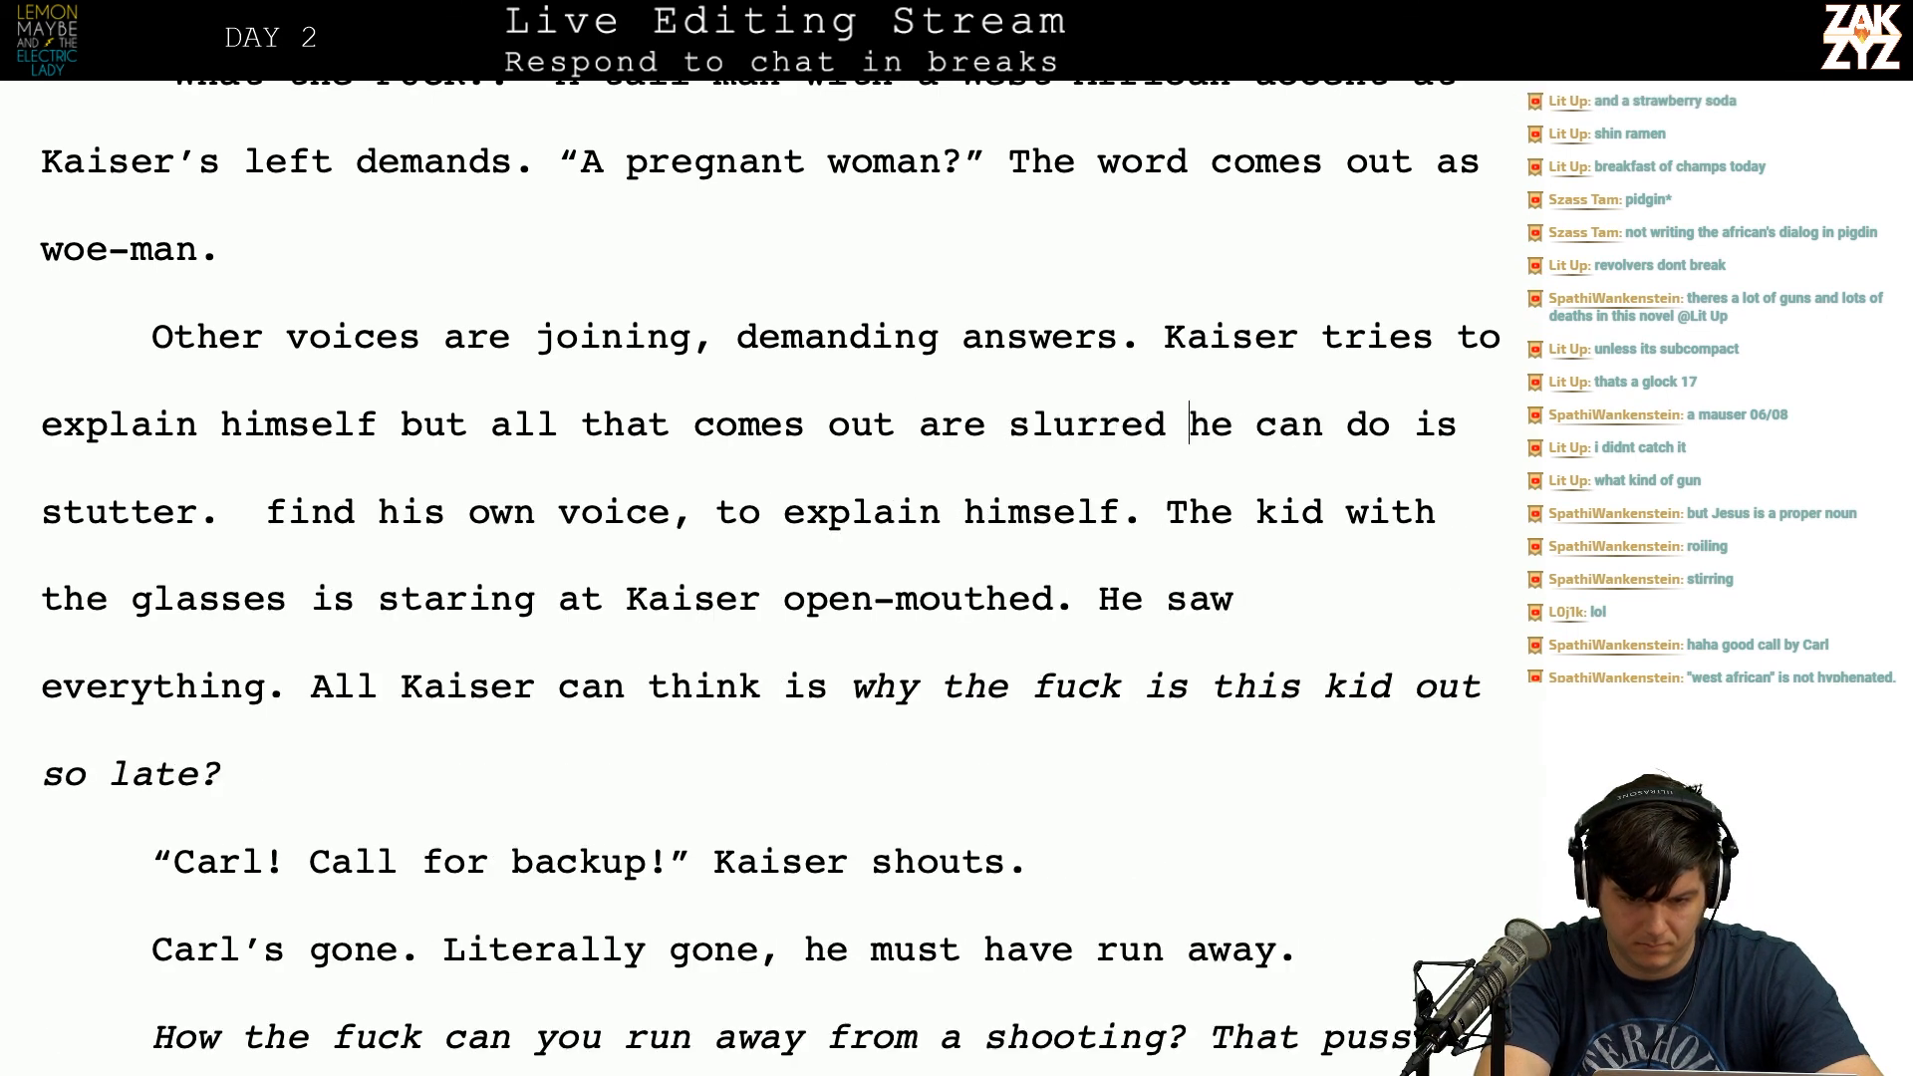
key("Return")
type("annima")
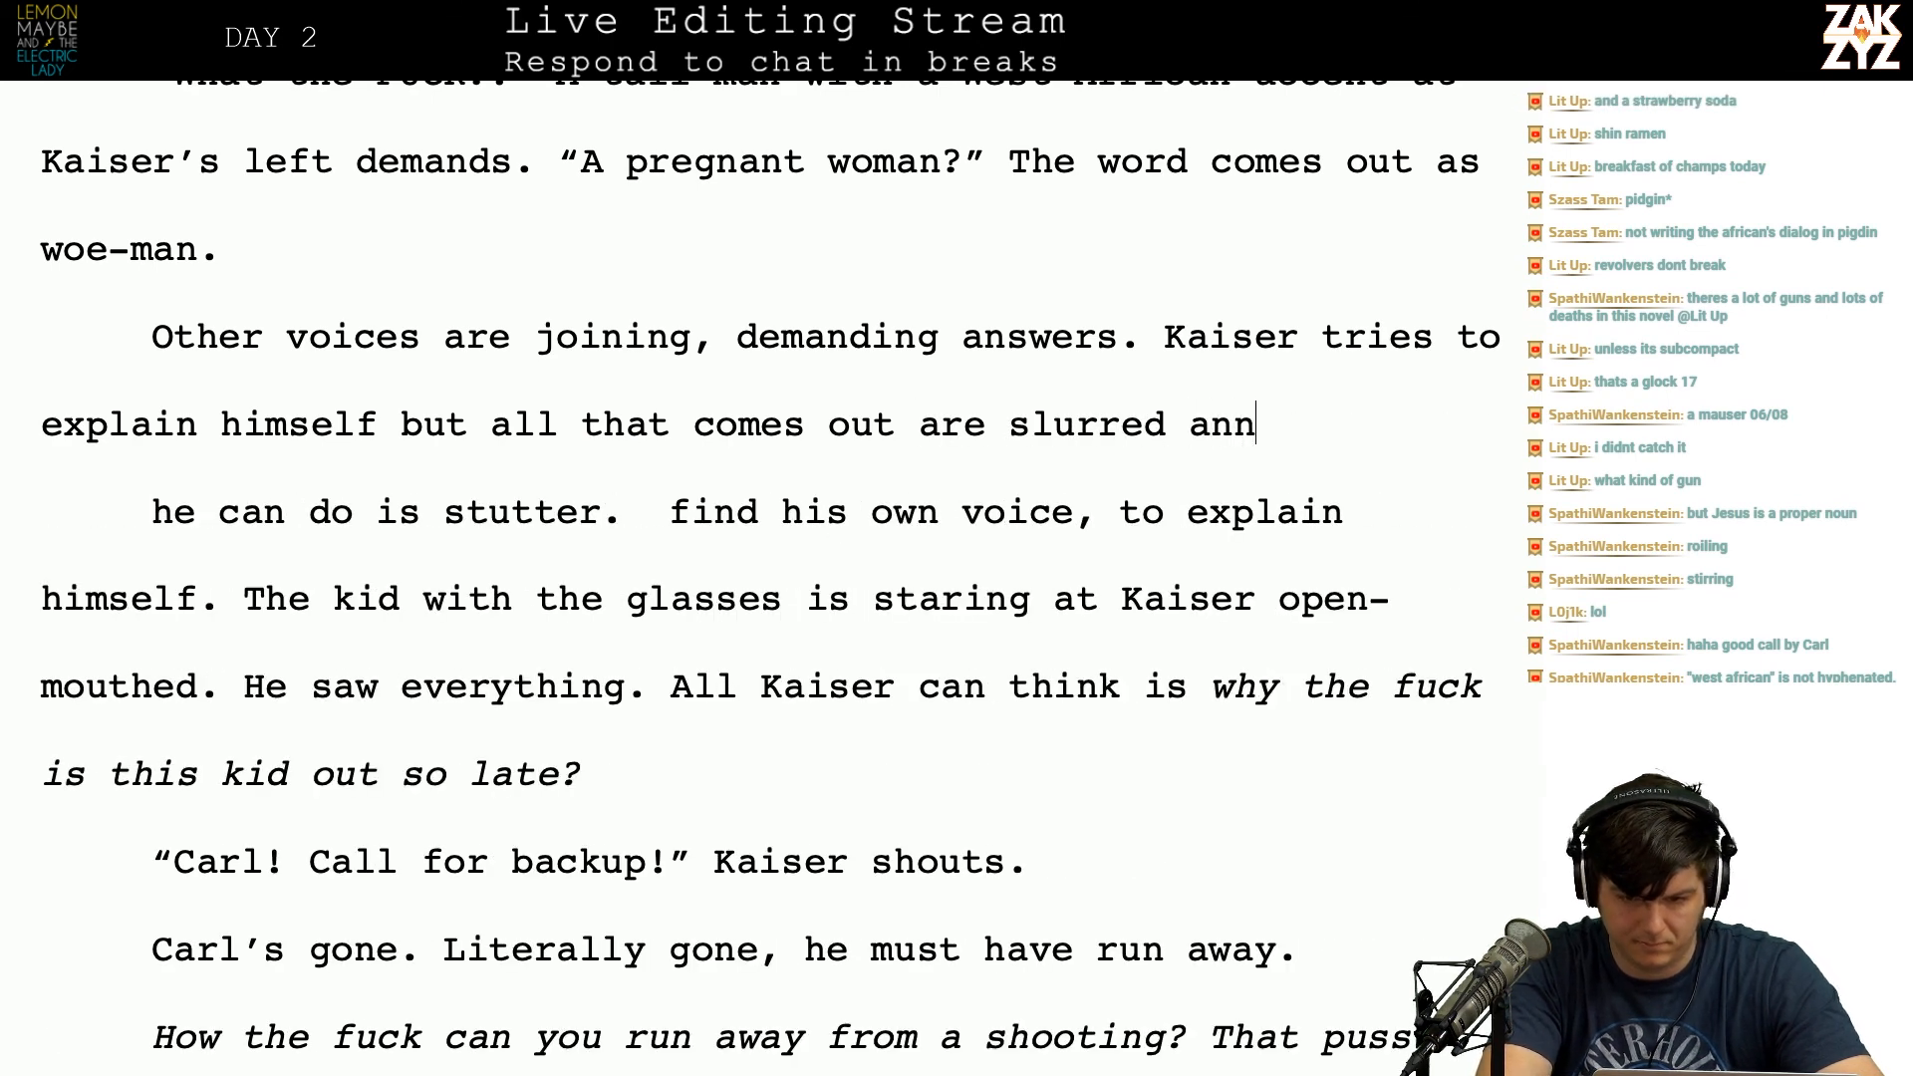
key("BackSpace")
key("BackSpace")
key("BackSpace")
key("BackSpace")
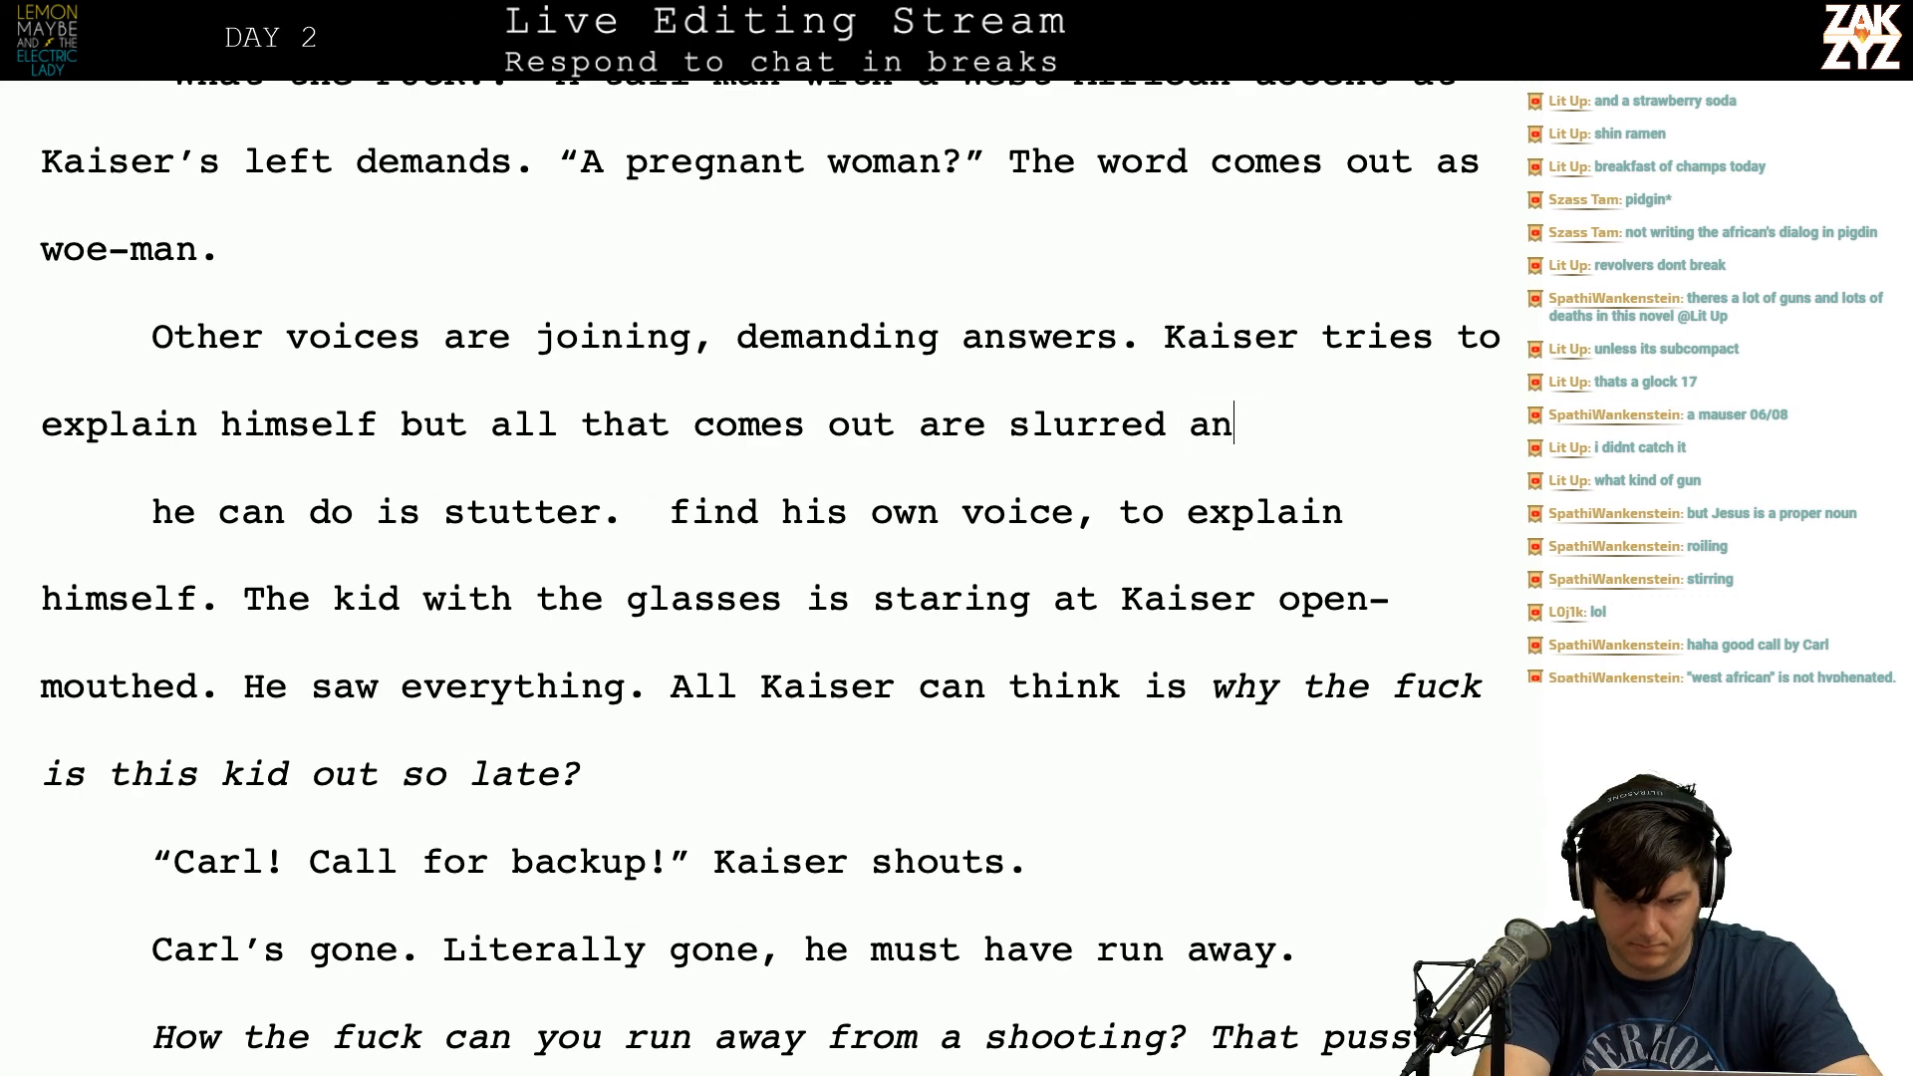
type("imal sounds a")
type("hat")
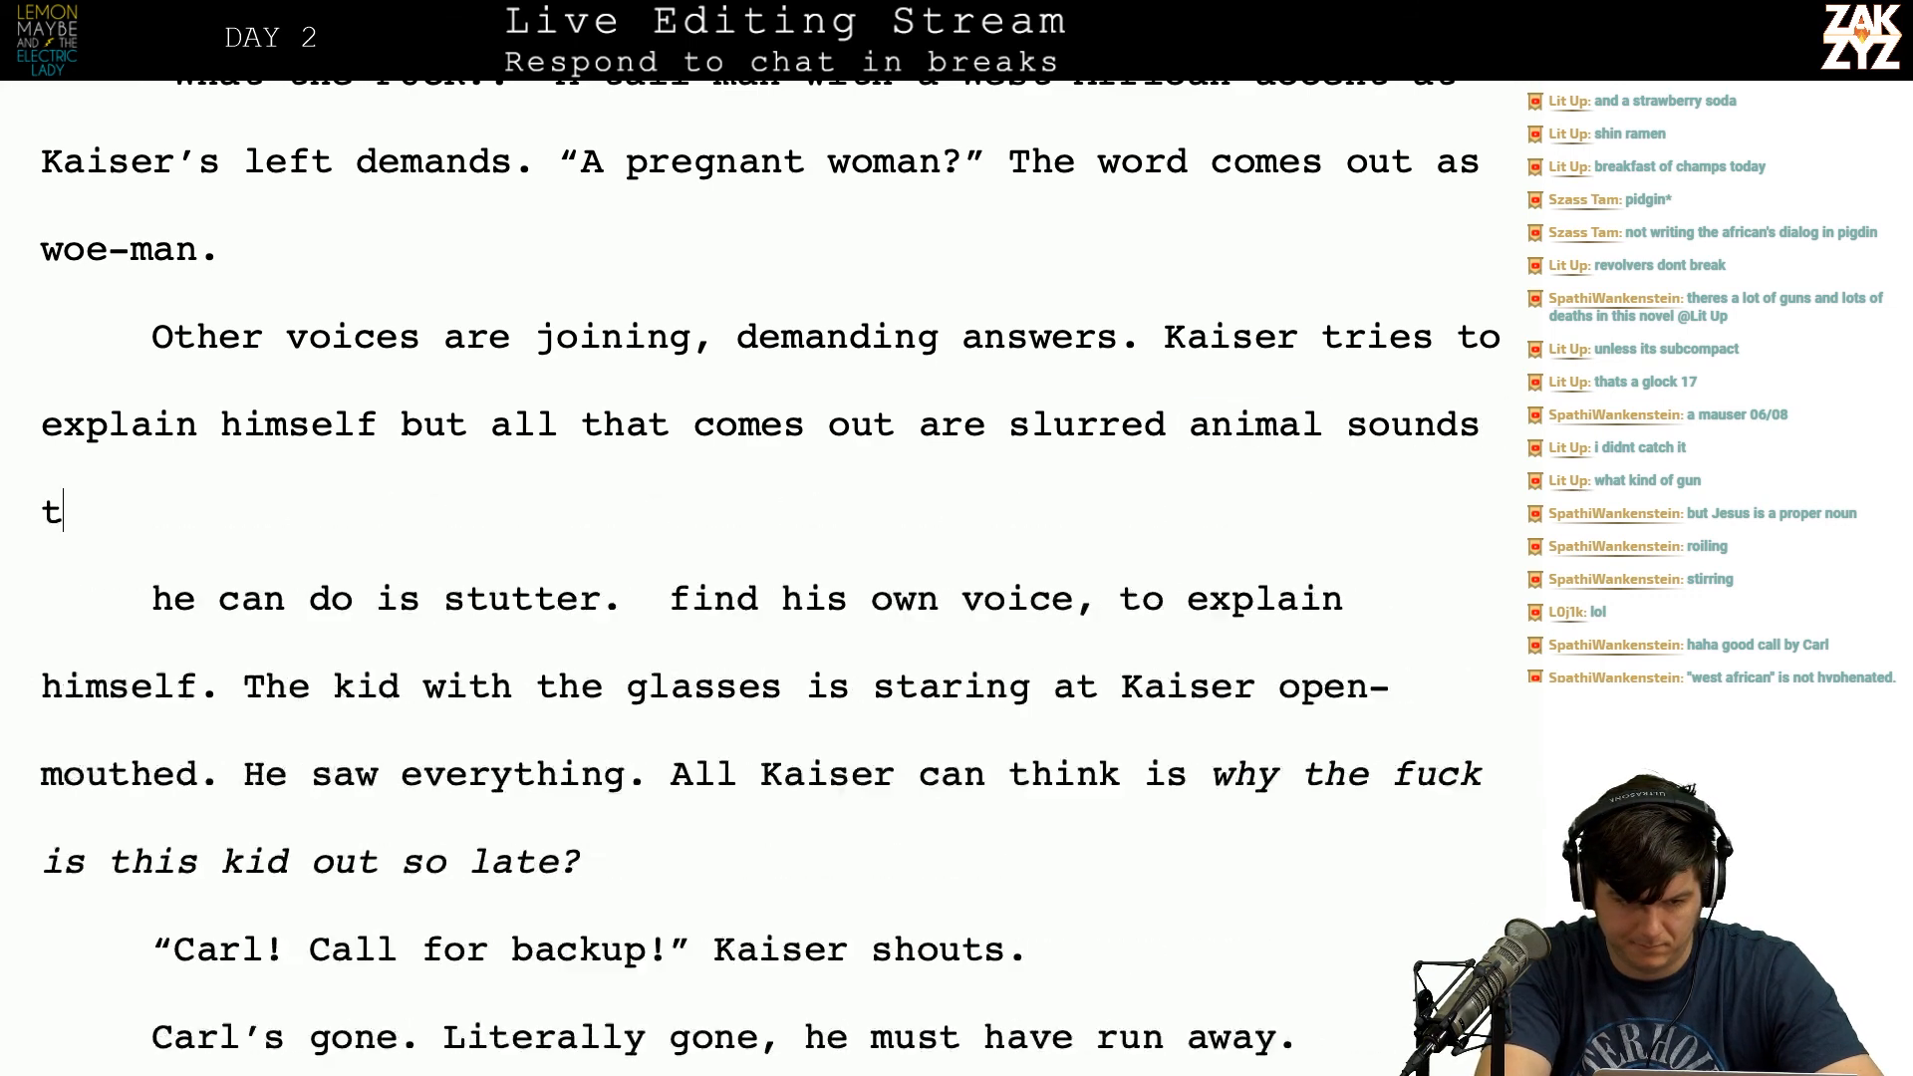
Step: Reword the text after "slurred" as "sounds that aren't even close to words."
key("BackSpace")
key("BackSpace")
key("BackSpace")
key("BackSpace")
key("BackSpace")
key("BackSpace")
key("BackSpace")
key("BackSpace")
key("BackSpace")
key("BackSpace")
key("BackSpace")
key("BackSpace")
key("BackSpace")
key("BackSpace")
key("BackSpace")
key("BackSpace")
key("BackSpace")
key("BackSpace")
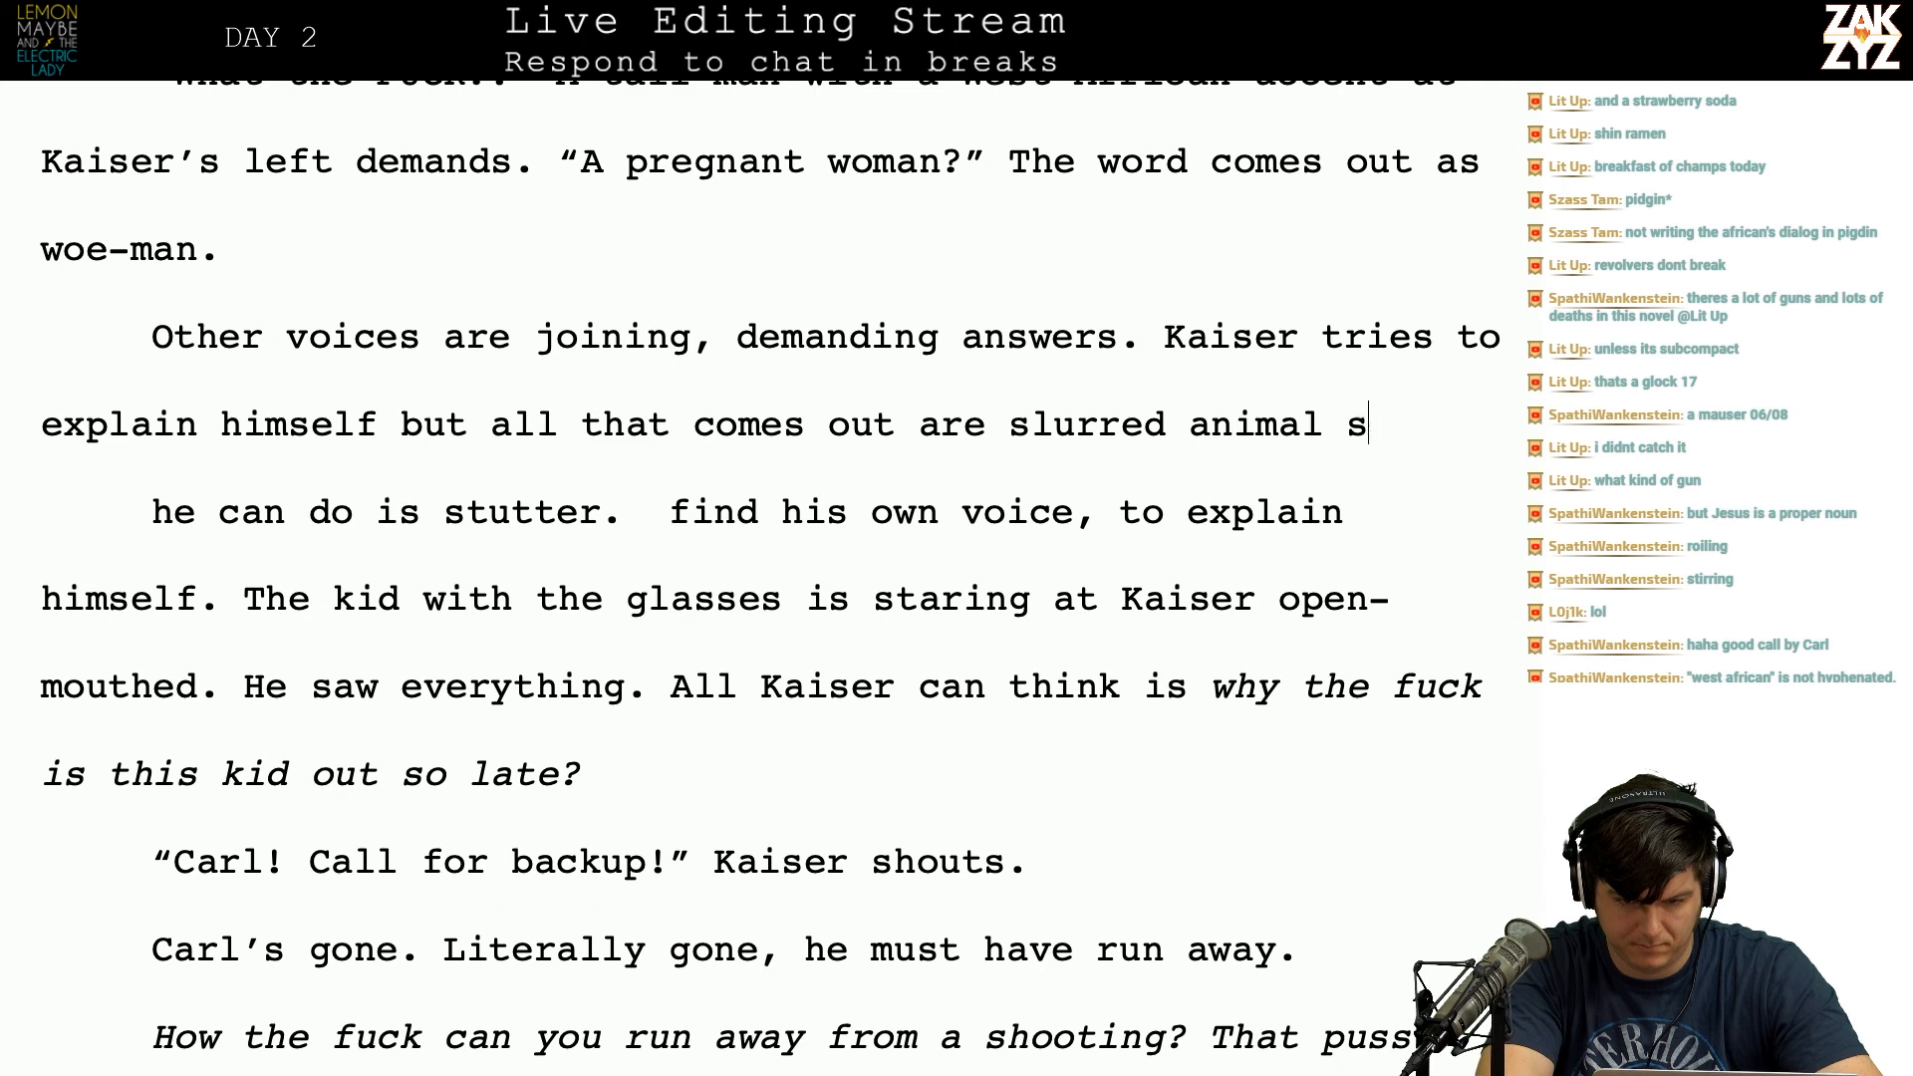
type("sounds")
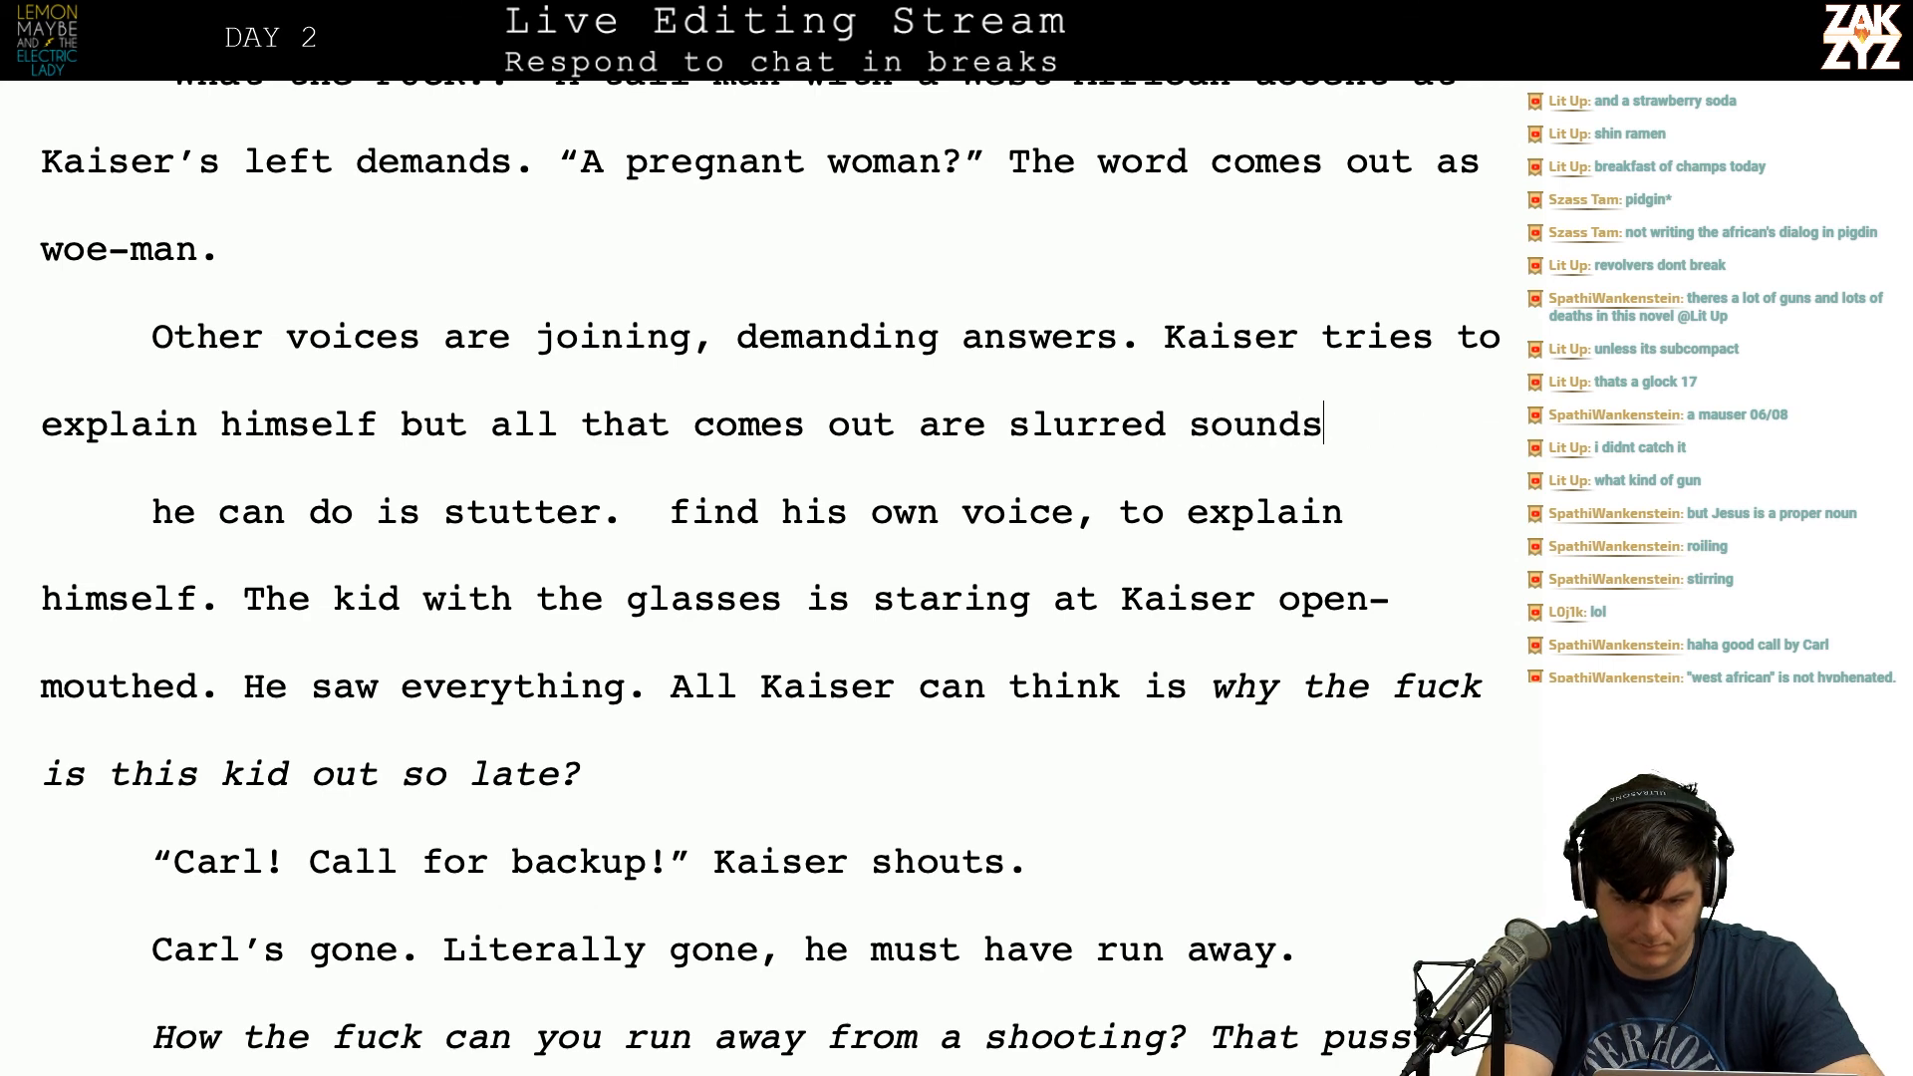
type(" that aren")
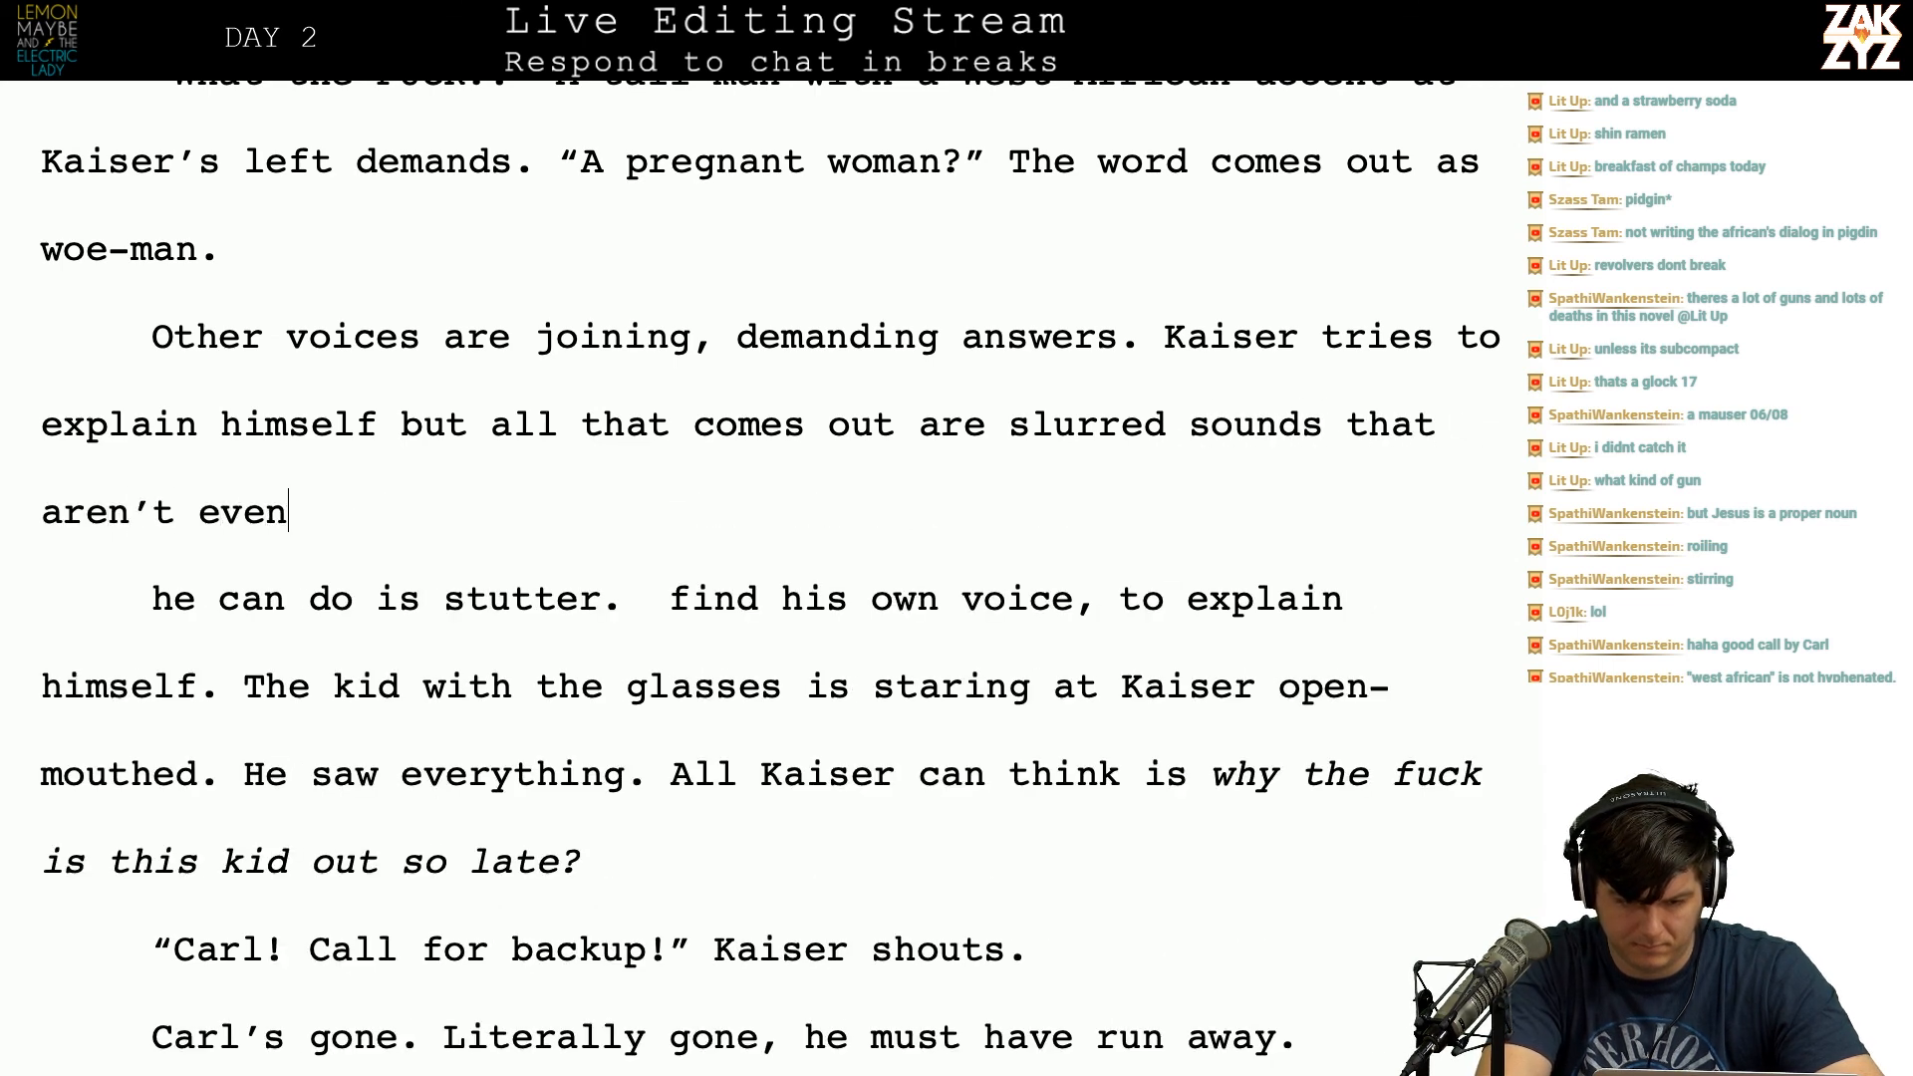
type("'t even close to words.")
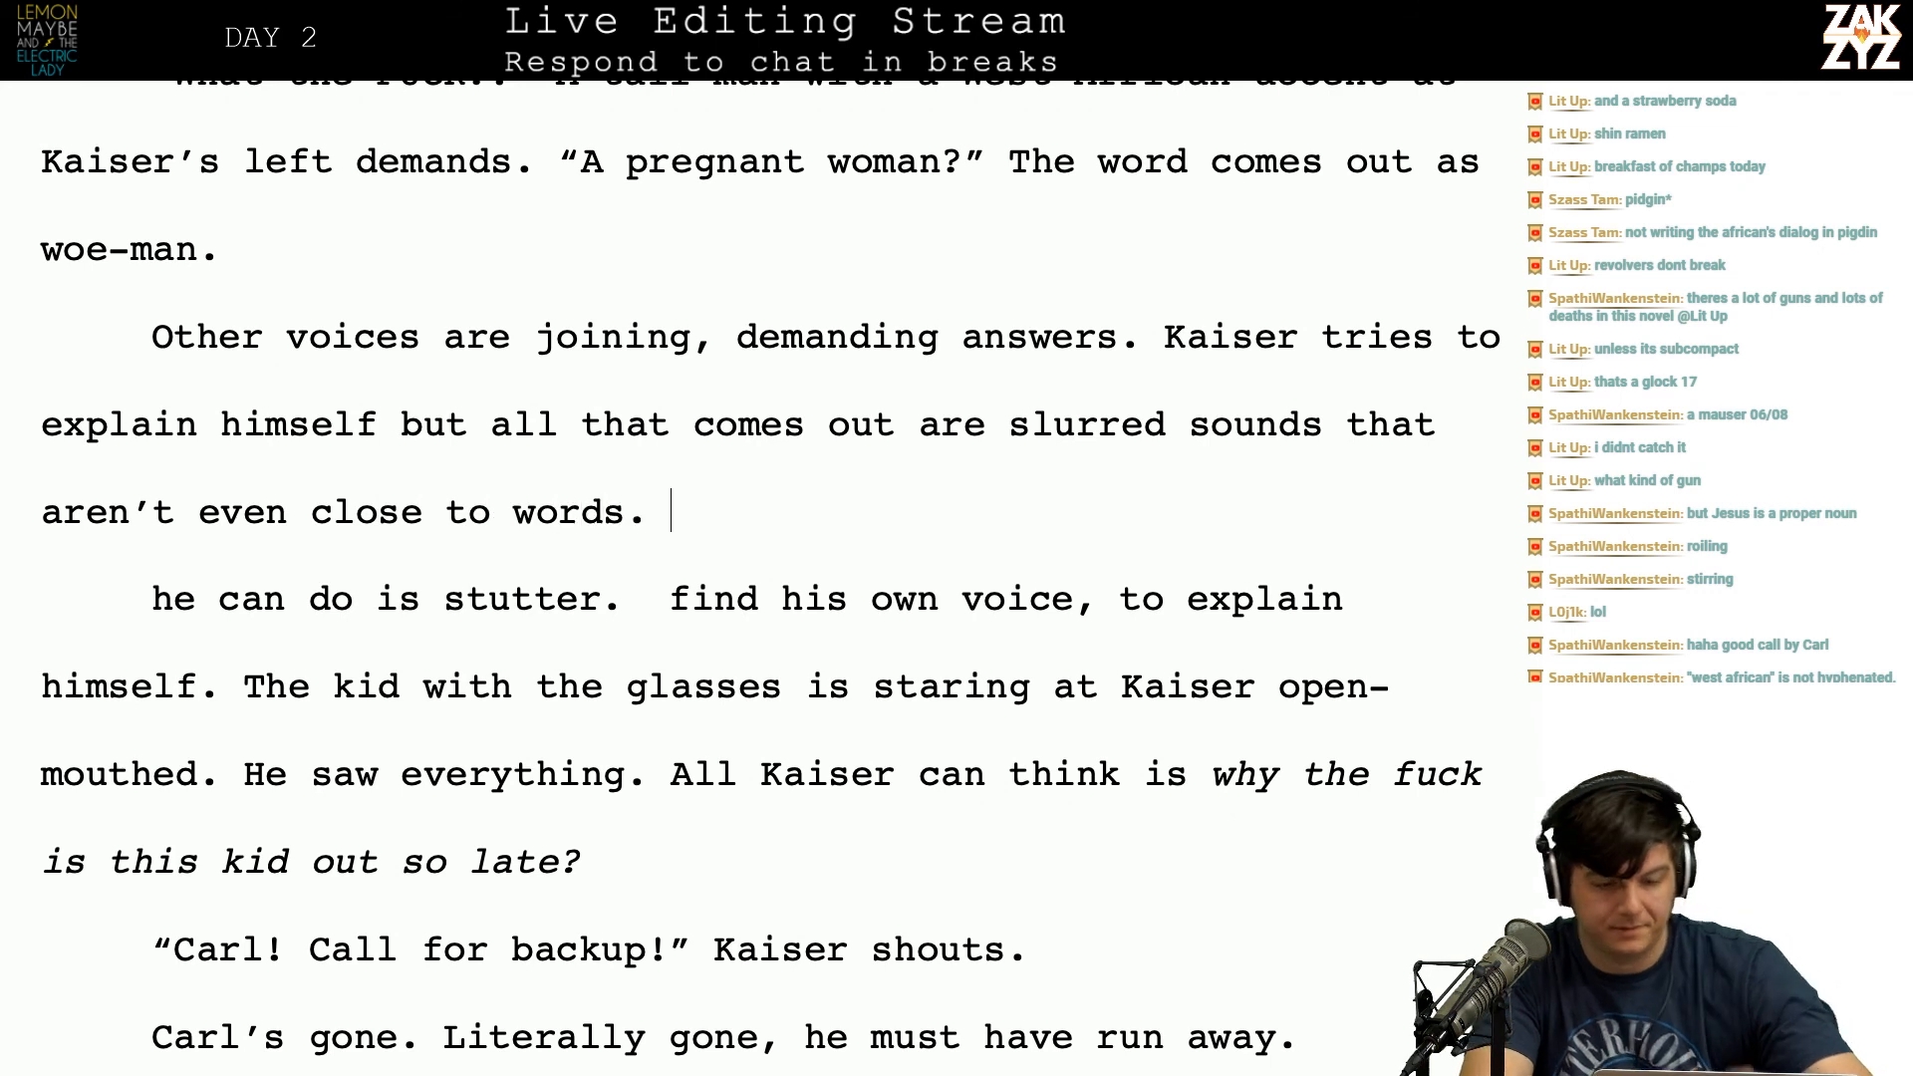
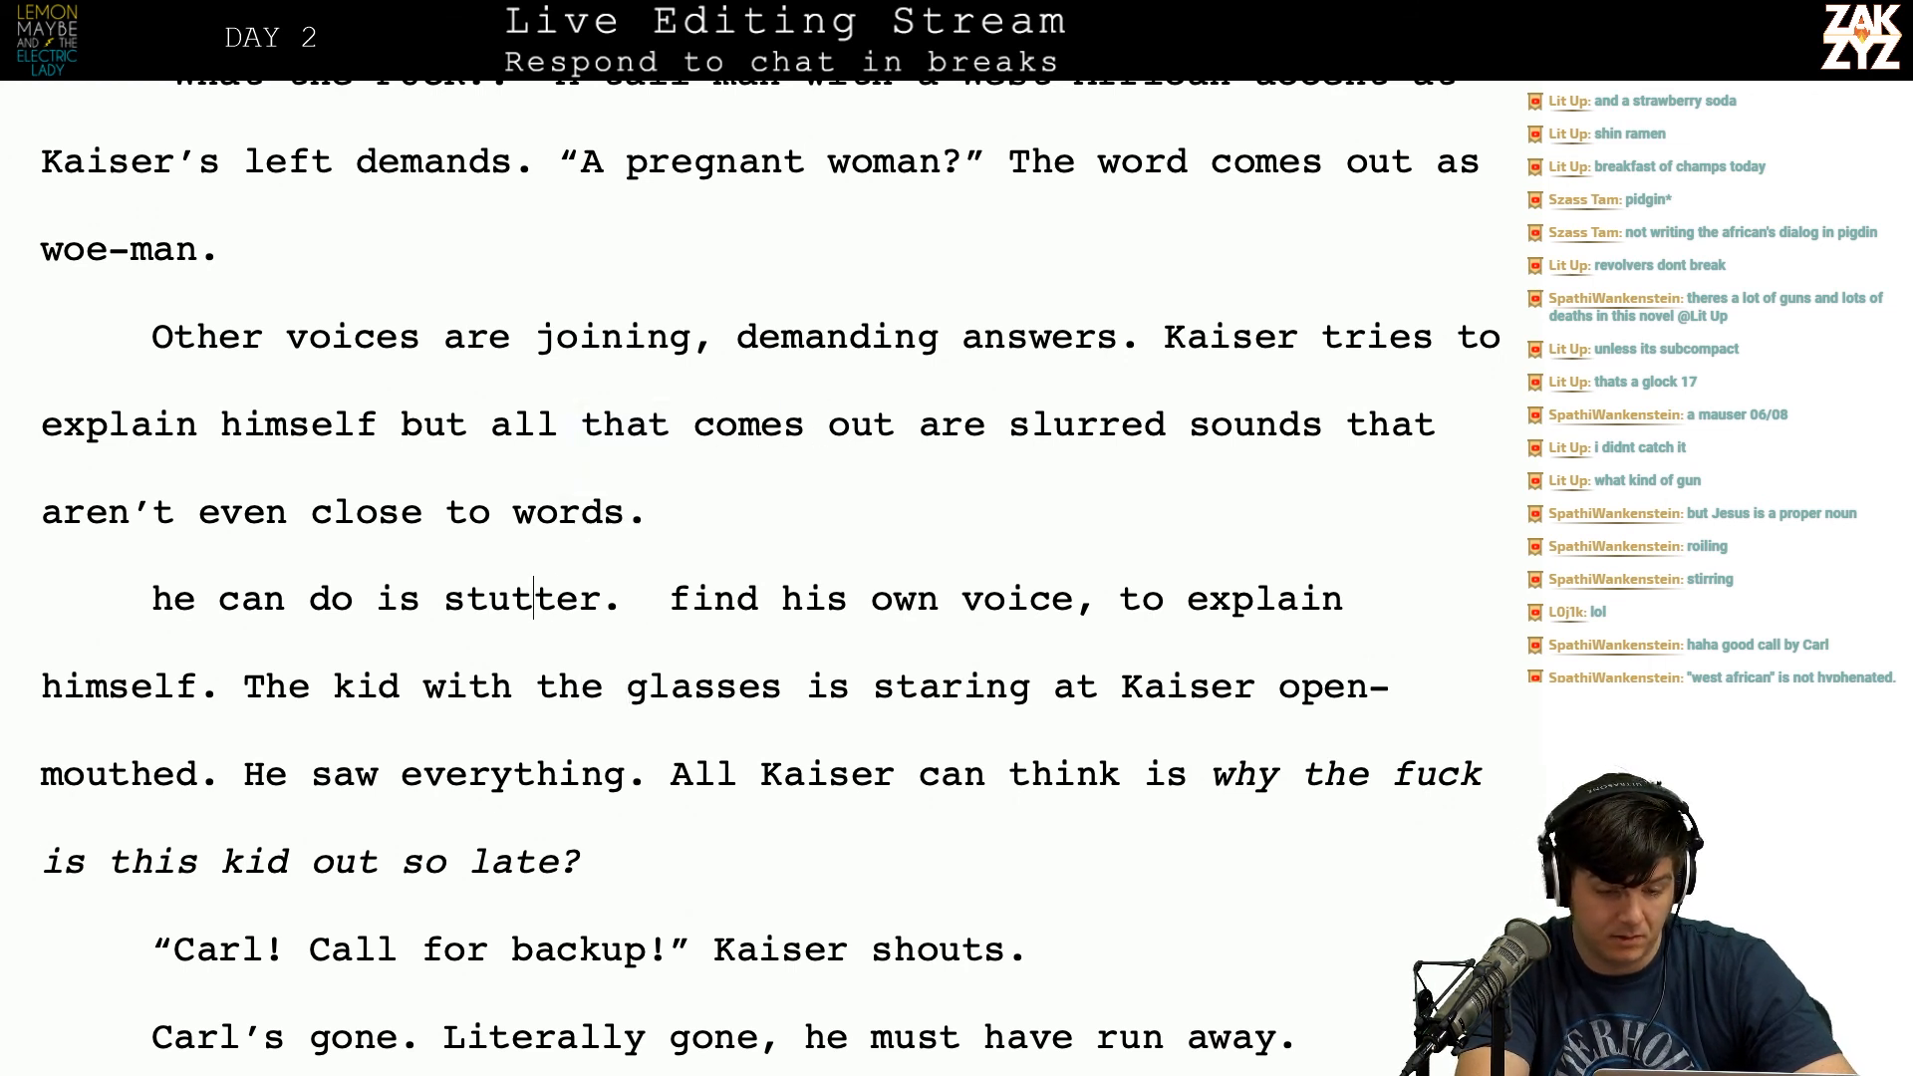
Step: Delete the leftover "he can do is stutter. find his own voice, to explain himself." and its paragraph break before "The kid"
key("Right")
key("shift+Down")
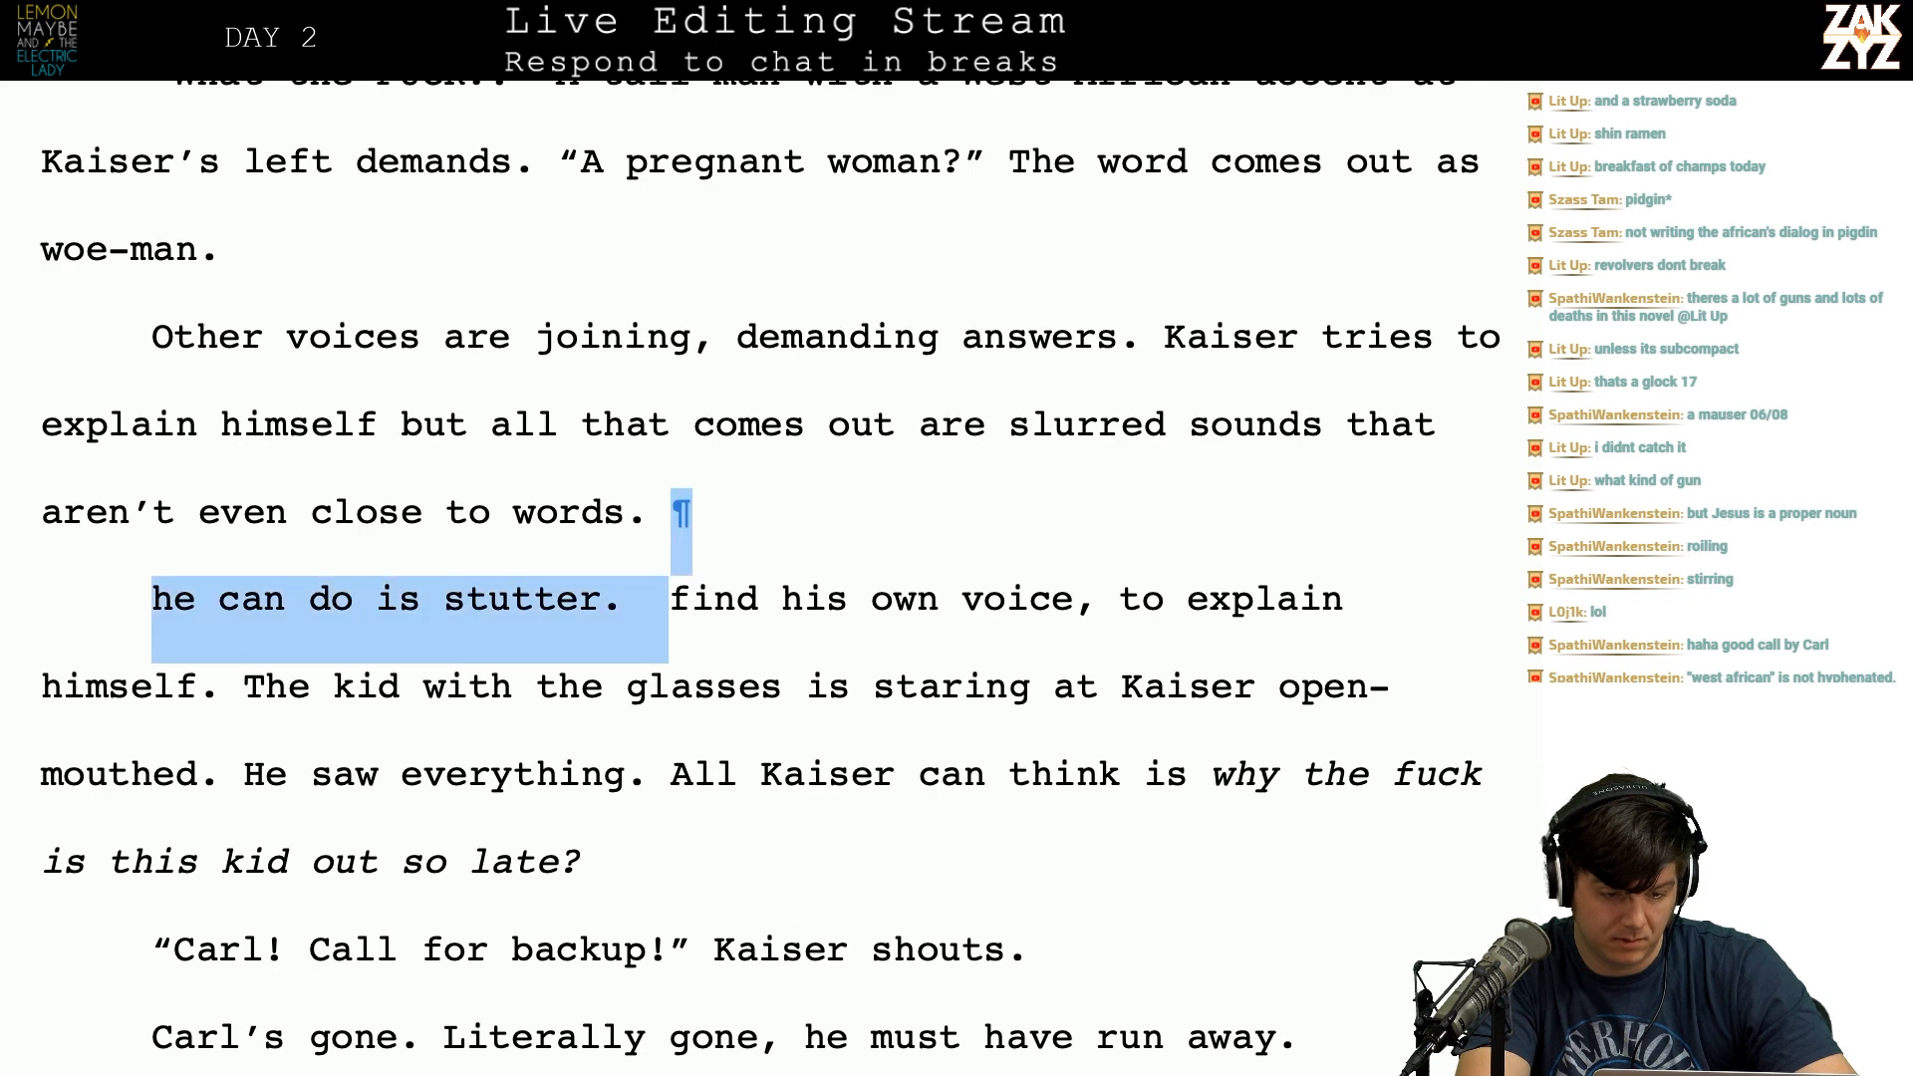
key("shift+Down")
key("shift+Left")
key("shift+Left")
key("shift+Left")
key("shift+Left")
key("shift+Left")
key("shift+Left")
key("shift+Left")
key("shift+Left")
key("shift+Left")
key("shift+Left")
key("shift+Left")
key("shift+Left")
key("shift+Left")
key("shift+Left")
key("shift+Left")
key("shift+Left")
key("shift+Left")
key("shift+Left")
key("shift+Left")
key("shift+Left")
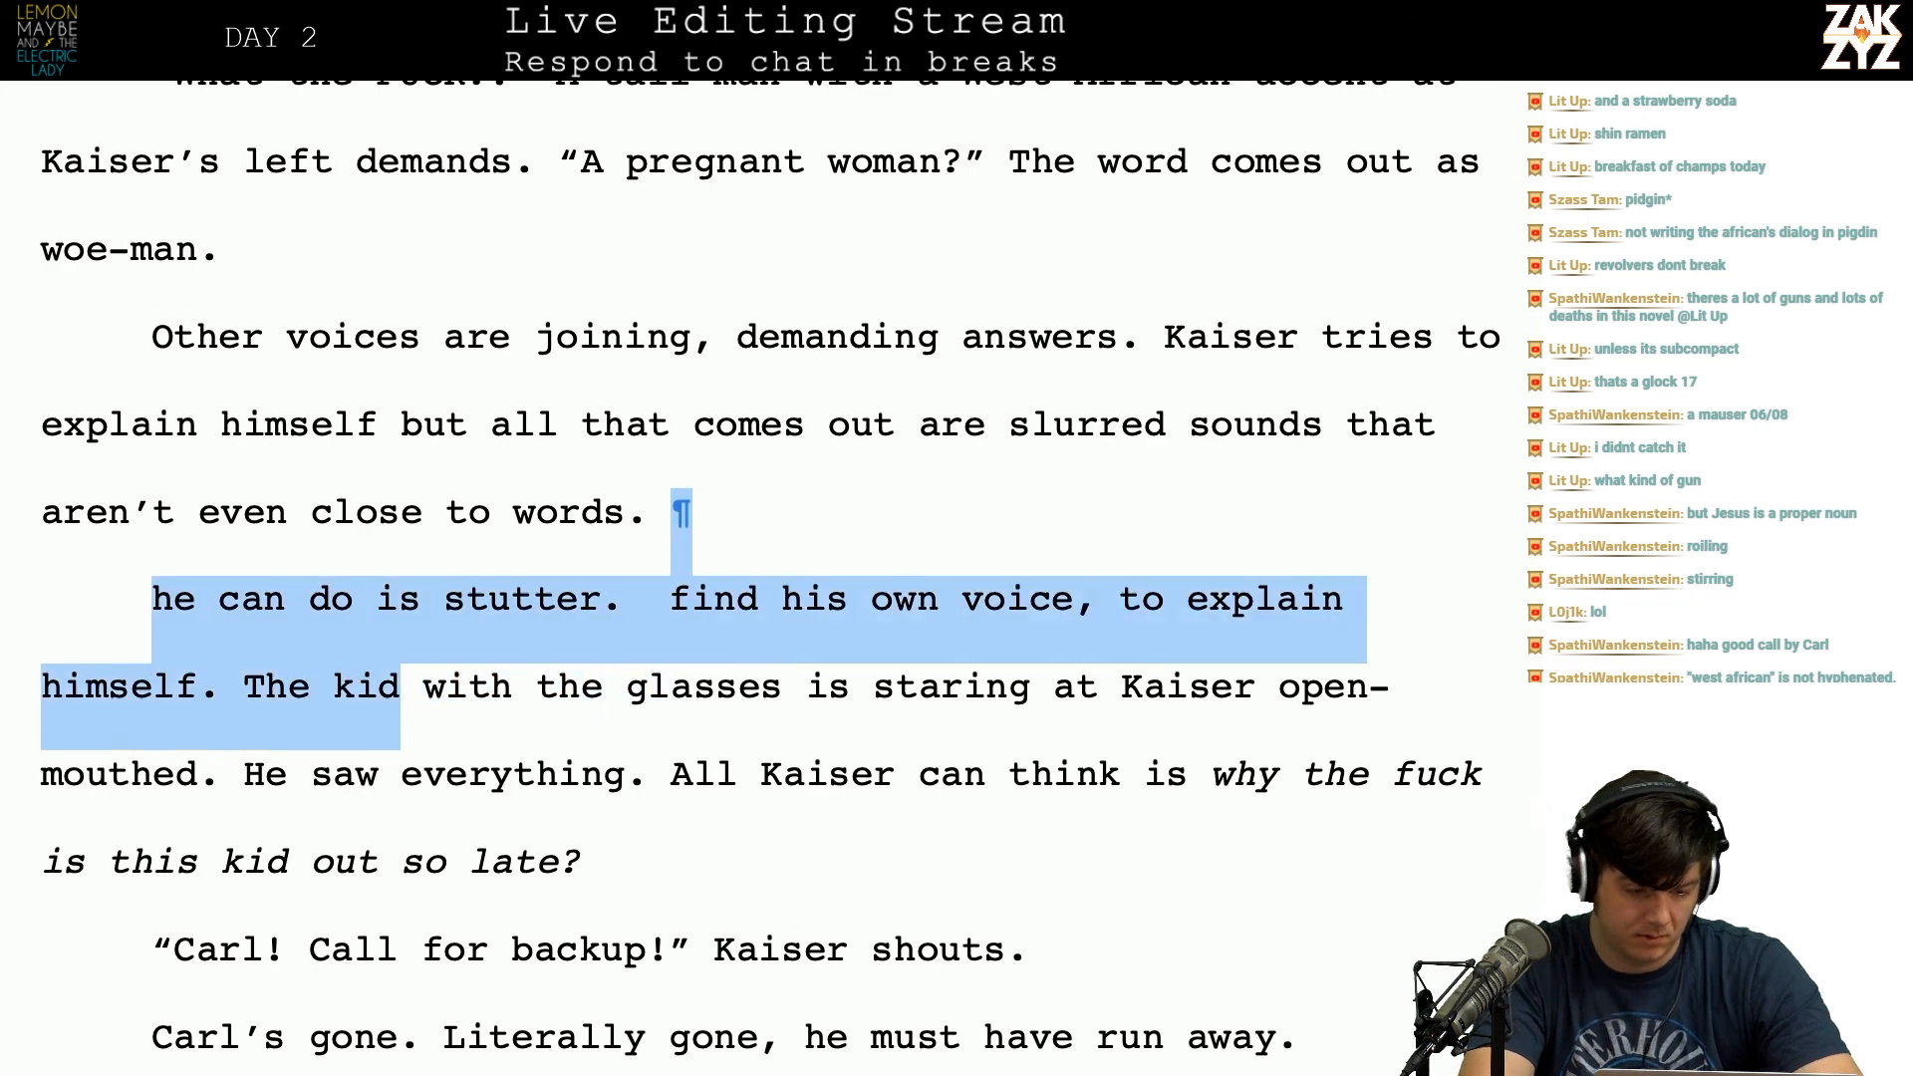
key("BackSpace")
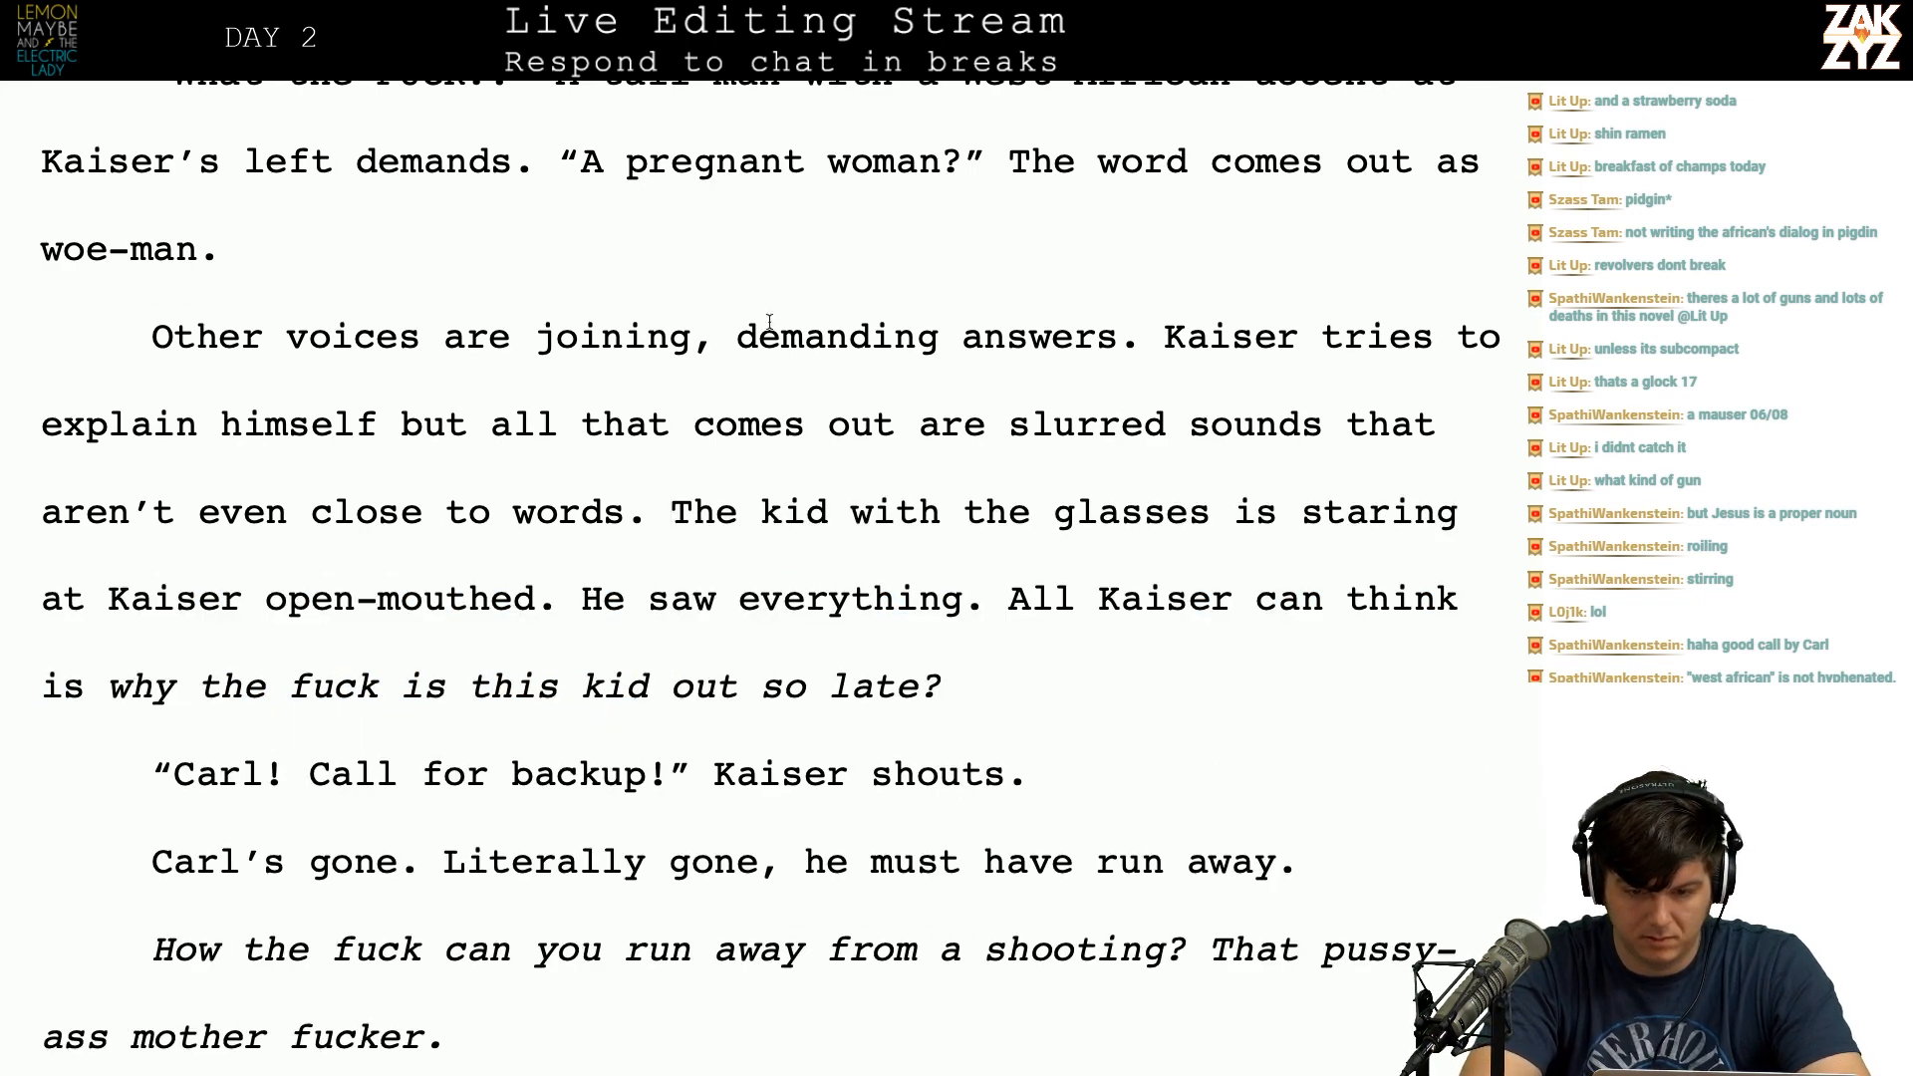
Step: After "explain himself but", insert the alternative ending "all that comes out is “No, no, no.”" above the existing one
scroll(1131, 411, "down", 1)
left_click(578, 405)
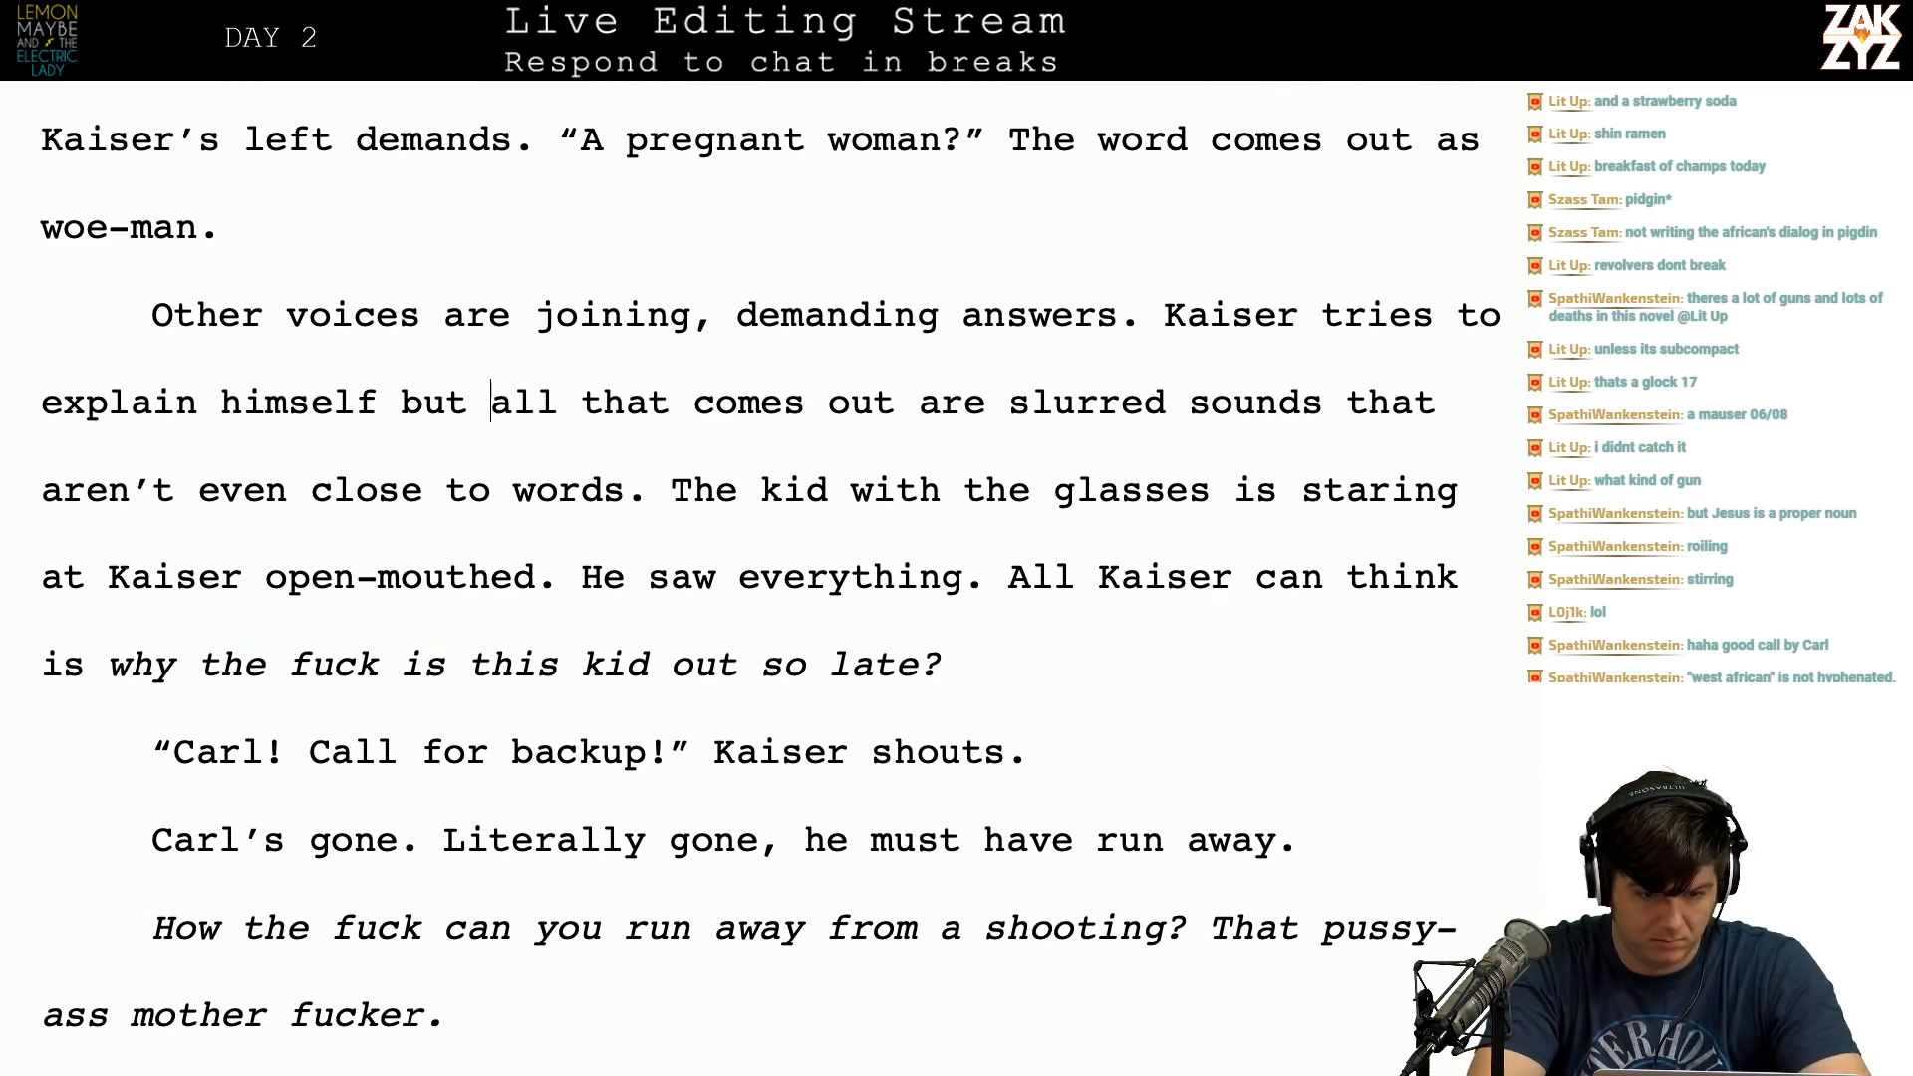
key("Return")
key("Return")
type("al")
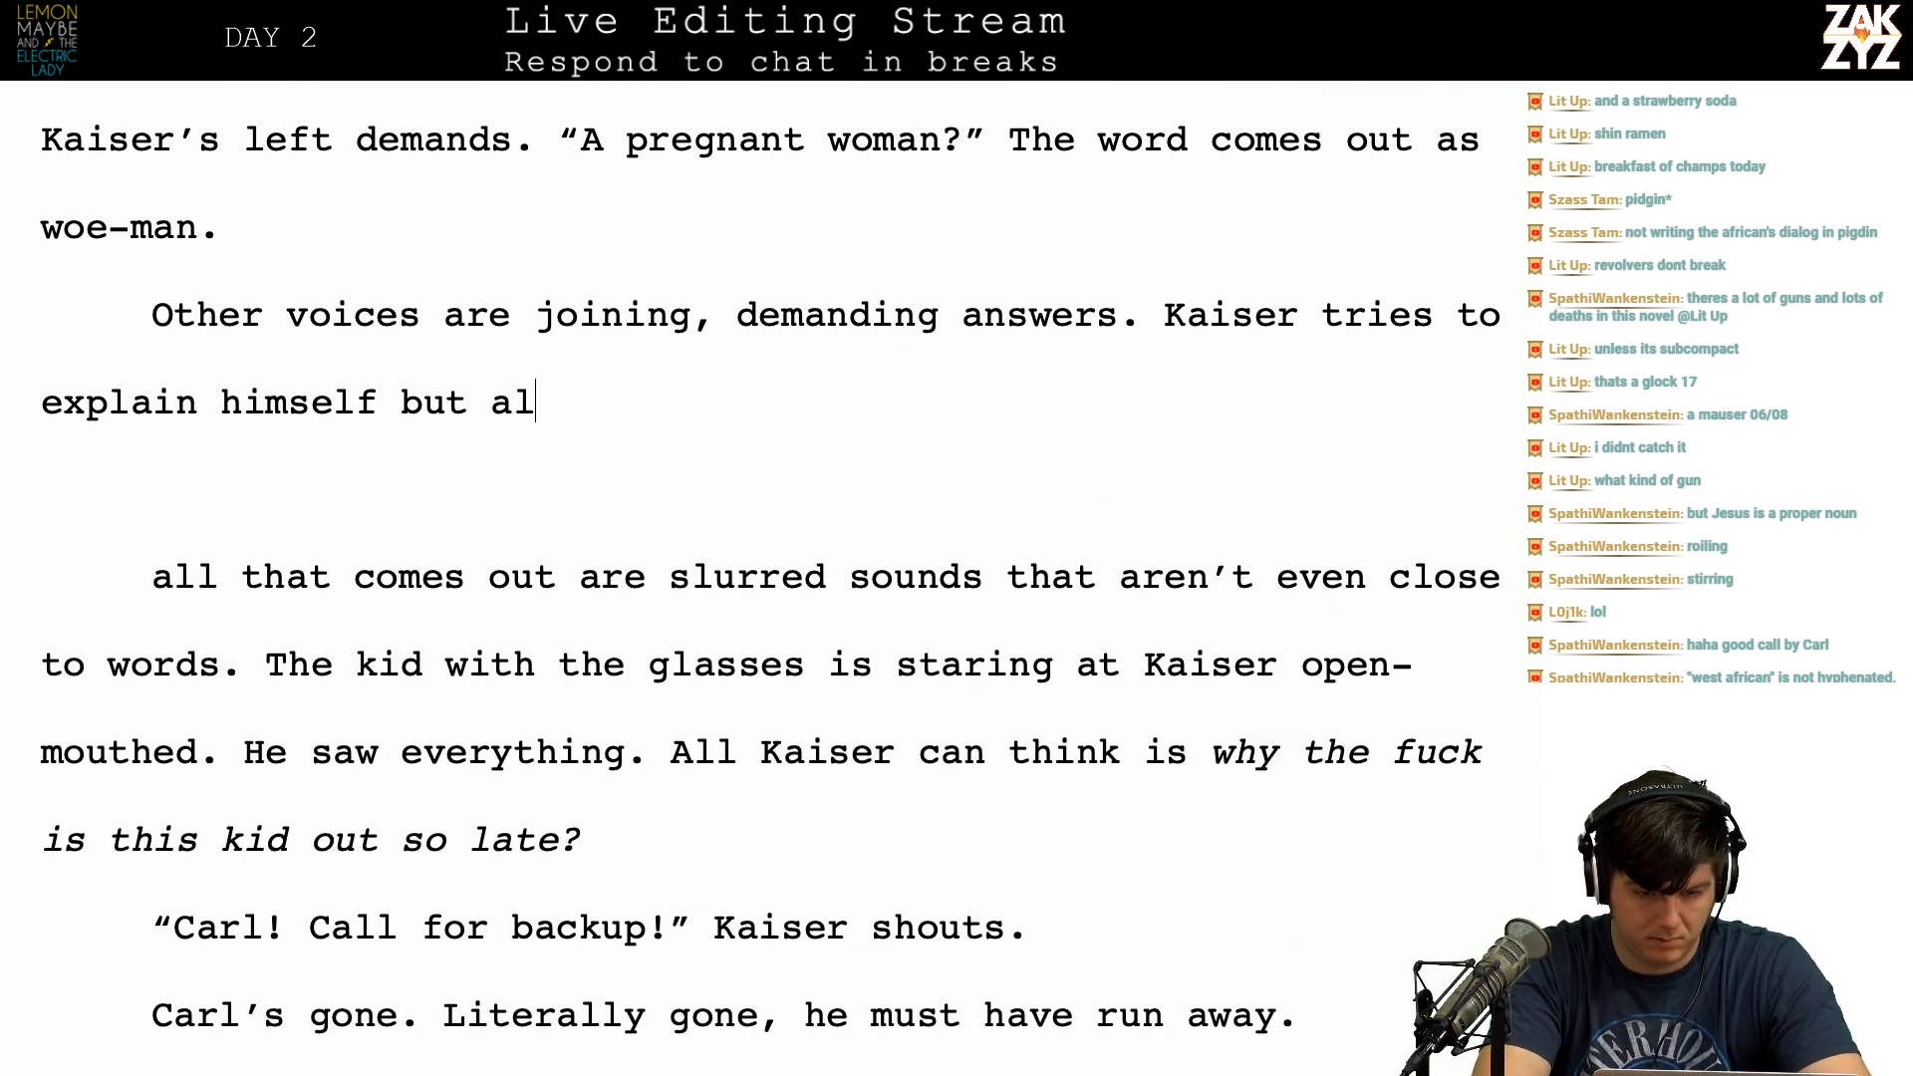
type("l that comes out is \"no")
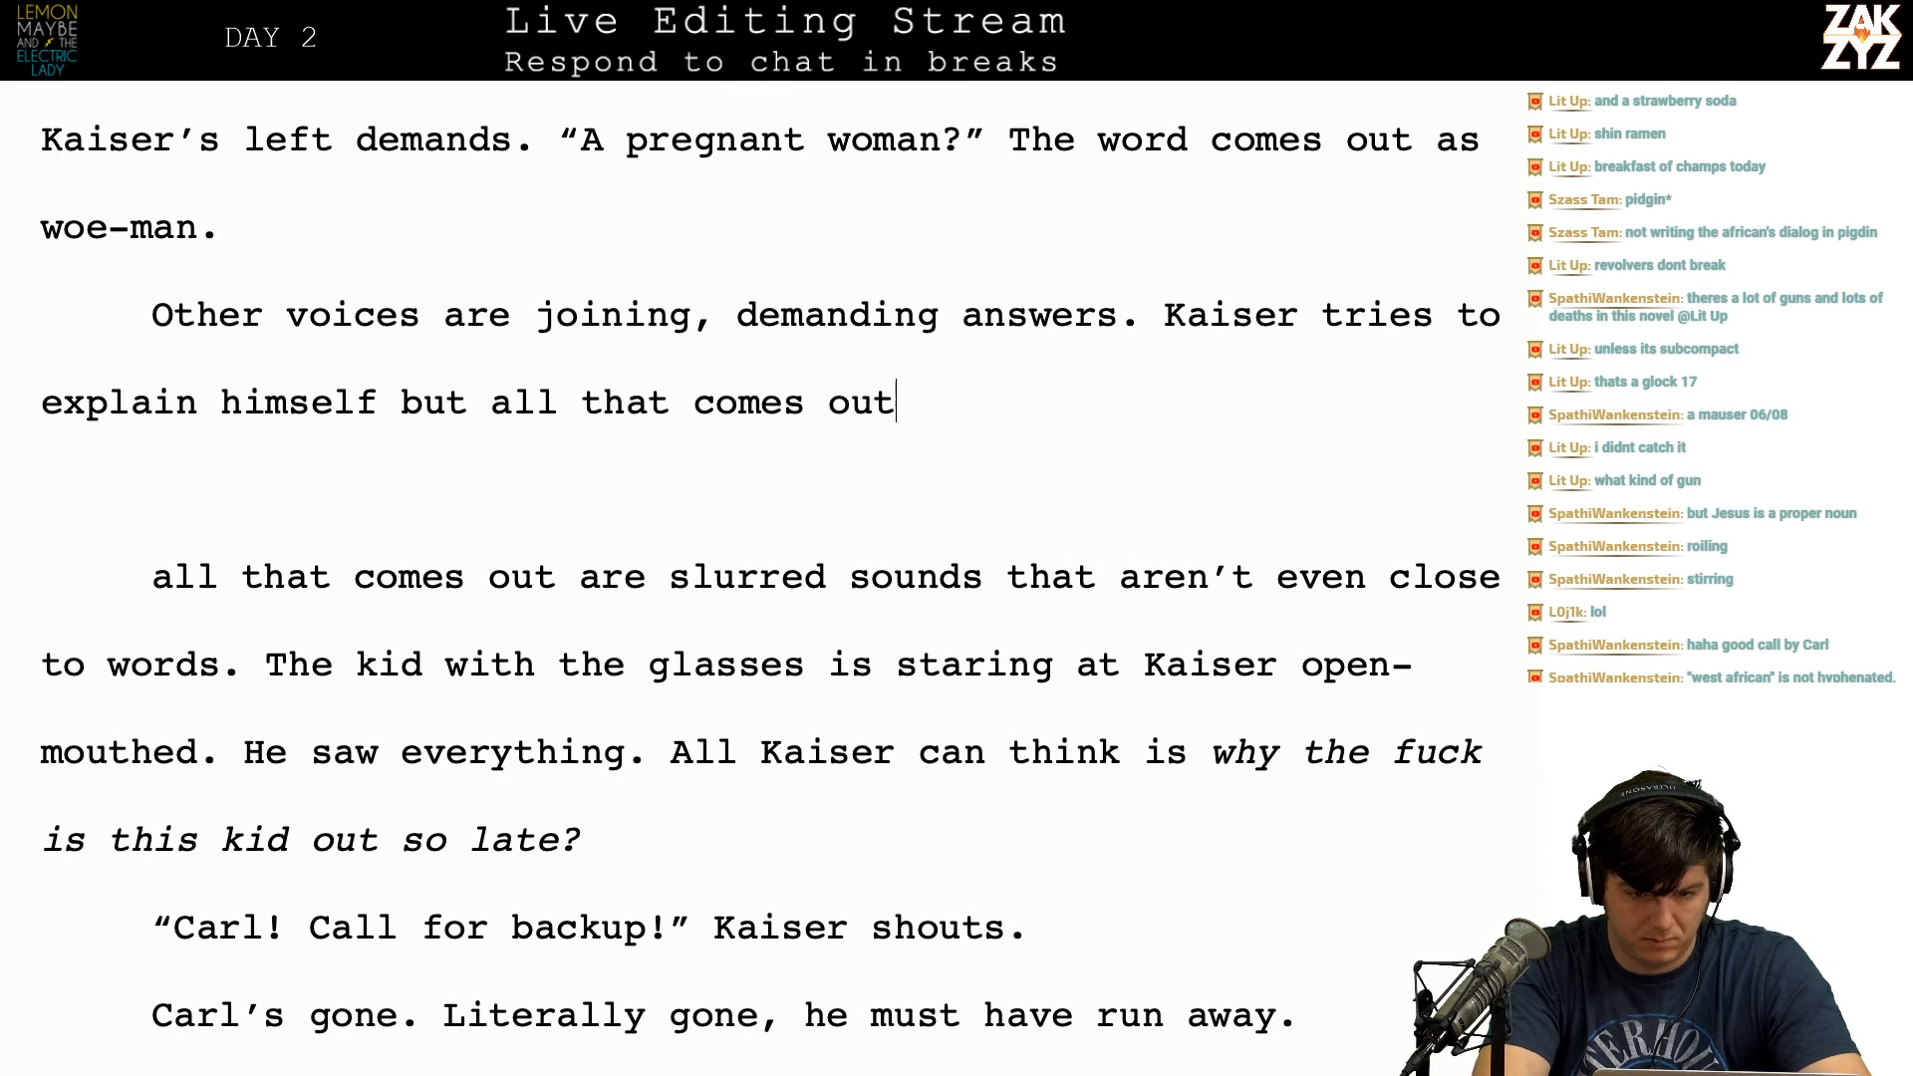
key("BackSpace")
key("BackSpace")
type("No, no no")
key("BackSpace")
key("BackSpace")
key("BackSpace")
type(",n")
key("BackSpace")
type("no")
type(".\"")
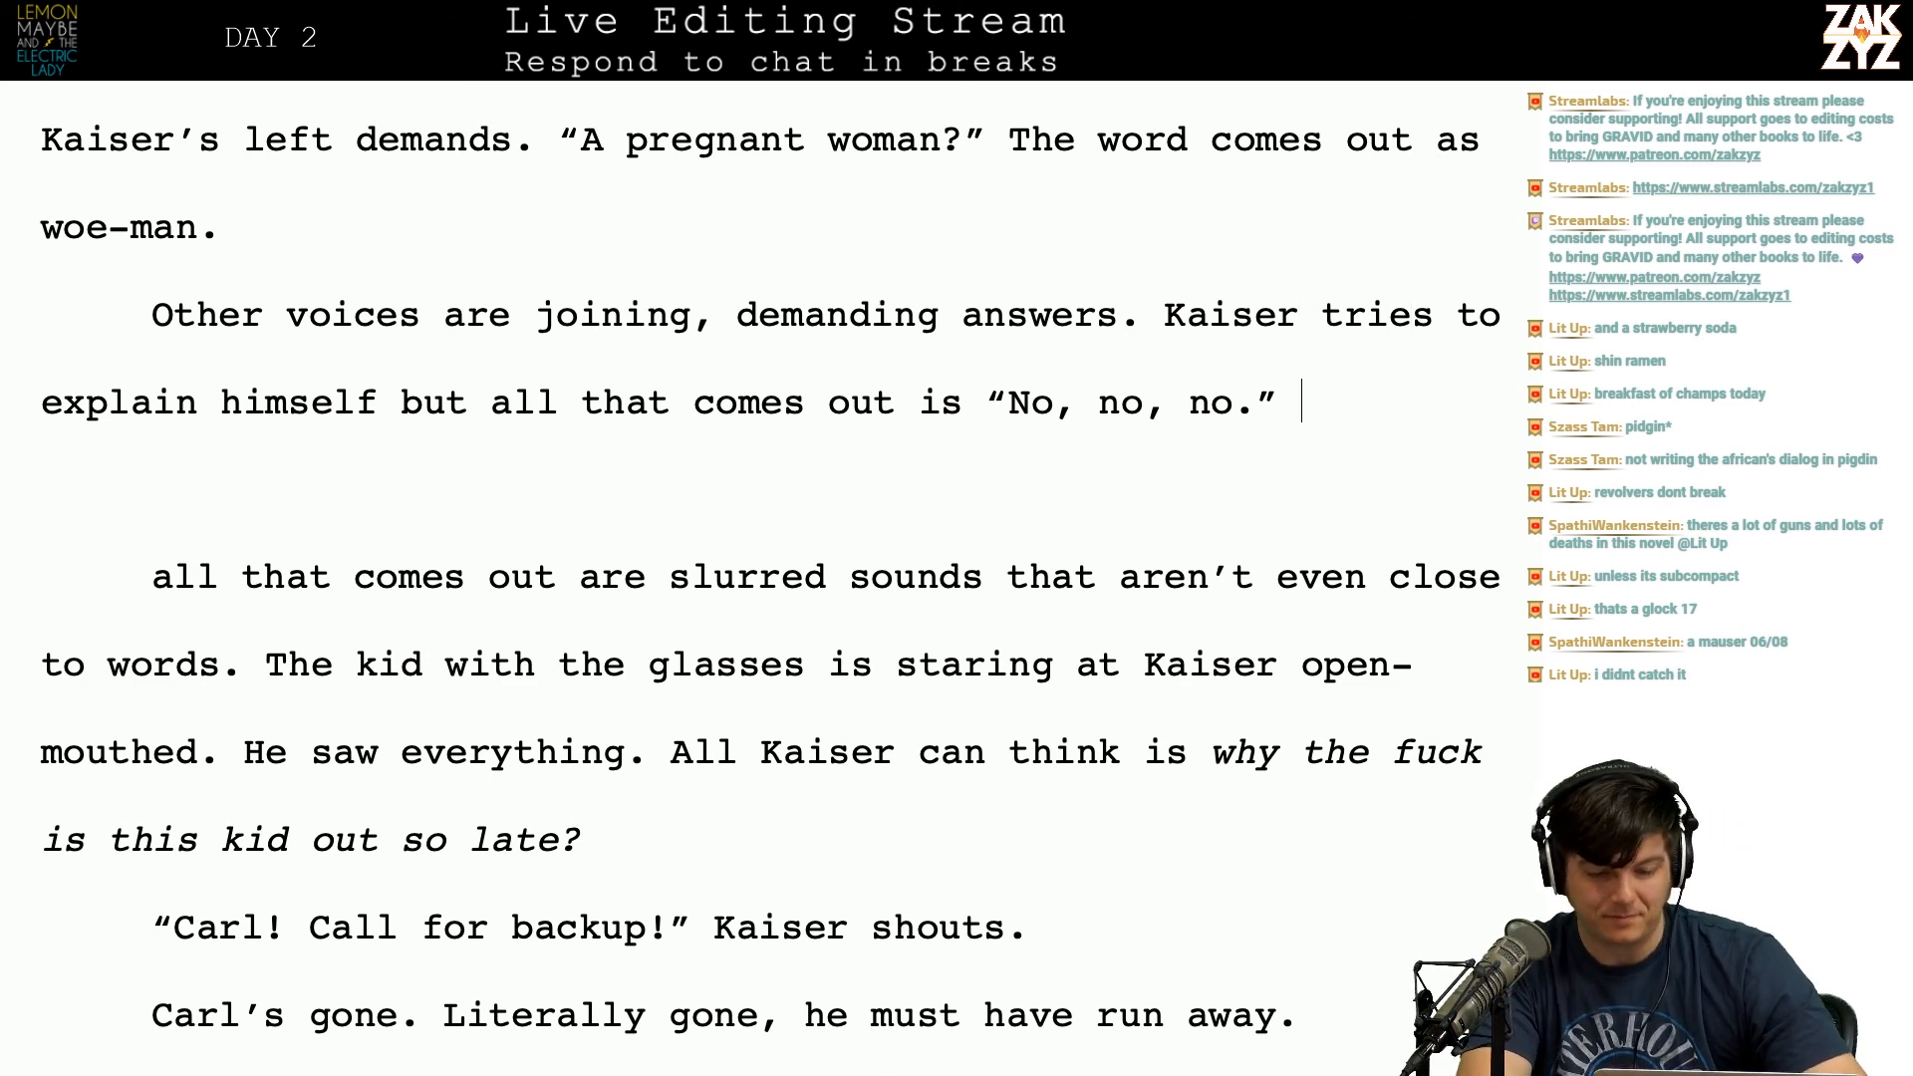
Step: Delete the old ending "all that comes out are slurred sounds that aren't even close to words." and the paragraph breaks before it
key("shift+Down")
key("shift+Down")
key("shift+Right")
key("shift+Right")
key("shift+Right")
key("shift+Right")
key("shift+Right")
key("shift+Right")
key("shift+Right")
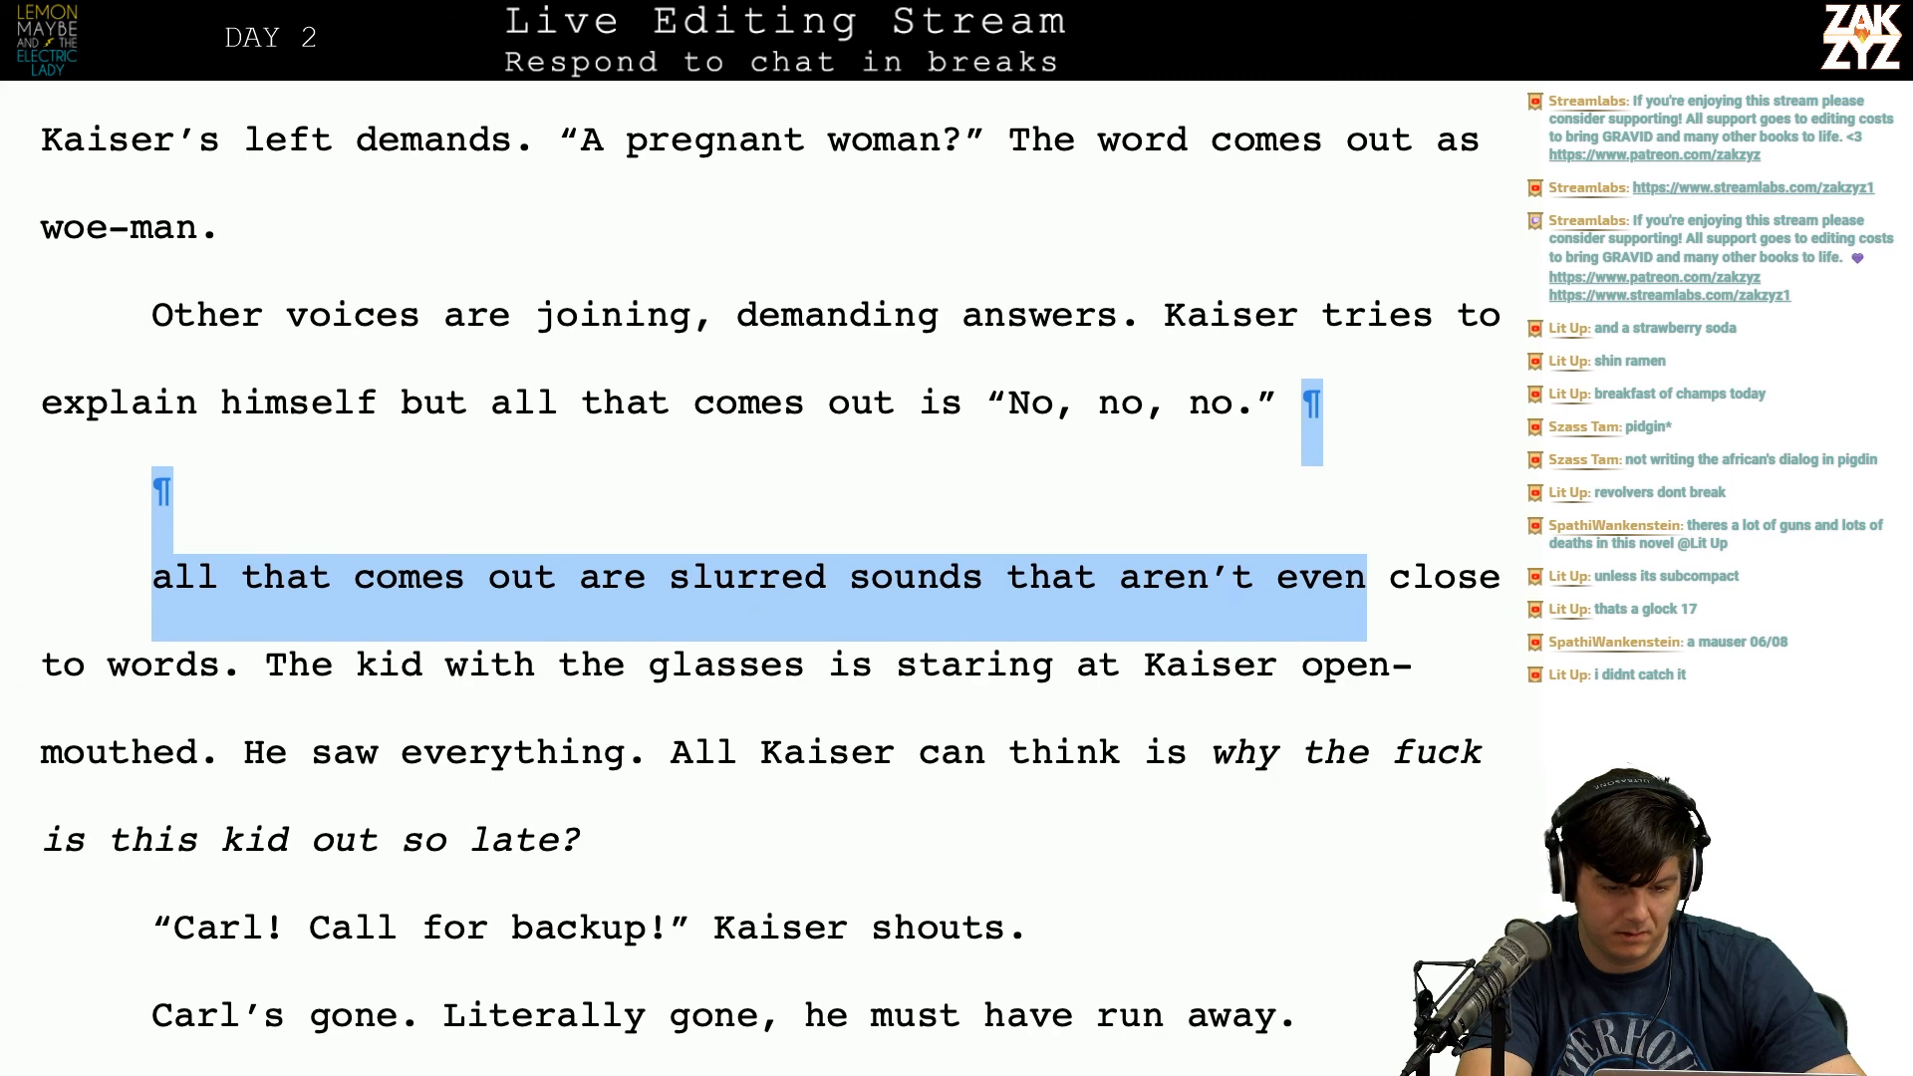
key("shift+Right")
key("shift+Right")
key("shift+Right")
key("shift+Right")
key("shift+Right")
key("shift+Right")
key("shift+Right")
key("shift+Right")
key("shift+Right")
key("shift+Right")
key("shift+Right")
key("shift+Right")
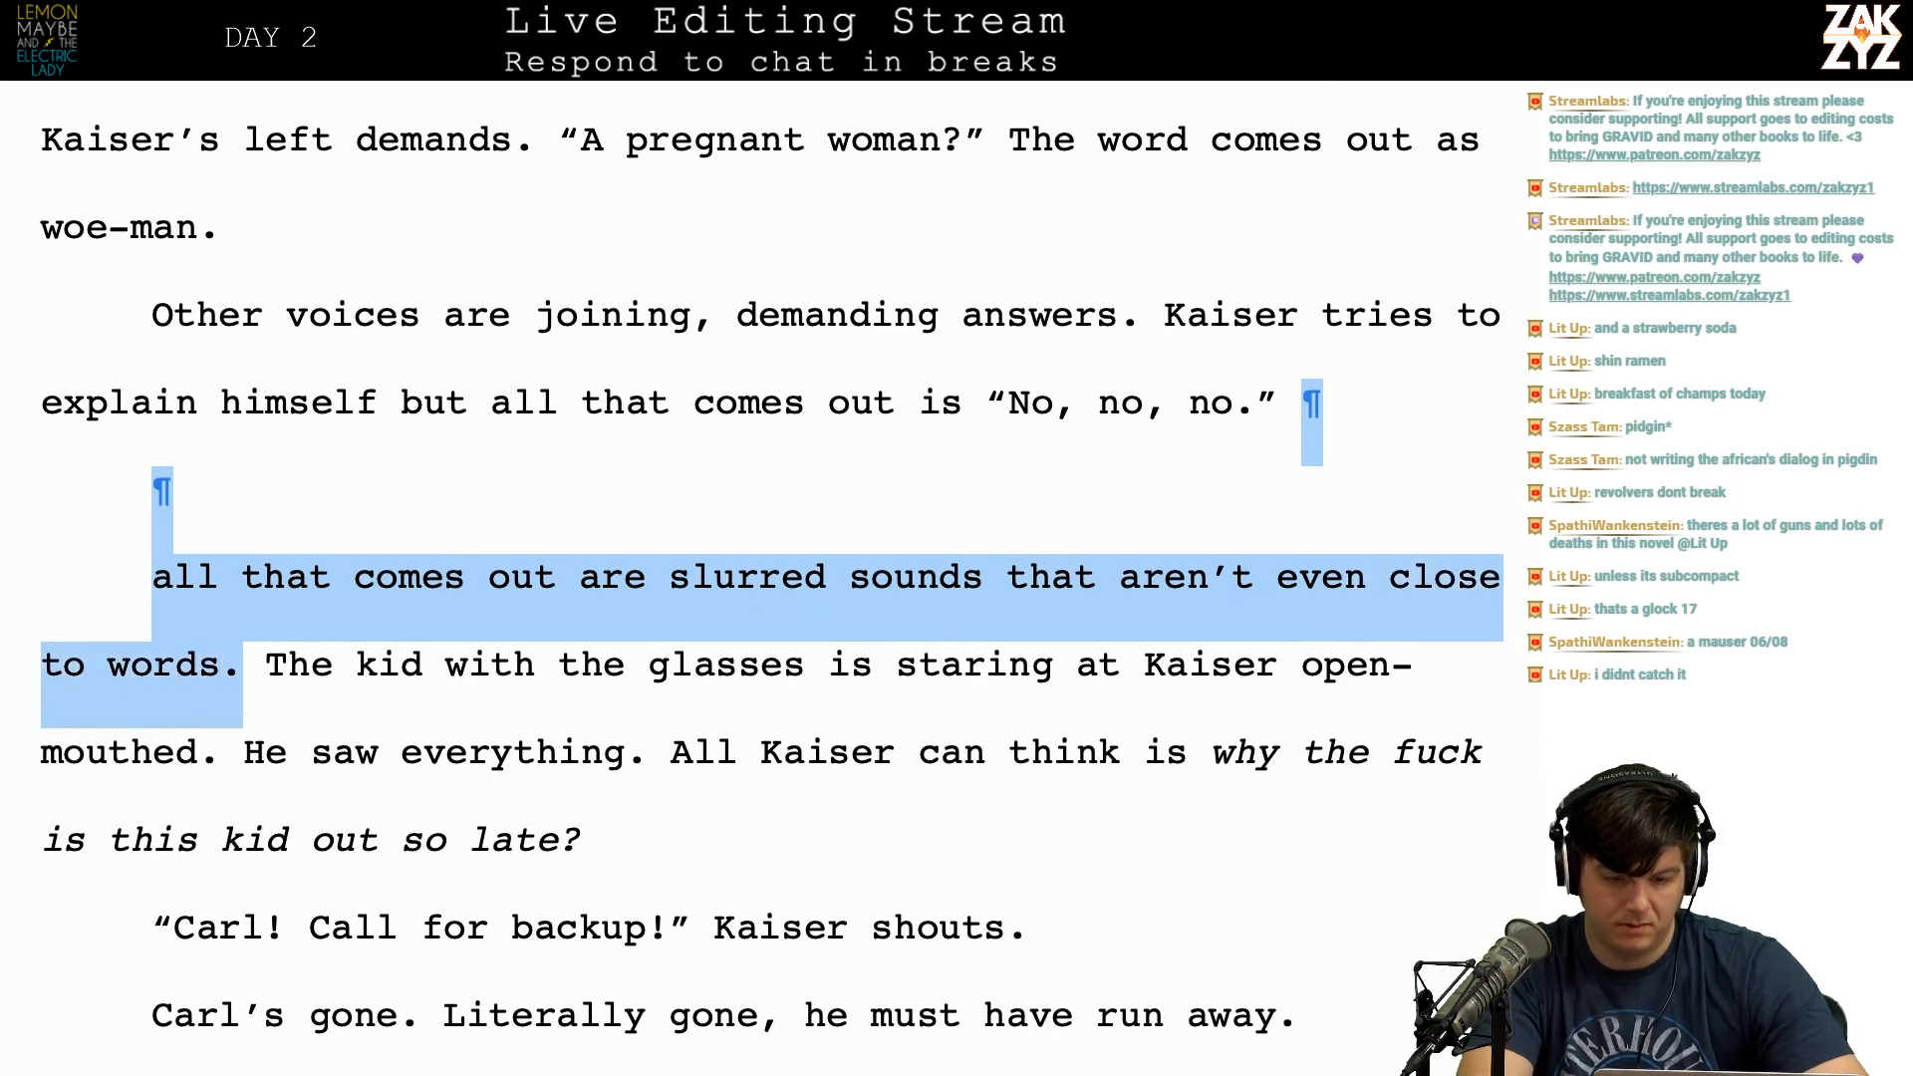
key("BackSpace")
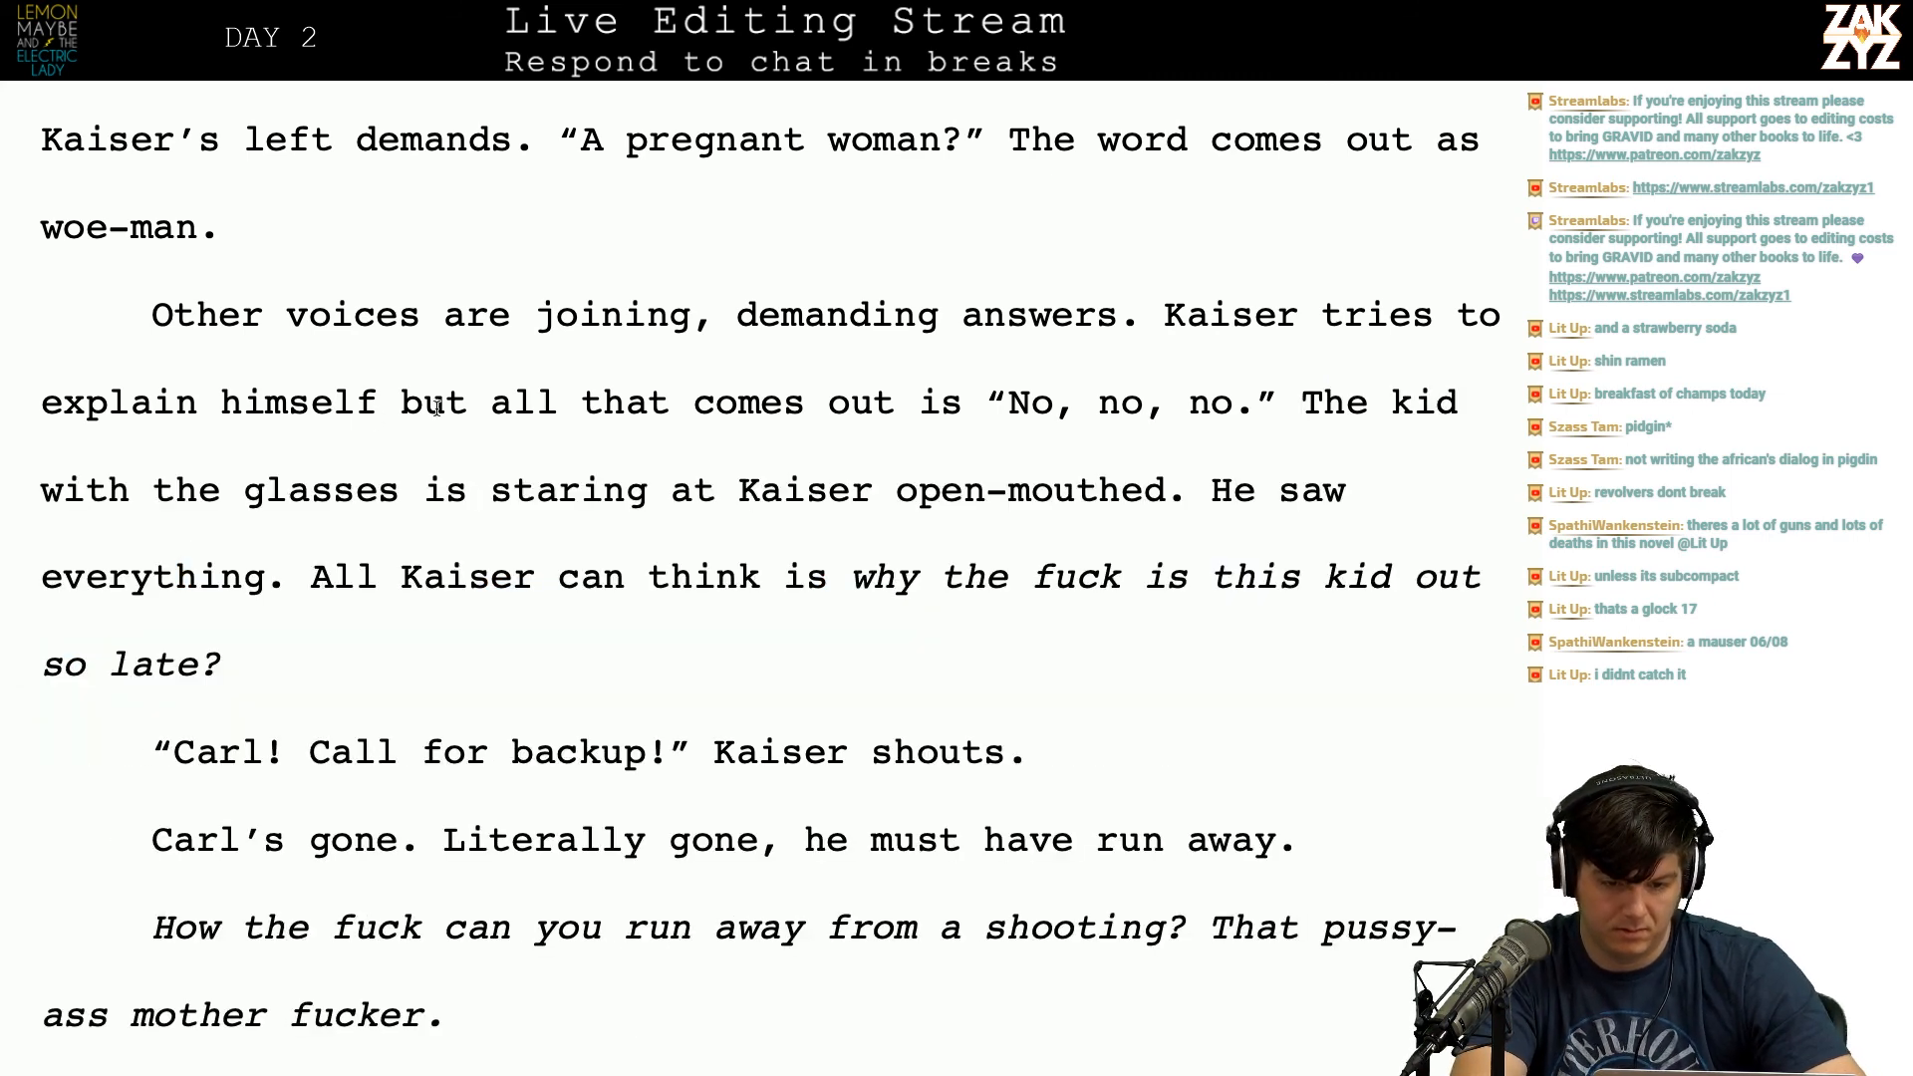
Step: Remove "All Kaiser can think is" and start the italic thought about the kid with a capitalised, italic "Why"
key("Left")
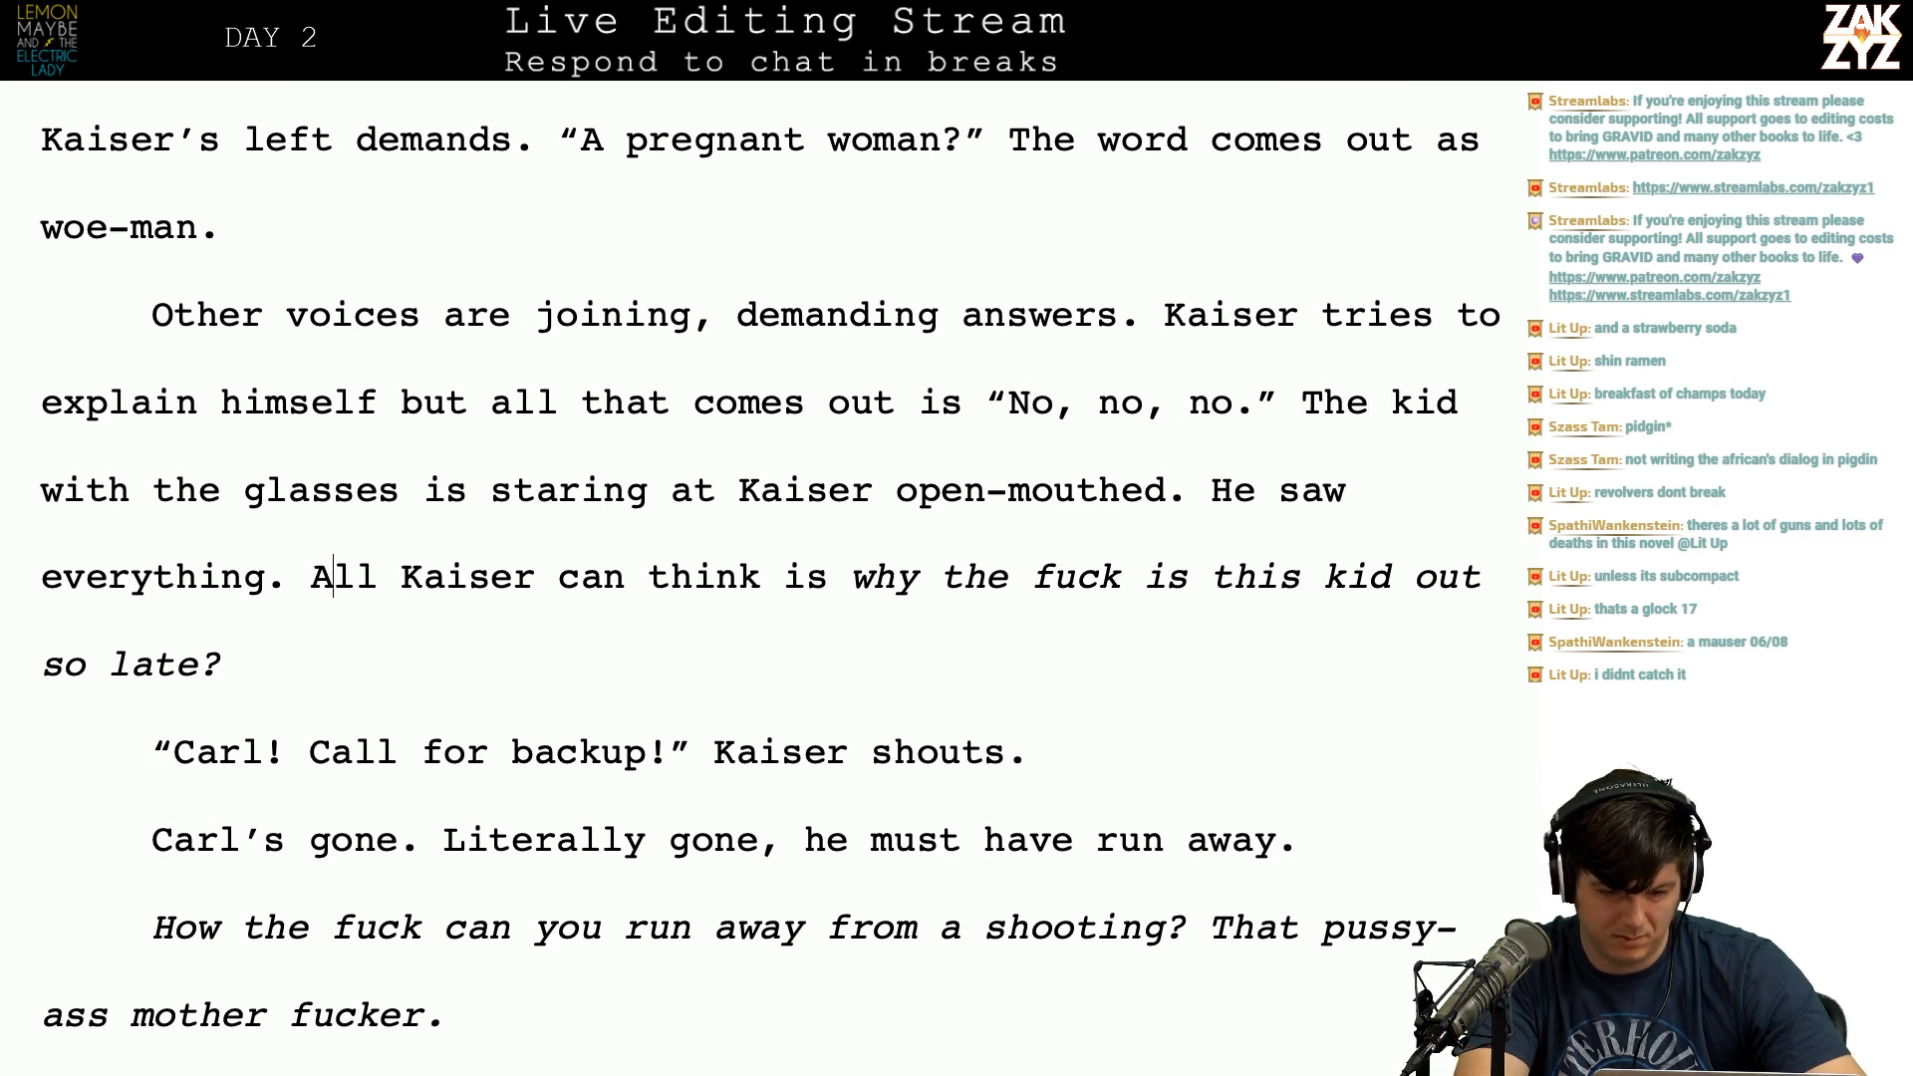
key("shift+Right")
key("shift+Right")
key("shift+Right")
key("shift+Right")
key("shift+Right")
key("shift+Right")
key("shift+Right")
key("shift+Right")
key("shift+Right")
key("shift+Right")
key("shift+Right")
key("shift+Right")
key("shift+Right")
key("shift+Right")
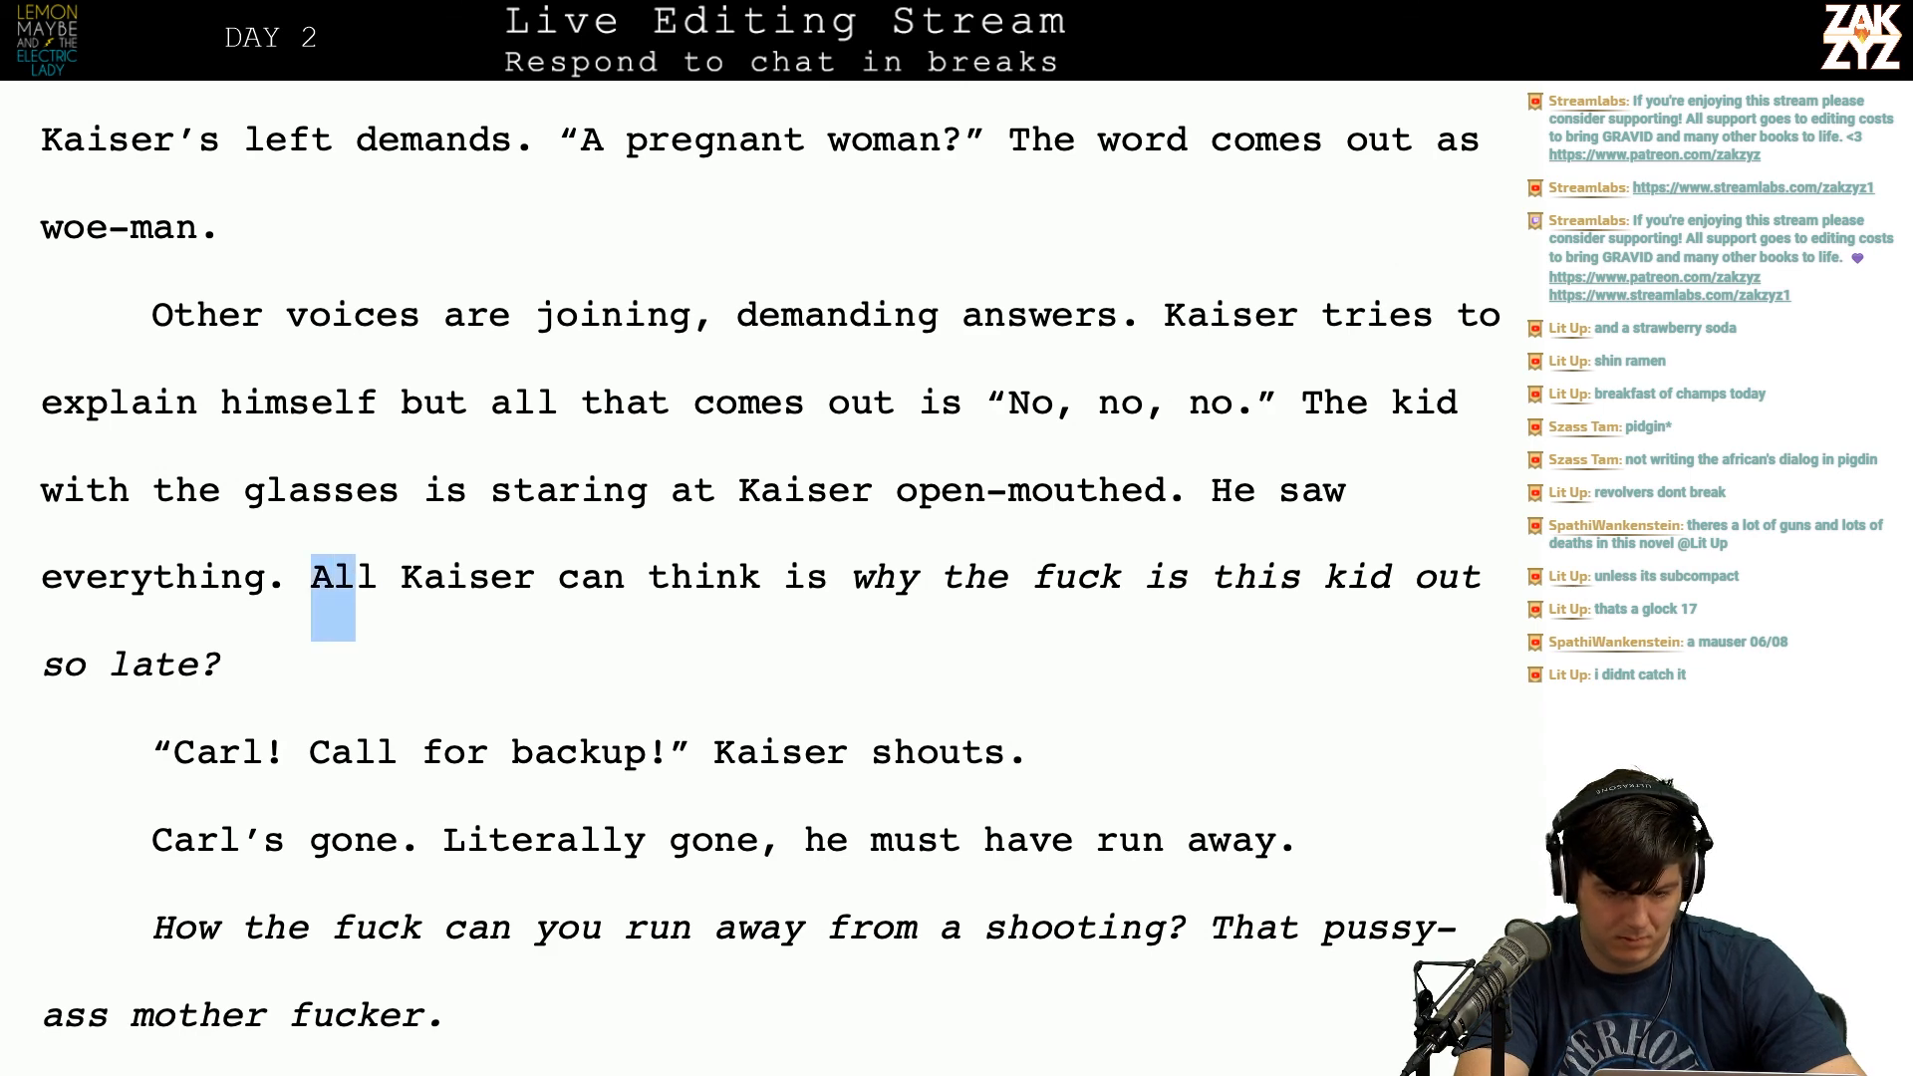
key("shift+Right")
key("shift+Right")
key("shift+Right")
key("shift+Right")
key("shift+Right")
key("shift+Right")
key("shift+Right")
key("shift+Right")
key("shift+Right")
key("shift+Right")
key("shift+Right")
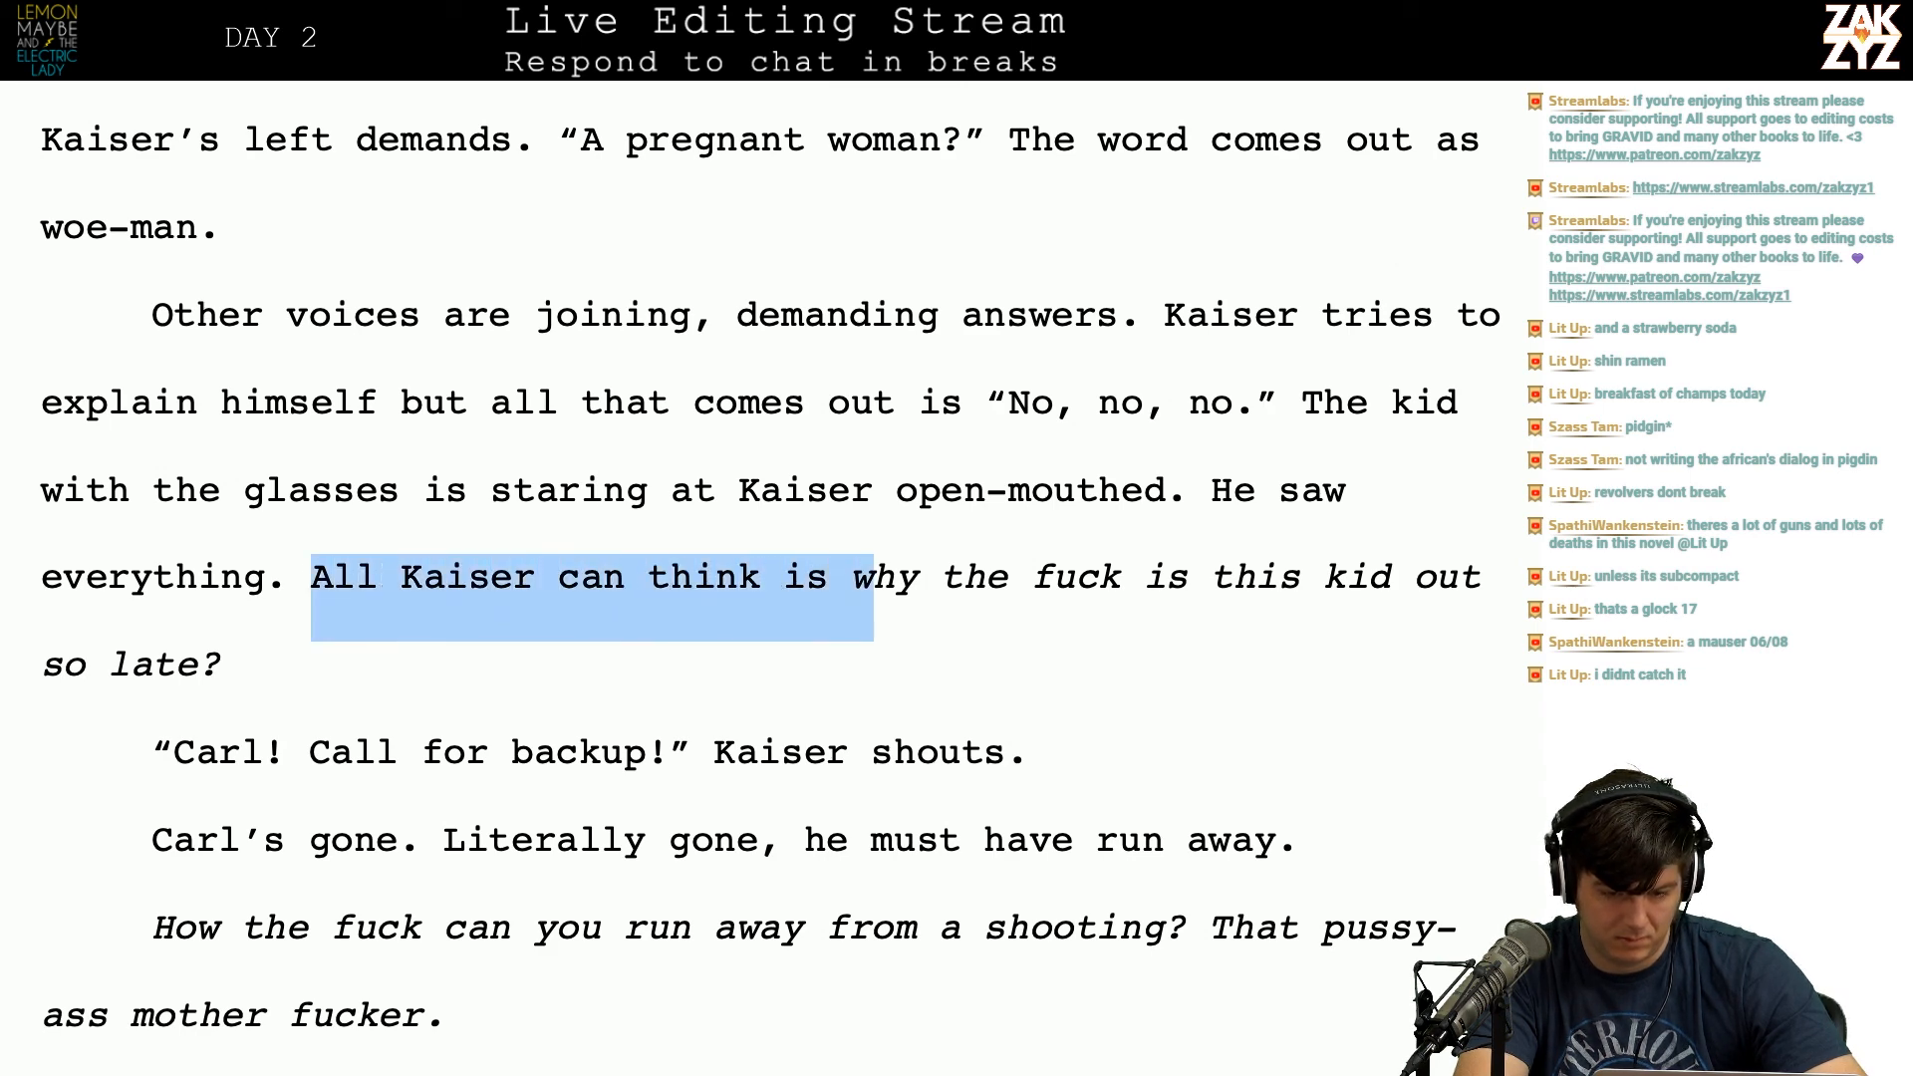
type("W")
key("Right")
type("w")
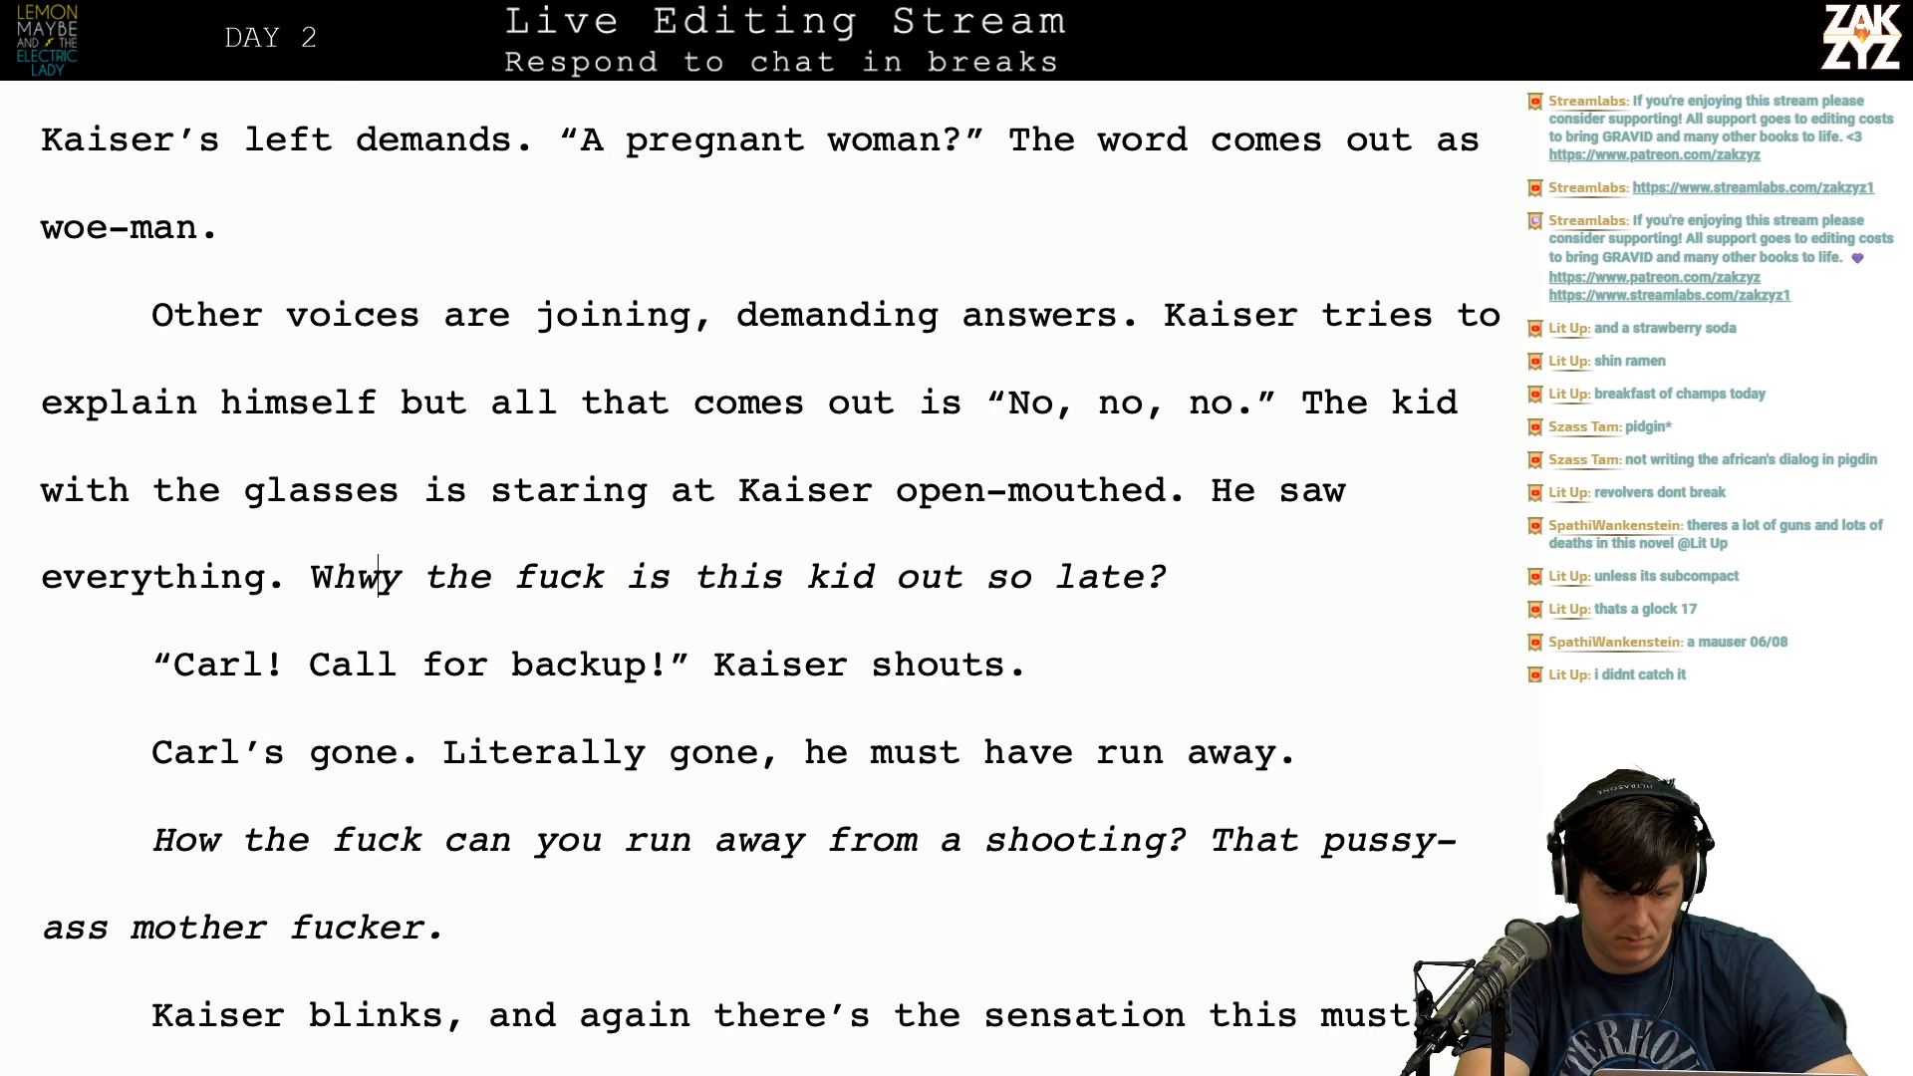
key("BackSpace")
type("Wh")
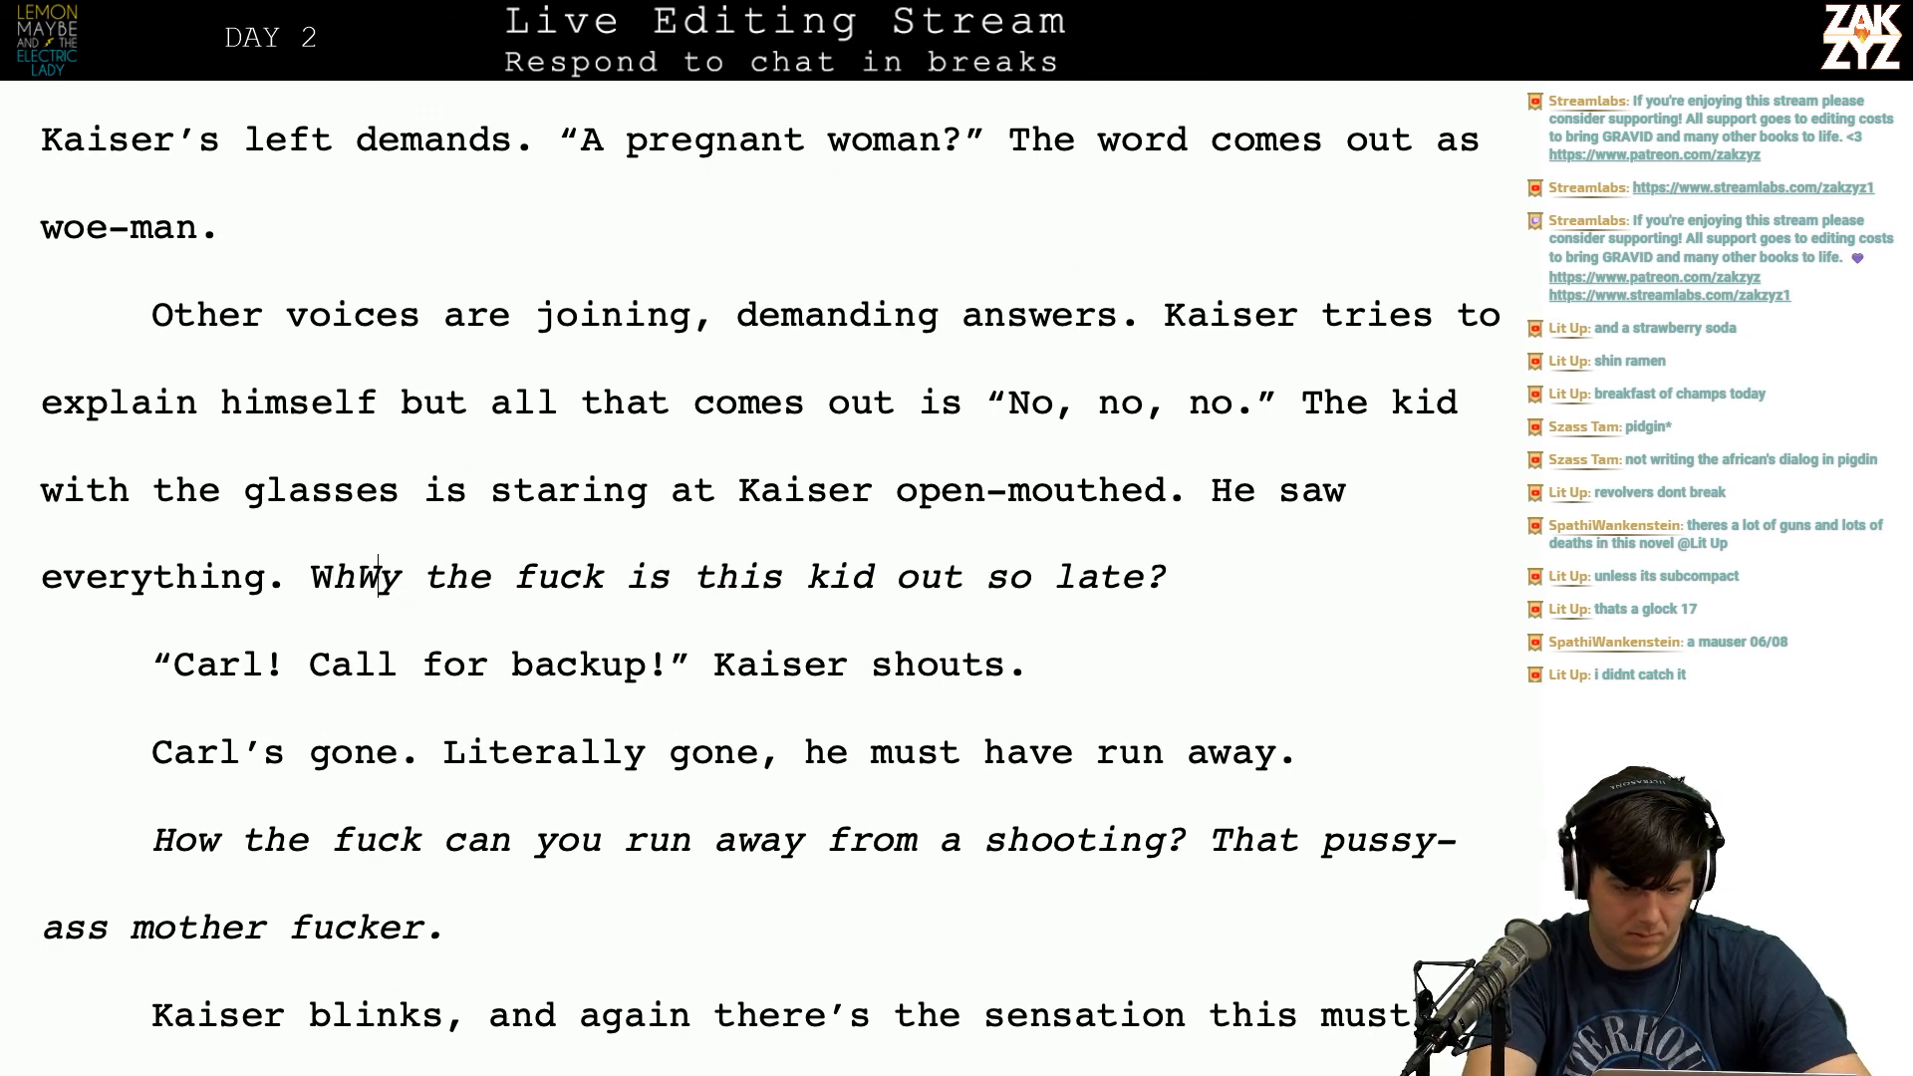
key("BackSpace")
key("BackSpace")
key("Left")
key("Left")
key("BackSpace")
scroll(770, 569, "down", 1)
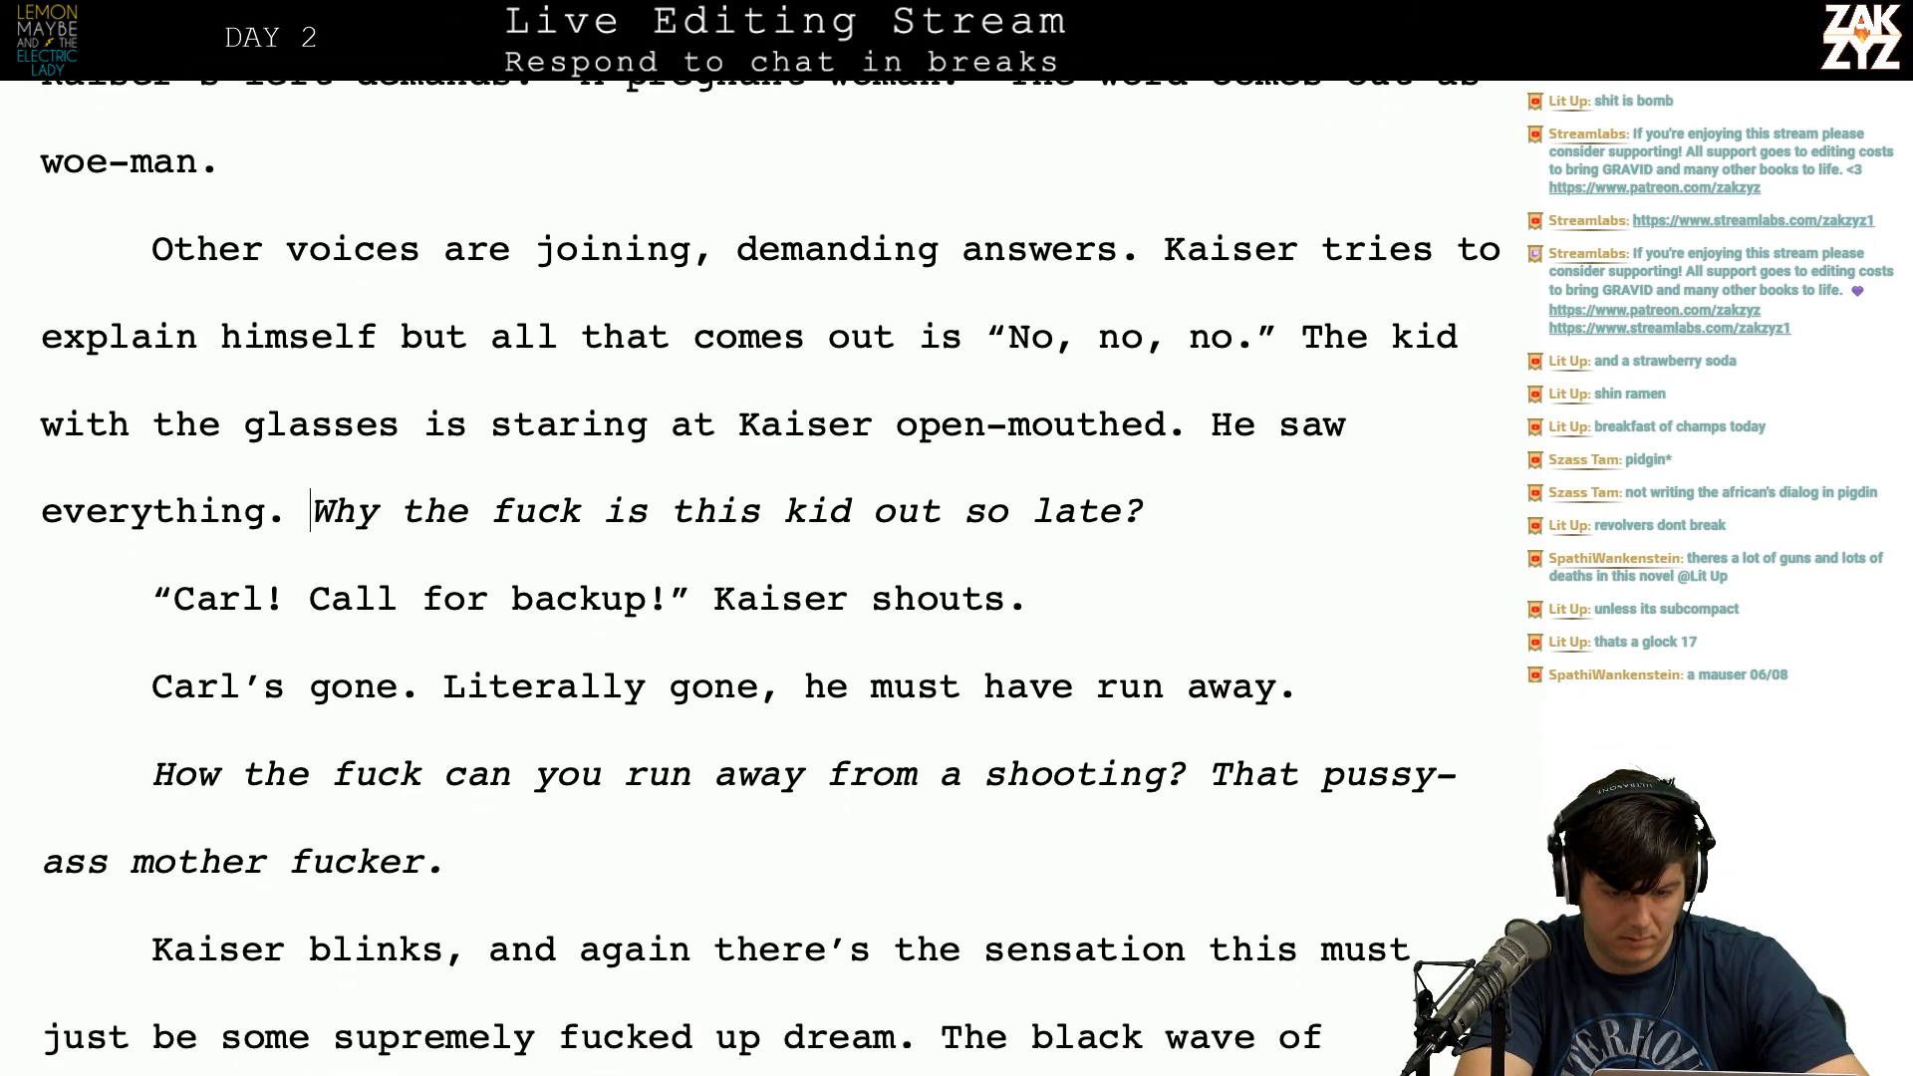
Step: Extend the dialogue tag after "Call for backup!" so it reads "Kaiser shouts, finally finding his voice."
left_click(1002, 598)
type(", fin")
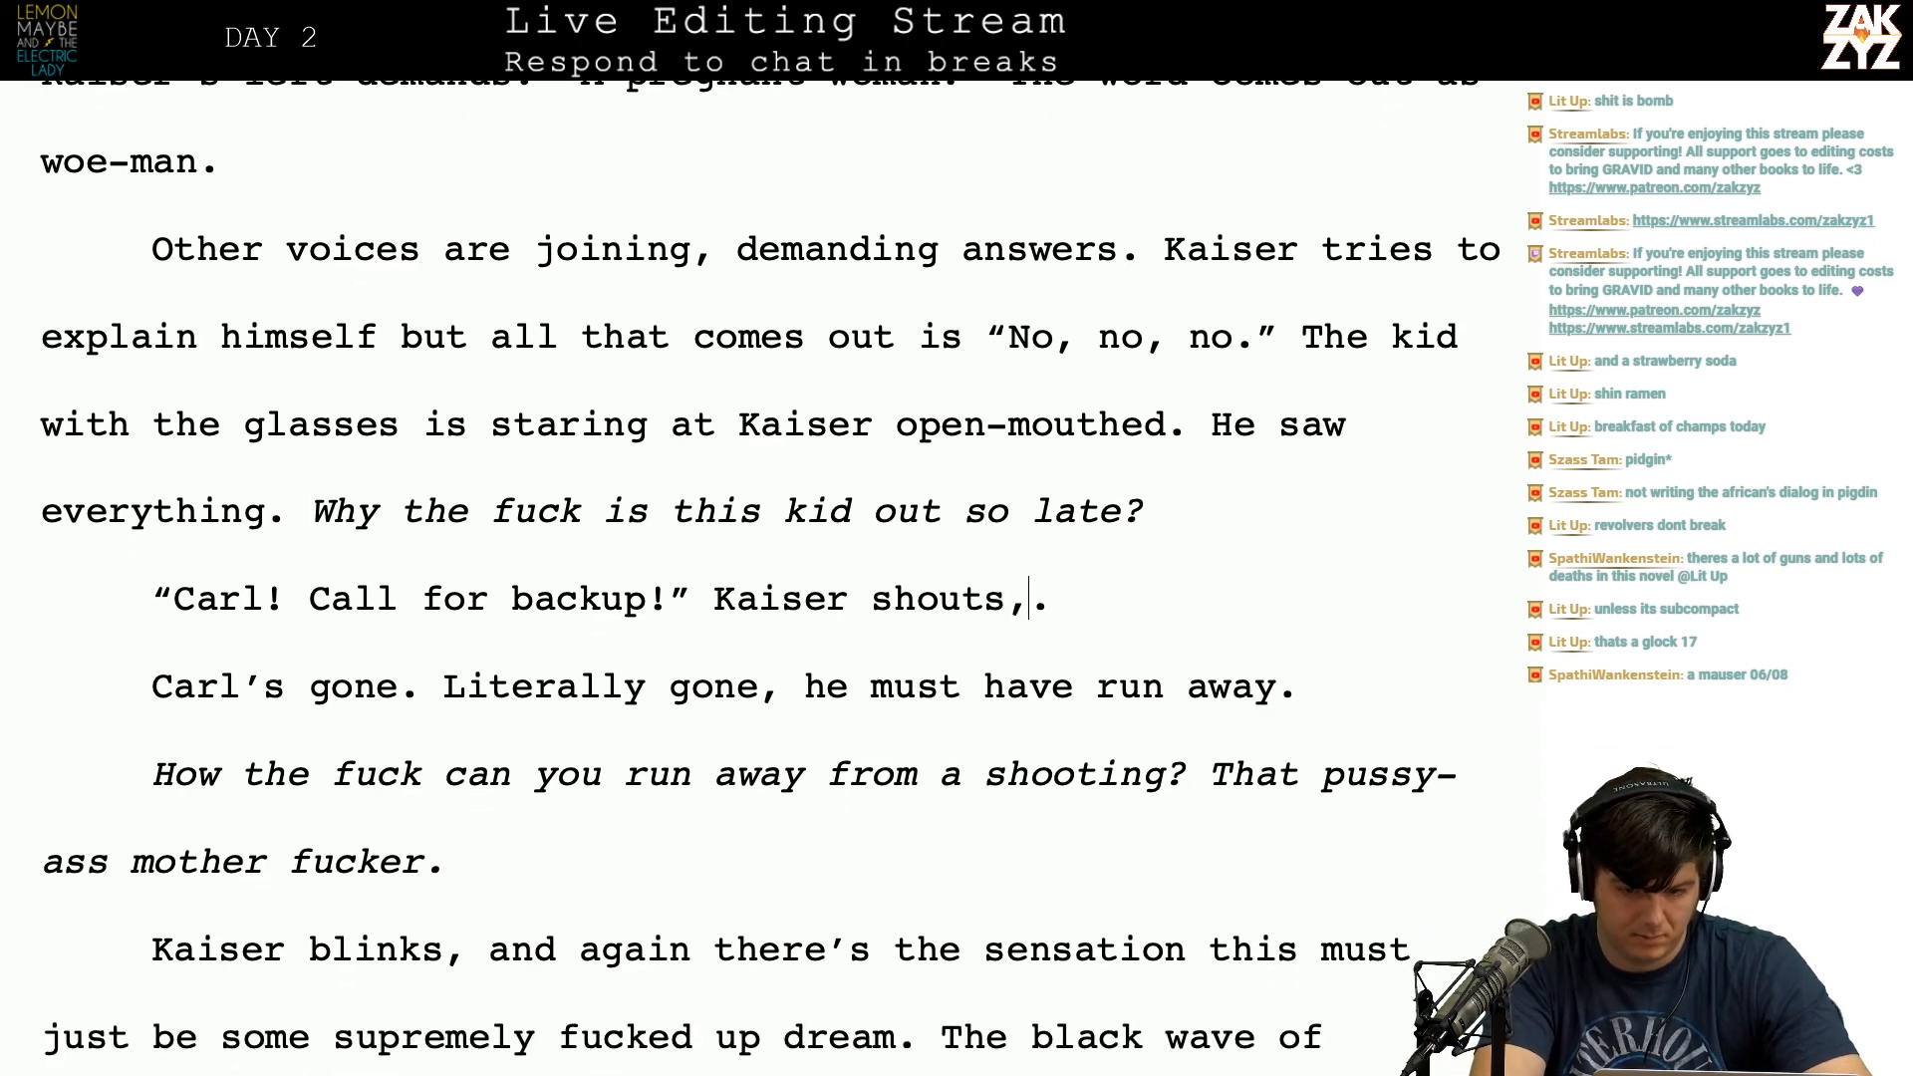
type("ally finding his vo")
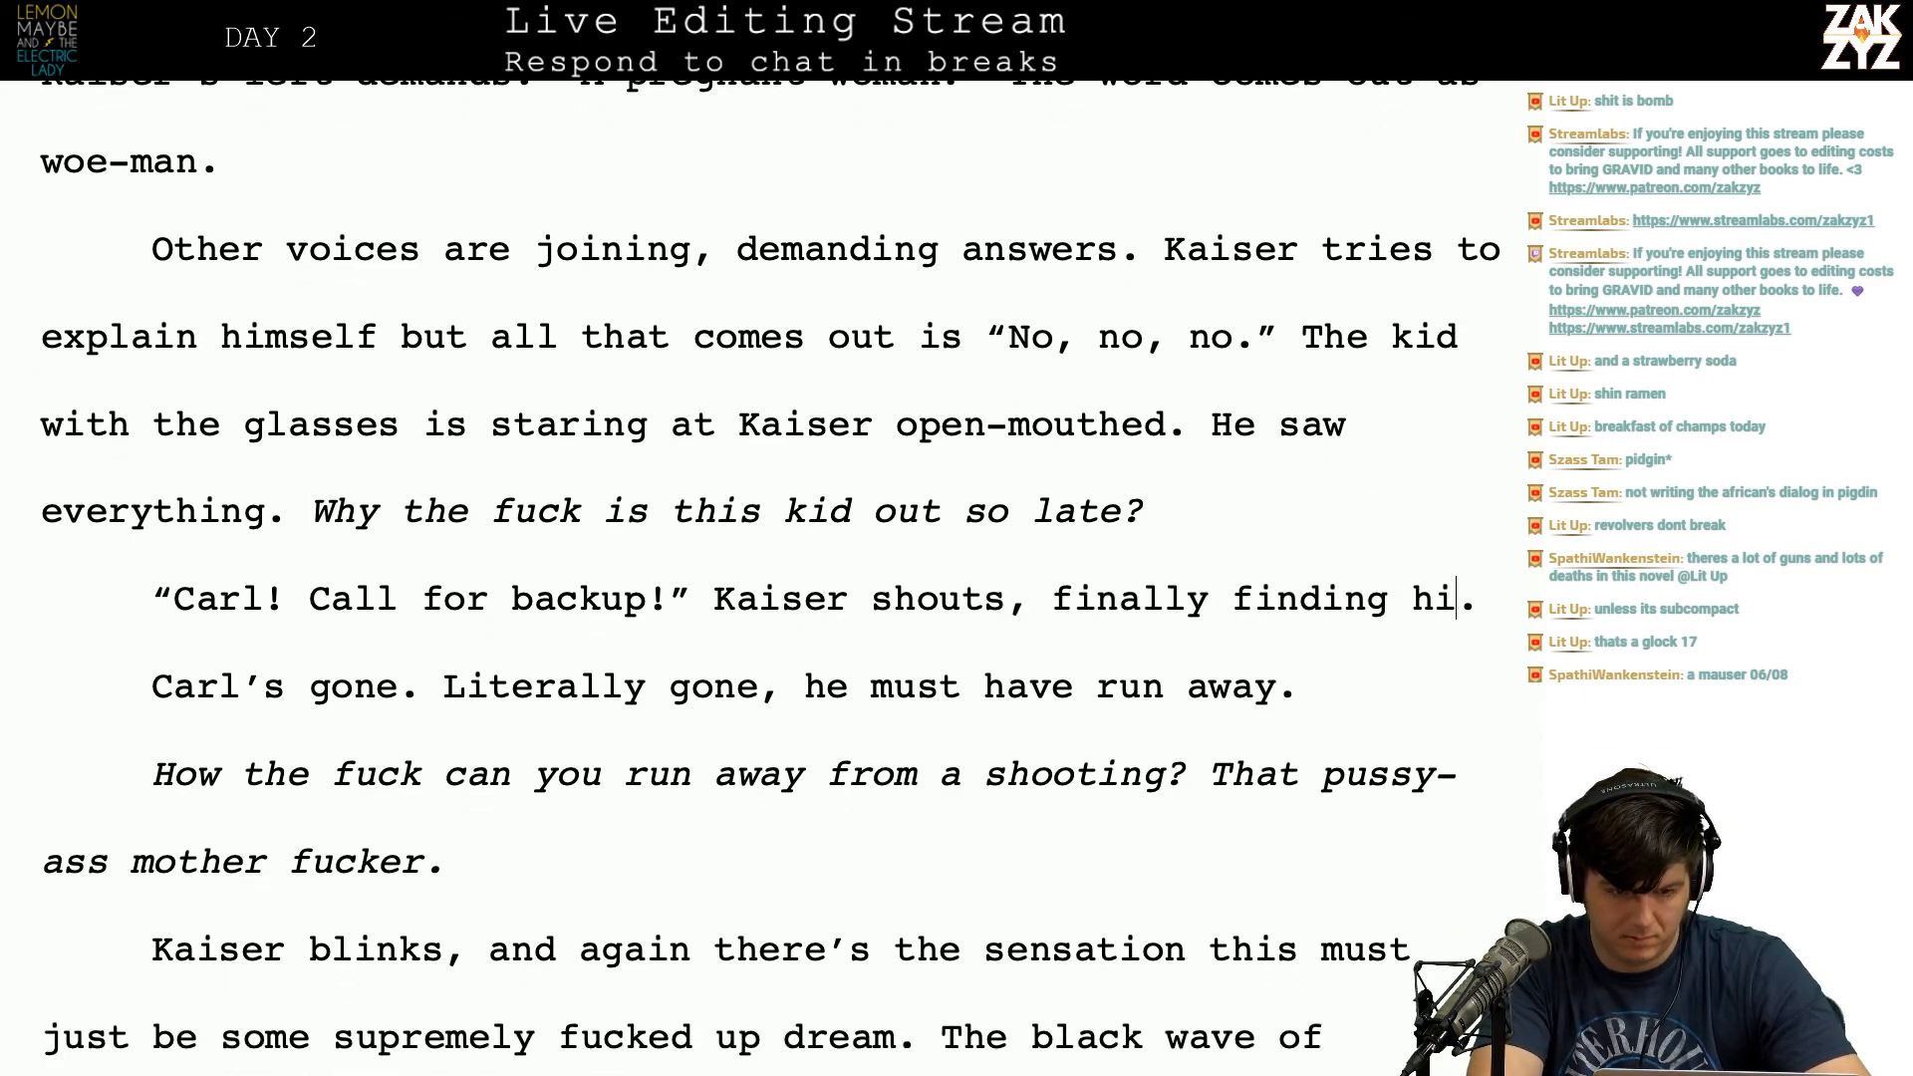
type("ice")
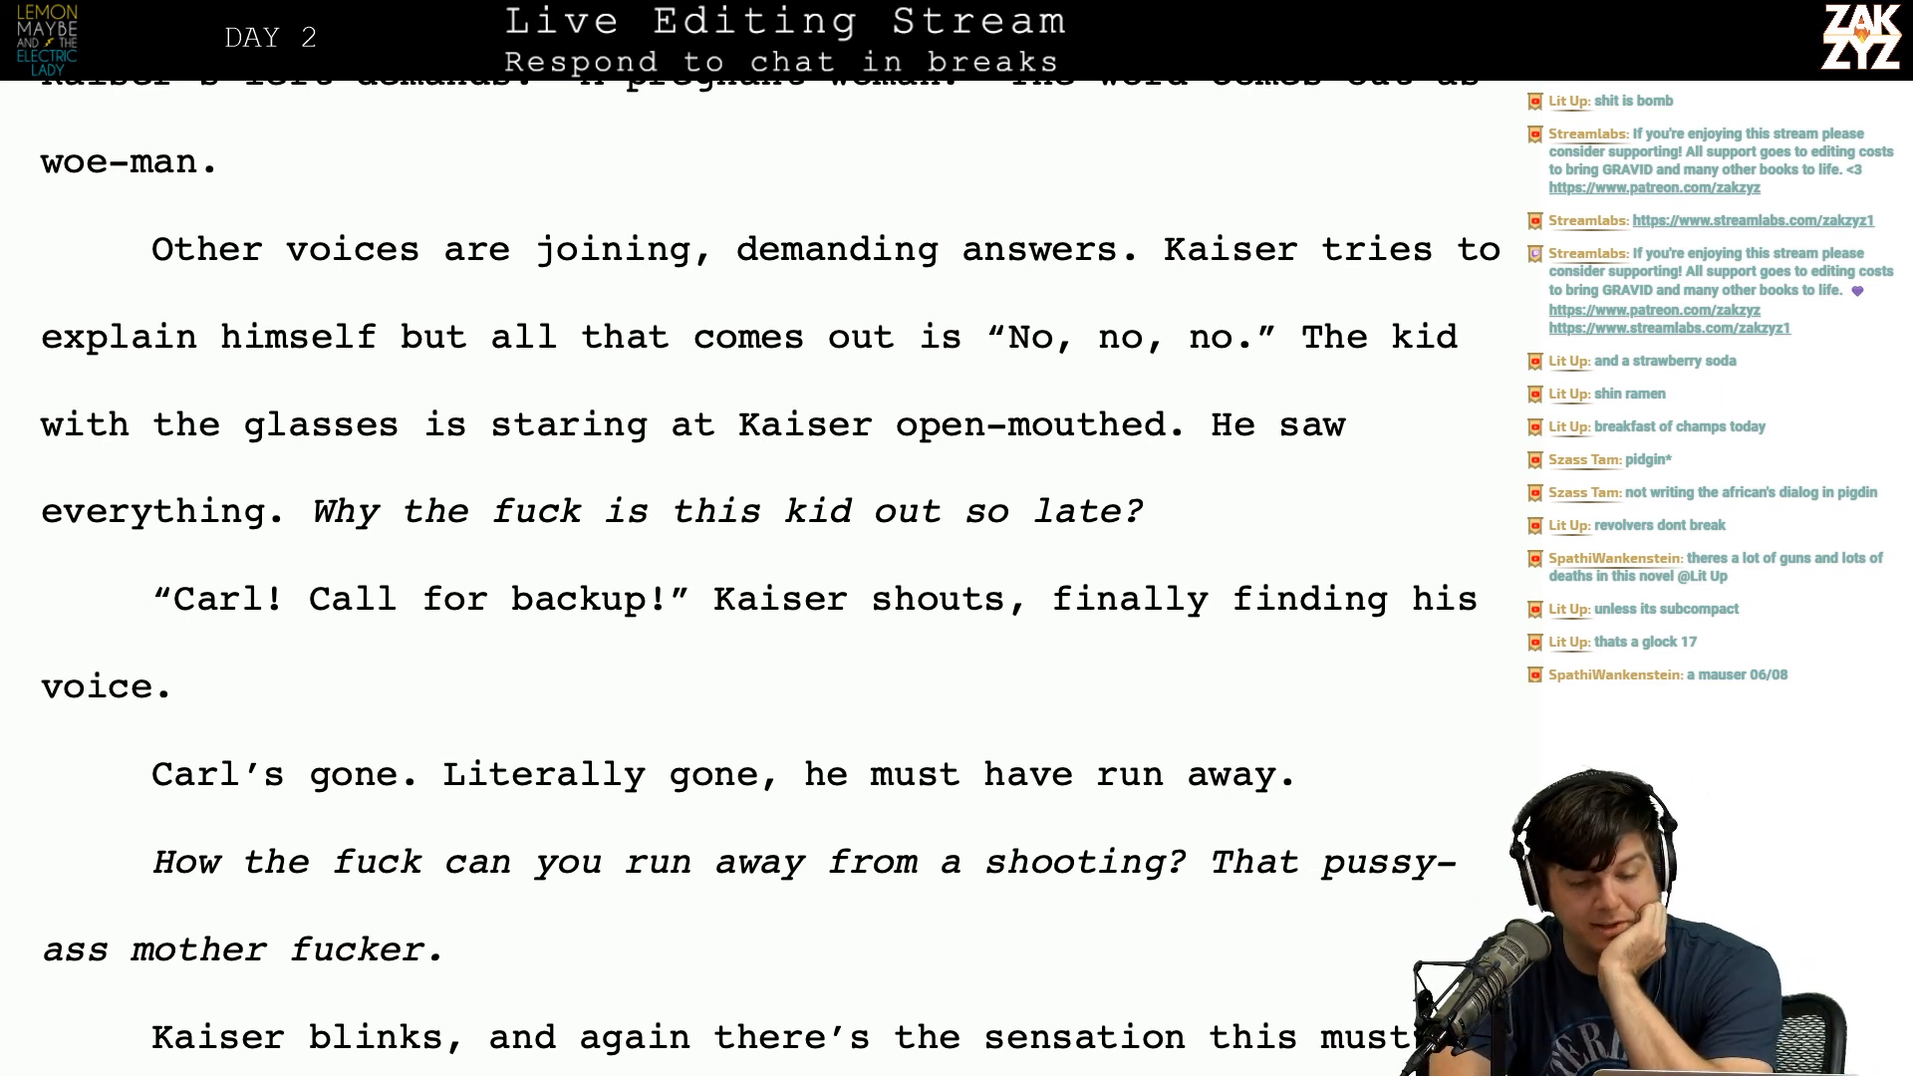
Step: Reread the passage from "Kaiser tries to explain himself" down to the paragraph beginning "Kaiser blinks"
left_click(377, 375)
key("Right")
key("Right")
key("Right")
key("Right")
key("Right")
key("Right")
key("Right")
key("Right")
key("Right")
key("Right")
key("Right")
key("Right")
key("Right")
key("Right")
key("Right")
key("Right")
key("Right")
key("Right")
key("Right")
key("Right")
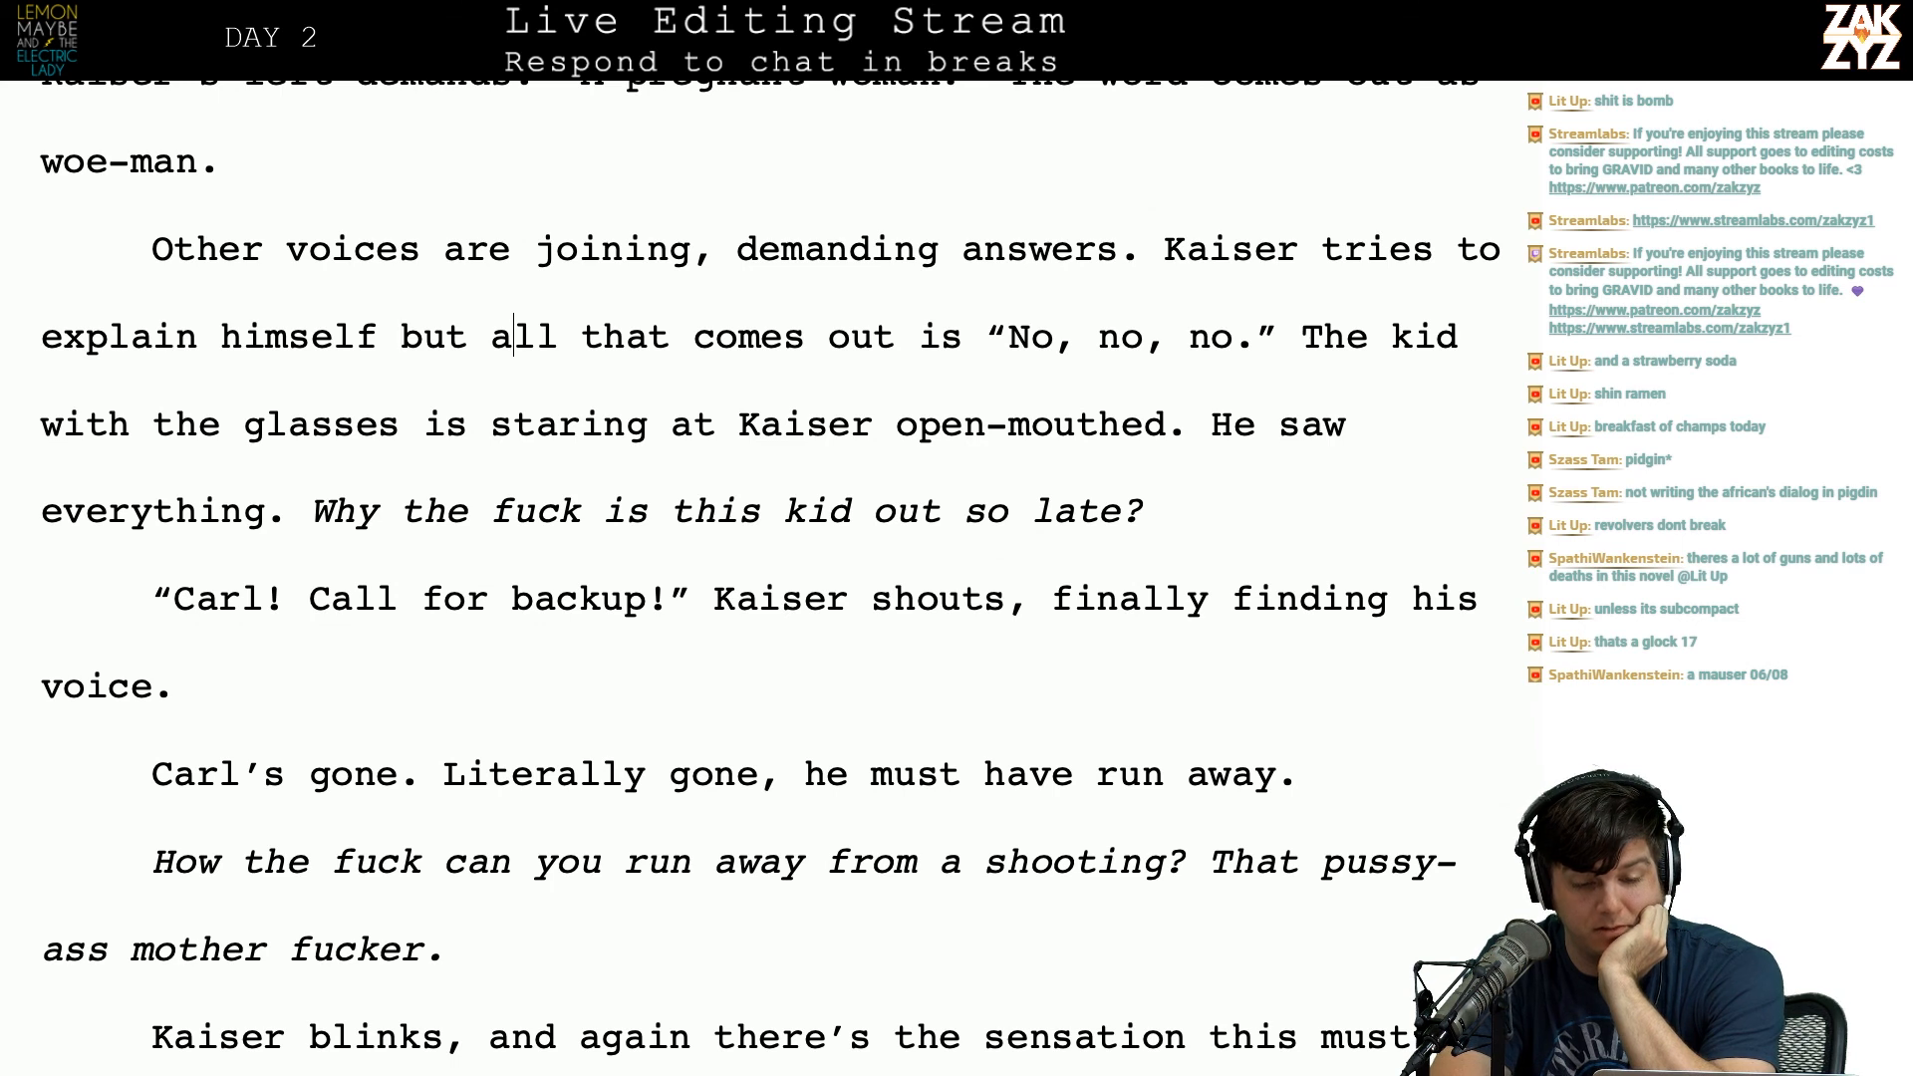
key("Right")
key("Right")
key("Right")
key("Right")
key("Right")
key("Right")
key("Right")
key("Right")
key("Right")
key("Right")
key("Right")
key("Right")
key("Right")
key("Right")
key("Right")
key("Right")
key("Right")
key("Right")
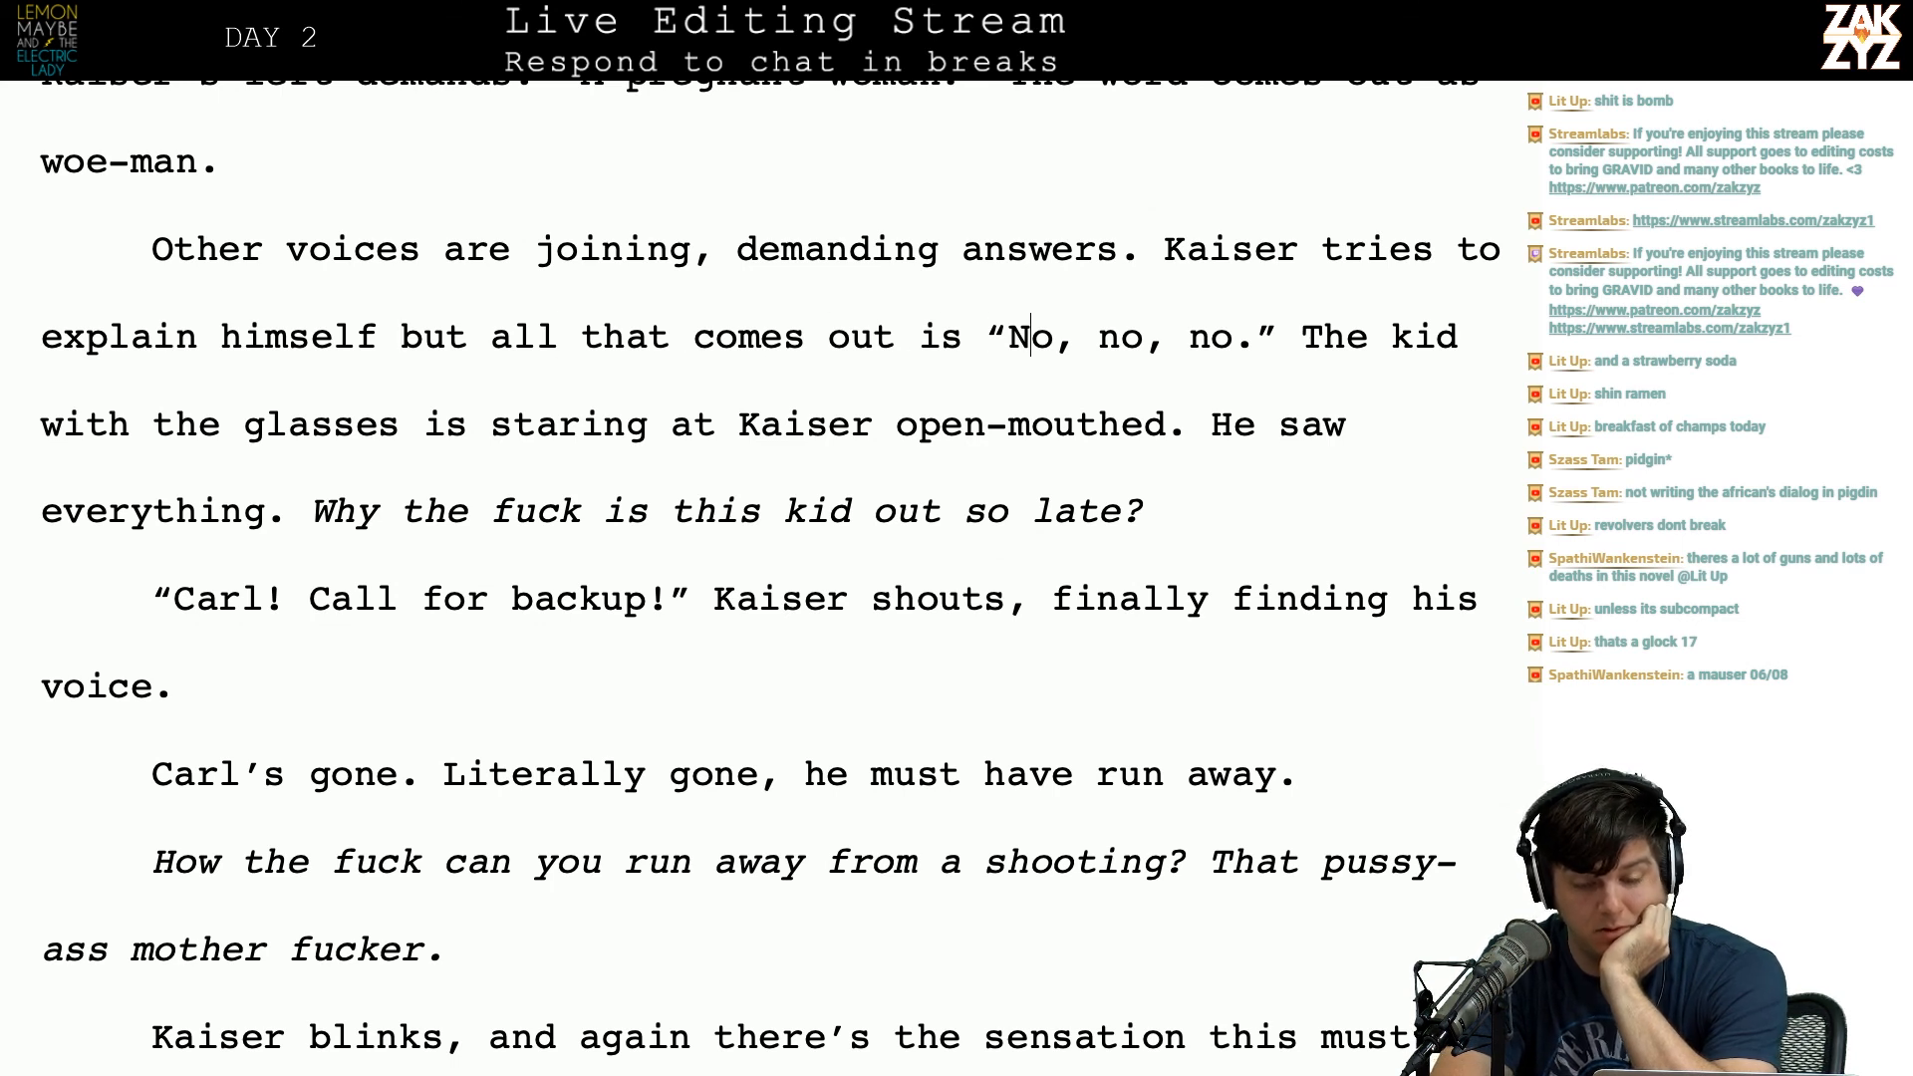
key("Right")
key("Right")
key("Right")
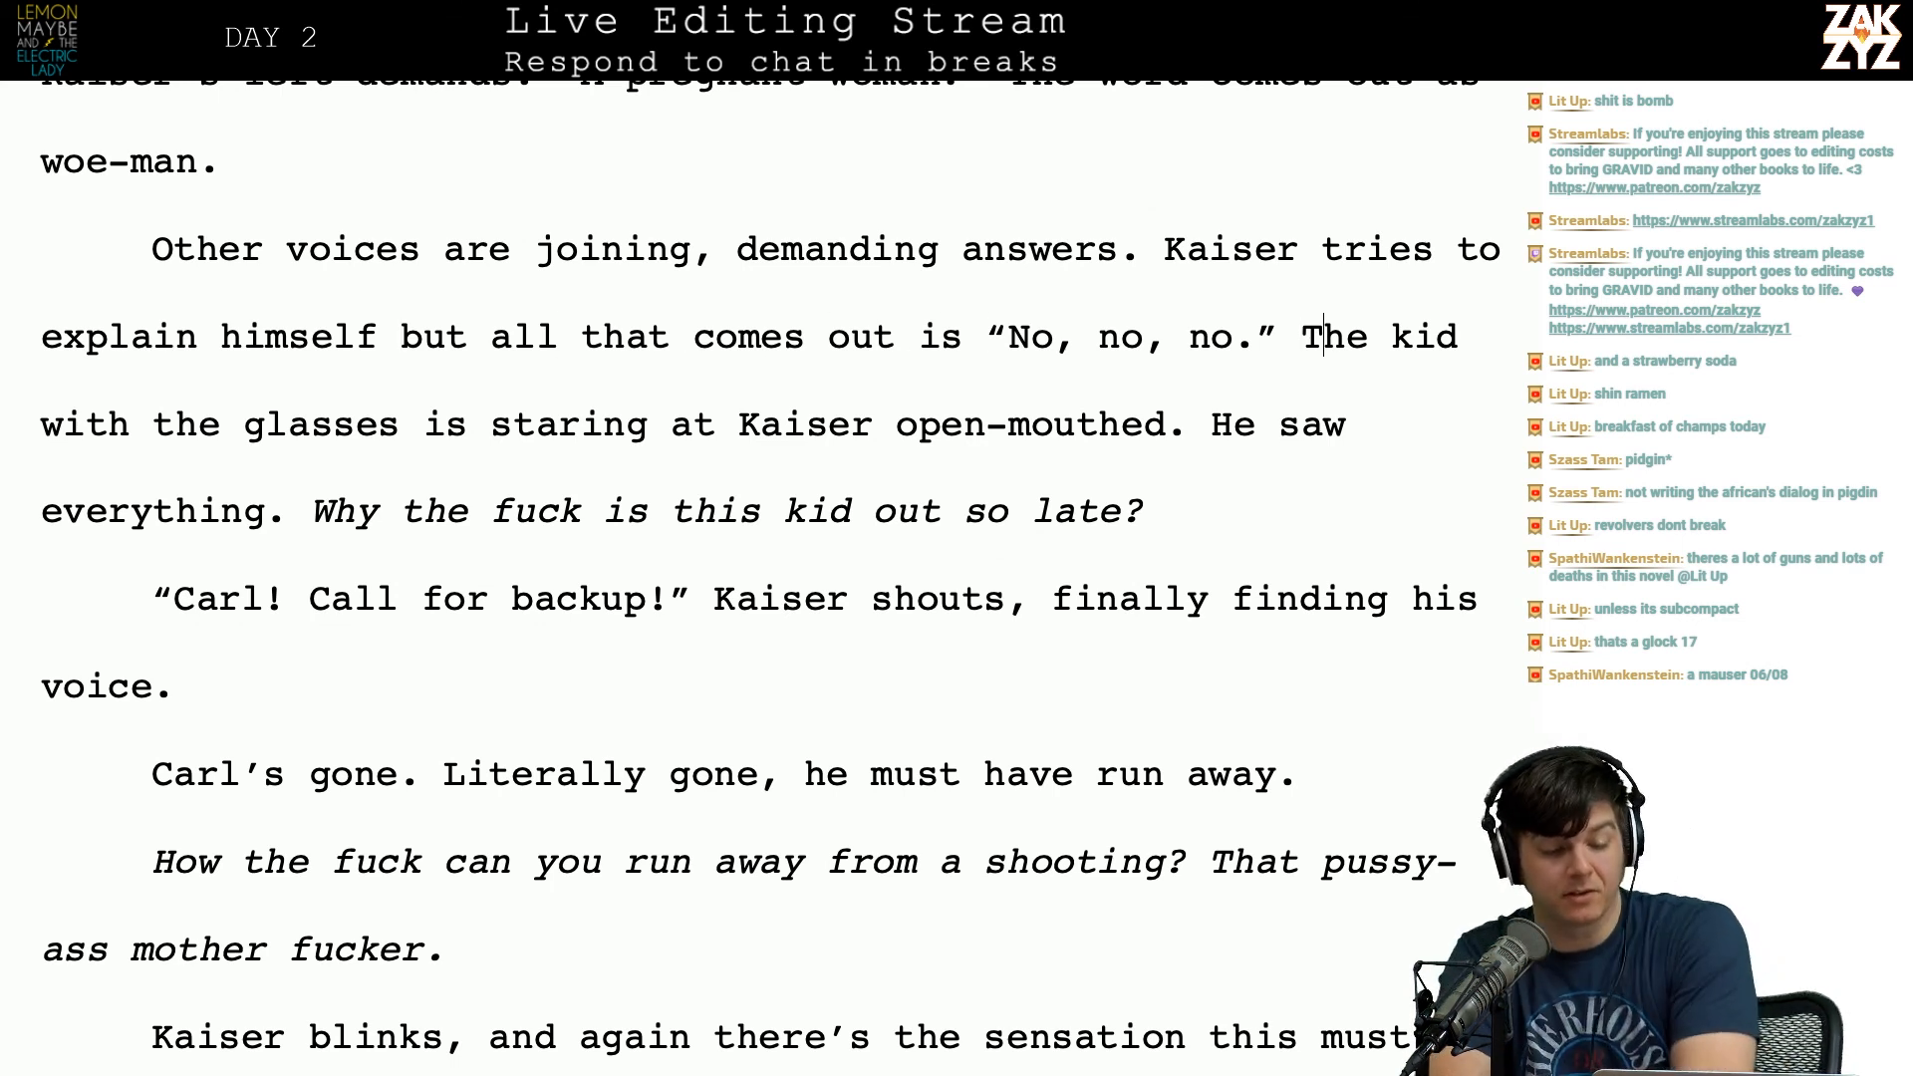
scroll(132, 285, "down", 1)
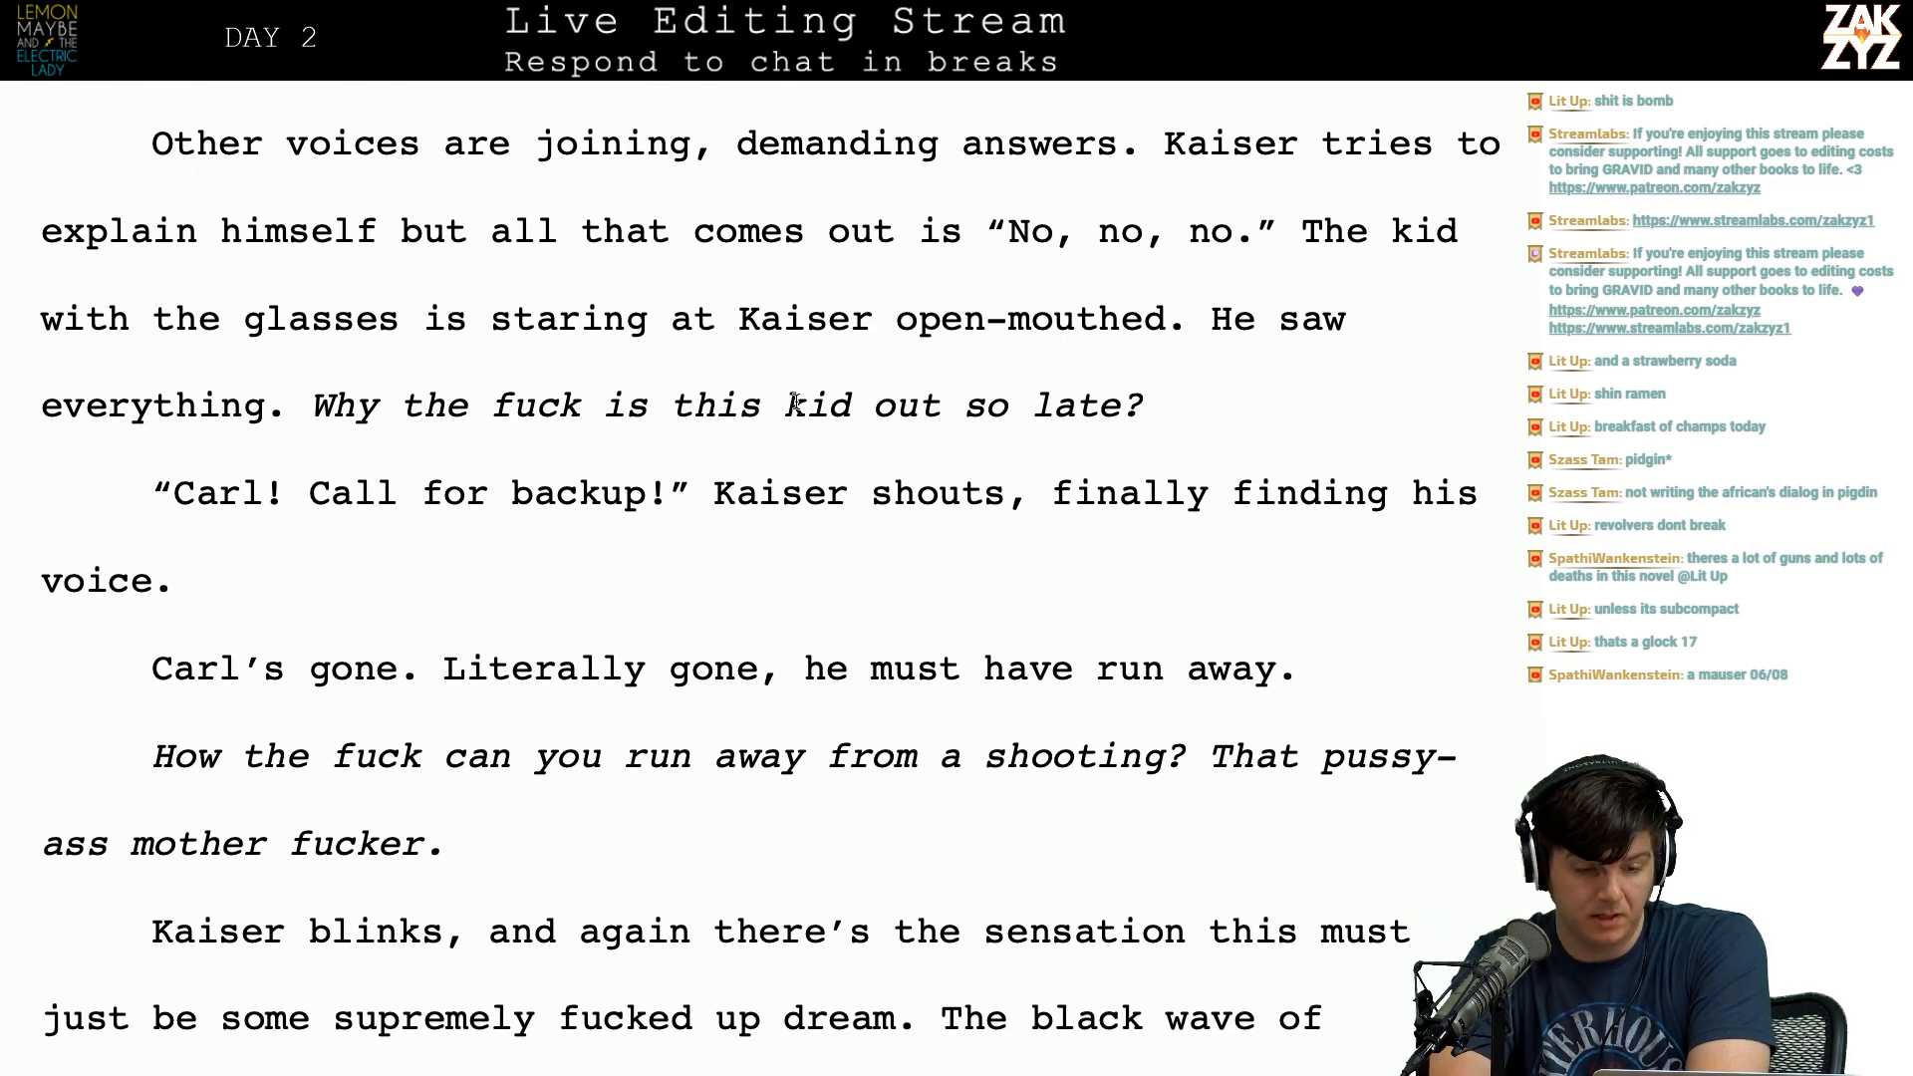
scroll(797, 401, "down", 1)
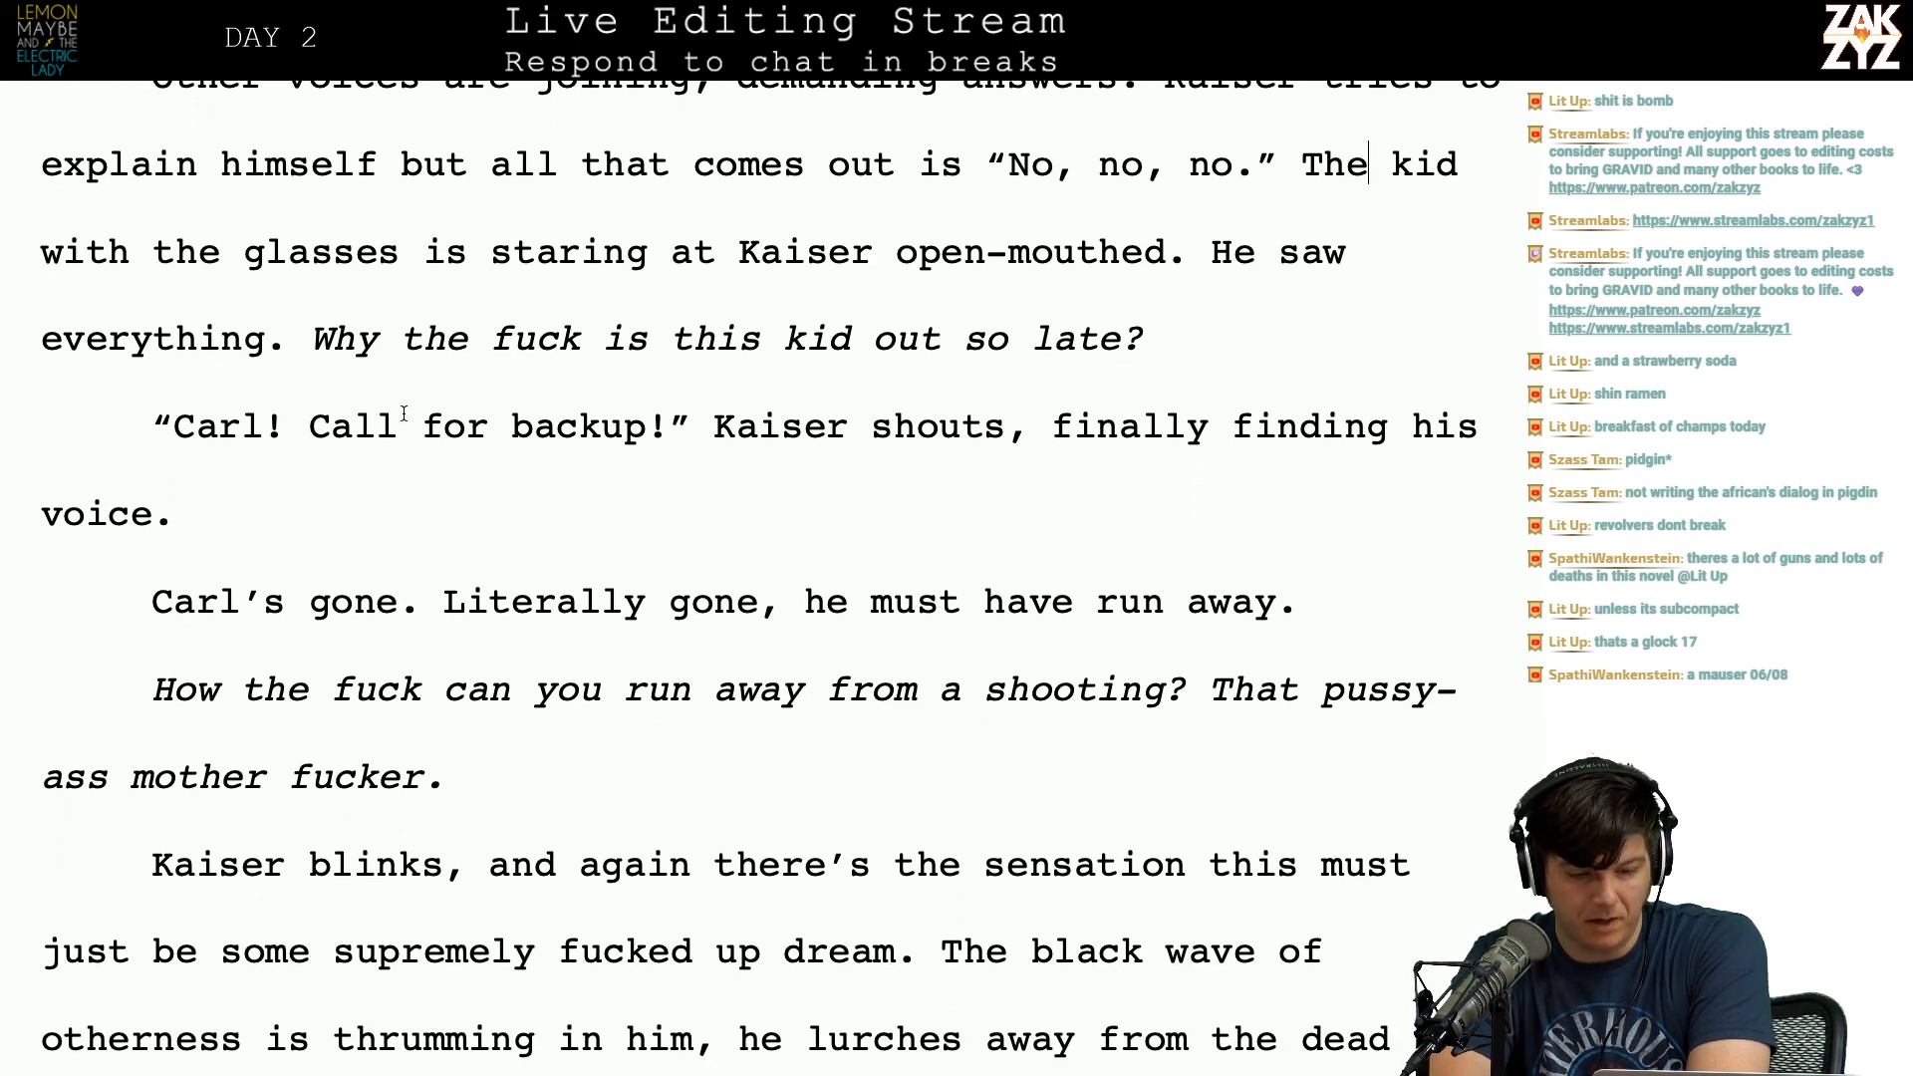
scroll(390, 404, "down", 1)
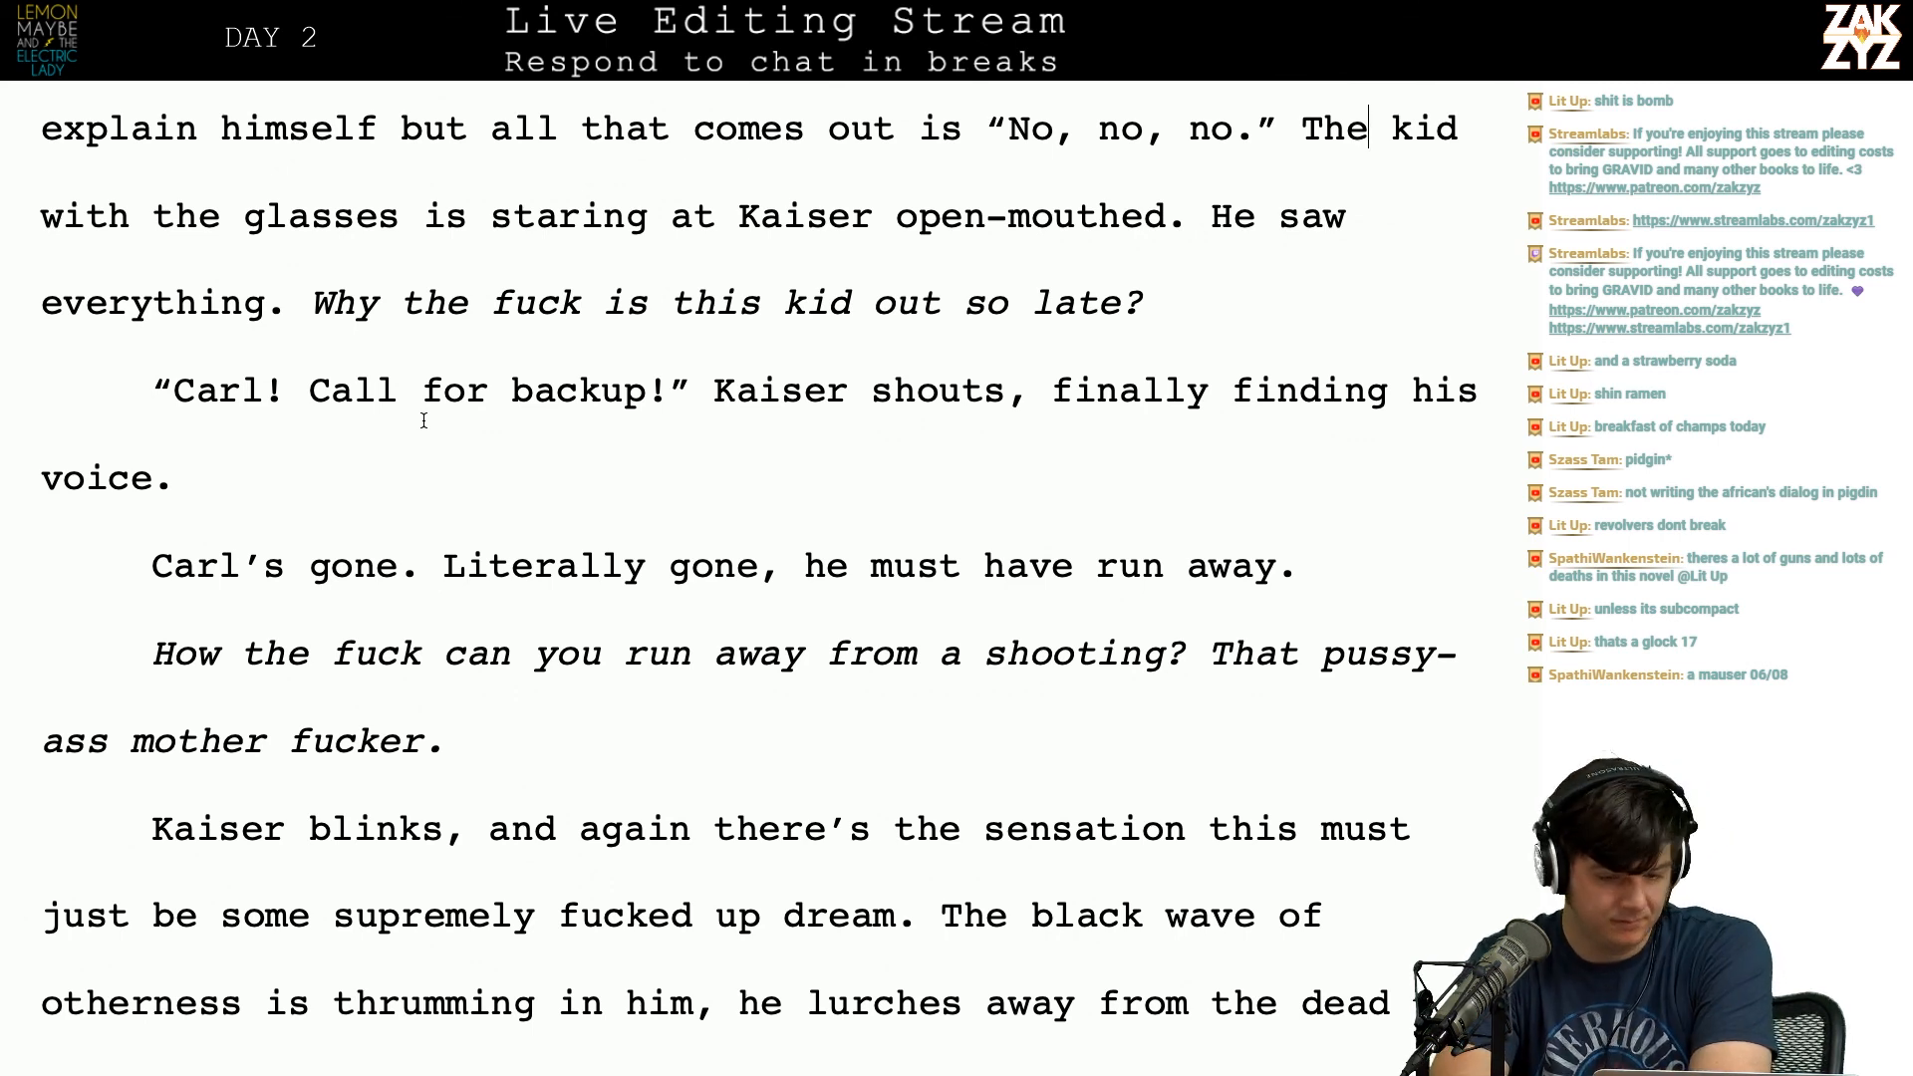
scroll(424, 420, "down", 1)
Step: Add the sentence "But Carl is gone." directly after "finally finding his voice."
key("Right")
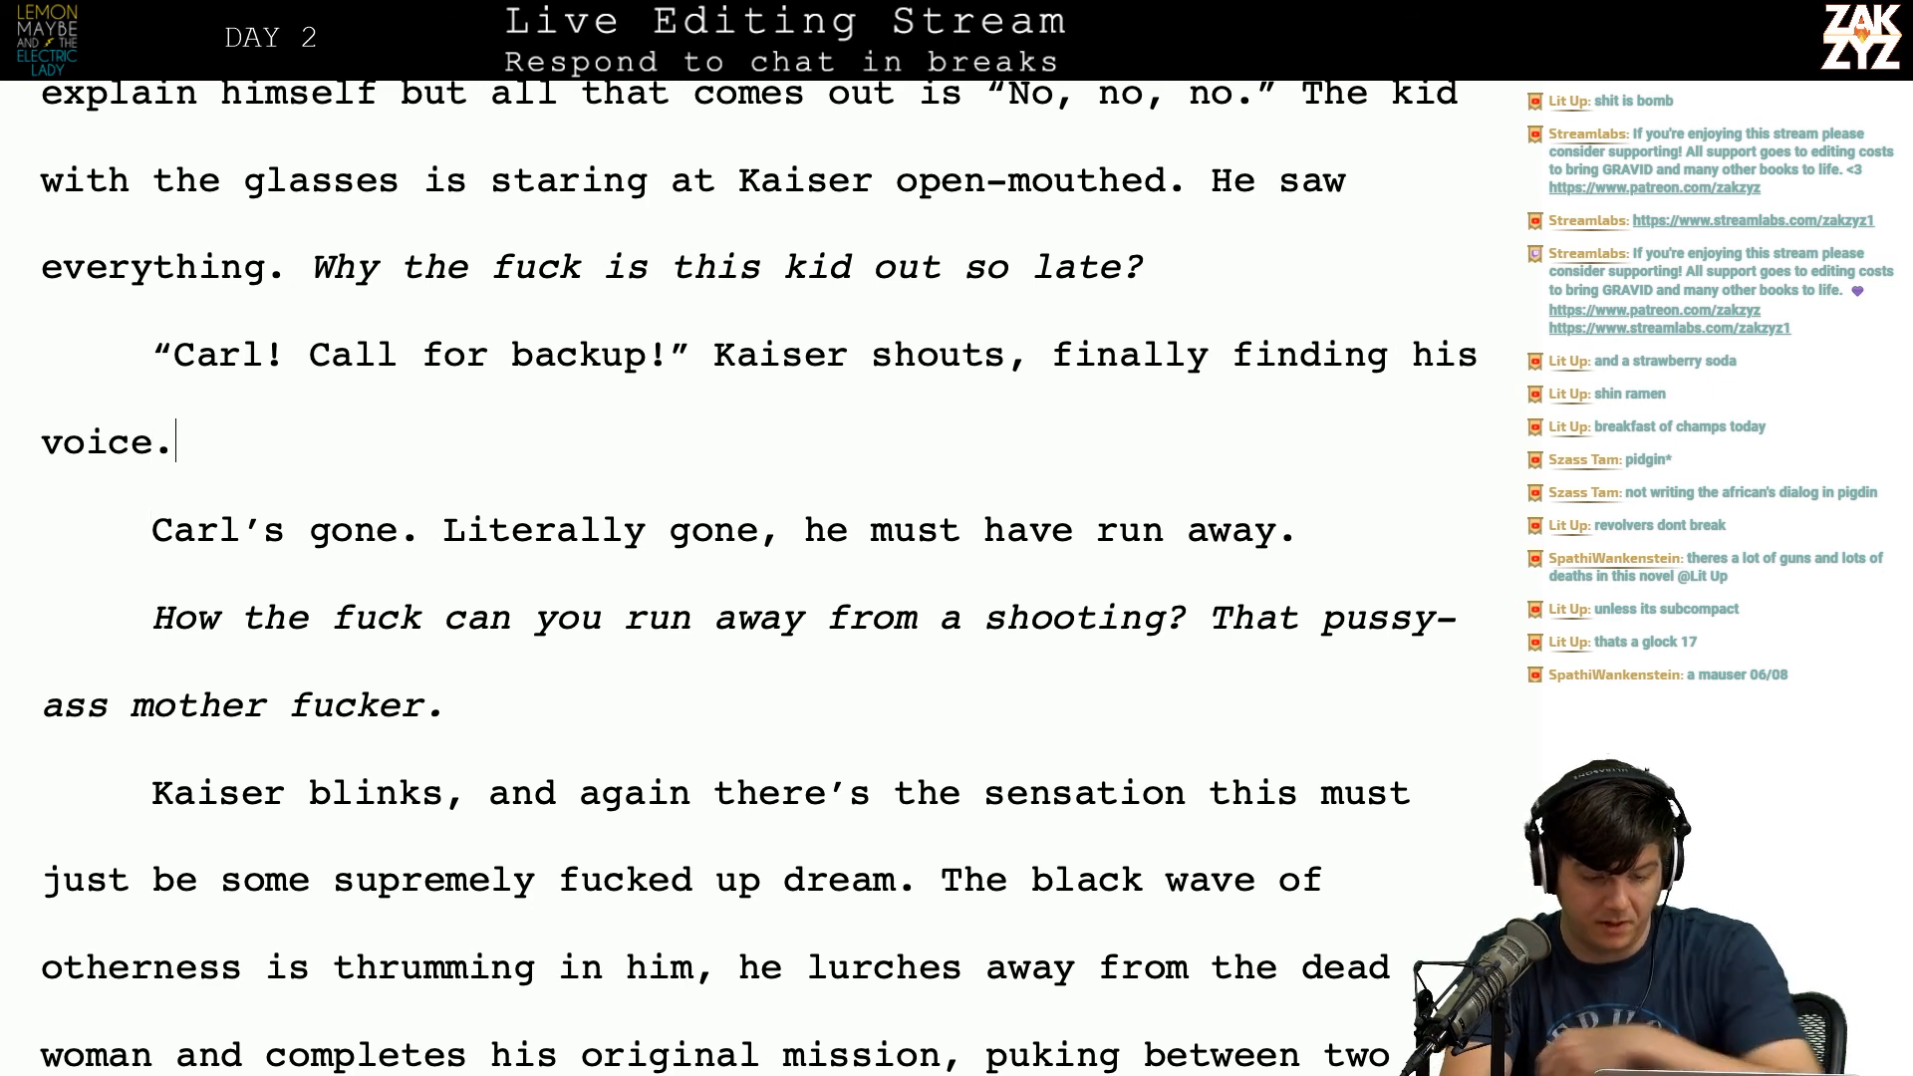
type("But ar")
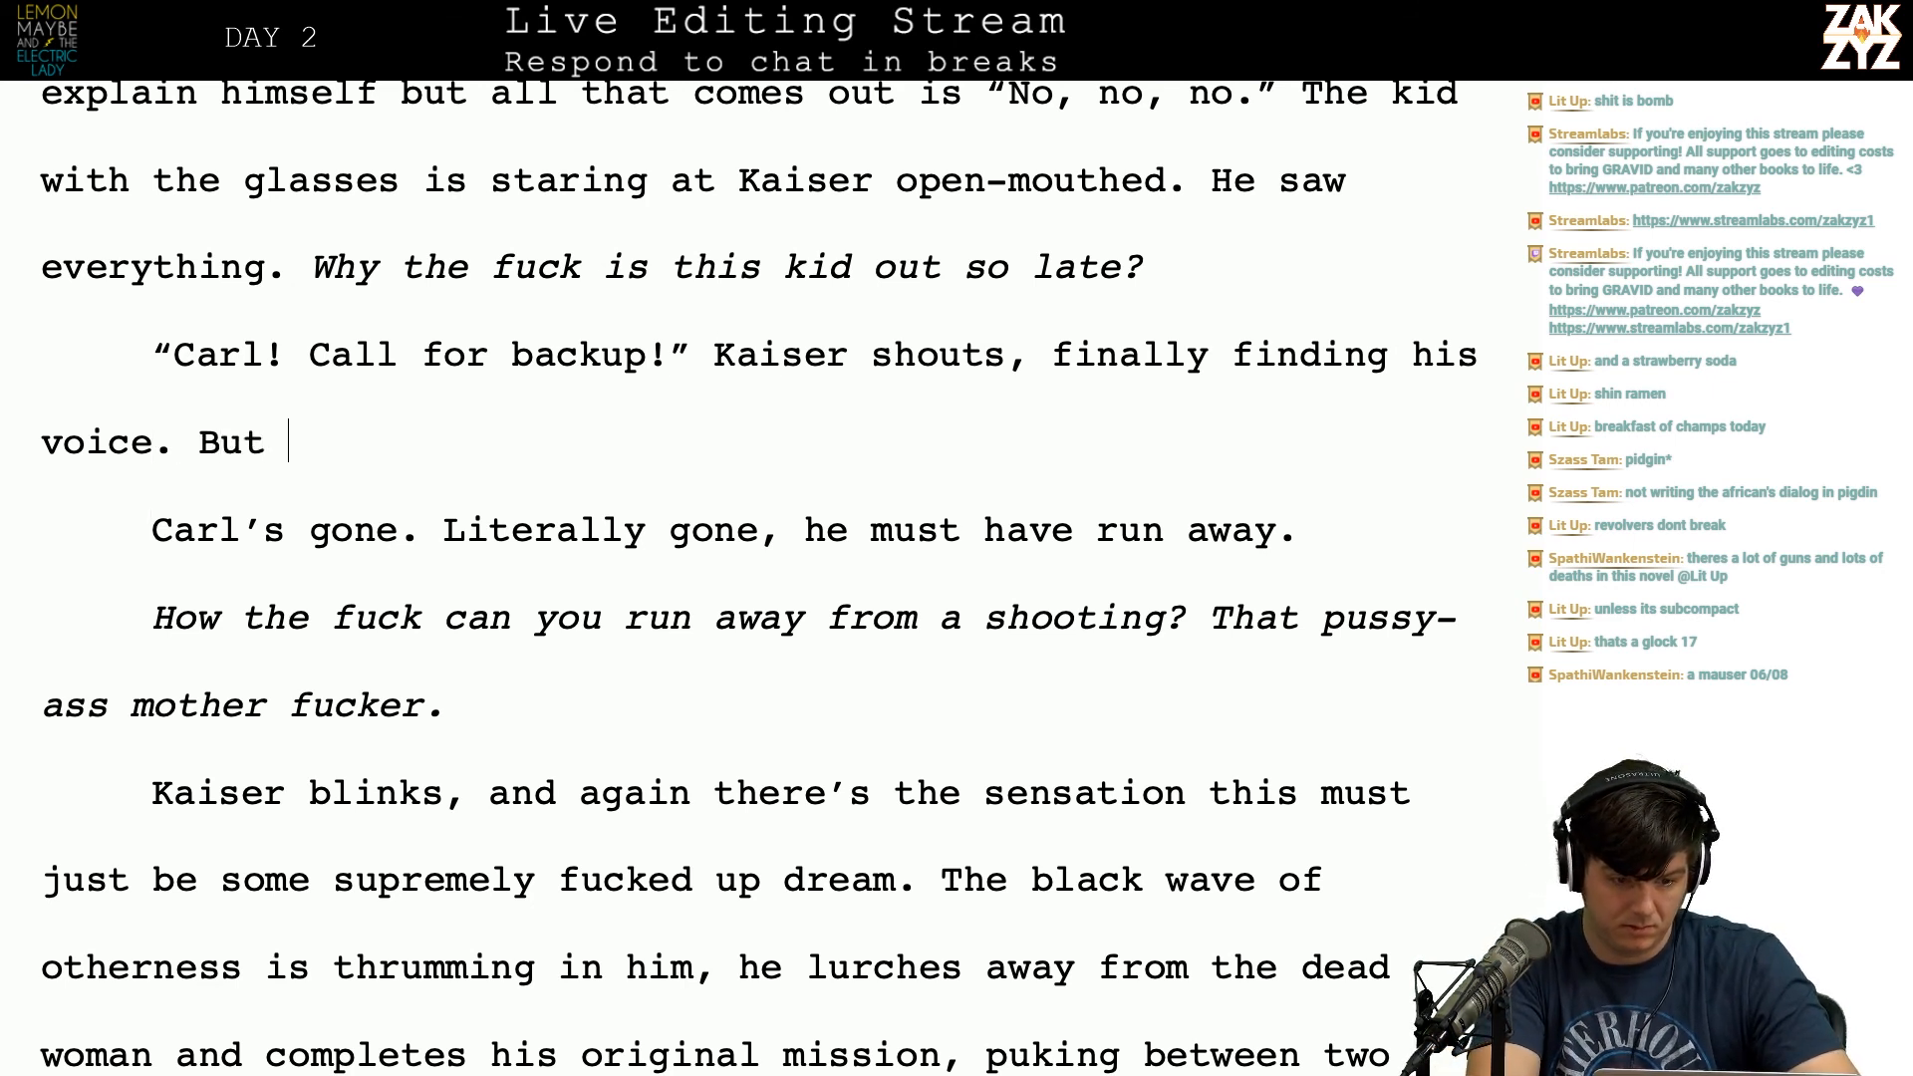
key("BackSpace")
key("BackSpace")
type("Ca")
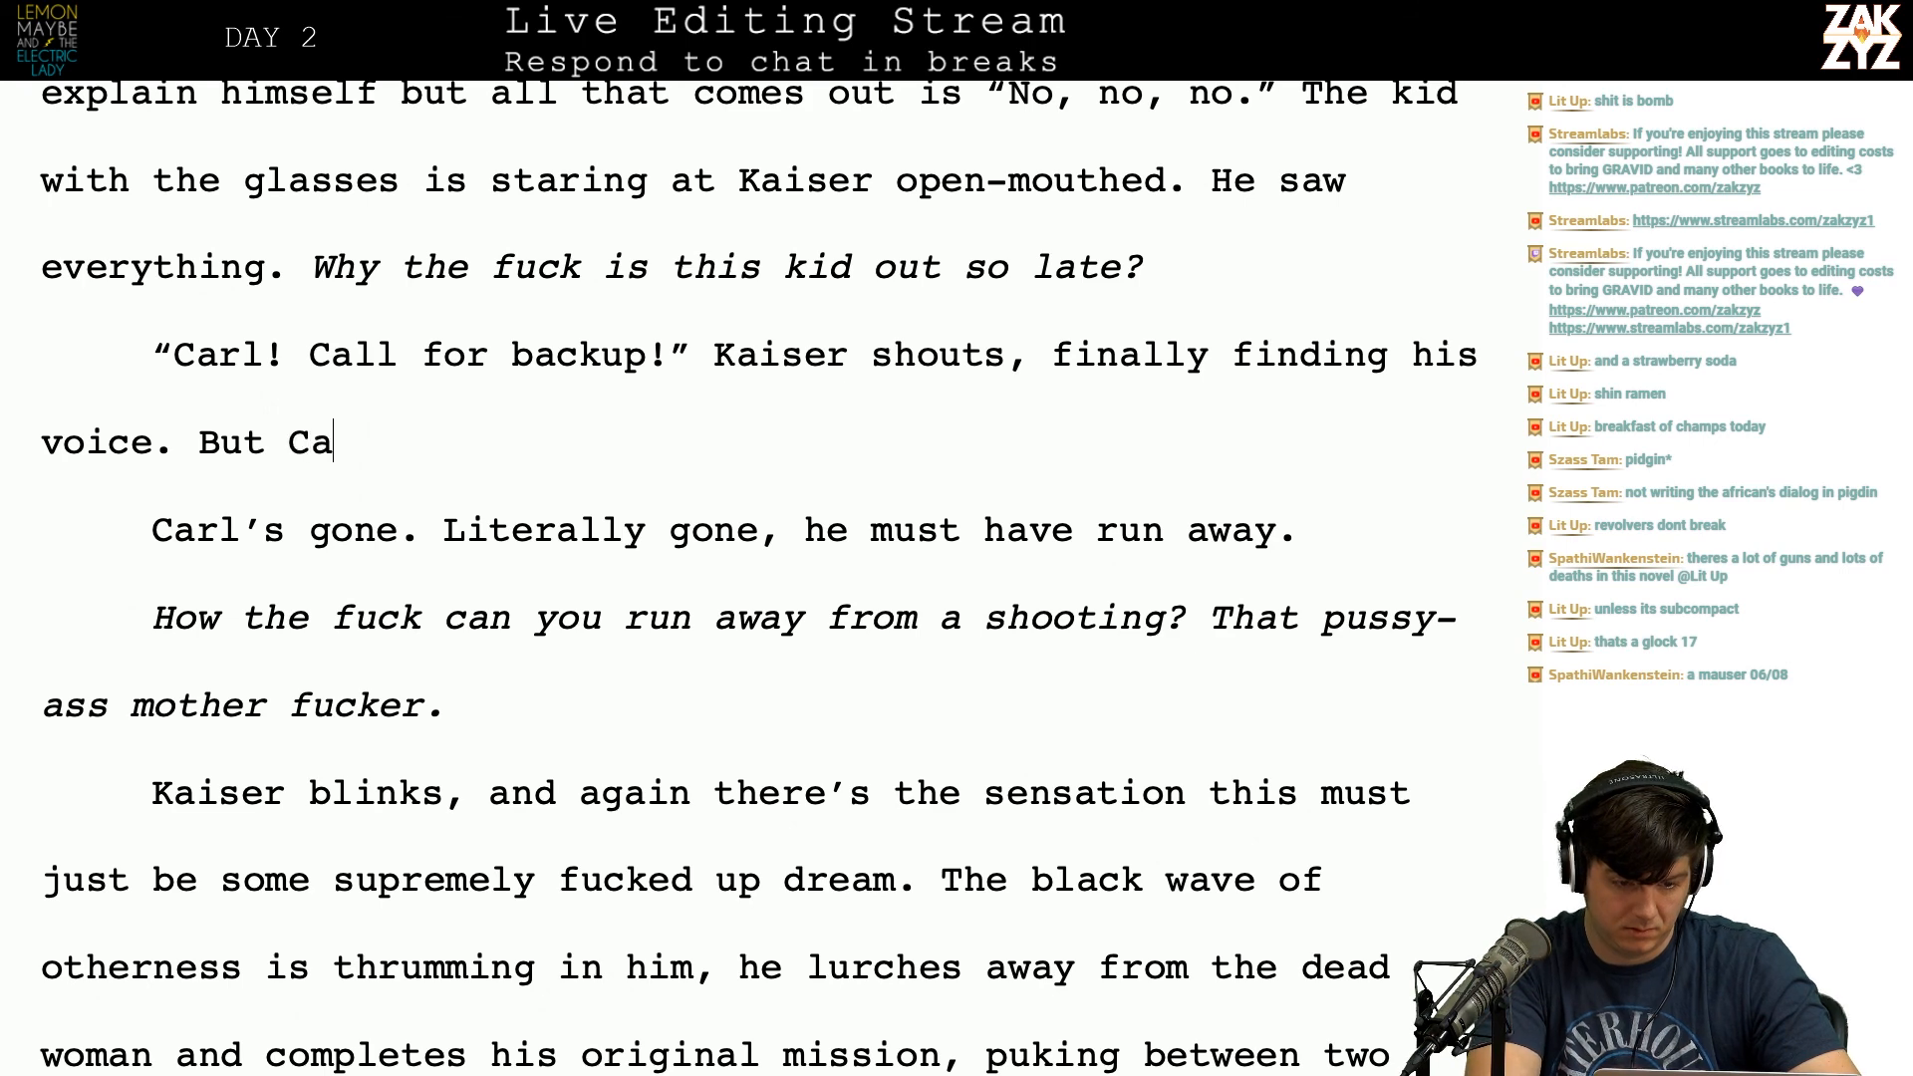
type("rl is gone.")
Step: Delete the paragraph break and the duplicate "Carl's gone." so "Literally gone" follows on the same line
key("shift+Down")
key("shift+Left")
key("shift+Left")
key("shift+Left")
key("shift+Left")
key("shift+Left")
key("shift+Left")
key("shift+Left")
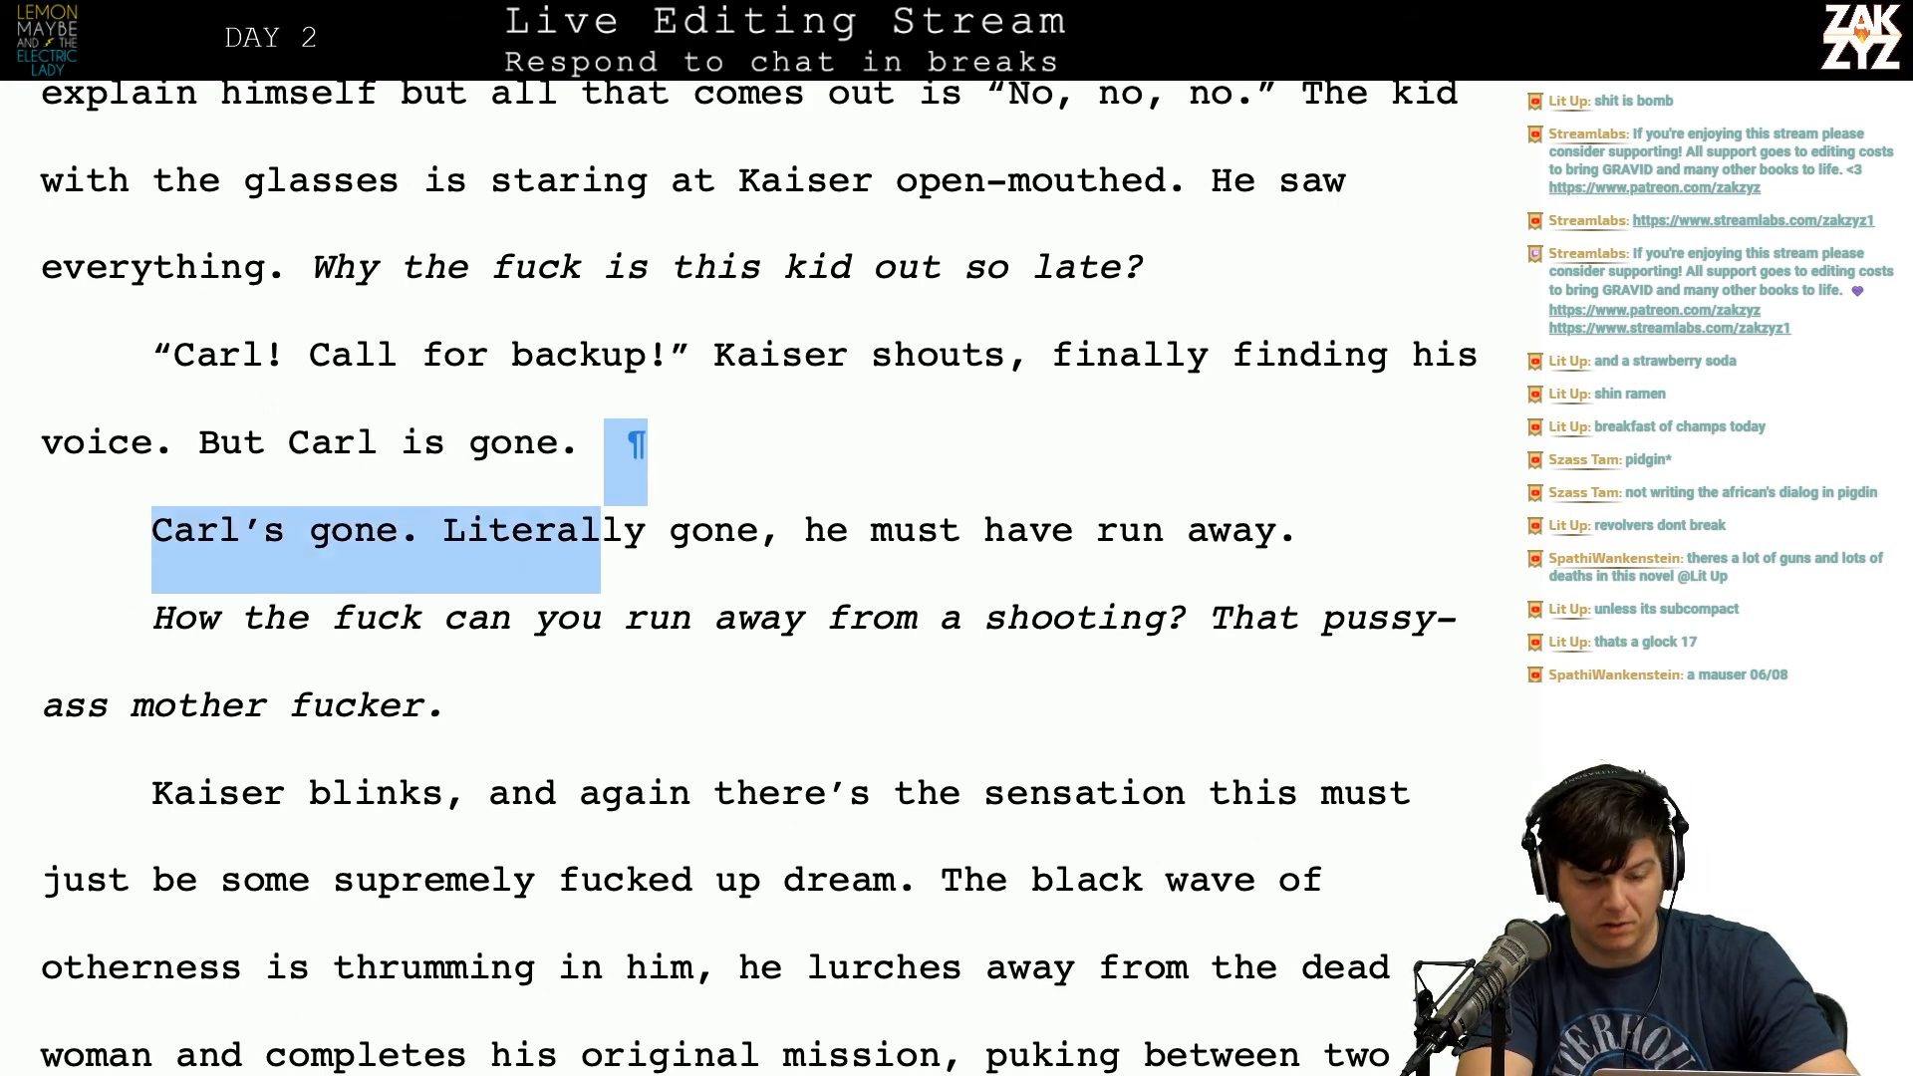
key("BackSpace")
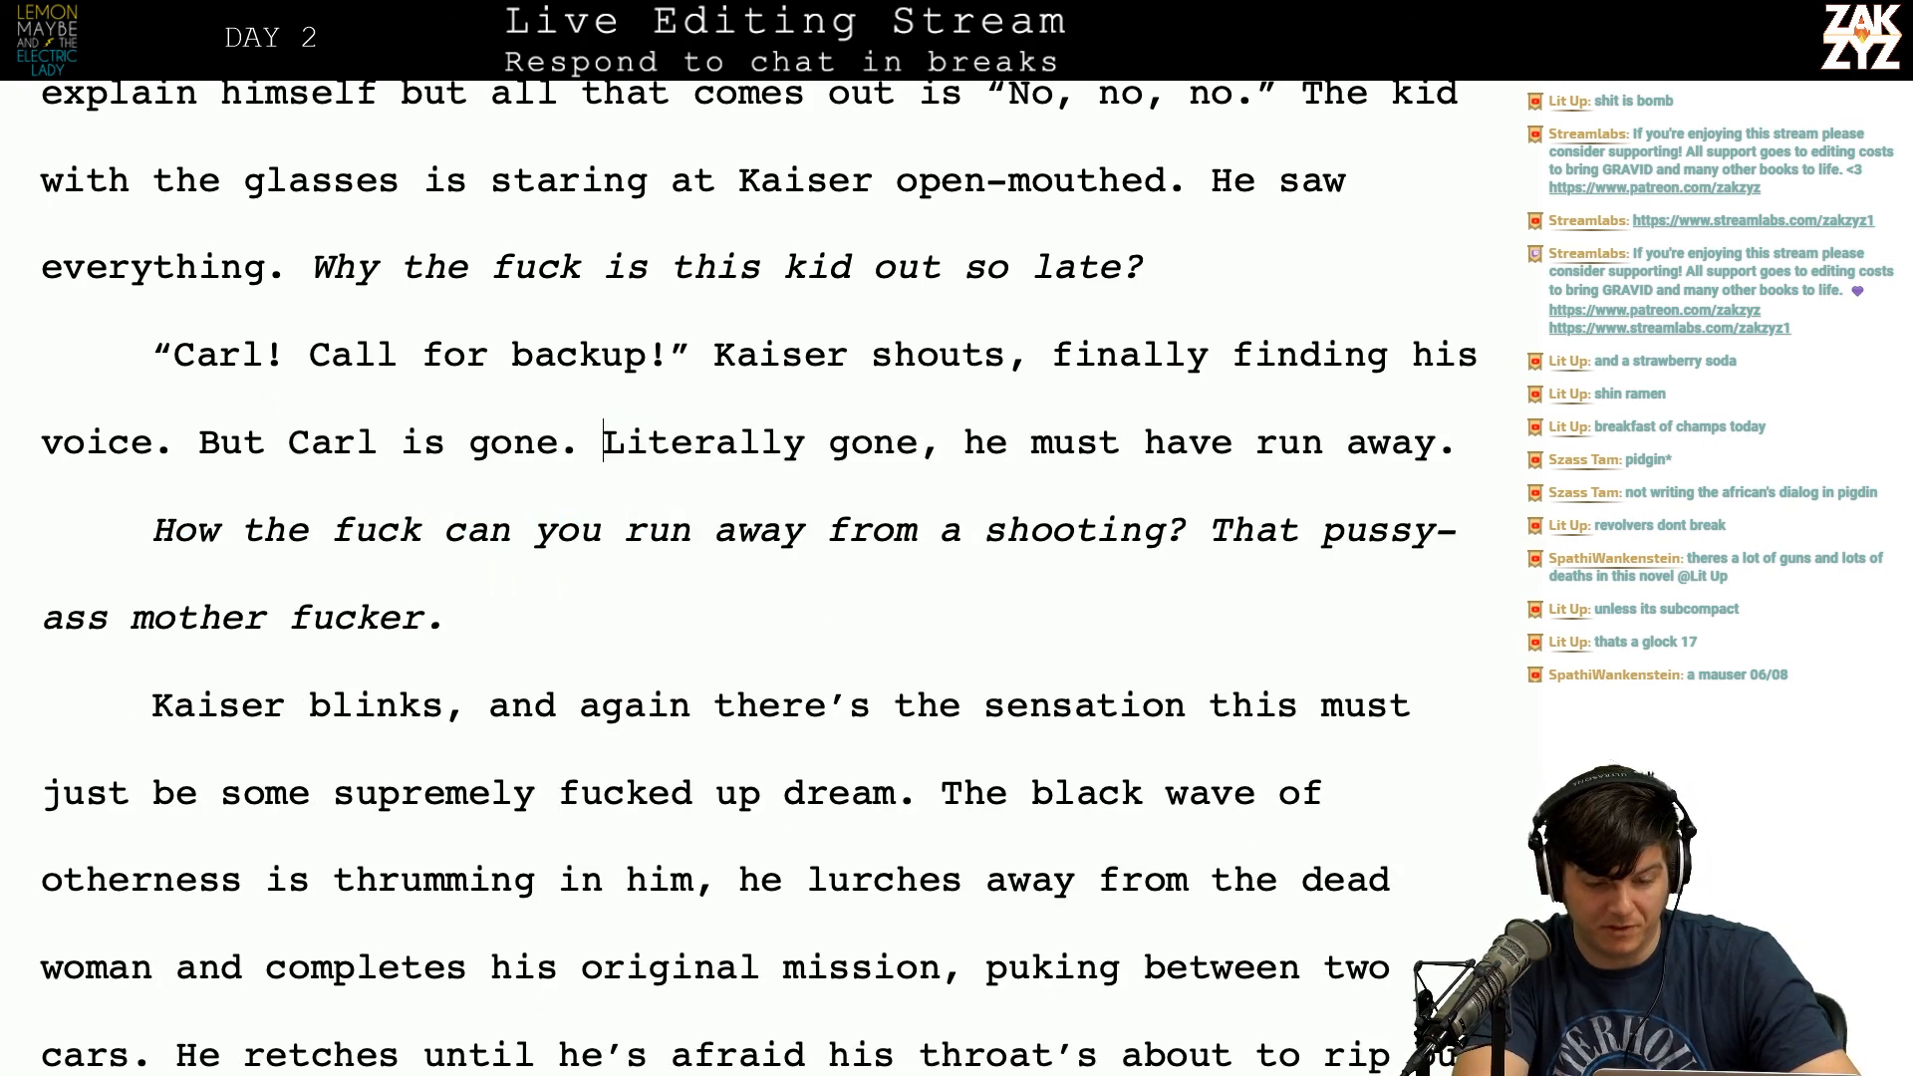
Step: Insert "Carl was just here." after "Kaiser blinks," in the paragraph following the italic thought about running away
key("Down")
key("Right")
key("Up")
key("Right")
key("Right")
key("Right")
key("Left")
key("Right")
key("Right")
key("Right")
key("Right")
key("Right")
key("Right")
key("Right")
key("Right")
key("Right")
key("Right")
key("Right")
key("Right")
key("Right")
key("Right")
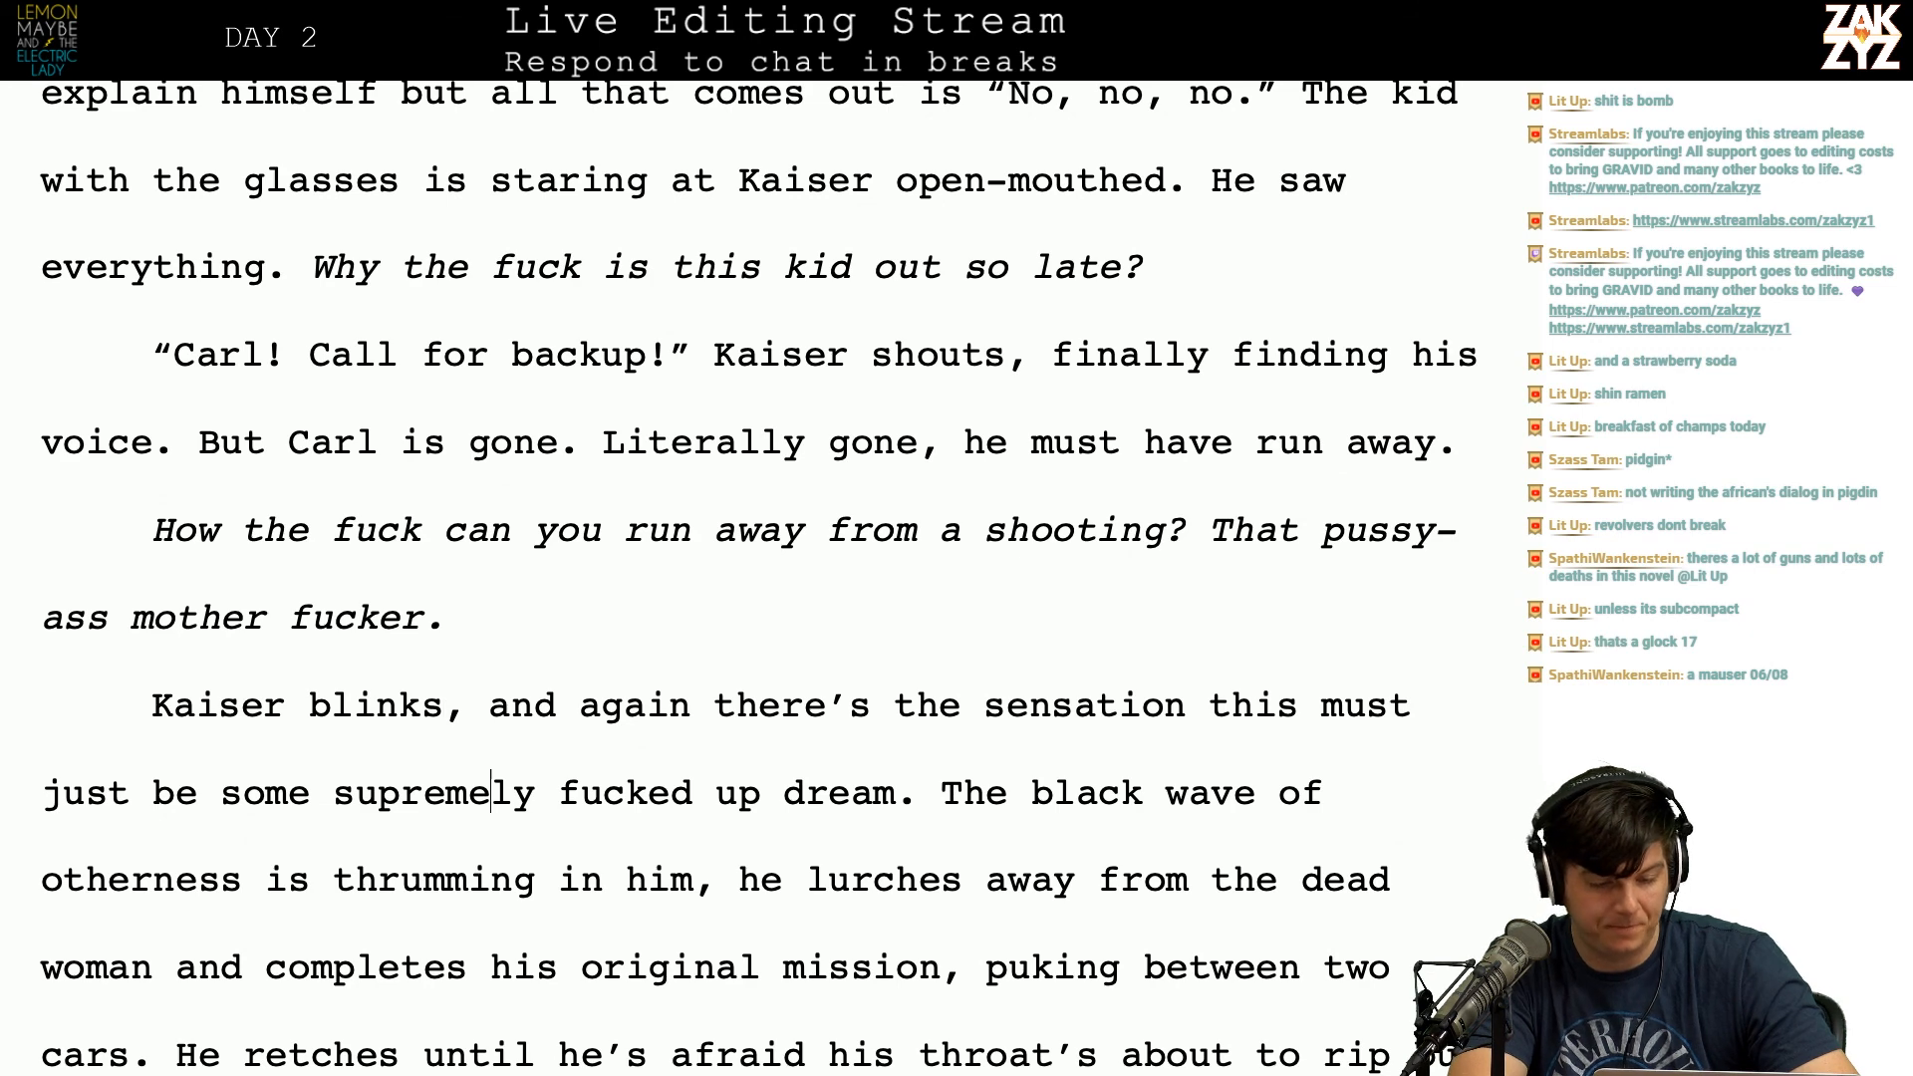
scroll(401, 337, "down", 3)
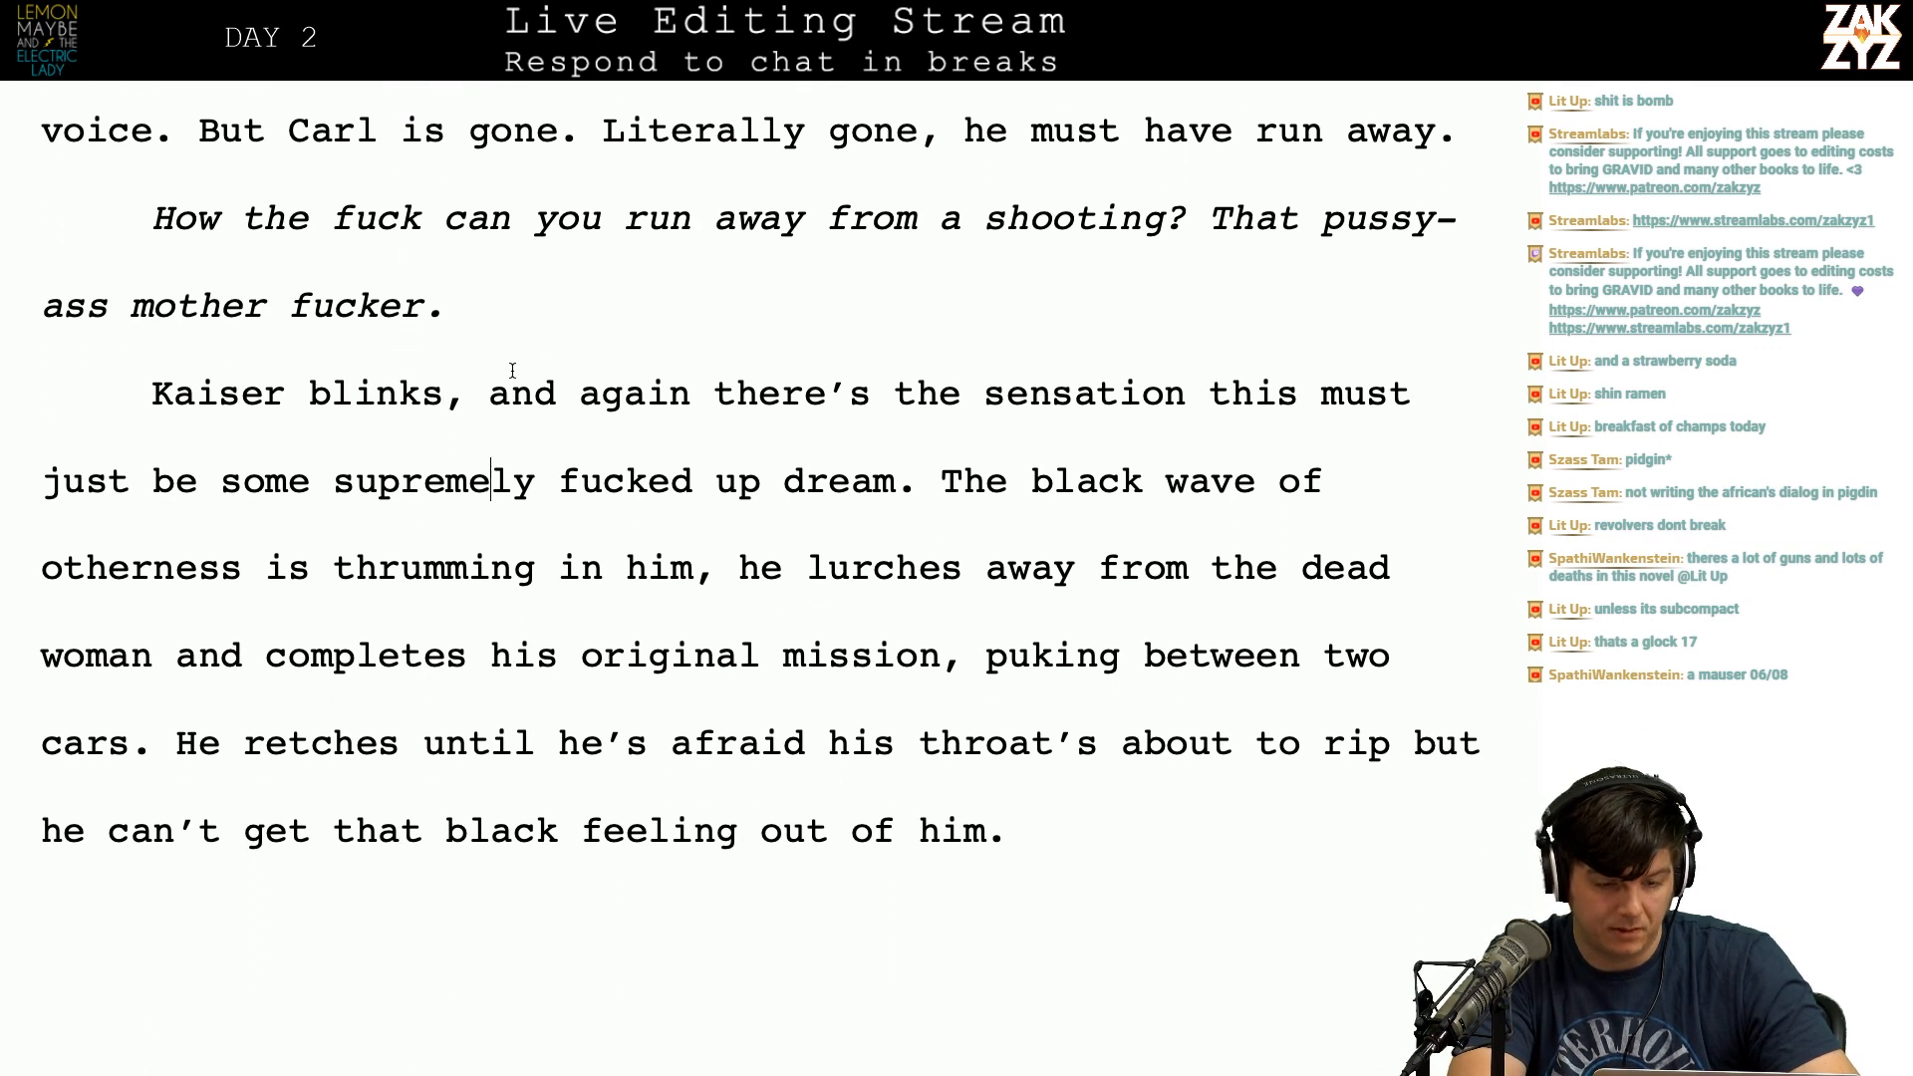
key("Down")
key("Right")
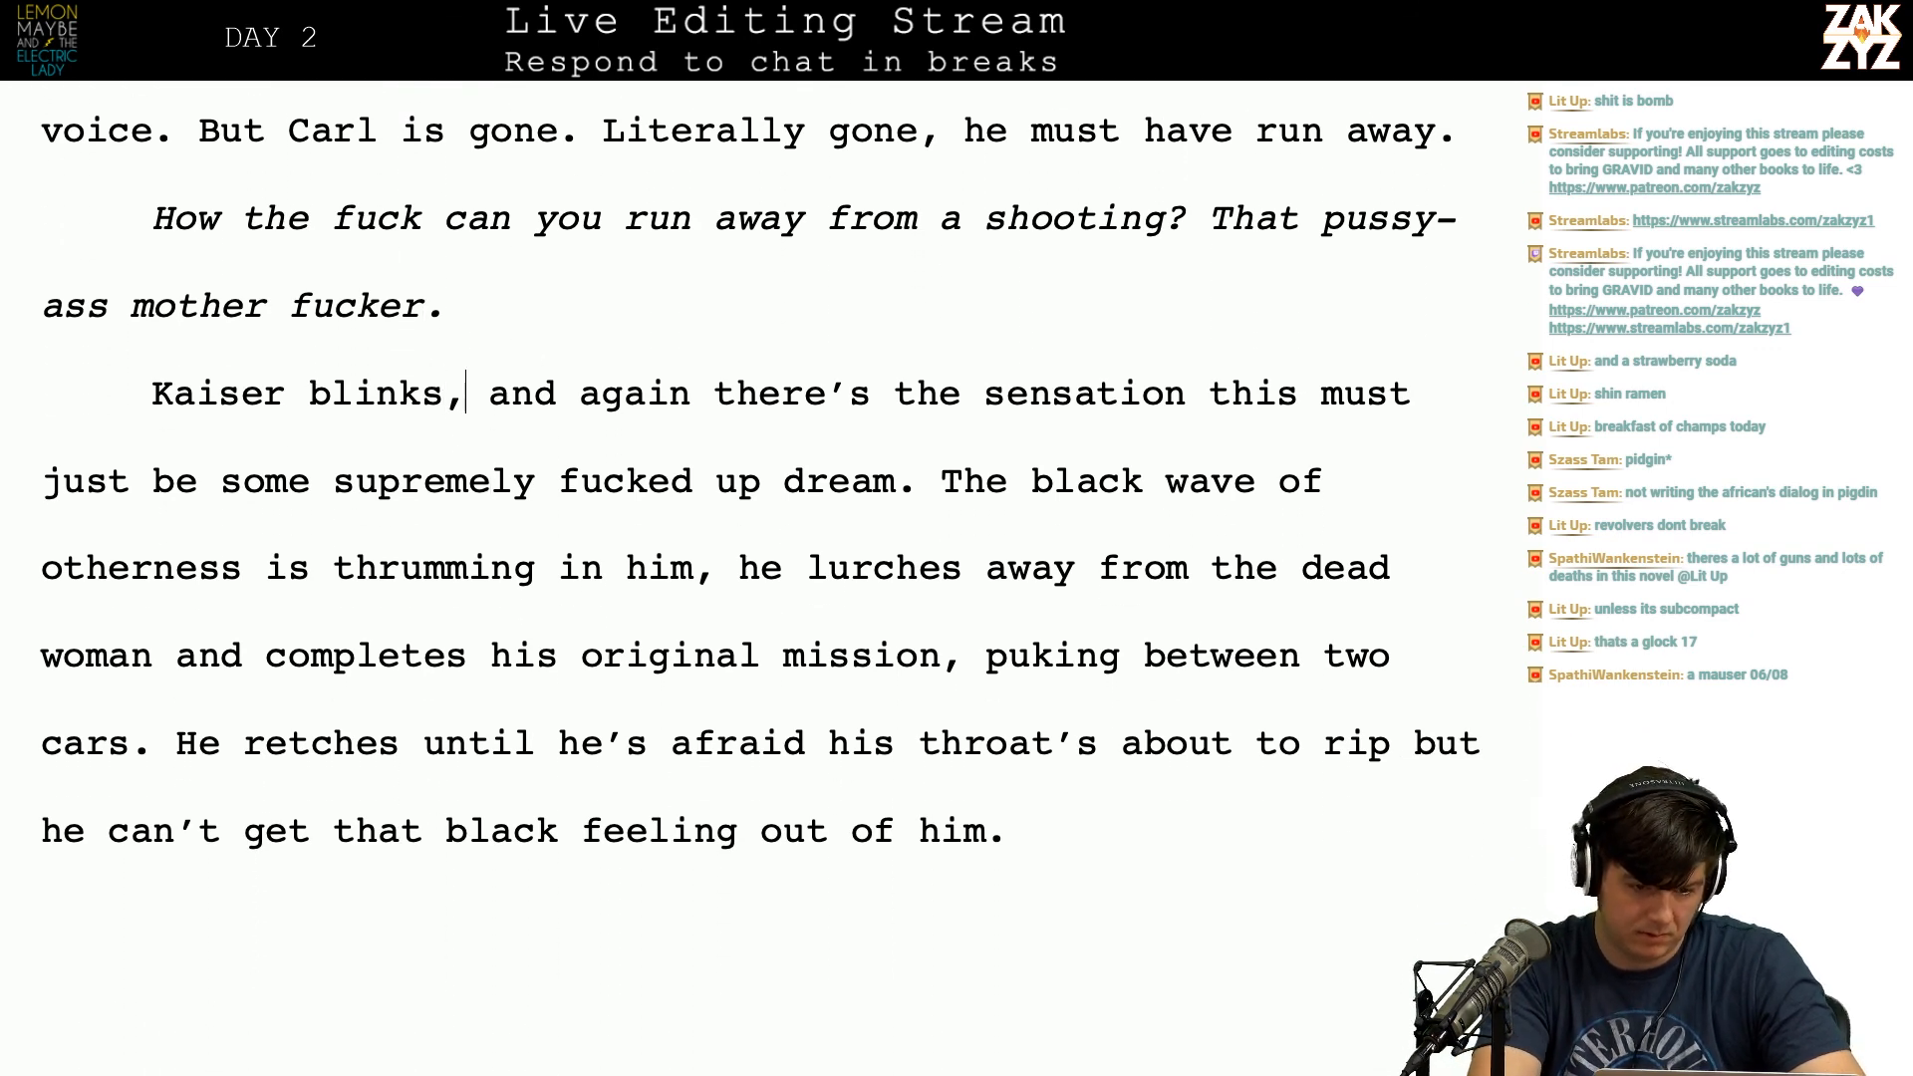
type("Carl wa")
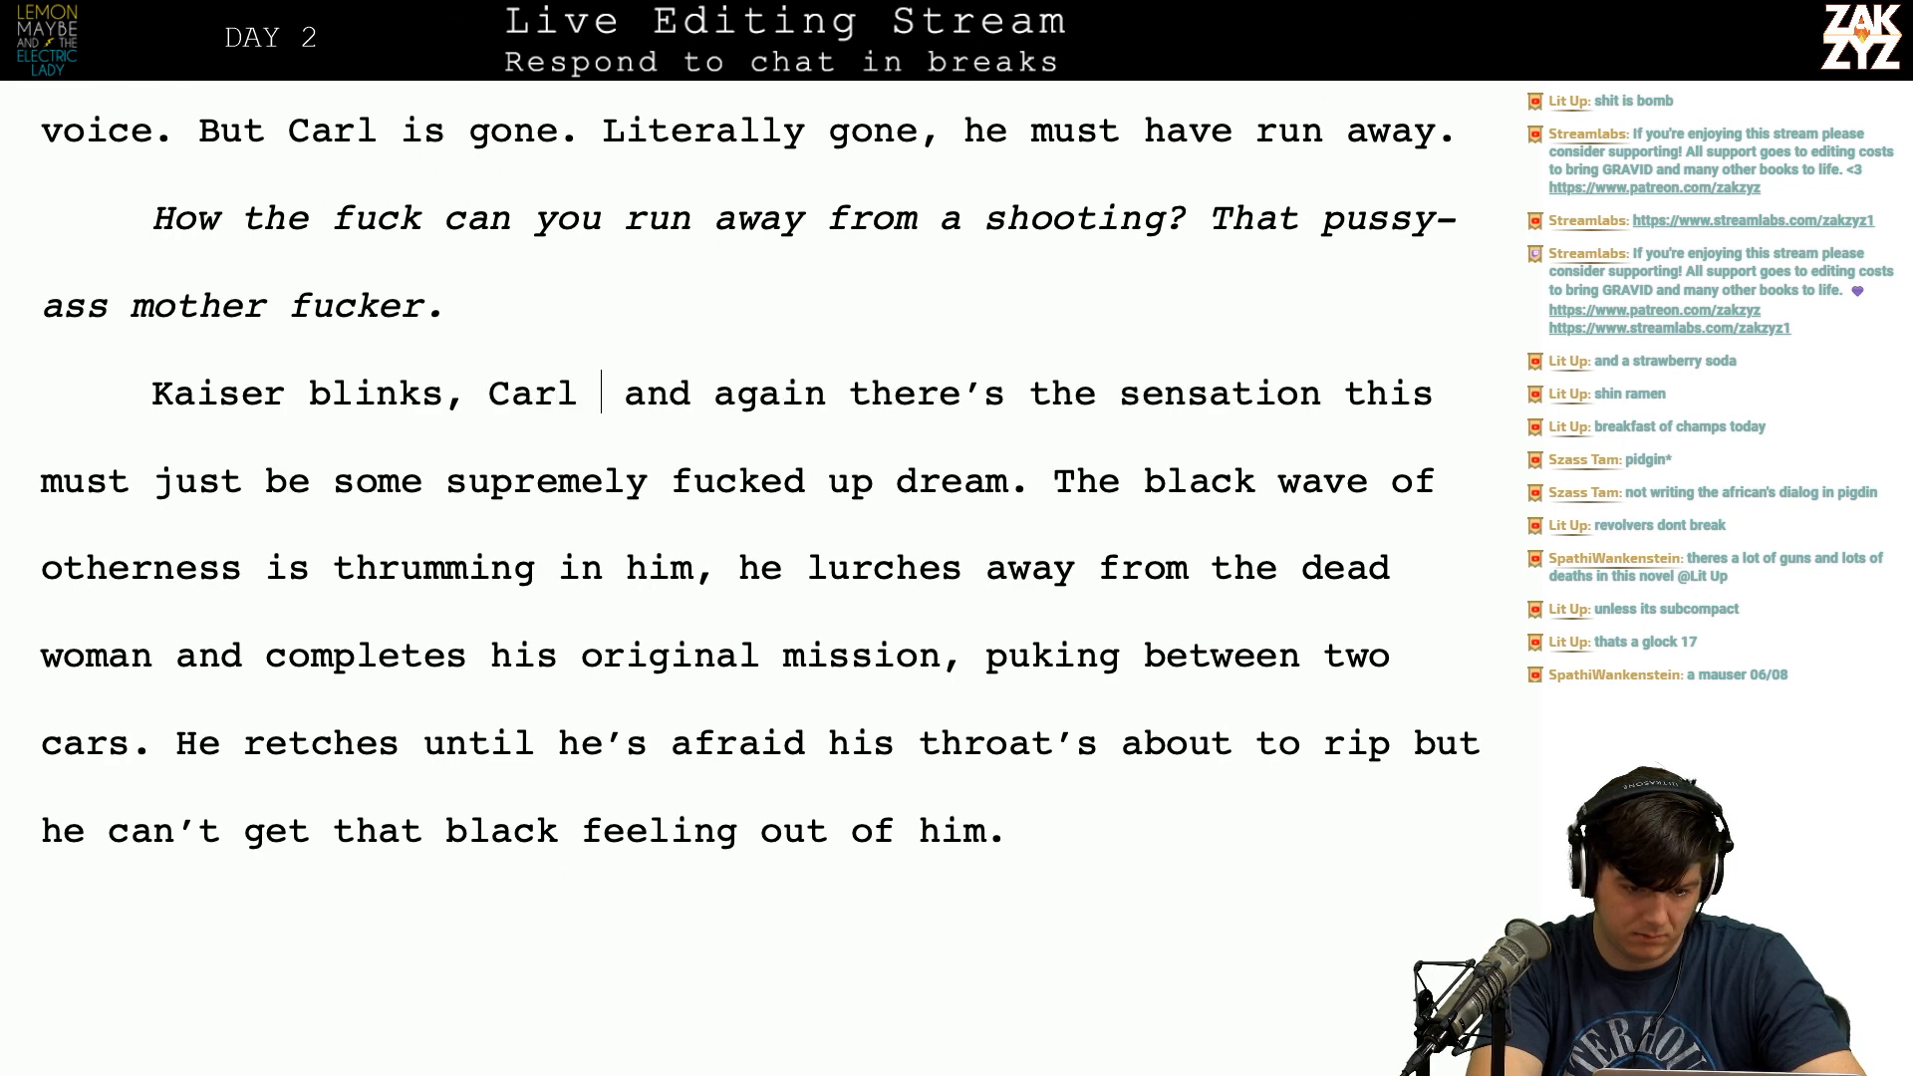
type("s JUST")
key("BackSpace")
key("BackSpace")
key("BackSpace")
key("BackSpace")
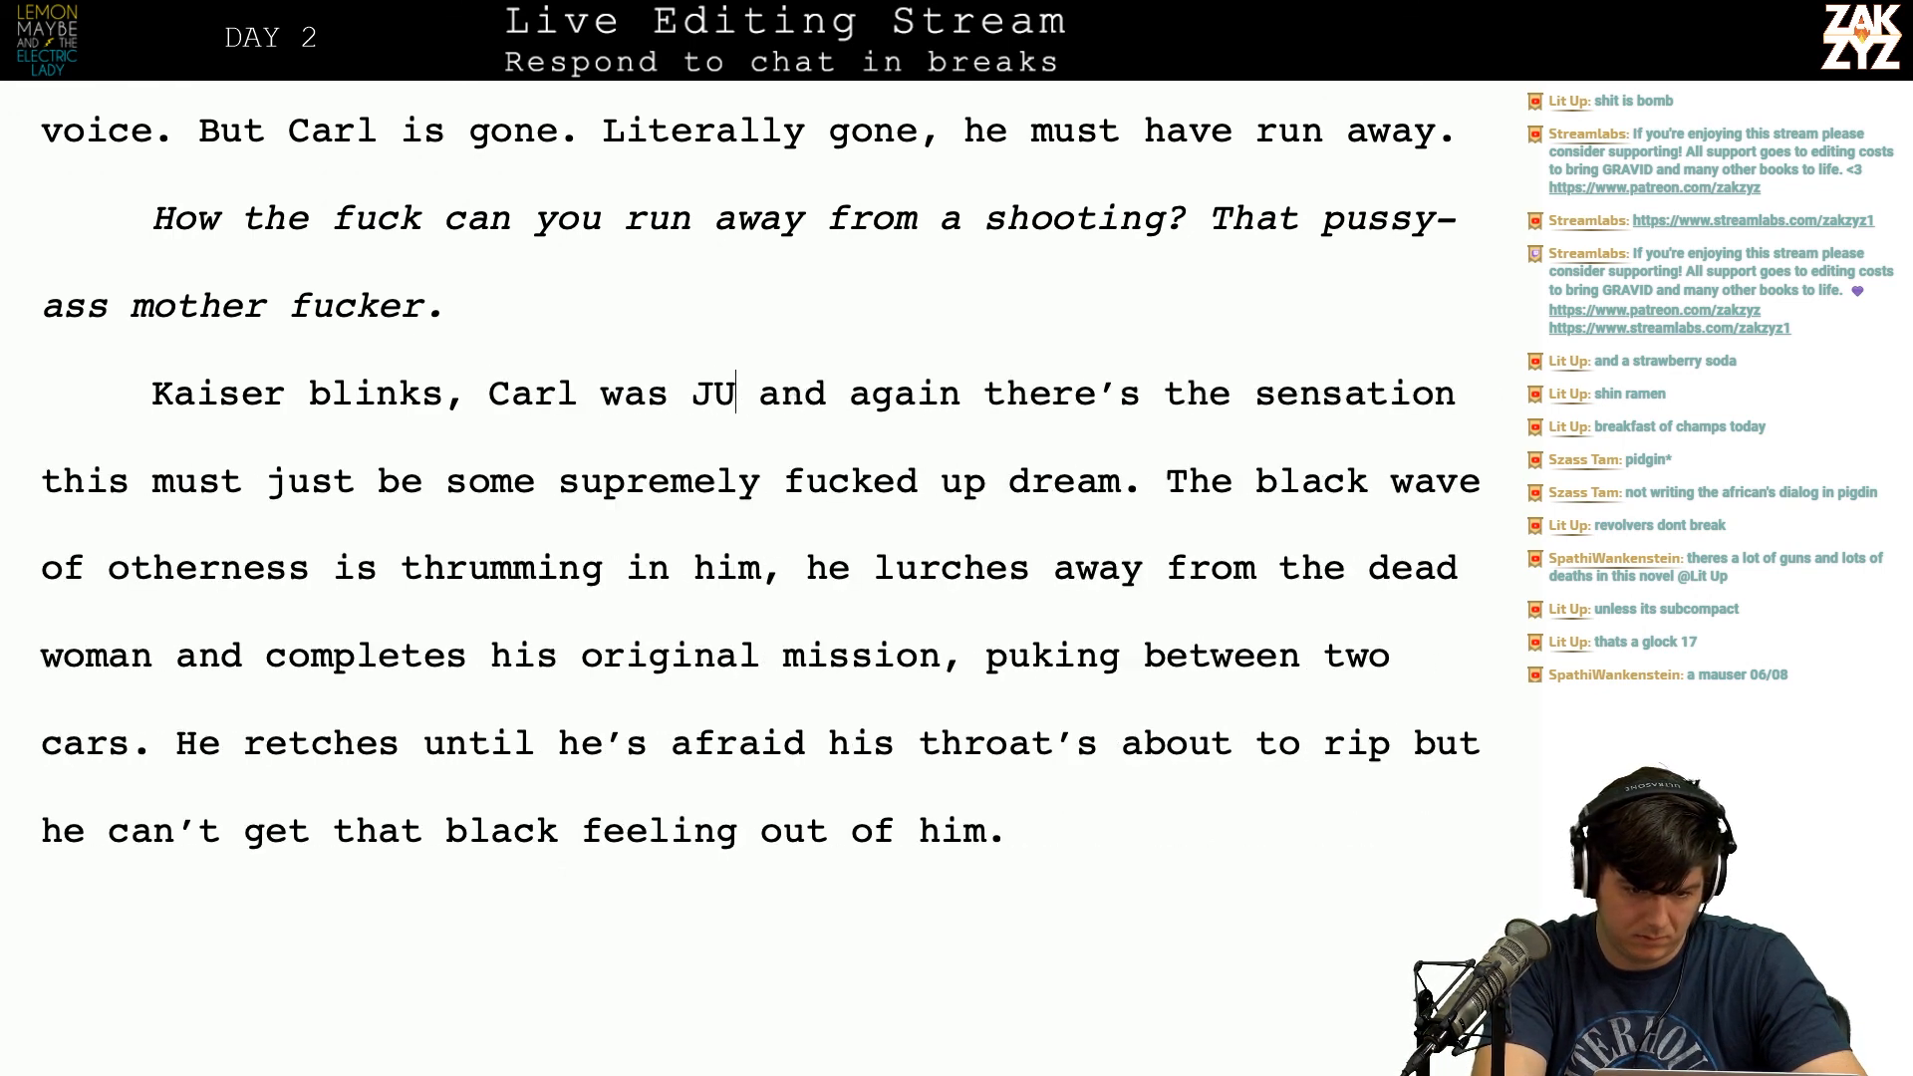
type("just here.")
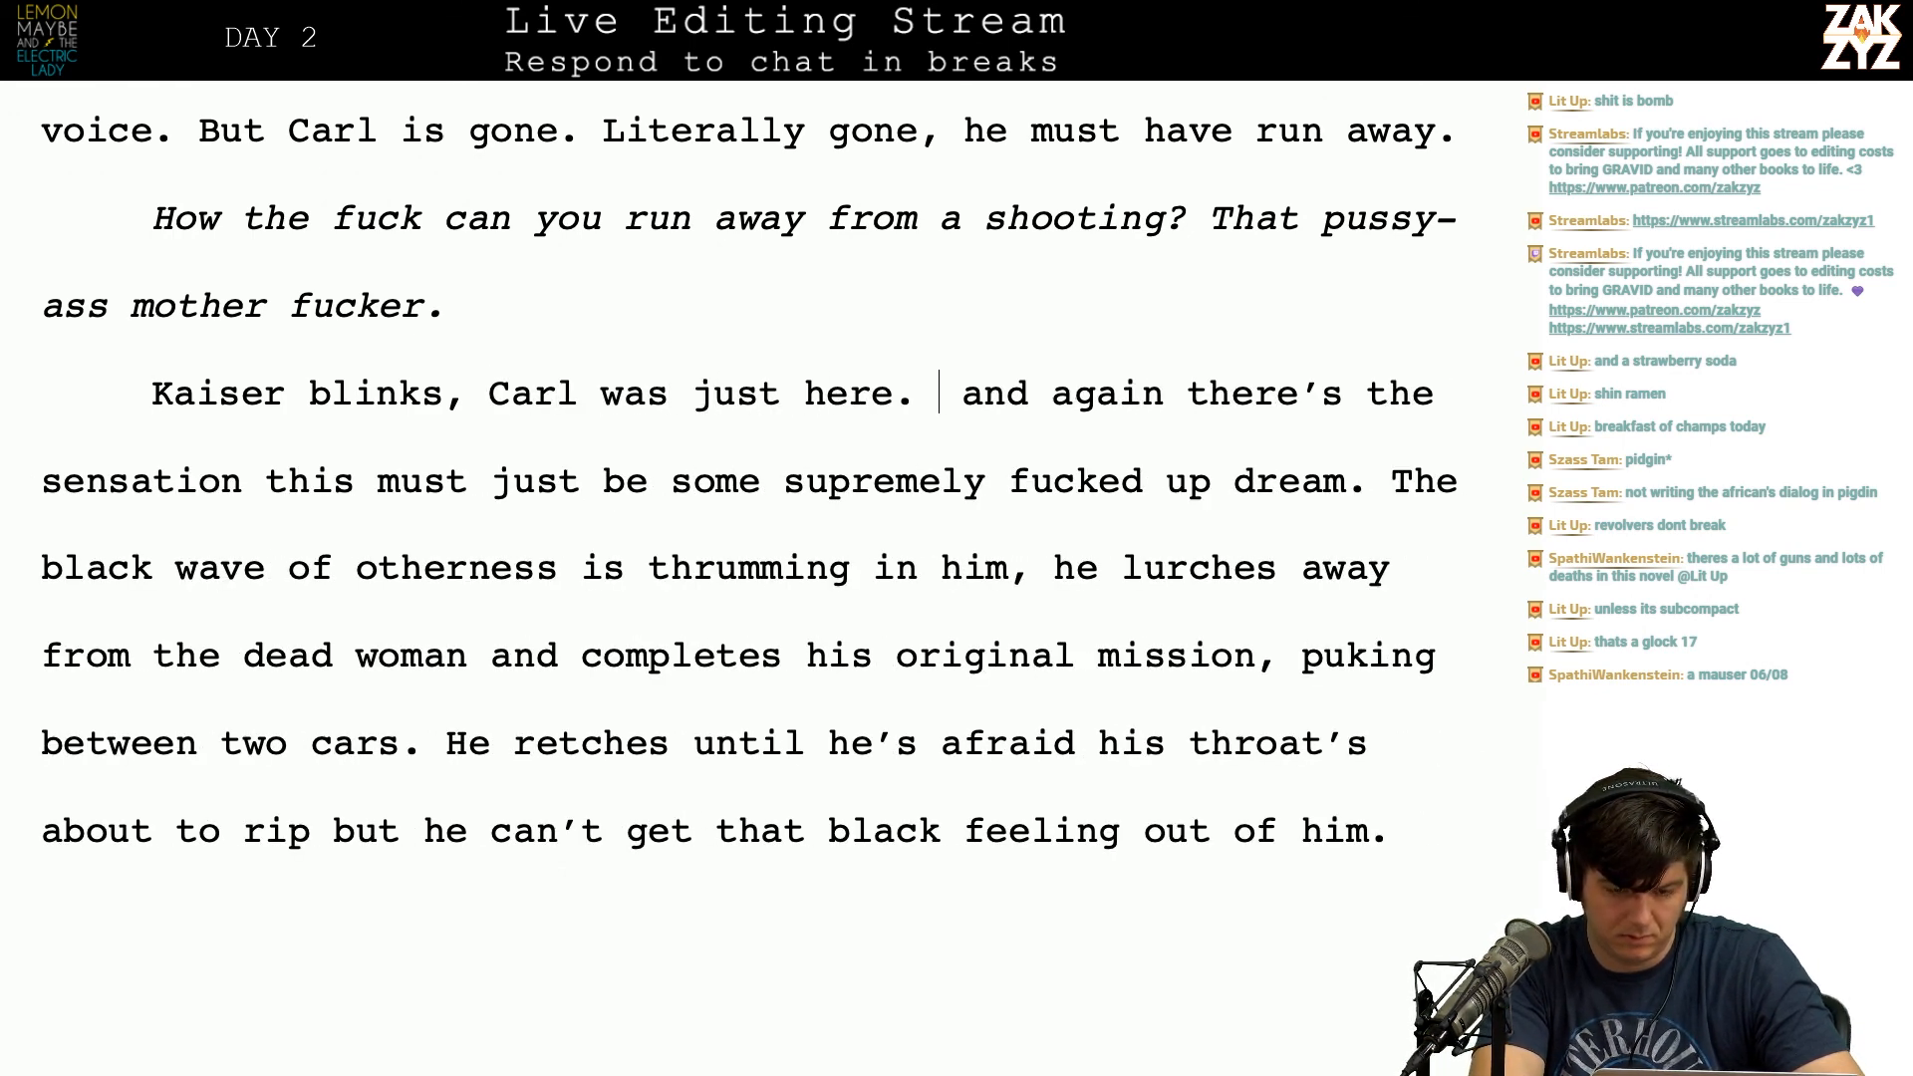
Step: Replace "and again" with a capitalised "Again" to start a new sentence before "there's the sensation"
key("shift+Right")
key("shift+Right")
key("shift+Right")
key("shift+Right")
key("shift+Right")
key("shift+Right")
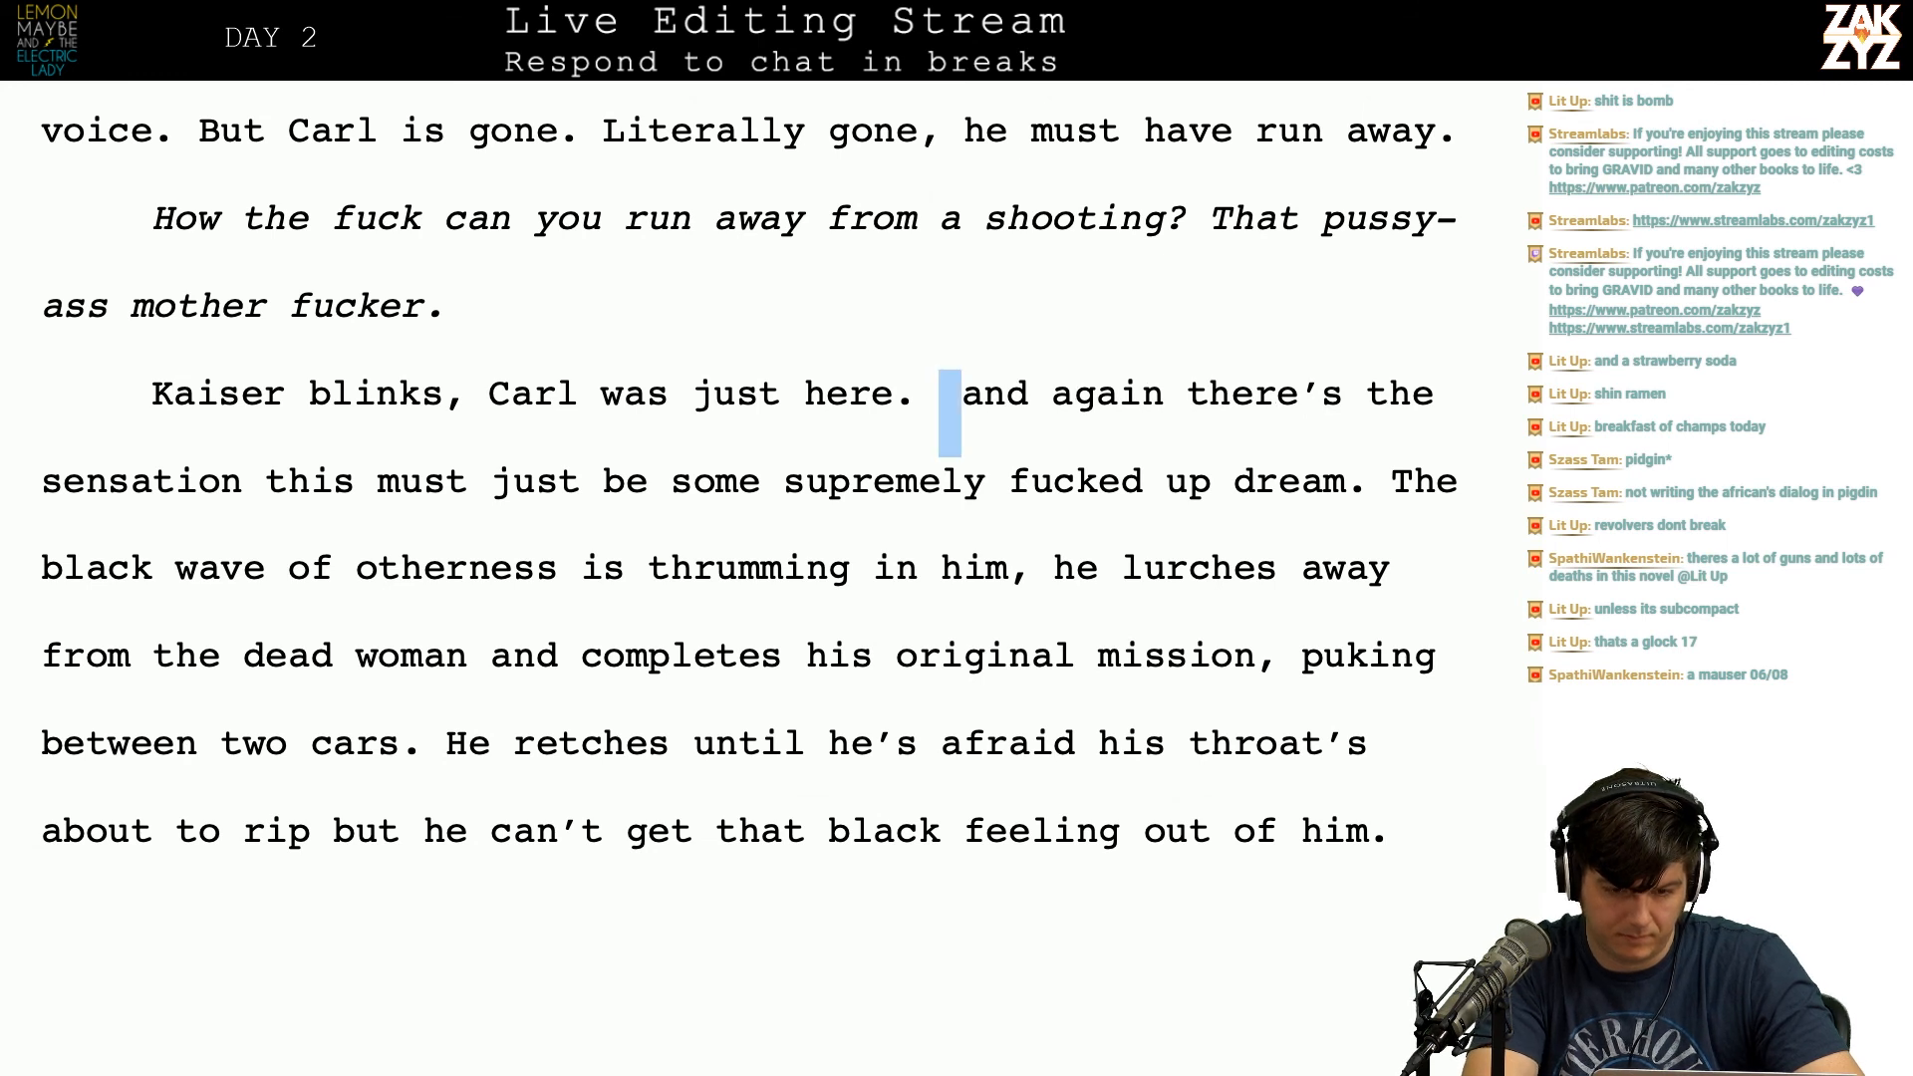
type("A")
Step: Reread the new wording "Carl was just here." and the start of the sentence after it
key("Left")
key("Left")
key("Left")
key("Left")
key("Left")
key("Left")
key("Left")
key("Left")
key("Left")
key("Left")
key("Left")
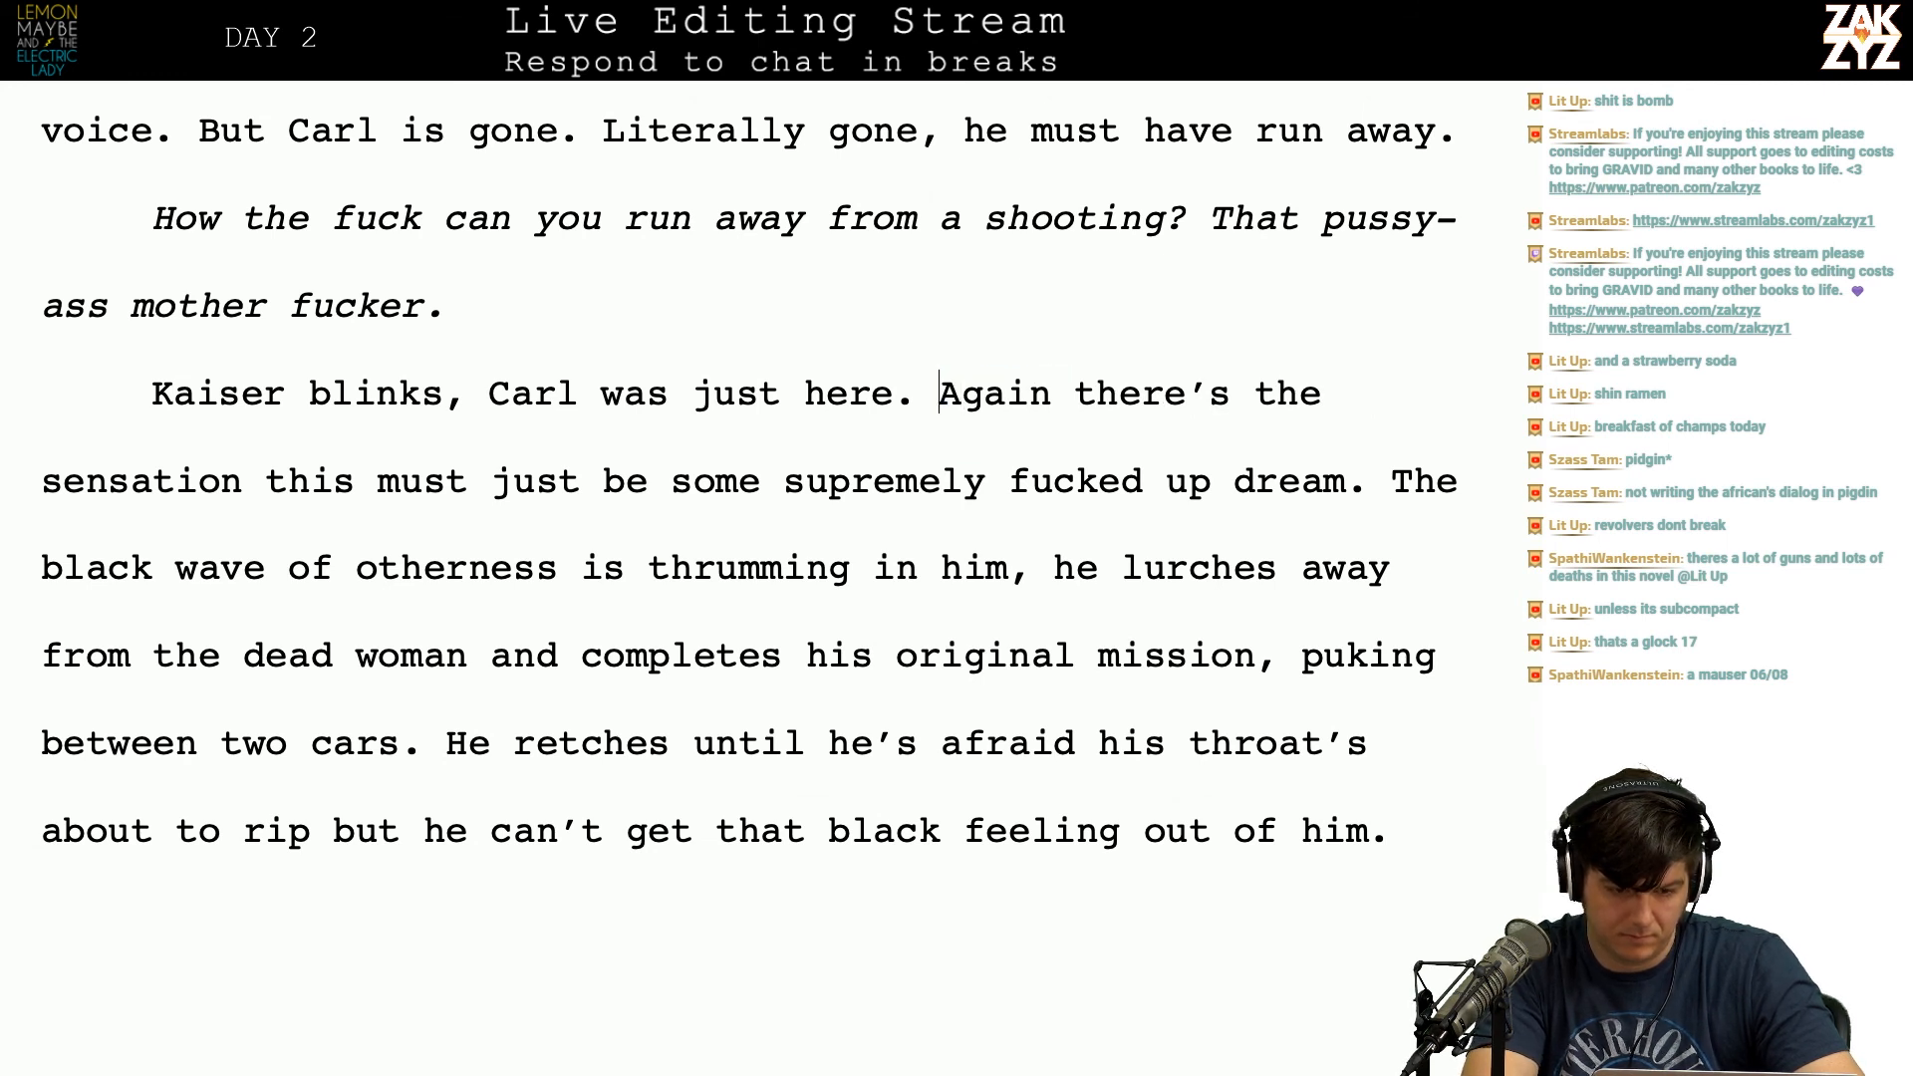
key("Left")
key("Left")
key("Left")
key("Left")
key("Left")
key("Left")
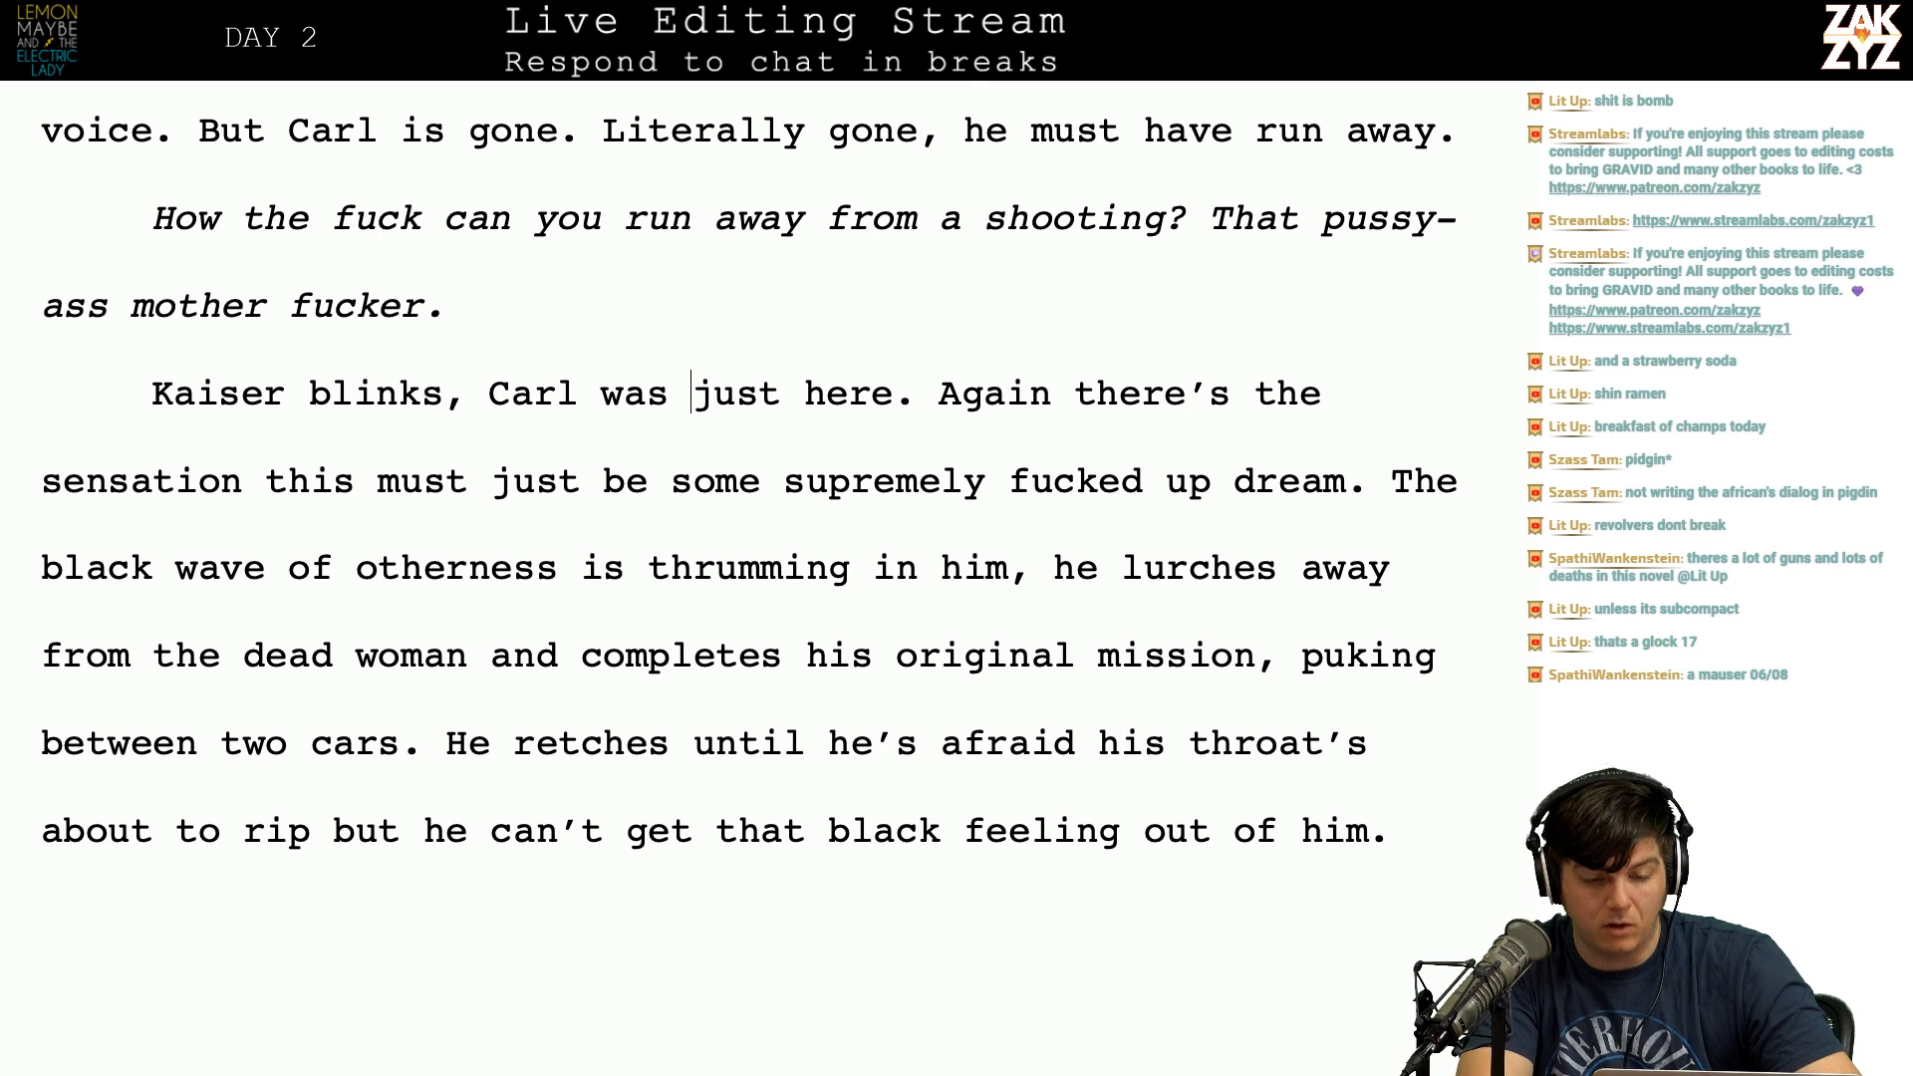
key("Right")
key("Right")
key("Right")
key("Right")
key("Right")
key("Right")
key("Right")
key("Right")
key("Right")
key("Right")
key("Right")
key("Right")
key("Right")
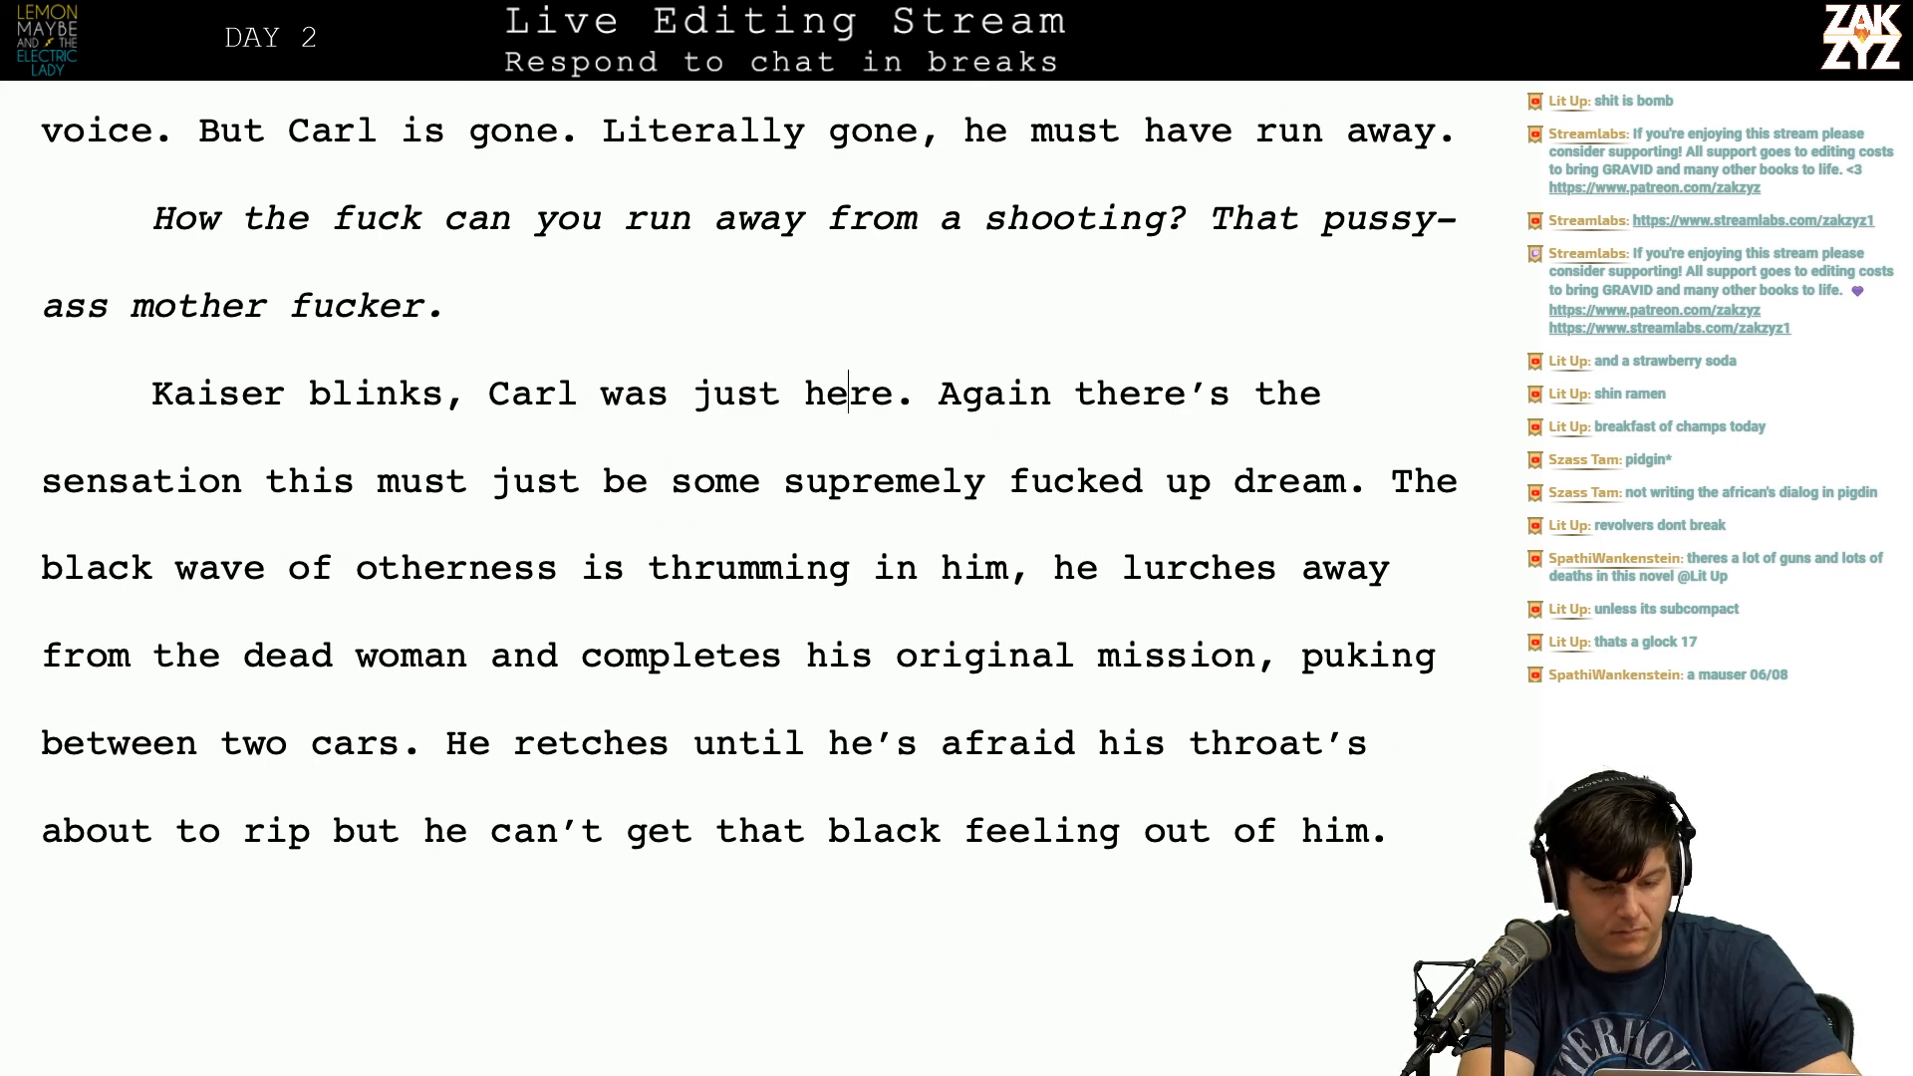
Step: Insert "certain Carl was here a second ago." after "Kaiser blinks," in the paragraph following the italic thought
key("Left")
key("Left")
key("Left")
key("Left")
key("Left")
key("Left")
key("Left")
key("Left")
key("Left")
key("Left")
key("Left")
key("Left")
key("Left")
key("Left")
key("Left")
key("Left")
key("Left")
key("Left")
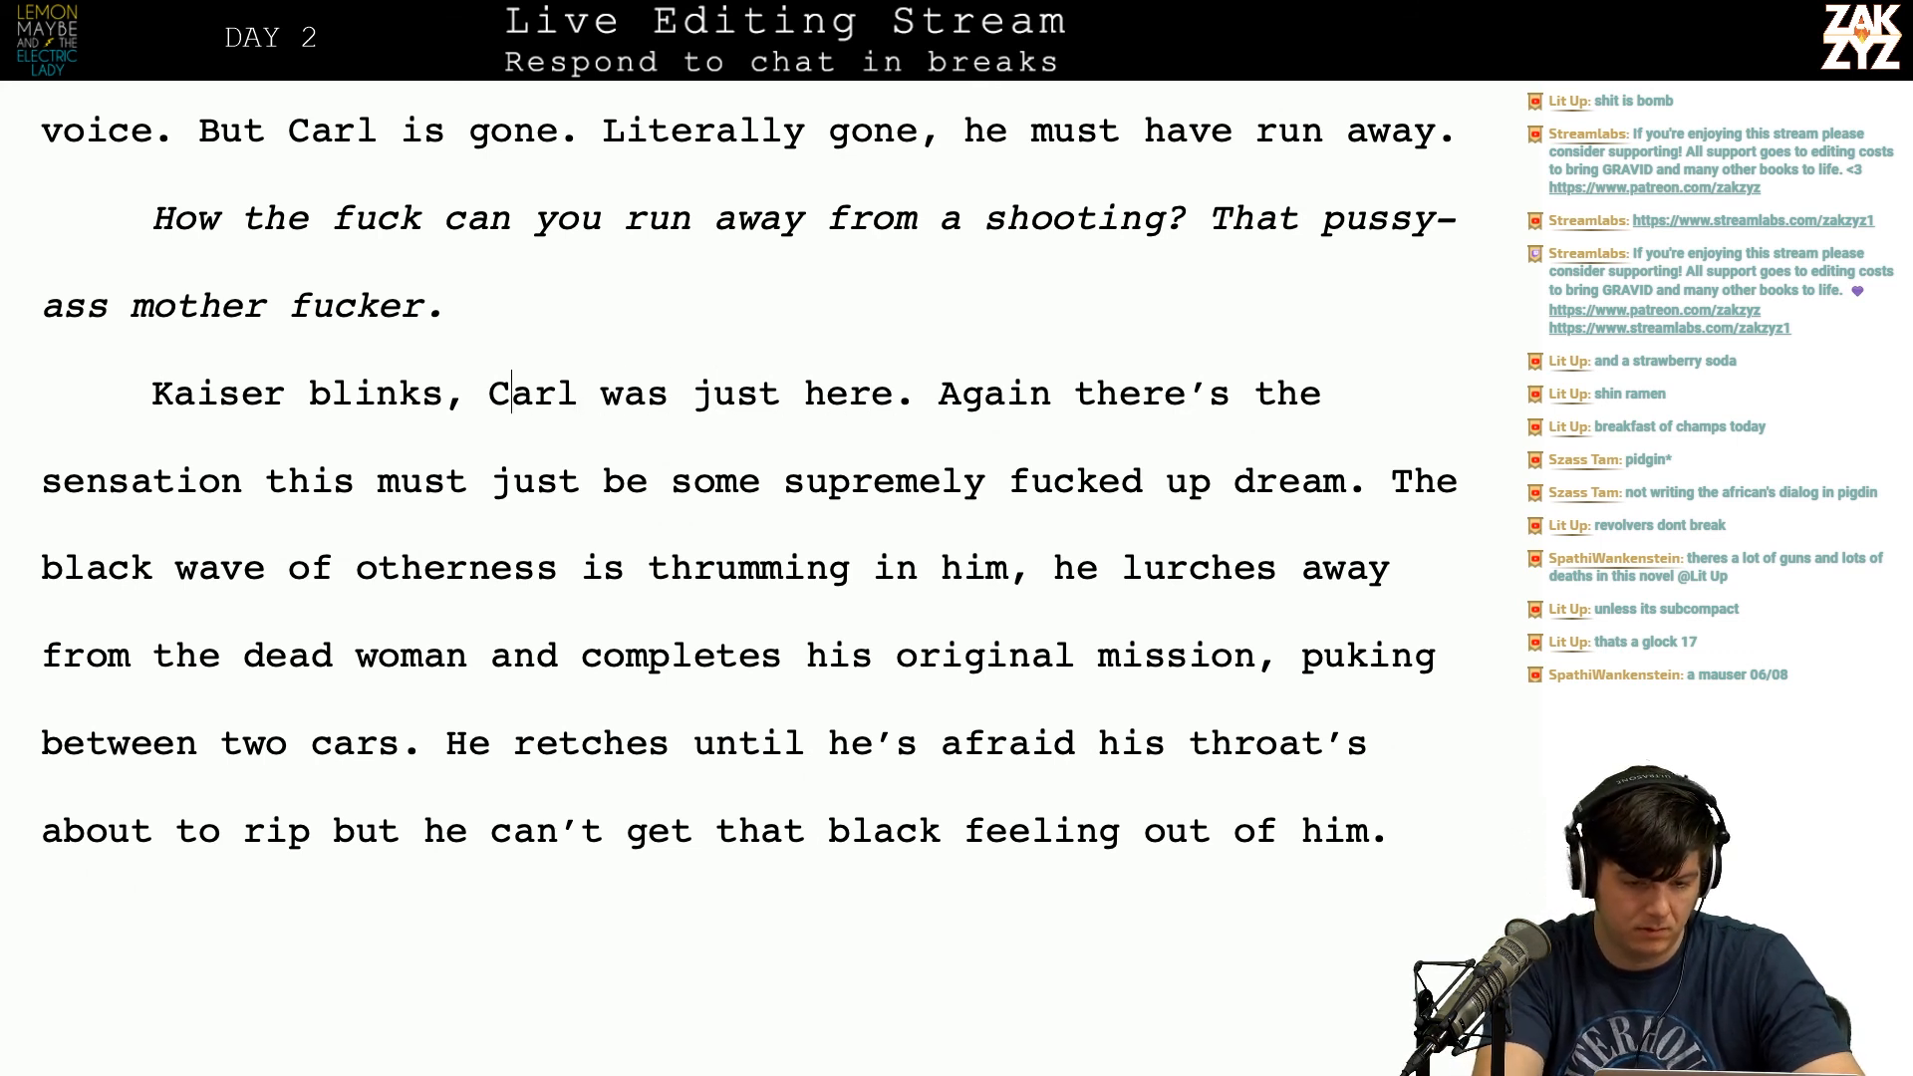
type("c")
key("BackSpace")
type("certain Carl wa")
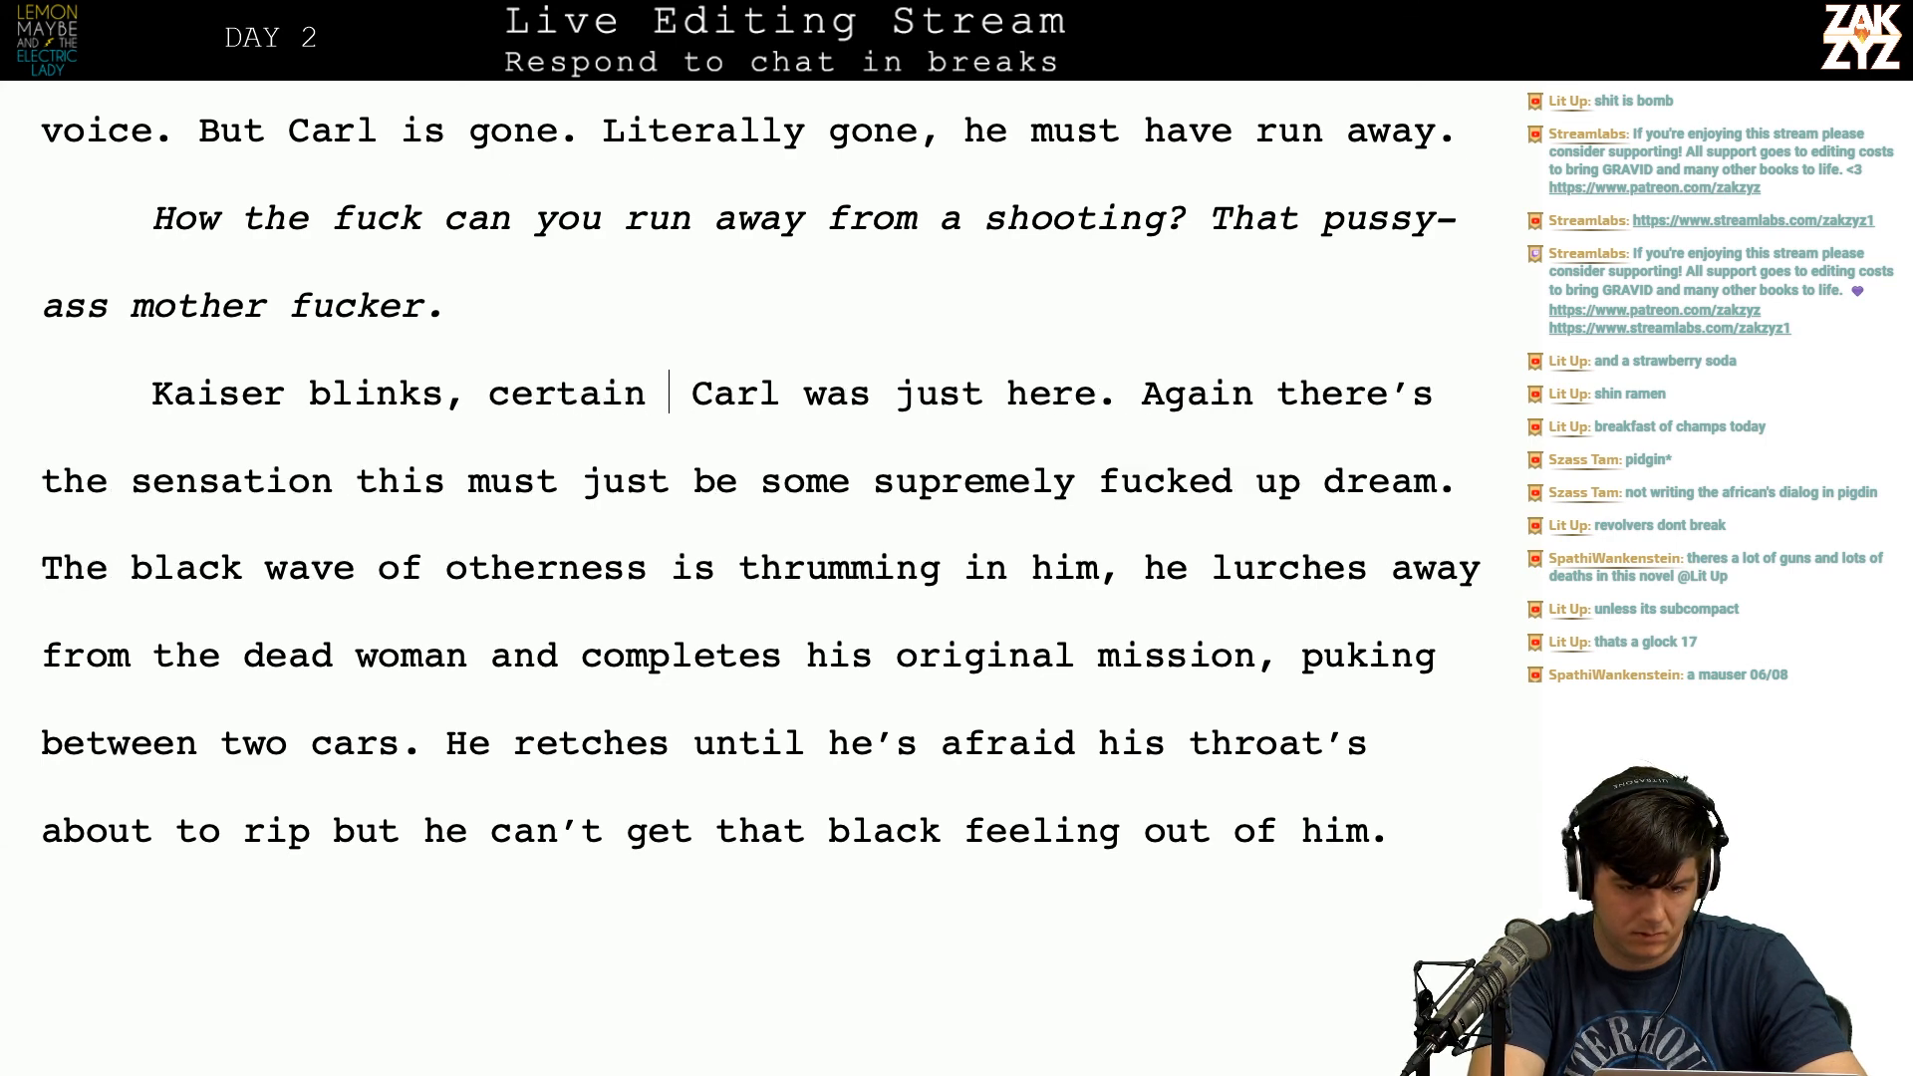
type("s here ha")
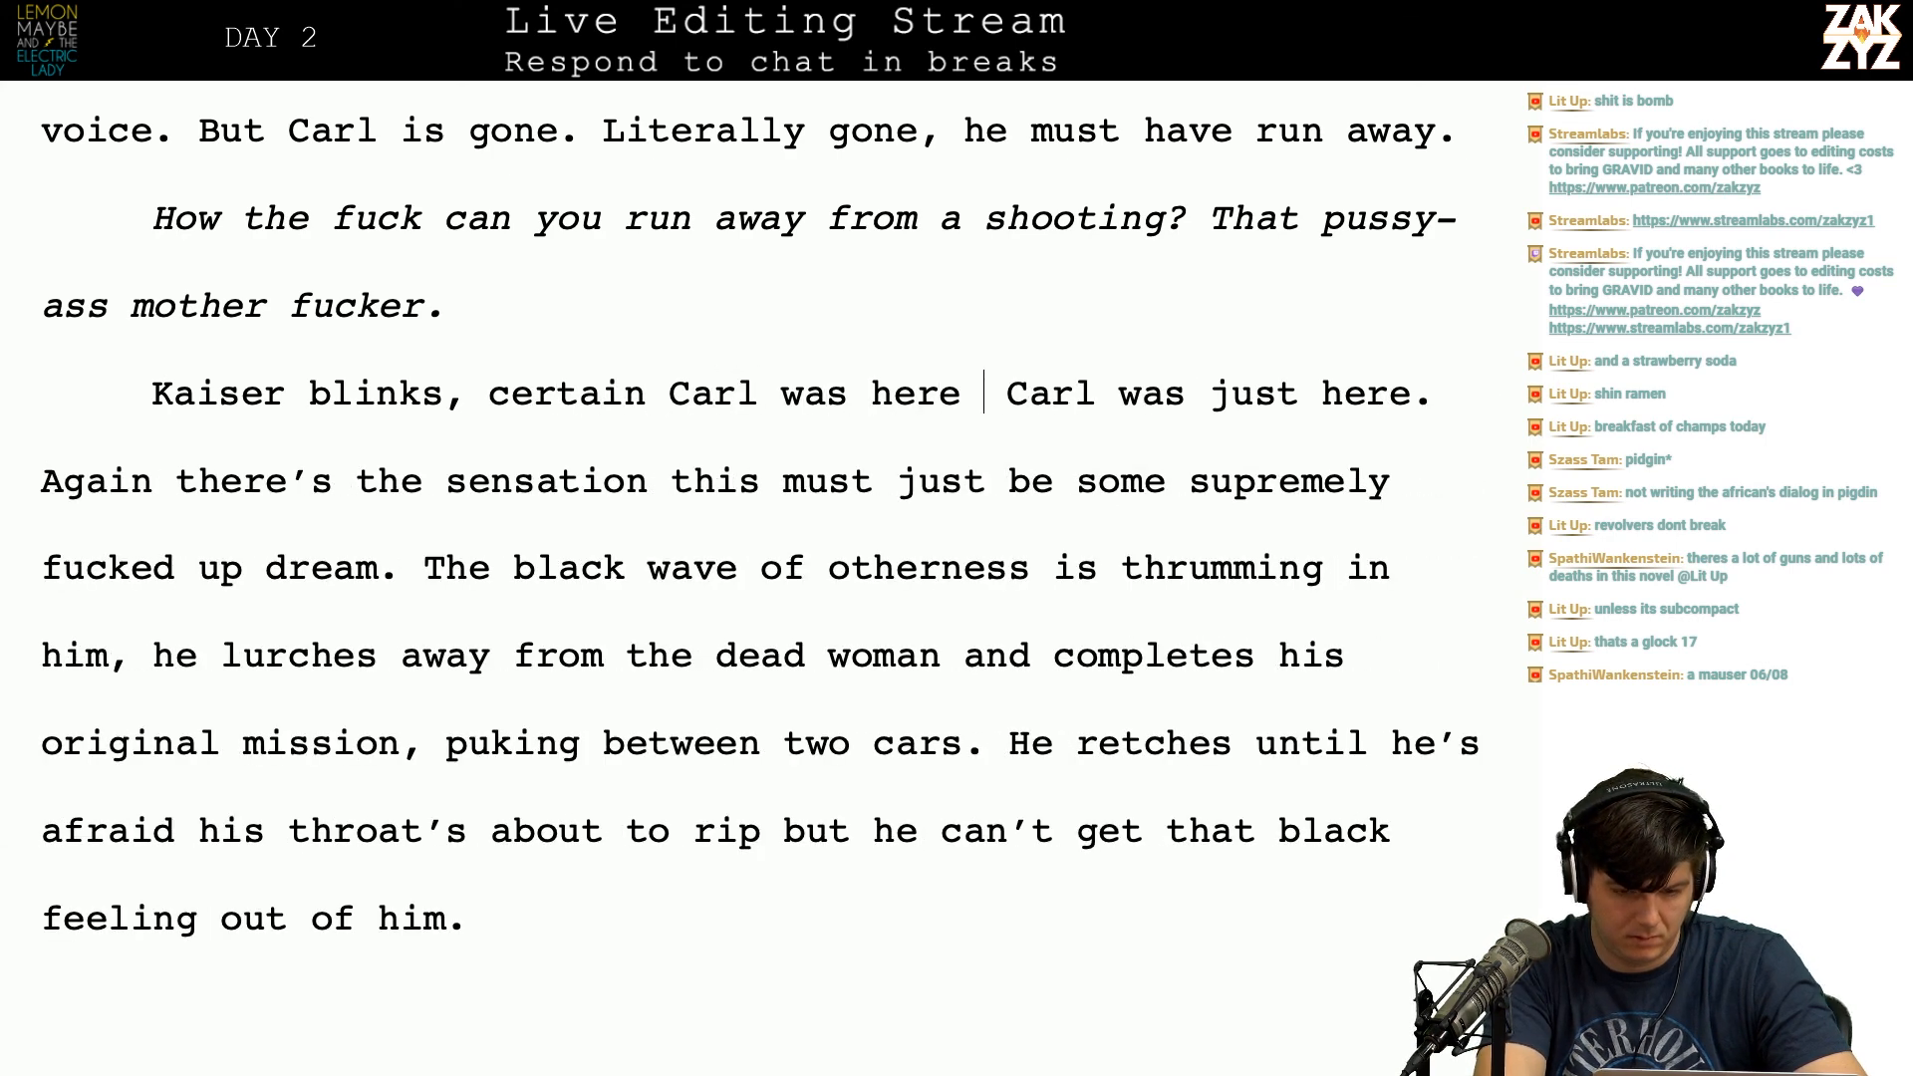
key("BackSpace")
key("BackSpace")
type("a second ago")
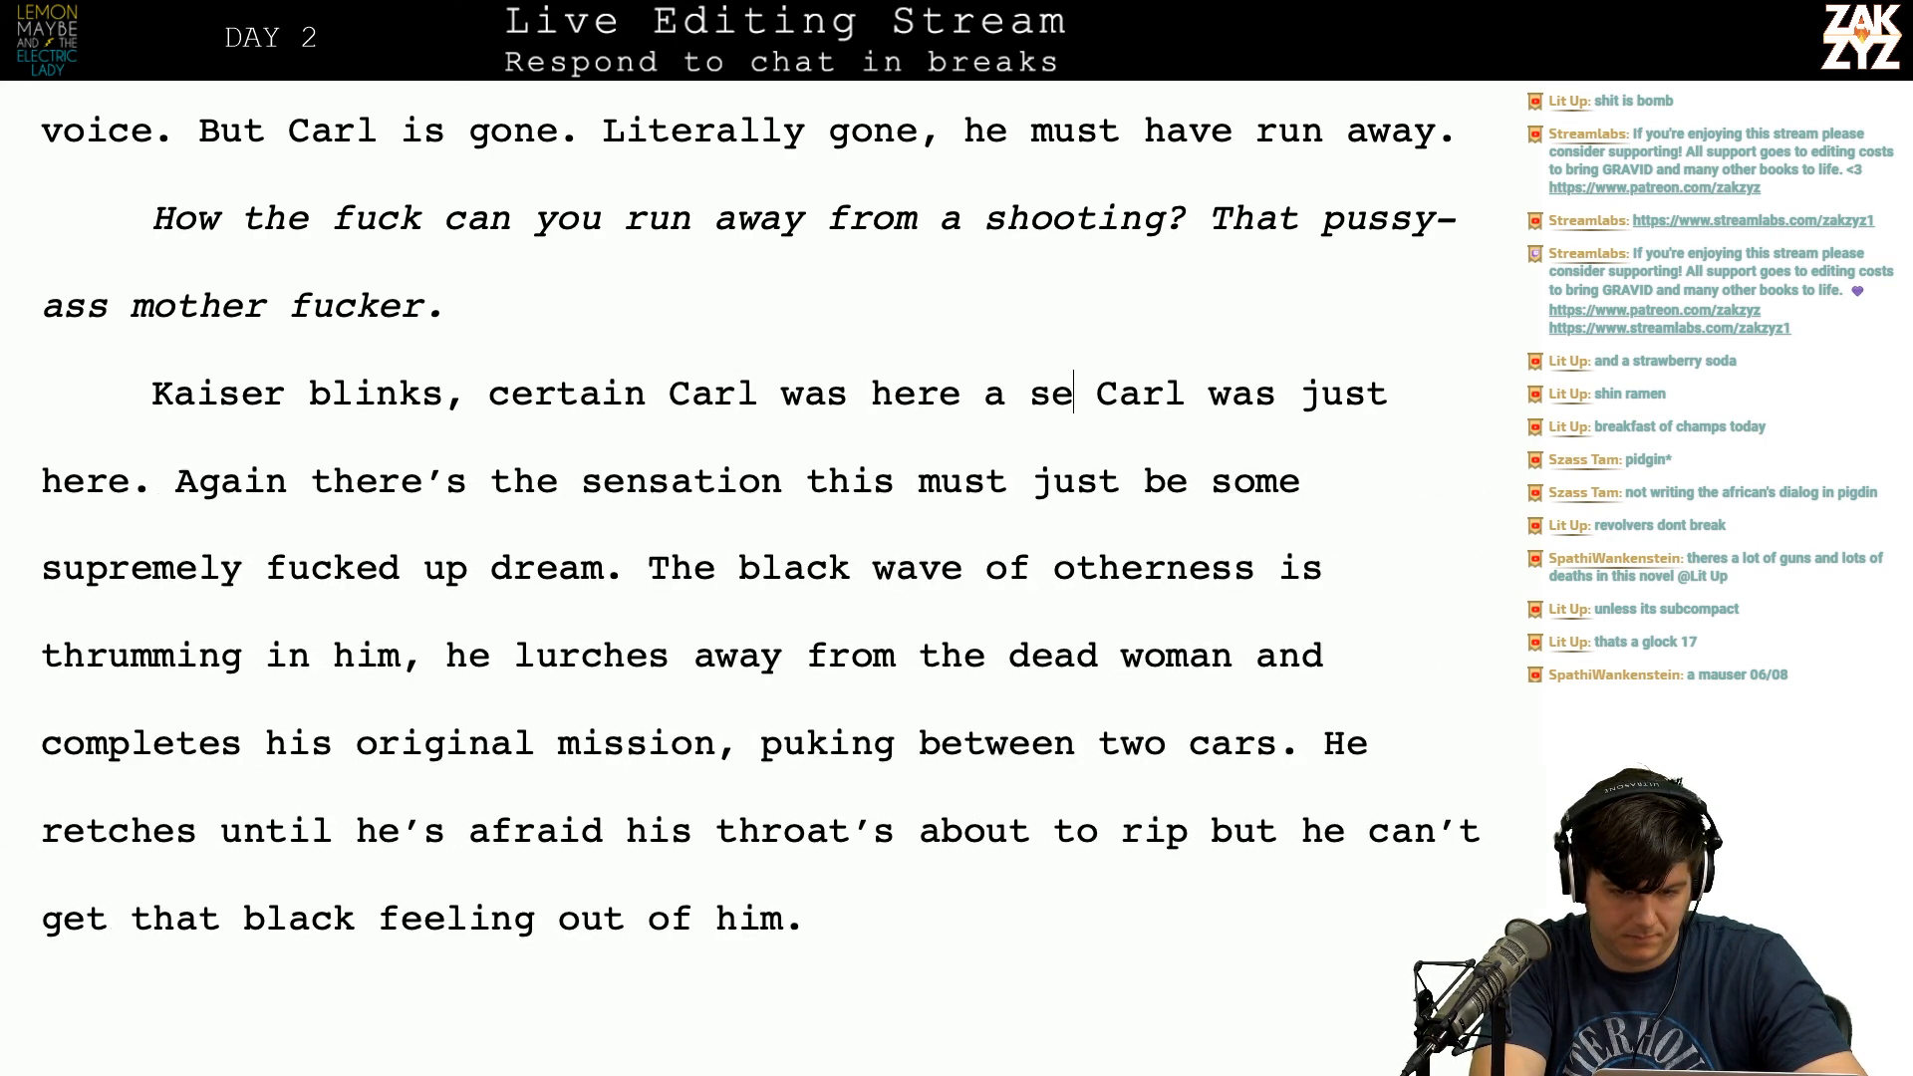
type(".")
Step: Delete the redundant sentence "Carl was just here." before "Again there's the sensation"
key("shift+Right")
key("shift+Right")
key("shift+Right")
key("shift+Right")
key("shift+Right")
key("shift+Right")
key("shift+Right")
key("shift+Right")
key("shift+Right")
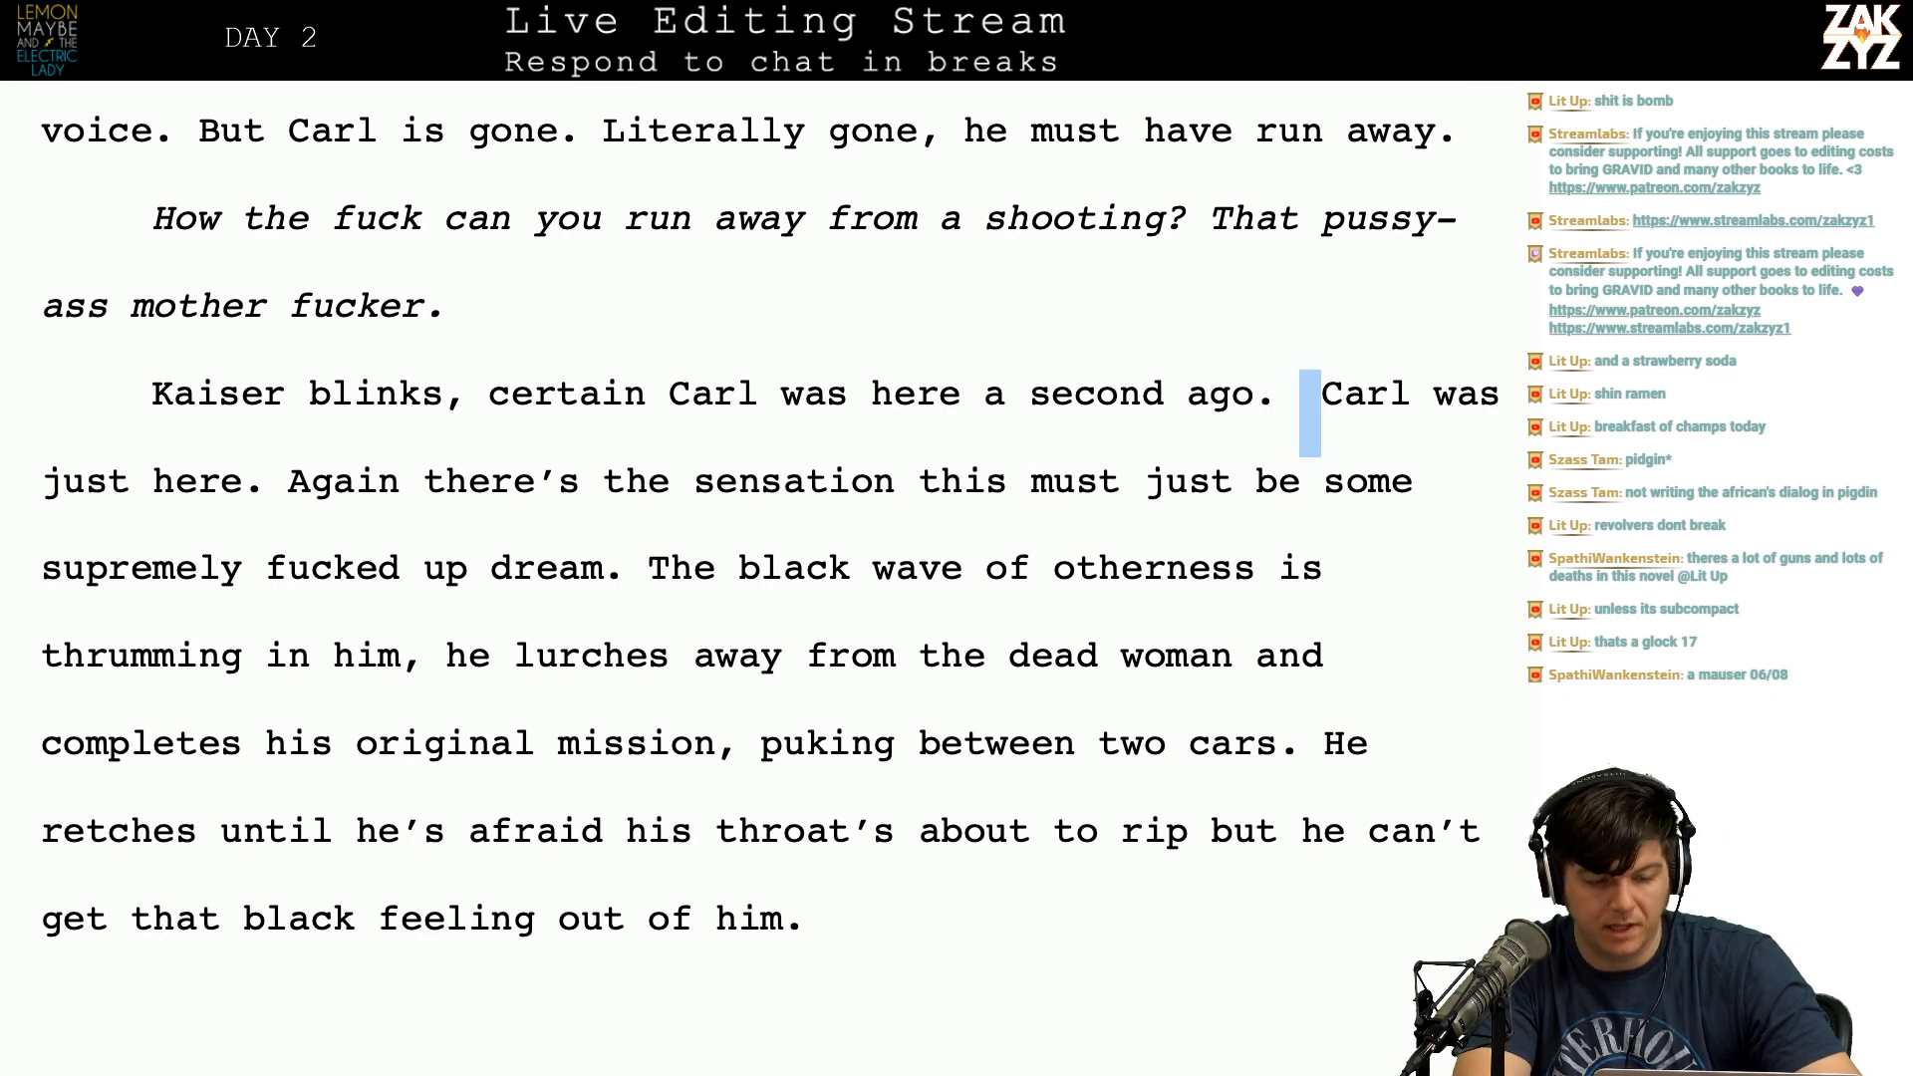
key("shift+Right")
key("shift+Right")
key("shift+Right")
key("shift+Right")
key("shift+Right")
key("shift+Right")
key("shift+Right")
key("shift+Right")
key("shift+Right")
key("shift+Right")
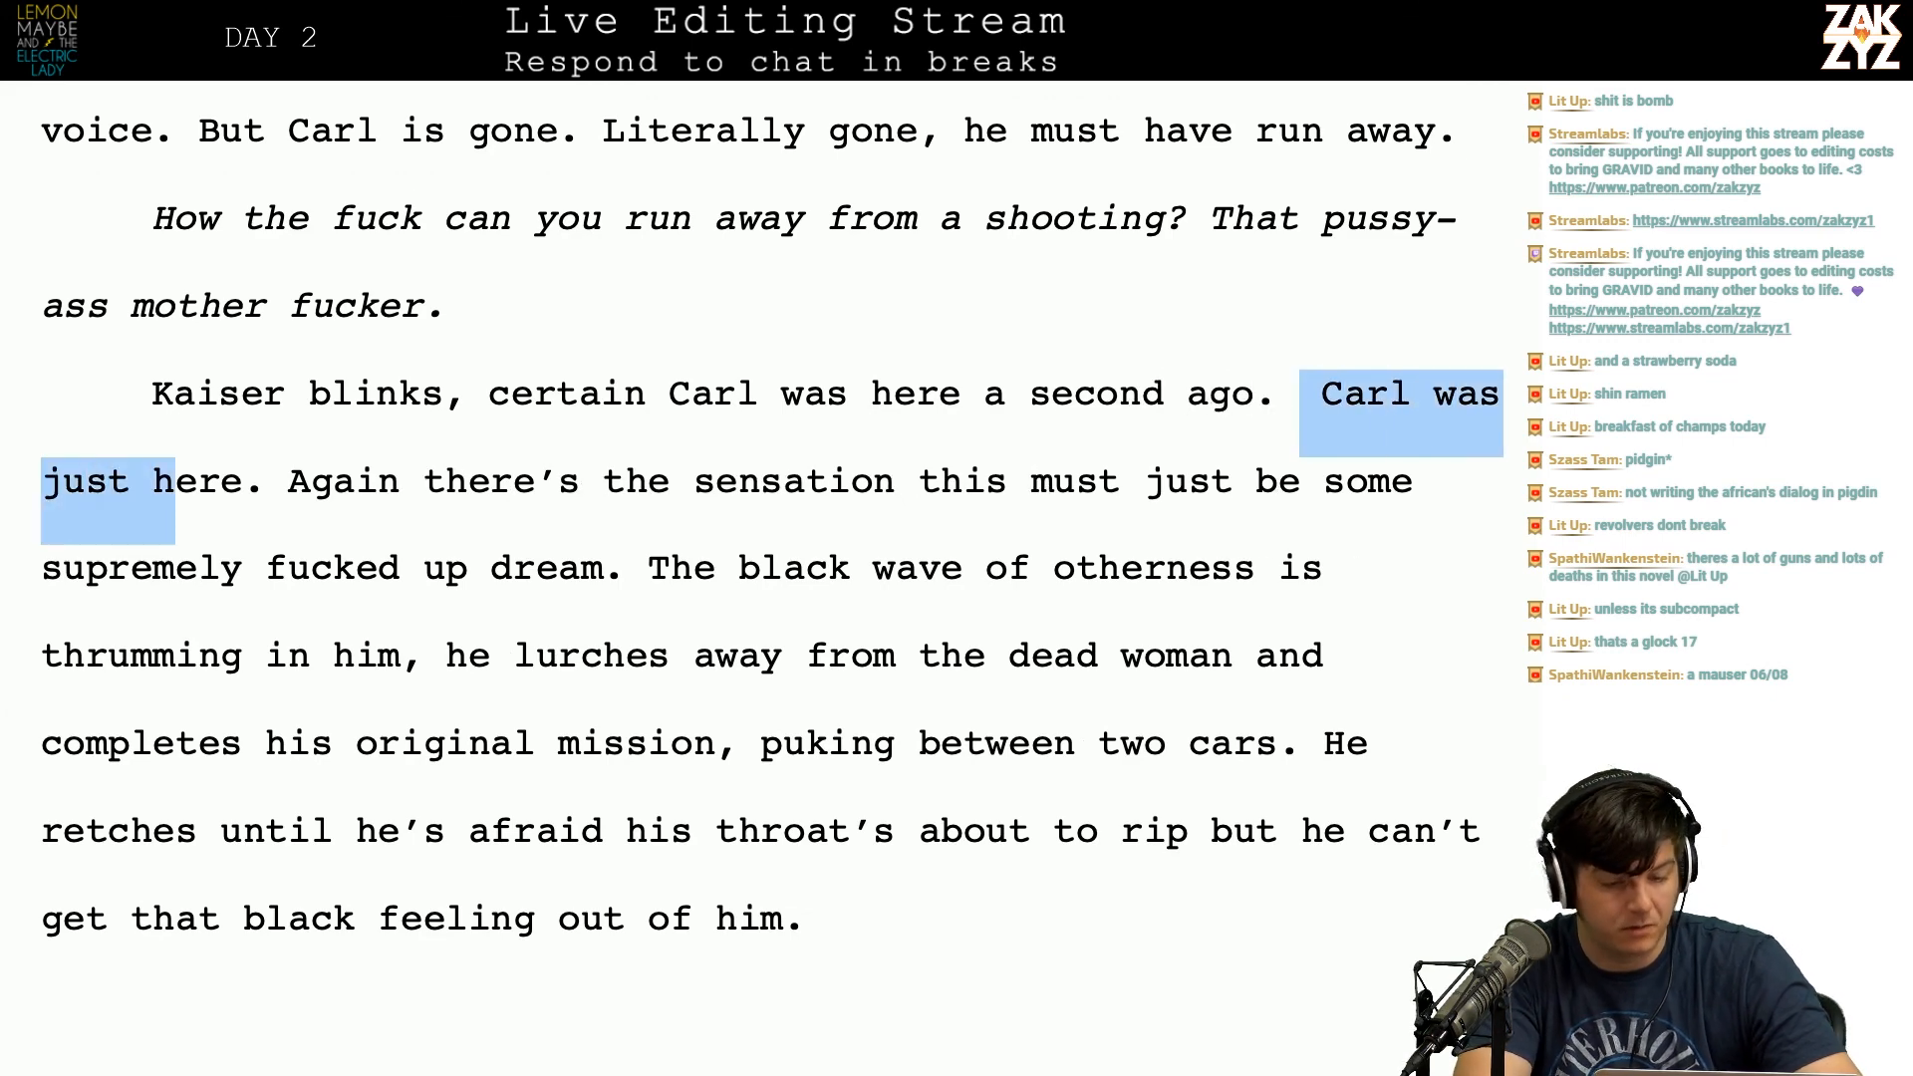
key("BackSpace")
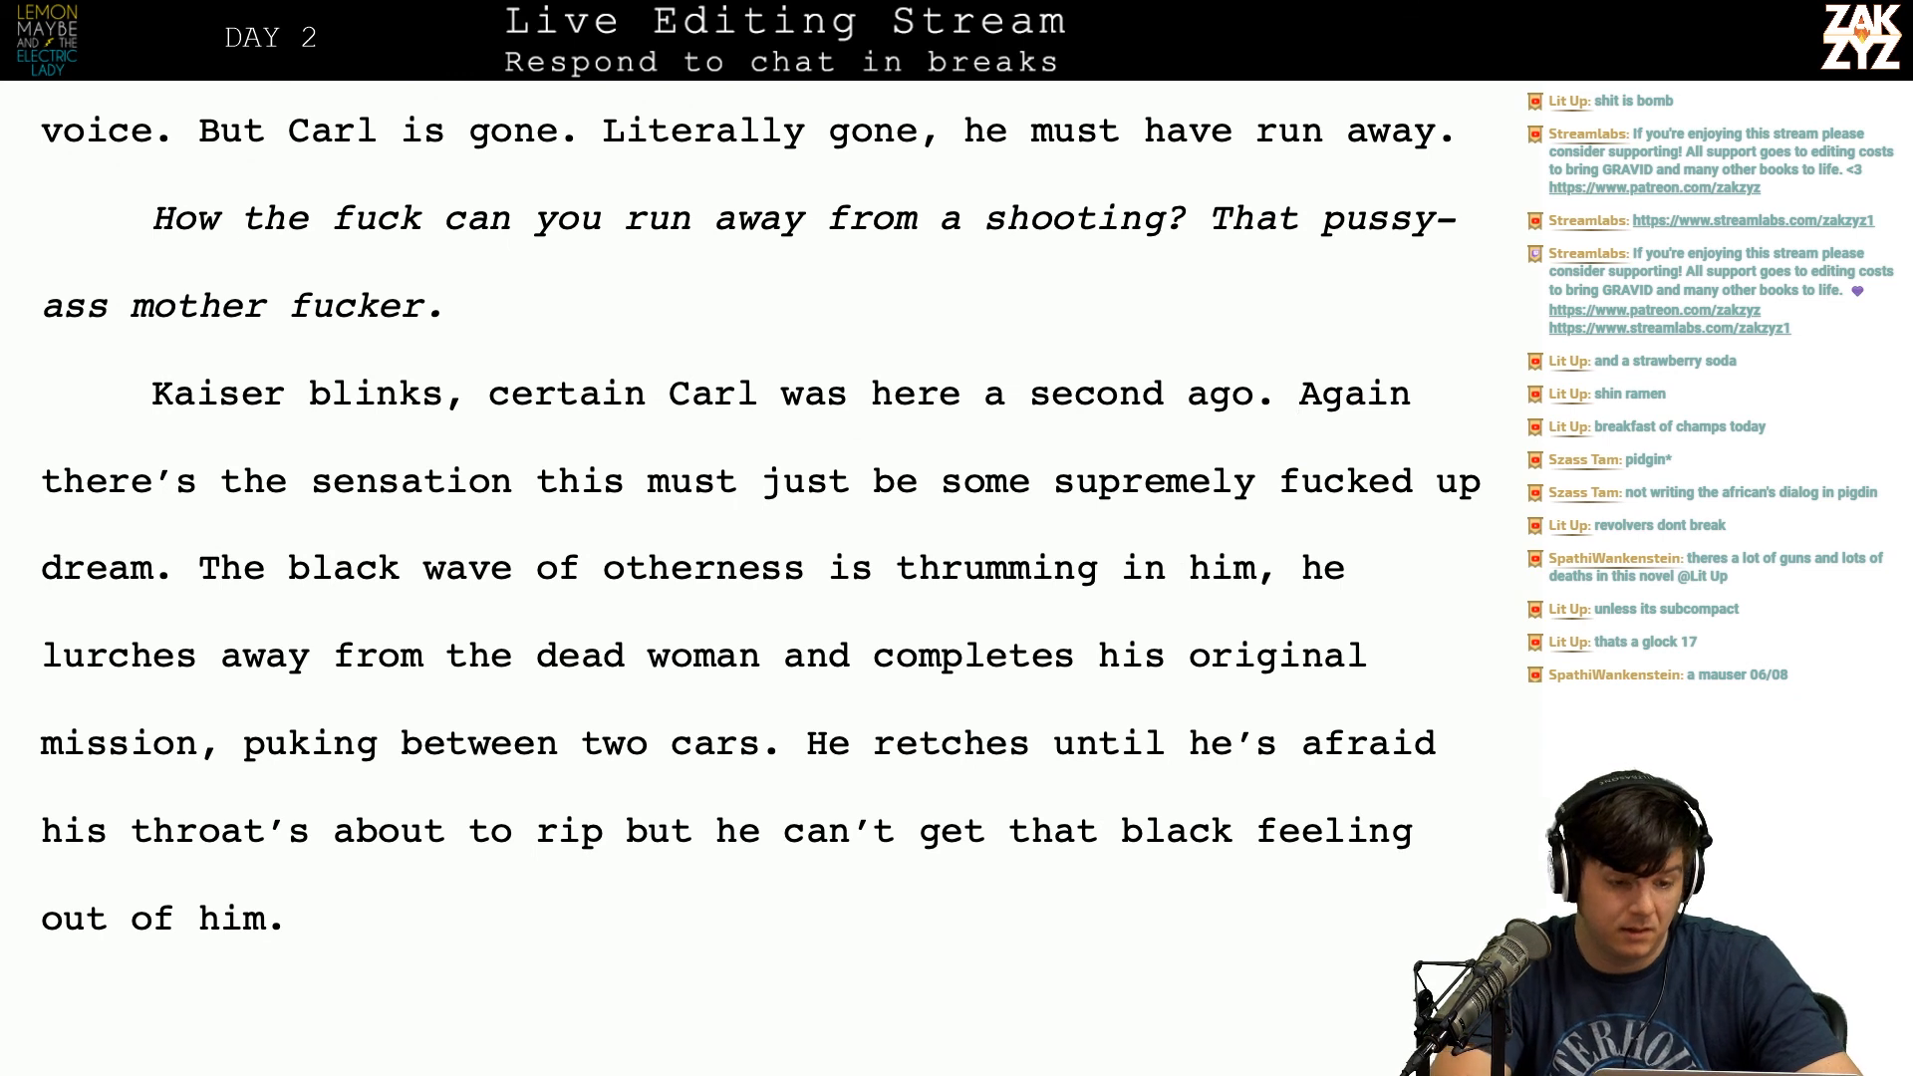
Step: Replace "there's the sensation" after "Again" with "it feels like"
scroll(379, 535, "down", 1)
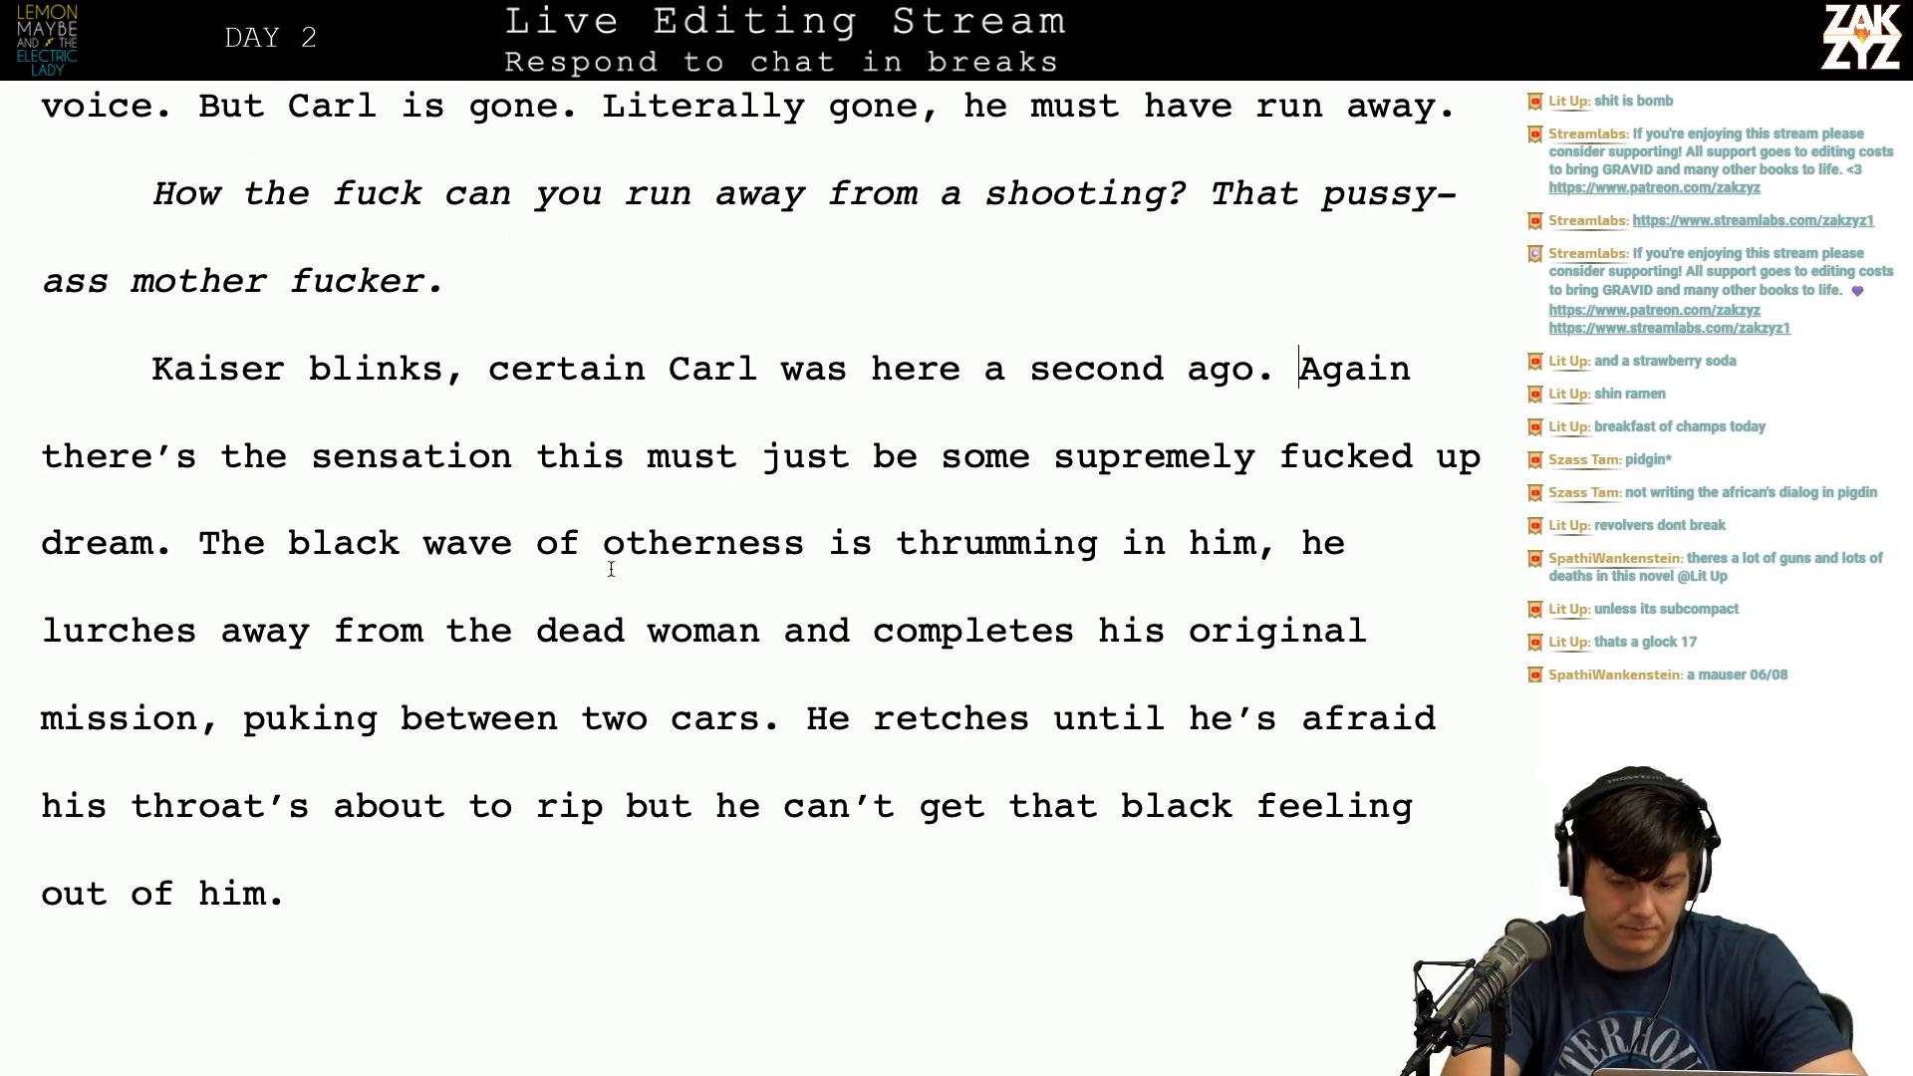
key("Right")
key("Right")
key("Right")
key("Right")
key("Right")
key("Right")
key("Right")
key("Left")
key("Left")
key("Left")
type("it feels li")
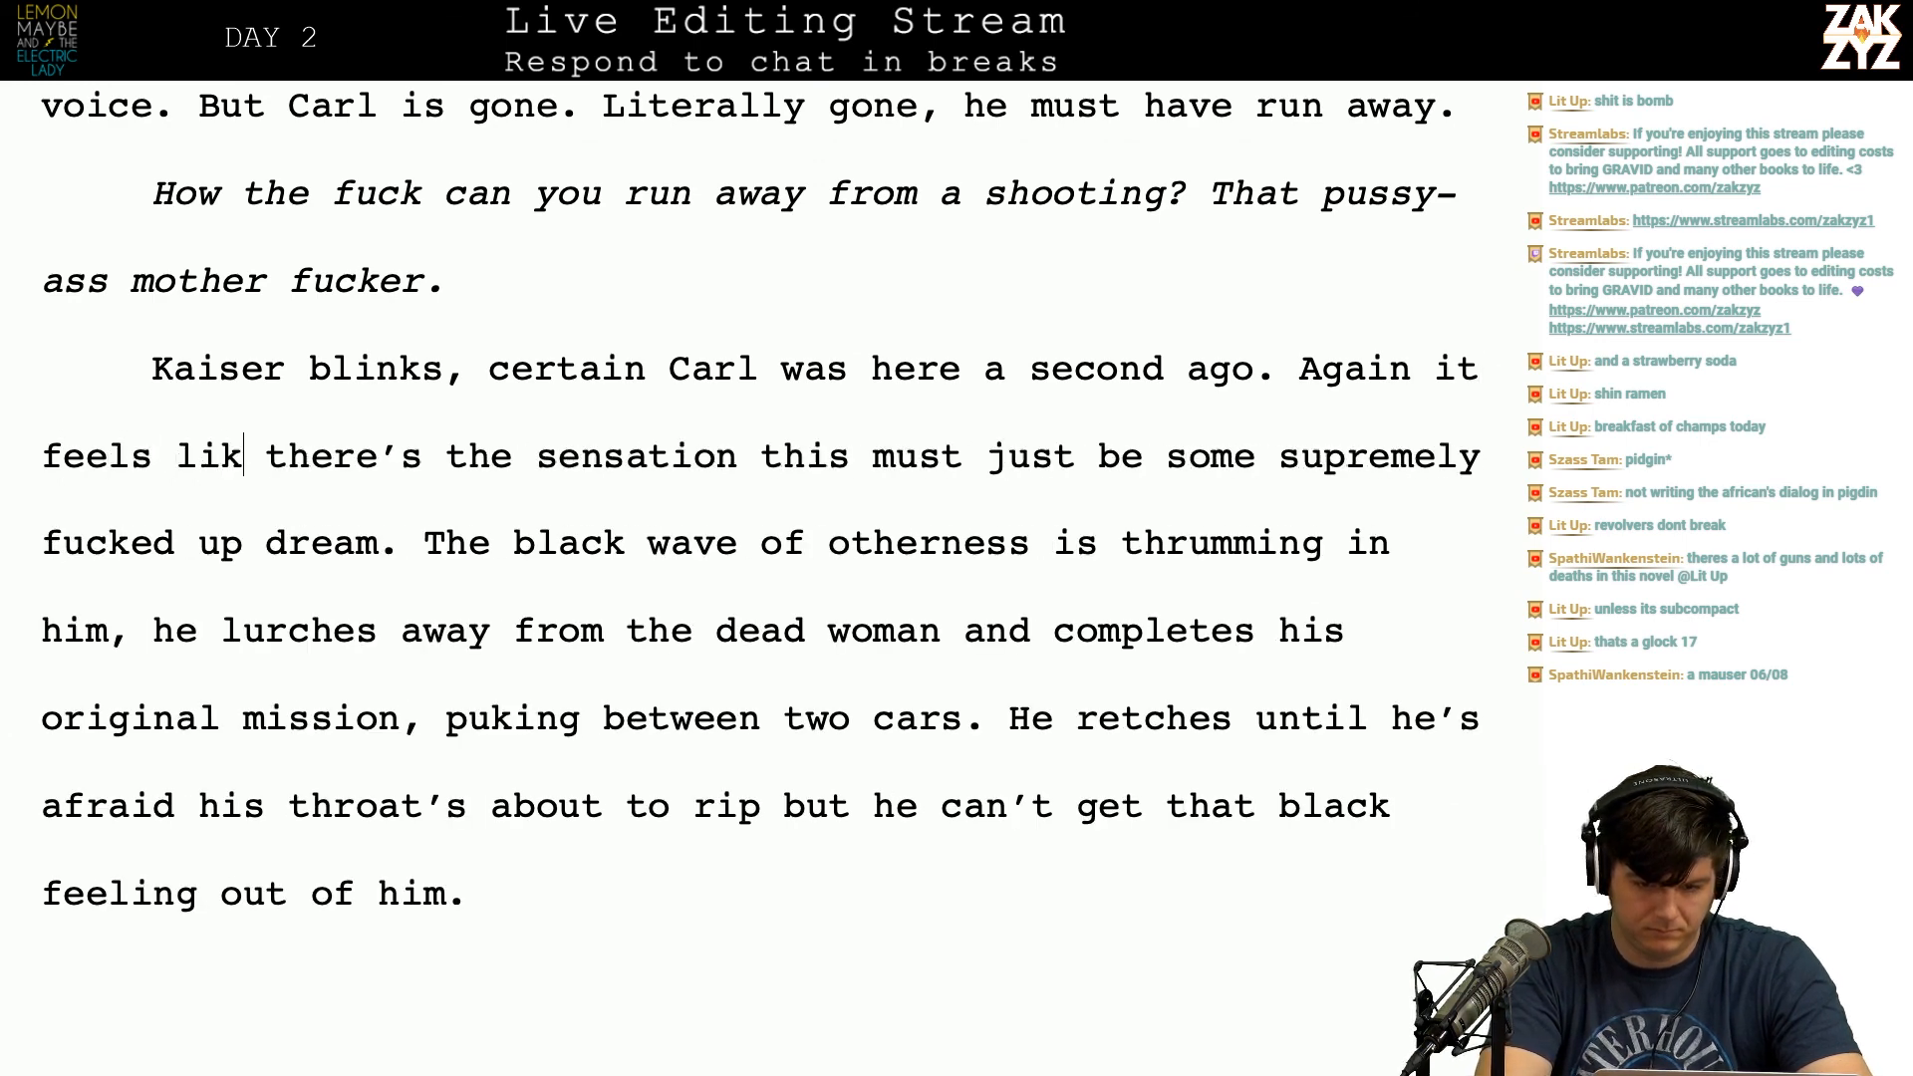
type("ke")
key("shift+Right")
key("shift+Right")
key("shift+Right")
key("shift+Right")
key("shift+Right")
key("shift+Right")
key("shift+Right")
key("shift+Right")
key("shift+Right")
key("shift+Right")
key("shift+Right")
key("shift+Right")
key("shift+Right")
key("shift+Right")
key("shift+Right")
key("shift+Right")
key("shift+Right")
key("shift+Right")
key("shift+Right")
key("shift+Right")
key("shift+Right")
key("shift+Right")
key("BackSpace")
Step: Delete the word "just" so the sentence reads "this must be some supremely fucked up dream"
key("Right")
key("Right")
key("Right")
key("Right")
key("Right")
key("Right")
key("Right")
key("Right")
key("Right")
key("Right")
key("Right")
key("Right")
key("Right")
key("Right")
key("Right")
key("Left")
key("Left")
key("Delete")
key("BackSpace")
key("BackSpace")
key("BackSpace")
key("BackSpace")
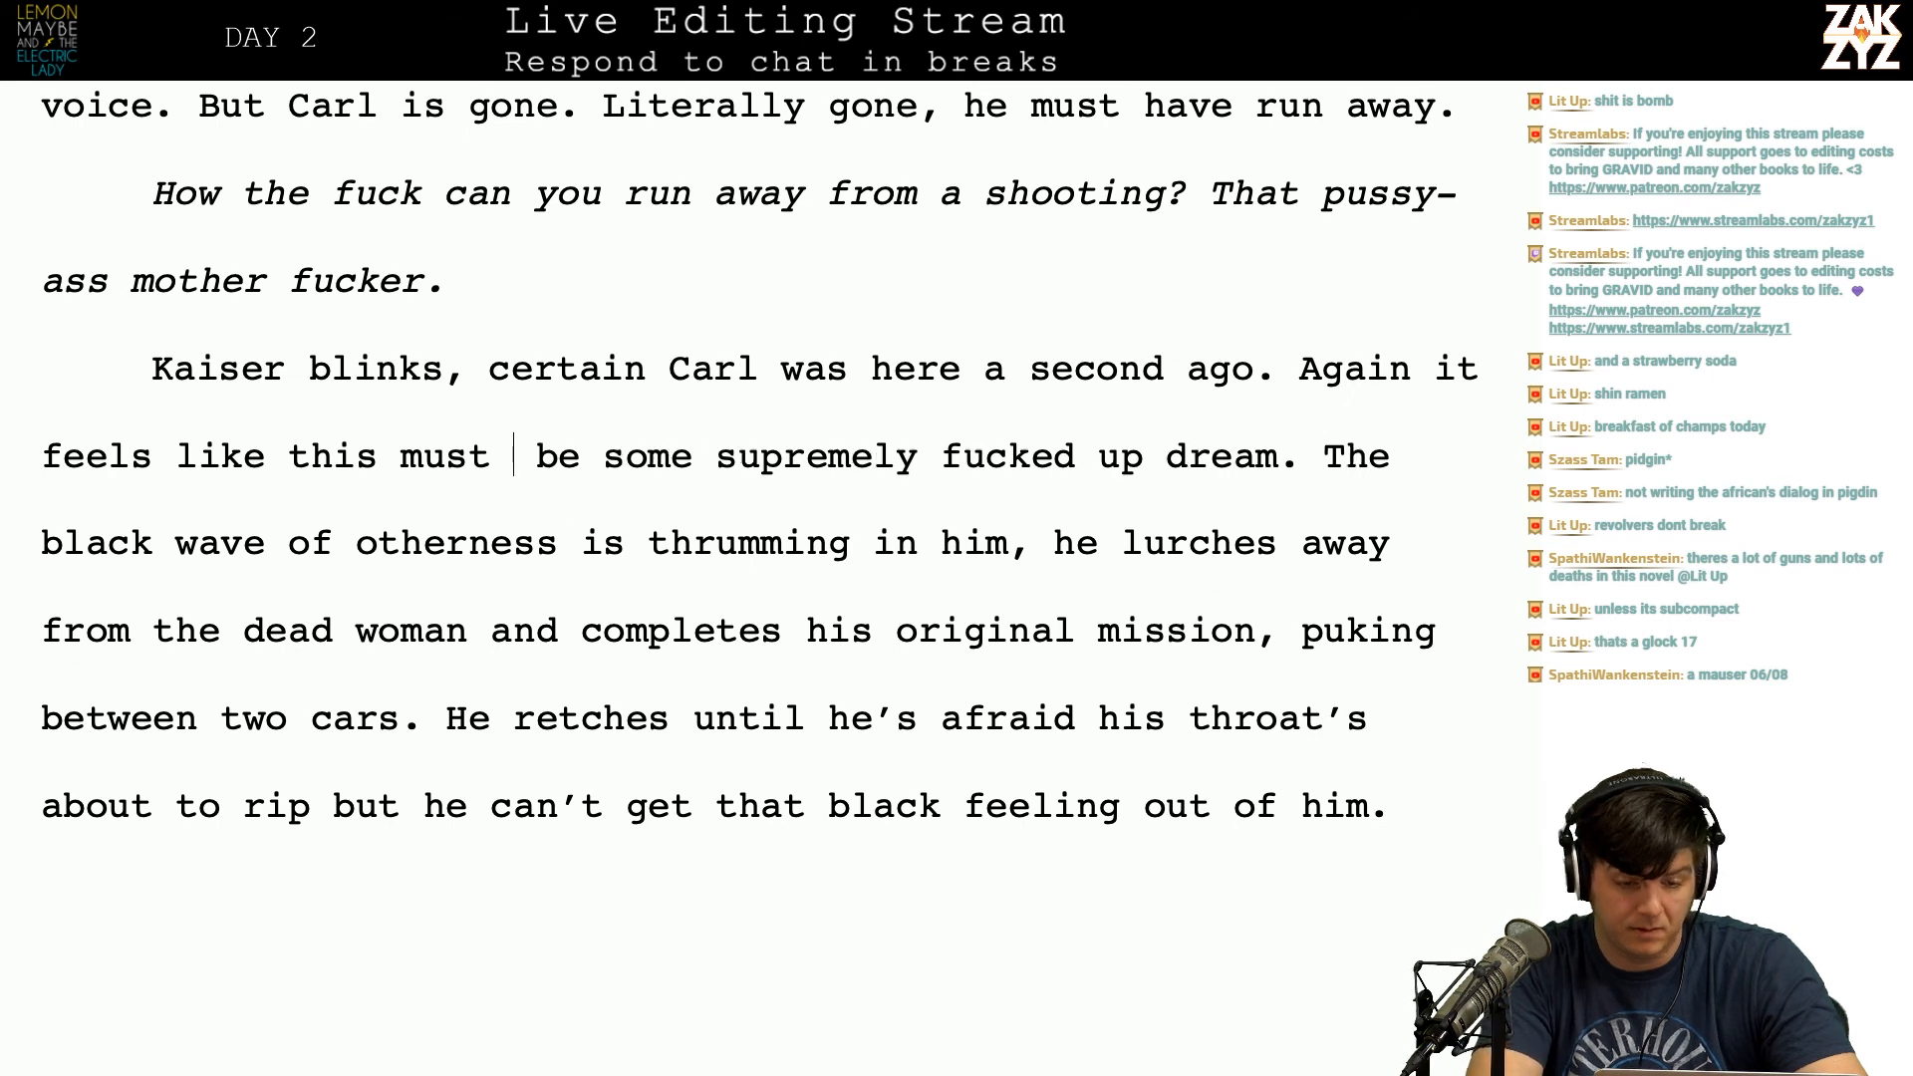
Step: Insert "parked" before "cars" in the sentence about puking between two cars
scroll(730, 538, "down", 1)
left_click(721, 514)
key("Right")
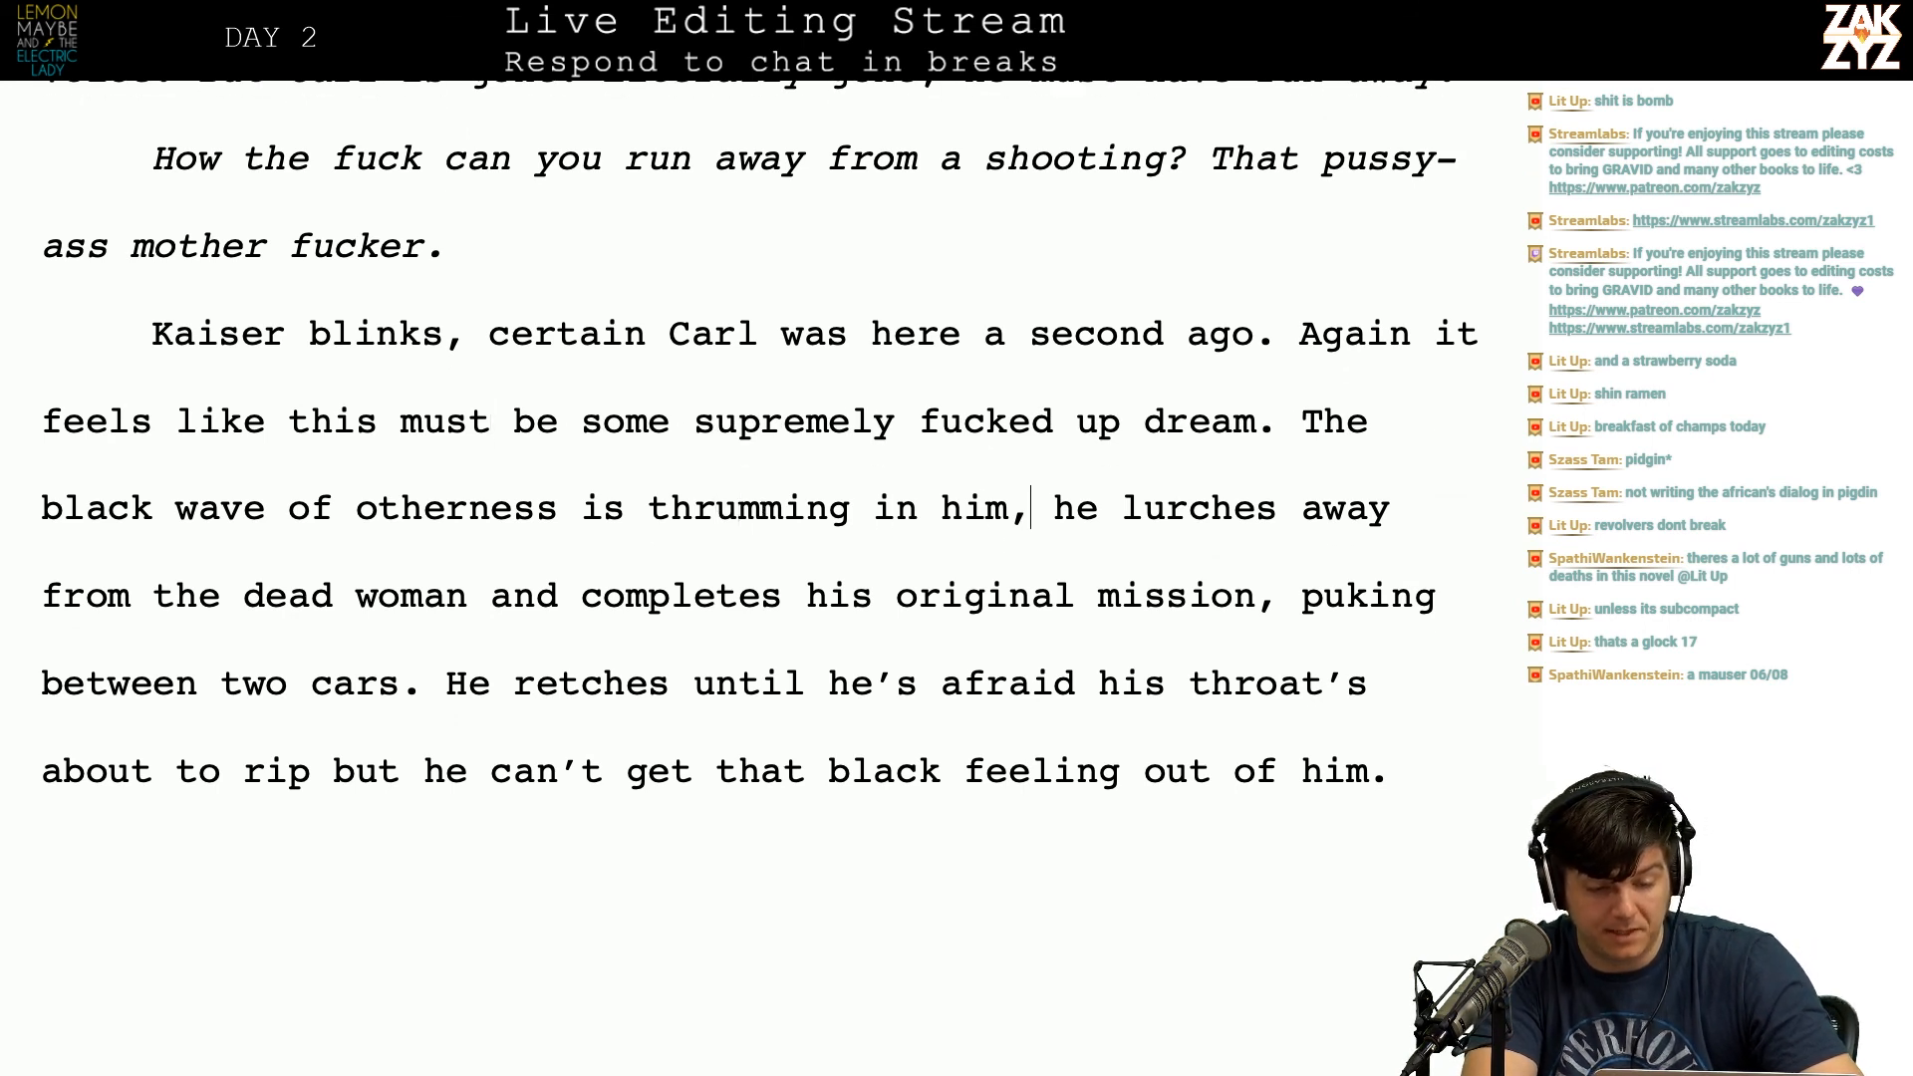
key("Right")
key("Right")
key("Right")
key("Down")
key("Left")
key("Left")
key("Left")
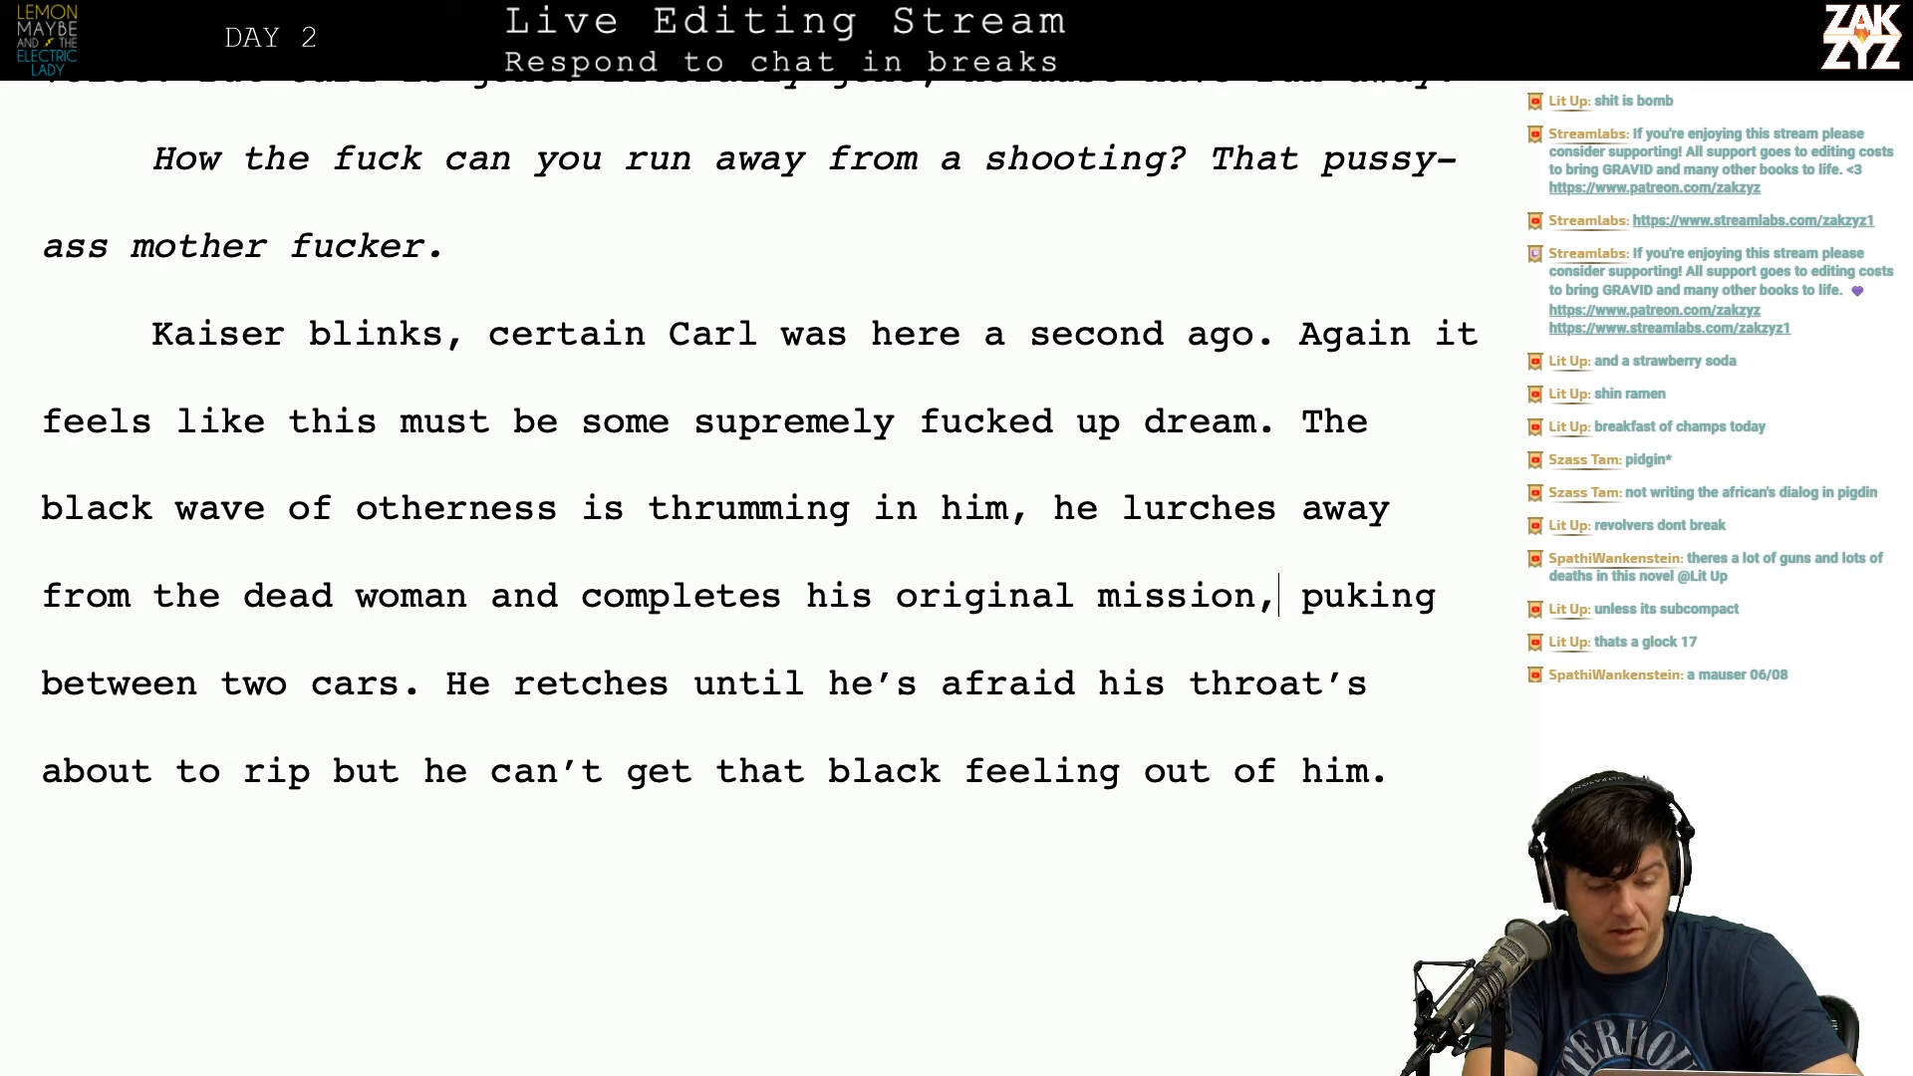
key("Right")
key("Right")
key("Right")
key("Right")
key("Right")
key("Right")
key("Right")
key("Right")
key("Right")
key("Right")
key("Right")
key("Right")
key("Right")
key("Right")
key("Right")
key("Right")
key("Right")
key("Right")
key("Right")
key("Right")
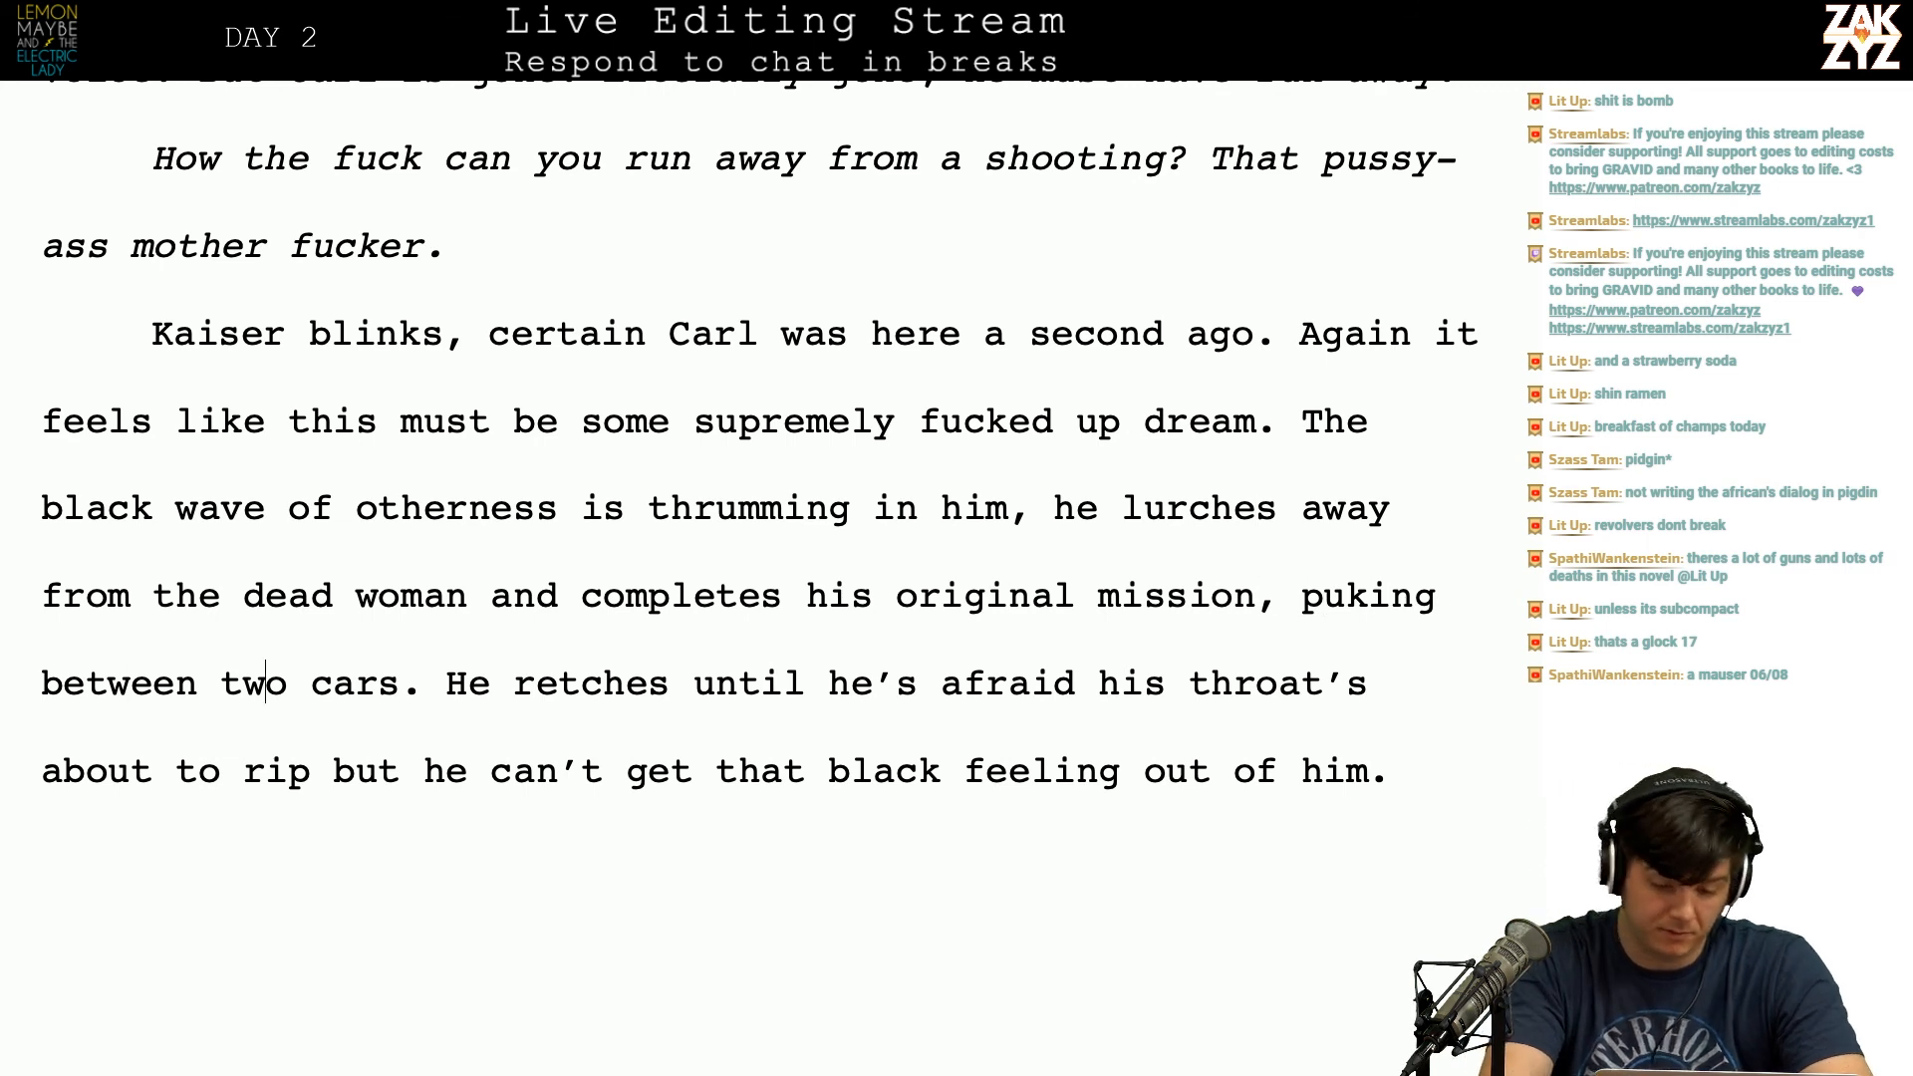
type("parked")
Step: Replace "He" with "Kaiser" at the start of the sentence about retching
key("Right")
key("Right")
key("Right")
key("Right")
key("Right")
key("Right")
key("Right")
key("Right")
key("BackSpace")
key("BackSpace")
type("Kaiser")
Step: Review the end of the retching paragraph and continue to the opening of page 27
key("Left")
key("Left")
key("Left")
key("Left")
key("Left")
key("Left")
key("Left")
key("Left")
key("Left")
key("Down")
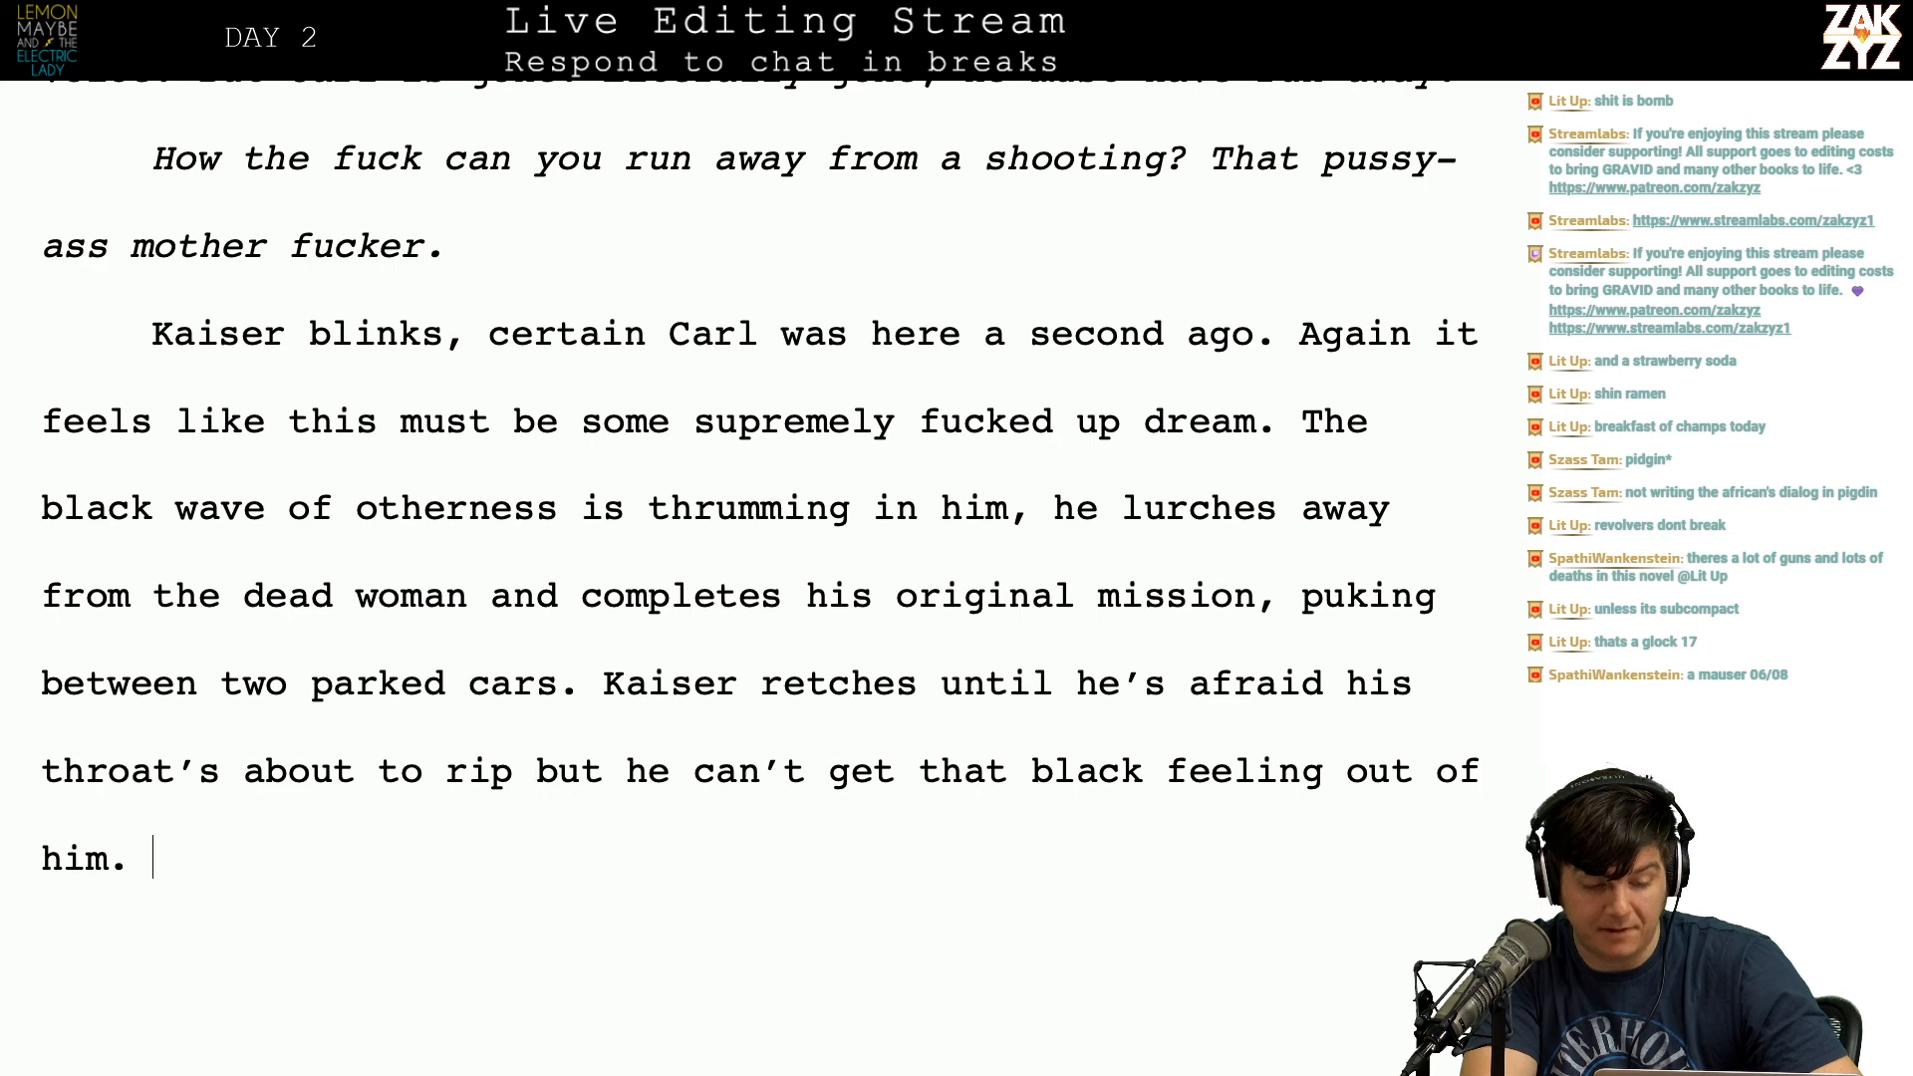
scroll(757, 578, "down", 5)
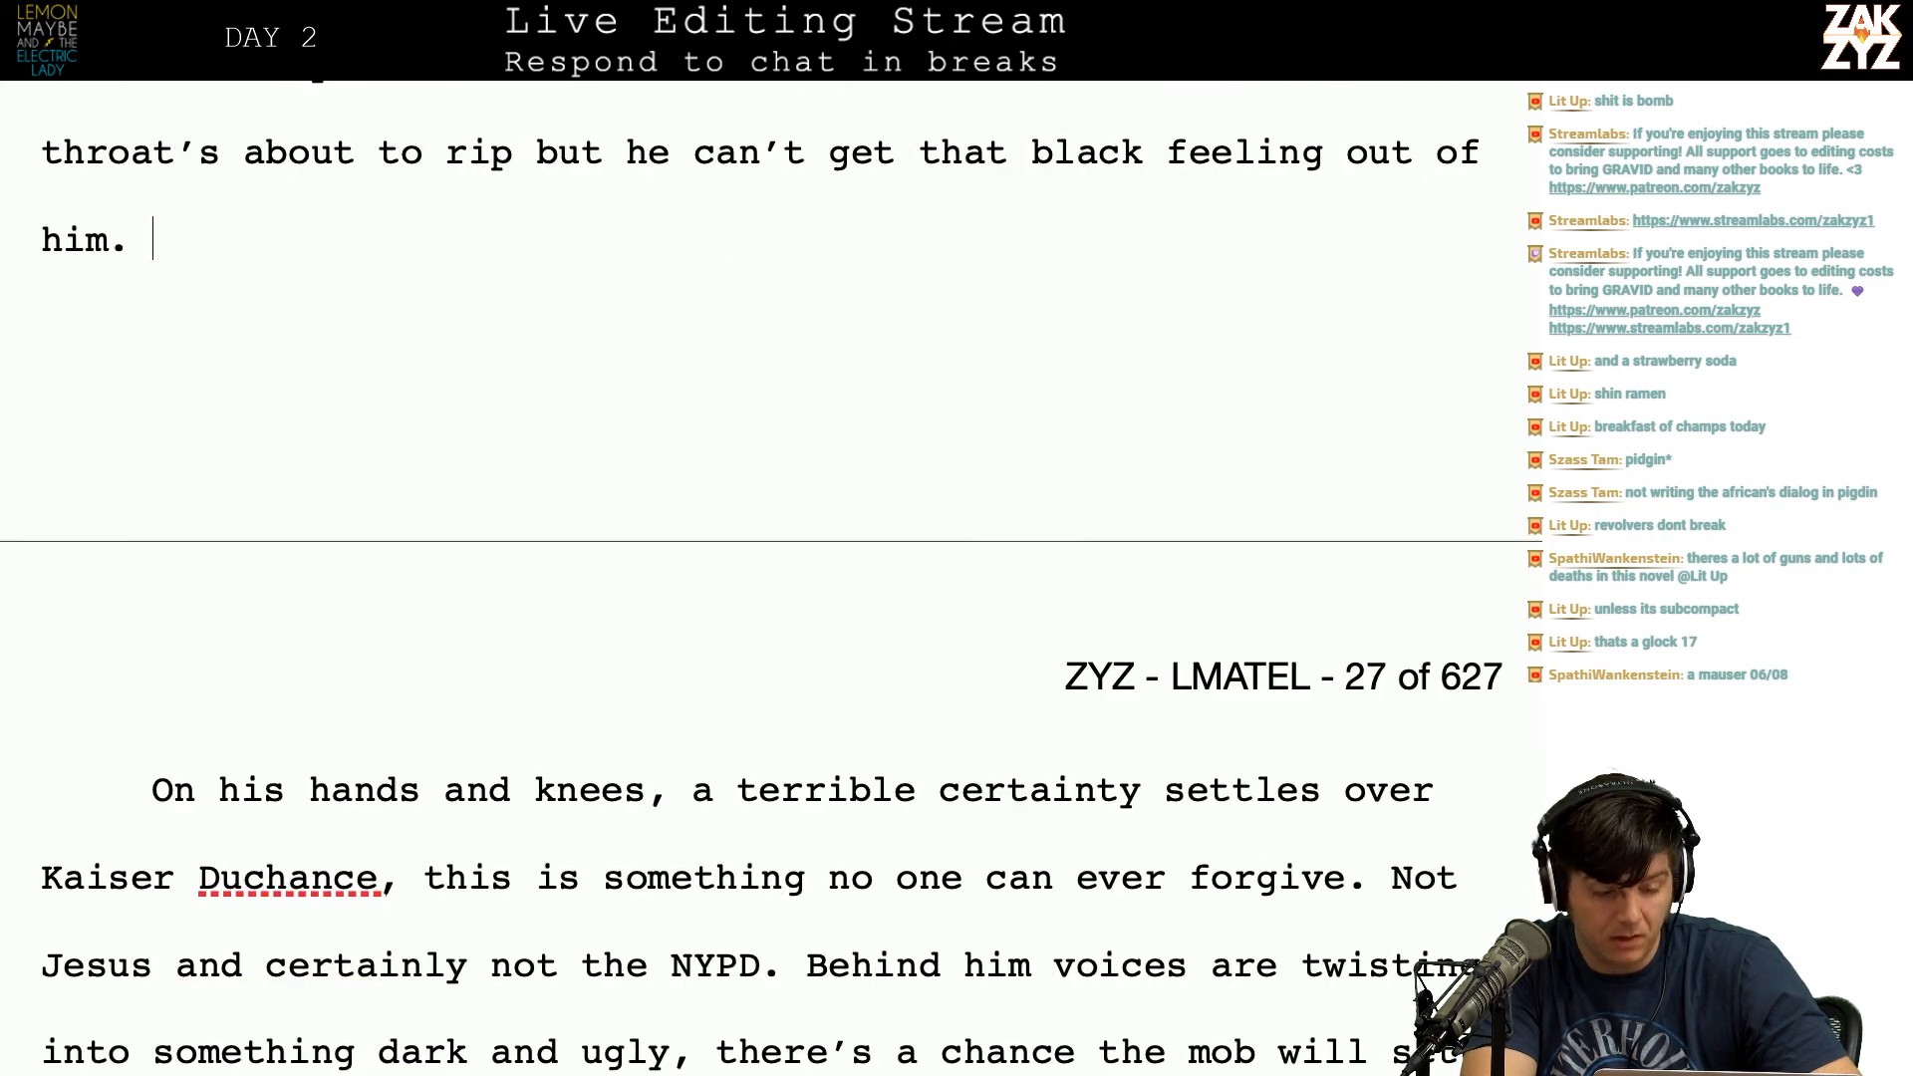
Step: Read through the opening paragraph of page 27 about Kaiser on his hands and knees and the mob behind him
key("Down")
key("Down")
scroll(306, 699, "down", 2)
left_click(302, 692)
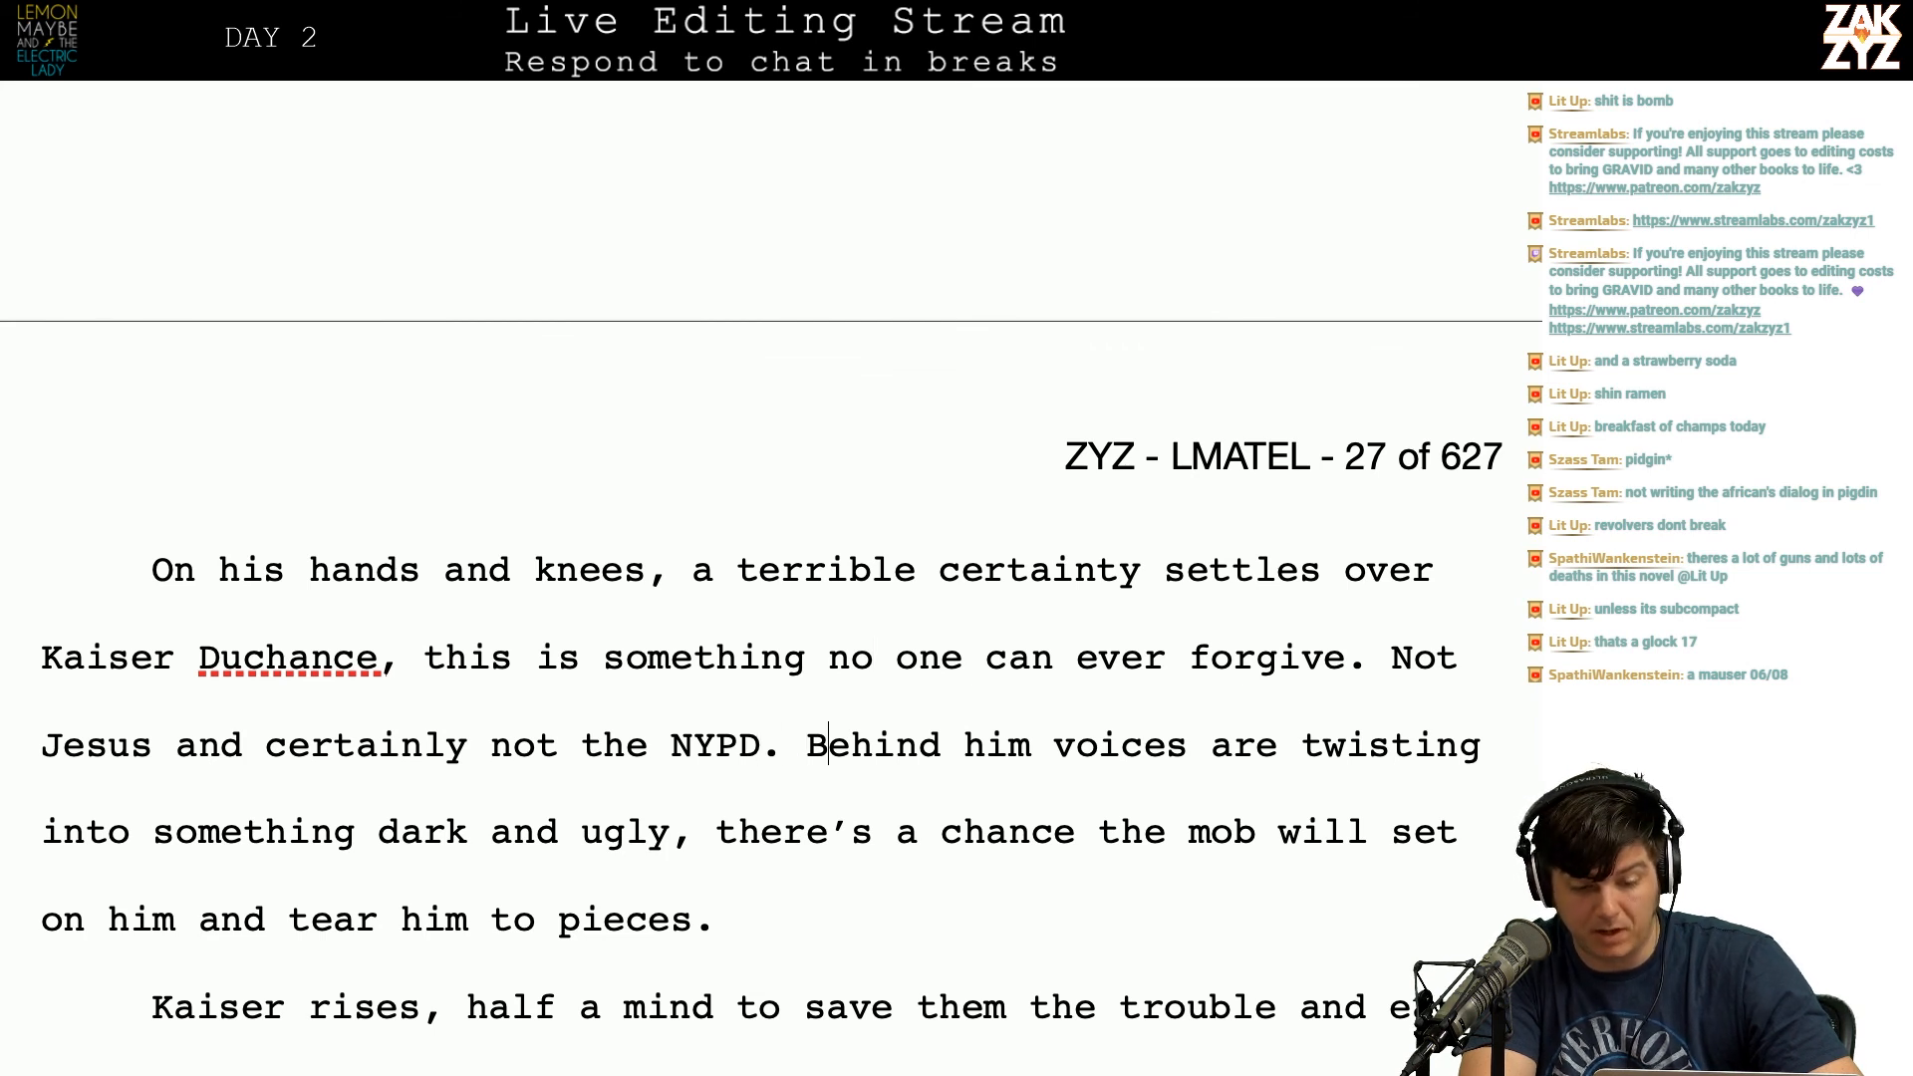
key("Right")
key("Right")
key("Right")
key("Right")
key("Right")
key("Right")
key("Right")
key("Right")
key("Right")
key("Right")
key("Right")
key("Right")
key("Right")
key("Right")
key("Right")
key("Right")
key("Right")
key("Right")
key("Right")
key("Right")
key("Right")
key("Right")
key("Right")
key("Right")
key("Right")
key("Down")
key("Right")
key("Up")
key("Right")
key("Right")
key("Right")
key("Right")
key("Right")
key("Right")
key("Right")
key("Right")
key("Down")
key("Down")
key("Down")
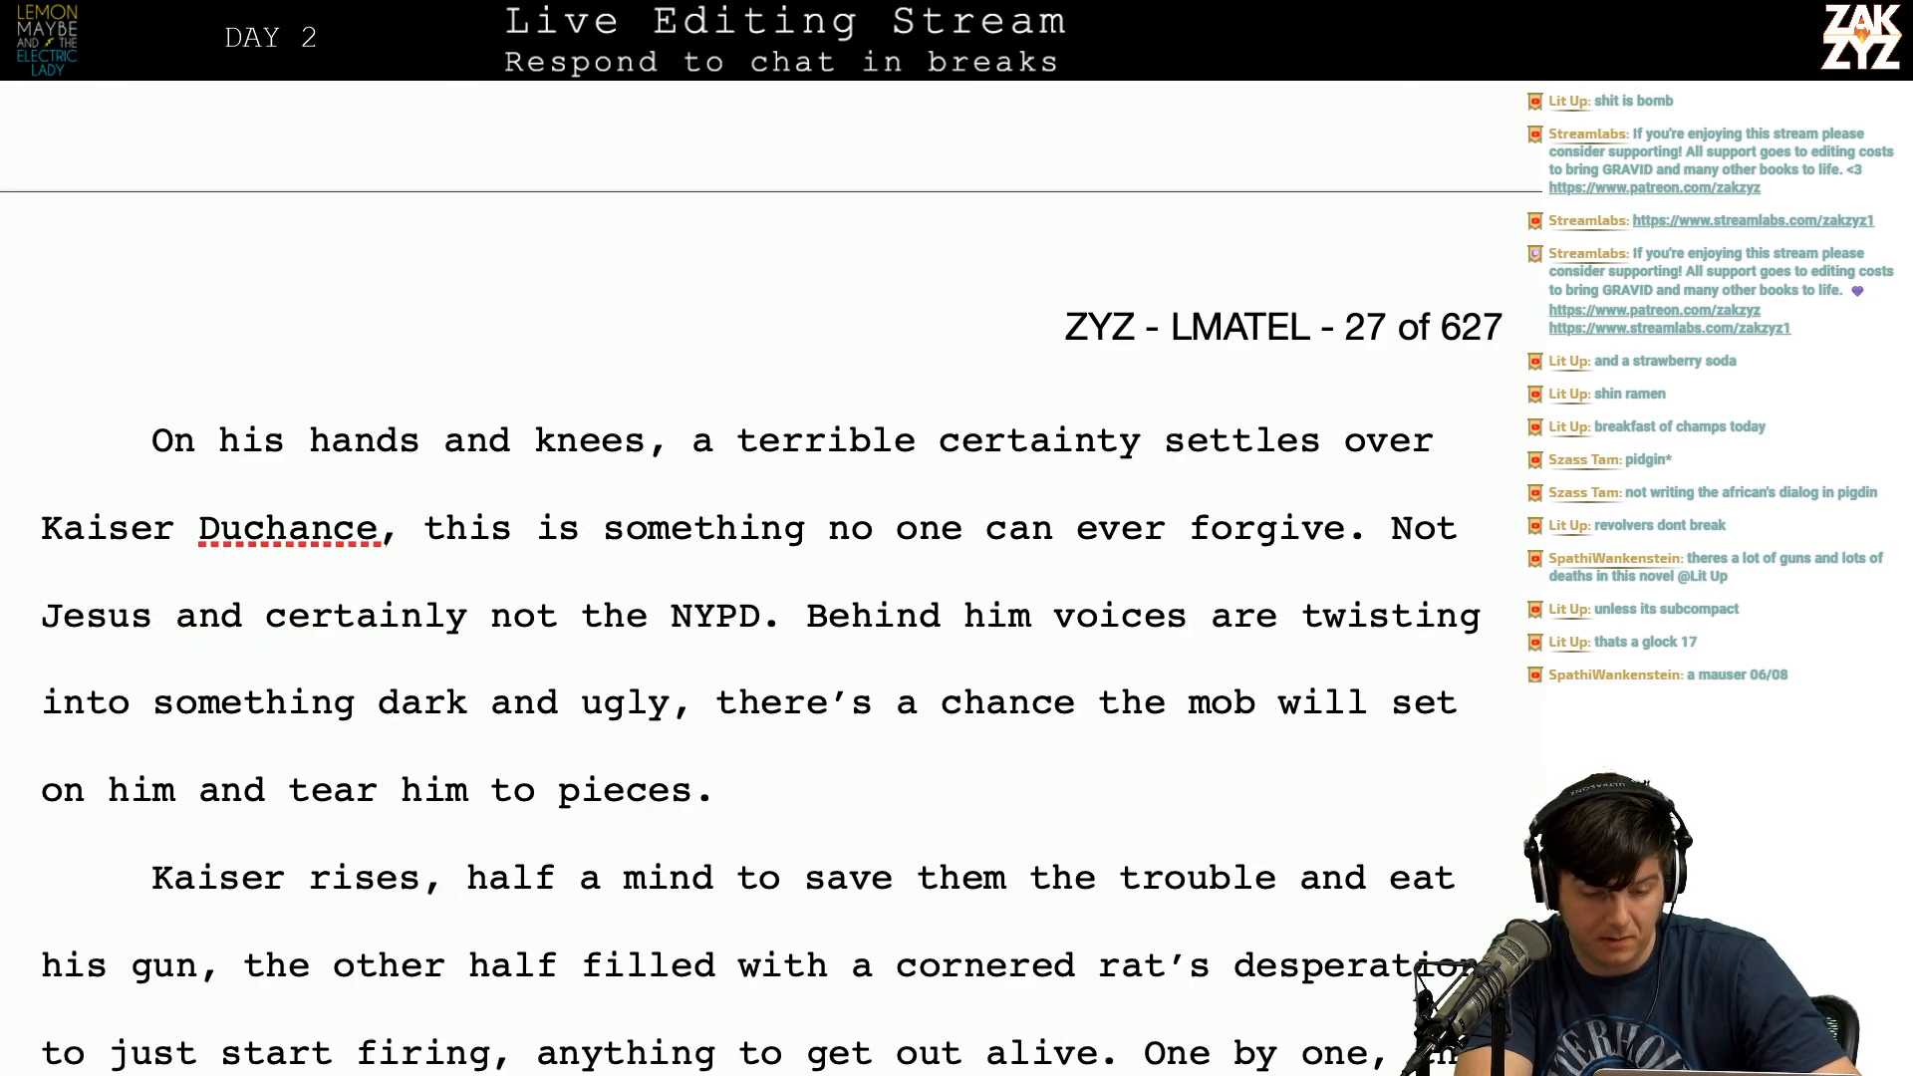
Step: Insert "to his feet" after "Kaiser rises" and "of" before "half a mind" in the second paragraph of page 27
scroll(321, 526, "down", 3)
key("Up")
key("Up")
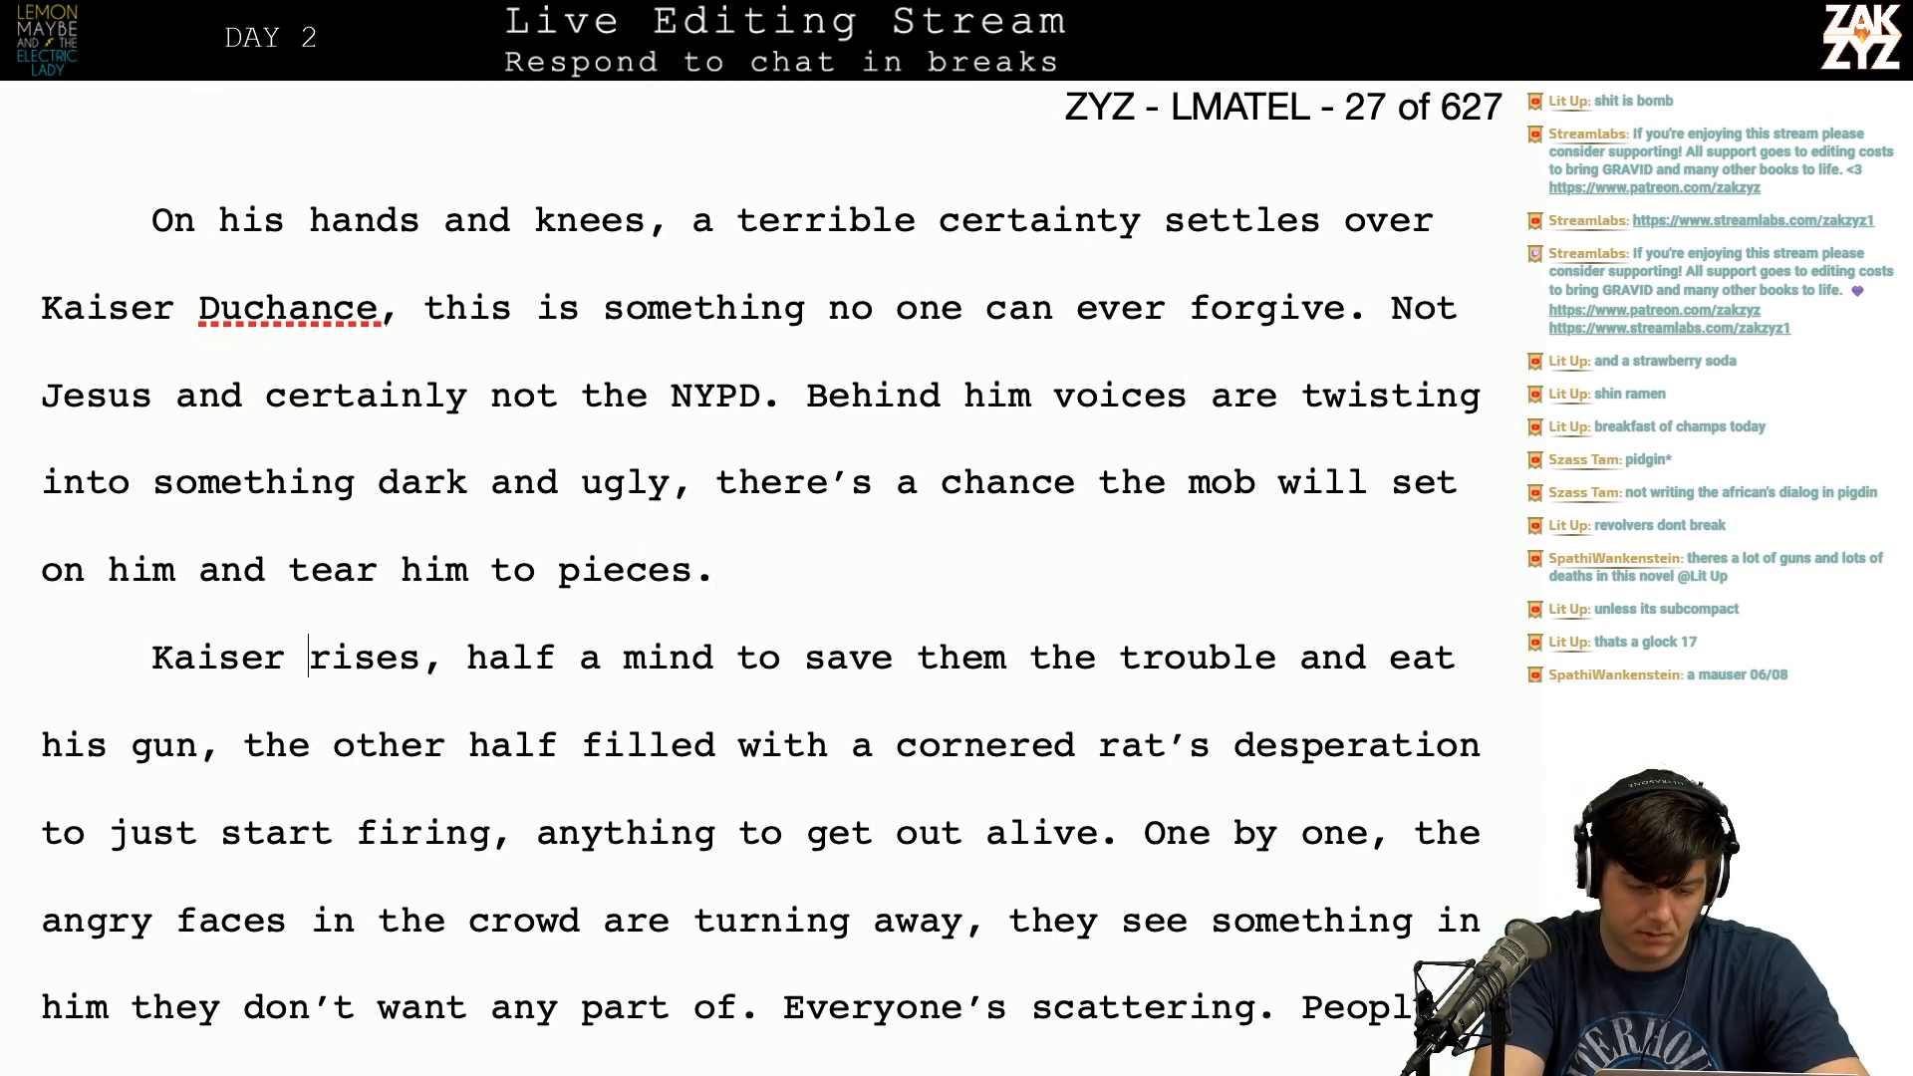
key("Right")
key("Right")
key("Right")
key("Right")
type("to his ")
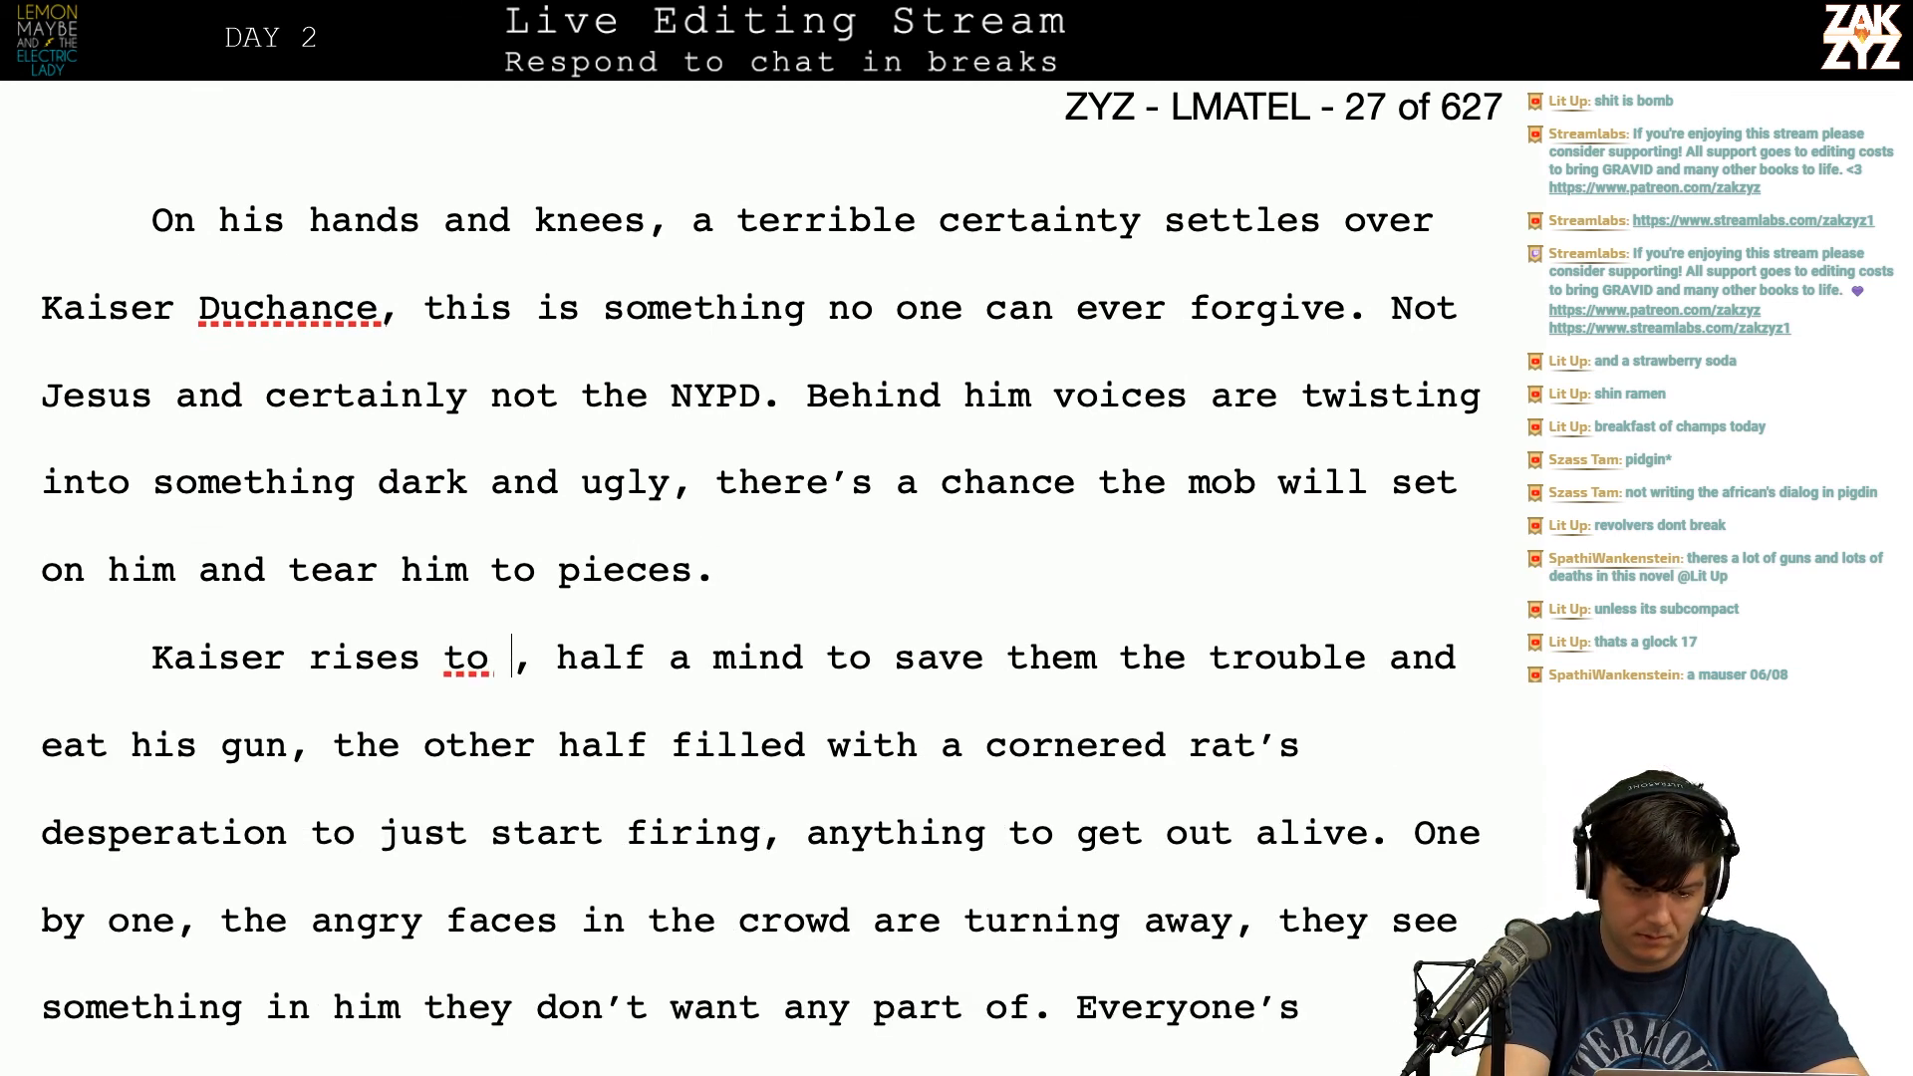
type("feet")
key("Right")
key("Right")
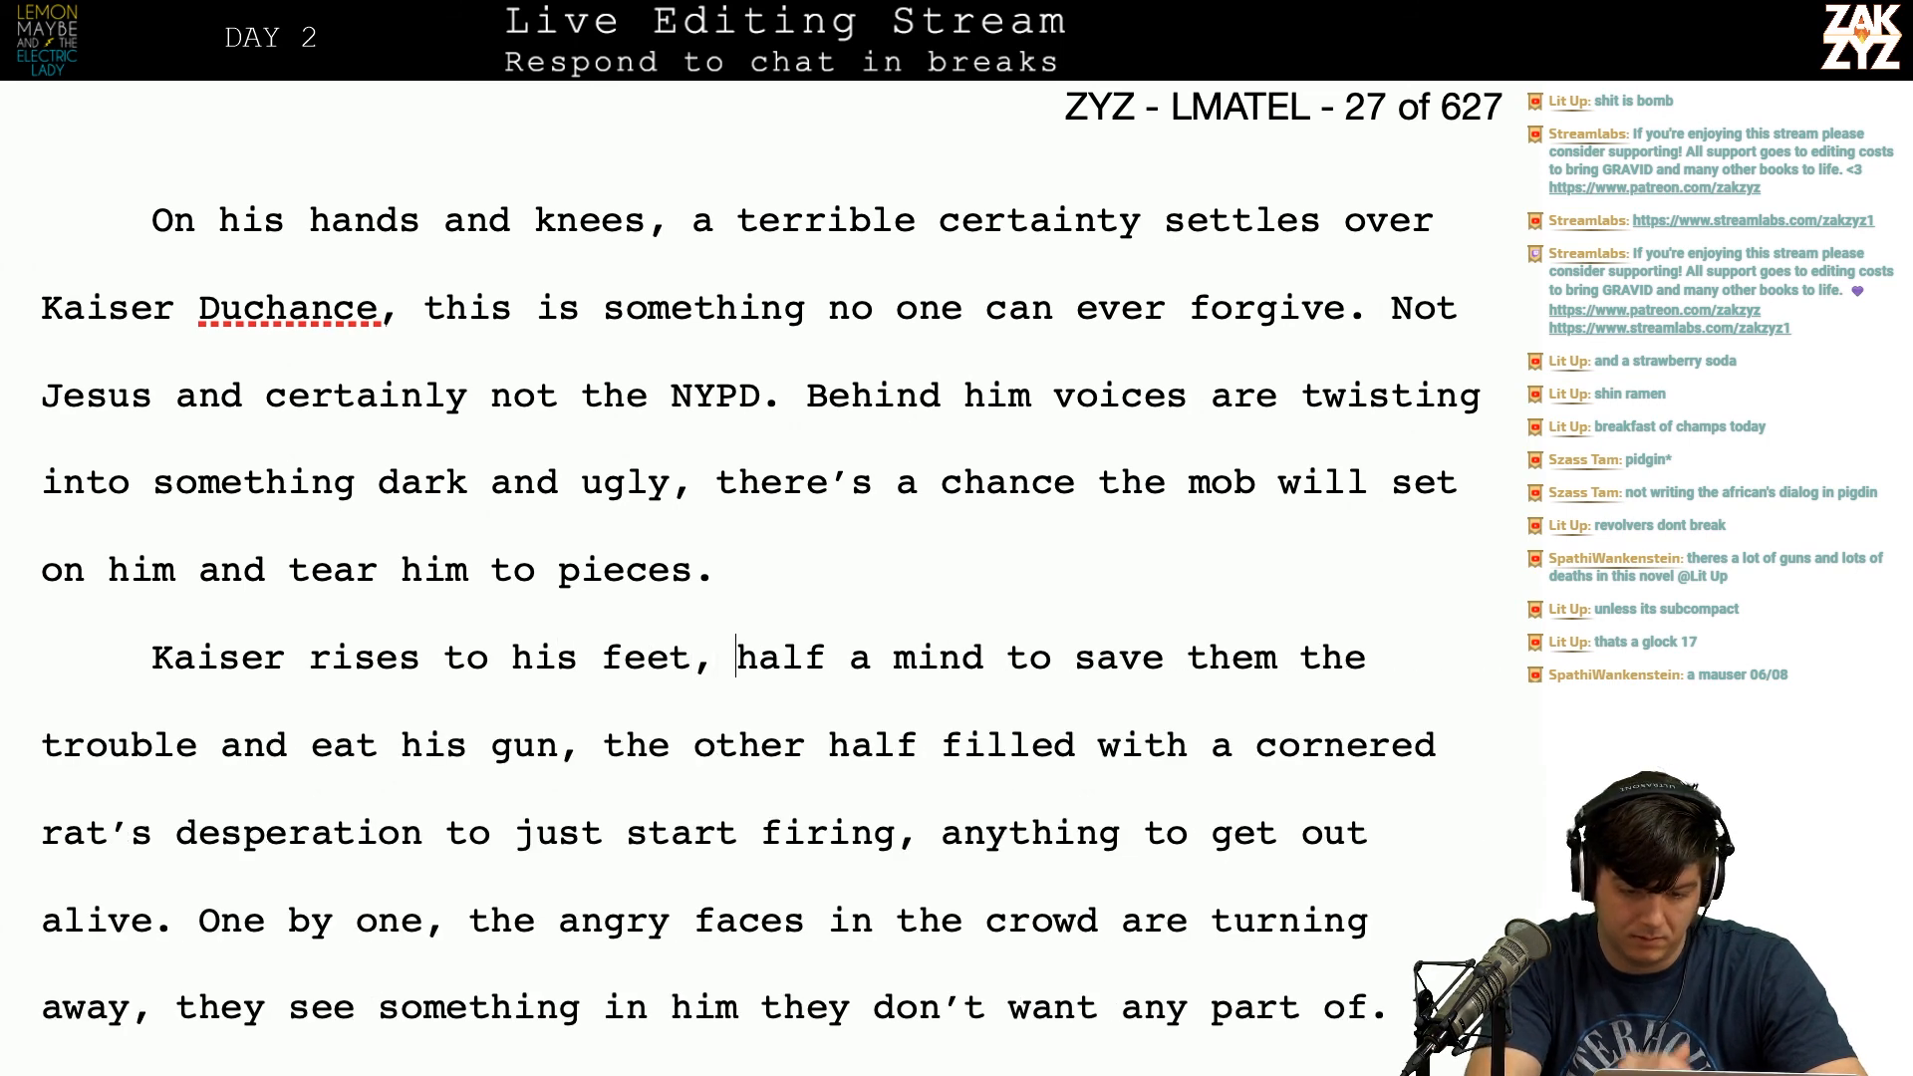
type("of")
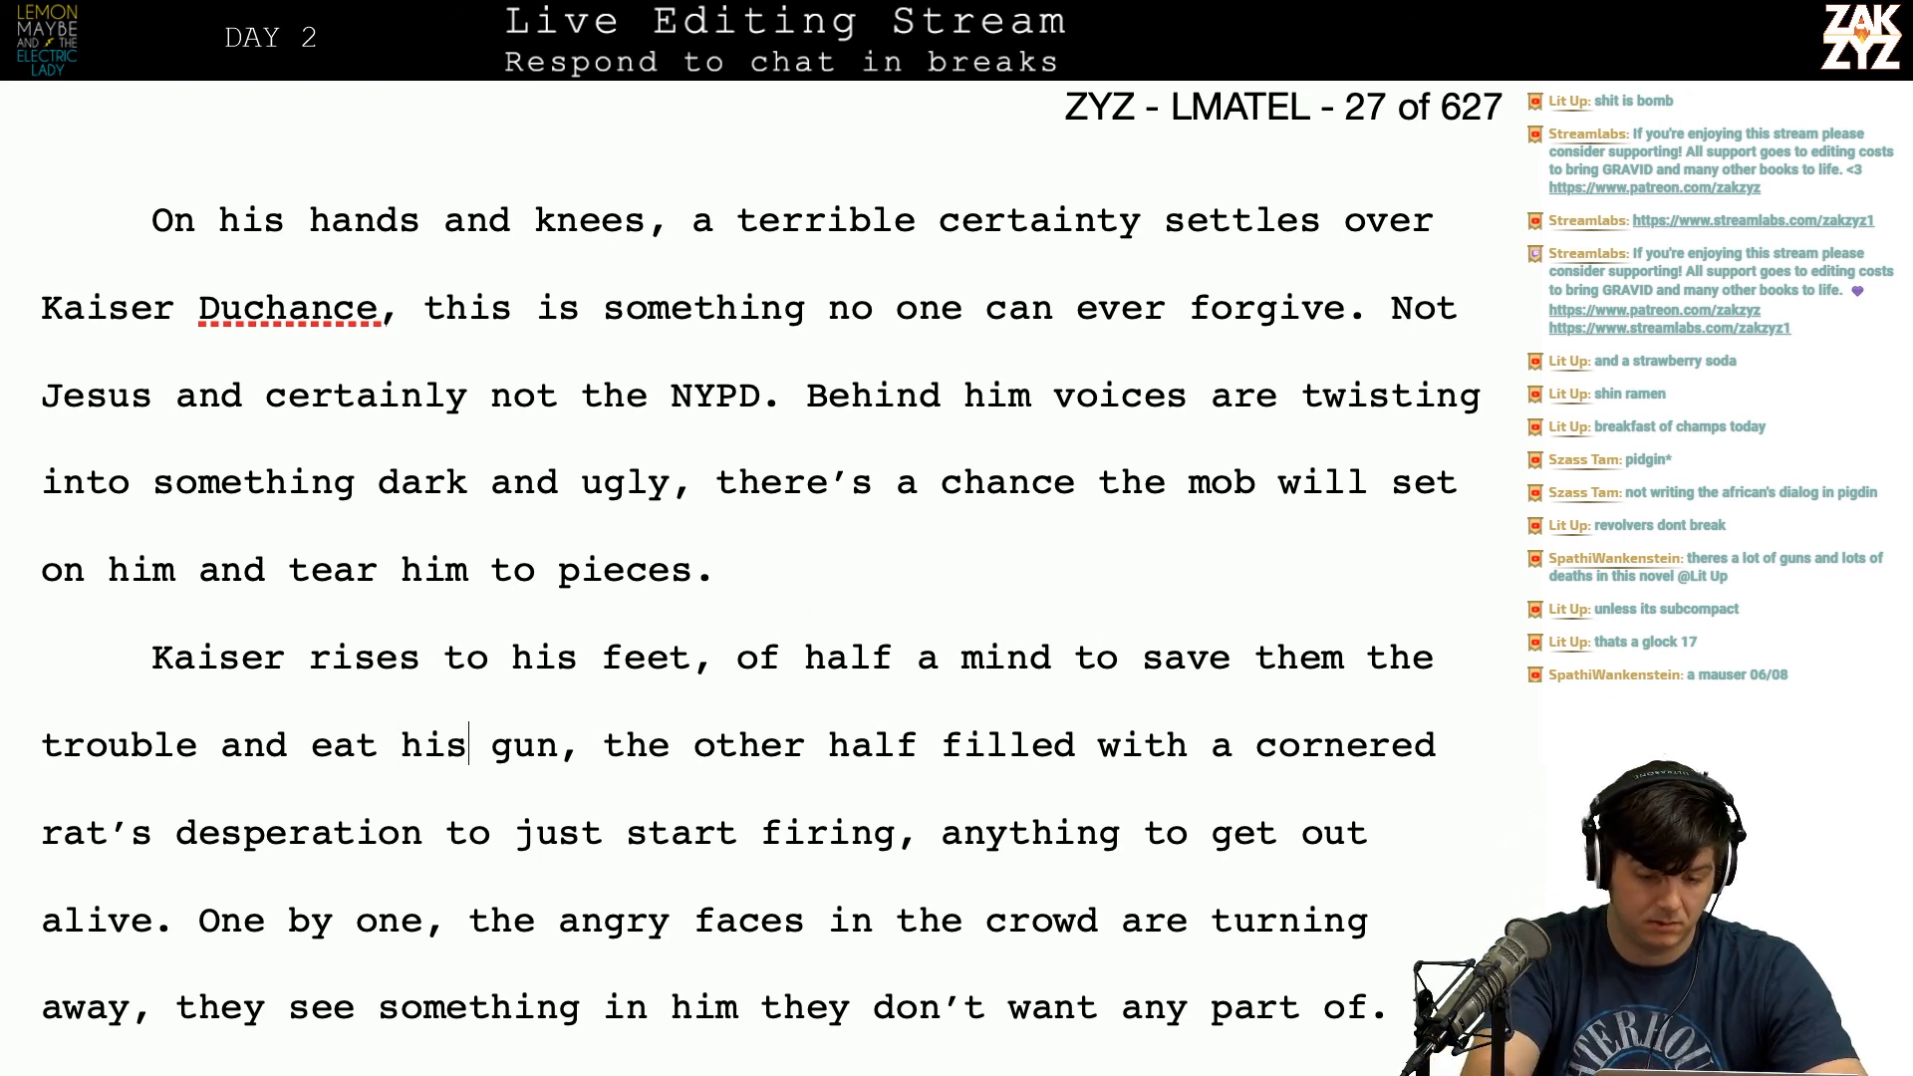
Step: End the sentence after "eat his gun" with a period and begin a new one with "The other half is"
key("BackSpace")
type(". The other ")
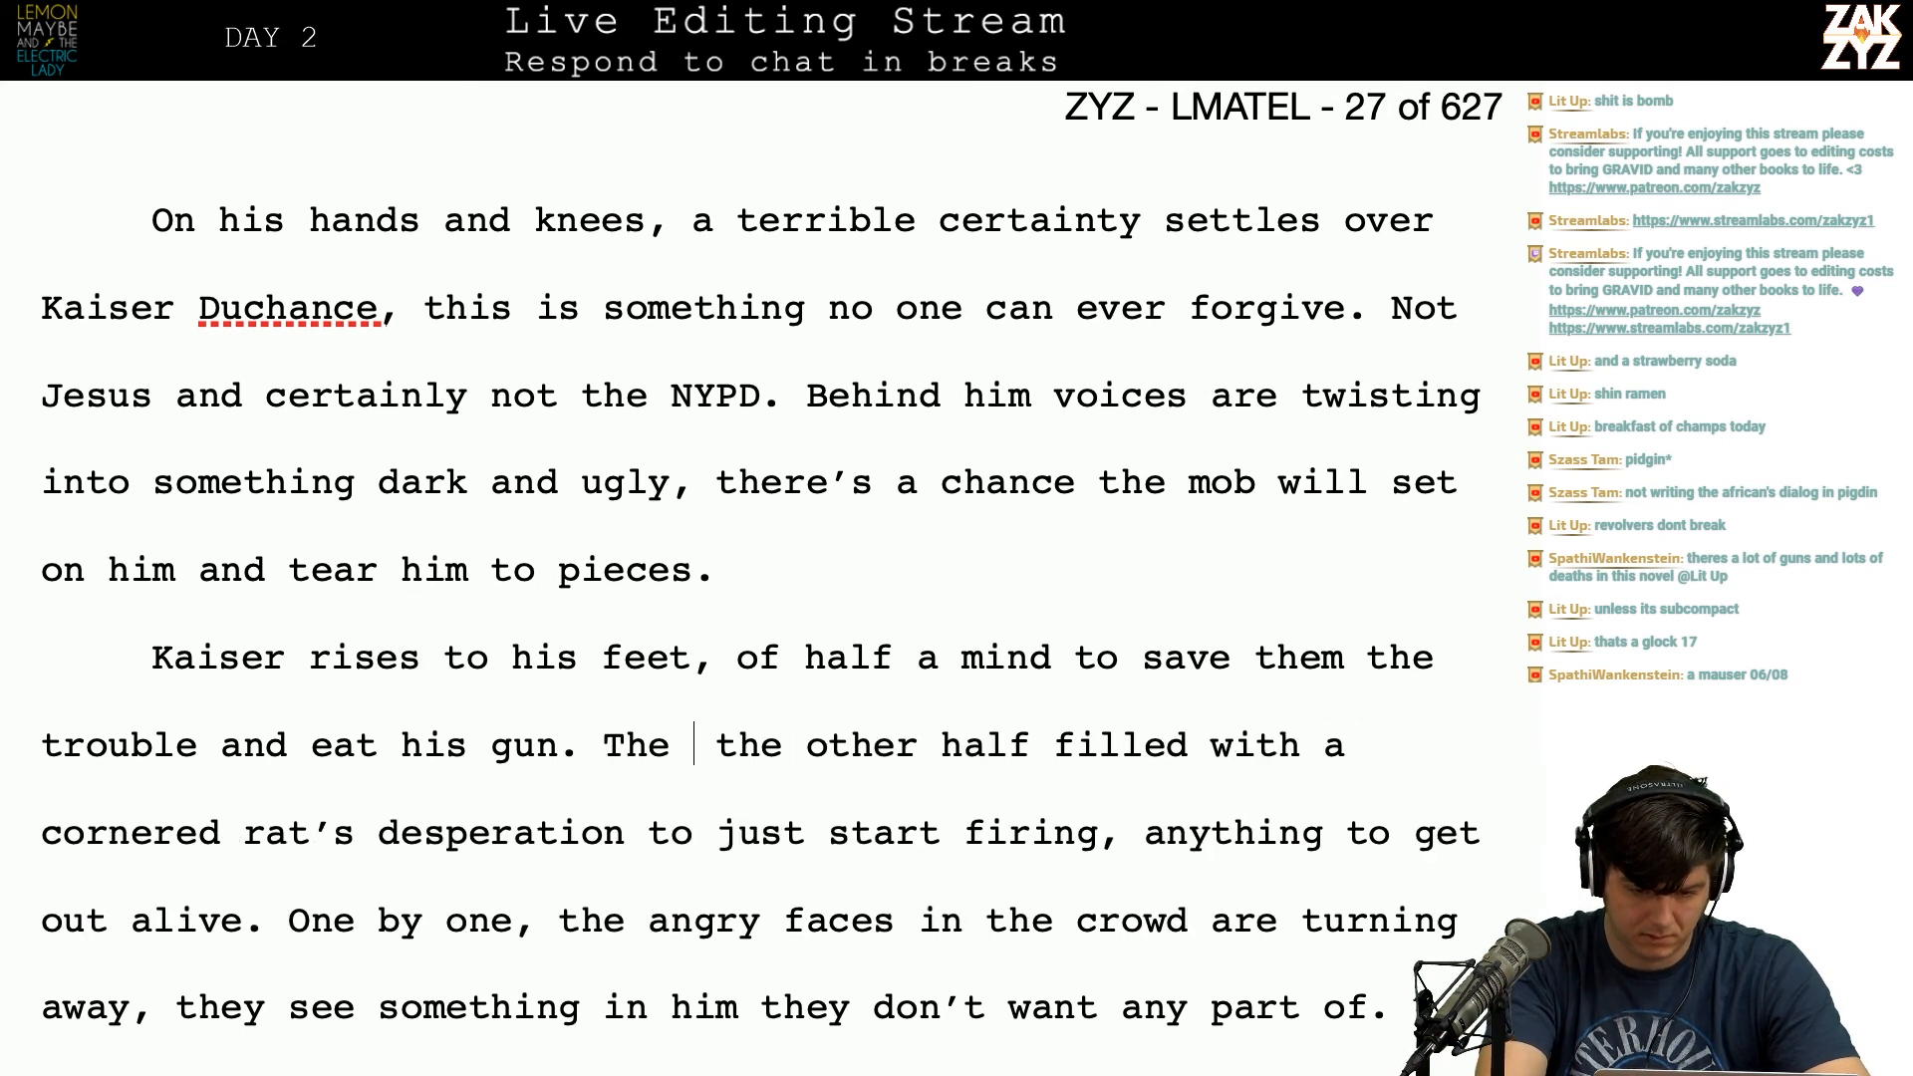
type("half is")
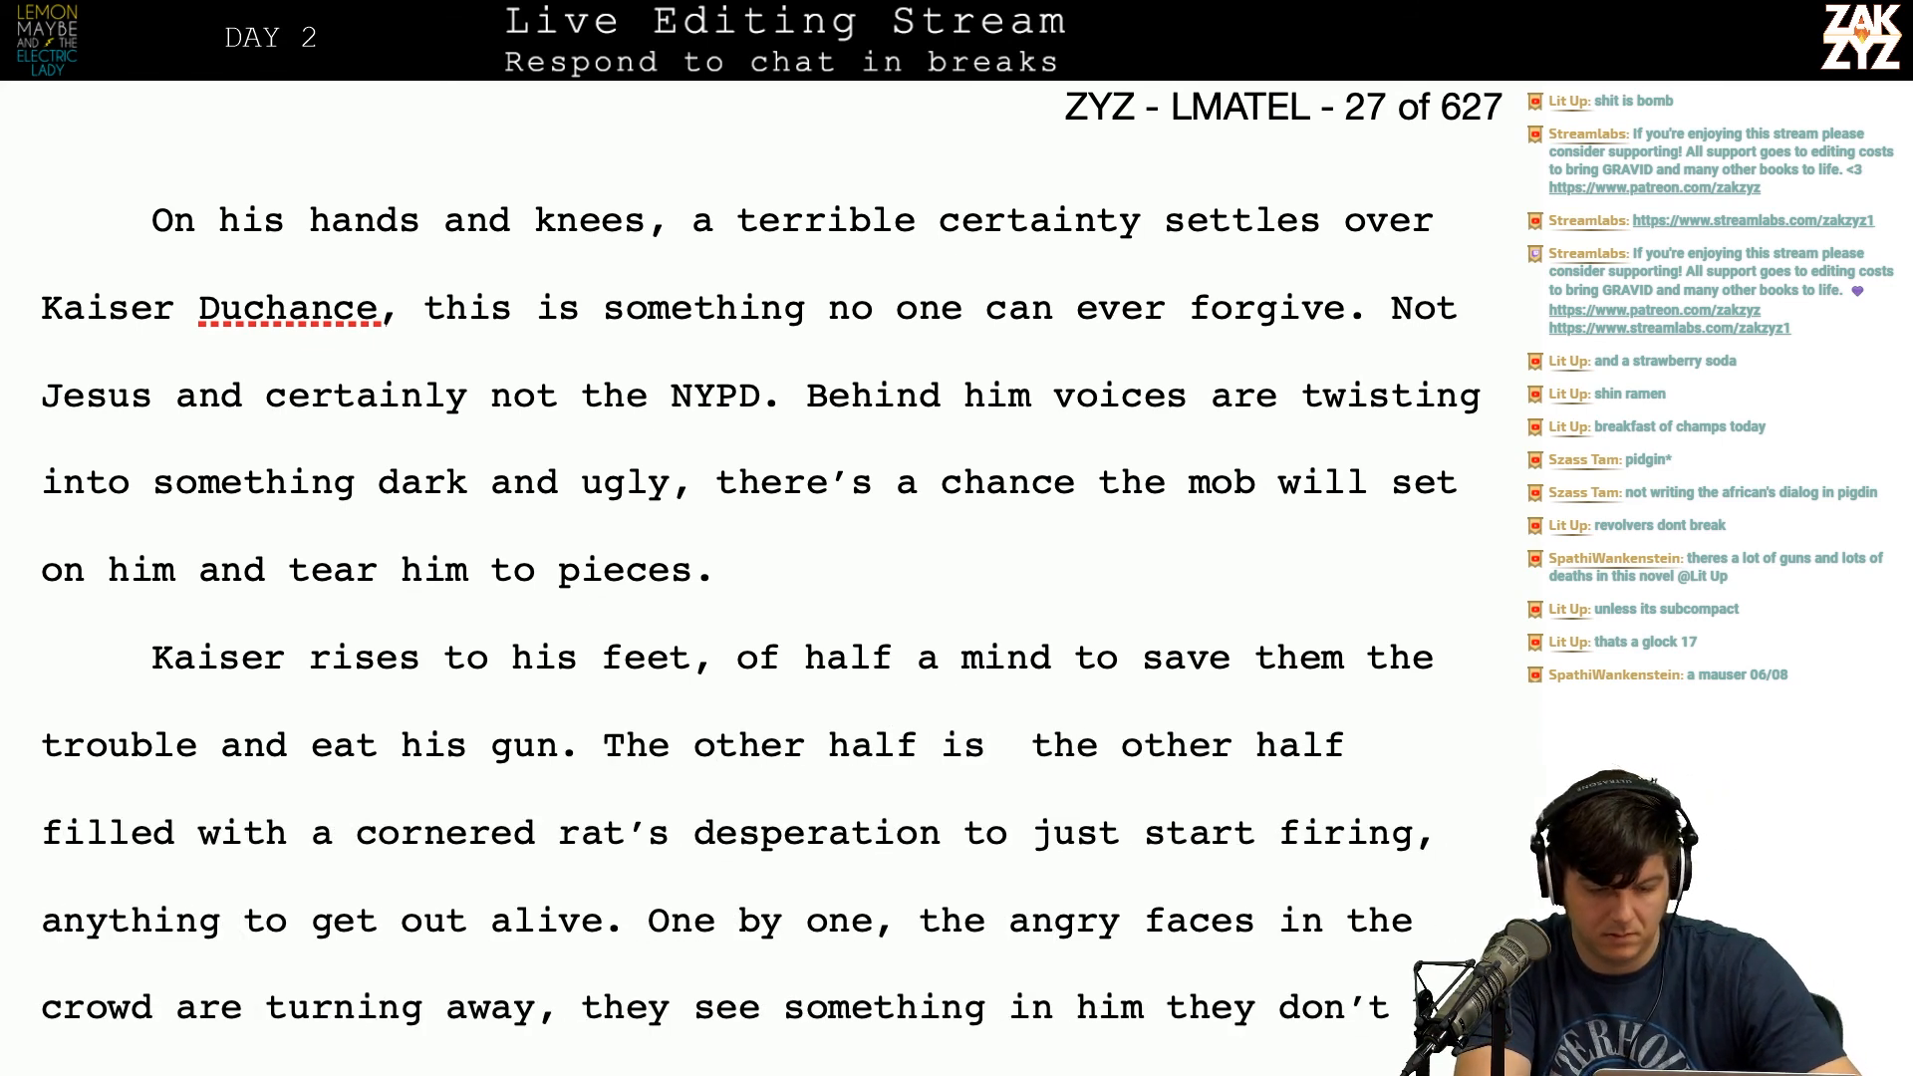
Step: Delete the duplicate "the other half" so the new sentence runs straight into "filled with a cornered rat's desperation"
key("shift+Right")
key("shift+Right")
key("shift+Right")
key("shift+Right")
key("shift+Right")
key("shift+Right")
key("shift+Right")
key("shift+Right")
key("shift+Right")
key("shift+Right")
key("shift+Right")
key("shift+Right")
key("shift+Right")
key("shift+Right")
key("shift+Right")
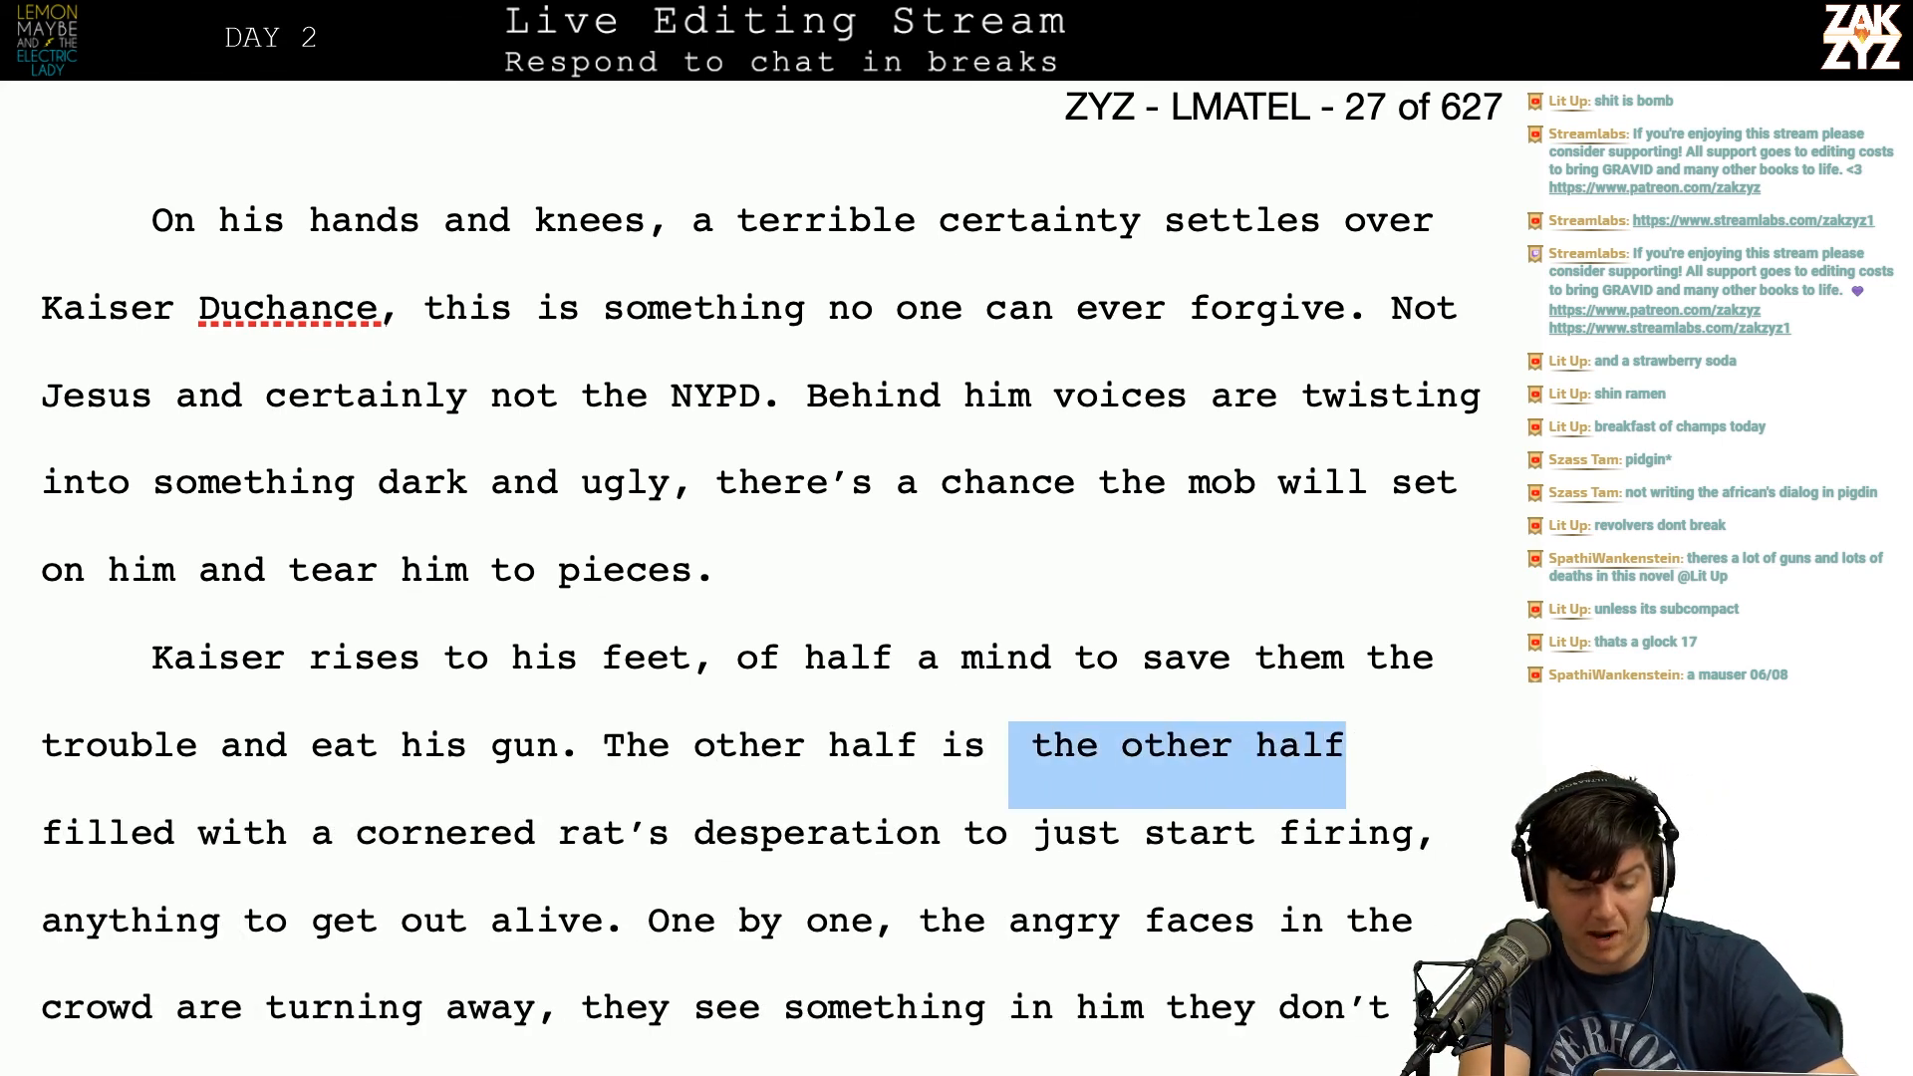
key("BackSpace")
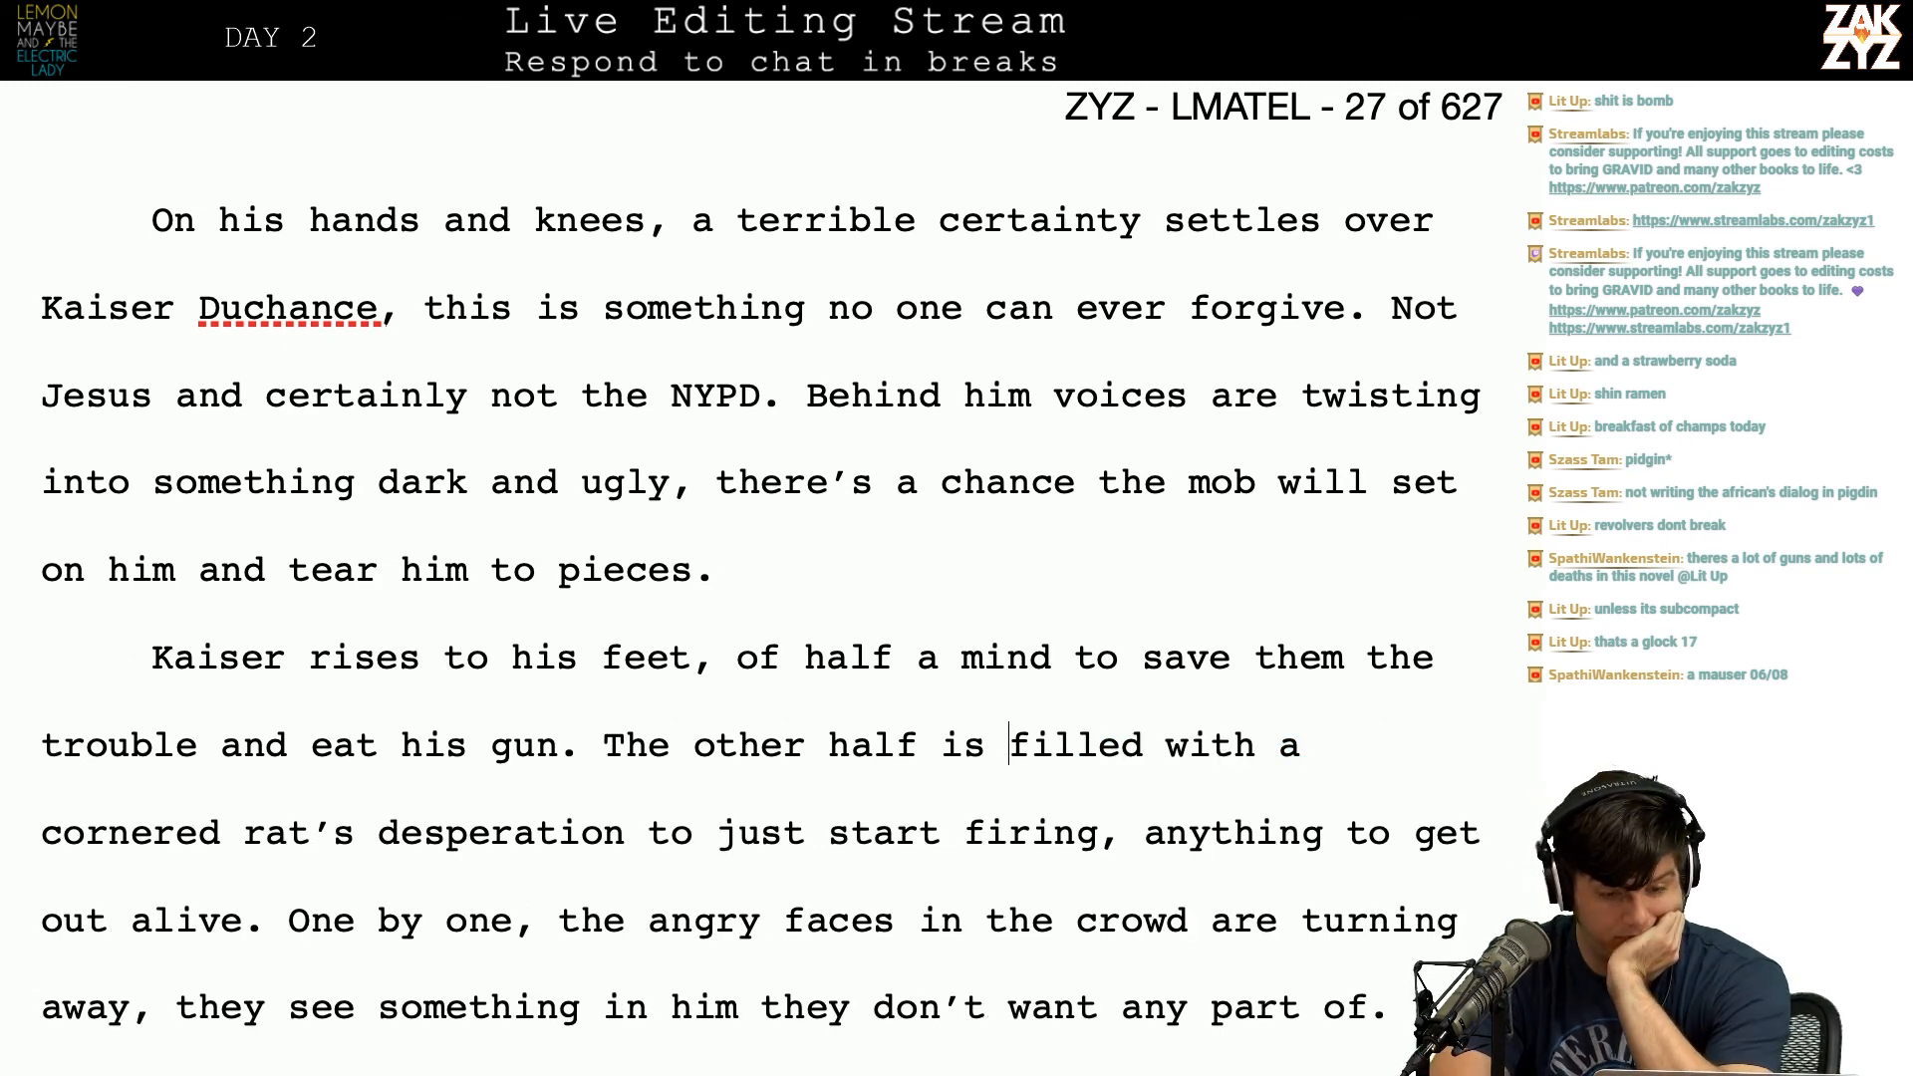
Step: Insert "that wants to just start firing, to do anything to get out alive." after "a cornered rat's desperation"
scroll(847, 914, "down", 2)
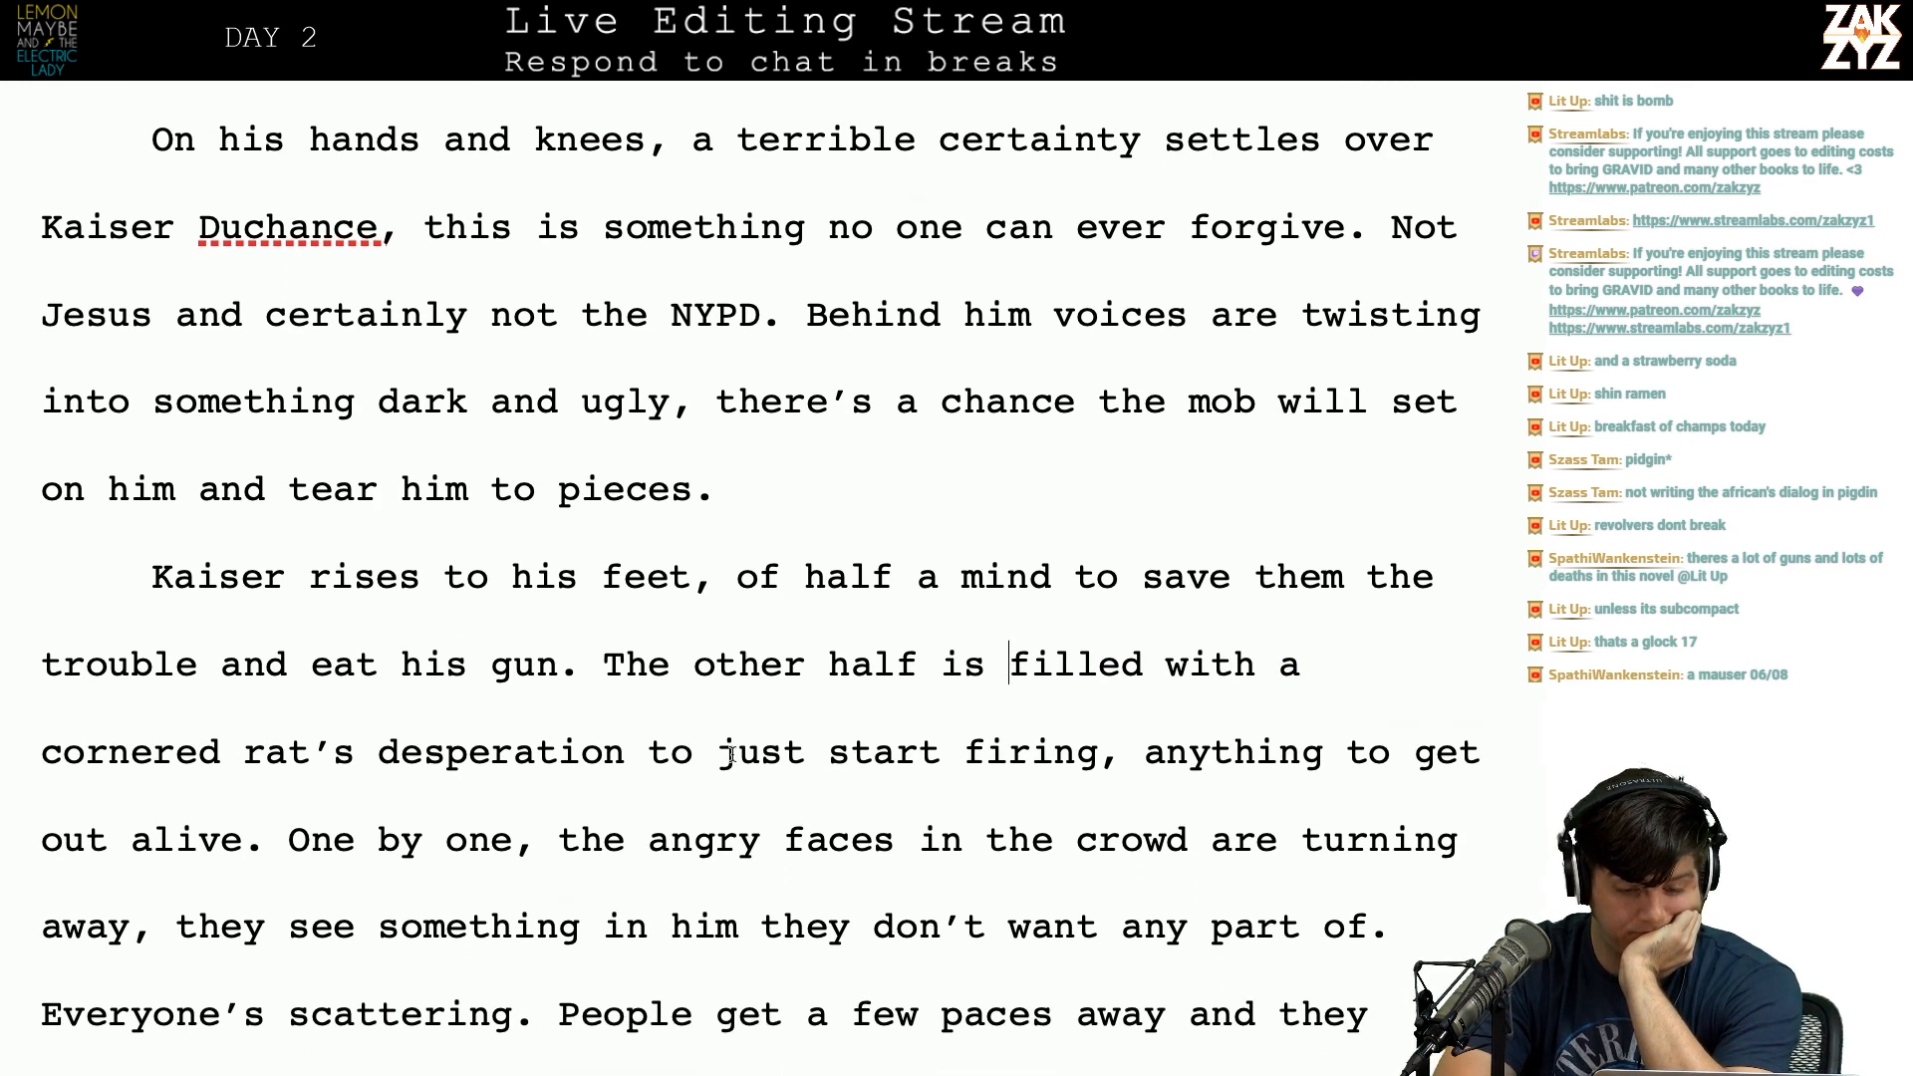
key("Left")
key("Left")
key("Left")
key("Left")
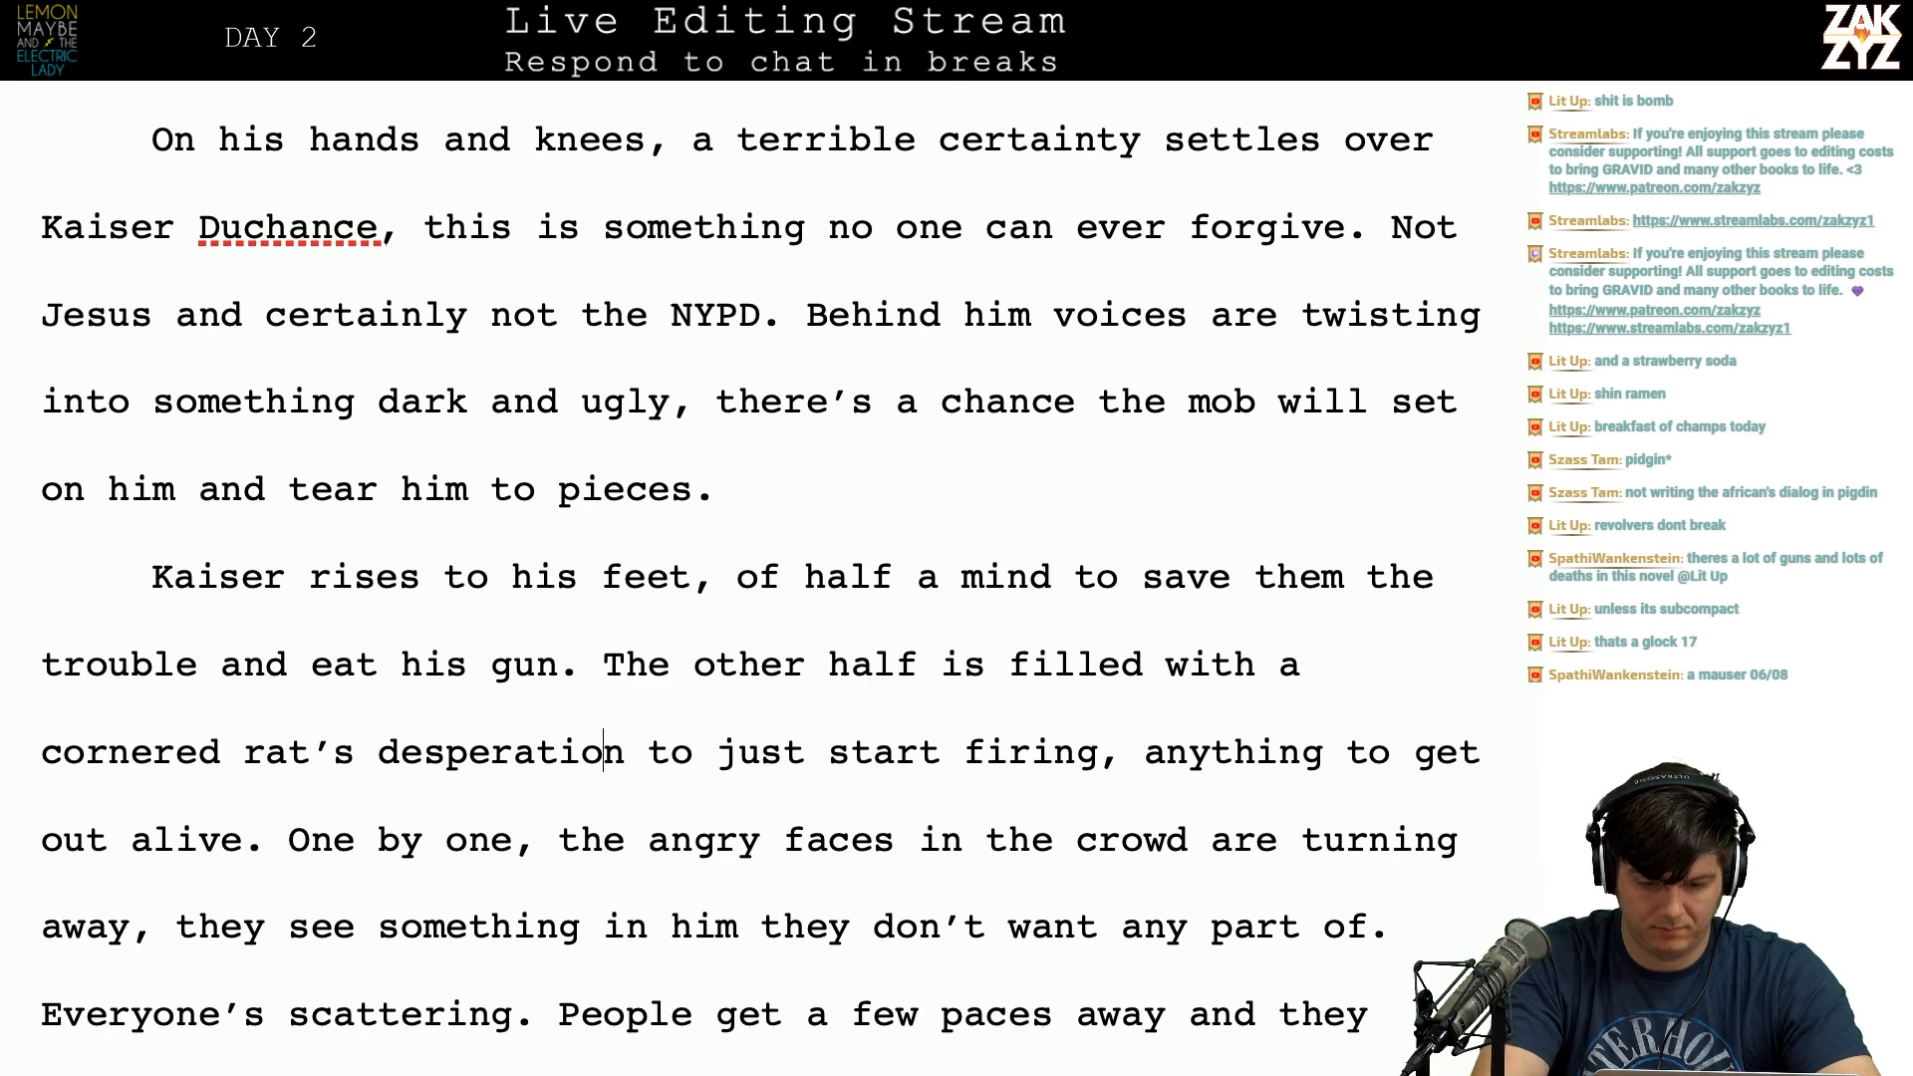
type("that wants")
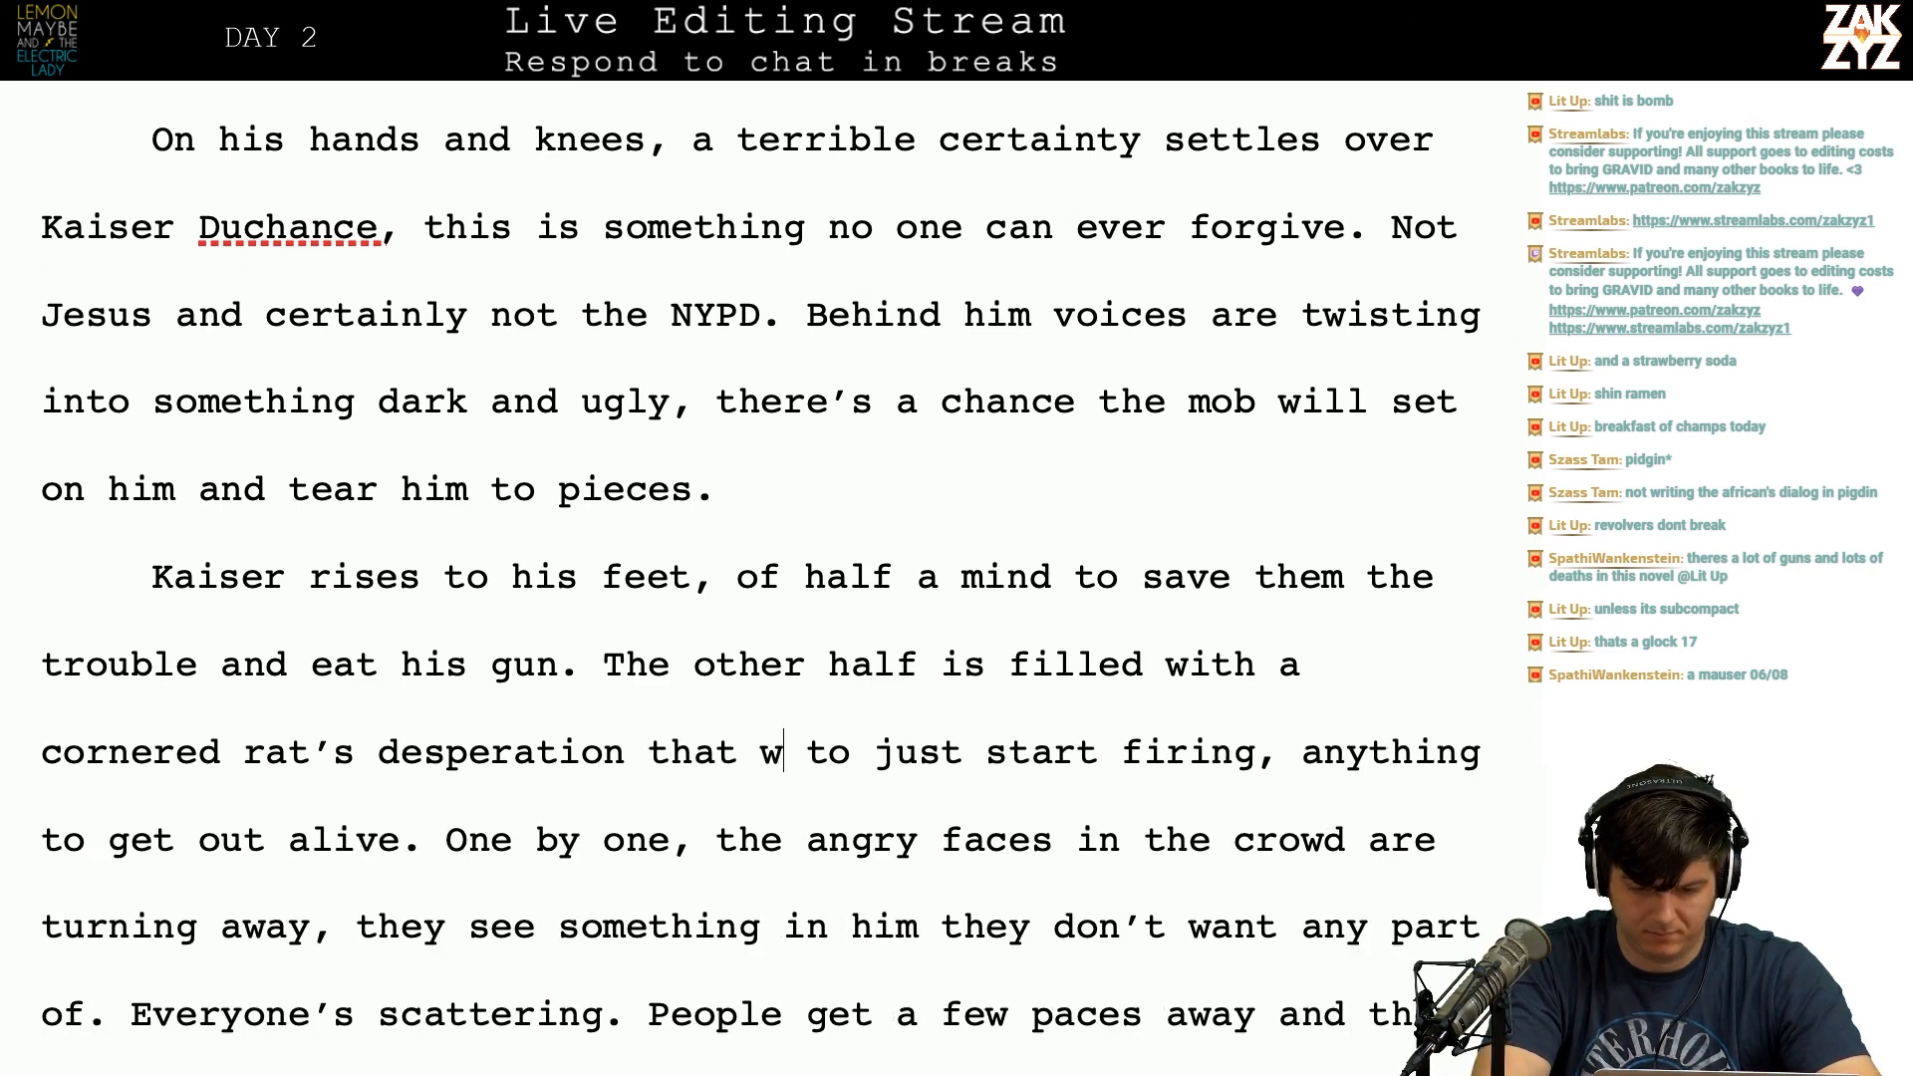
type(" to just start ")
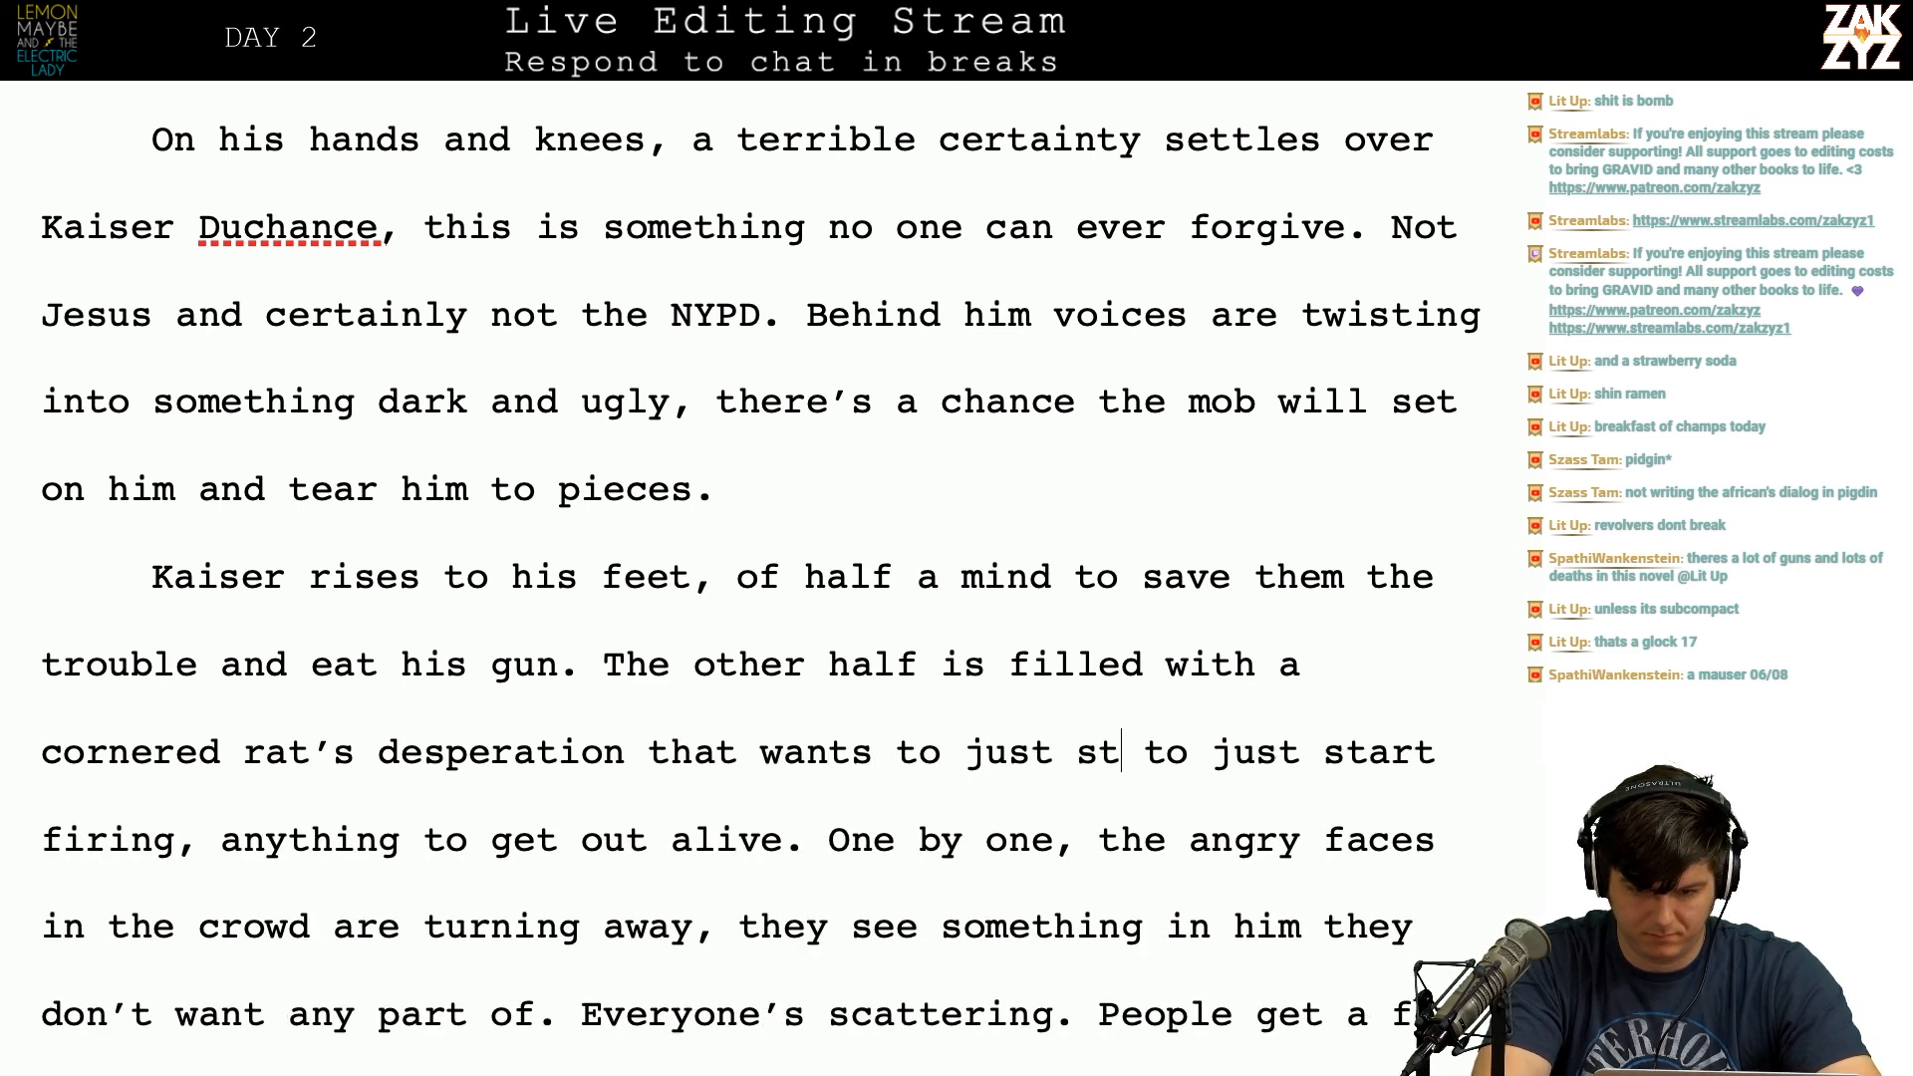
type("firing, to do ")
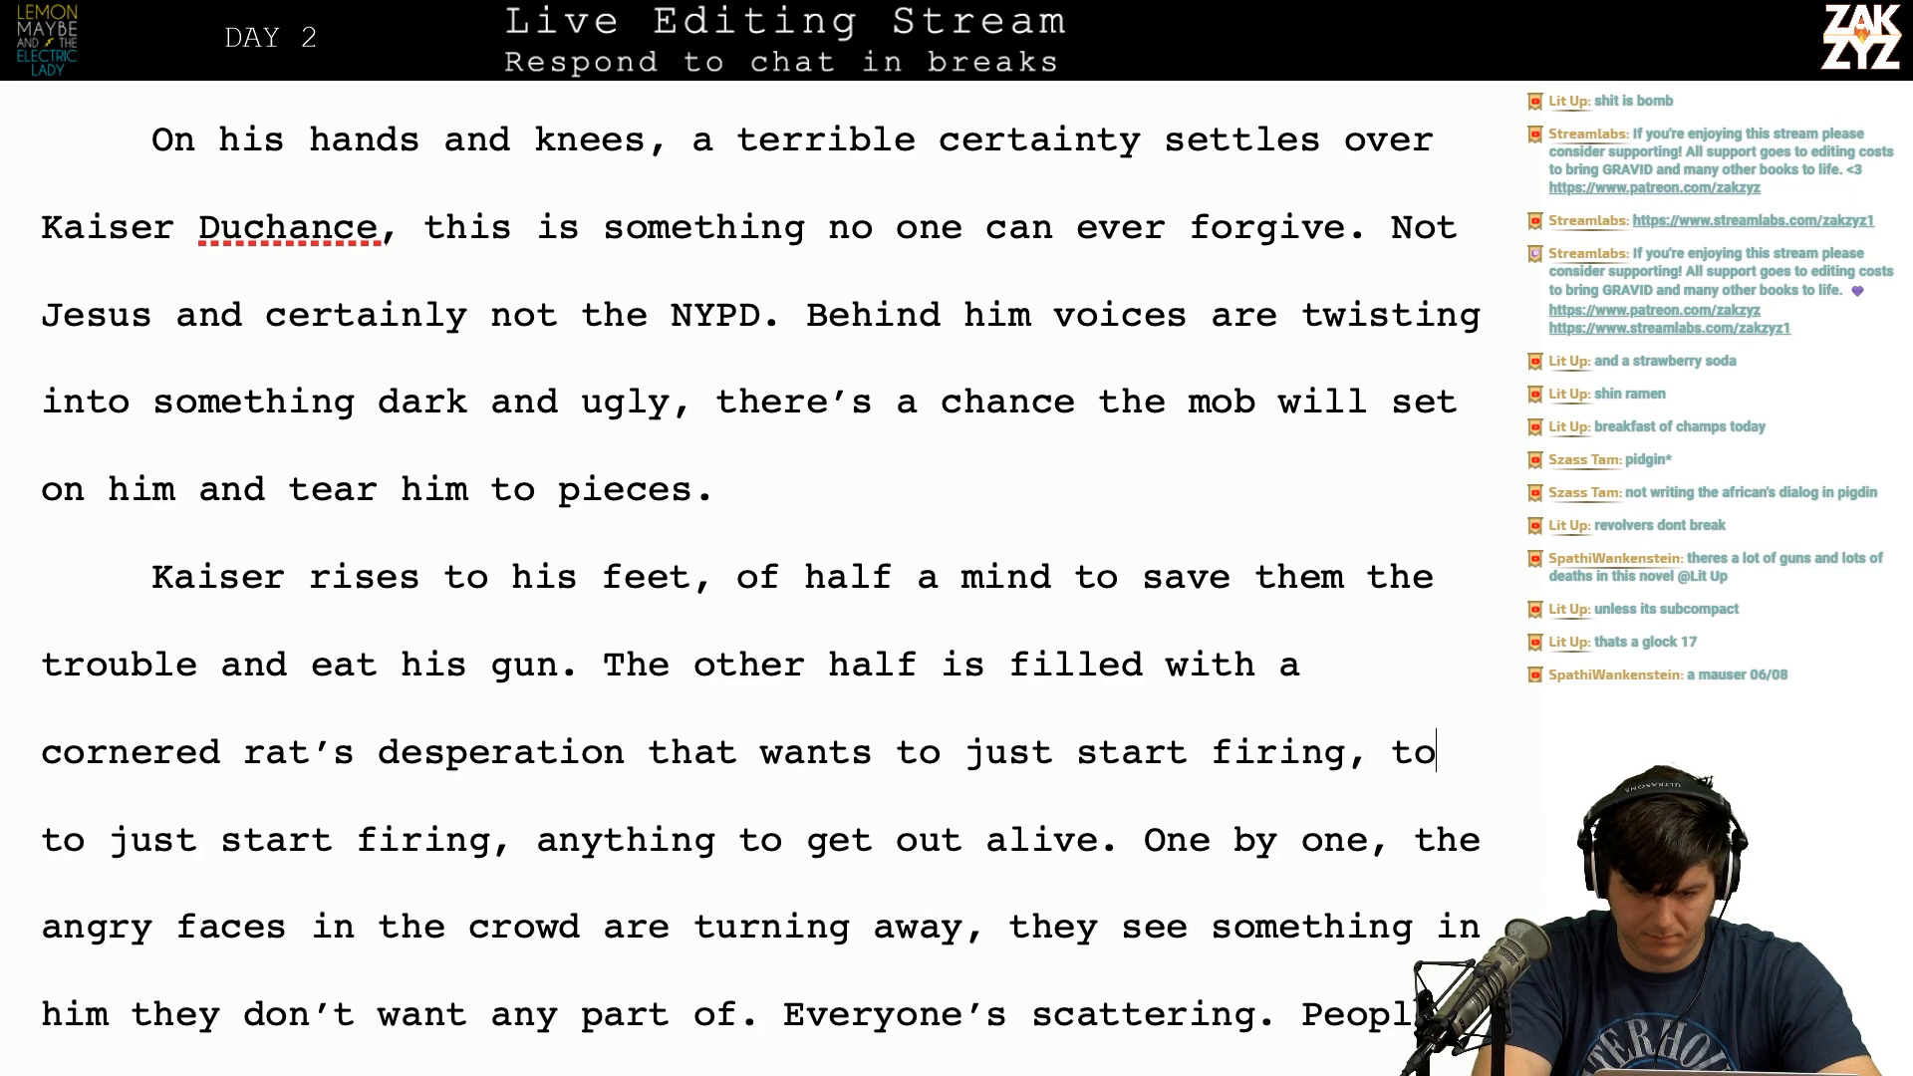
type("anything to g")
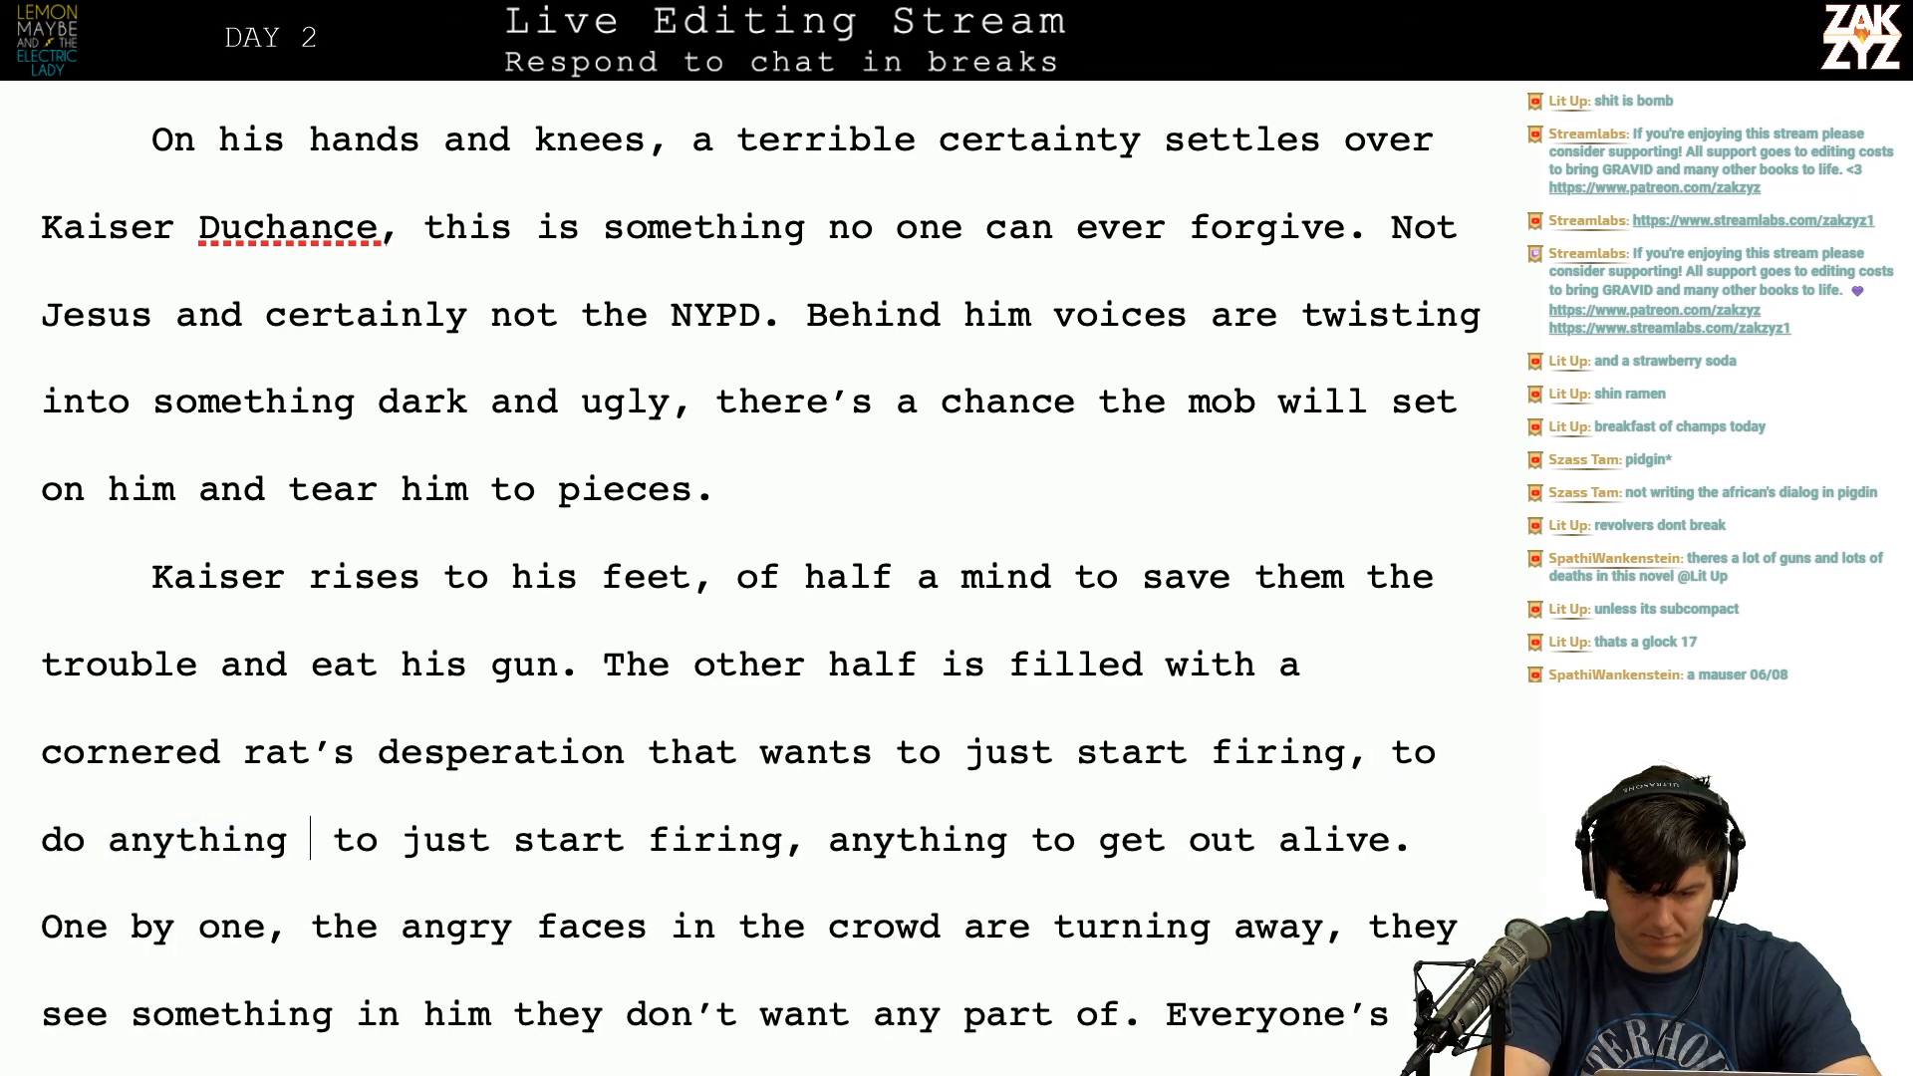
type("et")
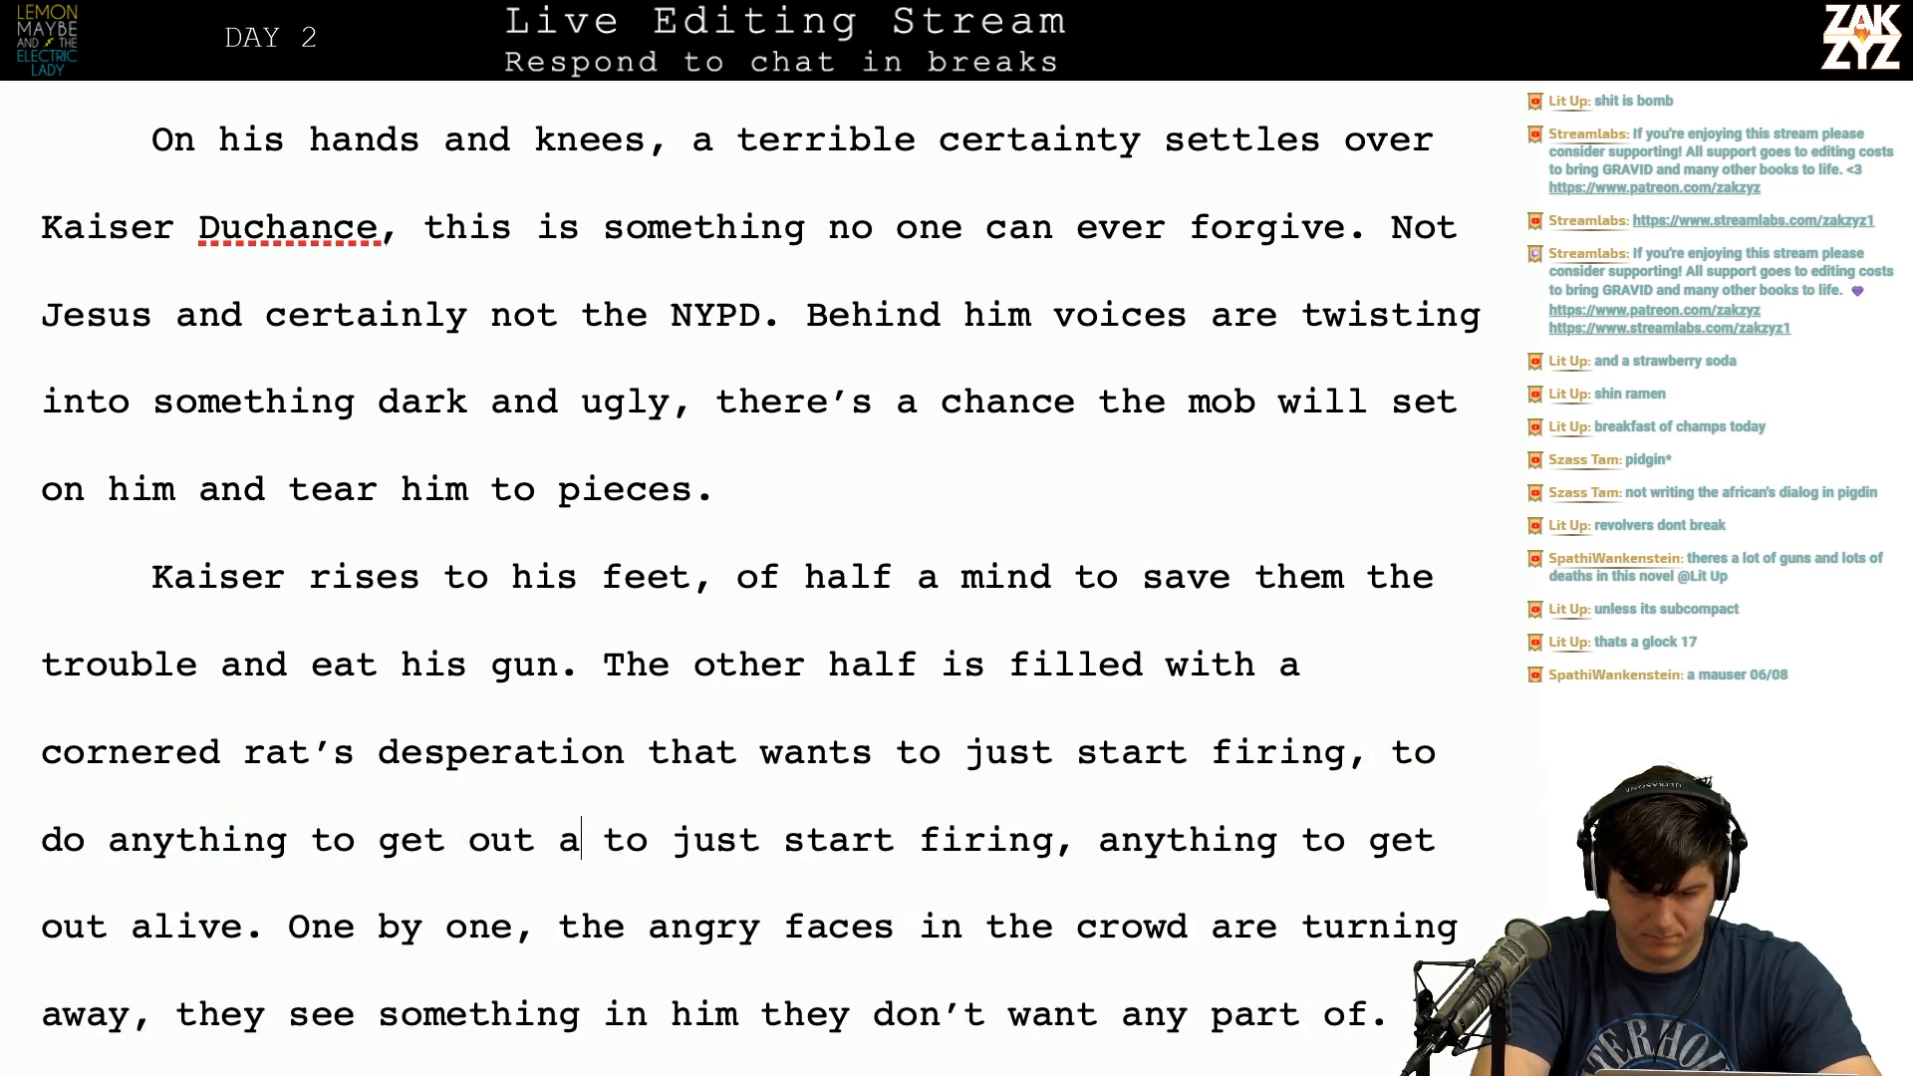
type(" out alive.")
Step: Delete the old wording "to just start firing, anything to get out alive." before "One by one"
key("shift+Down")
key("shift+Left")
key("shift+Left")
key("shift+Left")
key("shift+Left")
key("shift+Left")
key("shift+Left")
key("shift+Left")
key("shift+Left")
key("shift+Left")
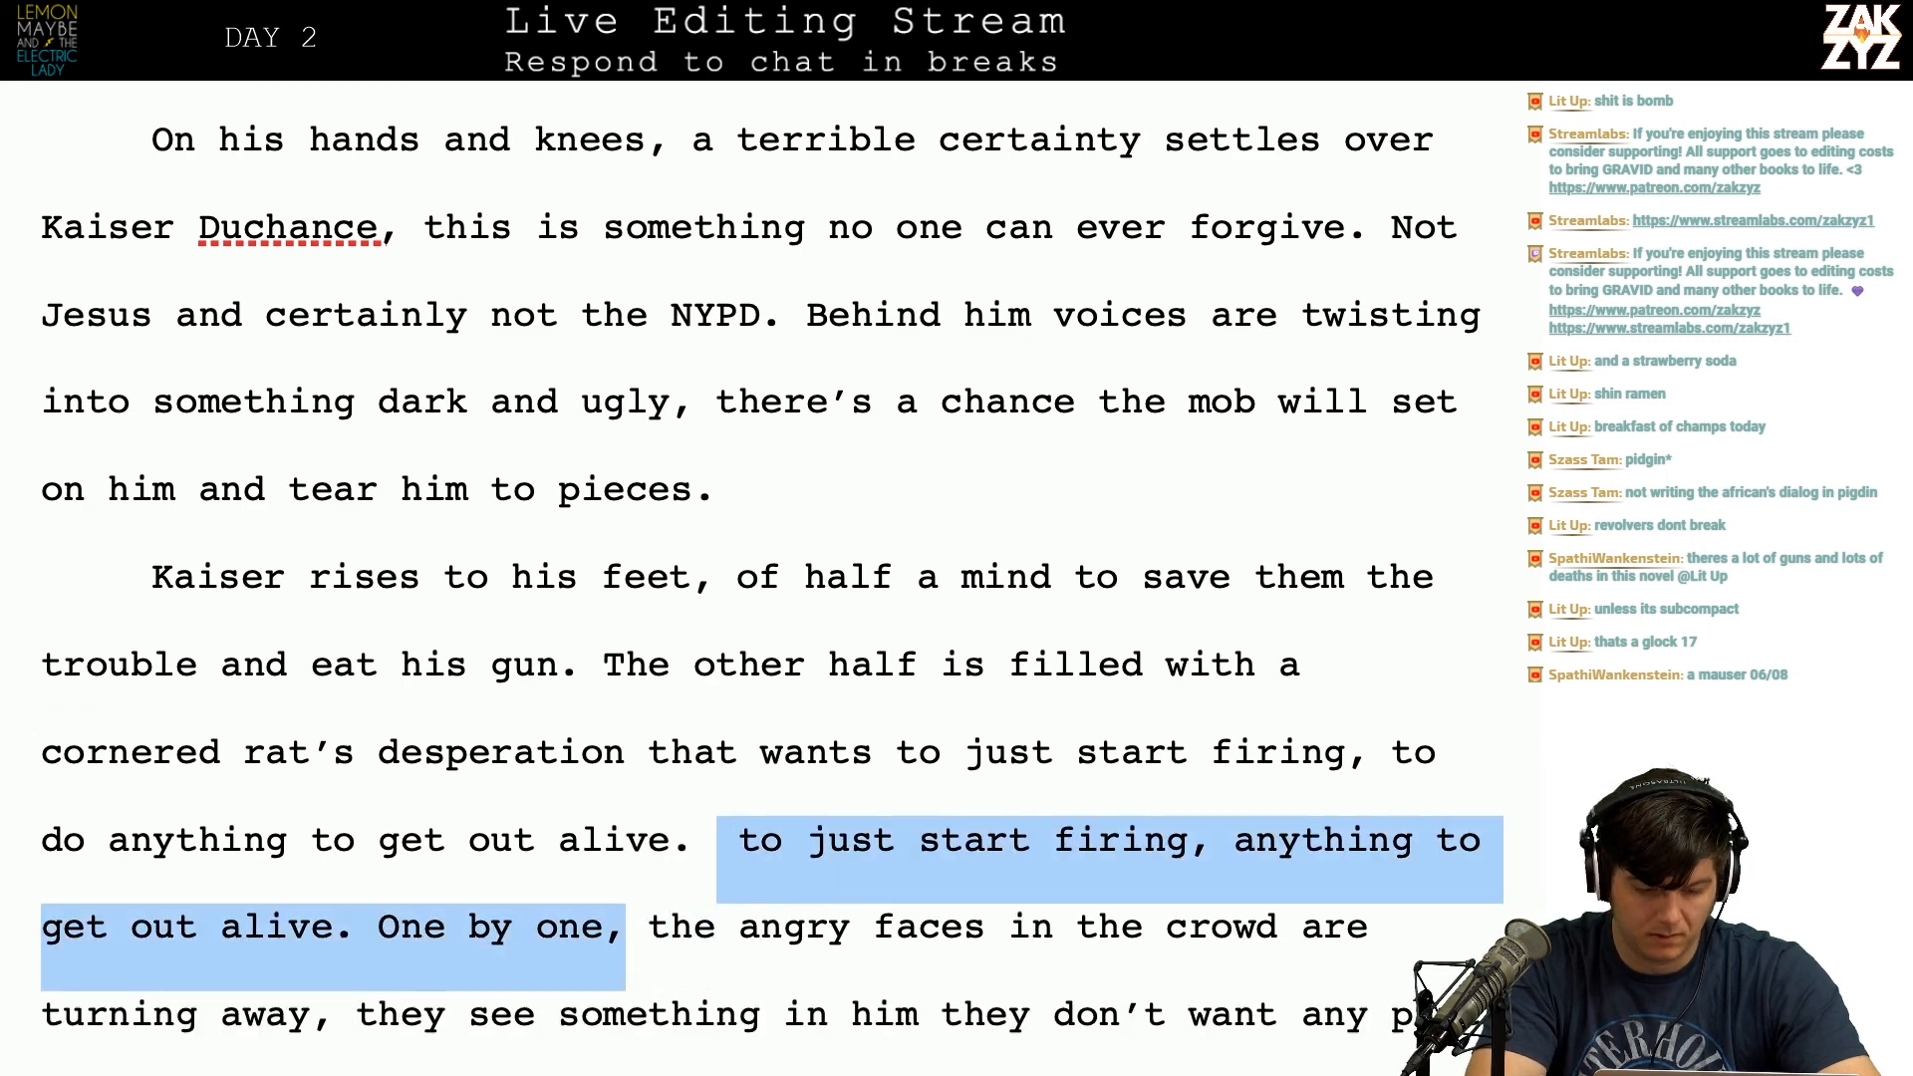
key("shift+Left")
key("shift+Left")
key("shift+Left")
key("shift+Left")
key("shift+Left")
key("shift+Left")
key("BackSpace")
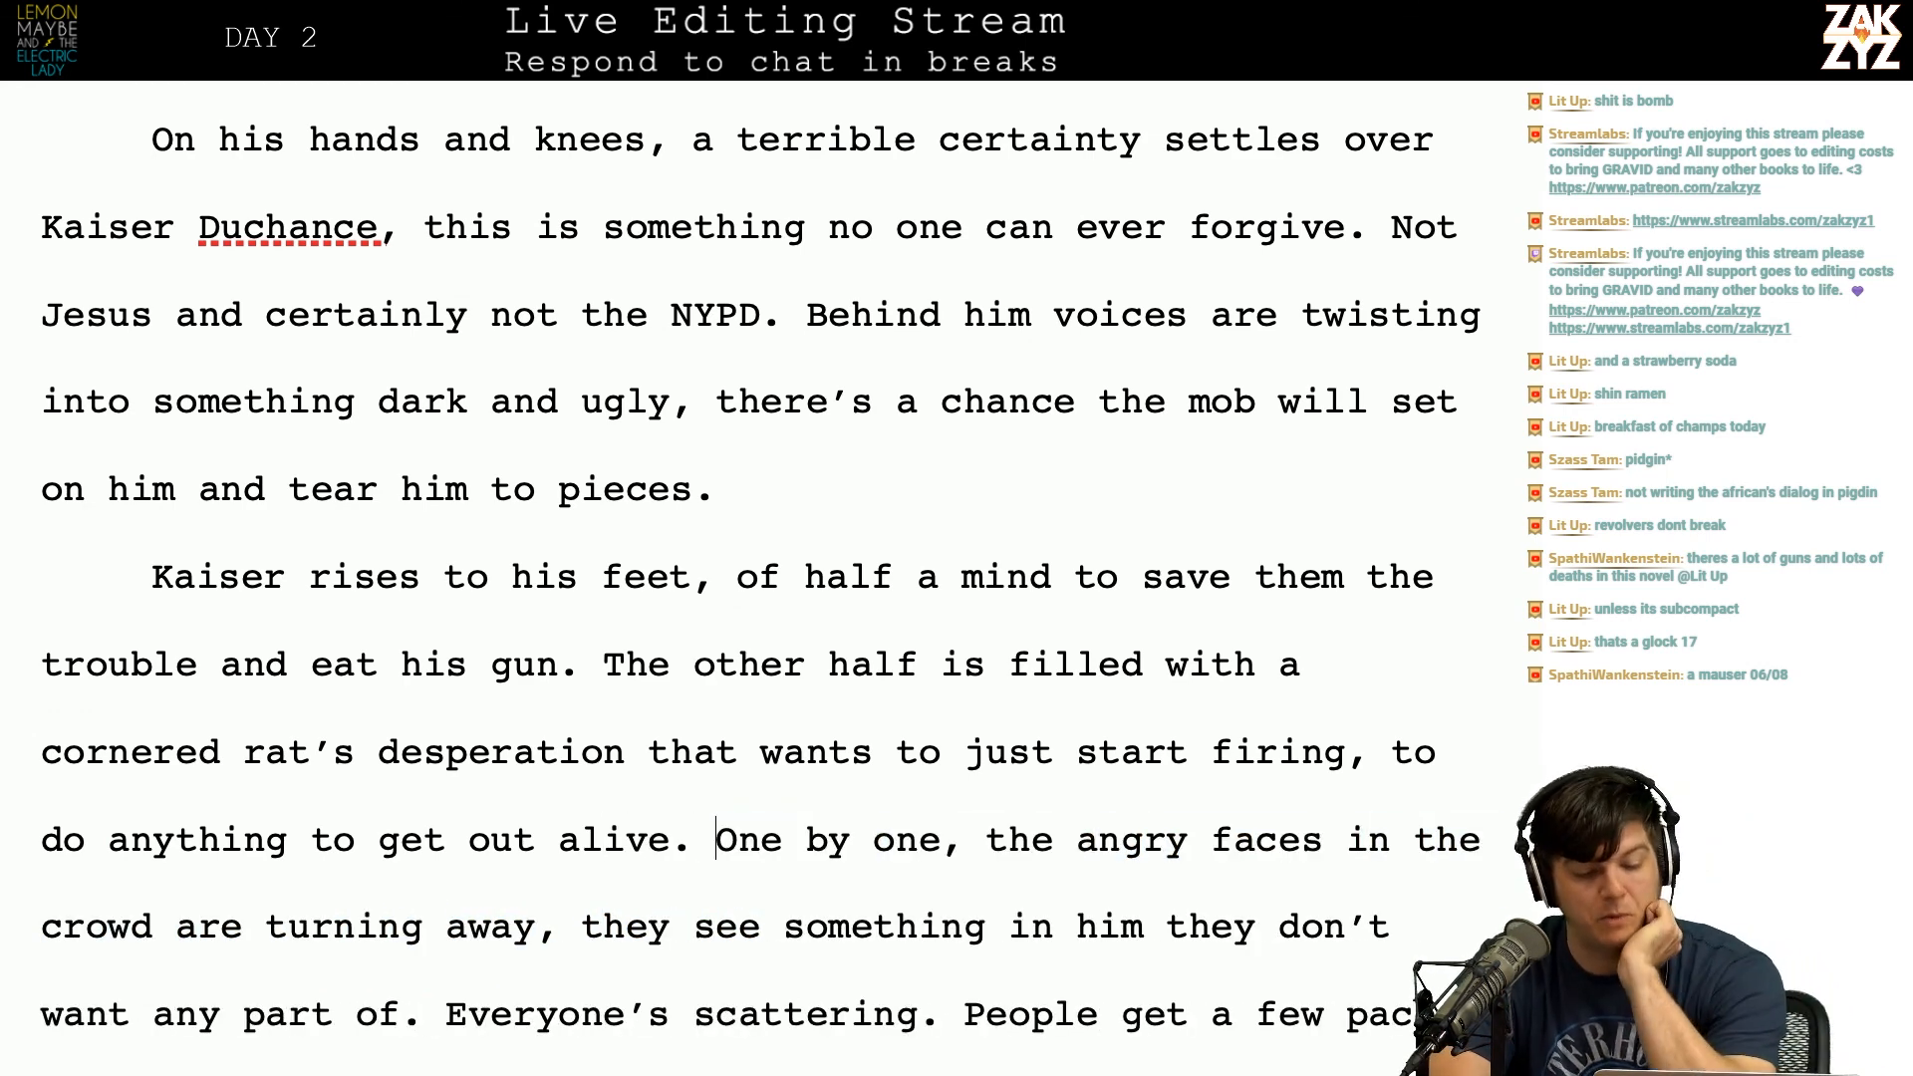
Step: Insert ", it wants to open fire," directly after "a cornered rat's desperation"
scroll(857, 662, "down", 1)
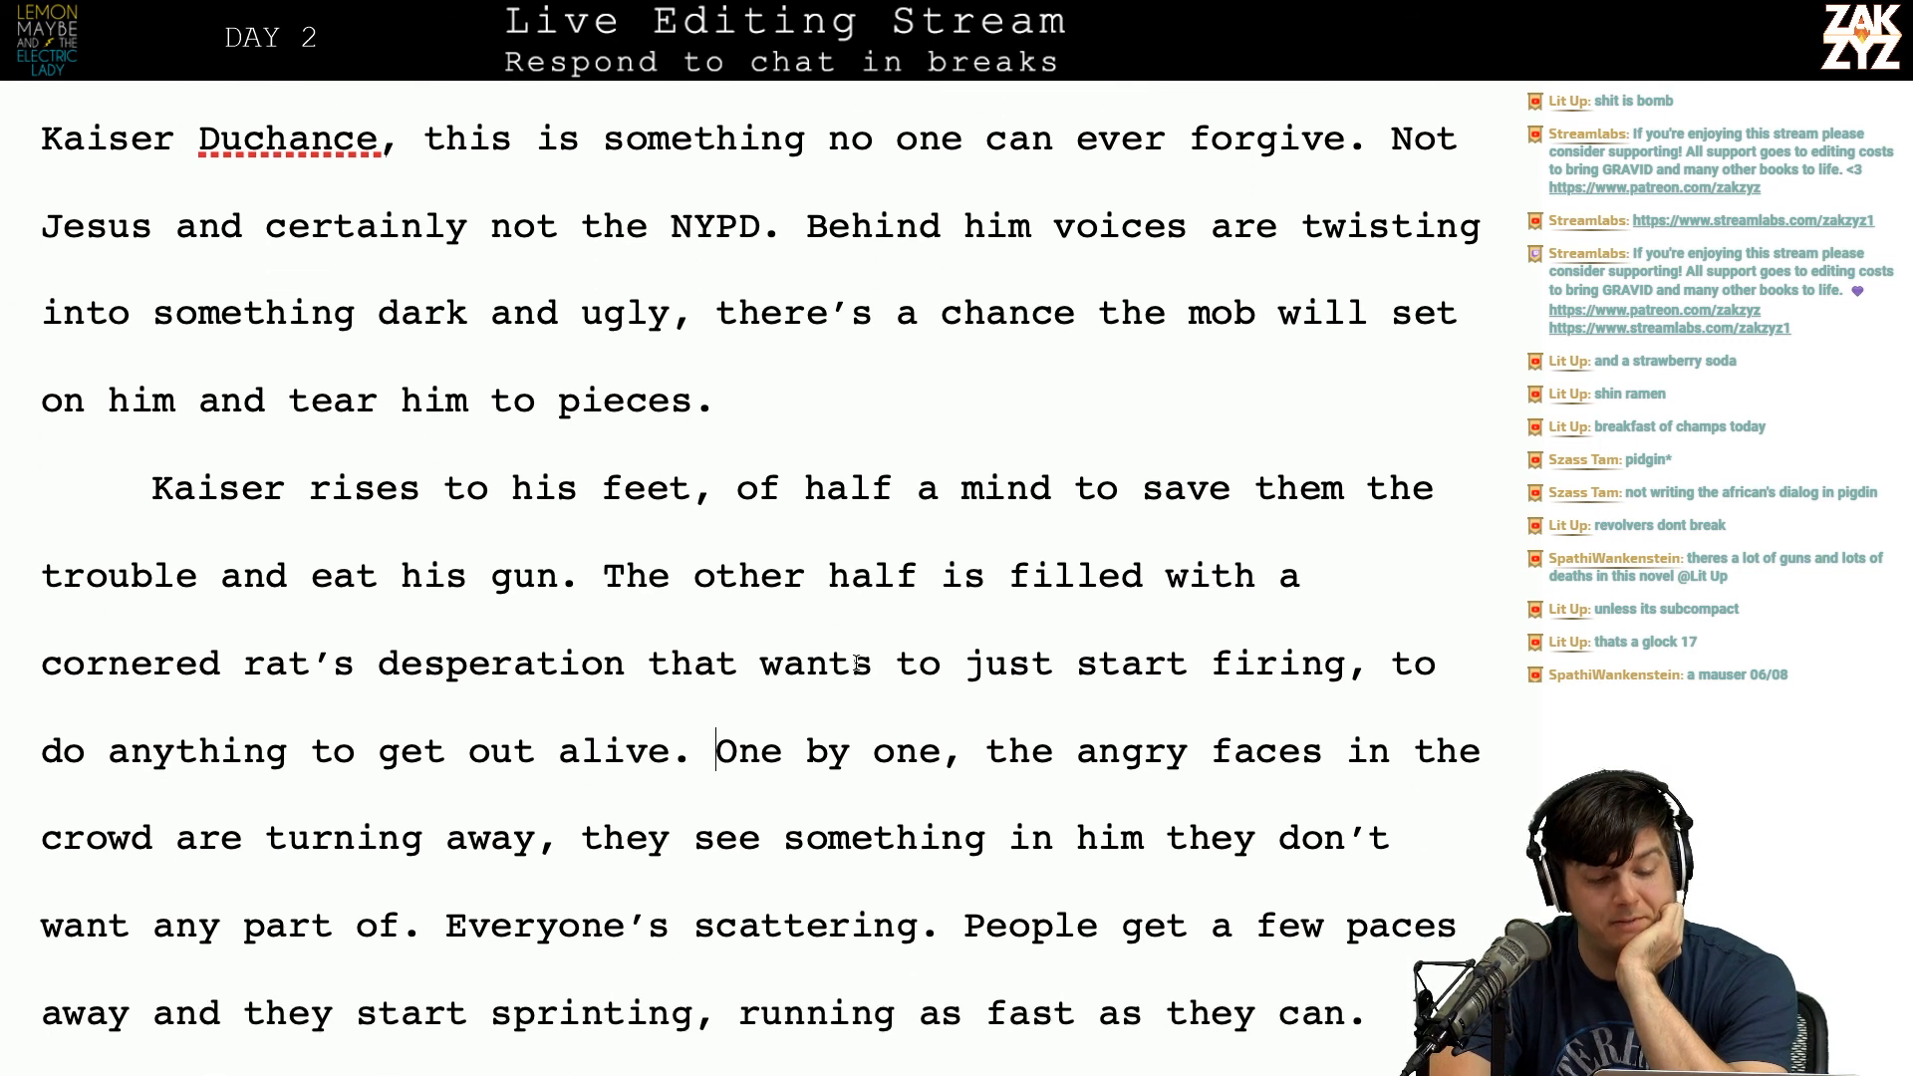
key("Right")
key("Right")
key("Right")
key("Right")
key("Right")
key("Right")
key("Right")
key("Right")
key("Right")
key("Right")
key("Right")
key("Right")
key("Down")
key("Left")
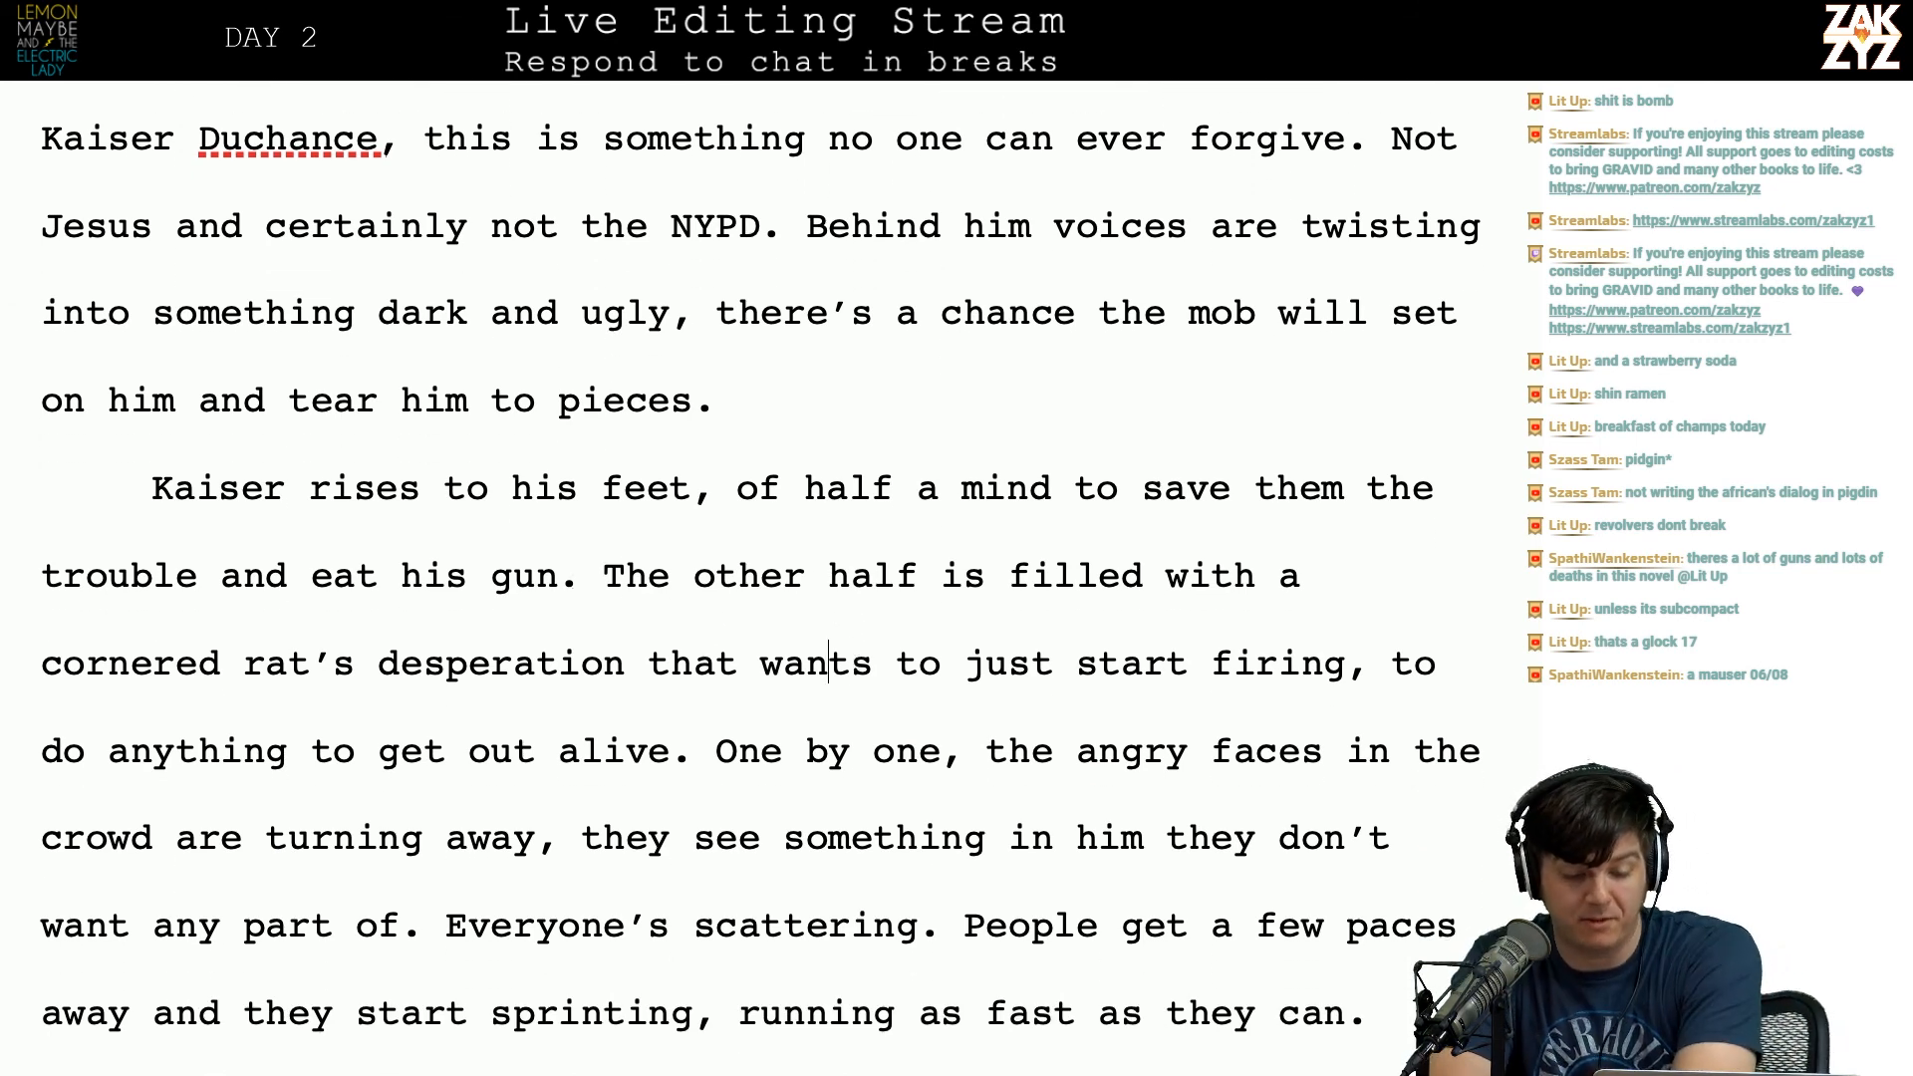
key("ctrl+Left")
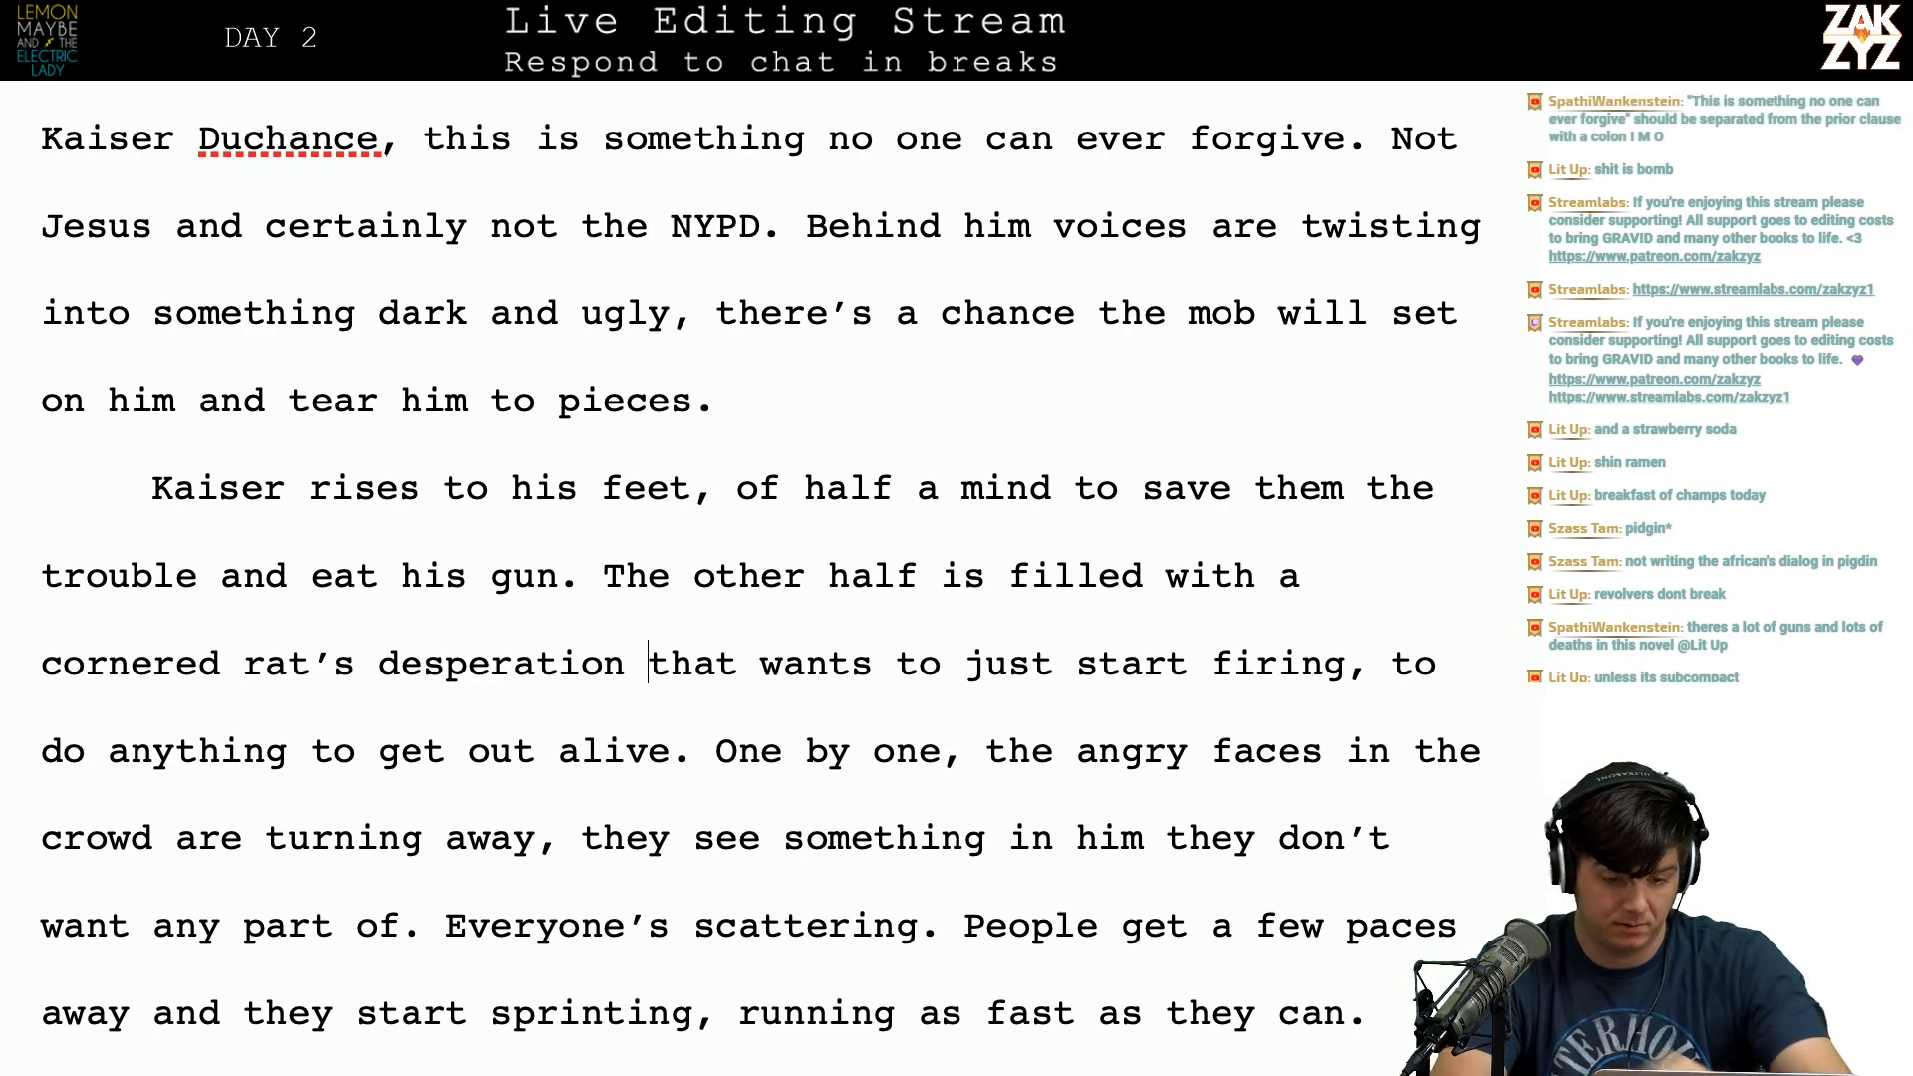
type(", it wants ")
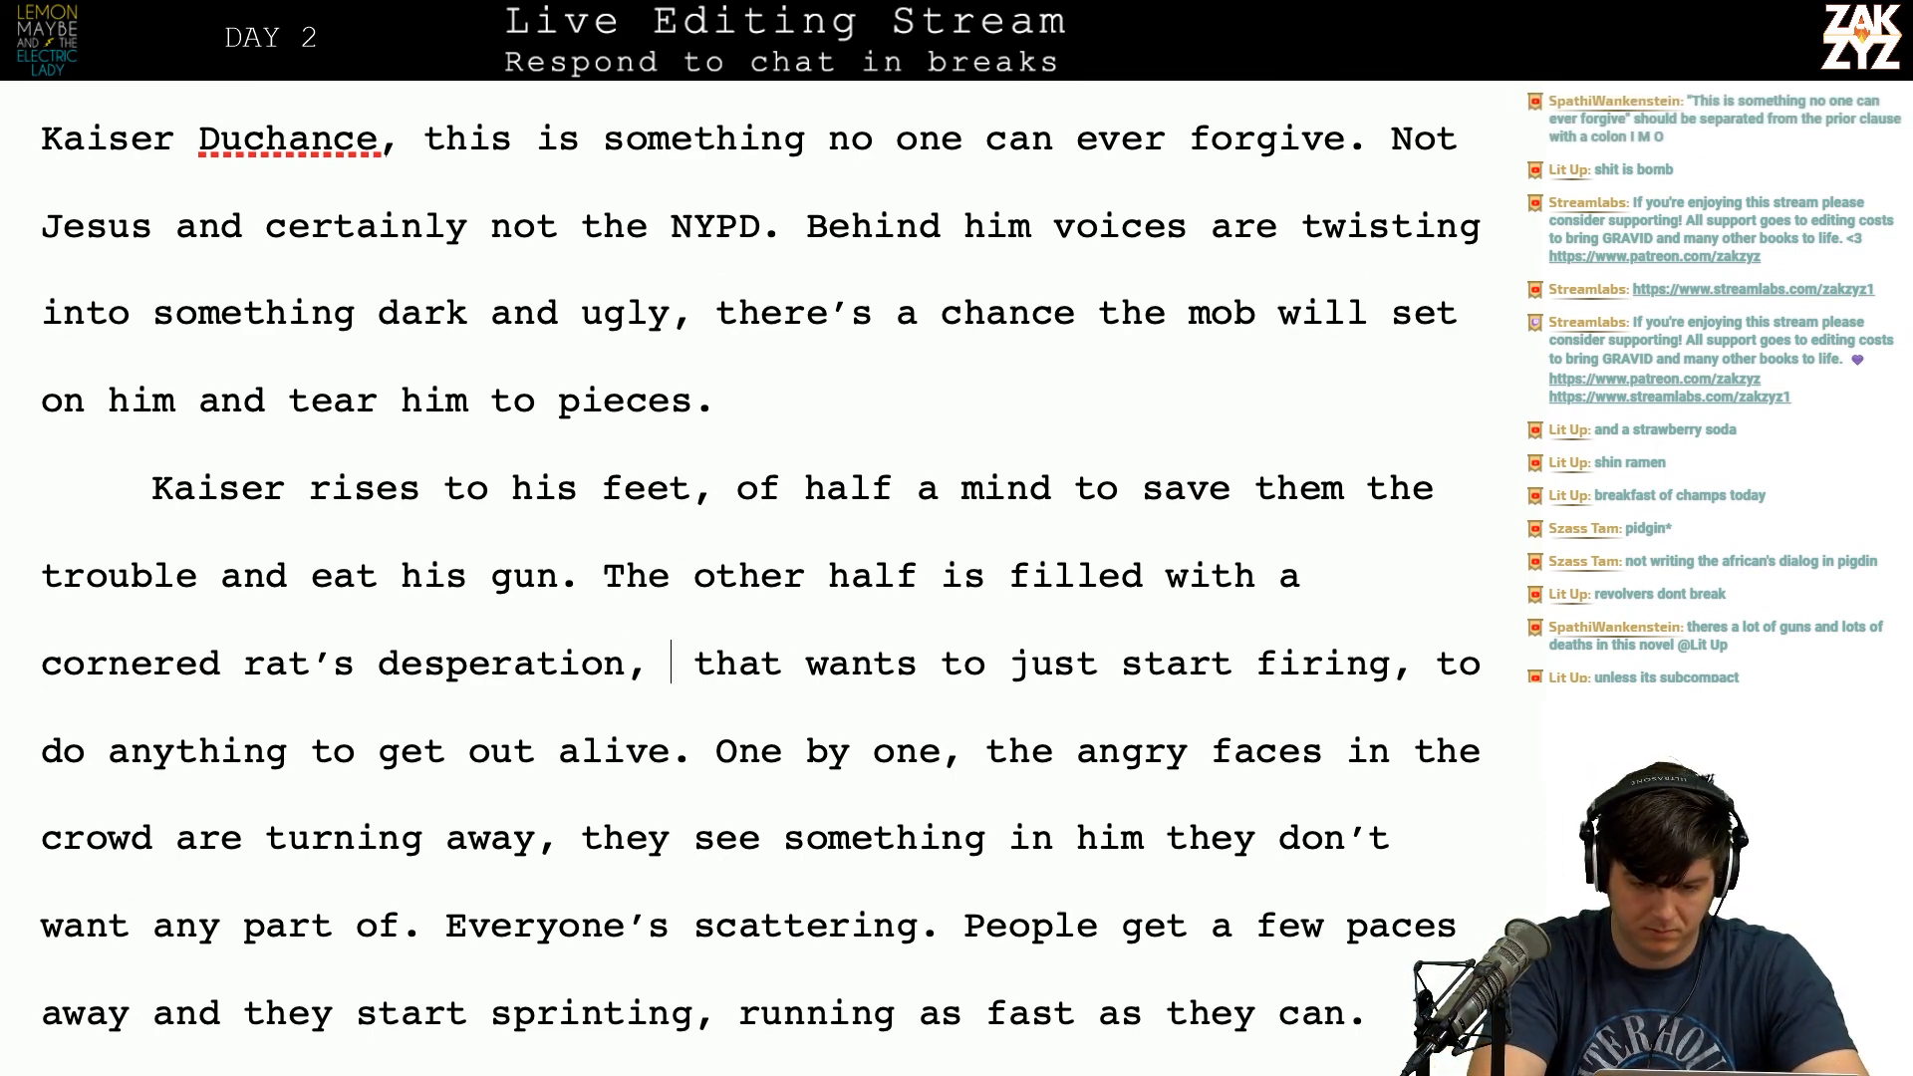
type("t")
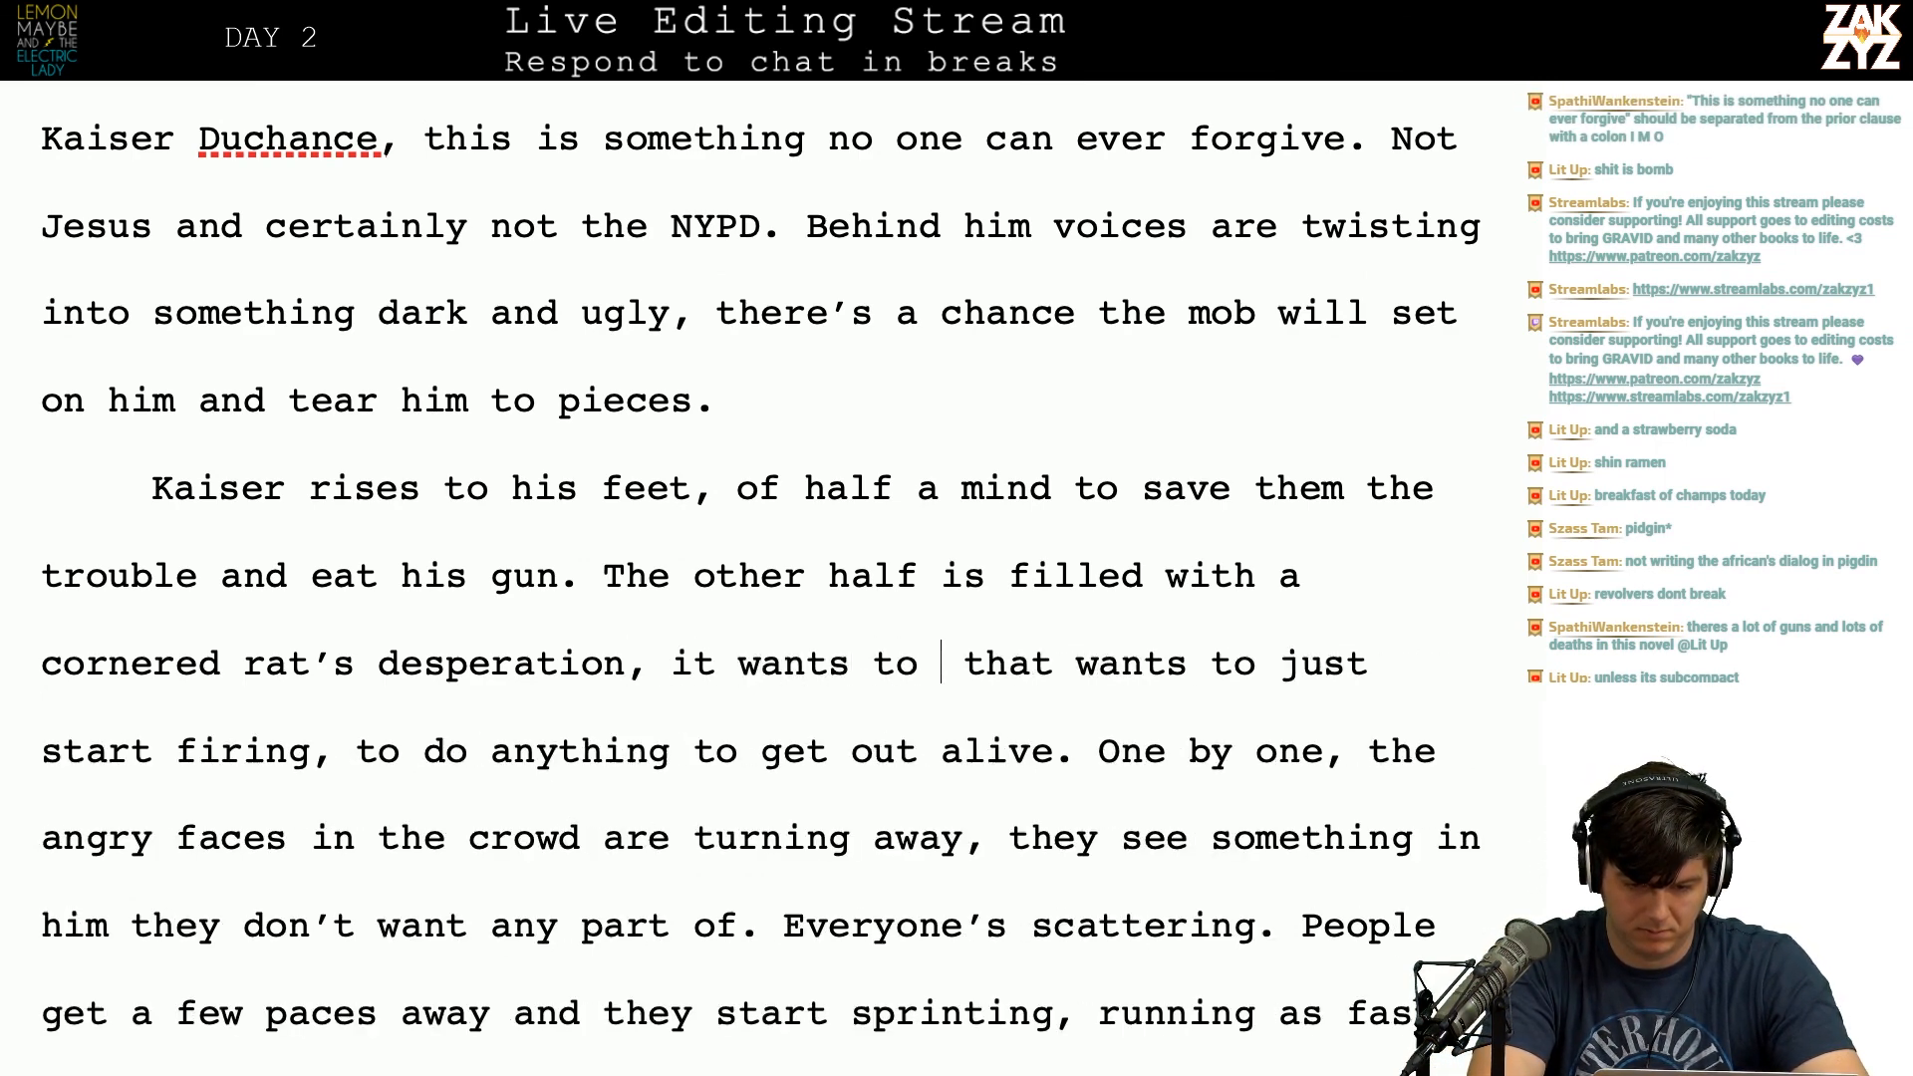
type("o open fire,")
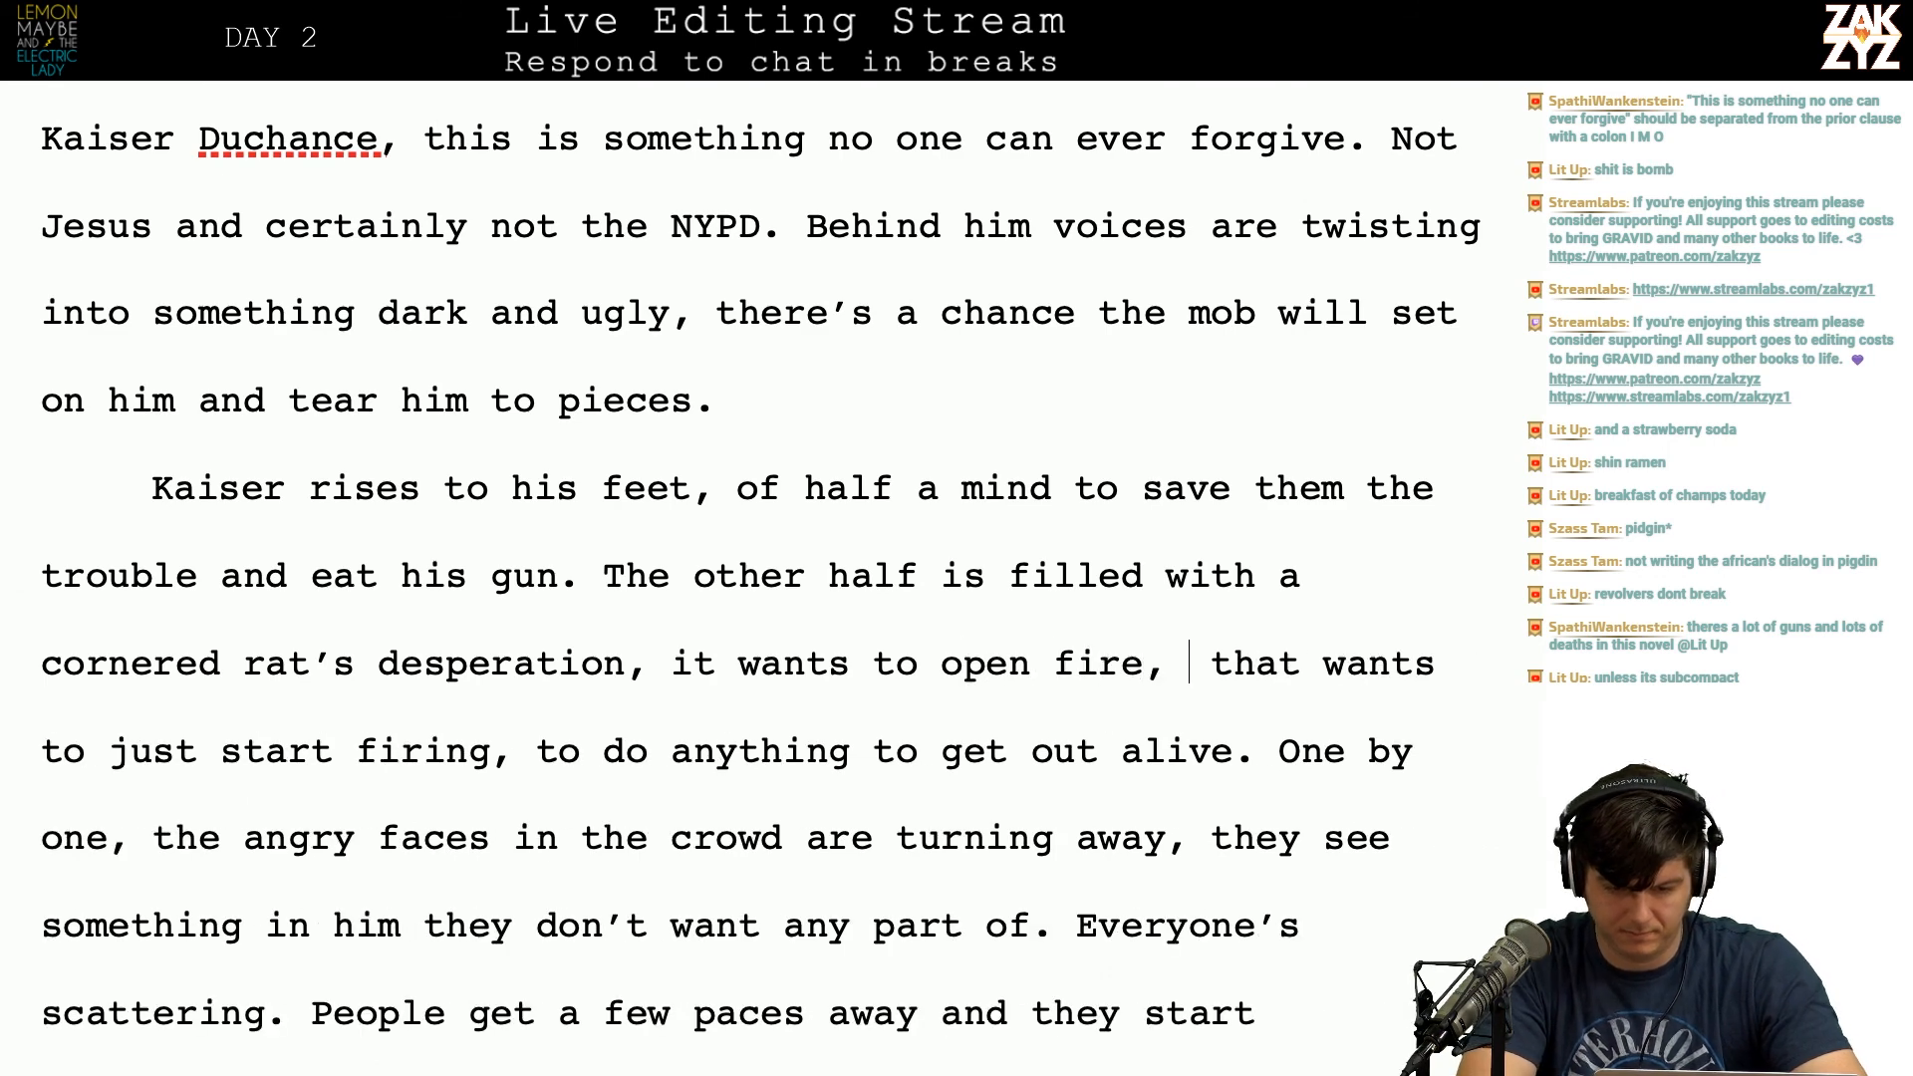
Step: Delete the superseded phrase "that wants to just start firing" so "open fire," leads directly into "to do anything to get out alive"
key("shift+Right")
key("shift+Right")
key("shift+Right")
key("shift+Right")
key("shift+Right")
key("shift+Right")
key("shift+Right")
key("shift+Right")
key("shift+Right")
key("shift+Right")
key("shift+Right")
key("shift+Right")
key("shift+Right")
key("shift+Right")
key("shift+Right")
key("shift+Right")
key("shift+Right")
key("shift+Right")
key("shift+Right")
key("shift+Right")
key("shift+Right")
key("shift+Right")
key("shift+Right")
key("shift+Right")
key("shift+Right")
key("shift+Right")
key("shift+Right")
key("shift+Right")
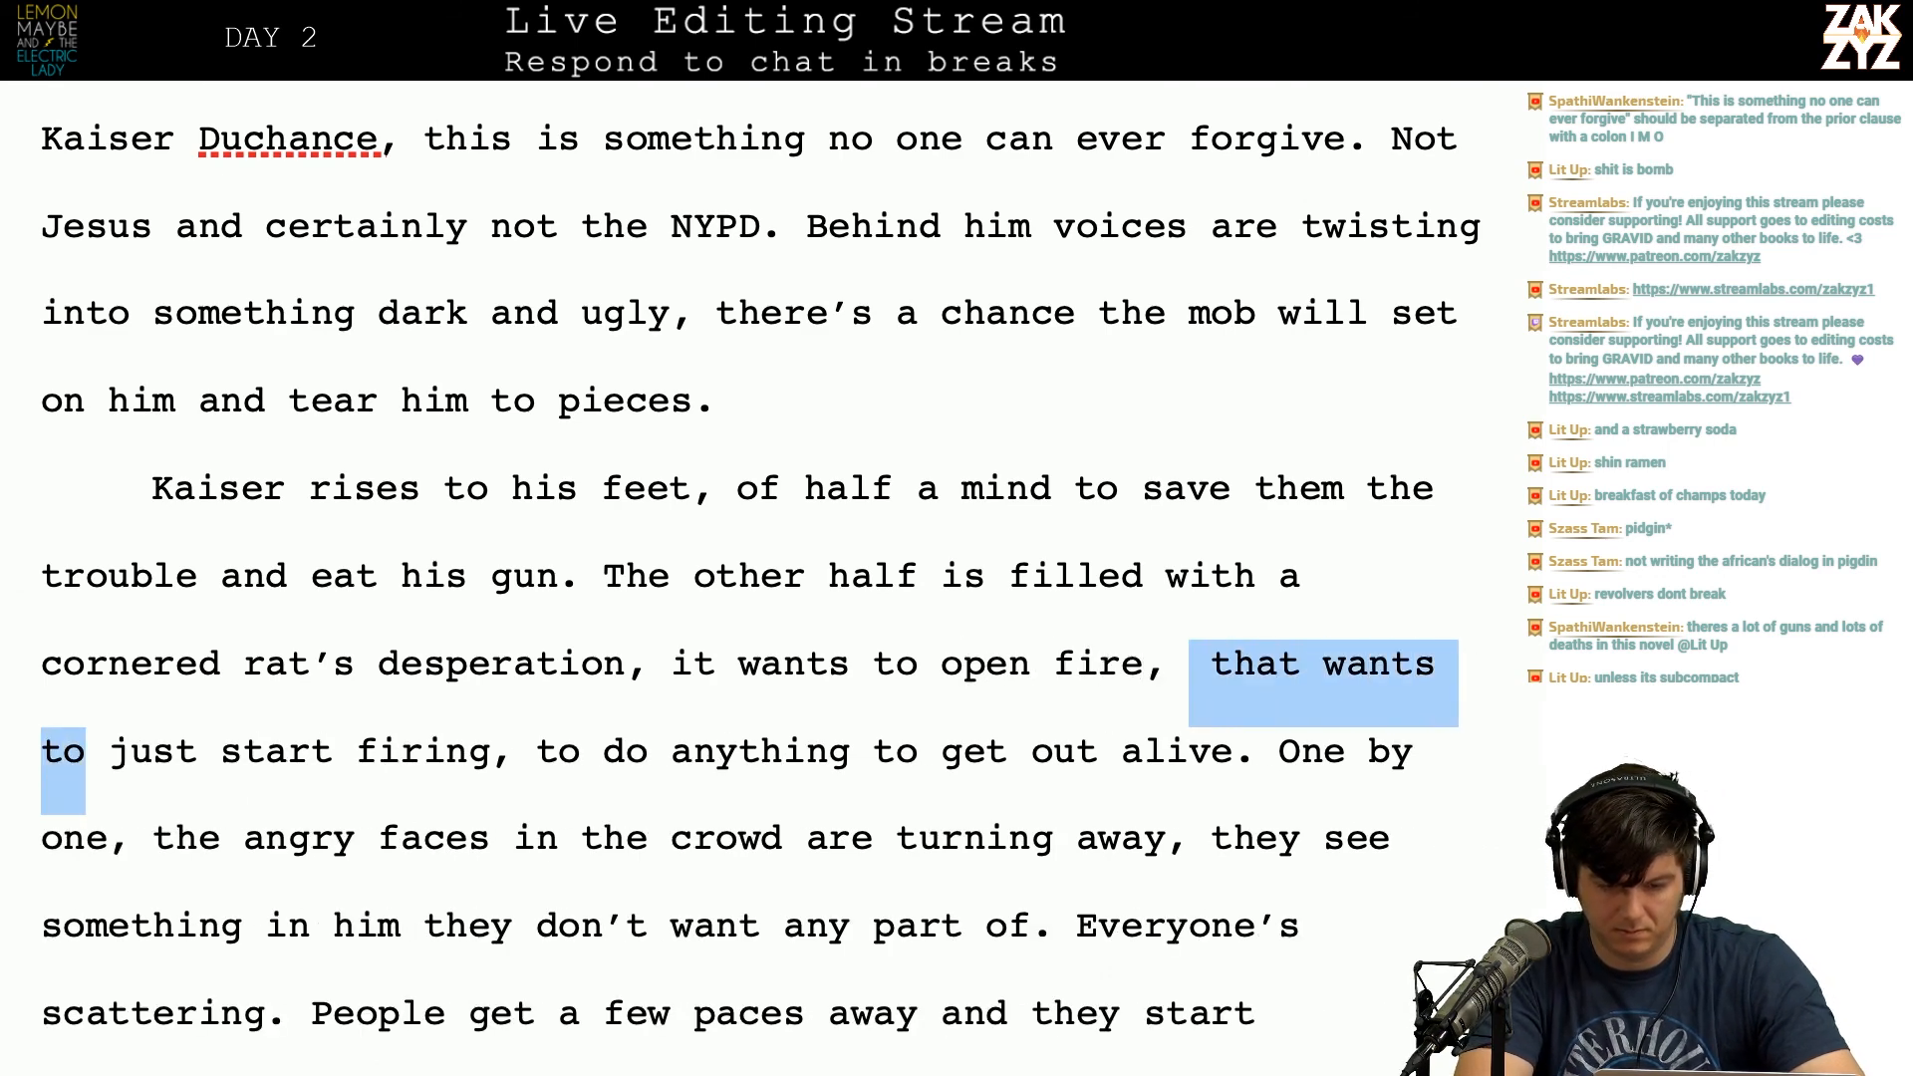
key("shift+Right")
key("shift+Right")
key("shift+Right")
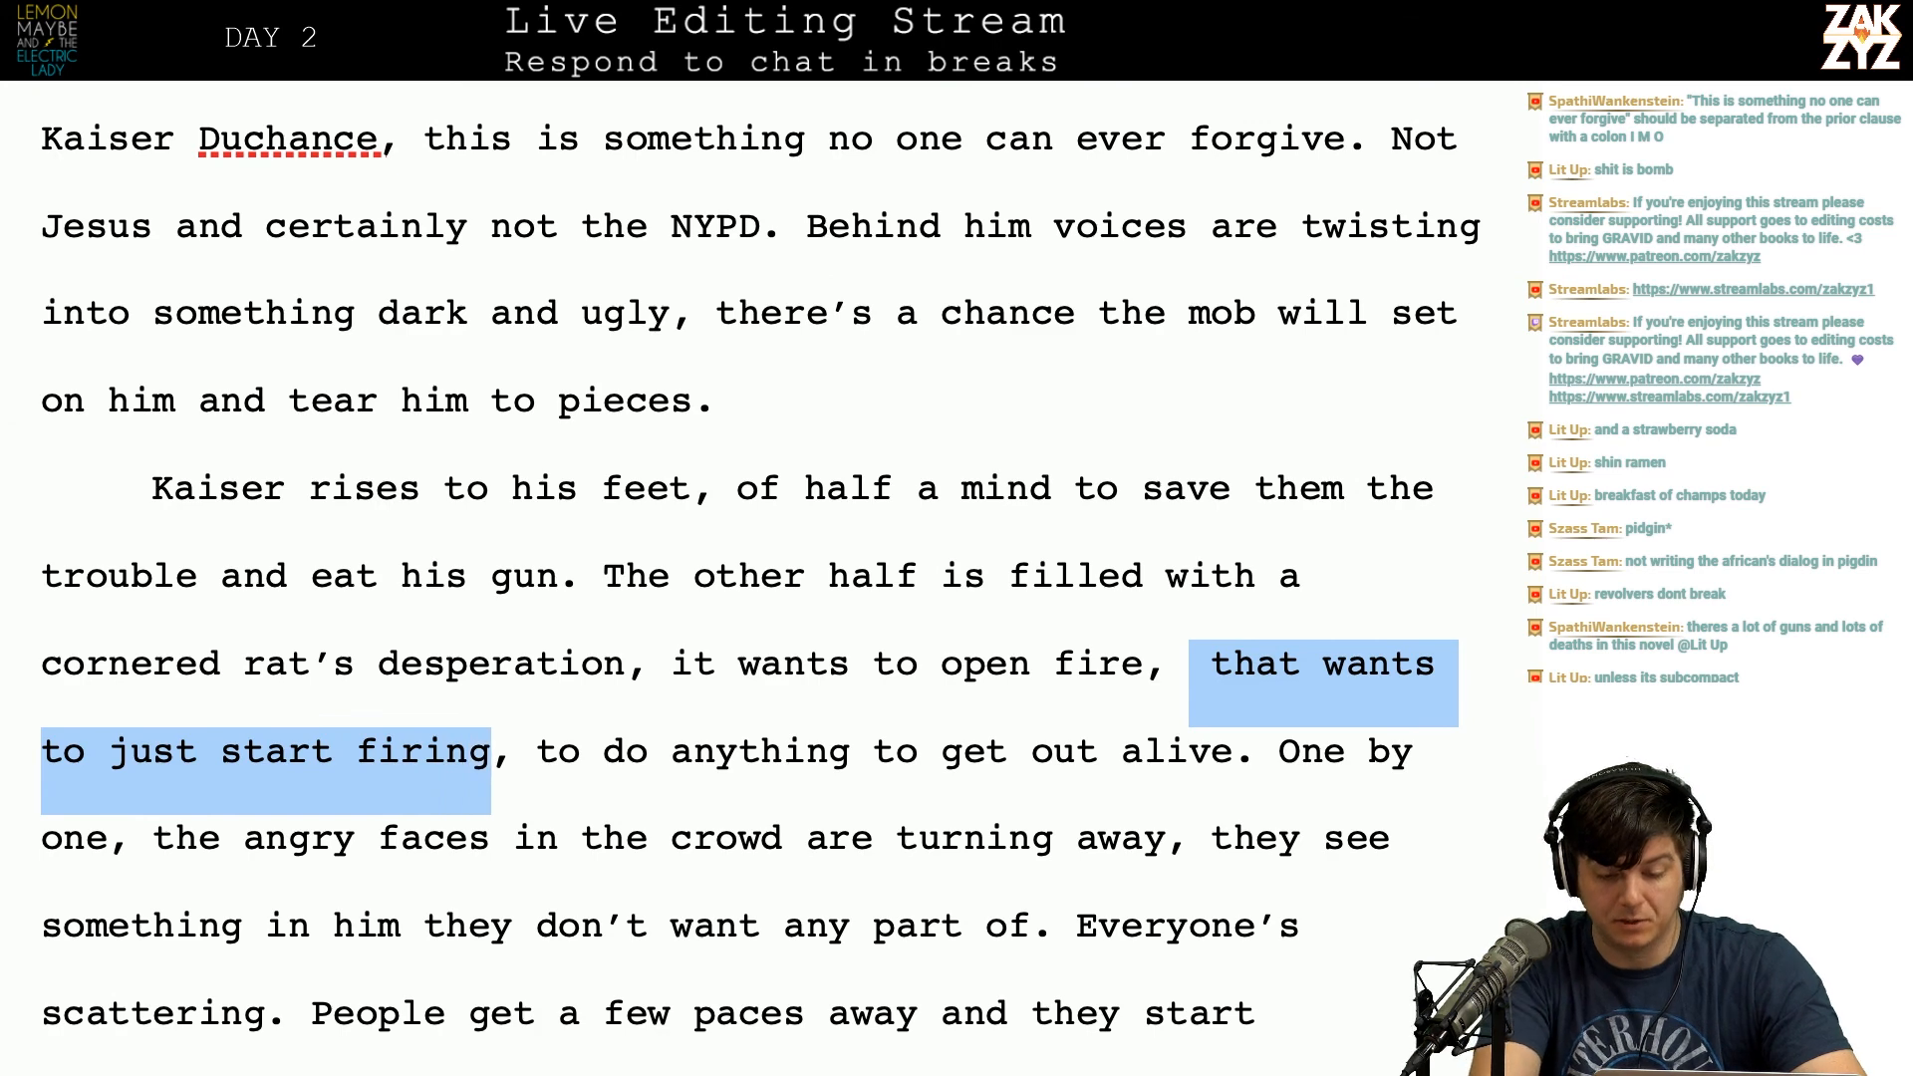
key("BackSpace")
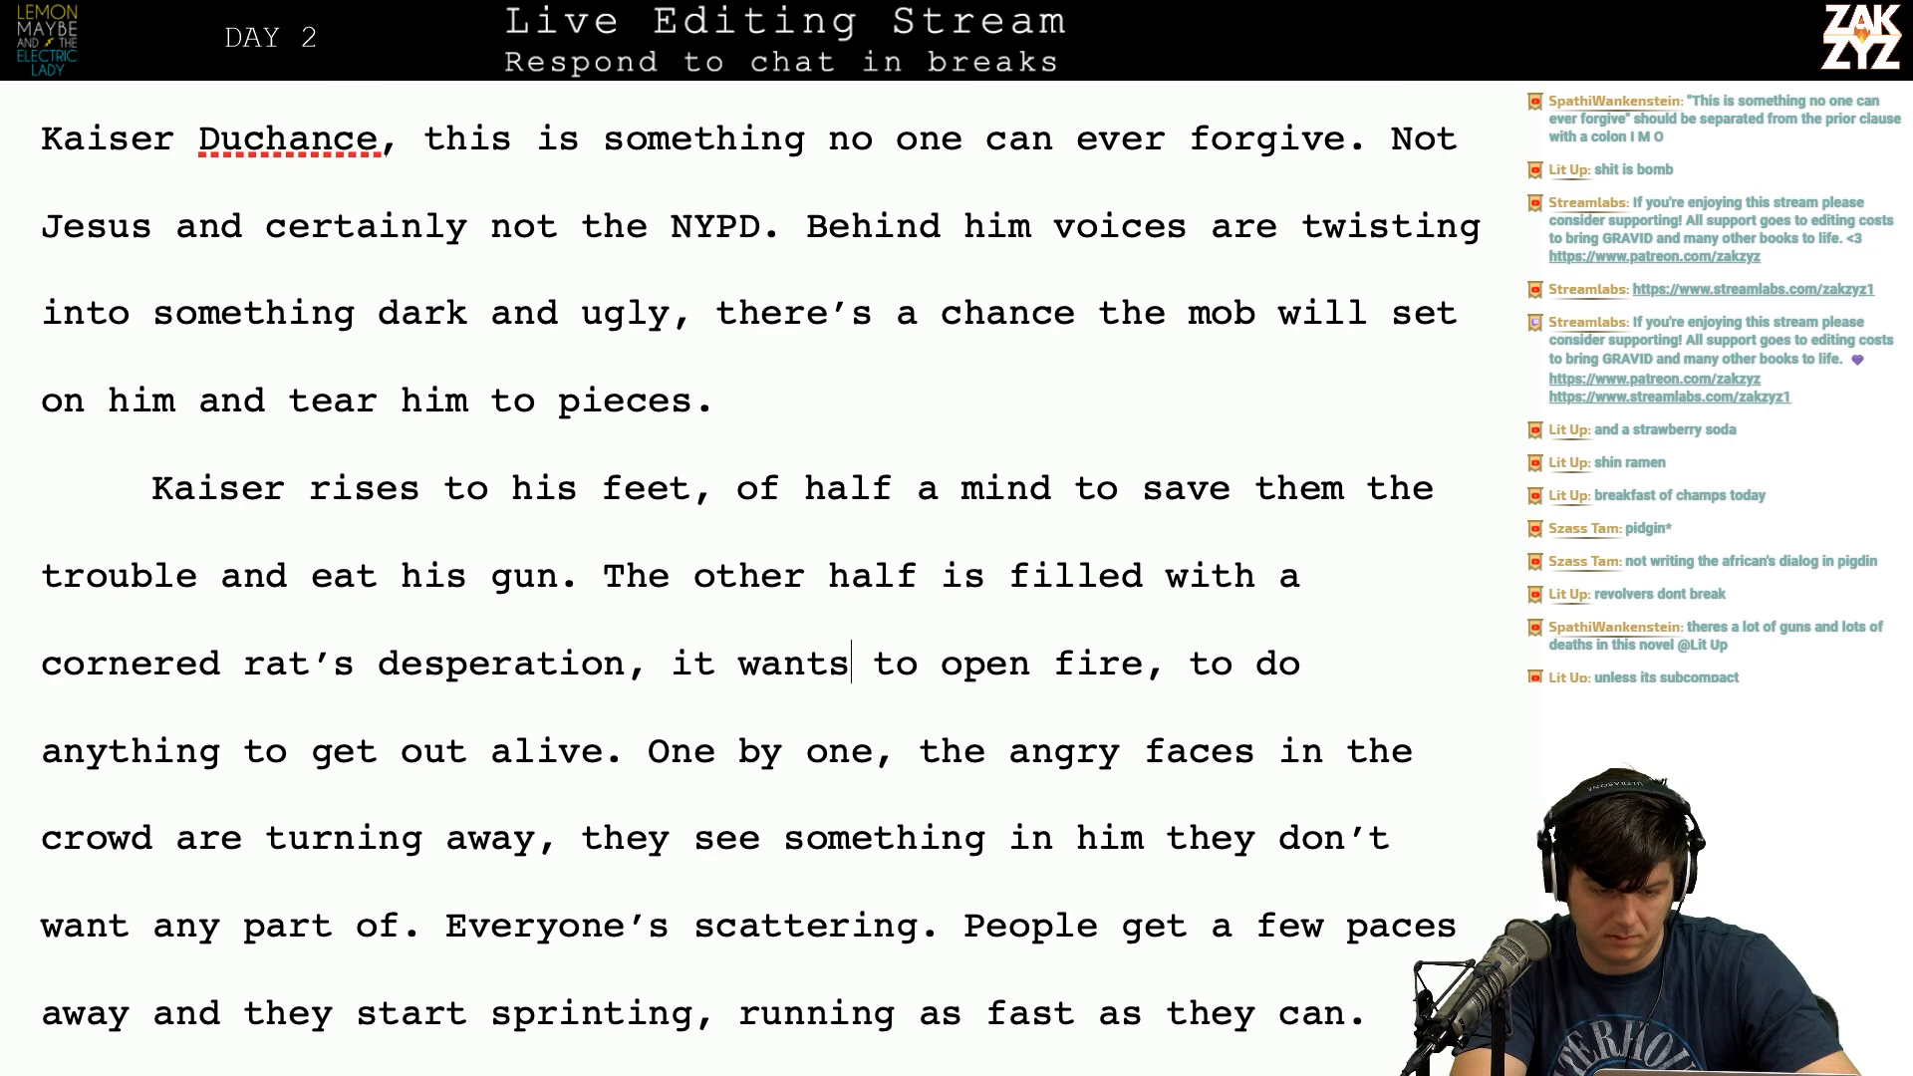
Step: Break the paragraph after "desperation," so "it wants to open fire" starts its own paragraph below a blank line
key("Return")
key("Return")
key("Left")
key("Left")
key("Left")
key("Right")
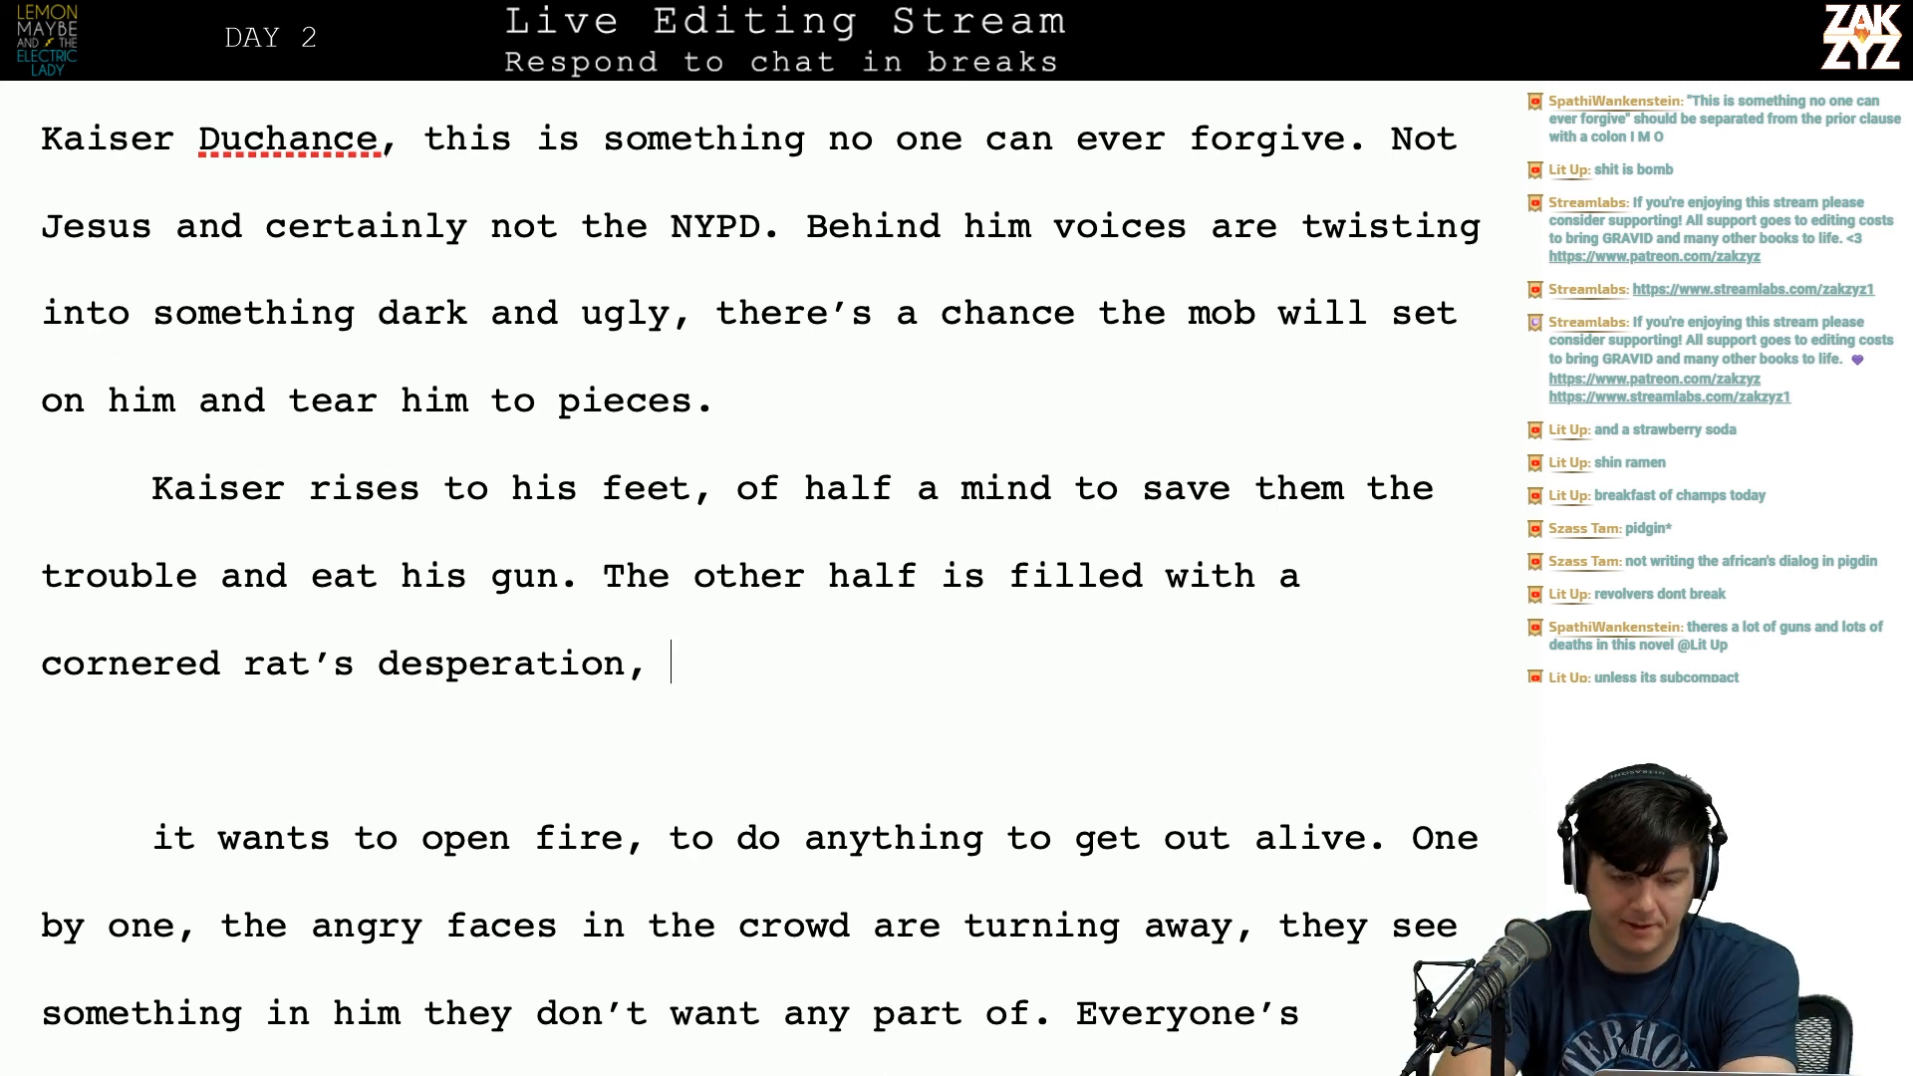
scroll(567, 575, "up", 3)
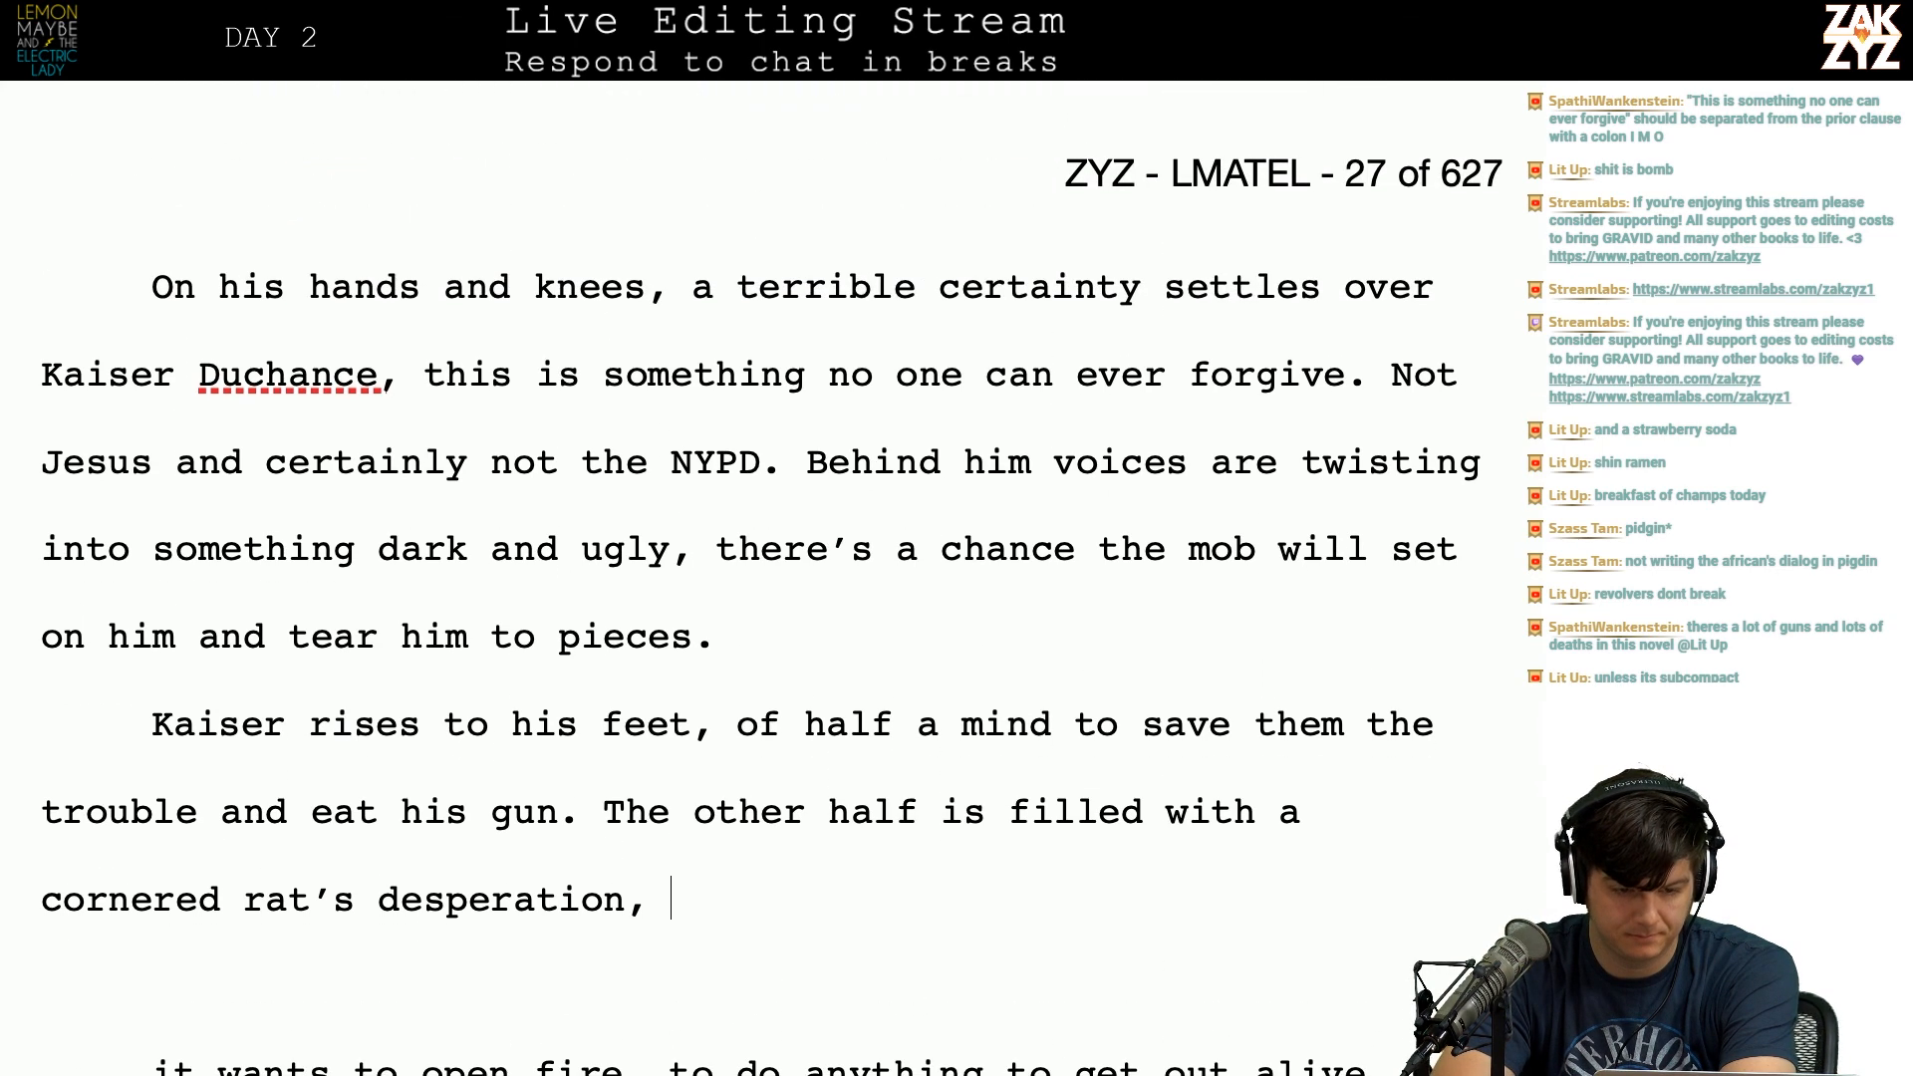
Step: Replace the comma after "Kaiser Duchance" with a colon, introducing "this is something no one can ever forgive"
key("BackSpace")
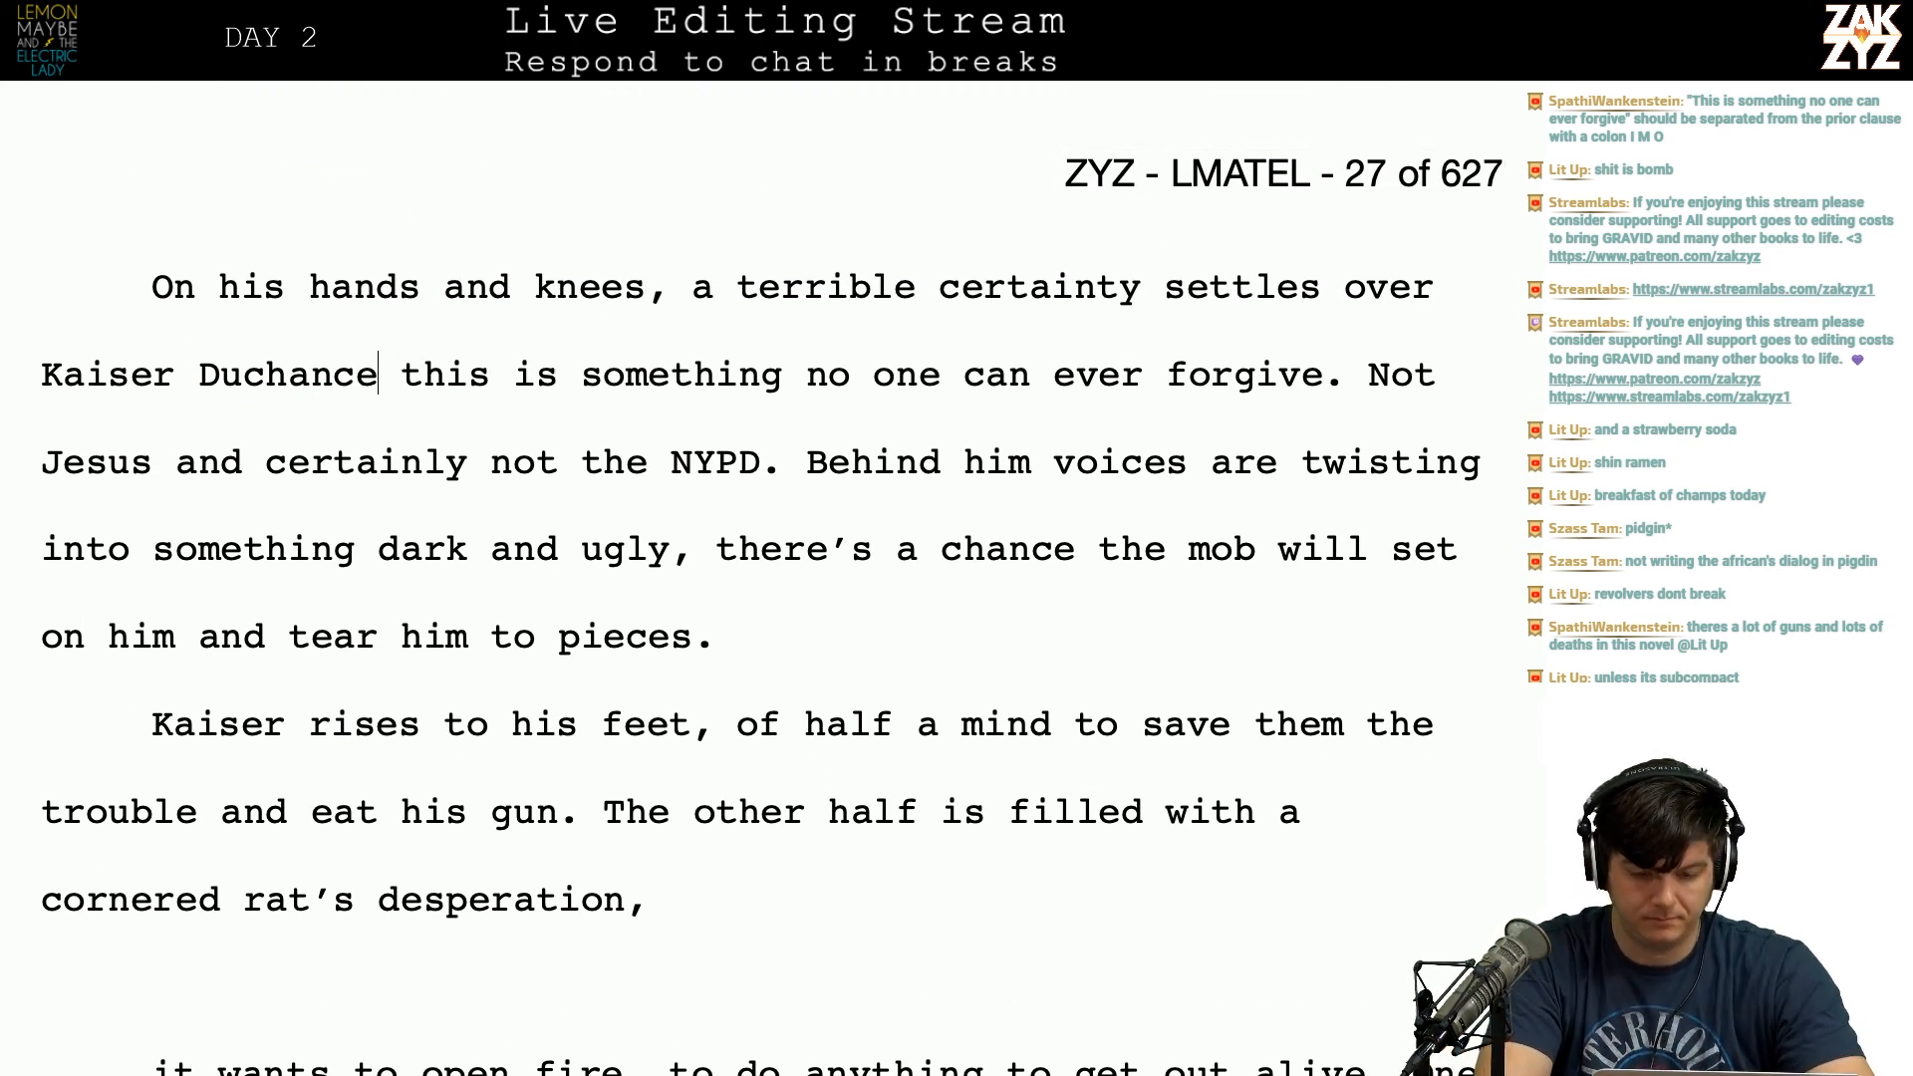
type(":")
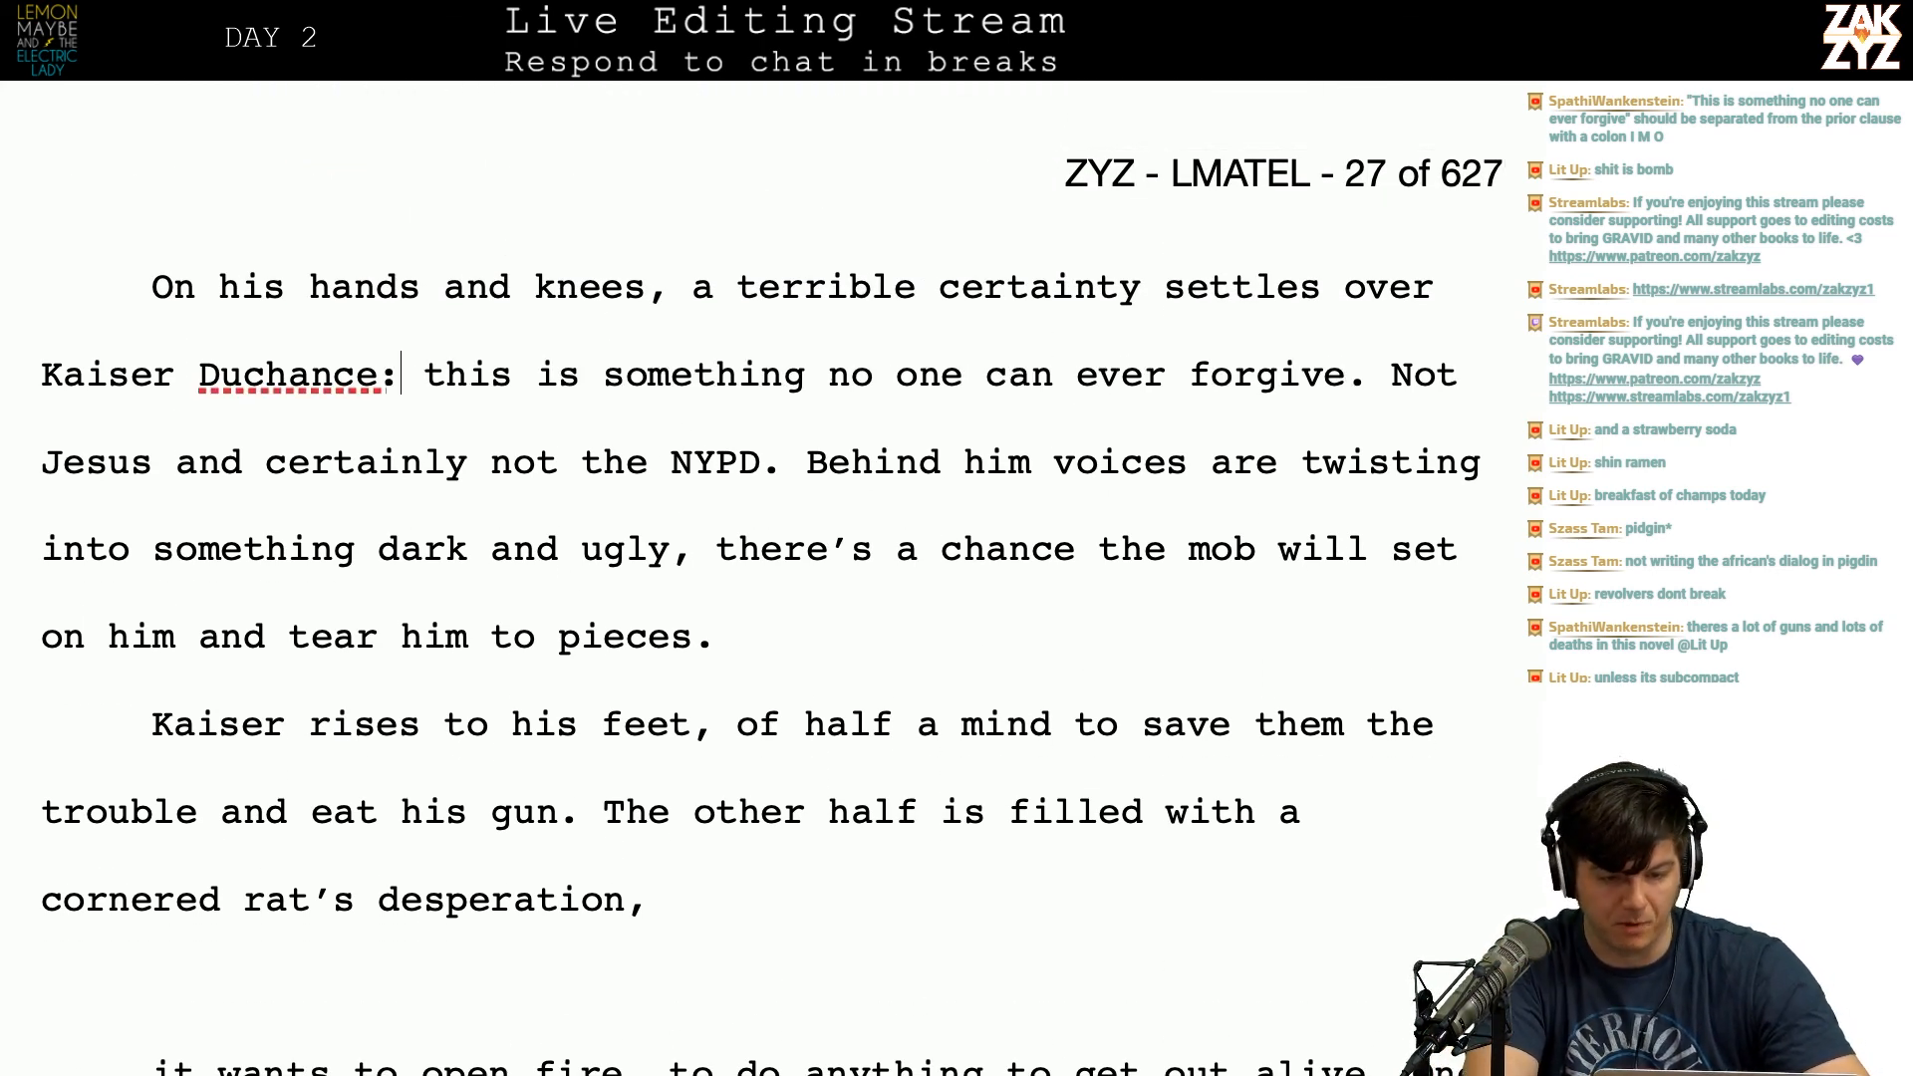
Step: Switch to the Editlist note, set the first contributor's tally to 17, and return to the manuscript
key("ctrl+Left")
key("BackSpace")
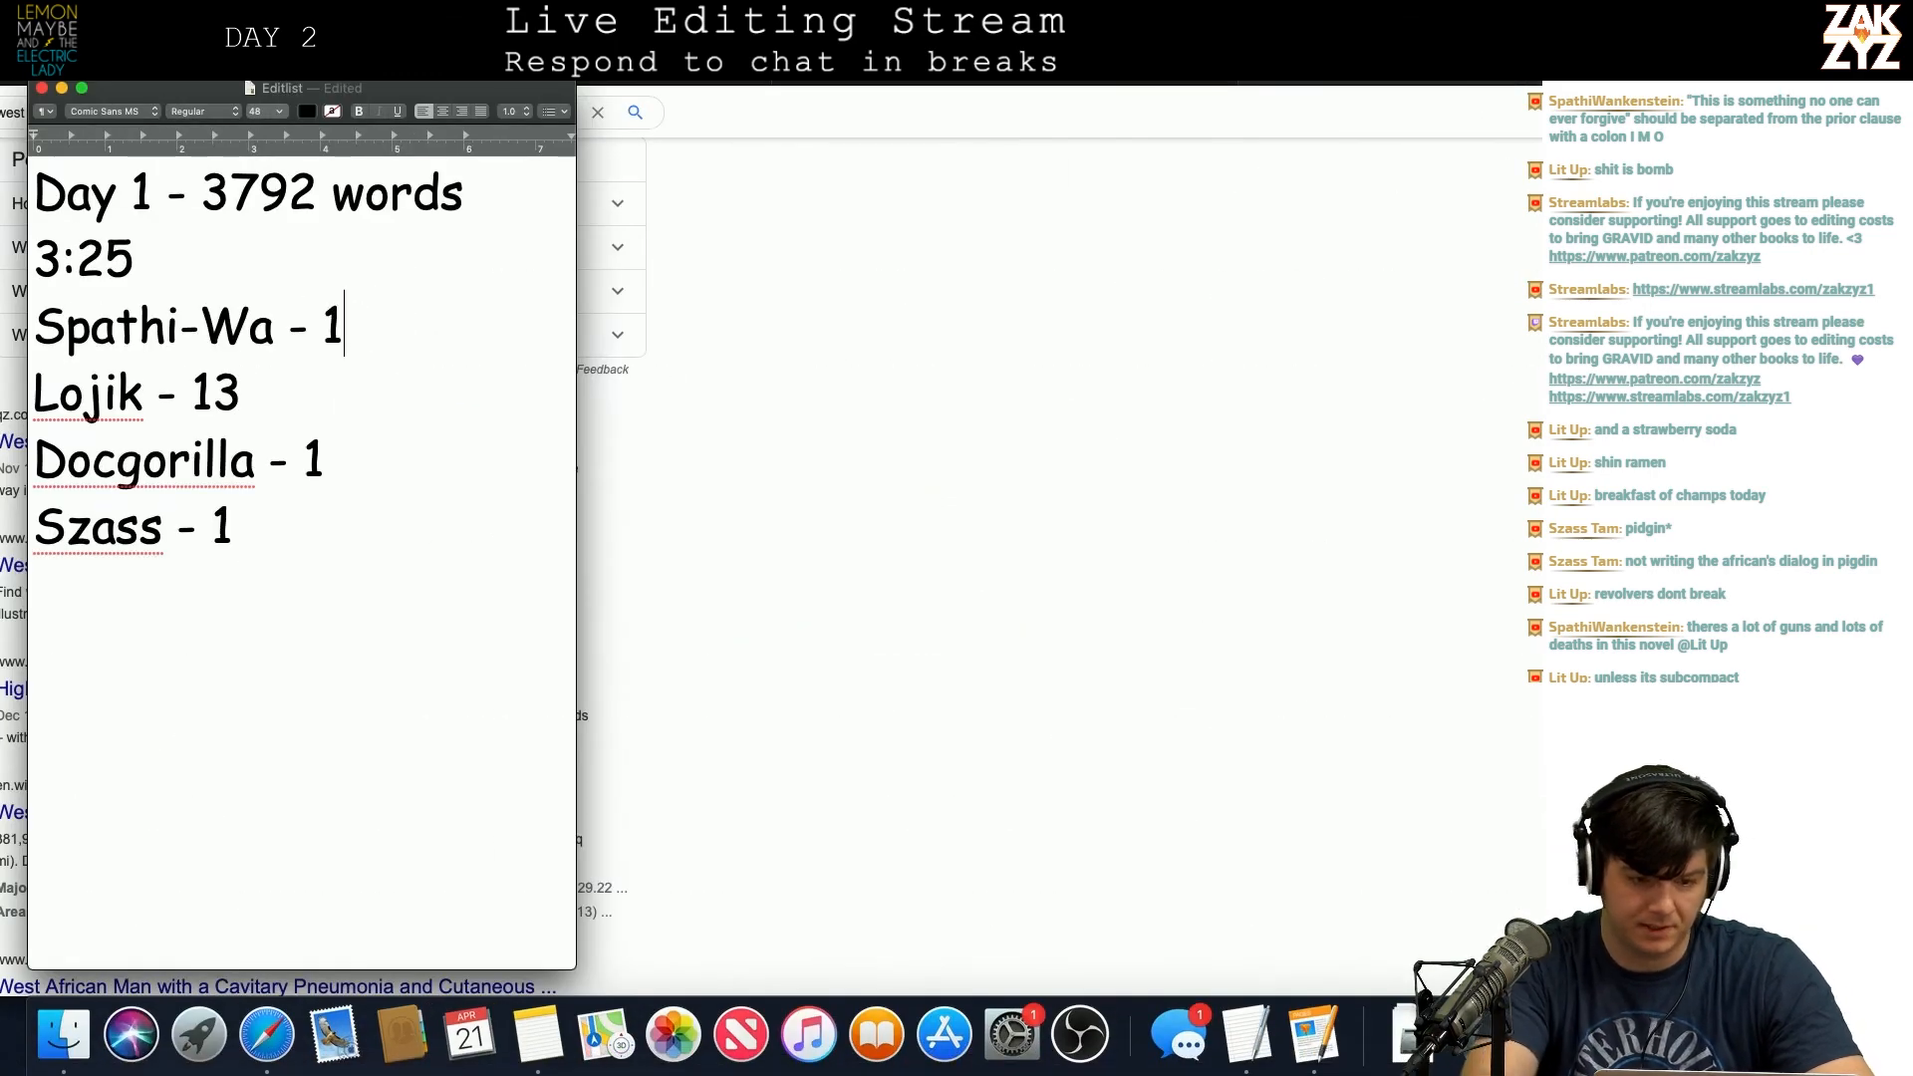
type("7")
key("ctrl+Right")
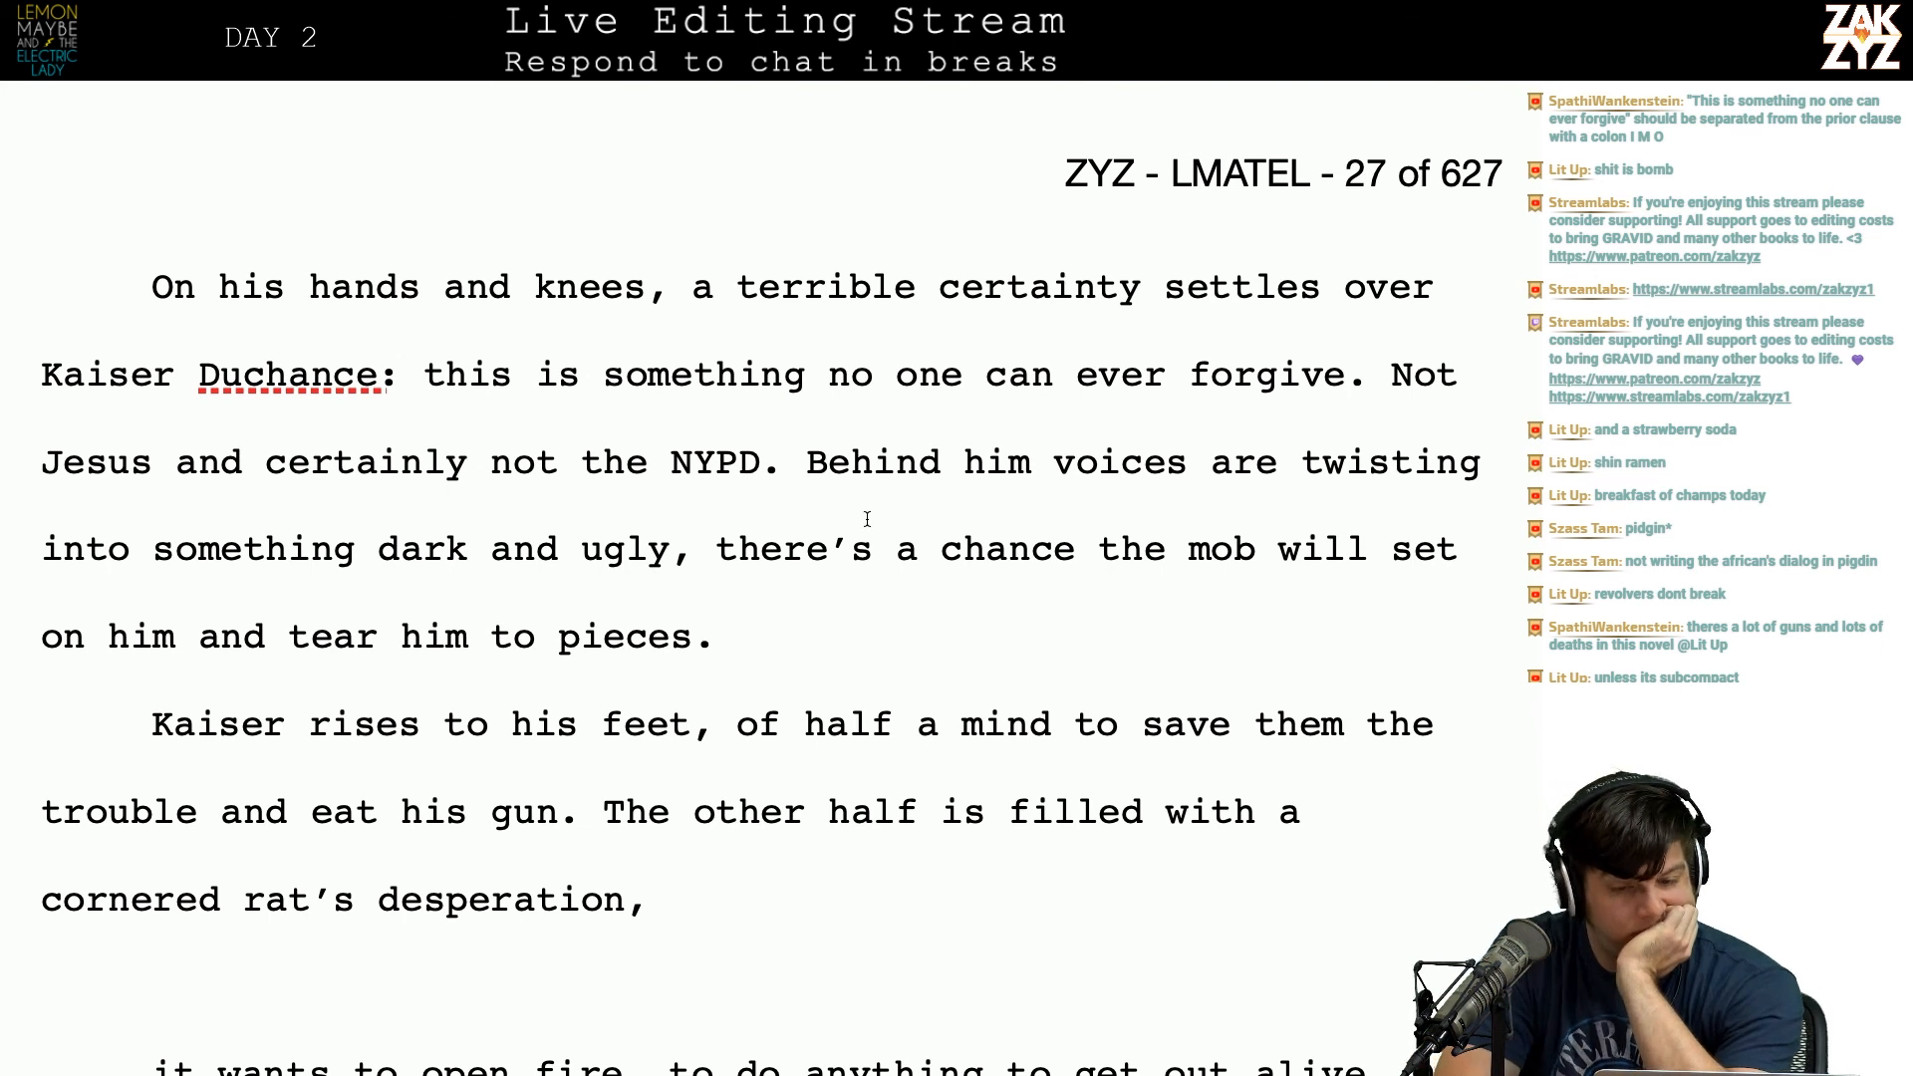
Step: After "eat his gun.", start a replacement sentence "The other half is frantic with", leaving the old version in its own paragraph below
scroll(864, 523, "down", 1)
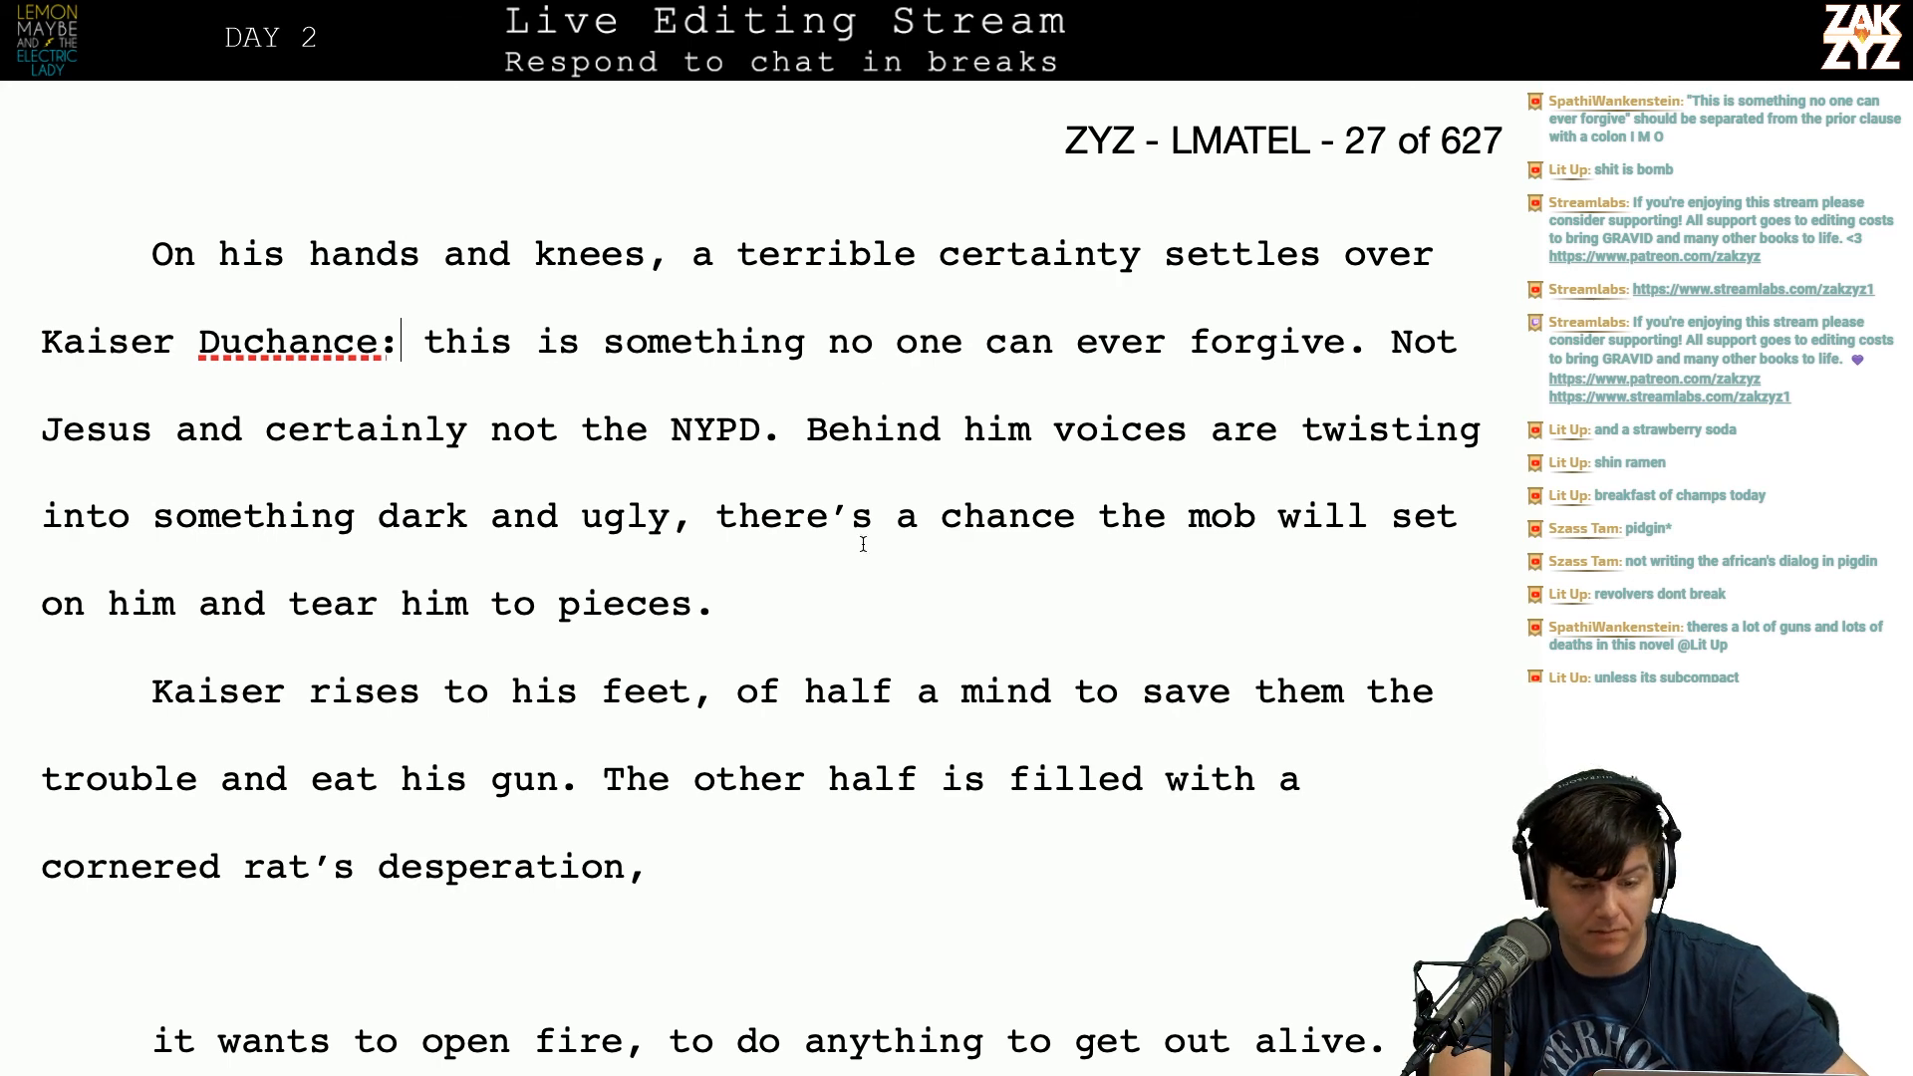
scroll(863, 543, "down", 2)
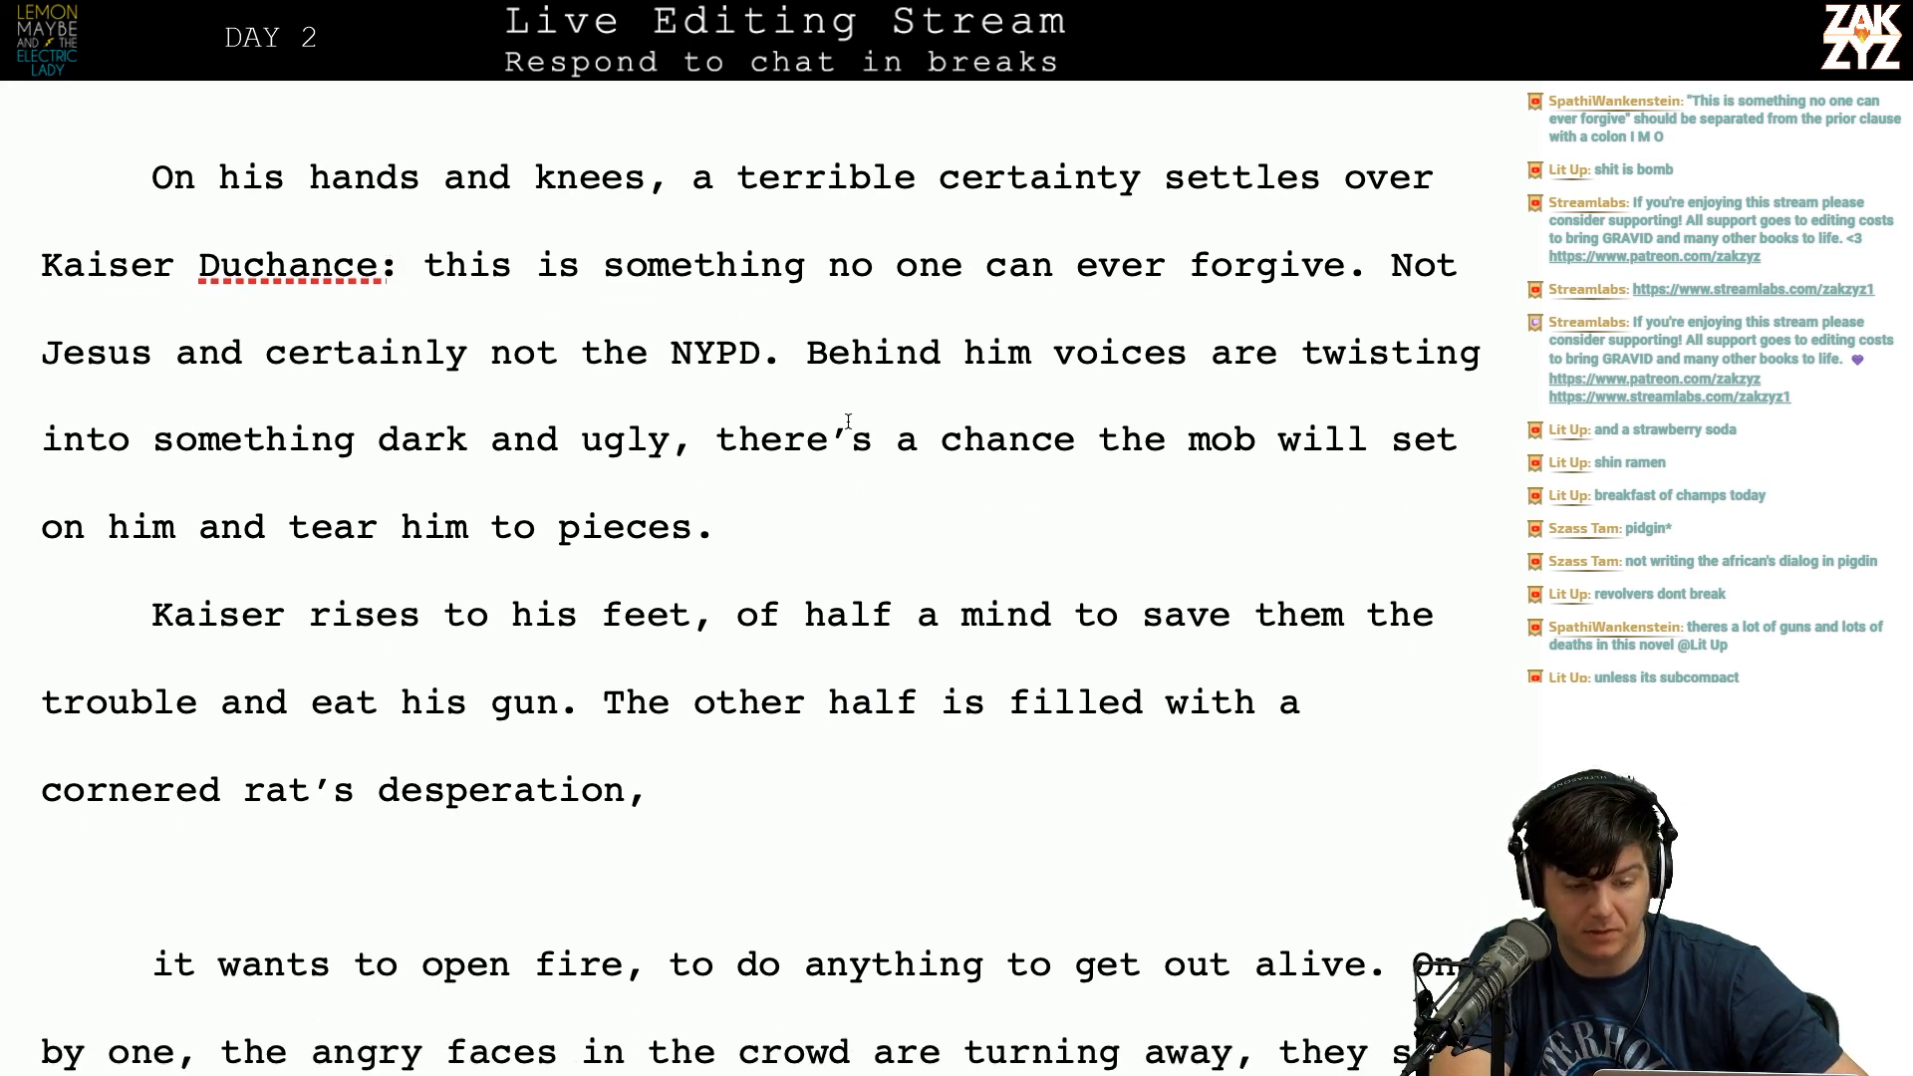
scroll(848, 421, "down", 2)
scroll(840, 443, "down", 3)
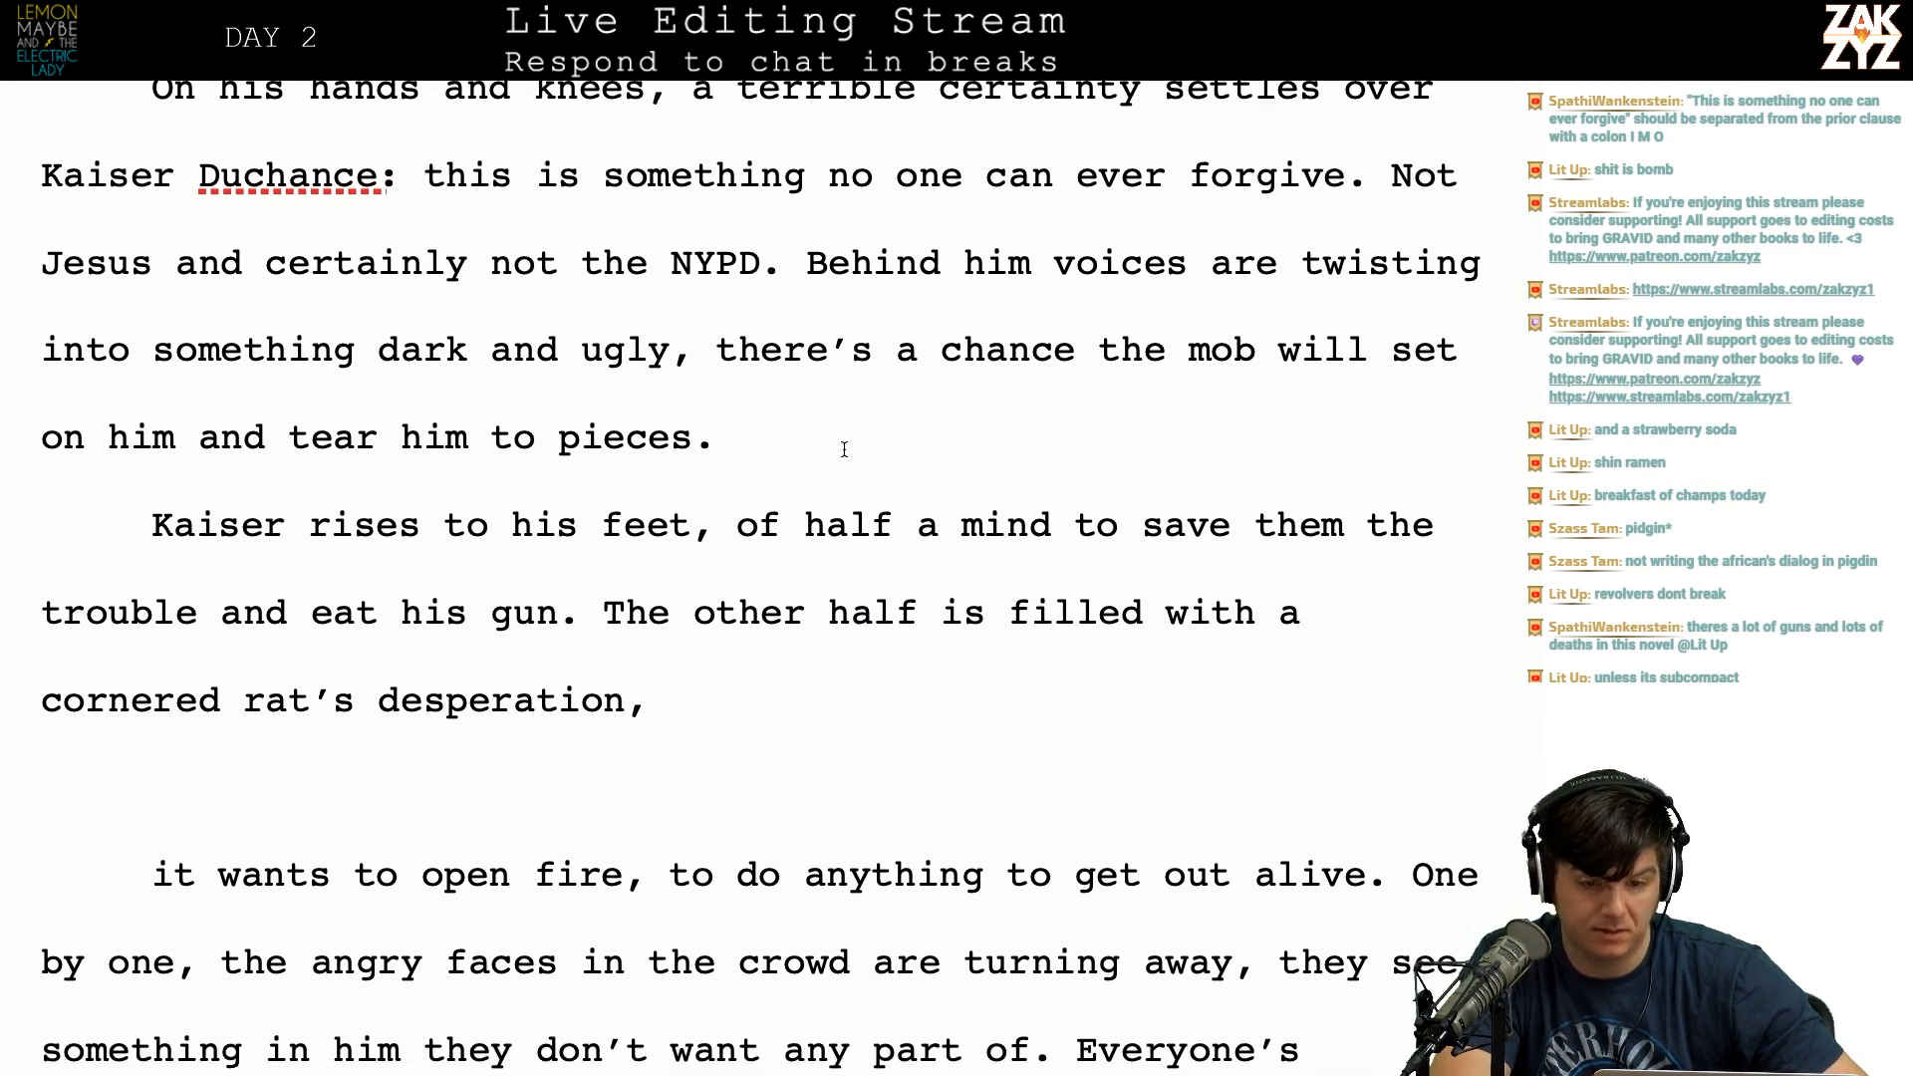
scroll(869, 344, "down", 5)
left_click(700, 388)
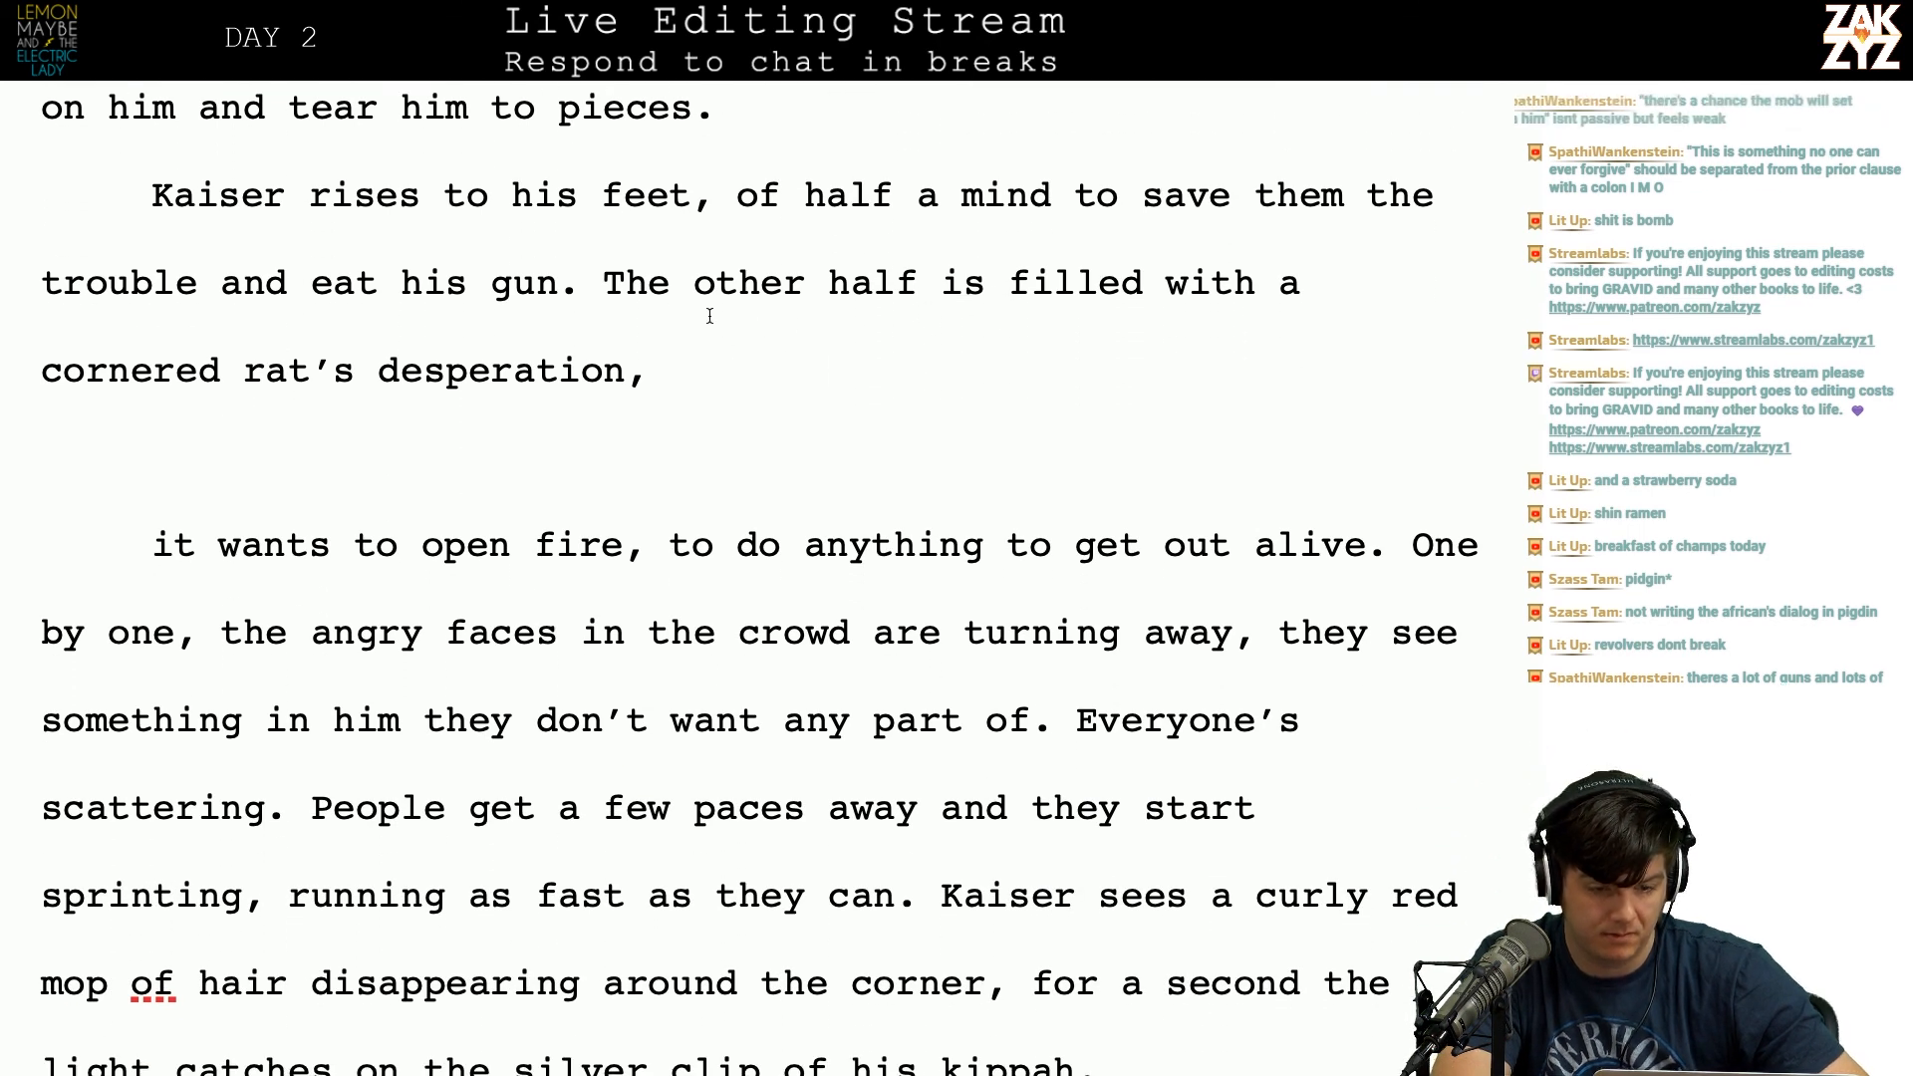
left_click(595, 304)
type("The other half is T")
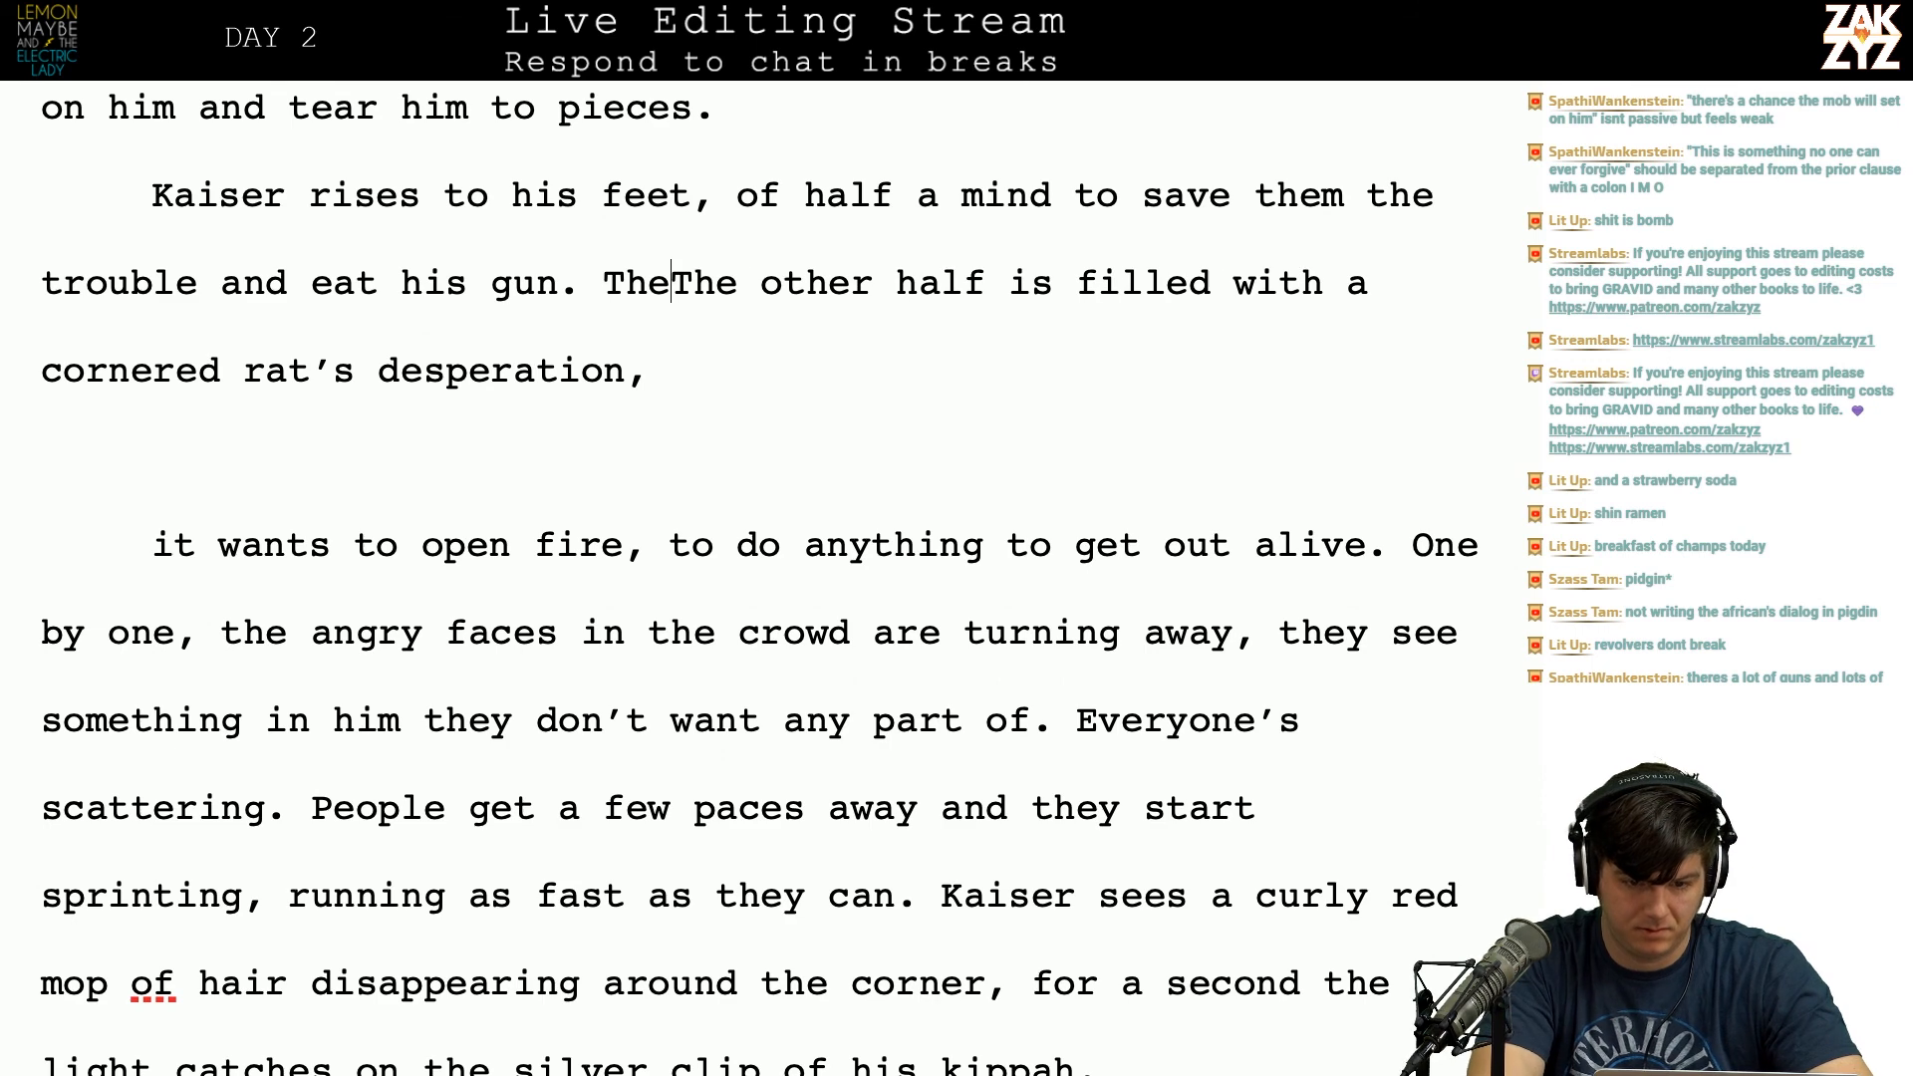
type("he other ha")
key("BackSpace")
key("BackSpace")
type("is")
key("Return")
key("Left")
type("frantic with")
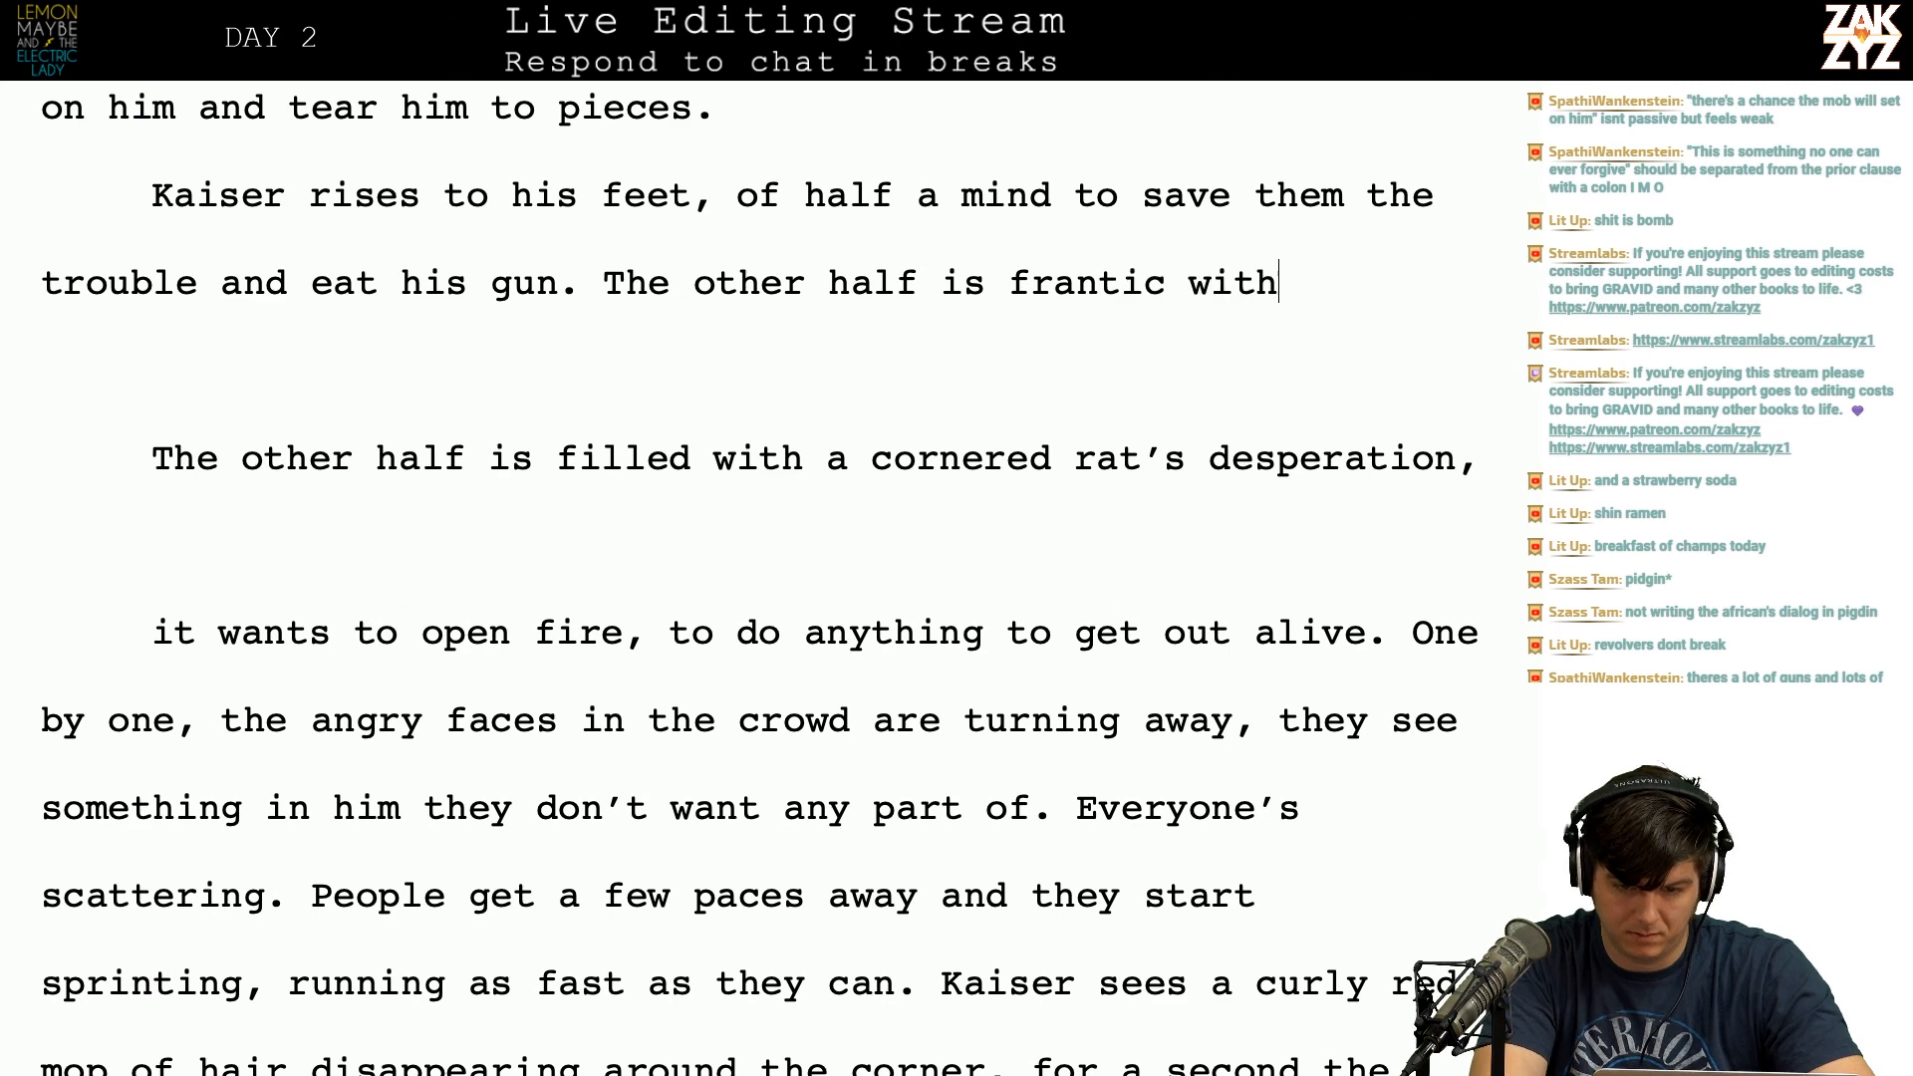
Step: Continue the replacement sentence with "a cornered rat's desperation, he wants", correcting the spelling of "desperation"
type(" a corner")
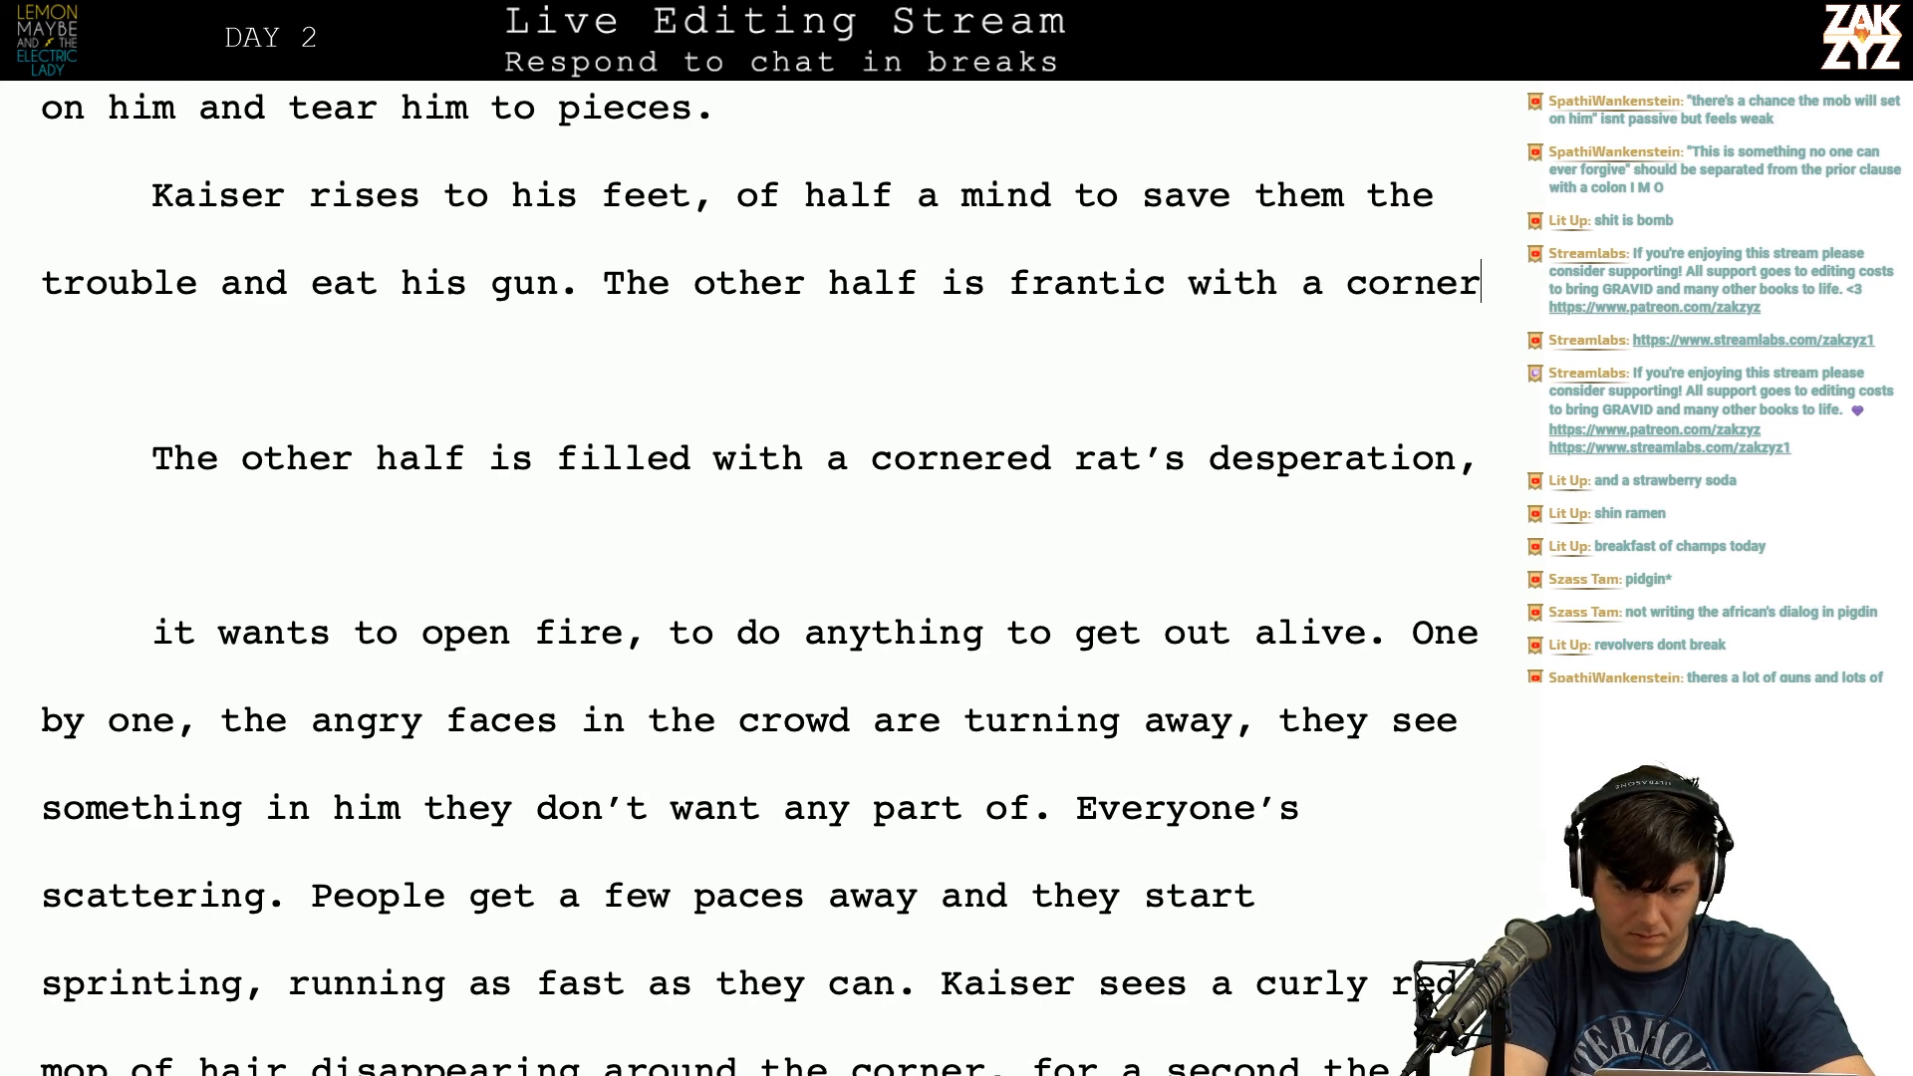
type("ed rat's desparatio")
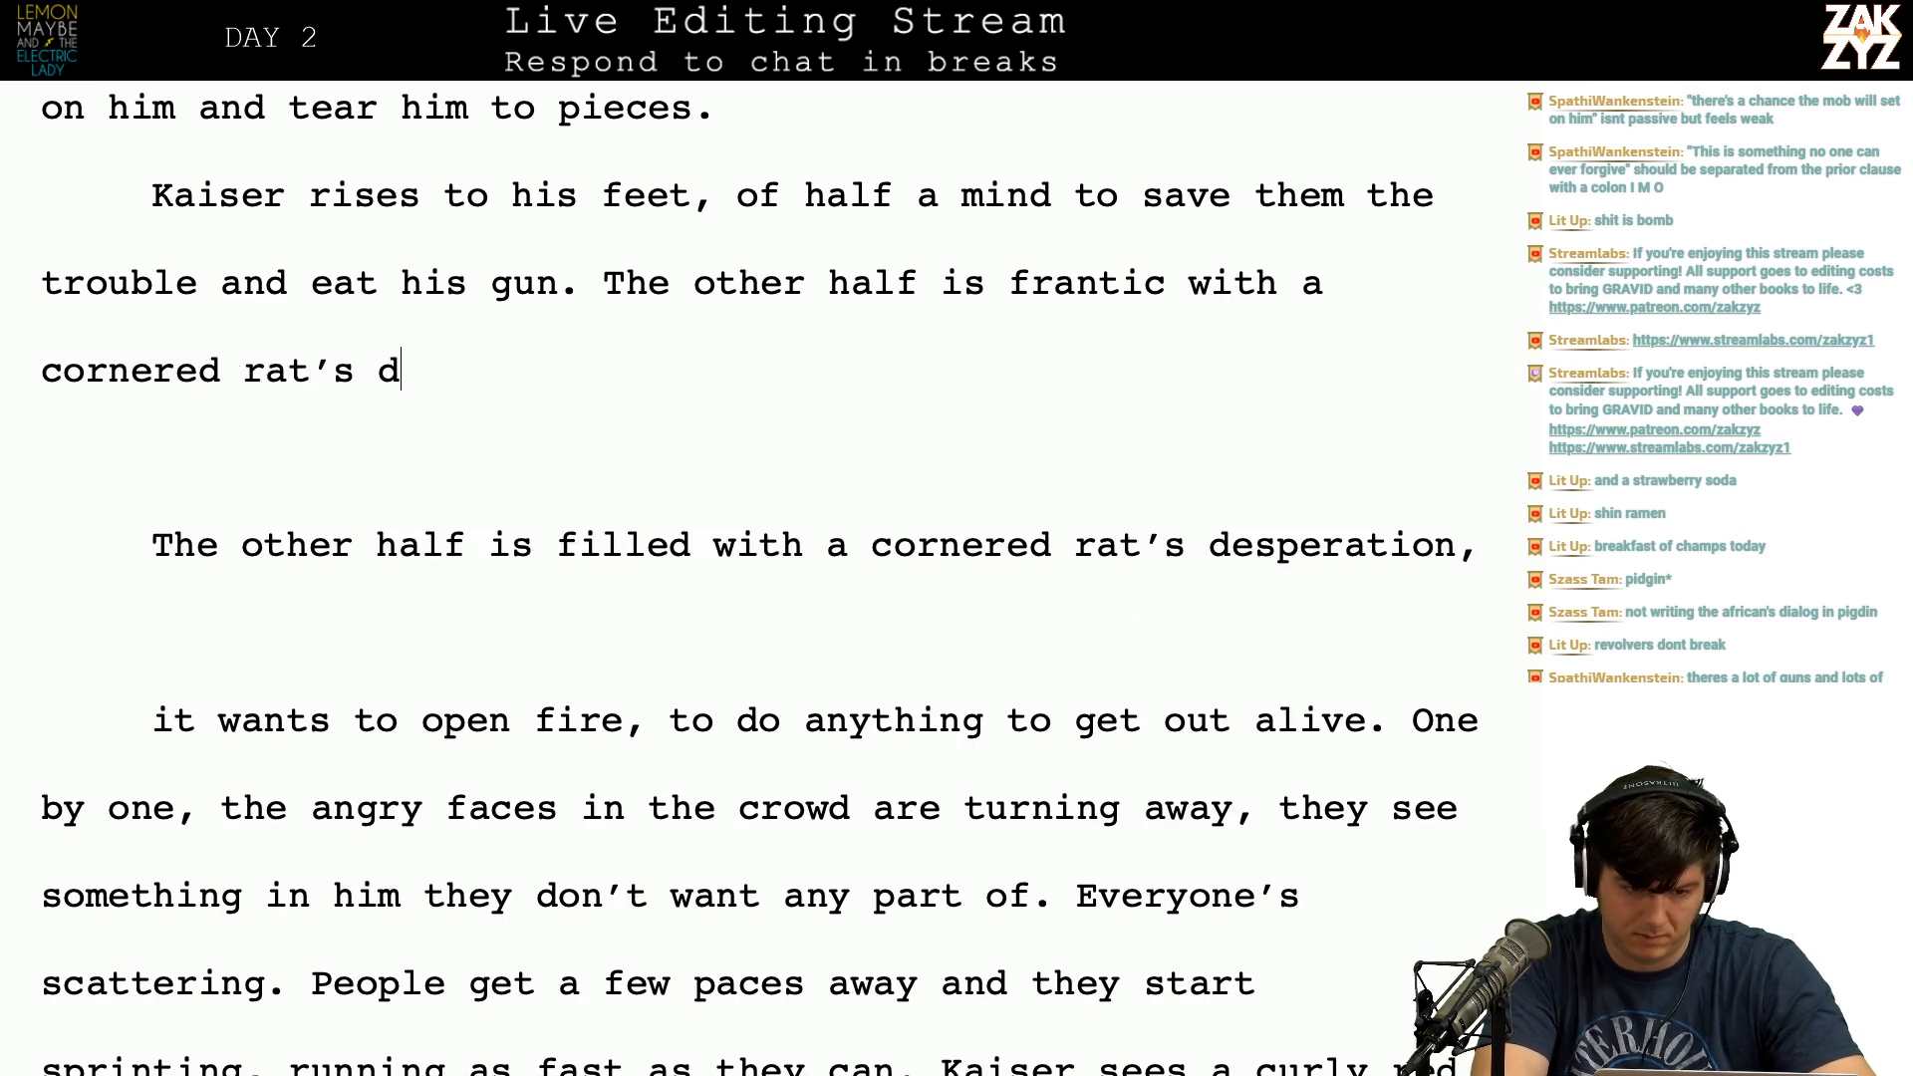
type("n, it")
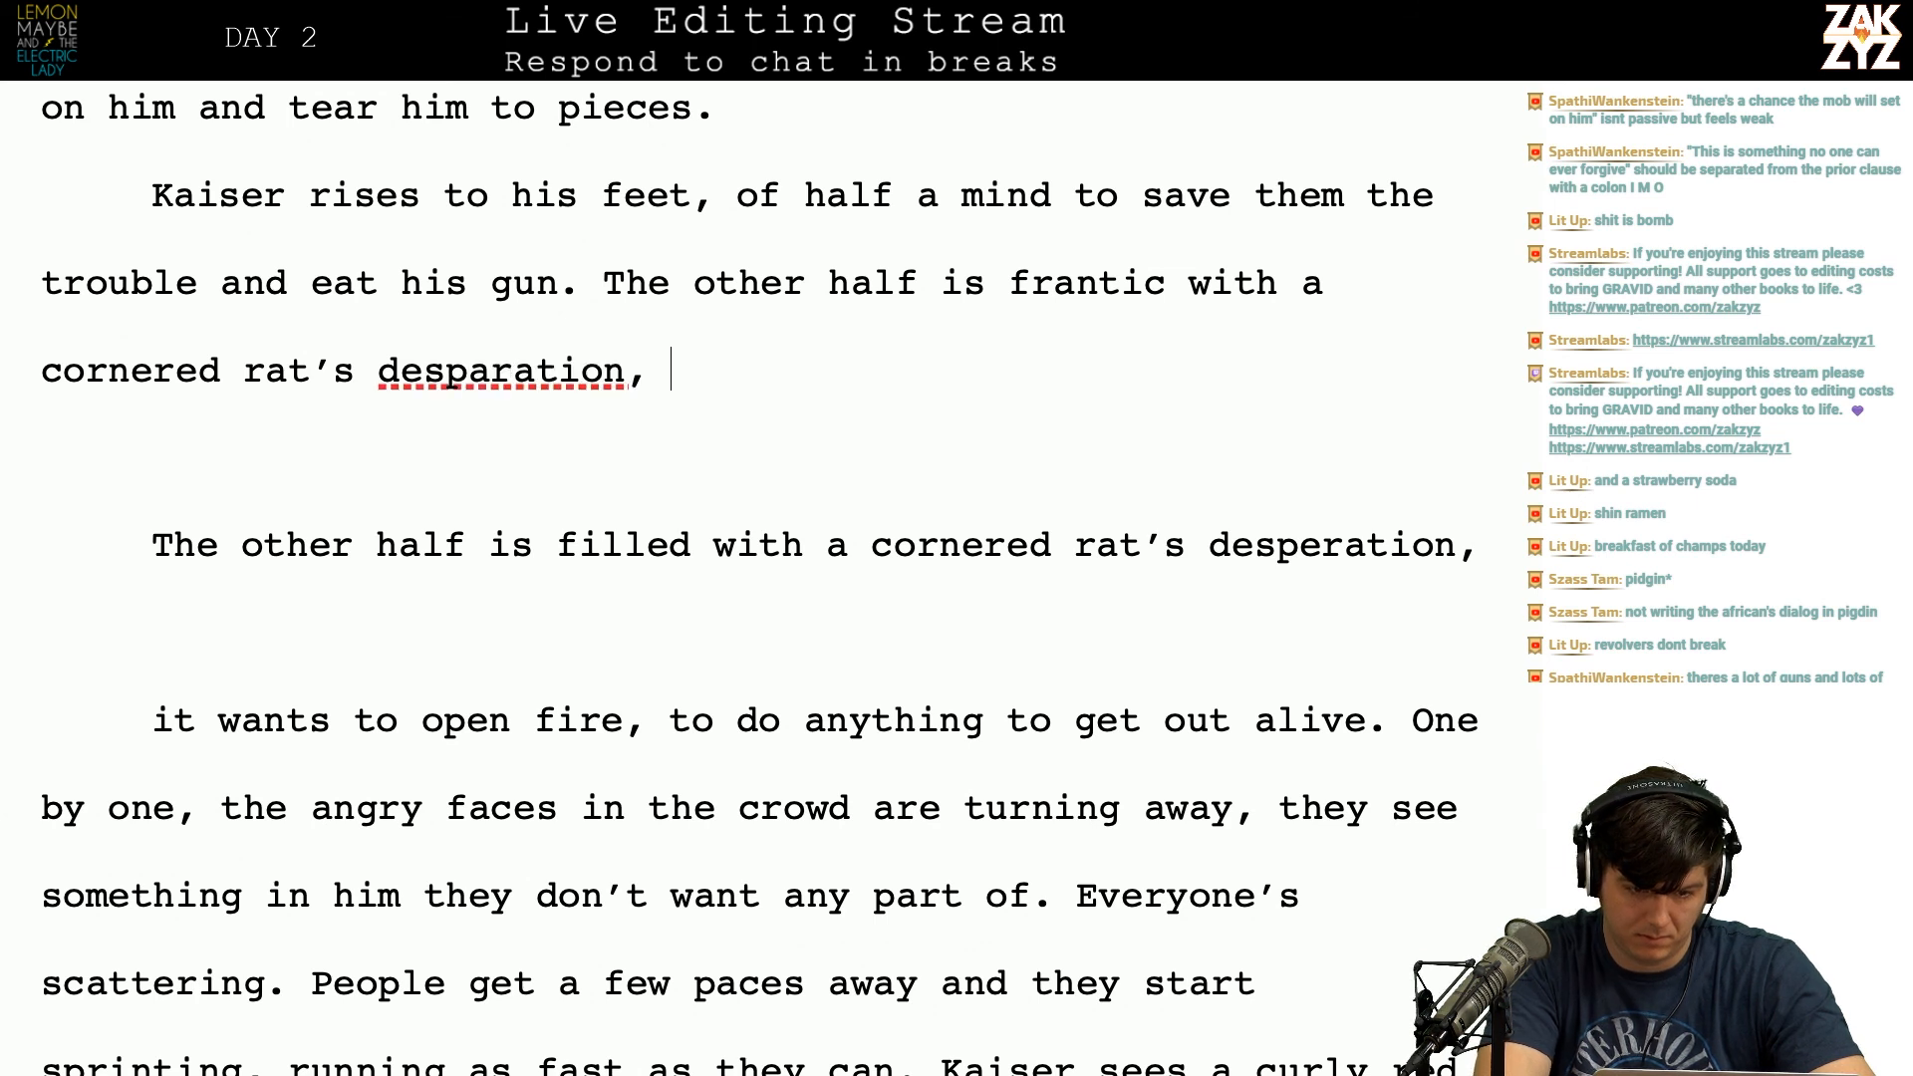
key("BackSpace")
key("BackSpace")
key("BackSpace")
key("BackSpace")
key("BackSpace")
key("BackSpace")
key("BackSpace")
key("BackSpace")
key("BackSpace")
key("BackSpace")
key("BackSpace")
type("erat")
key("BackSpace")
key("BackSpace")
type("ation, he wants ")
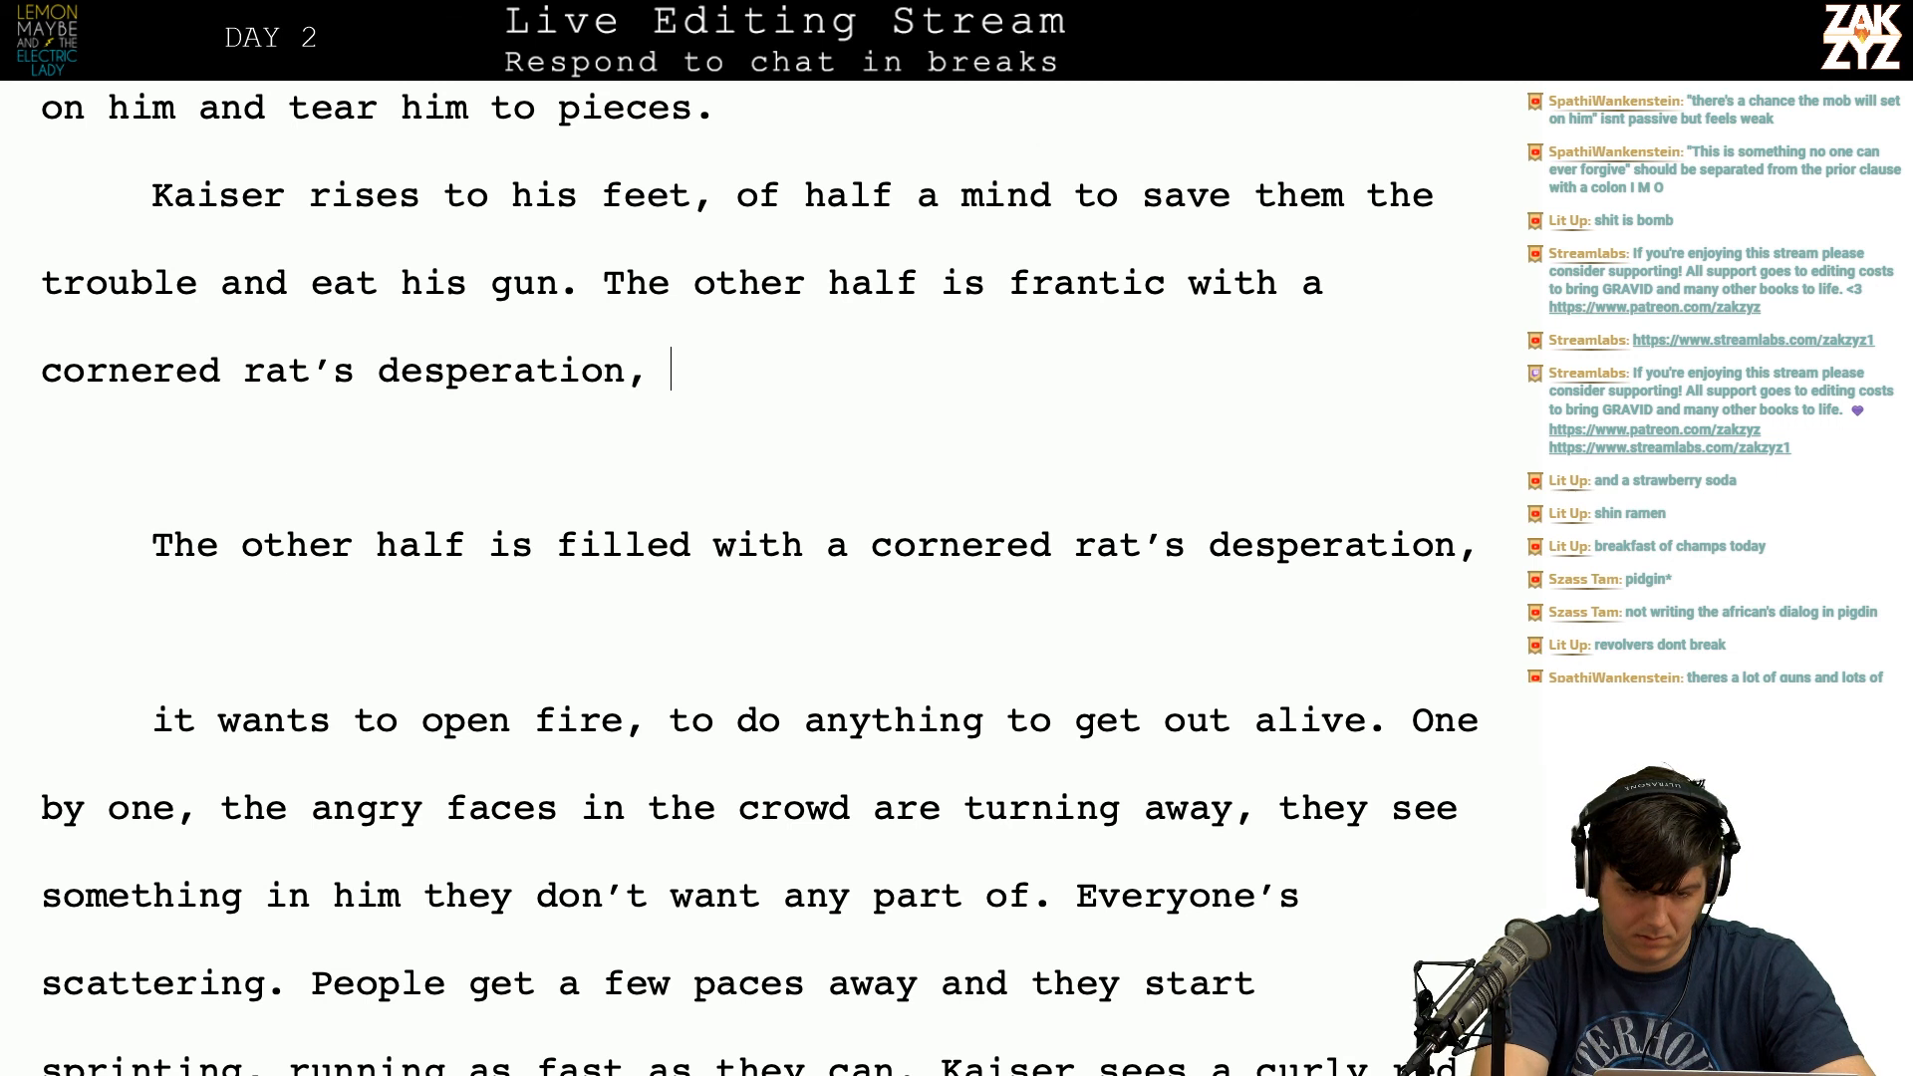
Step: Complete the replacement sentence after "he wants" with "to open fire, anything to get out alive."
type("to open fire ")
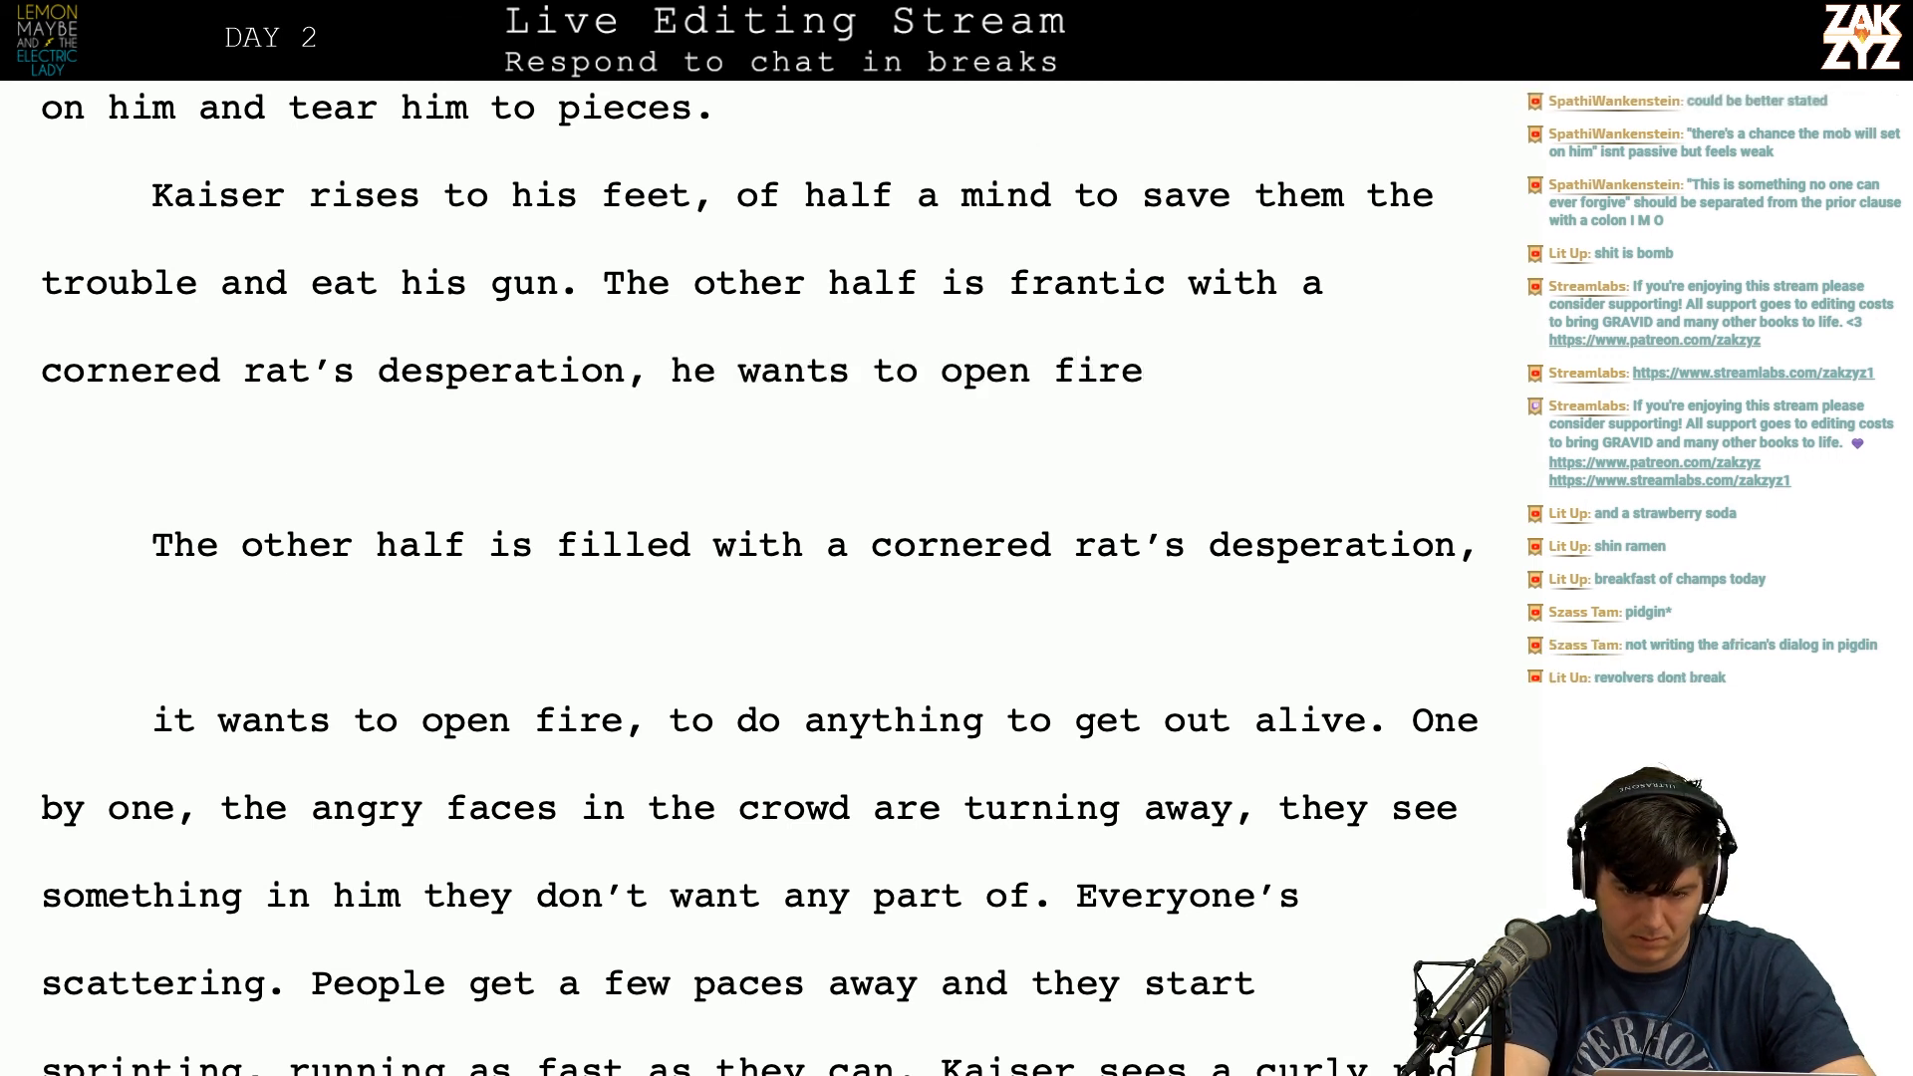
type("and disp")
type("ere")
key("BackSpace")
key("BackSpace")
key("BackSpace")
key("BackSpace")
key("BackSpace")
key("BackSpace")
key("BackSpace")
key("BackSpace")
key("BackSpace")
key("BackSpace")
key("BackSpace")
key("BackSpace")
type("corn")
key("BackSpace")
key("BackSpace")
type(",")
type("anything t")
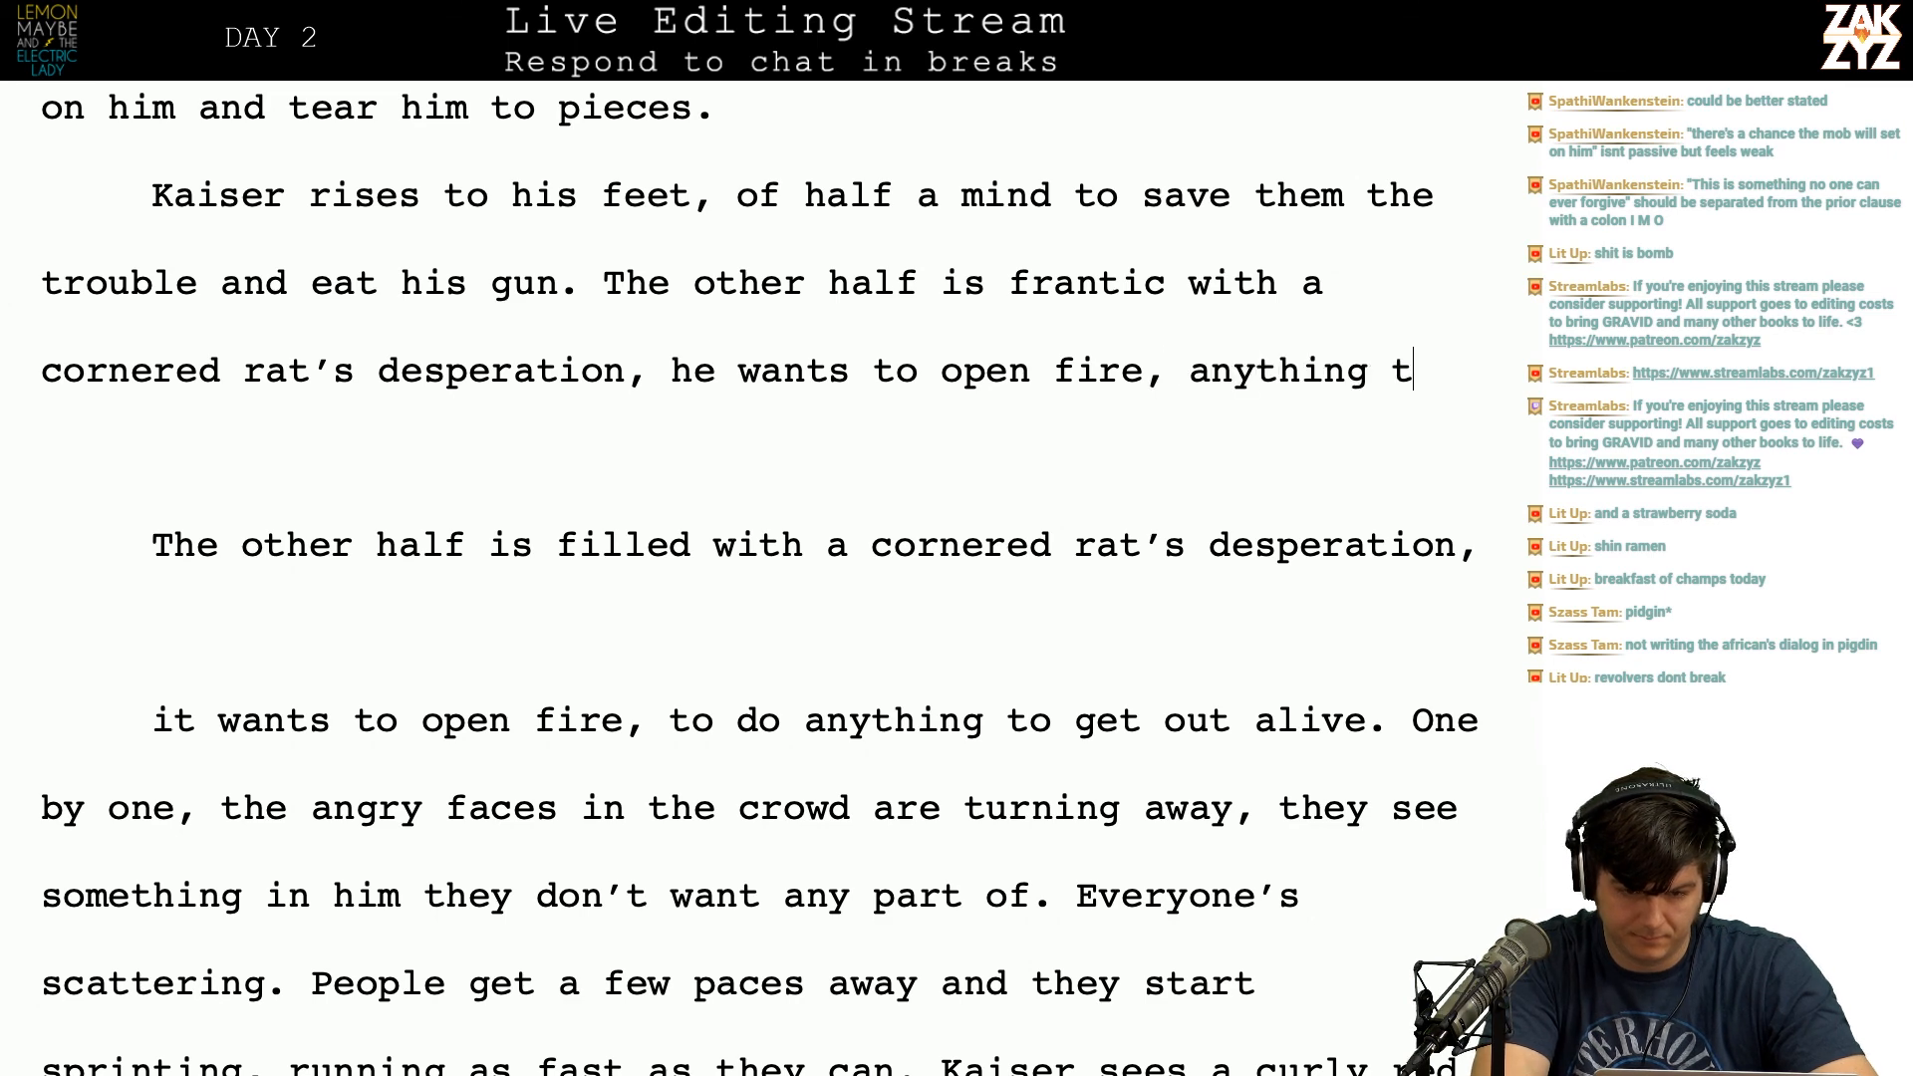
type("o get out alive.")
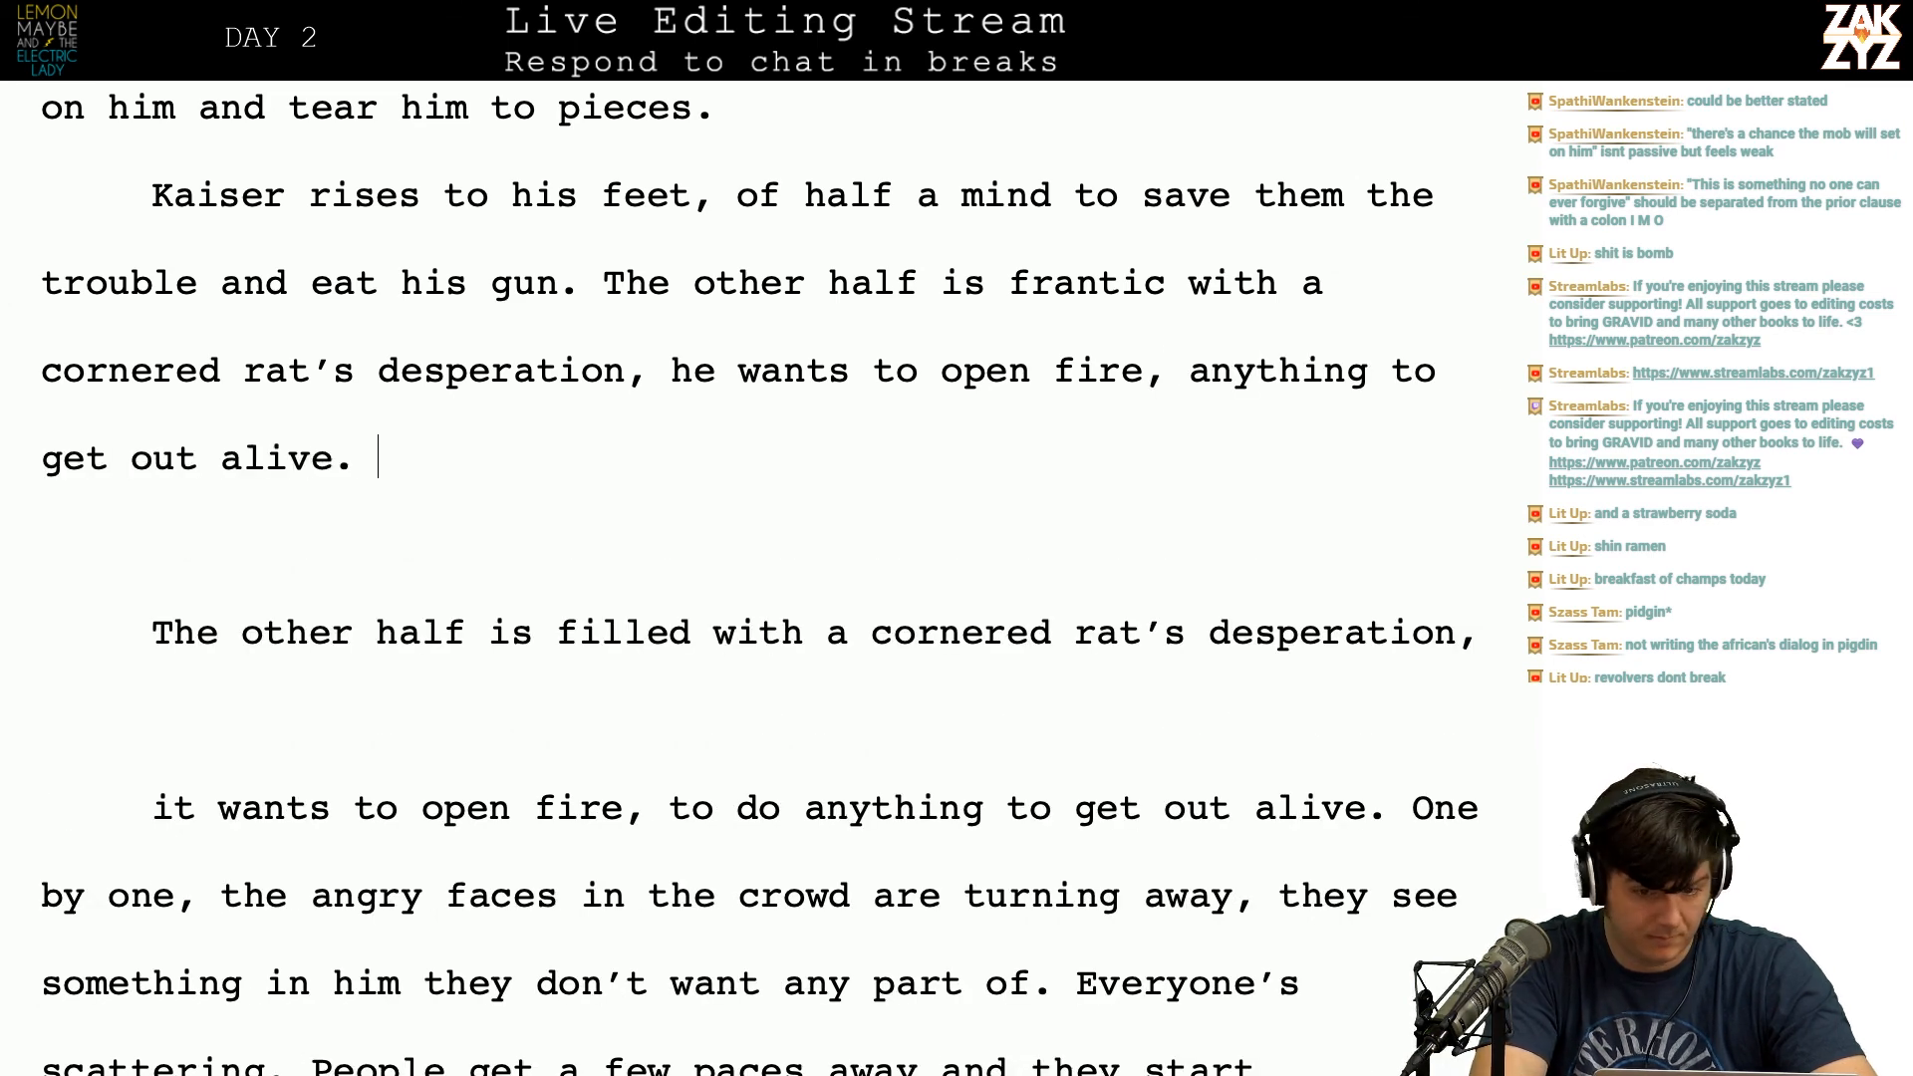
Step: Replace "open fire," in the new sentence with "just start firing wildly,"
type(" just start firing wildly,")
key("shift+Right")
key("shift+Right")
key("shift+Right")
key("shift+Right")
key("shift+Right")
key("shift+Right")
key("shift+Right")
key("shift+Right")
key("shift+Right")
key("shift+Right")
key("shift+Right")
key("shift+Right")
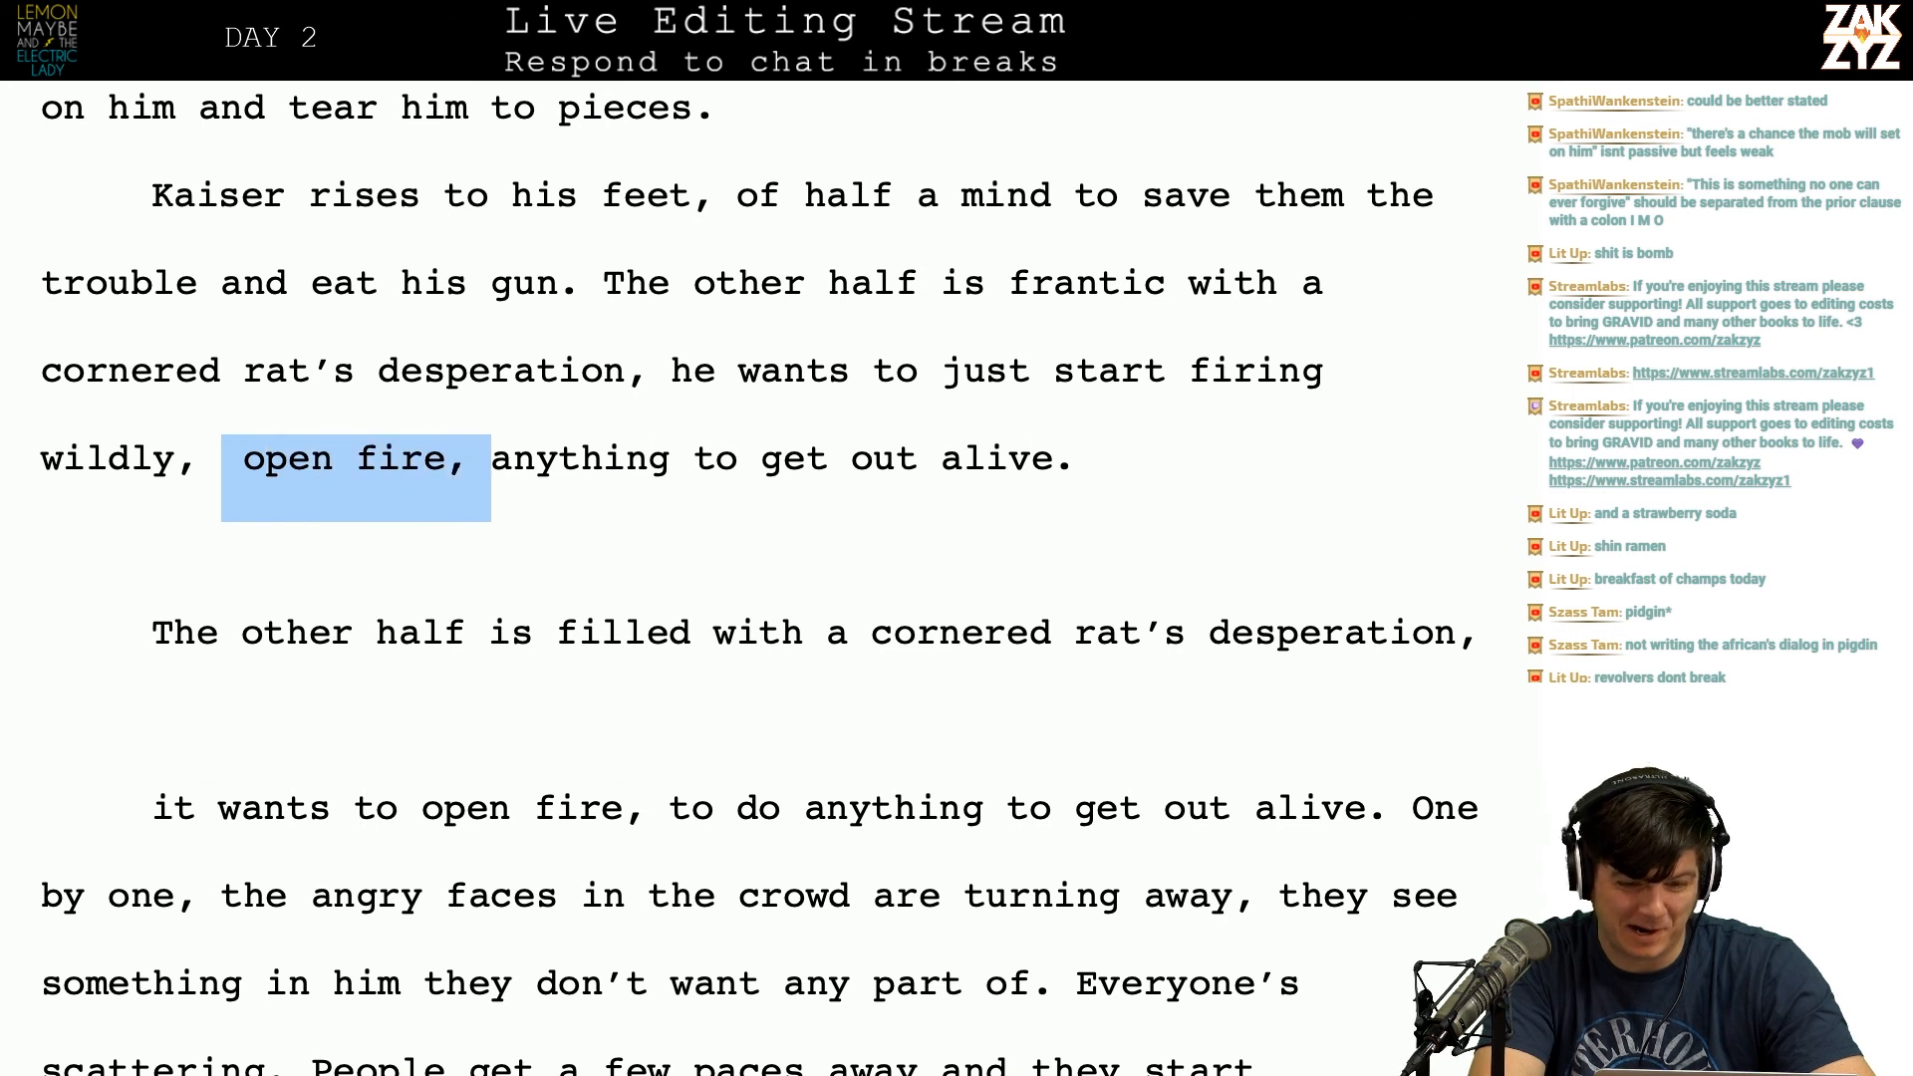
key("BackSpace")
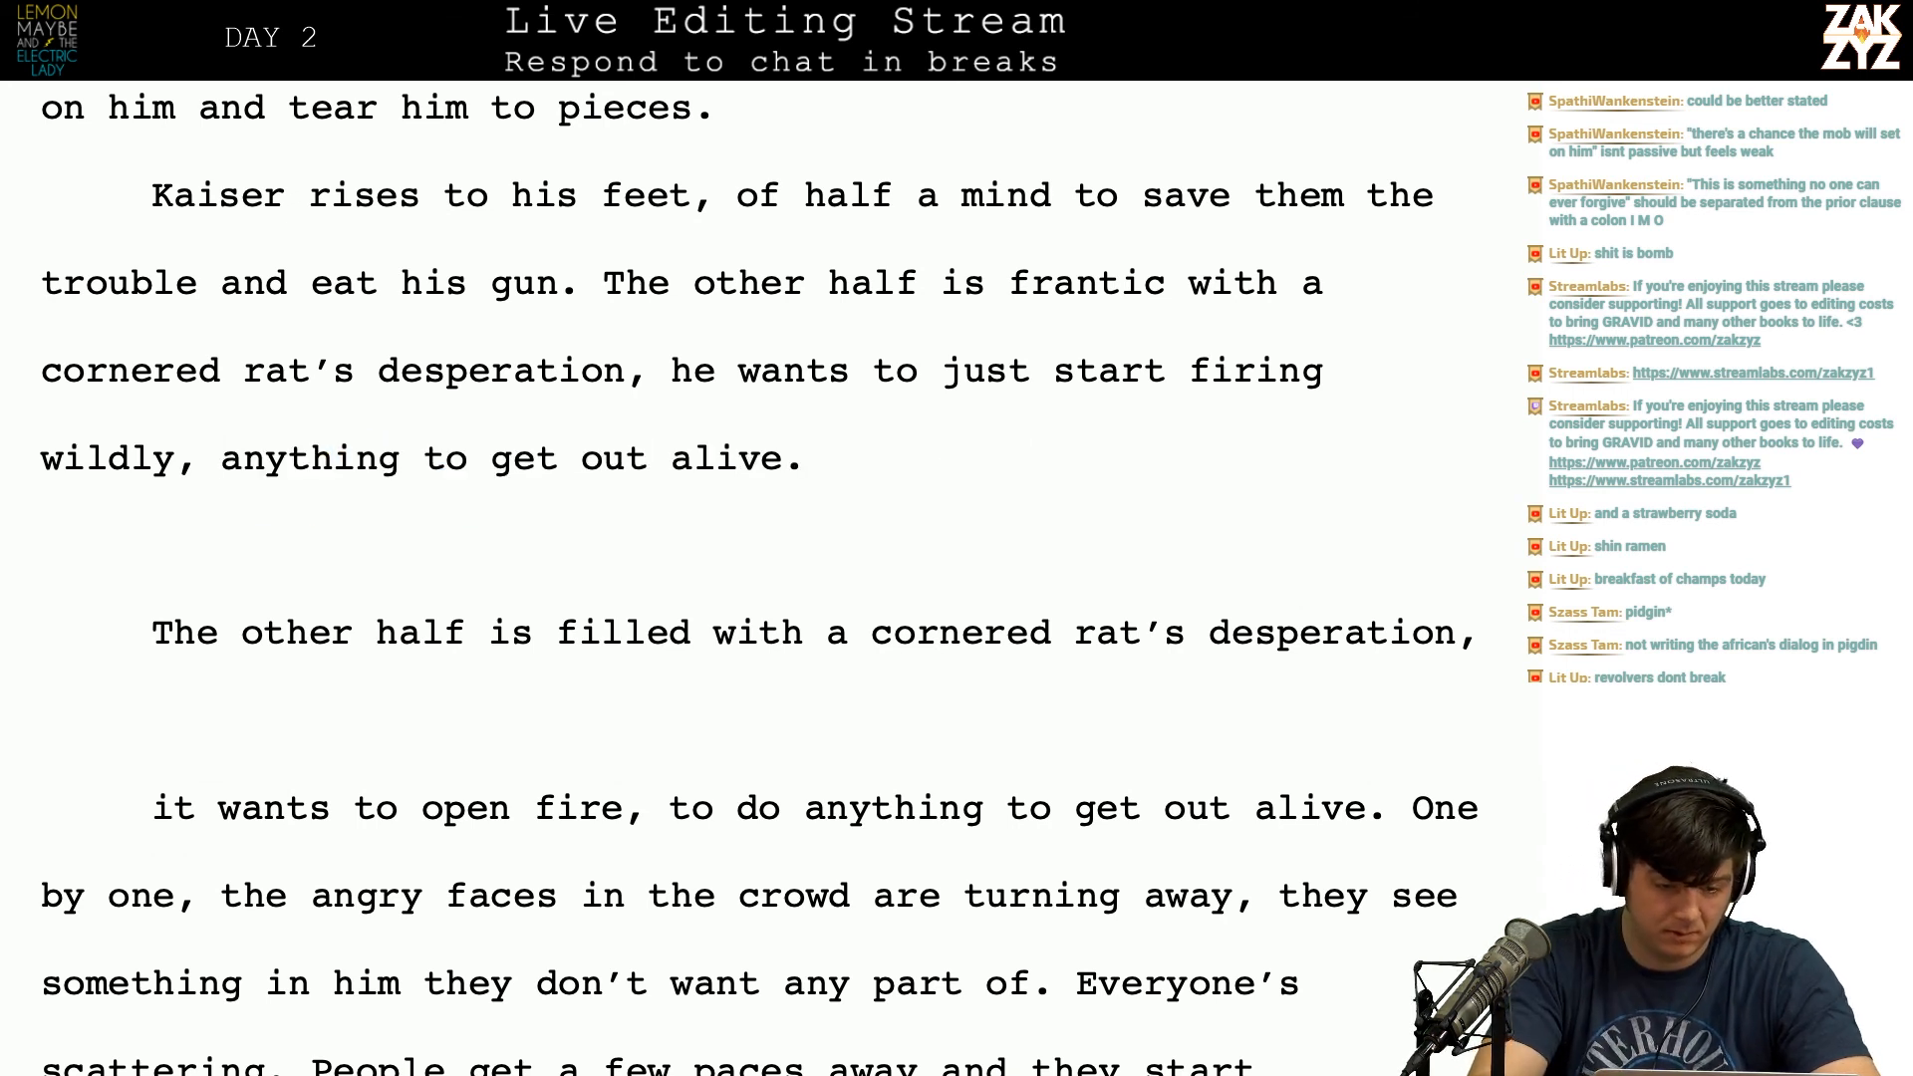
Step: Add "on the crowd" after "firing wildly", and break the text after "desperation," so "he wants" starts a separate paragraph
type("on the g")
key("BackSpace")
type("crowd")
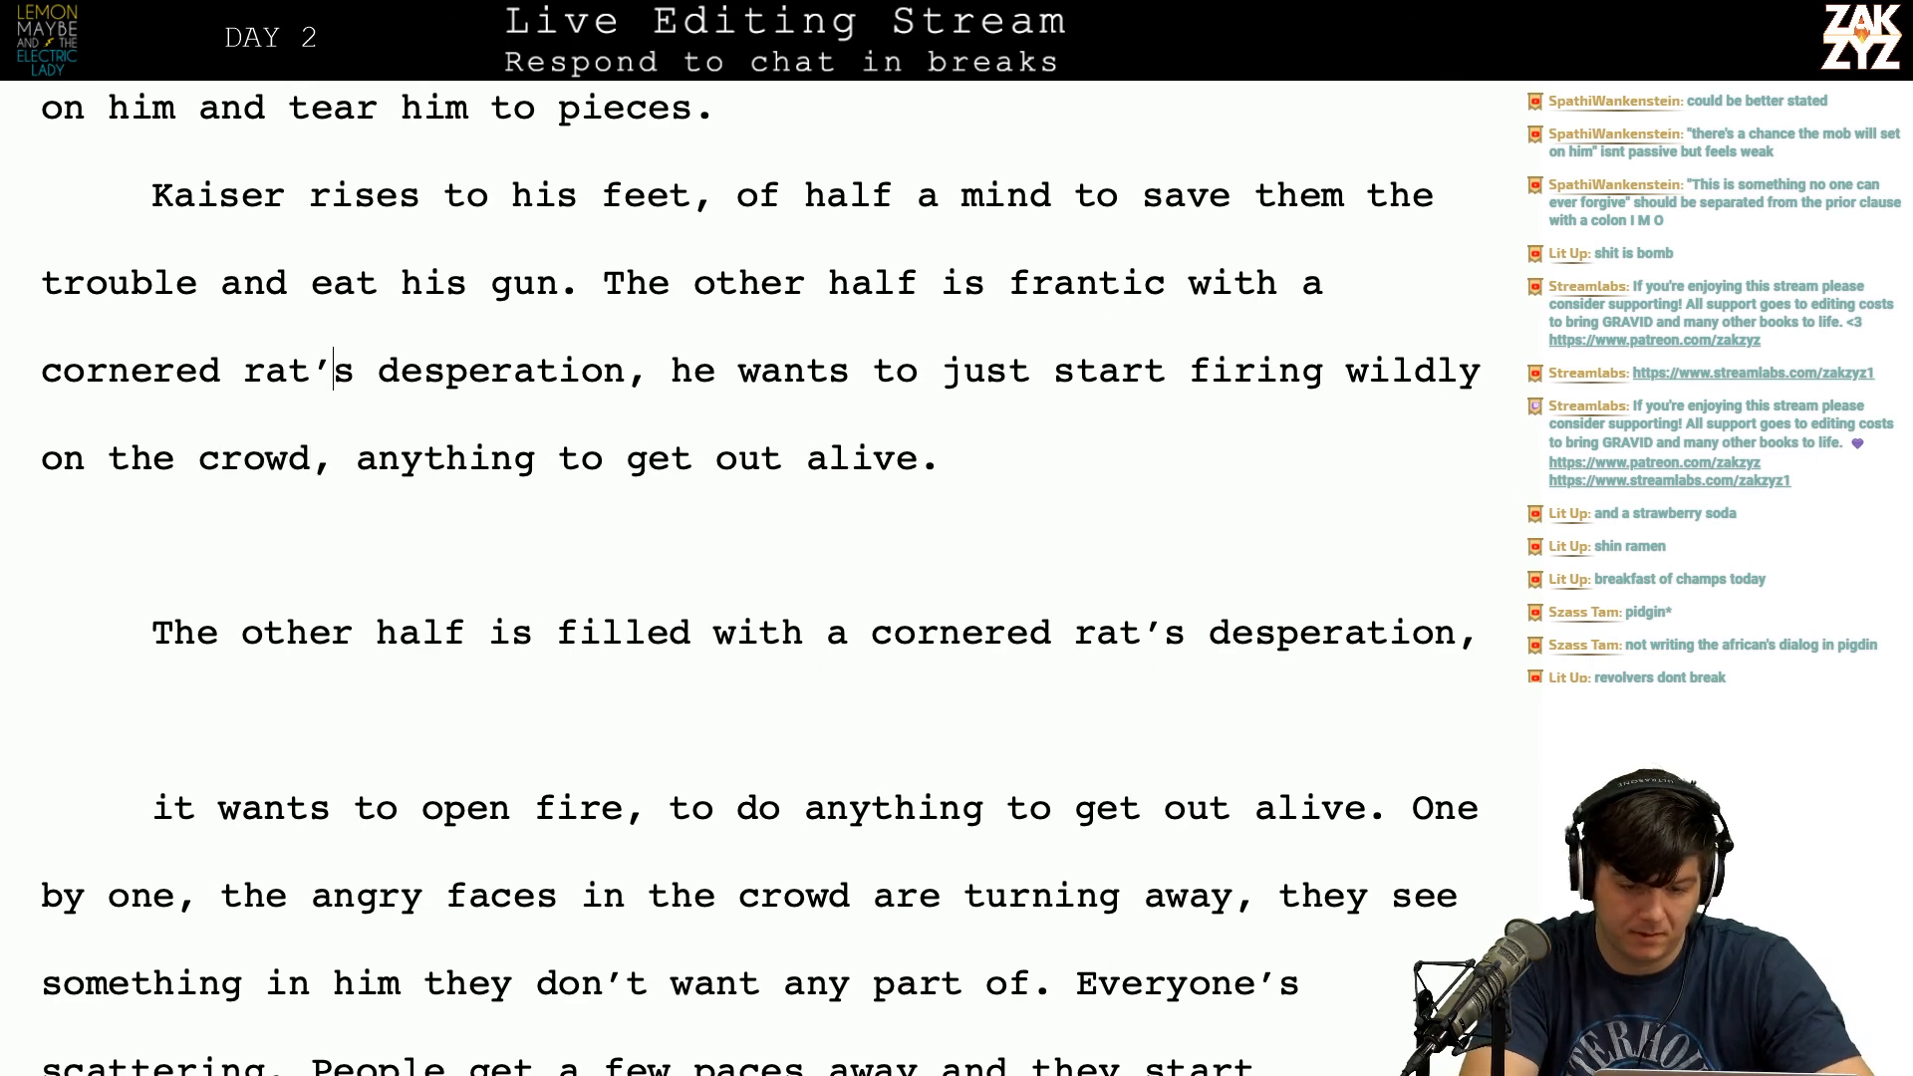
key("Return")
key("Return")
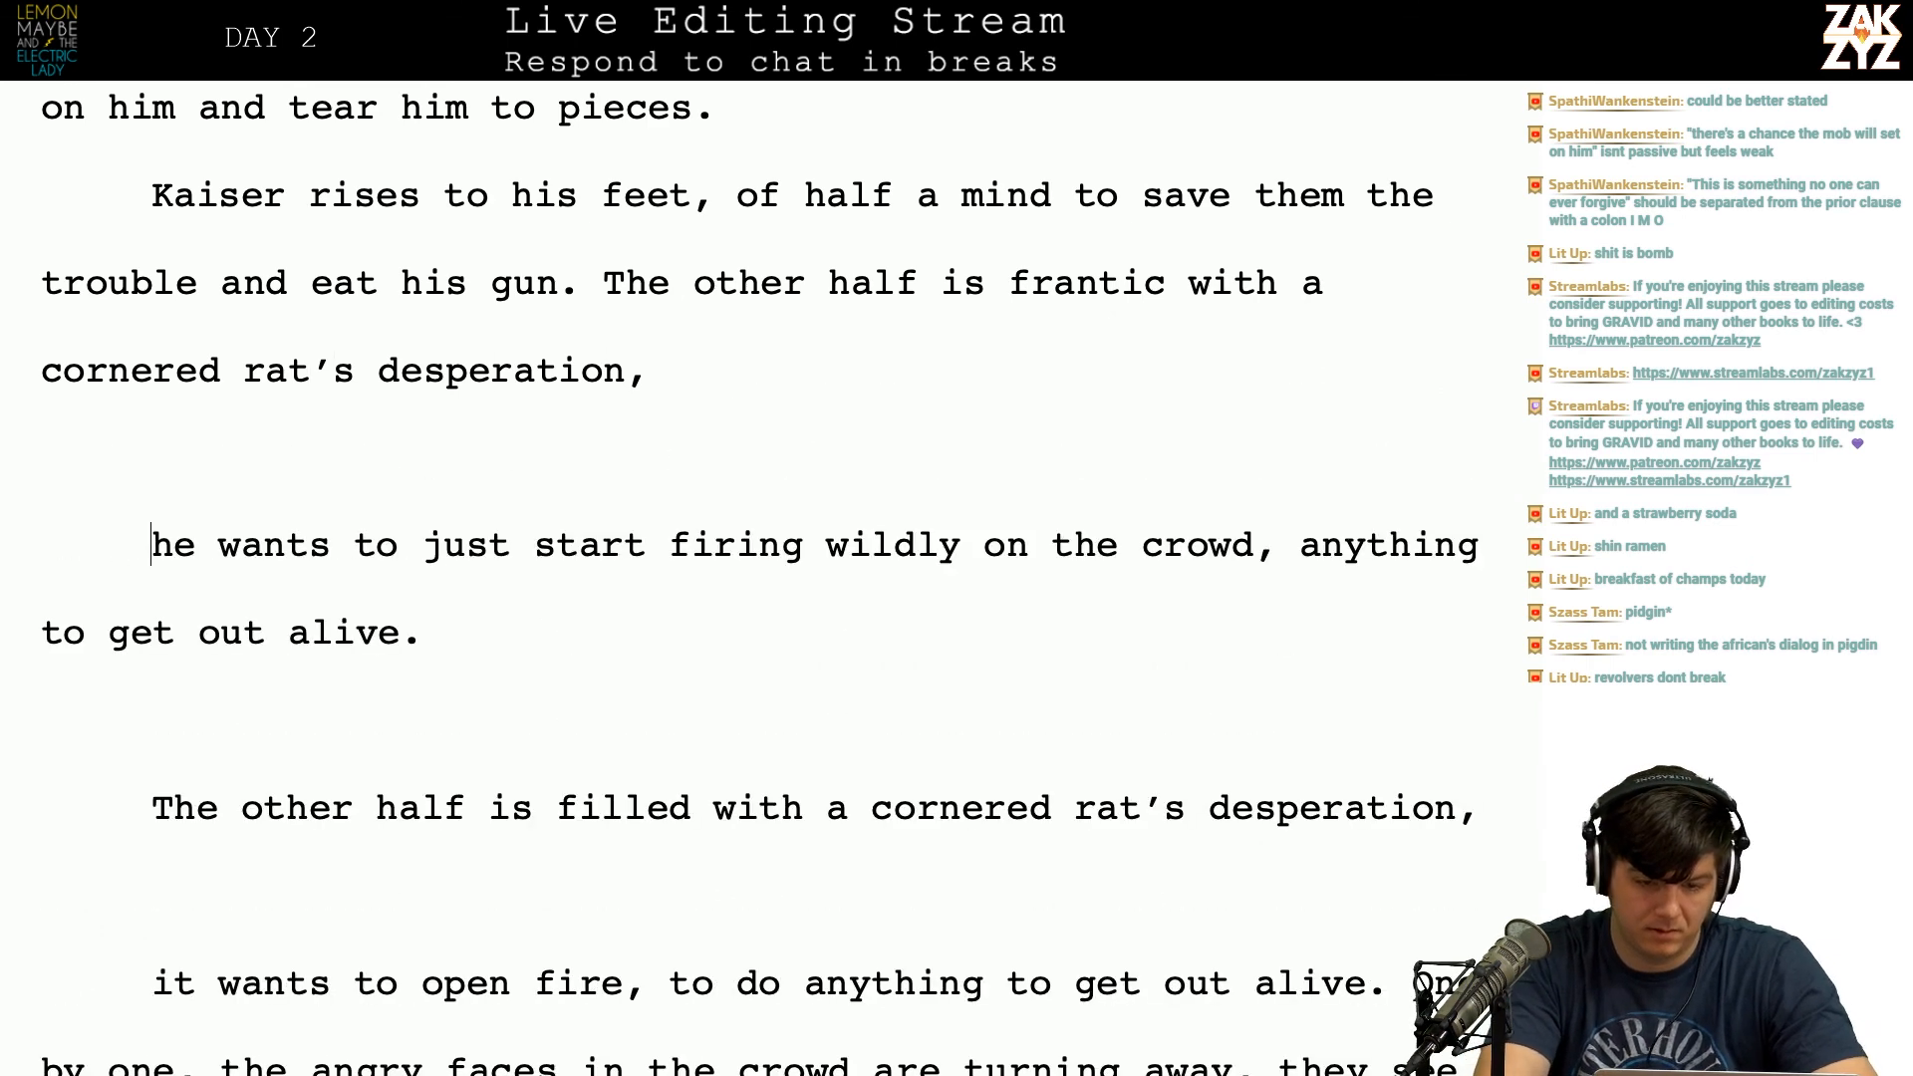
type("t")
key("BackSpace")
type("he an")
key("BackSpace")
key("BackSpace")
key("BackSpace")
key("BackSpace")
key("BackSpace")
type("a")
key("BackSpace")
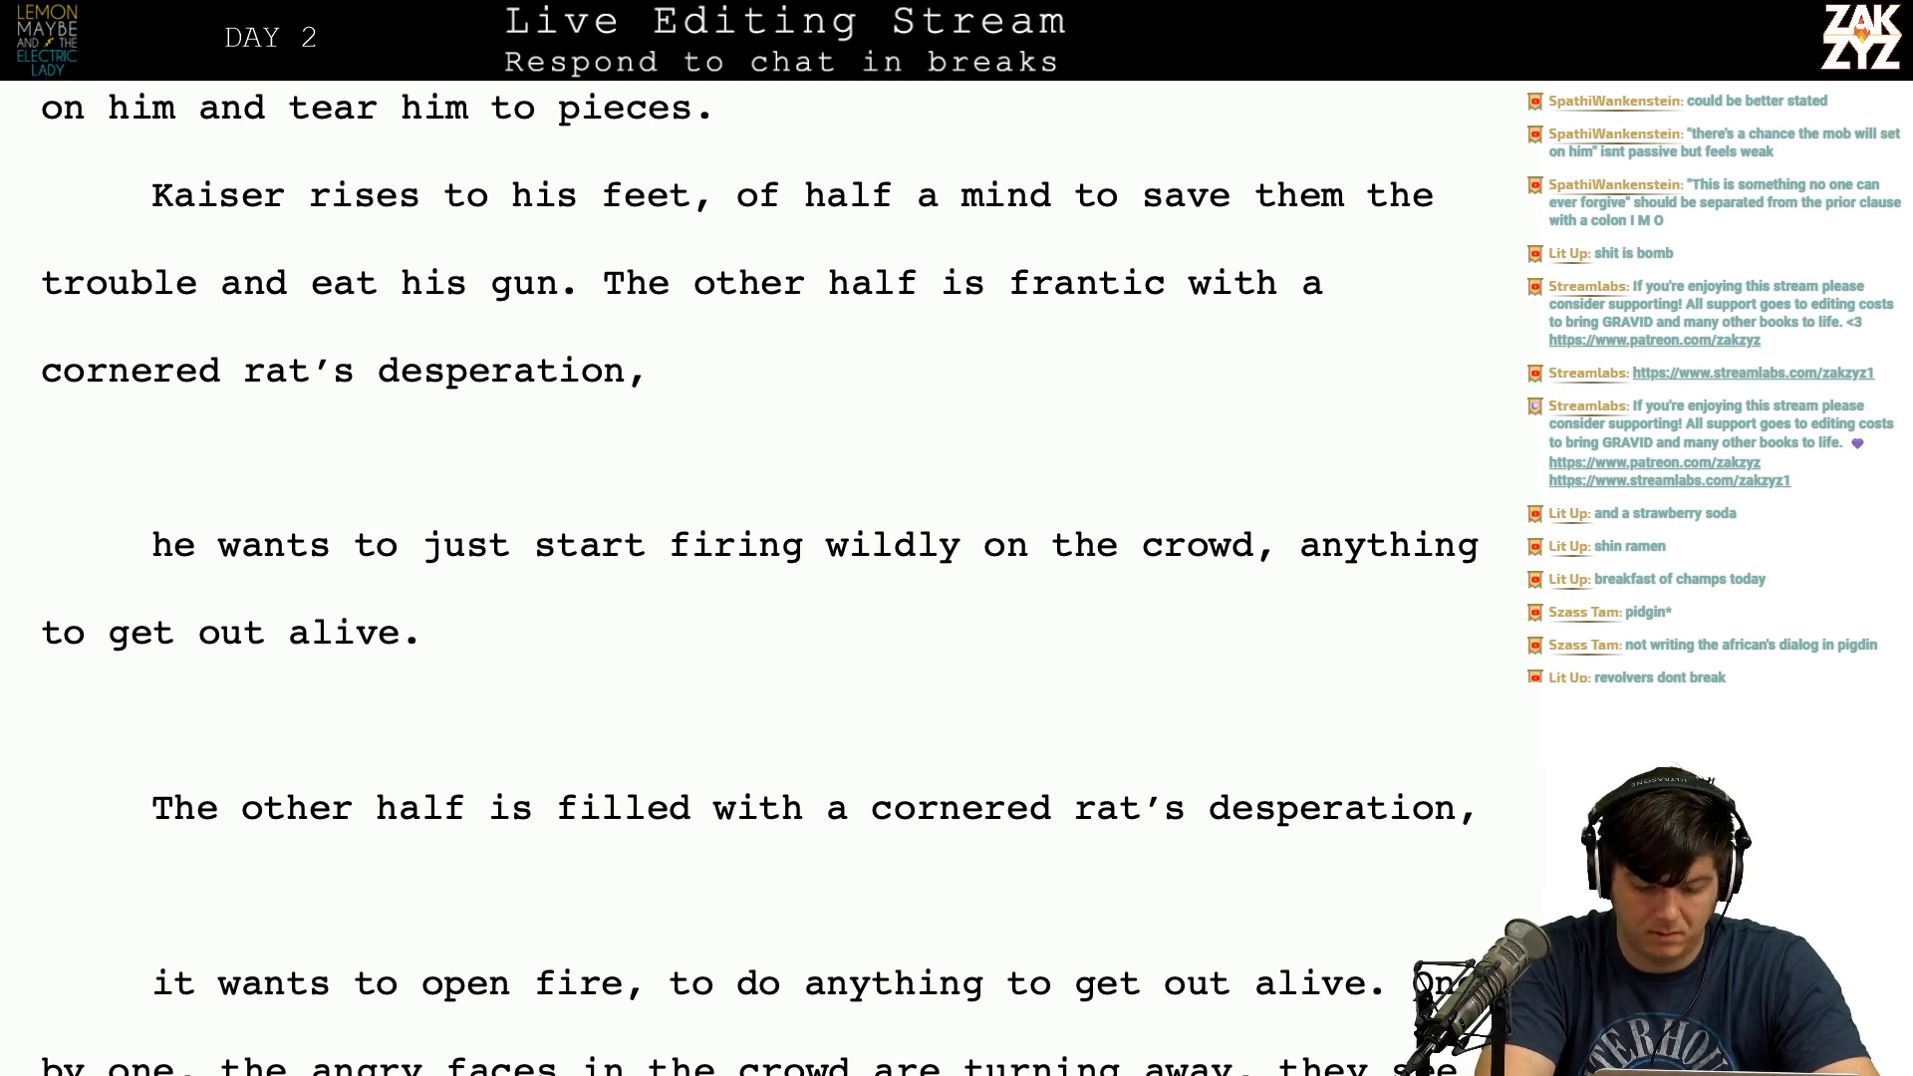
Step: After "desperation," write "insisting he open fire on the crowd, anything to get out alive." with an extra blank line below
type("insisting h")
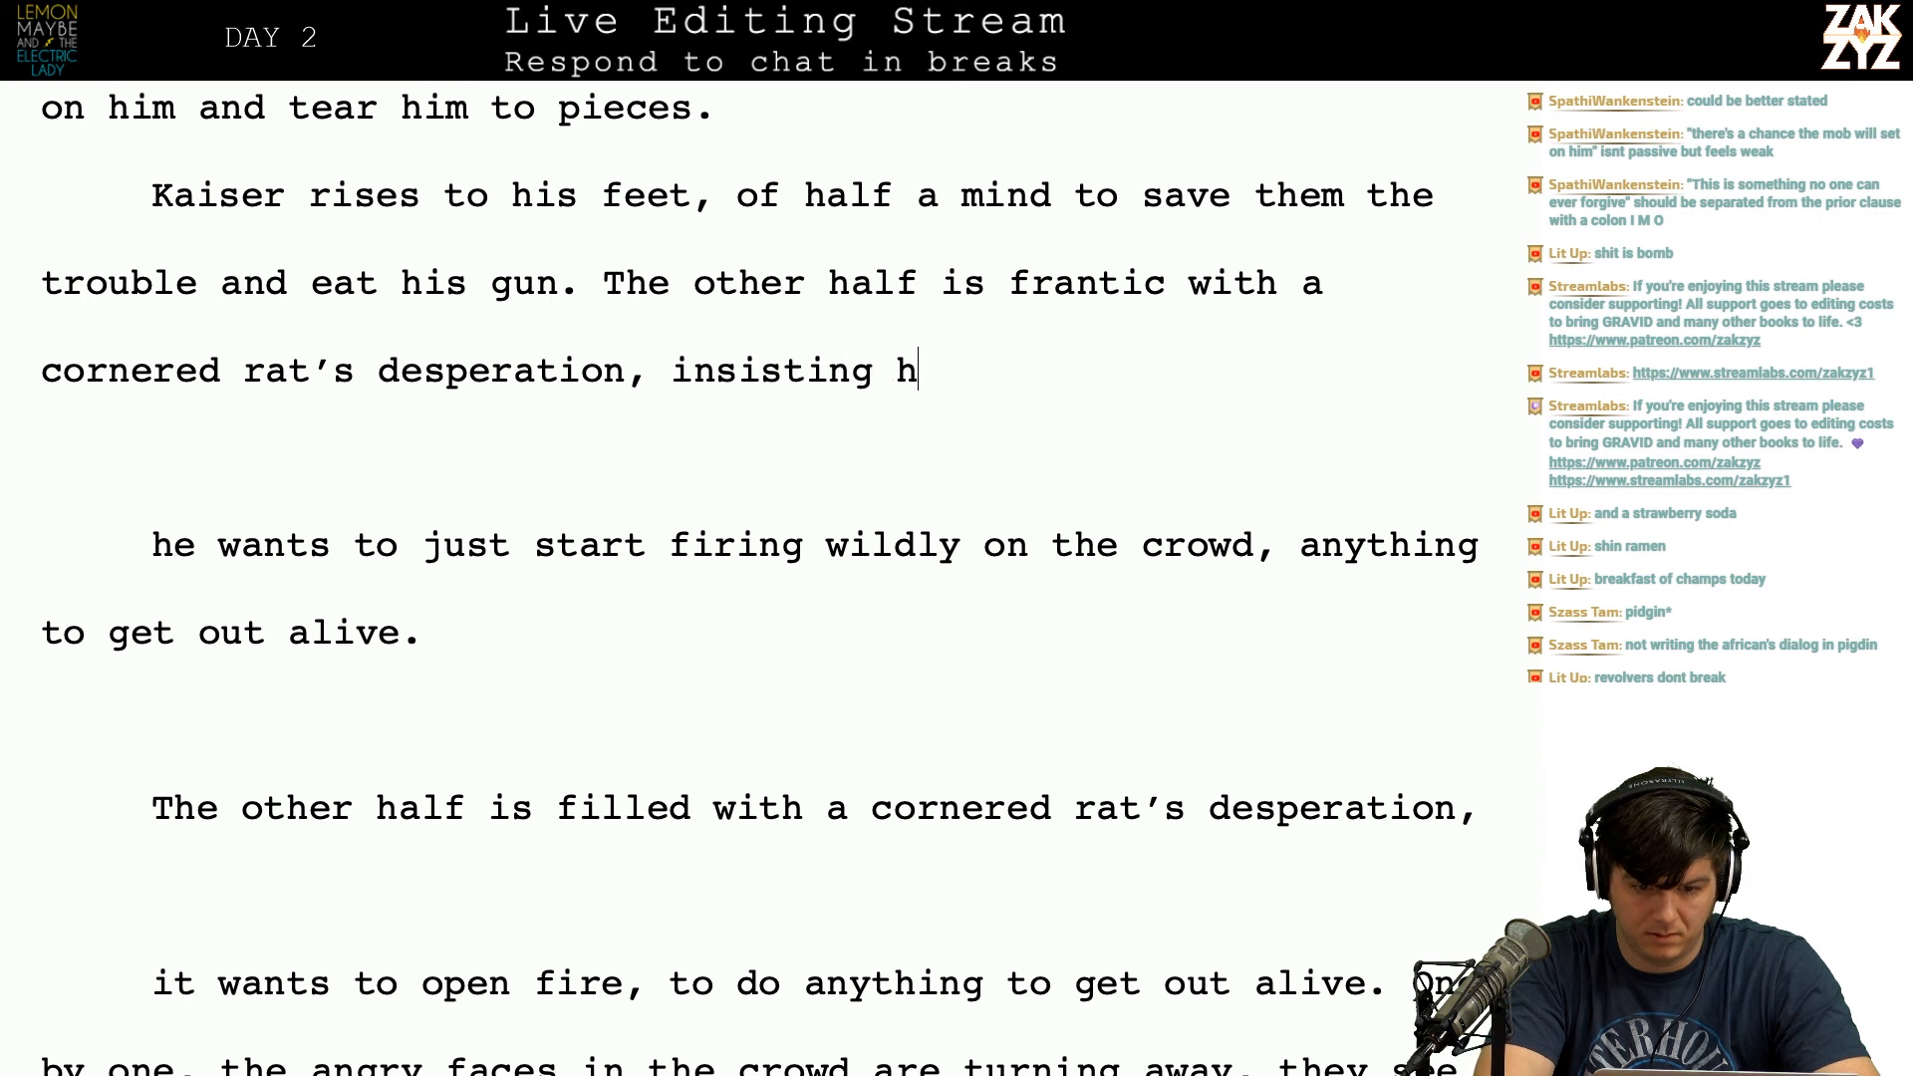
type("e start")
key("BackSpace")
key("BackSpace")
key("BackSpace")
key("BackSpace")
key("BackSpace")
type("open fire ")
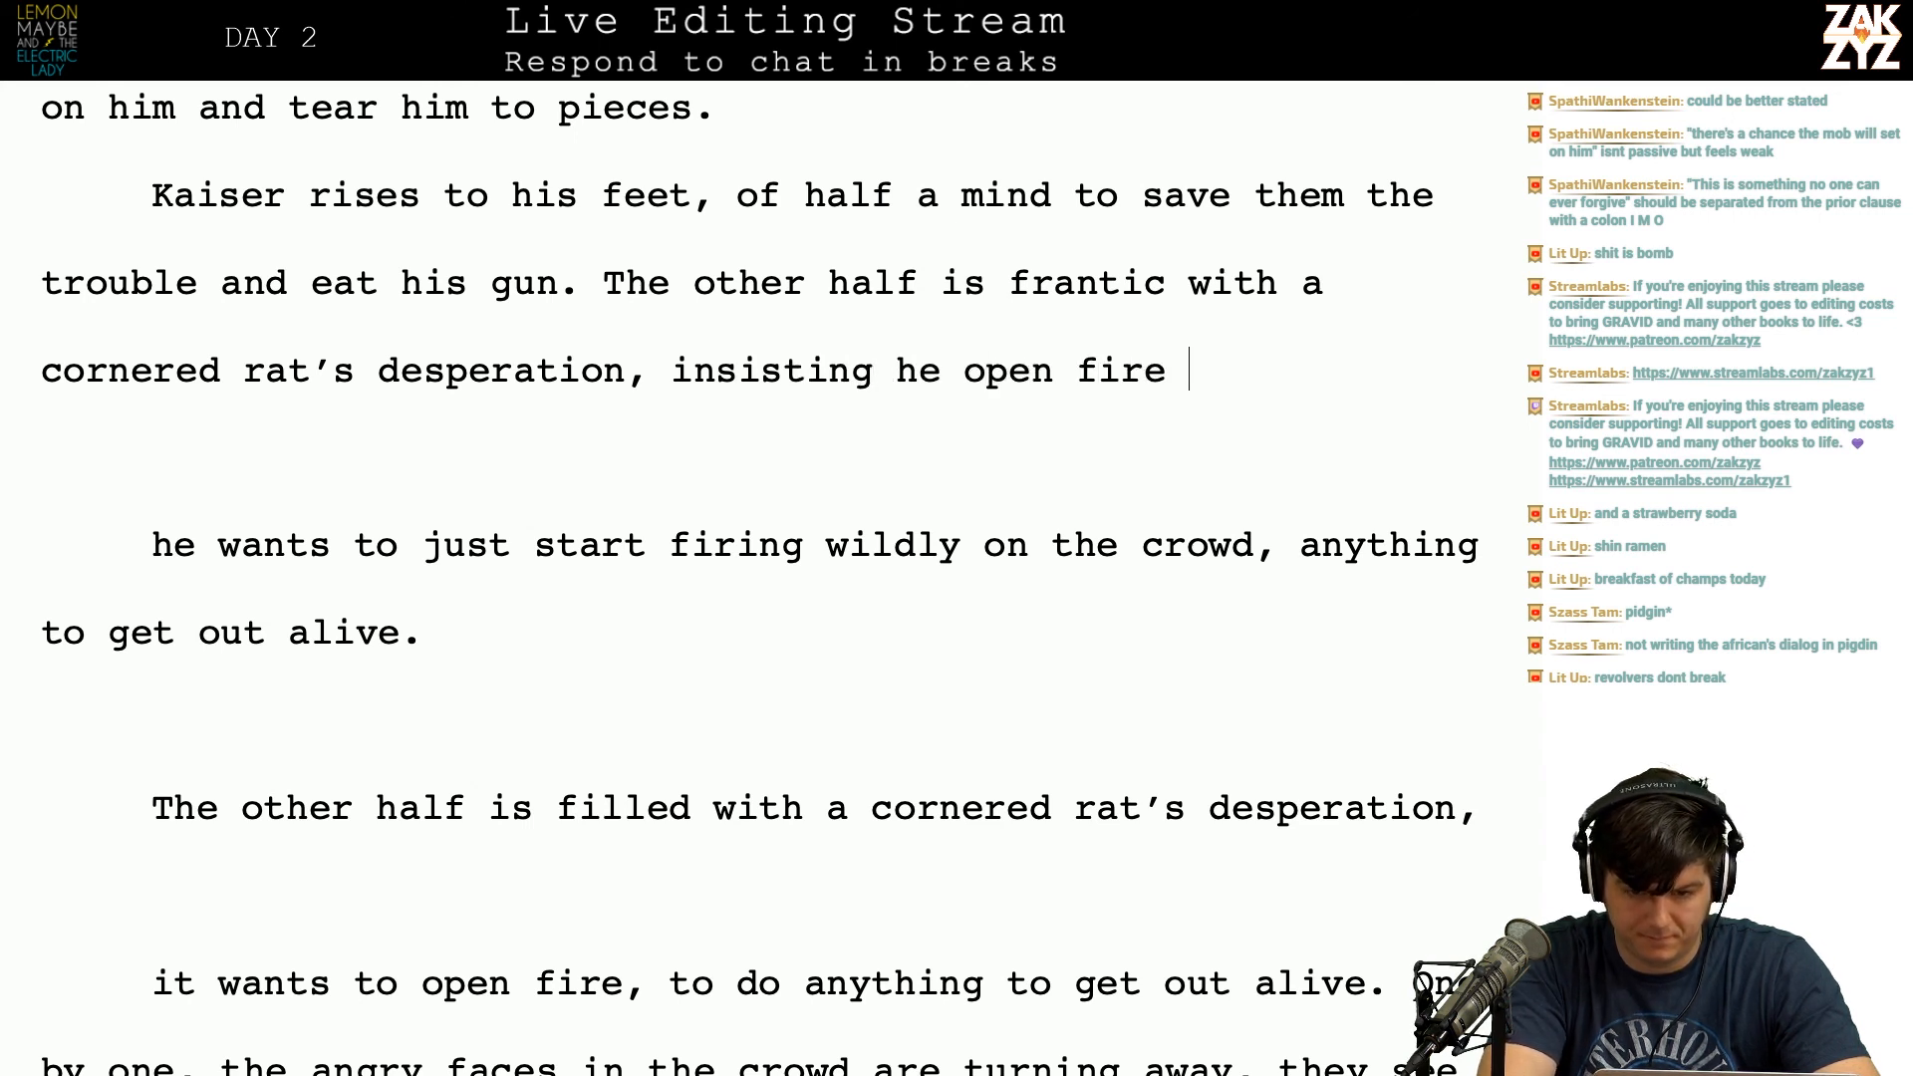
type("on the crowd, ant")
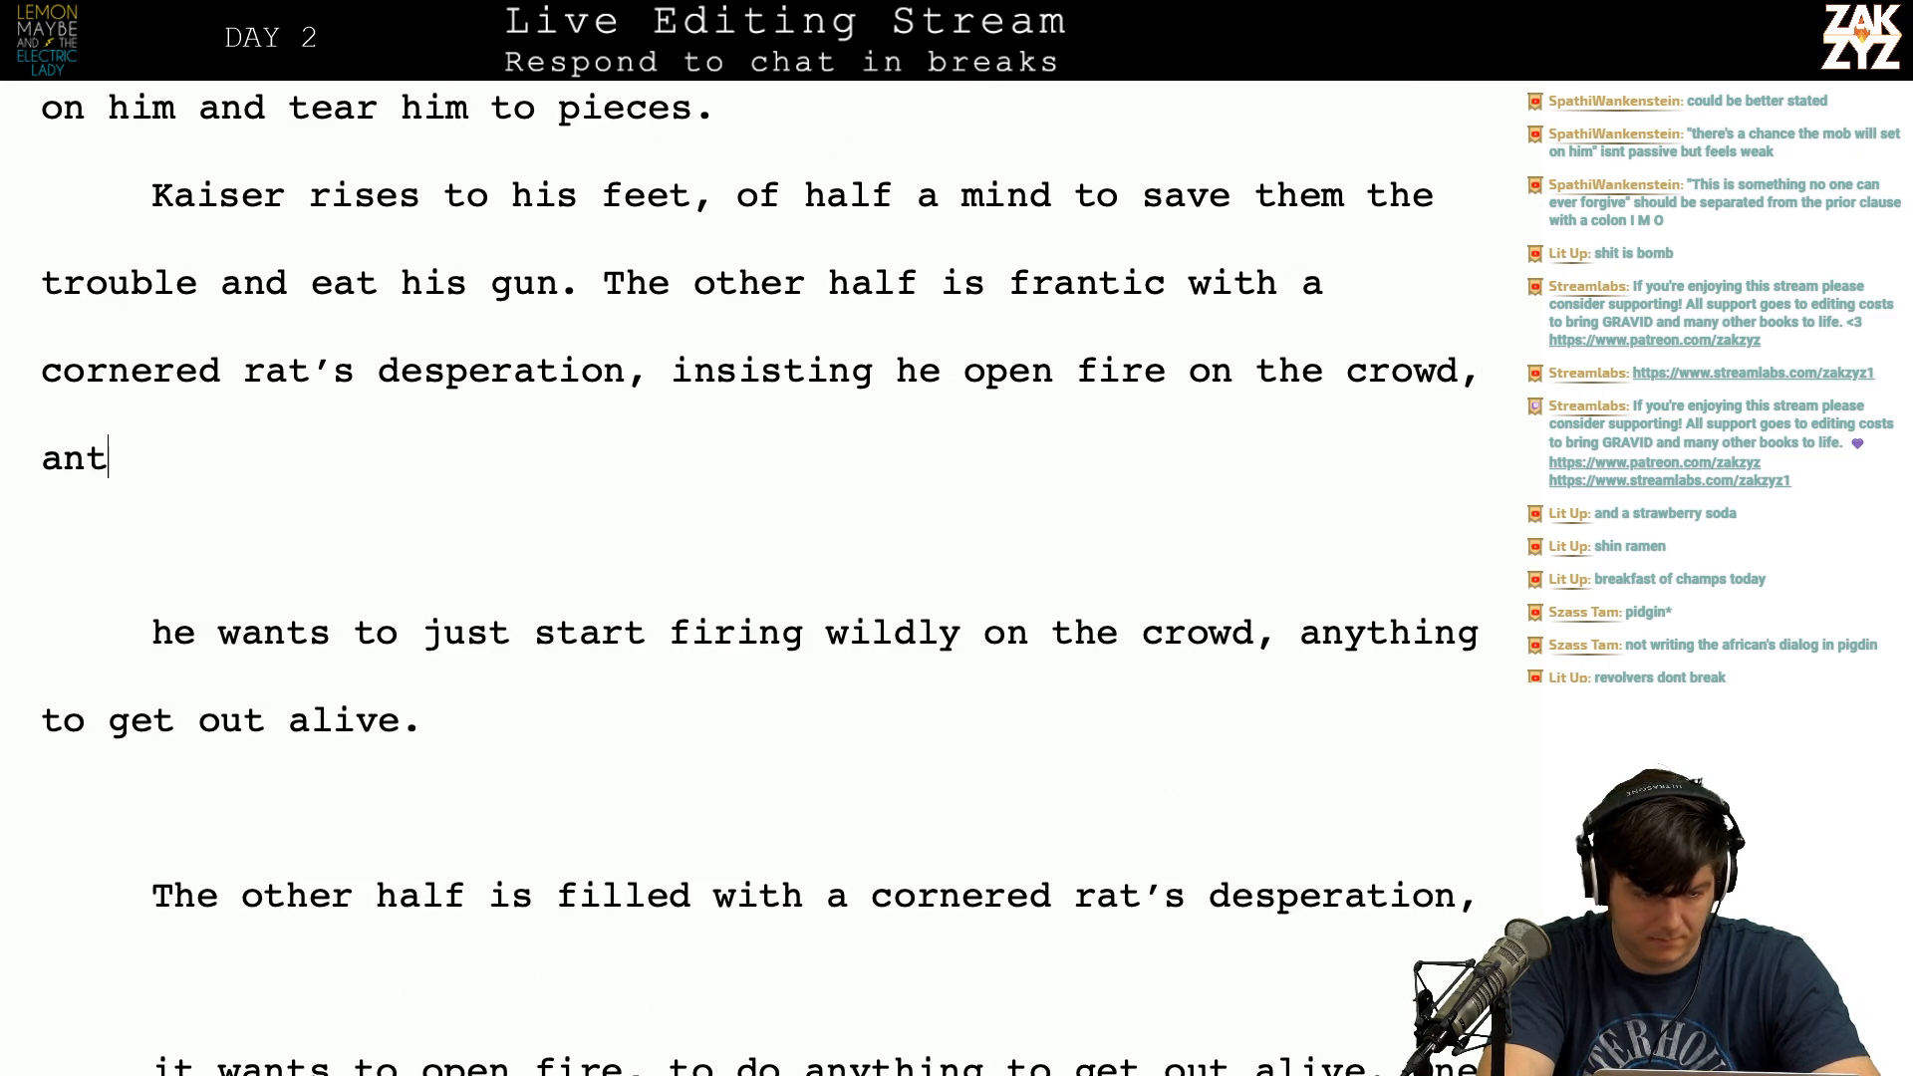
key("BackSpace")
type("ything to get")
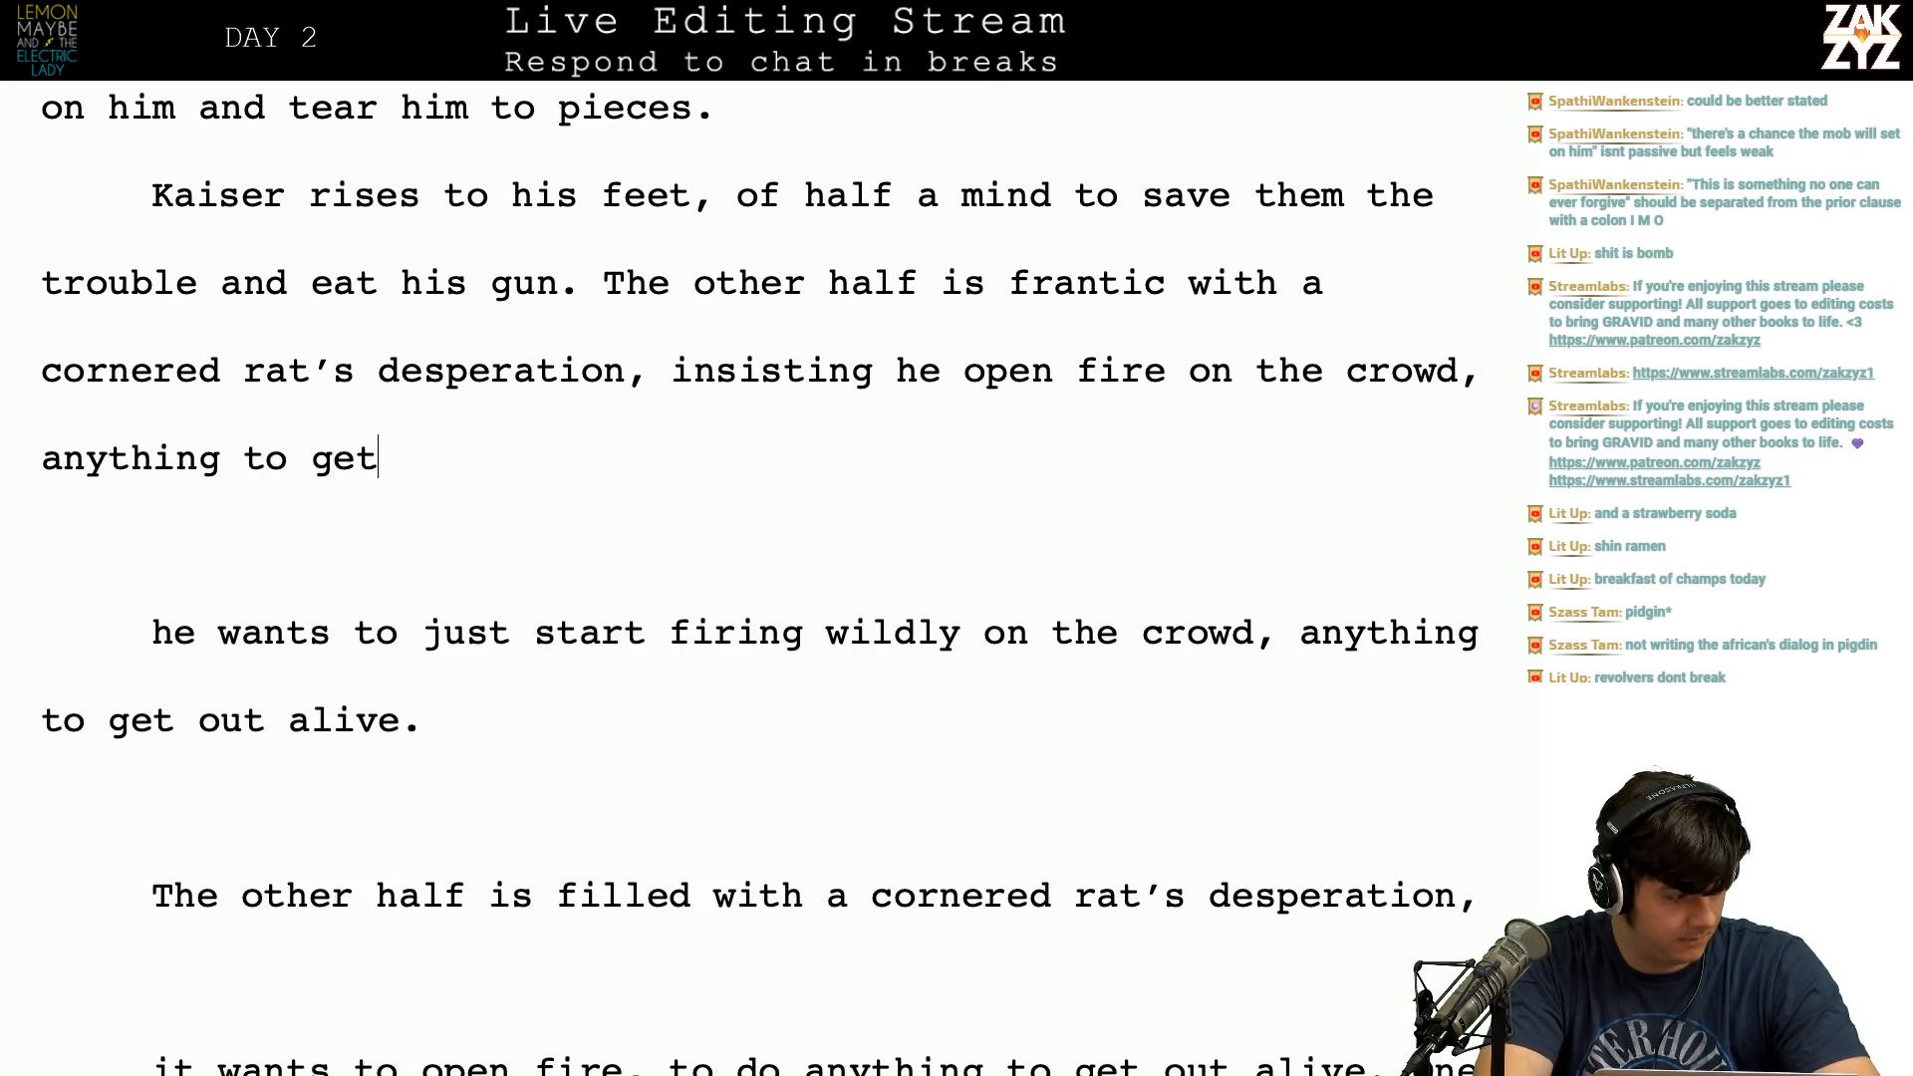
type(" out alive.")
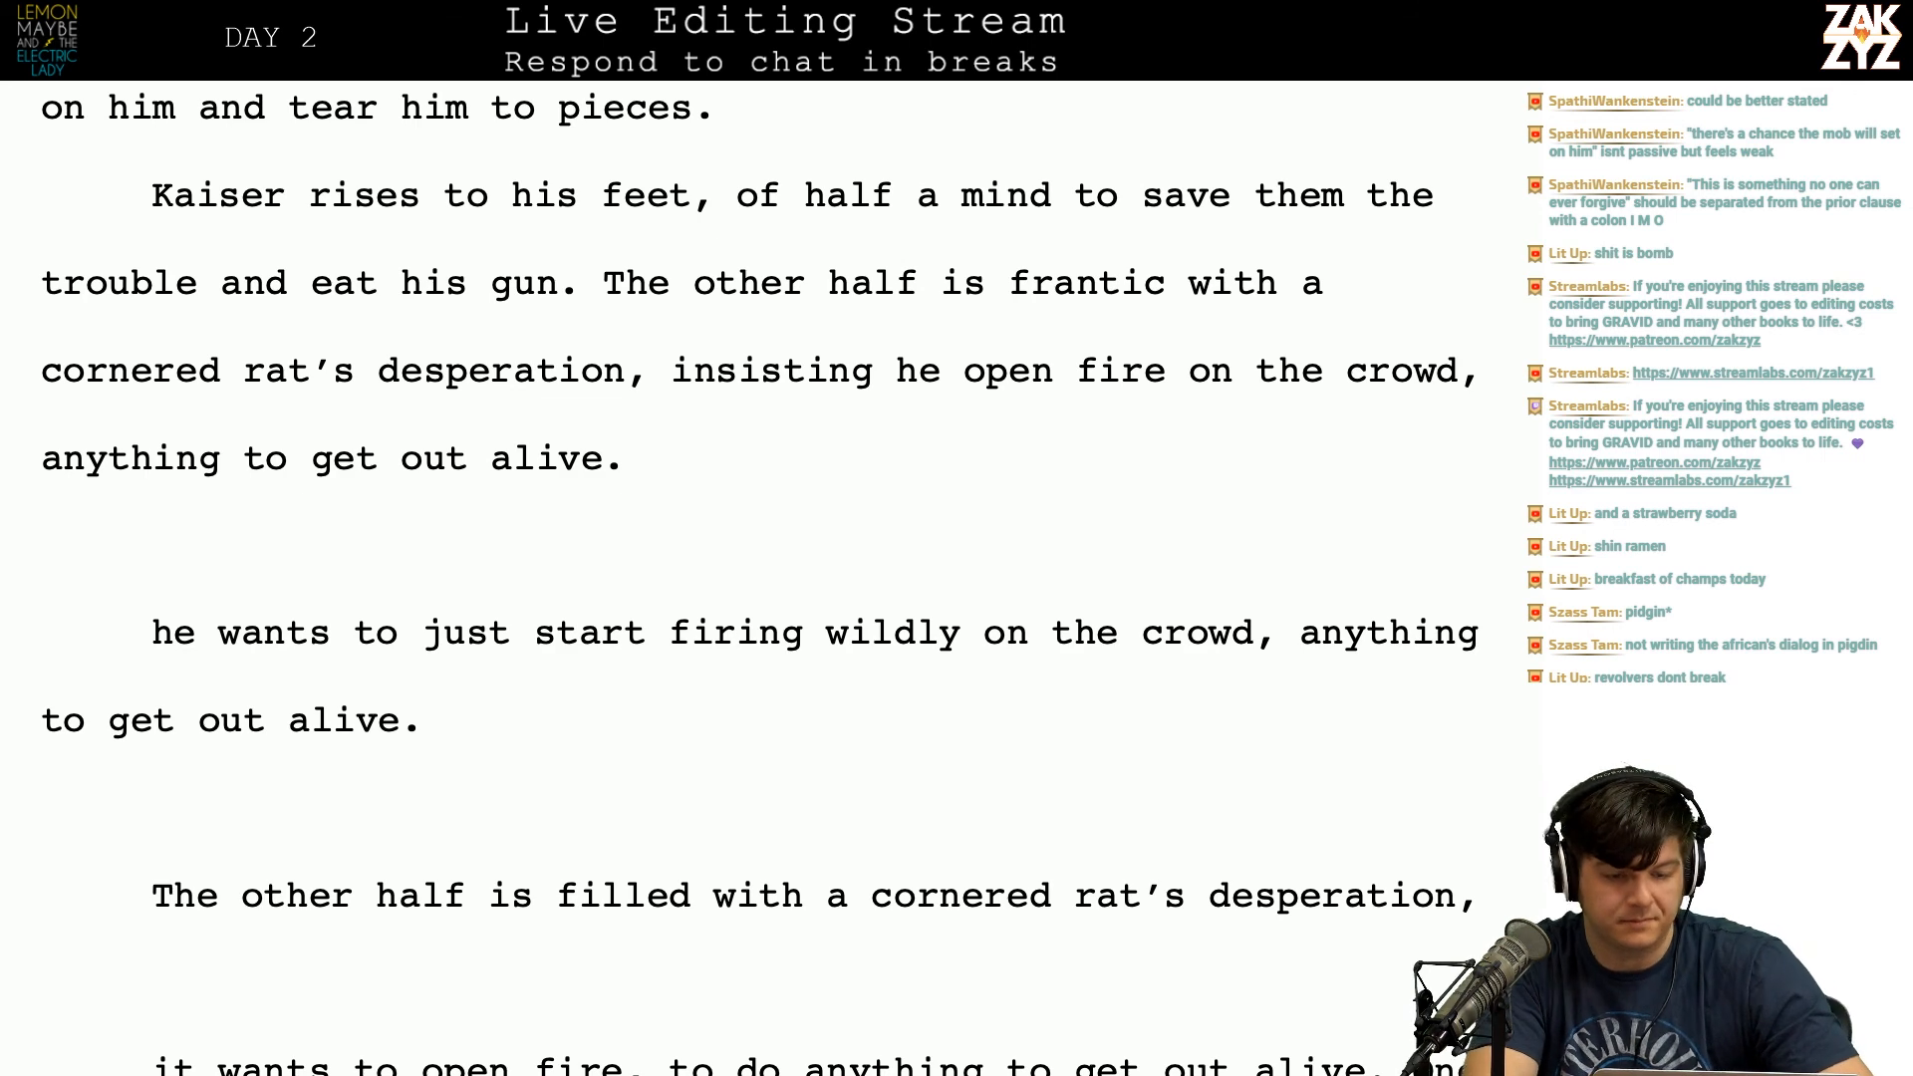
key("Return")
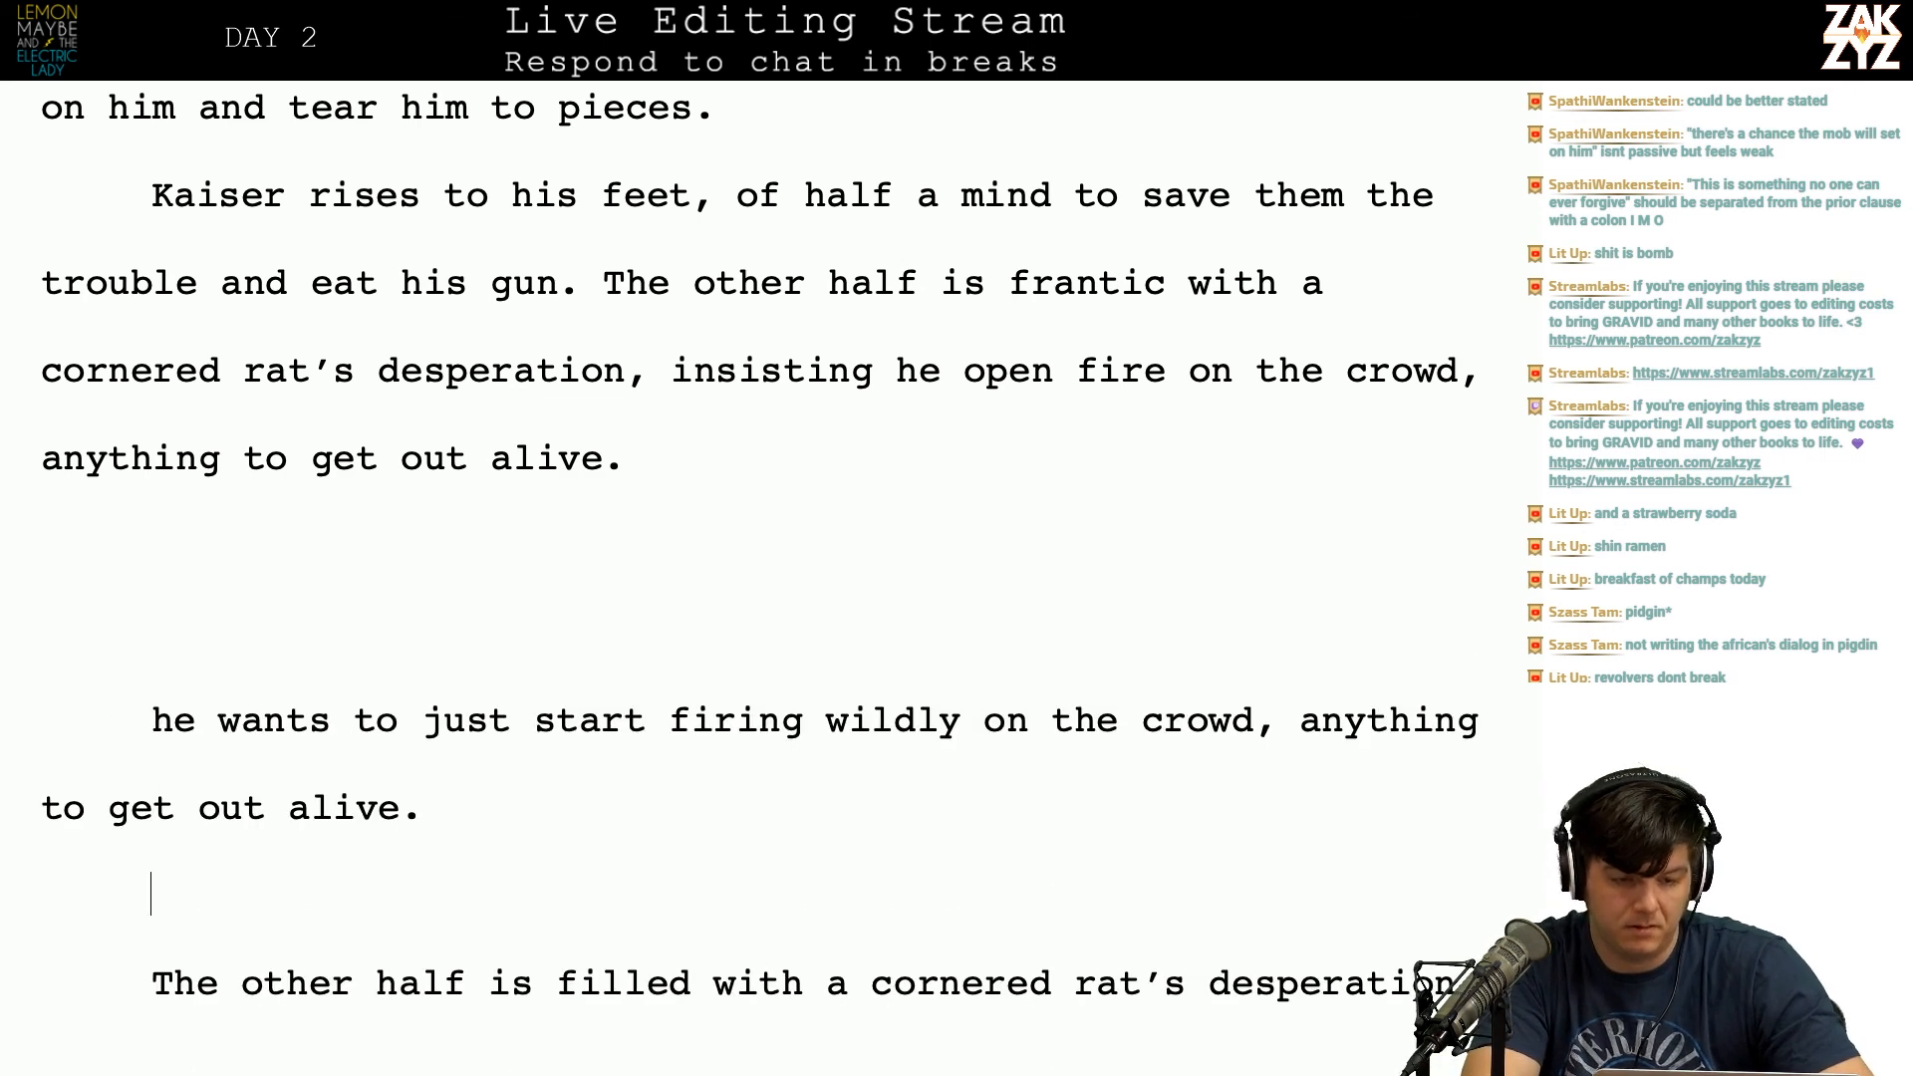
Step: Insert "Kaiser" after "dark and ugly," in the preceding paragraph, ahead of "there's a chance the mob"
key("Up")
key("Up")
key("Up")
key("Up")
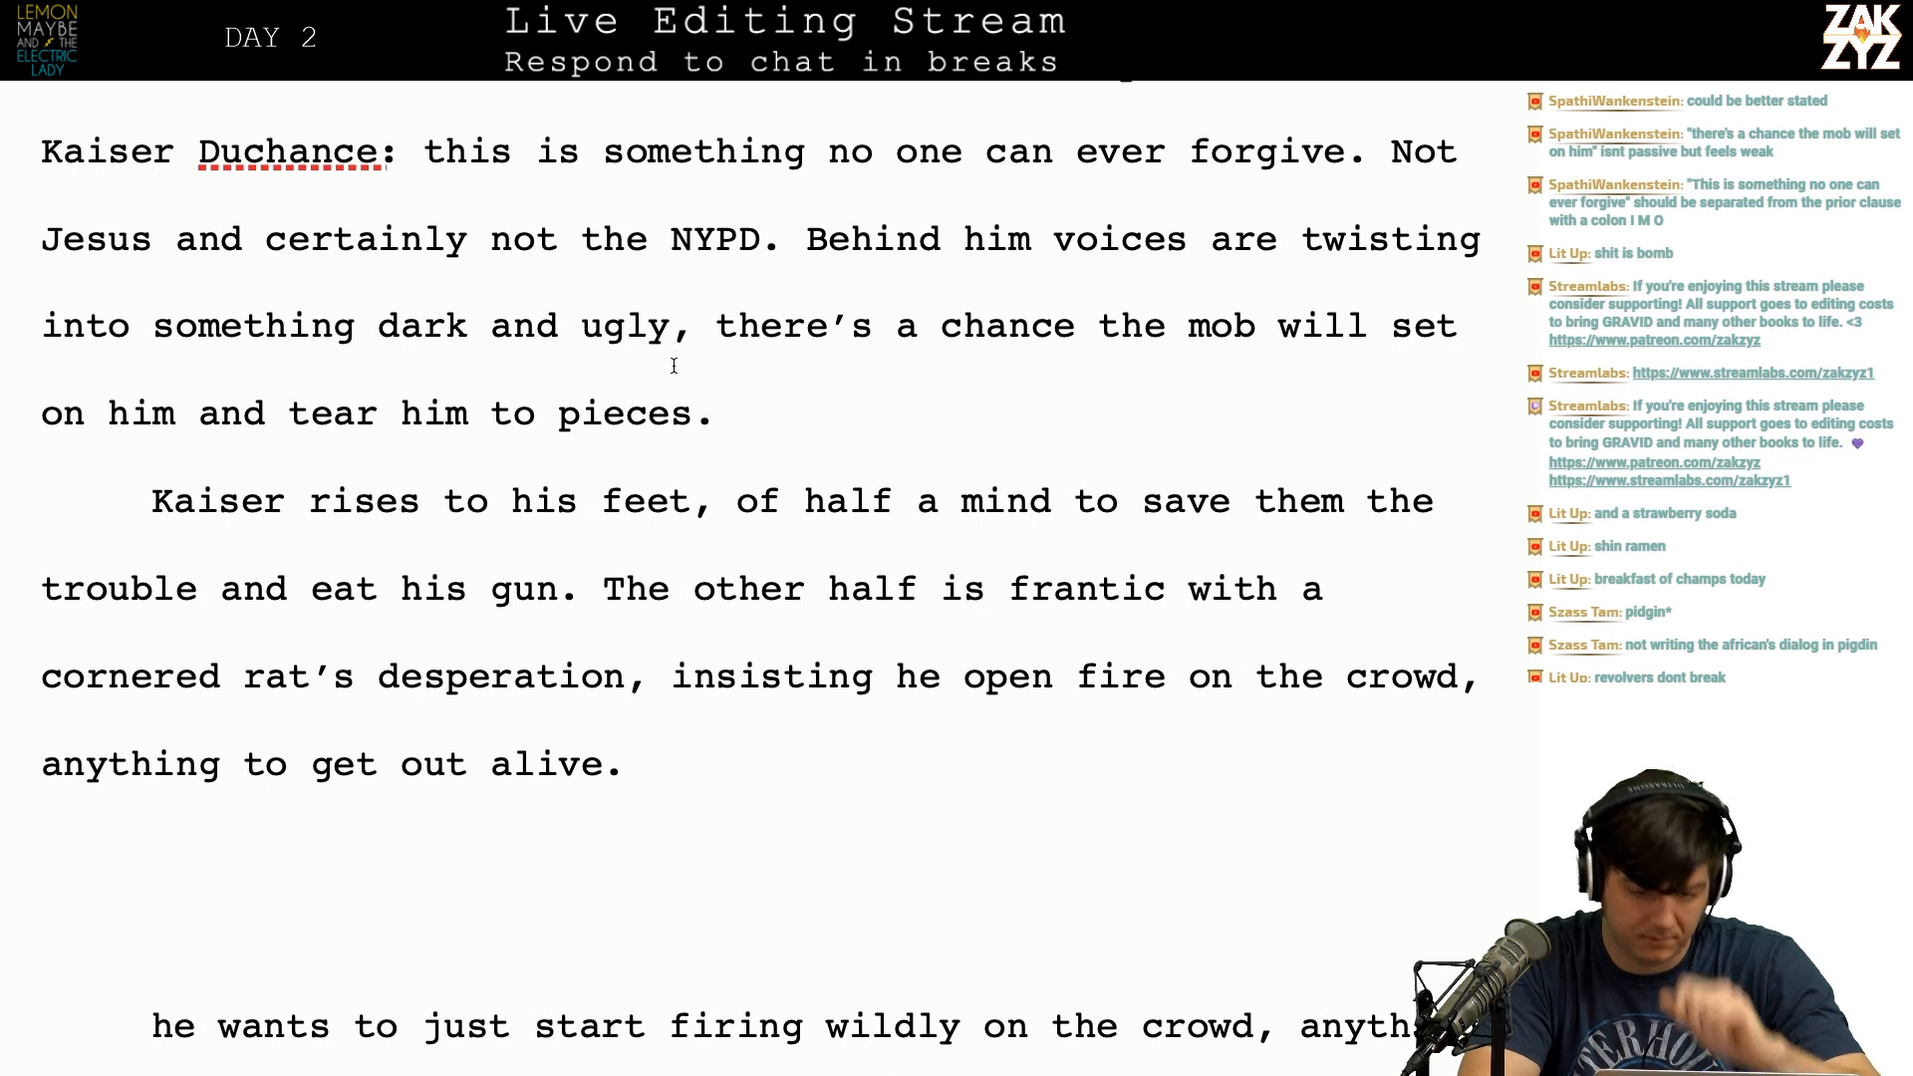
key("Right")
type("the")
key("BackSpace")
key("BackSpace")
key("BackSpace")
type("Kaiser")
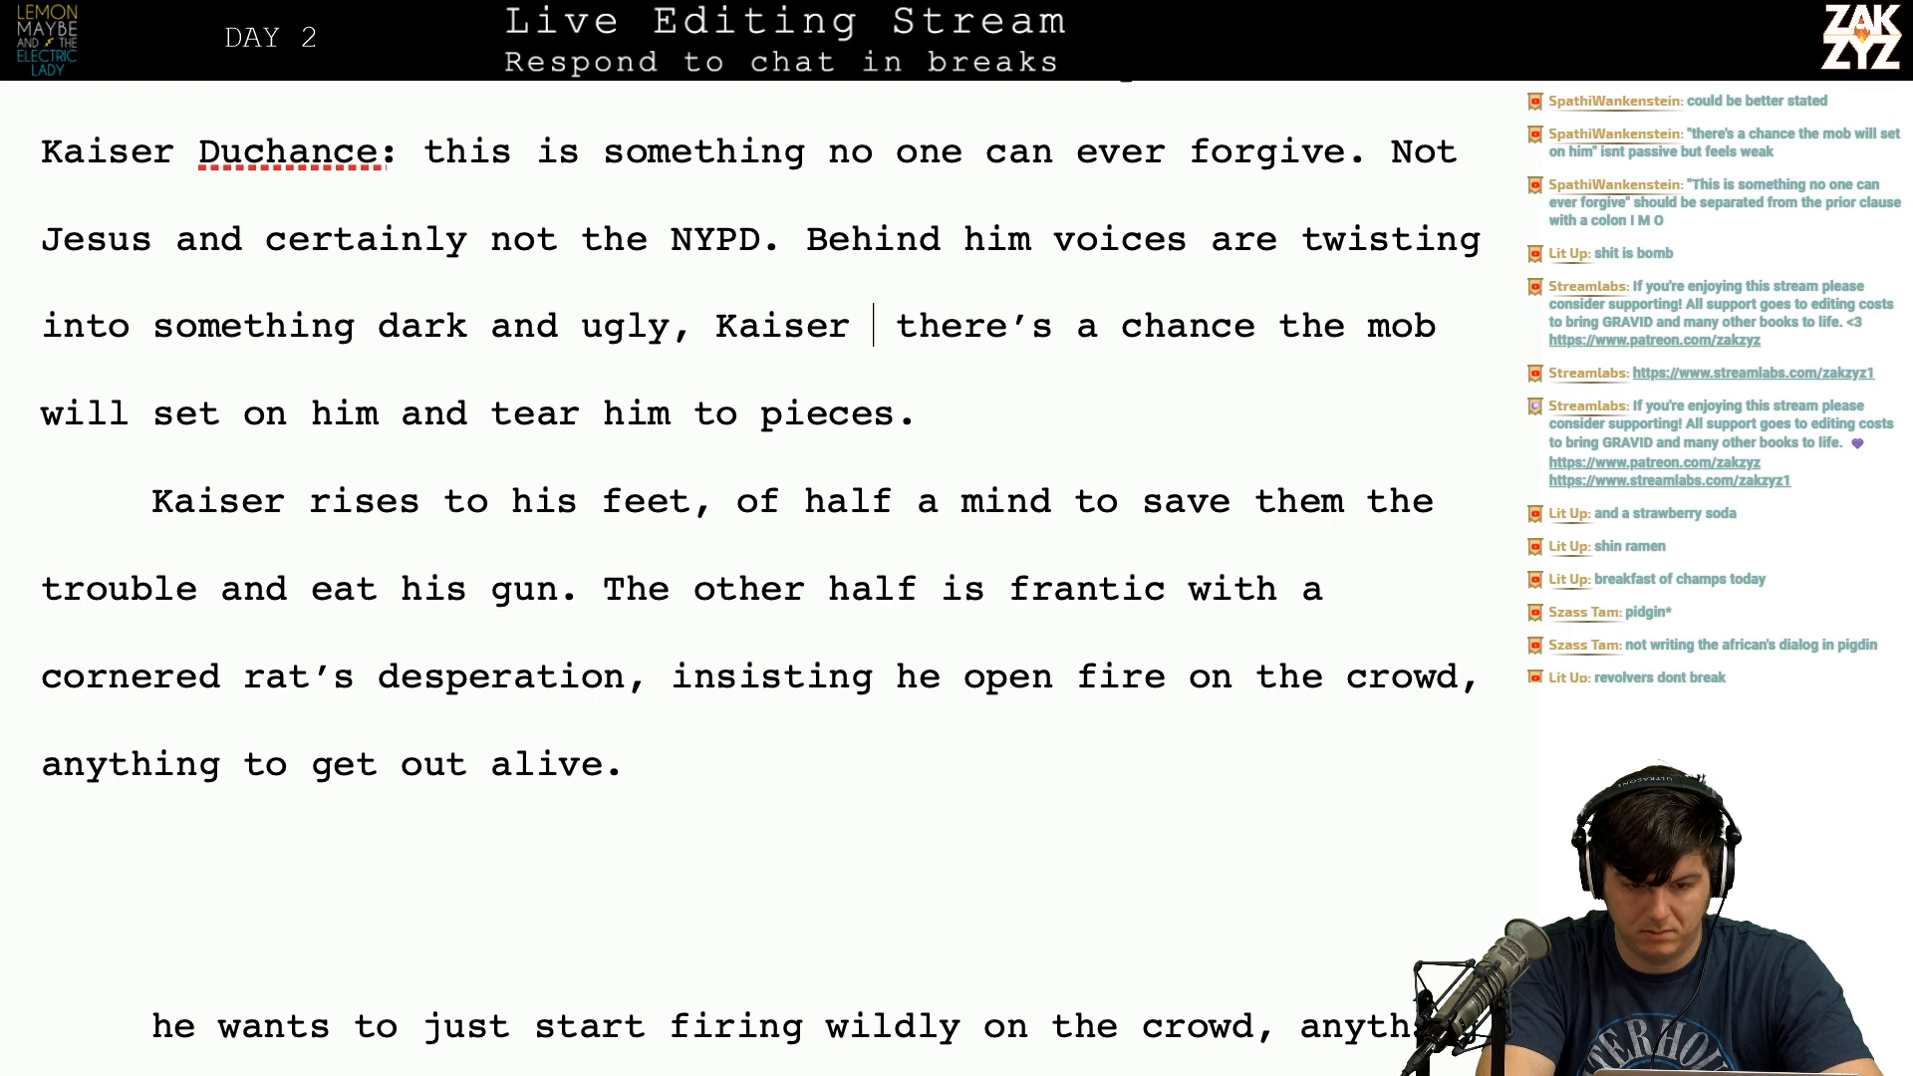
type("thinks the th")
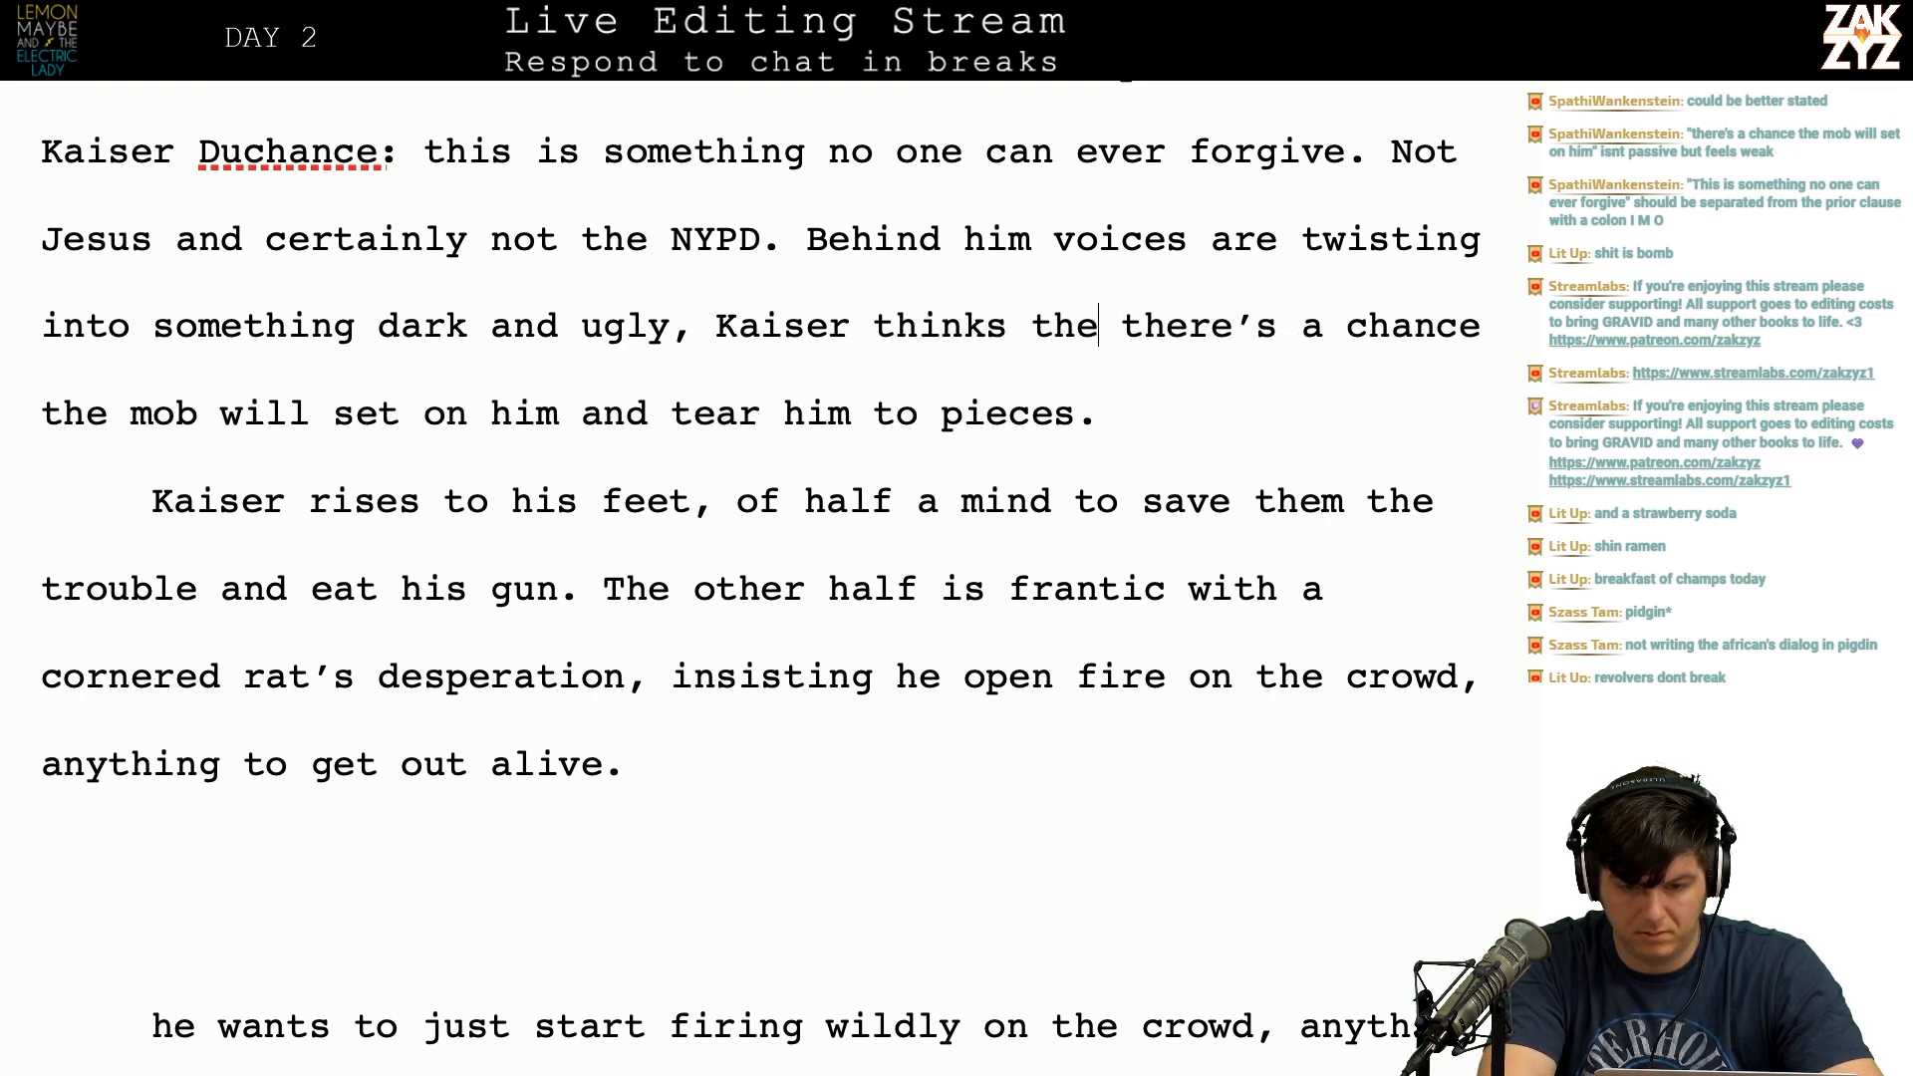
key("BackSpace")
key("BackSpace")
key("BackSpace")
key("BackSpace")
key("BackSpace")
key("BackSpace")
key("BackSpace")
key("BackSpace")
key("BackSpace")
key("BackSpace")
key("BackSpace")
key("BackSpace")
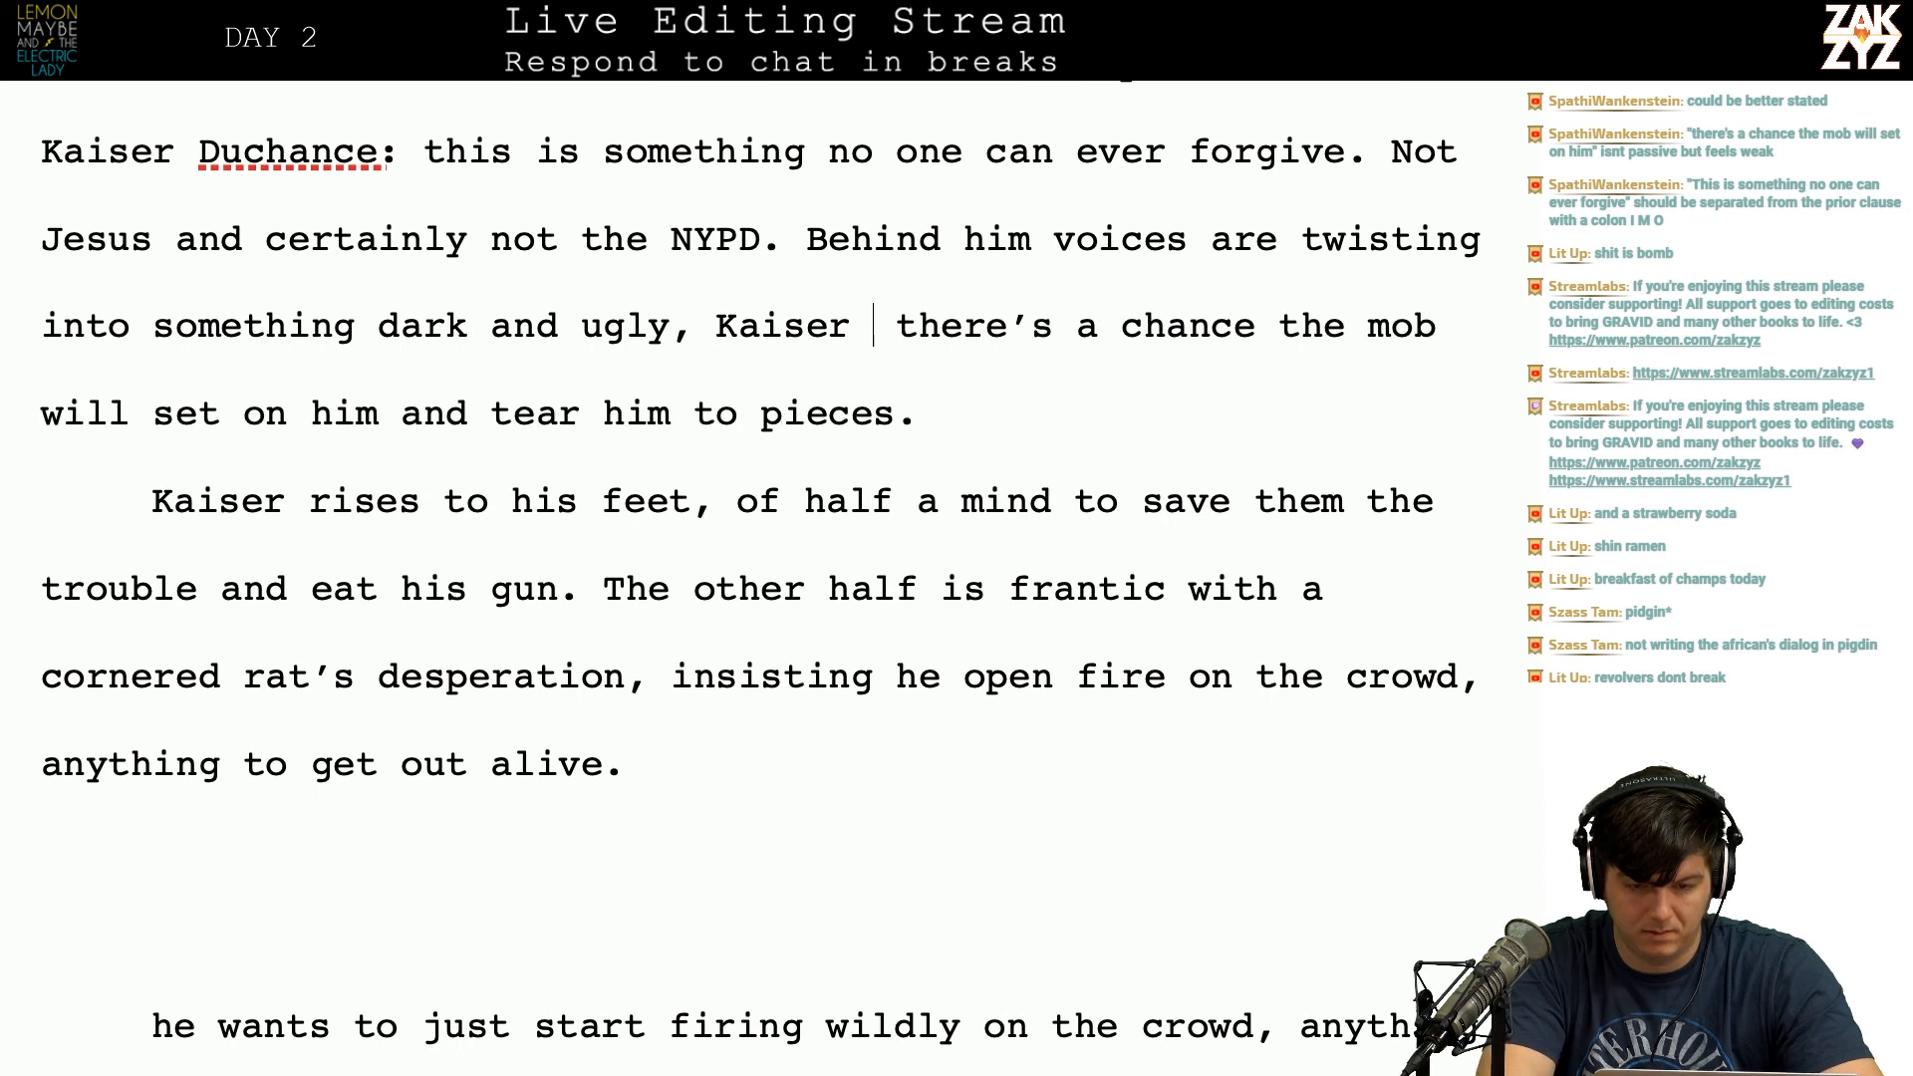
Step: Move "there's a chance the mob will set on him" into a separate paragraph below a blank line after "Kaiser"
key("Return")
key("Return")
key("Left")
key("Left")
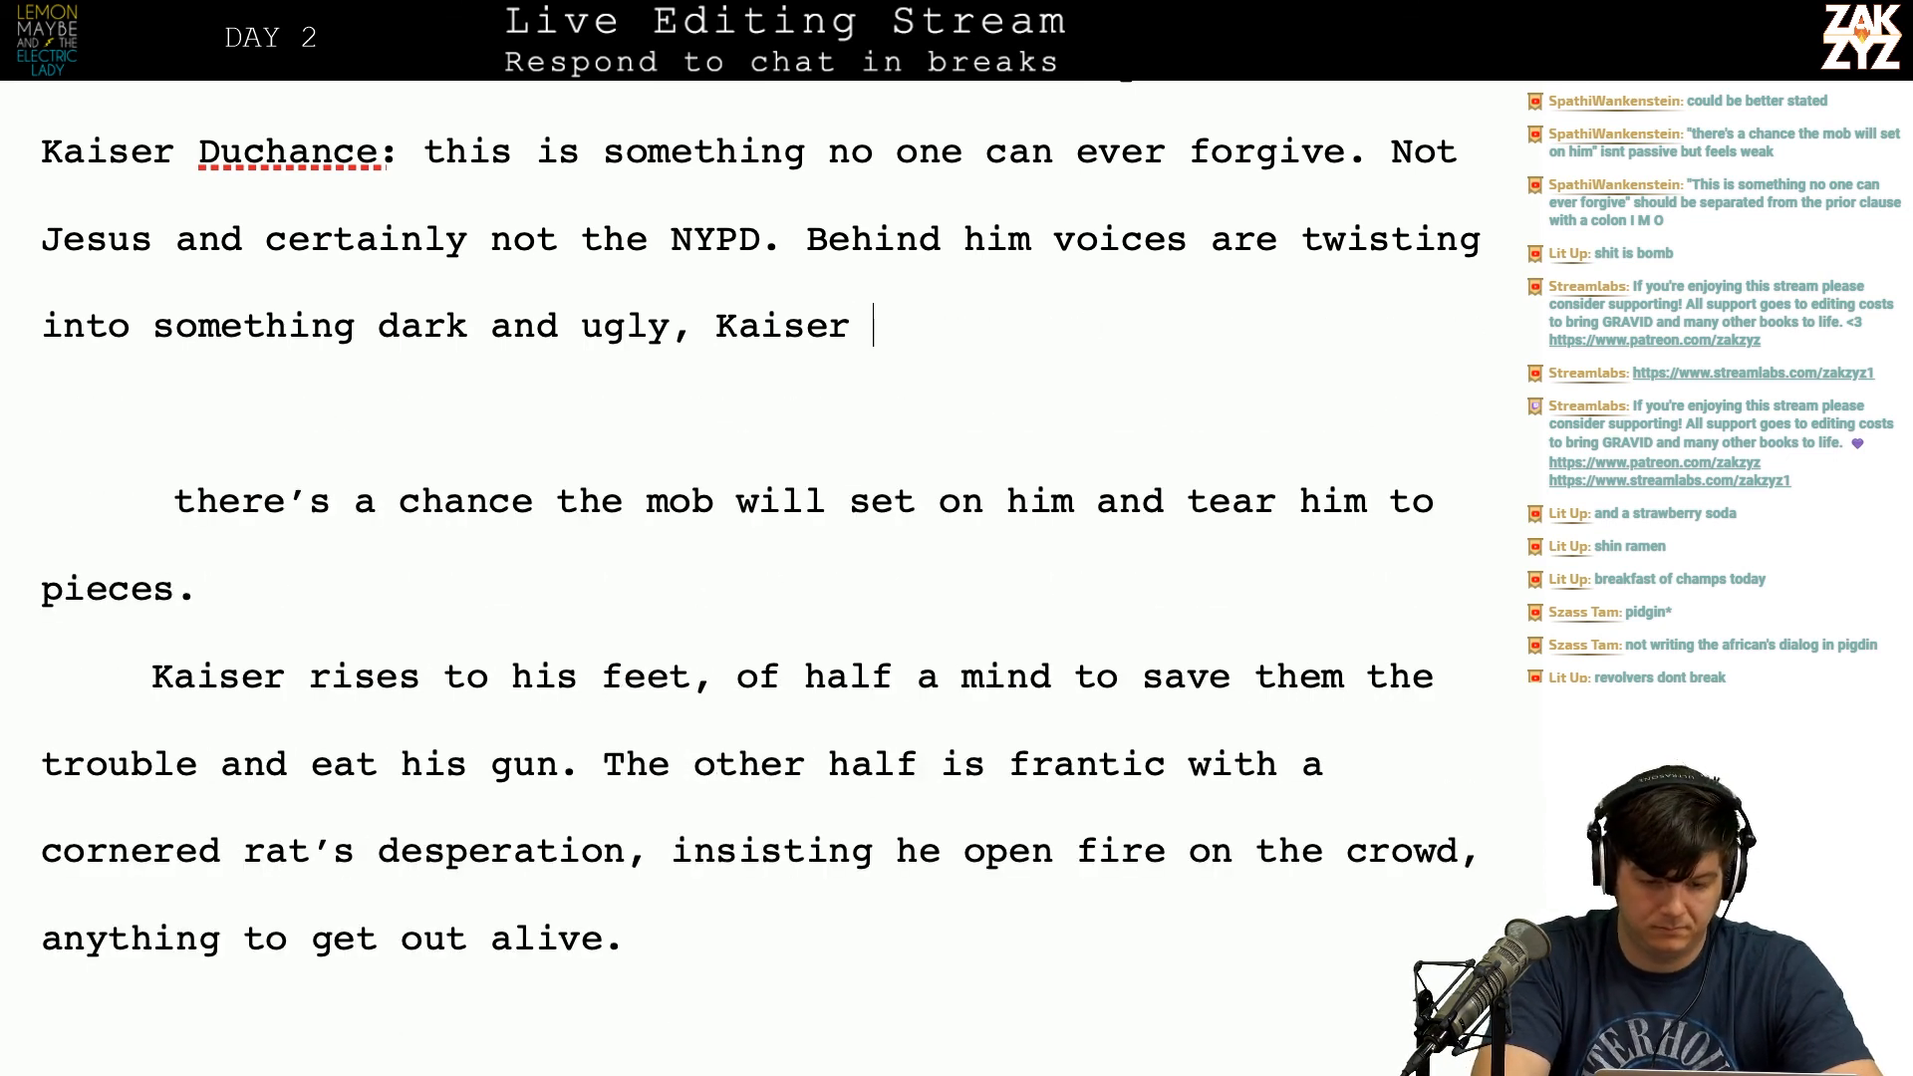
Step: After "dark and ugly, Kaiser" write "worries" and try continuing with "they're about", cutting the wording back to "worries the"
type("worries ther")
key("BackSpace")
type("y’r")
key("BackSpace")
type("'re ab")
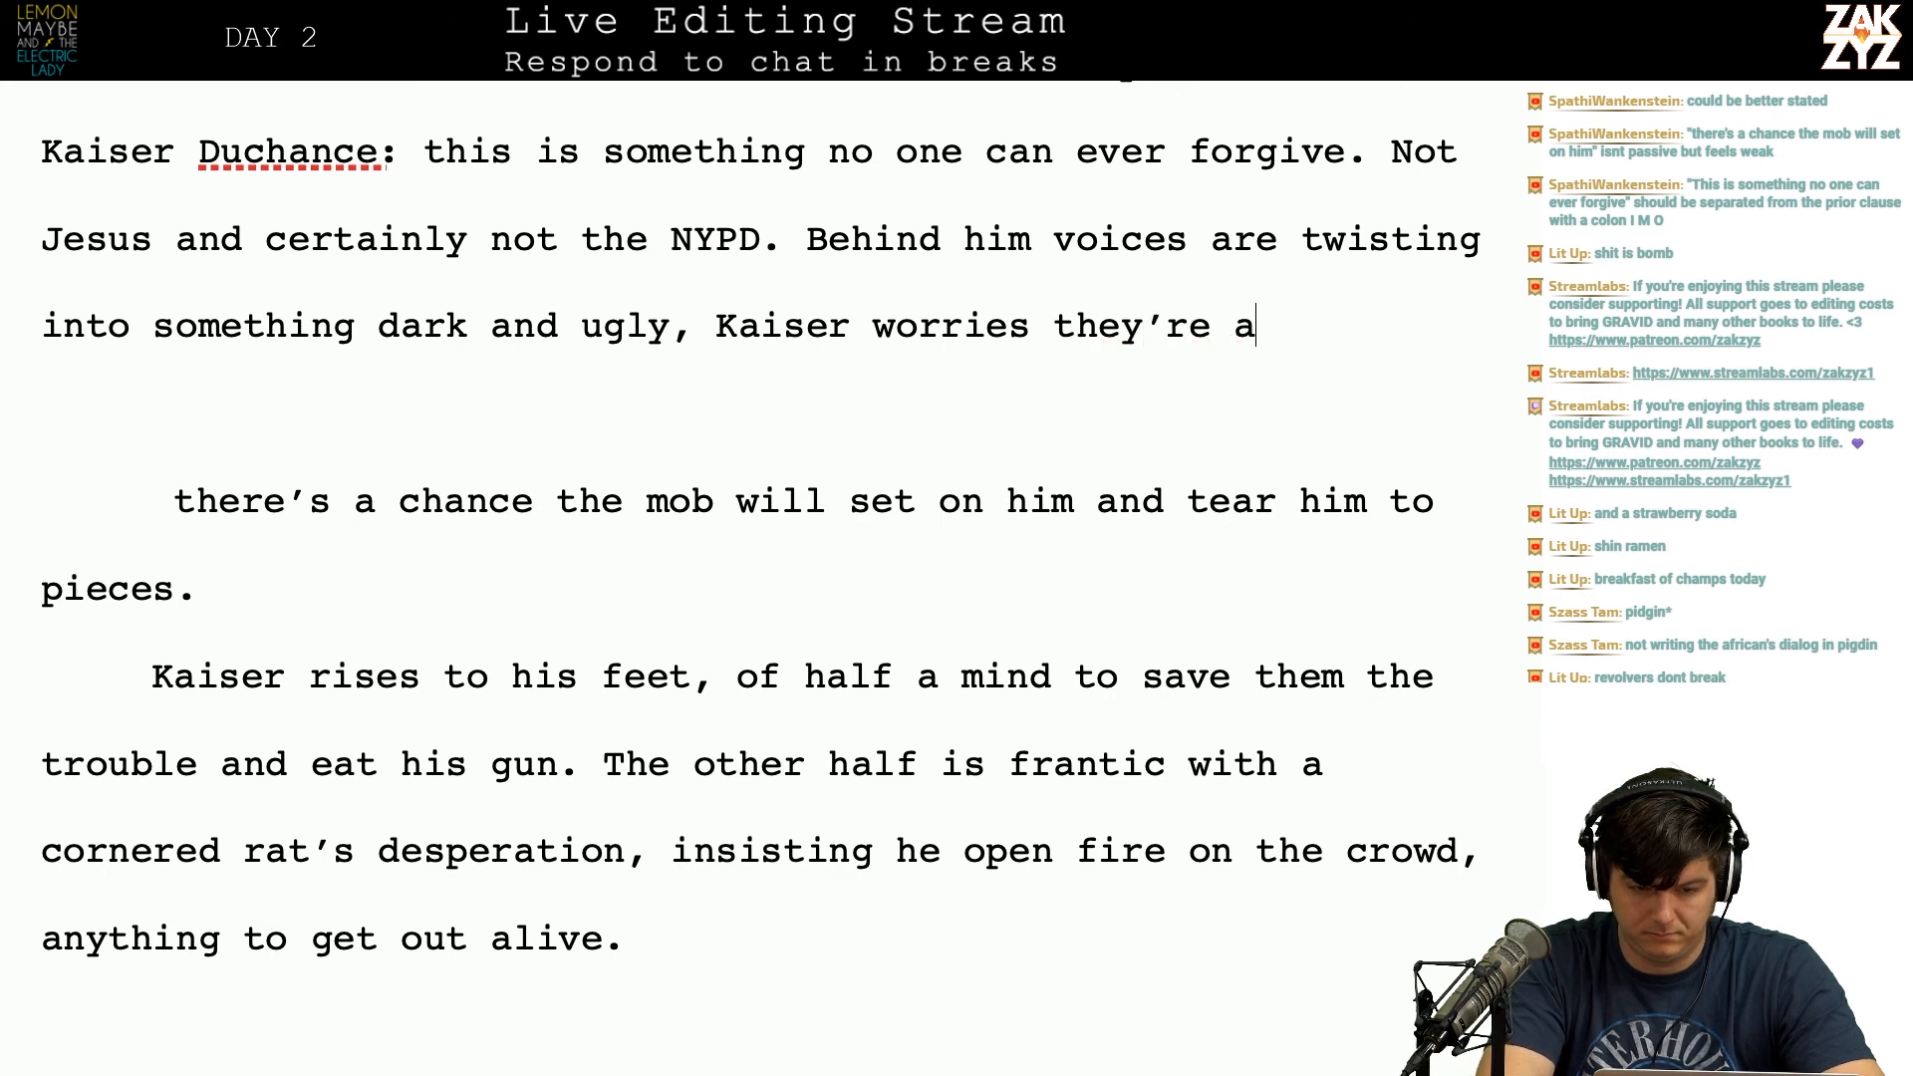
type("ou")
key("BackSpace")
key("BackSpace")
key("BackSpace")
key("BackSpace")
key("BackSpace")
key("BackSpace")
key("BackSpace")
key("BackSpace")
key("BackSpace")
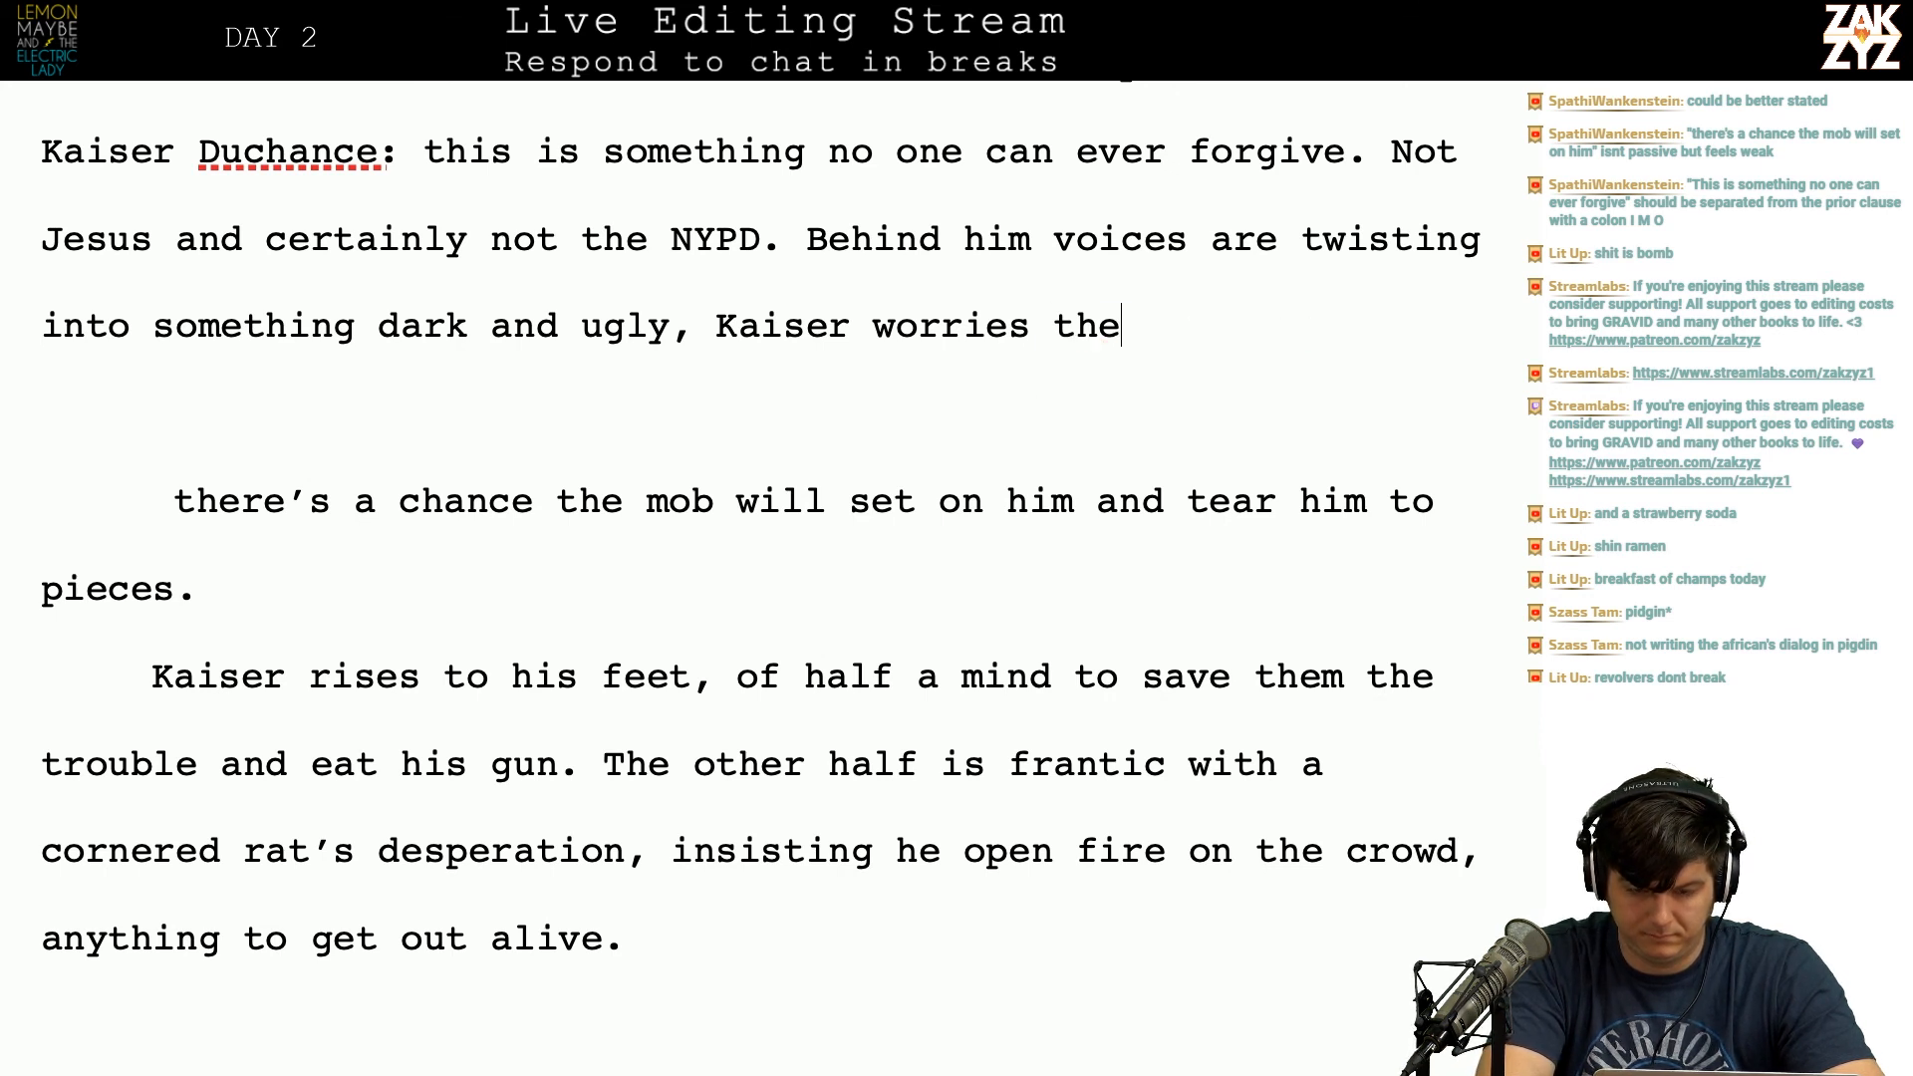
Step: Complete the clause after "Kaiser worries the" with "mob is about to rush him and tear him to pieces."
type("mob is about tos")
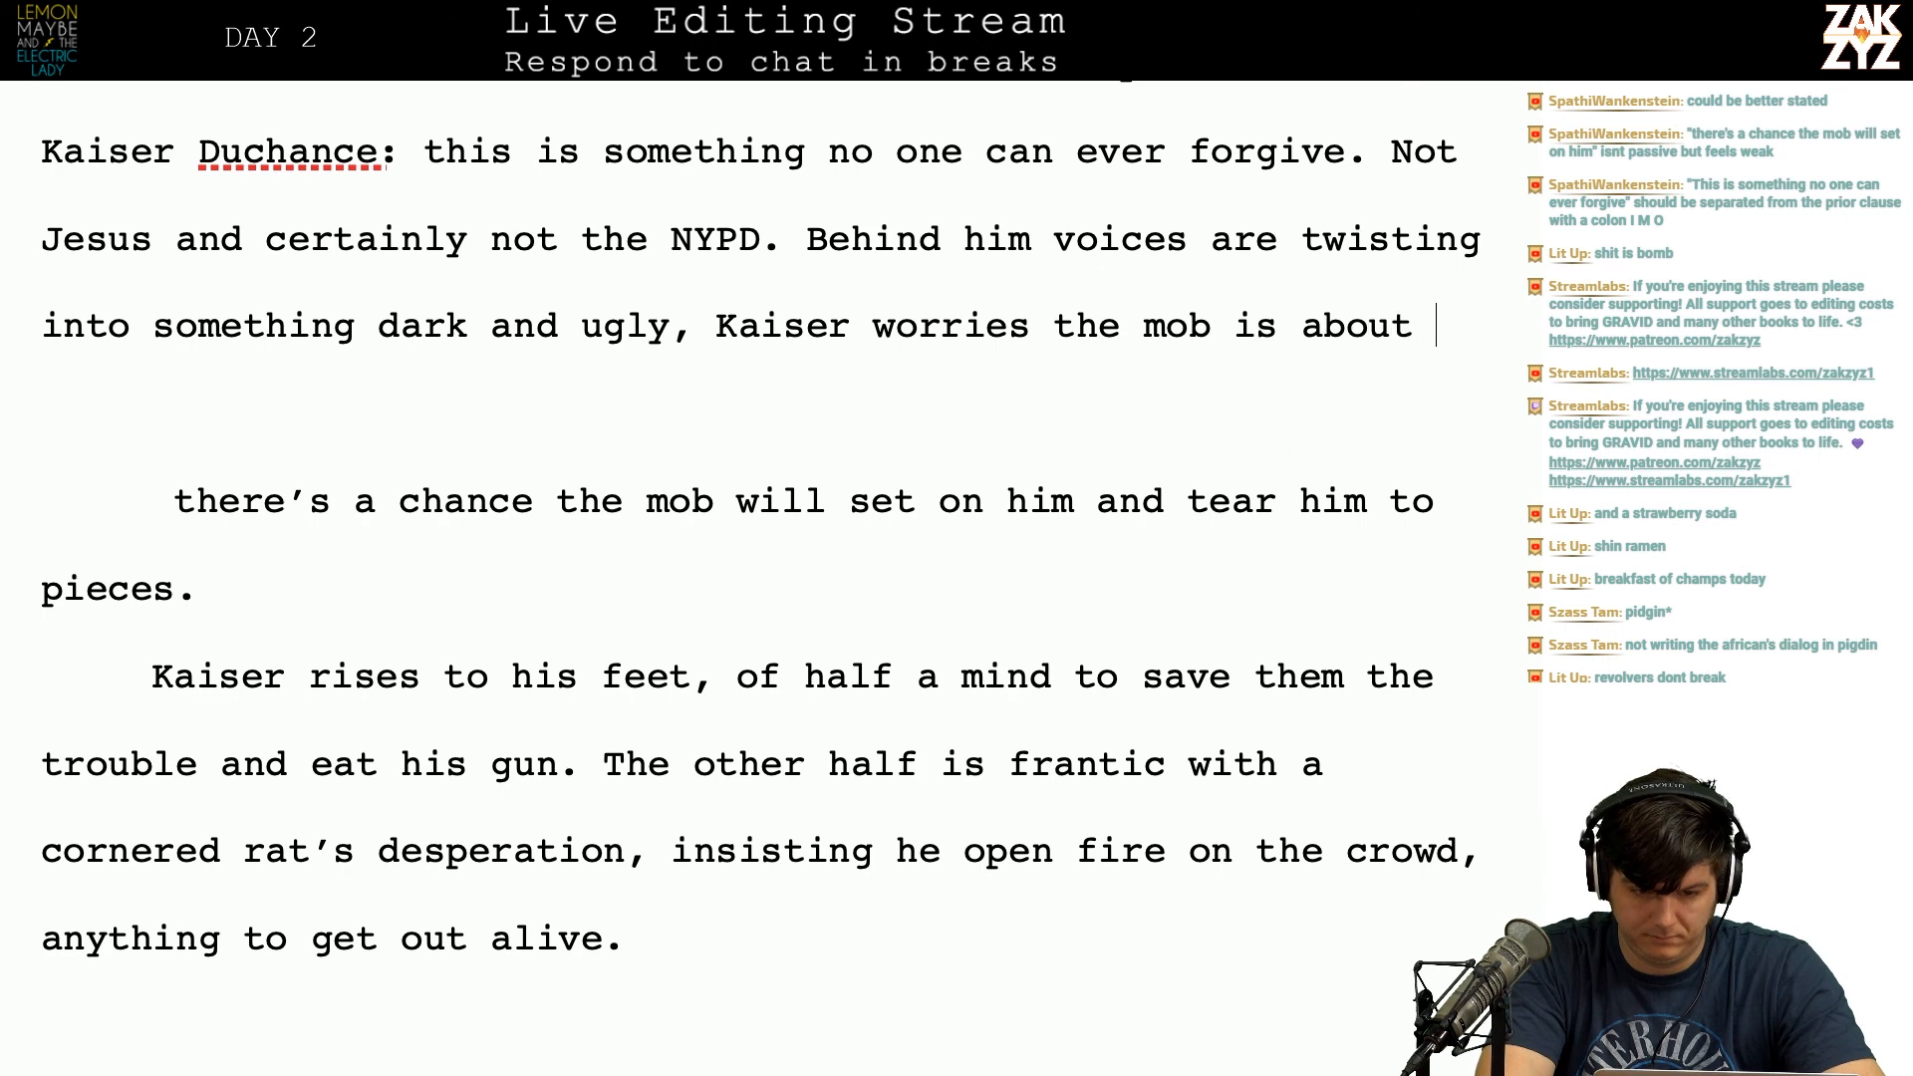
key("BackSpace")
type("ast")
key("BackSpace")
key("BackSpace")
key("BackSpace")
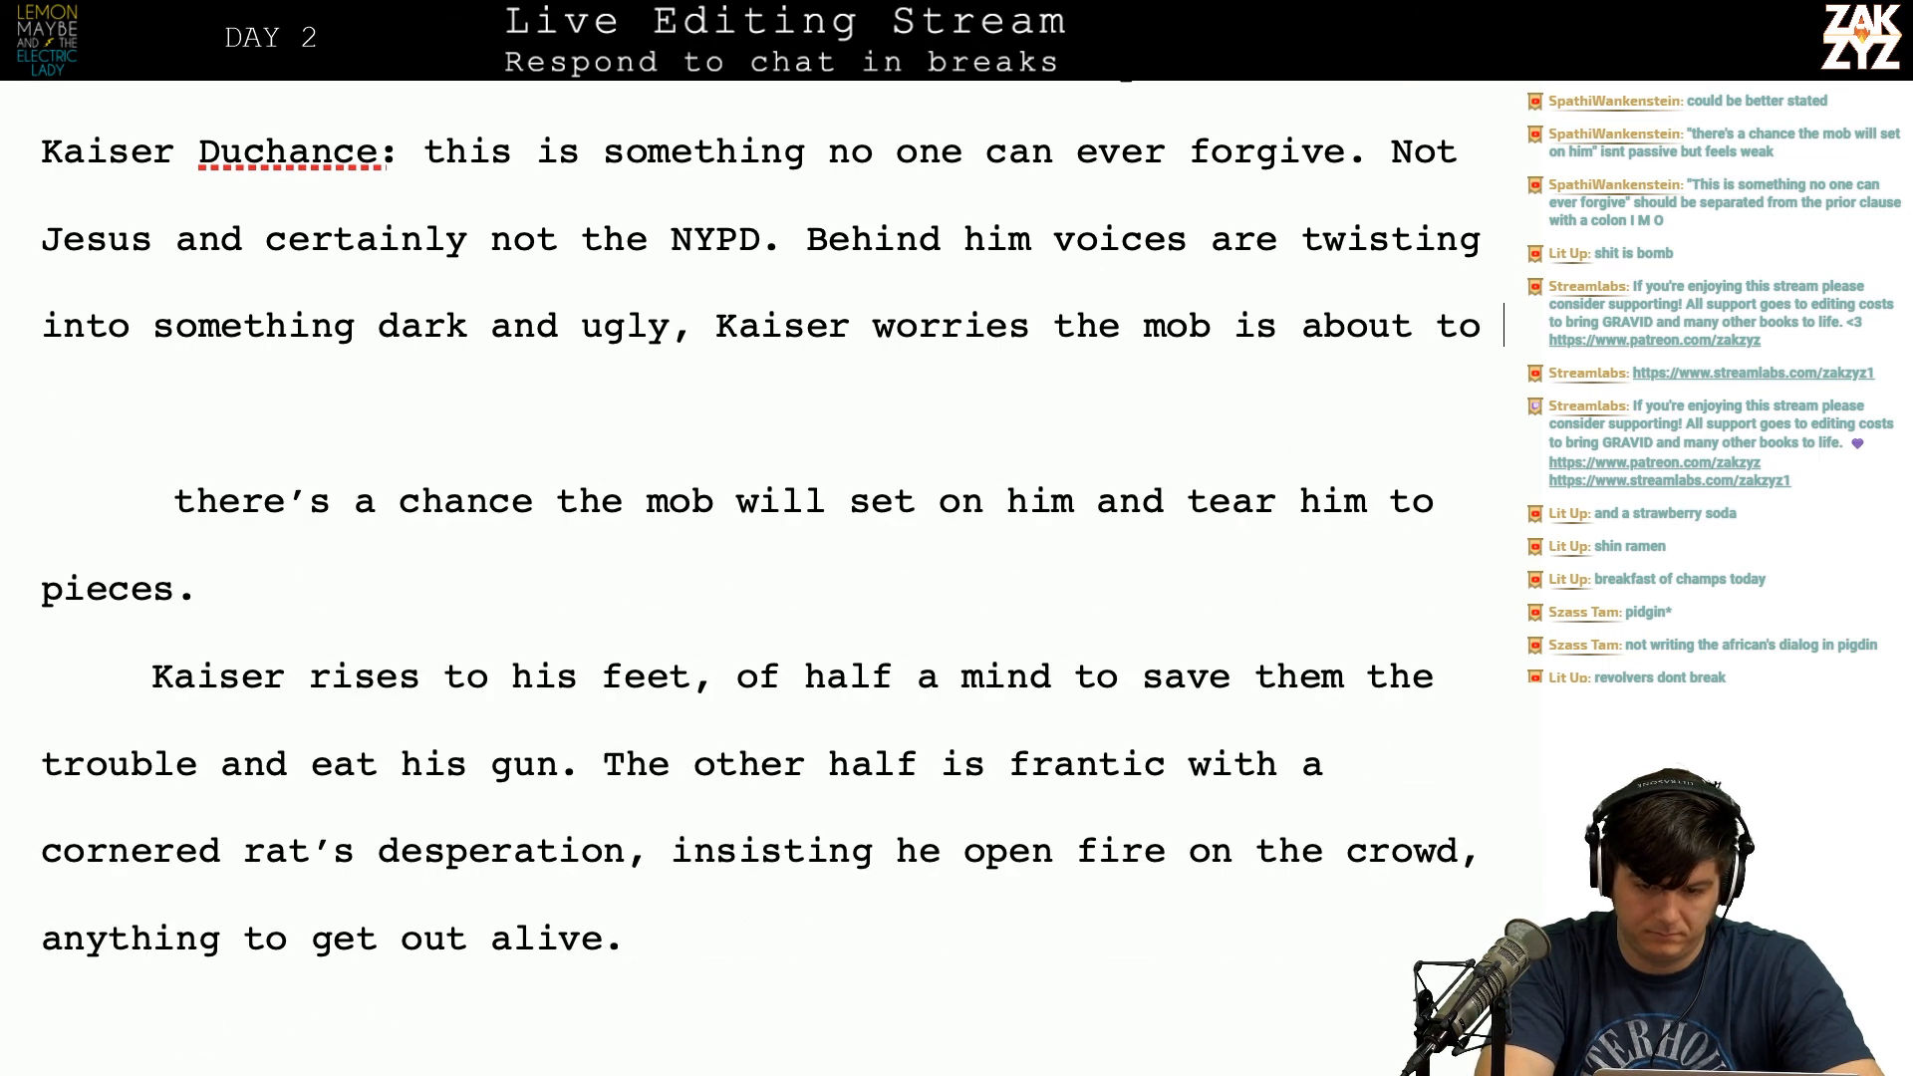
type("some")
key("BackSpace")
key("BackSpace")
type("rush ")
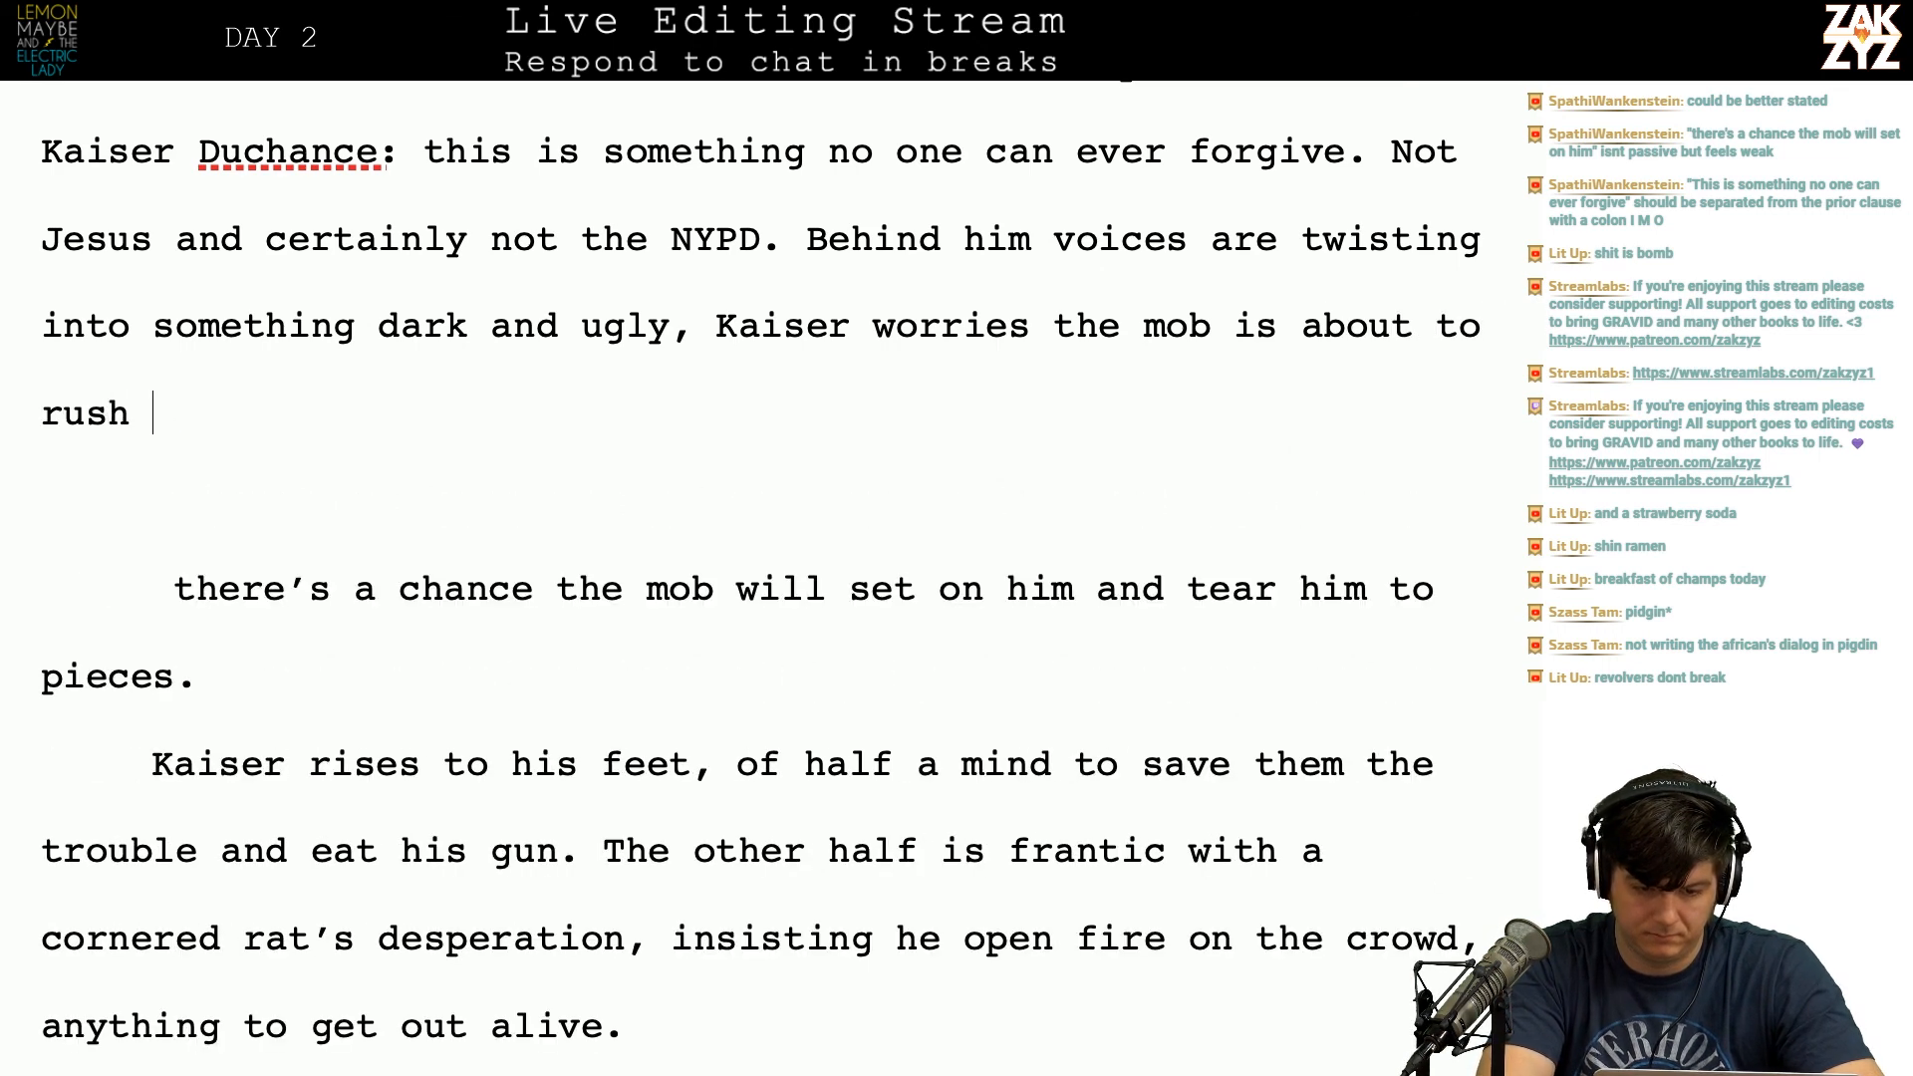
type("him and tear")
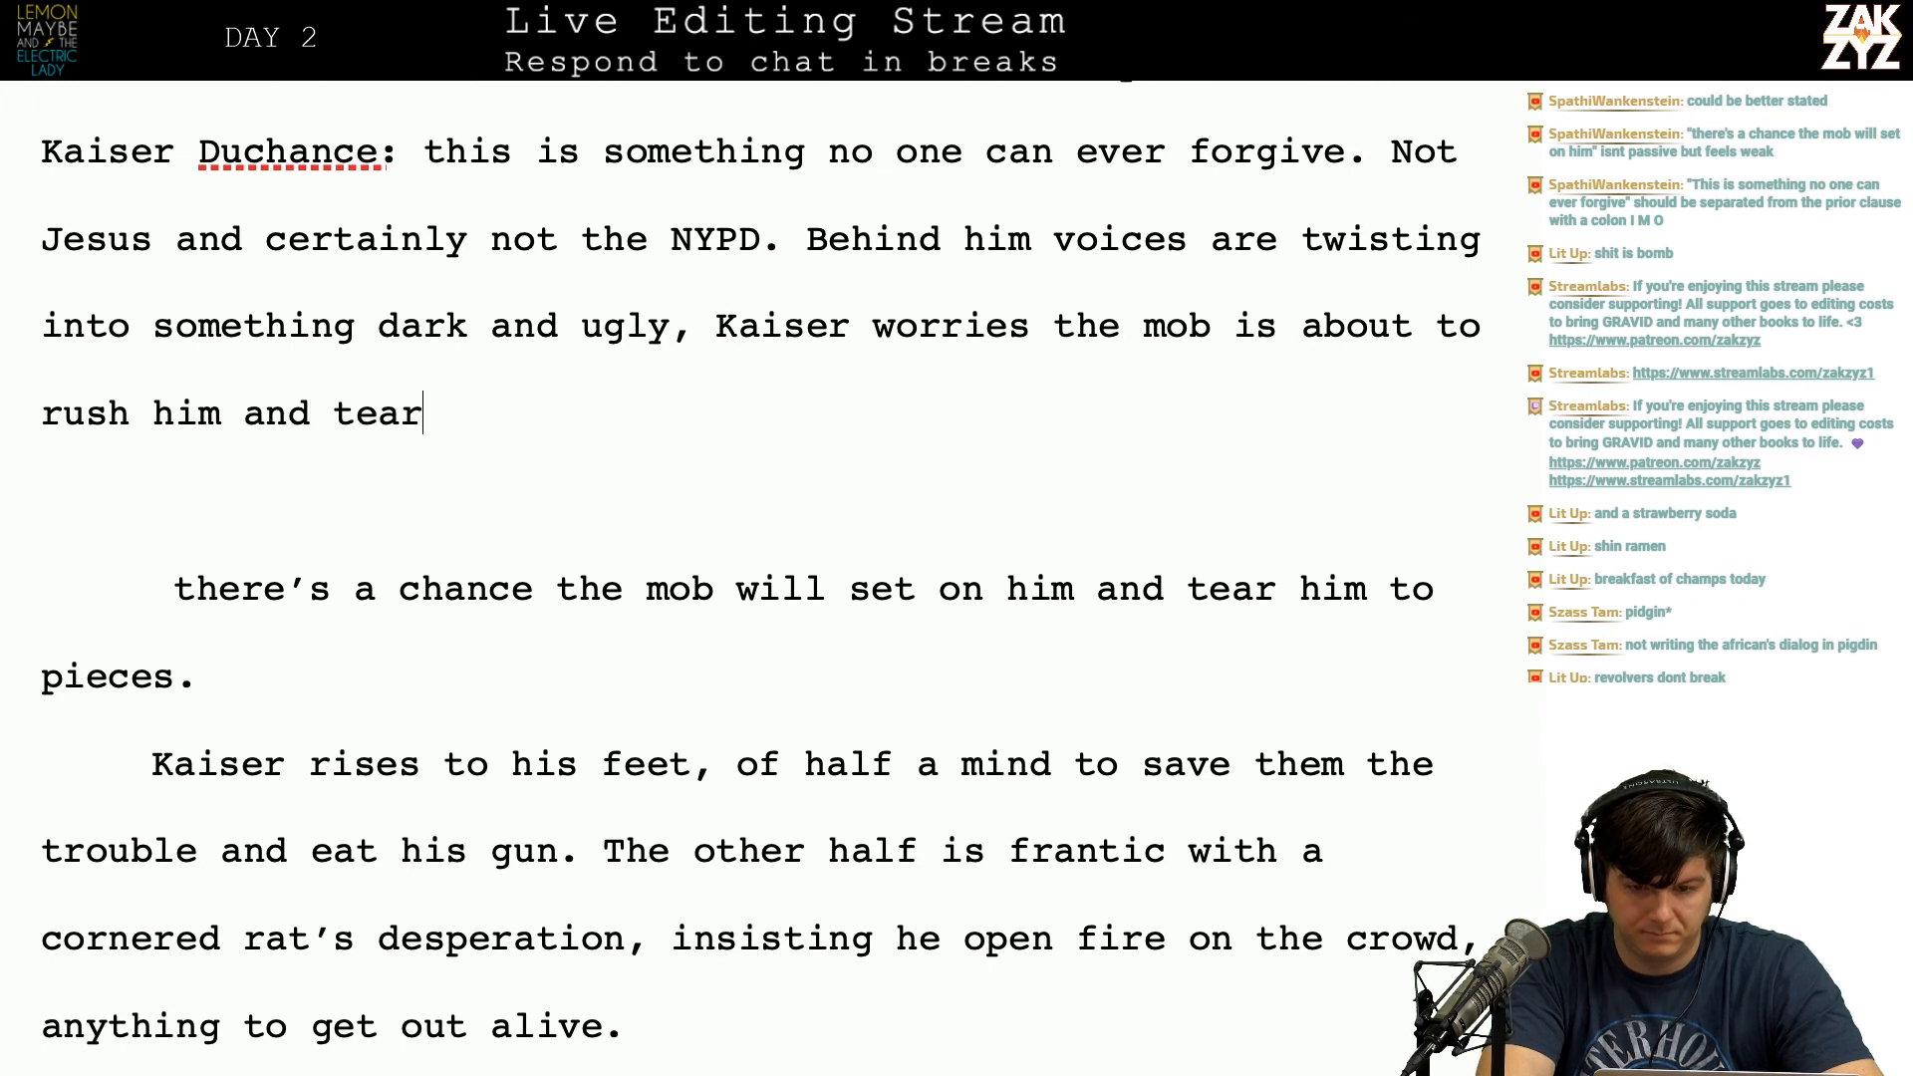
type(" him to pieces.")
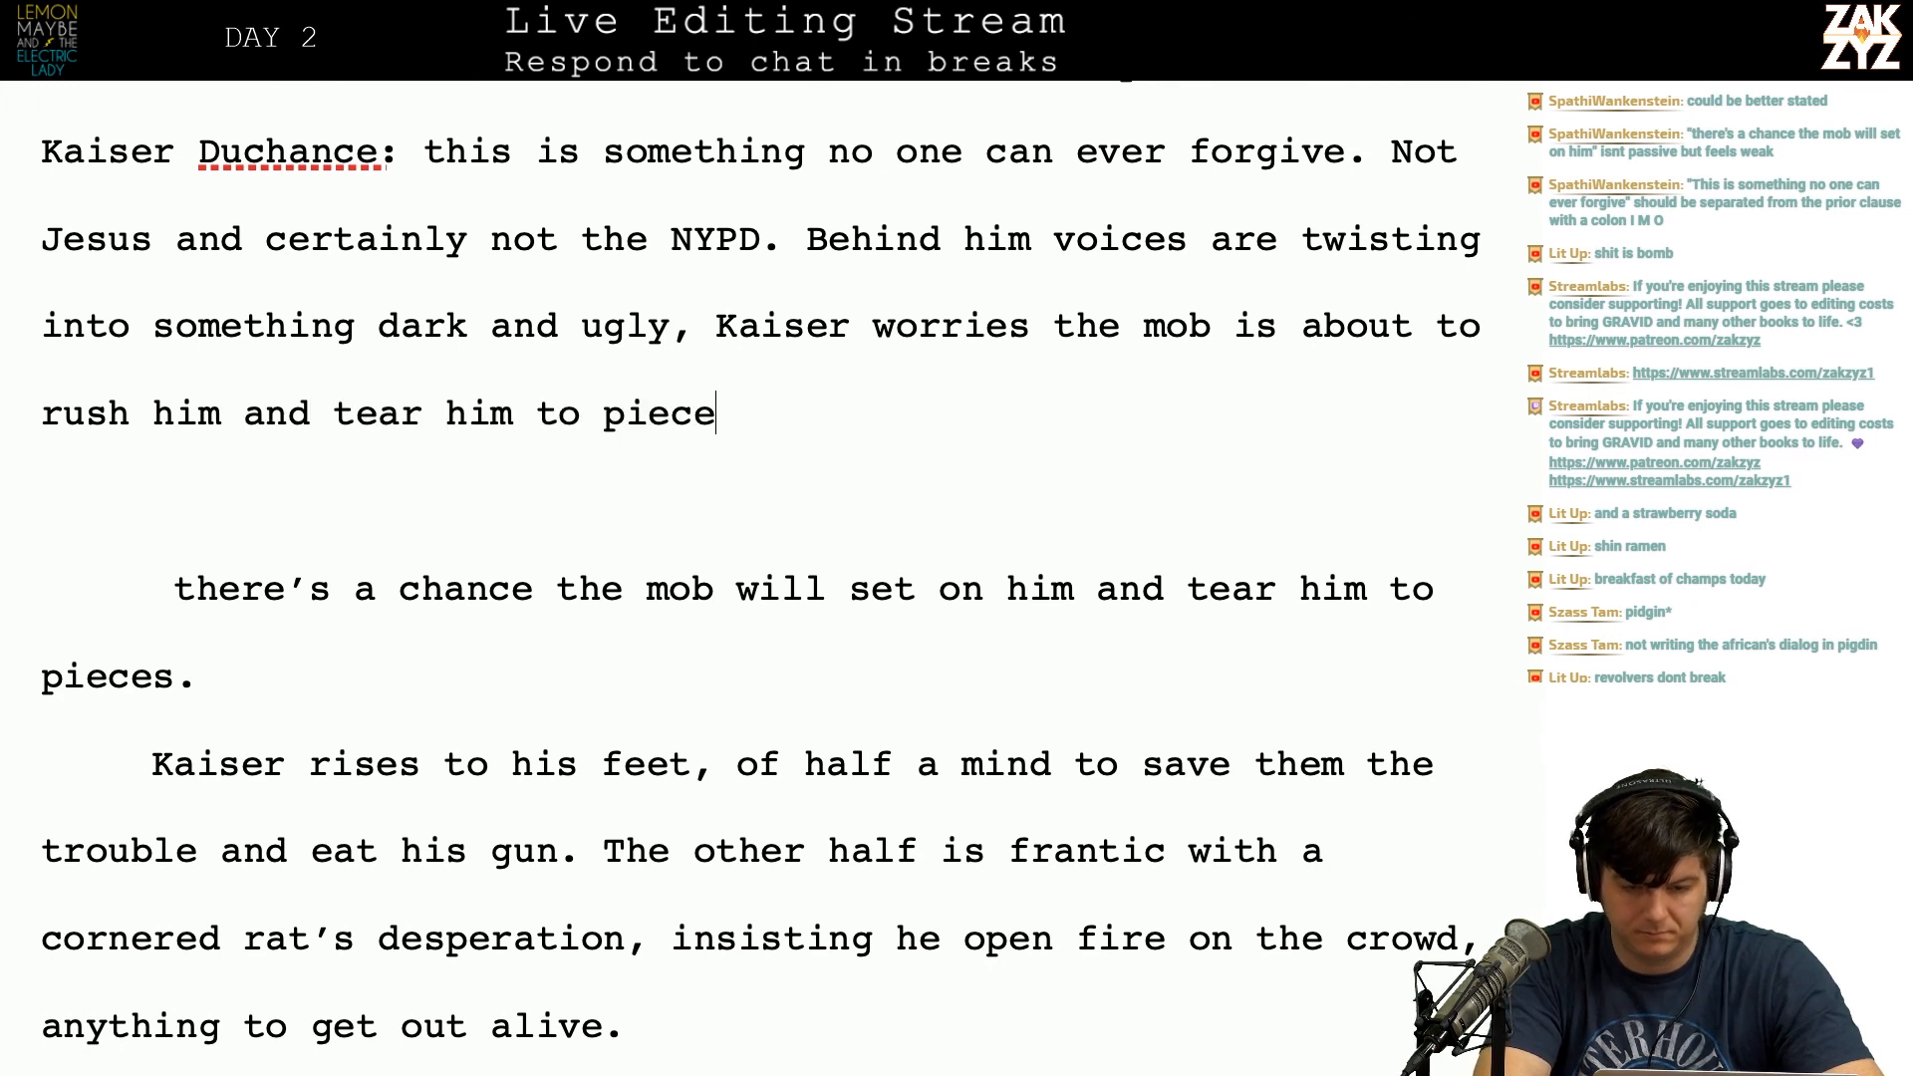
Step: Delete the leftover paragraph "there's a chance the mob will set on him and tear him to pieces." and the blank line above it
key("shift+Down")
key("shift+Down")
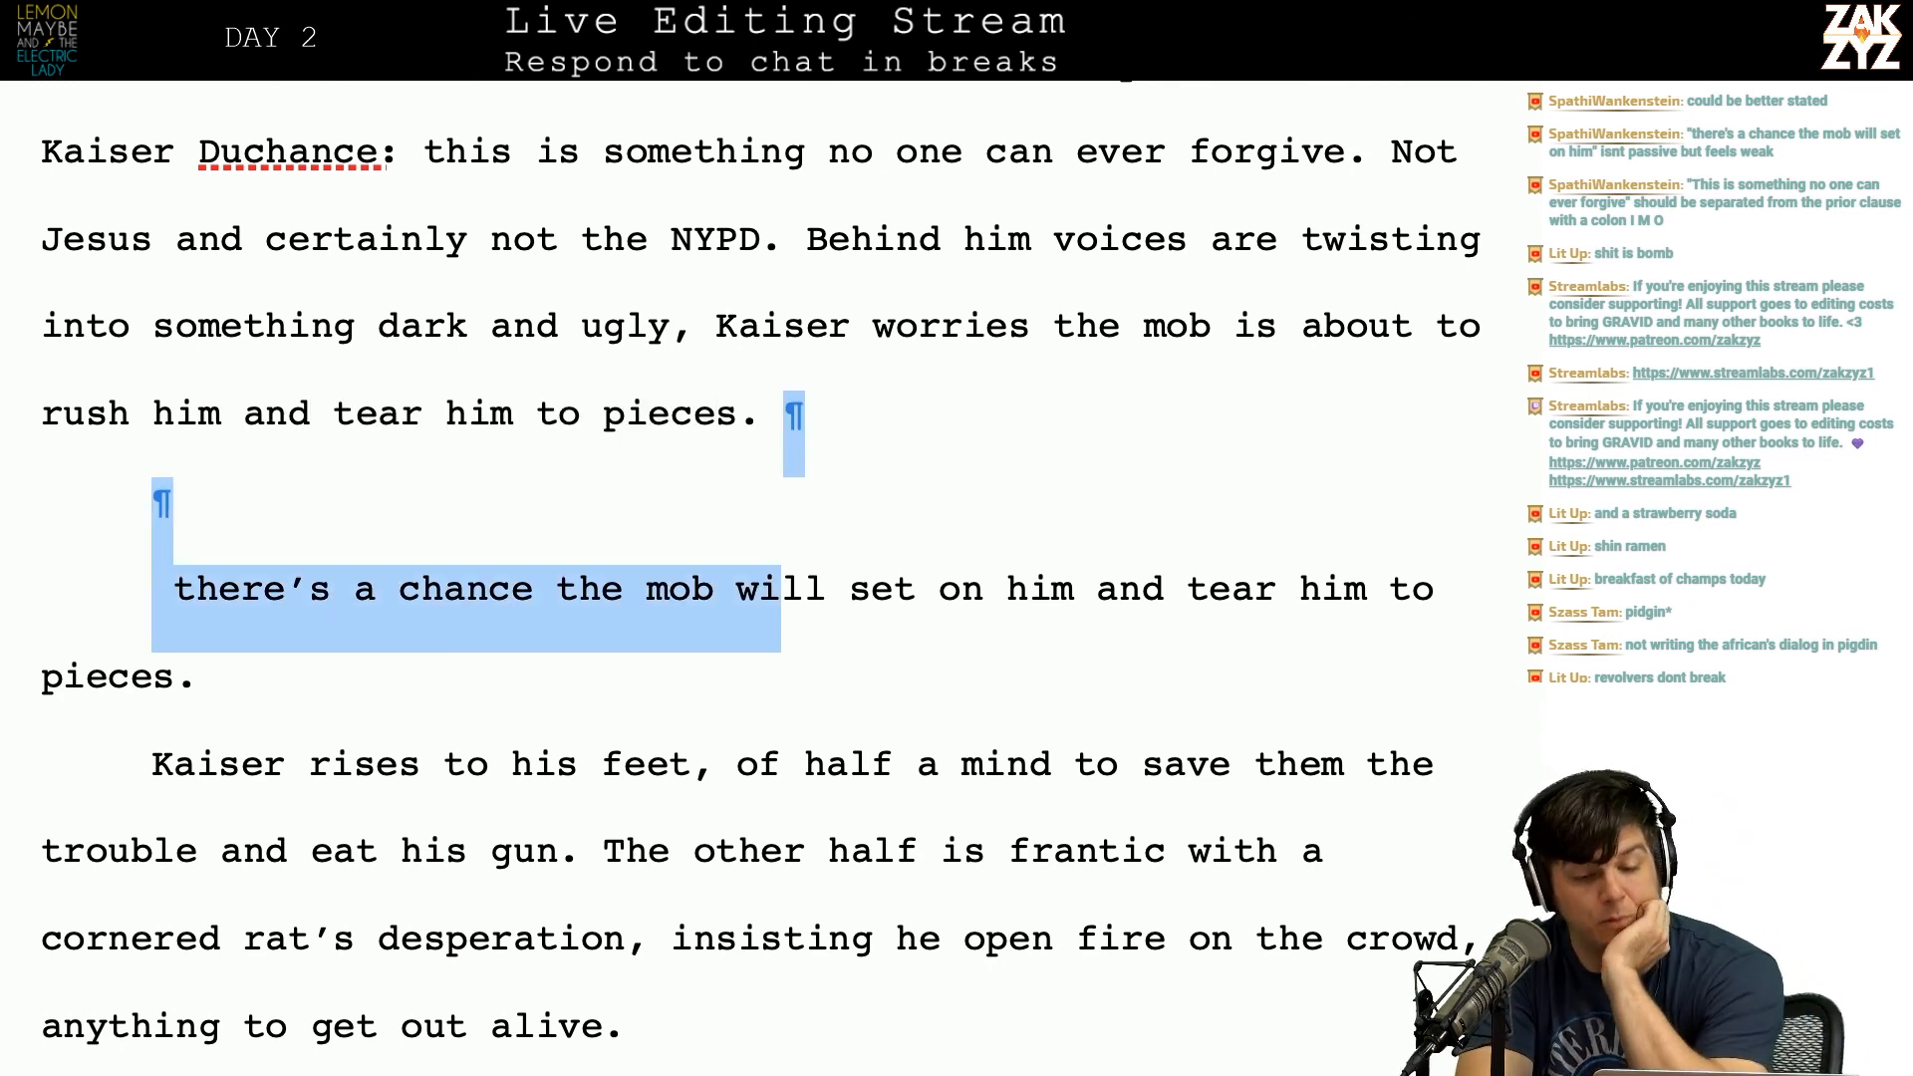
key("shift+Down")
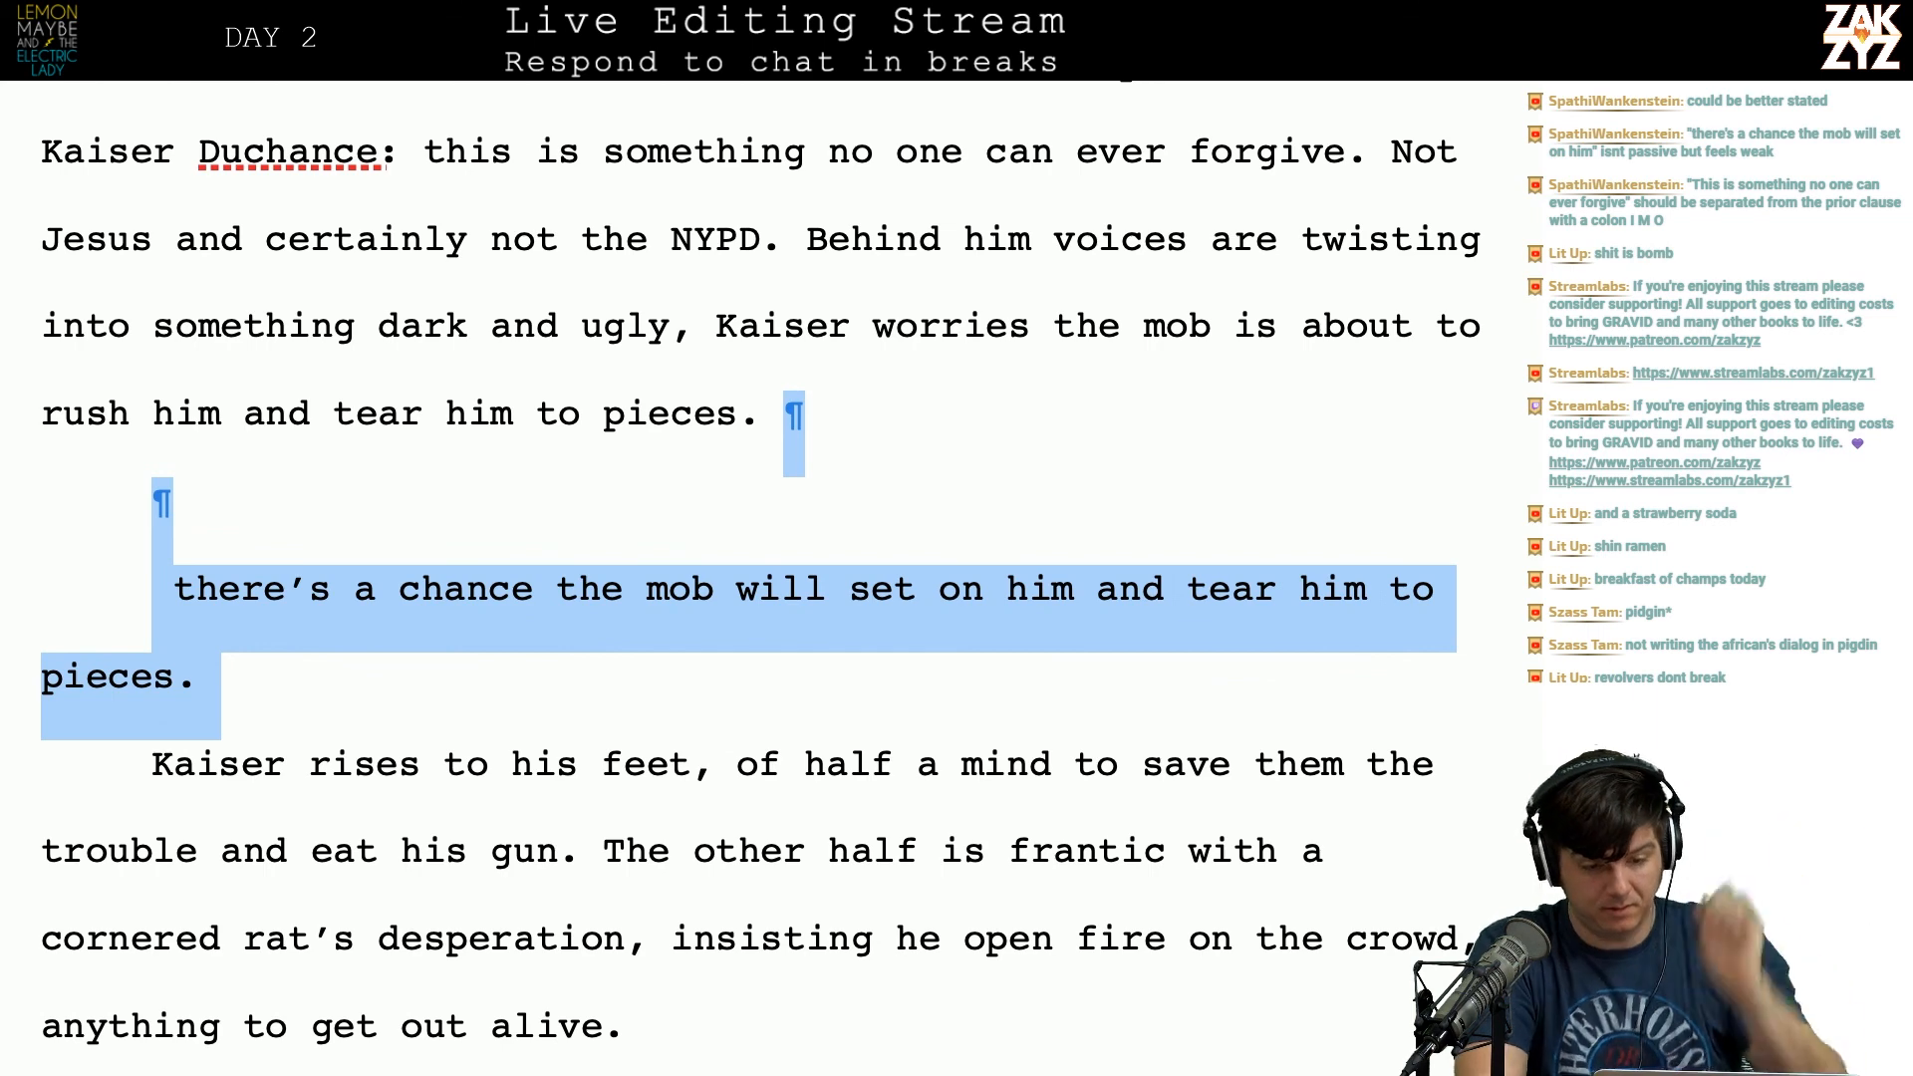
key("BackSpace")
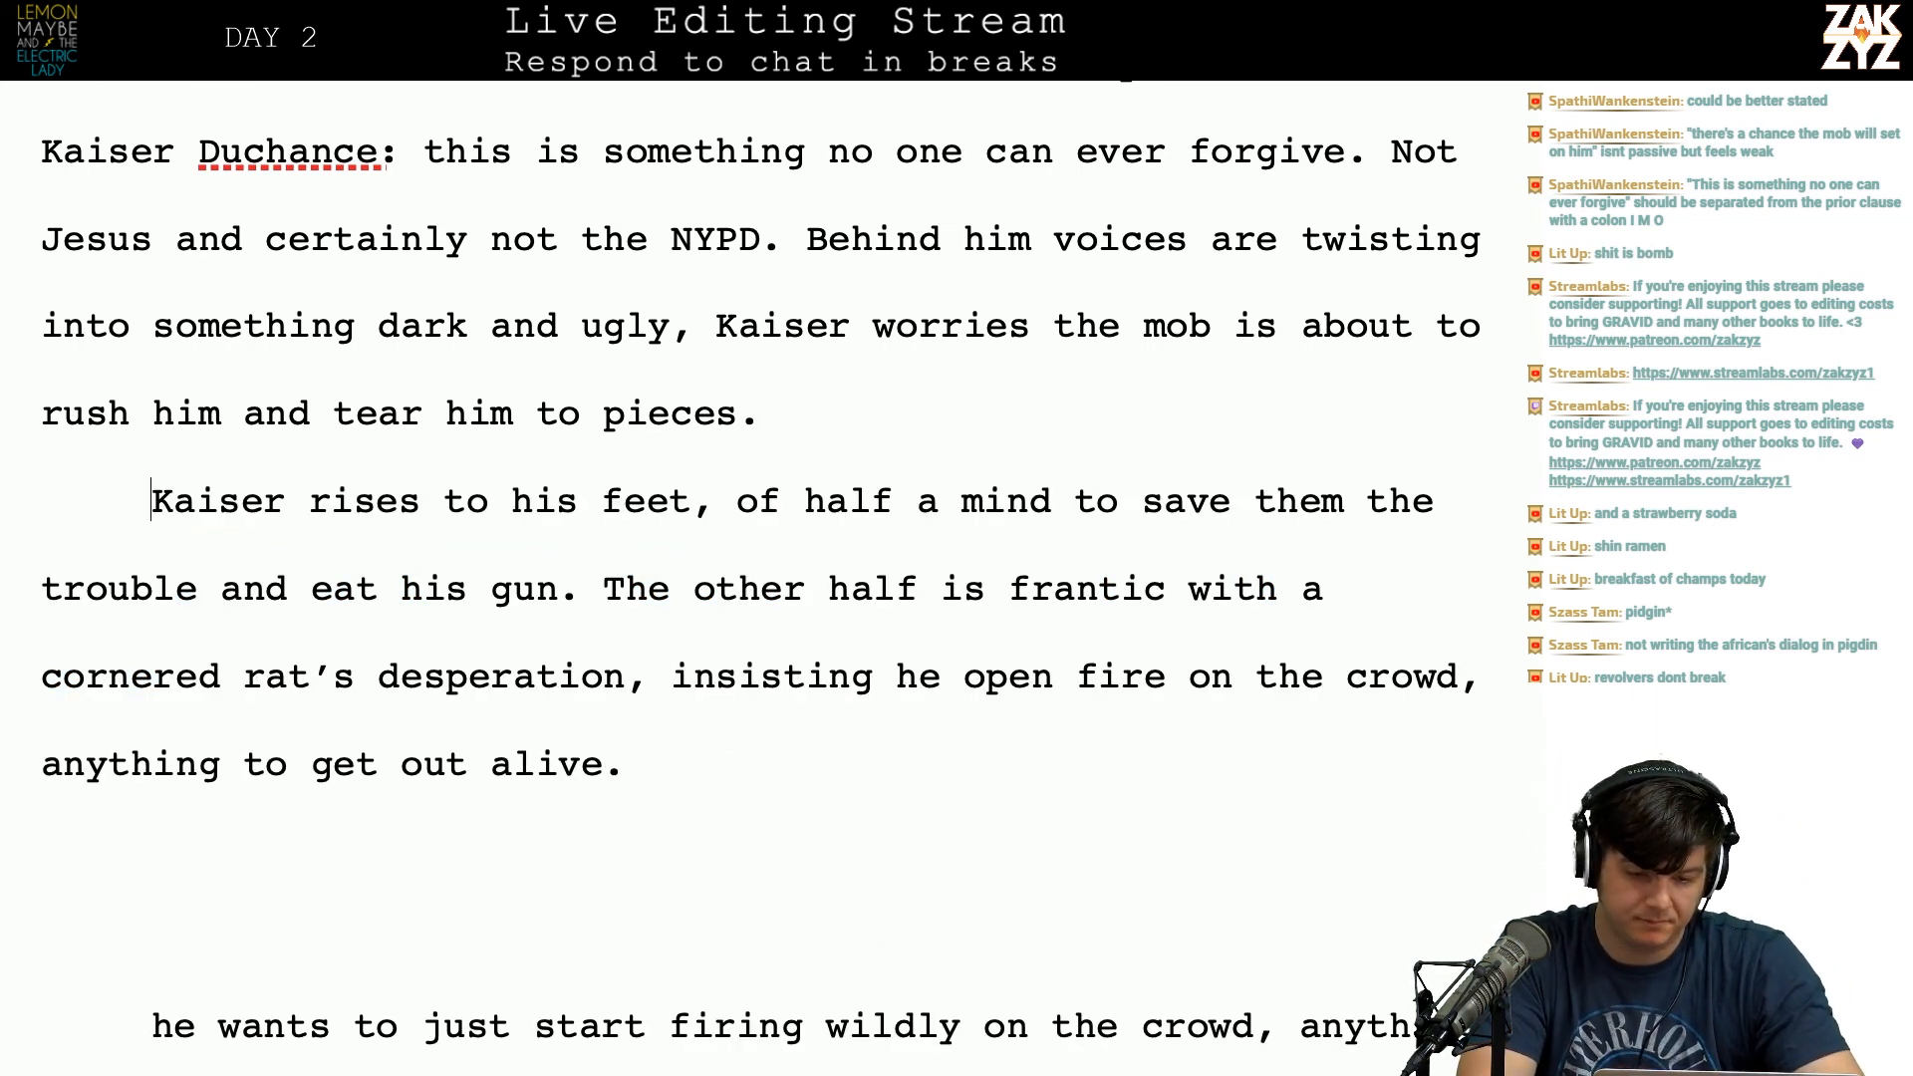
Step: Separate "Kaiser worries the mob is about to rush him" into its own paragraph, with blank lines above and below it
key("Left")
key("Right")
key("Return")
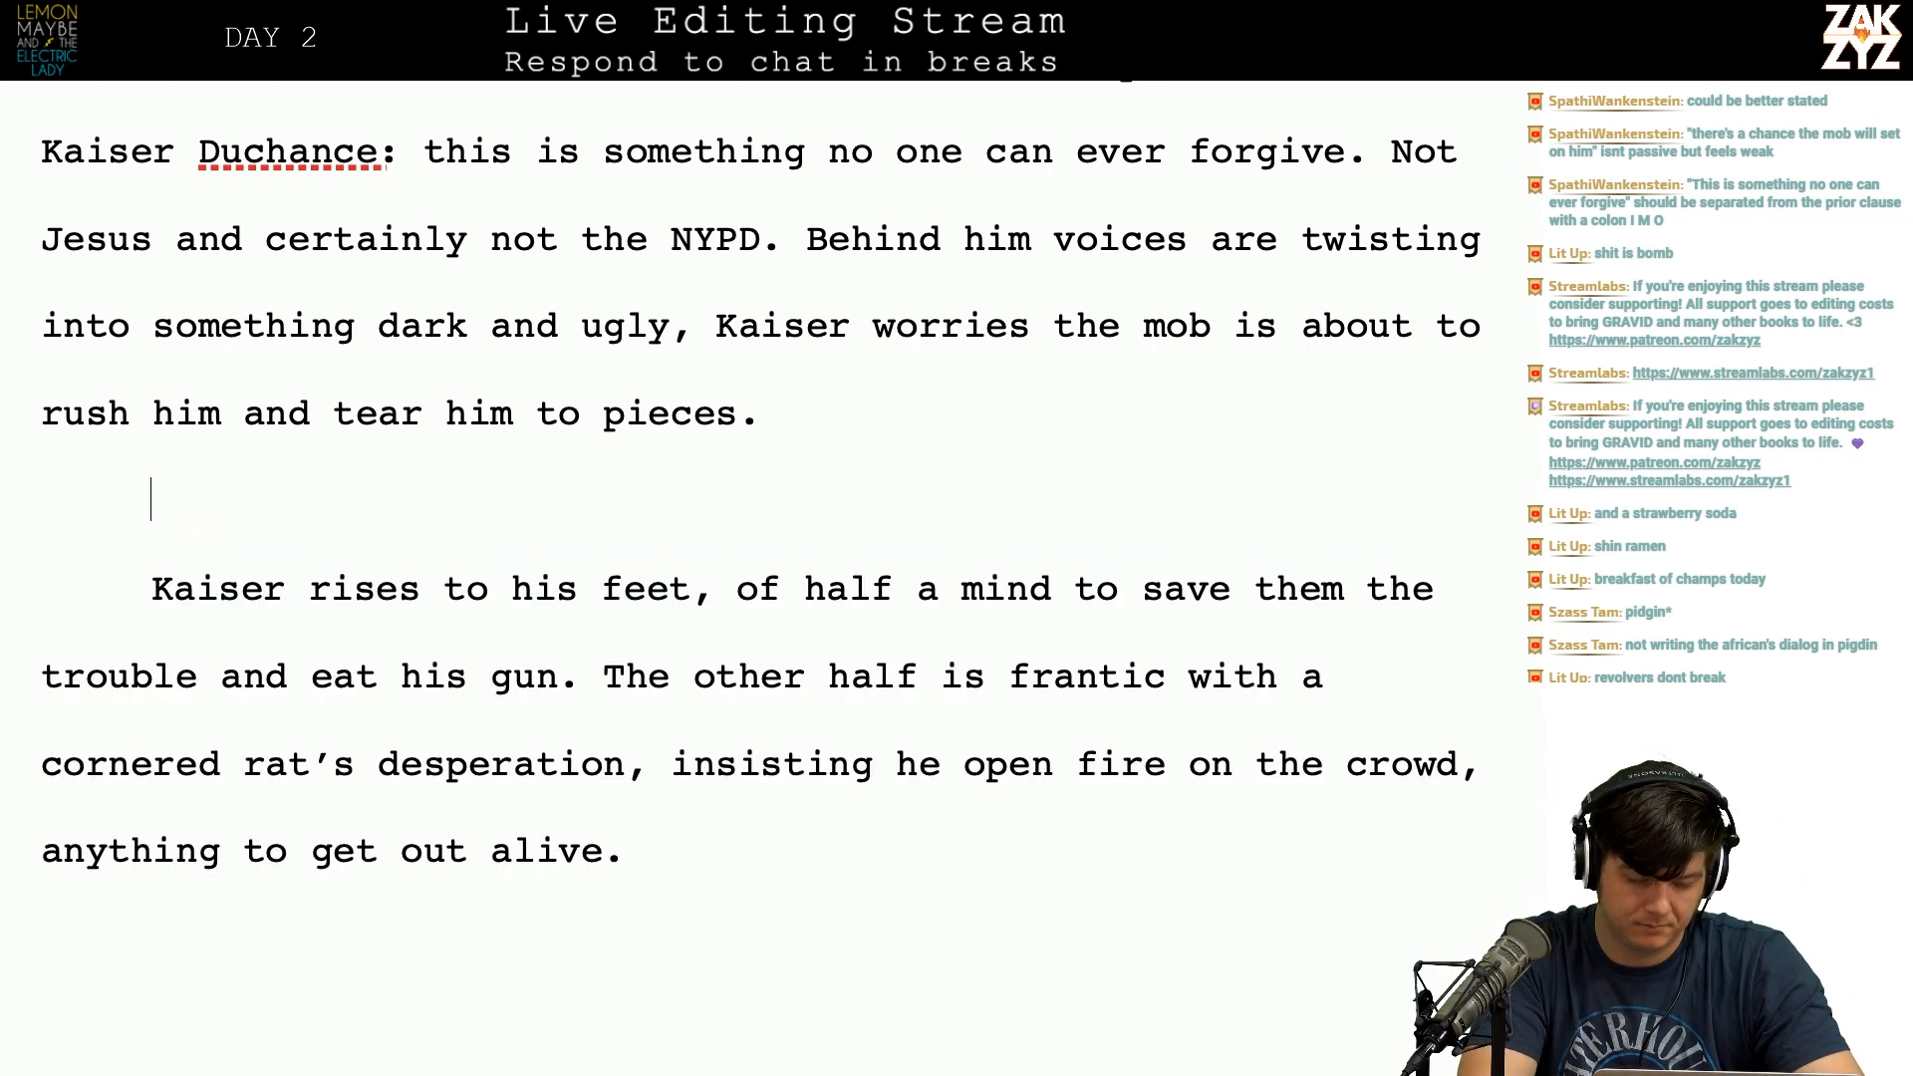
key("Left")
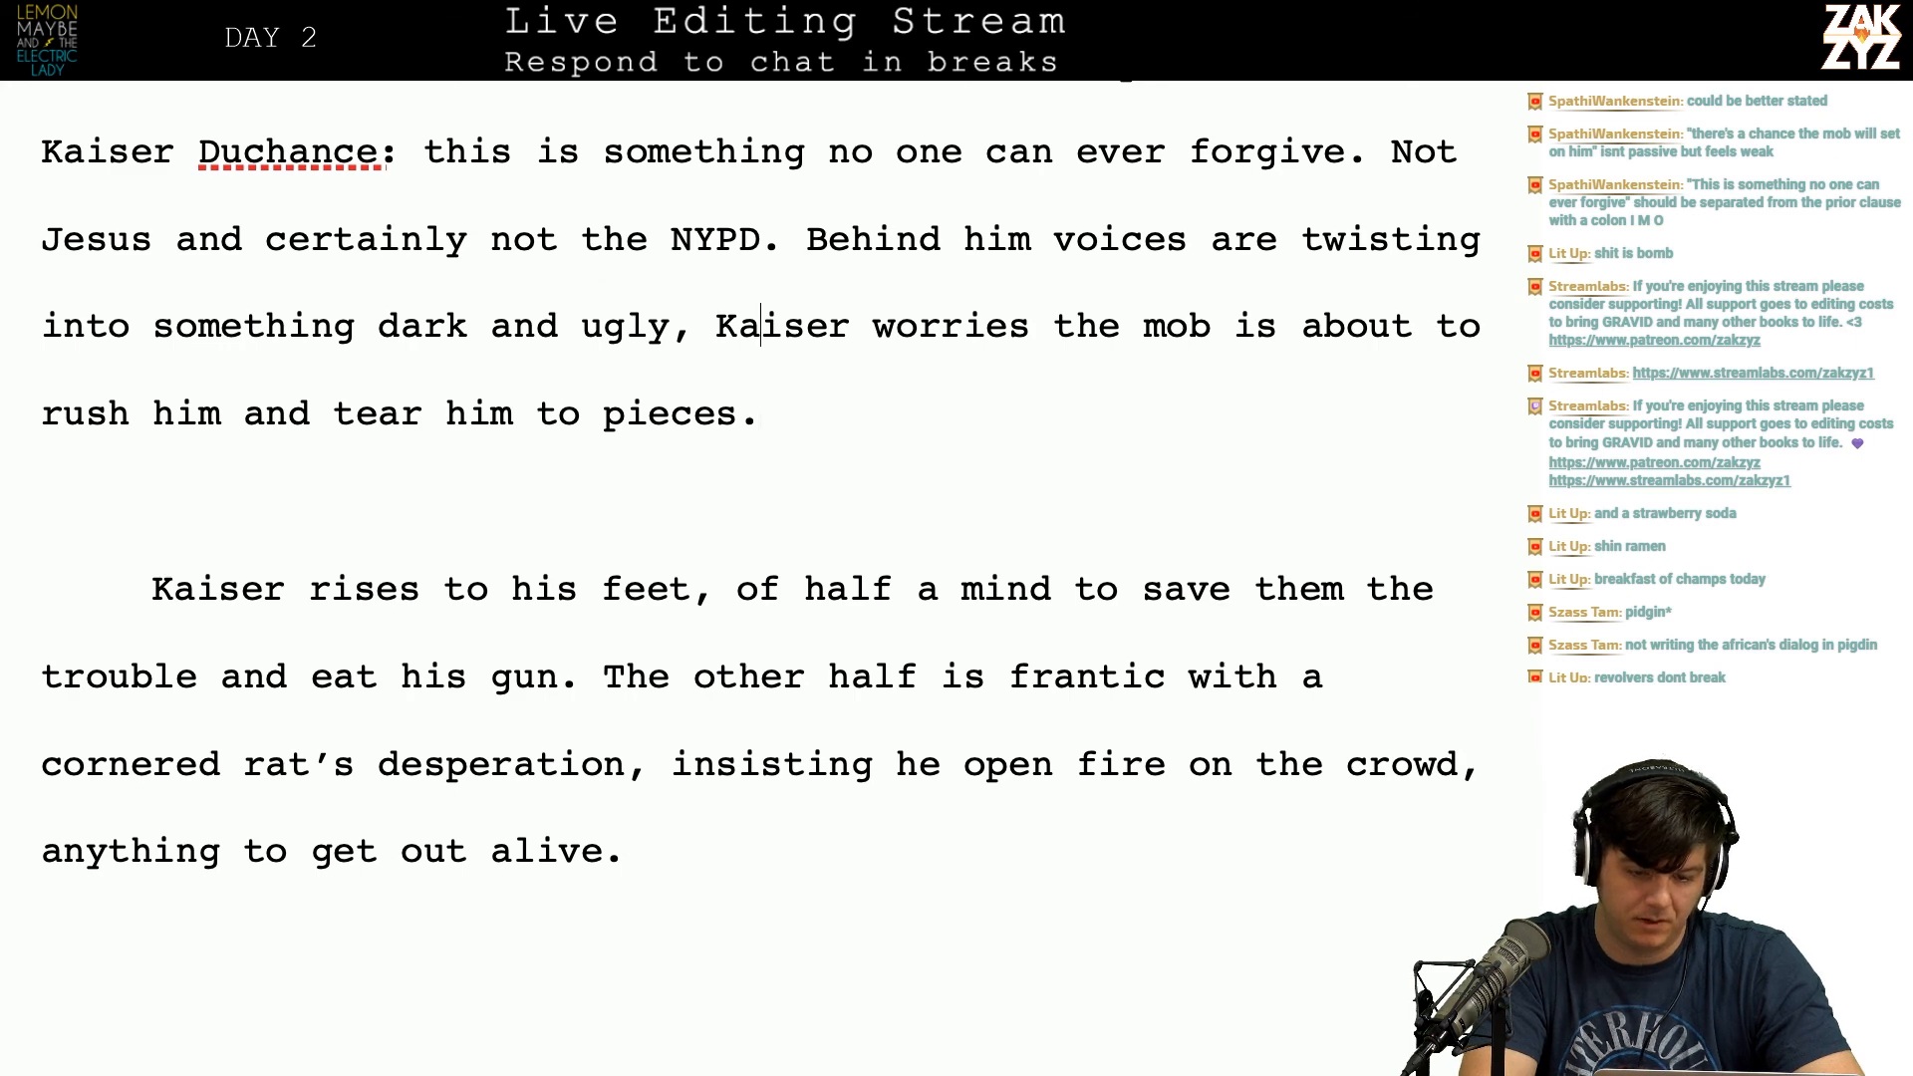
key("Left")
key("Return")
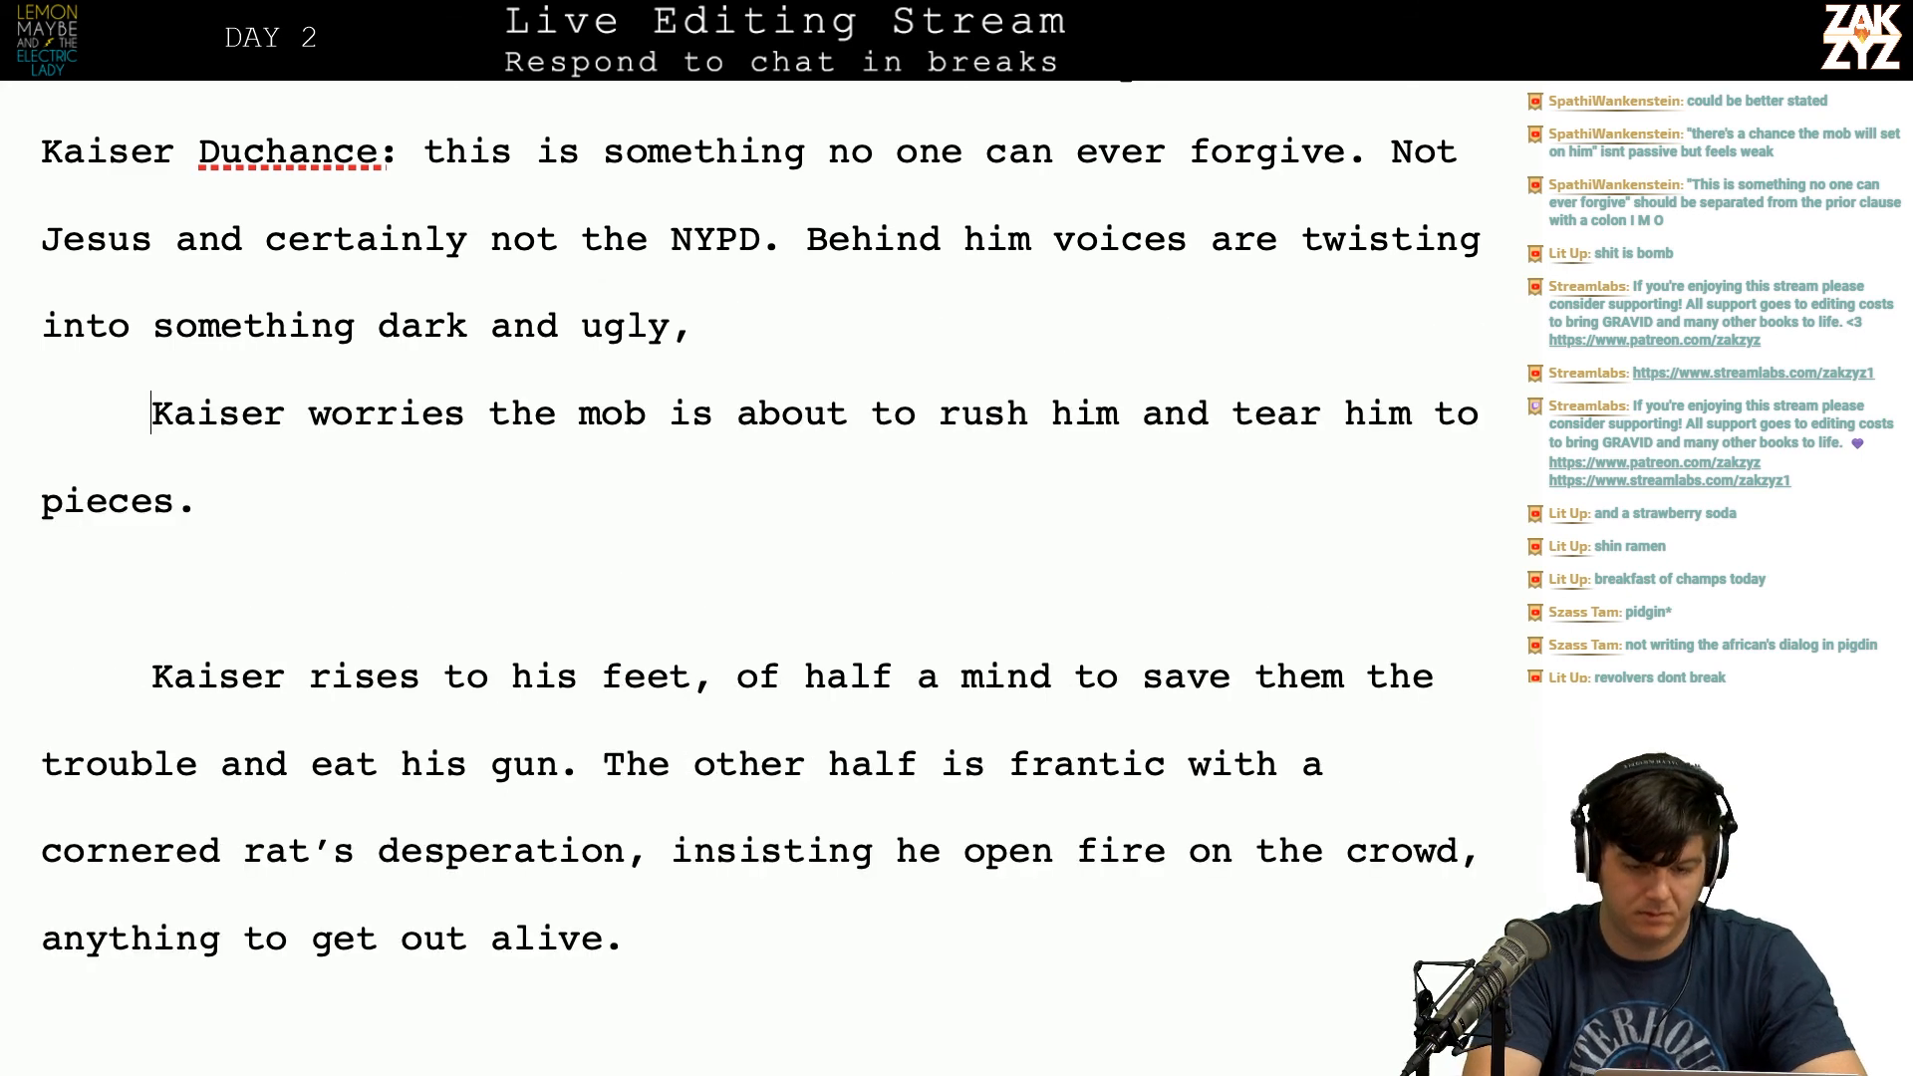
key("Left")
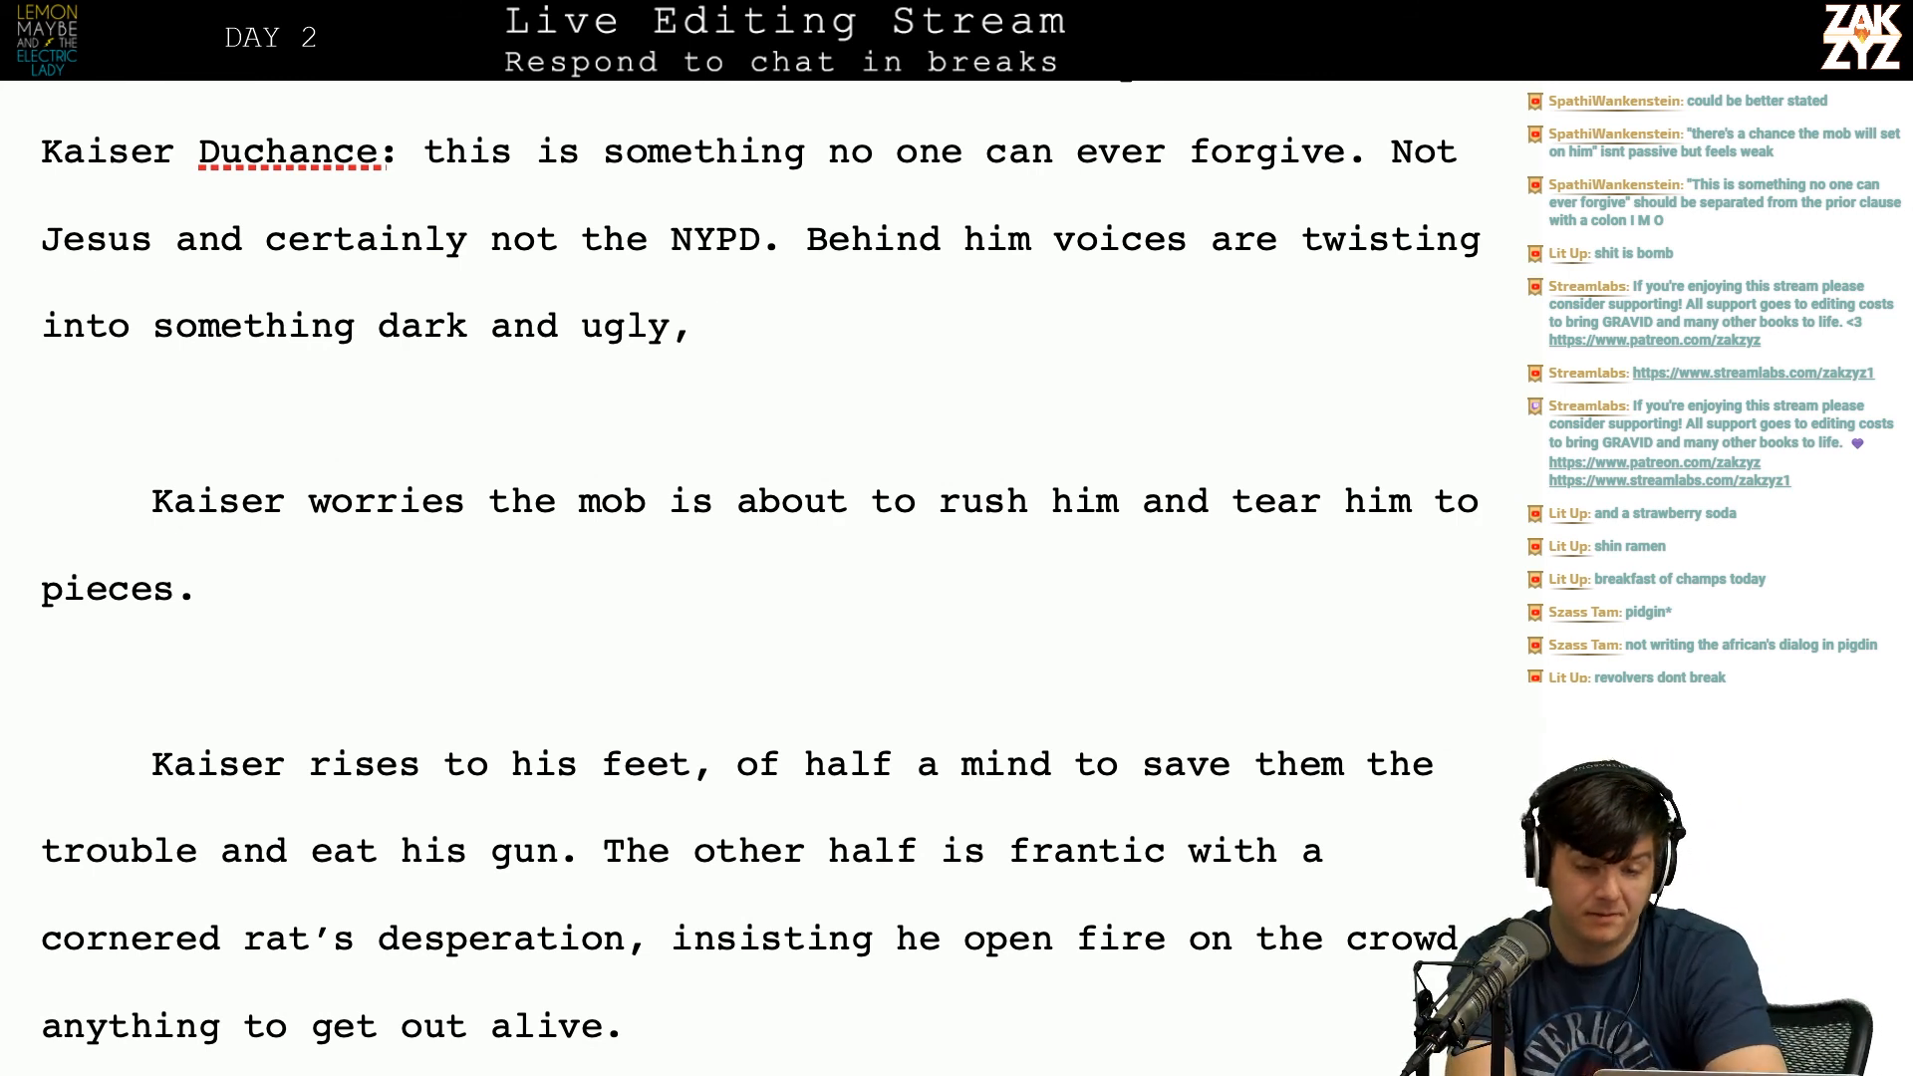
Step: Try continuing the sentence after "dark and ugly," with "they might be about to rush"
scroll(762, 578, "down", 1)
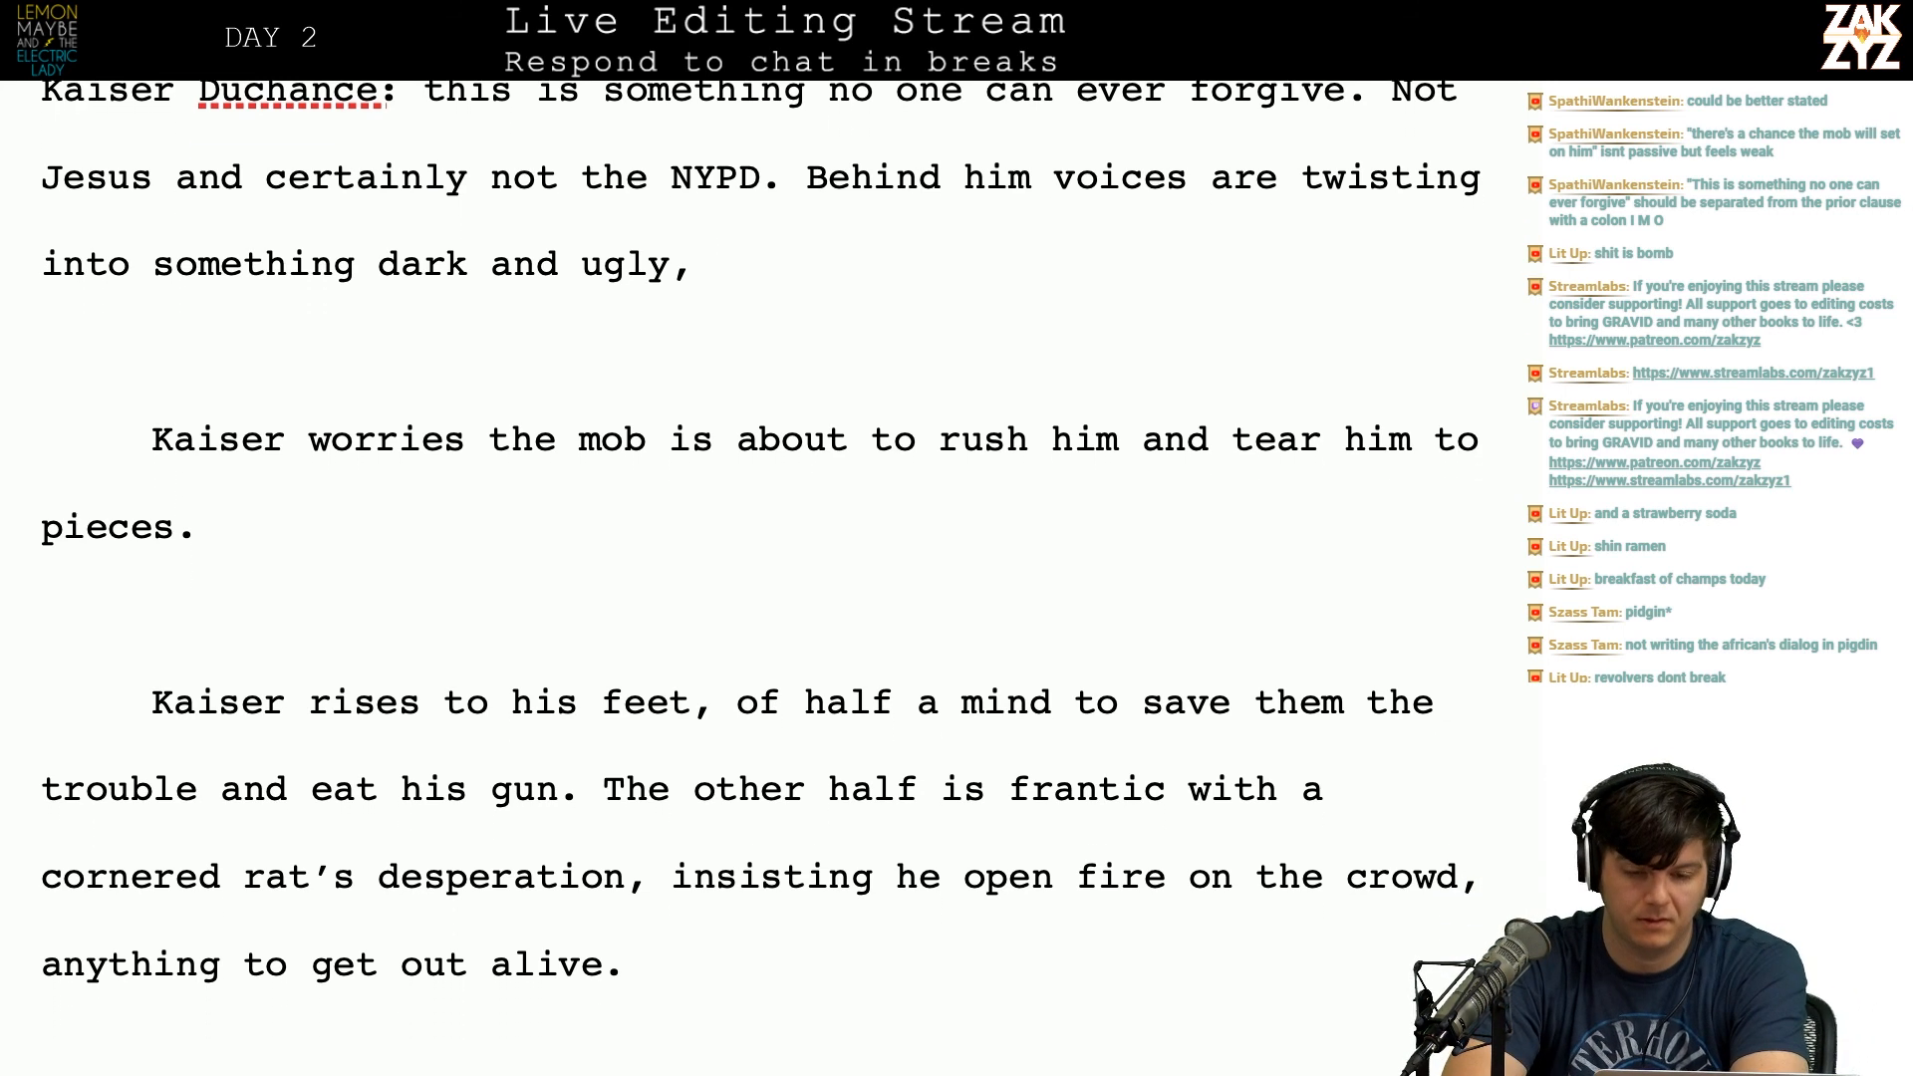
scroll(762, 578, "up", 1)
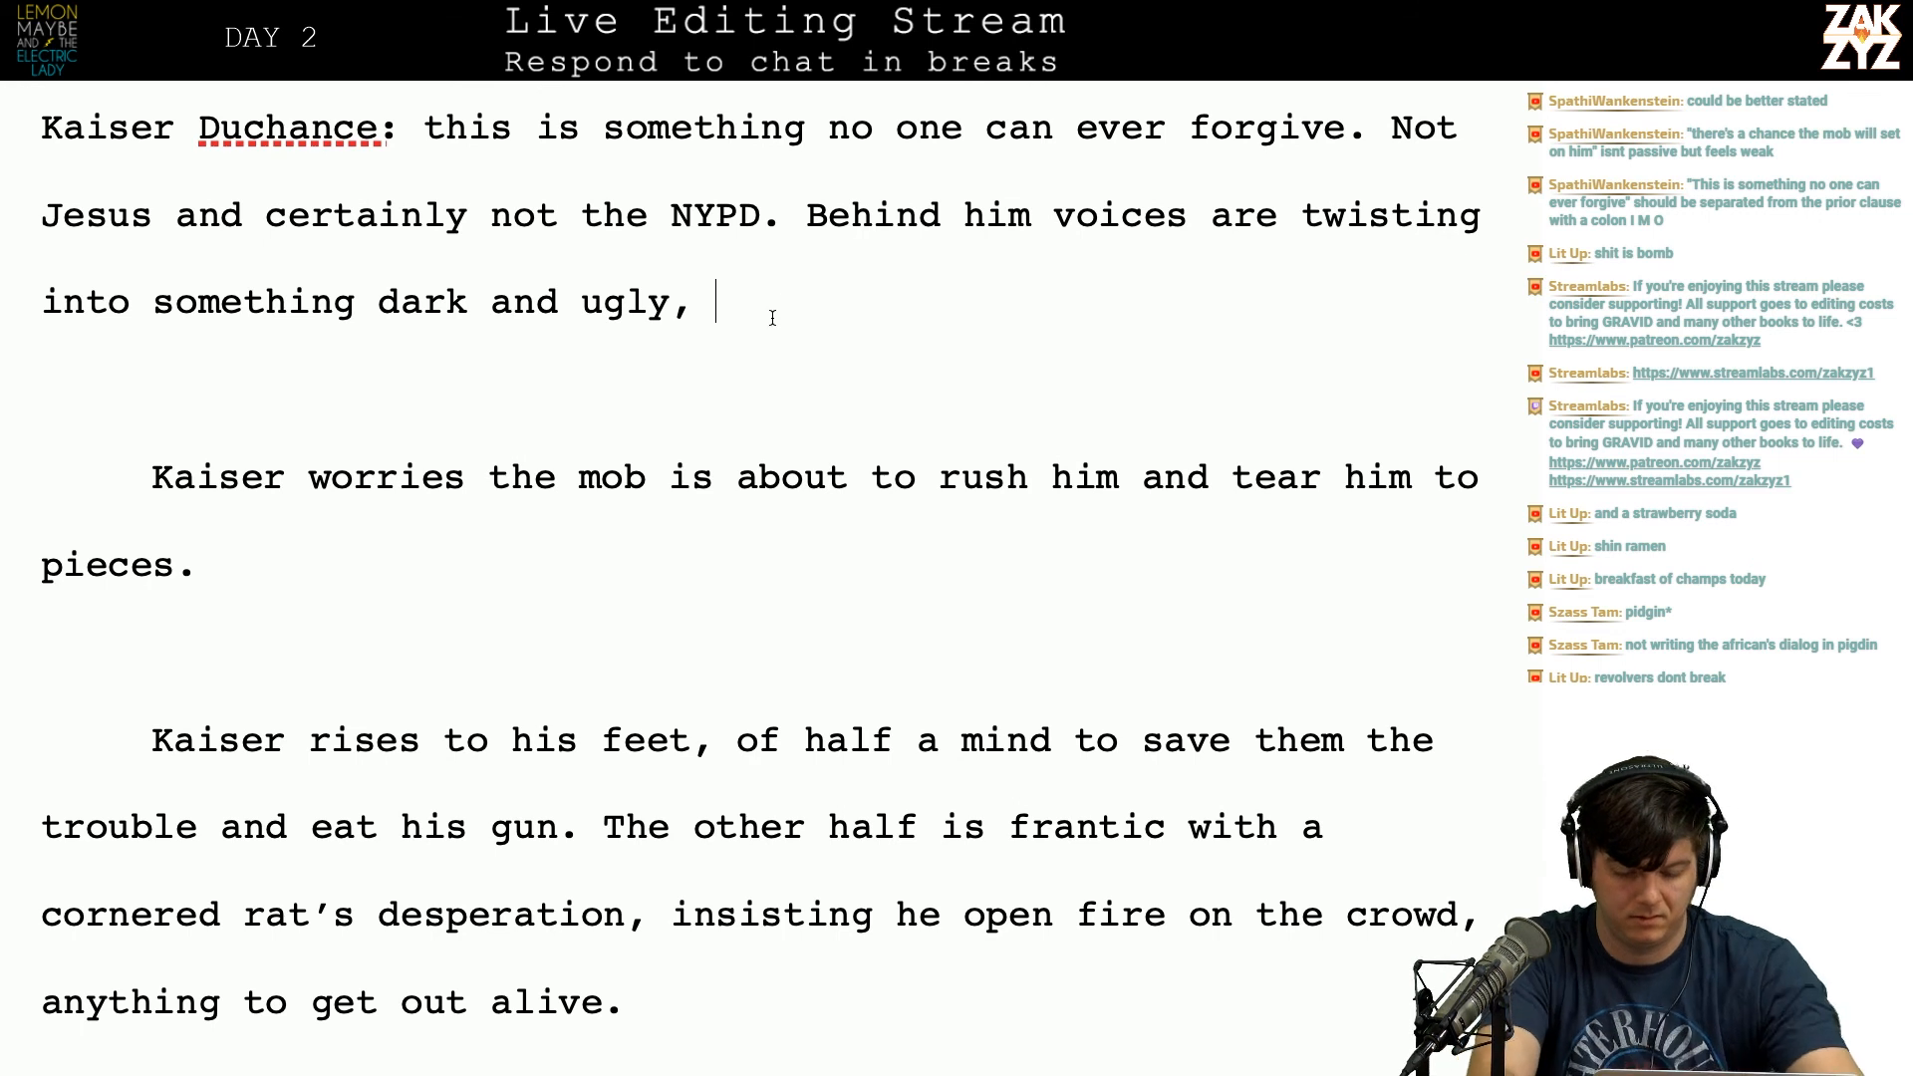
type("the")
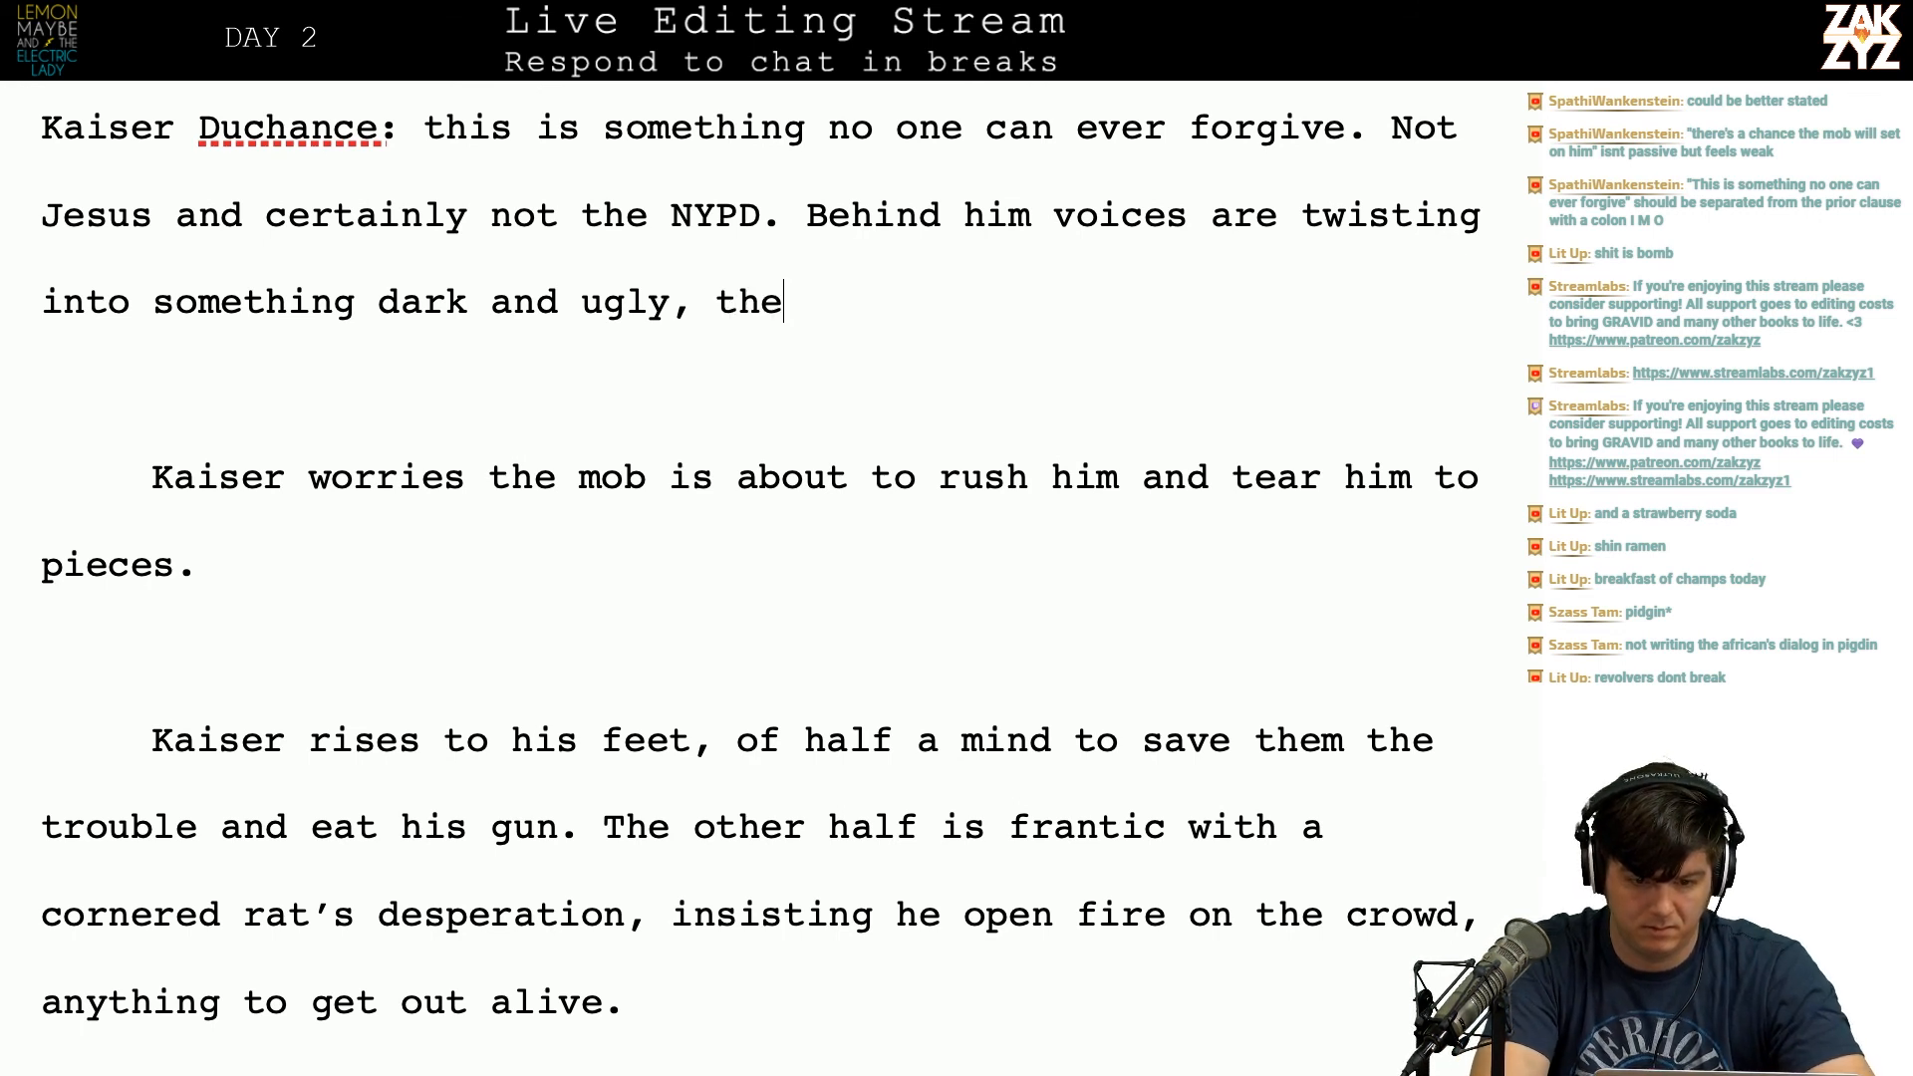
type("y")
key("BackSpace")
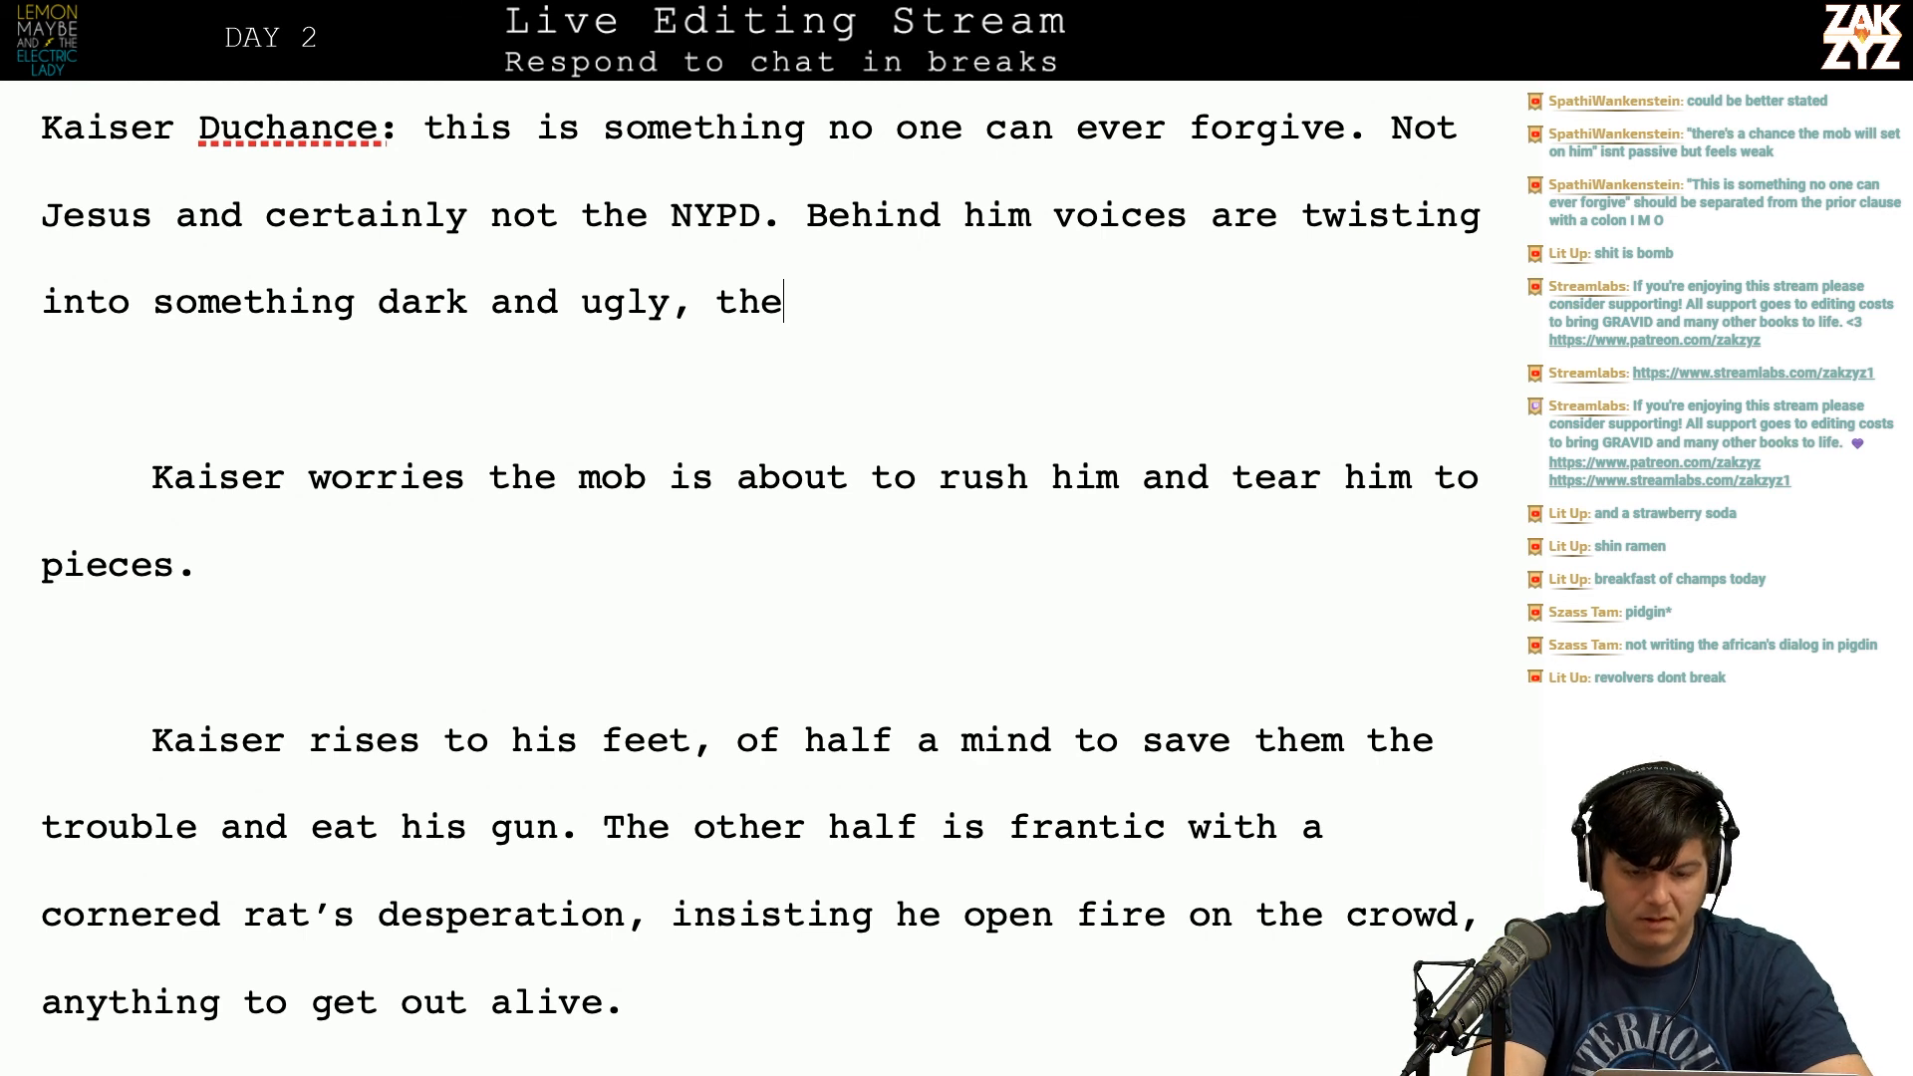
type("y might ")
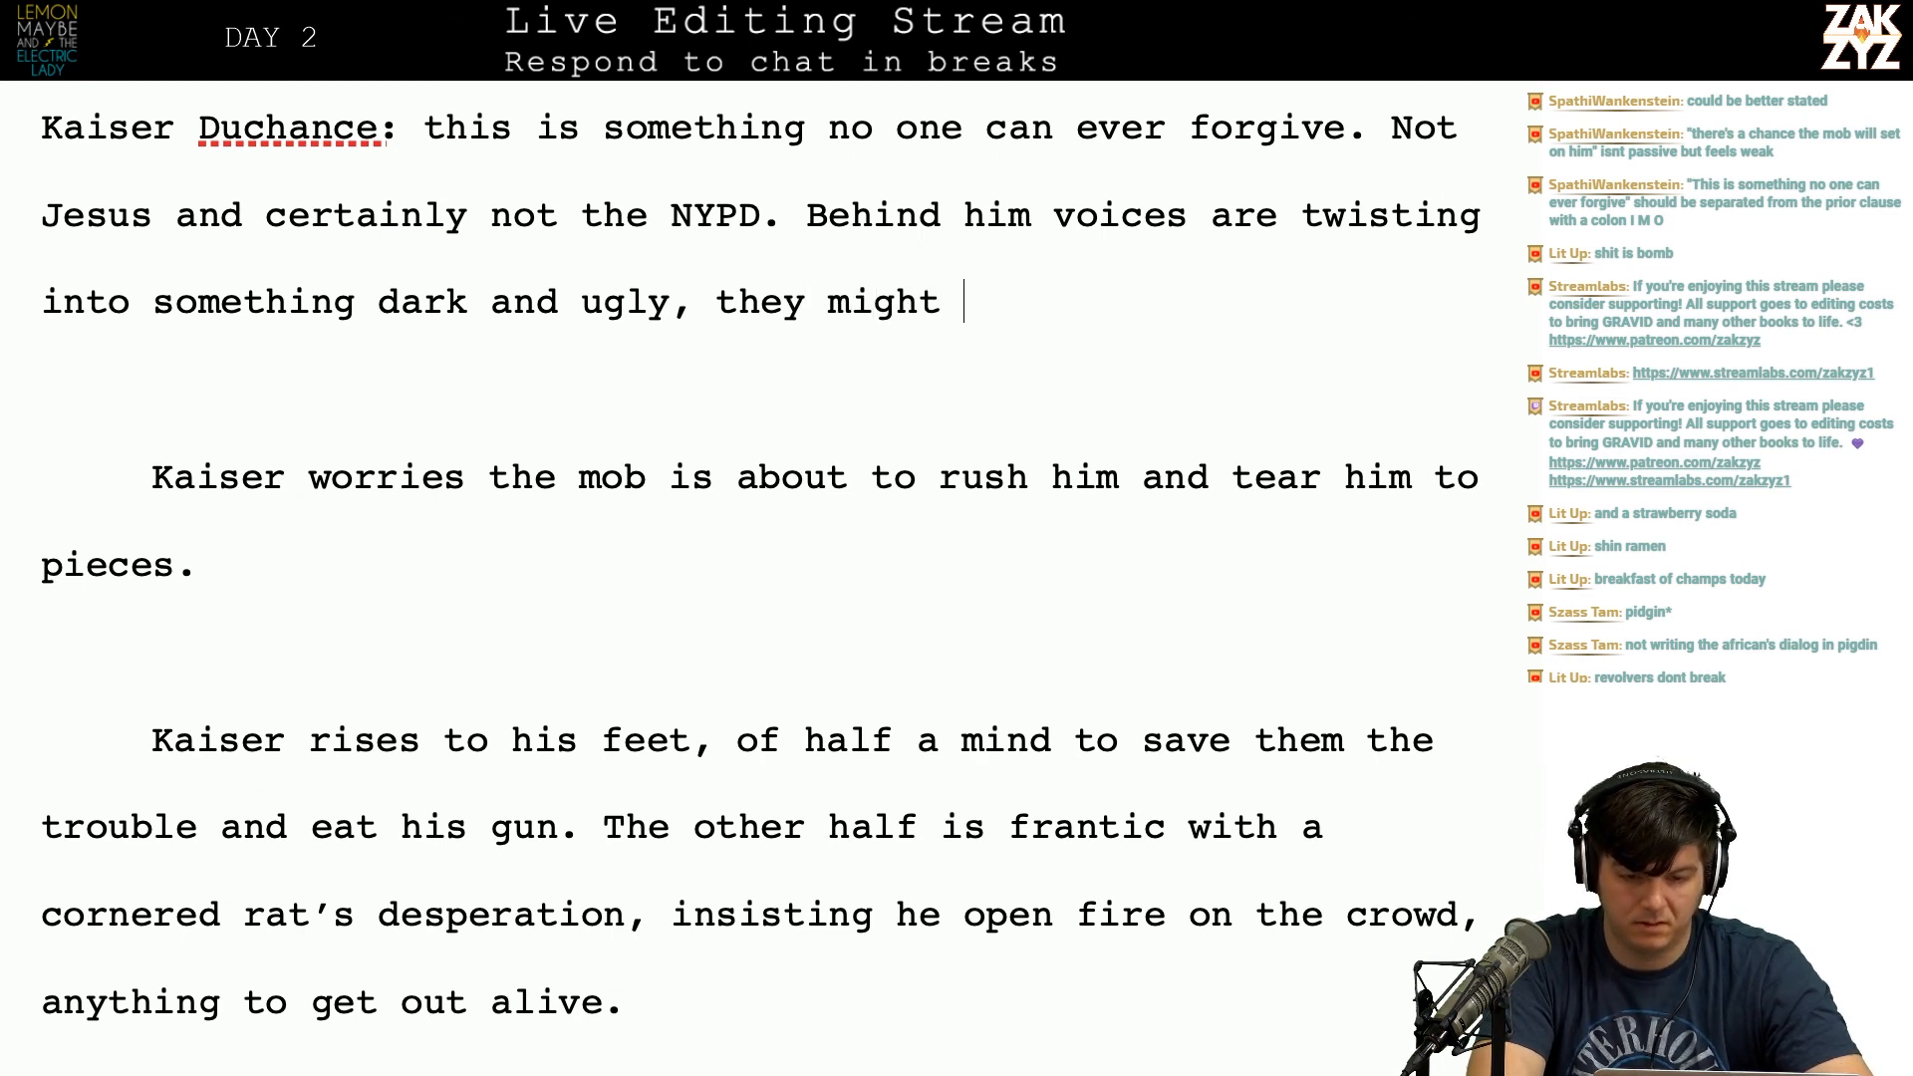
type("be about to ")
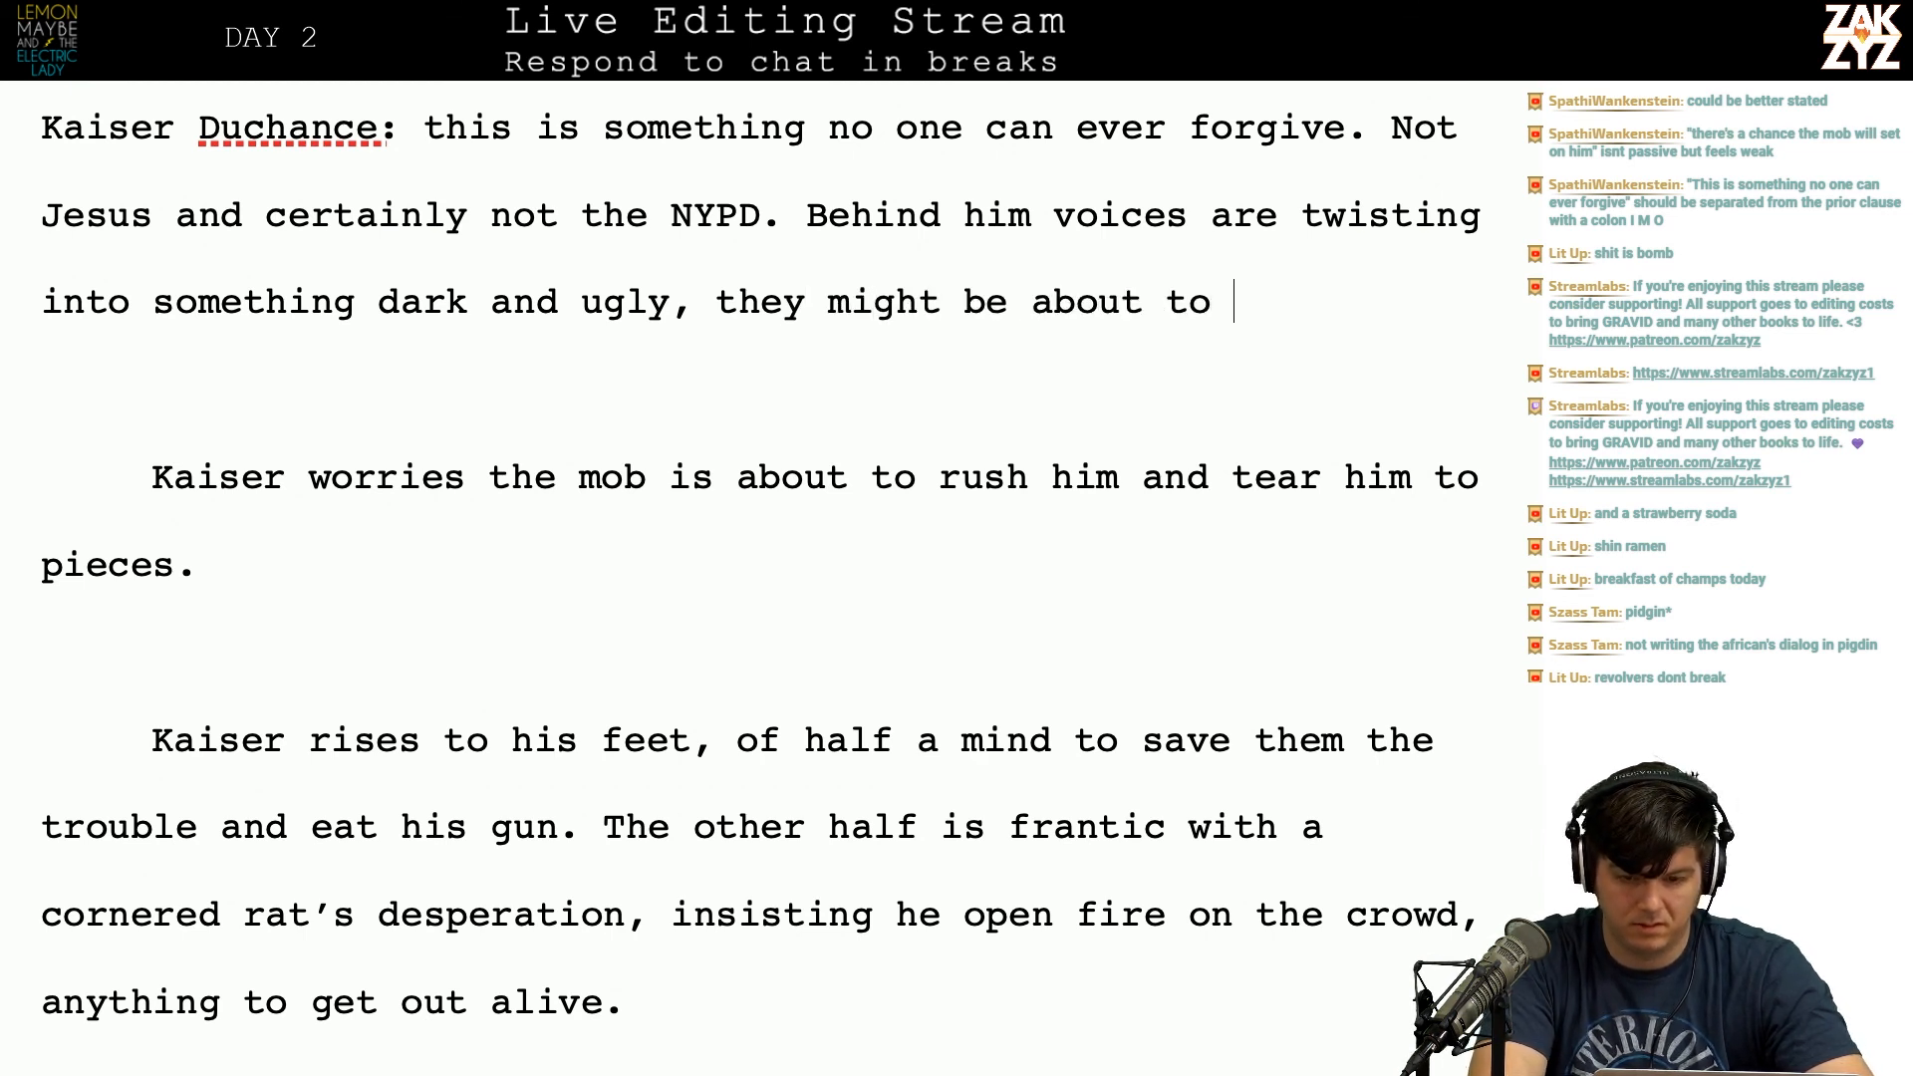
type("rush ")
type("him")
key("BackSpace")
key("BackSpace")
key("BackSpace")
key("BackSpace")
key("BackSpace")
key("BackSpace")
key("BackSpace")
key("BackSpace")
key("BackSpace")
key("BackSpace")
key("BackSpace")
key("BackSpace")
key("BackSpace")
key("BackSpace")
key("BackSpace")
key("BackSpace")
key("BackSpace")
key("BackSpace")
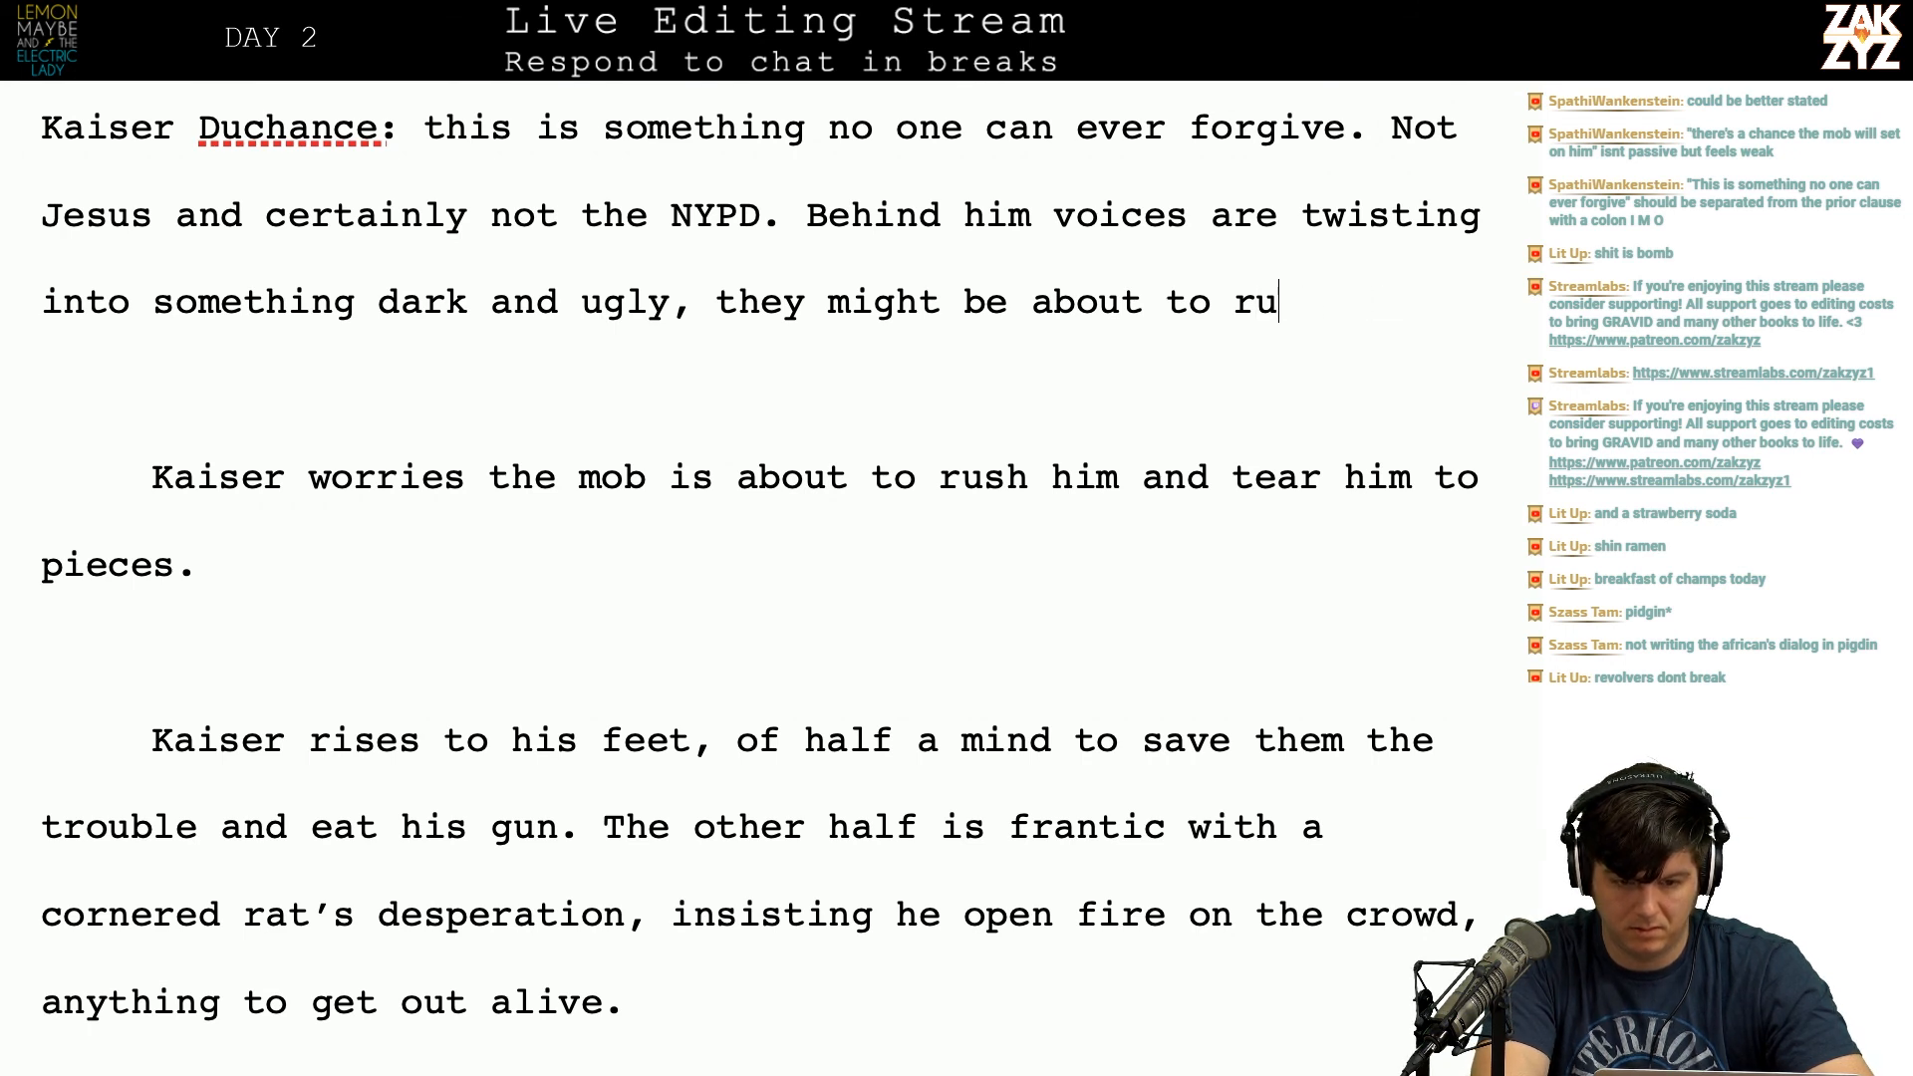
key("BackSpace")
key("BackSpace")
key("BackSpace")
key("BackSpace")
key("BackSpace")
key("BackSpace")
key("BackSpace")
key("BackSpace")
key("BackSpace")
key("BackSpace")
type("'re")
key("BackSpace")
key("BackSpace")
key("BackSpace")
key("BackSpace")
Step: Finish the sentence after "dark and ugly," as "they're on the verge of rushing Kaiser and tearing him to pieces."
type("ey're on the ver")
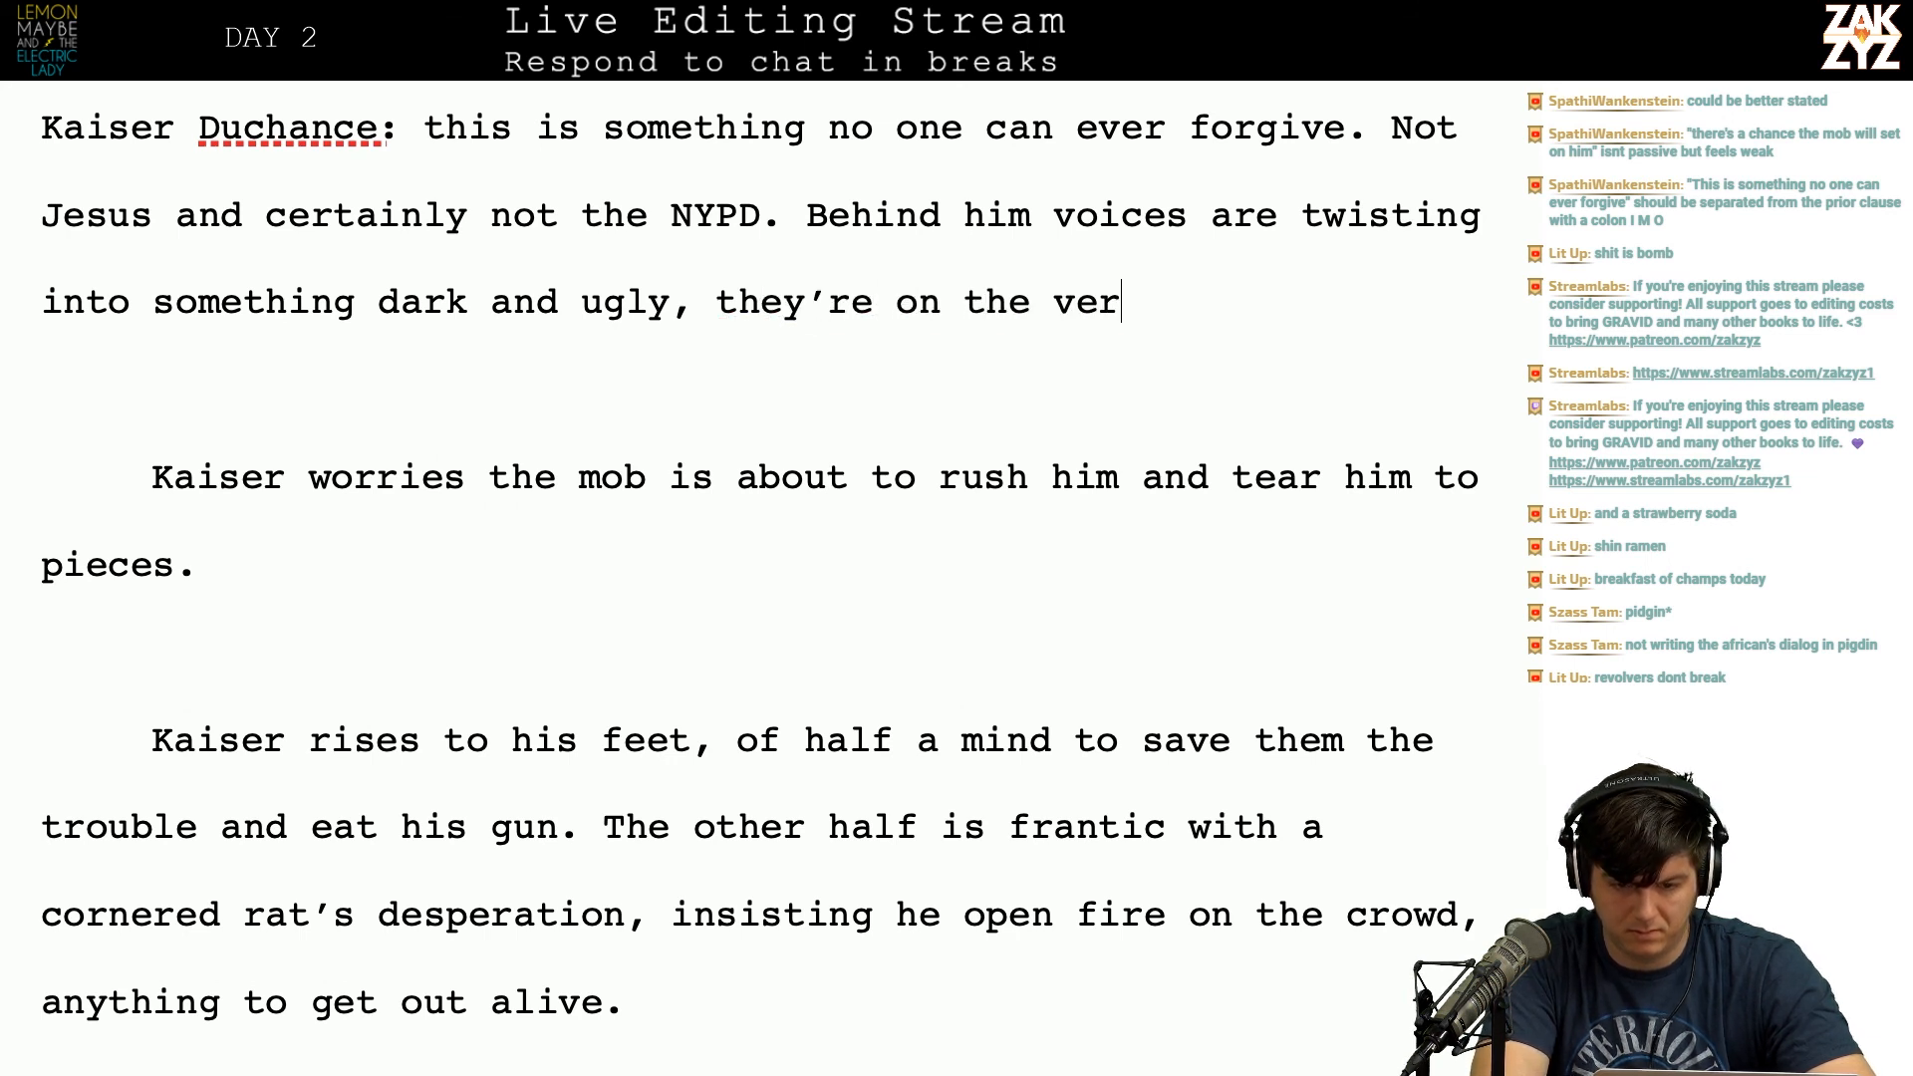
type("ge of rushing ")
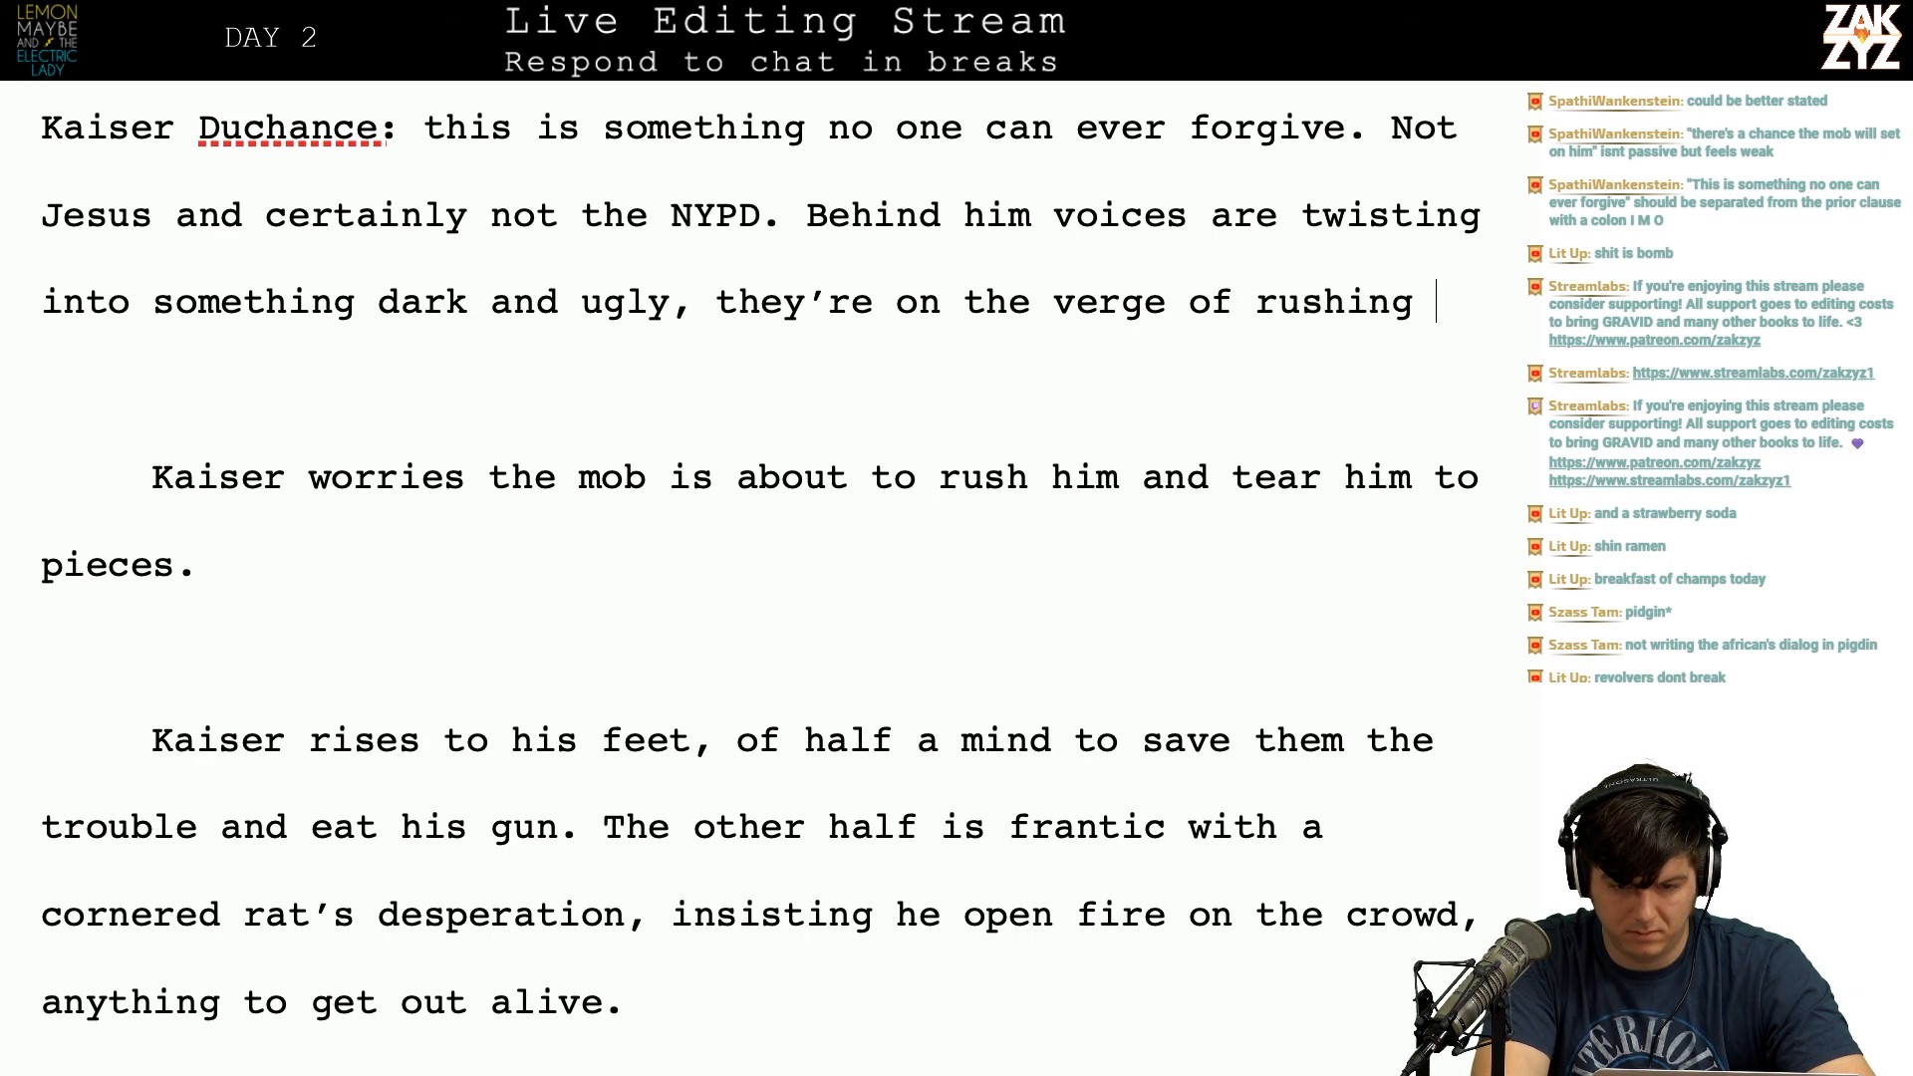
type("Kaiser a")
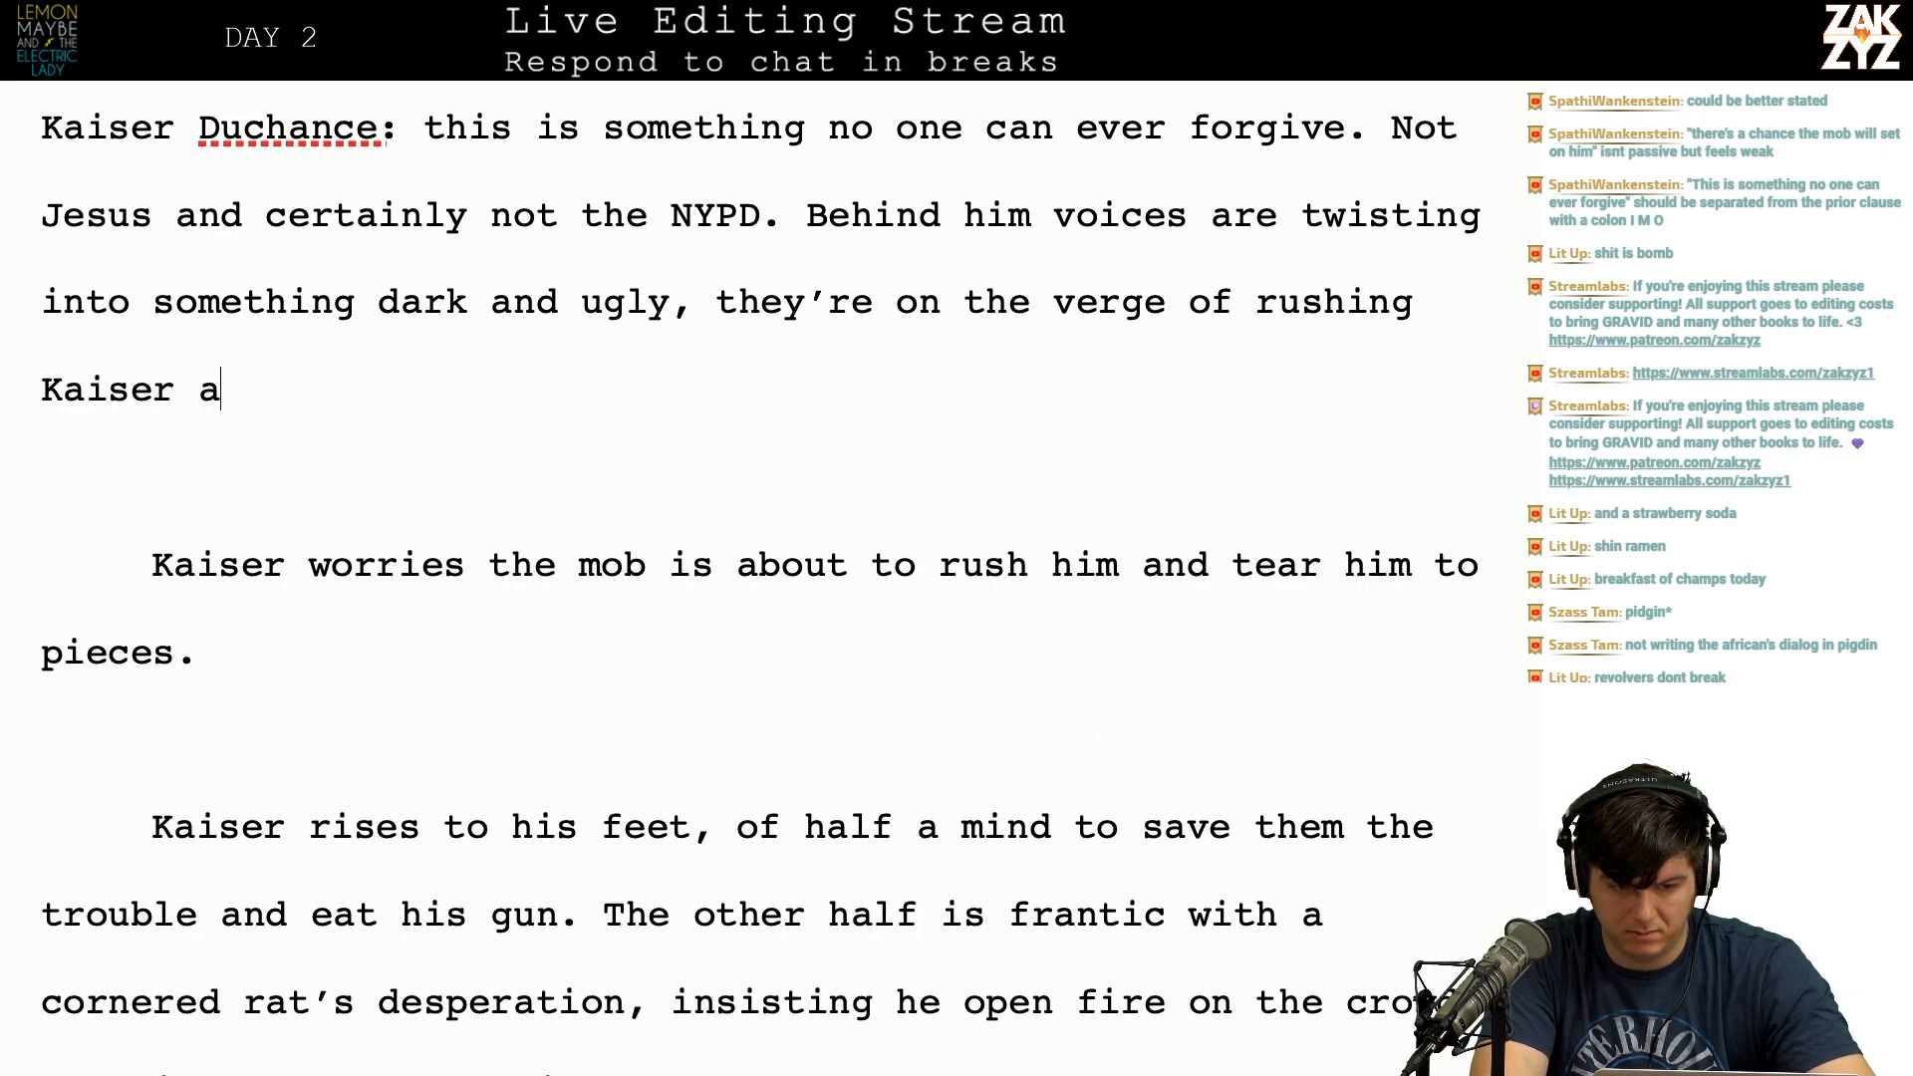
type("nd tearing him to ")
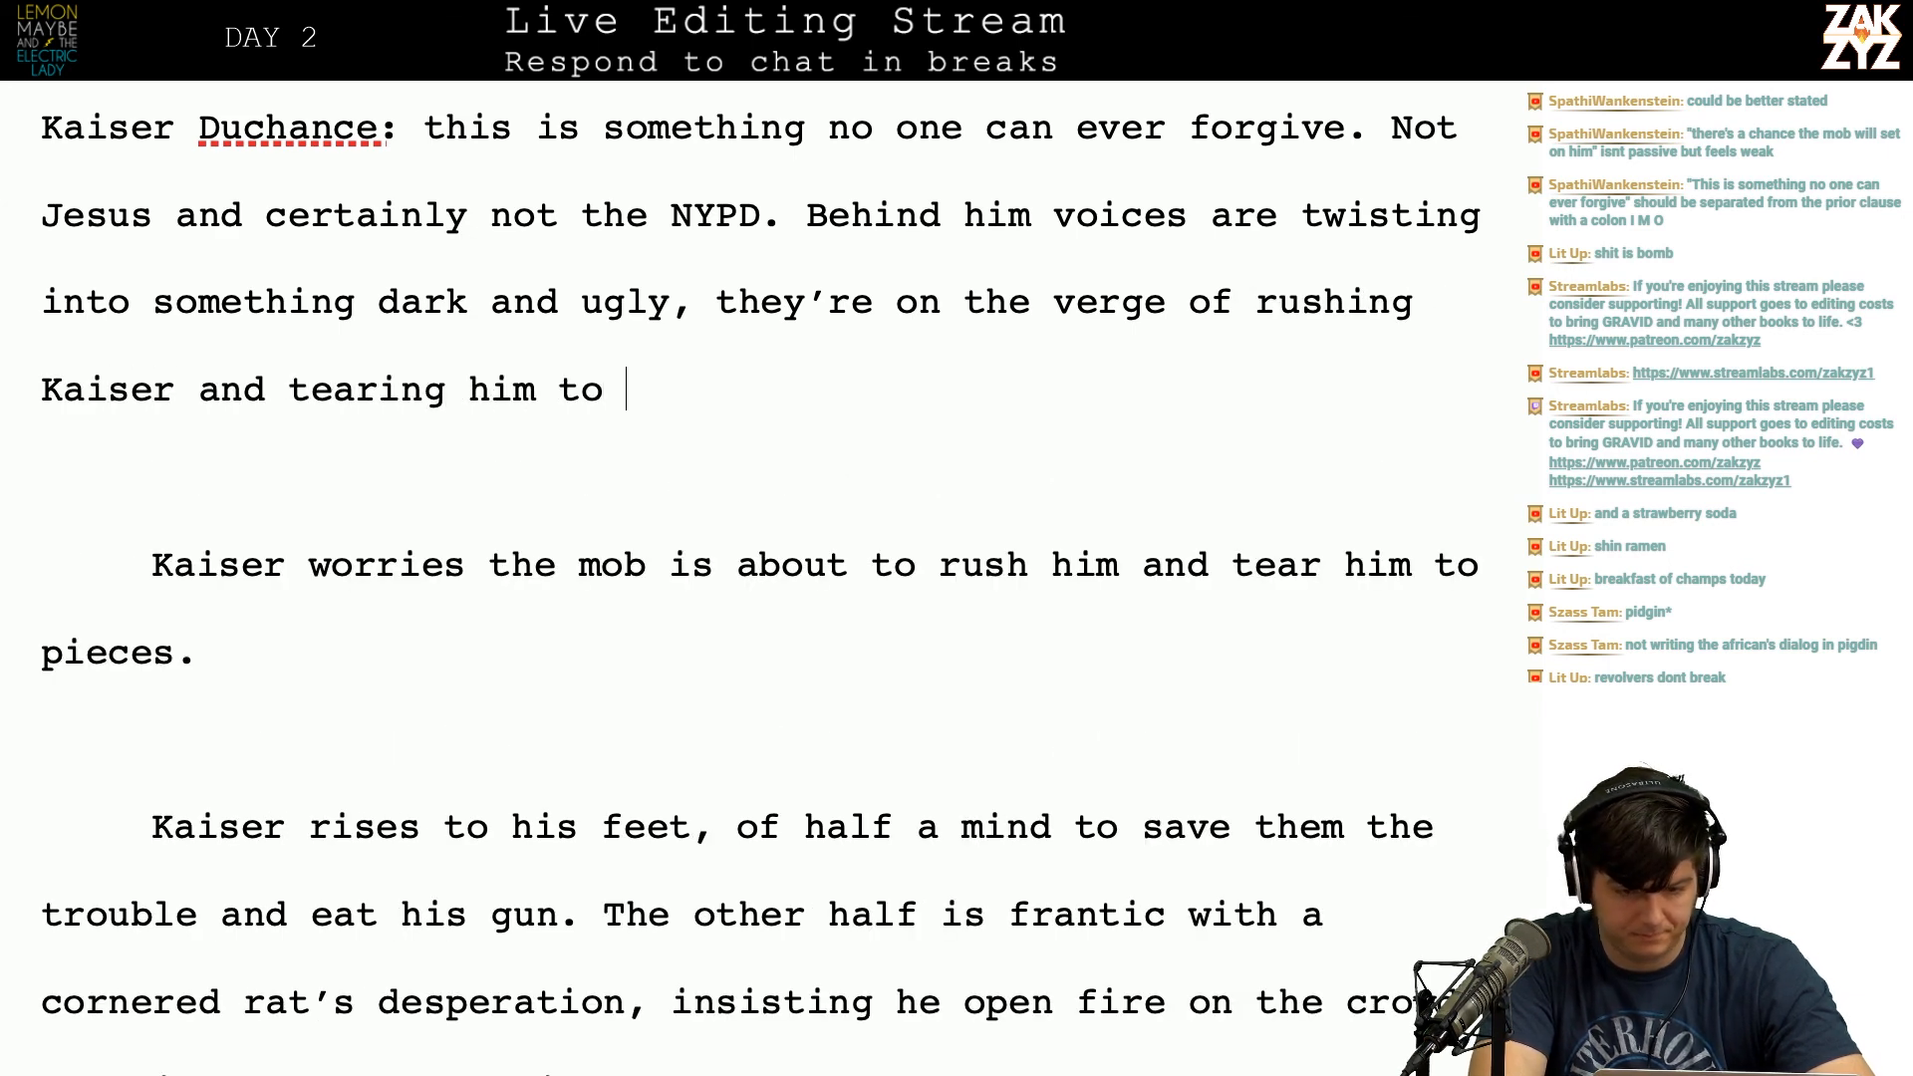
type("pieces.")
Step: Delete the "Kaiser worries the mob" paragraph and its surrounding blank lines so "Kaiser rises to his feet" directly follows the rewritten paragraph
key("shift+Right")
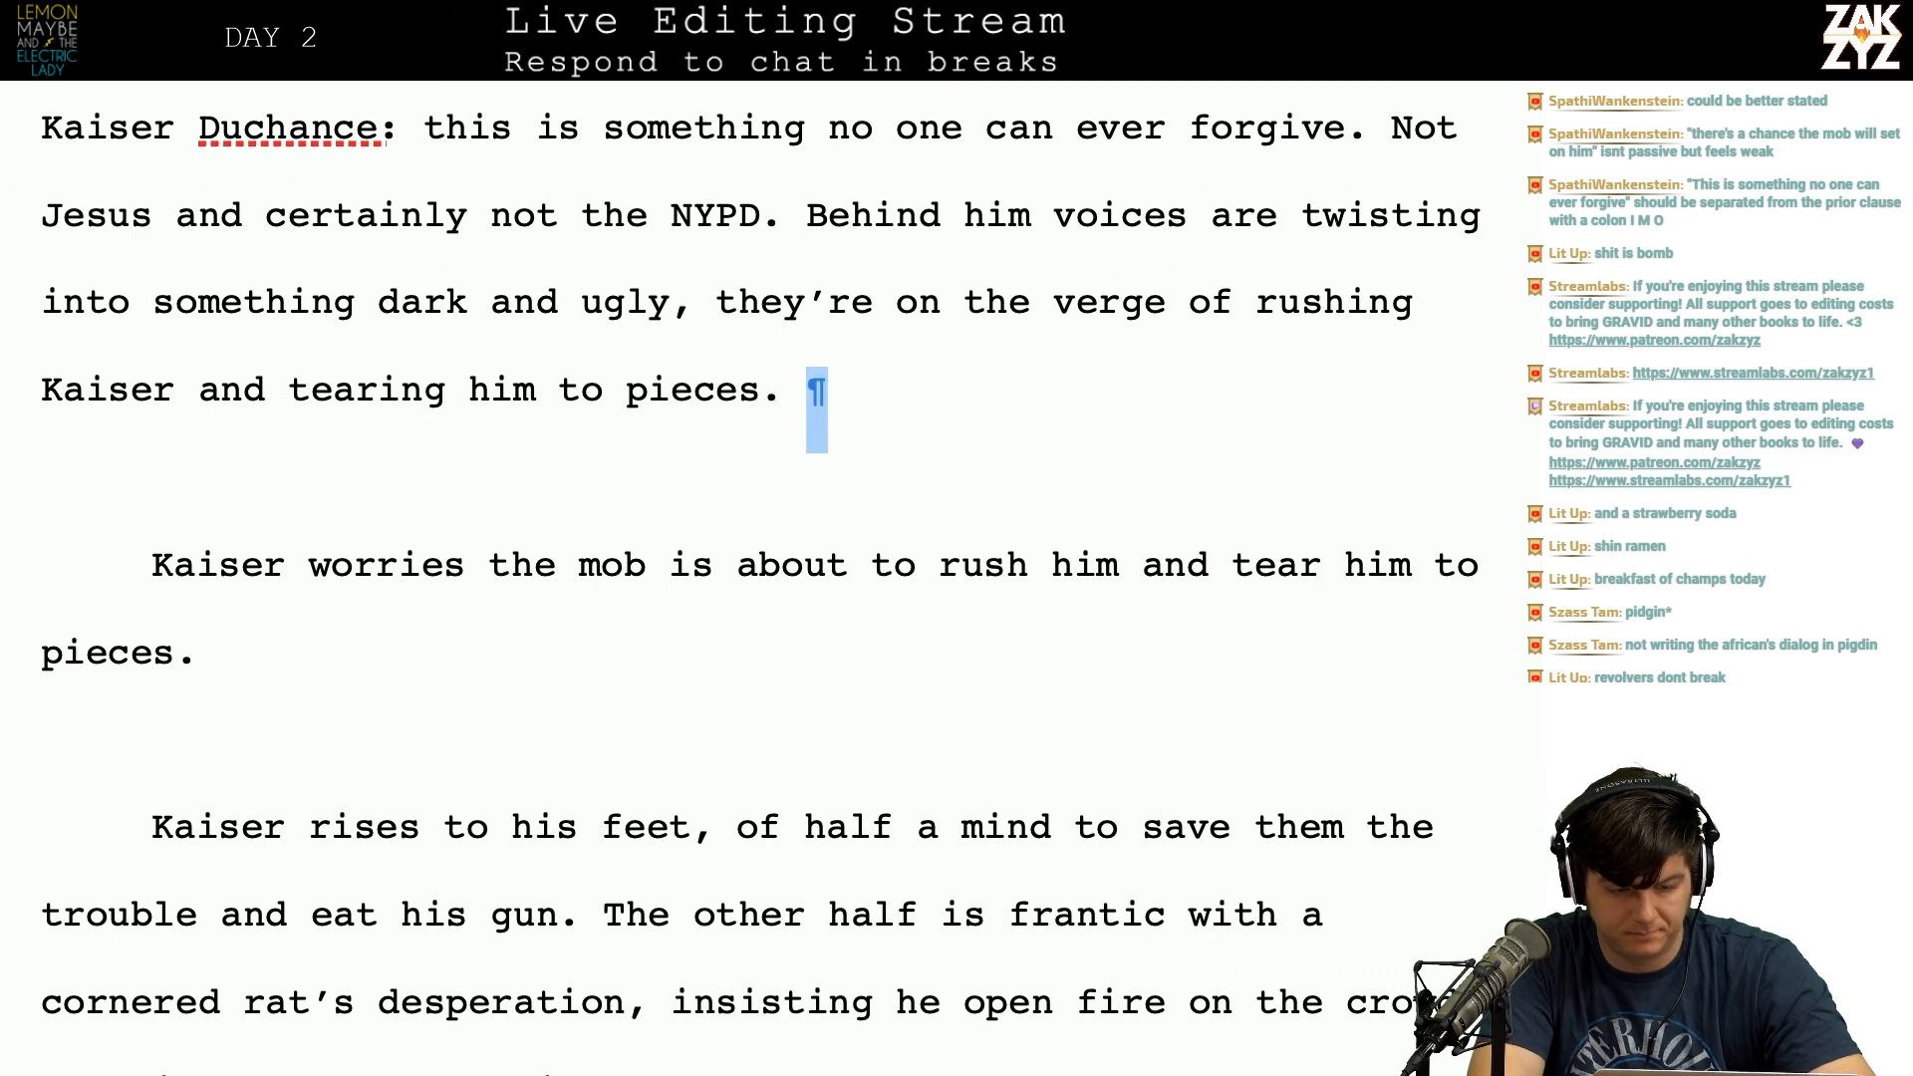
key("shift+Down")
key("shift+Down")
key("shift+Down")
key("shift+End")
key("shift+Down")
key("shift+Down")
key("shift+Up")
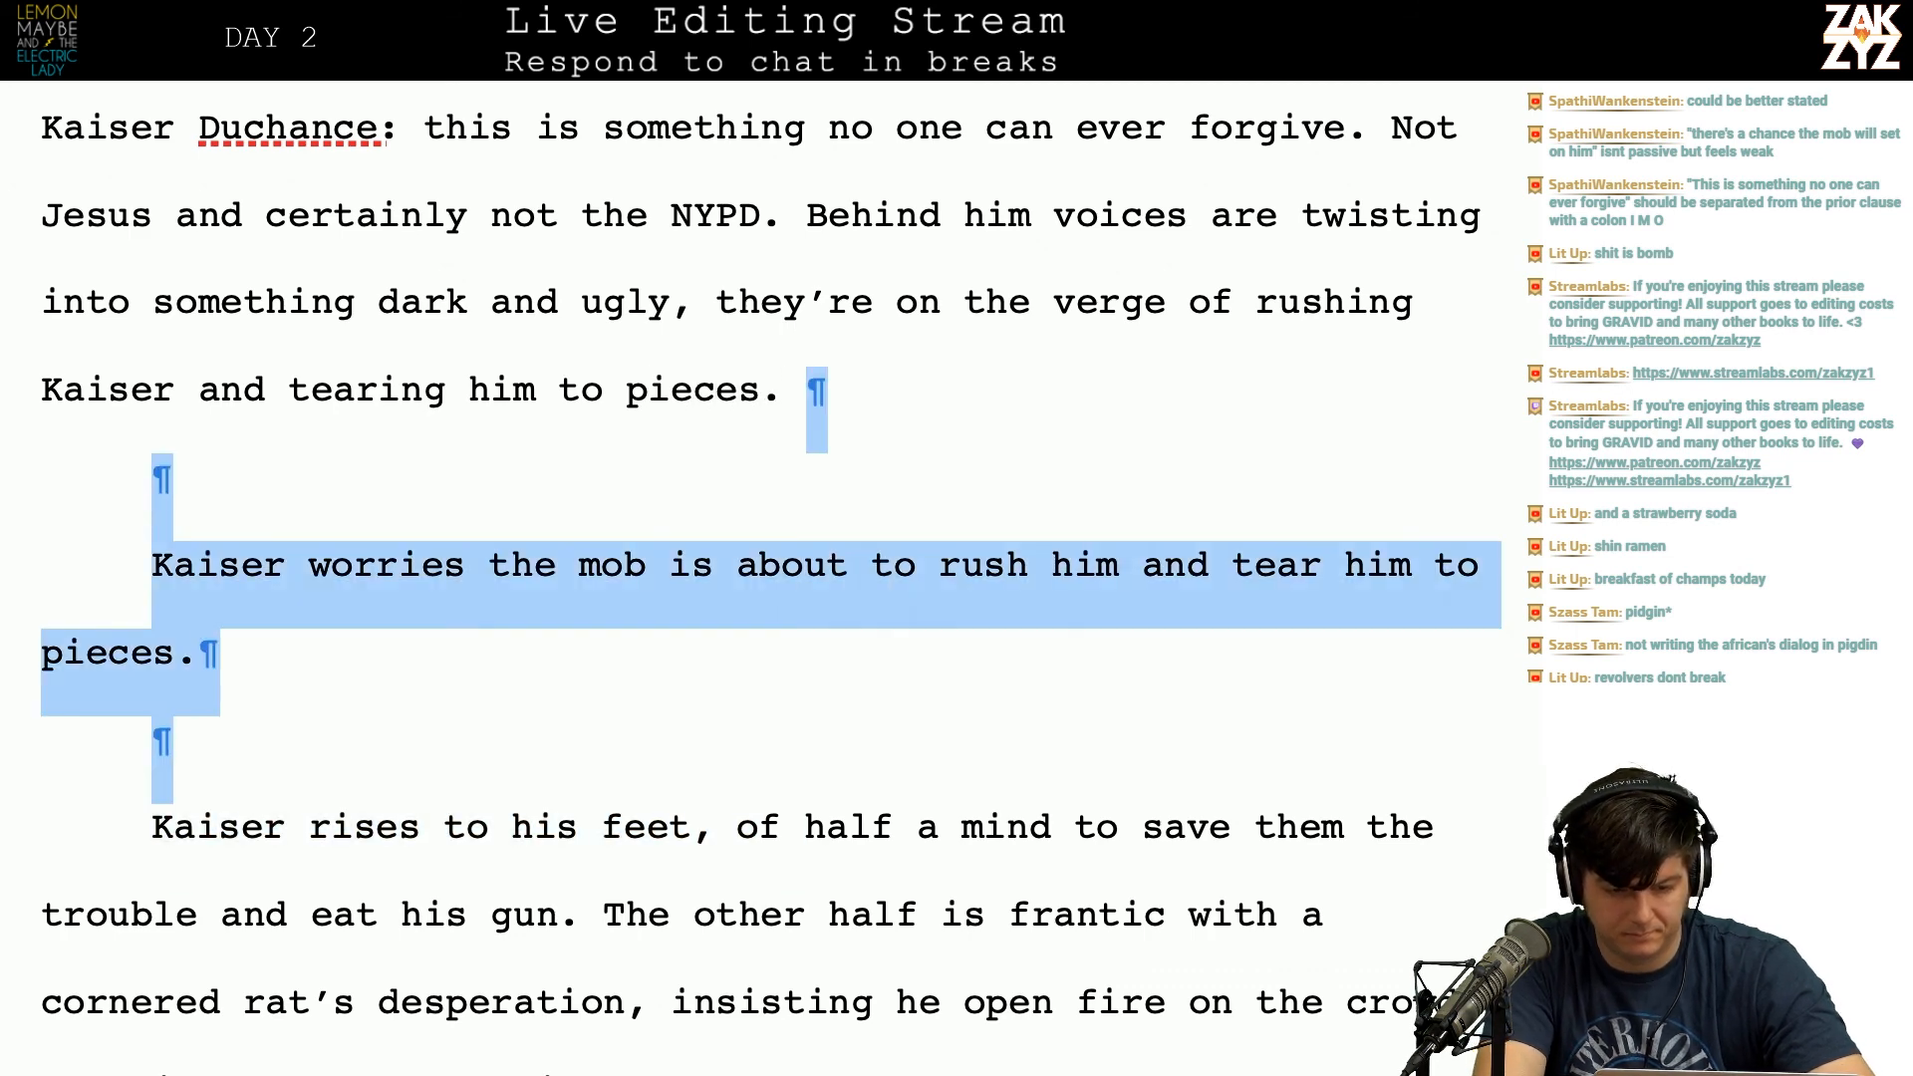
key("BackSpace")
key("Return")
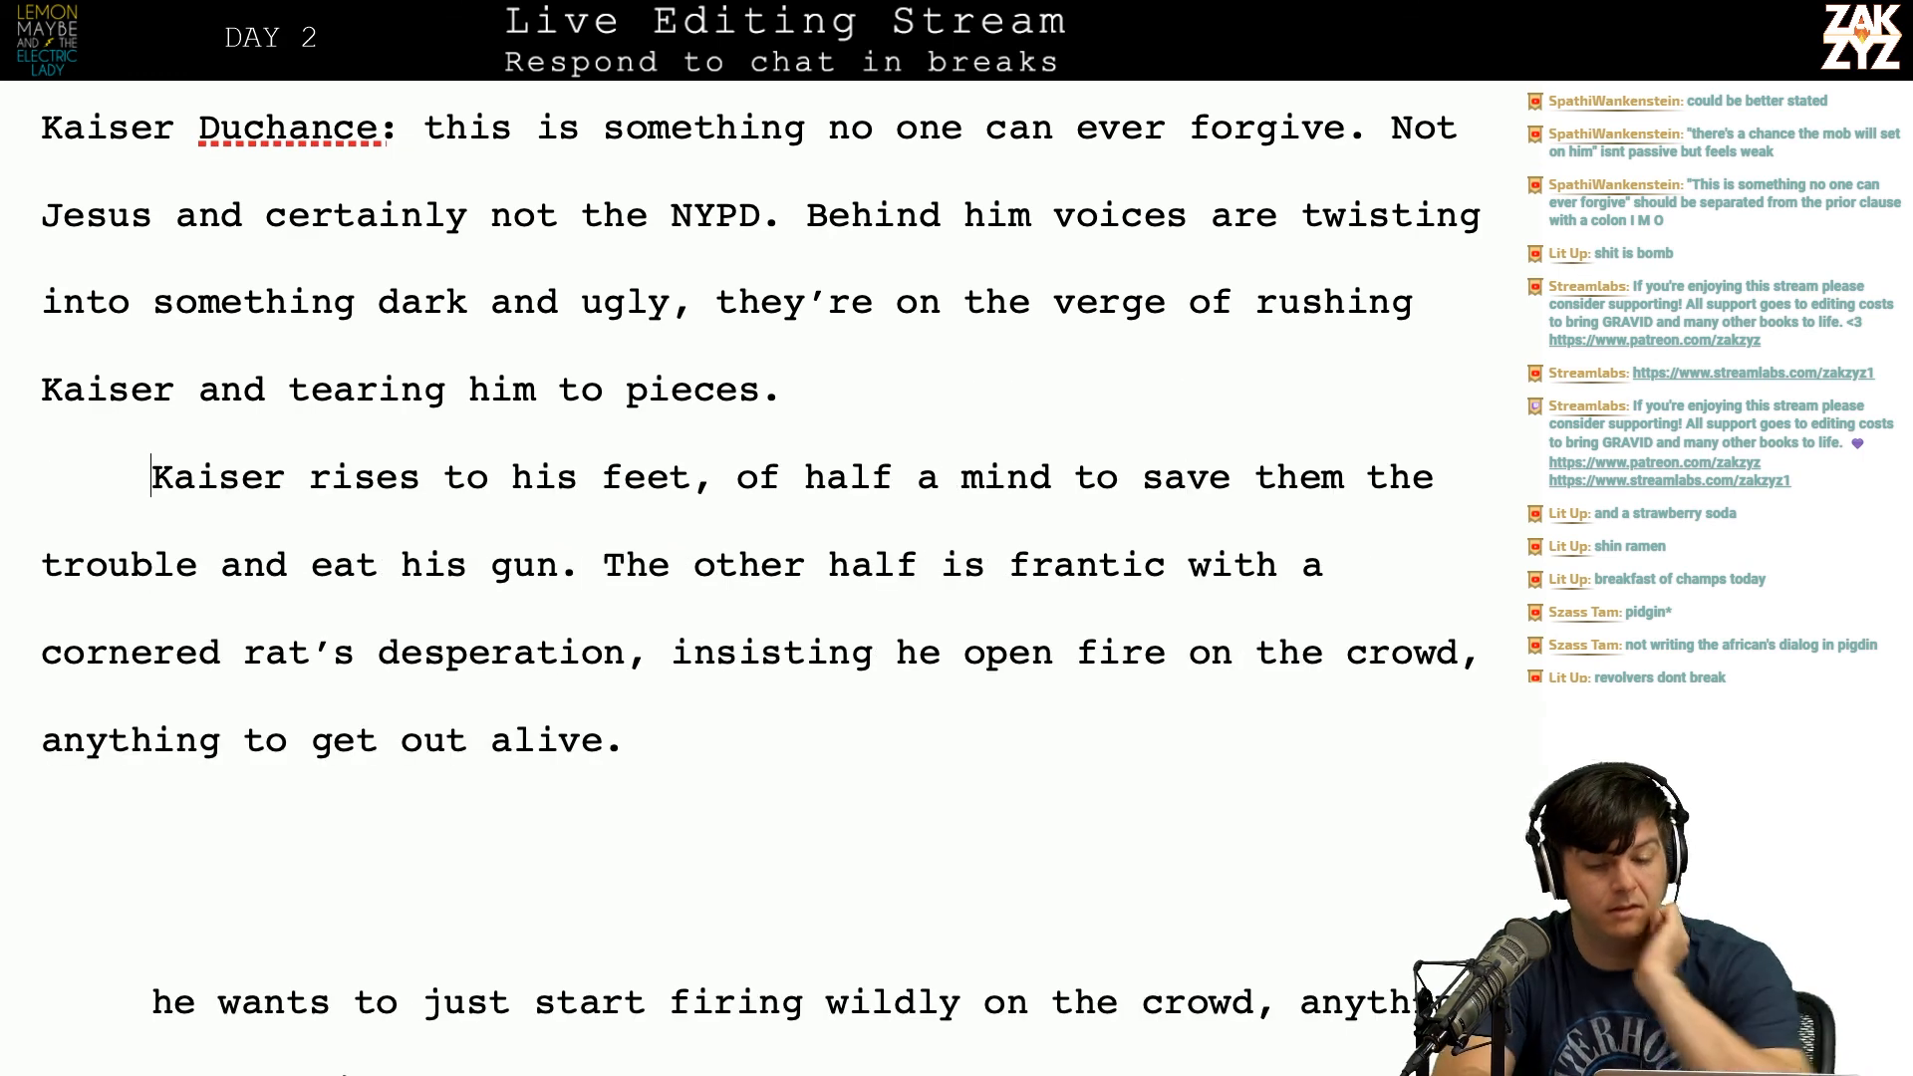
Step: Switch to the Editlist document, set the first contributor's edit count to 18, and return to the manuscript
scroll(743, 490, "up", 1)
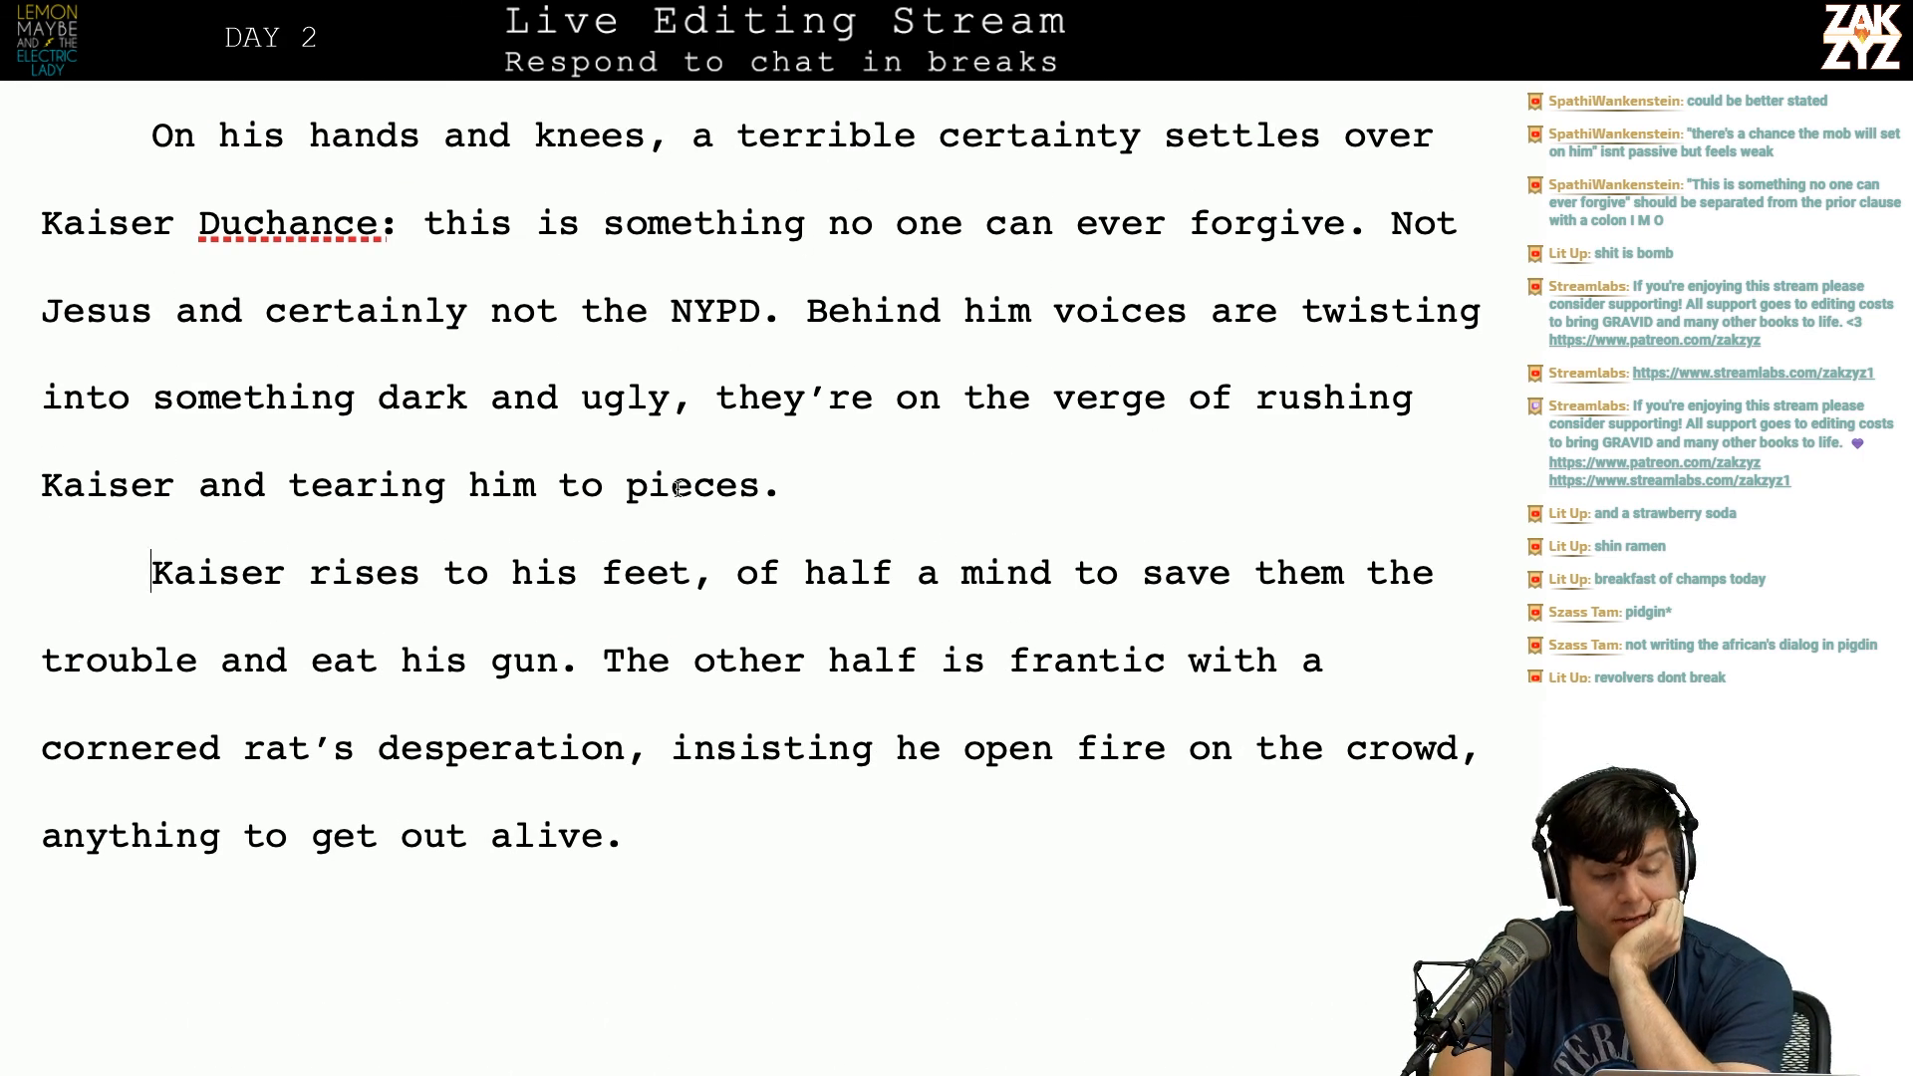
key("super+Tab")
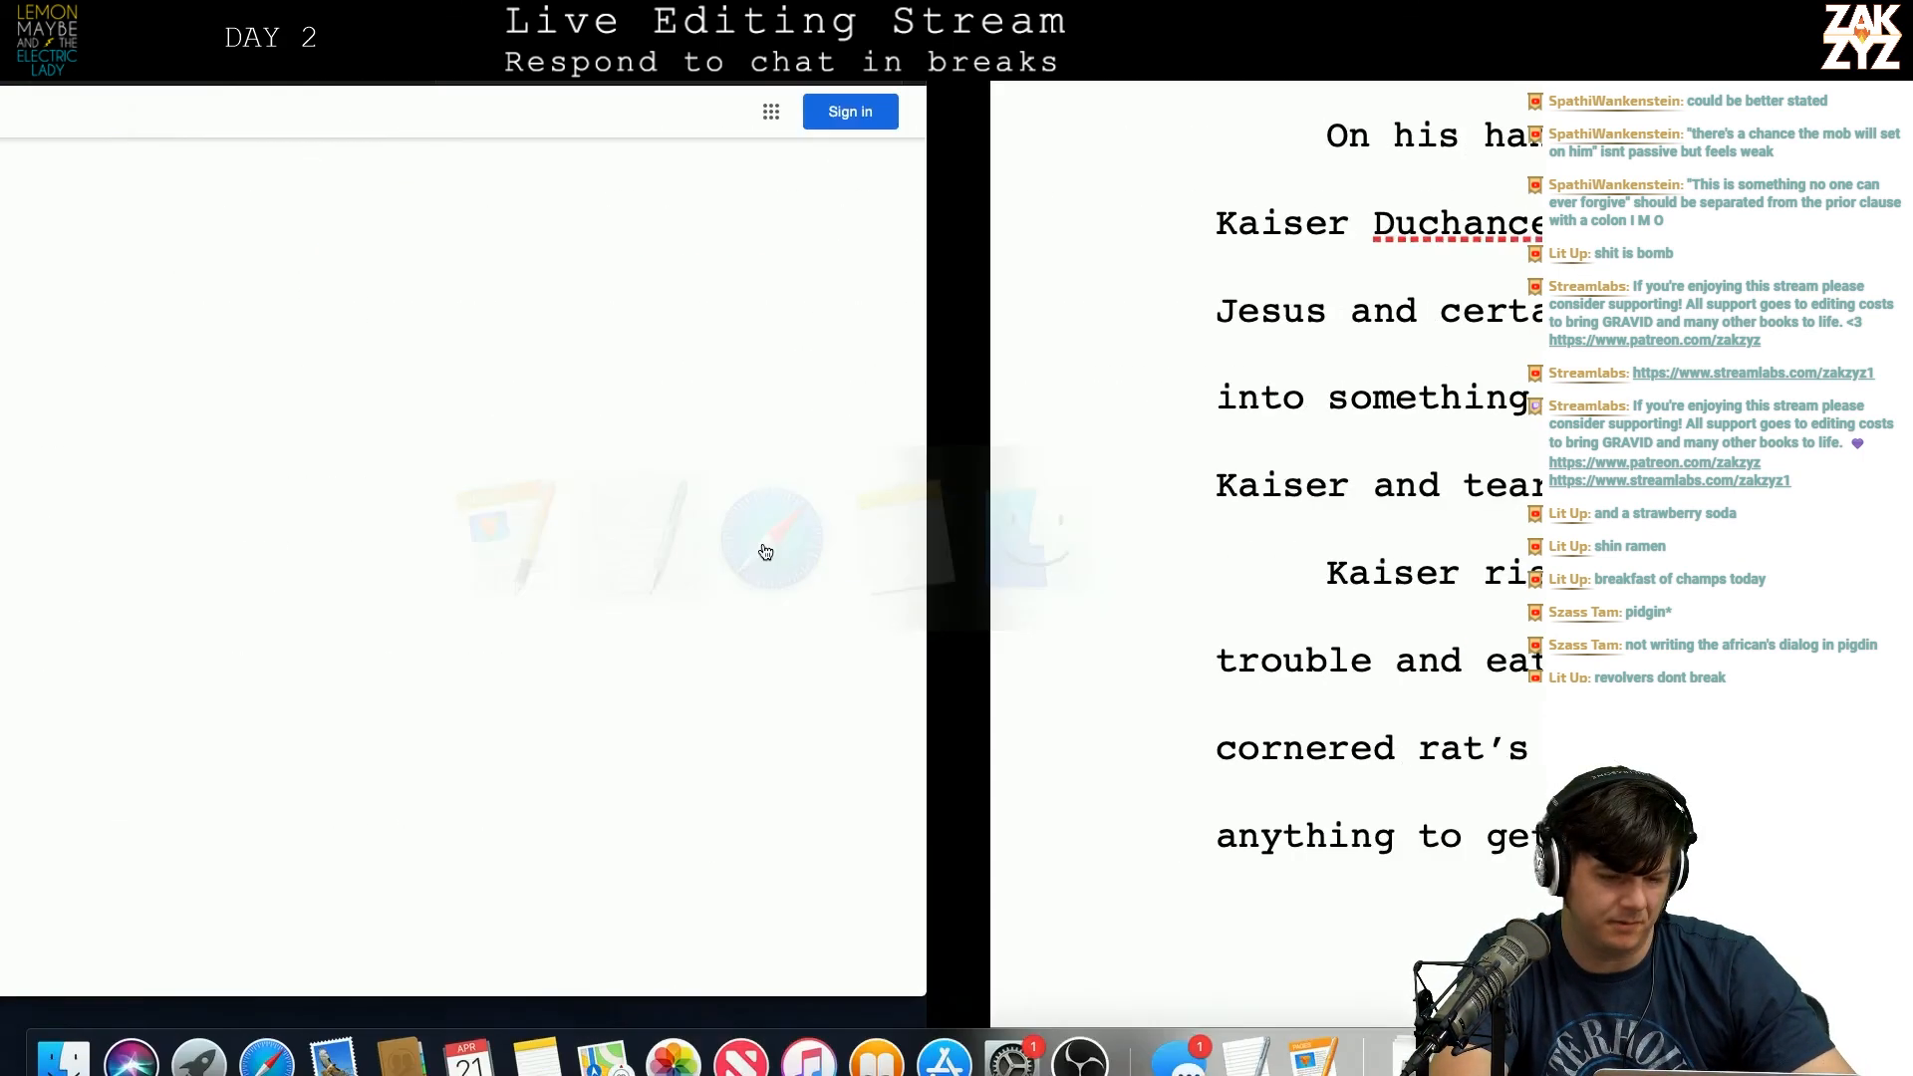
key("BackSpace")
type("8")
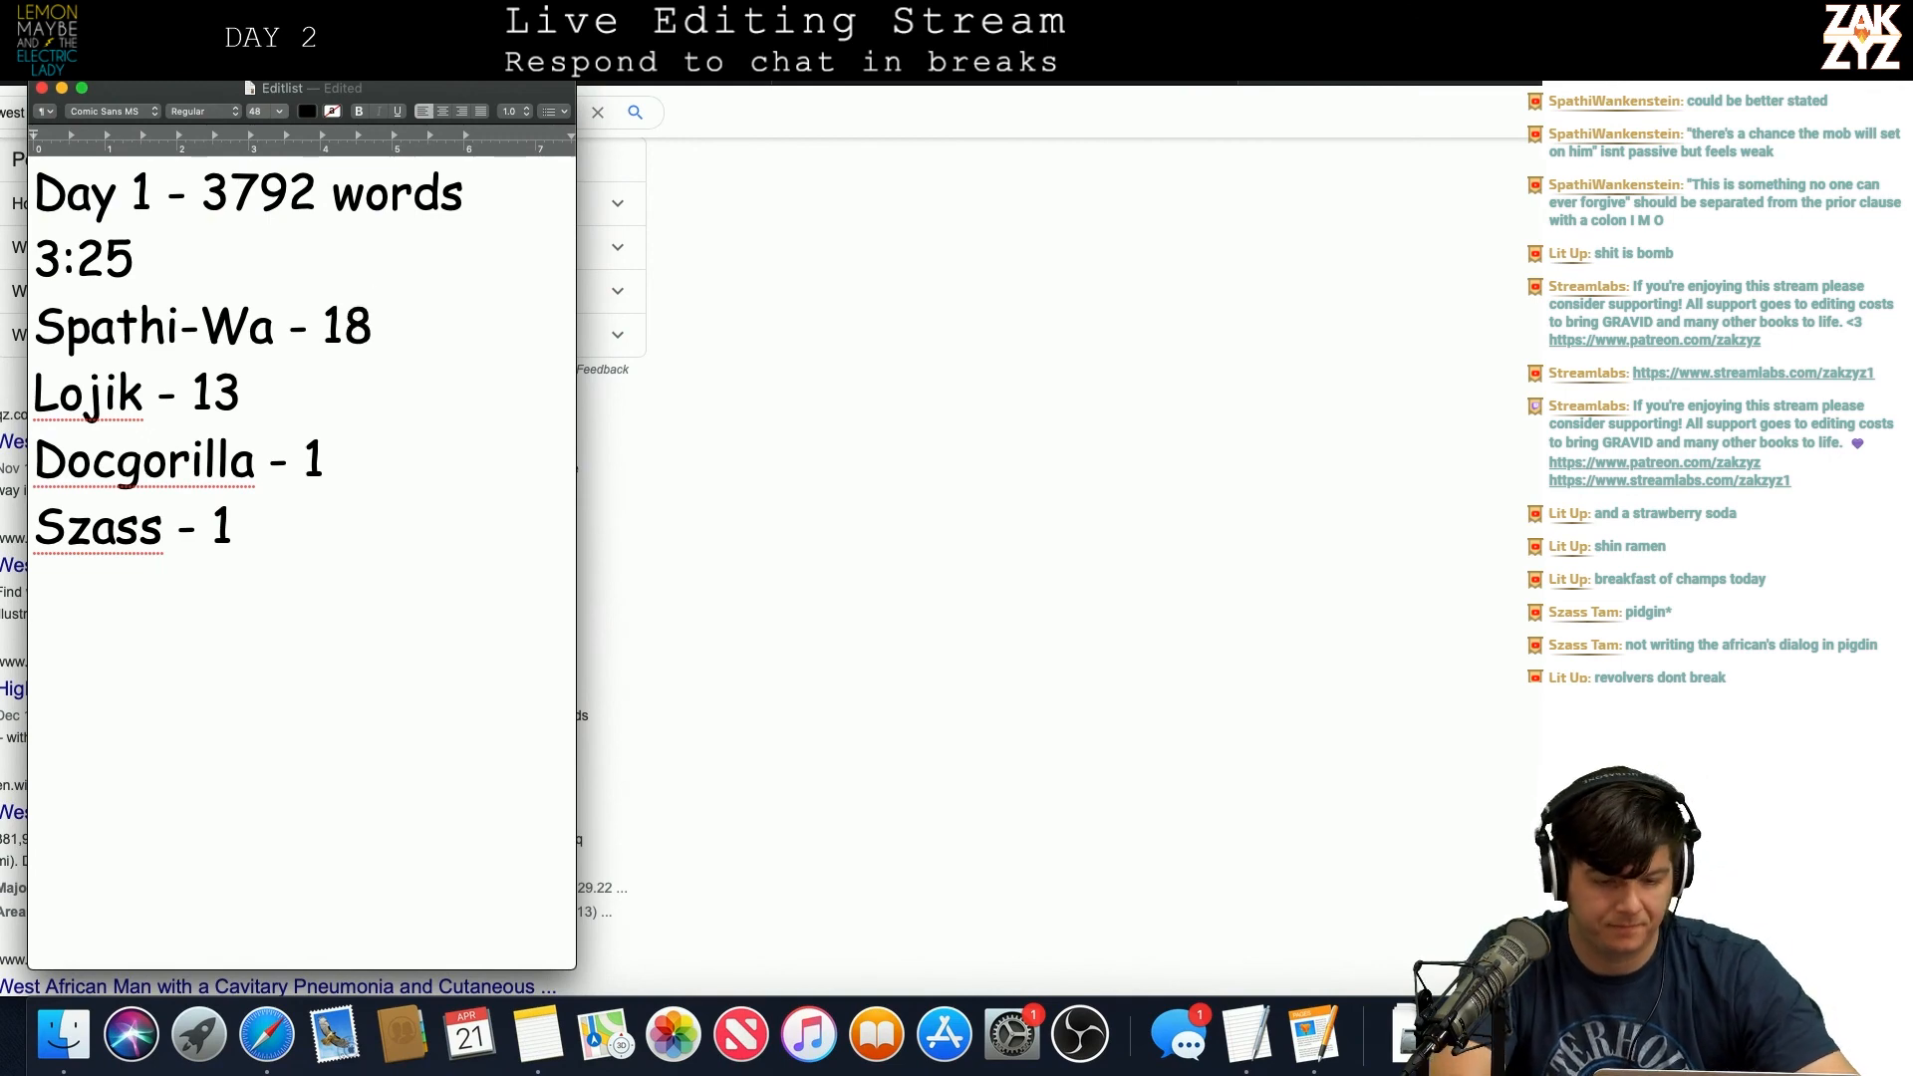
key("super+Tab")
Step: Split off the old "The other half" sentence after "eat his gun." and begin its replacement with "The other half is a cornered rat,"
scroll(679, 667, "down", 1)
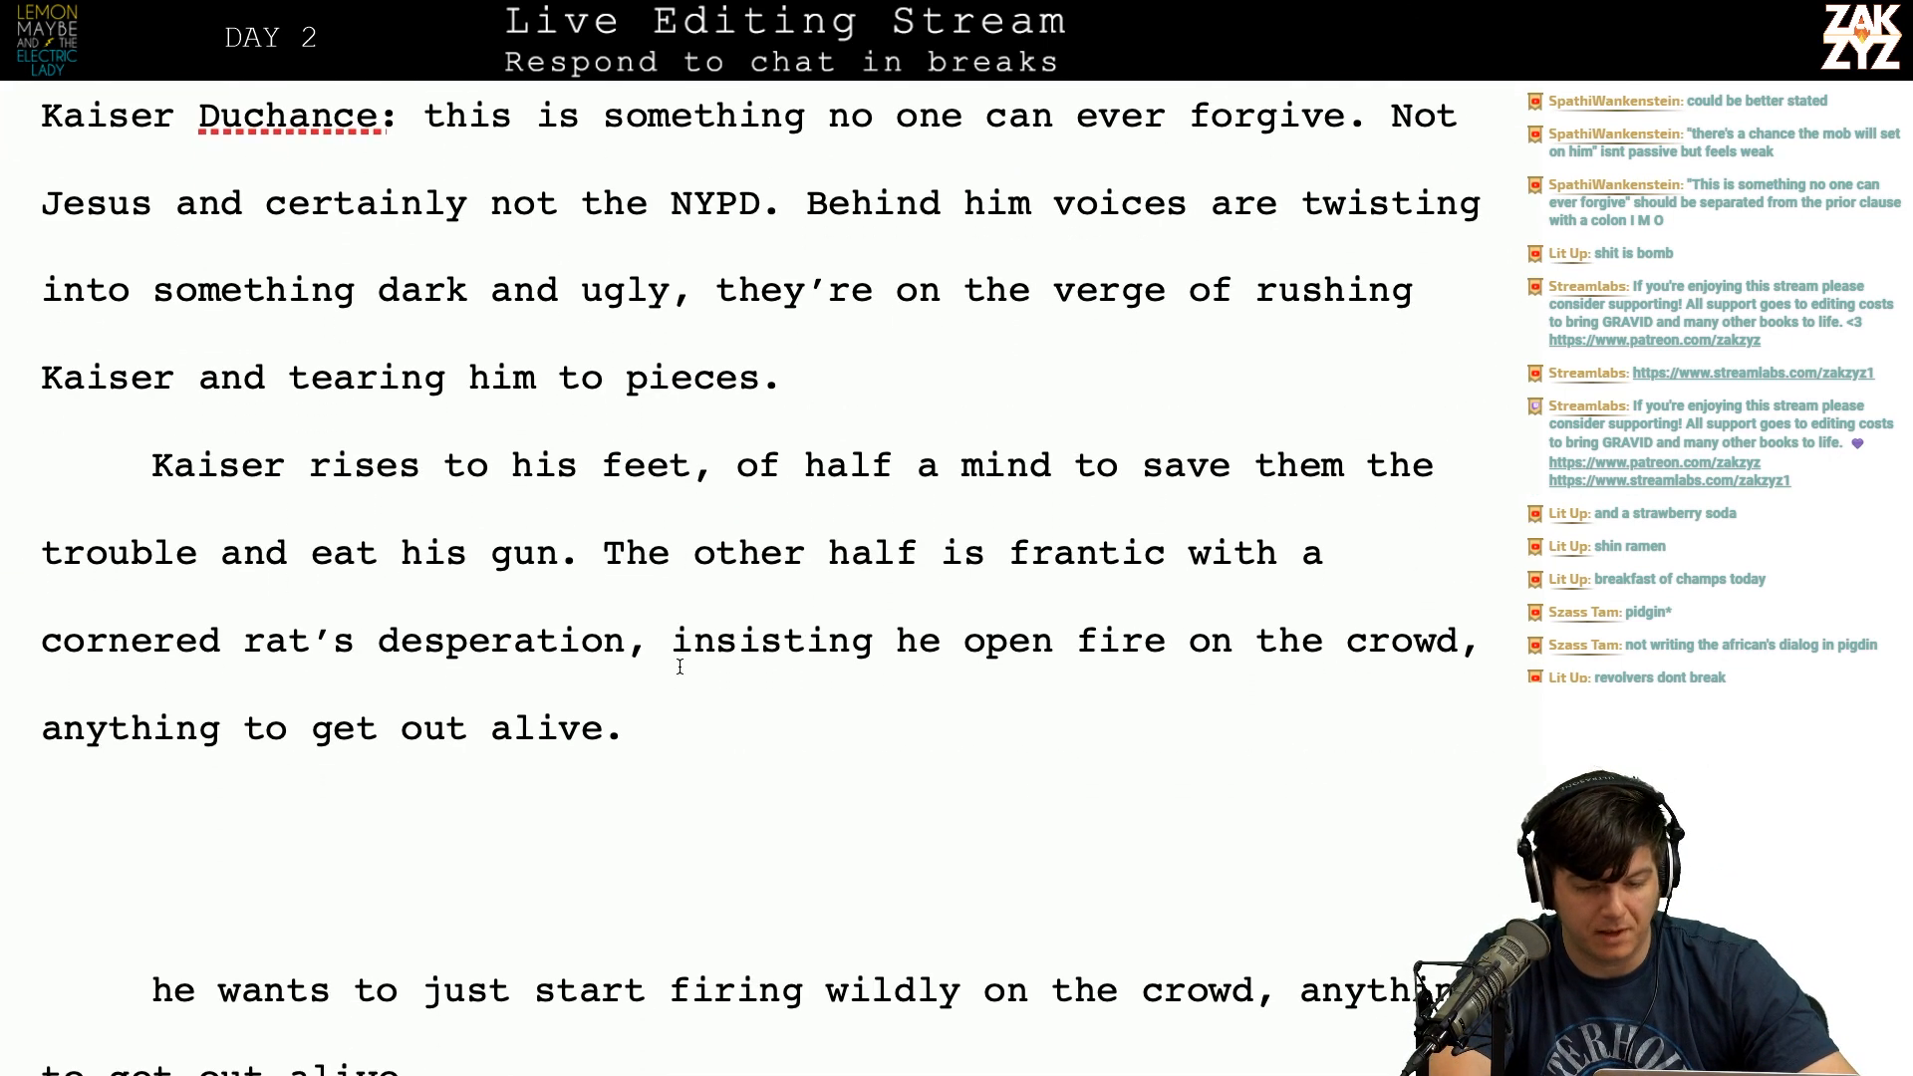
left_click(1092, 474)
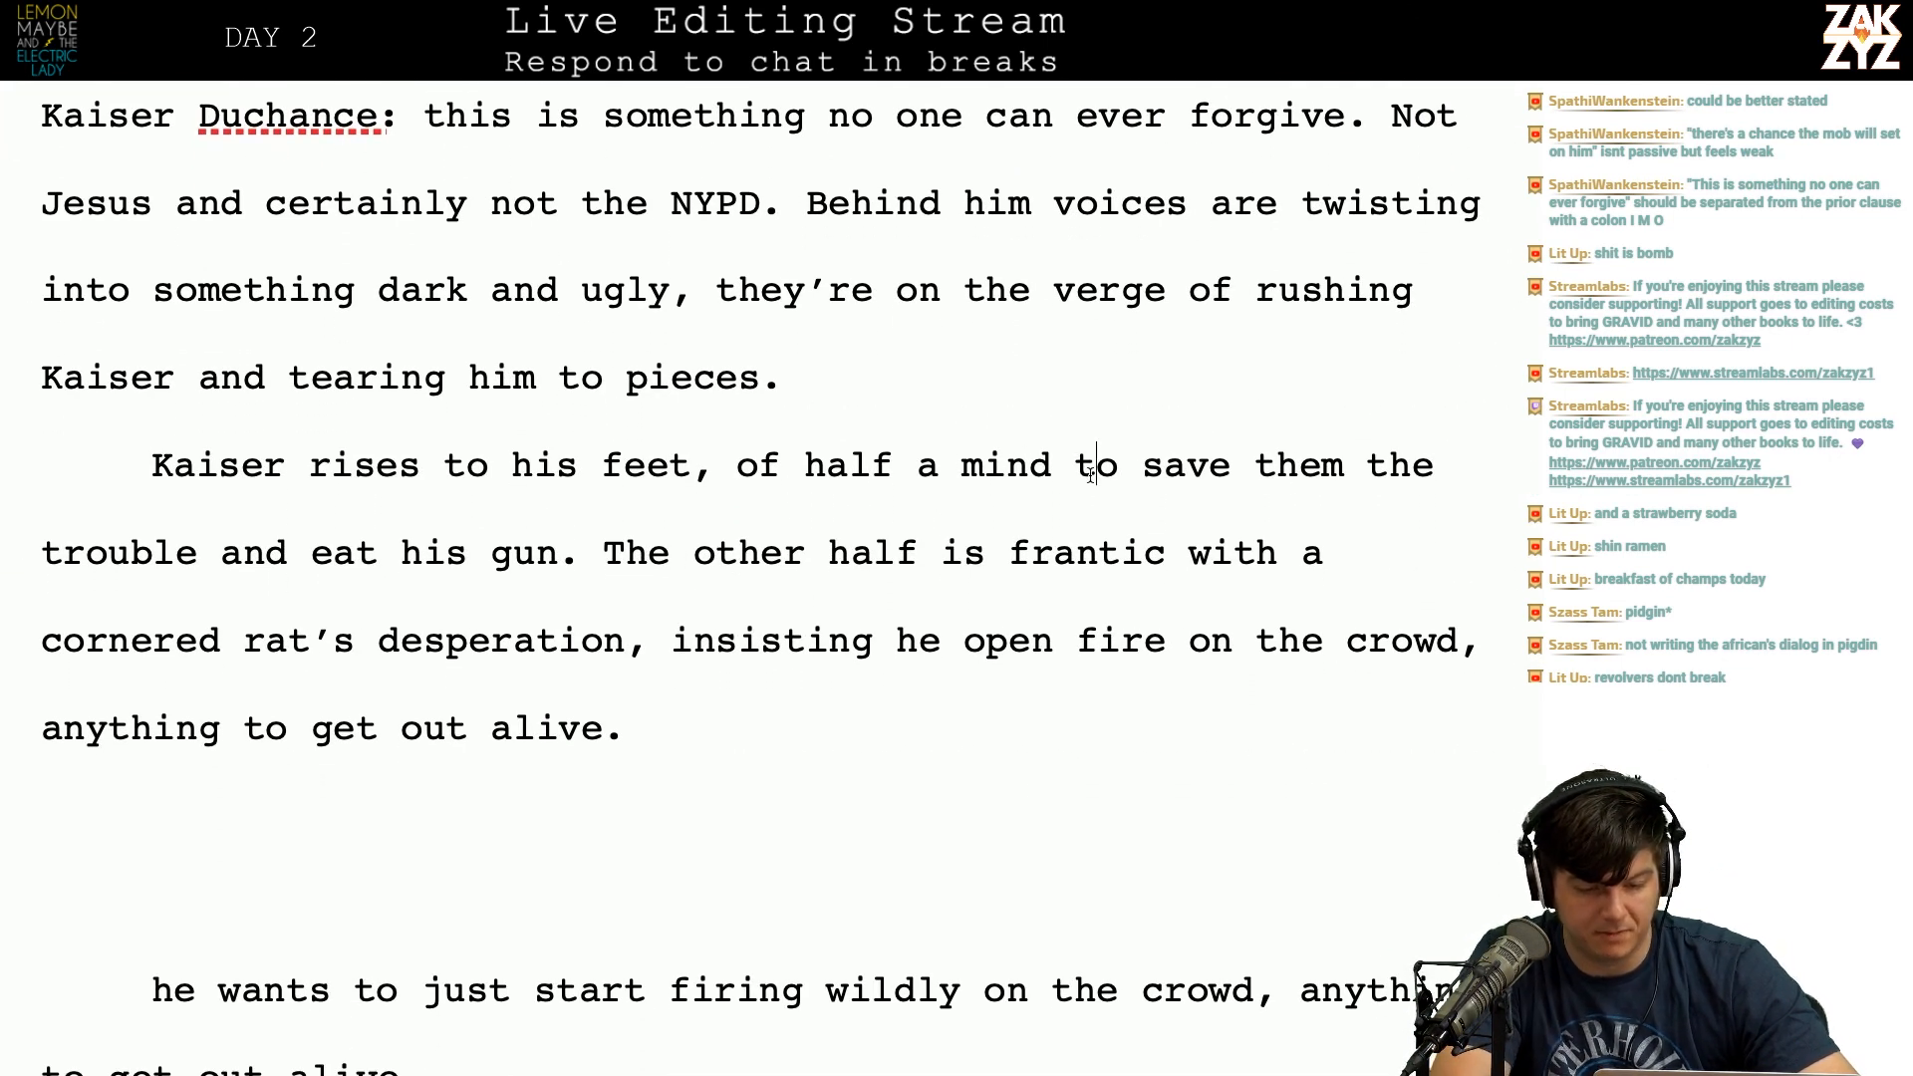
key("Left")
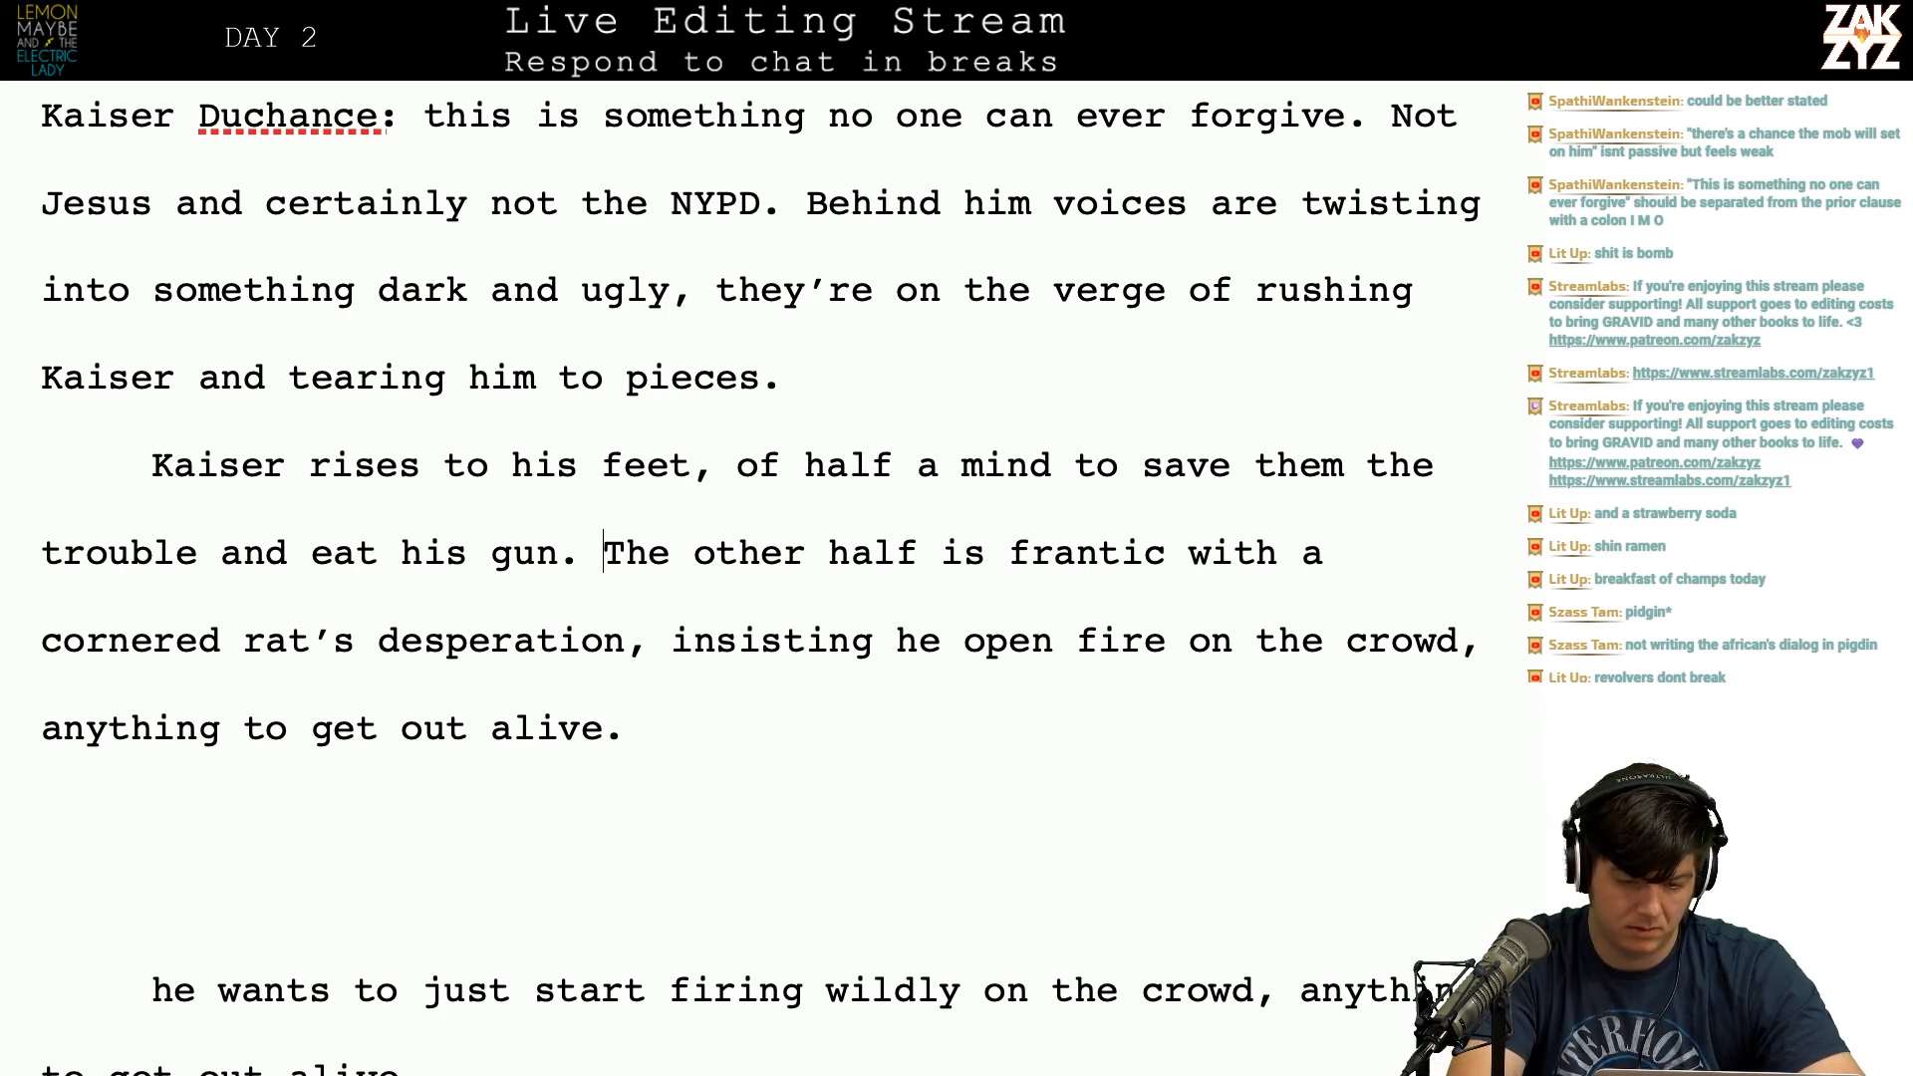
key("Right")
key("Return")
key("Return")
type("The other half ")
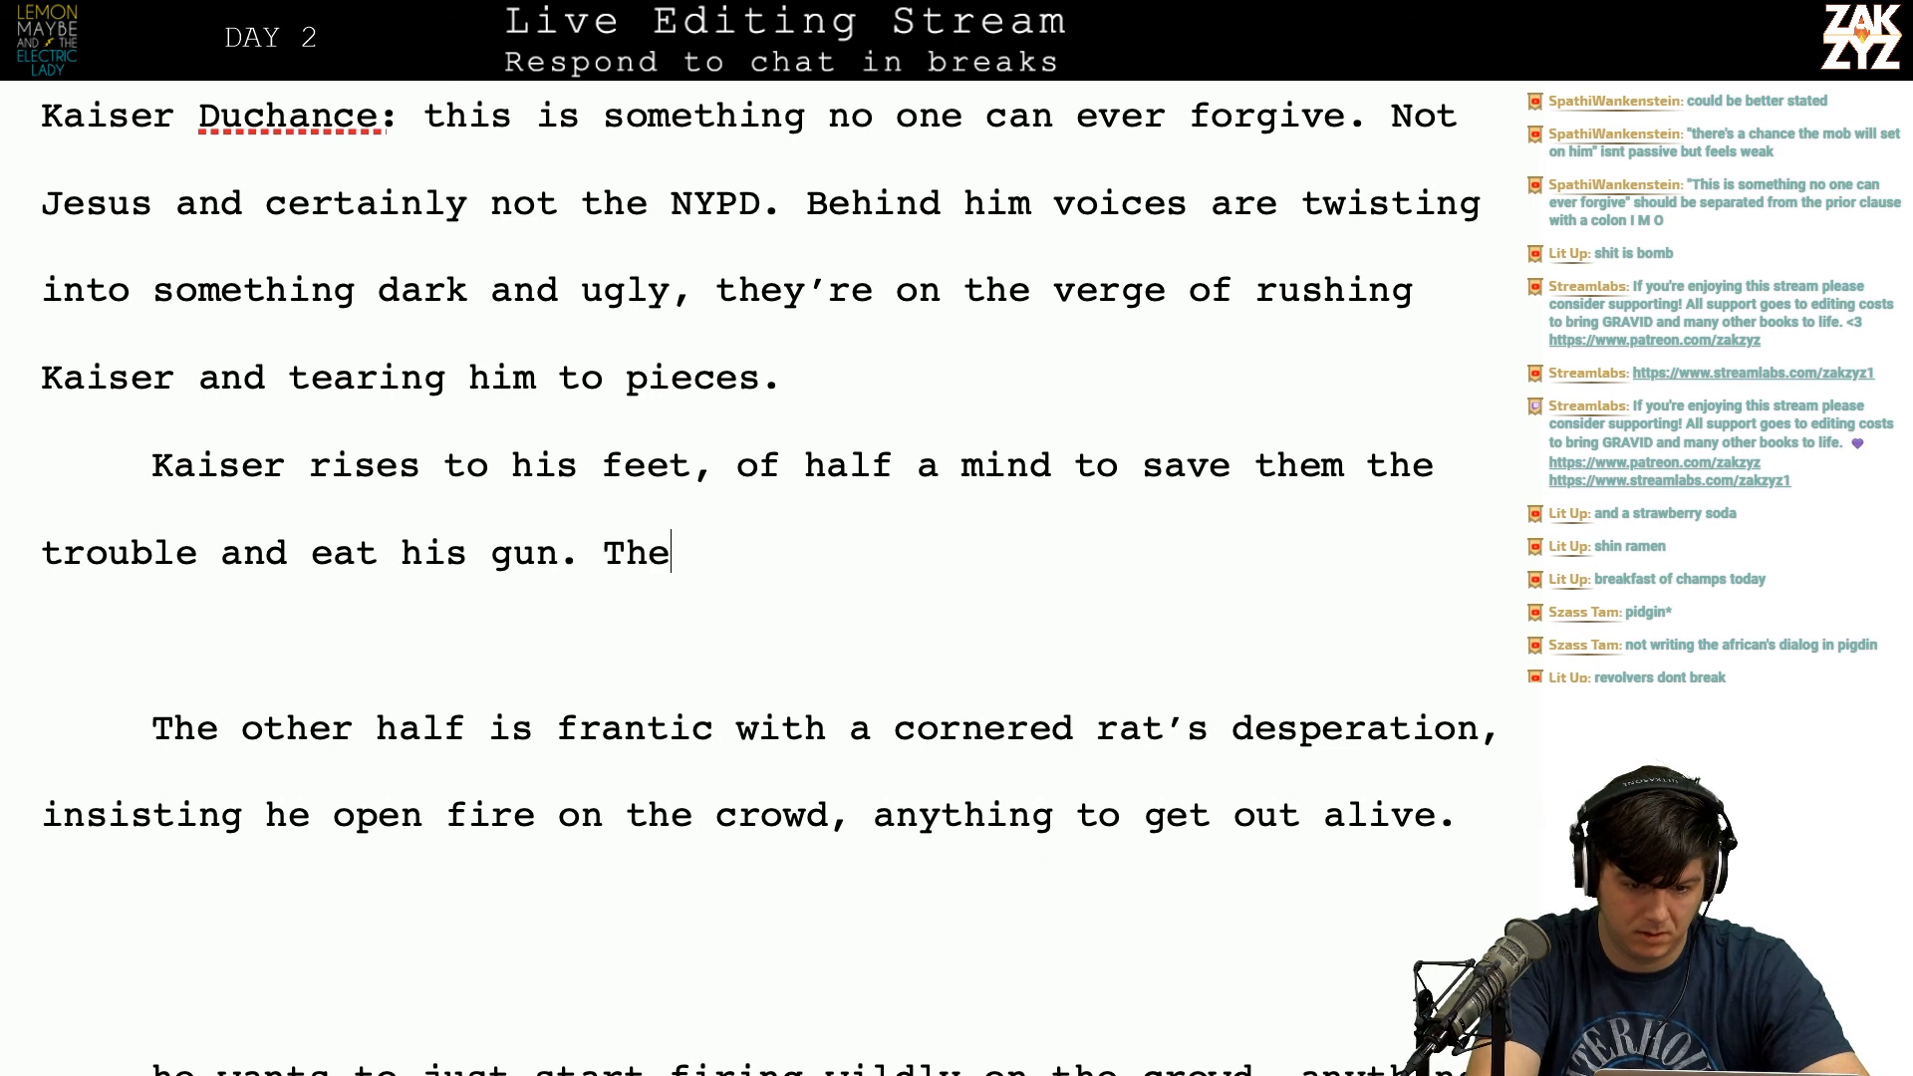
type("is a c")
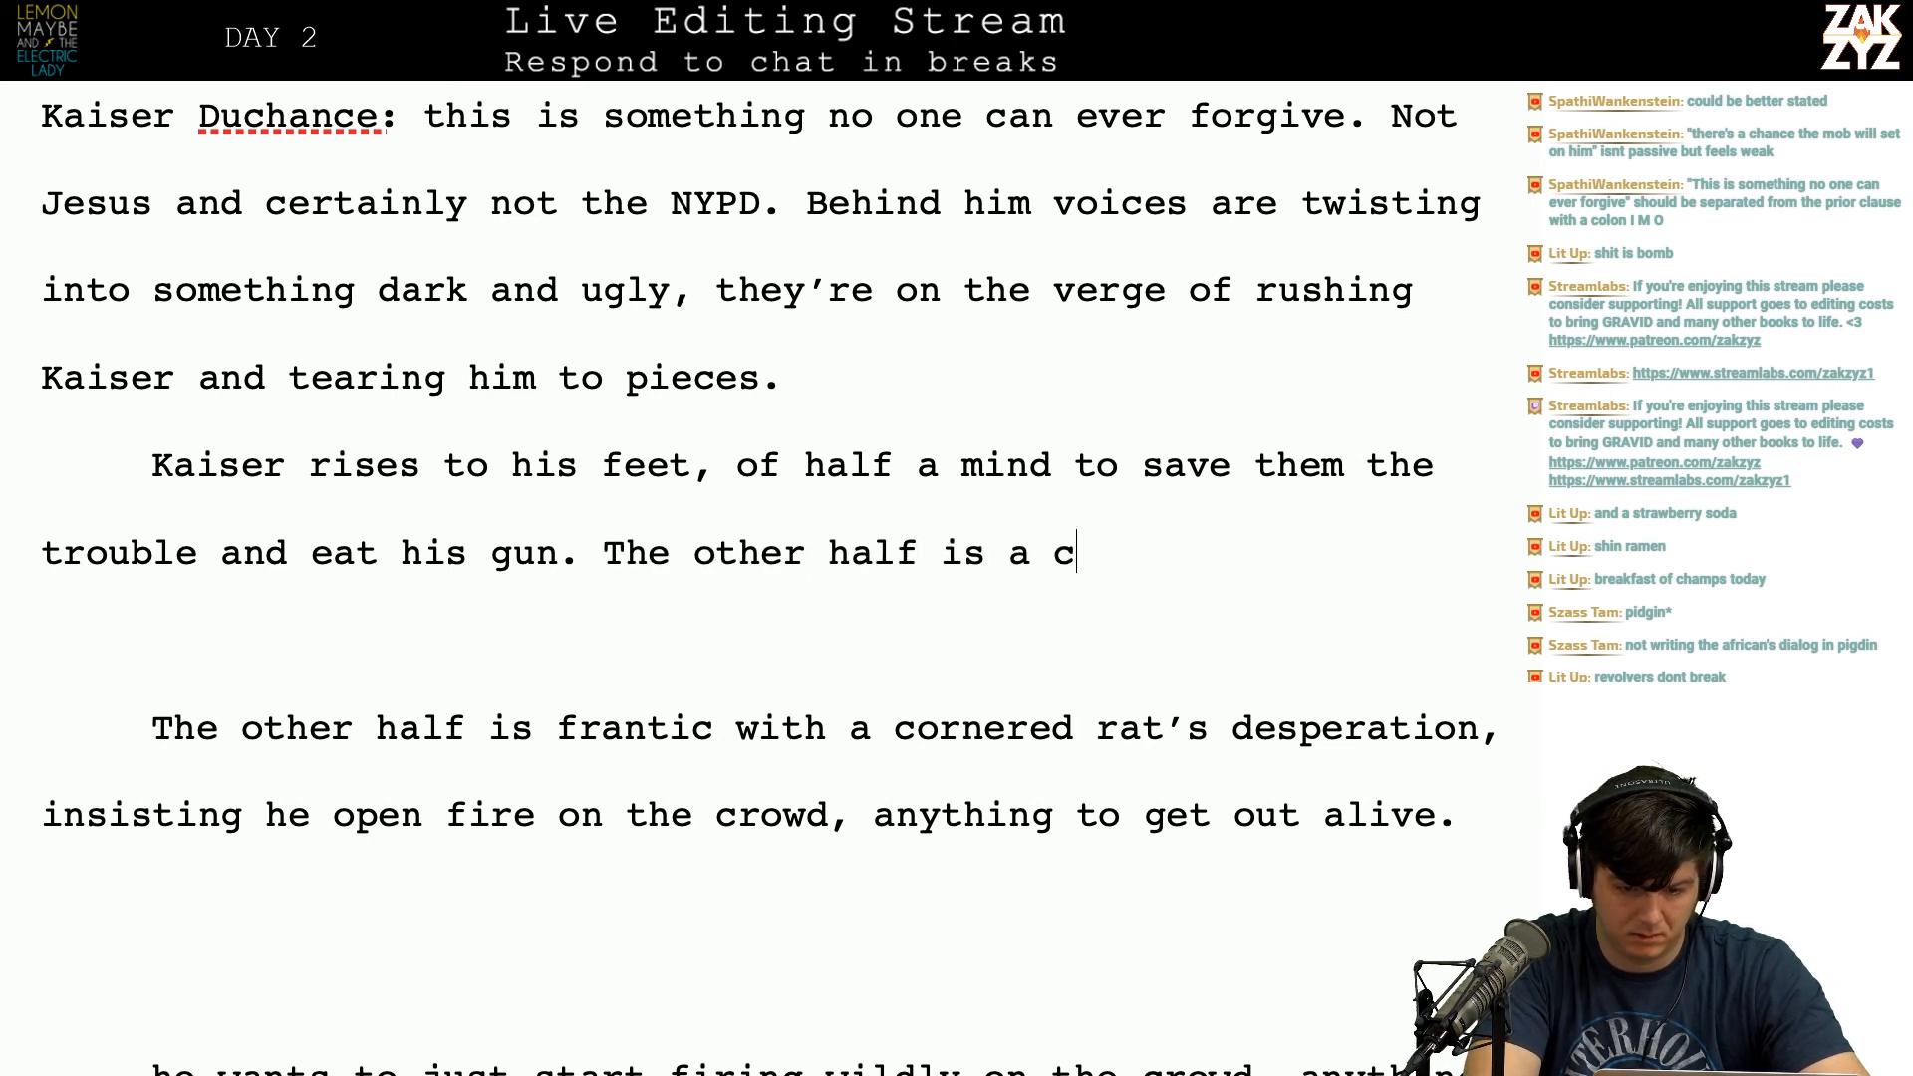
type("ornered rap")
key("BackSpace")
type("t, fil")
Step: Try finishing the new sentence with "frantic with a desperate urge to open fire on the crowd, anything to get out alive."
key("BackSpace")
key("BackSpace")
type("ranti")
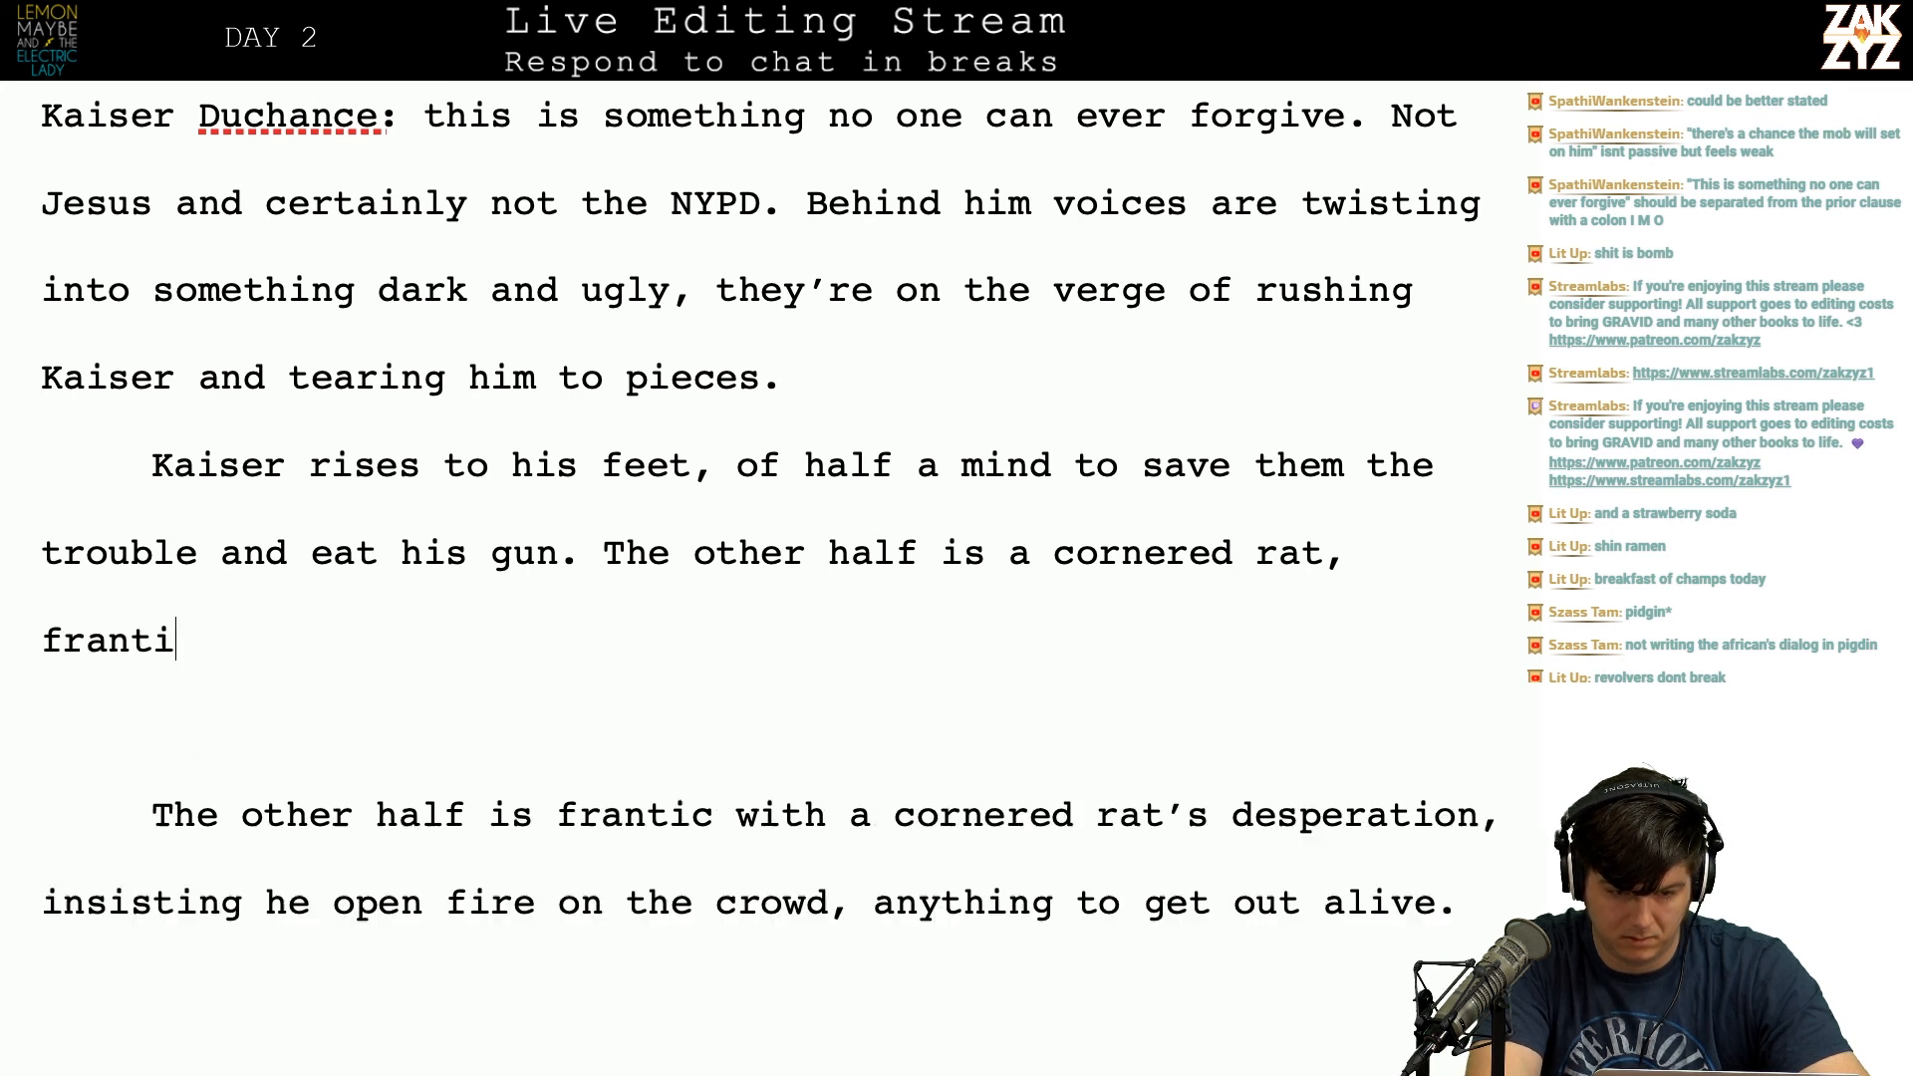
type("c with a desperate urge to ")
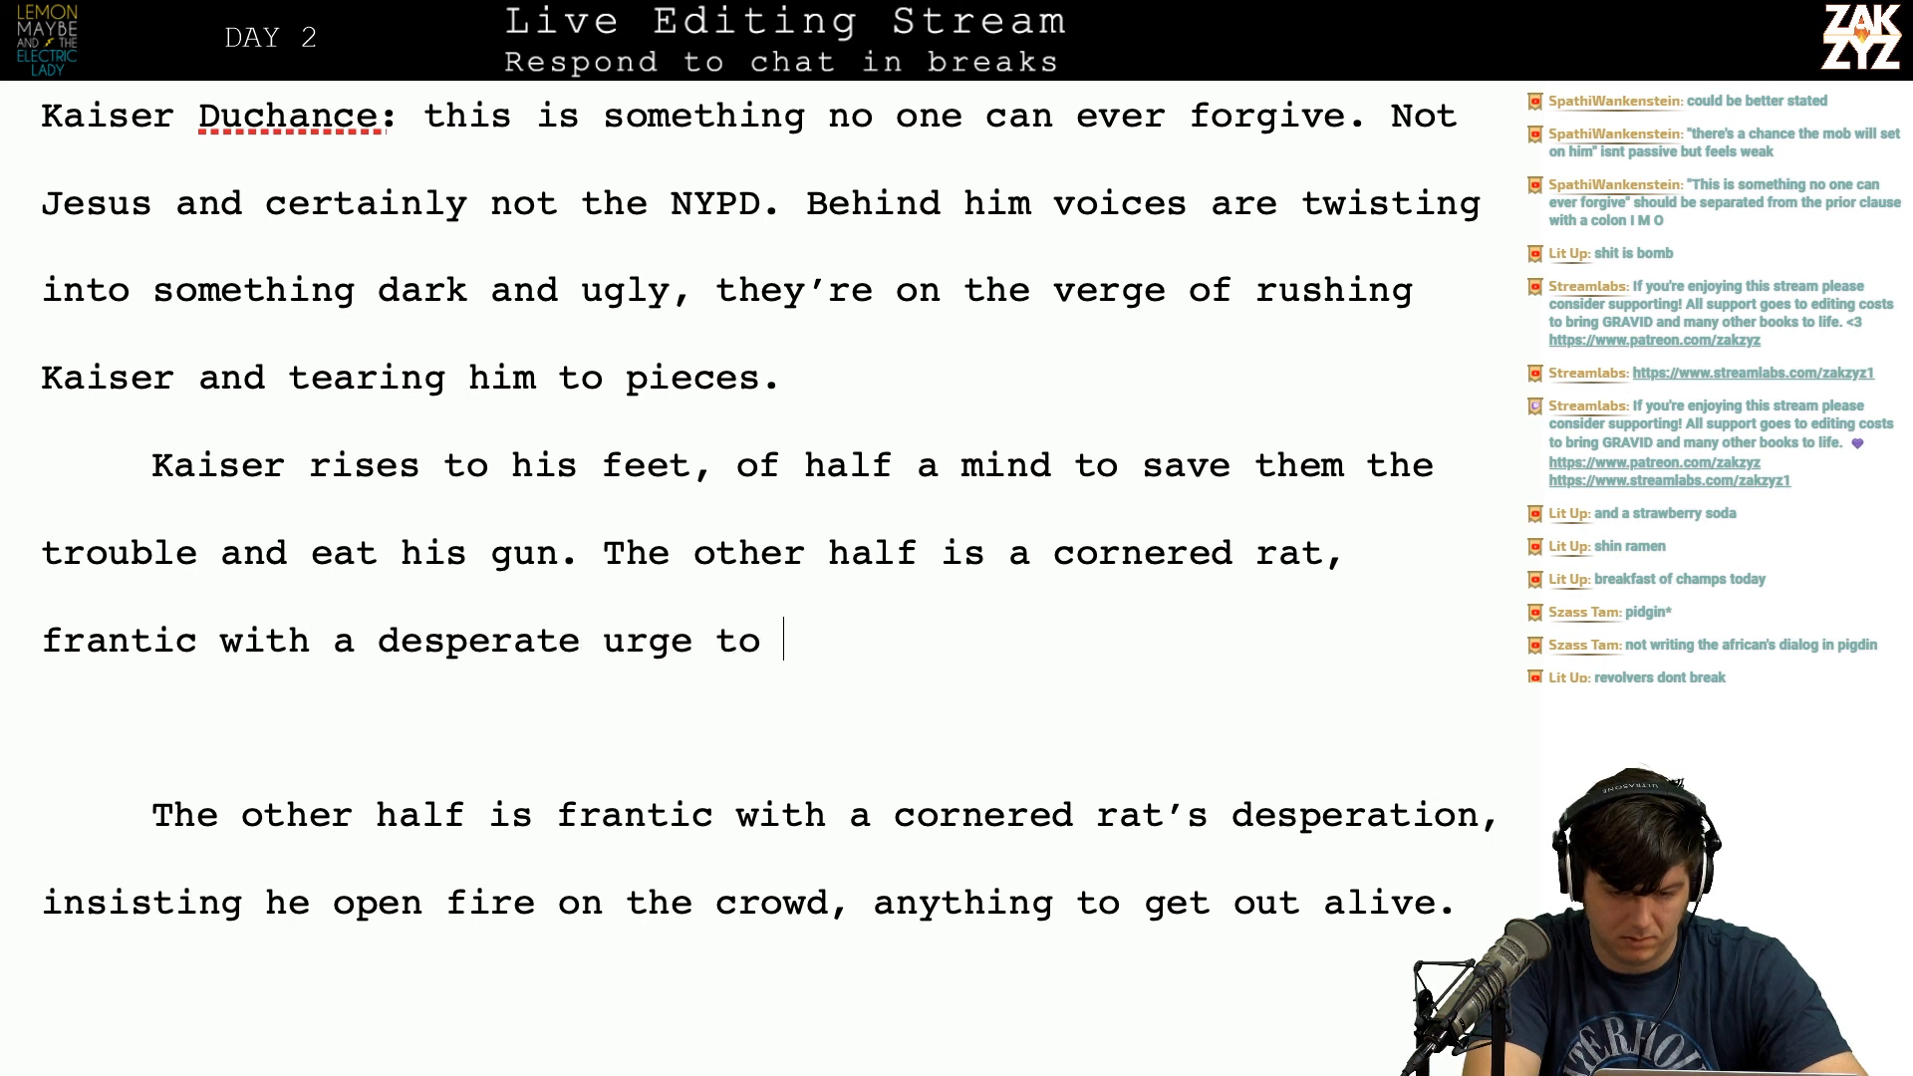
type("ope")
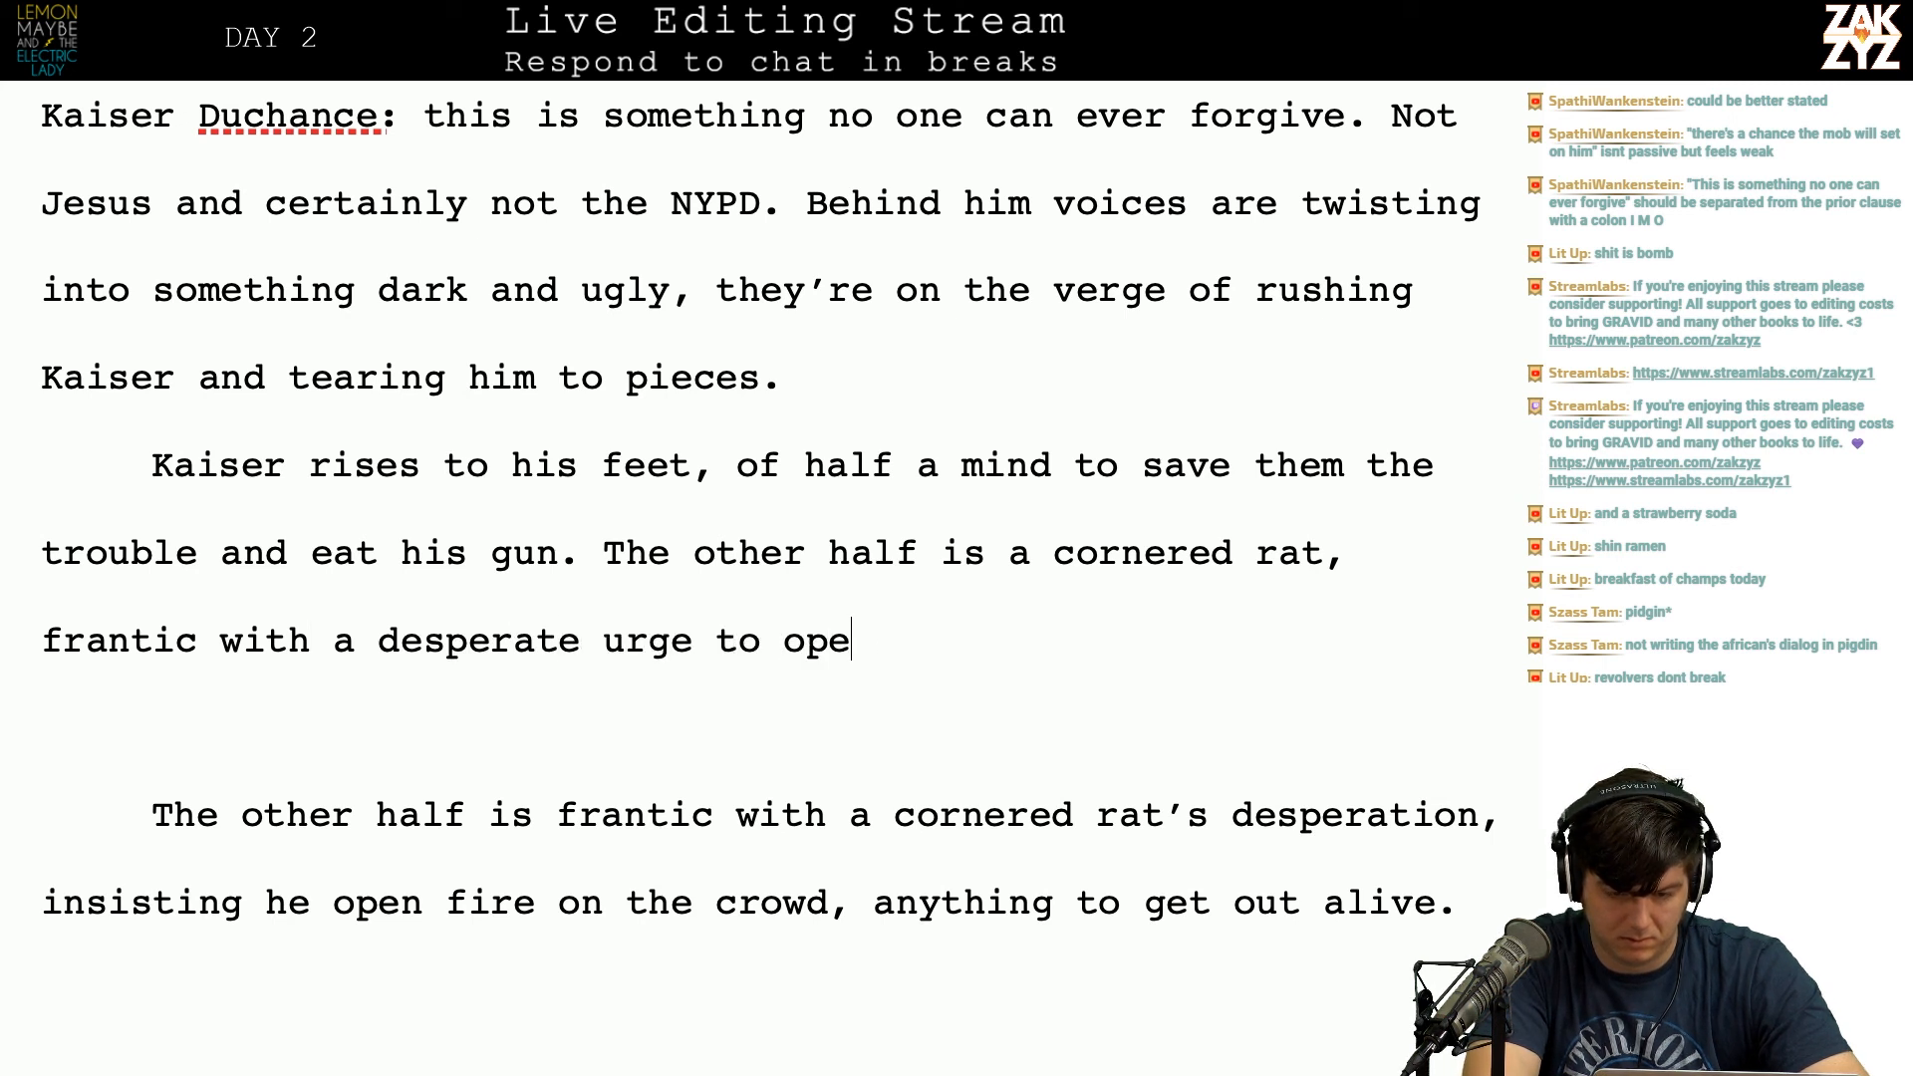
type("n fire on the crowd, anyht")
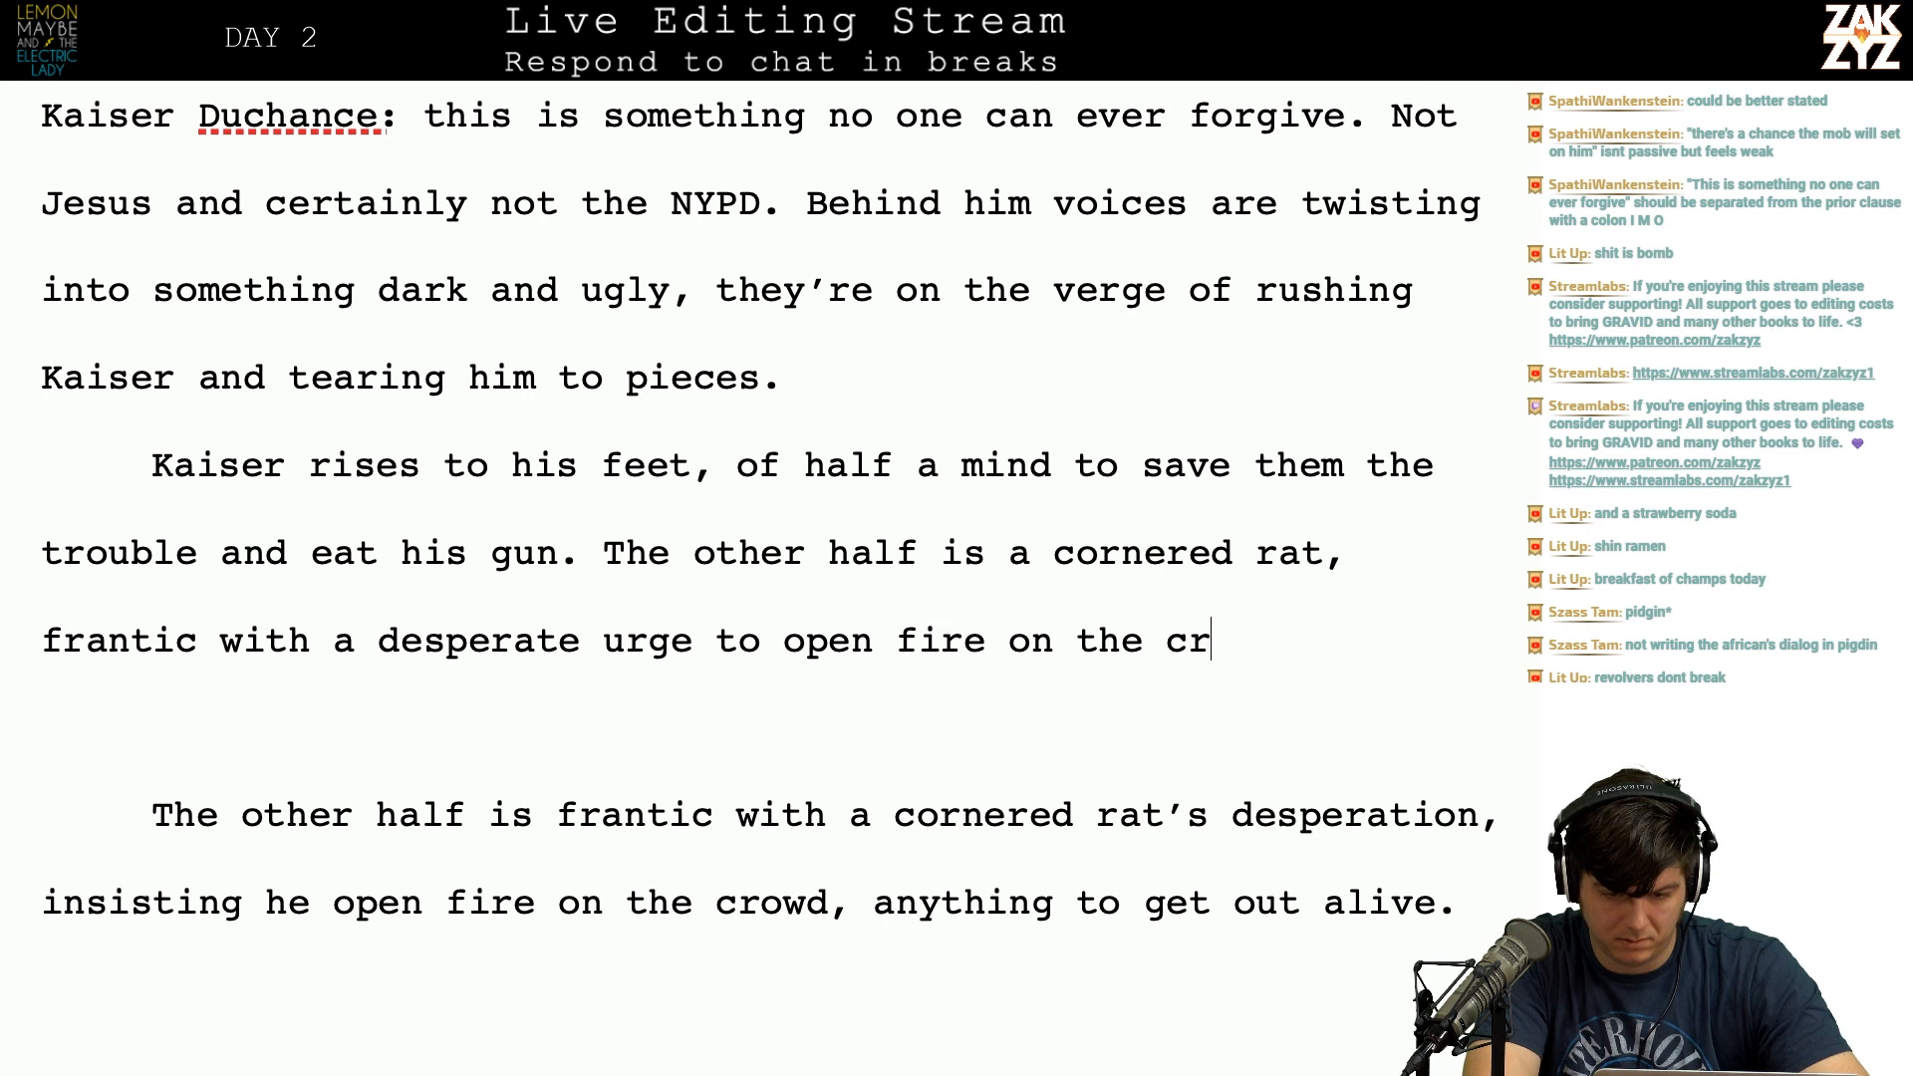
key("BackSpace")
key("BackSpace")
type("thing to get out ali")
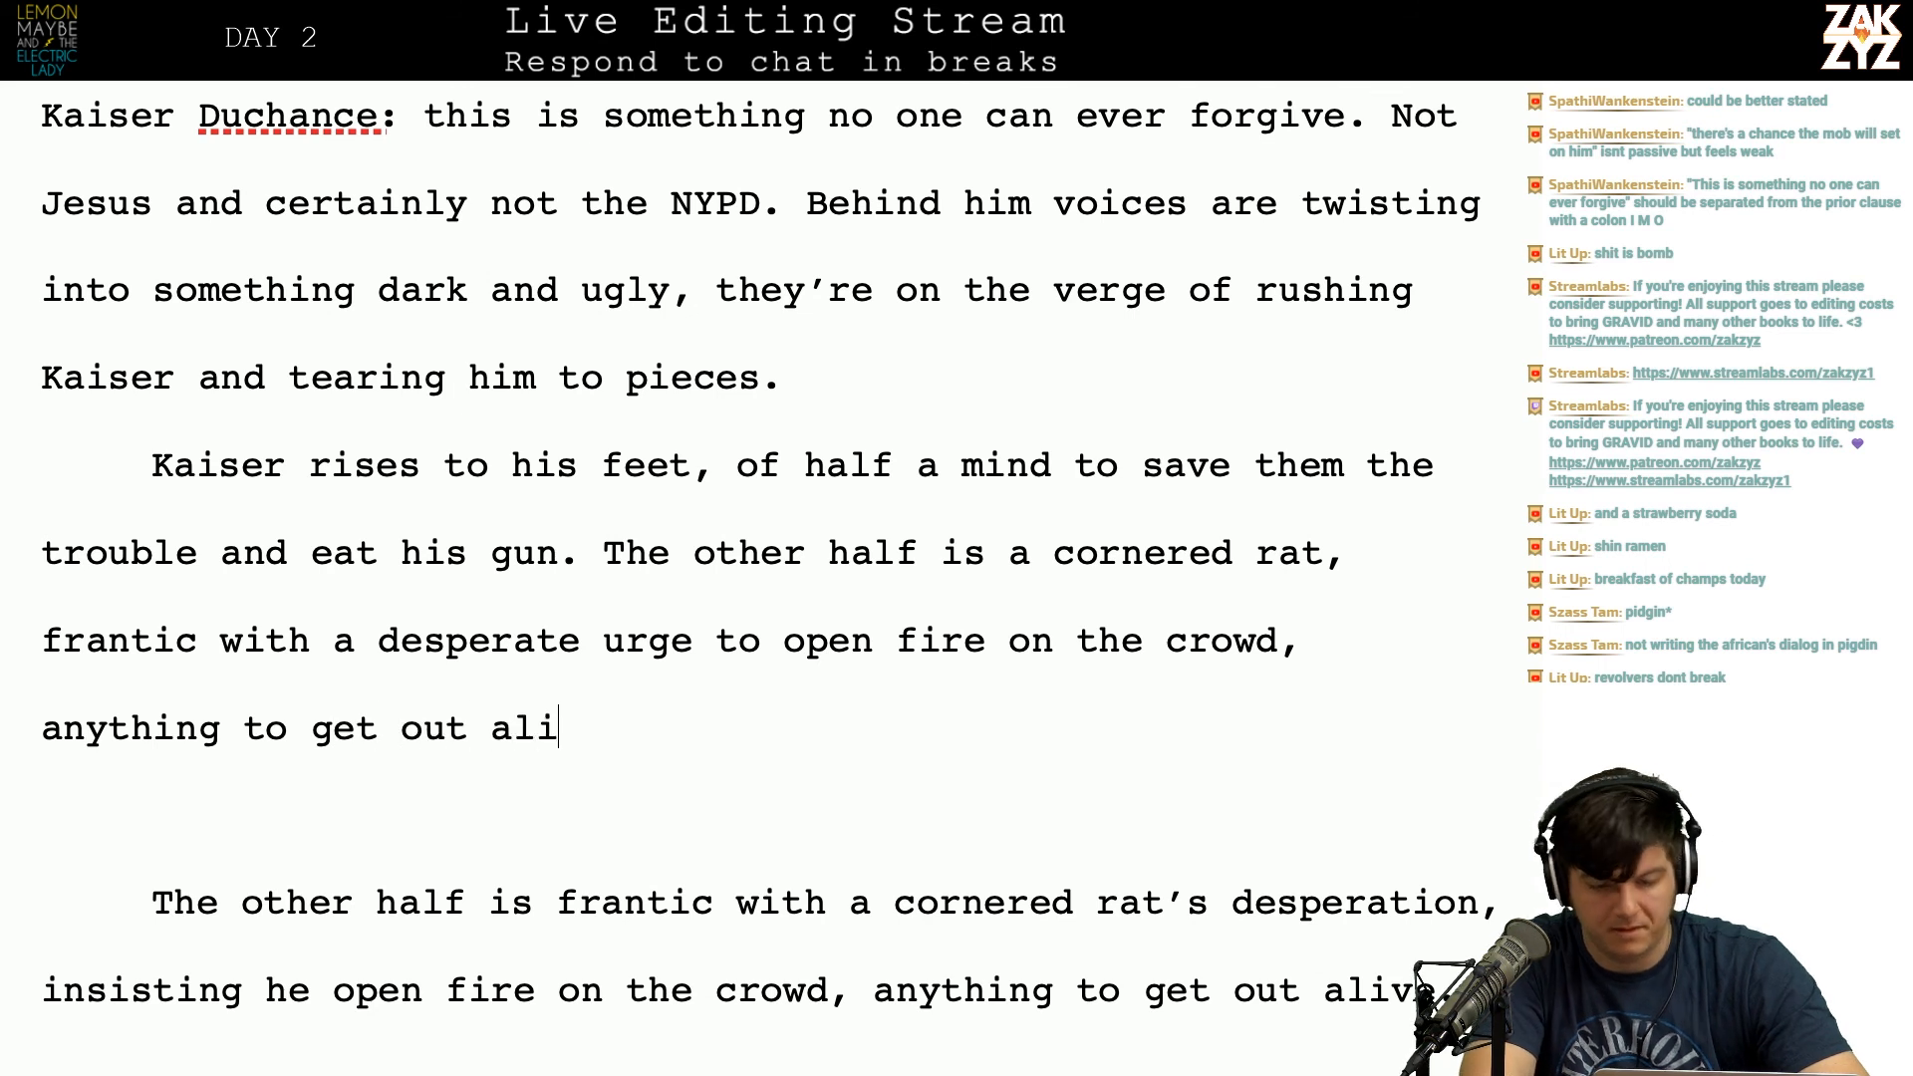
type("ve.")
Step: Try inserting "considering the frantic" after "a cornered rat," and delete the insertion
left_click(152, 729)
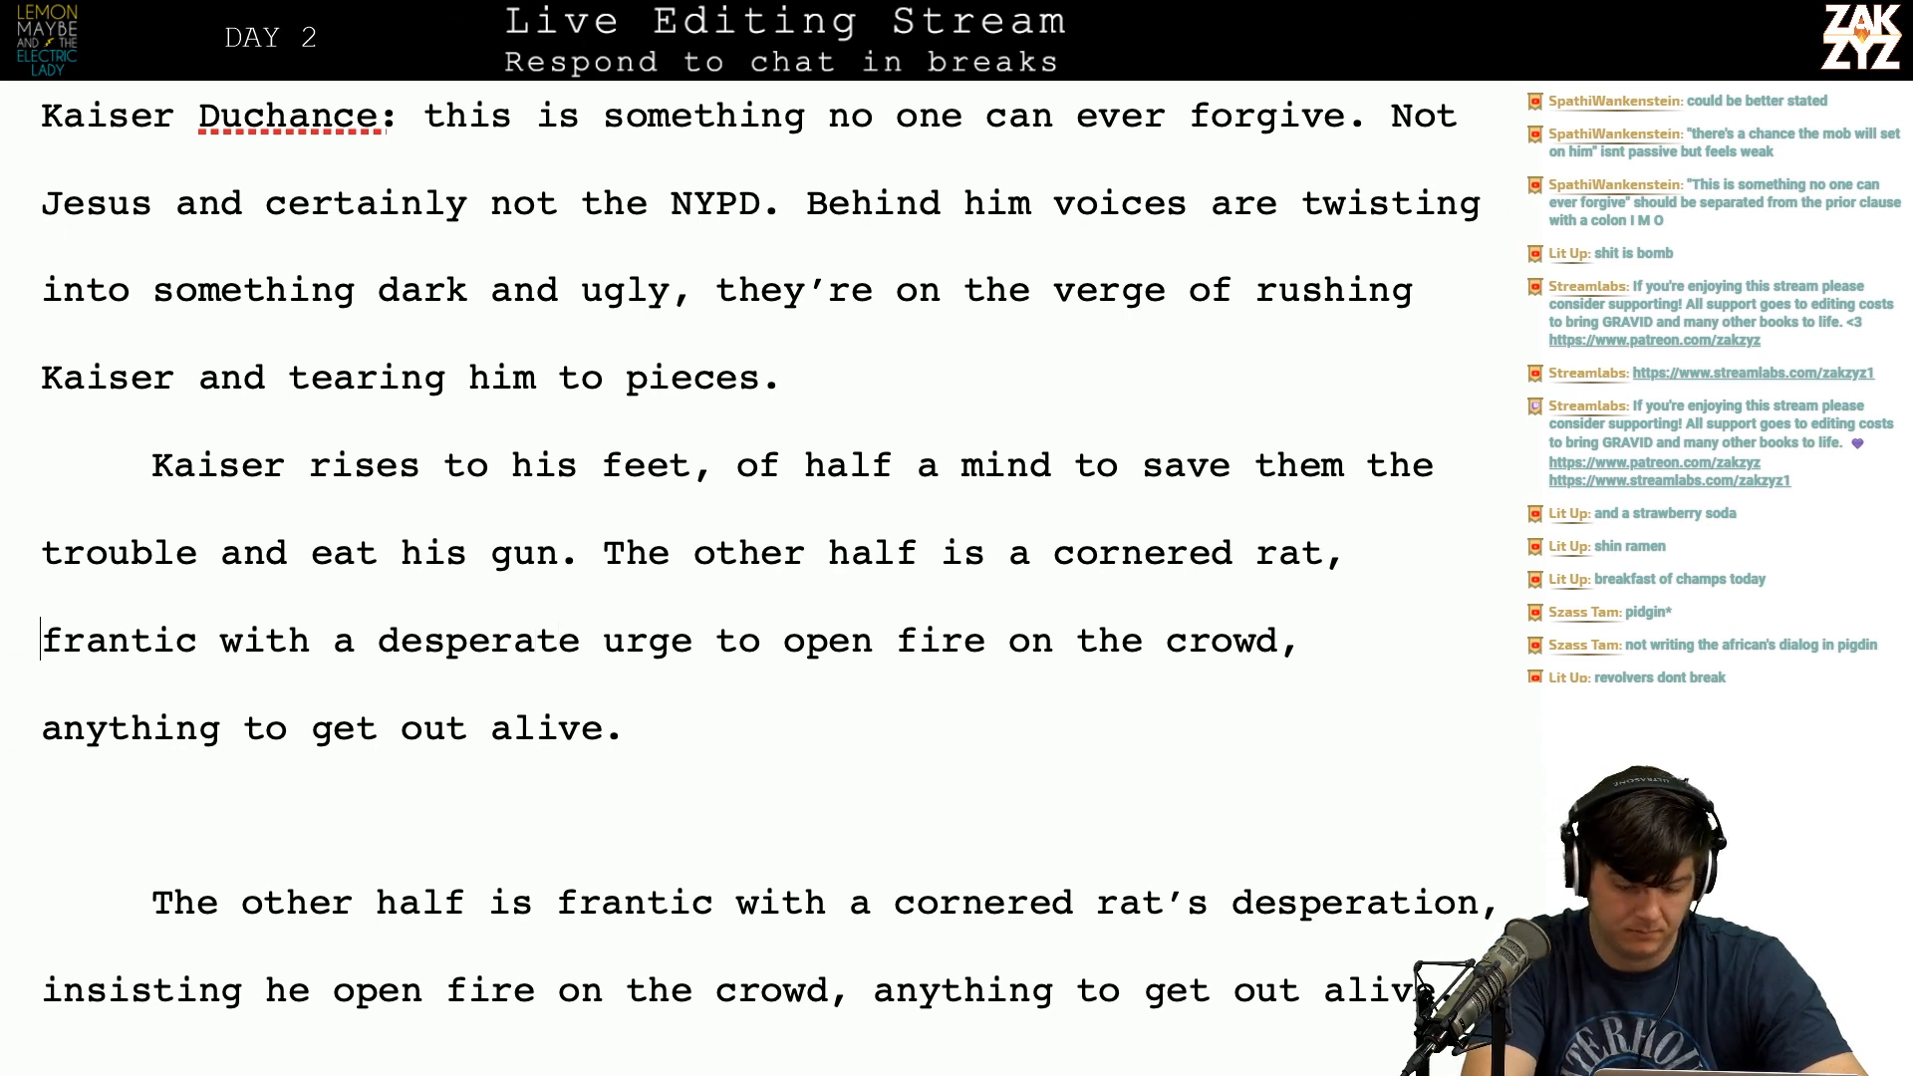
type("considering the f")
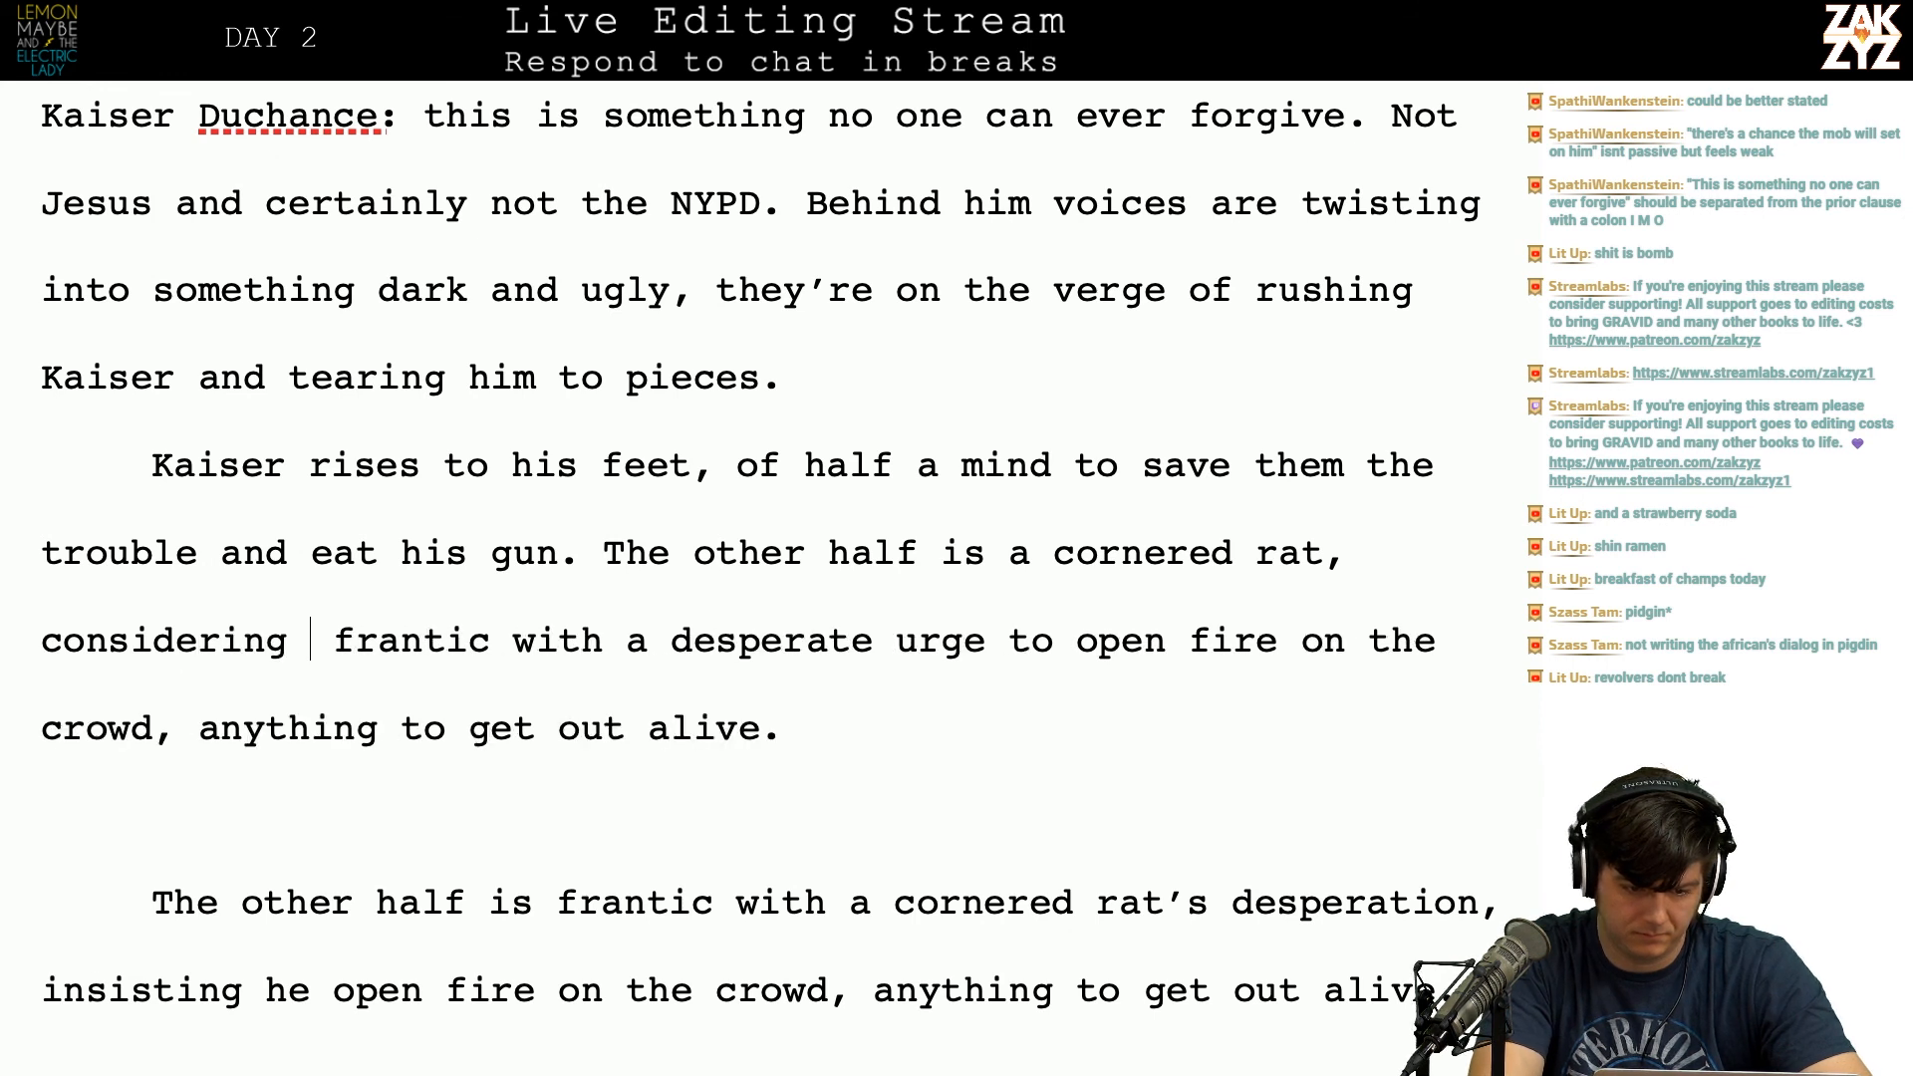
type("rantic frant")
key("BackSpace")
key("BackSpace")
key("BackSpace")
type("ntic")
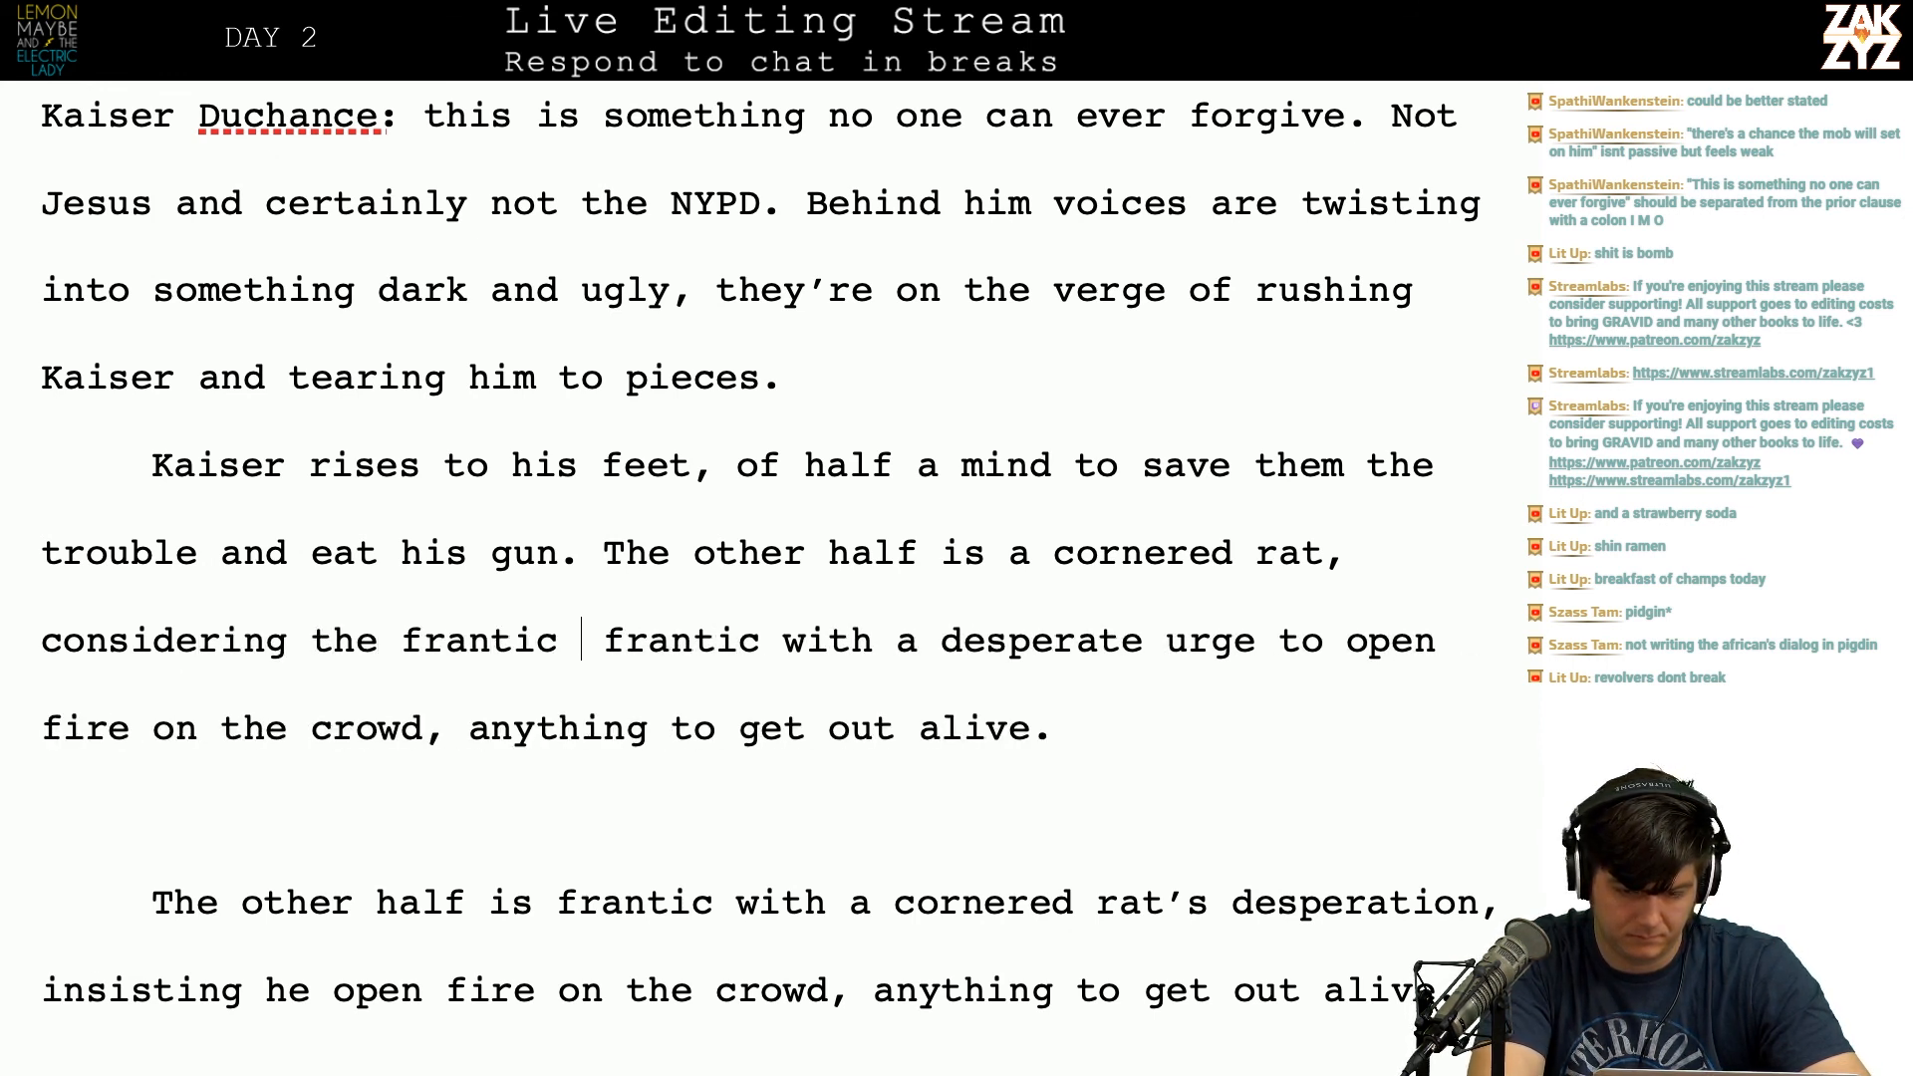
key("BackSpace")
key("BackSpace")
key("BackSpace")
key("BackSpace")
key("BackSpace")
key("BackSpace")
key("BackSpace")
key("BackSpace")
key("BackSpace")
key("BackSpace")
key("BackSpace")
key("BackSpace")
key("BackSpace")
key("BackSpace")
key("BackSpace")
key("BackSpace")
key("BackSpace")
key("BackSpace")
key("BackSpace")
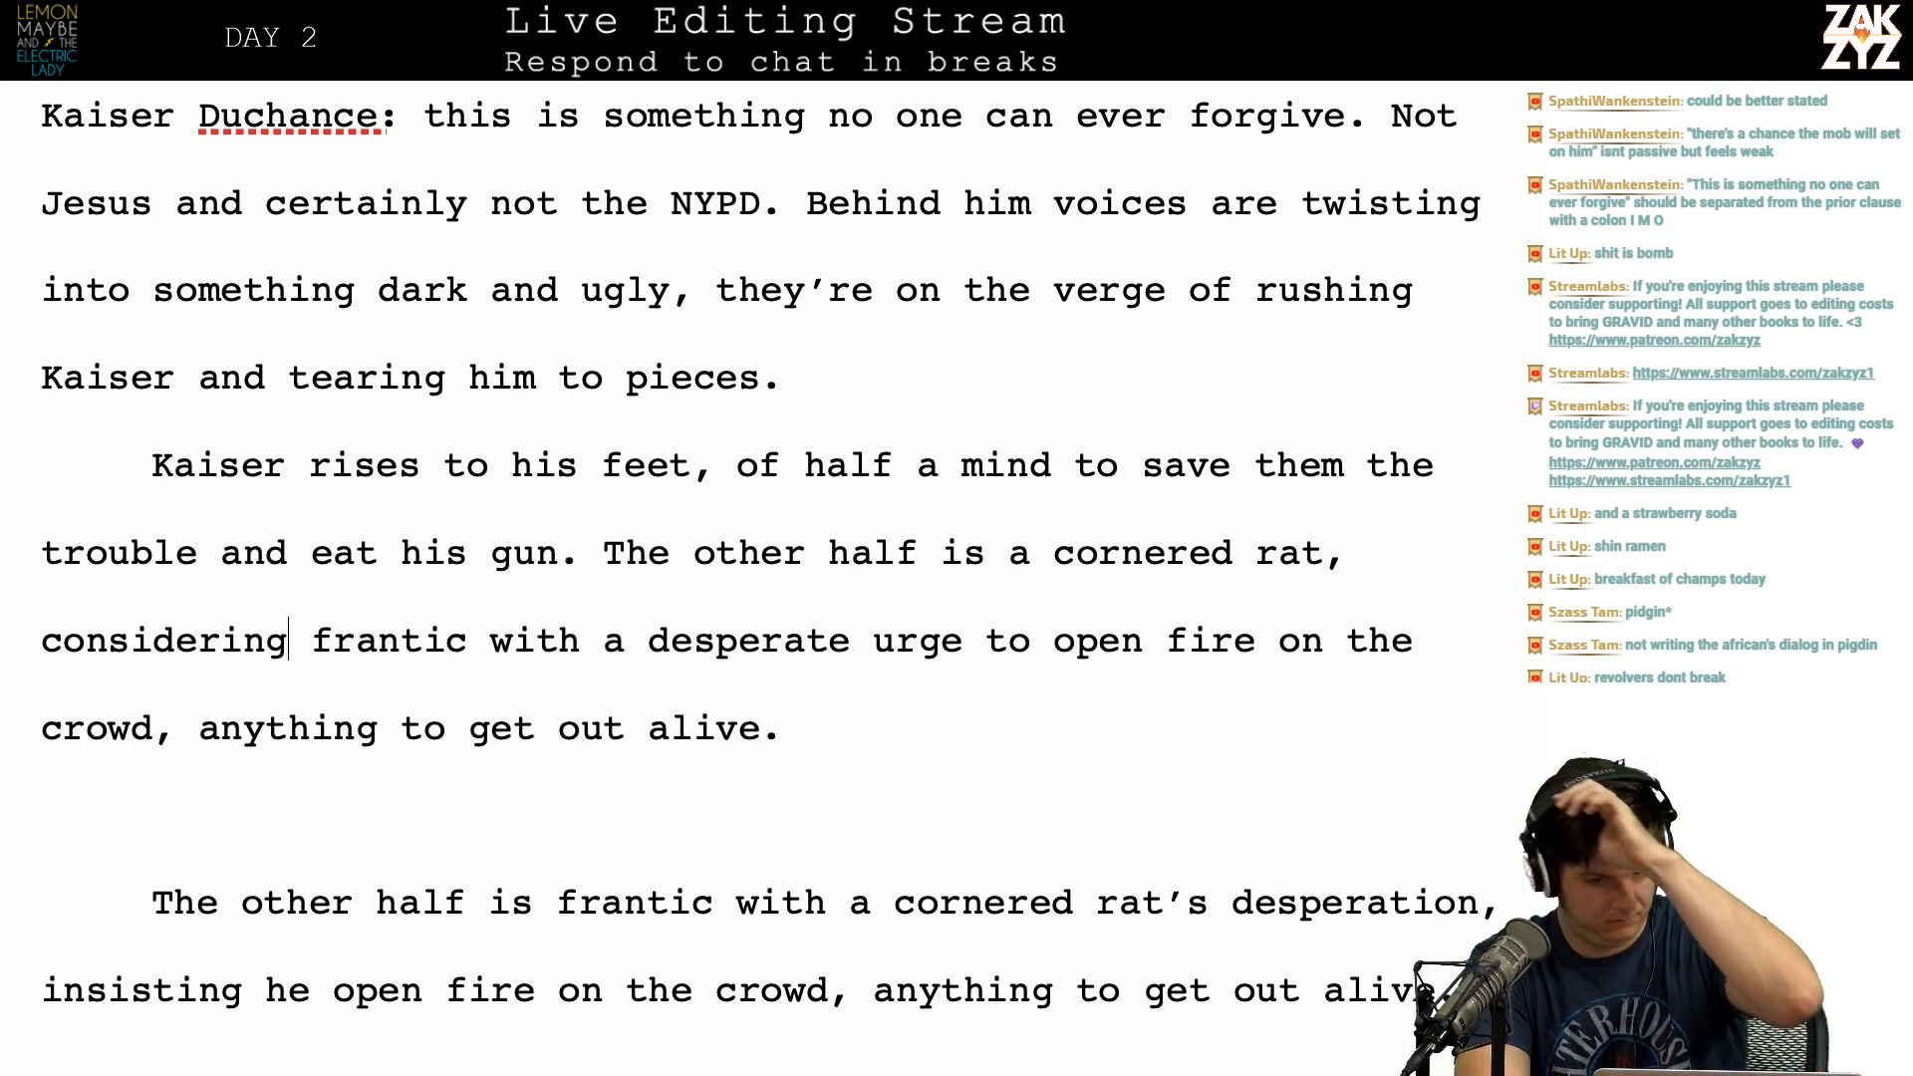
key("BackSpace")
key("BackSpace")
key("BackSpace")
key("BackSpace")
key("BackSpace")
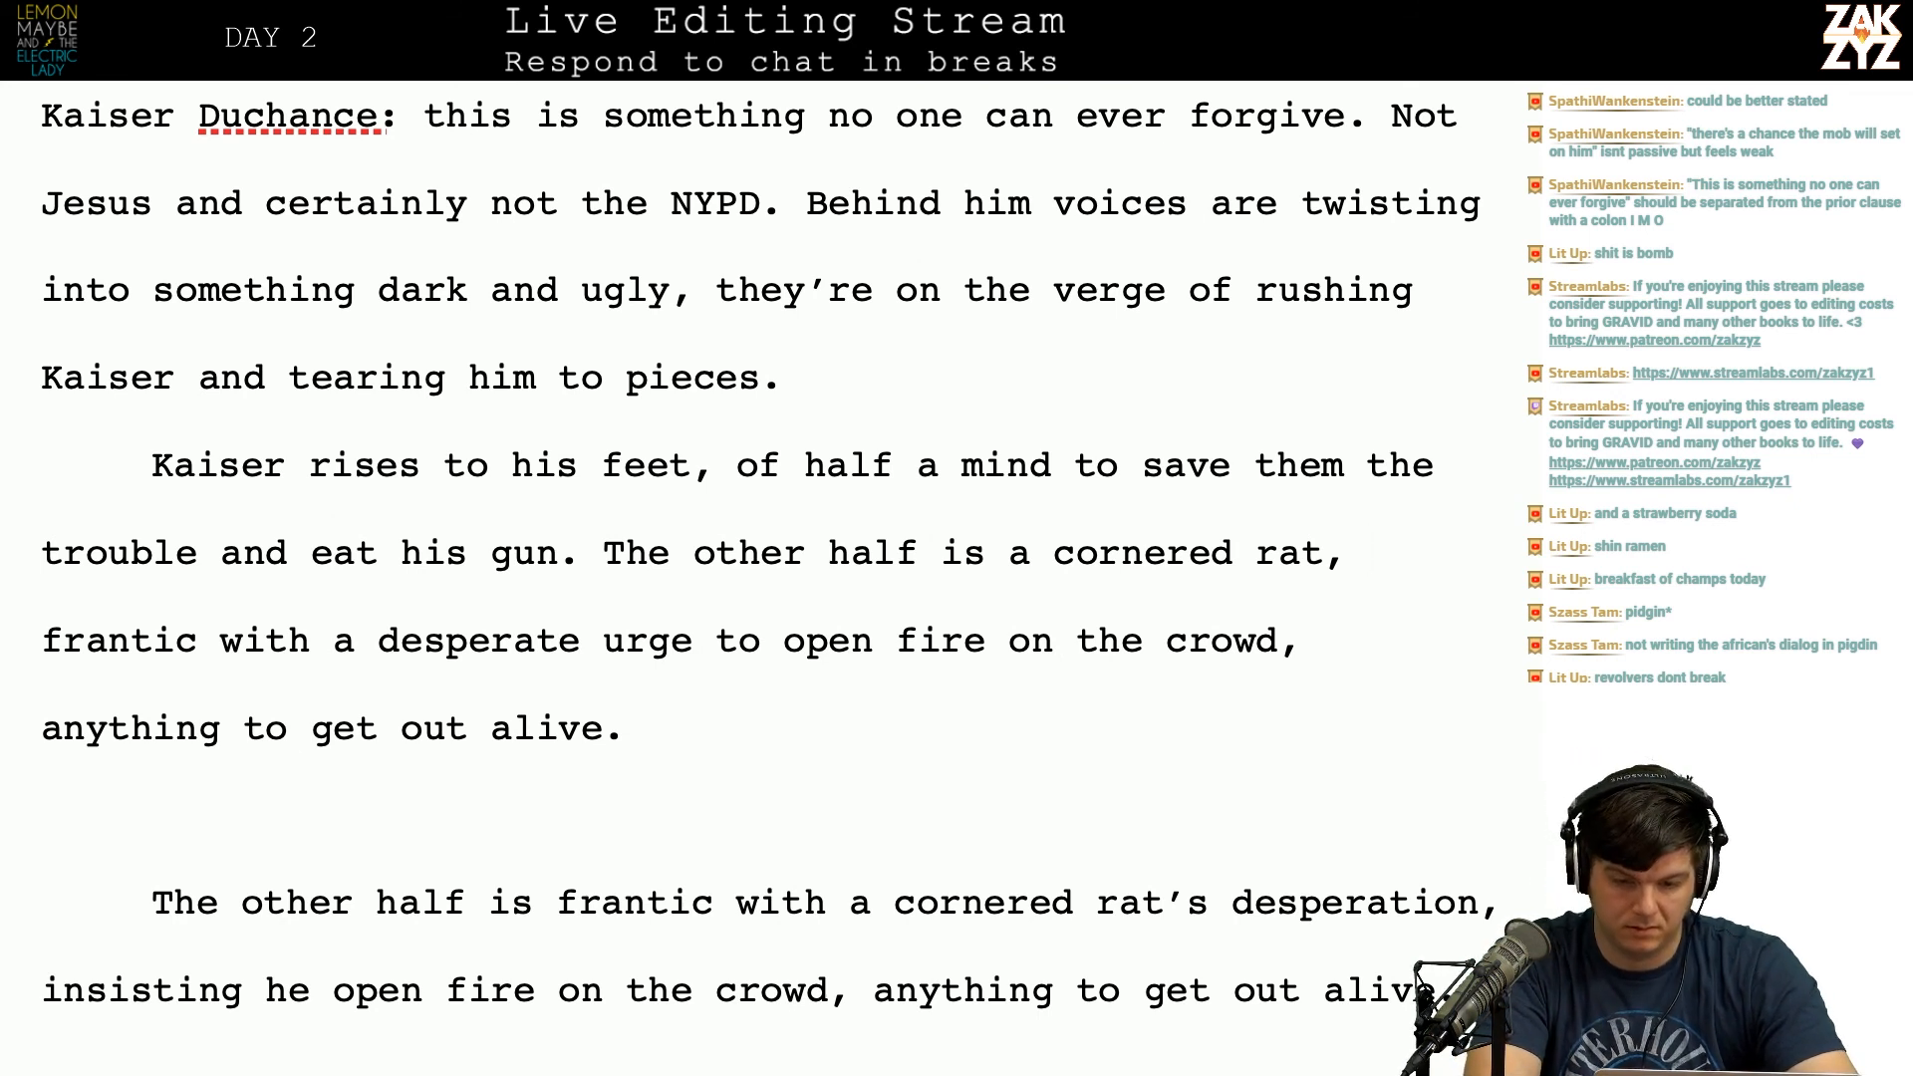
Step: Finish the "cornered rat," sentence with "ready to open fire on the crowd, anything to get out alive." and delete the leftover "frantic with a desperate urge" wording
type("ready to o")
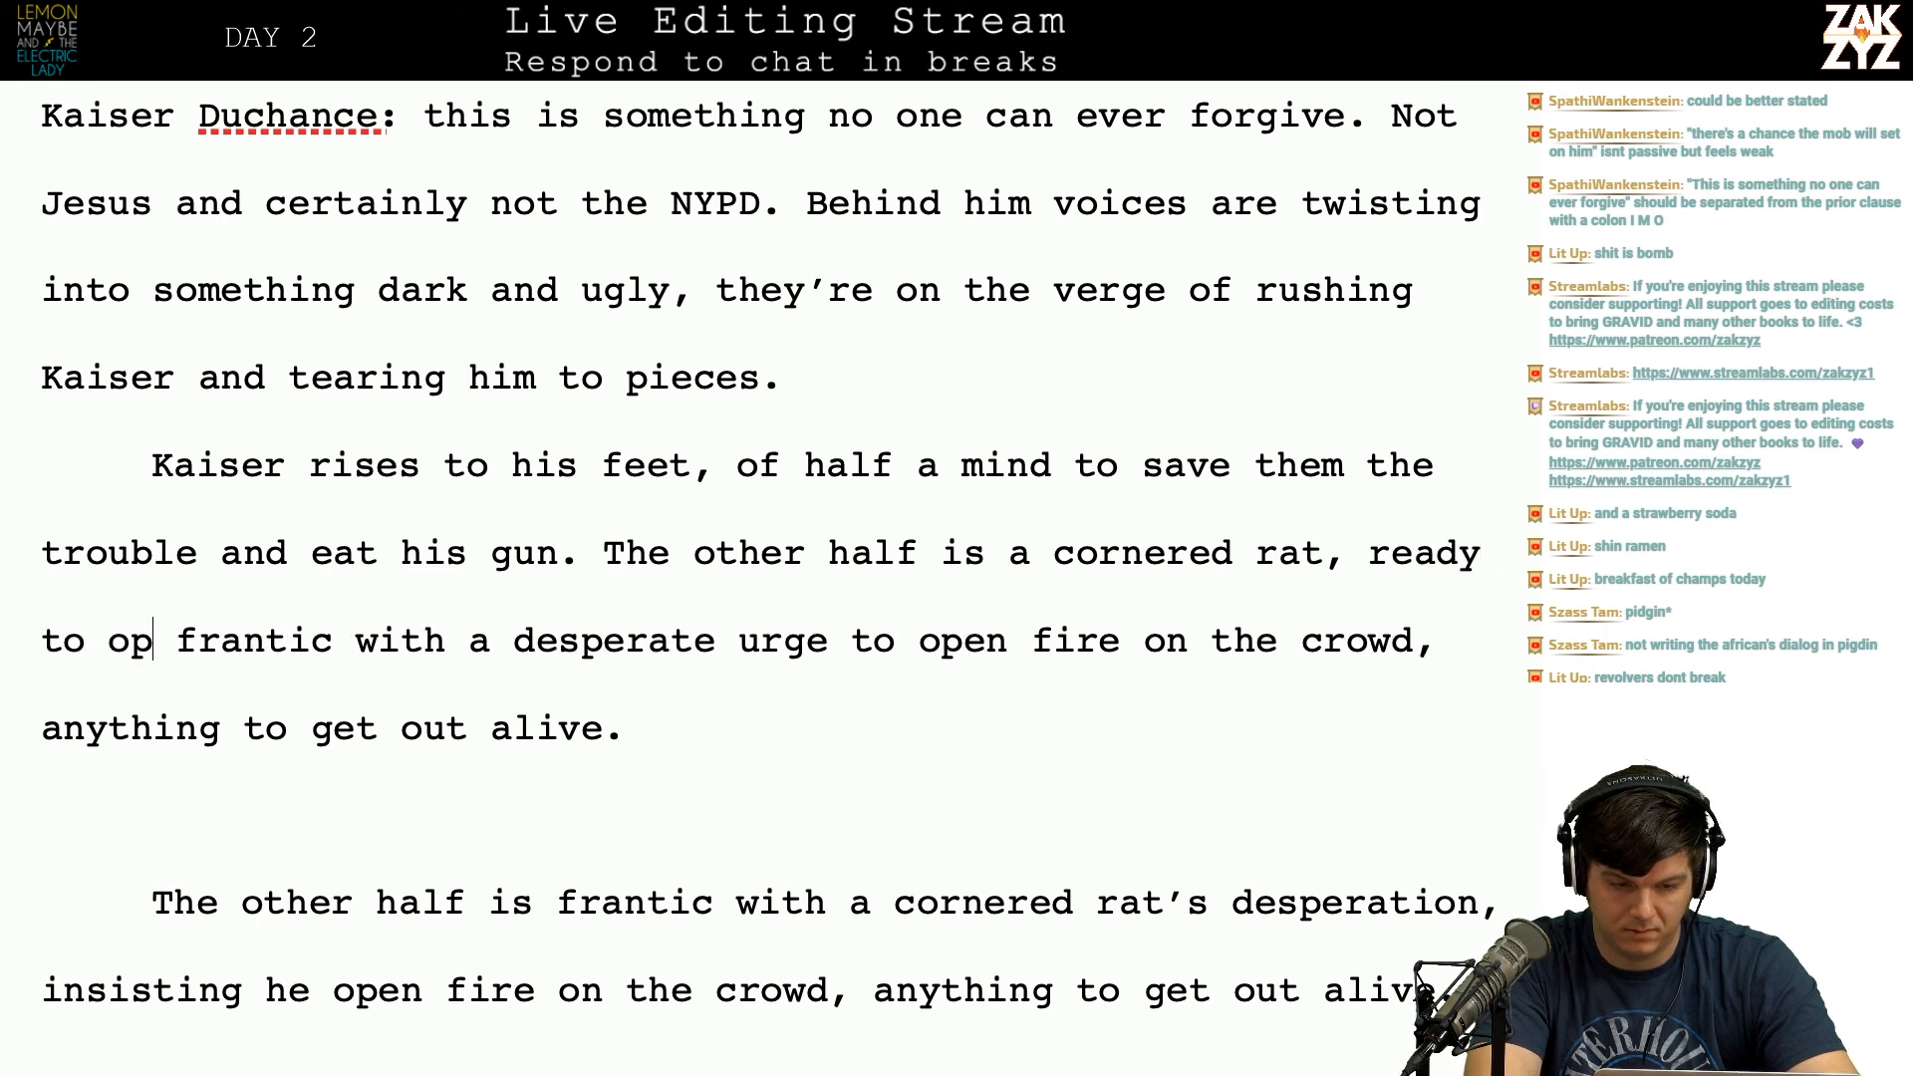
type("pen fire on the c")
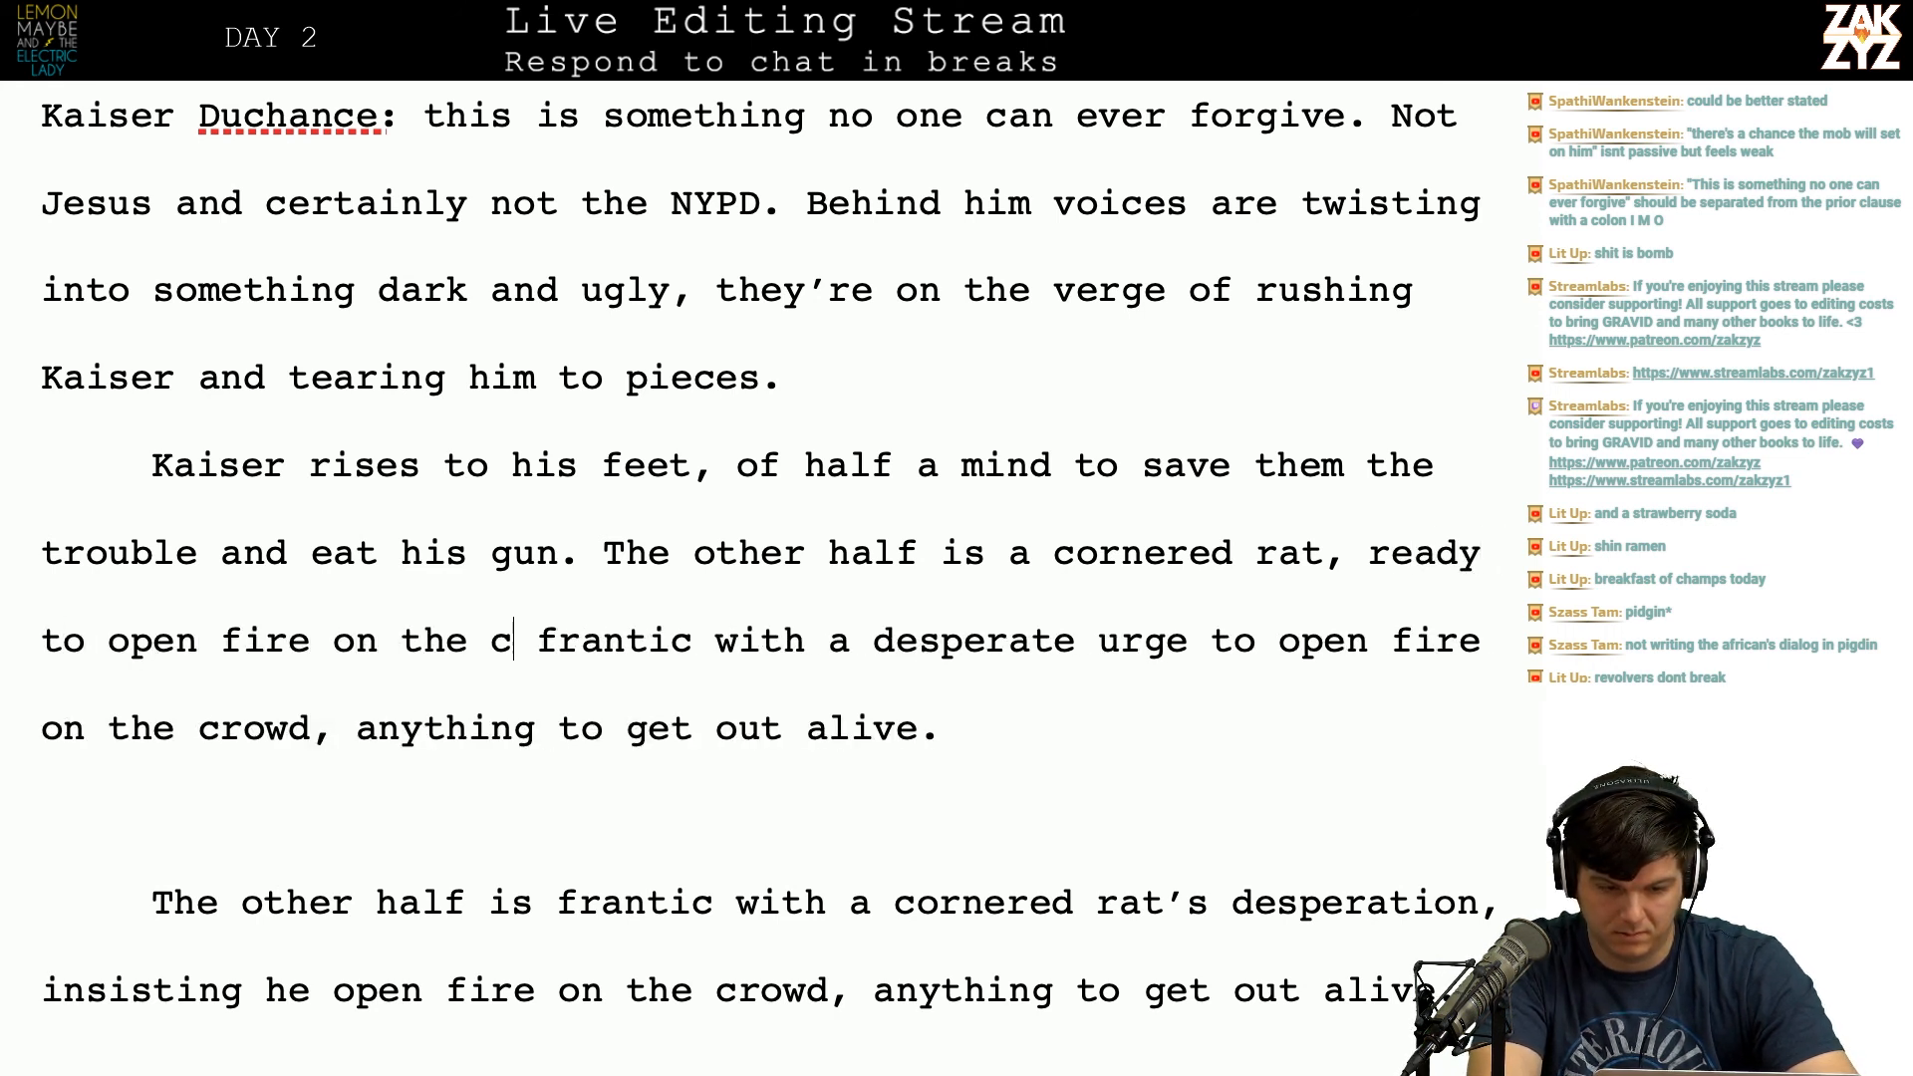
type("rwo")
key("BackSpace")
key("BackSpace")
type("owd, anything to get out alive.  frantic")
key("ctrl+shift+Down")
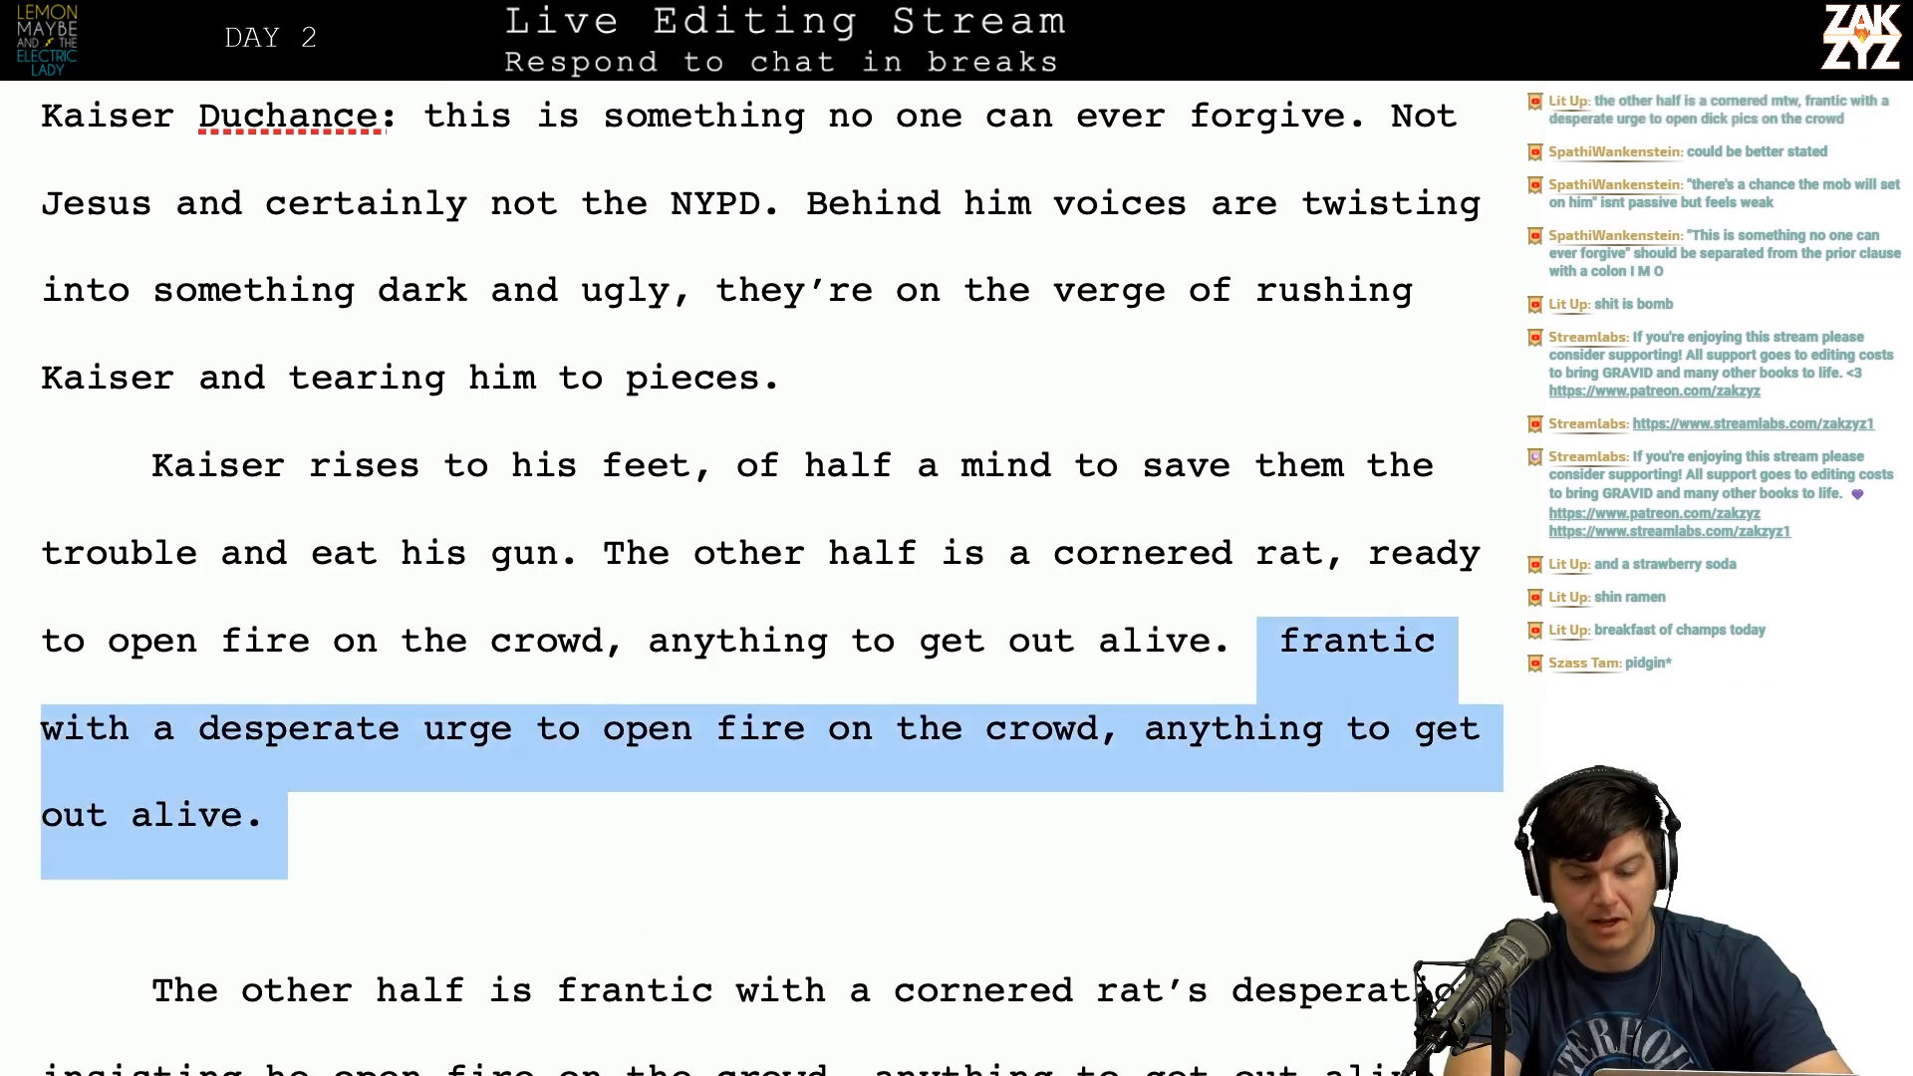
key("BackSpace")
Step: Delete the old draft lines and blank lines below the rewritten sentence so "One by one" directly follows "get out alive."
scroll(477, 454, "down", 1)
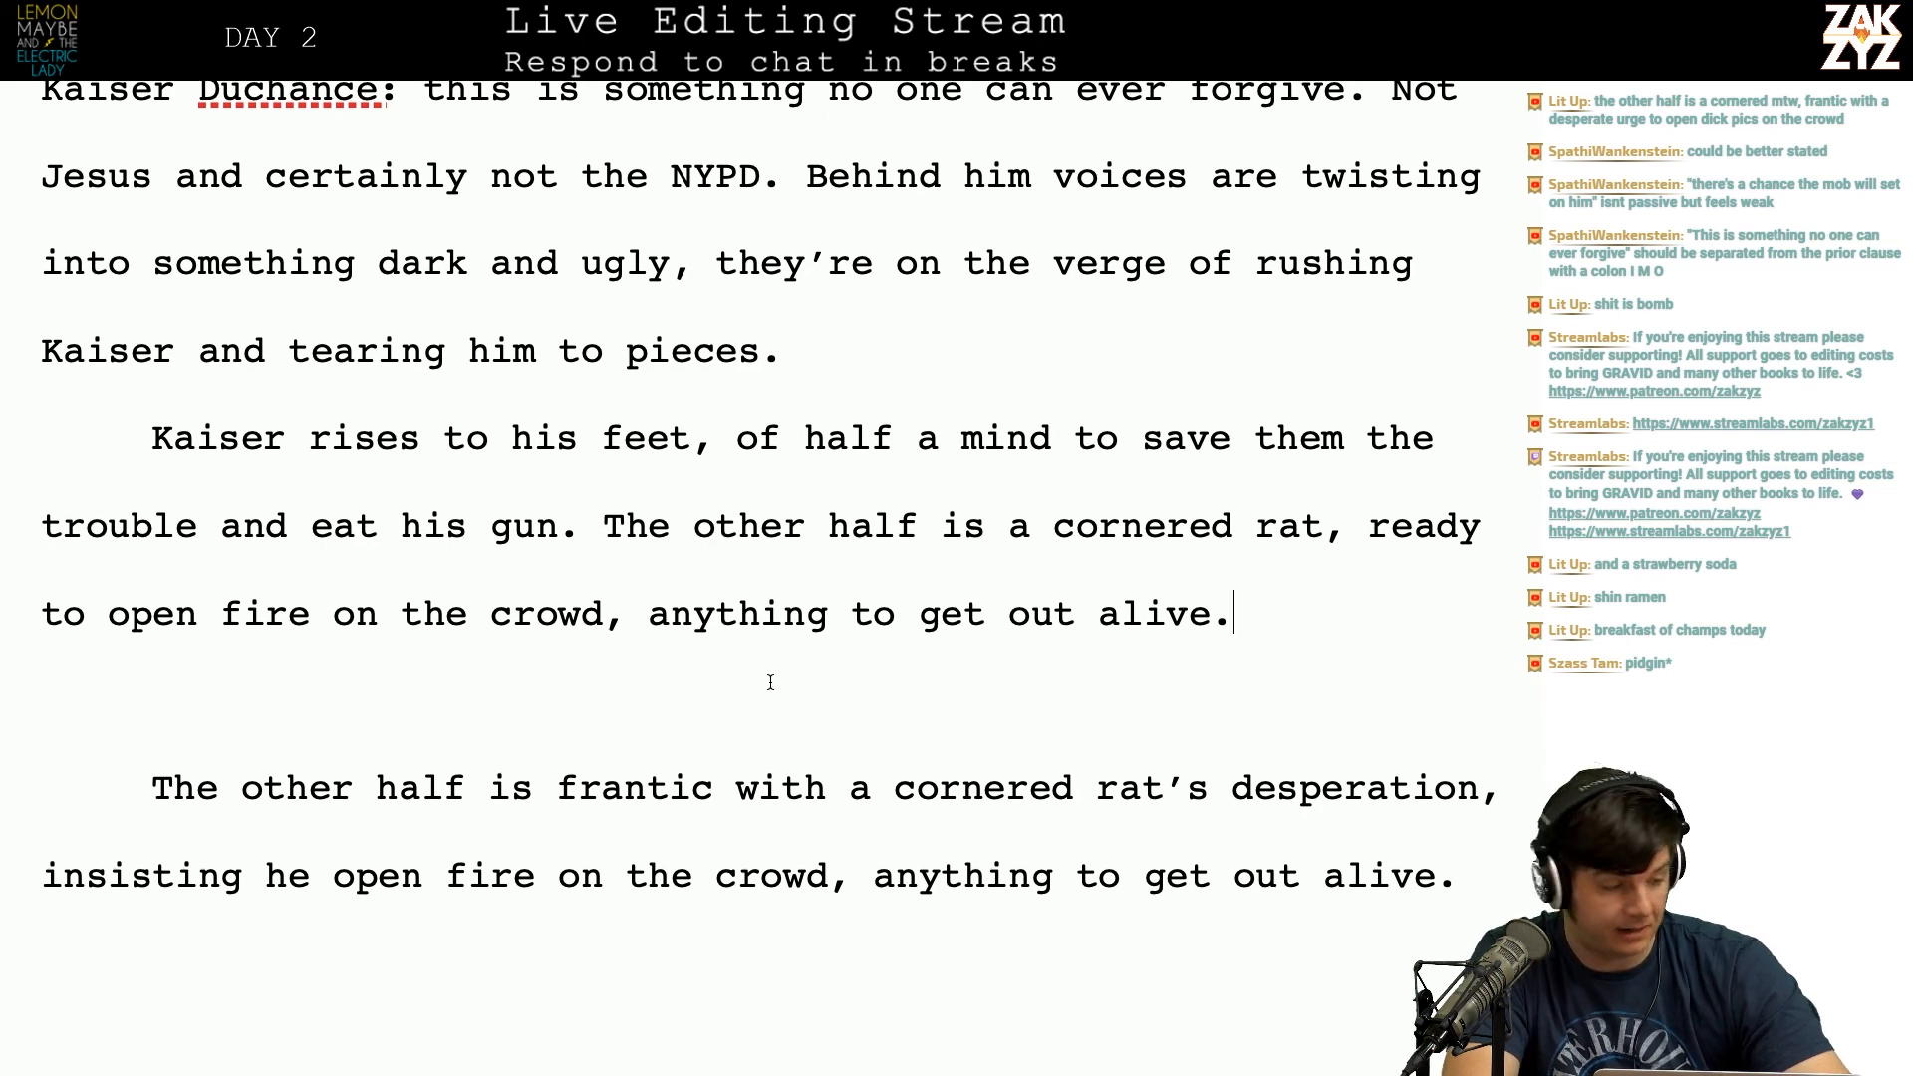
scroll(767, 683, "down", 1)
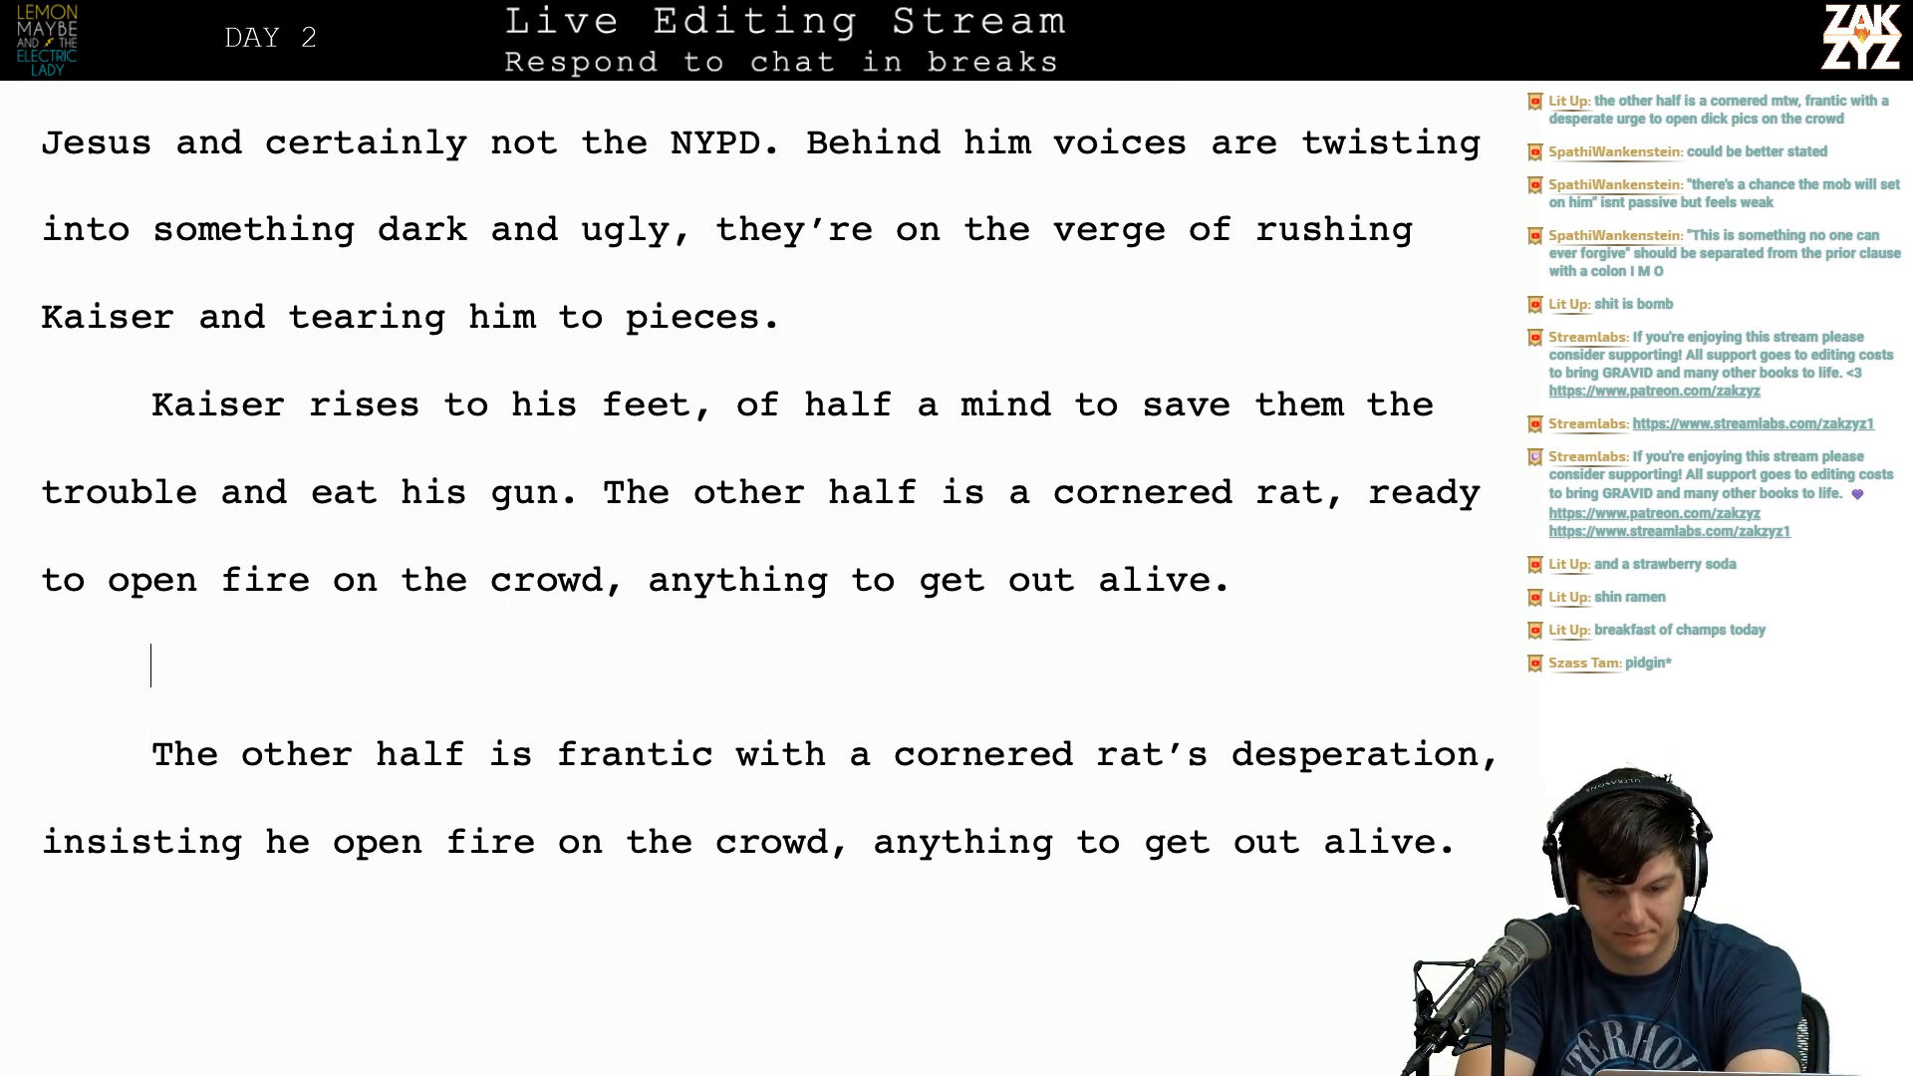
key("shift+Down")
key("shift+Down")
key("shift+Down")
key("shift+Down")
key("shift+Down")
key("shift+Down")
key("shift+Down")
key("shift+Down")
key("shift+Down")
key("shift+Down")
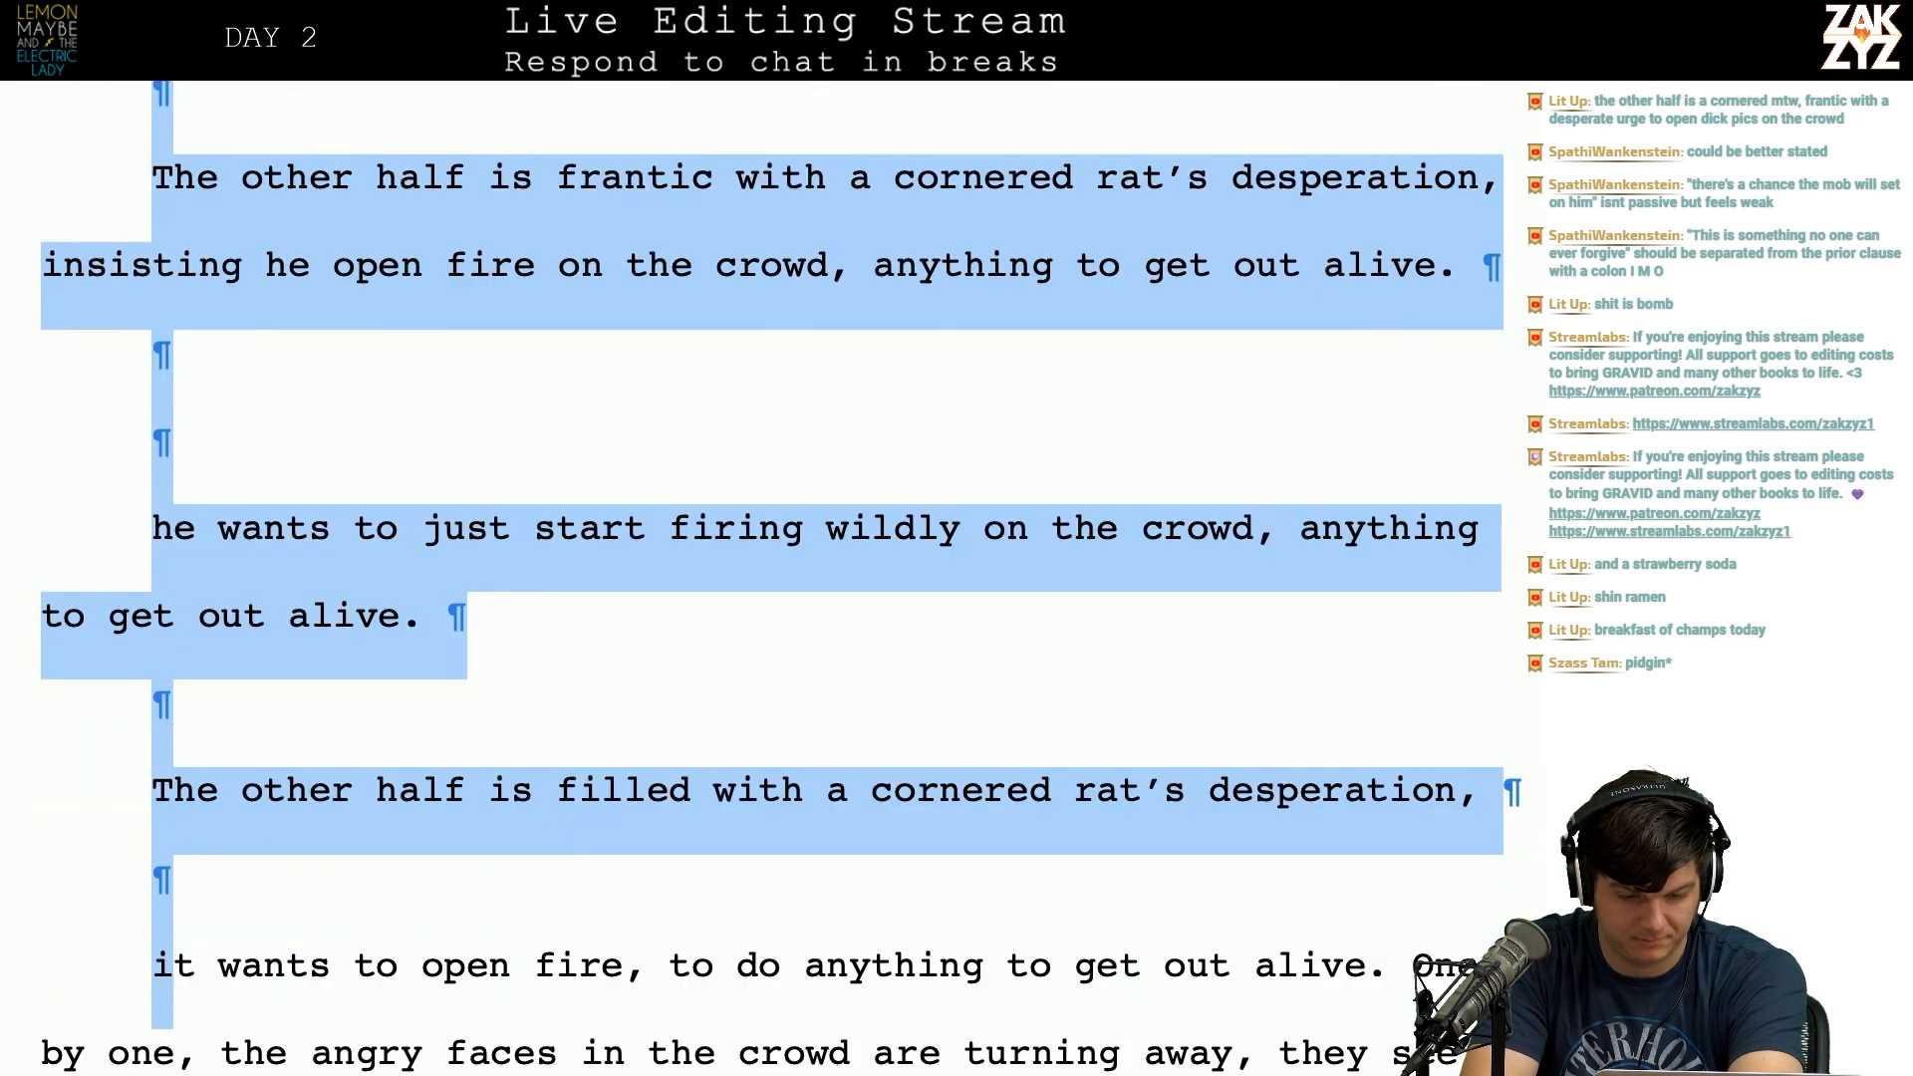
key("shift+Down")
key("shift+Up")
key("shift+Down")
key("shift+Down")
key("shift+Up")
key("shift+Up")
key("shift+Down")
key("shift+Right")
key("shift+Left")
key("shift+Left")
key("shift+Left")
key("shift+Left")
key("shift+Left")
key("shift+Left")
key("shift+Left")
key("shift+Left")
key("shift+Left")
key("shift+Left")
key("shift+Left")
key("BackSpace")
scroll(757, 578, "up", 4)
key("BackSpace")
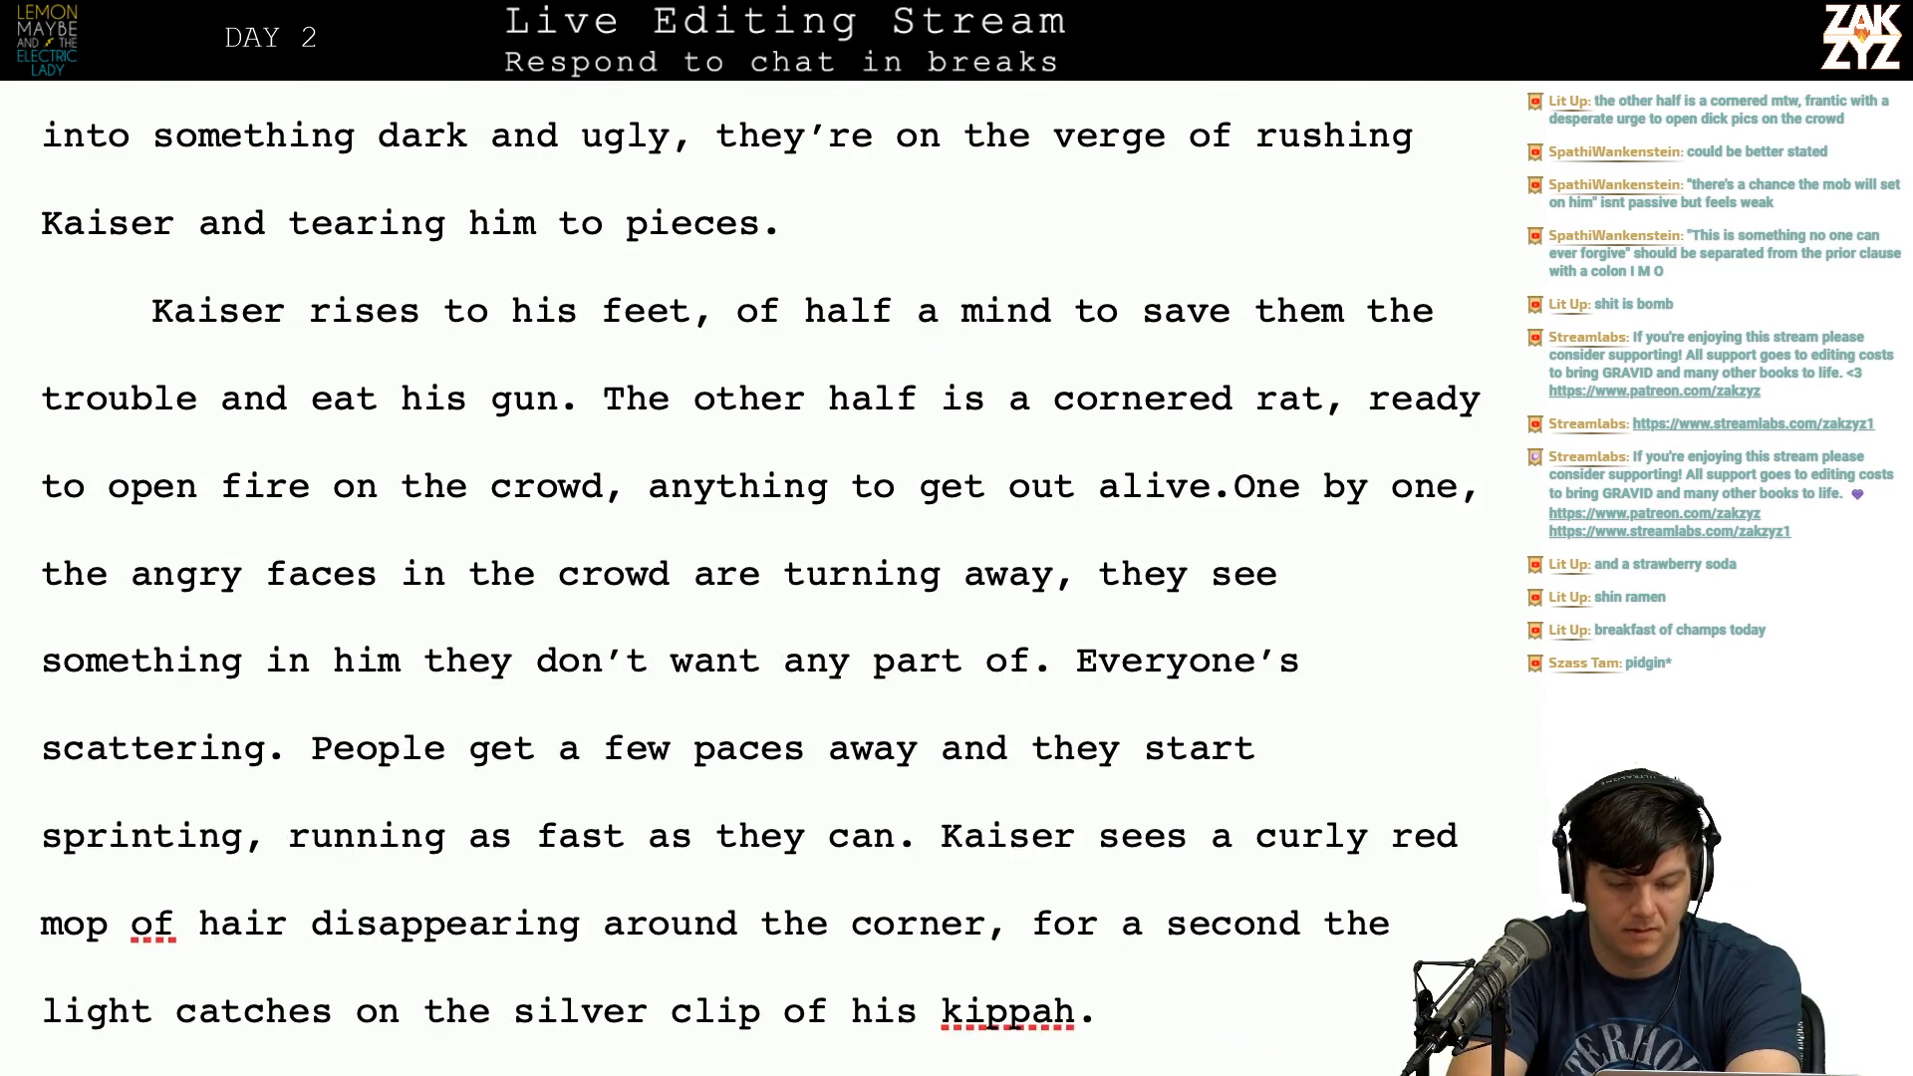
Step: Insert "are turning away," right after "the angry faces" in the "One by one" sentence
key("Right")
key("Right")
key("Right")
key("Right")
key("Right")
key("Right")
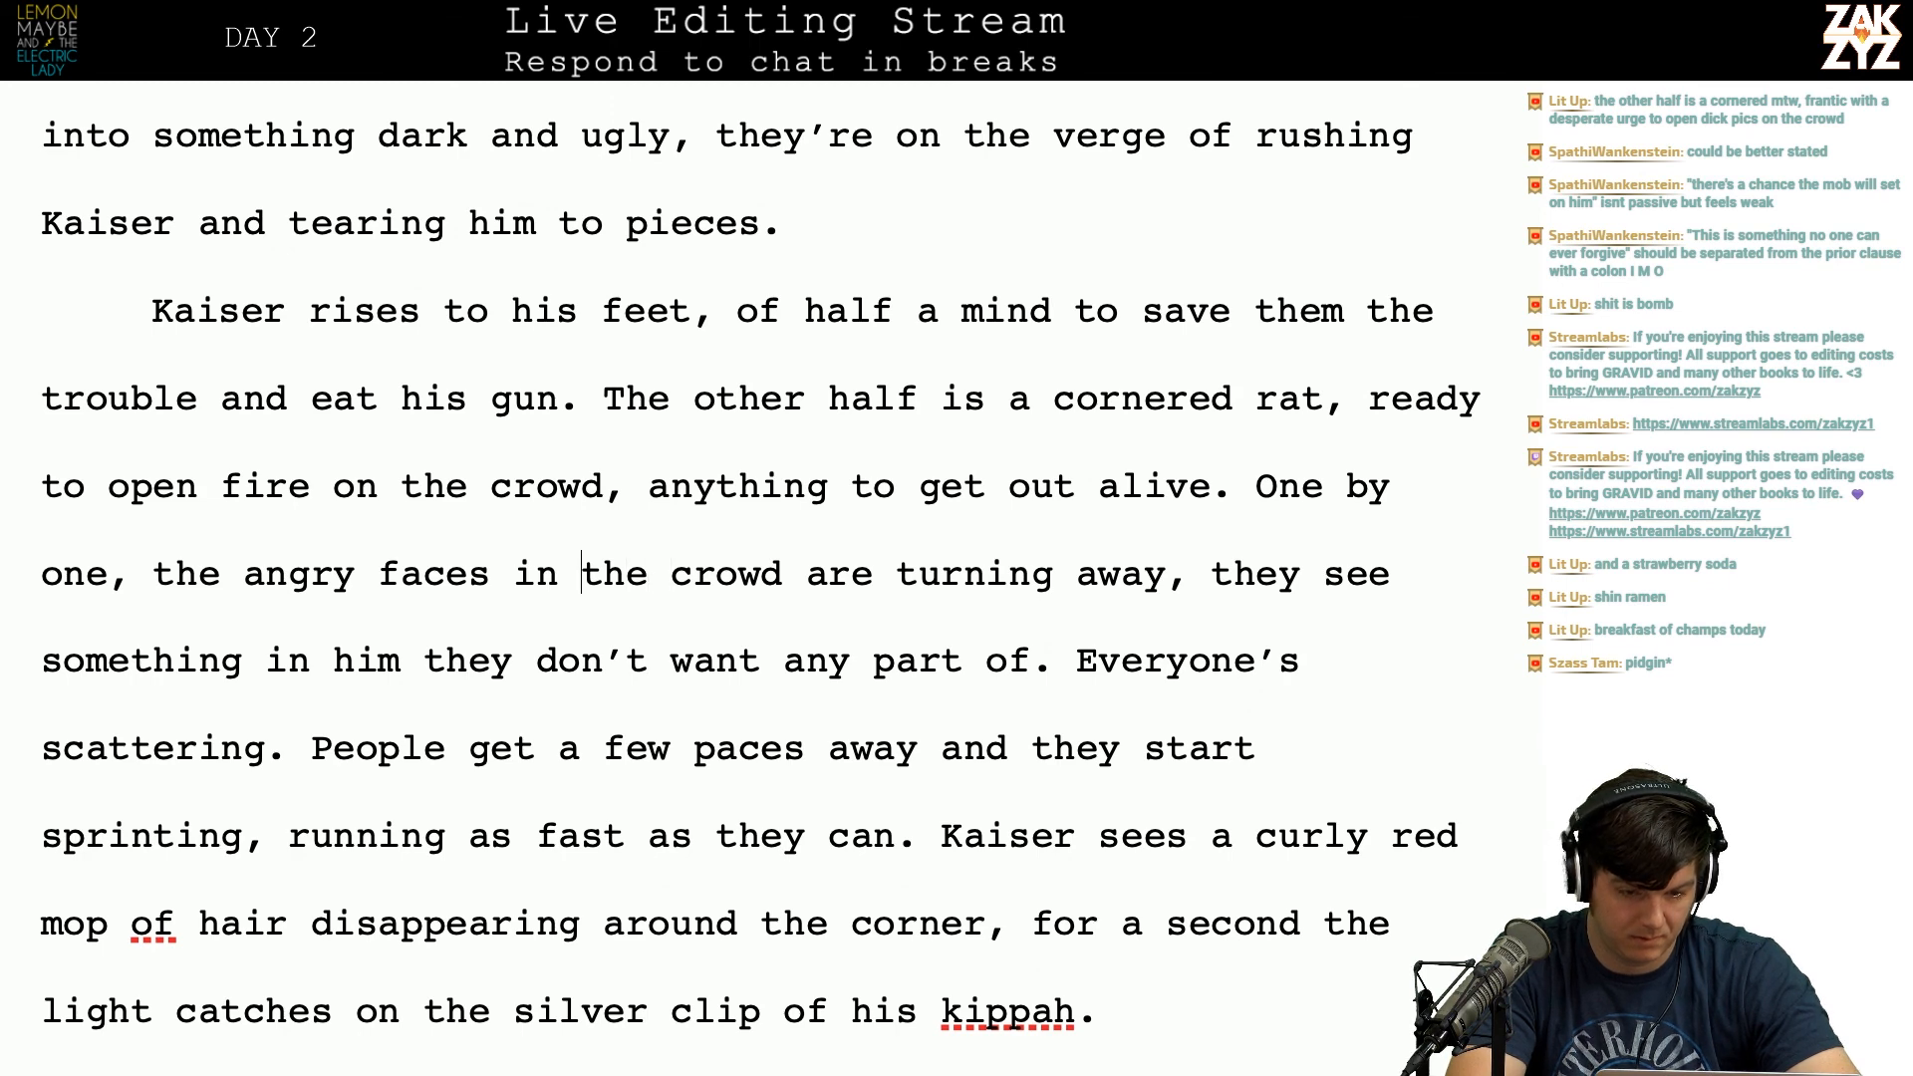
type("are turning a")
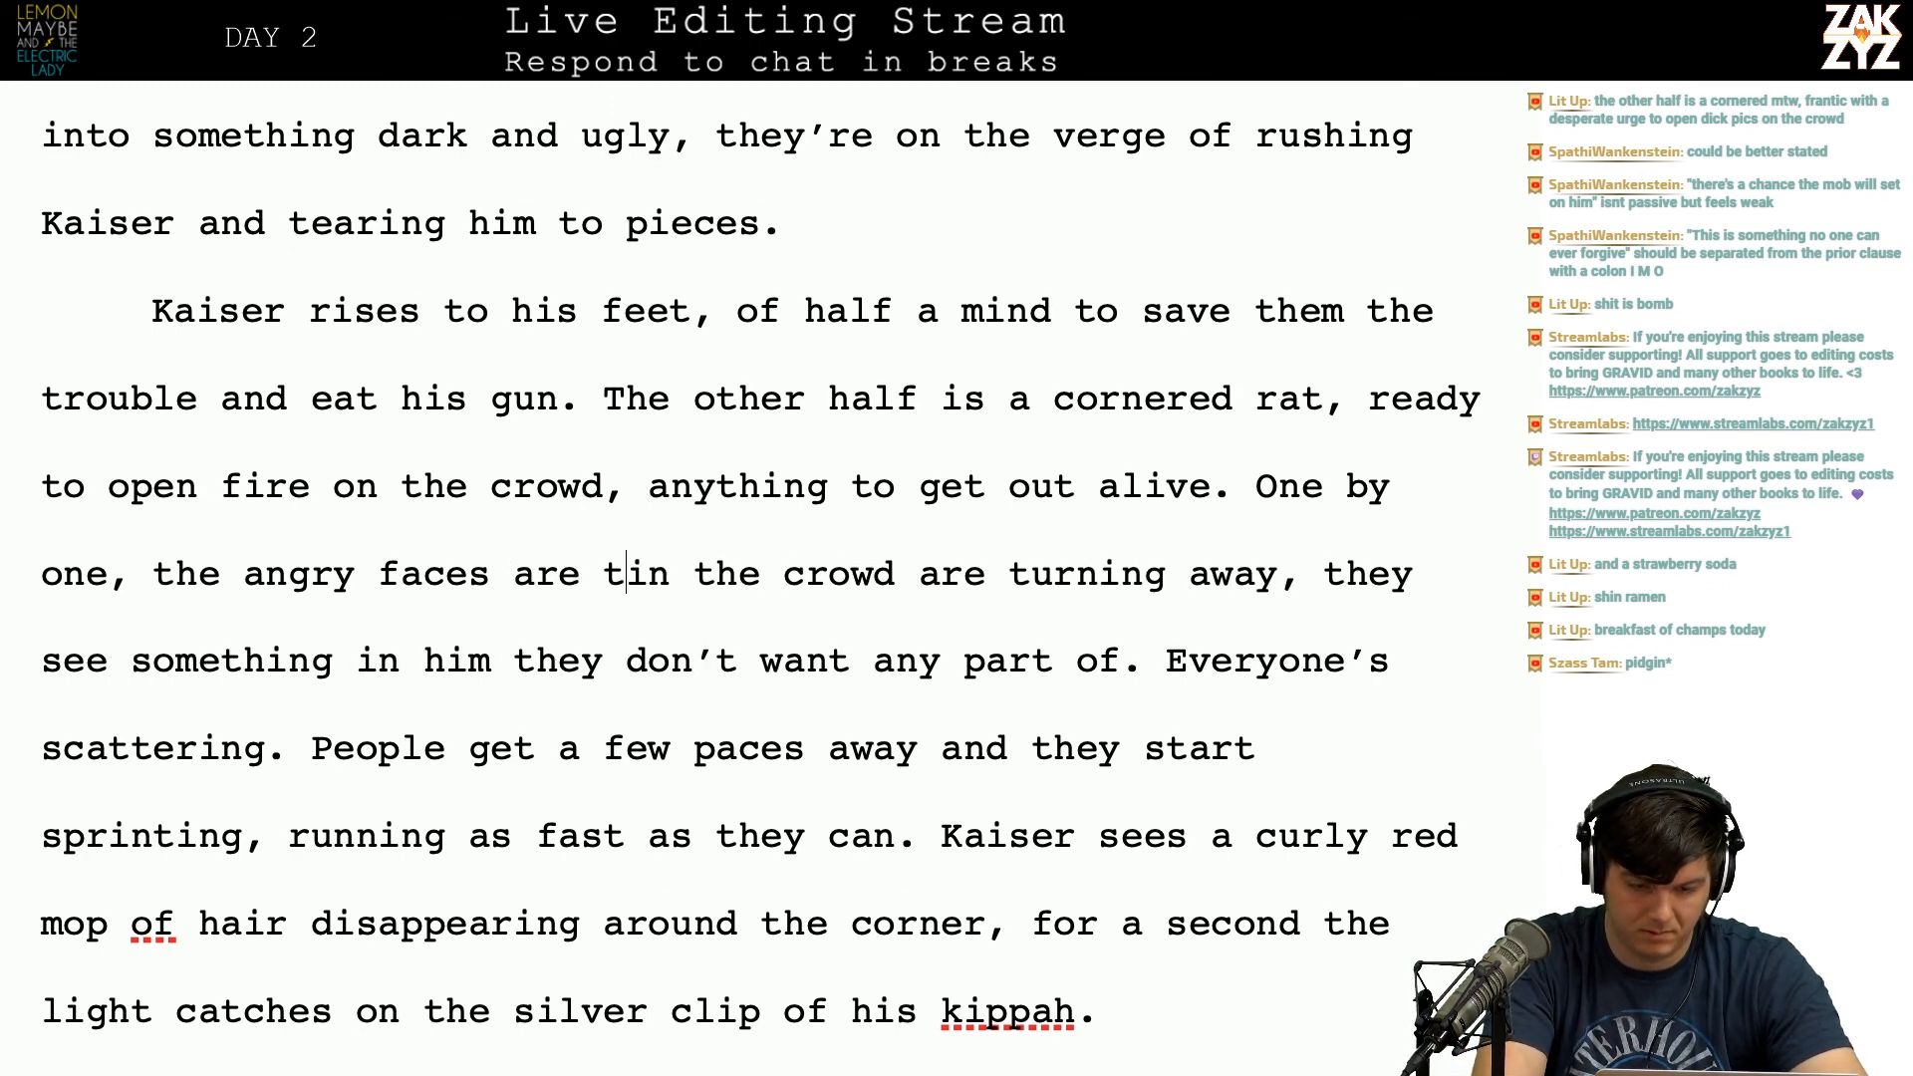
type("way,")
key("BackSpace")
key("BackSpace")
type("from")
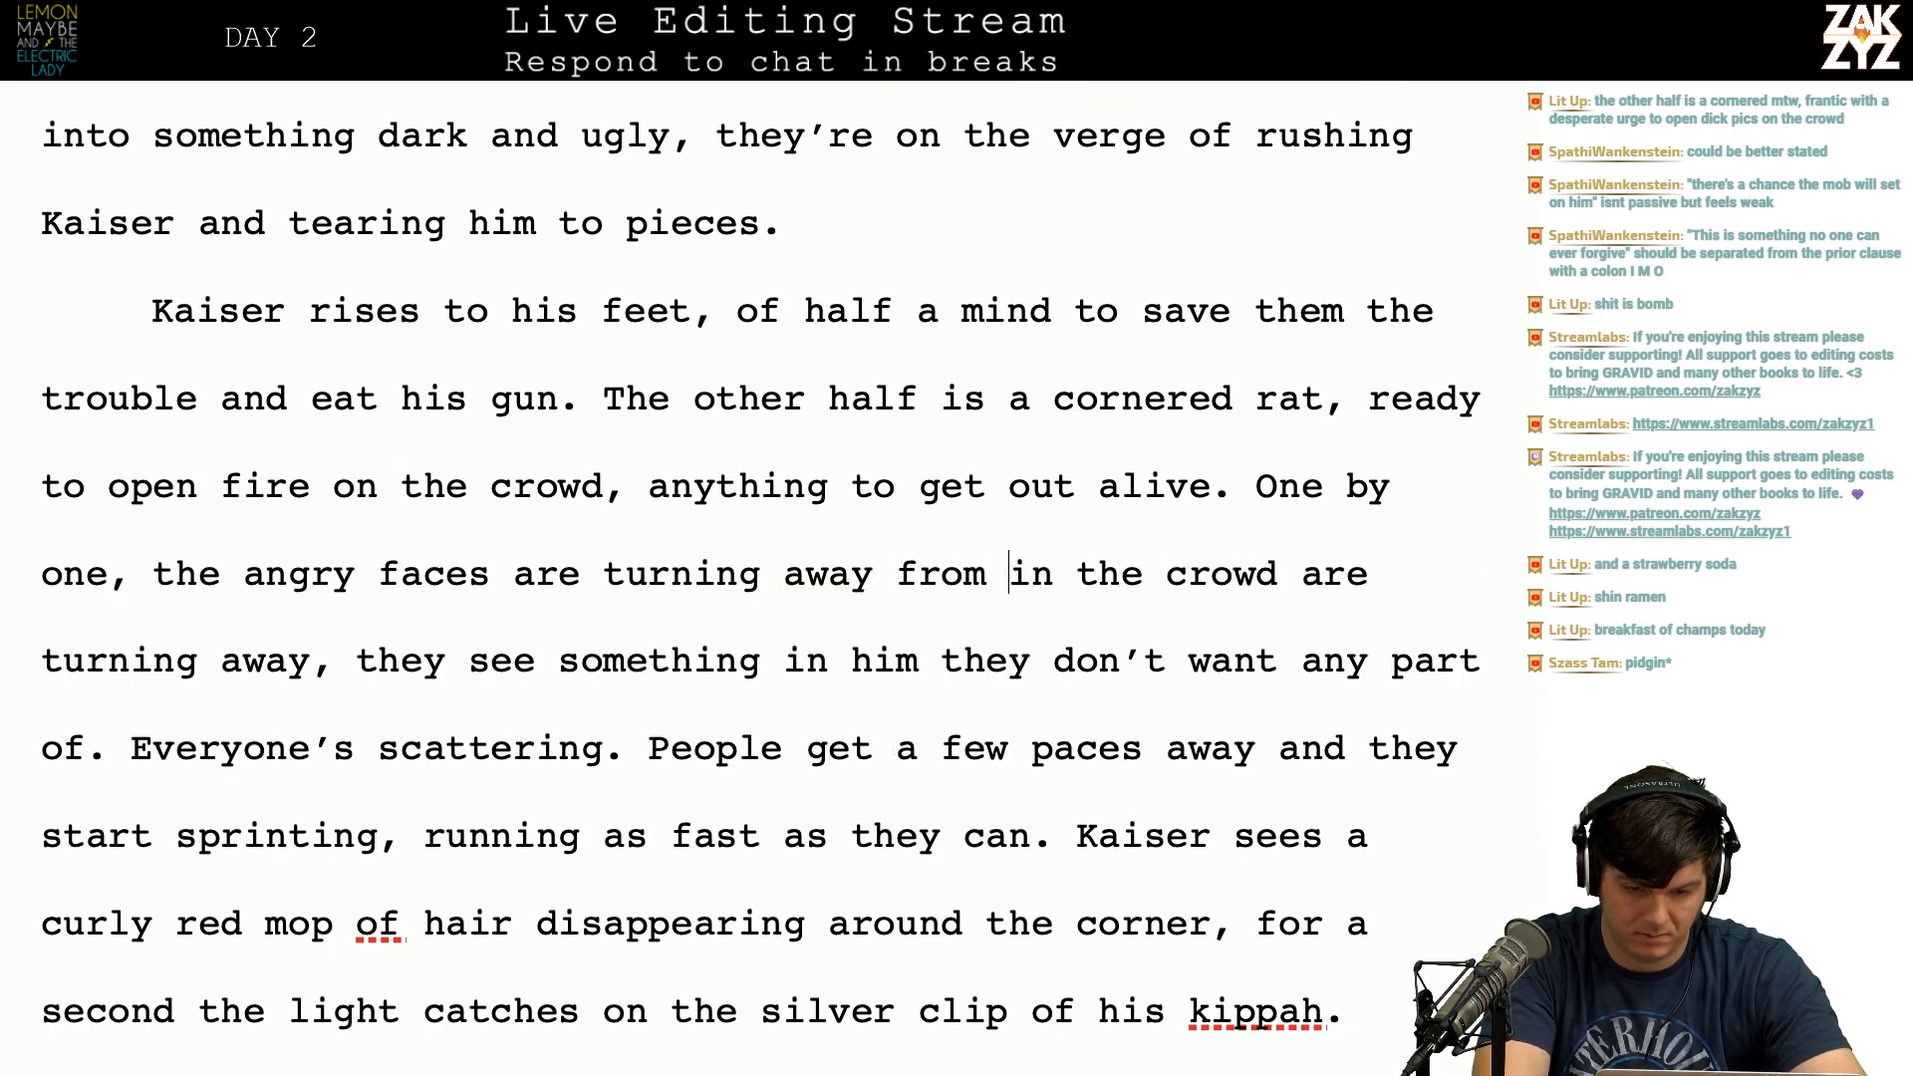
key("BackSpace")
key("BackSpace")
key("BackSpace")
key("BackSpace")
key("BackSpace")
key("BackSpace")
type(",")
Step: Delete the leftover "in the crowd are turning away," so the sentence continues with "they see something in him"
key("shift+Right")
key("shift+Right")
key("shift+Right")
key("shift+Right")
key("shift+Right")
key("shift+Right")
key("shift+Right")
key("shift+Right")
key("shift+Right")
key("shift+Right")
key("shift+Right")
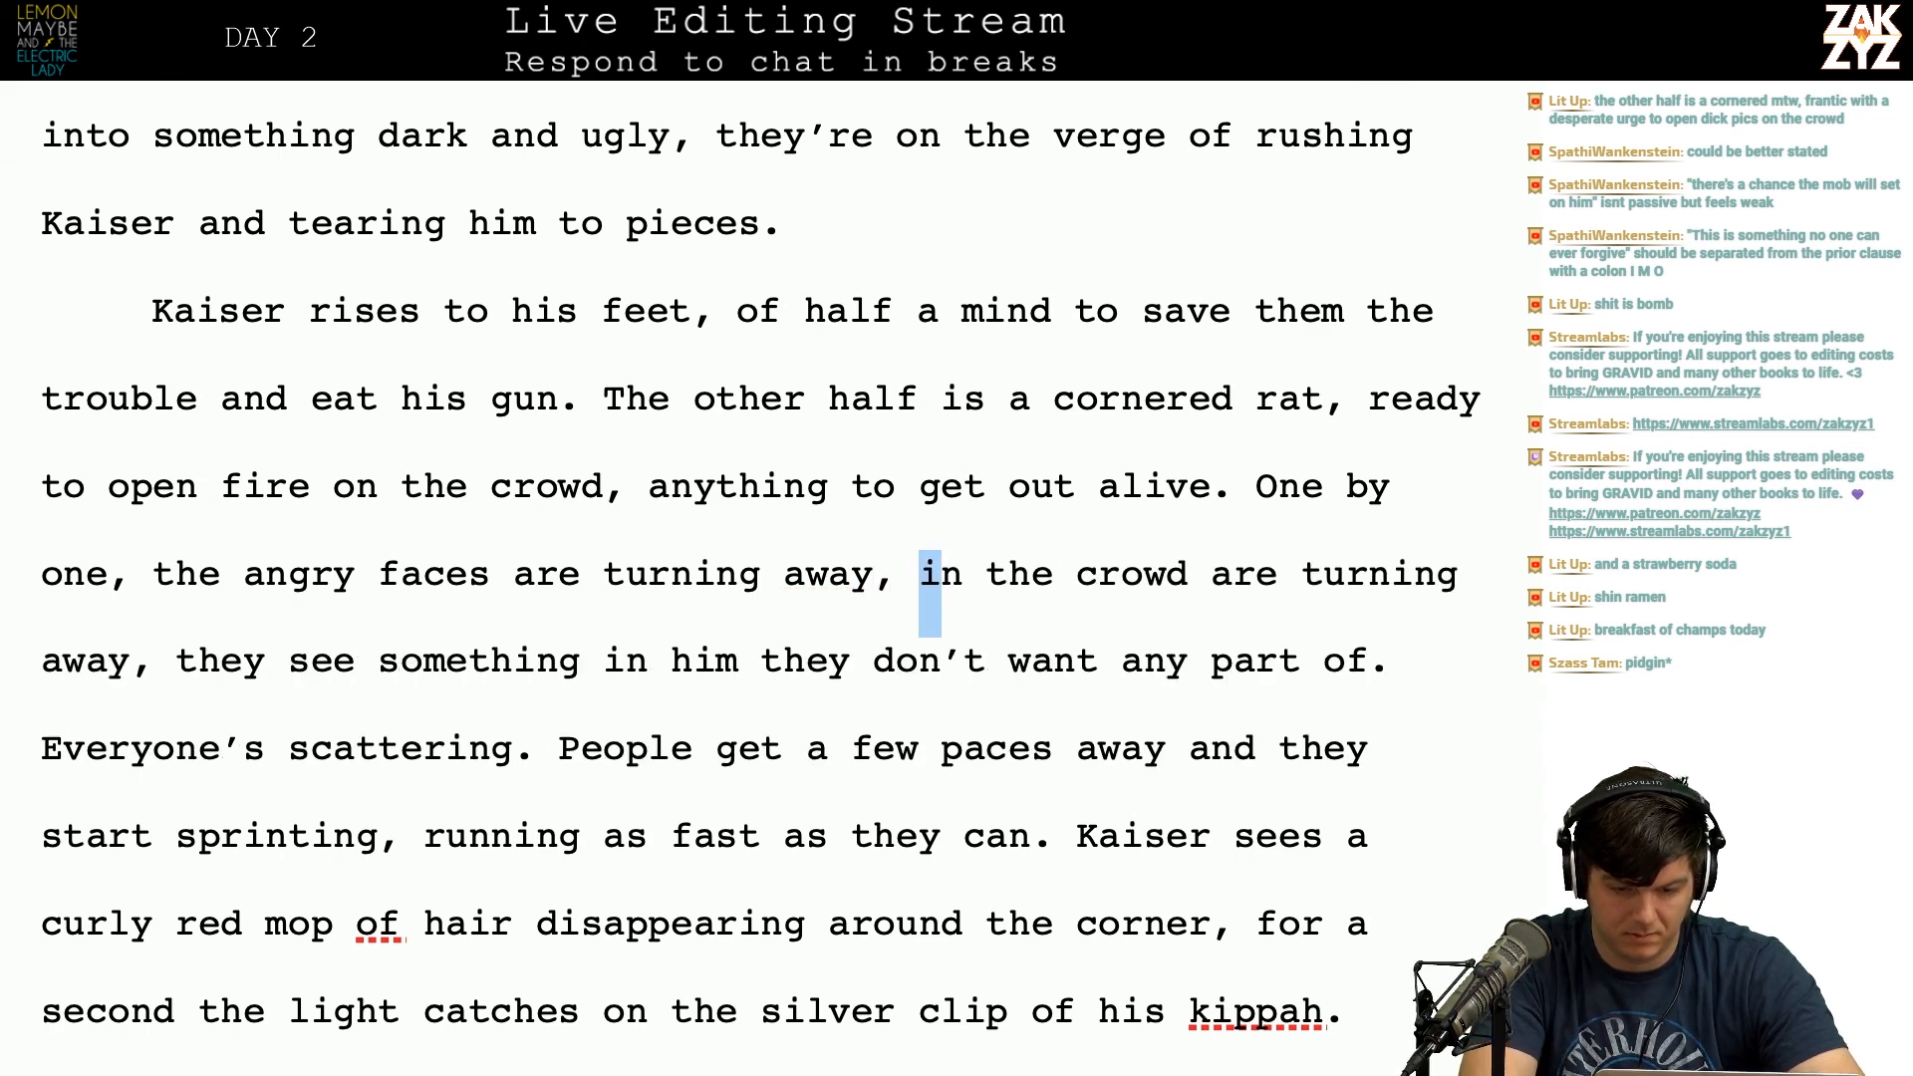
key("shift+Right")
key("shift+Right")
key("shift+Right")
key("shift+Right")
key("shift+Right")
key("shift+Right")
key("shift+Right")
key("shift+Right")
key("shift+Right")
key("shift+Right")
key("shift+Right")
key("shift+Right")
key("shift+Right")
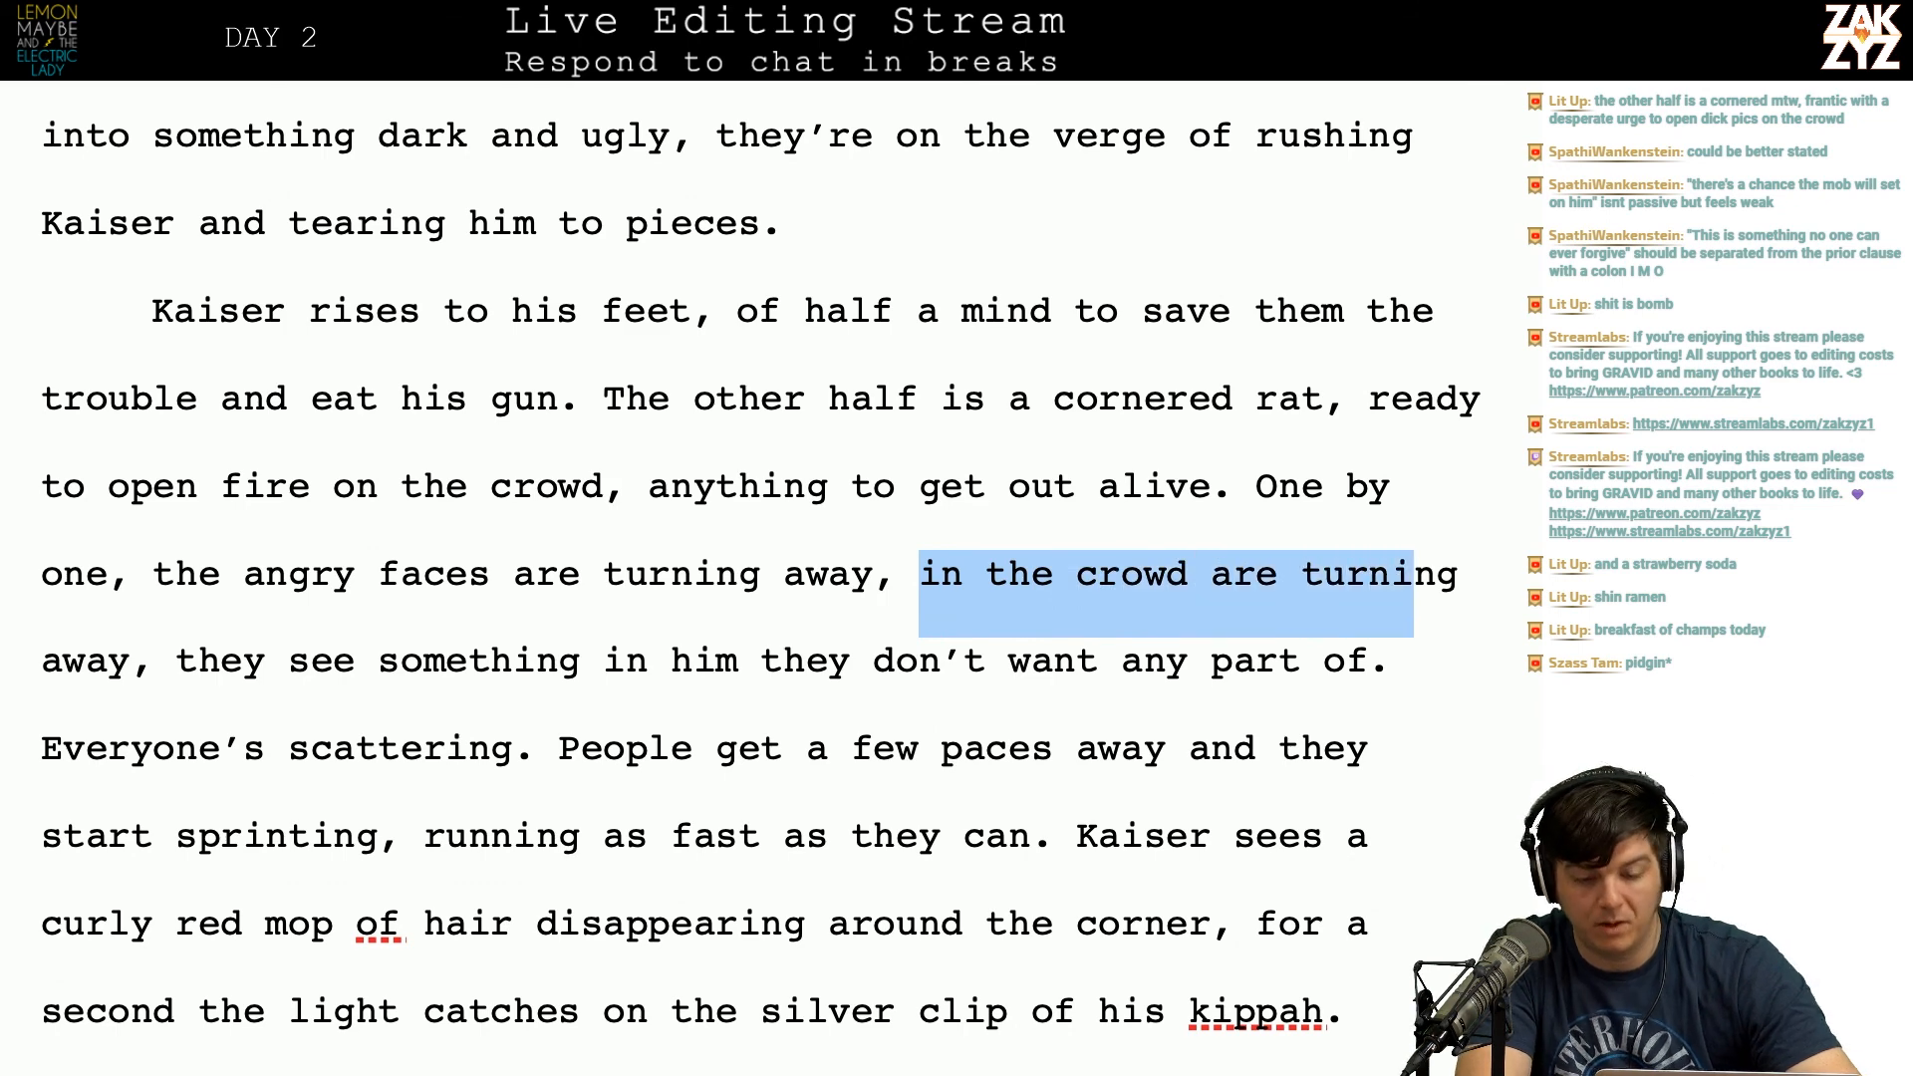
key("BackSpace")
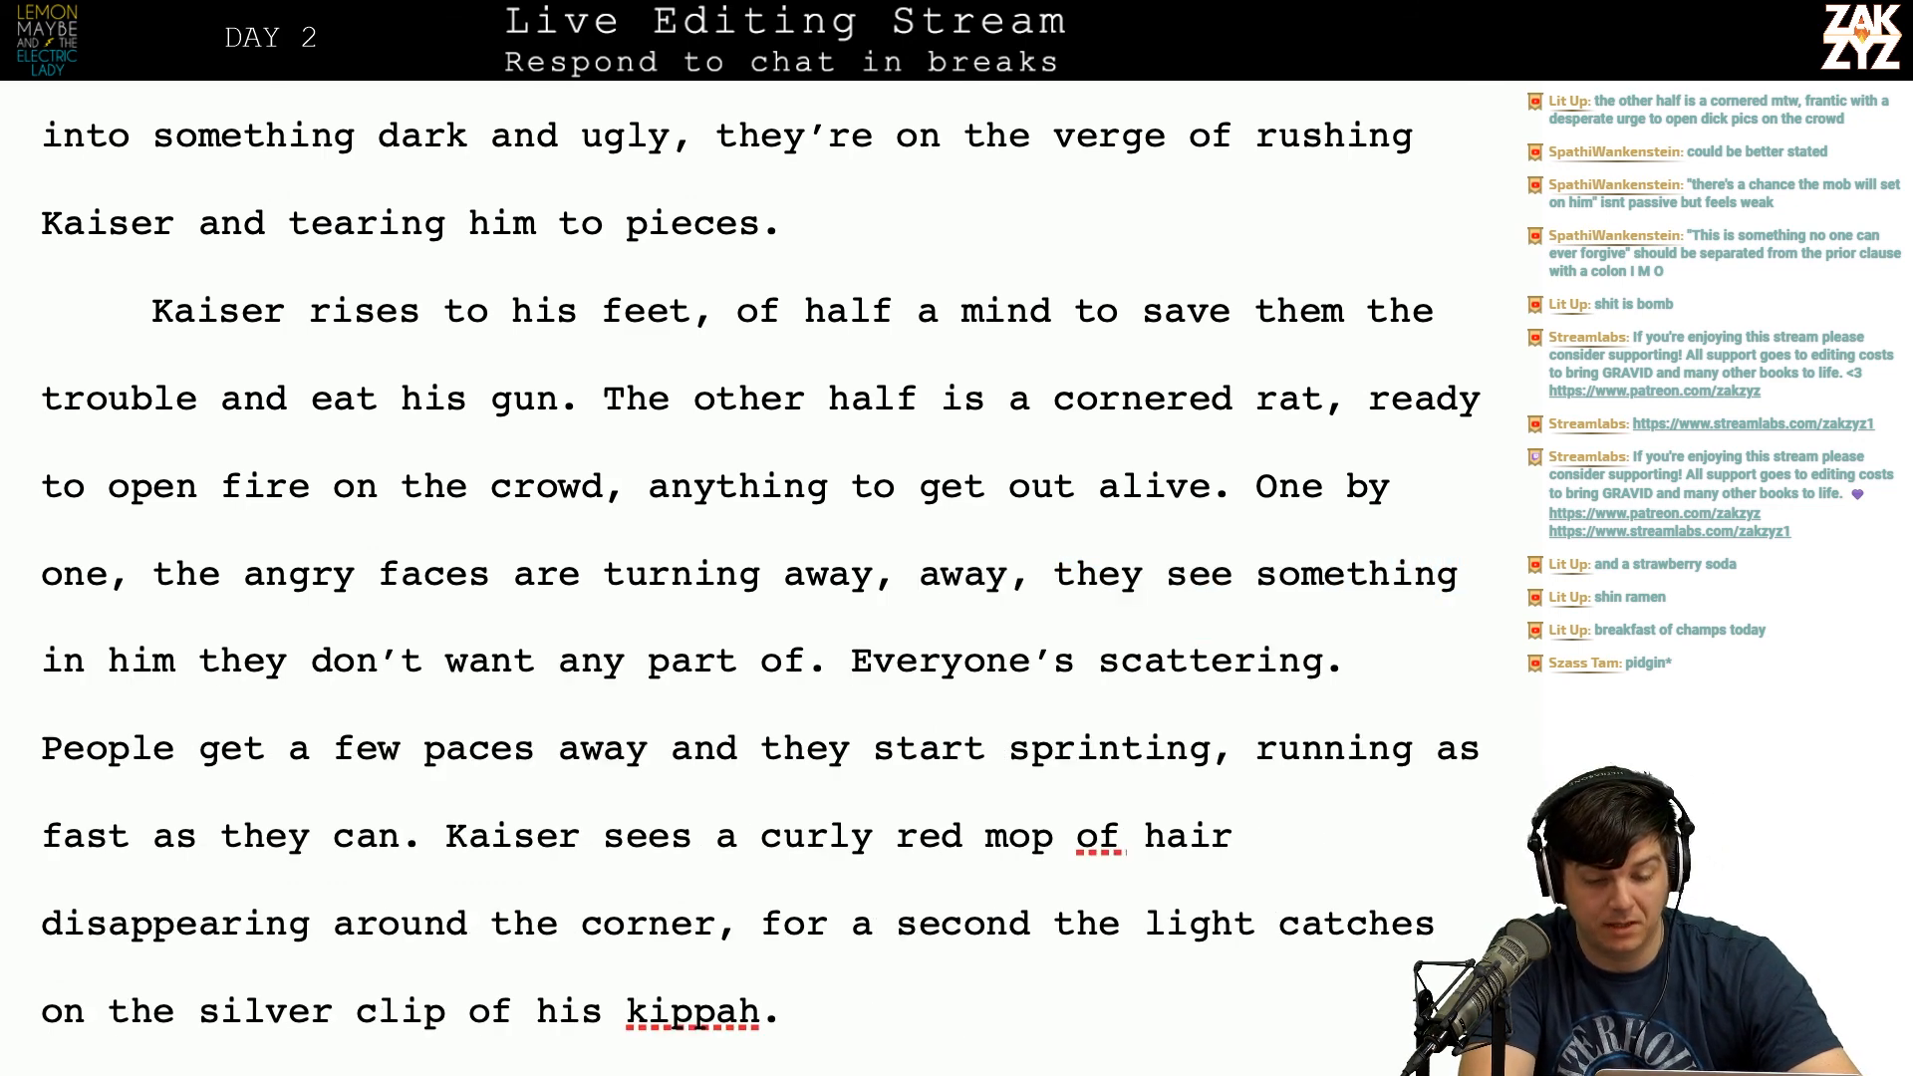
key("BackSpace")
key("BackSpace")
key("BackSpace")
key("BackSpace")
key("BackSpace")
key("BackSpace")
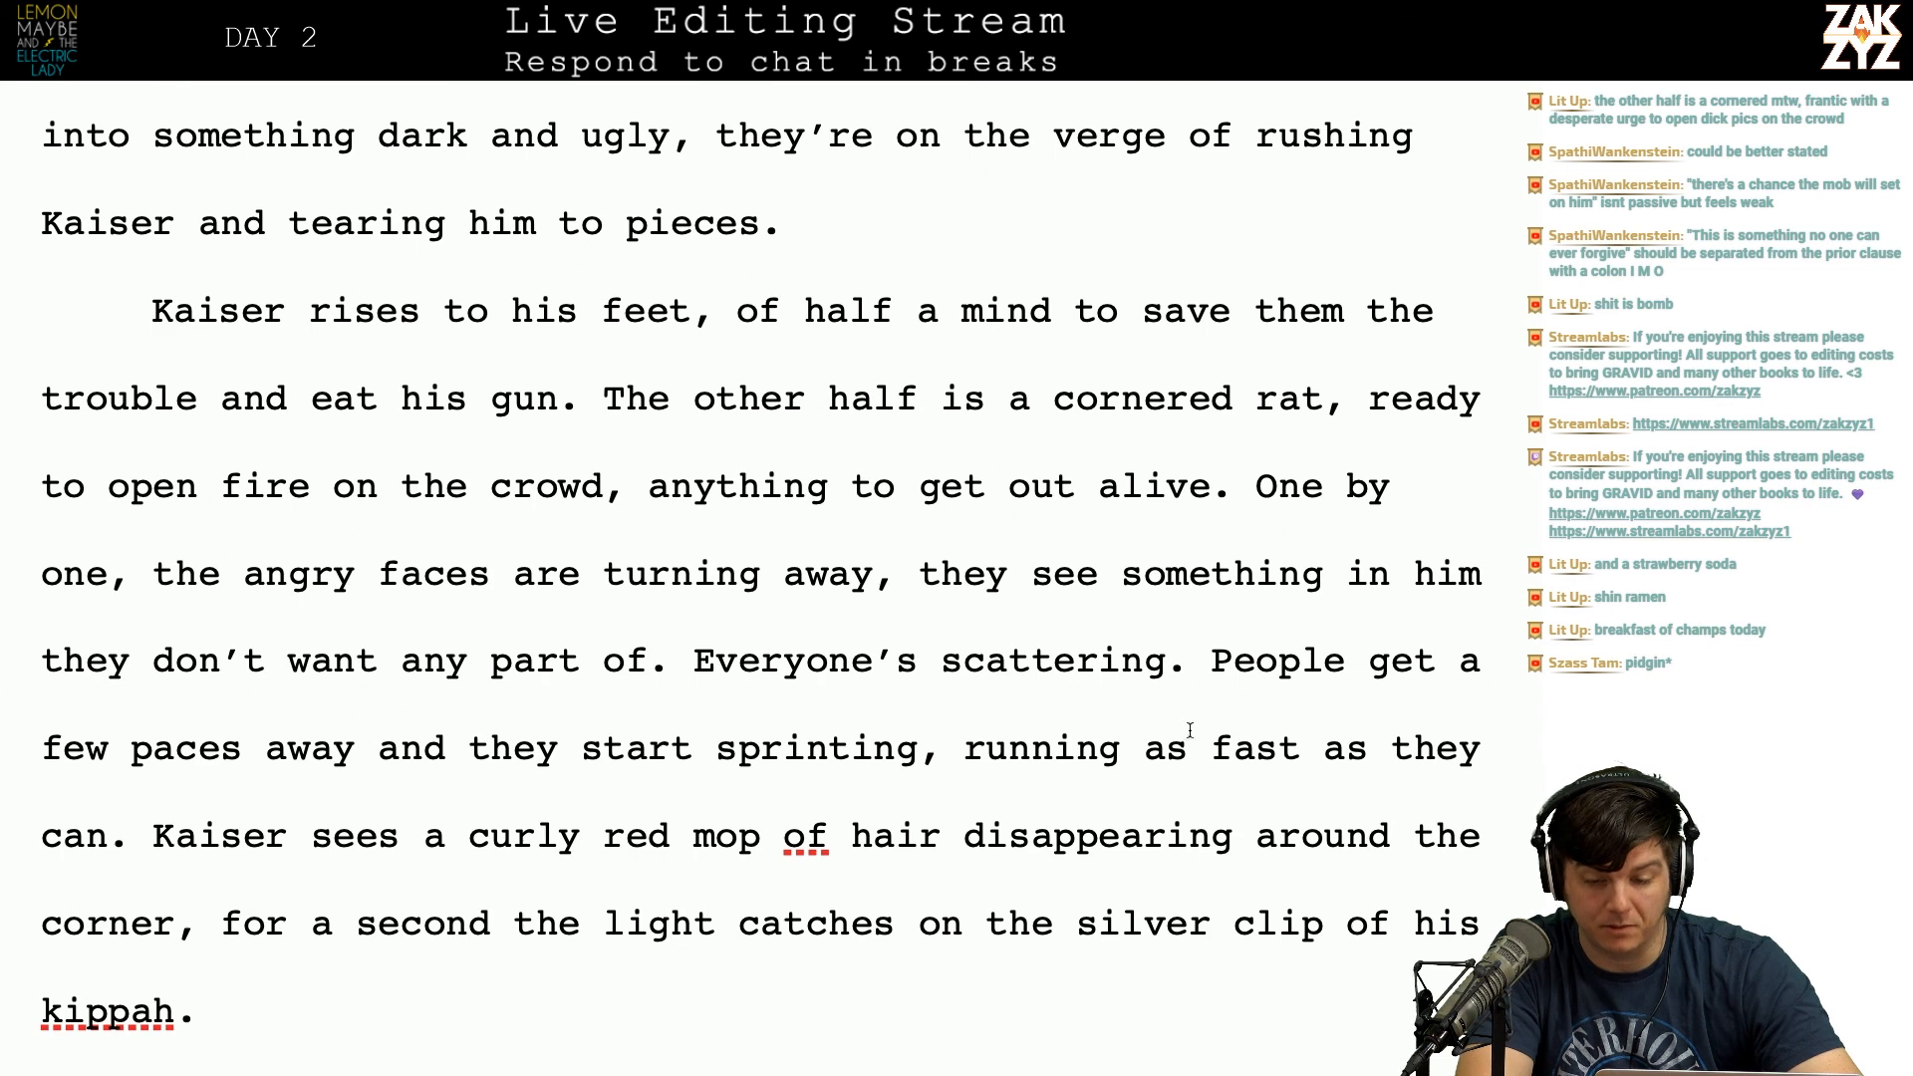
Step: Replace "him" with "Kaiser" in "they see something in him they don't want any part of."
left_click(1486, 551)
key("Right")
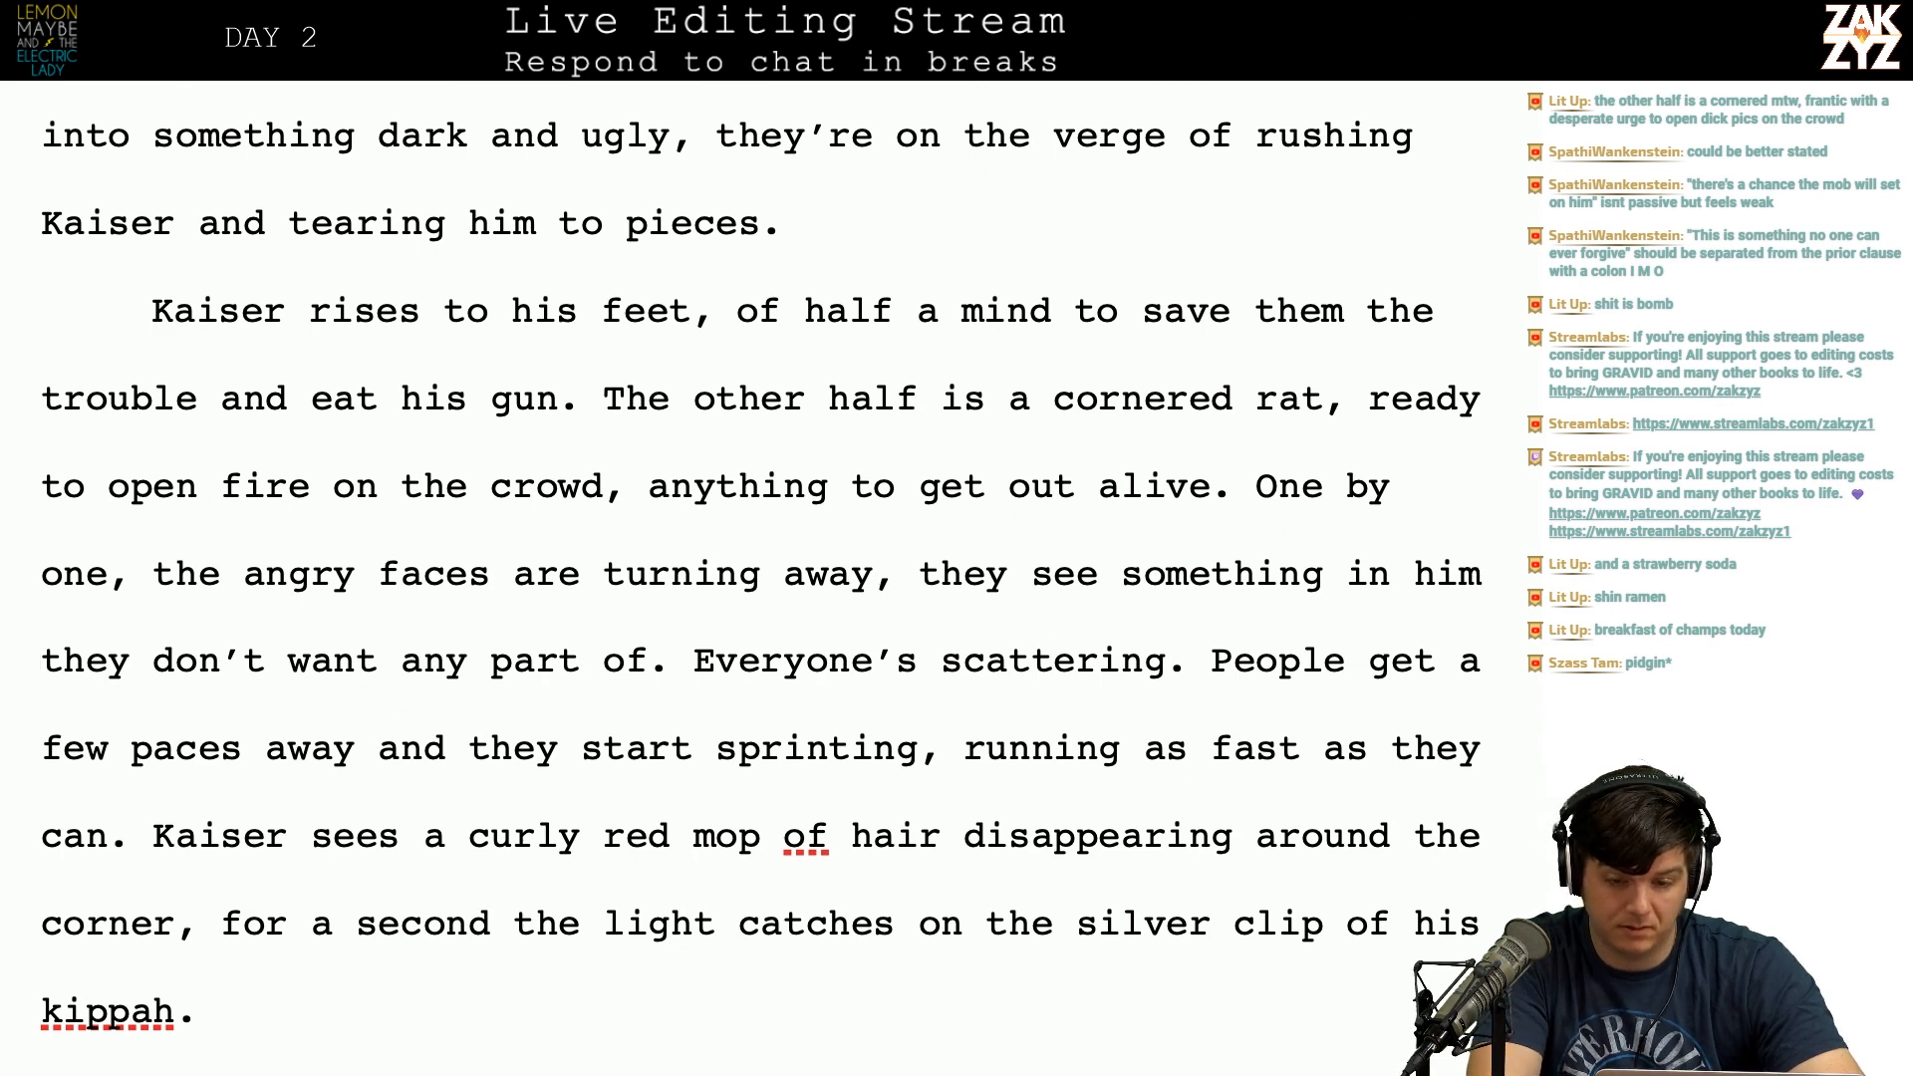
key("BackSpace")
key("BackSpace")
key("BackSpace")
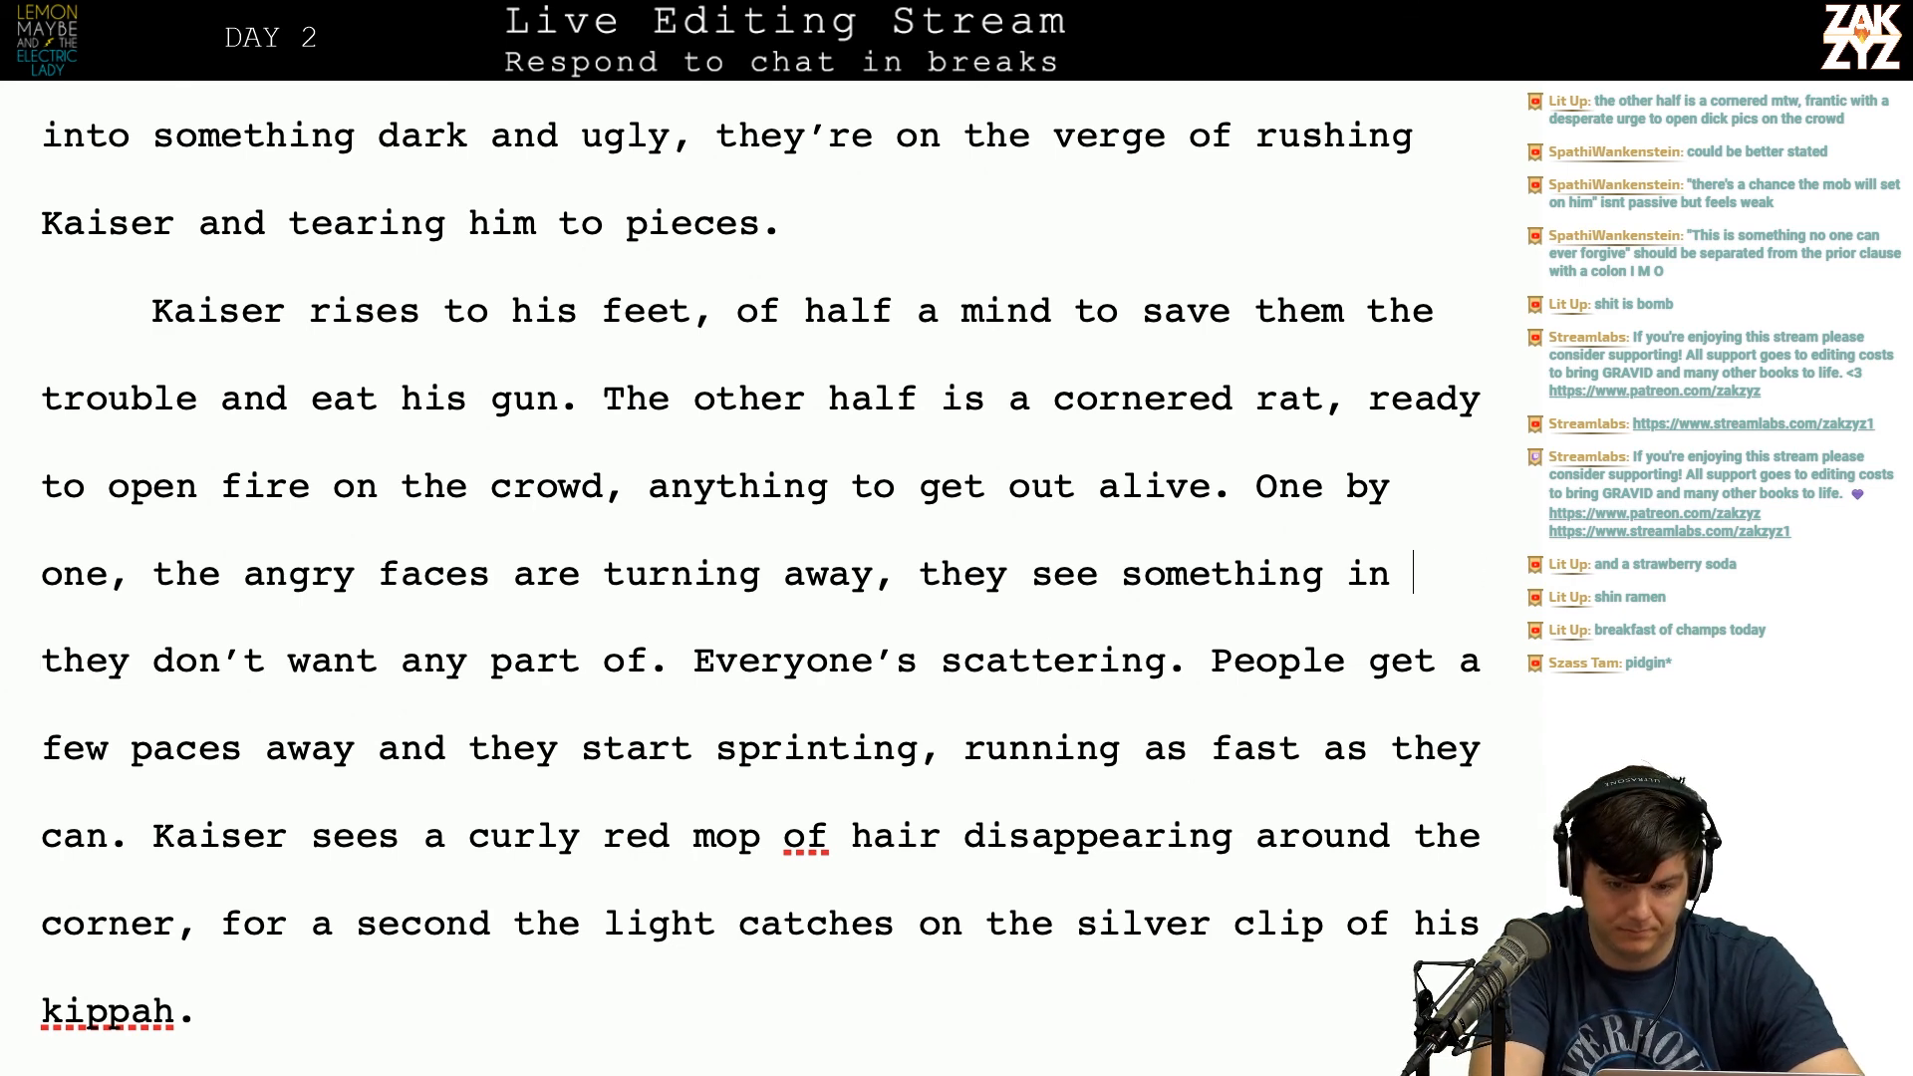
type("Kaiser")
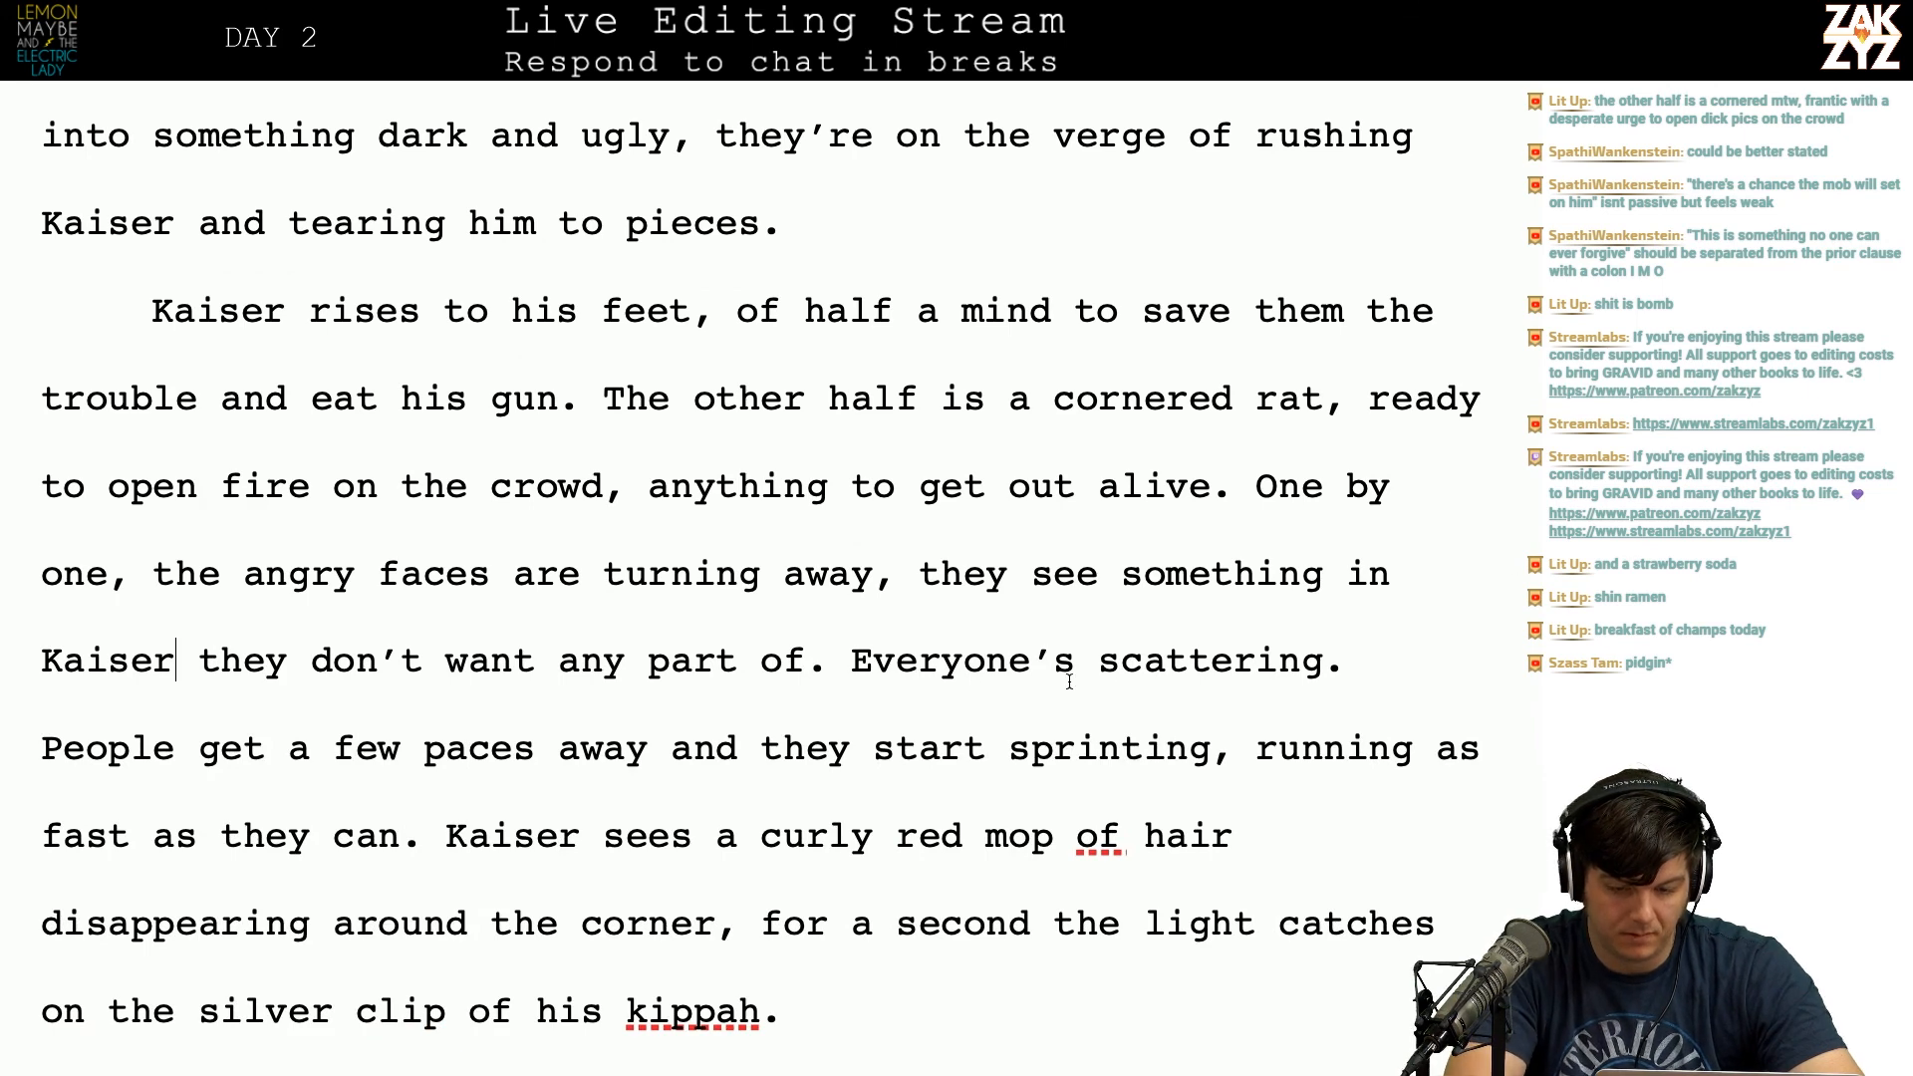
key("Left")
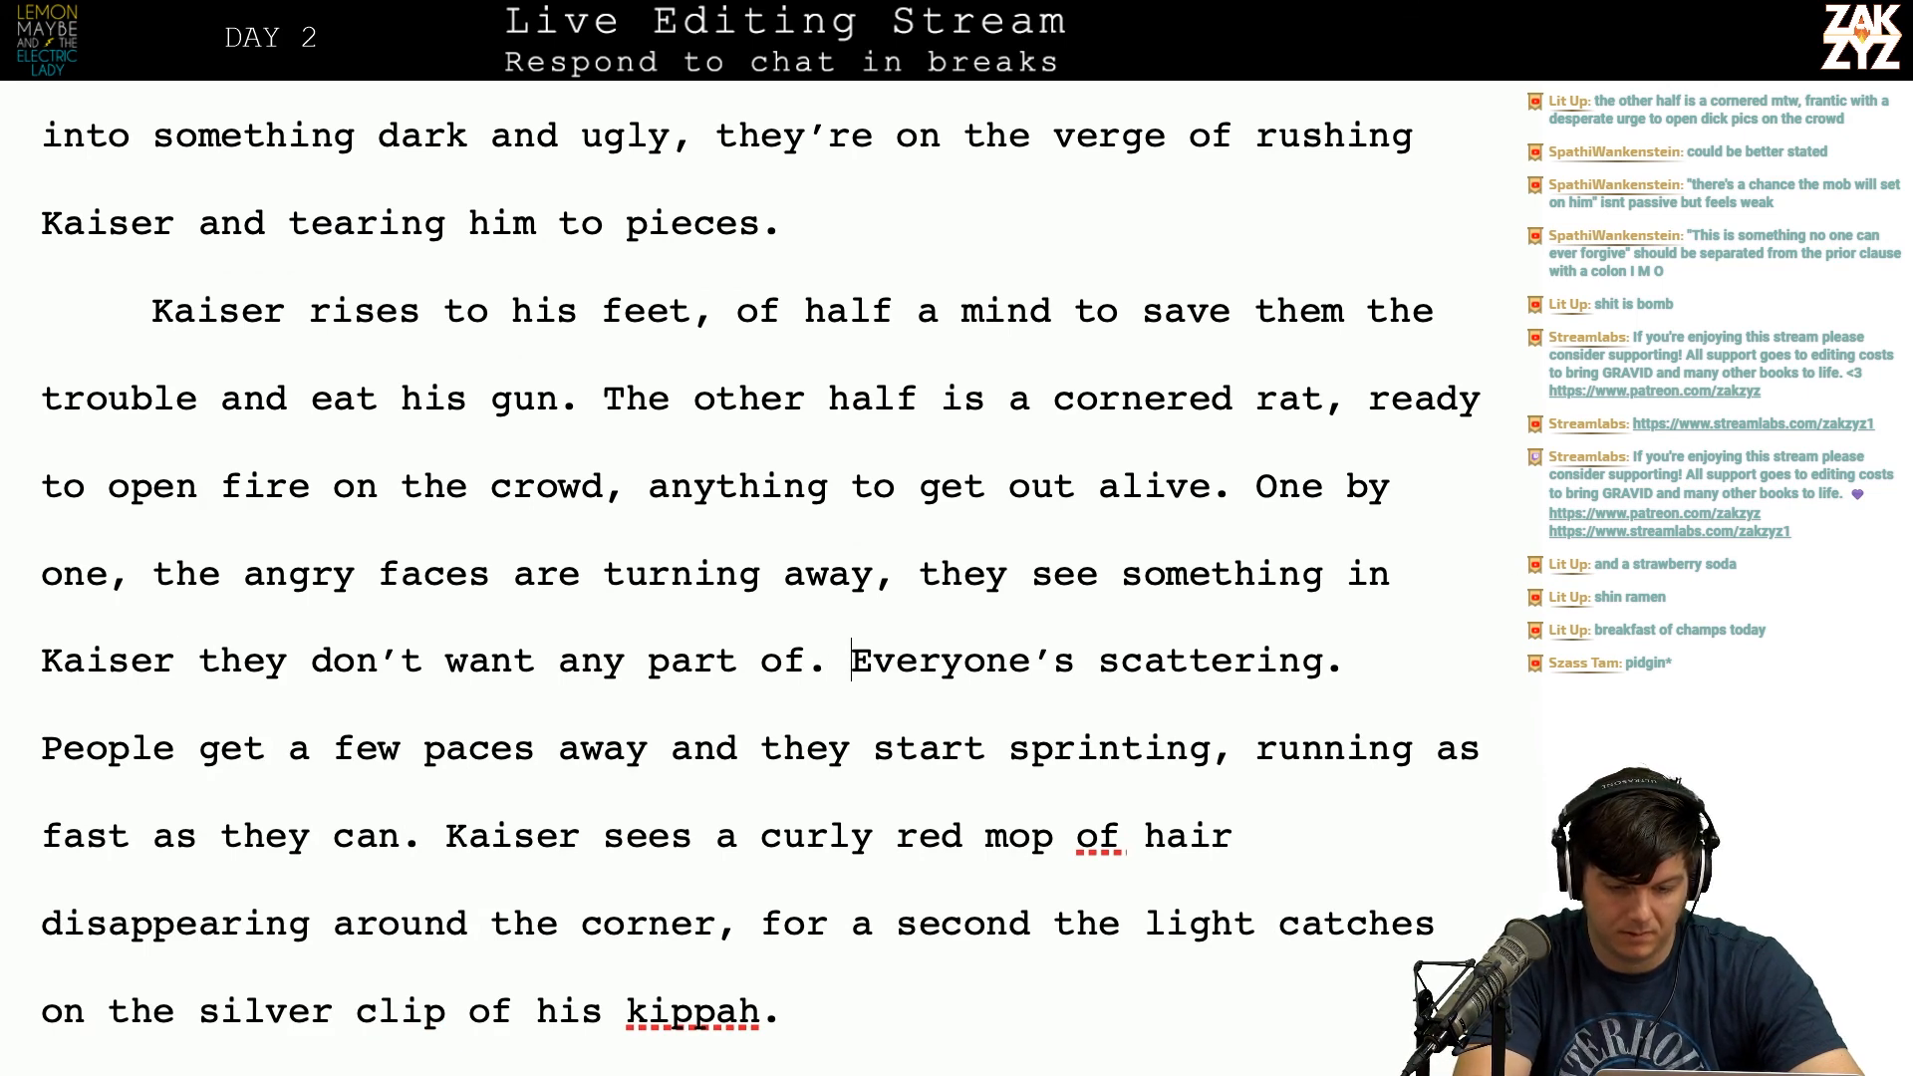
Step: Start a new paragraph at "Everyone's scattering" and replace the contraction so it opens "Everyone scatters,"
key("Return")
key("Right")
key("Right")
key("Right")
key("Right")
key("Right")
key("Right")
key("Right")
key("Right")
key("Right")
key("Right")
key("Right")
key("Right")
key("Right")
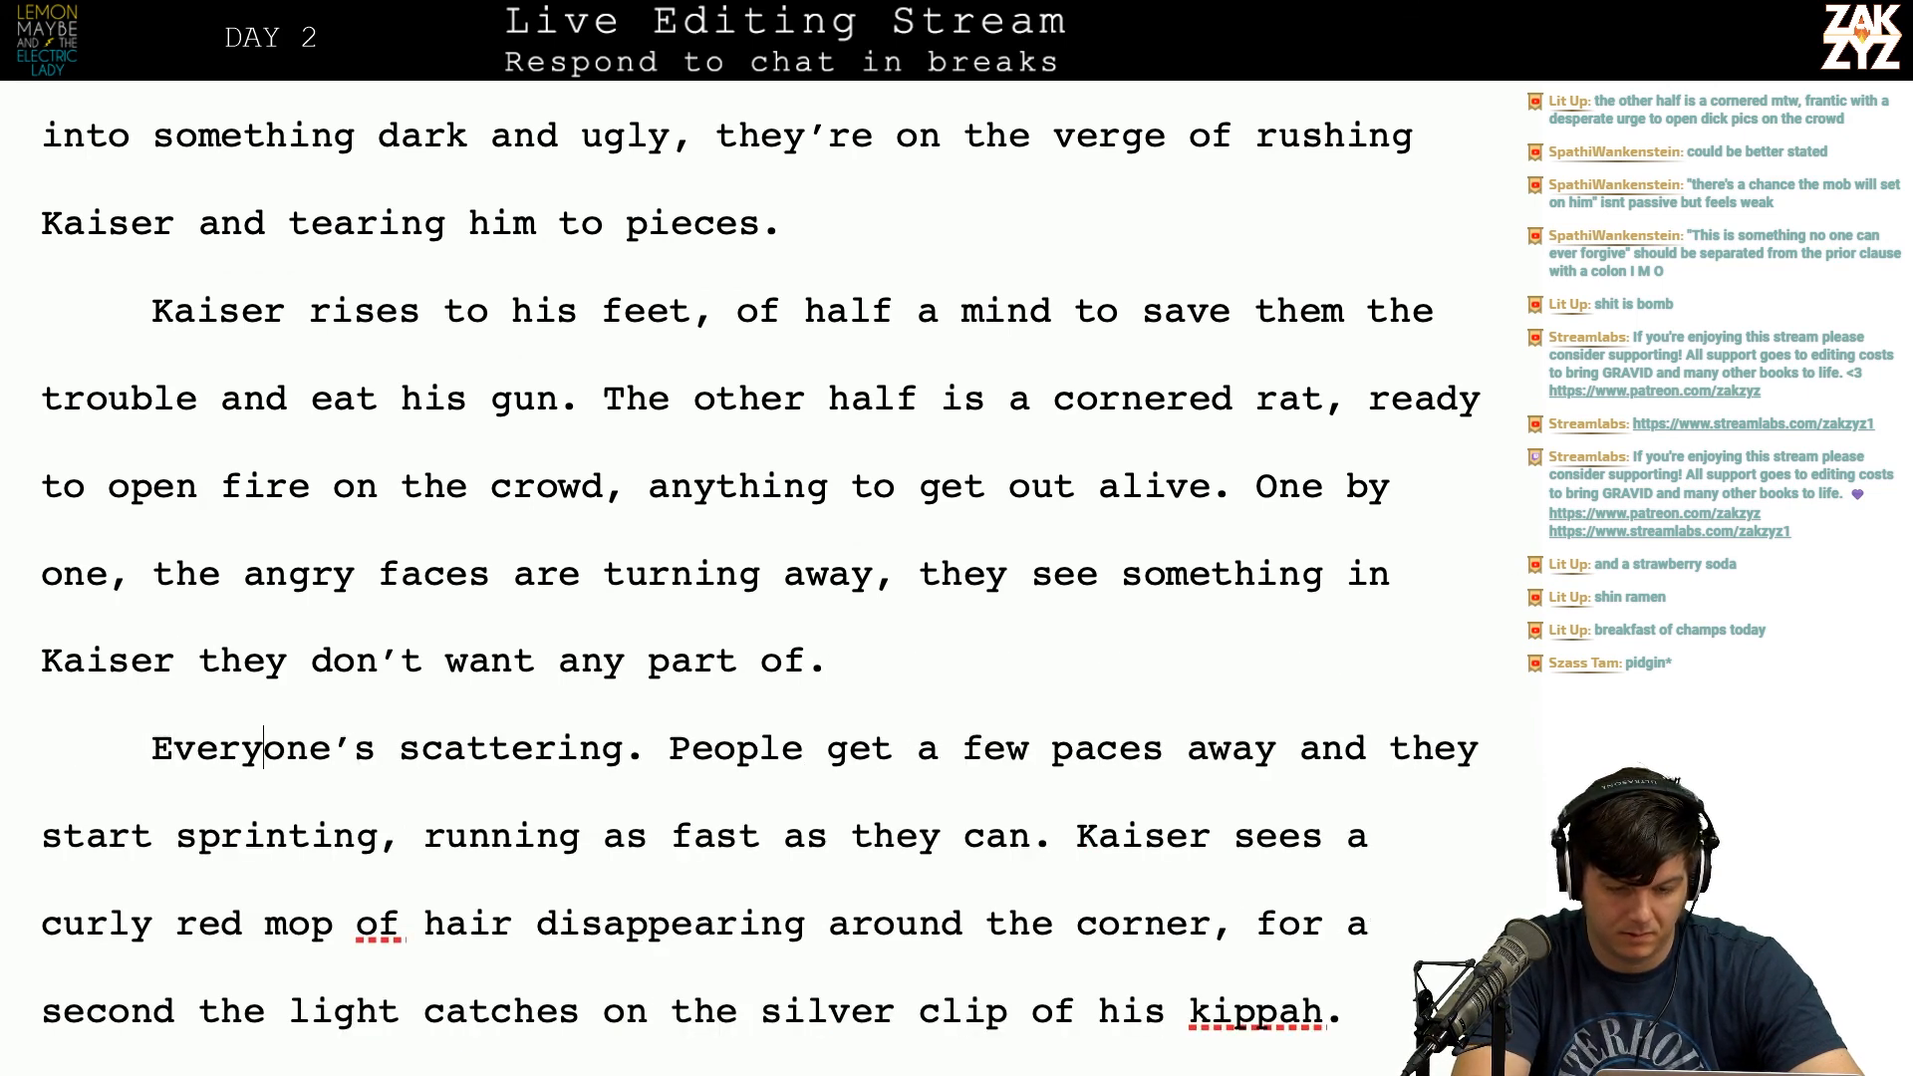
key("Left")
key("Left")
key("BackSpace")
key("BackSpace")
key("BackSpace")
type("scatters,")
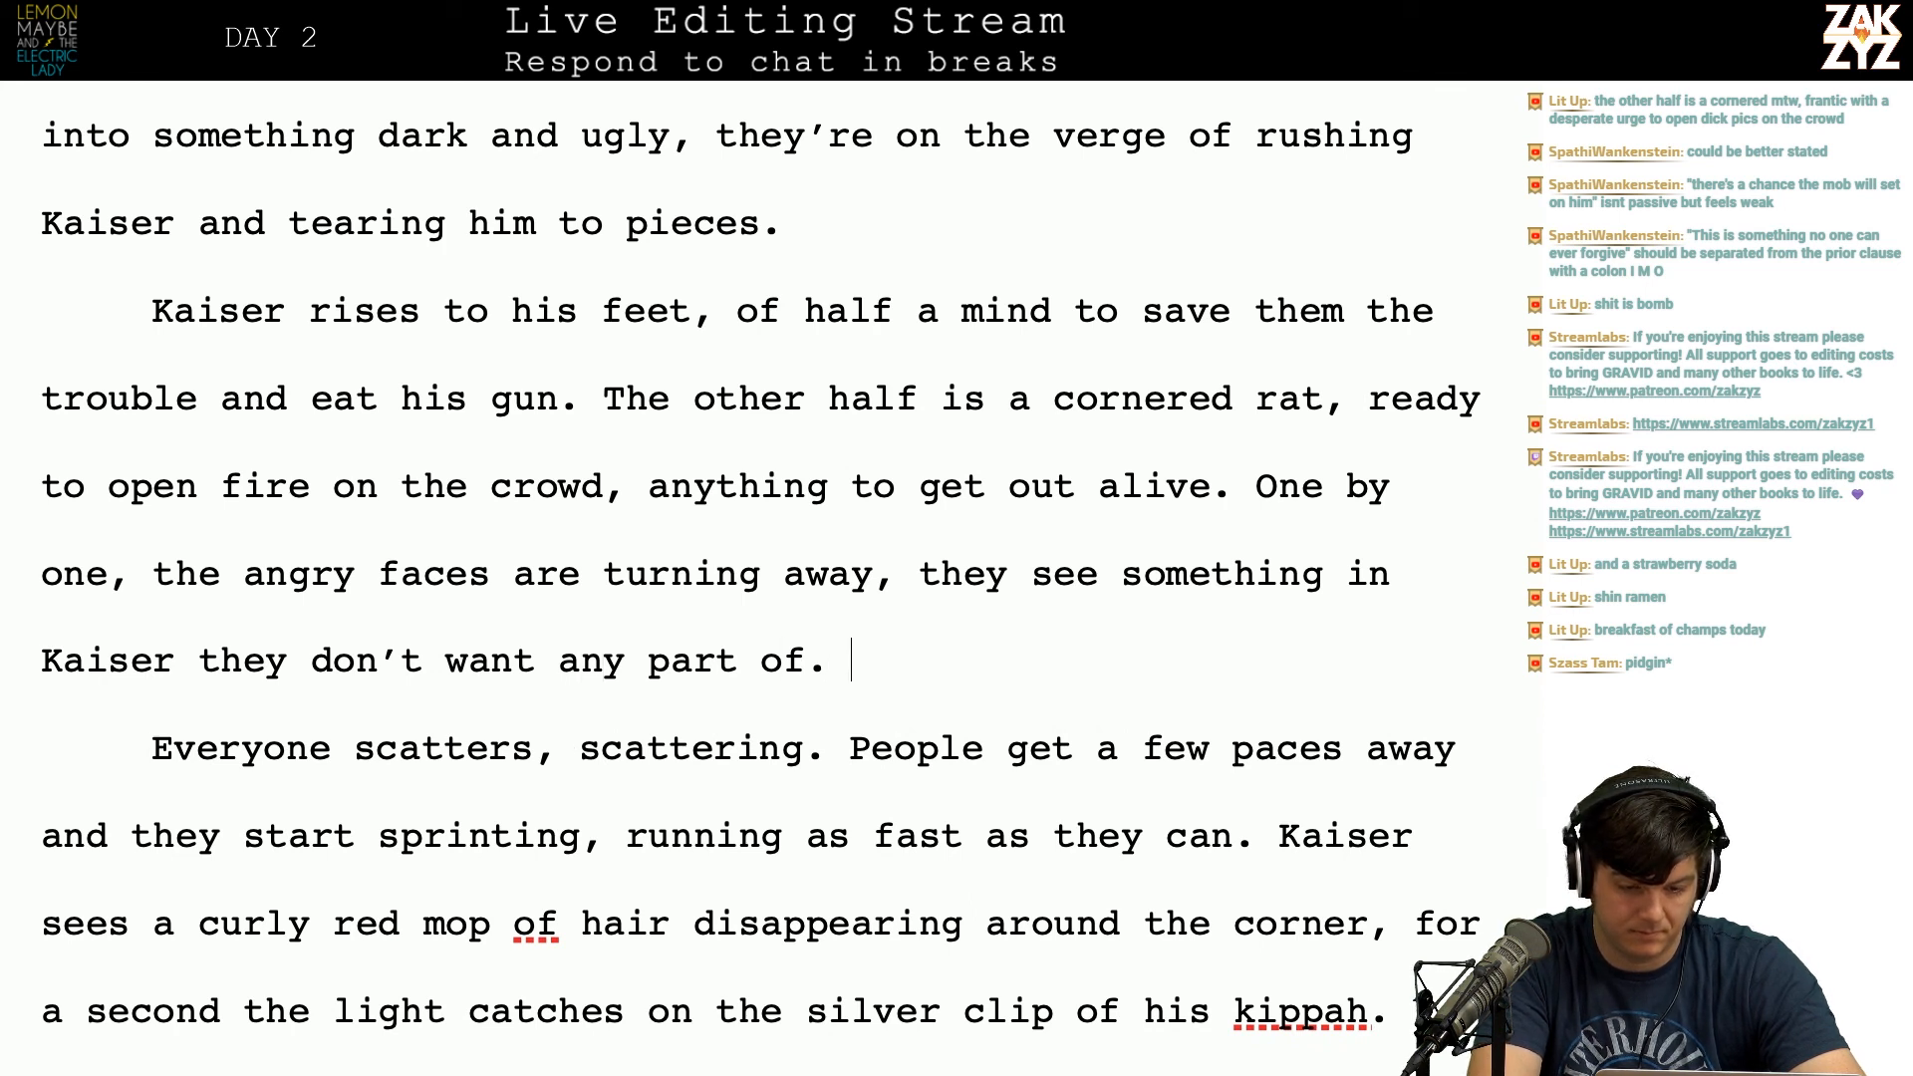
Step: Add "Then they scatter." after "Kaiser they don't want any part of."
type("Then")
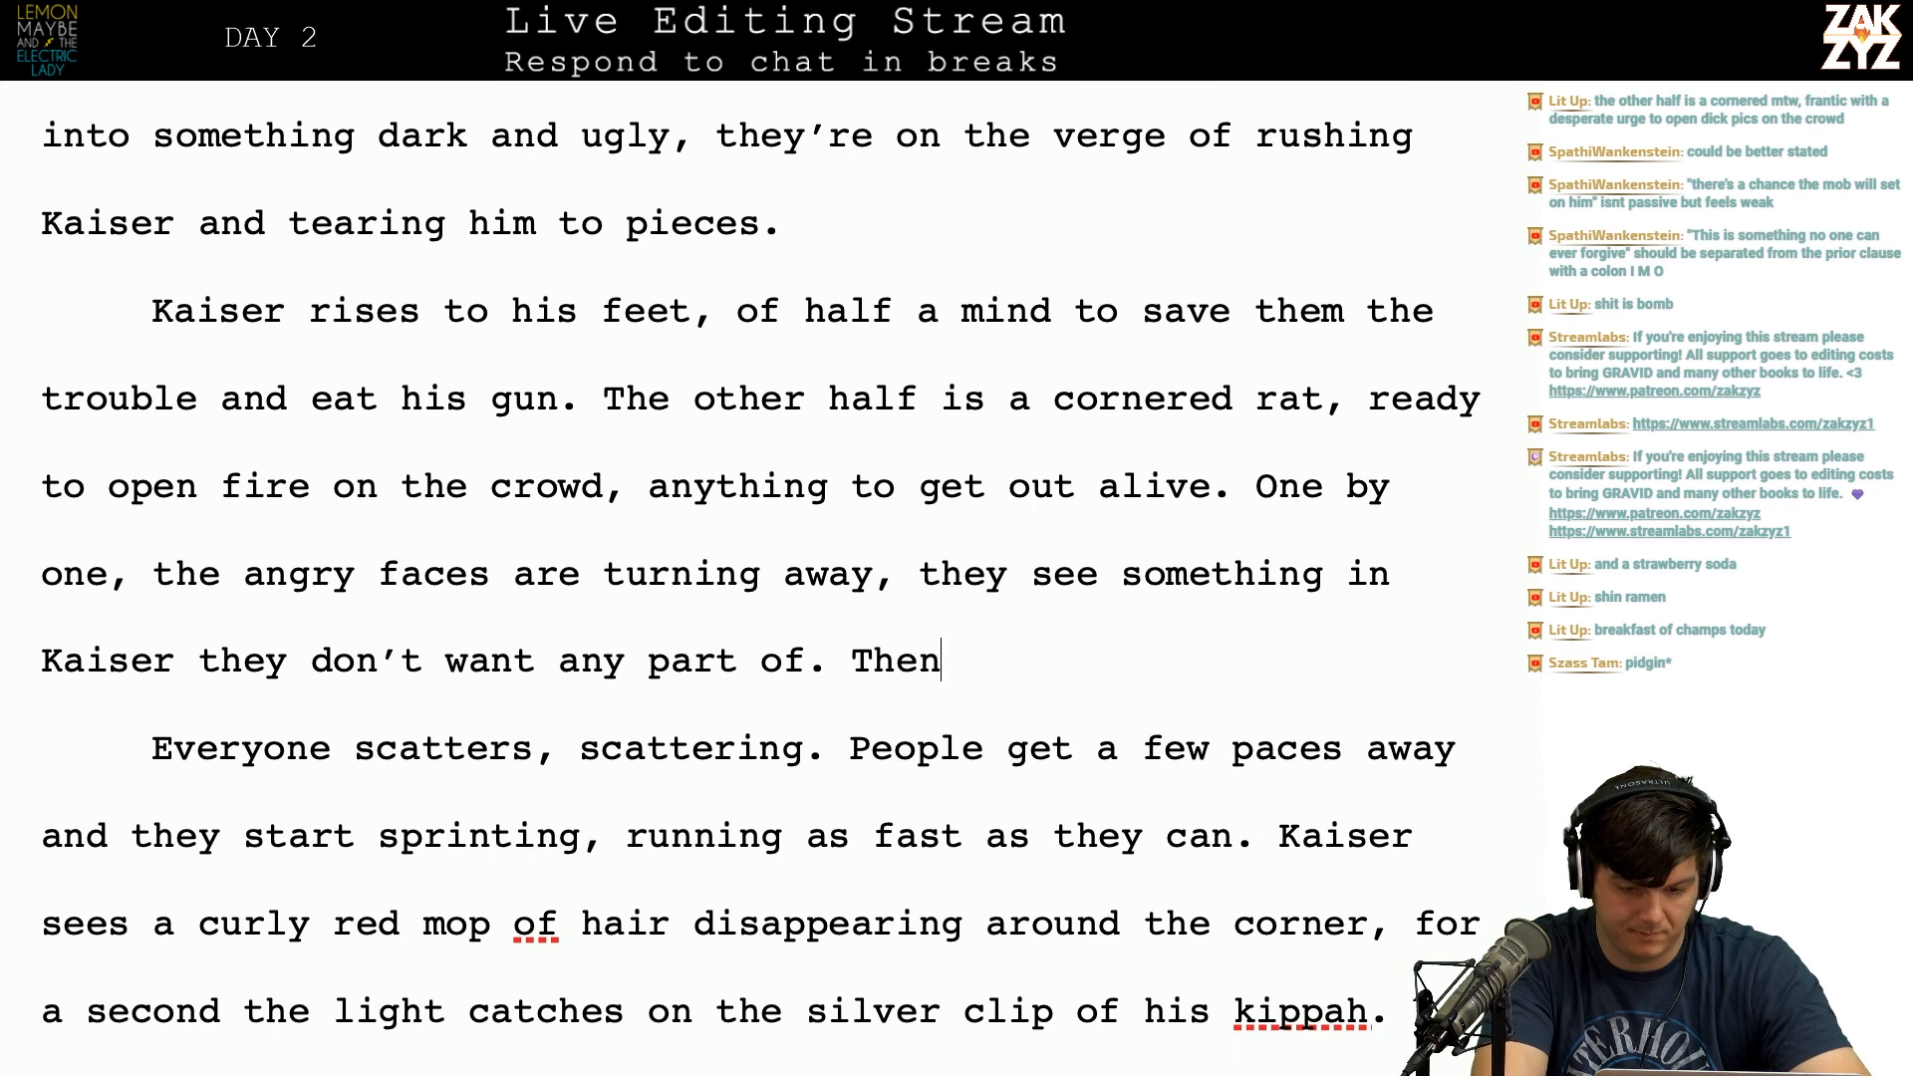
type(" they scatter.")
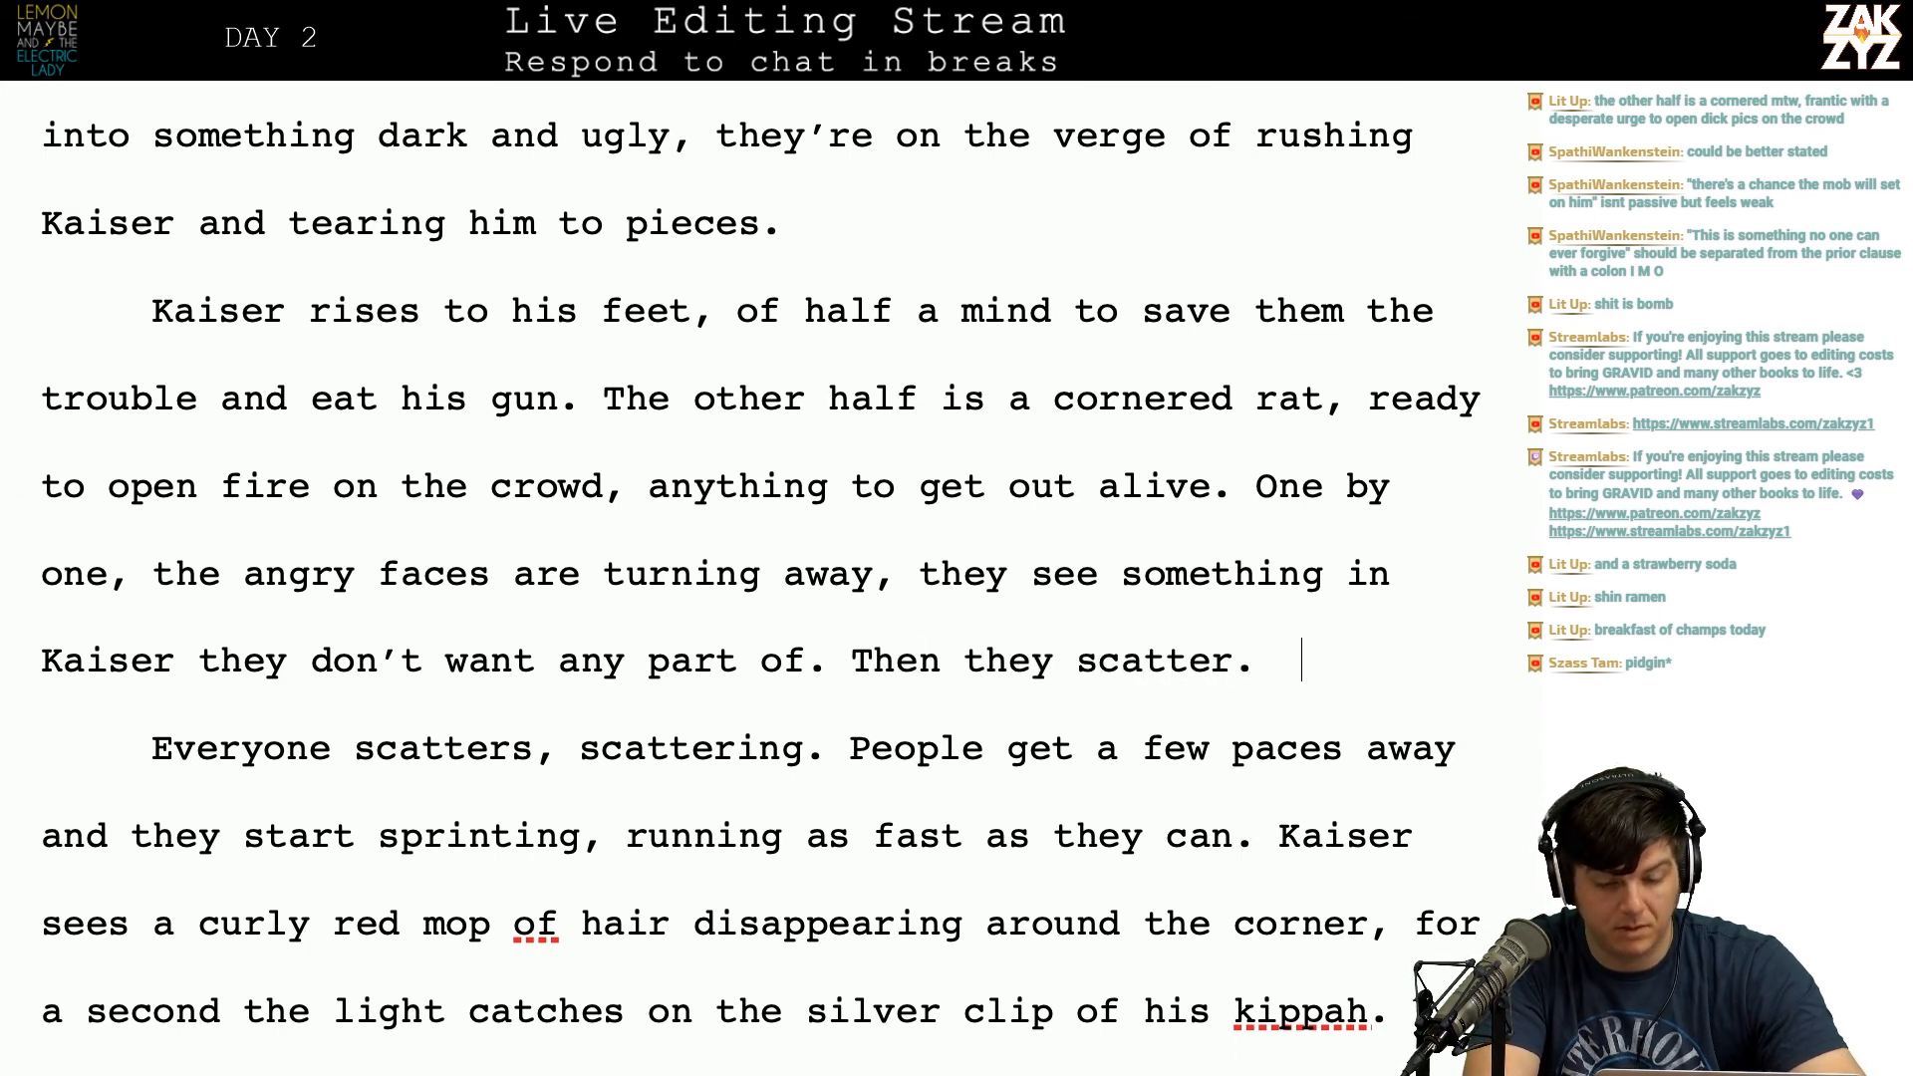
key("Right")
key("Left")
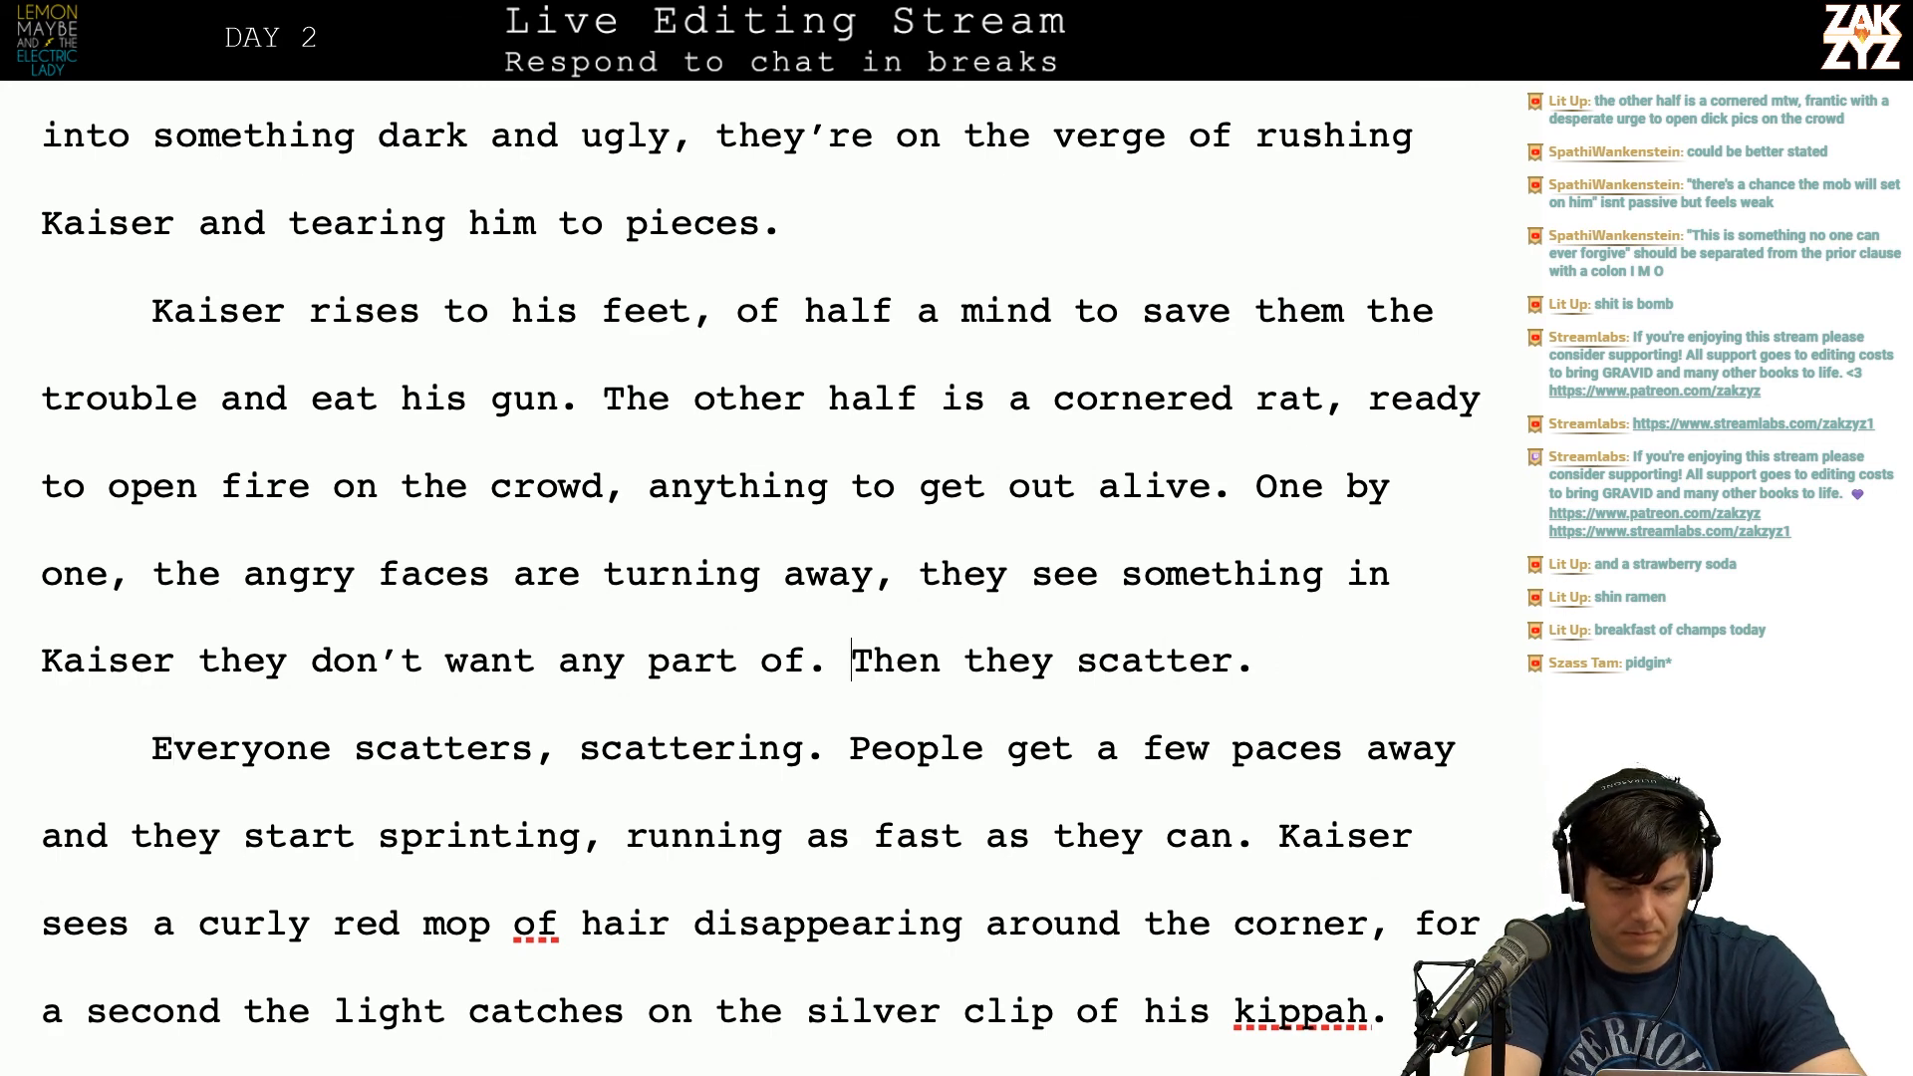
Step: Insert a paragraph above "Then they scatter." beginning "The crowd scatters, they get a few paces away and start"
key("Return")
key("Return")
key("Up")
type("The croe")
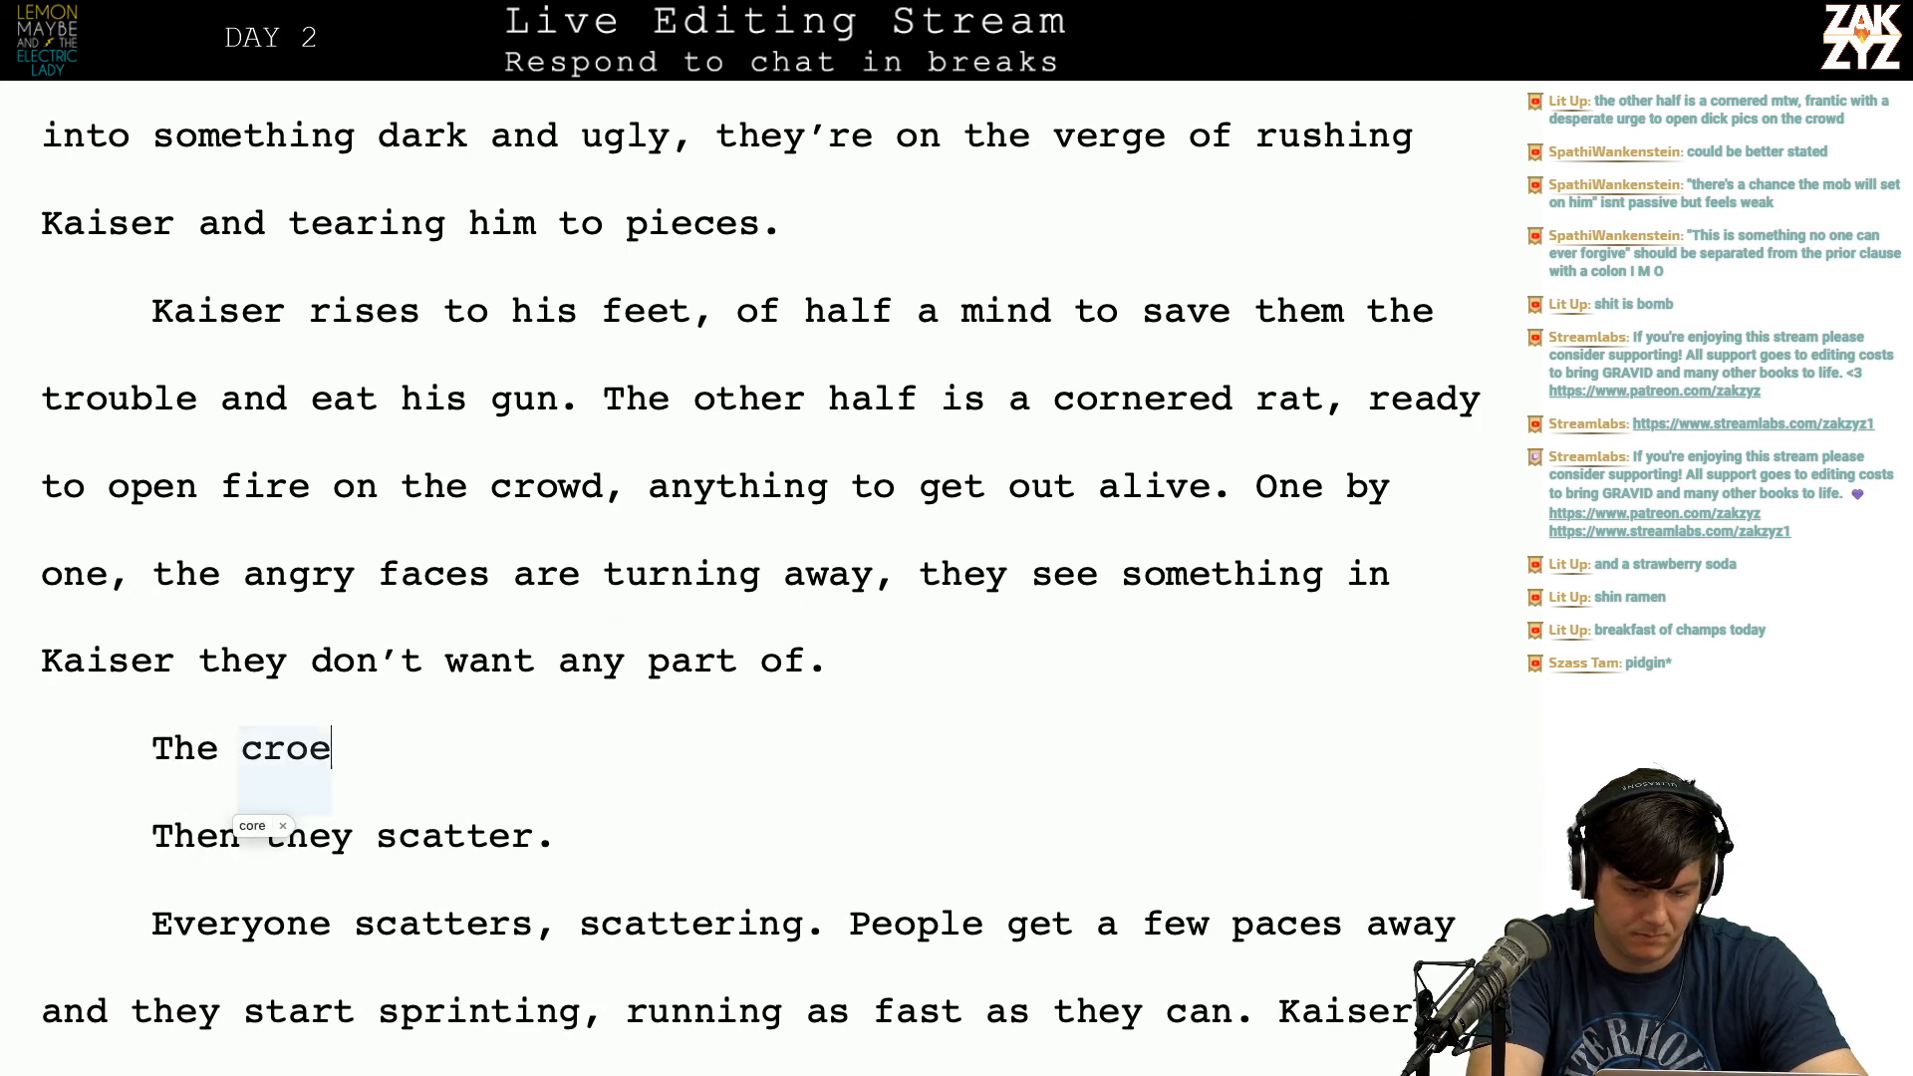
key("BackSpace")
type("w")
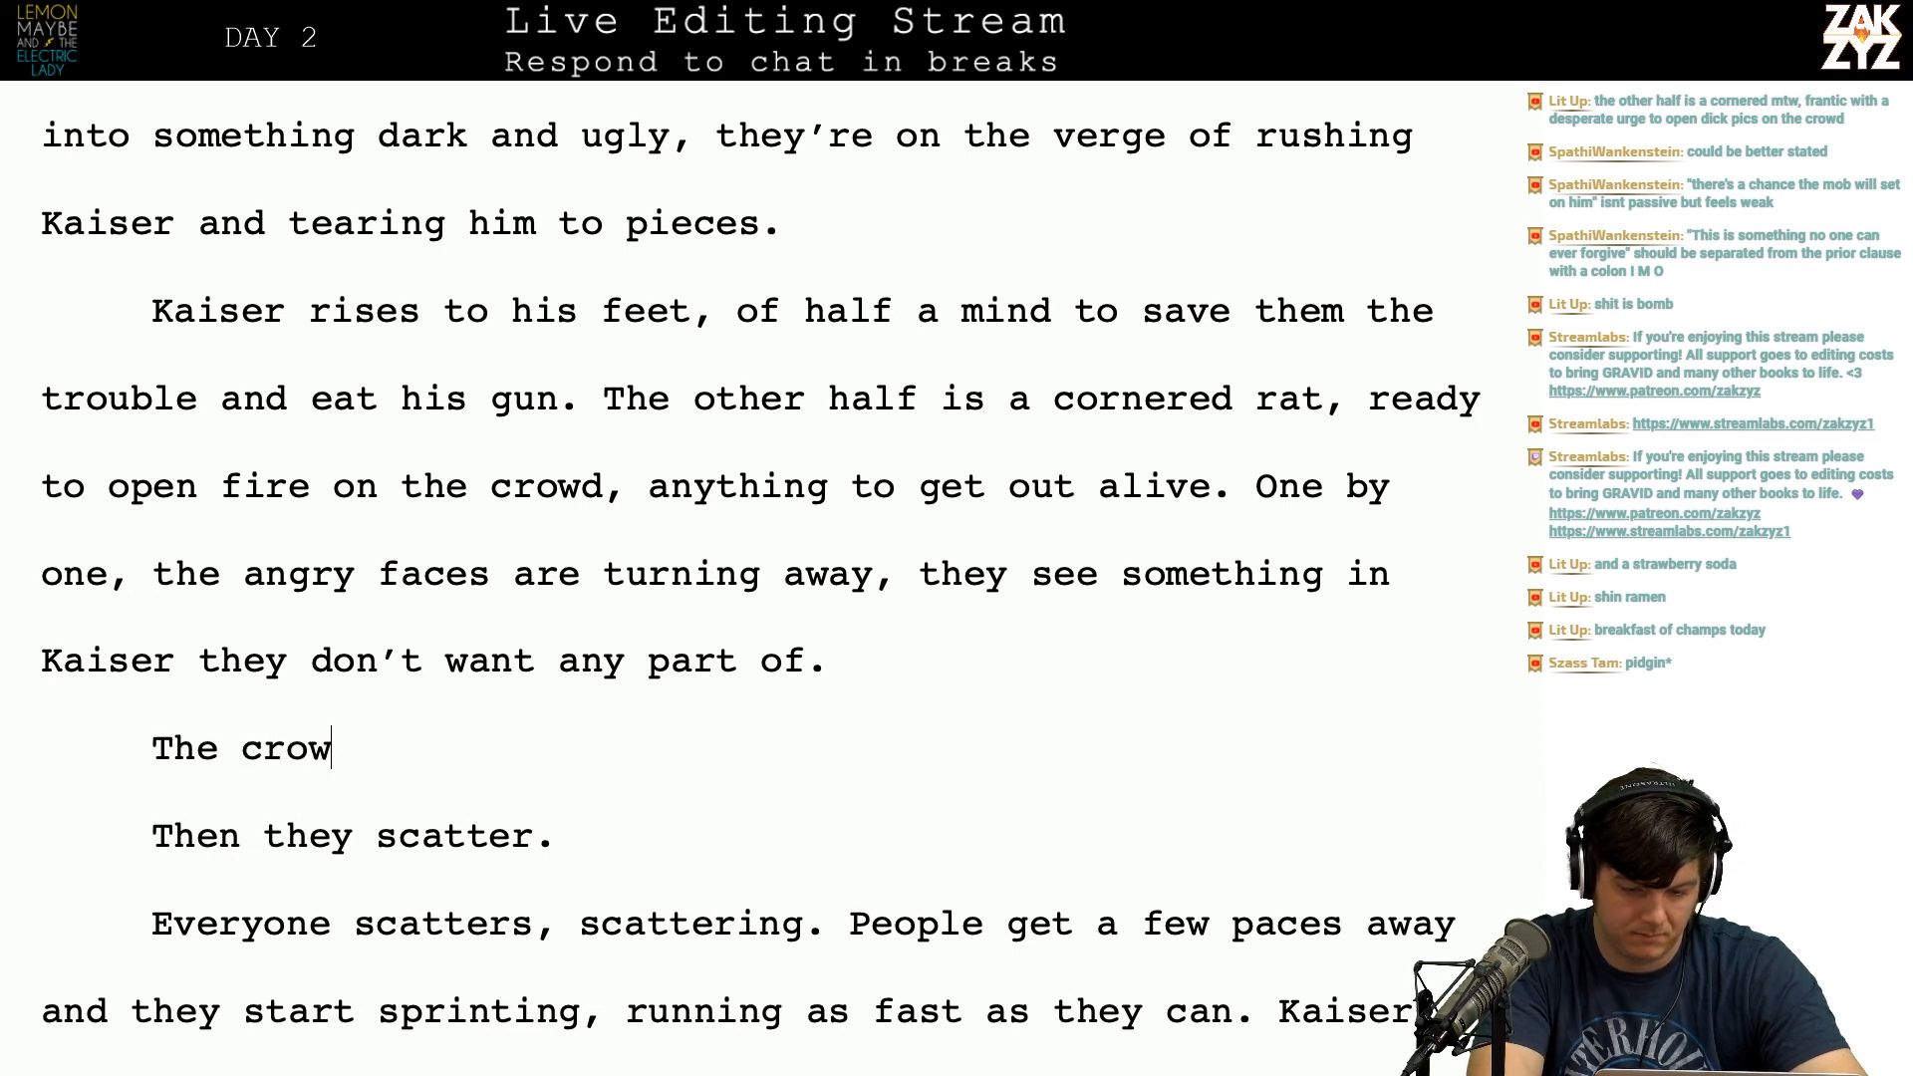
type("d scatters, they ")
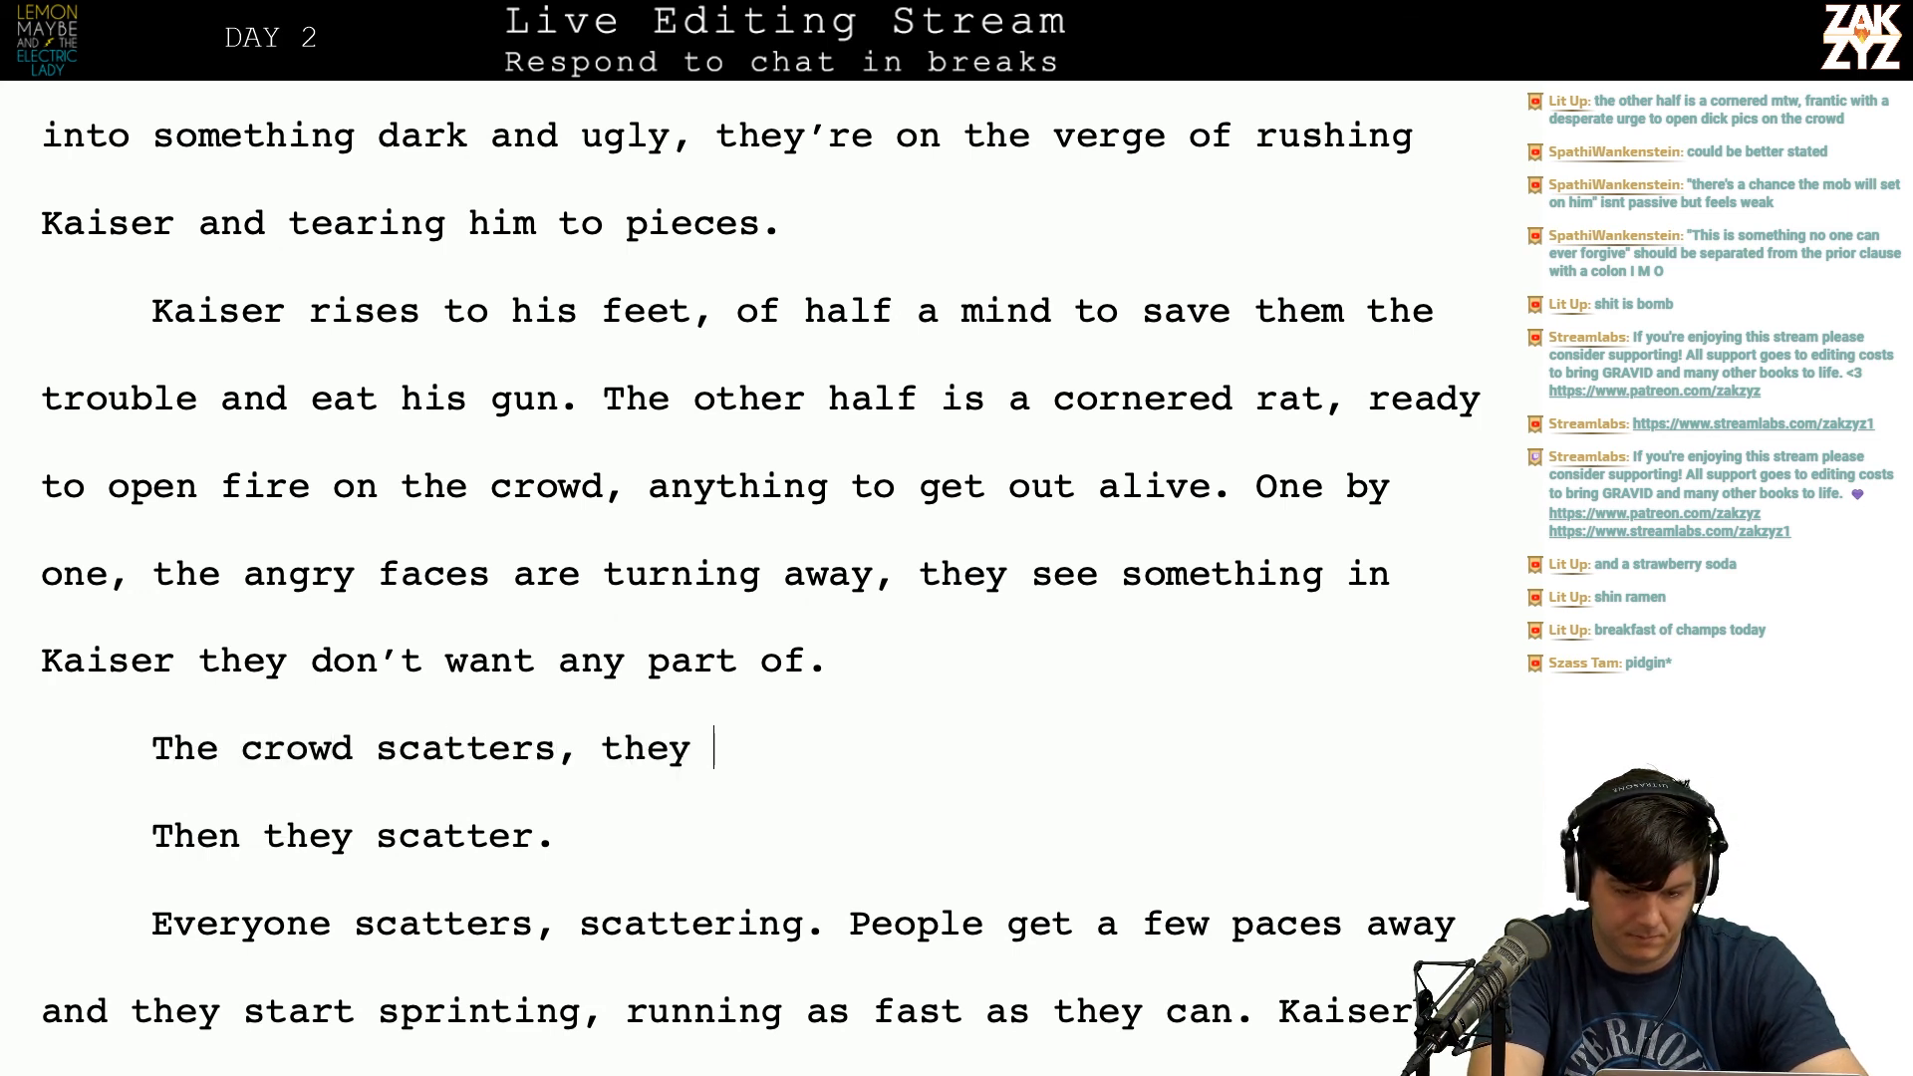
type("get a few pace")
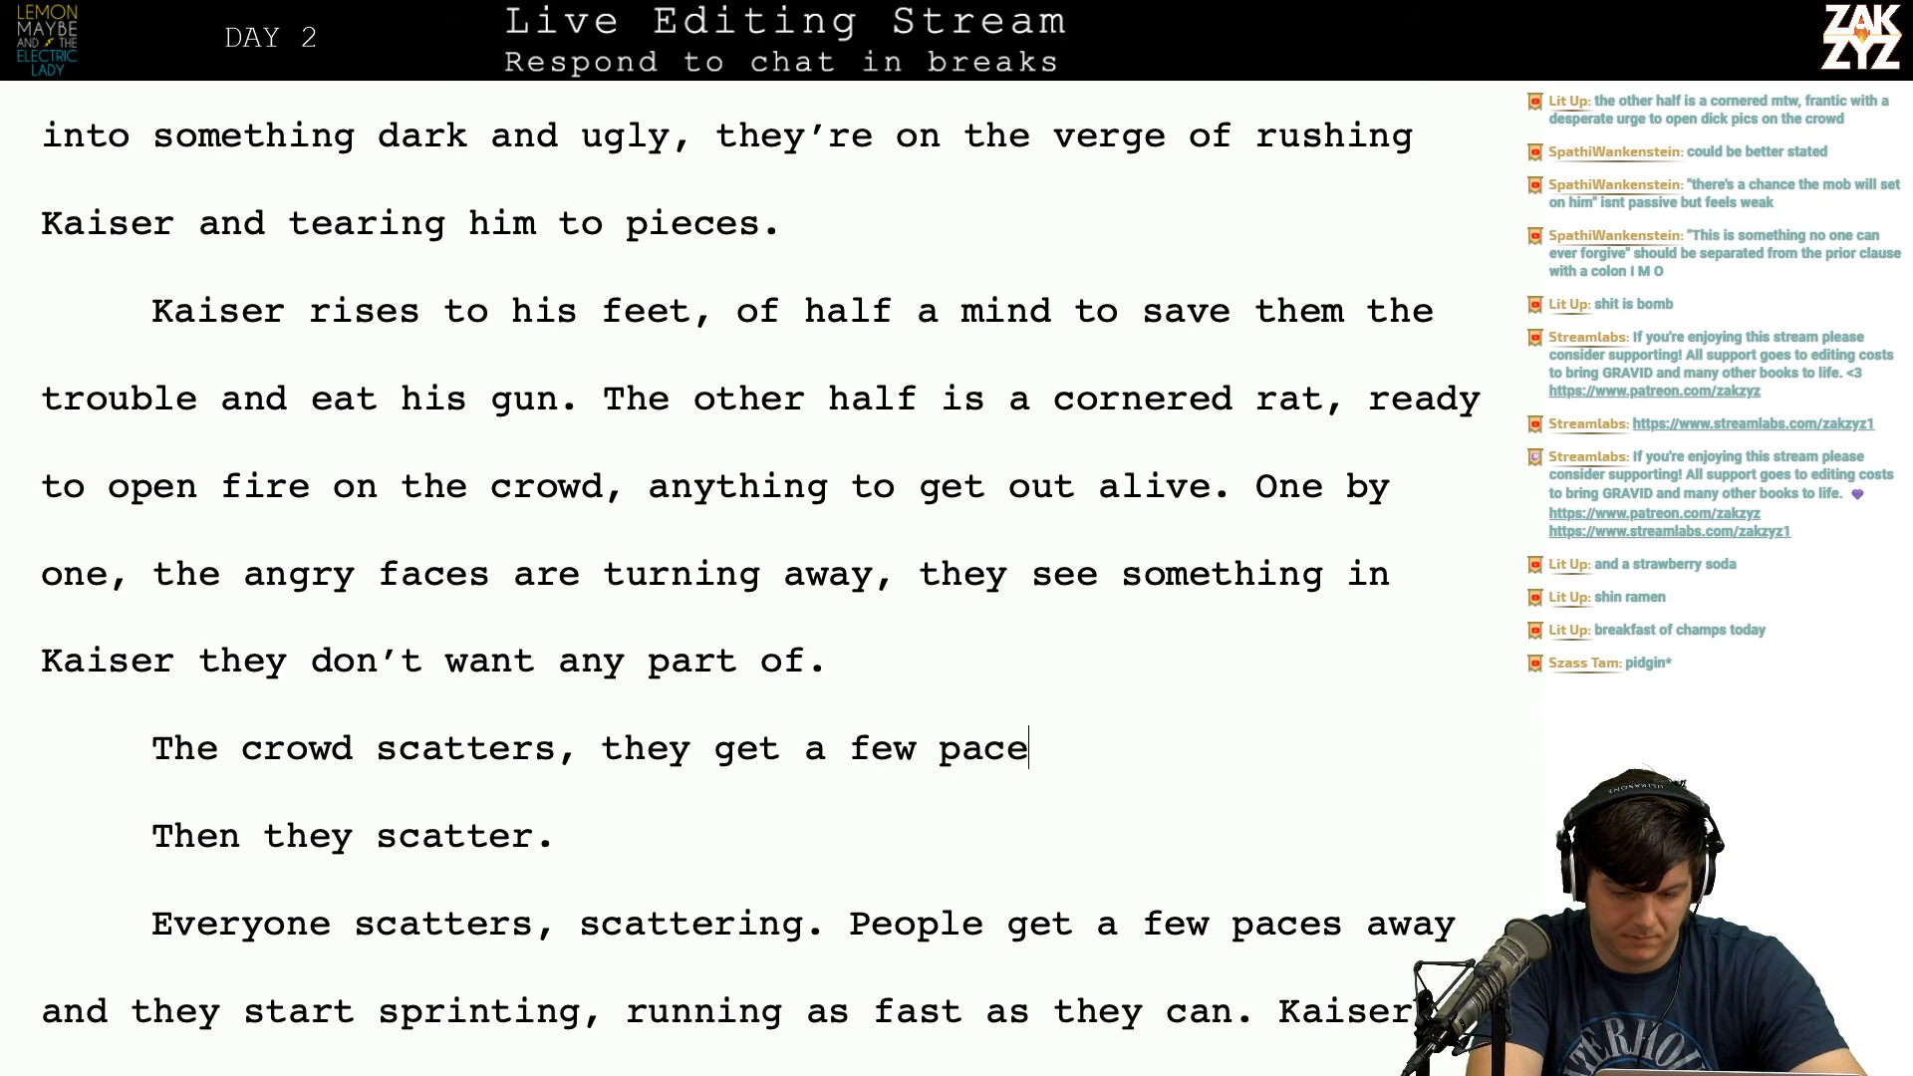
type("s away and start")
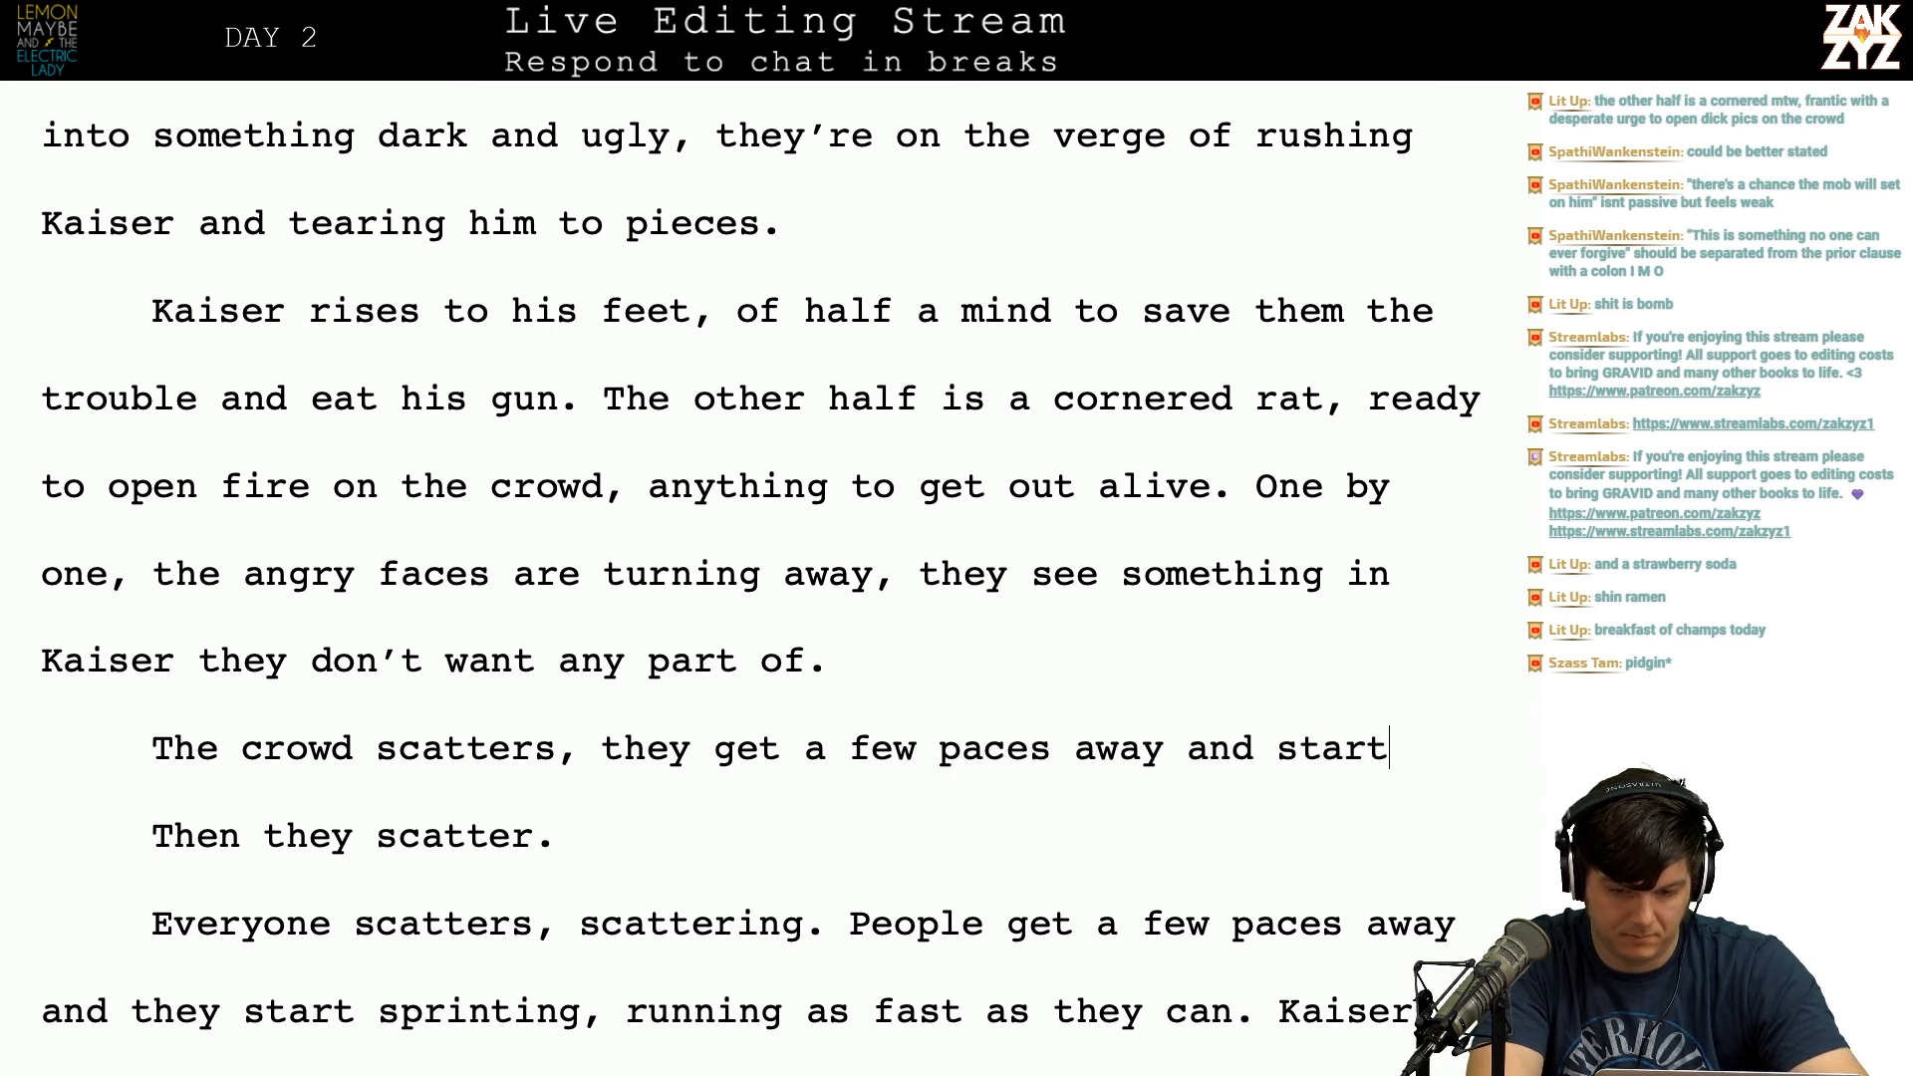
Step: Complete the new crowd sentence with "sprinting, running from the scene as fast as they can go."
type(" sprinting , running from a s")
type("ce")
key("BackSpace")
key("BackSpace")
key("BackSpace")
key("BackSpace")
key("BackSpace")
type("the sceen")
key("BackSpace")
key("BackSpace")
type("ne")
key("BackSpace")
key("BackSpace")
type("ne as fast as they can go.")
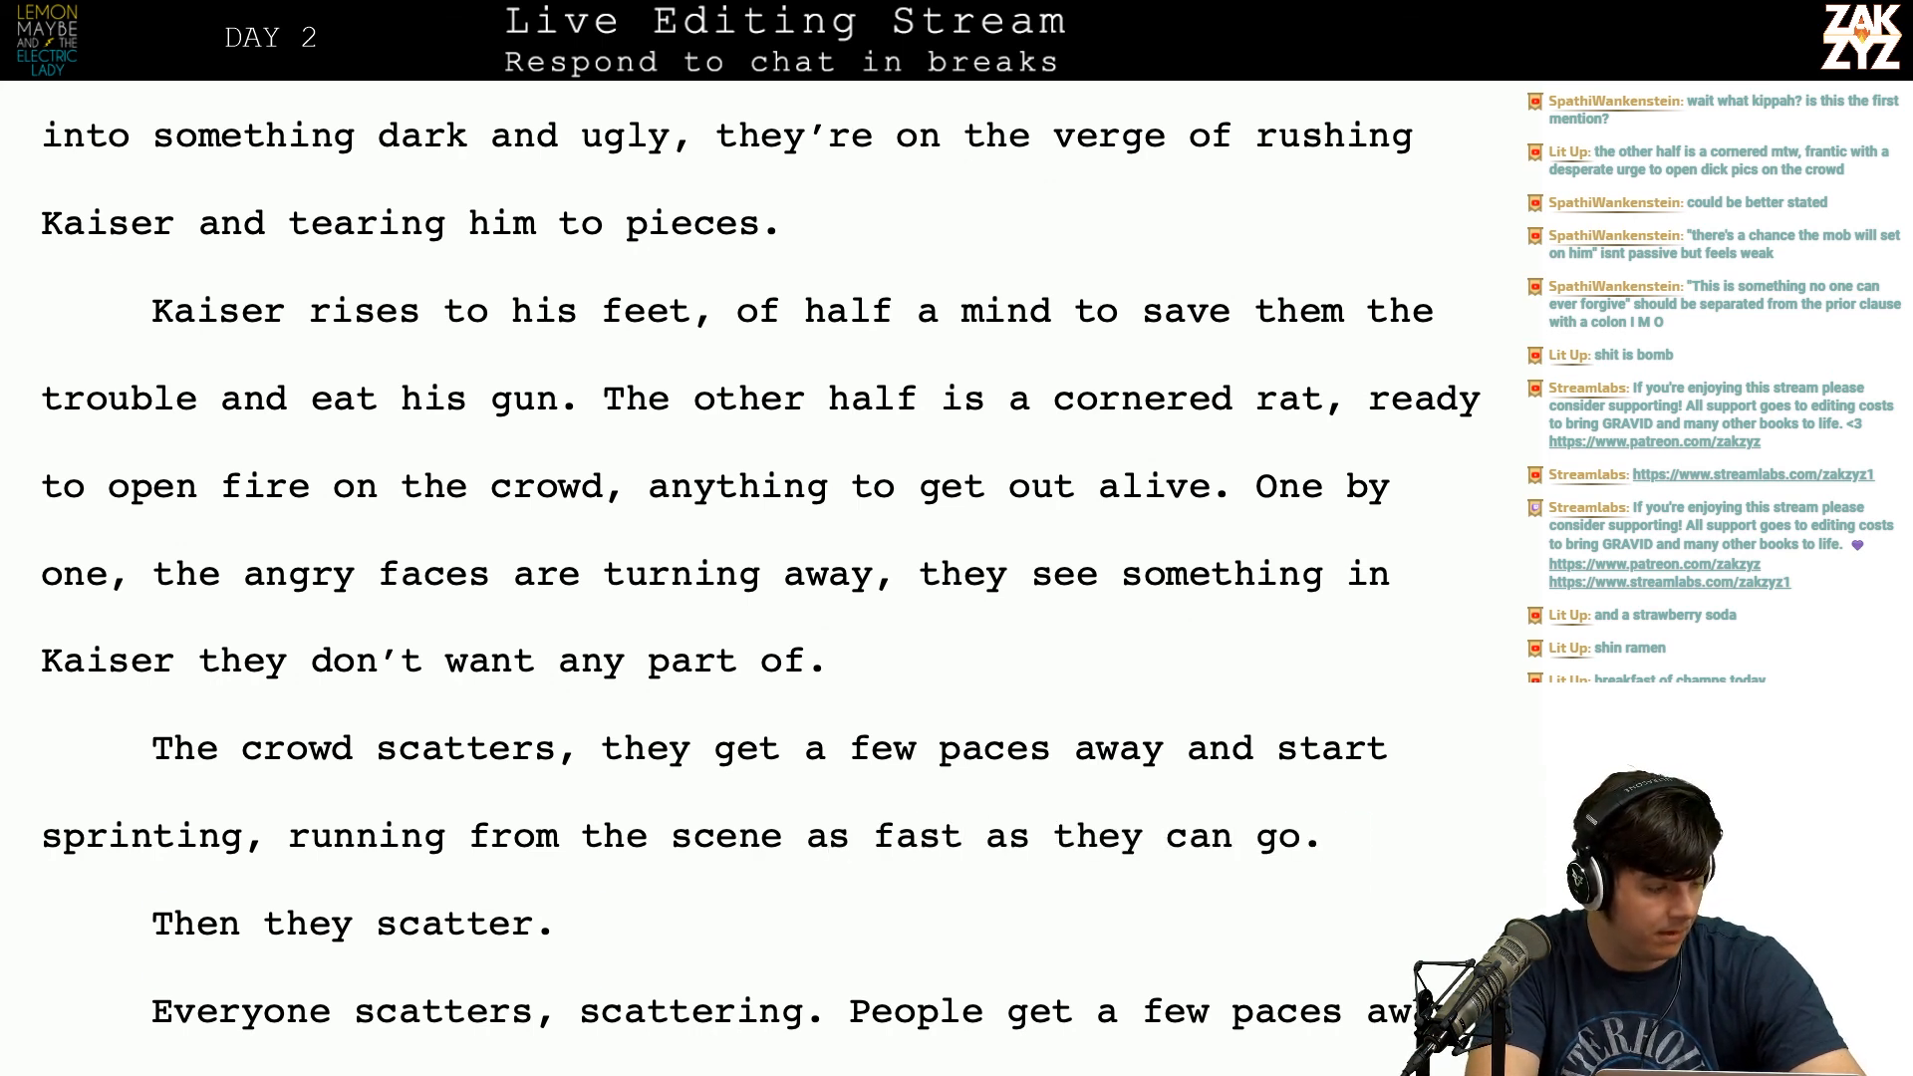
Step: Delete "Then they scatter." and "Everyone scatters, scattering." so "People get a few paces" directly follows "as fast as they can go."
key("shift+Down")
key("shift+Down")
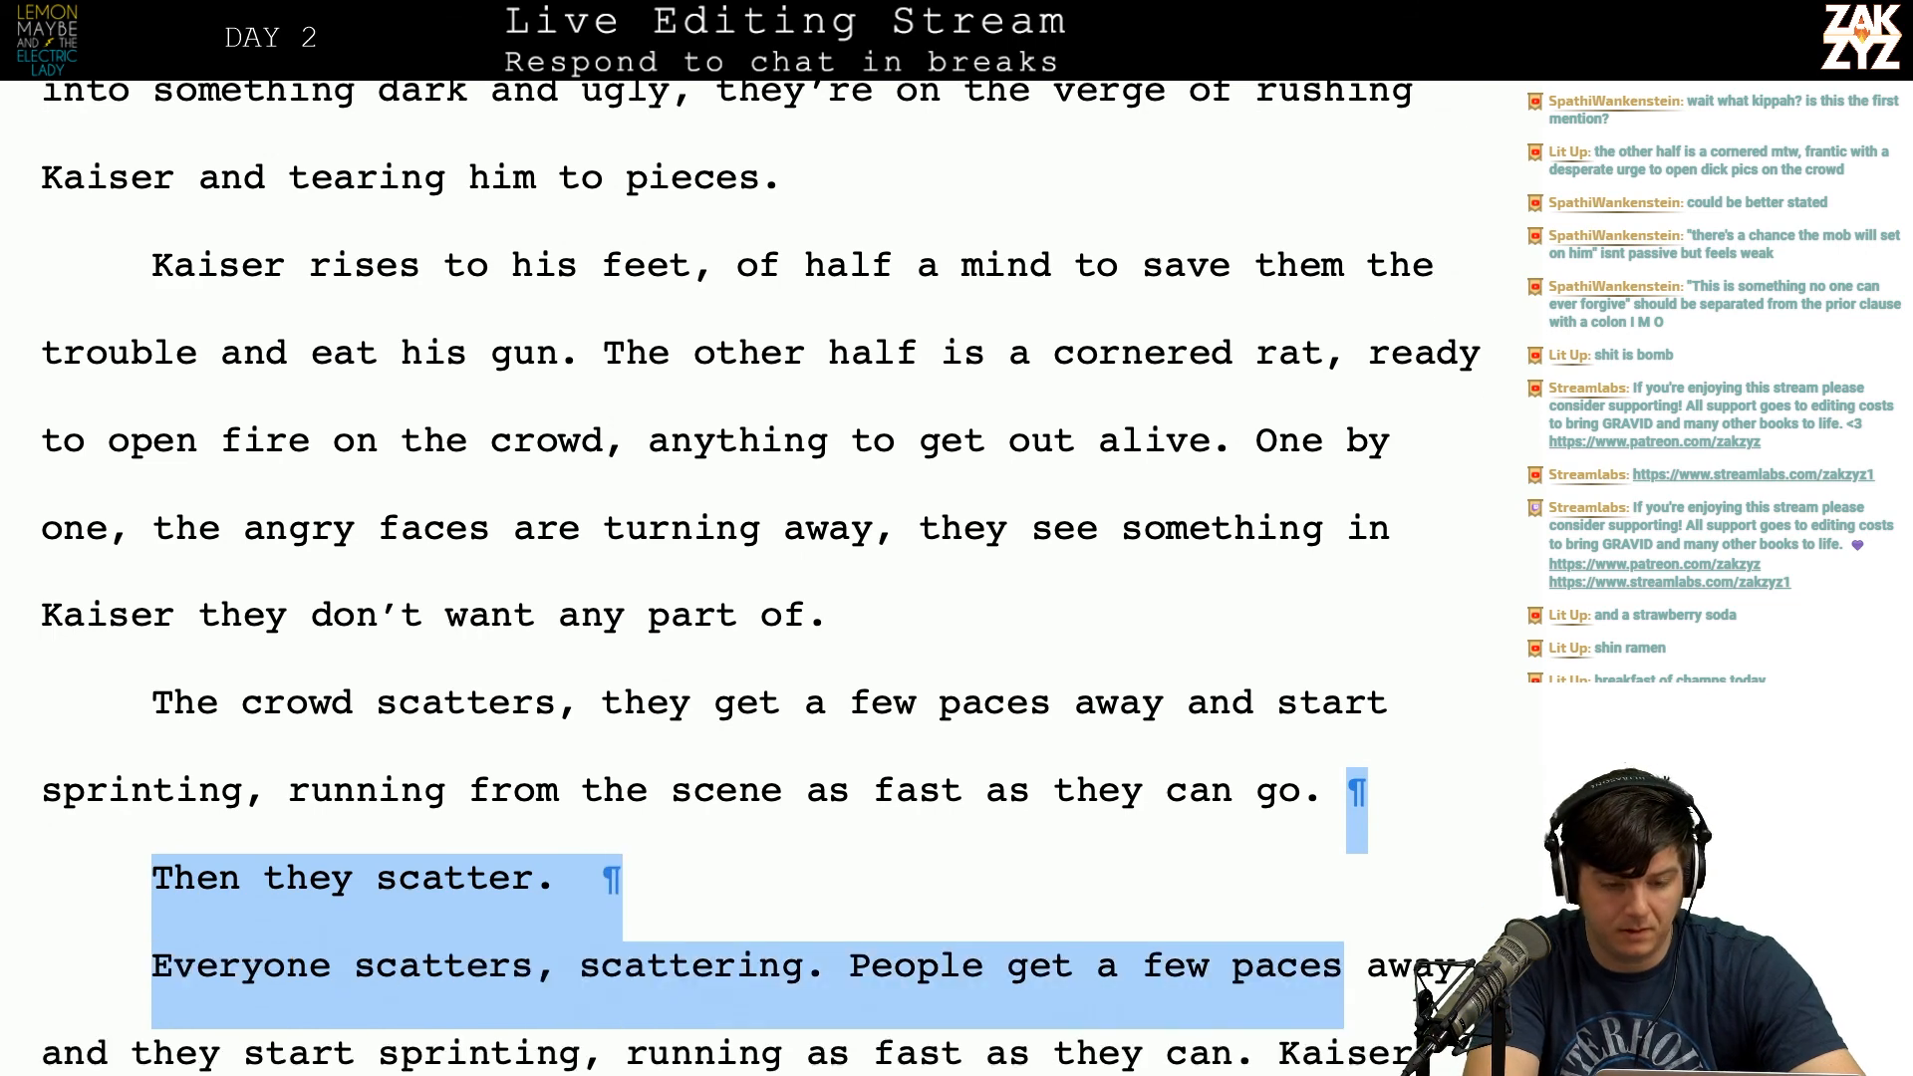
key("shift+Left")
key("shift+Left")
key("shift+Left")
key("shift+Left")
key("shift+Left")
key("shift+Left")
key("shift+Left")
key("shift+Left")
key("shift+Left")
key("shift+Left")
key("shift+Left")
key("shift+Left")
key("shift+Left")
key("shift+Left")
key("shift+Left")
key("shift+Left")
key("shift+Left")
key("shift+Left")
key("shift+Left")
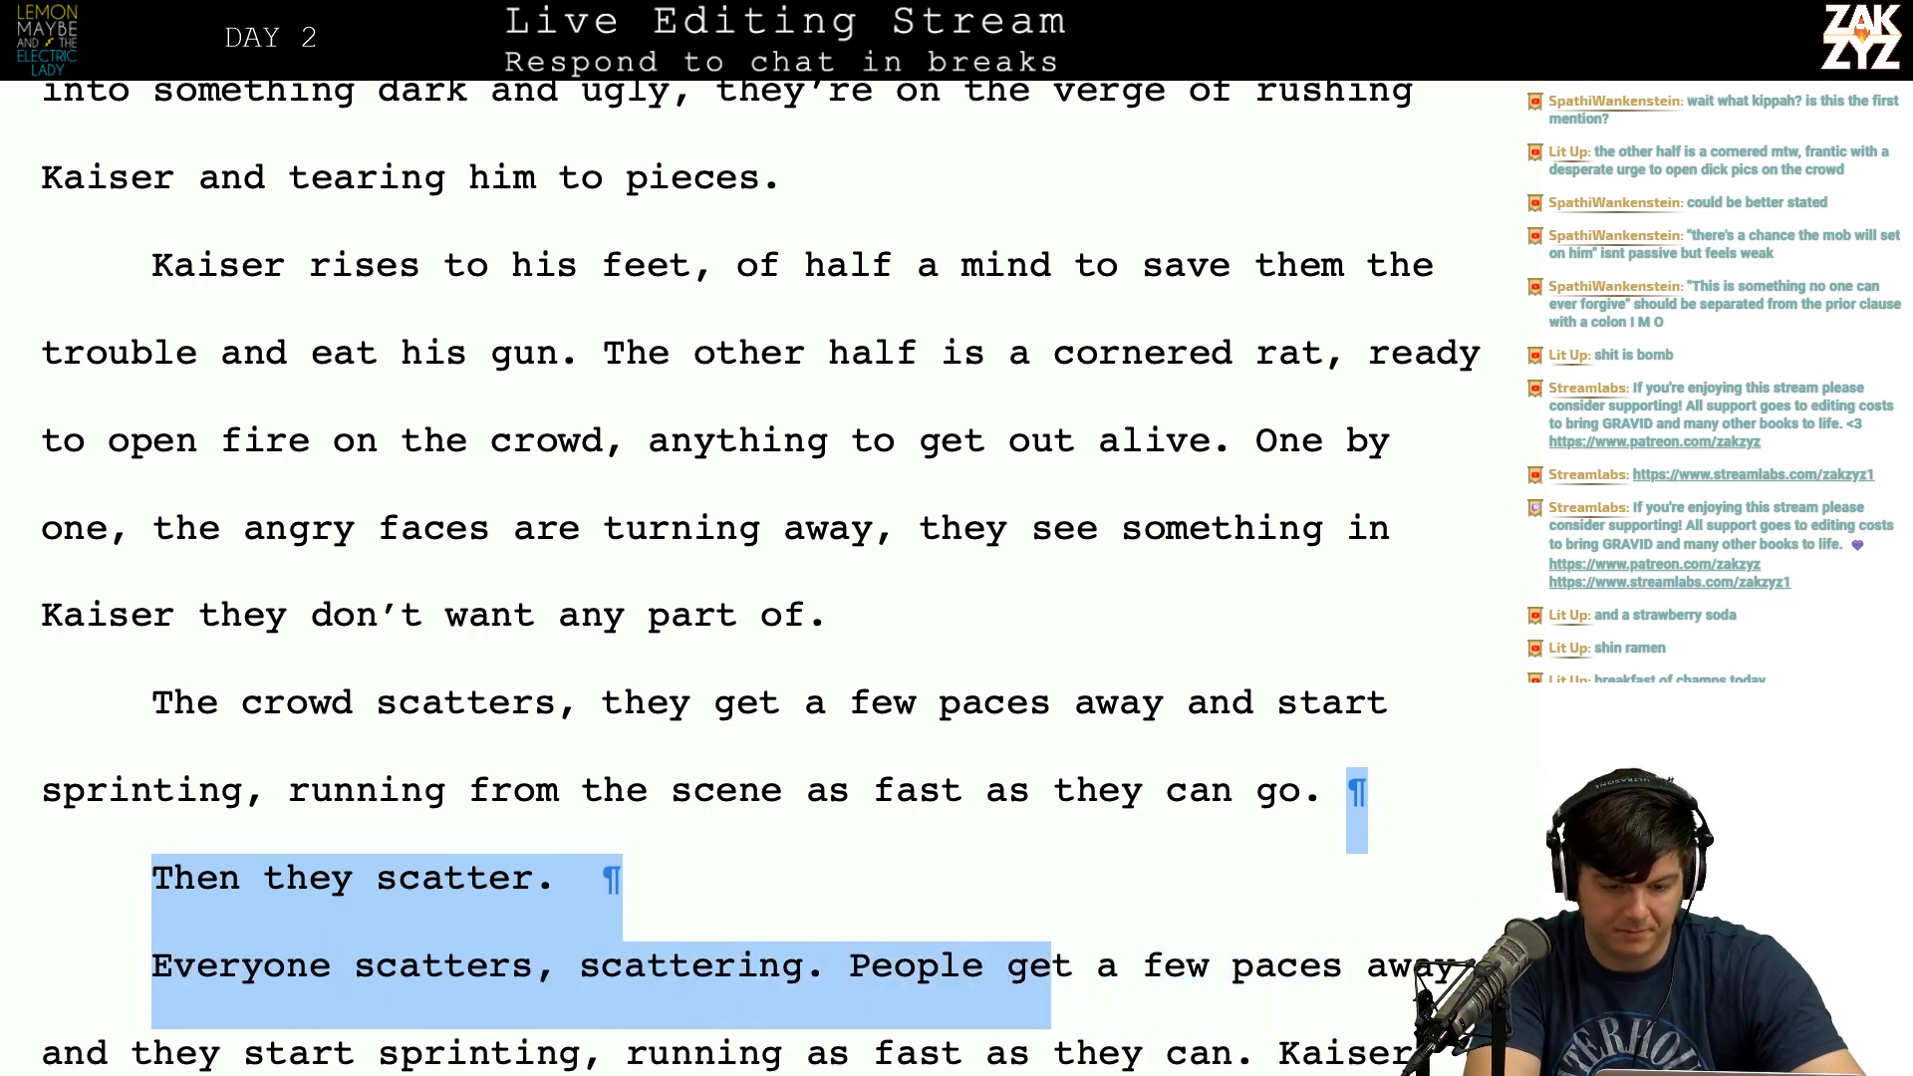
key("shift+Left")
key("shift+Left")
key("shift+Left")
key("shift+Left")
key("shift+Left")
key("shift+Right")
key("BackSpace")
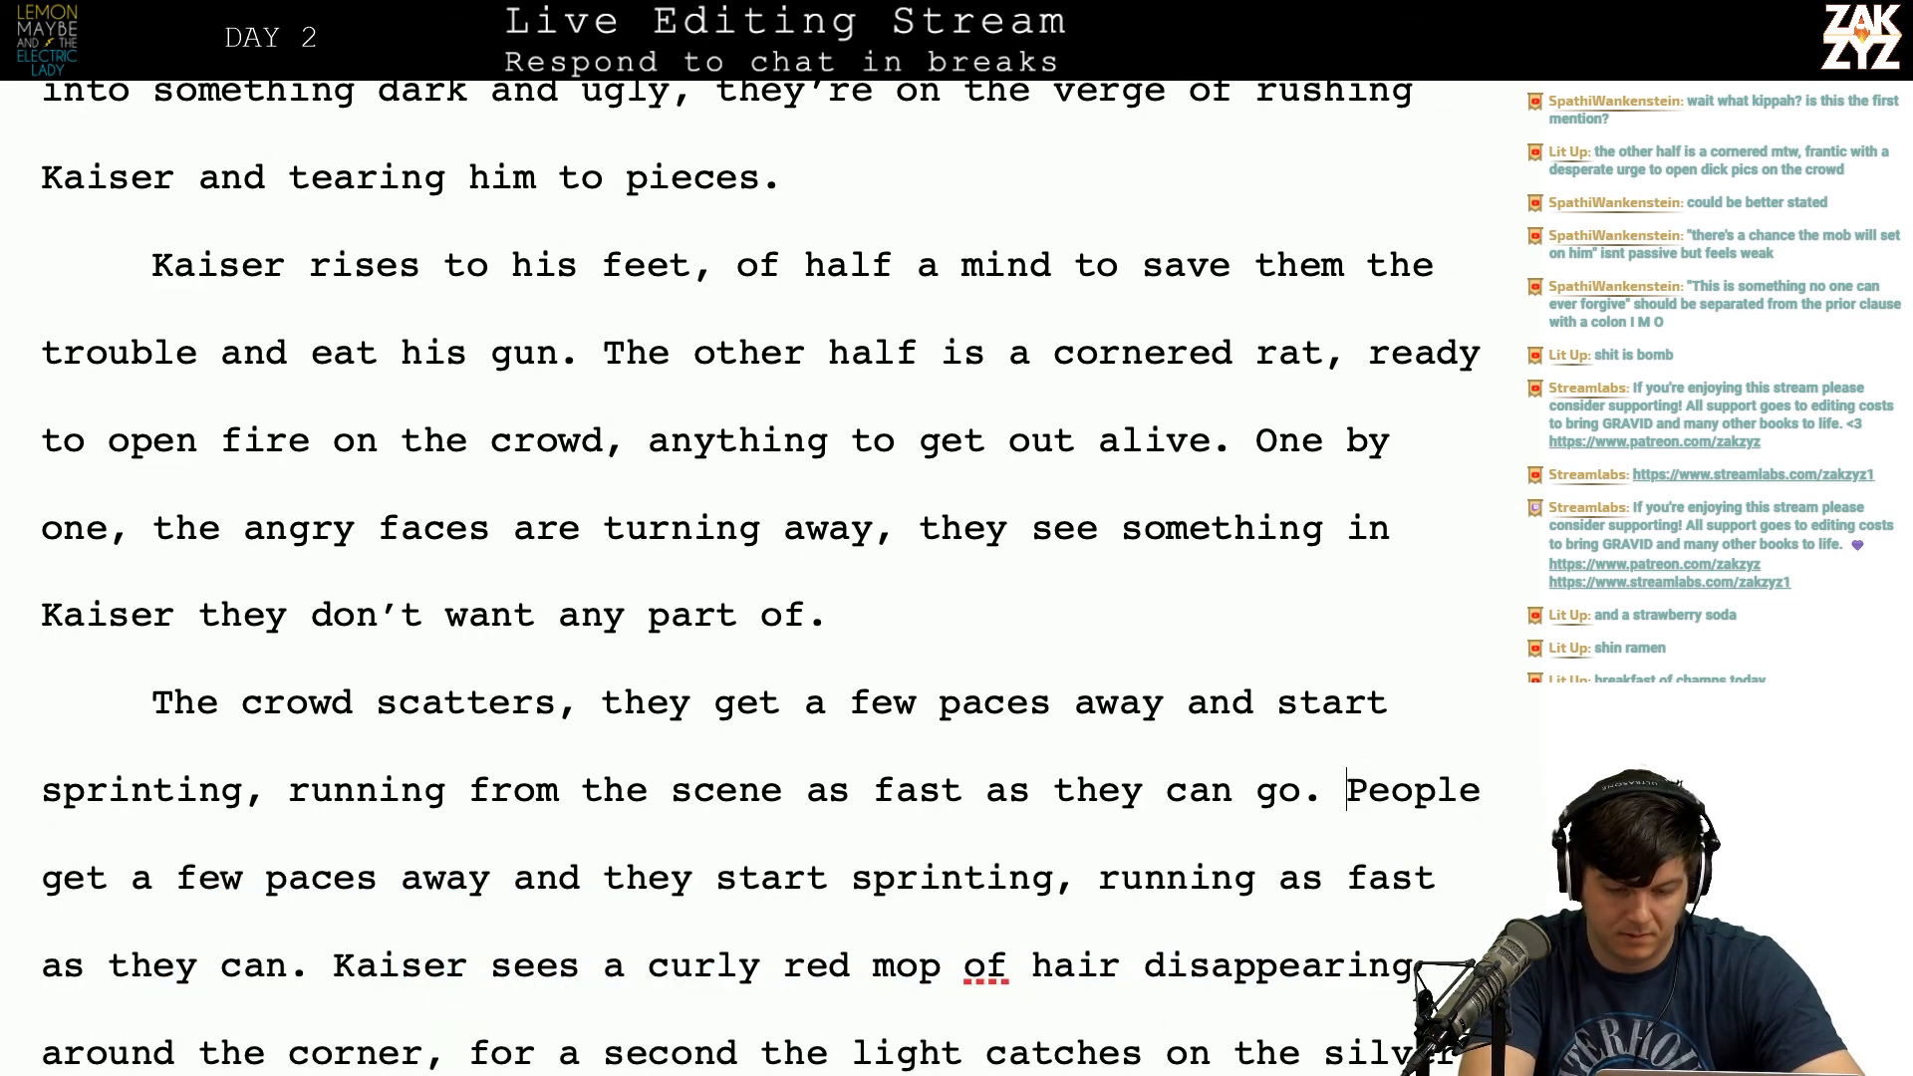
Step: Replace "his" with "a" before "kippah" in the silver clip sentence
key("Down")
key("Down")
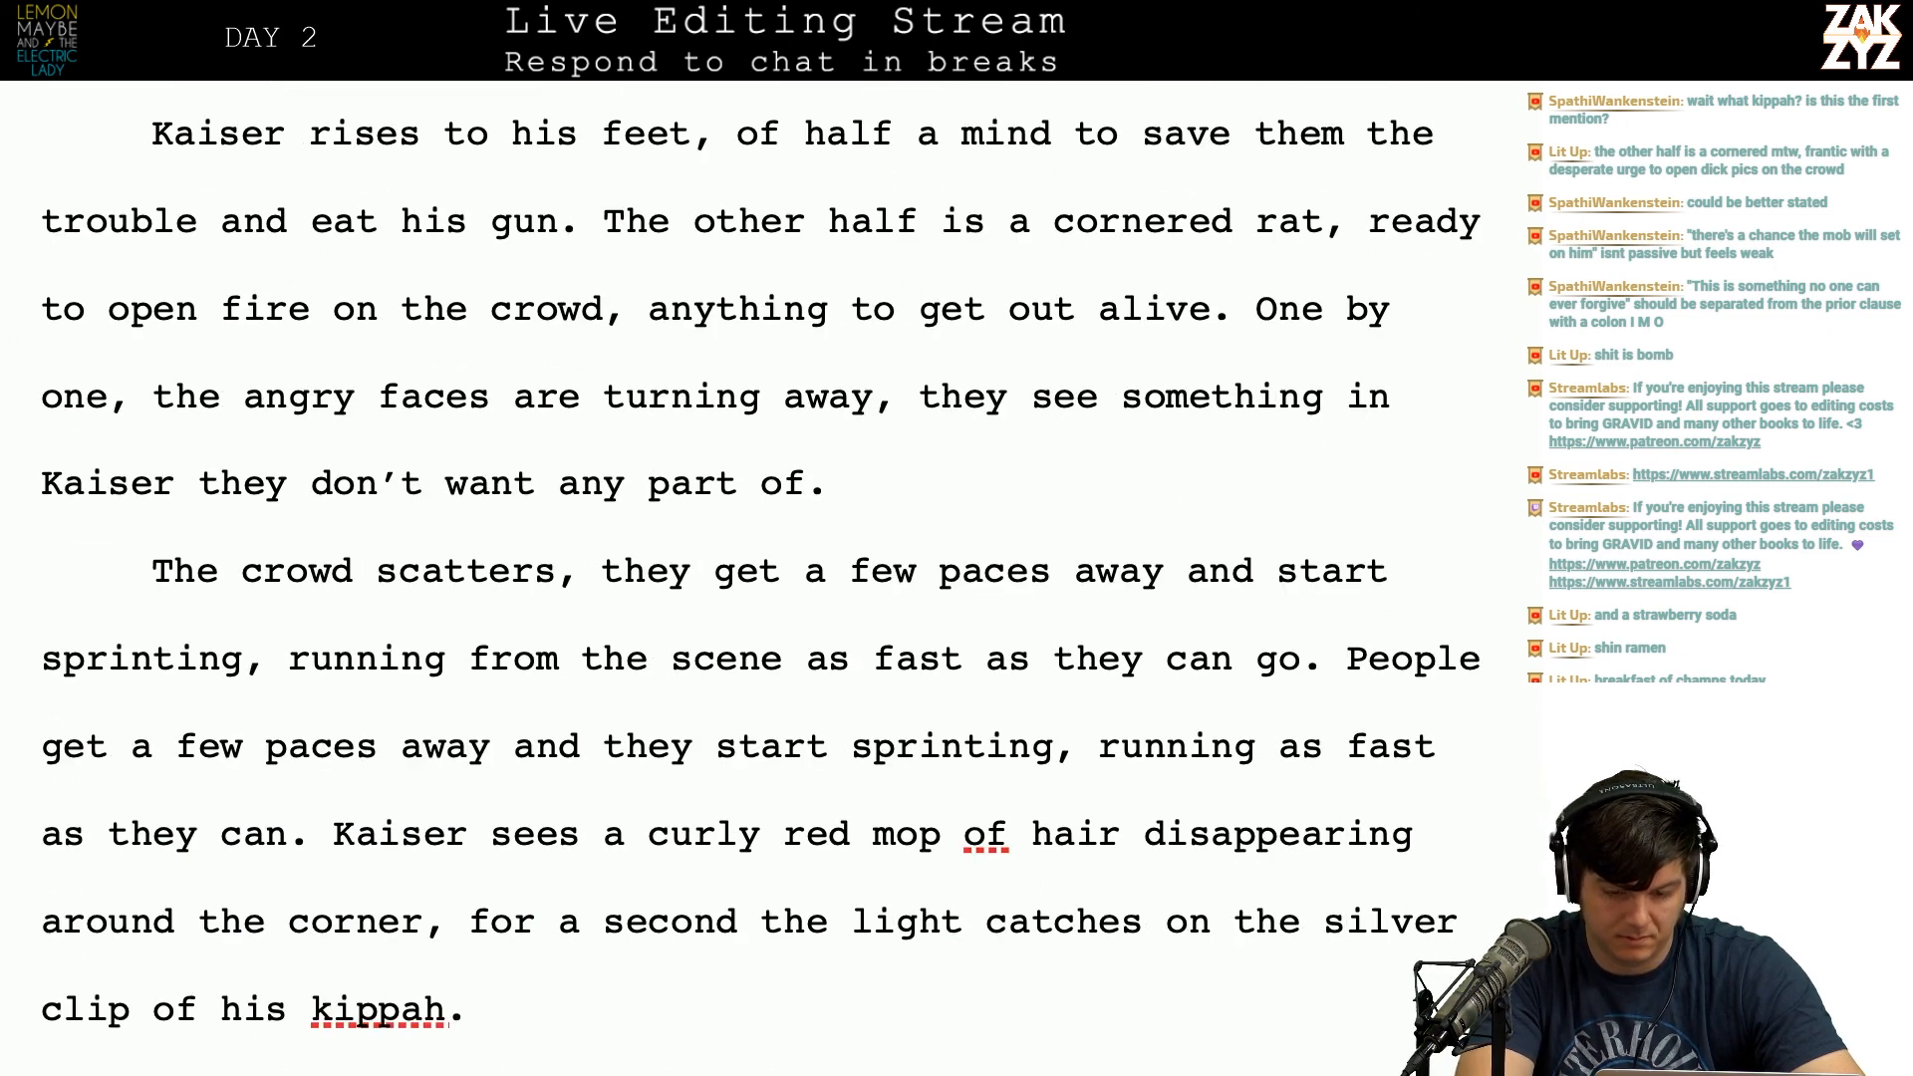
key("Up")
key("Up")
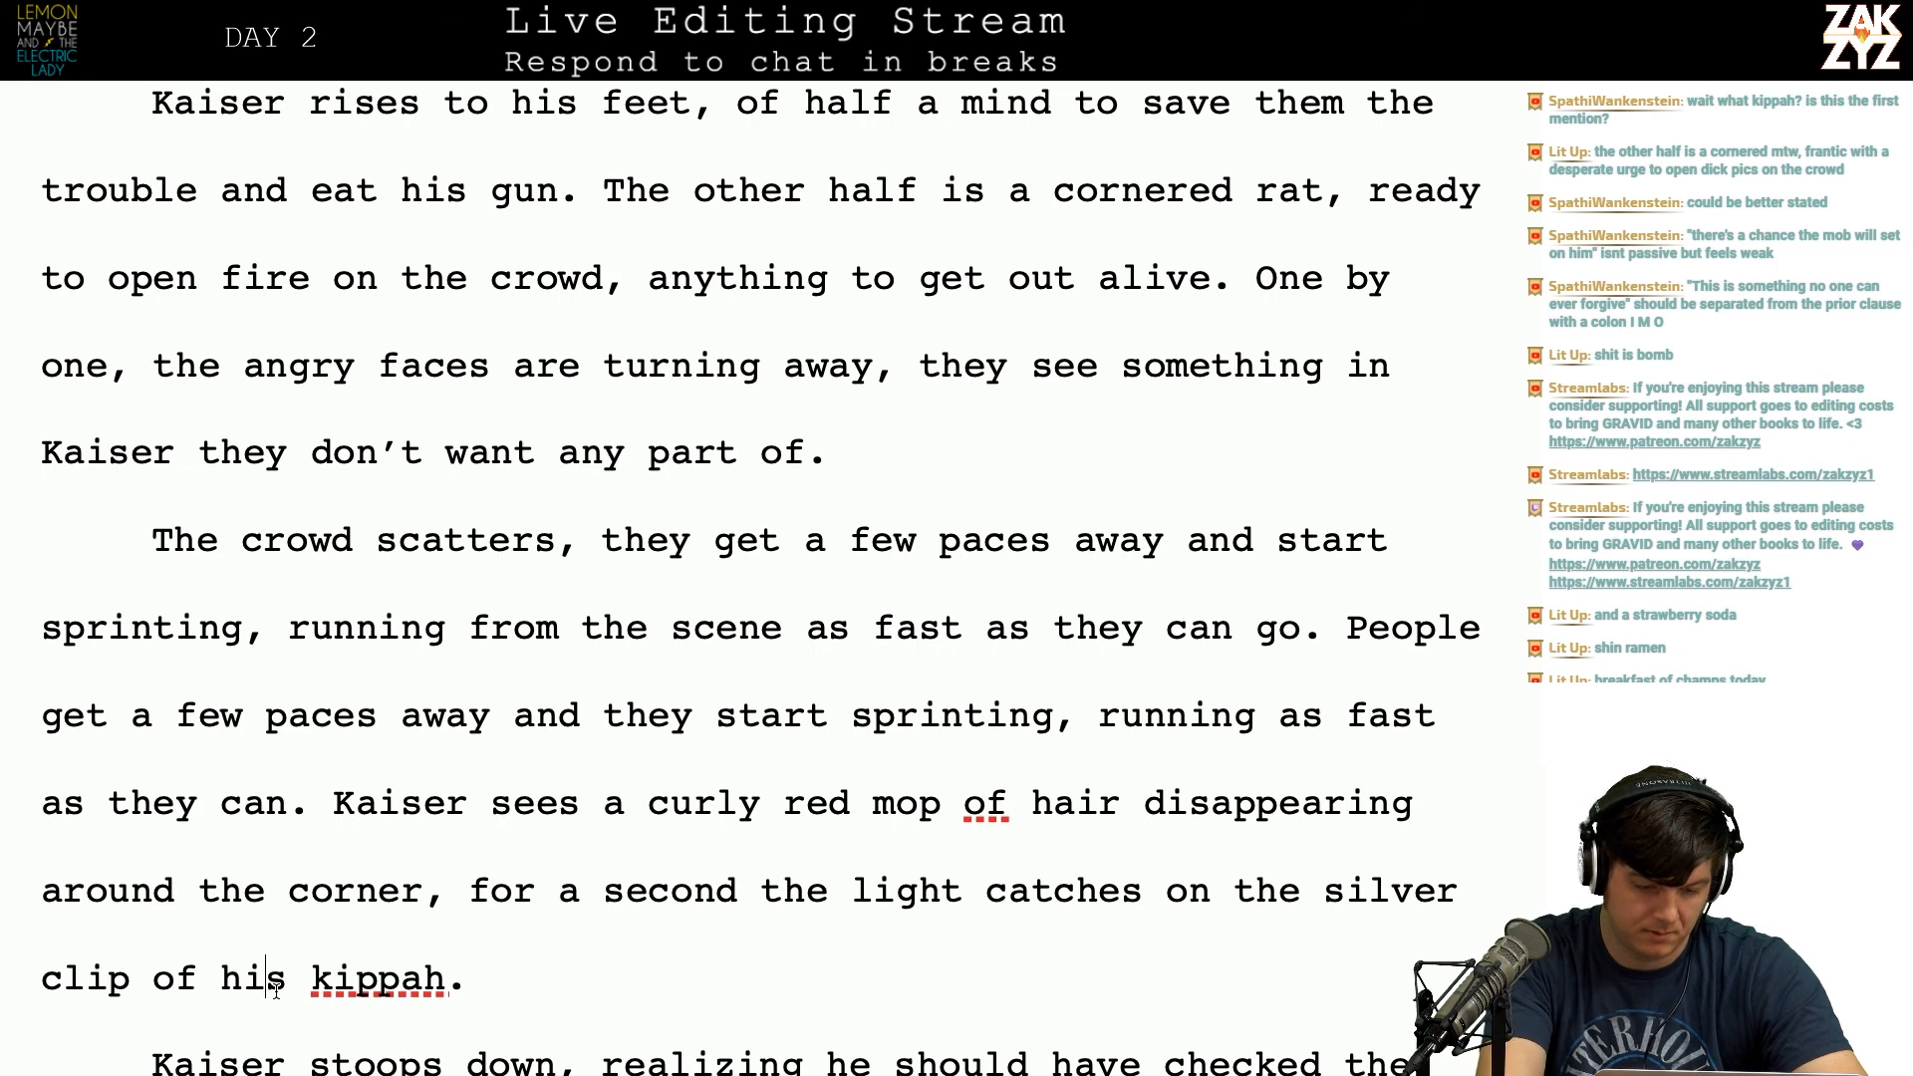
key("Right")
key("BackSpace")
key("BackSpace")
key("BackSpace")
type("a")
scroll(271, 989, "down", 1)
scroll(271, 990, "up", 2)
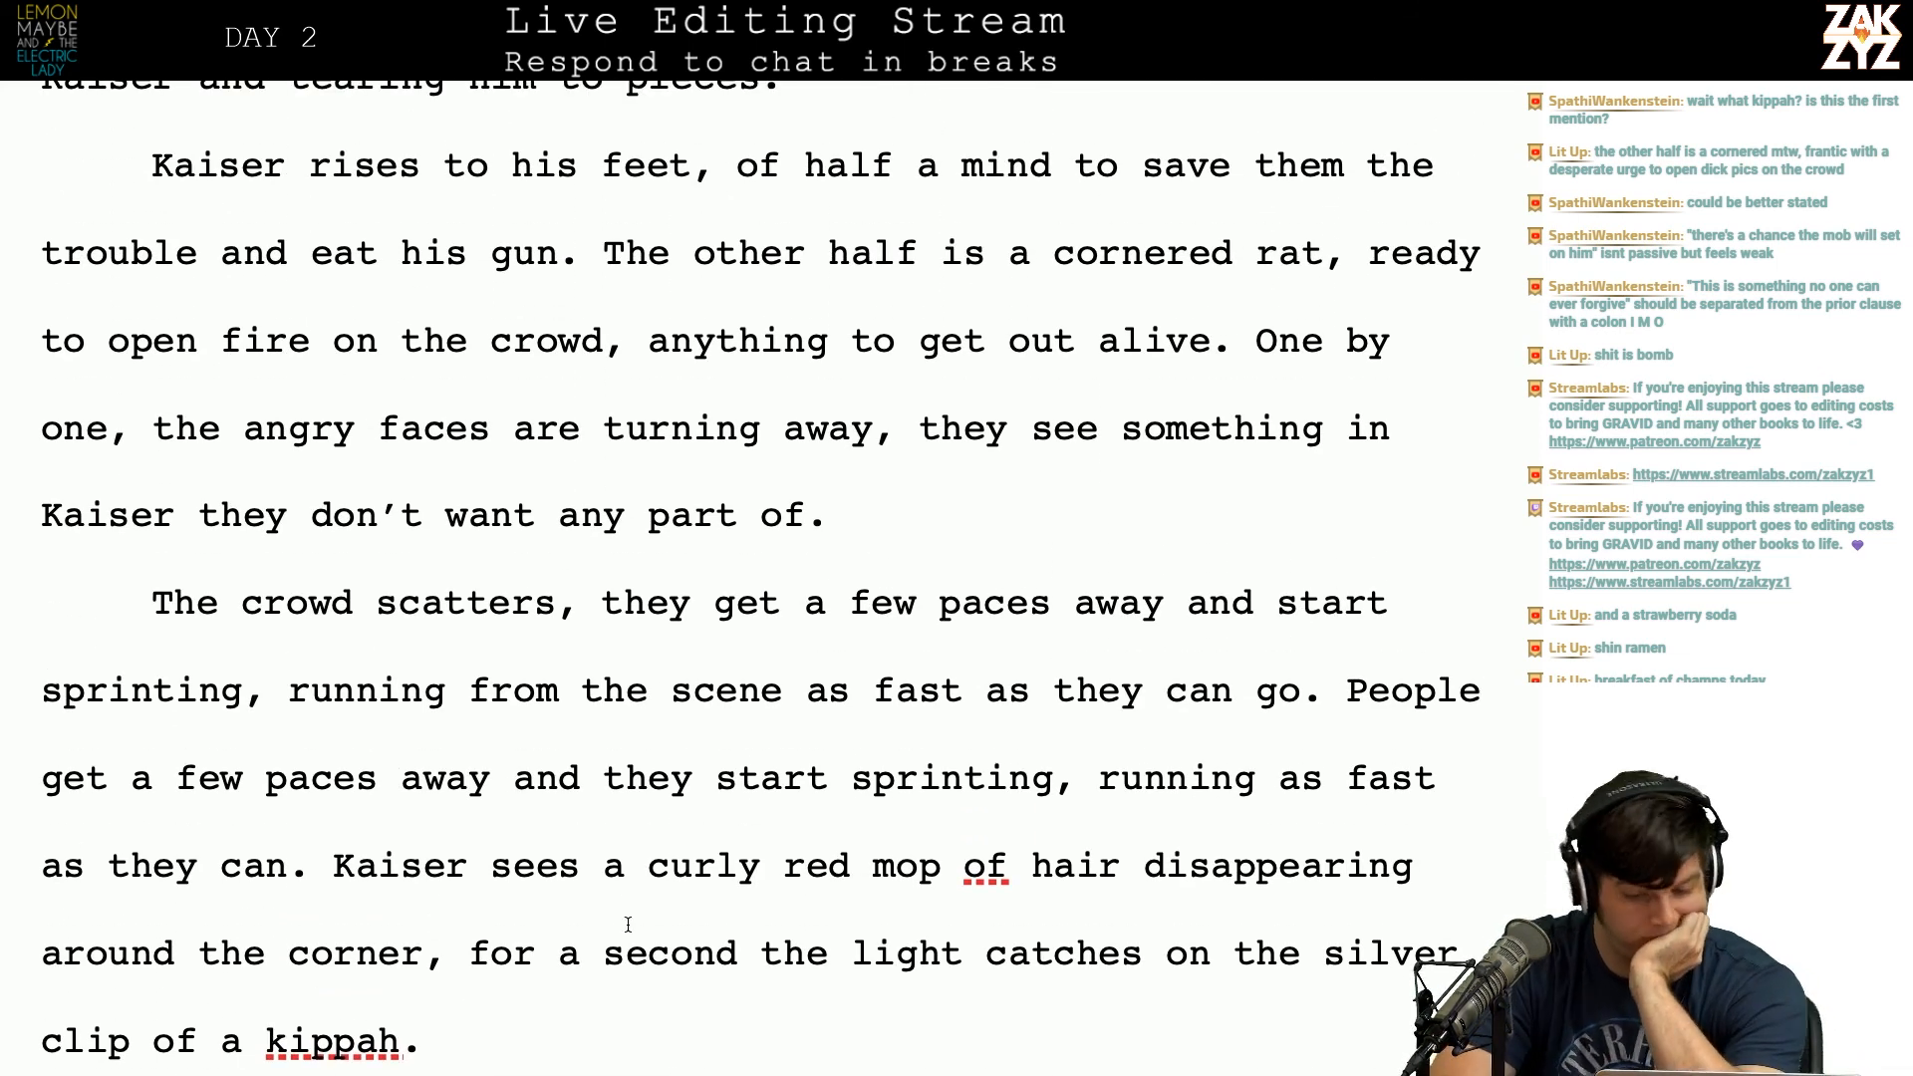
Step: Insert a new paragraph after "they don't want any part of." reading "At once, the crowd decides to flee."
scroll(730, 845, "down", 1)
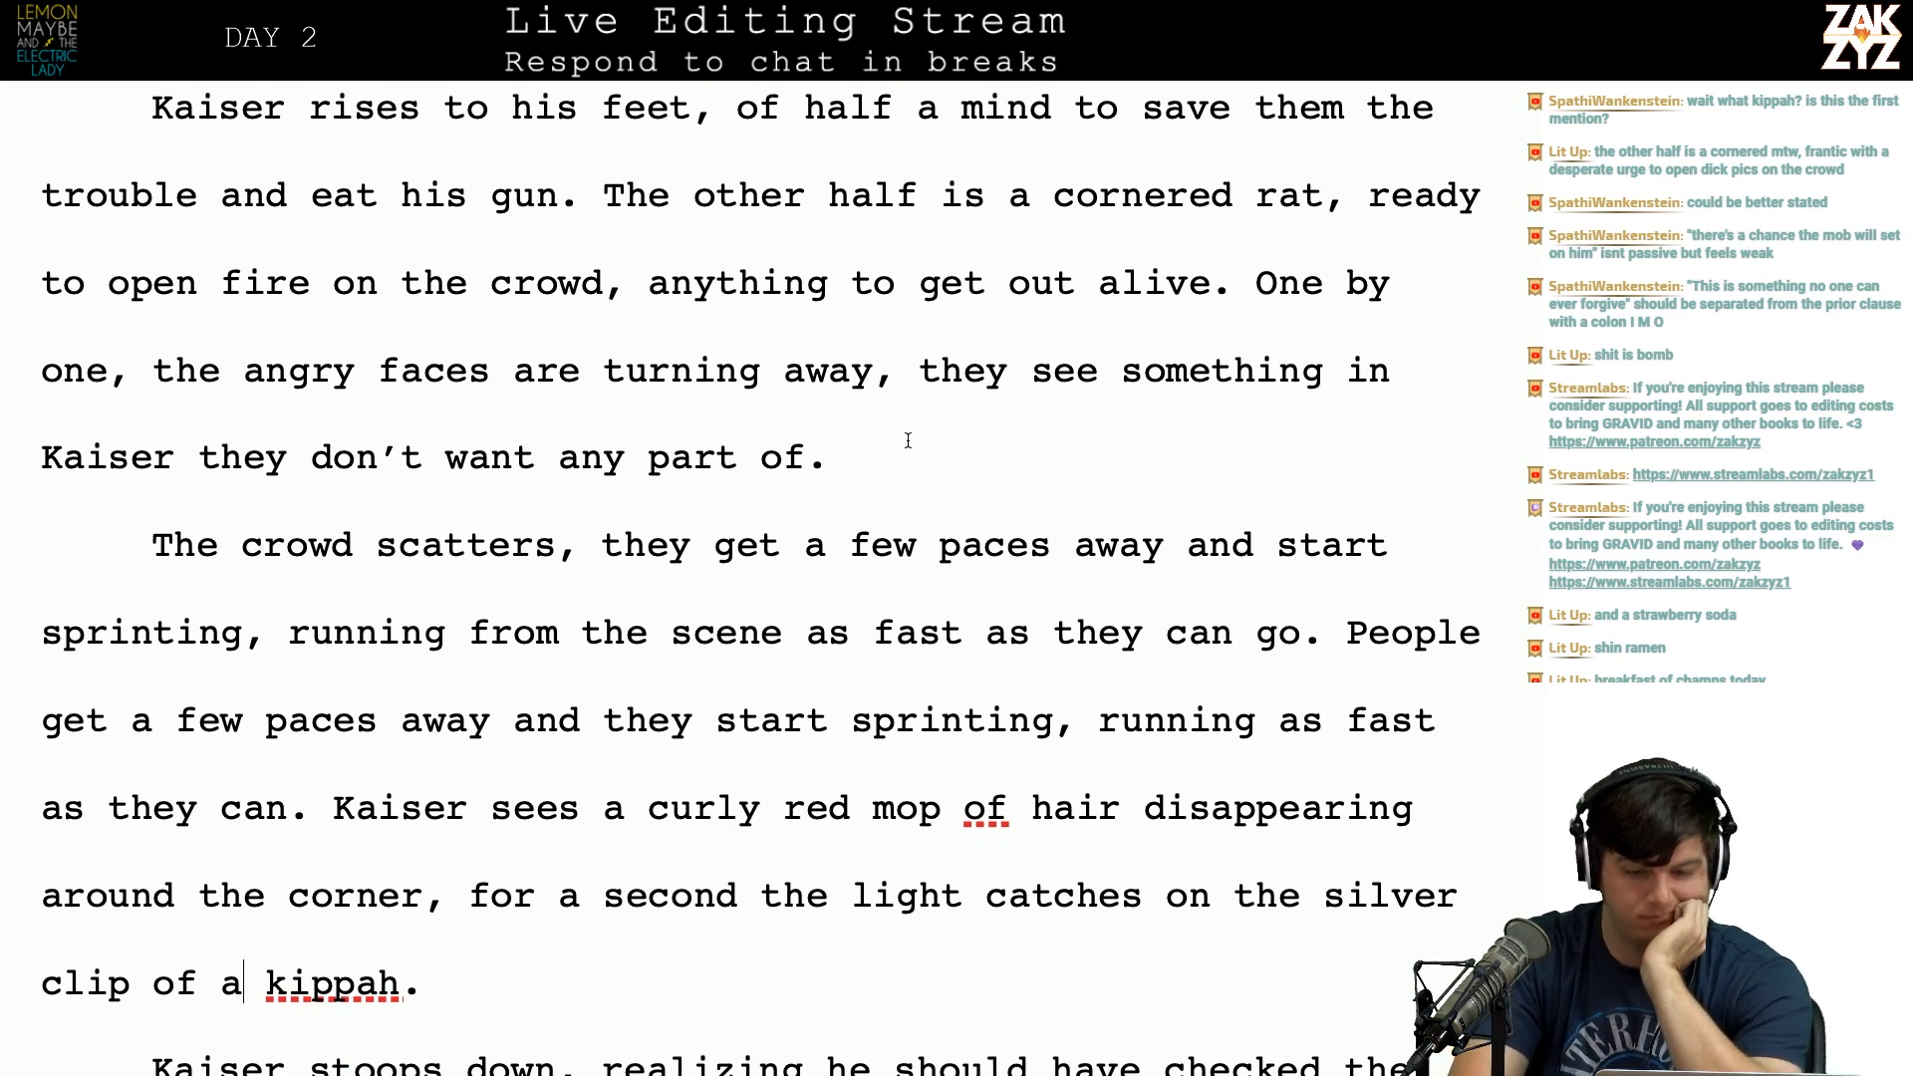
key("BackSpace")
key("Return")
type("At ")
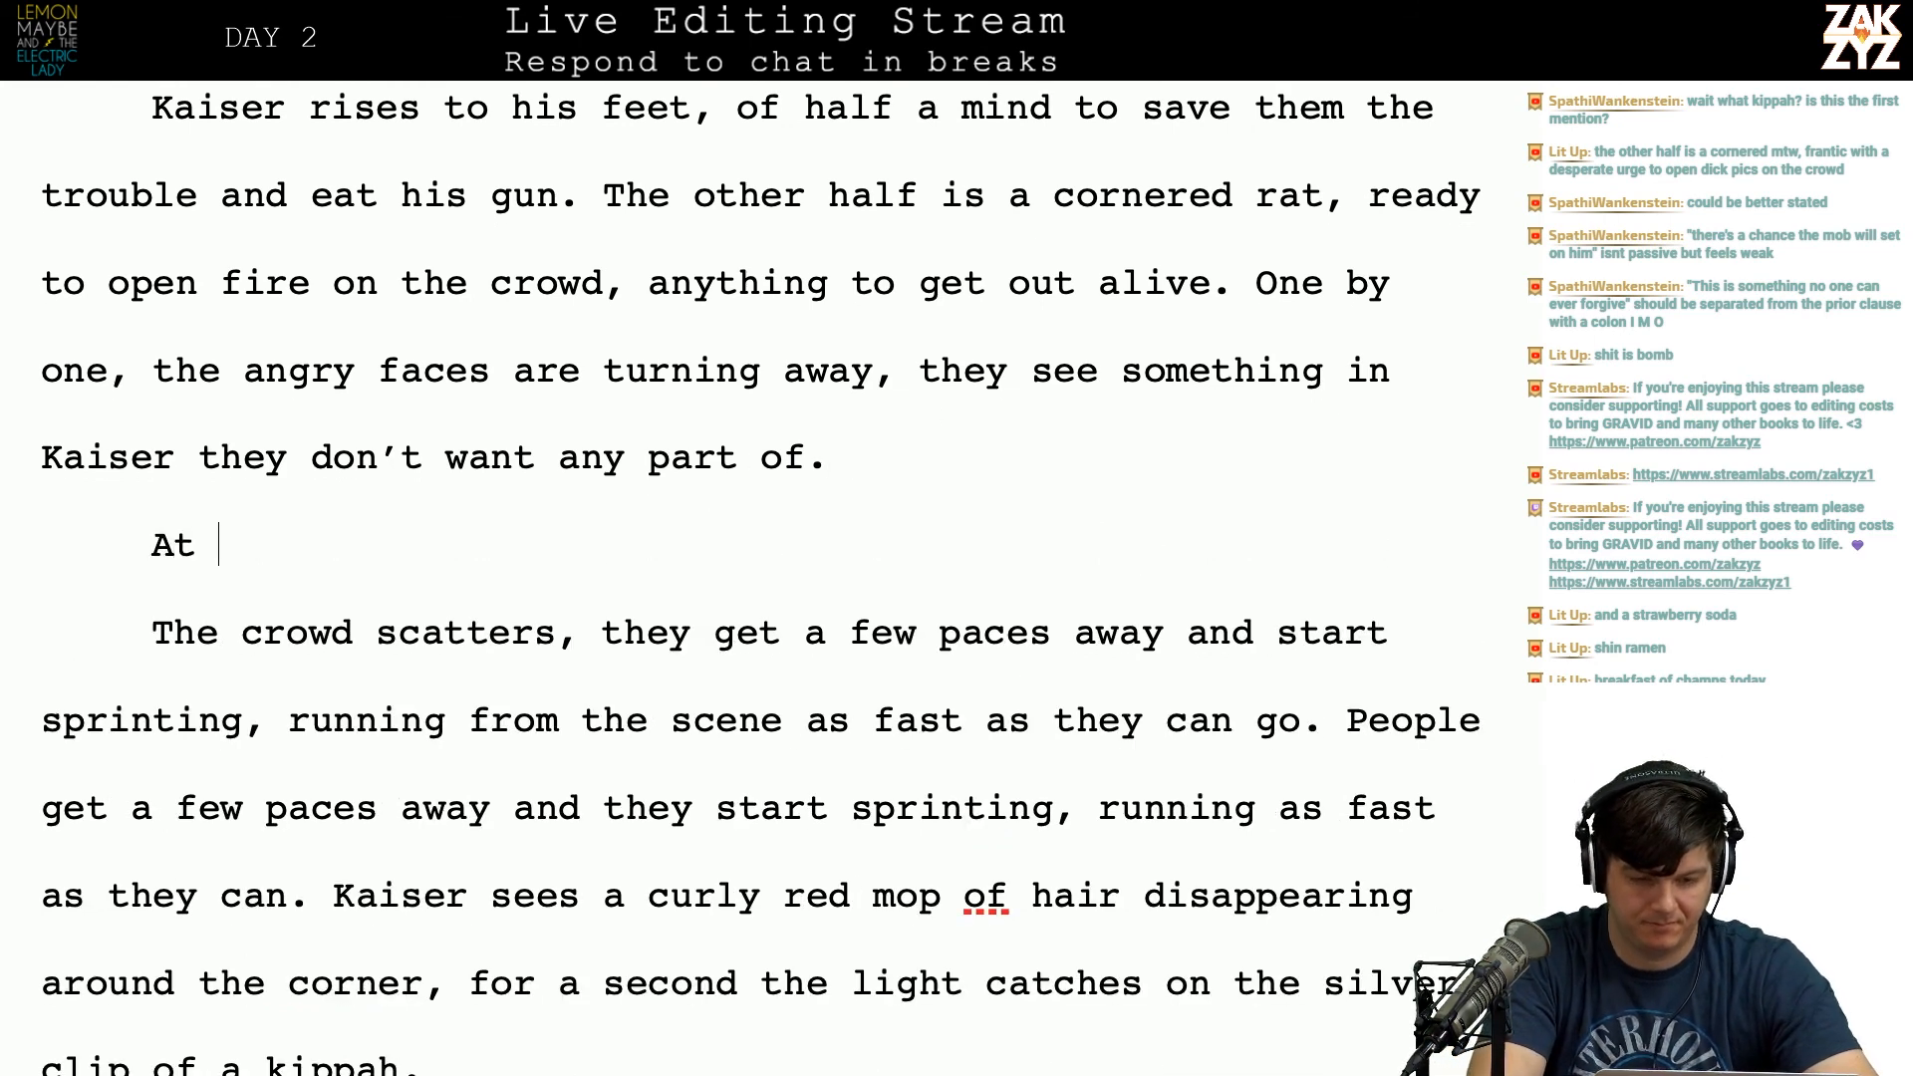
type("once, the cr")
key("BackSpace")
key("BackSpace")
type("crowd")
key("BackSpace")
key("BackSpace")
type("d decides to")
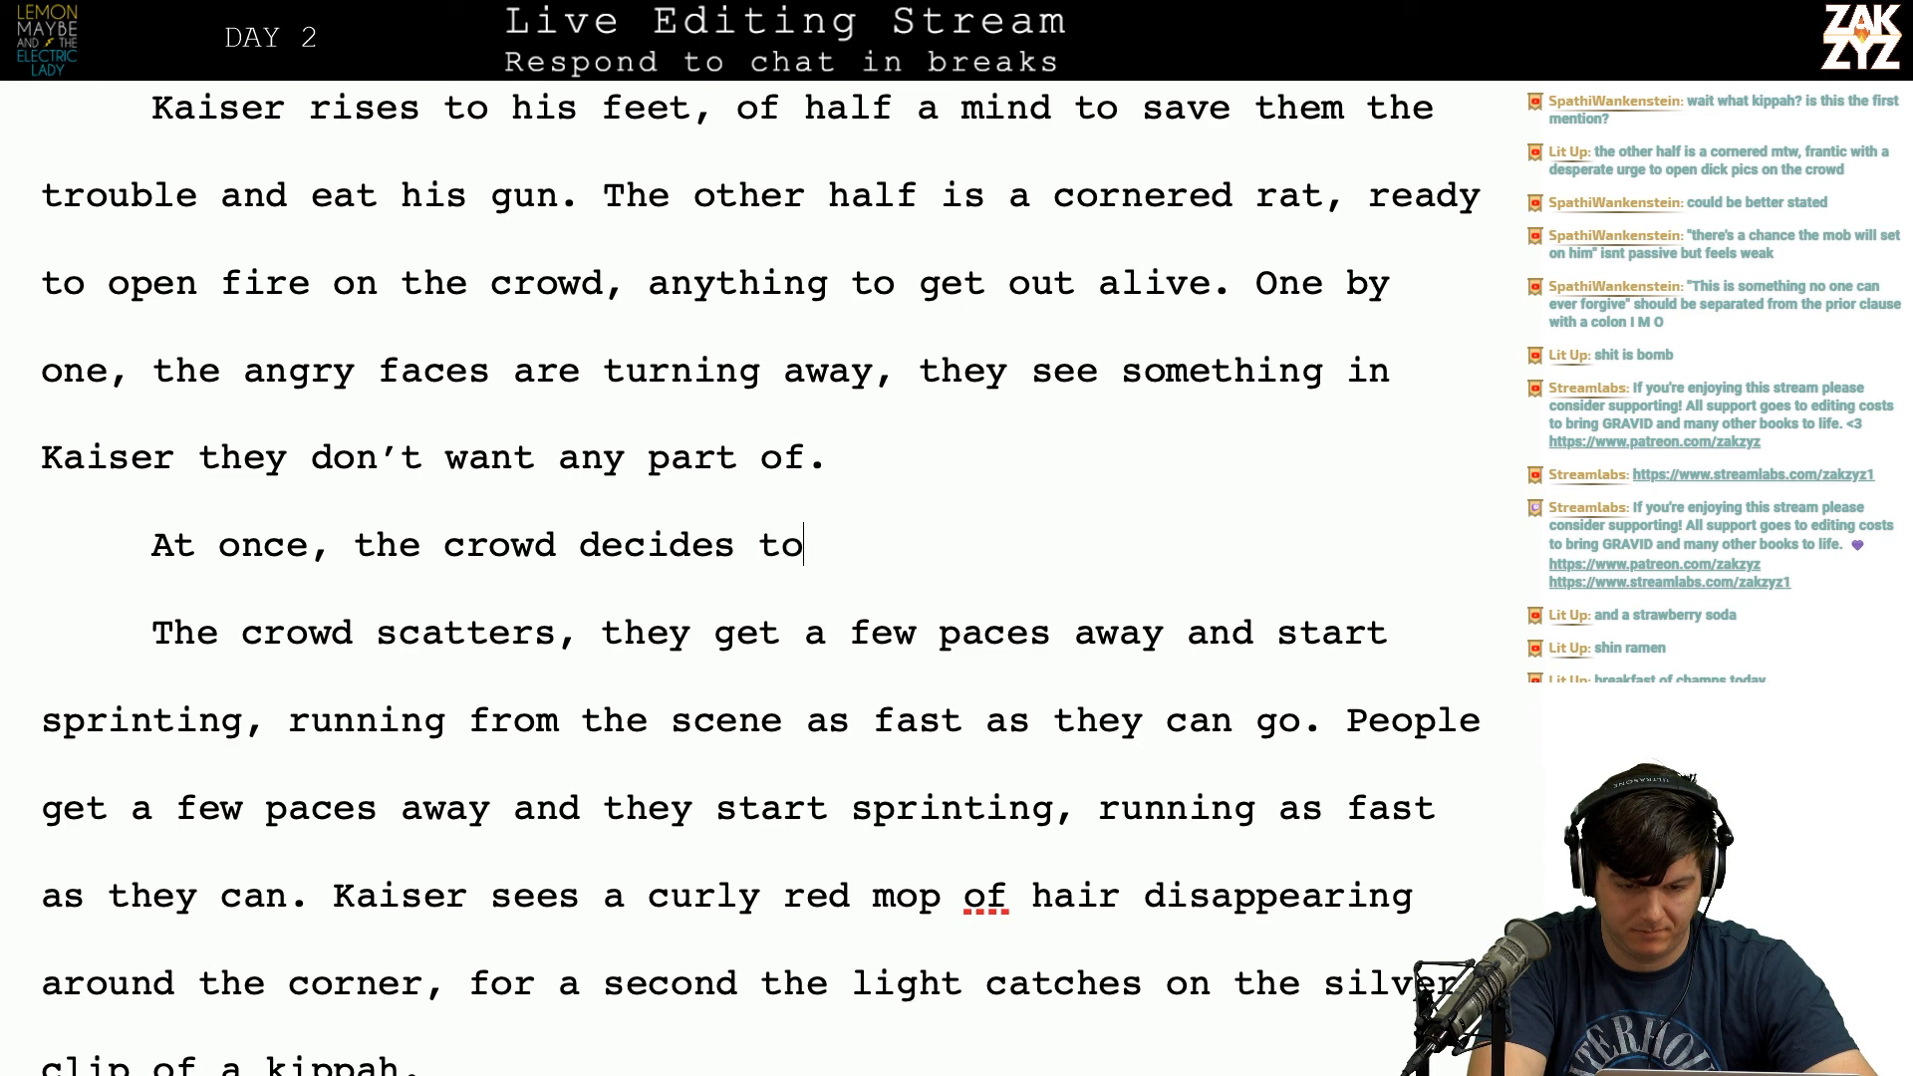
type(" flee,")
key("BackSpace")
key("BackSpace")
type(".")
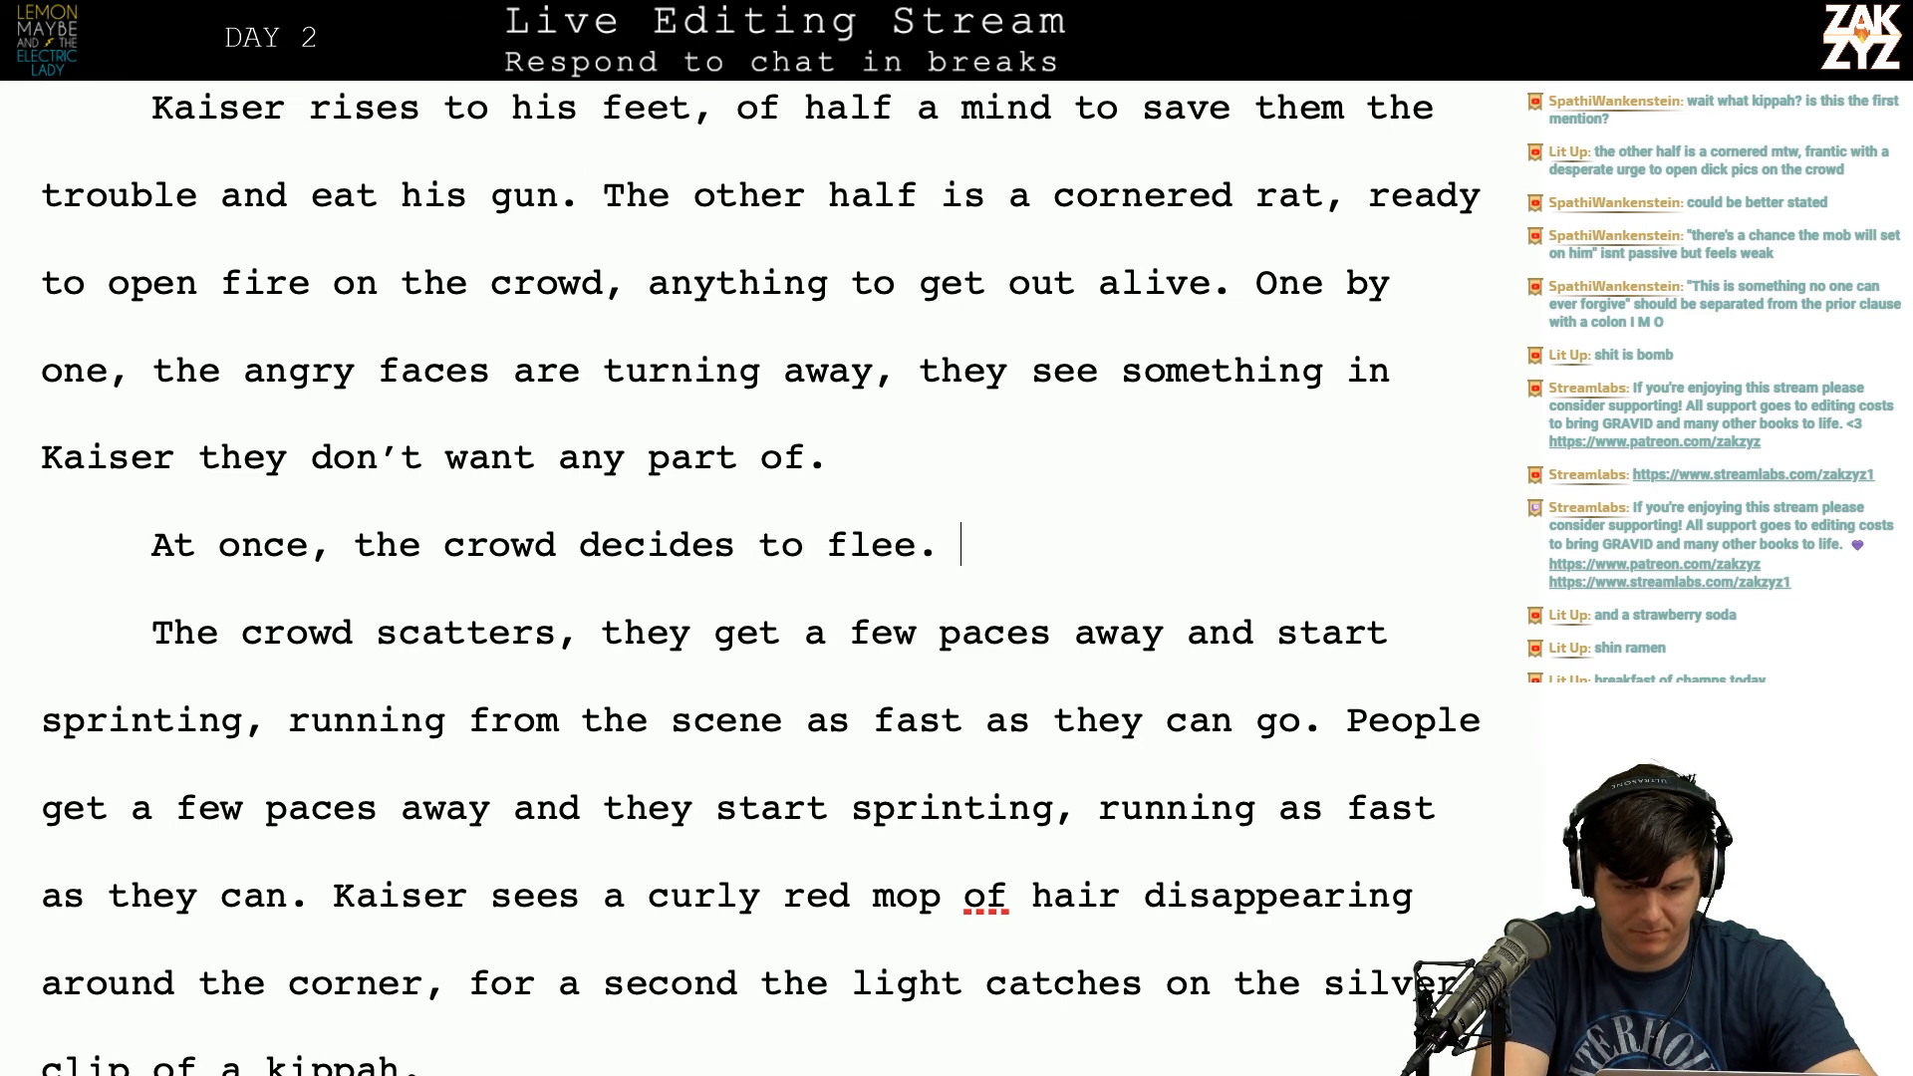
Step: Start another paragraph above "At once, the crowd decides to flee." with the words "The crowd begins to flee,"
key("Return")
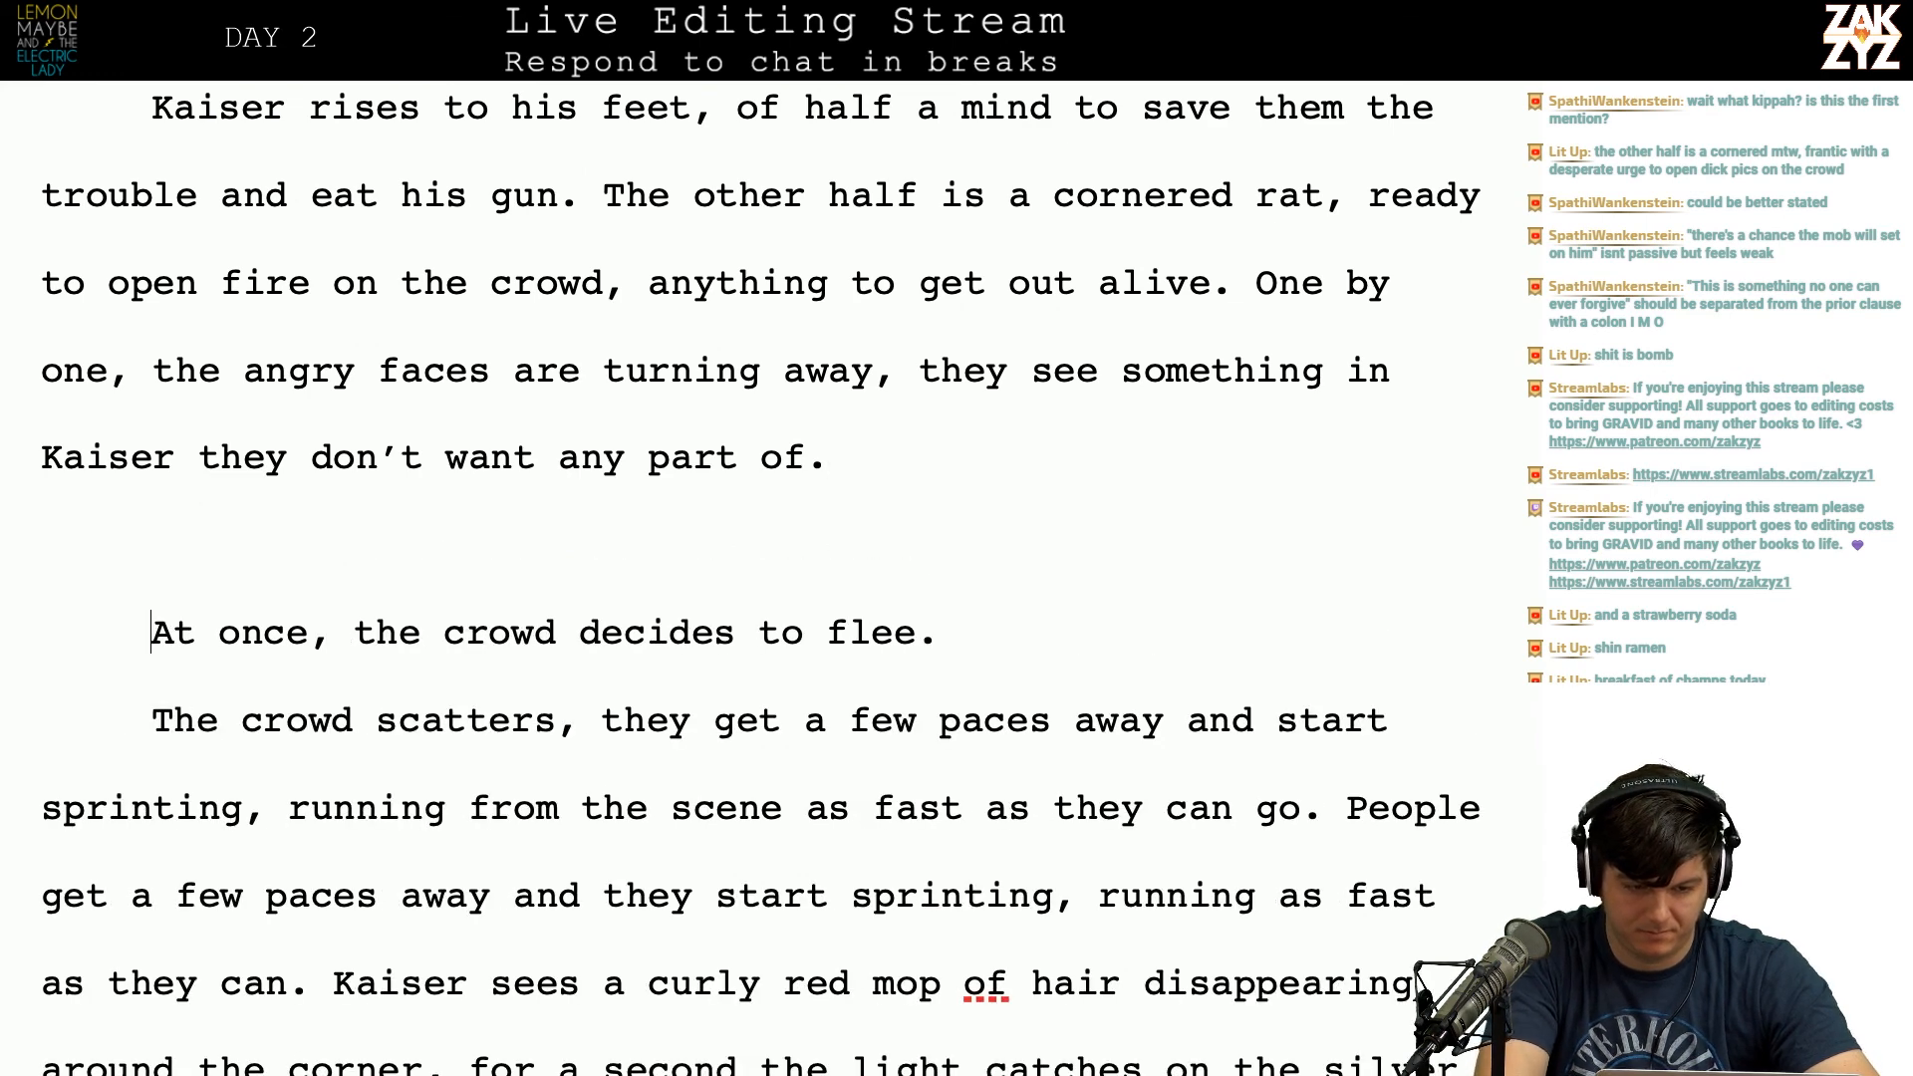
type("The crowd b")
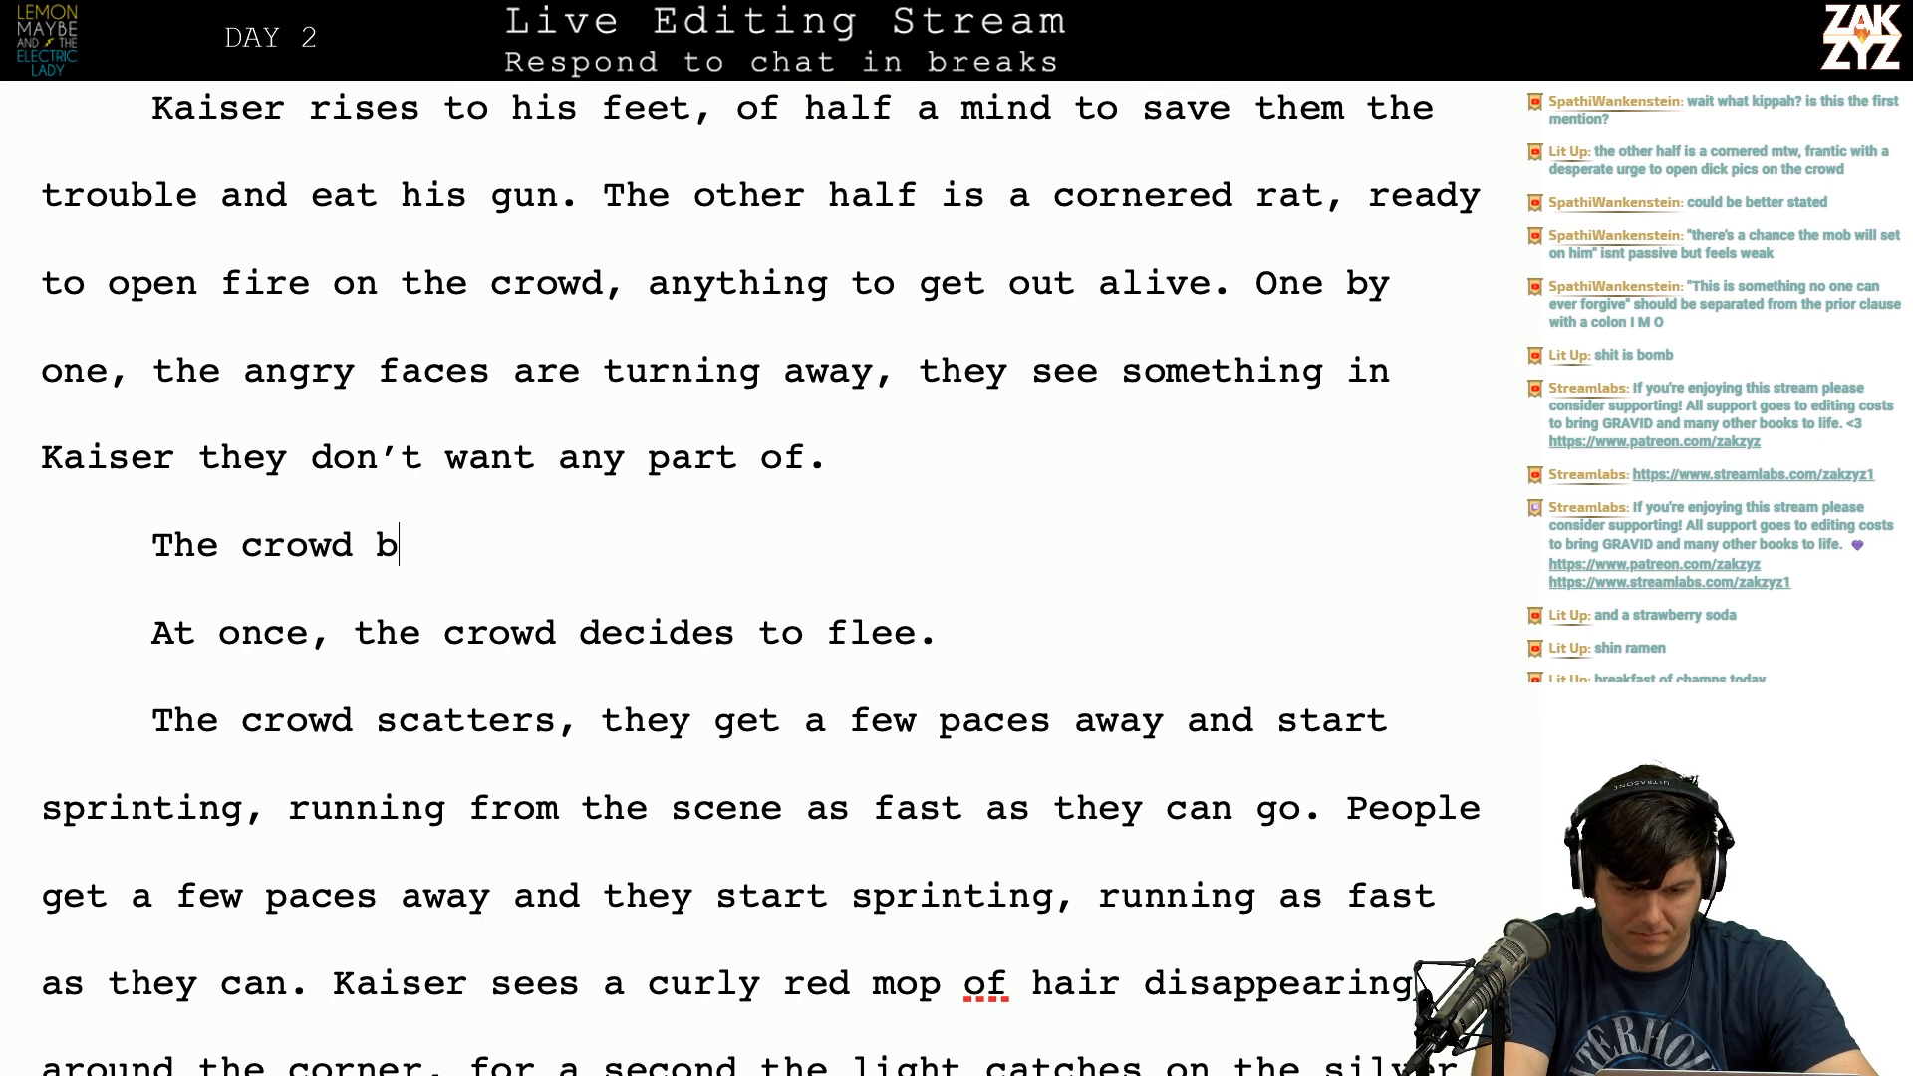
type("egins to")
type("ee,")
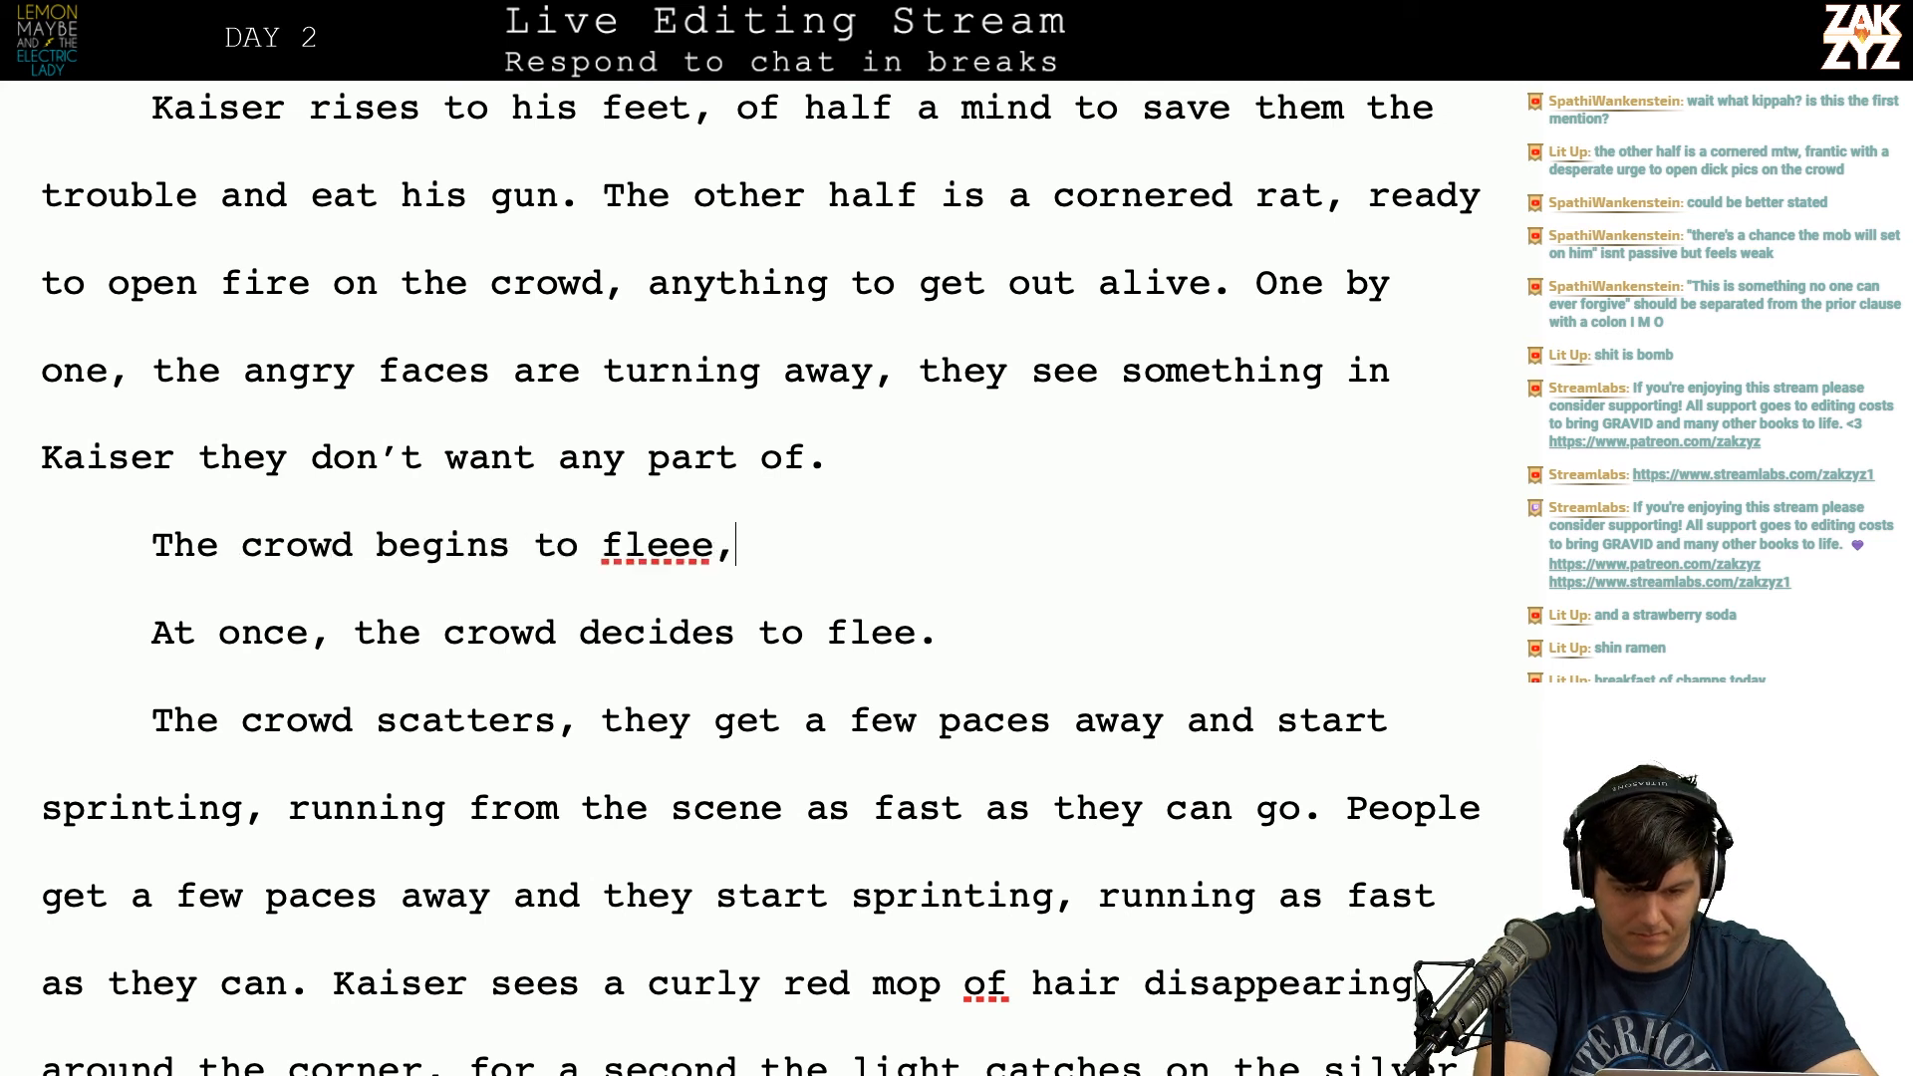
key("BackSpace")
key("BackSpace")
key("BackSpace")
type(", one")
key("BackSpace")
key("BackSpace")
key("BackSpace")
type("they get")
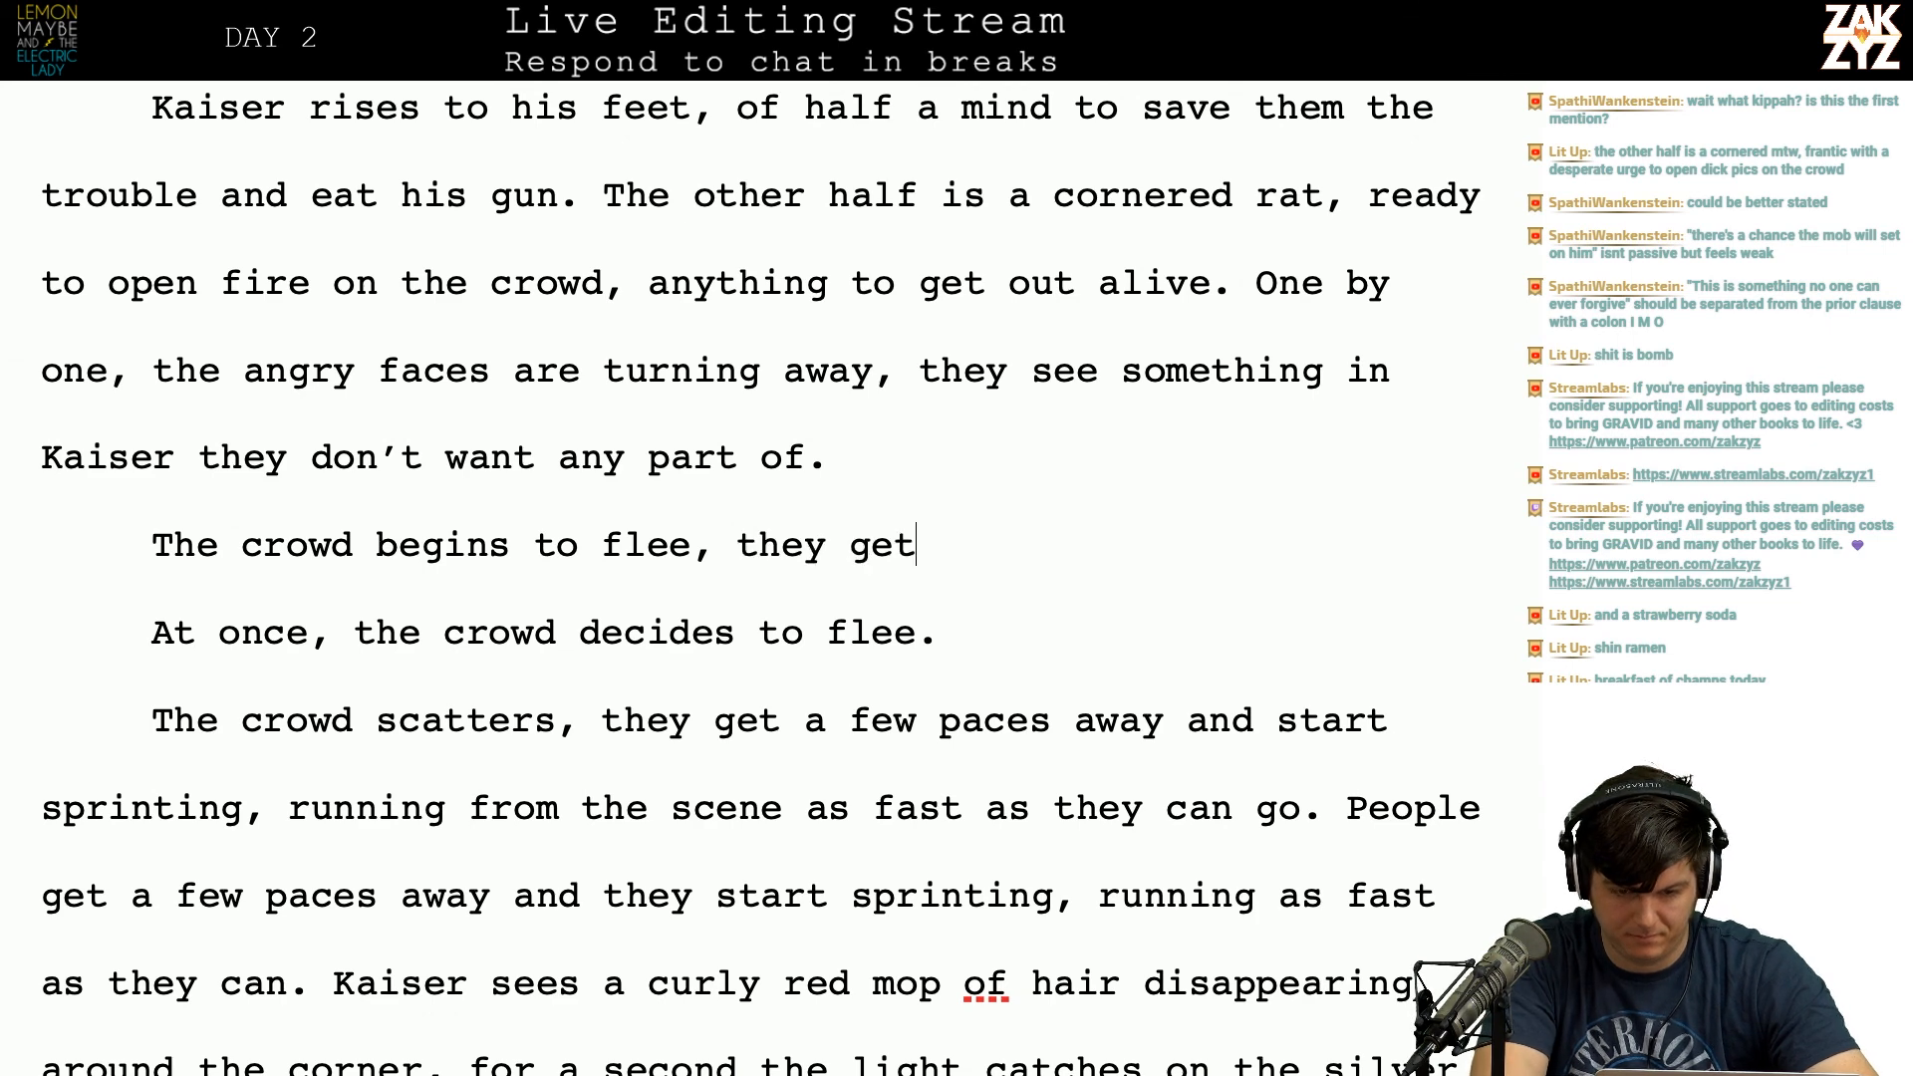
type(" a few paces and s")
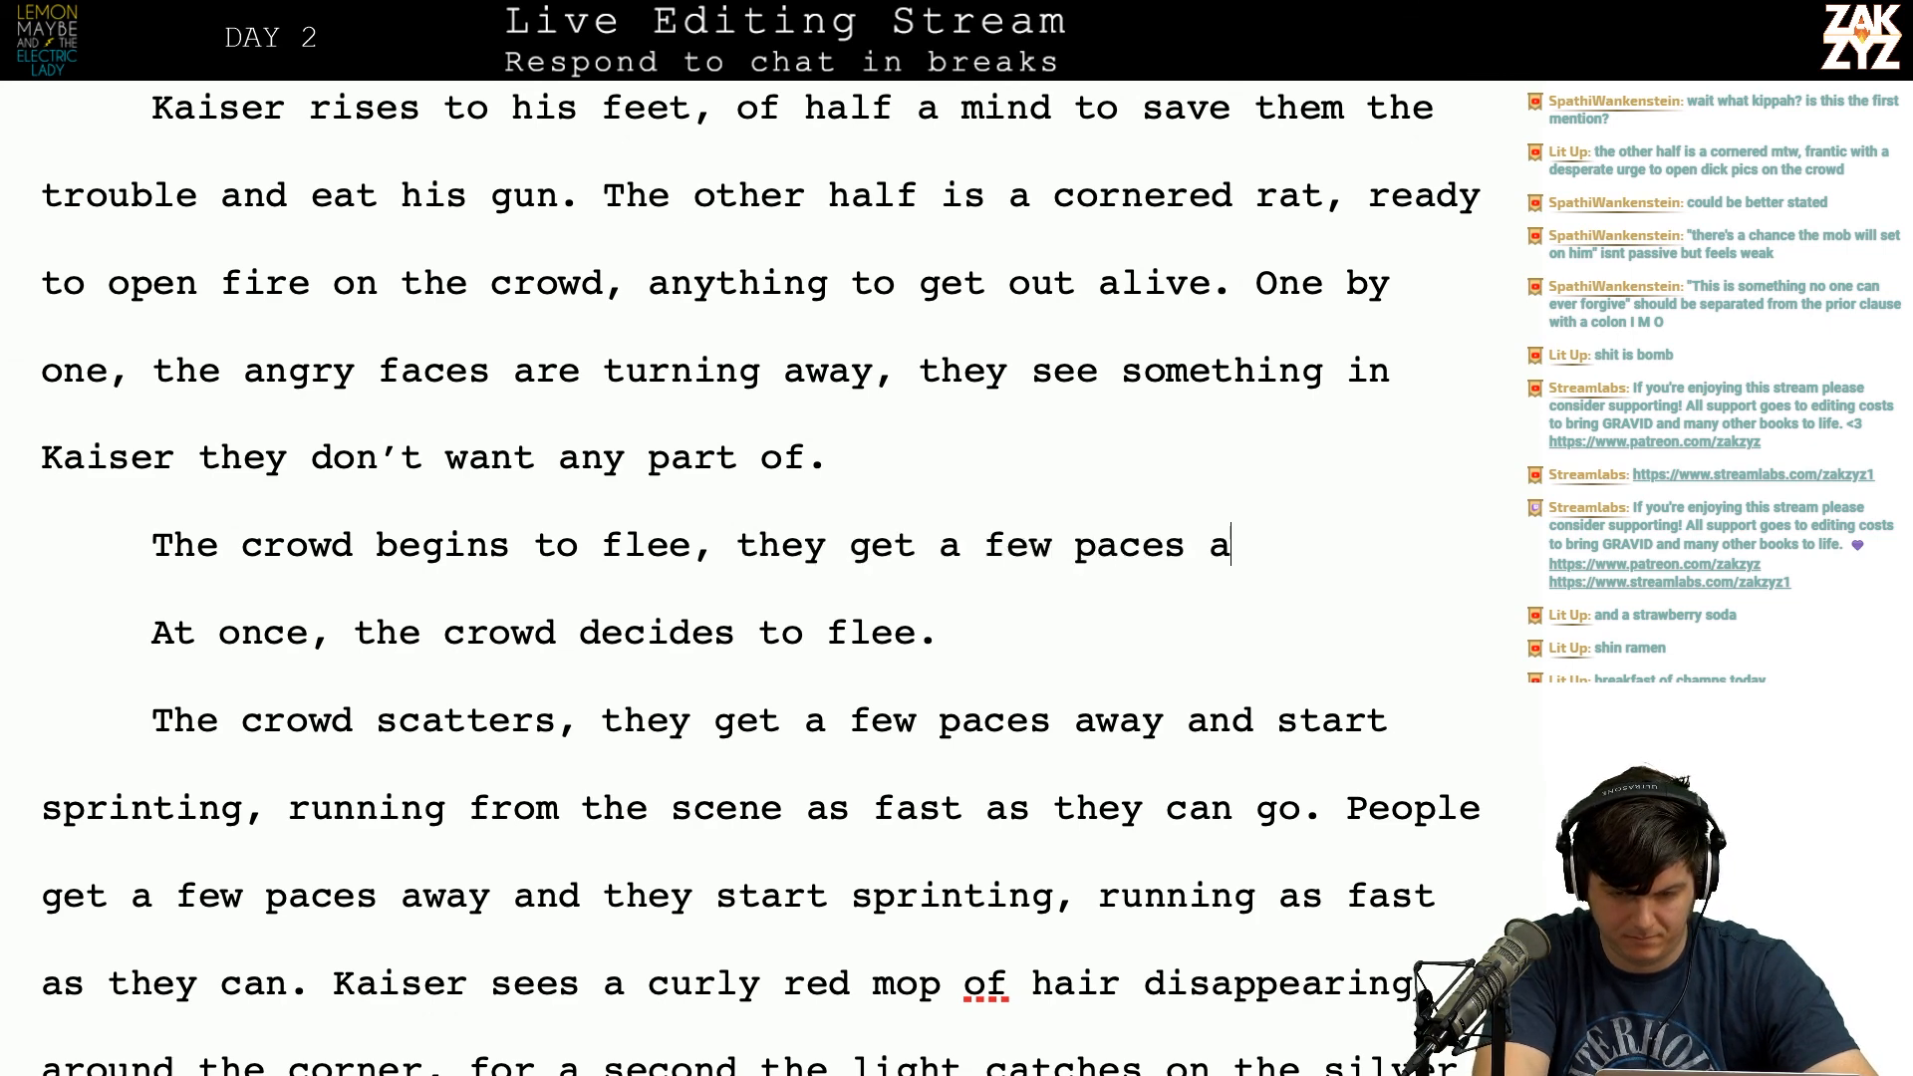
key("BackSpace")
key("BackSpace")
key("BackSpace")
key("BackSpace")
key("BackSpace")
key("BackSpace")
key("BackSpace")
key("BackSpace")
key("BackSpace")
key("BackSpace")
key("BackSpace")
key("BackSpace")
key("BackSpace")
key("BackSpace")
key("BackSpace")
key("BackSpace")
key("BackSpace")
key("BackSpace")
key("BackSpace")
key("BackSpace")
key("BackSpace")
key("BackSpace")
key("BackSpace")
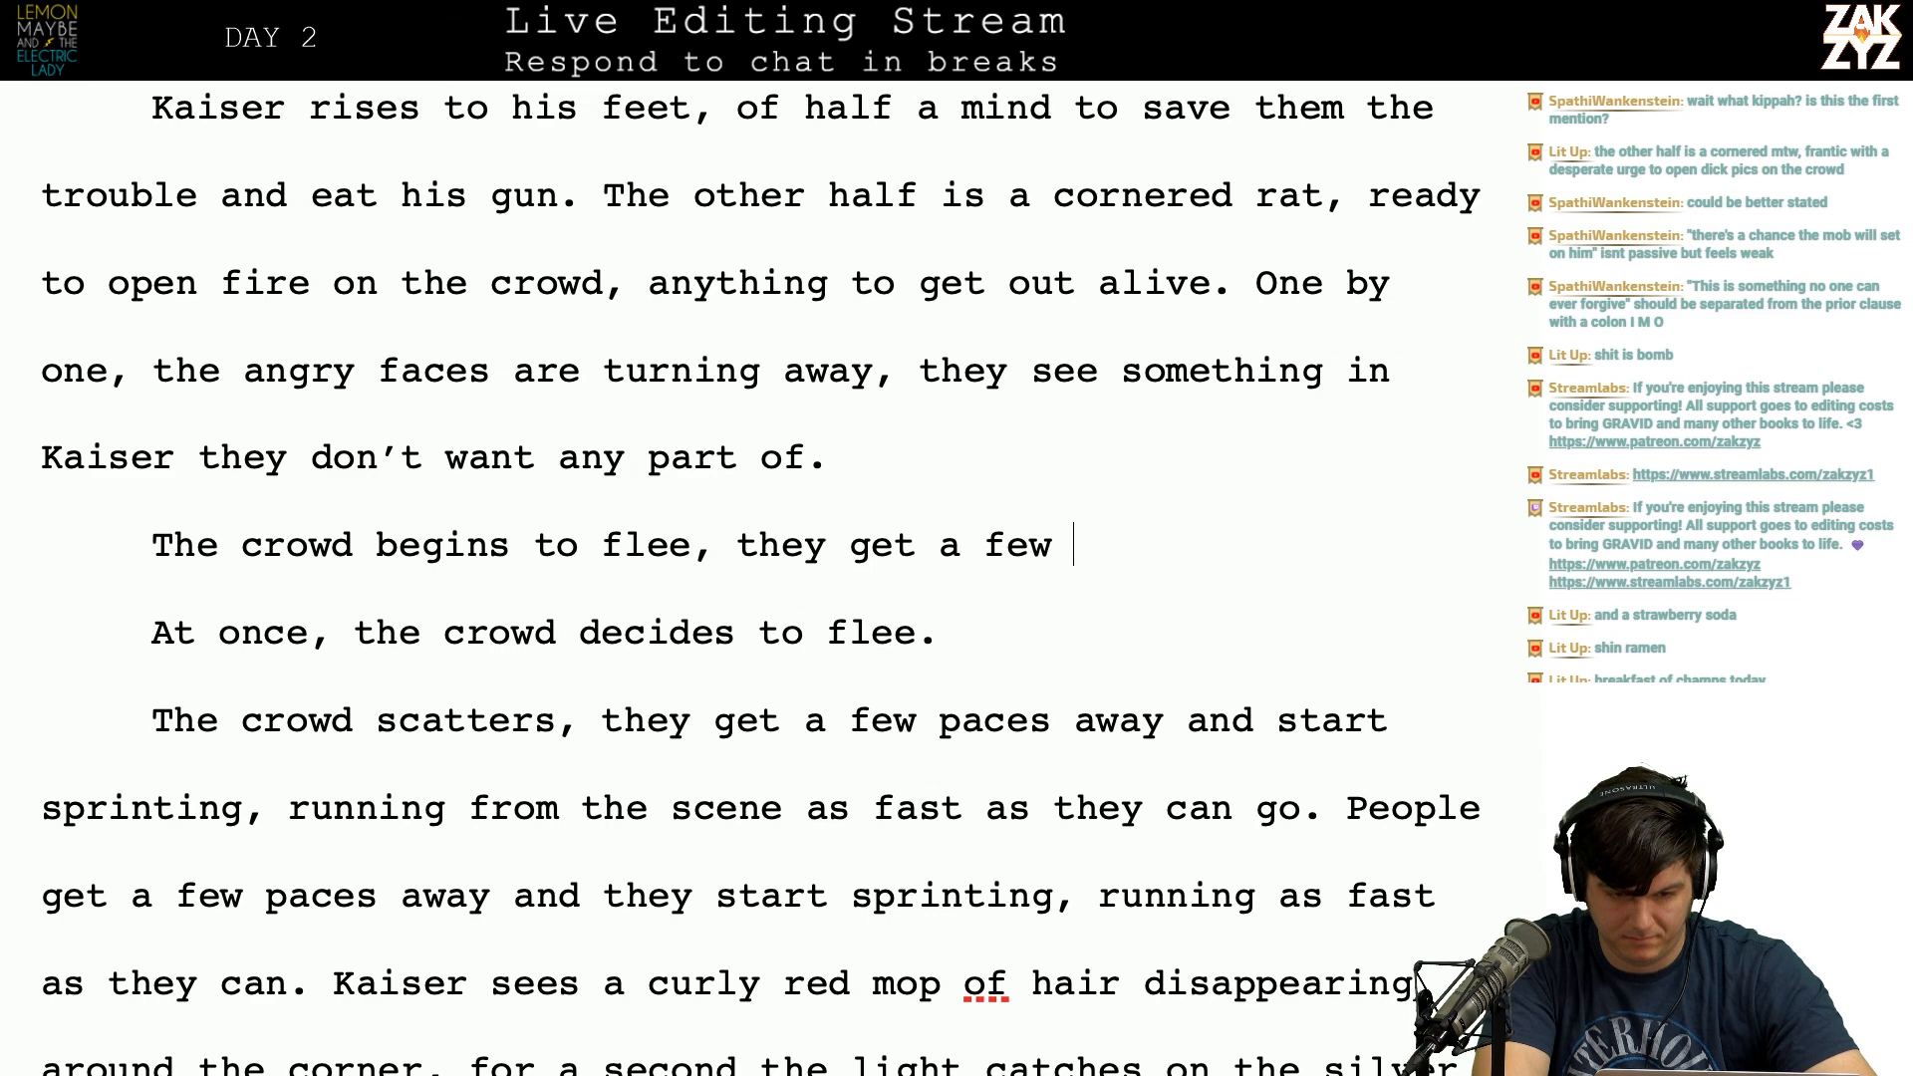
key("BackSpace")
key("BackSpace")
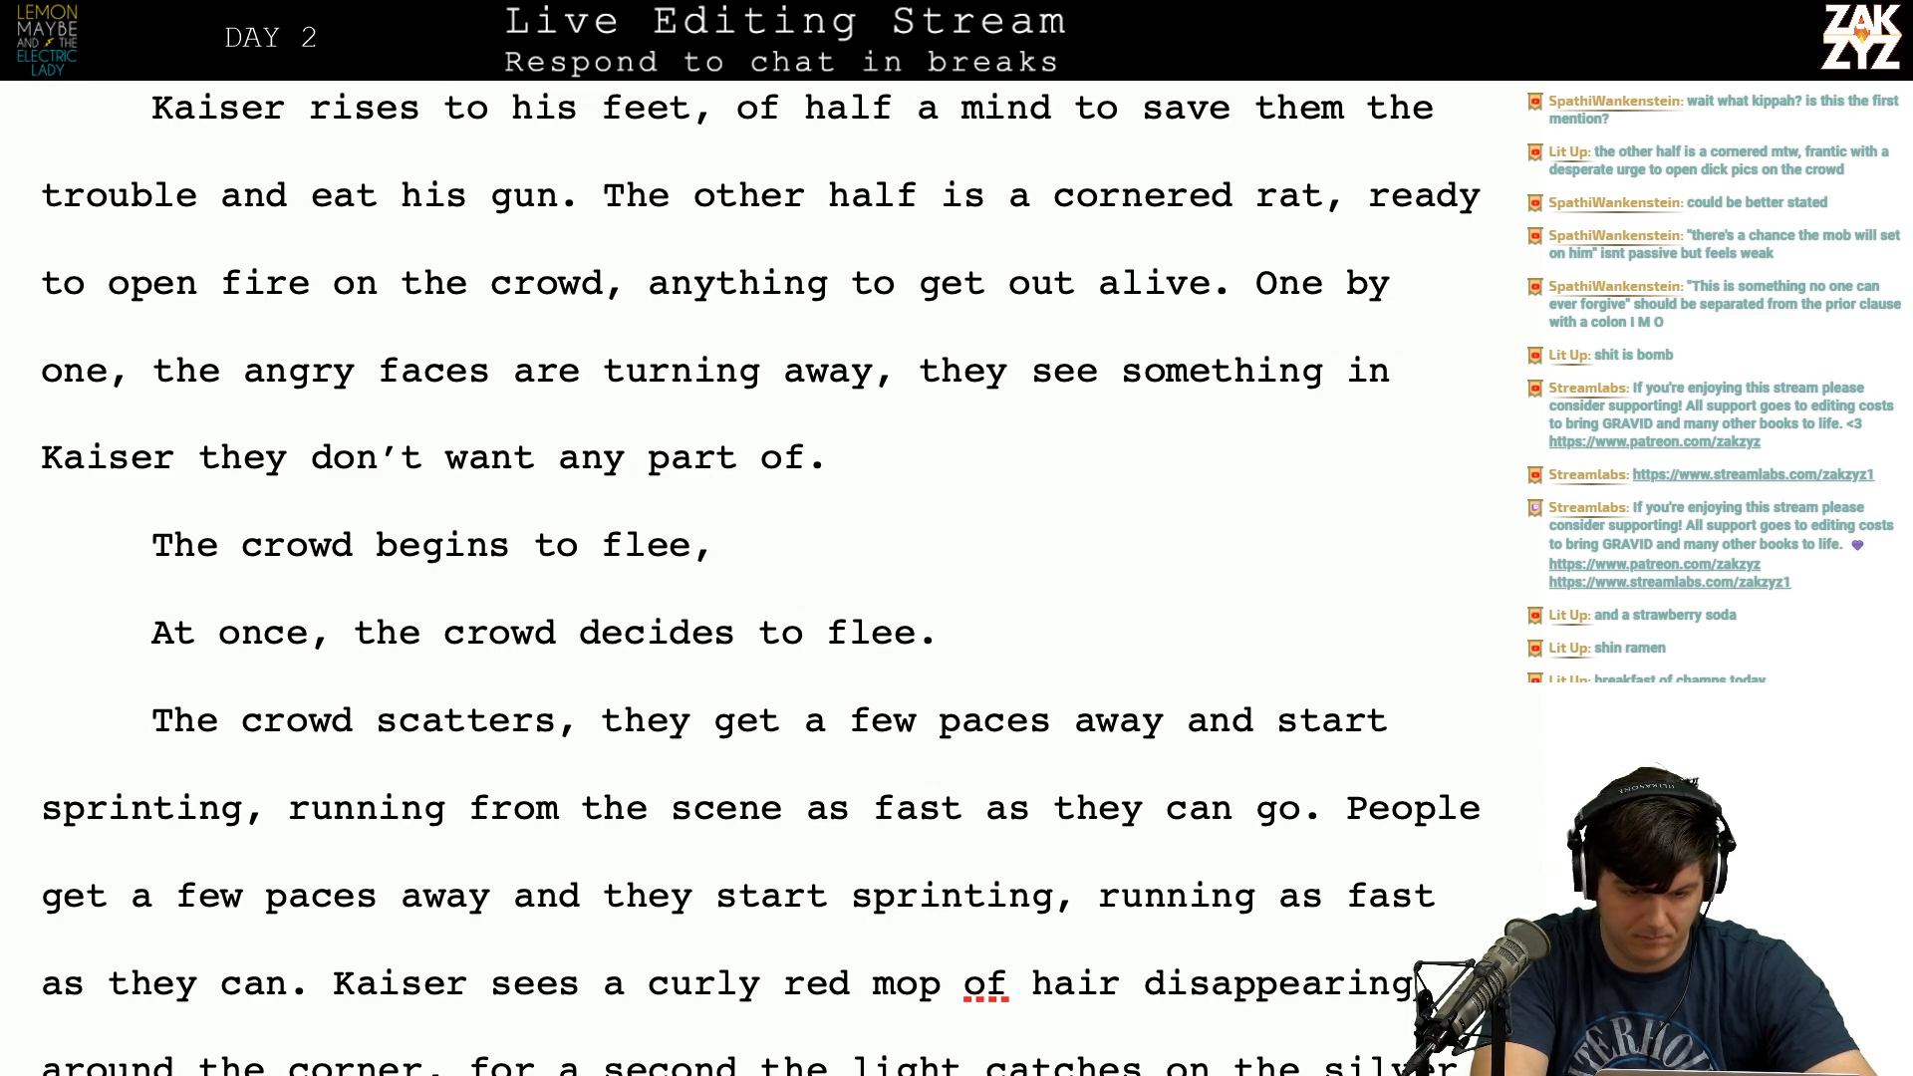
Step: Finish the "The crowd begins to flee," sentence with "sprinting away from the scene in every direction."
type("srp")
key("BackSpace")
key("BackSpace")
key("BackSpace")
type("sprinting away from the scene in every direction.")
Step: Delete the old text from "At once, the crowd decides to flee." through "running as fast as they can.", joining "Kaiser sees" to the new paragraph
key("shift+Down")
key("shift+Down")
key("shift+Down")
key("shift+Down")
key("shift+Down")
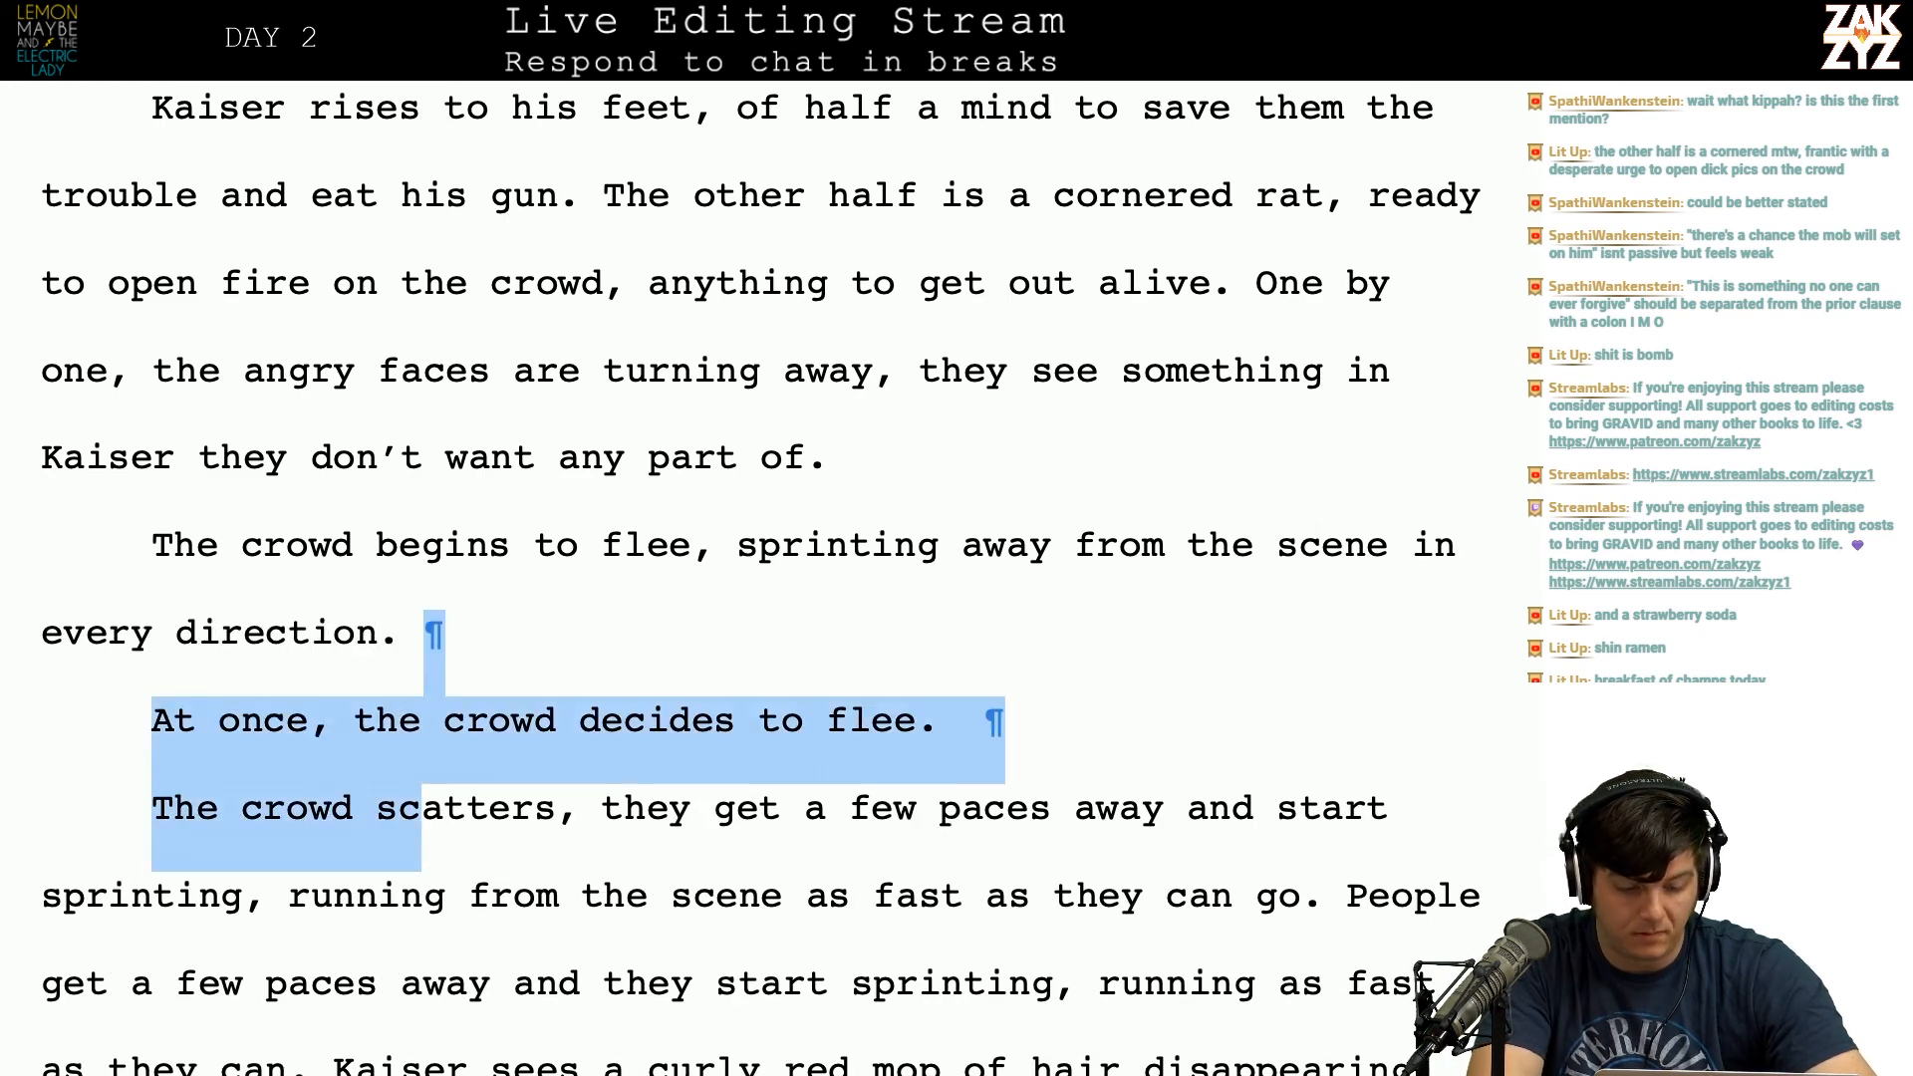
key("shift+Up")
key("shift+Right")
key("shift+Right")
key("shift+Right")
key("shift+Right")
key("shift+Right")
key("shift+Right")
key("shift+Right")
key("shift+Right")
key("shift+Right")
key("shift+Right")
key("shift+Right")
key("shift+Right")
key("shift+Right")
key("shift+Right")
key("shift+Right")
key("shift+Right")
key("shift+Right")
key("shift+Right")
key("shift+Right")
key("shift+Right")
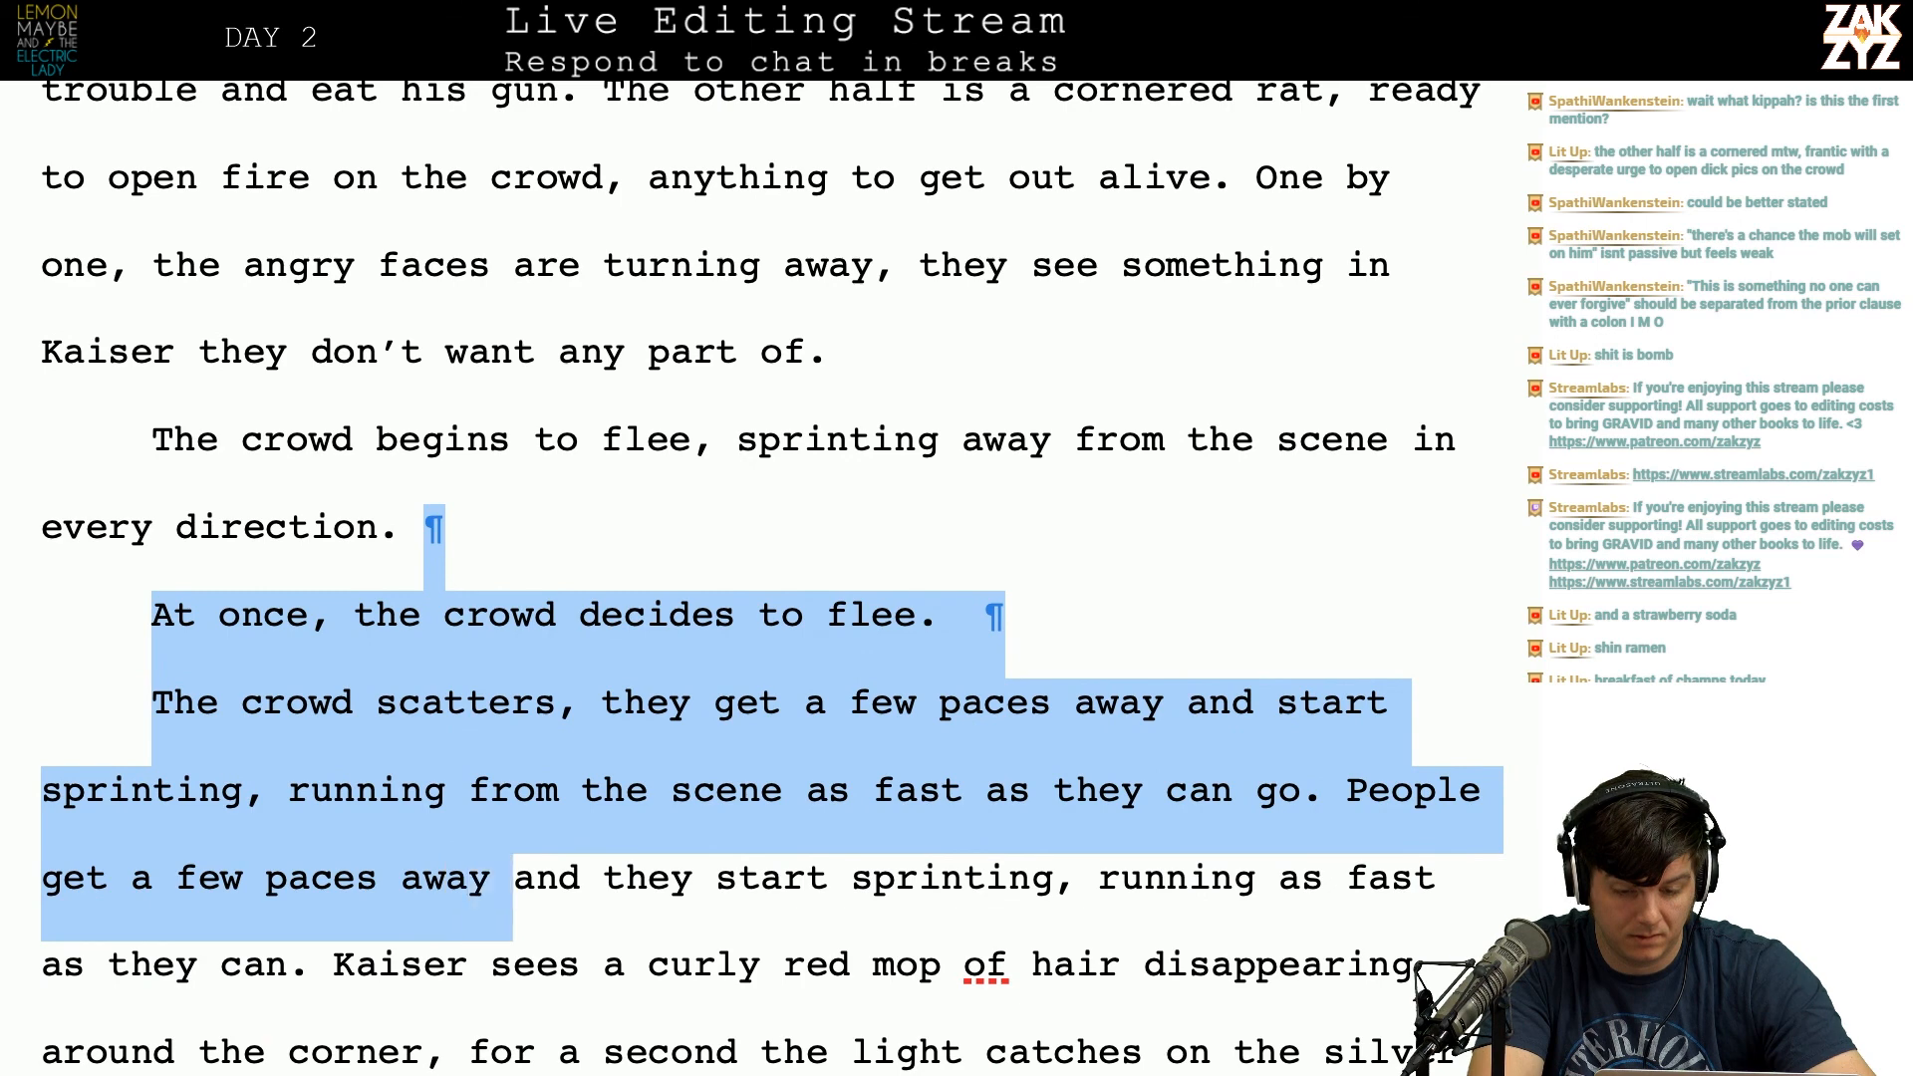
key("shift+Right")
key("shift+Right")
key("shift+Right")
key("shift+Right")
key("shift+Right")
key("shift+Right")
key("shift+Right")
key("shift+Right")
key("shift+Right")
key("shift+Right")
key("shift+Right")
key("shift+Right")
key("shift+Right")
key("shift+Right")
key("shift+Right")
key("shift+Right")
key("shift+Right")
key("shift+Right")
key("shift+Right")
key("shift+Right")
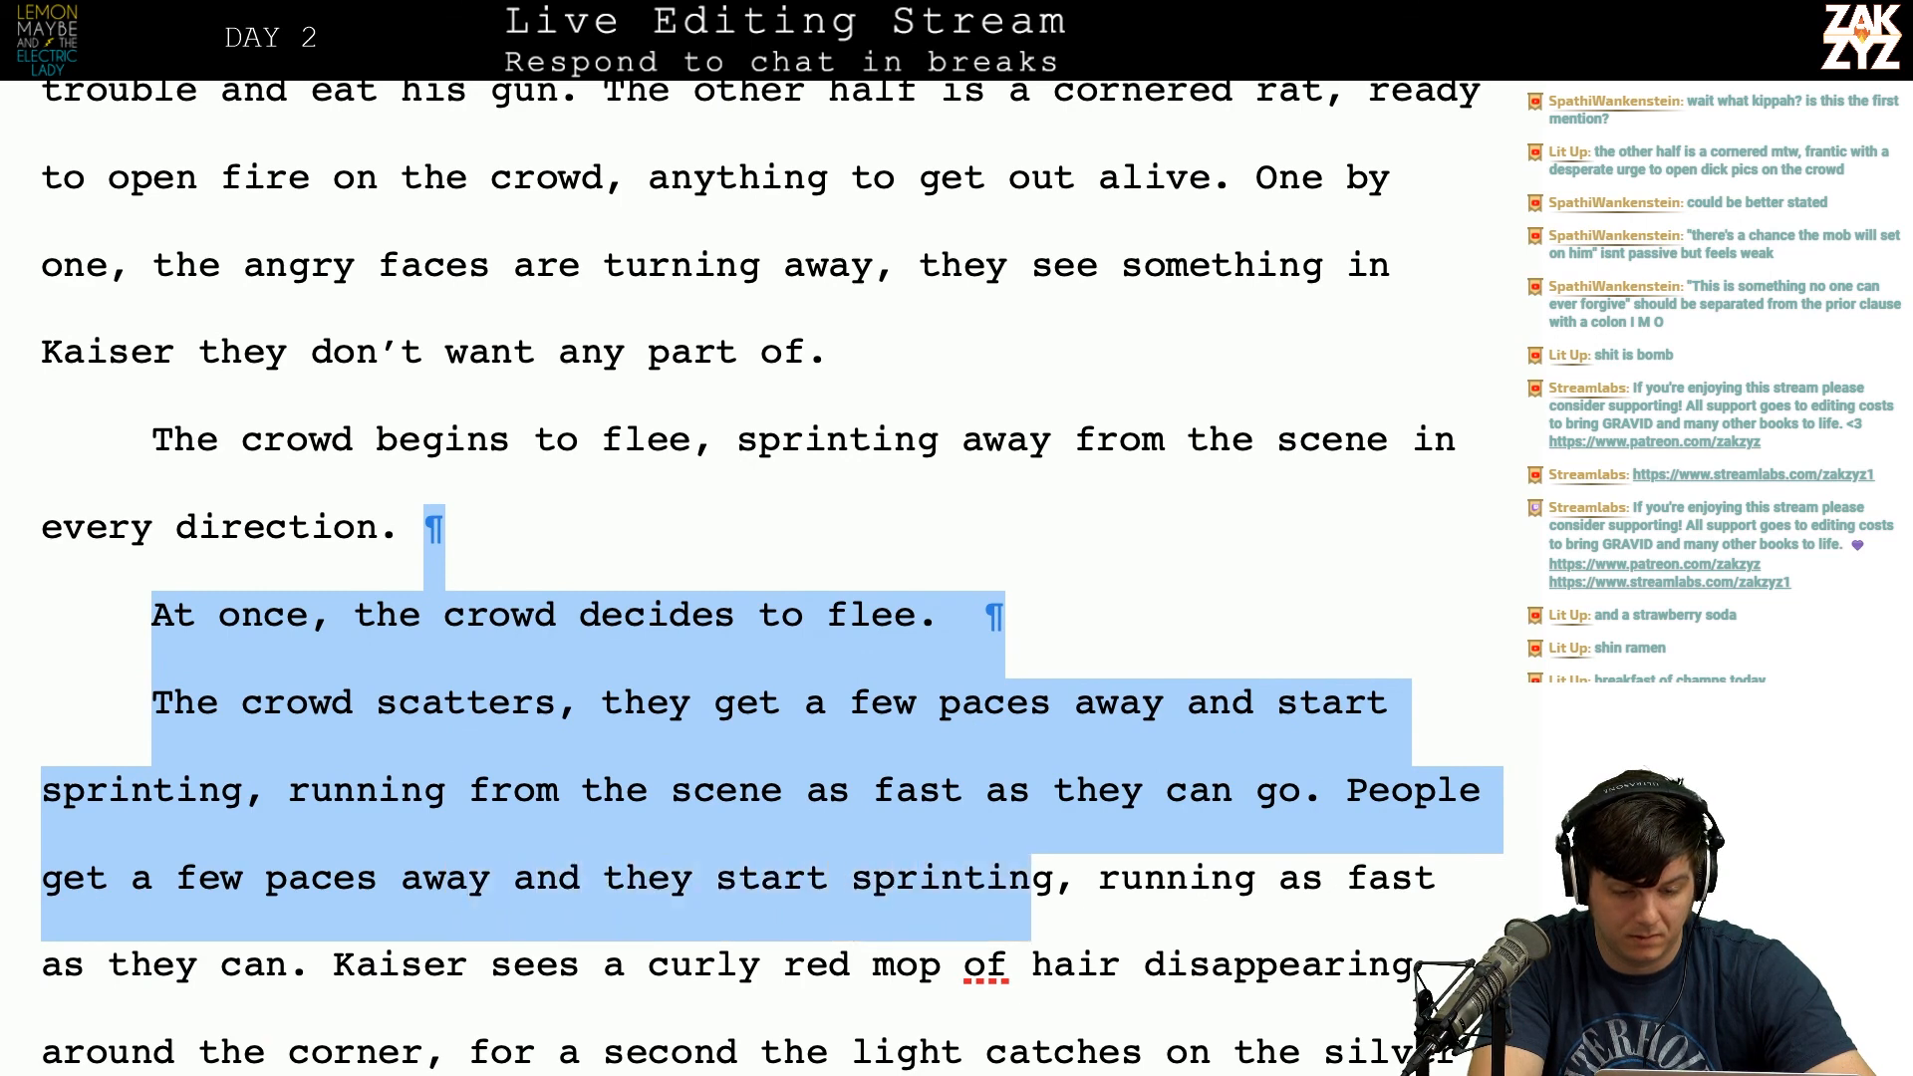
key("shift+Right")
key("shift+Right")
key("shift+Right")
key("shift+Right")
key("shift+Right")
key("shift+Right")
key("shift+Right")
key("shift+Right")
key("shift+Right")
key("shift+Right")
key("shift+Right")
key("shift+Right")
key("shift+Right")
key("shift+Right")
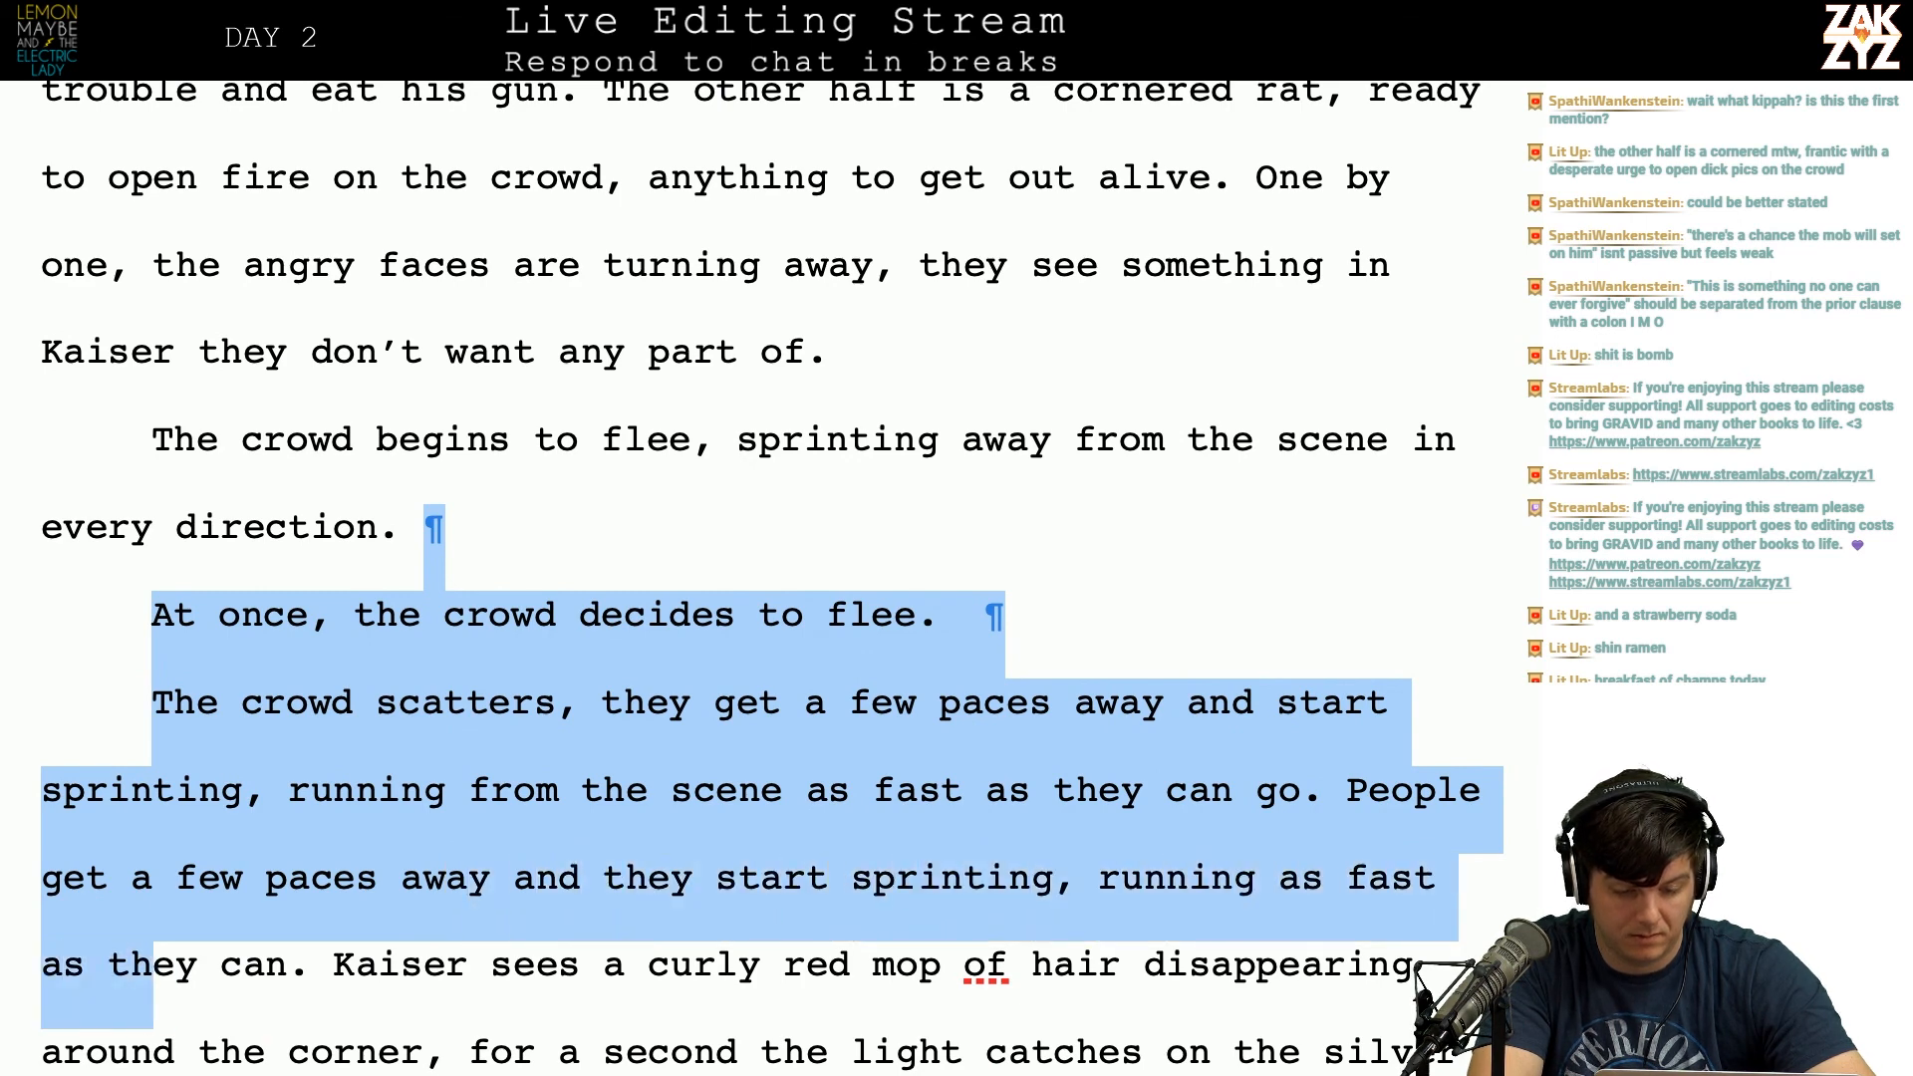
key("BackSpace")
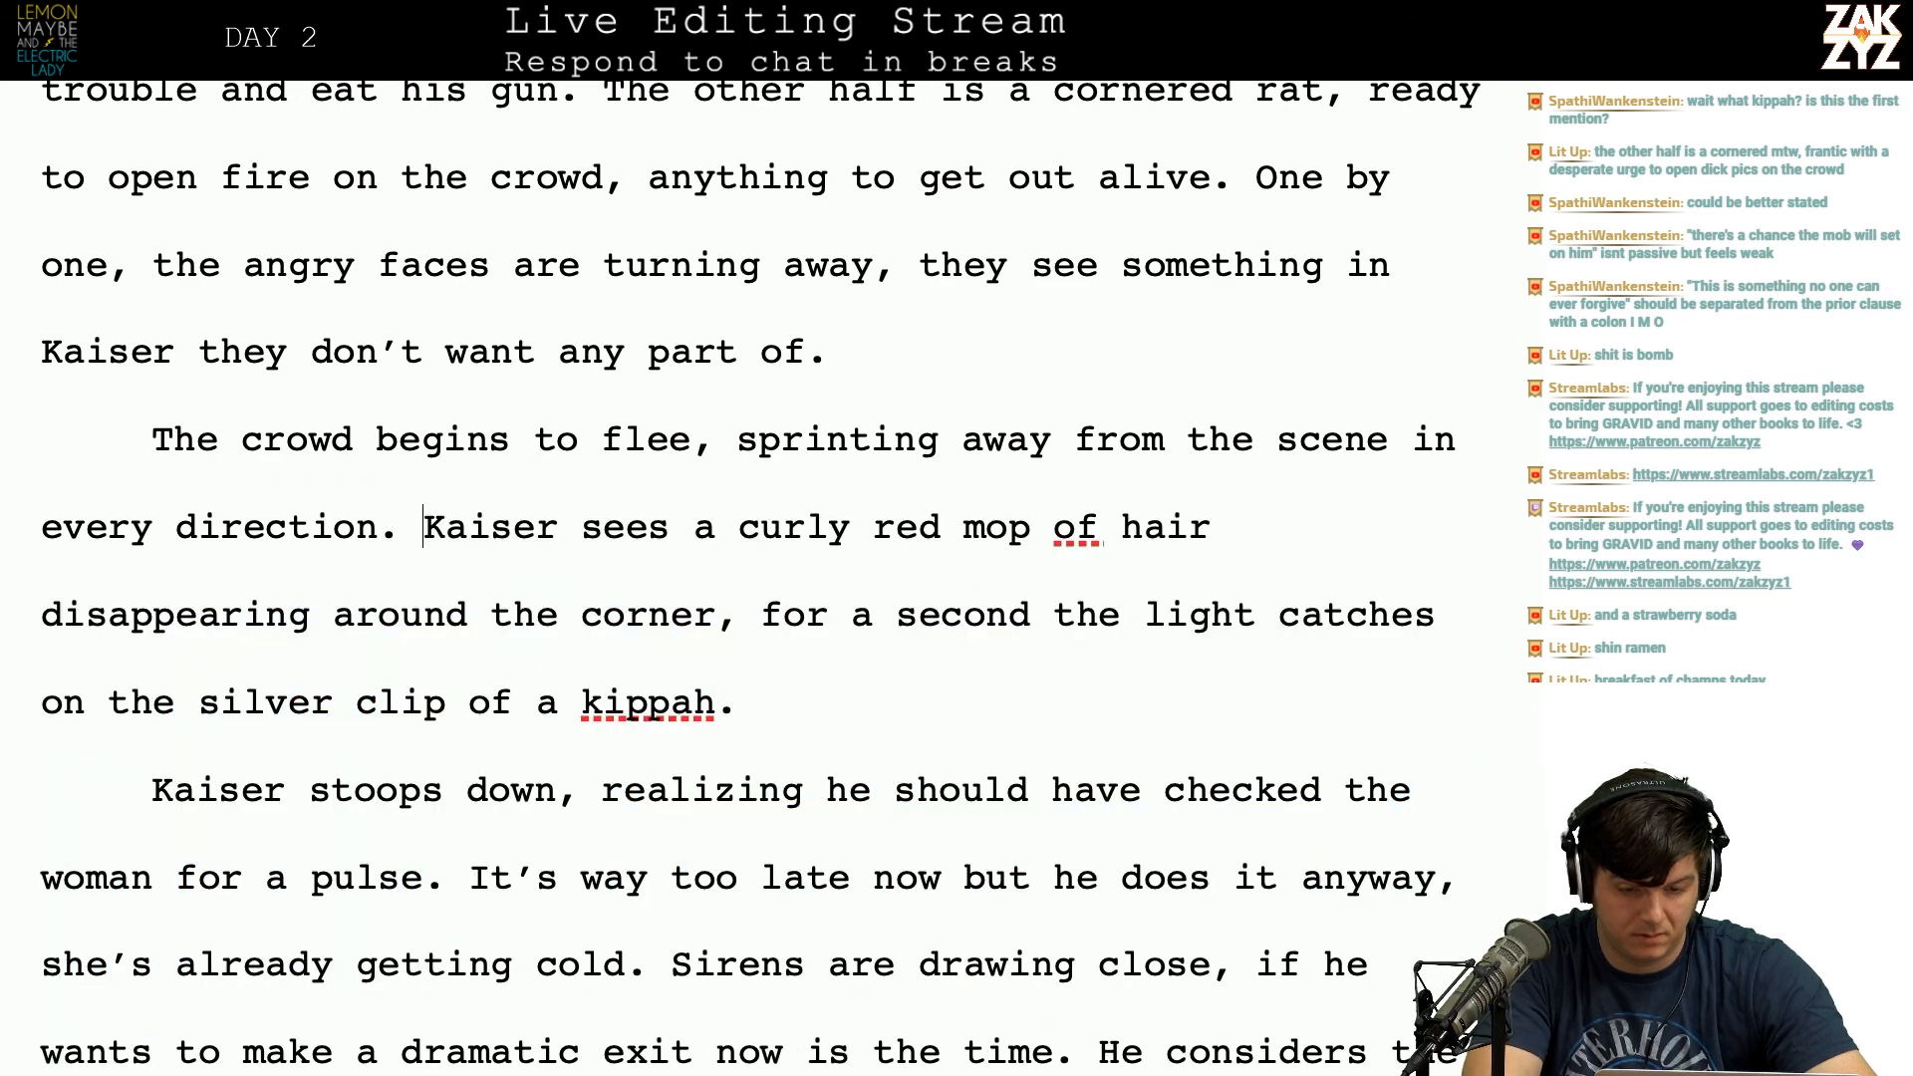
Step: Replace "a" with "the" before "curly red mop" in the "Kaiser sees" sentence
key("Left")
key("BackSpace")
type("to")
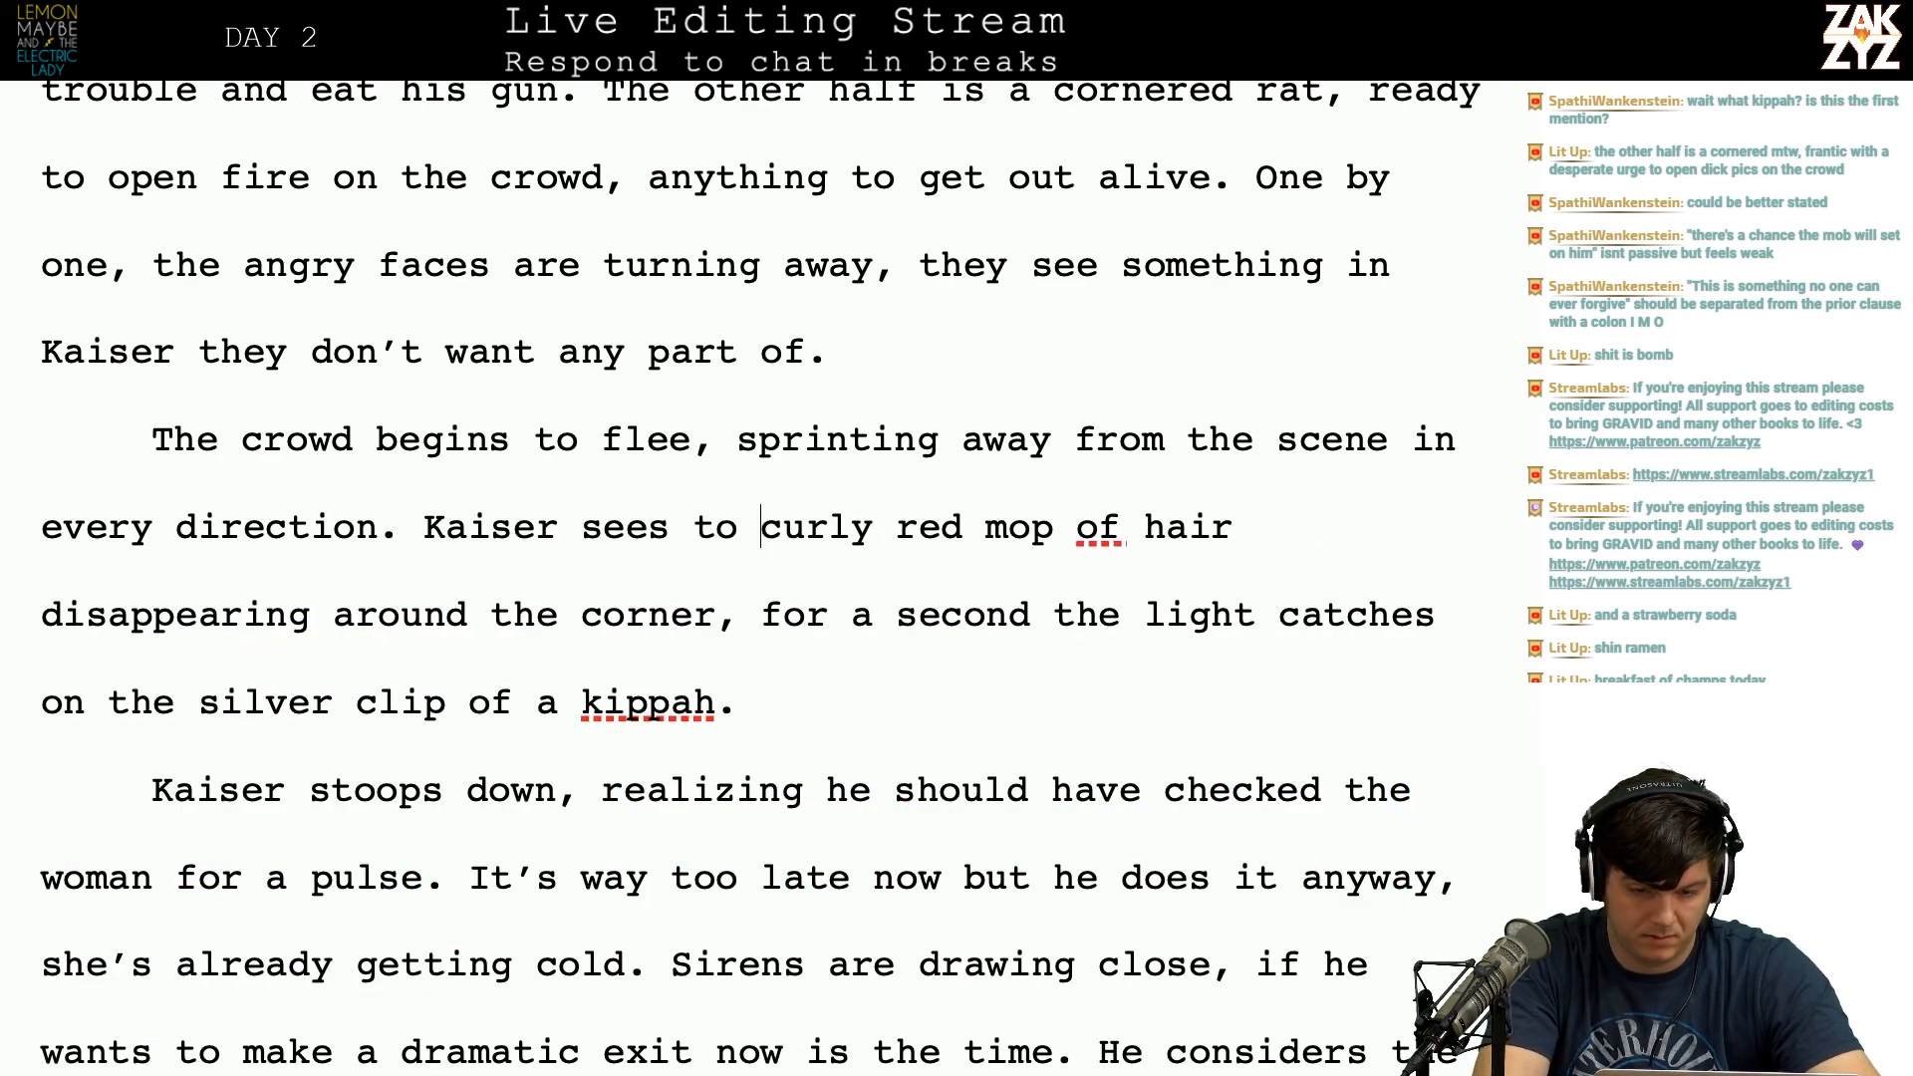
key("Left")
key("BackSpace")
type("he")
Step: Move "red" from before "mop" to before "hair" so the phrase reads "the curly mop of red hair"
key("Right")
key("Right")
key("Right")
key("Right")
key("Right")
key("Right")
key("Right")
key("Right")
key("Right")
key("Left")
key("Left")
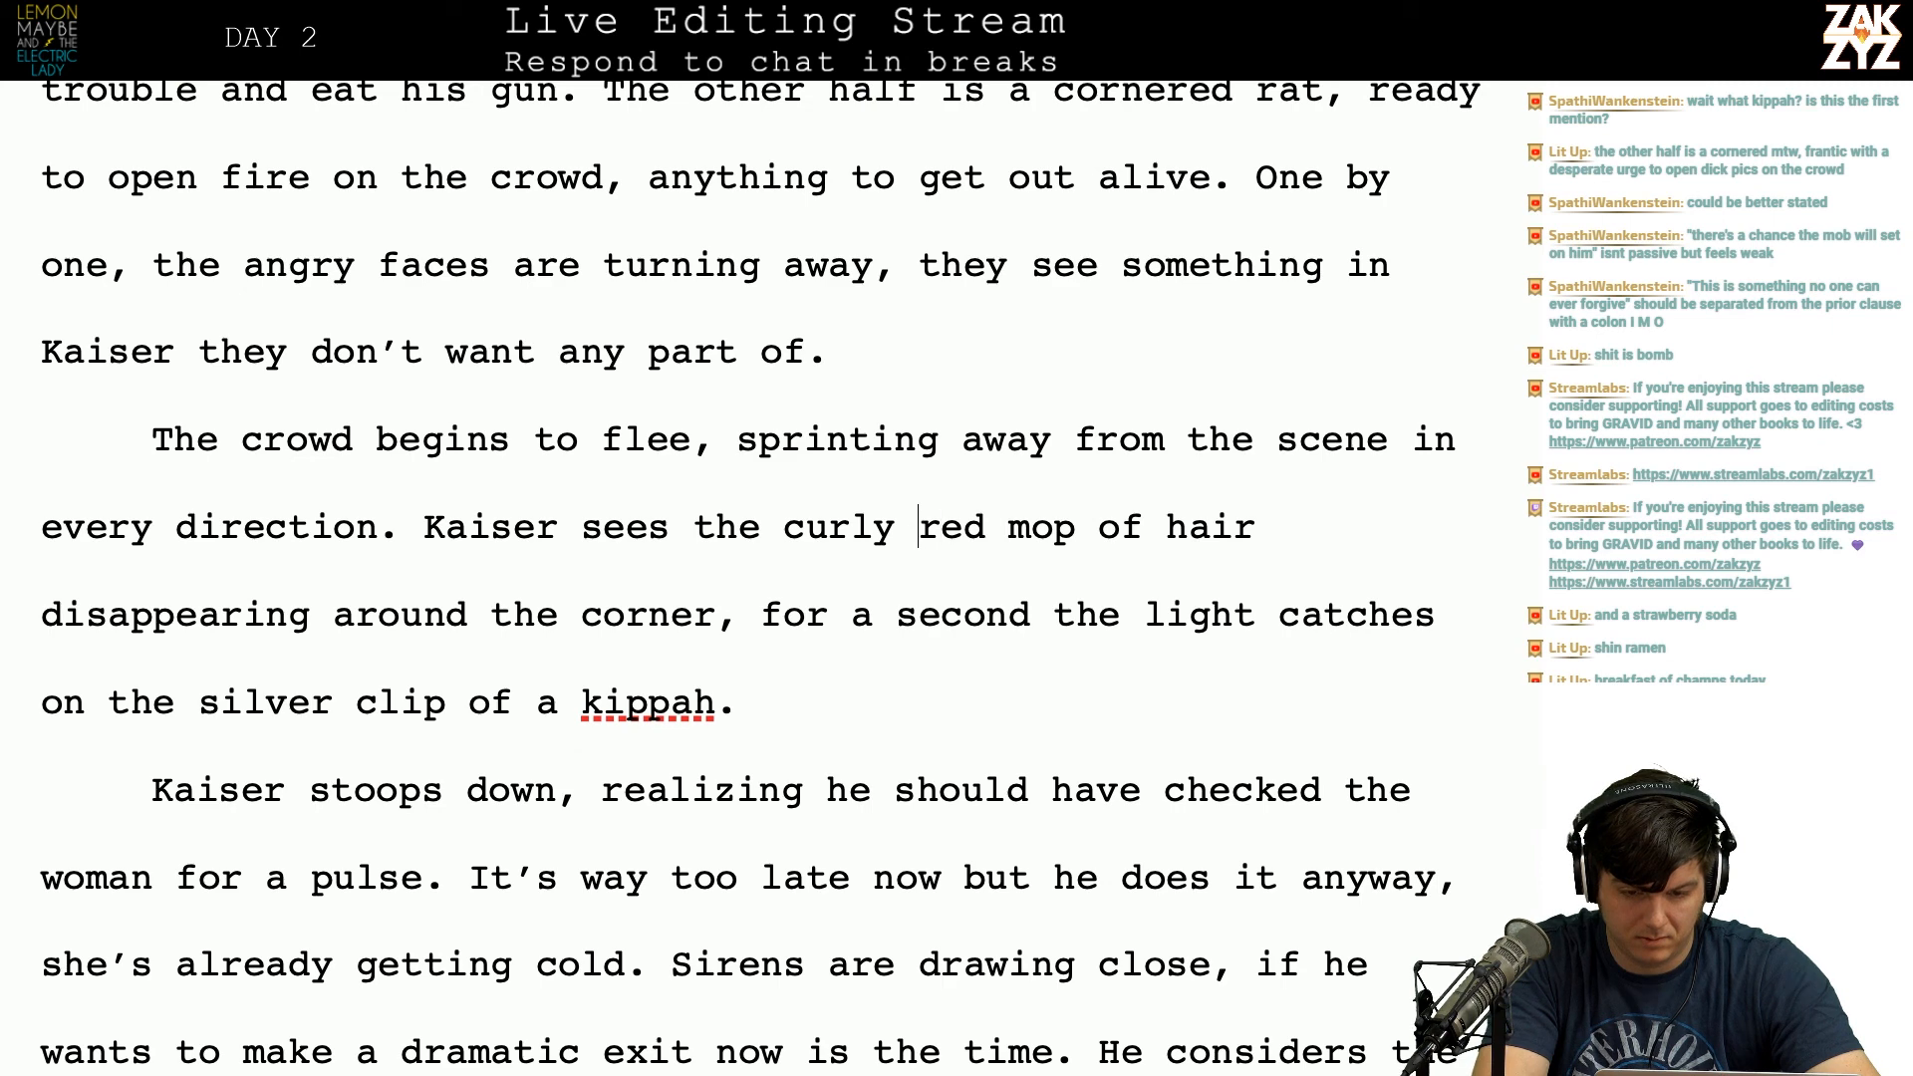
key("shift+Right")
key("shift+Right")
key("shift+Right")
key("shift+Right")
key("Delete")
key("Right")
key("Right")
key("Right")
key("Right")
key("Right")
key("Right")
type("red")
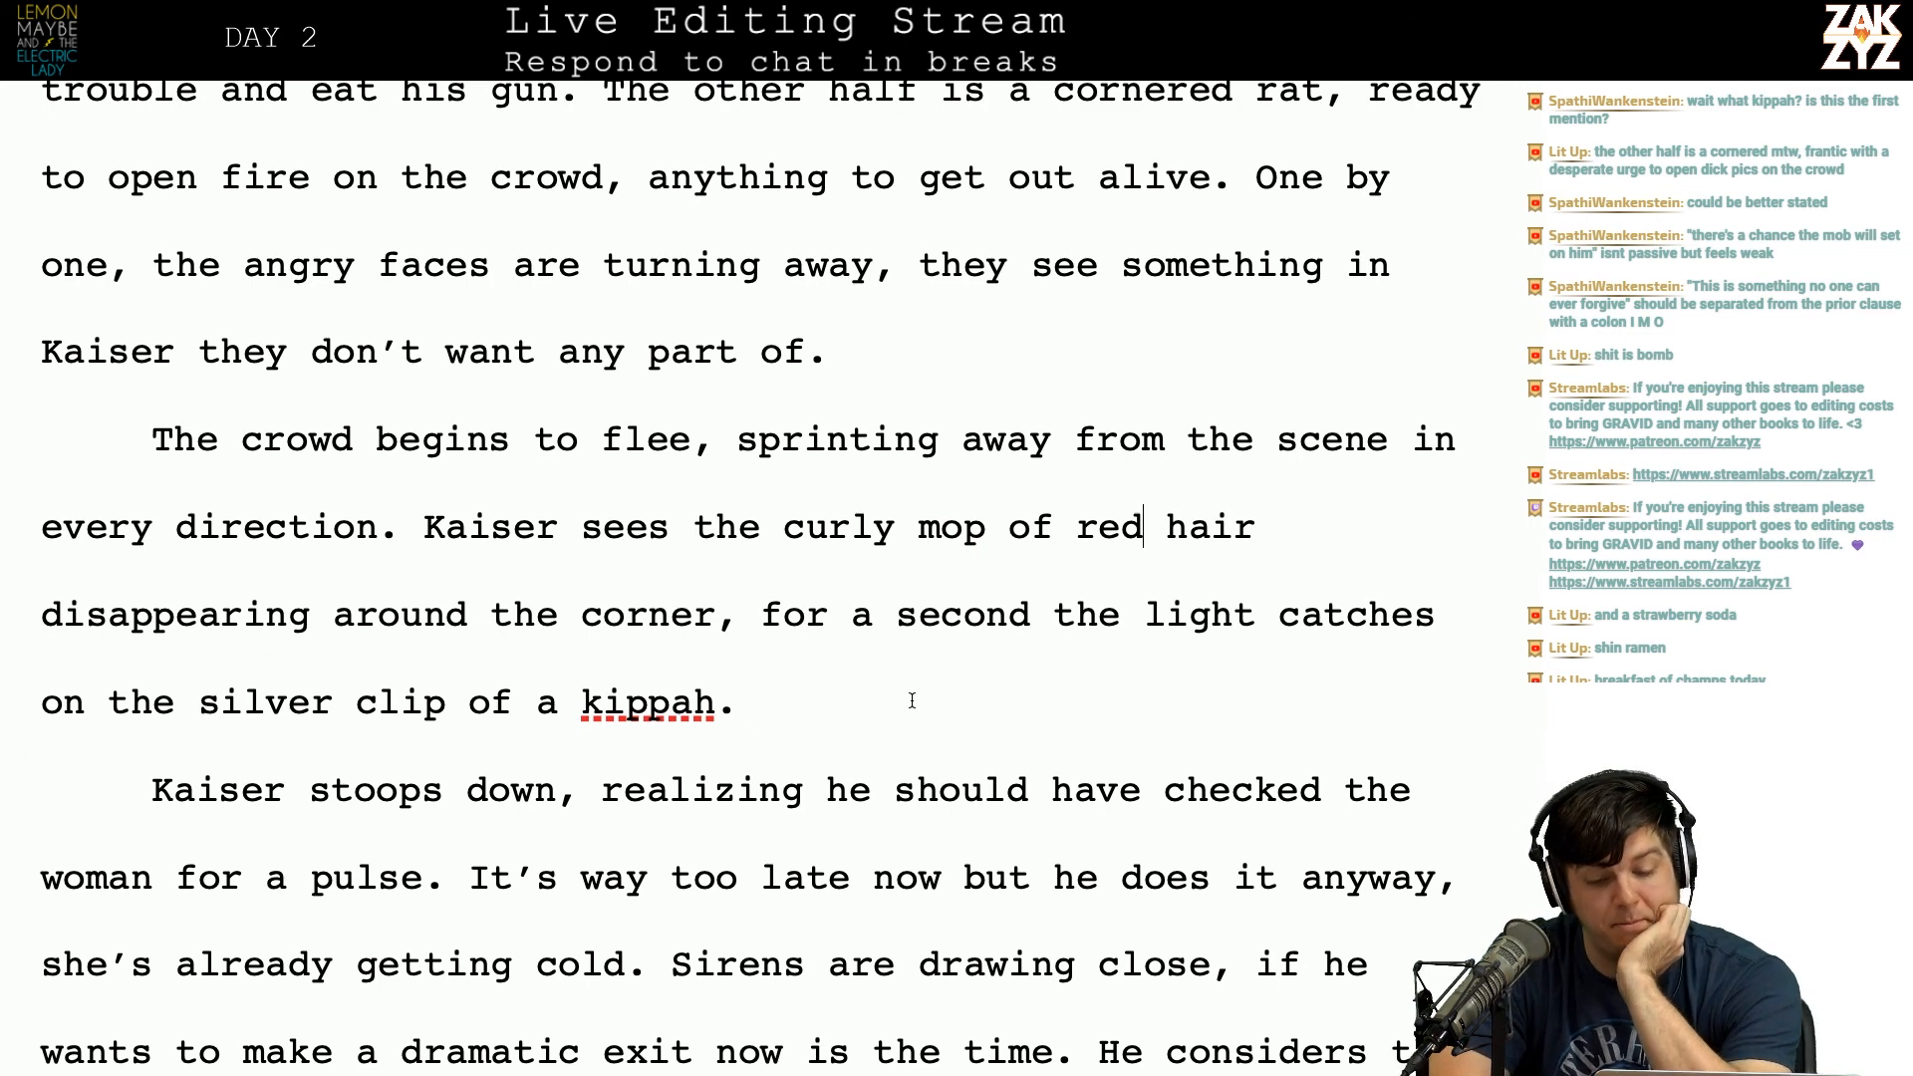
Step: Reread the passage from "Kaiser rises to his feet" to the silver clip and kippah sentence
left_click(491, 614)
key("Right")
key("Right")
key("Right")
key("Right")
key("Right")
key("Right")
key("Right")
key("Right")
key("Right")
key("Right")
key("Right")
key("Right")
key("Right")
key("Right")
key("Down")
key("Left")
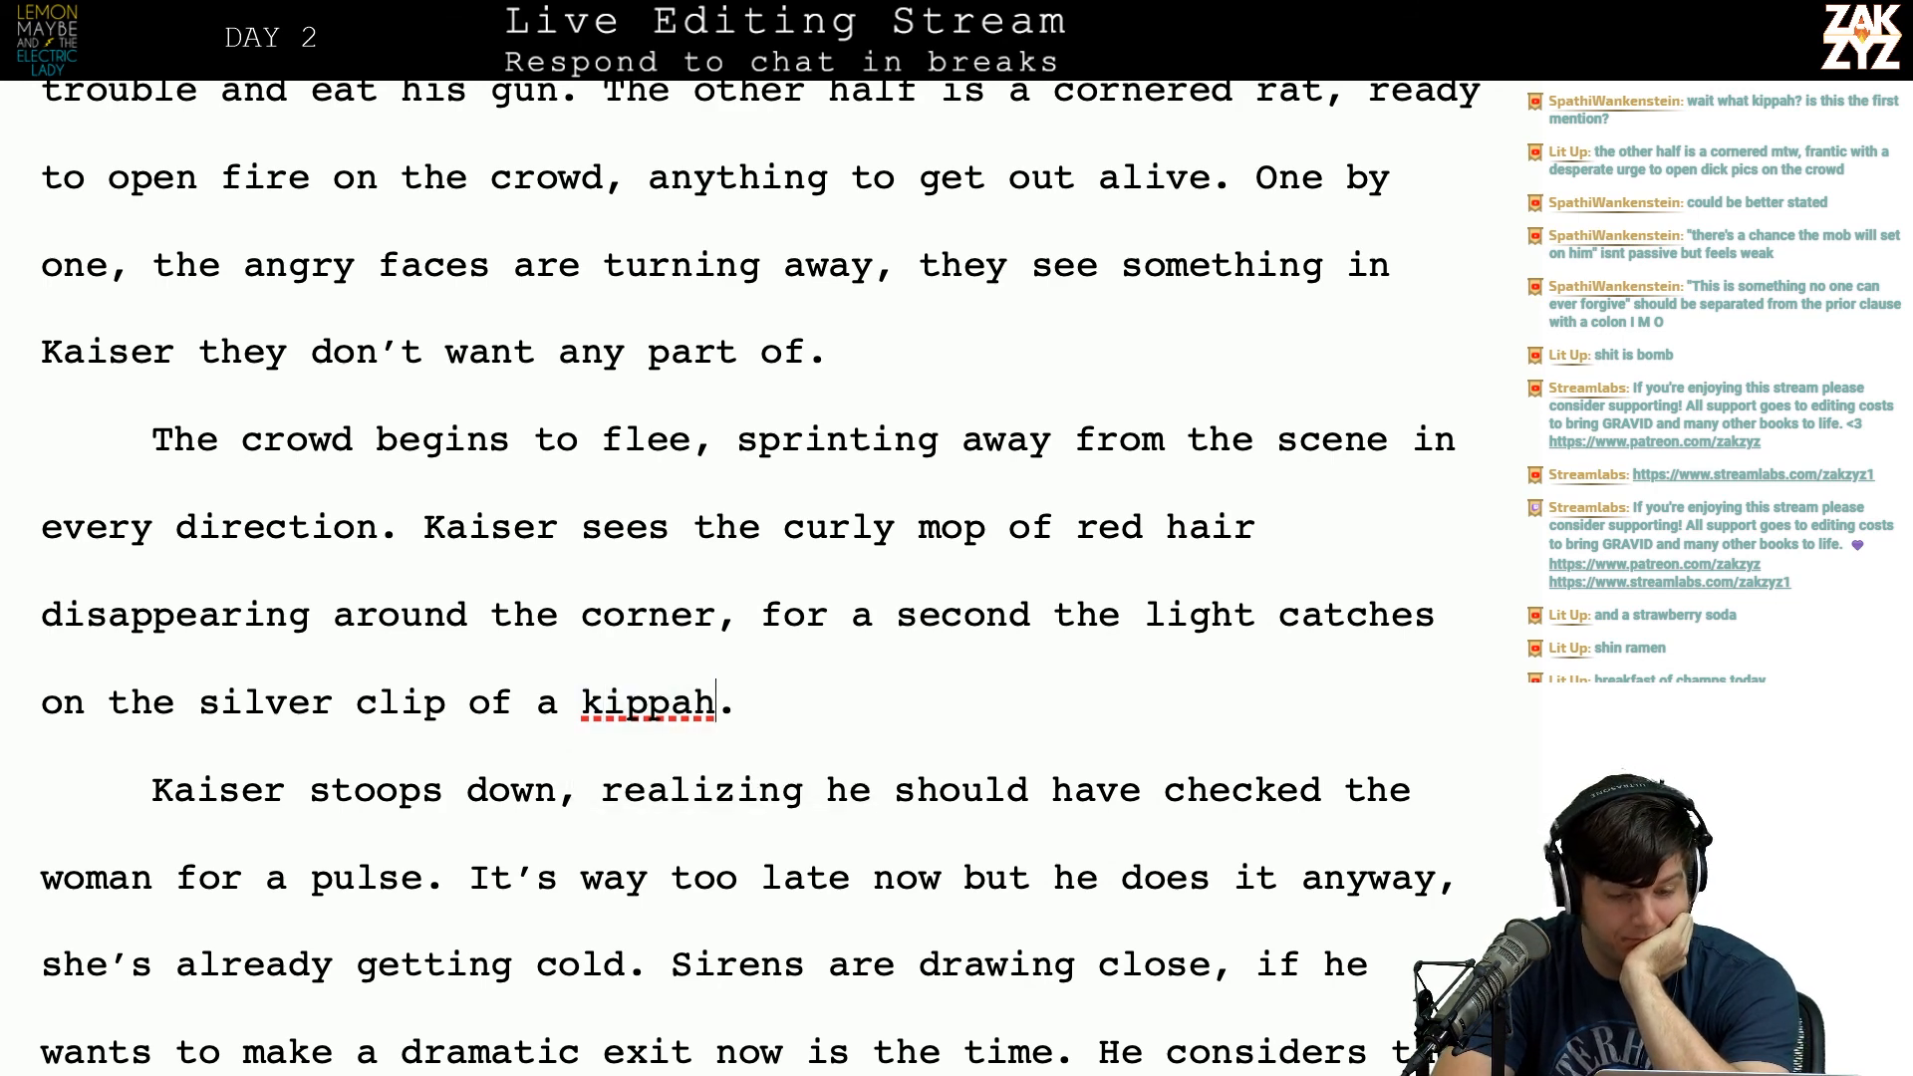
key("Down")
key("Up")
key("Up")
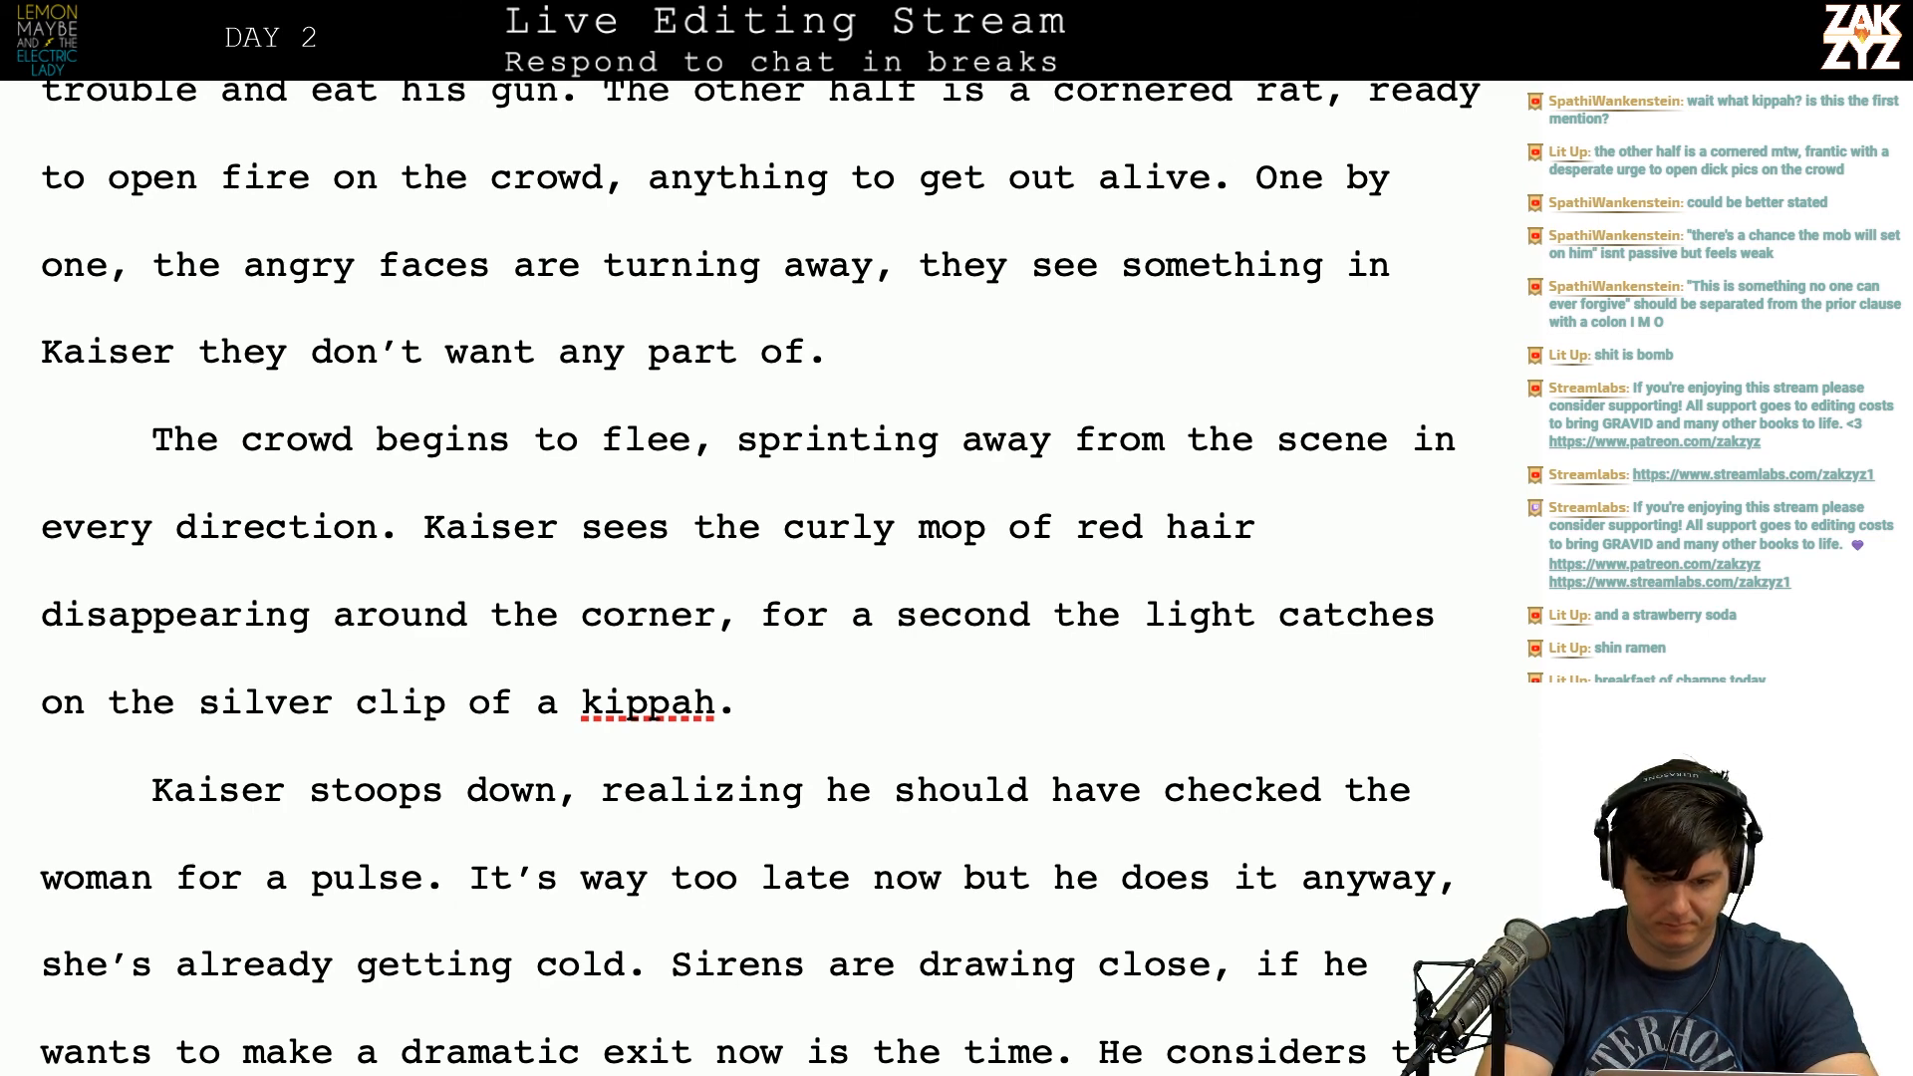
key("Up")
key("Up")
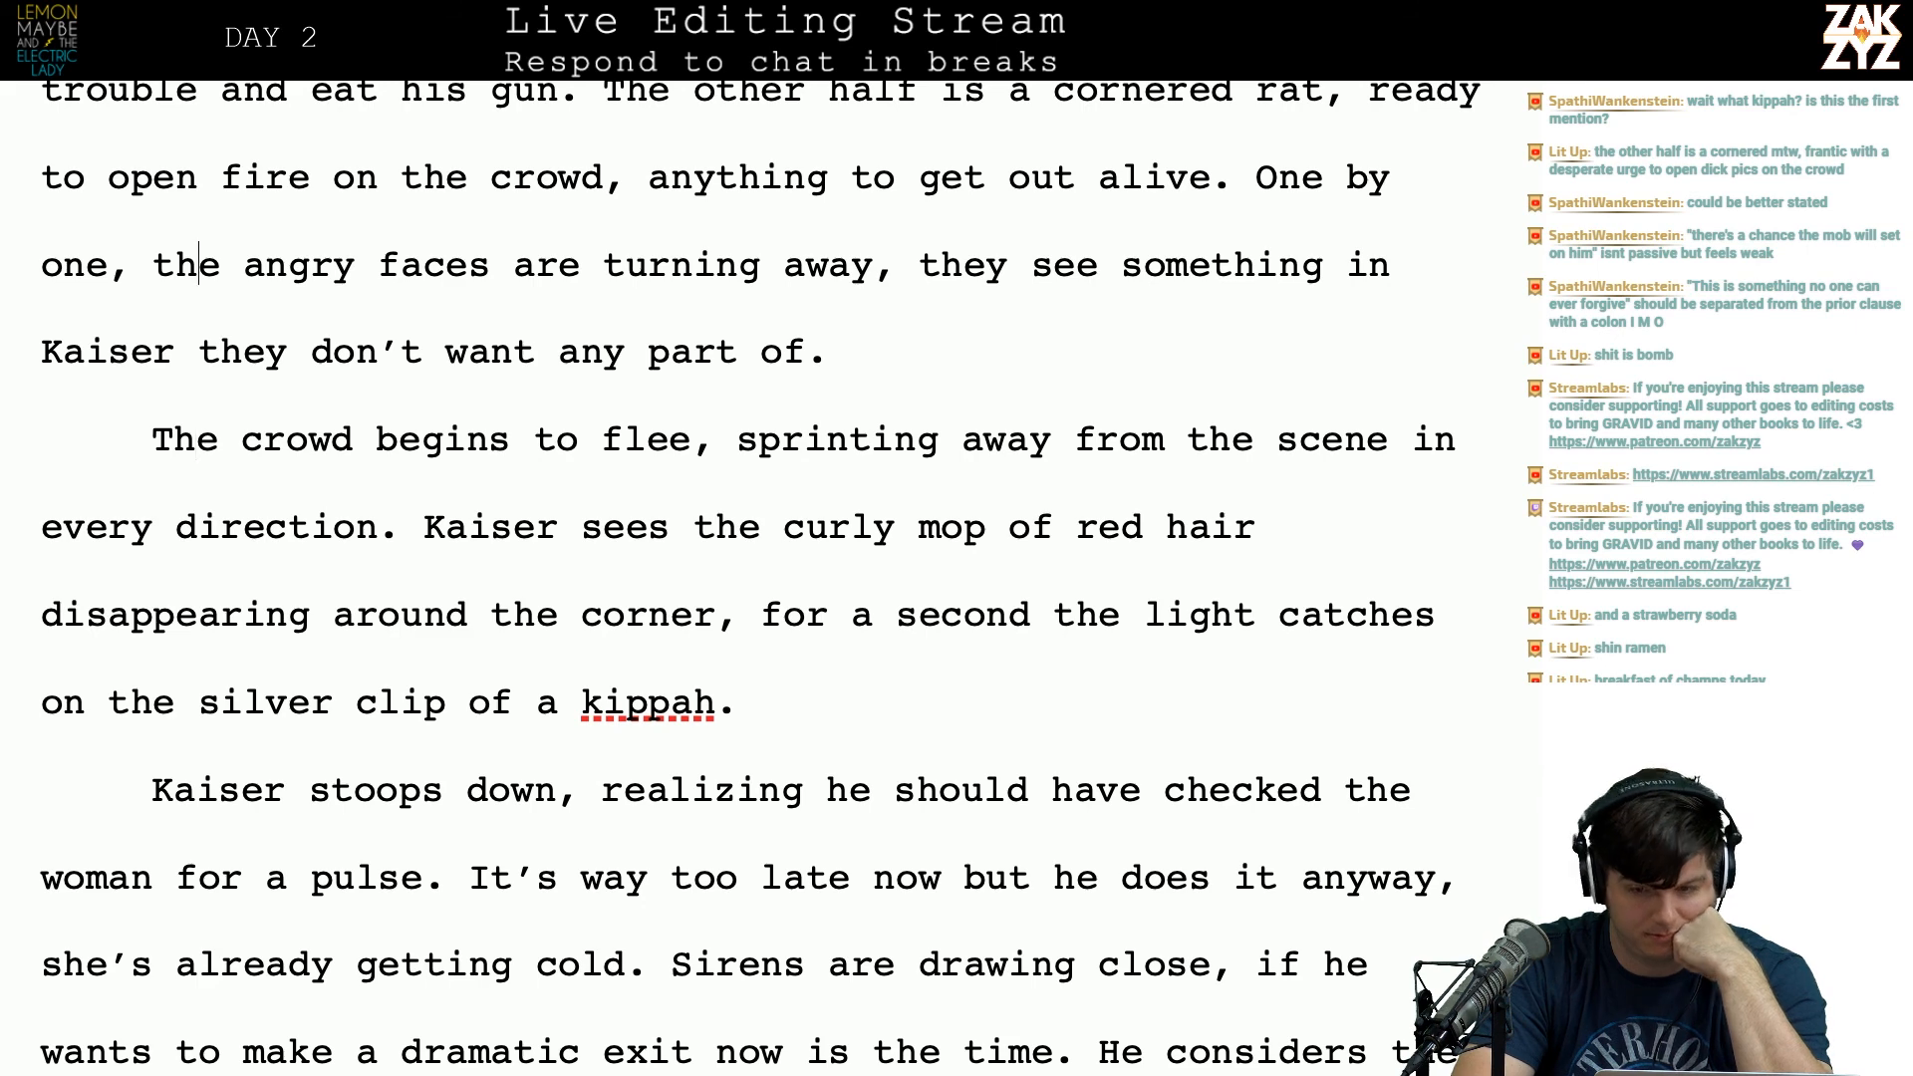
key("Up")
key("Up")
key("Up")
key("Up")
key("Up")
key("Right")
key("Right")
key("Right")
key("Right")
key("Right")
key("Right")
key("Down")
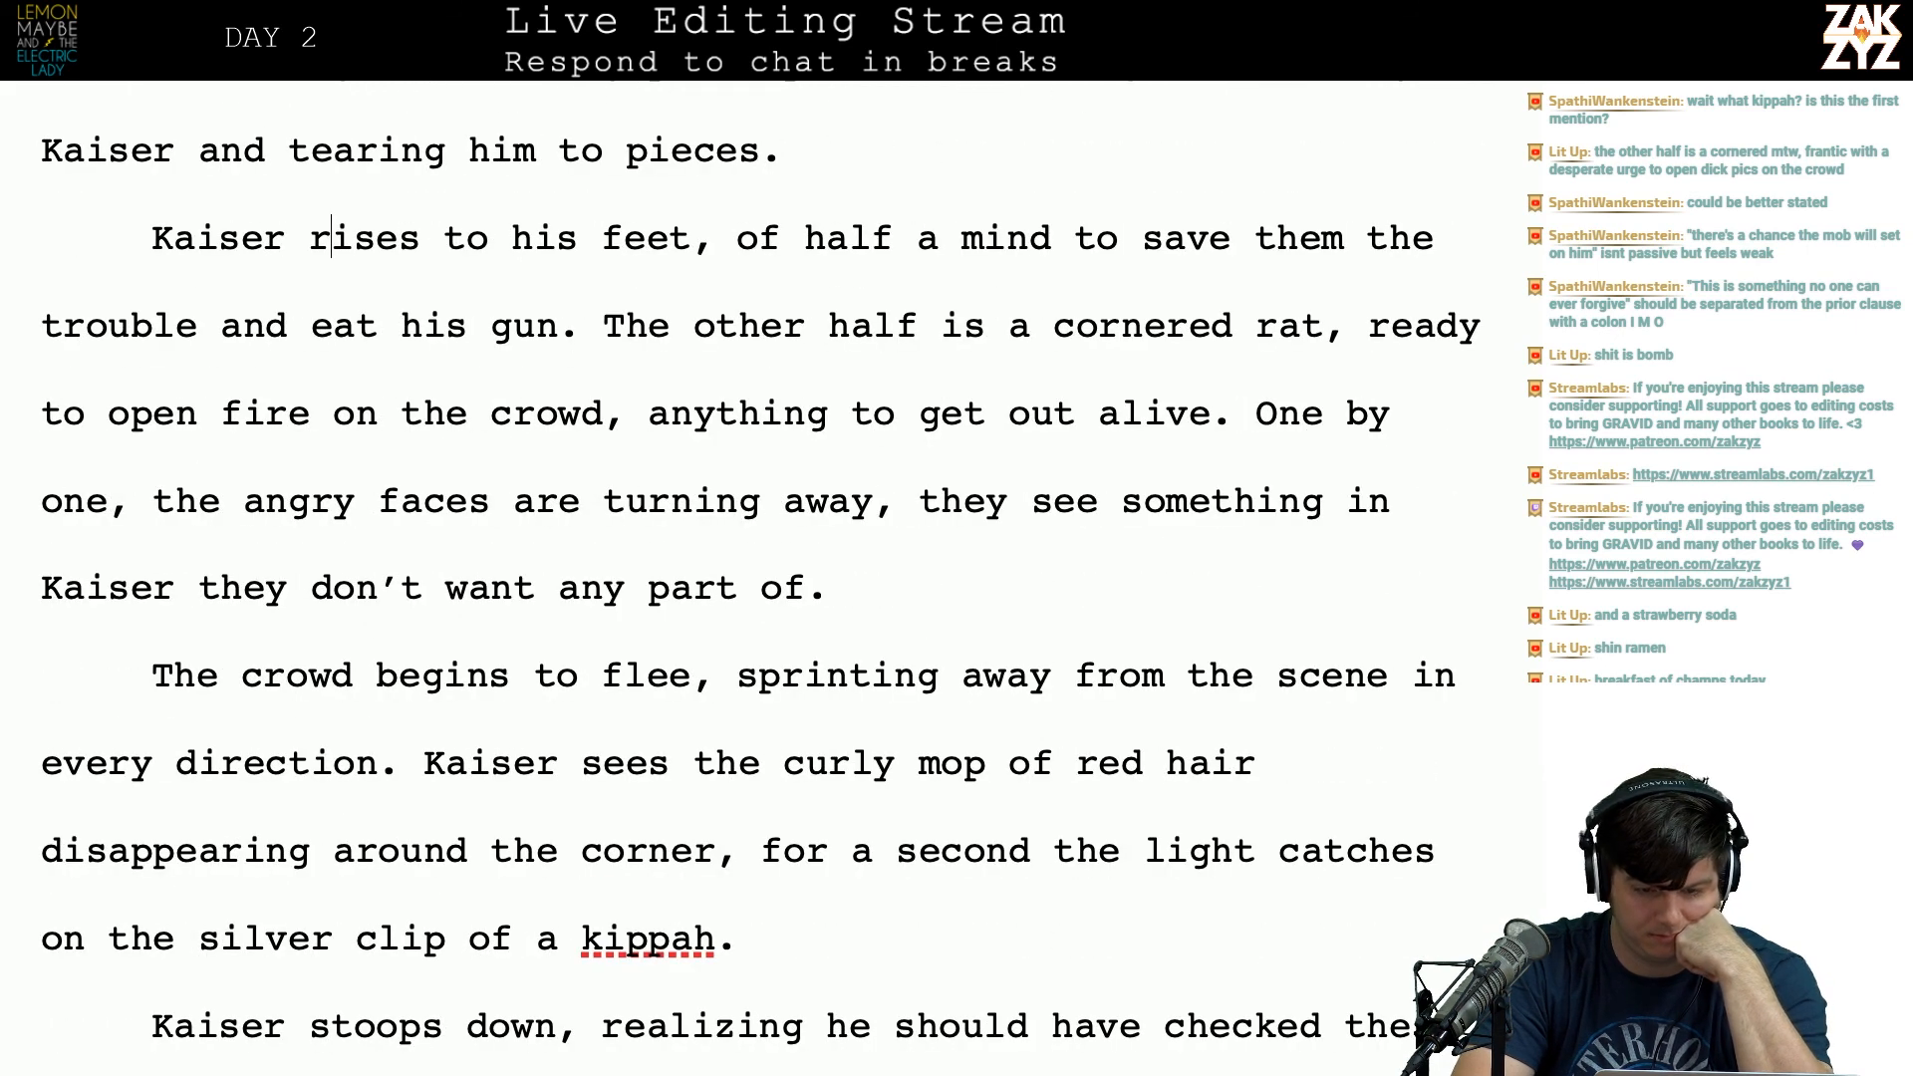
Step: Add "The crowd begins to flee, sprinting away from the scene in every direction." after "they don't want any part of."
key("Down")
key("Down")
key("Down")
key("Down")
key("Left")
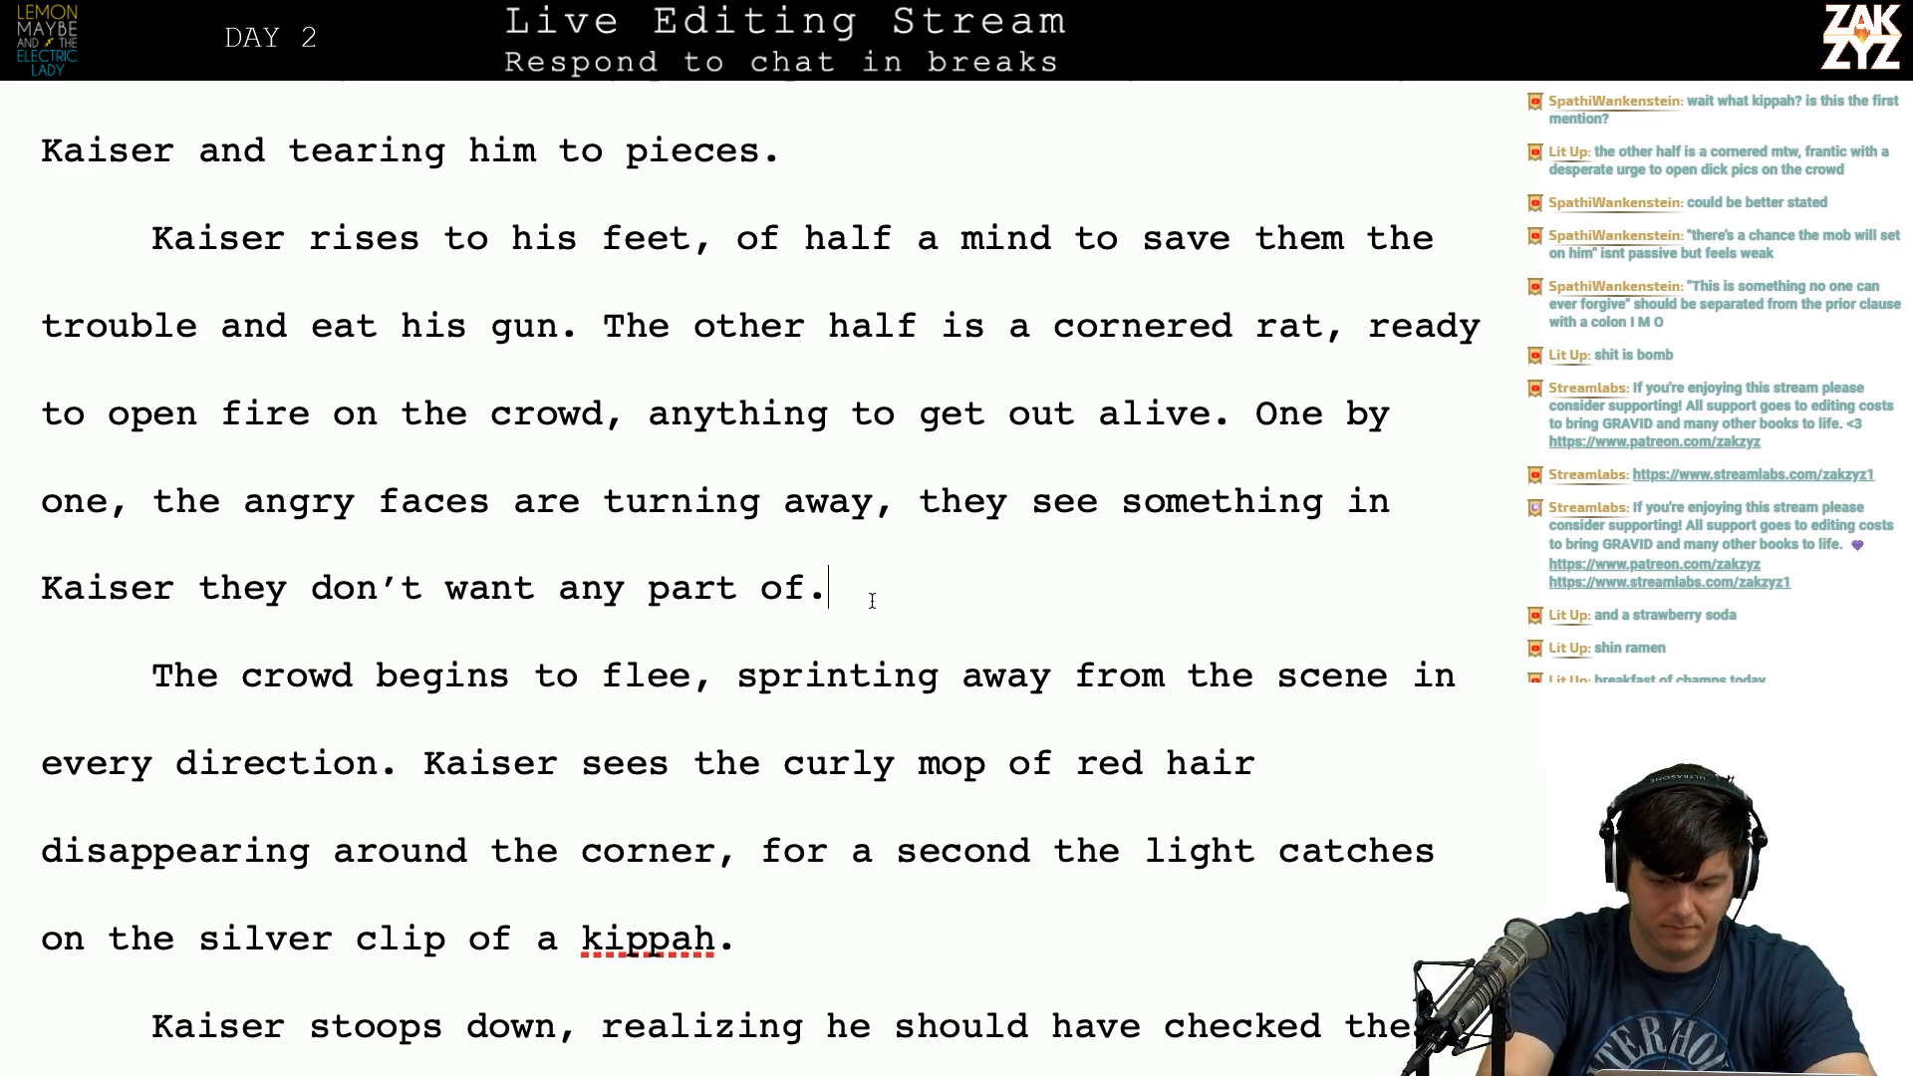
type("The crowd st")
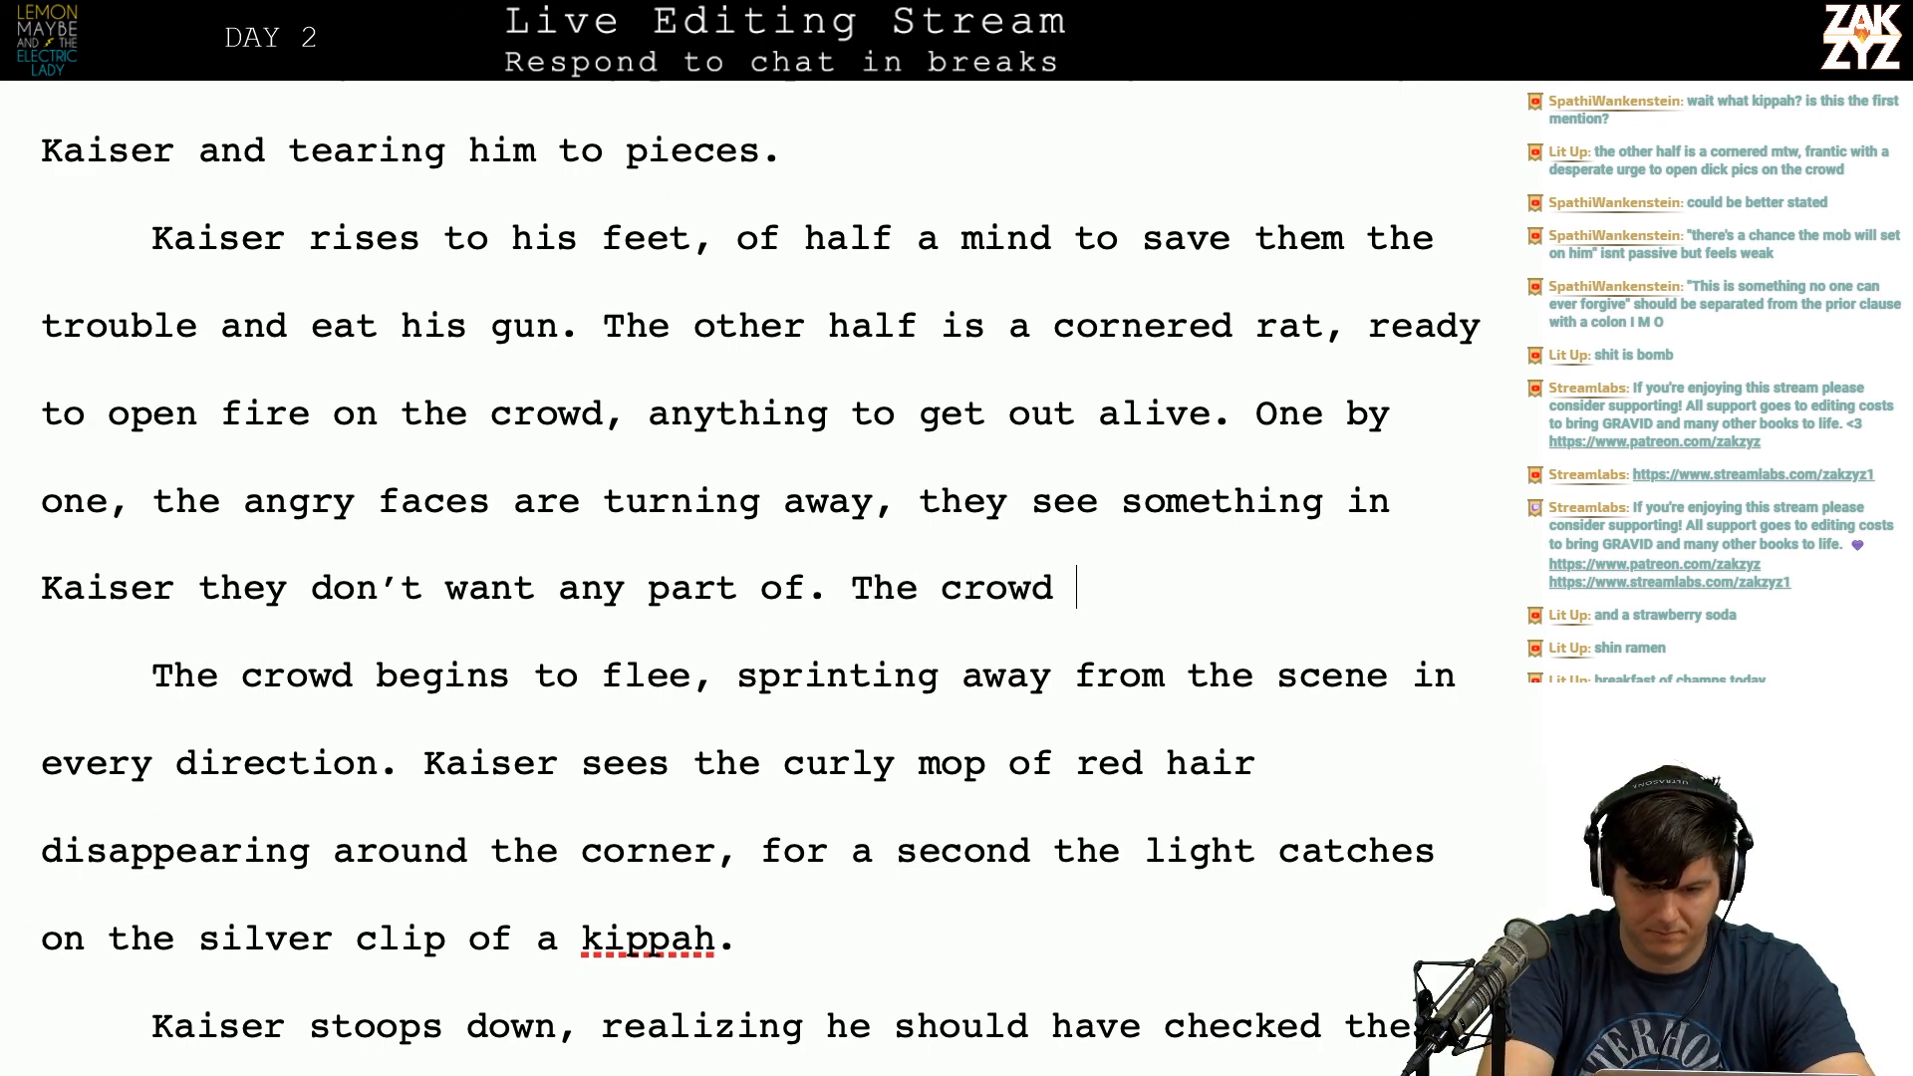
key("BackSpace")
key("BackSpace")
type("begins to")
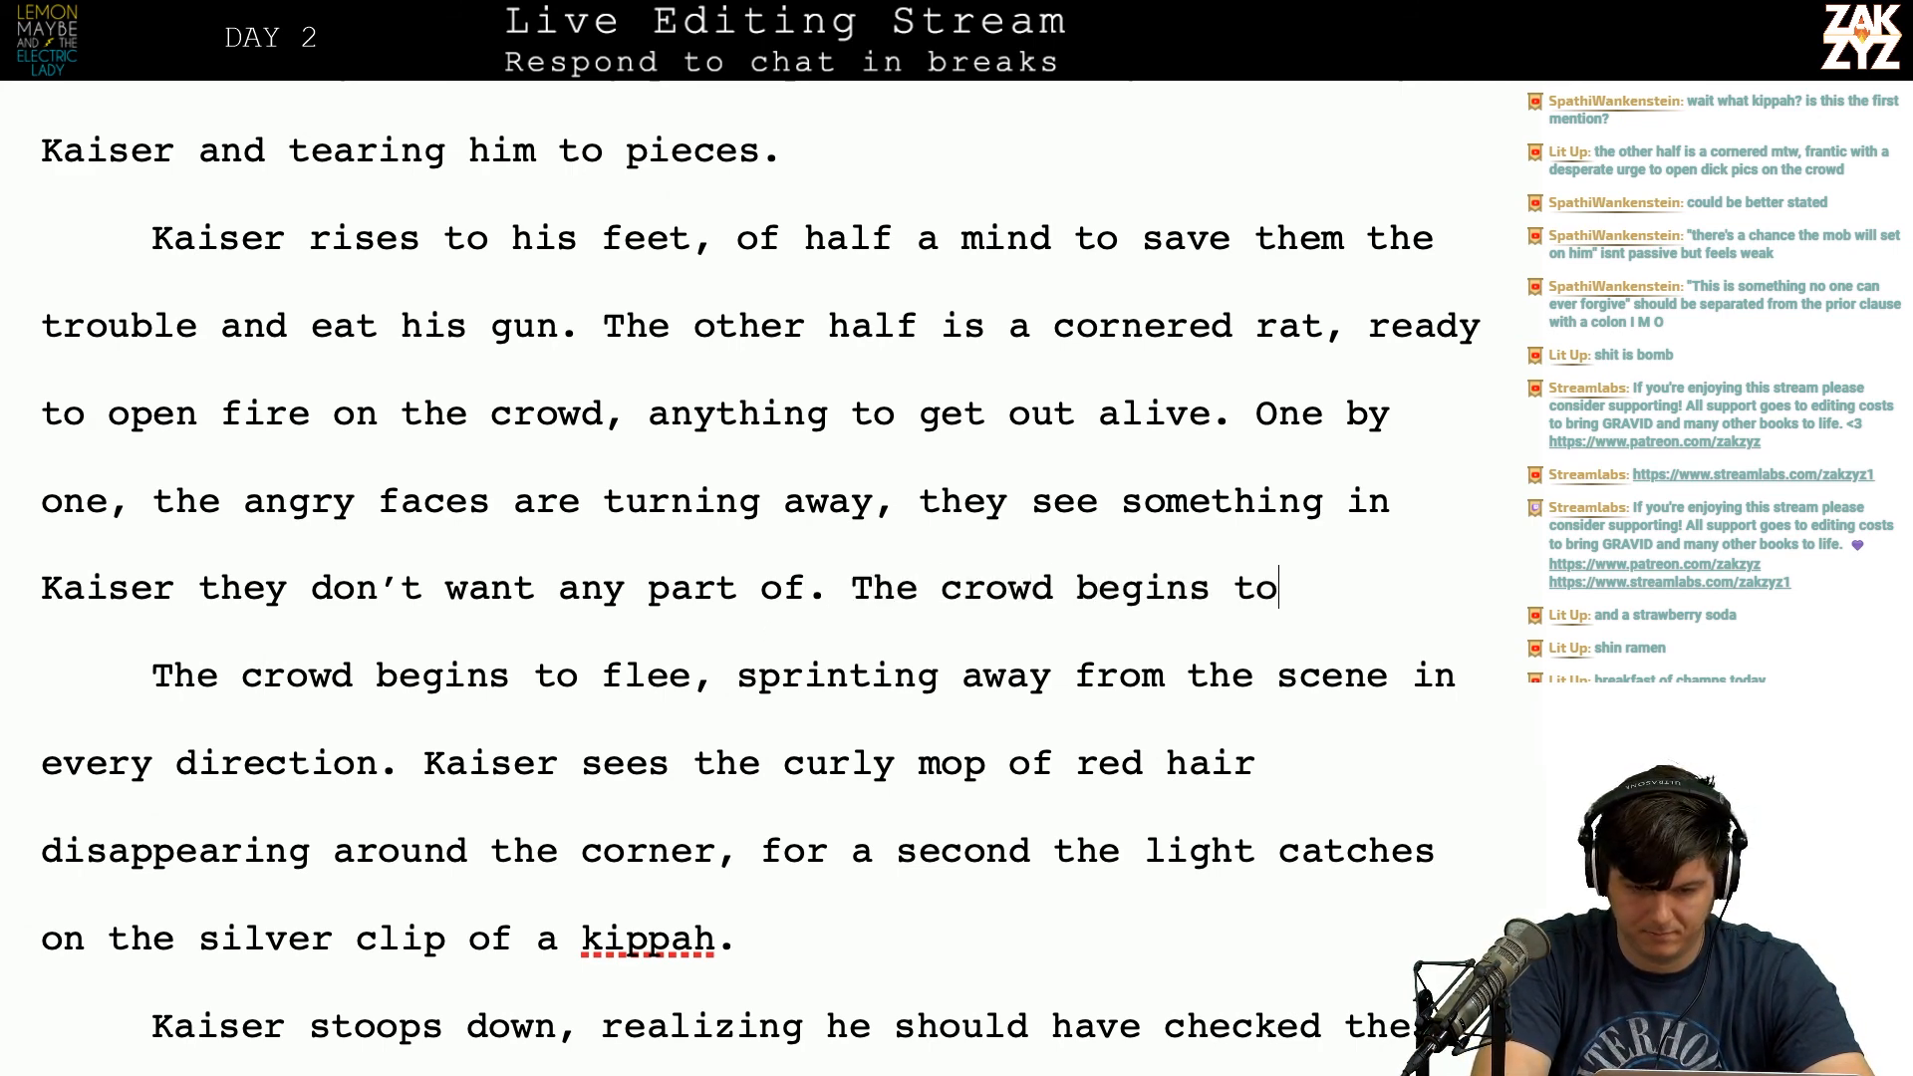
type(" flee, springin")
key("BackSpace")
key("BackSpace")
type("nting away")
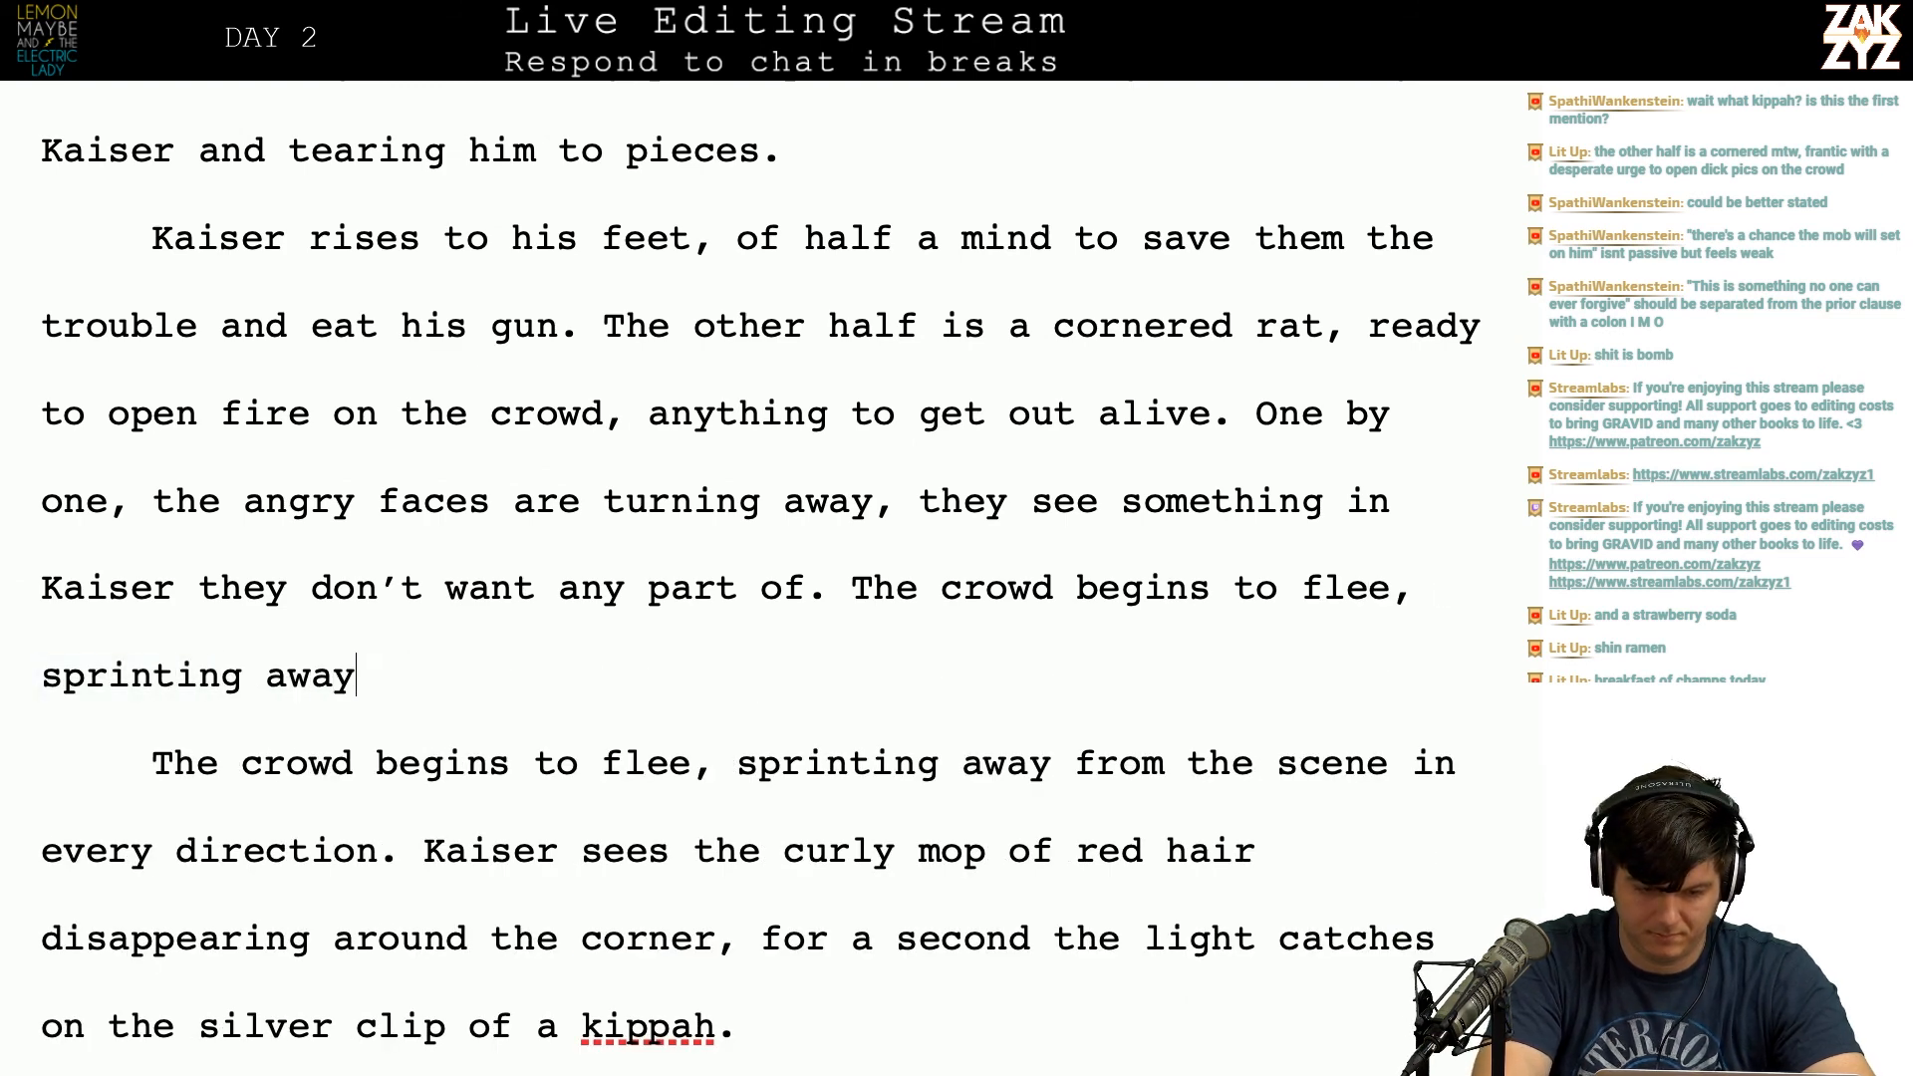
type(" from the scene in")
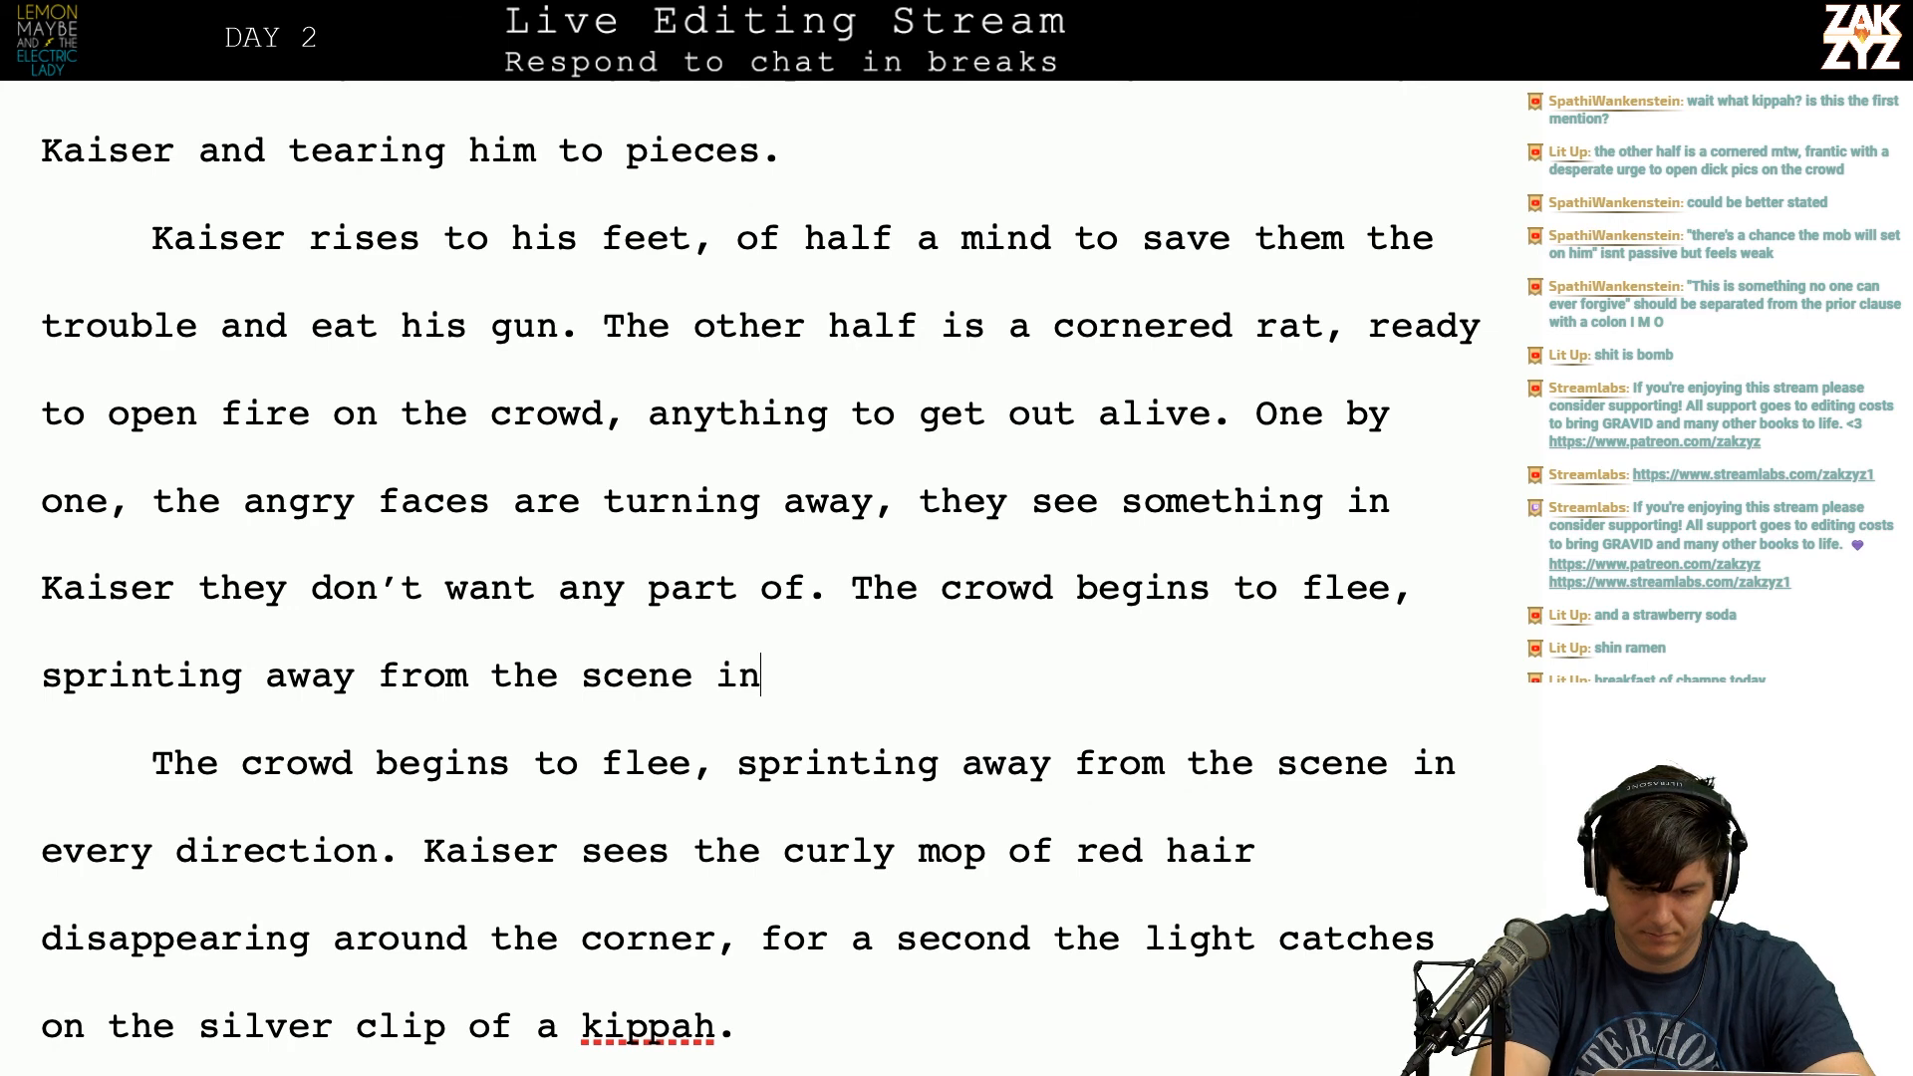
type(" every dire")
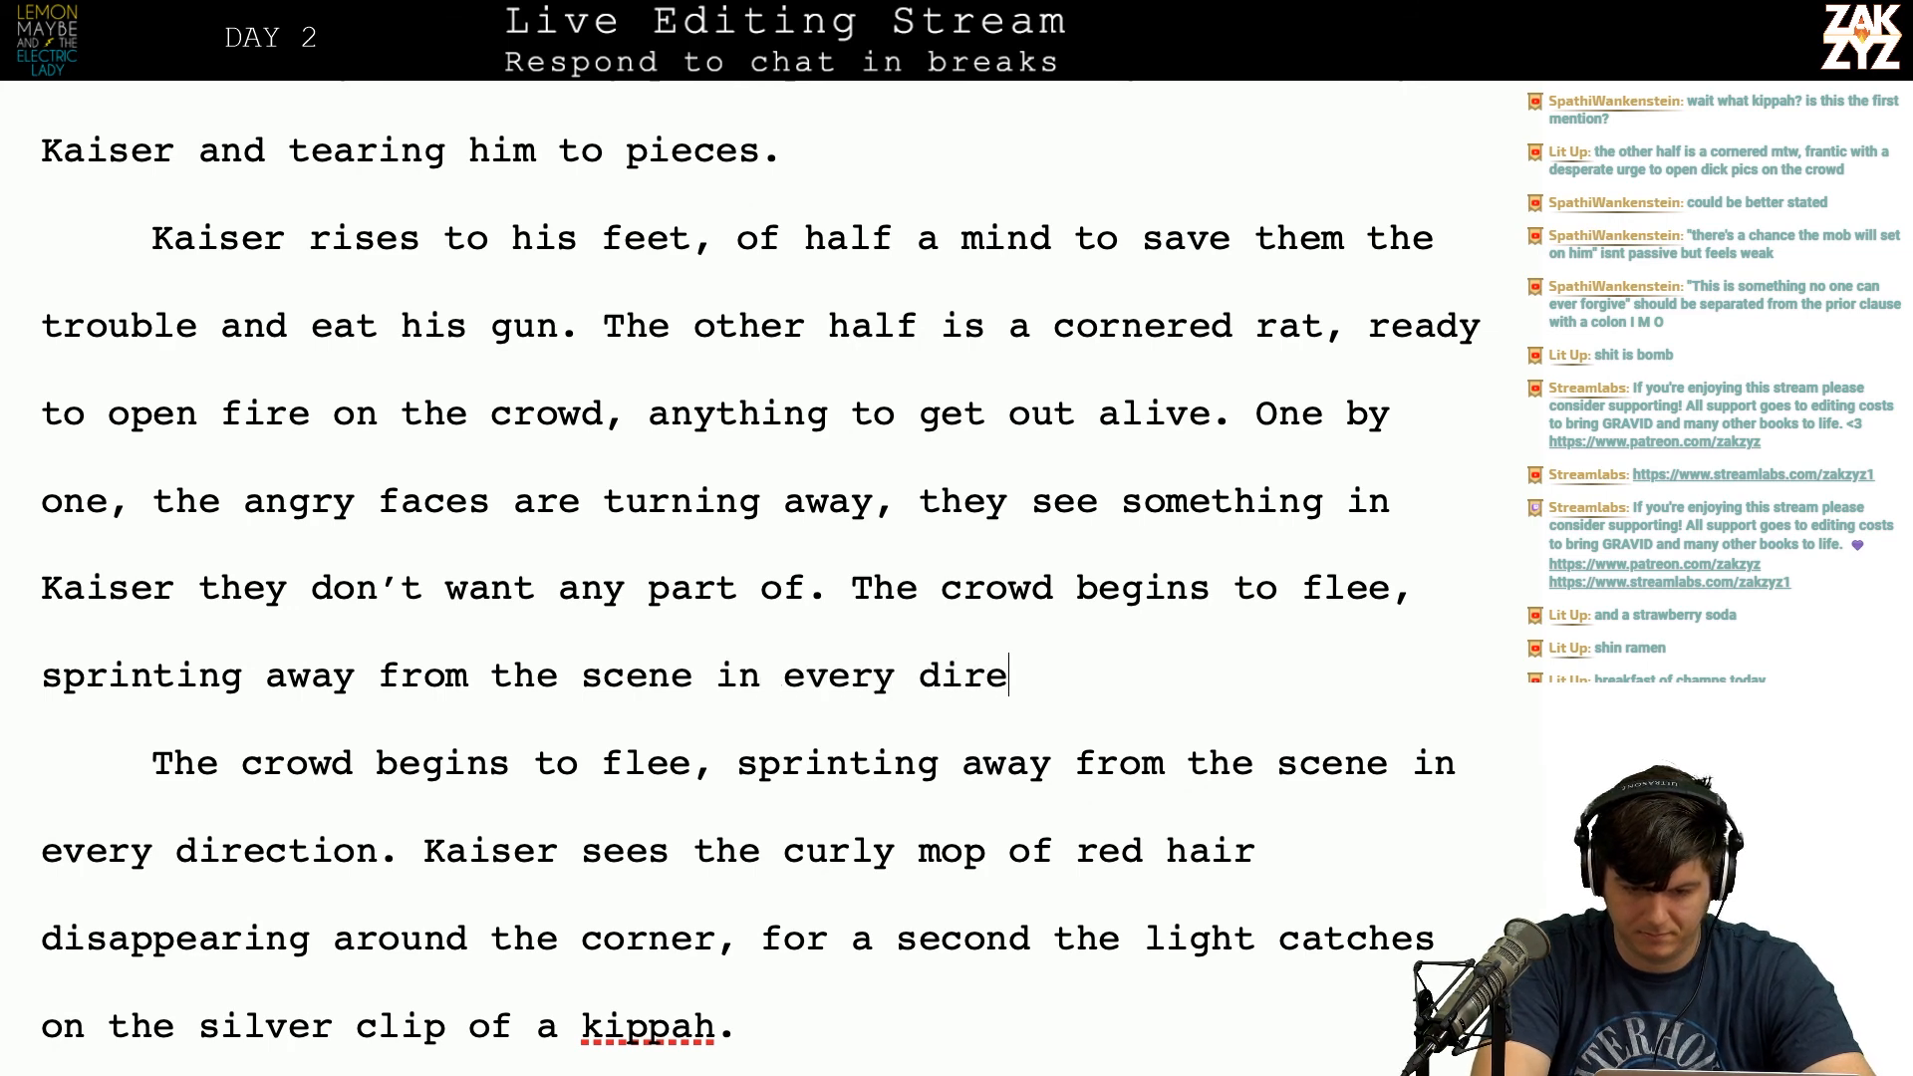
type("ction.")
Step: Open an empty paragraph between "in every direction." and the old paragraph starting "The crowd begins to flee"
key("Return")
key("Return")
key("Up")
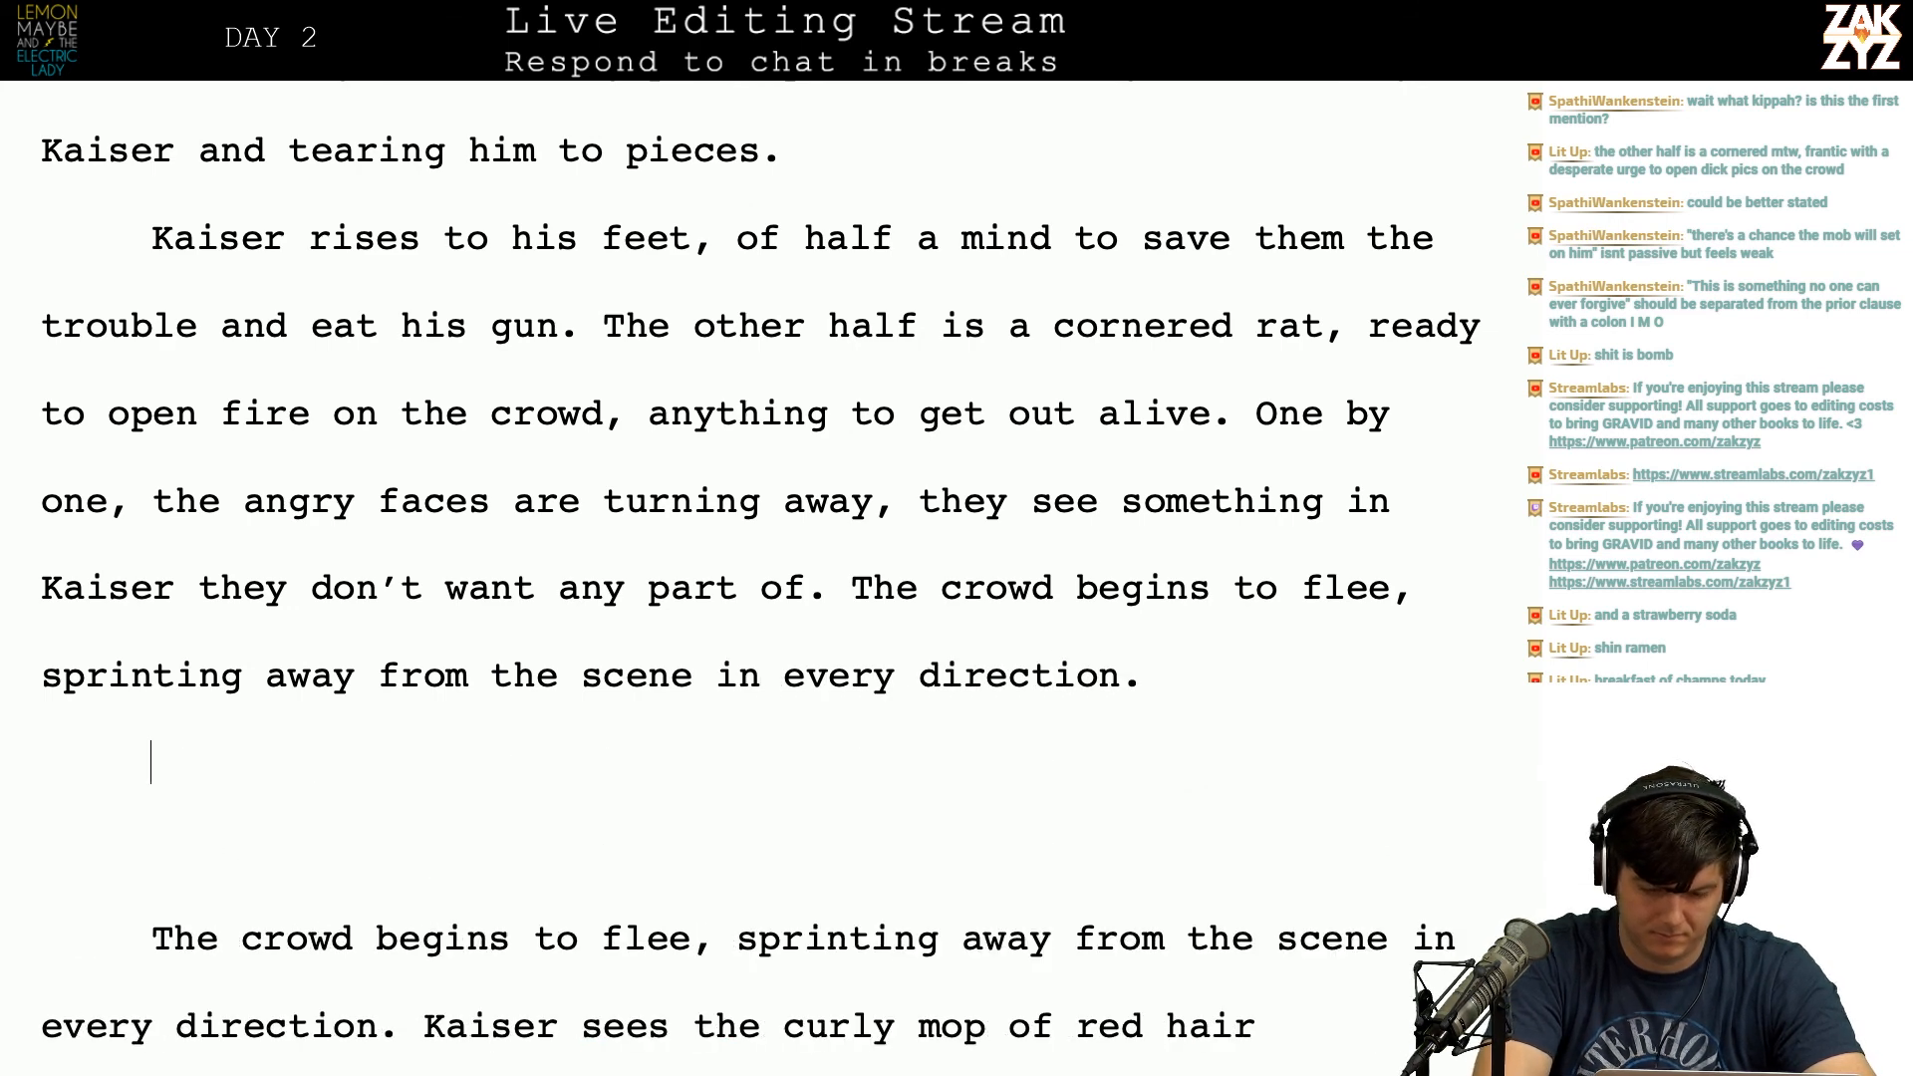
type("Kaiser should order th")
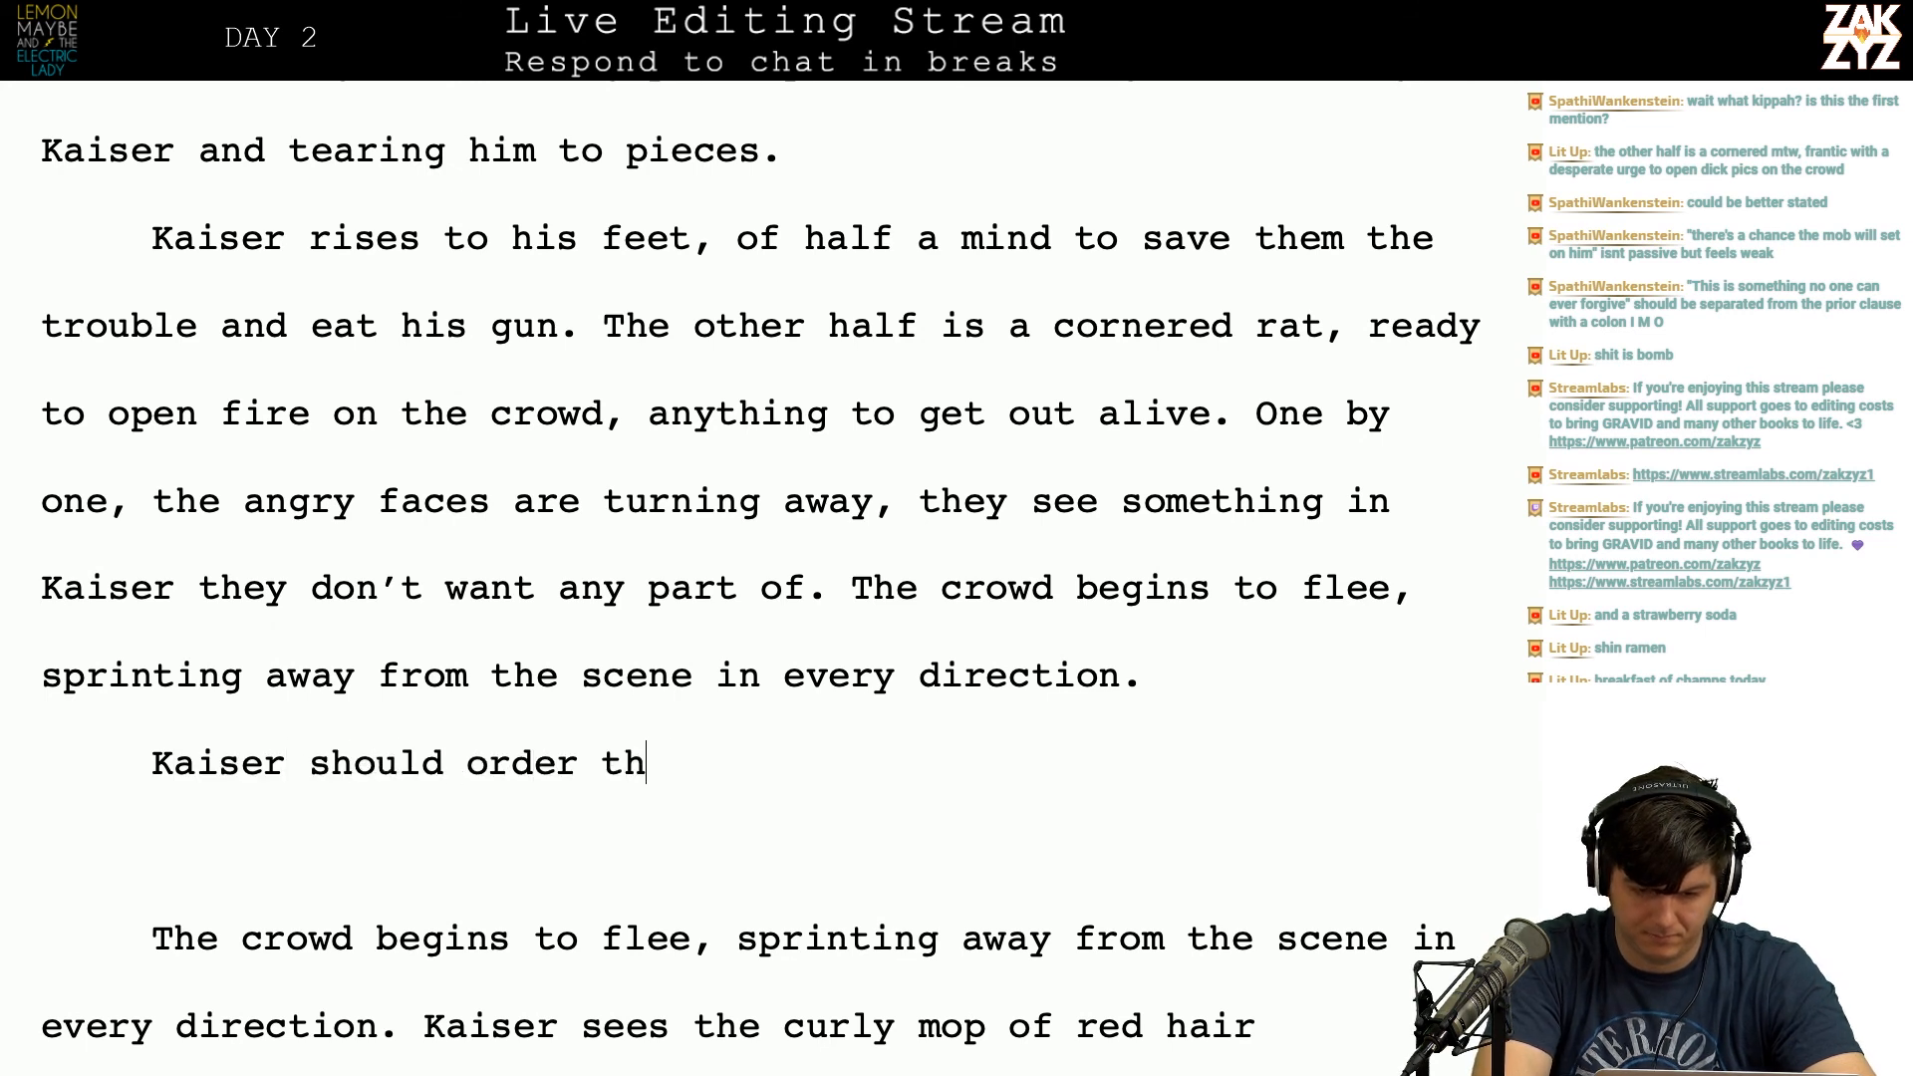
type("em to halt, but he")
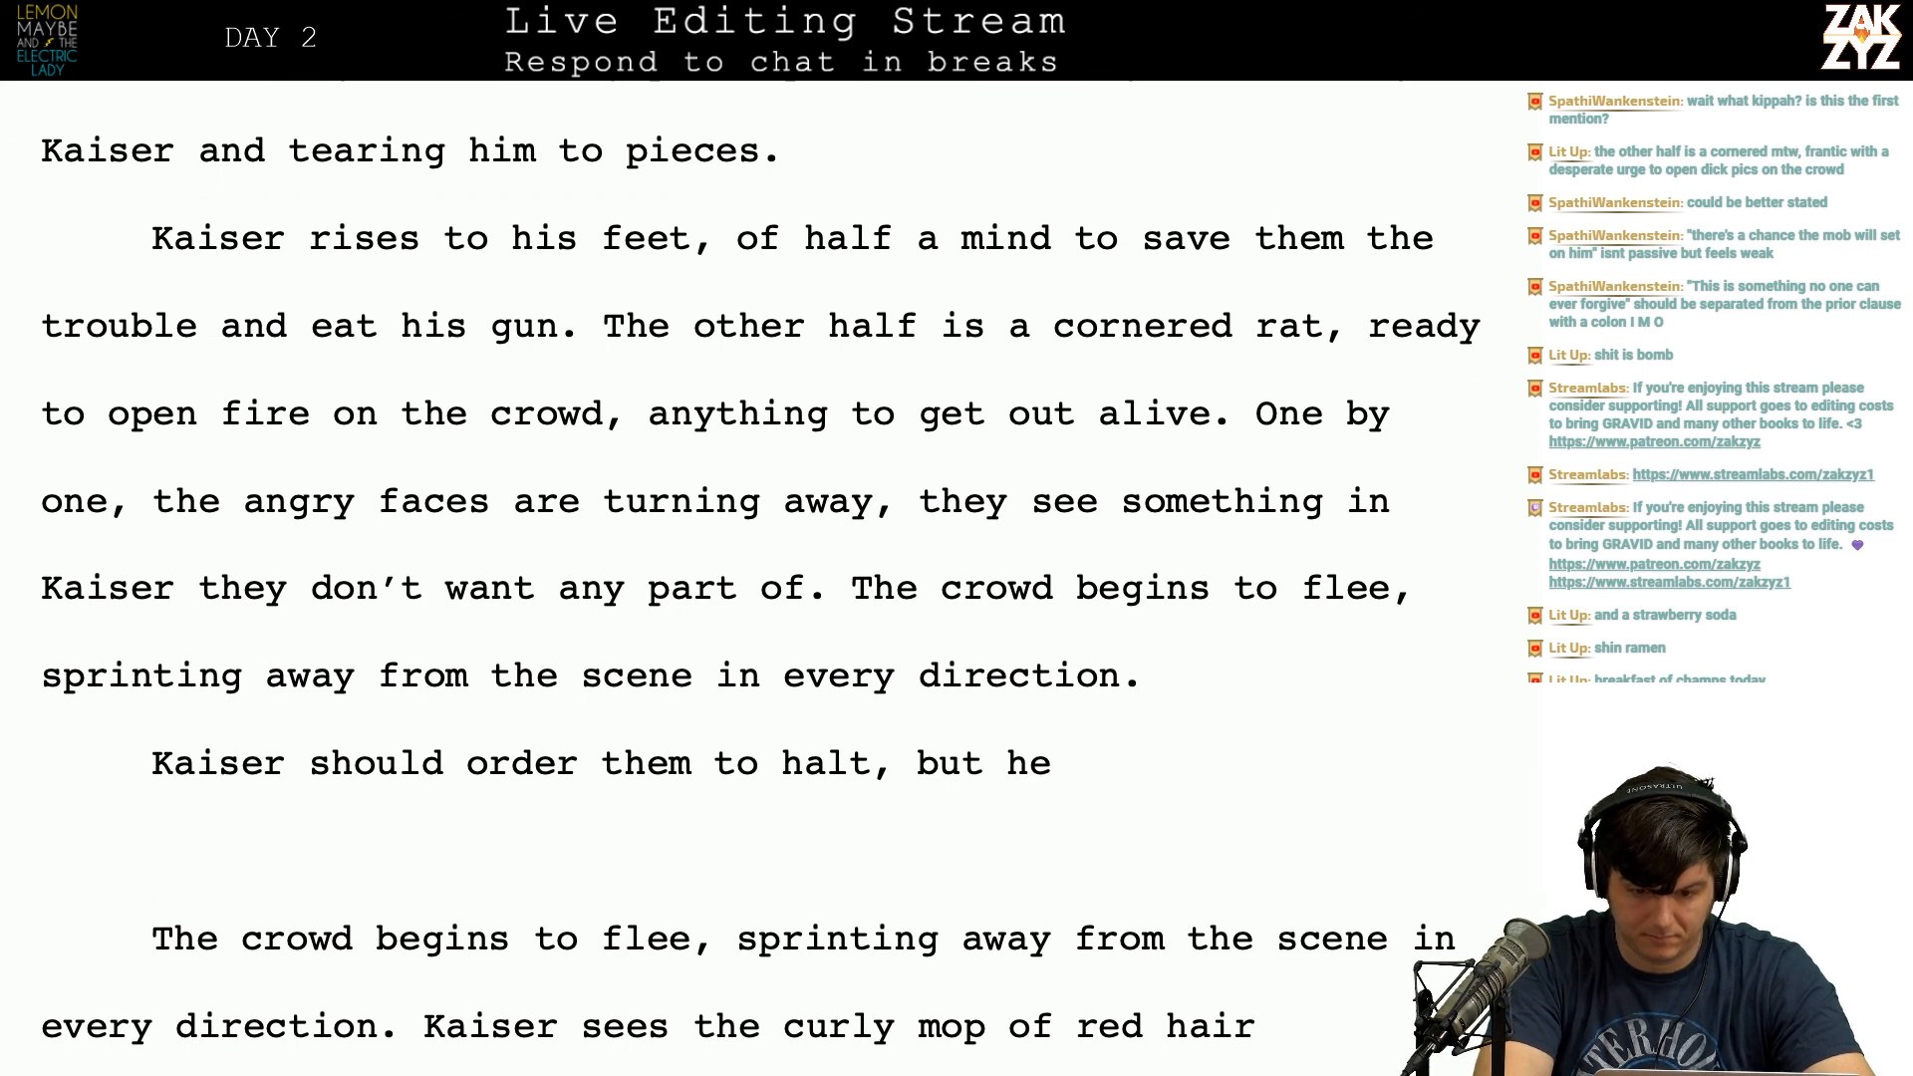
key("BackSpace")
key("BackSpace")
key("BackSpace")
key("BackSpace")
key("BackSpace")
key("BackSpace")
key("BackSpace")
key("BackSpace")
key("BackSpace")
key("BackSpace")
key("BackSpace")
key("BackSpace")
key("BackSpace")
key("BackSpace")
key("BackSpace")
key("BackSpace")
key("BackSpace")
key("BackSpace")
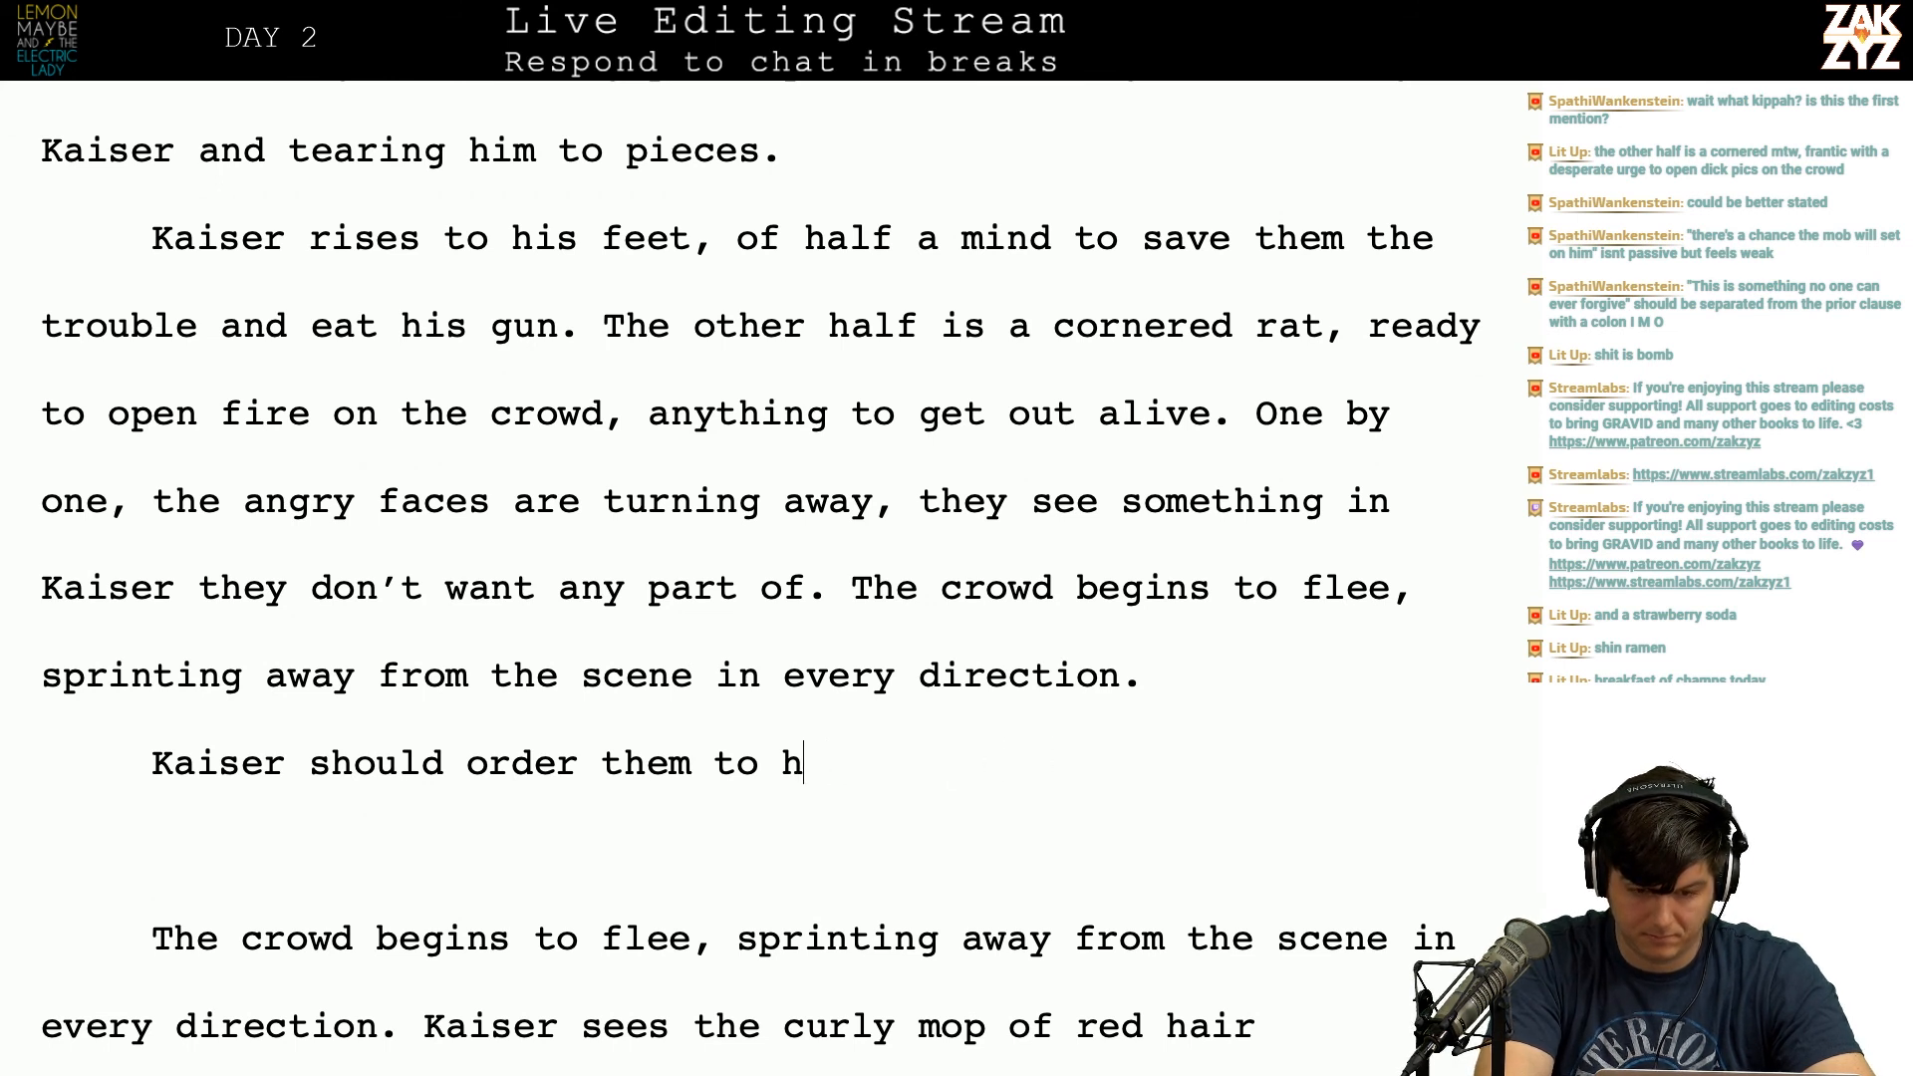
key("BackSpace")
key("BackSpace")
key("BackSpace")
key("BackSpace")
key("BackSpace")
key("BackSpace")
key("BackSpace")
key("BackSpace")
key("BackSpace")
key("BackSpace")
key("BackSpace")
key("BackSpace")
key("BackSpace")
key("BackSpace")
key("BackSpace")
key("BackSpace")
key("BackSpace")
key("BackSpace")
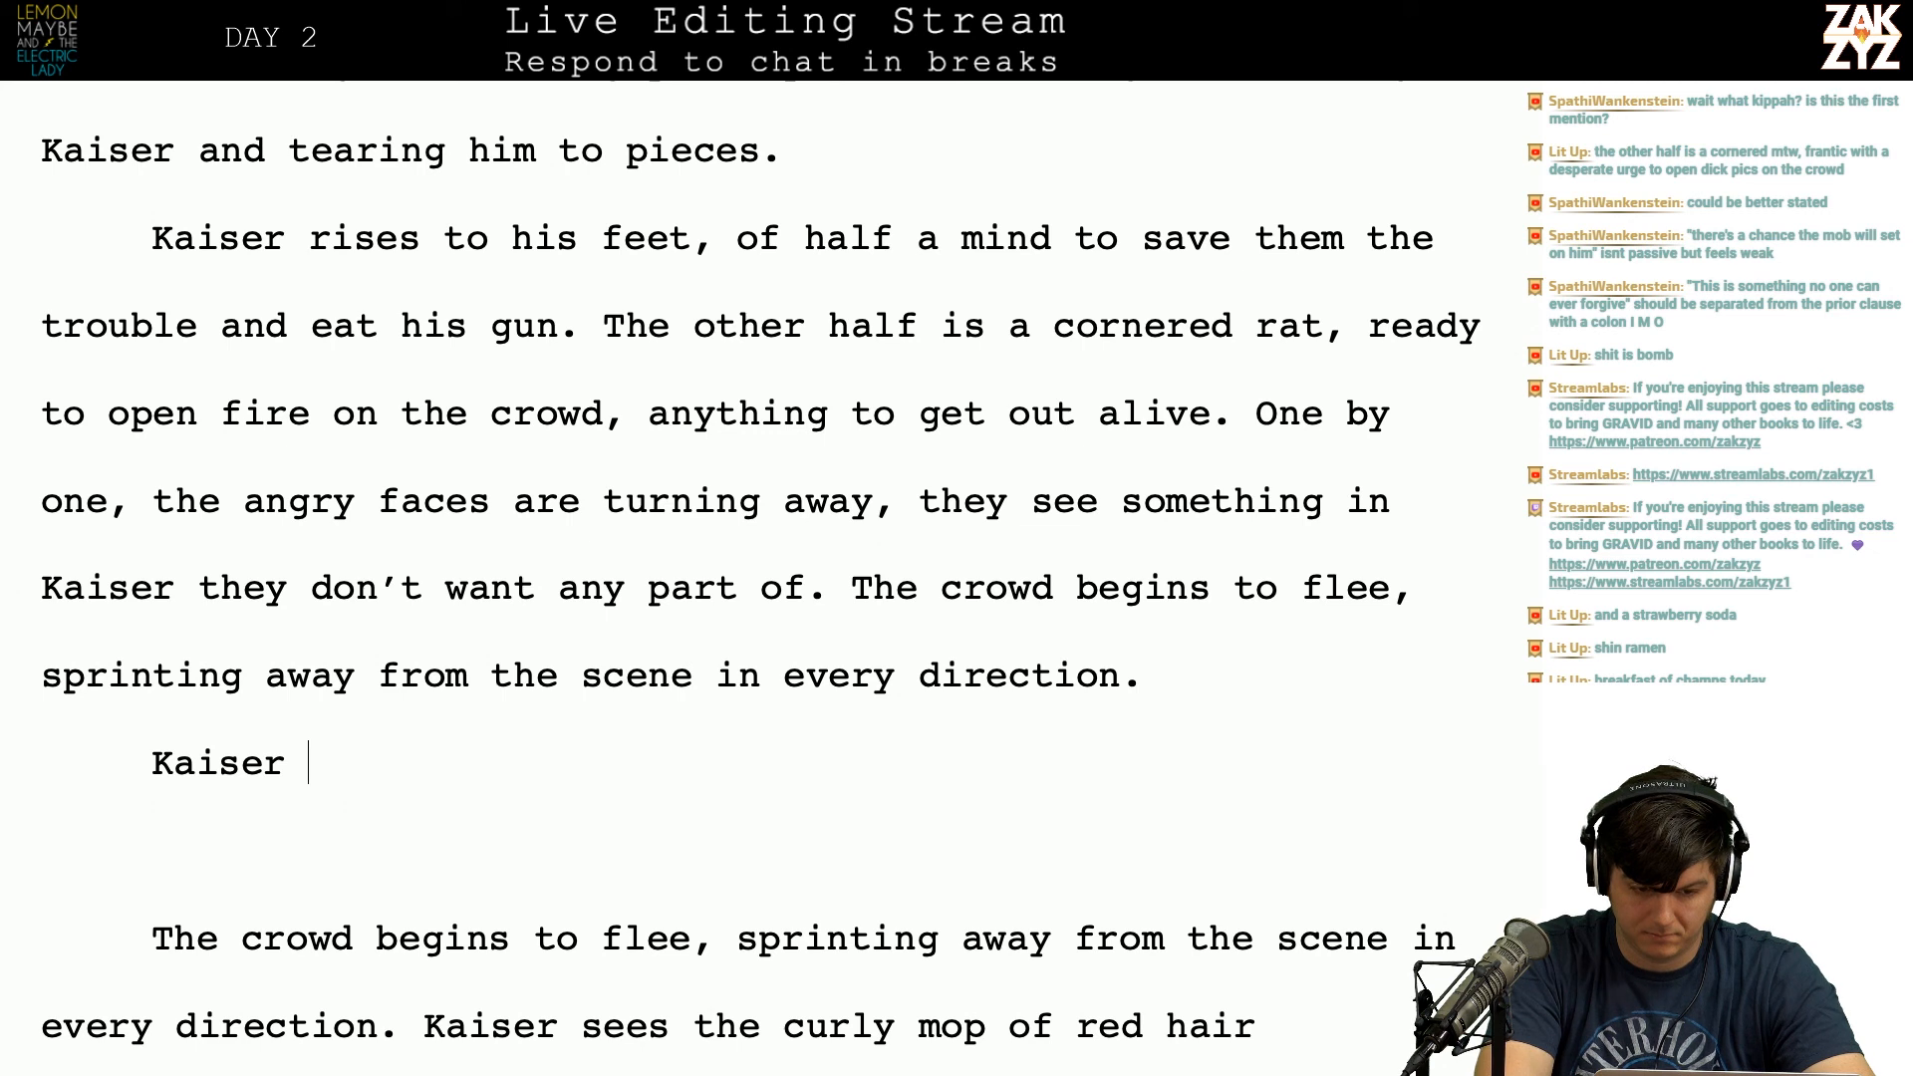
key("BackSpace")
key("BackSpace")
key("BackSpace")
key("BackSpace")
key("BackSpace")
Step: Write "Kaiser wants to run too, but he's stuck. He sees" in the empty paragraph after "in every direction."
type("Kais")
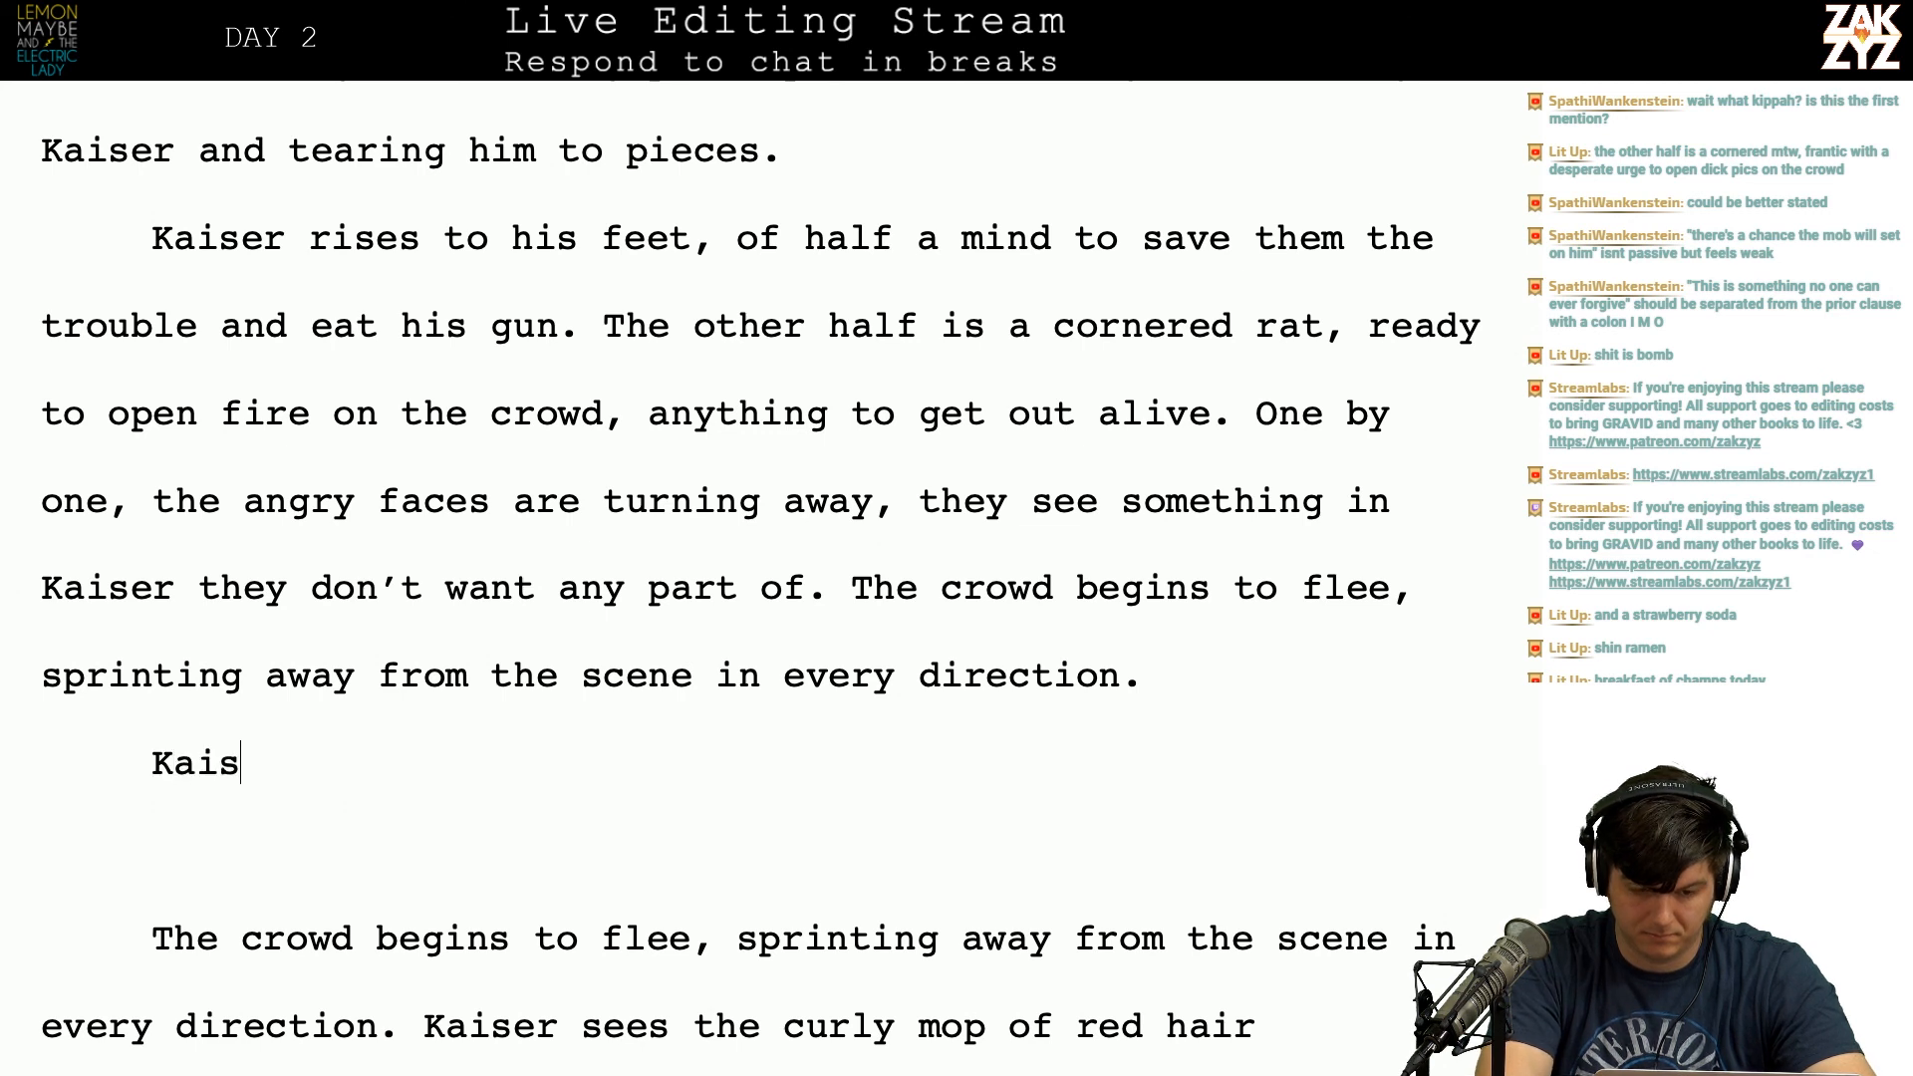
type("er wan")
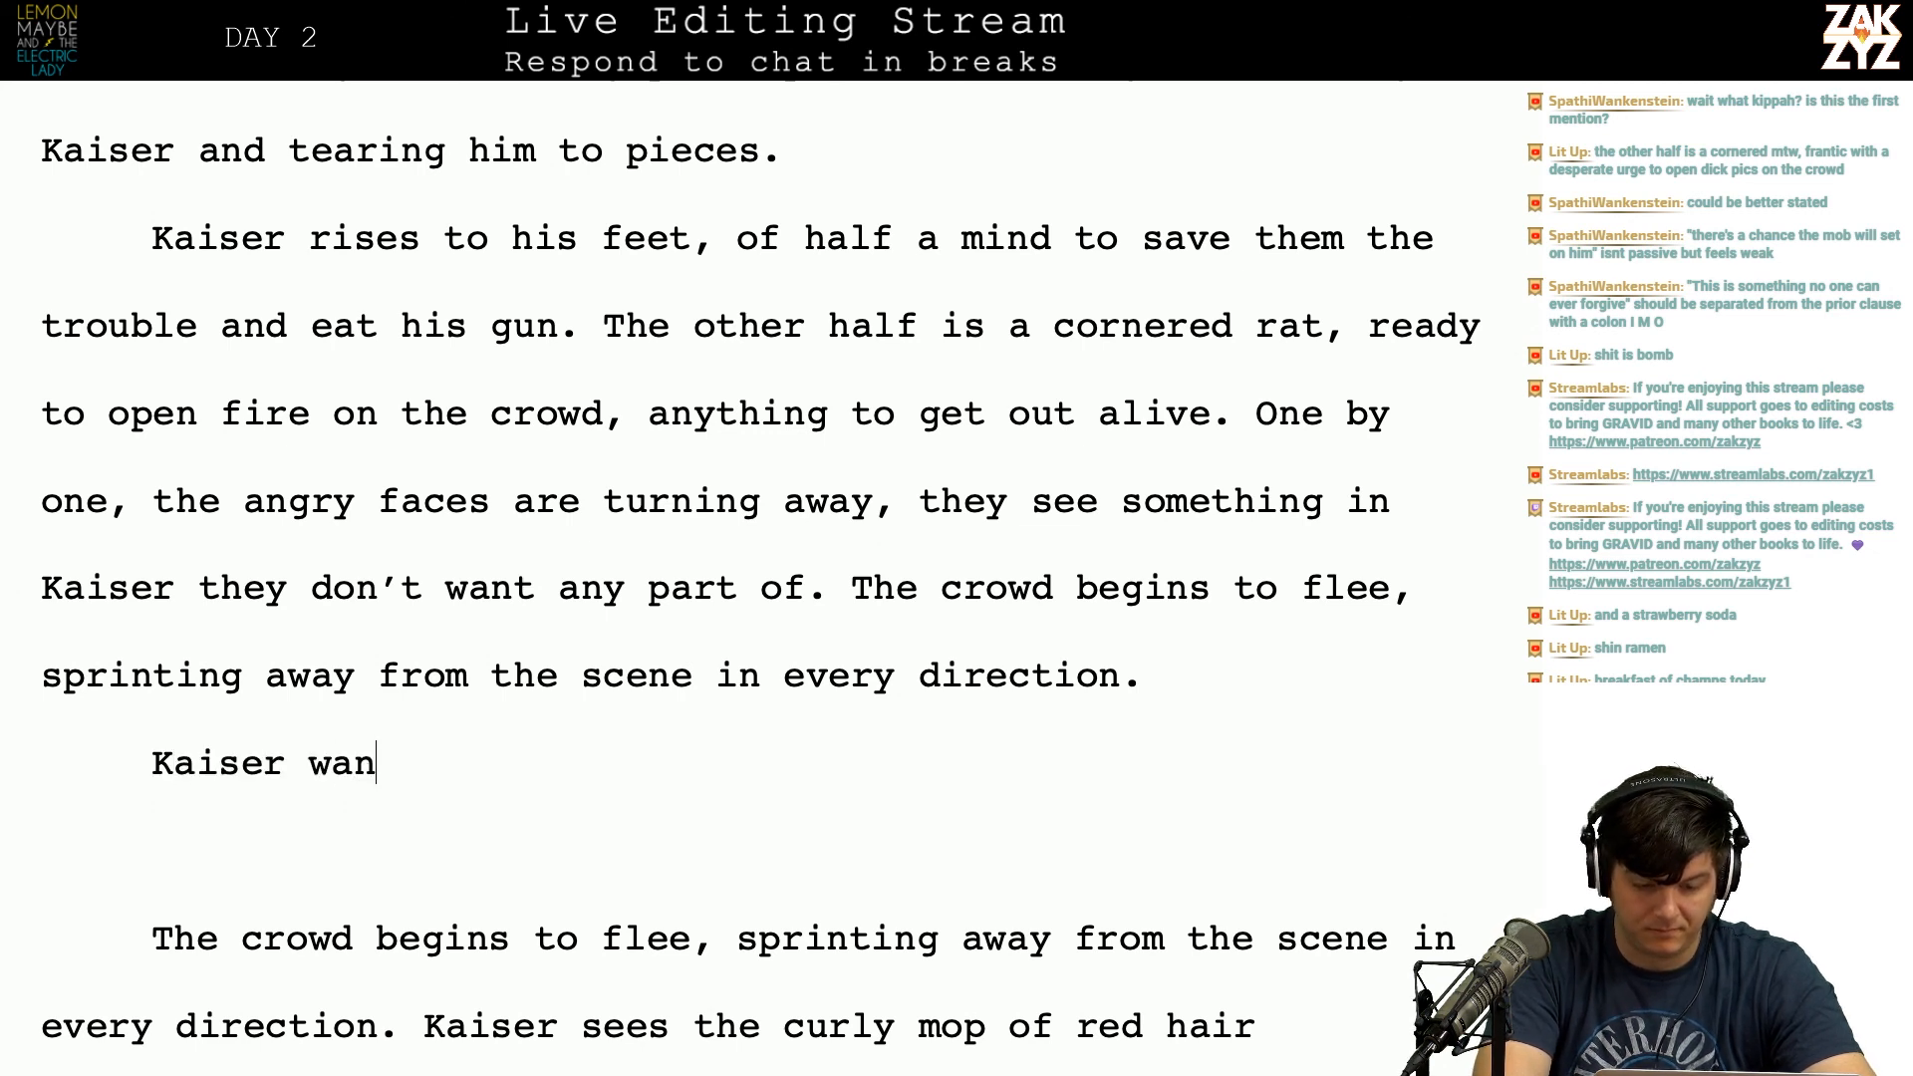
type("ts to run too,")
key("BackSpace")
key("BackSpace")
type(".")
key("BackSpace")
type(",")
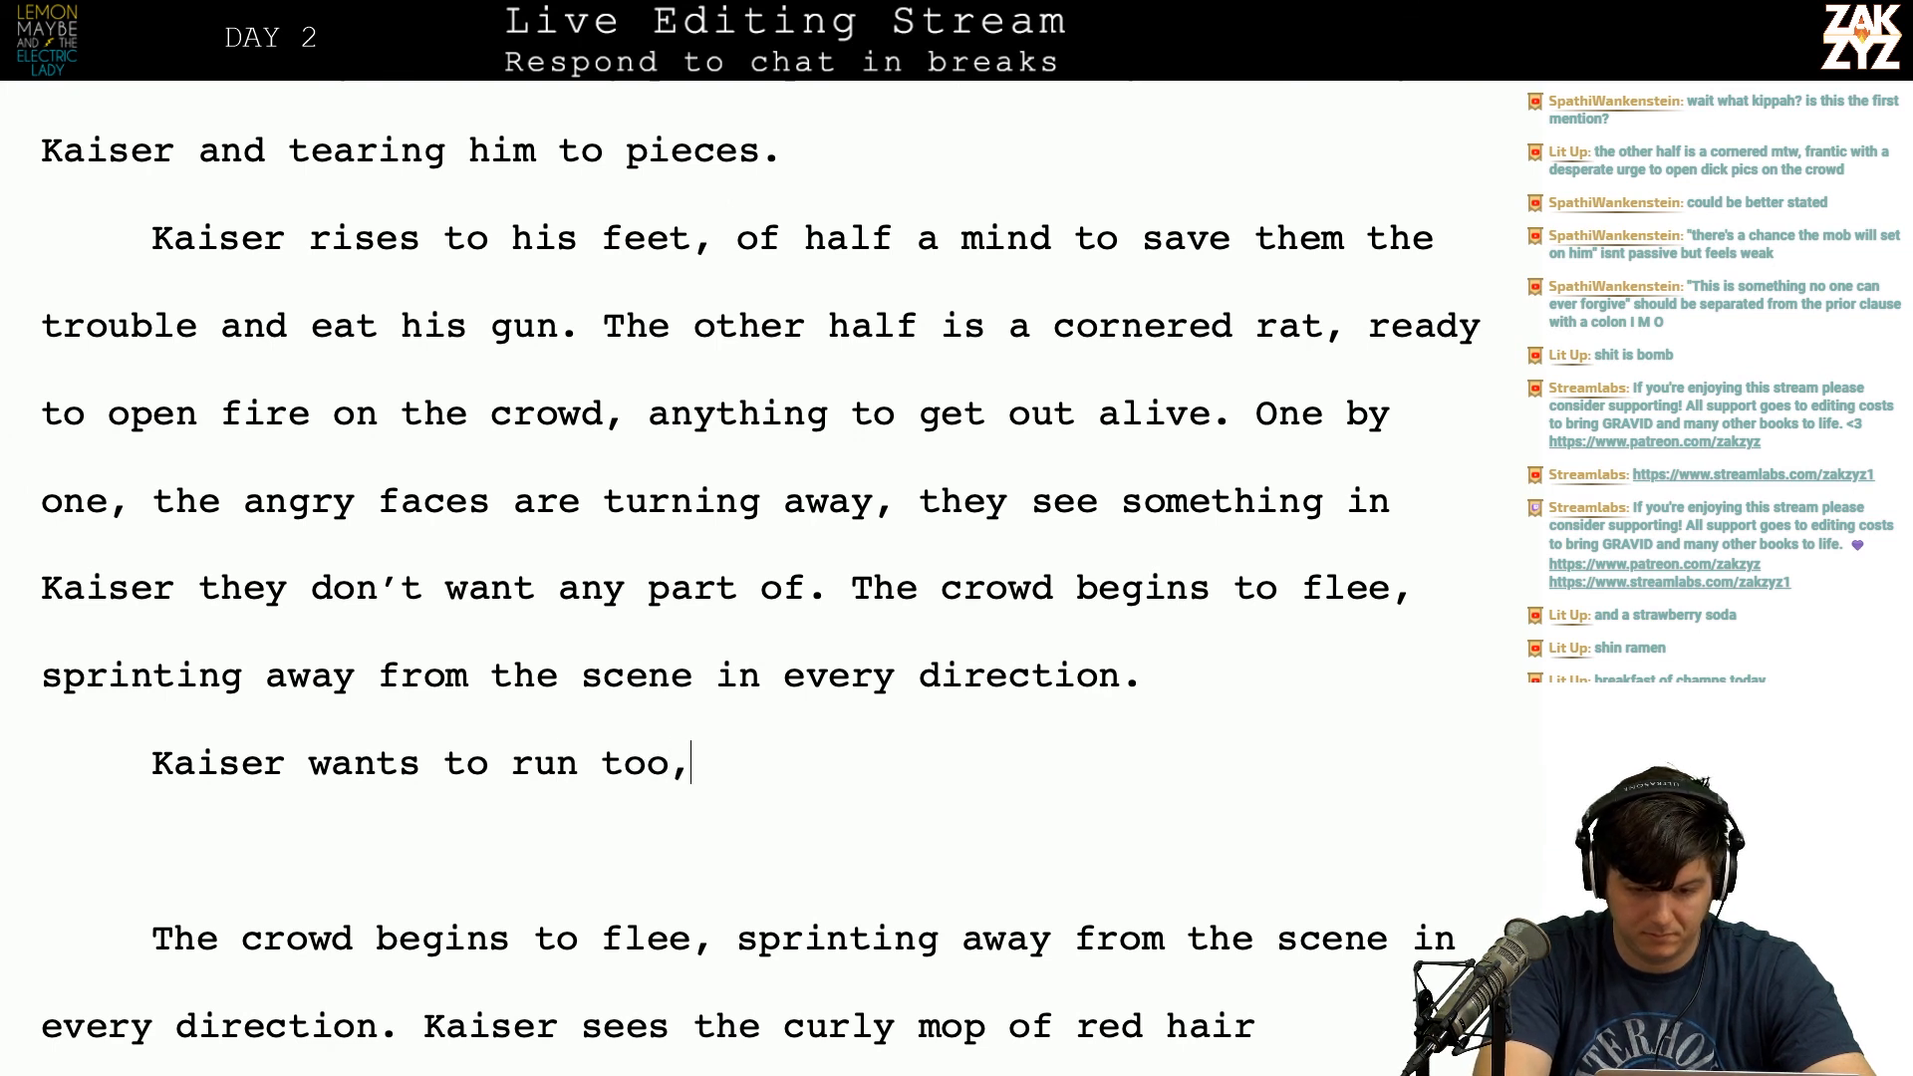
type(" but he's stuck. ")
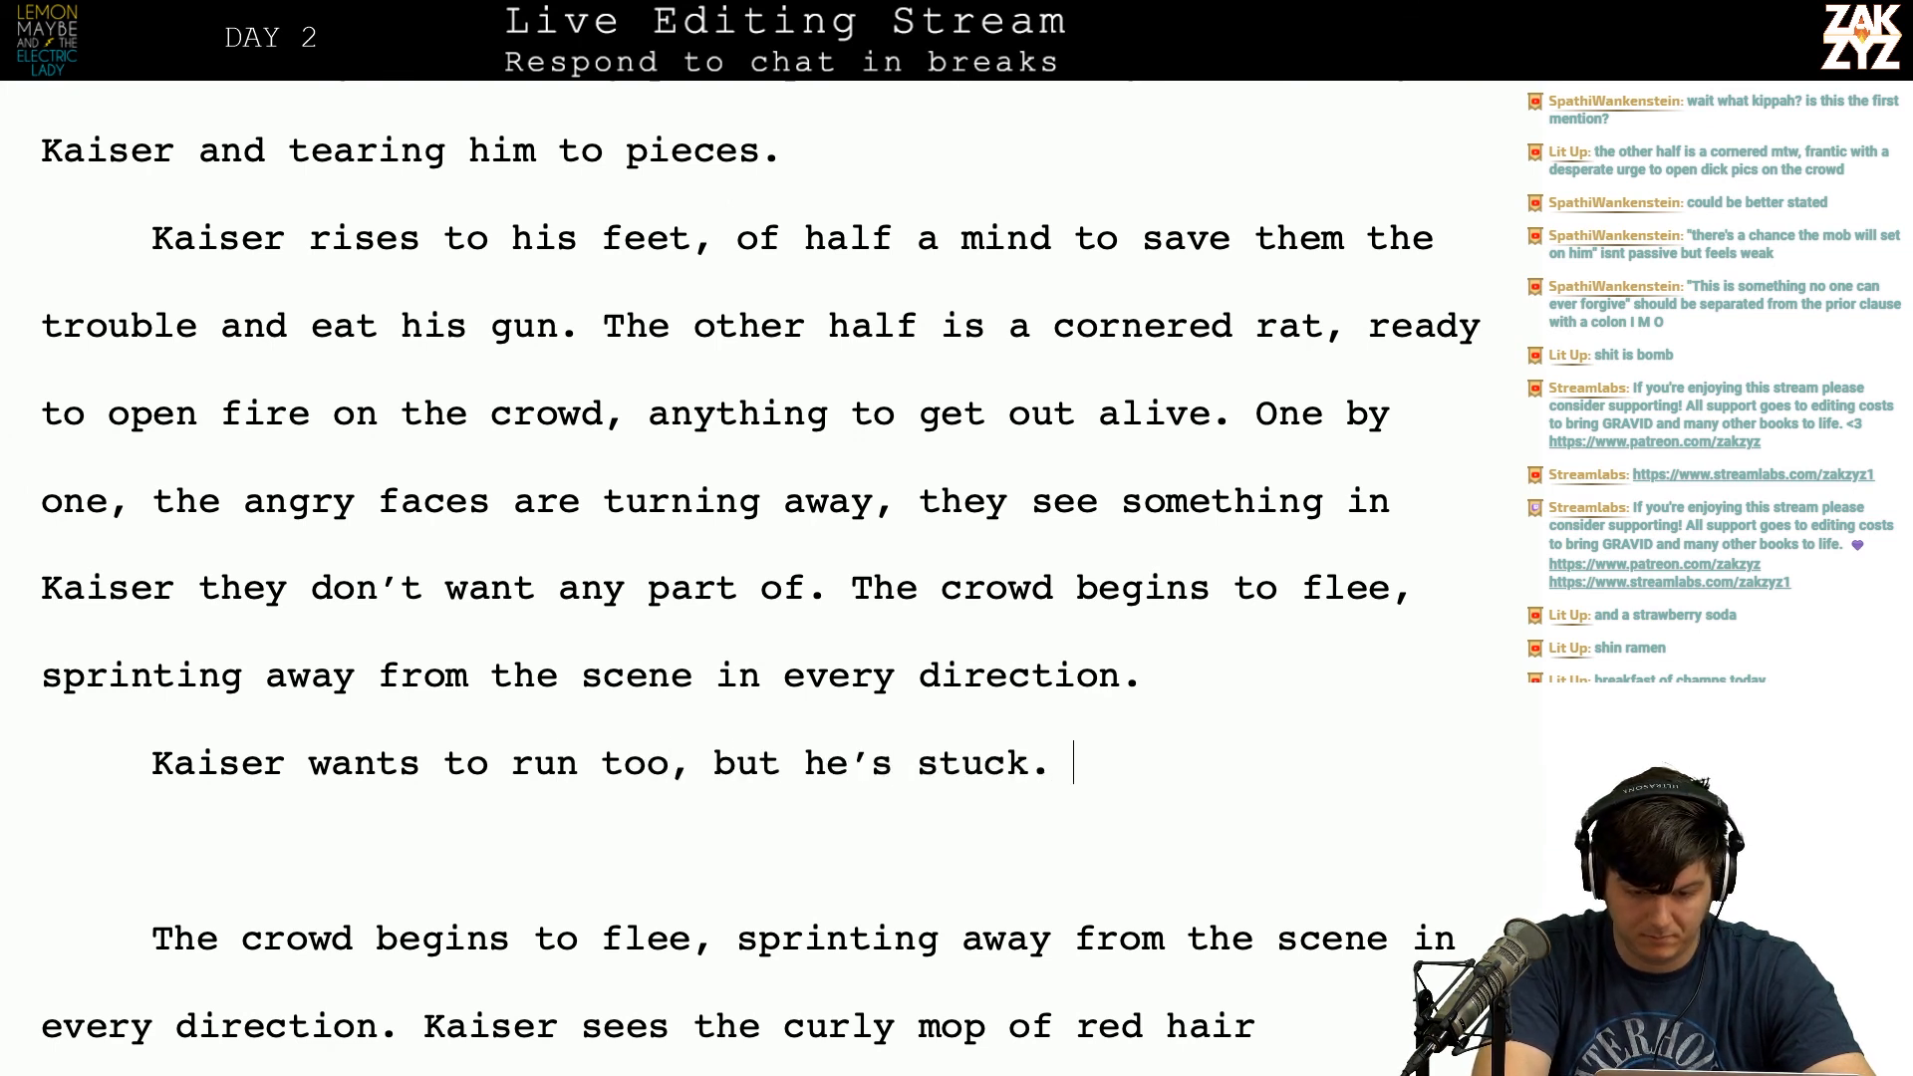
type("He sees")
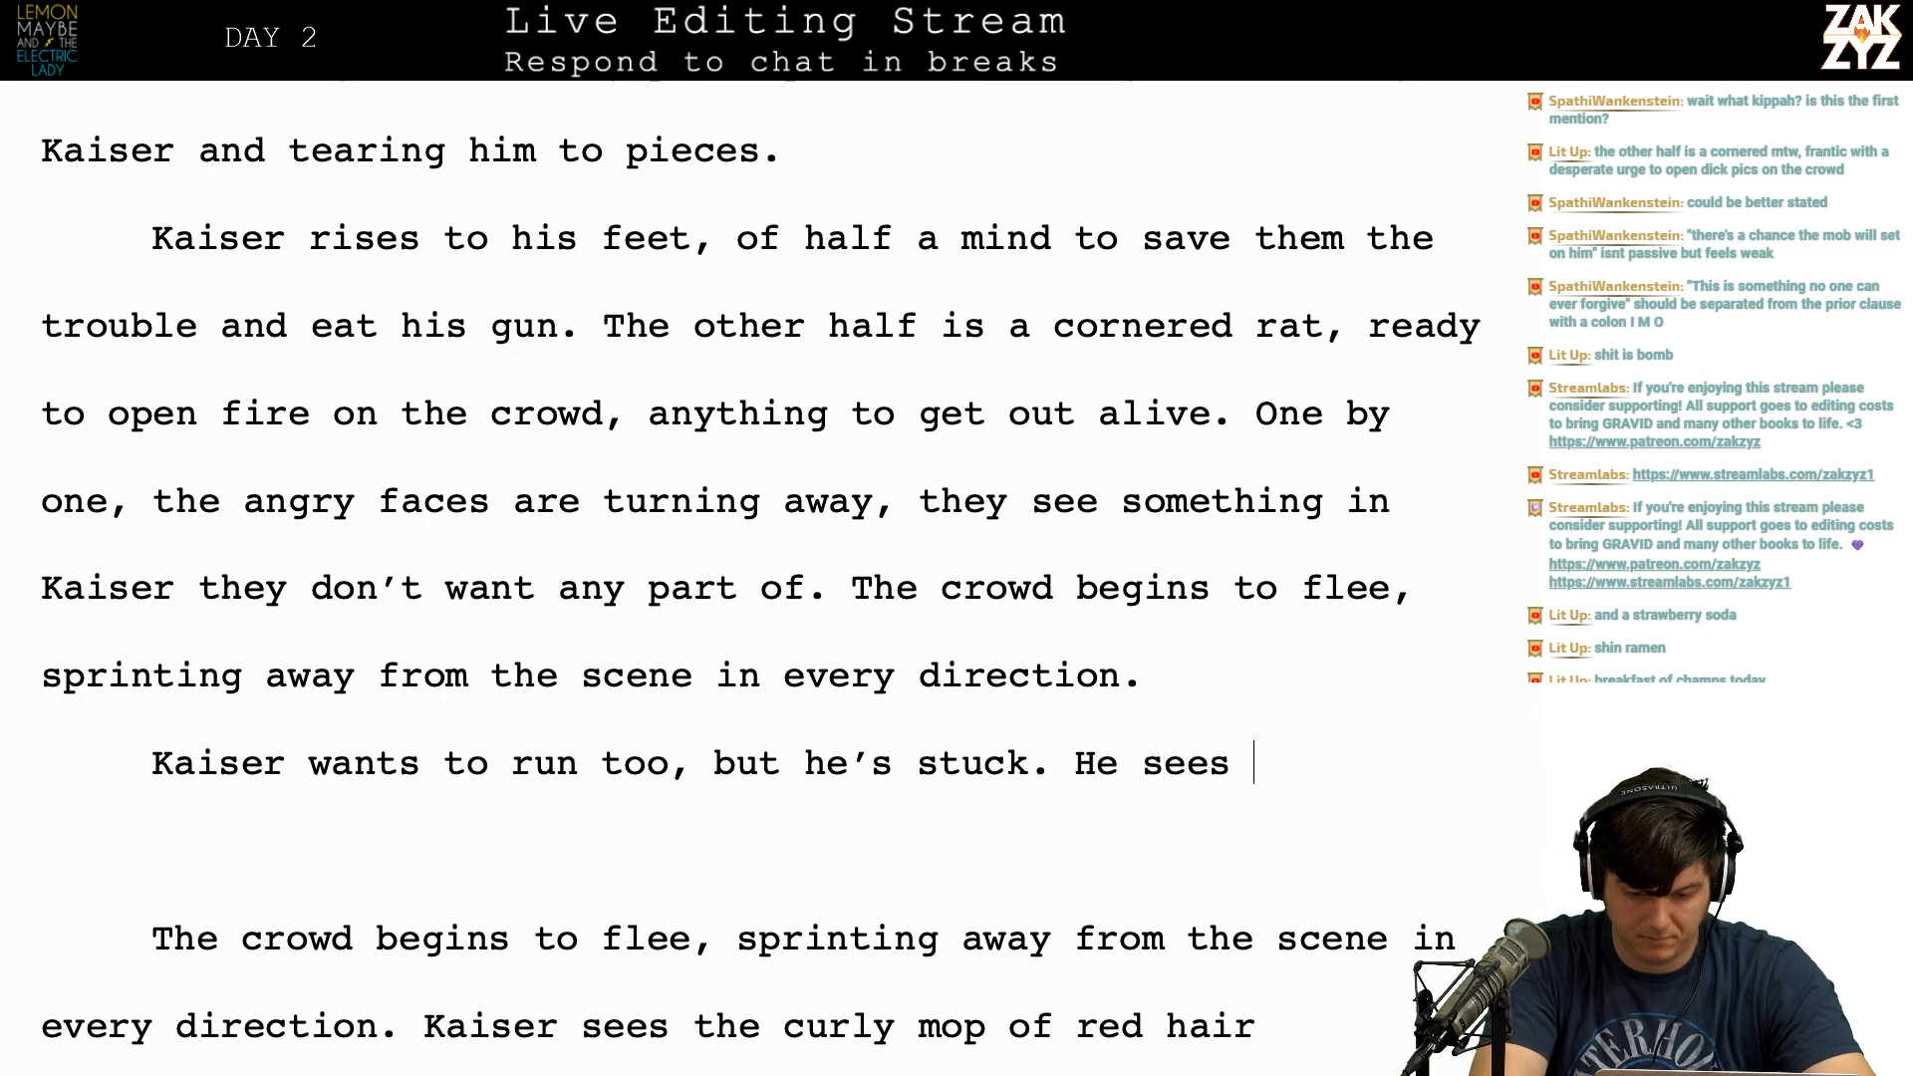
Step: Delete the duplicate text from "The crowd begins to flee" through "Kaiser sees", joining "He sees" to "the curly mop of red hair"
key("shift+Down")
key("shift+Down")
key("shift+Down")
key("shift+Left")
key("shift+Left")
key("shift+Left")
key("shift+Left")
key("shift+Left")
key("shift+Left")
key("shift+Left")
key("shift+Left")
key("shift+Left")
key("shift+Left")
key("shift+Left")
key("shift+Left")
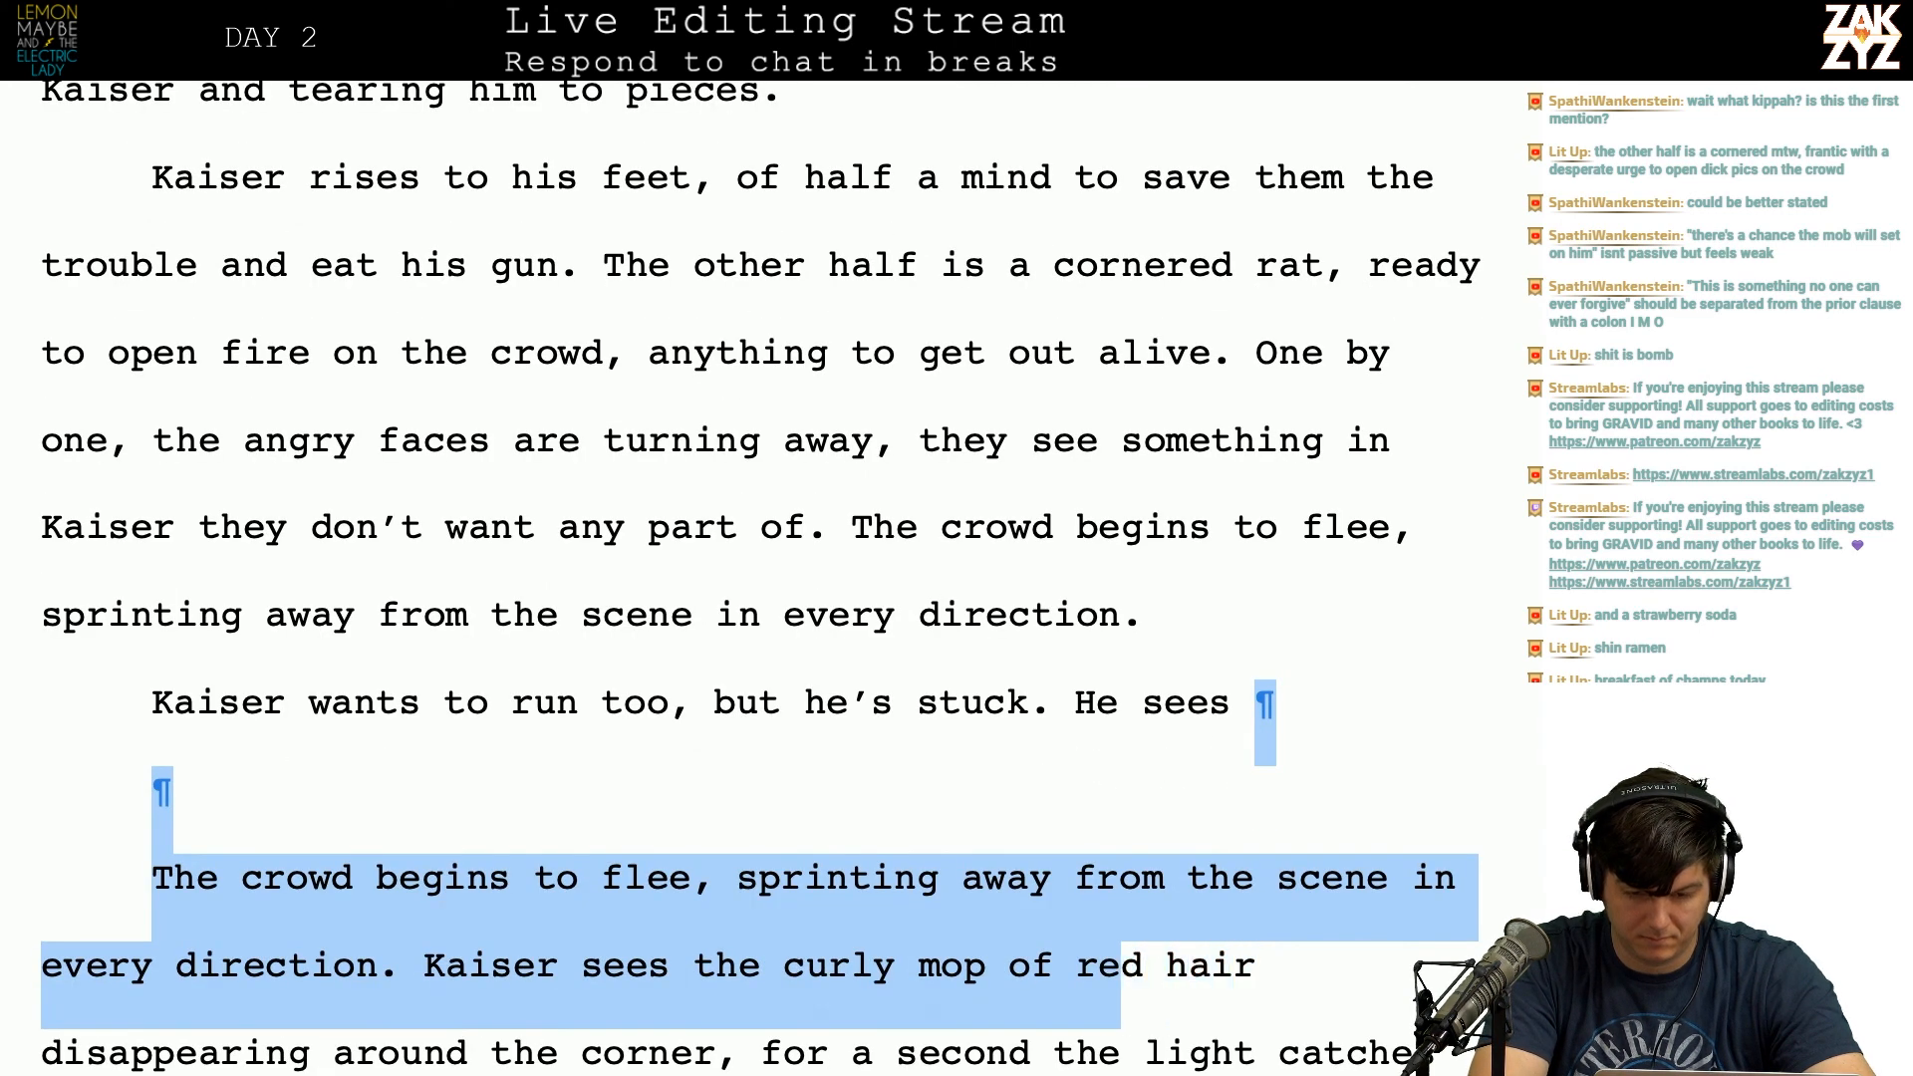
key("shift+Left")
key("shift+Left")
key("shift+Left")
key("shift+Left")
key("shift+Left")
key("shift+Left")
key("shift+Left")
key("shift+Left")
key("shift+Left")
key("shift+Left")
key("shift+Left")
key("shift+Left")
key("shift+Left")
key("shift+Left")
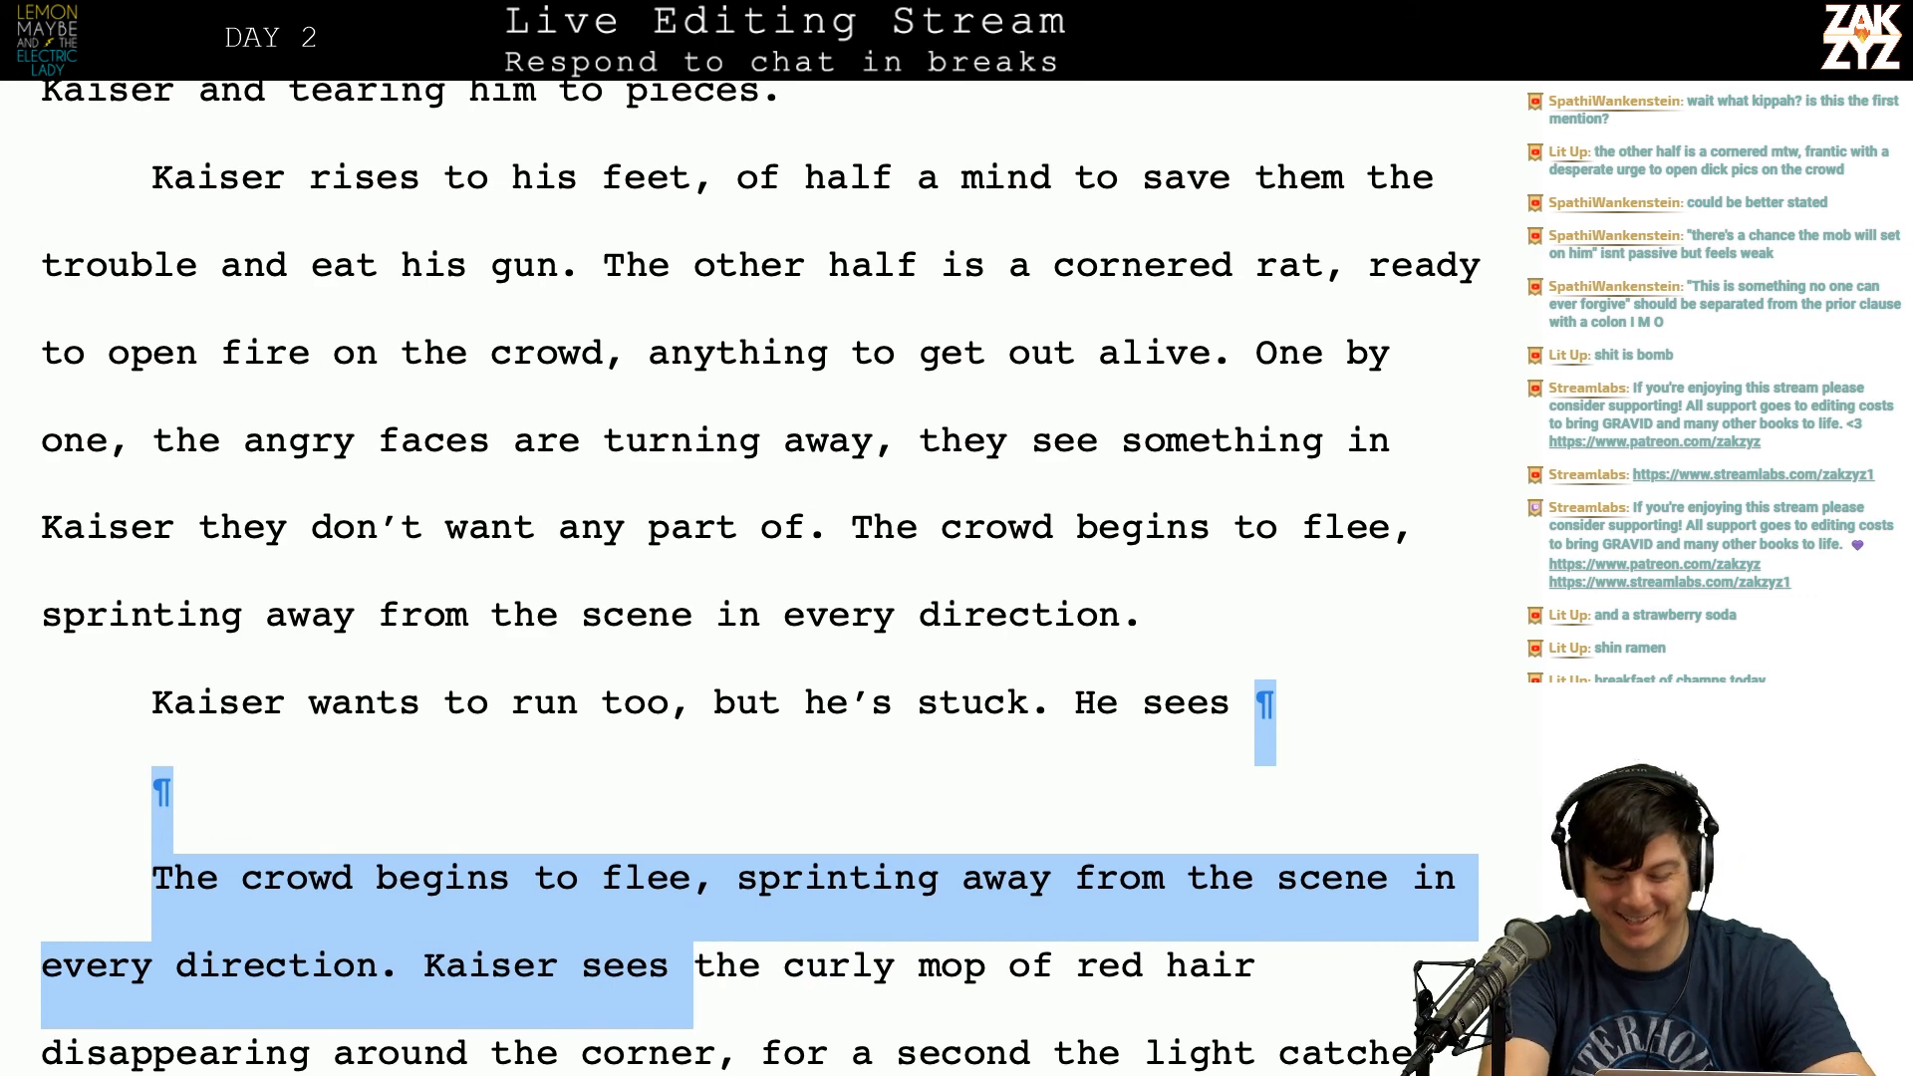
key("BackSpace")
Step: Add a new paragraph reading "He forgot to check the woman for a pulse." after the kippah sentence
scroll(758, 578, "down", 4)
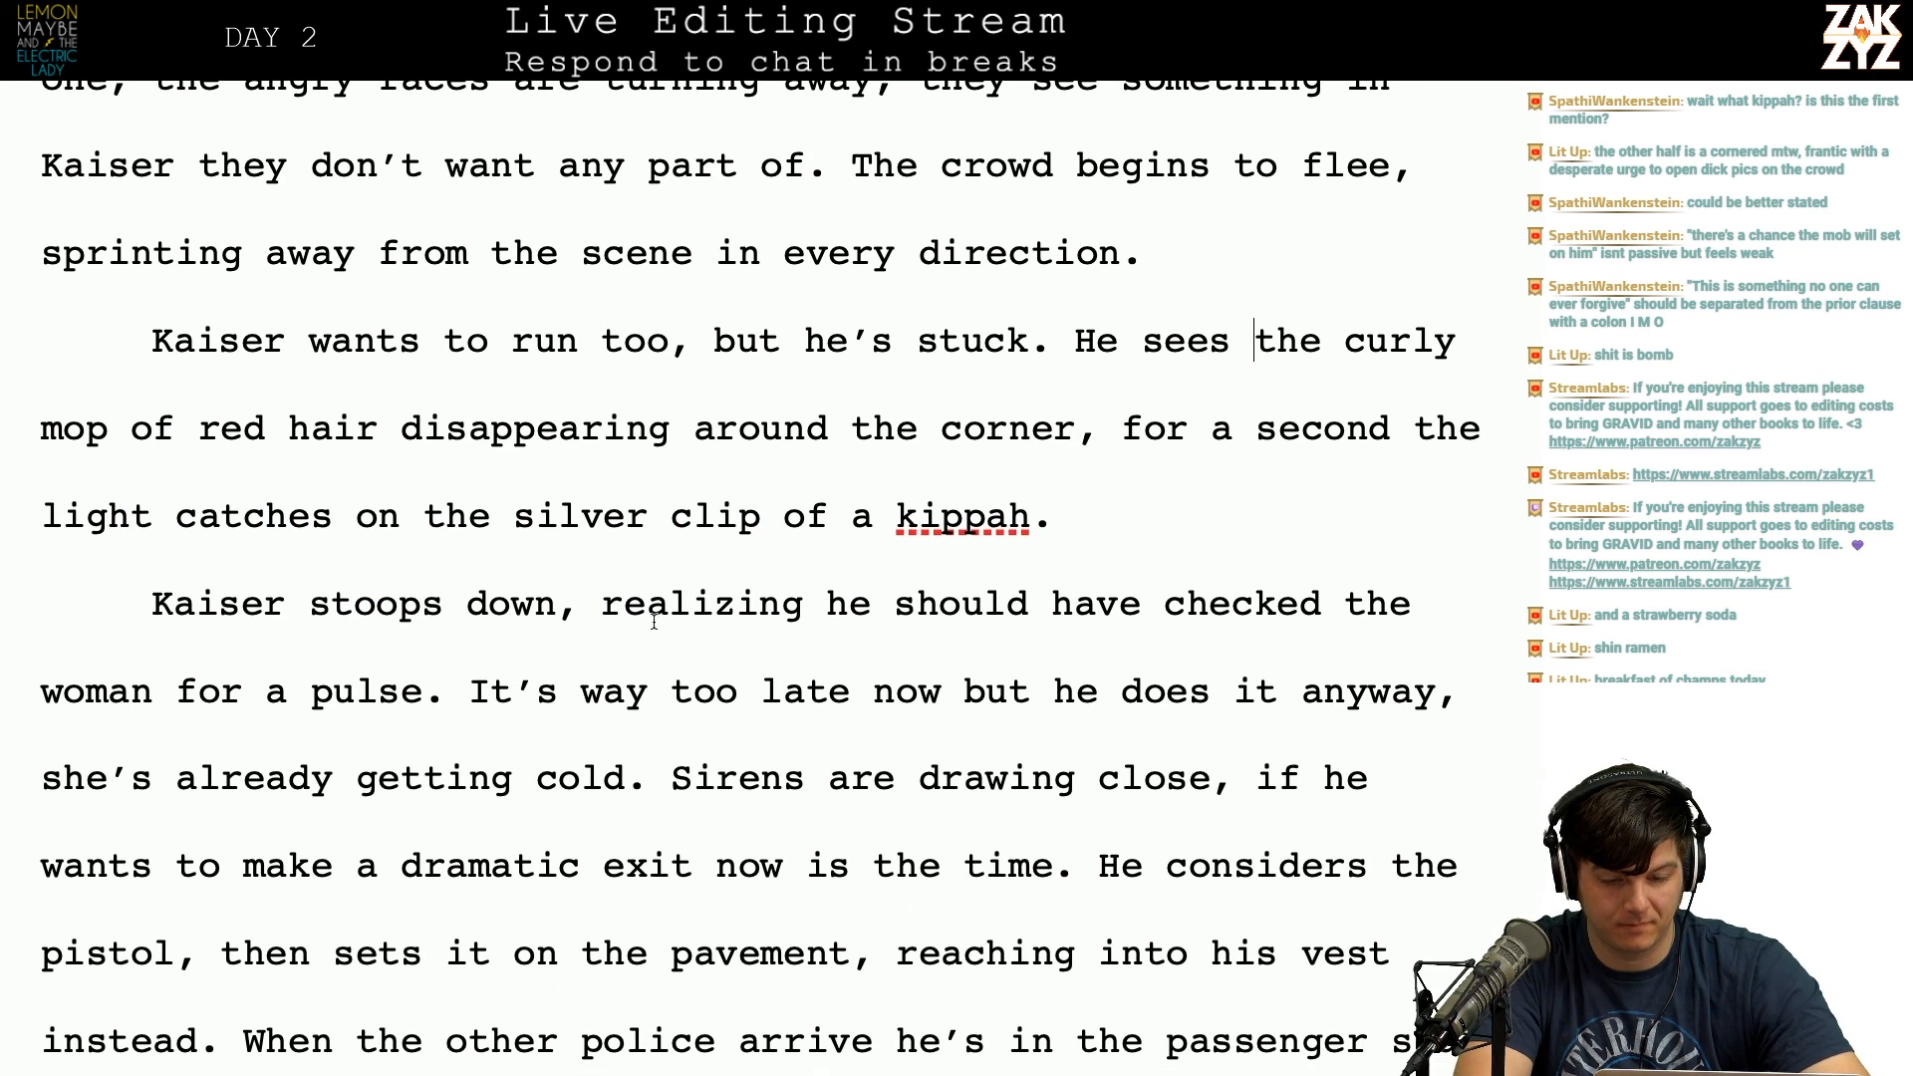
key("Return")
key("Return")
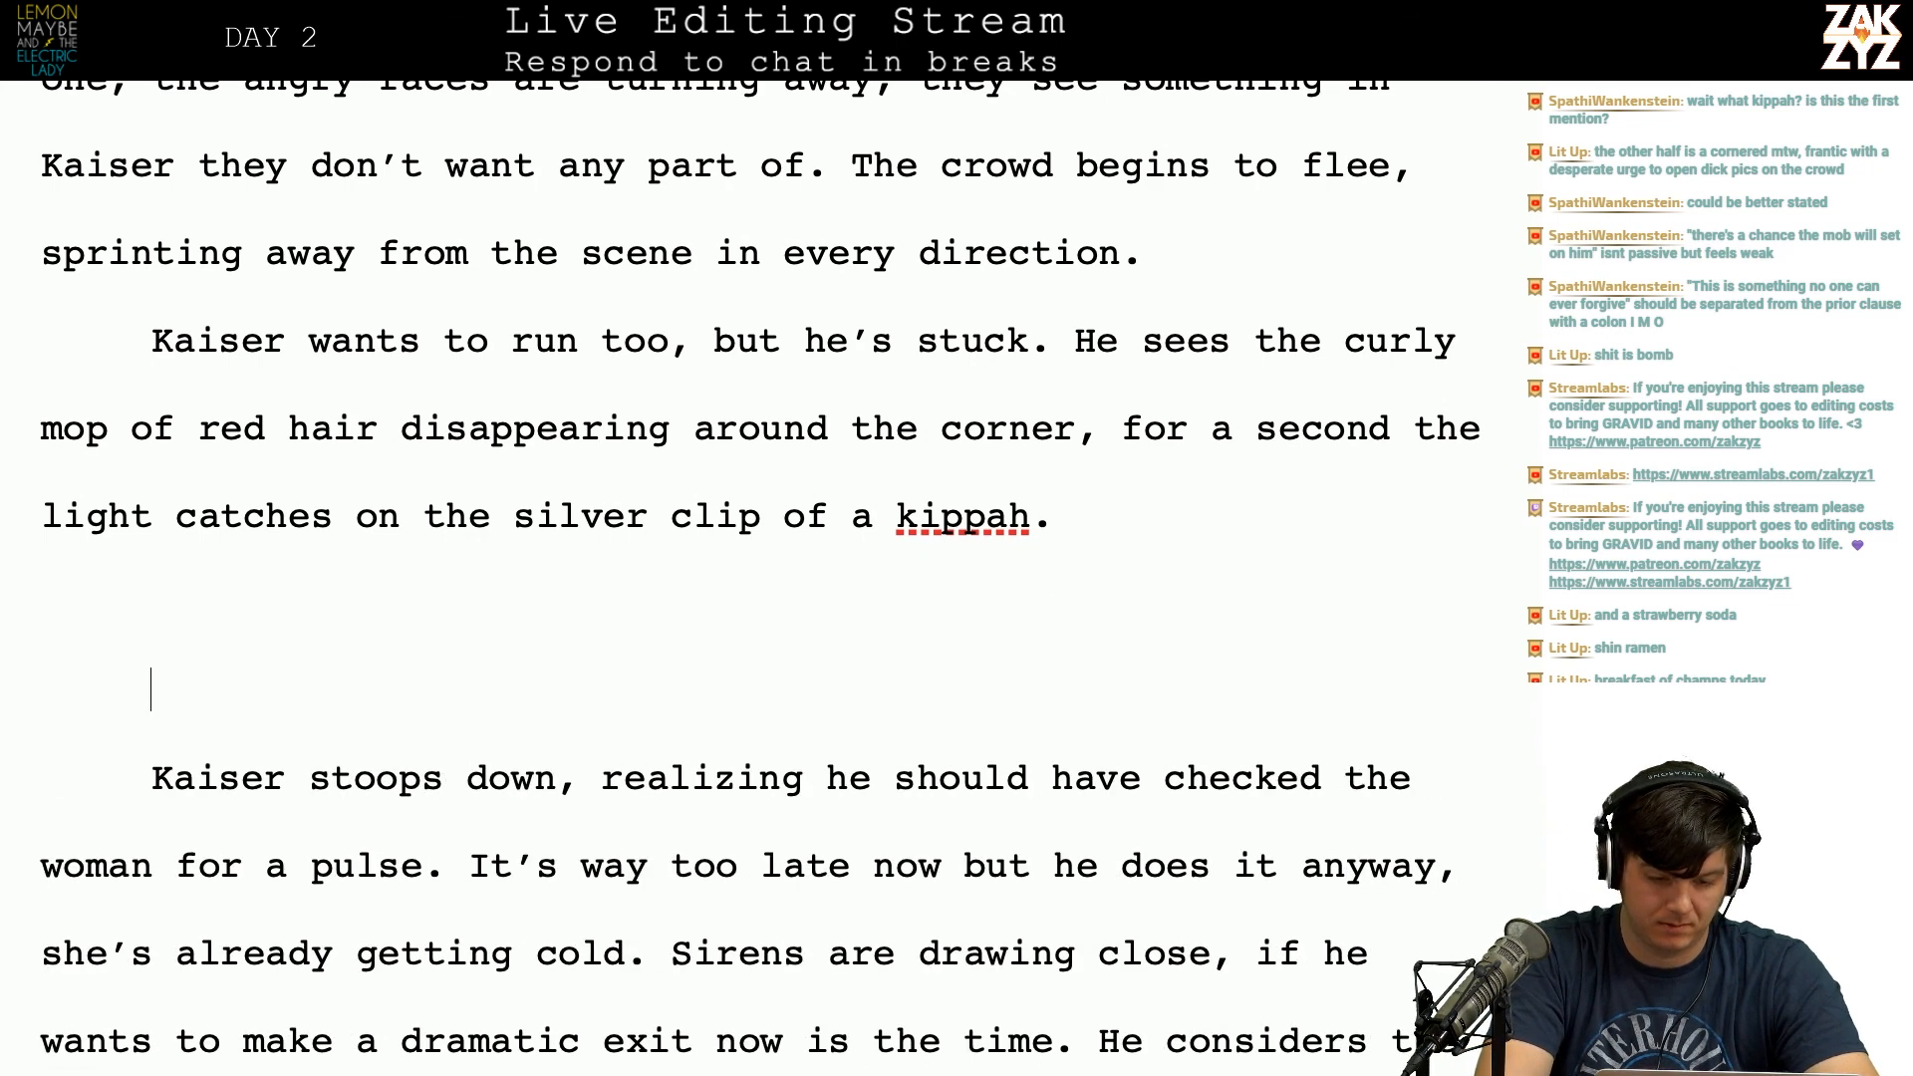
type("He for")
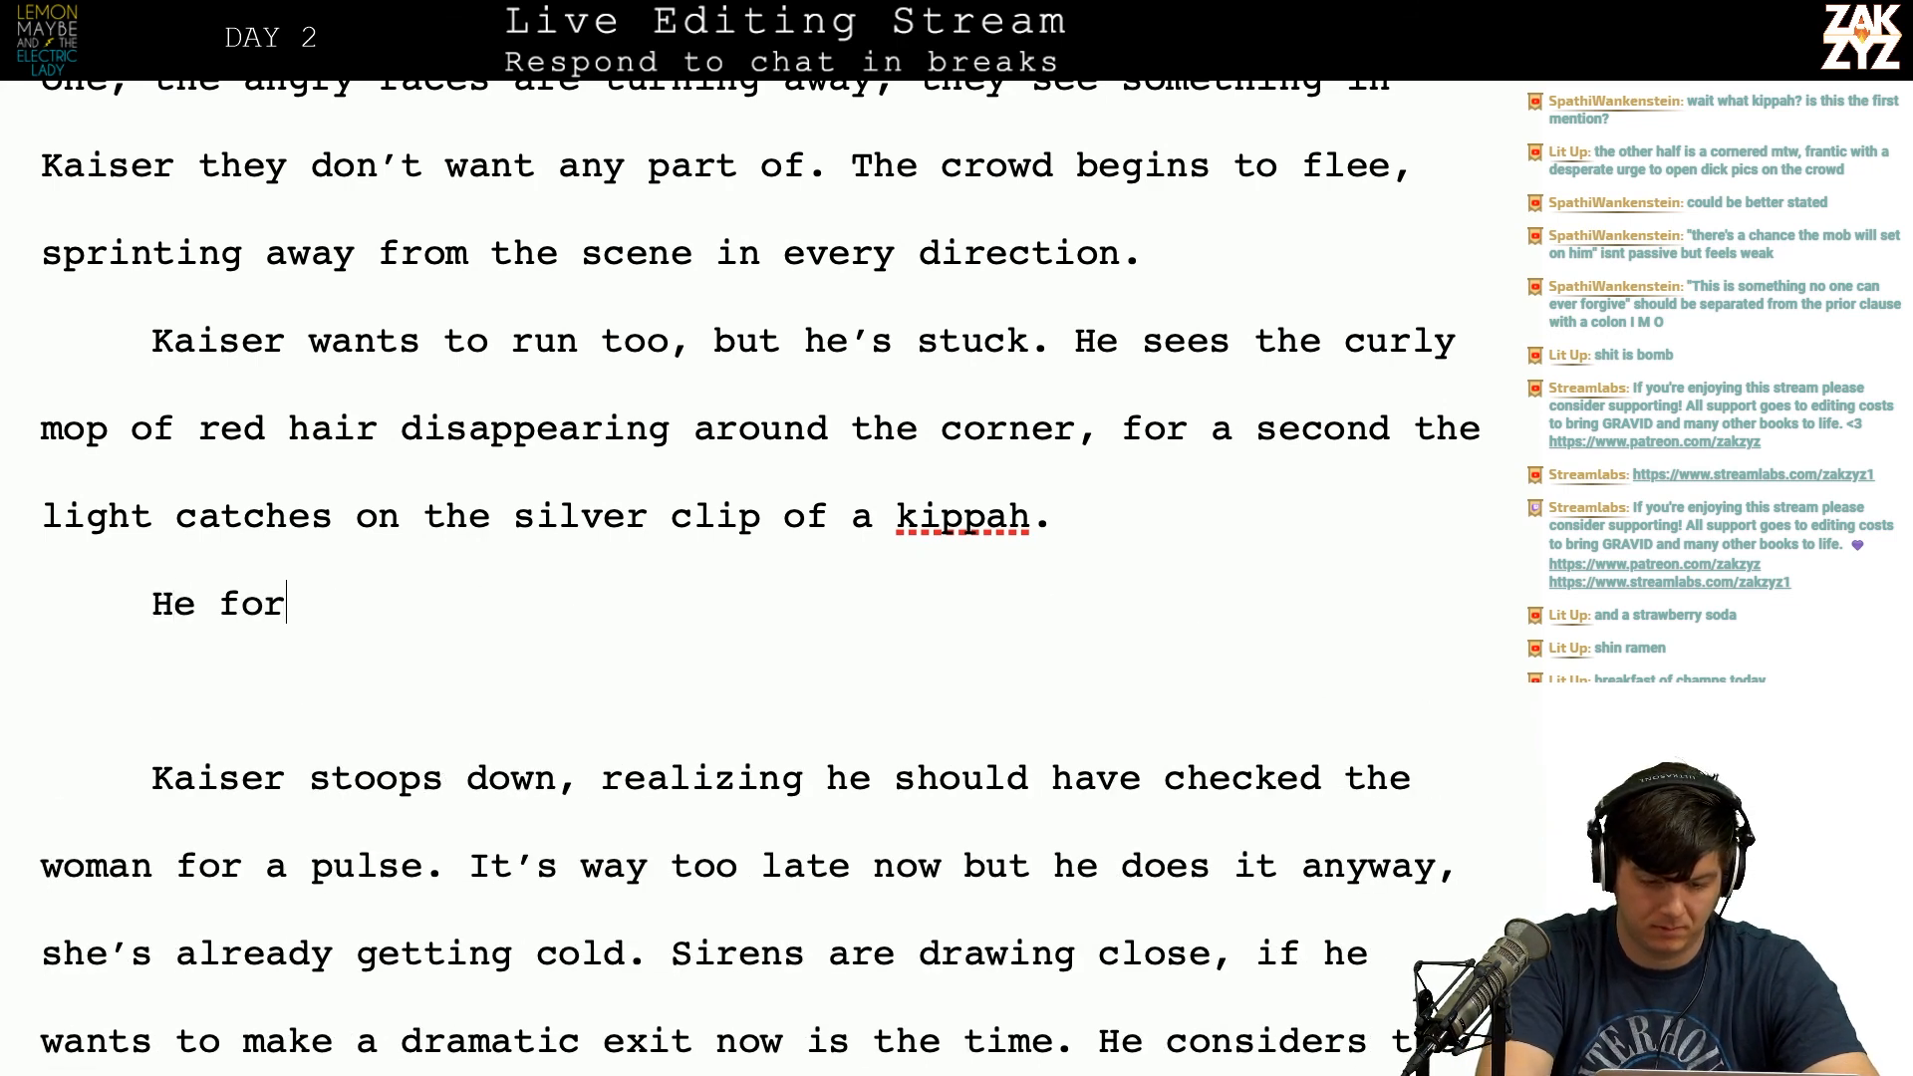
type("got to check ")
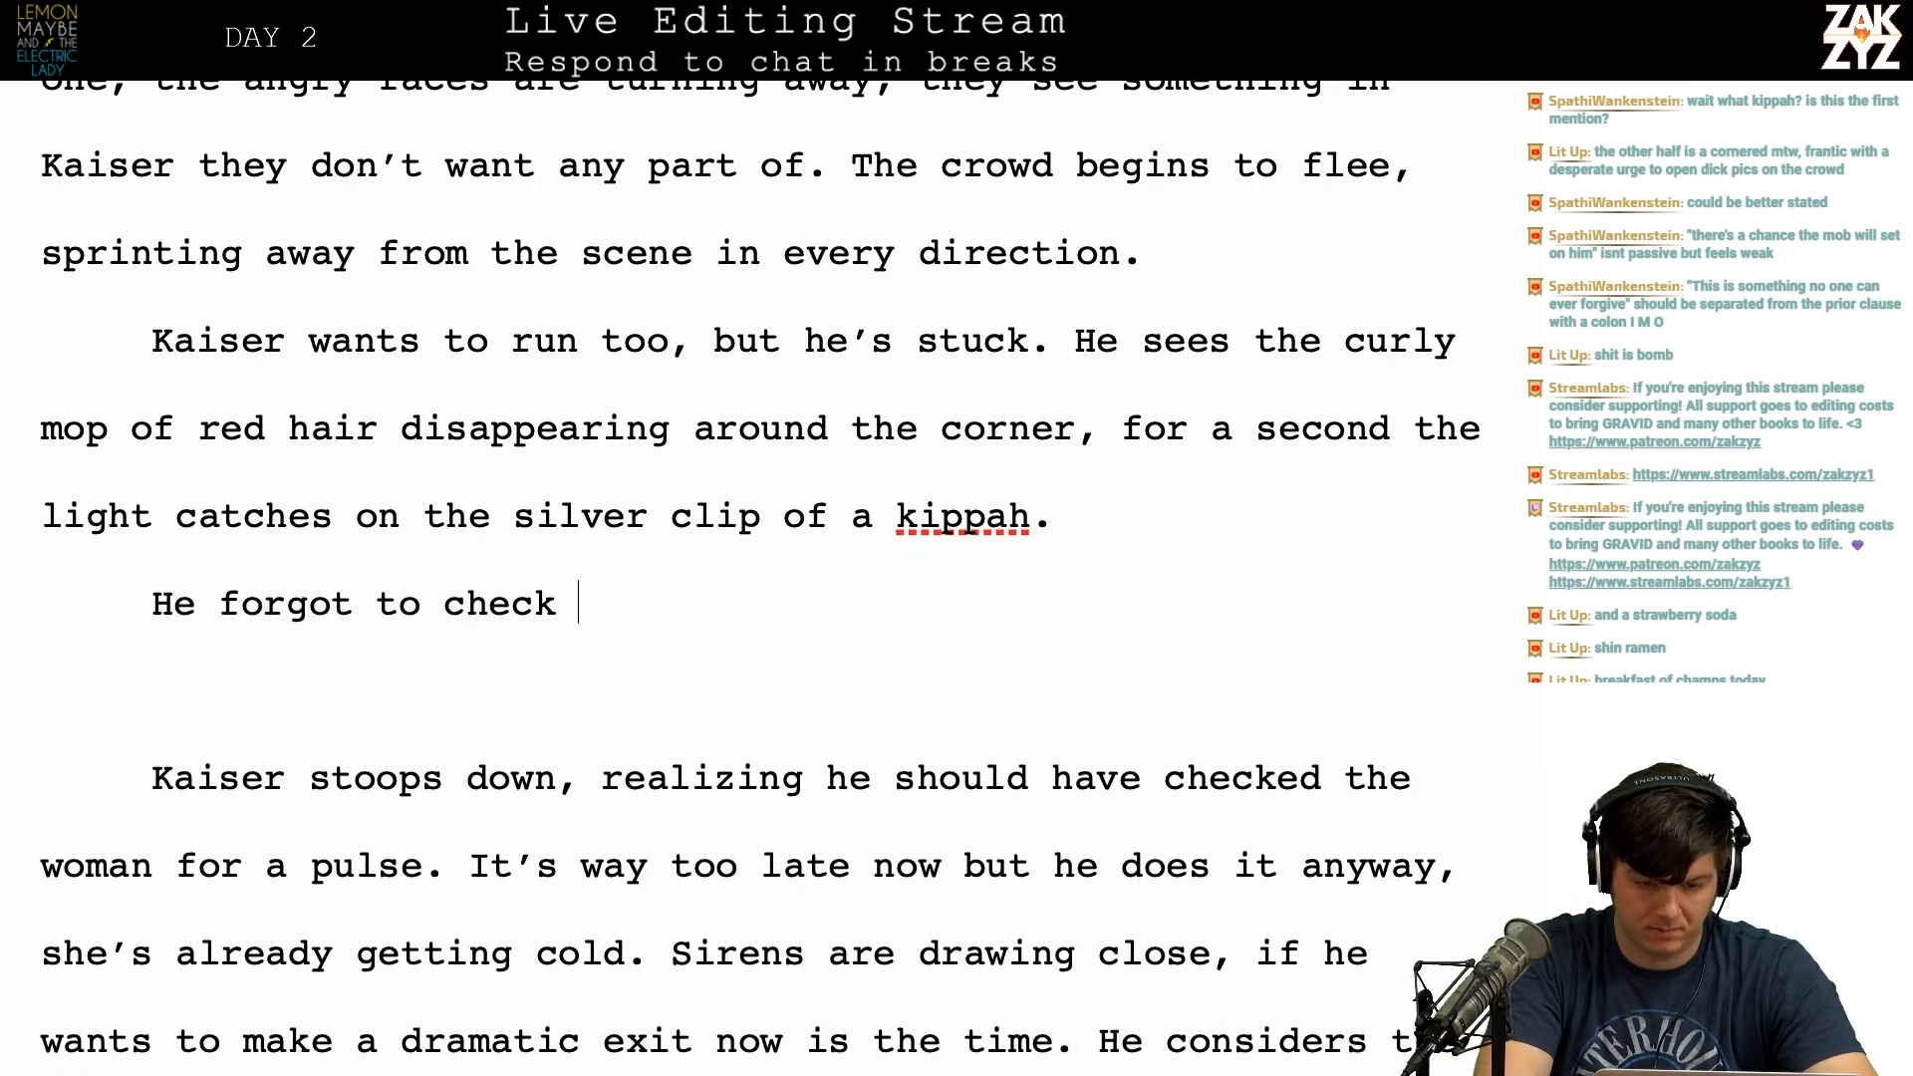
type("the woman bo")
key("BackSpace")
key("BackSpace")
type("for a pulse.")
Step: Delete the sentence "Kaiser stoops down, realizing he should have checked the woman for a pulse." and join "It's way too late" to the new sentence
key("shift+Right")
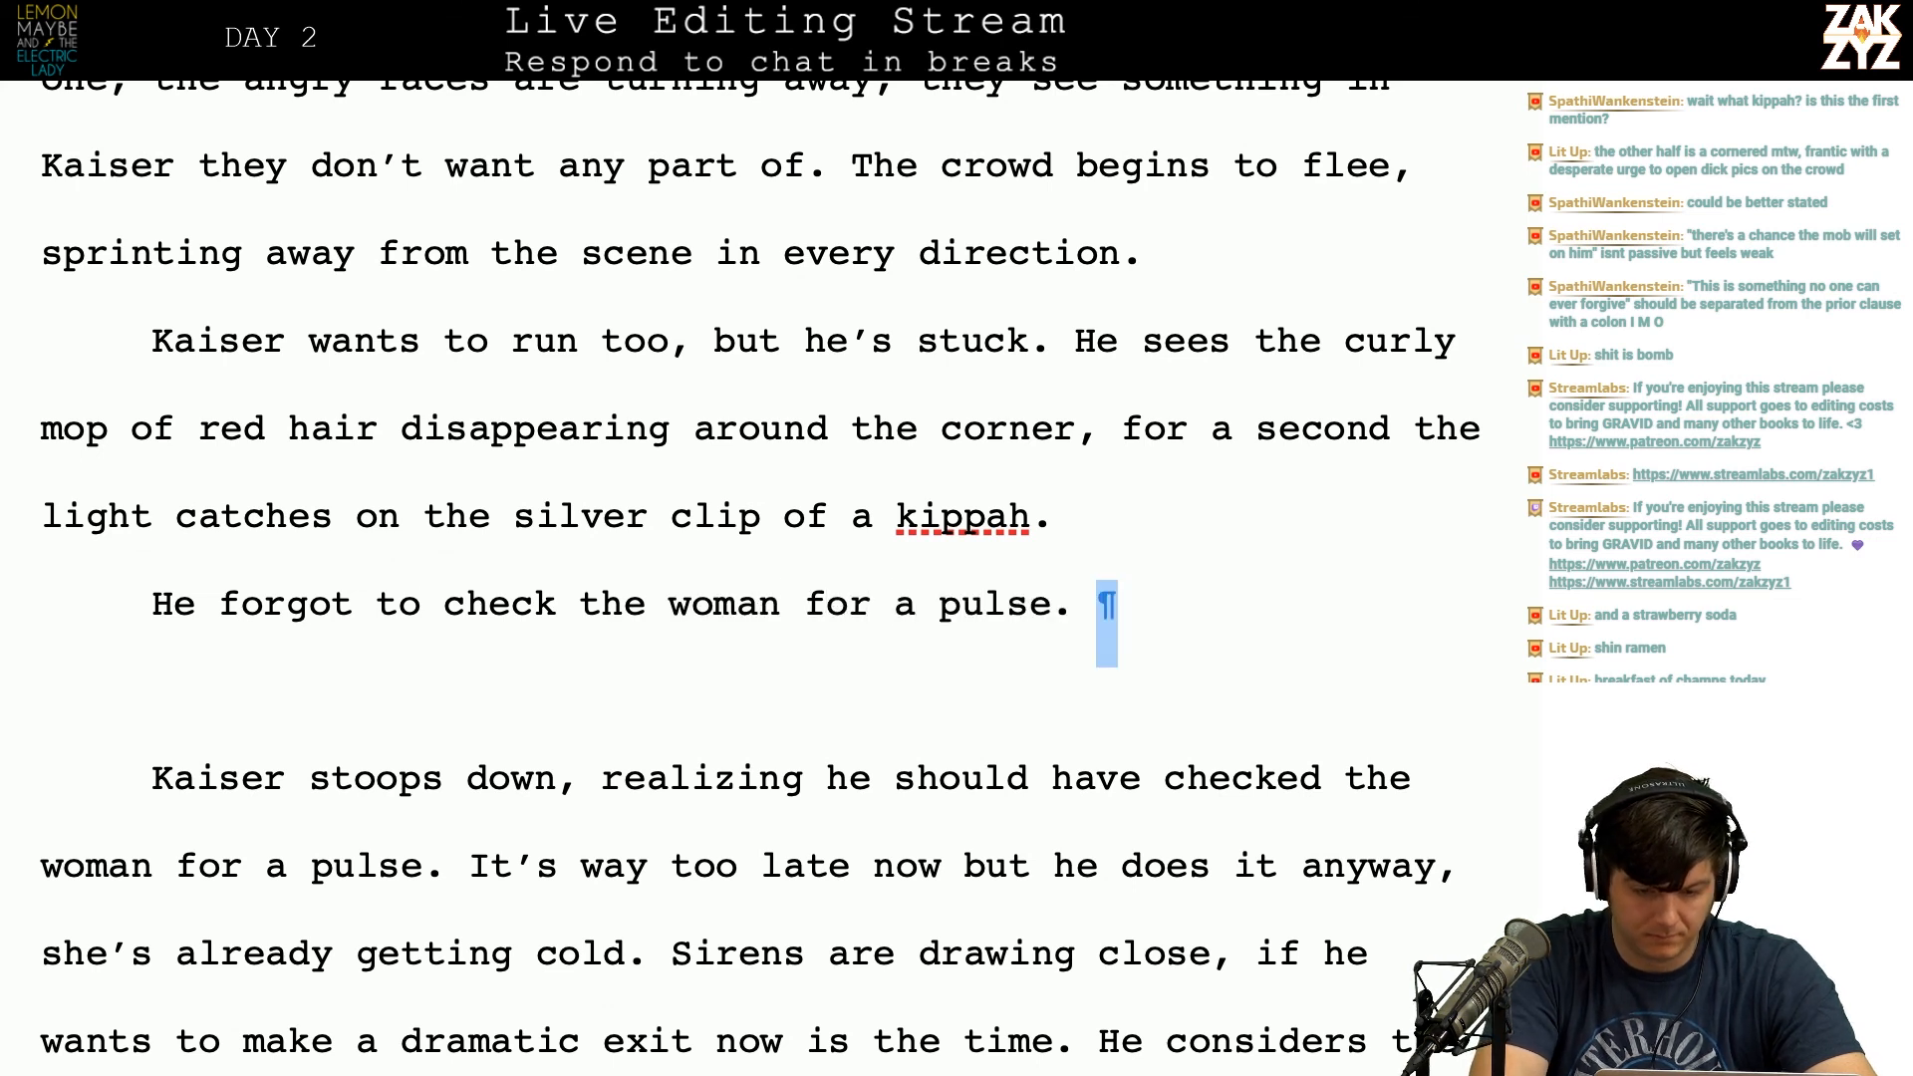
key("shift+Down")
key("shift+Down")
key("shift+Down")
key("shift+Left")
key("shift+Left")
key("shift+Left")
key("shift+Left")
key("shift+Left")
key("shift+Left")
key("shift+Left")
key("shift+Left")
key("shift+Left")
key("shift+Left")
key("shift+Left")
key("shift+Left")
key("shift+Left")
key("shift+Left")
key("shift+Left")
key("shift+Left")
key("shift+Left")
key("shift+Left")
key("shift+Left")
key("shift+Left")
key("shift+Left")
key("shift+Left")
key("shift+Left")
key("shift+Left")
key("shift+Left")
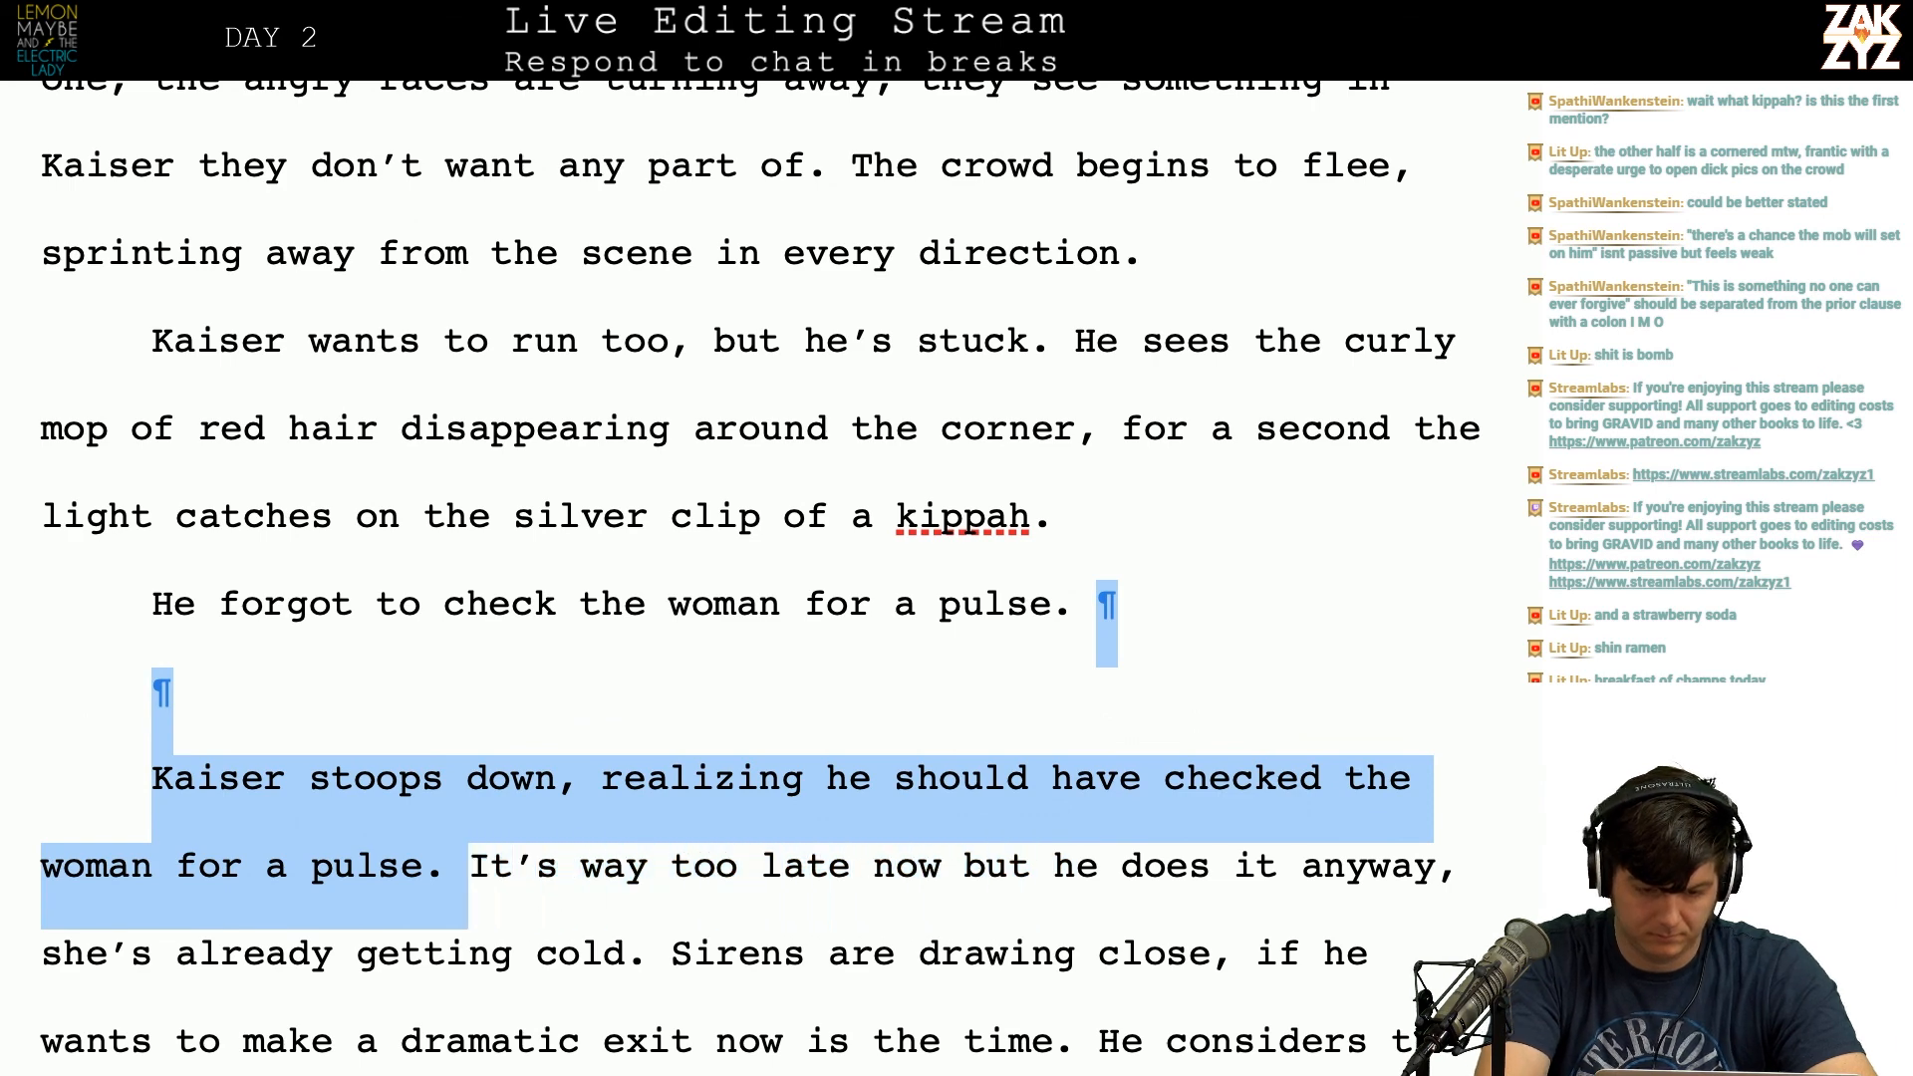
key("shift+Left")
key("Delete")
Step: Replace "He" with "Kaiser realizes he" at the start of the "forgot to check the woman for a pulse" sentence
key("Up")
key("Right")
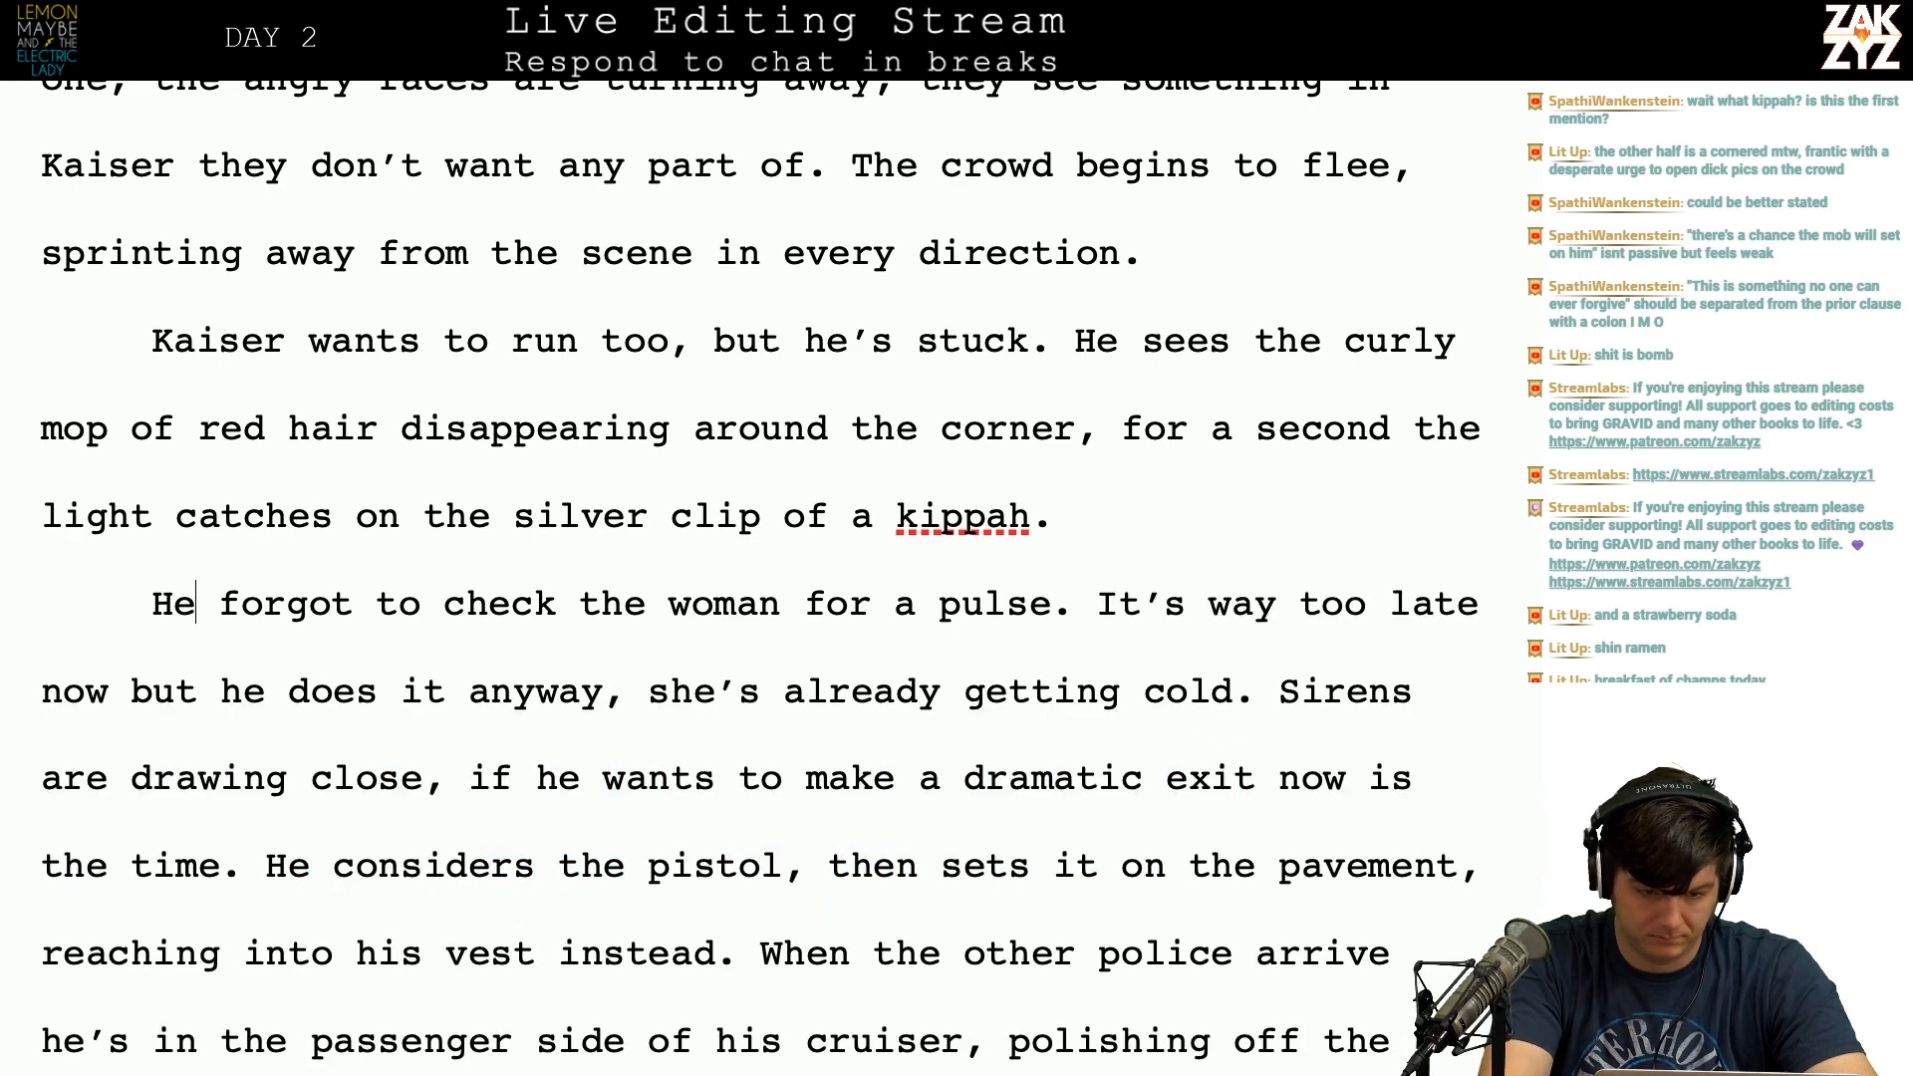
key("BackSpace")
key("BackSpace")
type("Kaiser reali")
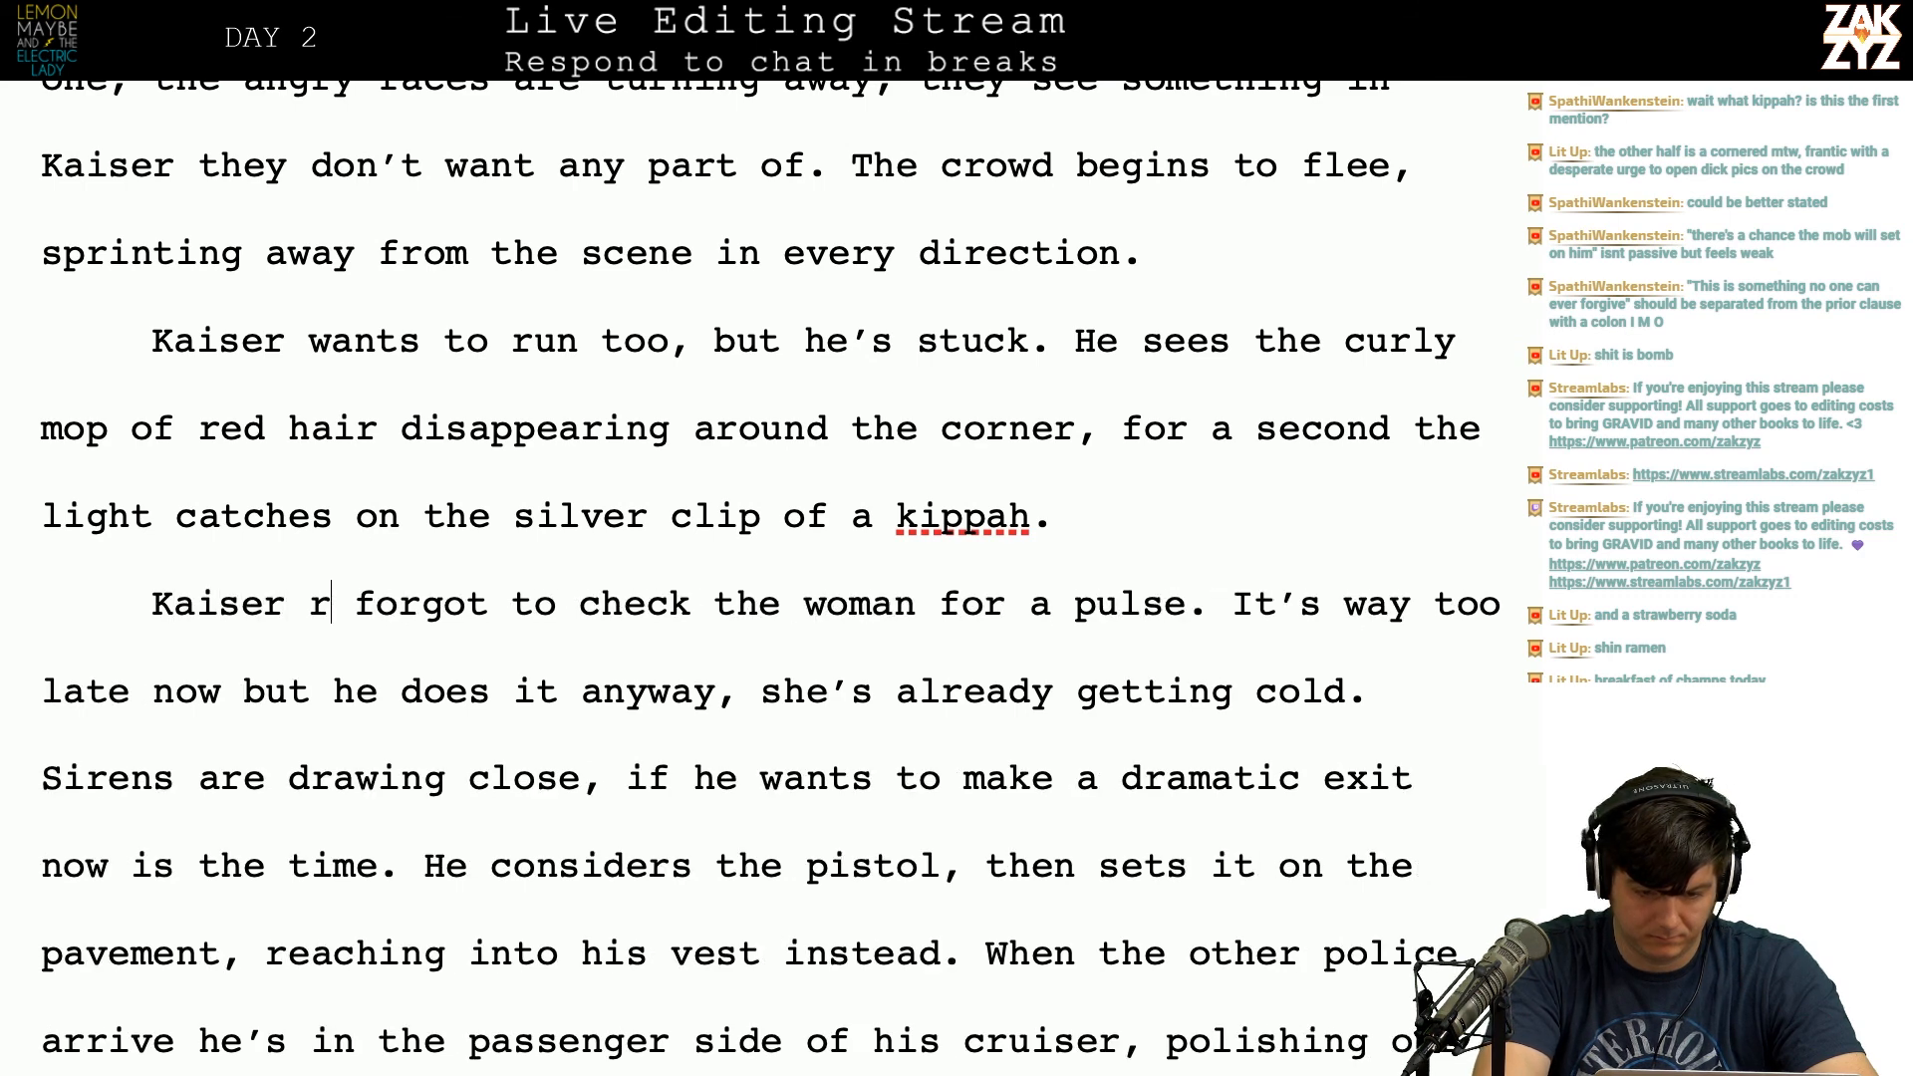
type("zed")
key("BackSpace")
type("s")
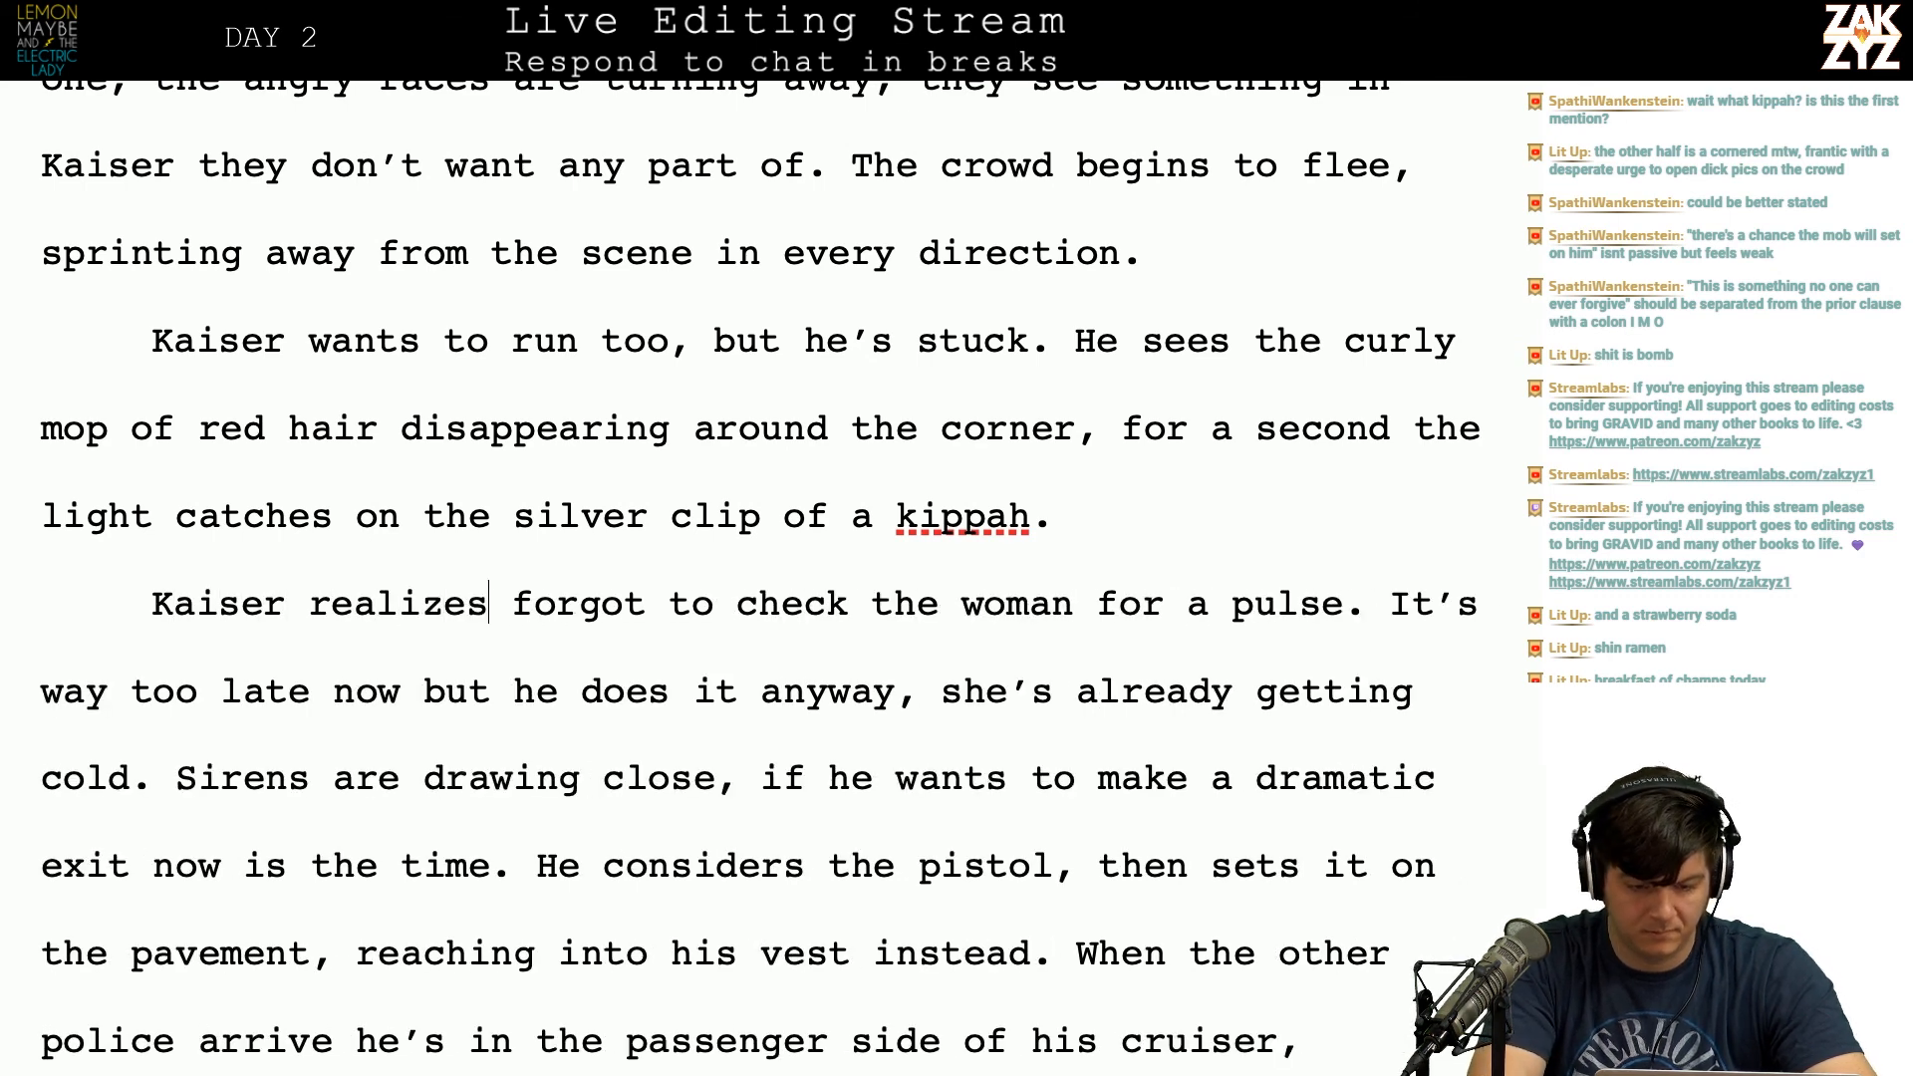
type(" he")
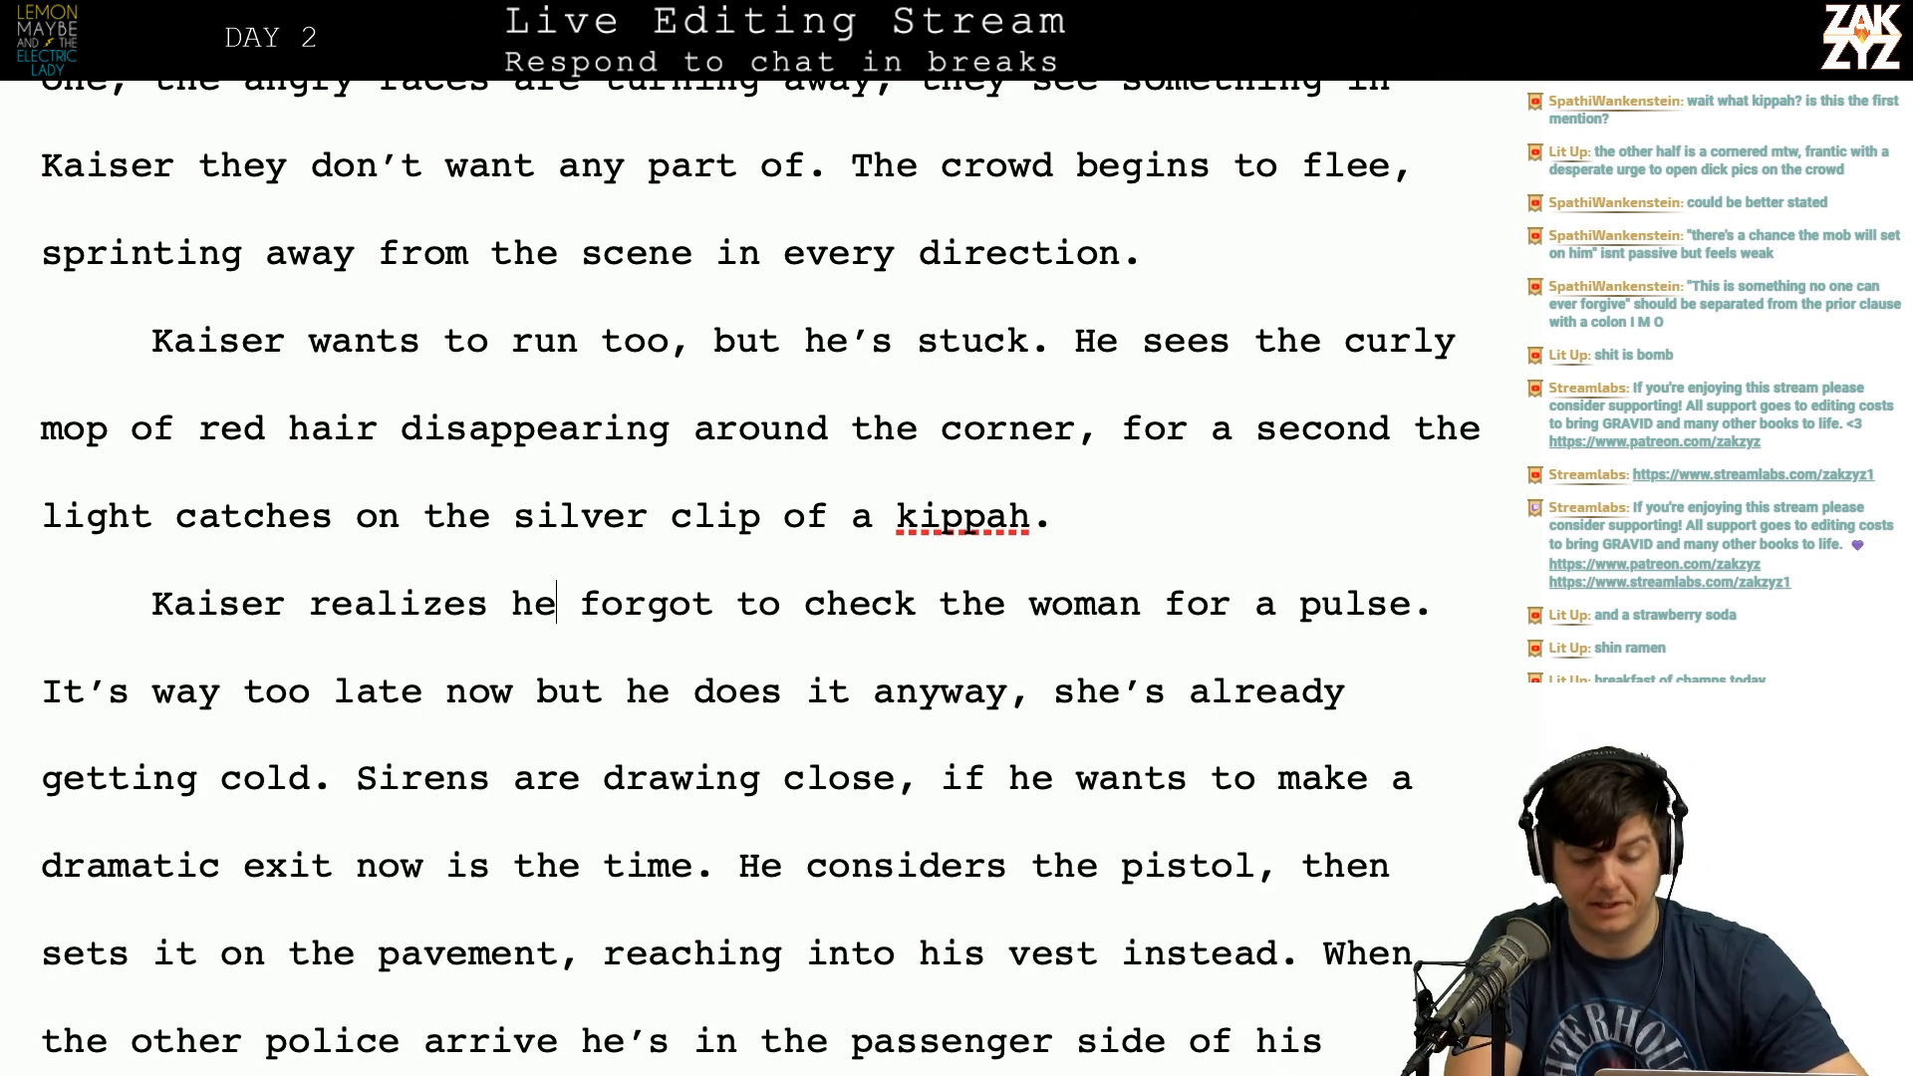
Step: Proofread the paragraph about checking the woman for a pulse, up to the "dramatic exit" sentence
key("Left")
key("Left")
key("Left")
key("Down")
key("Up")
key("Right")
key("Right")
key("Right")
key("Right")
key("Right")
key("Down")
key("Right")
key("Right")
key("Right")
key("Right")
key("Right")
key("Right")
key("Right")
key("Right")
key("Right")
key("Right")
key("Right")
key("Right")
key("Right")
key("Right")
key("Right")
key("Right")
key("Right")
key("Right")
key("Right")
key("Right")
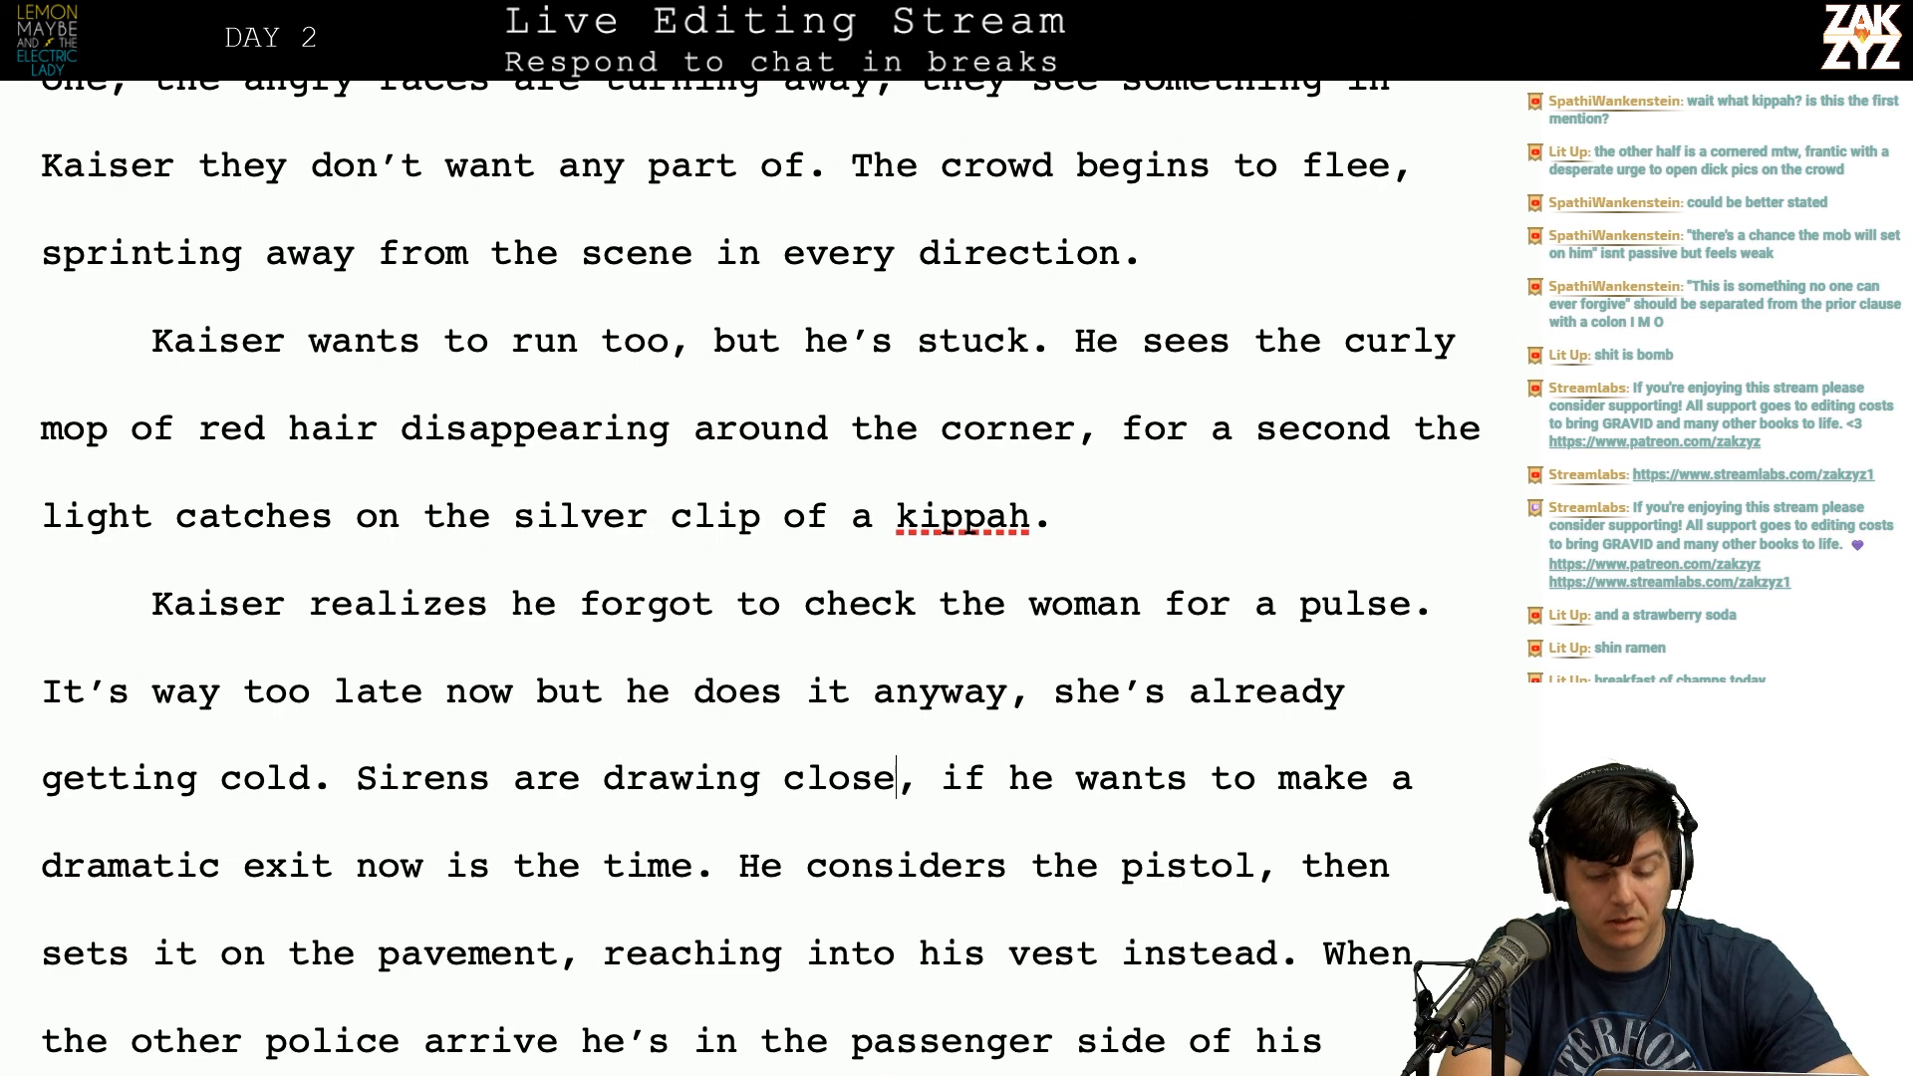
key("Right")
key("Right")
key("Right")
key("Right")
key("Right")
key("Right")
key("Right")
key("Right")
key("Right")
key("Right")
key("Right")
key("Right")
key("Right")
key("Right")
key("Right")
key("Right")
key("Right")
key("Right")
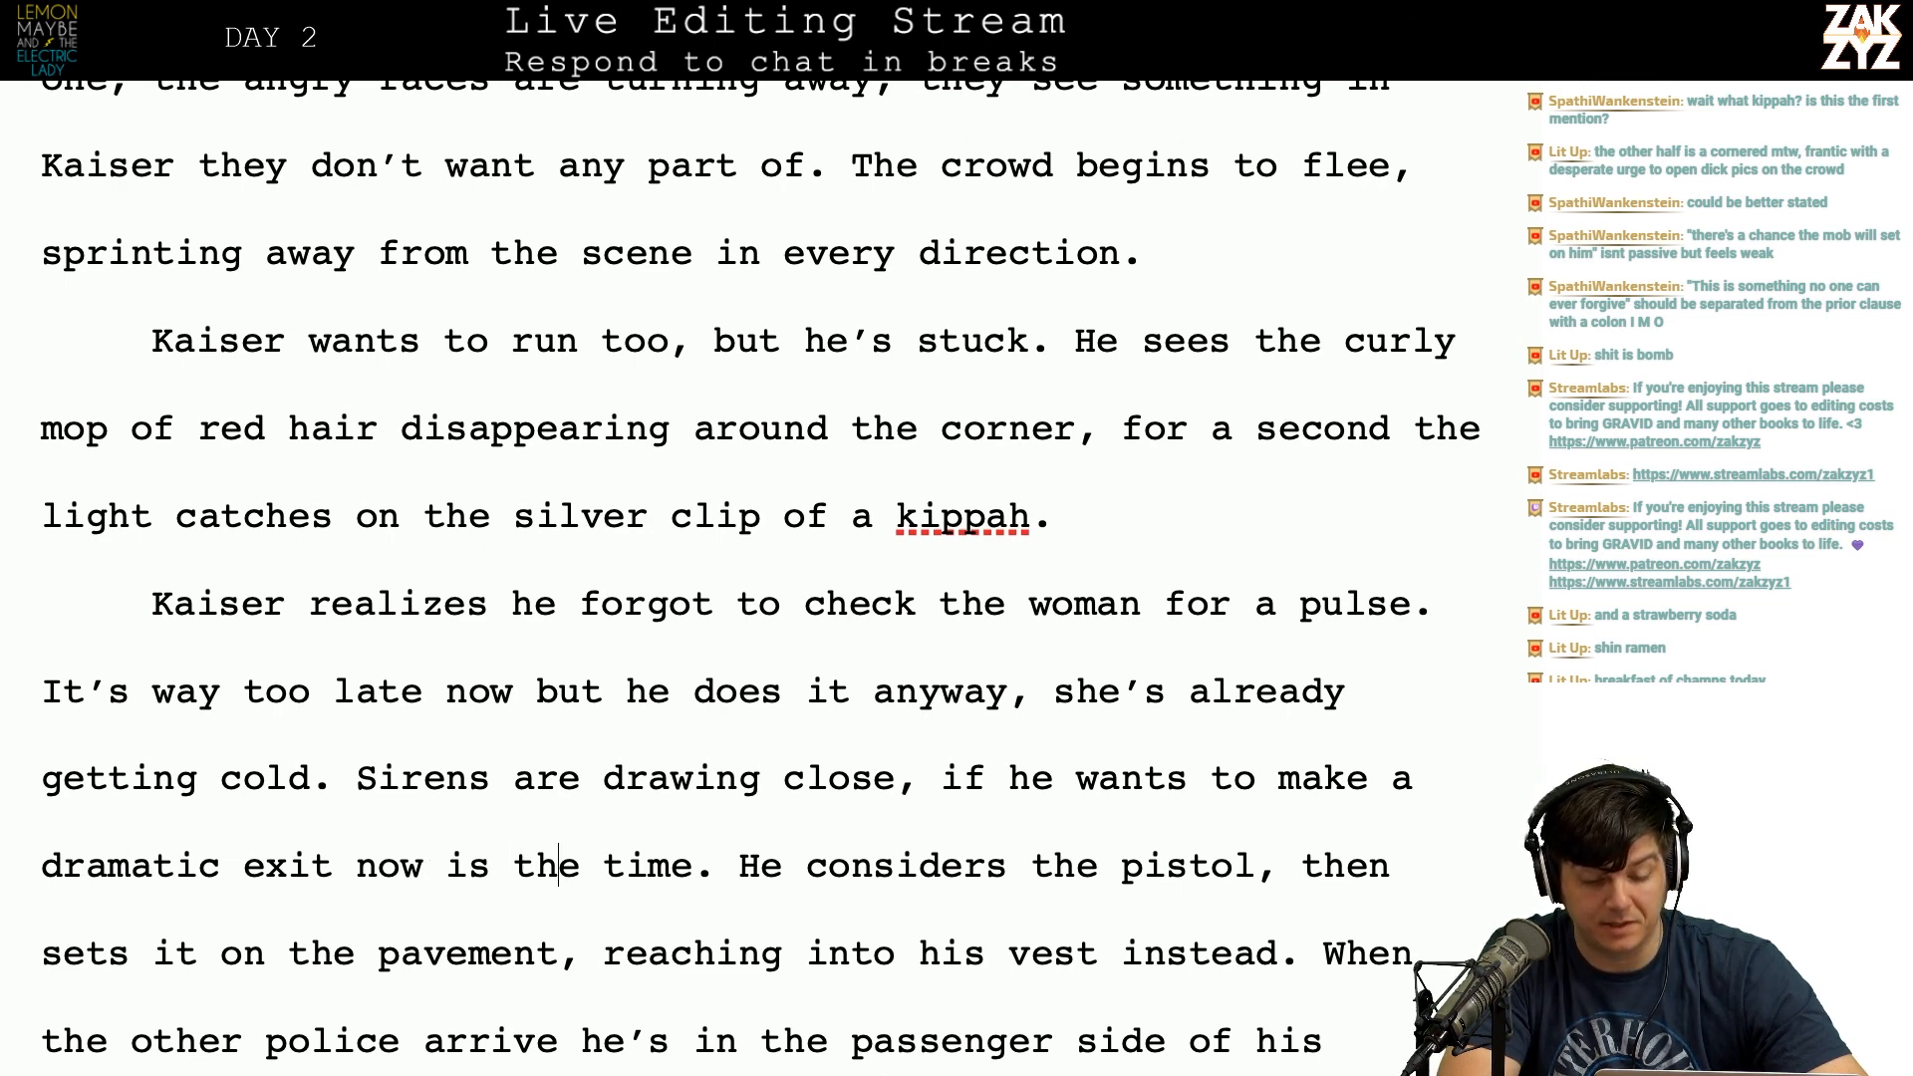
Step: Replace "the" with "his" before "pistol" in the sentence beginning "He considers"
scroll(1087, 557, "down", 1)
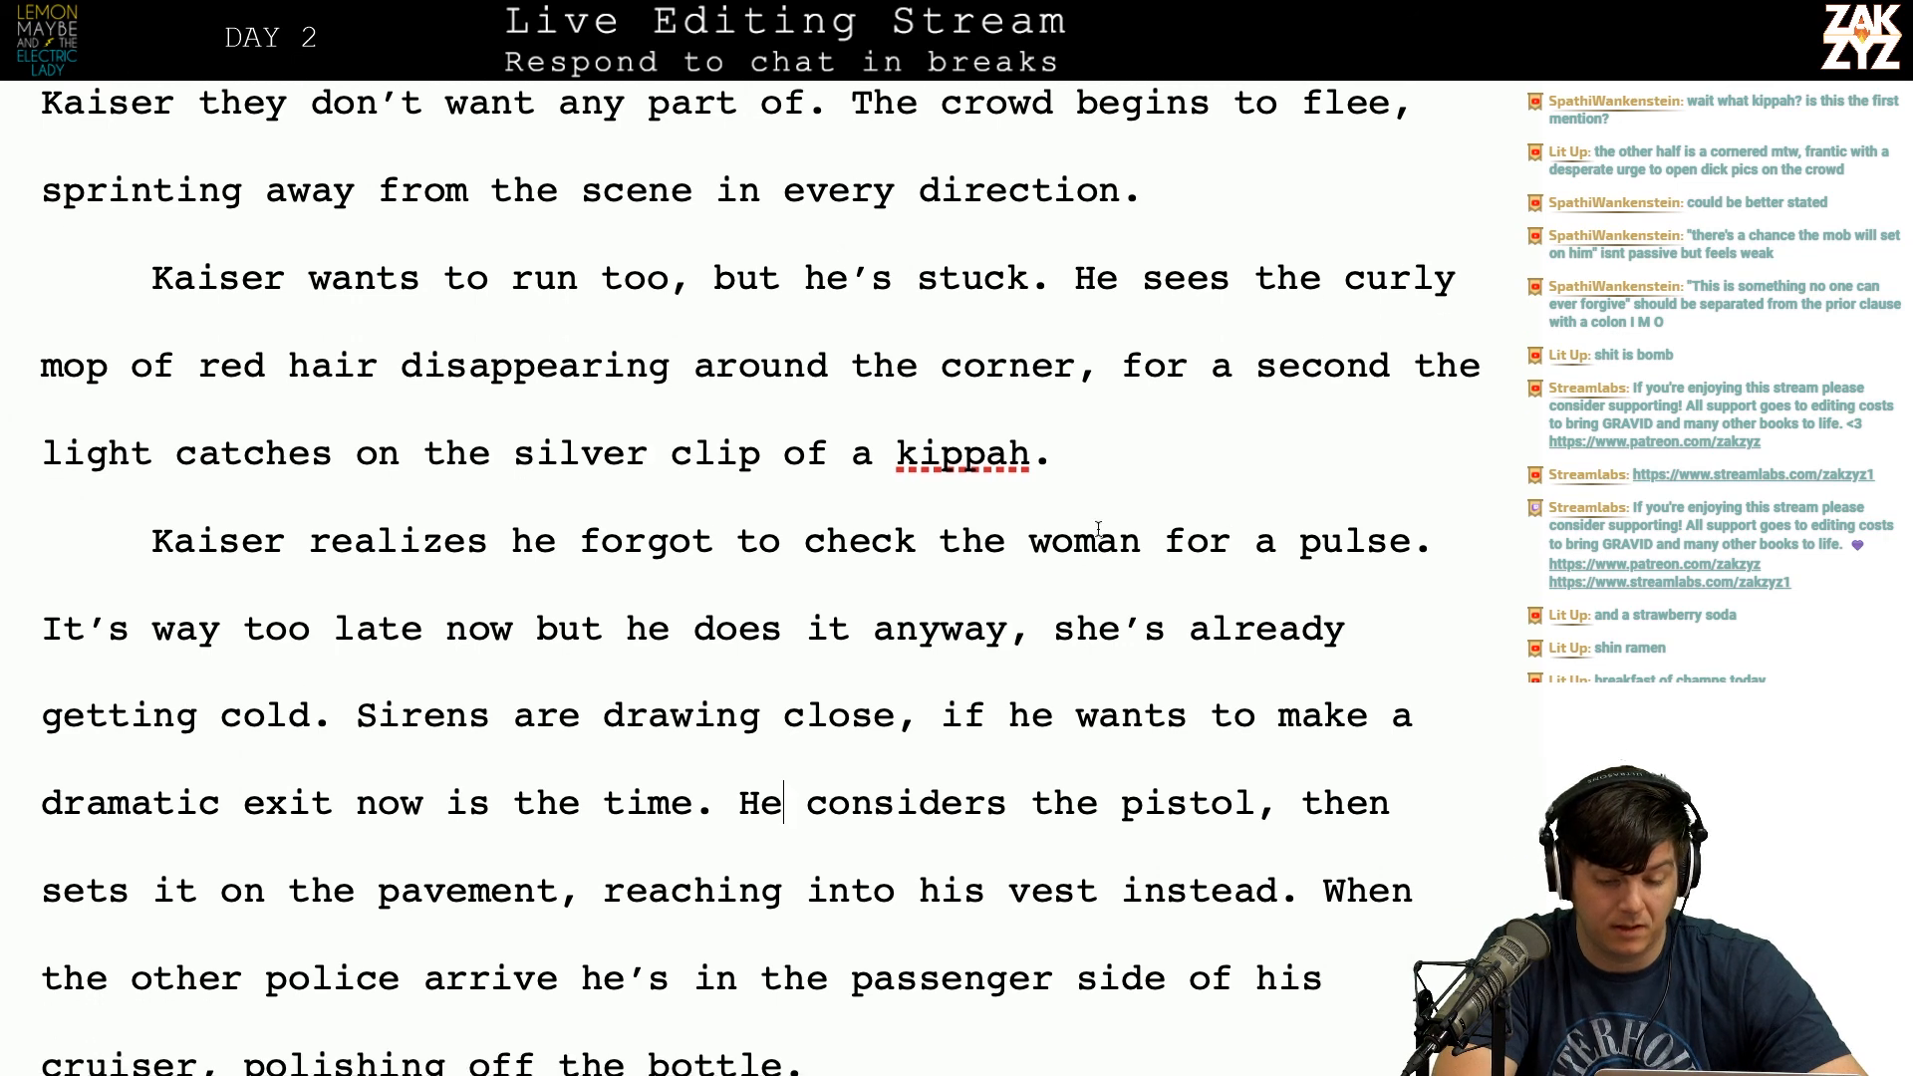
left_click(1125, 803)
key("Right")
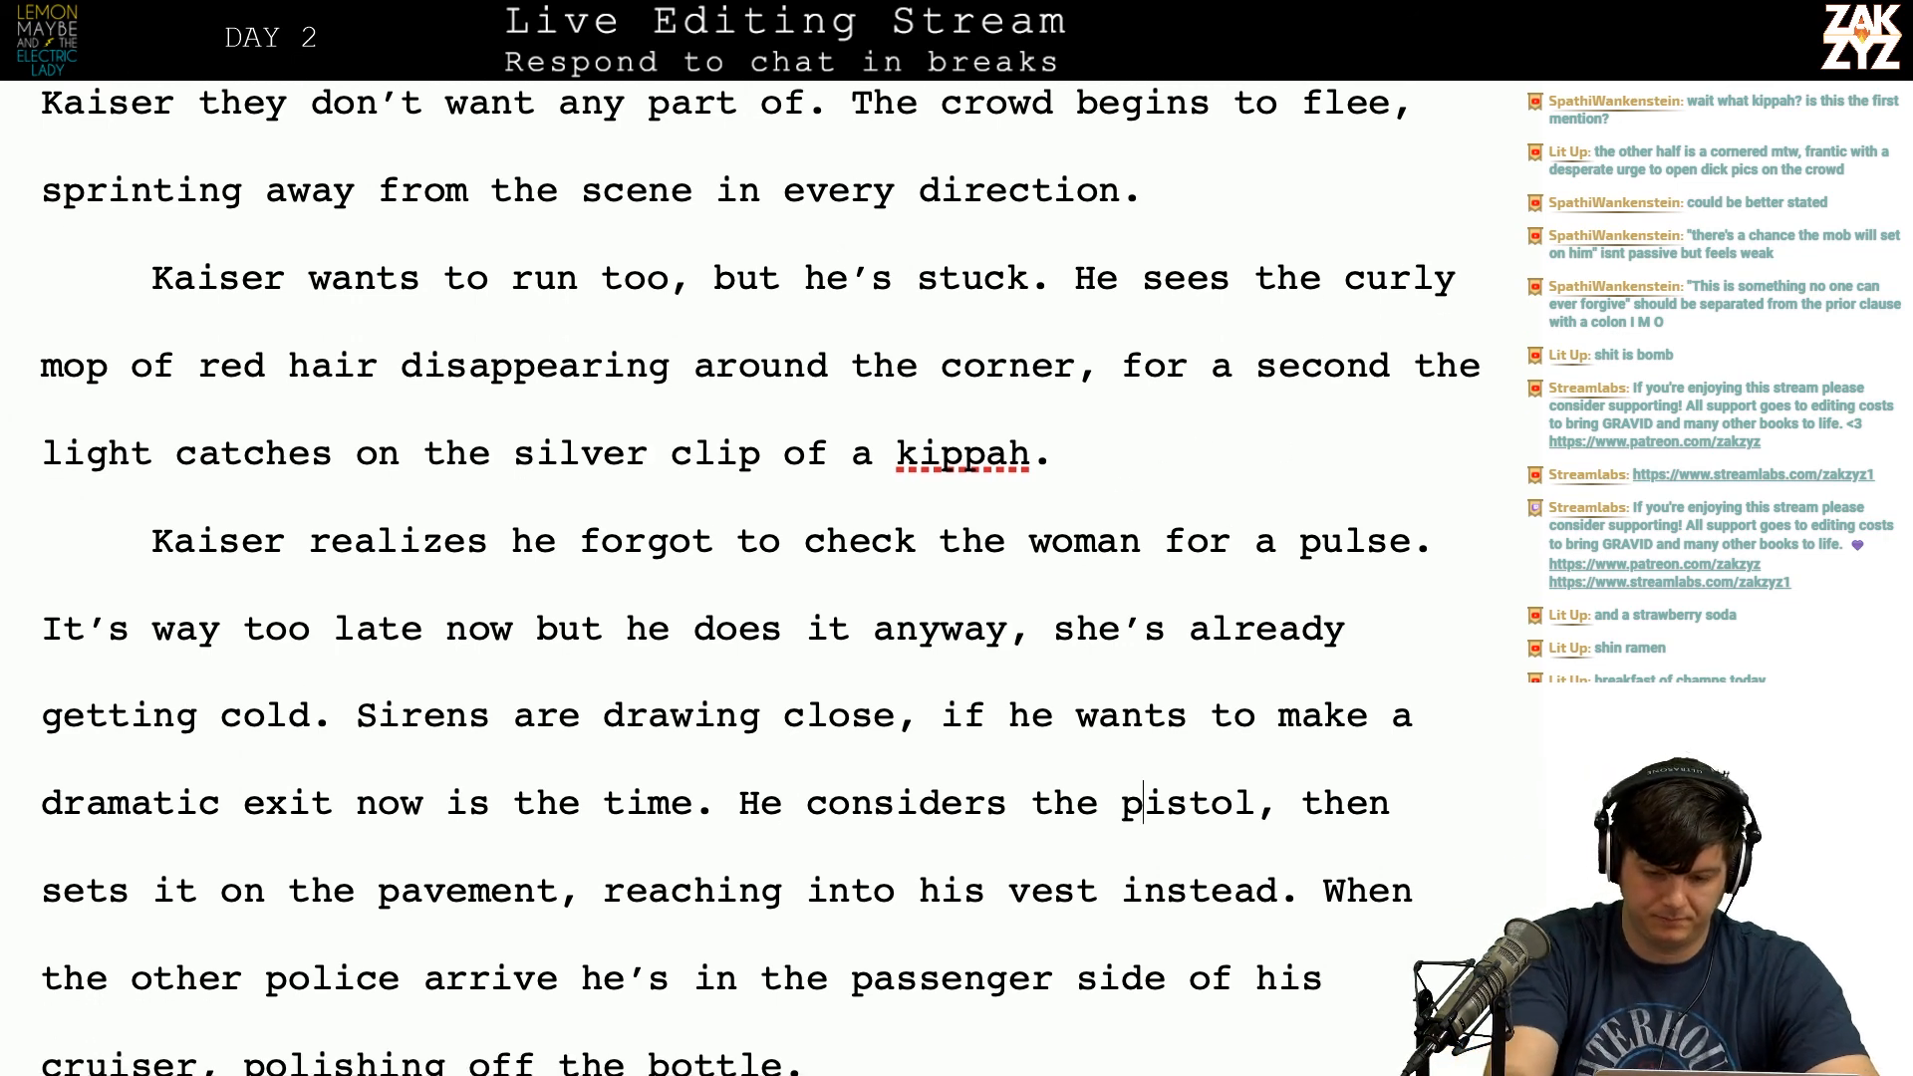
key("BackSpace")
key("BackSpace")
key("BackSpace")
type("his")
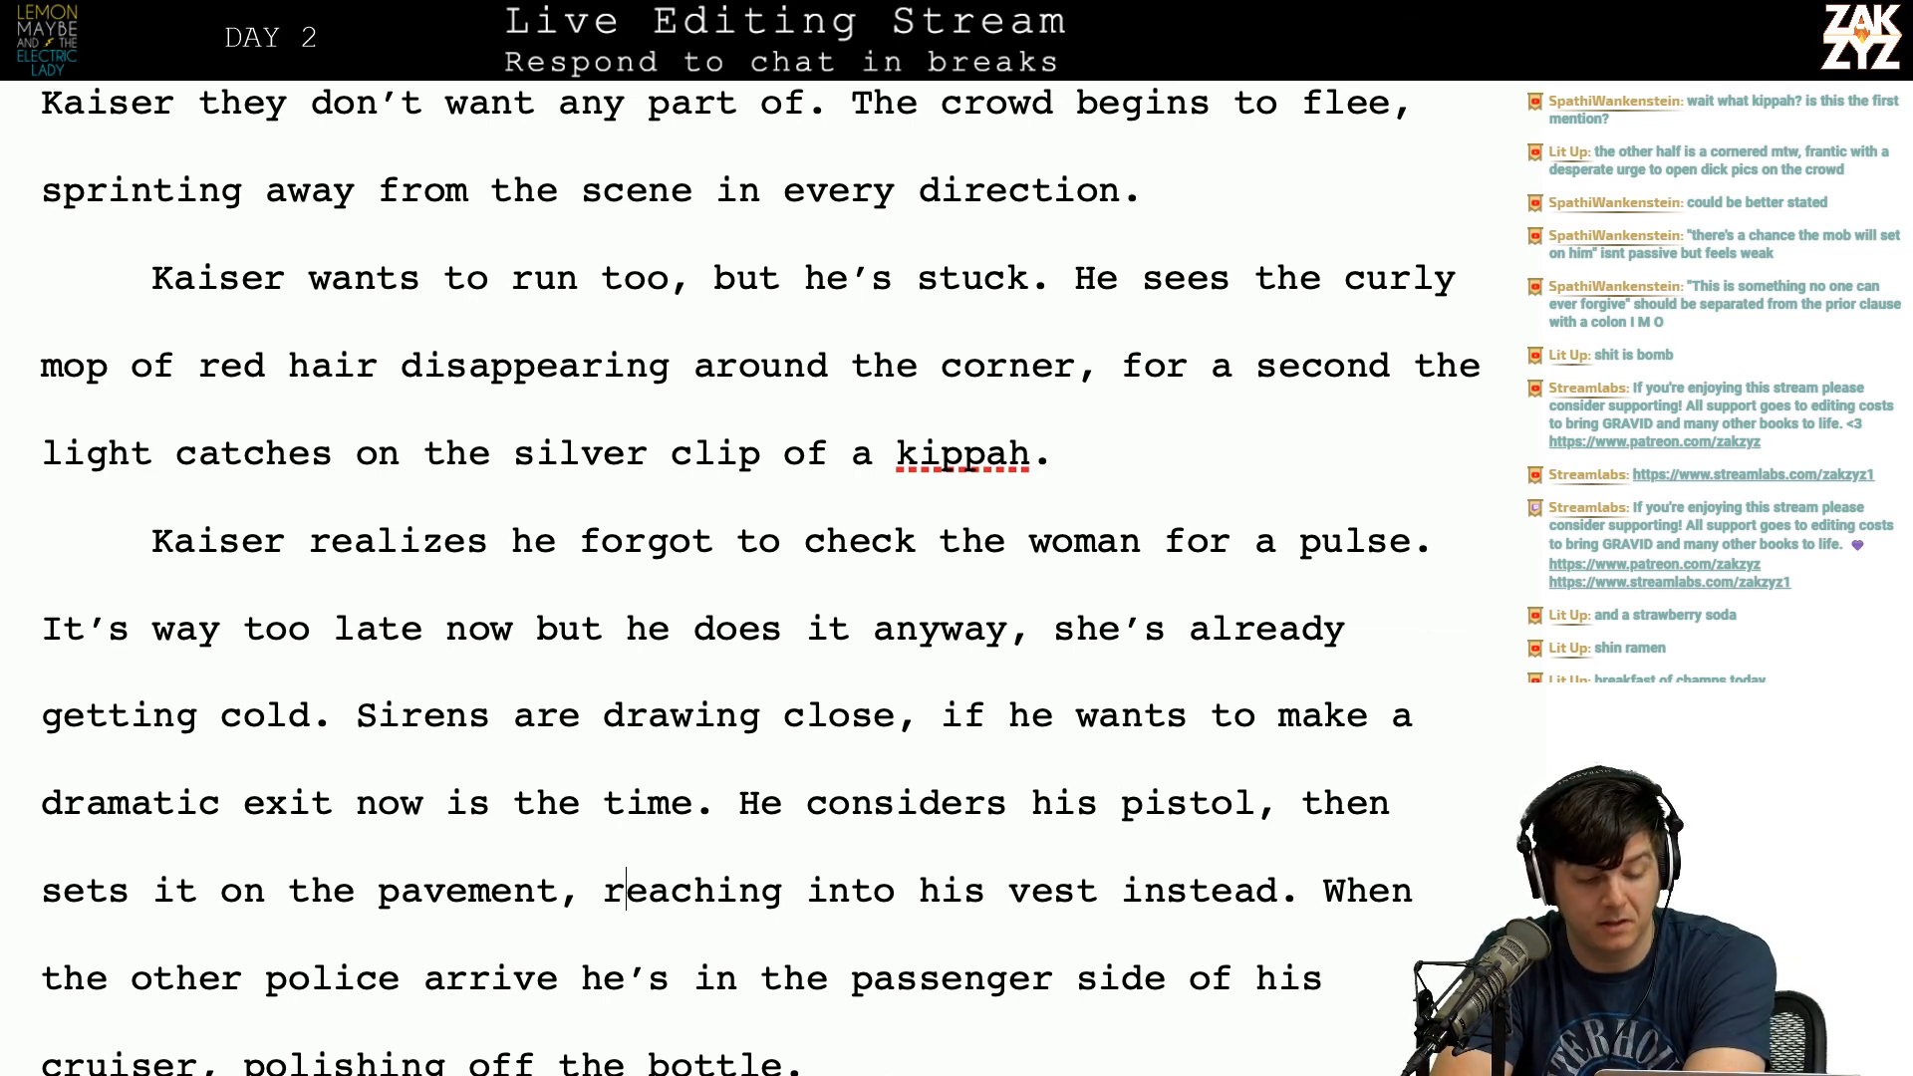
Step: Proofread the rest of the scene through "polishing off the bottle" and on to the opening of page 28
key("Down")
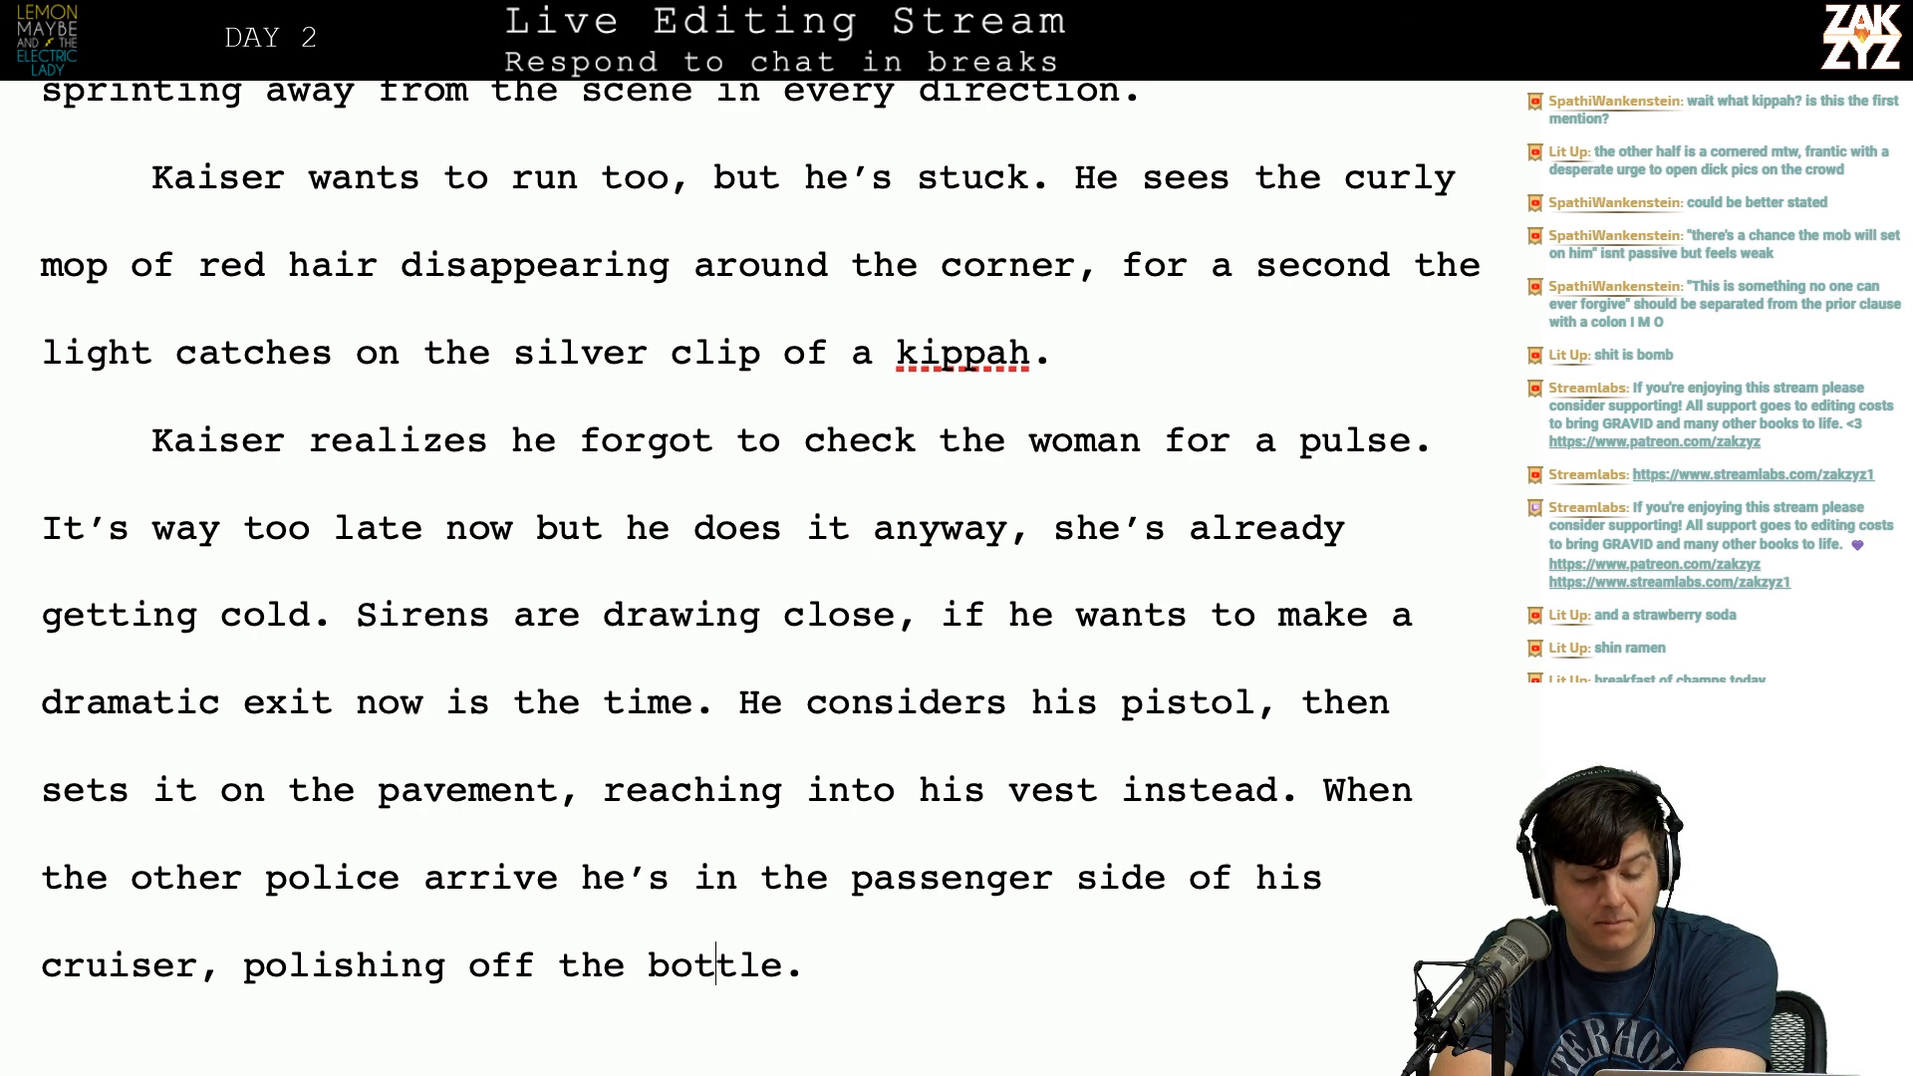
key("Up")
key("Right")
key("Right")
key("Right")
key("Right")
key("Right")
key("Right")
key("Right")
key("Right")
key("Right")
key("Right")
key("Right")
key("Right")
key("Right")
key("Right")
key("Right")
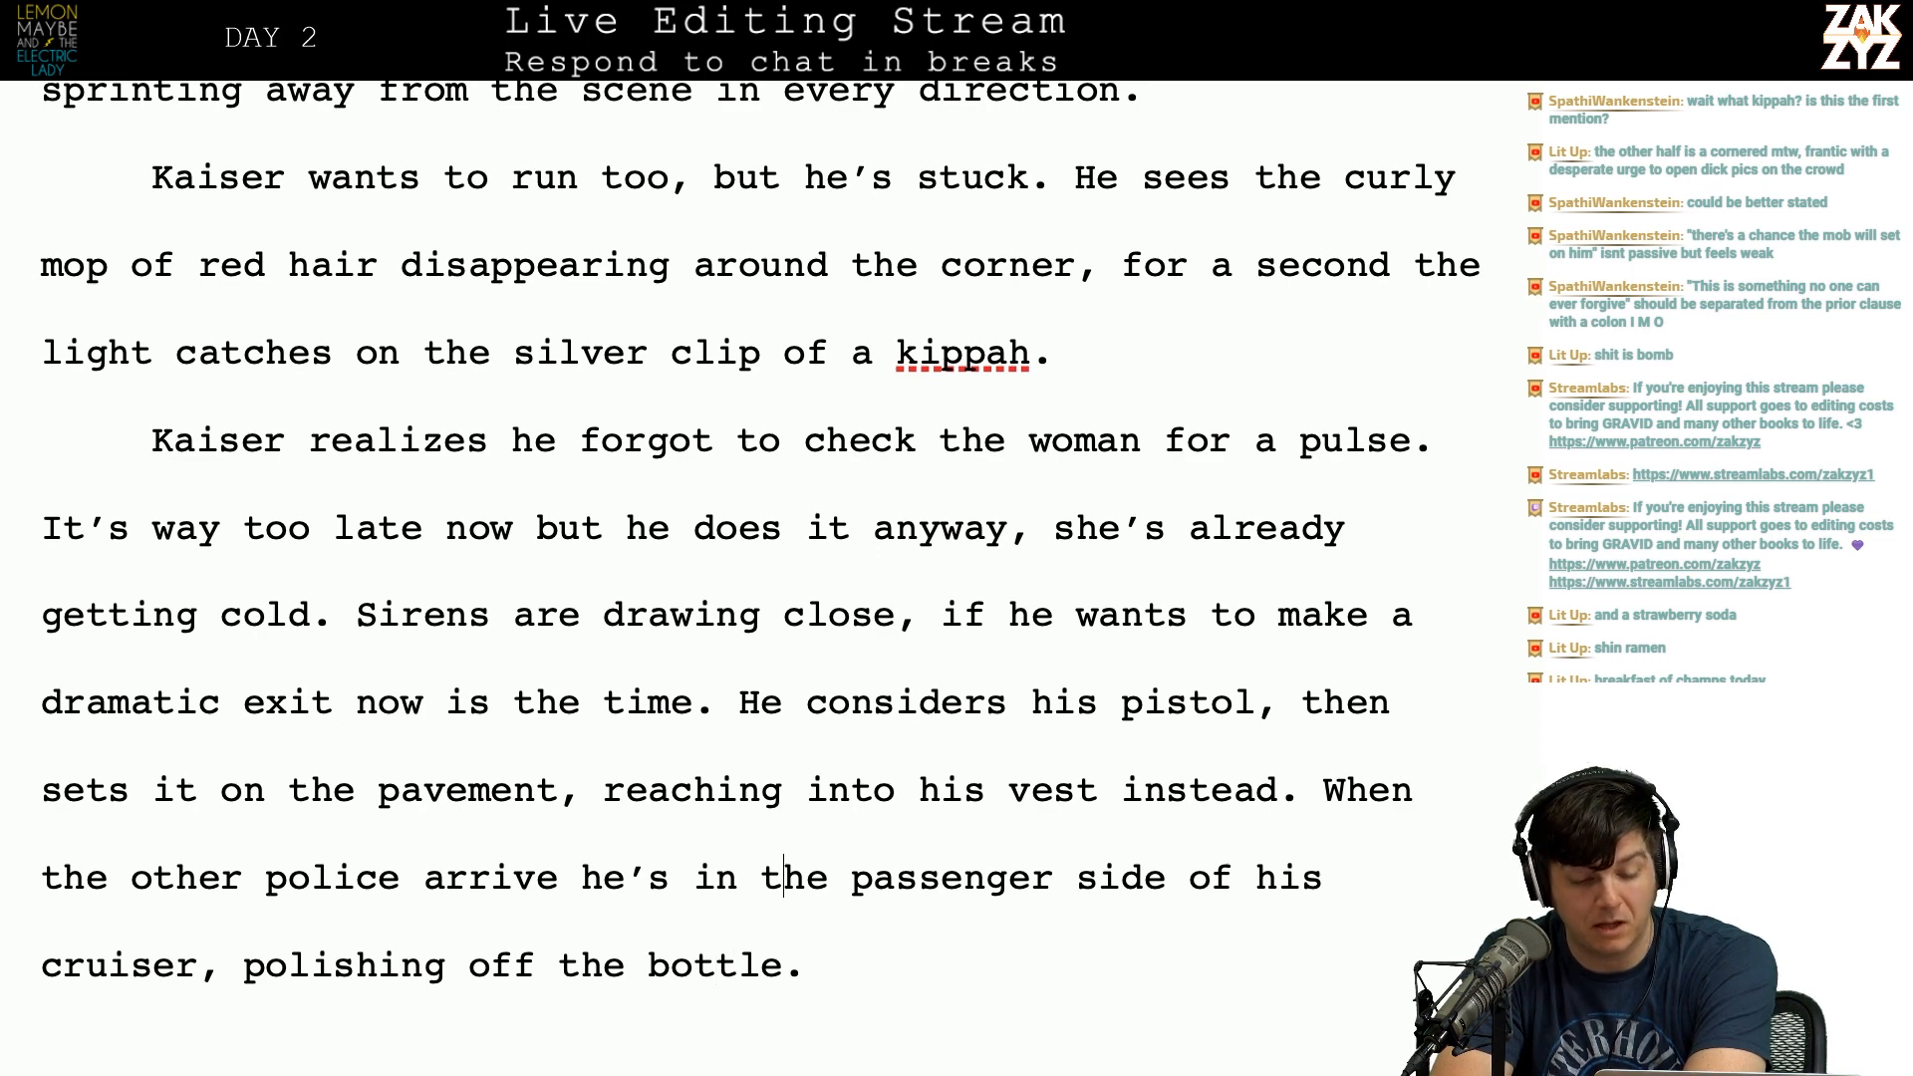
key("Right")
key("Right")
key("Right")
key("Down")
key("Down")
key("Down")
key("Down")
key("Down")
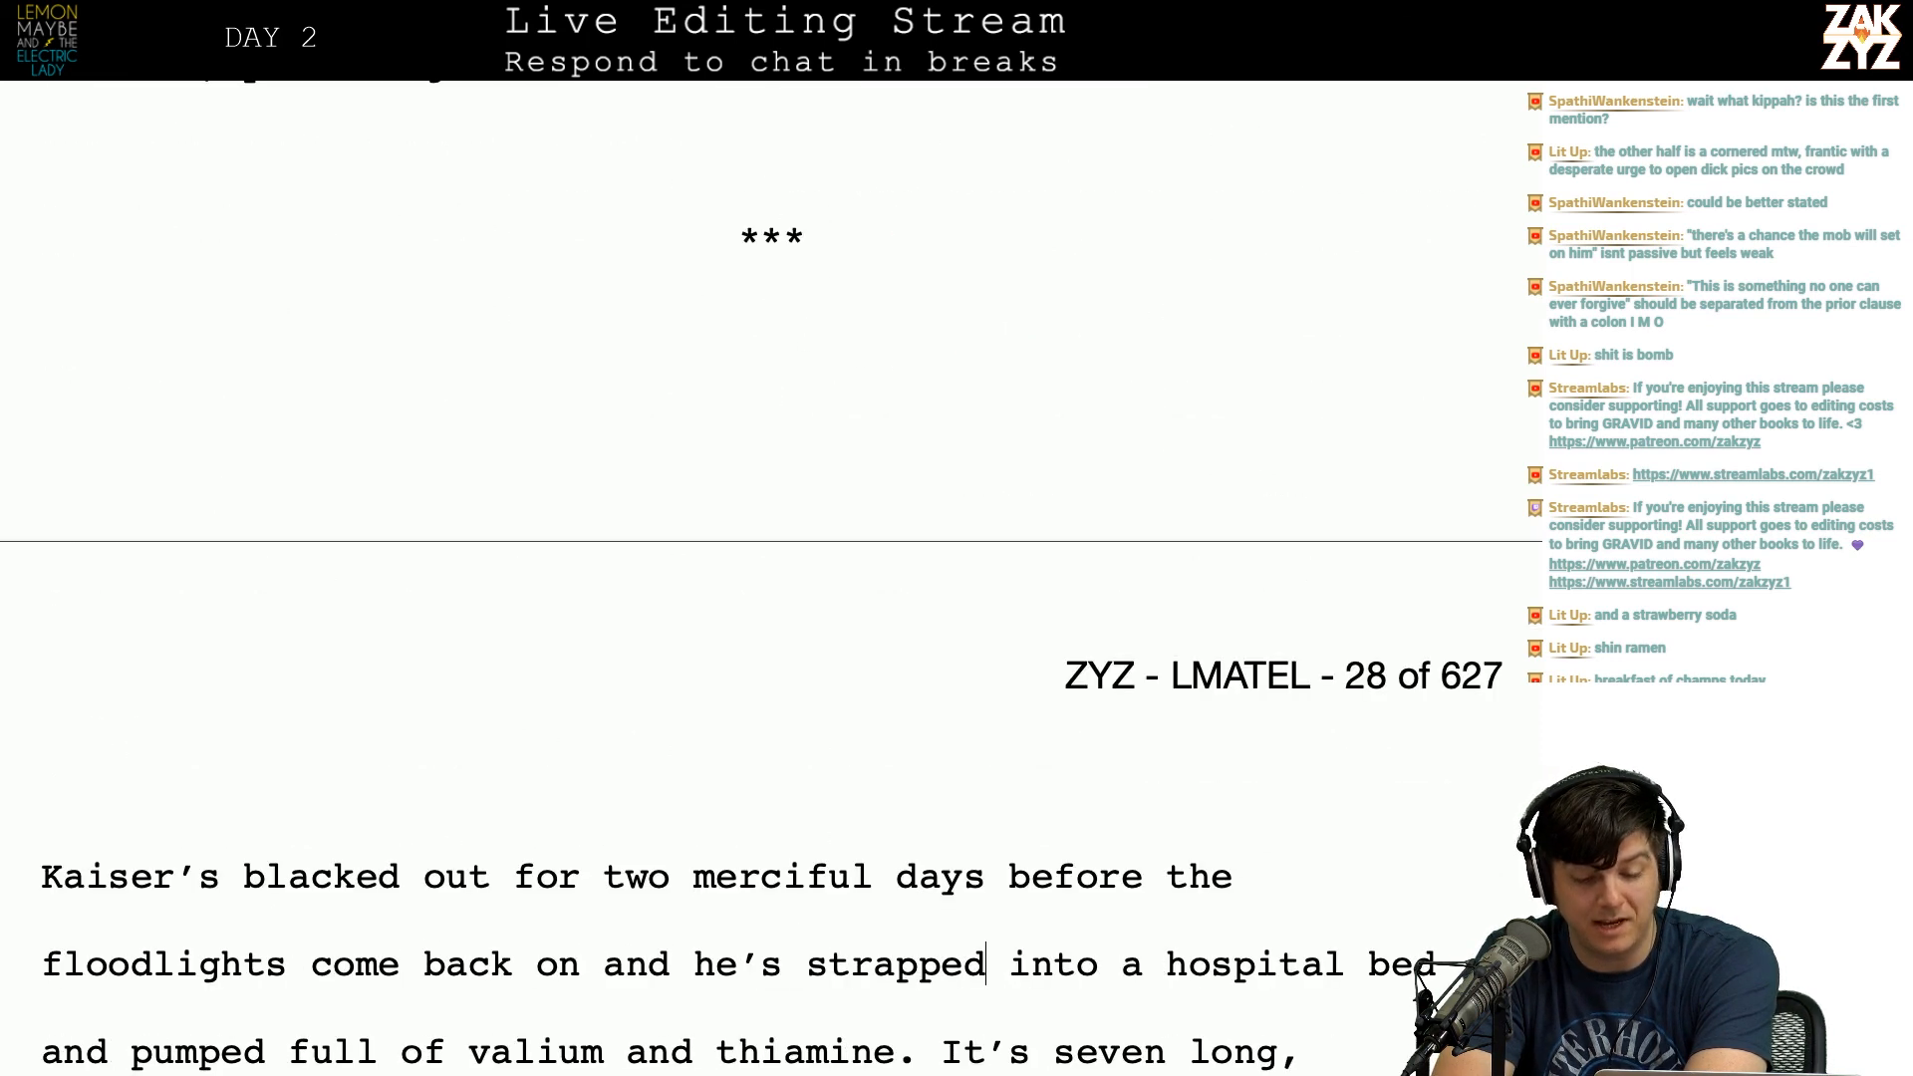
Step: Look back through the preceding pages for the paragraph introducing the red-haired youth against the steel shutter
scroll(772, 578, "up", 5)
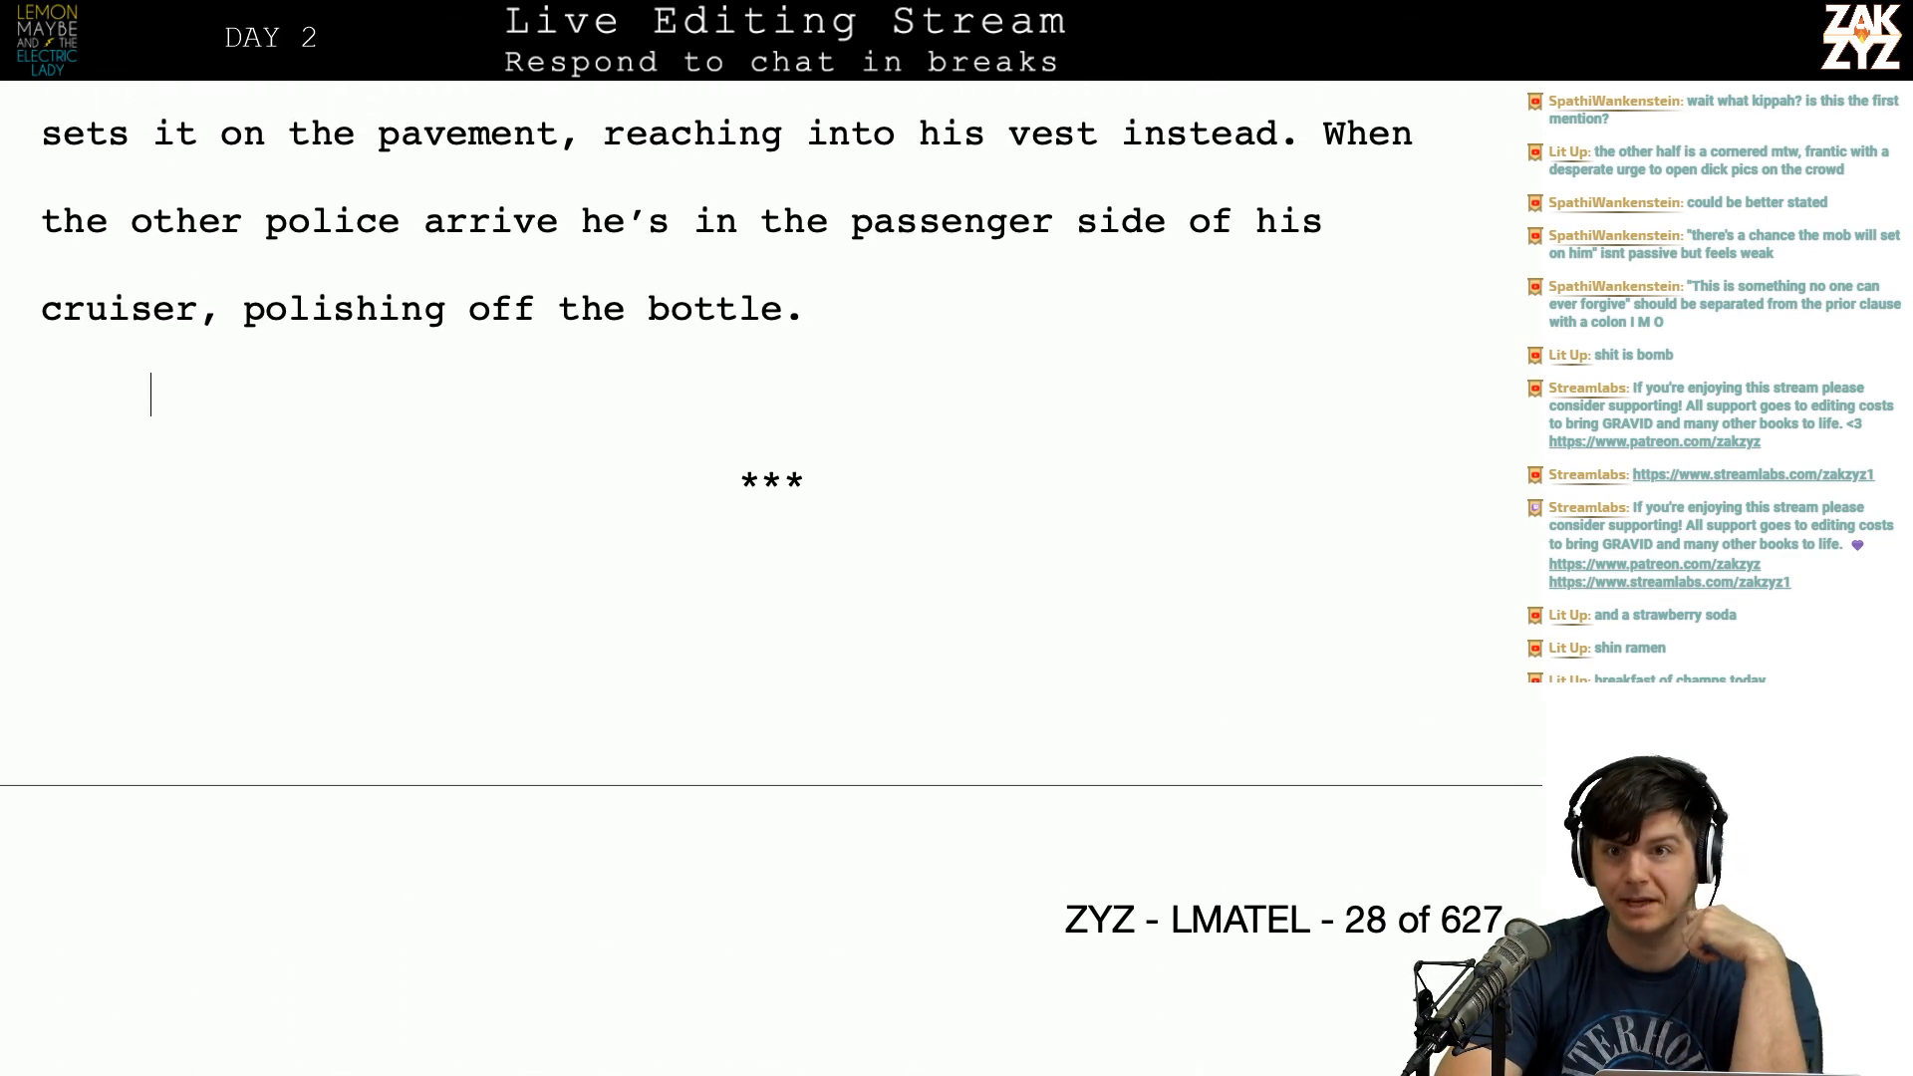
scroll(771, 578, "up", 3)
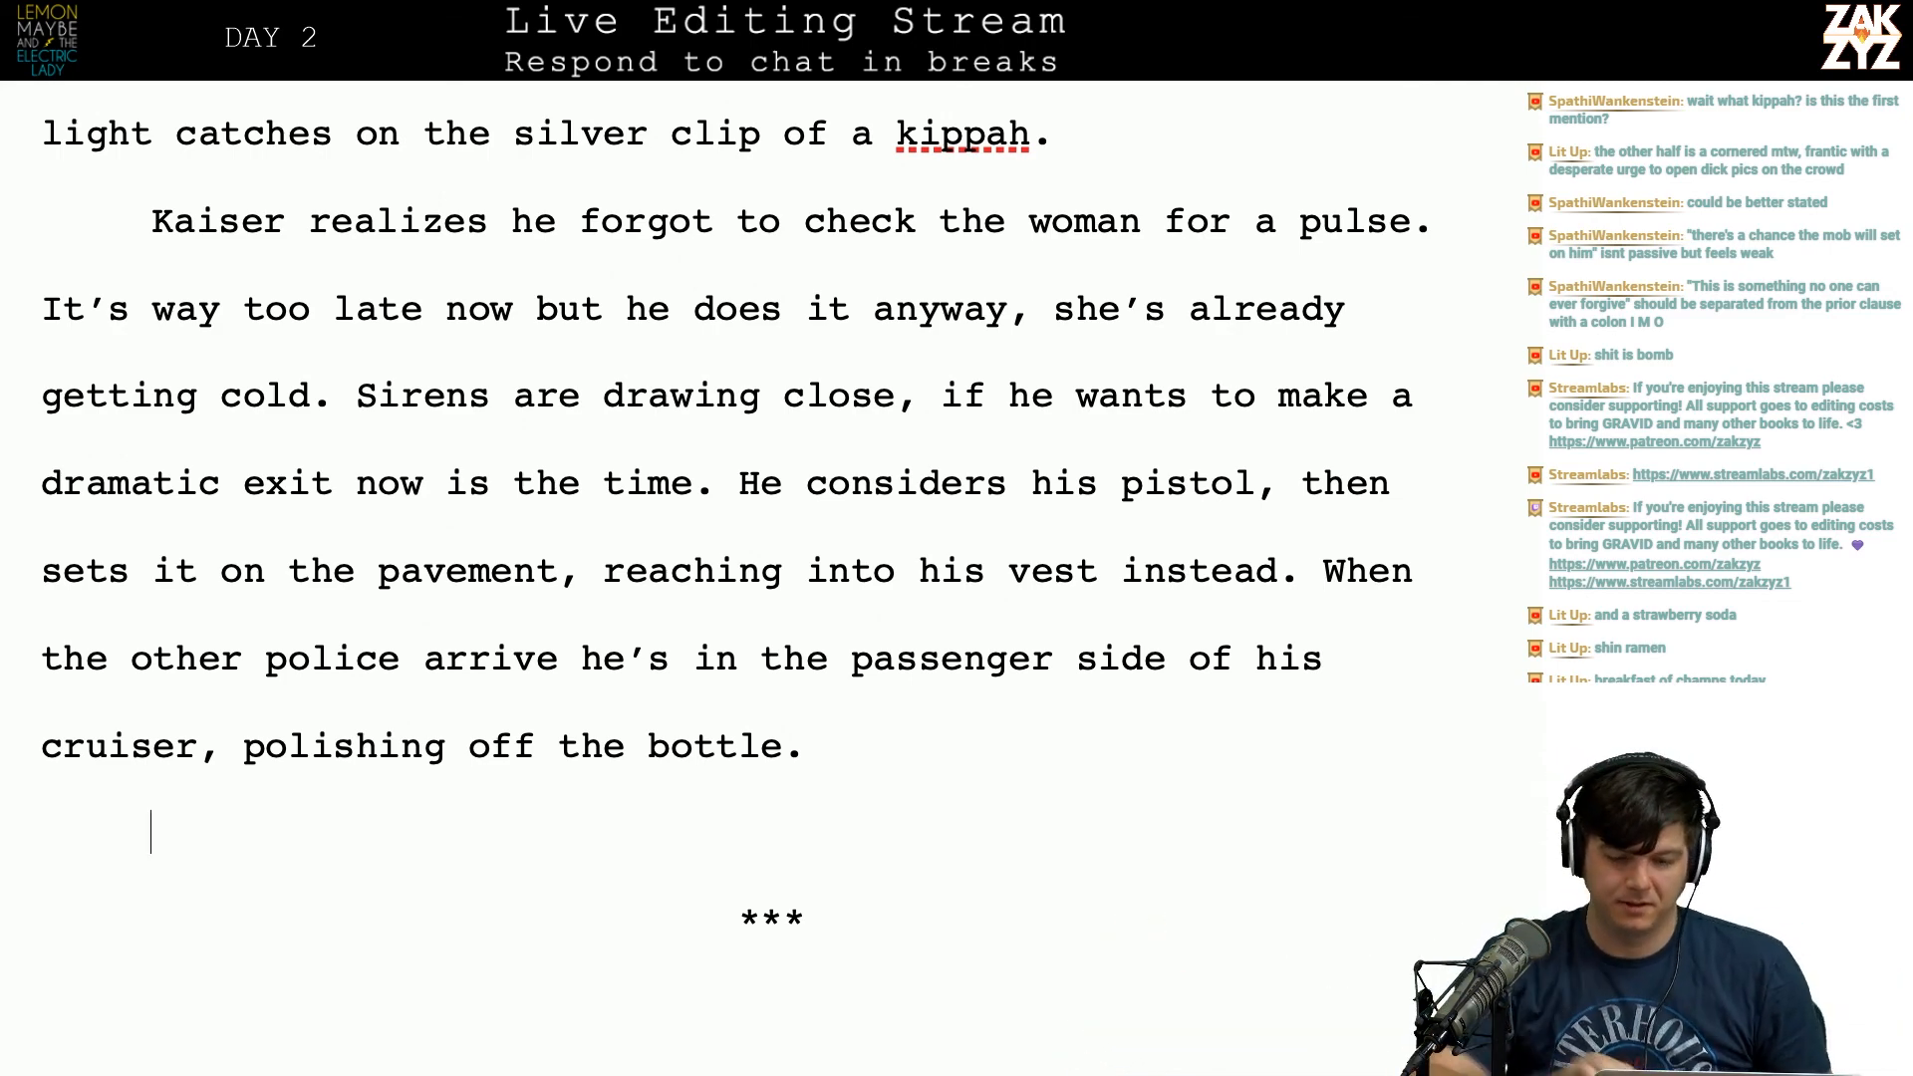
scroll(1117, 797, "up", 1)
scroll(1117, 797, "up", 20)
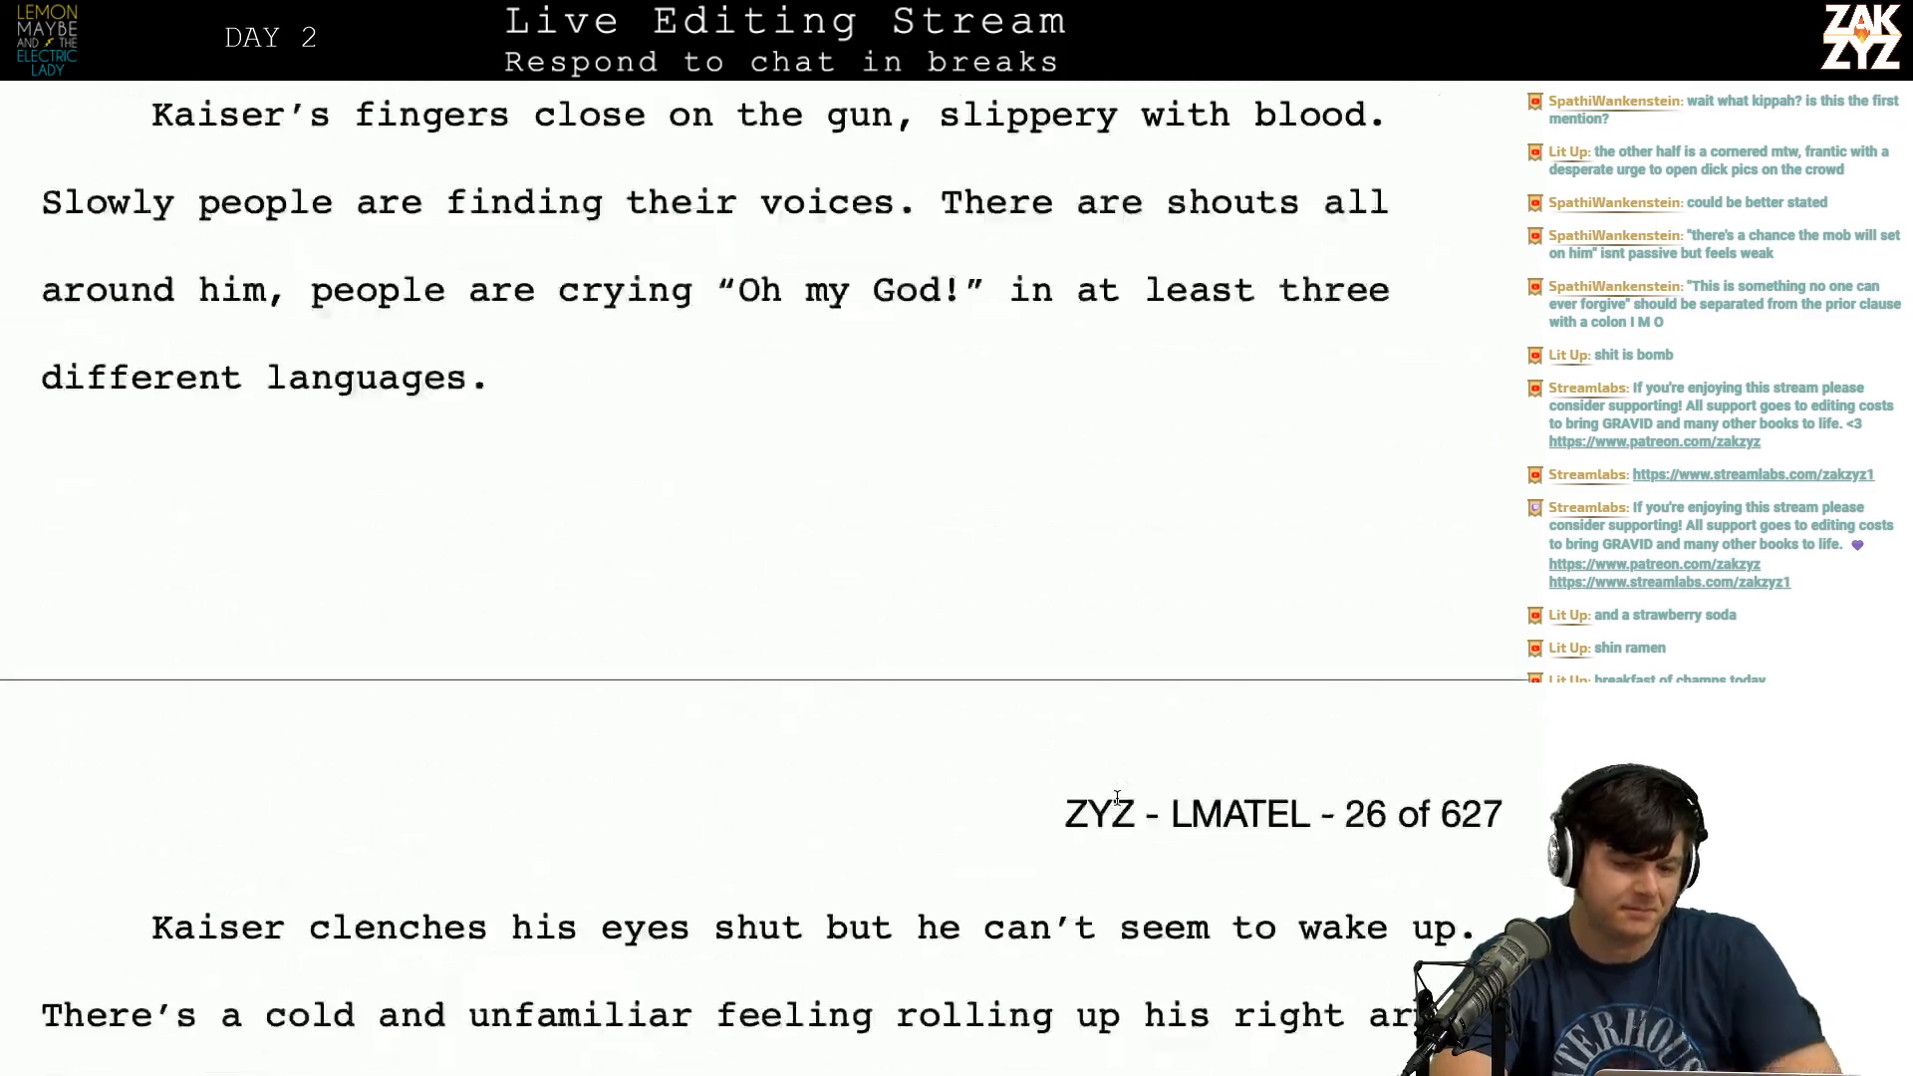
scroll(1116, 797, "up", 20)
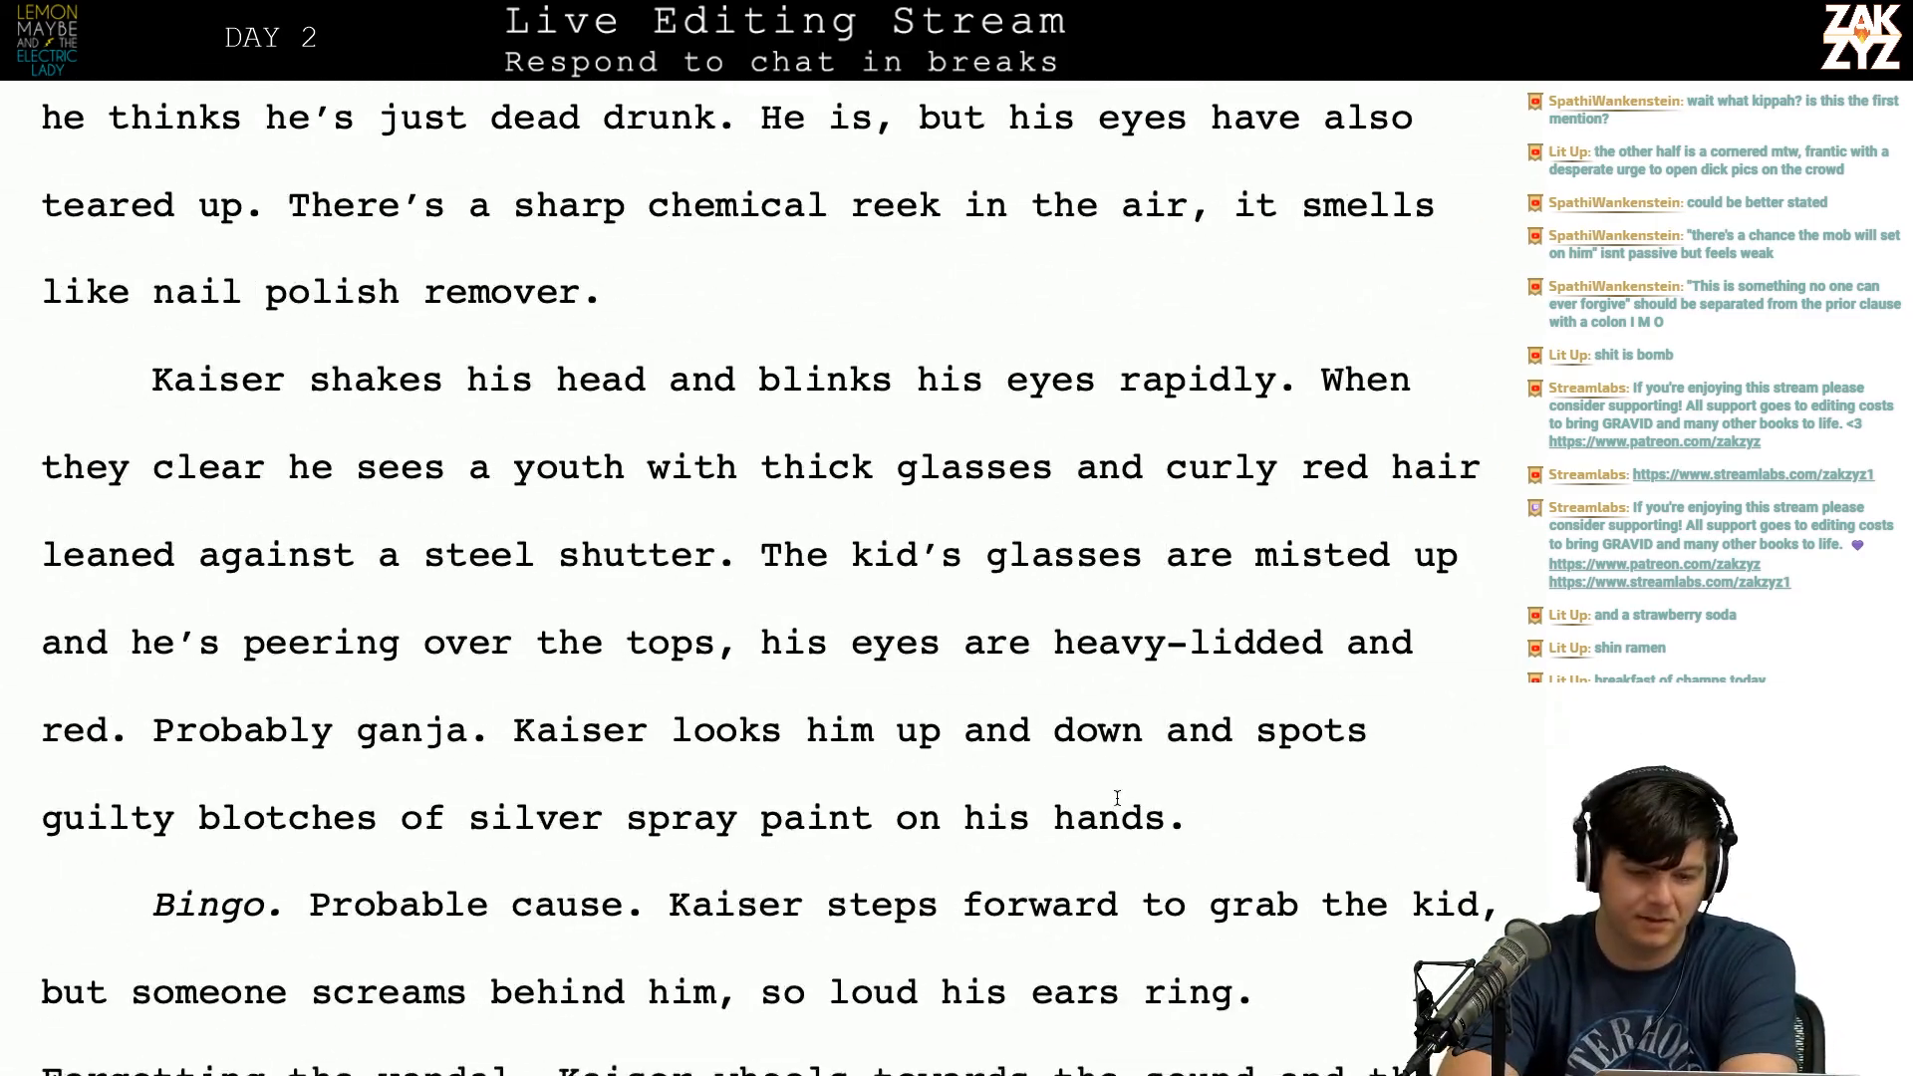
scroll(1117, 797, "up", 20)
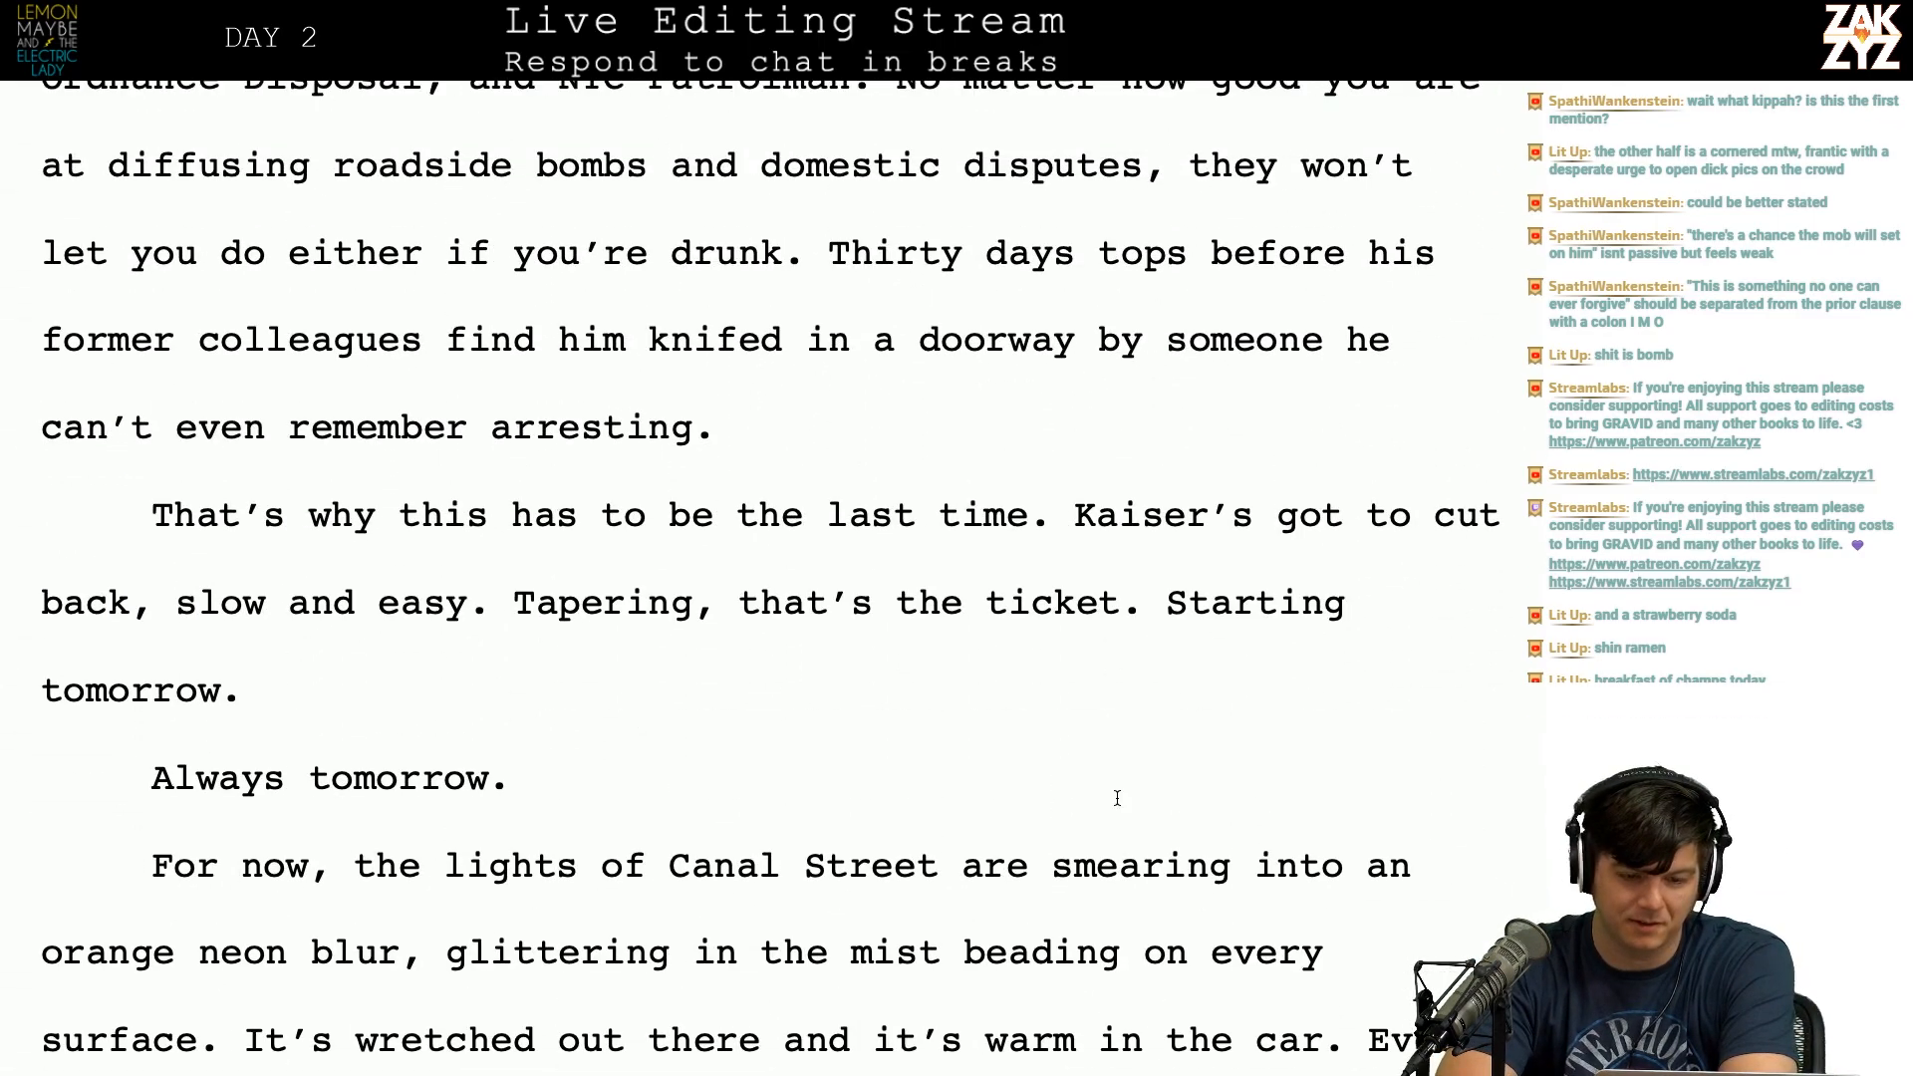
scroll(1117, 797, "up", 20)
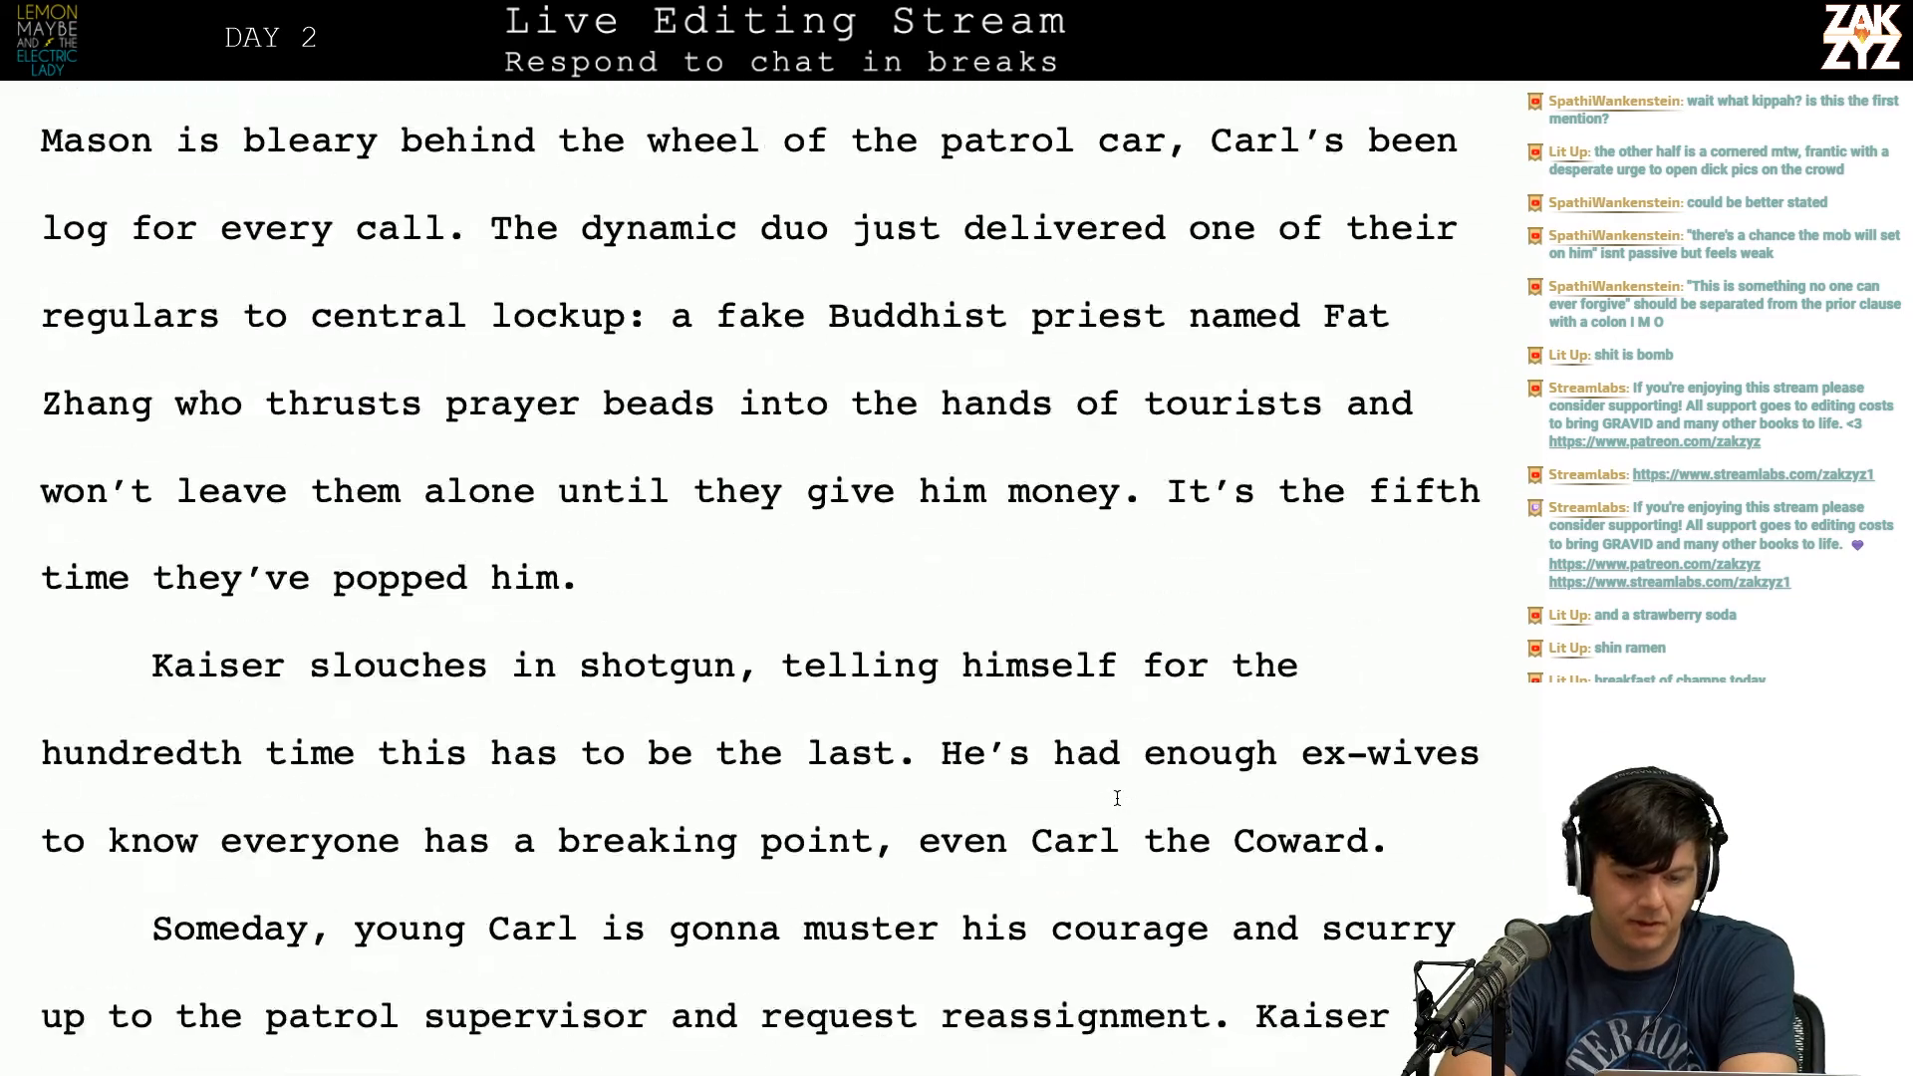
scroll(1117, 797, "down", 20)
scroll(1117, 797, "down", 20)
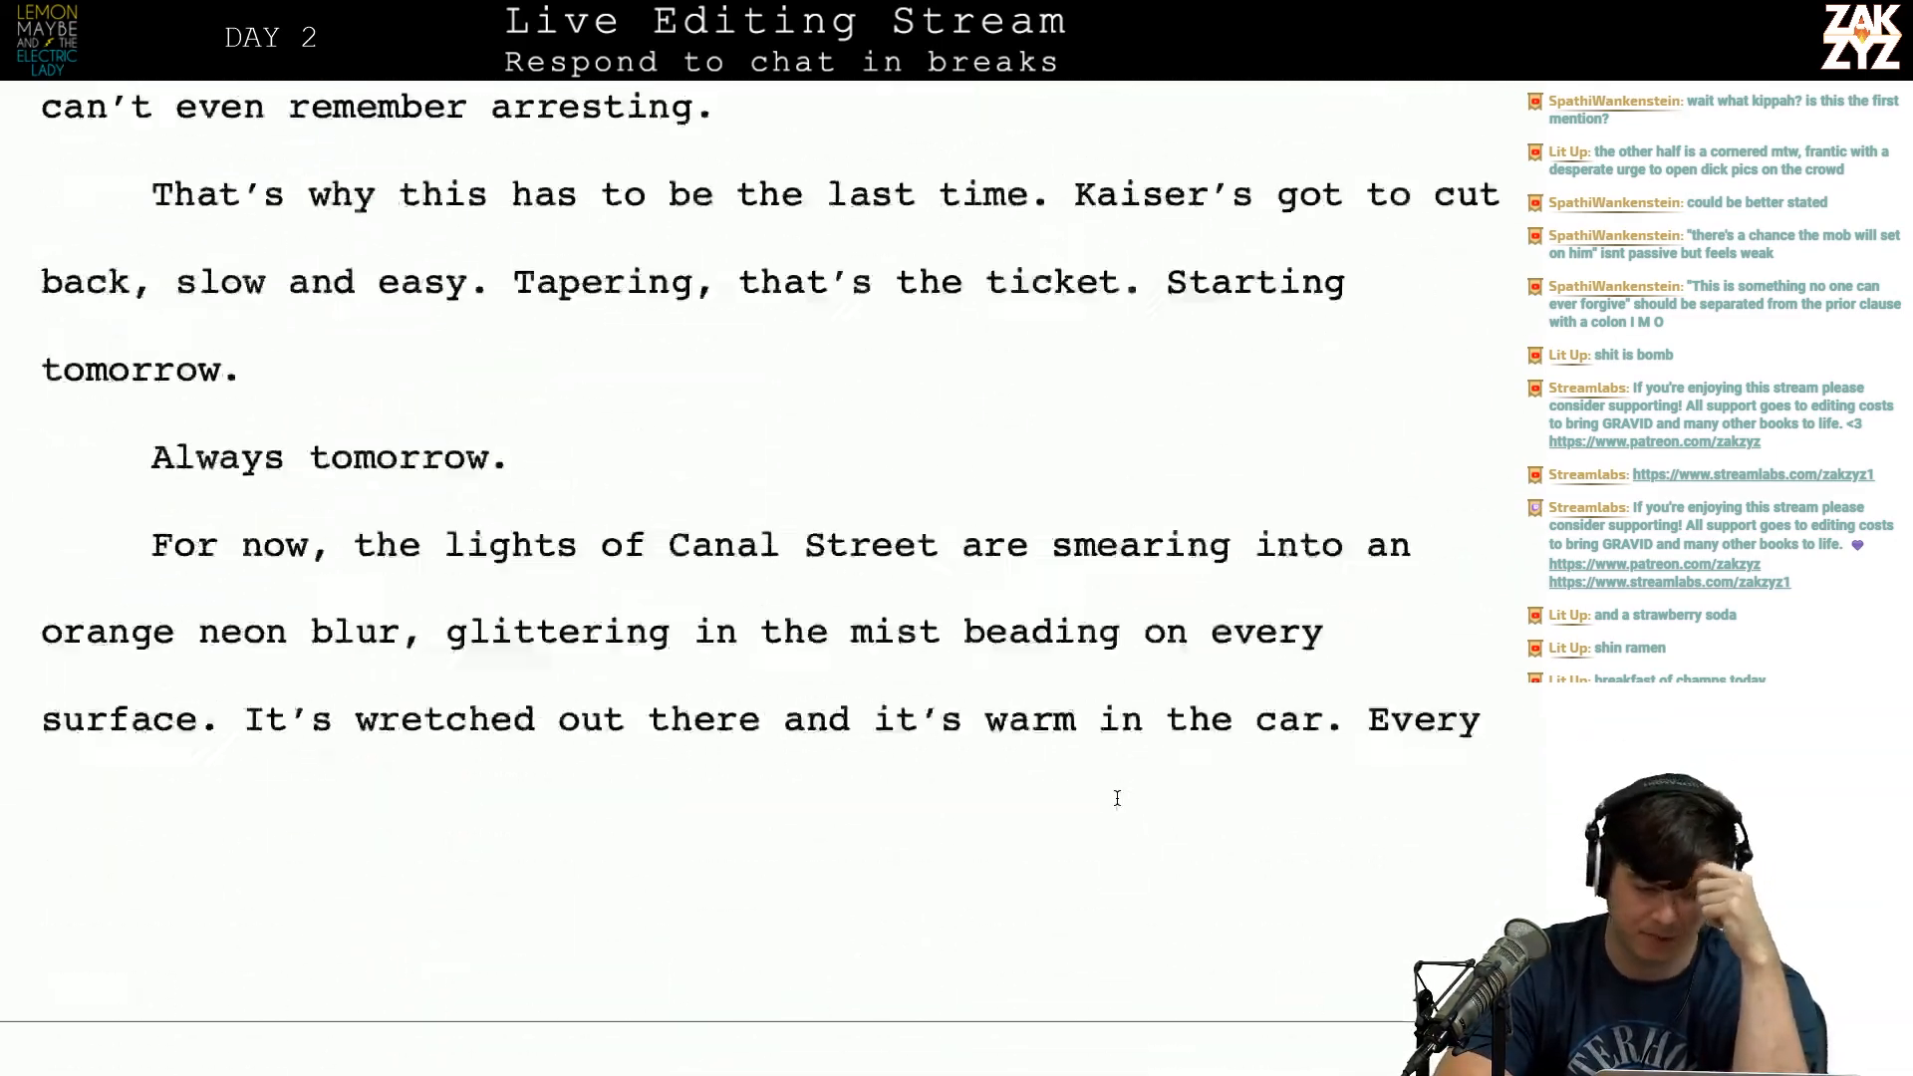
scroll(1117, 797, "down", 5)
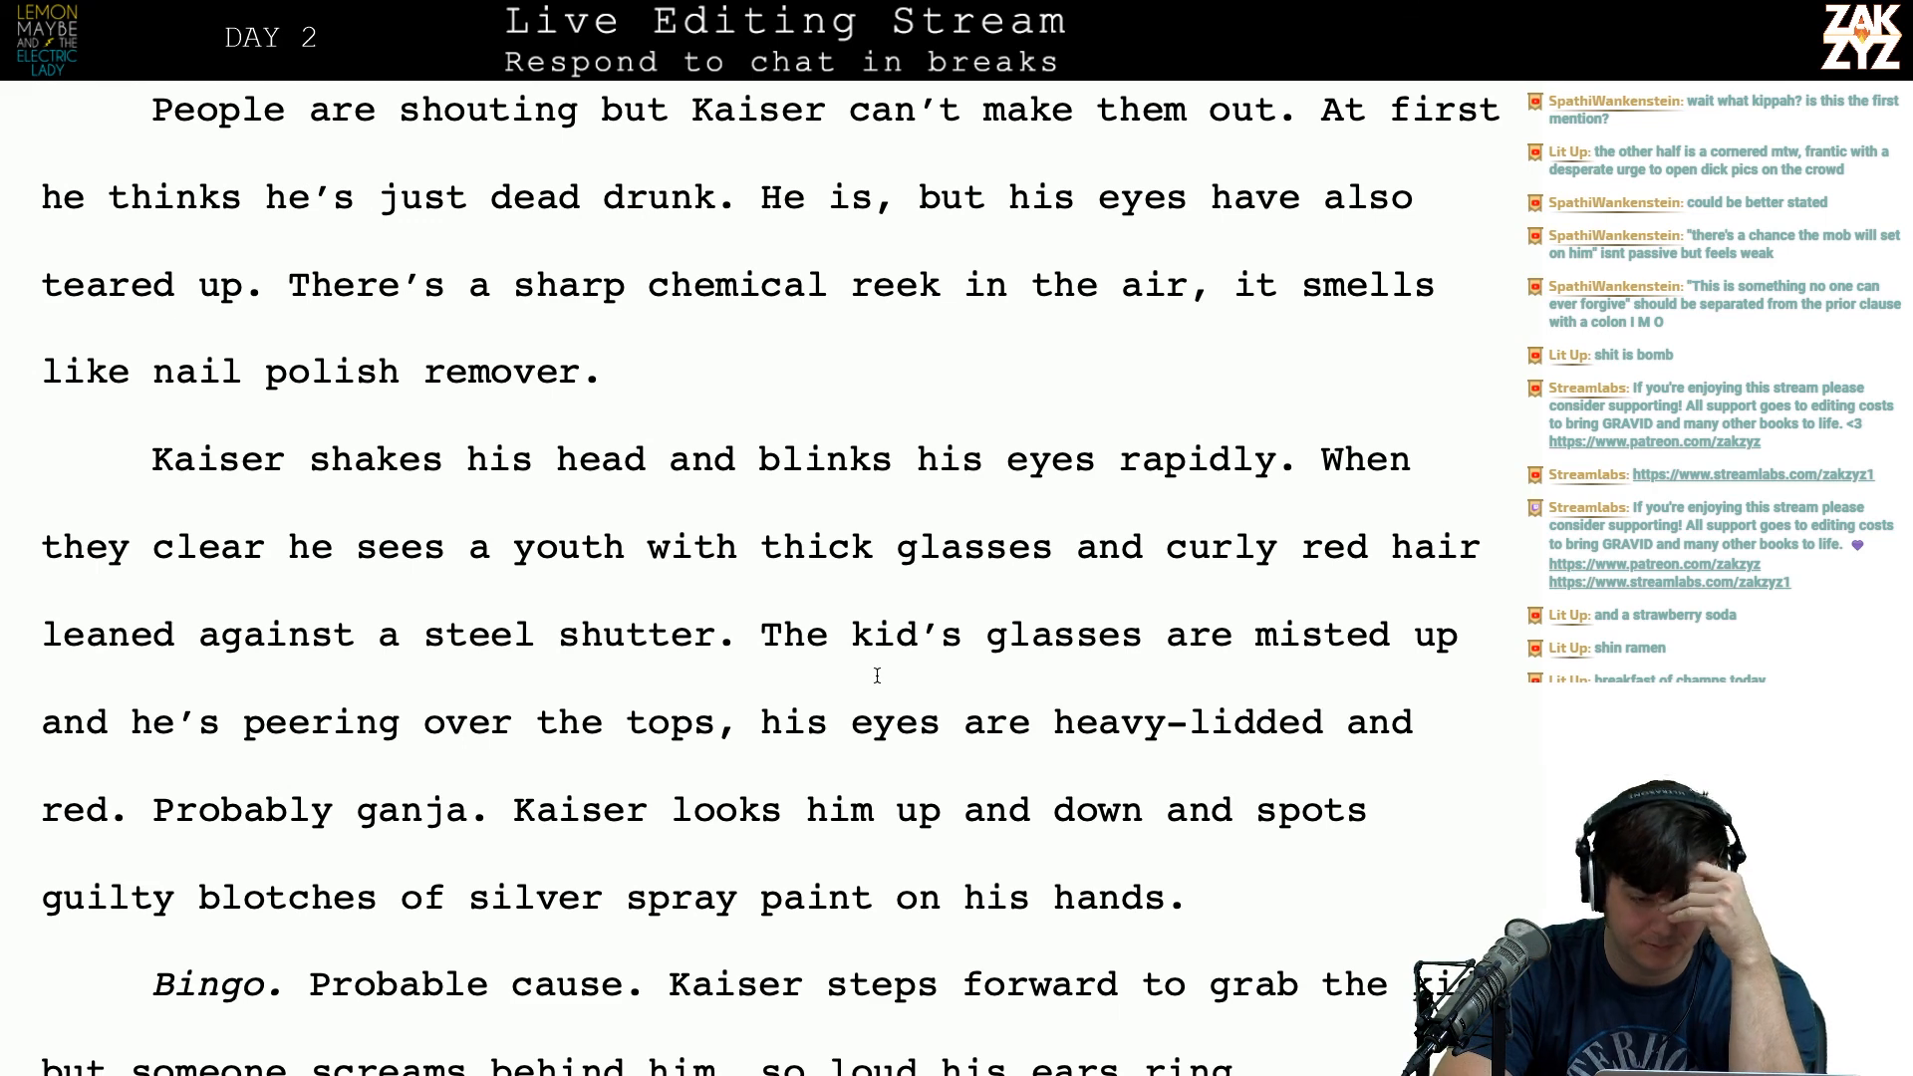
Step: Insert "jewish-looking" before "youth" in the sentence introducing the red-haired kid
key("Left")
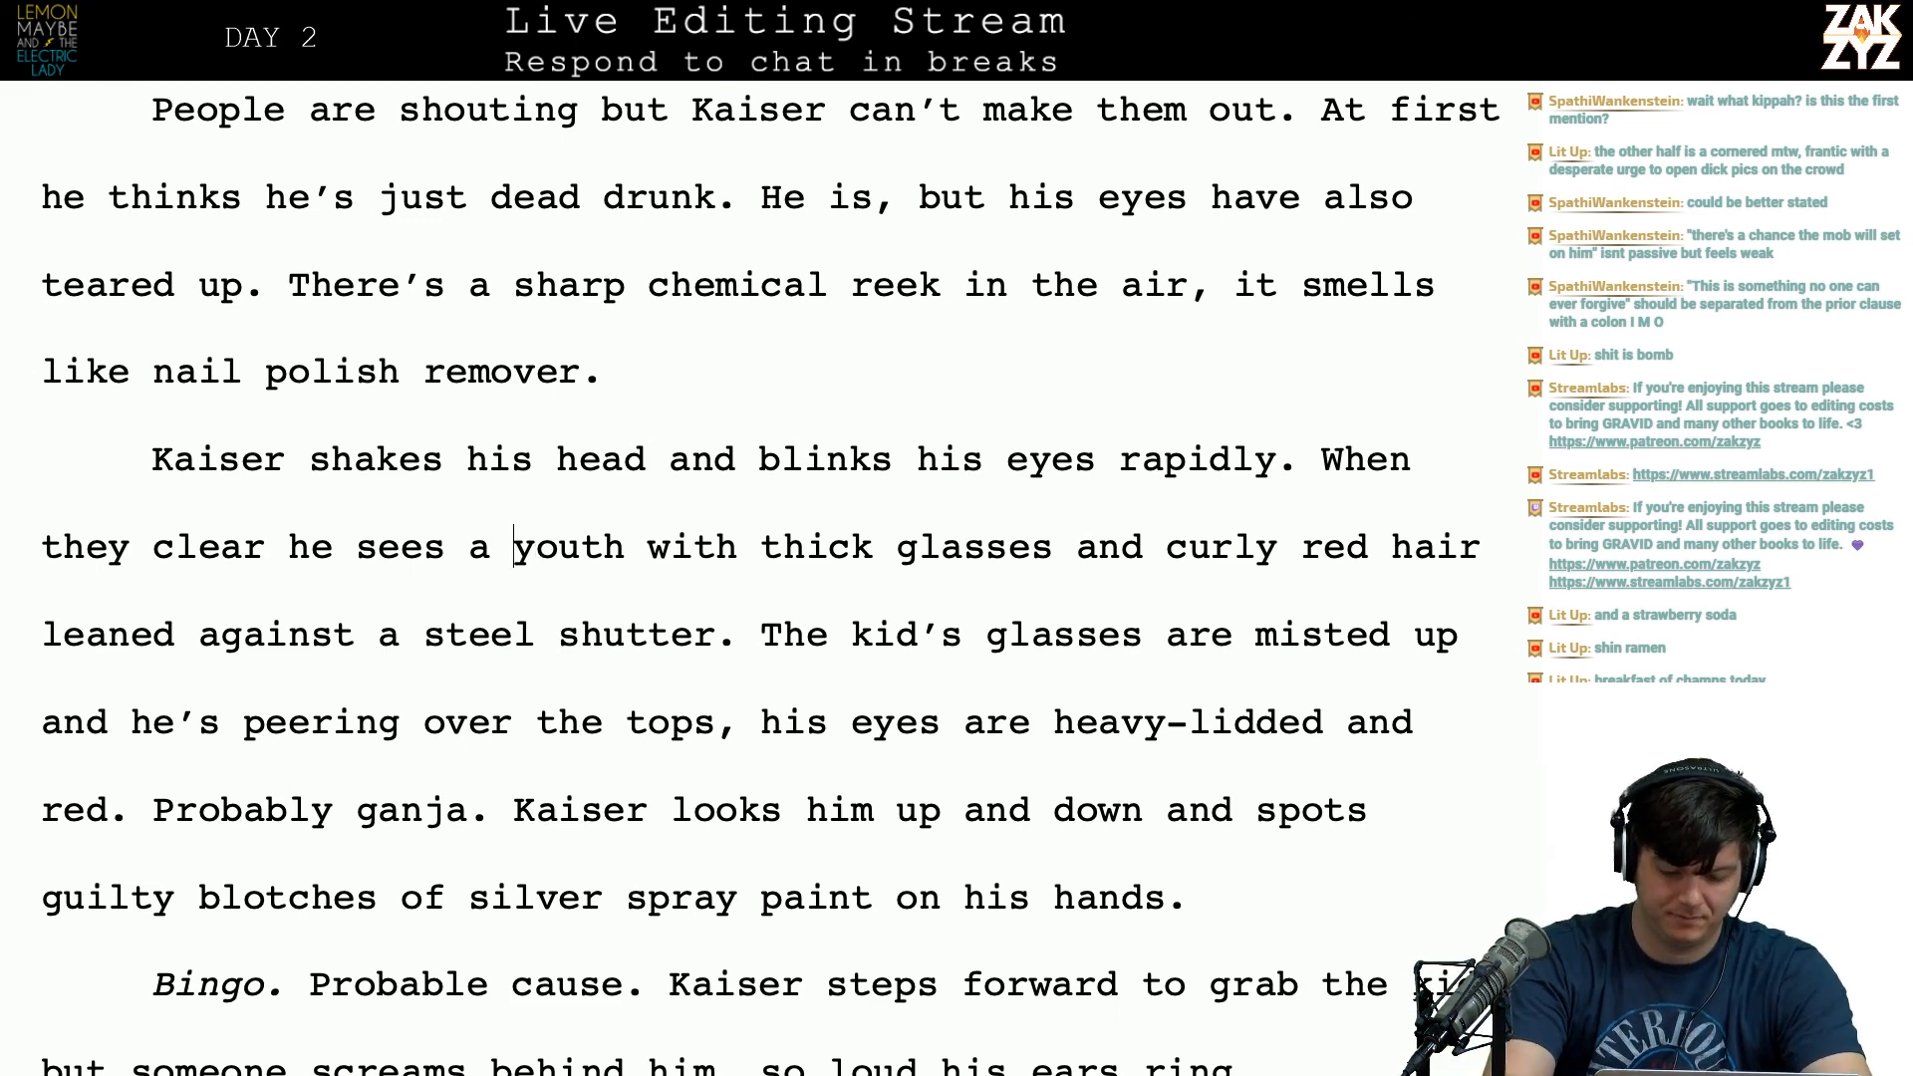
type("jewish-l")
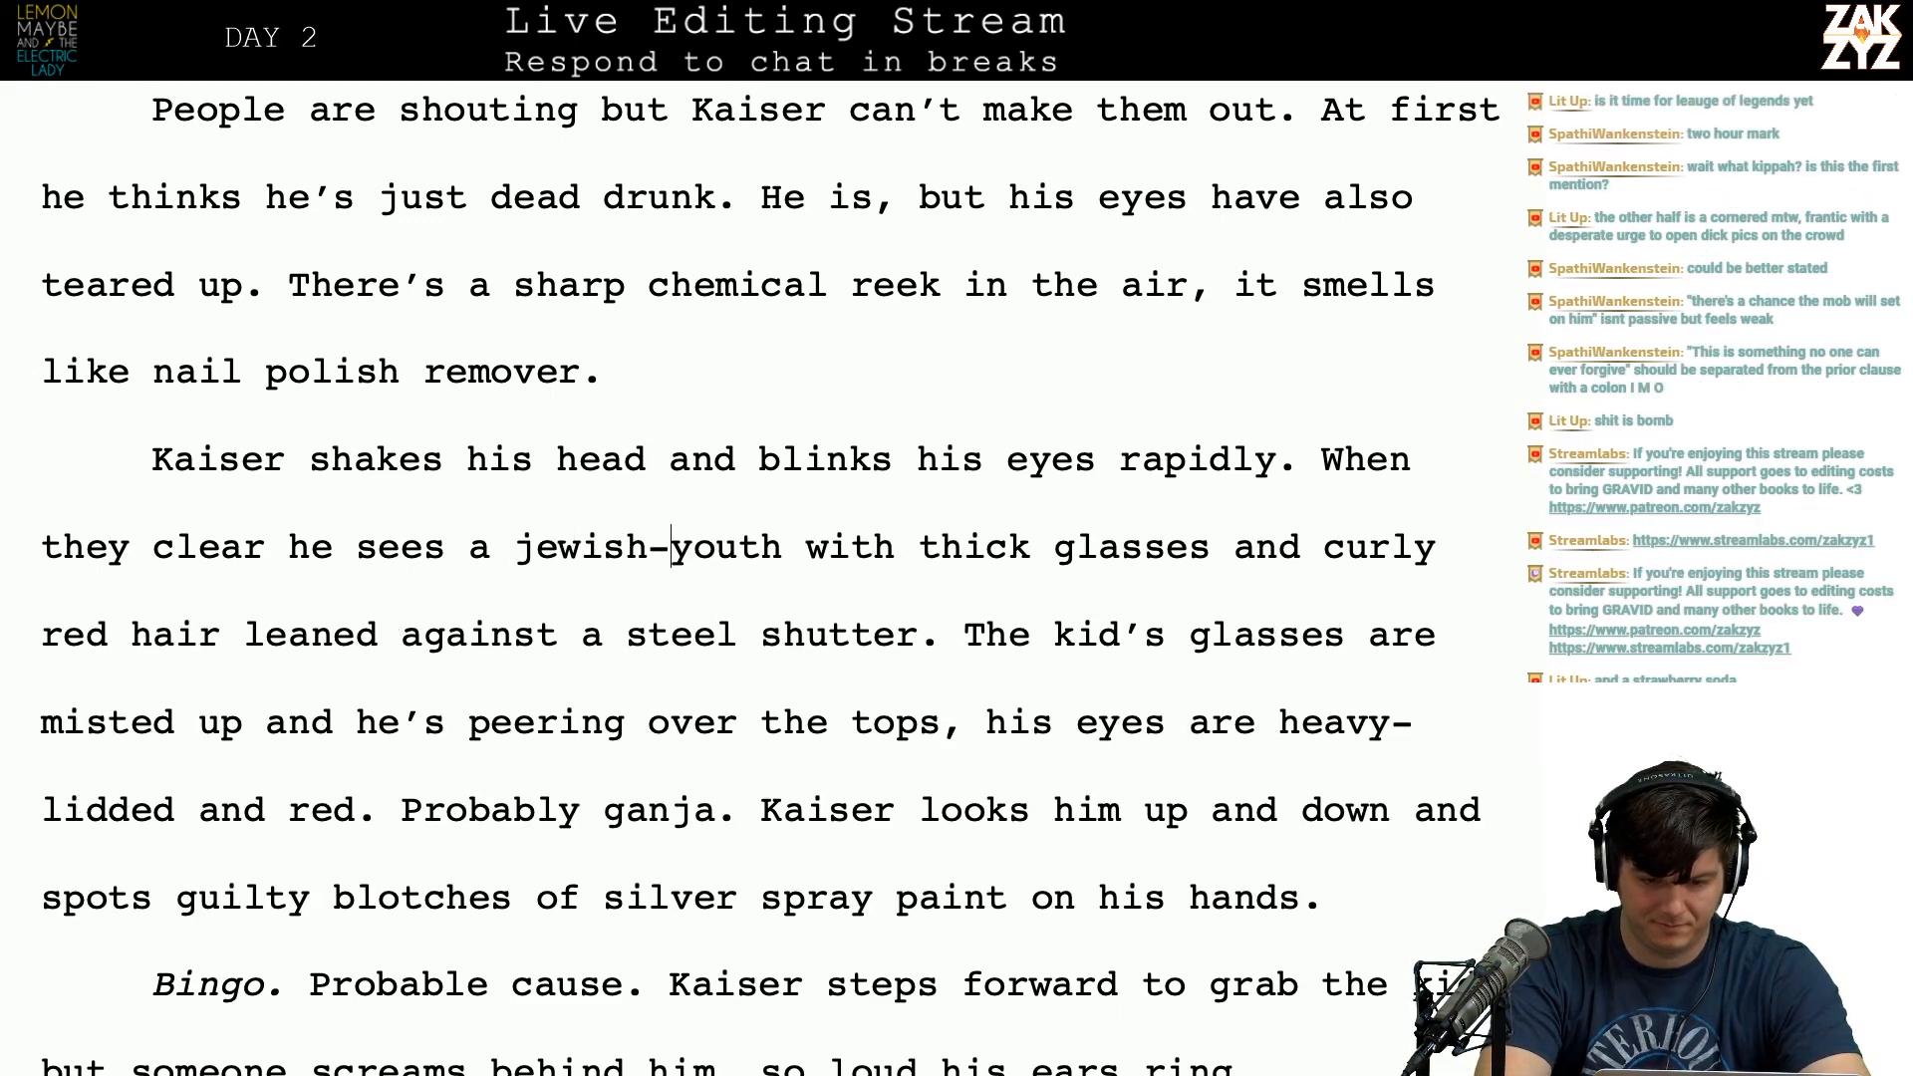
type("ooking")
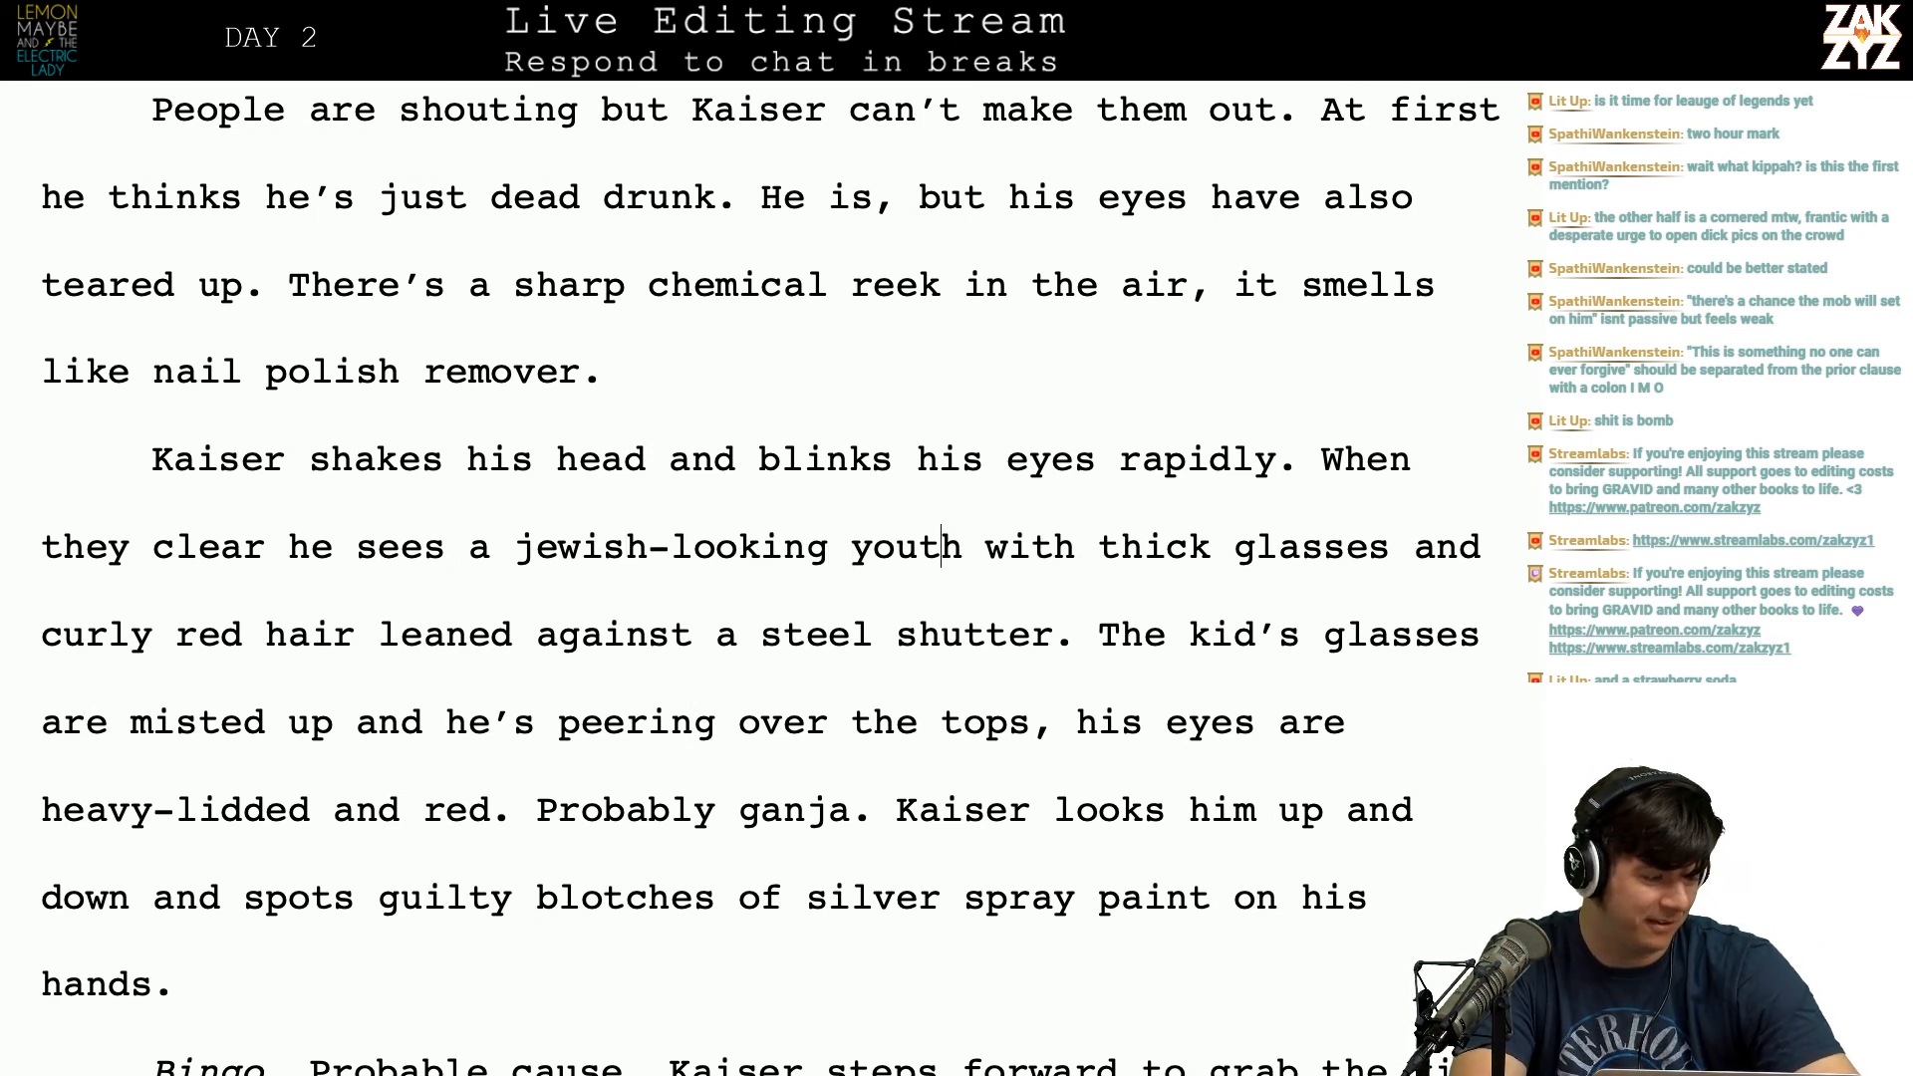
Step: Delete "jewish-looking" before "youth" in the sentence about the thick glasses and curly red hair
scroll(771, 577, "down", 1)
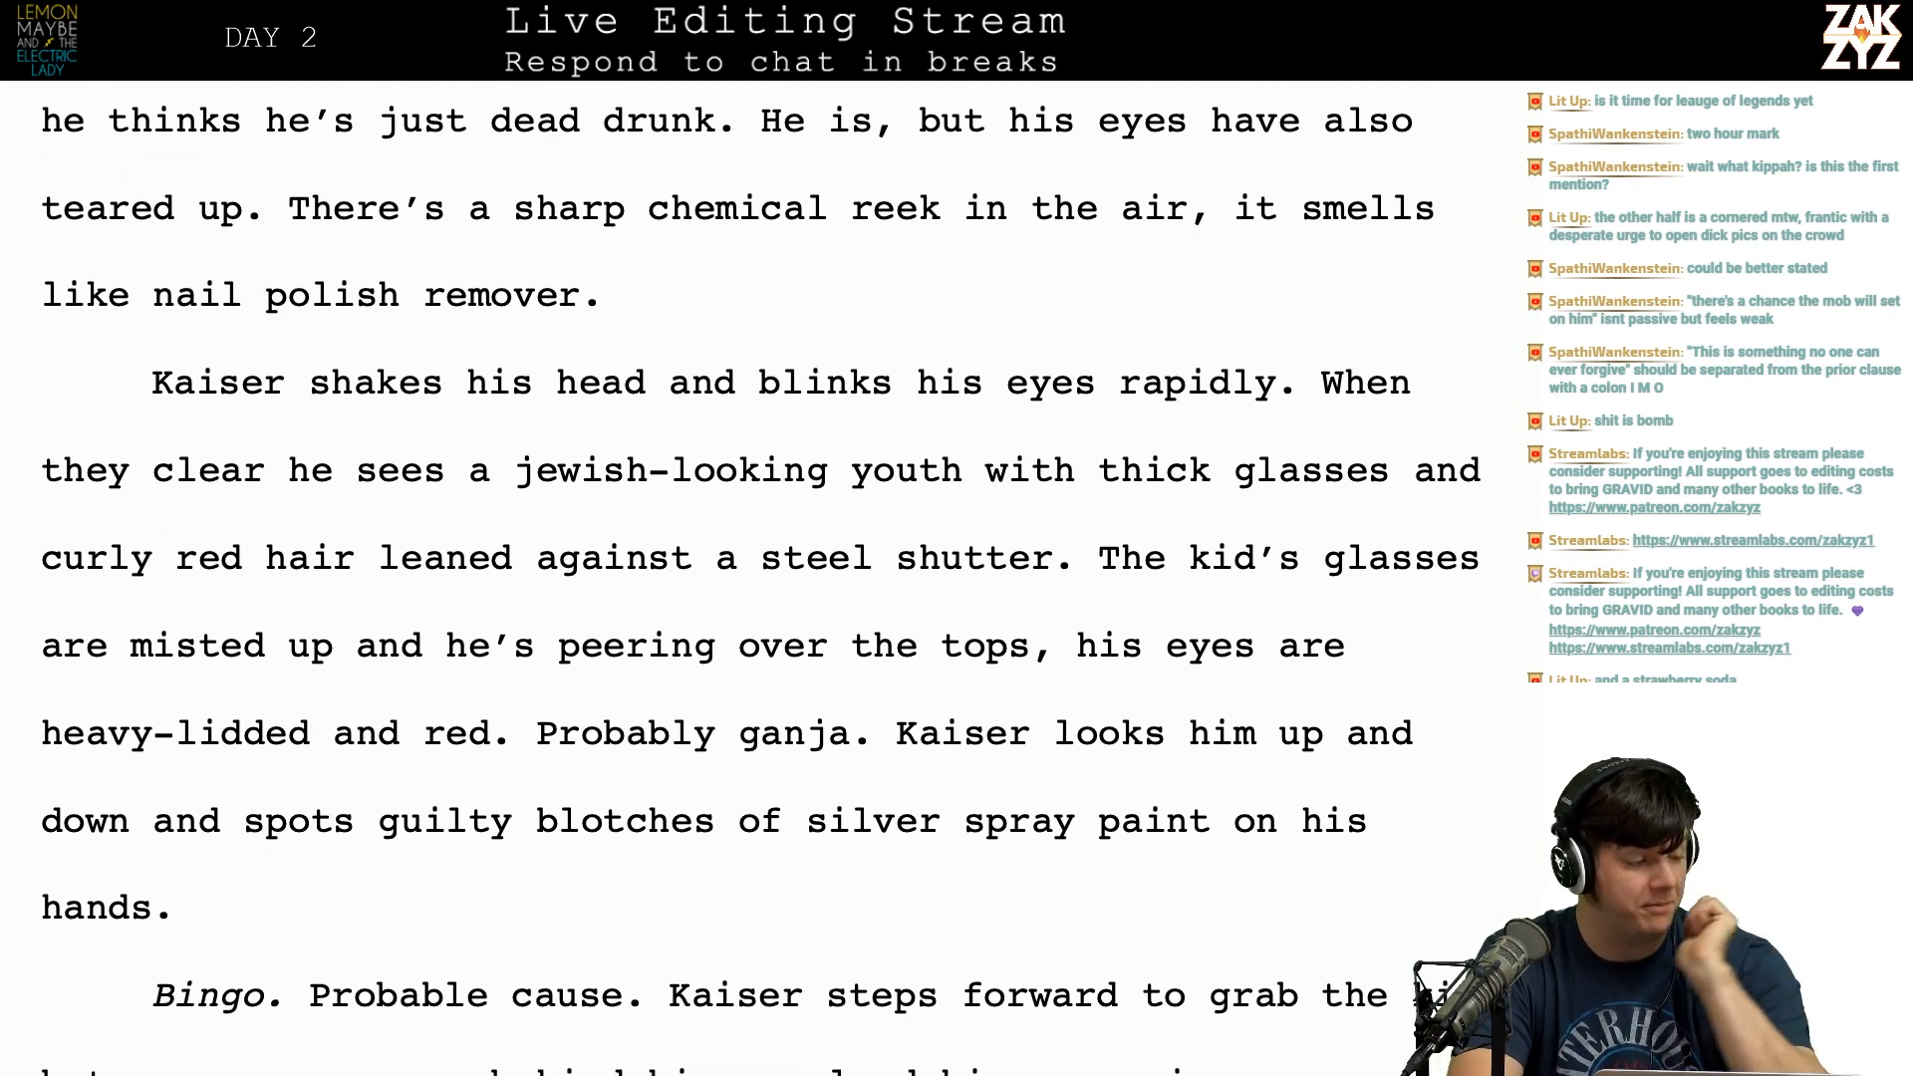
scroll(762, 589, "down", 1)
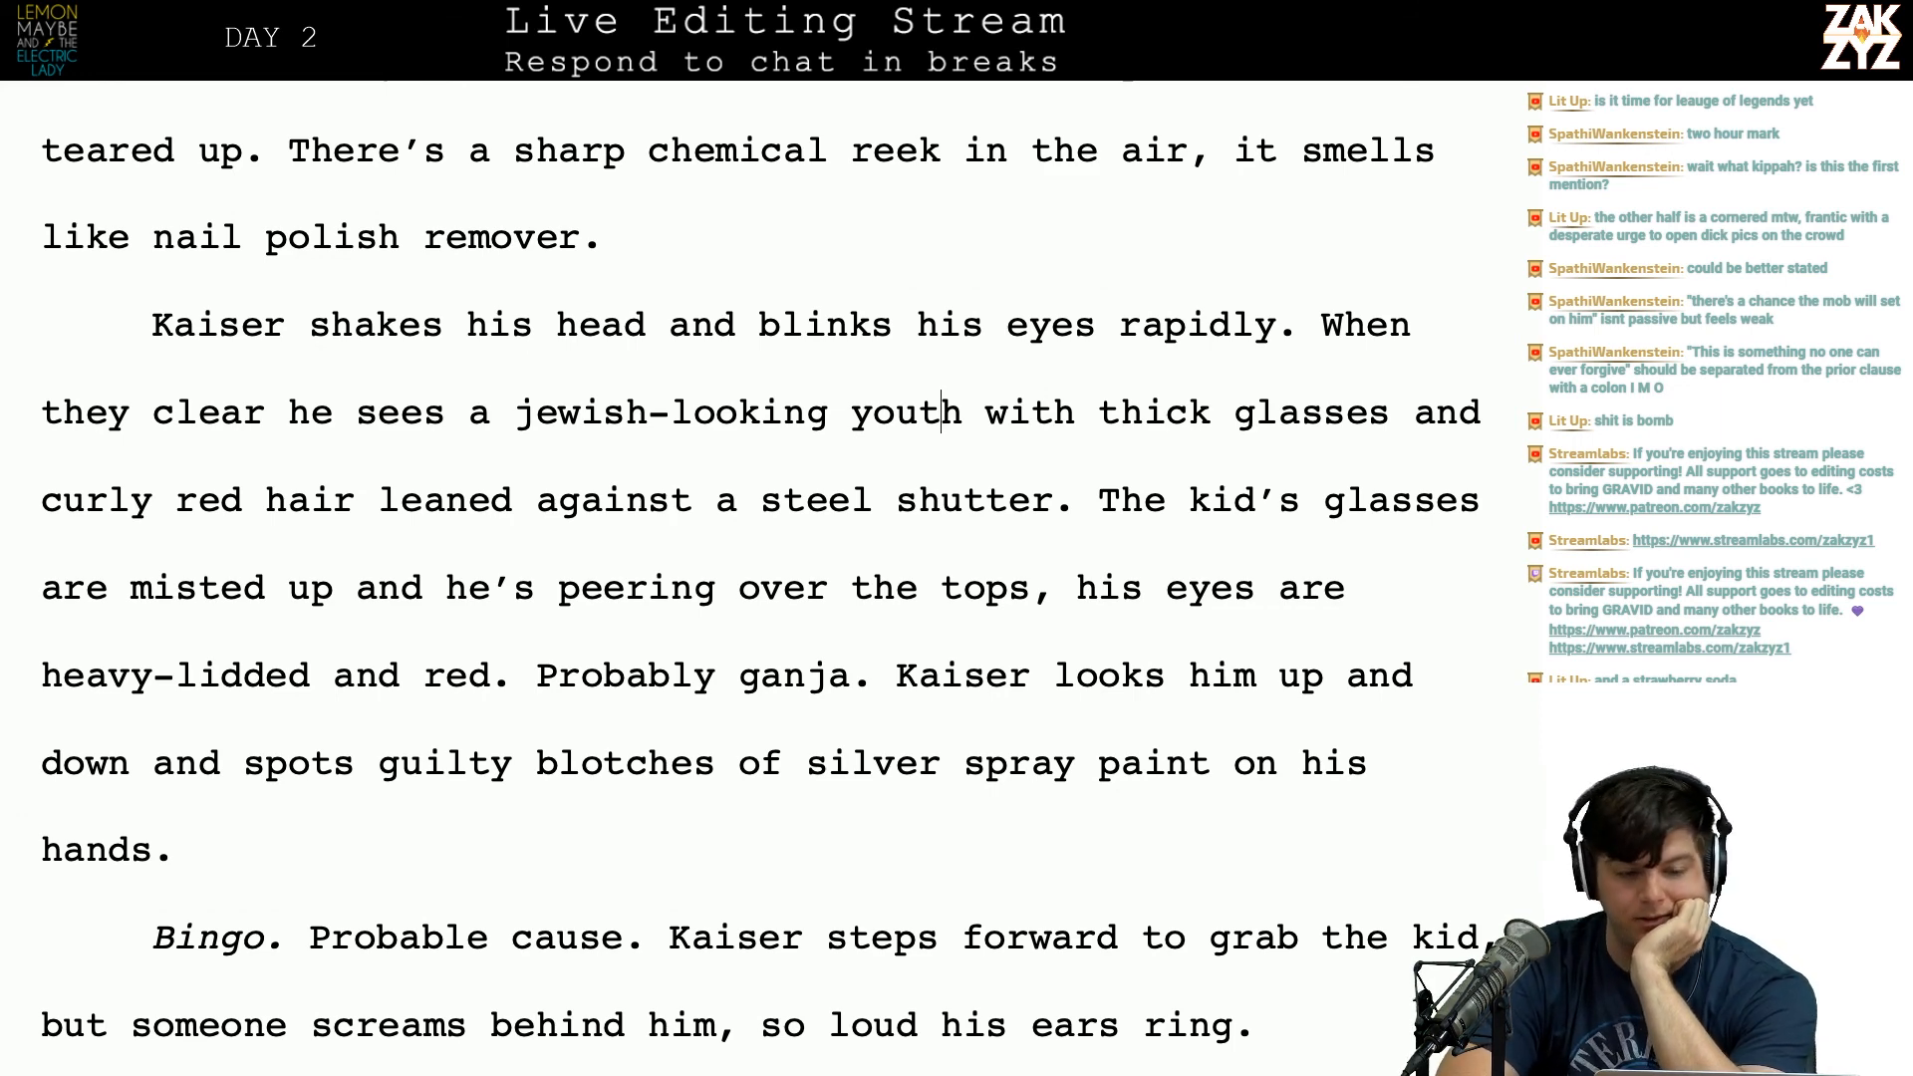
scroll(501, 265, "down", 1)
scroll(500, 265, "up", 2)
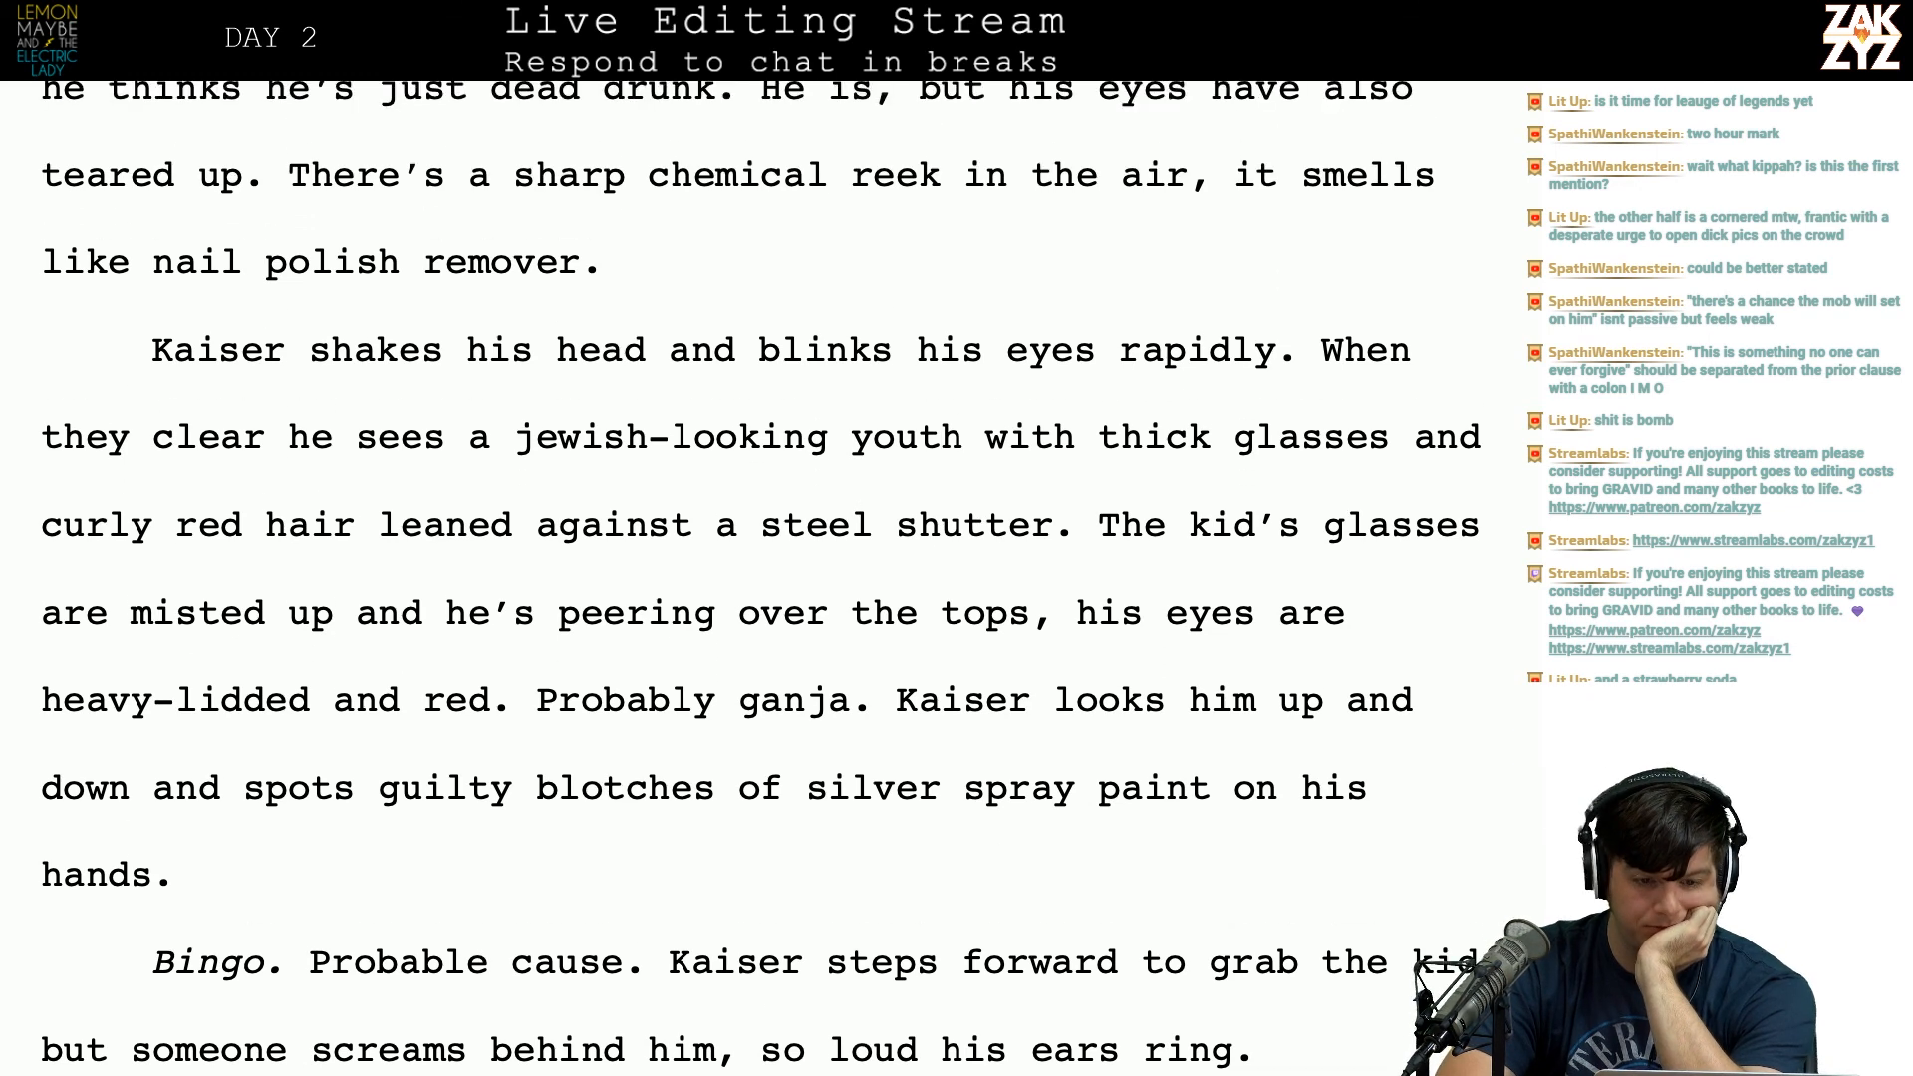
left_click(732, 245)
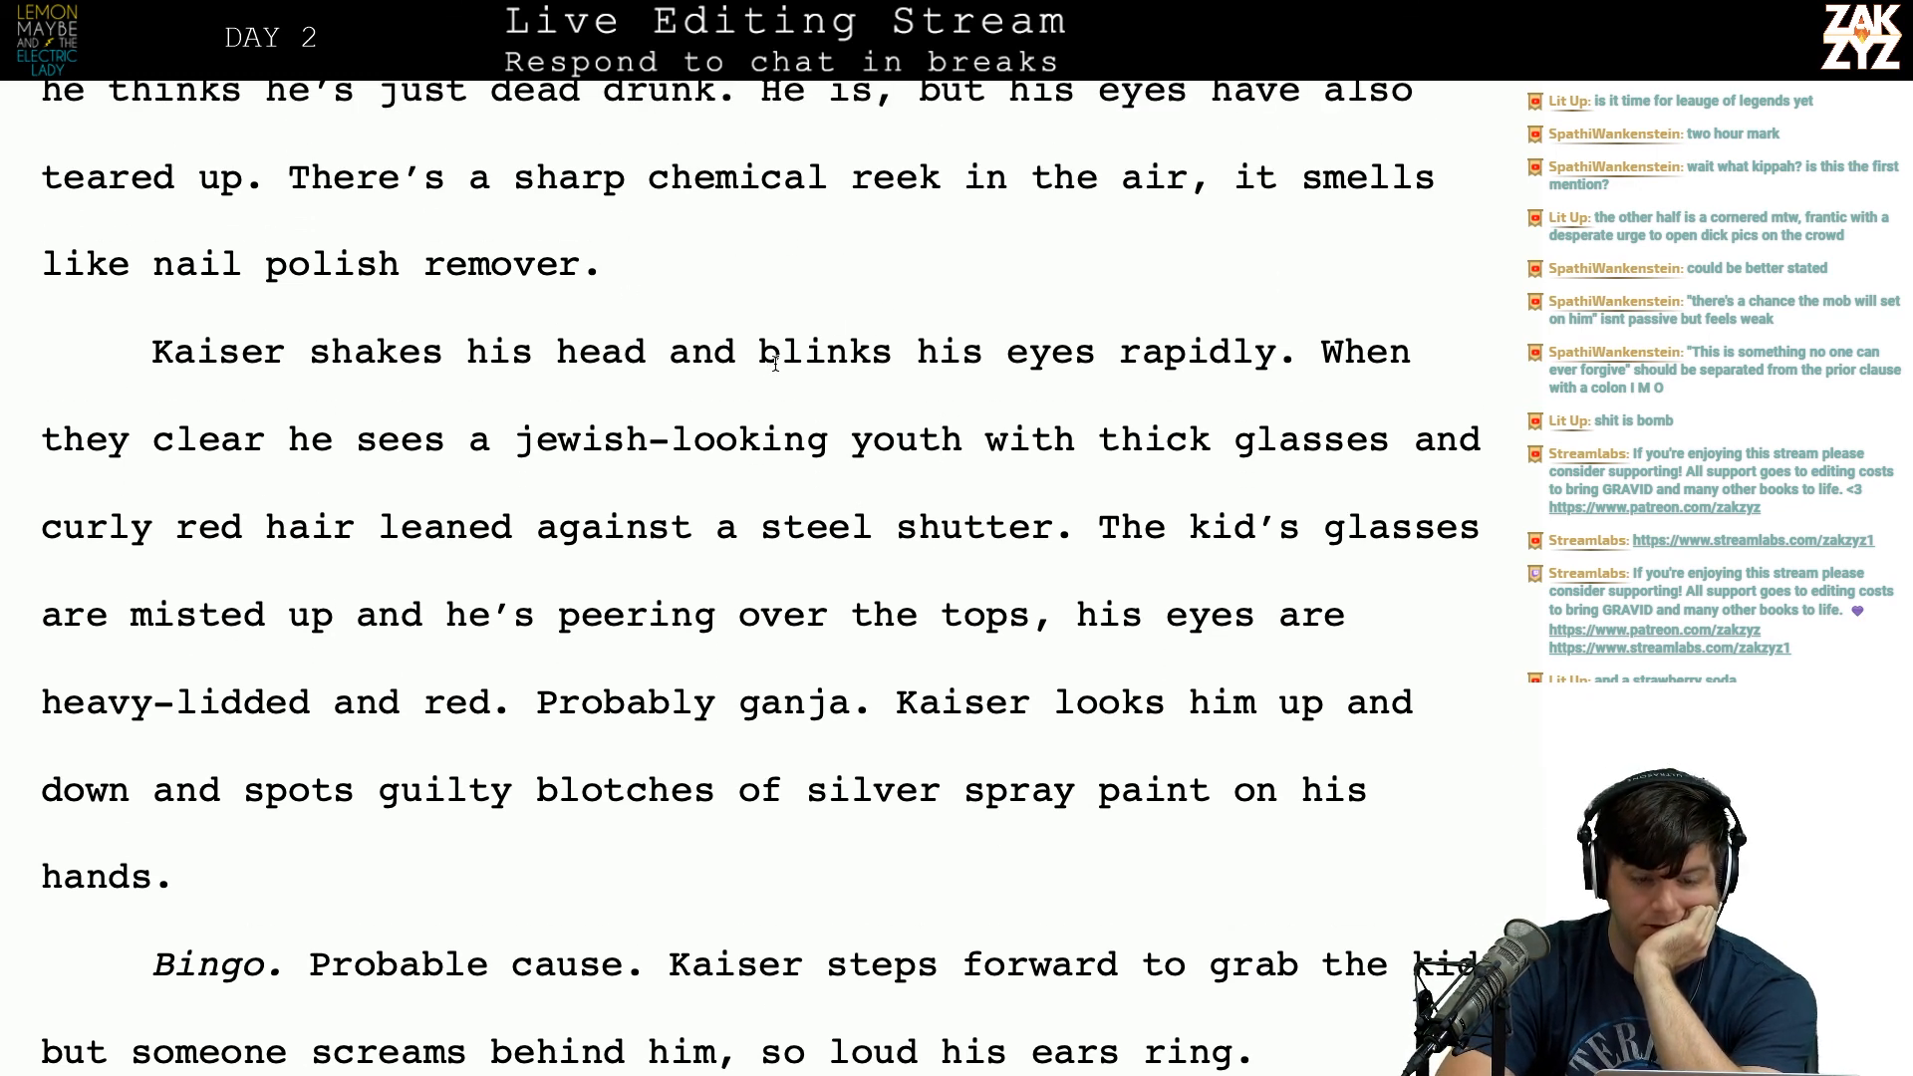
scroll(775, 364, "down", 1)
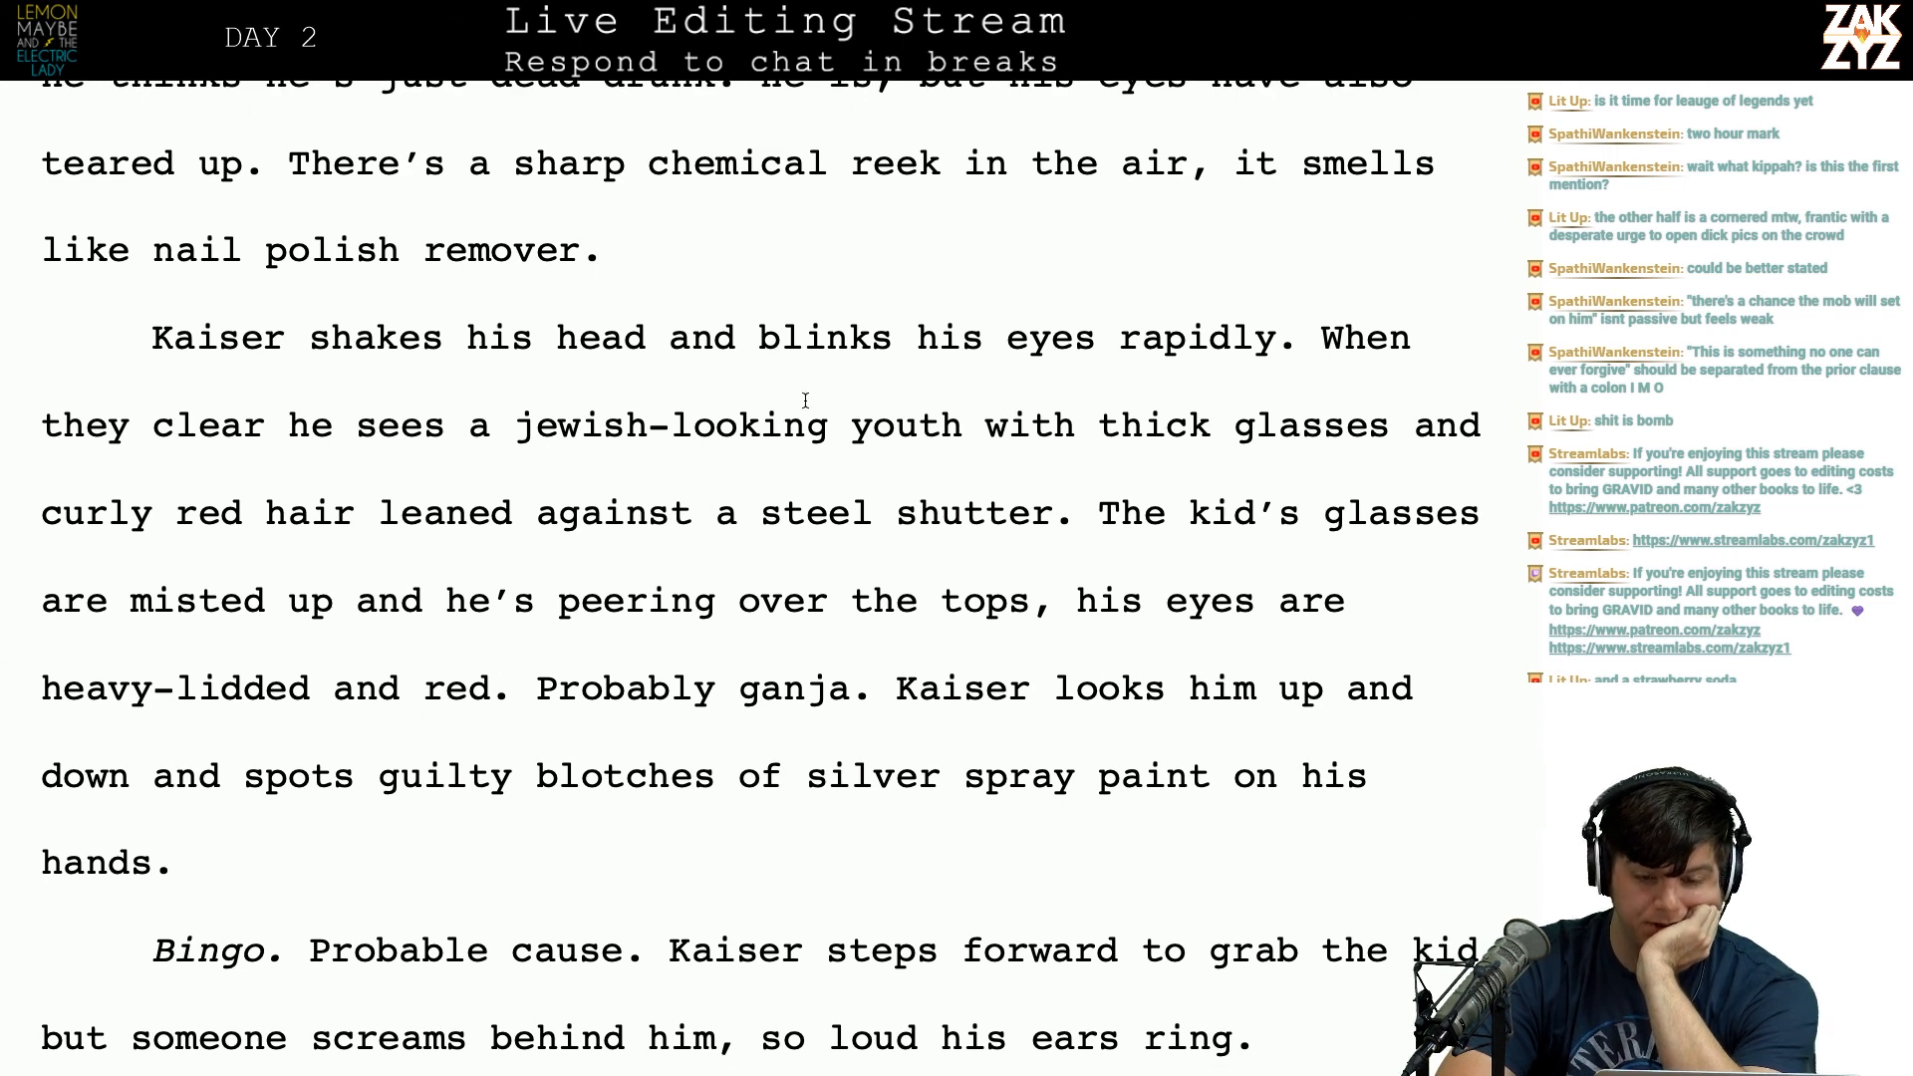
scroll(855, 406, "down", 1)
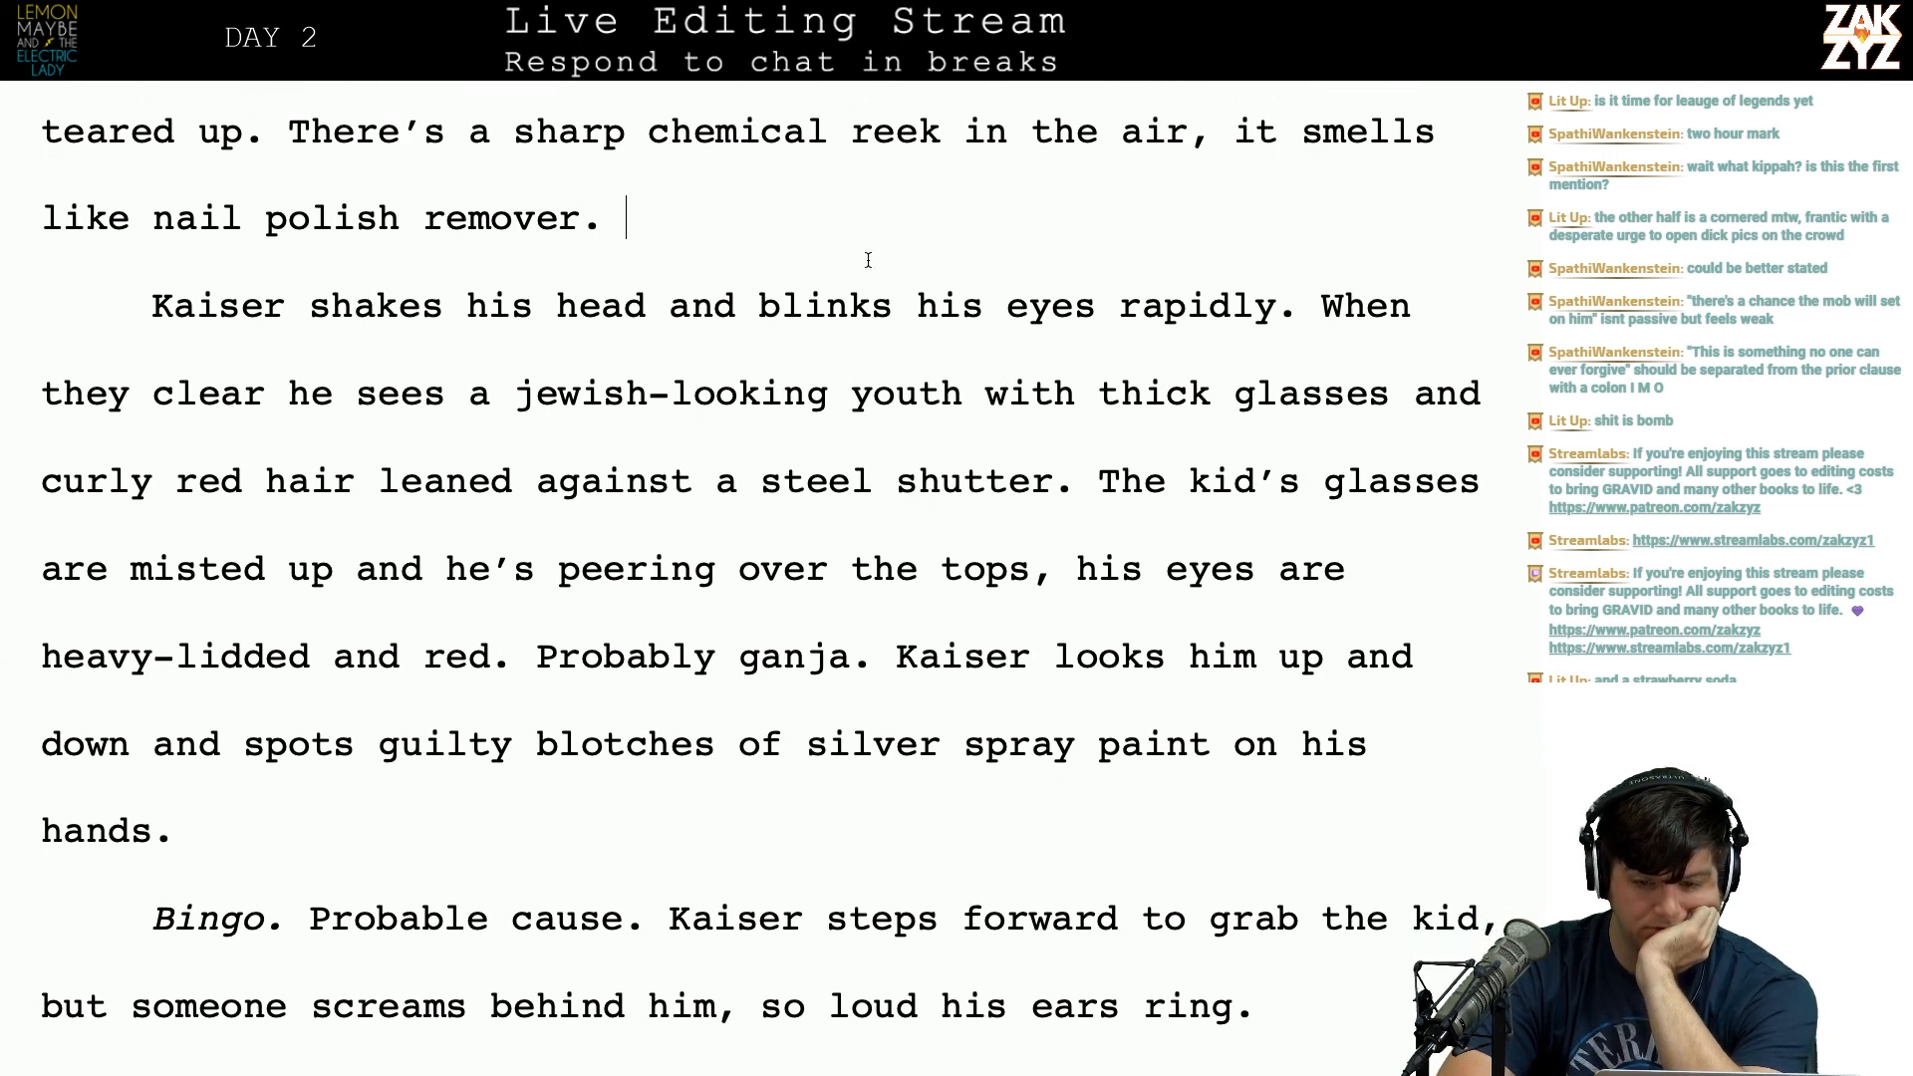
key("Down")
key("Left")
key("Left")
key("Down")
key("Left")
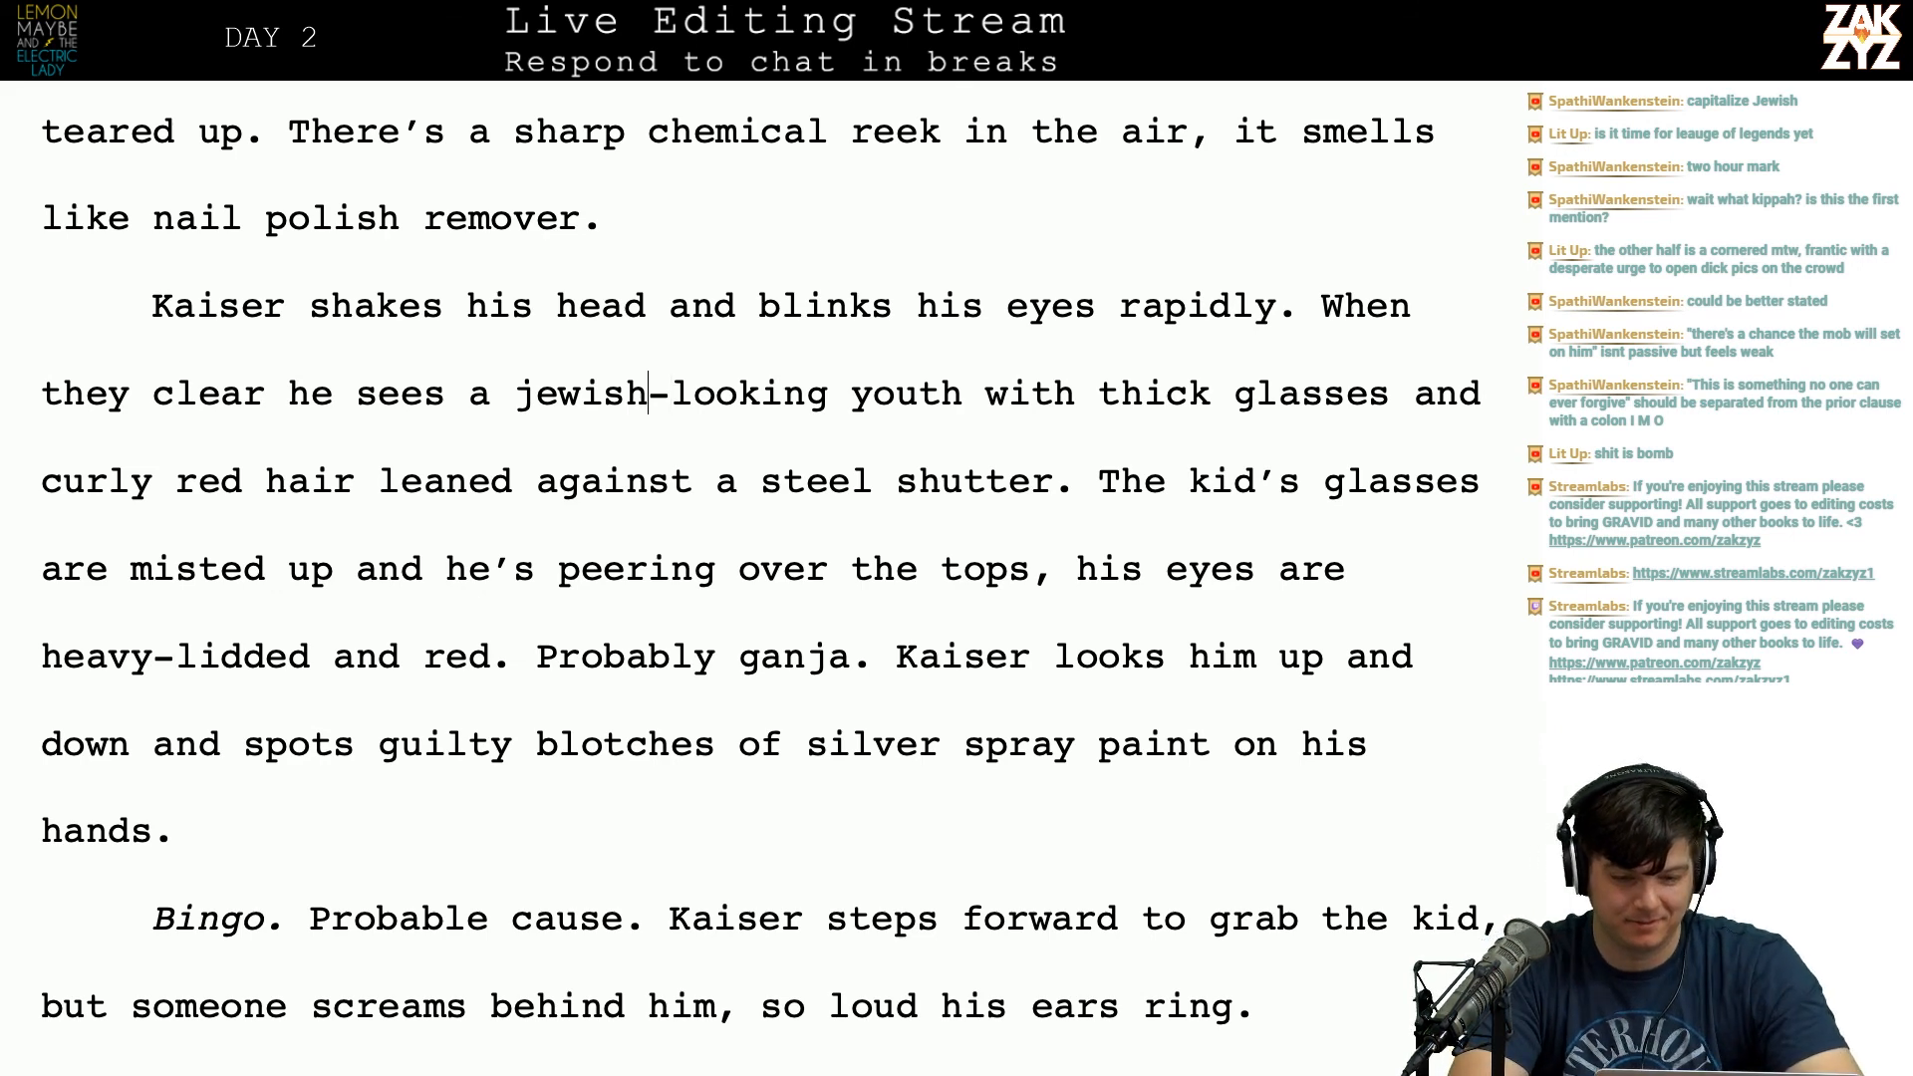
key("shift+Right")
key("shift+Right")
key("shift+Right")
key("shift+Right")
key("shift+Right")
key("shift+Right")
key("shift+Right")
key("shift+Right")
key("shift+Right")
key("shift+Right")
key("shift+Right")
key("shift+Right")
key("shift+Right")
key("shift+Right")
key("shift+Right")
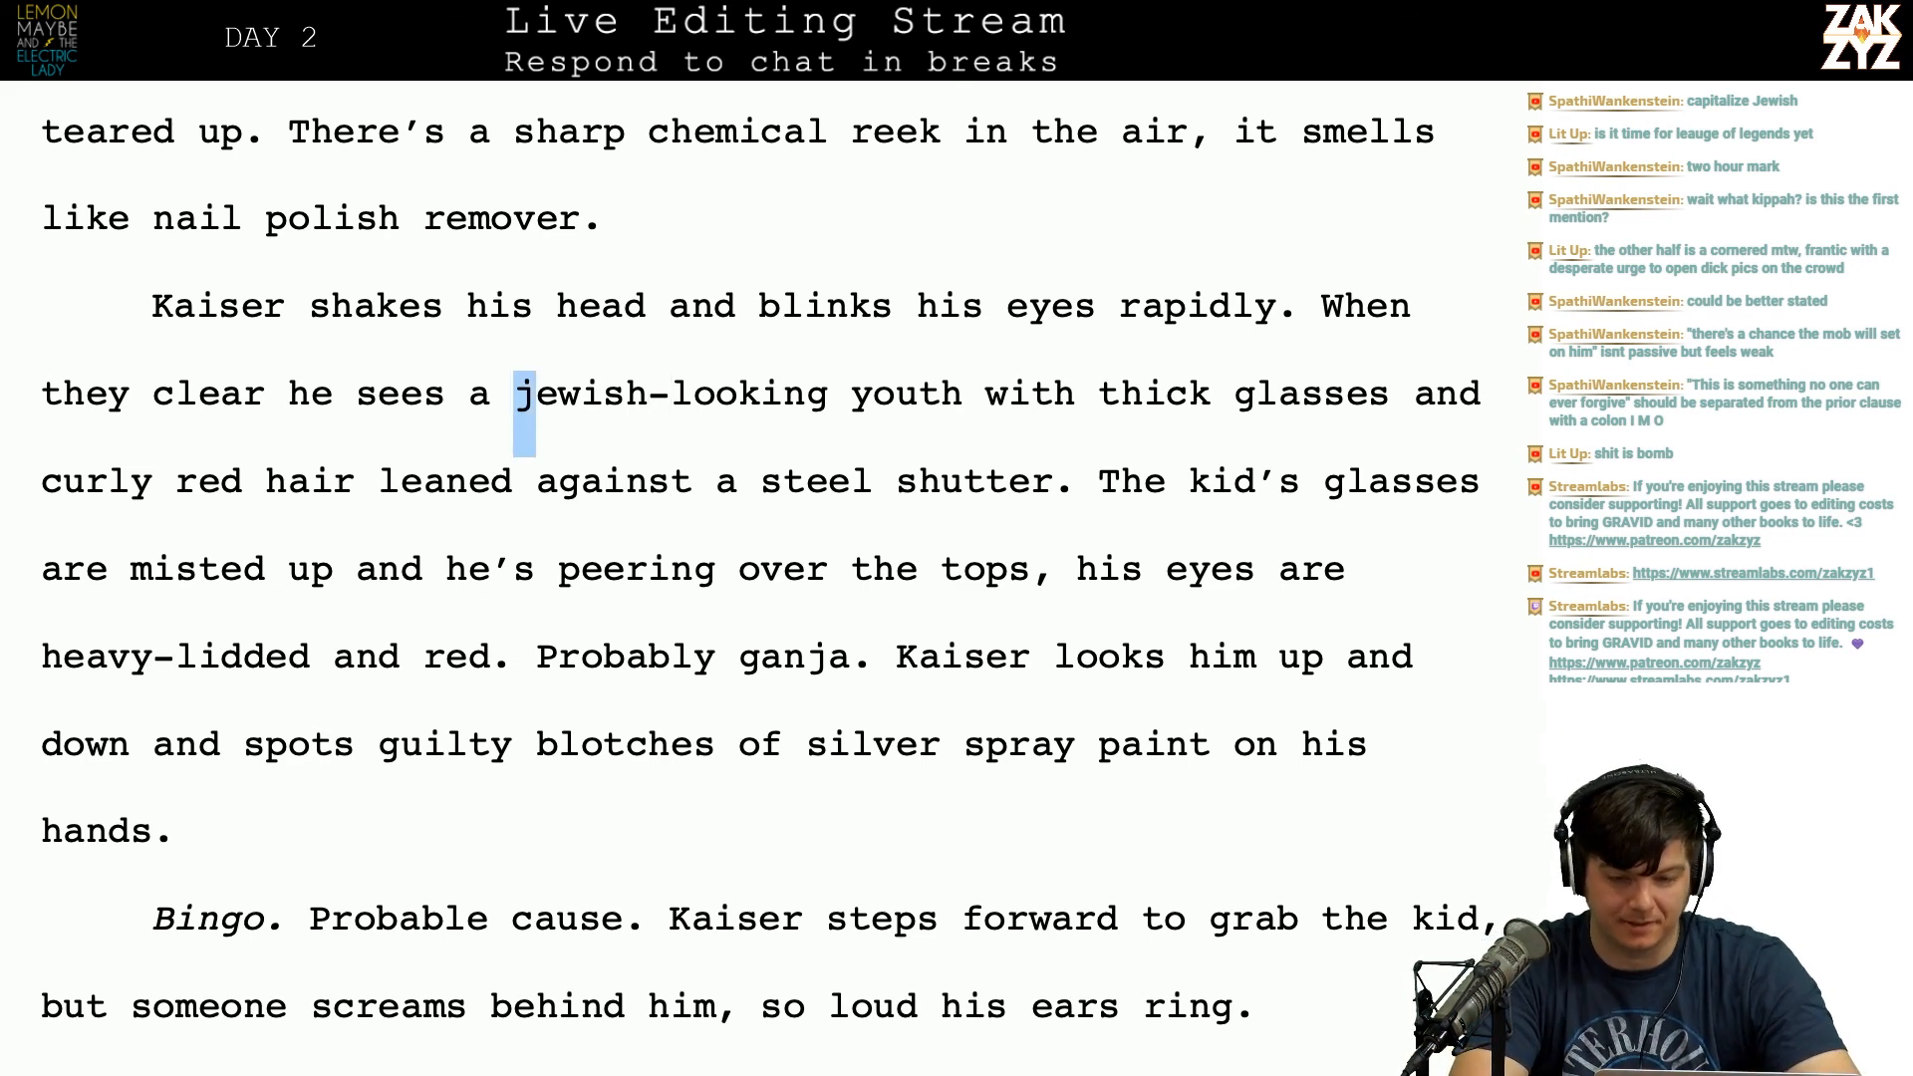
key("BackSpace")
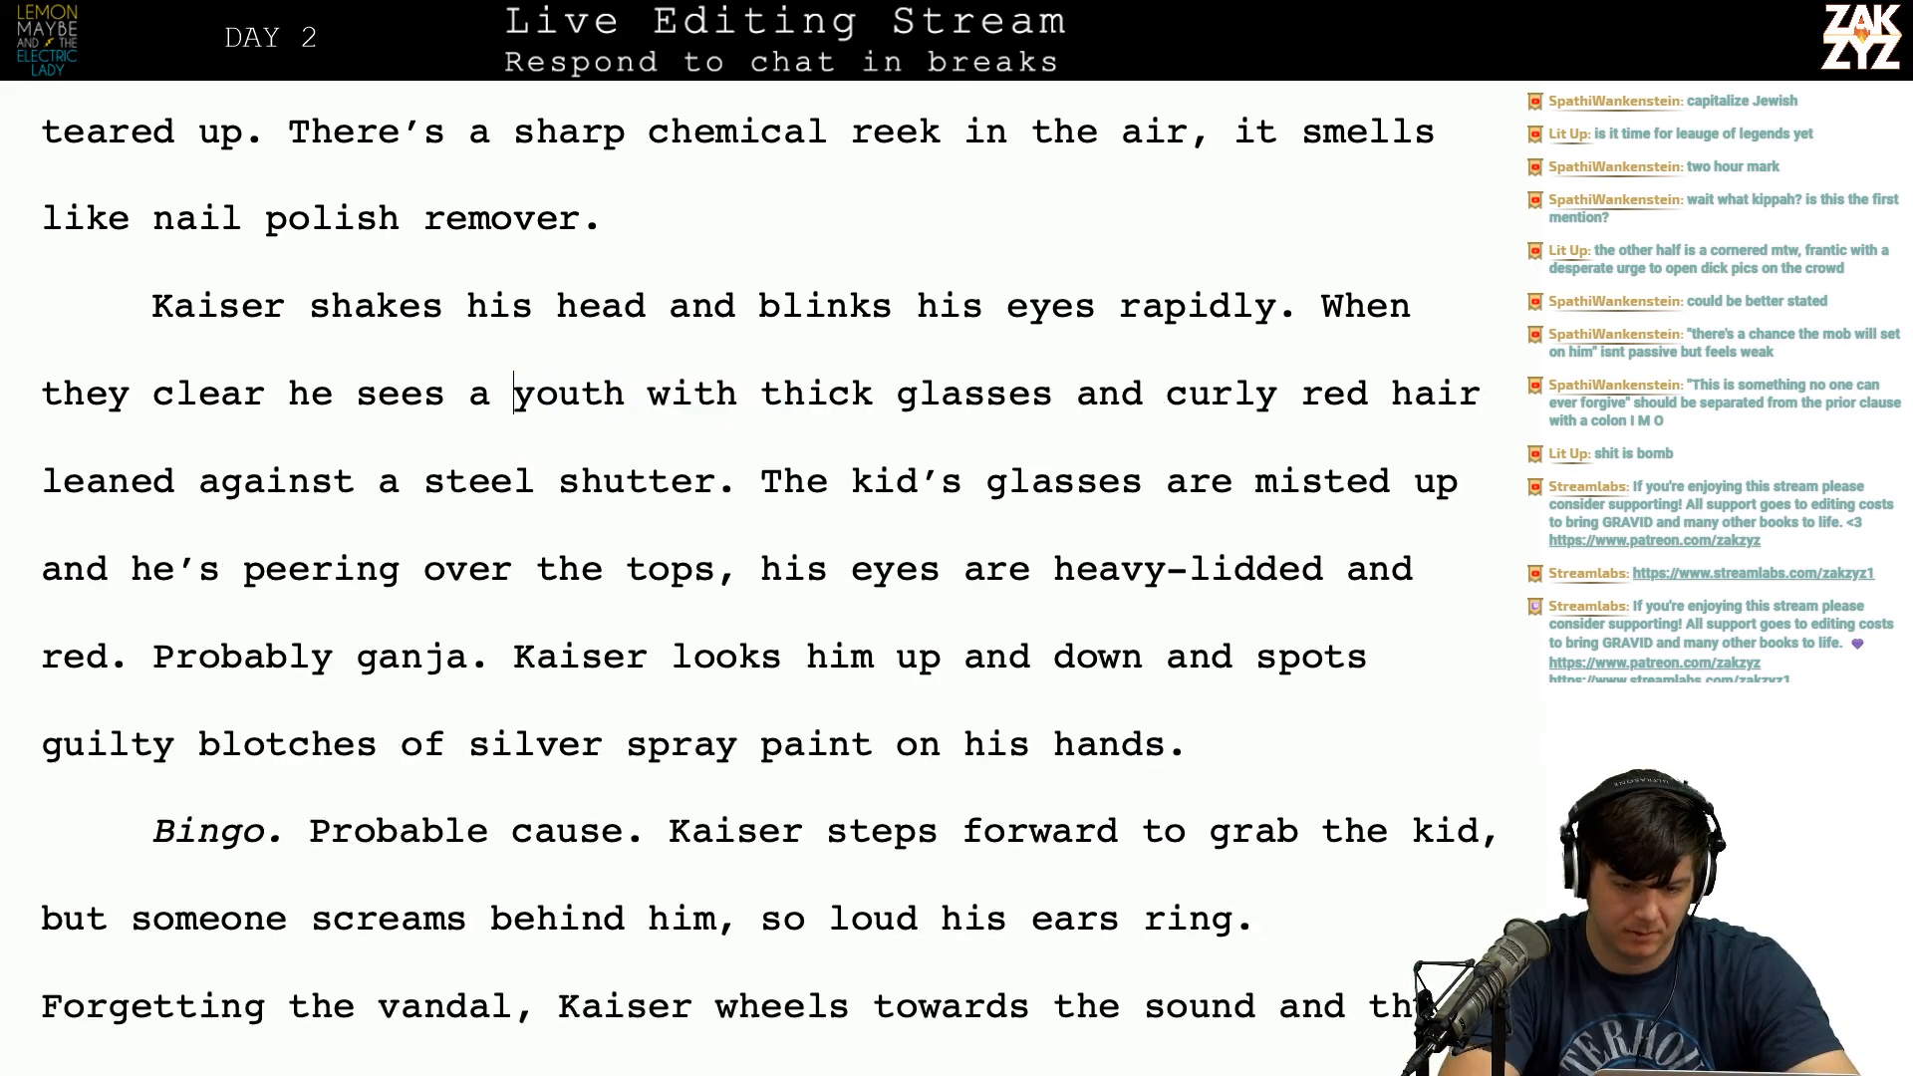
Step: Reread the description of the youth with thick glasses and curly red hair for a place to revise
scroll(866, 517, "down", 1)
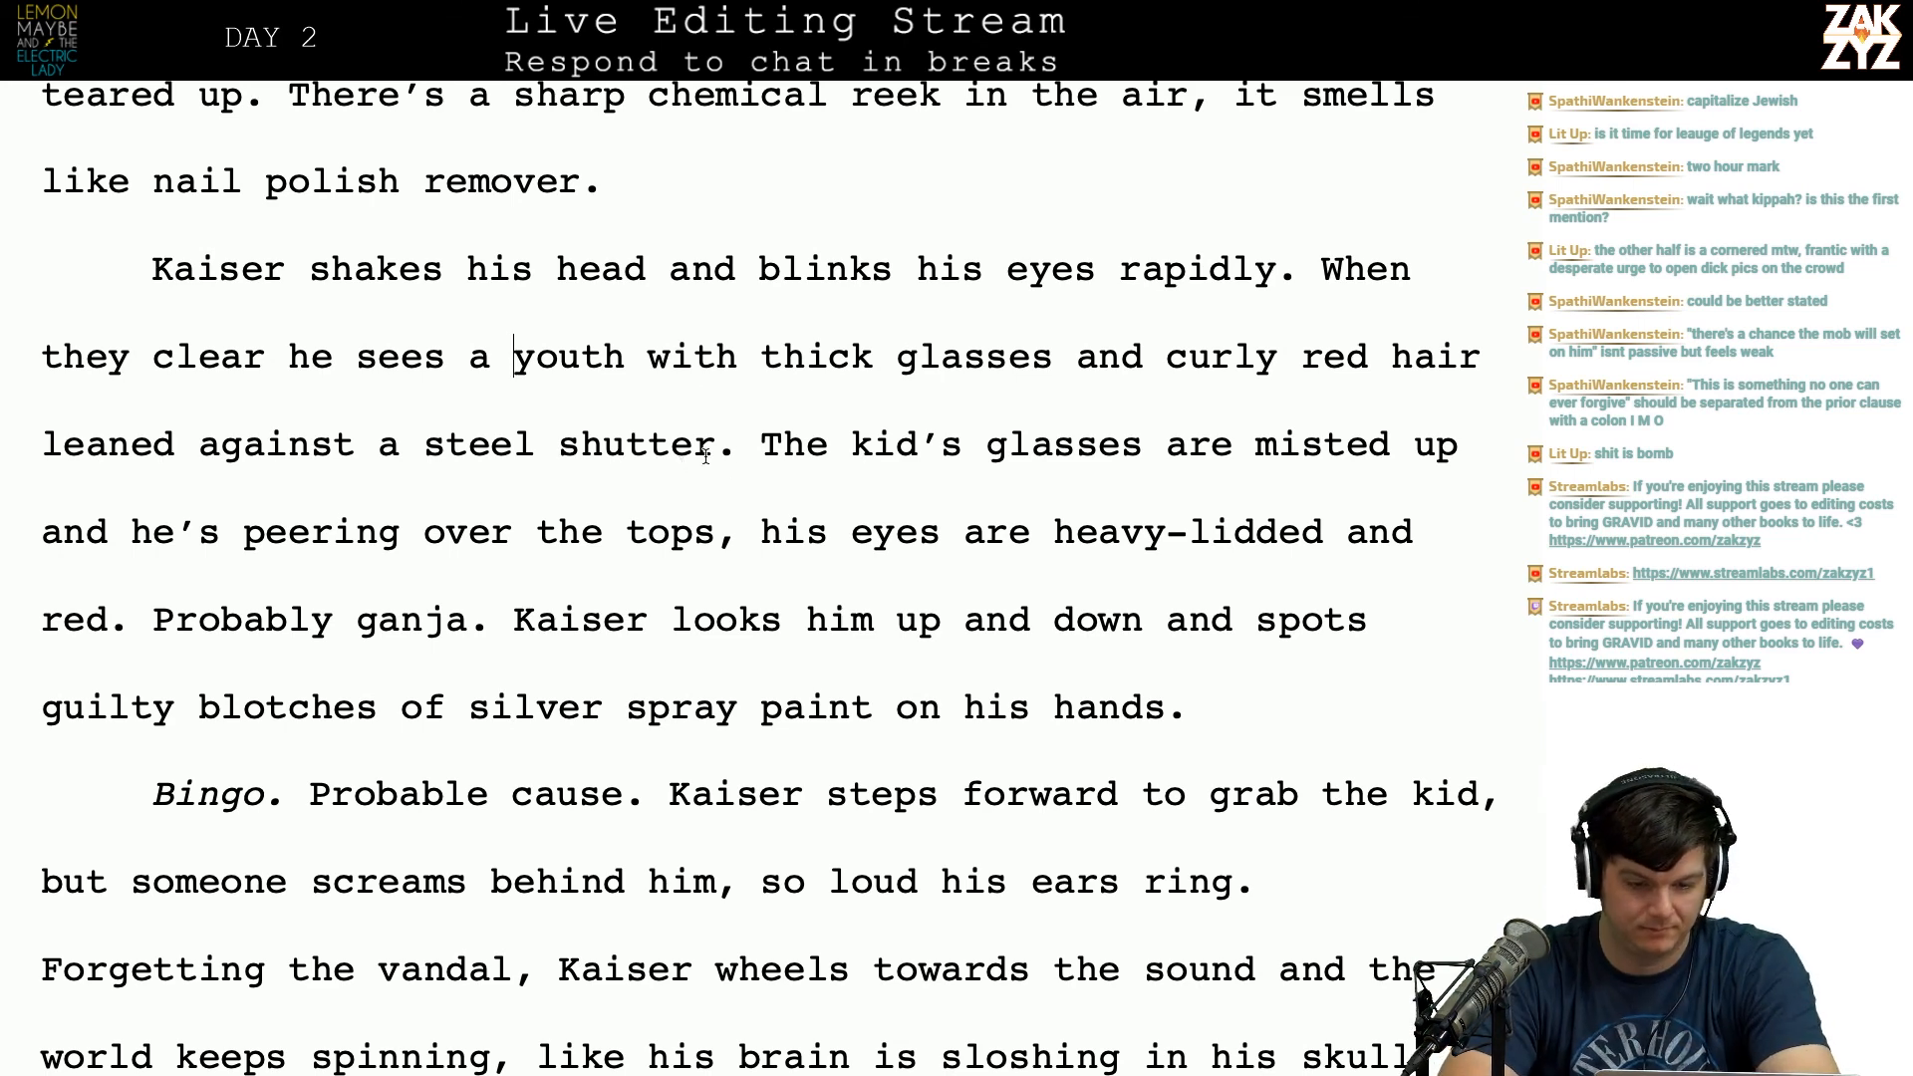
scroll(729, 591, "down", 1)
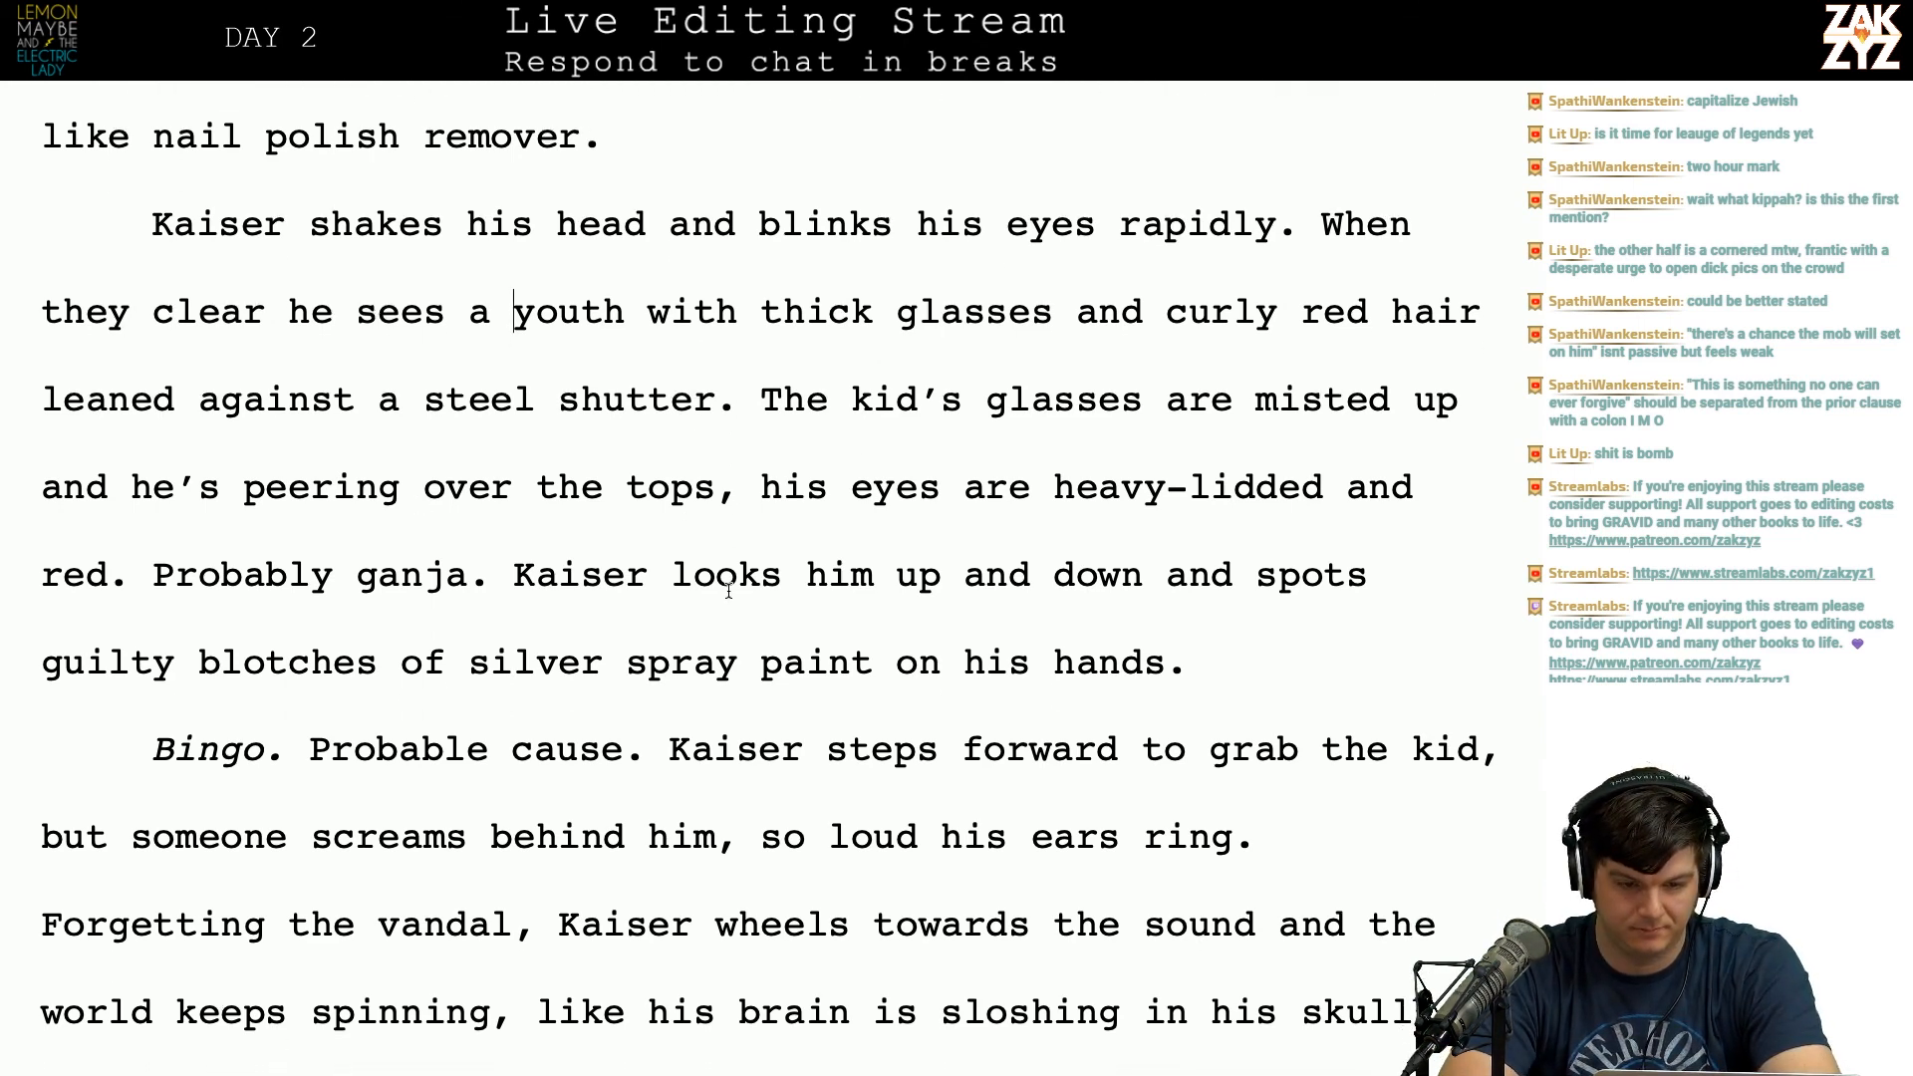
left_click(739, 407)
key("Up")
key("Right")
key("Right")
key("Right")
key("Right")
key("Right")
key("Right")
key("Right")
key("Right")
key("Right")
key("Right")
key("Right")
key("Right")
key("Right")
key("Right")
key("Right")
key("Right")
key("Right")
key("Right")
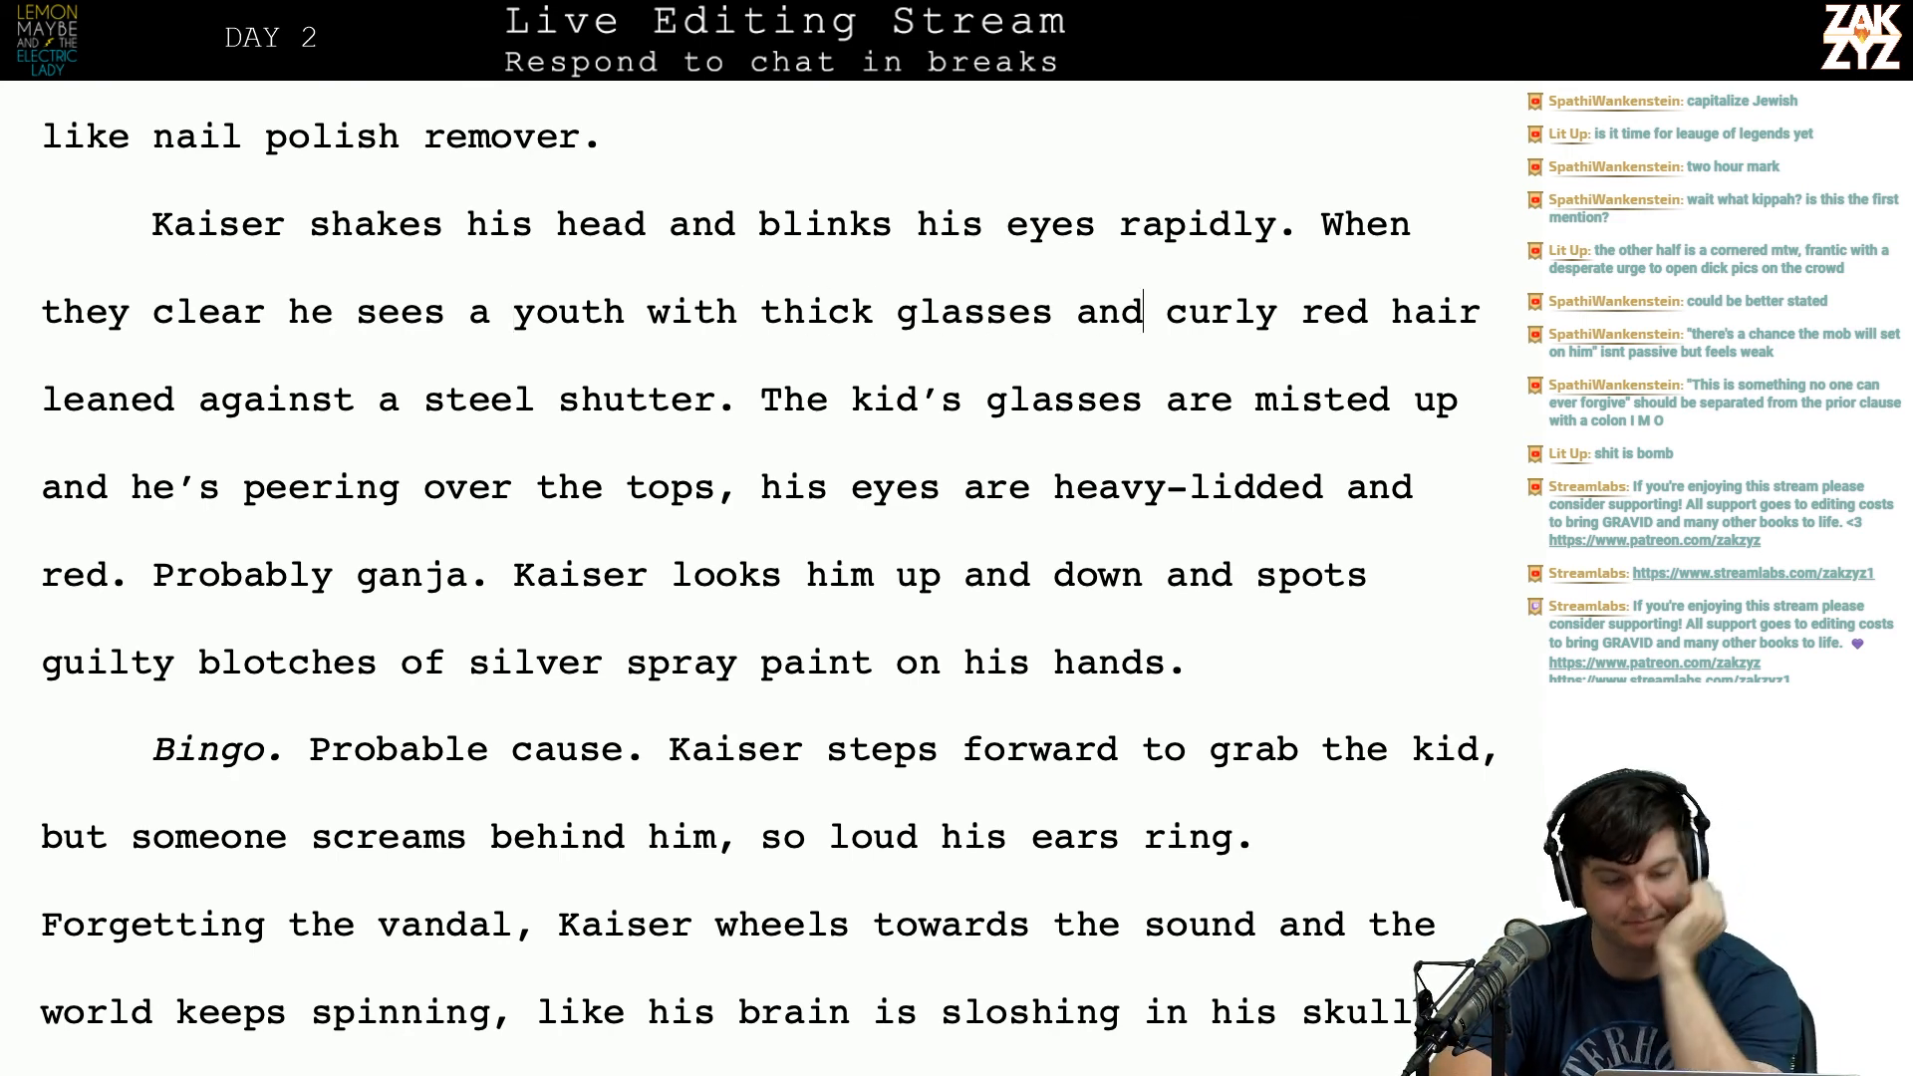
scroll(586, 285, "down", 1)
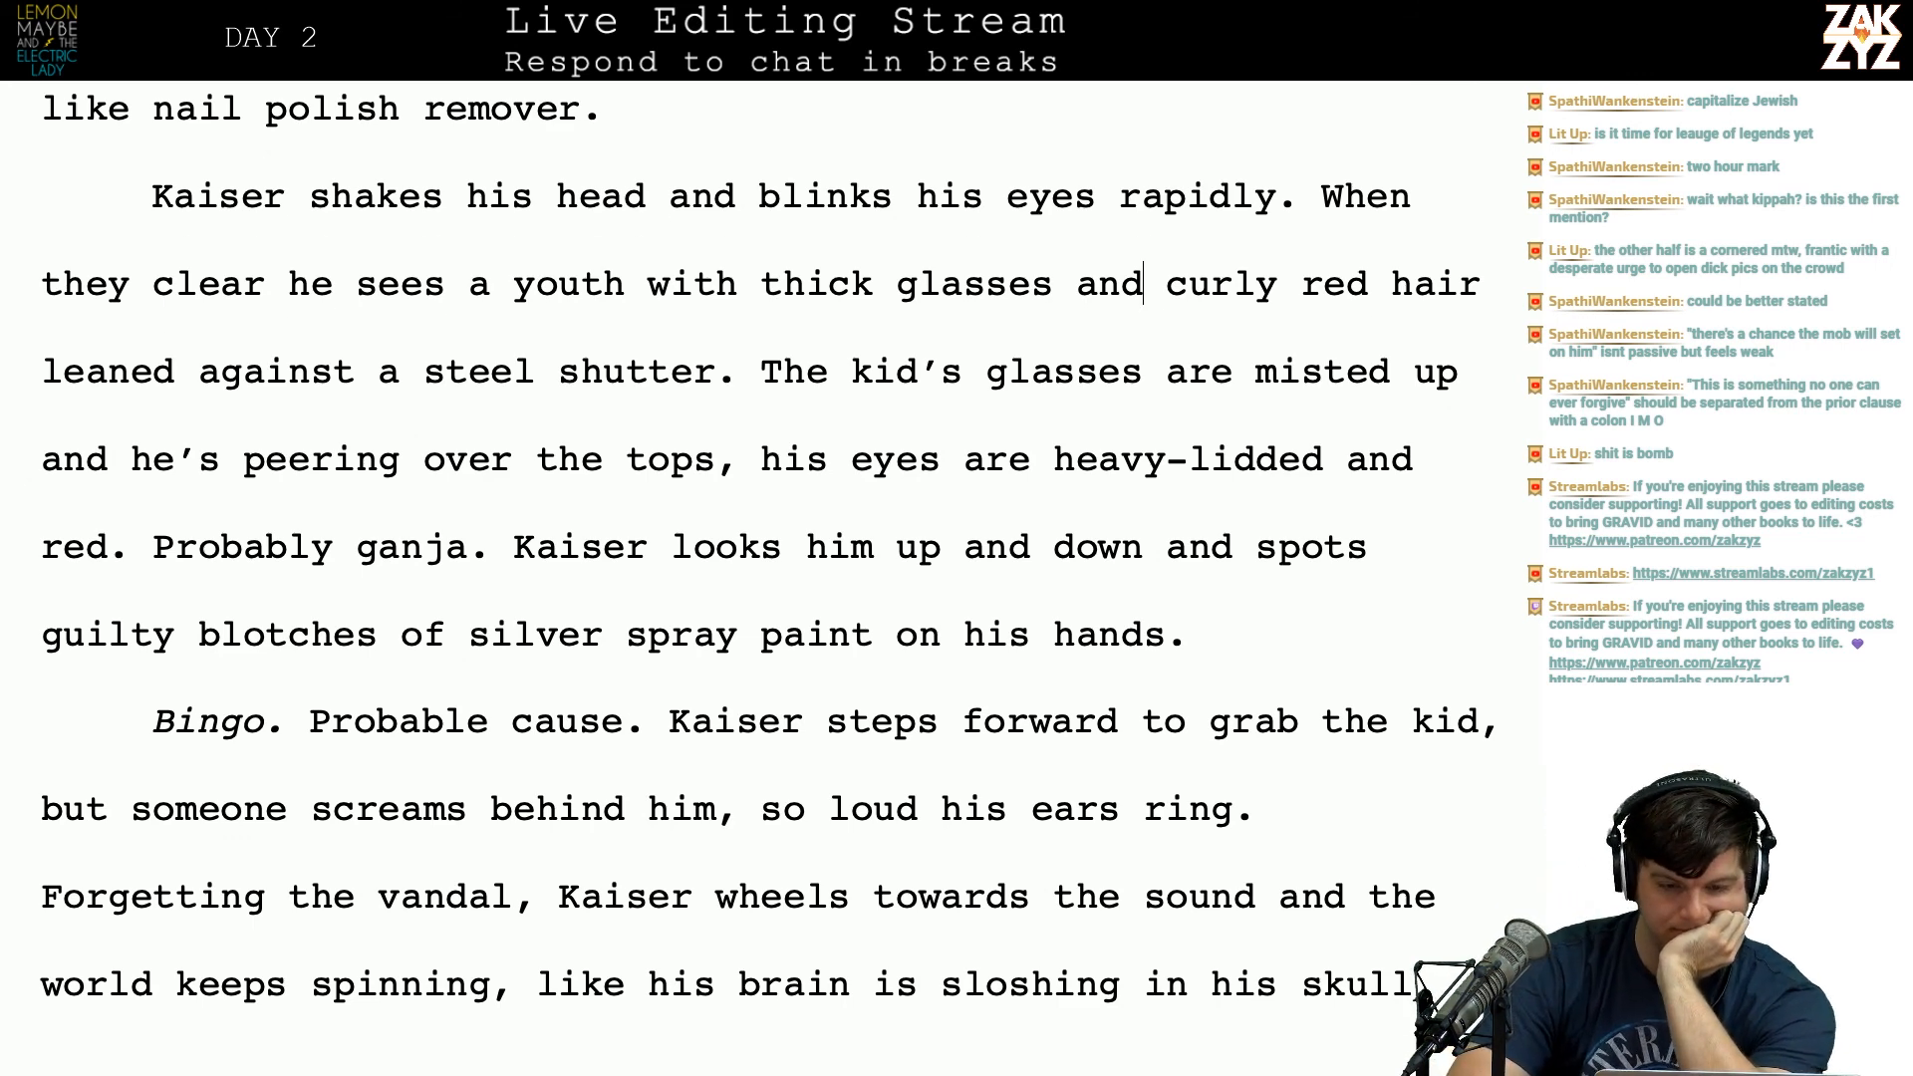
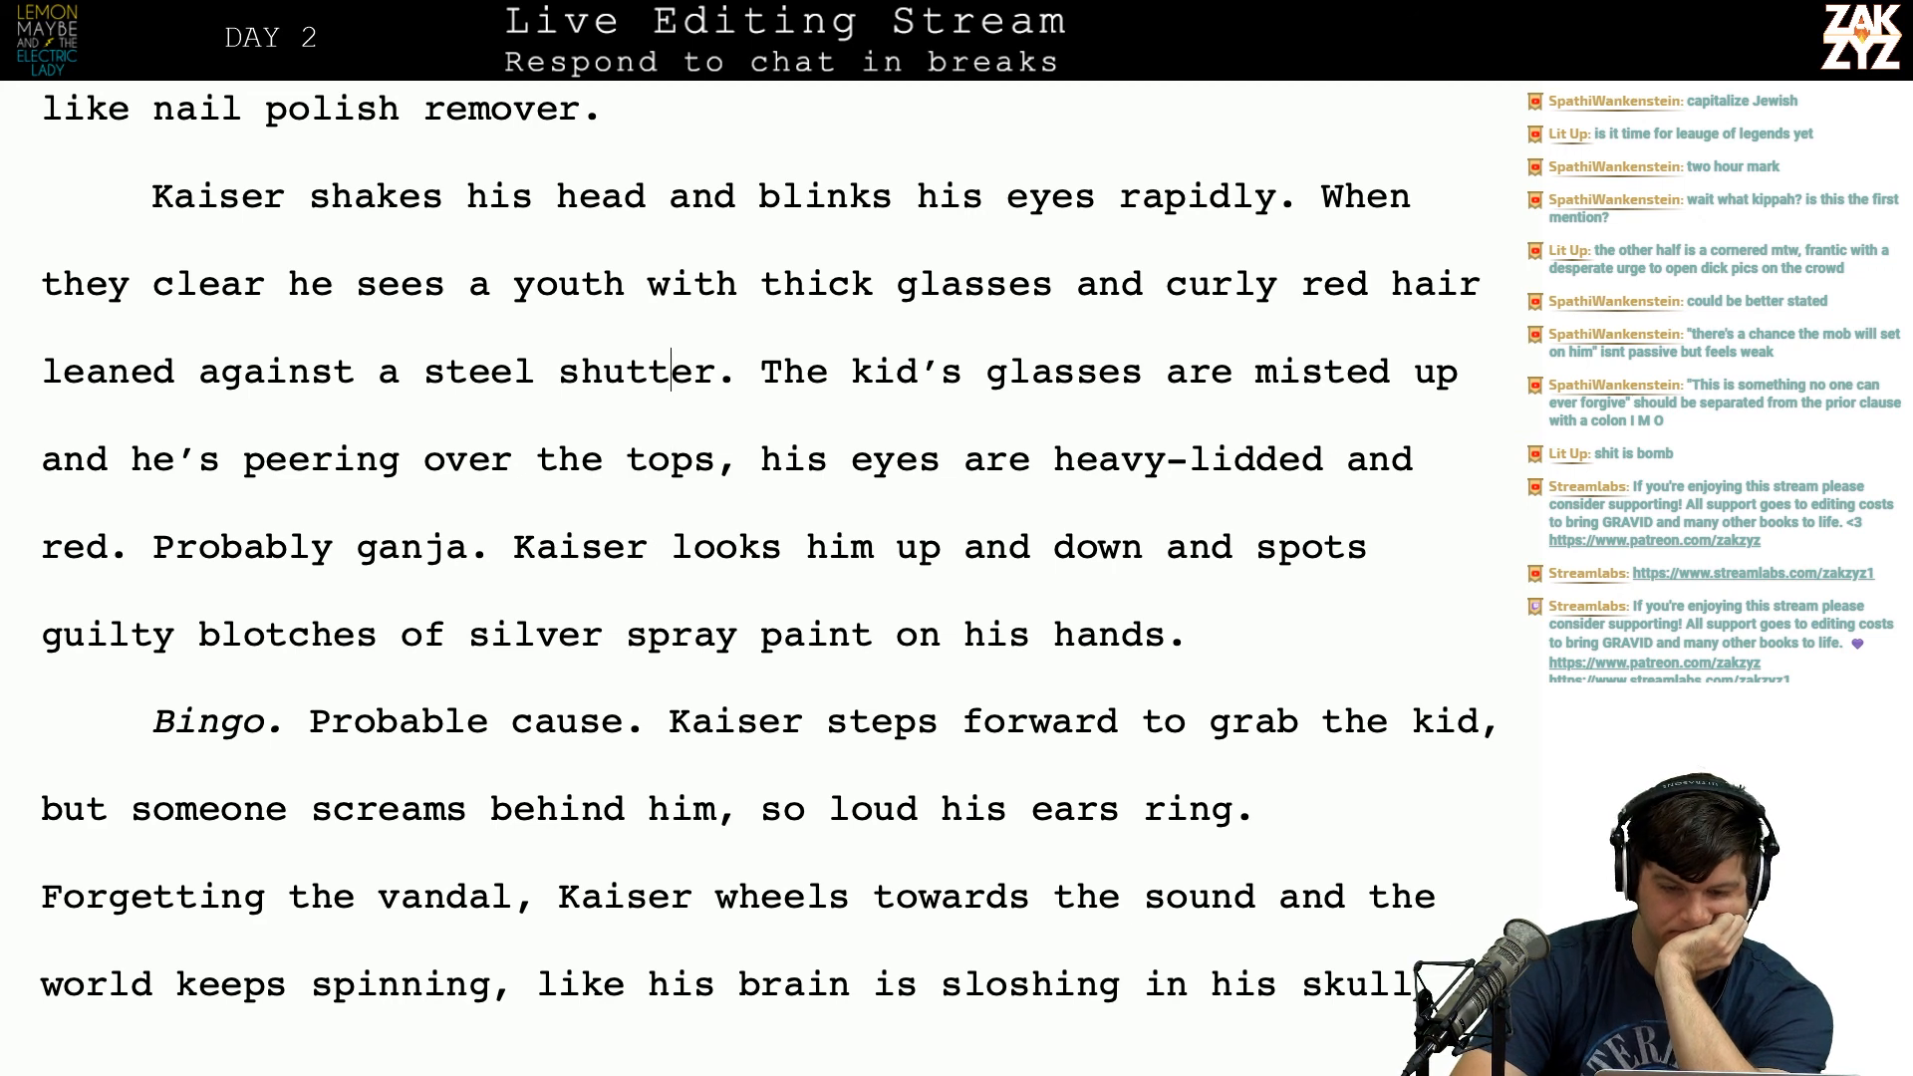
Step: Try inserting "Kid looks jewish" before the sentence about the kid's misted-up glasses
key("Left")
key("Up")
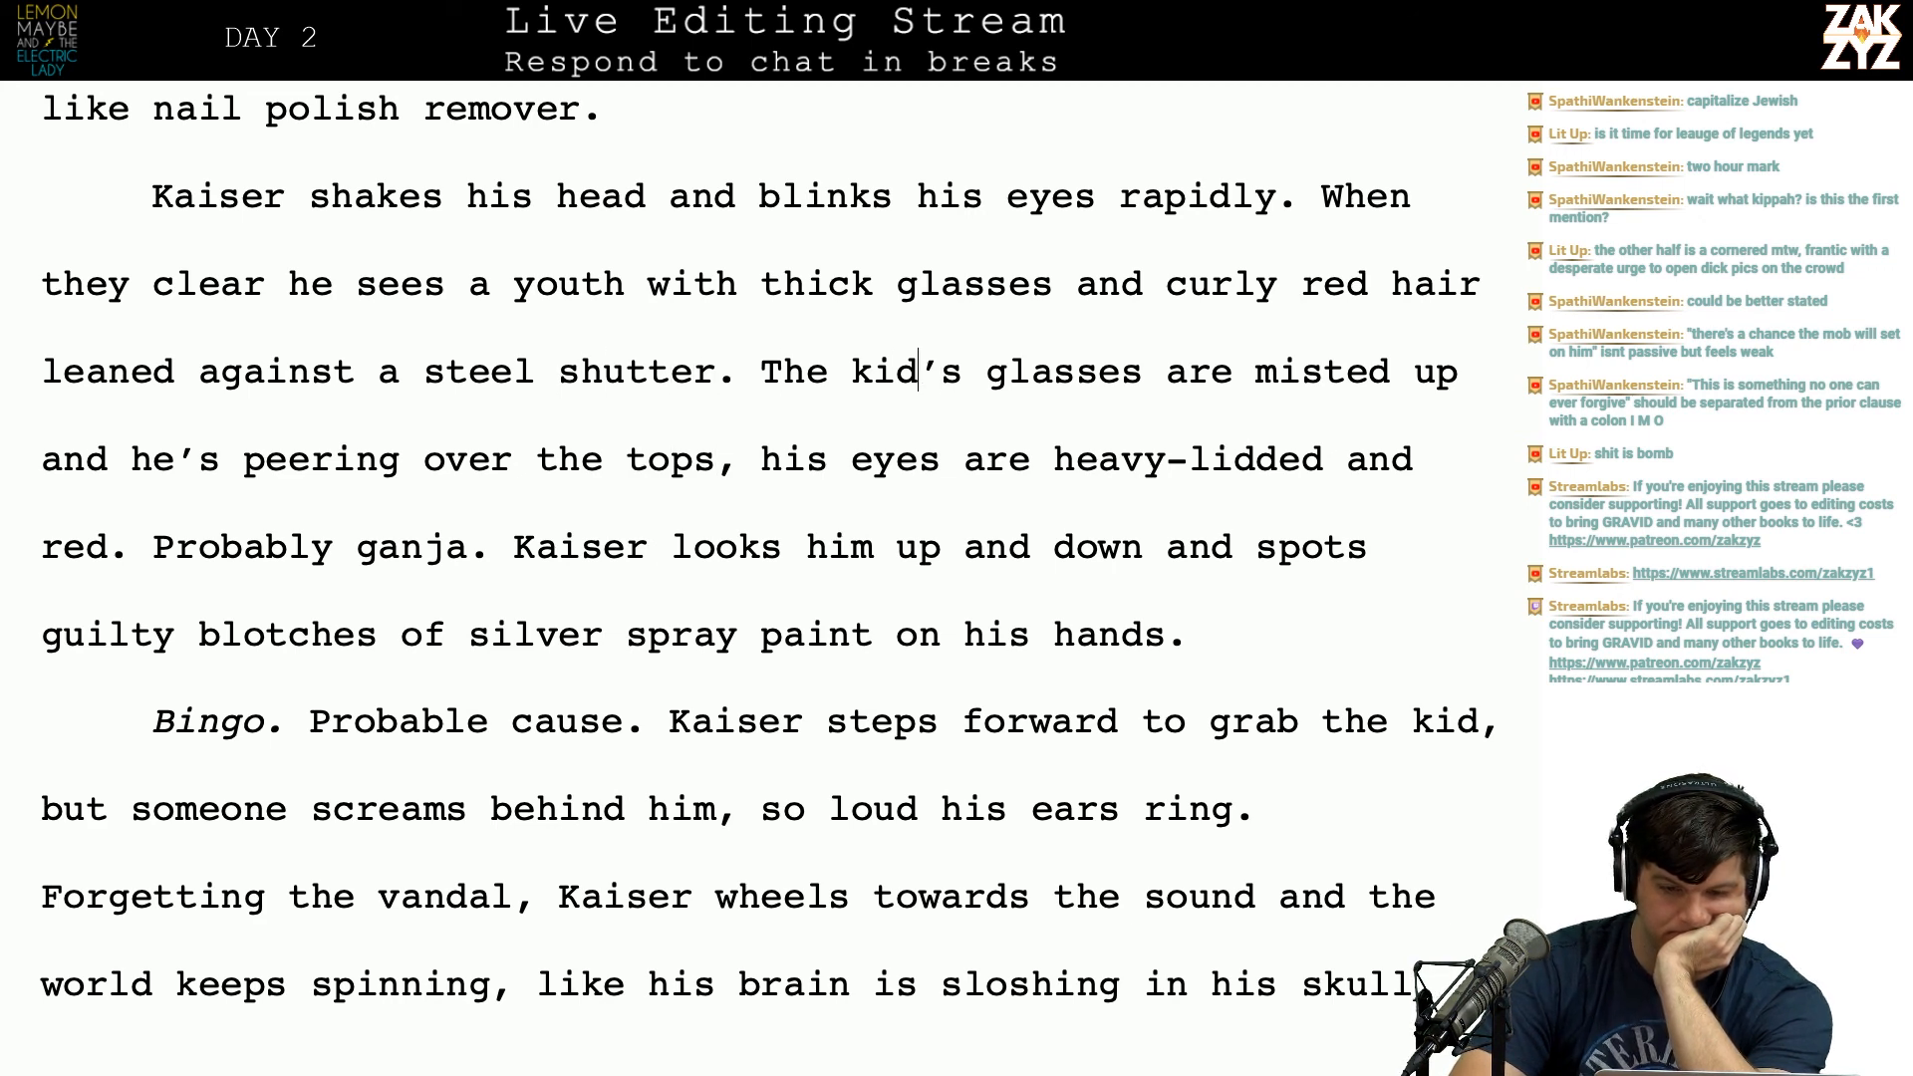
key("ctrl+Left")
type("Kid")
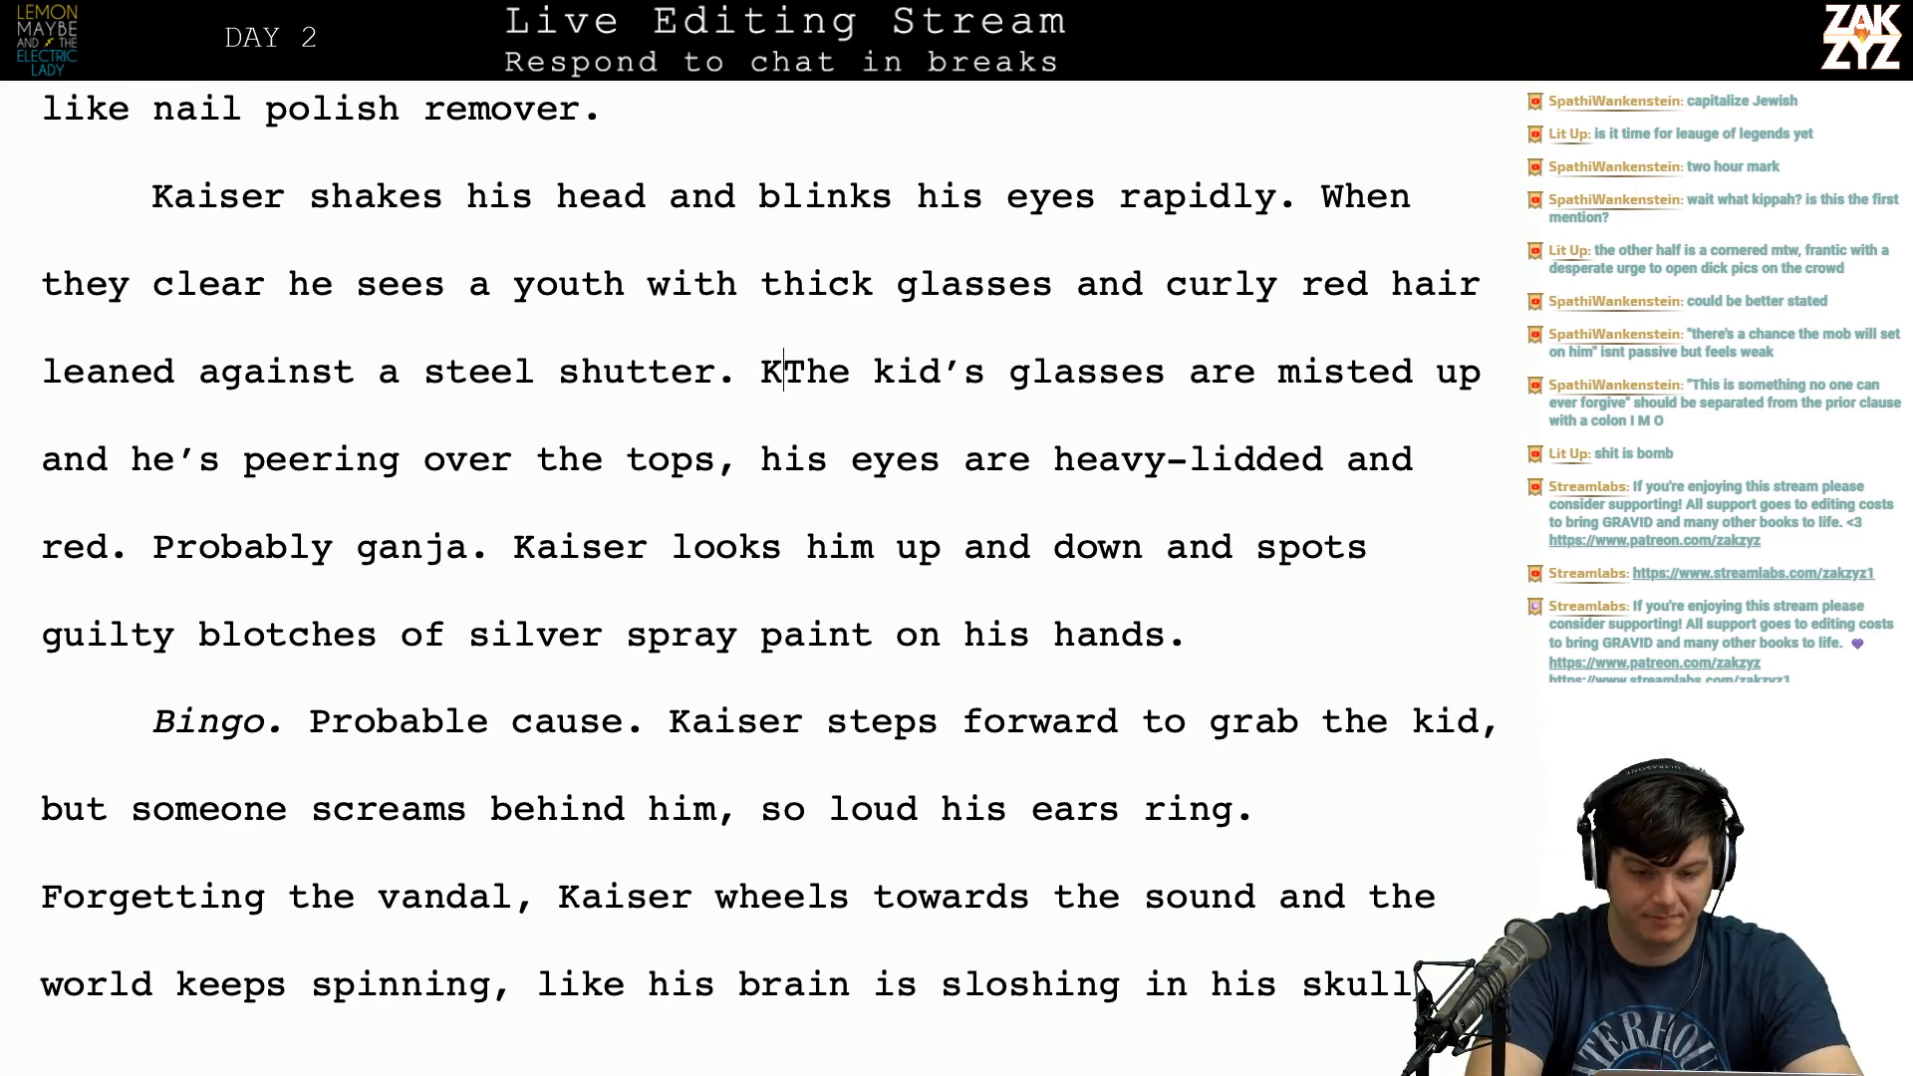
type(" looks The")
key("BackSpace")
type("JEwi")
key("BackSpace")
key("BackSpace")
key("BackSpace")
key("BackSpace")
type("eiw")
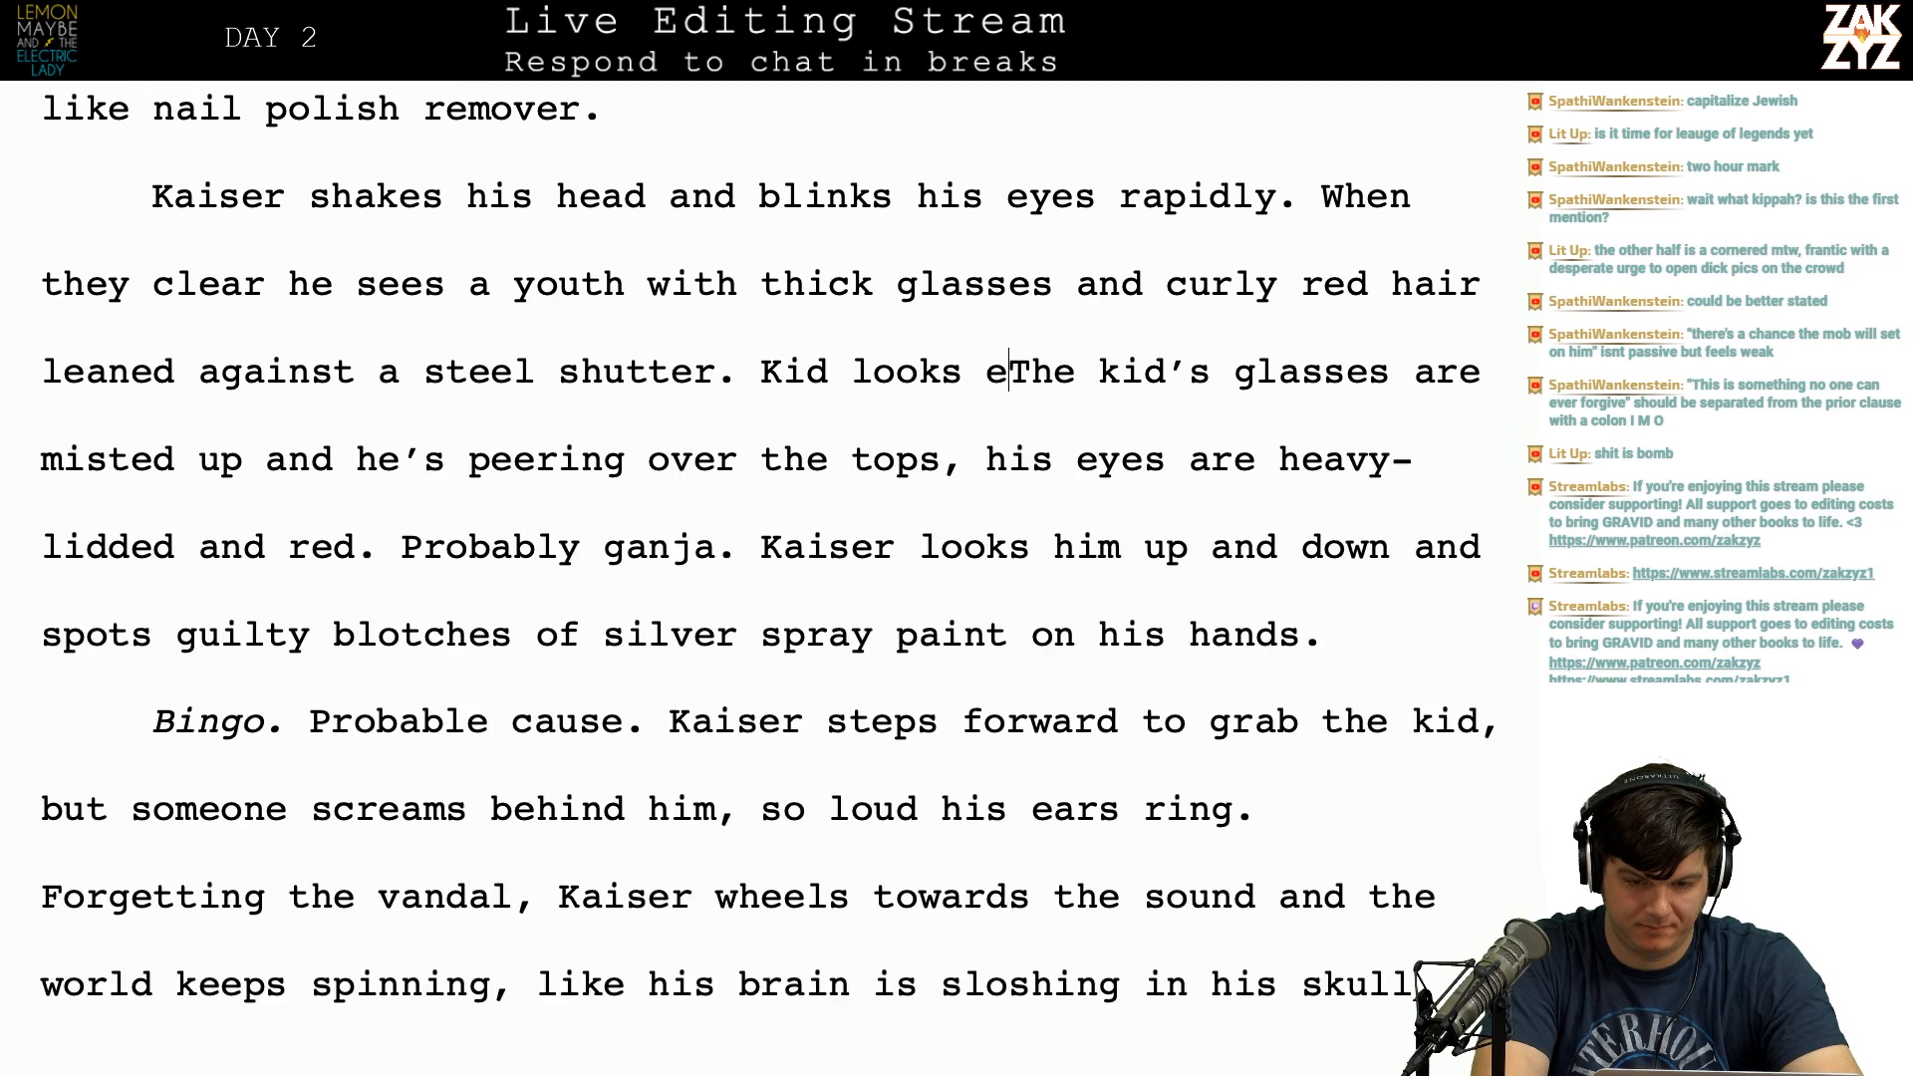
key("BackSpace")
key("BackSpace")
key("BackSpace")
type("jewish.")
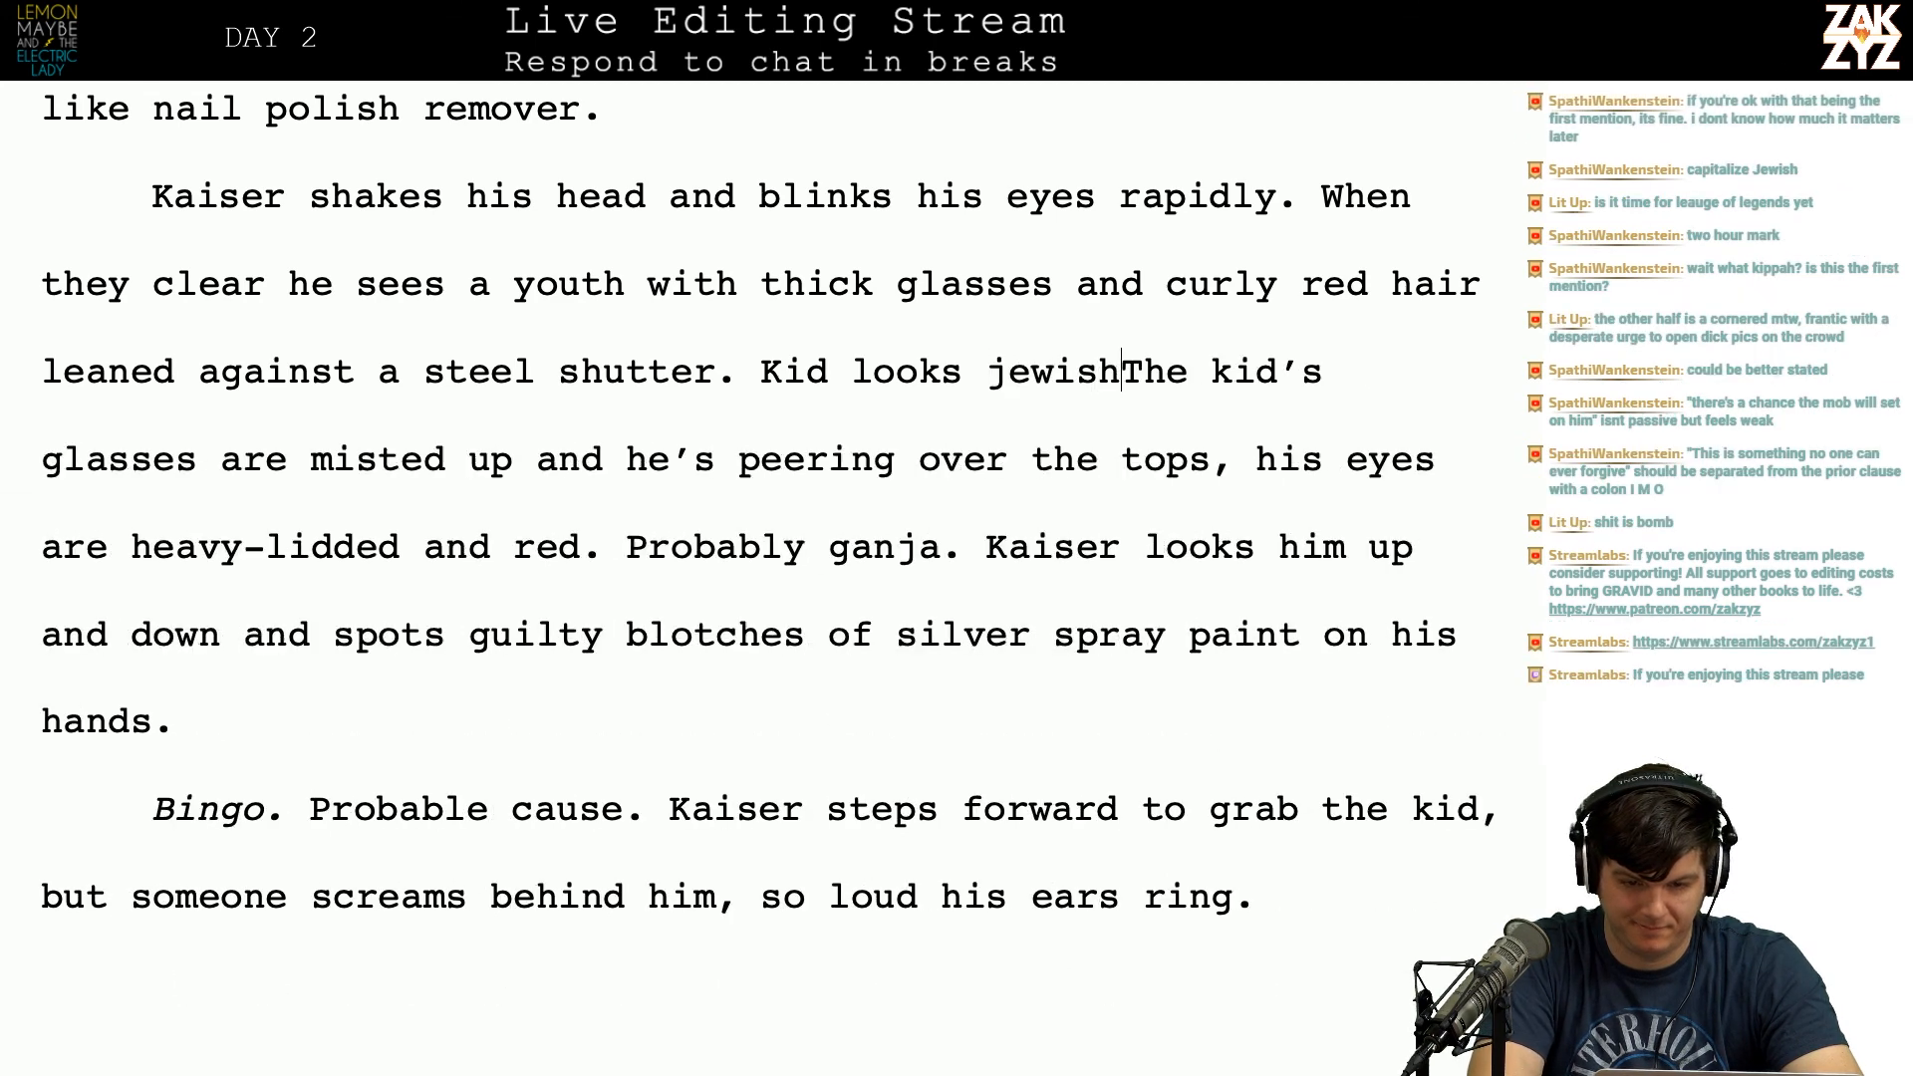
Step: Delete the unfinished "Kid looks jewish" sentence after "steel shutter."
key("BackSpace")
key("BackSpace")
key("BackSpace")
key("BackSpace")
key("BackSpace")
key("BackSpace")
key("BackSpace")
key("BackSpace")
key("BackSpace")
key("BackSpace")
key("BackSpace")
key("BackSpace")
key("BackSpace")
key("BackSpace")
key("BackSpace")
key("BackSpace")
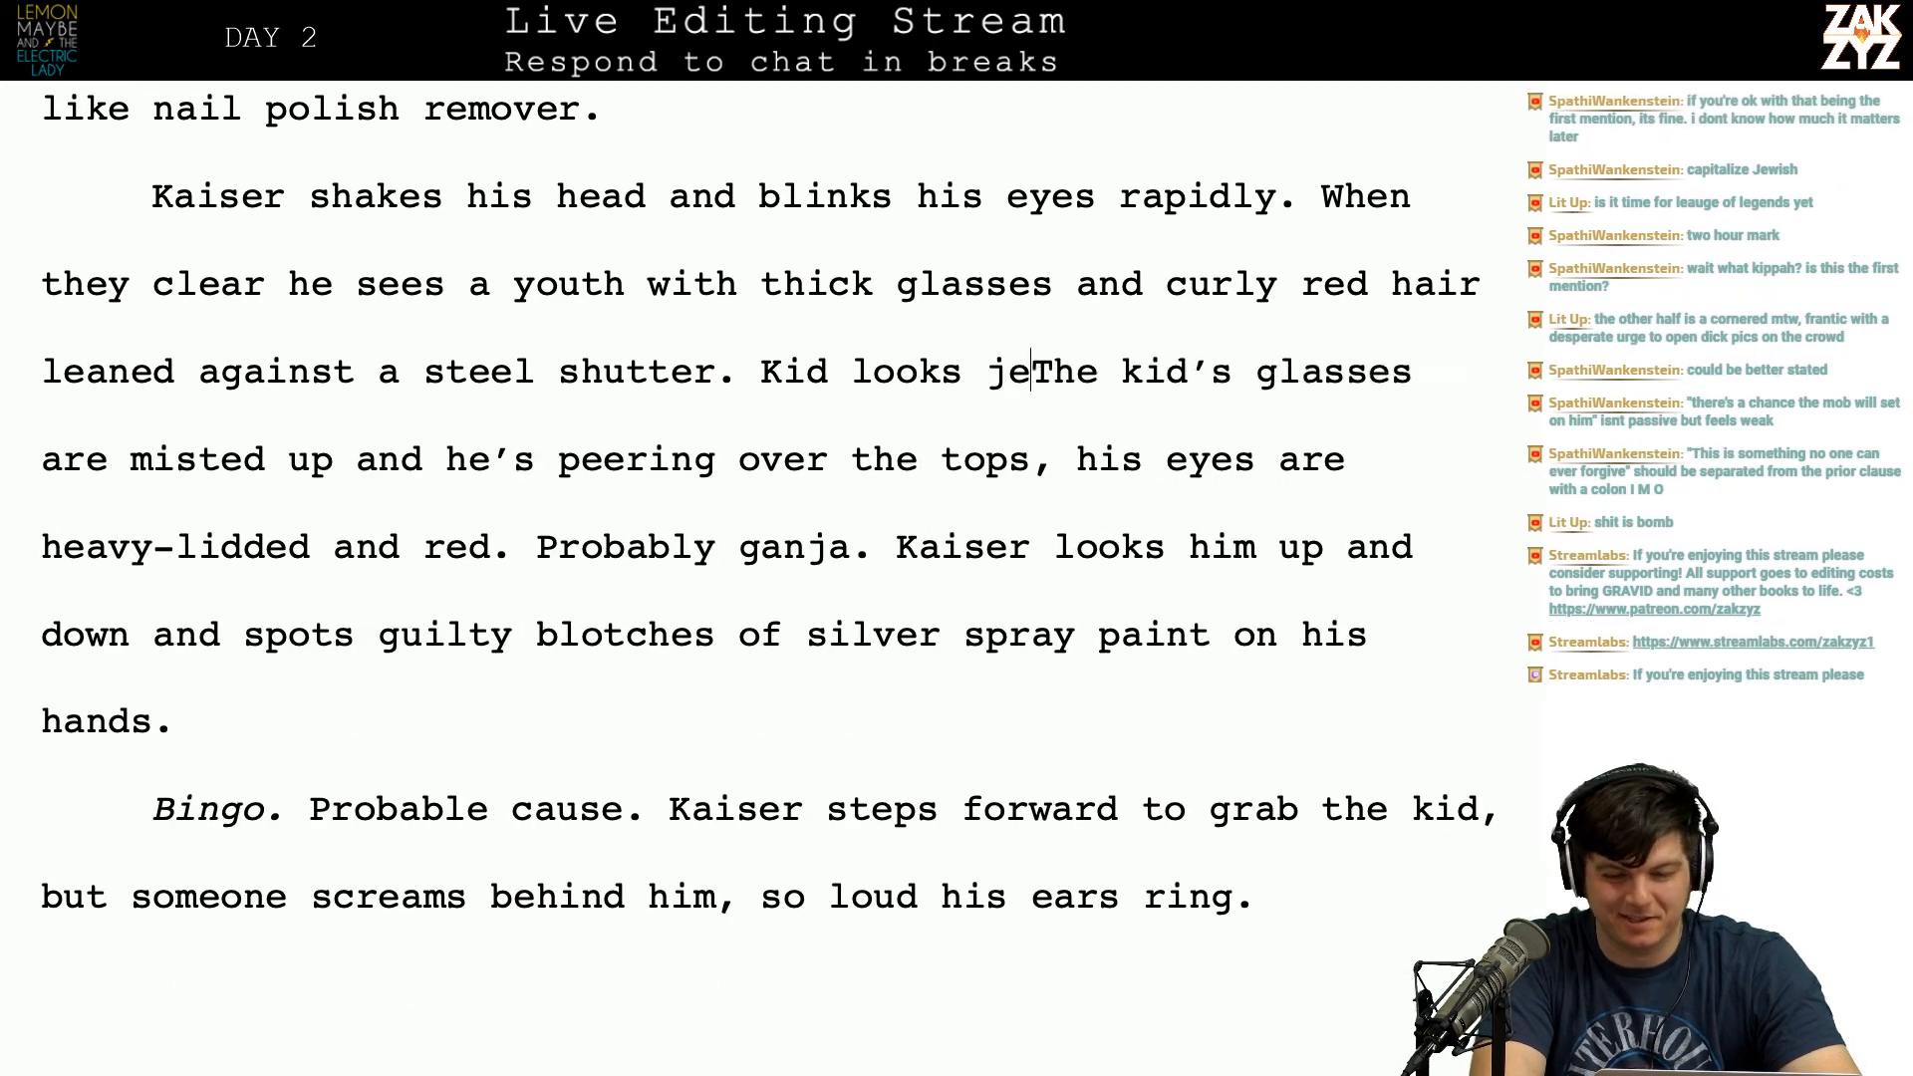
key("BackSpace")
key("BackSpace")
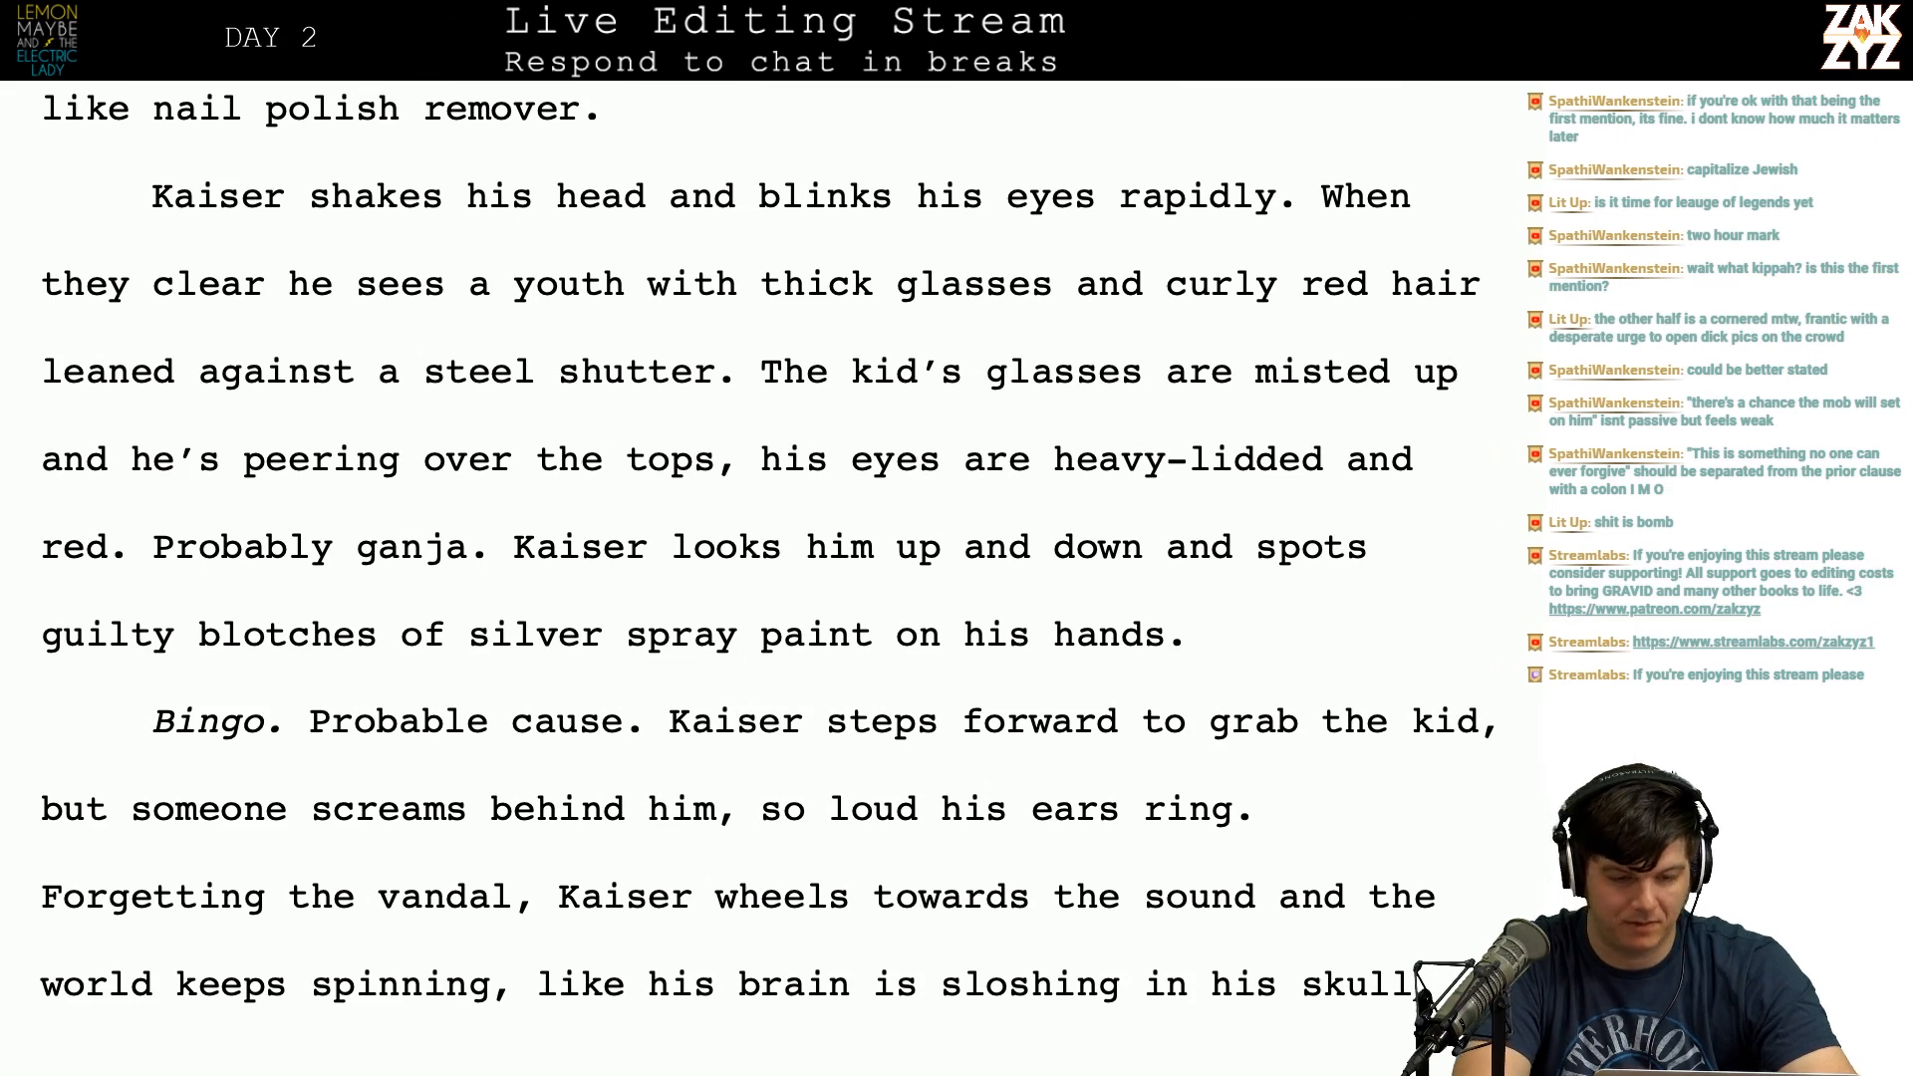
Step: Look through the pages following the youth's introduction, up to the scene break after Kaiser polishes off the bottle
scroll(747, 578, "down", 4)
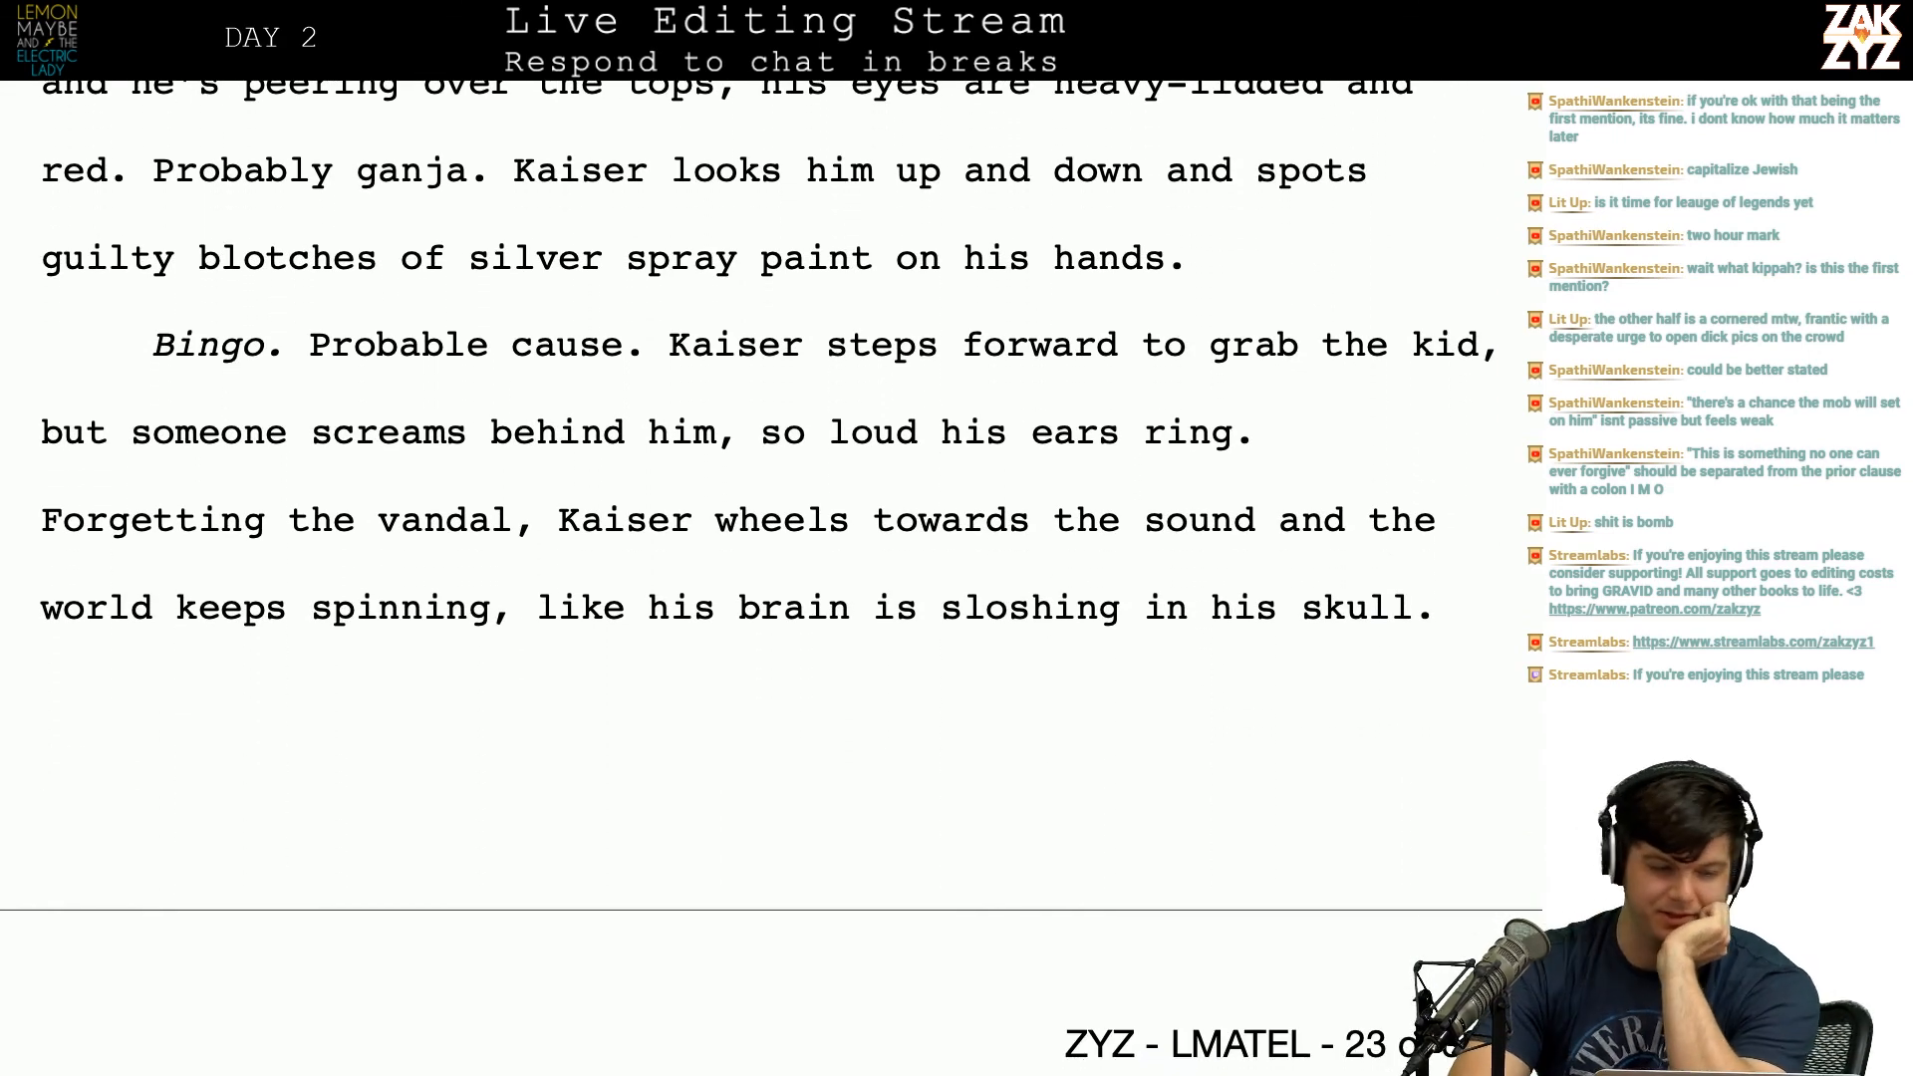
scroll(771, 669, "down", 8)
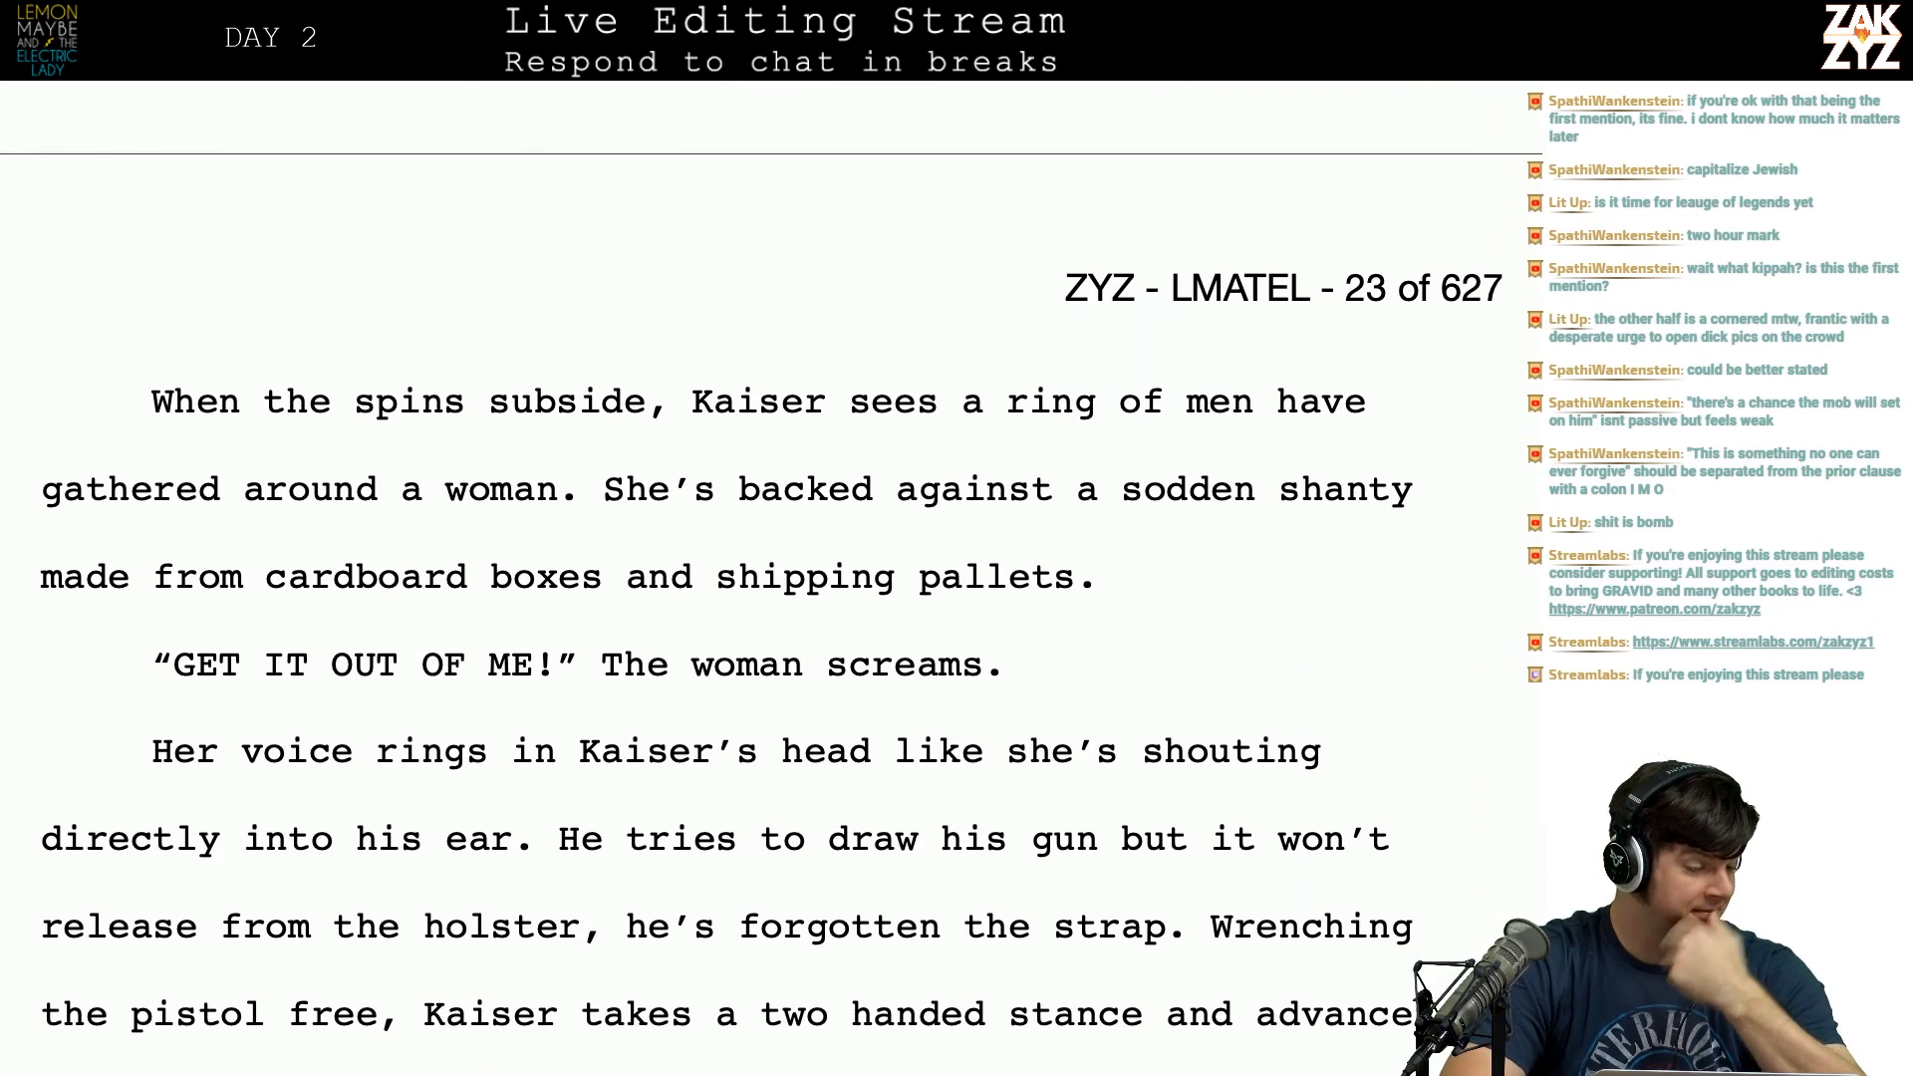
scroll(772, 578, "down", 20)
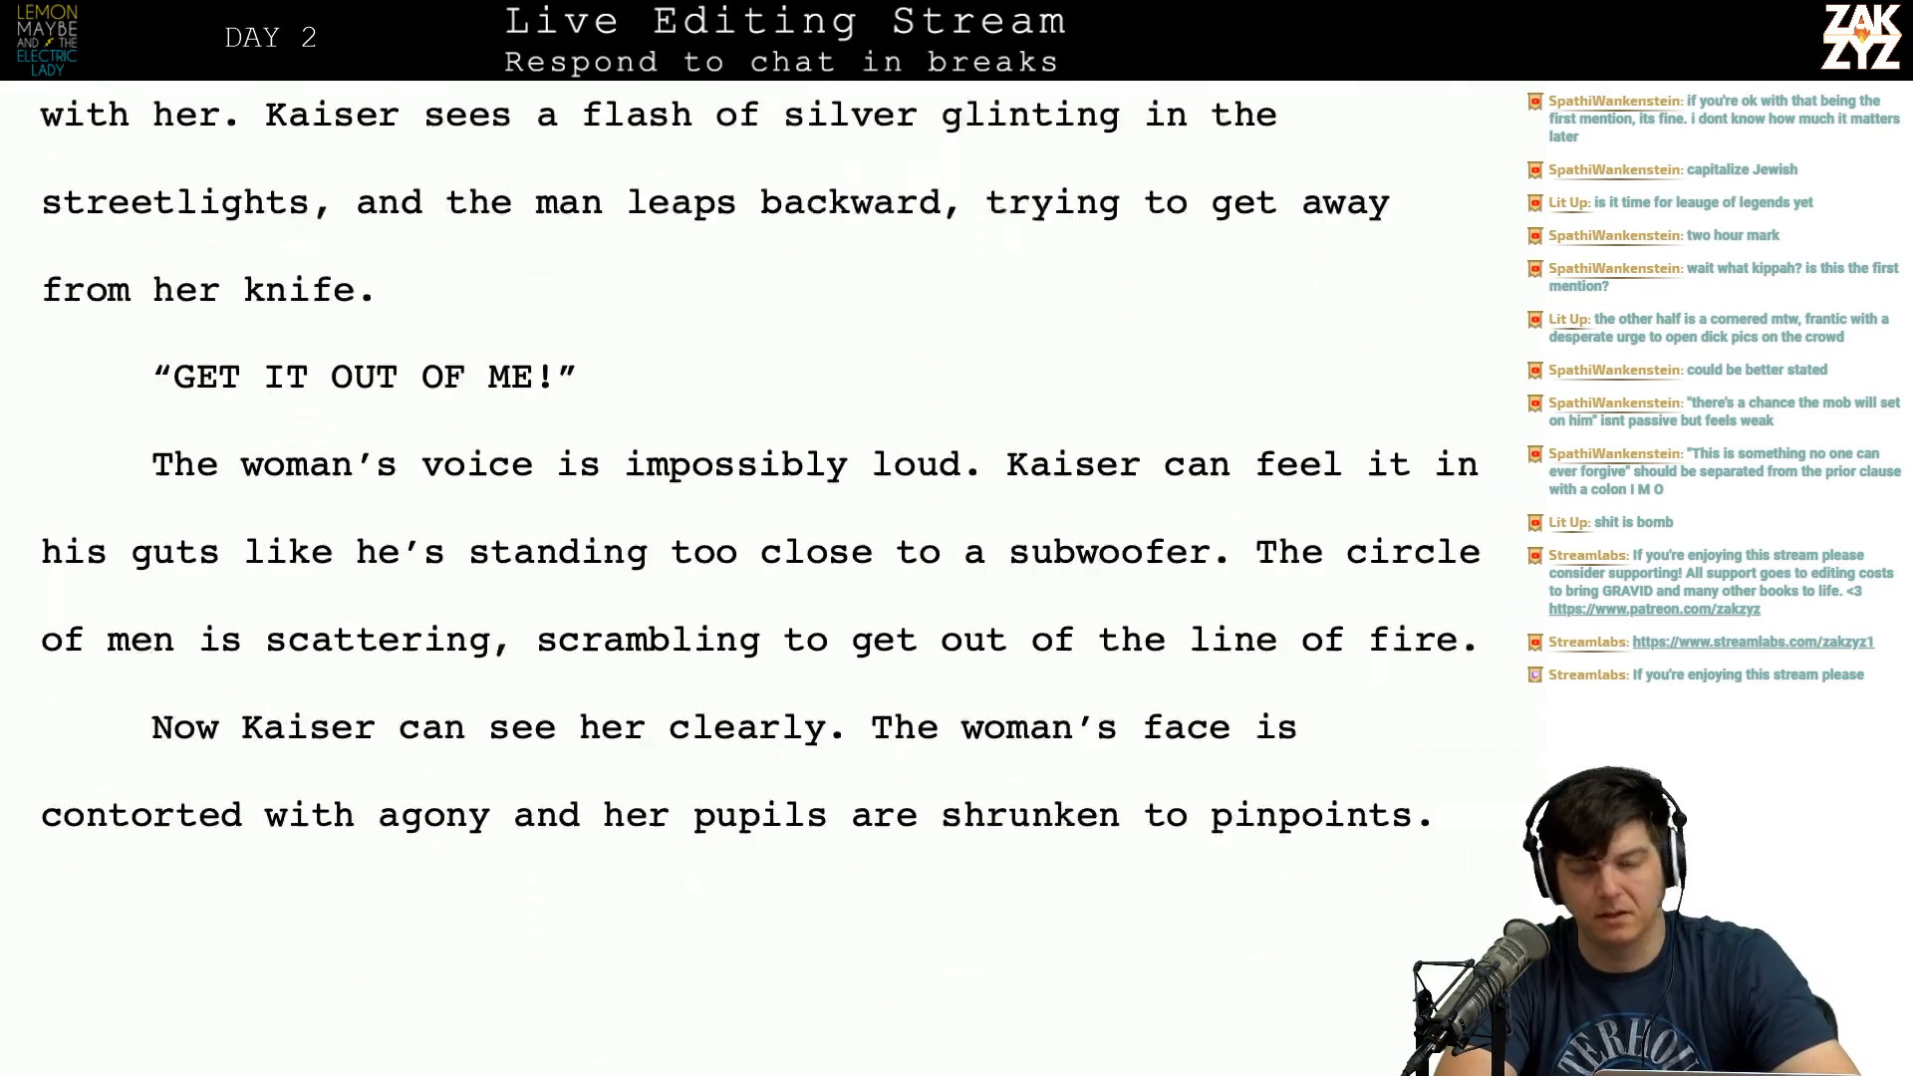
scroll(771, 578, "down", 13)
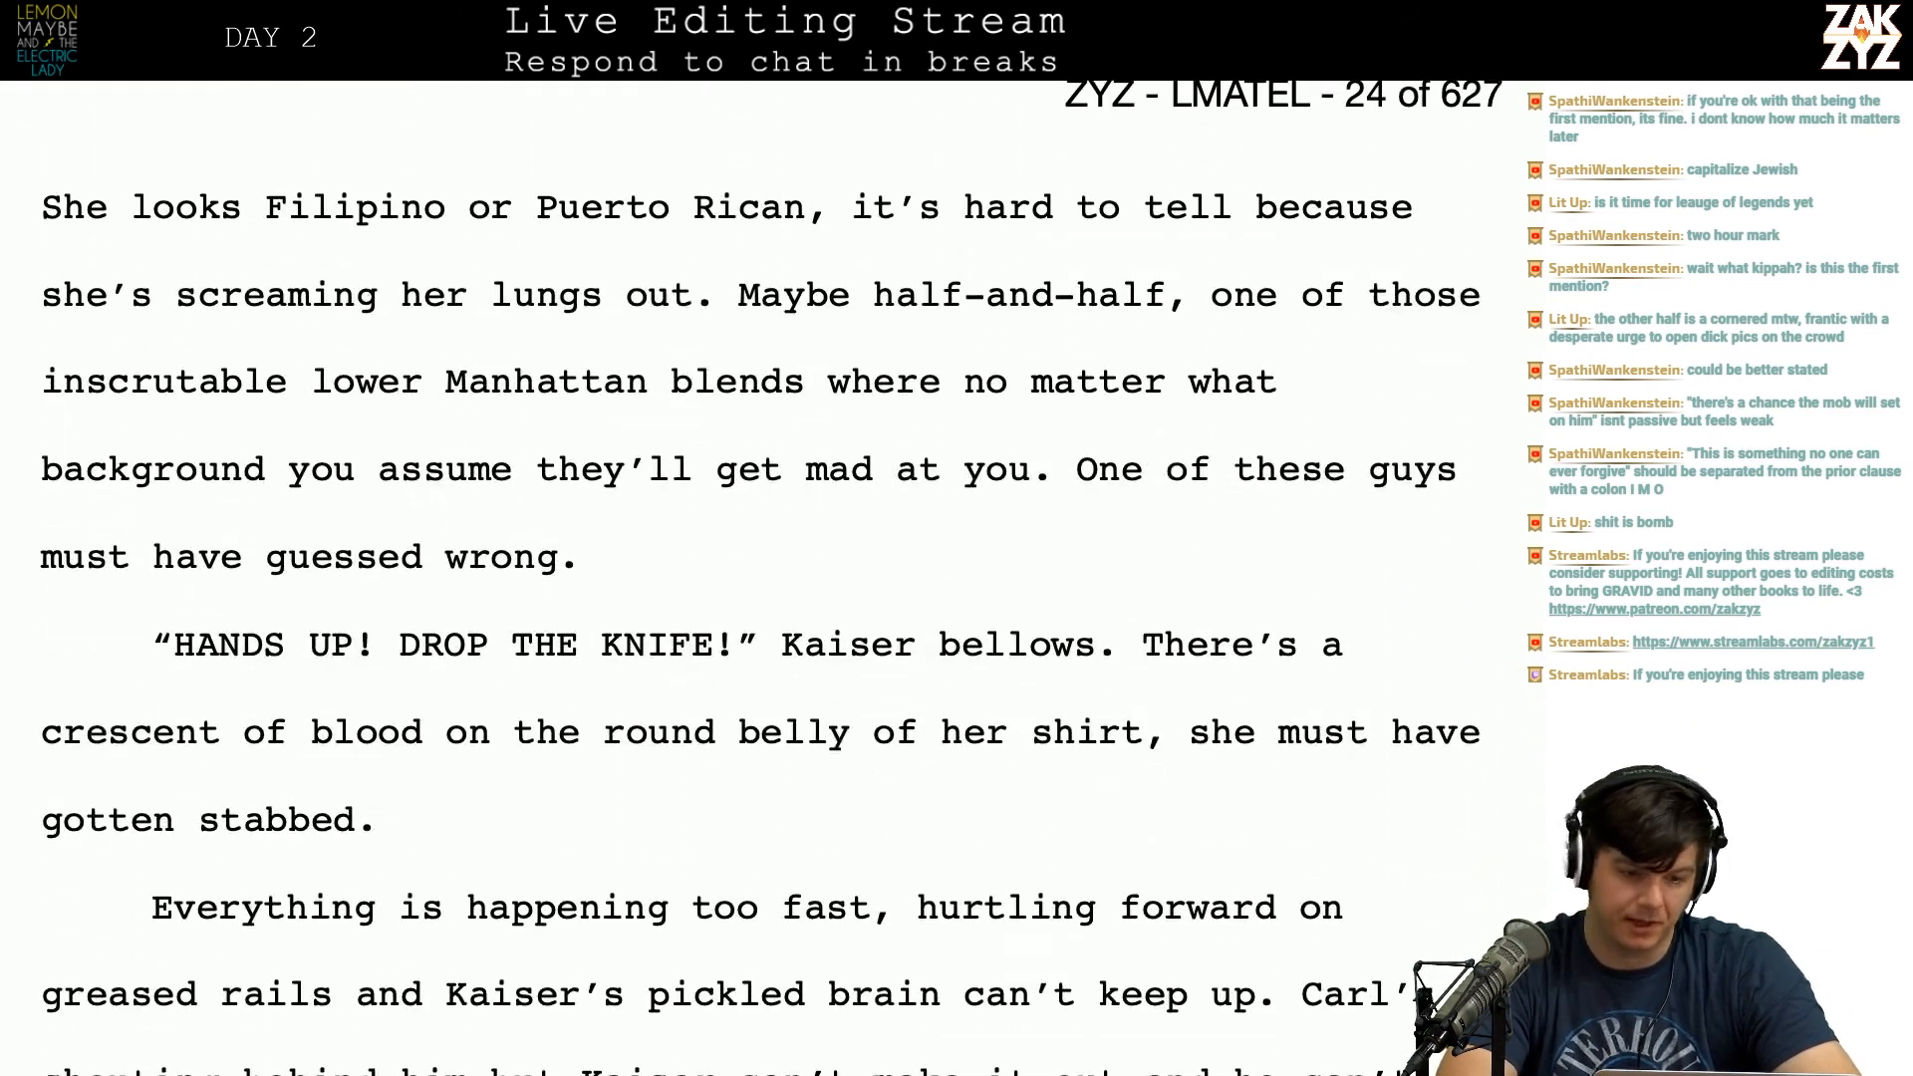
scroll(505, 271, "down", 20)
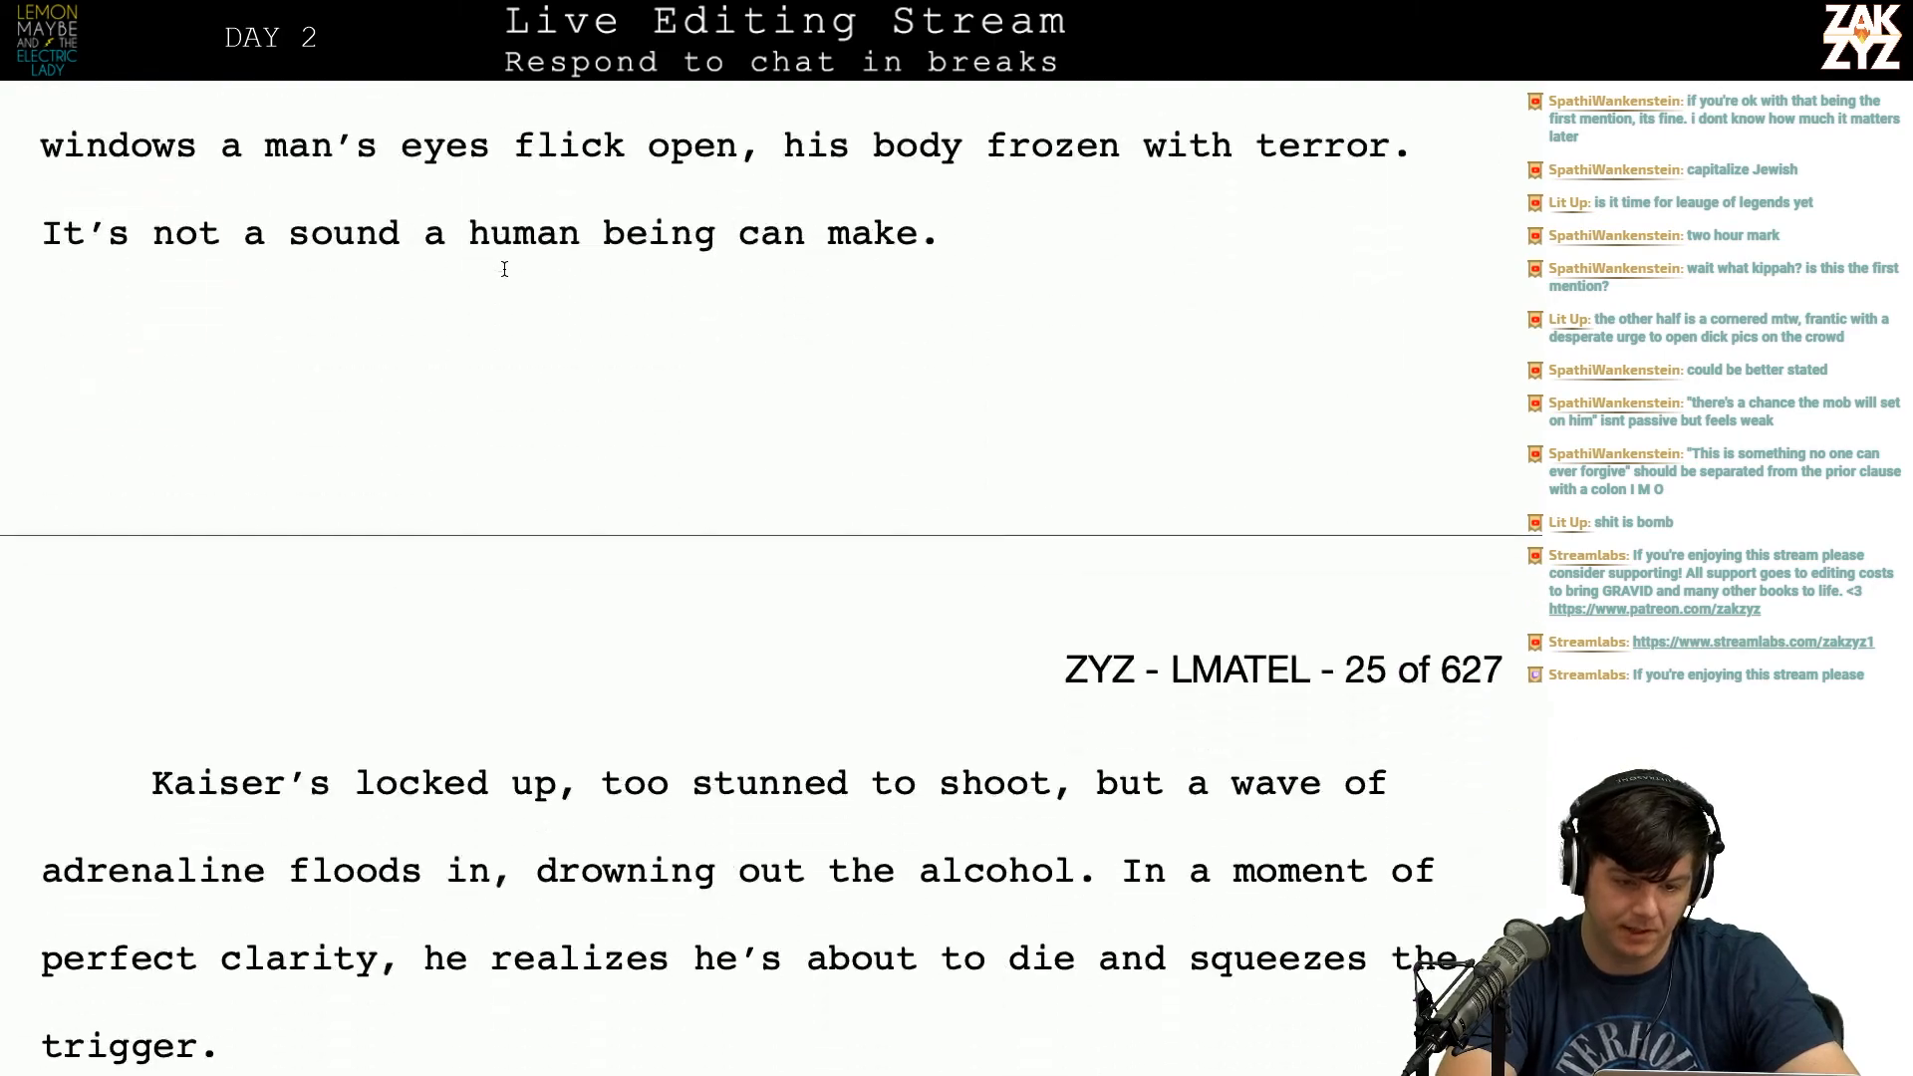
scroll(504, 275, "down", 19)
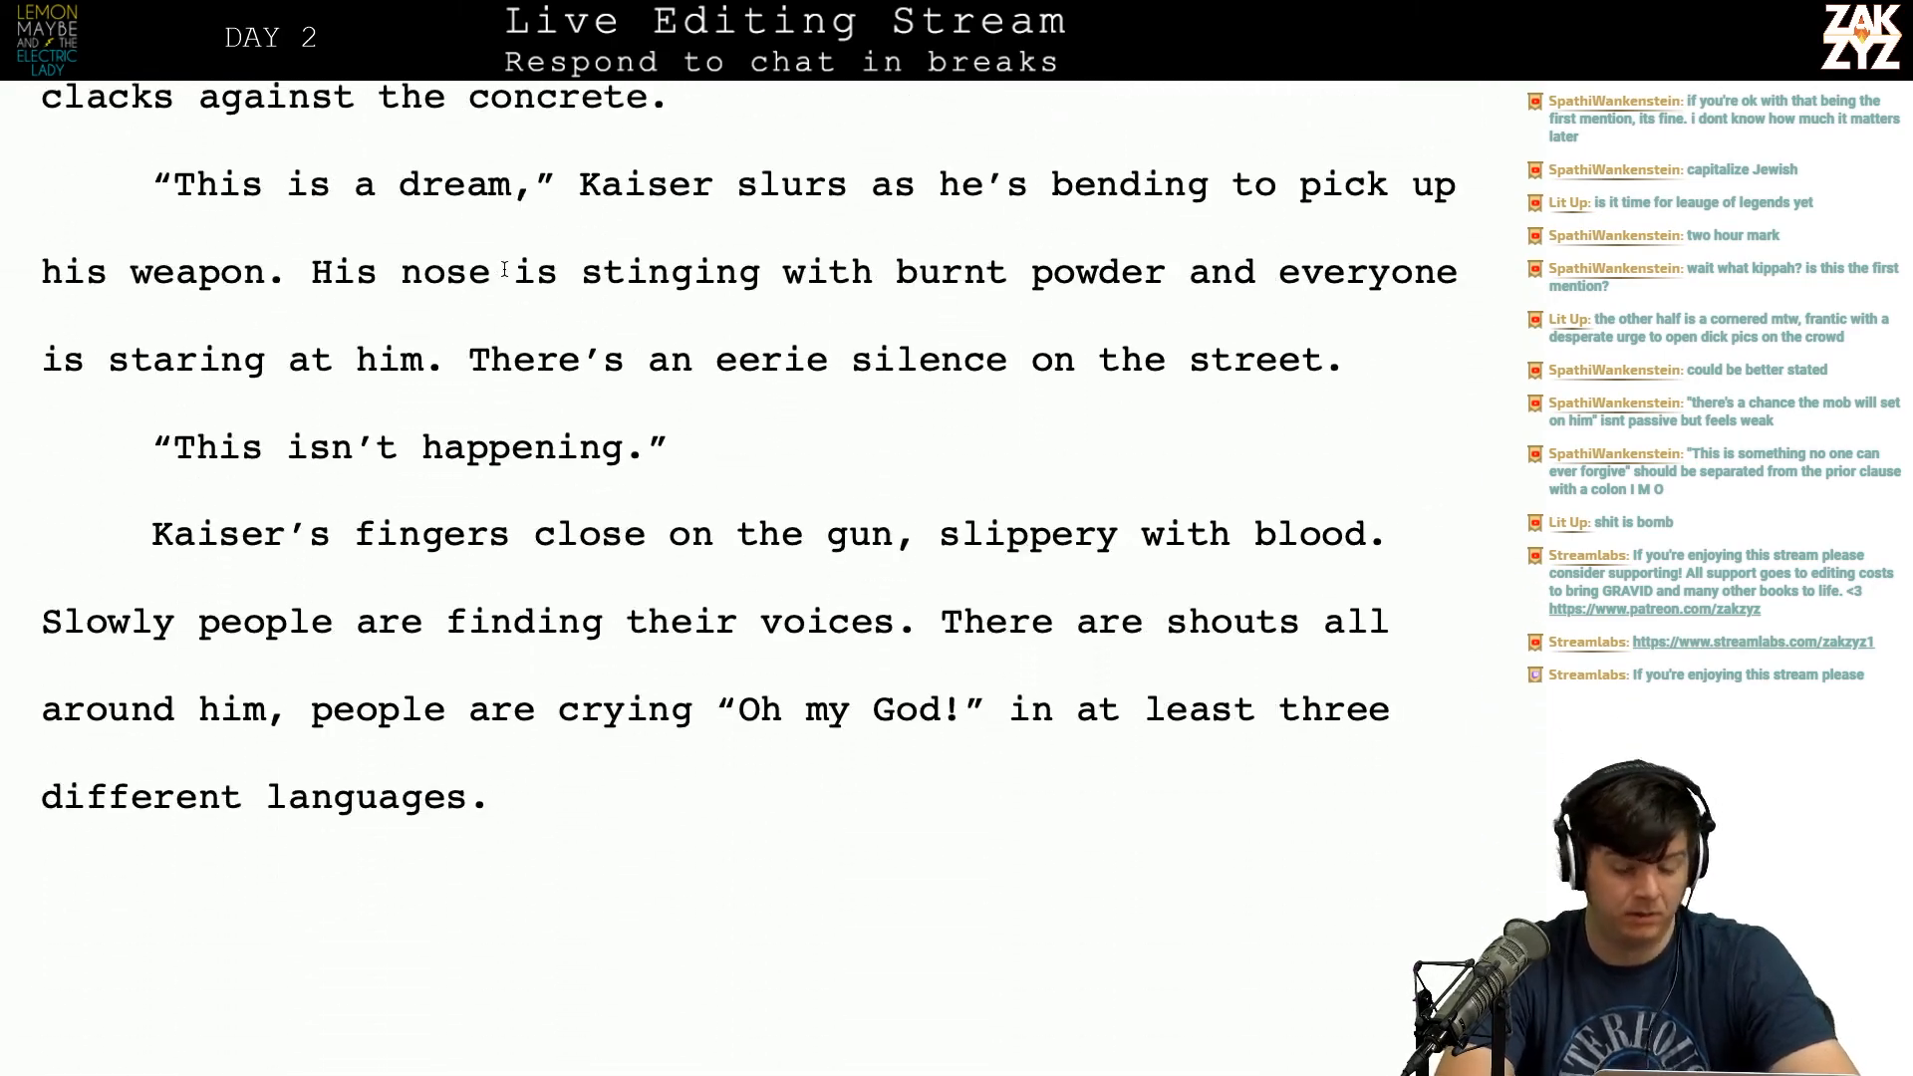
scroll(504, 269, "down", 12)
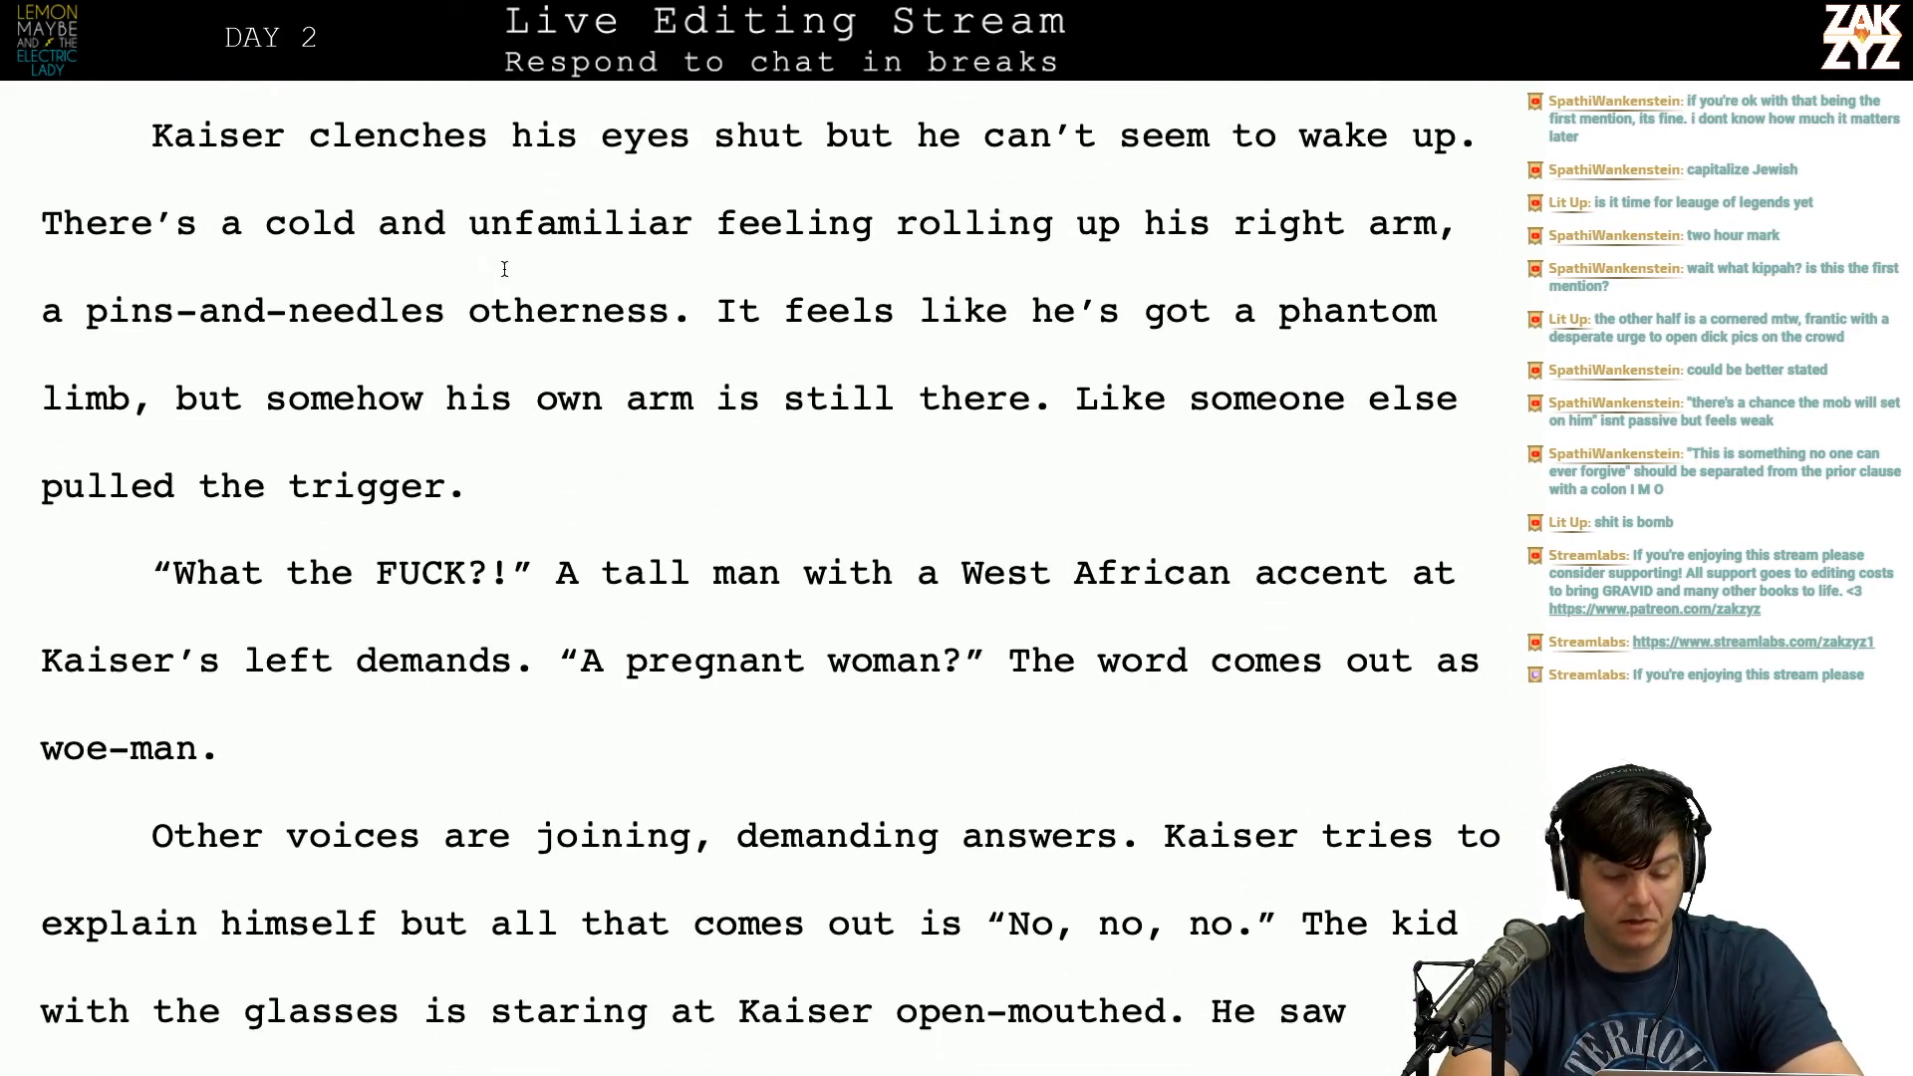
scroll(504, 269, "down", 13)
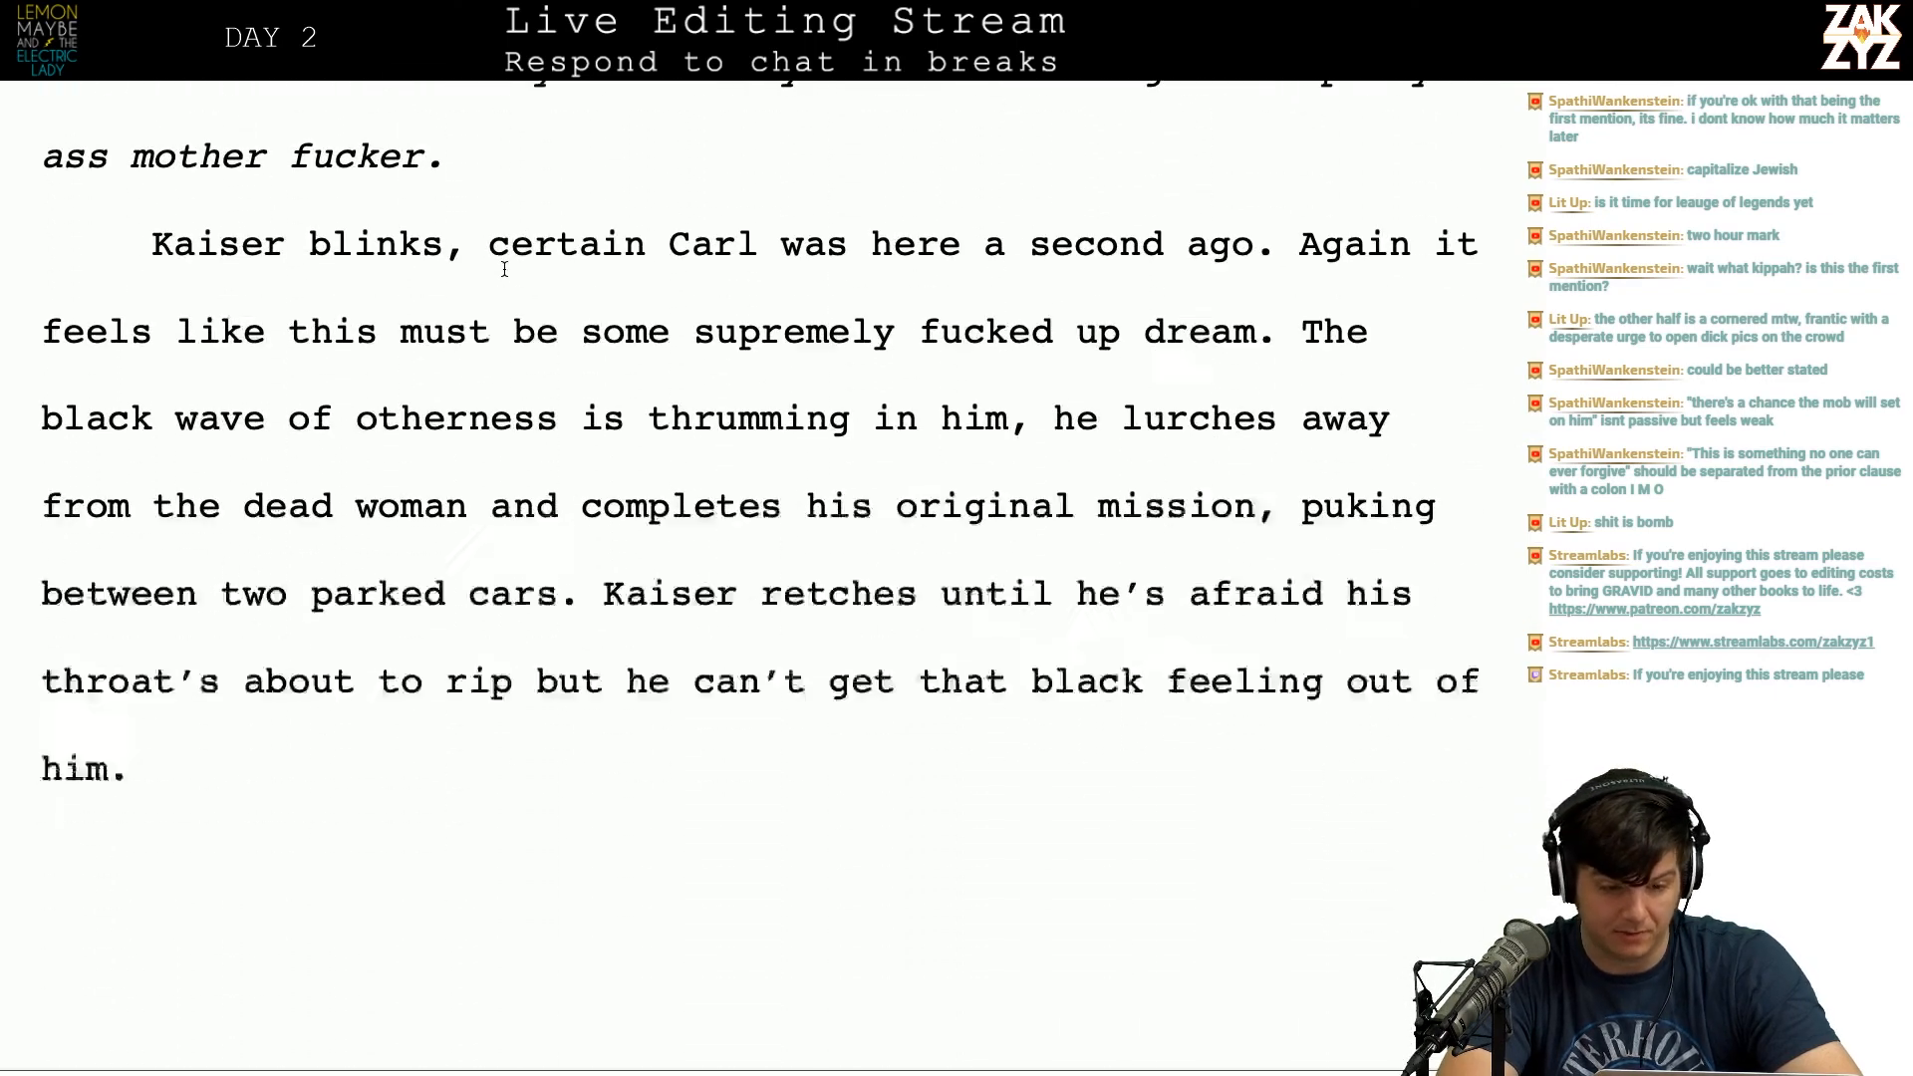
scroll(504, 269, "down", 14)
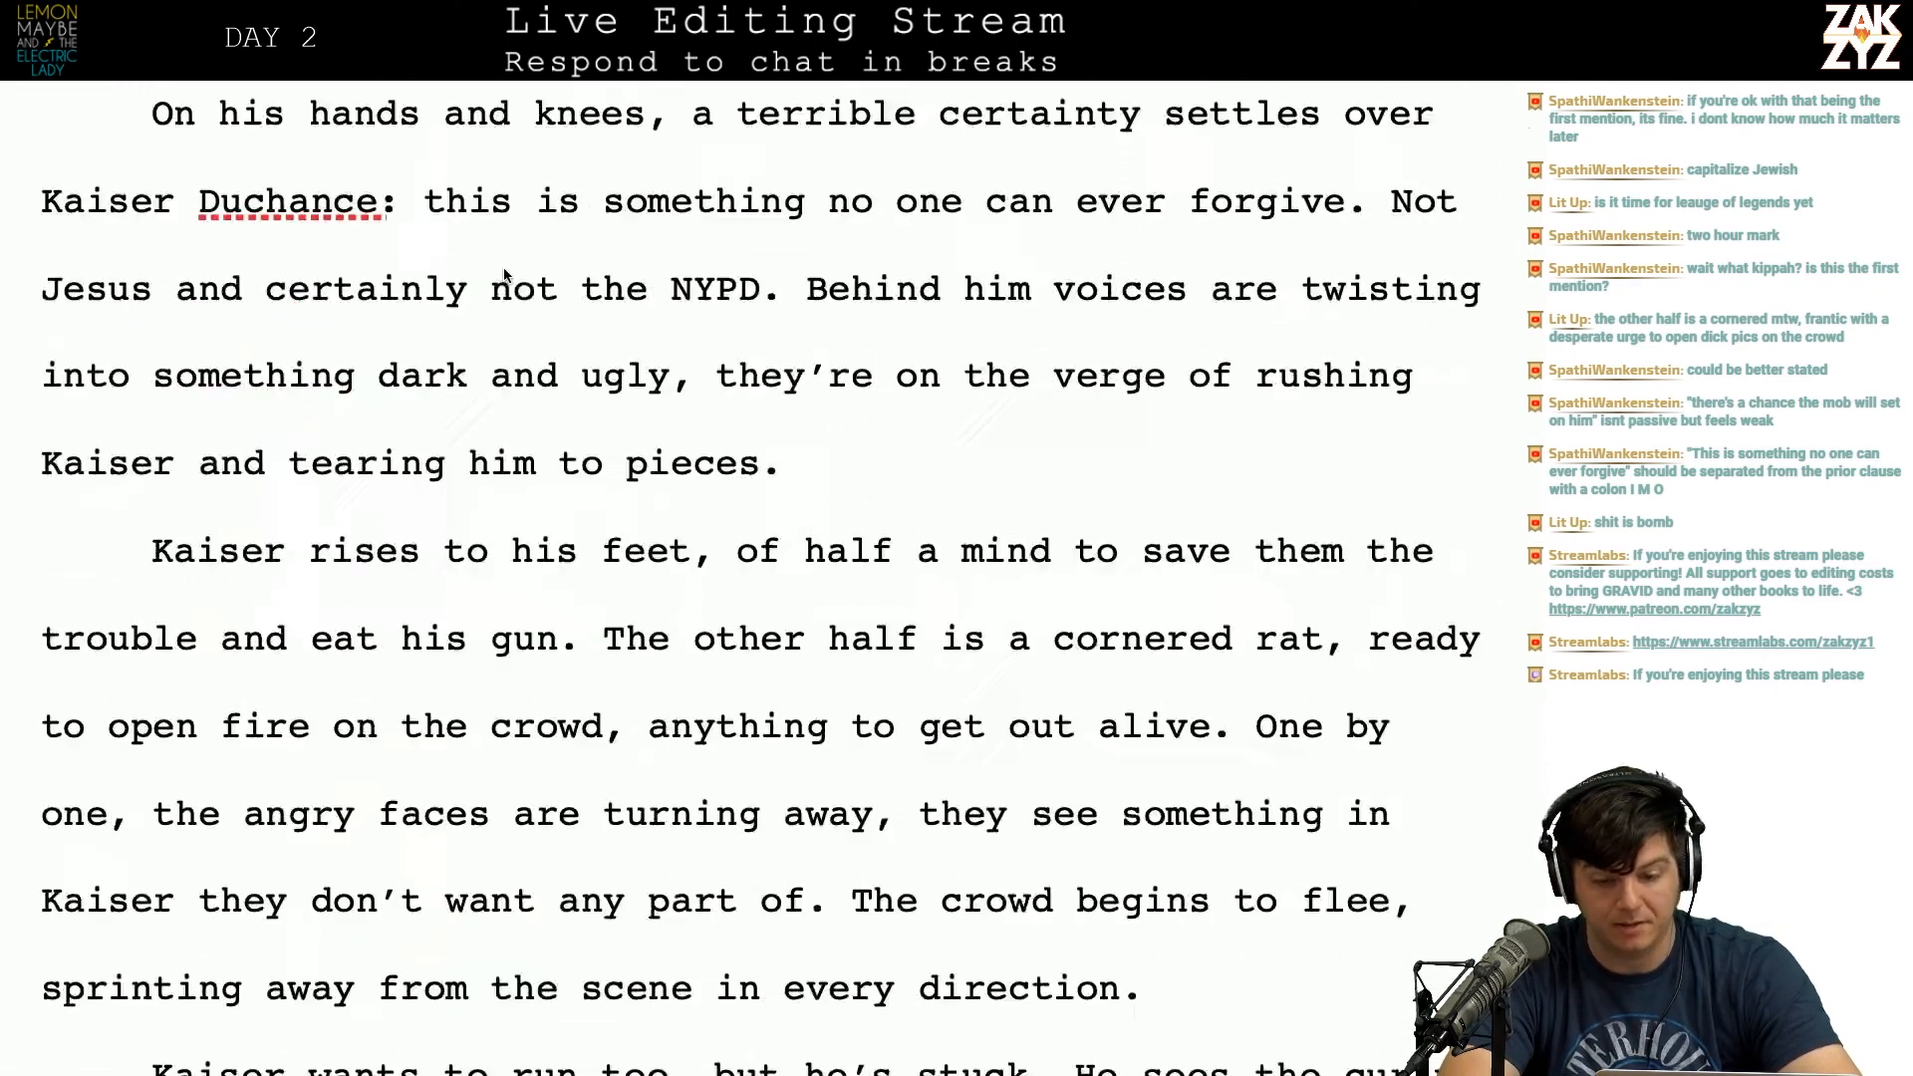
scroll(504, 269, "down", 7)
scroll(498, 267, "up", 2)
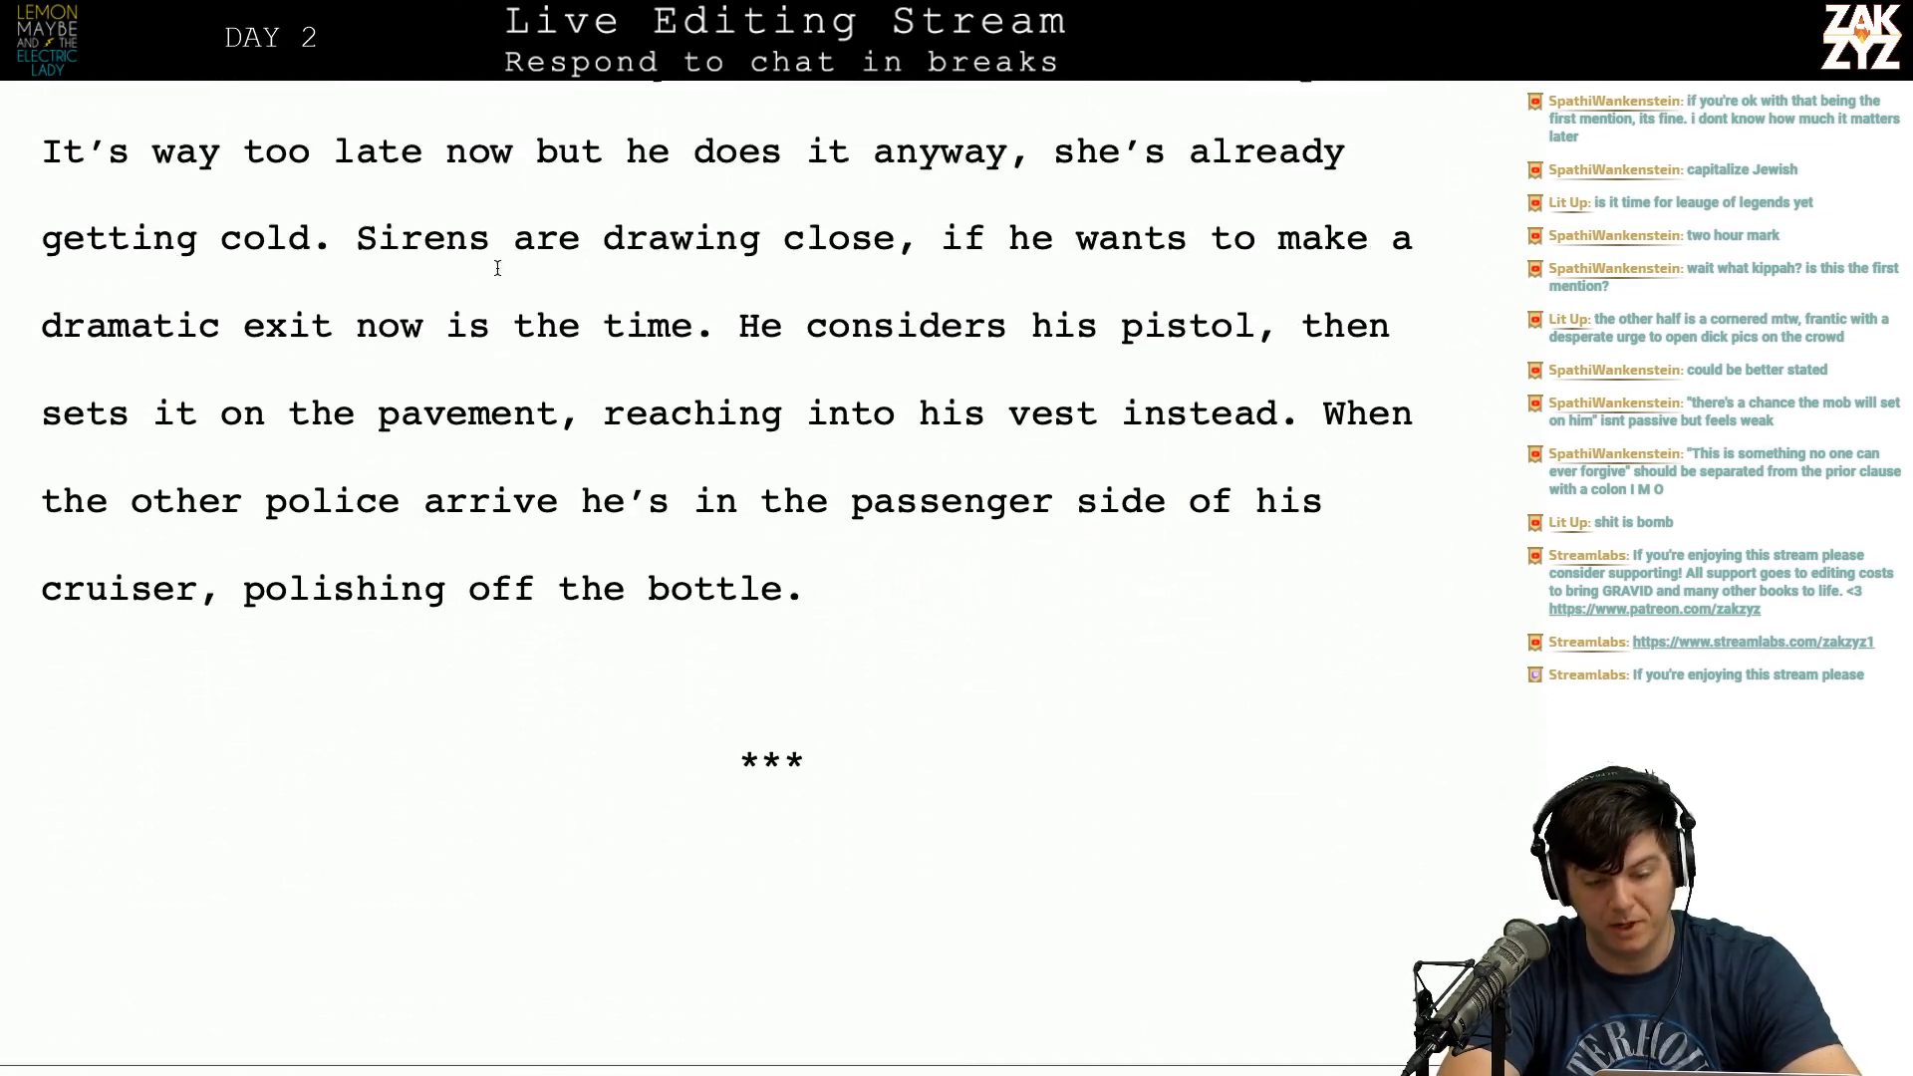
scroll(497, 267, "down", 4)
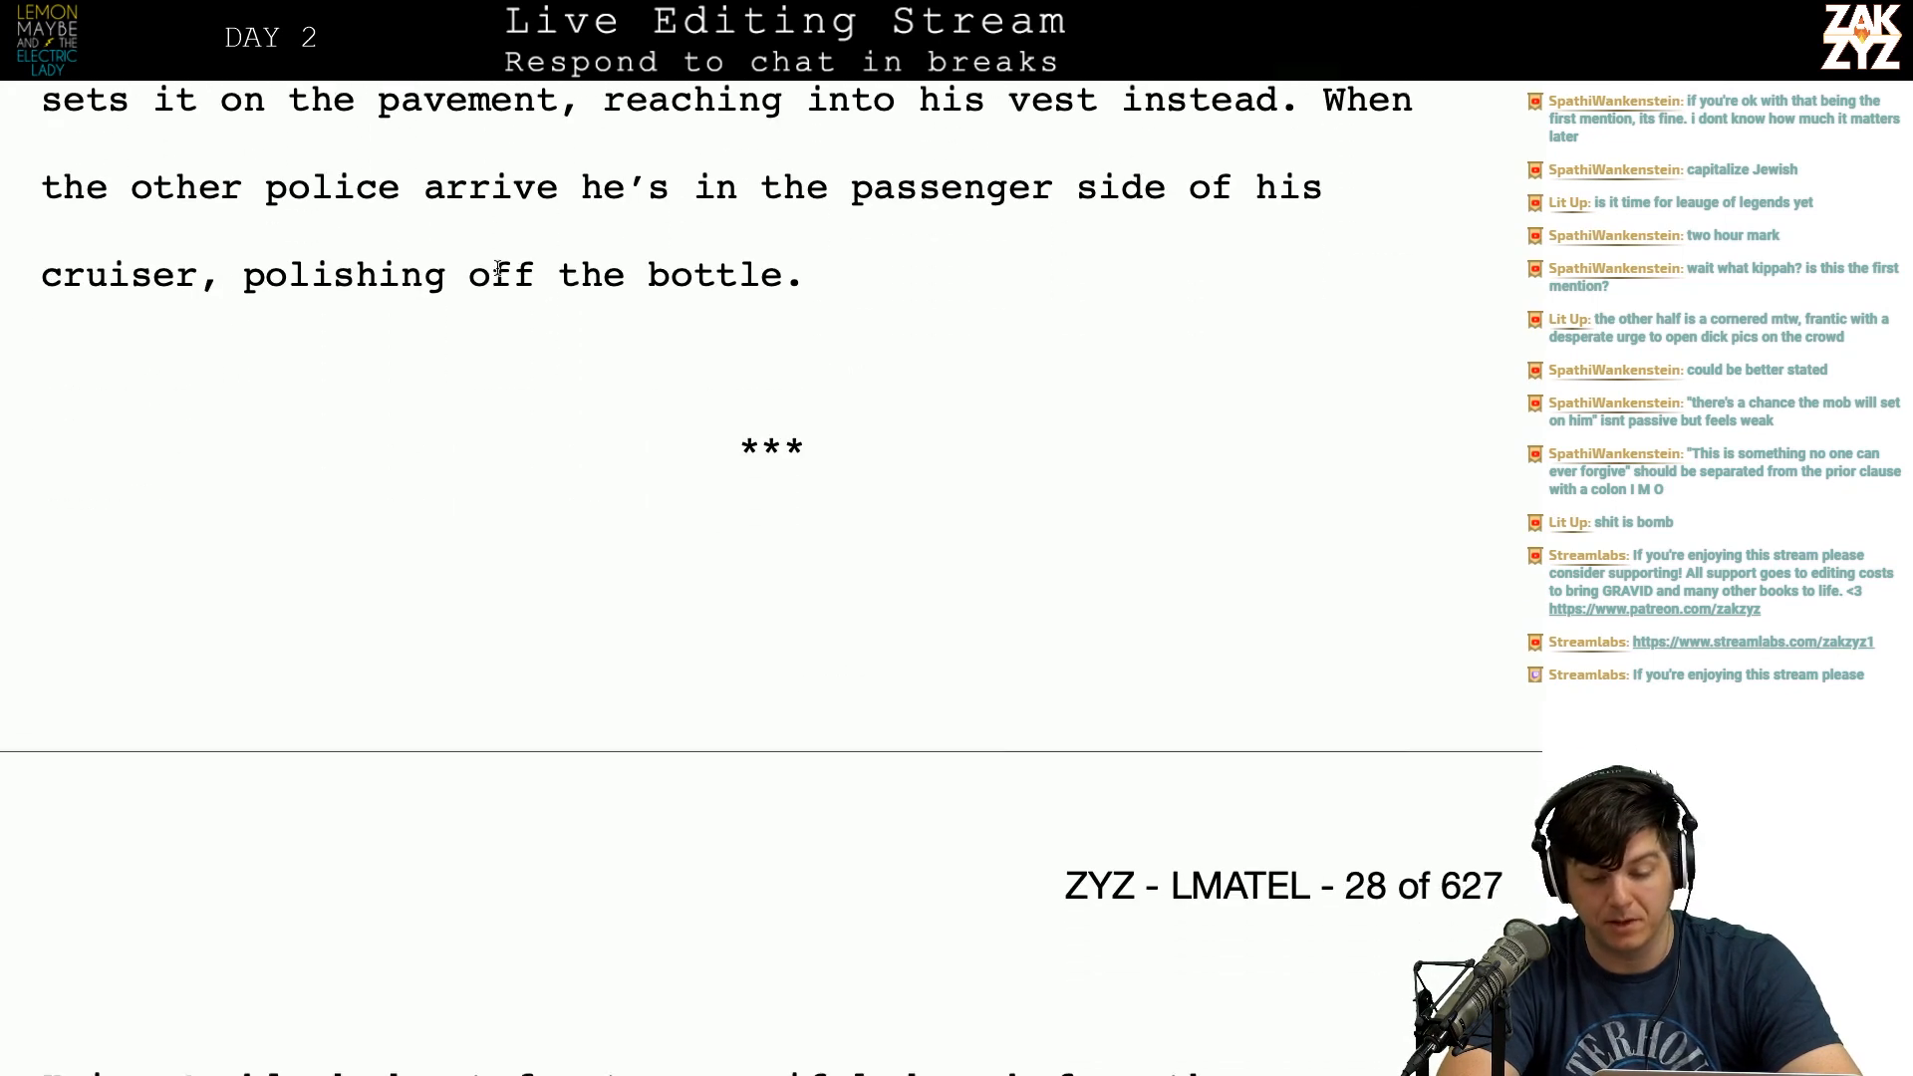
scroll(497, 267, "up", 4)
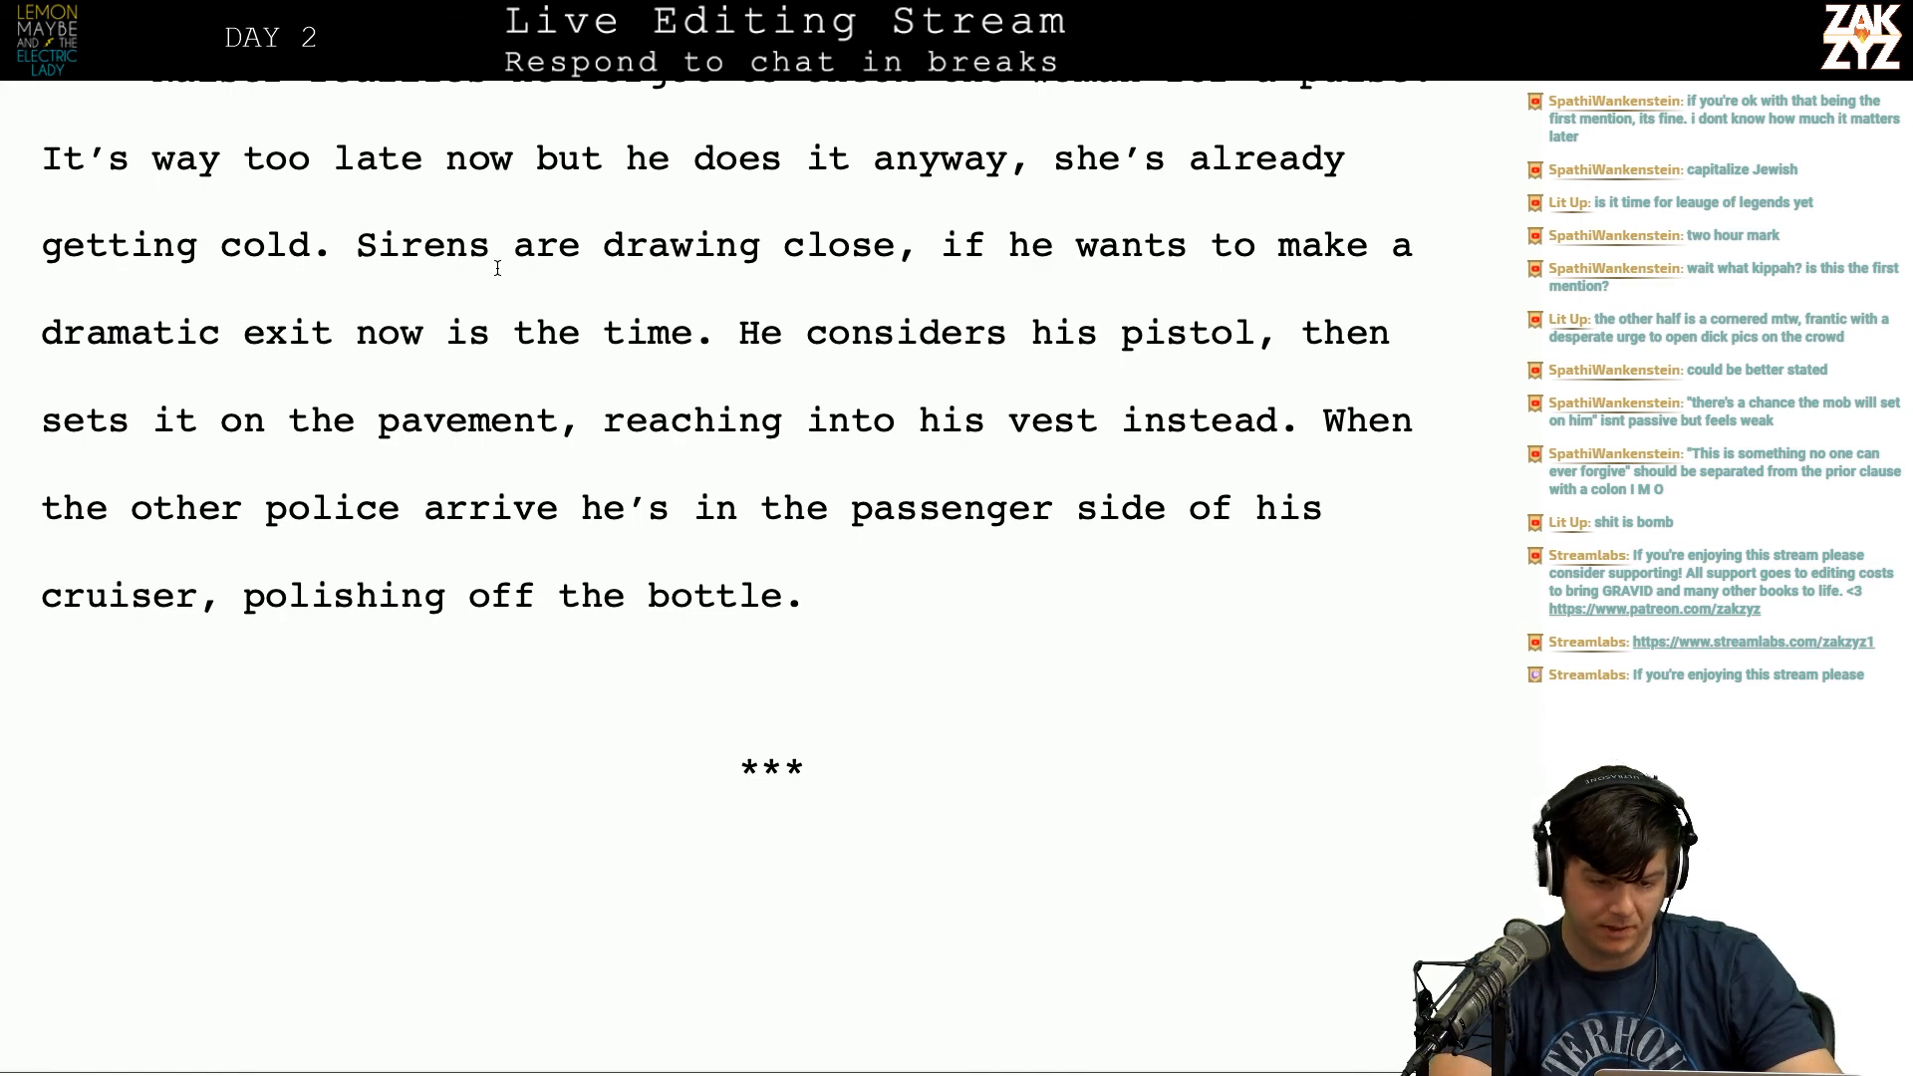
Step: Switch to TextEdit and check the contributor tallies in the edit list
key("super+Tab")
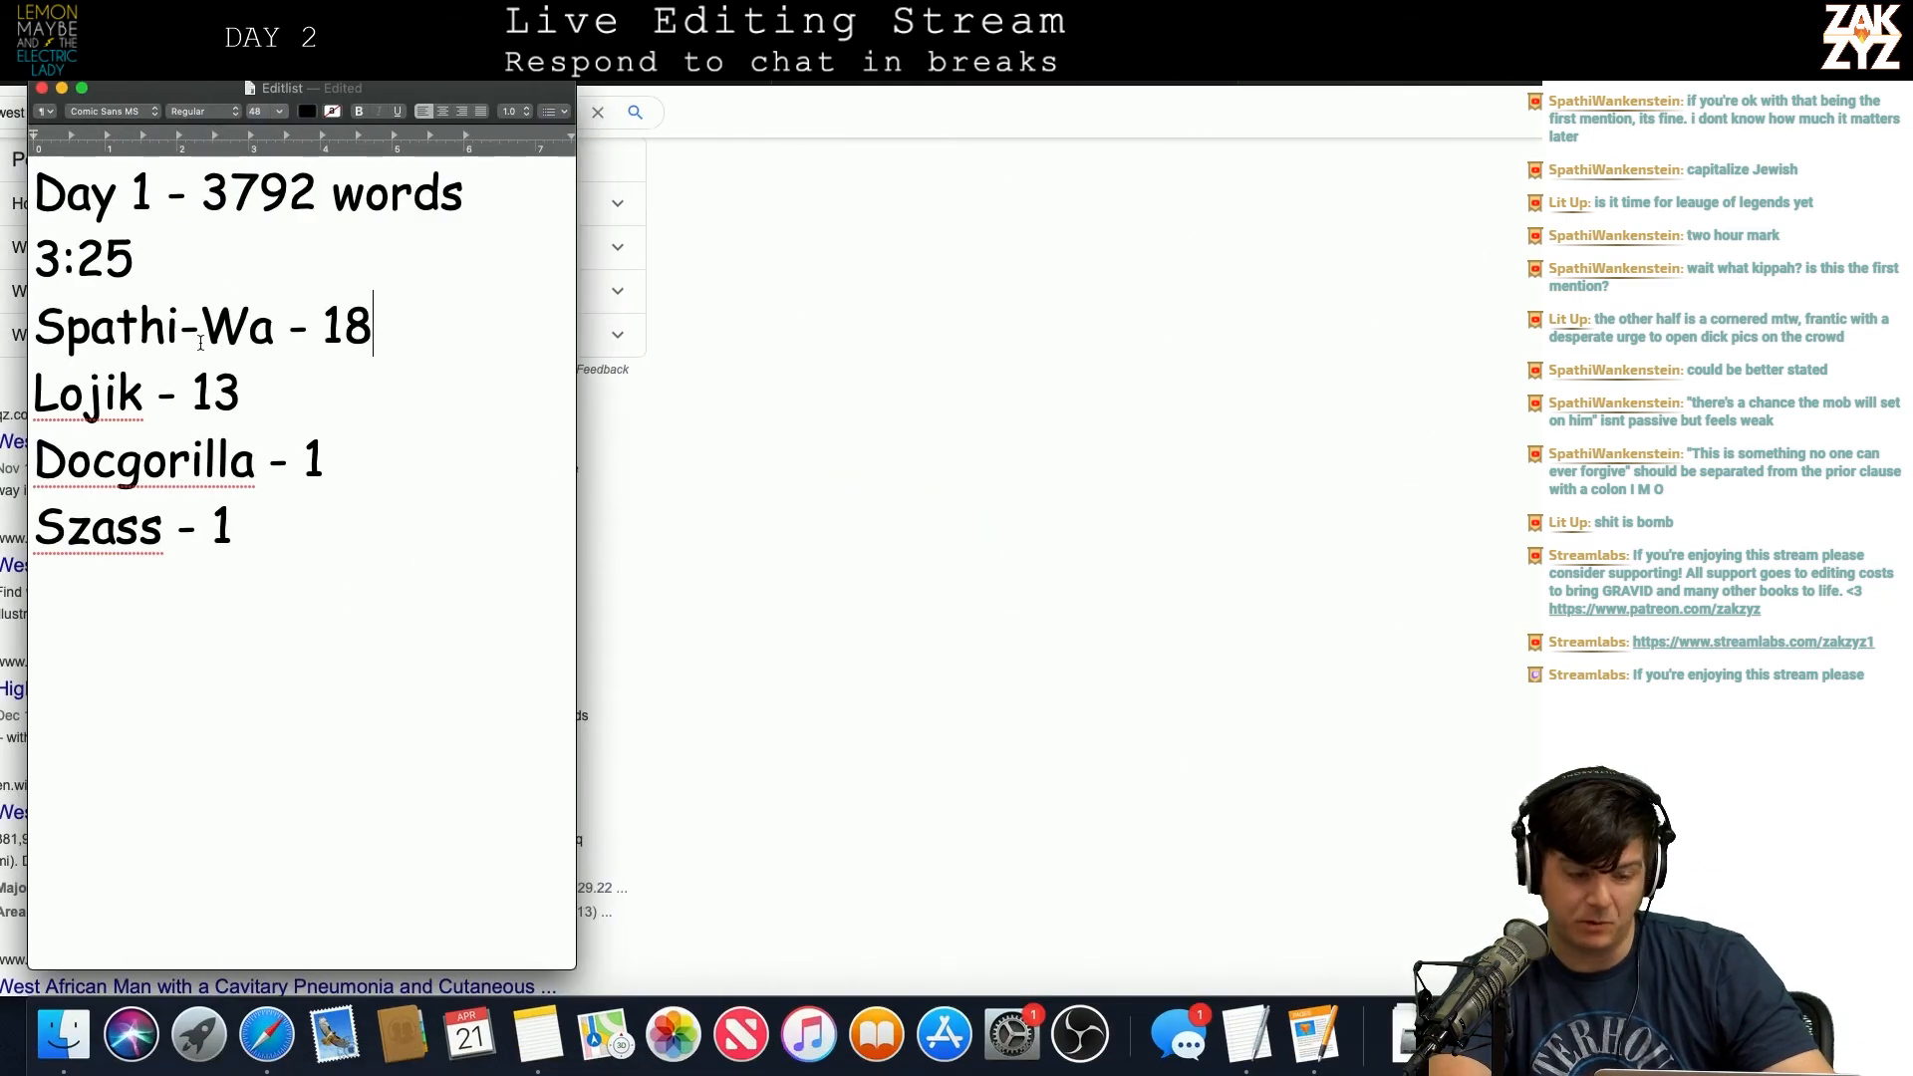
left_click(356, 342)
left_click(222, 386)
left_click(358, 466)
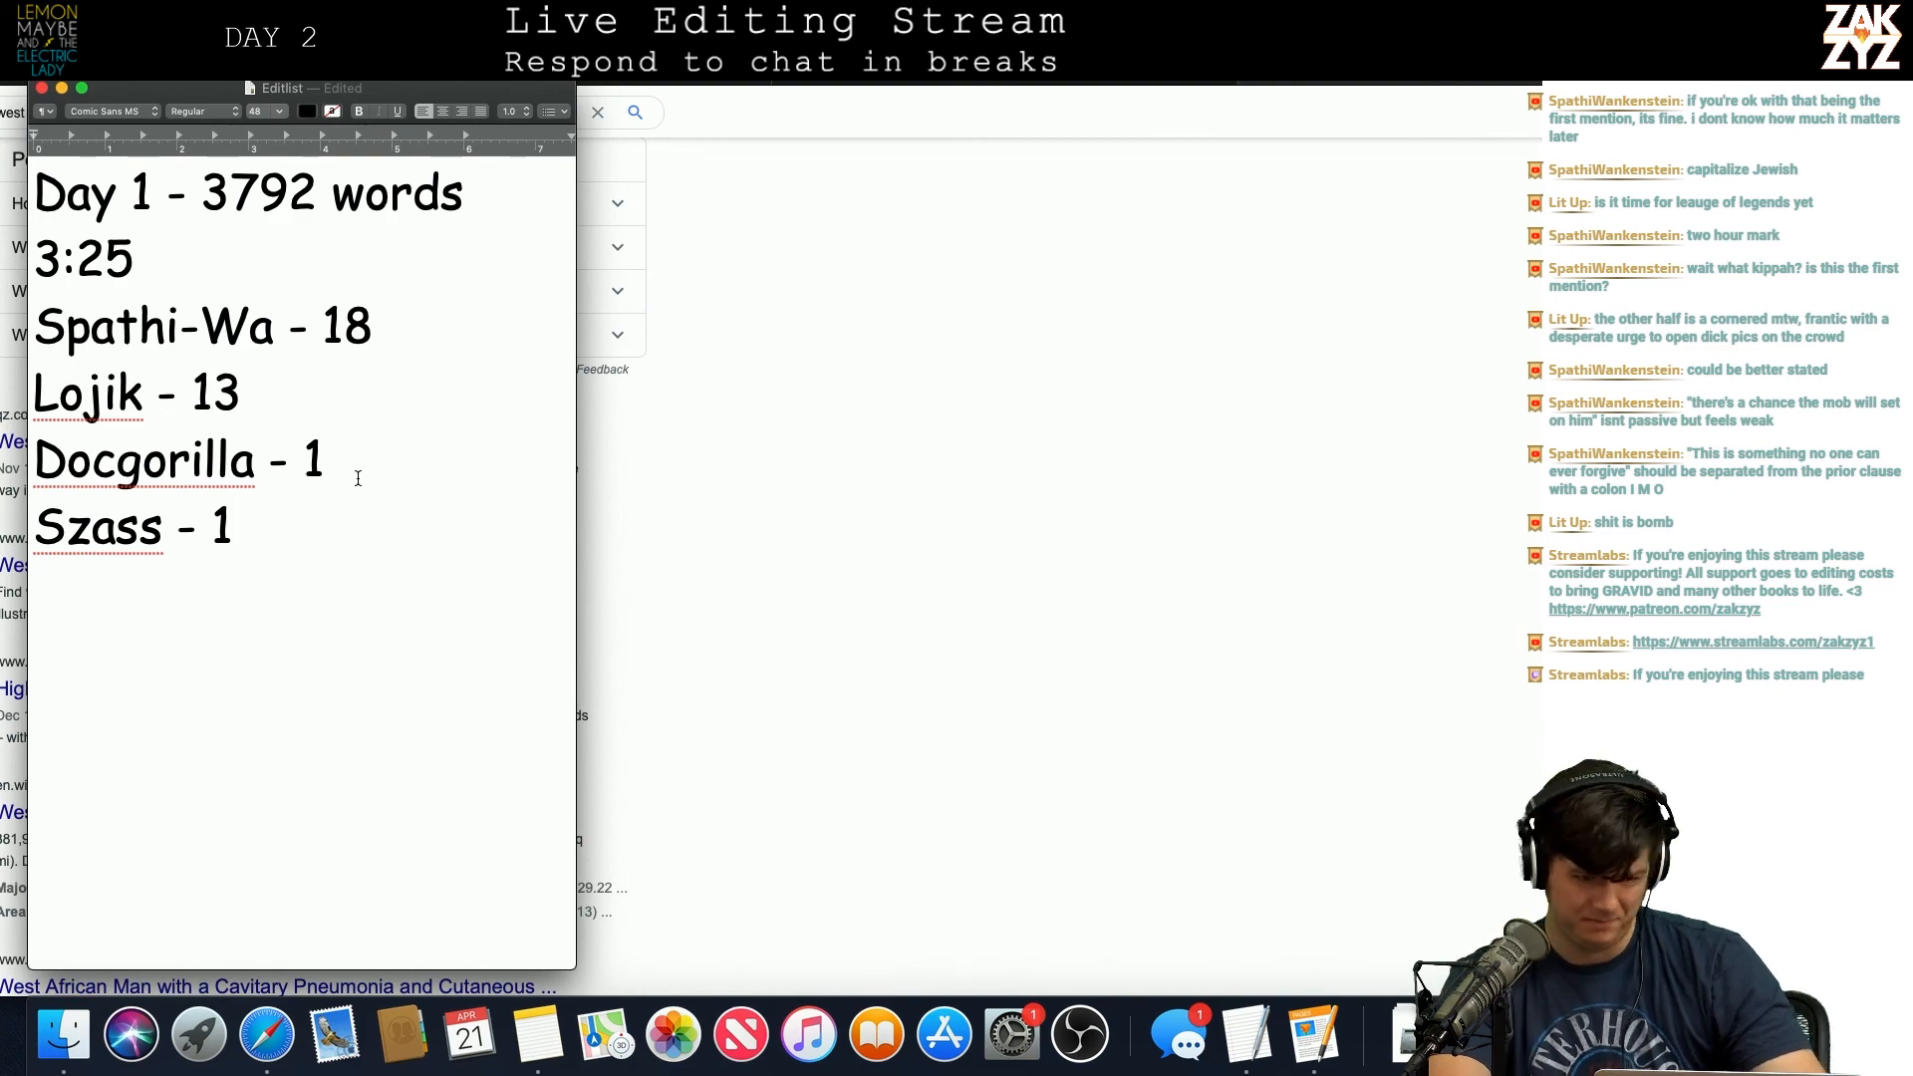
left_click(223, 536)
key("super+Tab")
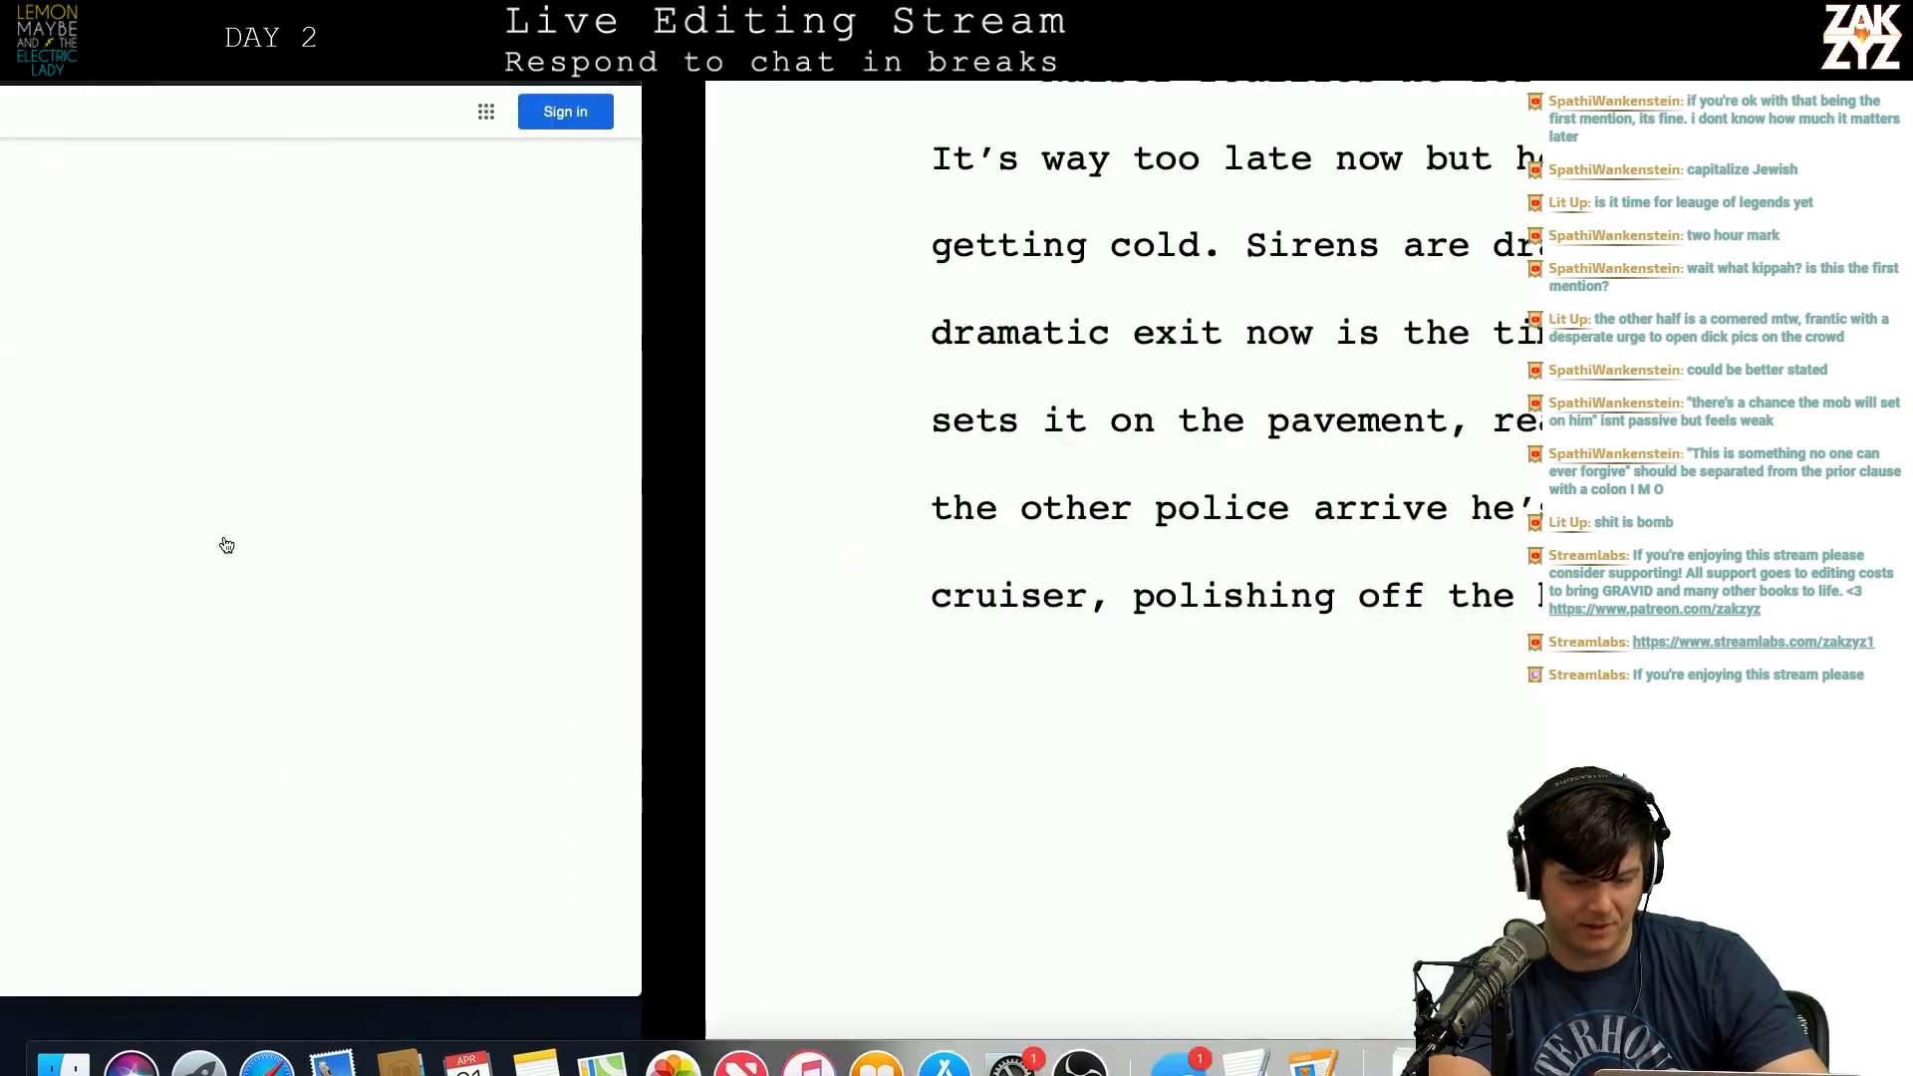
Step: In TextEdit's edit list, add a "Day 2 -" line below the 3:25 entry, with blank lines before the contributor tallies
key("super+Tab")
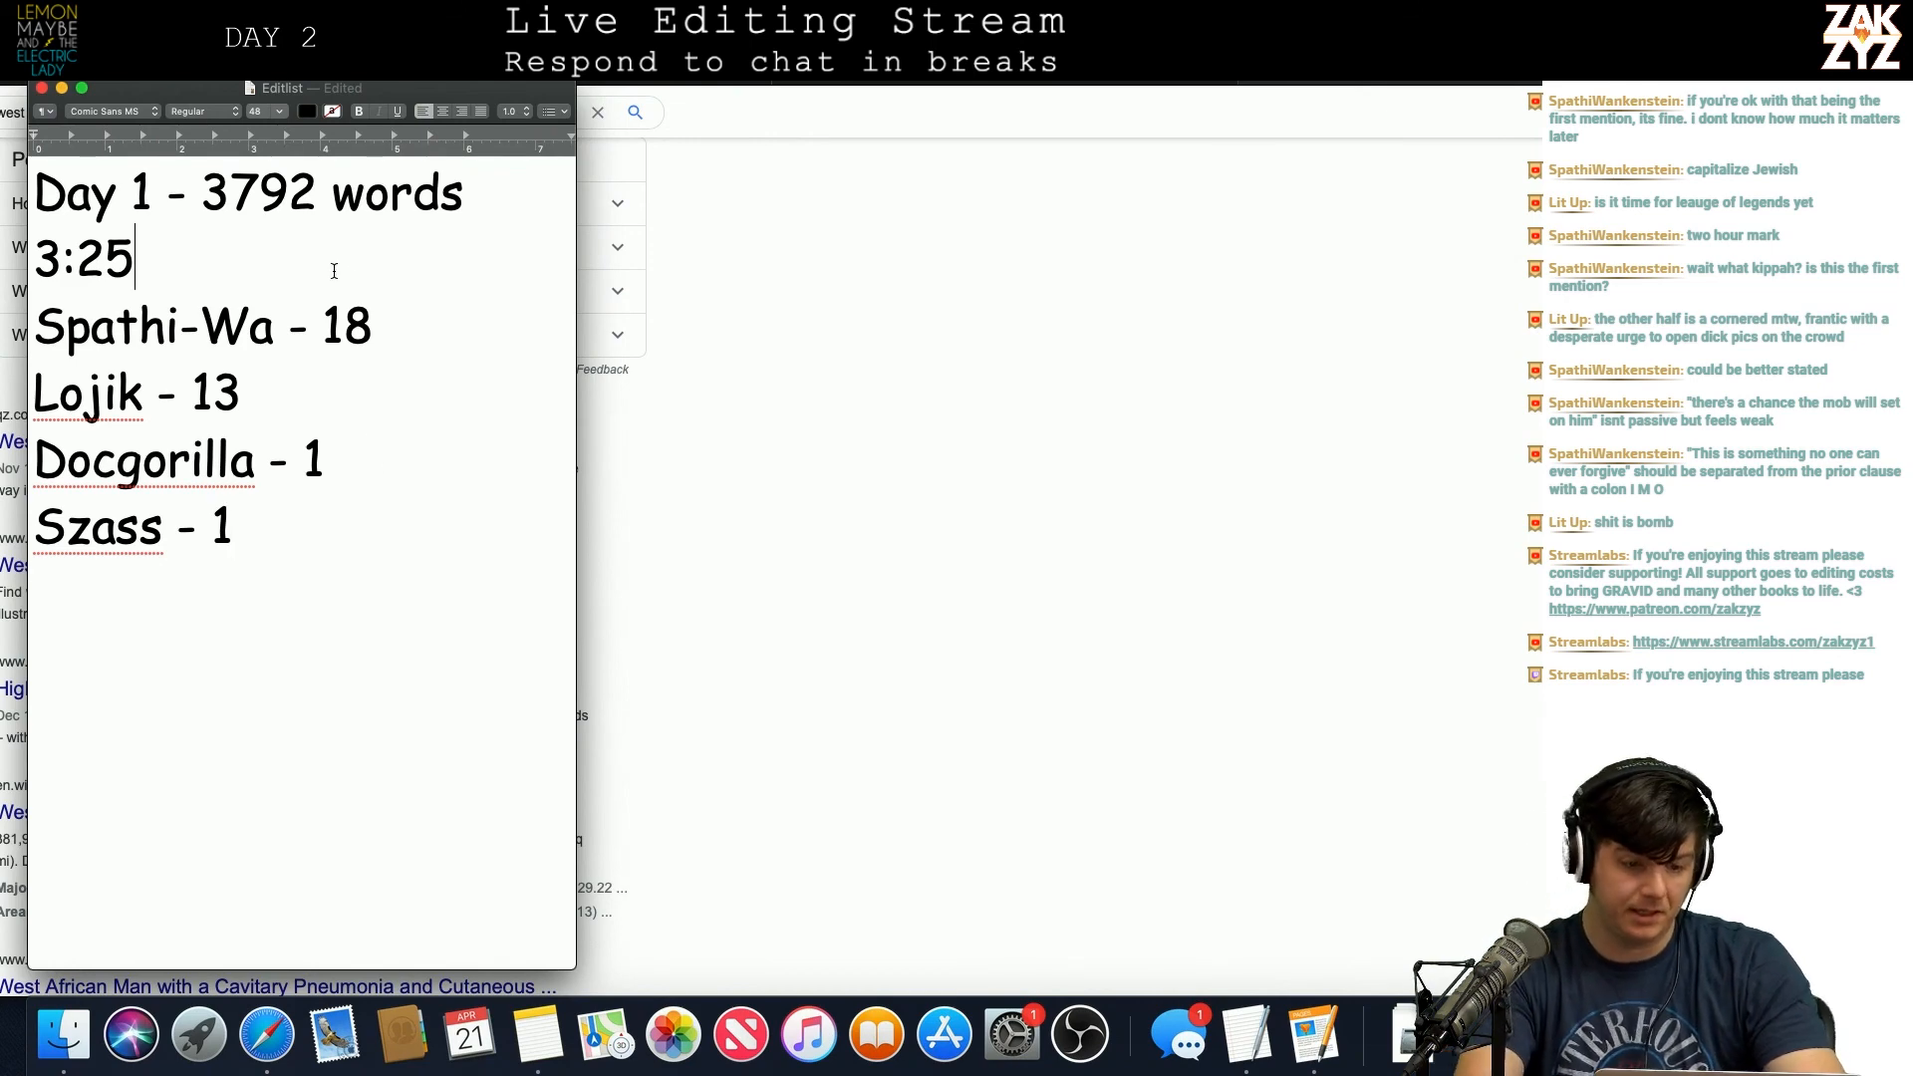
key("Return")
key("Return")
key("Up")
type("Day 2 -")
key("Down")
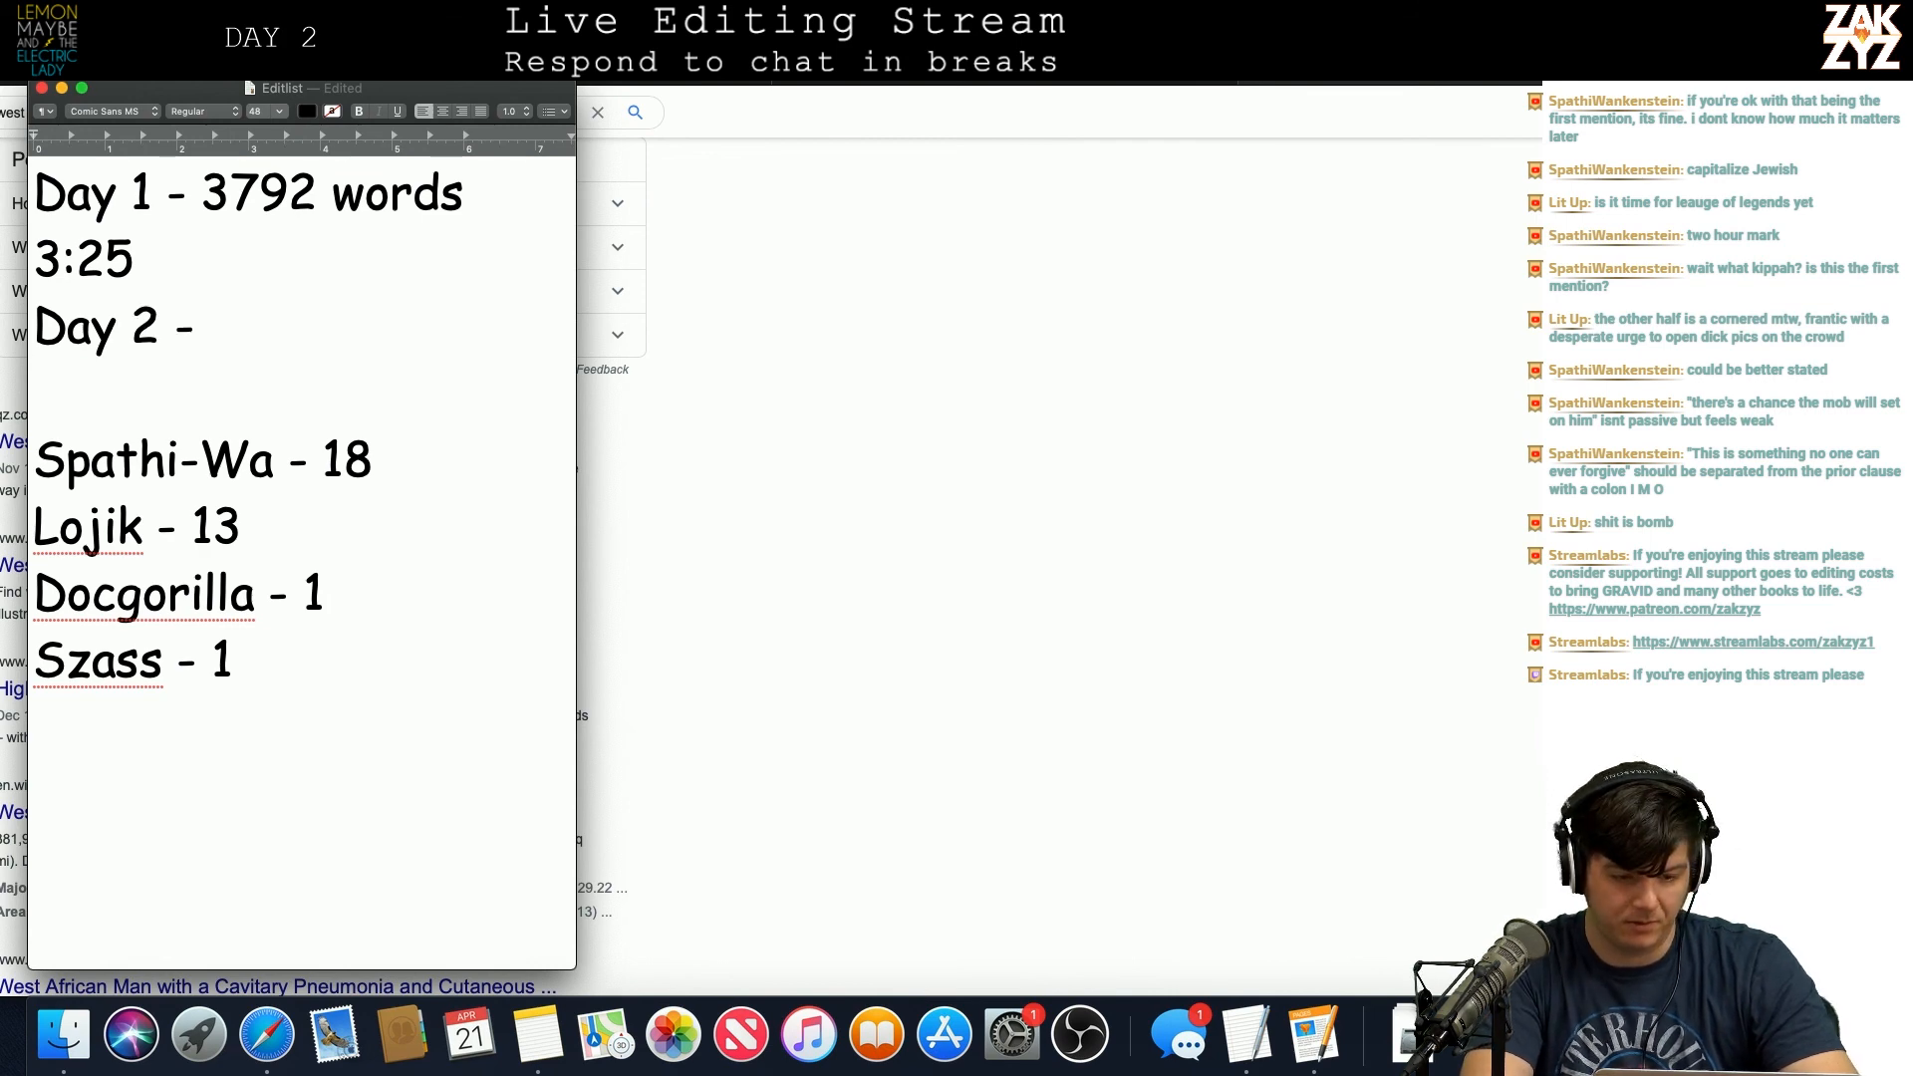
key("Return")
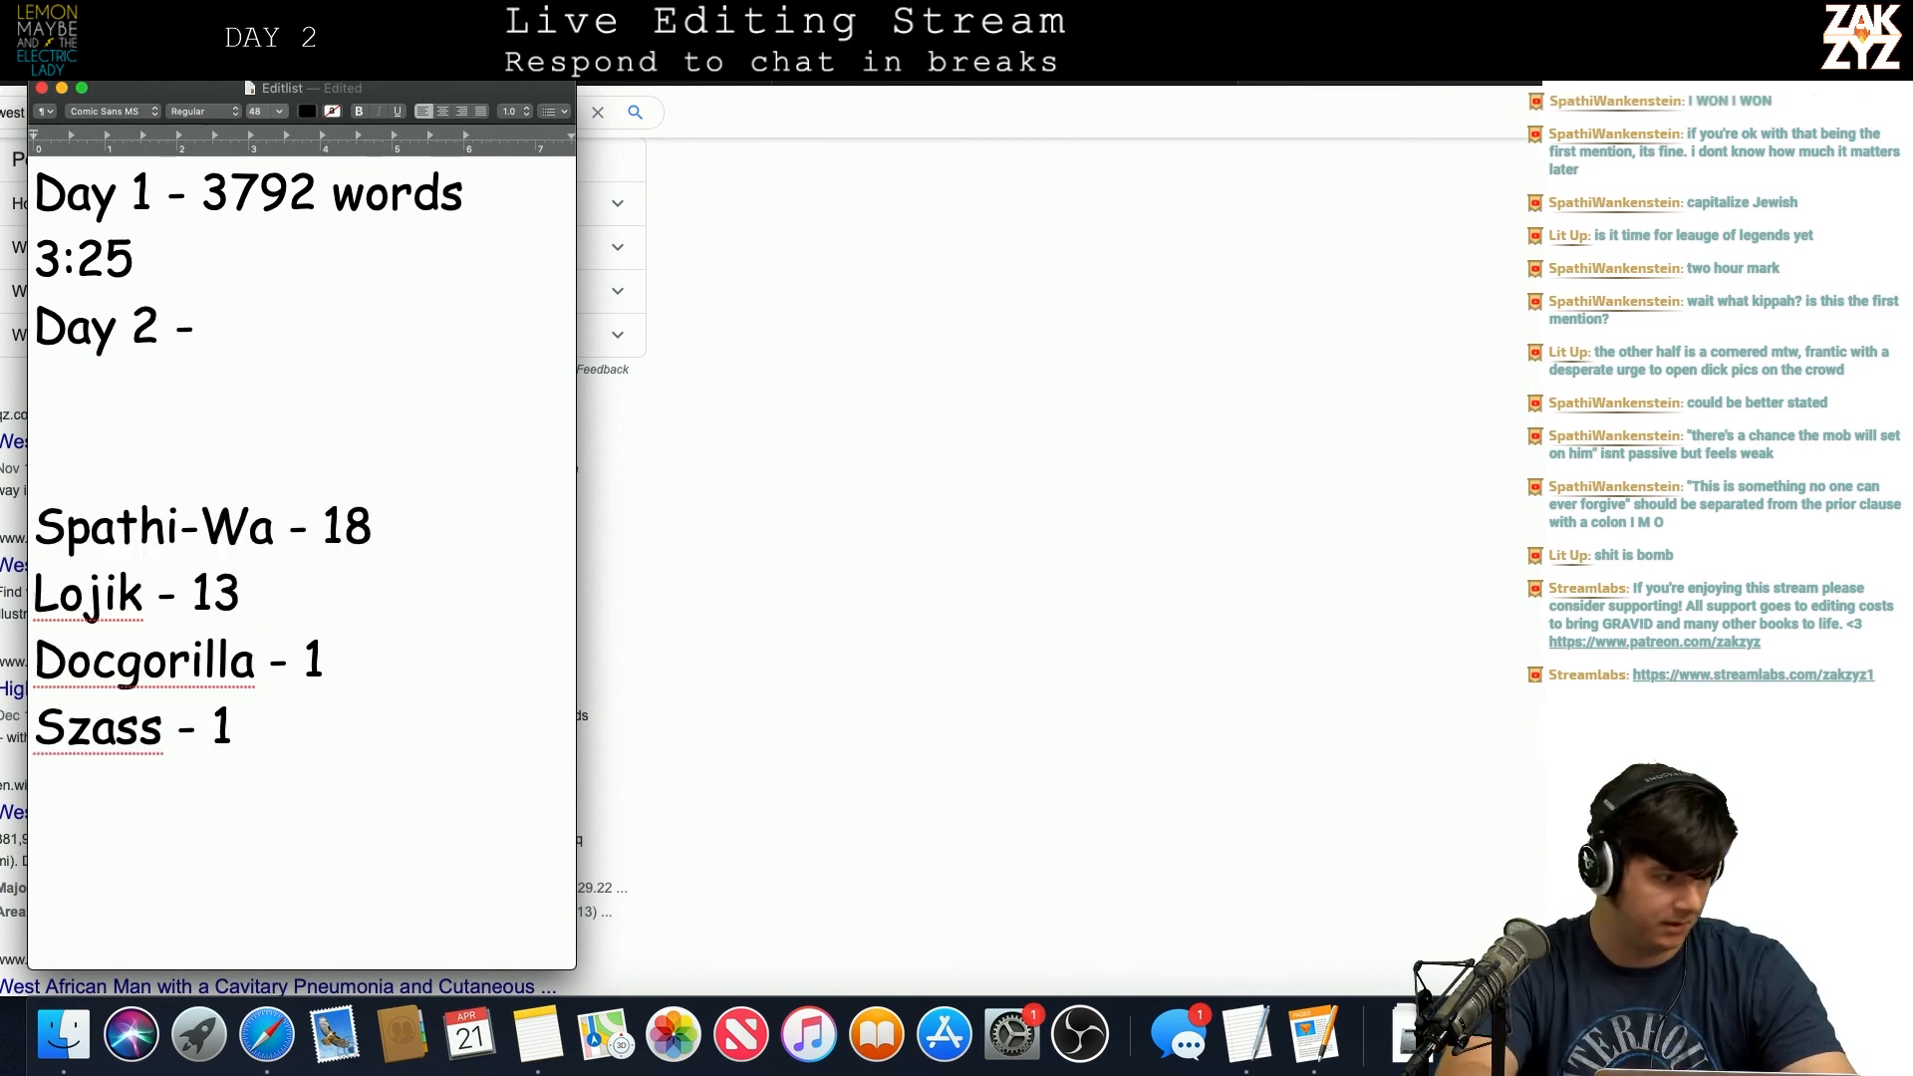
Step: Switch to Pages and select the manuscript text backwards from the scene break to check the Day 2 word count
key("super+Tab")
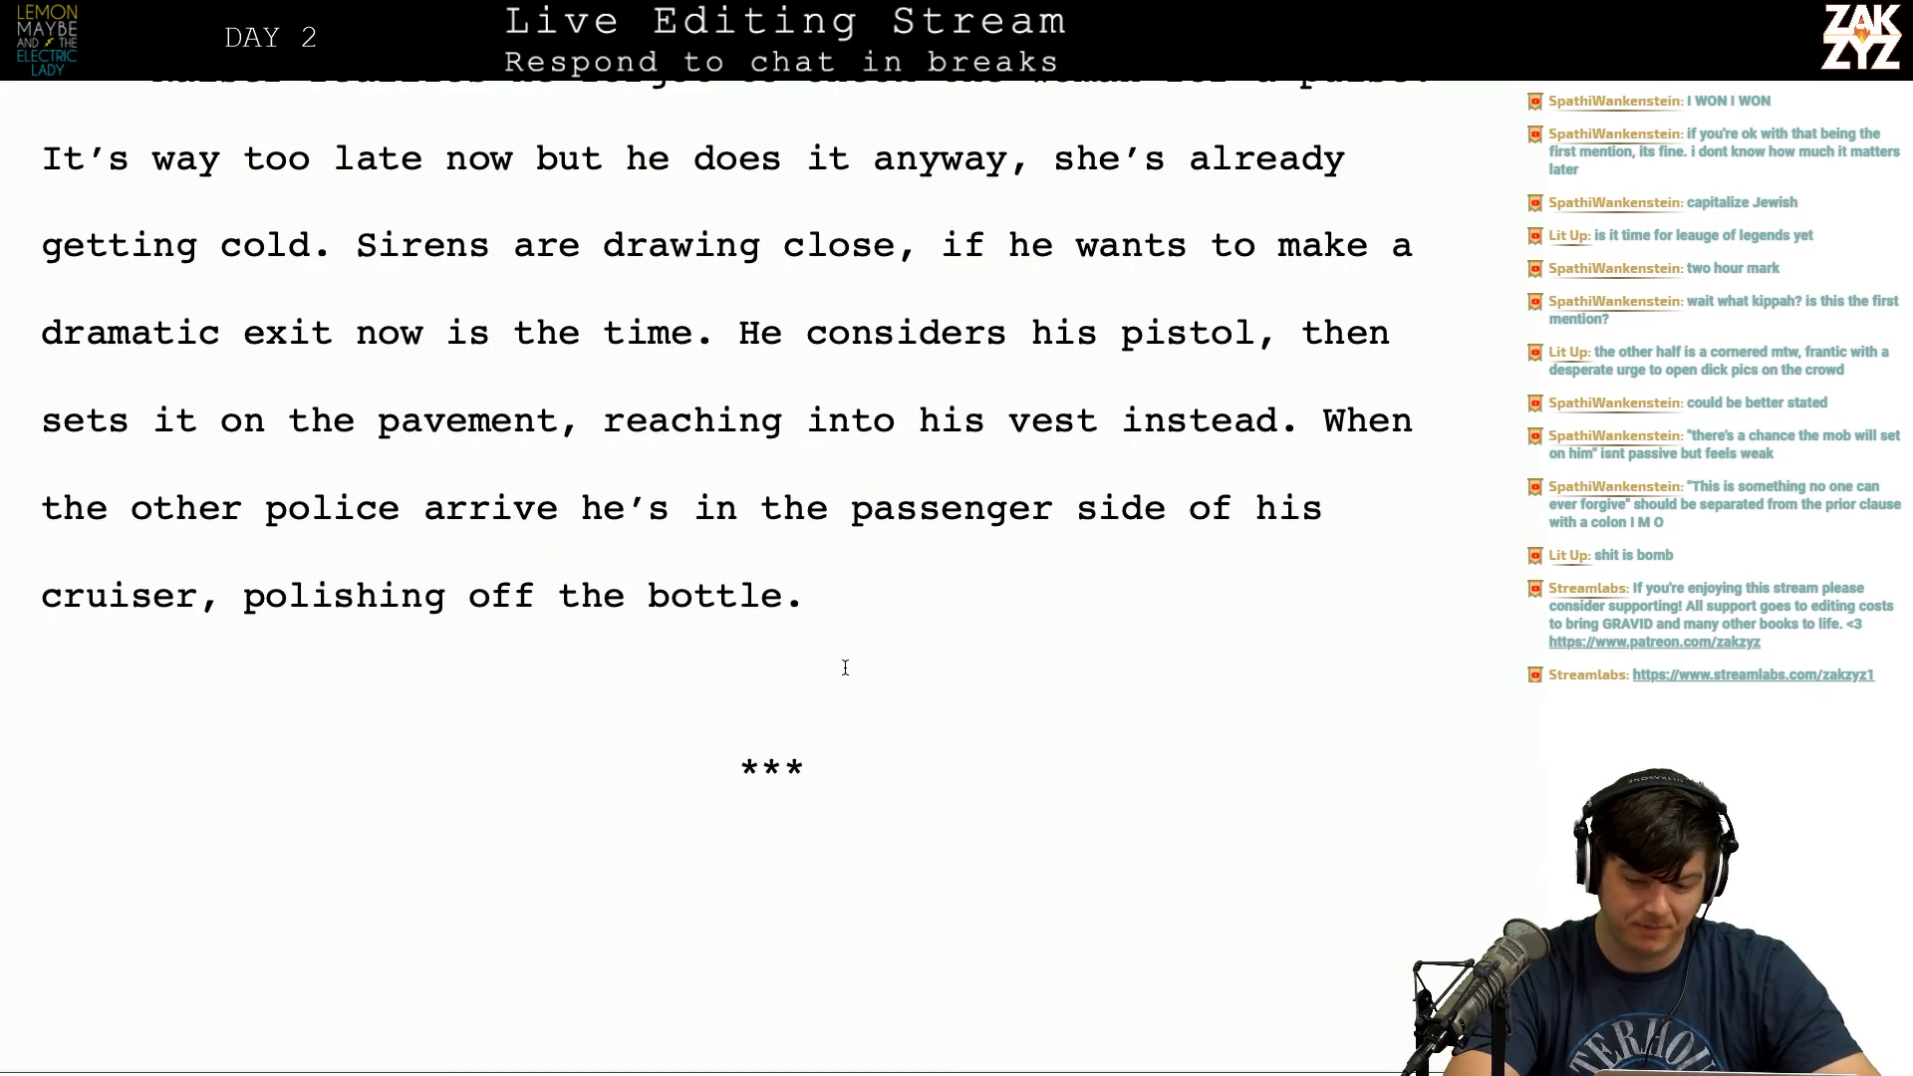
left_click_drag(915, 640, 368, 1075)
scroll(857, 40, "up", 20)
scroll(857, 40, "up", 10)
scroll(675, 97, "up", 20)
scroll(734, 96, "up", 20)
scroll(734, 96, "up", 15)
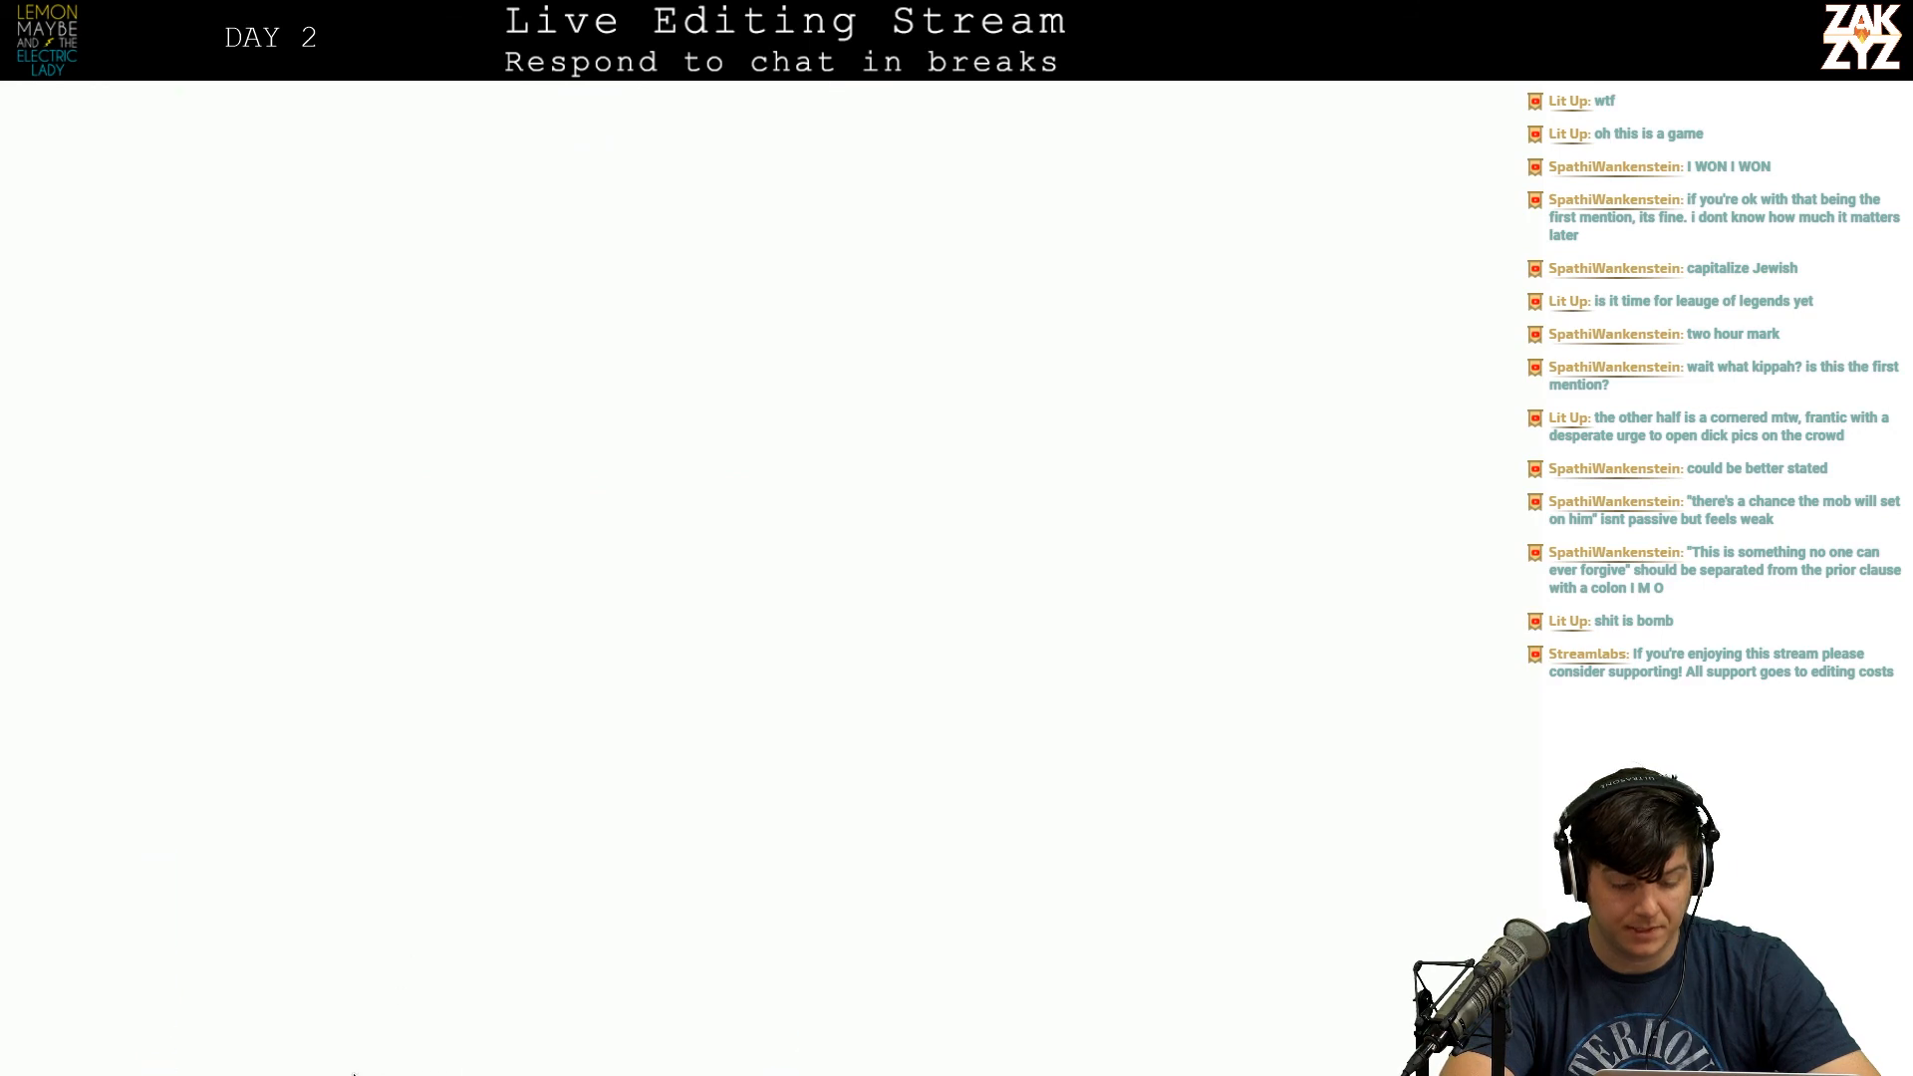
Step: Switch to TextEdit and enter 1758 as the Day 2 word count
key("super+Tab")
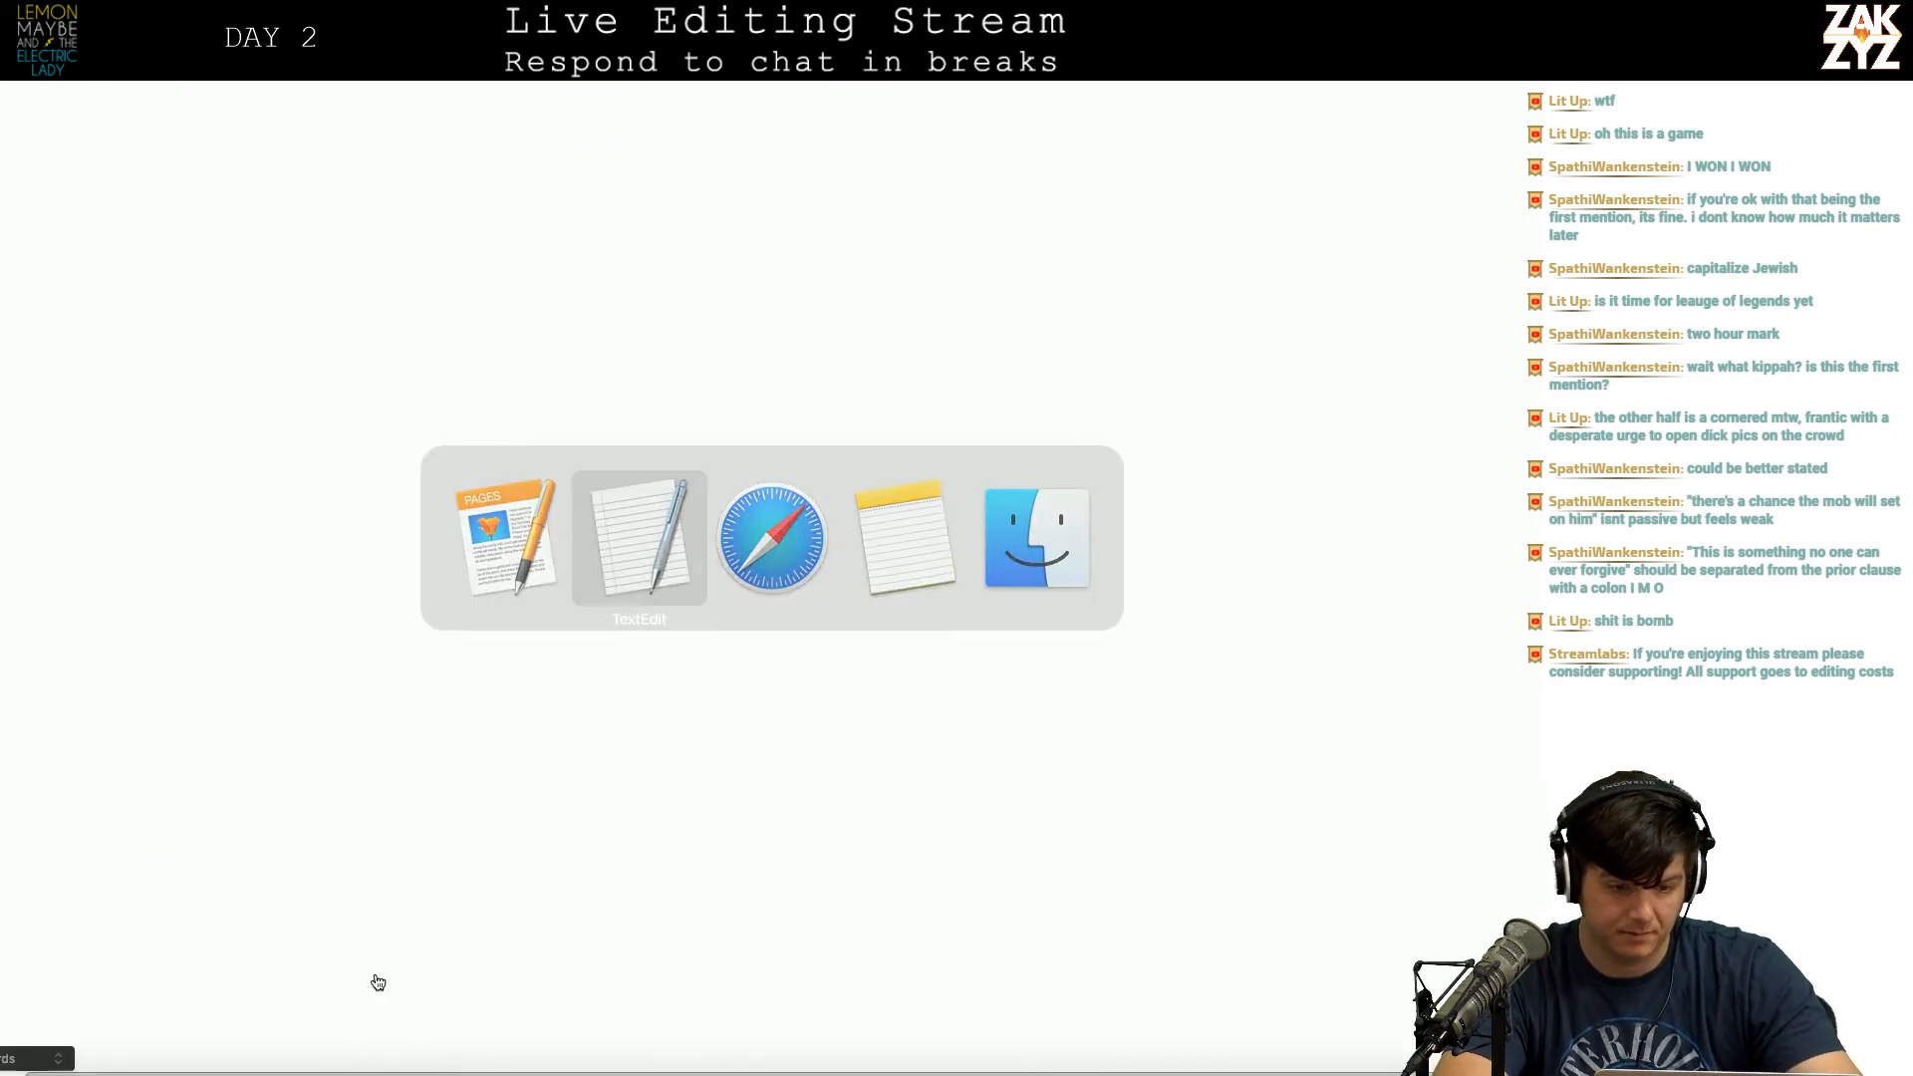
left_click(274, 340)
type("1758")
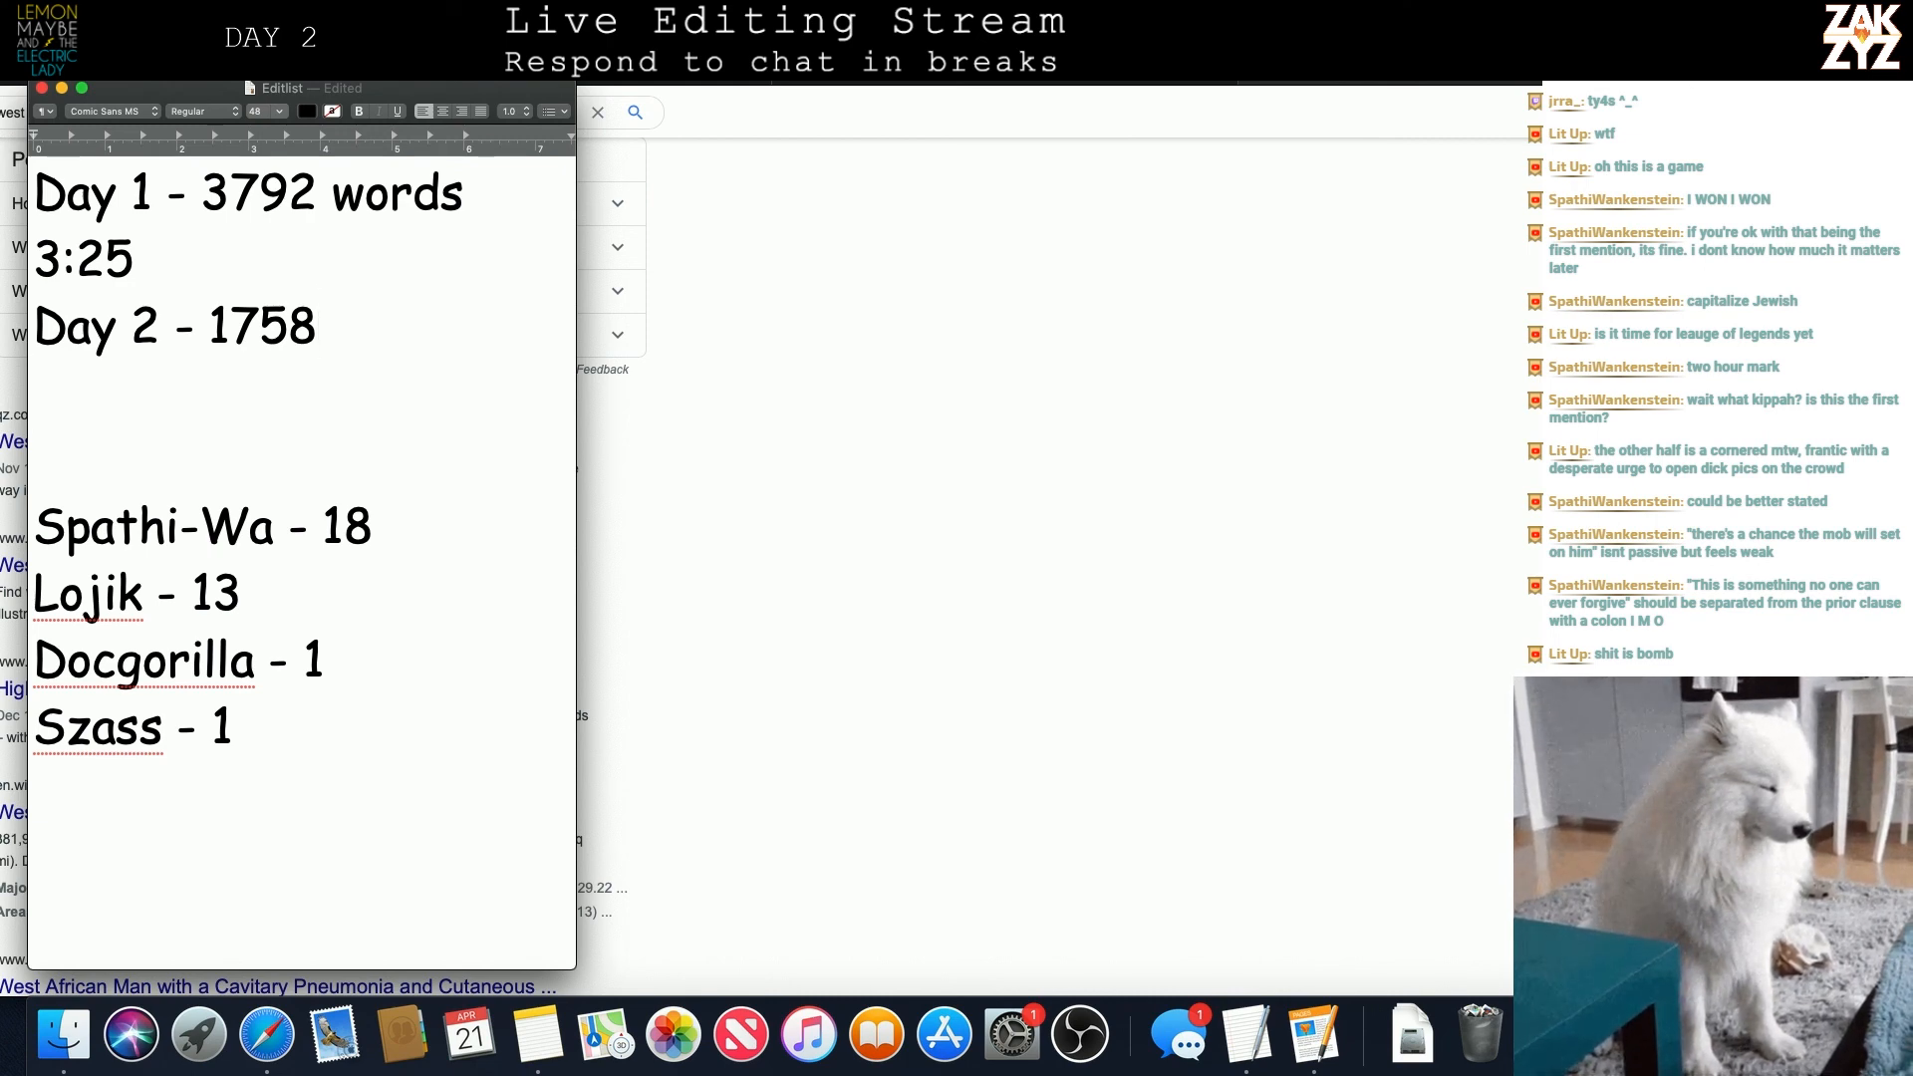
Step: Enter 2:12 on the line below the Day 2 word count and save the edit list
key("Return")
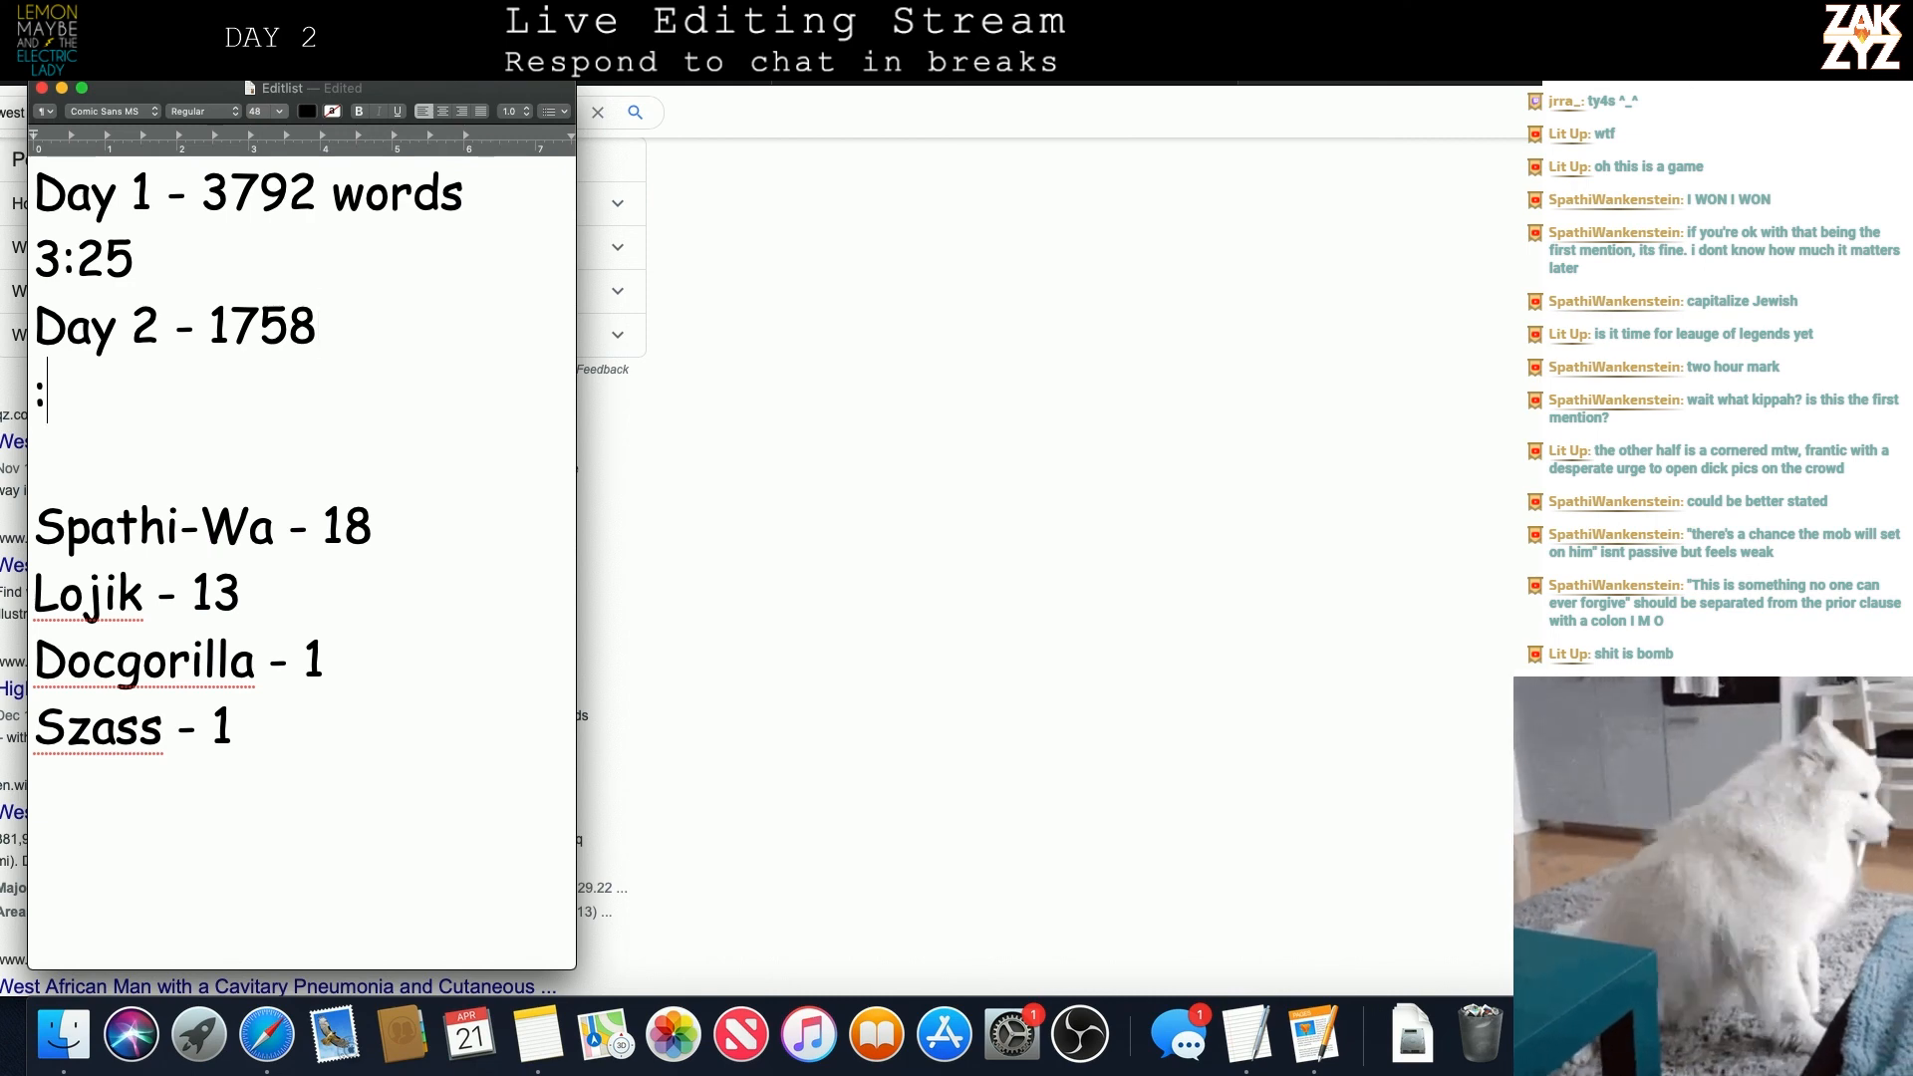
type("2:02")
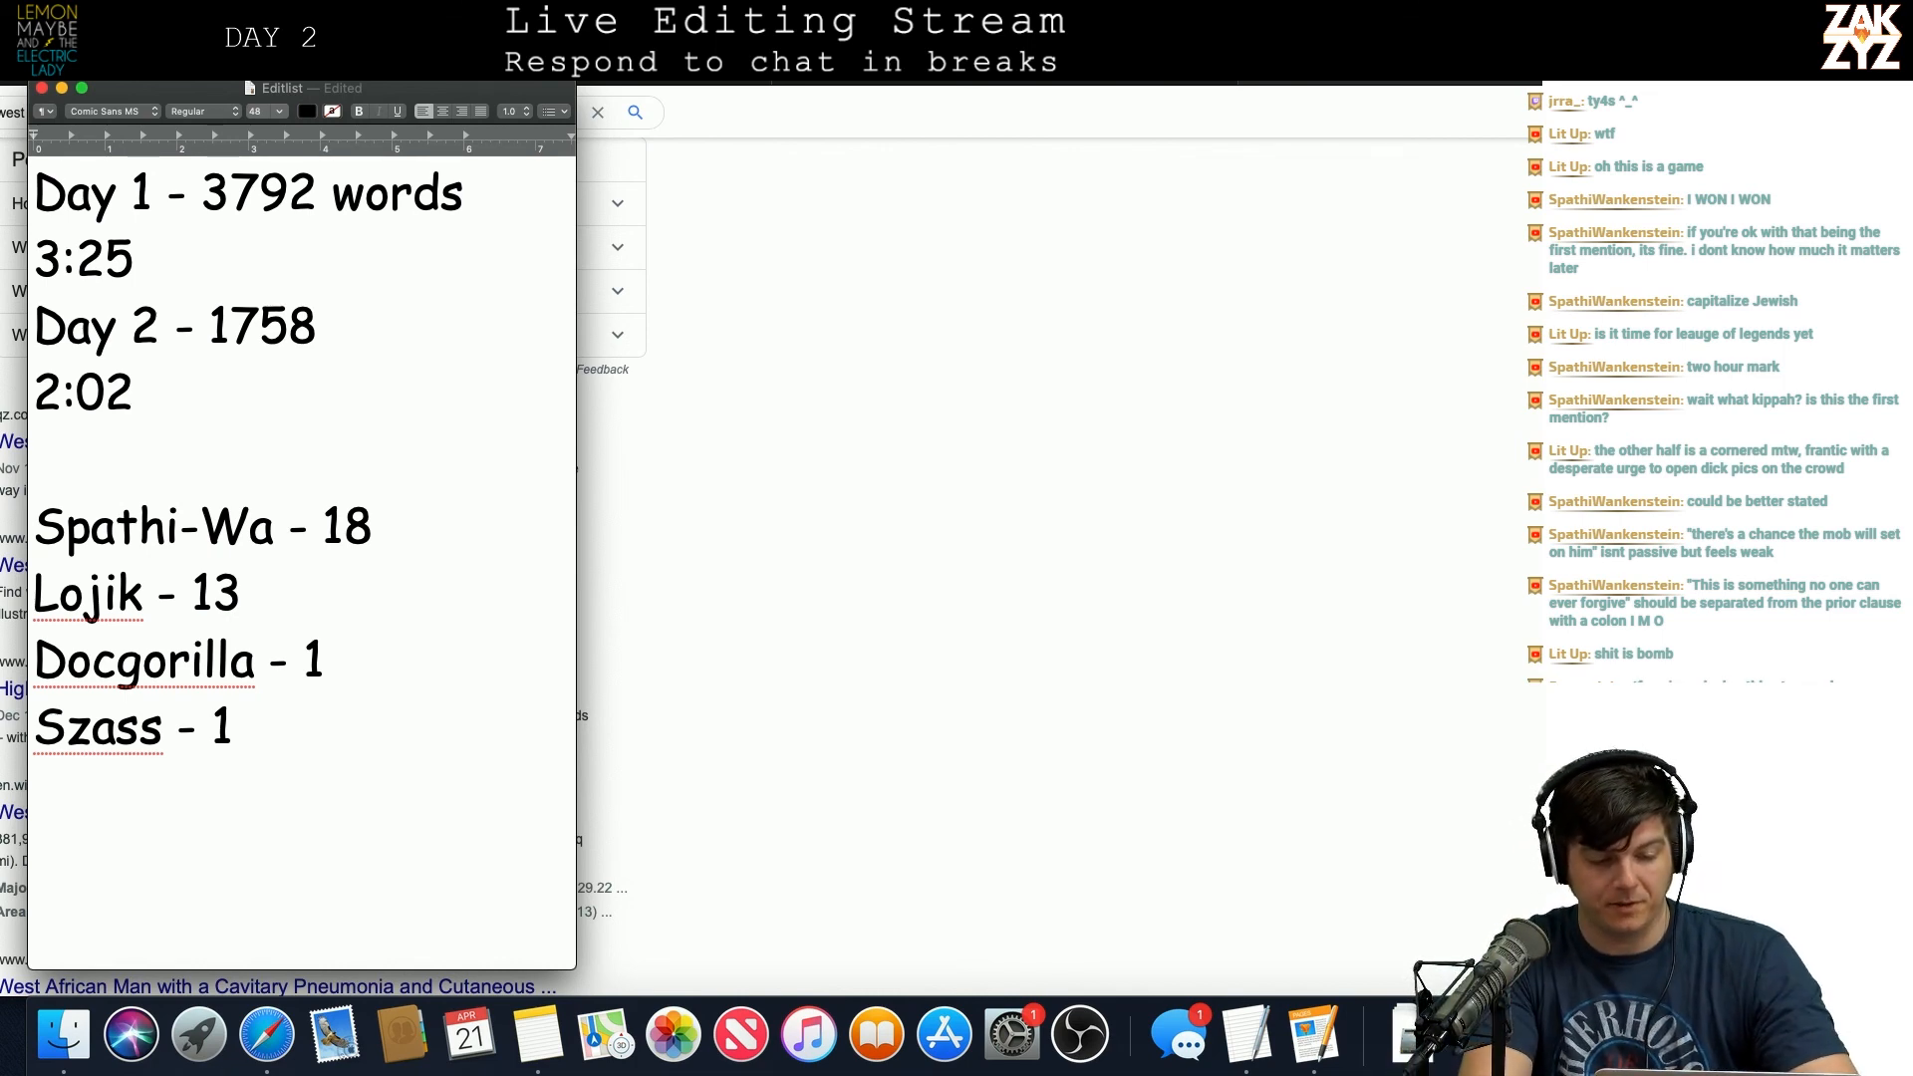
key("Left")
key("BackSpace")
type("1")
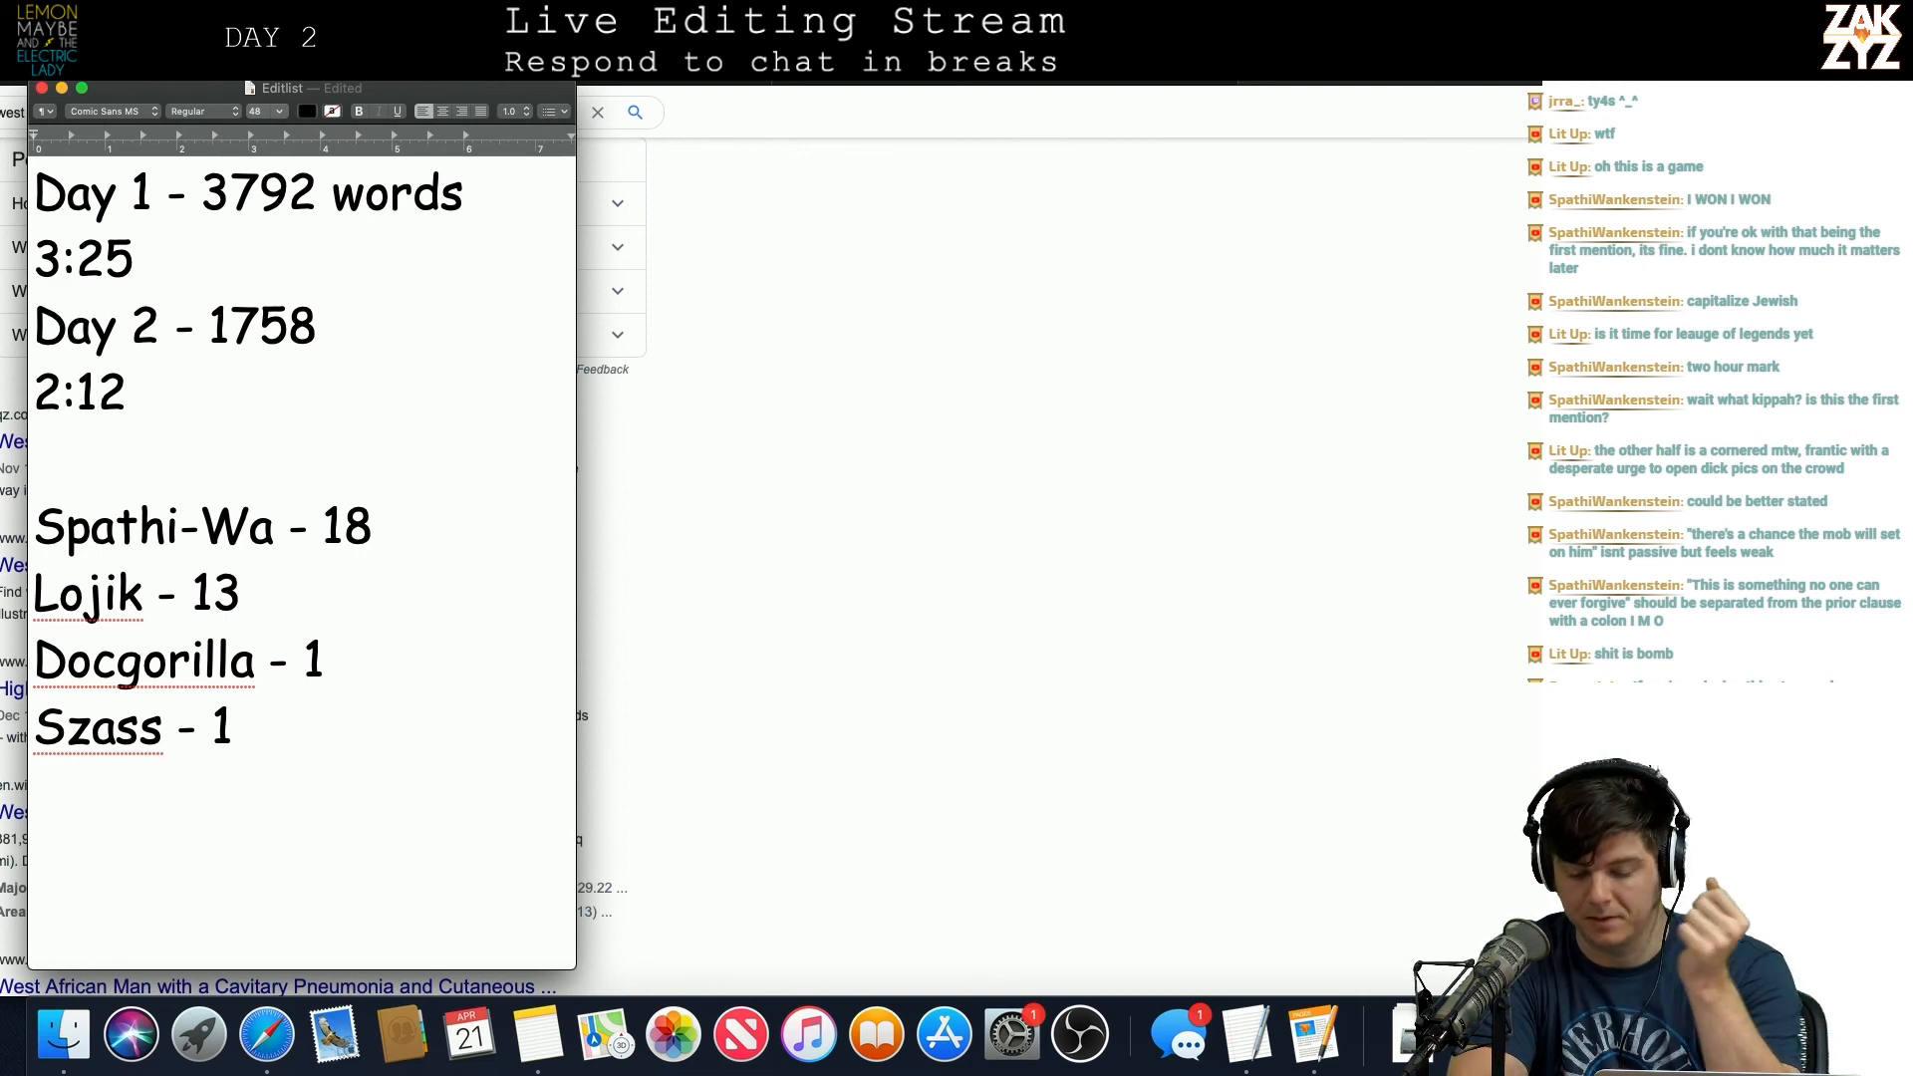
key("super+s")
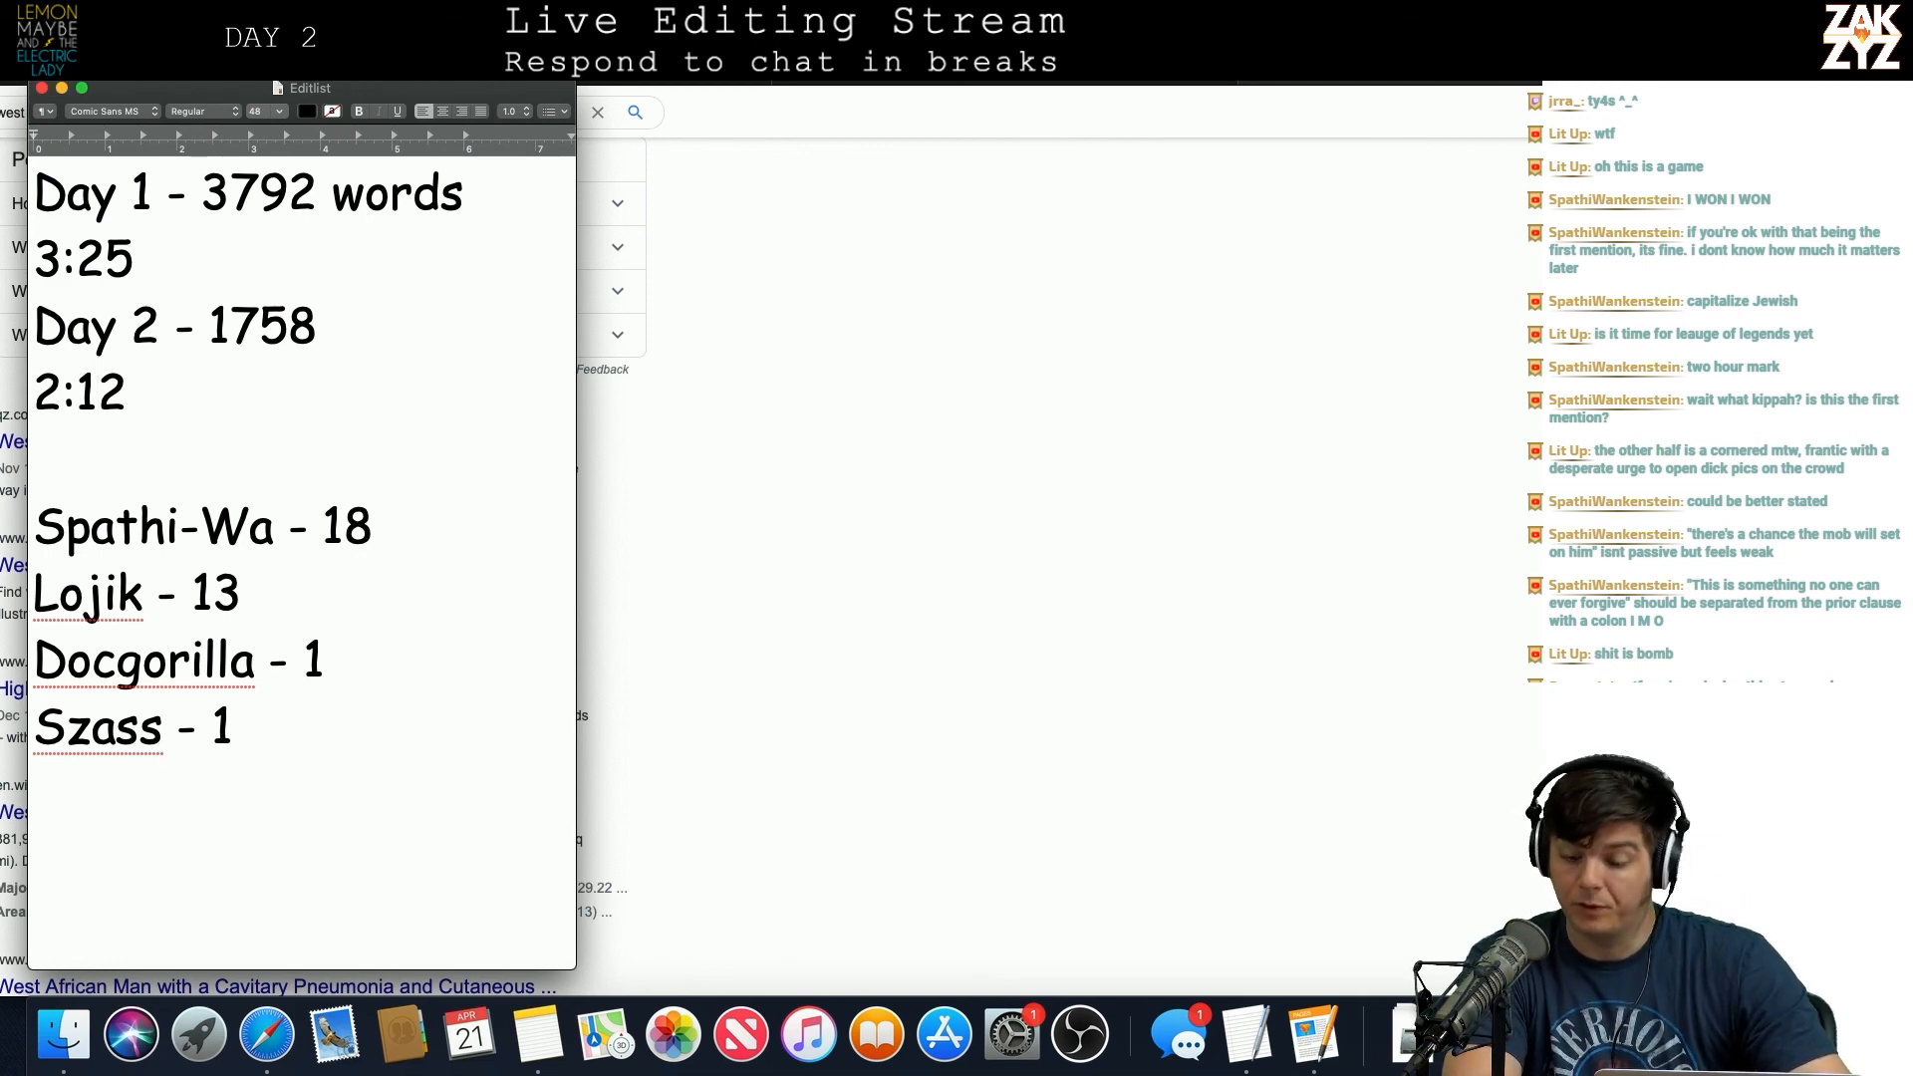